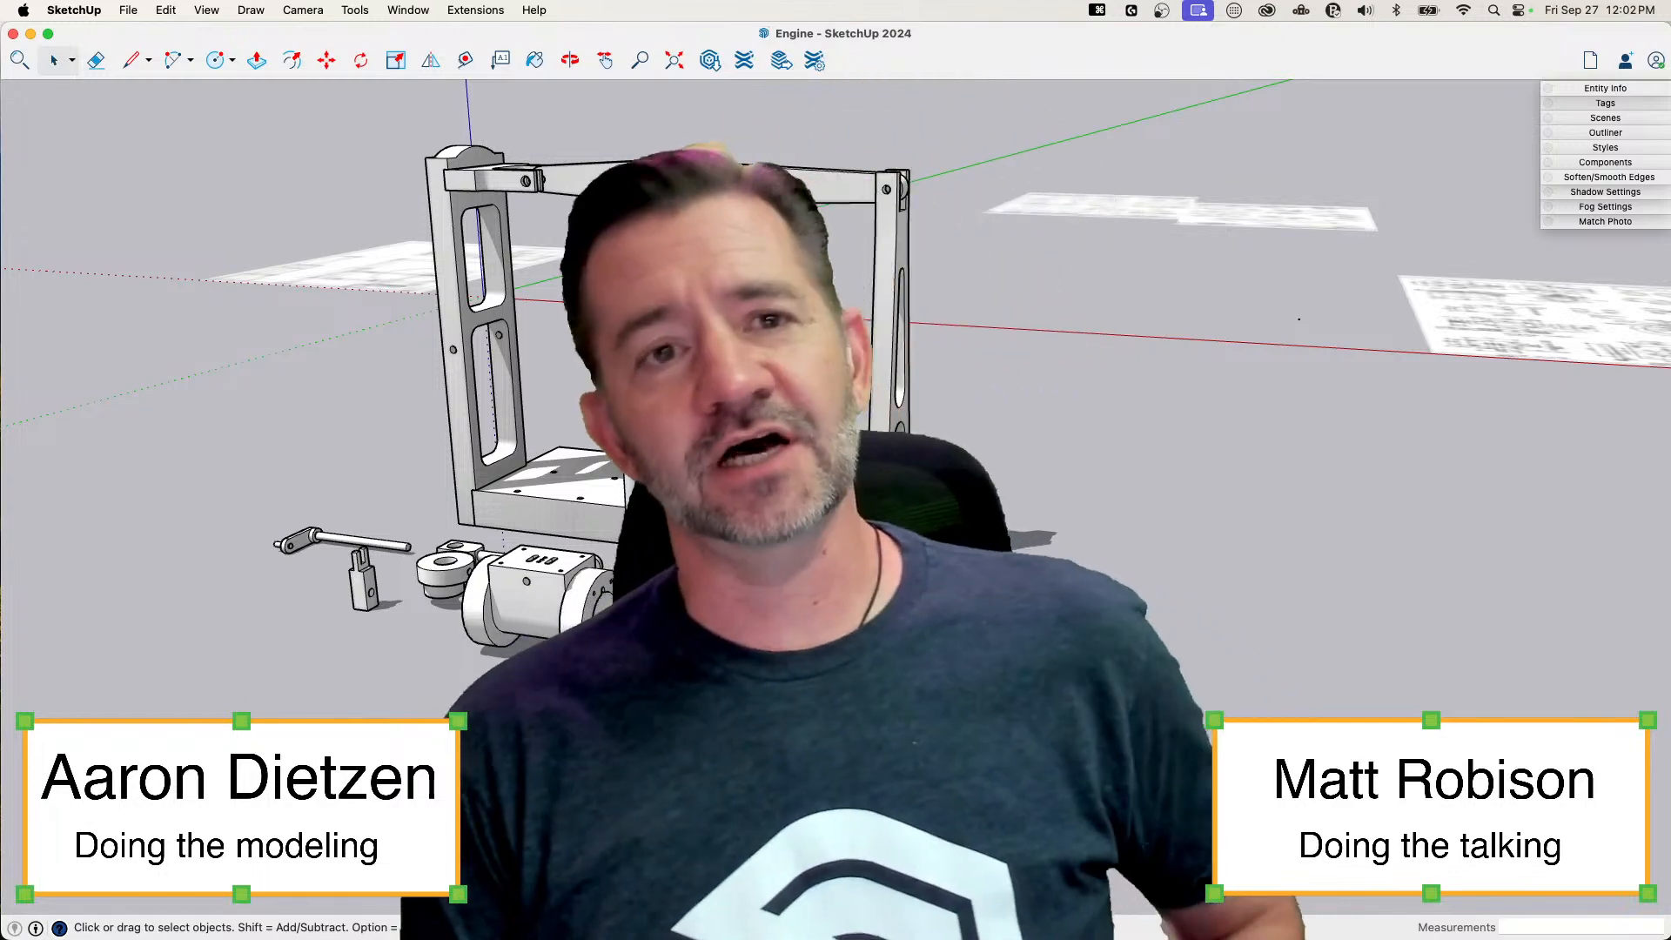
mouse_move(836, 488)
middle_down()
mouse_move(784, 487)
mouse_move(735, 535)
middle_up()
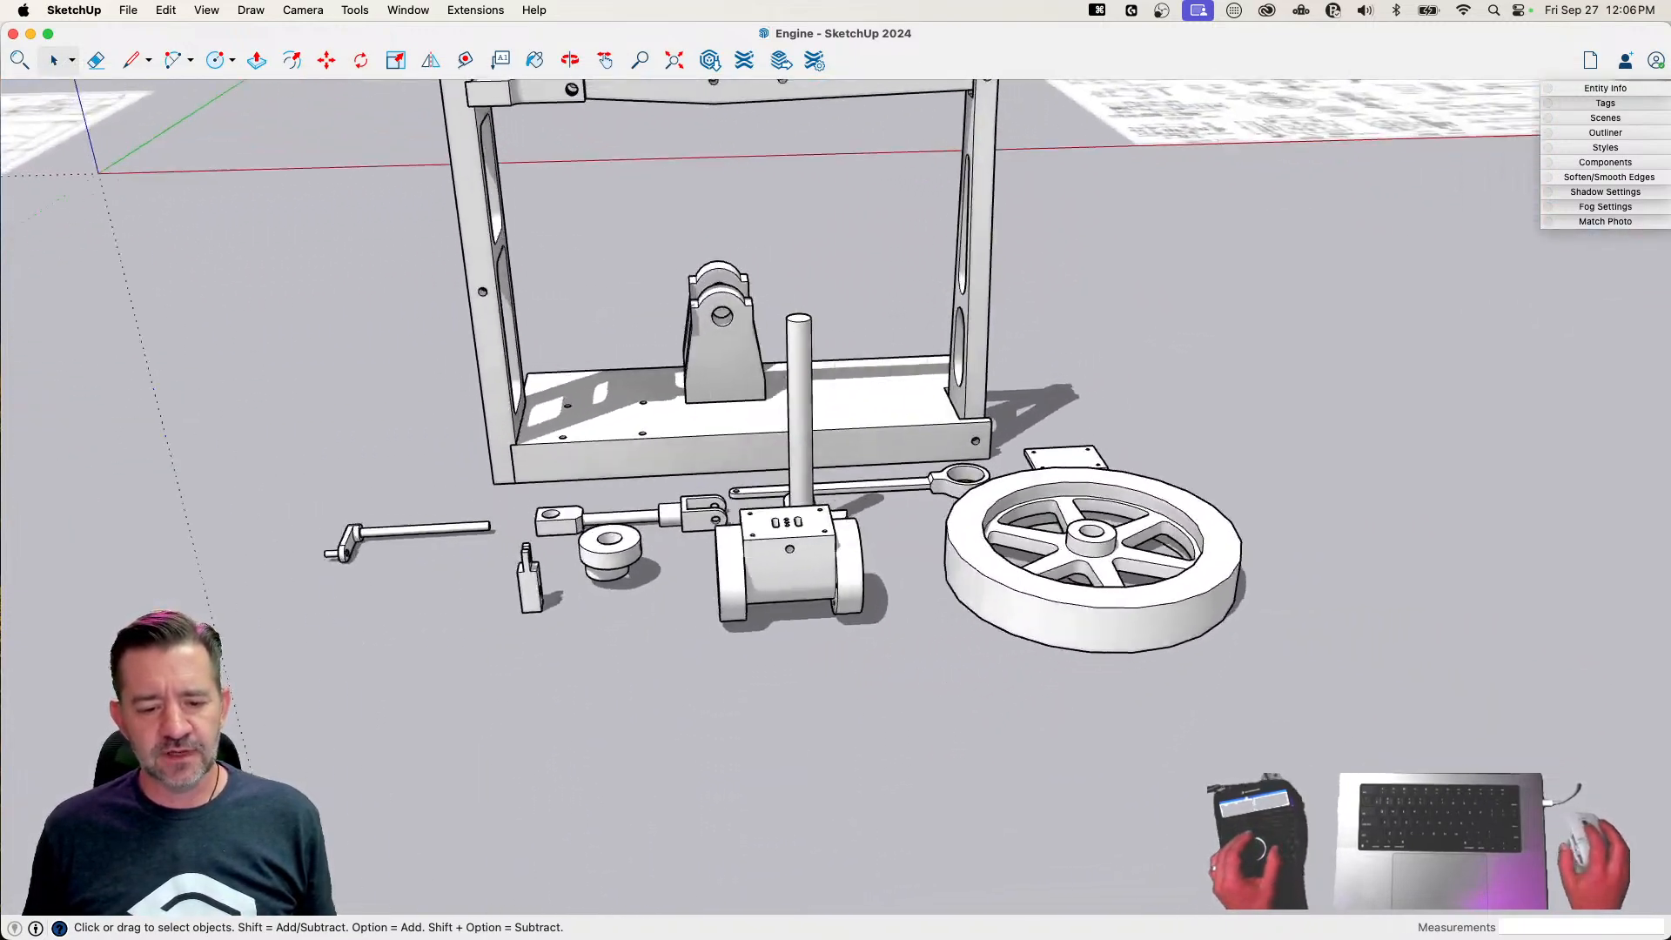
click(757, 440)
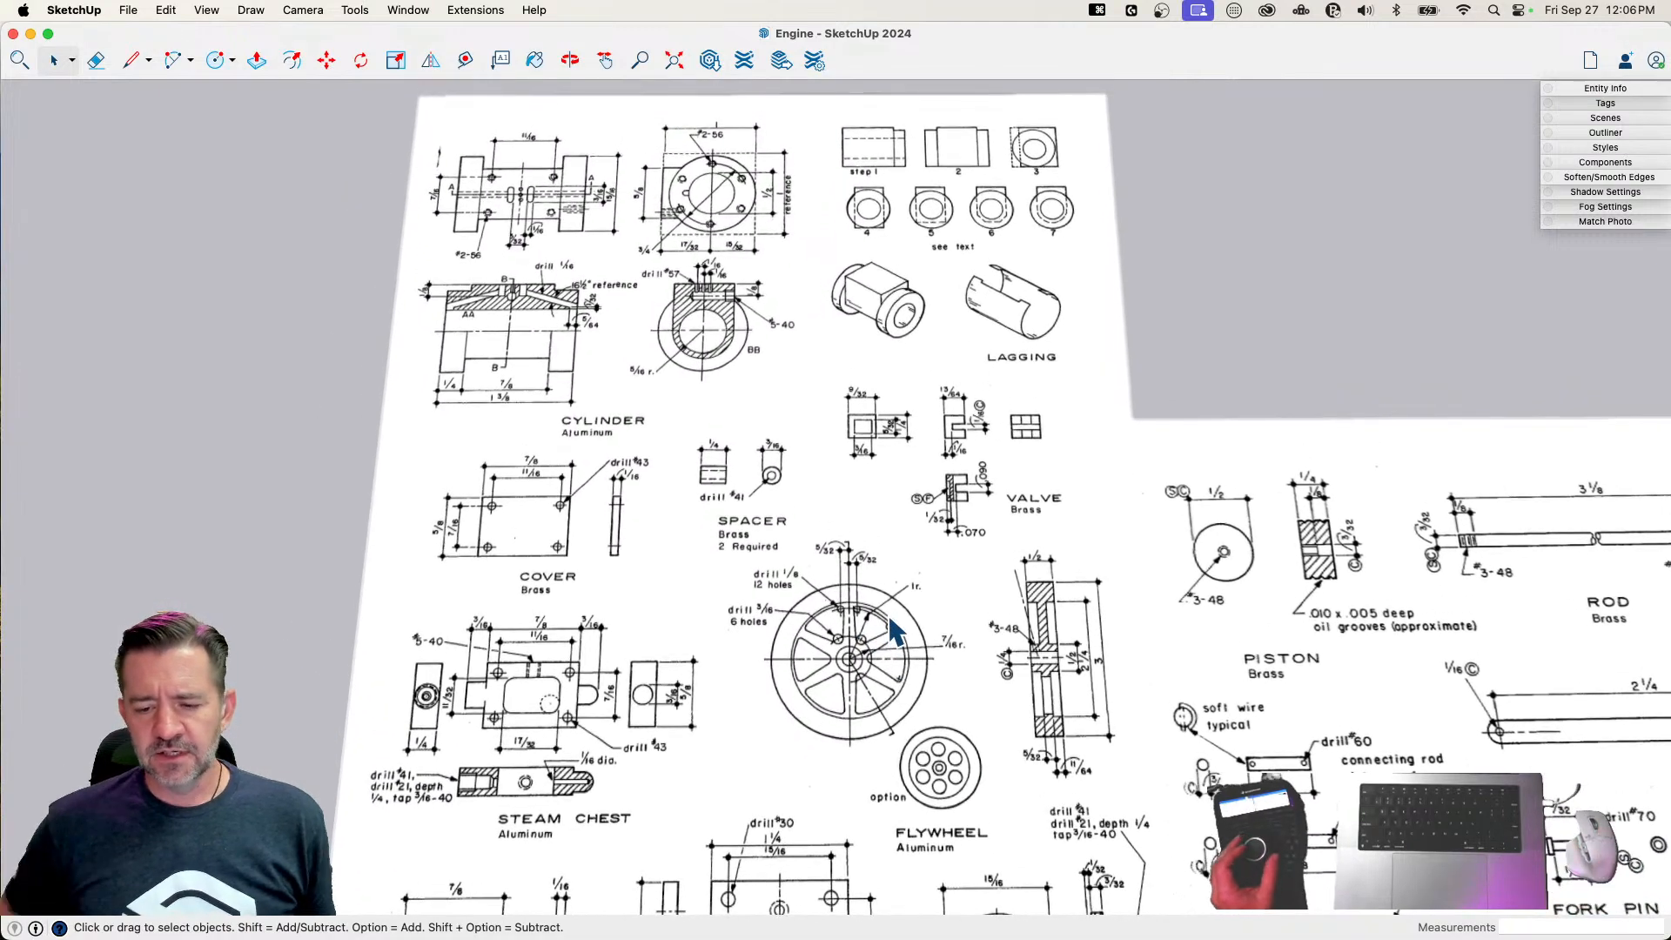
scroll(893, 628, down, 5)
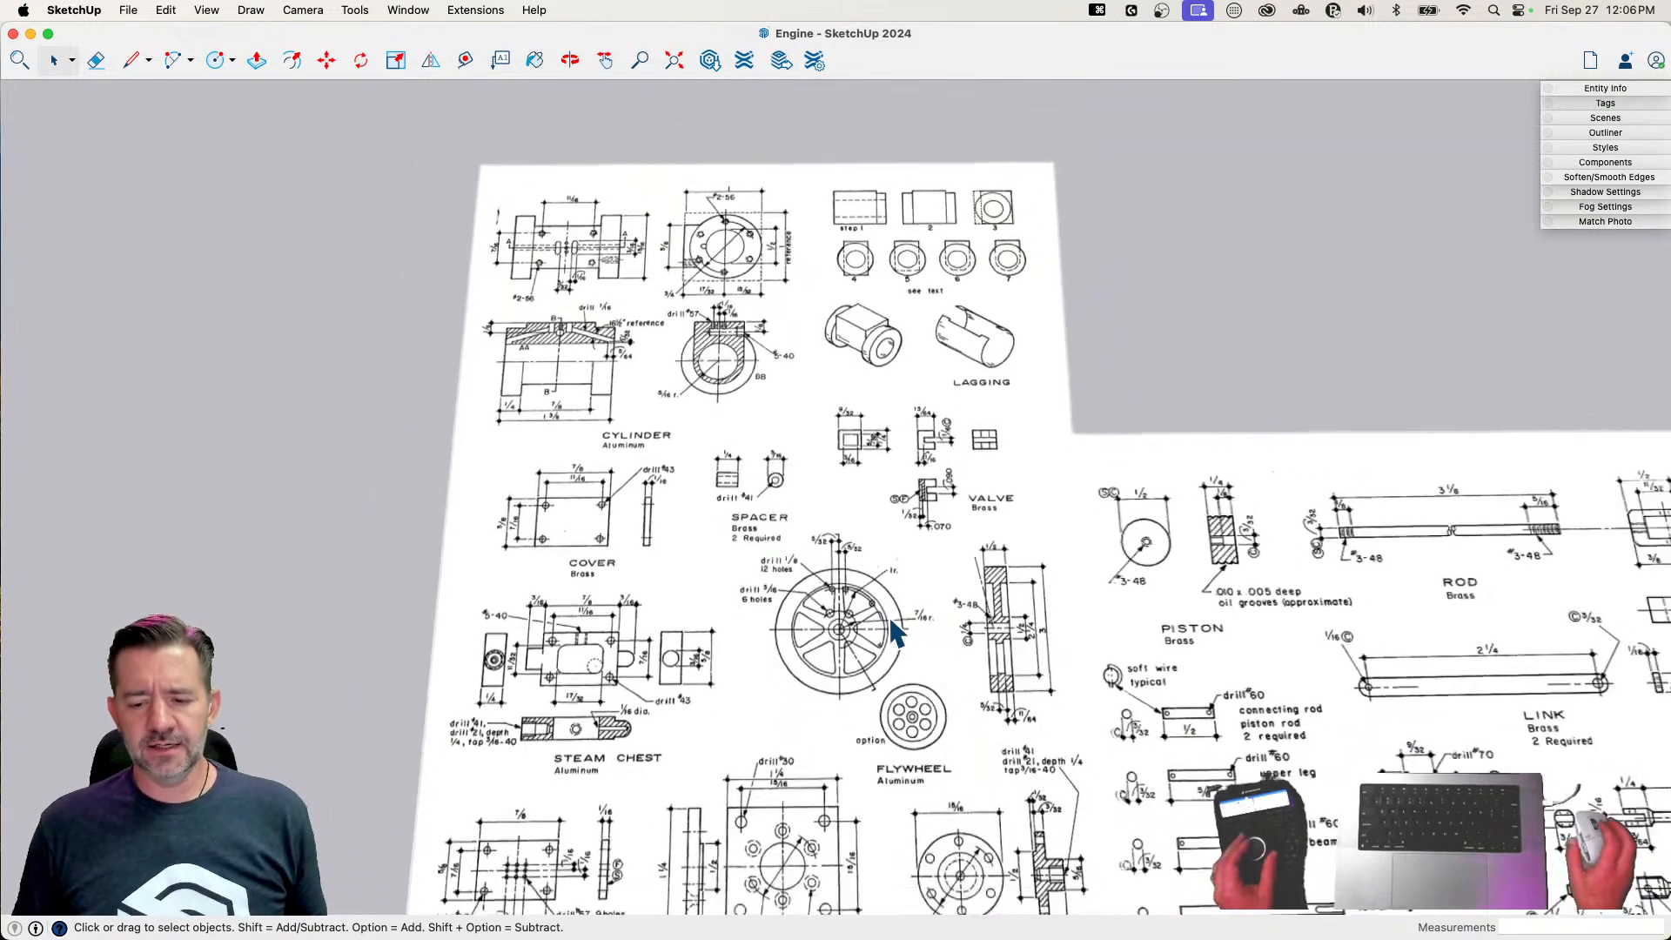
scroll(897, 631, down, 8)
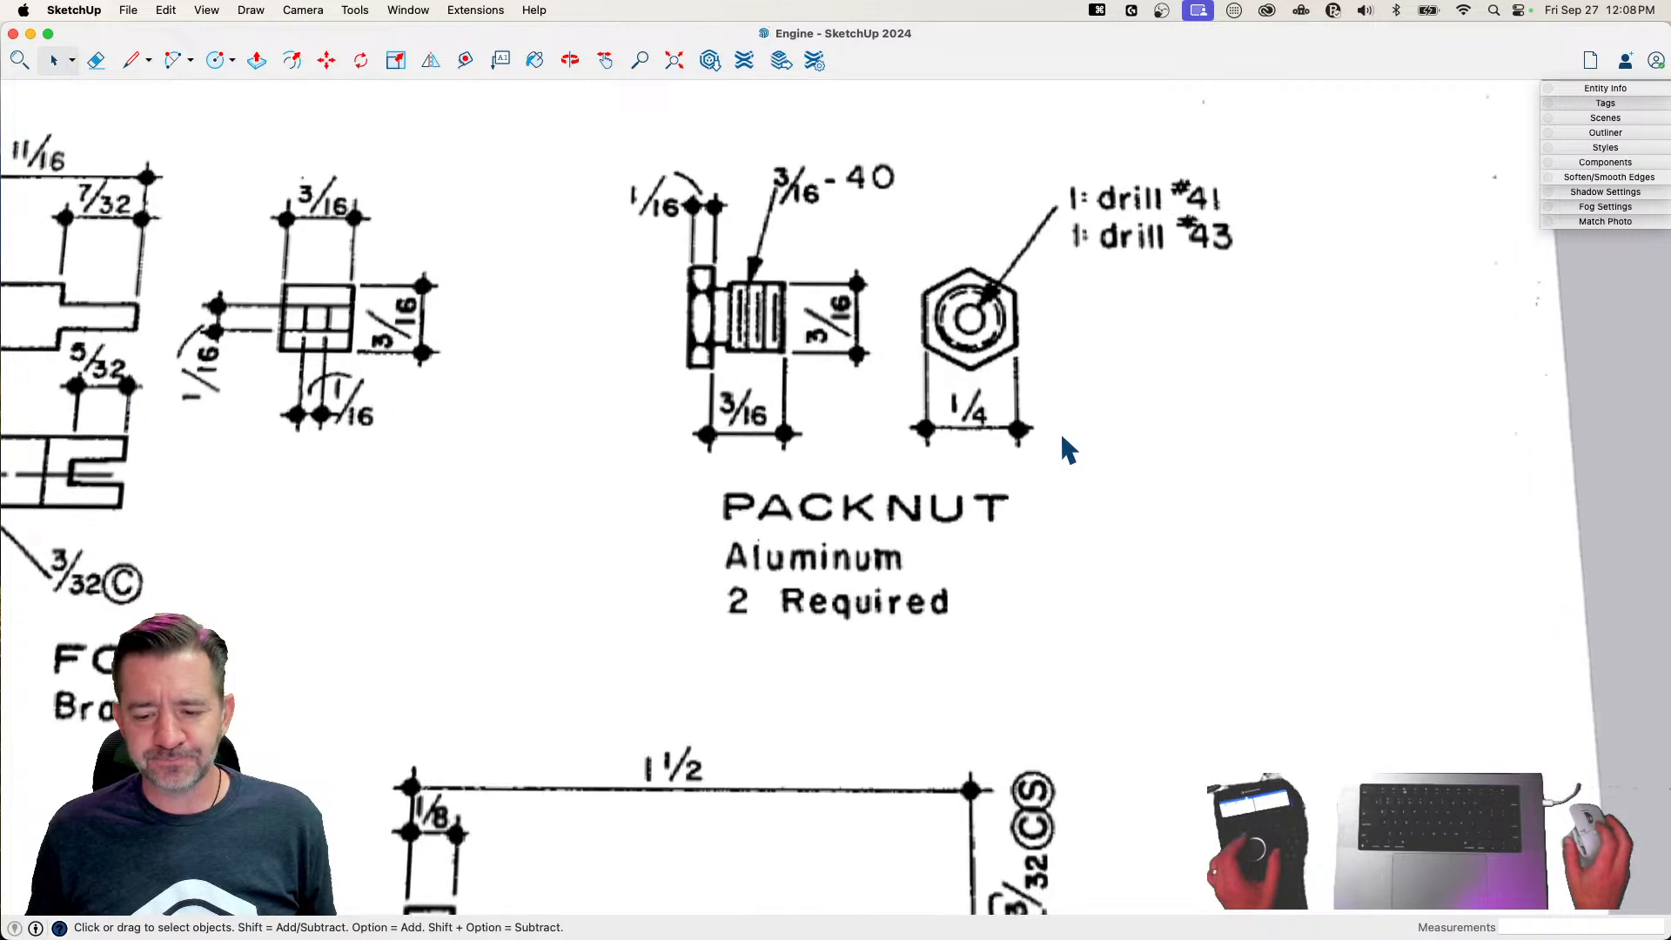
Draw a six-sided polygon with a circumscribed radius of 1/8" on the blank paper beside the packnut's hexagonal end view
click(233, 63)
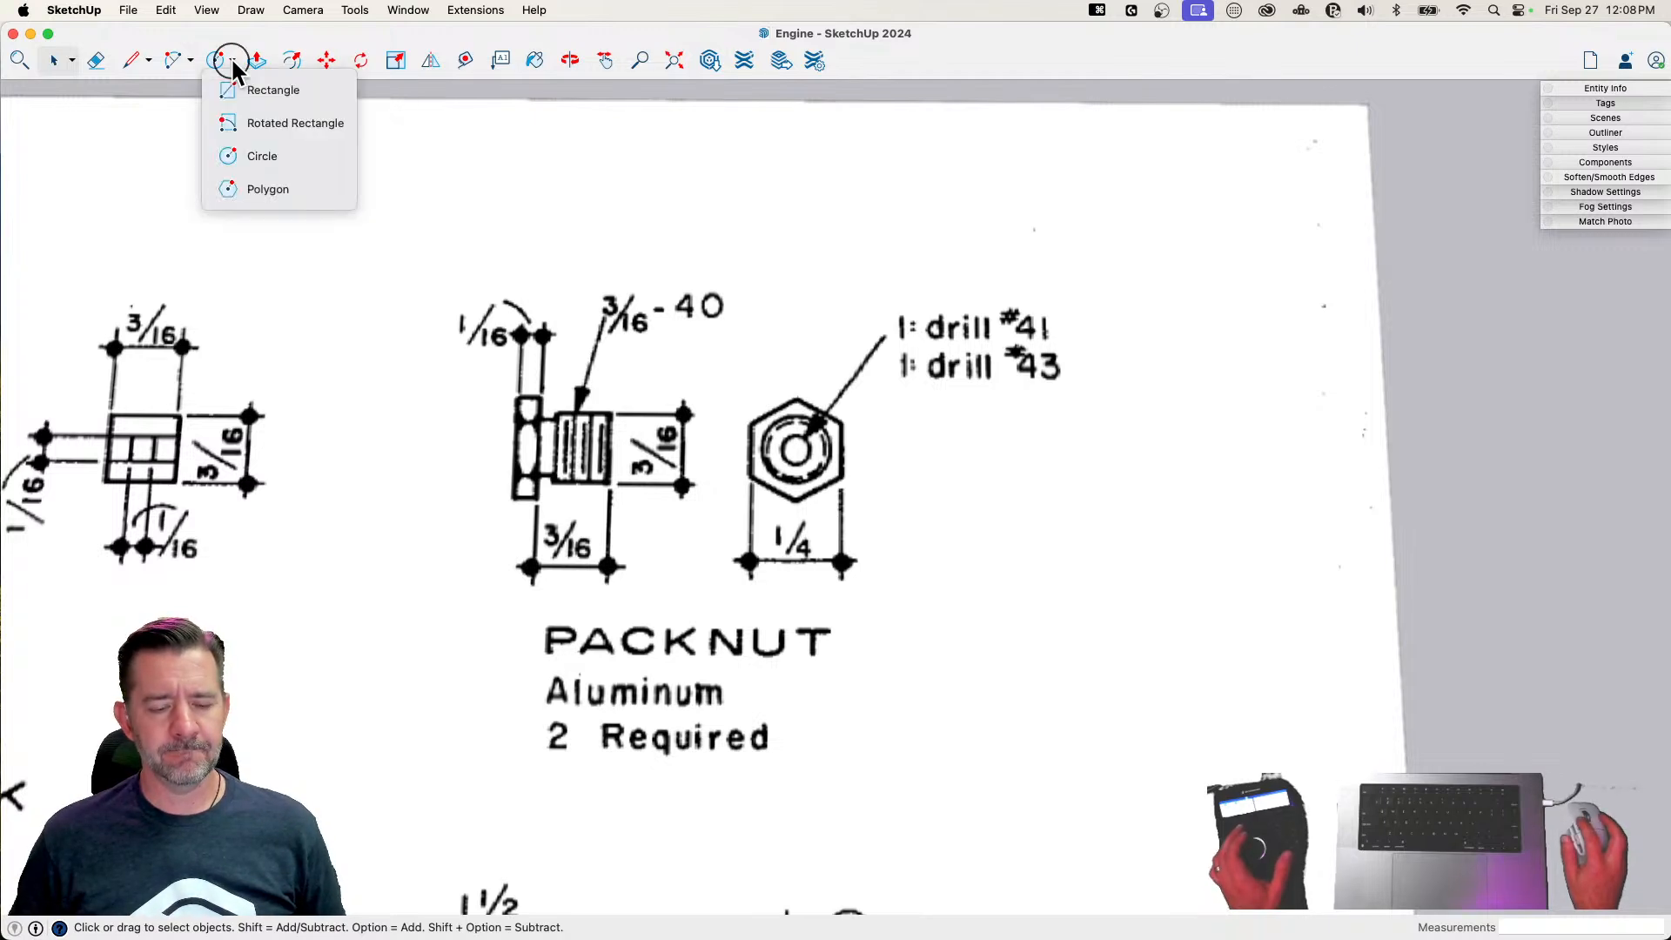
click(242, 197)
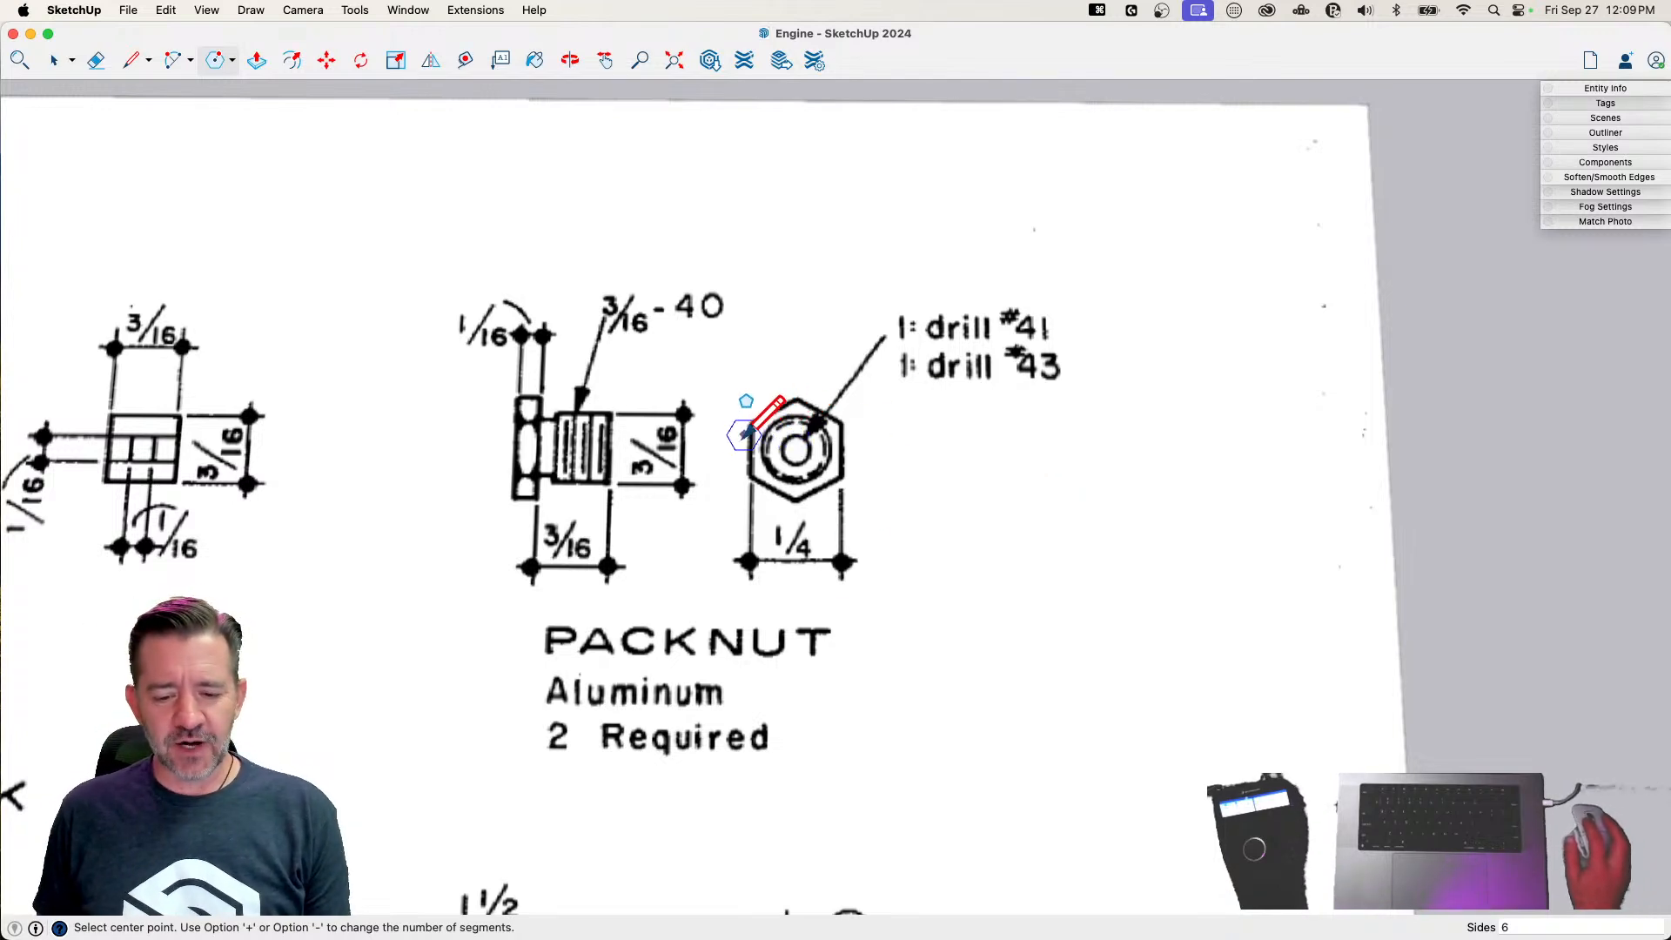
click(1010, 509)
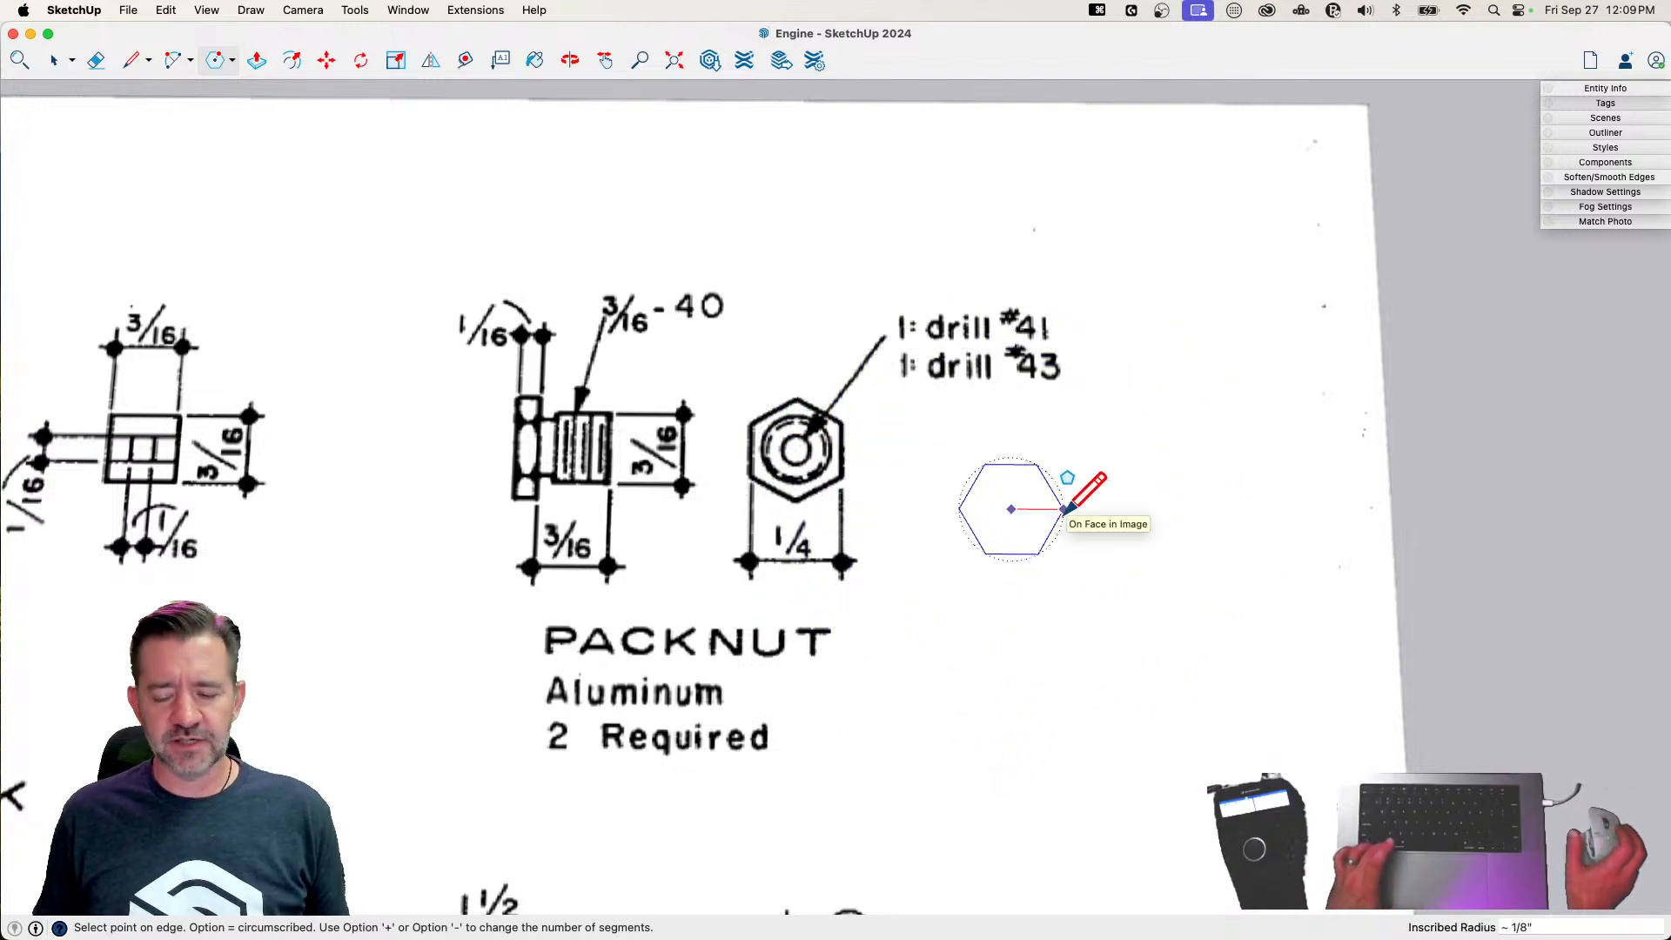
key(alt)
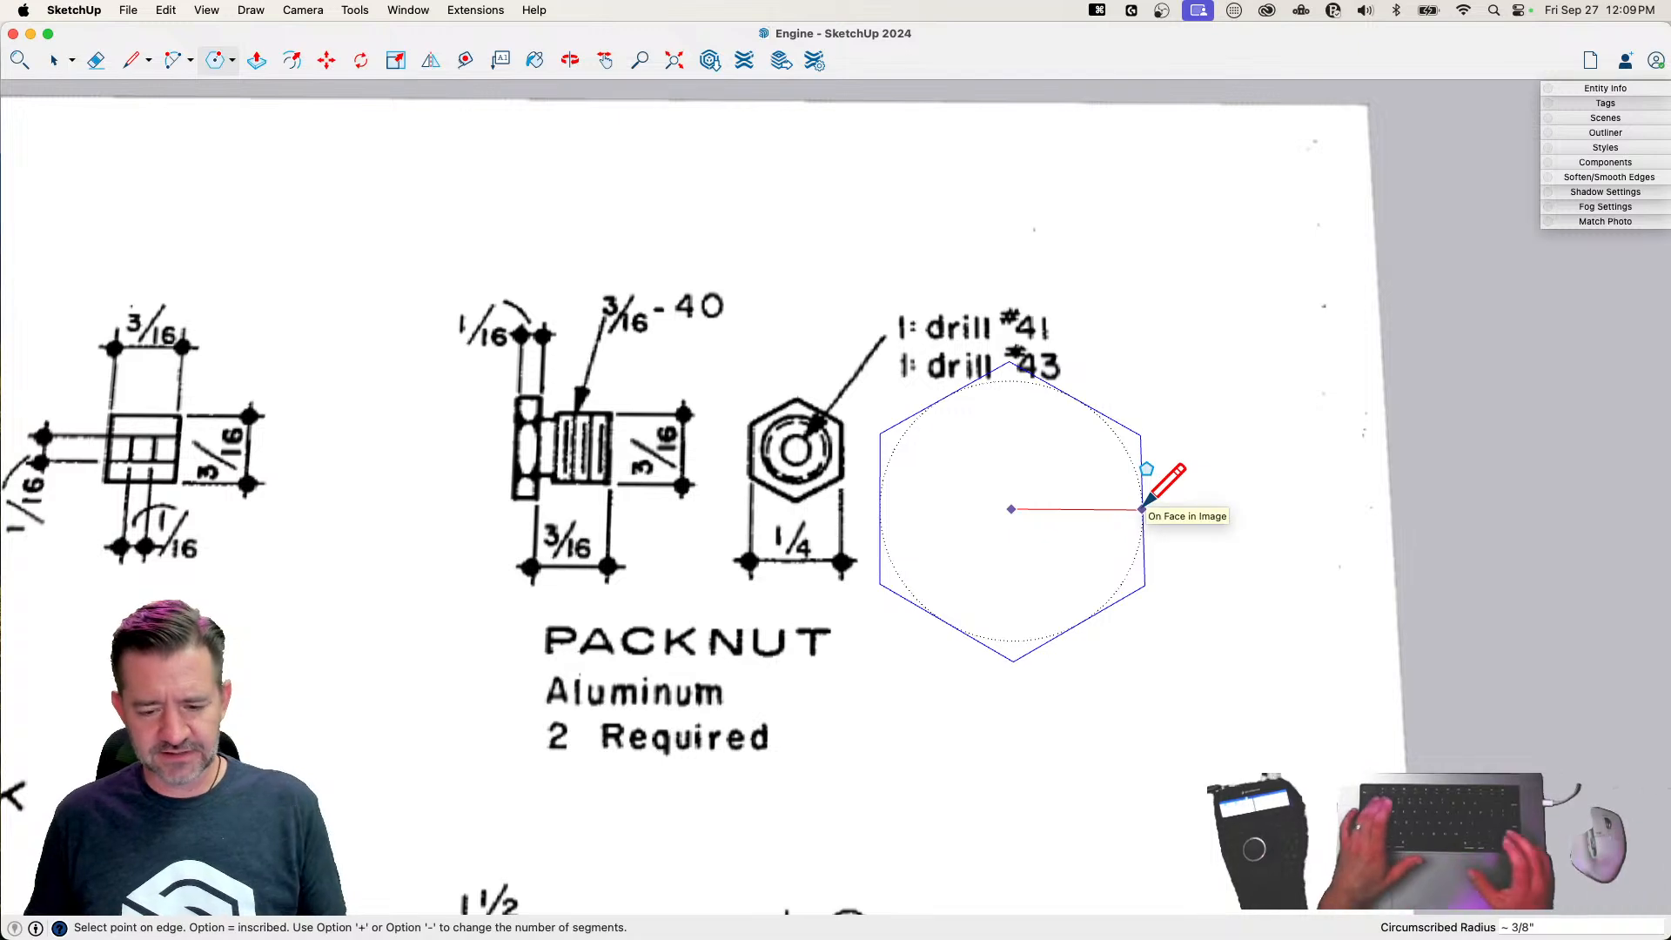
text(1/8")
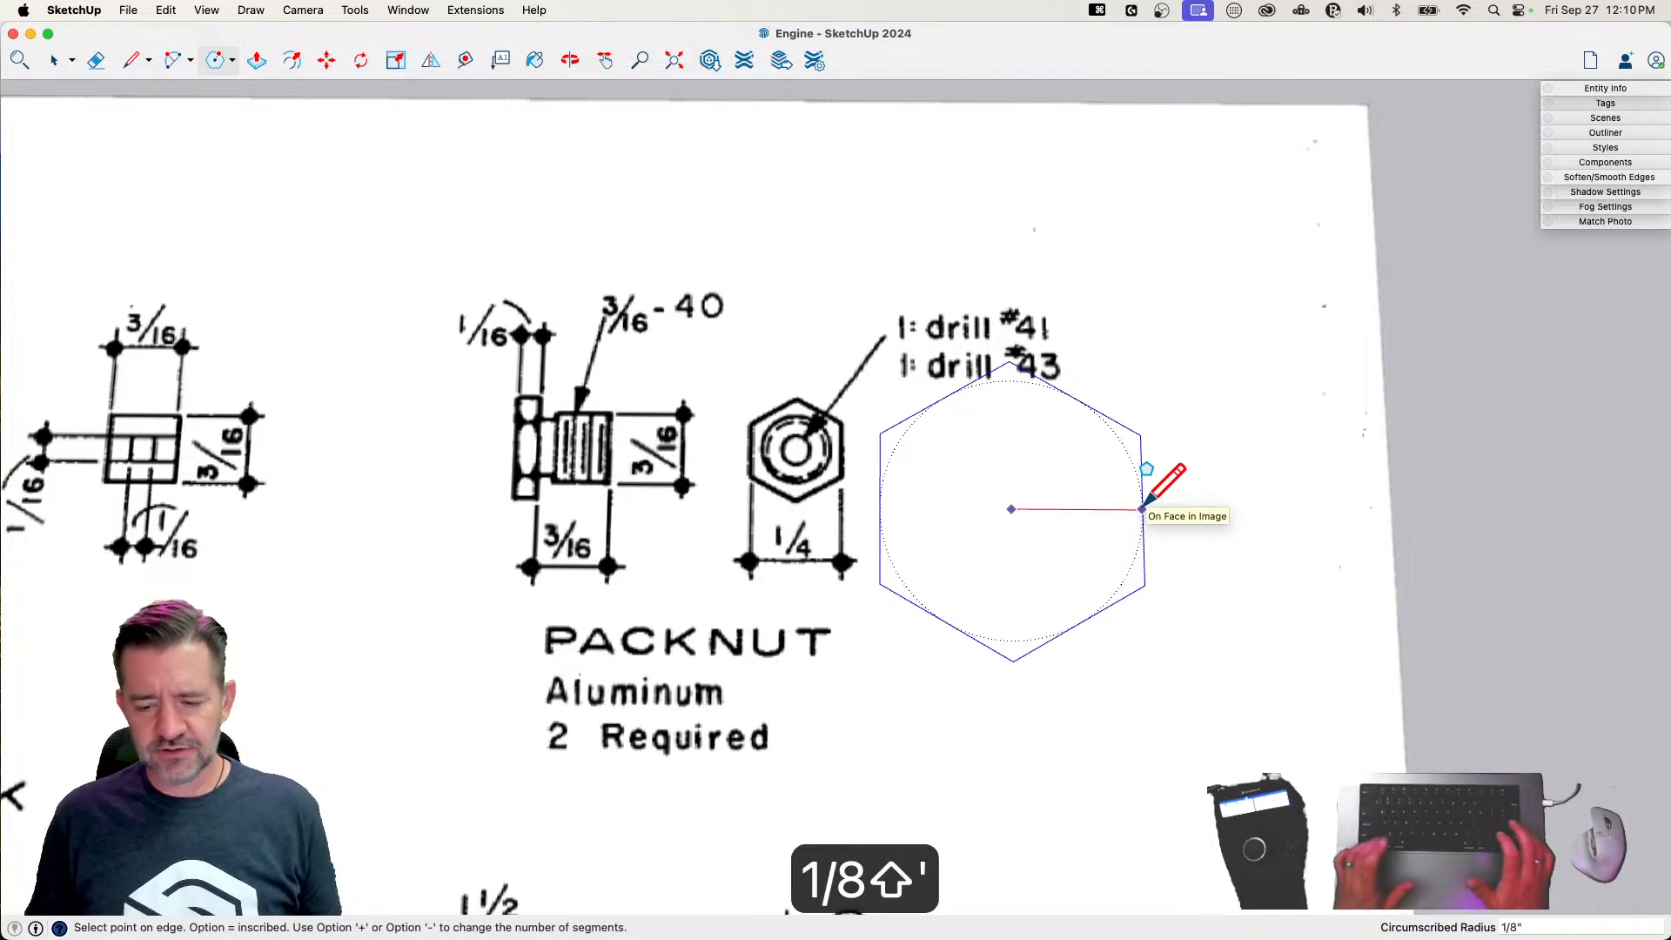
key(Return)
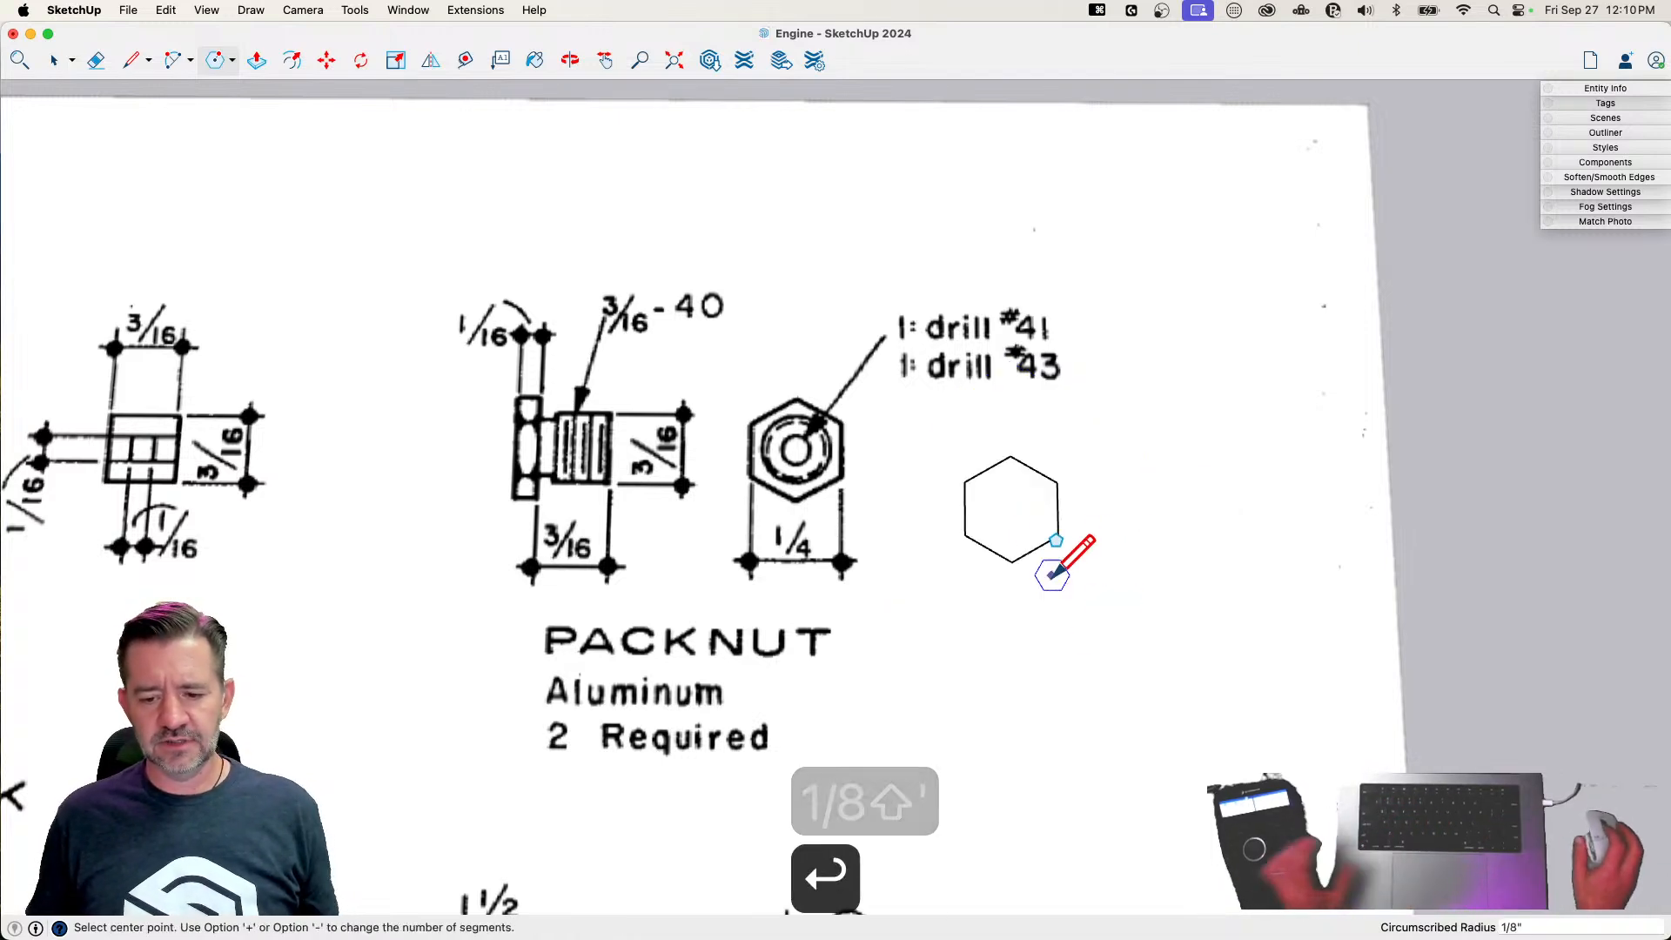
Measure the new hexagon's width across its flats, starting from the midpoint of one vertical side
key(l)
click(967, 508)
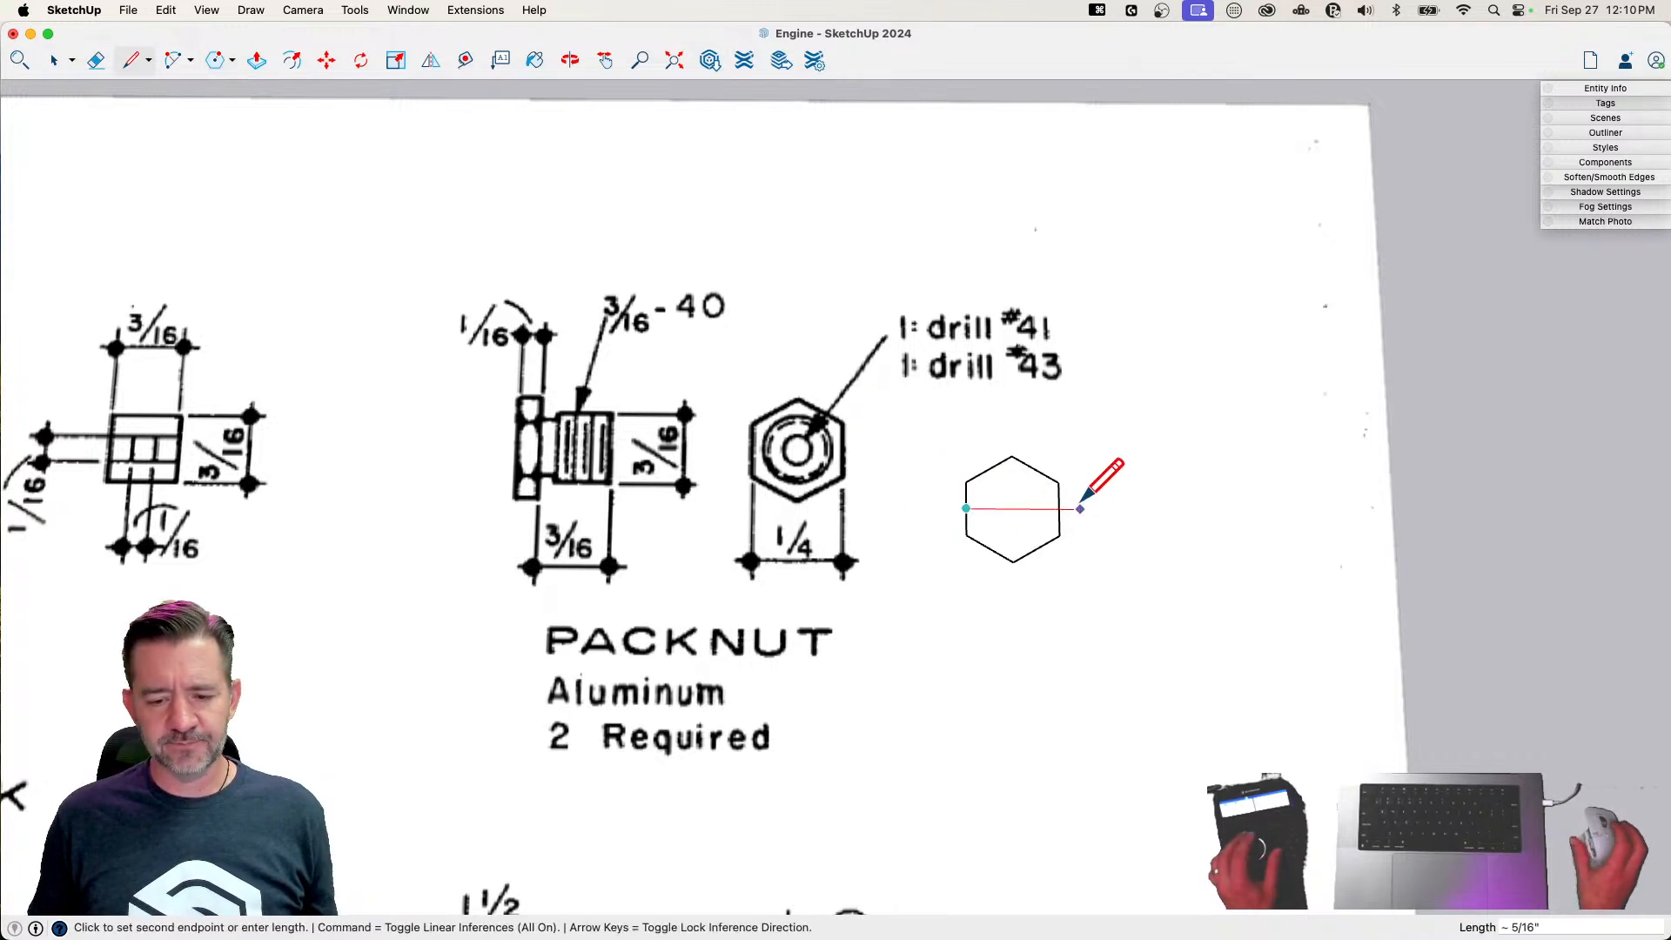
key(space)
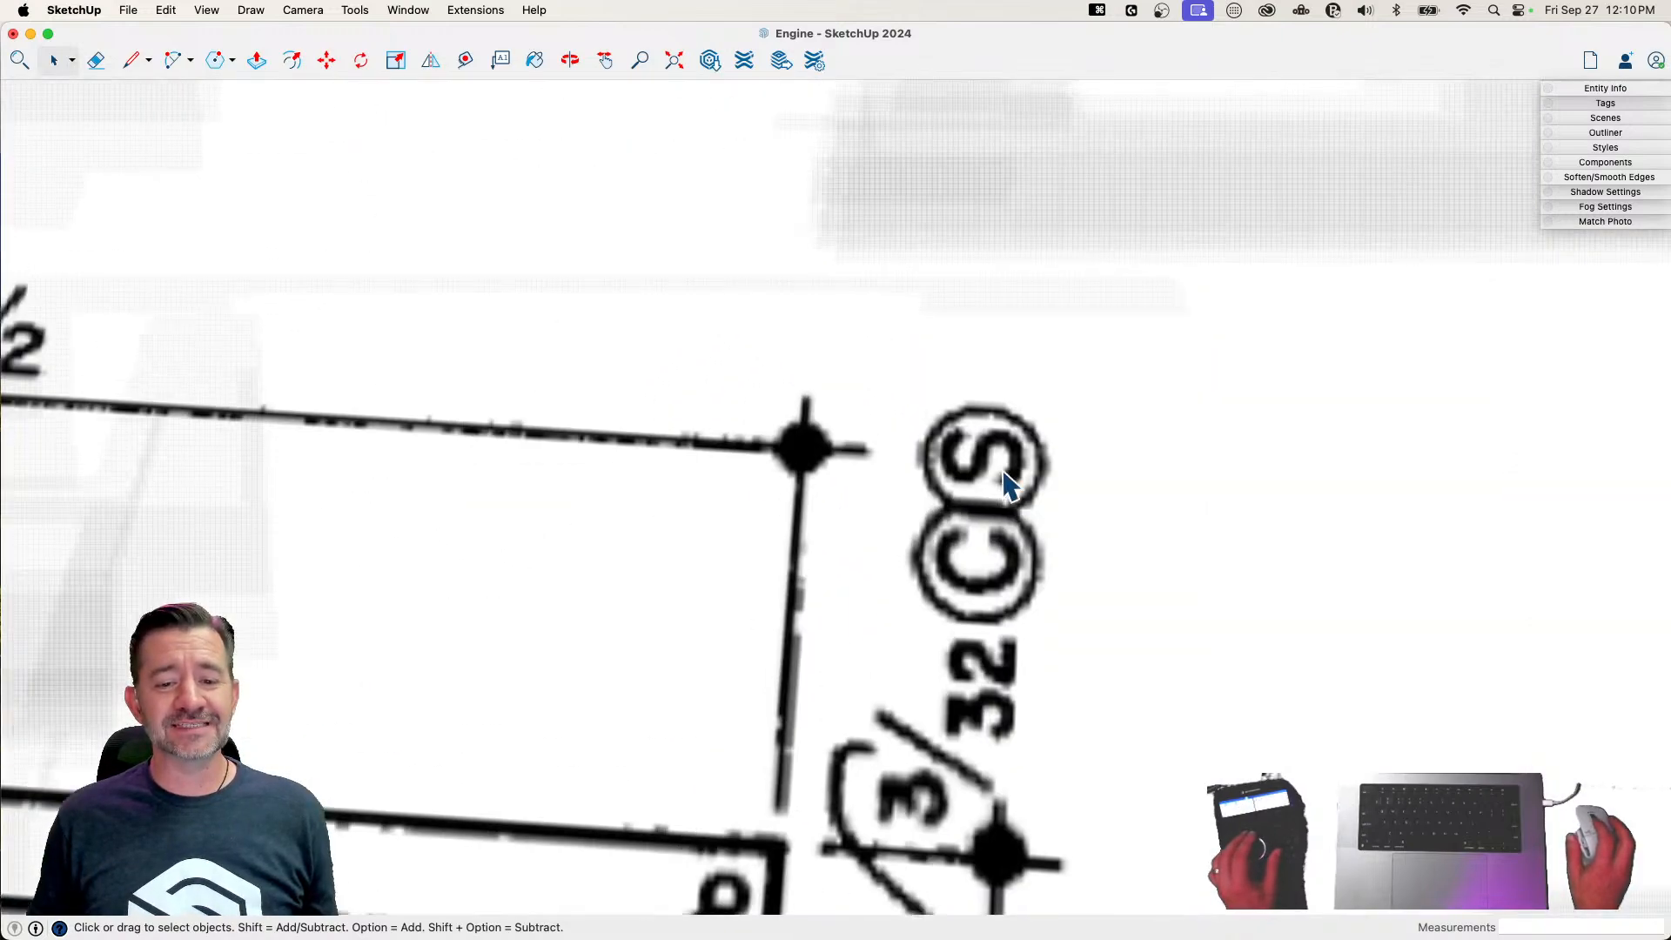
Push/Pull the hexagon face up 1/16" to form the packnut's head
mouse_move(1128, 841)
middle_down()
mouse_move(1000, 627)
mouse_move(1010, 572)
middle_up()
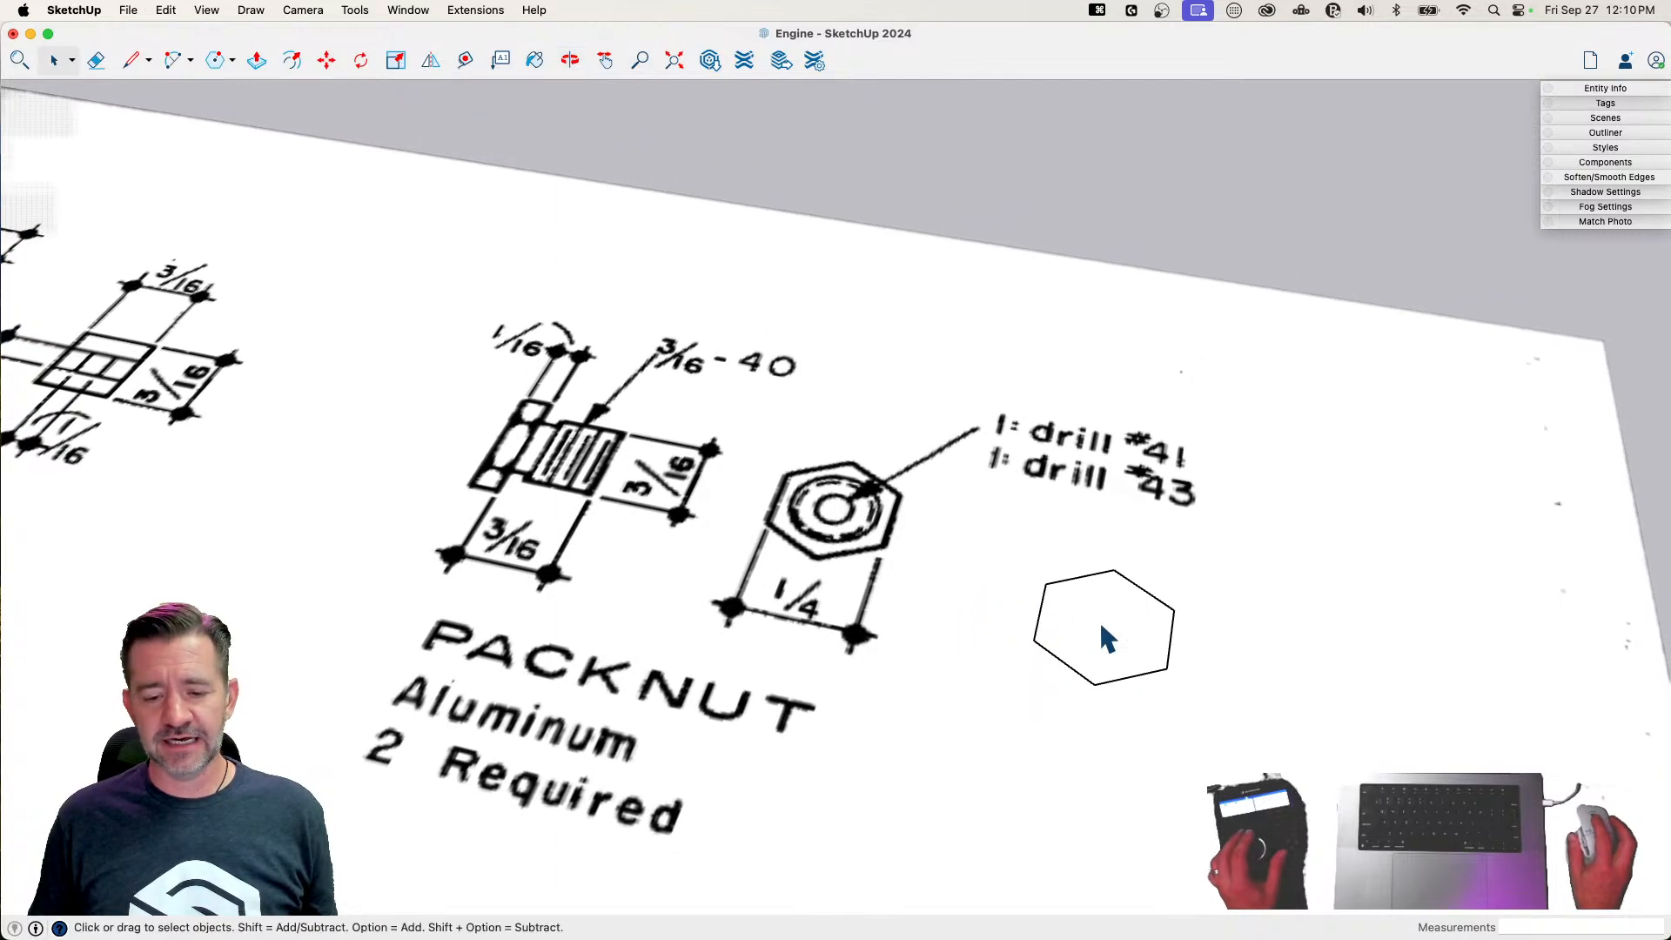
key(p)
click(1102, 620)
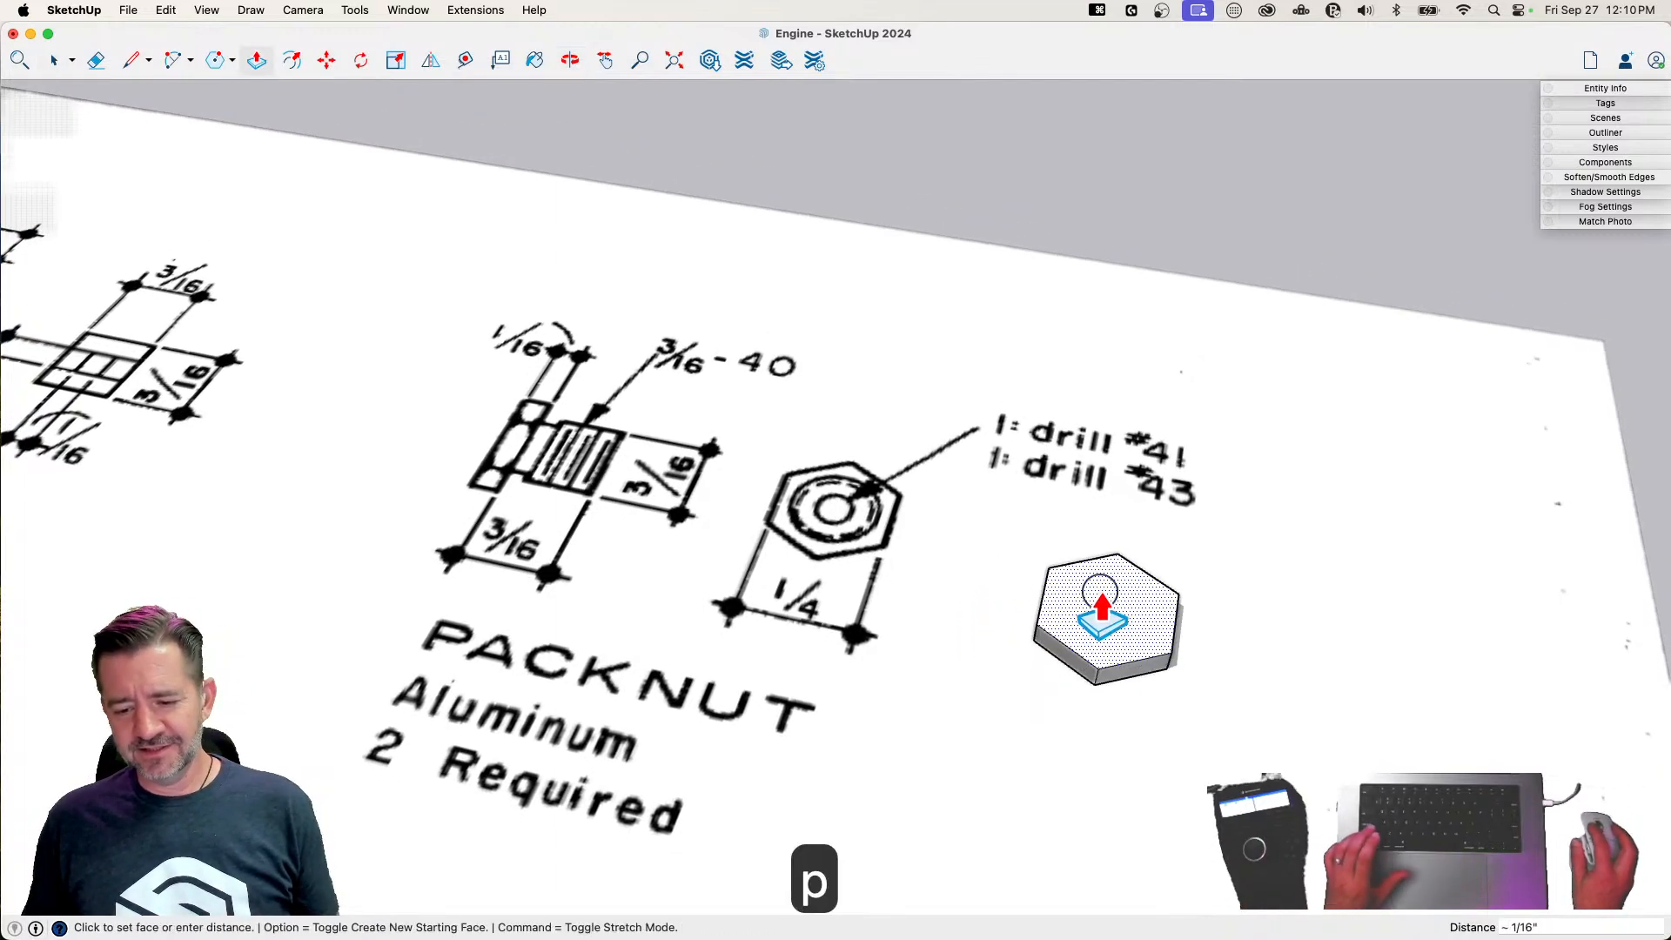
text(1/16)
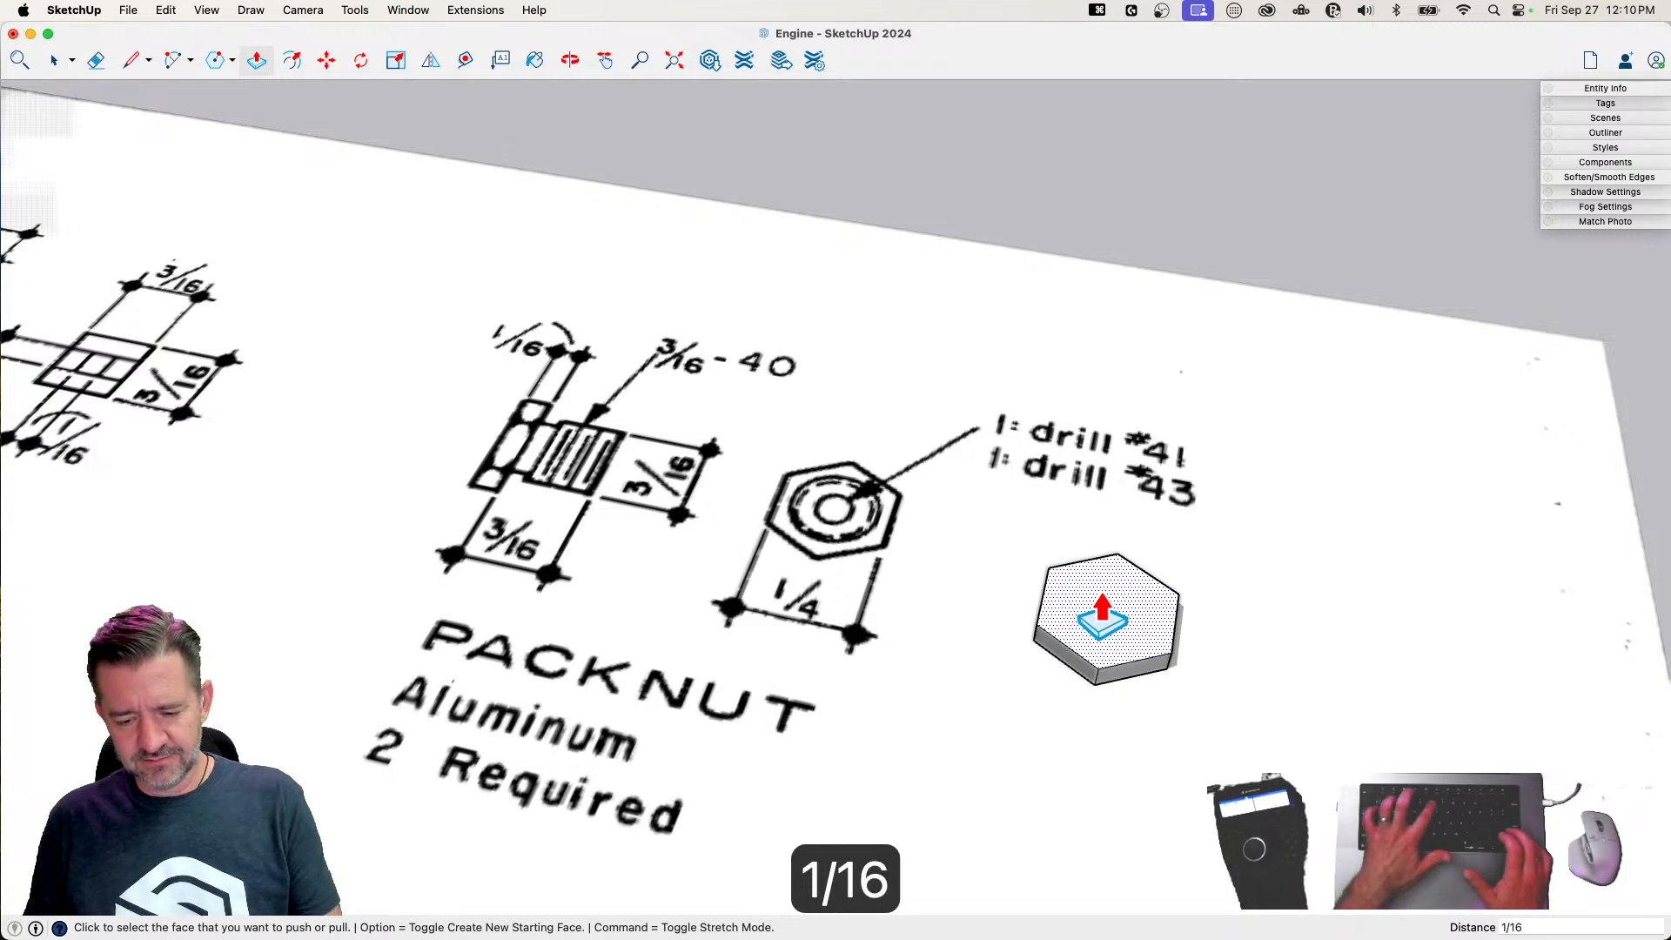
key(Return)
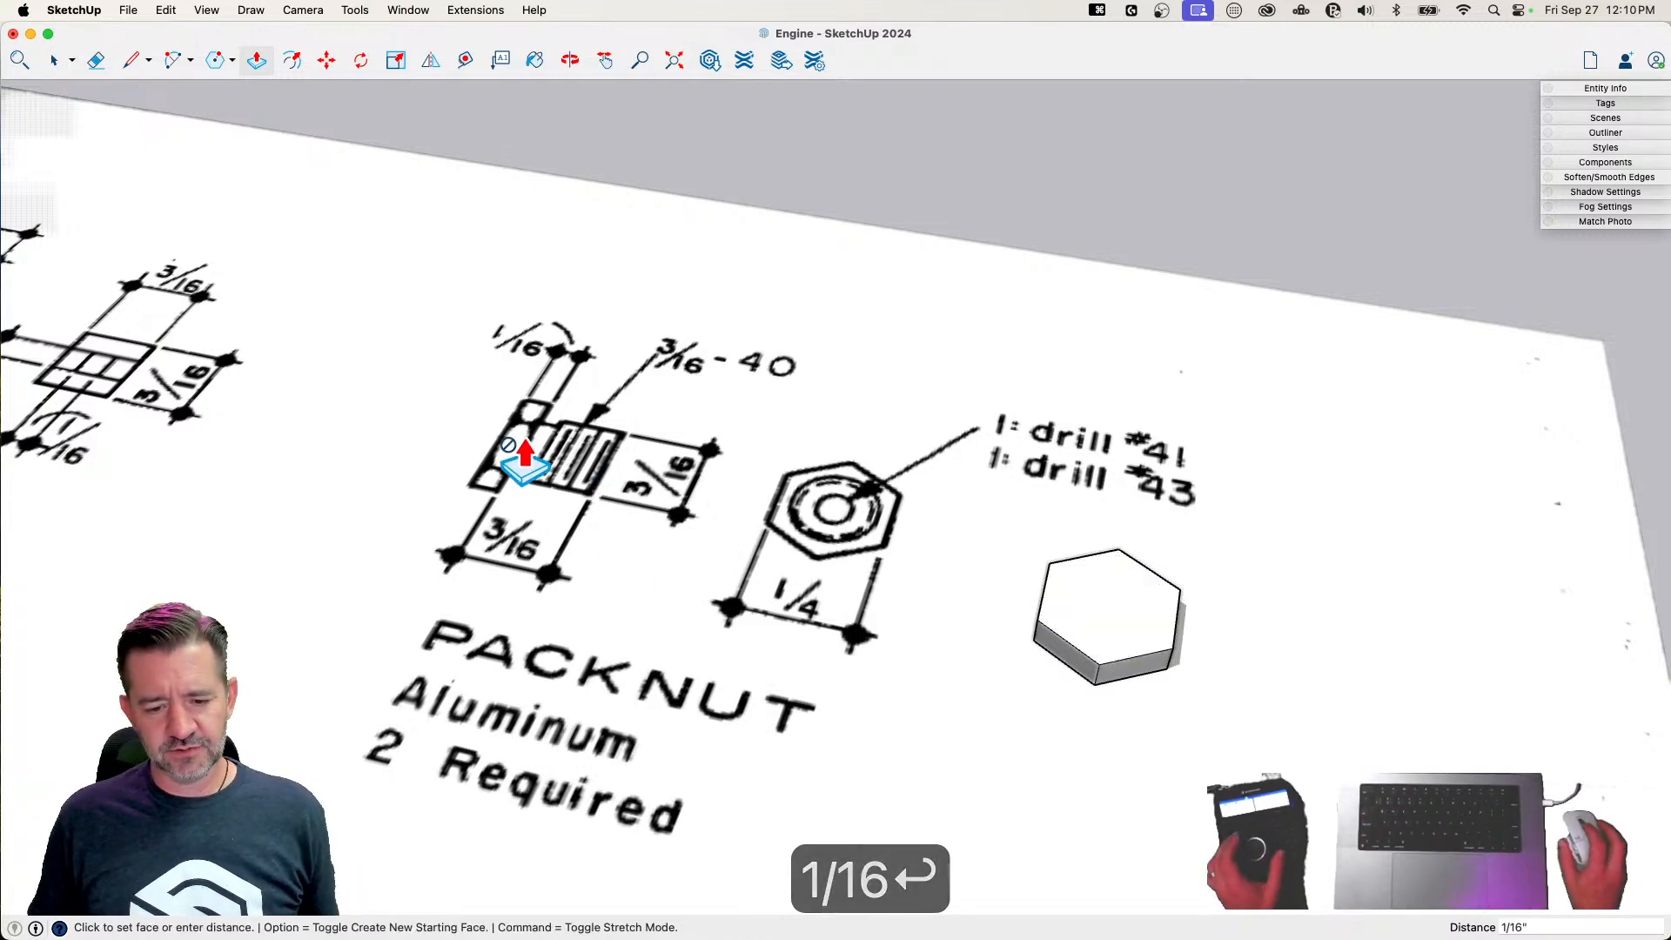
Draw a circle with a 3/32" radius centred on the top face of the hexagonal head
key(c)
click(1109, 605)
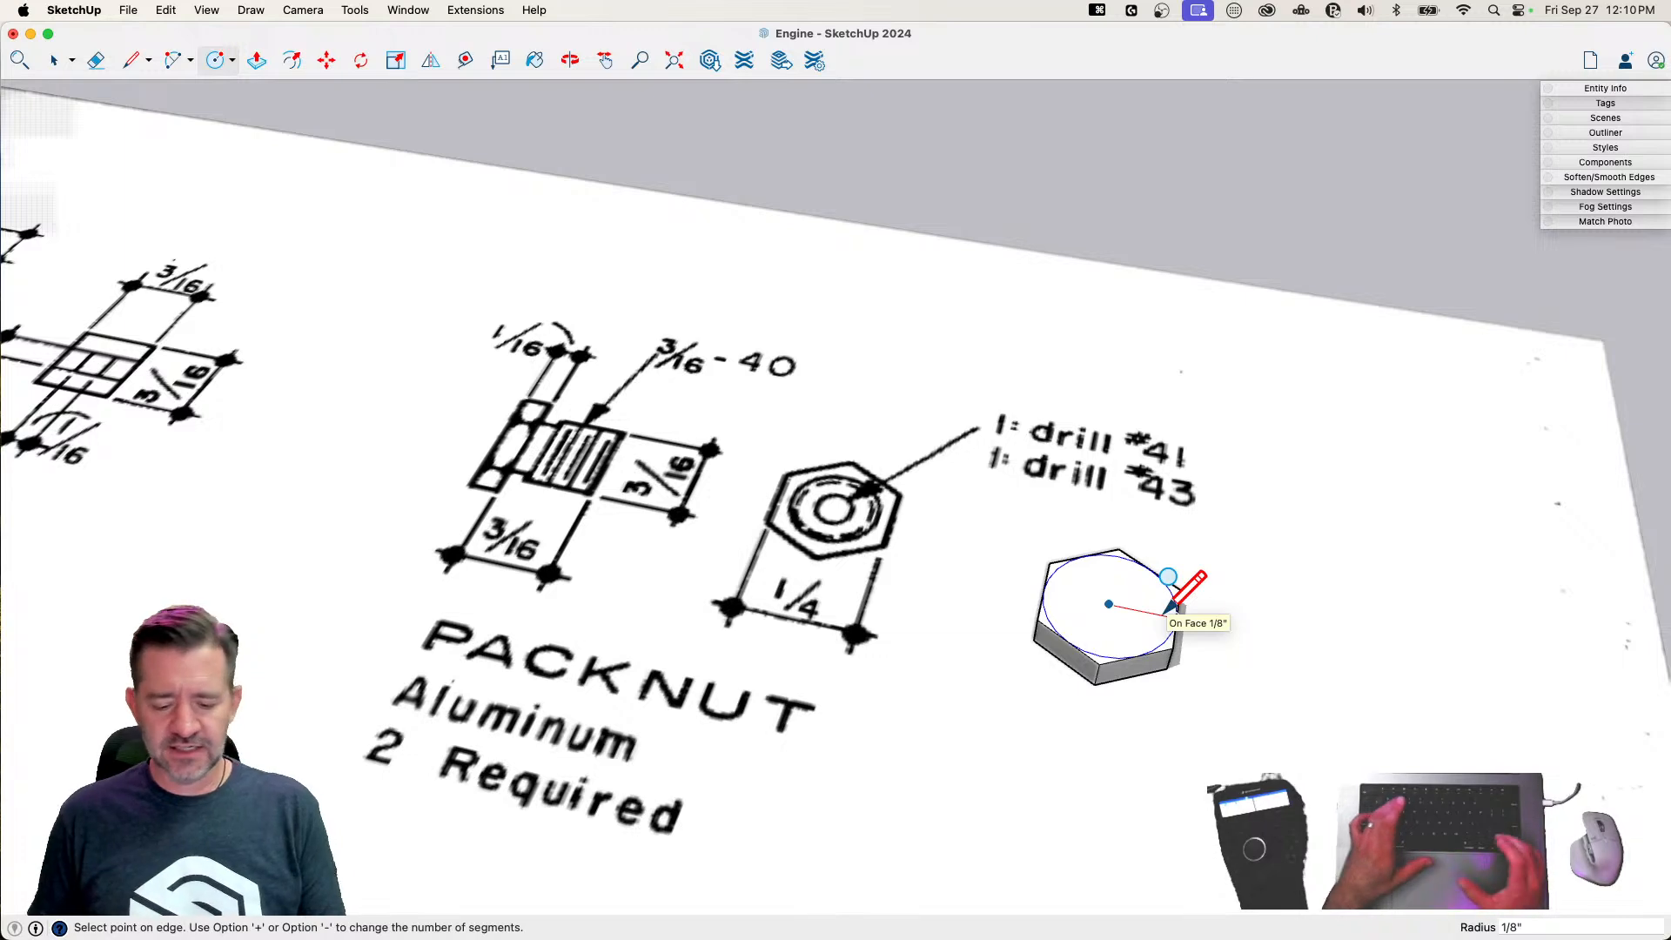
text(3/32)
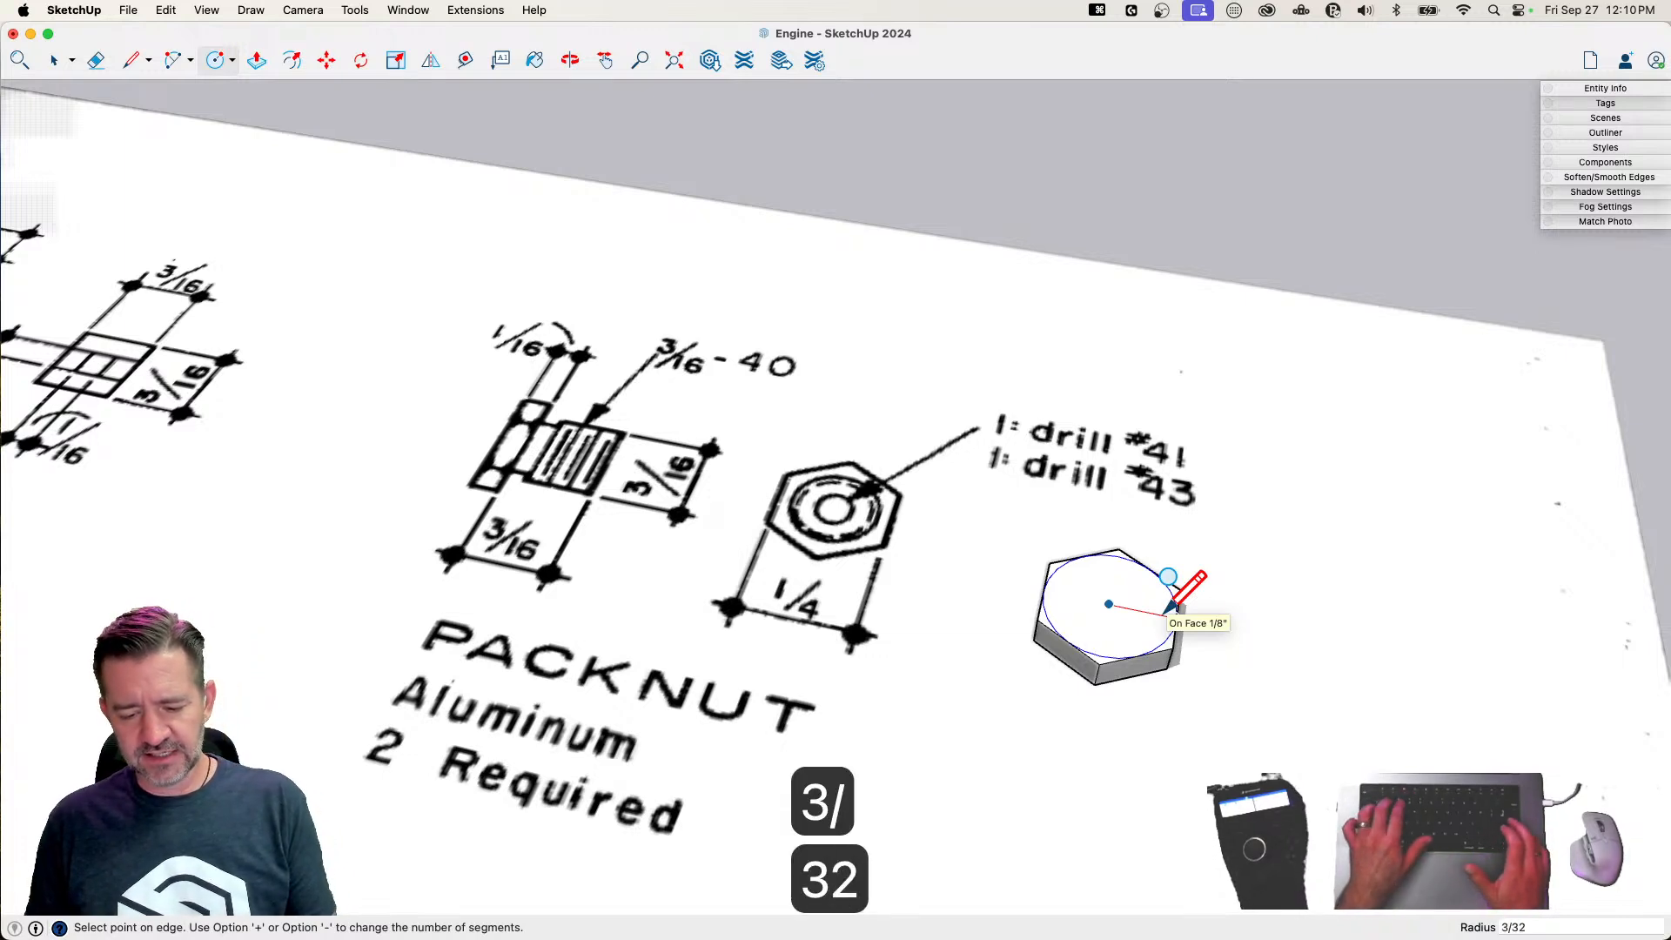
key(Return)
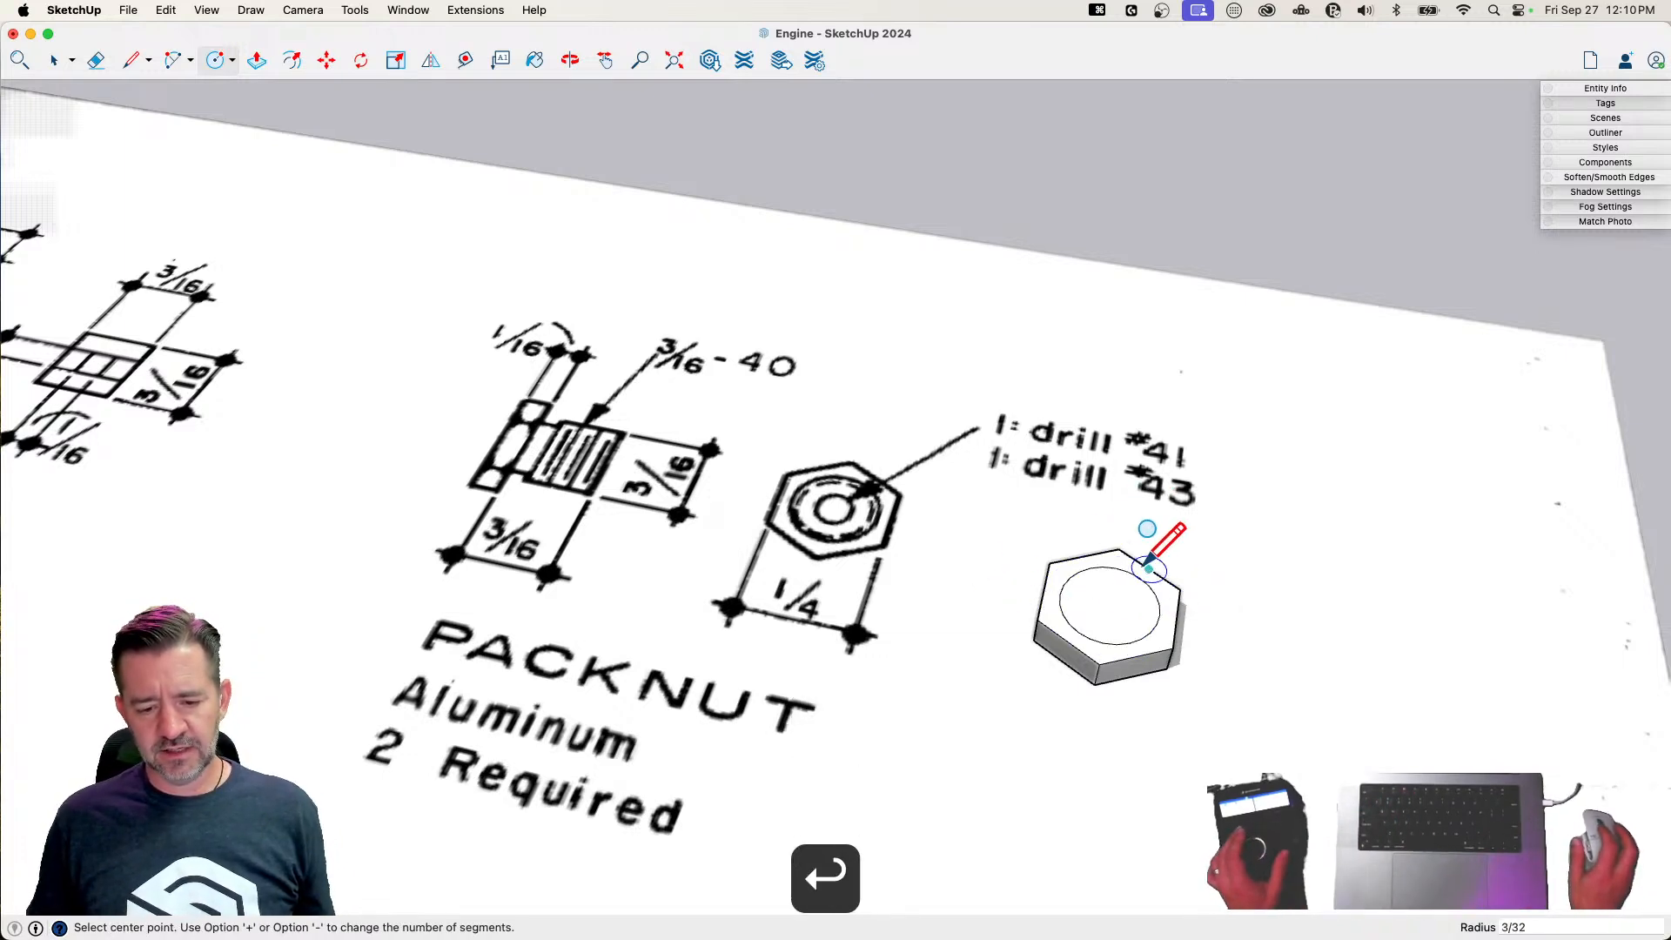
Push/Pull the circle on the hexagonal head up 3/16" to form the packnut's cylindrical shank
key(p)
drag(1141, 600, 1130, 566)
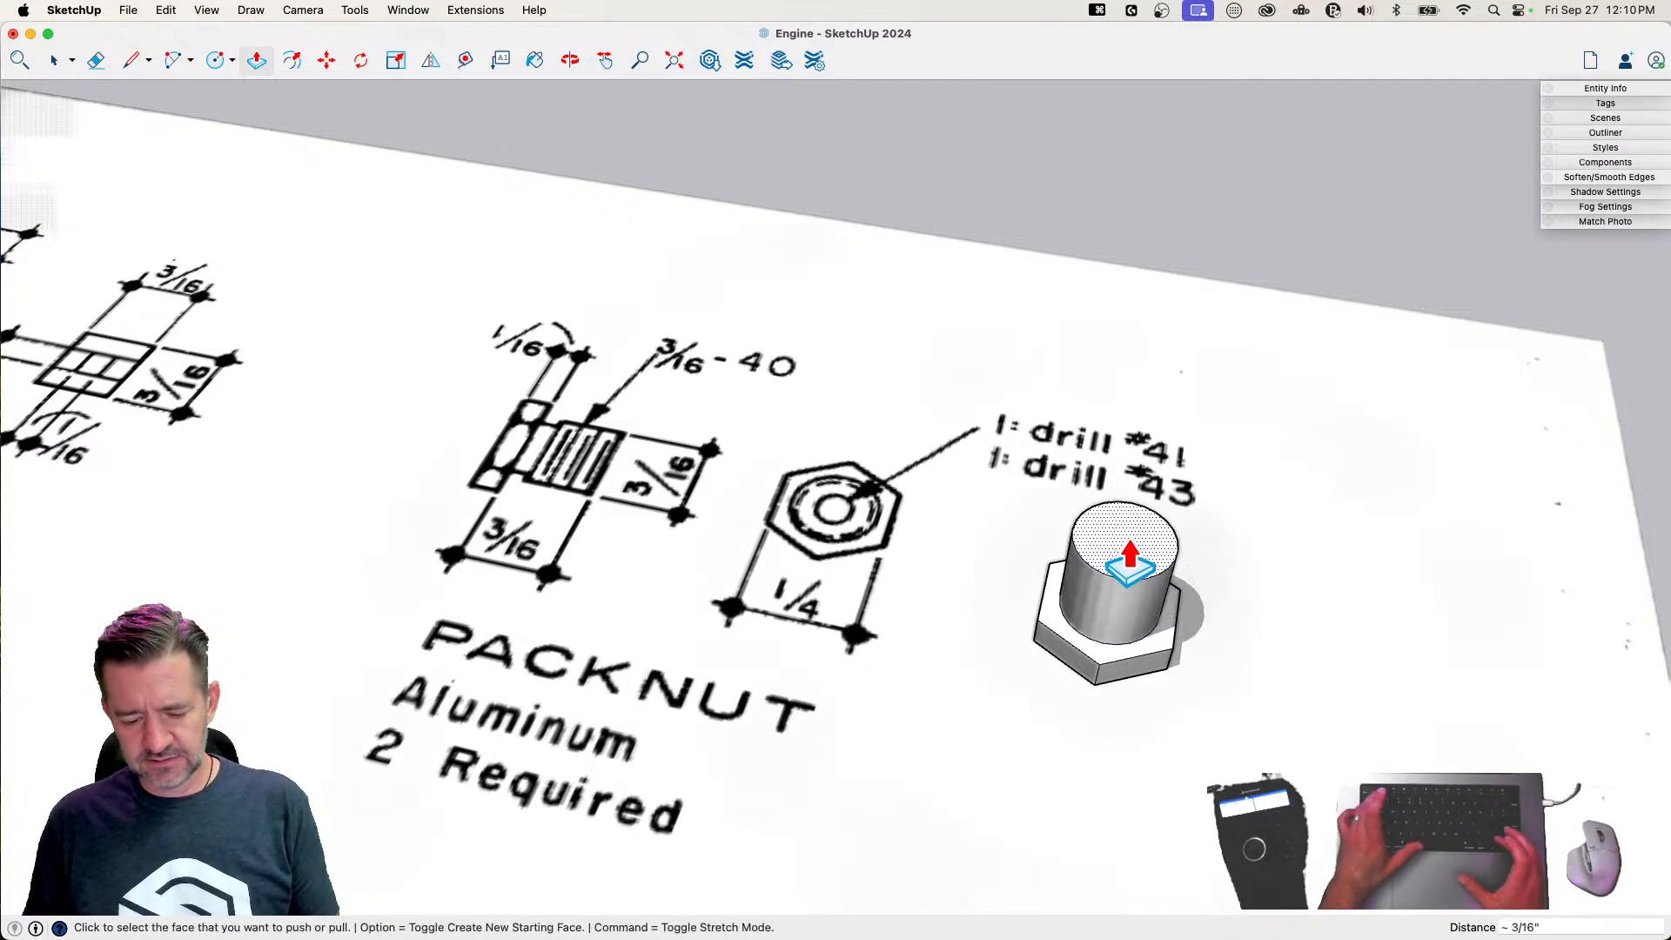
text(3/16)
key(Return)
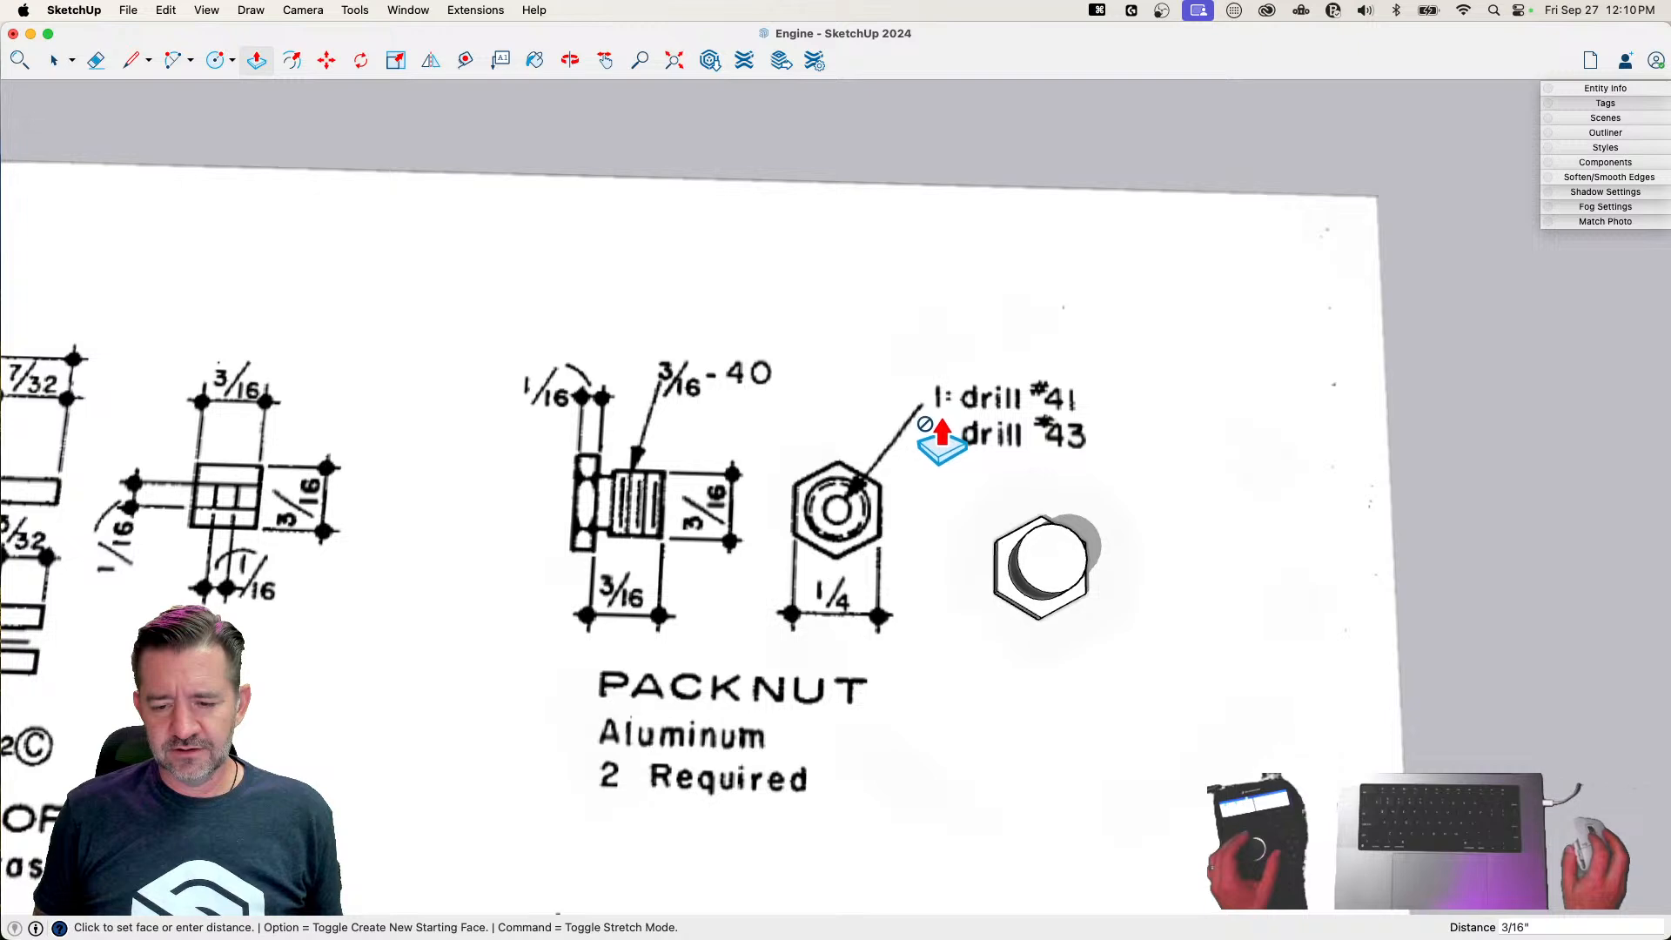
Check the packnut's drill callout and draw a circle with a radius of about 1/16" centred on the shank's top face
scroll(936, 426, up, 5)
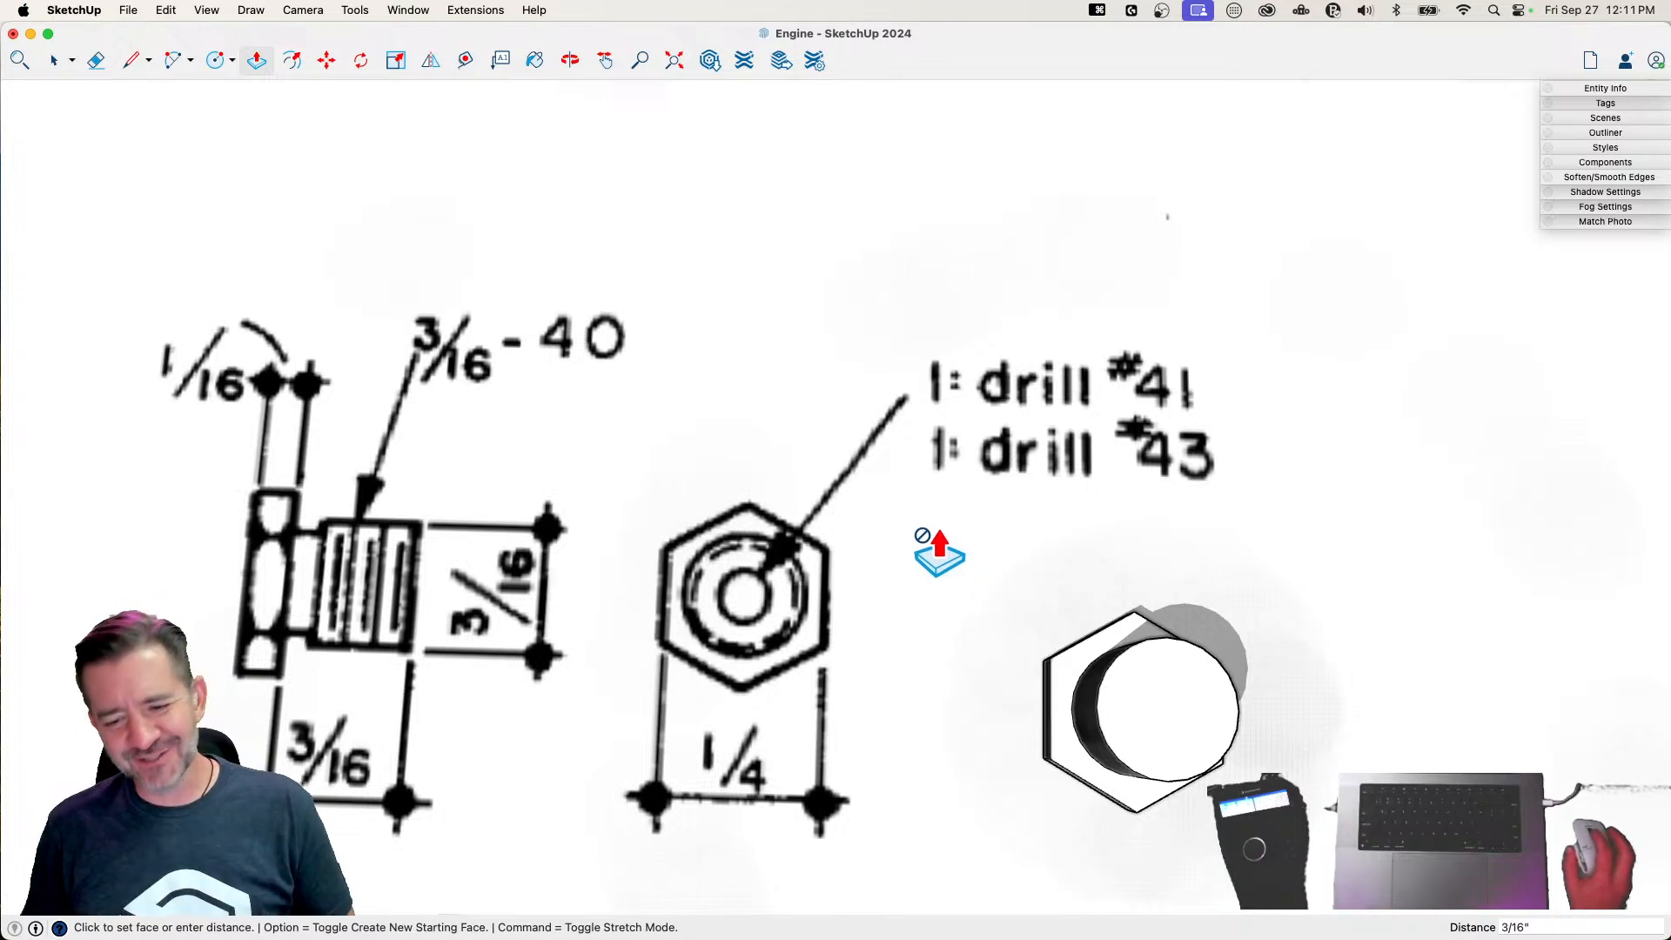
scroll(936, 474, up, 5)
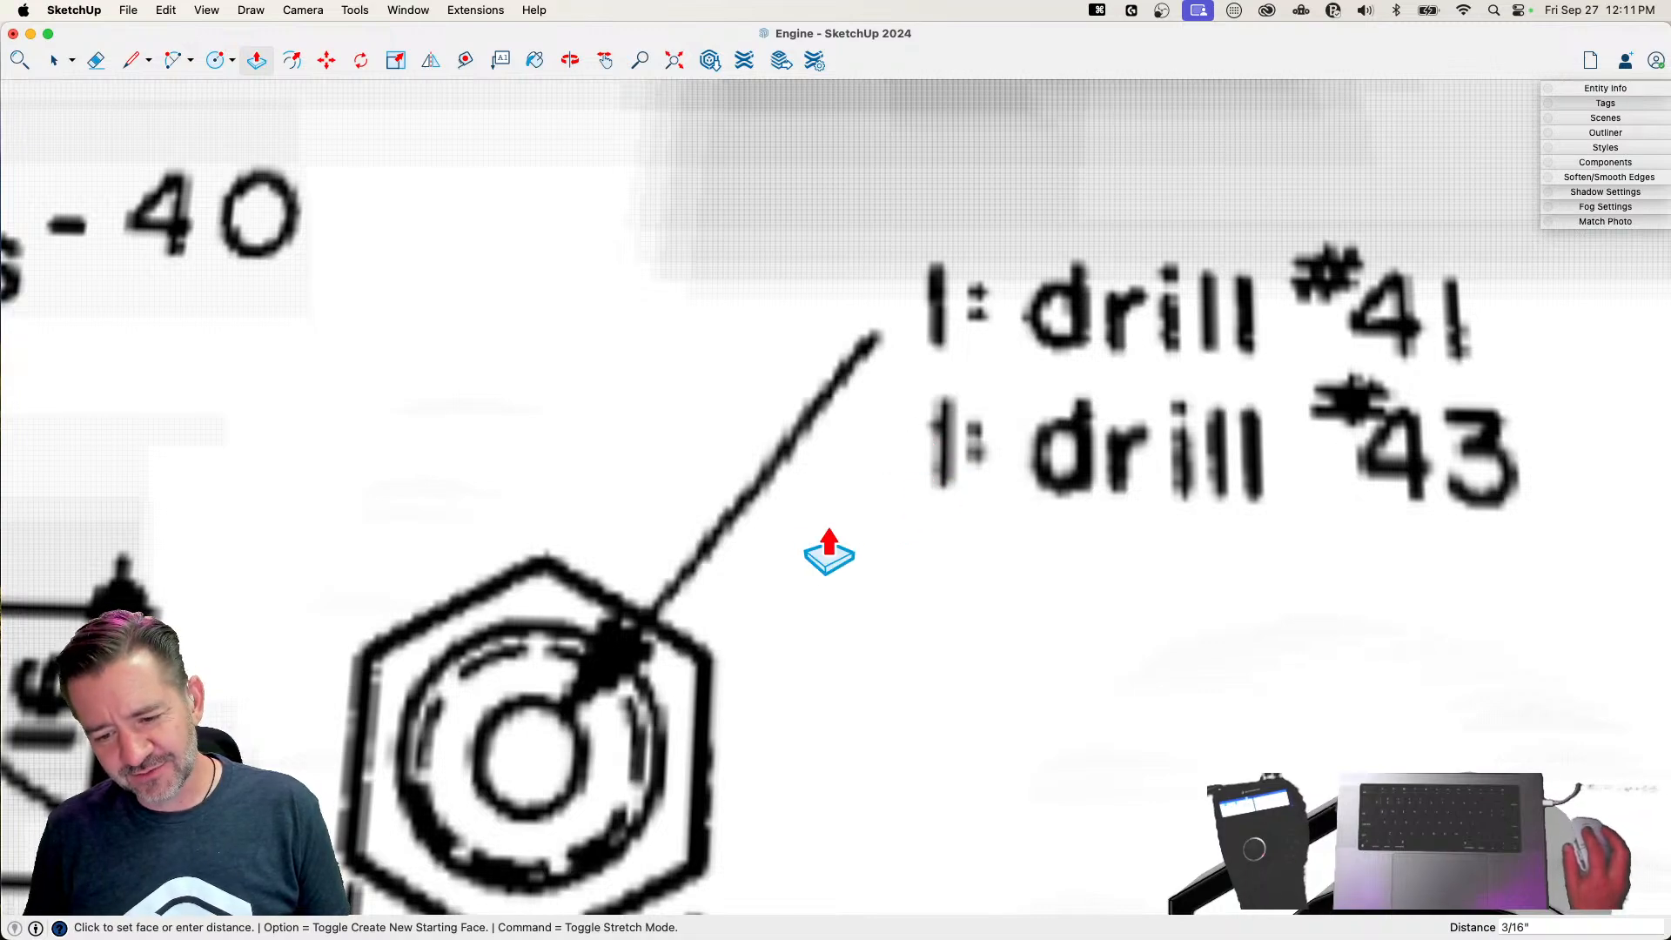
scroll(820, 561, down, 8)
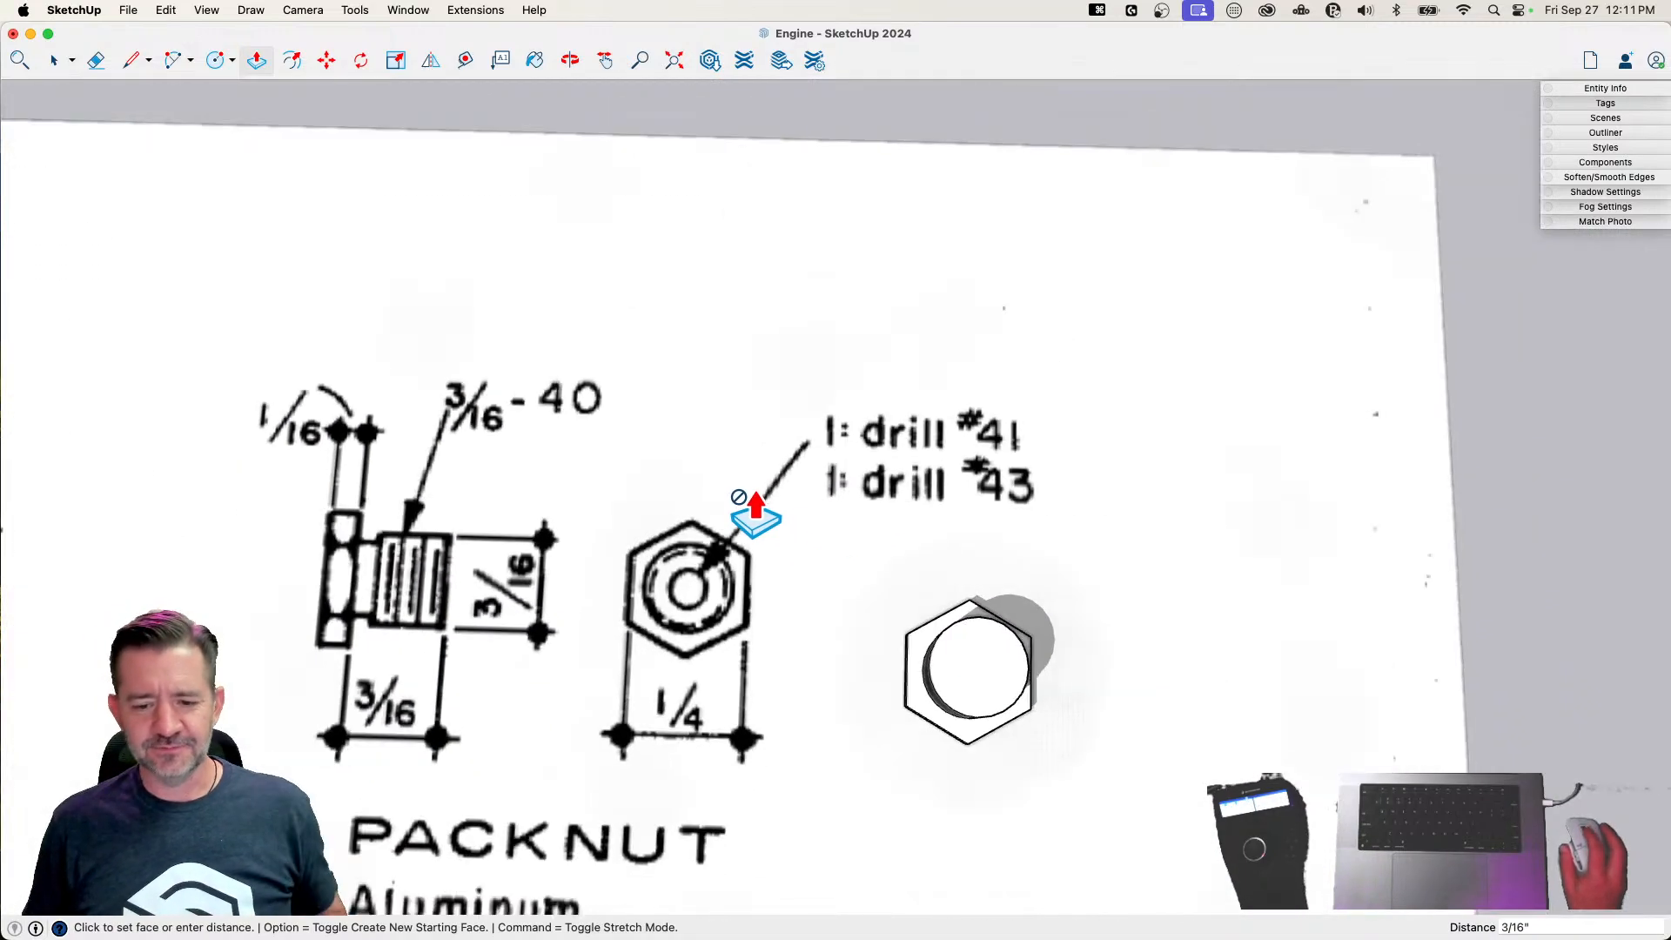
key(space)
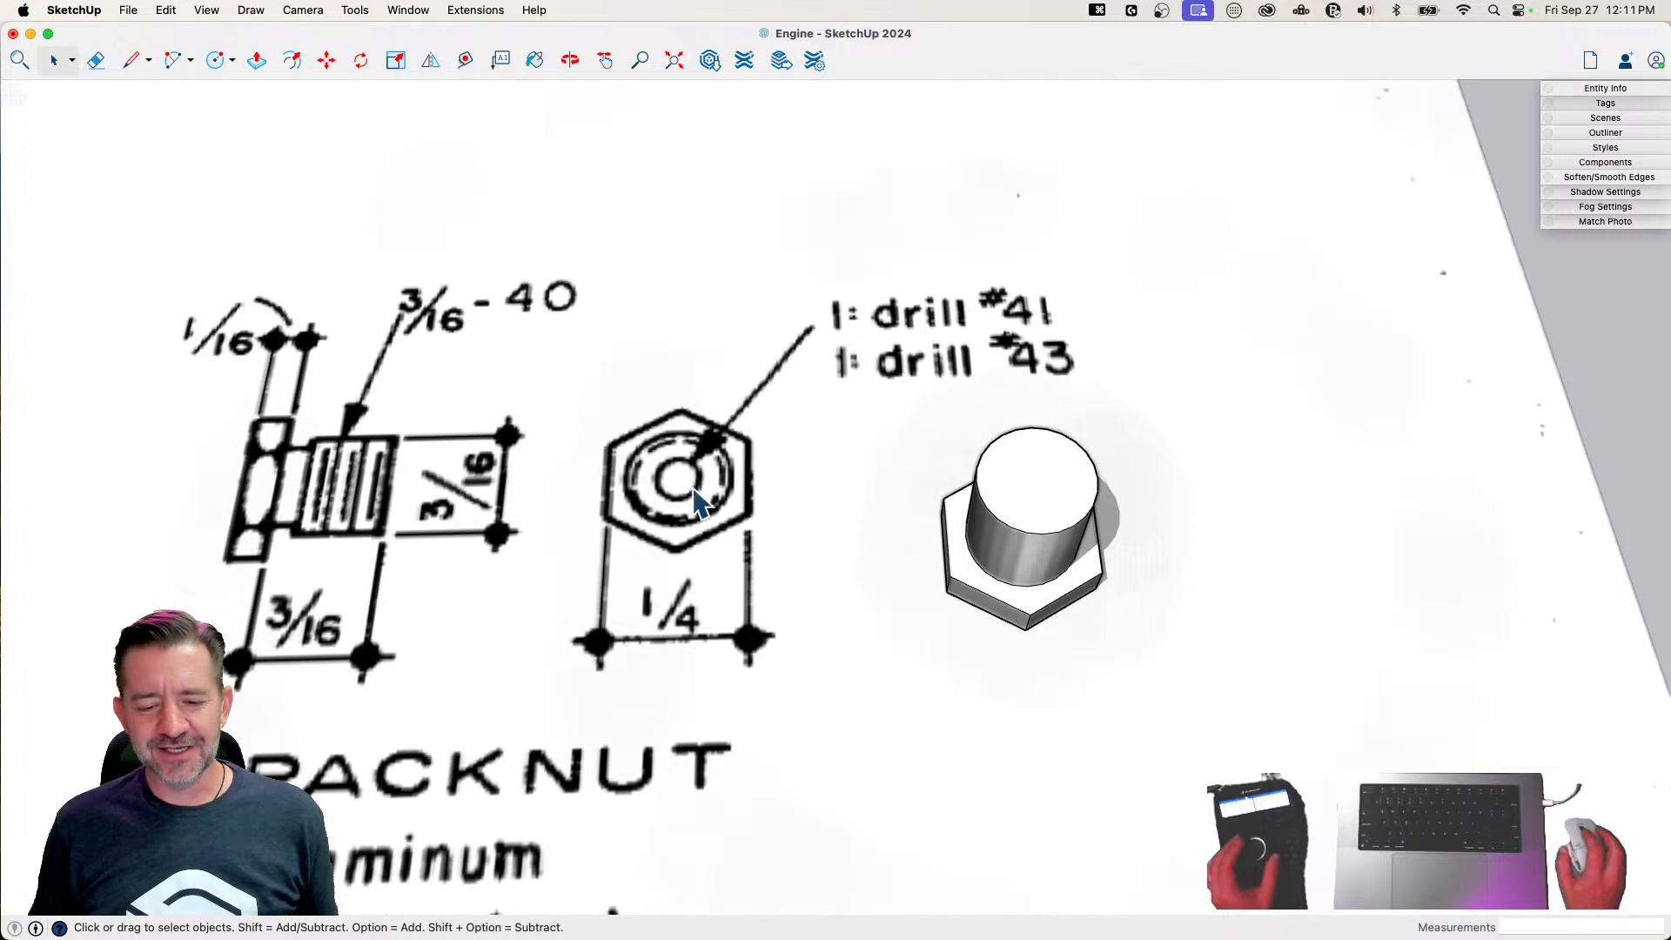
key(c)
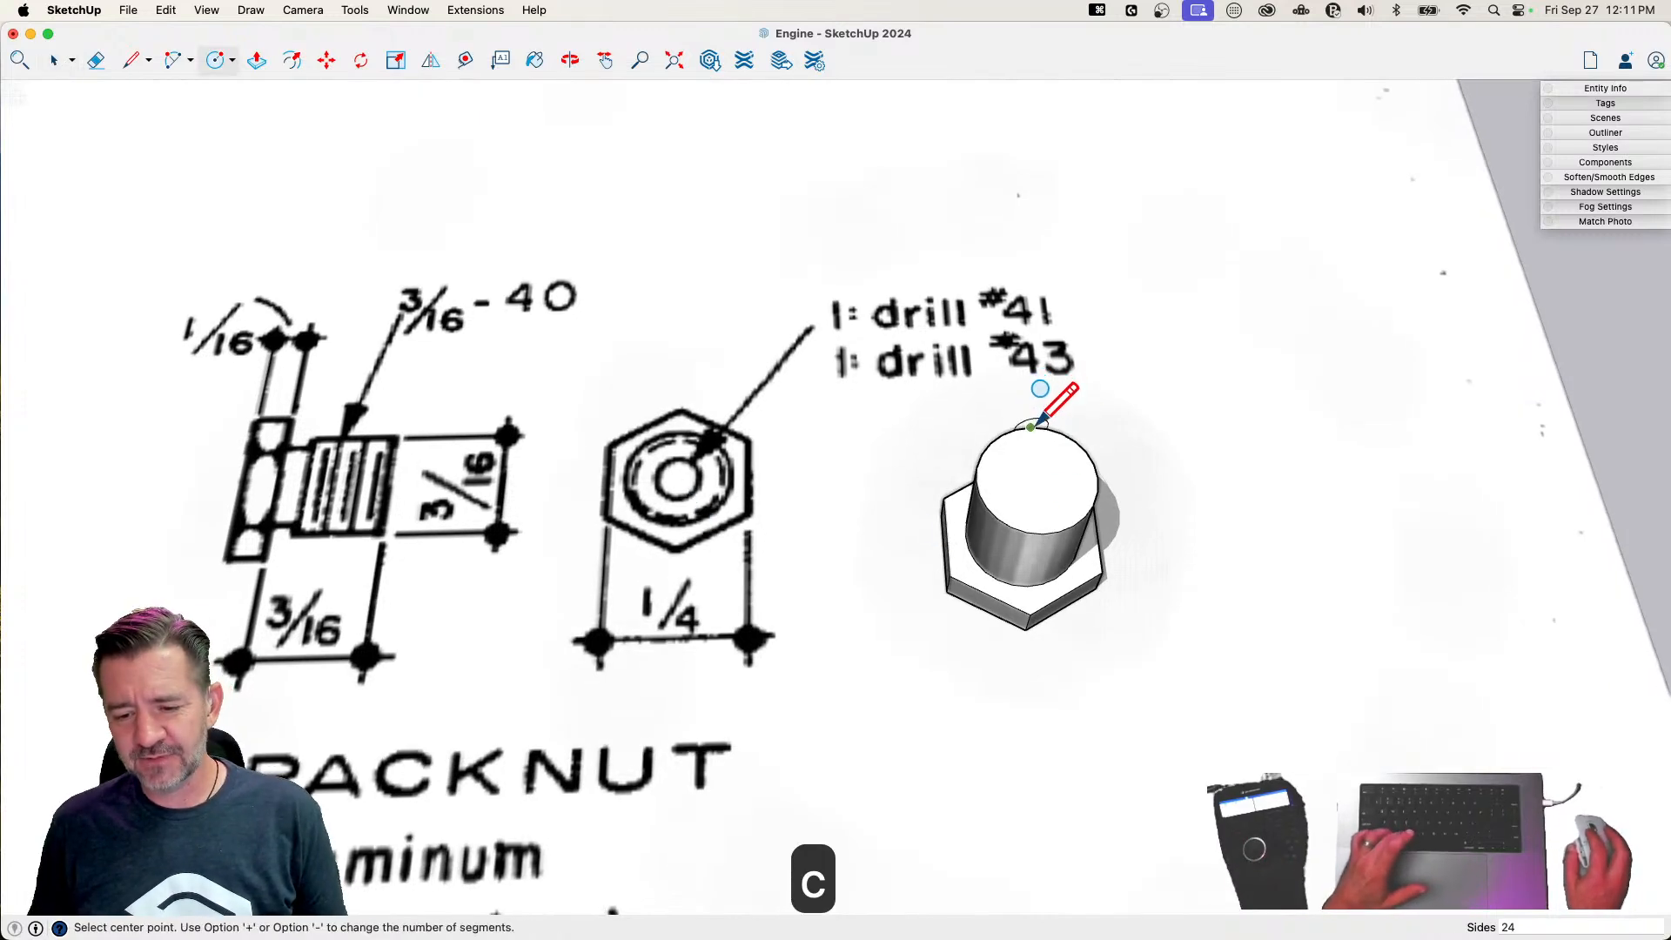
click(1037, 477)
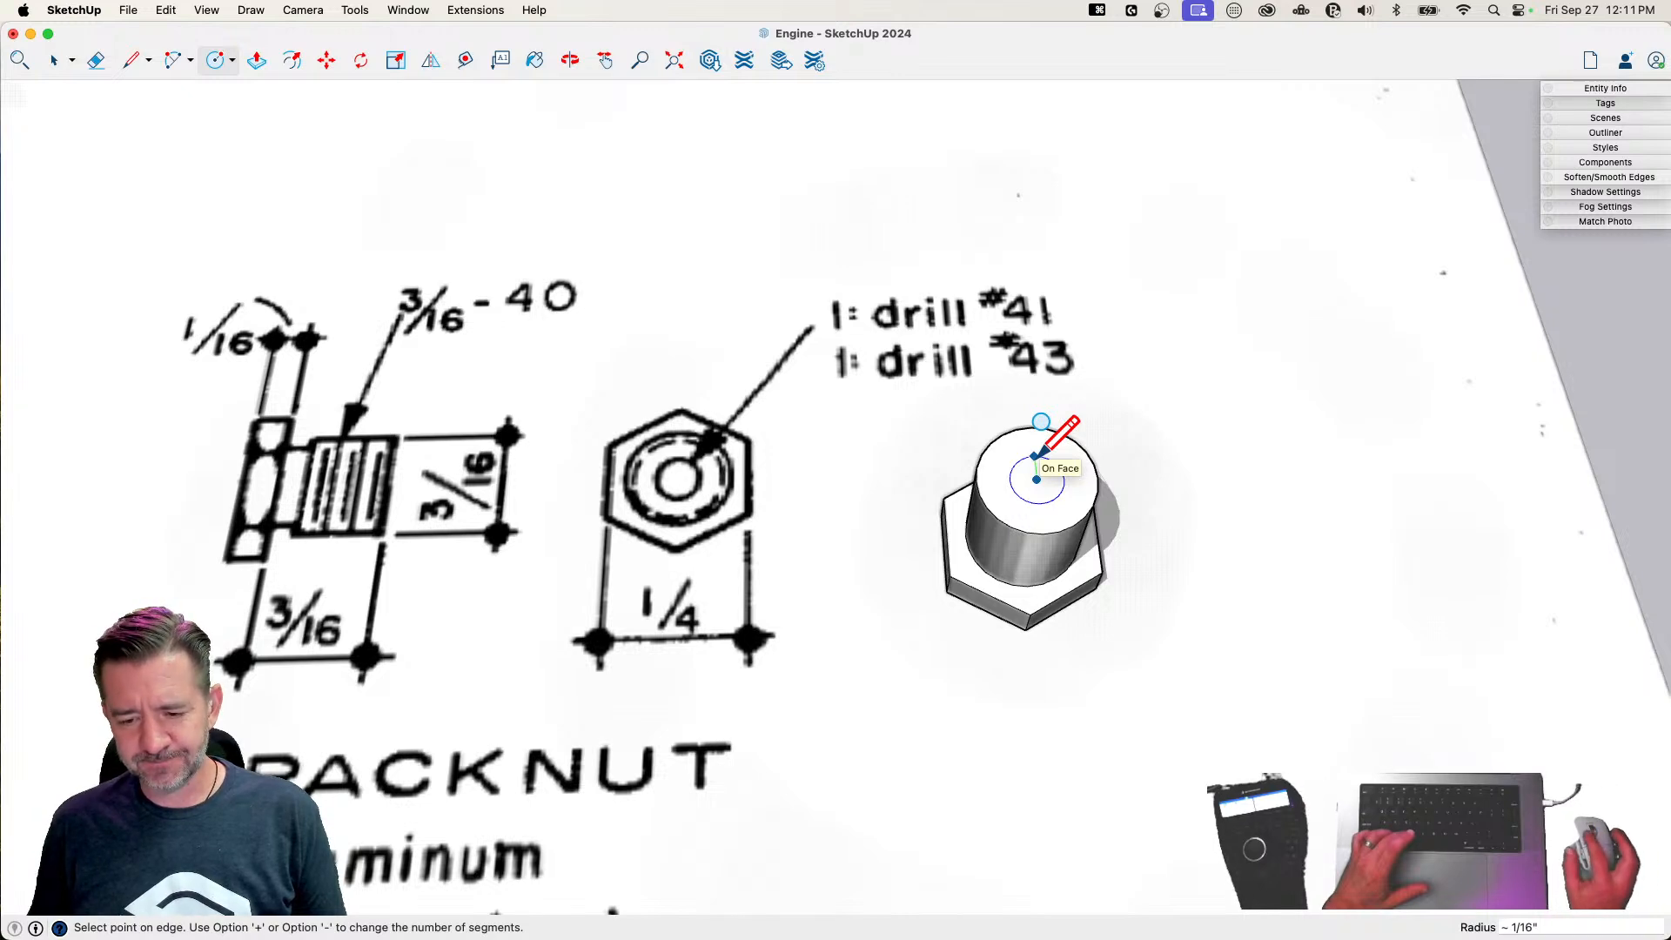
Push the inner circle about 3/16" down into the packnut to cut its drilled hole
key(p)
click(1037, 478)
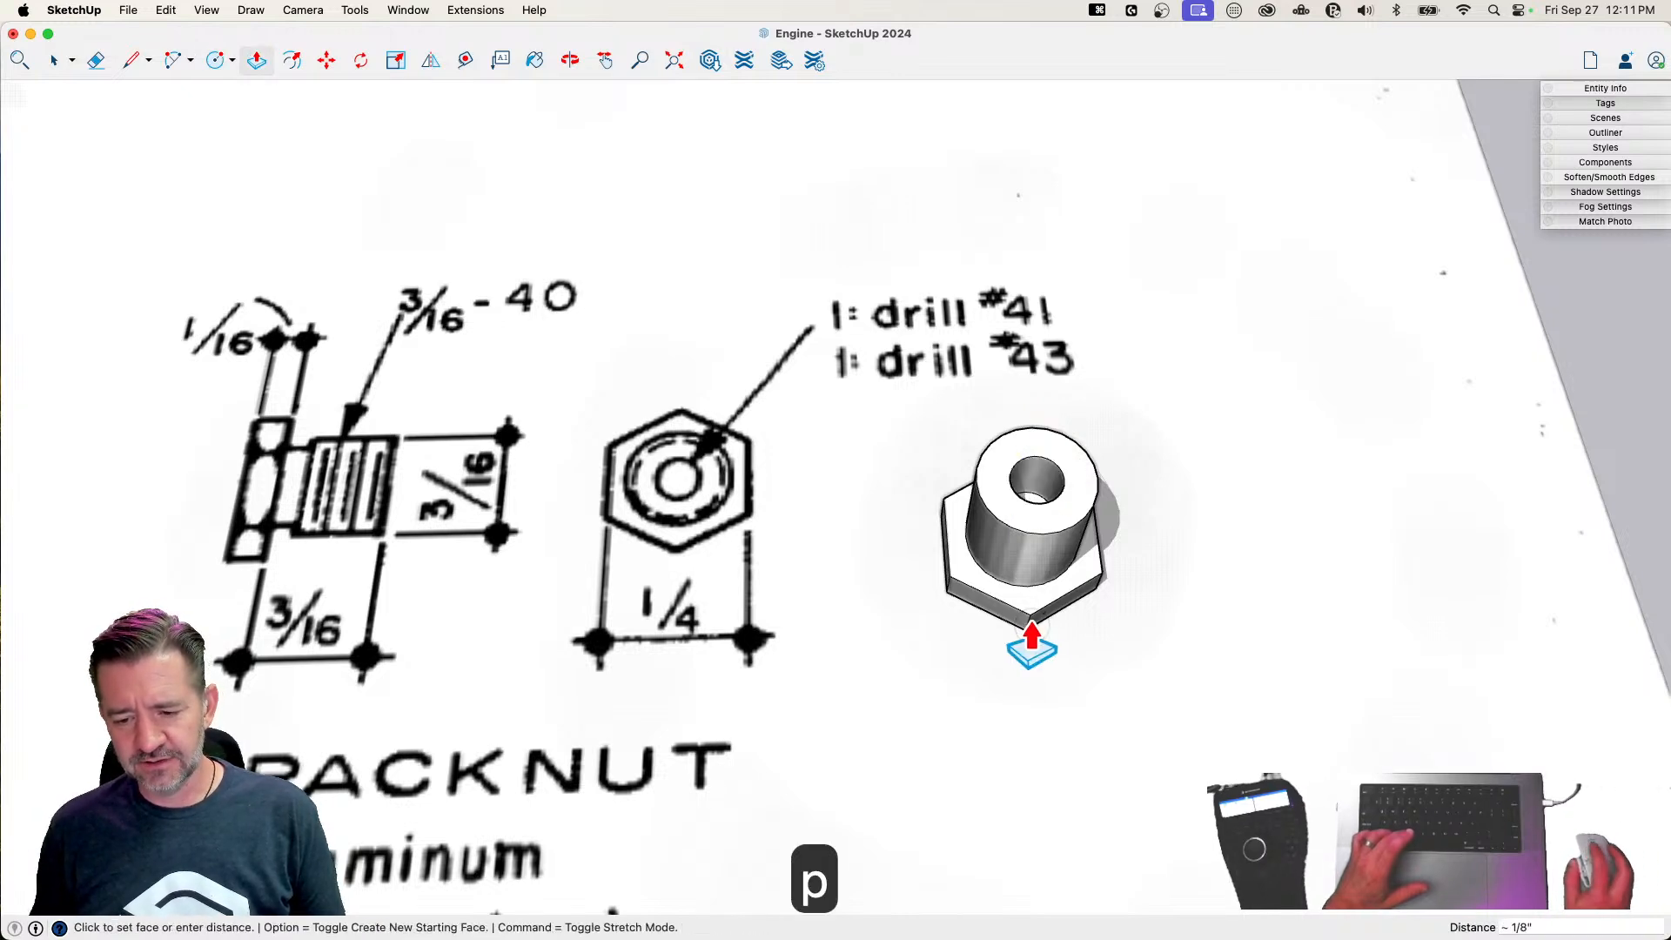
click(1034, 625)
key(space)
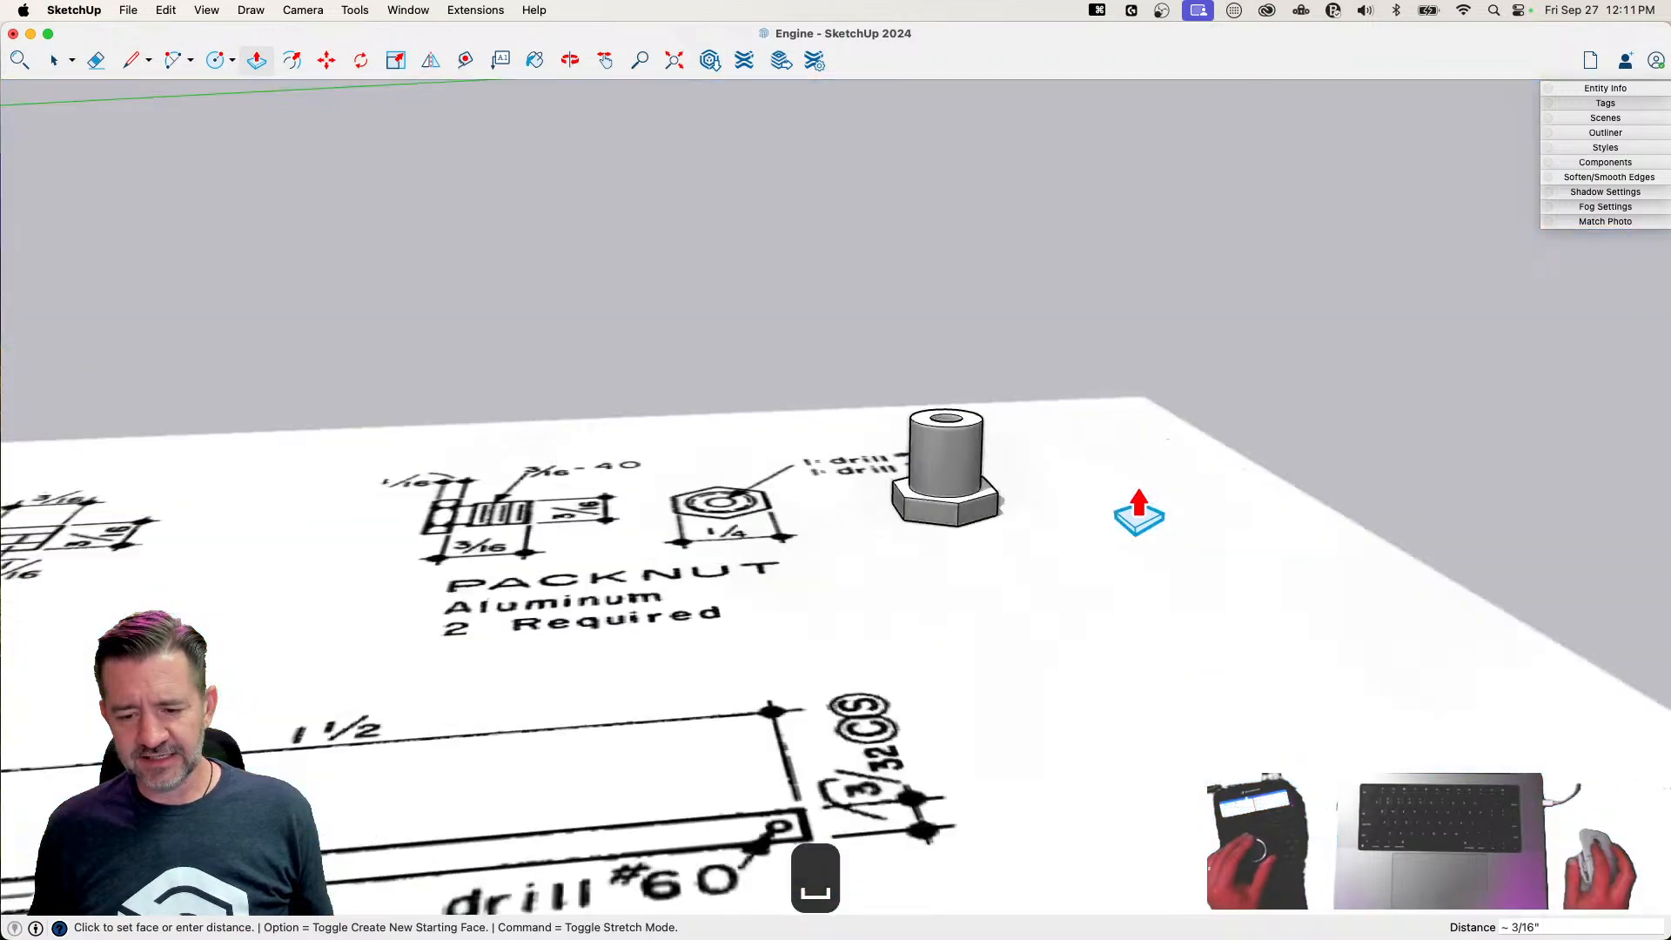
key(space)
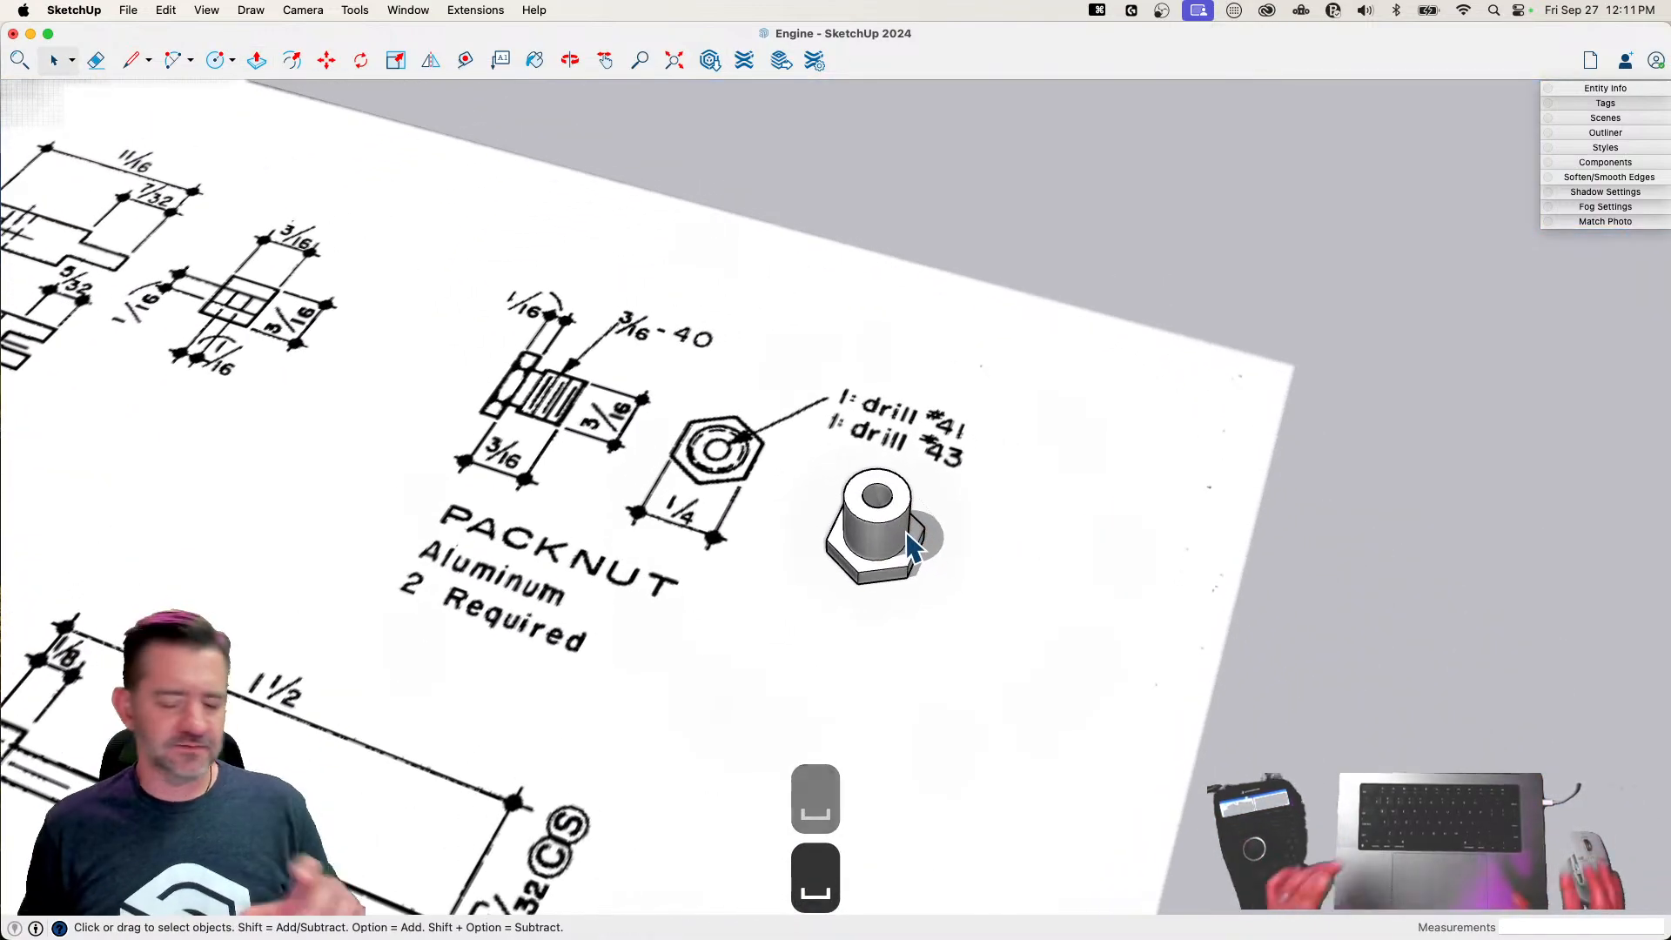
Make all of the connected packnut geometry a component with the definition name Pack Nut
triple_click(905, 551)
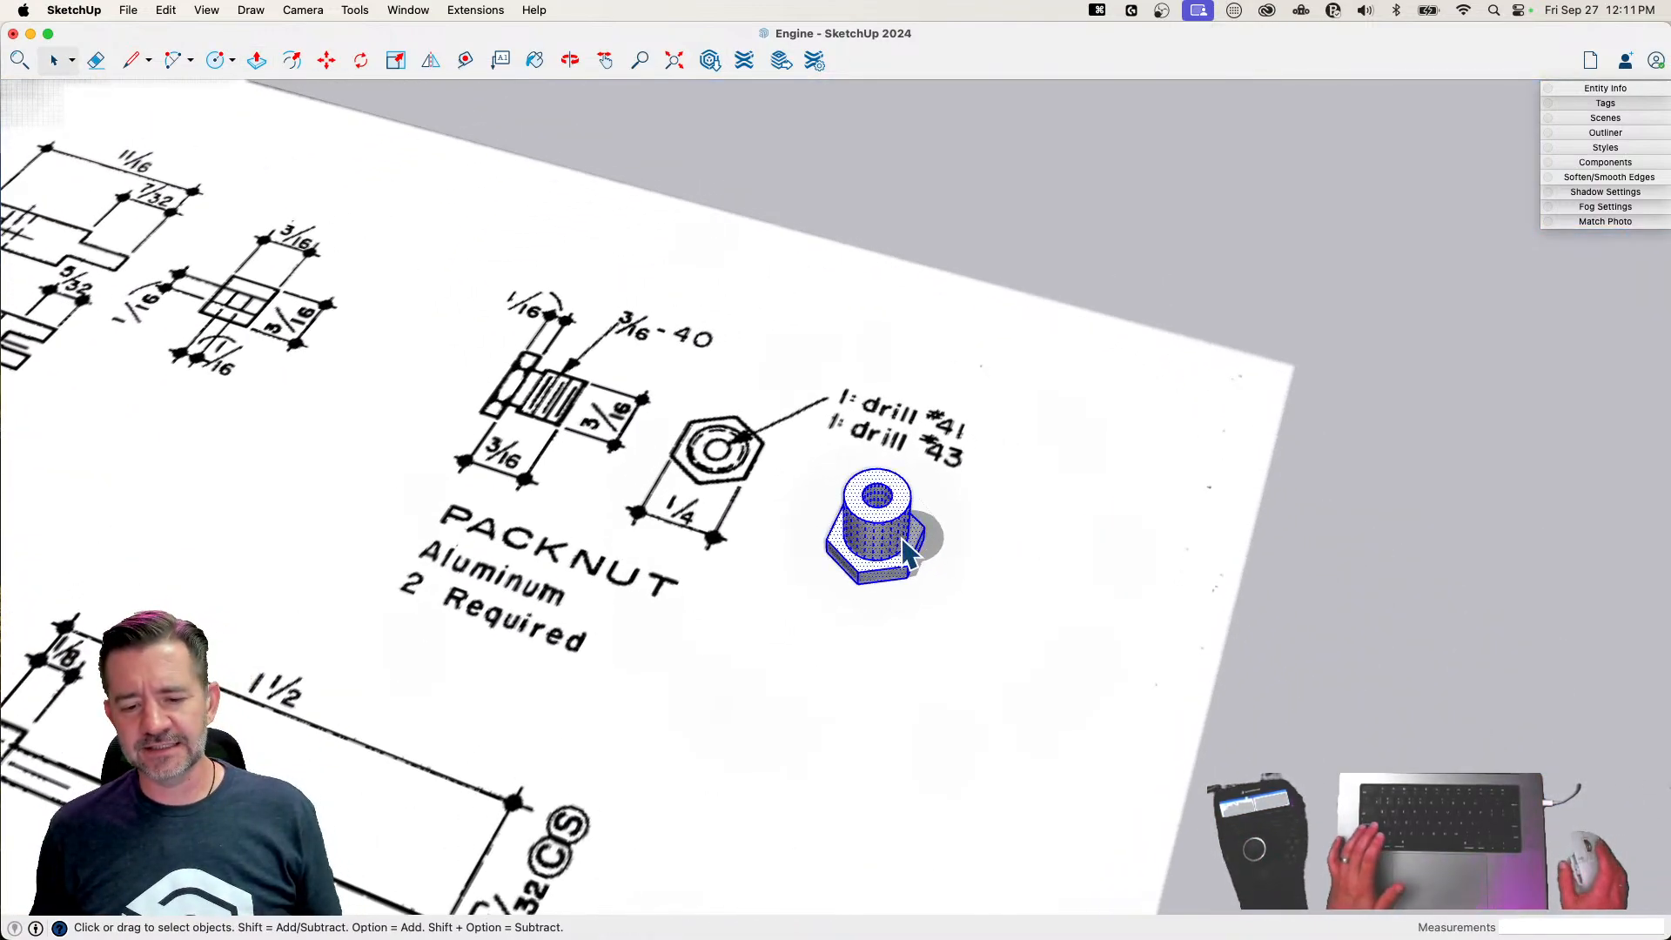
right_click(902, 529)
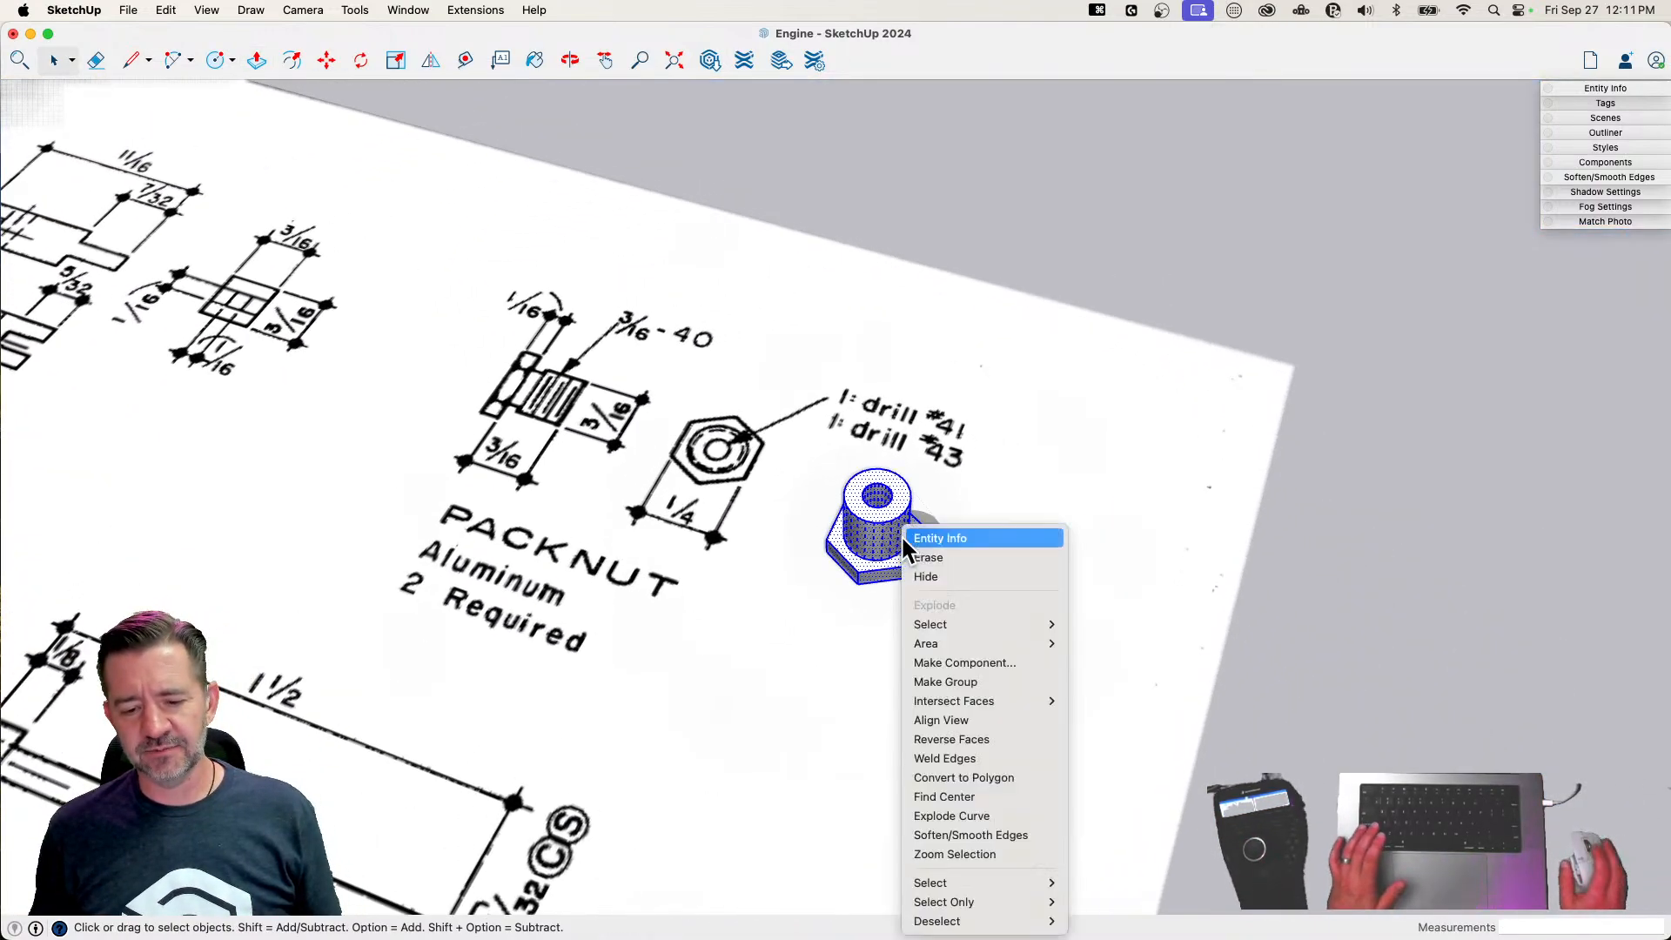
click(981, 664)
text(Pack )
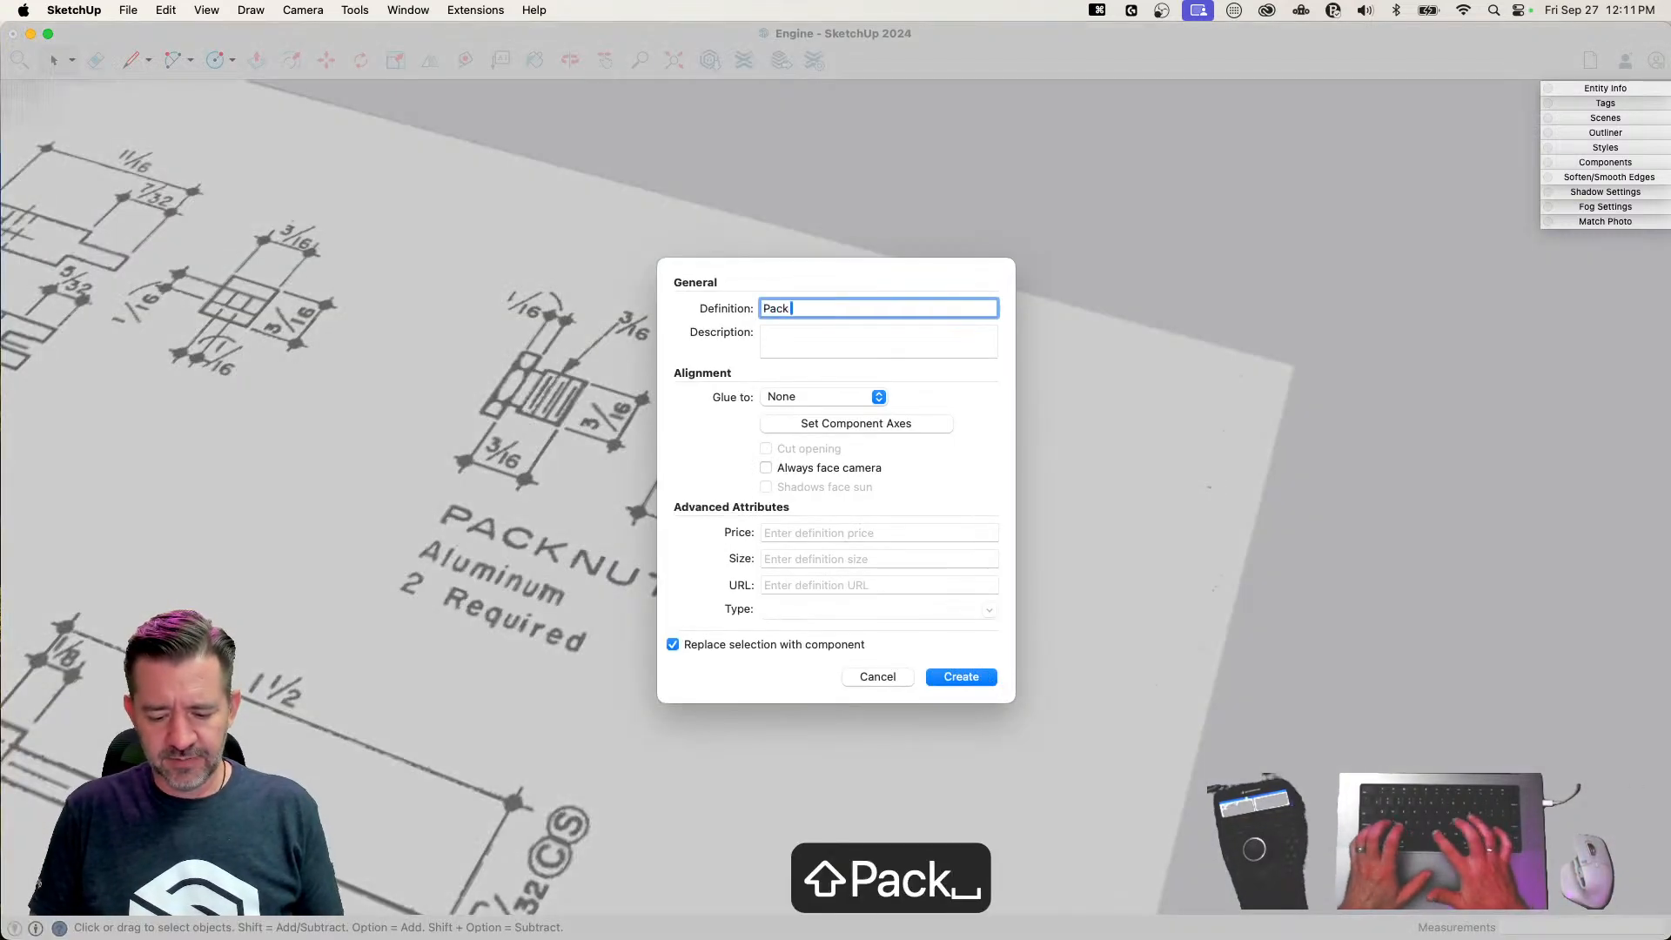
text(Nut)
key(Return)
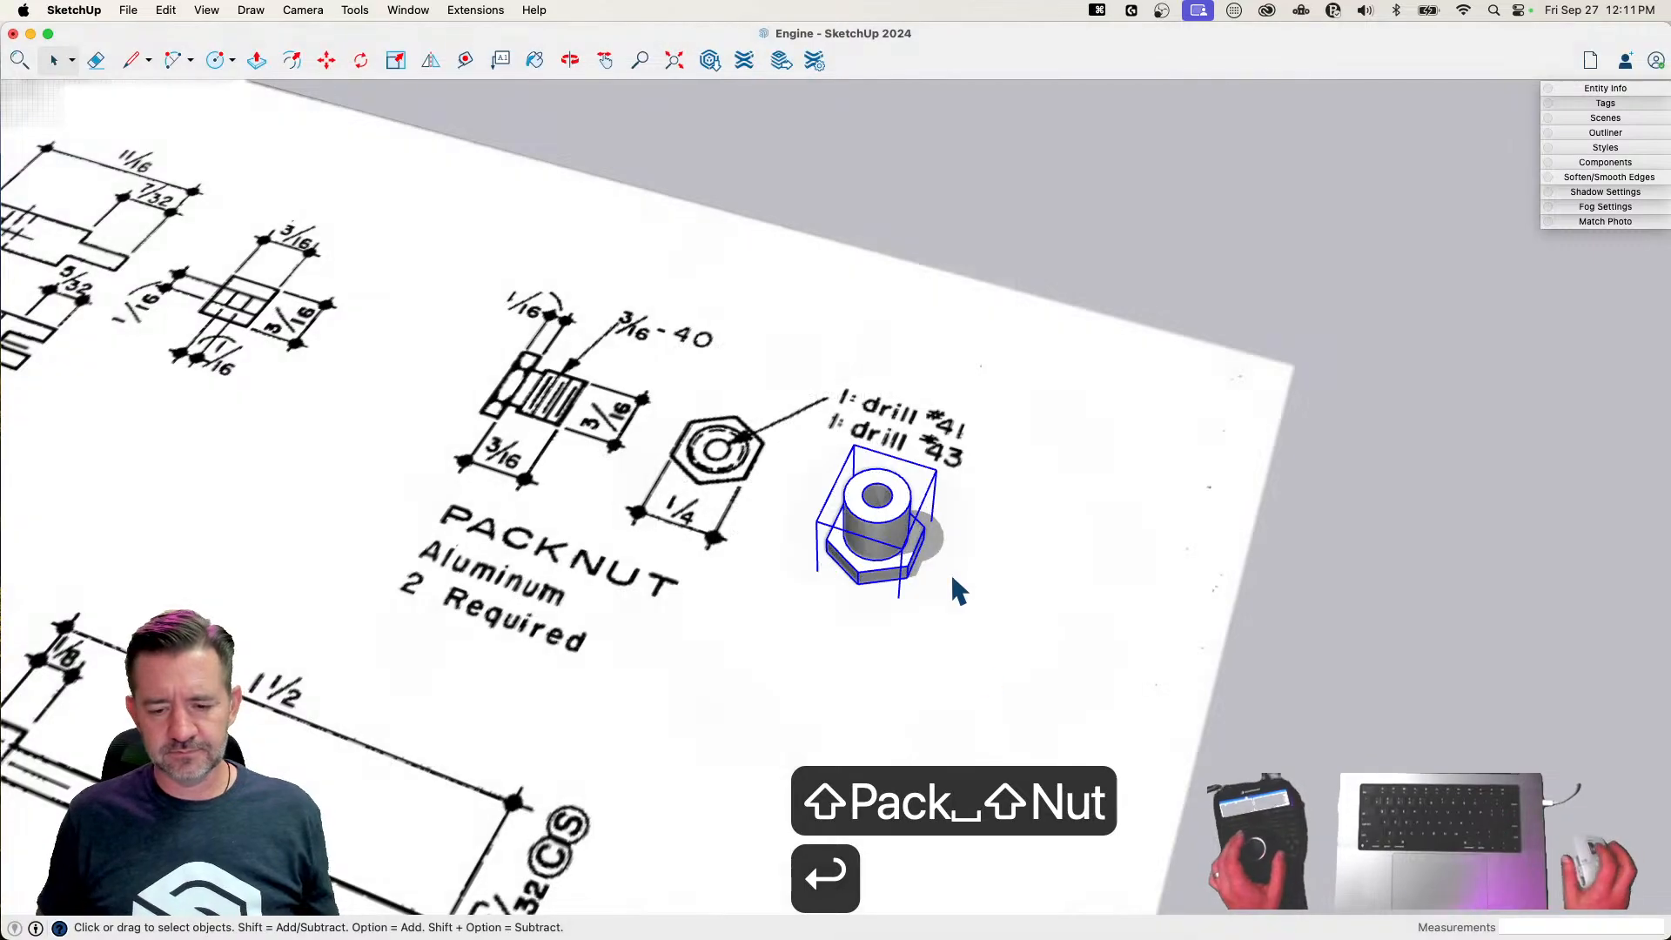
Move the Pack Nut component from the plan sheet to the group of finished engine parts
key(m)
click(911, 590)
scroll(910, 589, down, 5)
scroll(894, 562, down, 10)
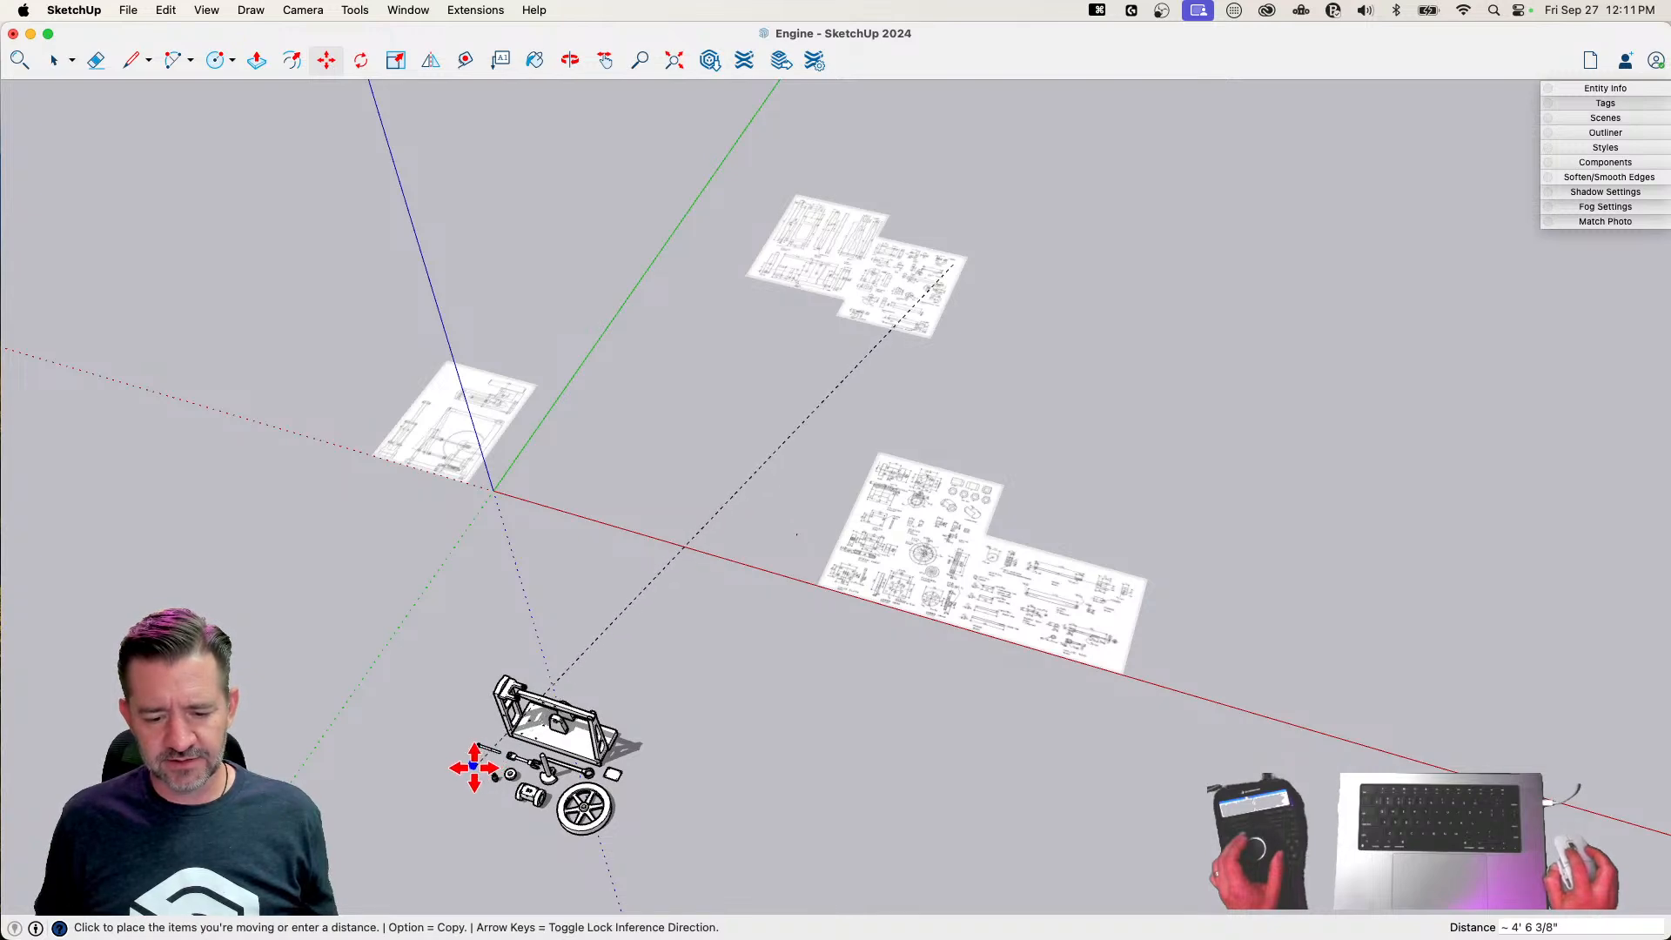
click(473, 766)
scroll(487, 748, up, 10)
key(space)
click(673, 611)
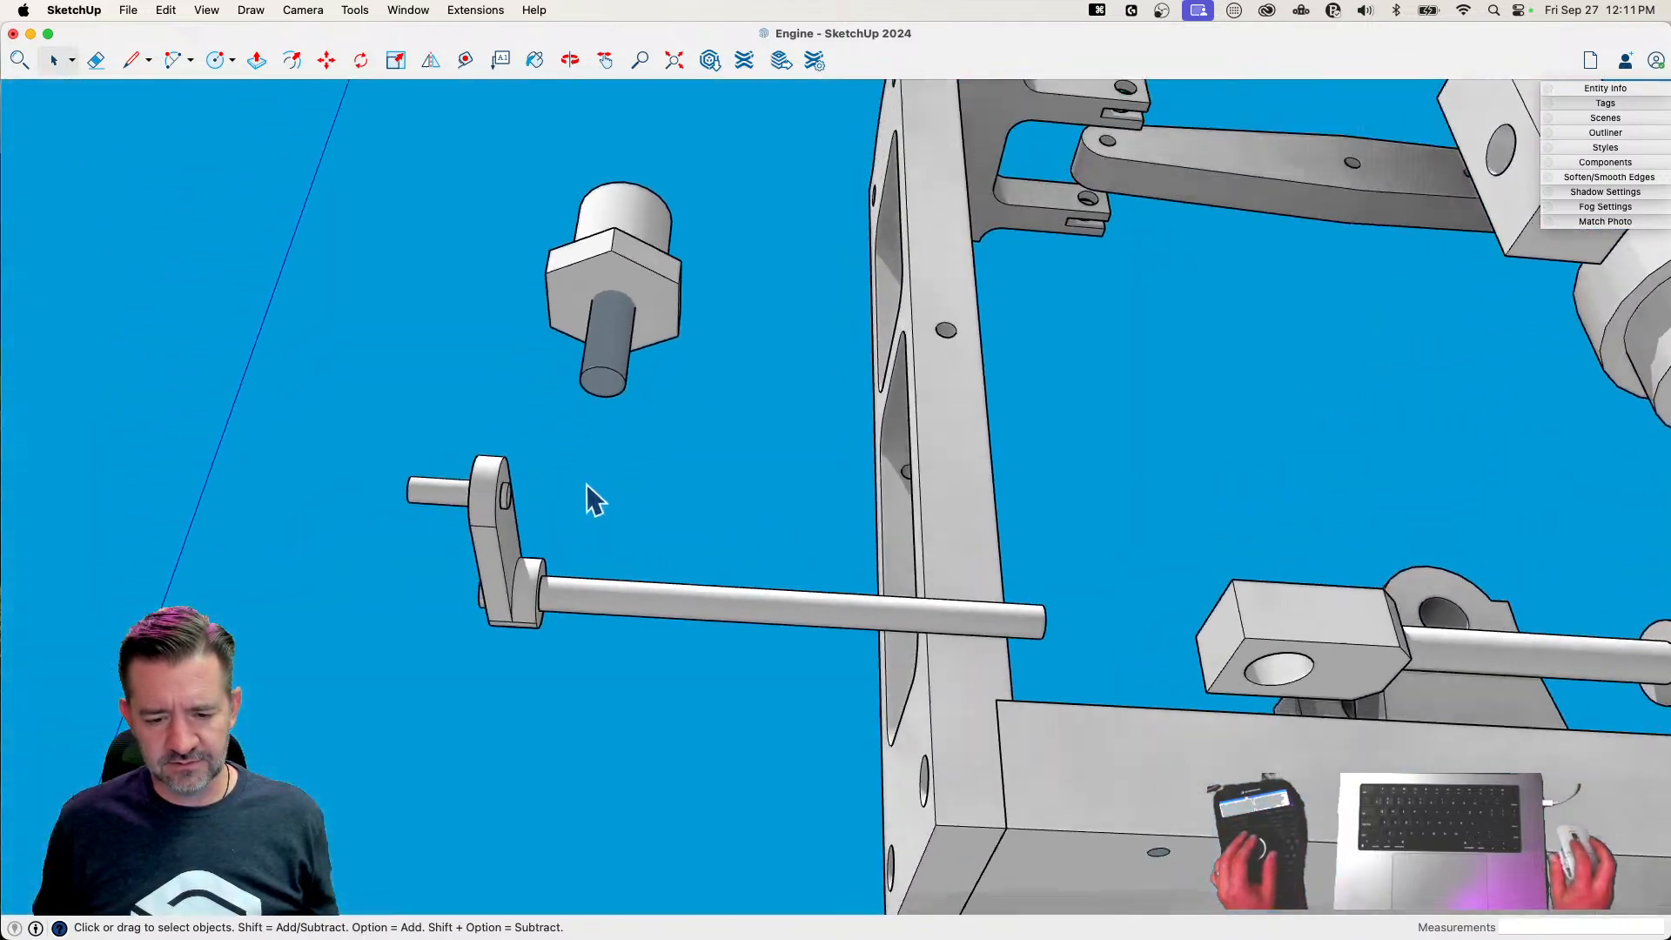
Inside the Pack Nut component, push the stub protruding from the hexagonal head's underside back about 1/4"
double_click(640, 277)
key(p)
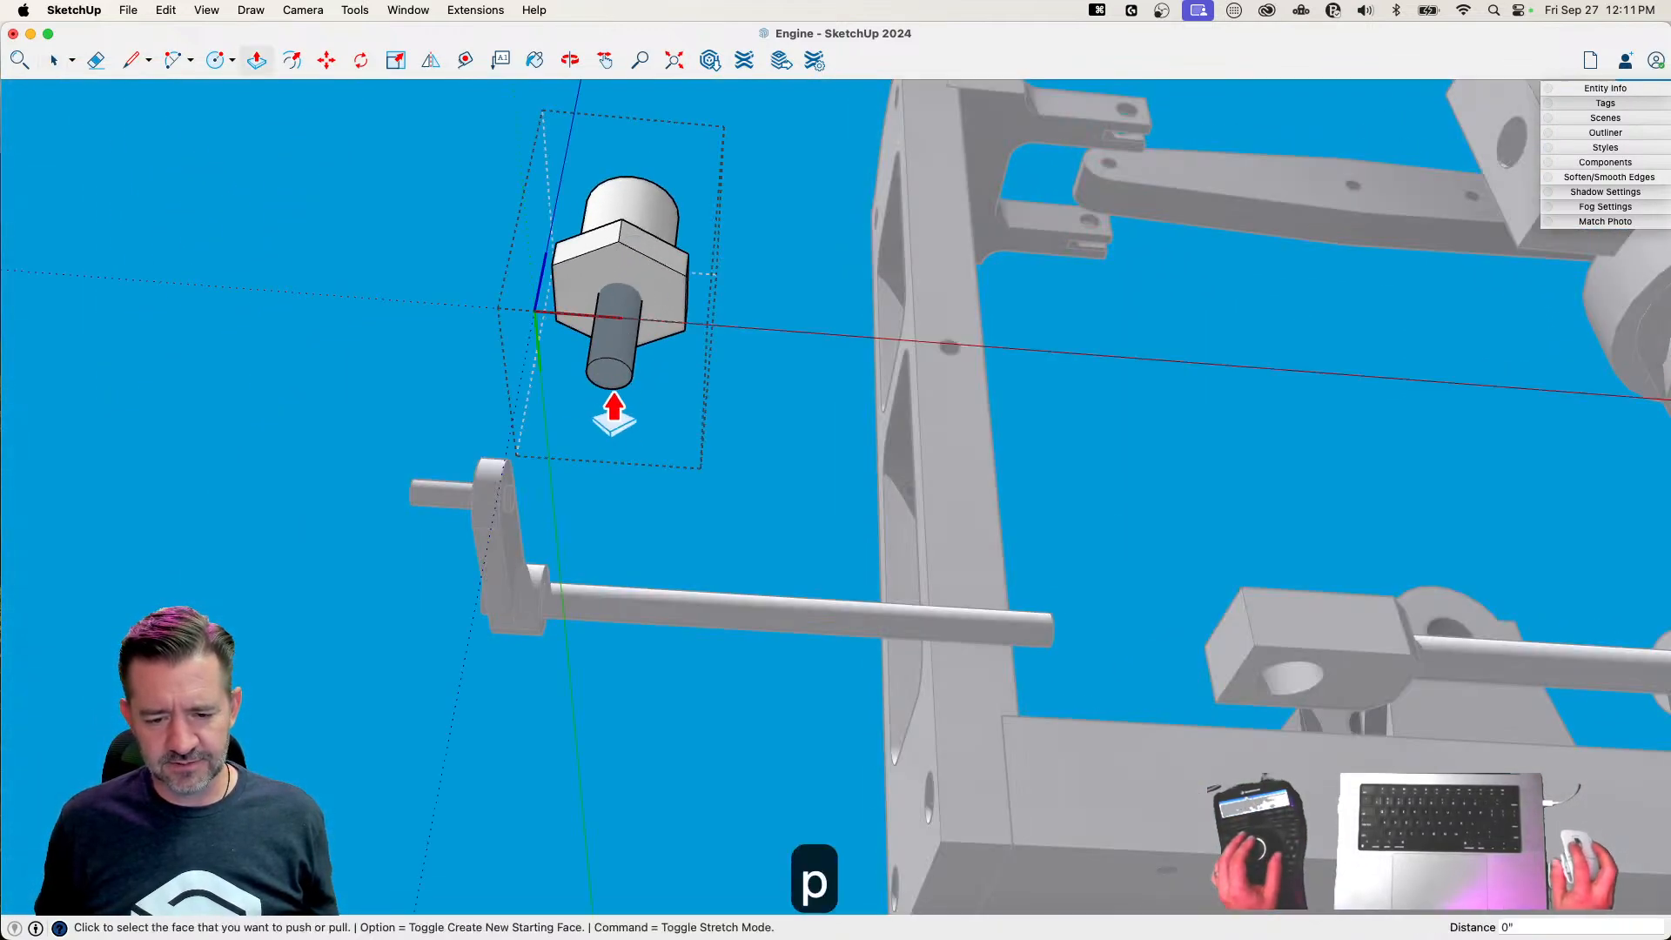
click(612, 383)
click(627, 246)
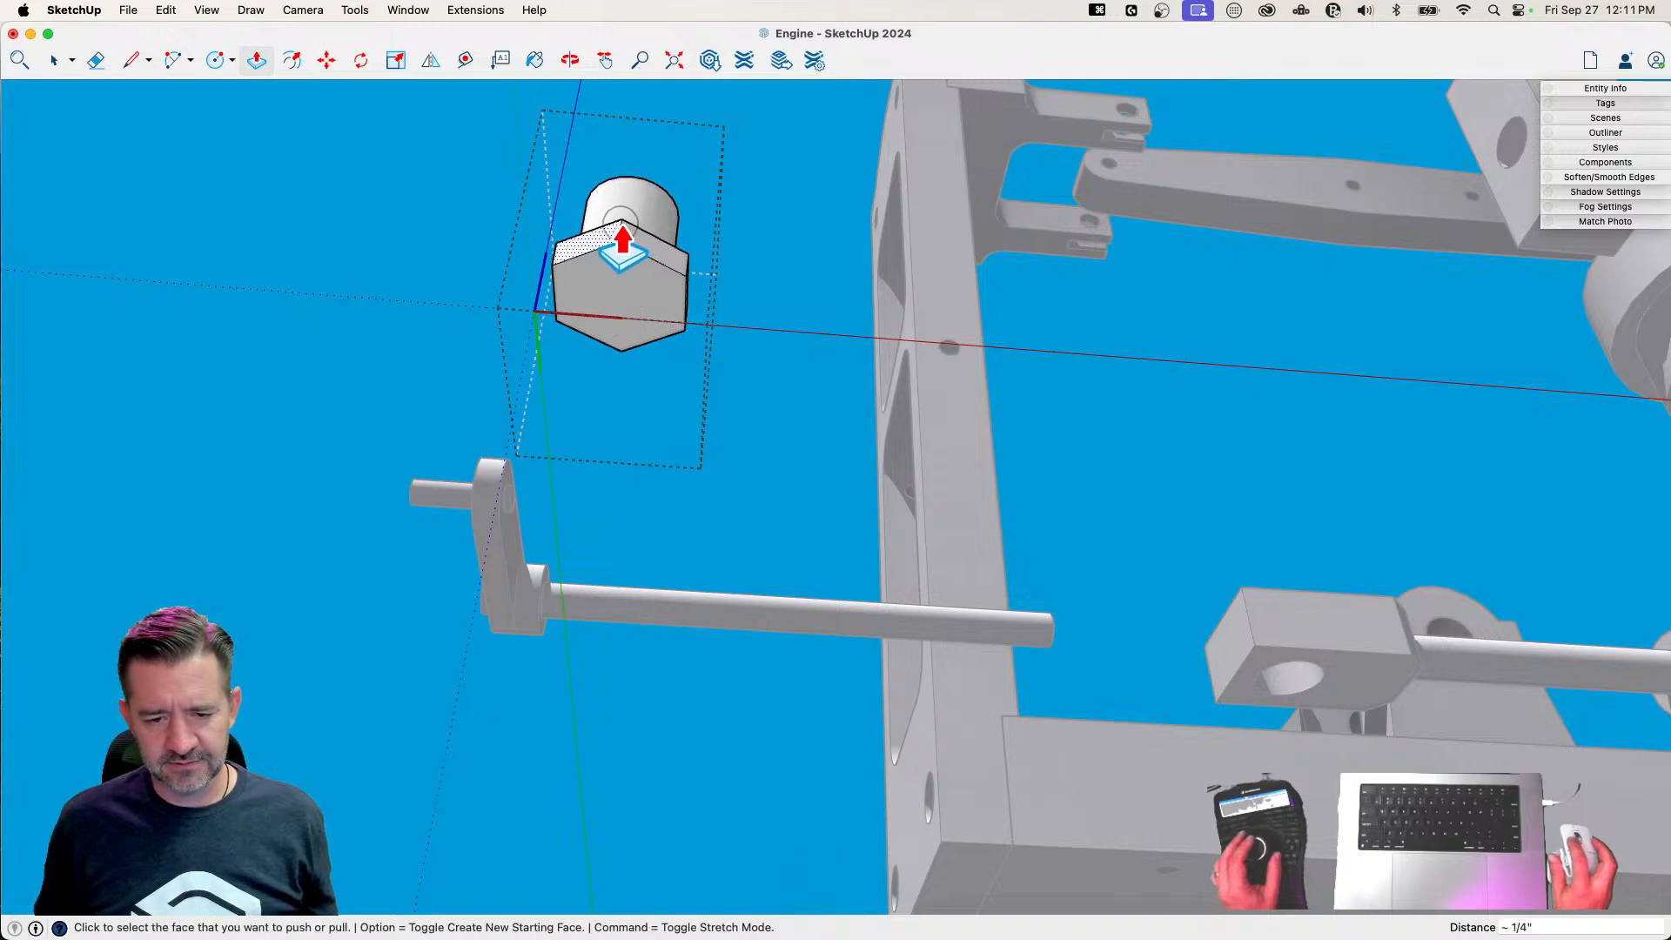
key(space)
click(793, 302)
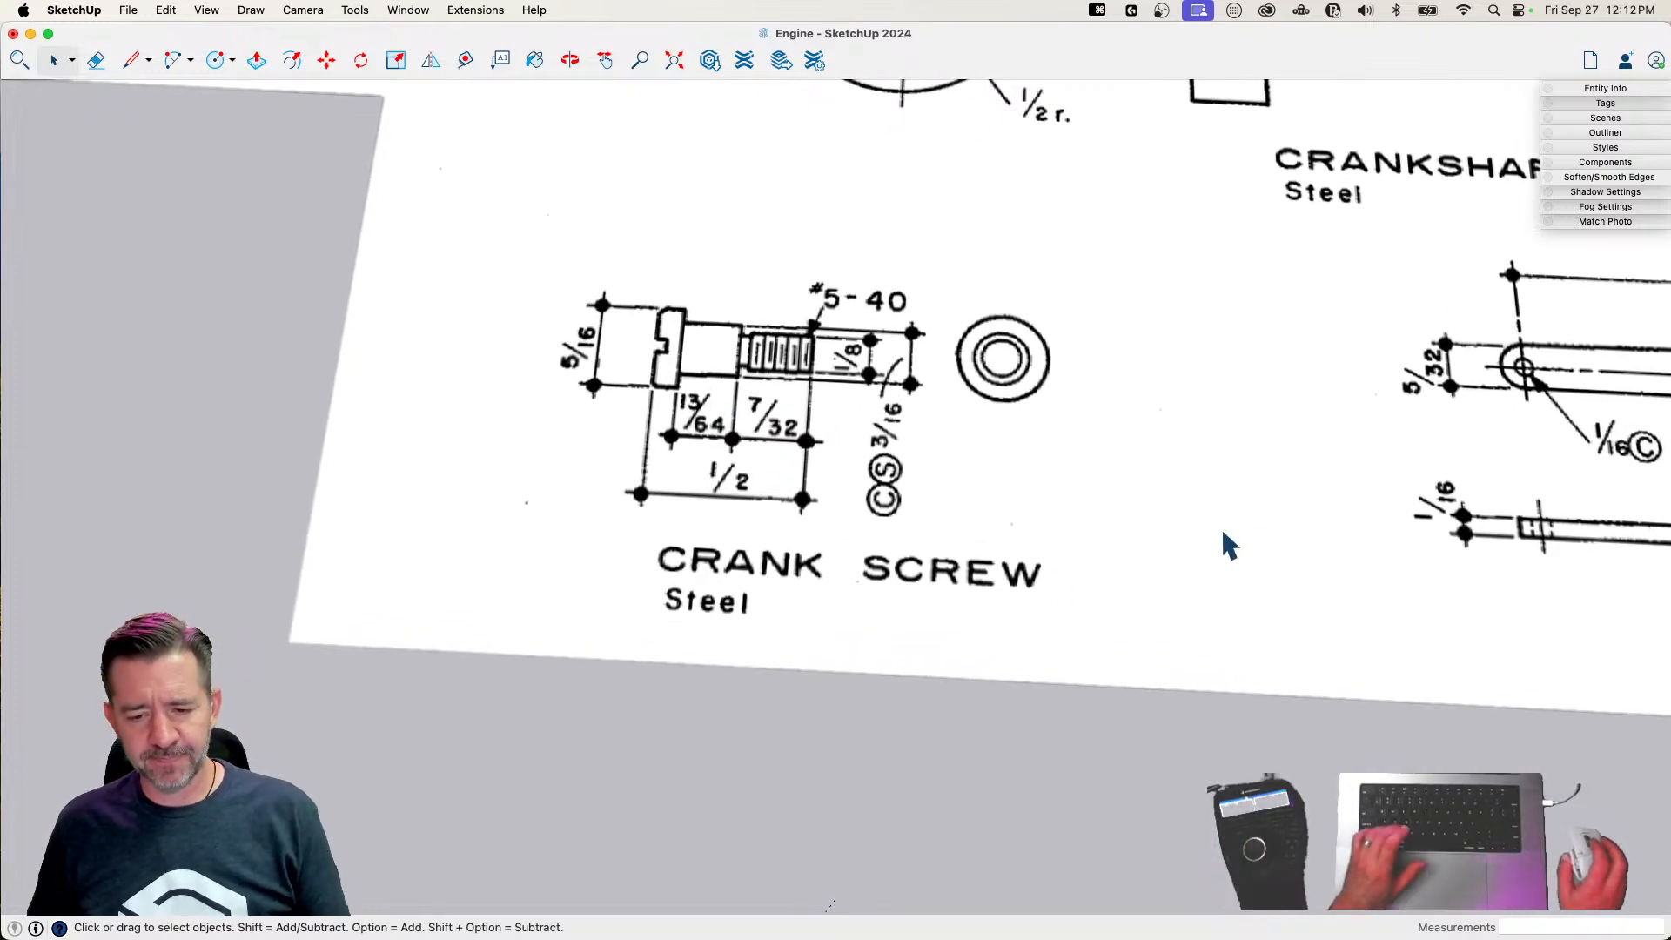
Draw a circle with a radius of 5/32" beside the crank screw drawing for its head
key(c)
click(1072, 467)
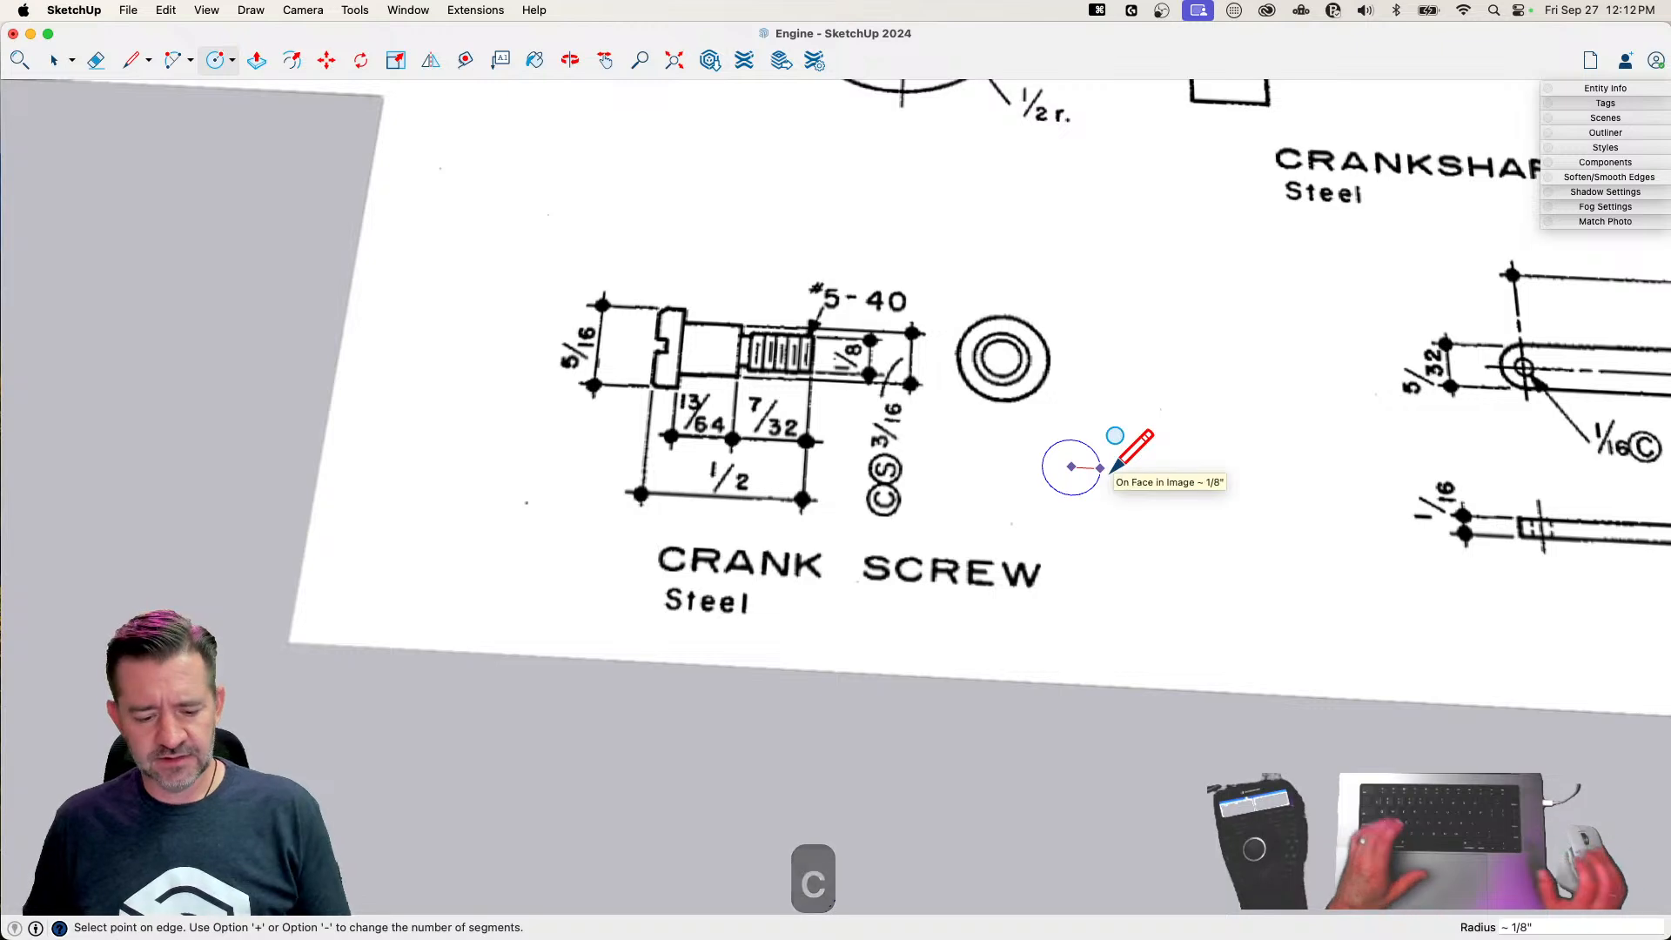
text(5/)
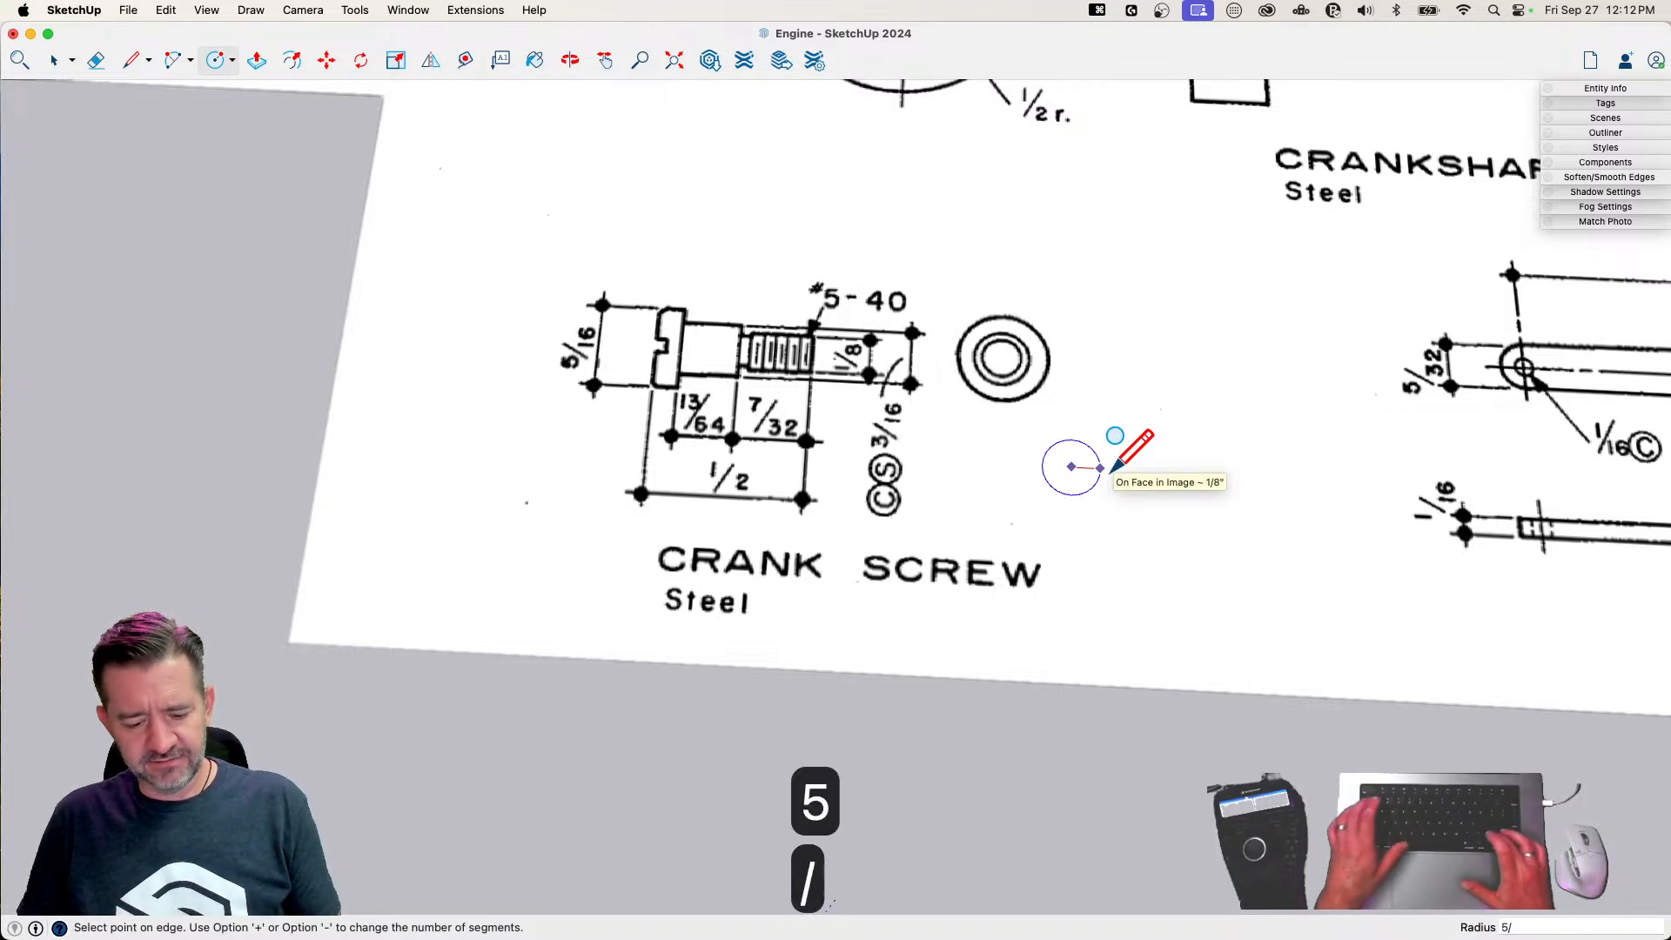
text(32)
key(Return)
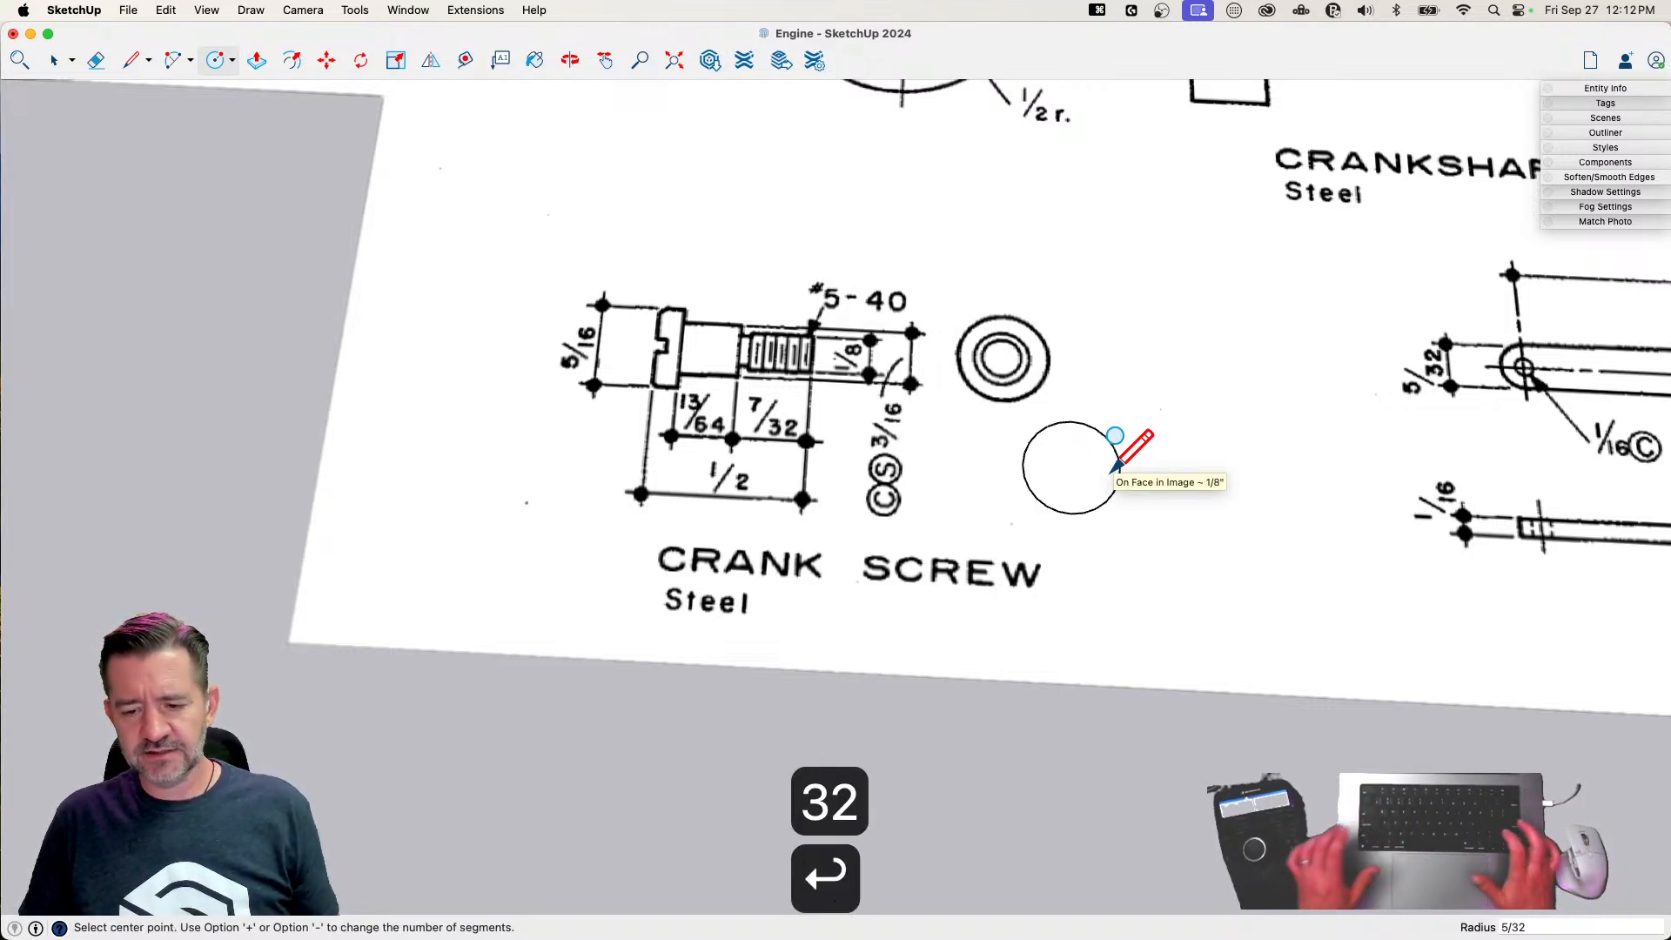
Push/Pull the crank screw's circle up 1/2" to form a cylinder of the screw's full length
scroll(1080, 456, up, 2)
scroll(1074, 554, up, 4)
scroll(886, 541, up, 1)
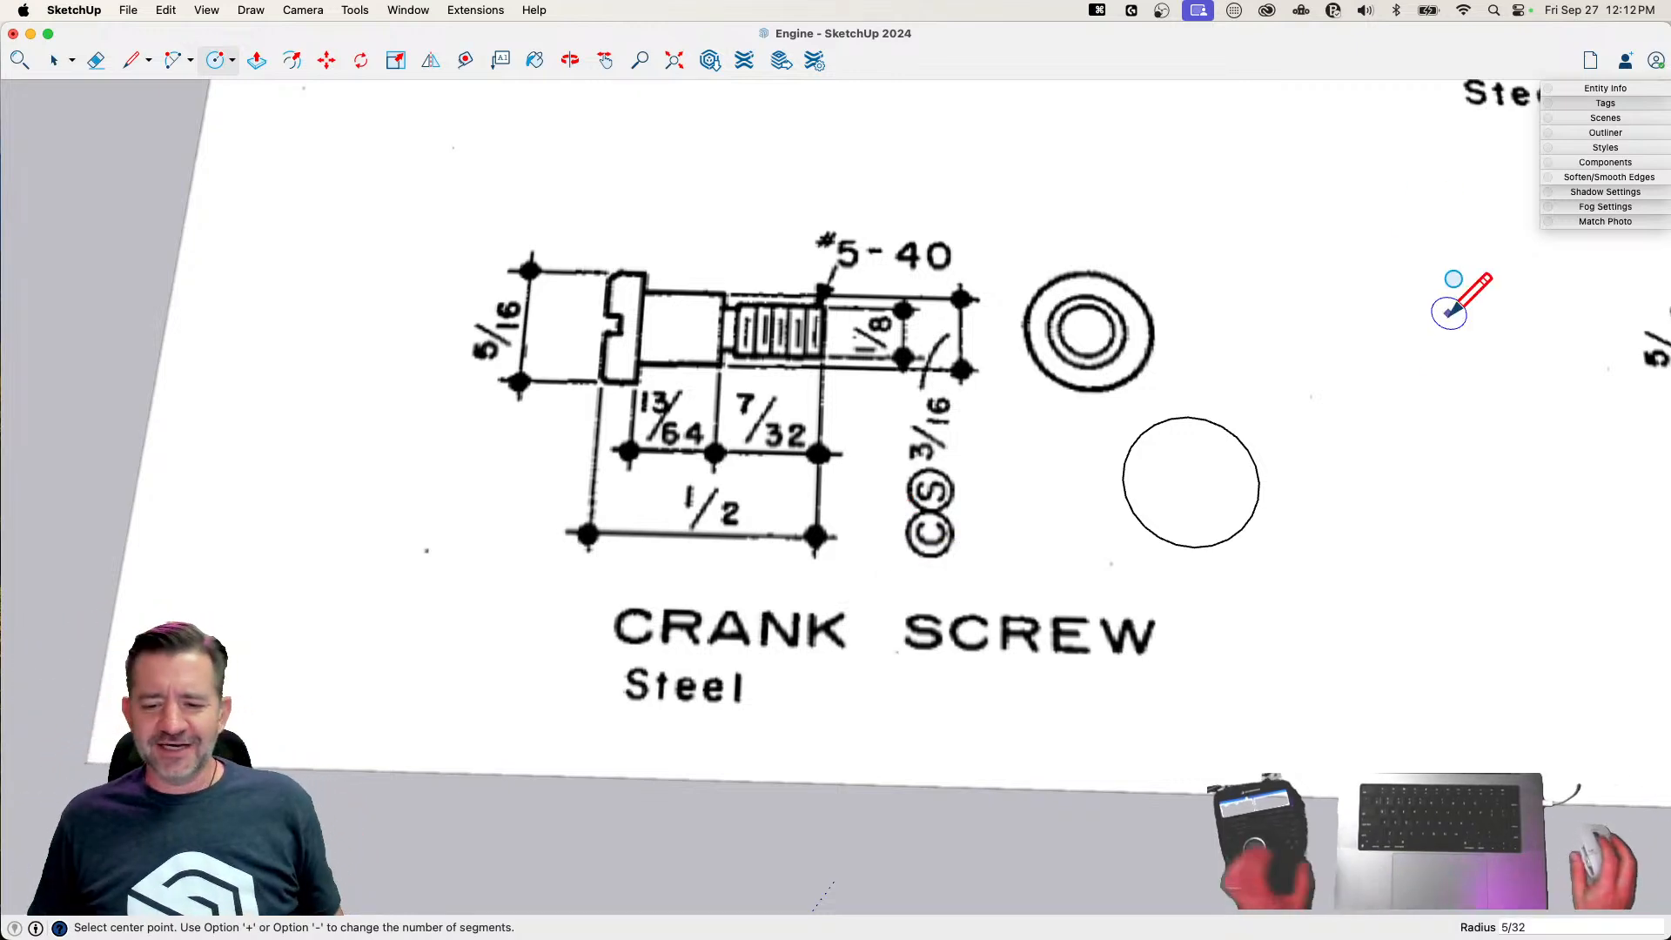
middle_drag(1276, 616, 1218, 514)
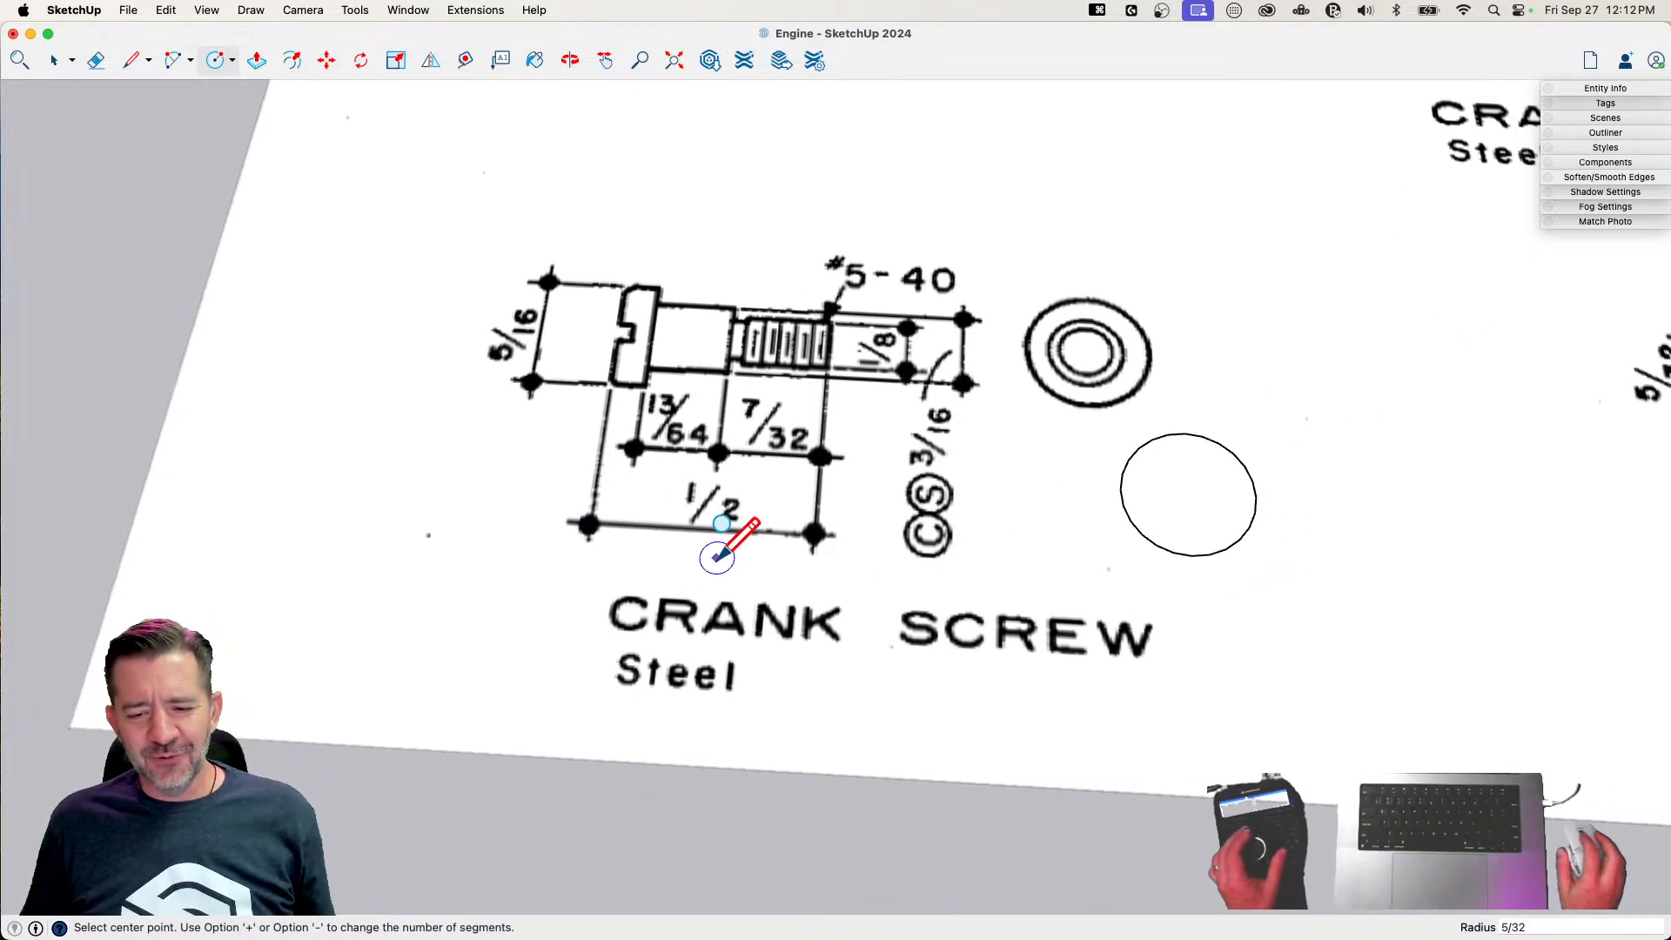
key(p)
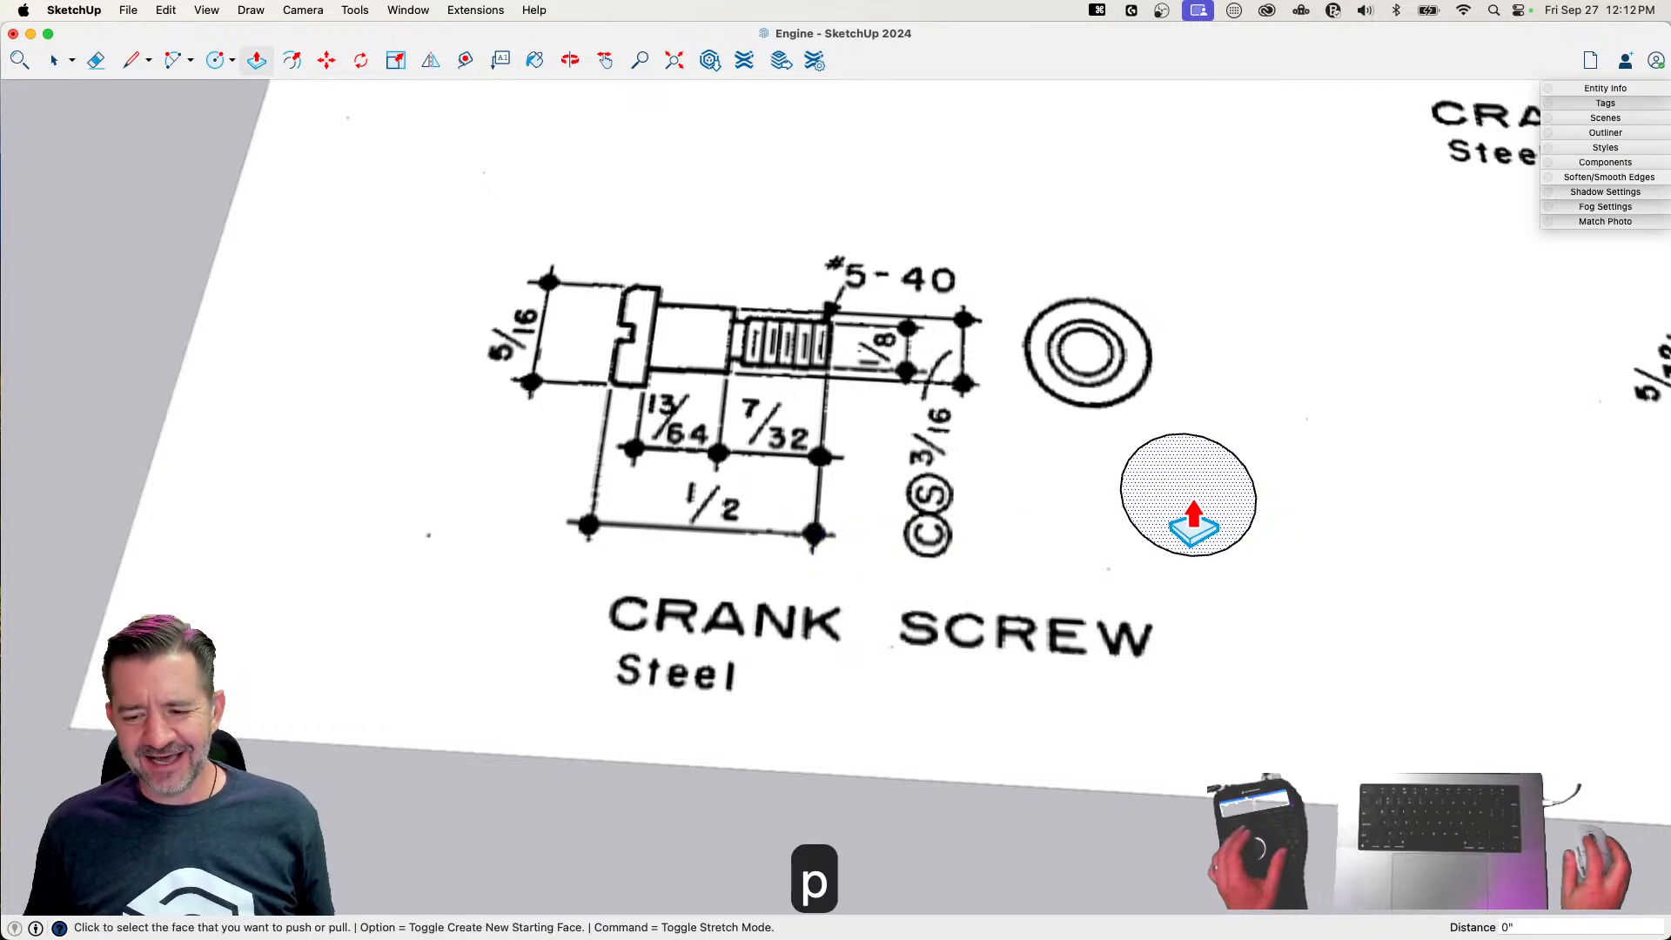
click(1194, 510)
text(1/2)
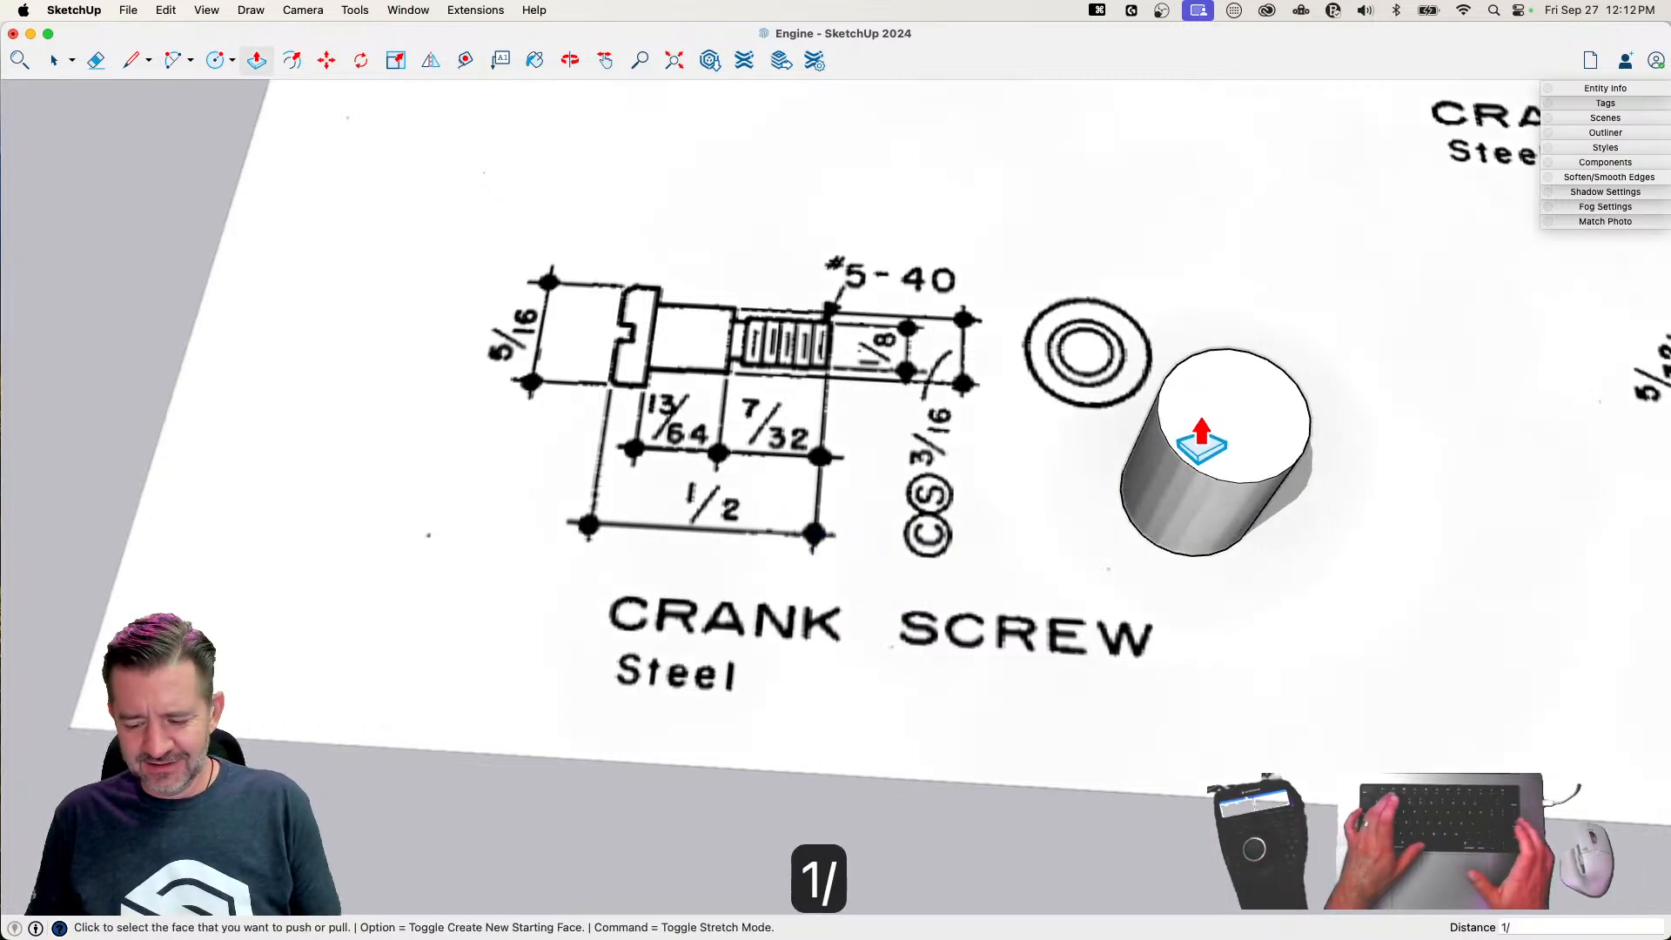
key(Return)
Draw a circle with a radius of 3/32" centred on the crank screw cylinder's top face
mouse_move(959, 475)
middle_down()
mouse_move(977, 556)
mouse_move(768, 427)
mouse_move(836, 447)
middle_up()
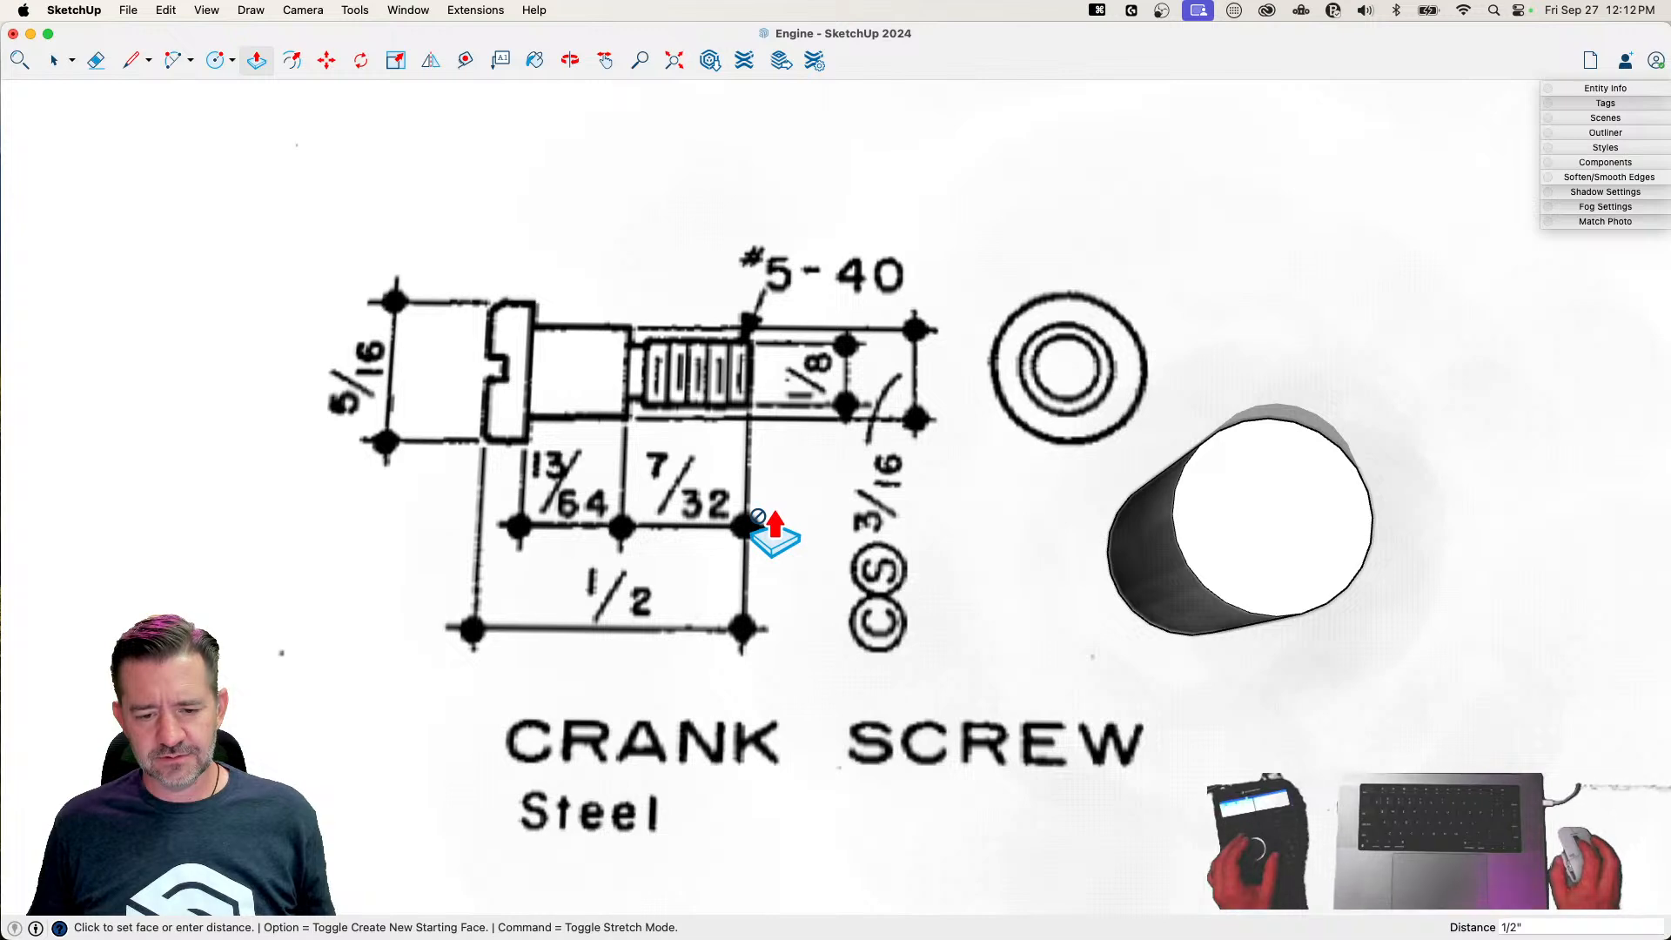
middle_drag(775, 531, 1063, 531)
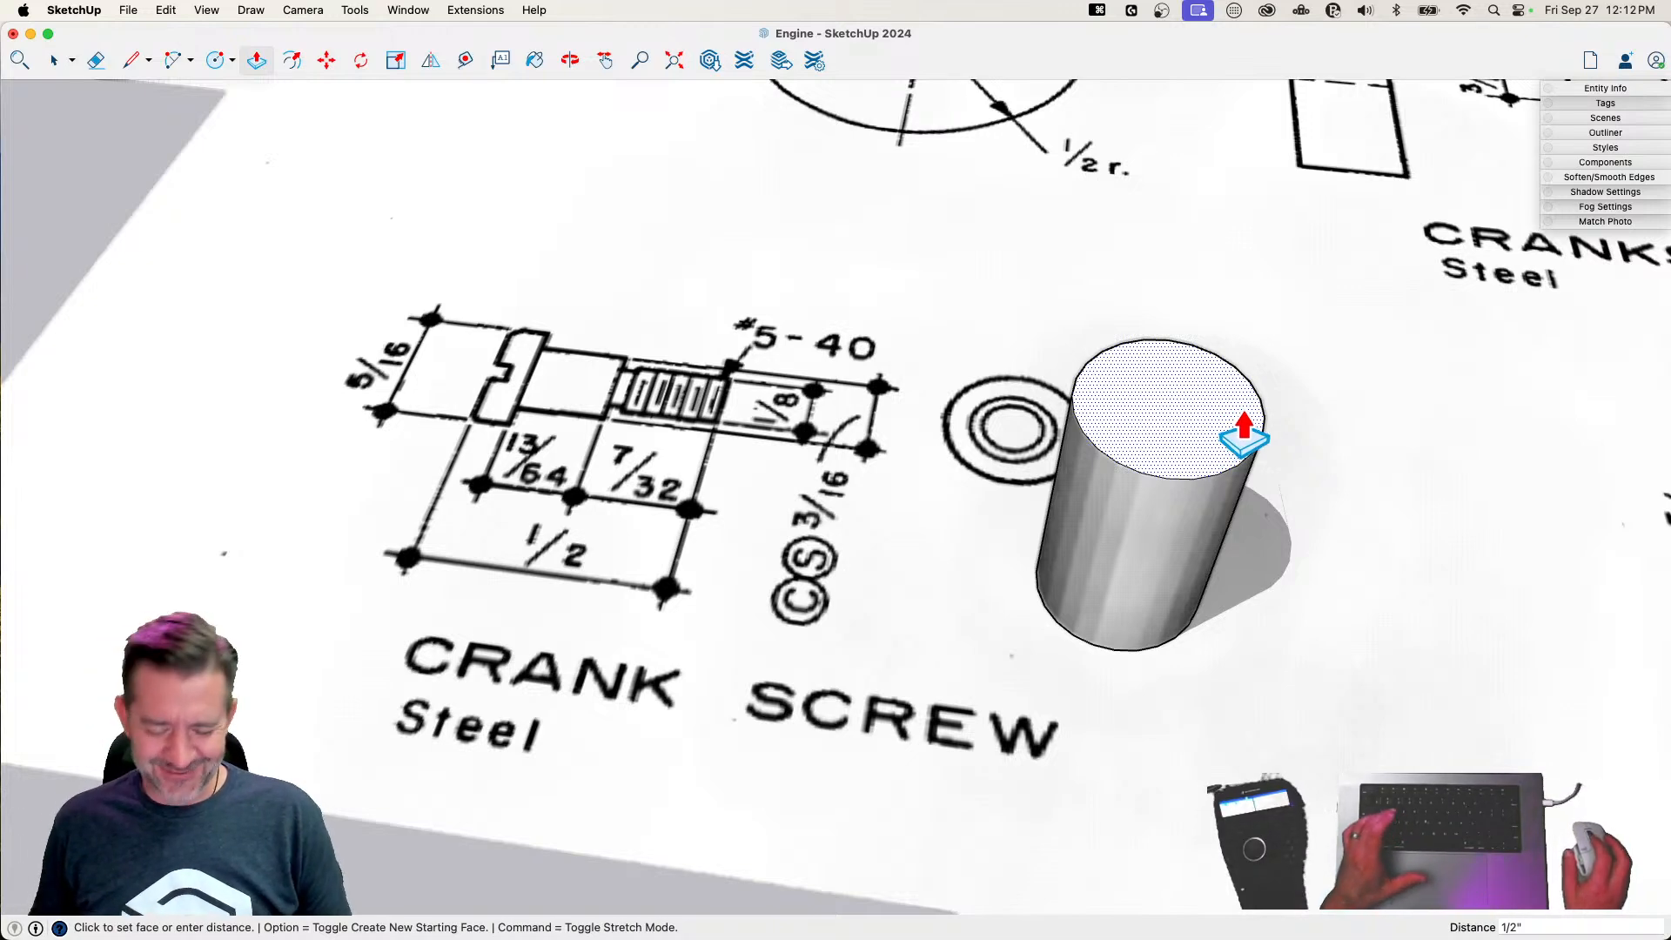
key(c)
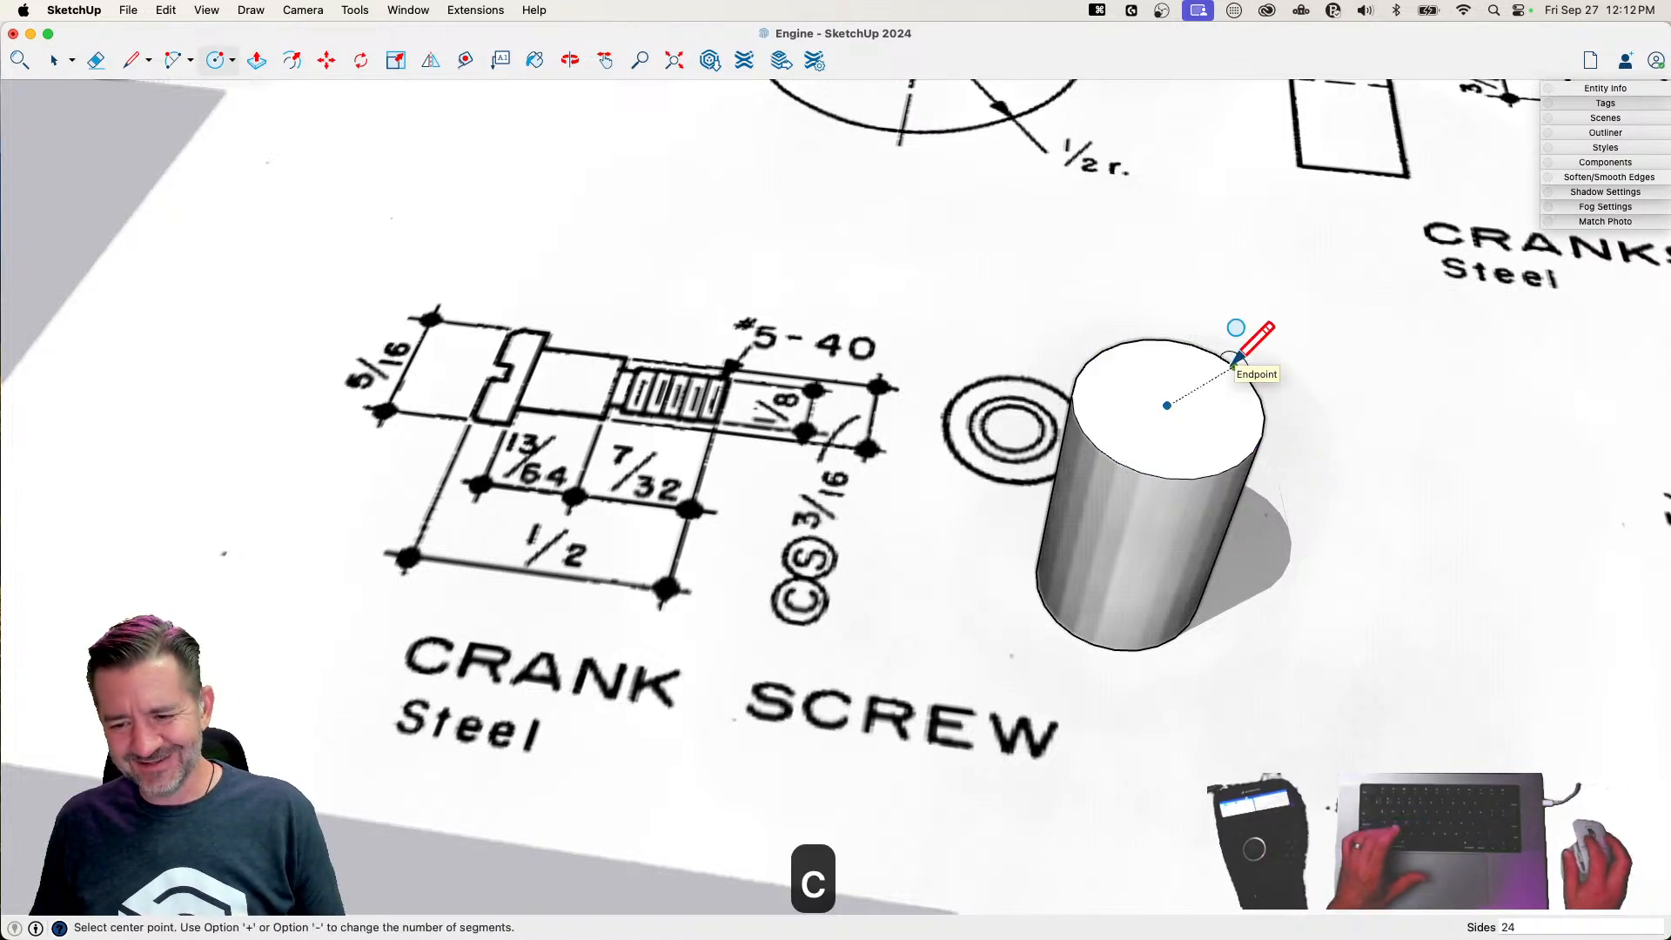
click(1167, 406)
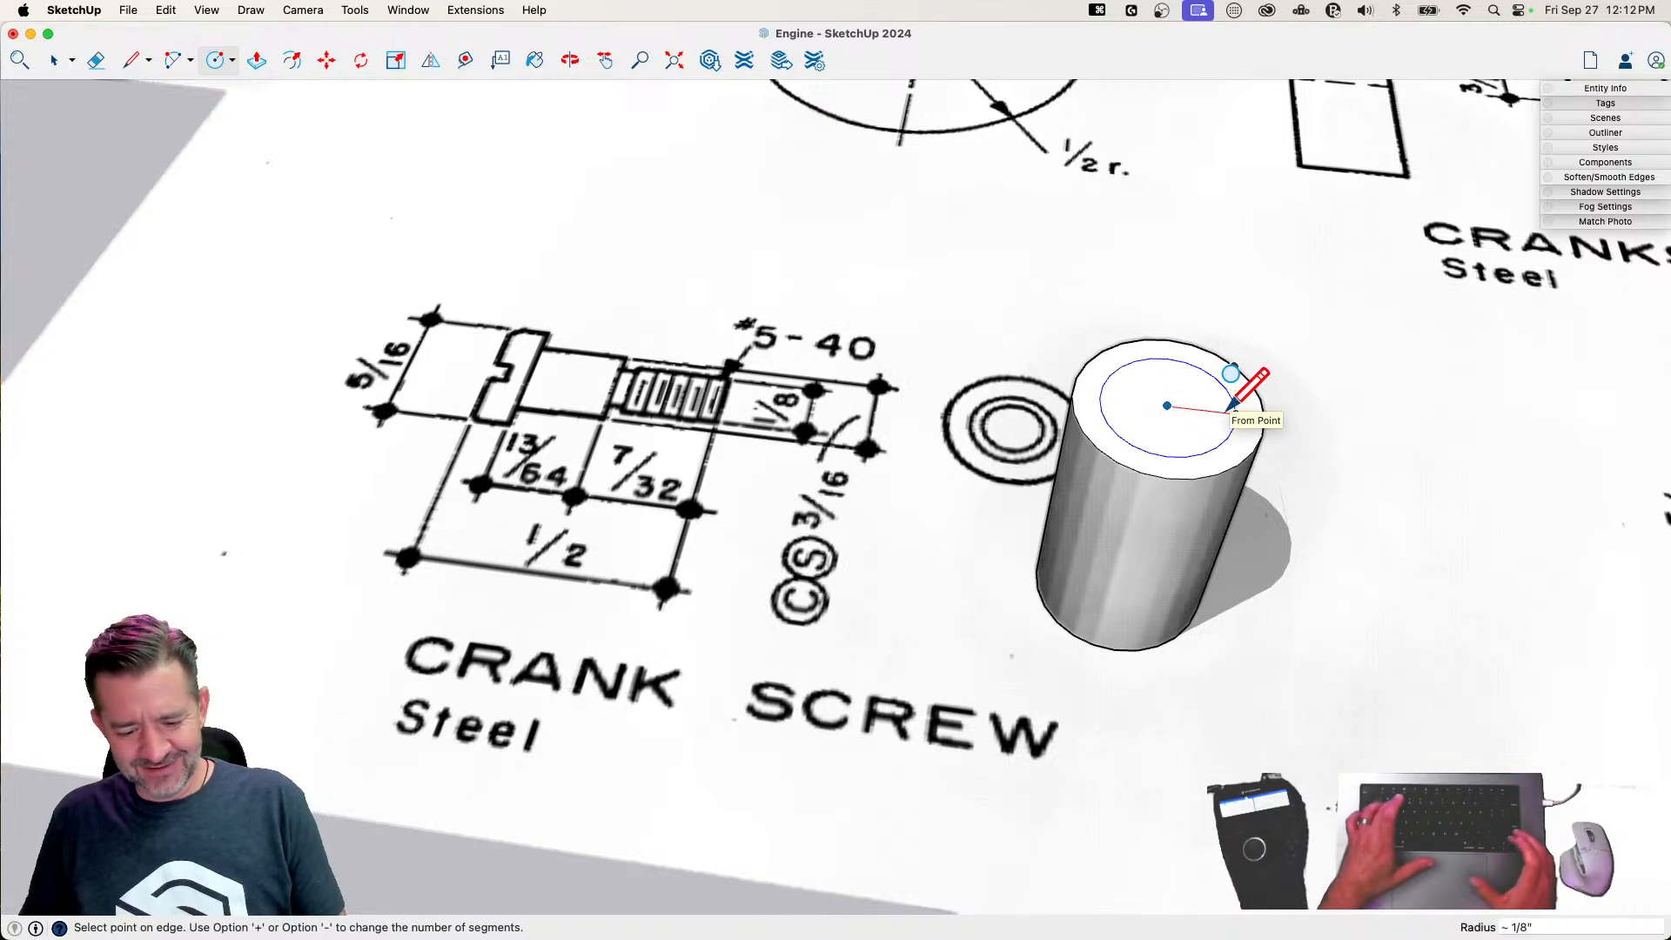
text(3/32)
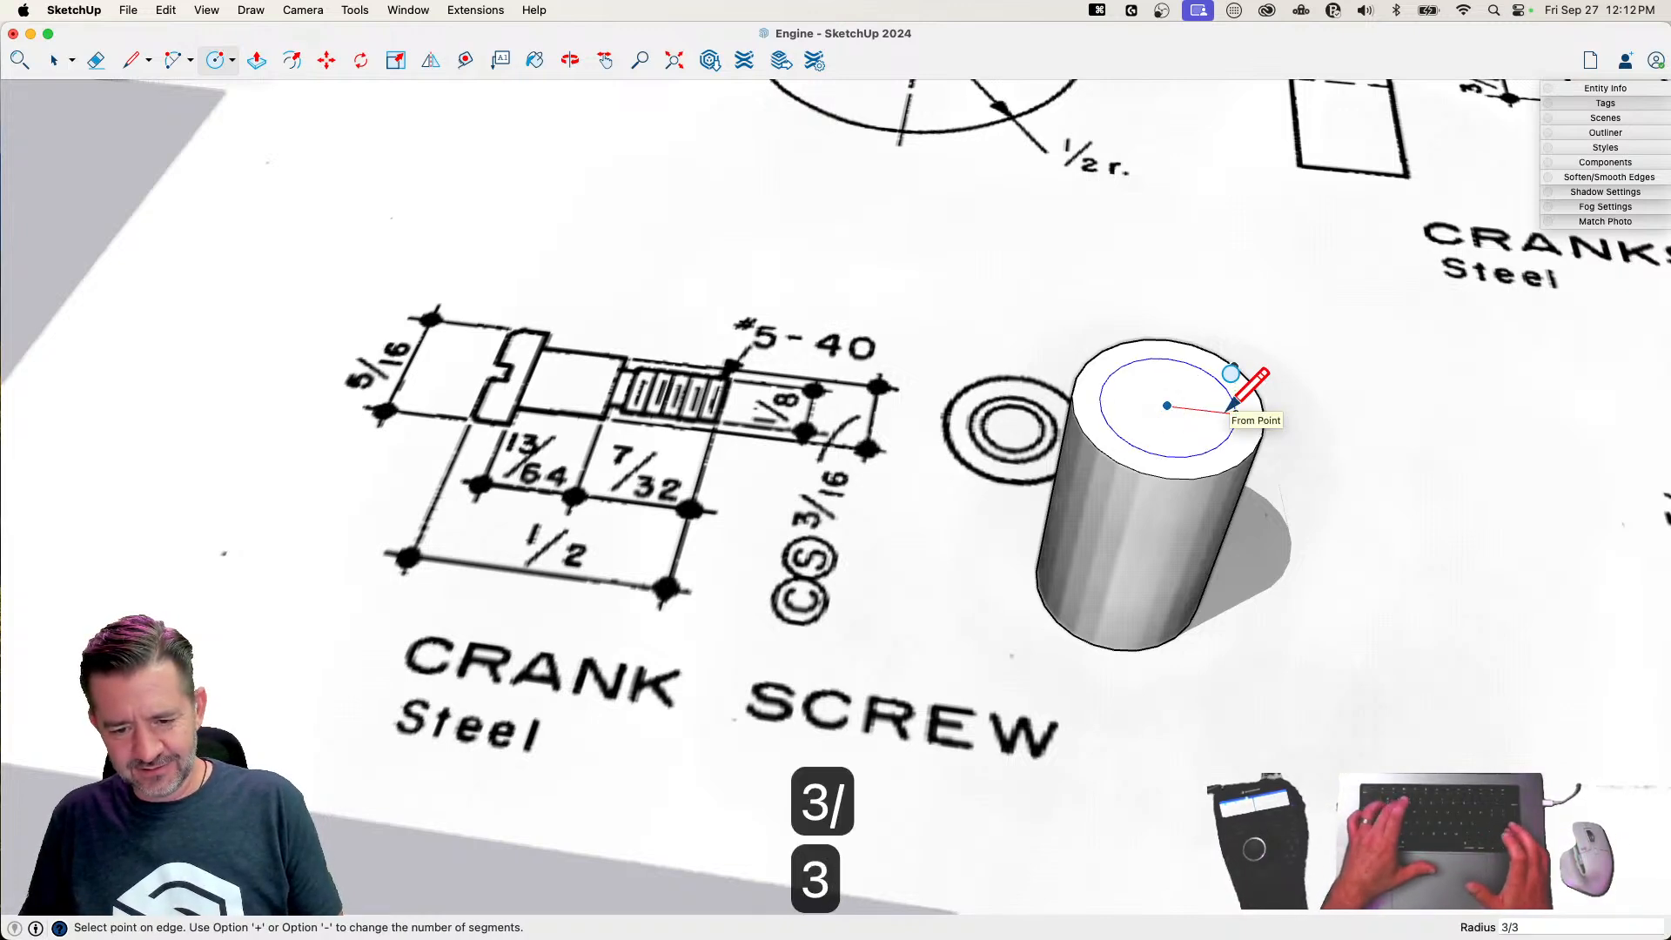
key(Return)
Push the outer ring around the inner circle down 7/32" and a further 13/64", leaving the crank screw's head
middle_drag(1226, 407, 1244, 446)
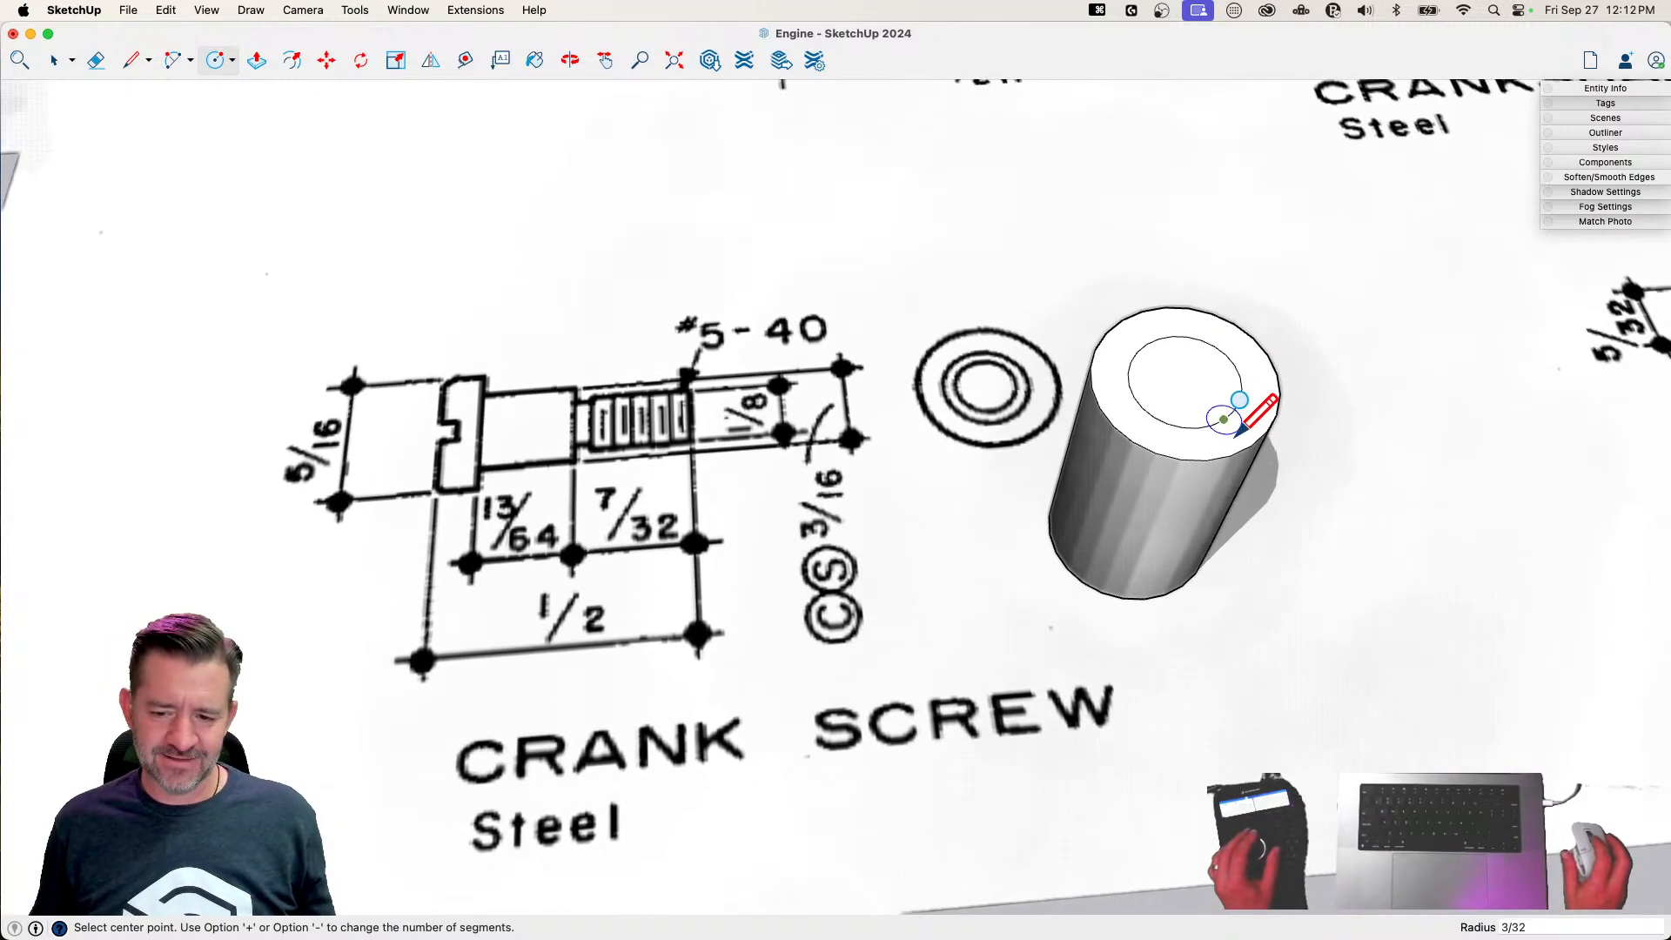
key(p)
click(1200, 455)
click(1187, 526)
text(7/32)
key(Return)
click(1202, 540)
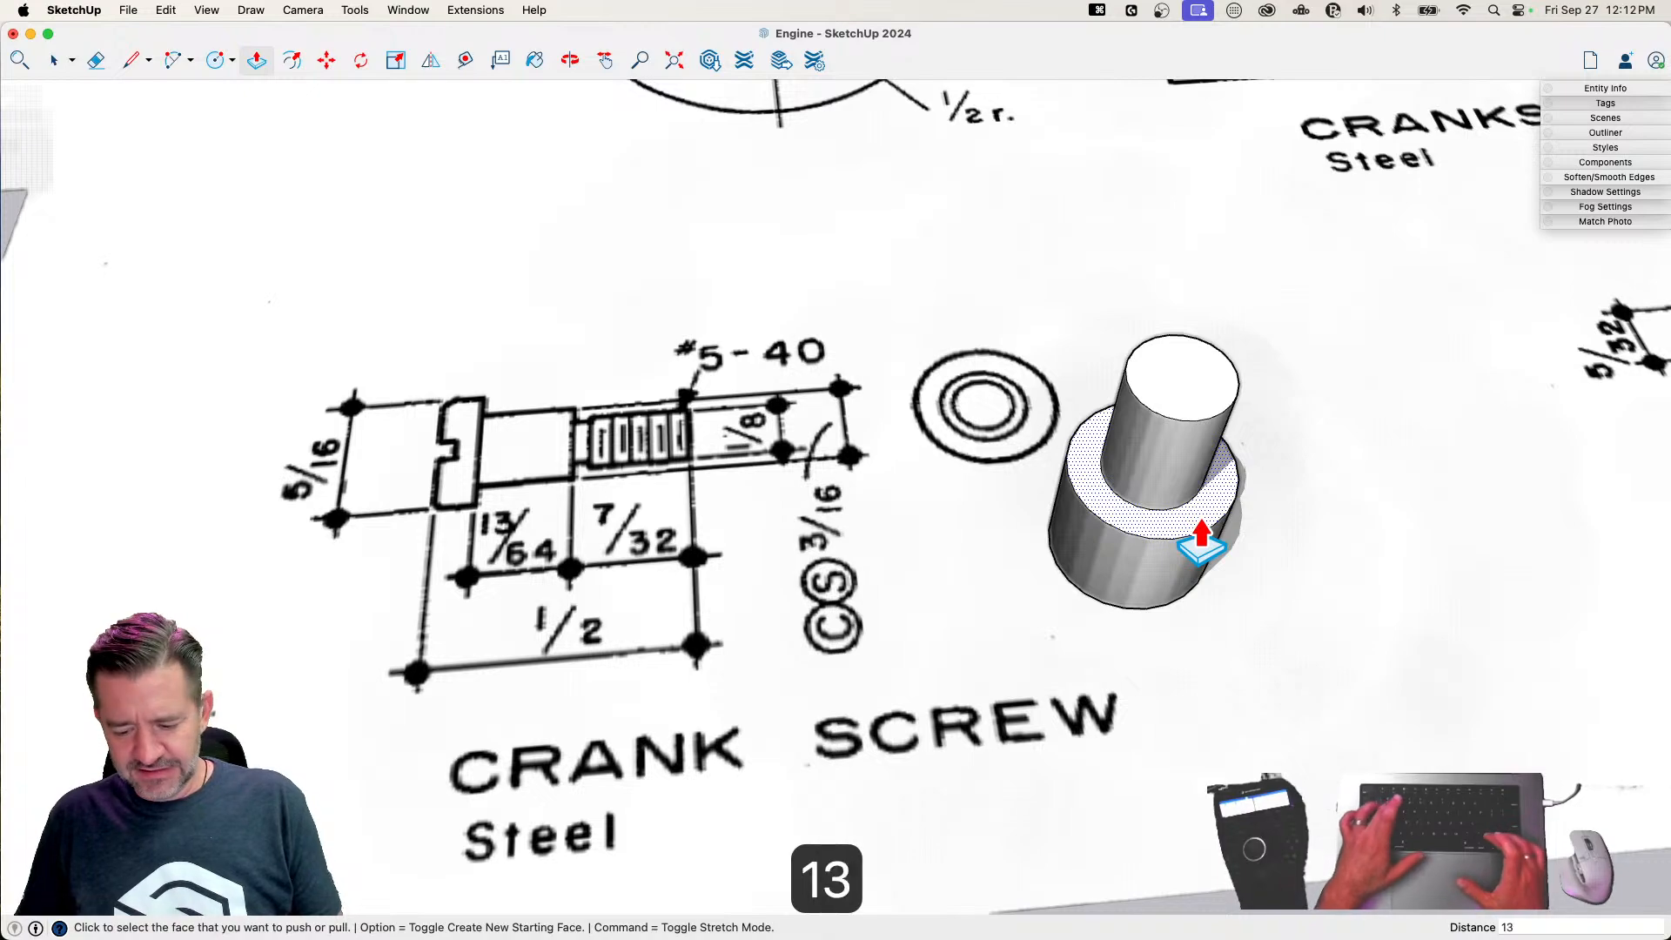
text(13/64)
key(Return)
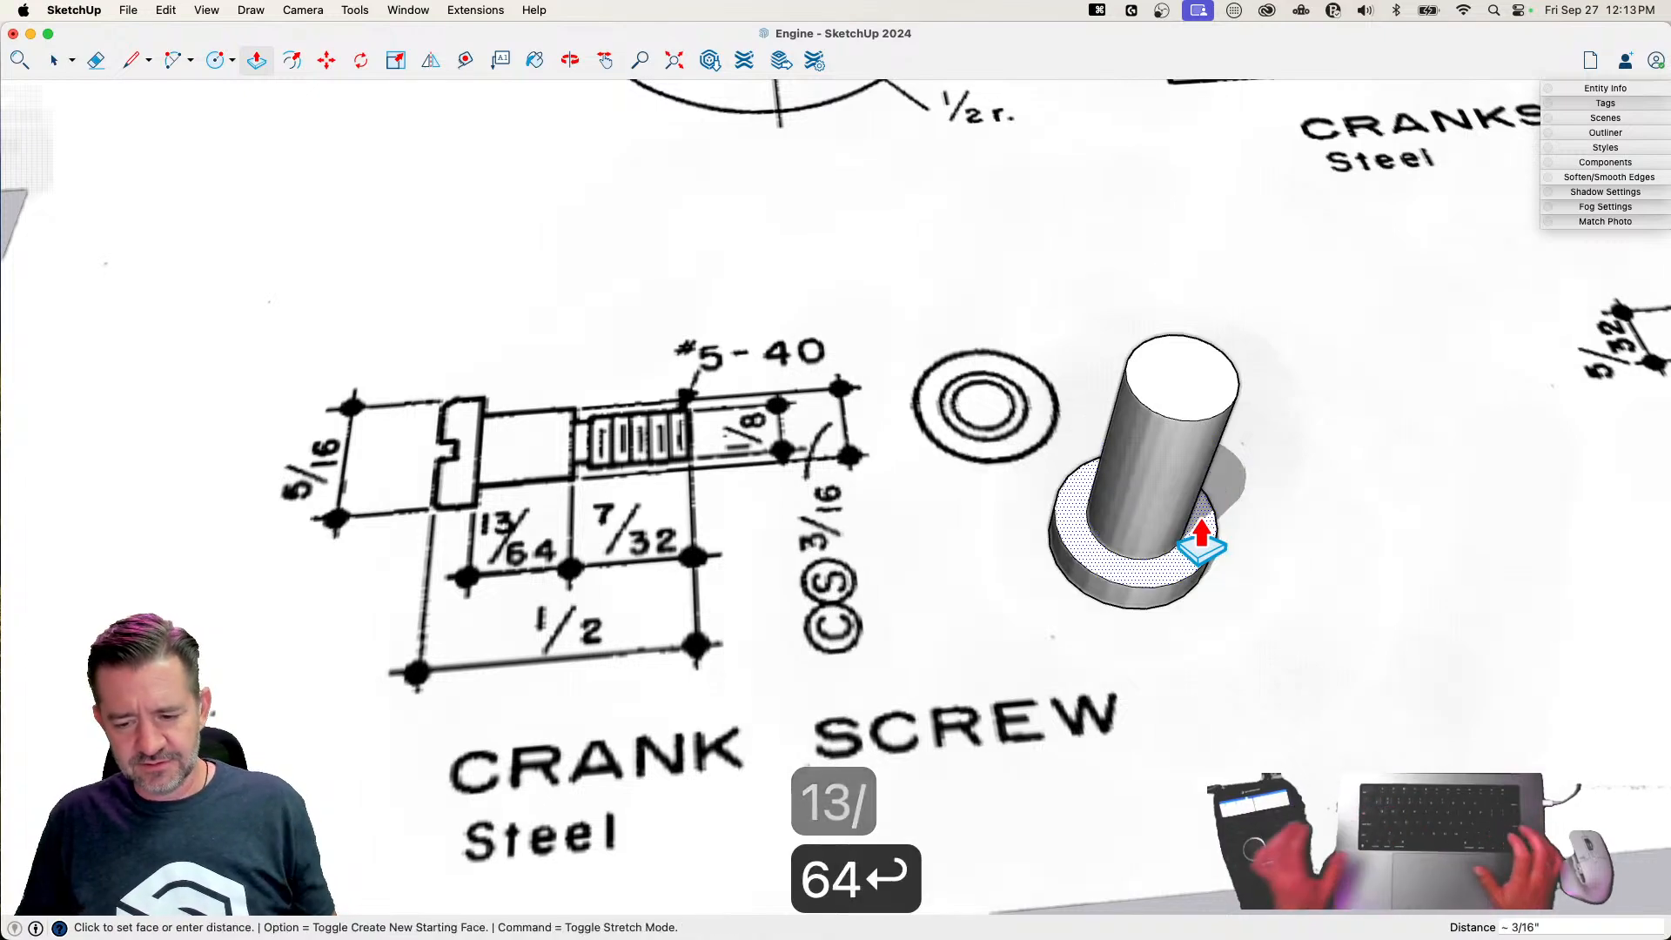
Draw a circle with a radius of 1/16" centred on the top face of the crank screw's shaft
scroll(1257, 475, up, 3)
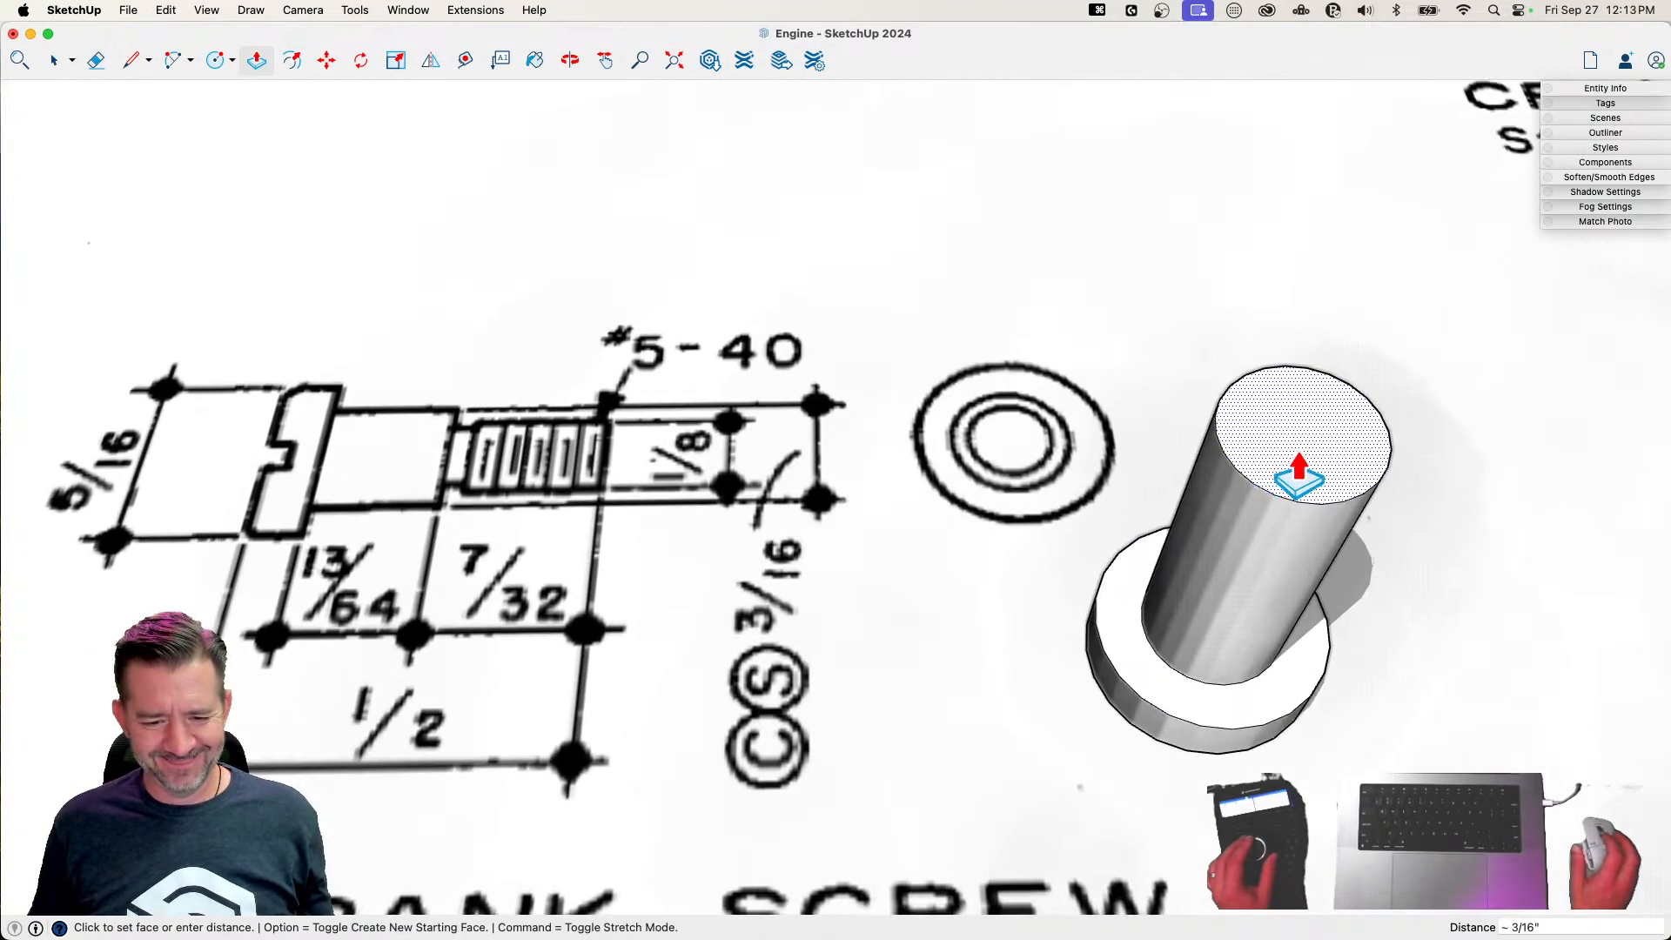
key(c)
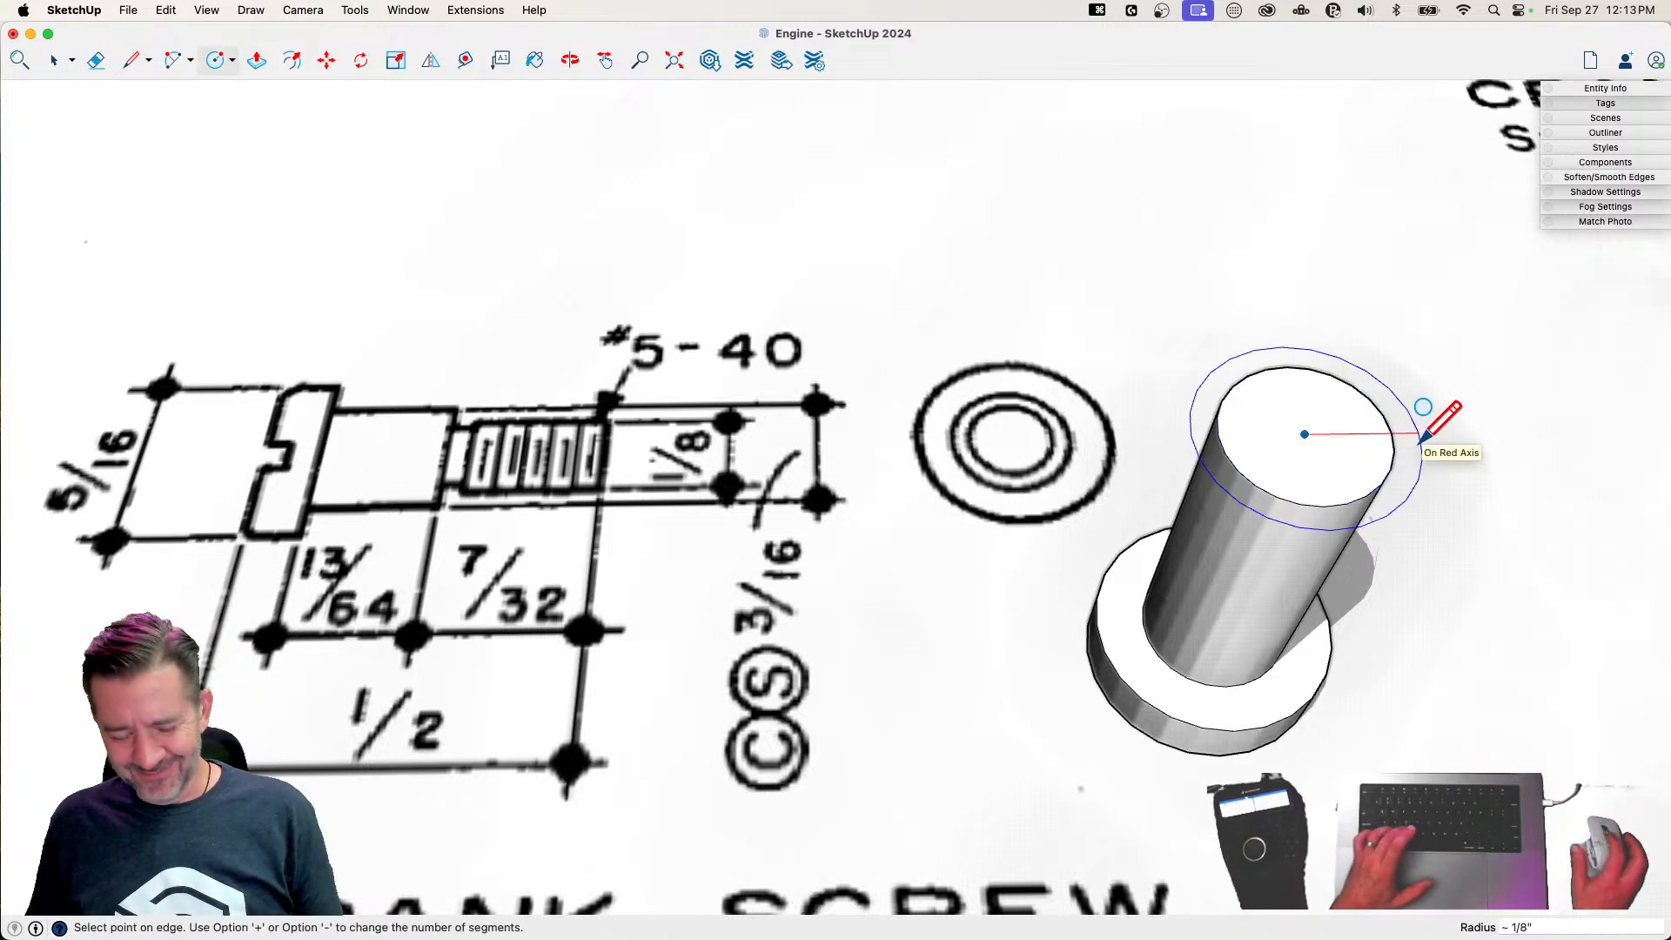
text(1/16)
key(Return)
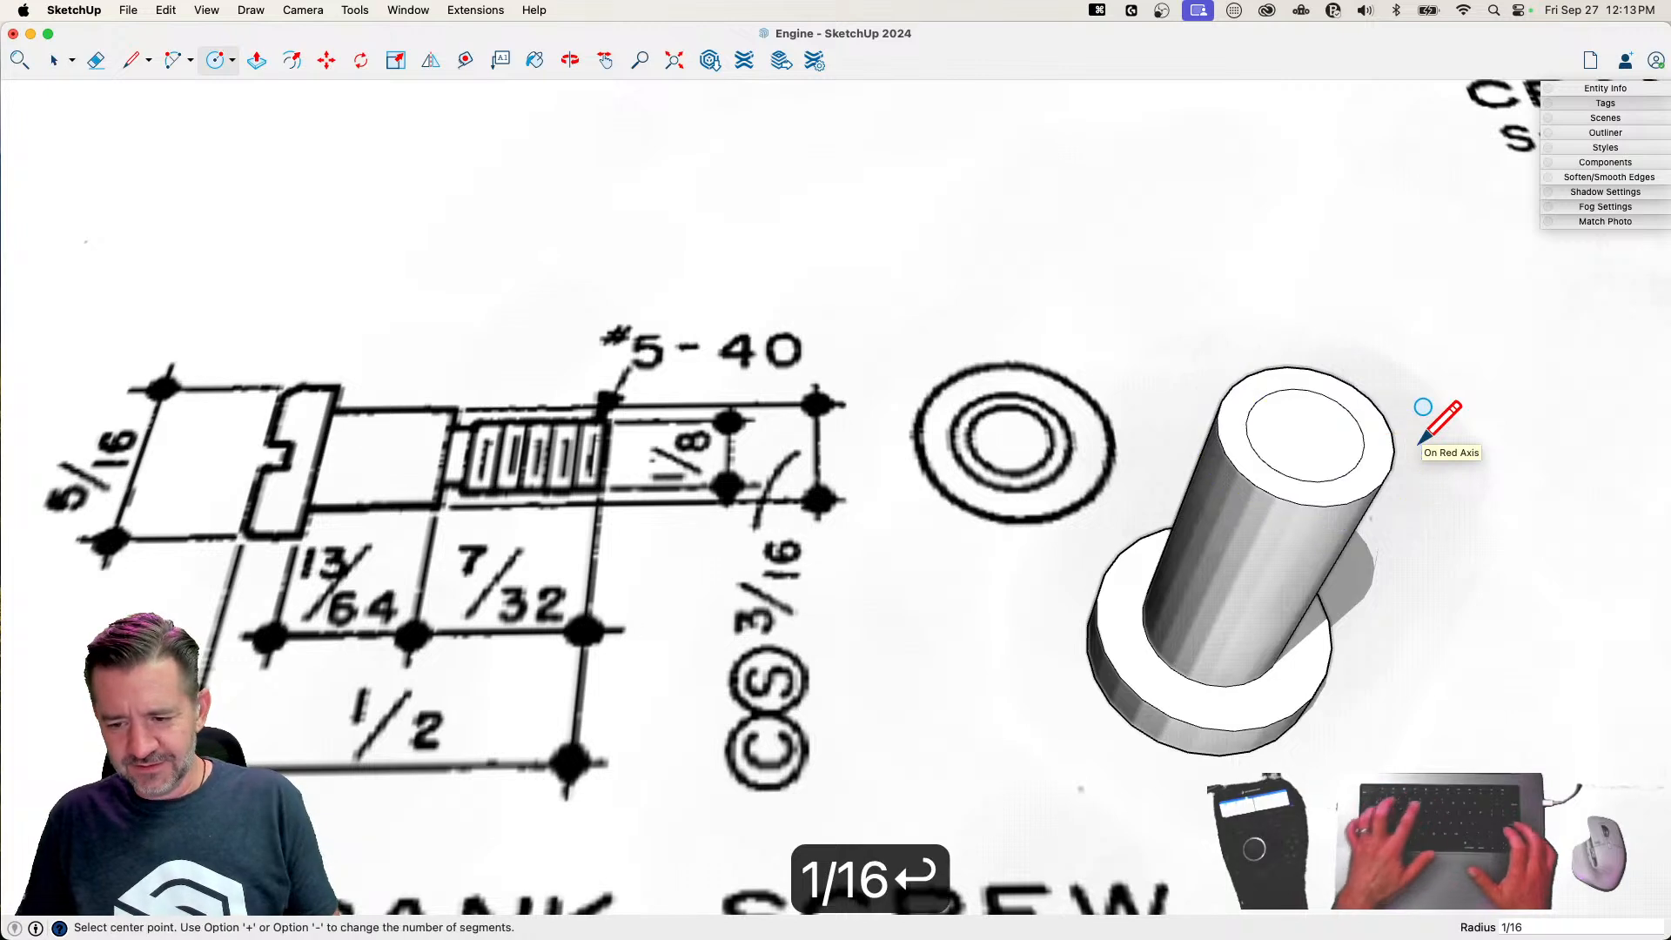
Push the shaft's outer ring down 7/32" to form the crank screw's narrower threaded end
key(p)
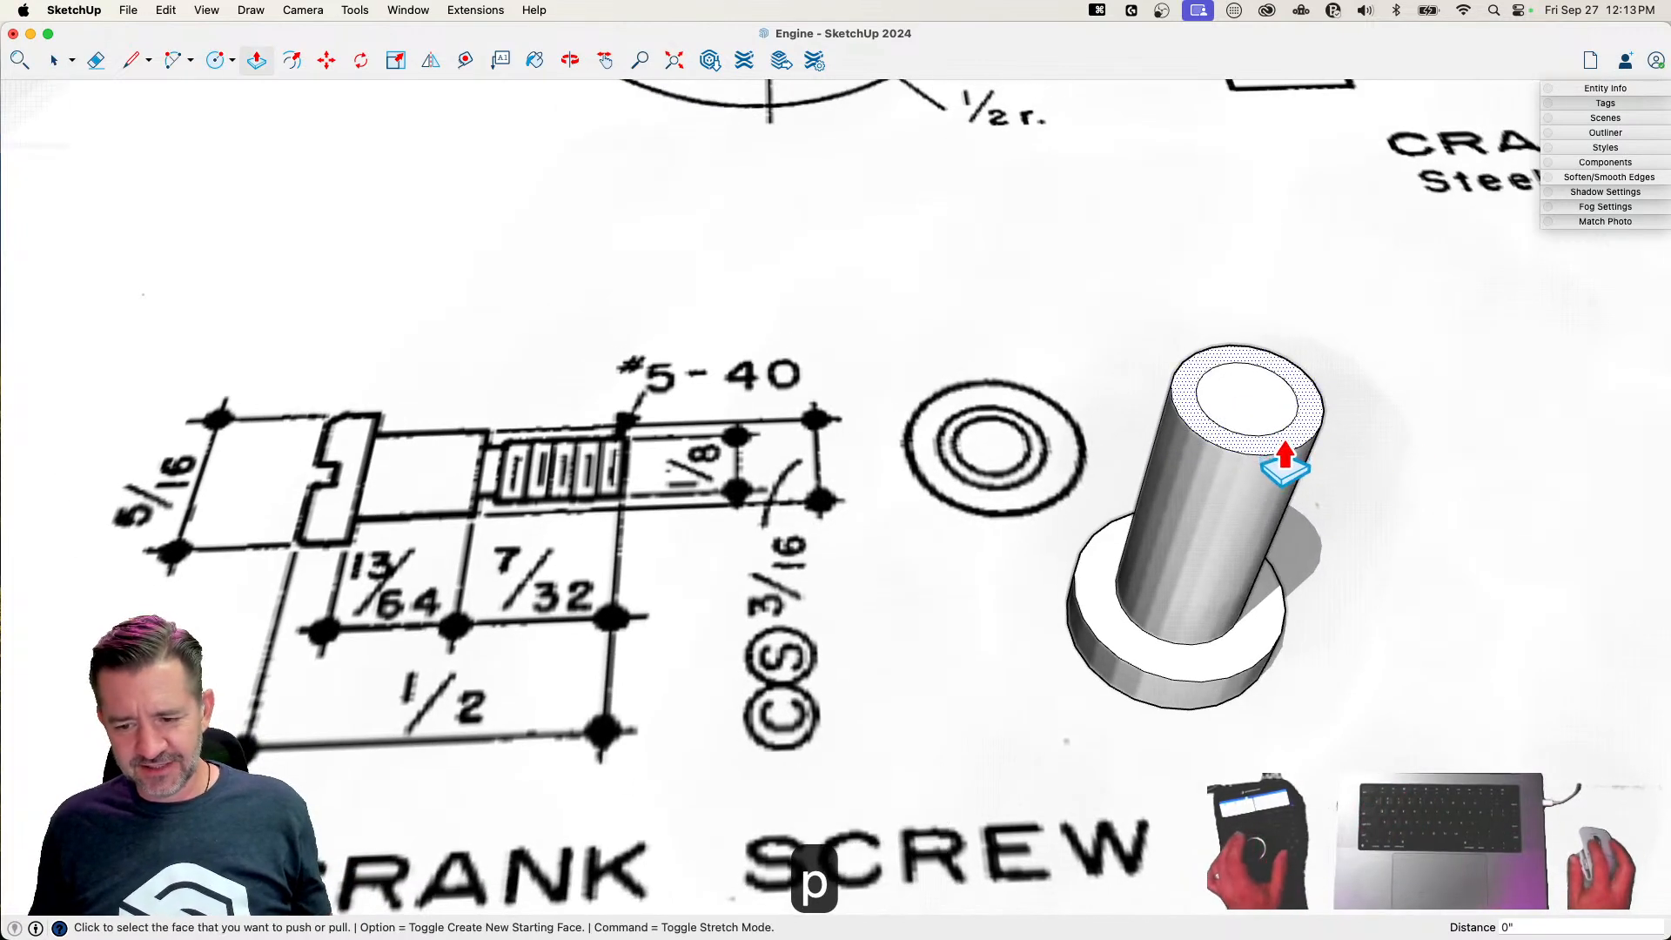
click(1280, 444)
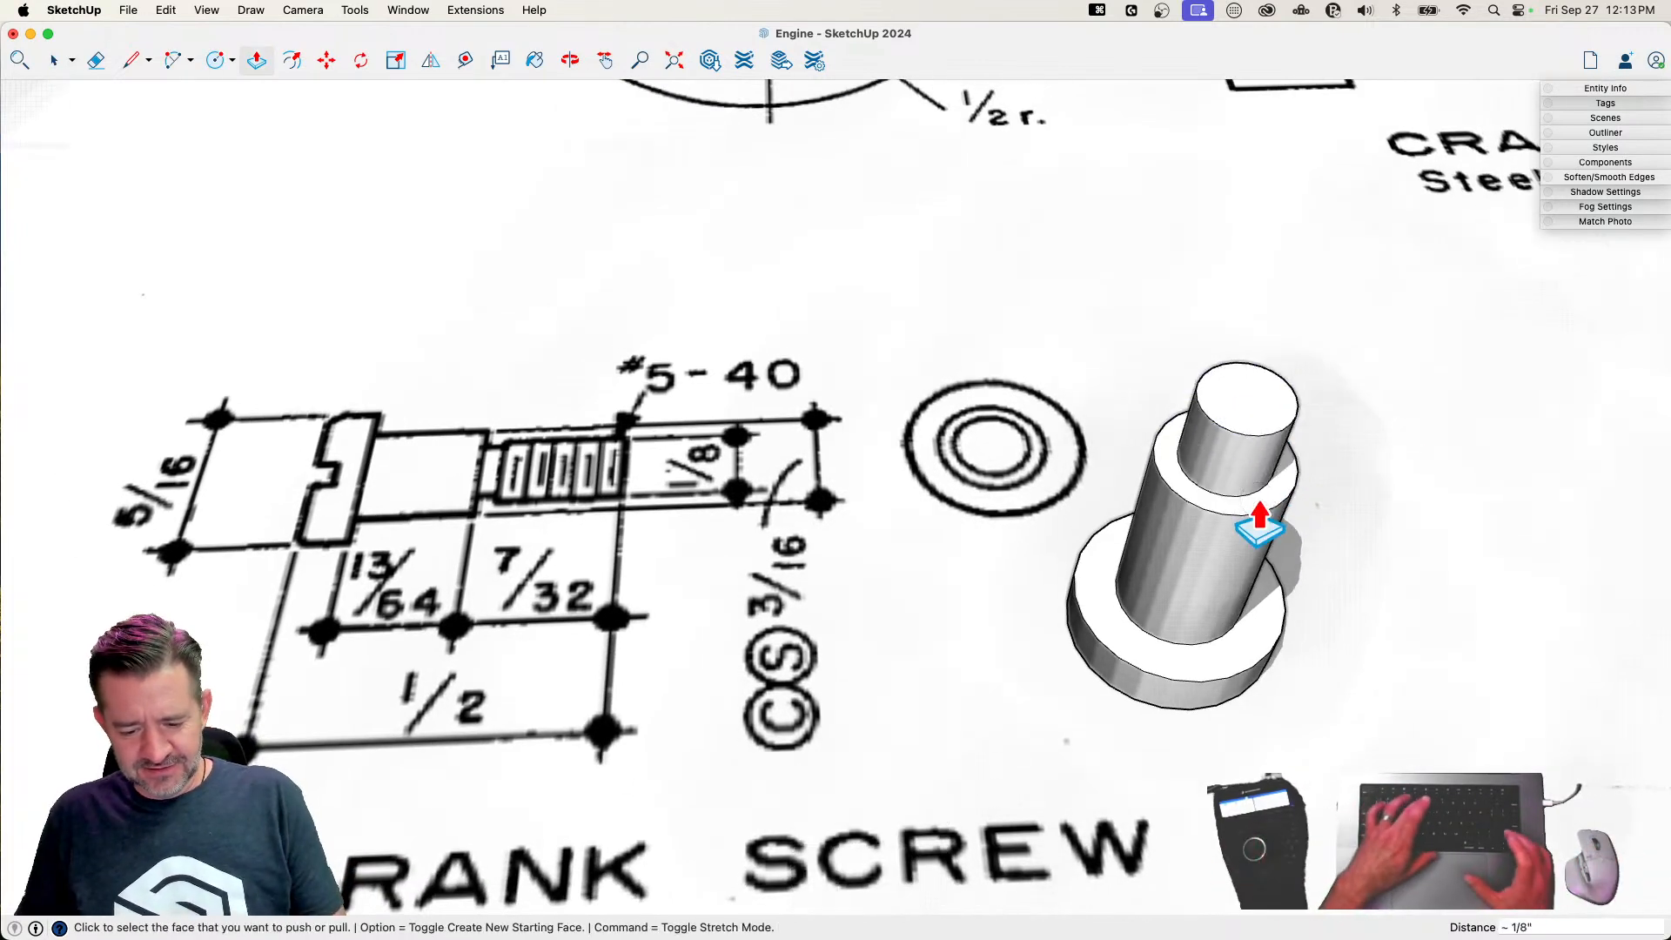
text(7/32)
key(Return)
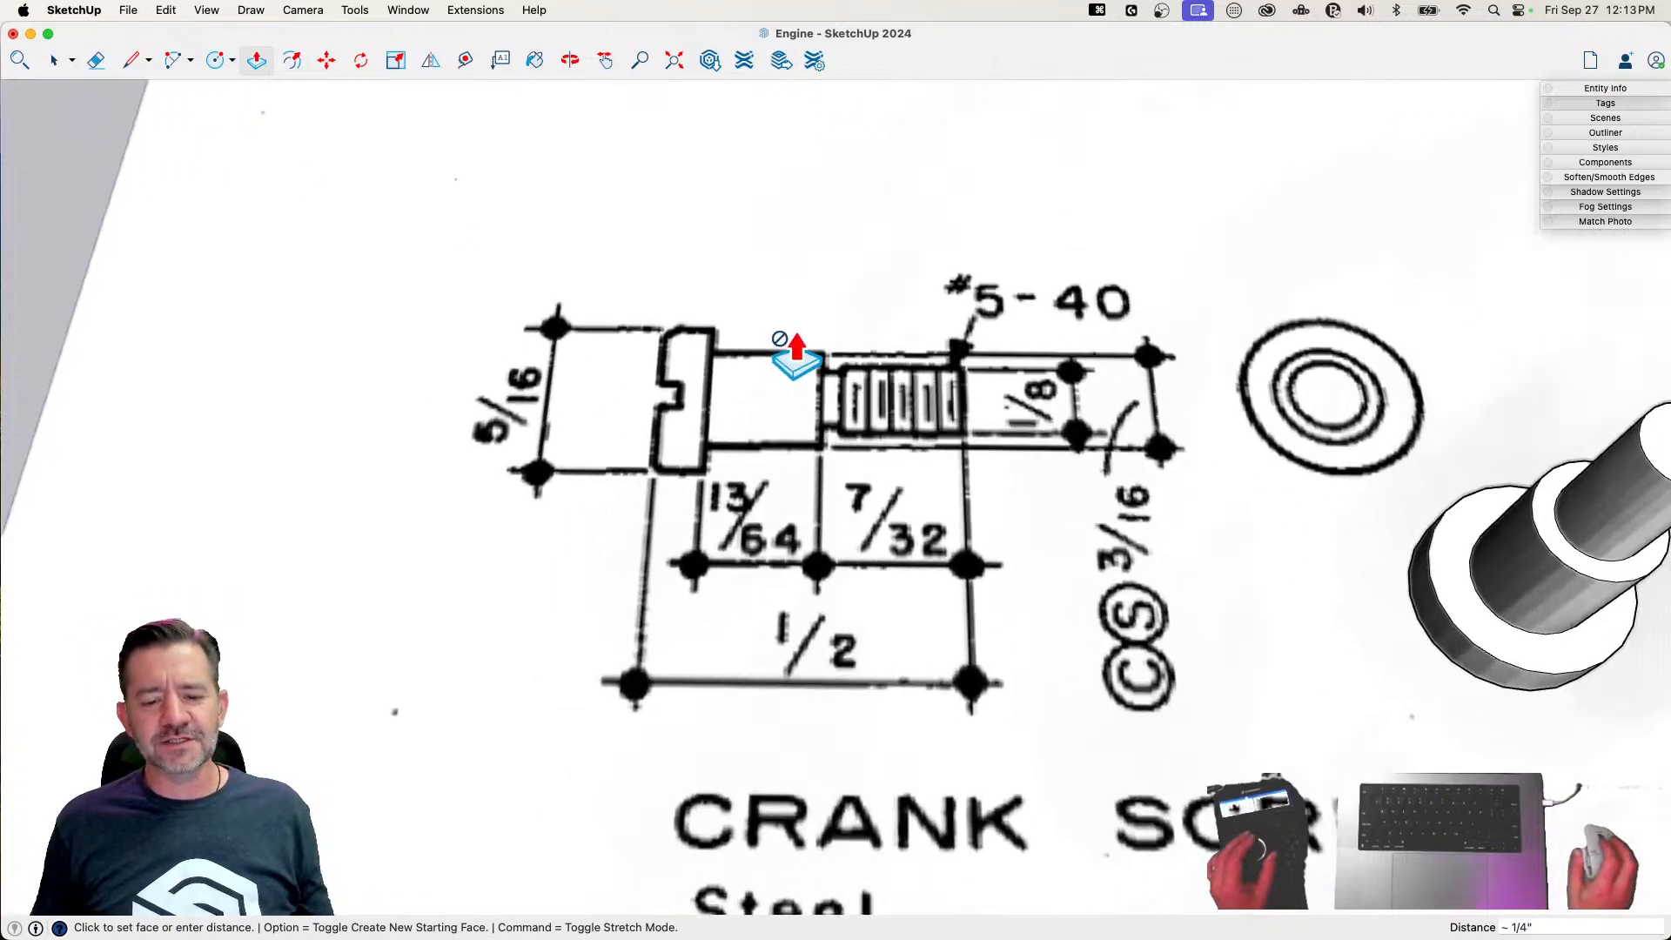
Select all of the crank screw geometry and rotate it 180° about the green axis so its head faces up
key(space)
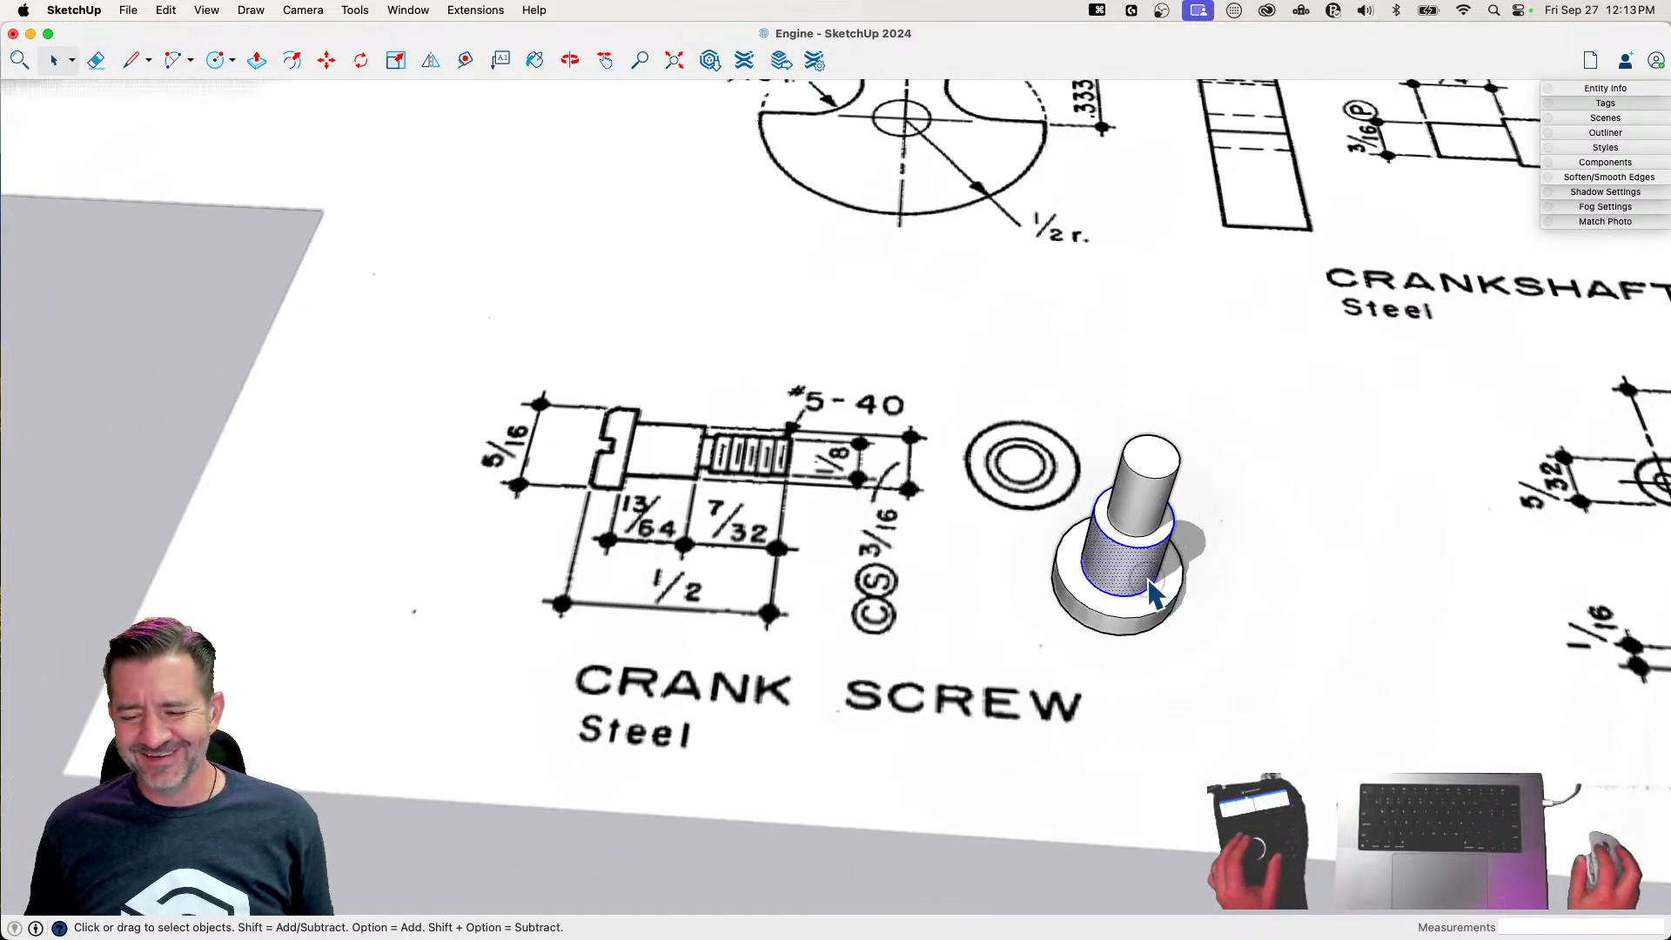
click(1155, 595)
key(q)
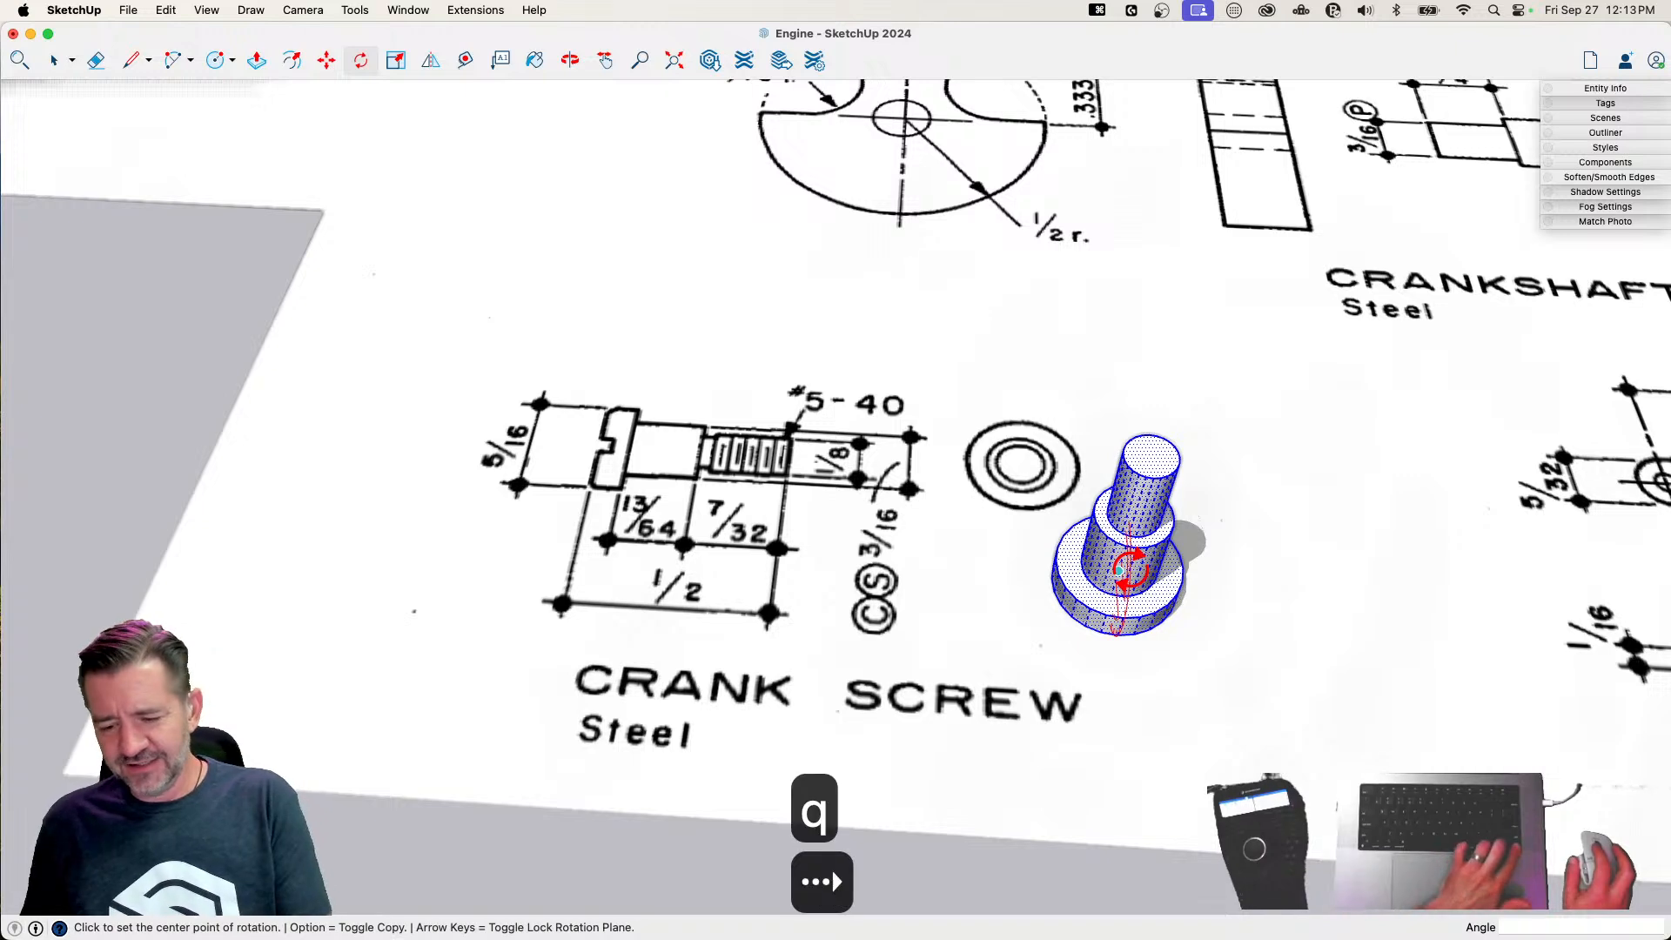
key(Left)
click(1124, 595)
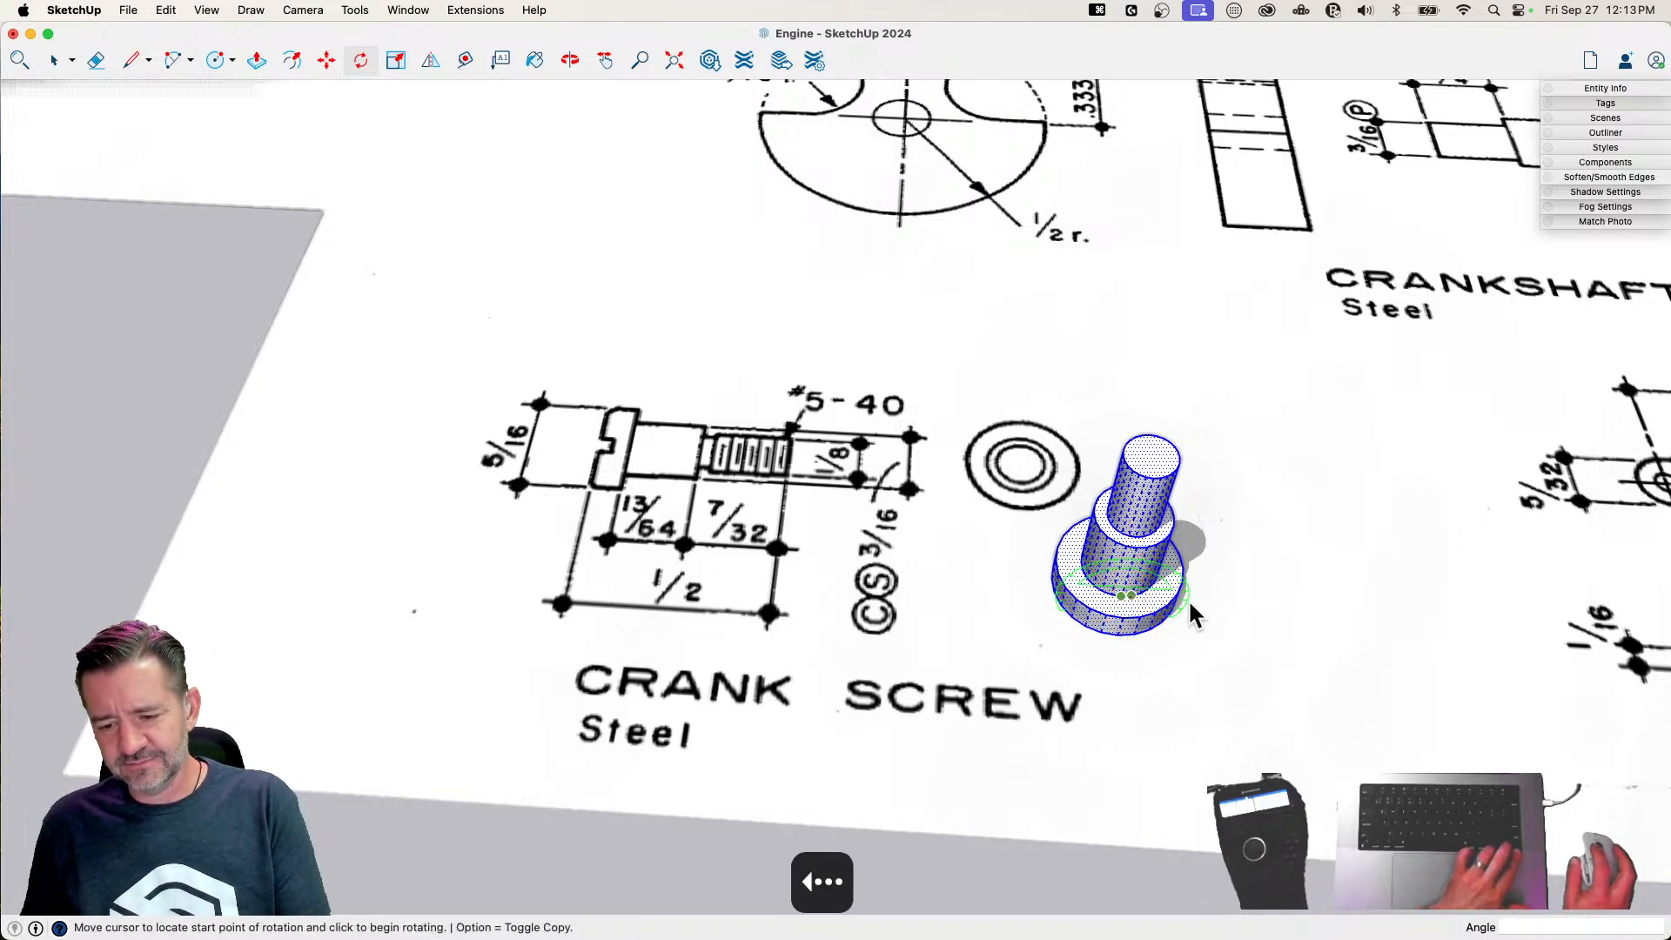
click(1198, 603)
click(1077, 599)
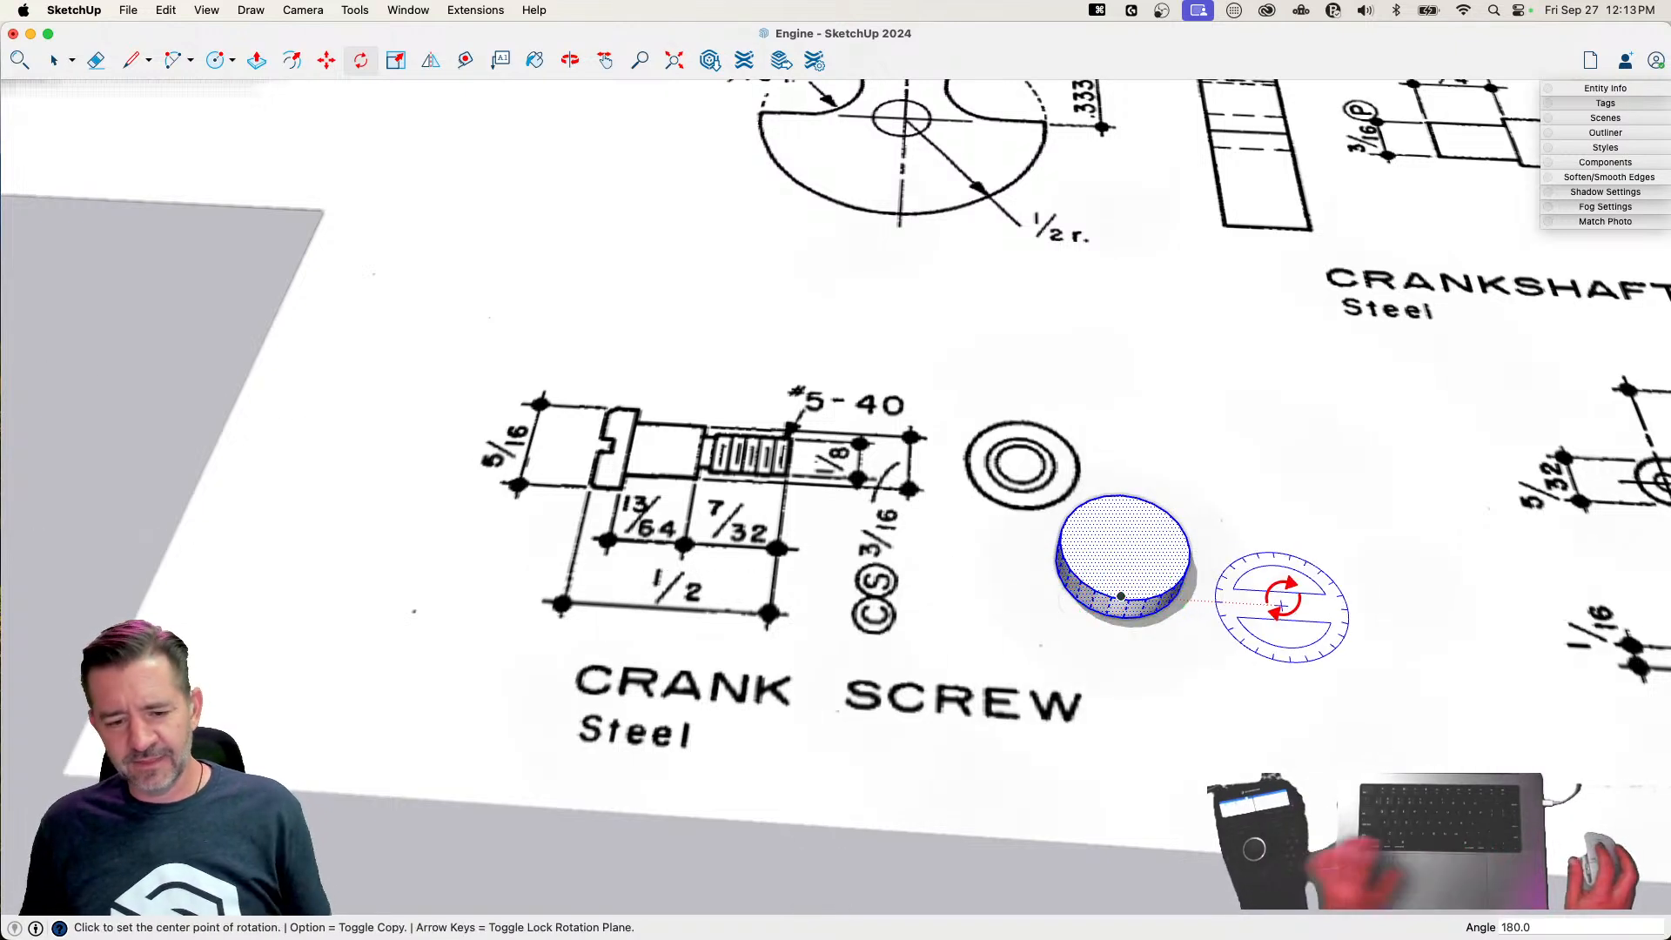
key(space)
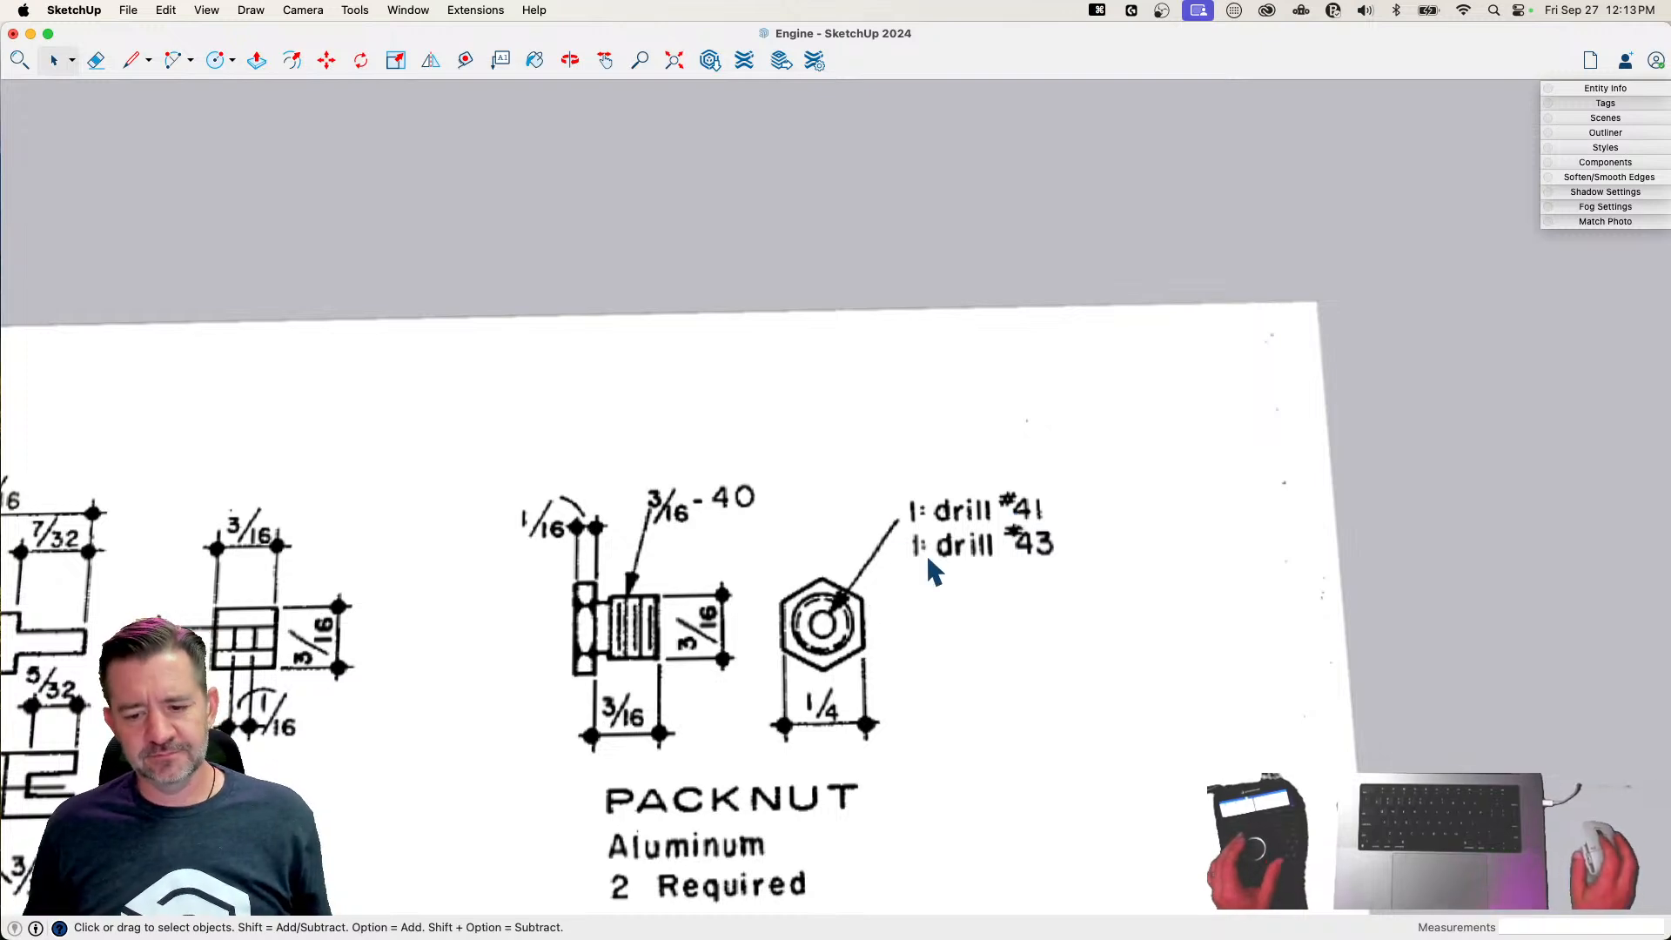
Examine the packnut drawing's two drill callouts on the plan sheet
scroll(928, 561, up, 2)
scroll(928, 561, up, 2)
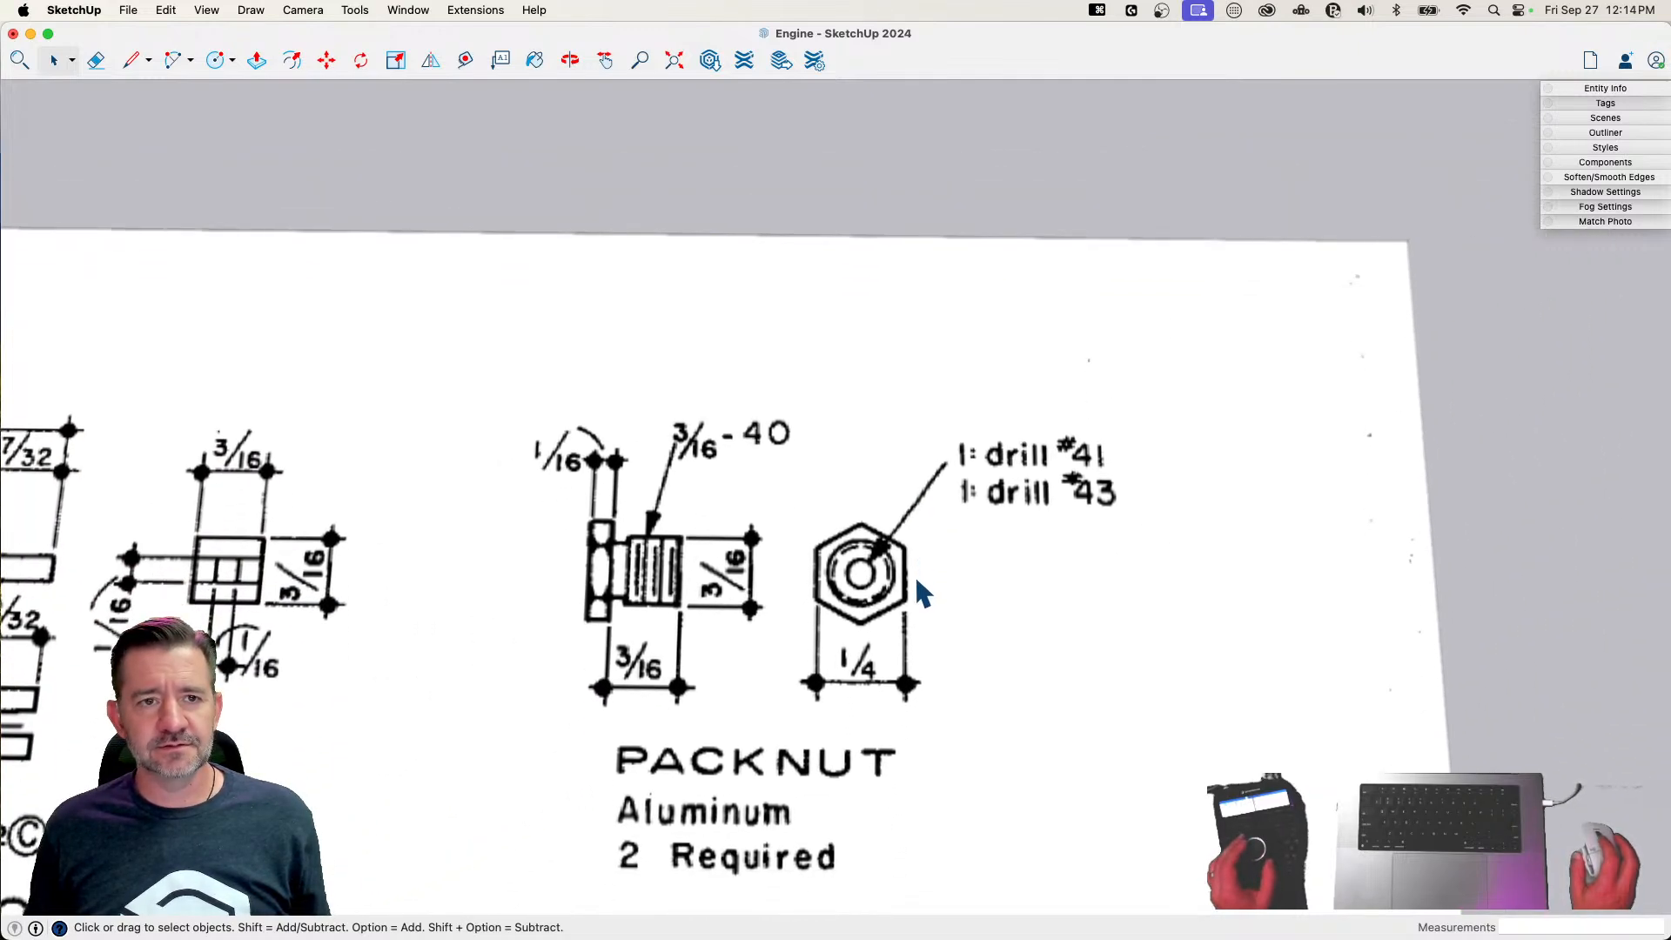
scroll(896, 589, up, 2)
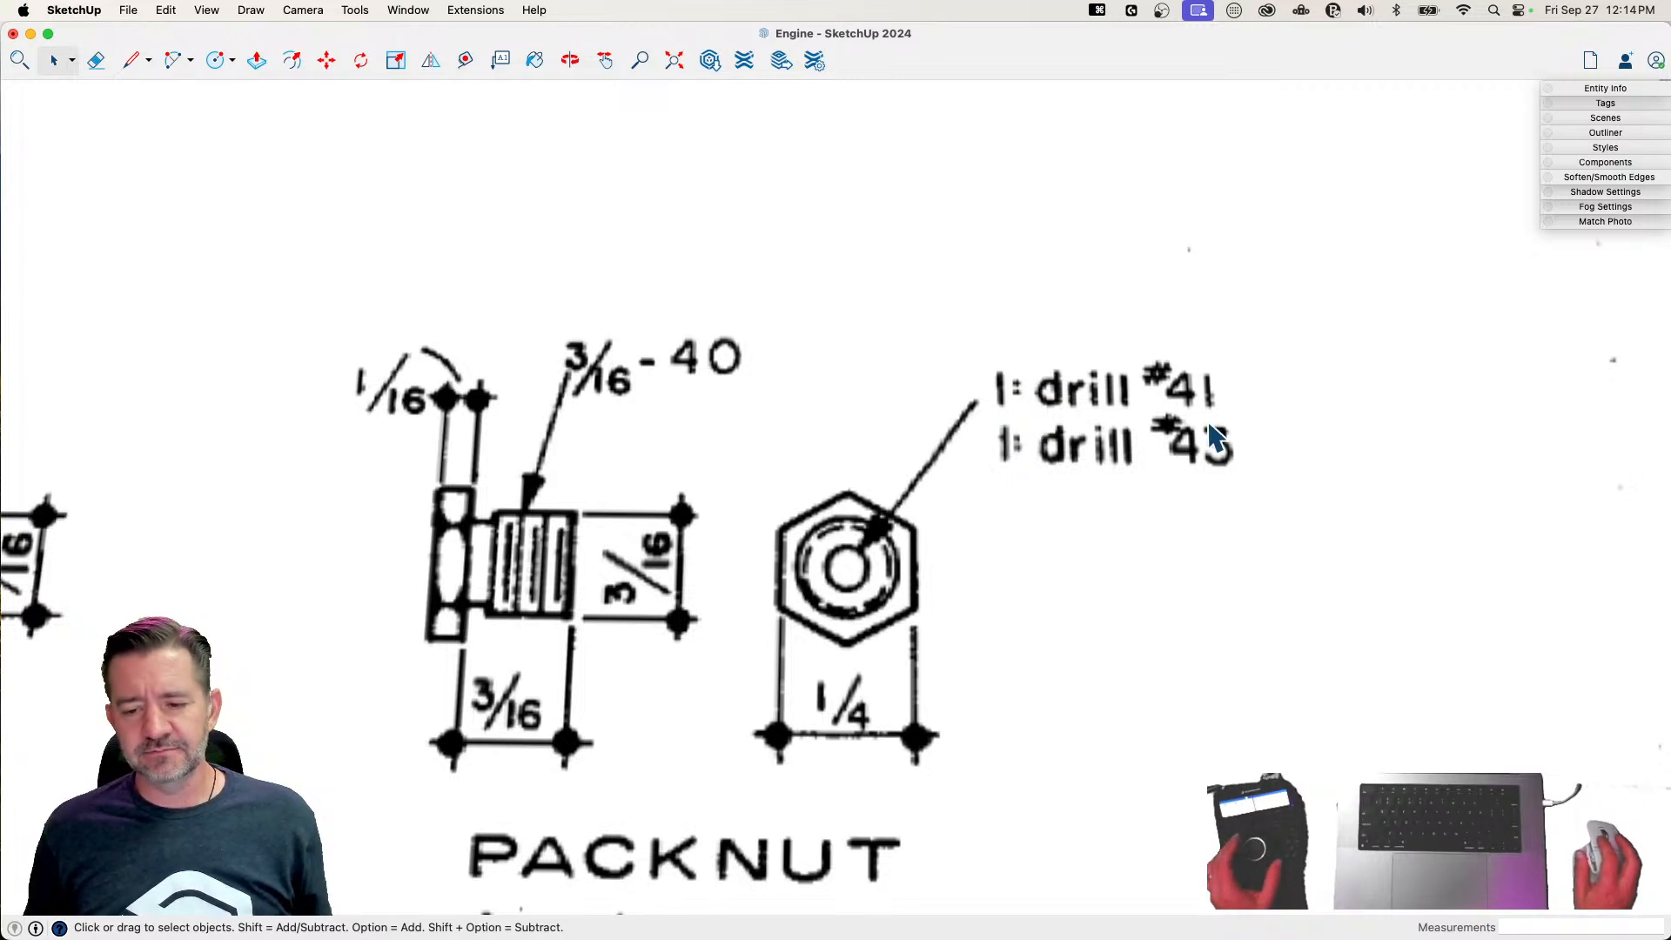
scroll(1205, 435, down, 10)
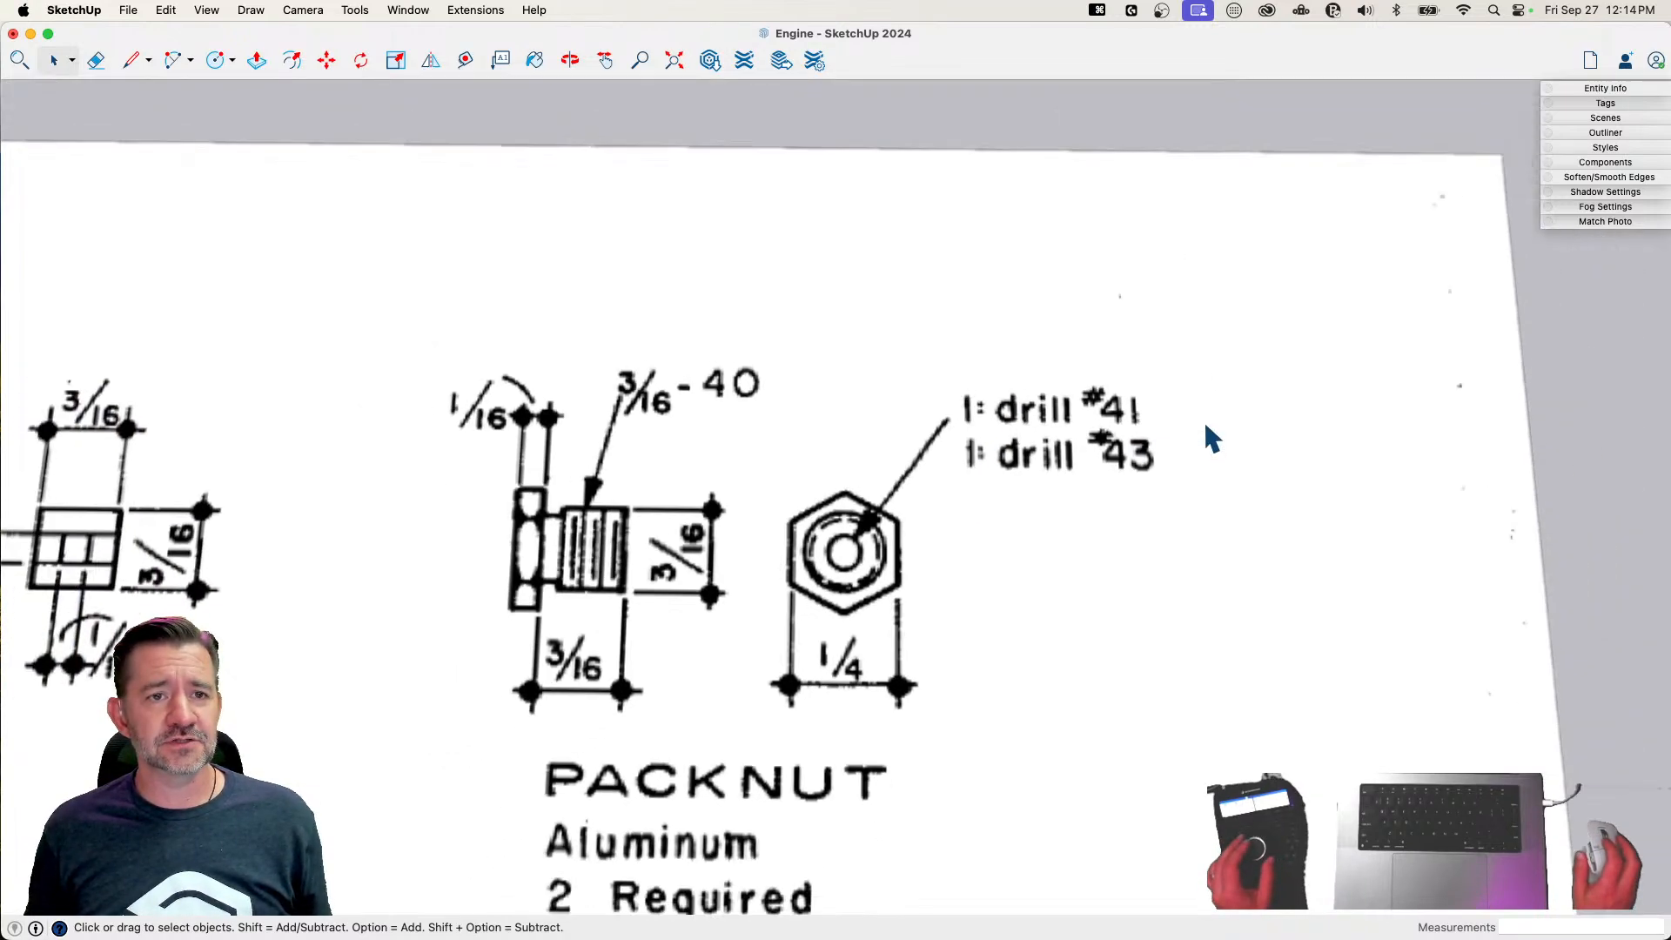
scroll(754, 620, down, 5)
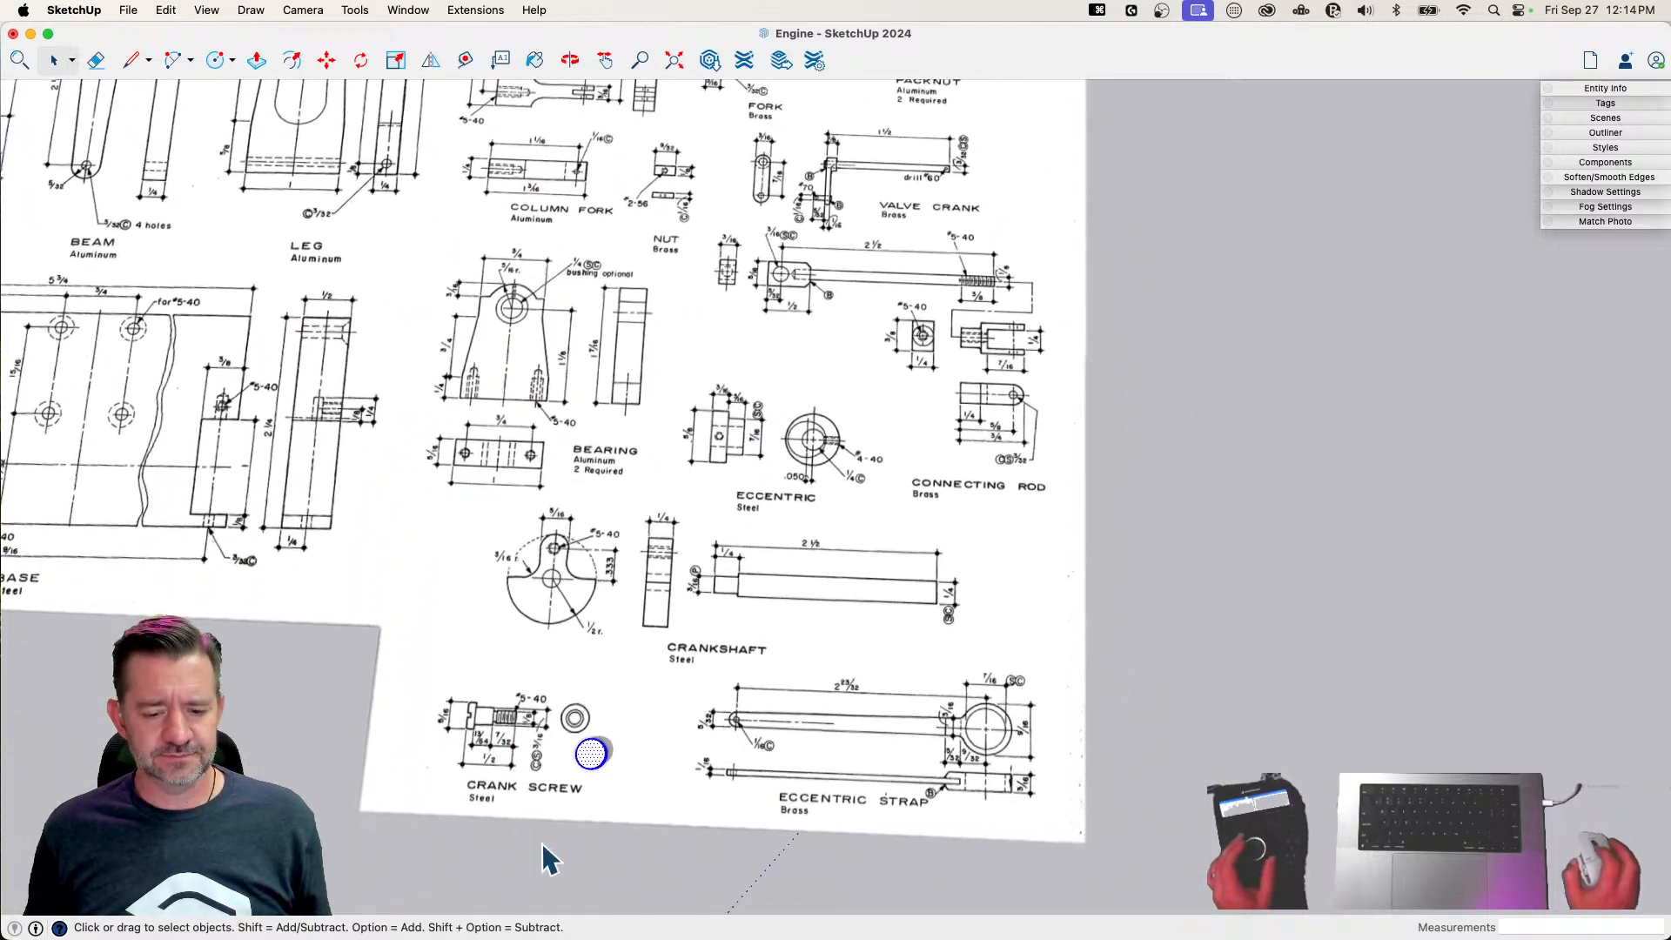
Offset the edge of the crank screw head's top face inward by 1/64"
scroll(567, 792, up, 10)
middle_drag(608, 750, 607, 747)
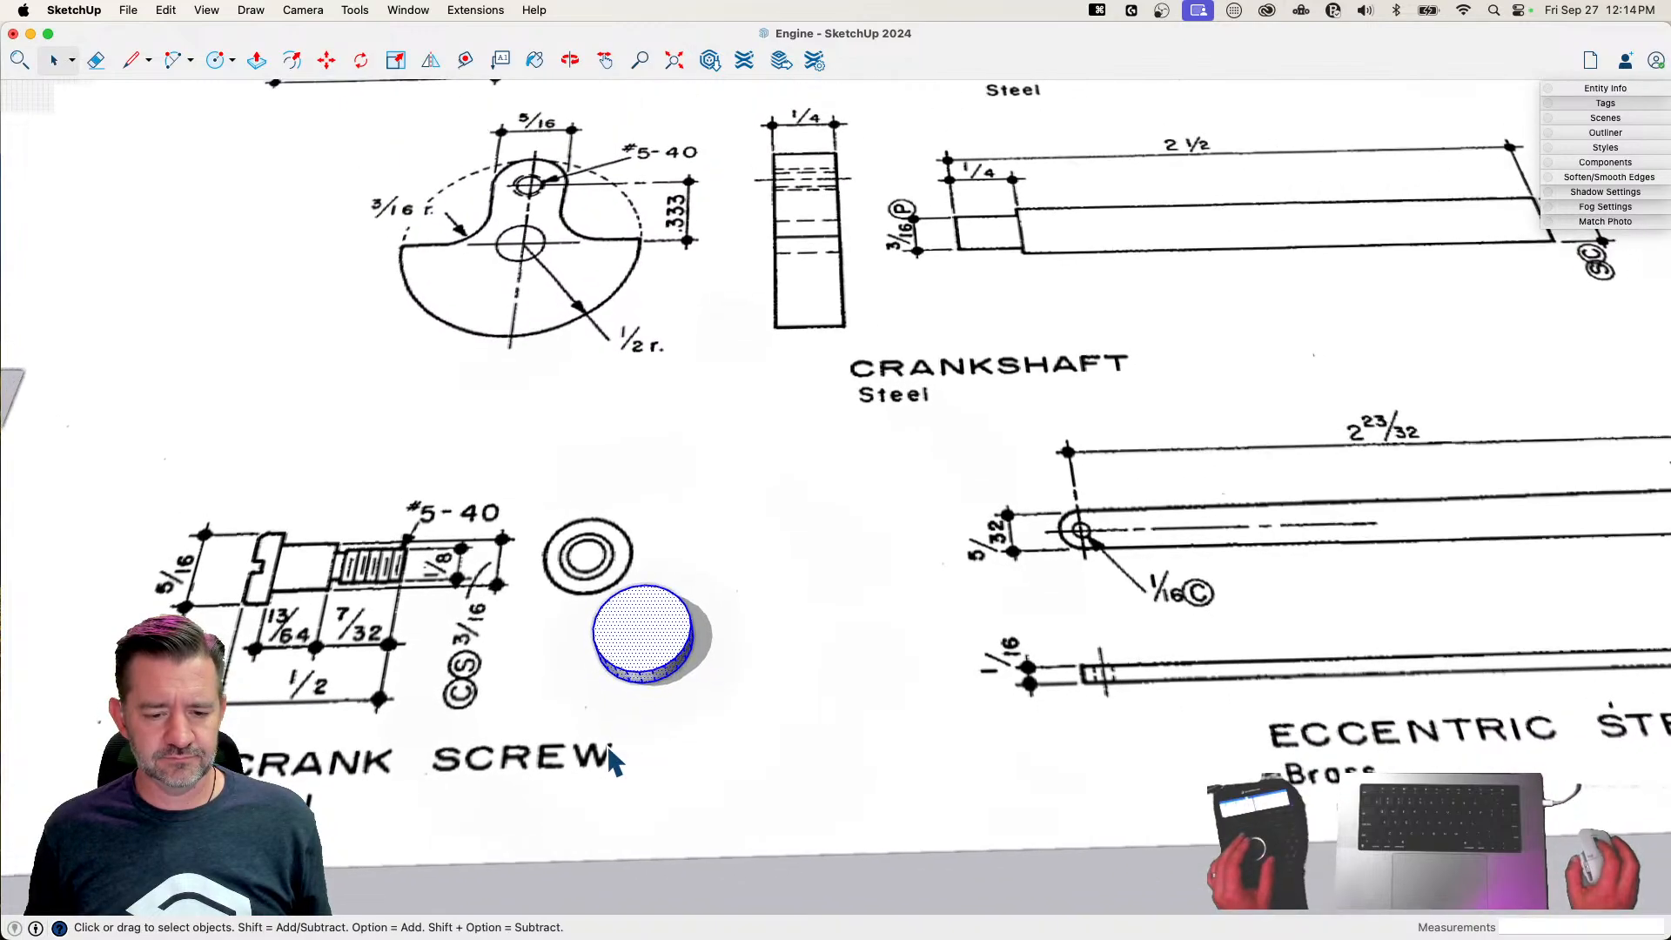
scroll(609, 747, down, 8)
scroll(772, 586, down, 4)
scroll(736, 627, down, 10)
scroll(931, 390, up, 7)
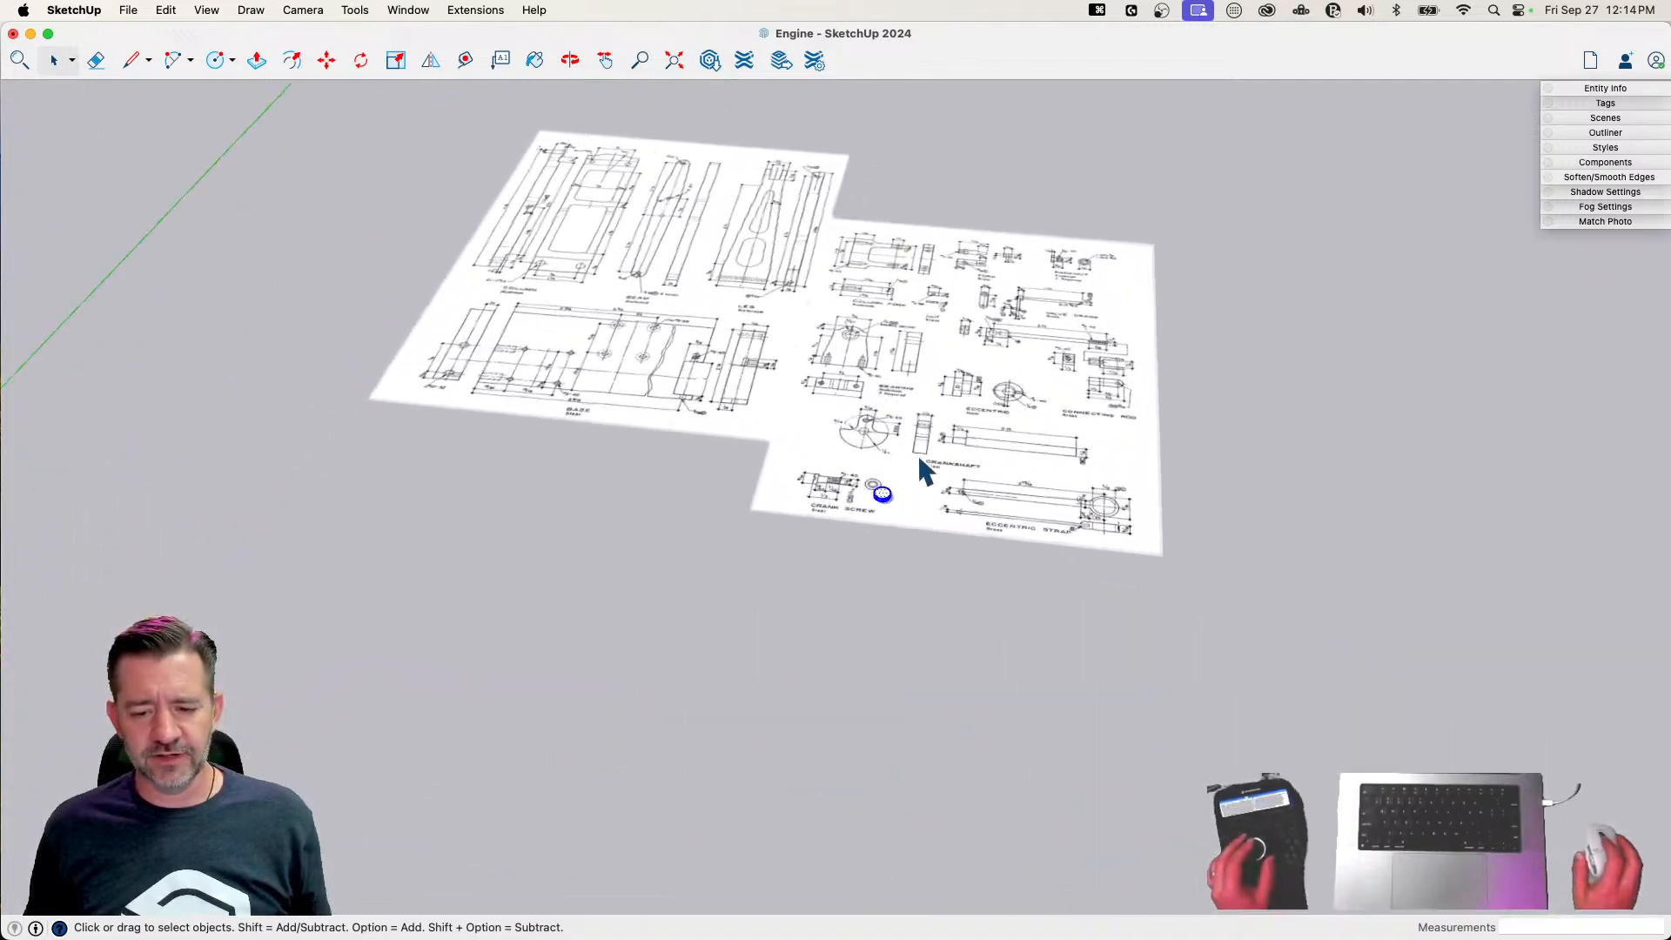
scroll(906, 483, up, 12)
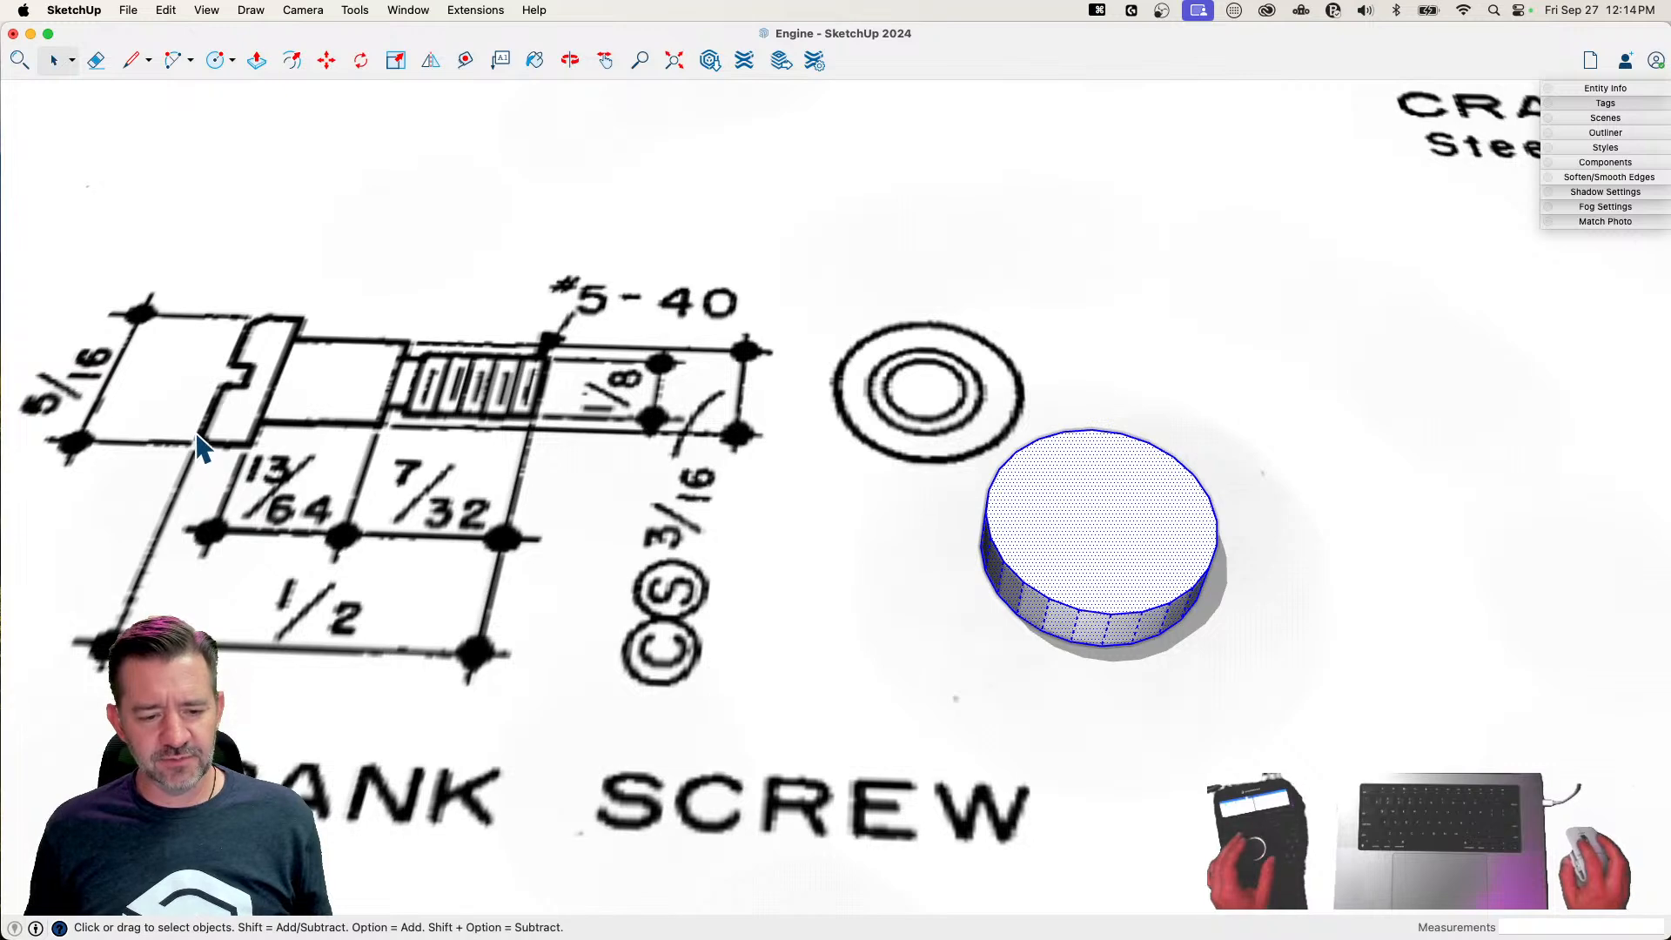
key(f)
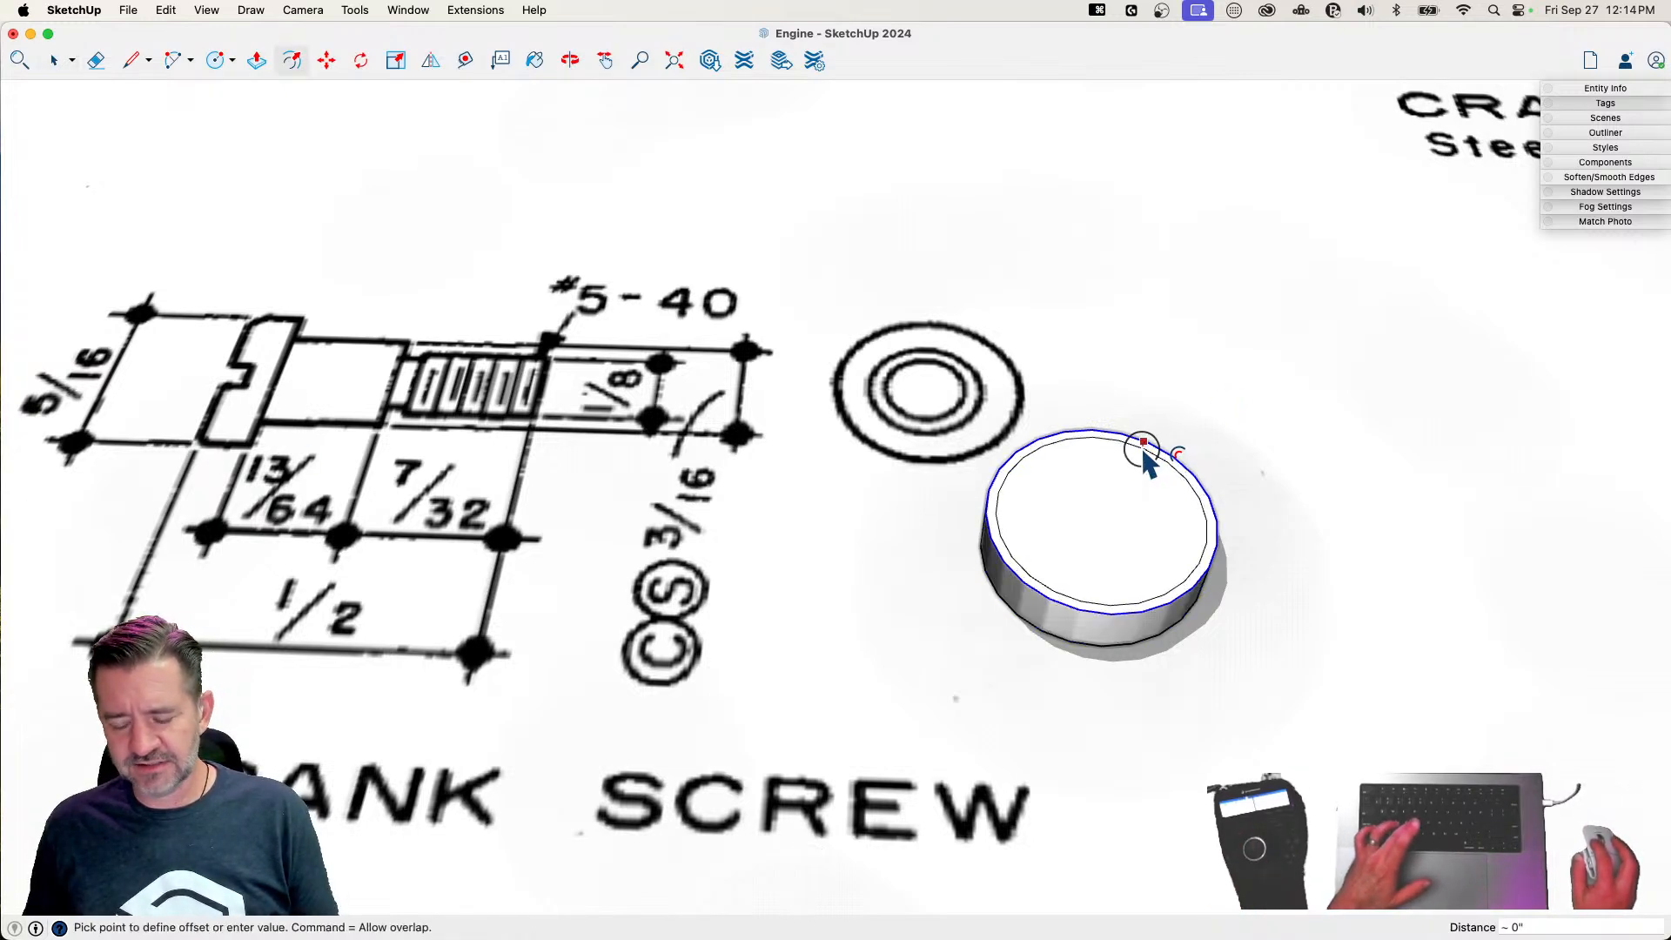
text(1/1)
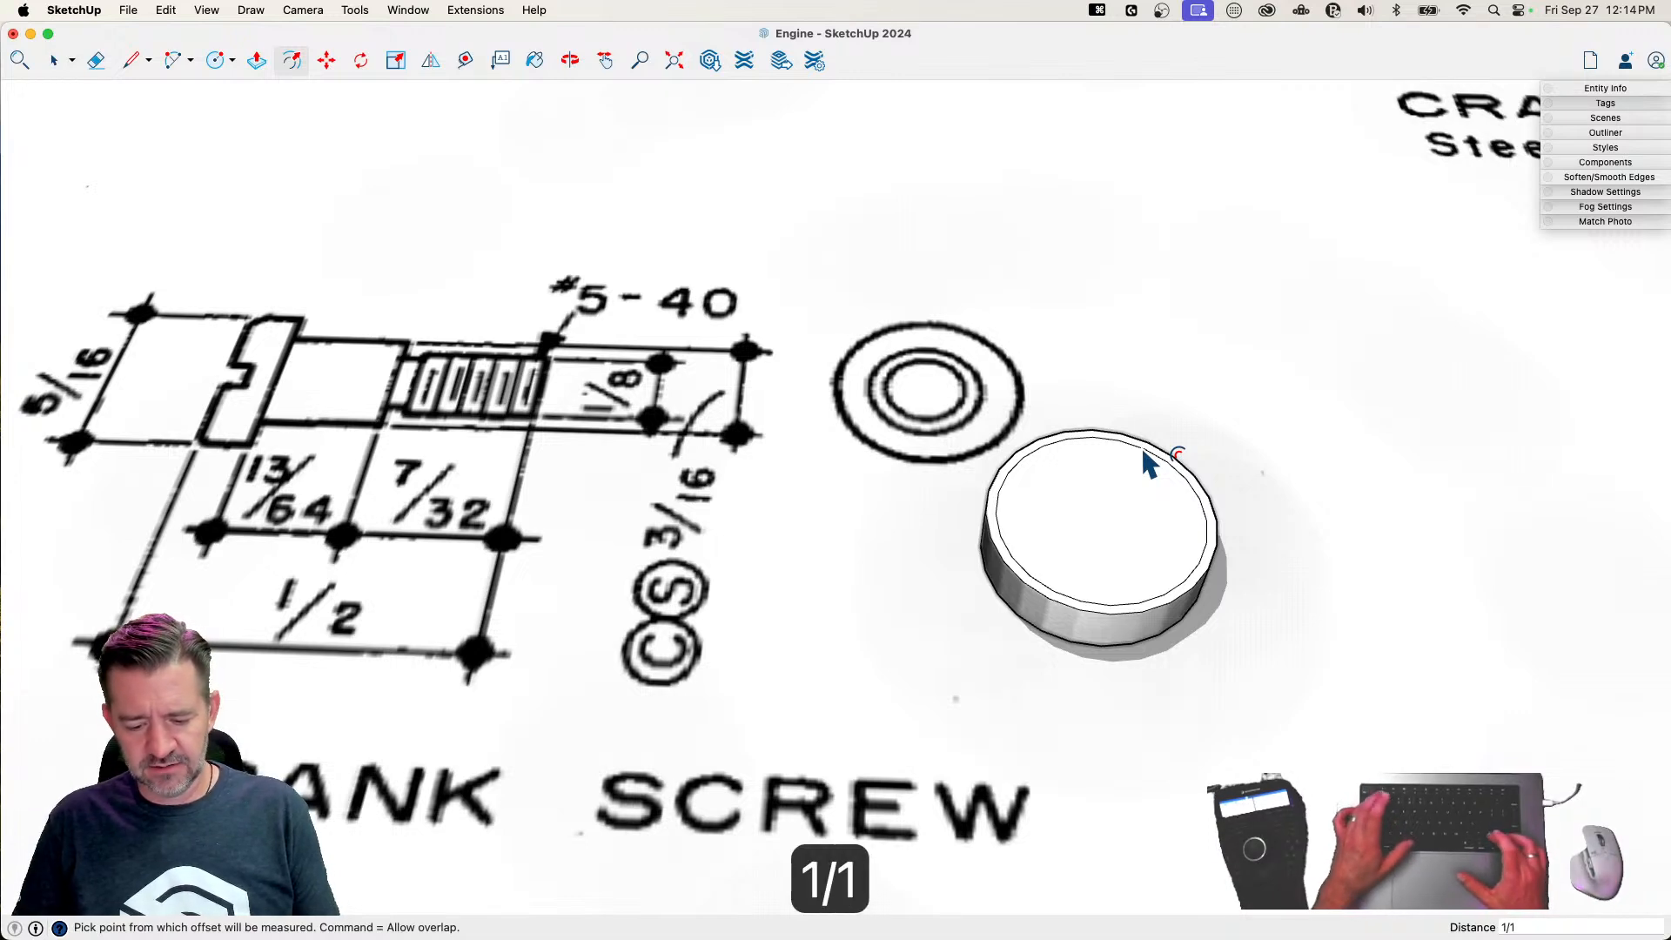
text(6)
key(Return)
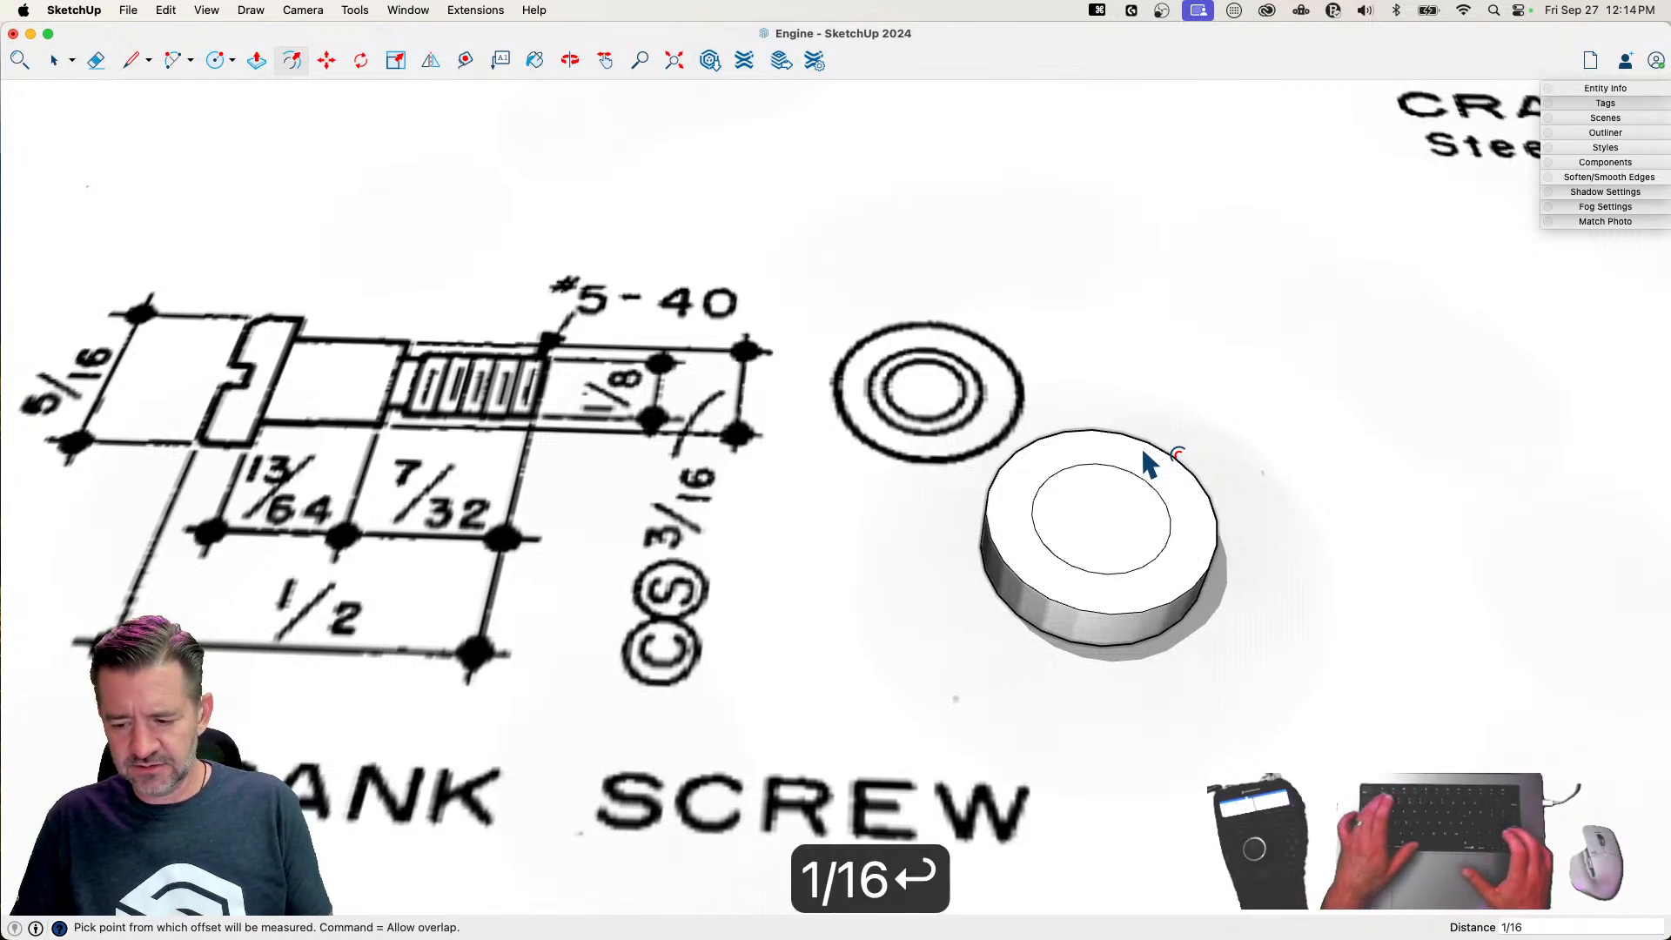
text(1/)
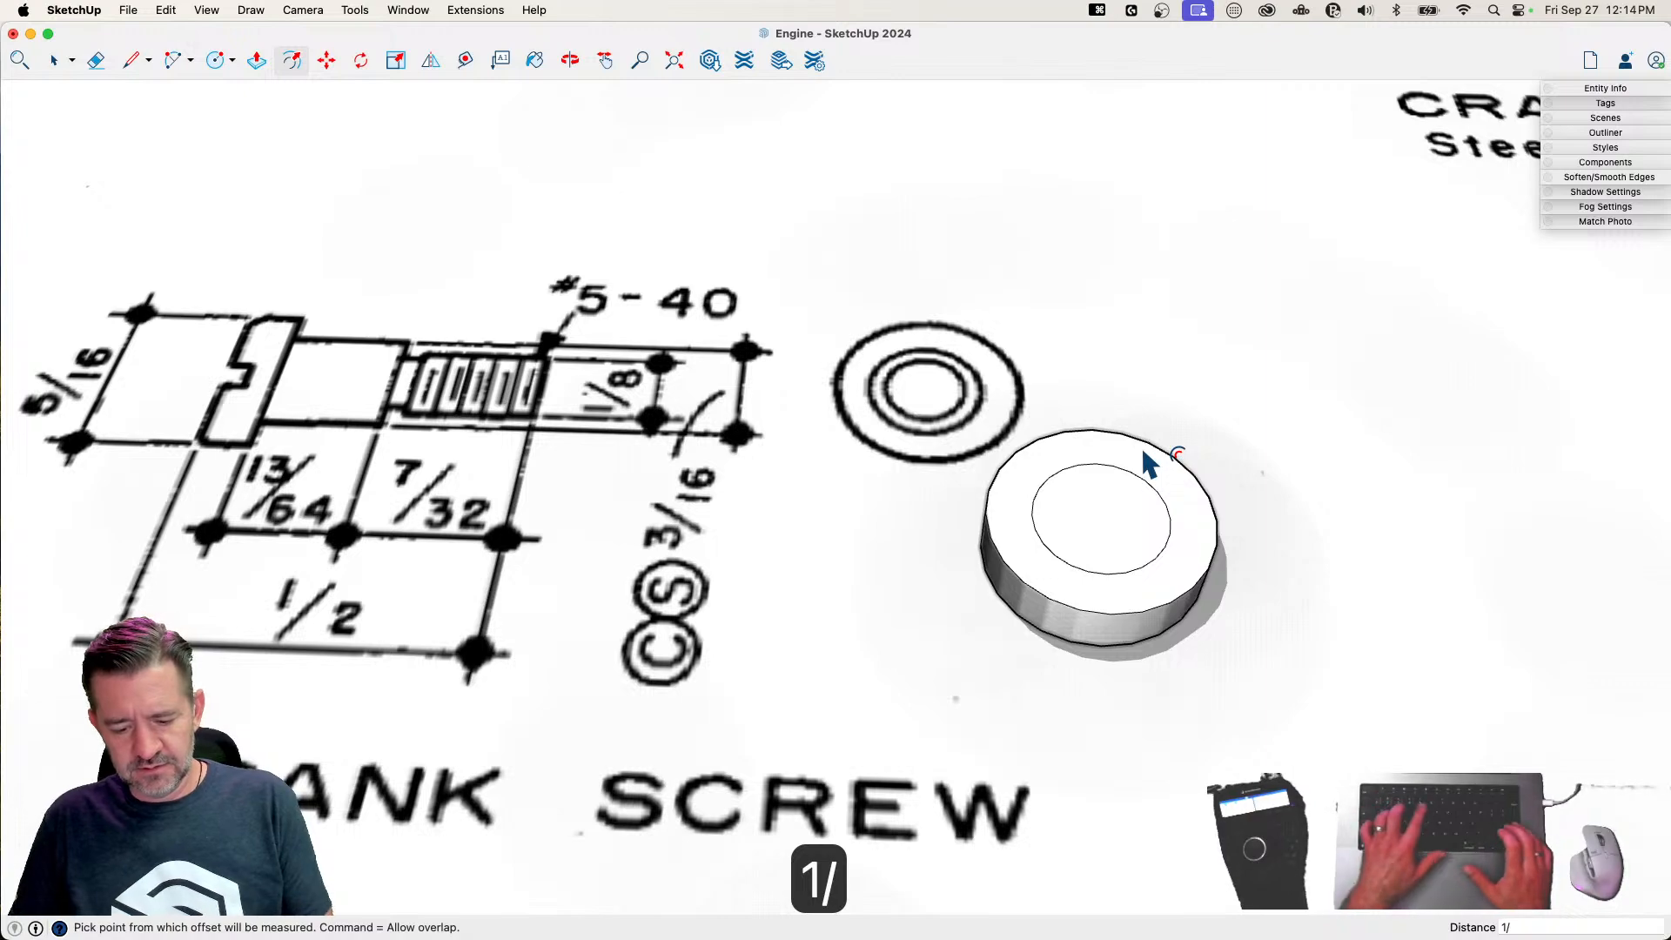
text(64)
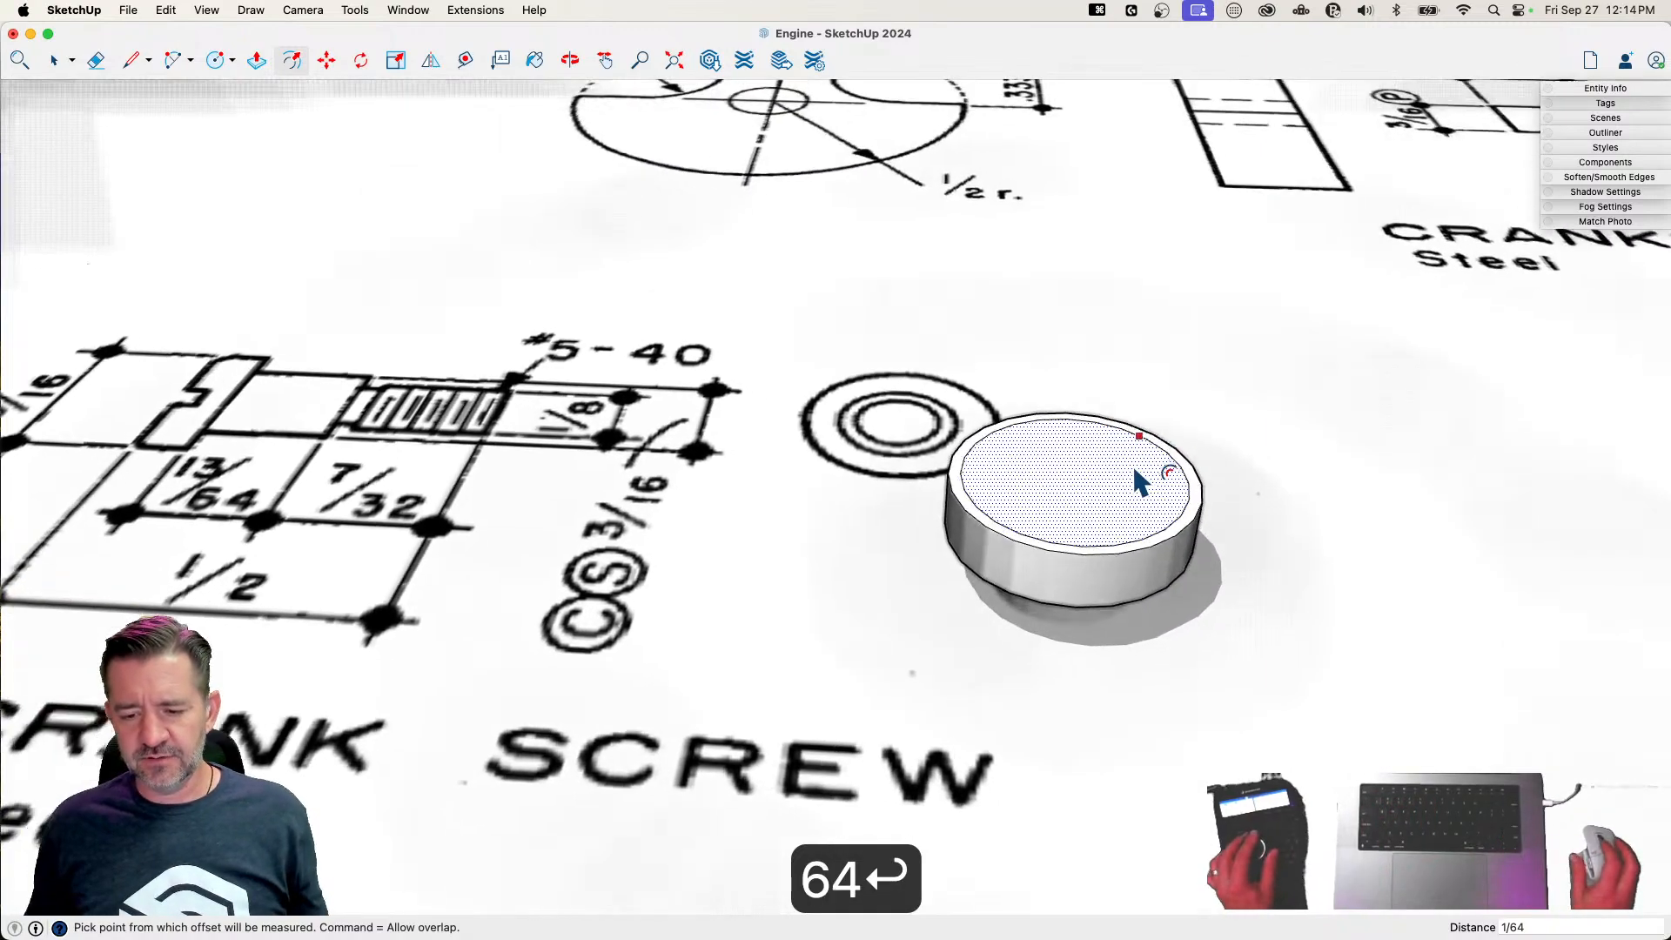
Move the outer top edge of the crank screw head down 1/64" along the blue axis to bevel the rim
key(space)
click(1001, 426)
key(m)
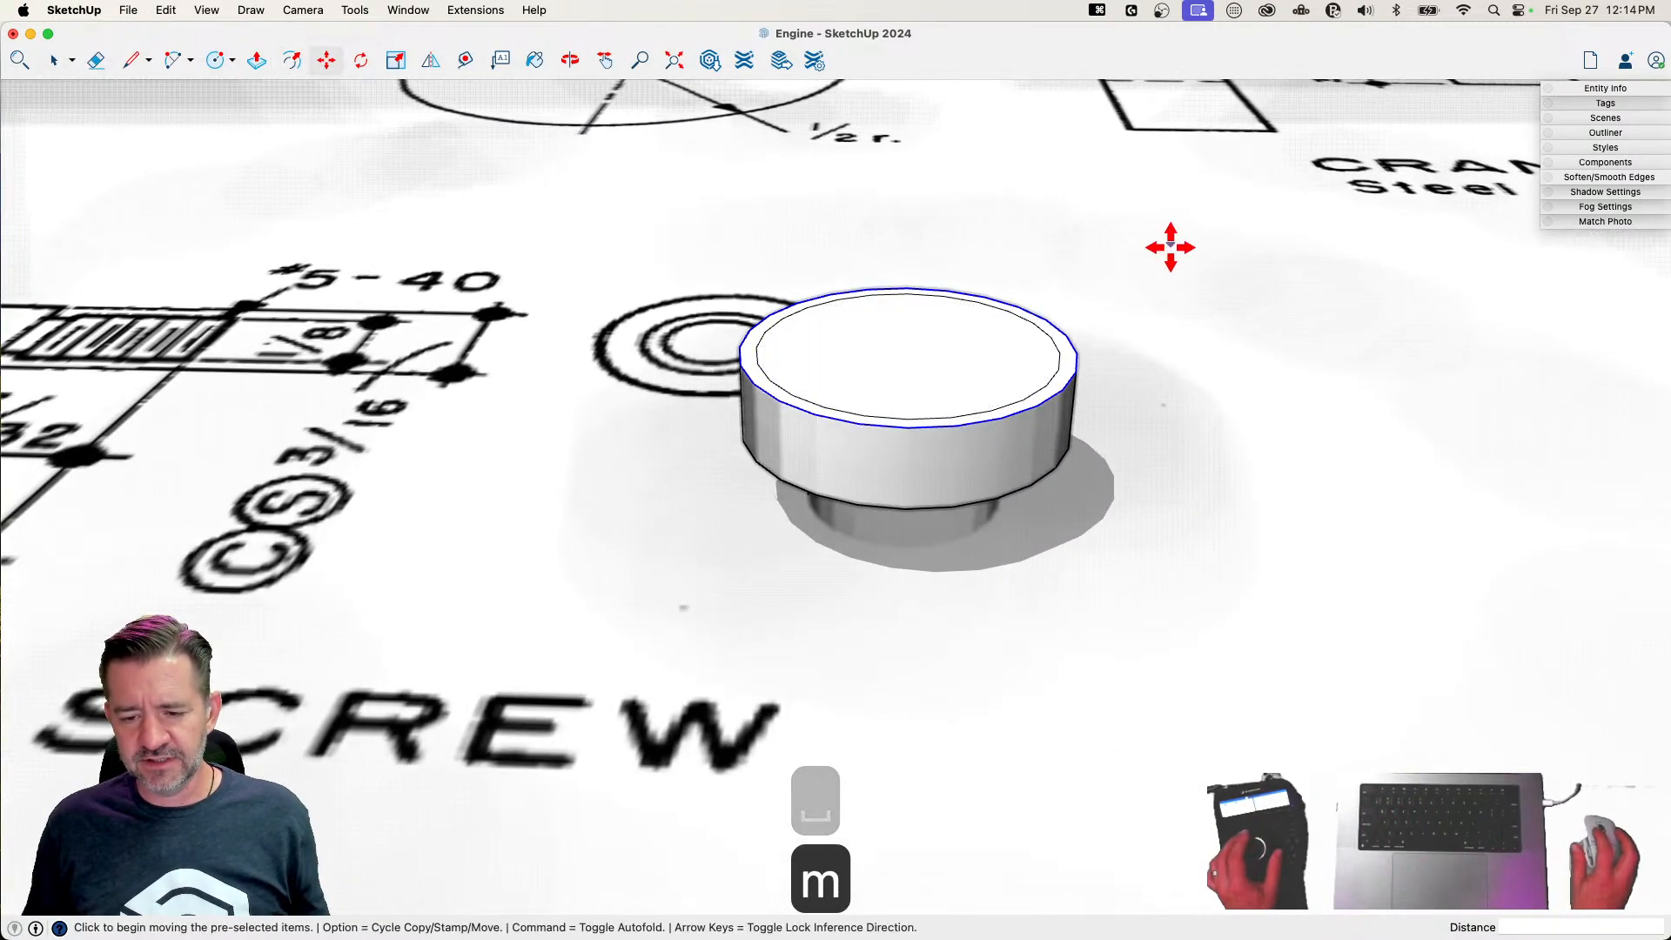
click(1075, 376)
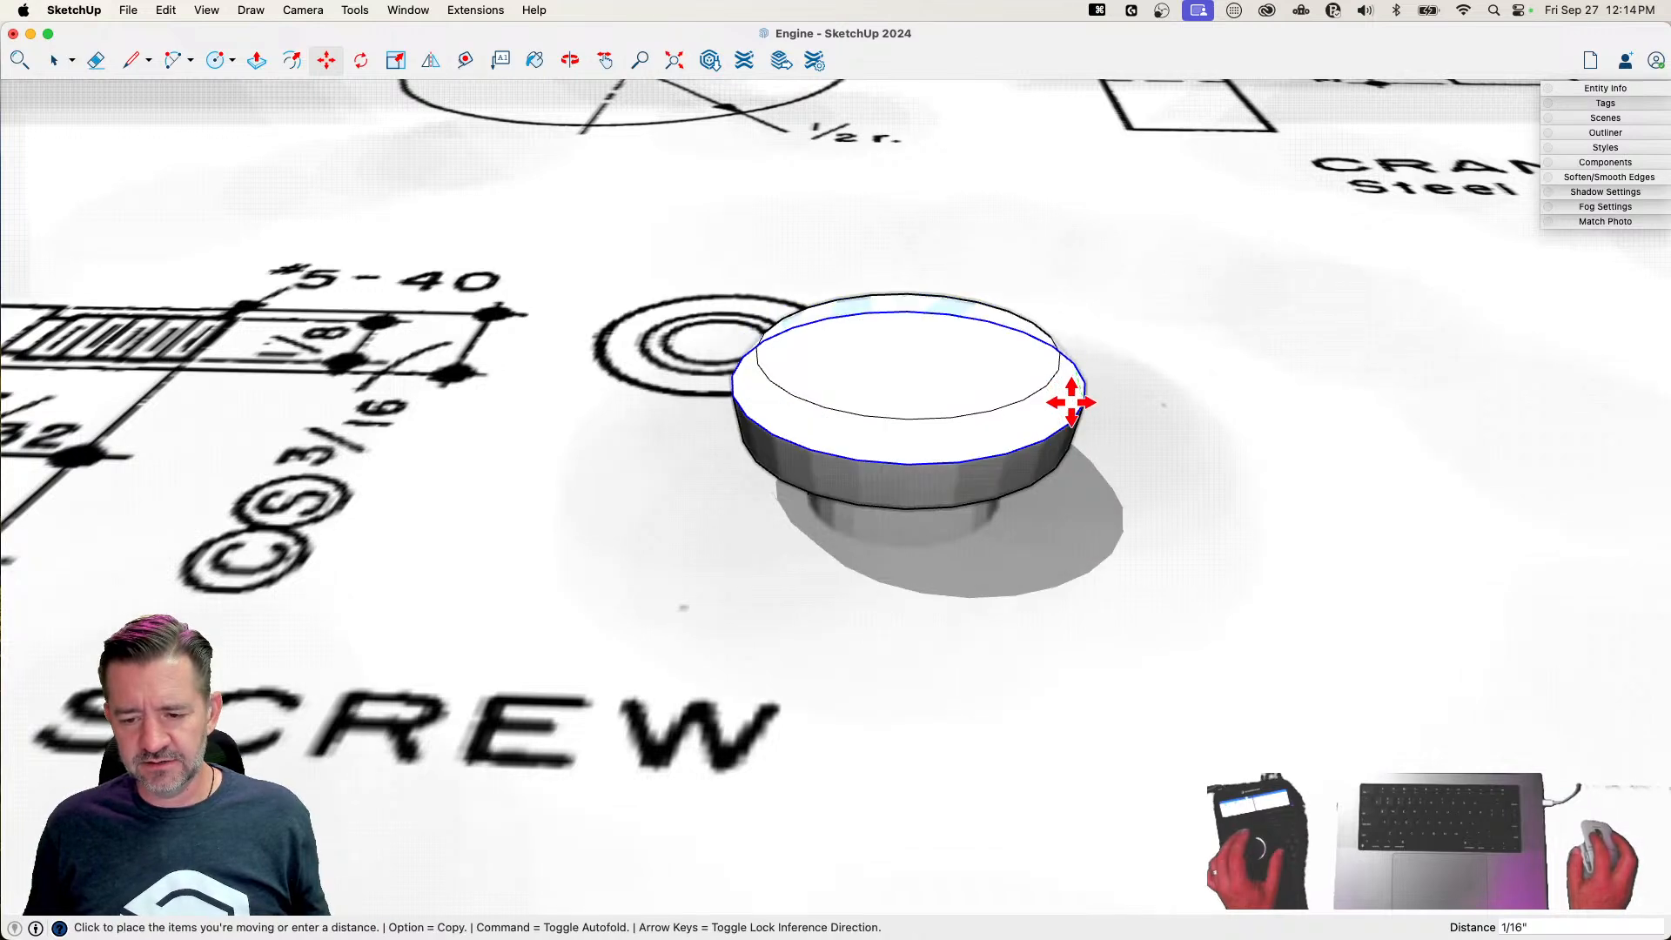
key(Up)
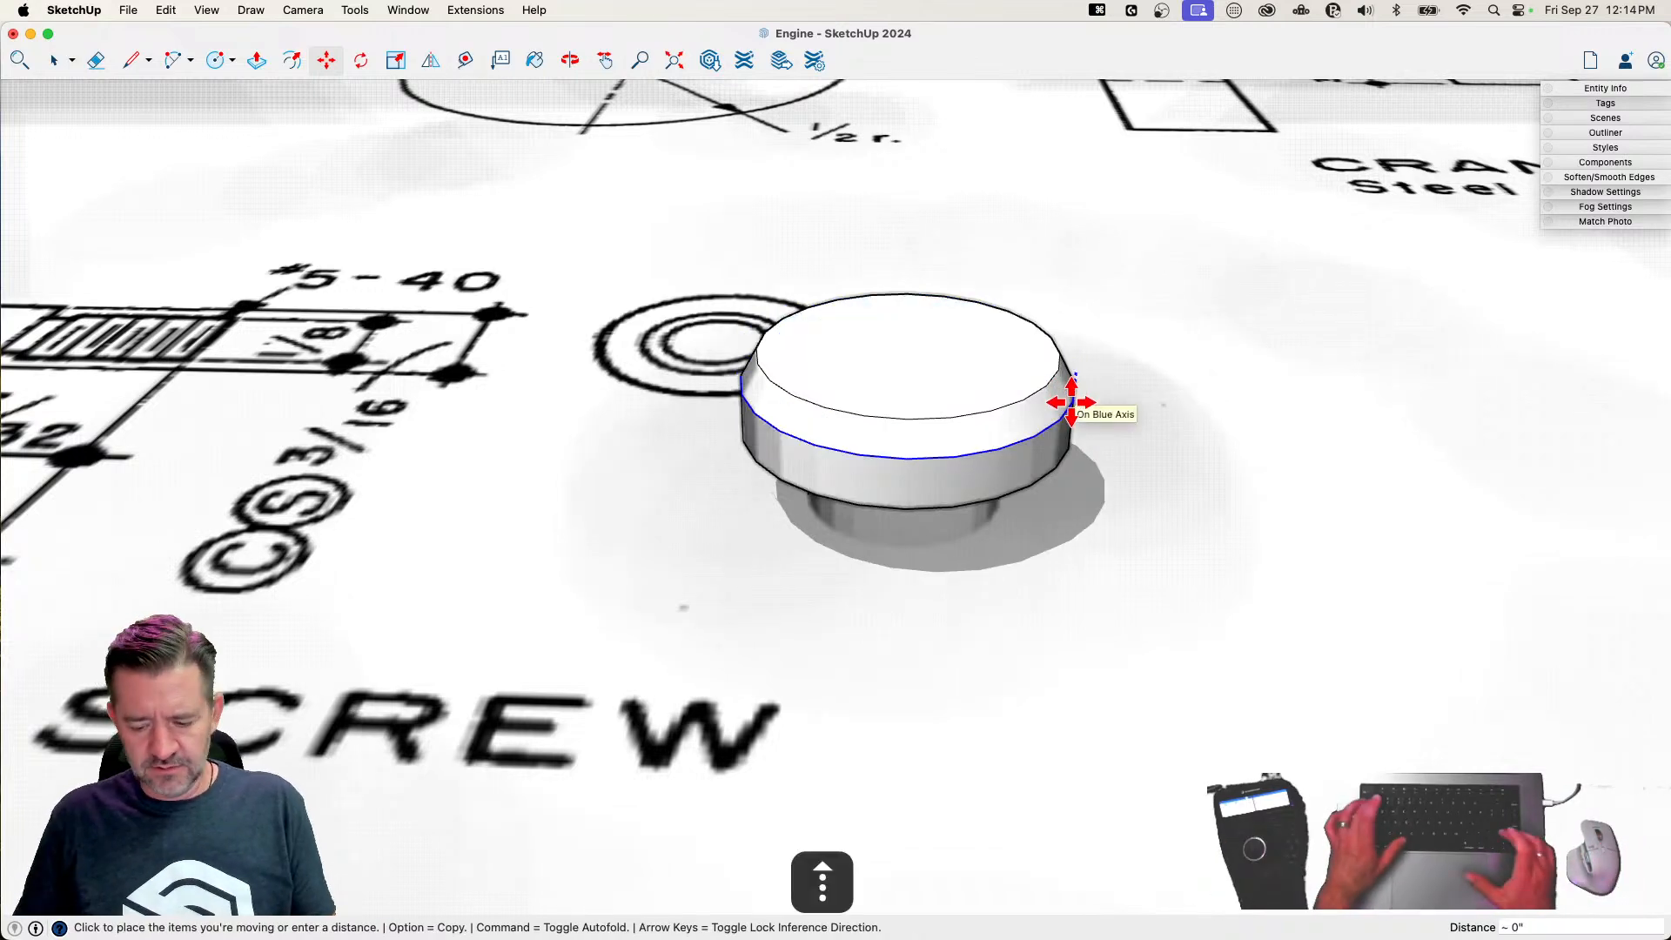
text(1/64)
key(Return)
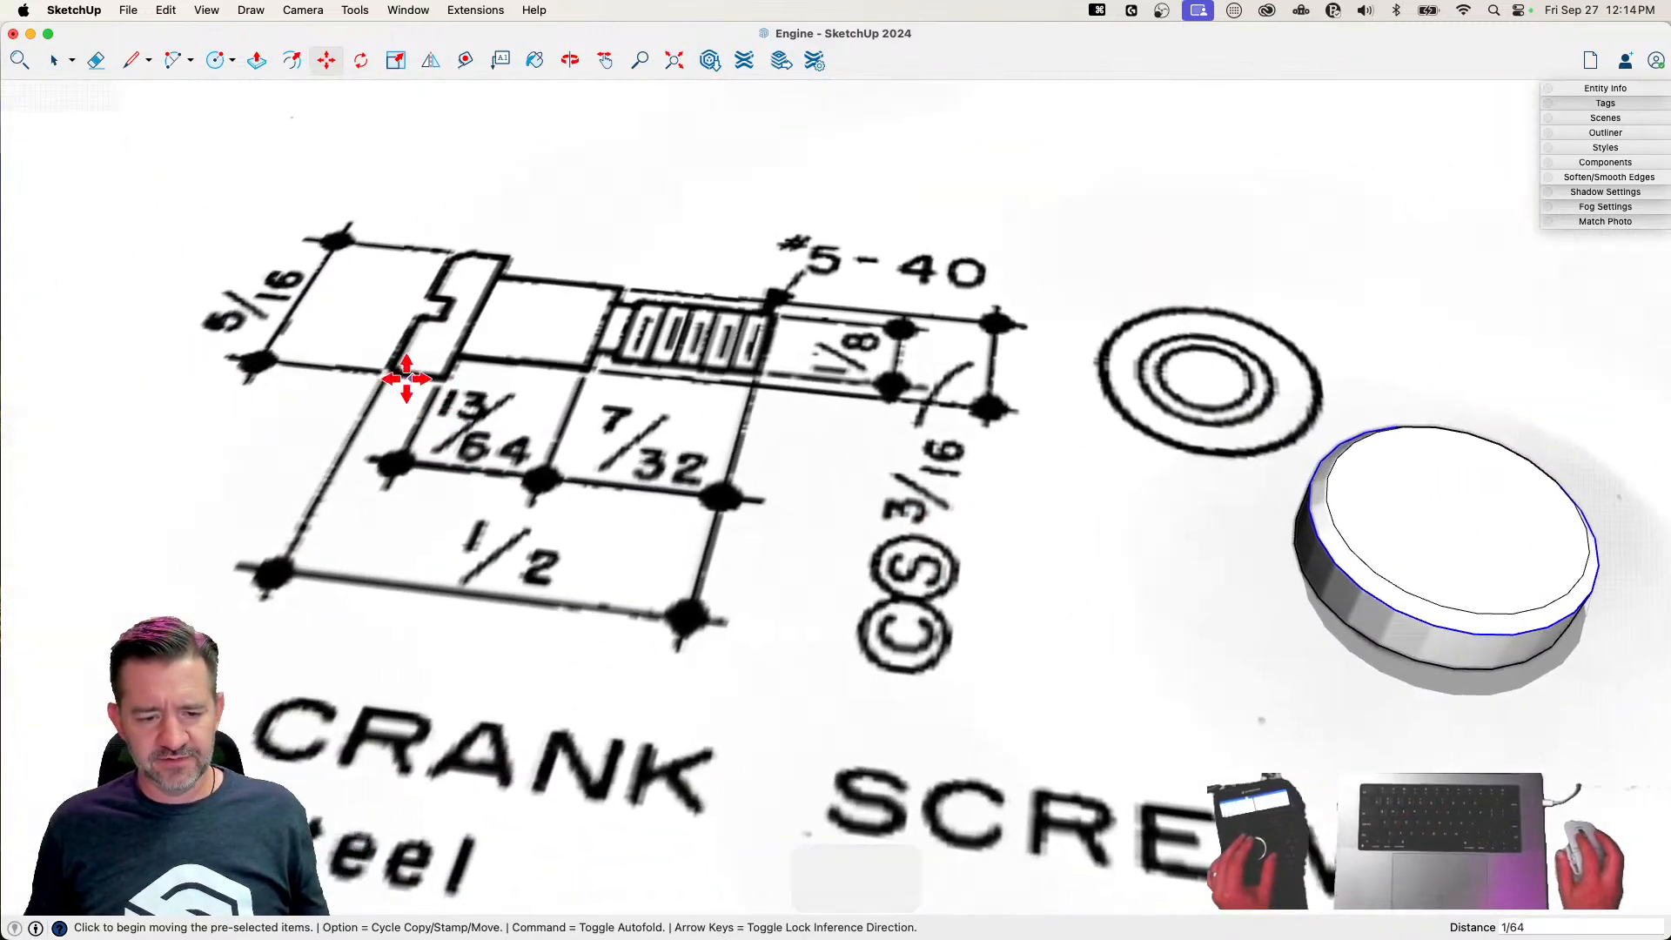
Draw two parallel lines across the inner top face of the crank screw head to outline the screwdriver slot
key(l)
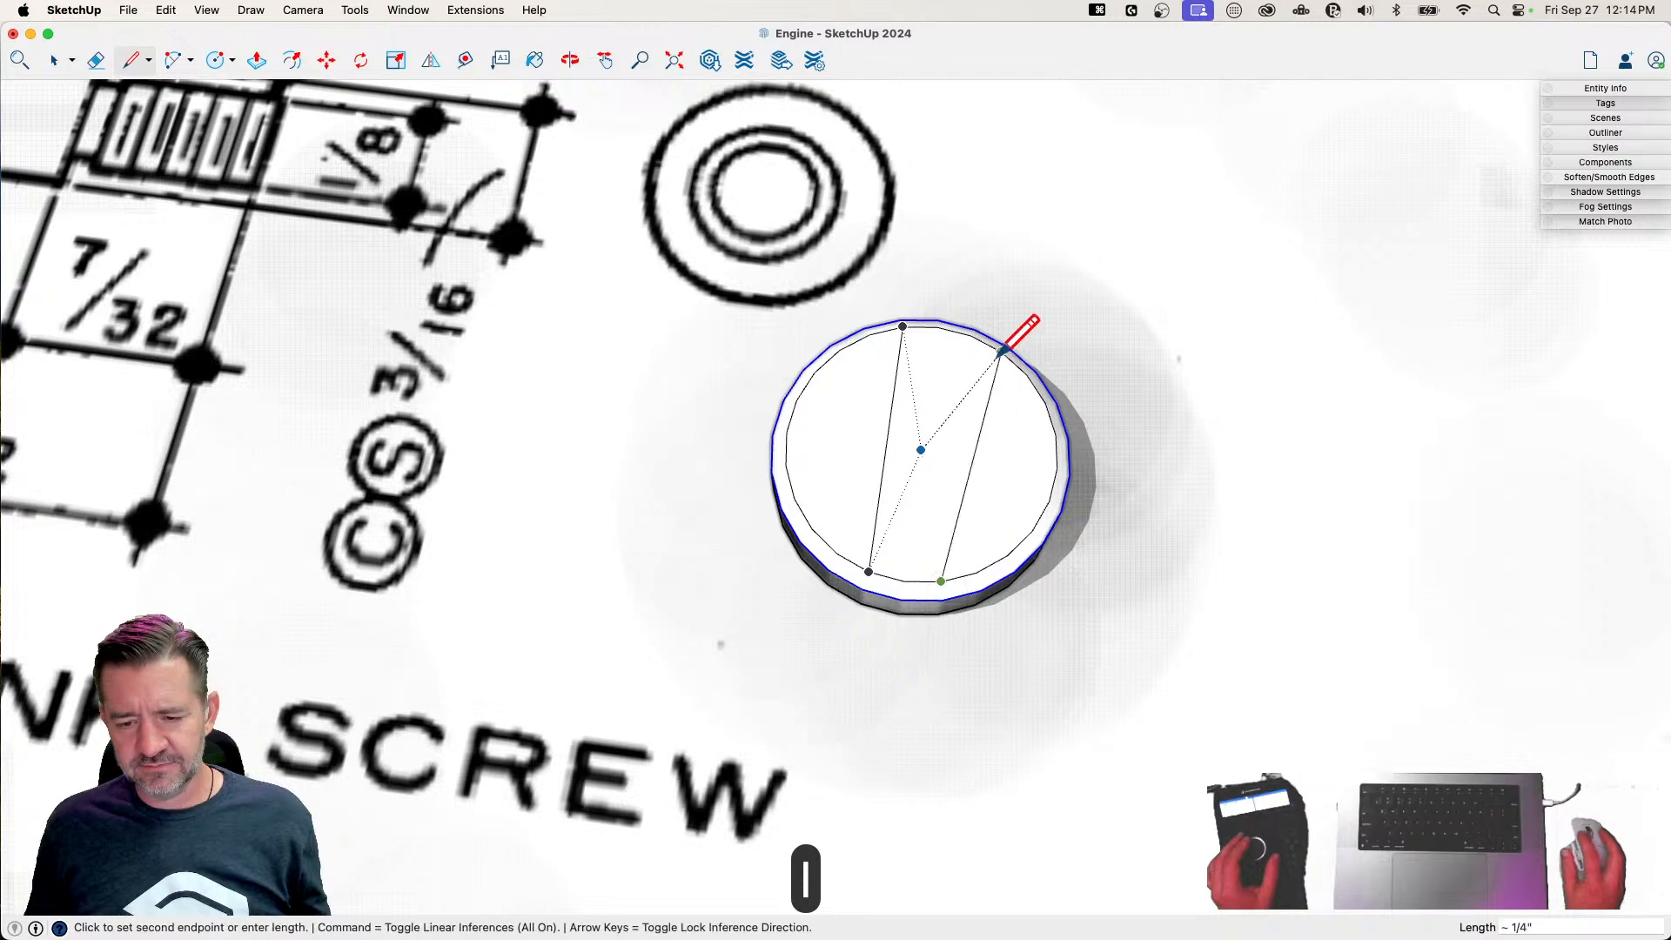
click(973, 334)
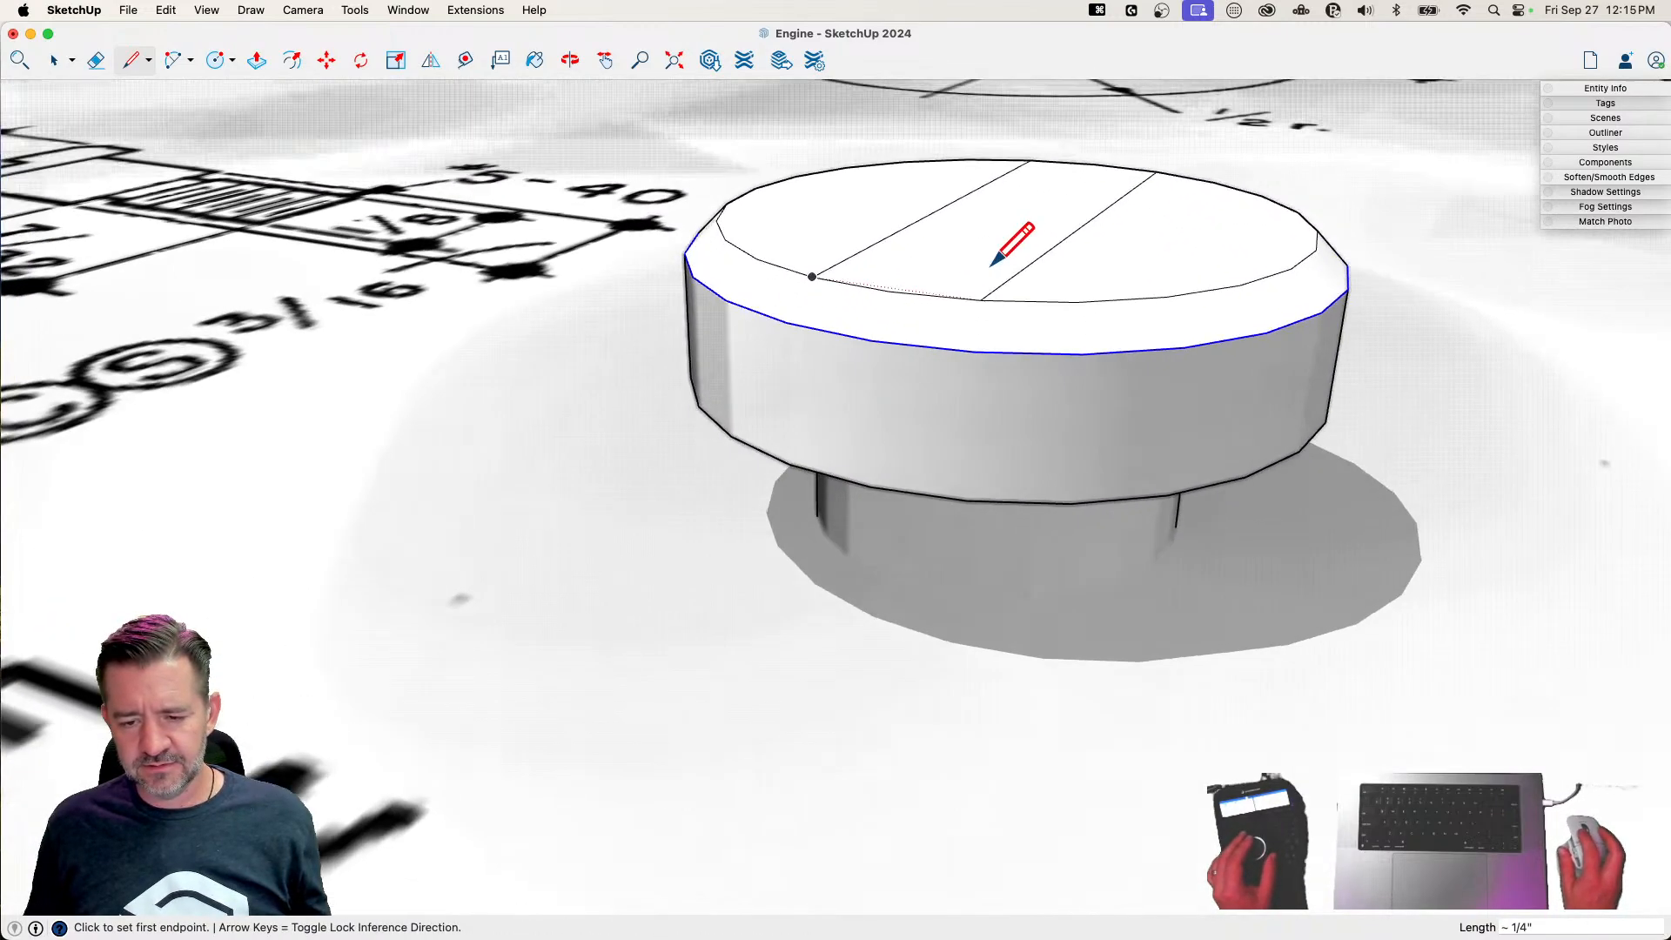
key(p)
key(l)
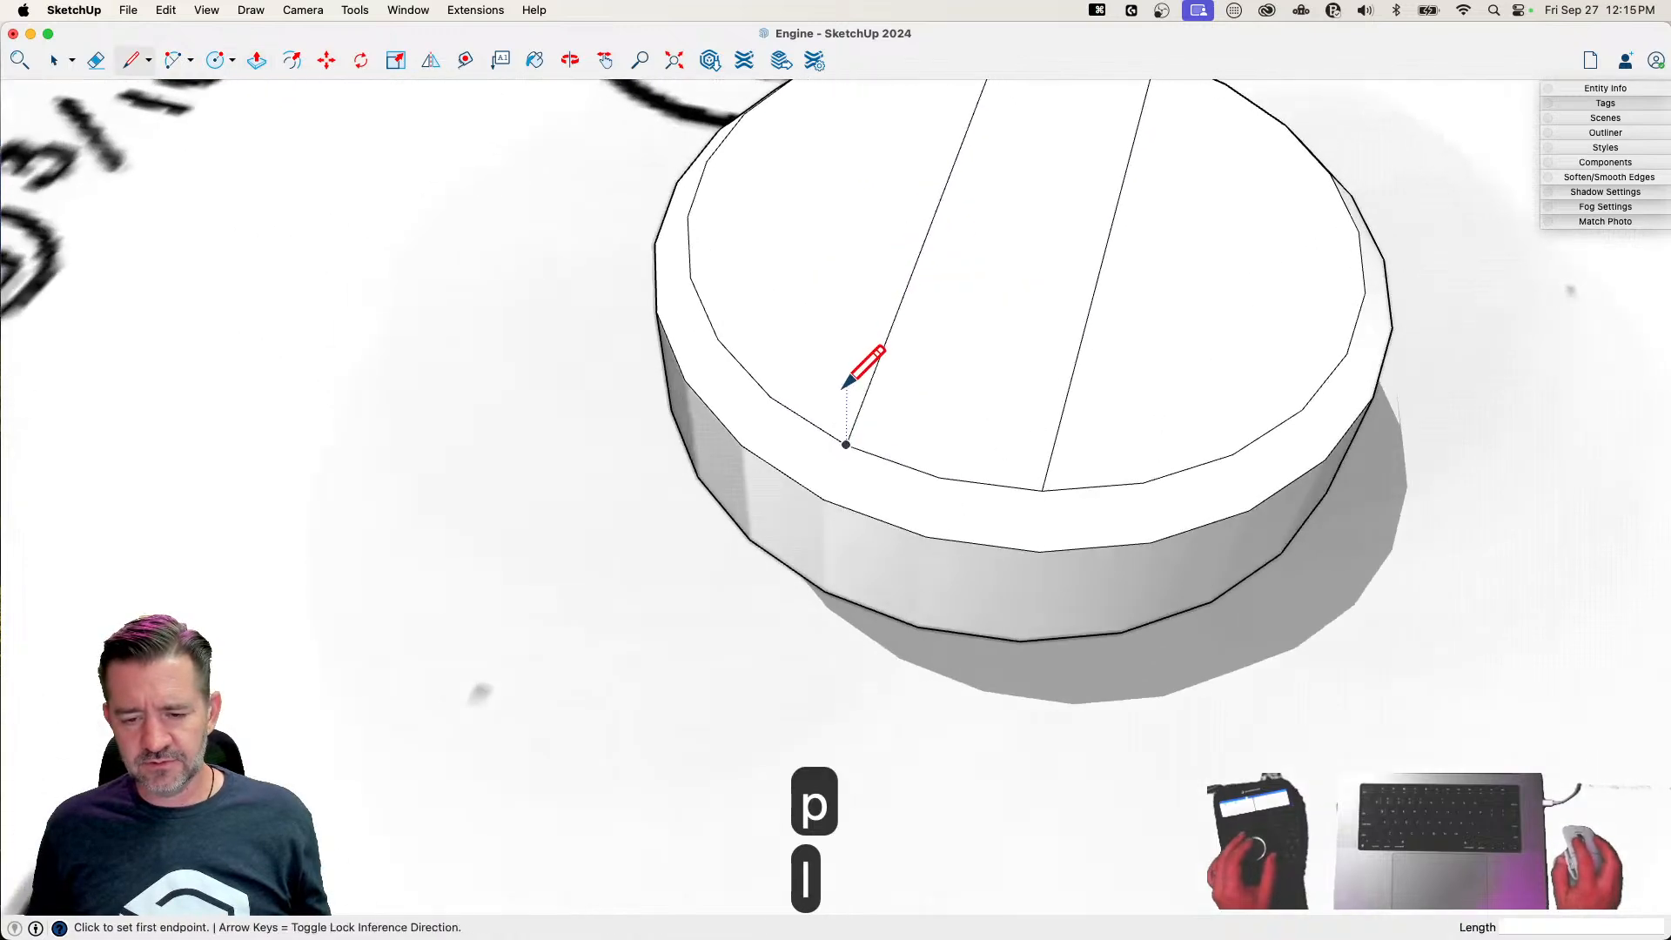
key(space)
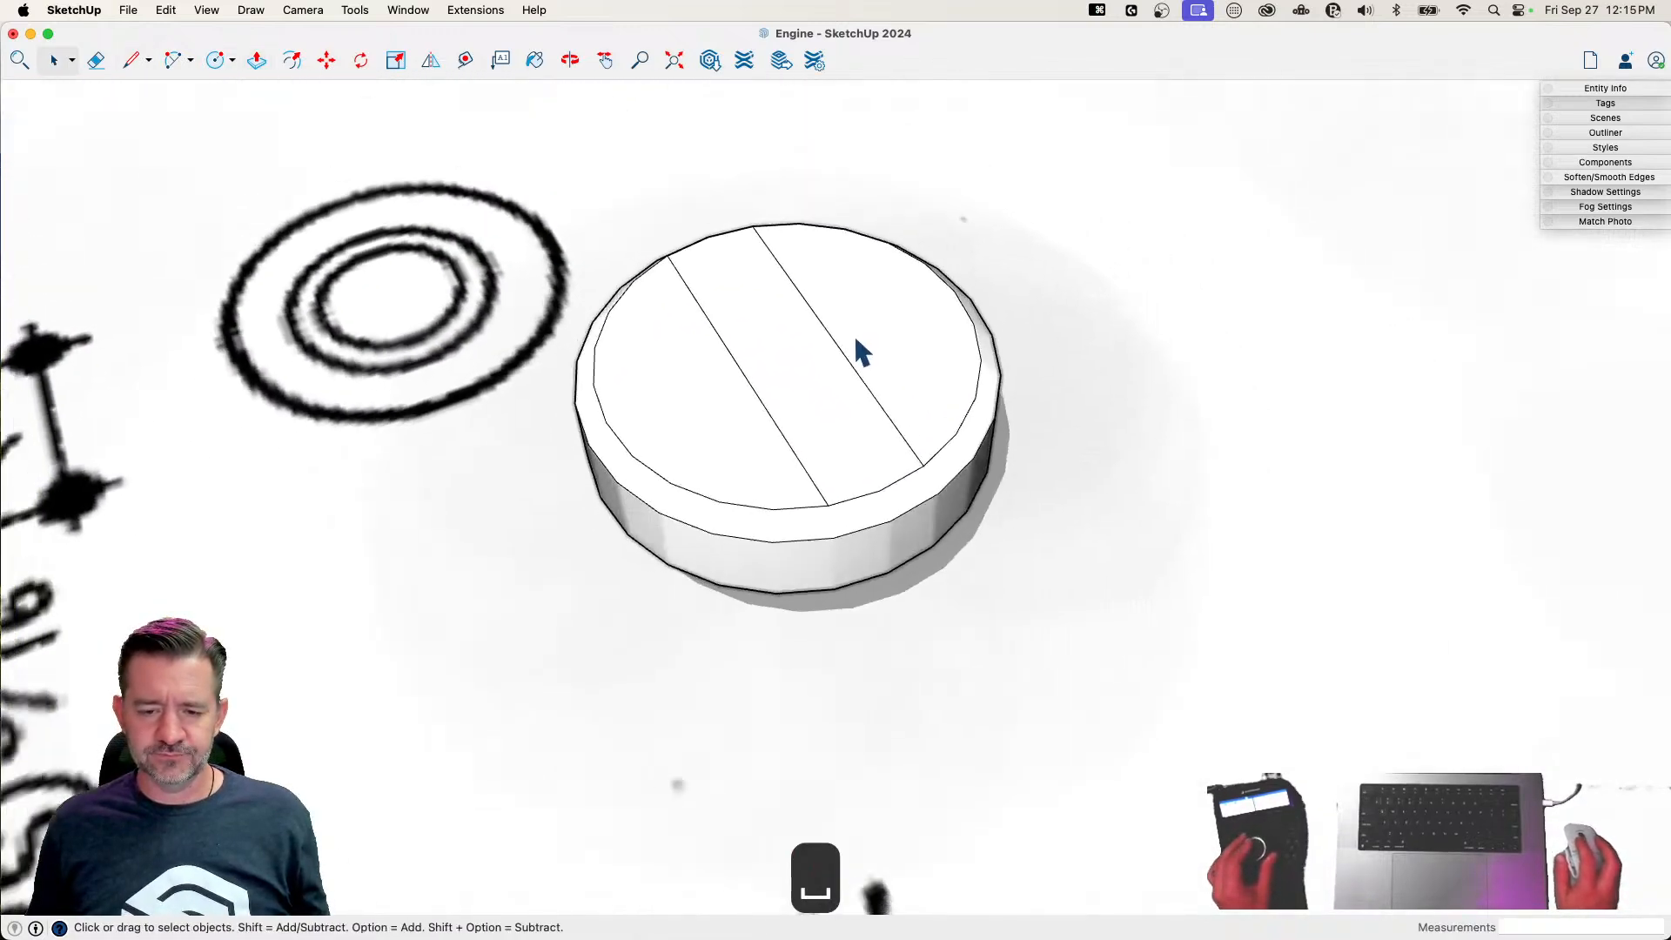
Extend the slot outline with lines past both sides of the head, closing a rectangular end beyond each rim
key(l)
click(867, 524)
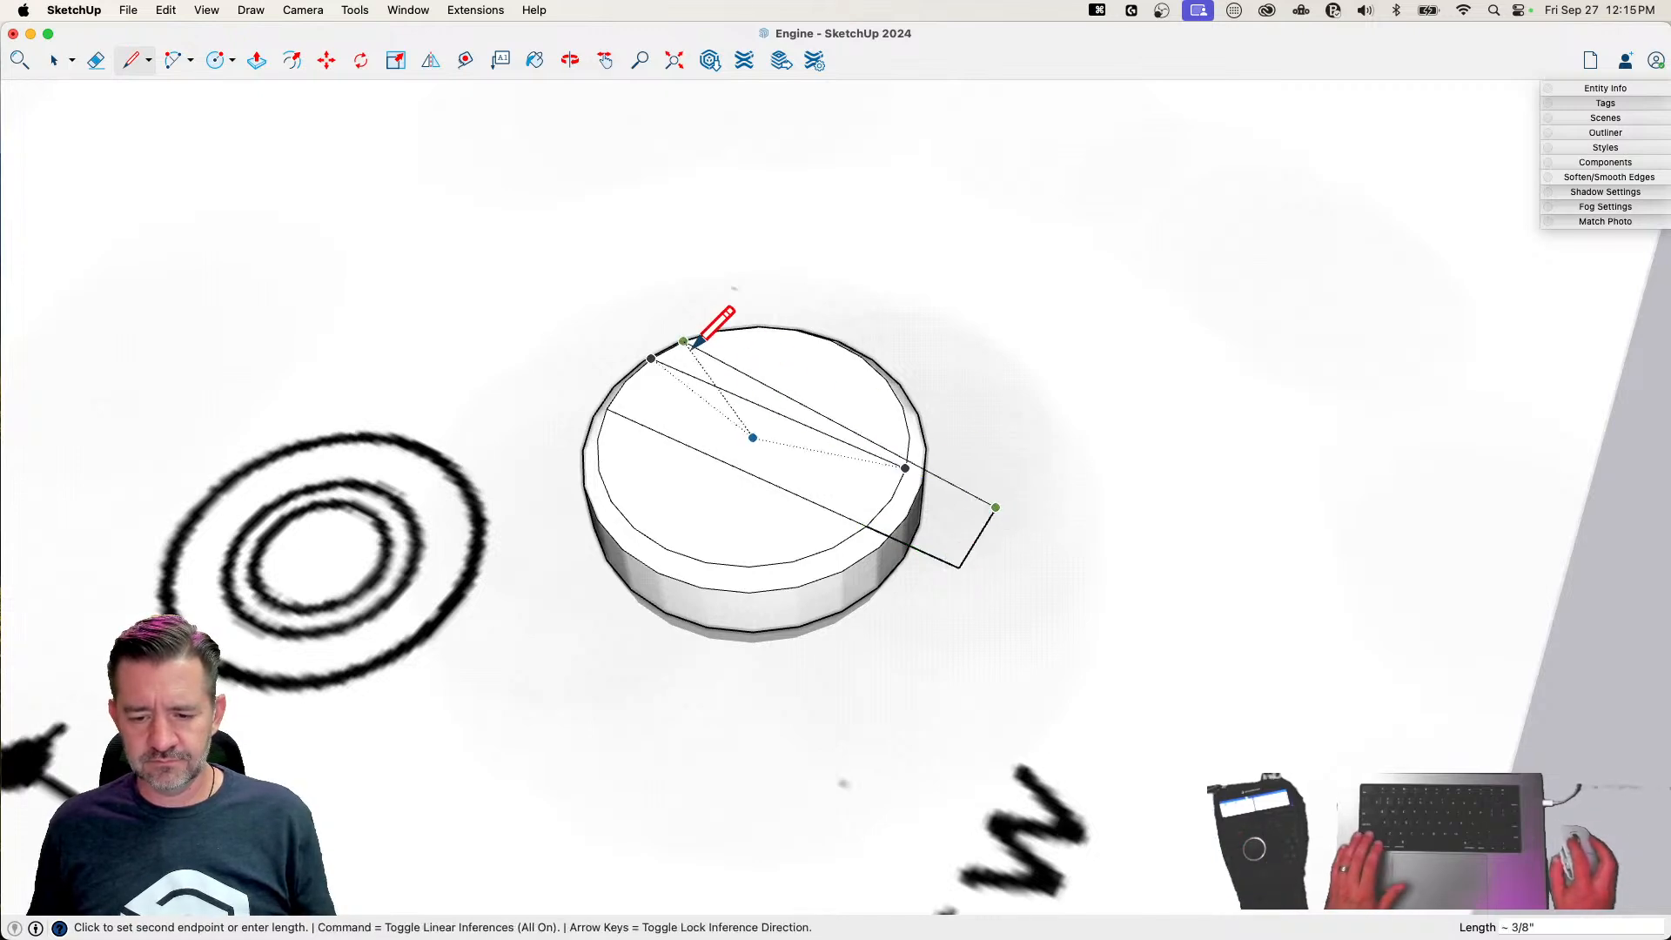
click(564, 323)
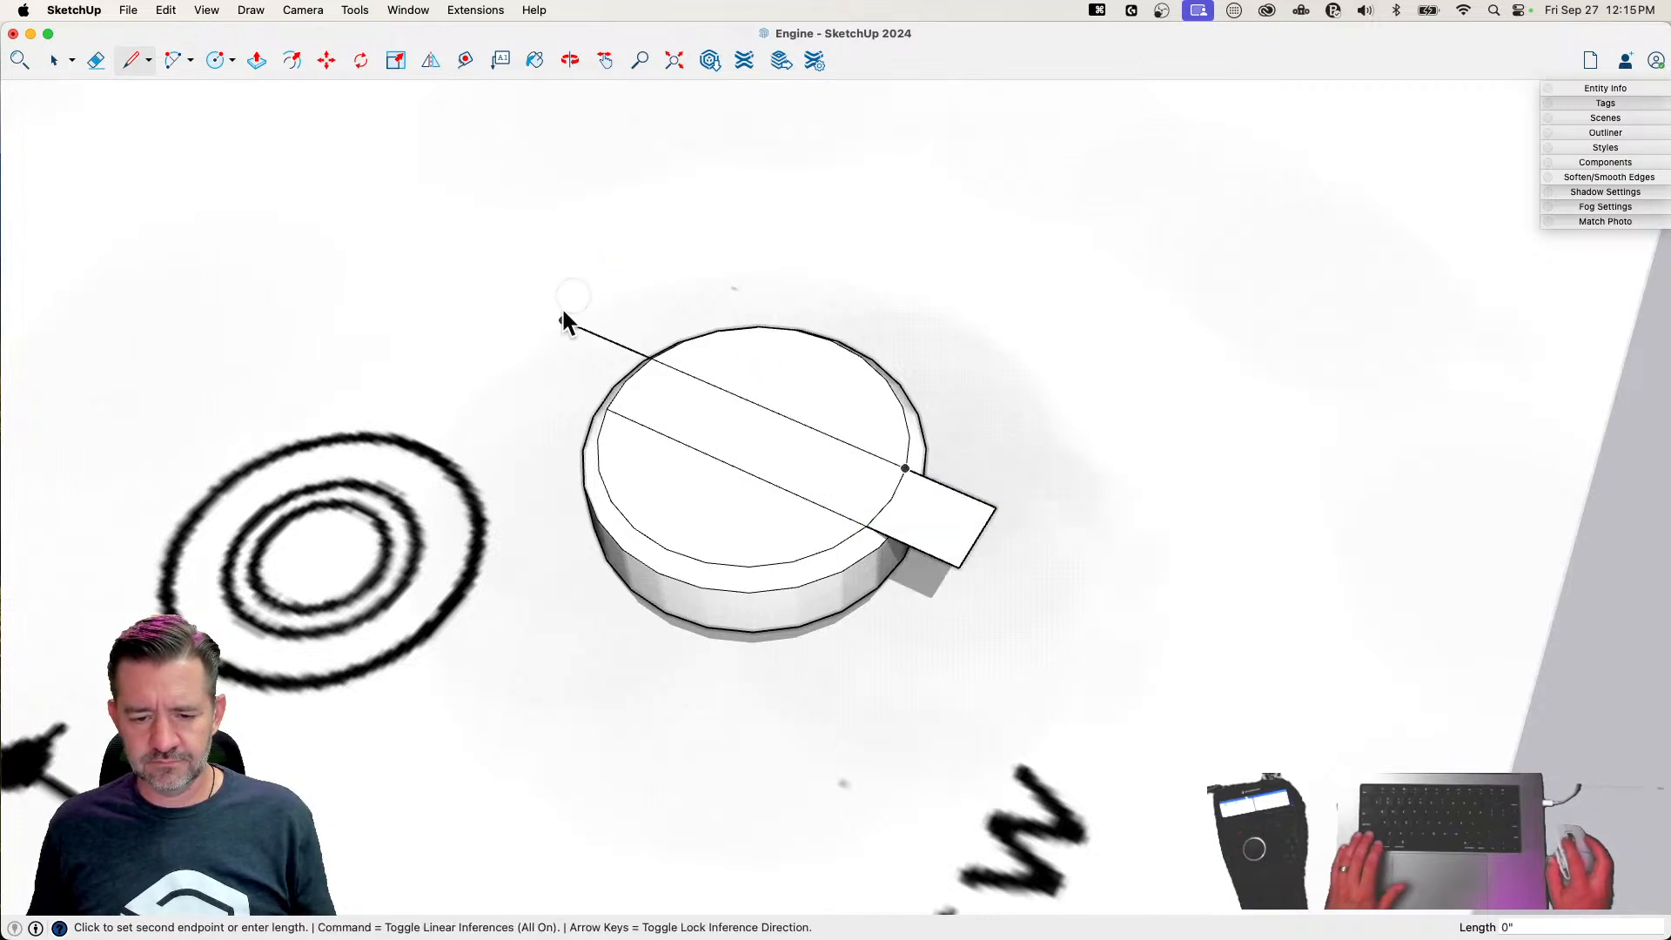
click(609, 408)
Push one overhanging end of the slot outline down about 1/16" into a block cutting into the head
key(space)
key(p)
click(958, 483)
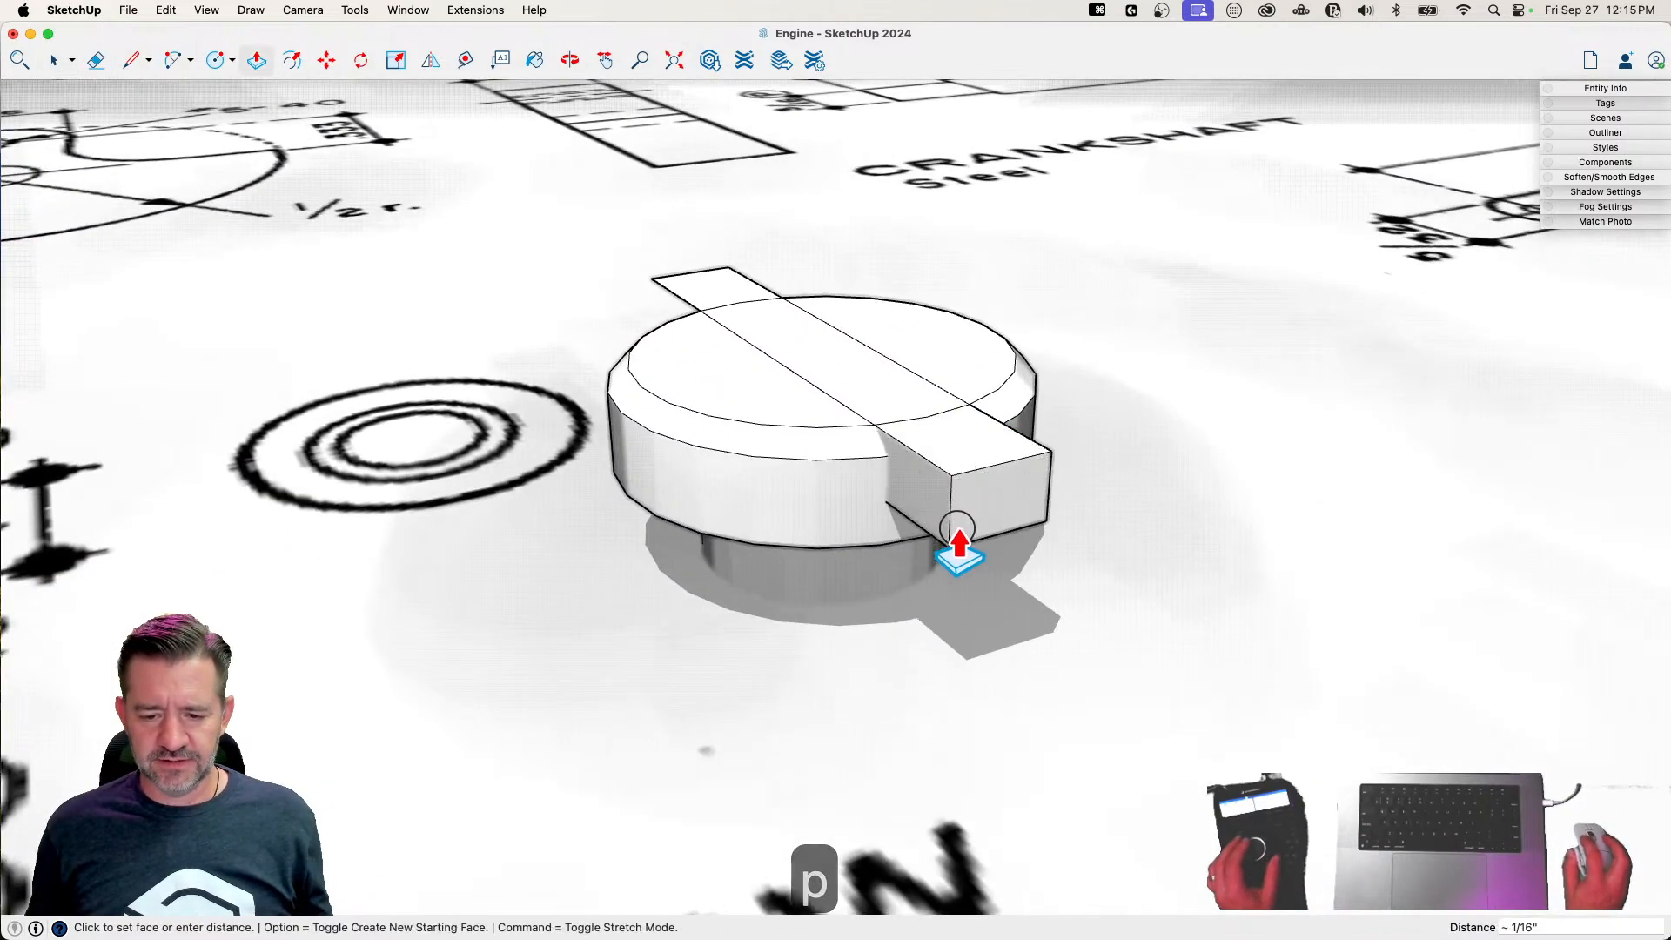
click(956, 544)
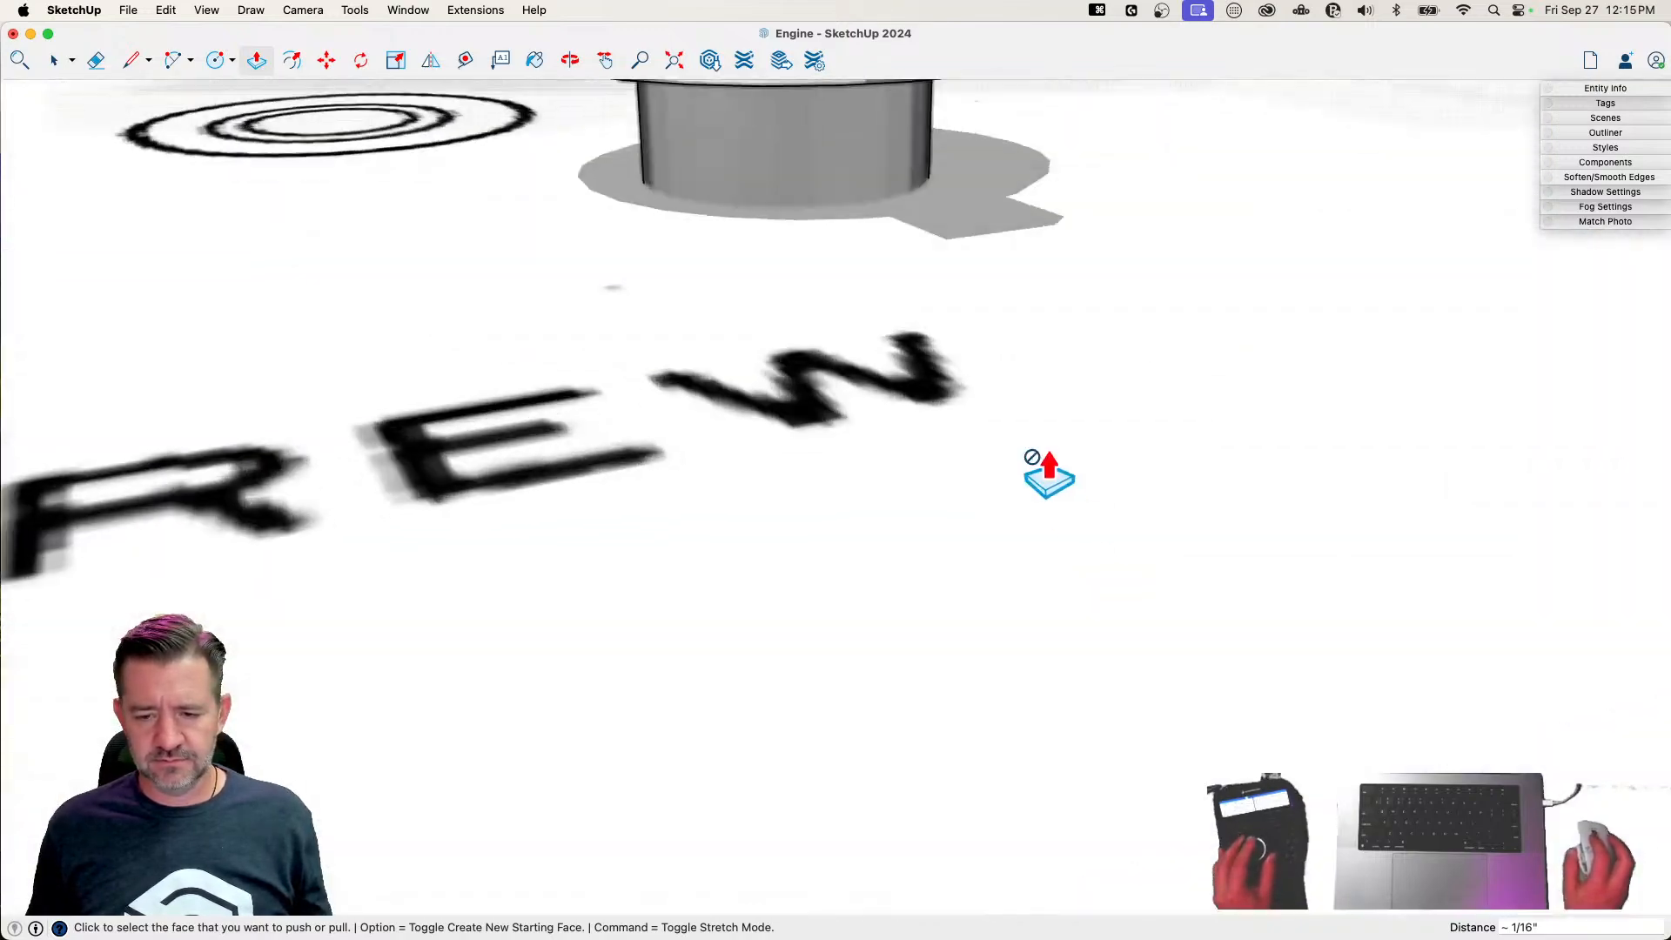
key(space)
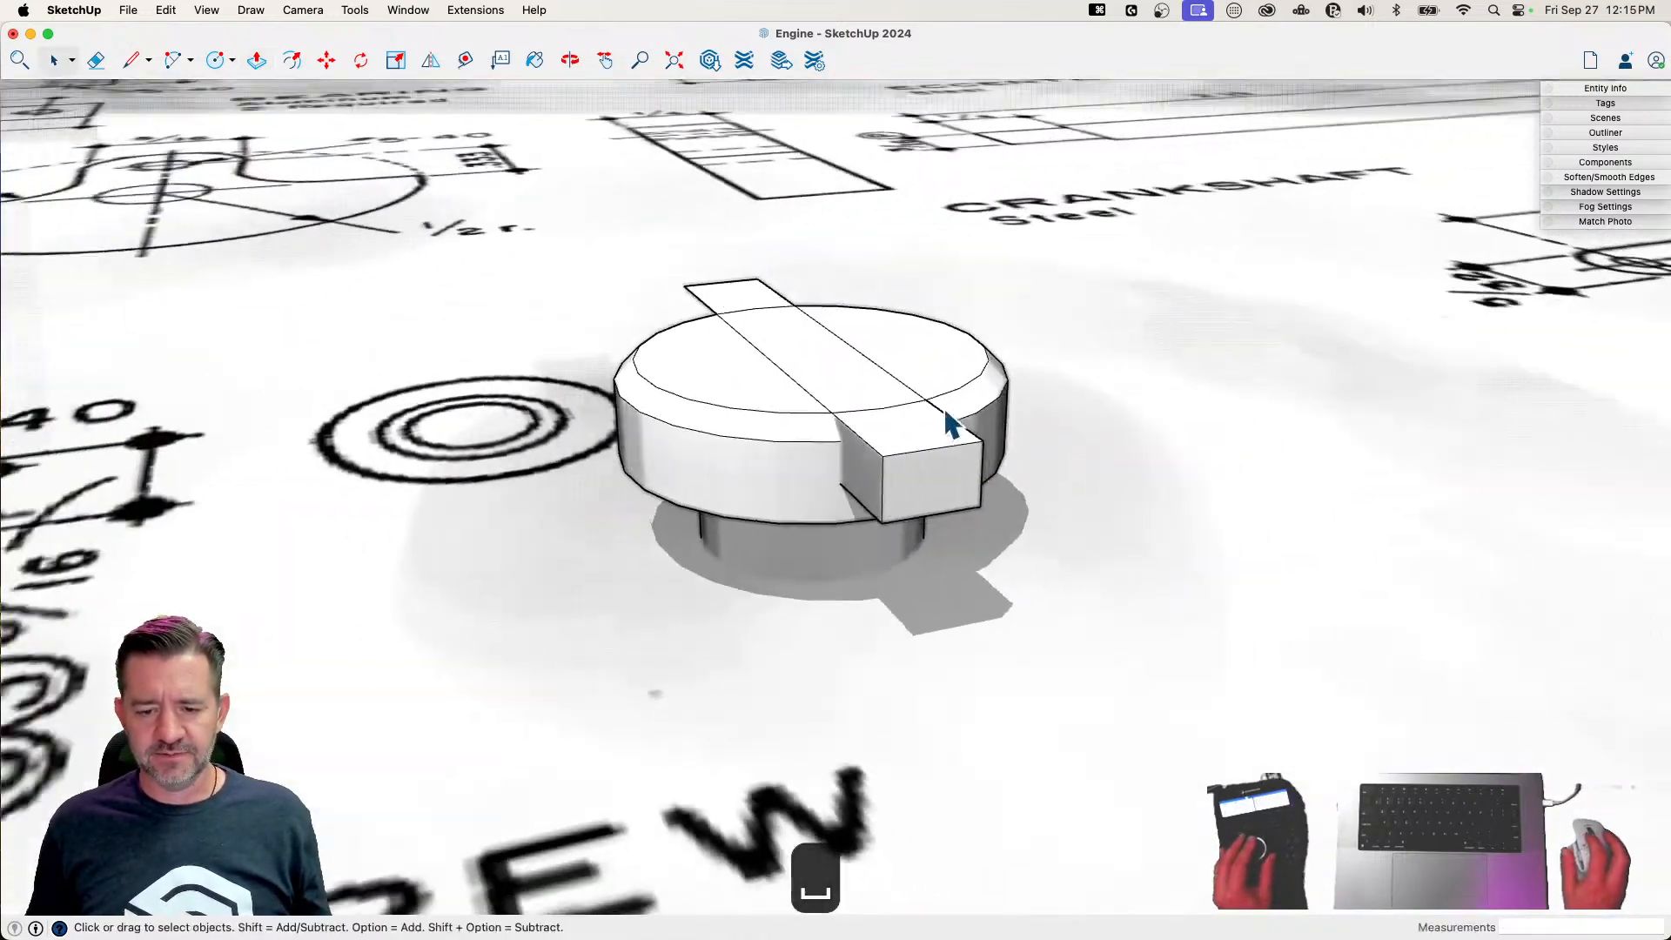
Select the crank screw head with the slot block and intersect their faces with the selection
drag(696, 301, 1092, 580)
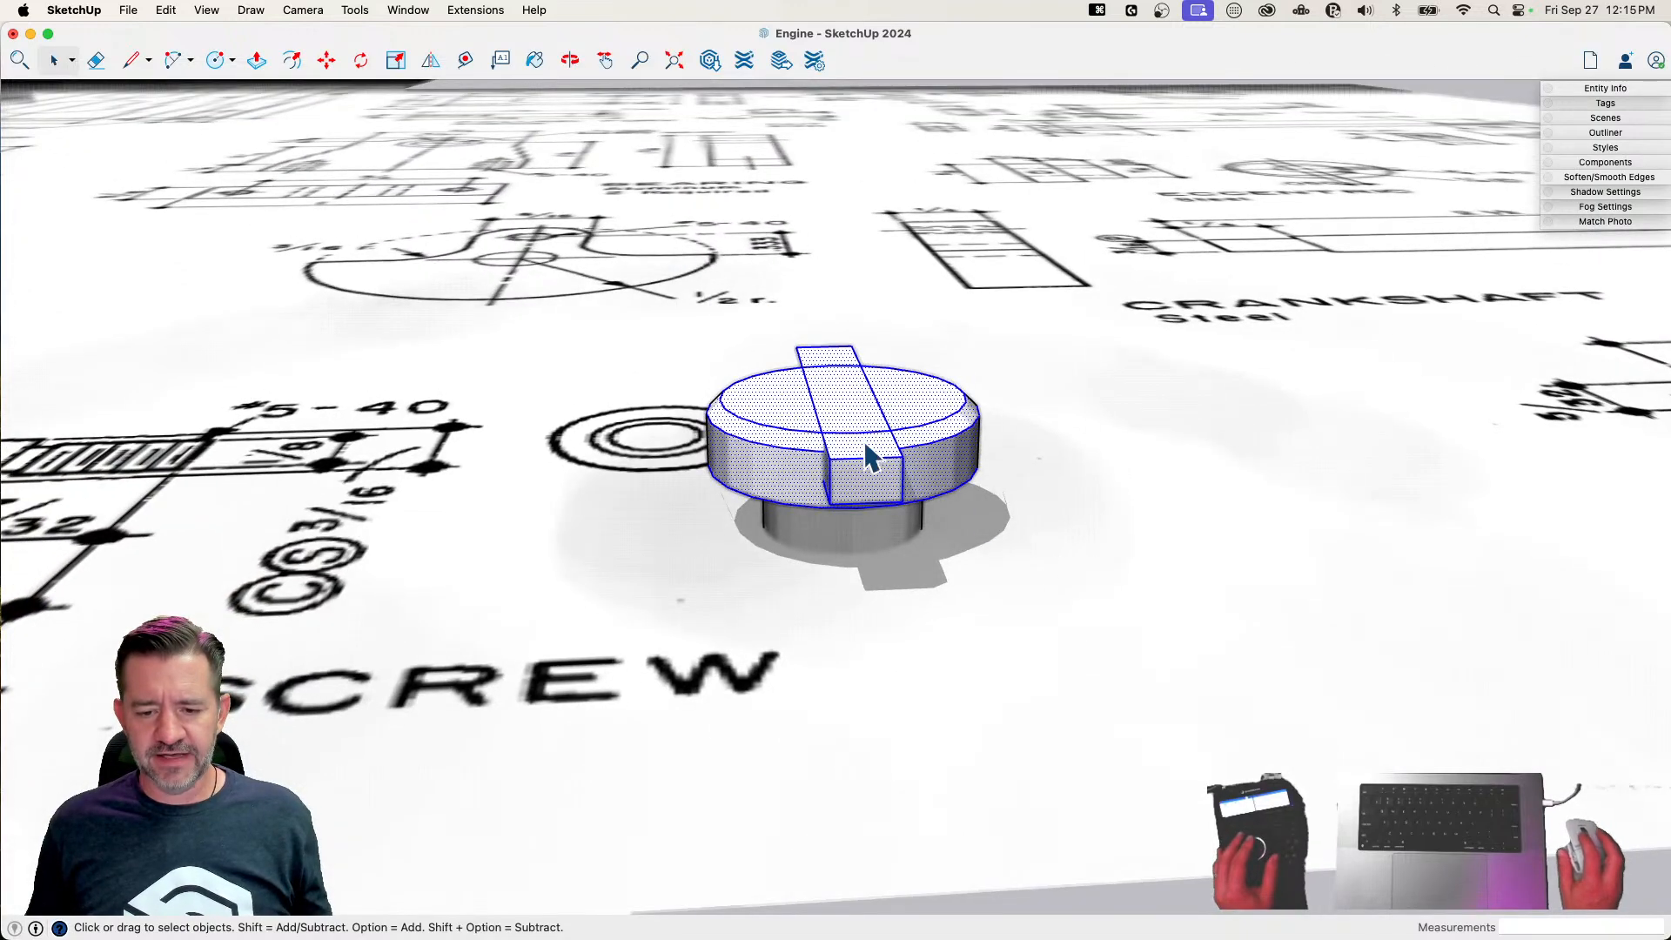
right_click(860, 436)
mouse_move(974, 611)
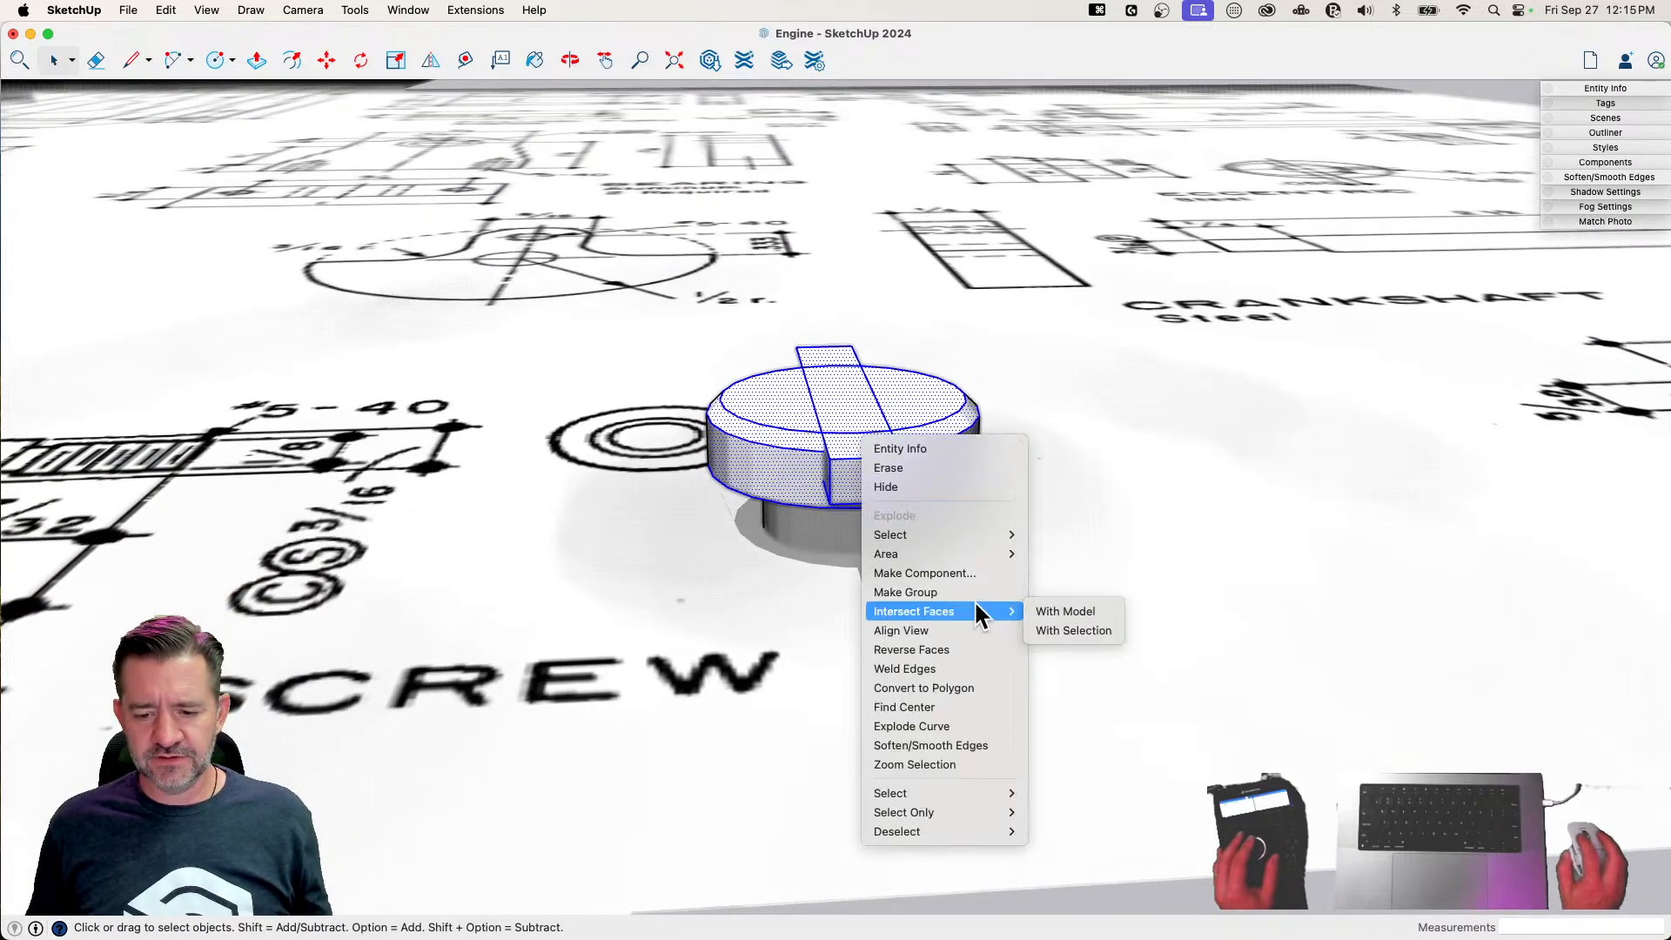
click(1110, 630)
click(1022, 495)
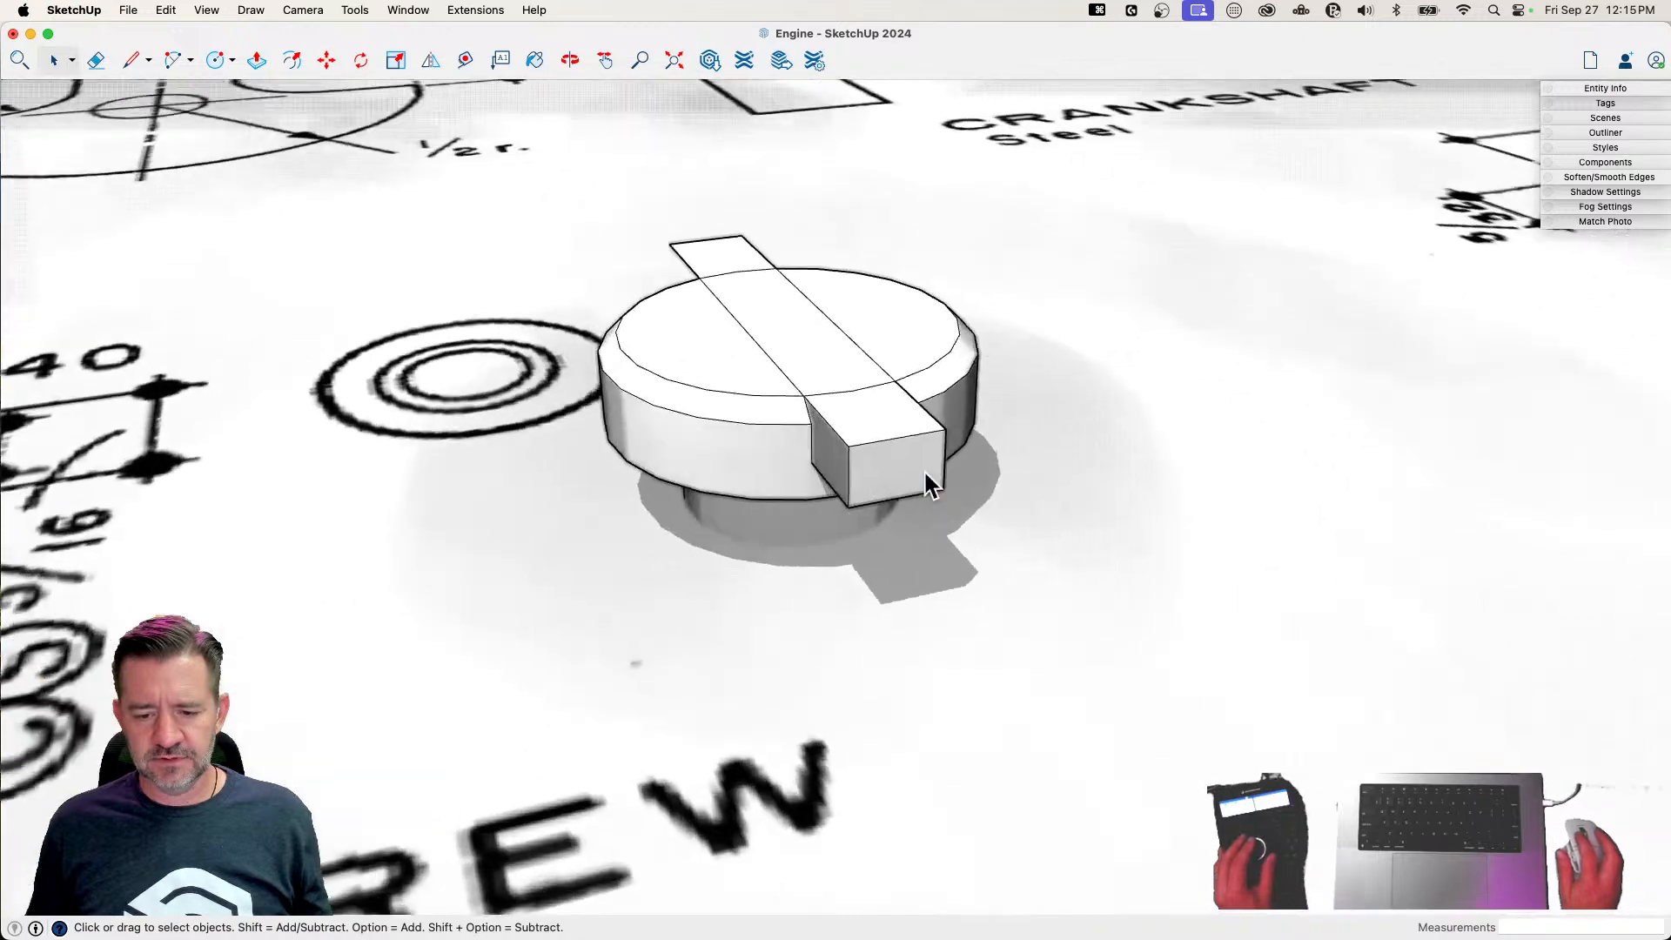
Try to erase the edges of the overhanging slot block to open the slot in the head
key(e)
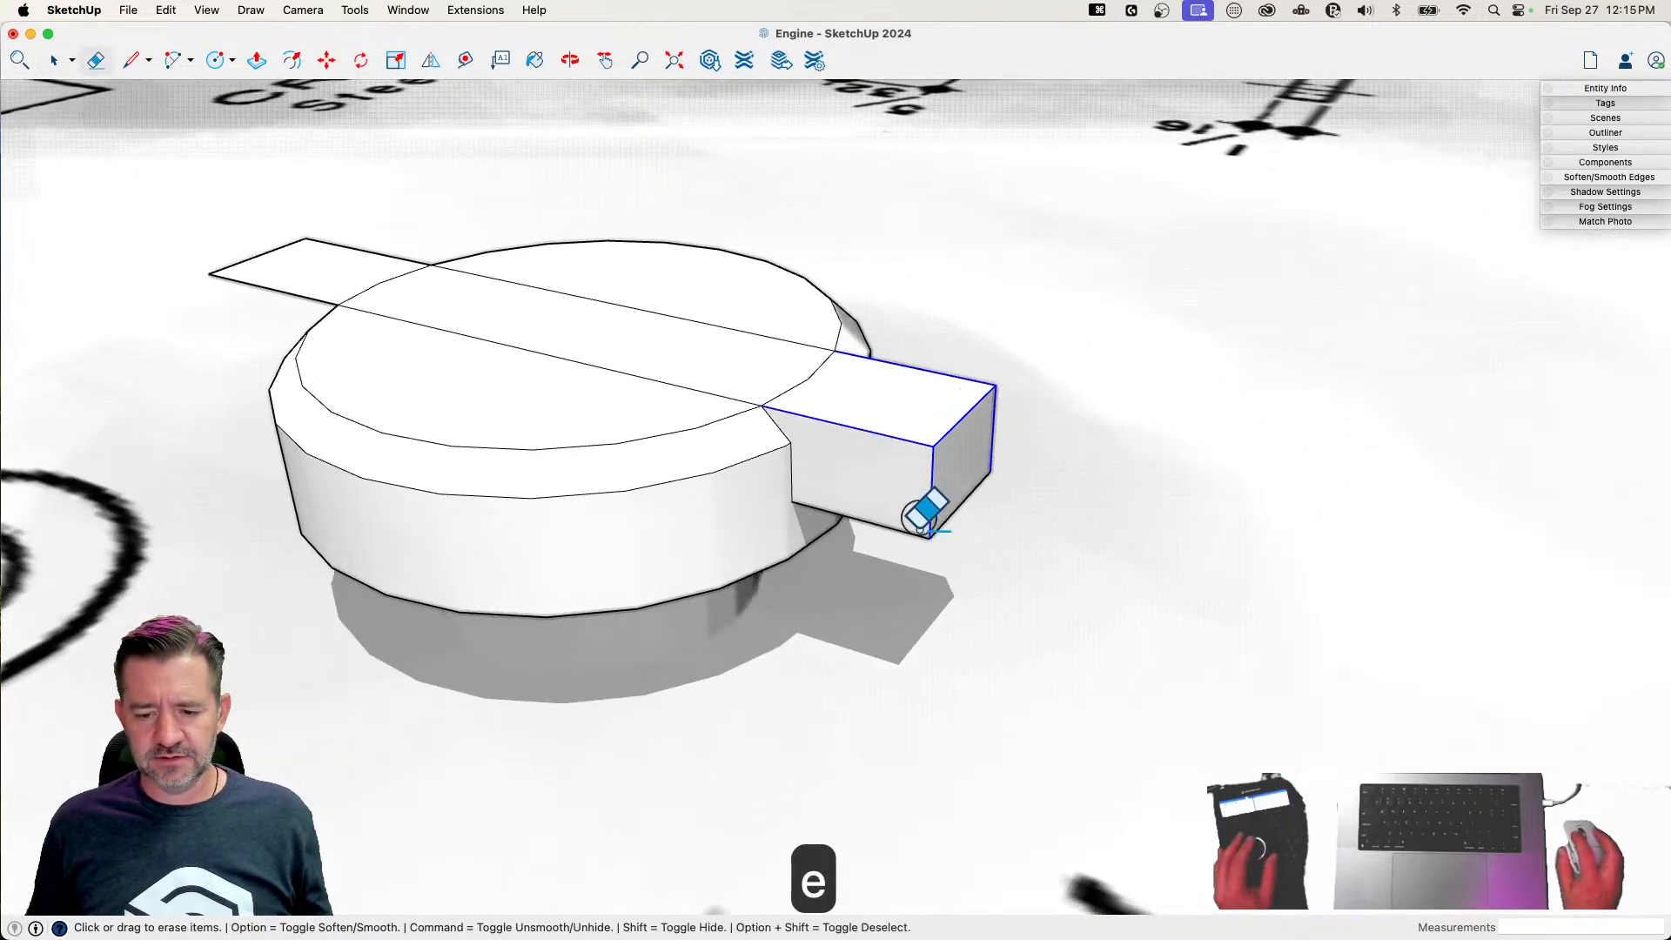
drag(983, 488, 971, 496)
drag(781, 389, 952, 455)
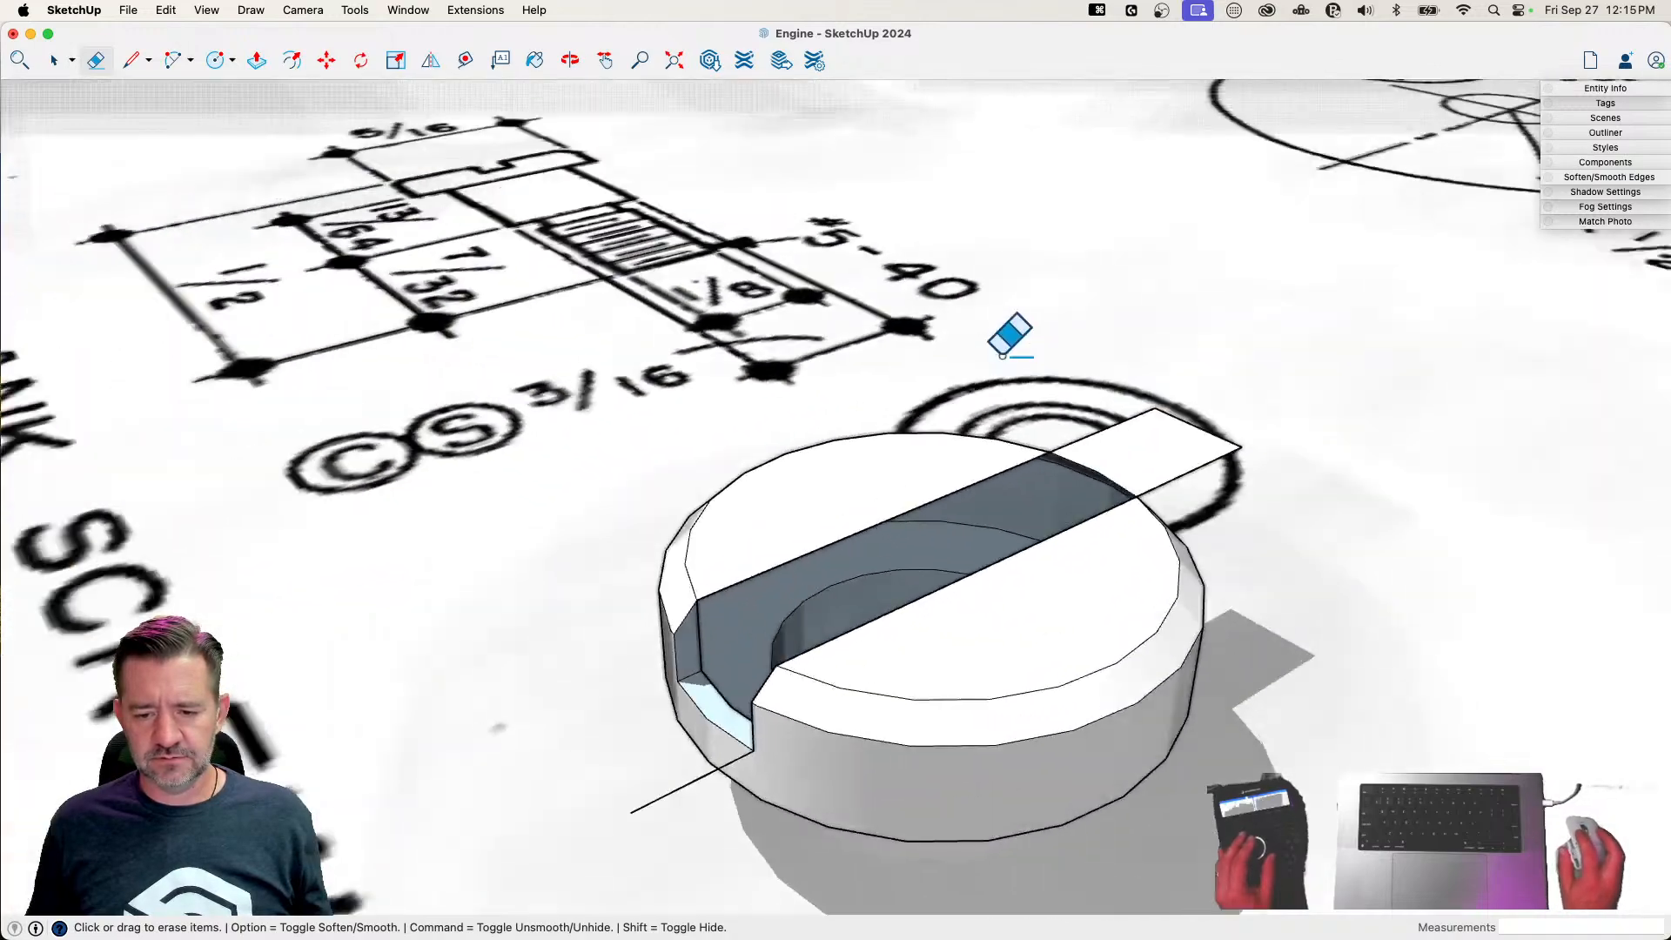
Undo the erasing of the slot block's edges
key(super+z)
key(super+z)
key(super+z)
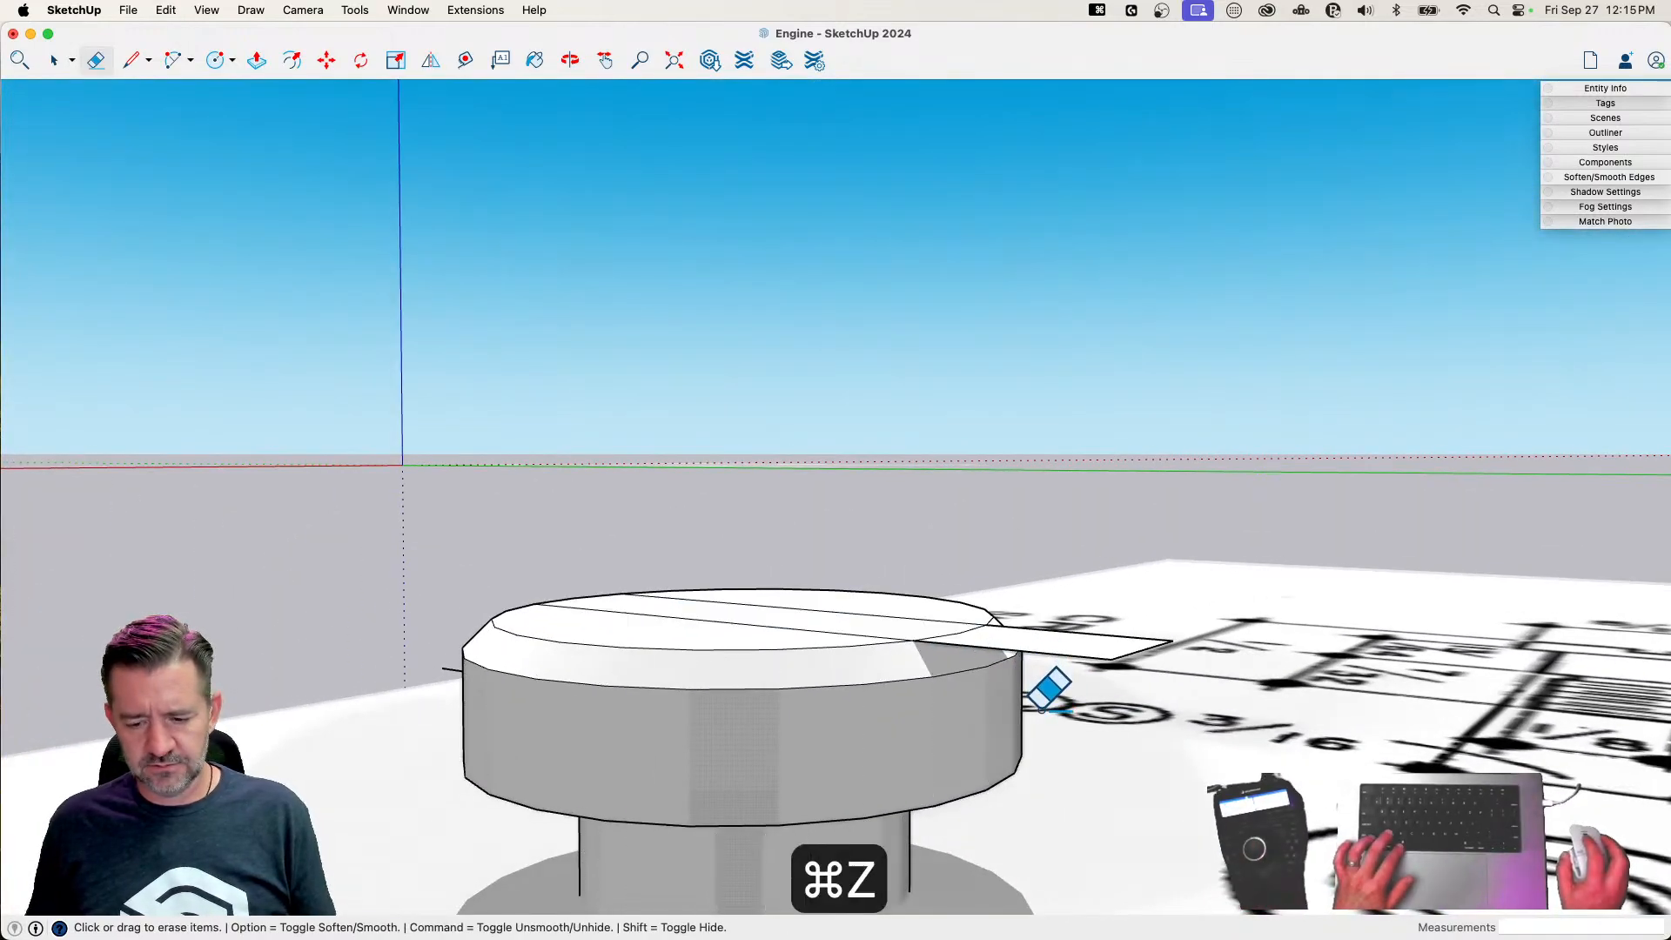
Push the opposite overhanging end of the slot outline down about 1/16" to match the first block's depth
key(p)
drag(1073, 653, 446, 668)
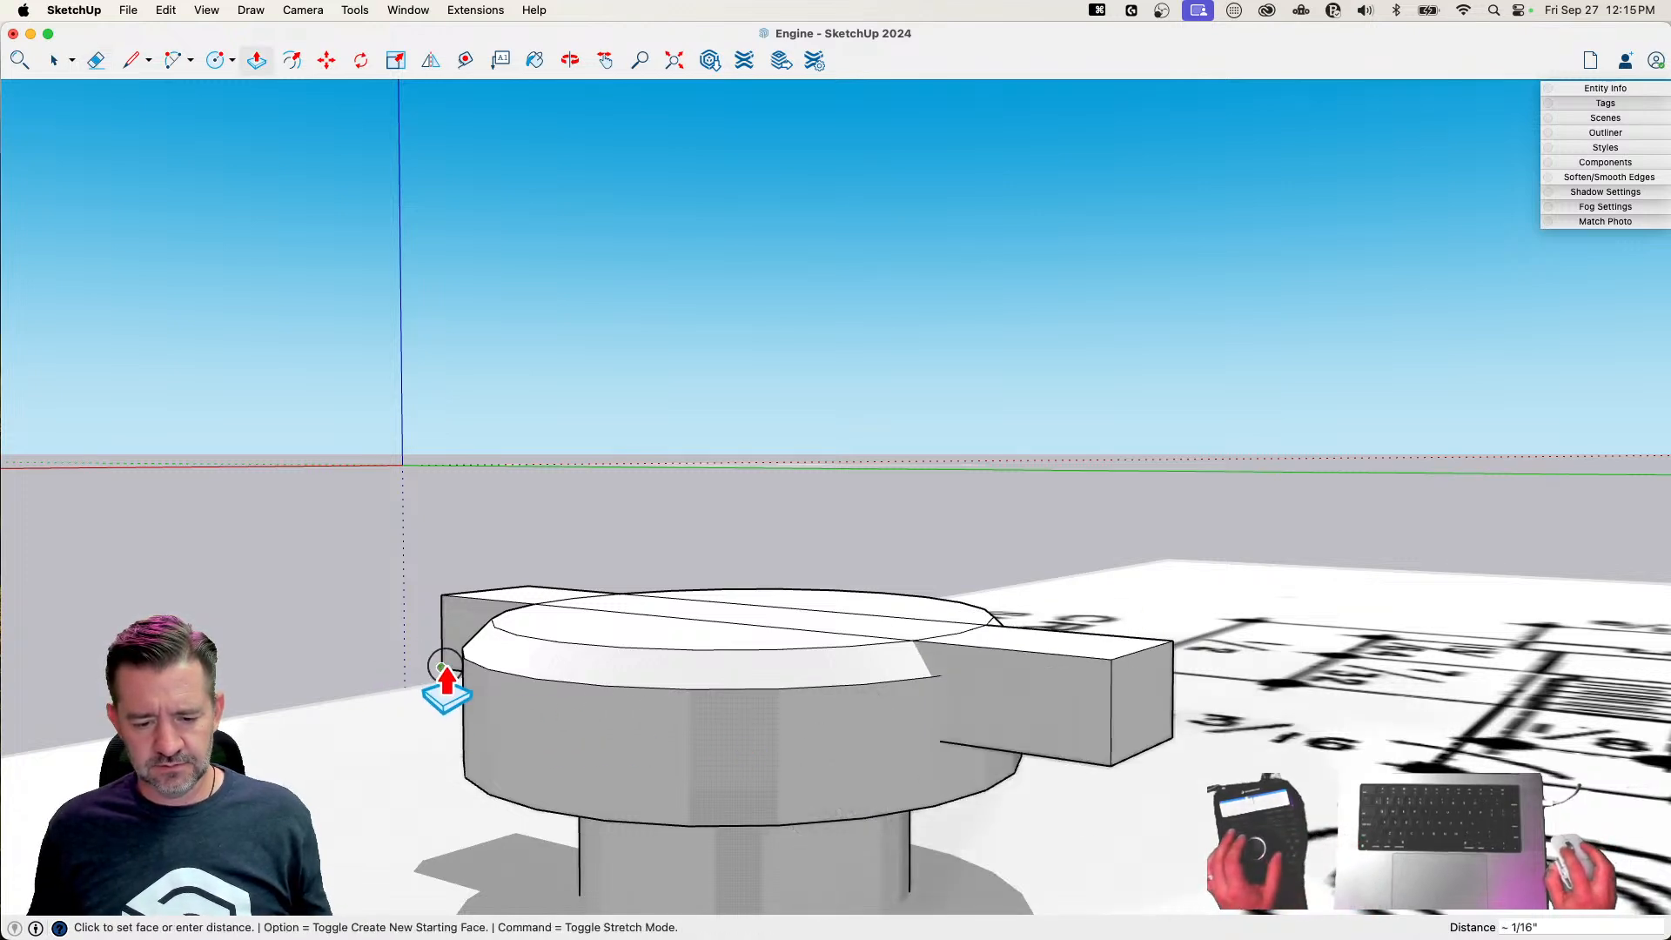
key(space)
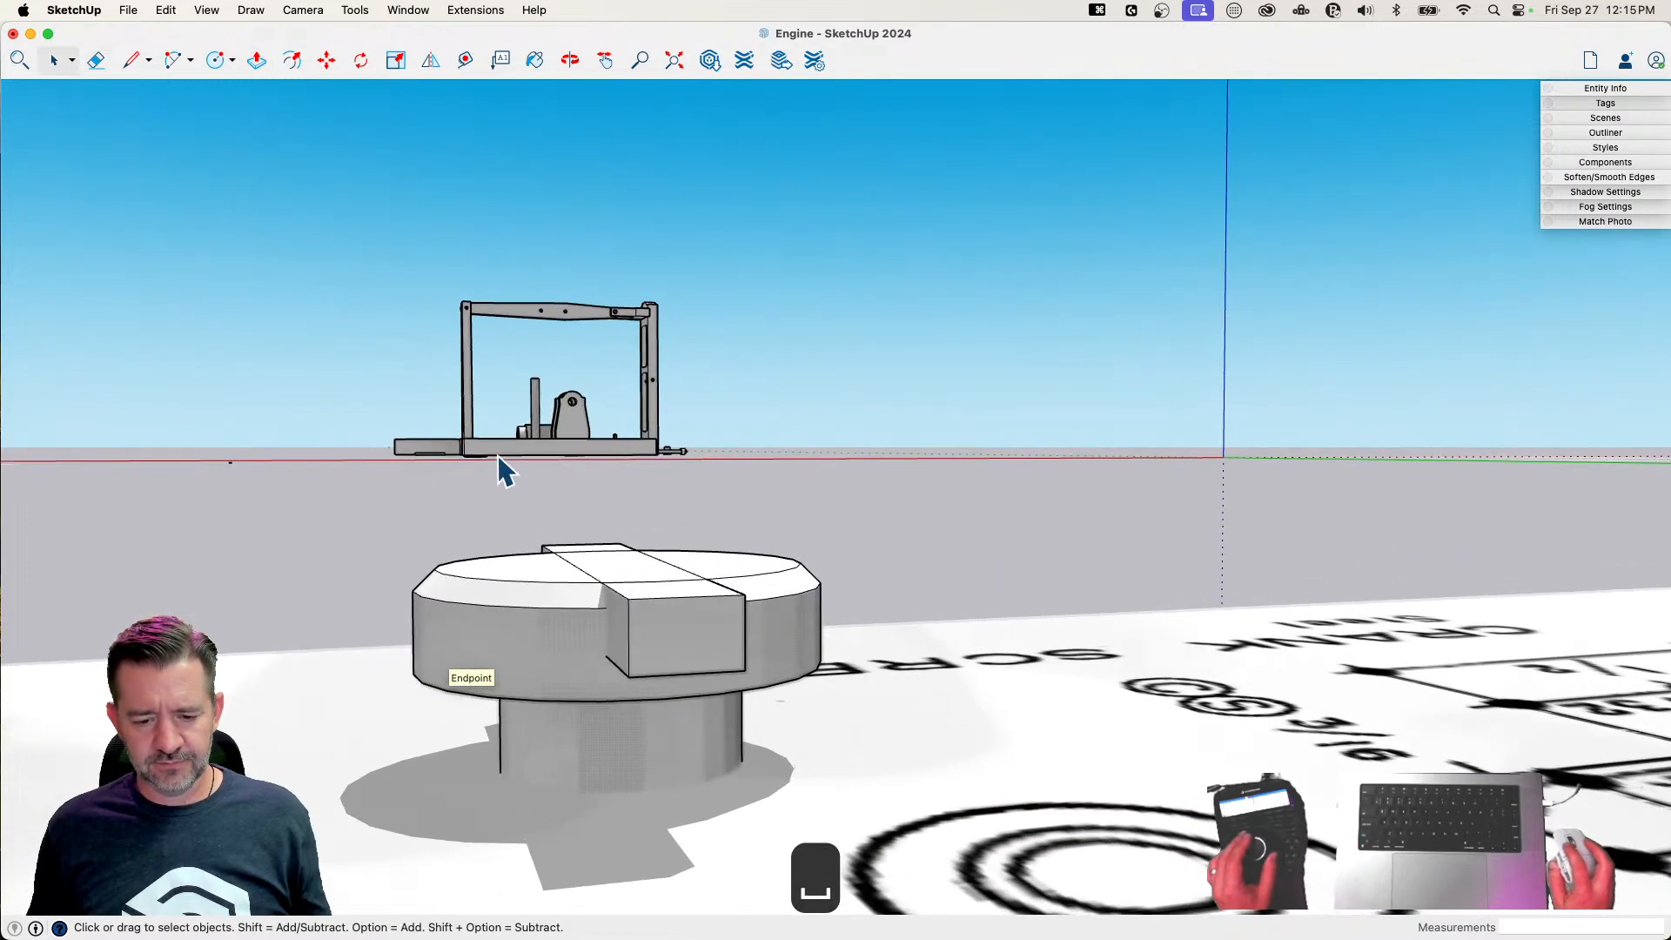
Select the top of the head and the slot blocks and intersect their faces with the selection
drag(420, 509, 931, 758)
right_click(694, 655)
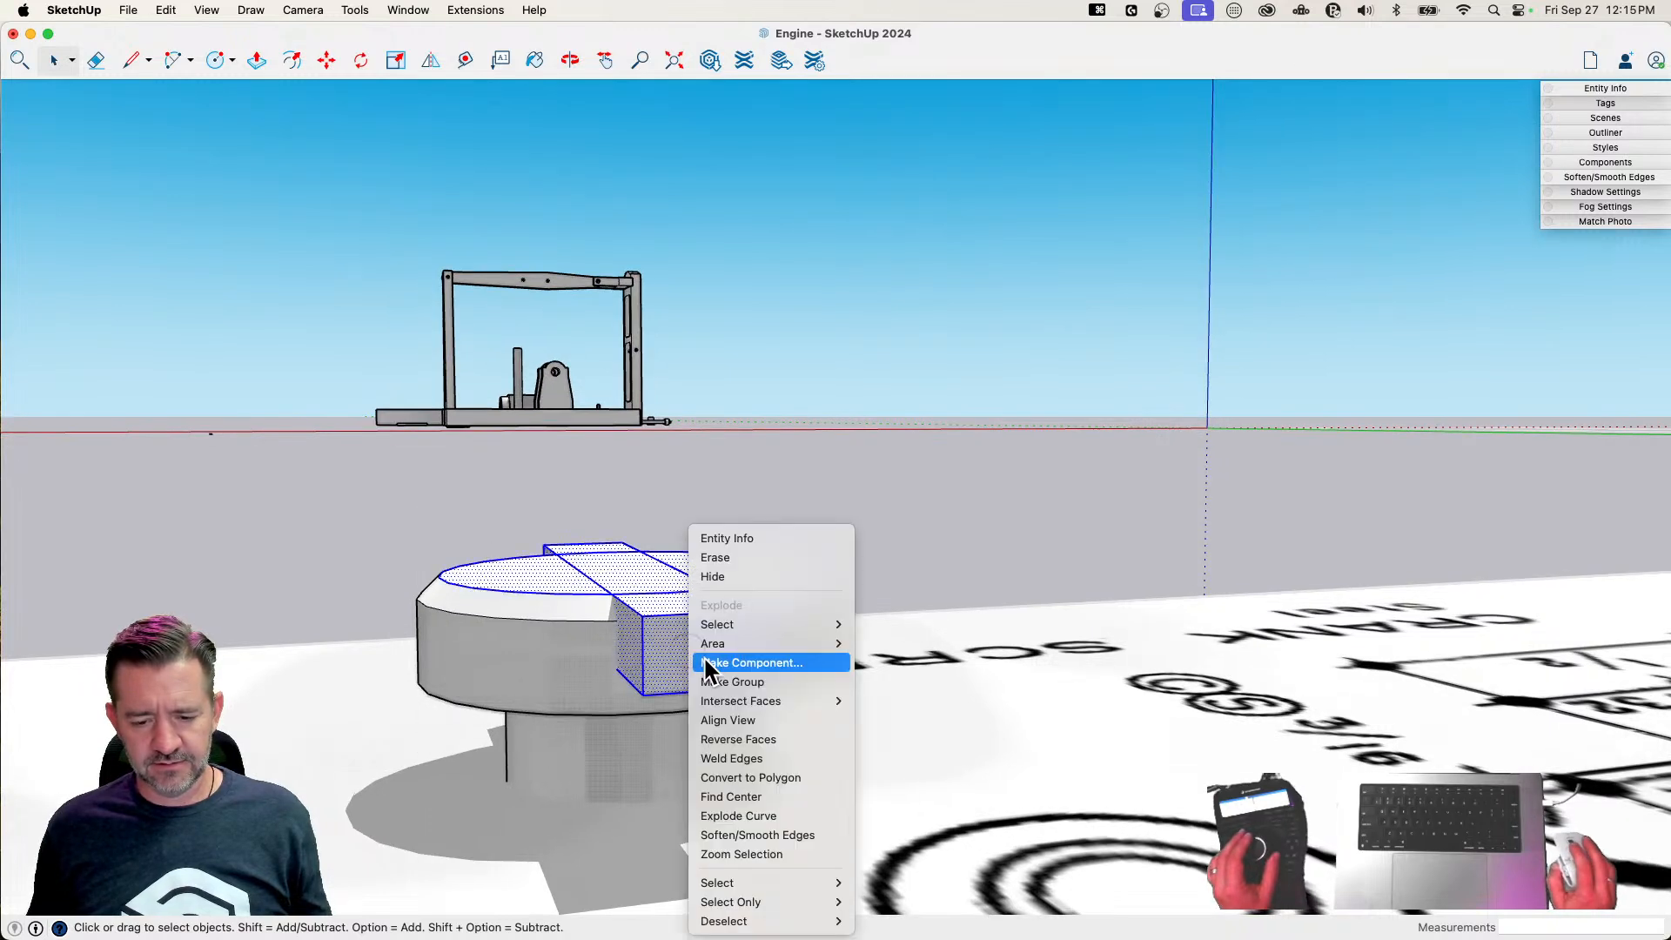
mouse_move(810, 701)
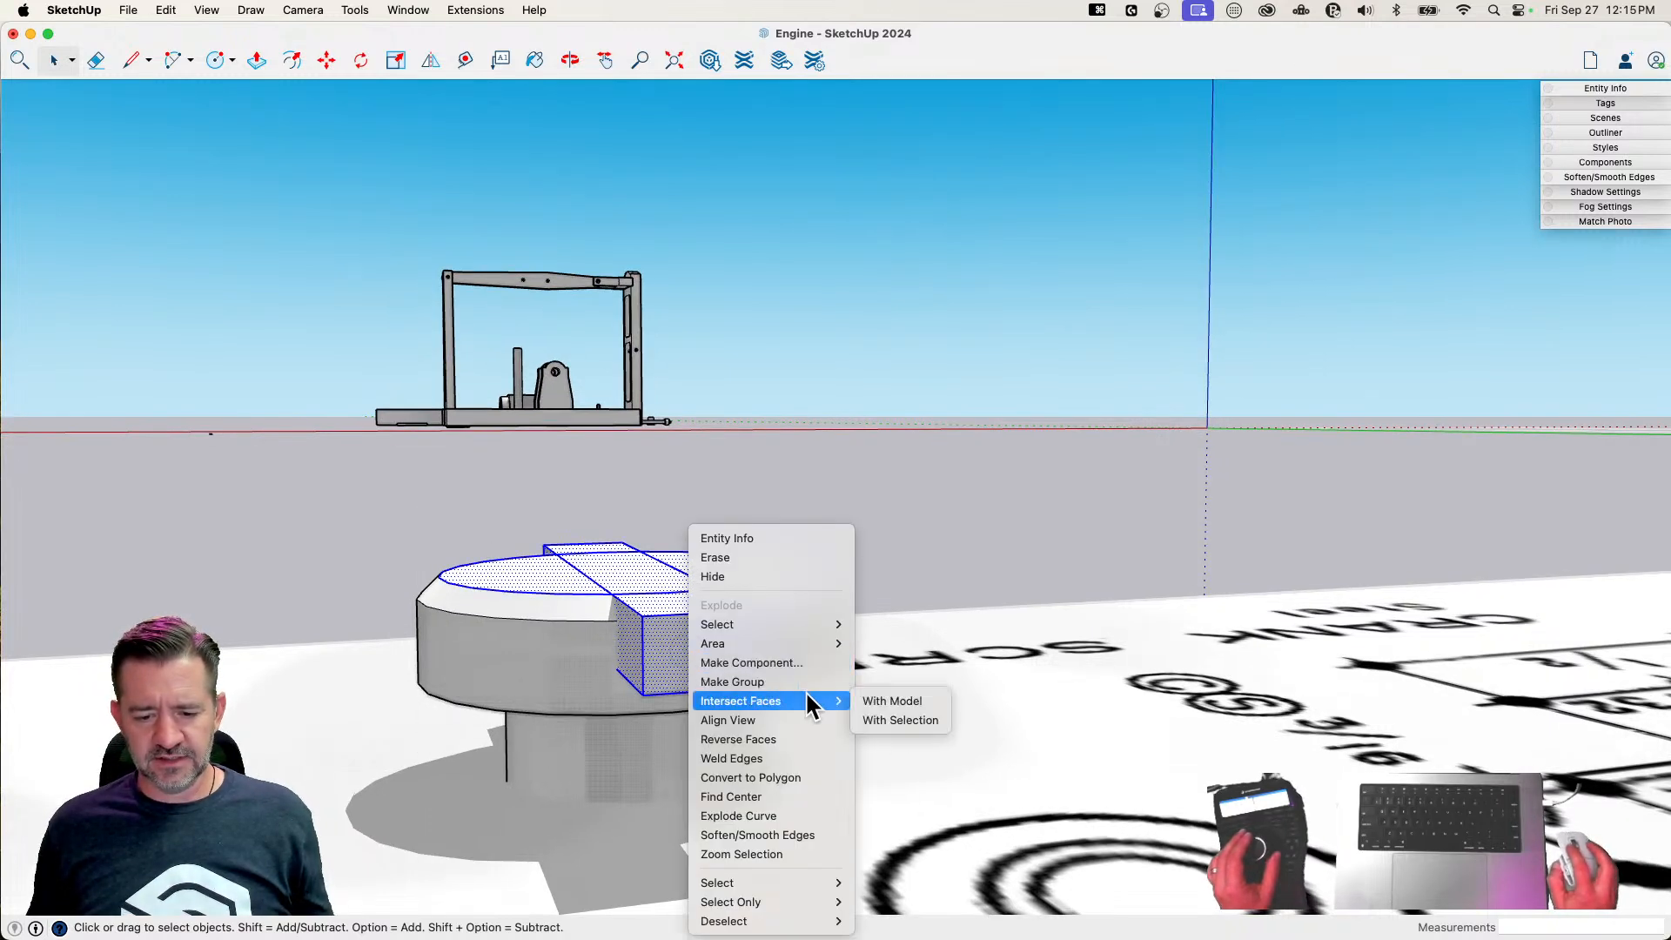
click(921, 720)
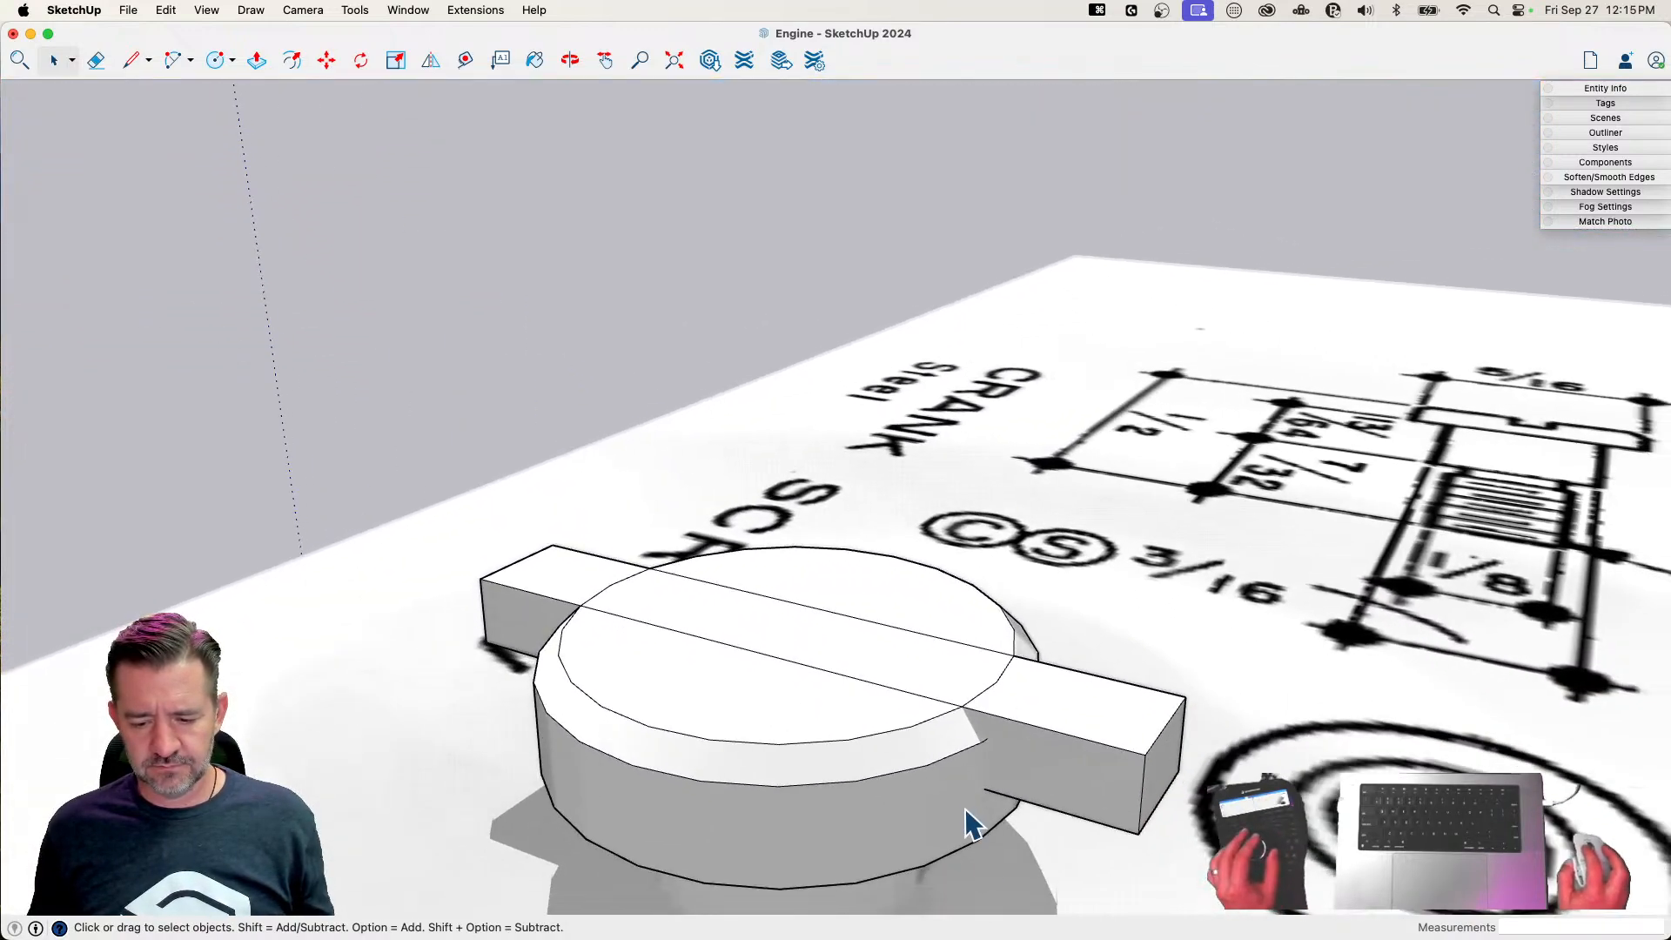
Select the head's bevel and side faces with the faces of one overhanging slot block and intersect them with the selection
shift+click(959, 766)
shift+click(954, 740)
shift+click(1029, 754)
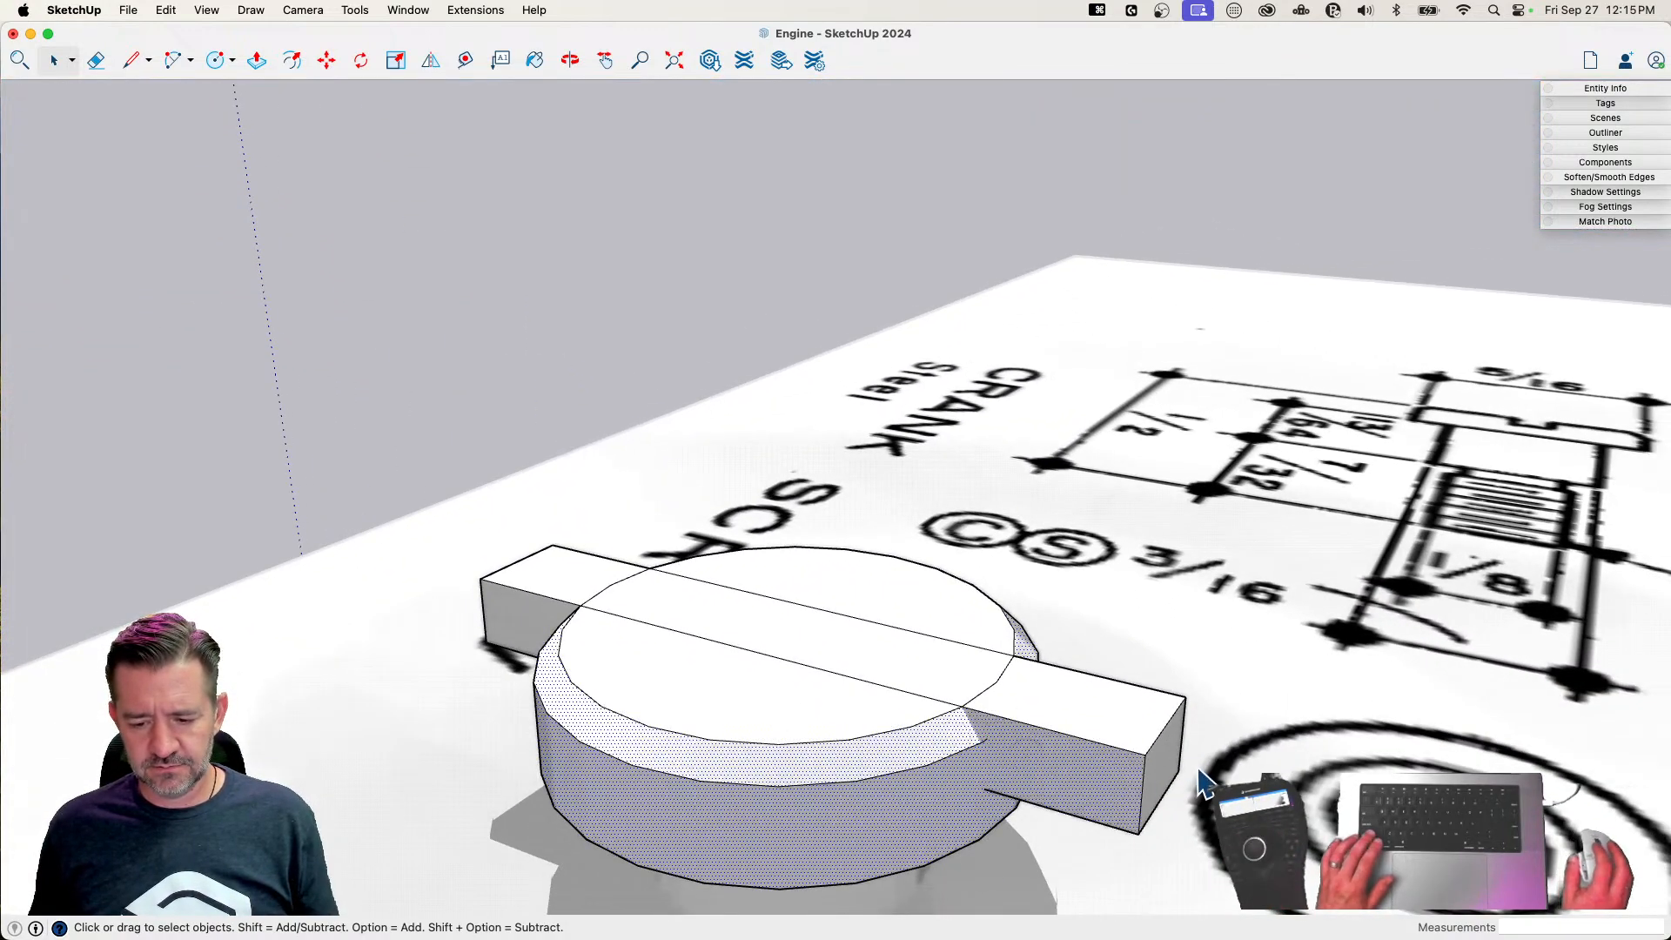
mouse_move(1189, 763)
middle_down()
mouse_move(553, 422)
mouse_move(597, 496)
mouse_move(578, 561)
middle_up()
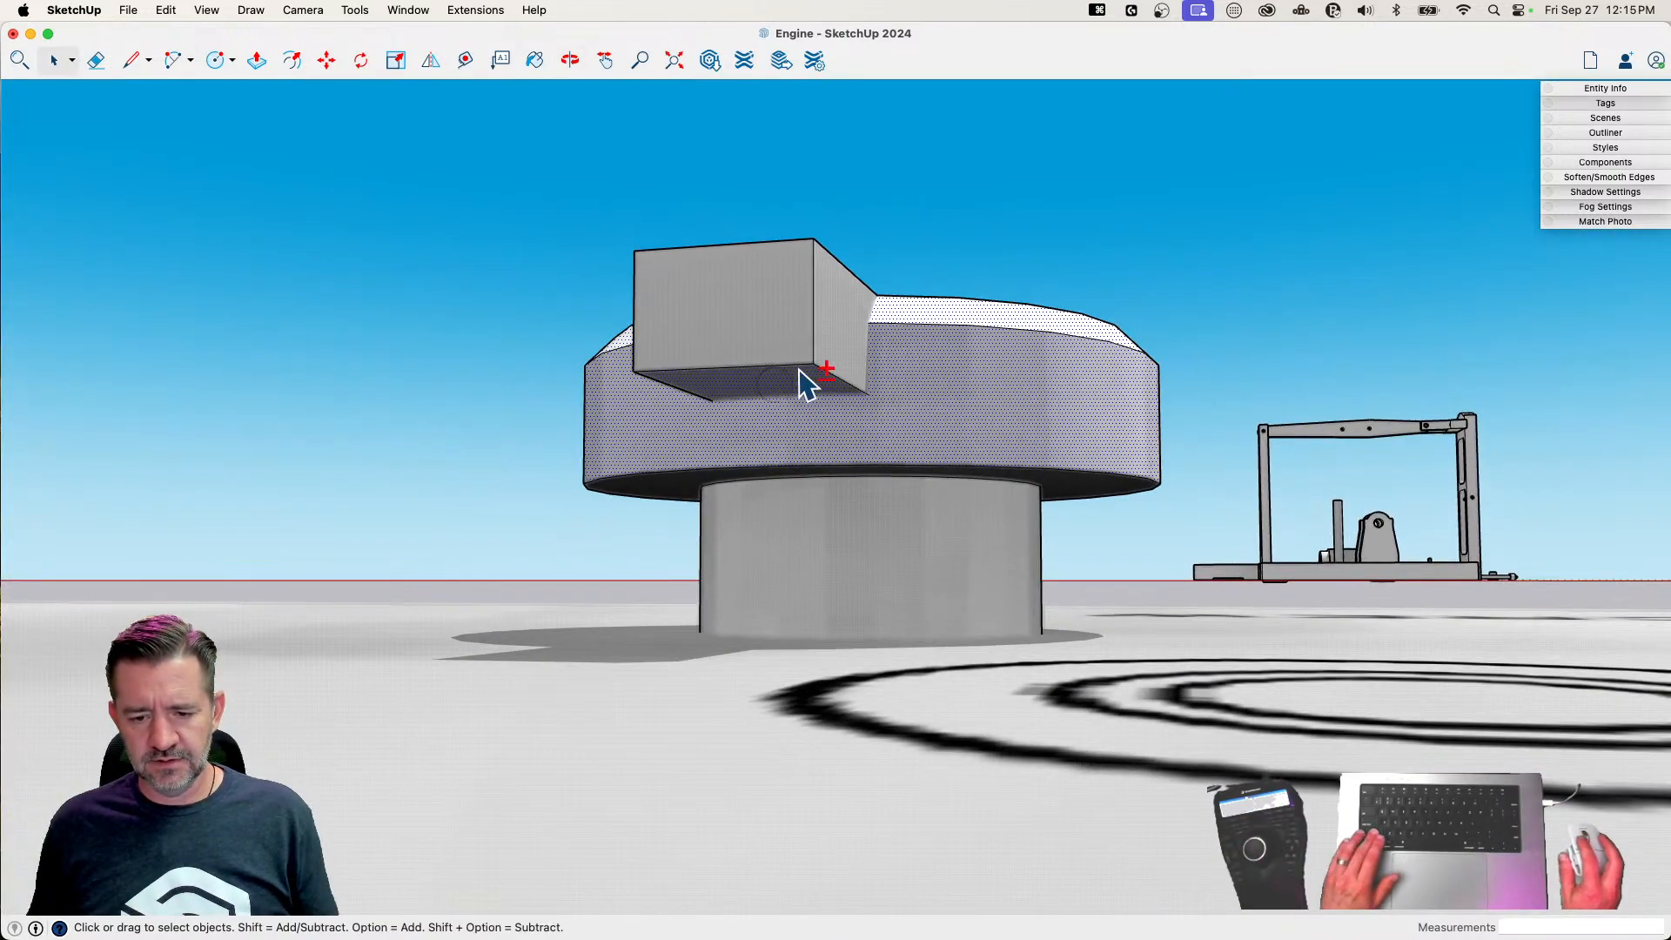
right_click(904, 364)
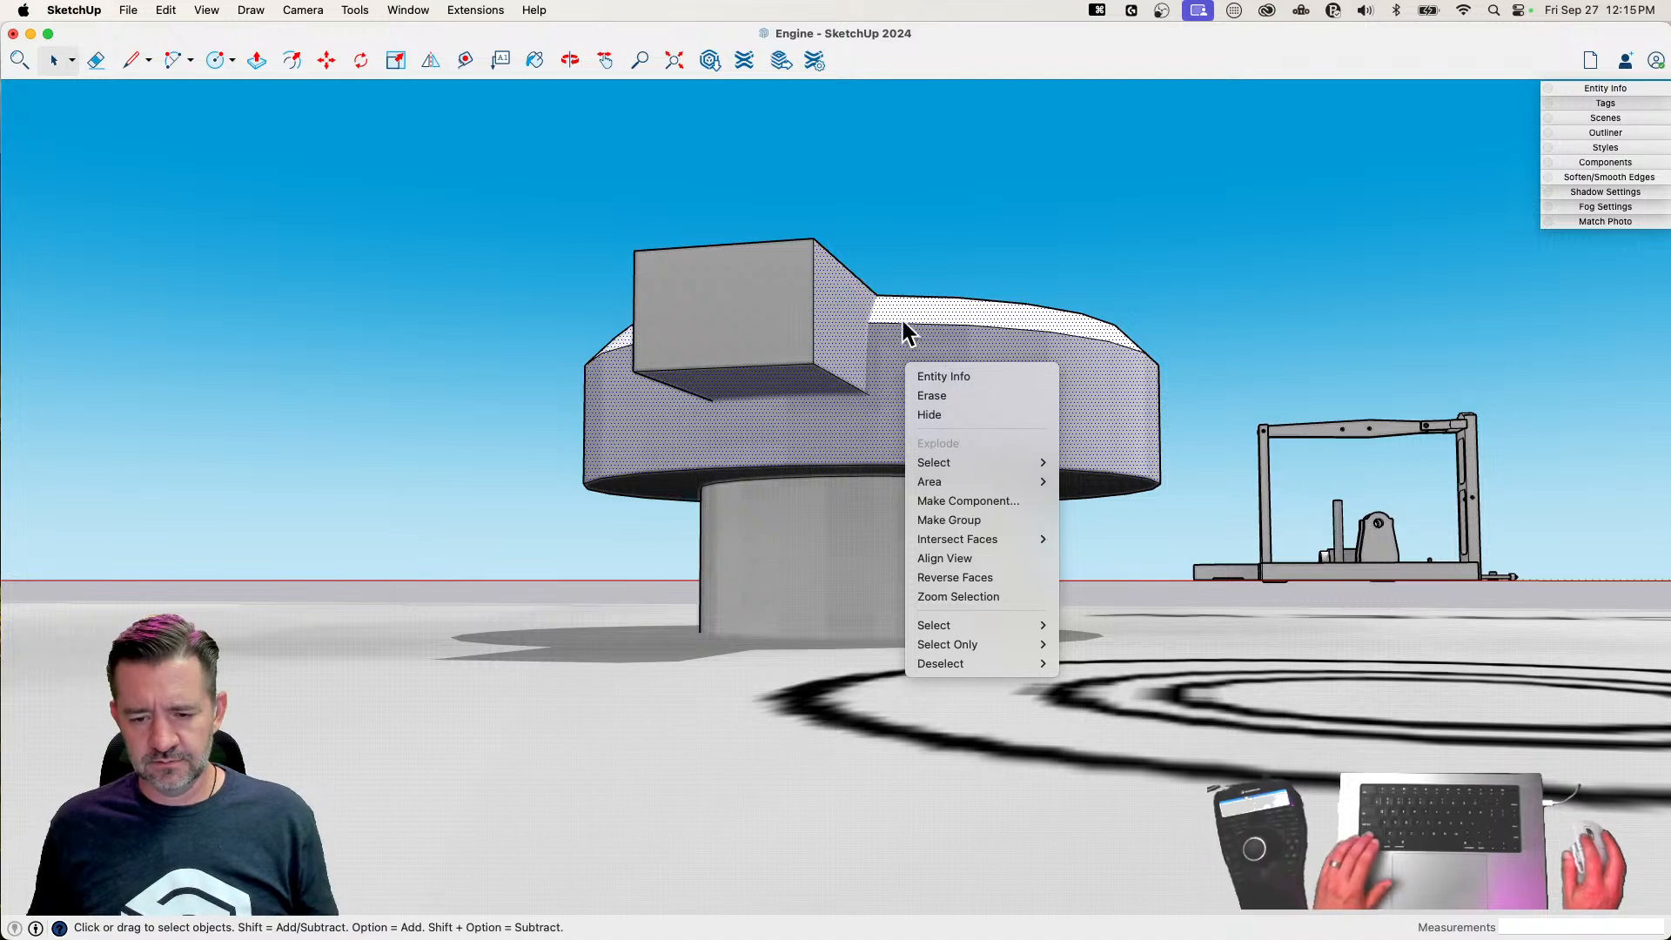
click(1108, 558)
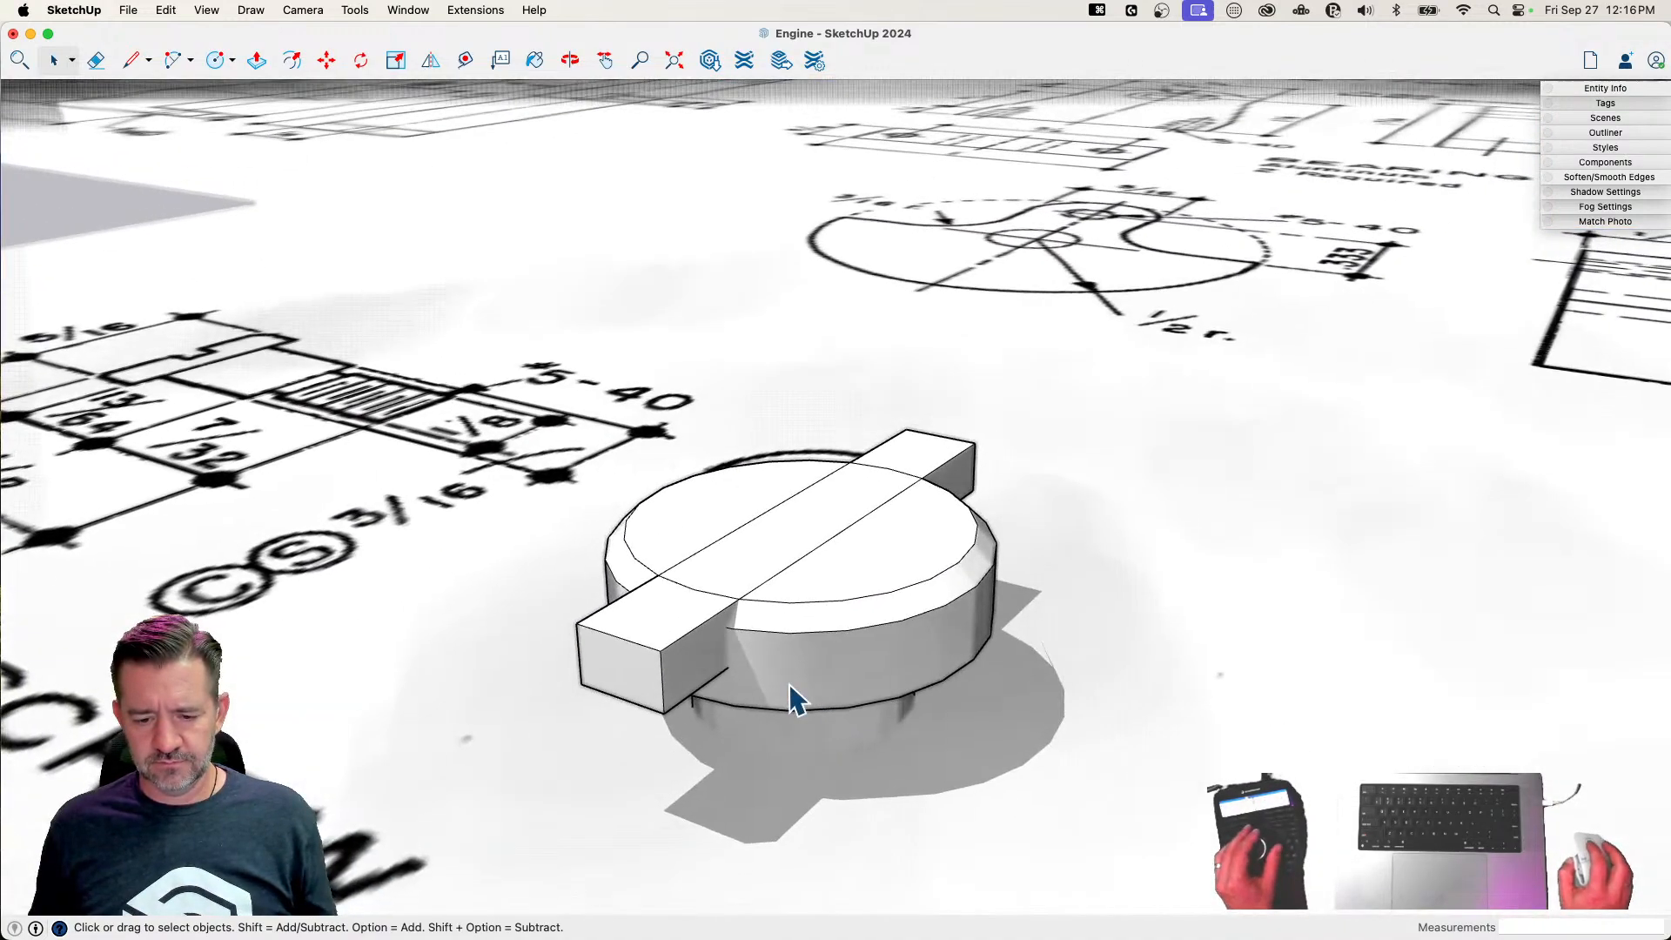
Intersect the head's bevel and side faces with the faces of the slot block on the opposite side, within the selection
shift+click(766, 627)
shift+click(765, 620)
middle_drag(639, 669, 932, 448)
right_click(896, 483)
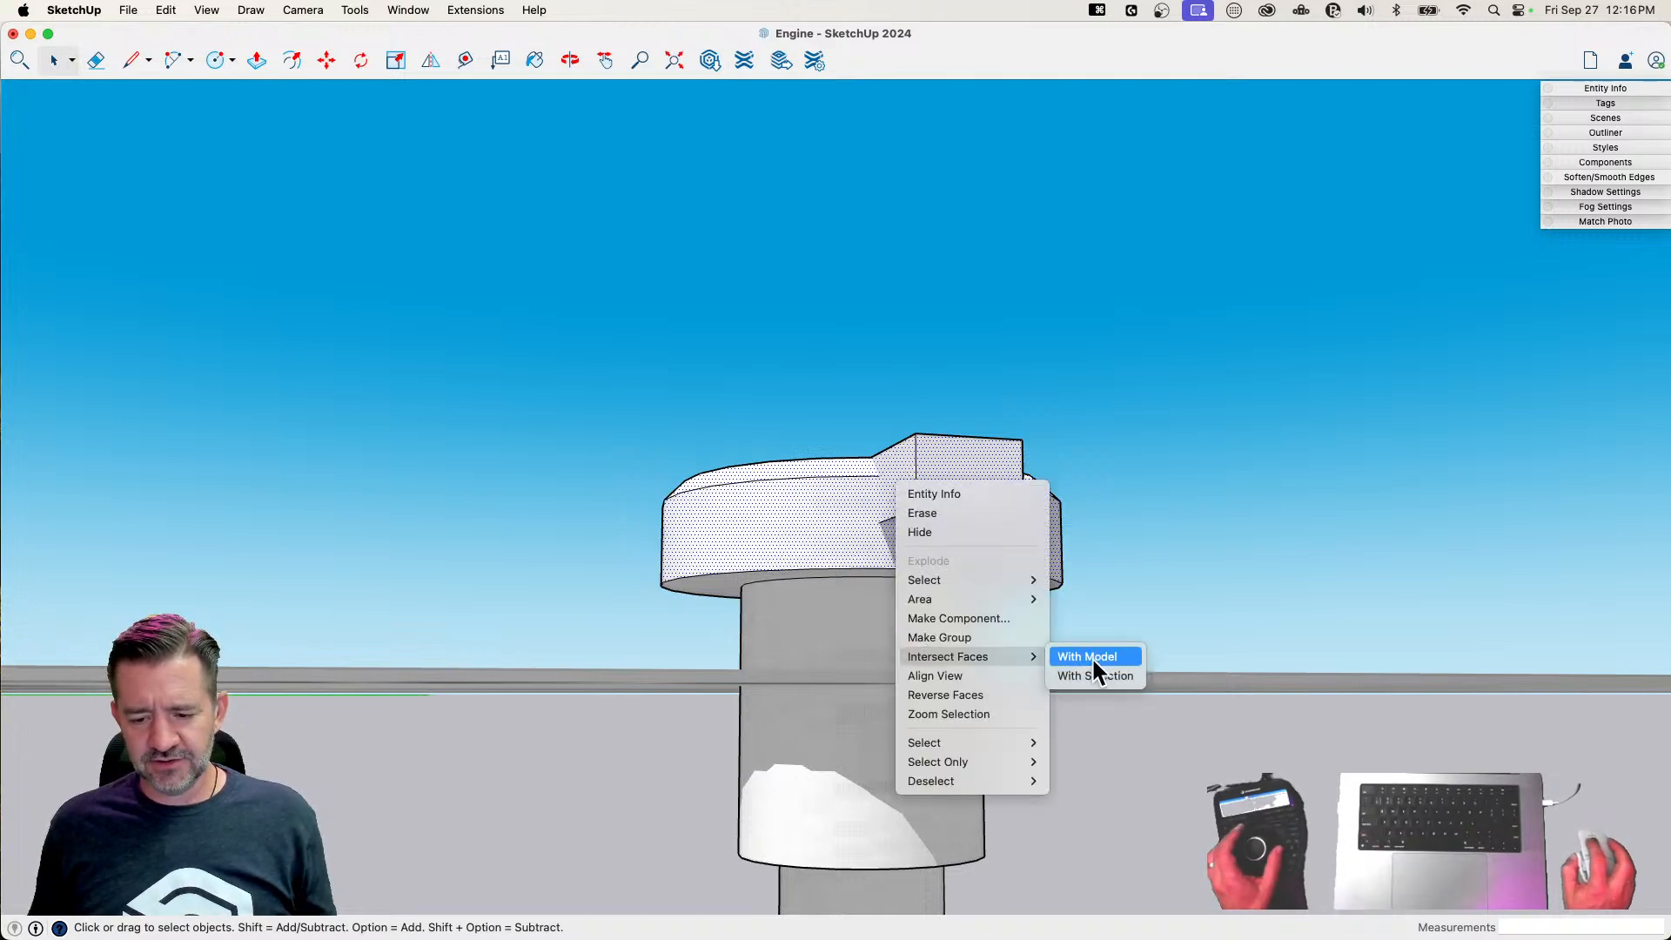
click(1093, 675)
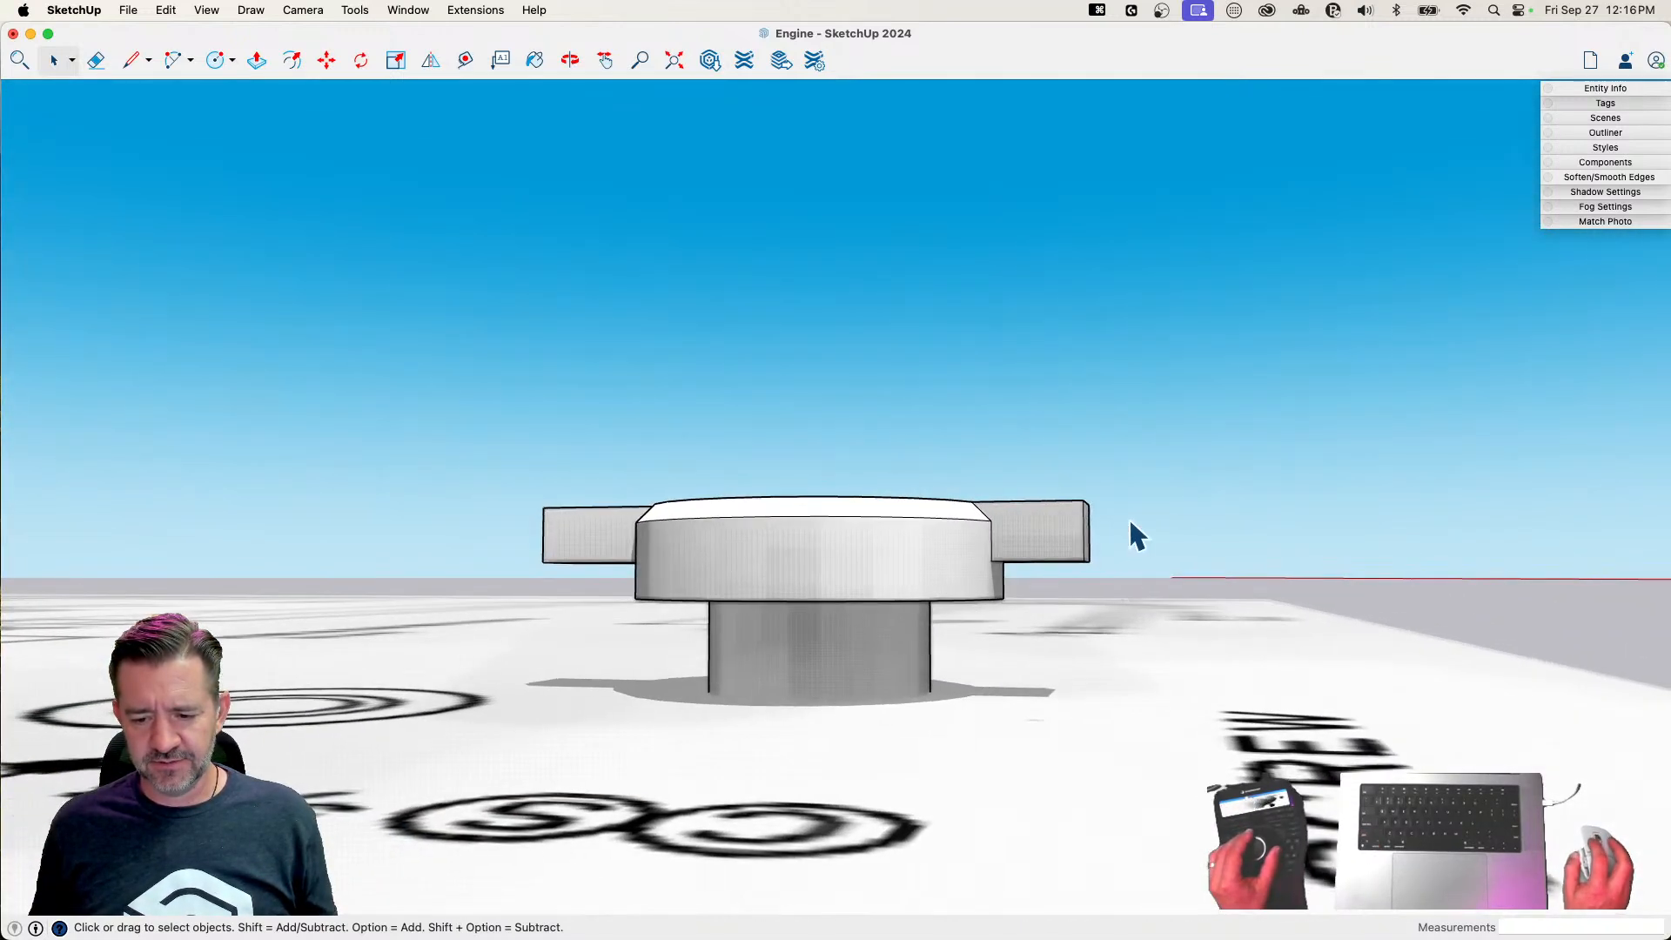
Delete both overhanging slot blocks and erase the leftover edges between them to open the slot across the head
drag(1126, 458, 1041, 549)
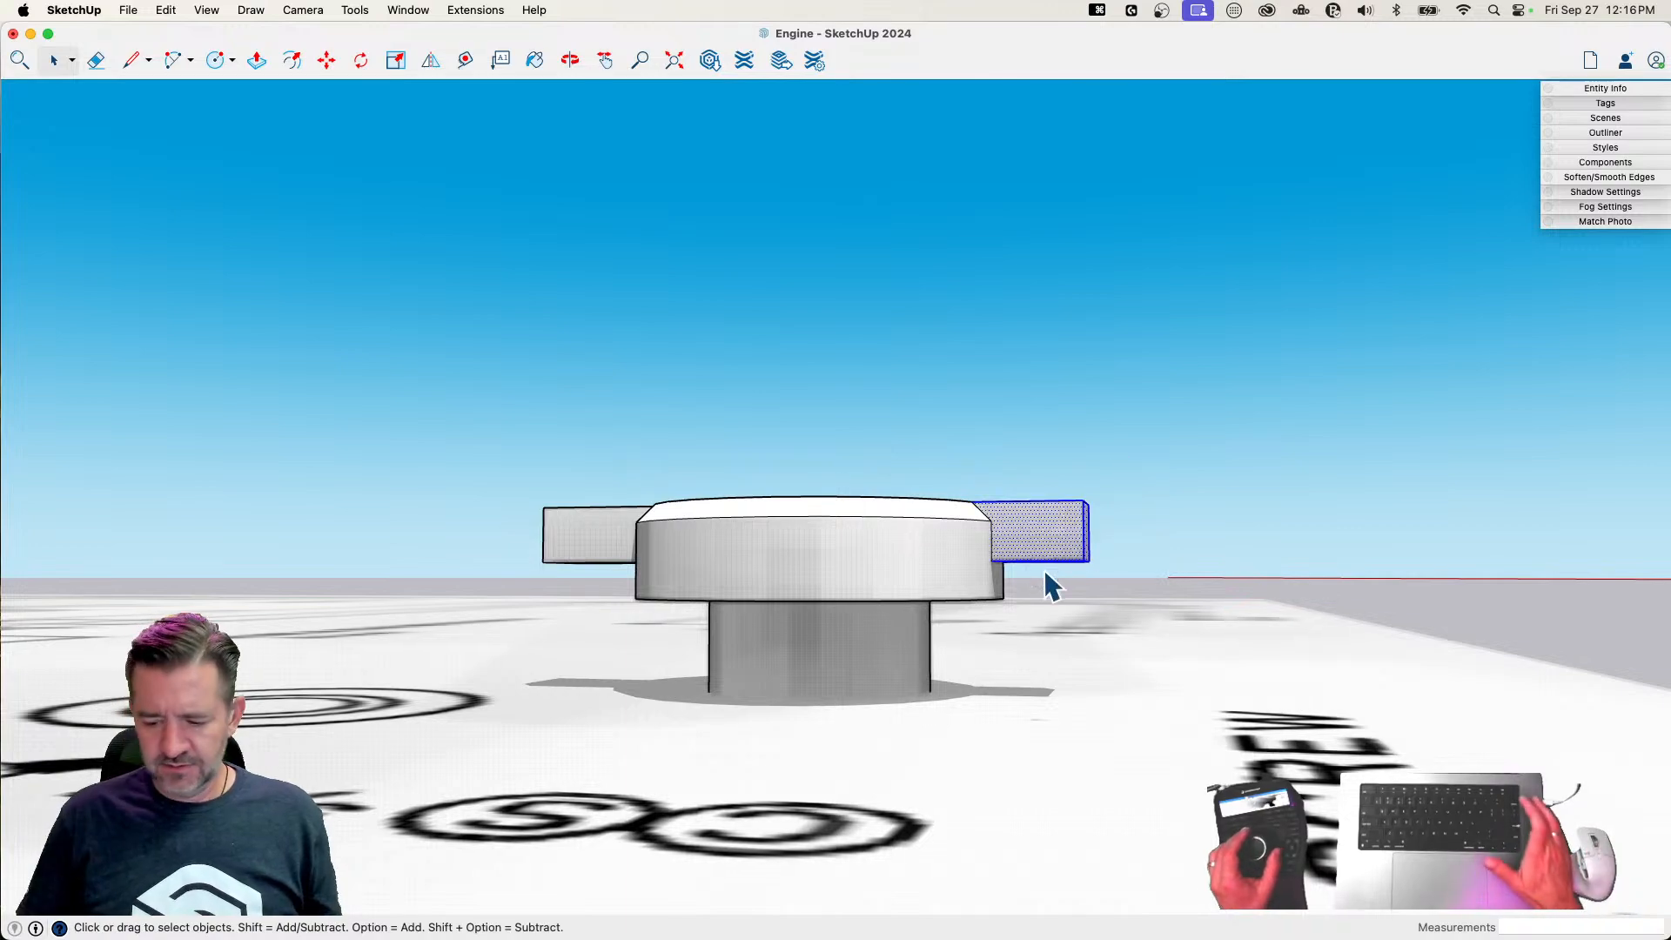
key(BackSpace)
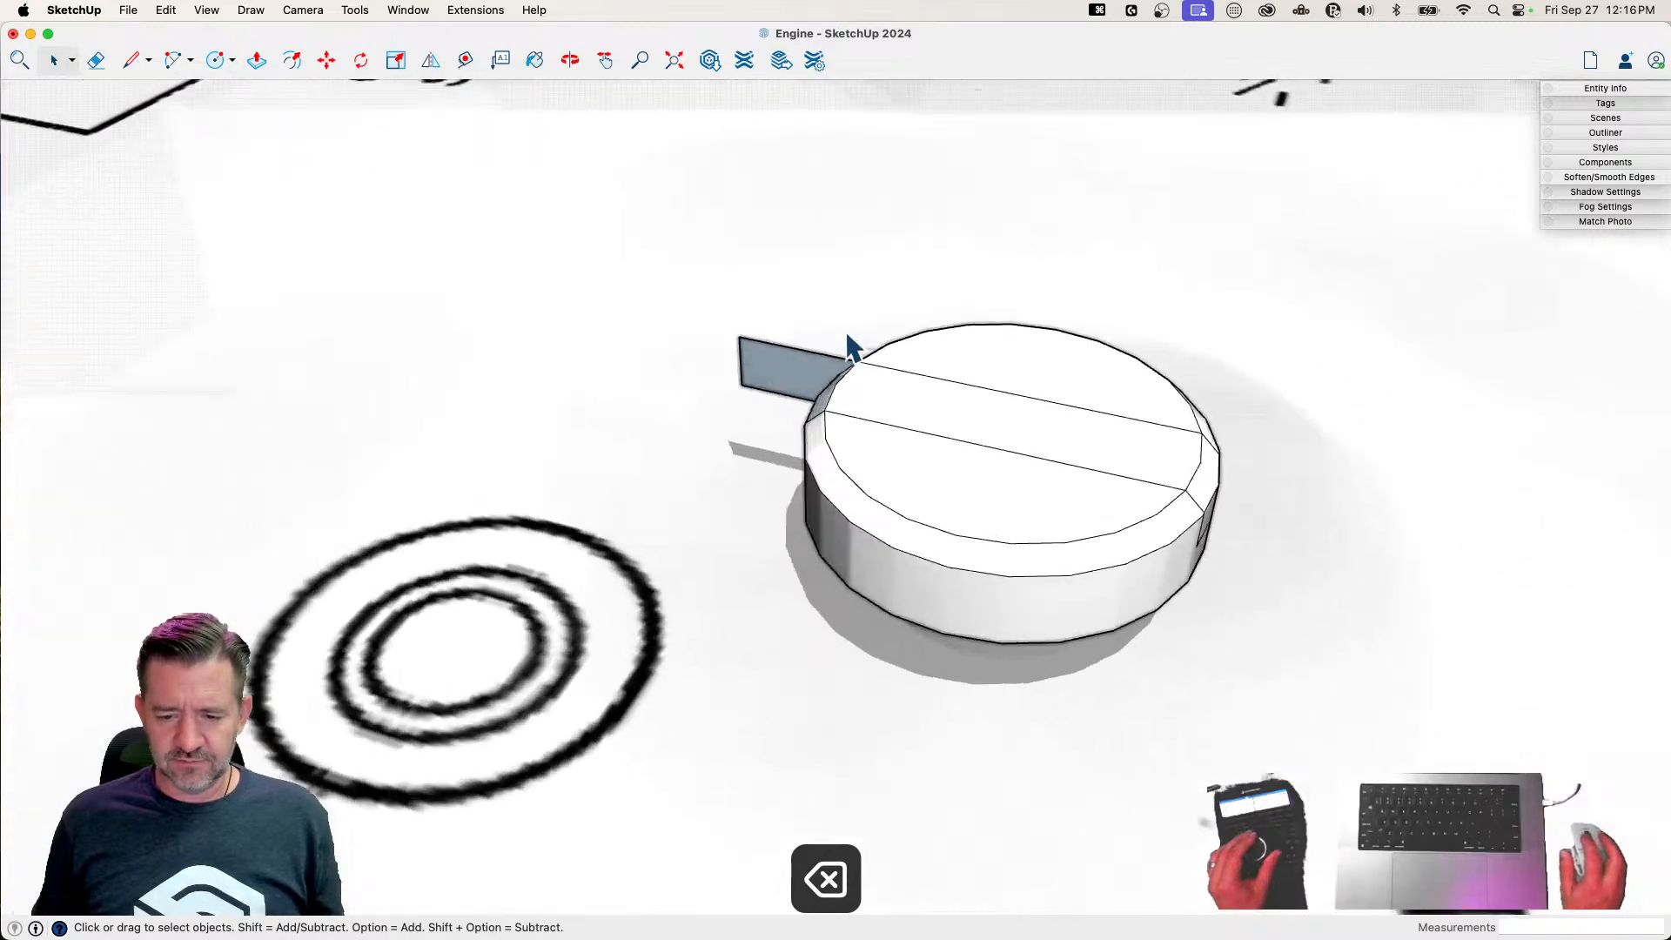
key(e)
click(750, 403)
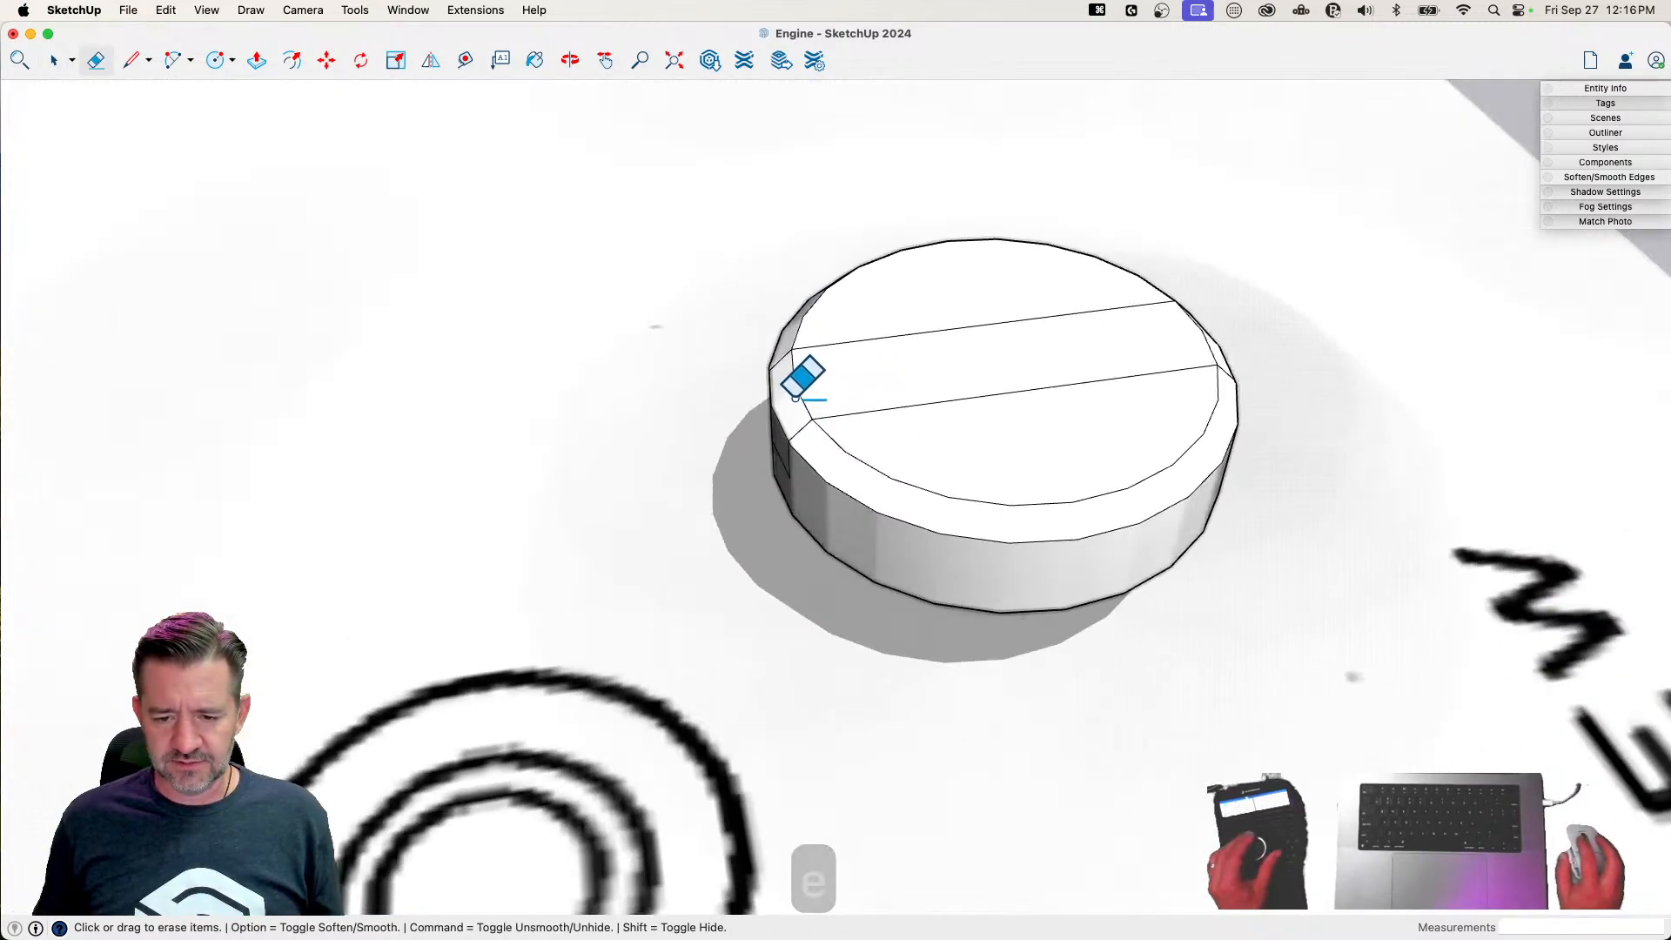
click(795, 484)
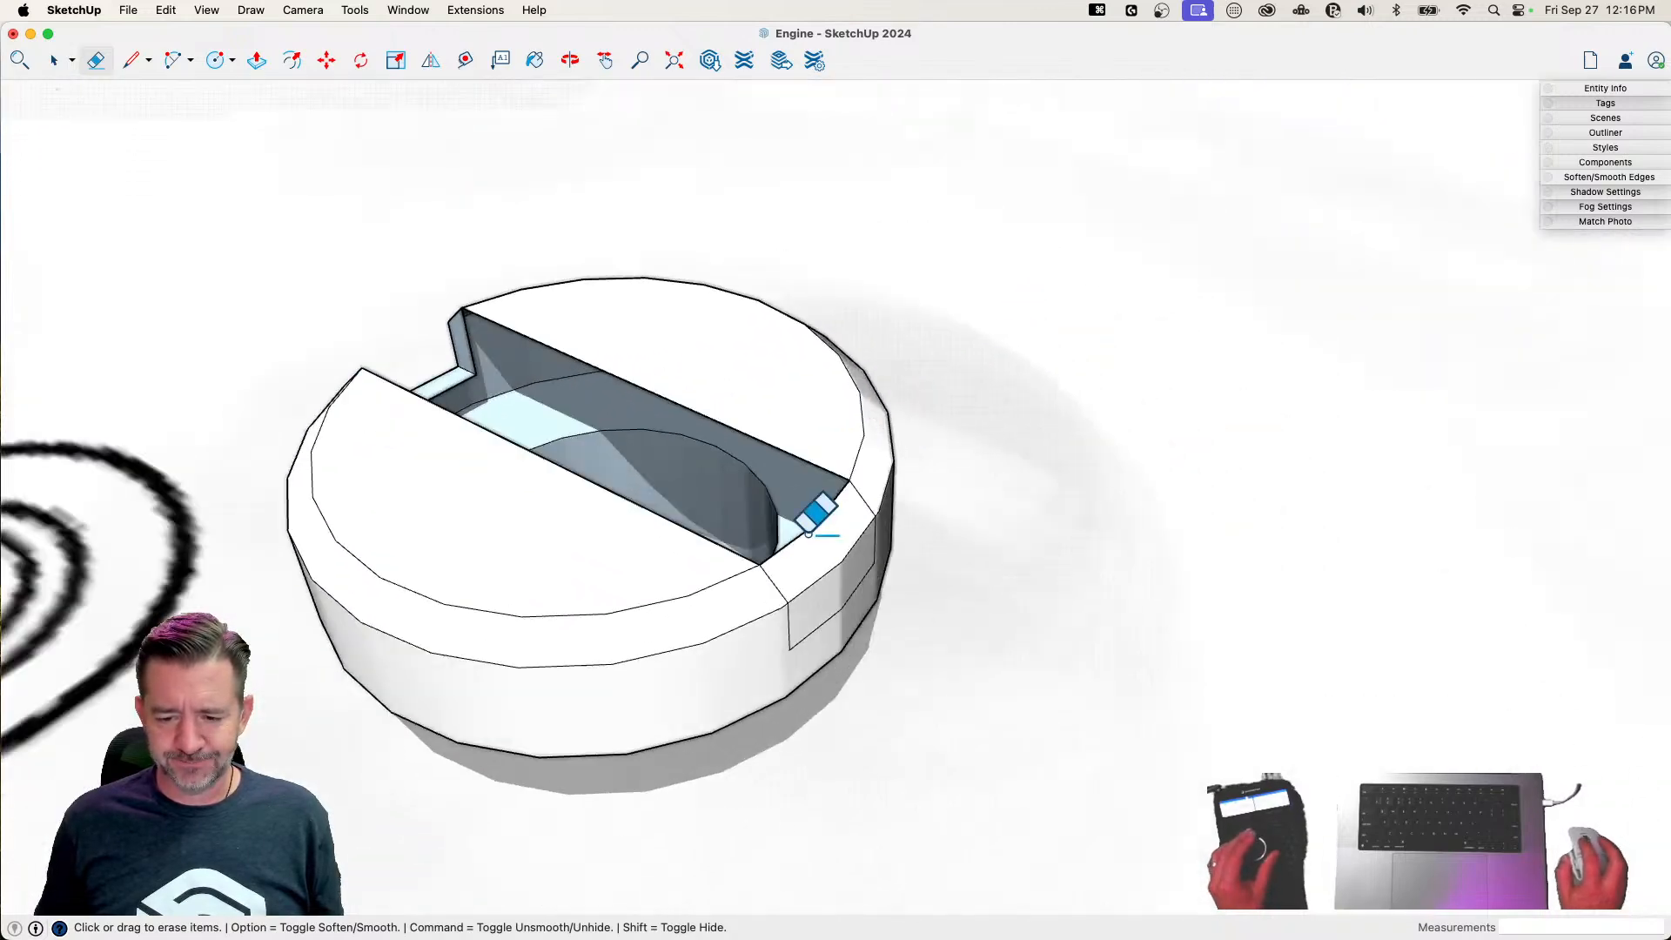
drag(741, 567, 707, 517)
click(696, 501)
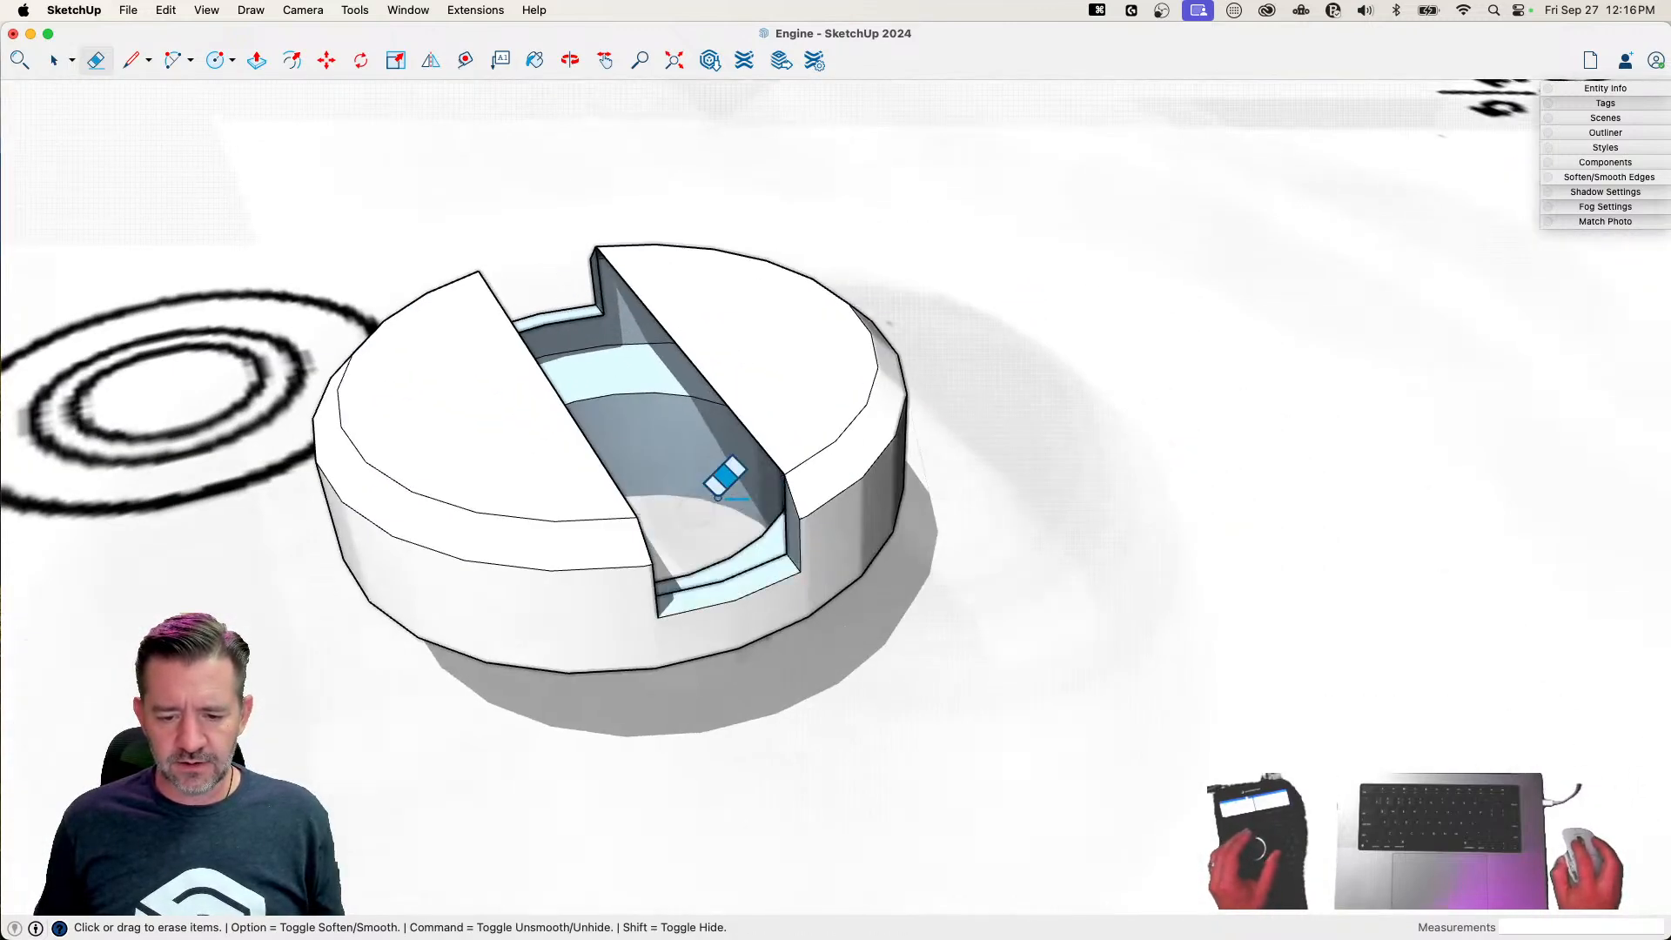
Draw a line along the base of the slot to close its floor, and orient the screw's faces consistently
key(l)
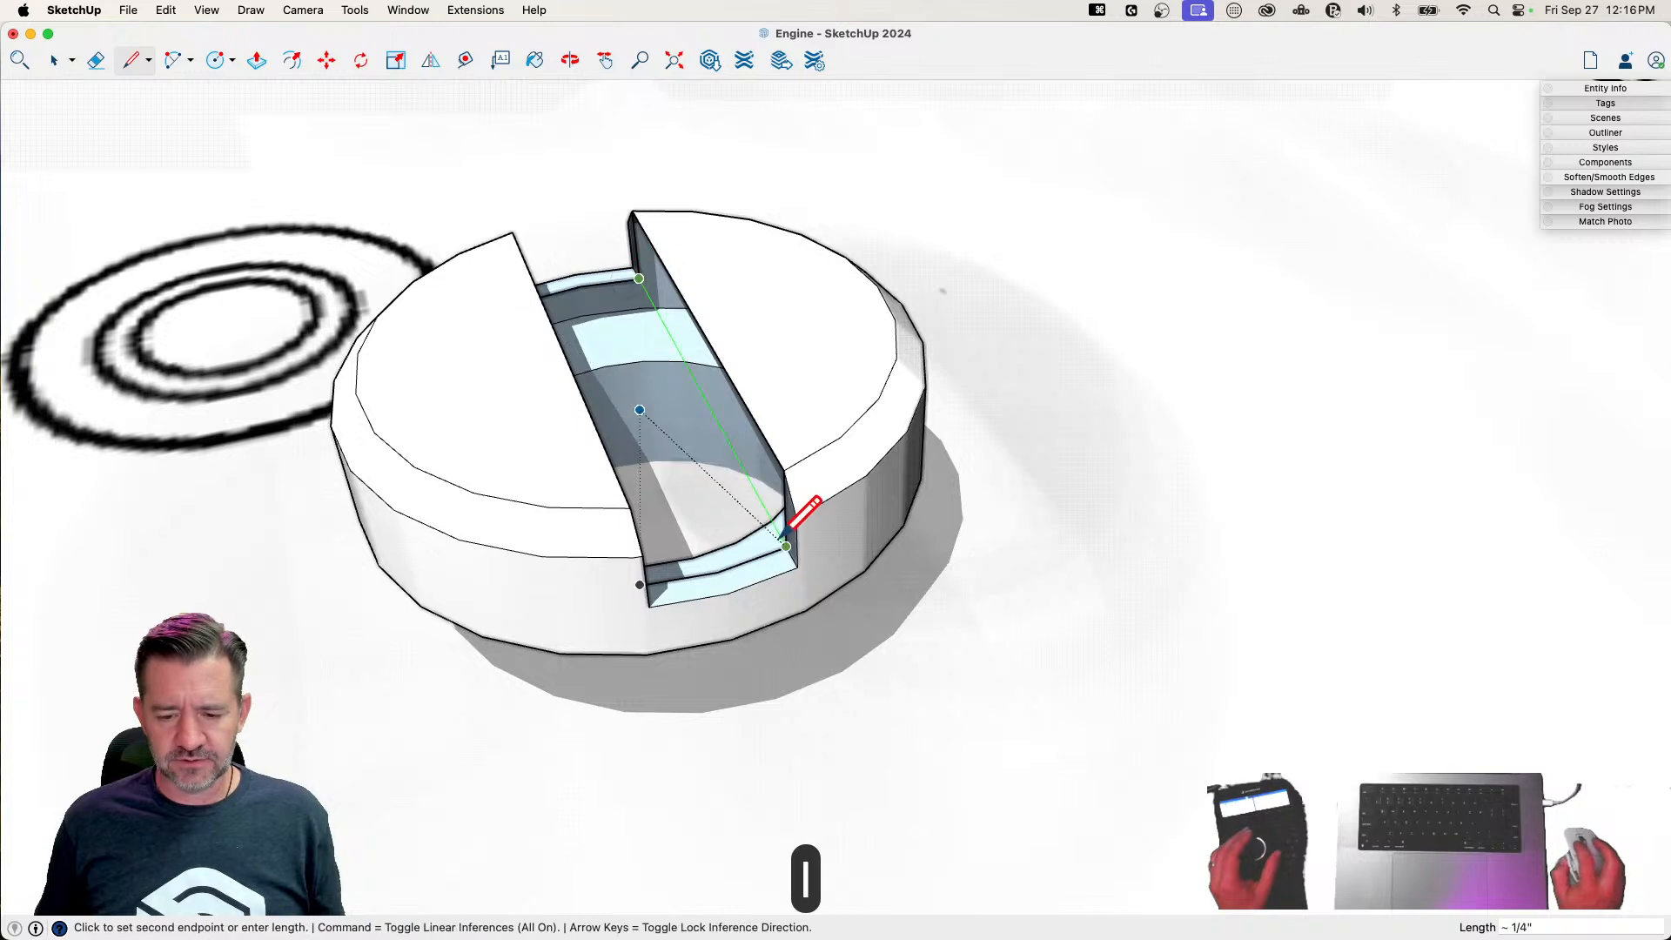
click(799, 566)
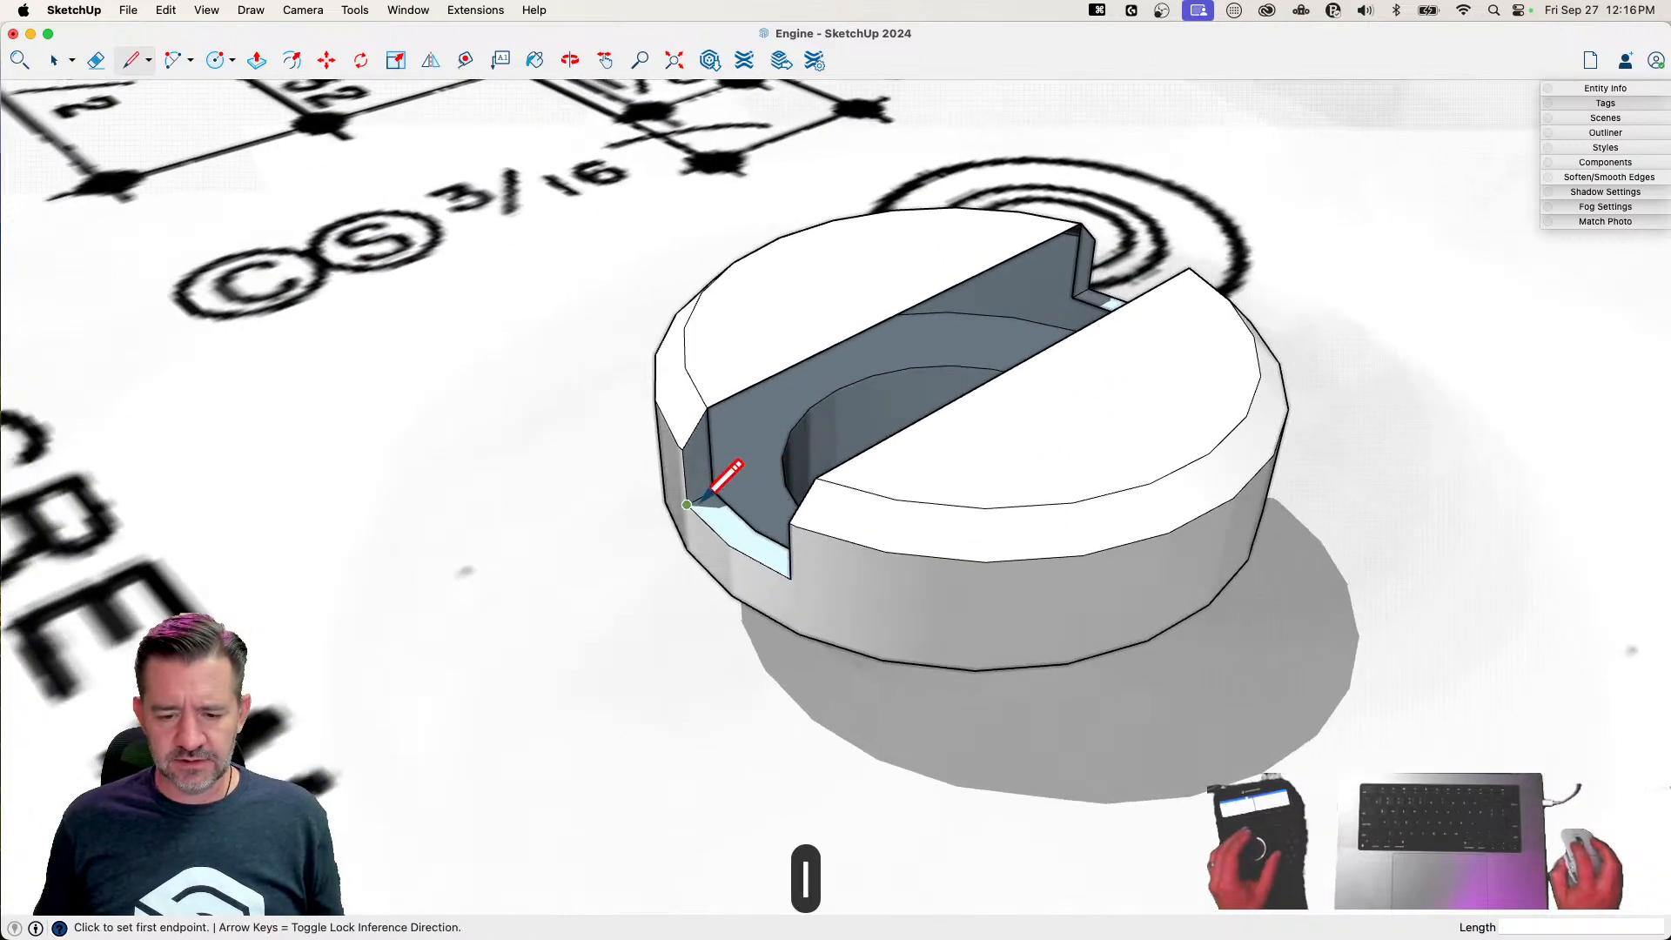
click(1143, 258)
key(e)
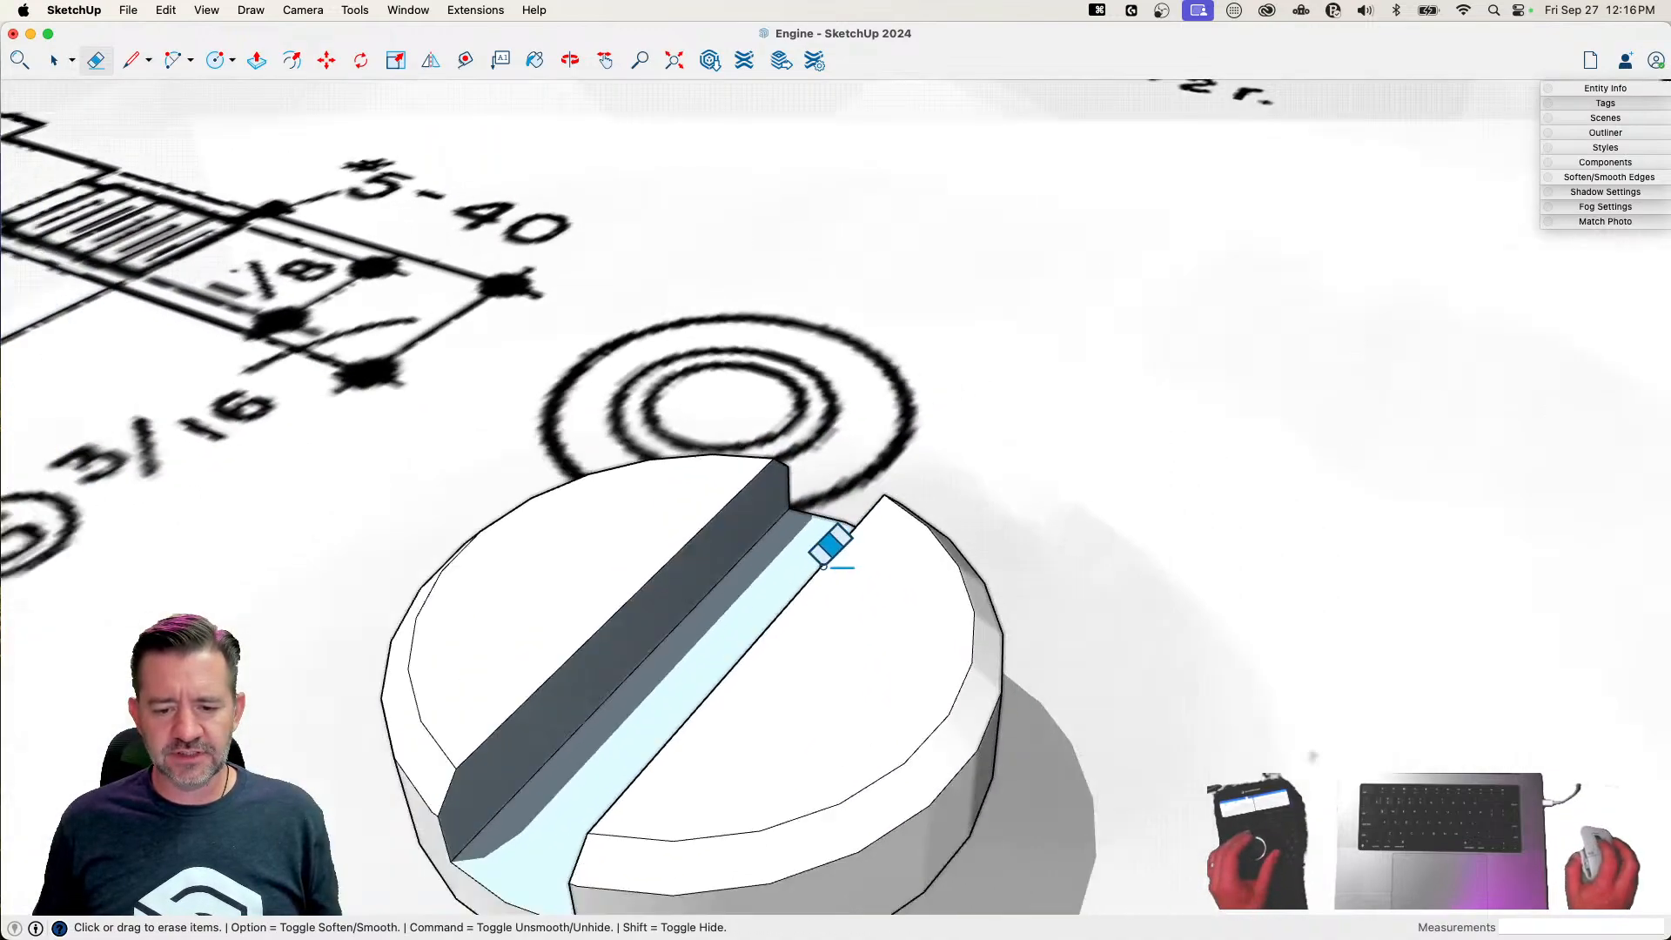
right_click(834, 581)
click(966, 774)
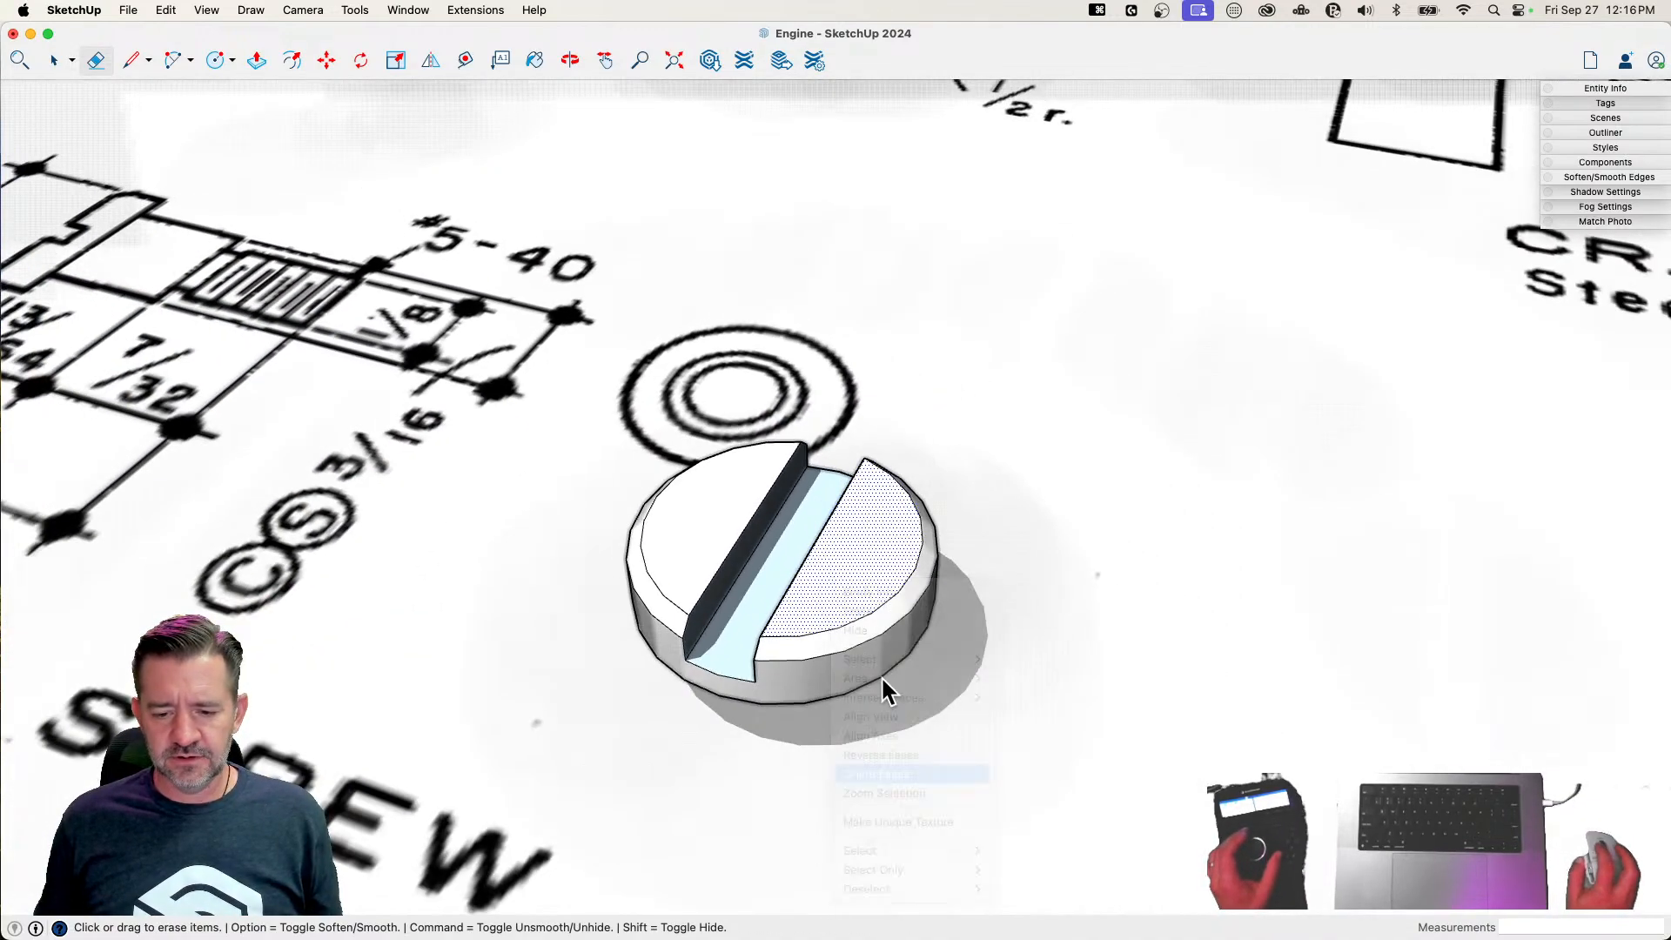
Select the entire screw geometry and make it a component named Crank Screw
key(space)
triple_click(828, 615)
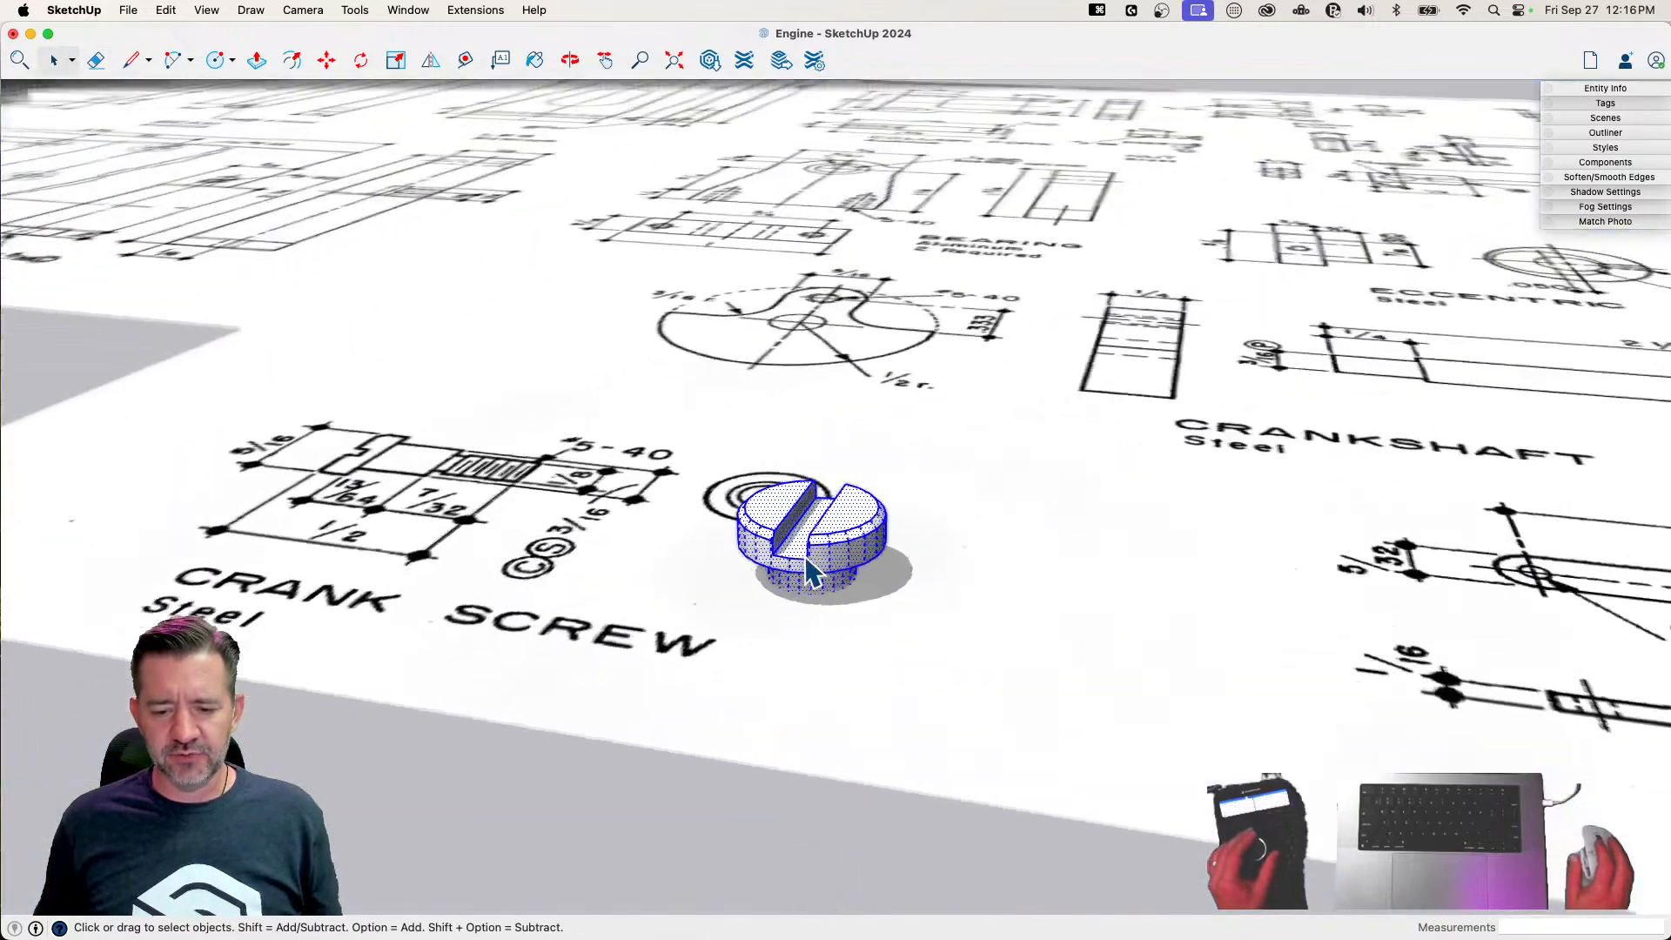
right_click(810, 550)
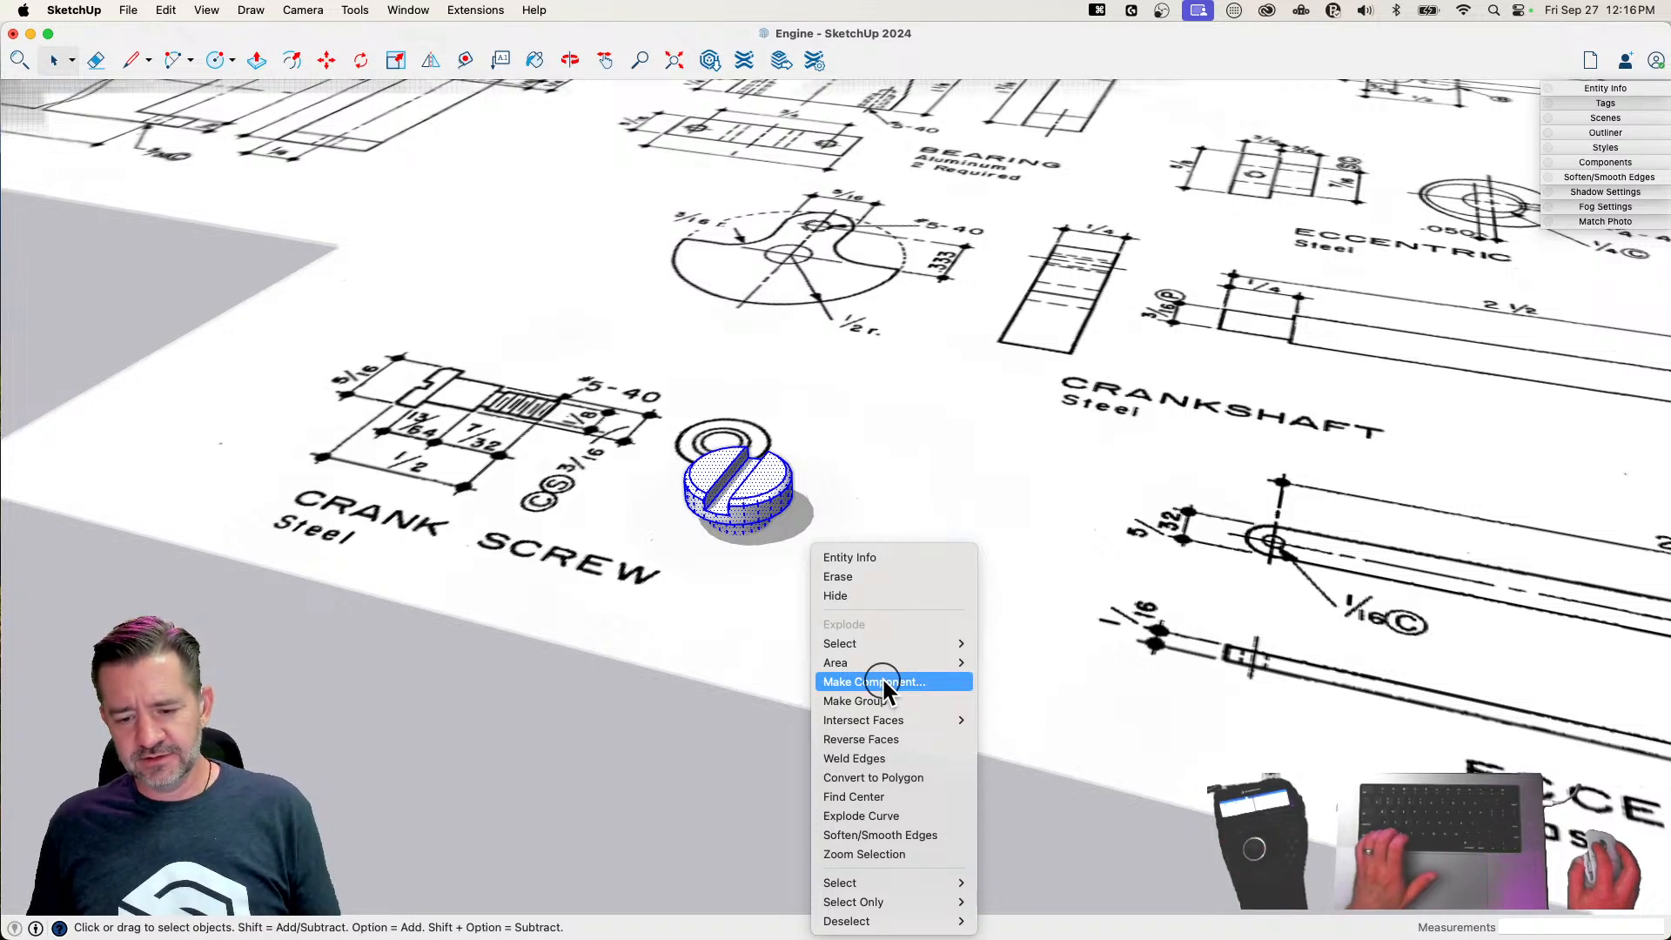
click(875, 681)
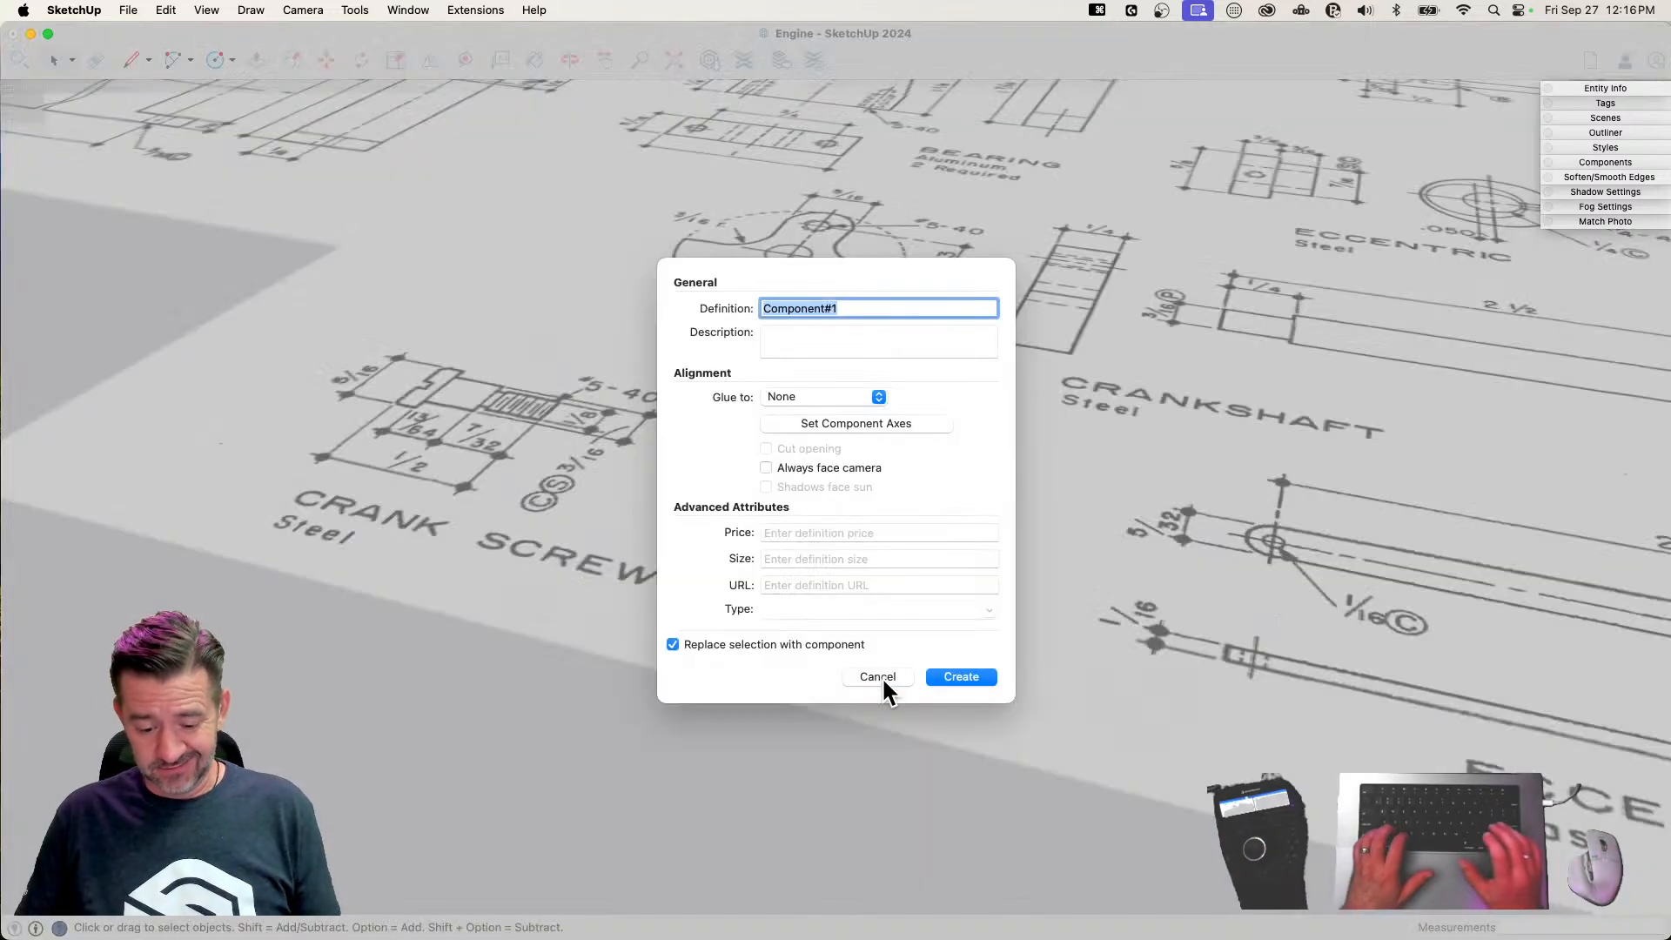
text(Crank SS)
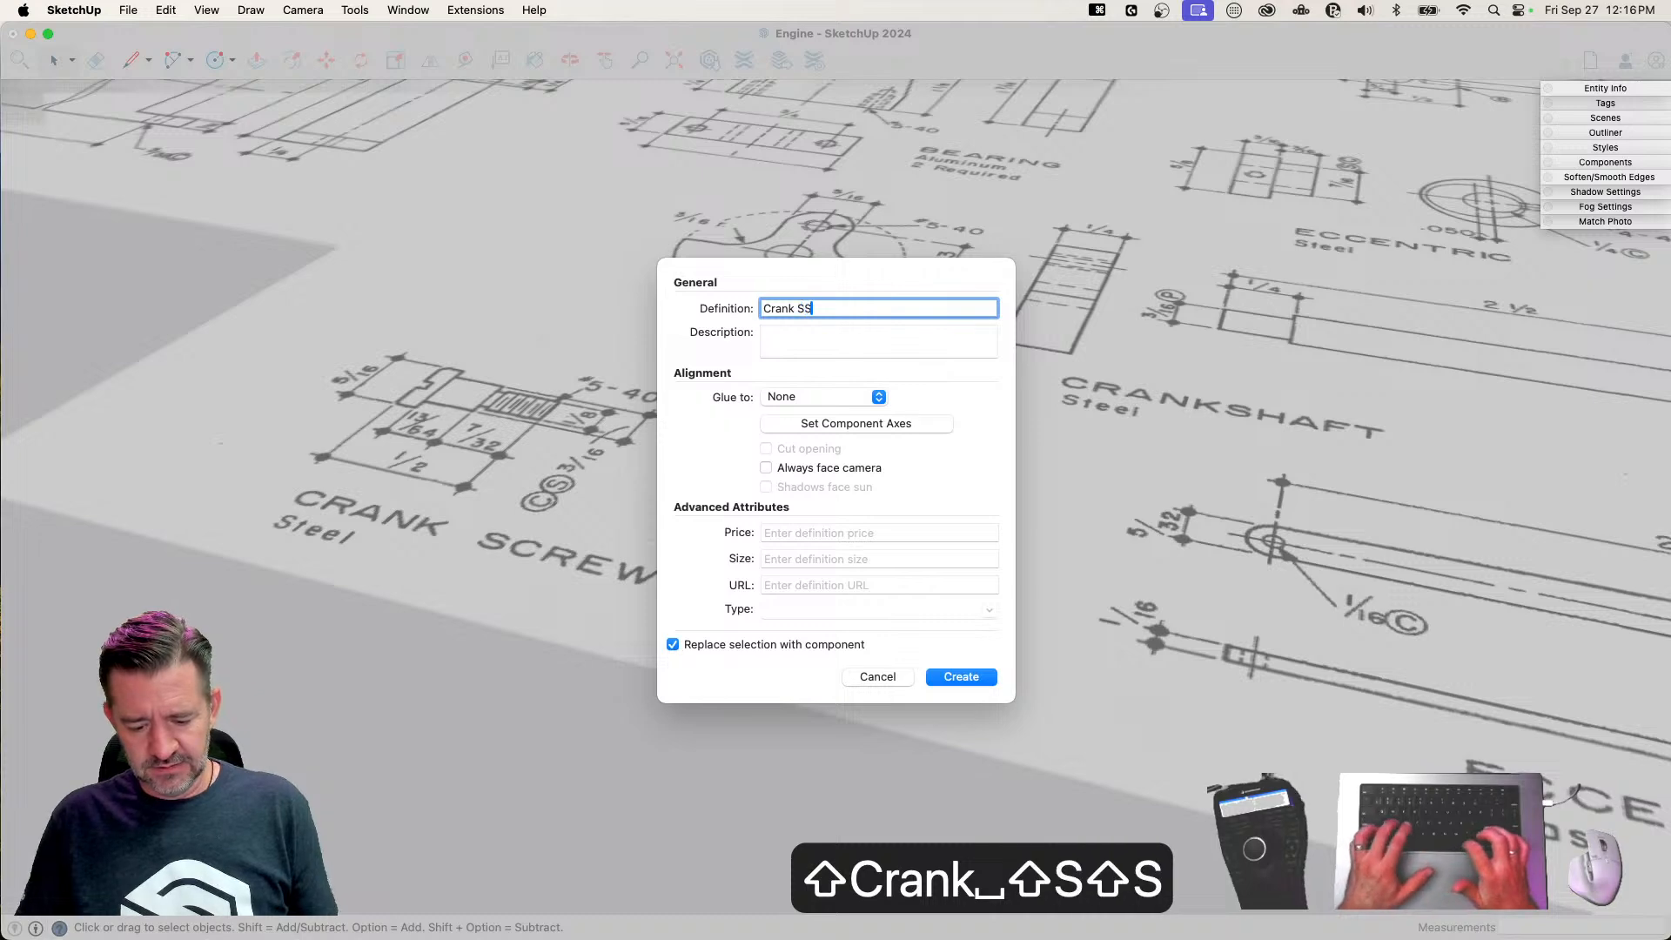
text(crew)
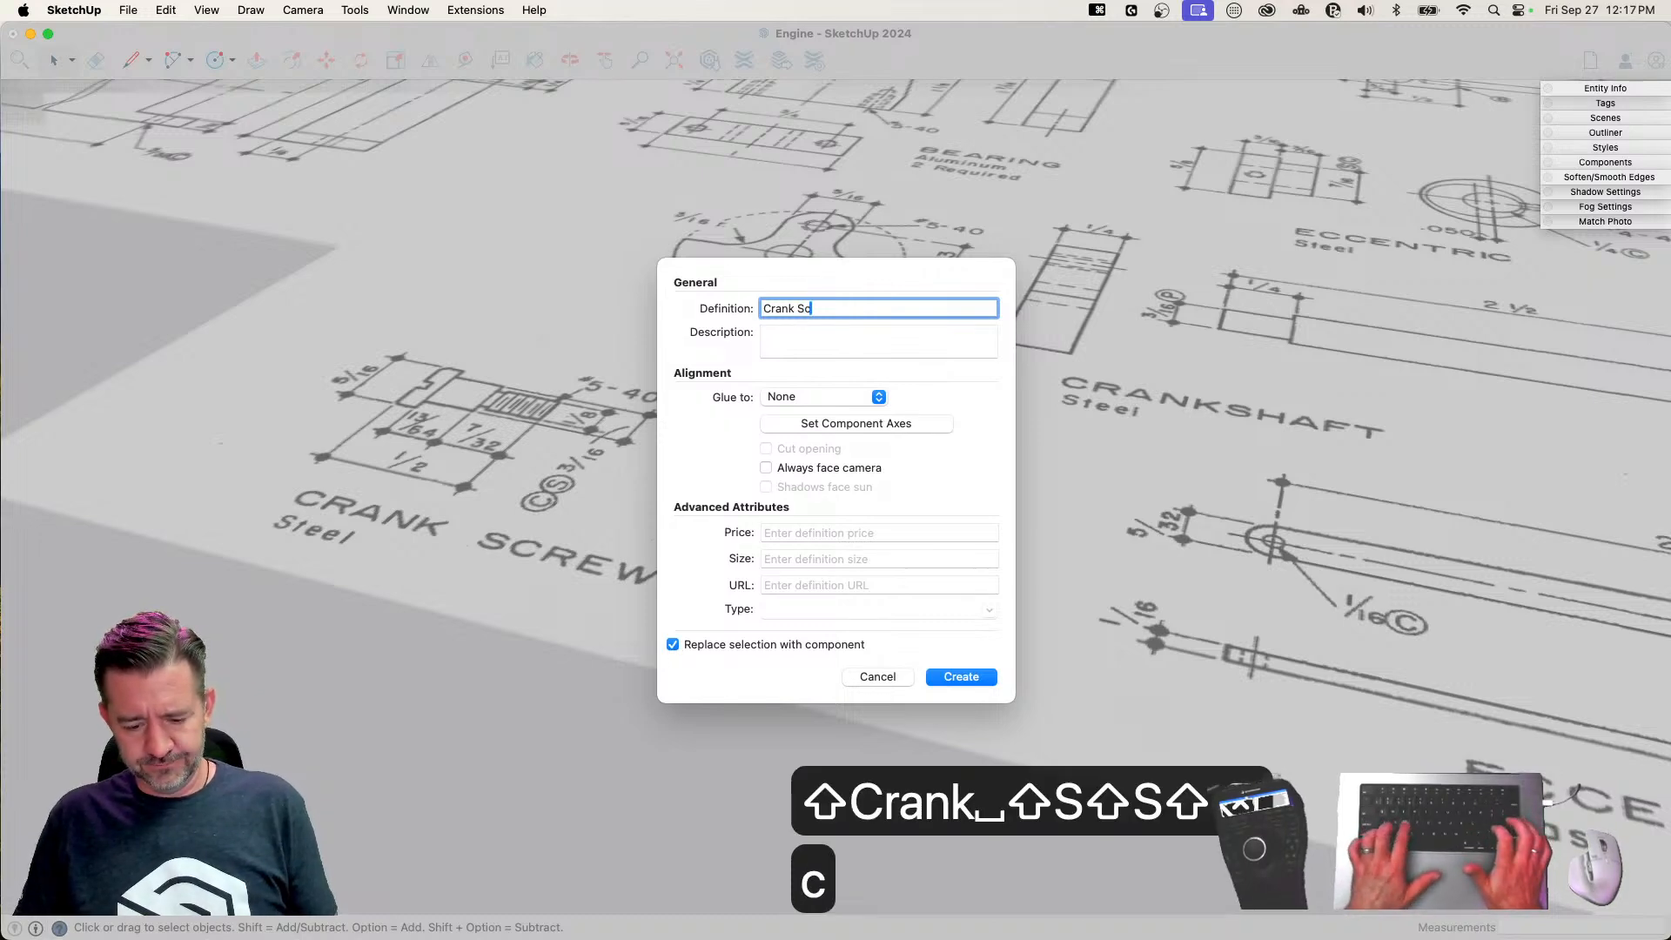
key(Return)
Move the Crank Screw component from the plan sheet to the finished parts, beside the hexagonal fitting
key(m)
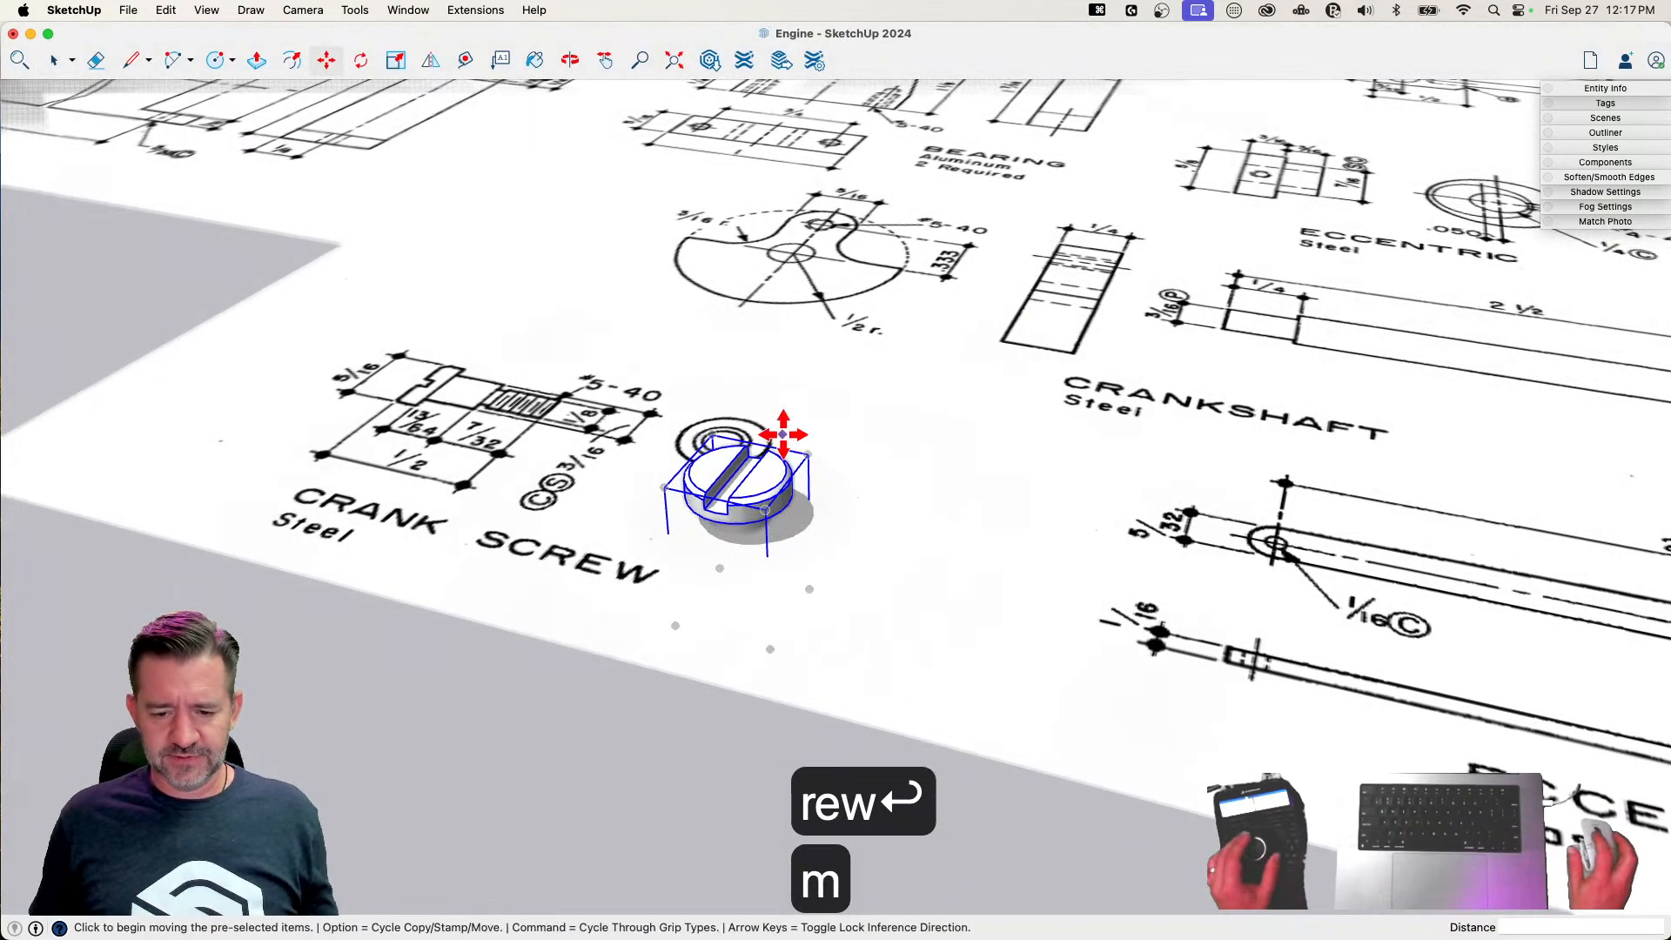
click(710, 448)
scroll(735, 466, down, 5)
scroll(722, 591, down, 10)
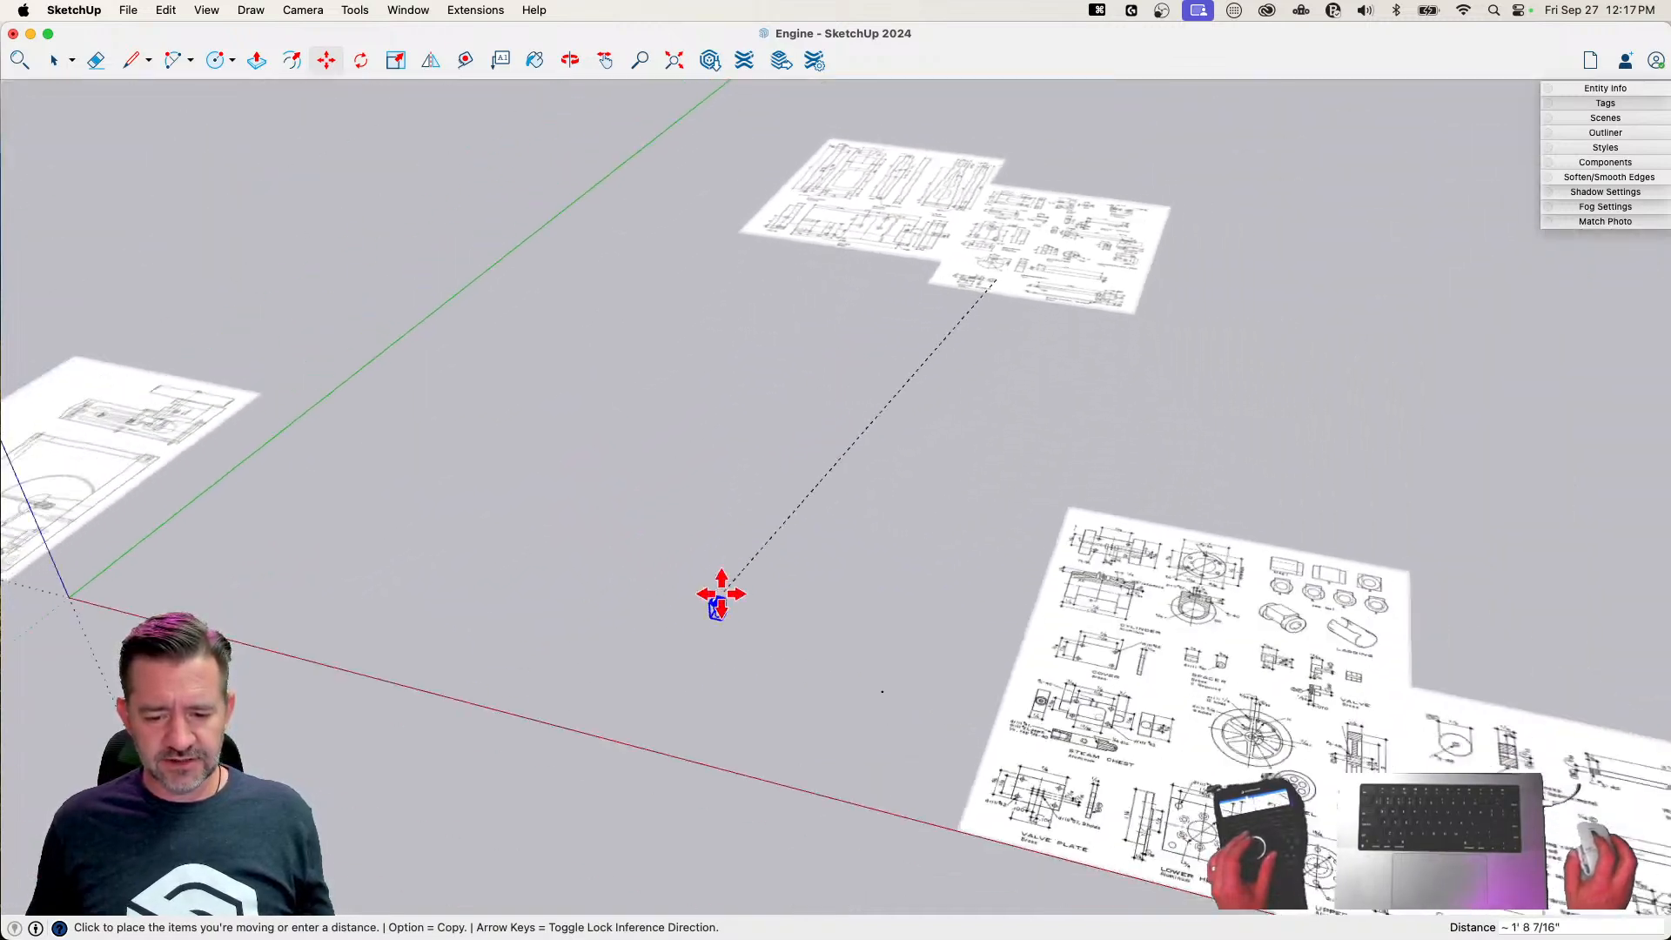
scroll(443, 759, up, 5)
scroll(452, 784, up, 3)
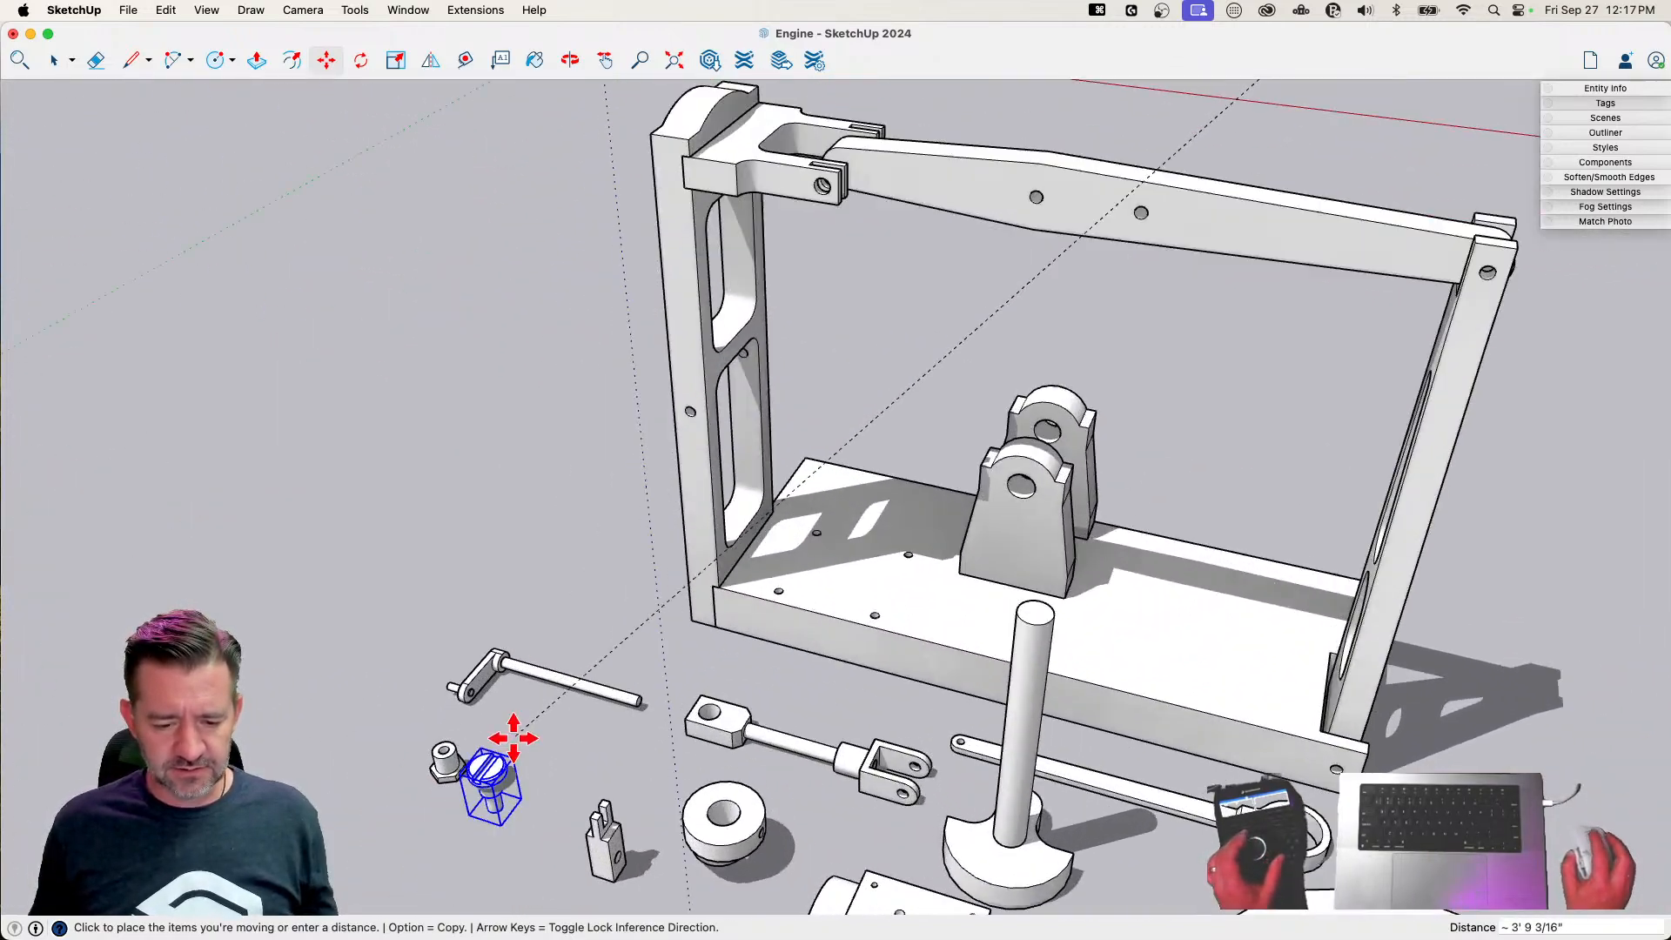
click(545, 717)
key(space)
Edit the hexagonal fitting next to the crank screw and push the face inside its bore to open the hole
scroll(469, 751, up, 5)
scroll(477, 708, up, 5)
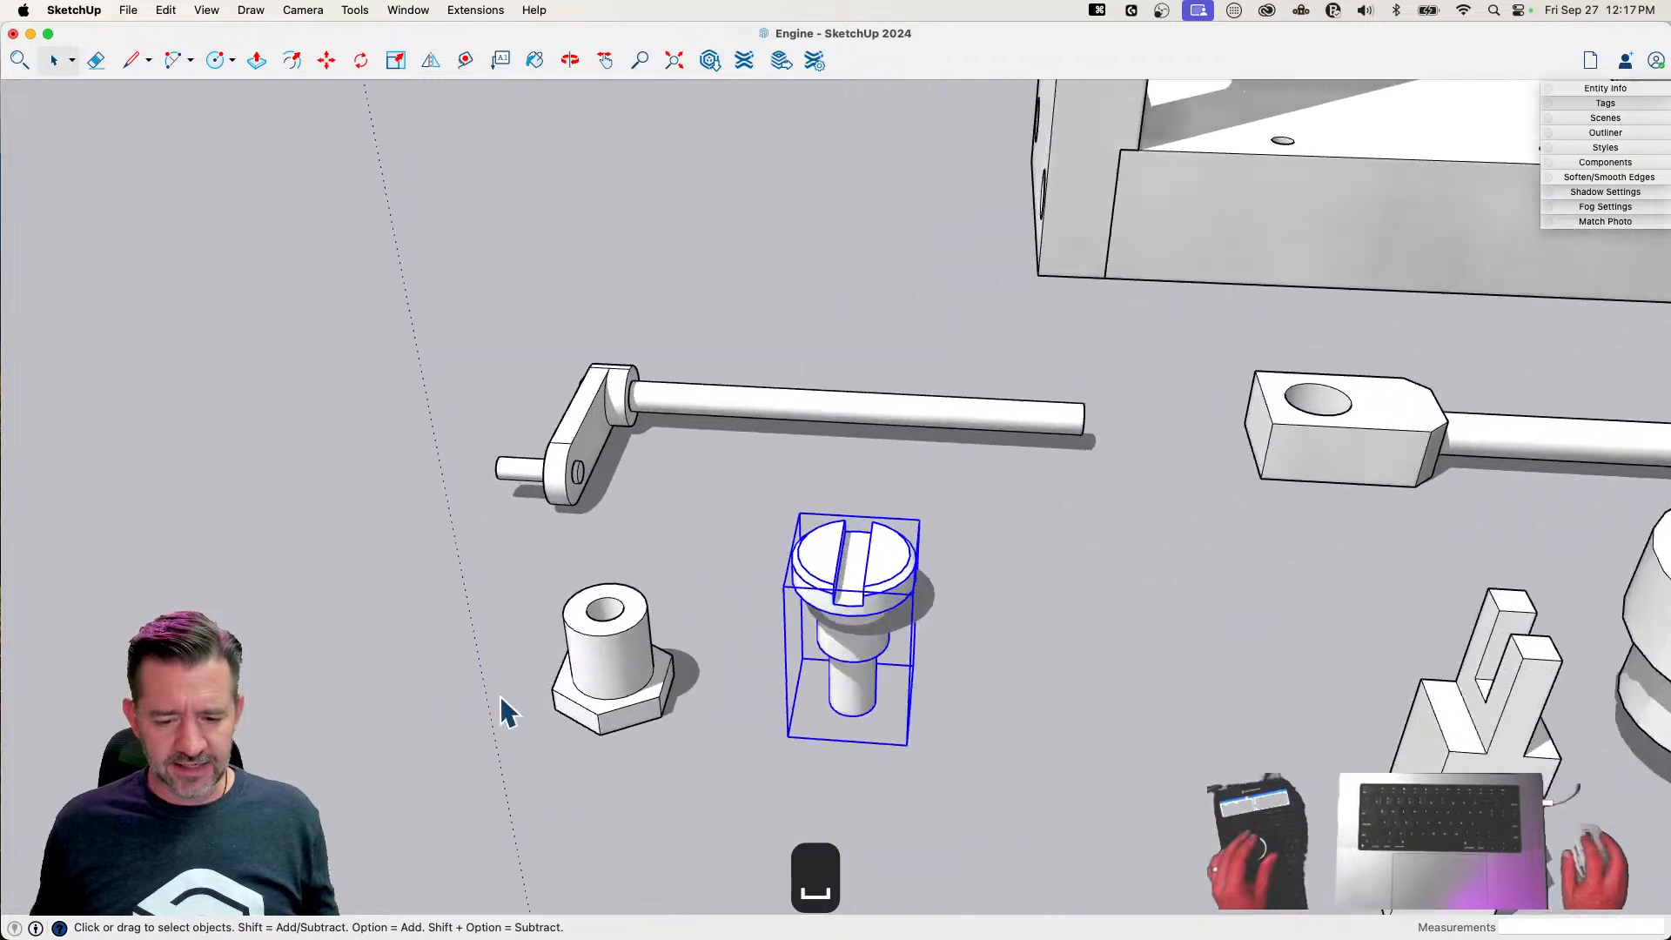
double_click(636, 673)
scroll(634, 679, up, 5)
key(p)
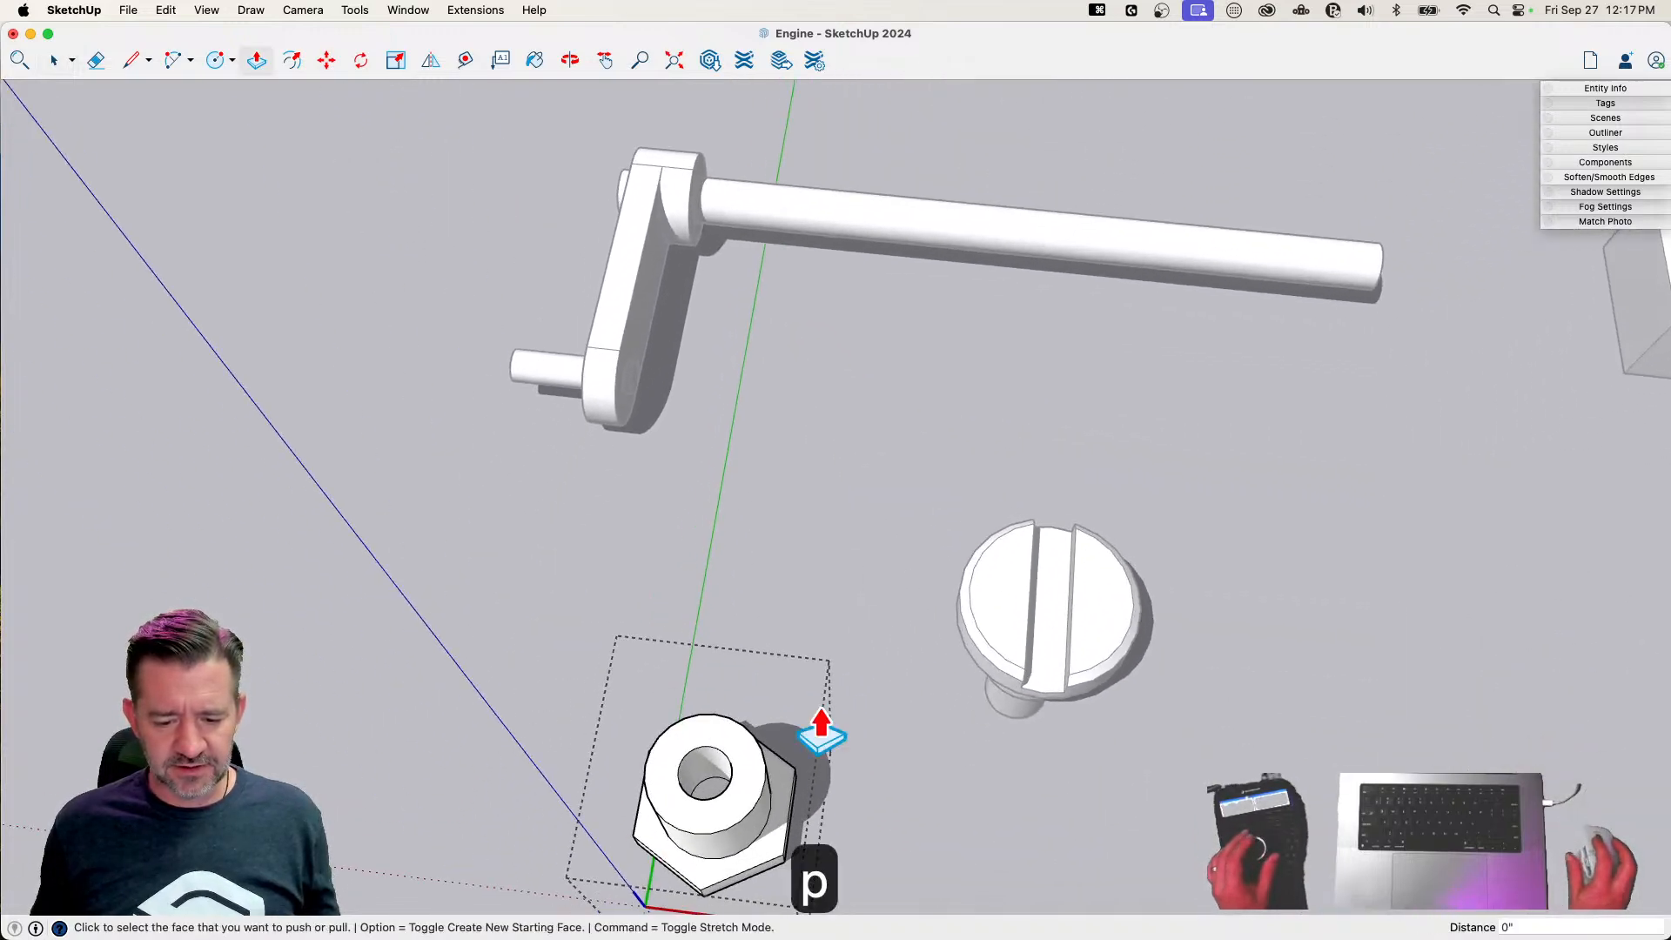
click(705, 797)
click(702, 788)
key(space)
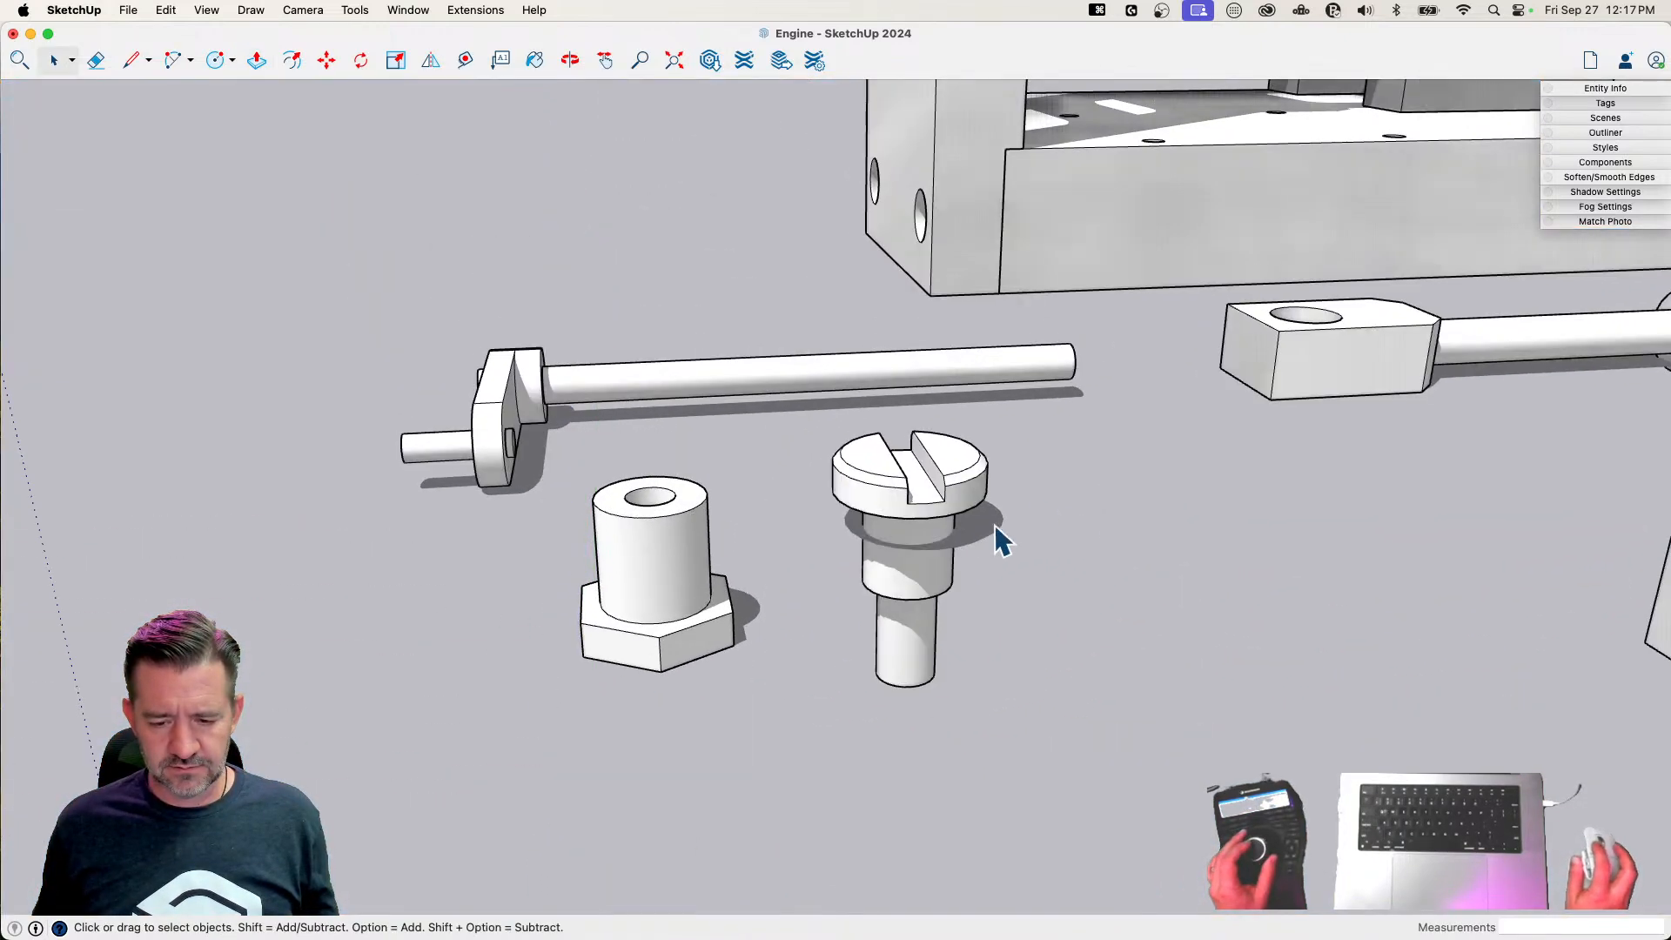
Move the crank screw along the blue axis so its lower end is level with the base of the hexagonal fitting
click(902, 583)
key(m)
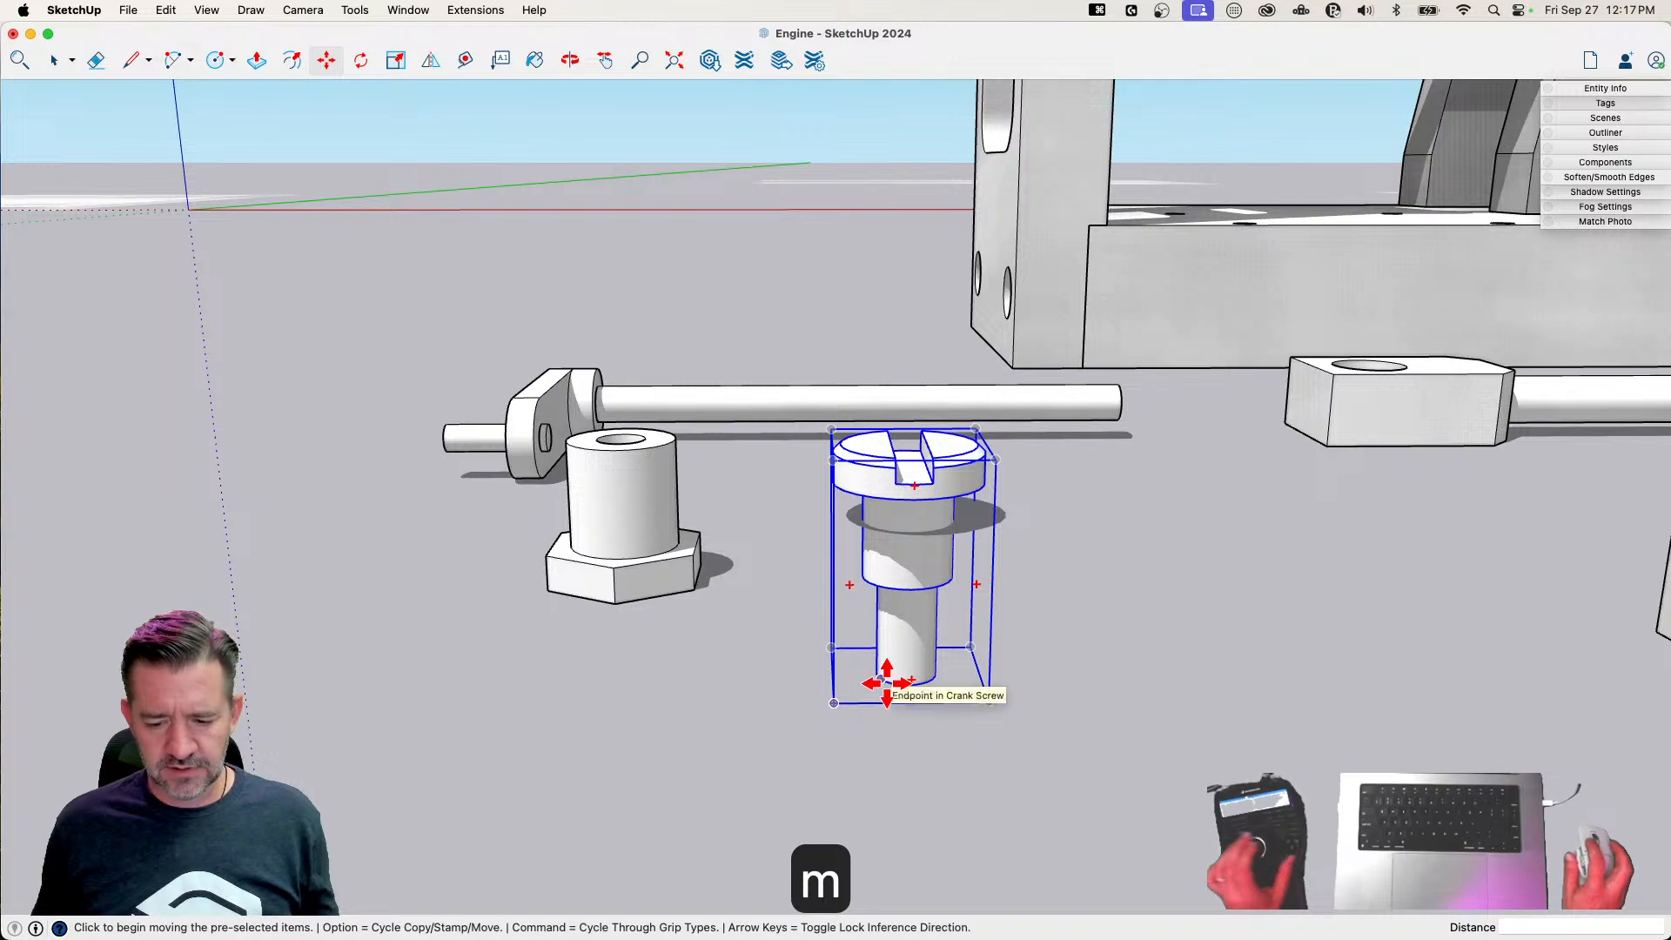
click(885, 683)
key(Up)
click(611, 604)
key(space)
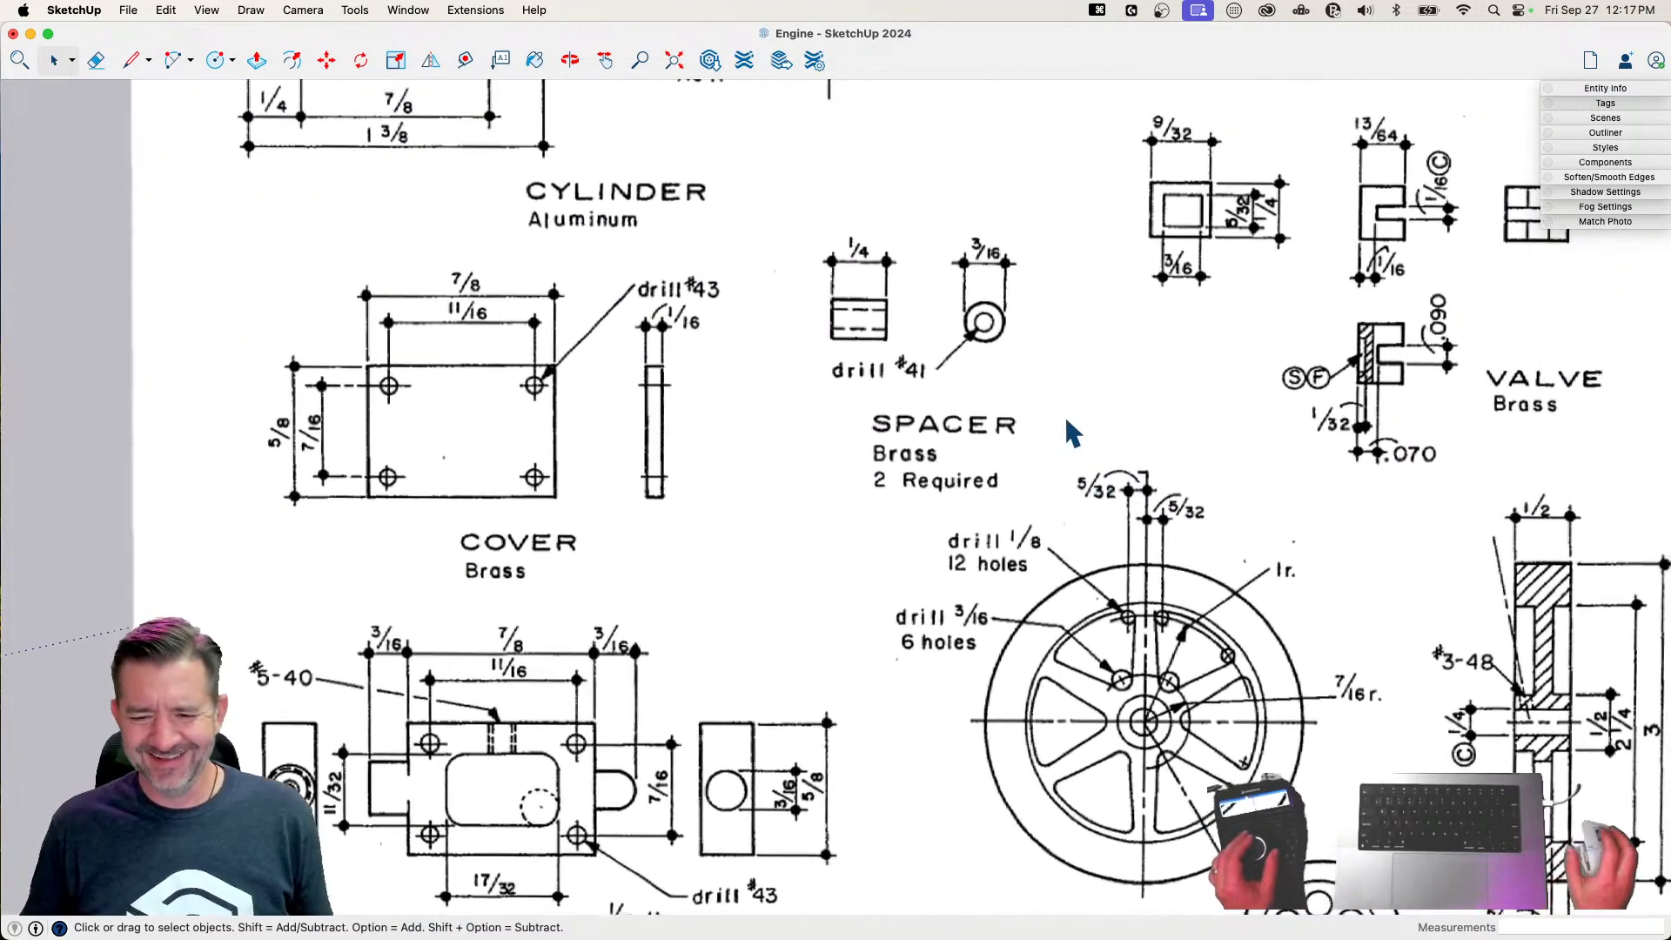
Draw a circle with a 3/32" radius beside the Spacer drawing on the plan
scroll(919, 492, up, 3)
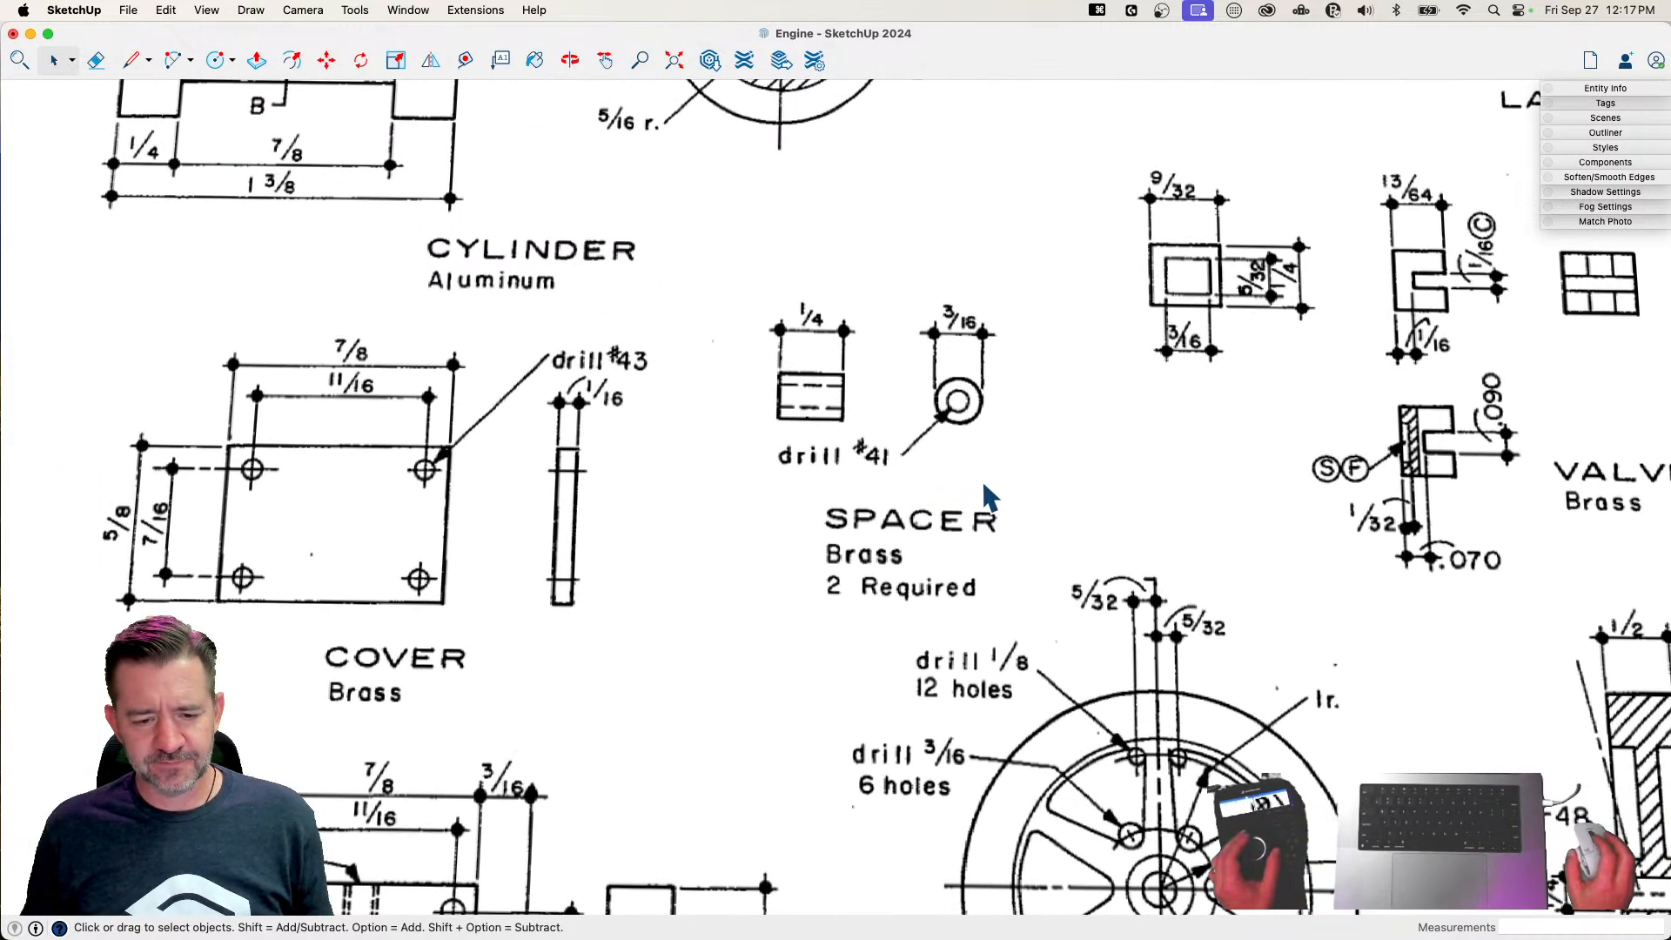
key(c)
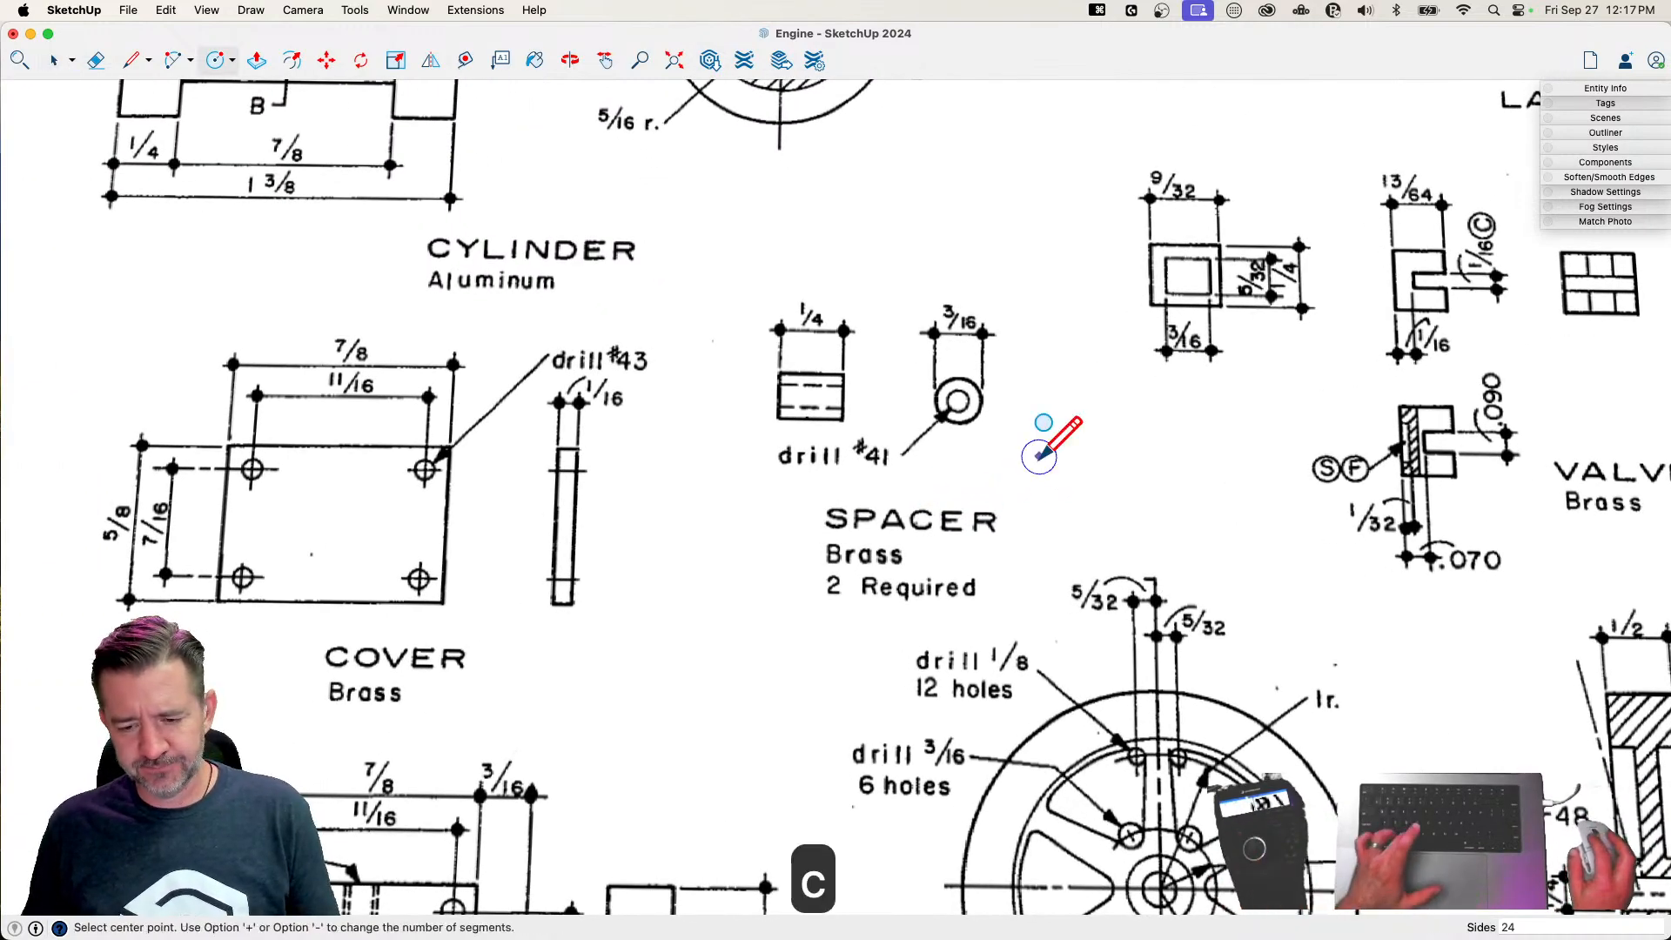
click(1024, 454)
text(3/32)
key(Return)
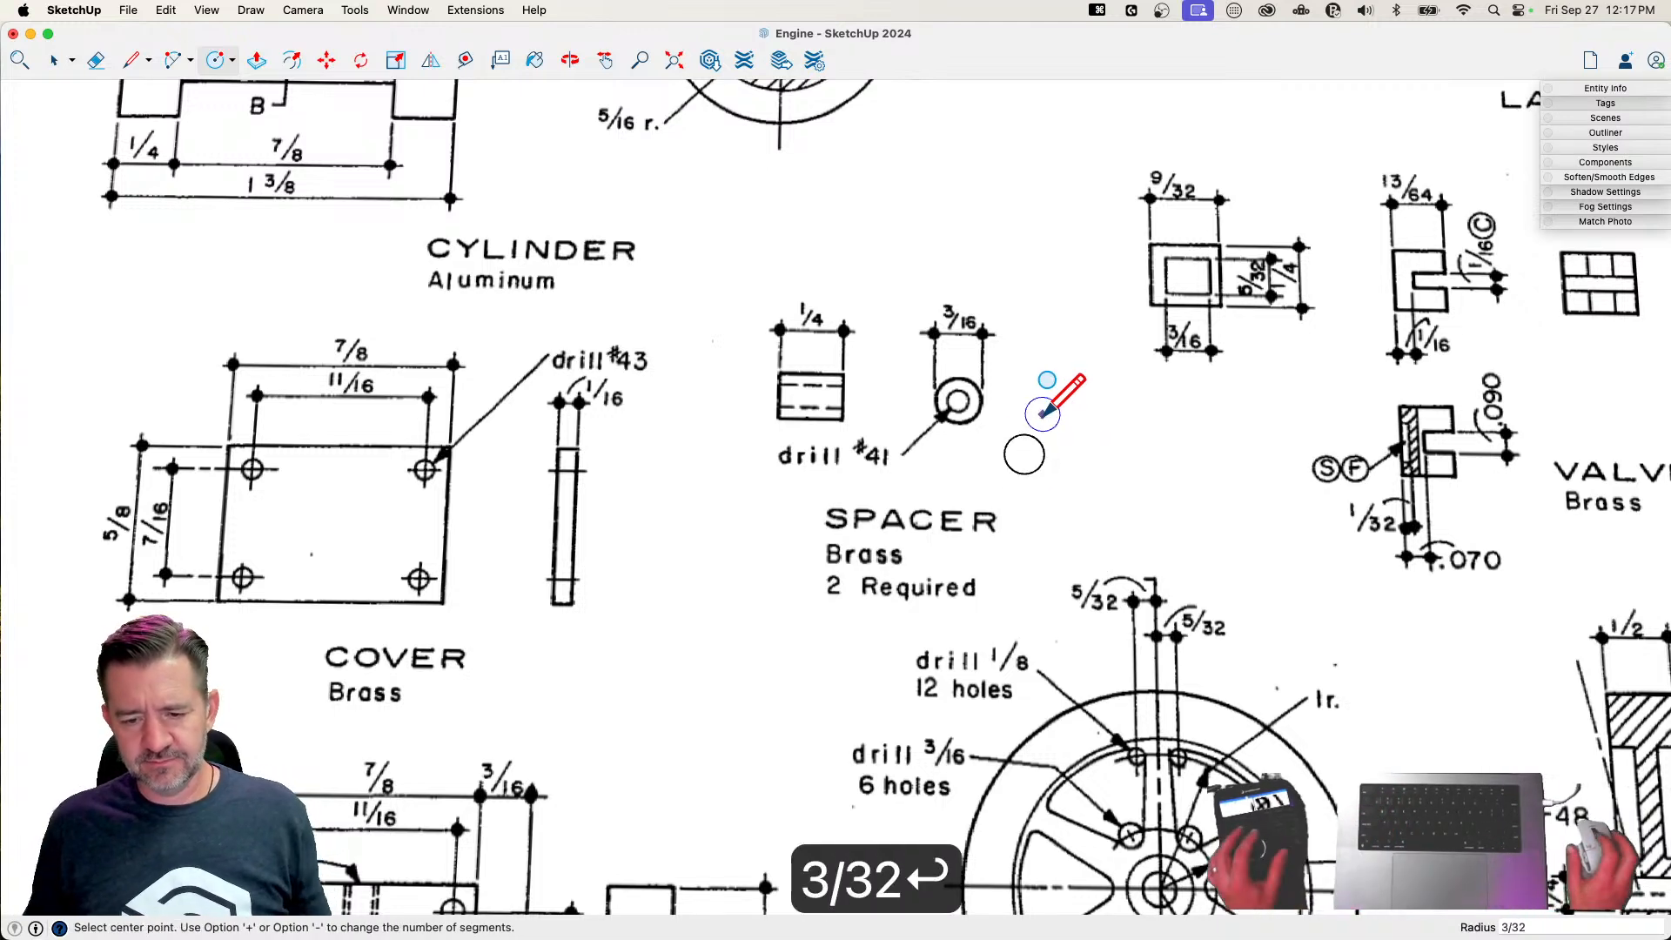
Try a concentric circle with a .096" radius inside the spacer outline two times, undoing it each time
scroll(1049, 448, up, 2)
key(v)
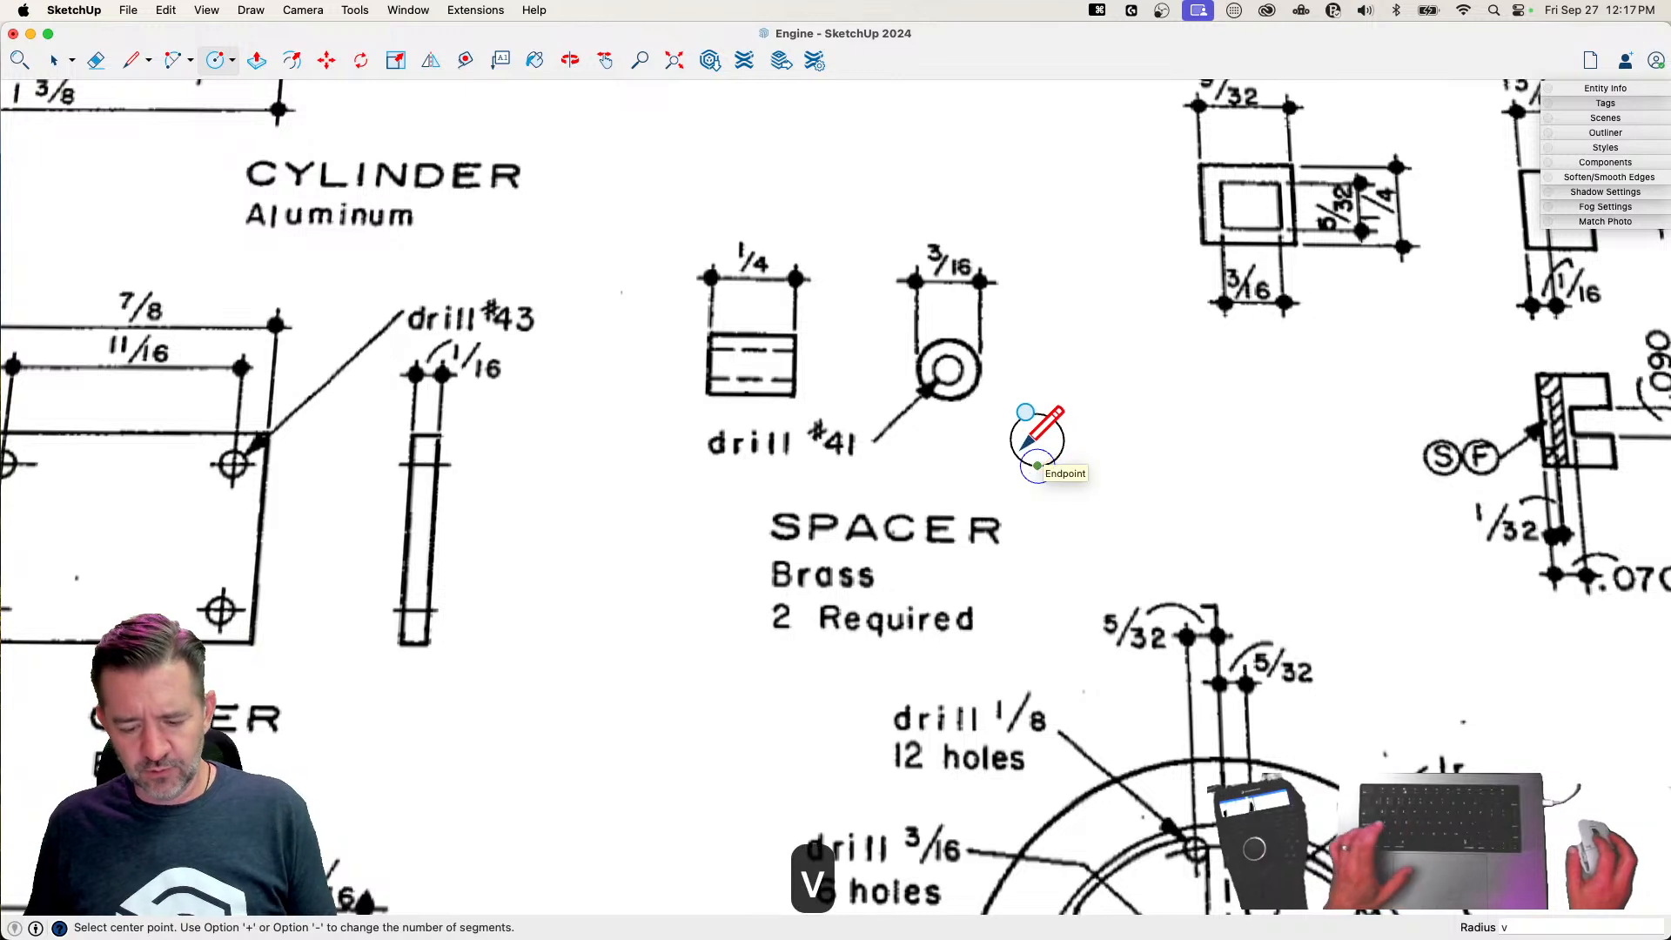
key(c)
click(1037, 439)
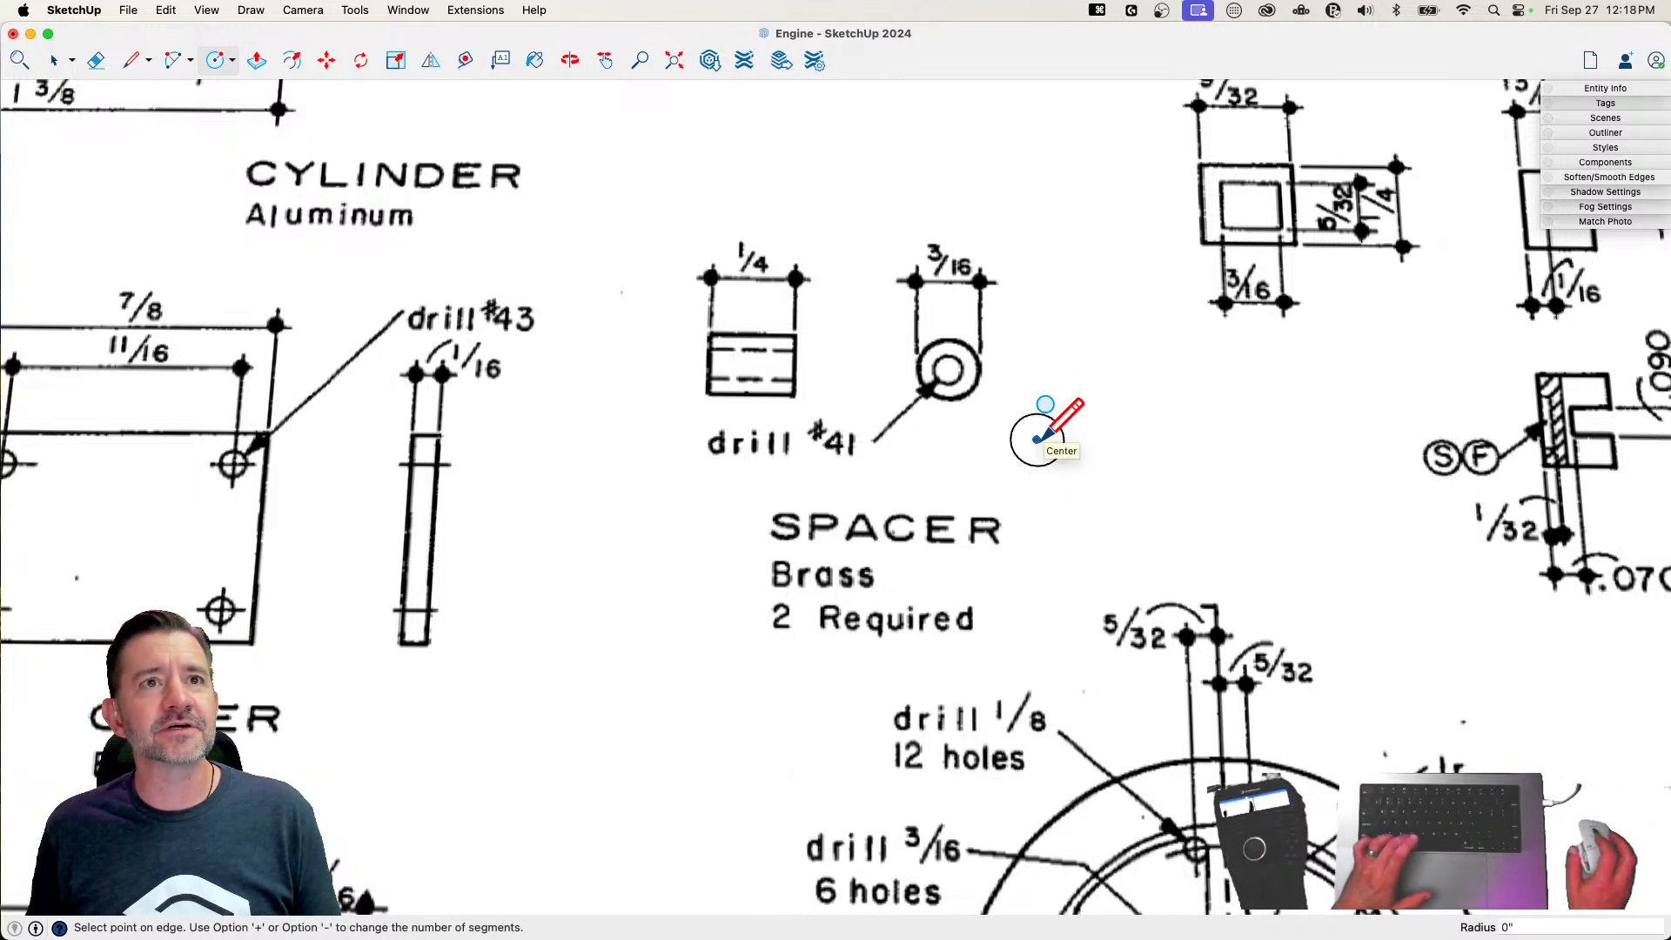
scroll(1040, 438, up, 3)
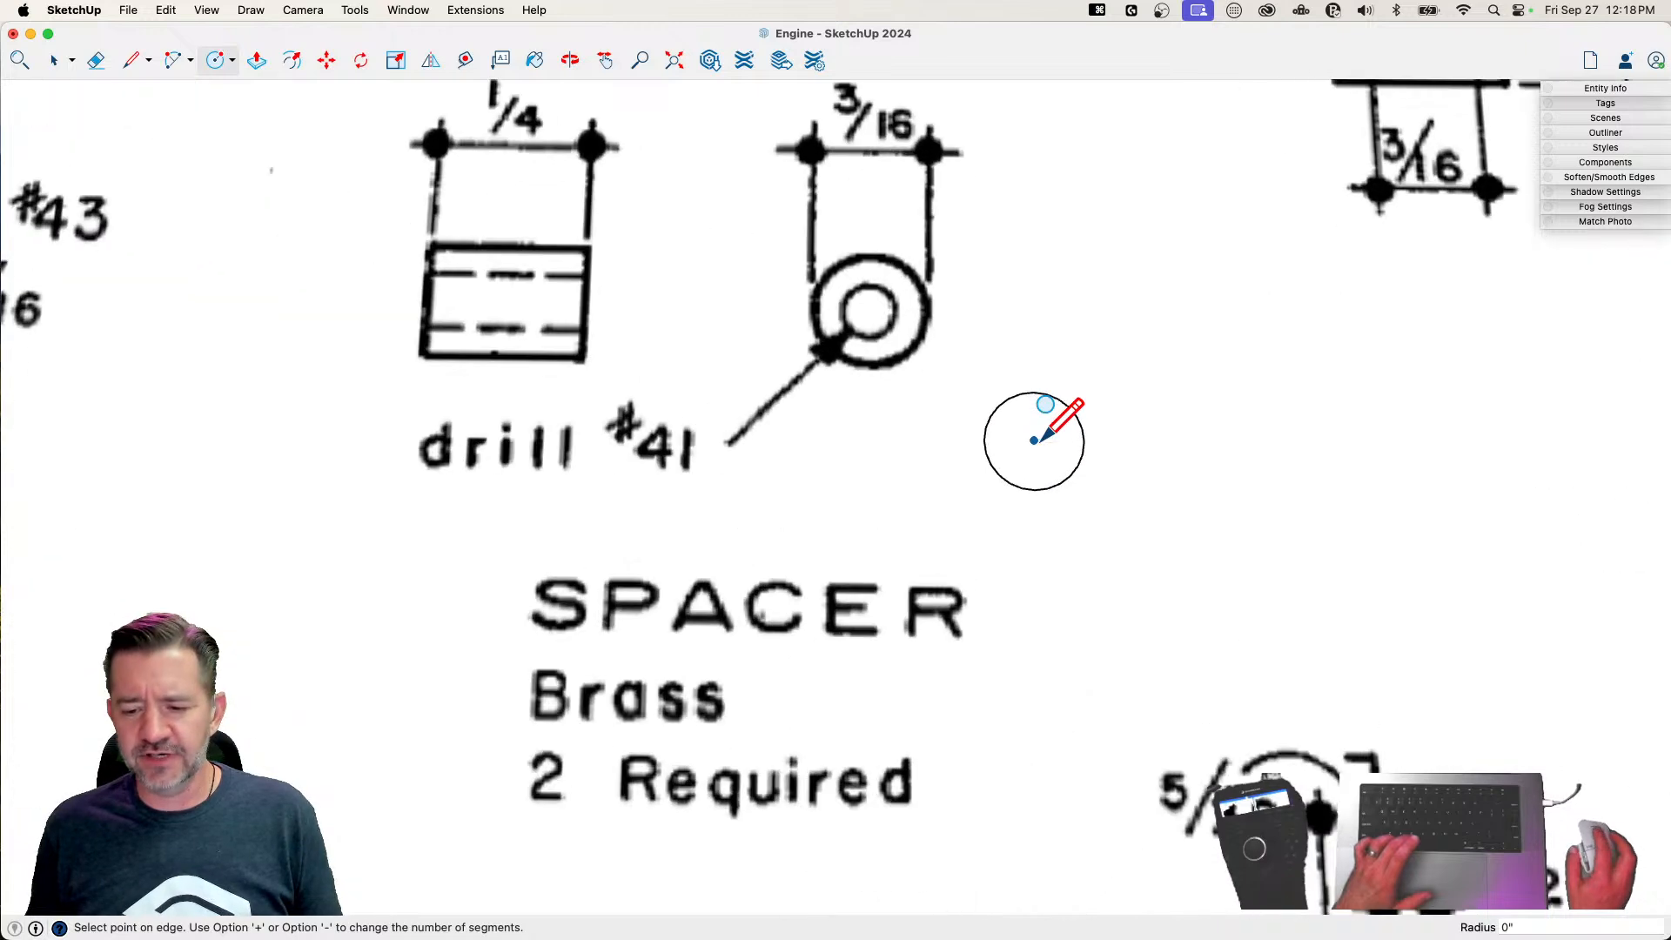
text(.)
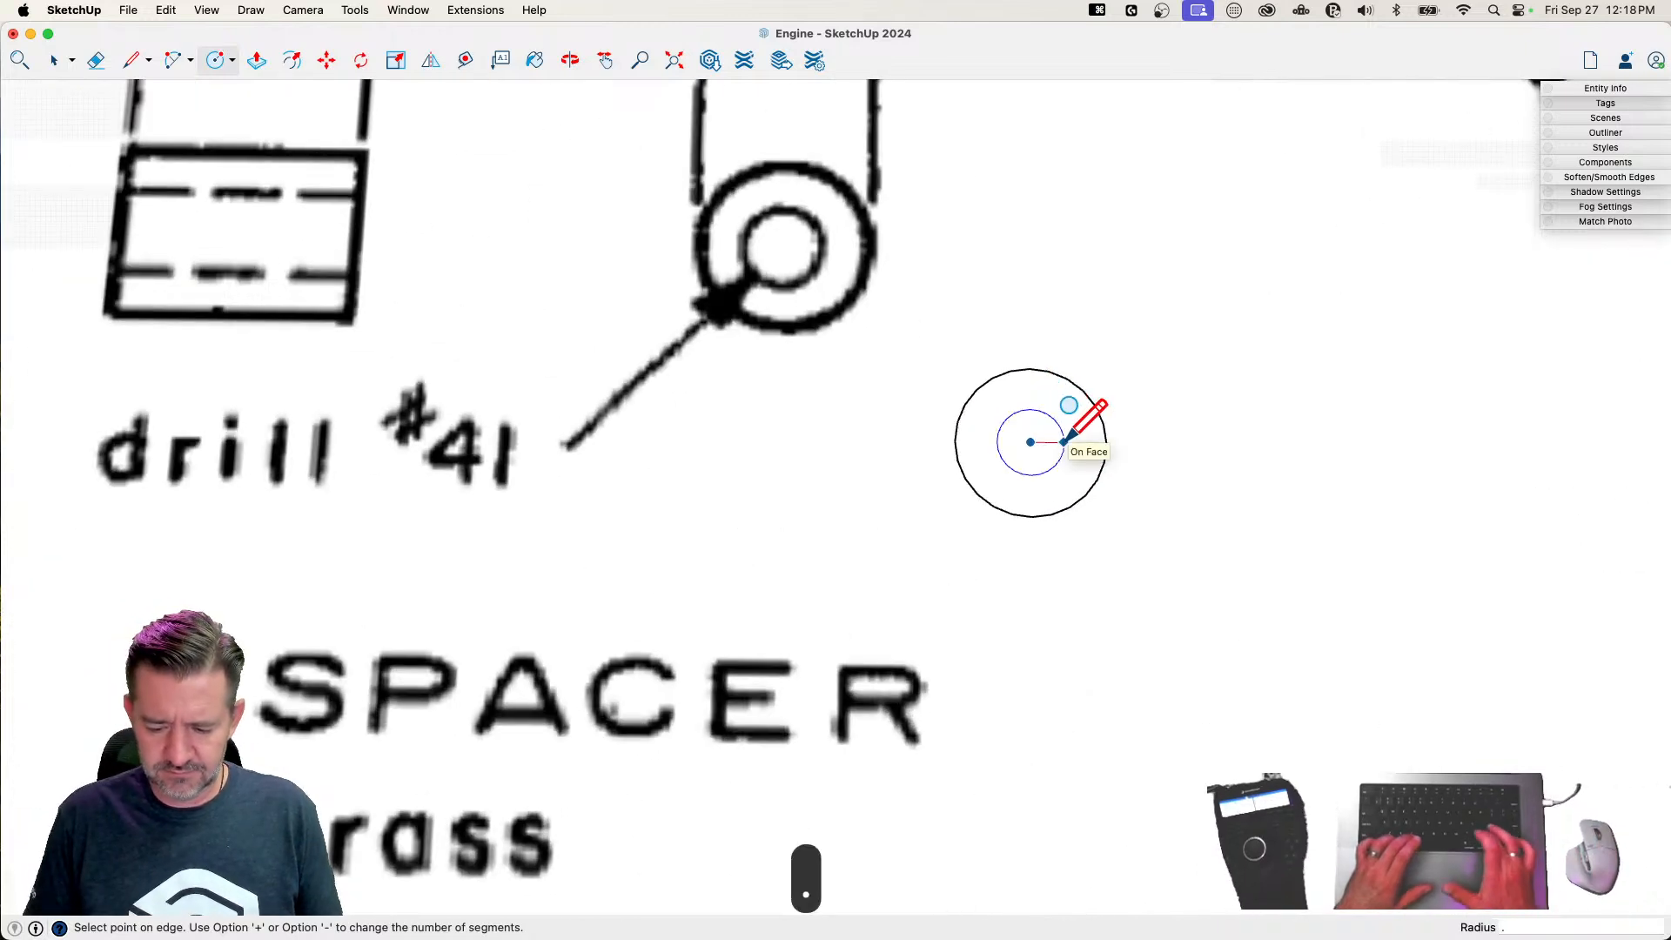
text(096")
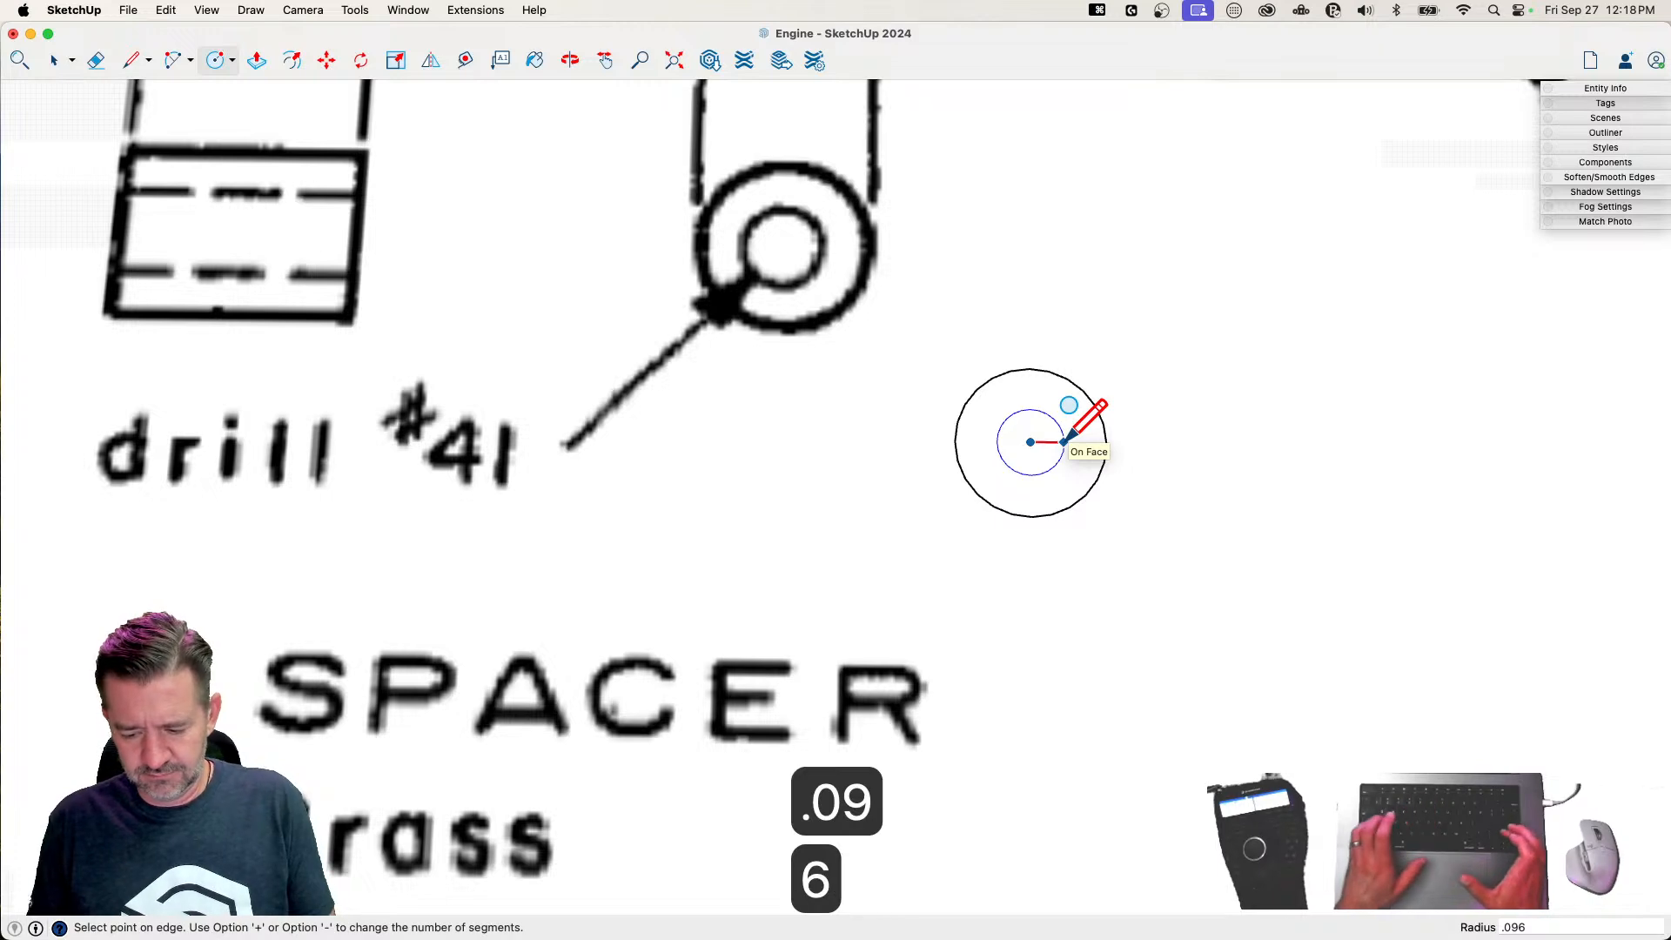
key(Return)
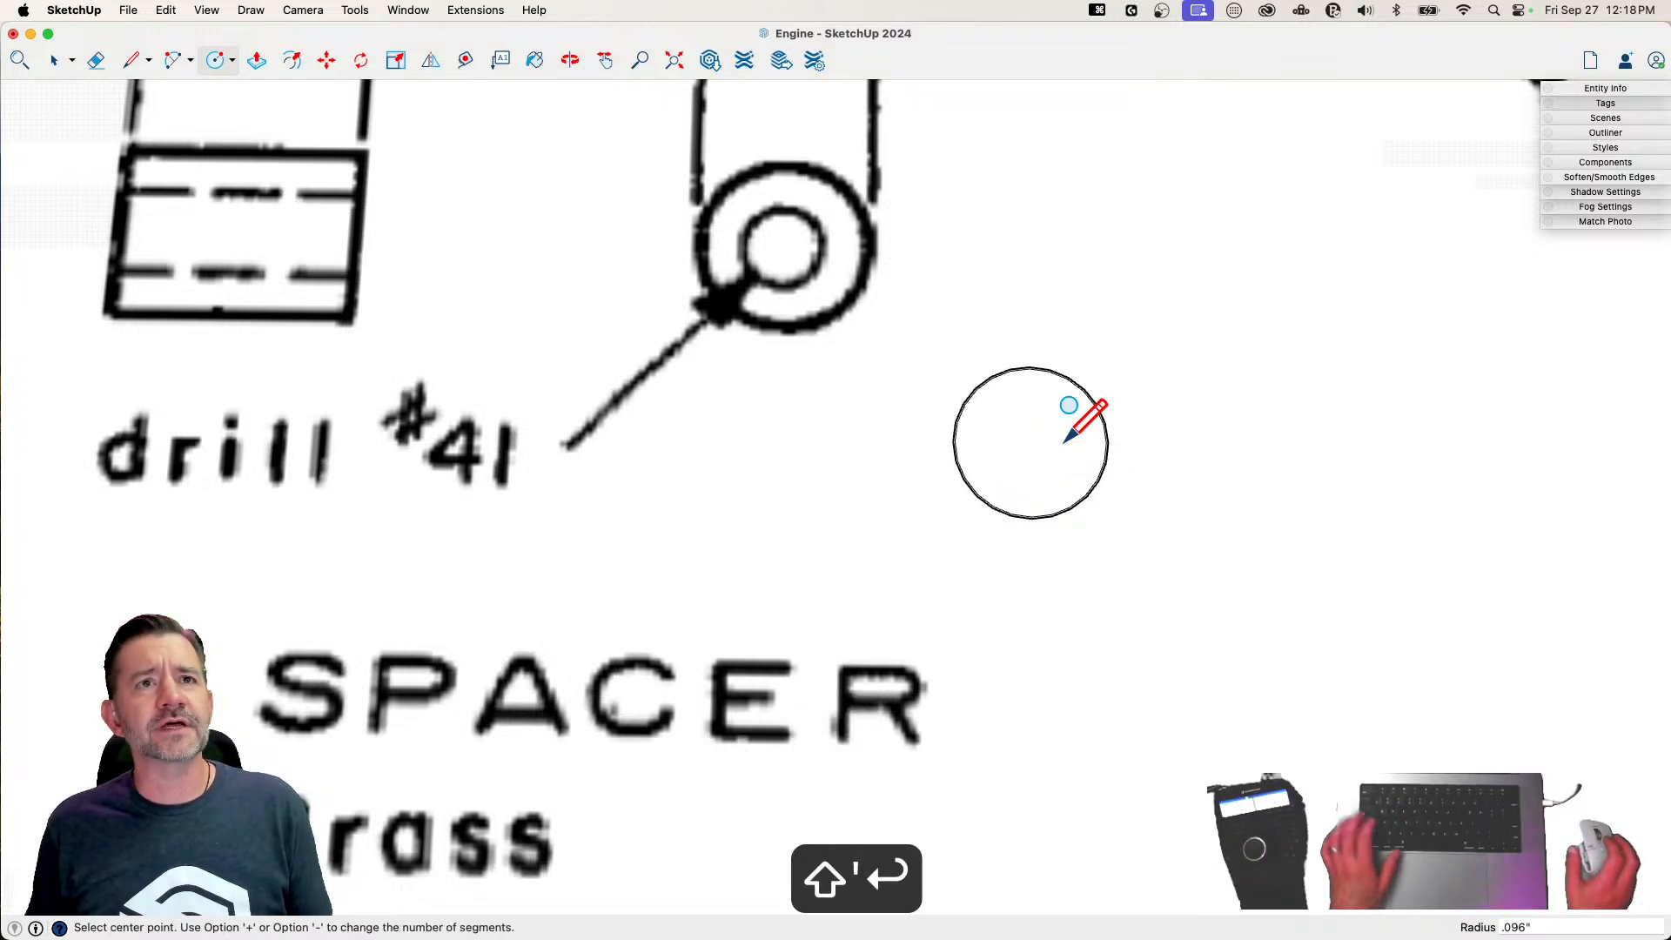
key(super+z)
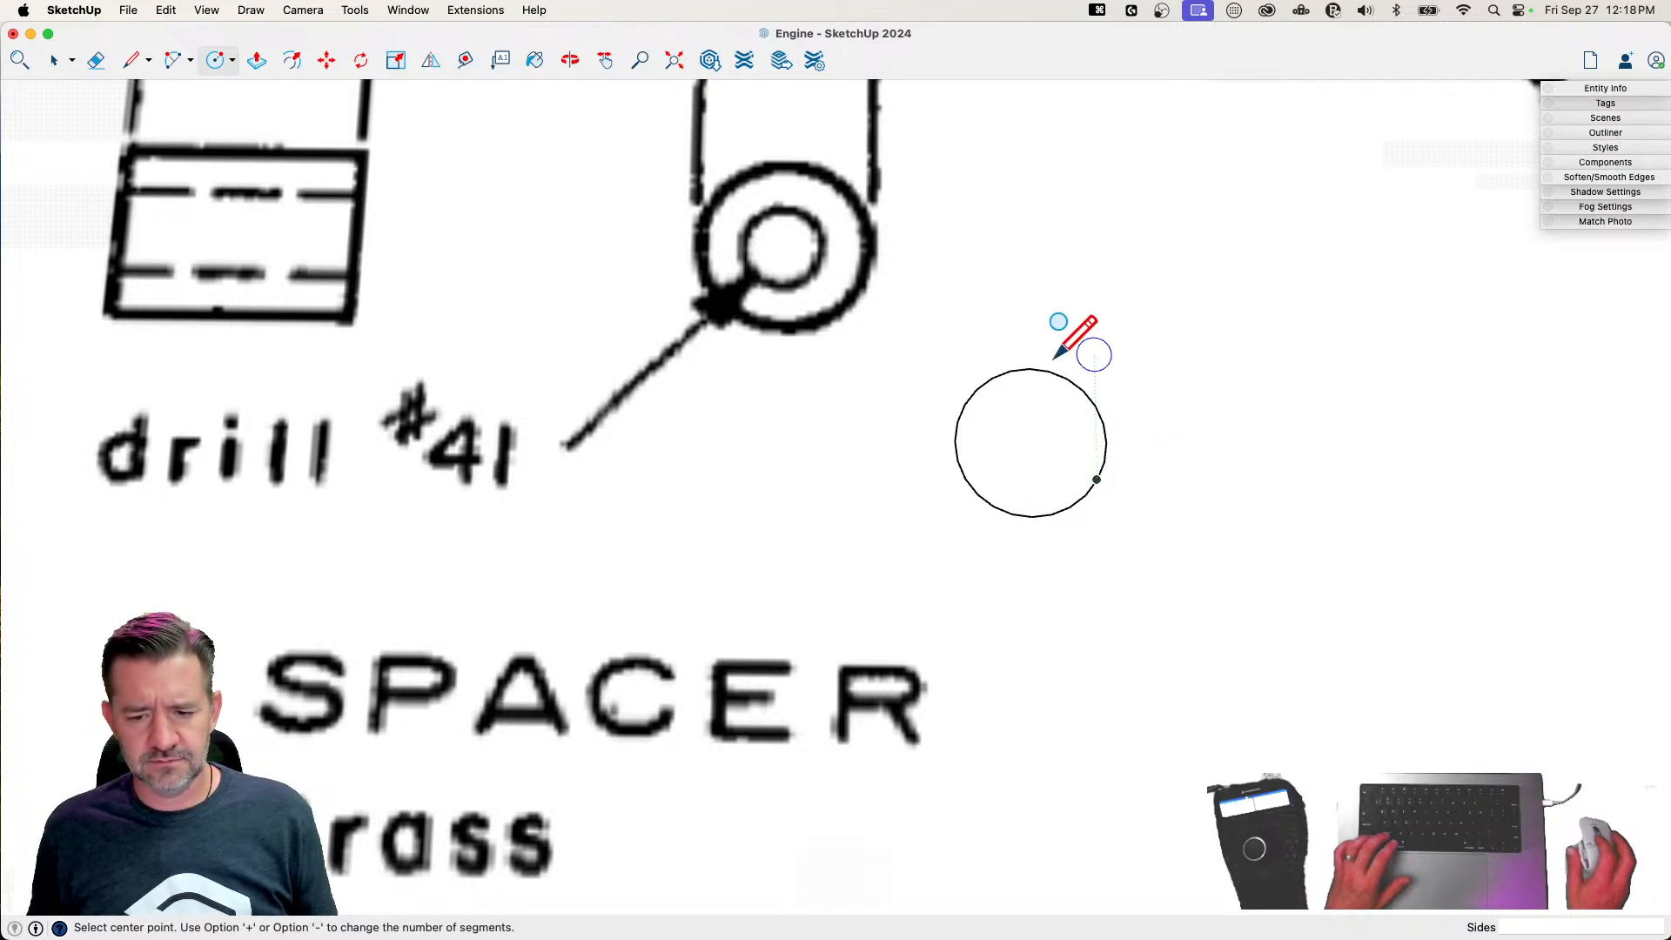
click(1031, 443)
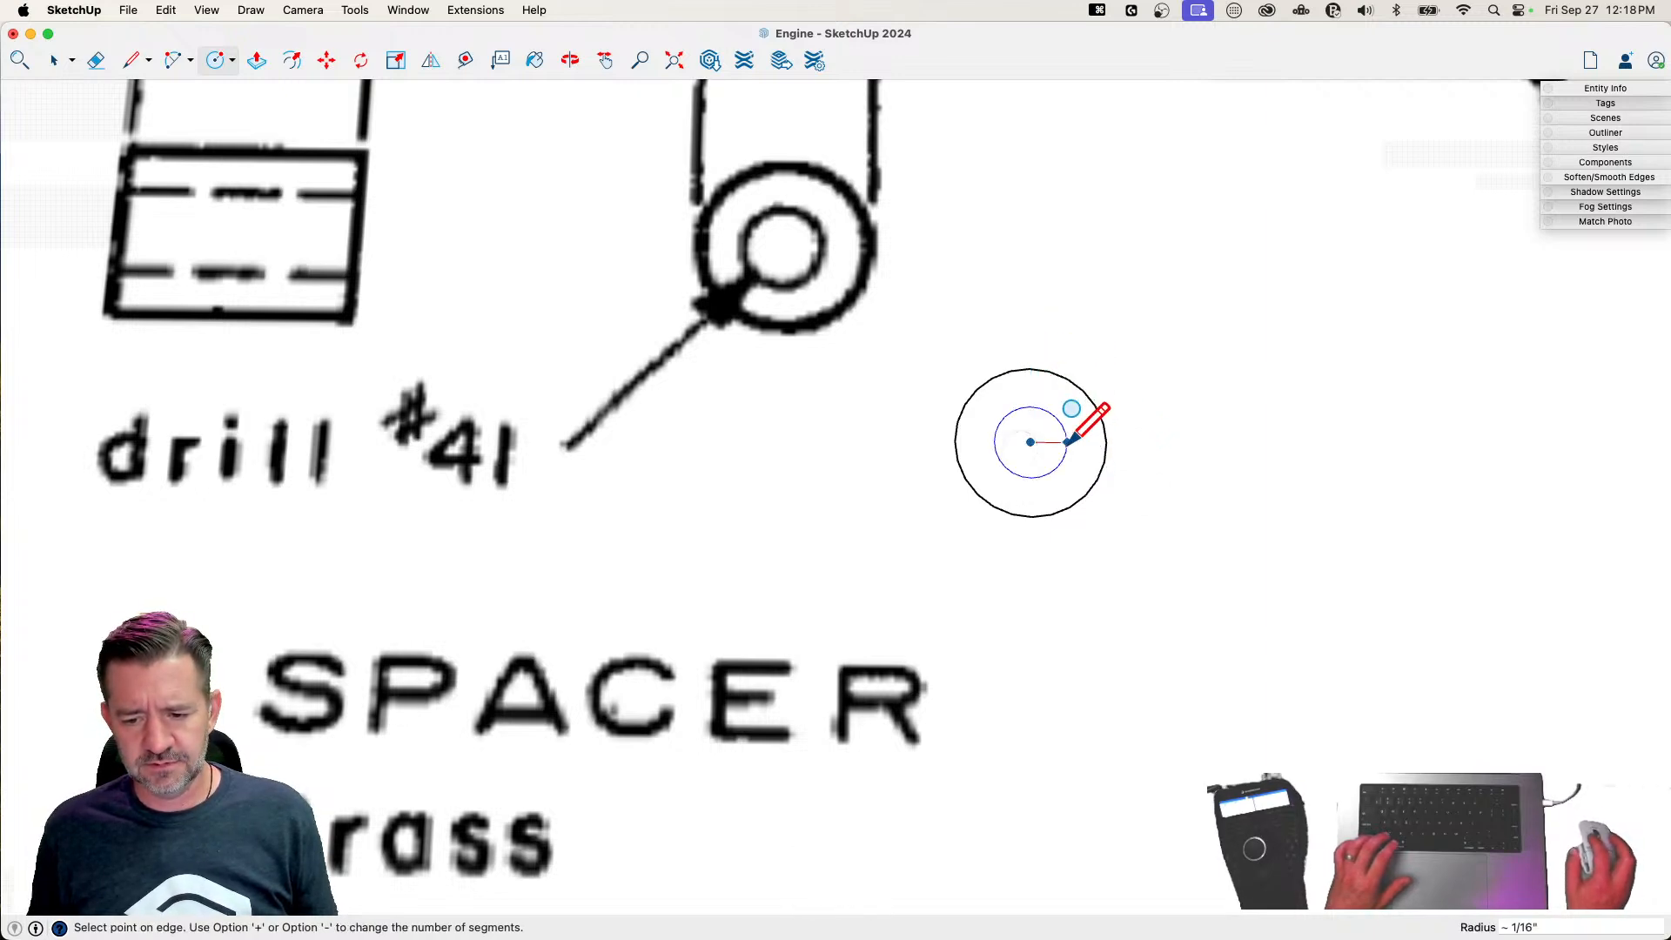
text(.09)
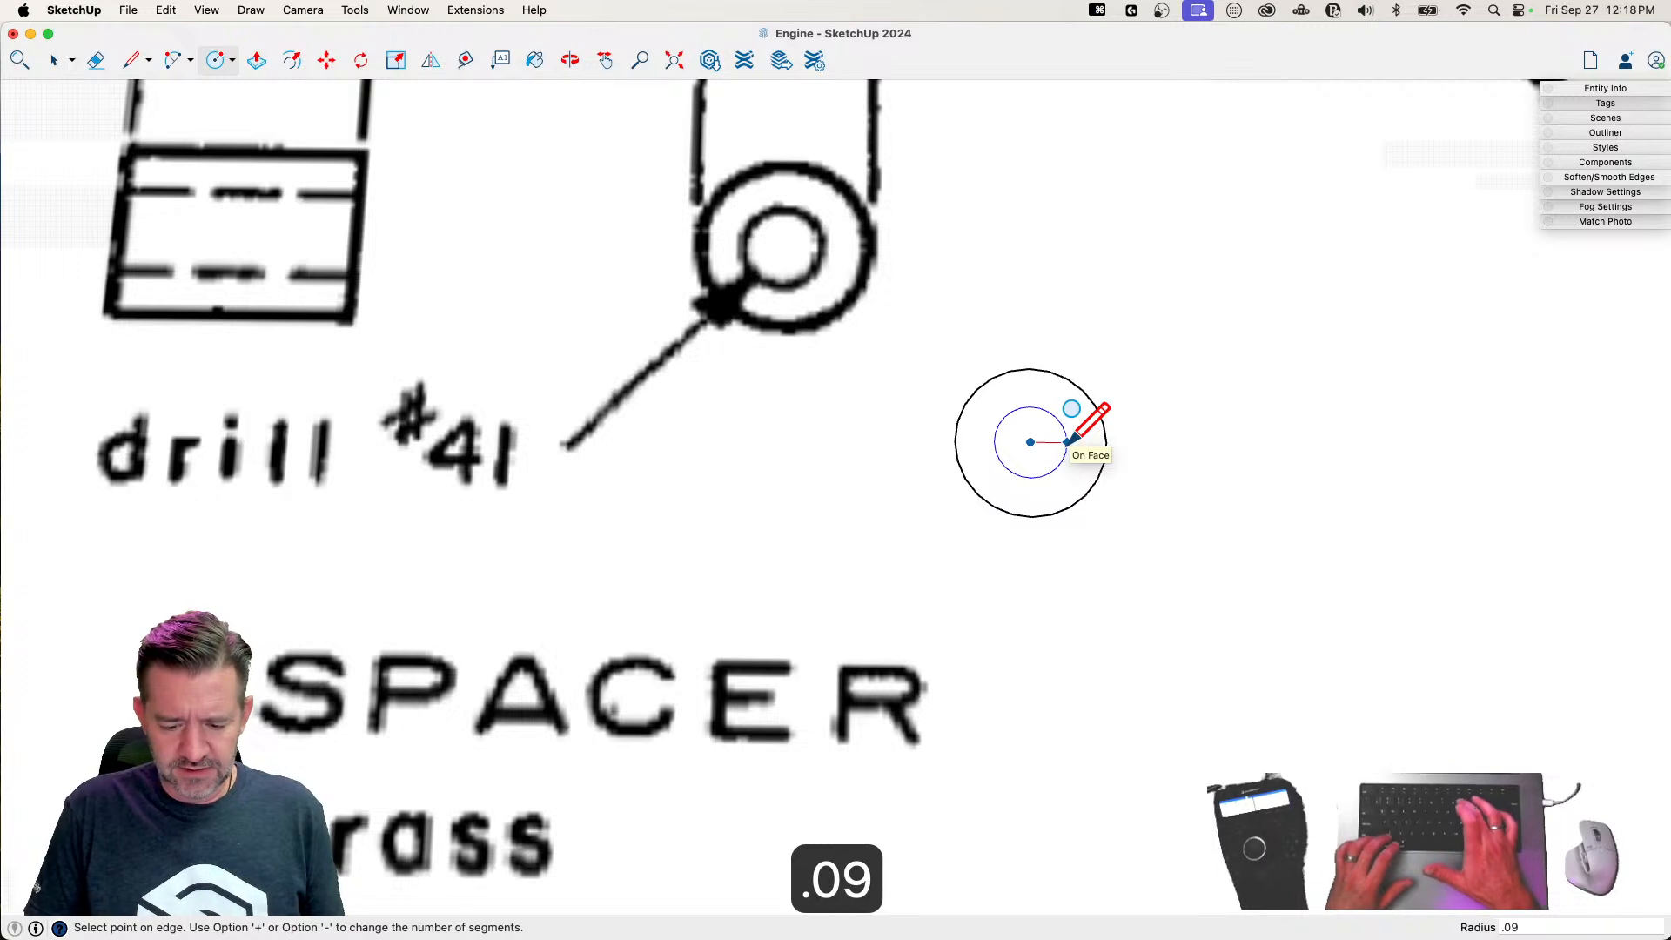
text(6")
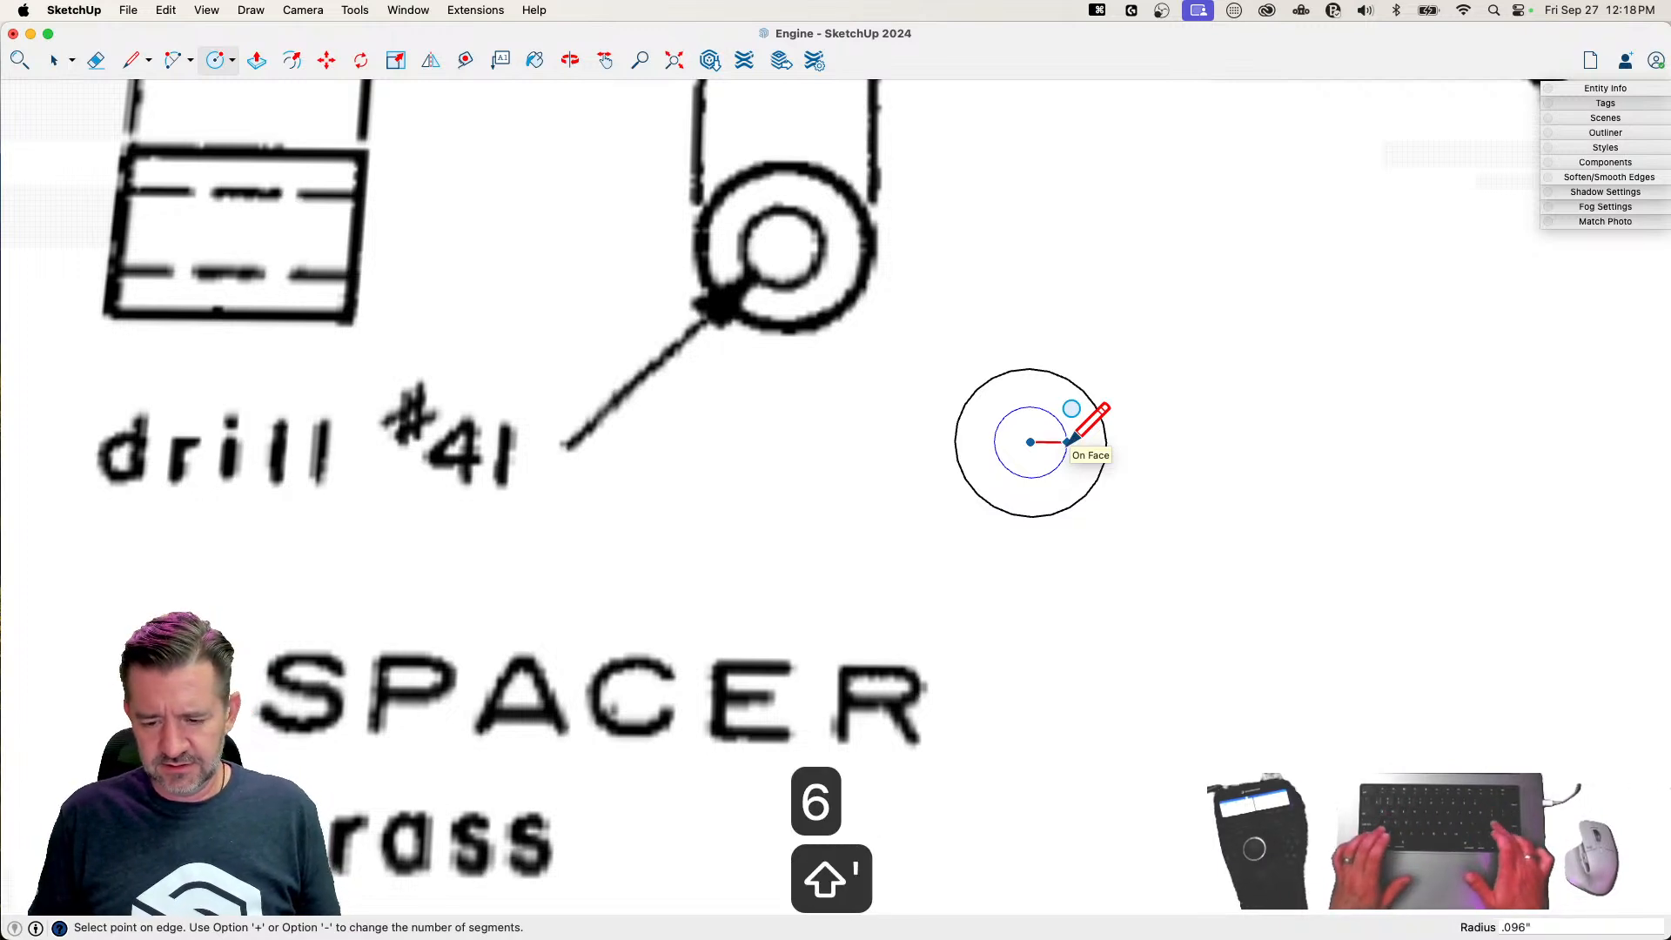
key(Return)
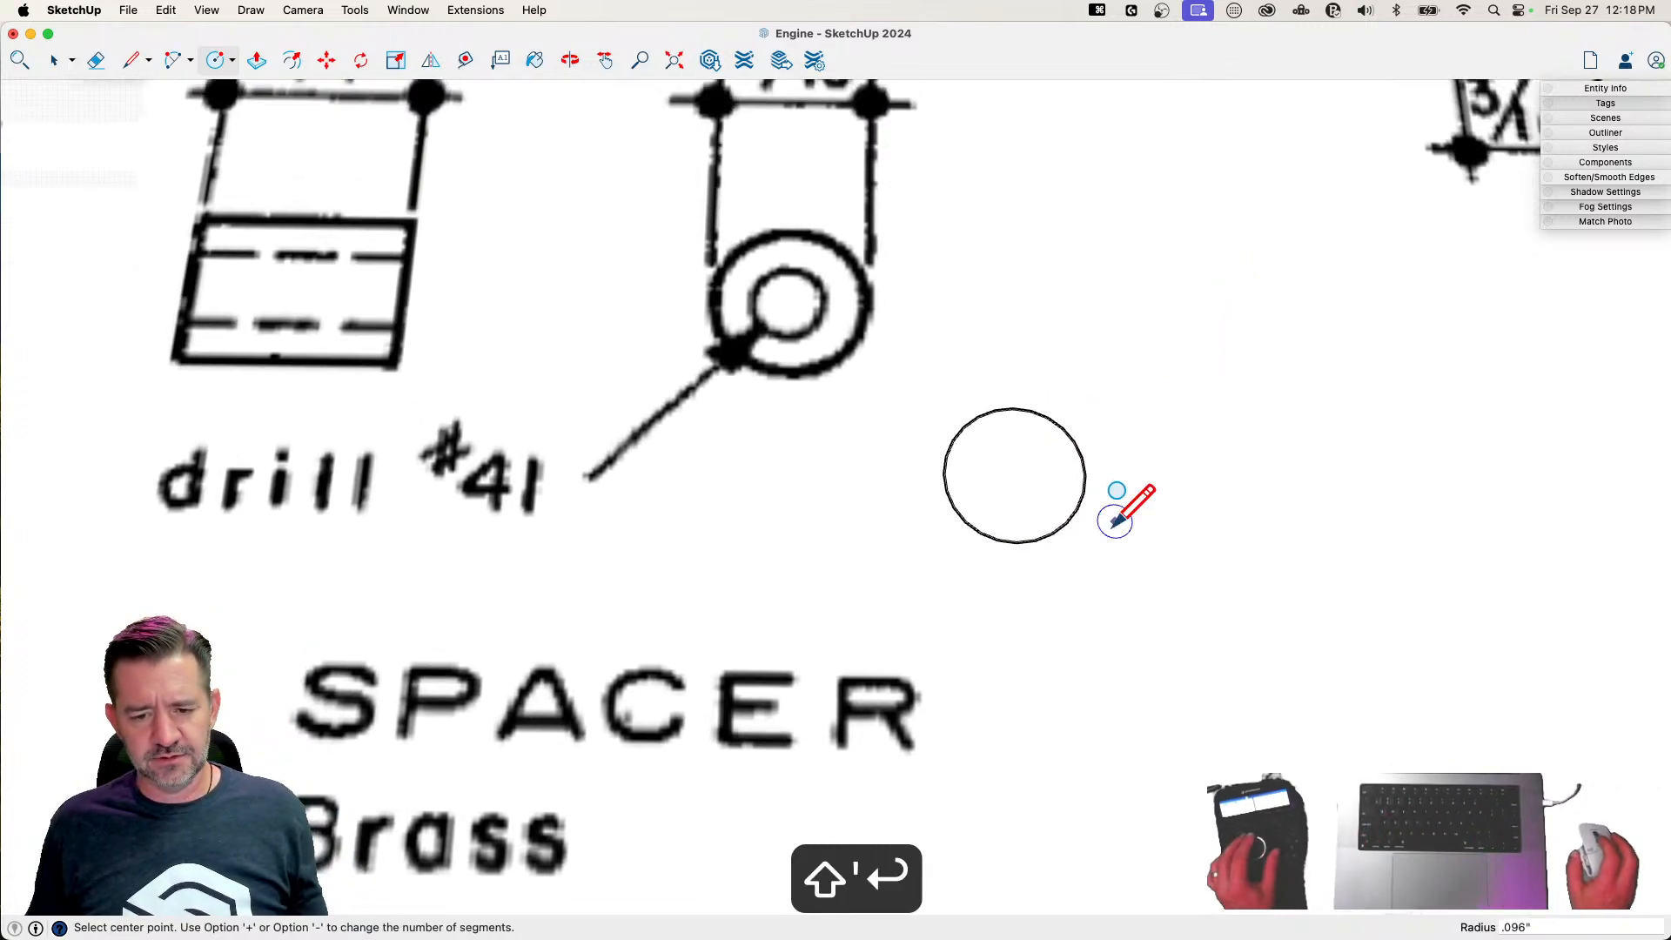
key(super+z)
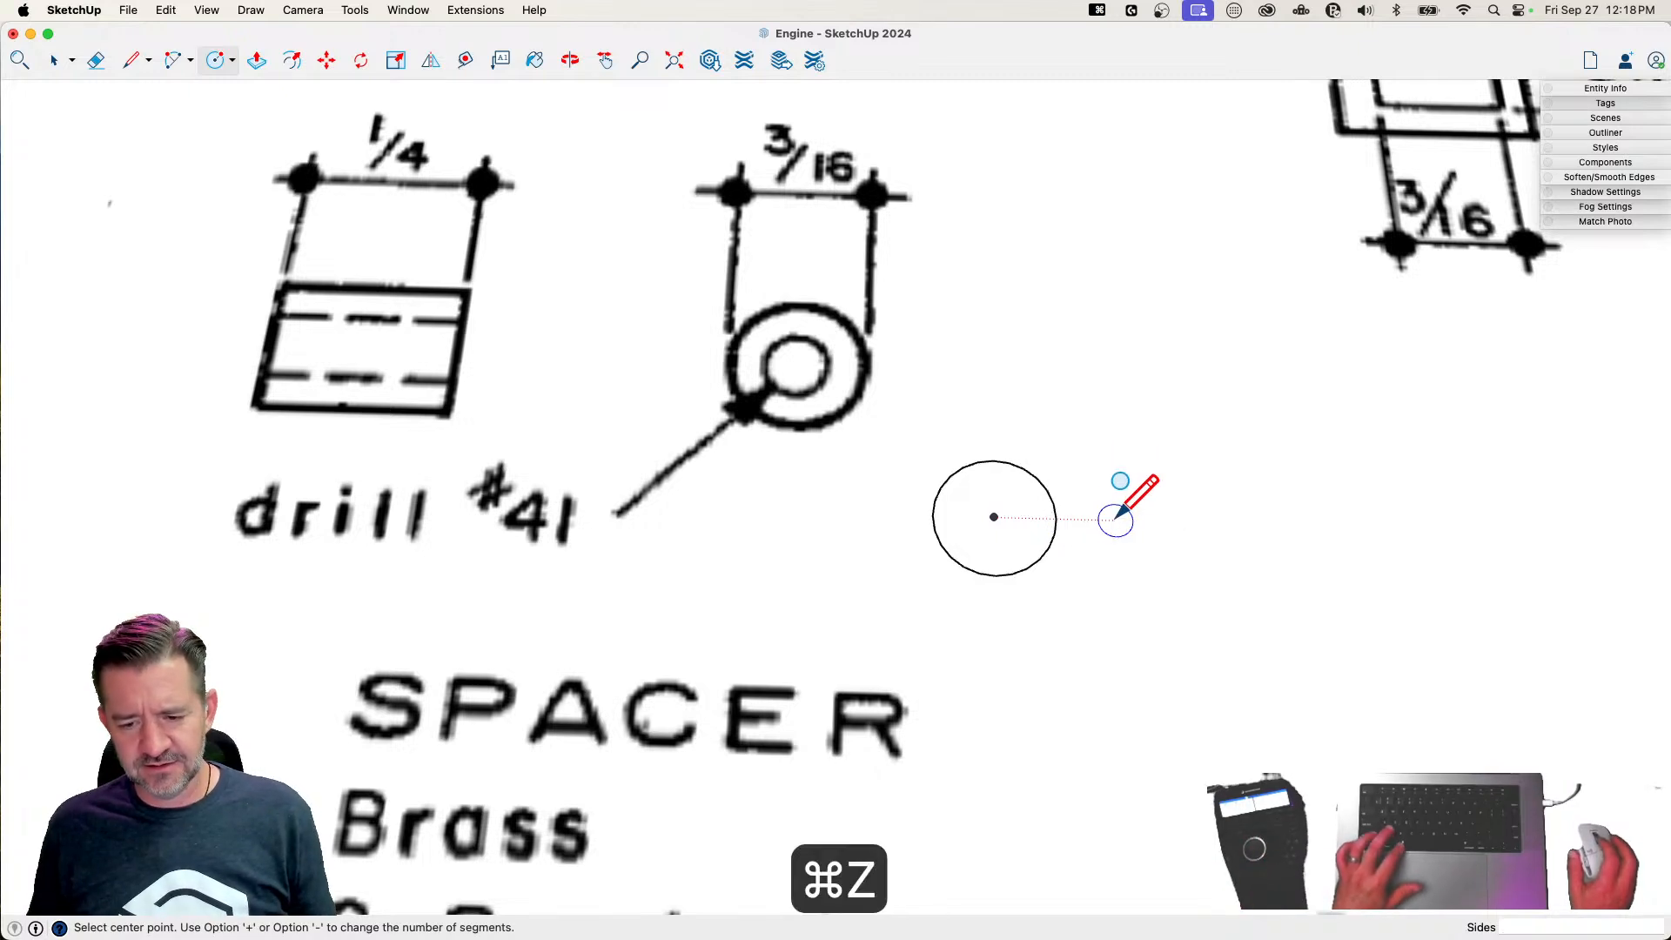
Measure the diameter of the spacer's outer circle with the Line tool, without drawing a line
key(l)
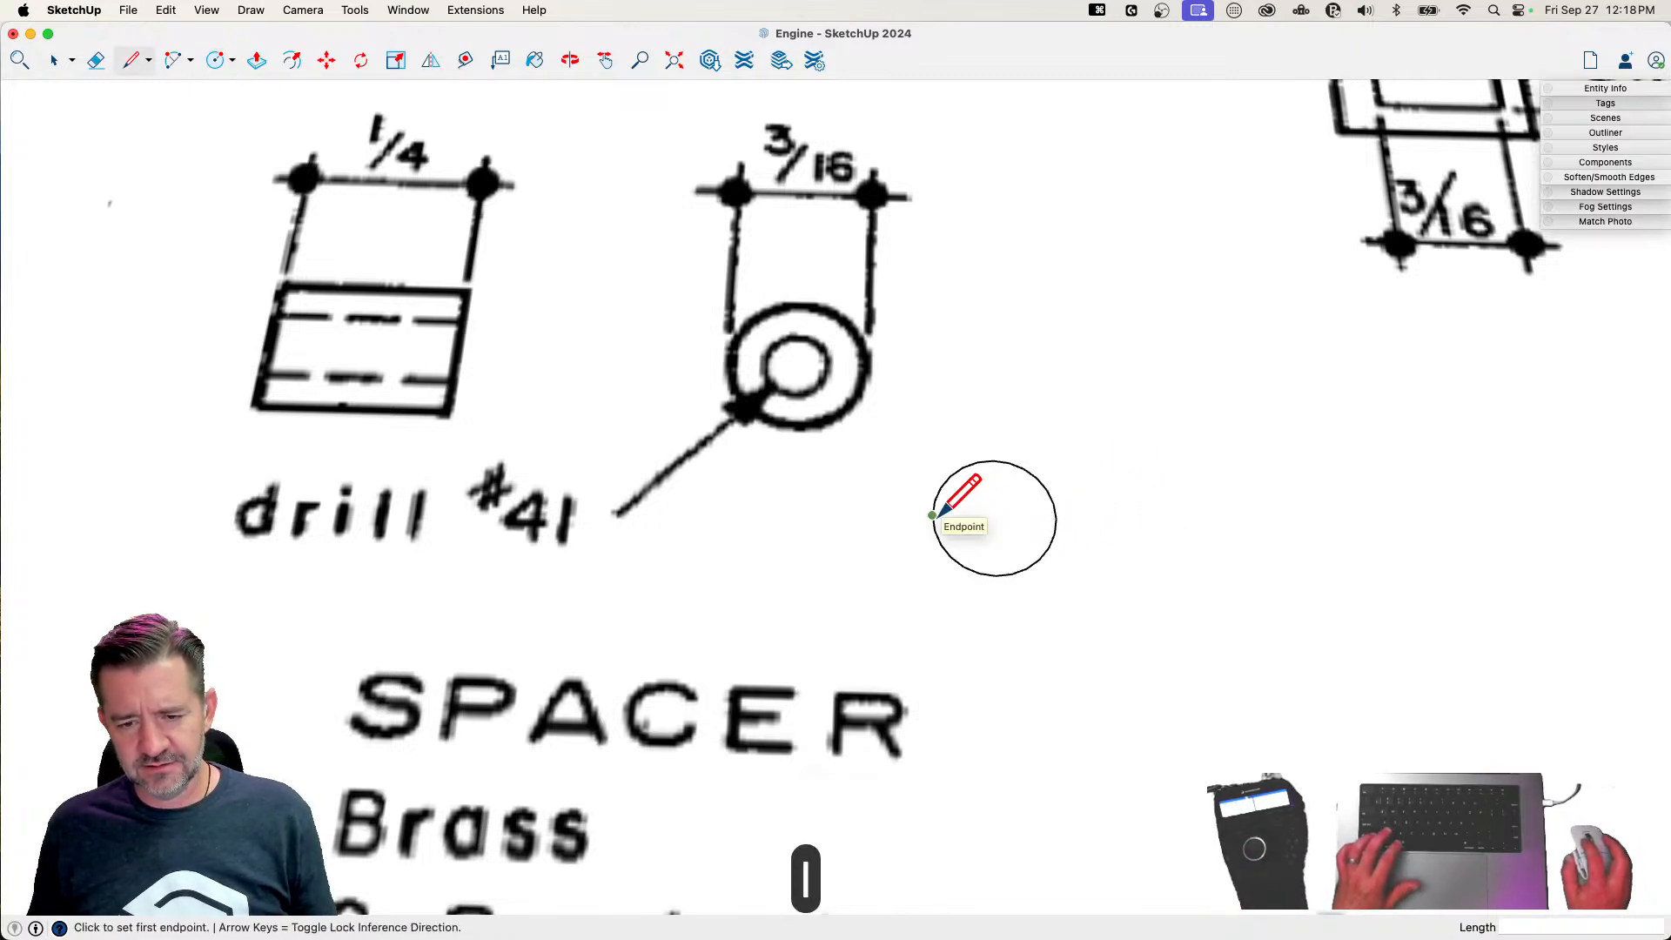
click(932, 516)
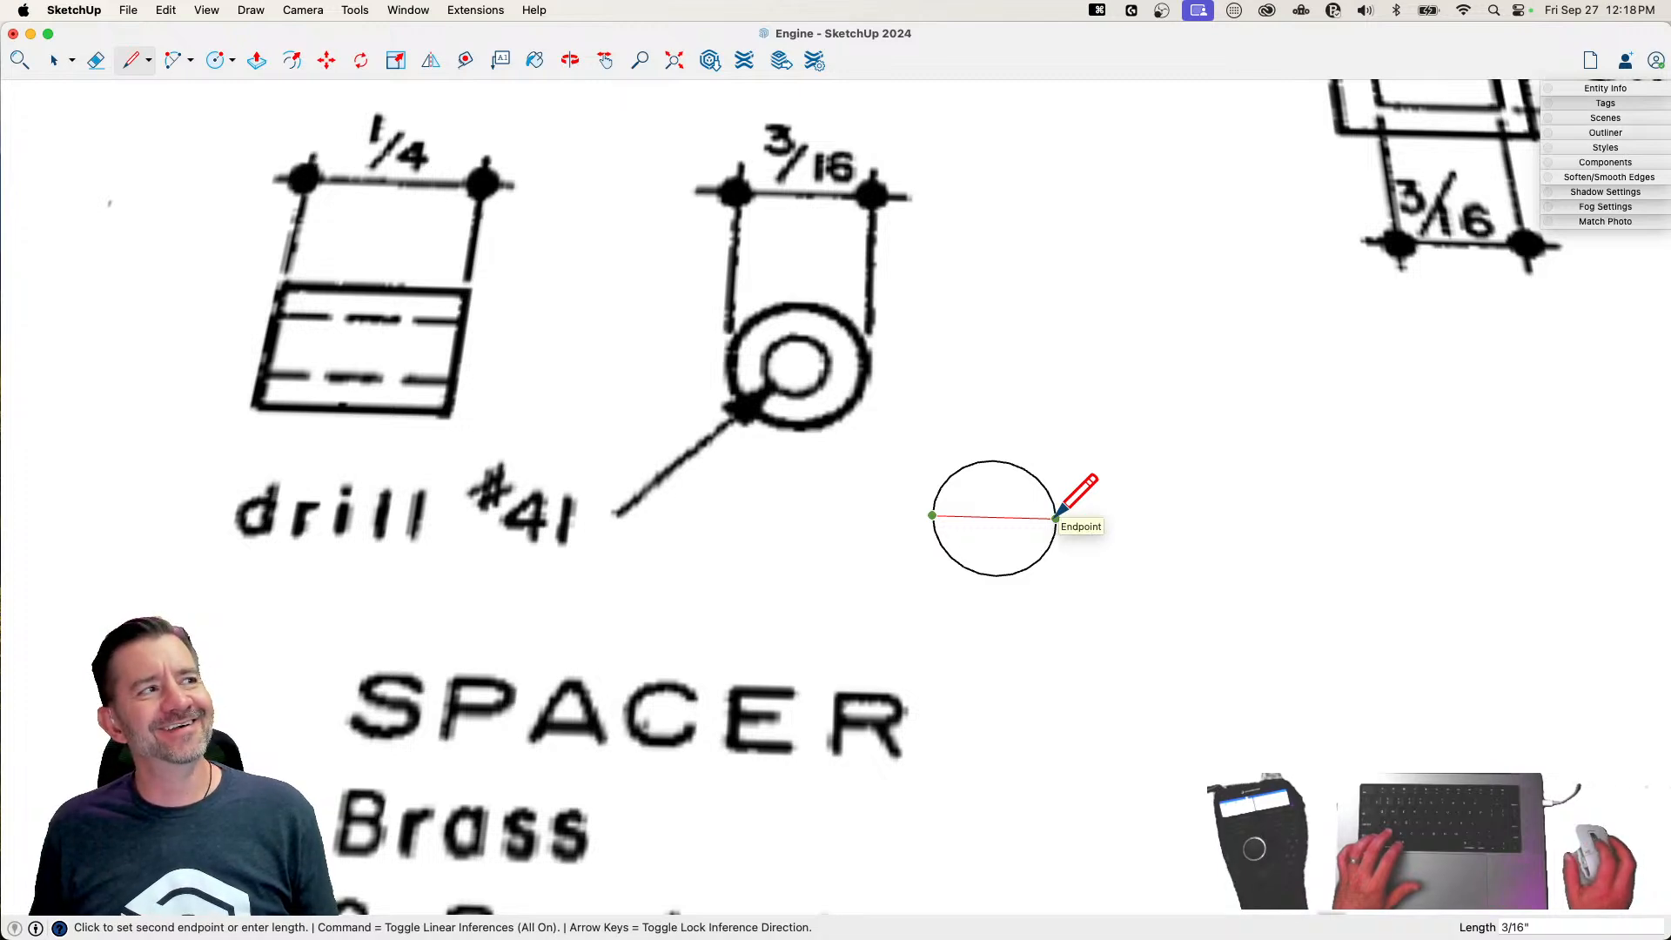
key(Escape)
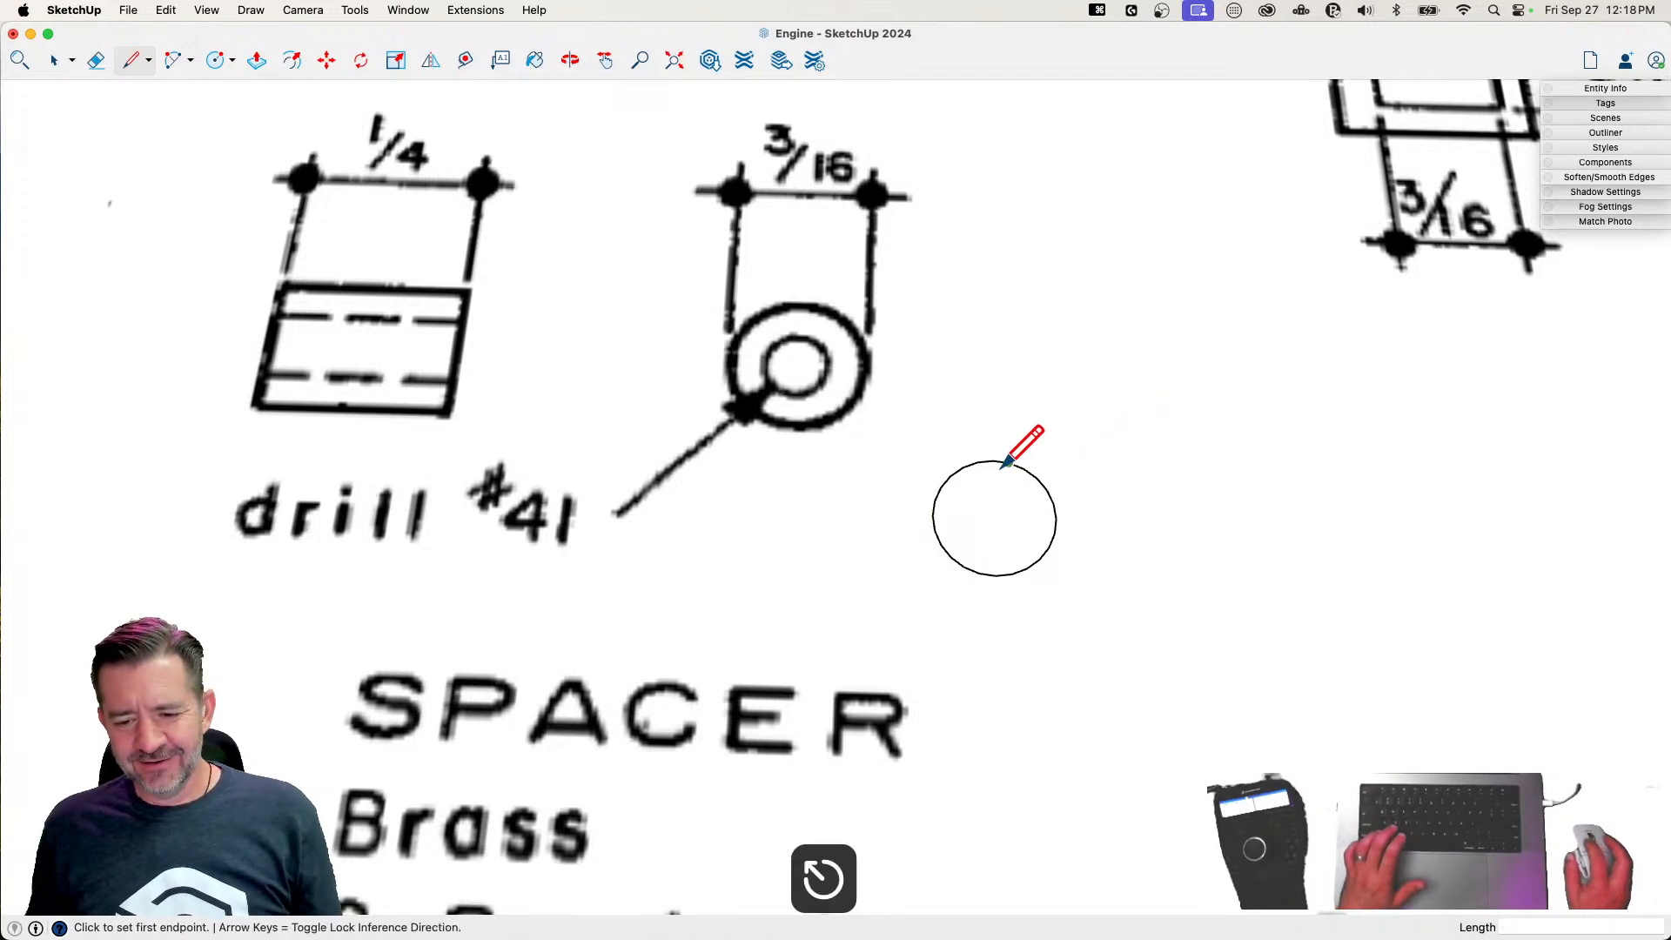
Draw a concentric circle with a .048" radius inside the spacer outline and delete the face it encloses
key(c)
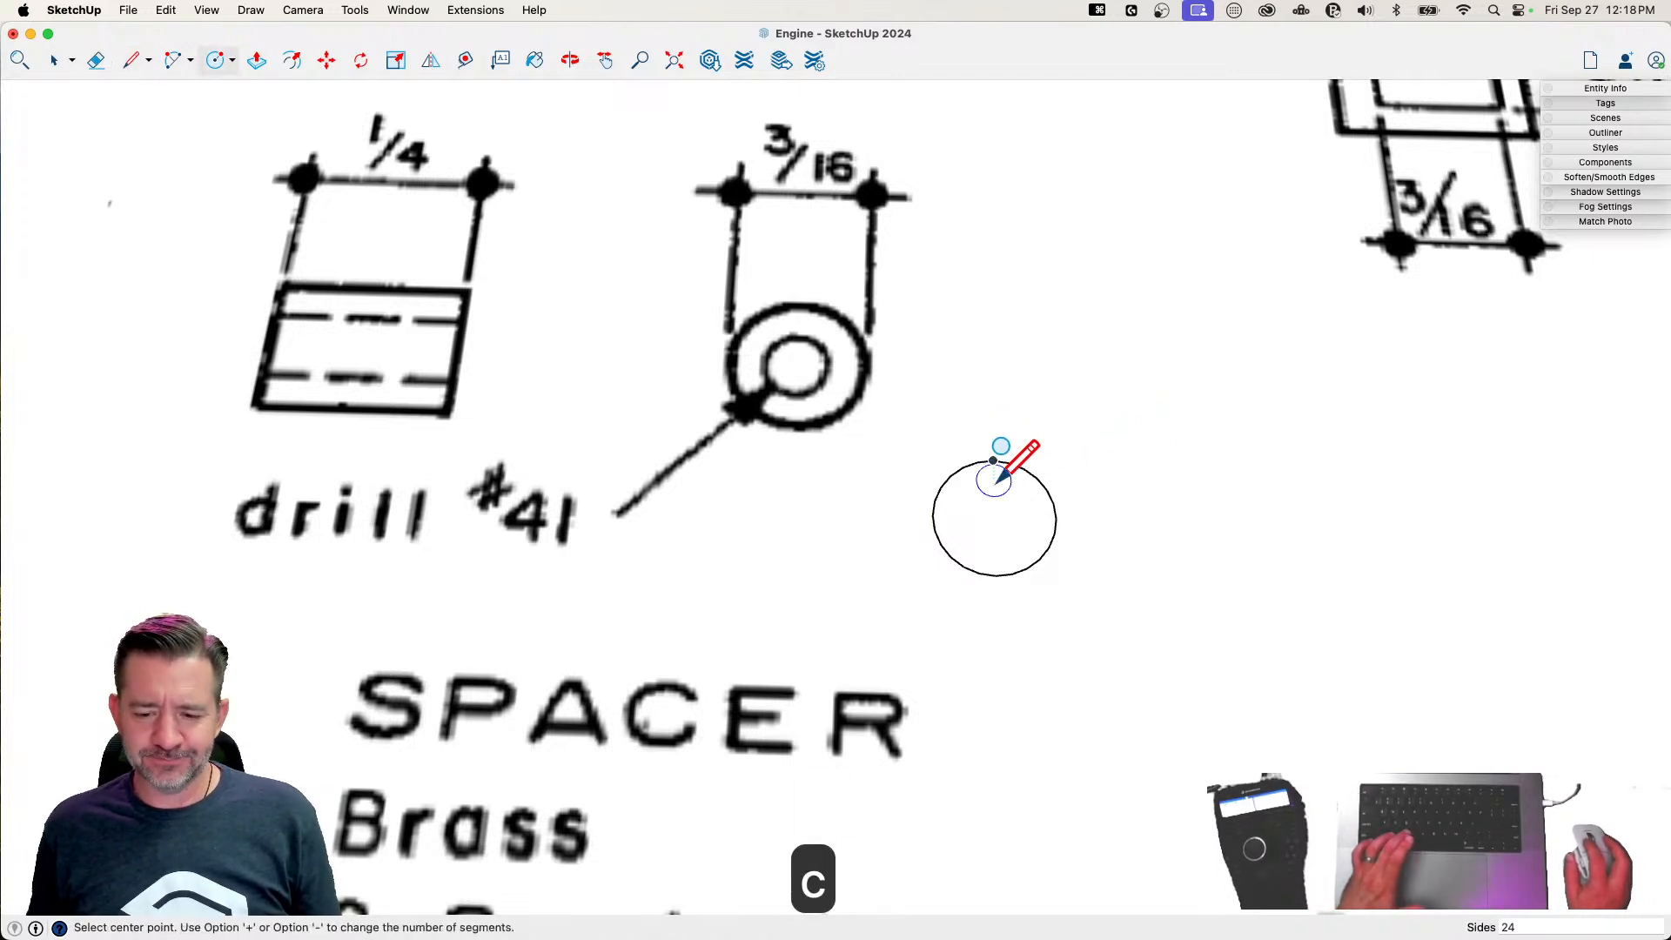
click(994, 517)
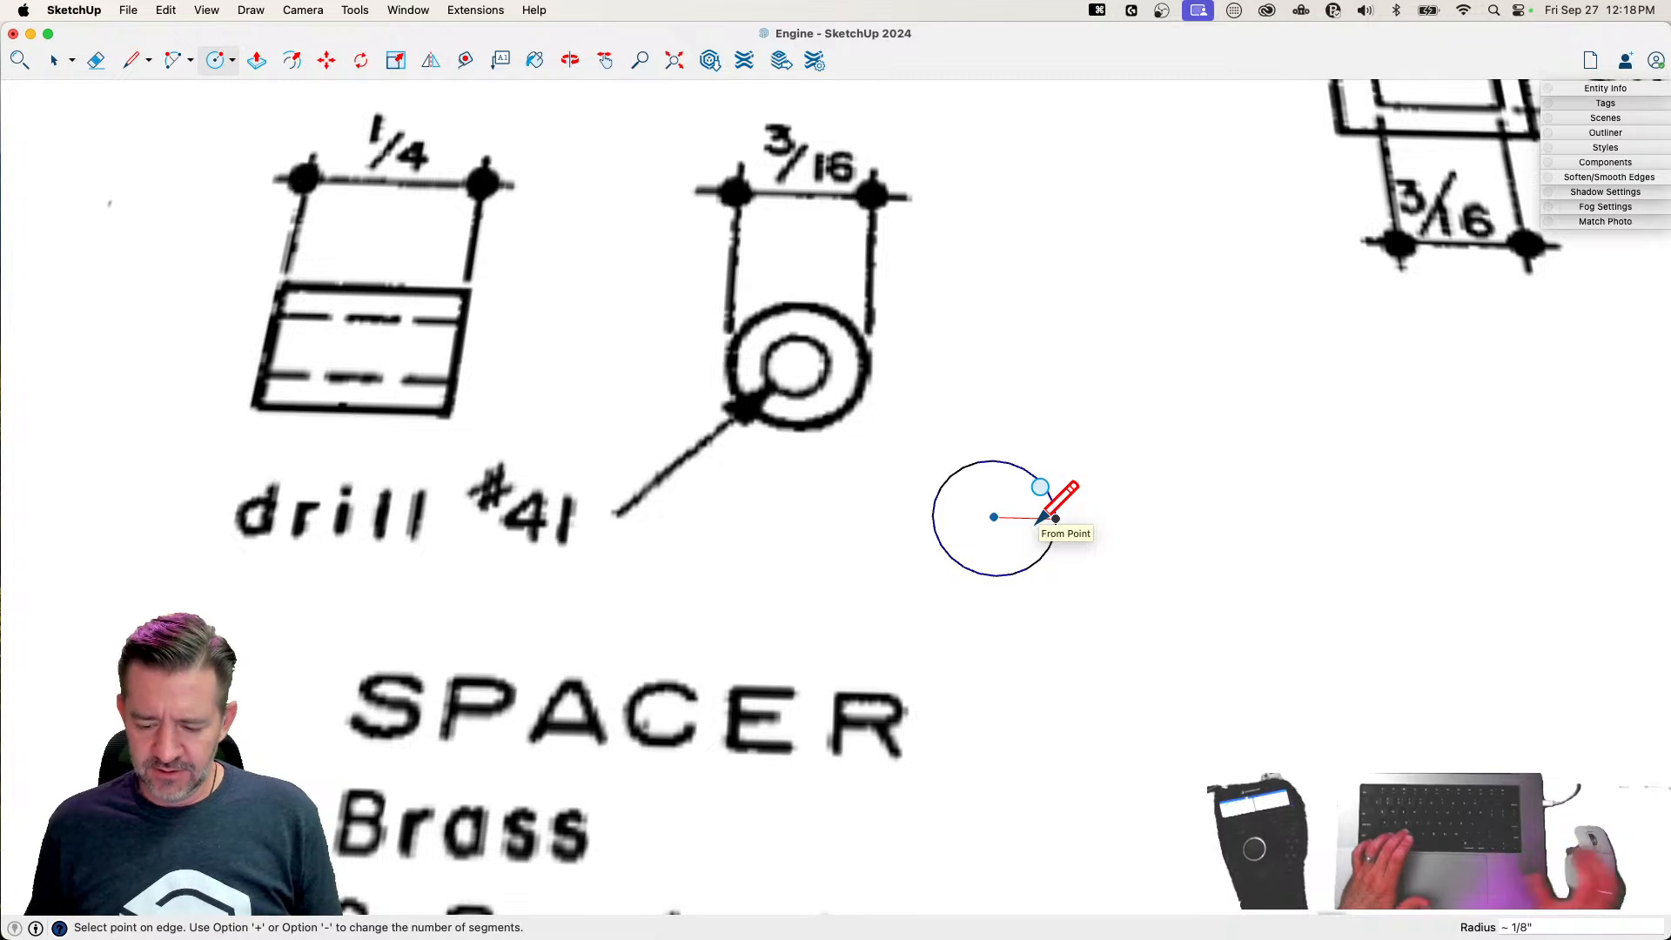
text(.04)
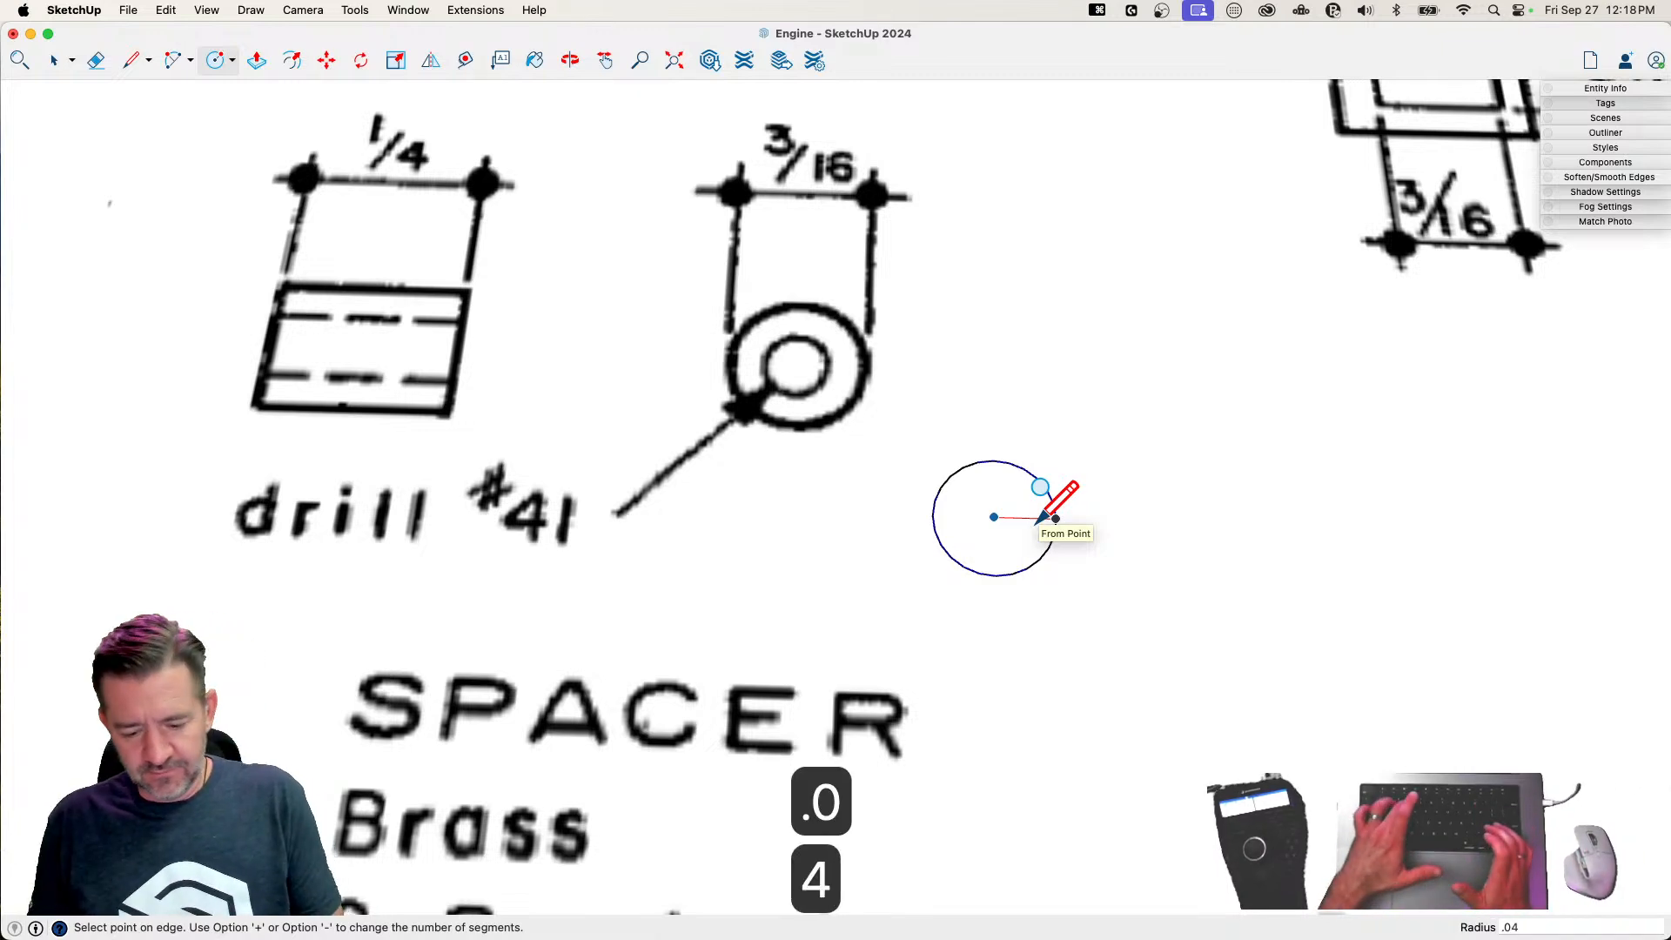
text(8)
key(Return)
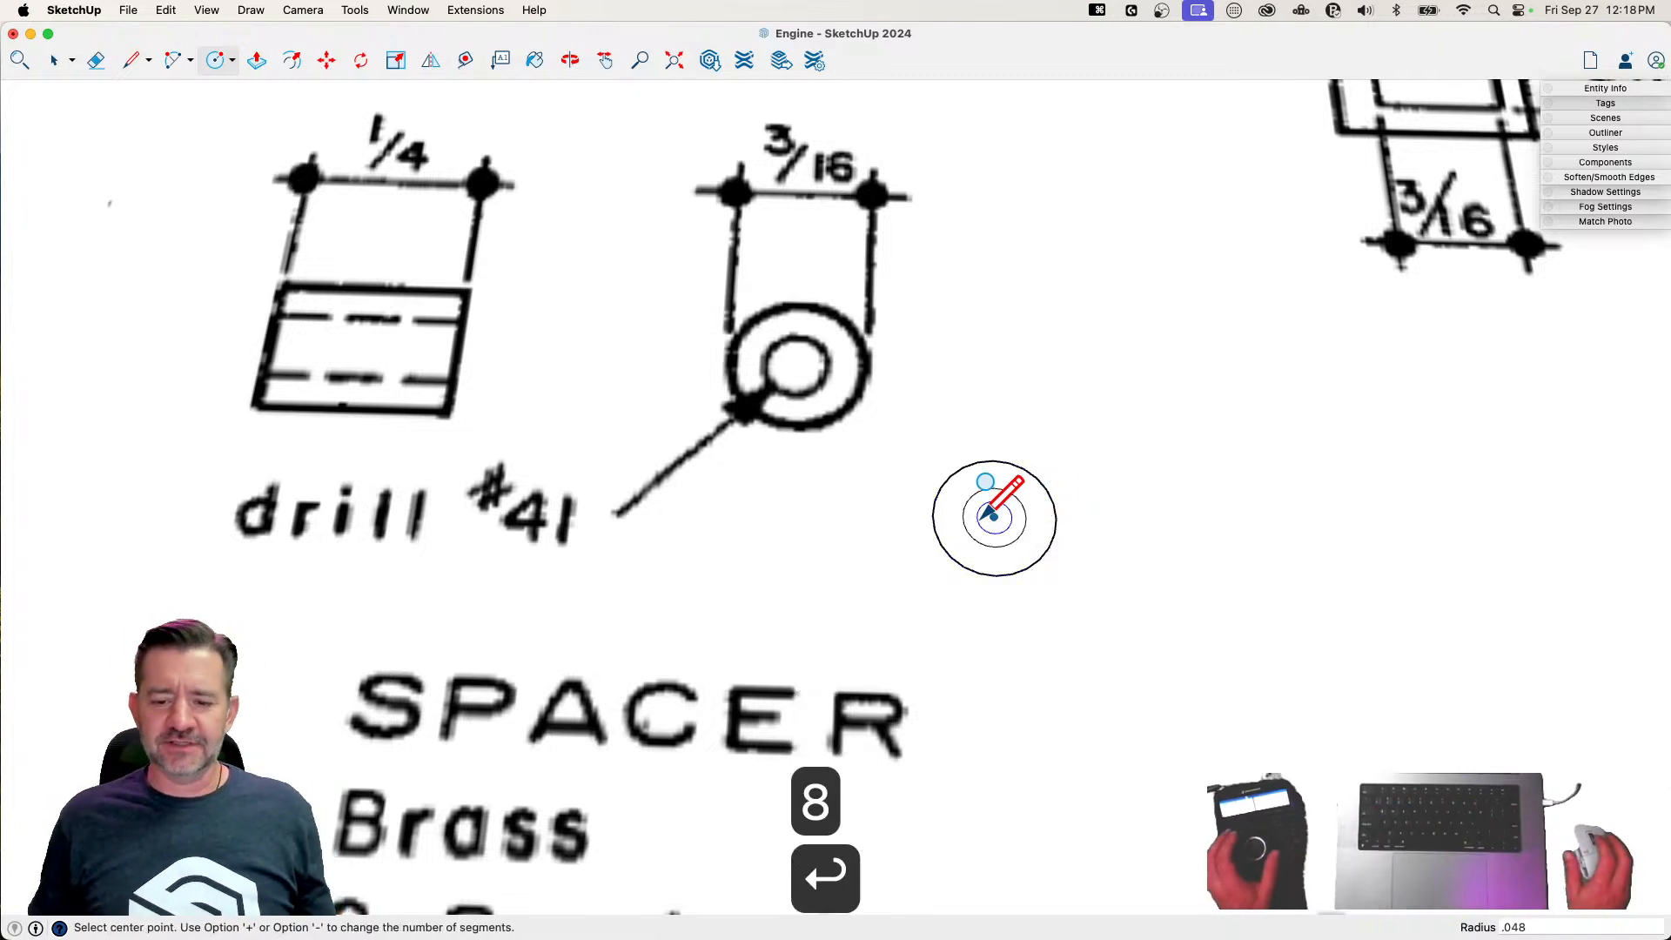
key(space)
key(BackSpace)
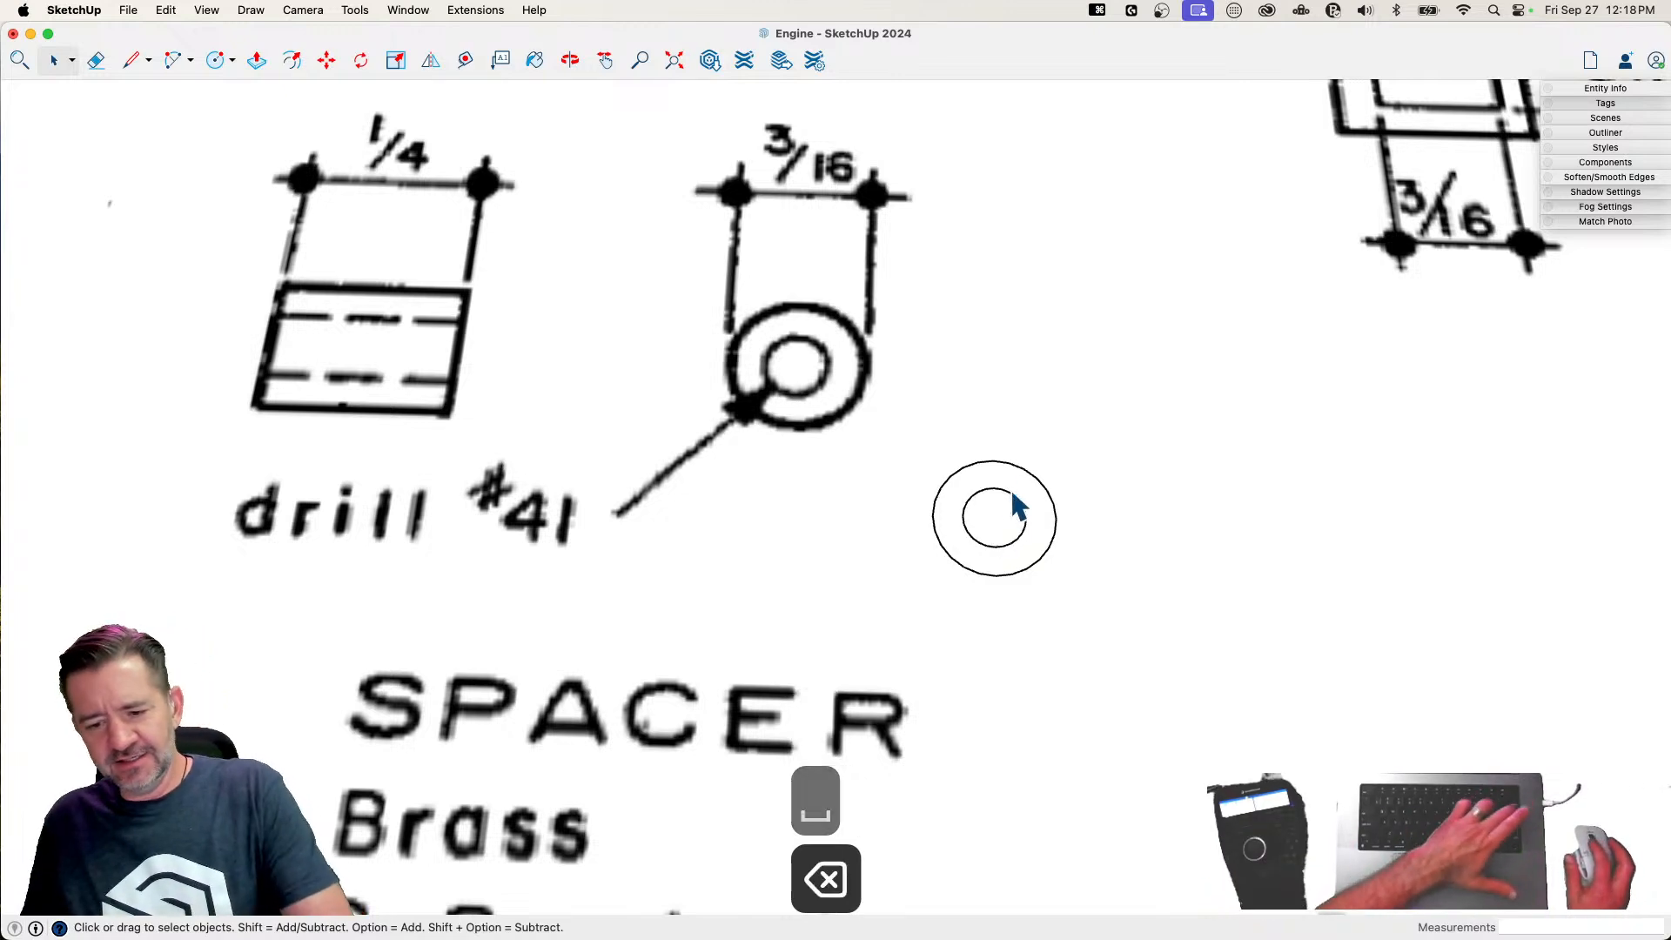
Extrude the spacer's ring face upward by 1/4" with Push/Pull
key(p)
click(1023, 542)
text(1/4)
key(Return)
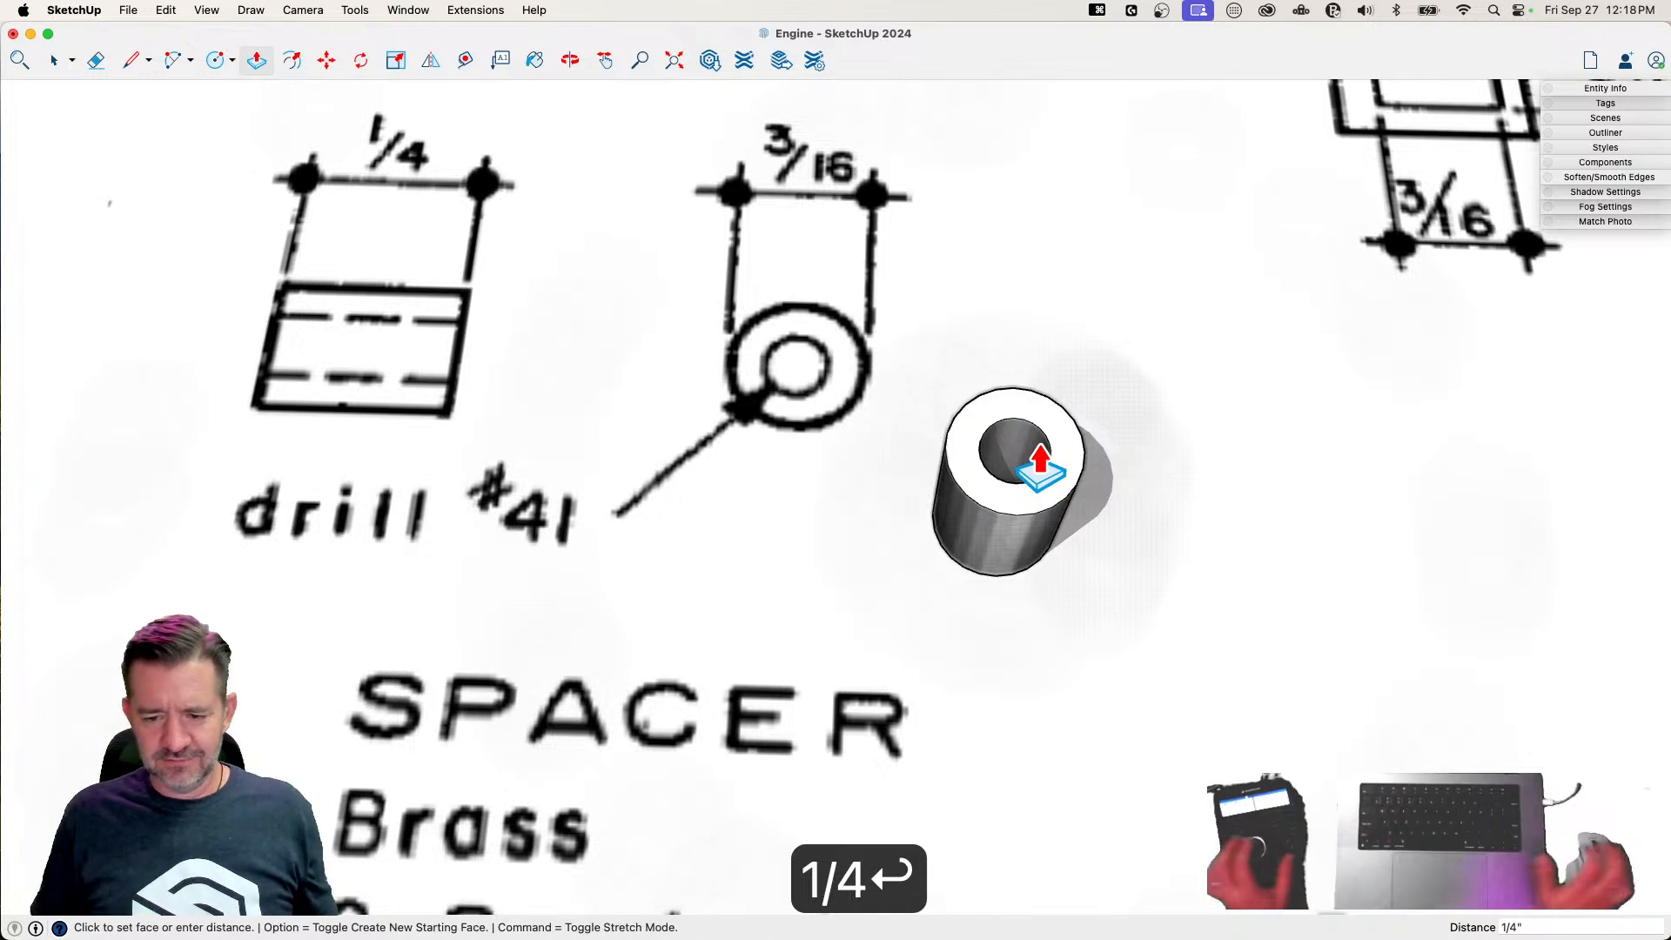
Make the whole spacer tube a component named Spacer
key(space)
right_click(948, 540)
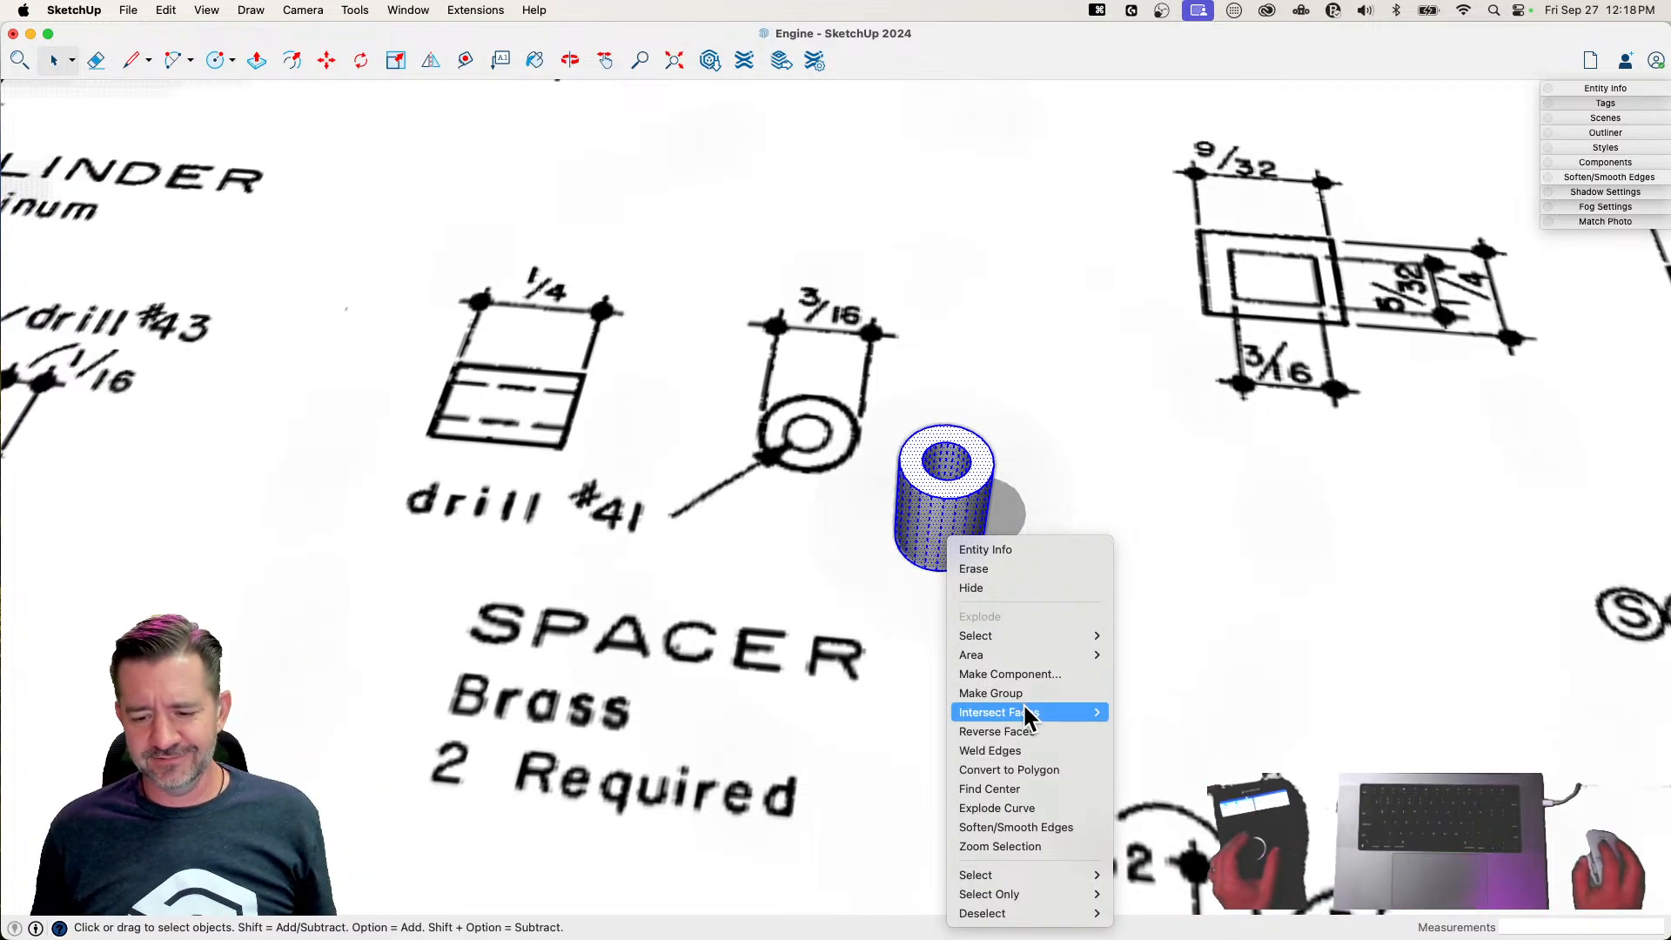
click(1027, 671)
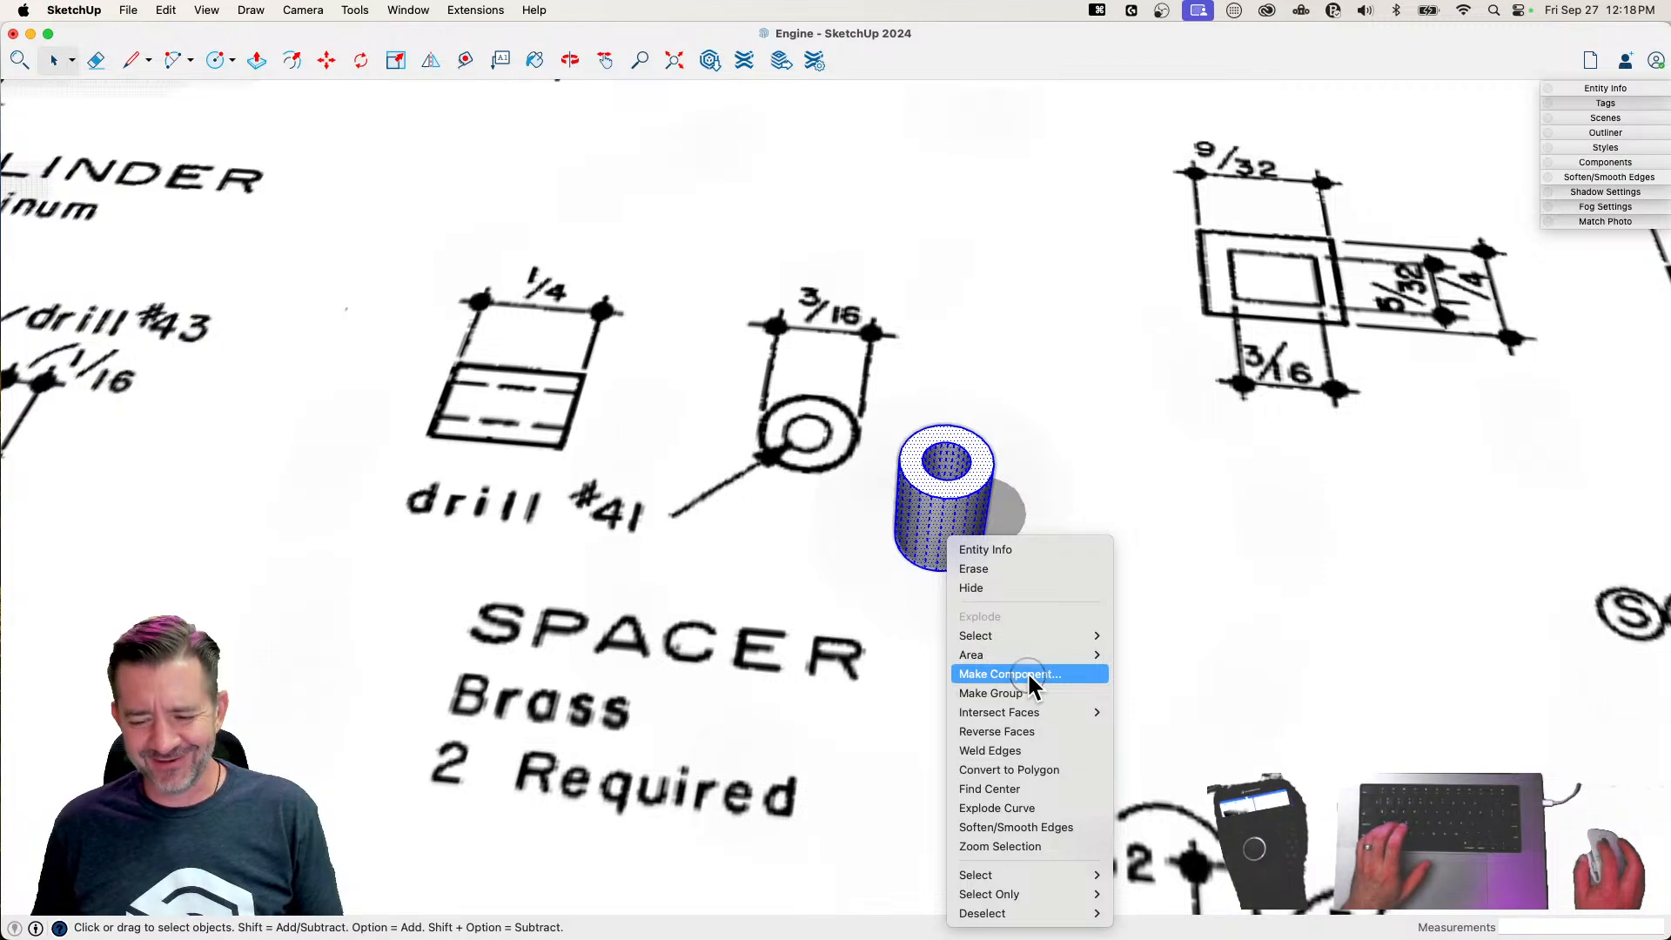
text(Spacer)
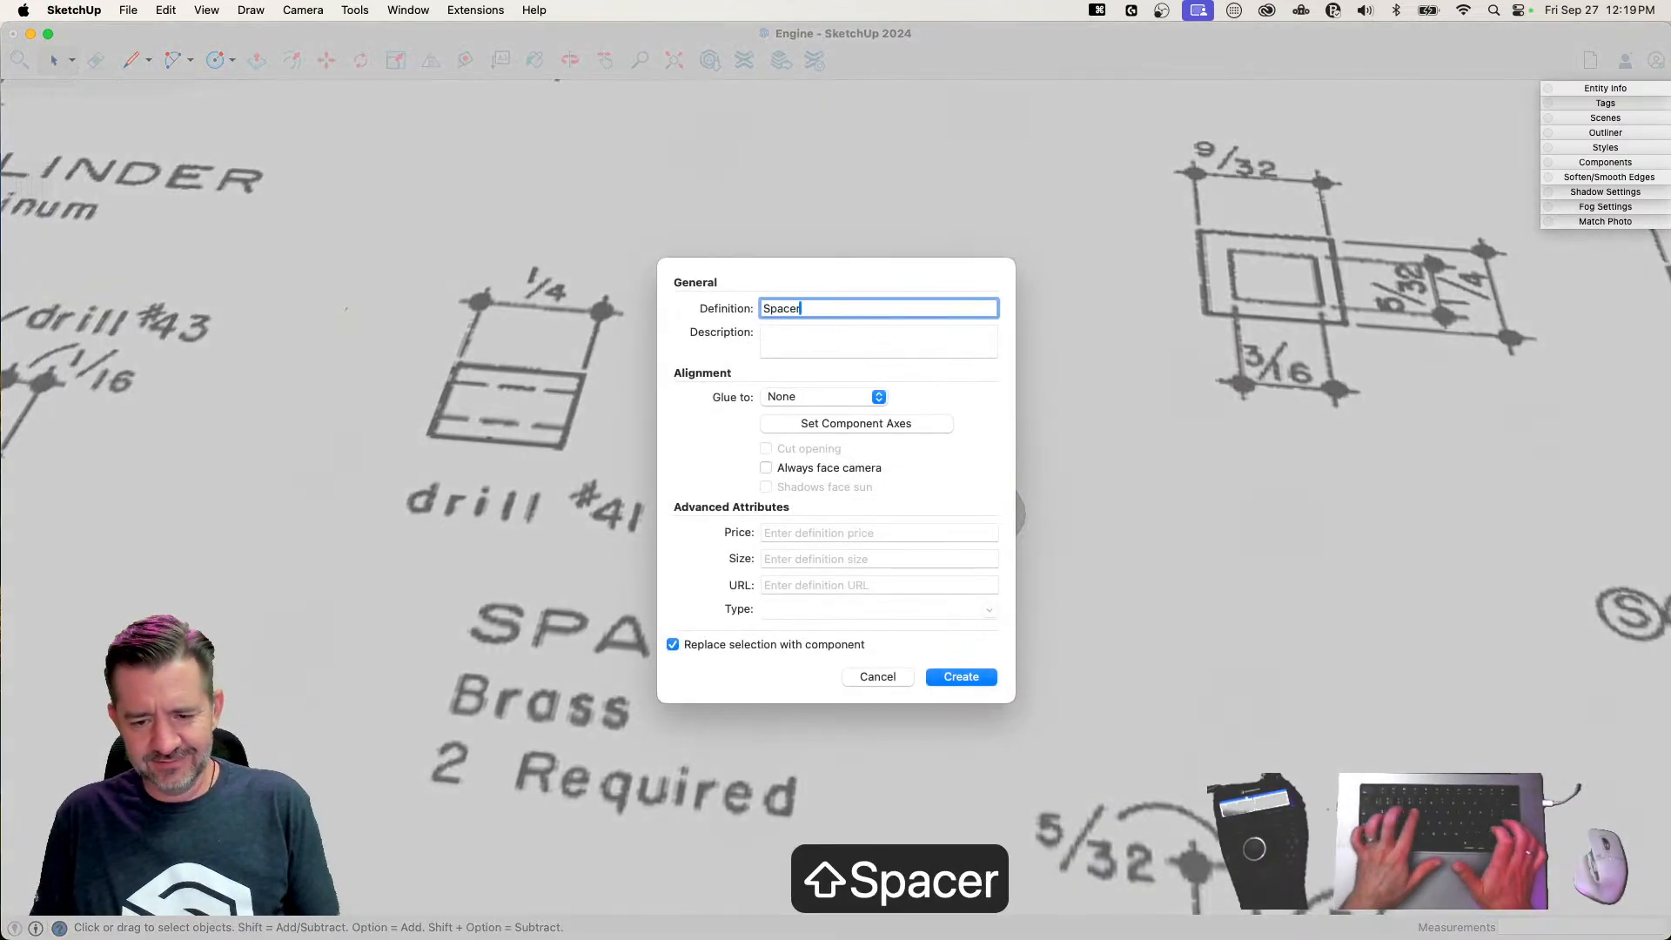
key(Return)
Move the Spacer component from the plan sheet to the finished small parts in front of the engine frame
key(m)
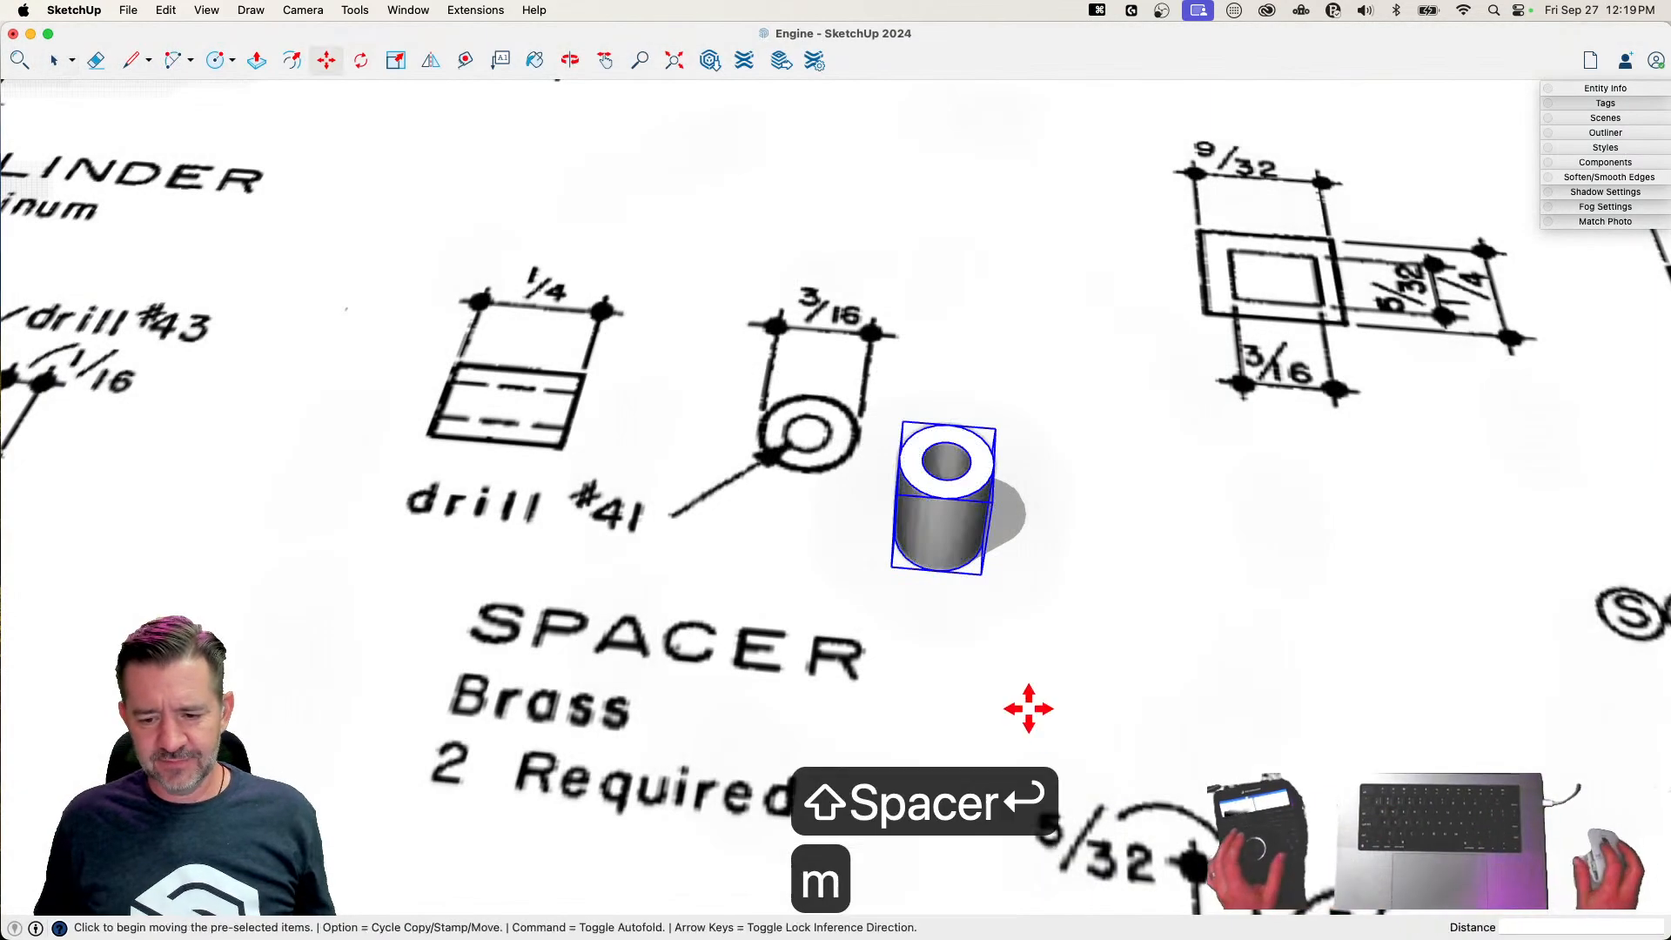
click(981, 577)
scroll(810, 618, down, 15)
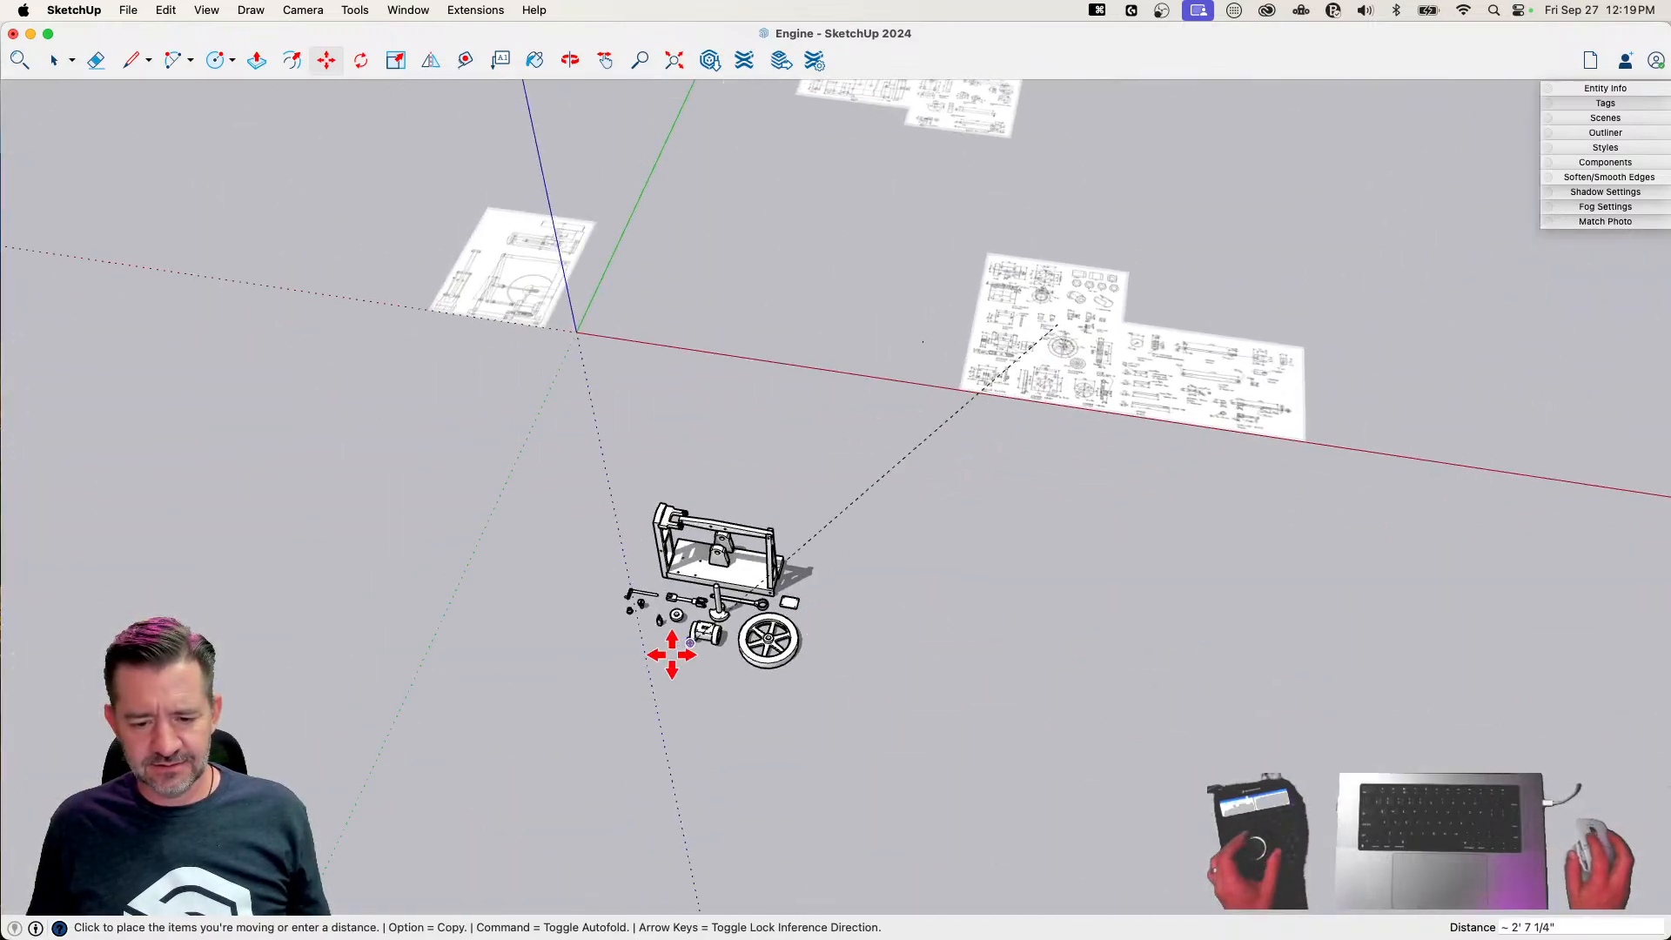
click(657, 620)
scroll(714, 873, up, 15)
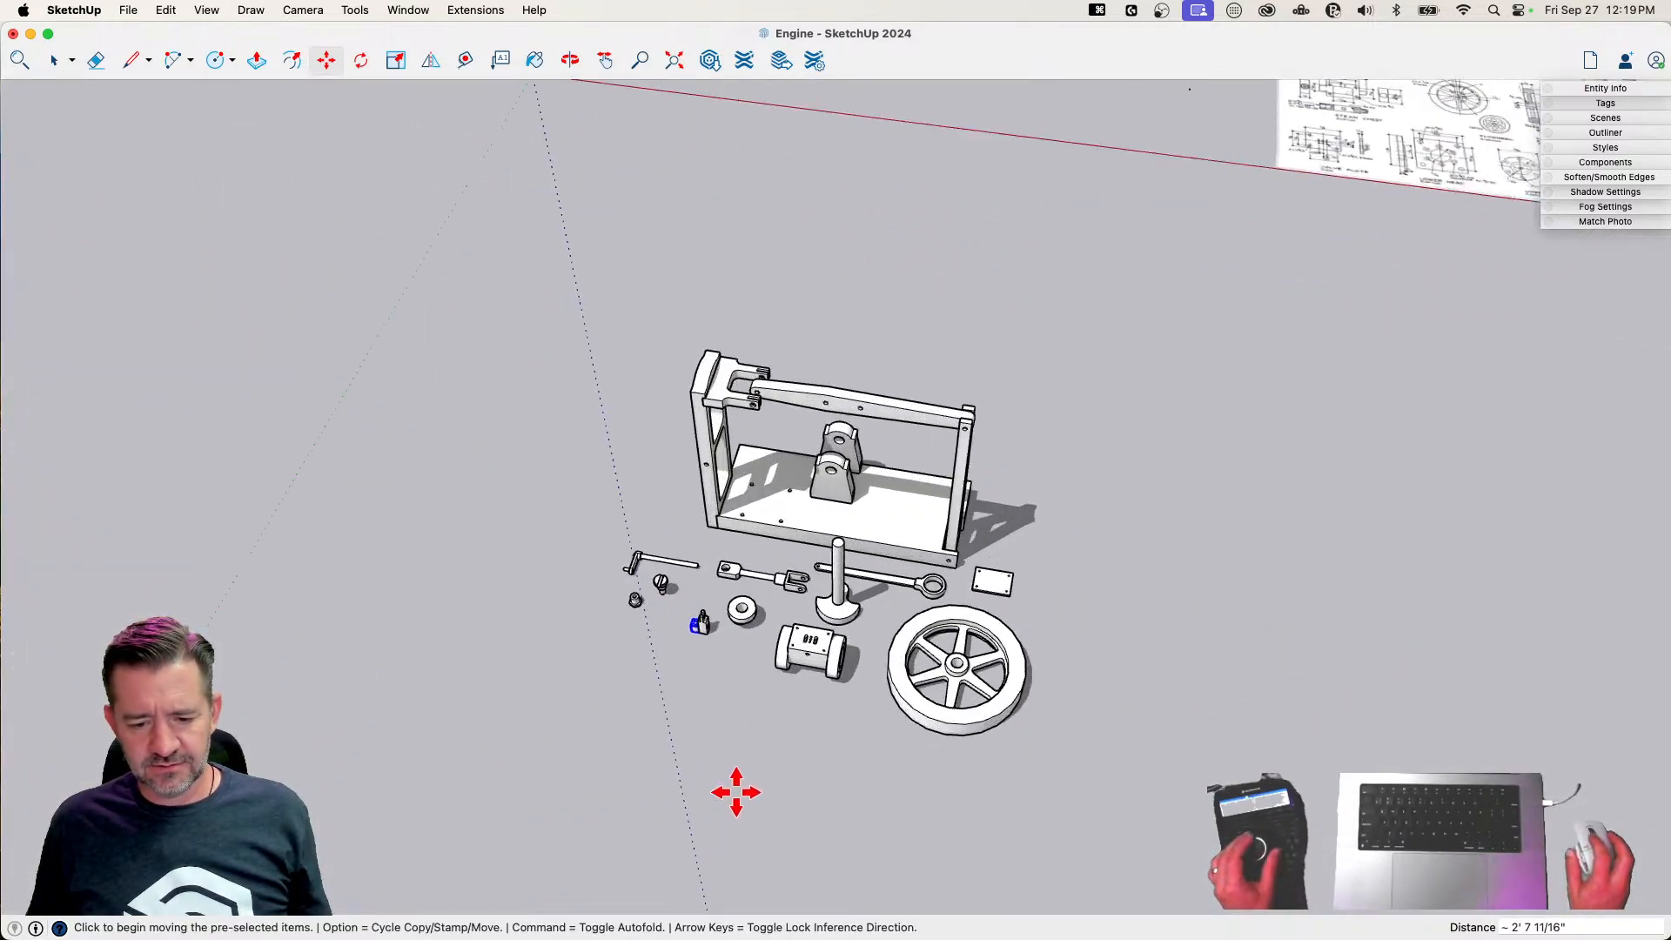
click(906, 767)
click(757, 695)
key(space)
Return to the plan sheet with the remaining part drawings and save the Engine model
scroll(791, 722, down, 15)
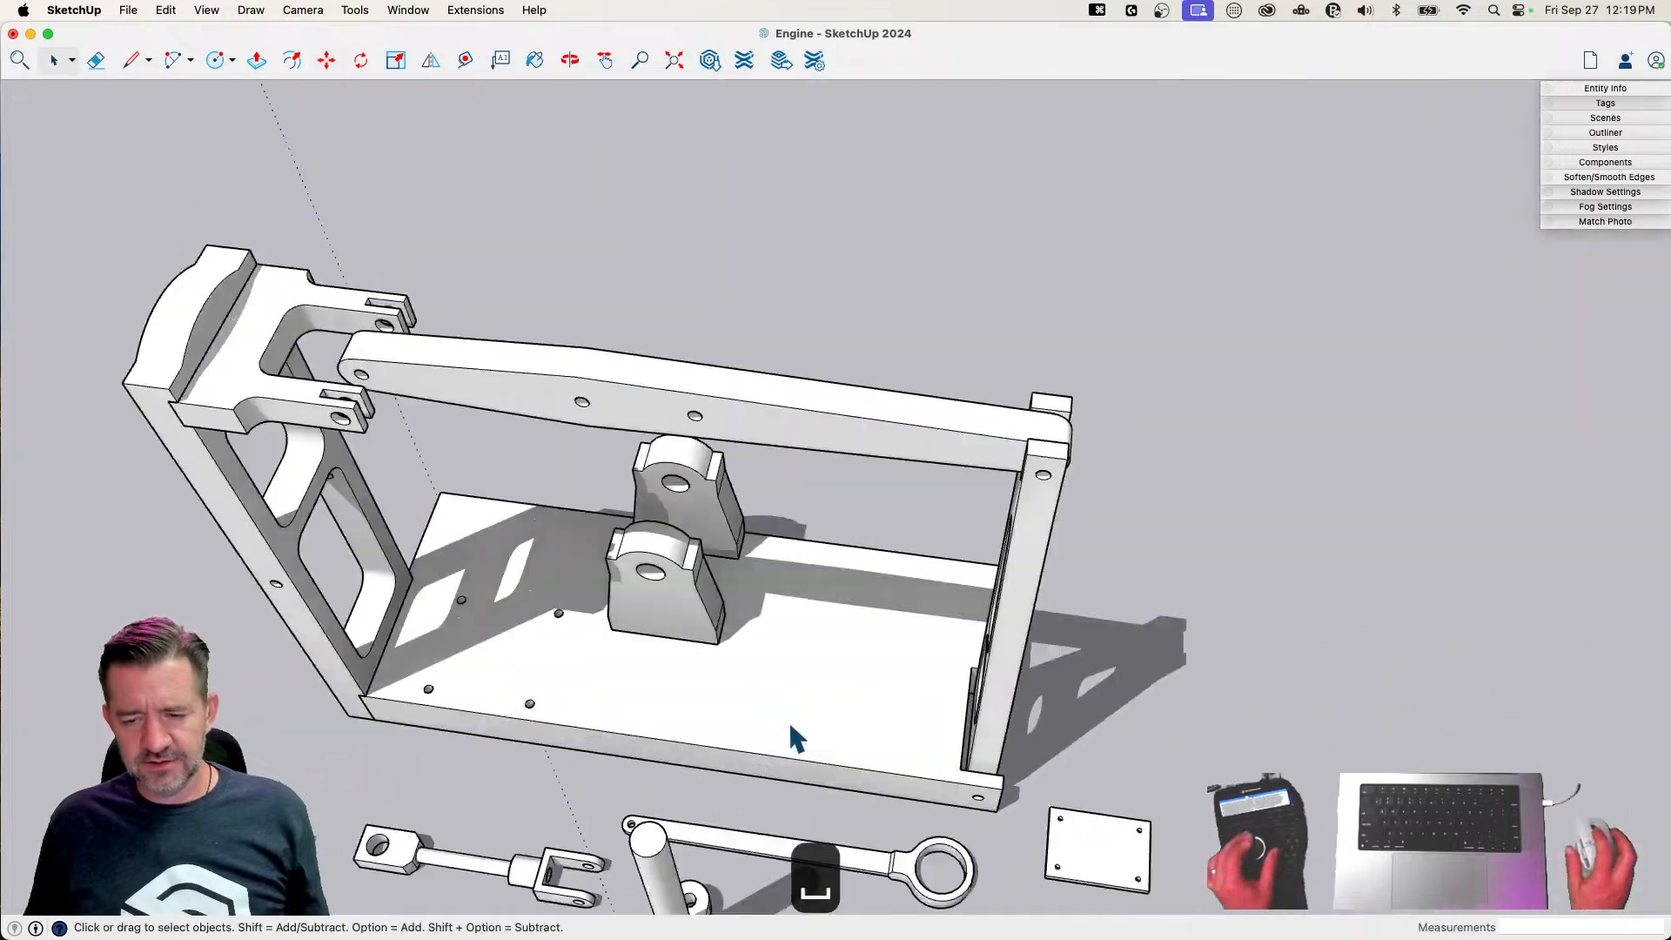
scroll(795, 703, up, 15)
scroll(740, 533, up, 3)
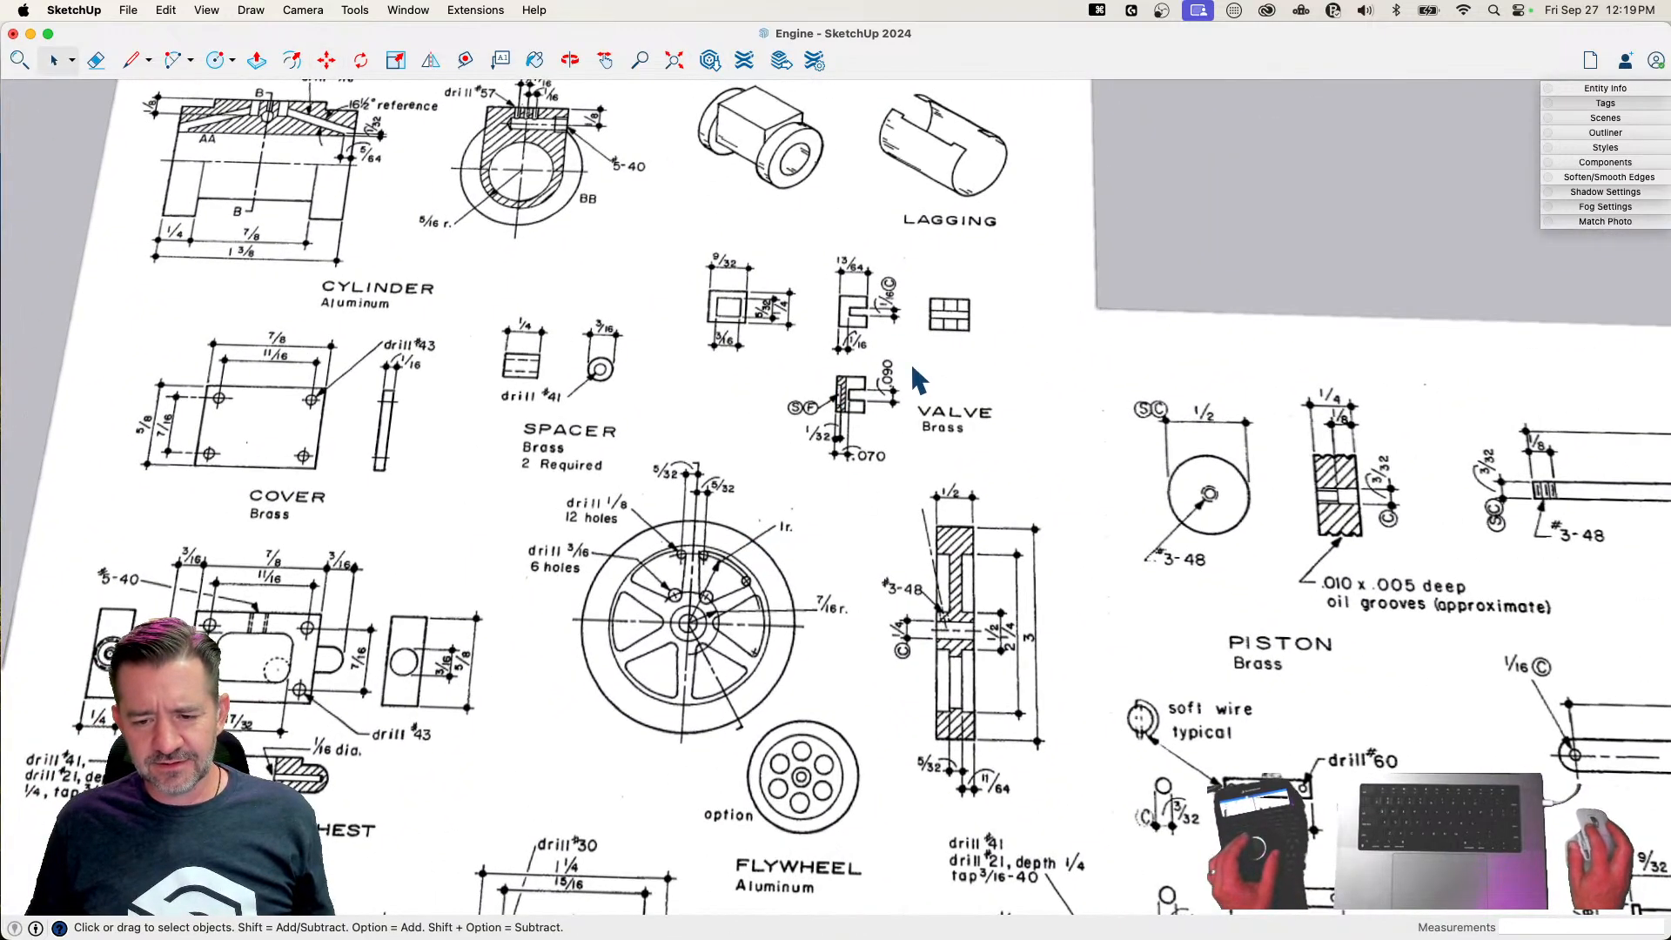
scroll(871, 391, down, 10)
scroll(953, 402, up, 4)
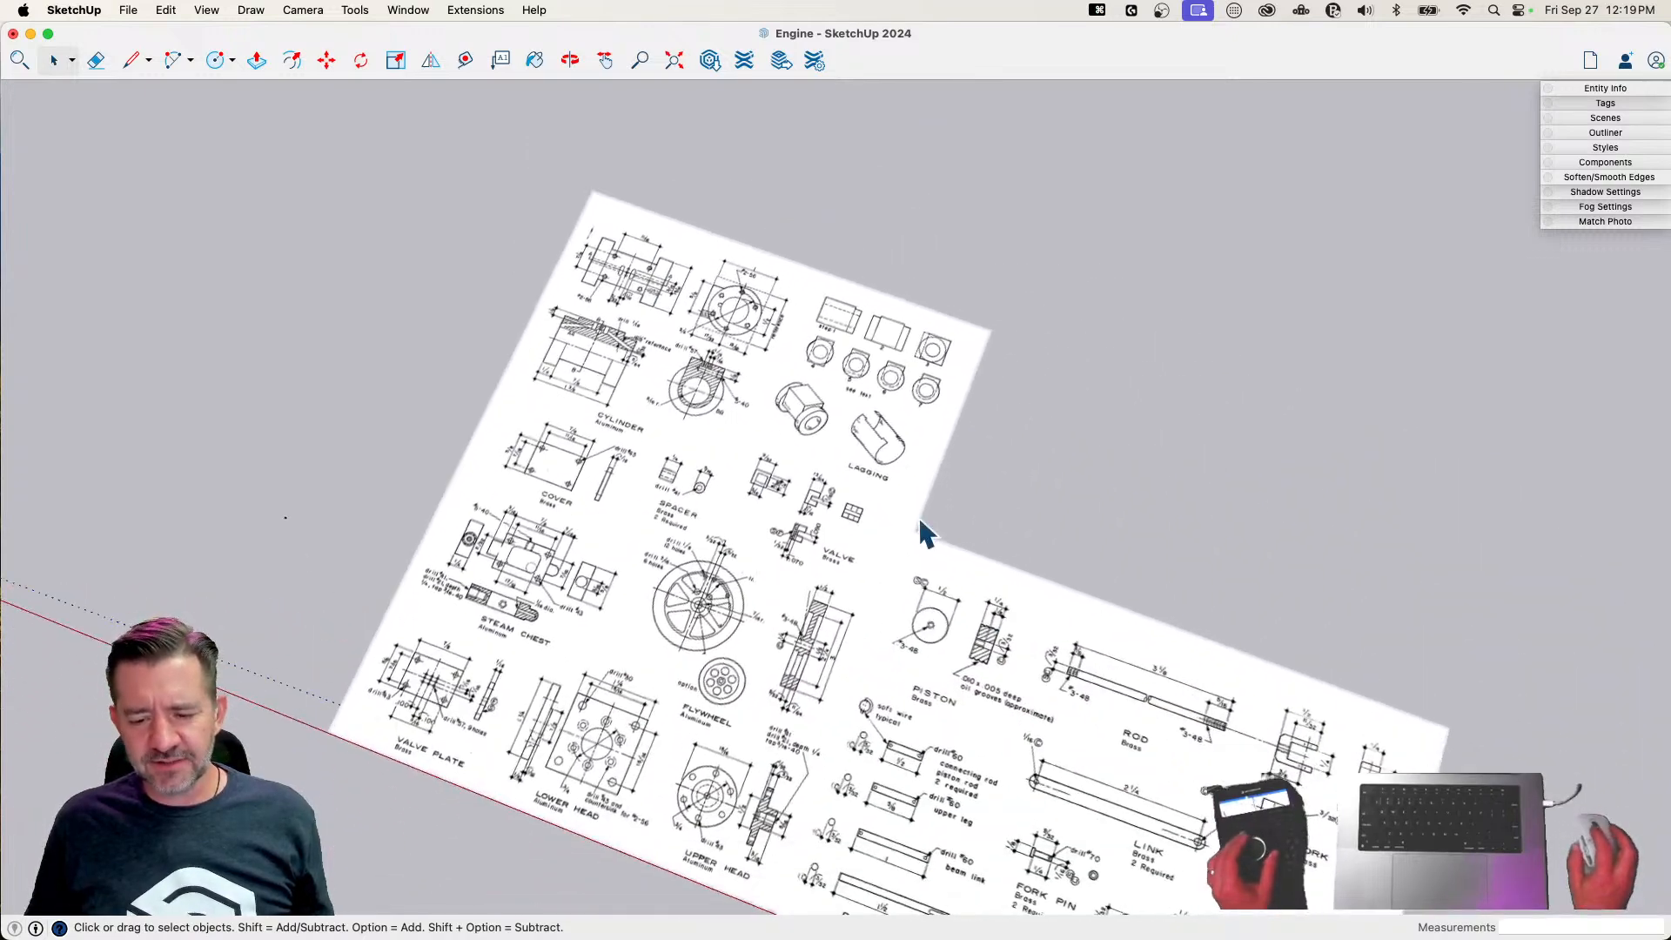
scroll(897, 519, up, 2)
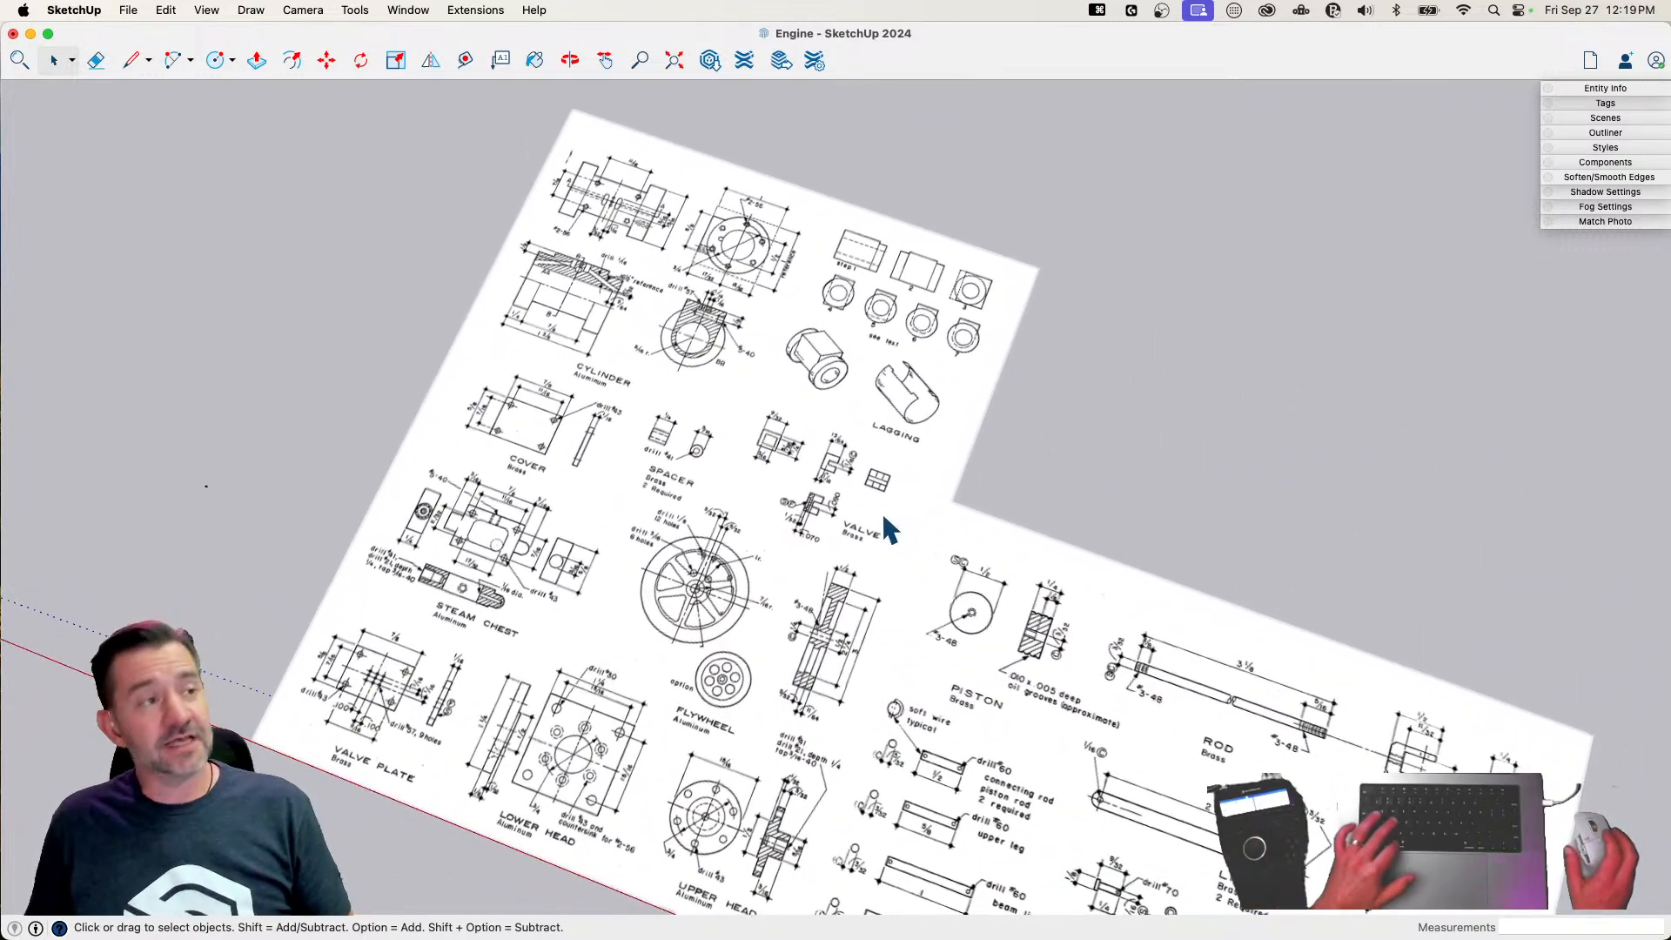
key(super+s)
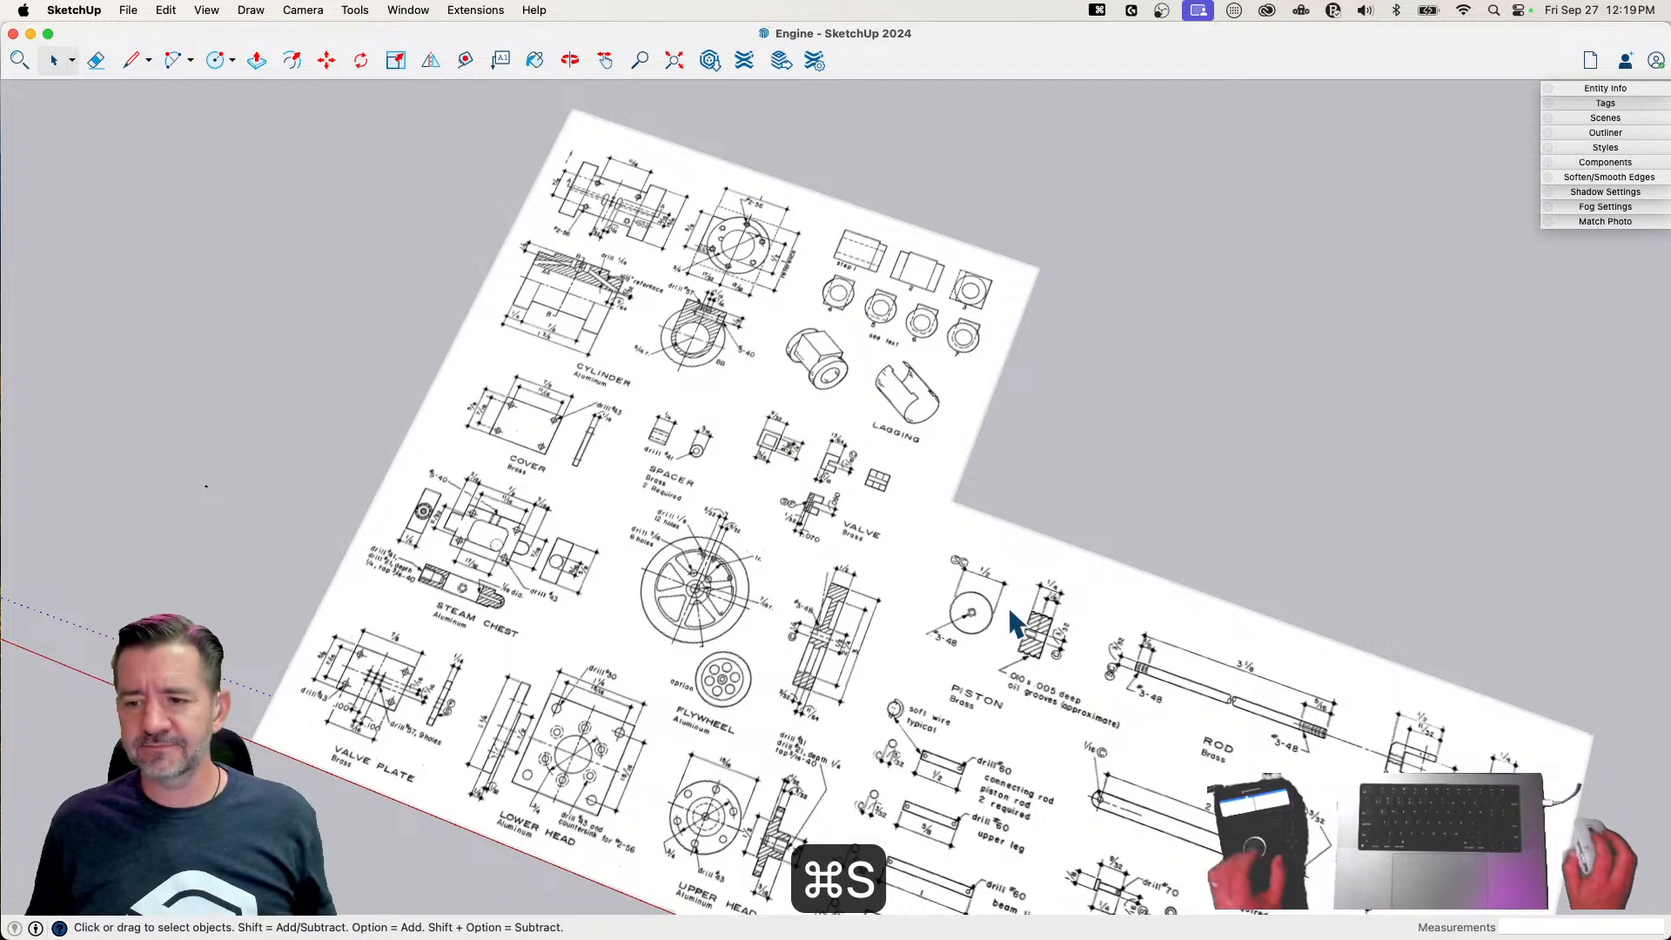
Open the tag list, enlarge it, and add a tag named Brass
click(1598, 102)
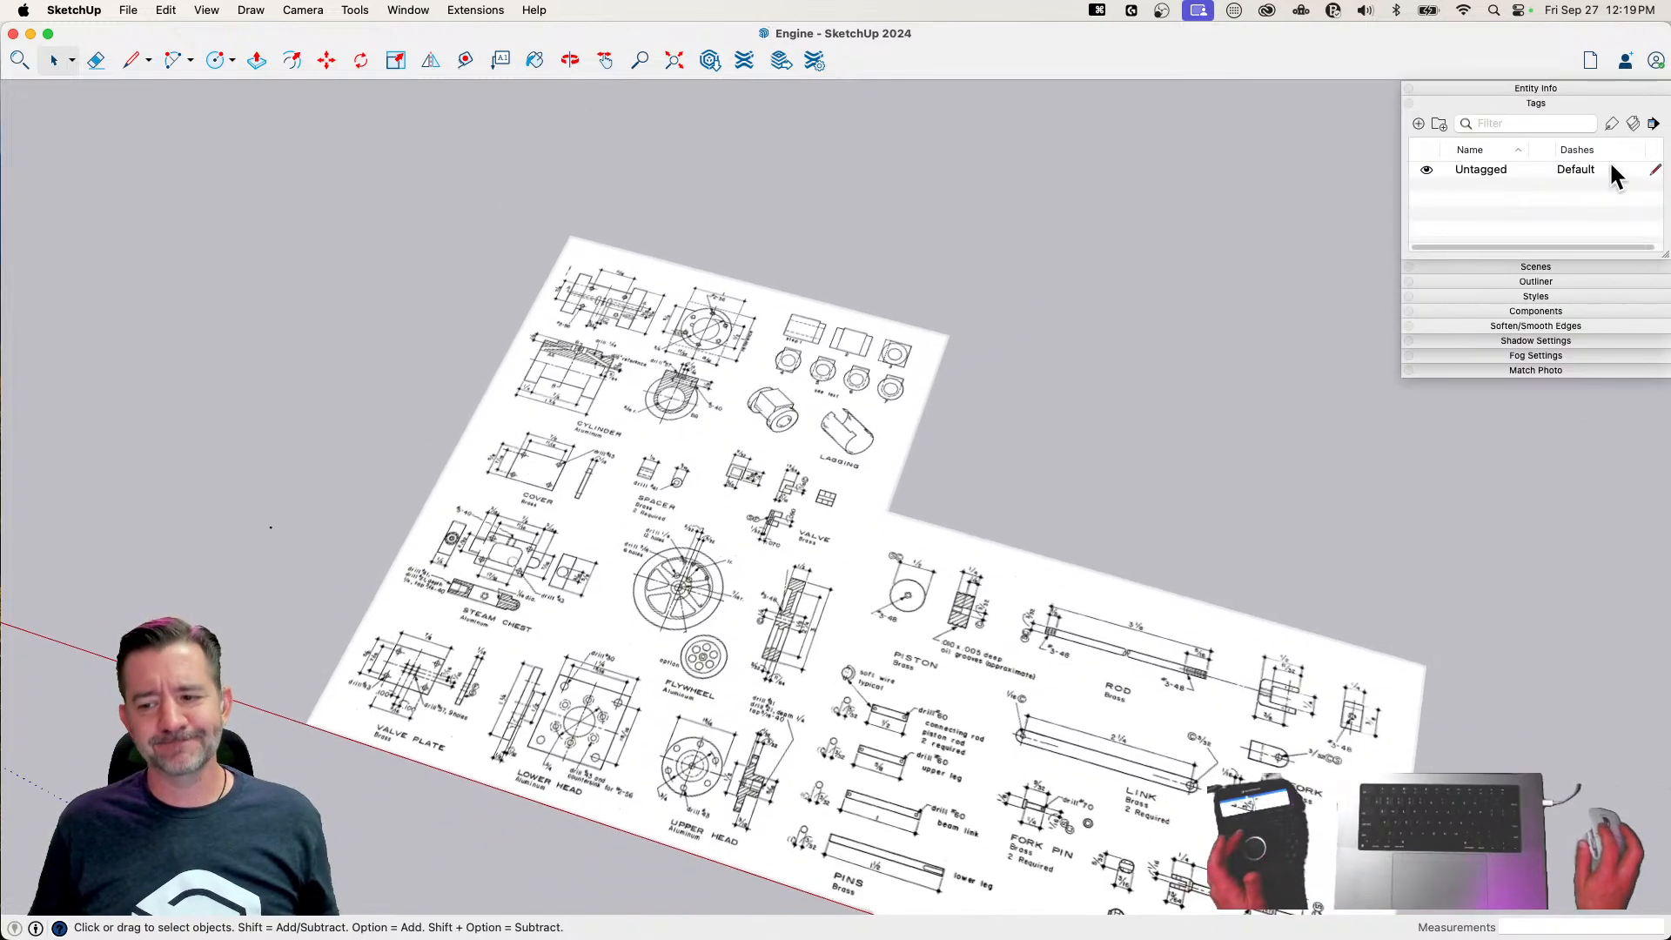
drag(1667, 260, 1665, 292)
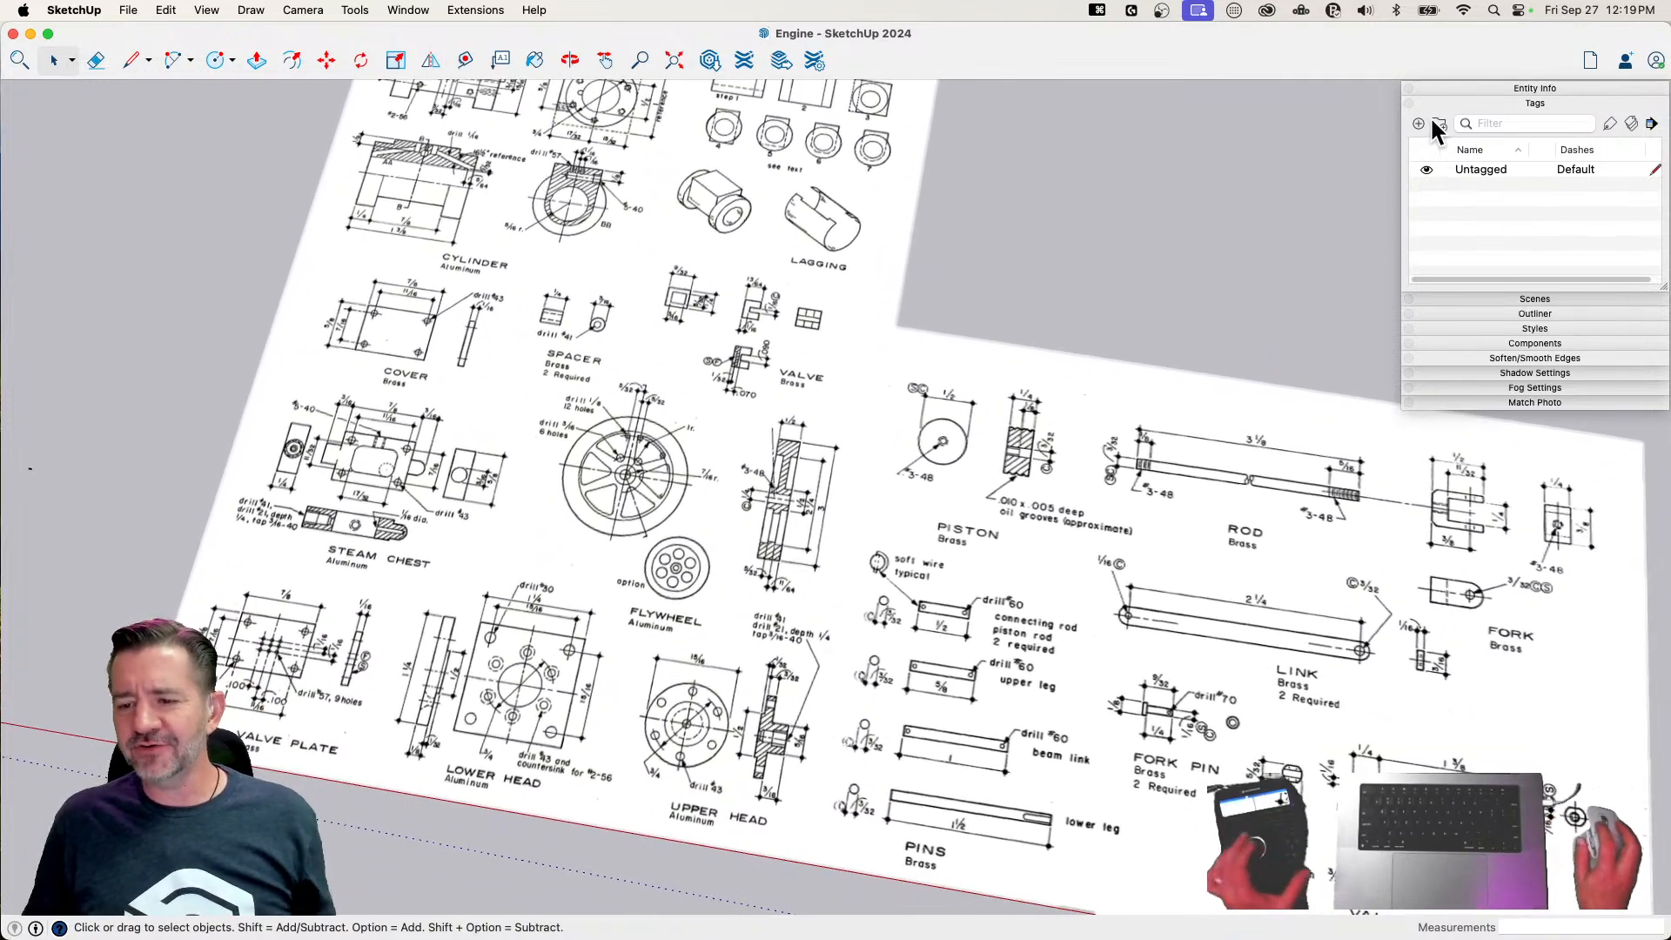
click(1419, 123)
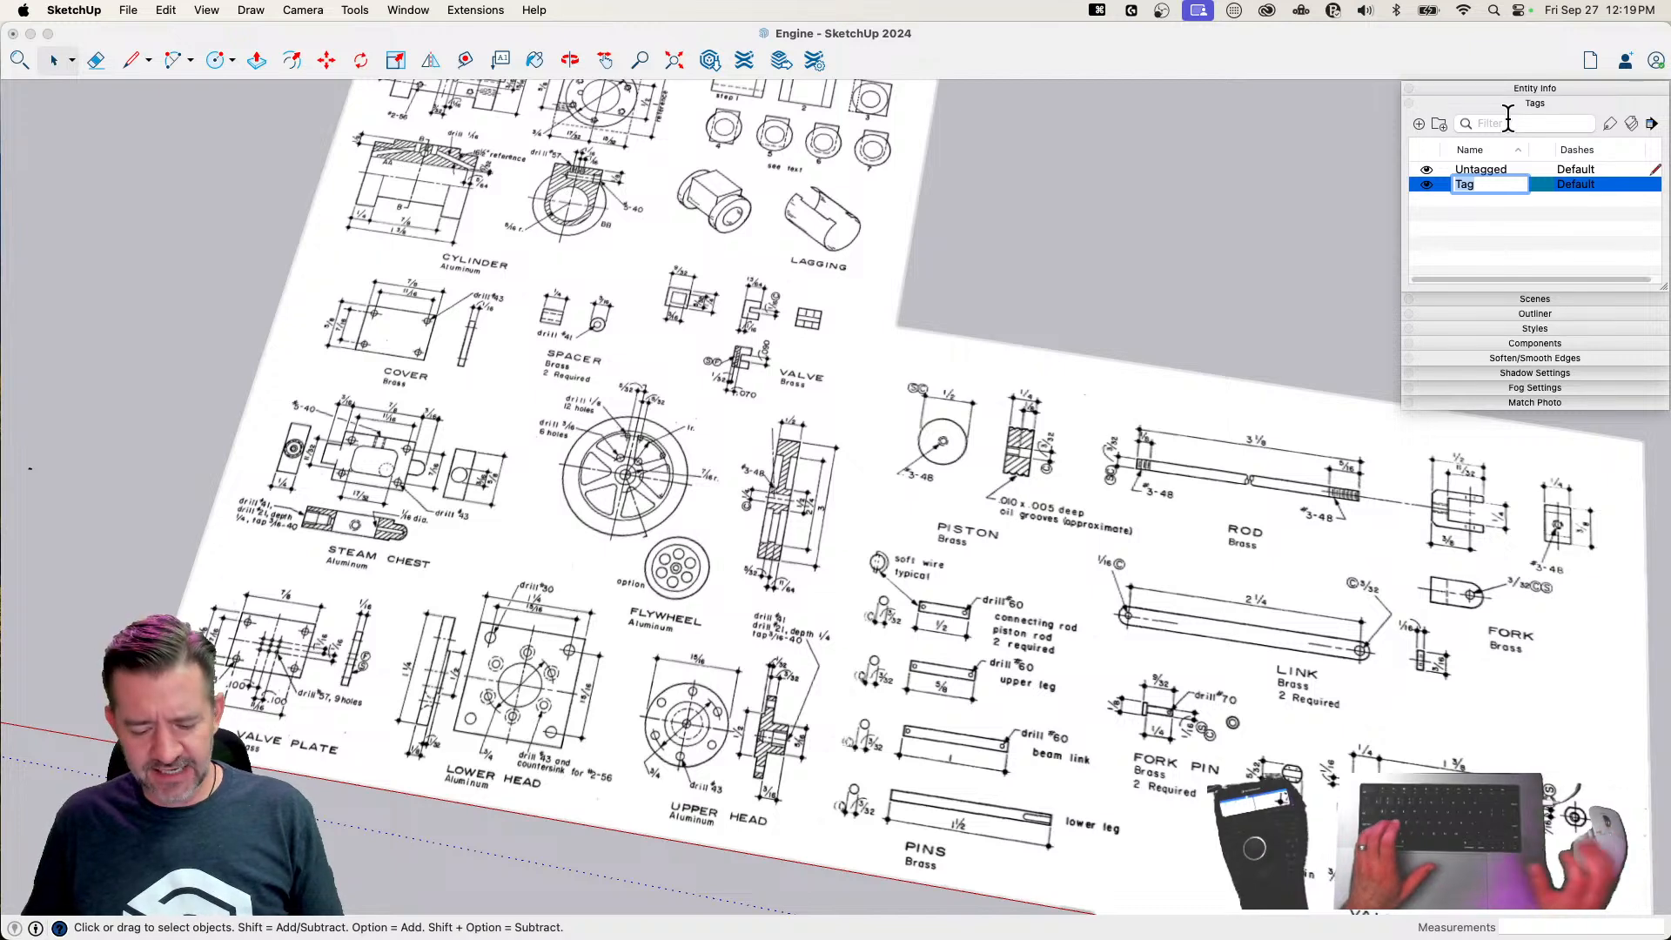
text(Brass)
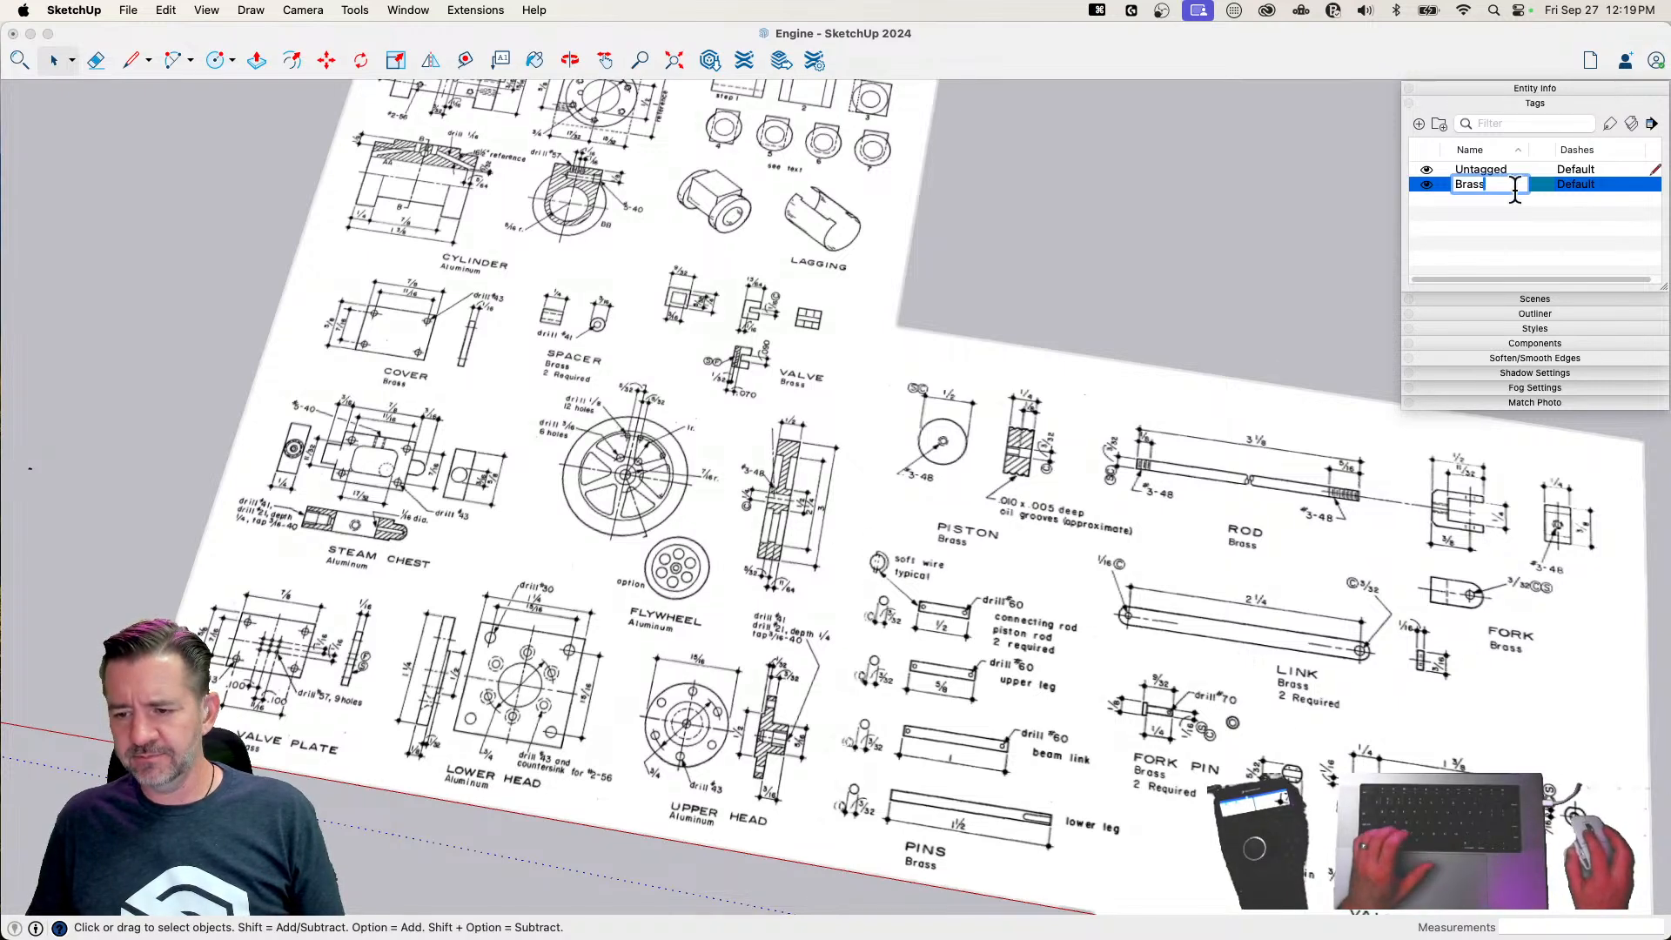
click(1503, 217)
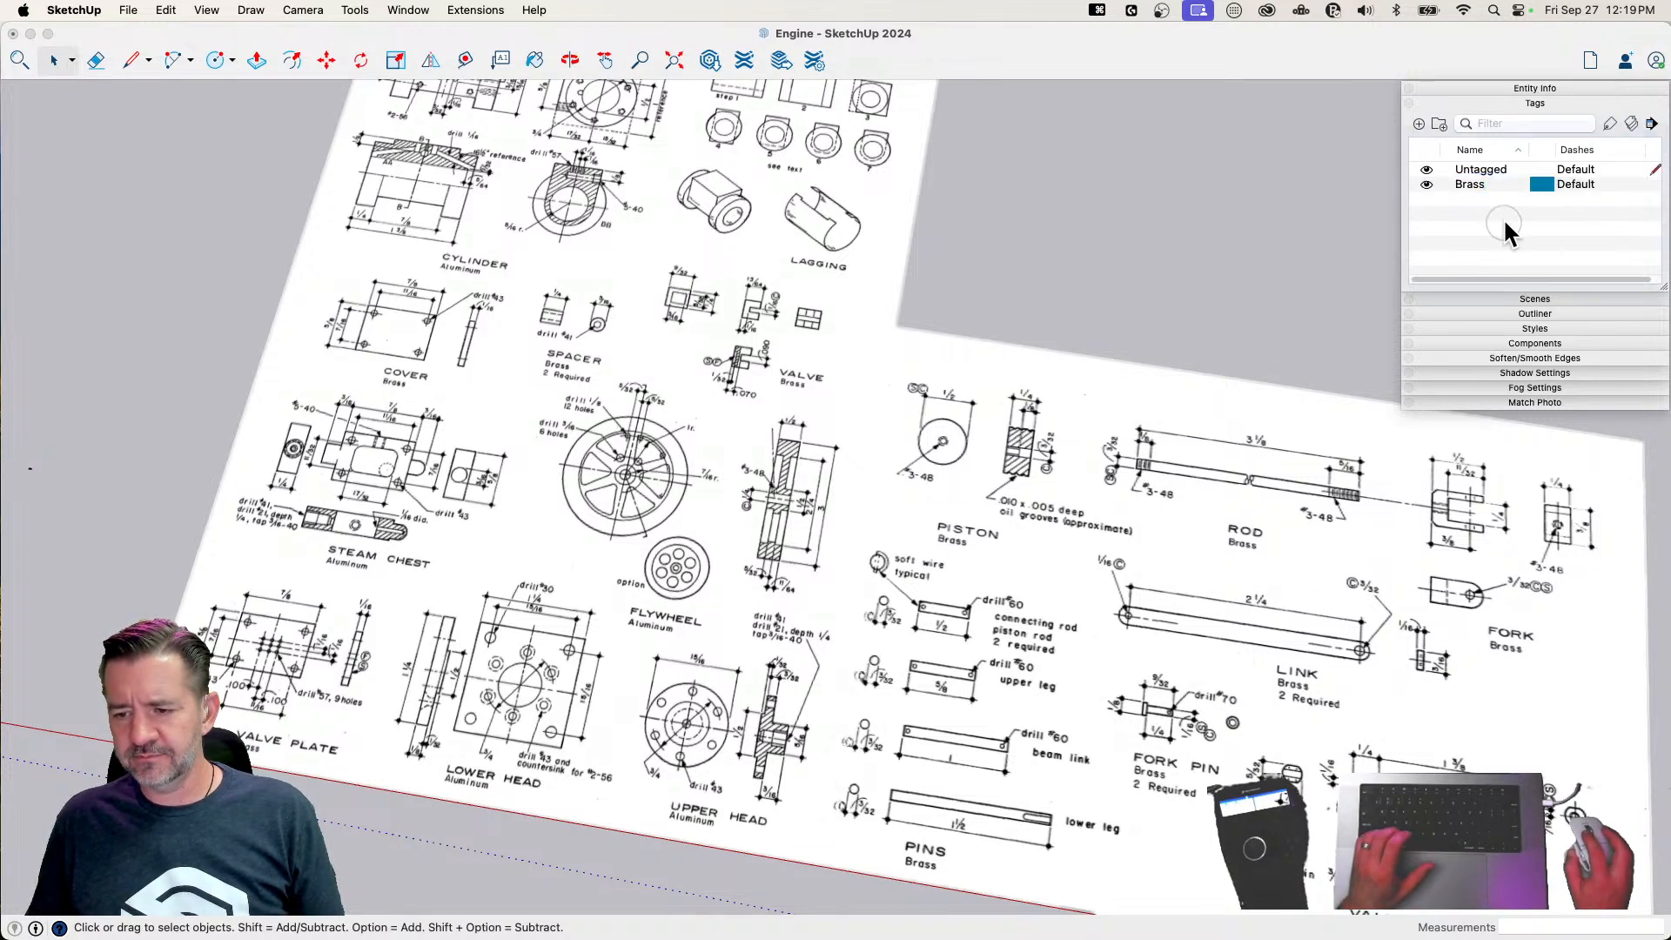
Add two more material tags named Aluminum and Steel
click(1417, 123)
text(Aluminum)
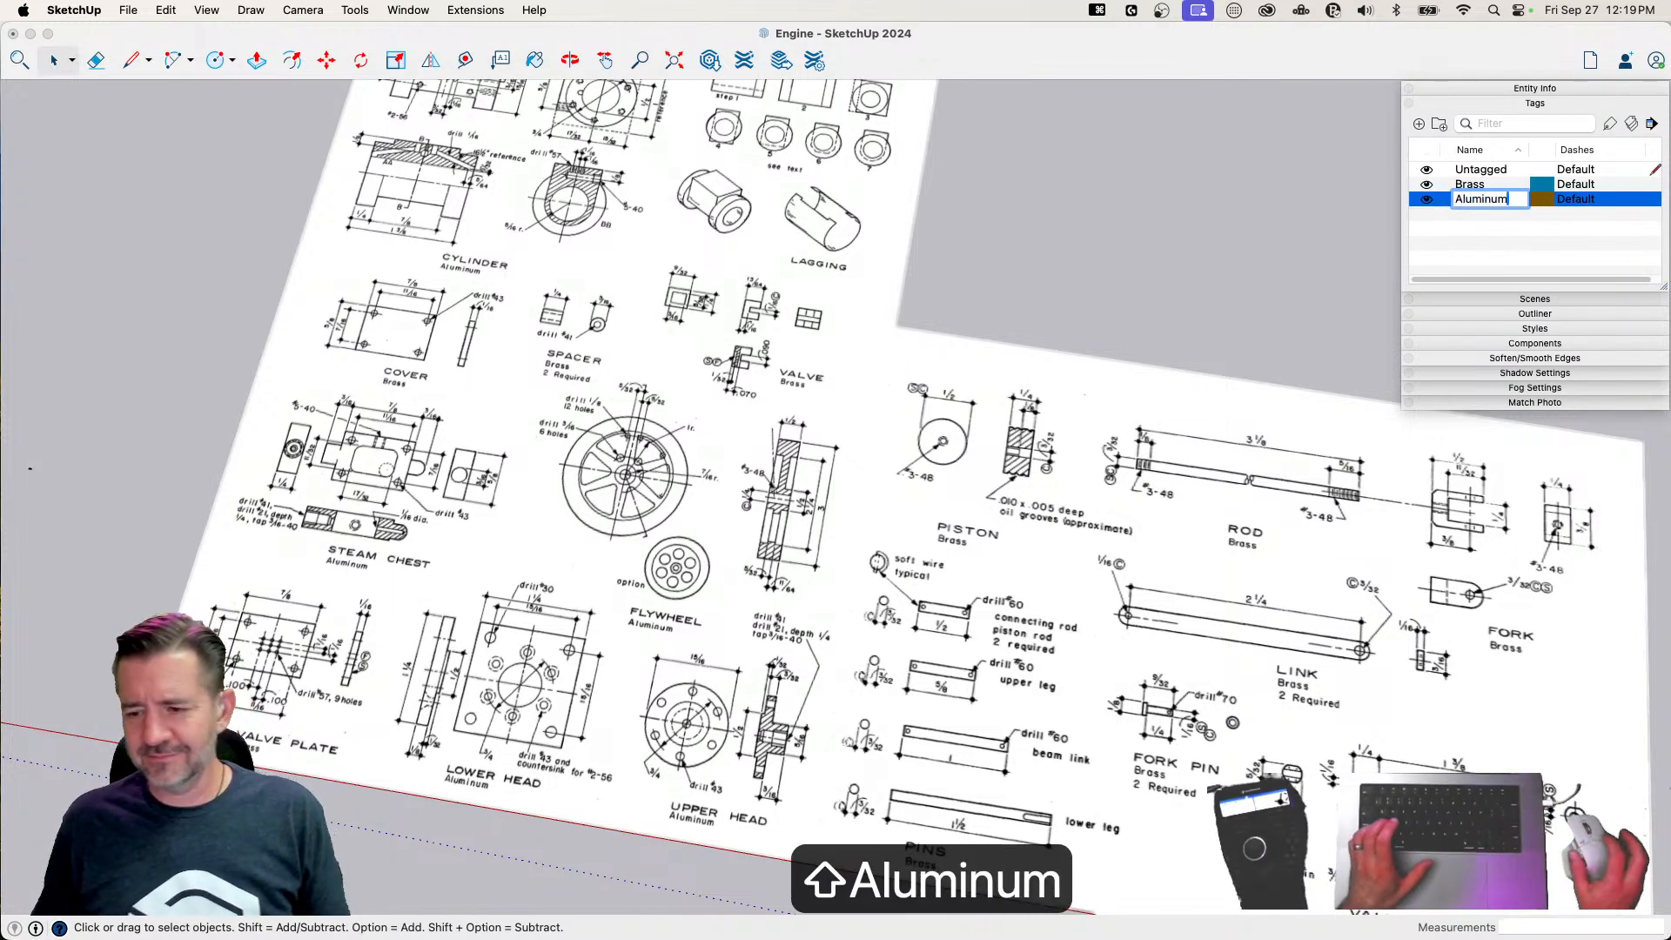
click(1513, 222)
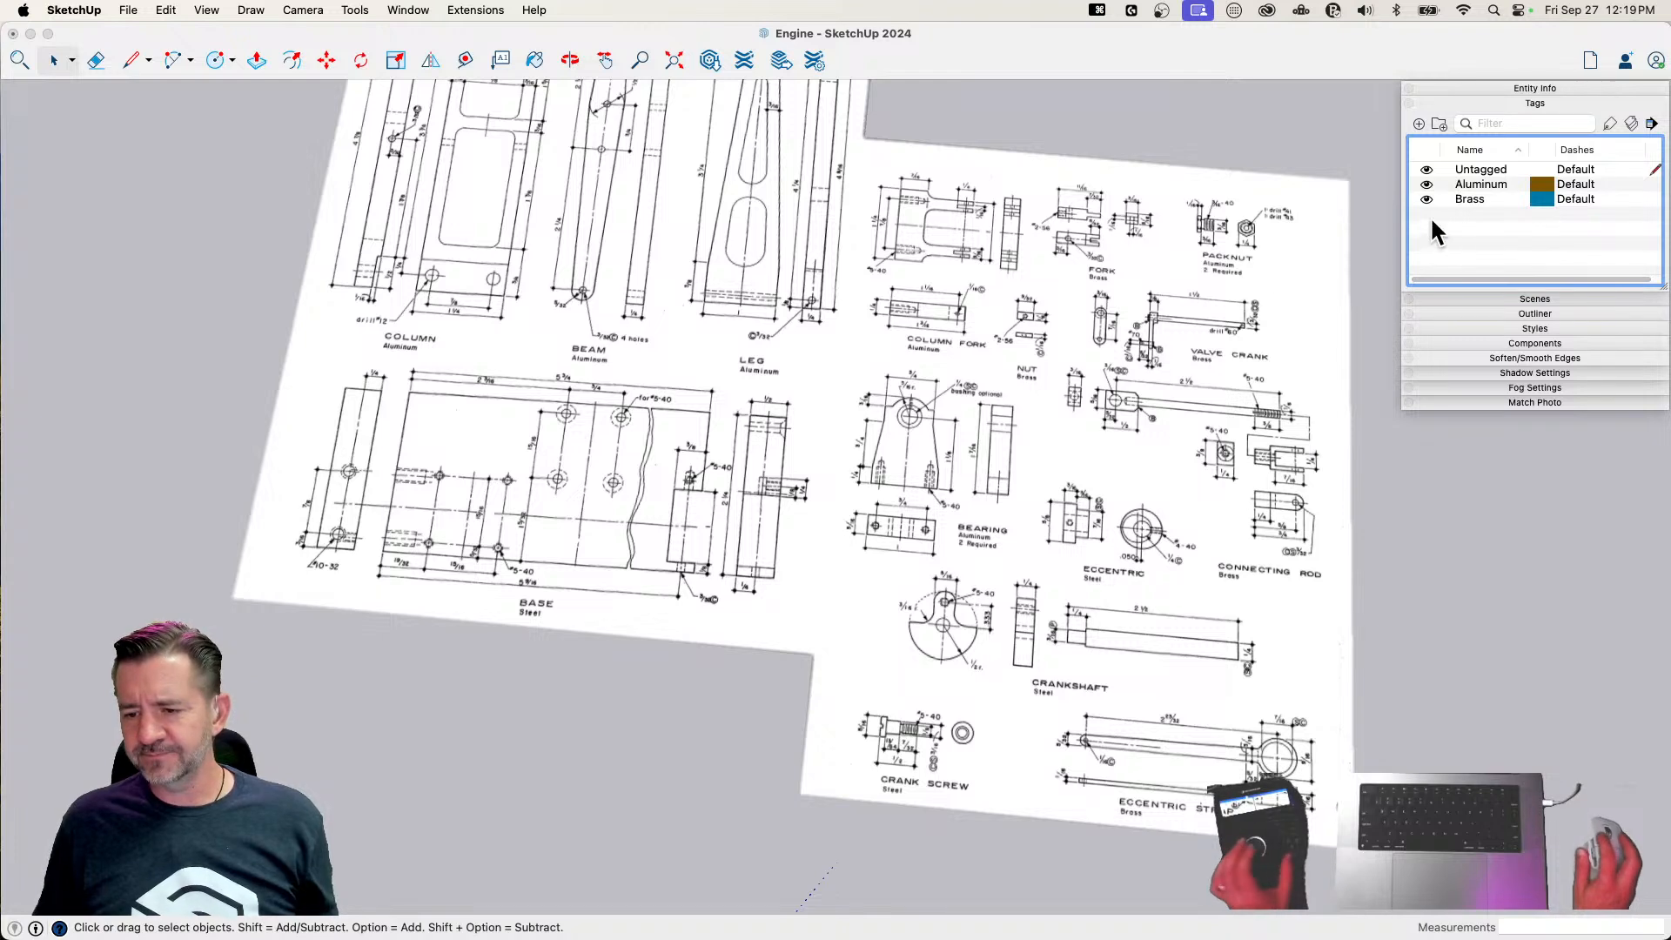
click(1419, 123)
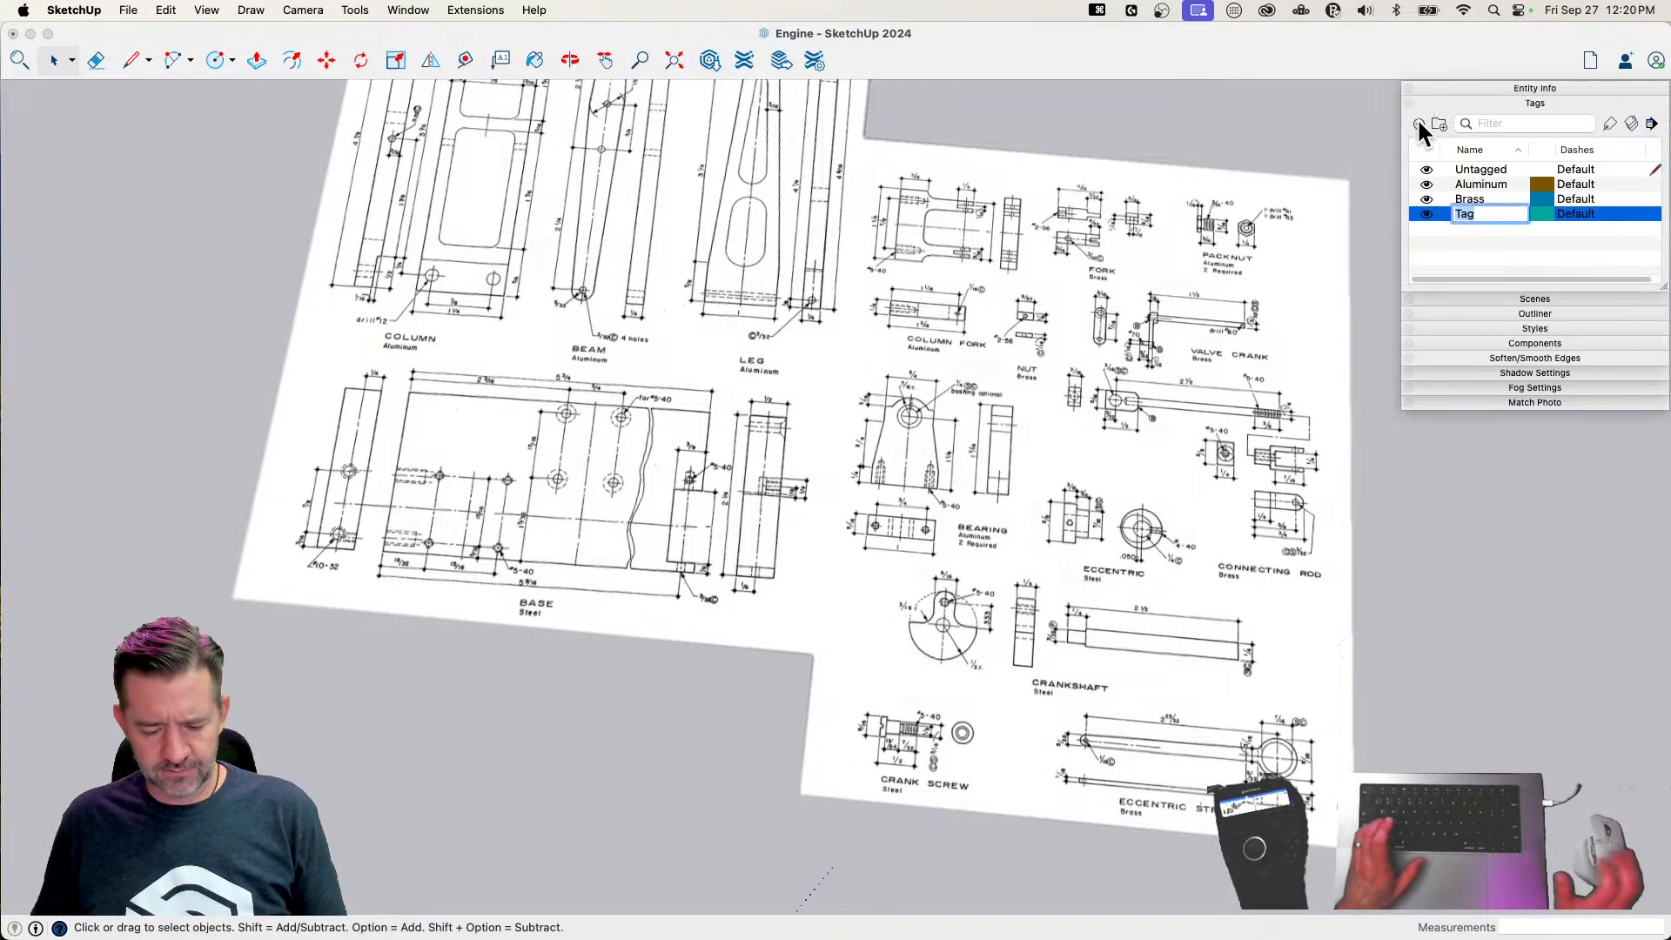
text(Steel)
key(Return)
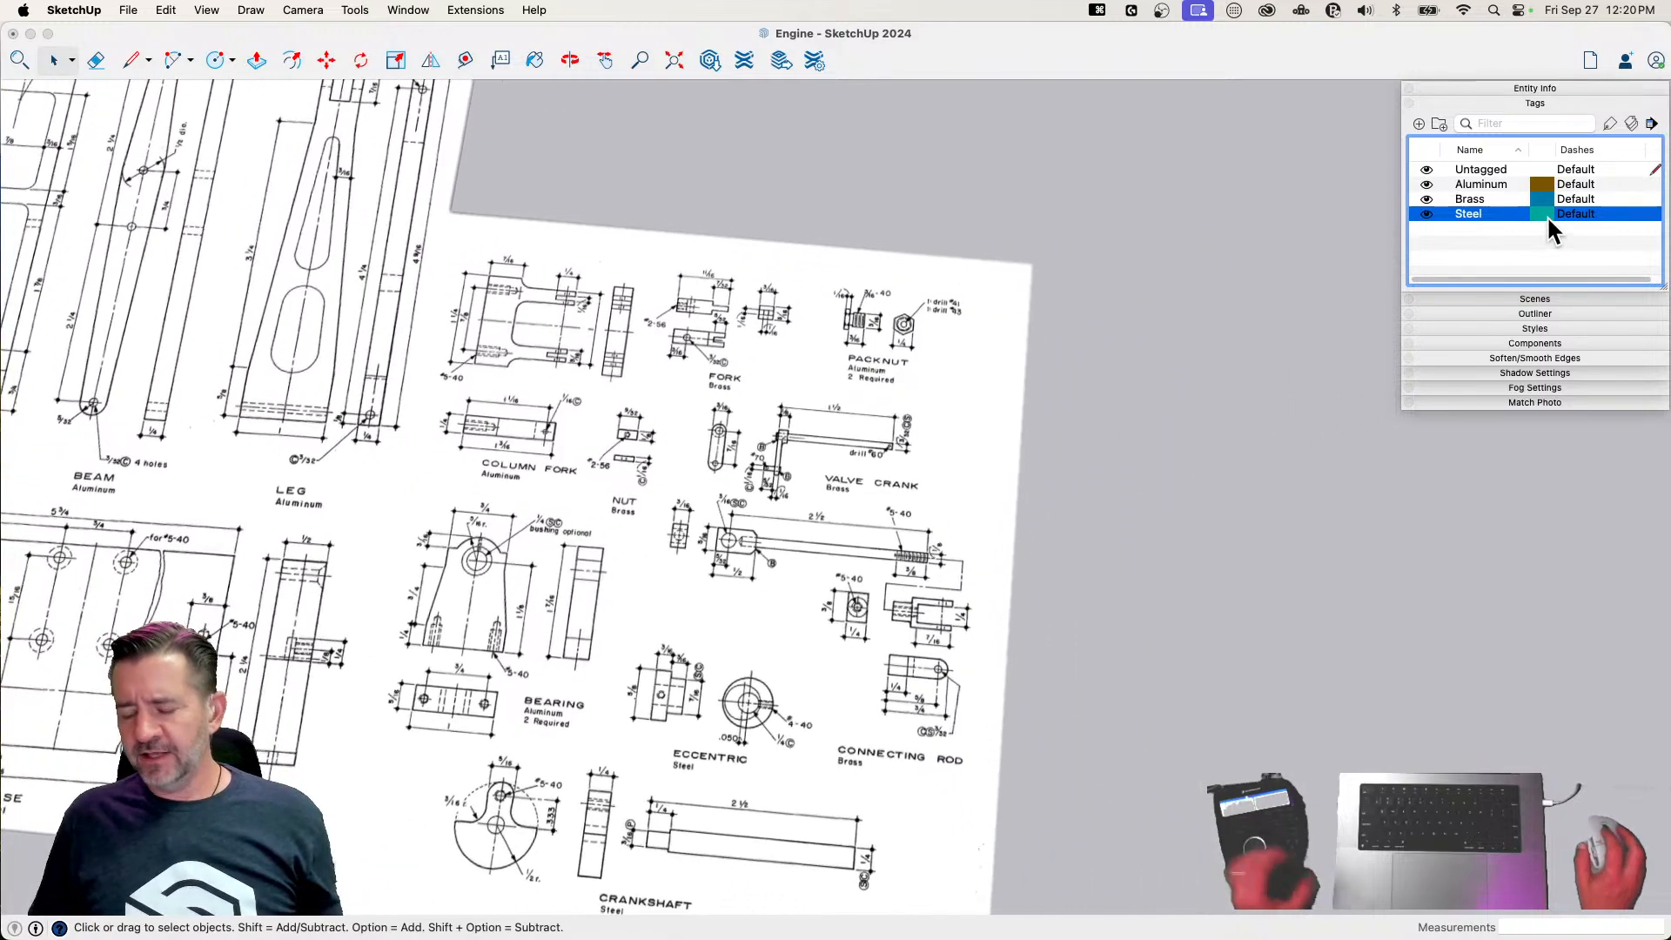
Set the Aluminum tag's color to the light gray Mercury pencil color
click(1542, 184)
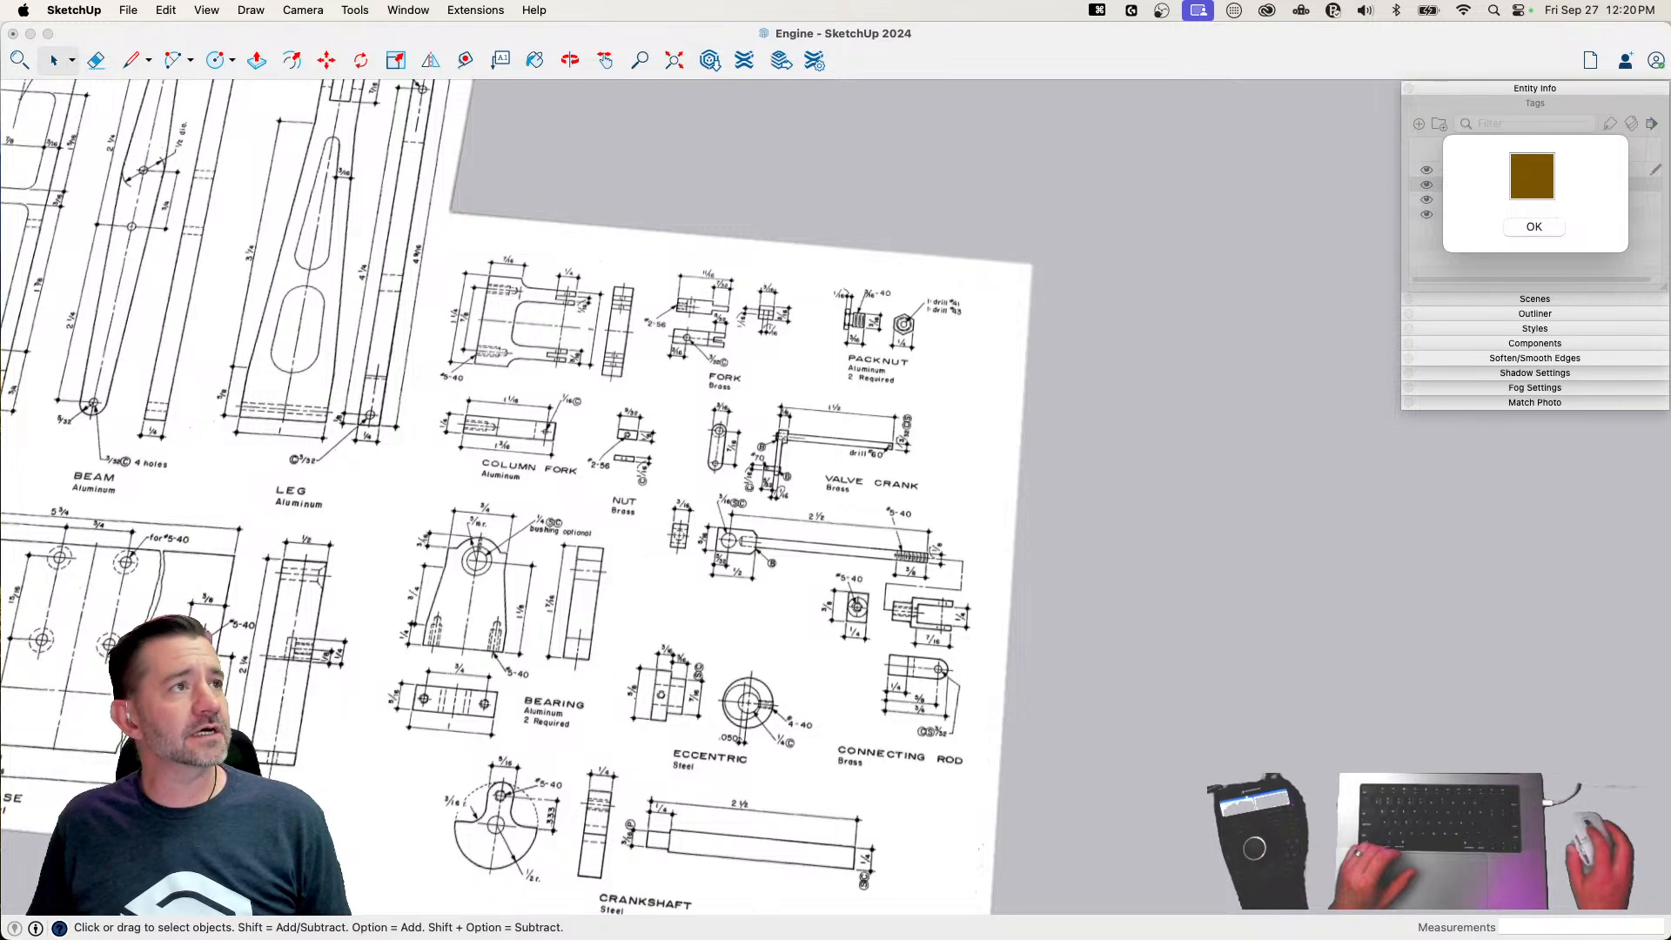
drag(984, 0, 1209, 114)
click(1108, 136)
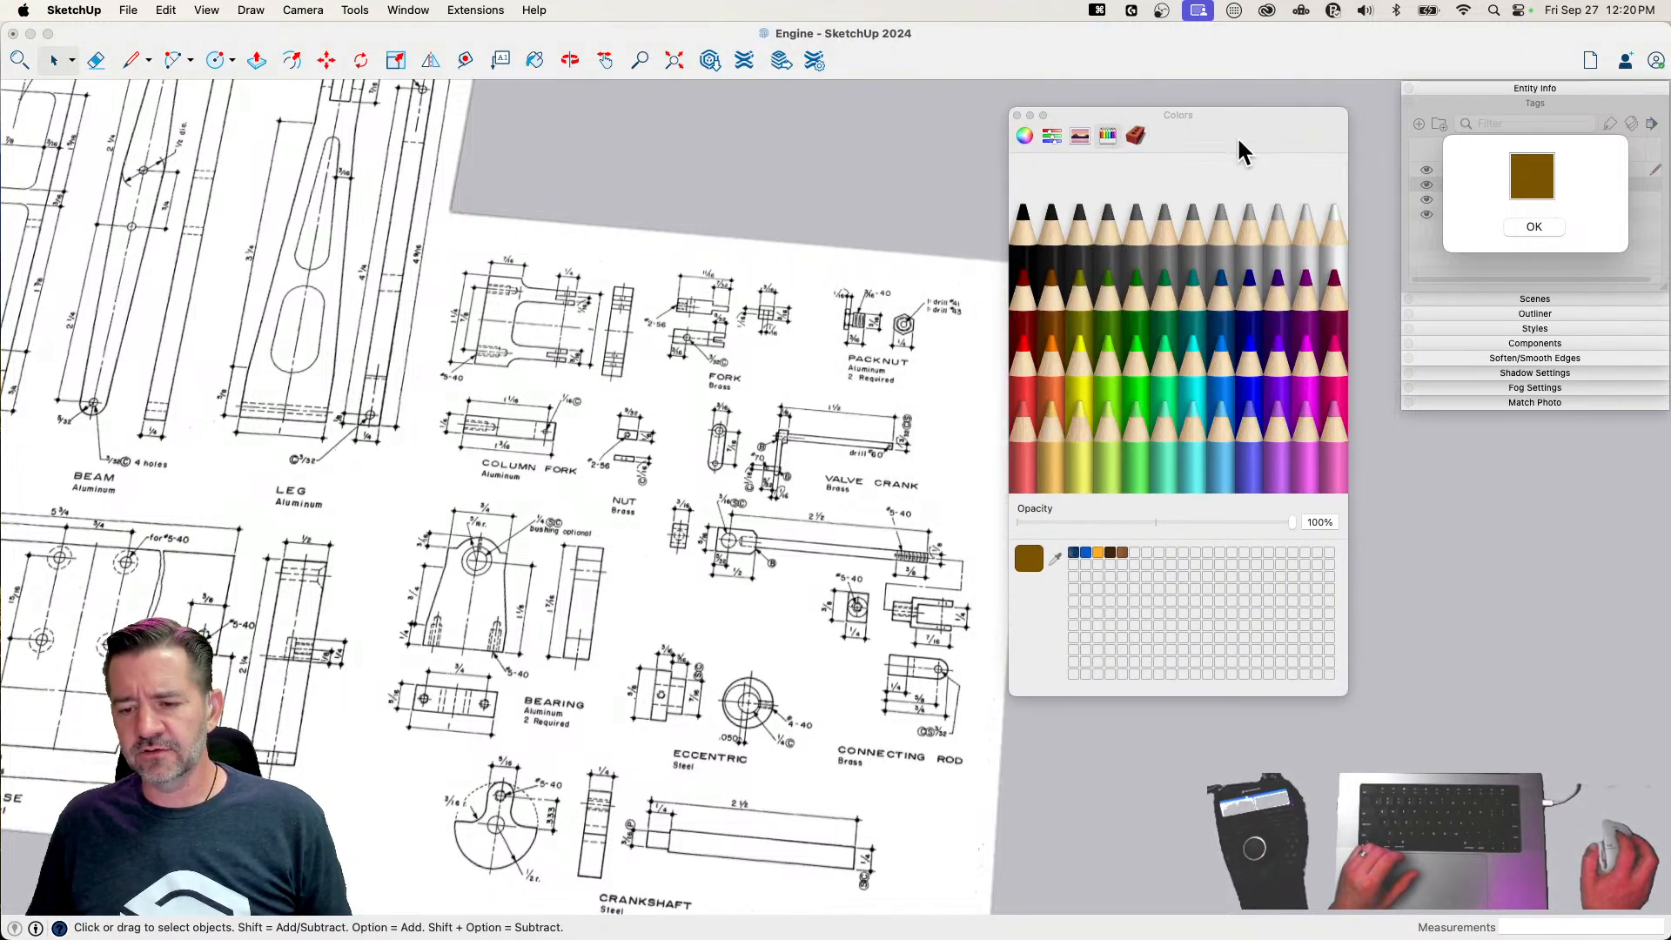
click(1306, 245)
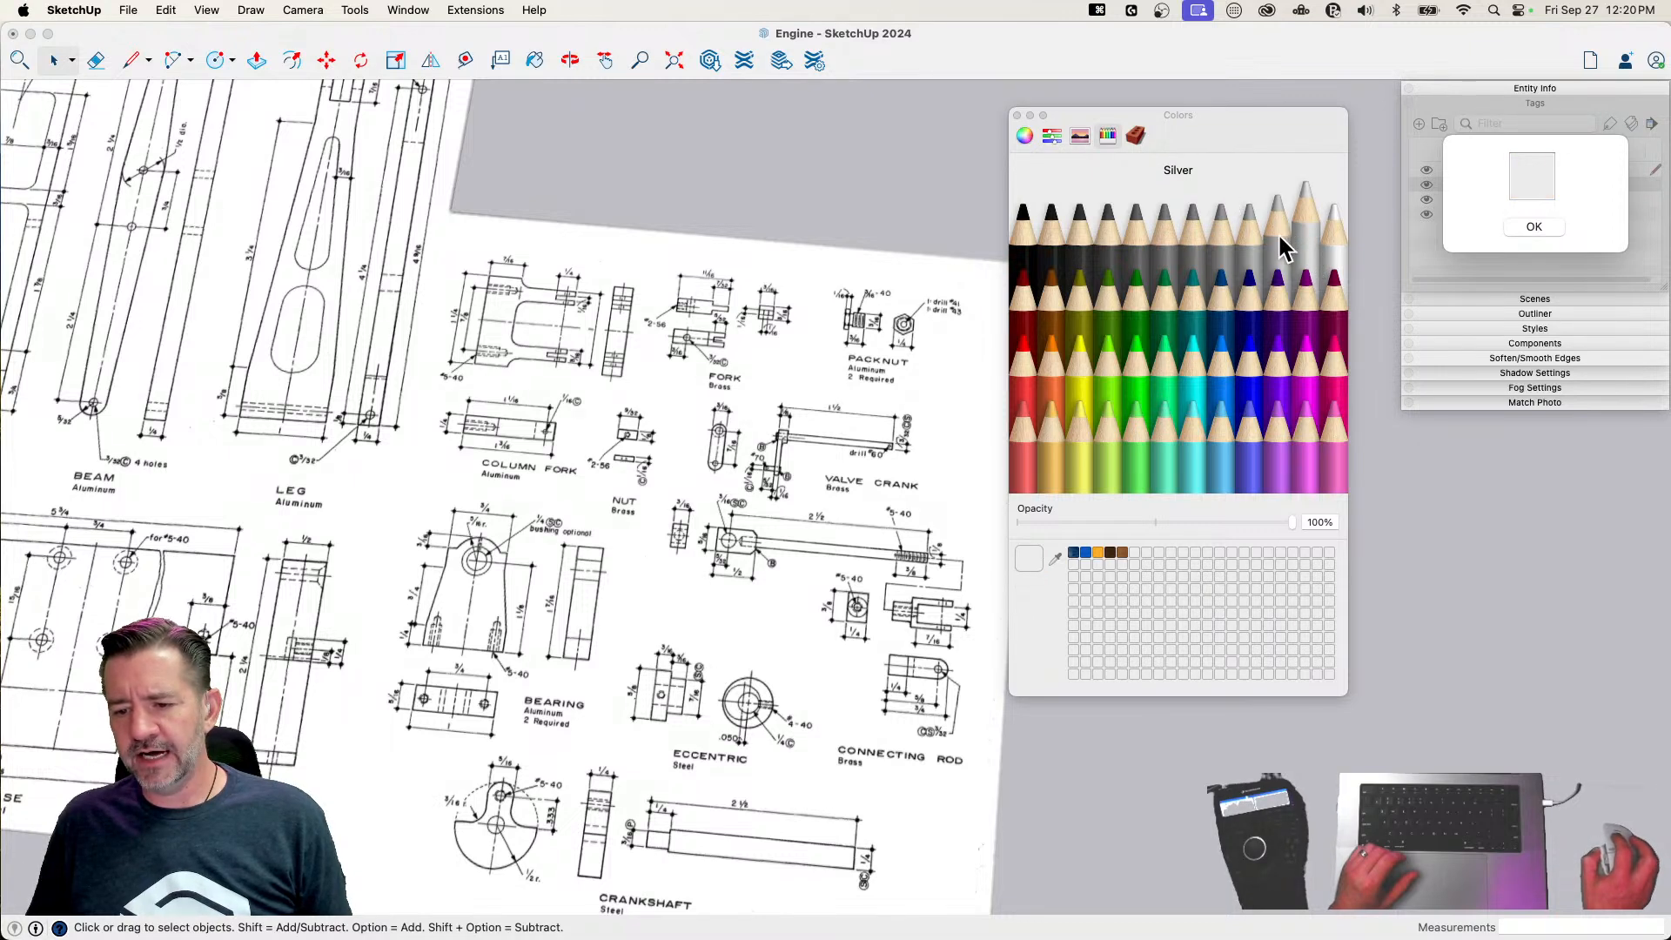
click(1302, 224)
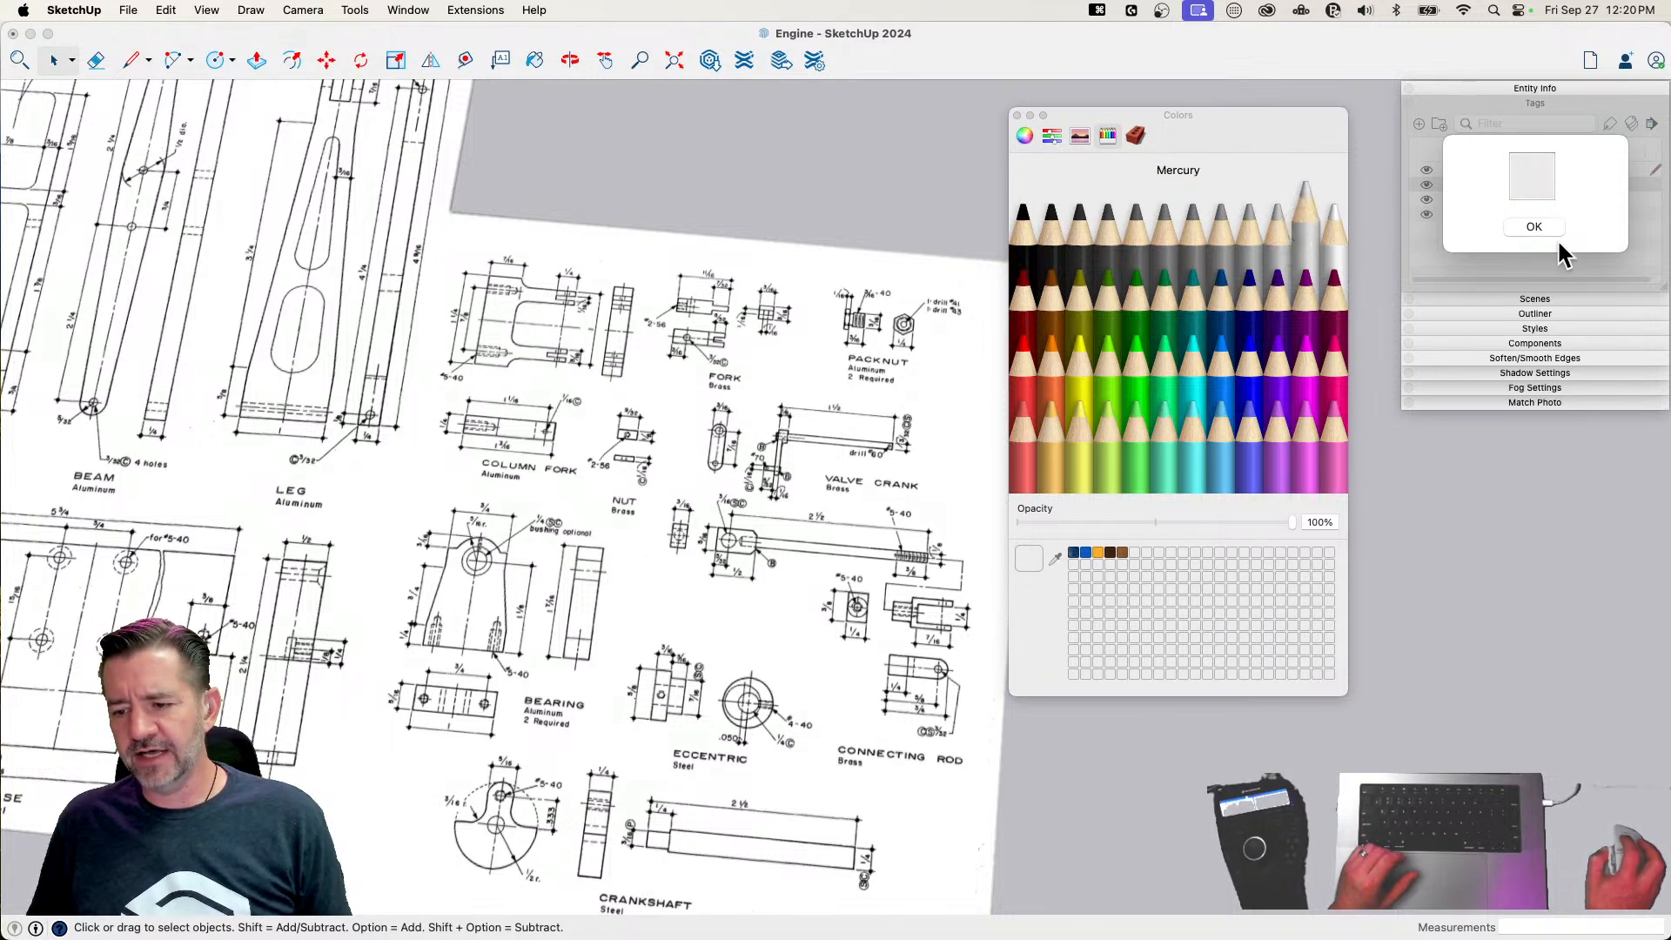
click(1534, 226)
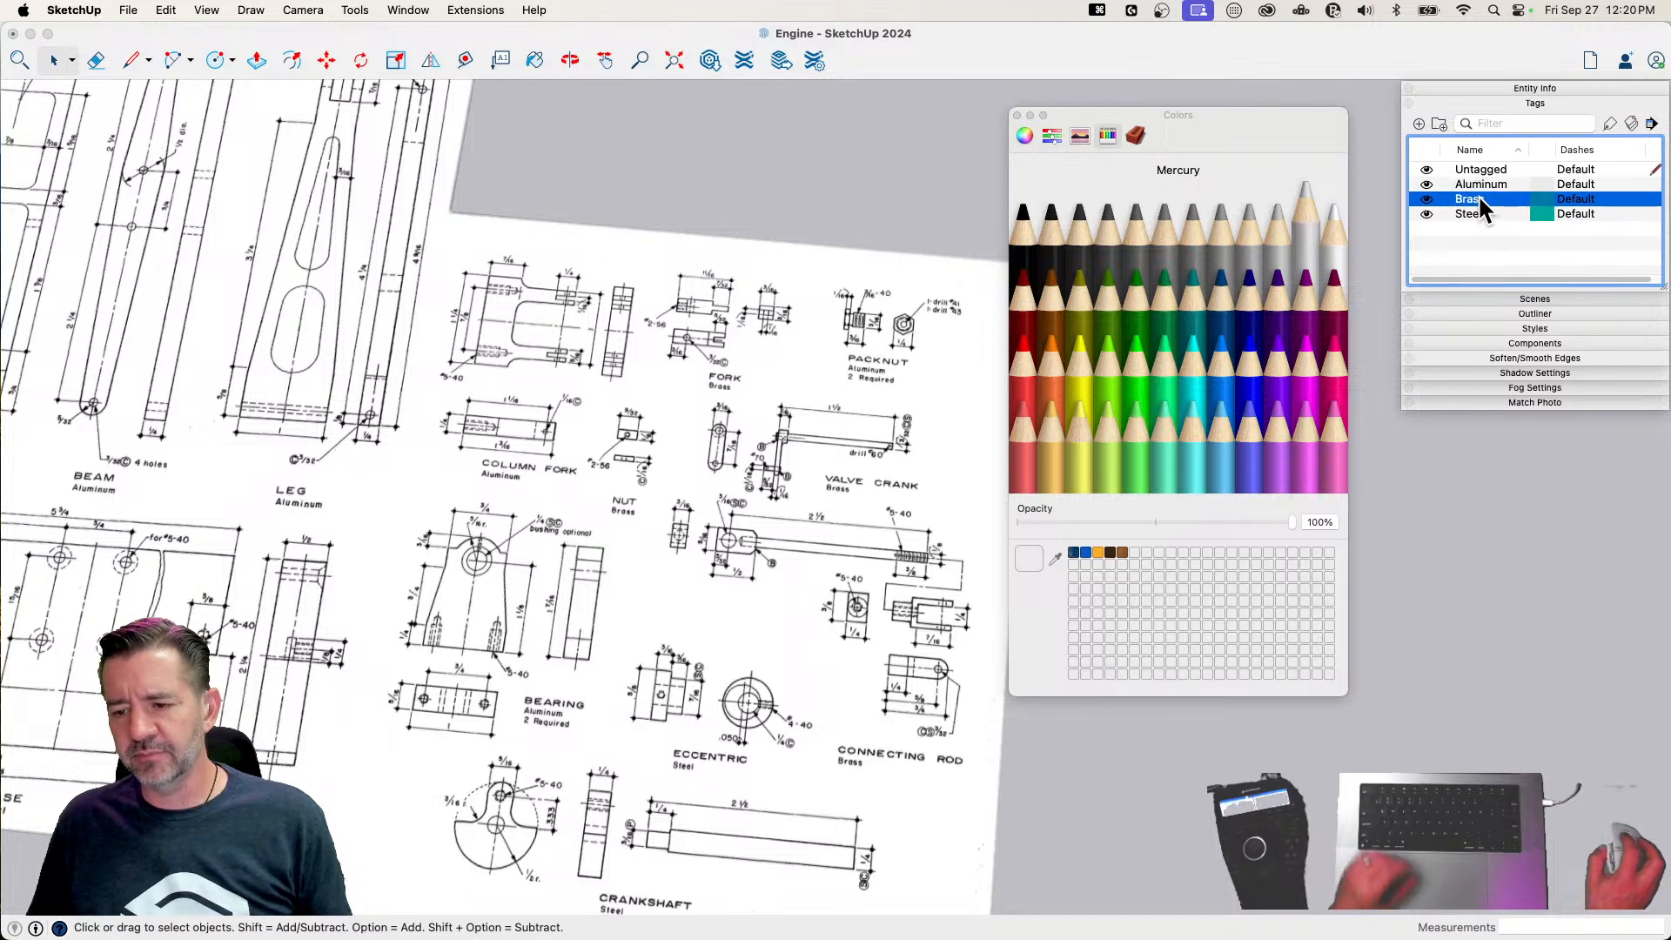
Set the Brass tag's color to the Cantaloupe pencil color
click(1055, 445)
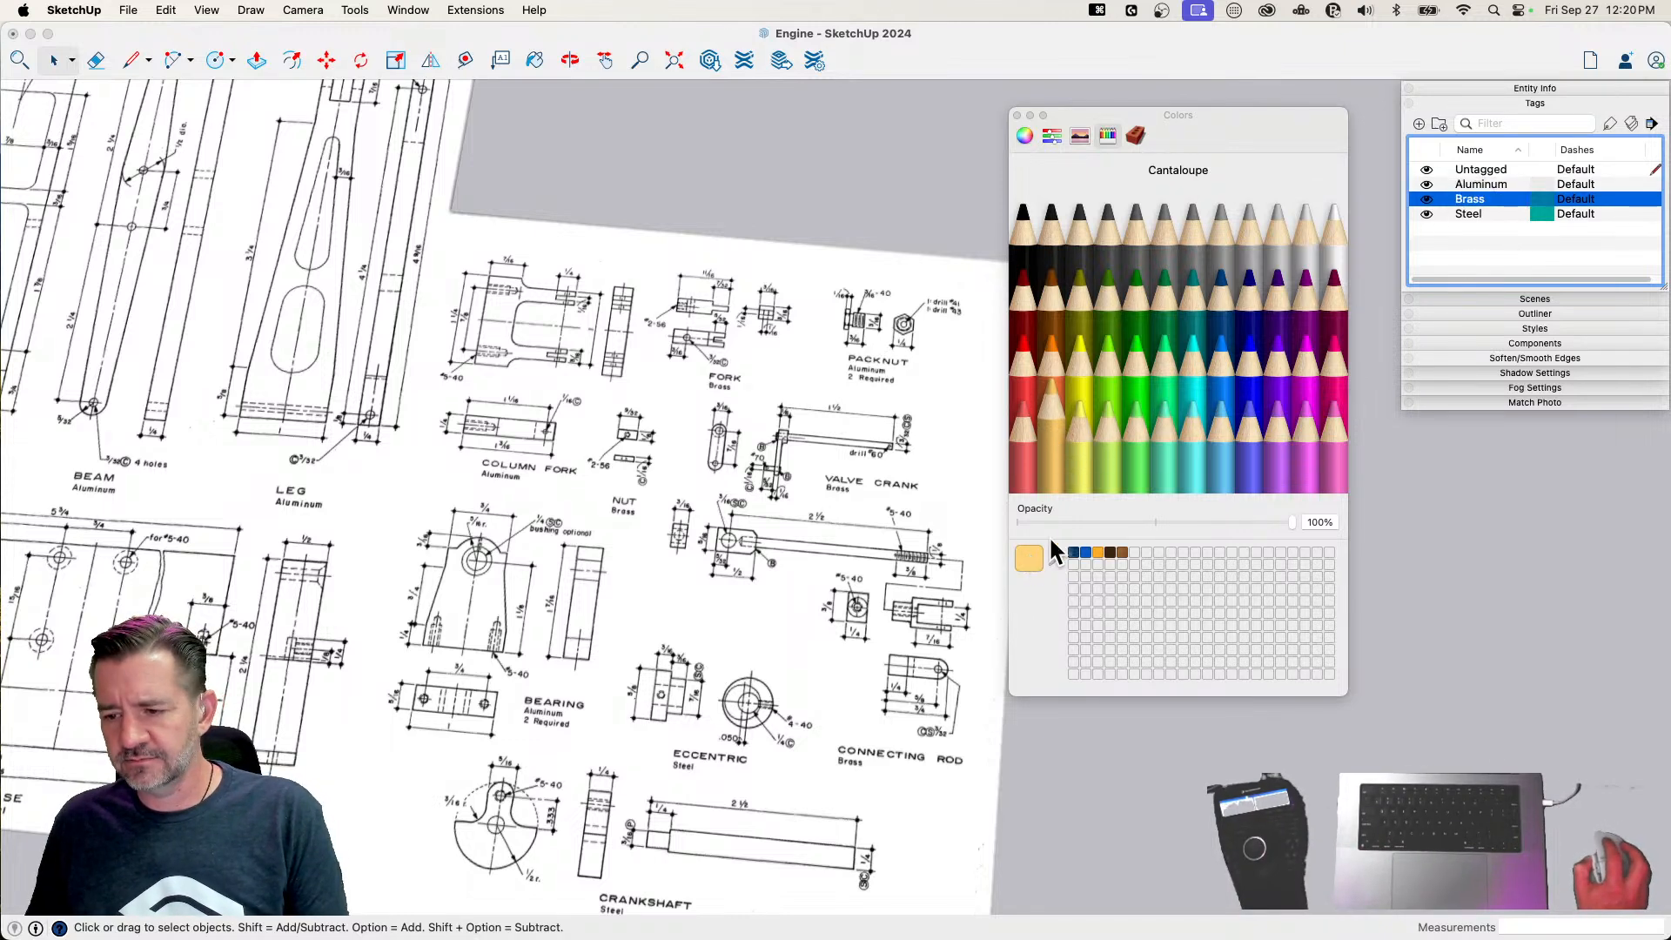
click(1548, 199)
click(1523, 228)
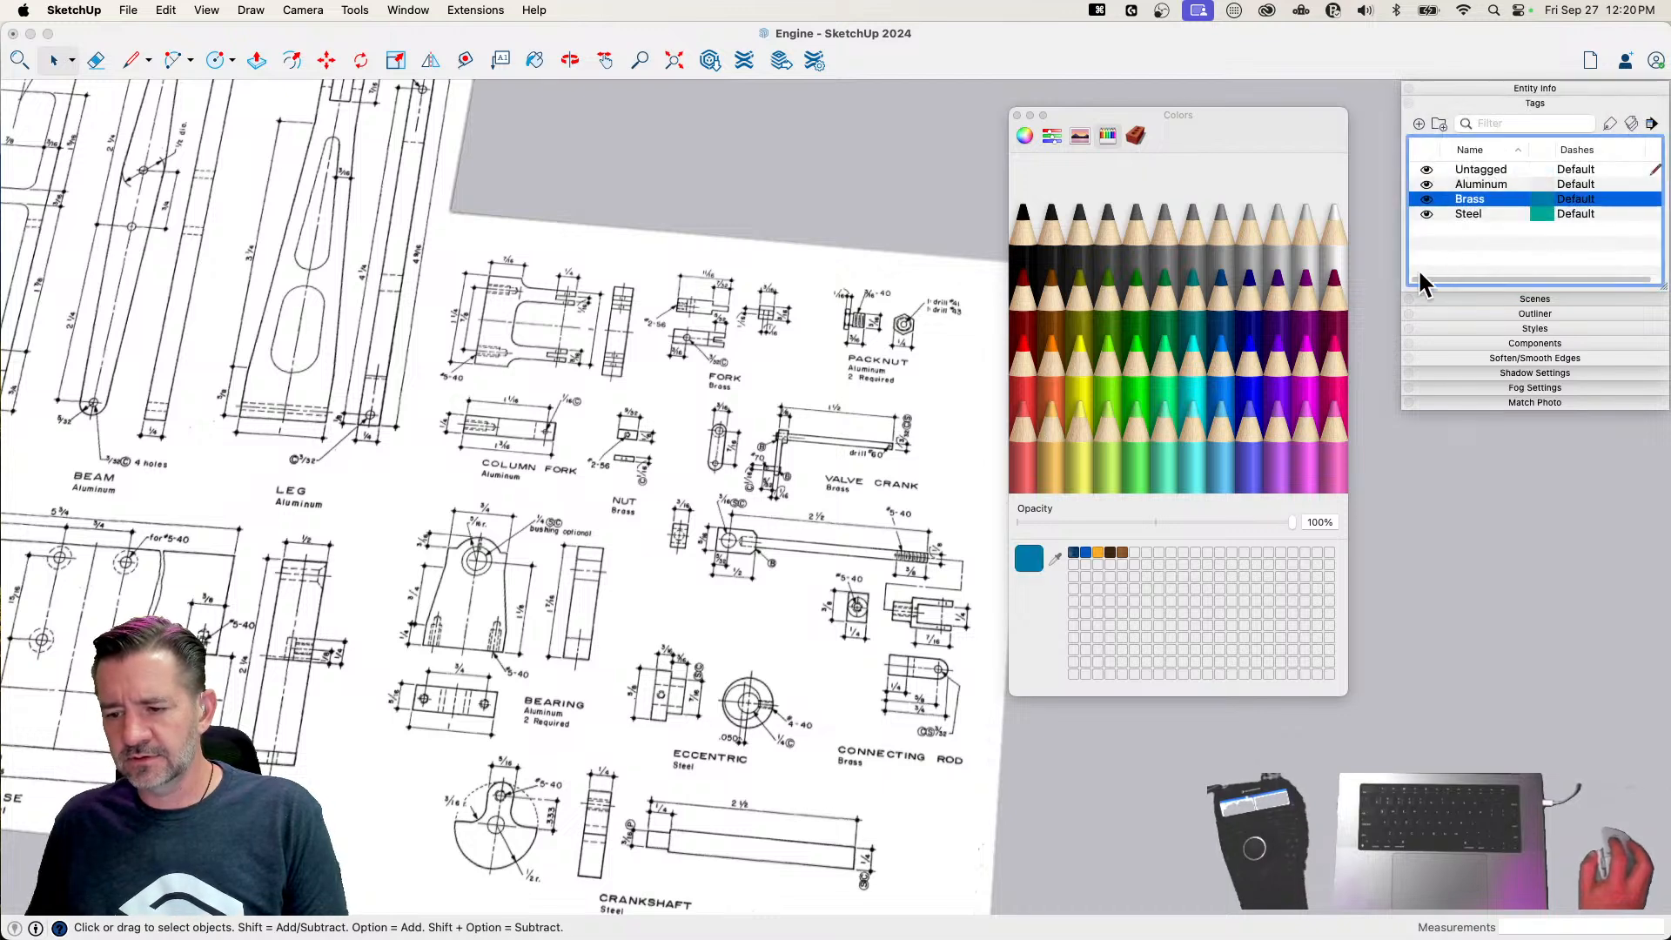
click(1549, 200)
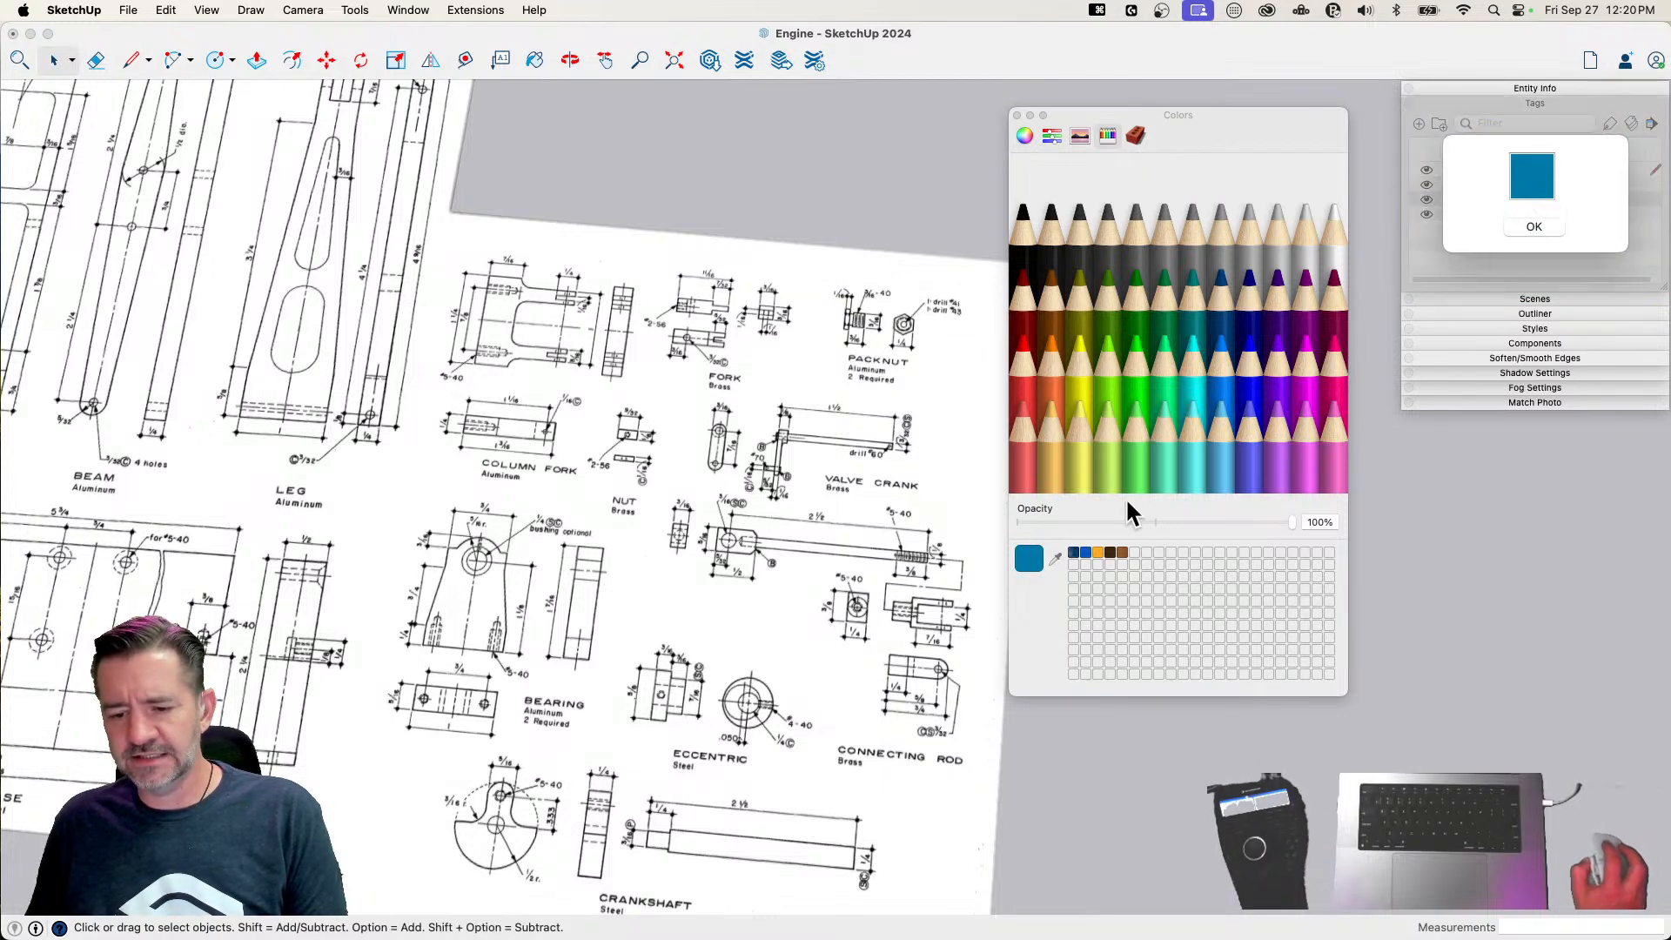
click(1056, 461)
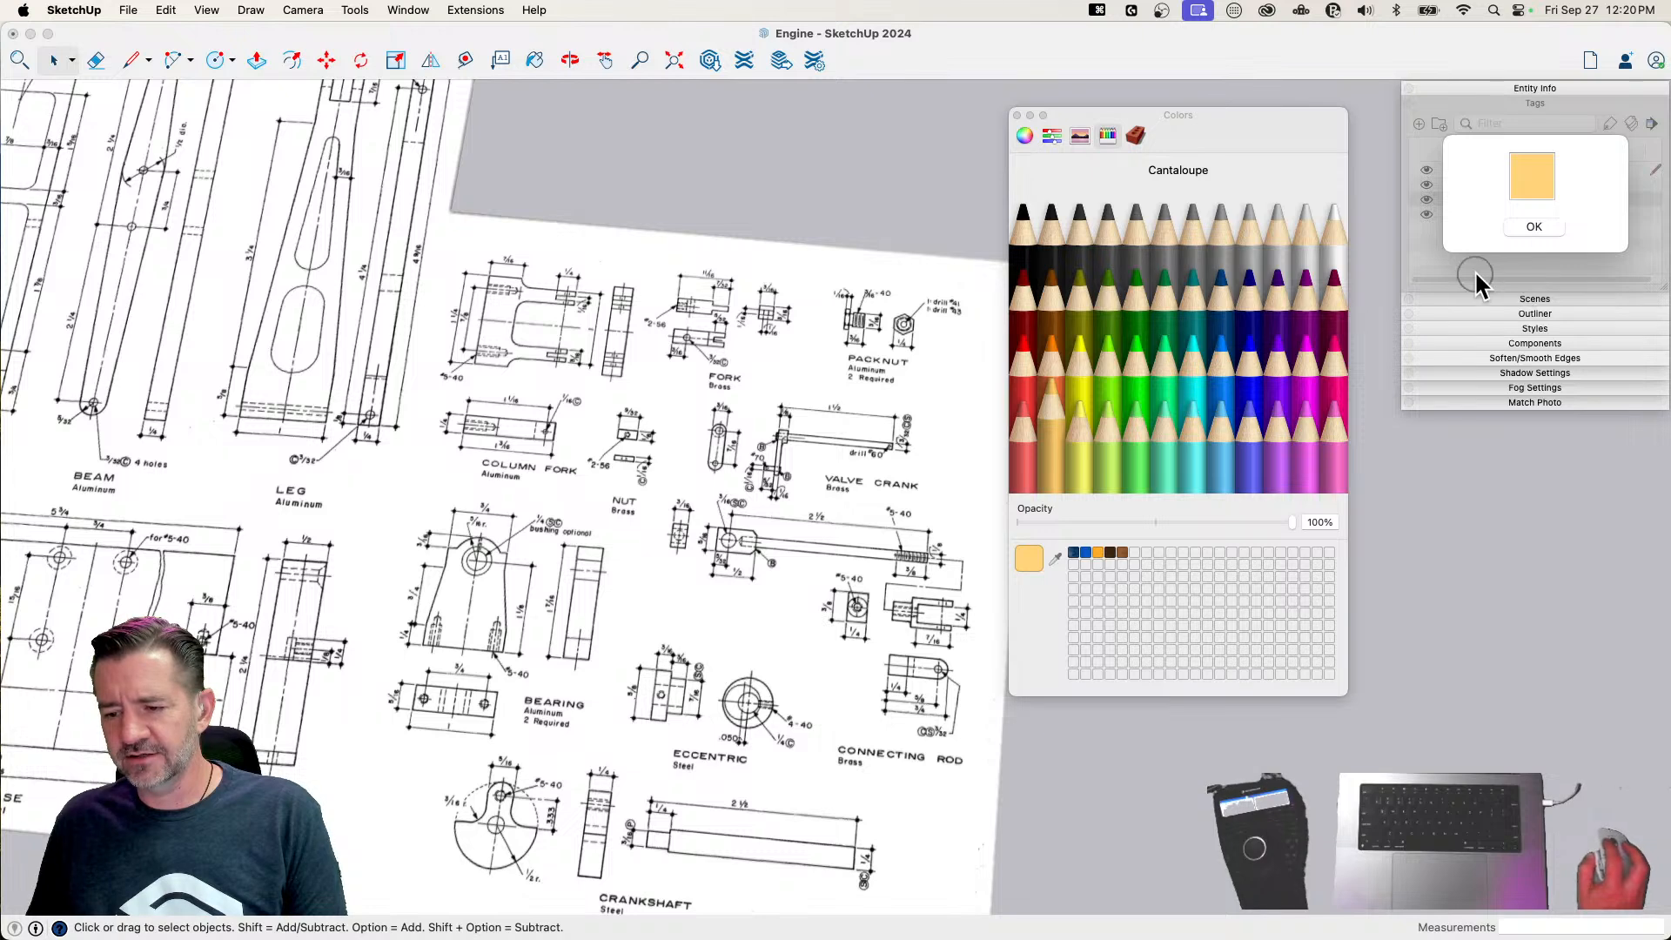
click(1531, 227)
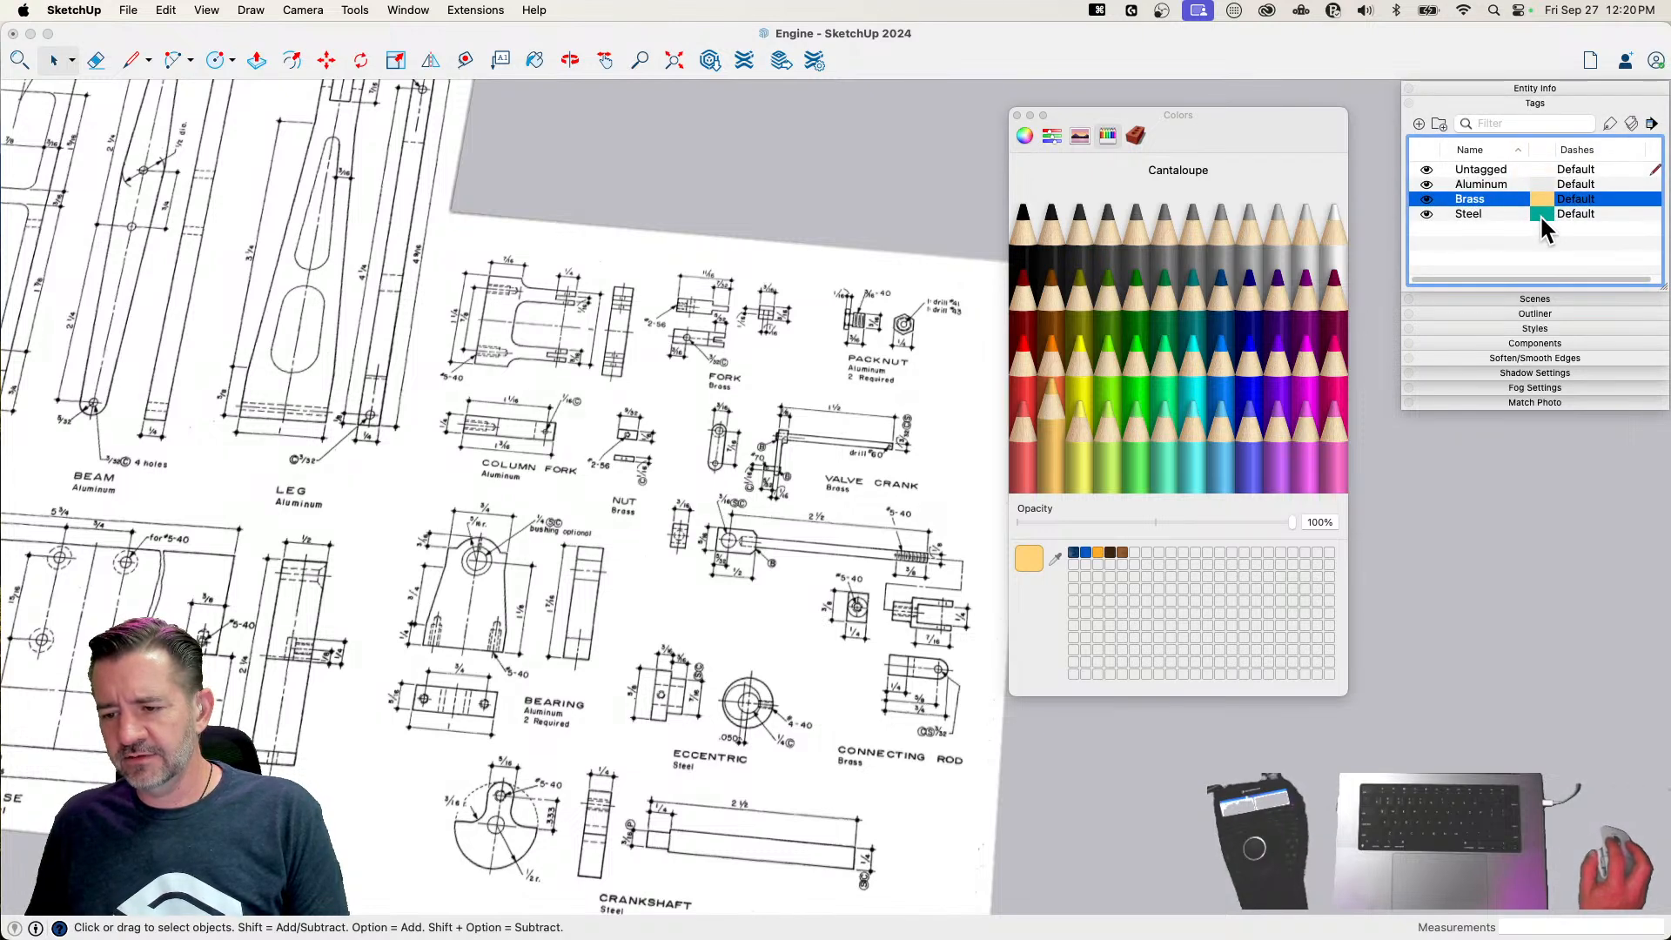
Set the Steel tag's color to the mid-gray pencil color Aluminum and close the color picker
click(1539, 215)
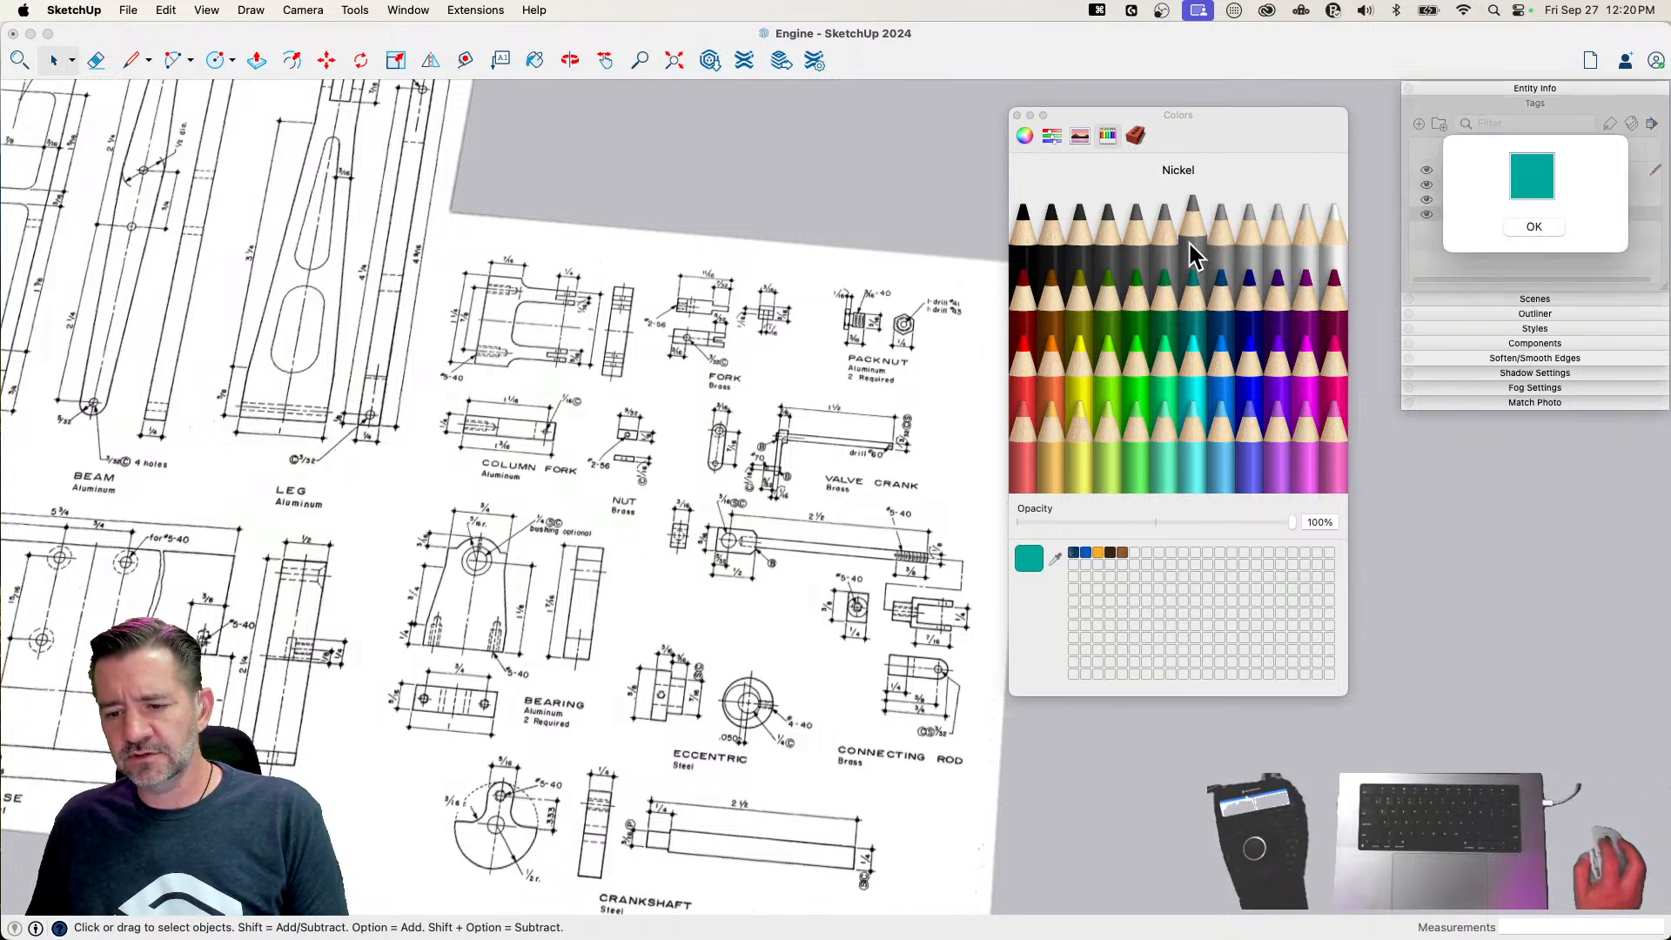
click(1224, 248)
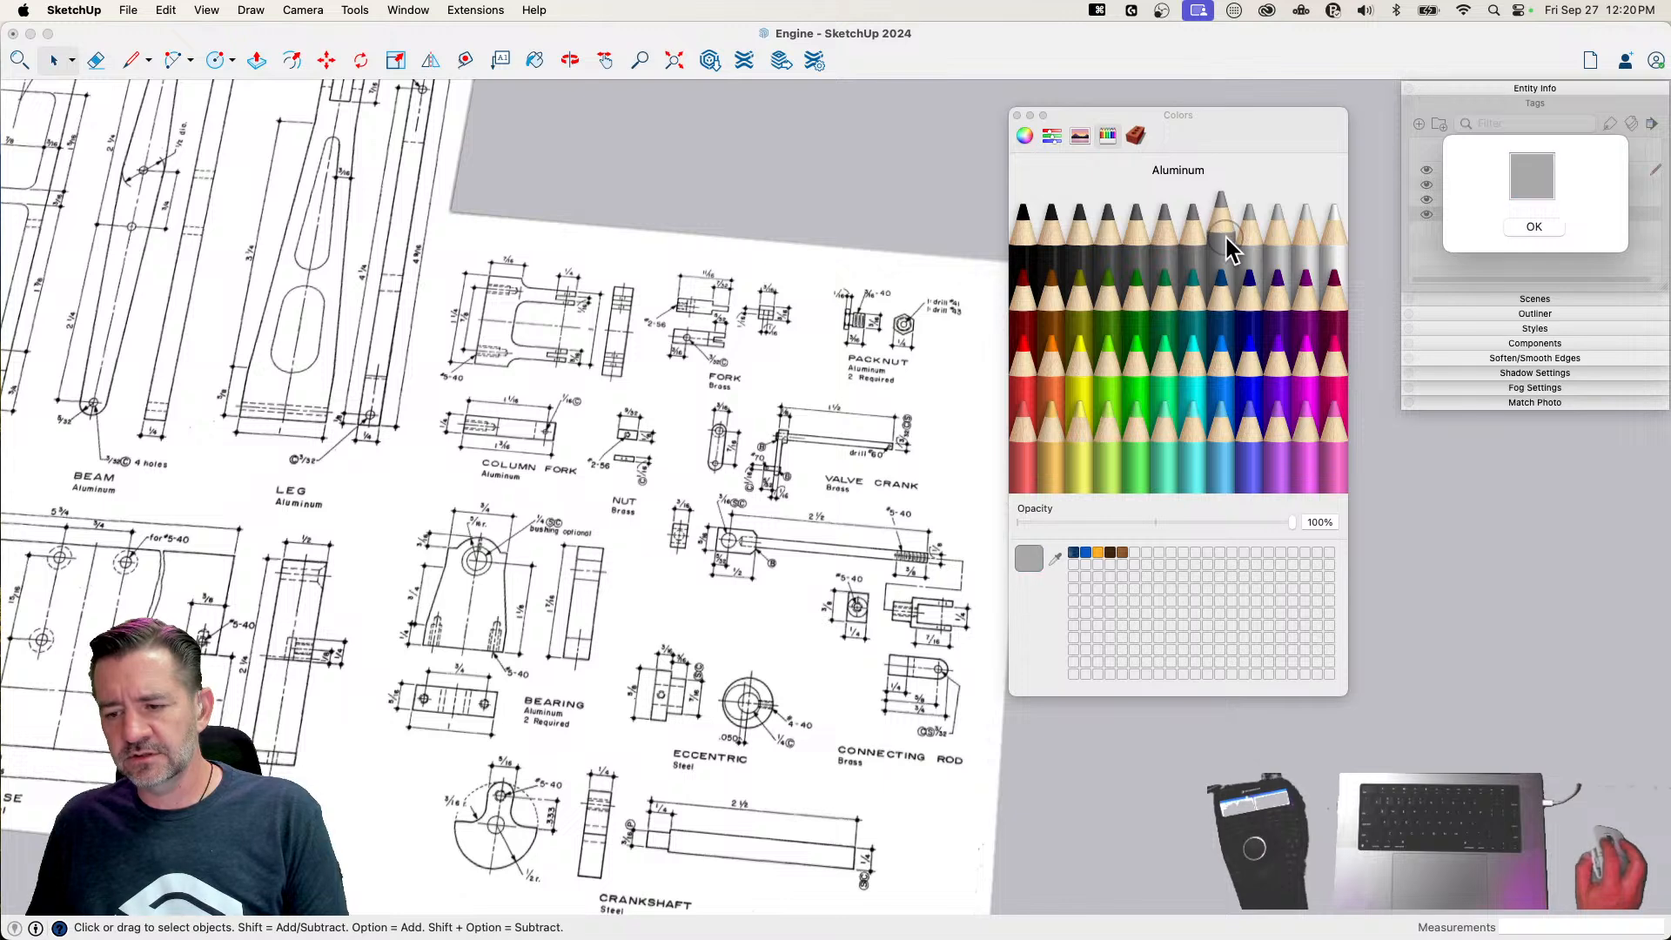
click(1534, 228)
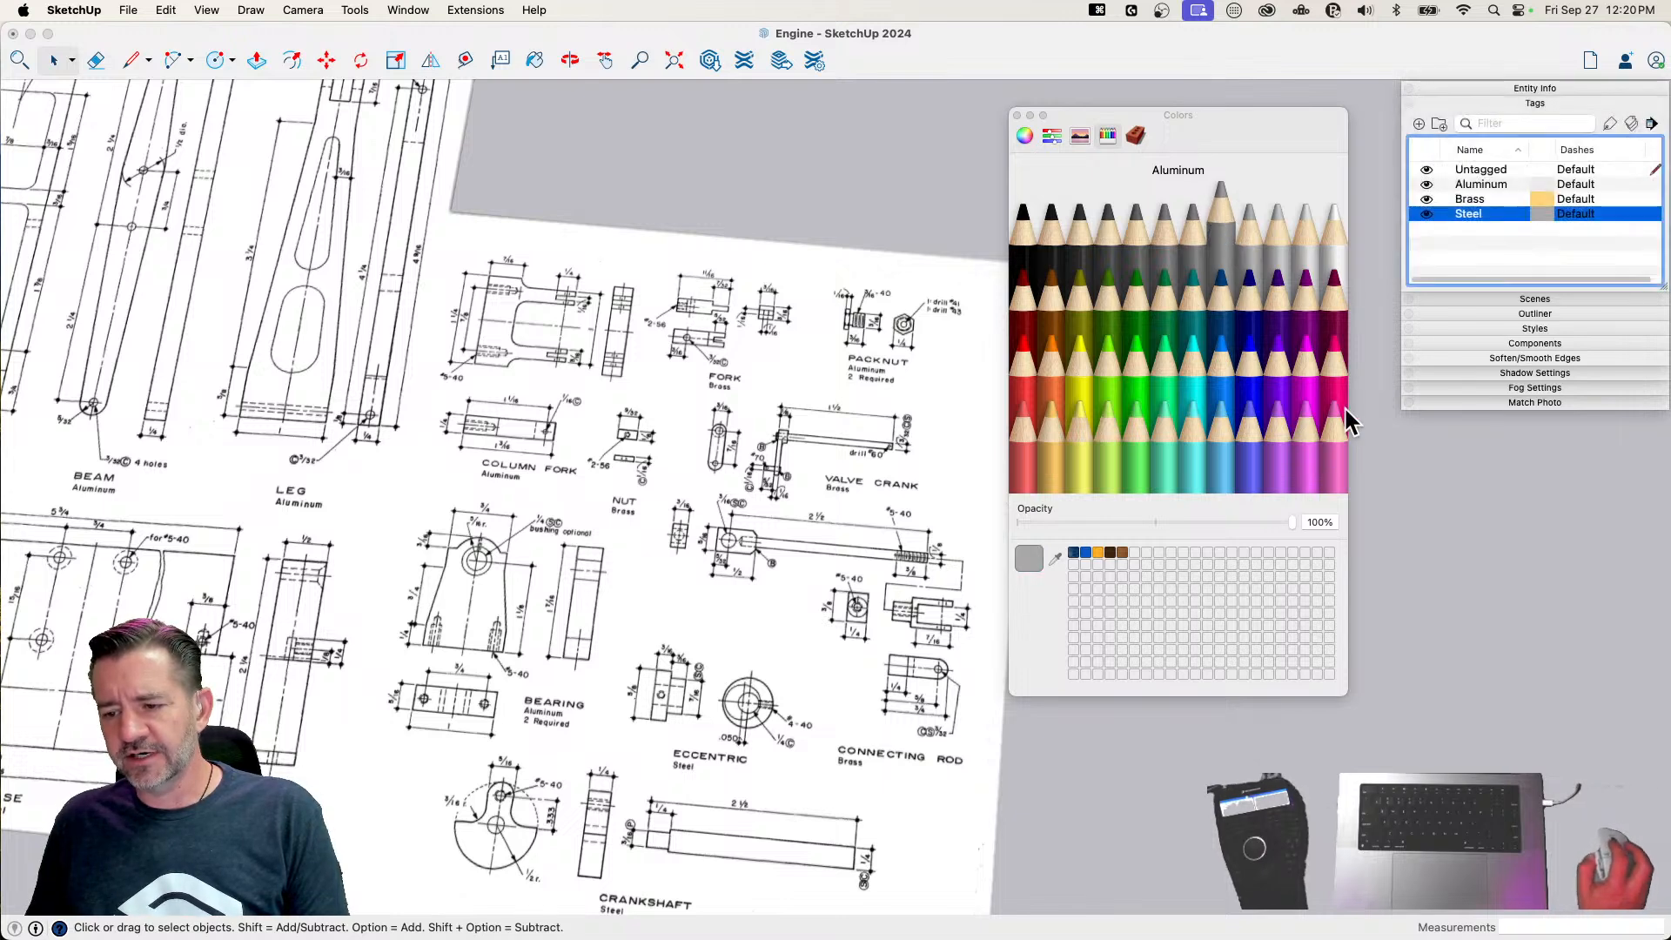
click(1017, 116)
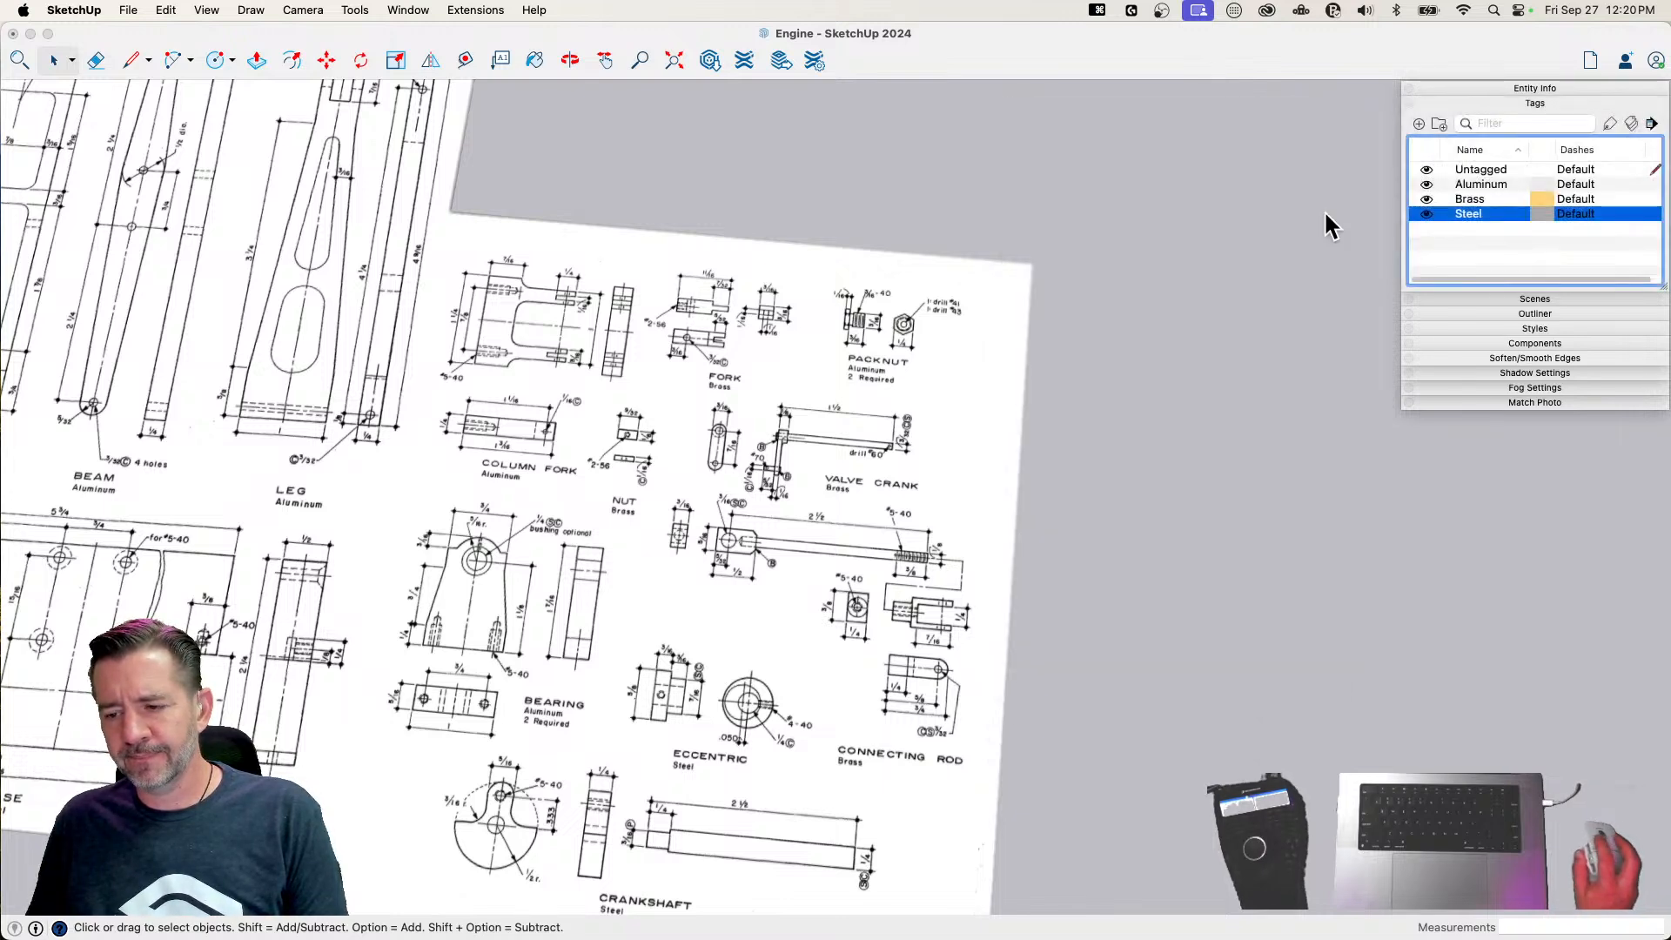
Make the tag list taller and turn on Color by Tag for the model
click(1653, 124)
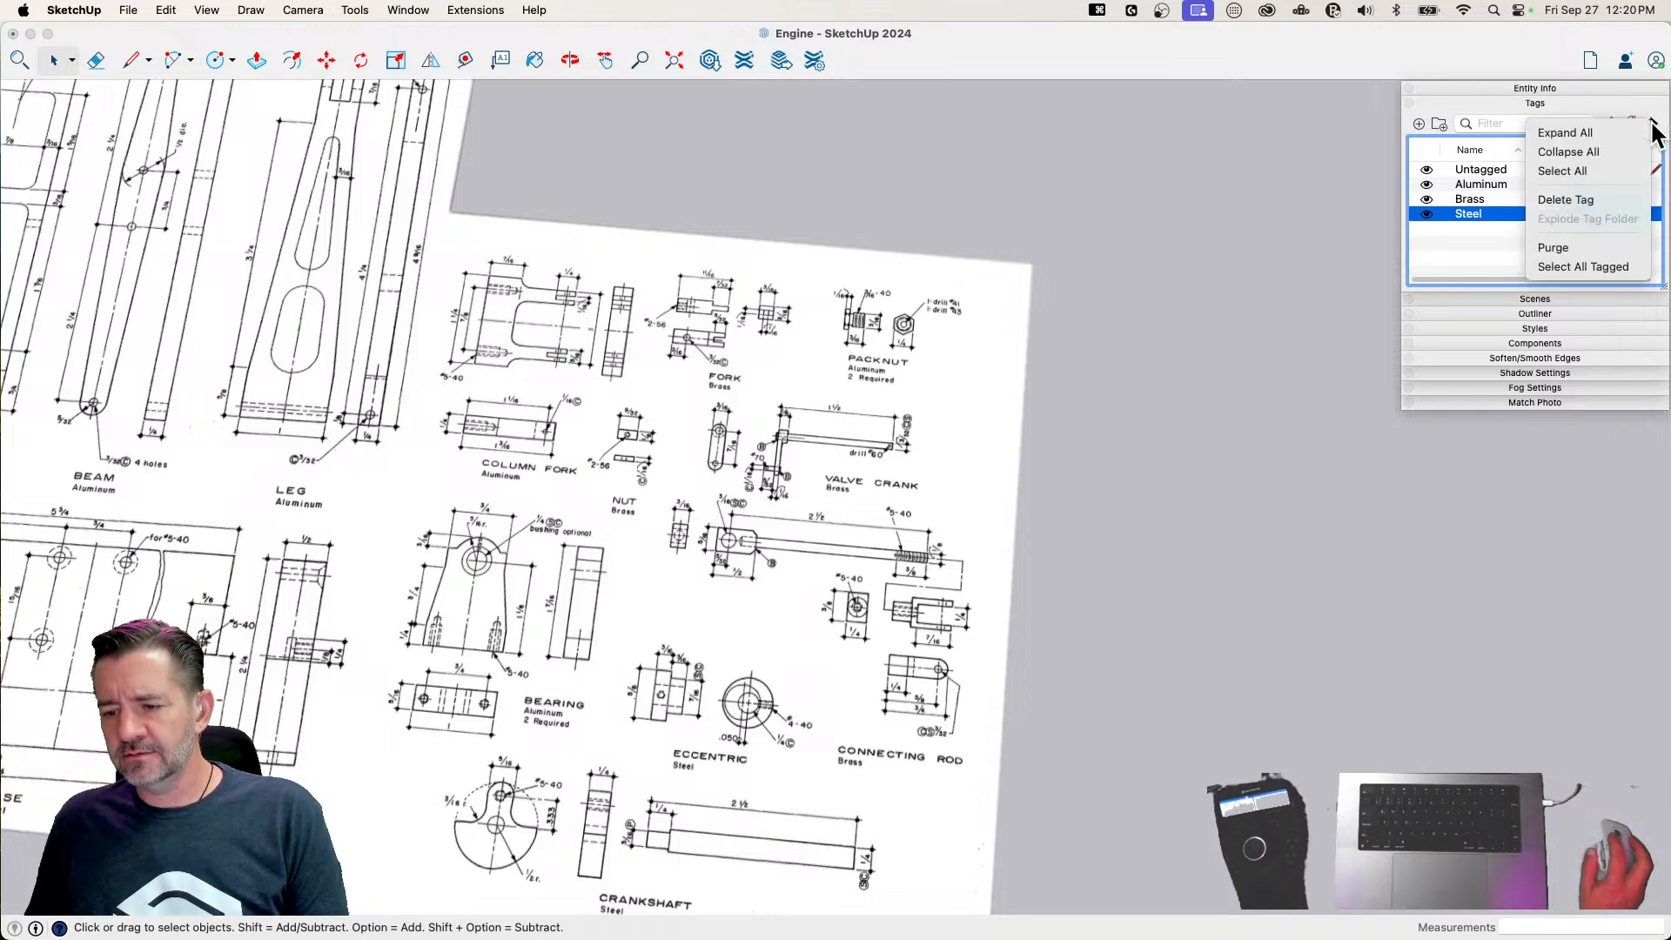
click(1614, 99)
drag(1667, 296, 1665, 332)
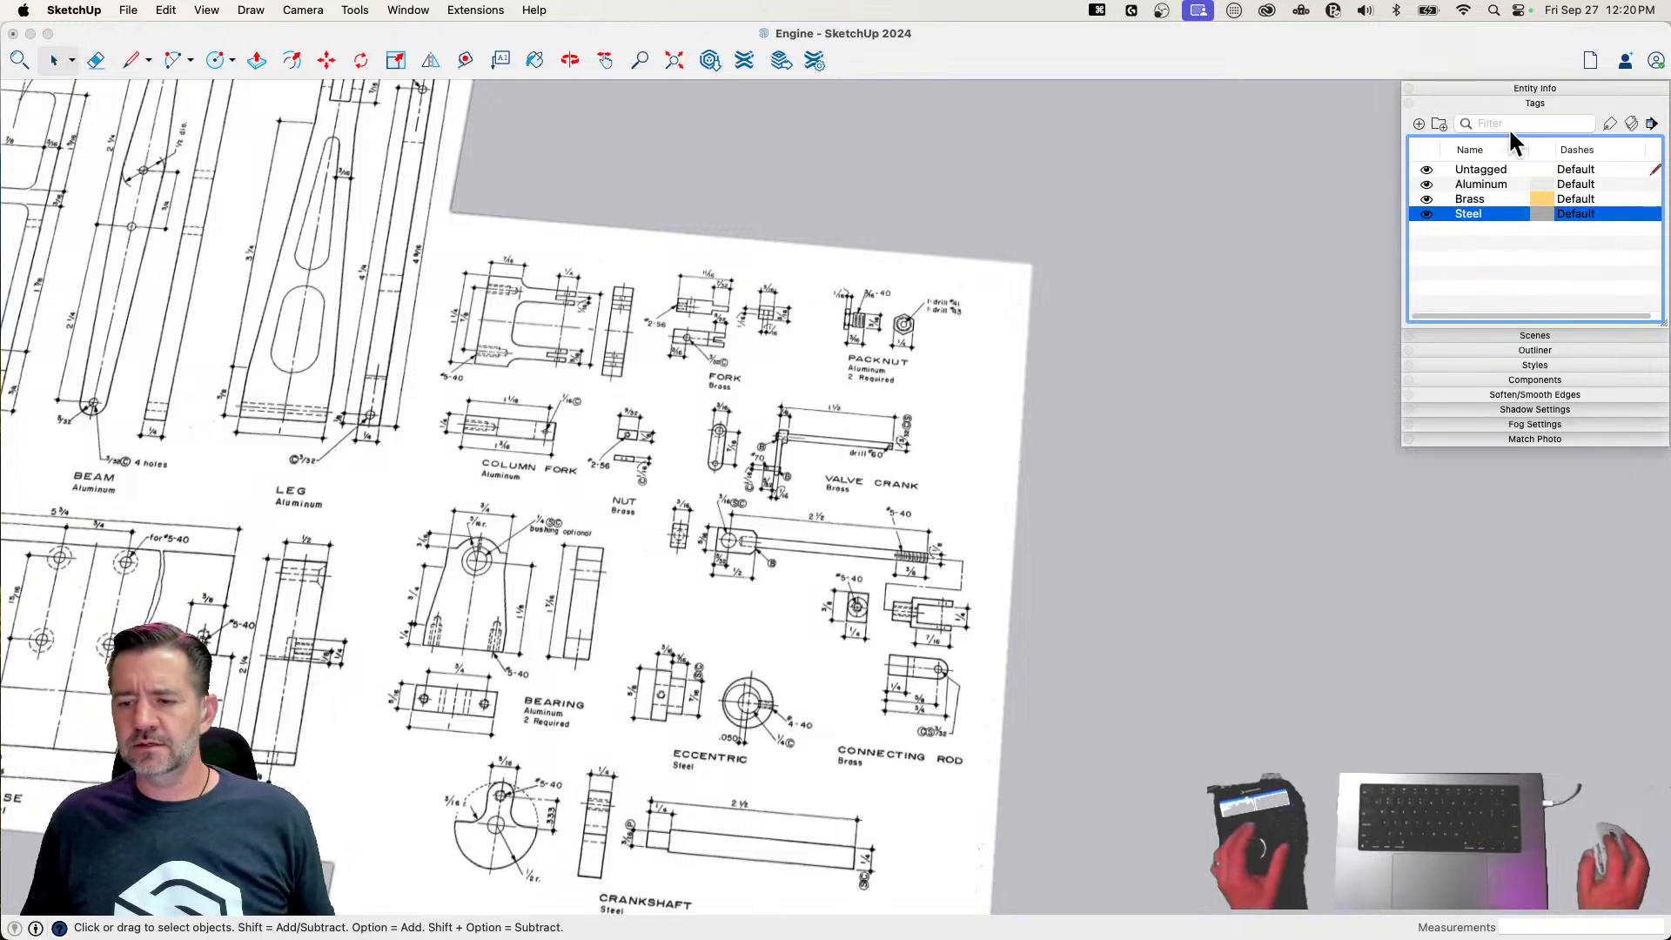
click(1583, 239)
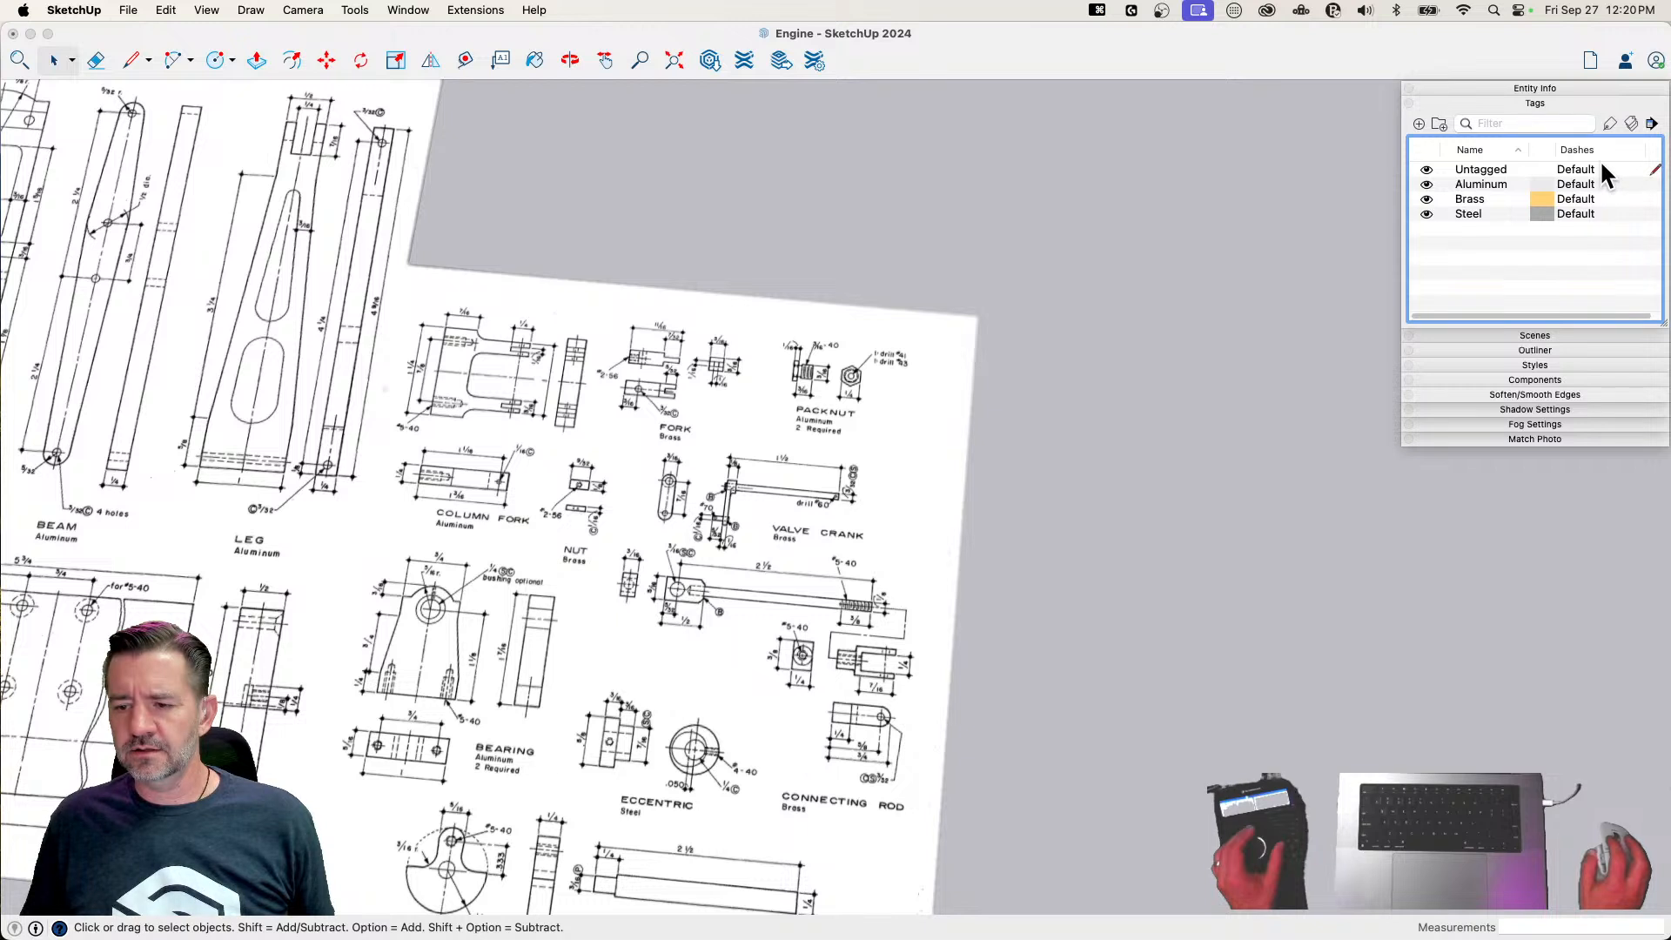
click(1604, 102)
click(1607, 102)
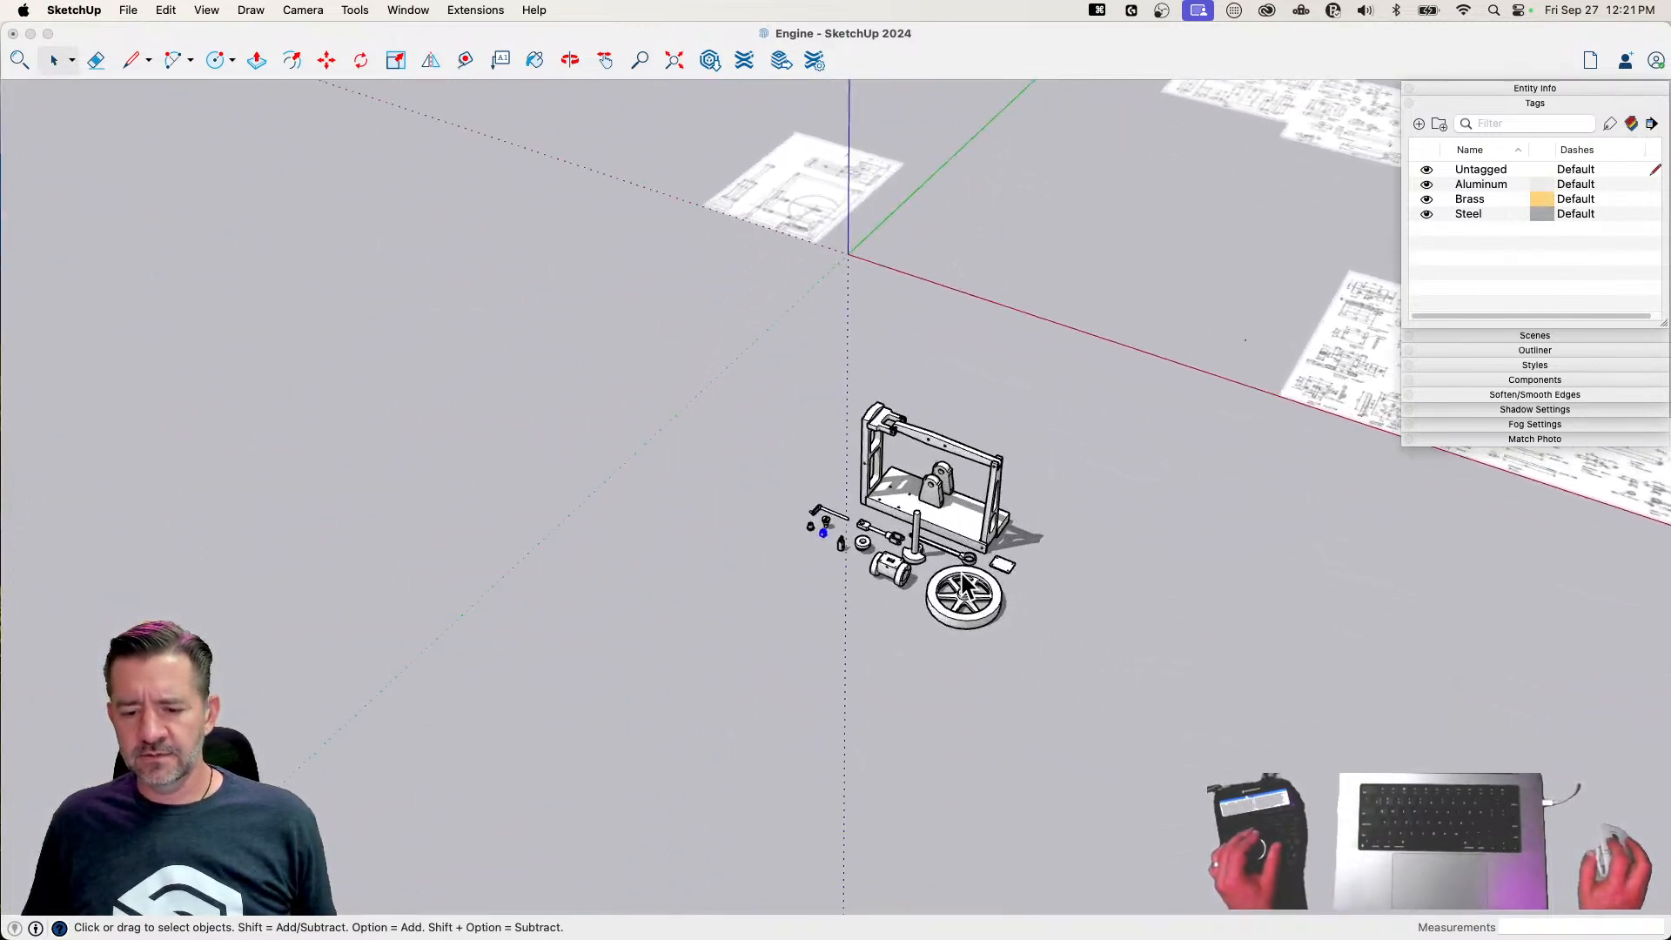
Assign the Steel tag to the engine's base plate and the Aluminum tag to the column, beam and leg
click(1007, 522)
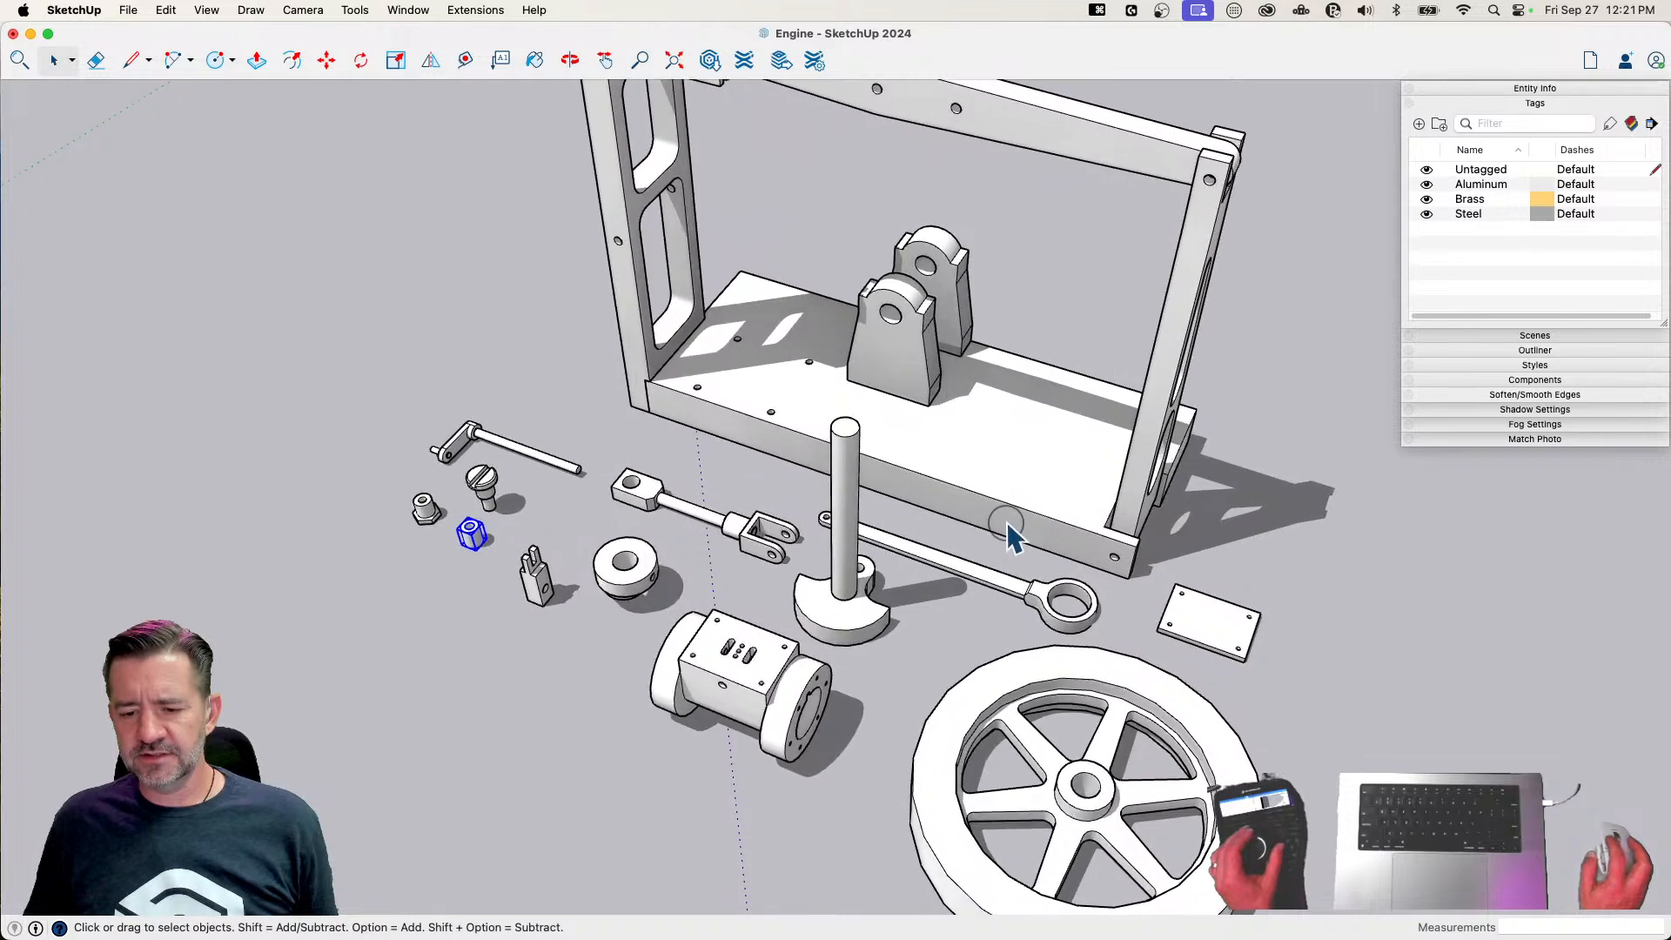
click(1514, 88)
click(1556, 150)
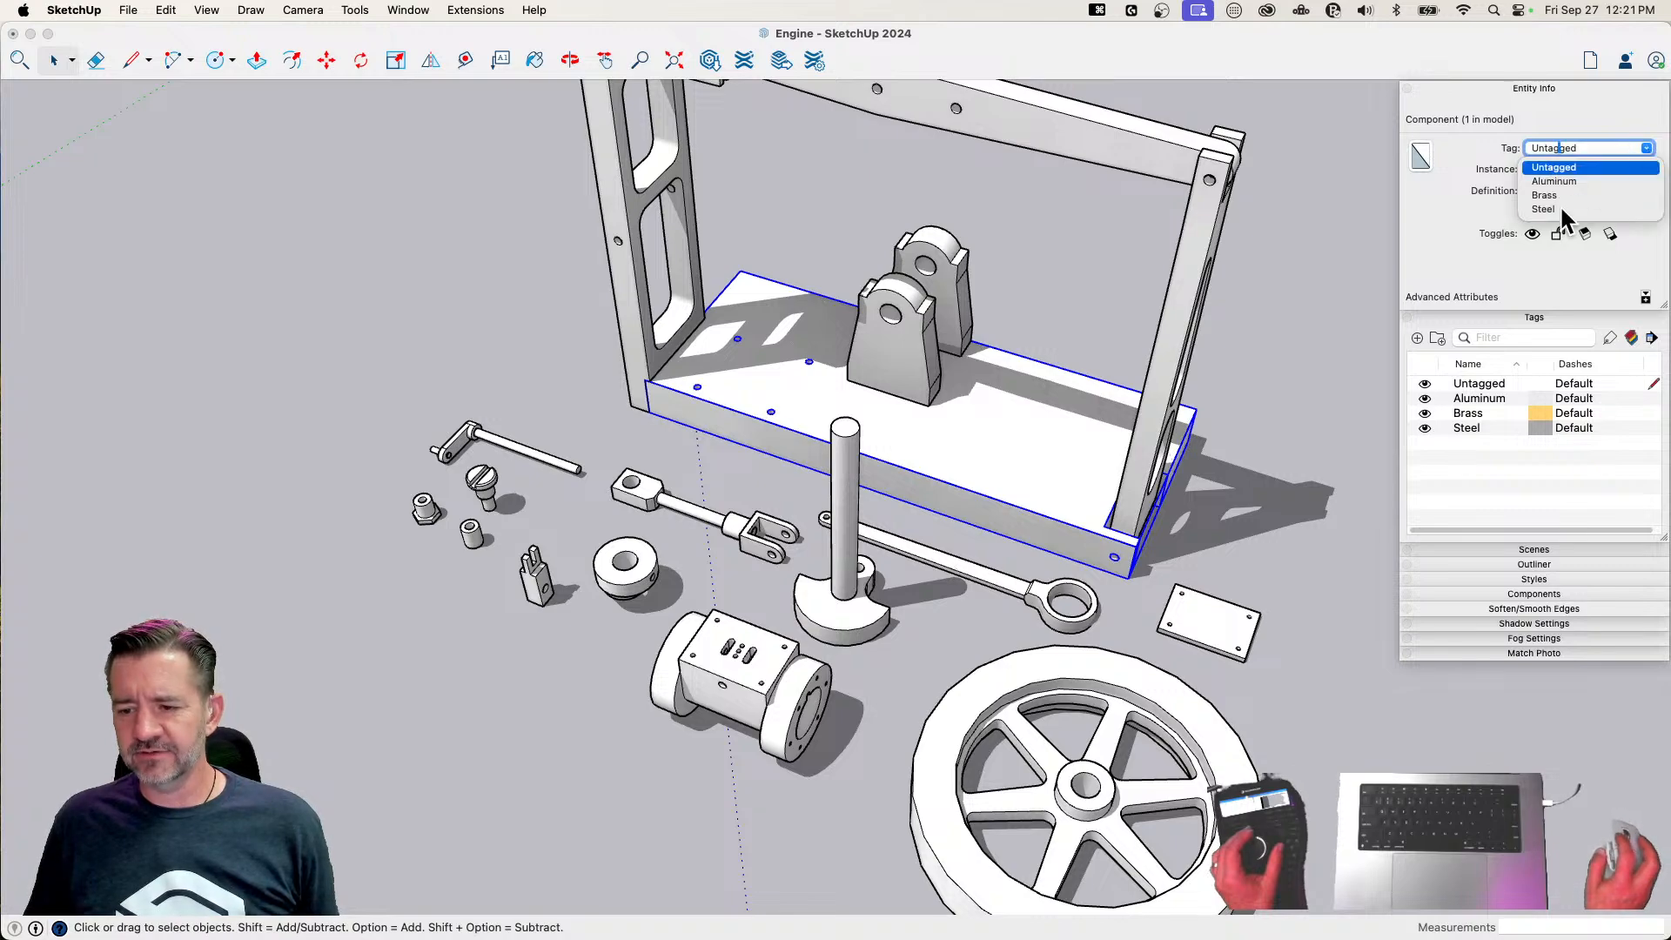
click(1561, 210)
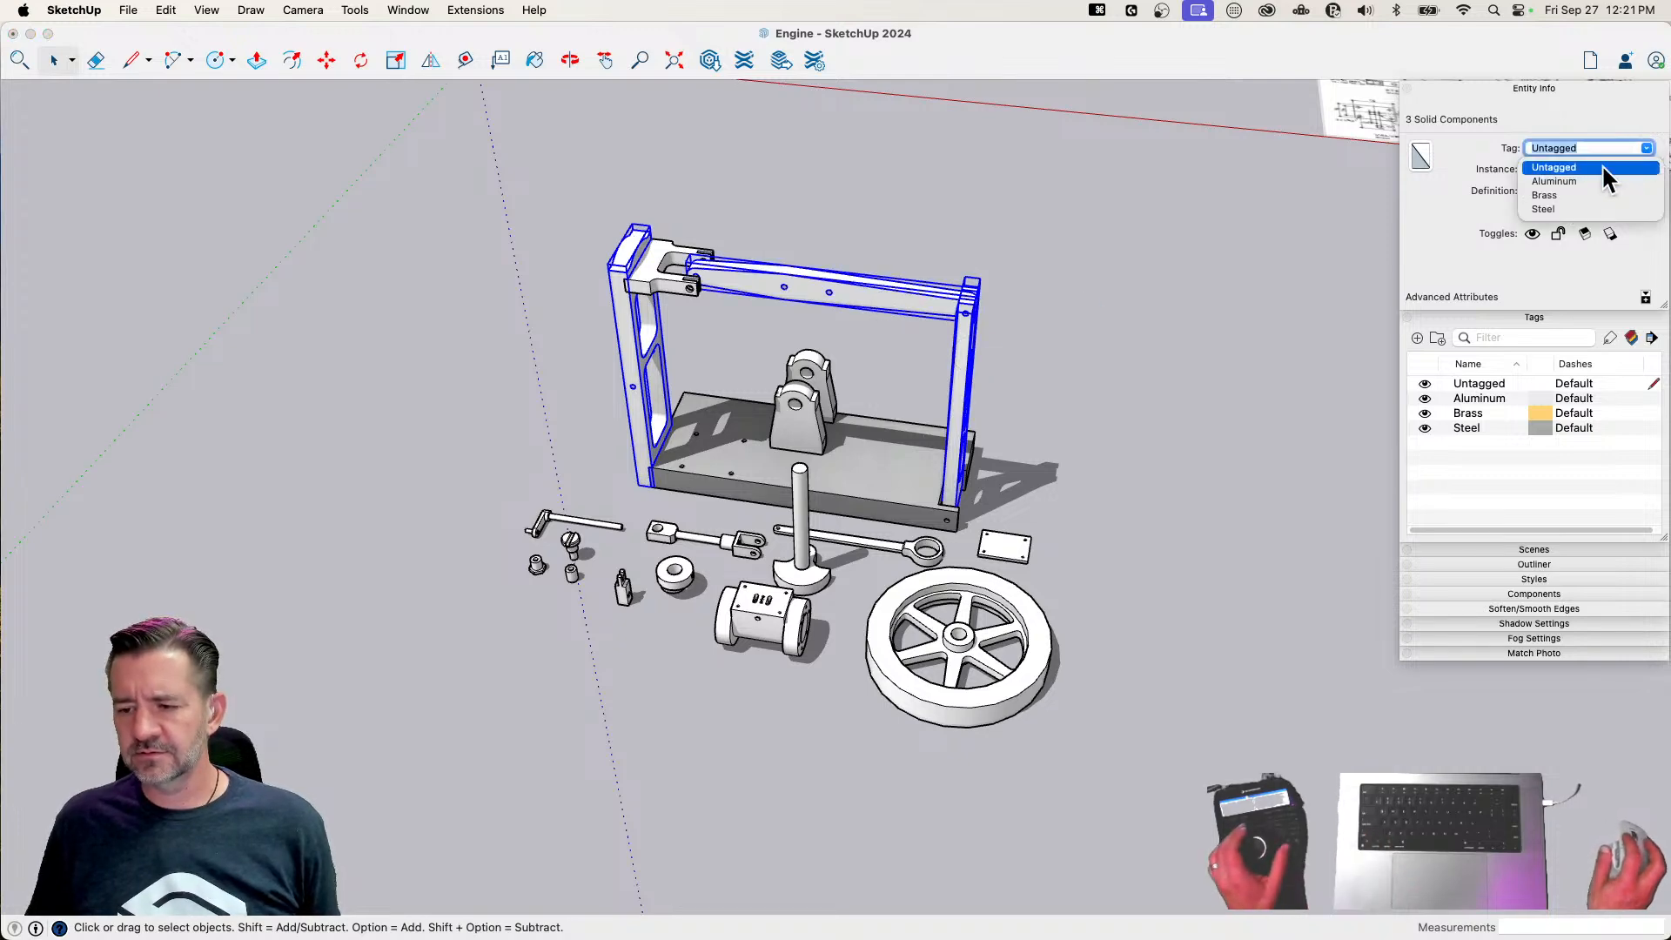
click(1554, 181)
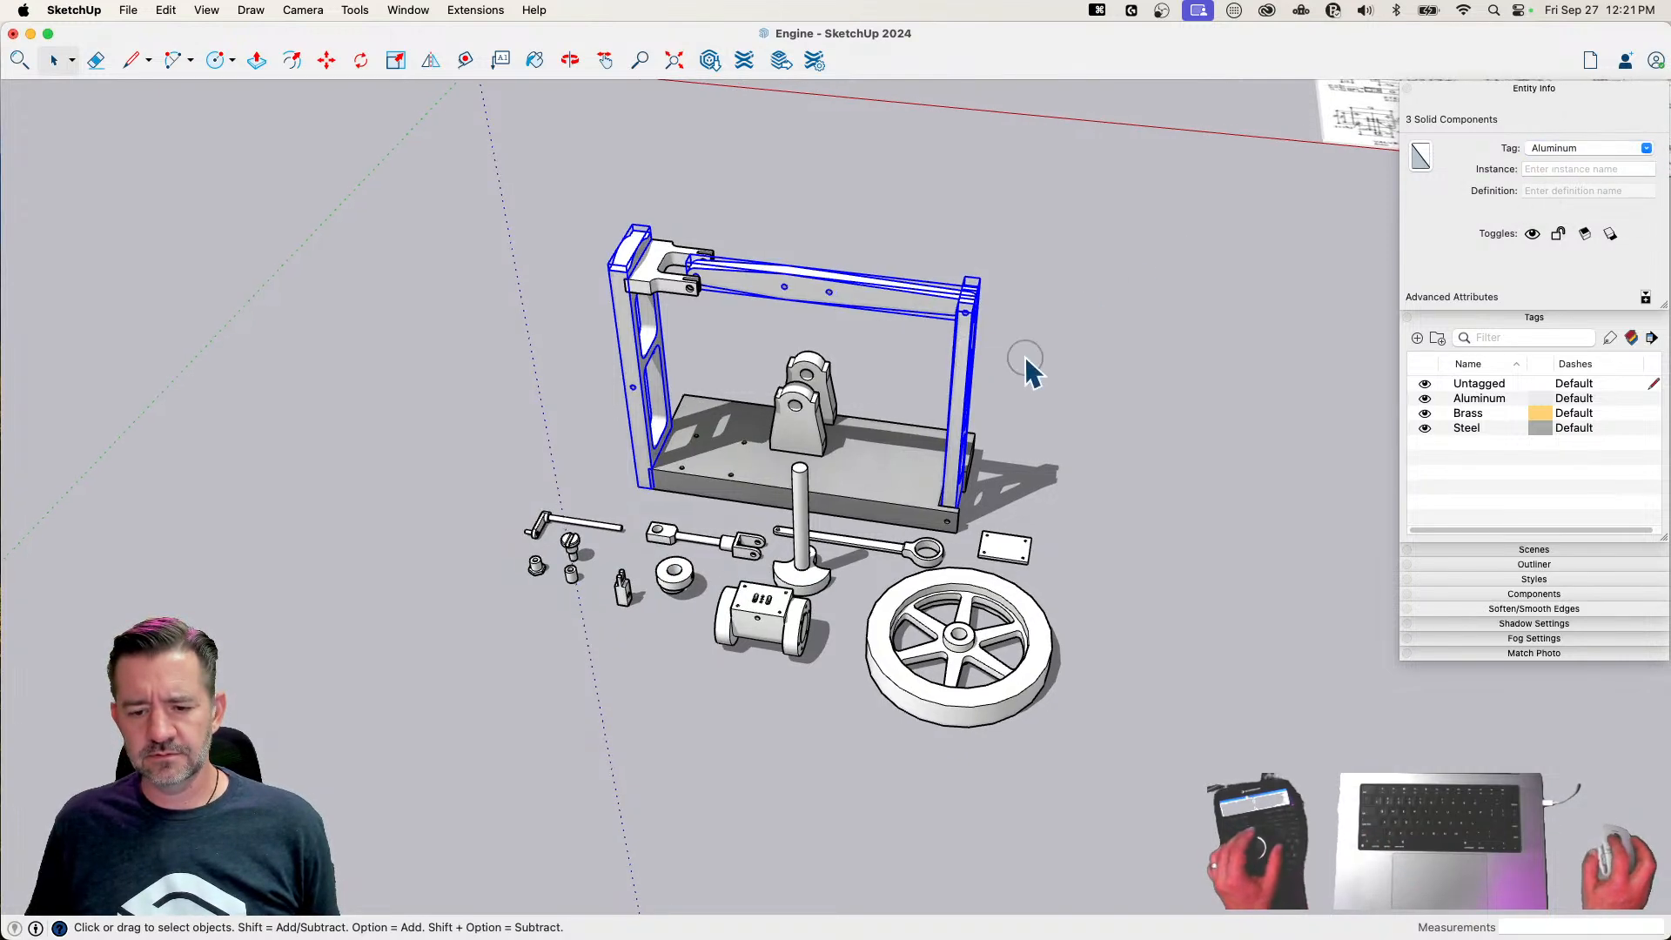
click(1027, 364)
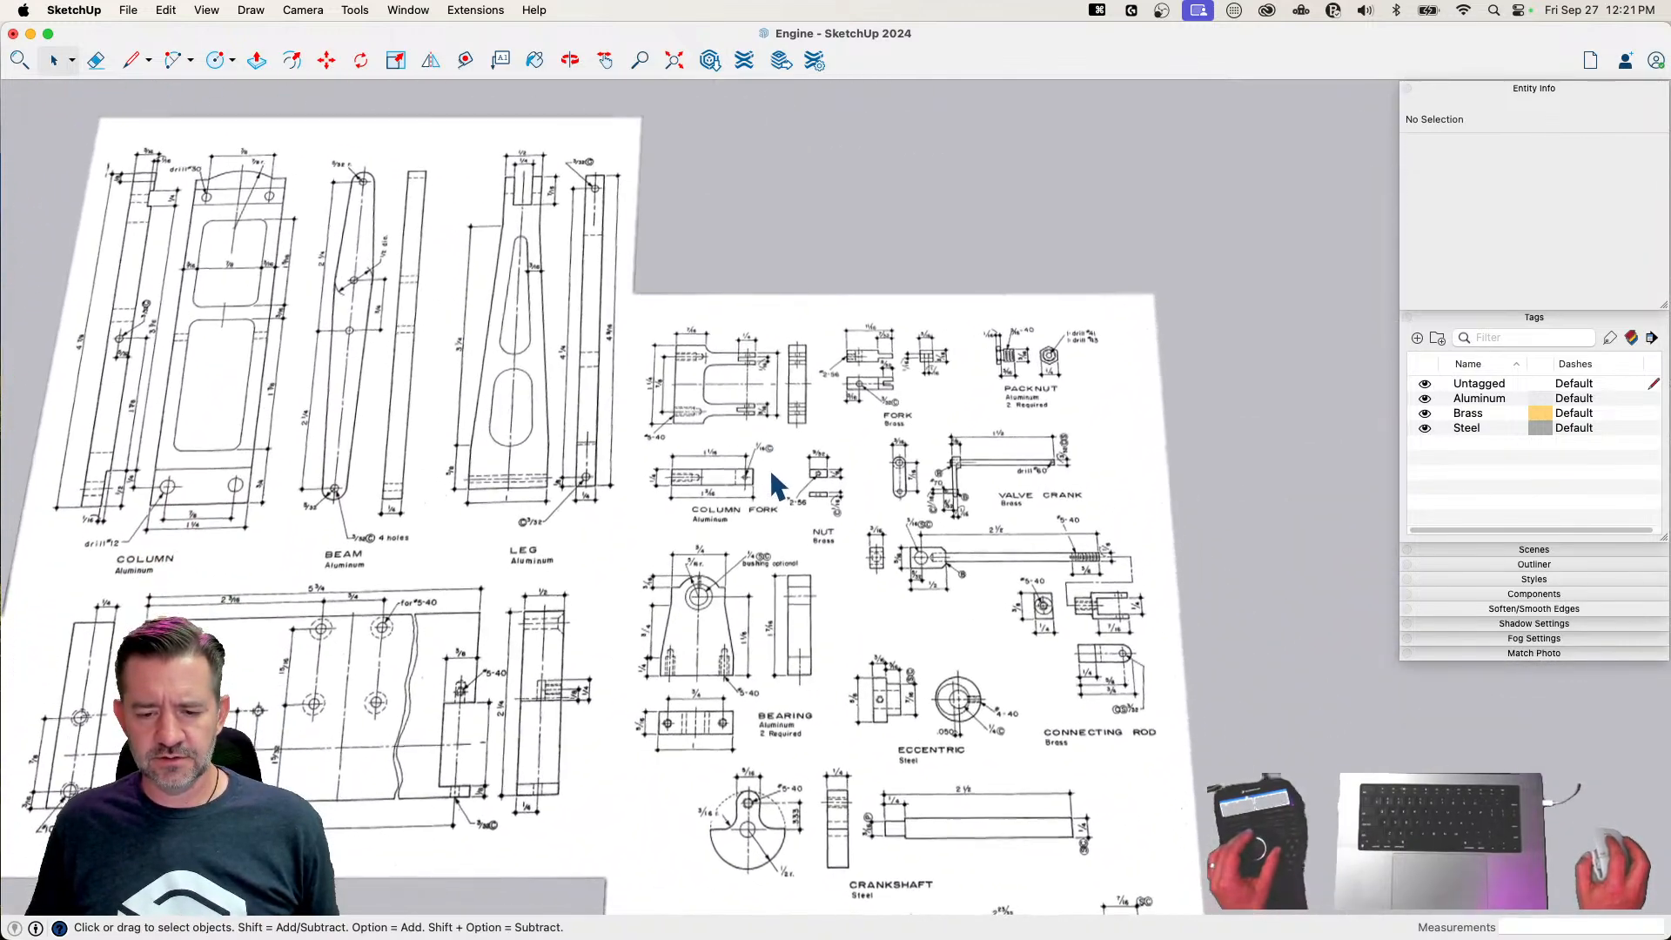
Move the Page 3.png plan sheet beside the finished engine parts, just past the frame's leg end
click(761, 359)
key(m)
double_click(852, 532)
click(852, 532)
key(m)
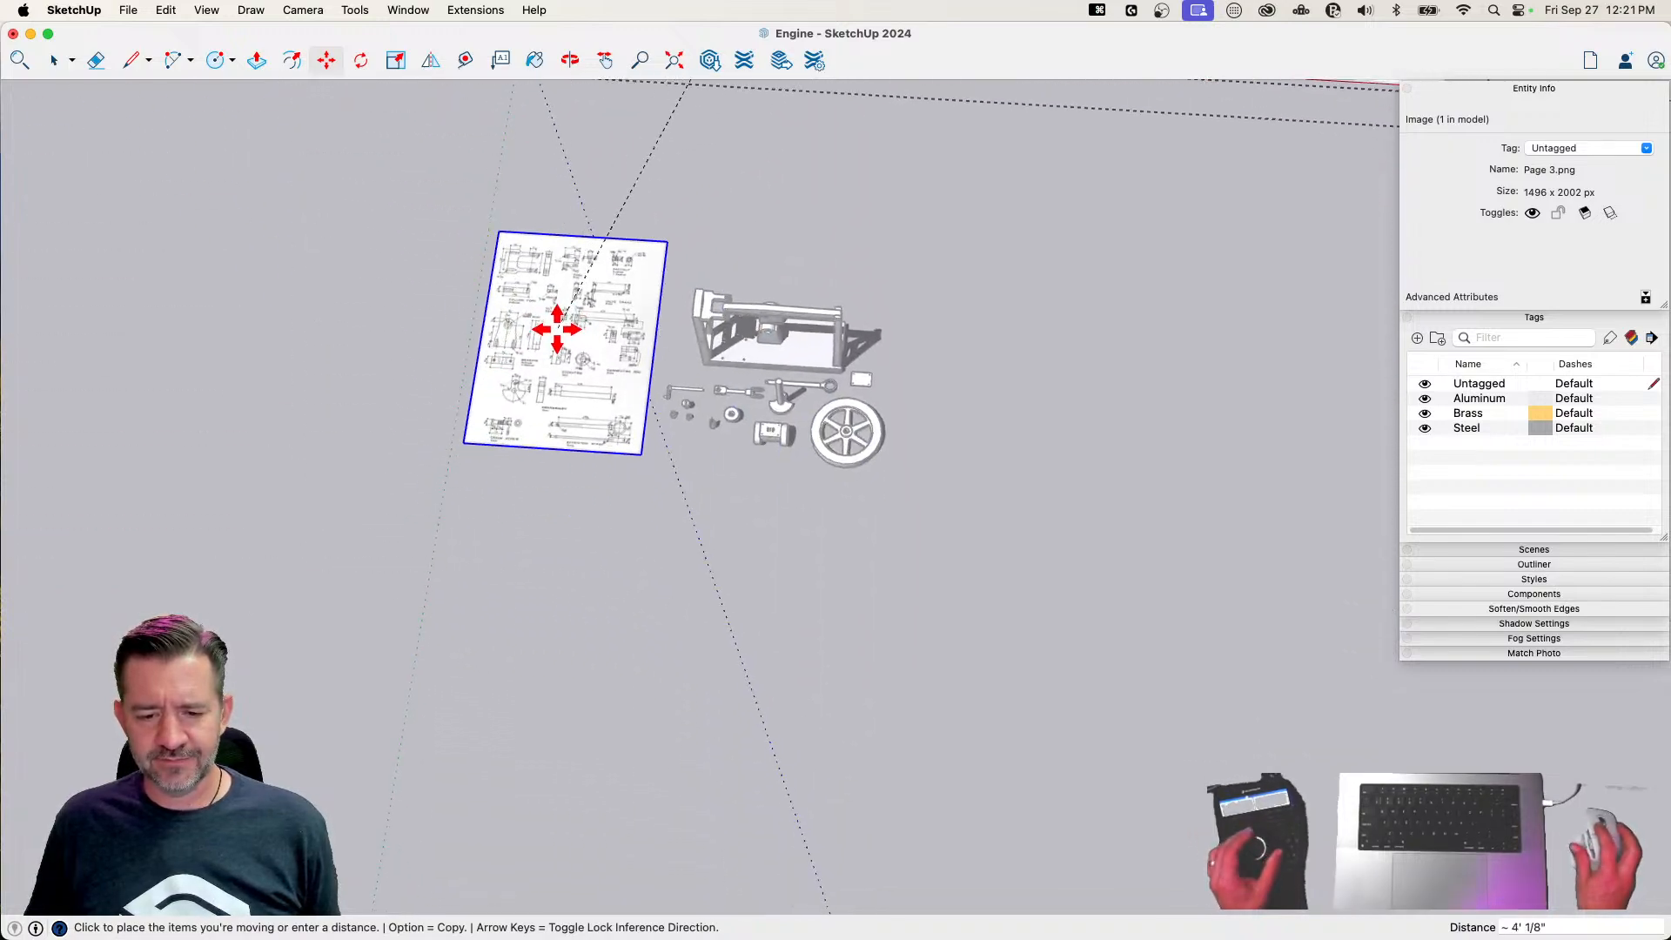
click(978, 292)
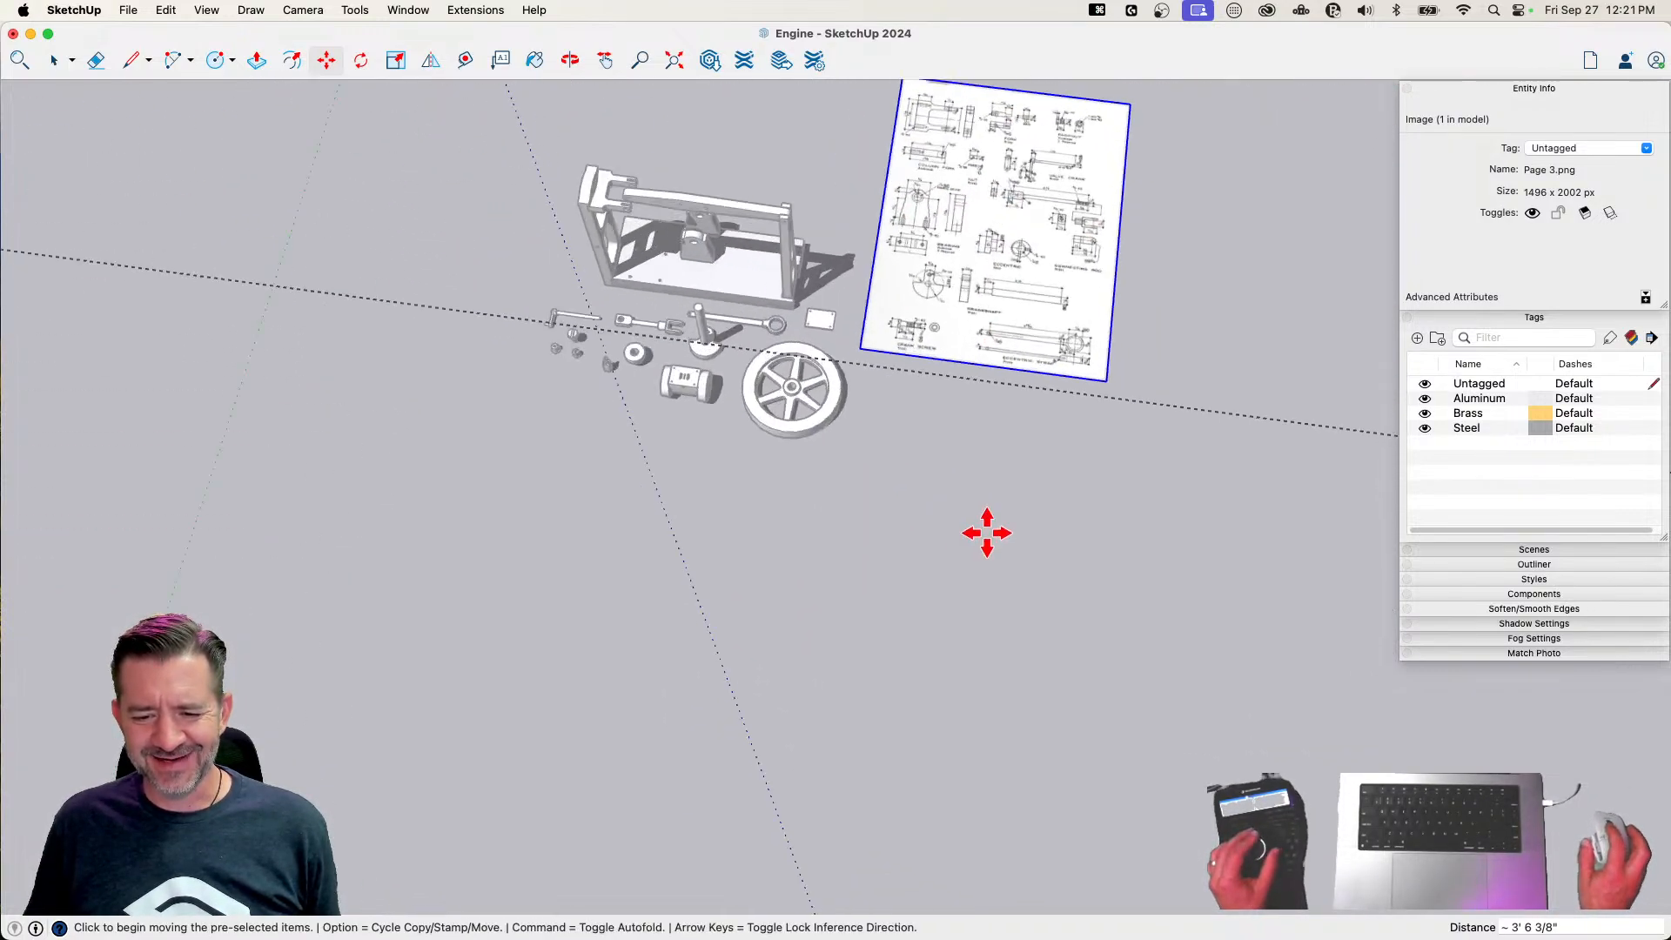
key(space)
click(800, 787)
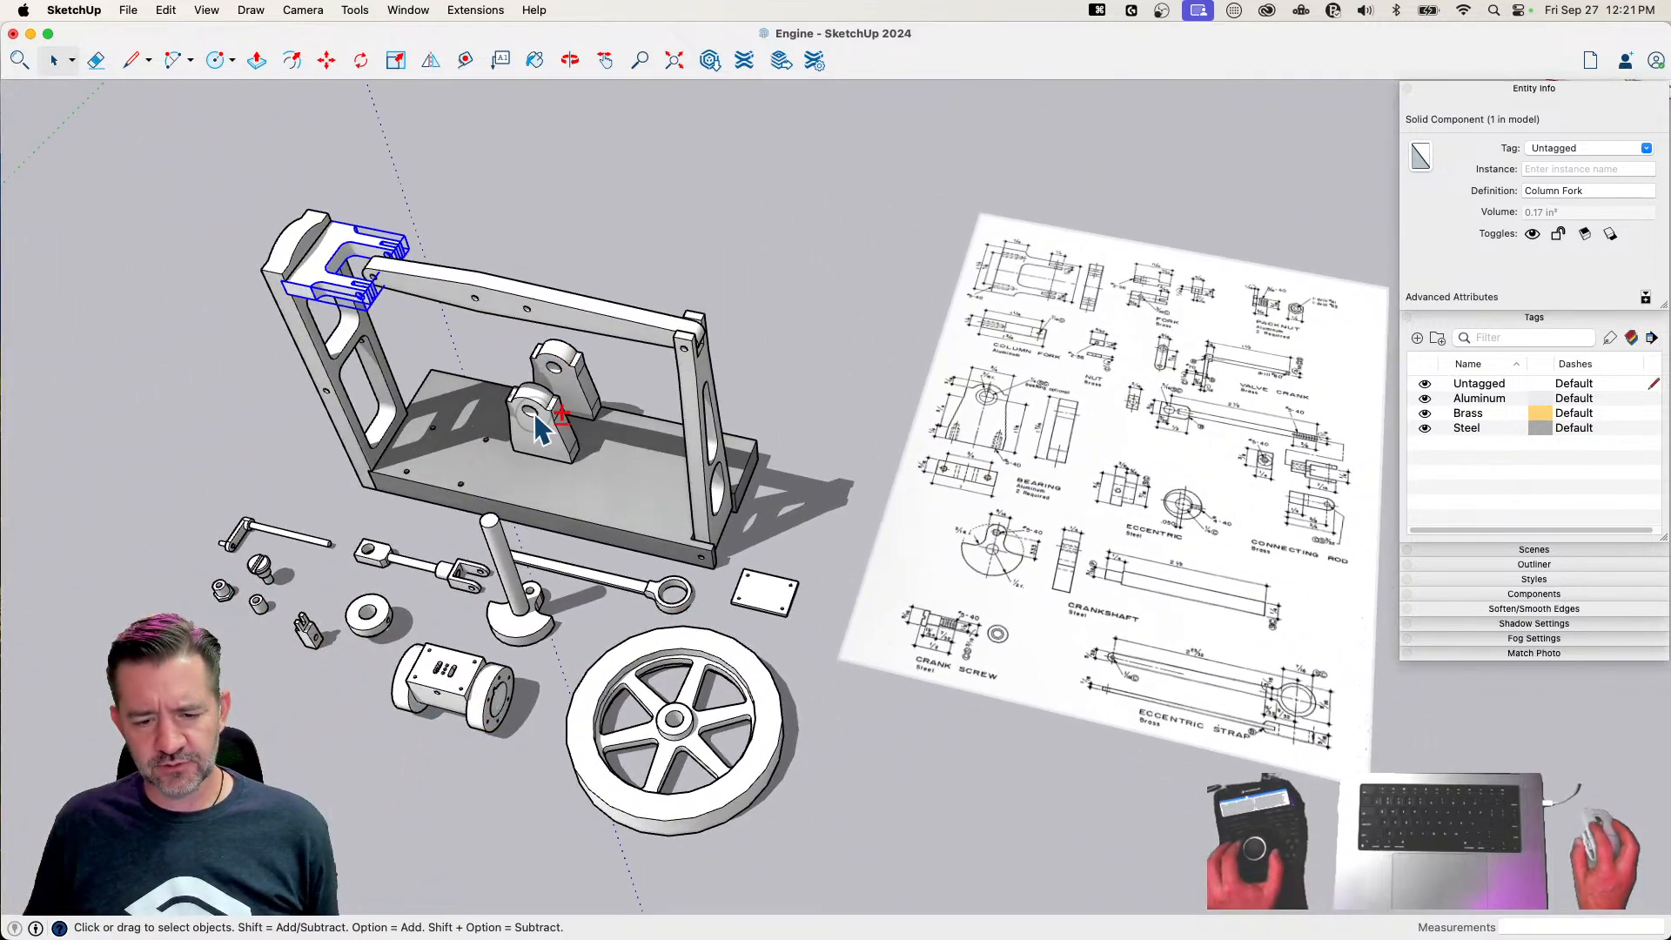
Assign the Aluminum tag to the column fork, both bearings and the packnut
shift+click(566, 366)
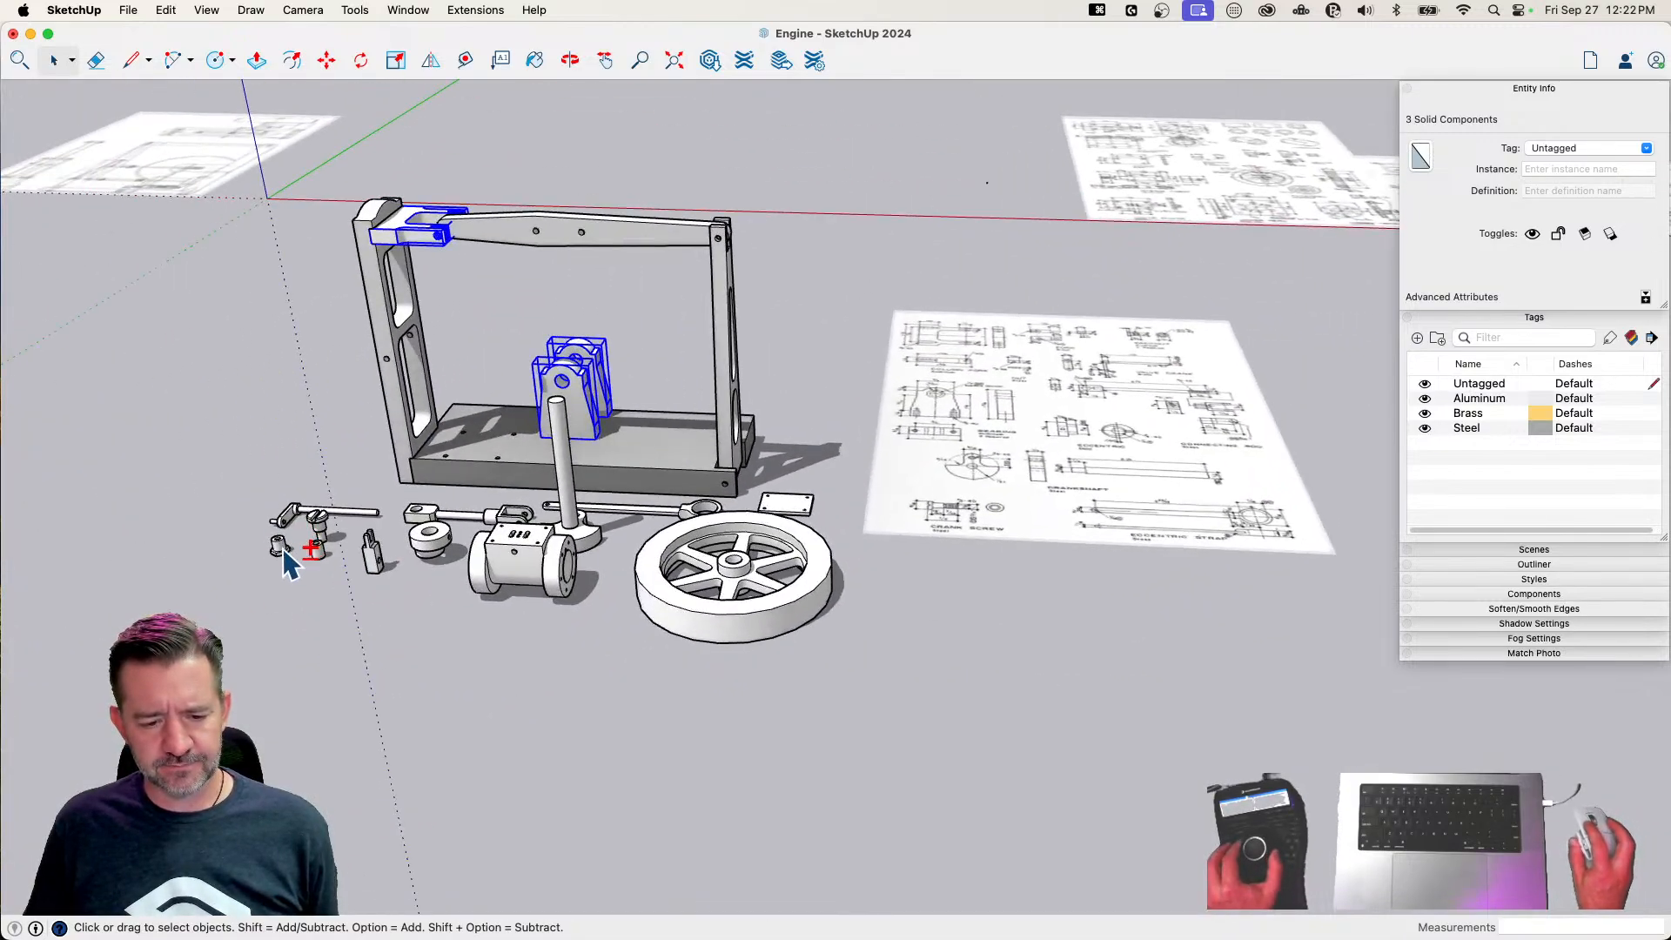
shift+click(287, 565)
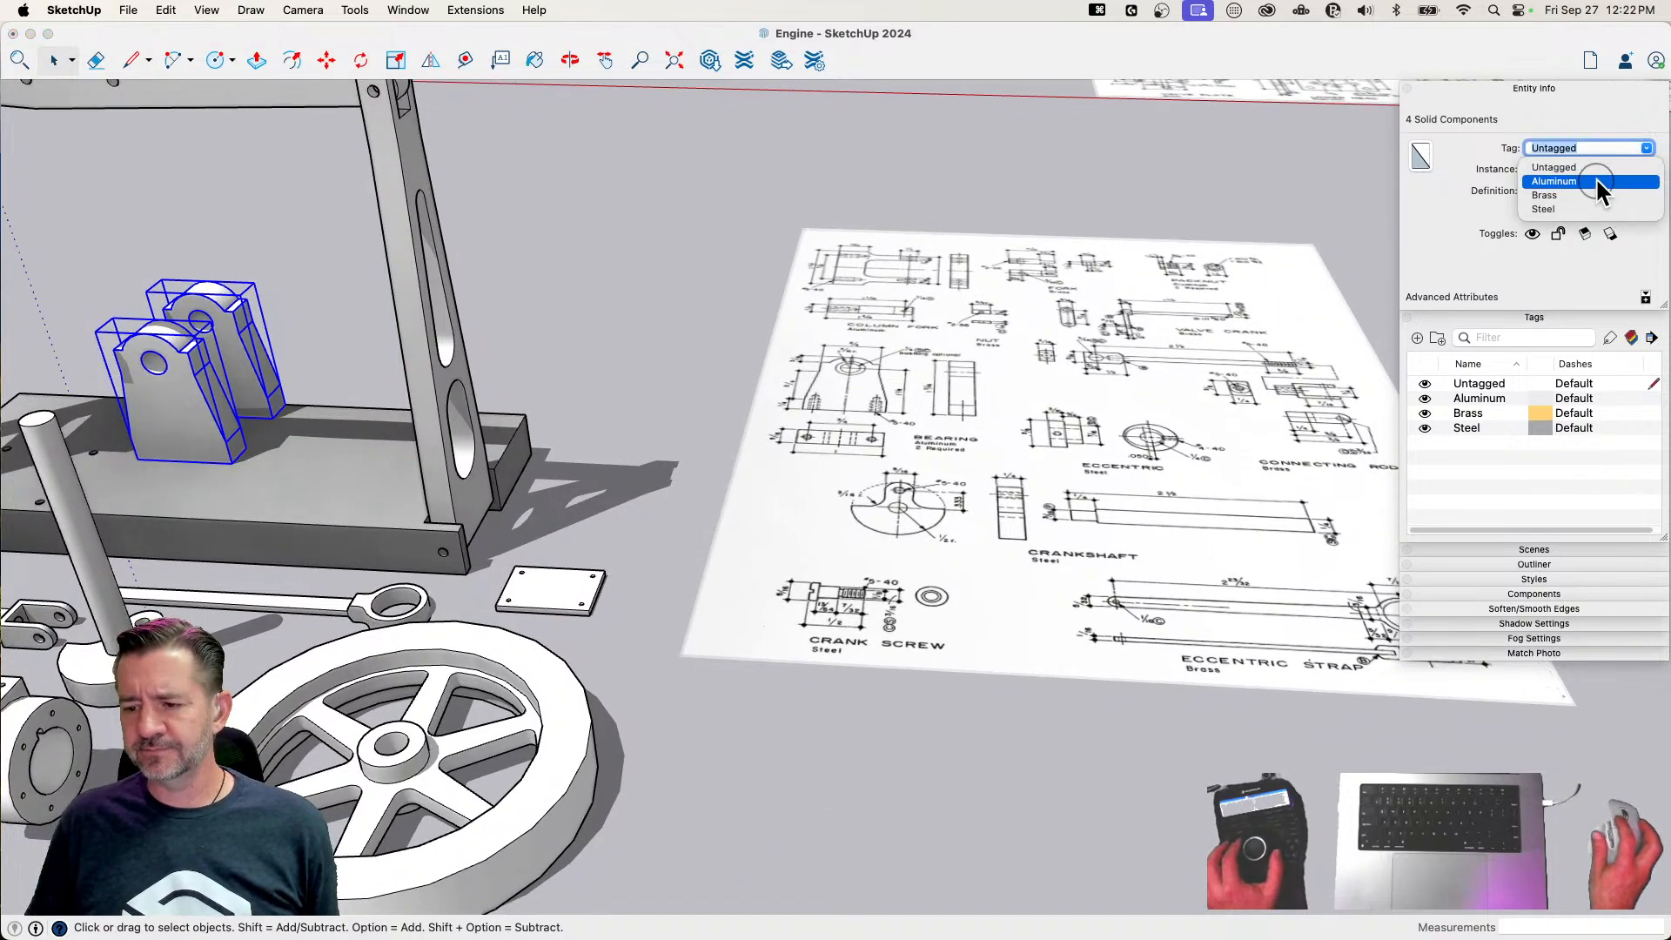
click(1598, 182)
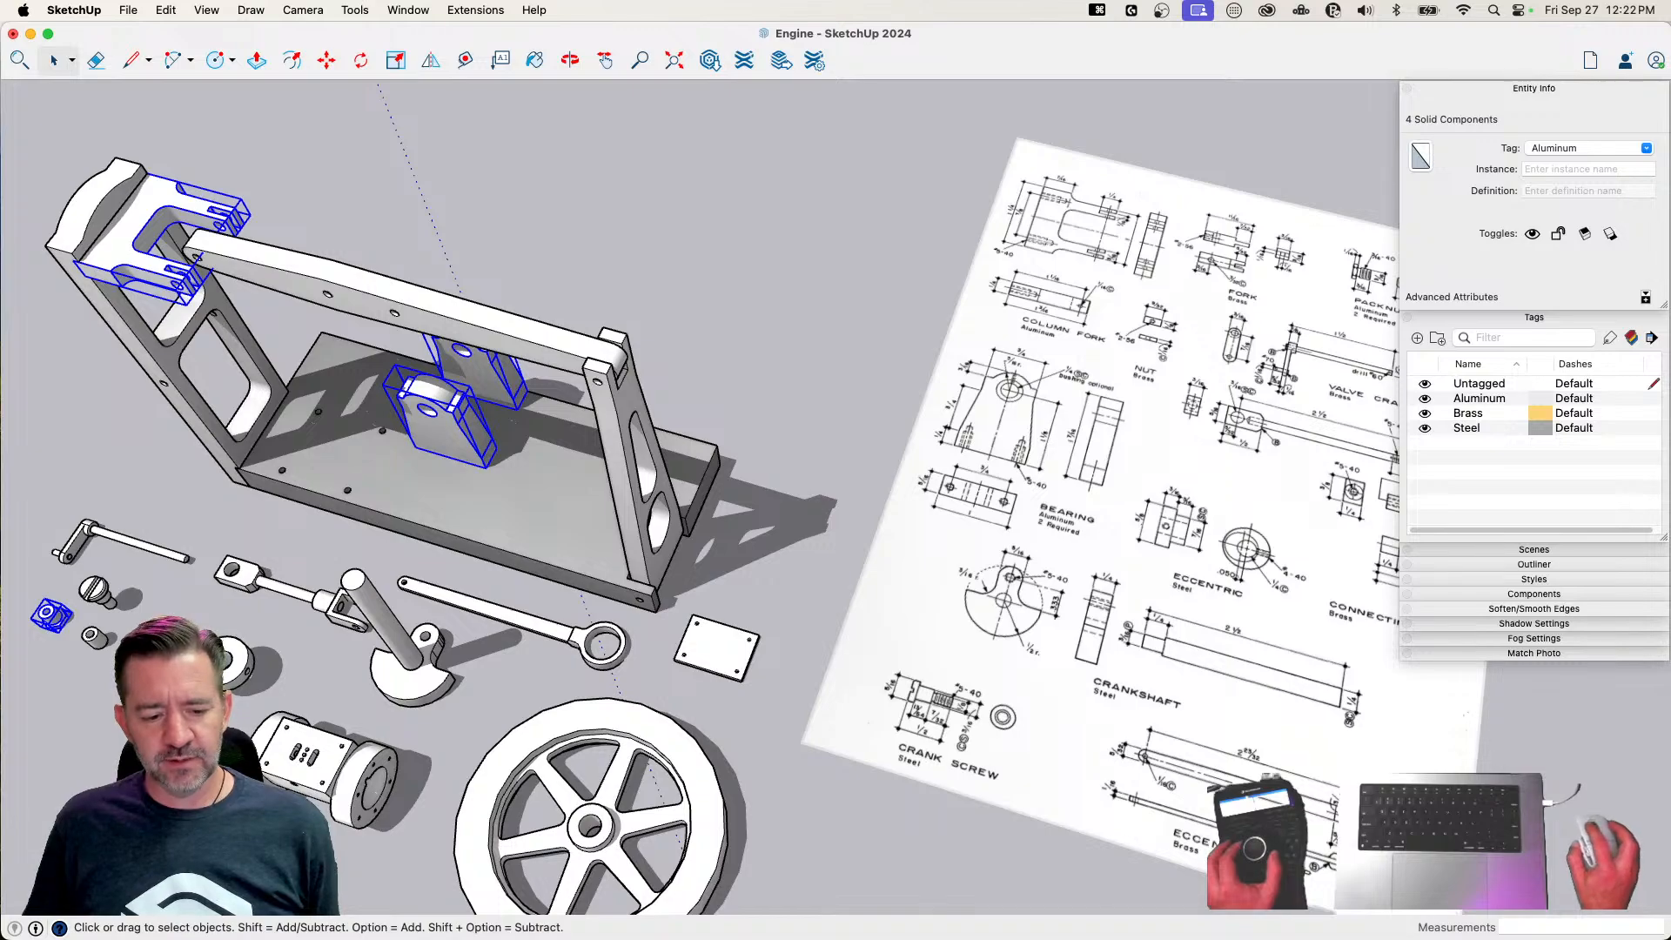
Assign the Brass tag to the valve crank, connecting rod, fork and crankshaft, and the Steel tag to the crank screw and eccentric
click(183, 696)
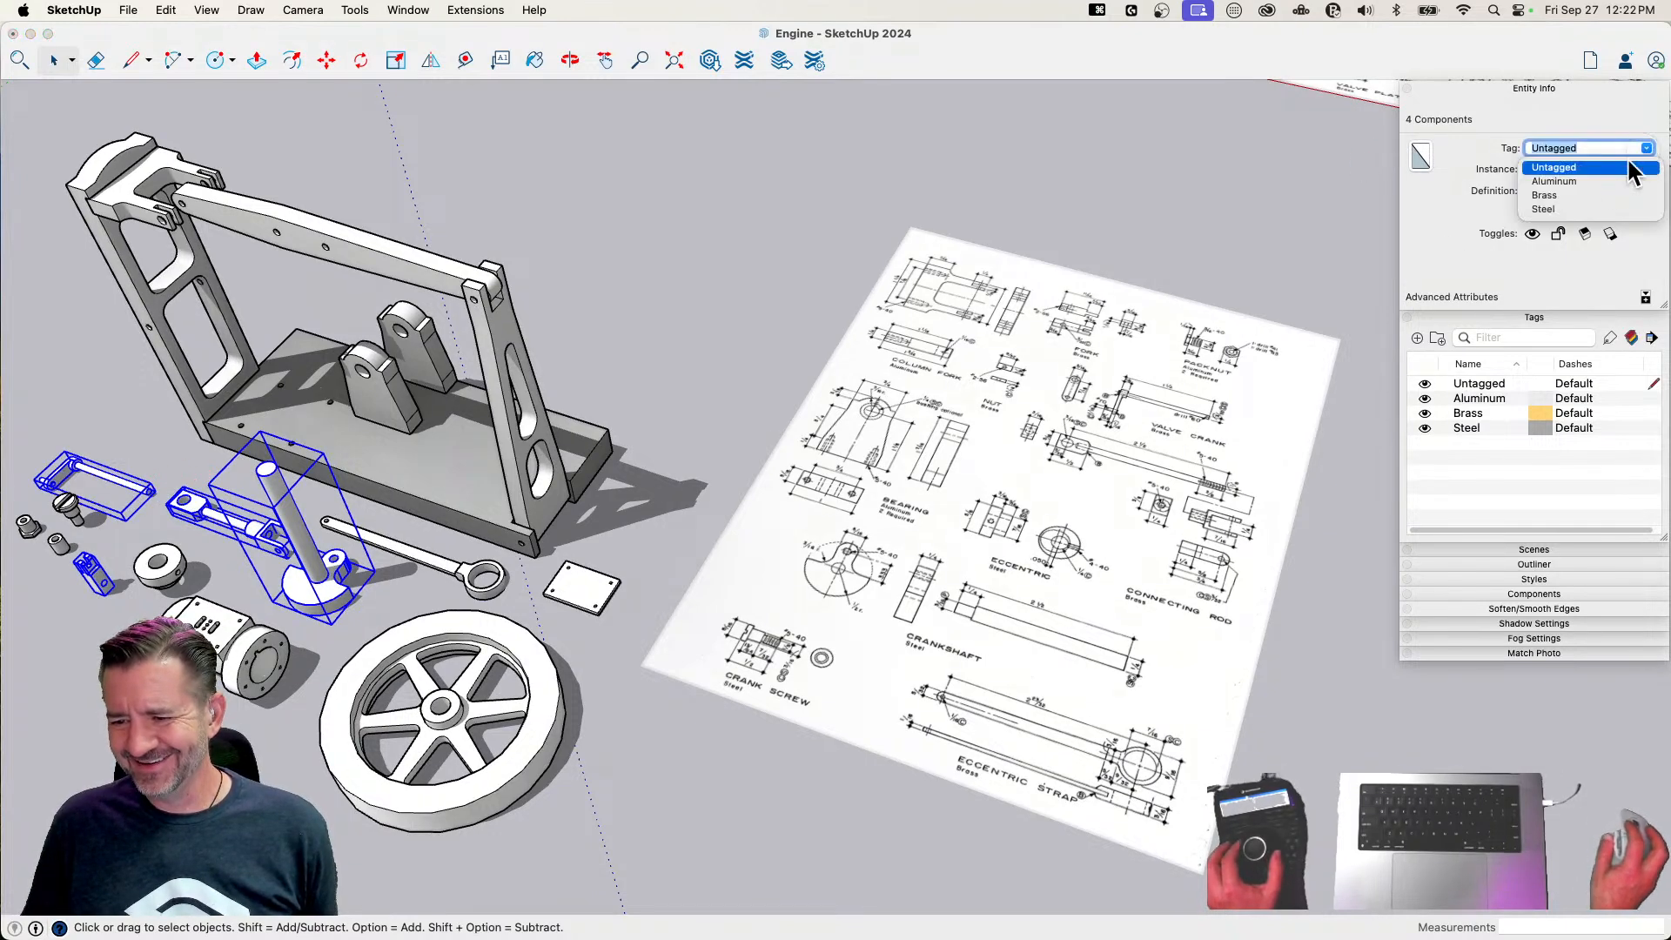
click(1544, 194)
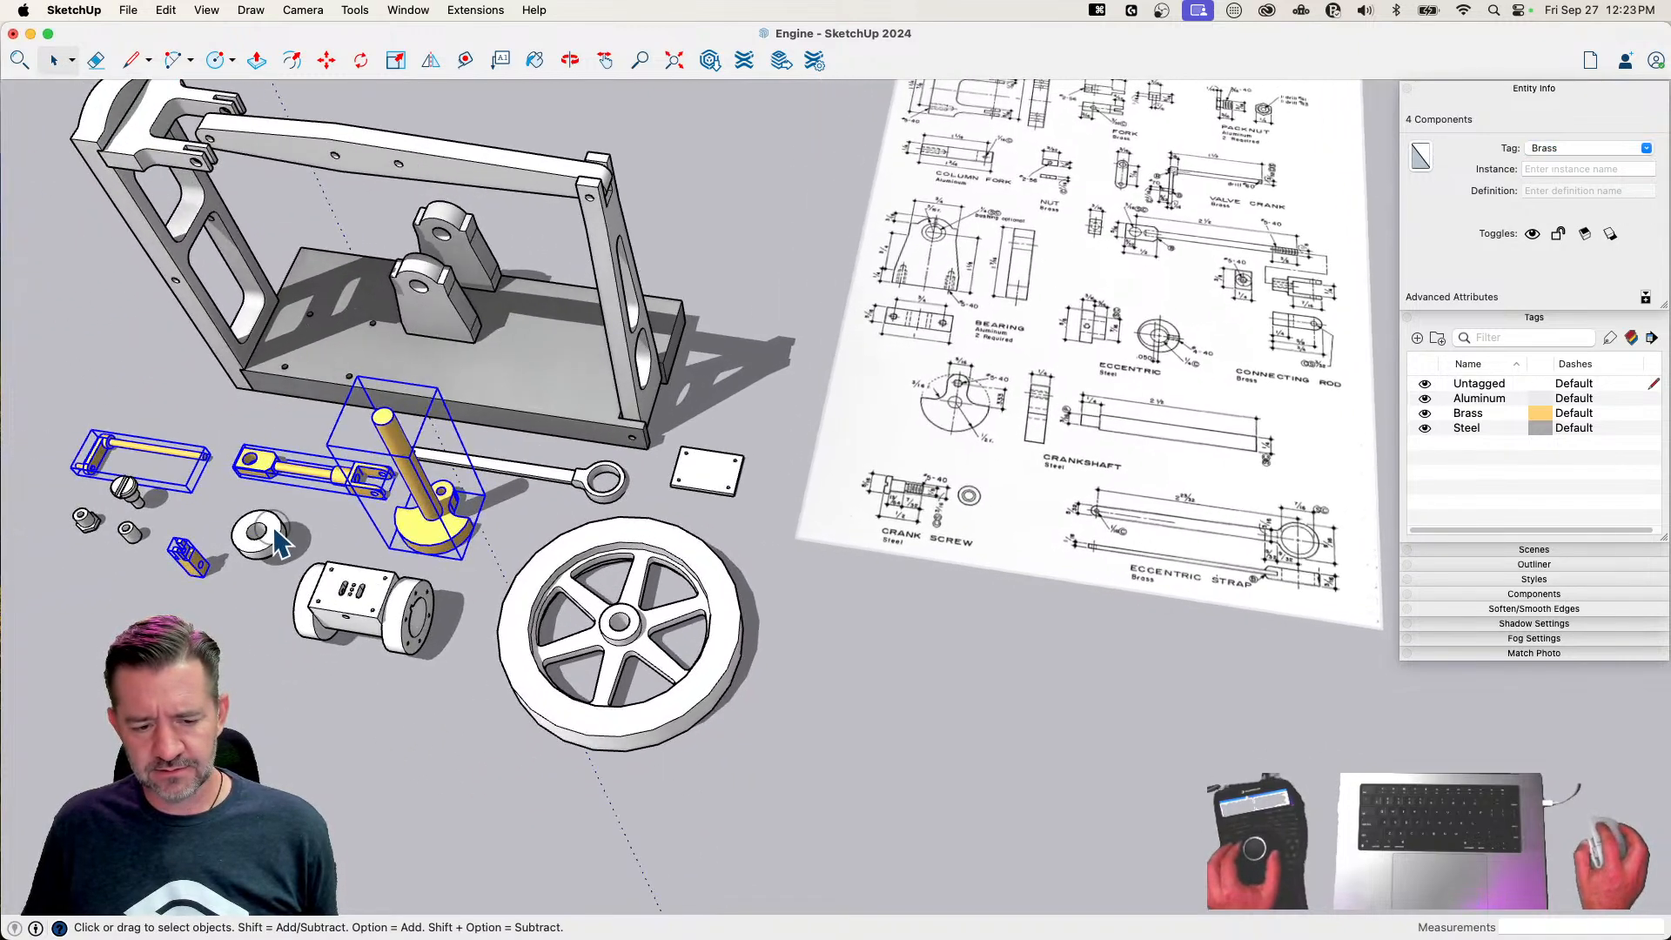
click(273, 528)
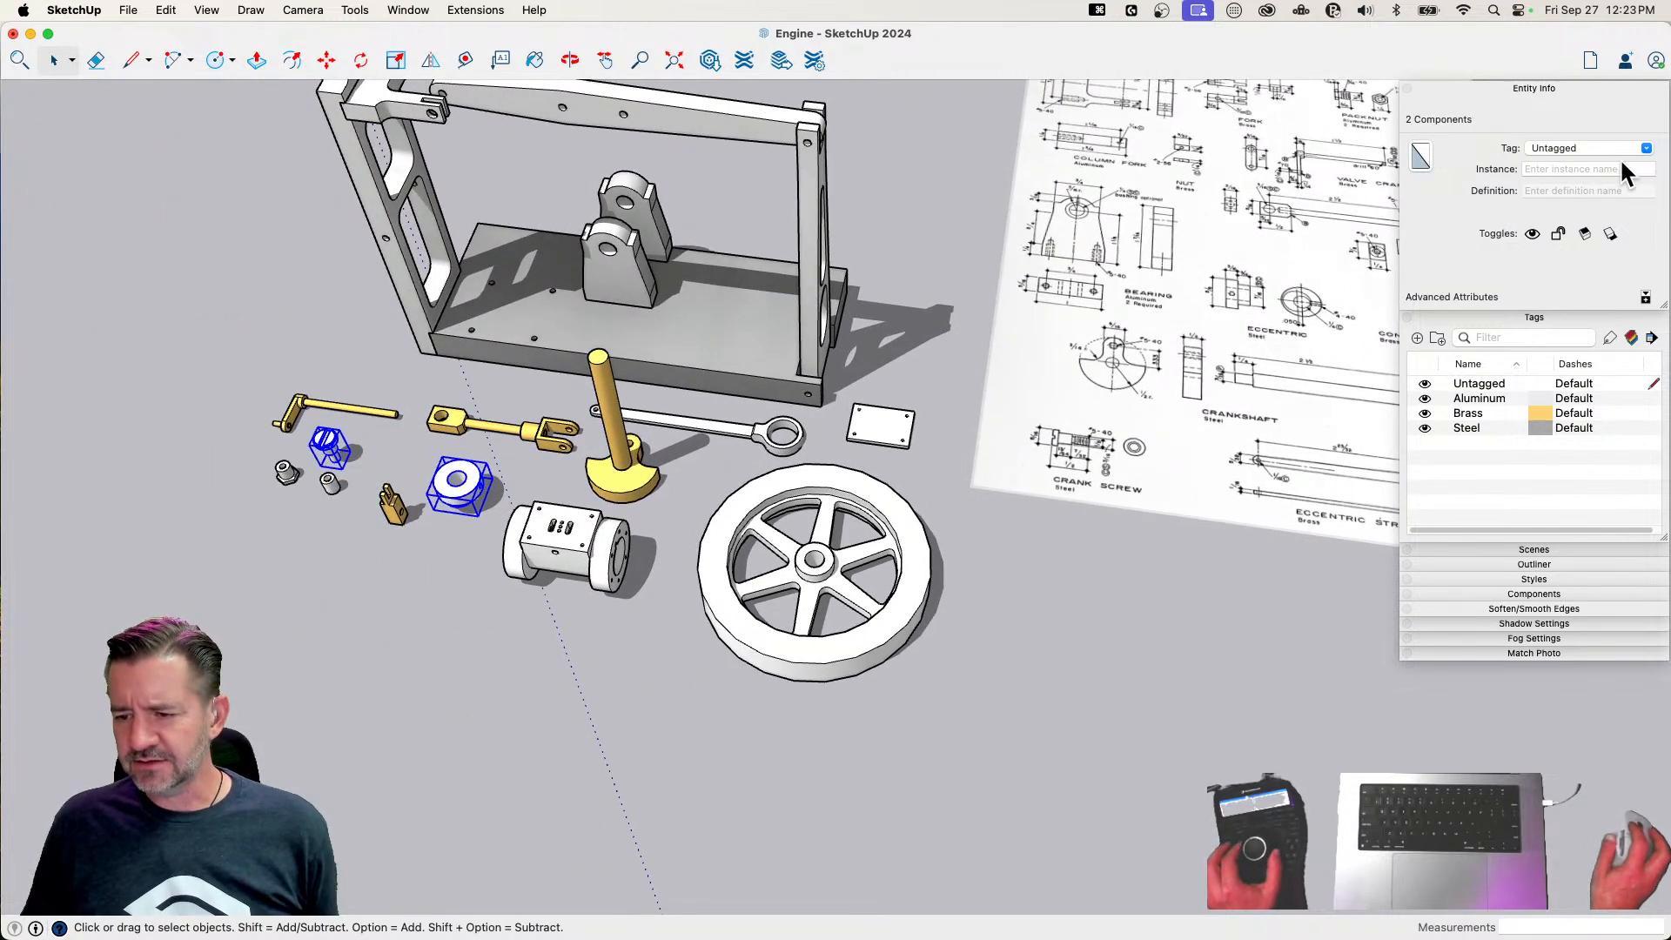
click(1648, 150)
click(1538, 214)
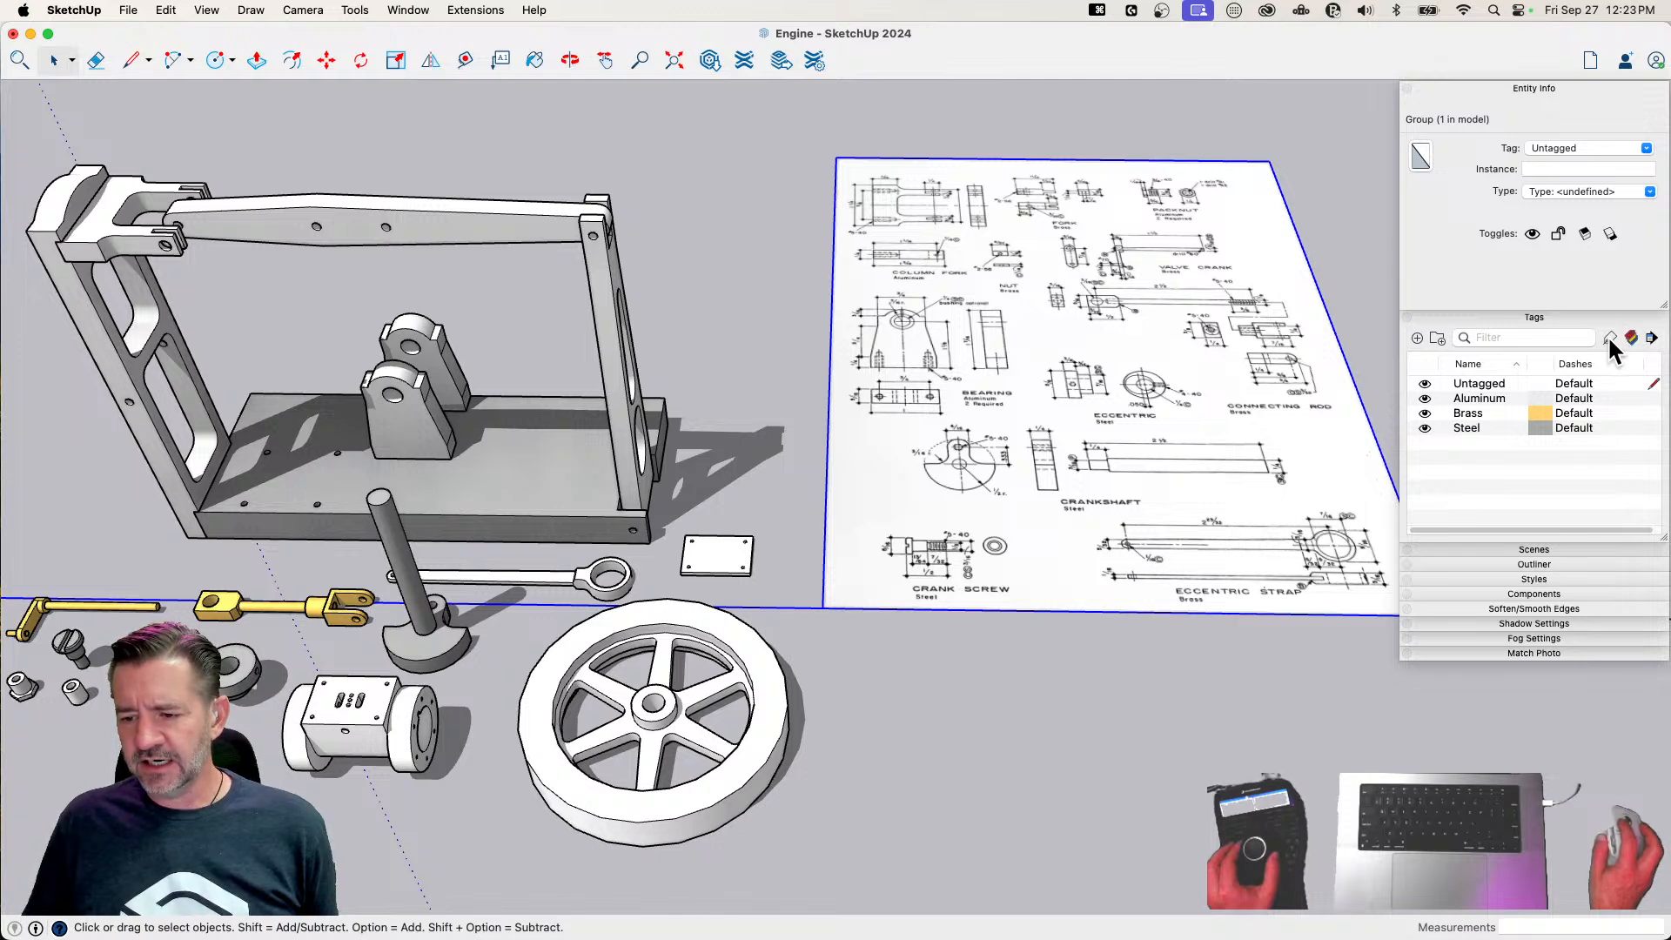
Assign the Brass tag to the eccentric strap with the Tag tool
click(1619, 414)
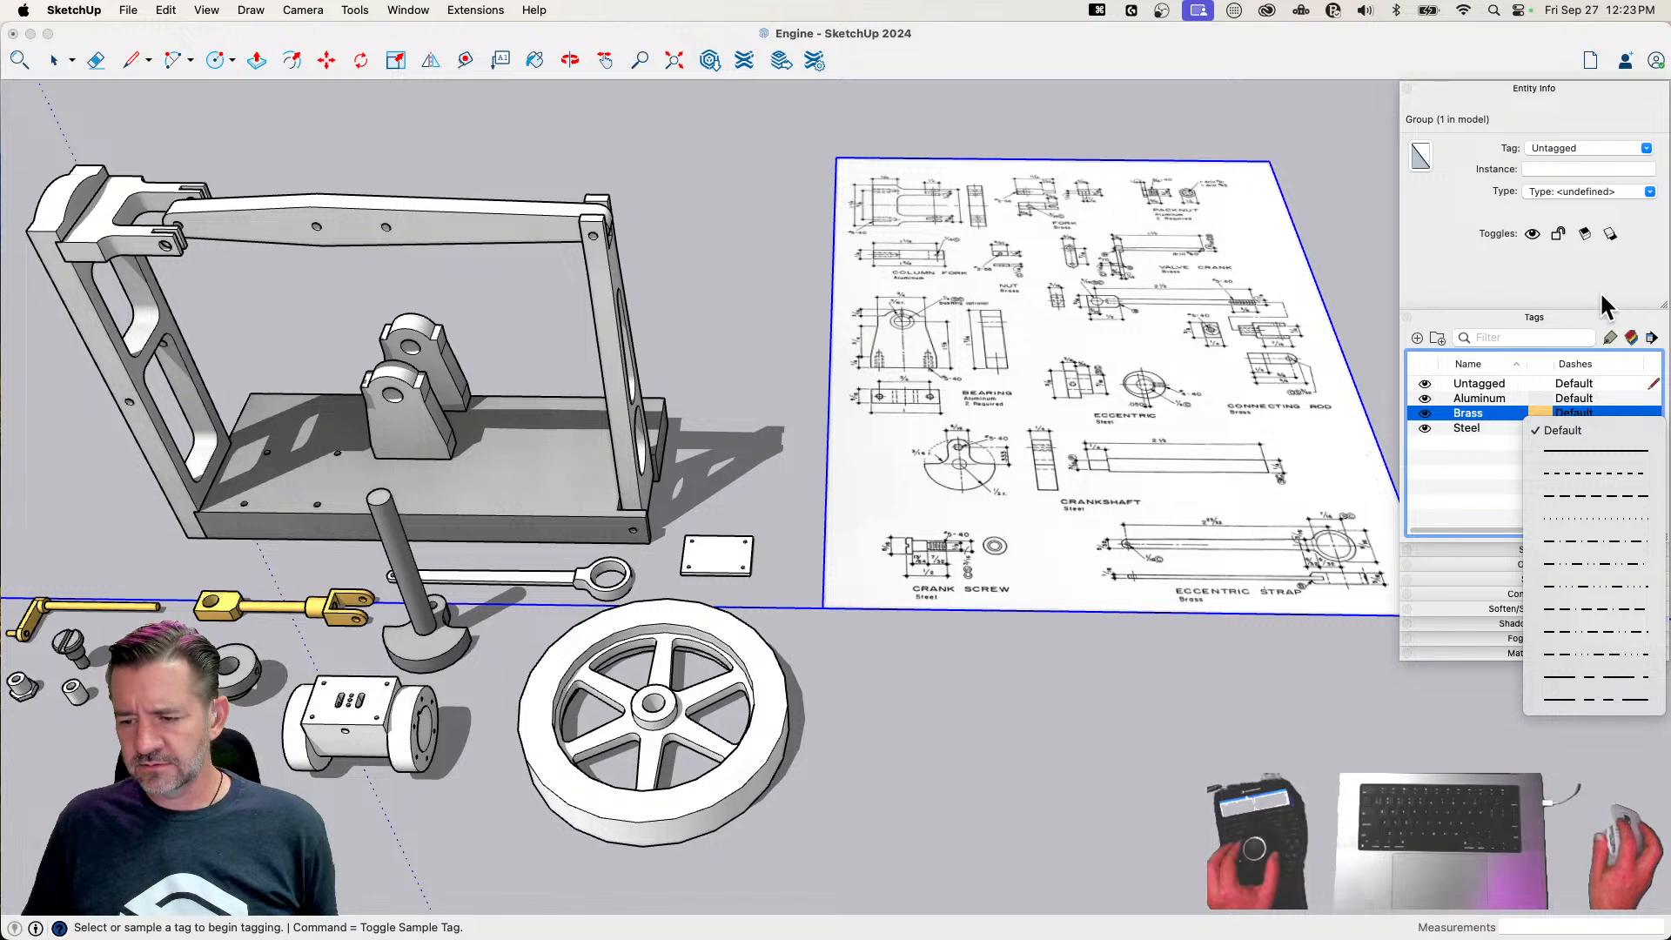
click(1599, 320)
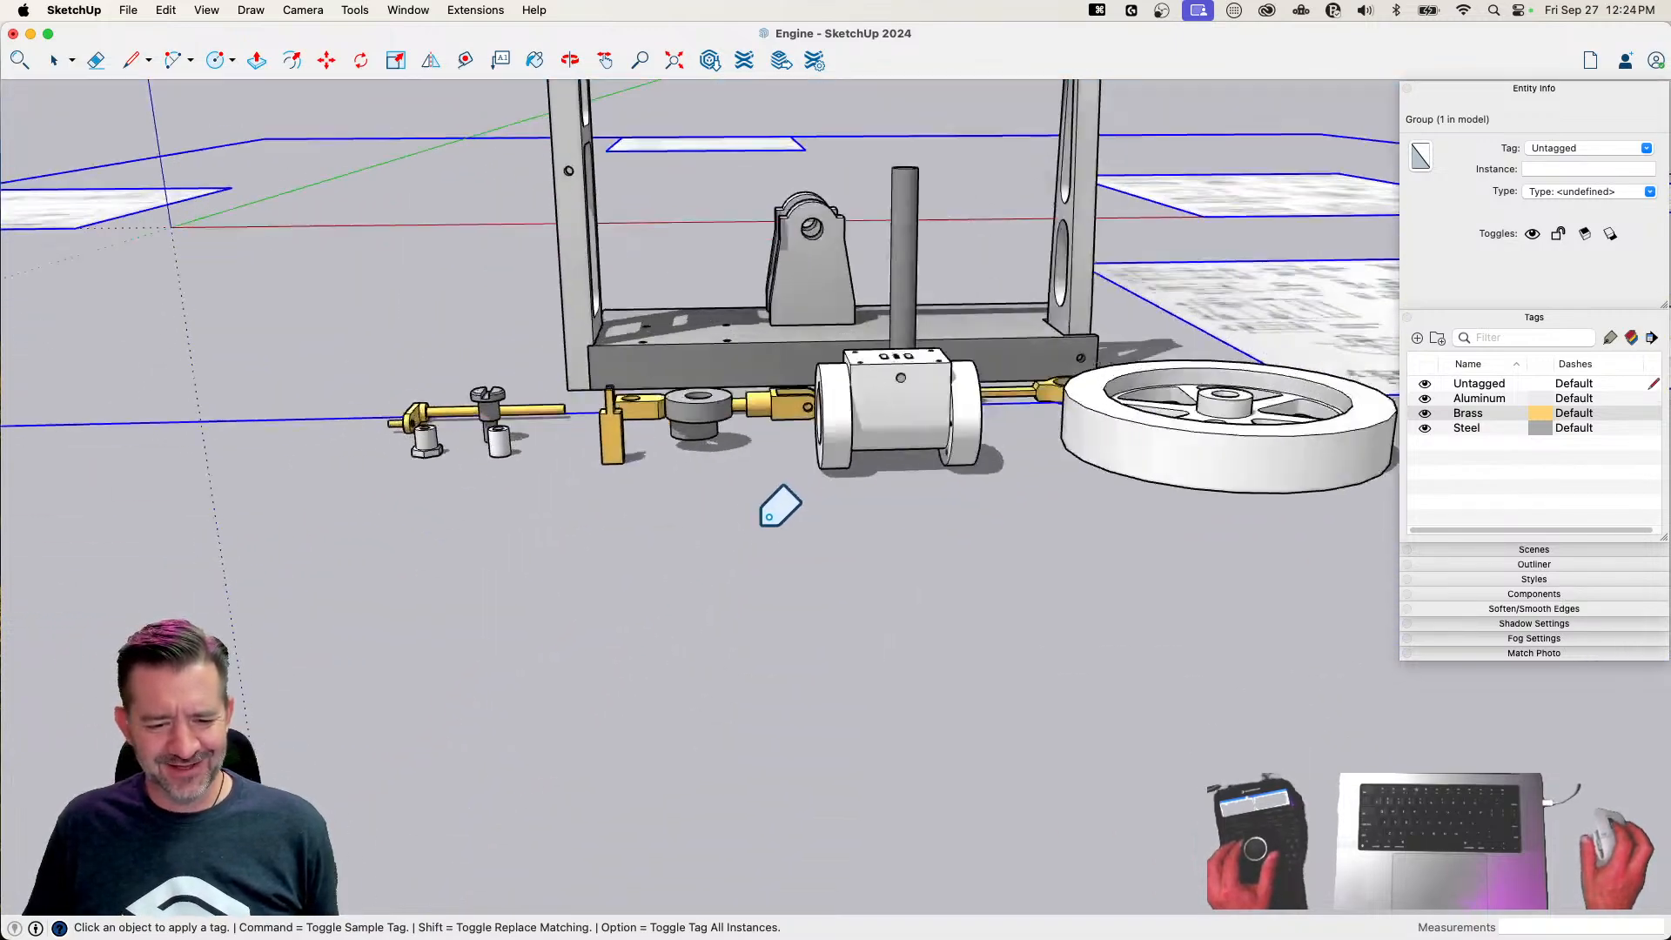
key(space)
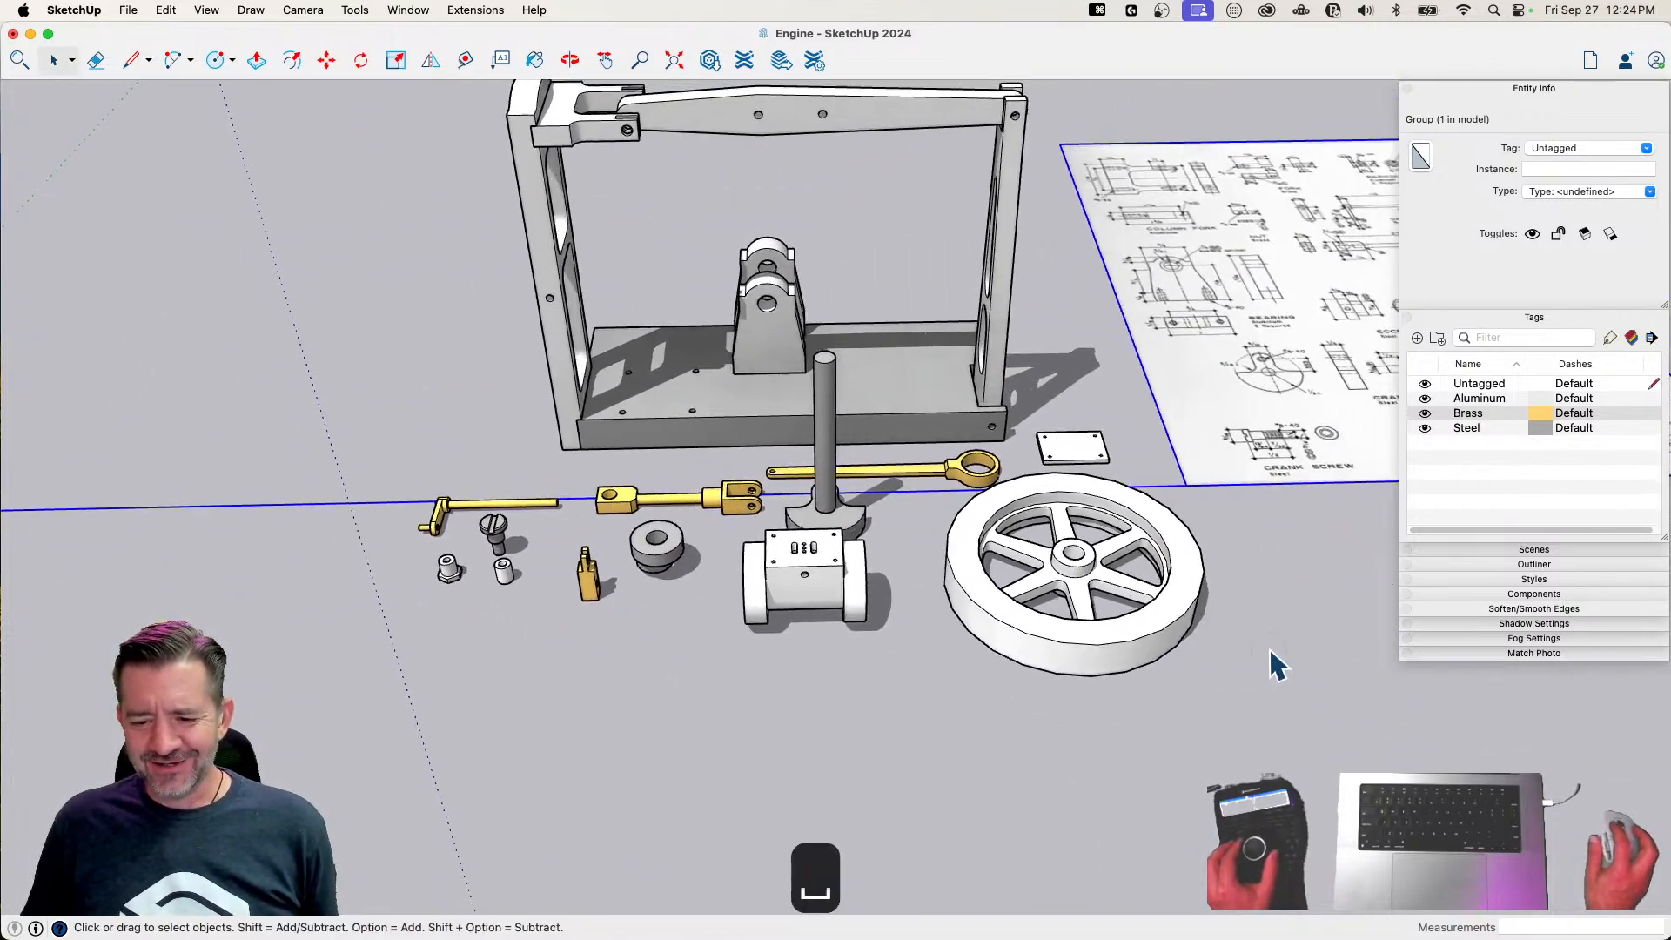
Move the Page 3.png plan sheet away from the engine parts, back beside the sheet with the frame drawings
click(849, 614)
key(m)
click(847, 669)
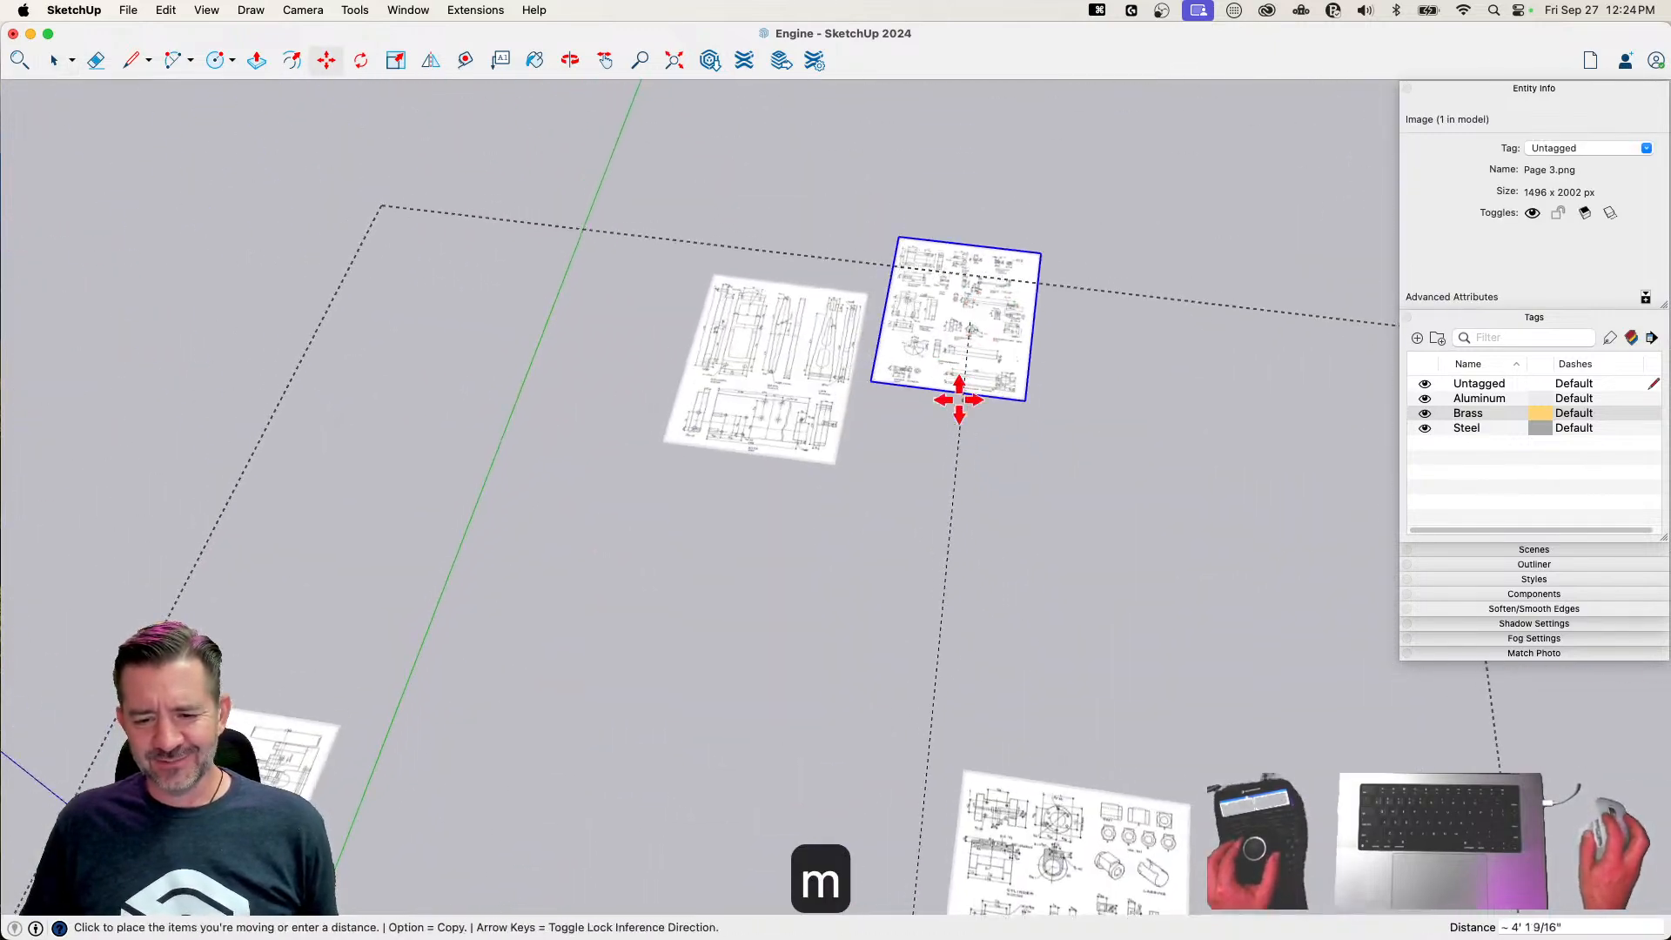
click(963, 395)
key(space)
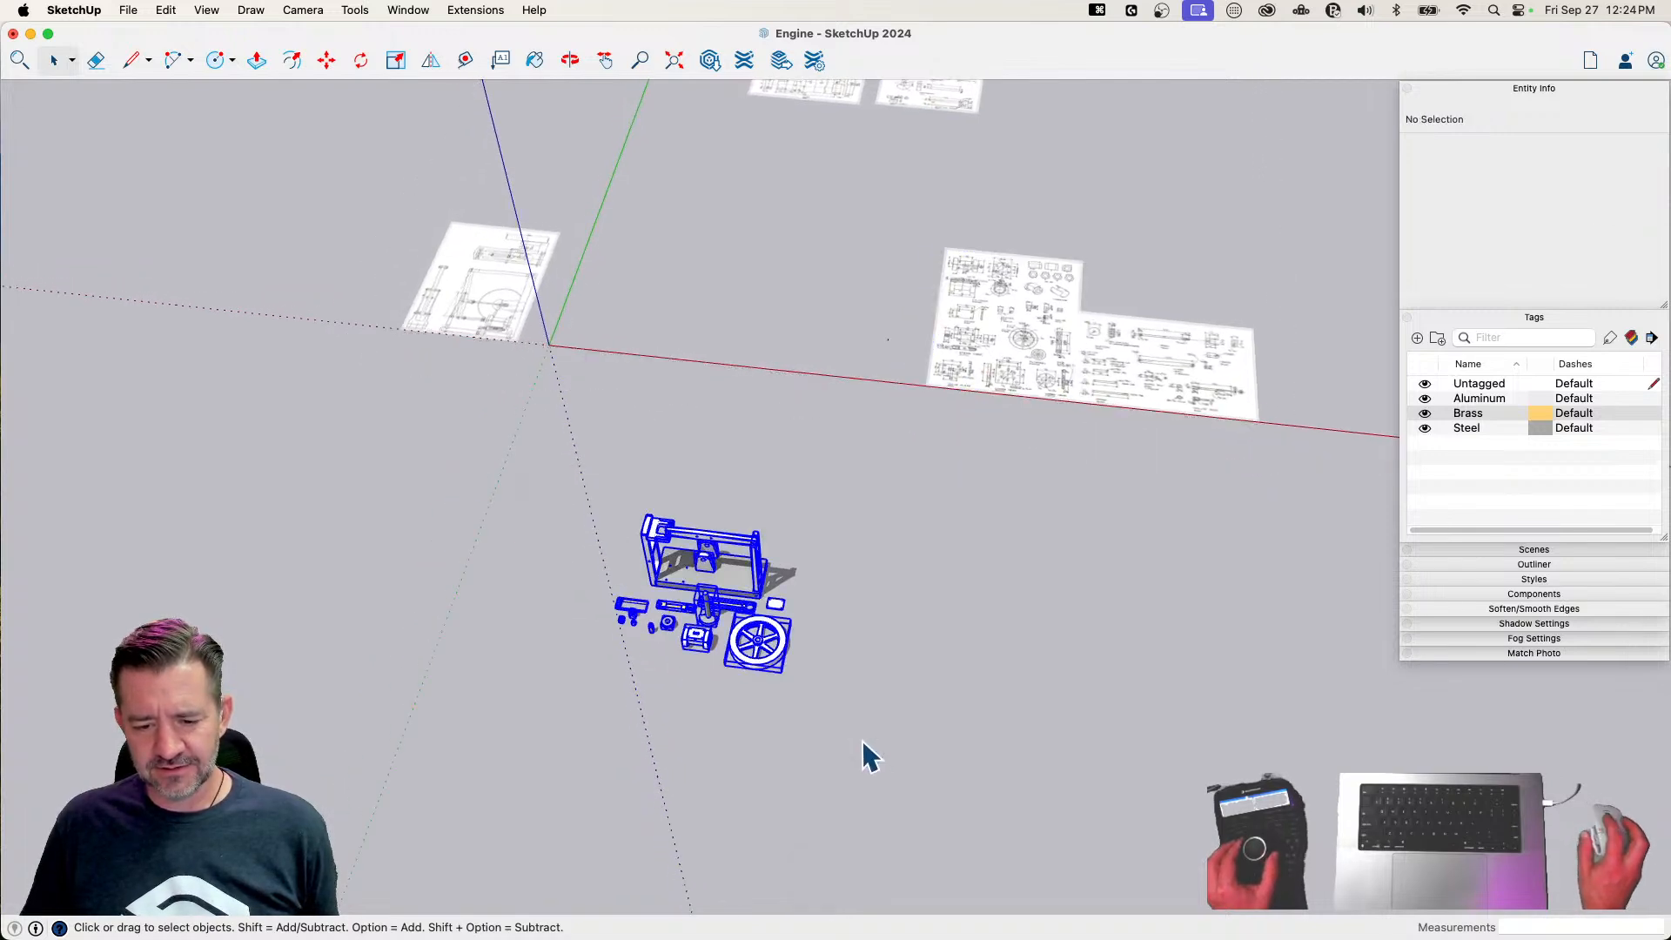
Move all the engine parts beside the plan sheet that shows the cylinder, cover and flywheel drawings
key(m)
key(space)
click(791, 861)
click(716, 467)
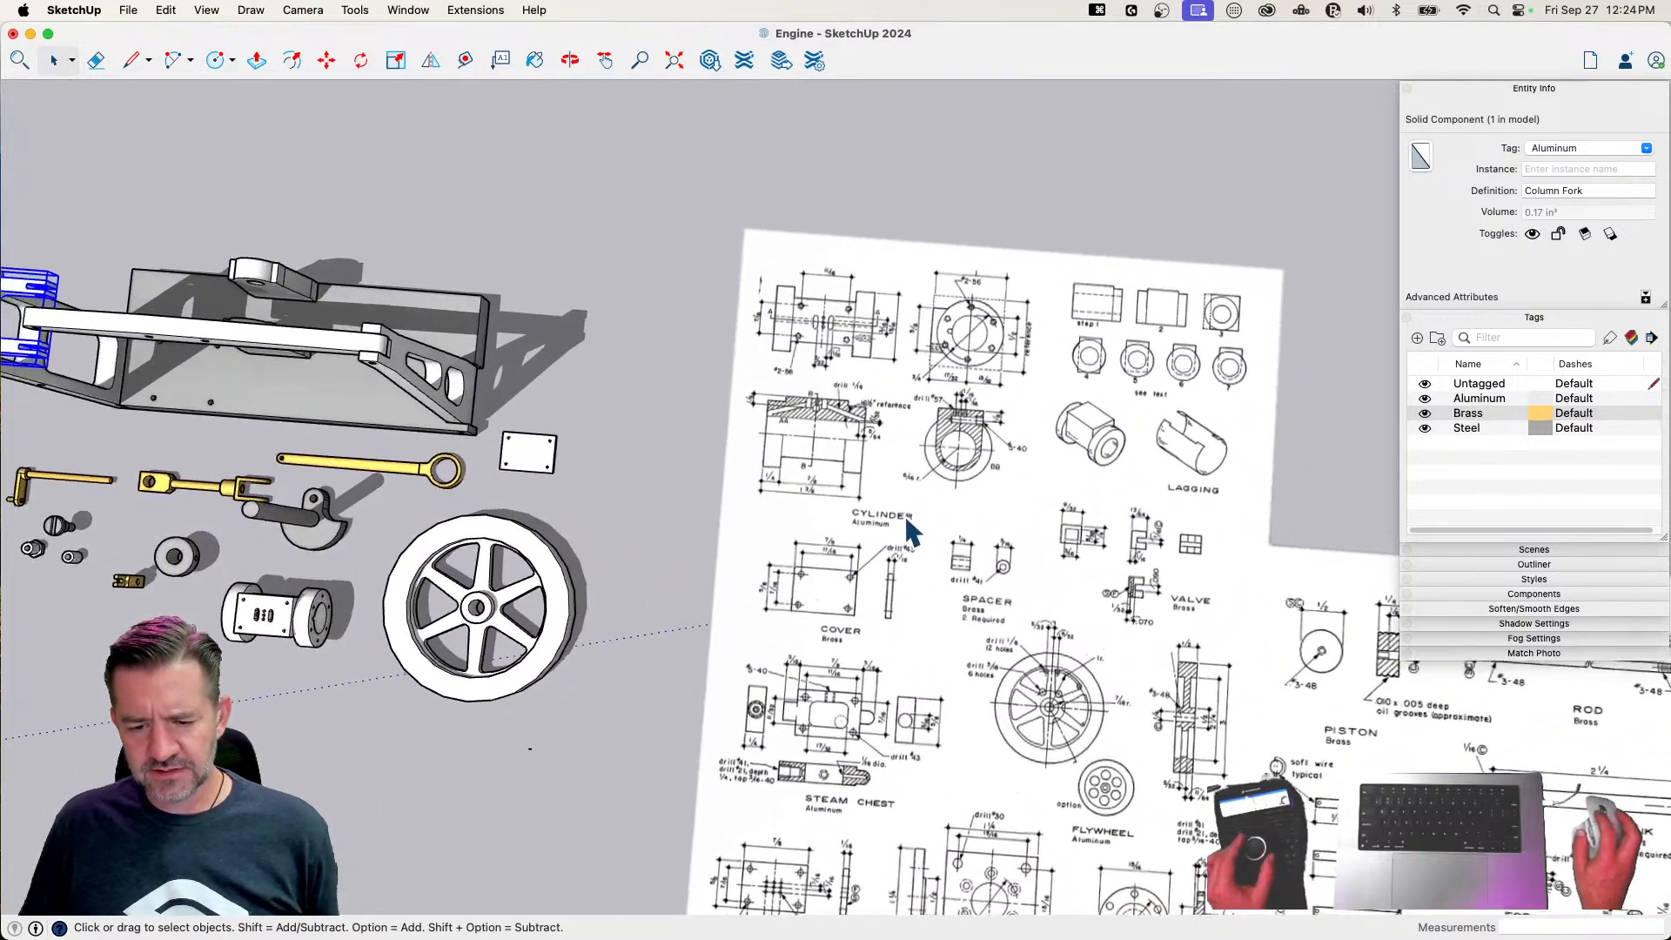
Assign the Aluminum tag to the cylinder and the flywheel with the Tag tool
click(401, 634)
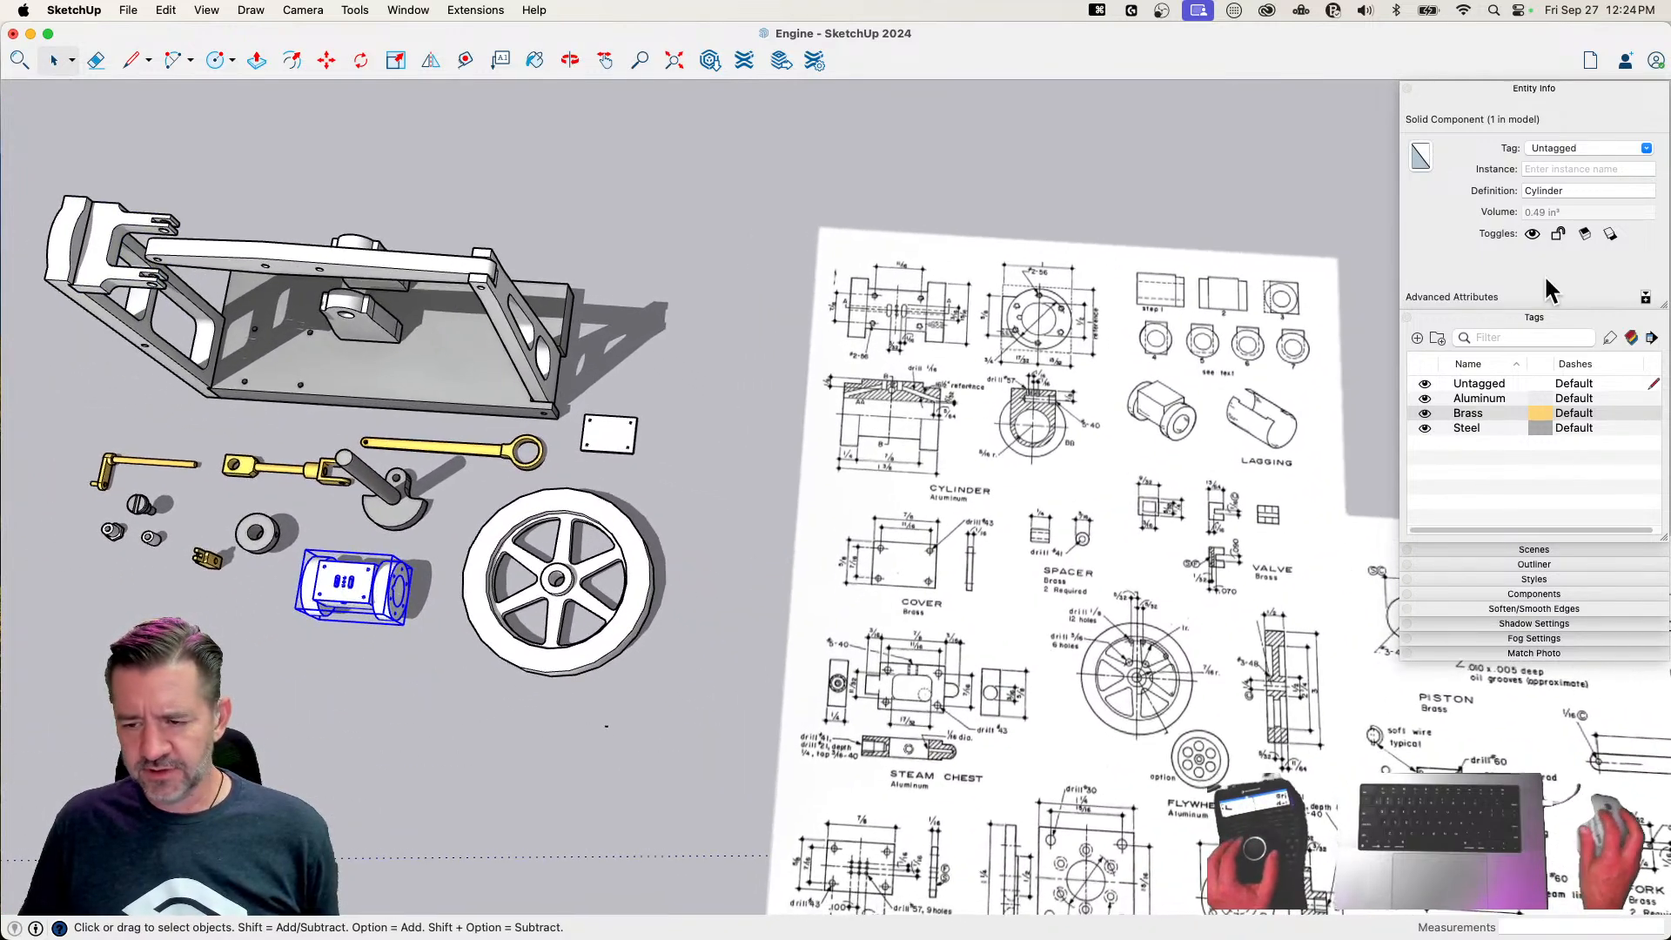
click(1610, 339)
click(1502, 401)
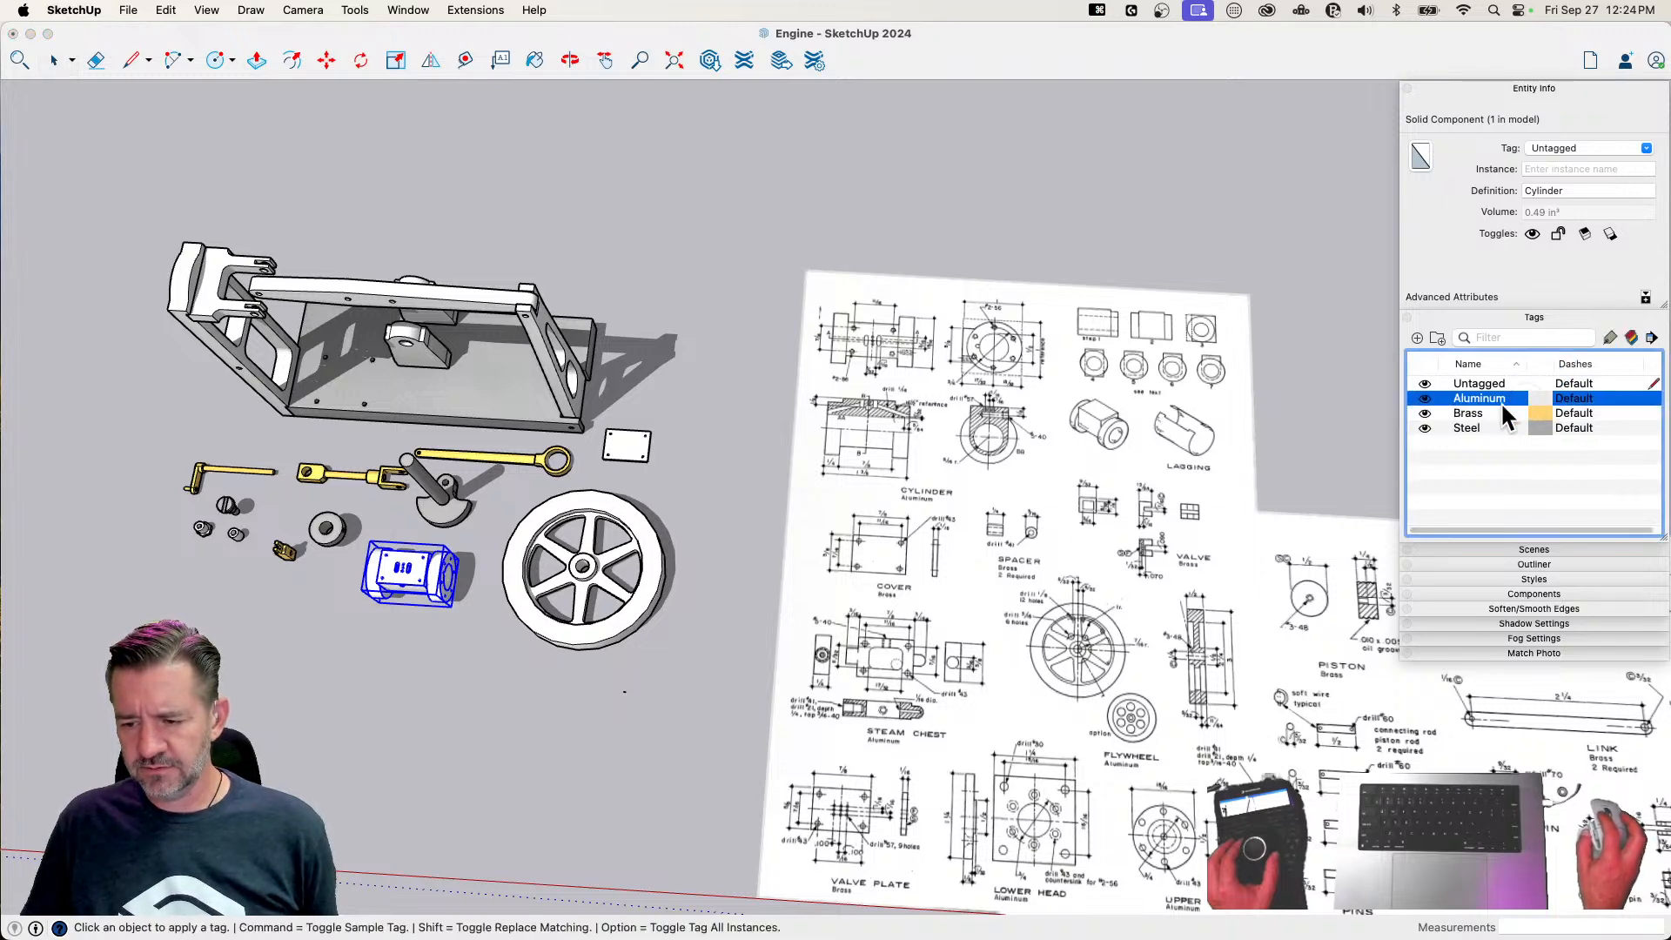
click(1606, 337)
click(416, 552)
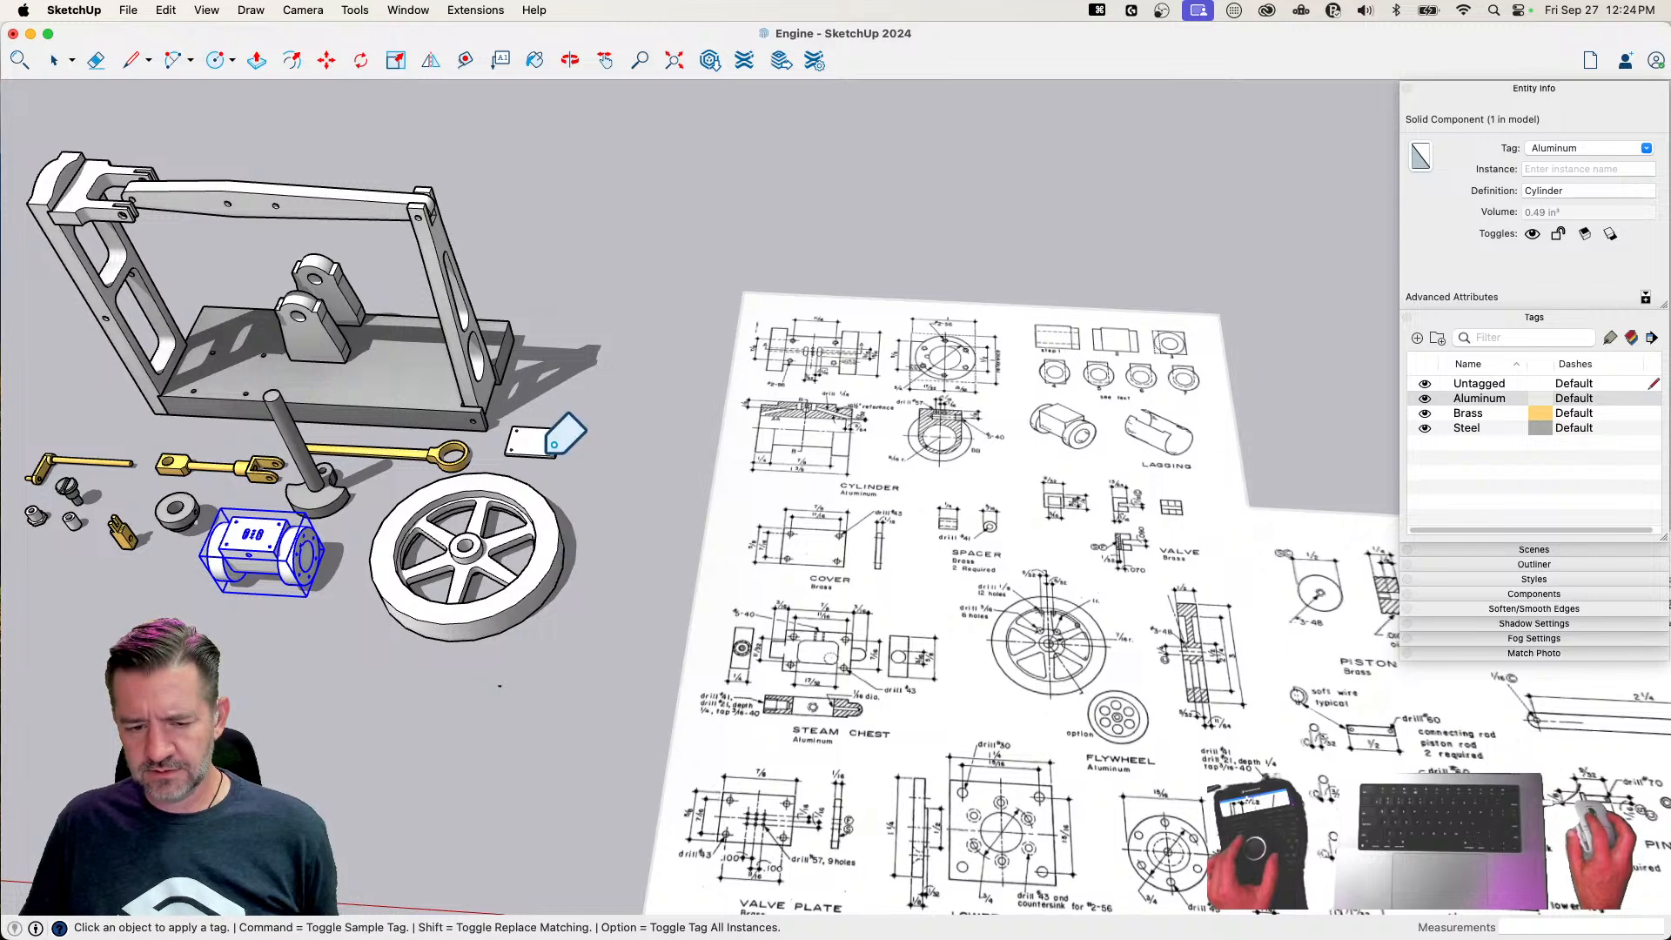
Assign the Brass tag to the cover plate and check the flywheel's tag
click(1493, 413)
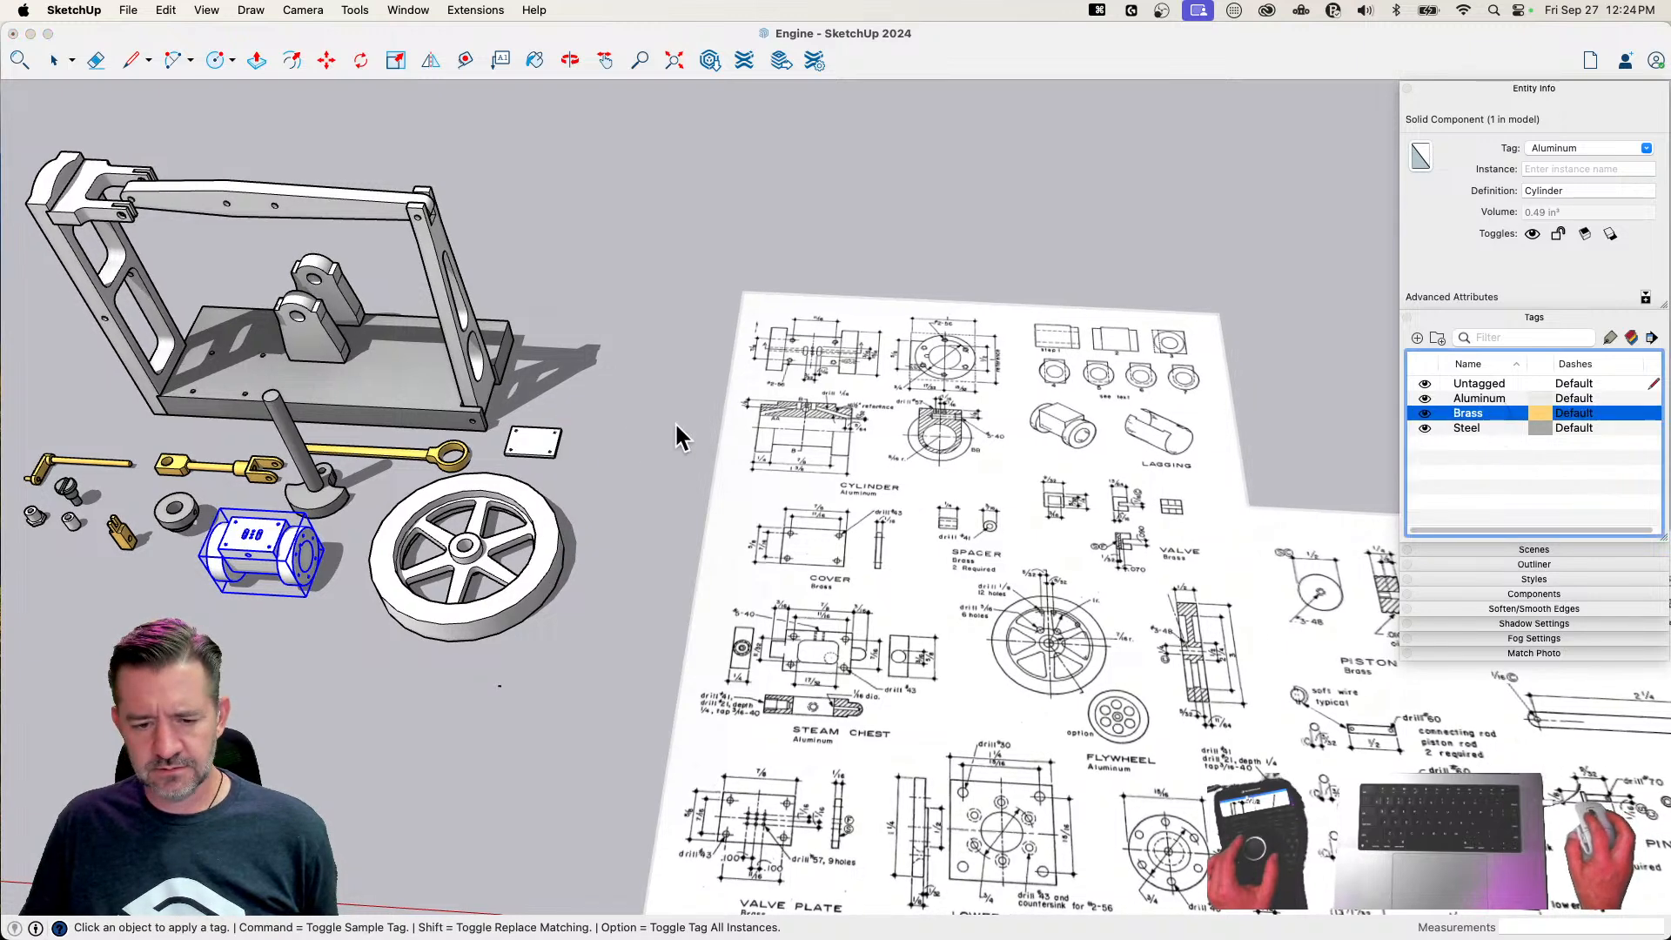
key(space)
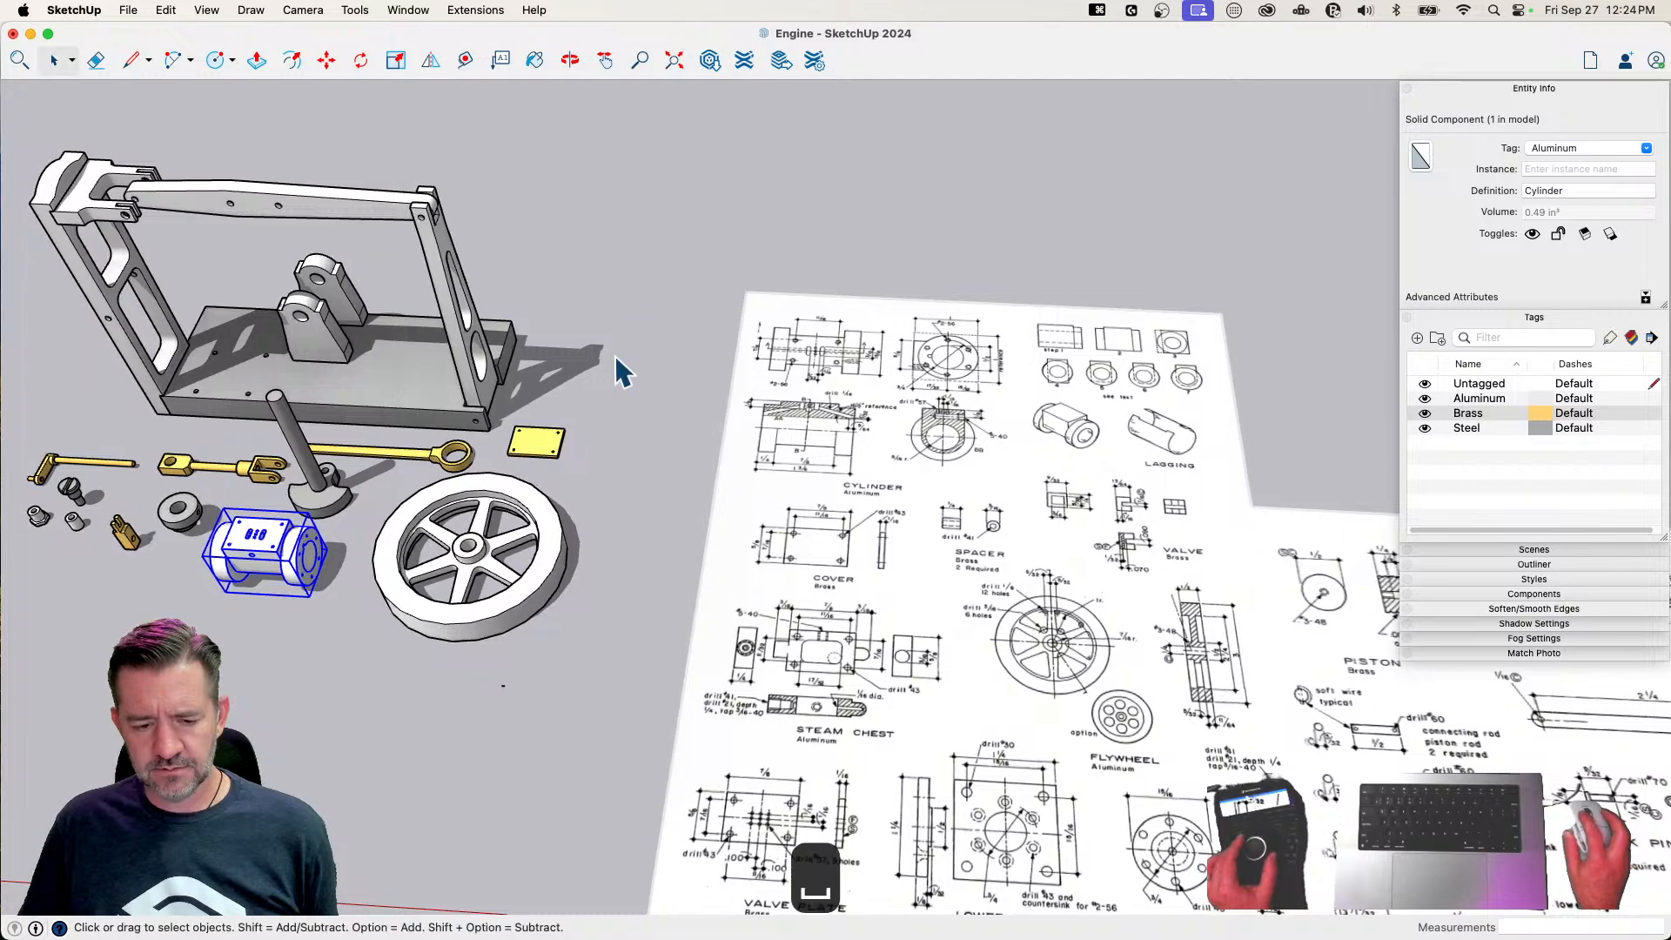
click(791, 412)
click(817, 532)
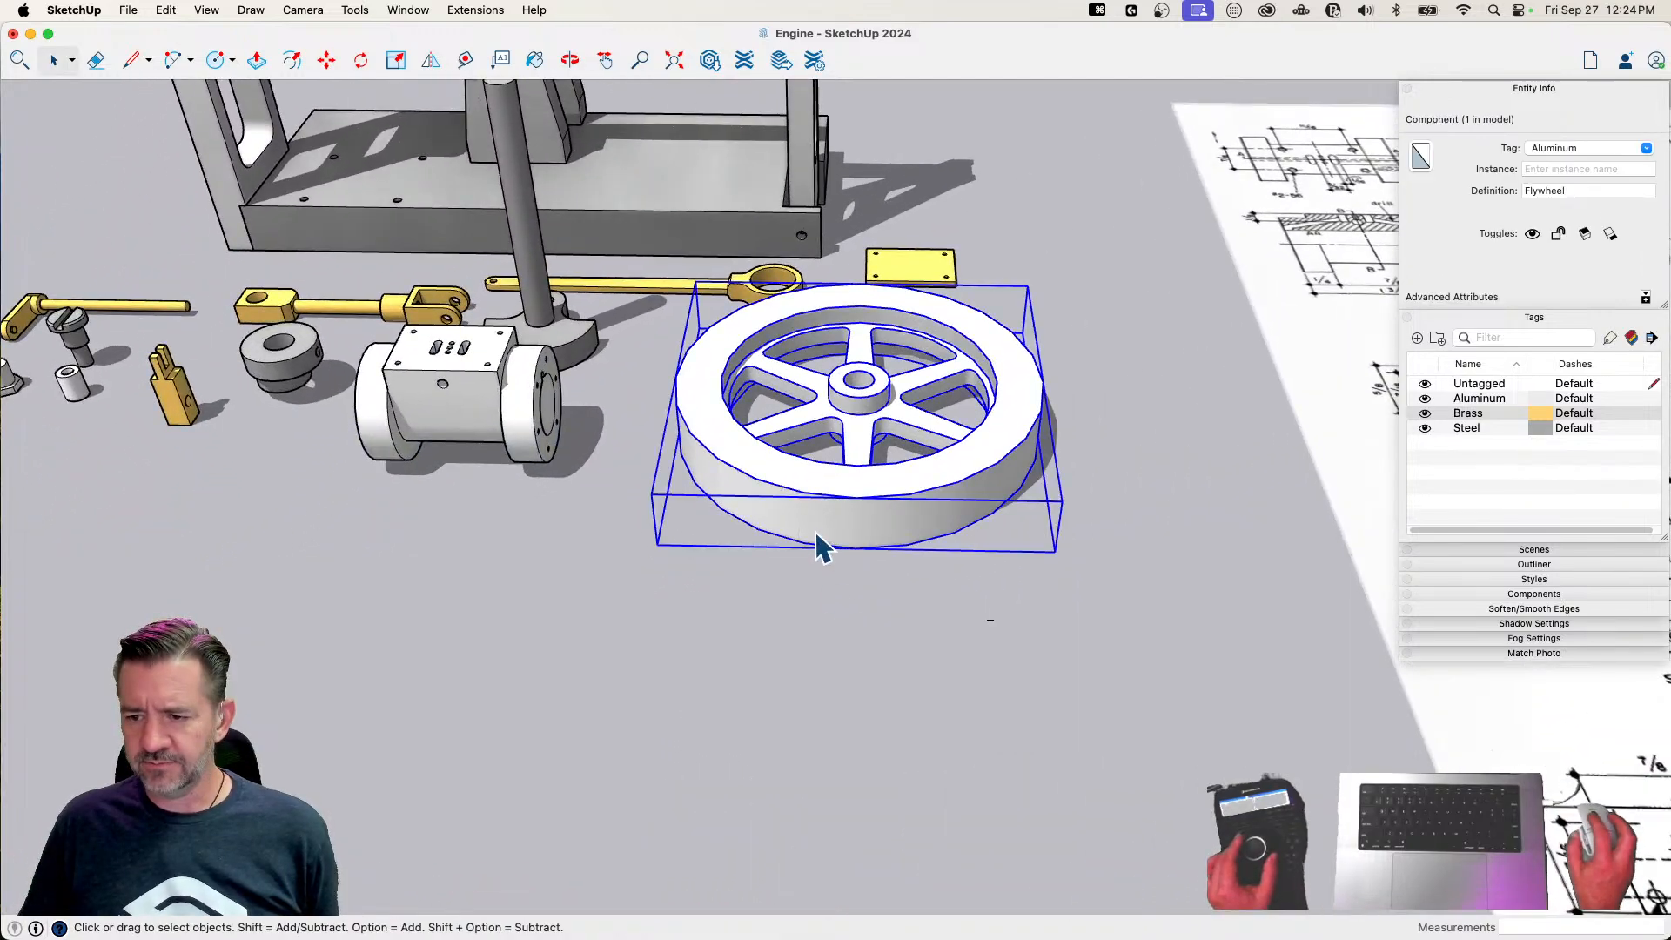
click(466, 456)
click(548, 594)
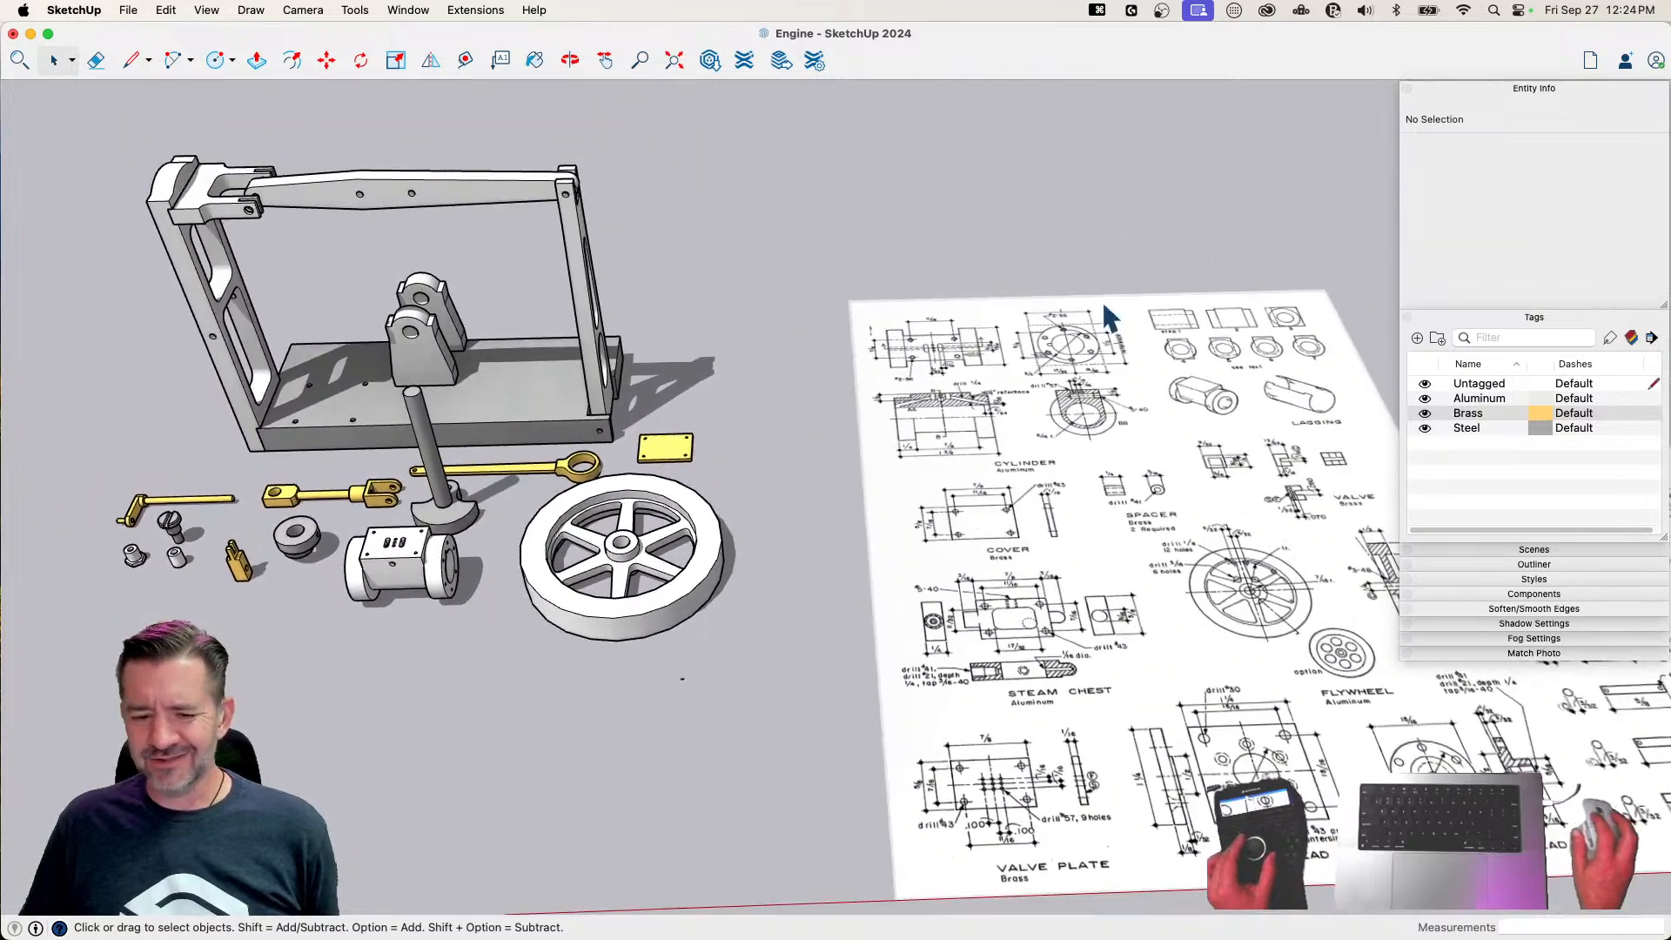
click(771, 328)
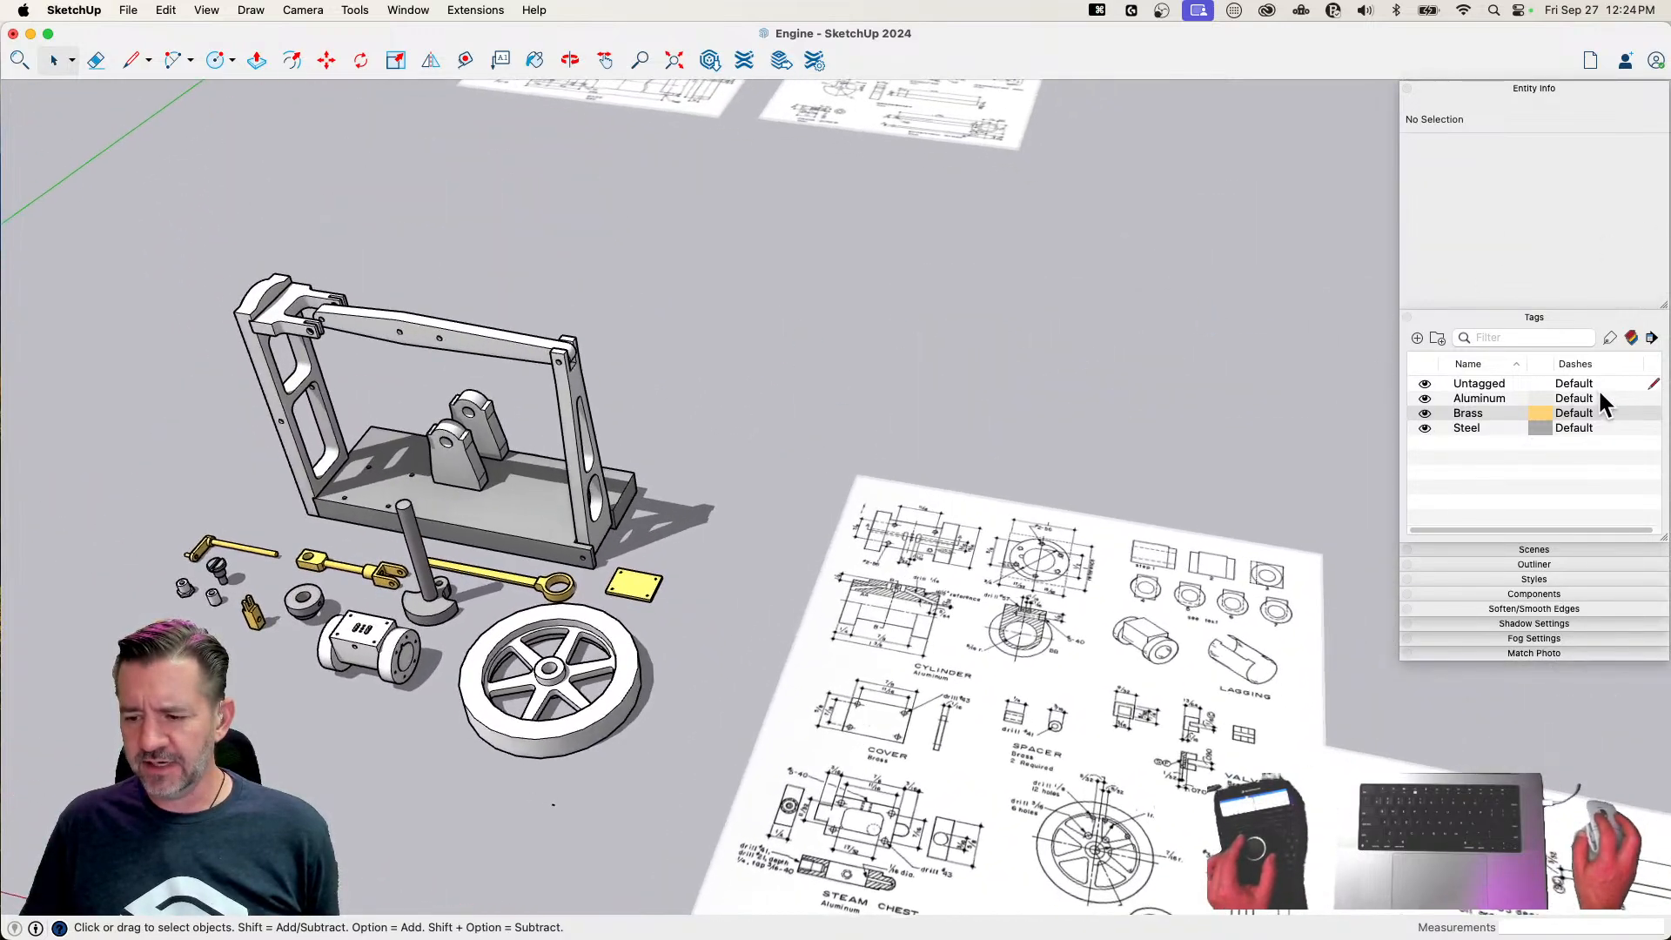
Set the Aluminum tag's color to the pencil color Silver and the Steel tag's color to the pencil color Steel
click(1540, 398)
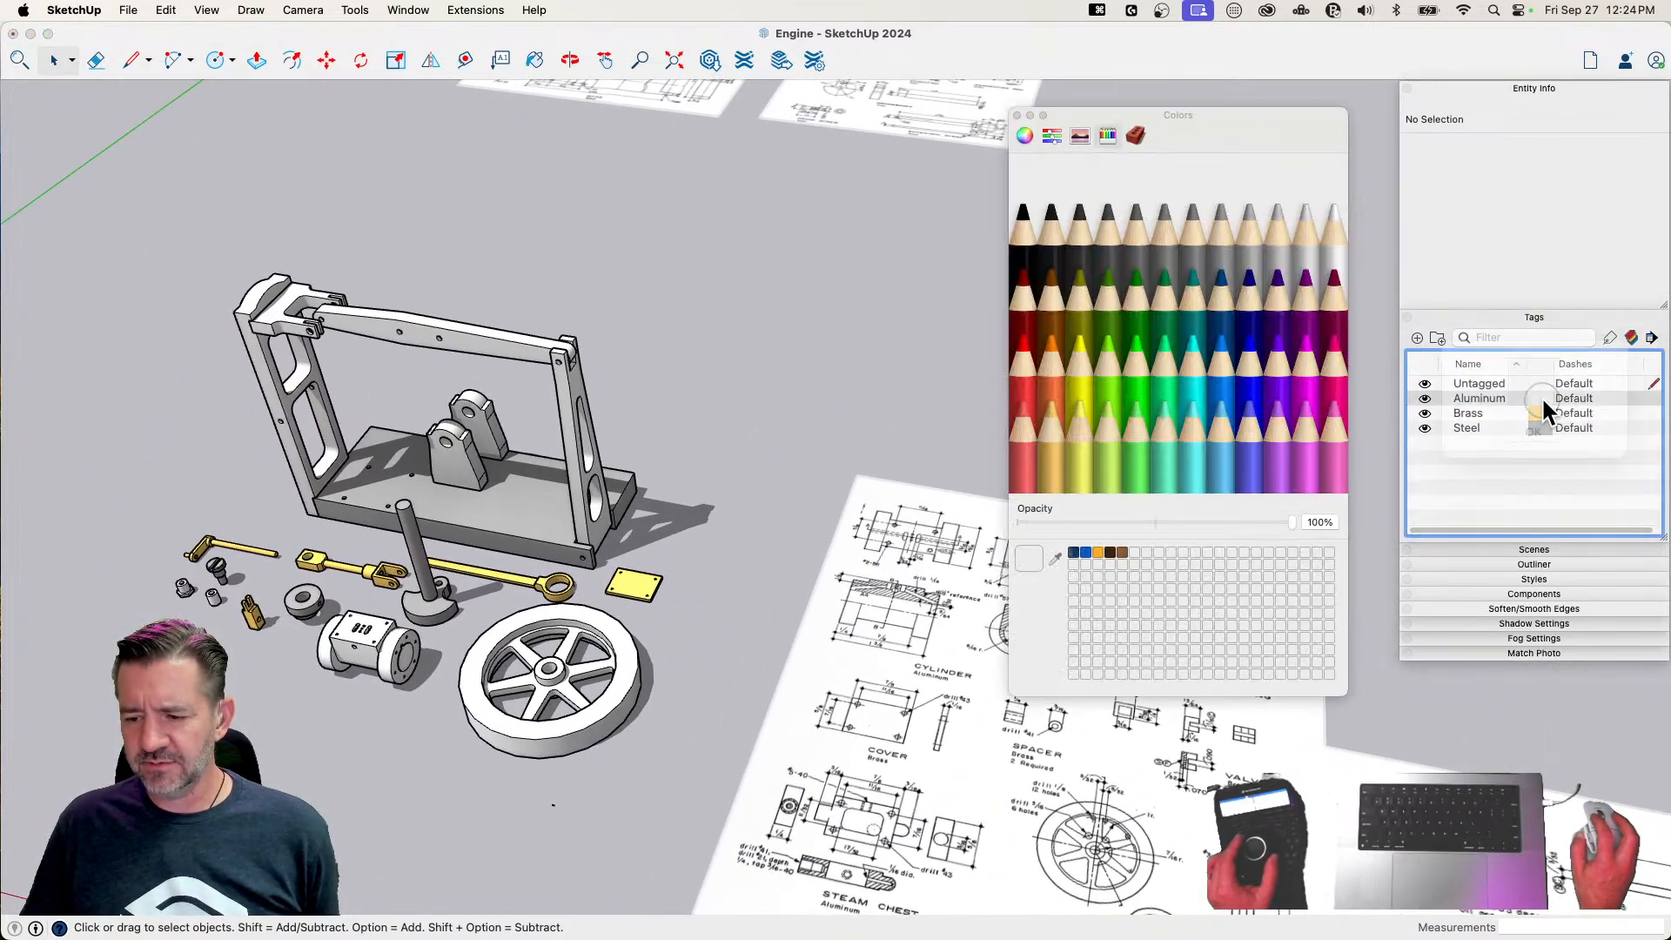
click(1278, 248)
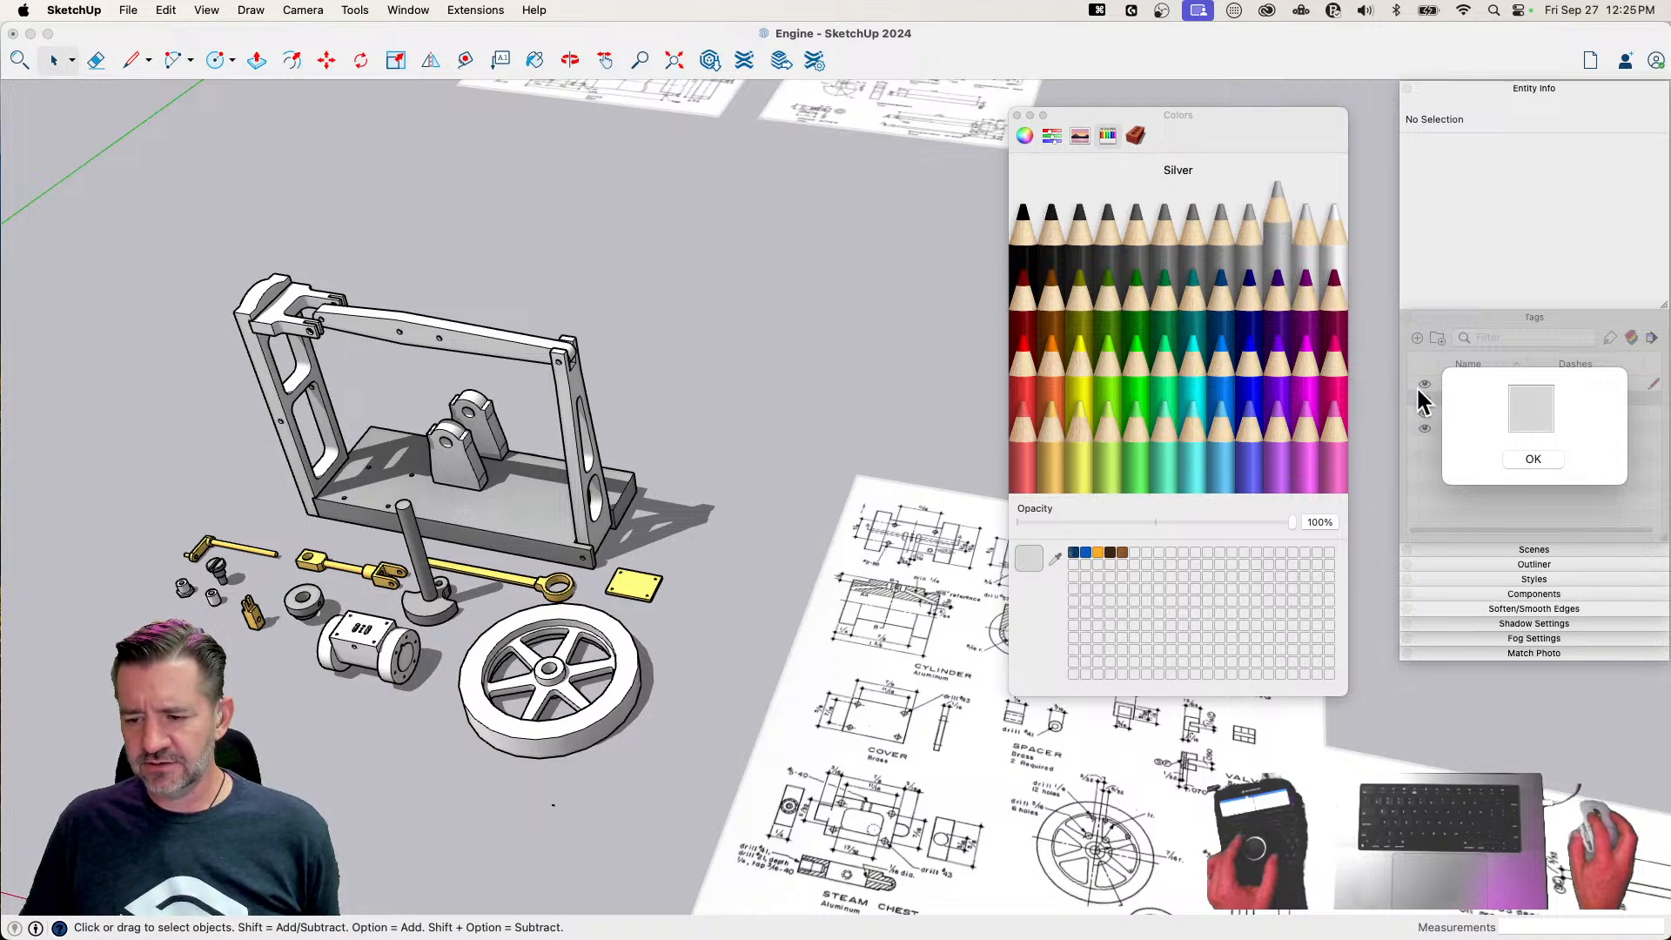
click(1533, 460)
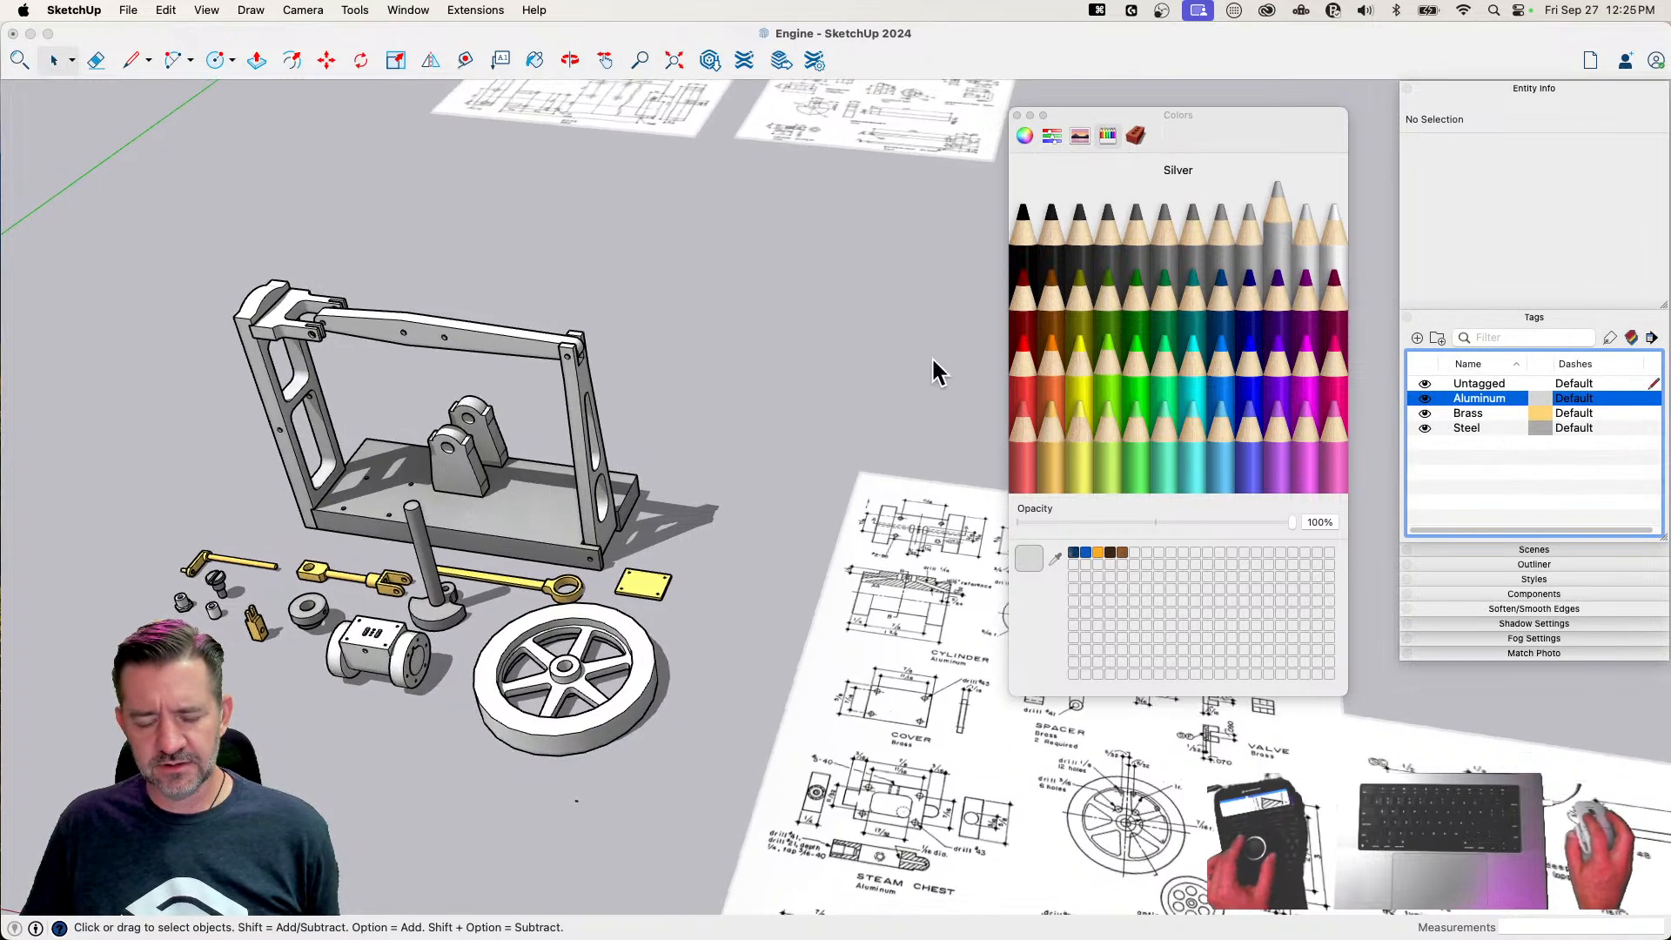
click(1541, 414)
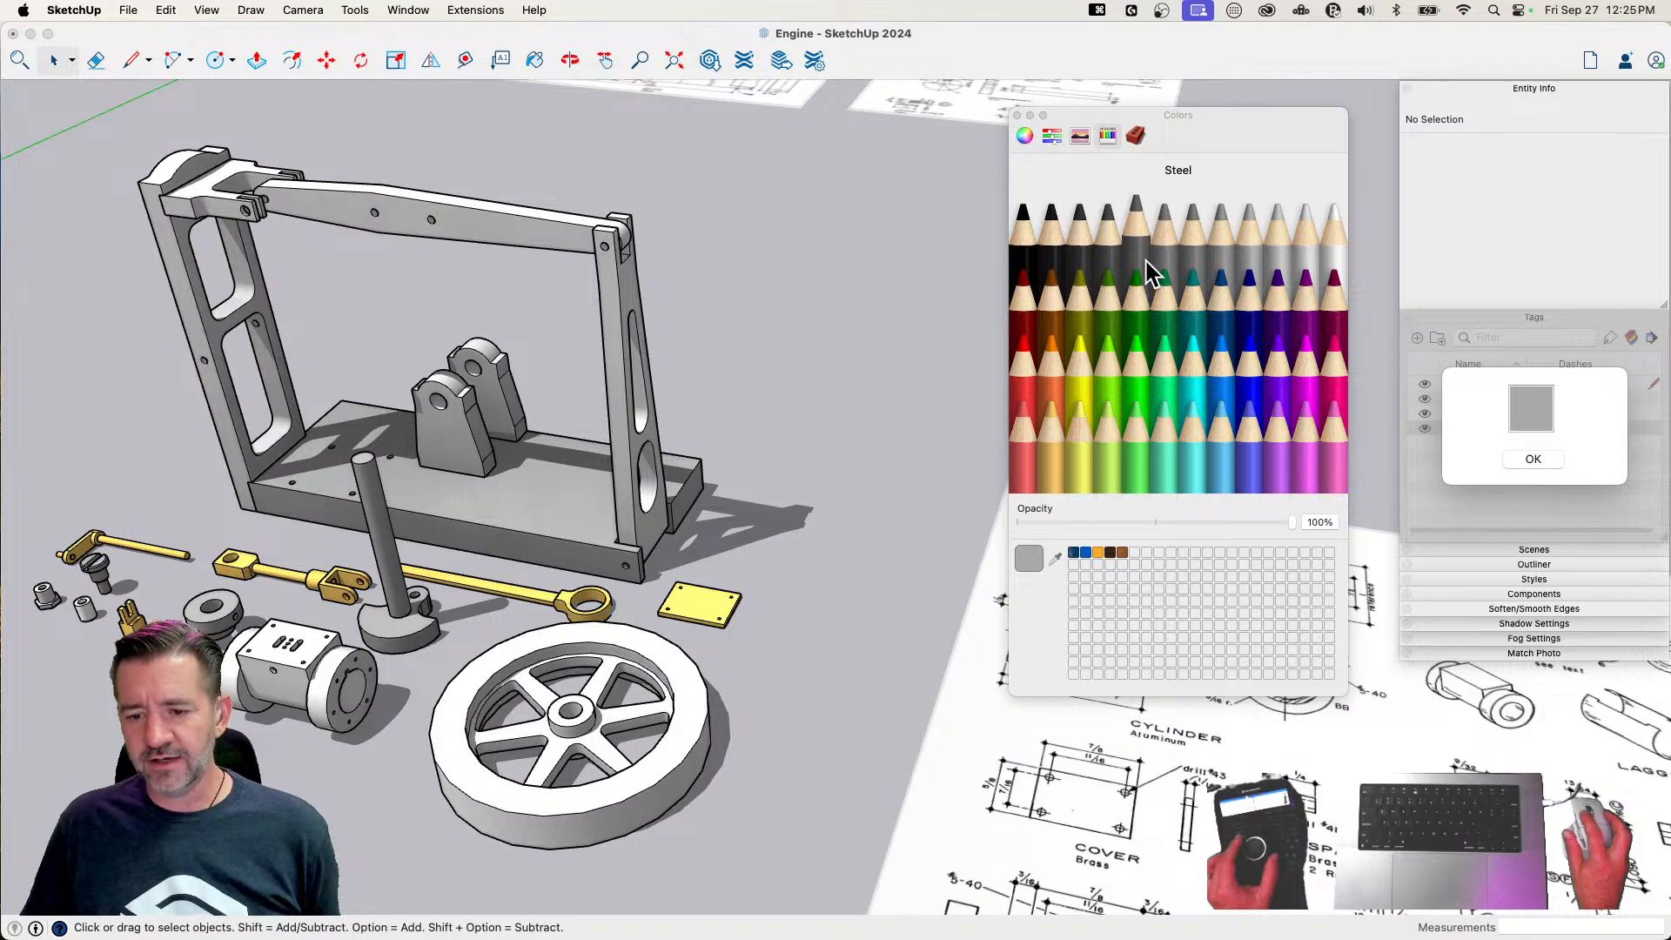
click(1534, 459)
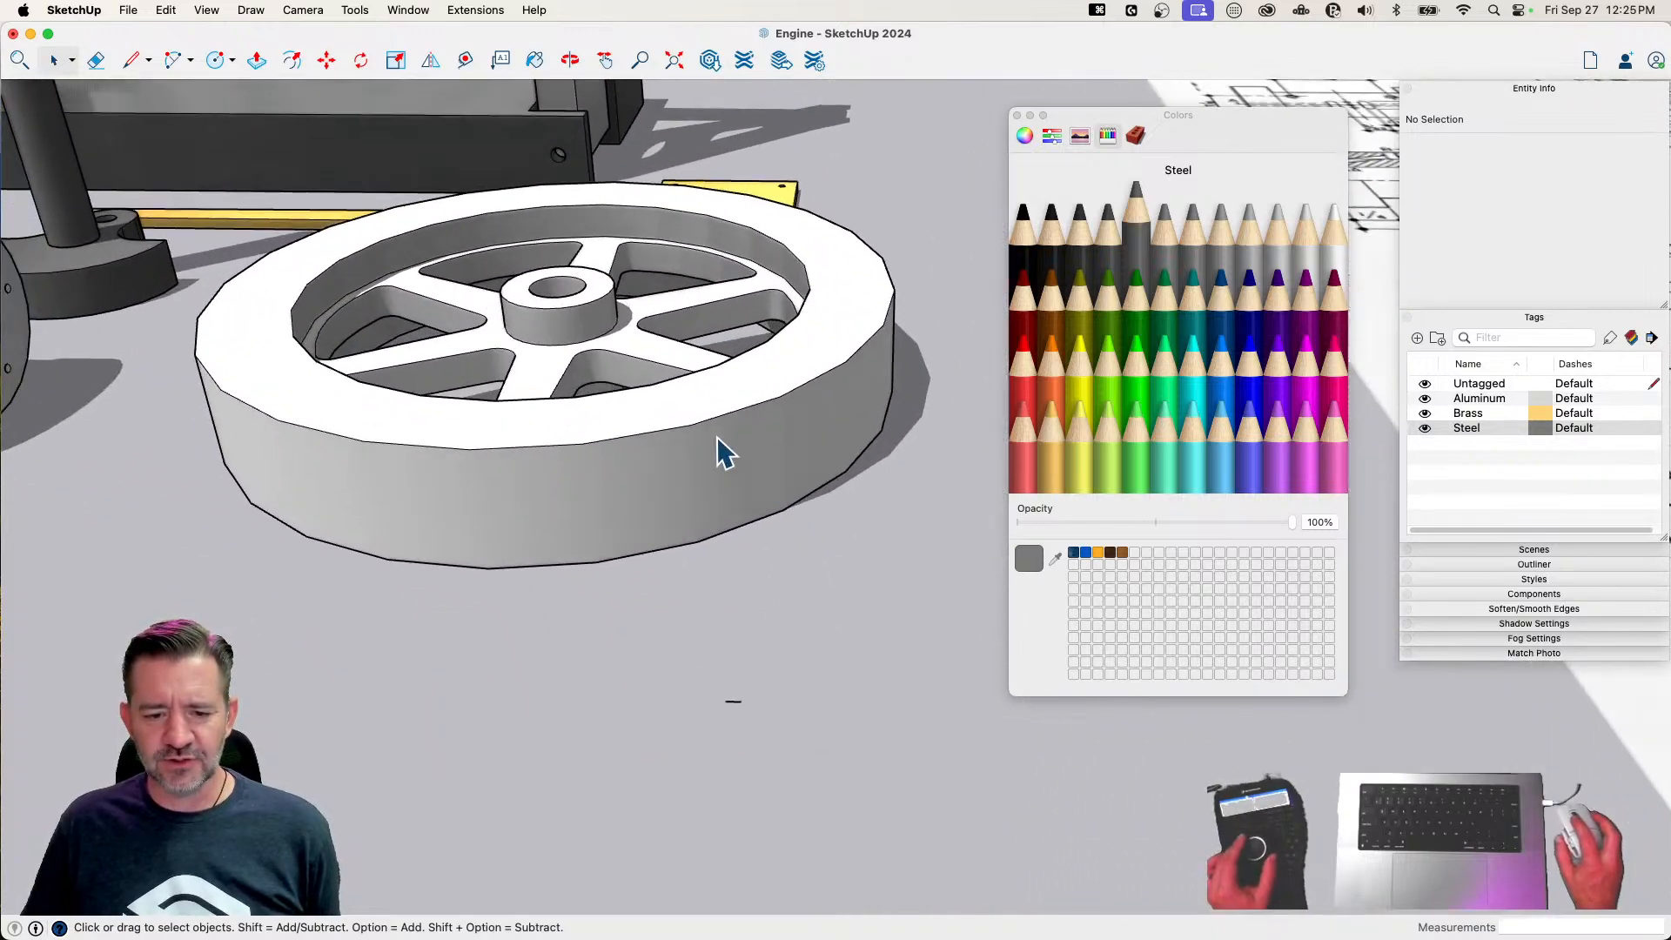
Delete the stray edge lying beside the flywheel and close the color picker
click(720, 452)
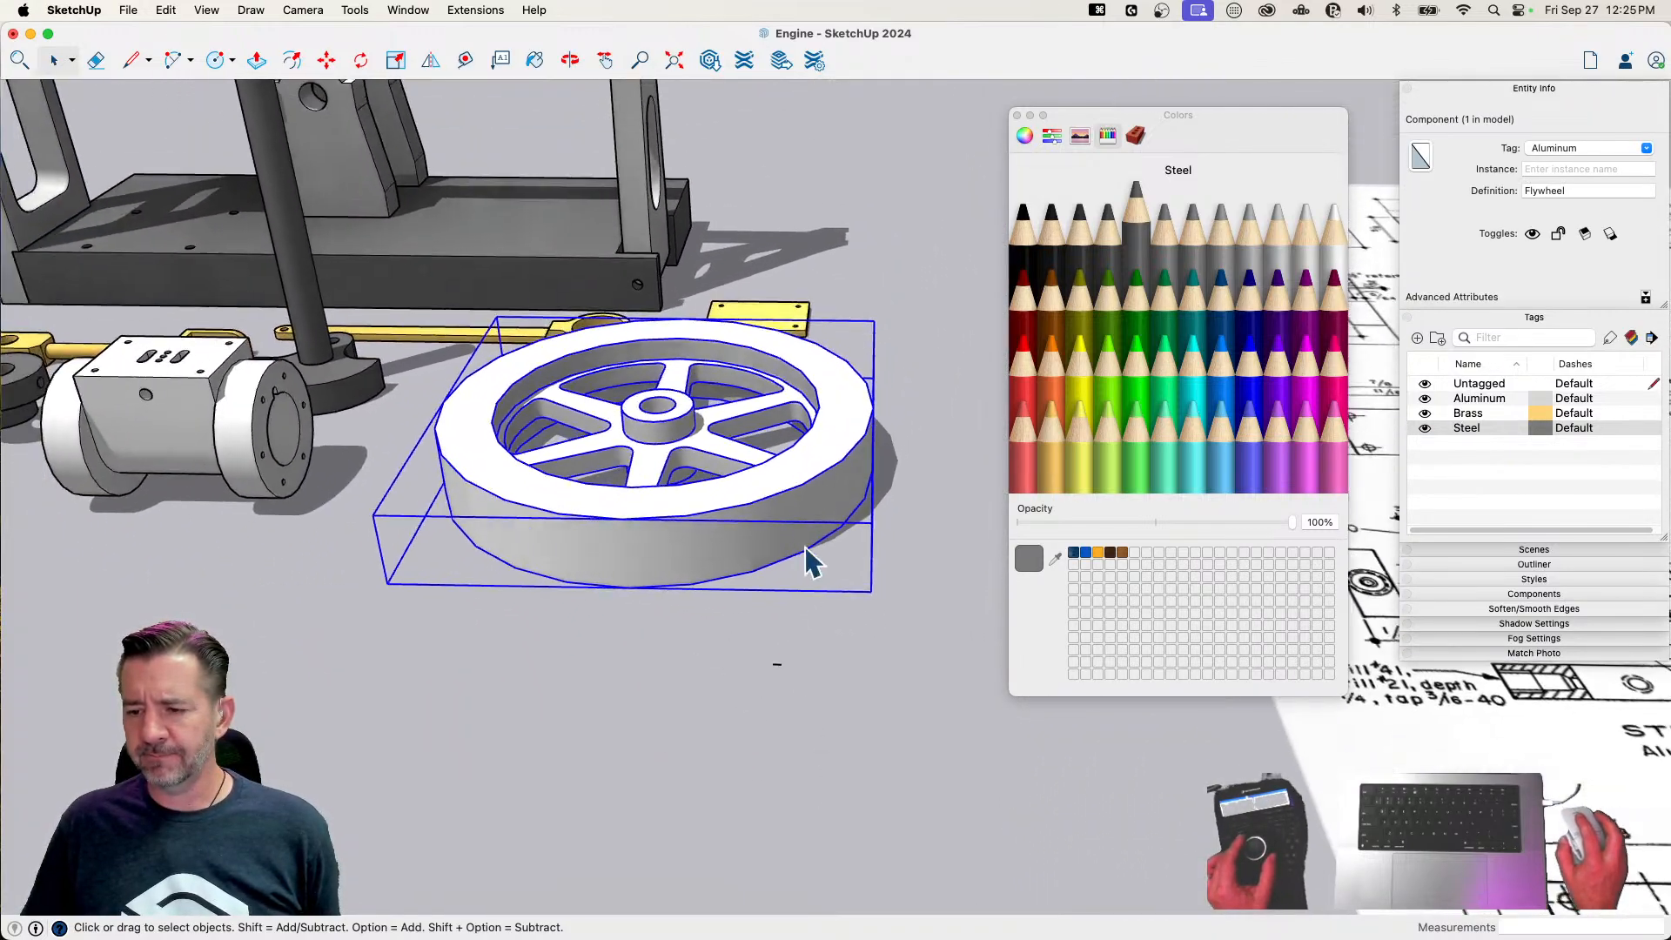
drag(736, 685, 736, 686)
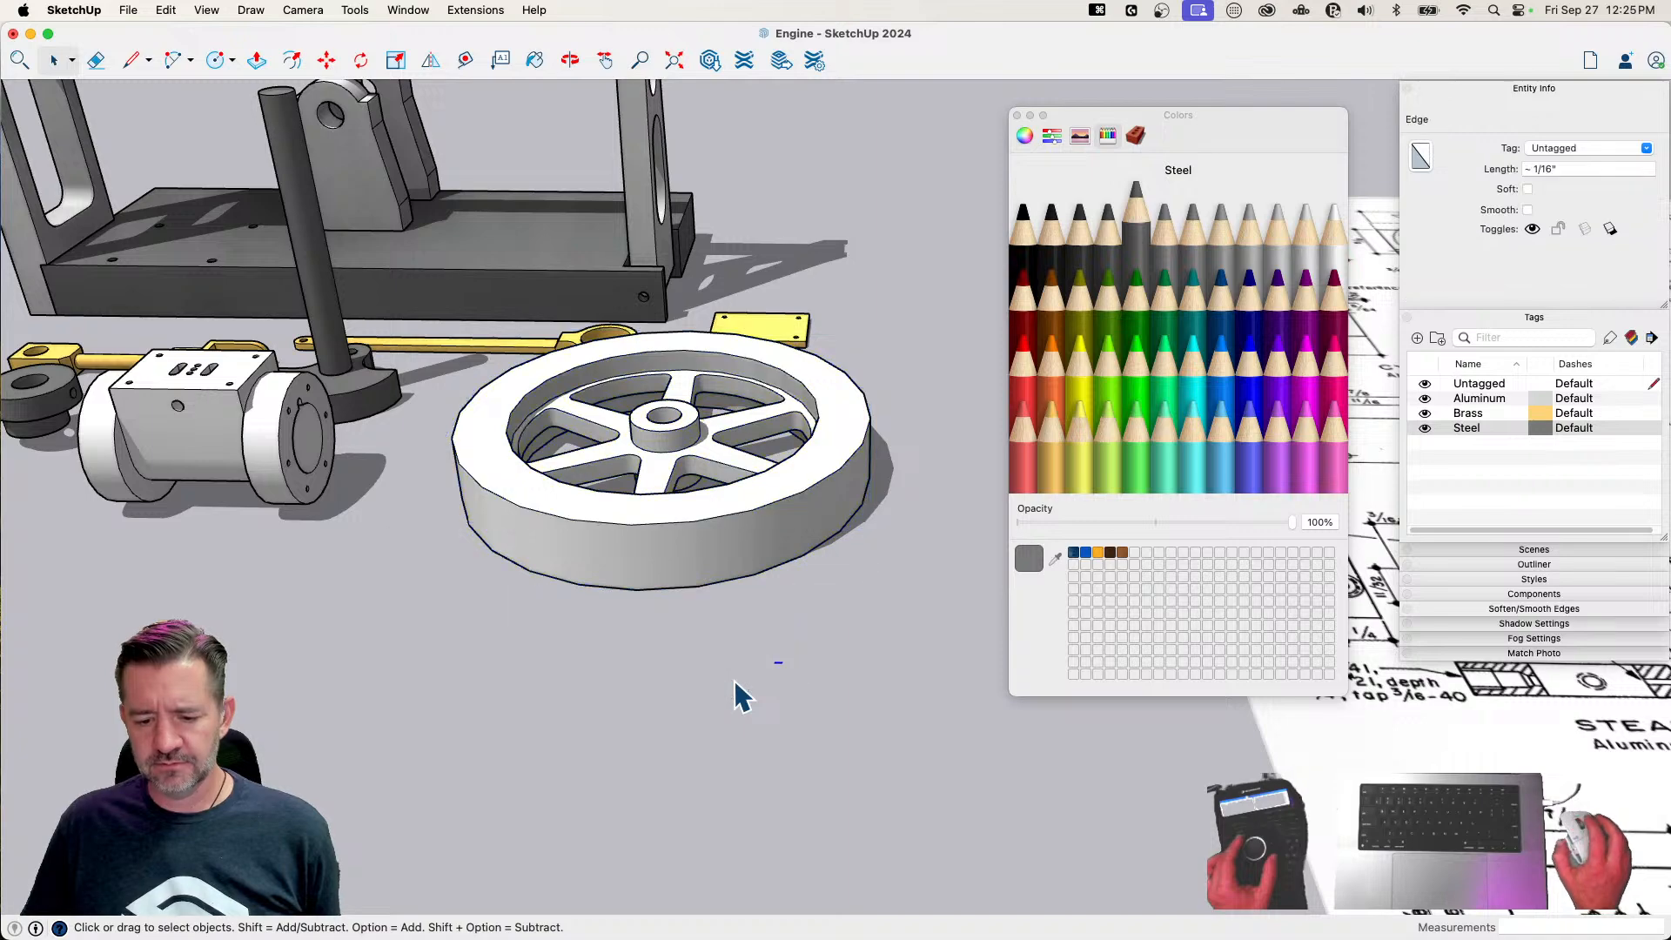
key(BackSpace)
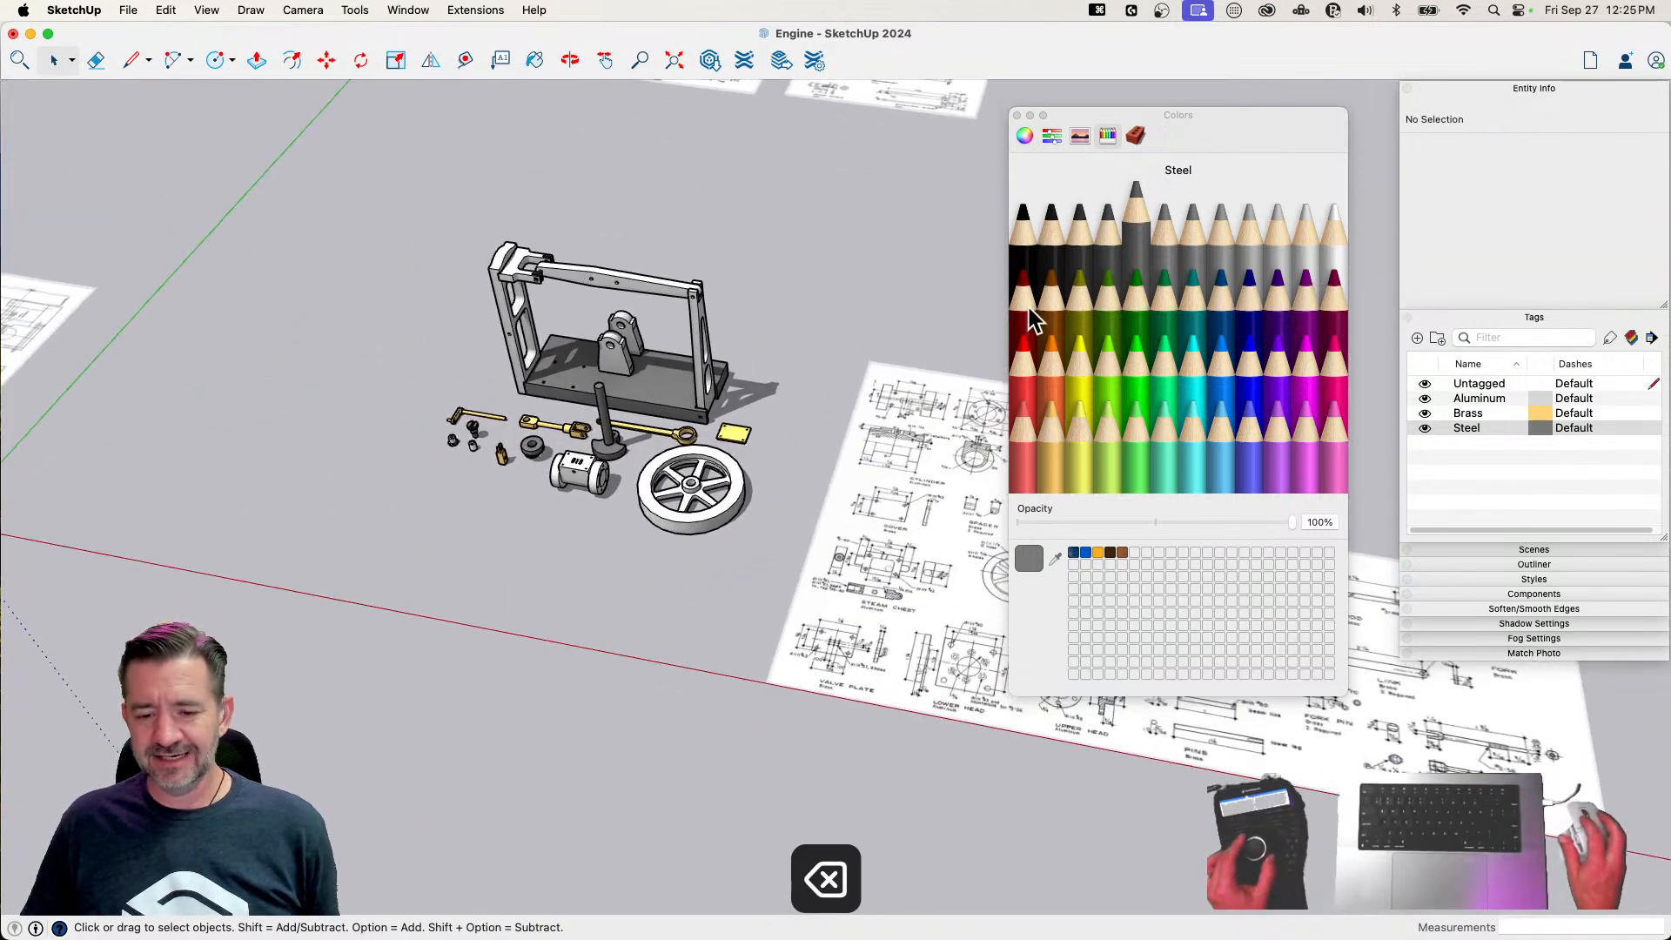
click(1029, 116)
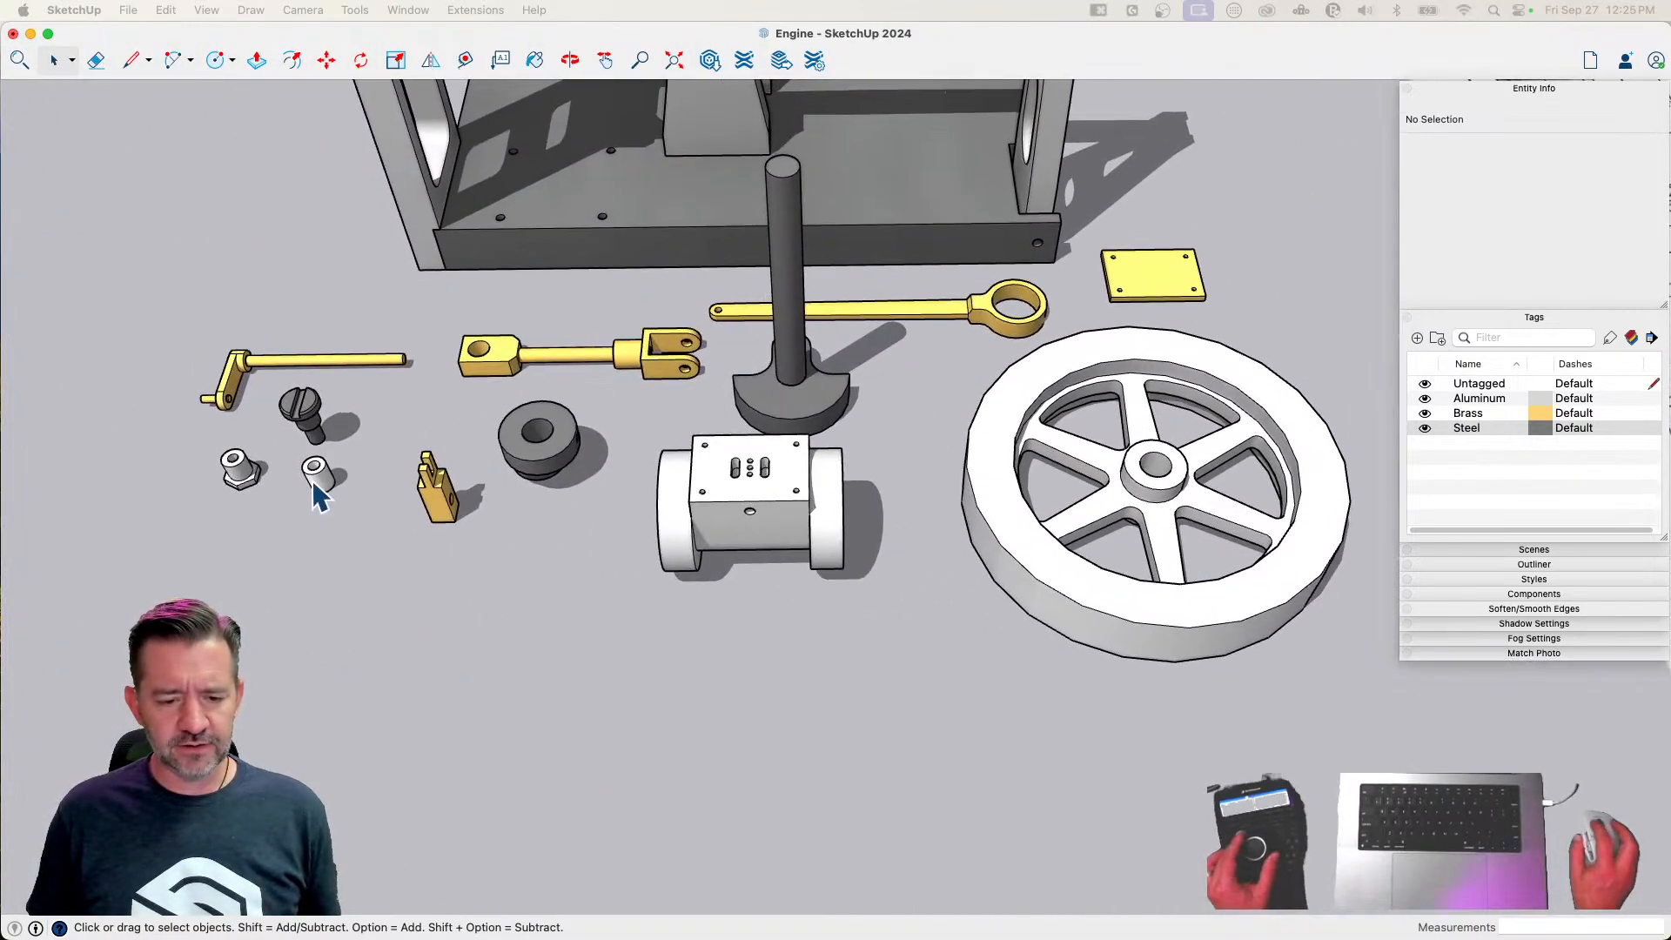
Assign the Brass tag to the spacer and clear the selection
click(313, 481)
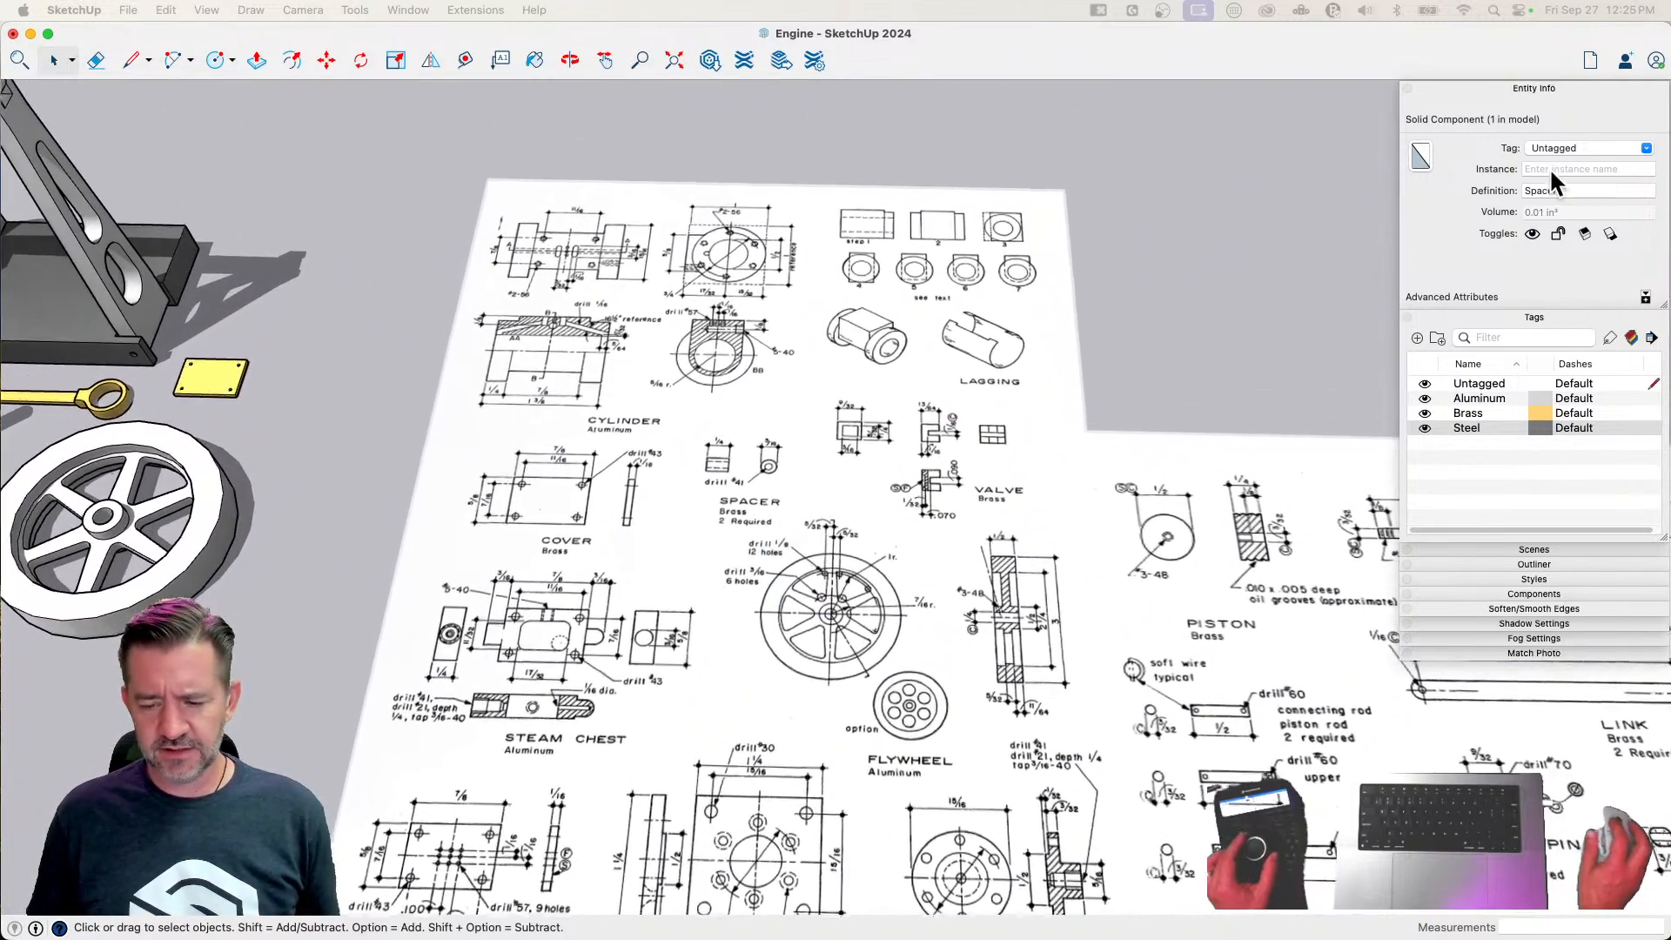
click(1646, 150)
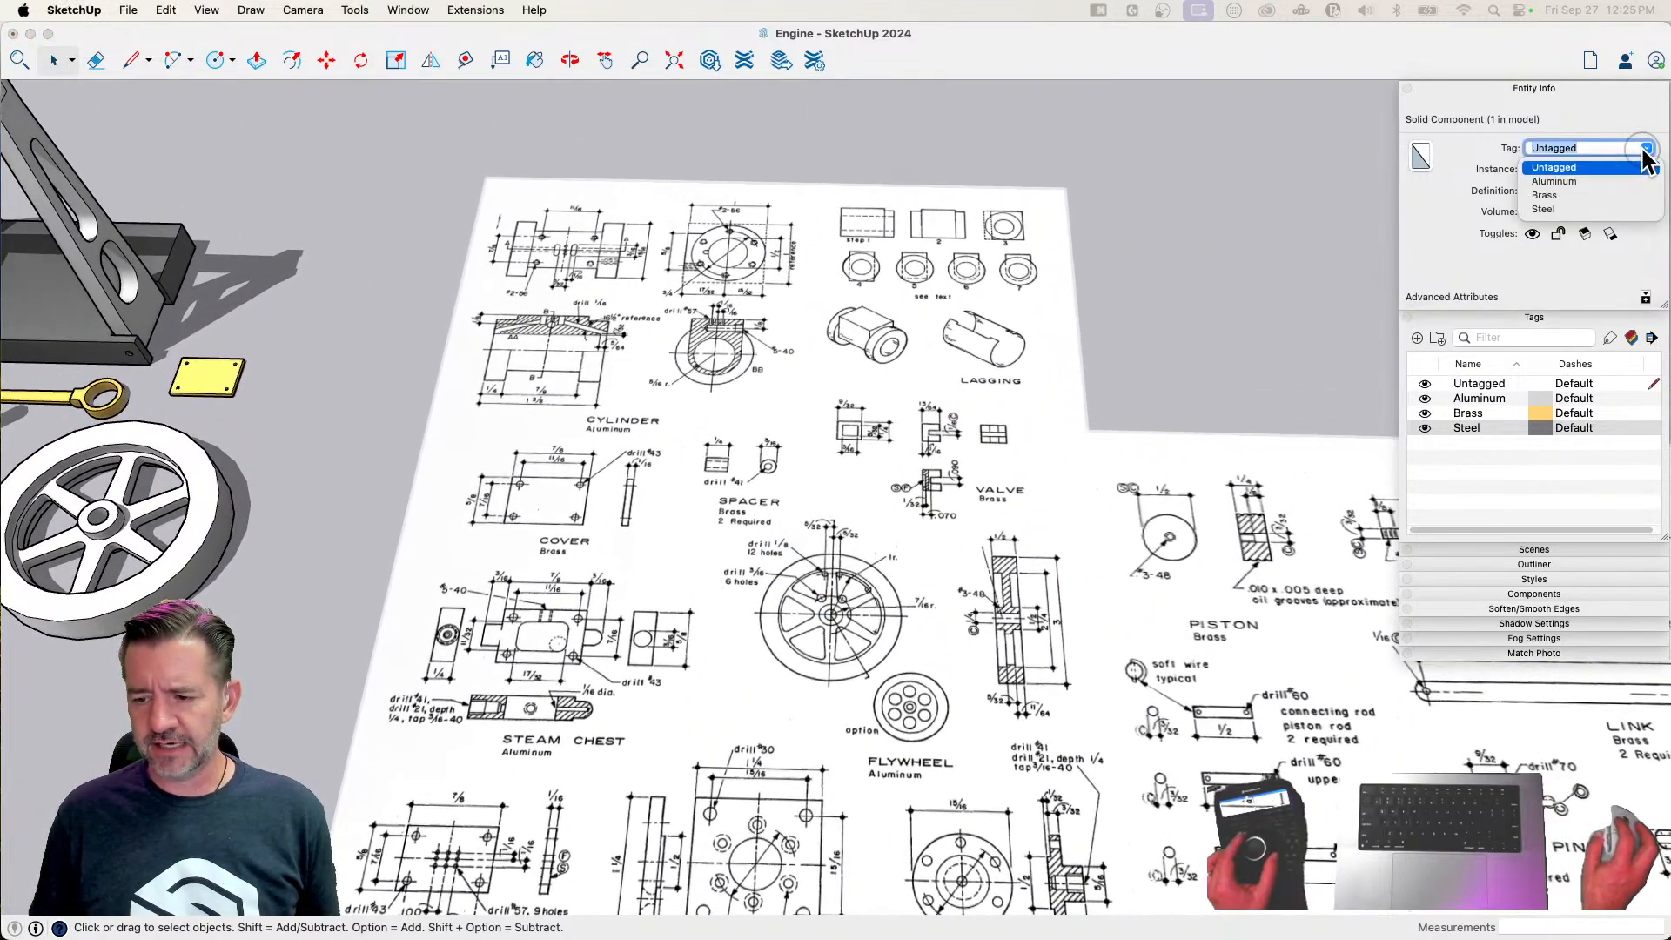
click(1544, 195)
click(1118, 233)
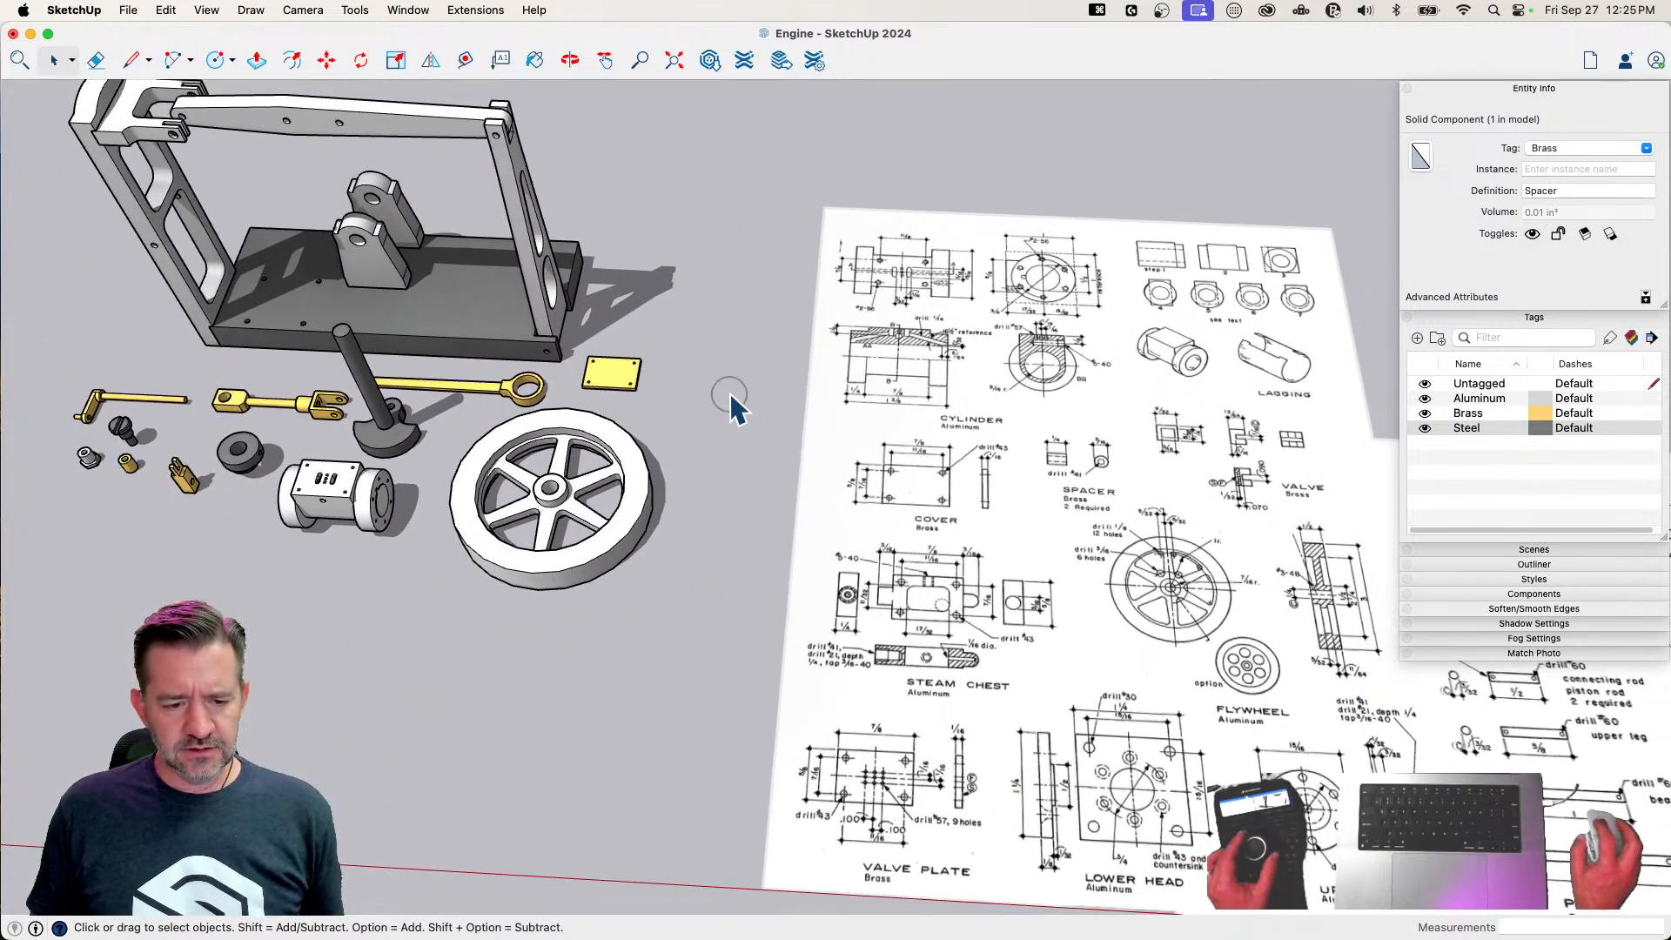
click(729, 394)
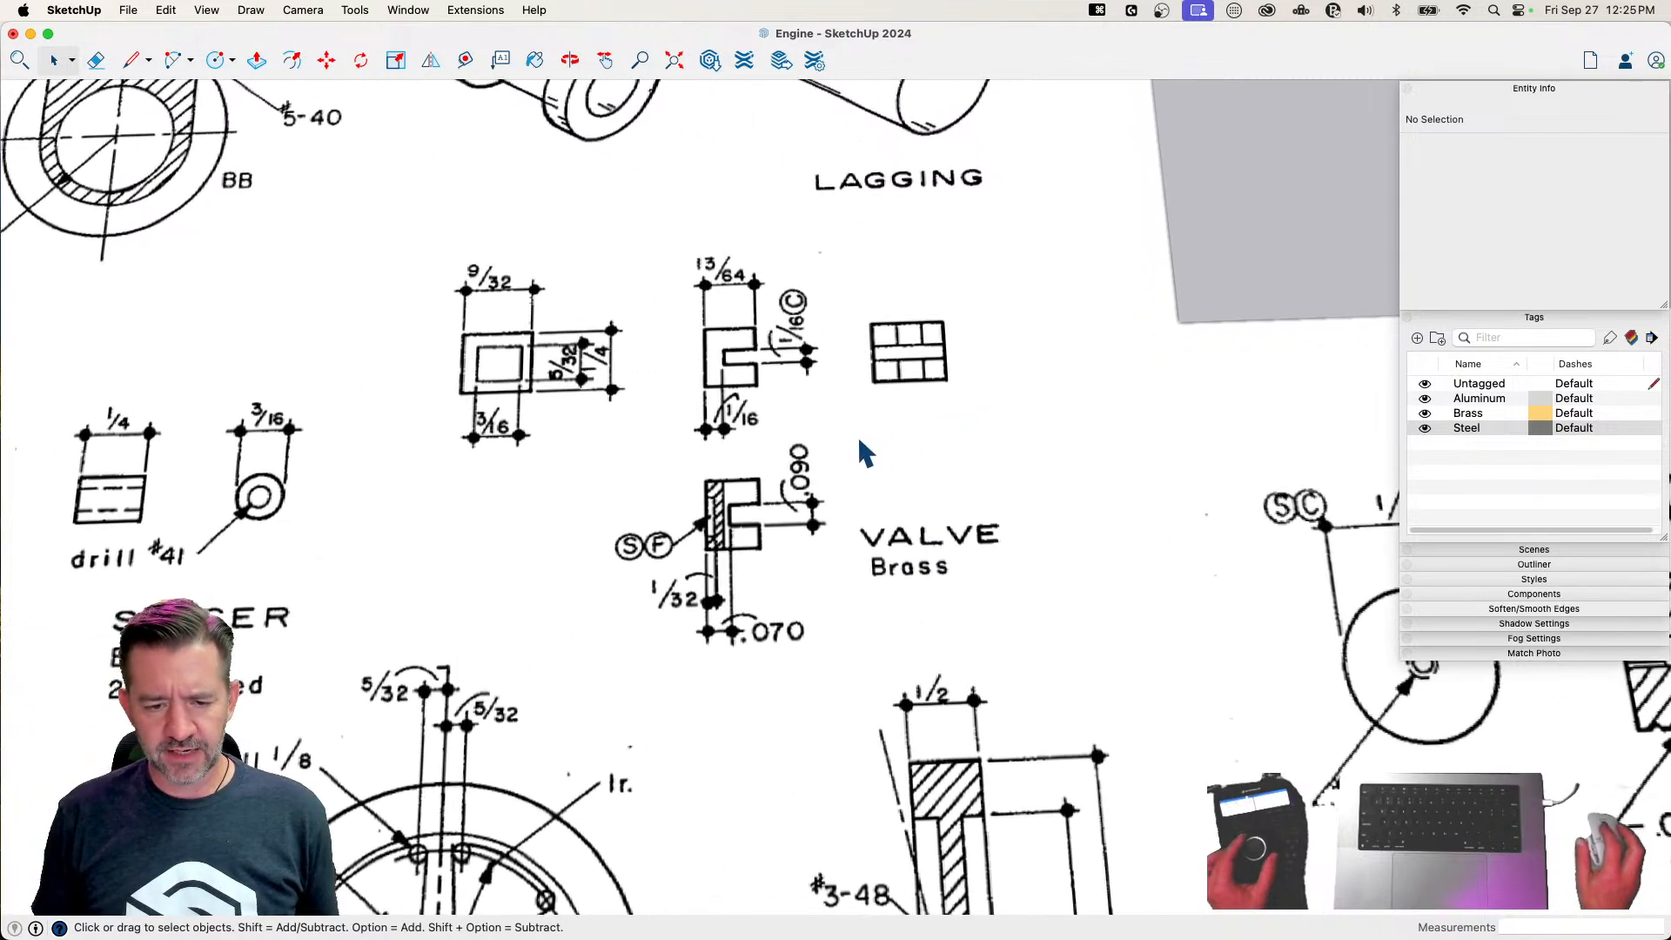
Draw two perpendicular edges of the valve base, 9/32" and 1/4" long, in the blank area above the VALVE label
key(l)
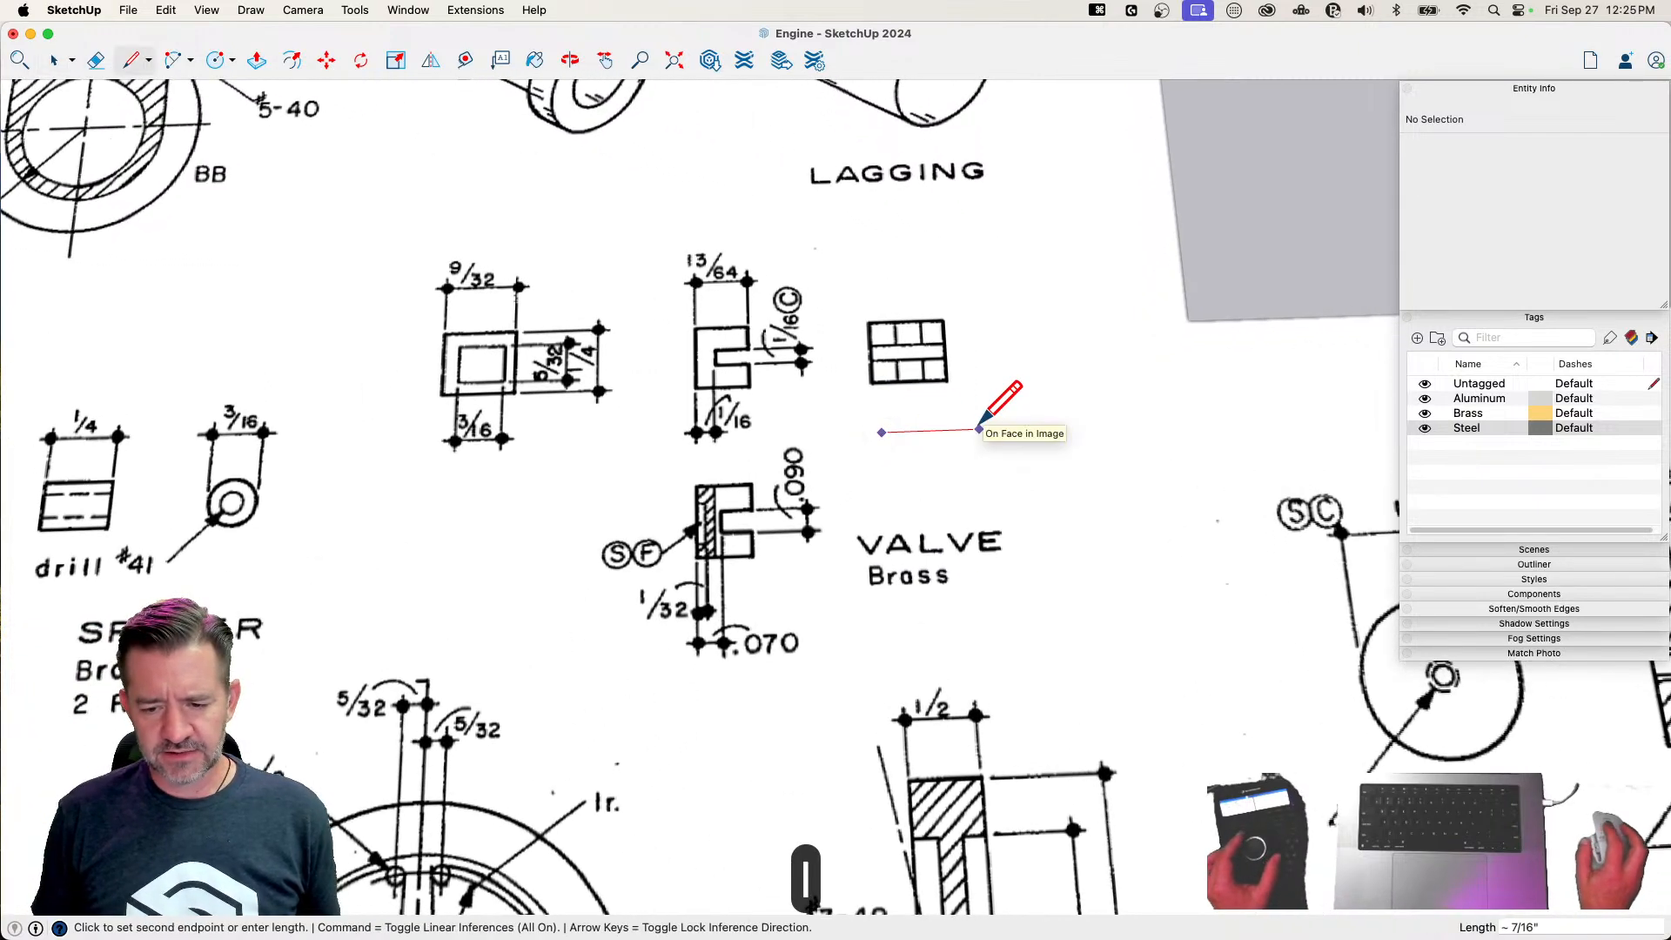
text(9/32)
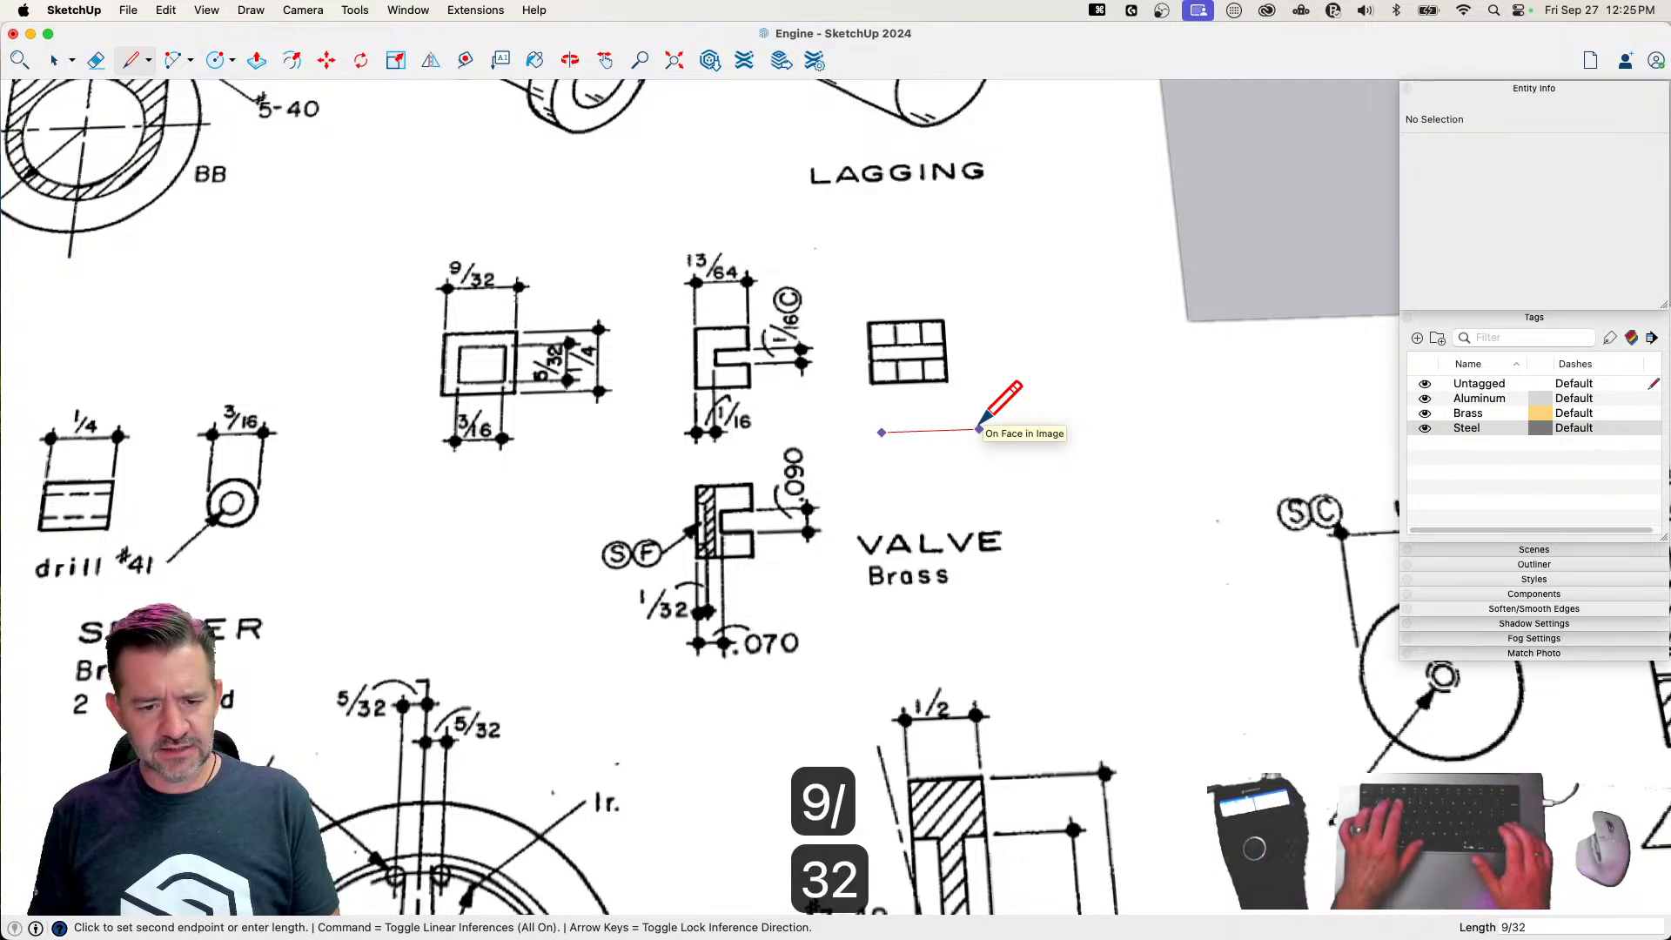
key(Return)
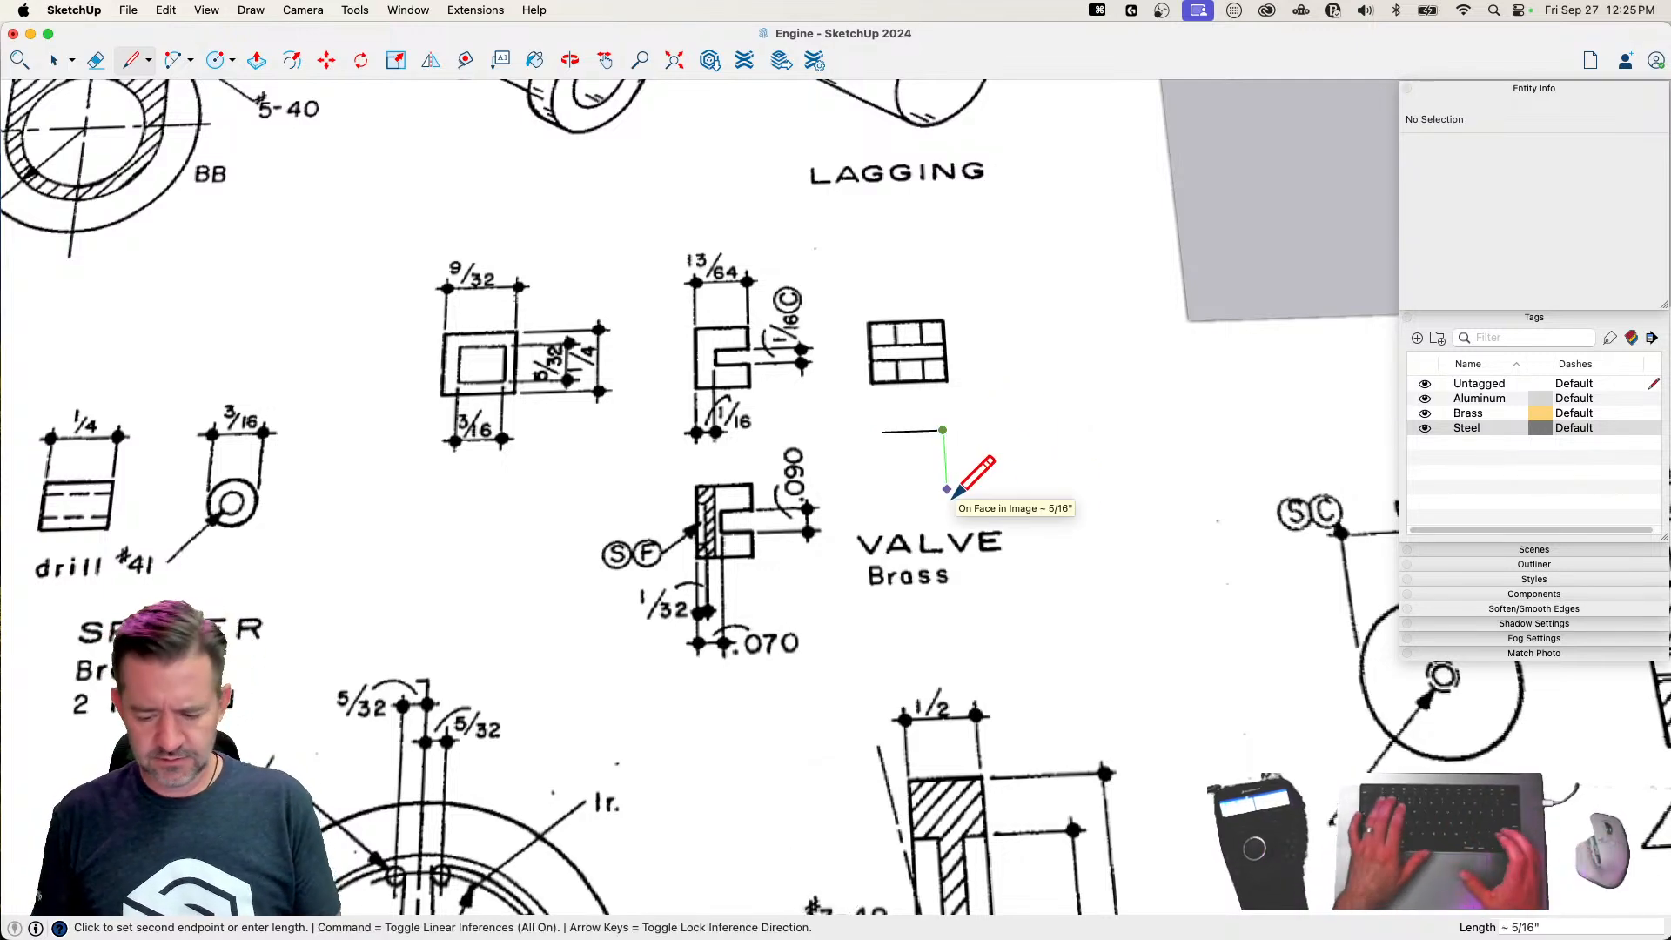
text(1/4)
key(Return)
Undo the misplaced third edge and complete the valve base outline as a closed rectangle between the ends of the two edges
click(903, 482)
key(Escape)
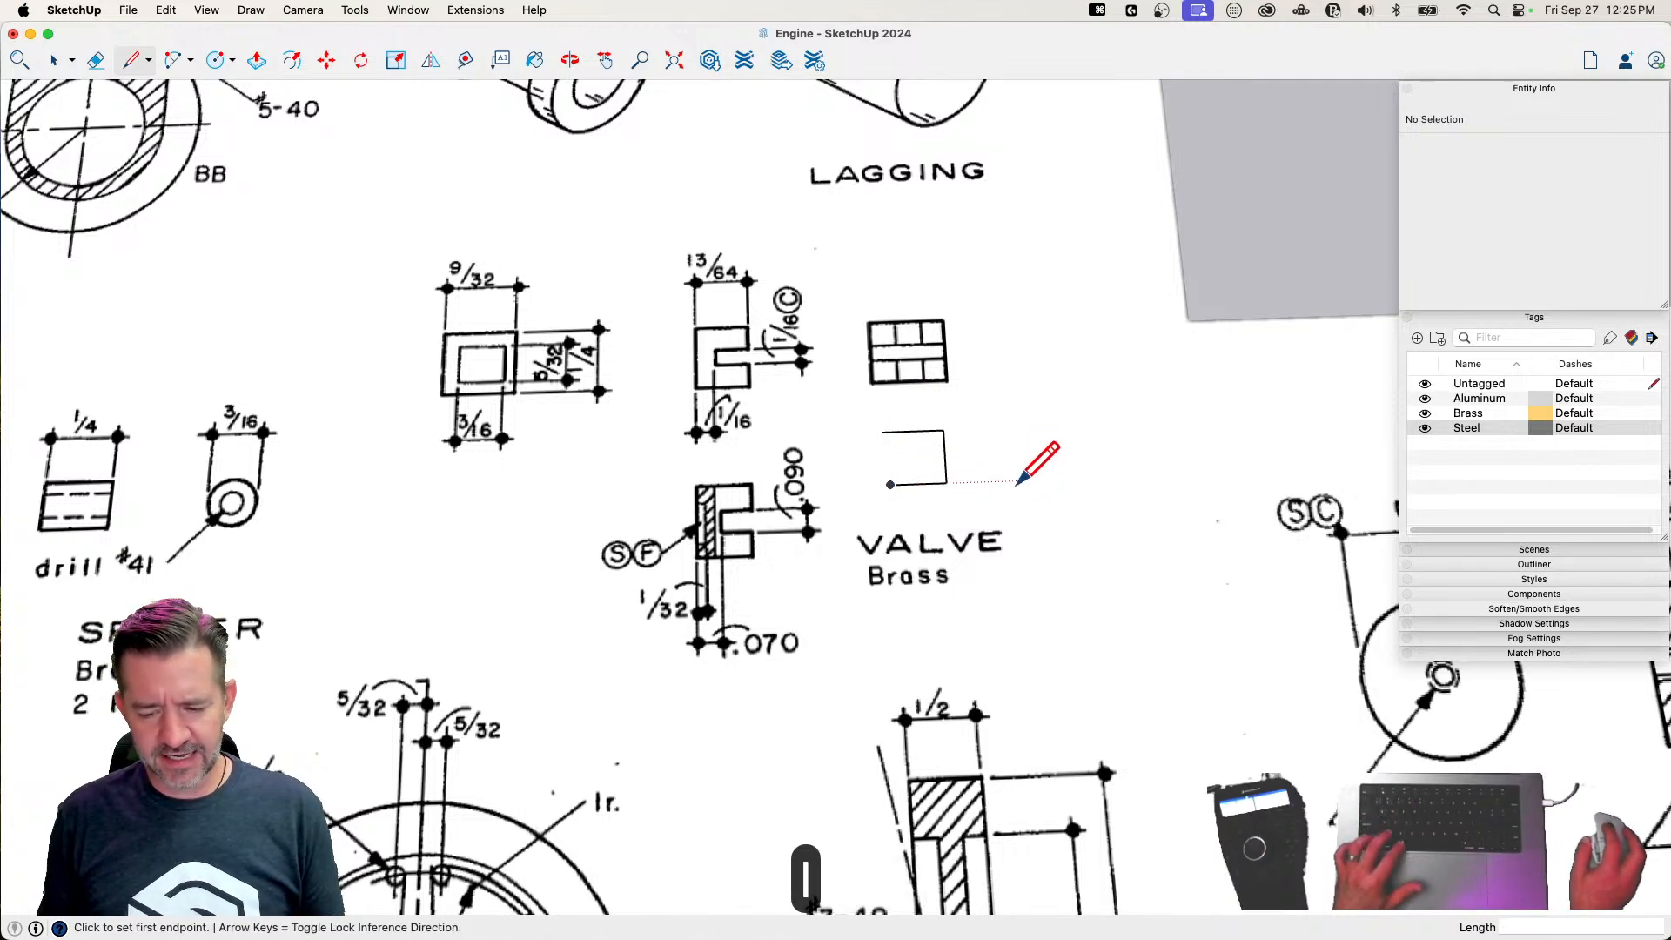
key(cmd+z)
click(882, 433)
click(950, 482)
click(946, 483)
key(space)
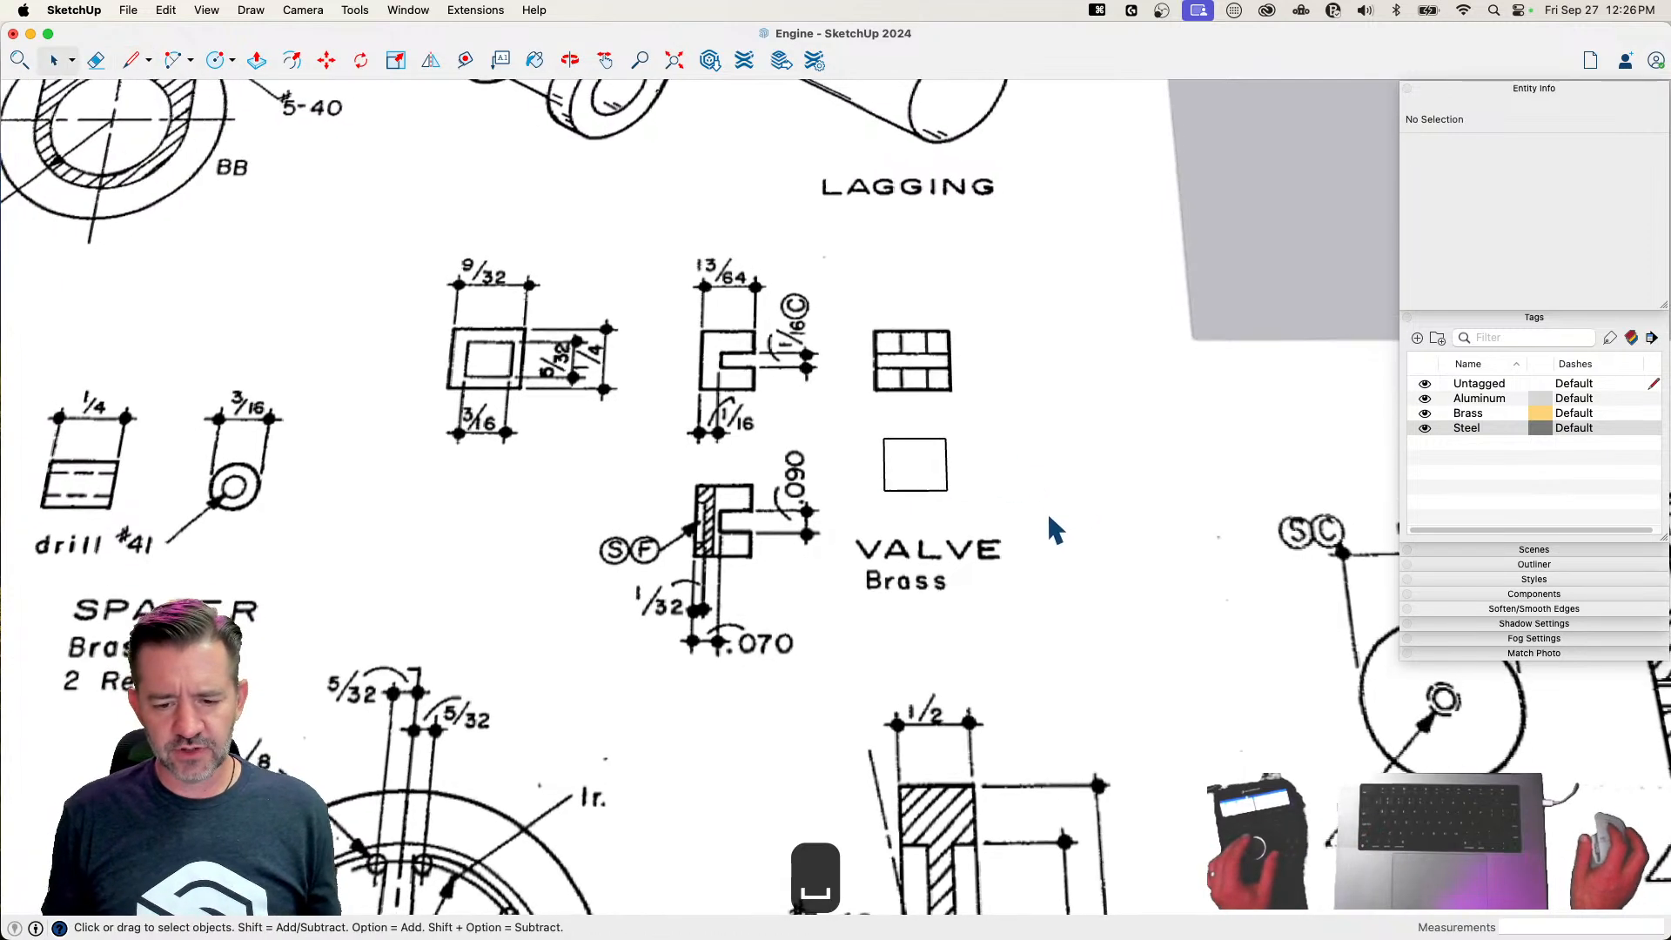
Extrude the valve's rectangular face upward by .07" with Push/Pull
scroll(923, 518, up, 3)
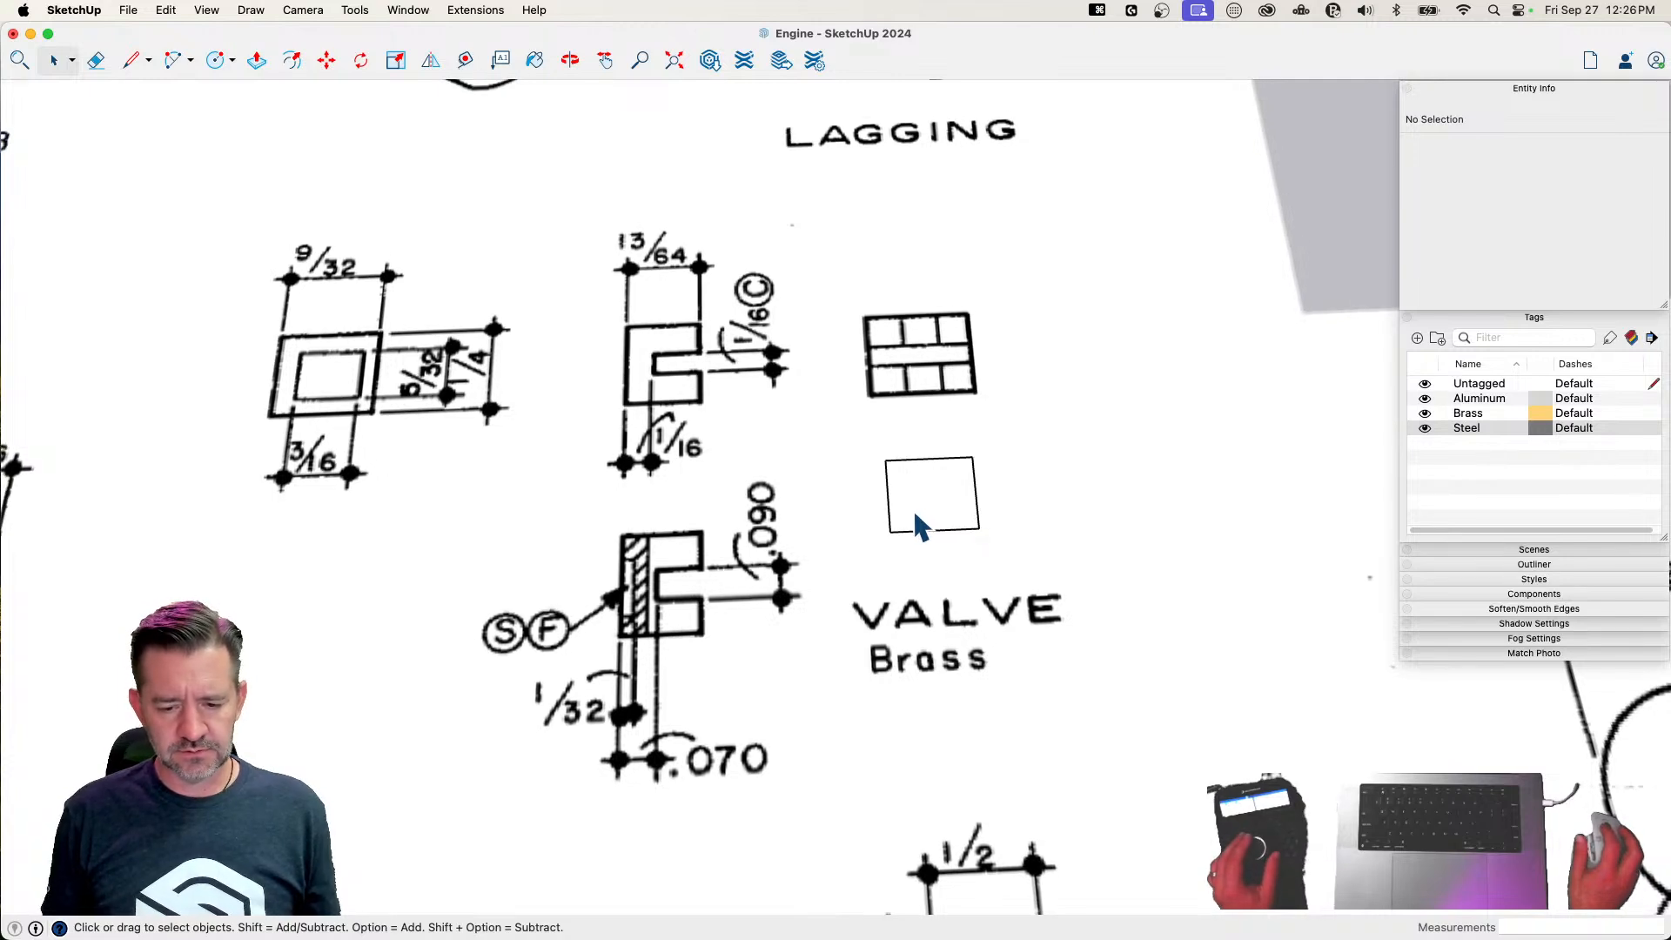
key(p)
click(931, 509)
click(933, 485)
text(.07)
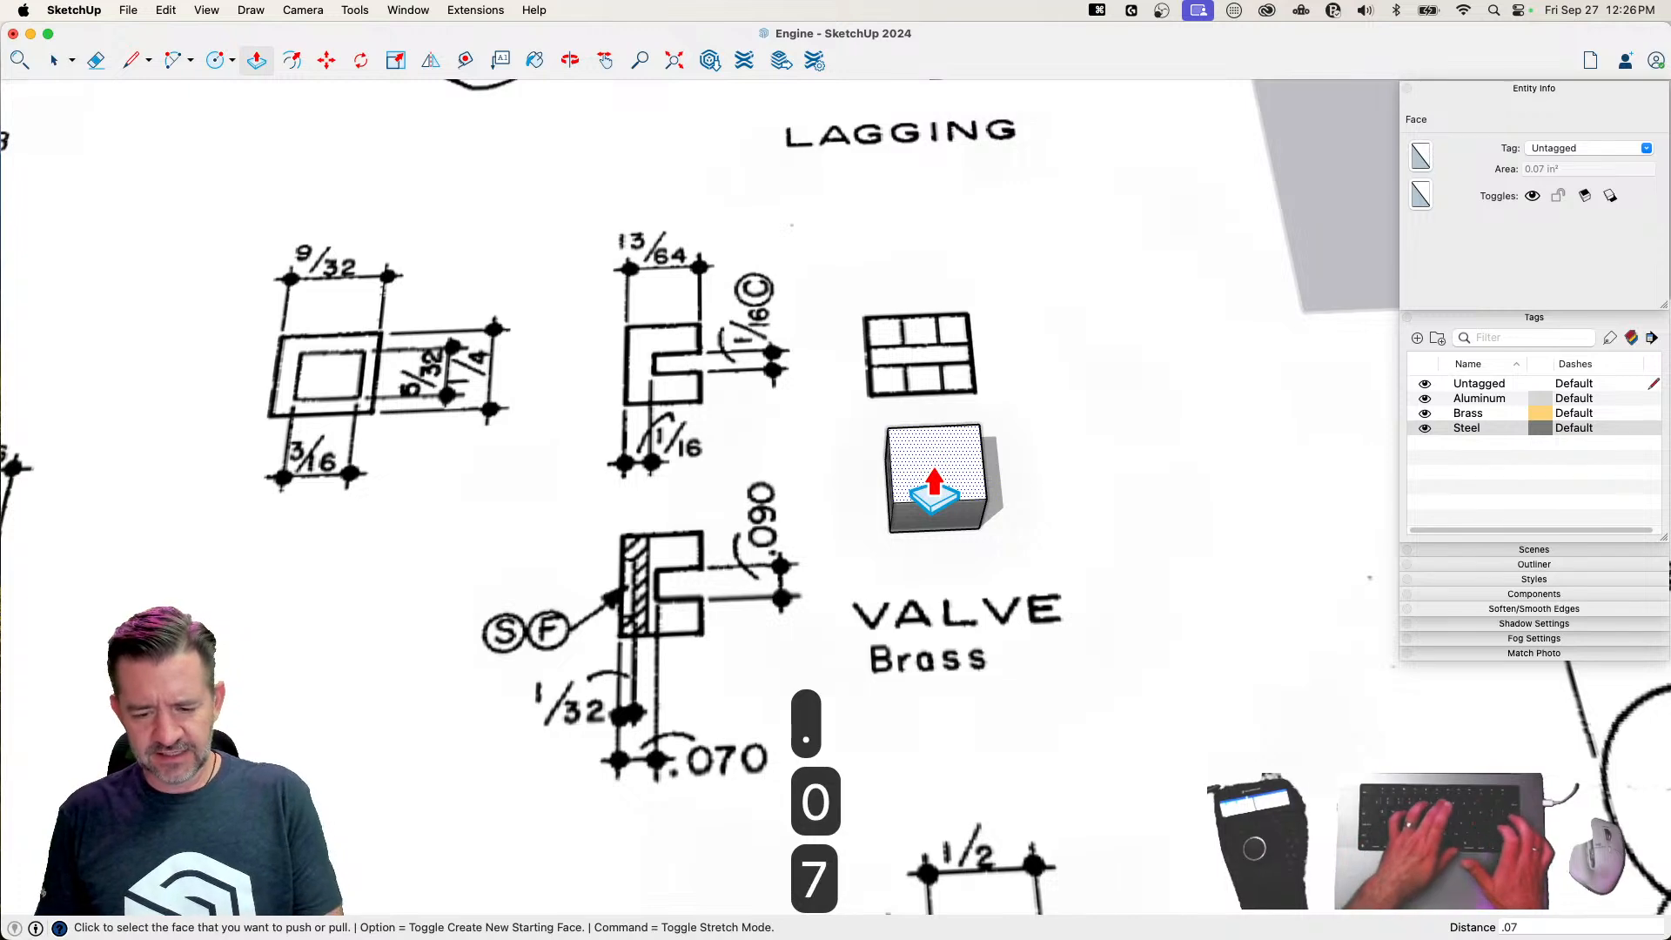
key(Return)
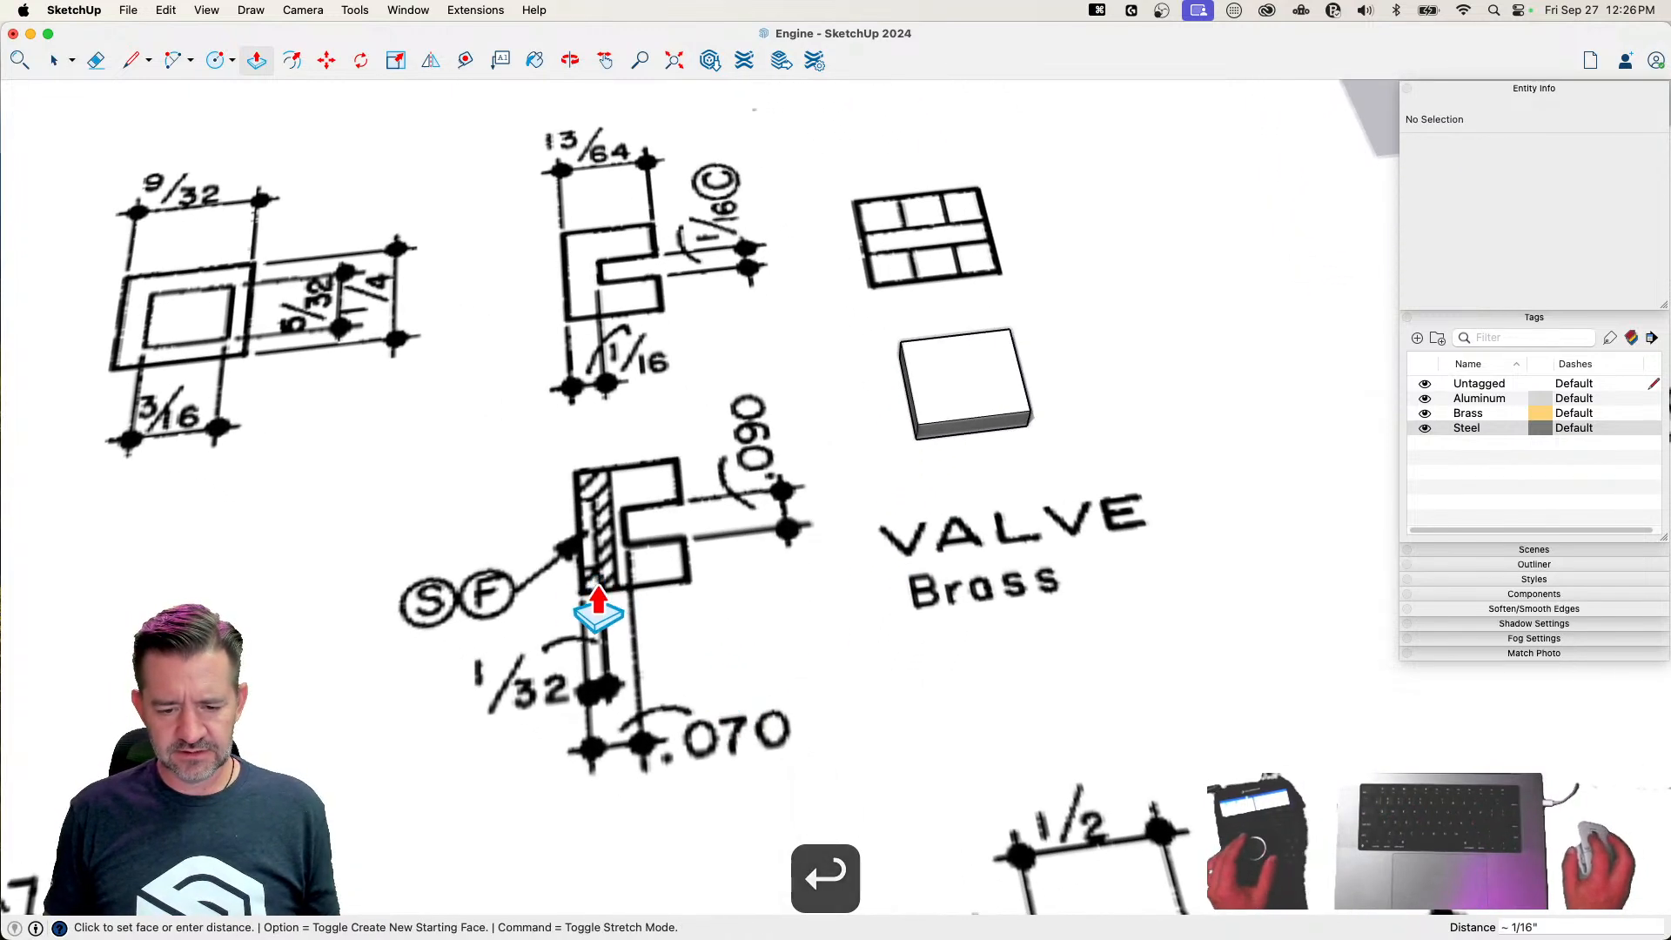
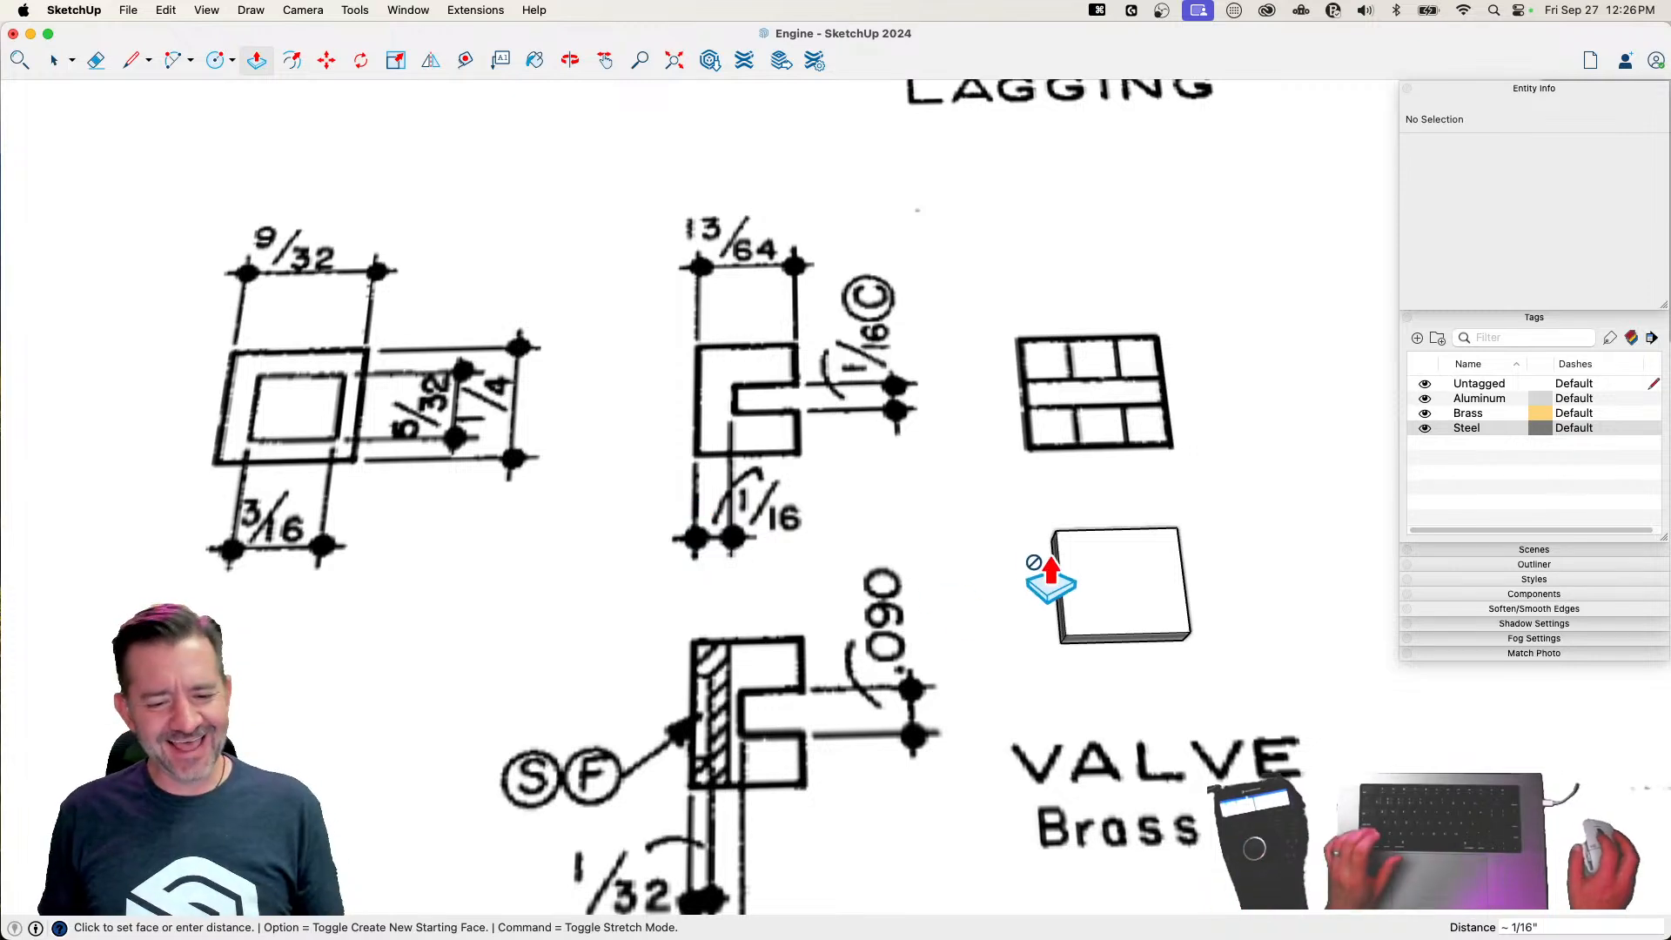
Group the extruded valve block and move it to the blank area just below the plan's 3/16 dimension
key(space)
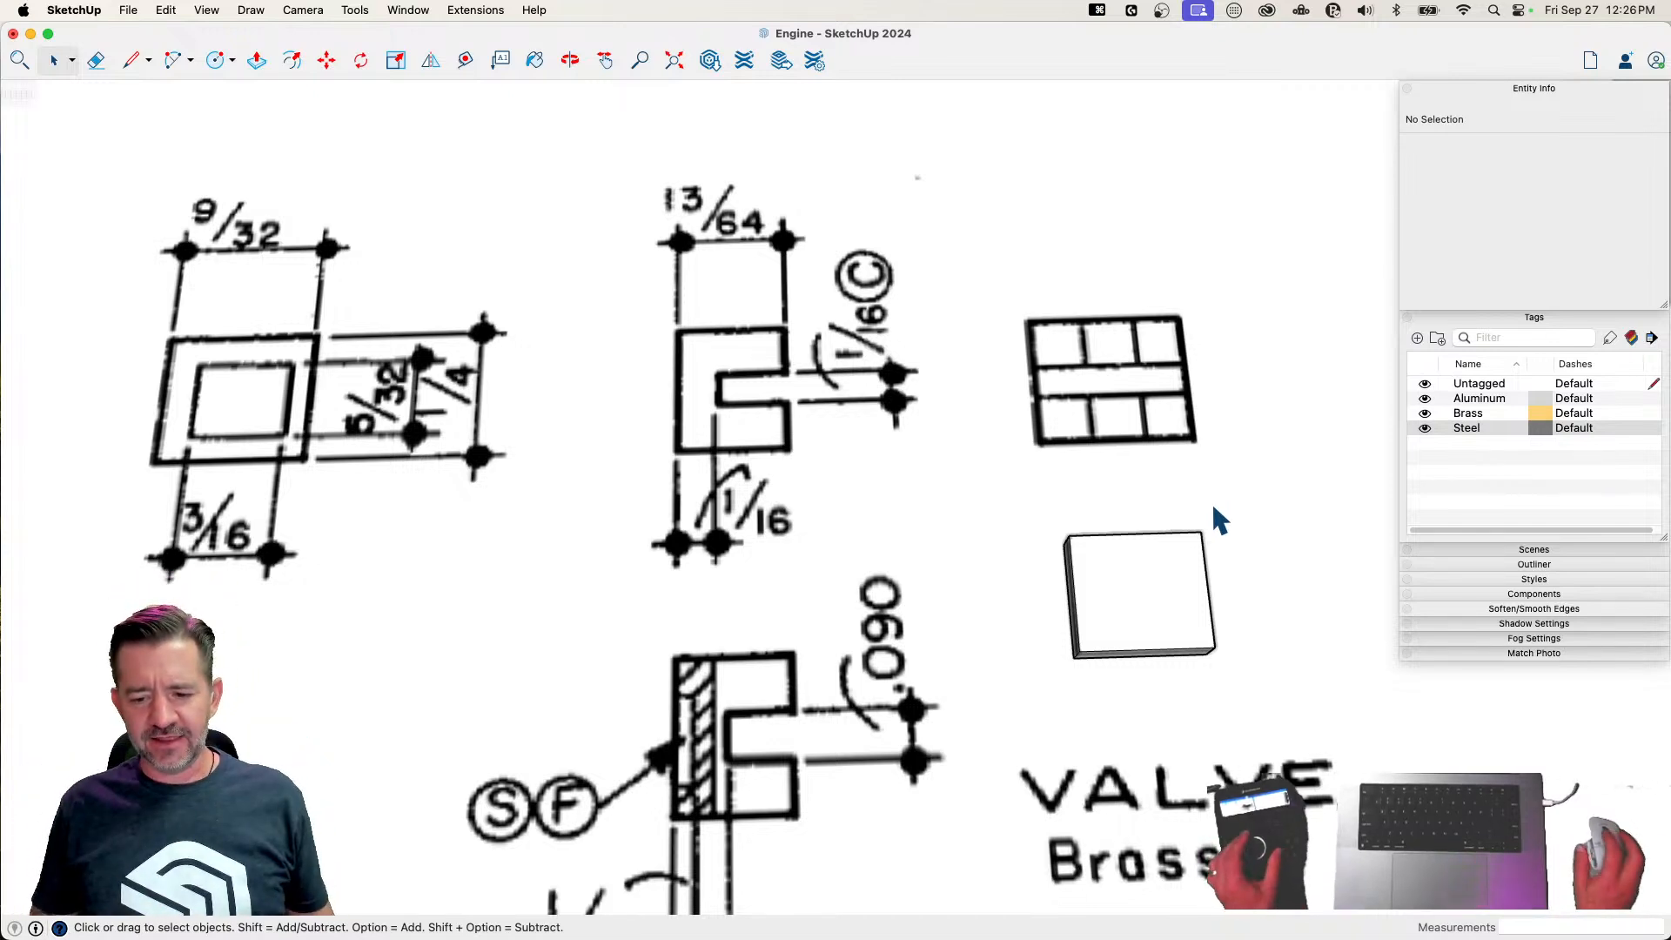
right_click(953, 550)
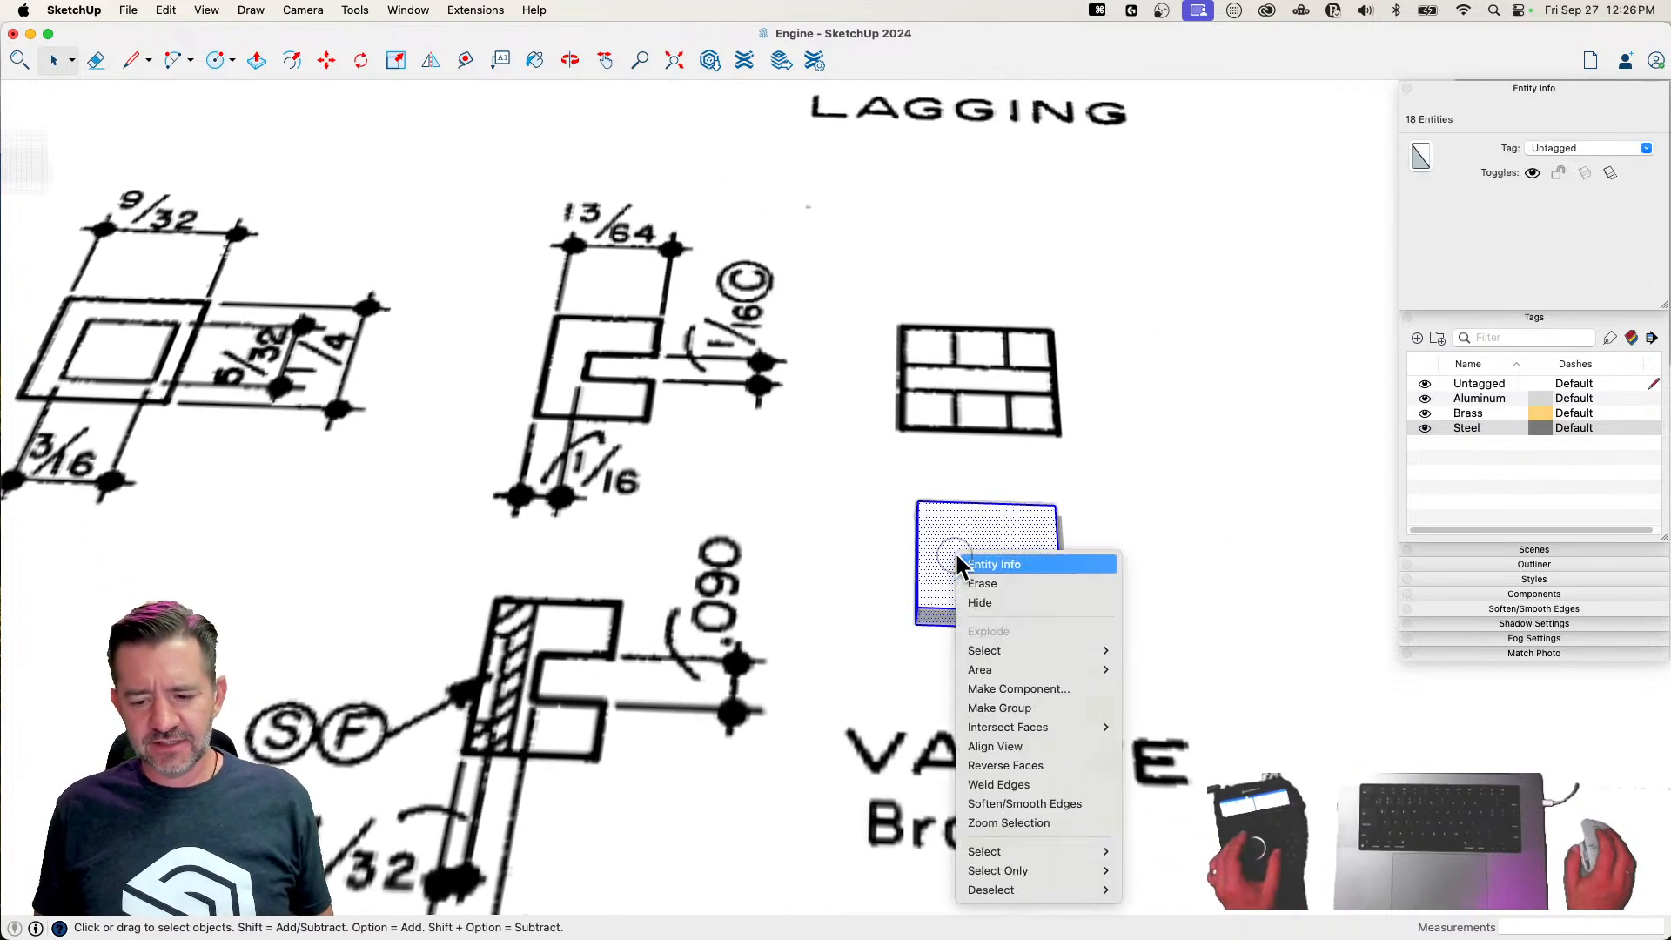
click(1029, 712)
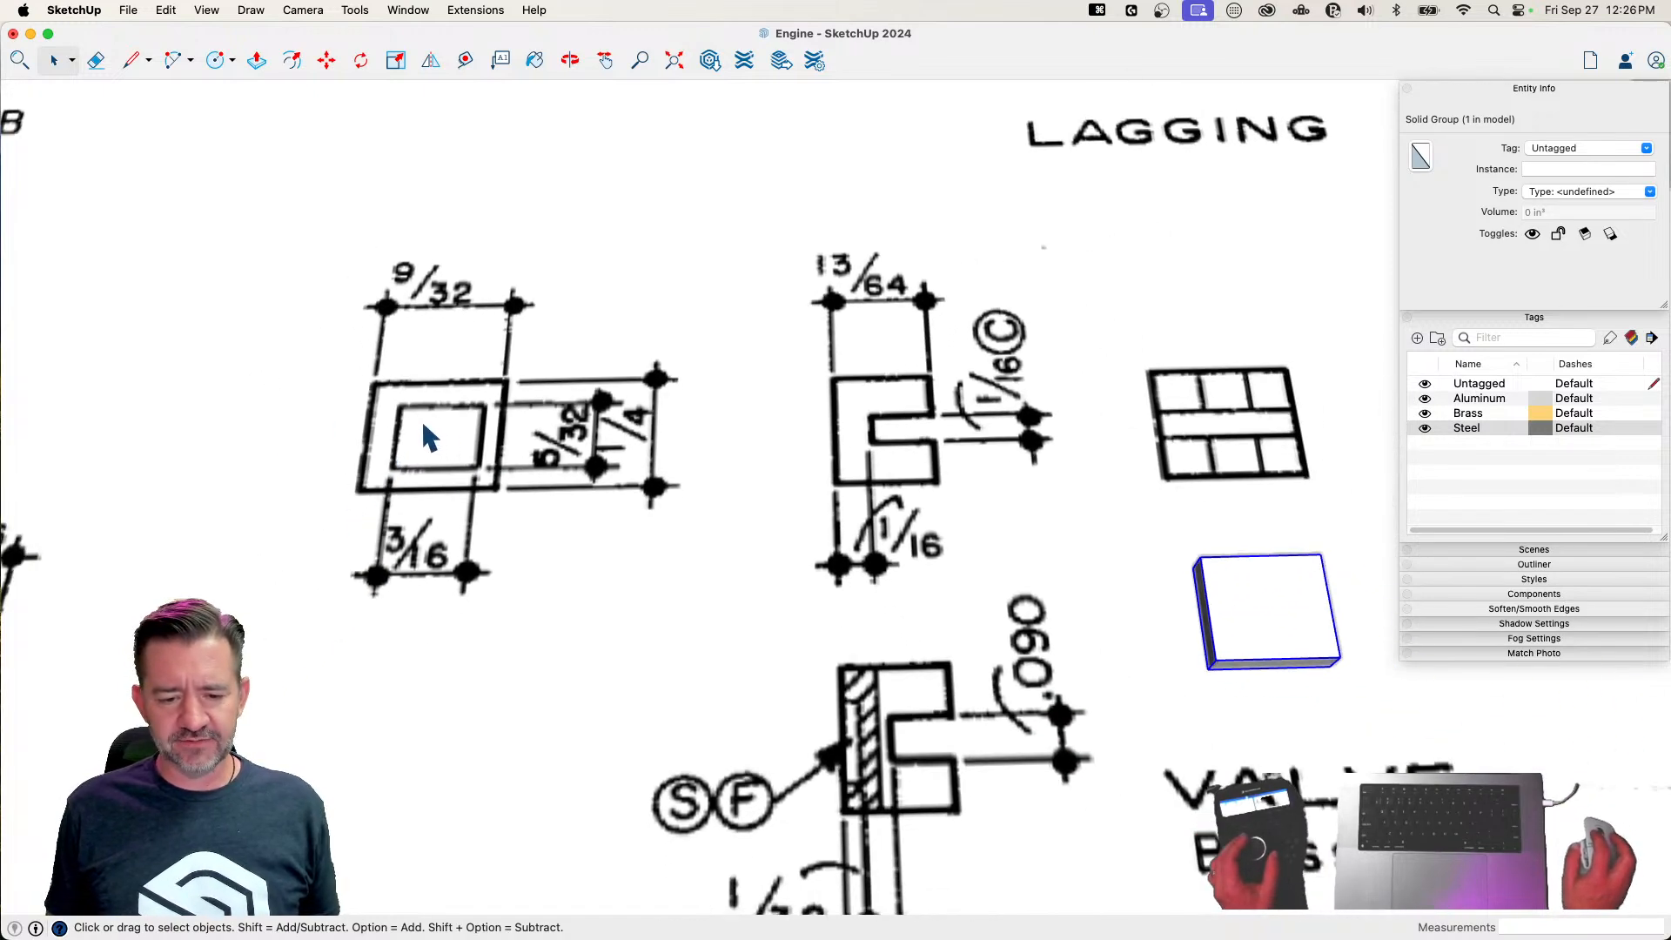
key(m)
click(1036, 586)
click(332, 594)
key(space)
key(r)
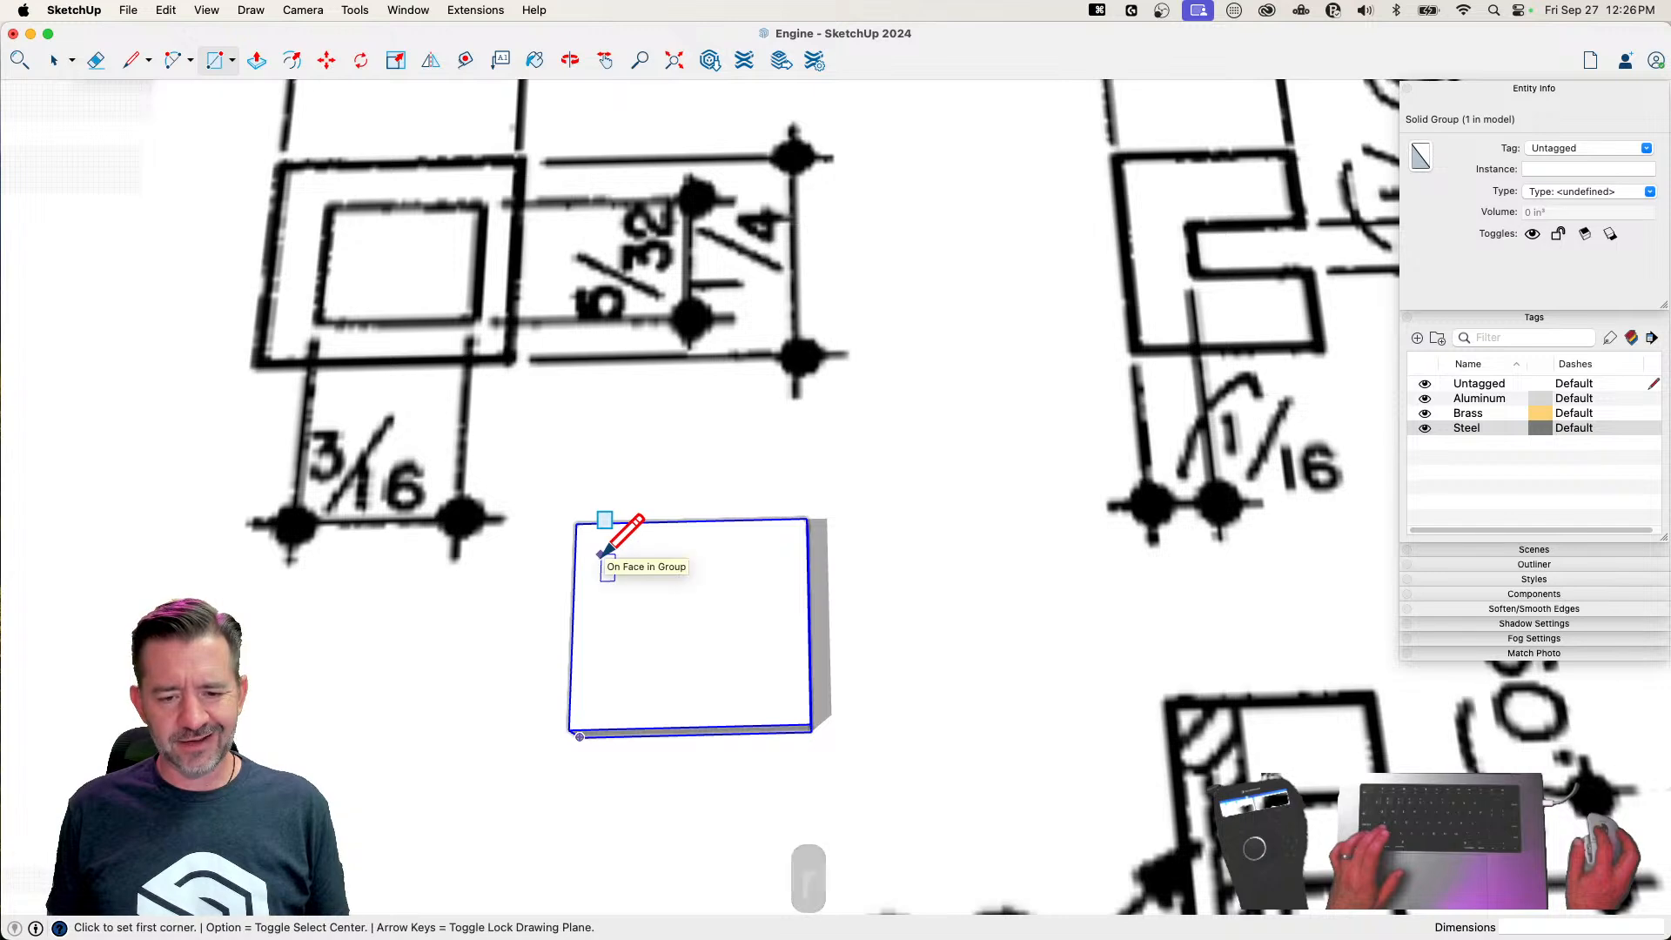
click(600, 554)
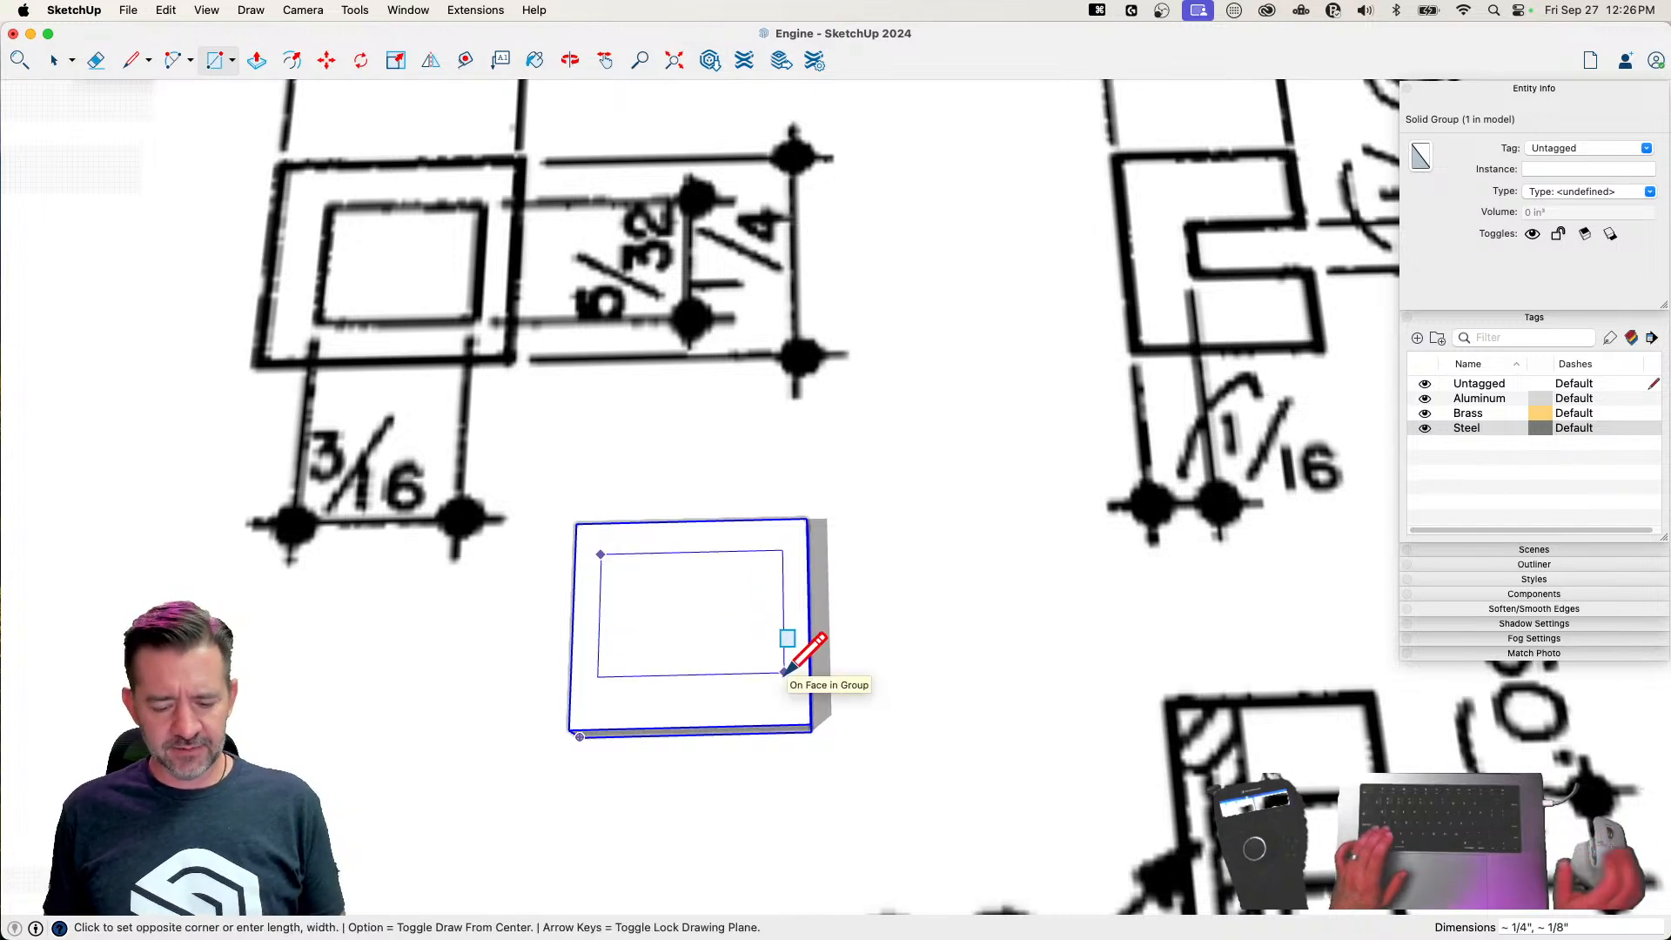
text(3/26)
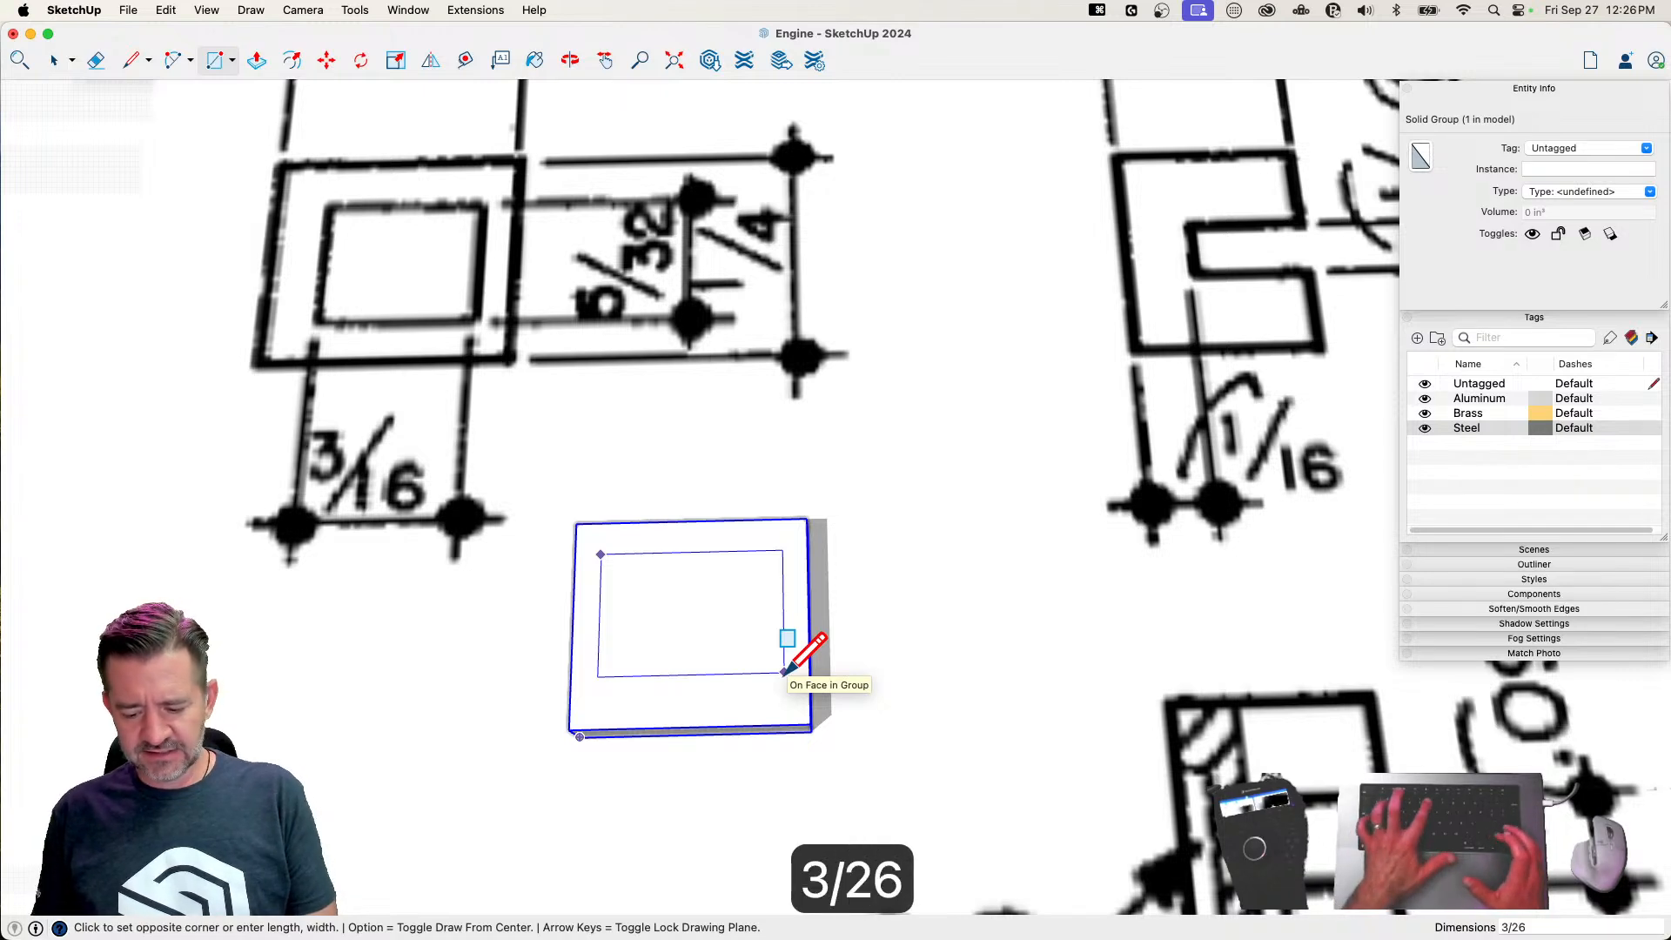
text(,)
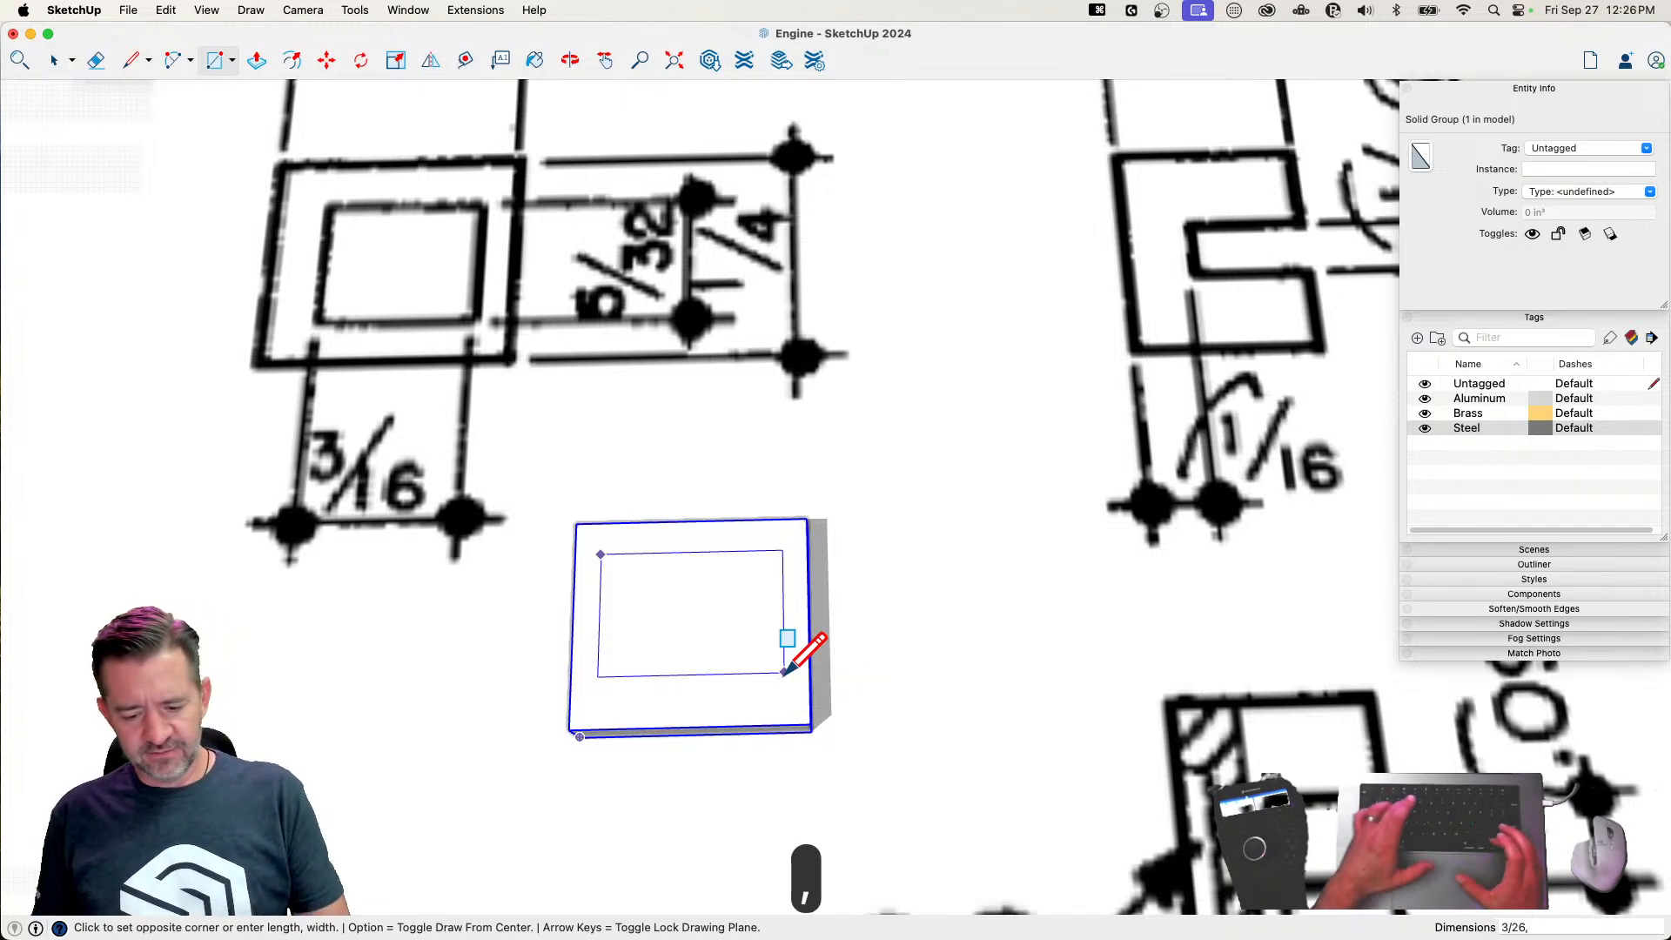
text(5/32)
key(Return)
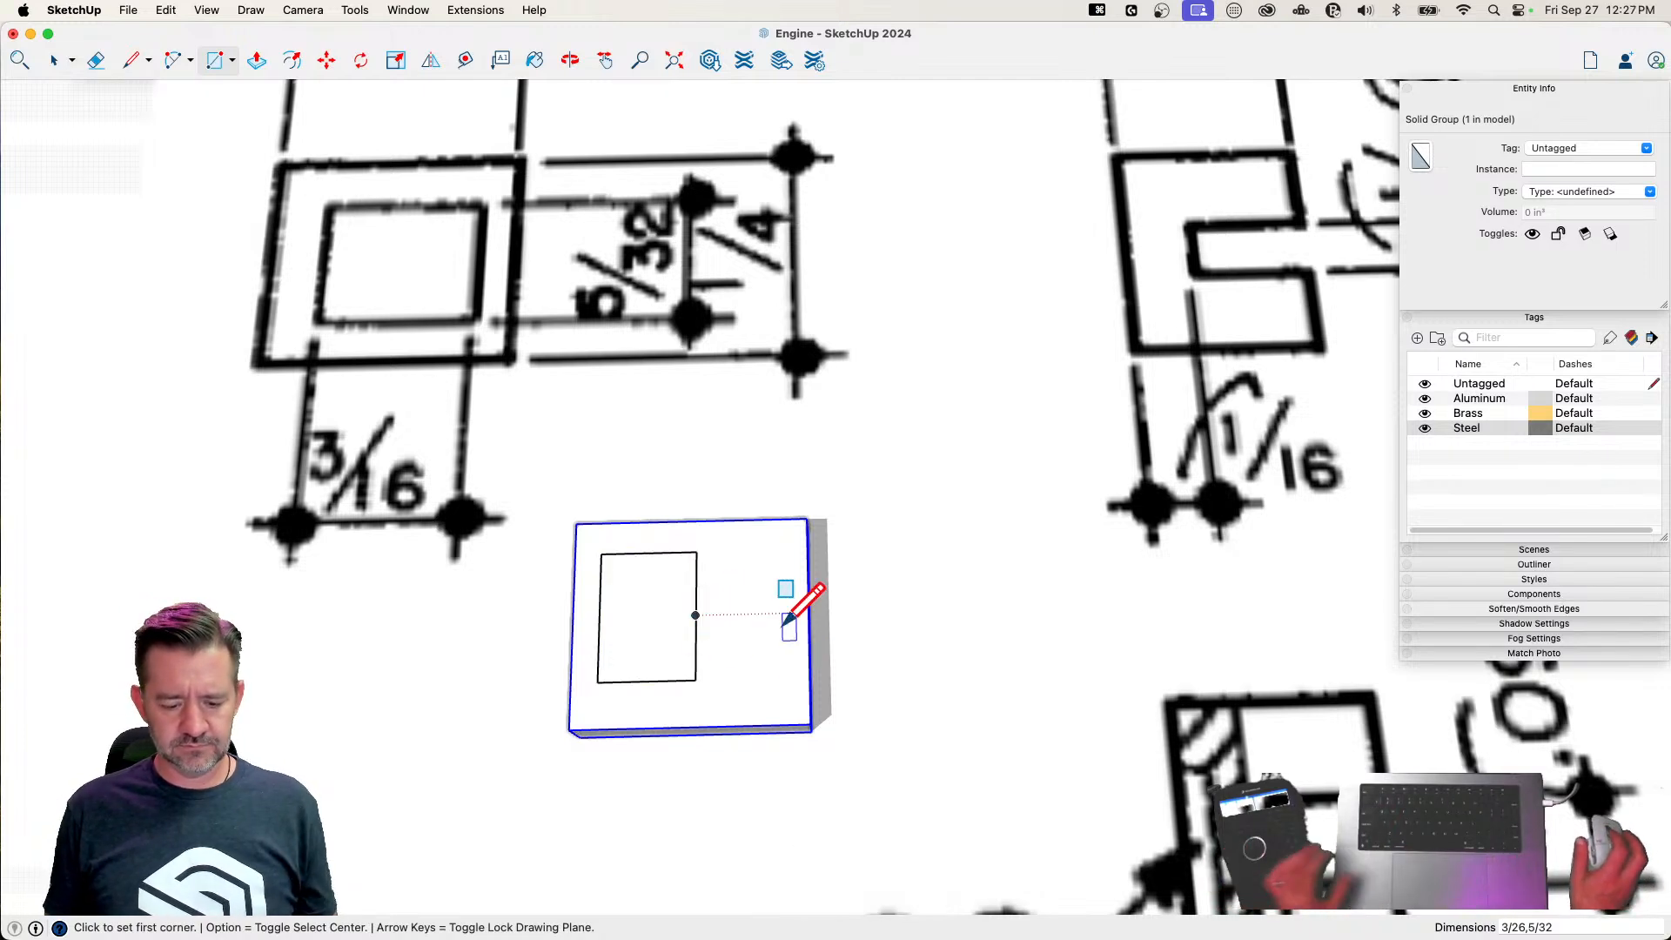
key(cmd+z)
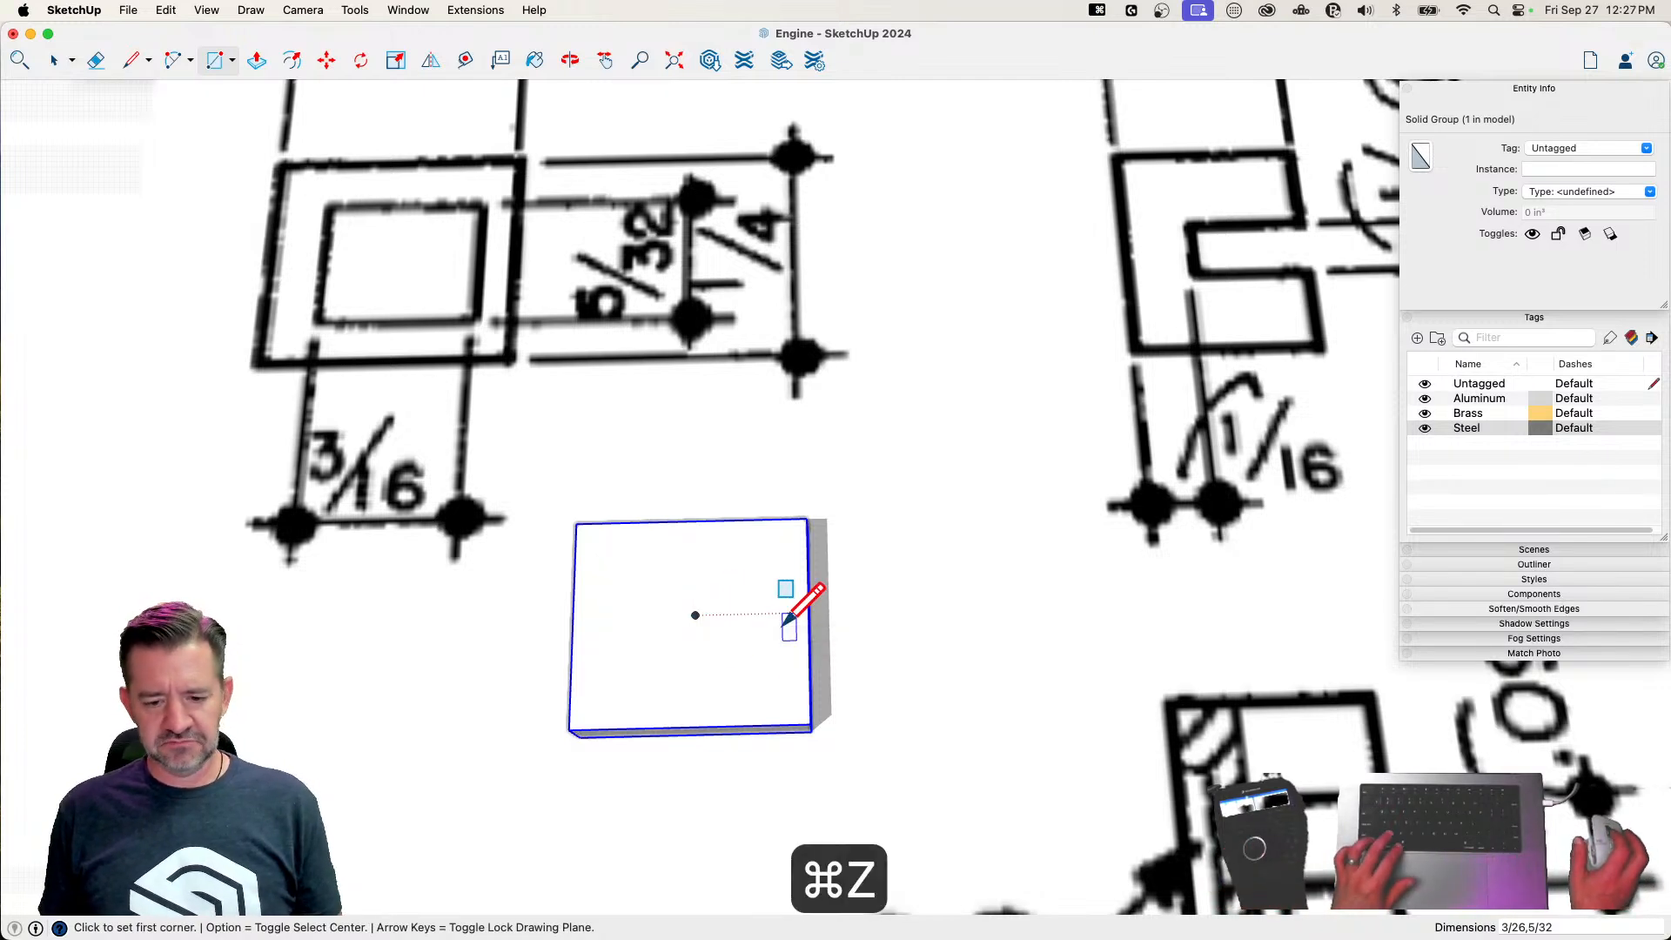
Draw a 3/16" by 5/32" rectangle on the top face of the valve block
click(601, 557)
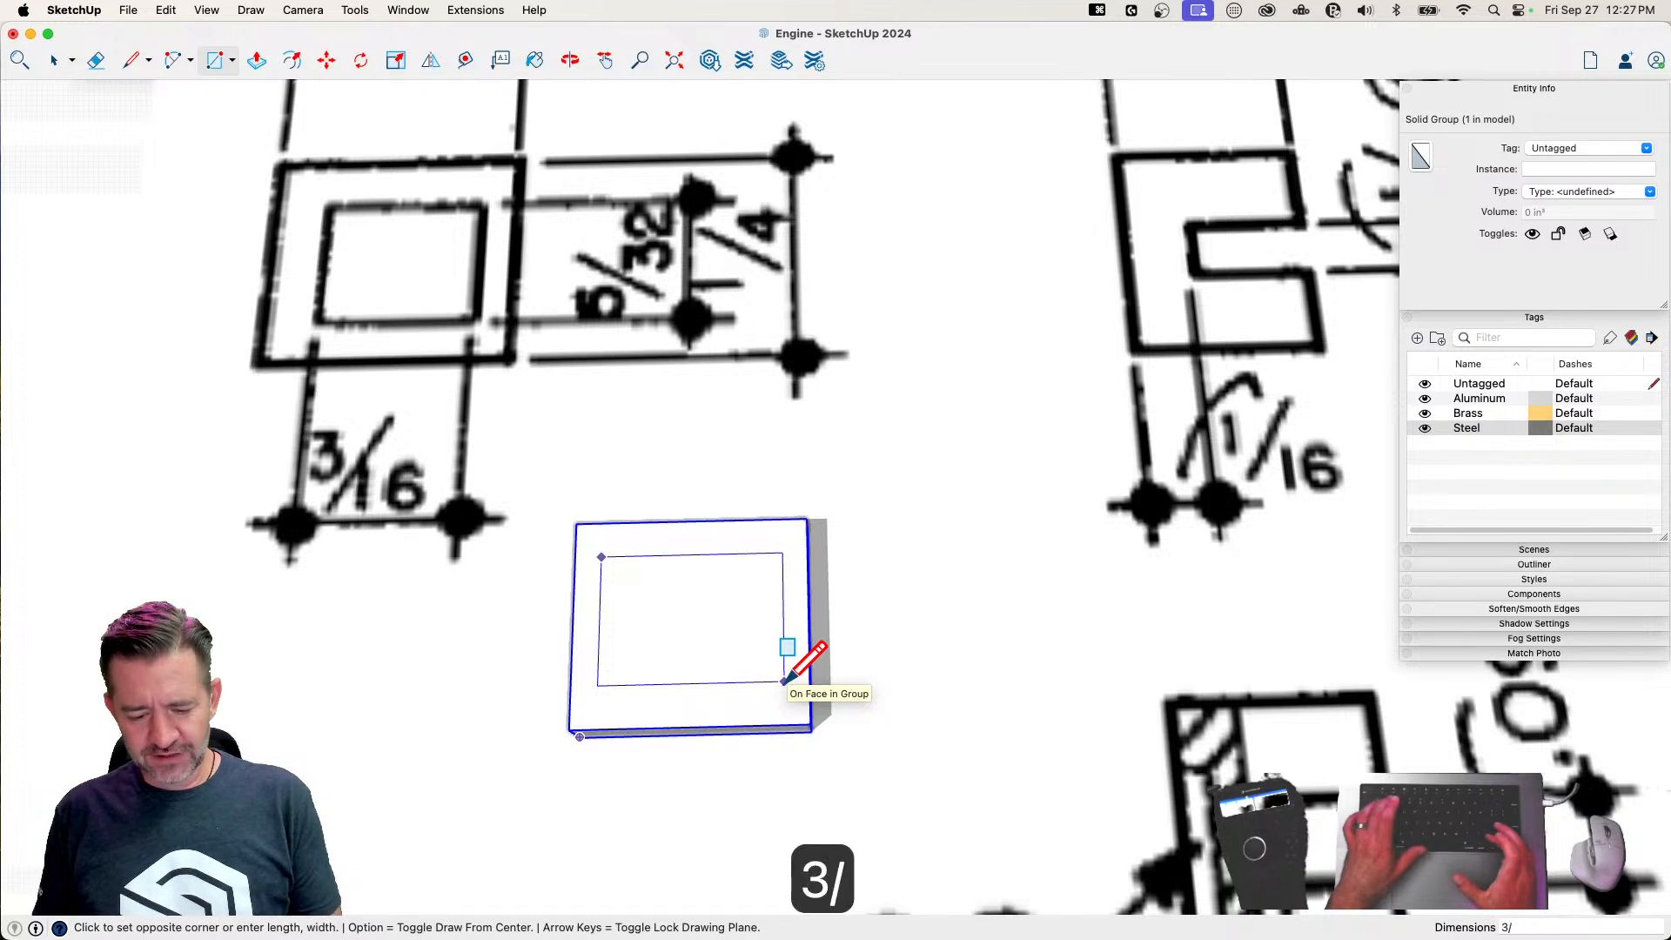
text(3/16,)
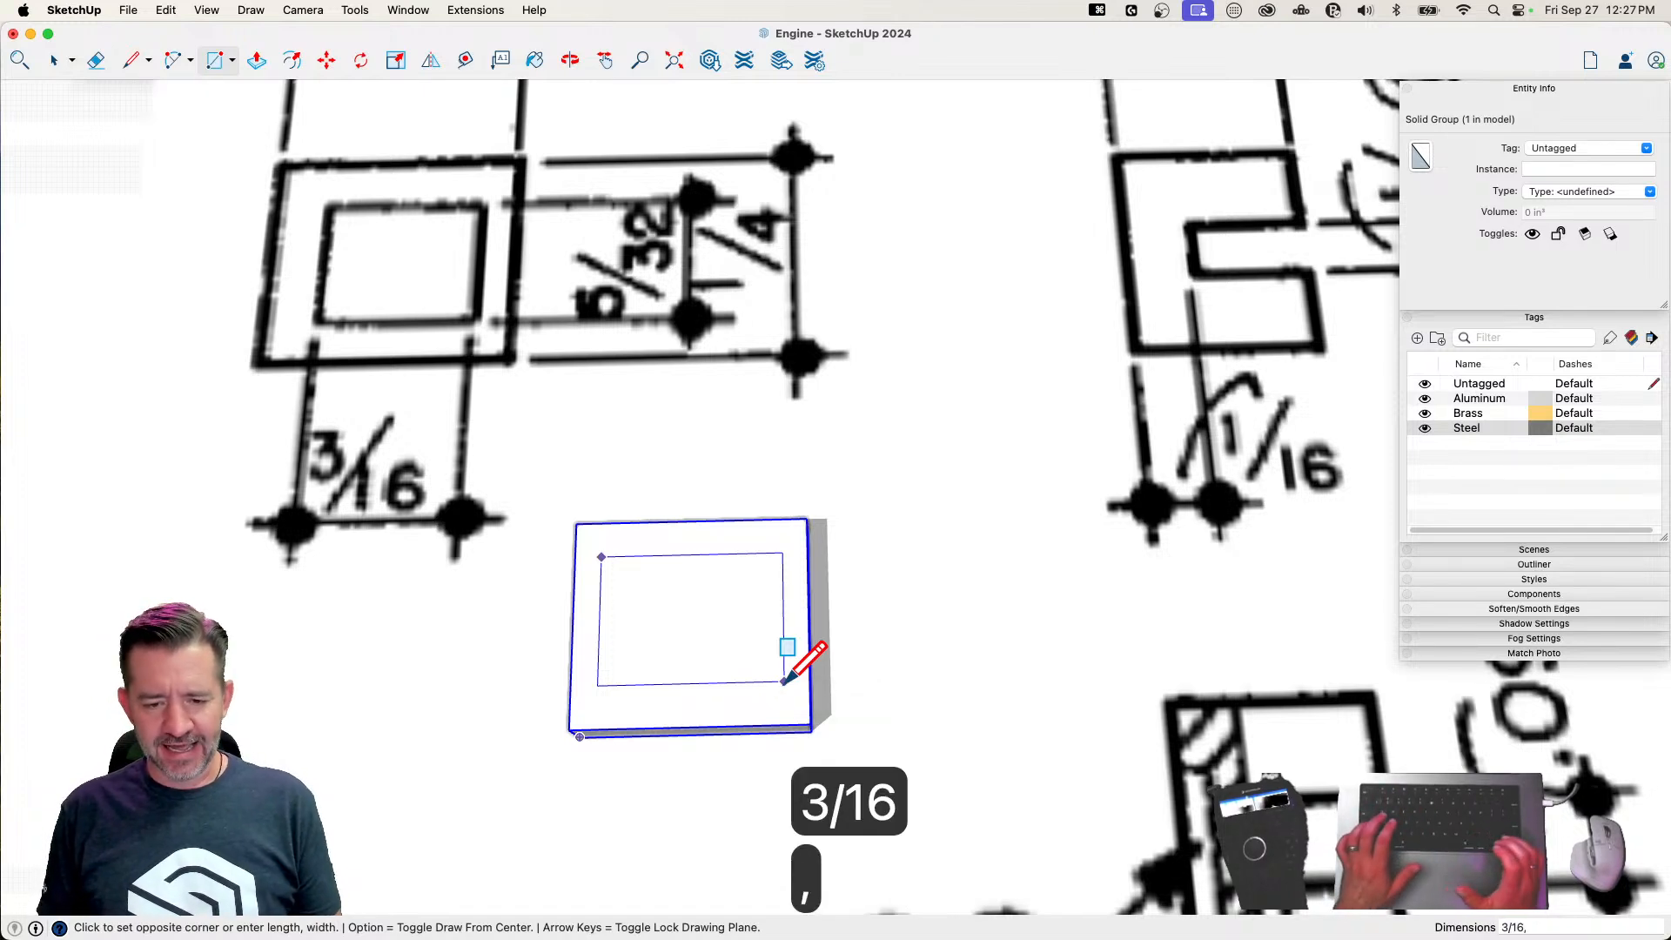
text(5/)
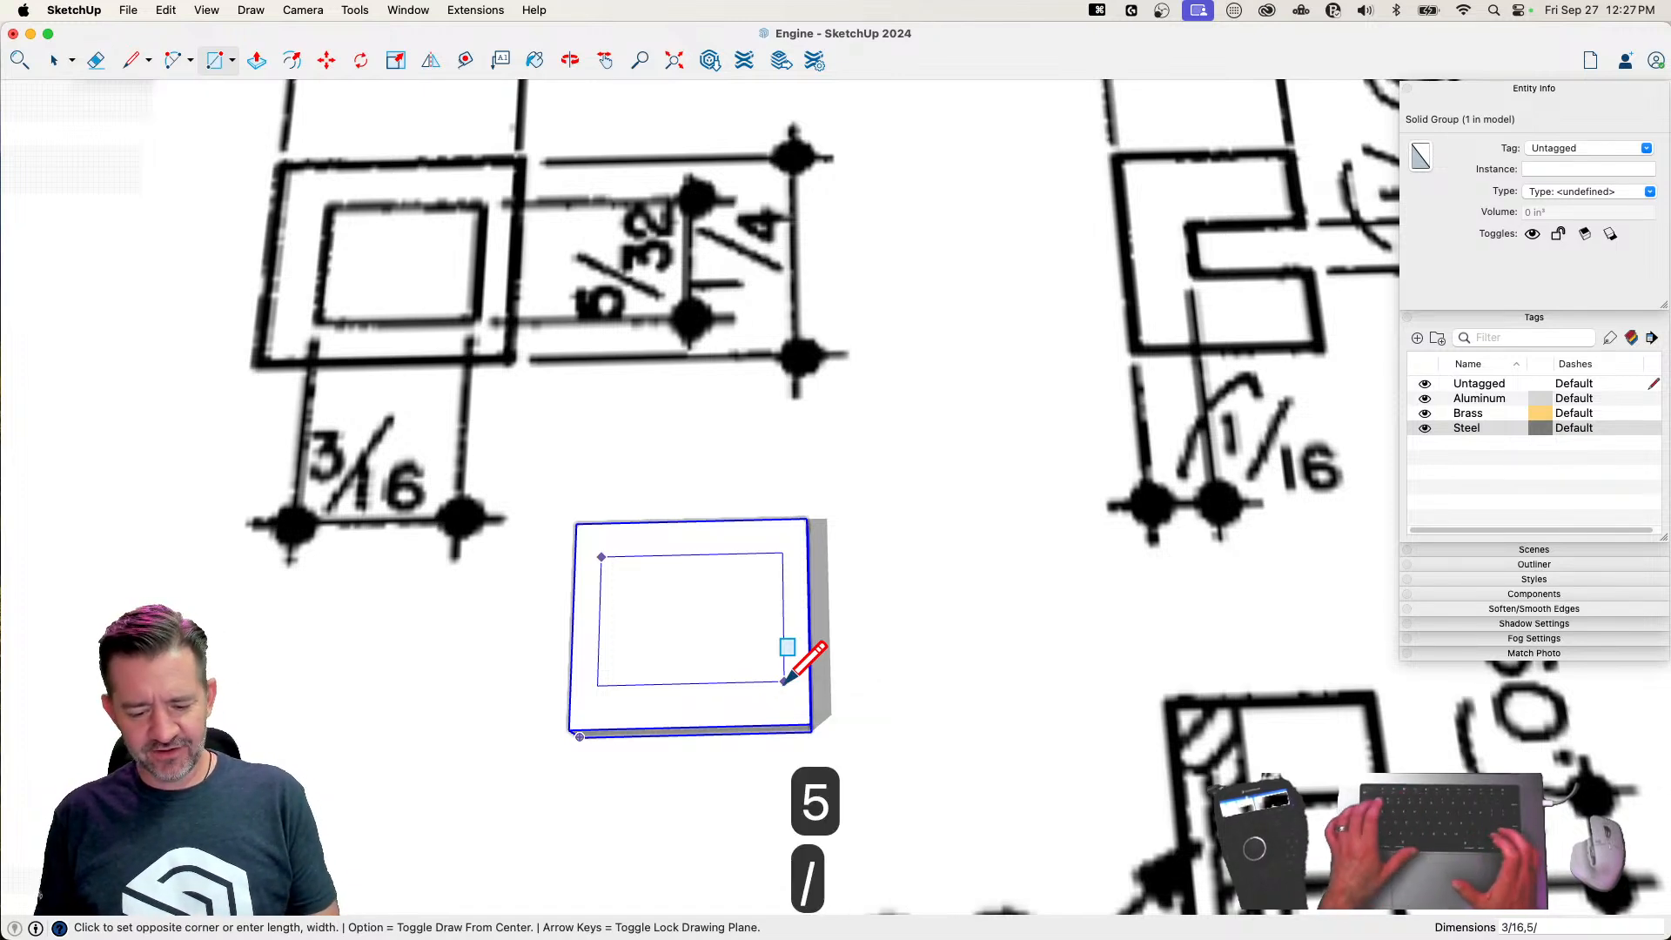
text(32)
key(Return)
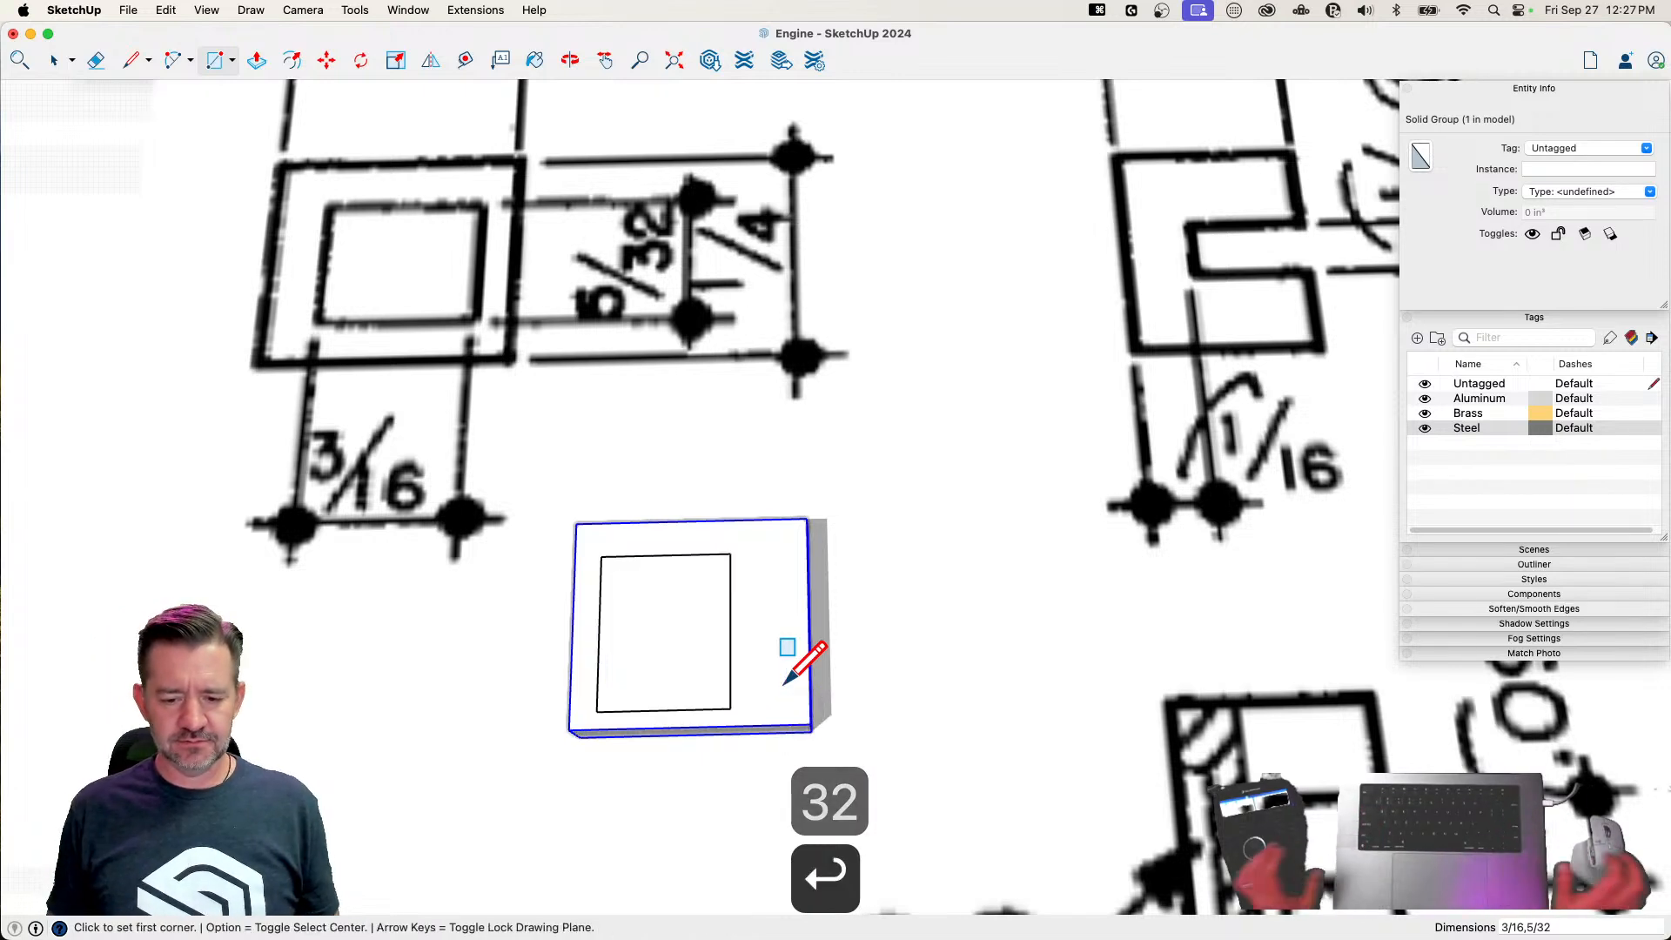
Rotate the inner rectangle's face a quarter turn so its long side runs along the block's long side
key(space)
click(683, 649)
key(q)
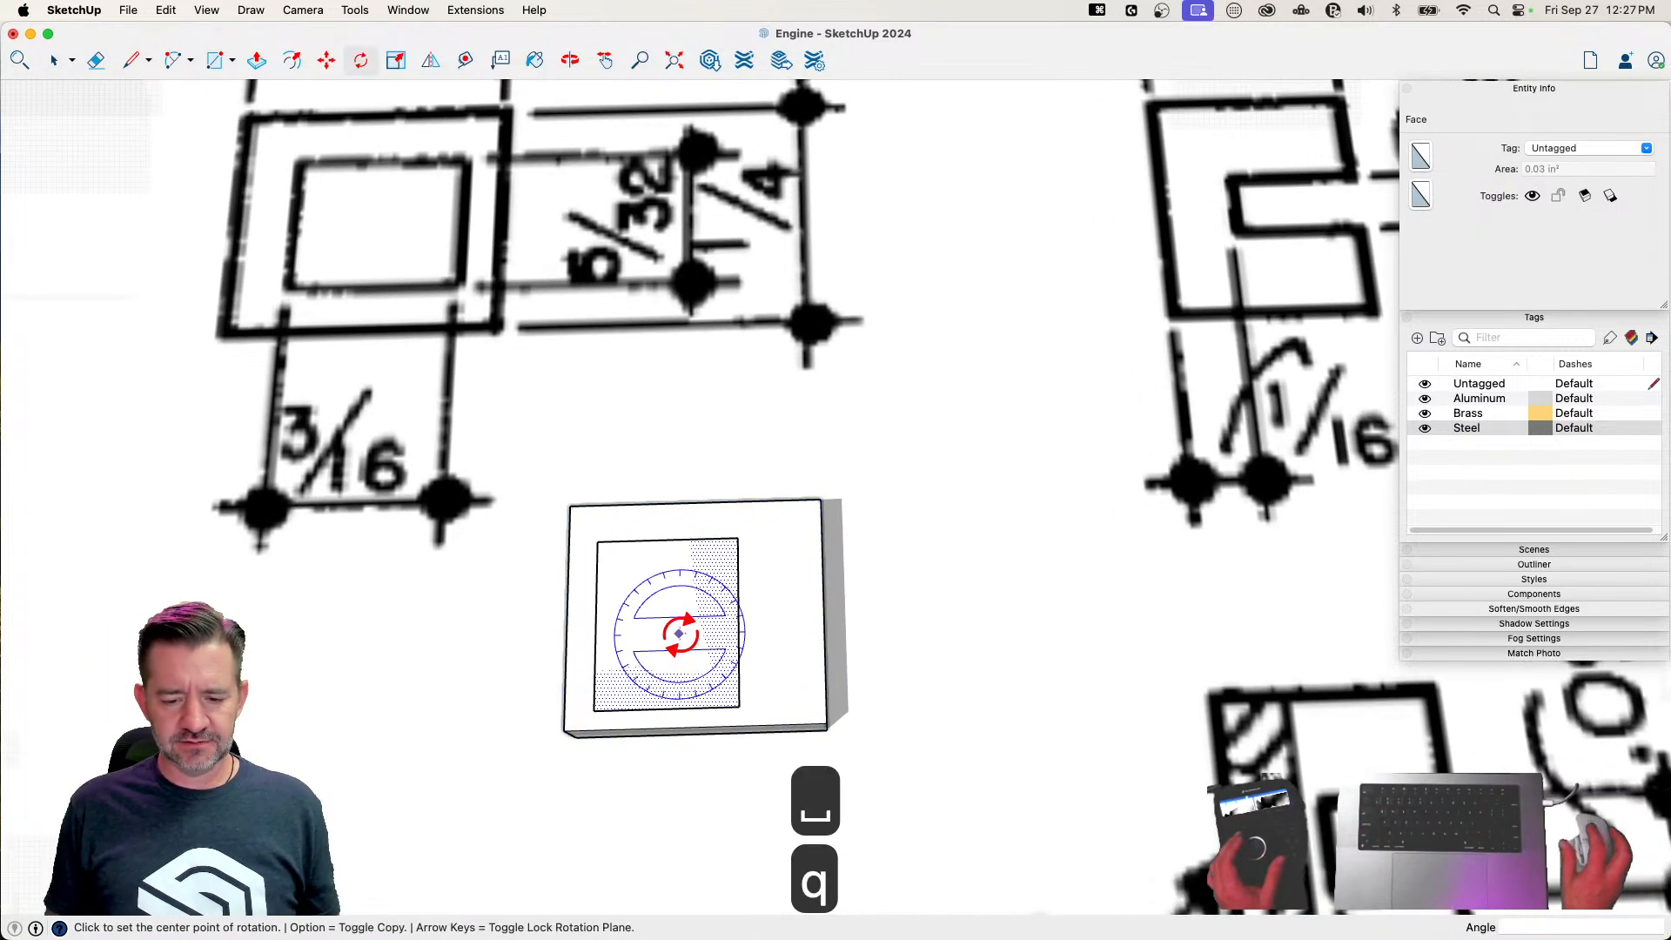
click(712, 622)
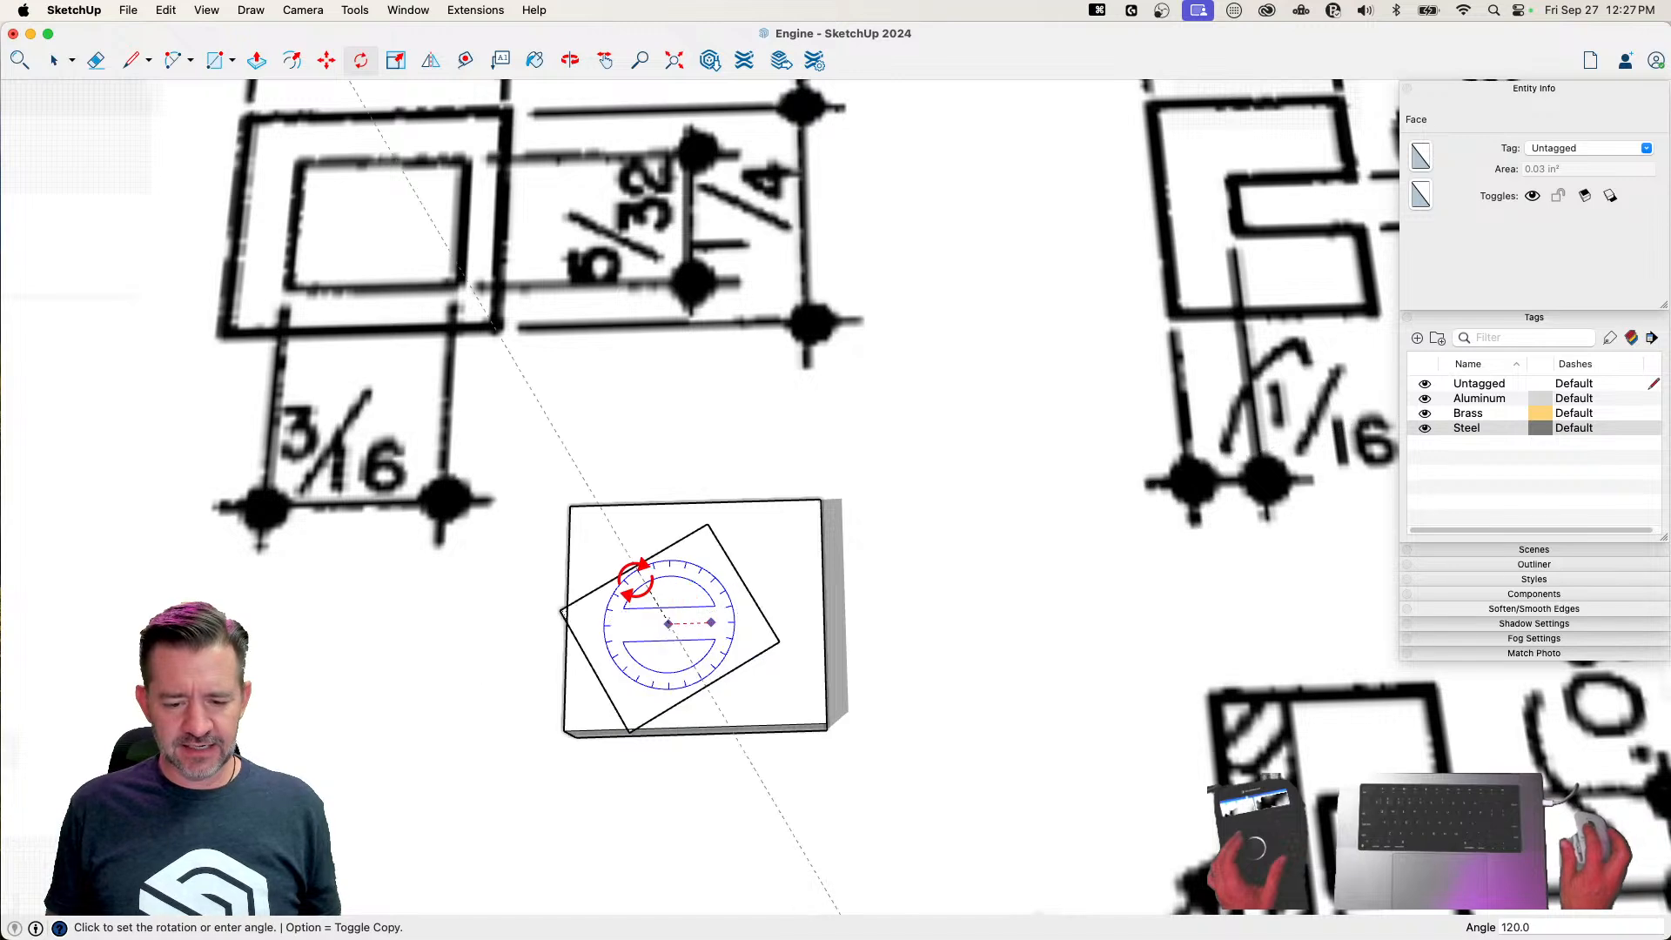
click(671, 580)
Center the inner rectangle on the block's top face by aligning its edge midpoints with those of the block
key(m)
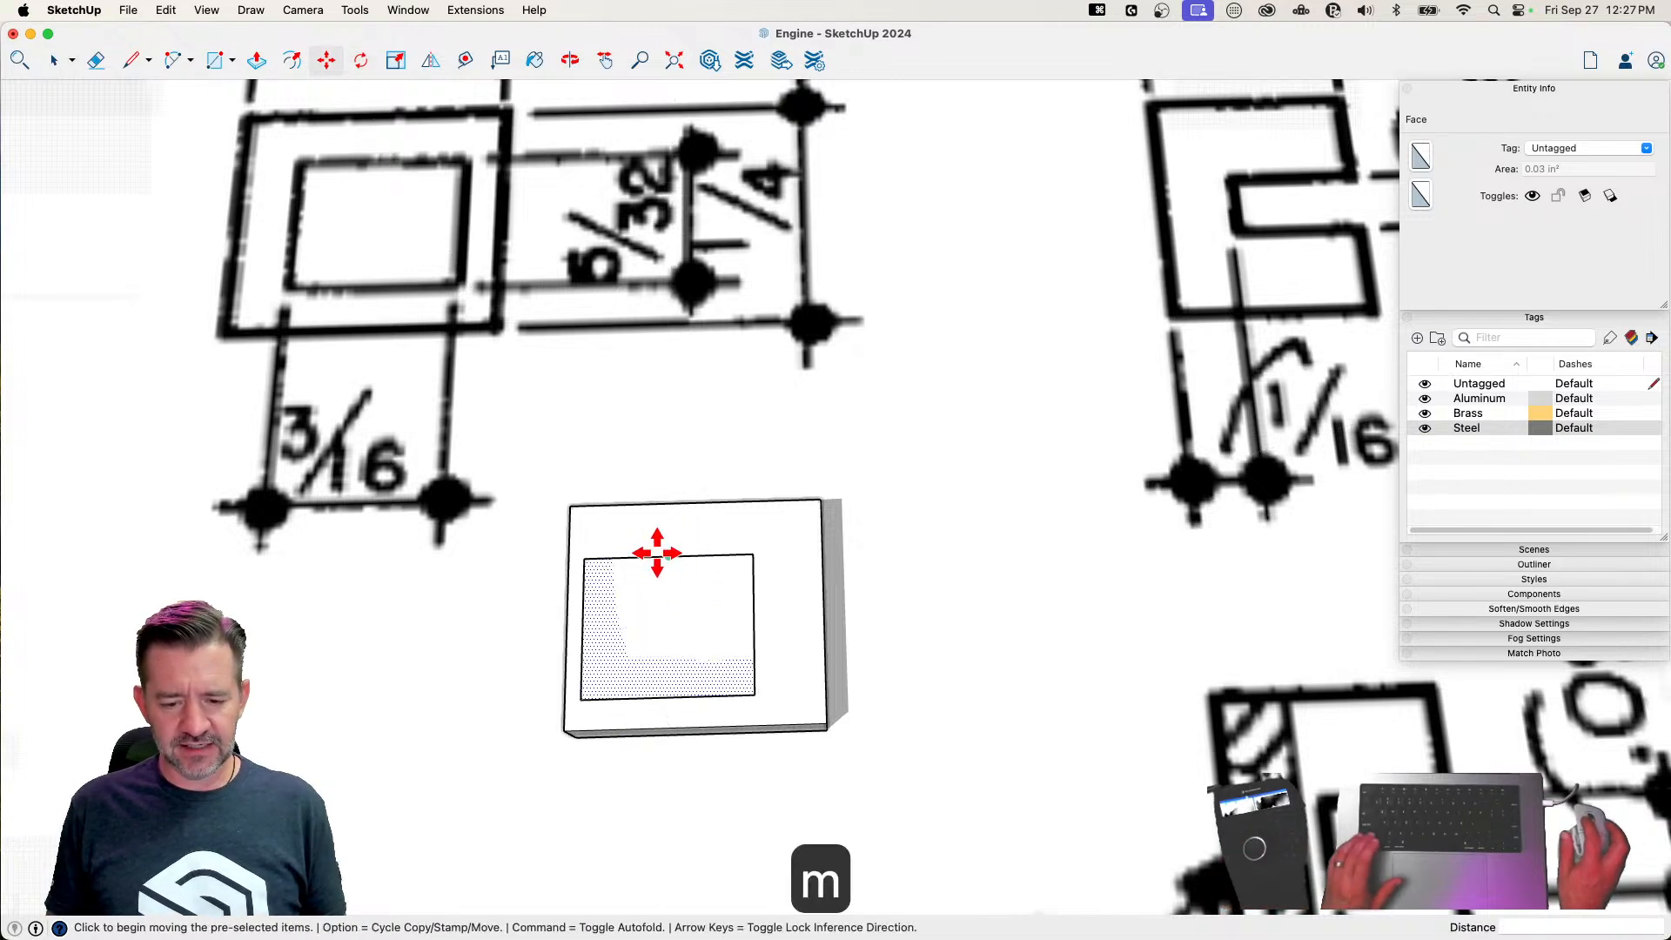
click(670, 557)
shift+click(694, 501)
click(781, 623)
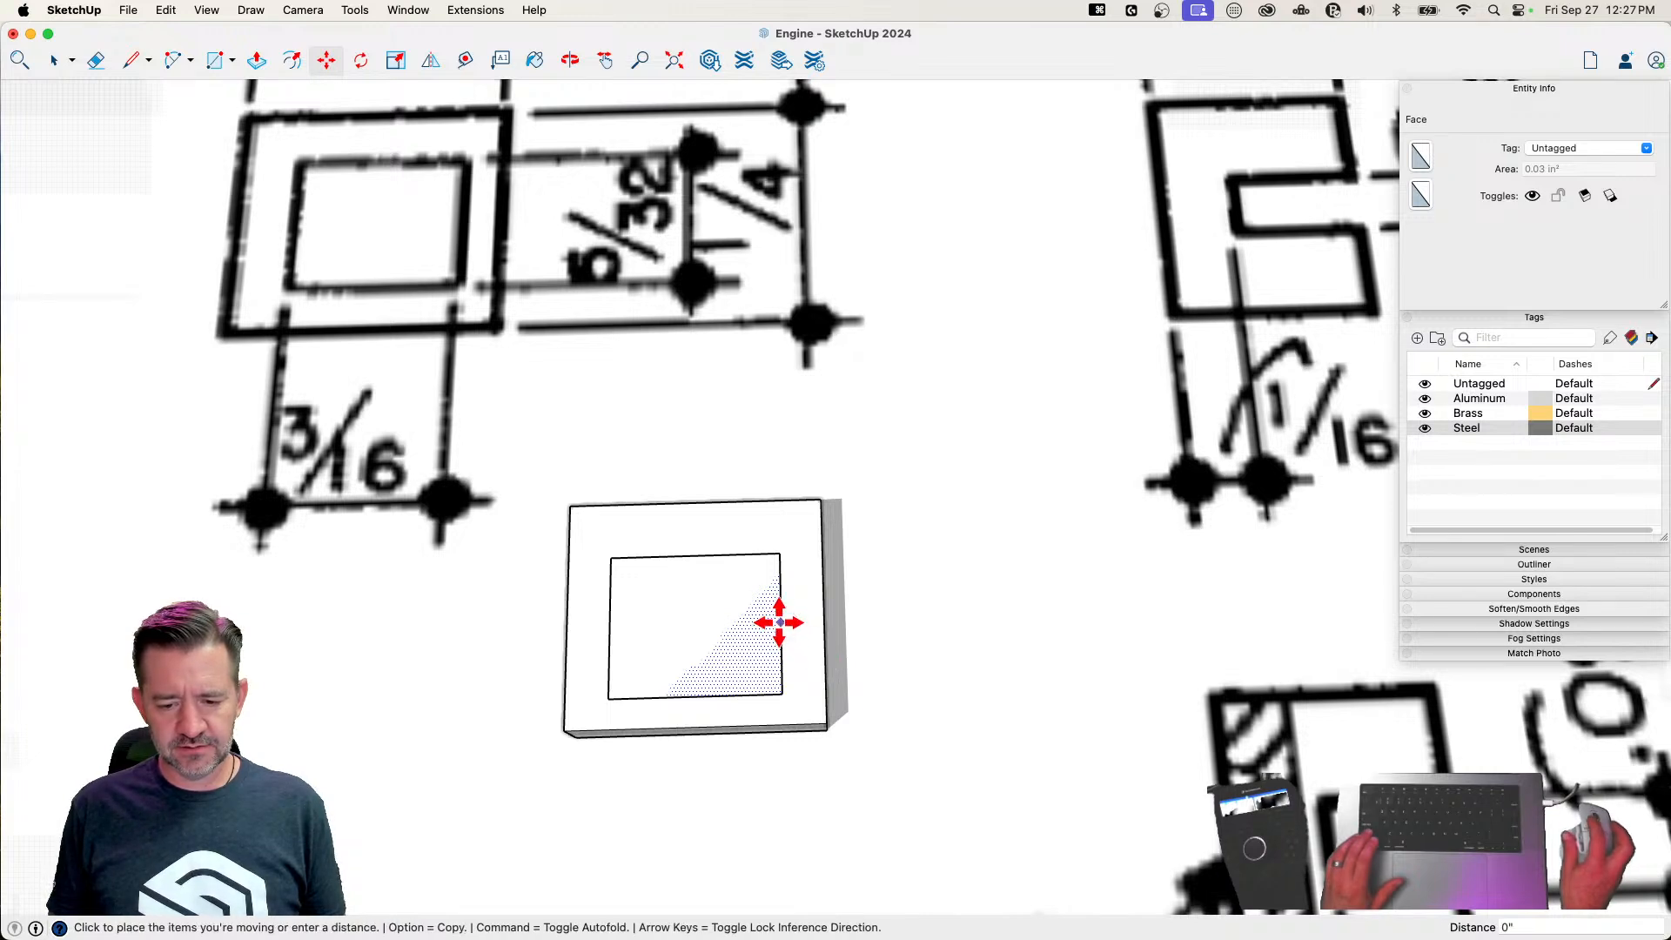
click(819, 601)
key(space)
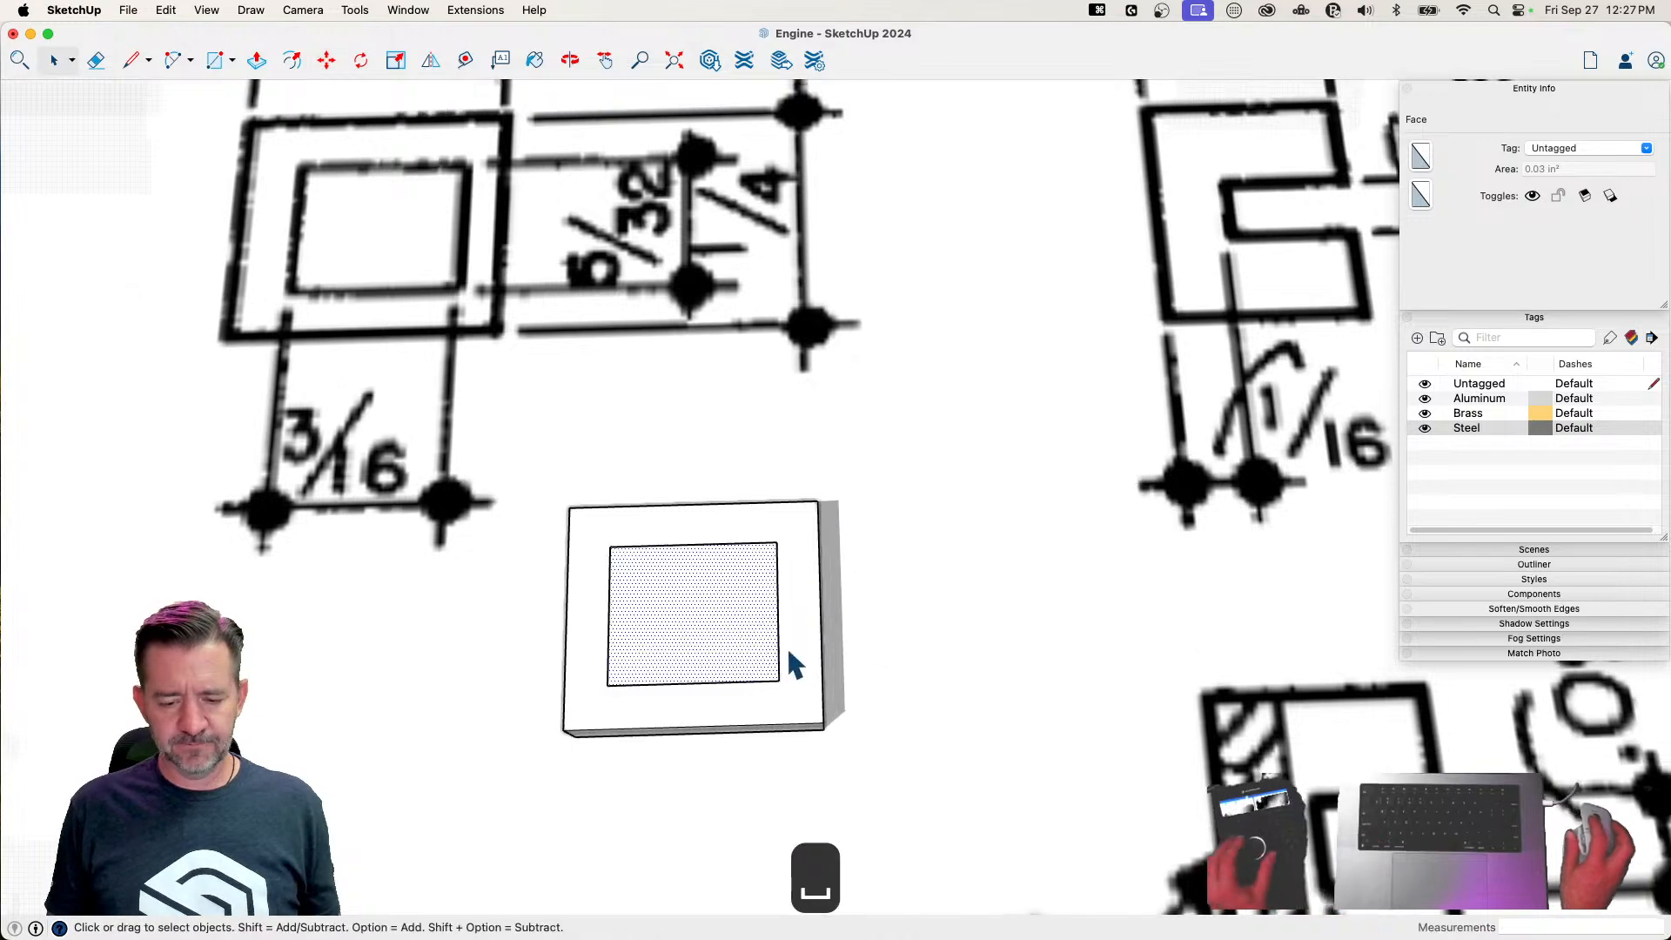
Explode the block's group and recess the inner rectangle by 1/32" with Push/Pull
right_click(716, 633)
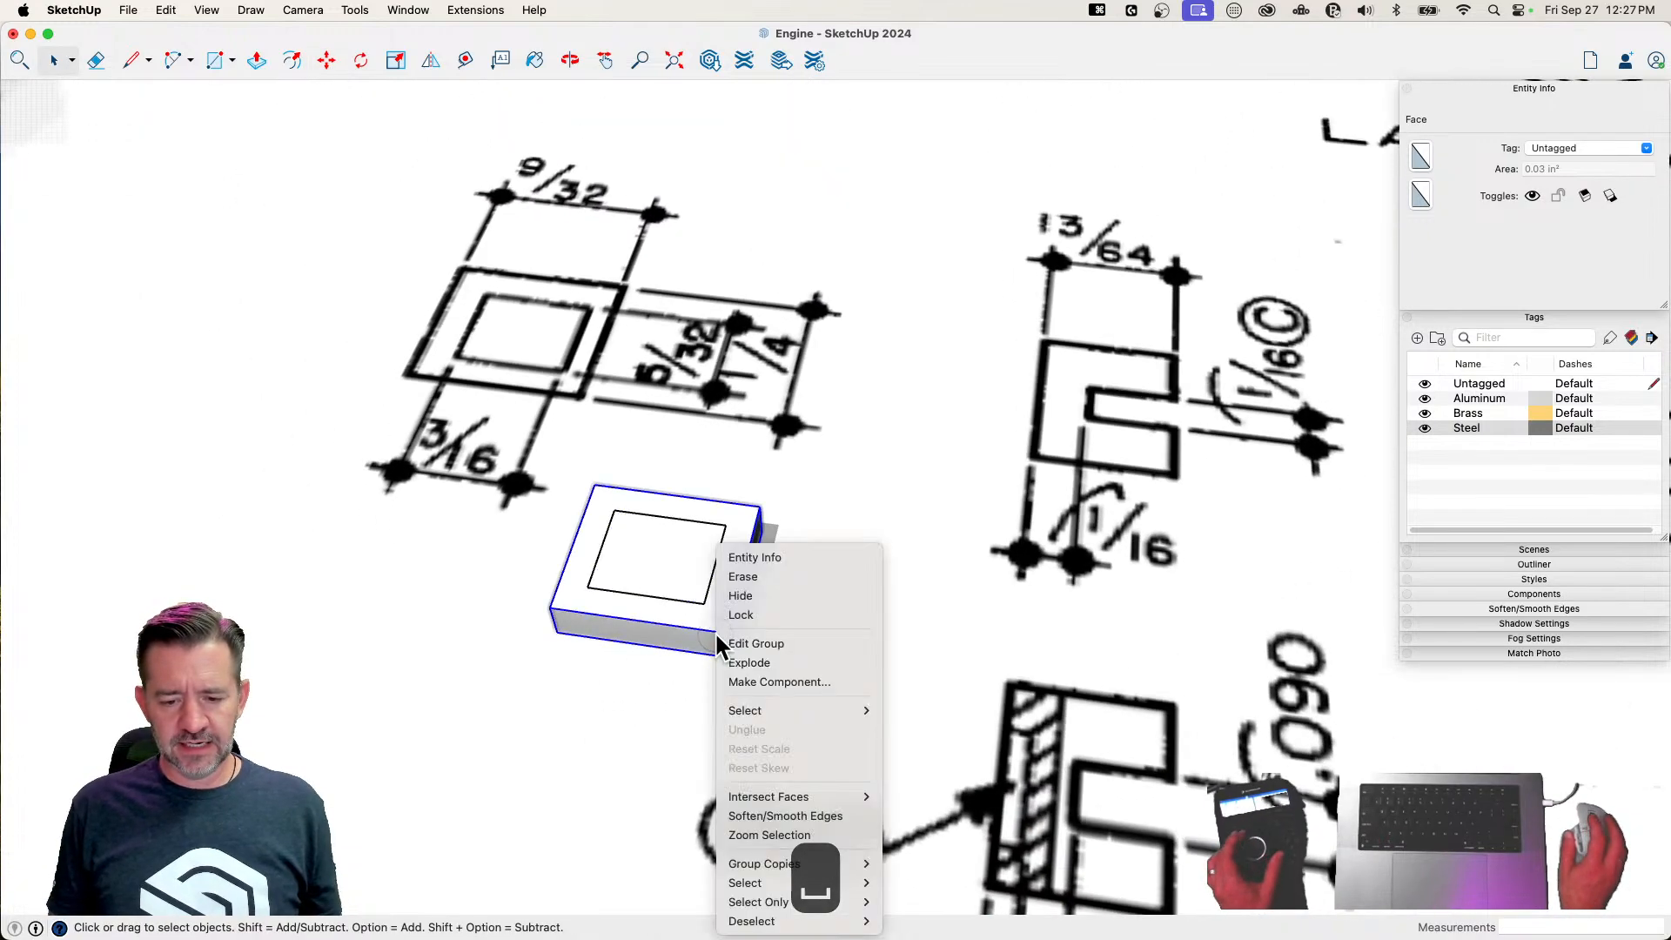
click(798, 668)
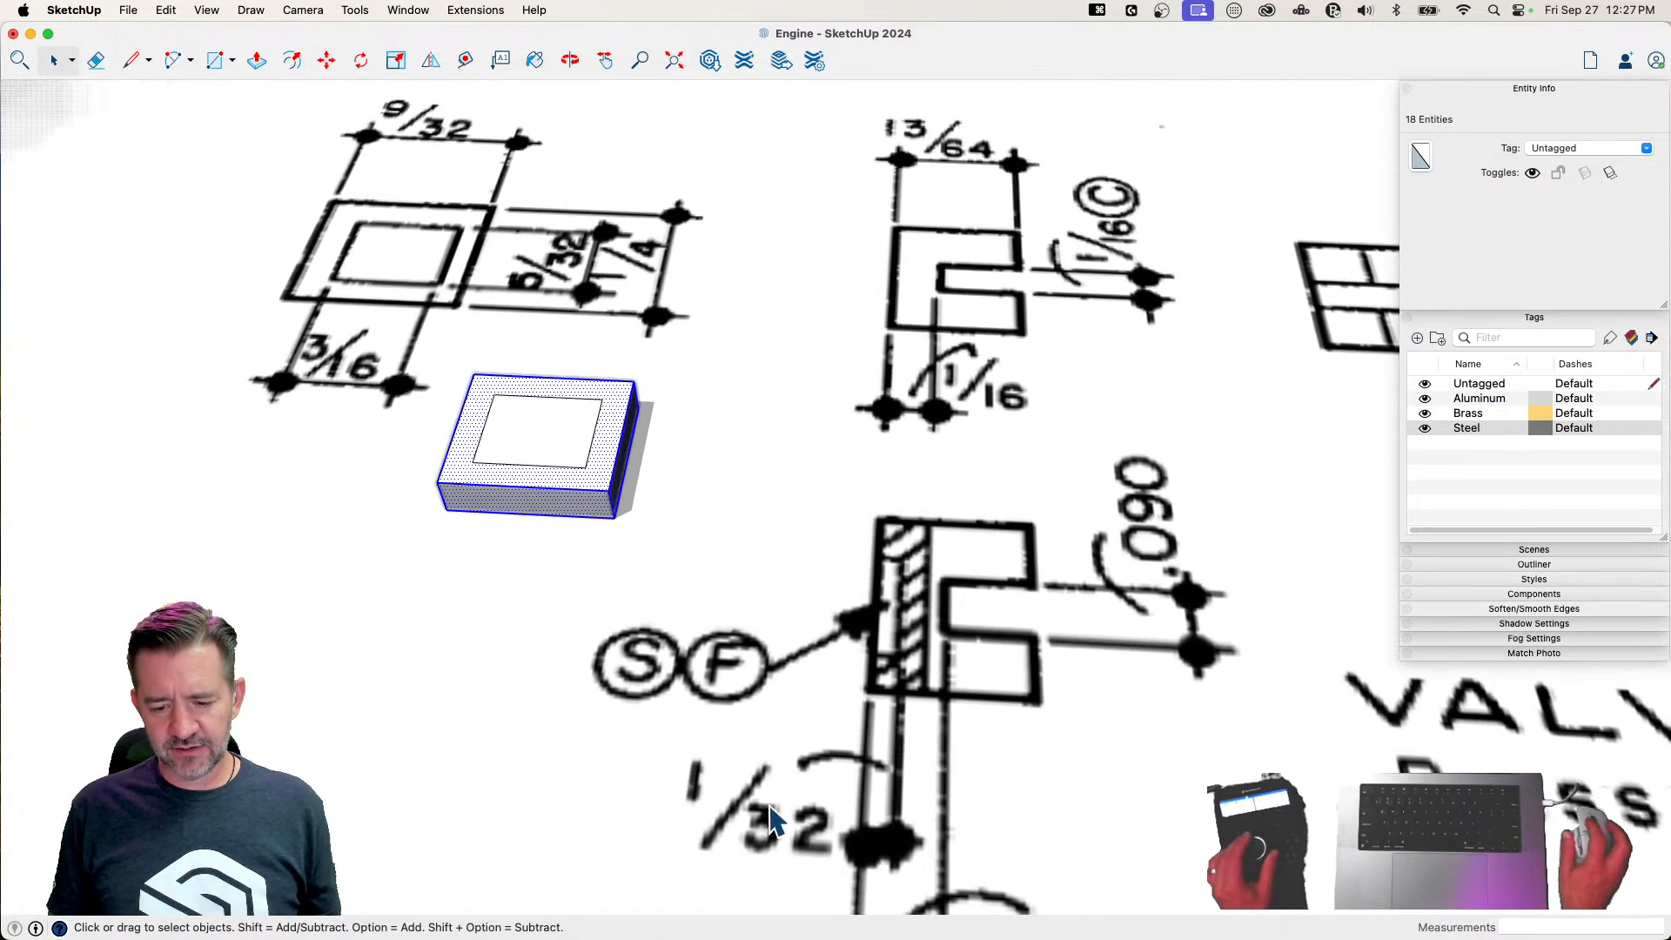
key(p)
click(620, 531)
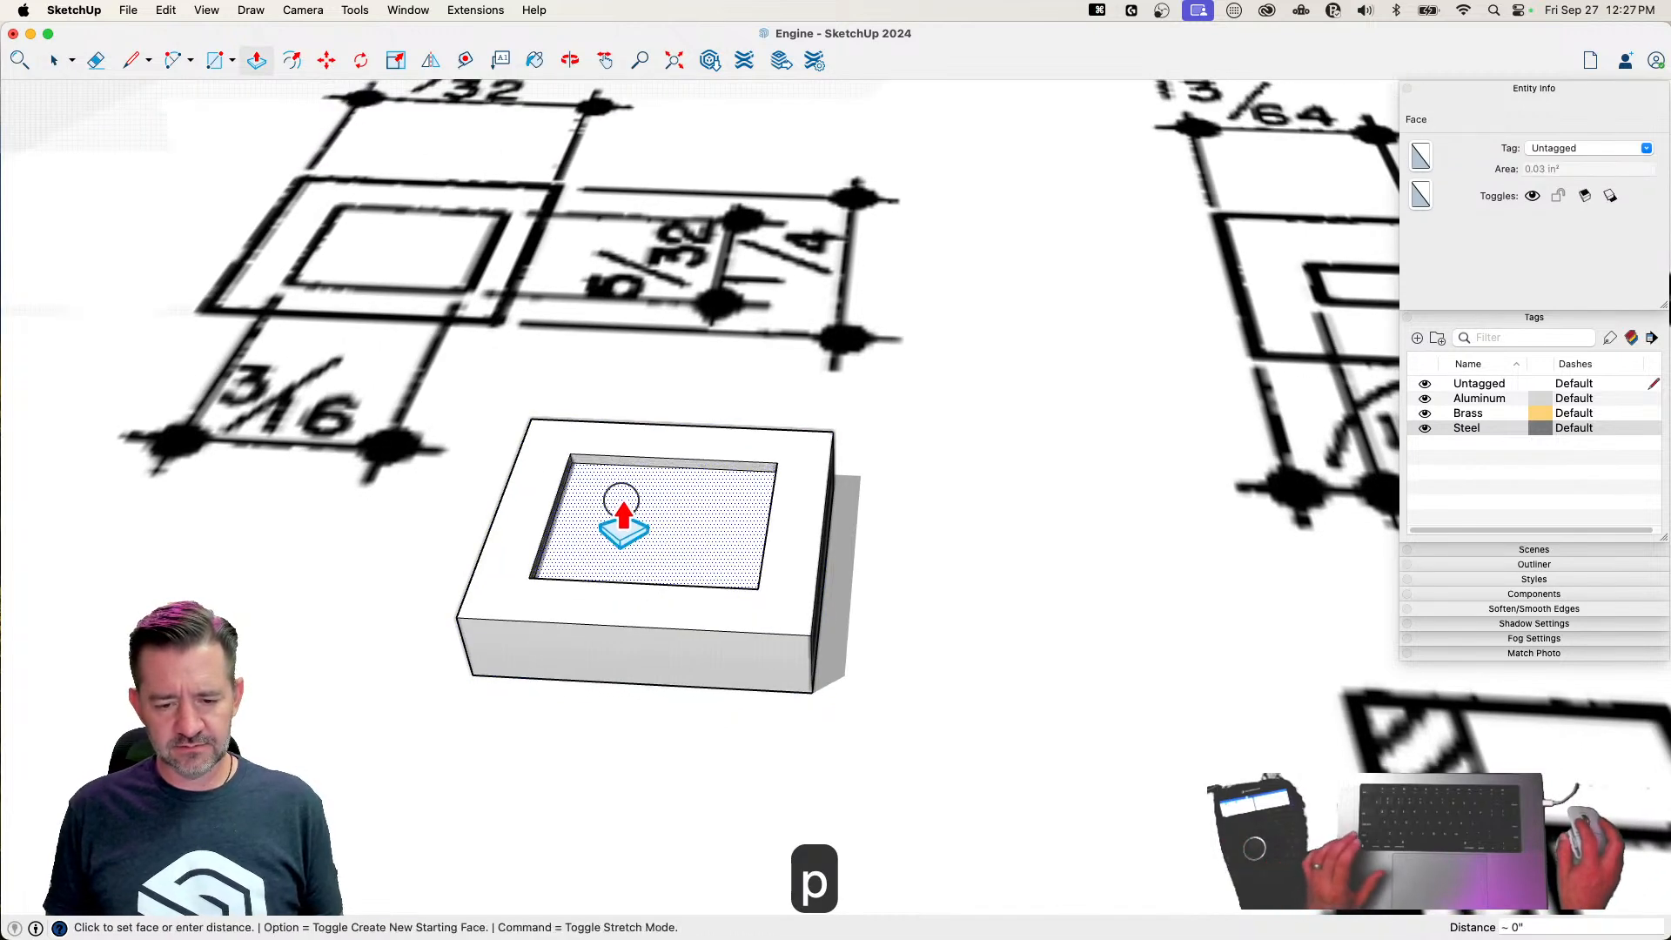
text(1/32)
key(Return)
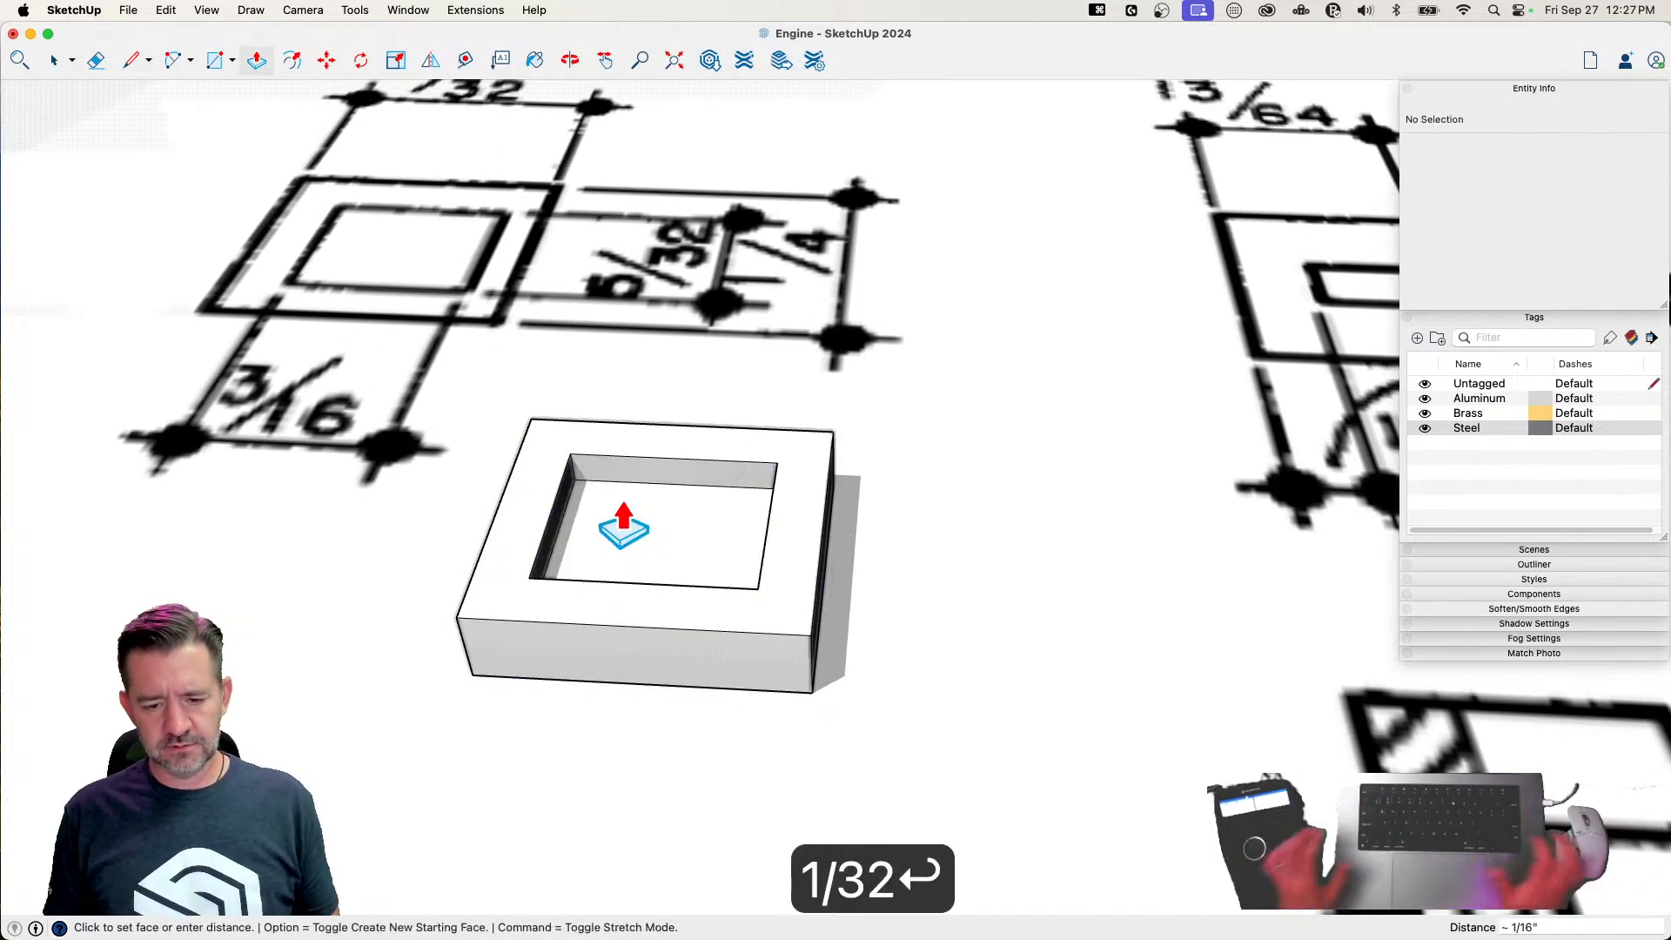
Select the whole valve block and rotate it 180° so the pocket faces down
key(space)
scroll(1007, 642, down, 5)
triple_click(821, 578)
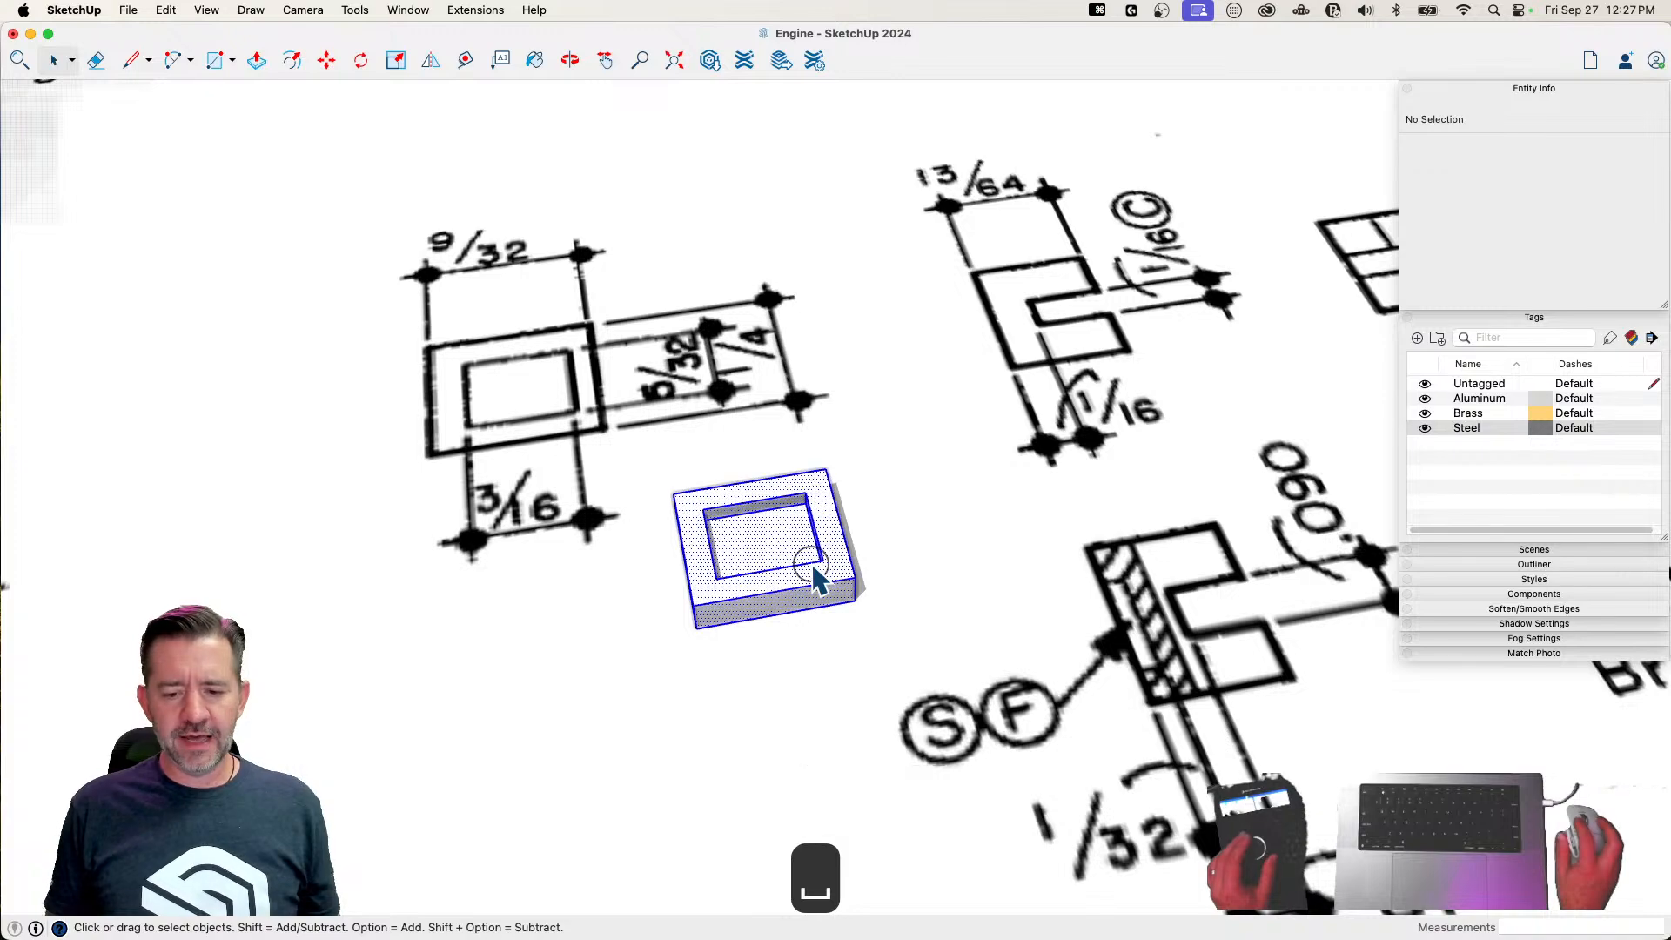
scroll(559, 577, down, 5)
key(q)
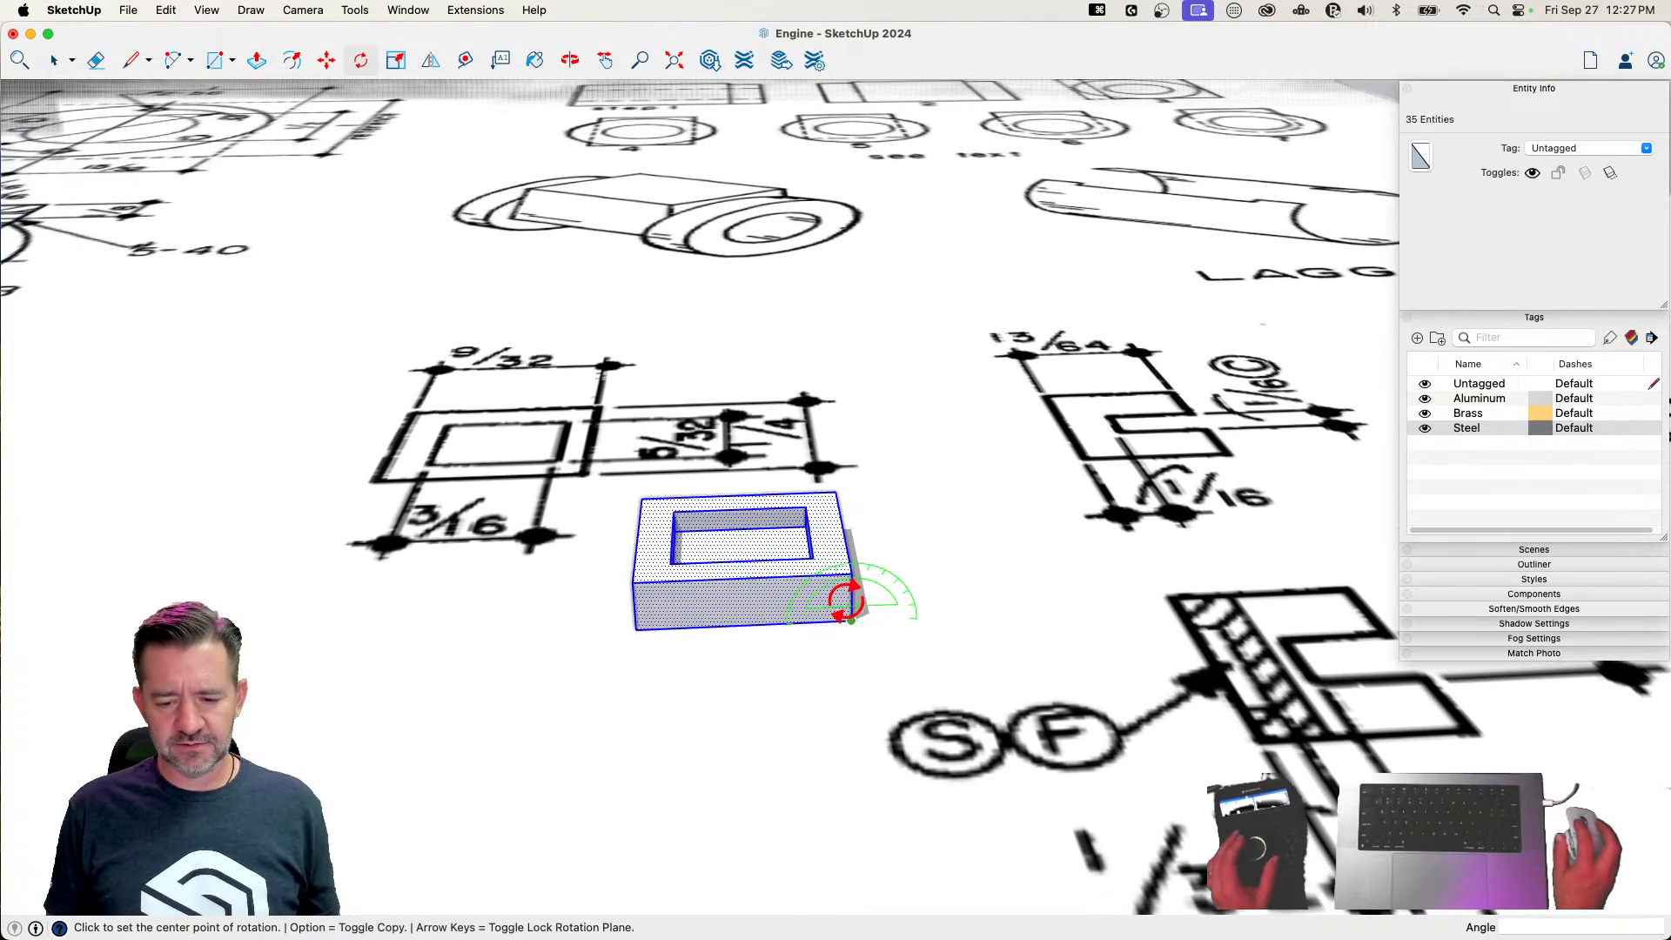
click(729, 602)
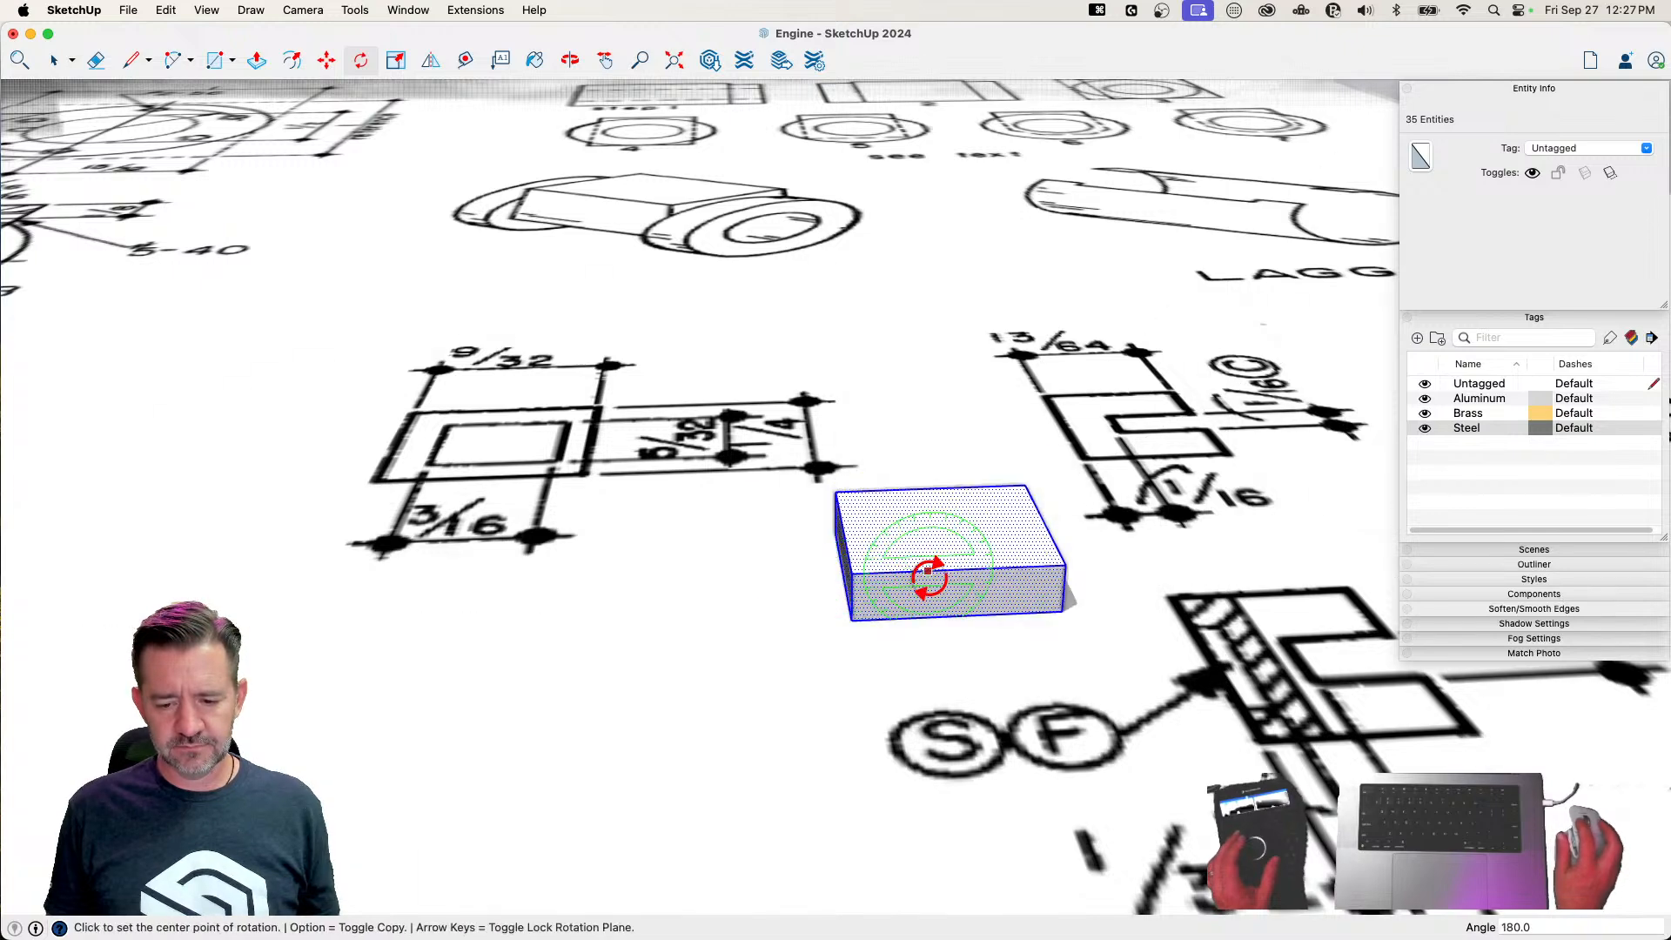
click(929, 579)
key(space)
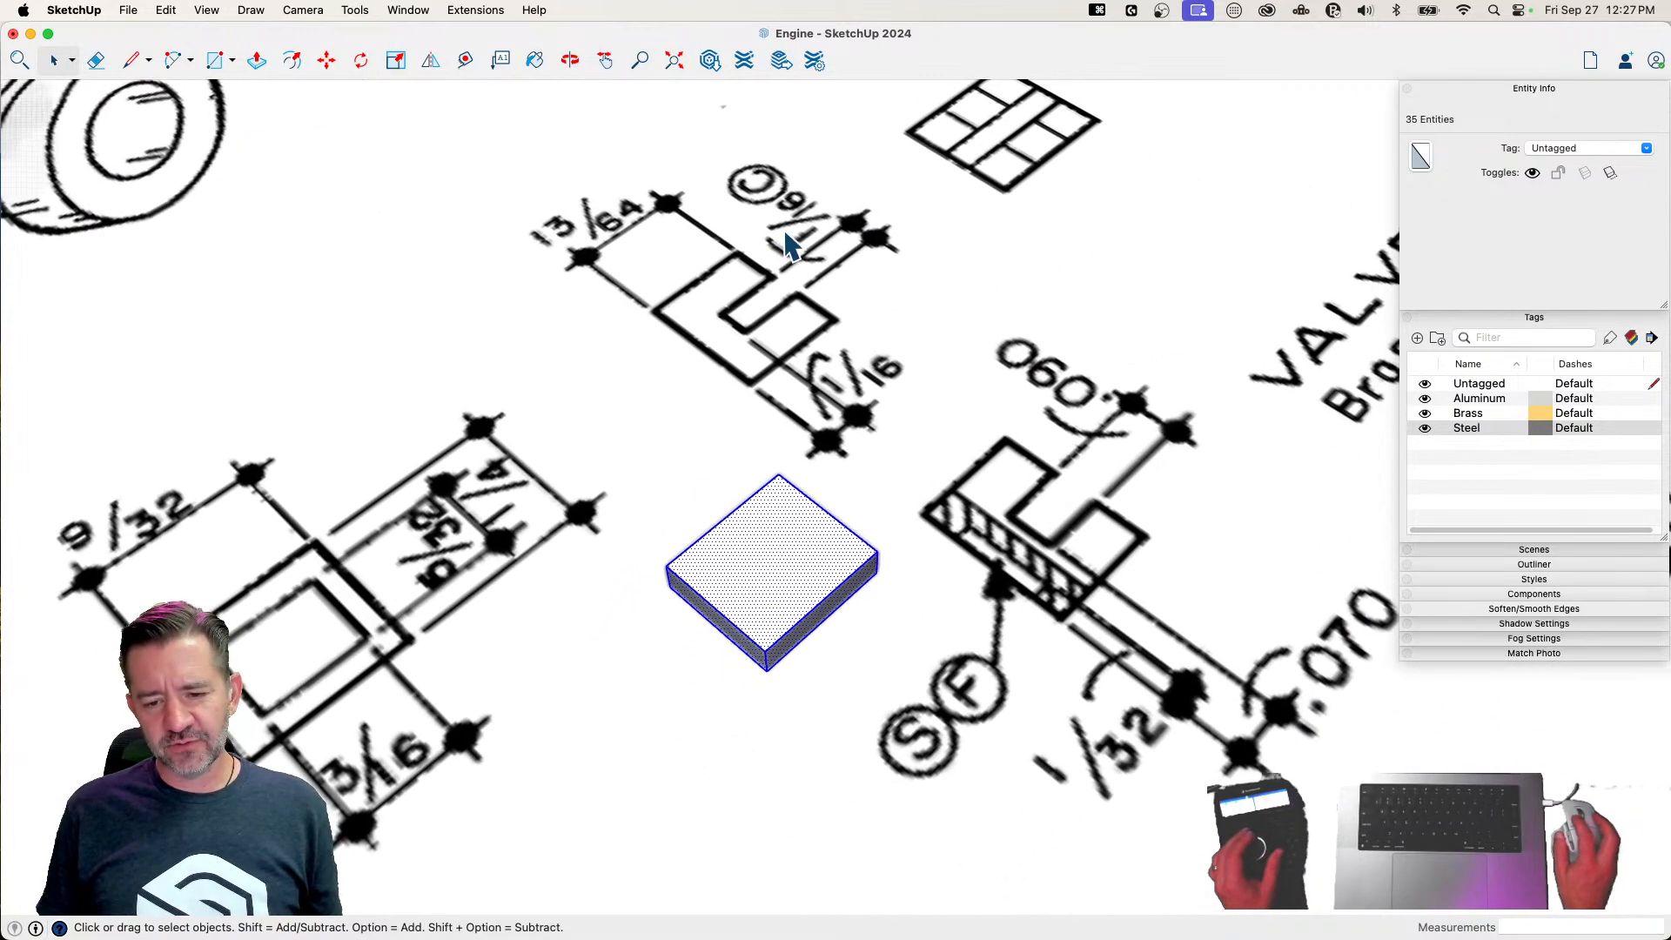
Draw a lengthwise line across the valve's upper face, starting 1/32" from the short edge's midpoint
key(l)
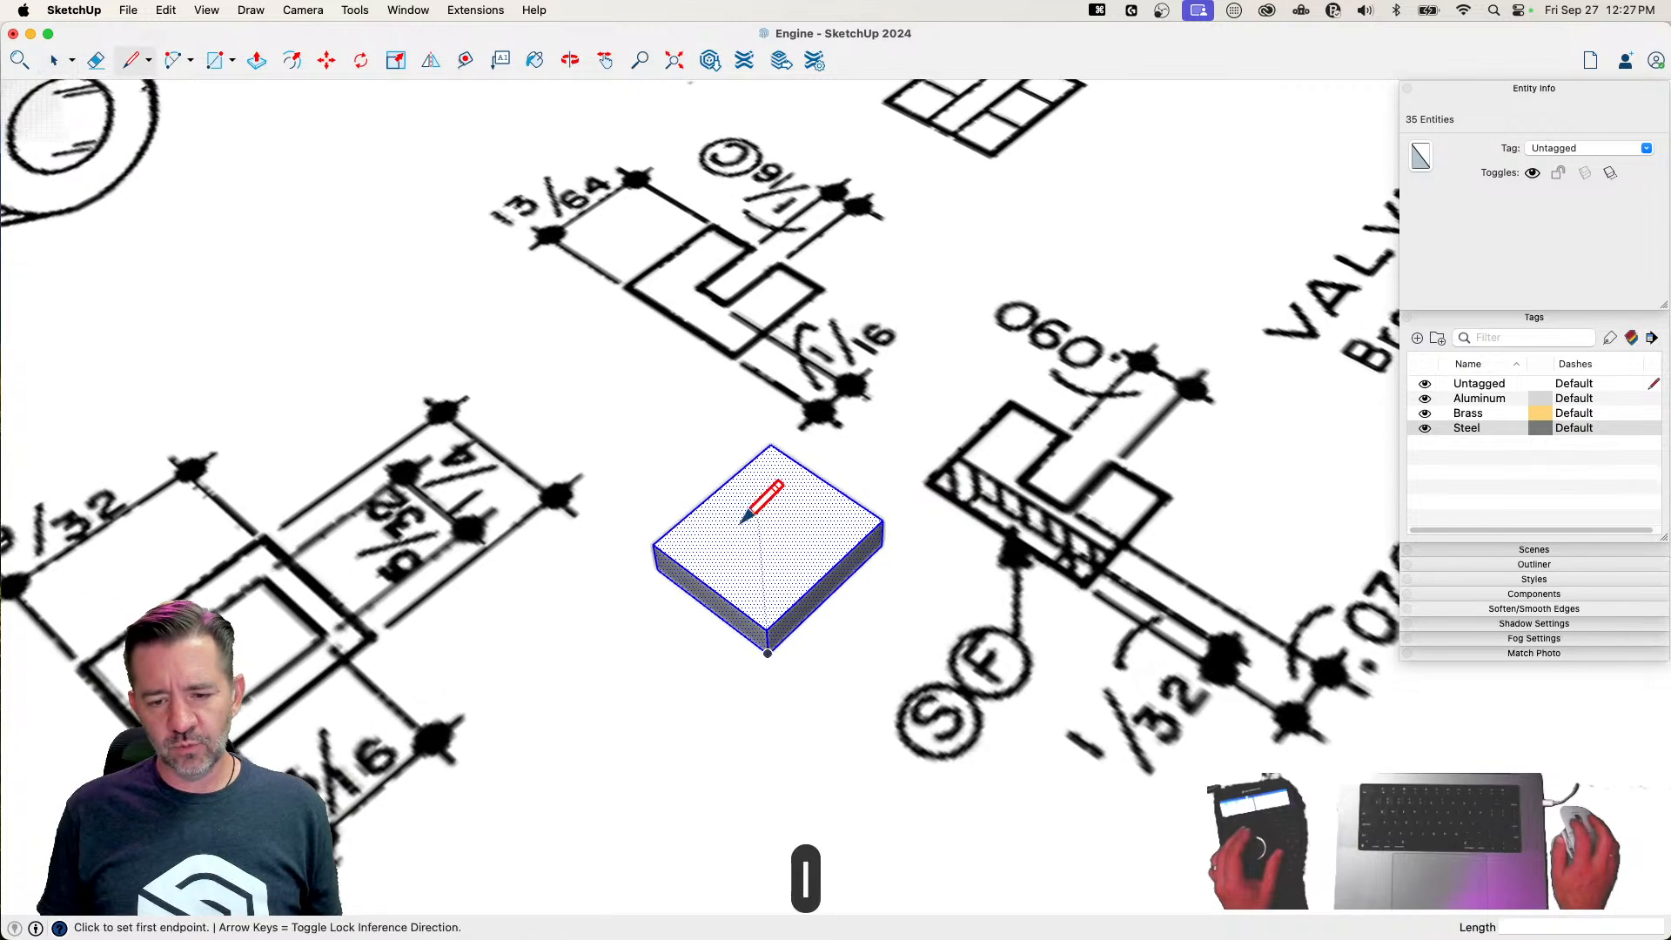
click(708, 586)
text(1/32)
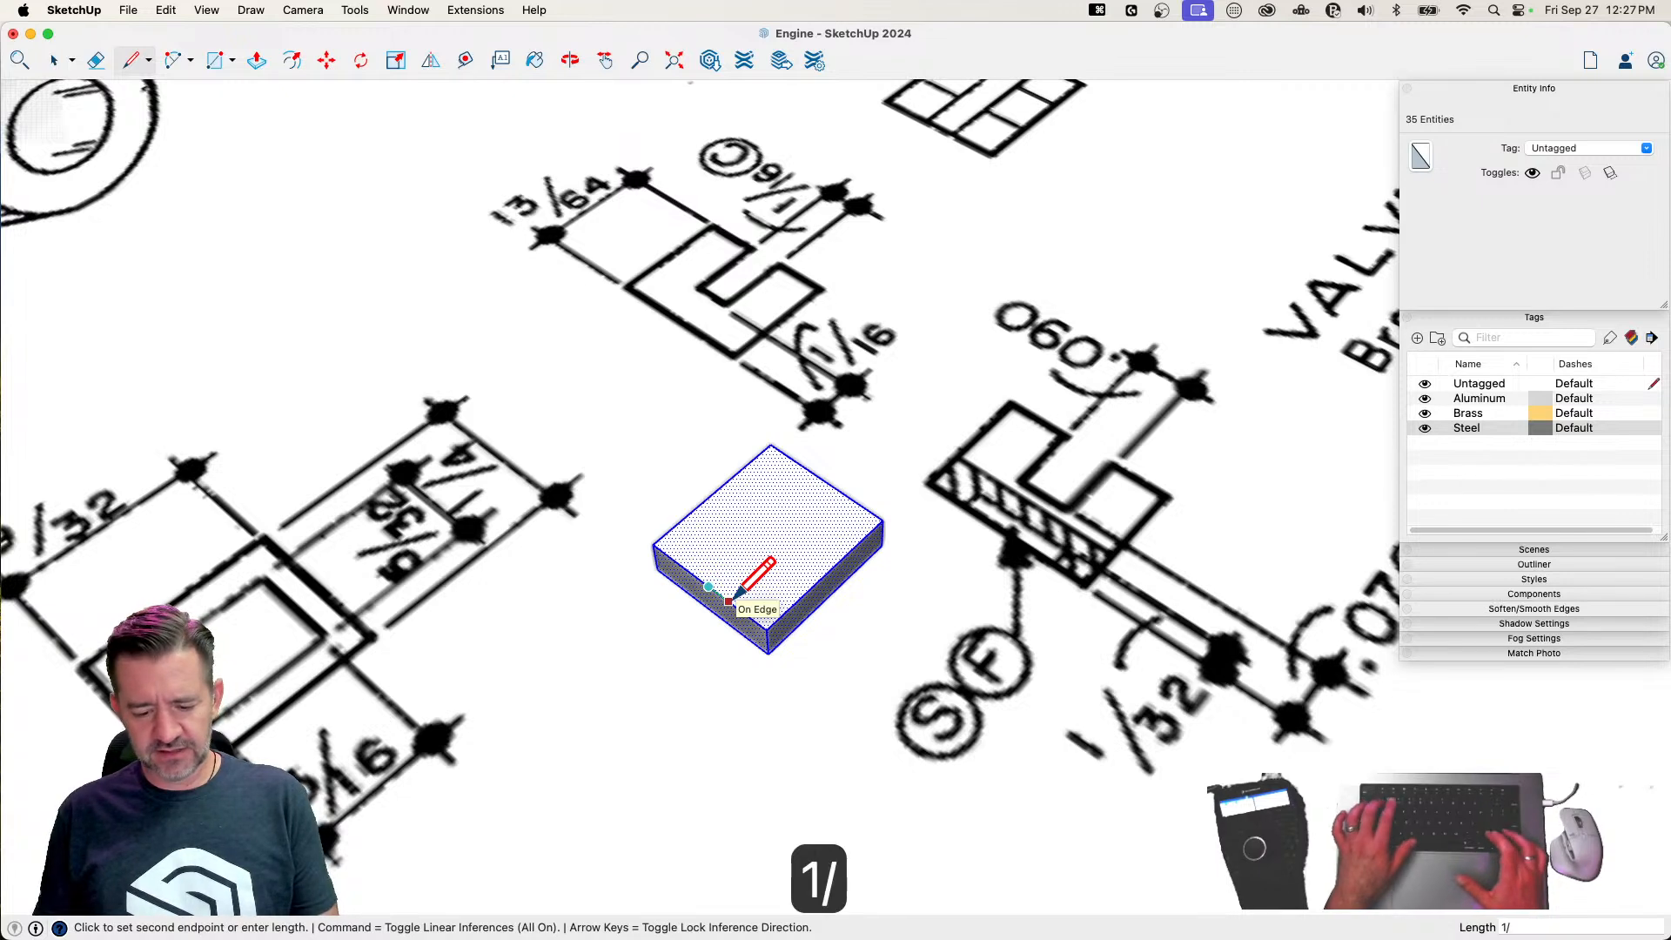
key(Return)
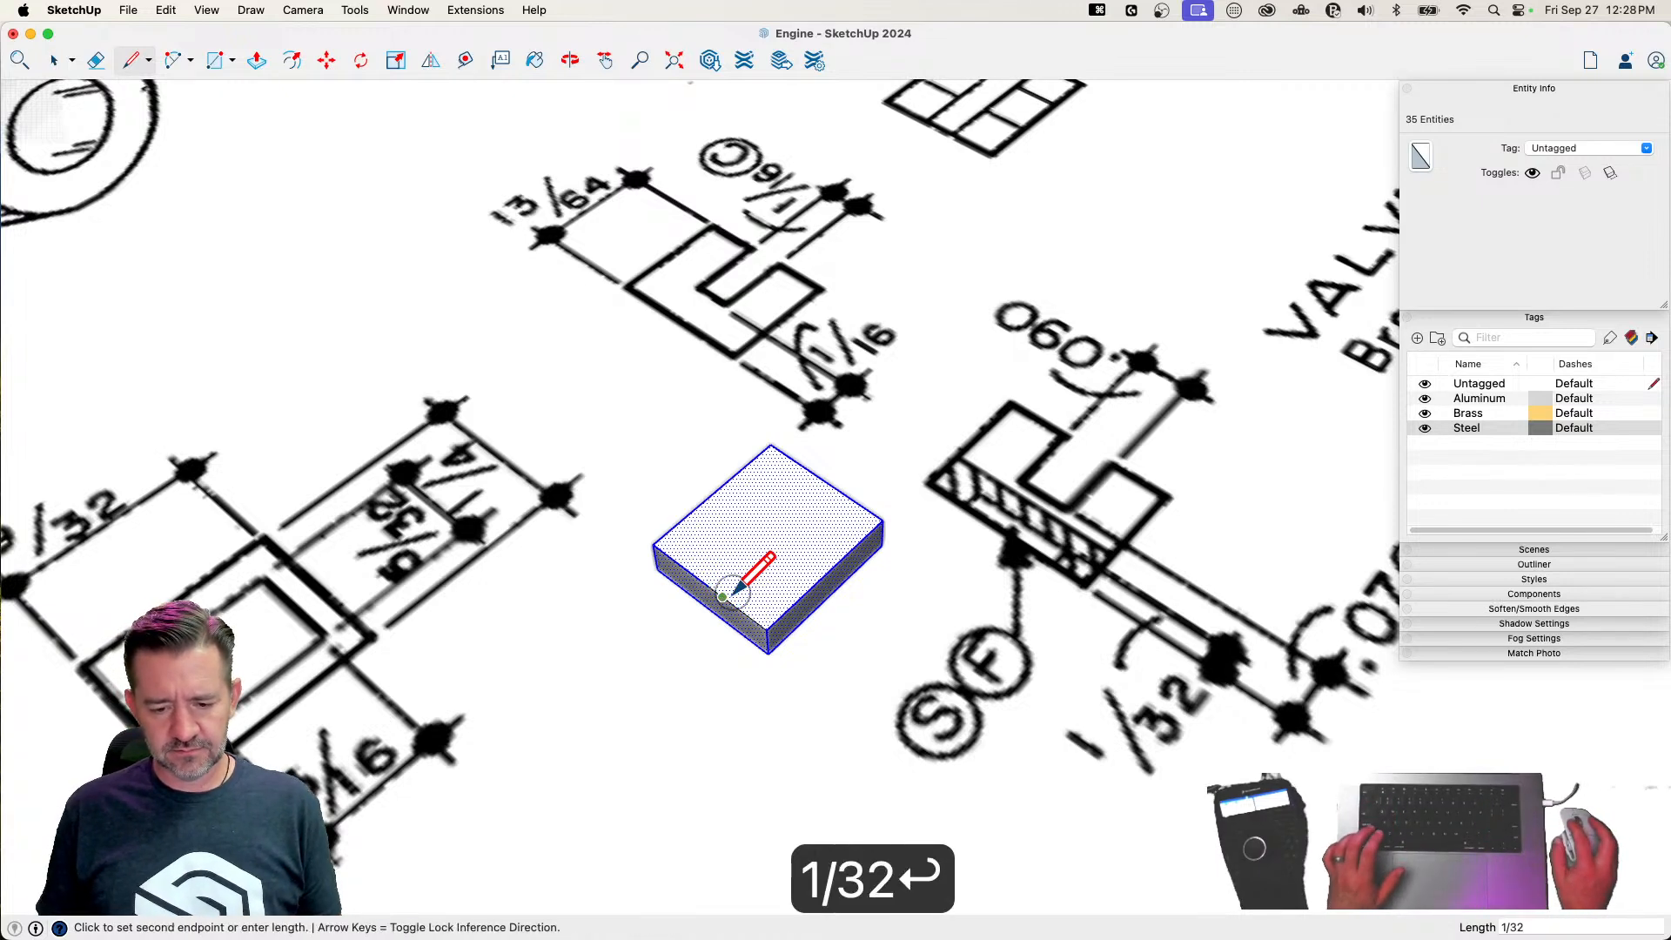
click(839, 490)
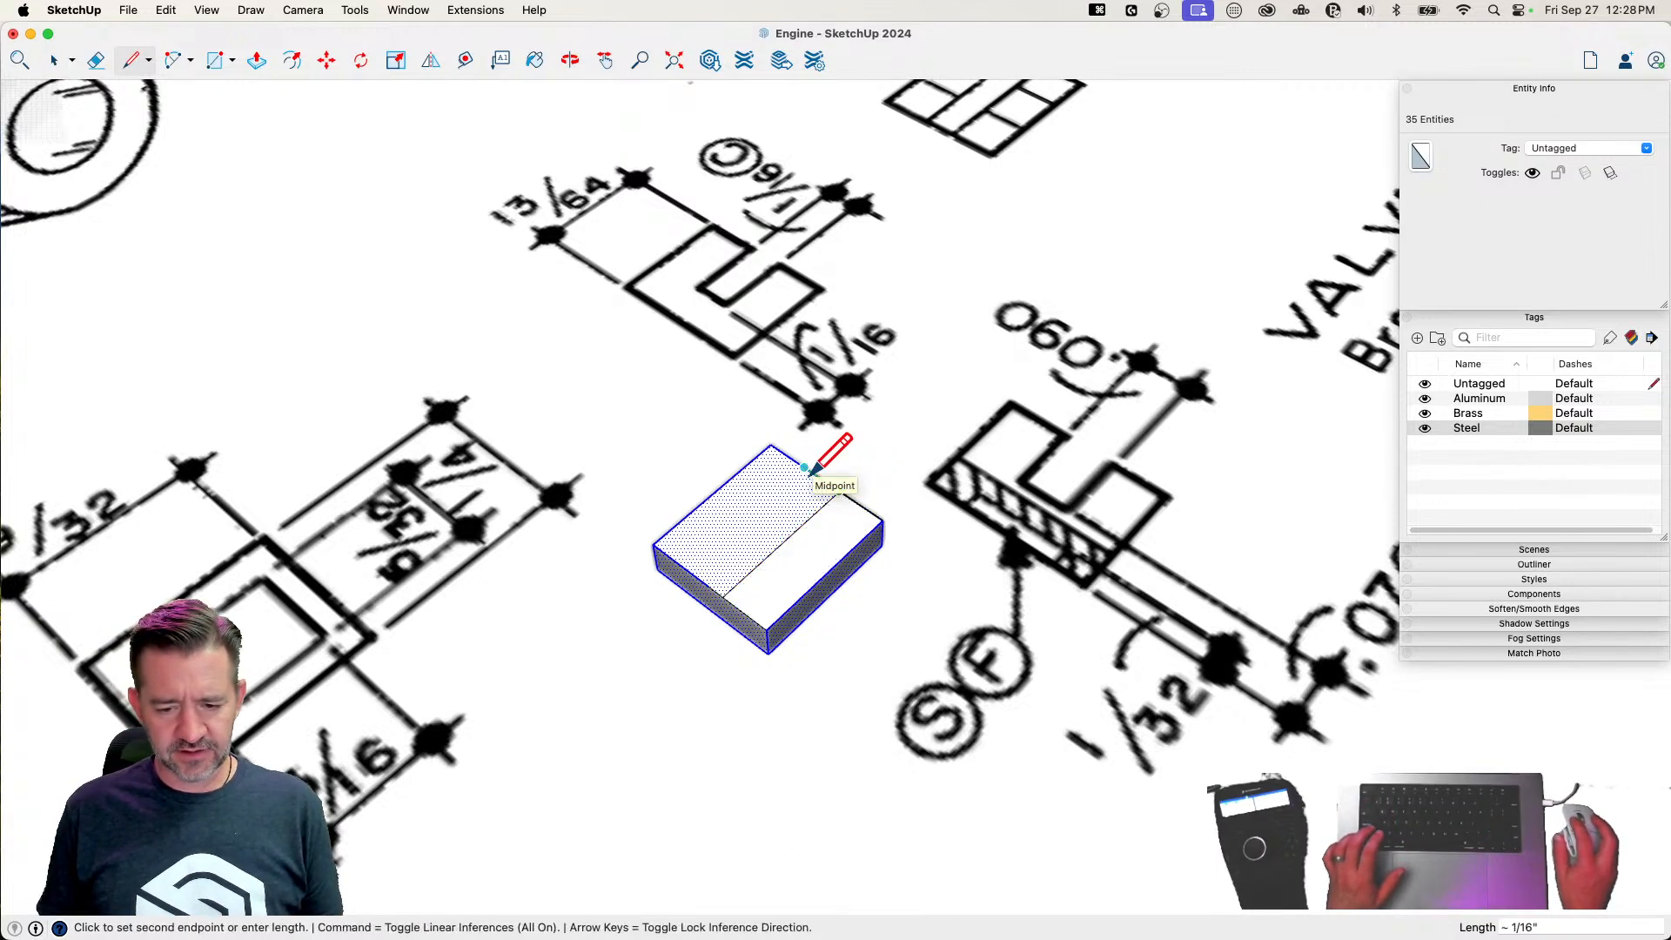
Draw a parallel line across the face, 1/16" from the first and on the other side of center
text(1/16)
key(Return)
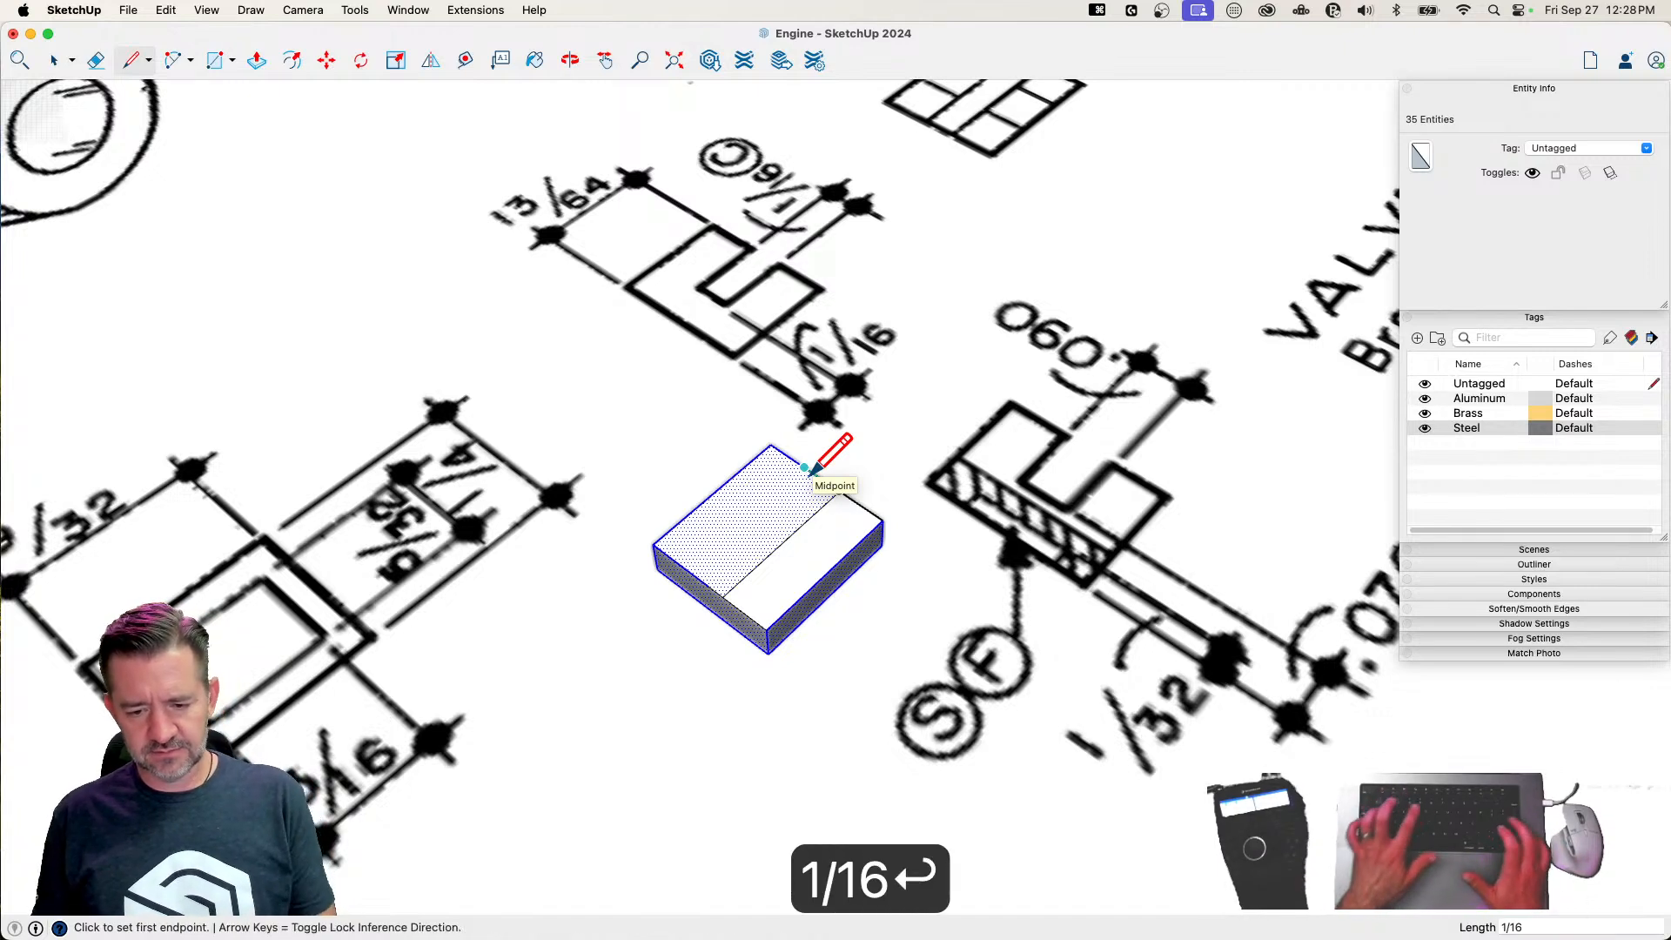
click(811, 473)
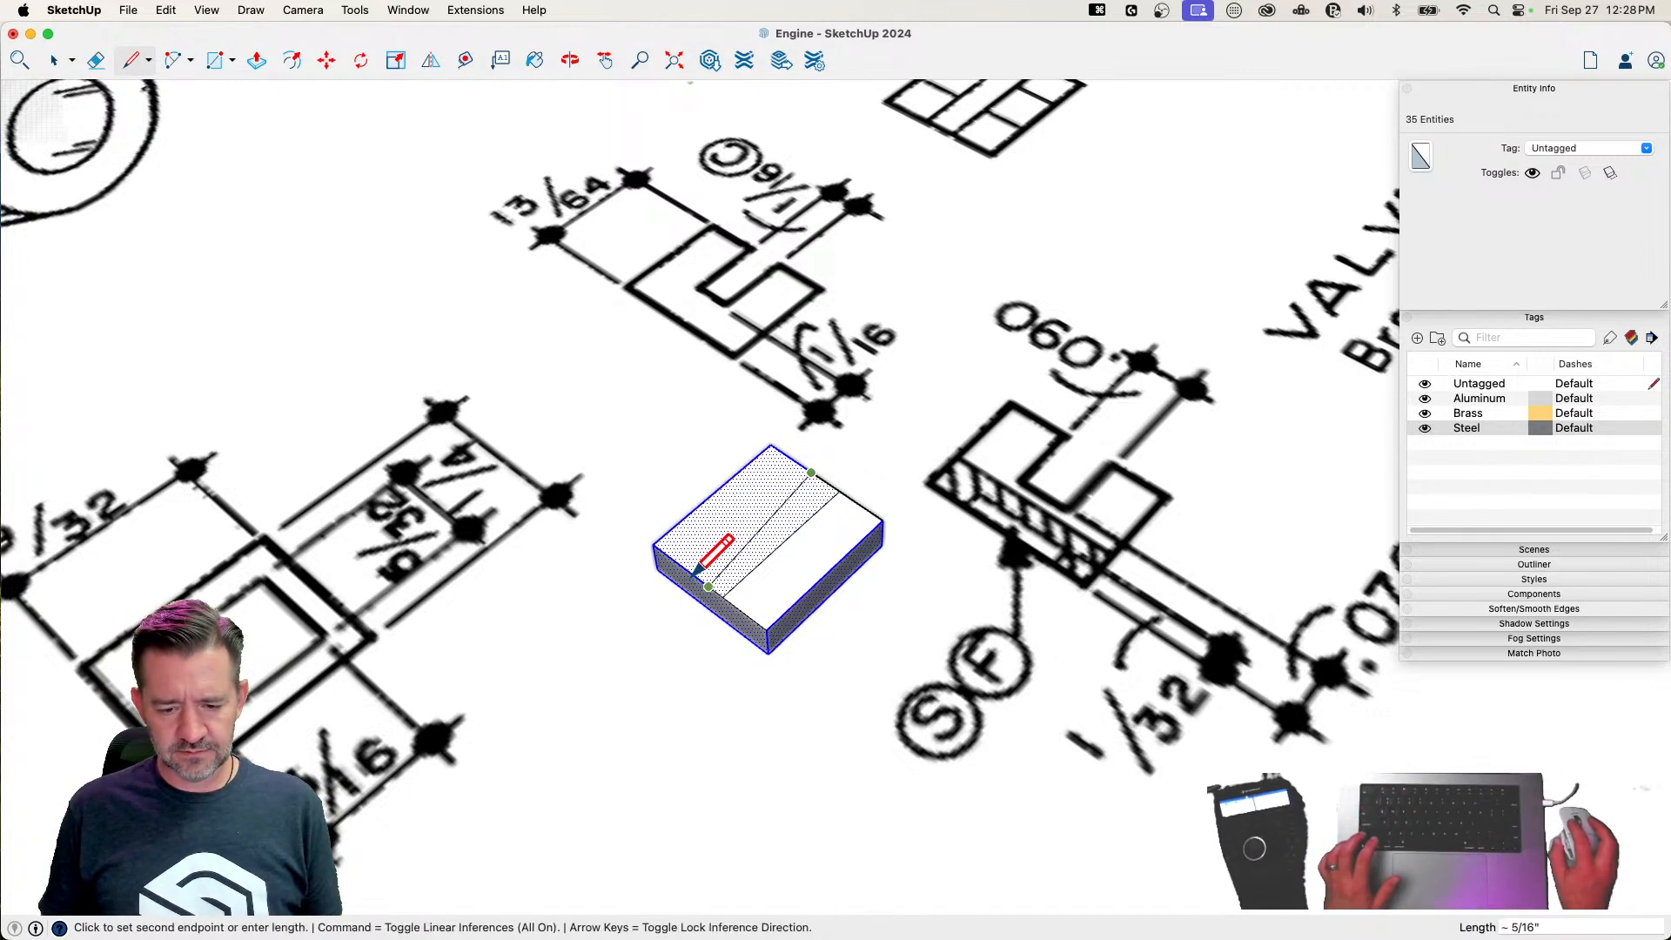
click(694, 576)
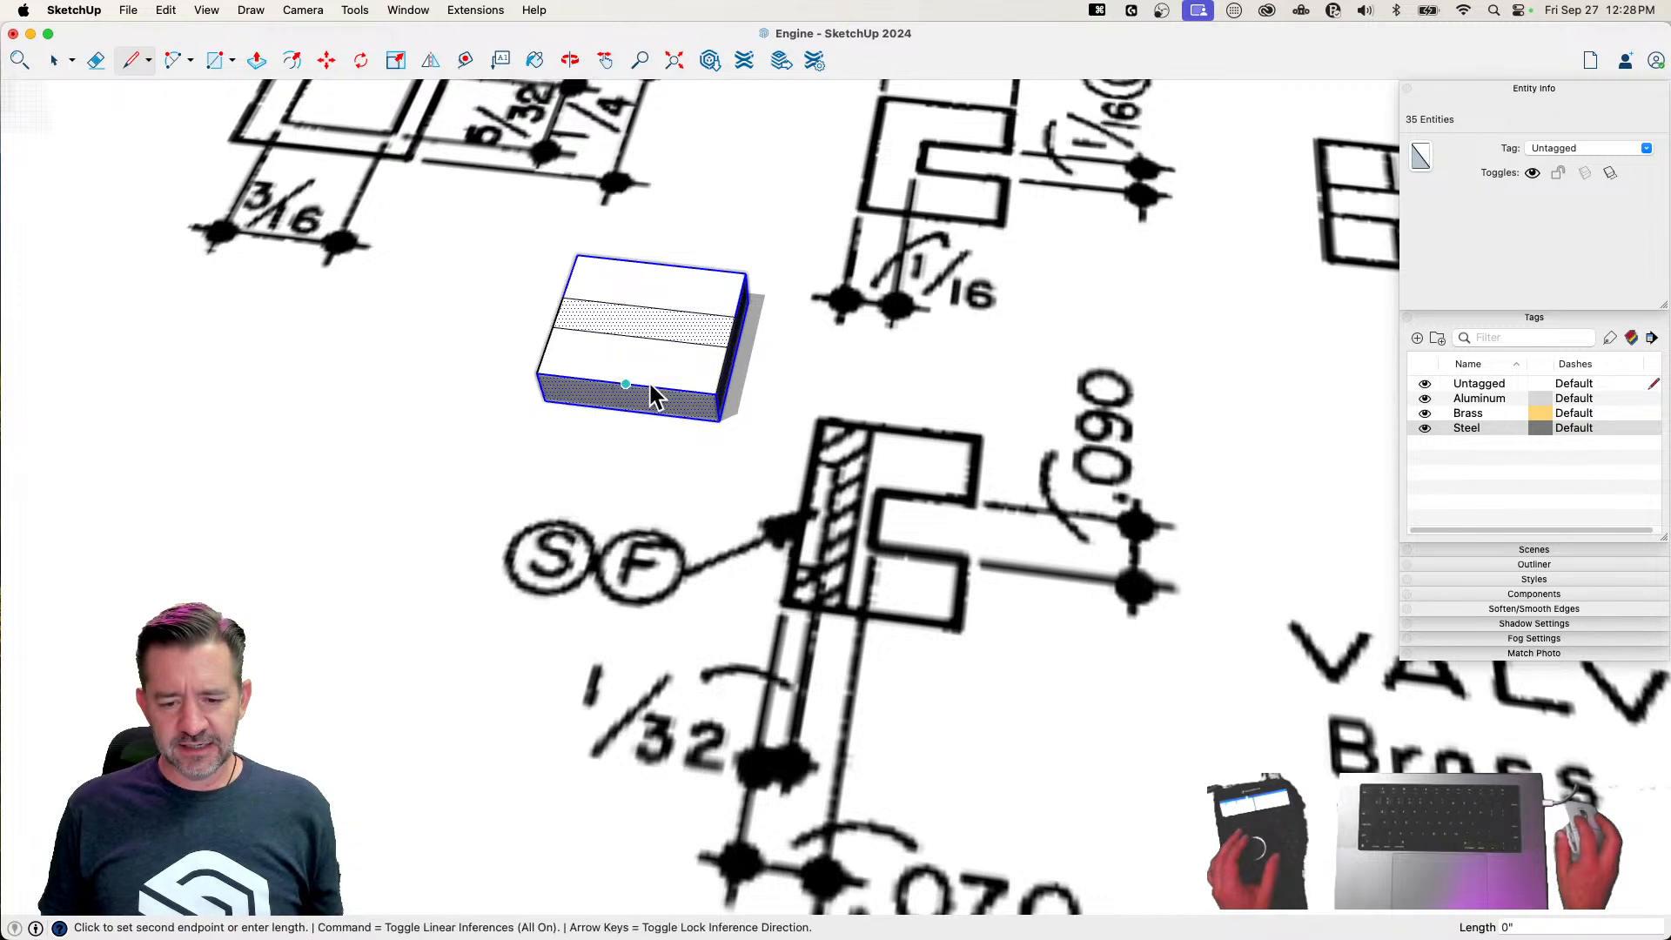
Draw a line across the valve's upper face between its long edges, starting .045" from the long edge's midpoint
text(.0)
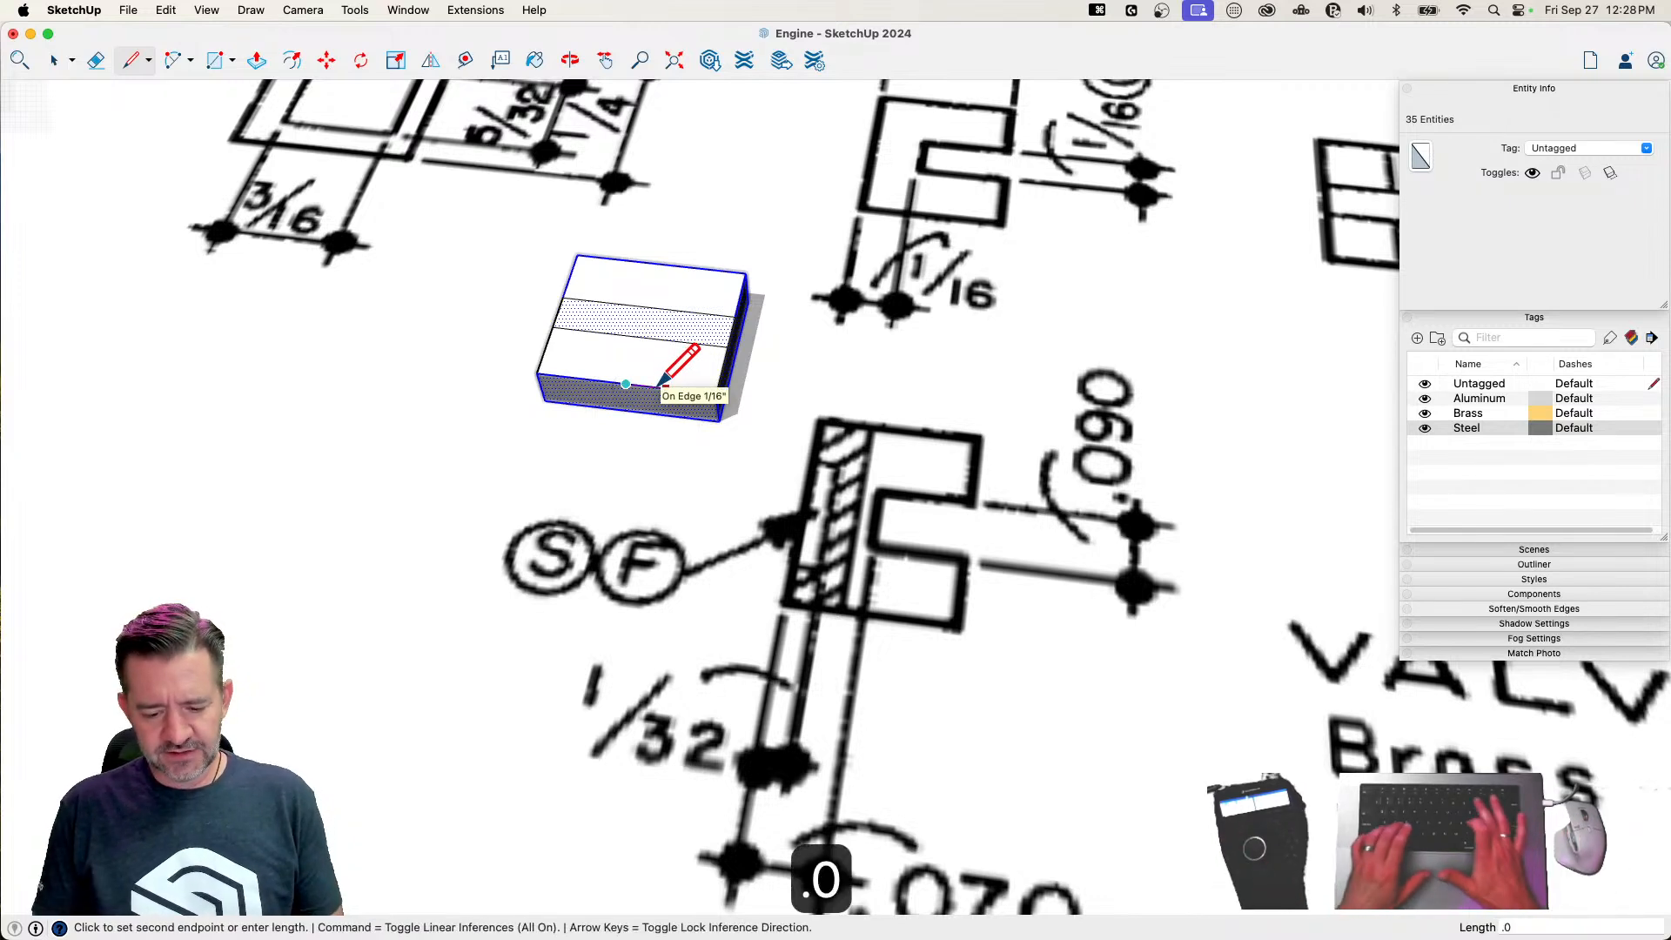
text(45")
key(Return)
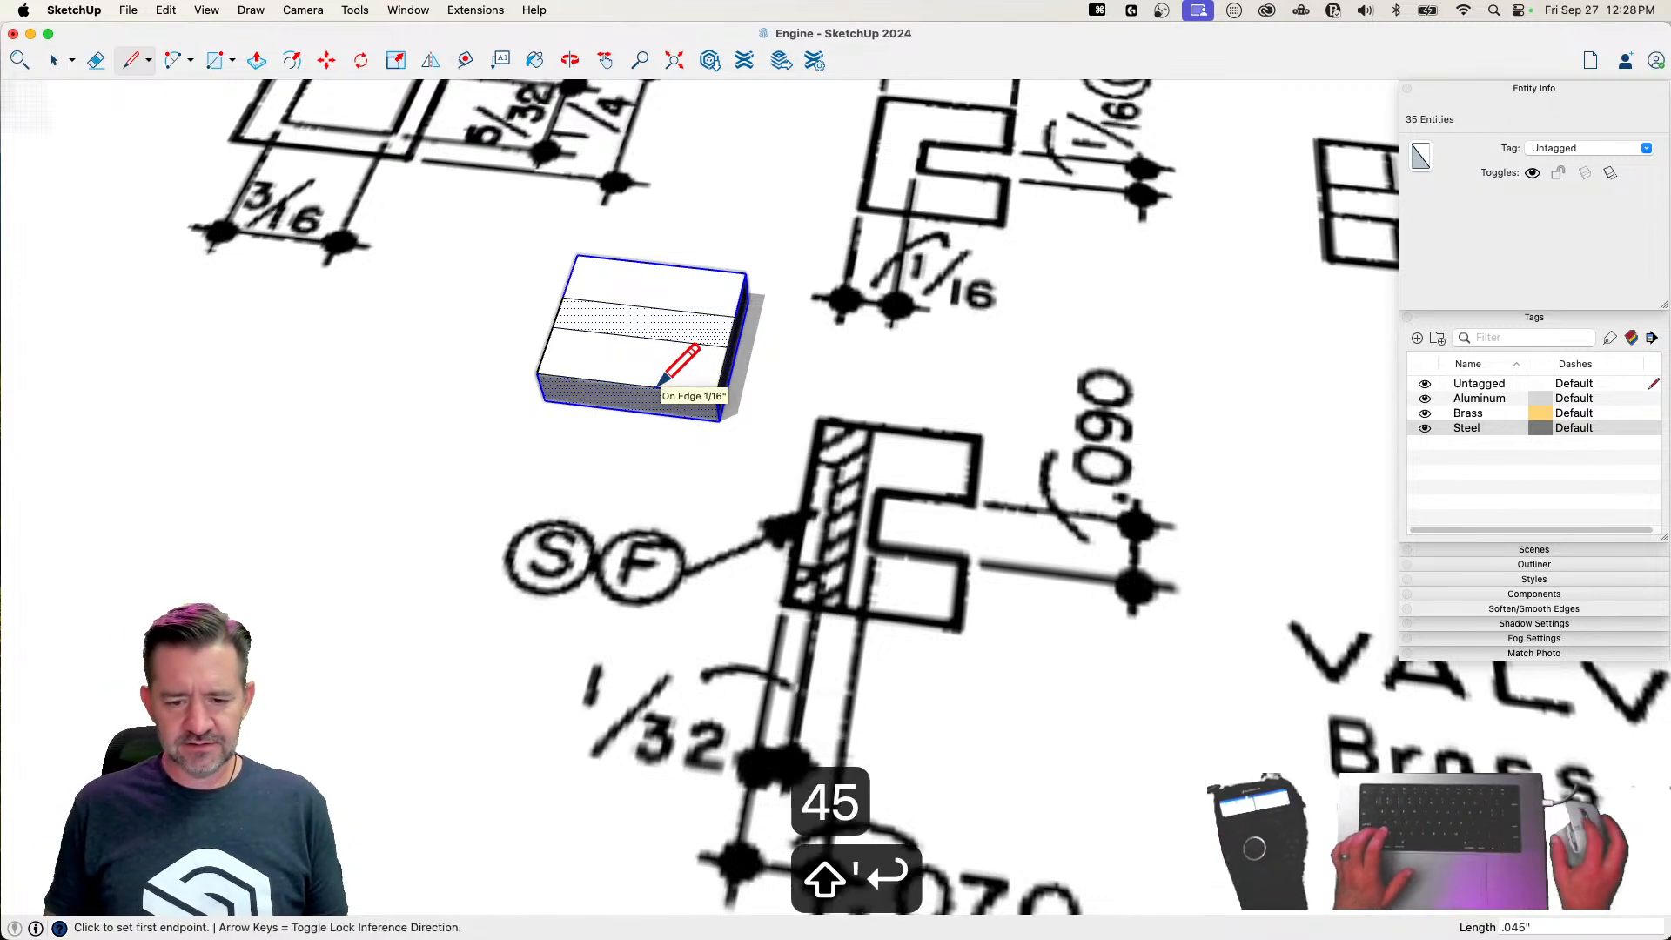
click(657, 390)
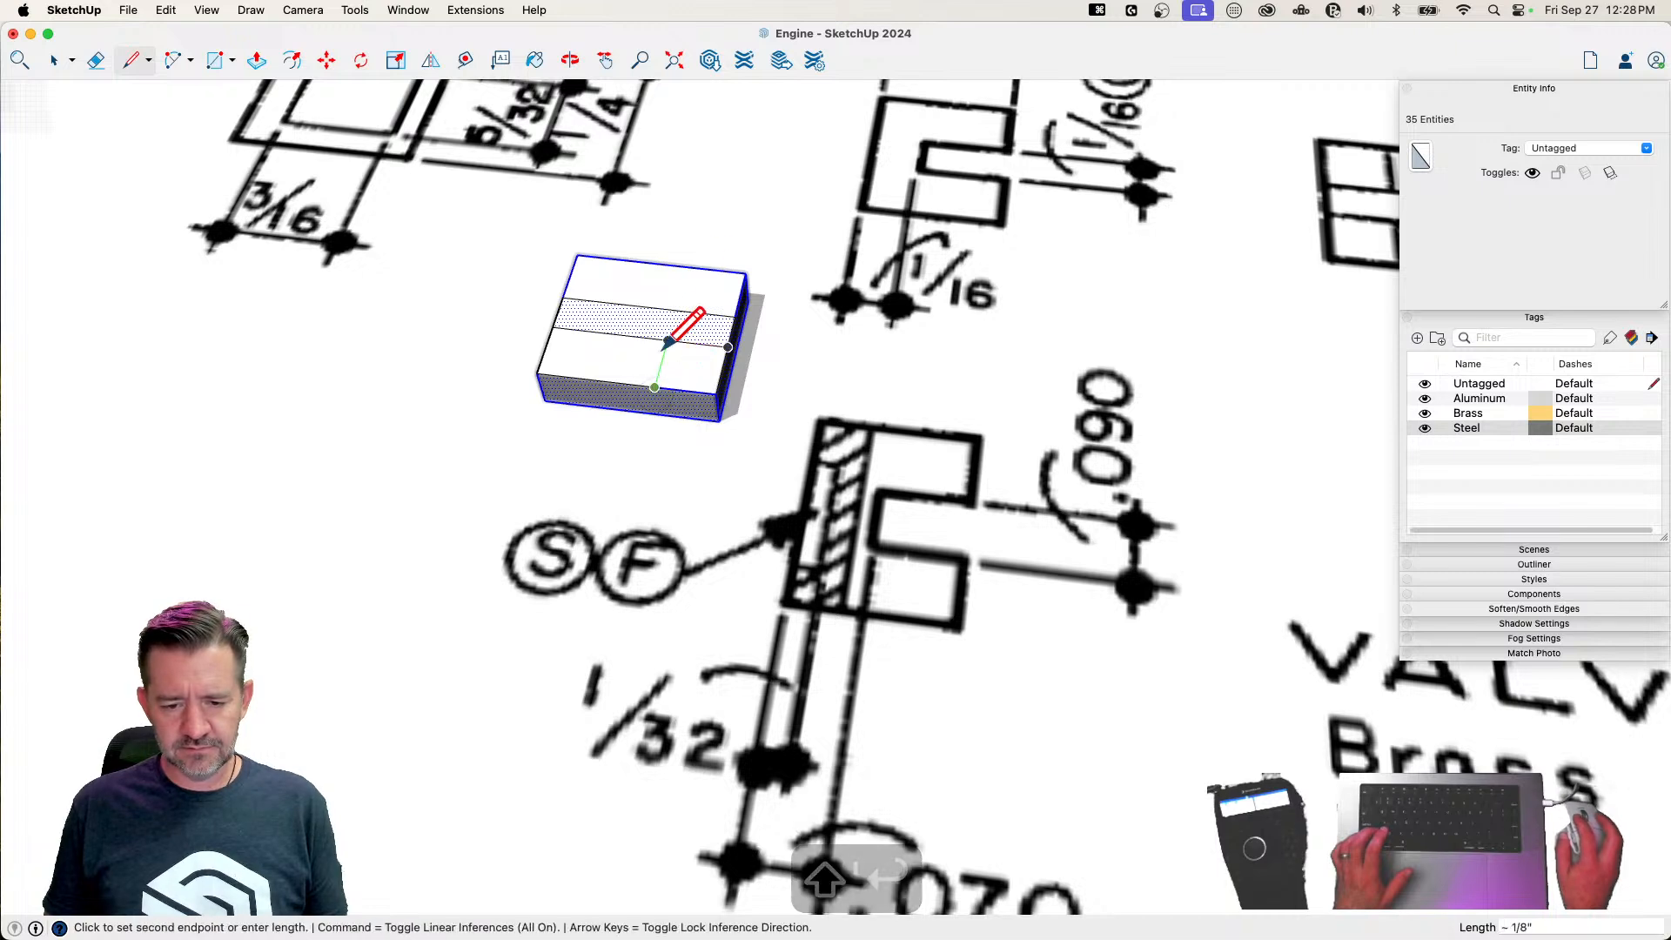
click(689, 266)
Draw a parallel crosswise line .09" from the first, and erase the line segments inside the central cross
text(.09)
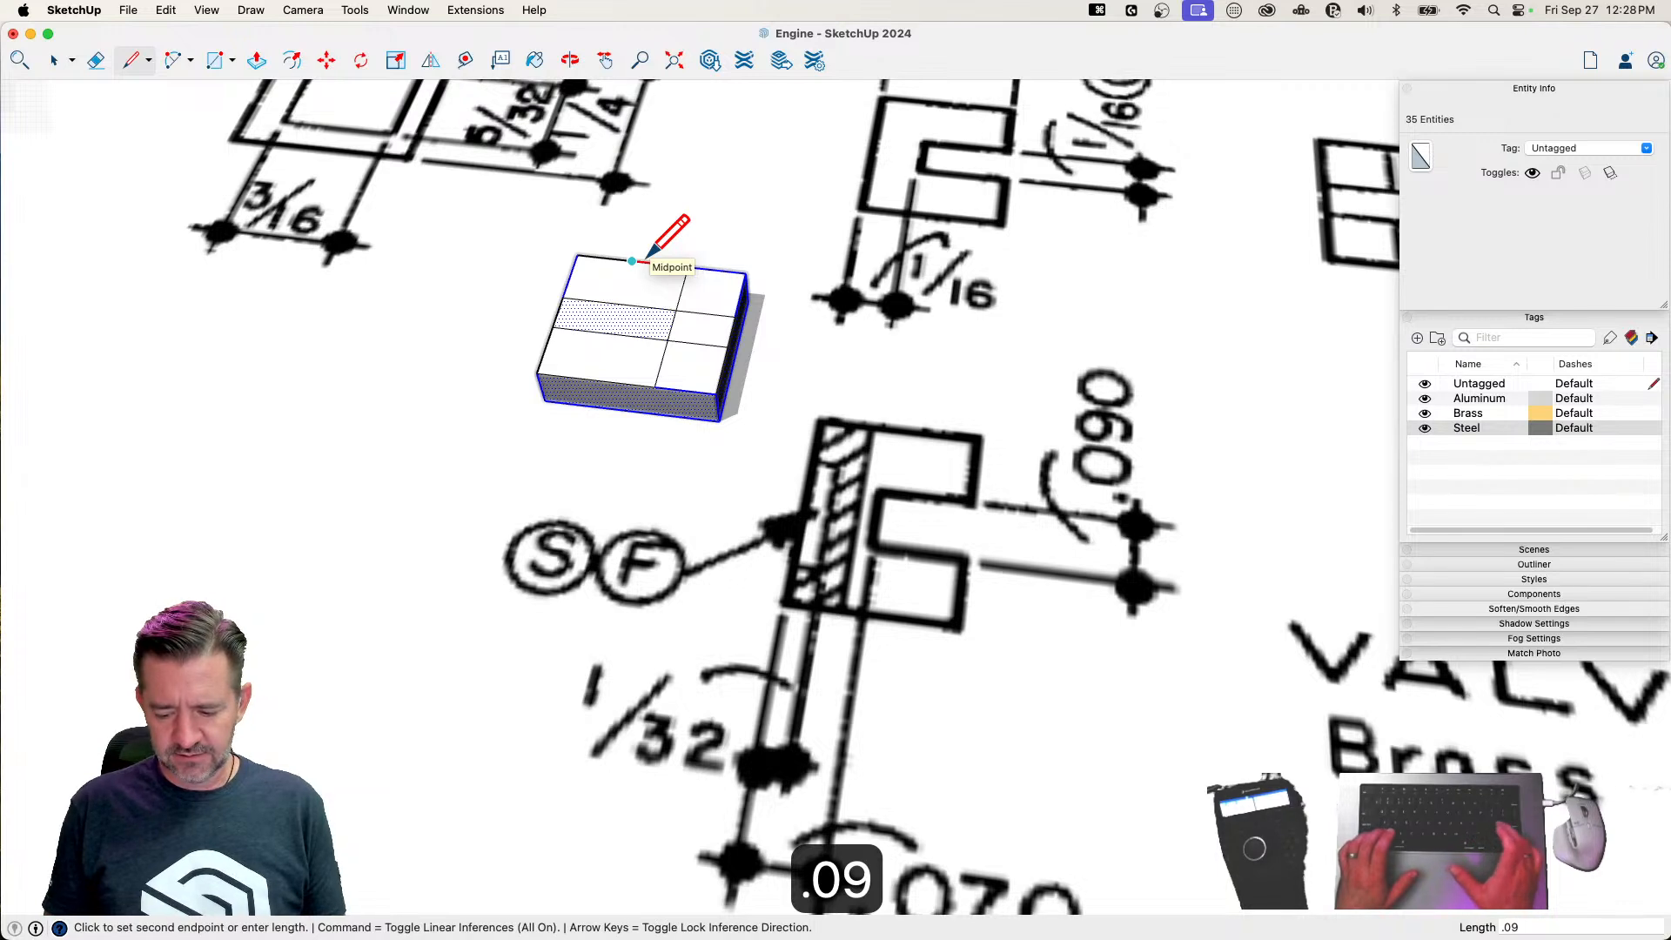
text(")
key(Return)
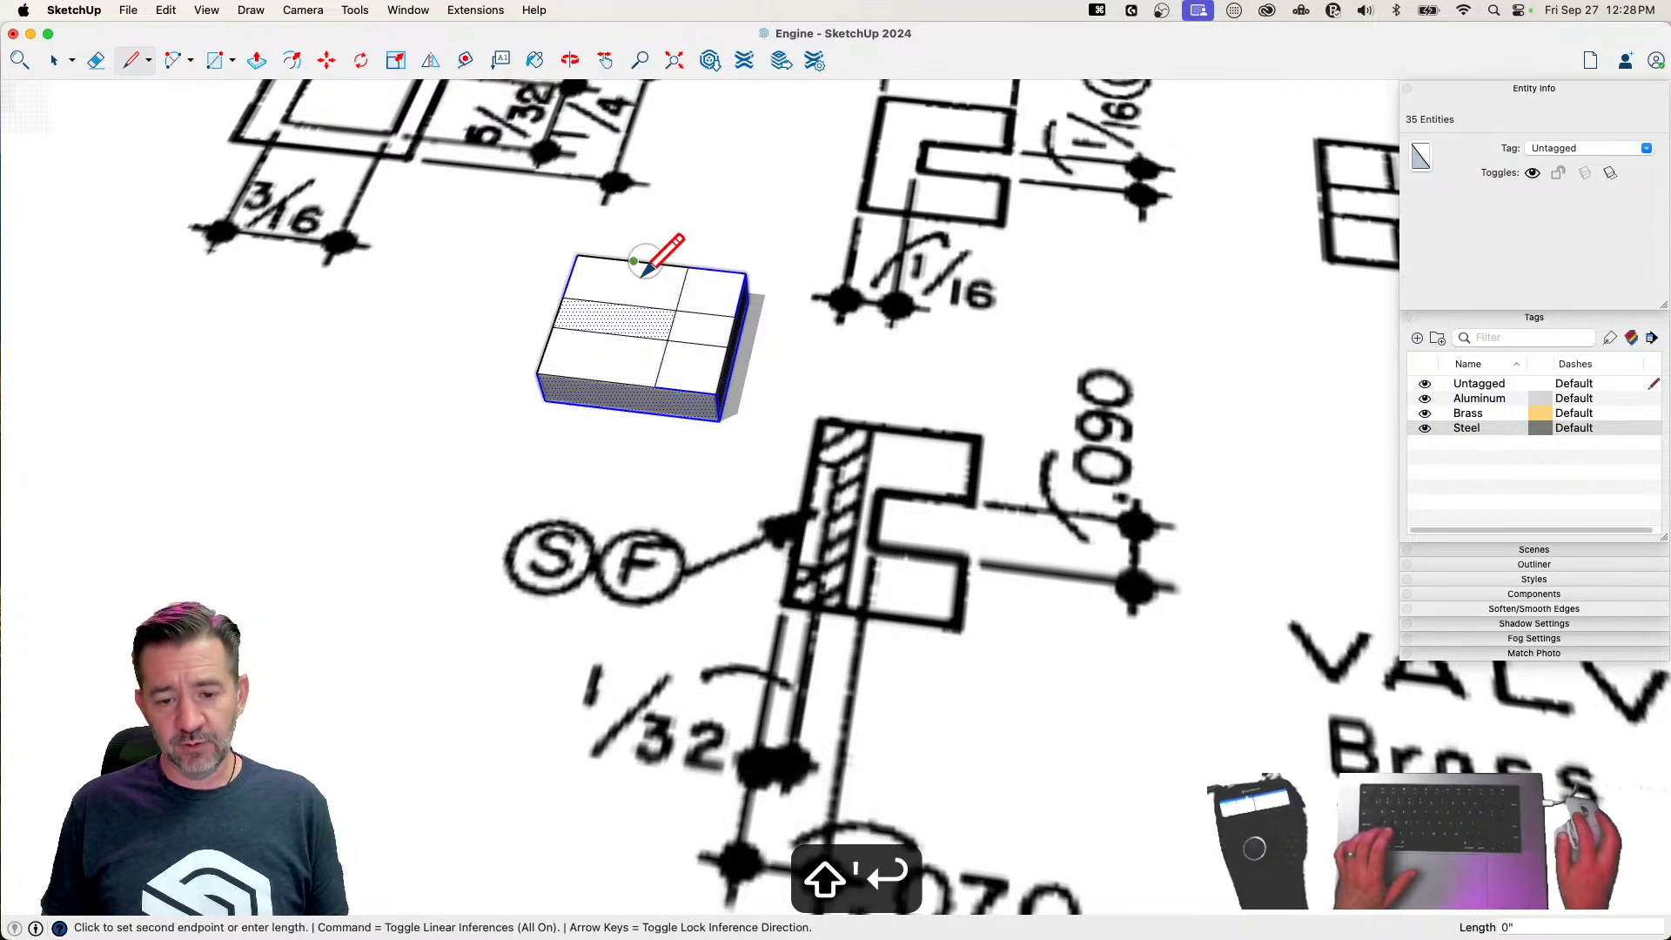
click(602, 383)
key(e)
mouse_move(616, 326)
mouse_down()
mouse_move(633, 338)
mouse_move(659, 308)
mouse_up()
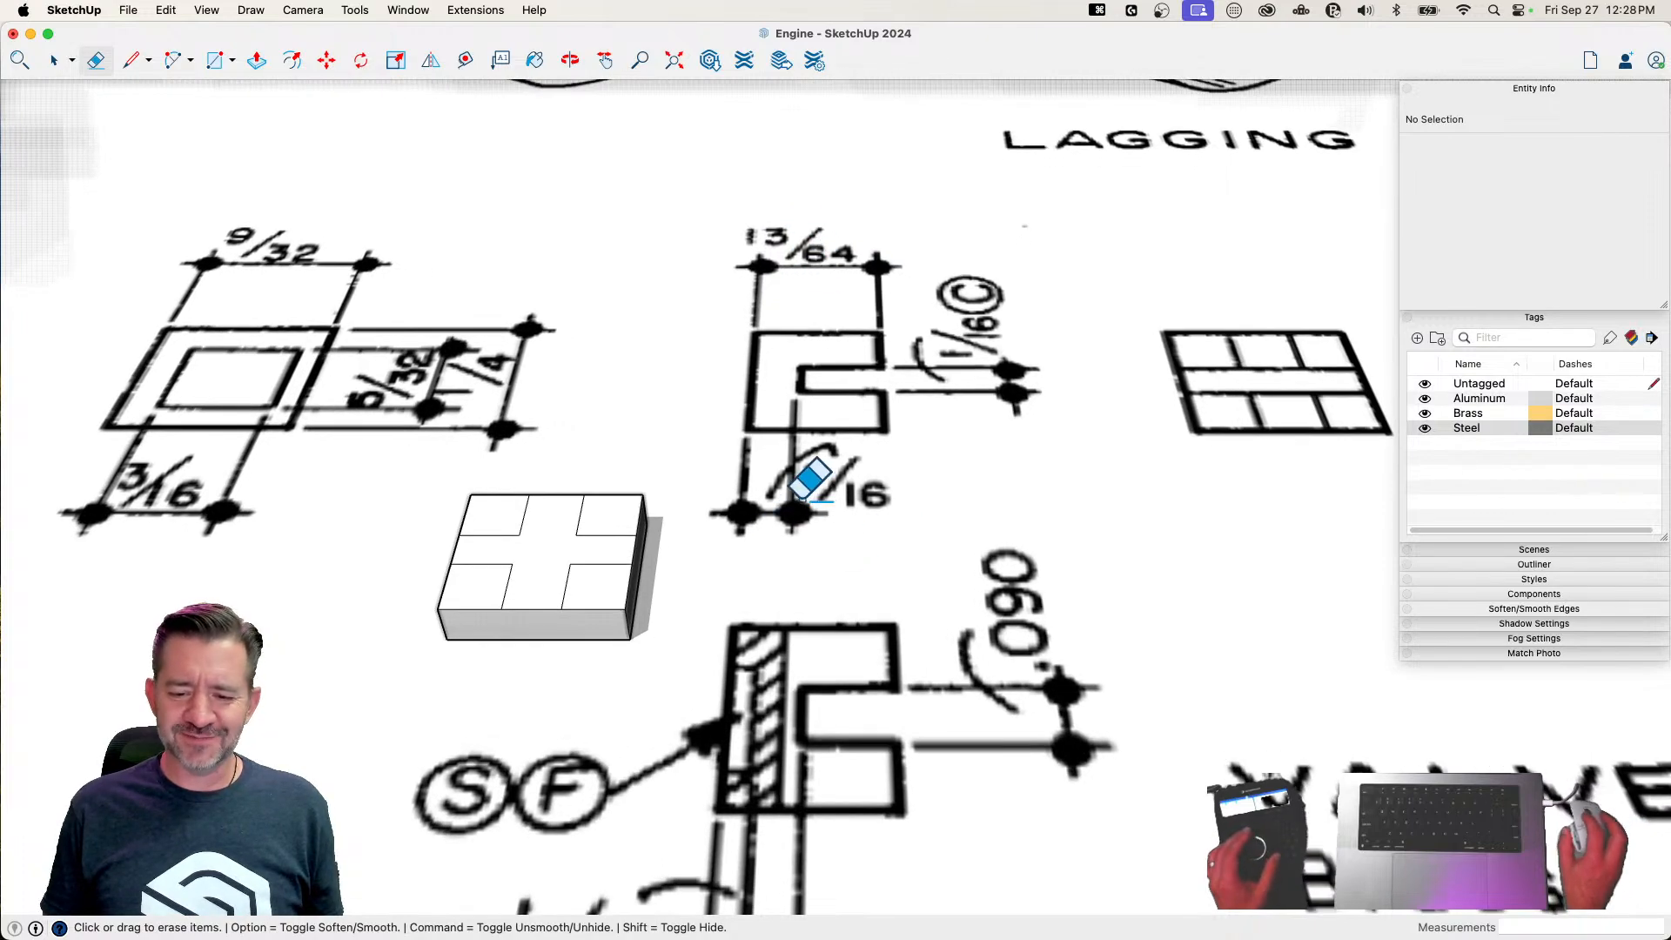
Draw a reference line outward from the block's lower corner and a vertical line 13/64" high from its end
key(l)
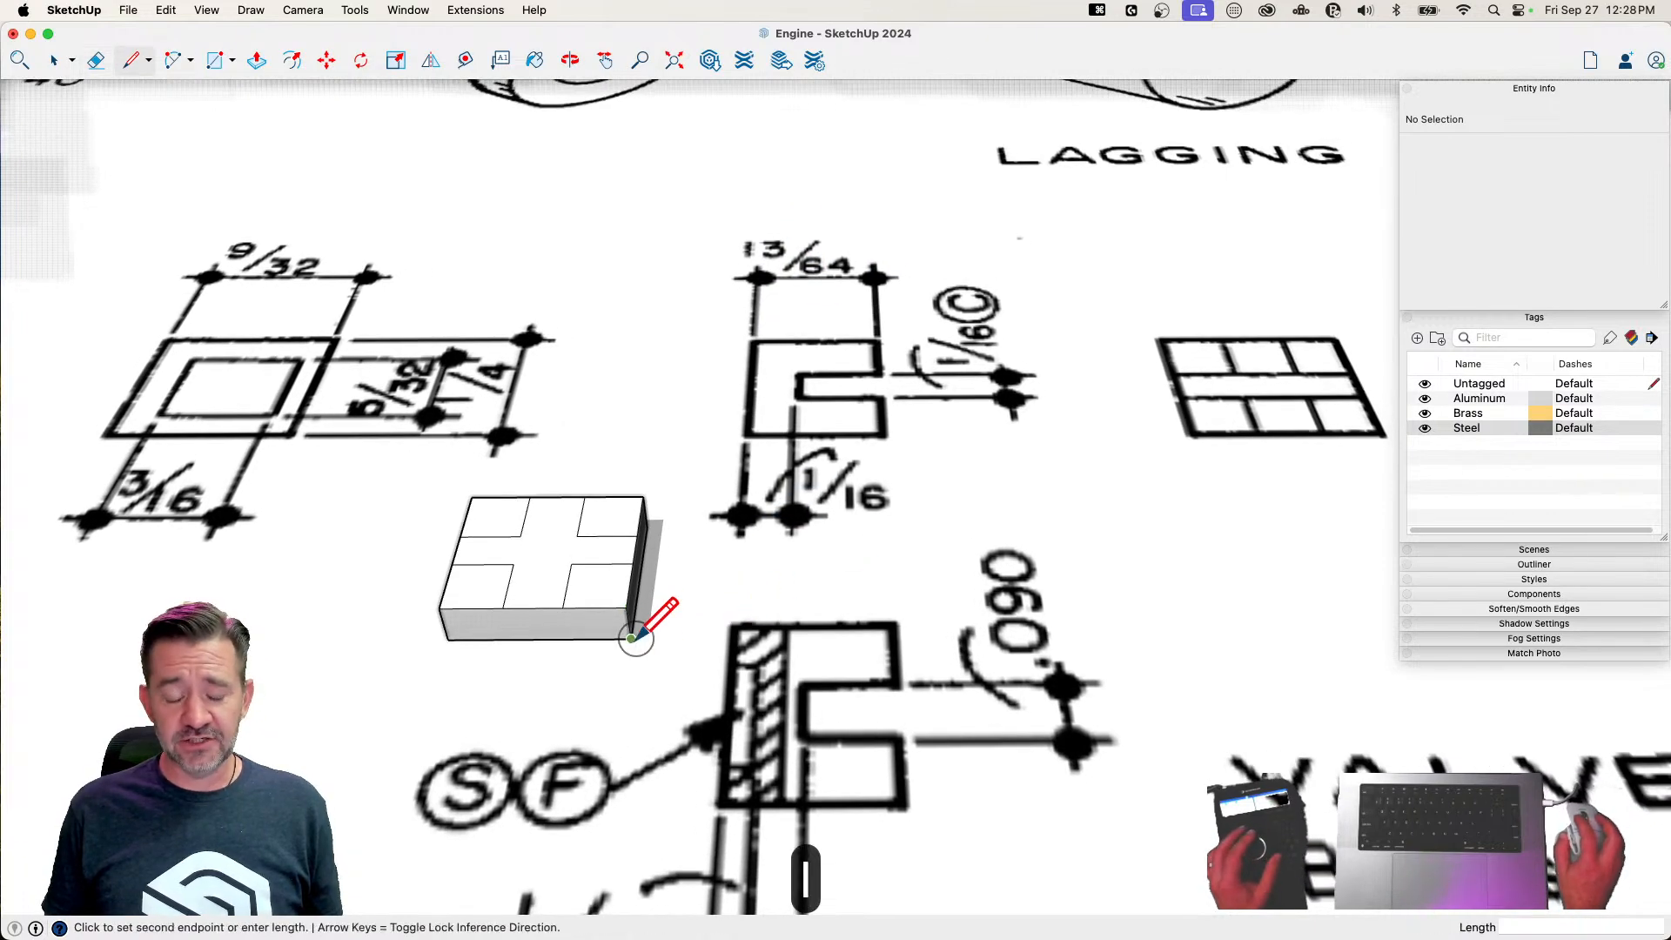
click(692, 637)
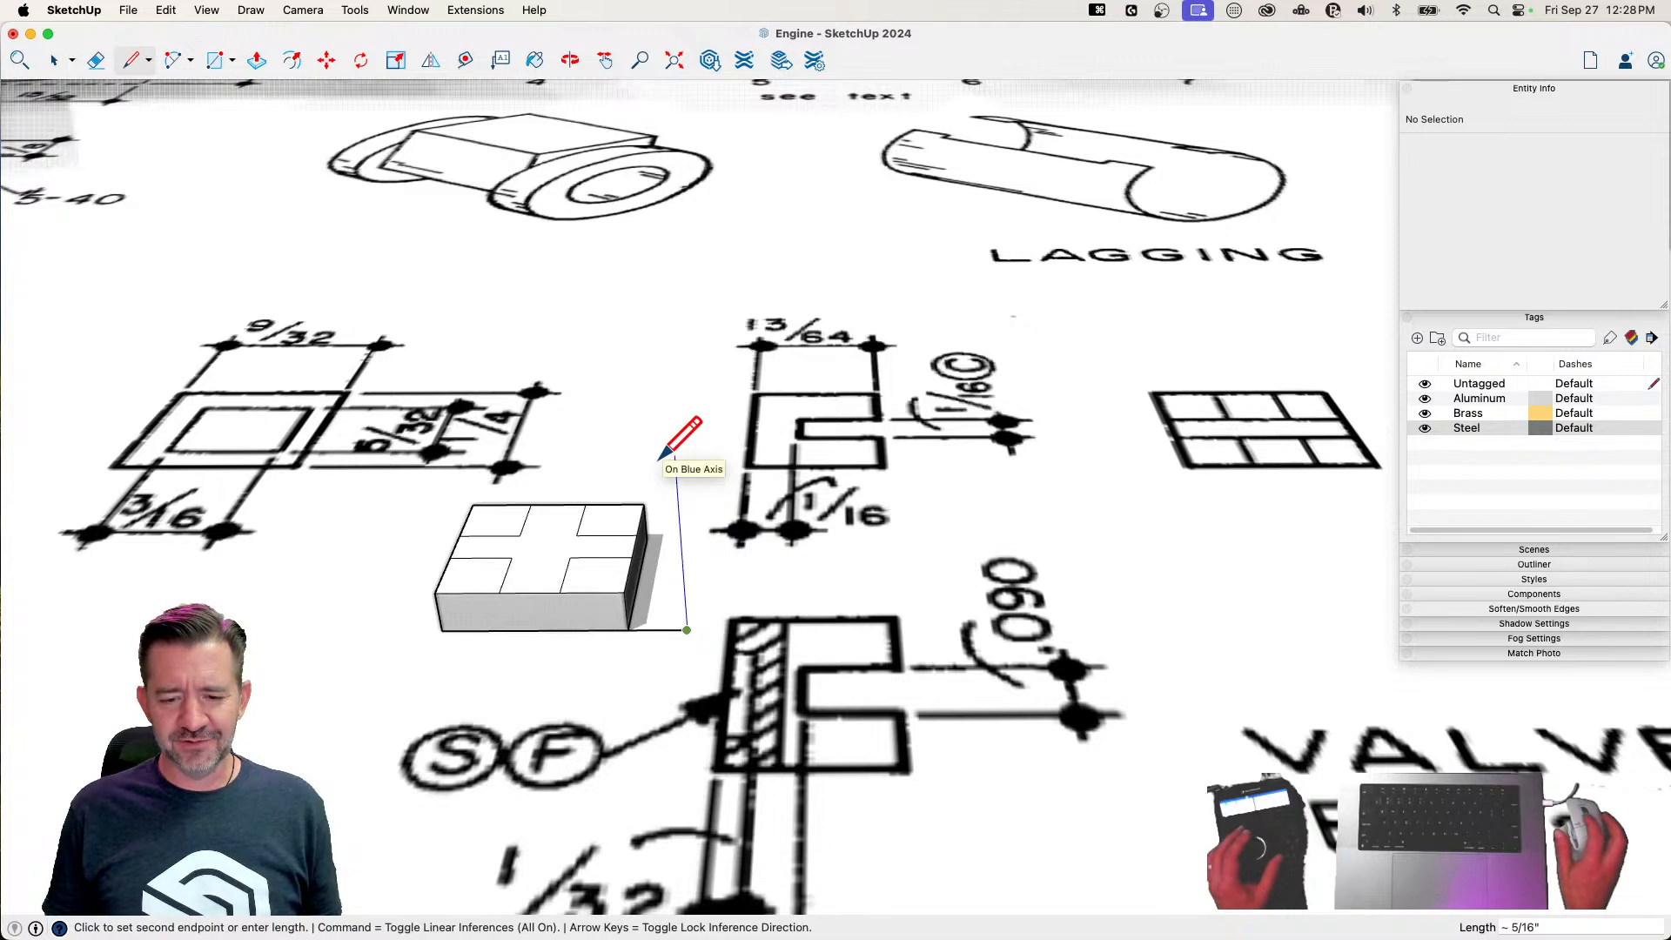
text(13/64)
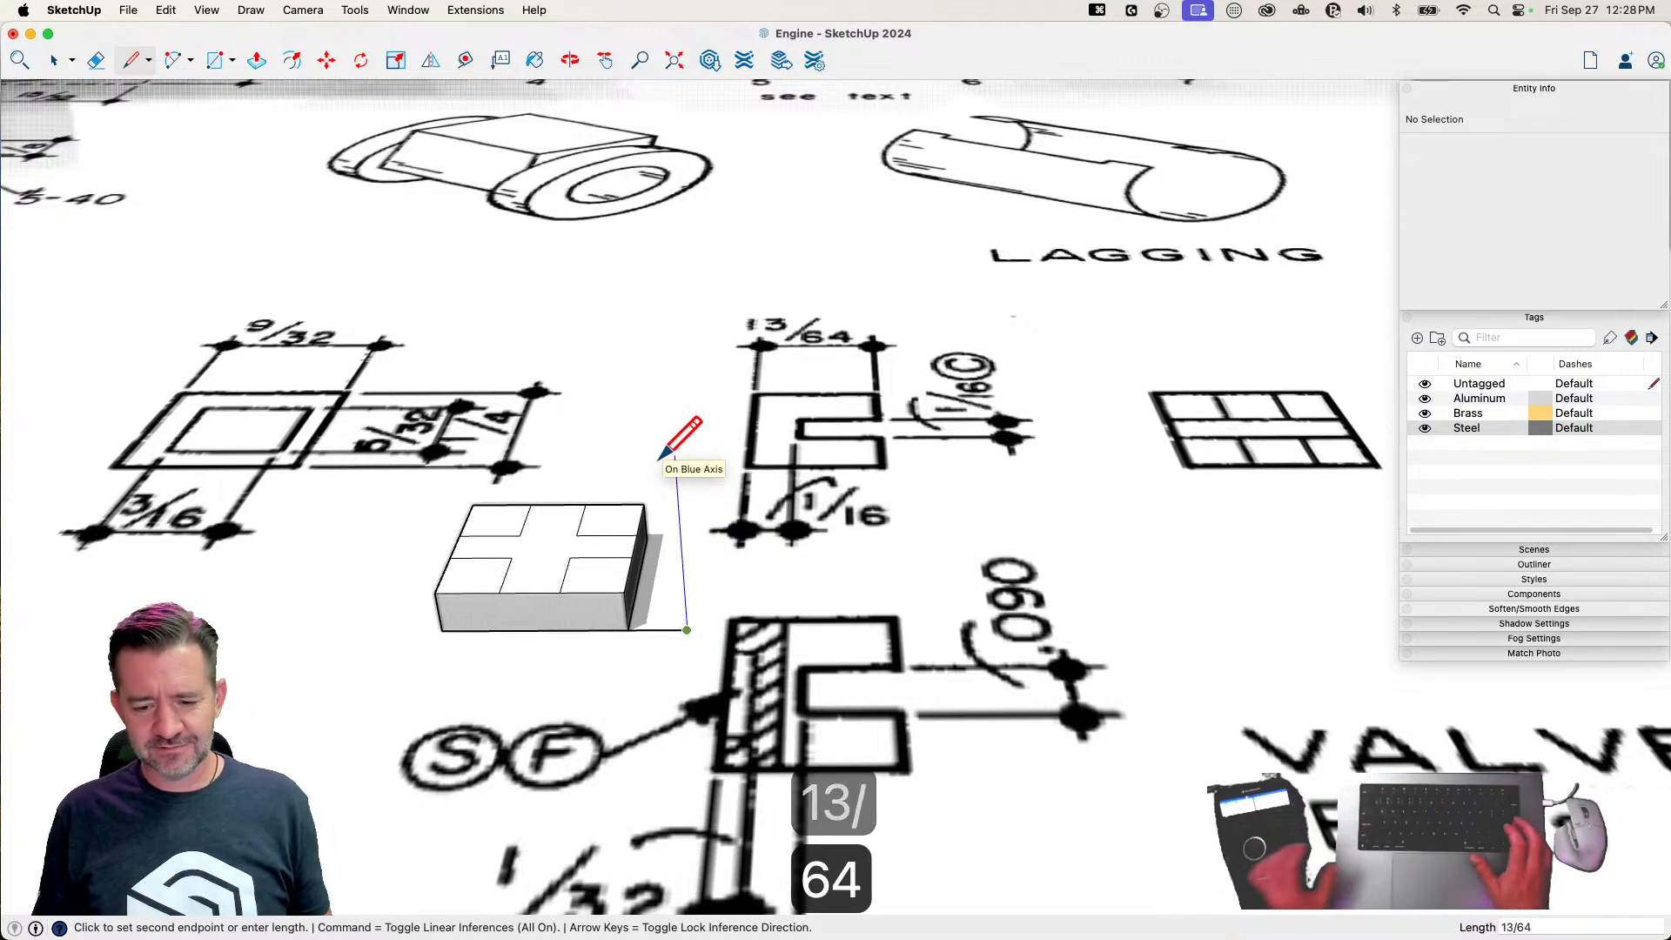
key(Return)
Push/Pull the four corner faces up to the top of the vertical reference line, and erase the reference lines
key(p)
click(667, 599)
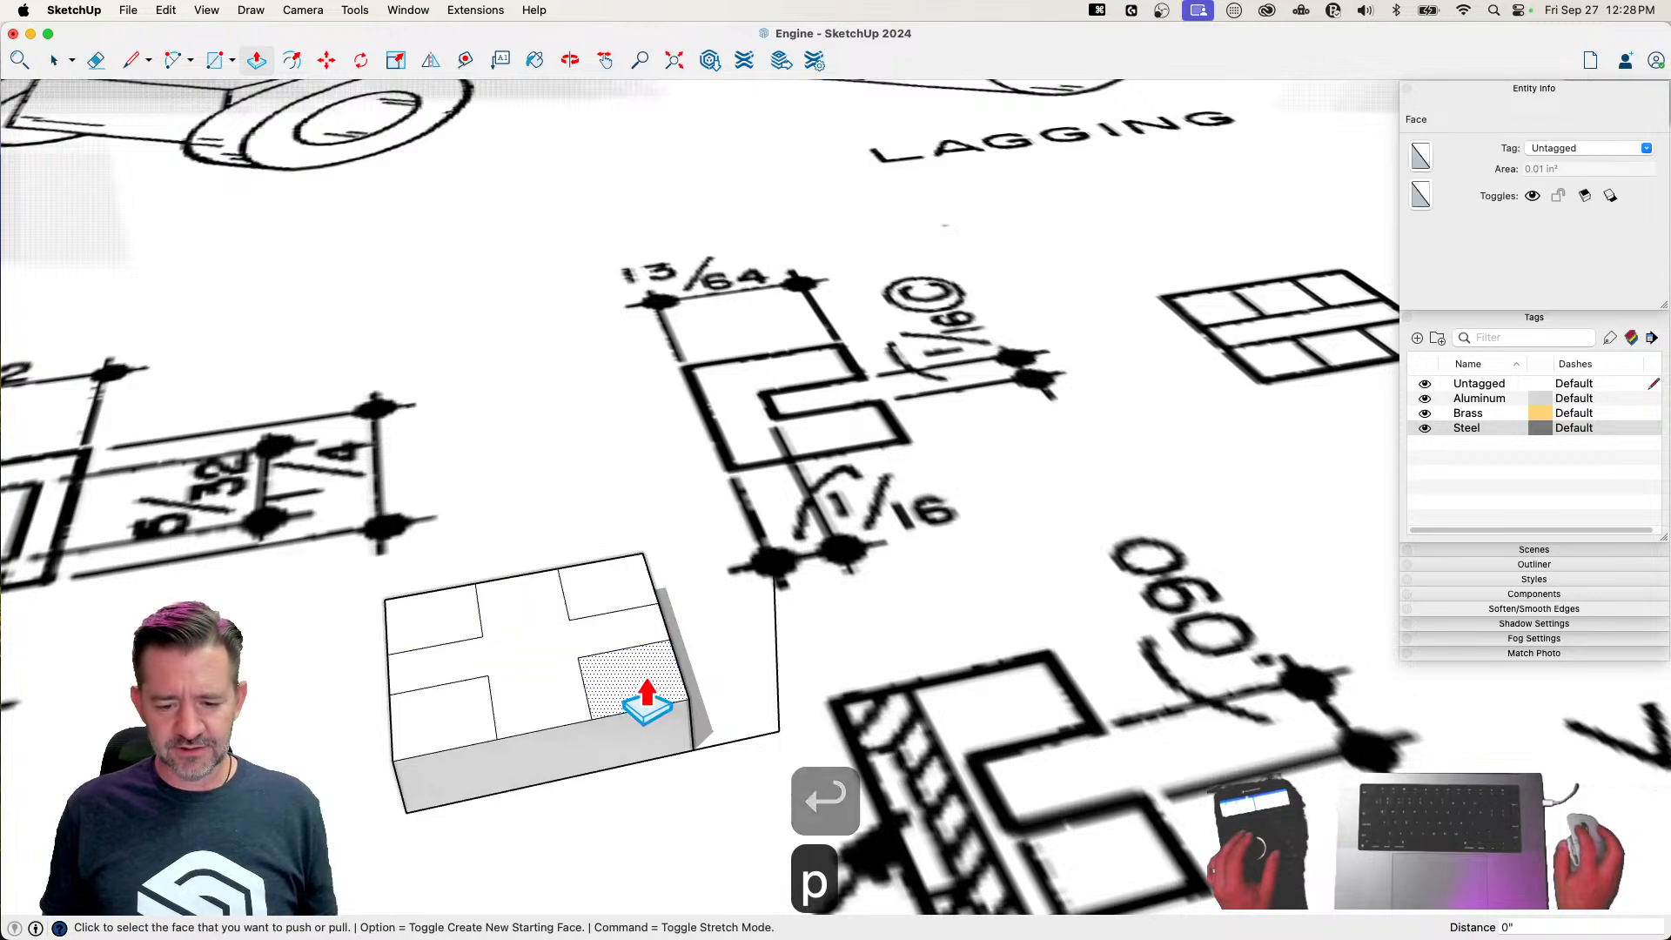
click(777, 585)
double_click(796, 645)
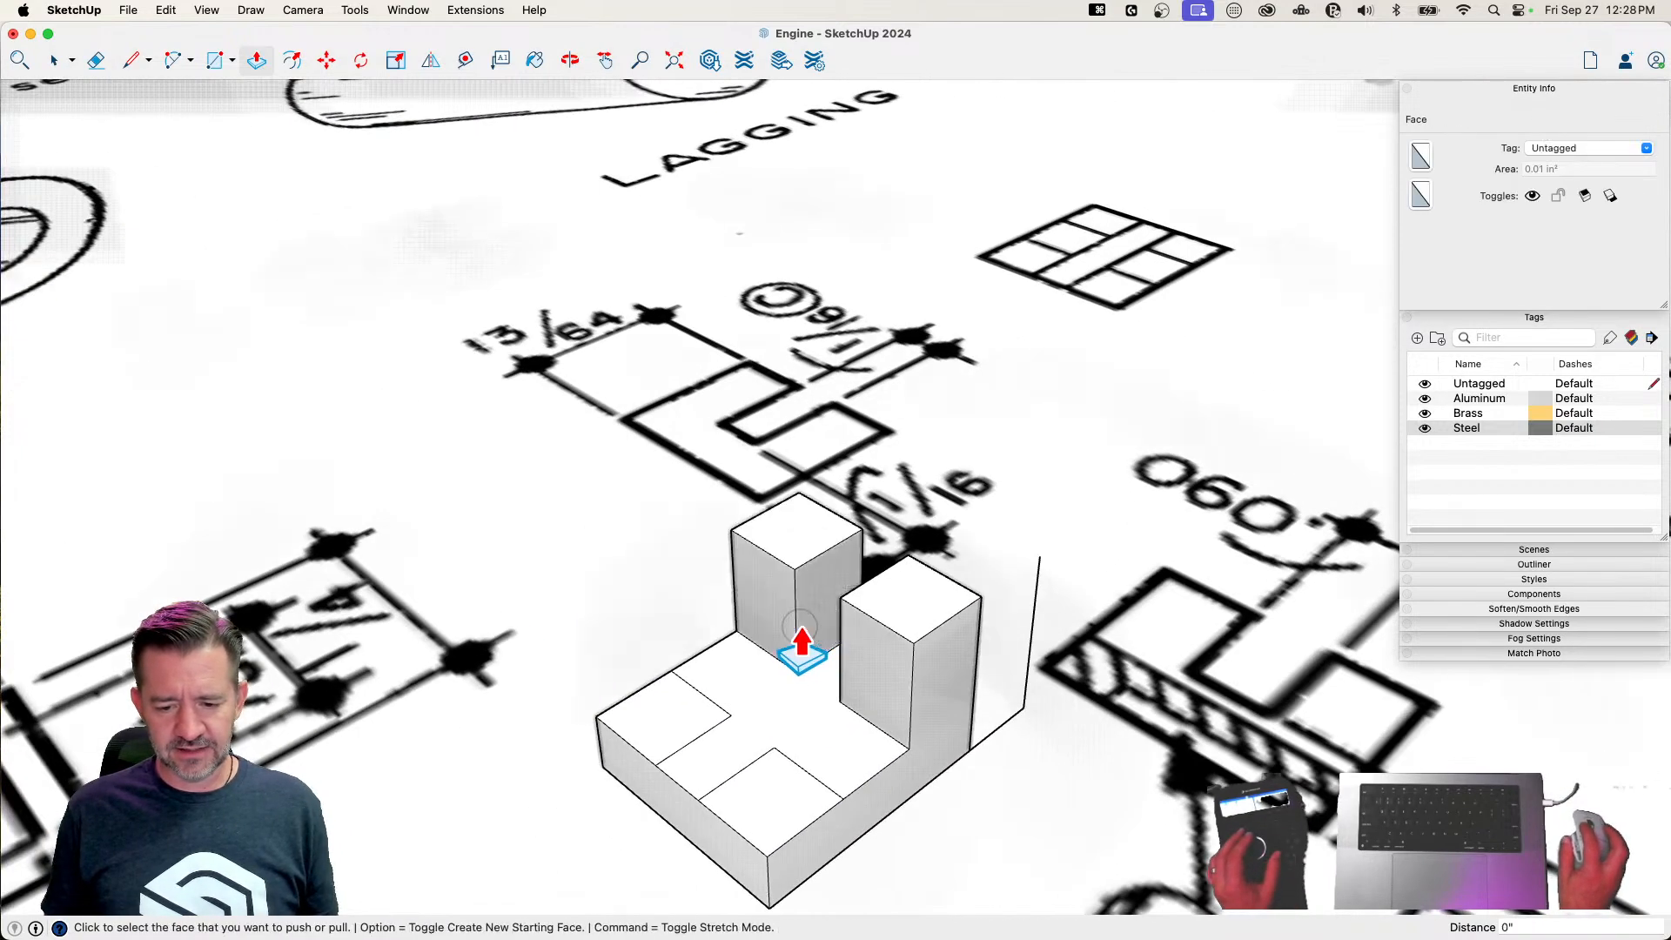
double_click(669, 738)
double_click(772, 798)
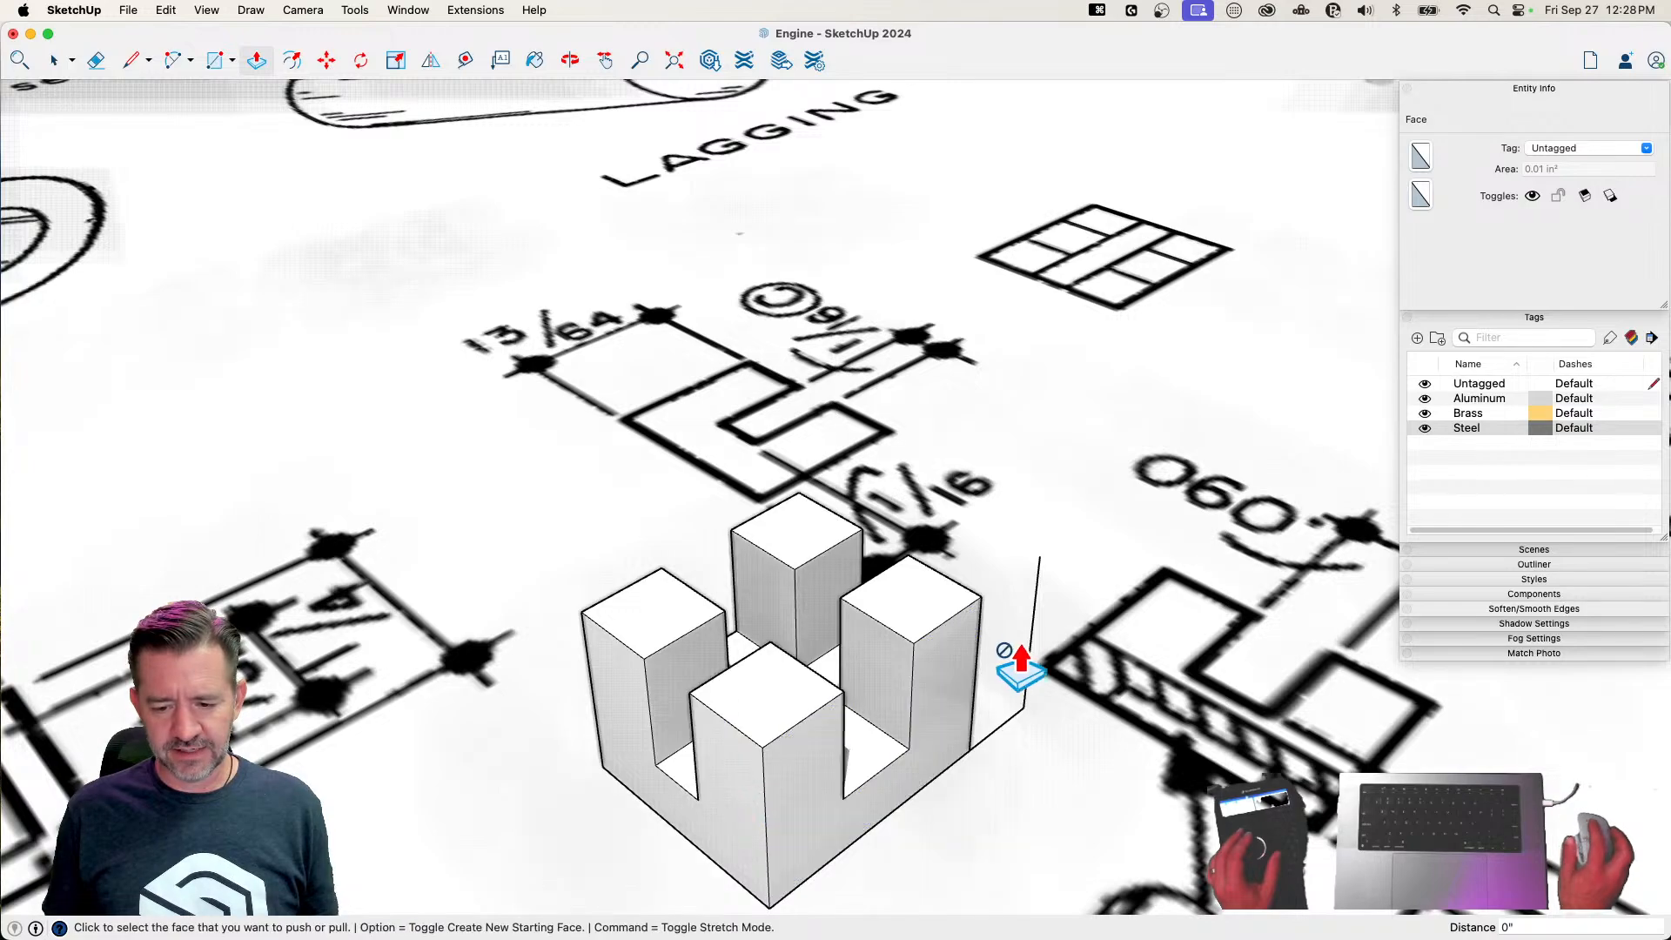
key(e)
key(space)
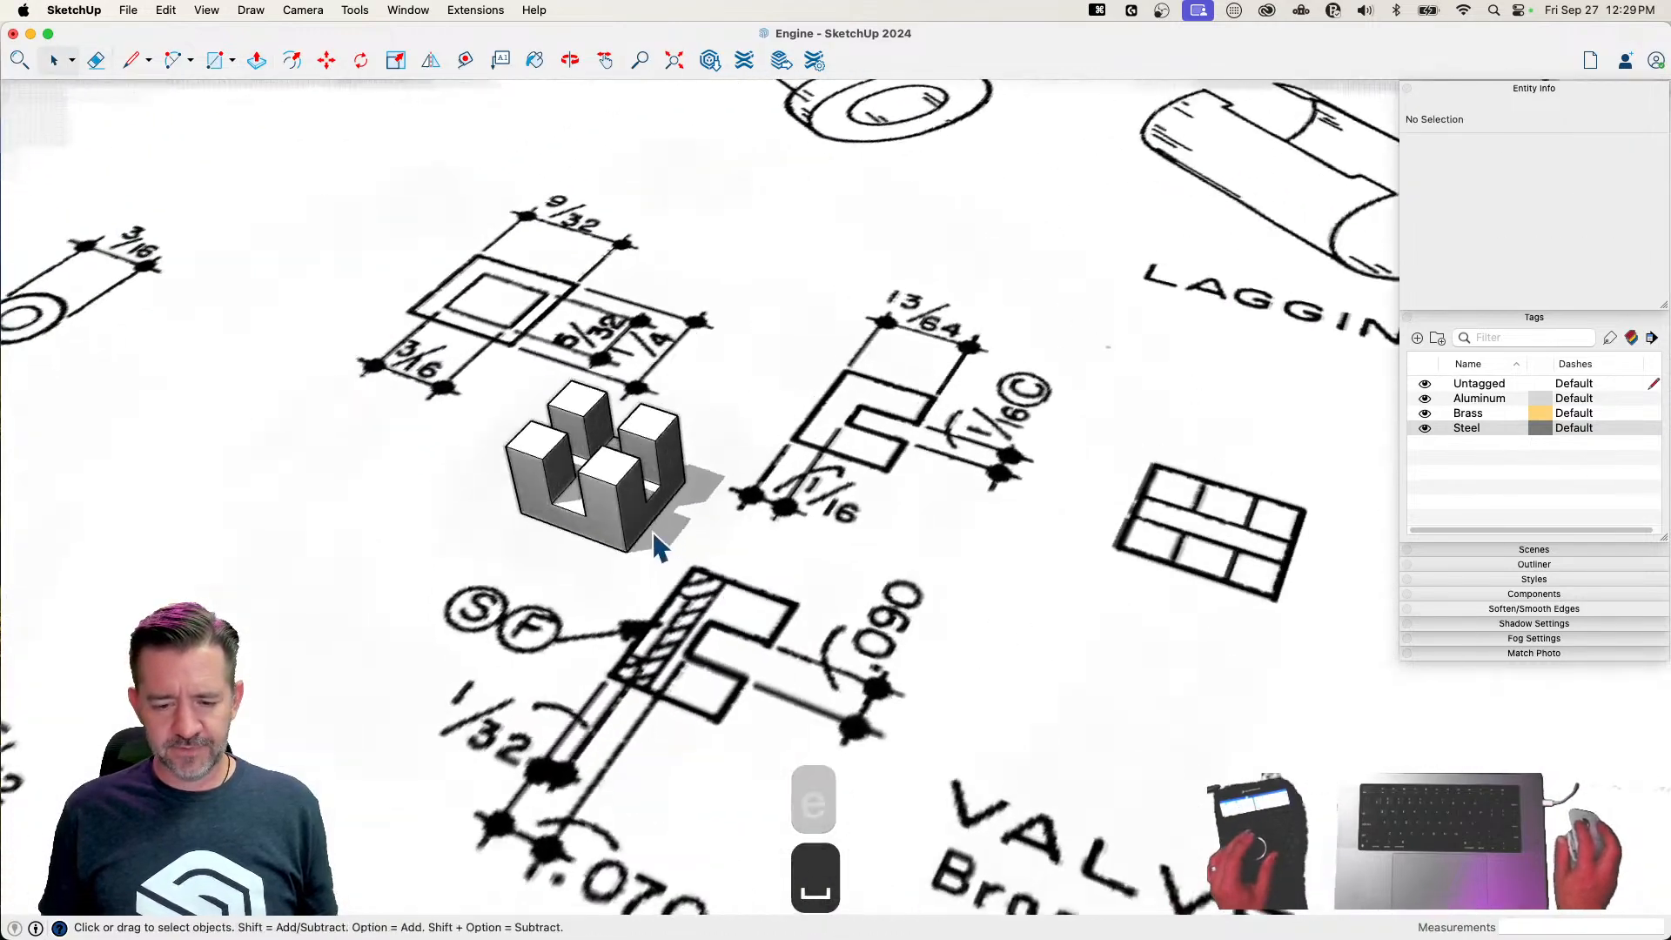
Select the whole valve solid and make it a component with the definition name Valve
scroll(632, 470, down, 3)
triple_click(632, 468)
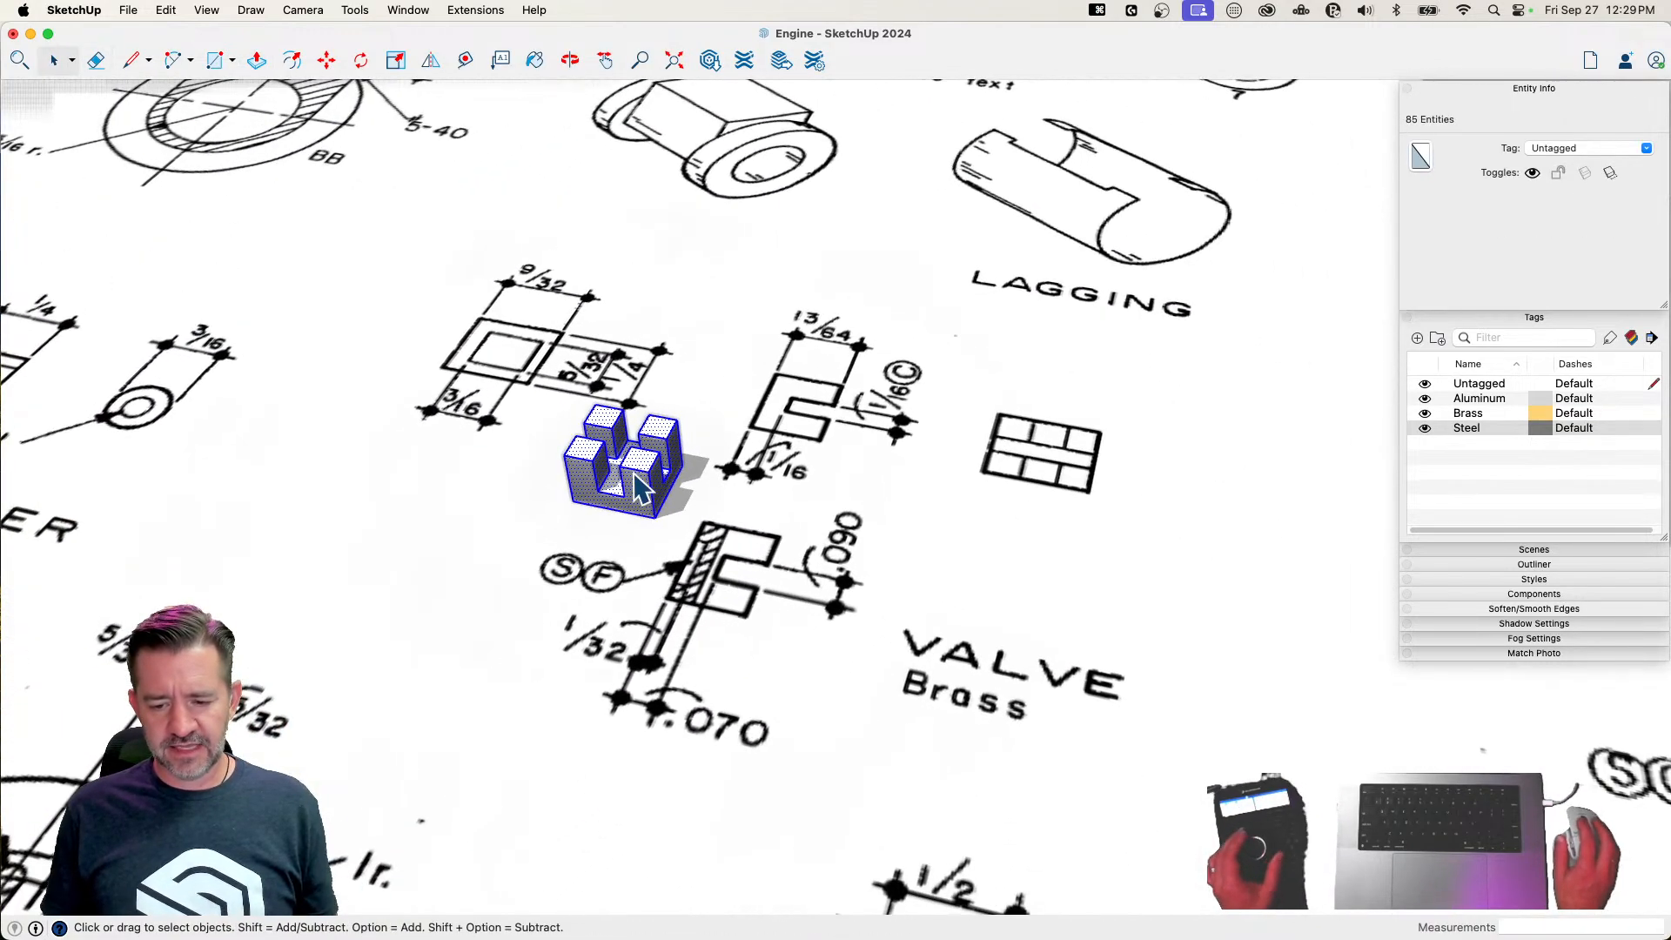
right_click(632, 468)
click(728, 642)
click(712, 607)
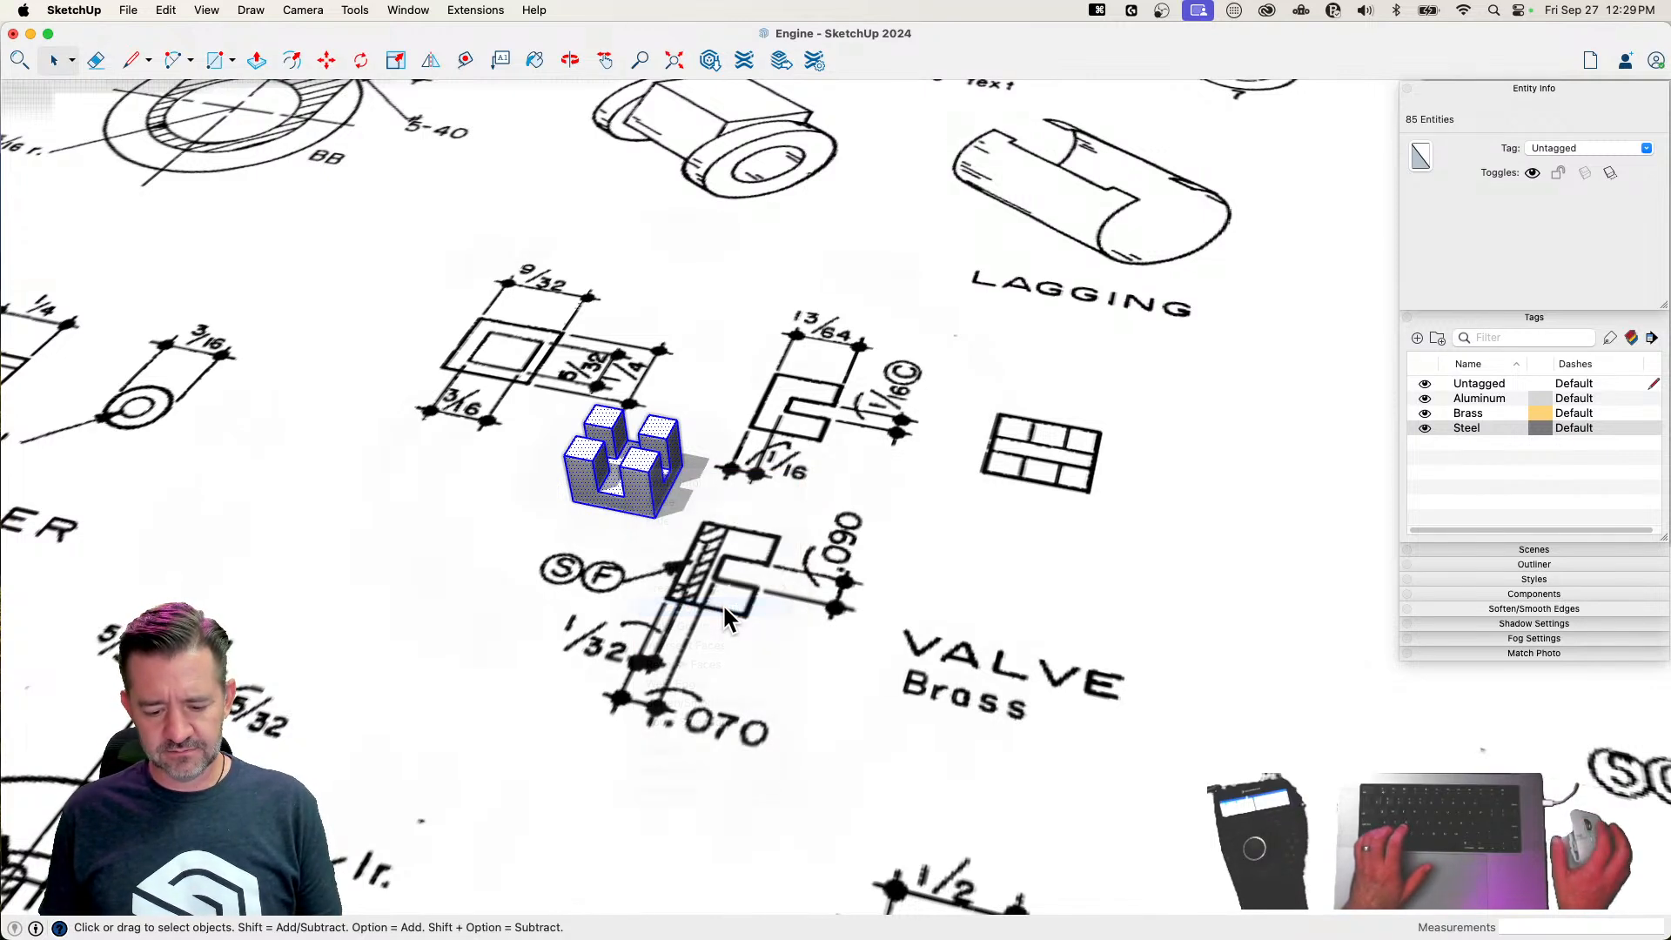
text(Valve)
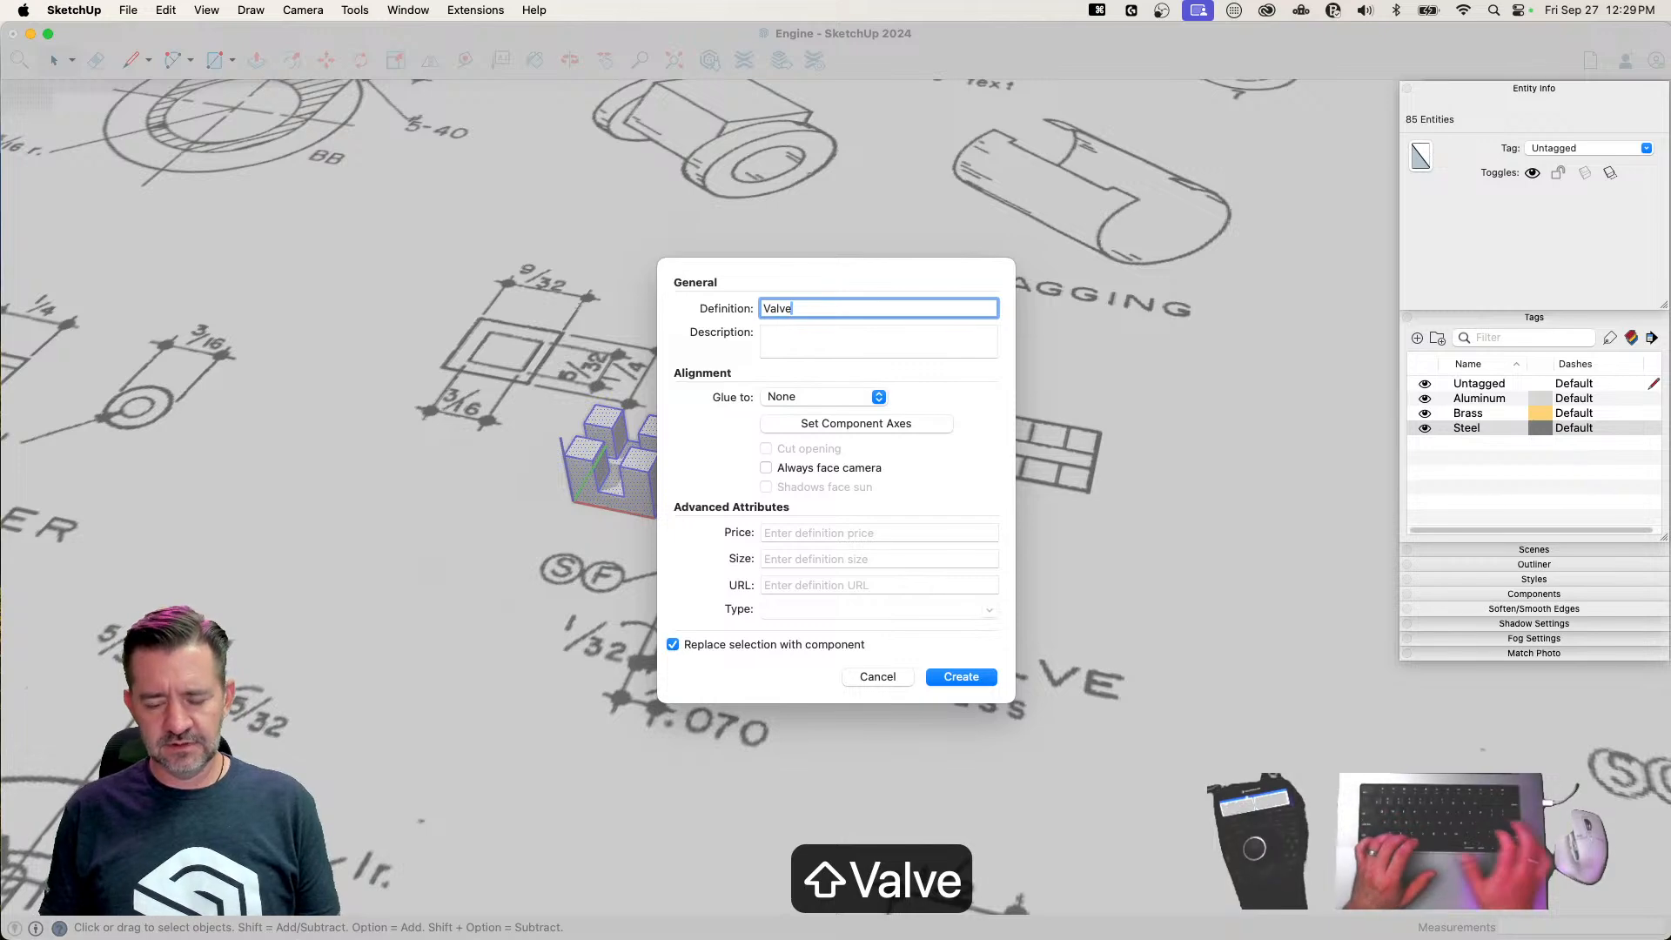
click(964, 676)
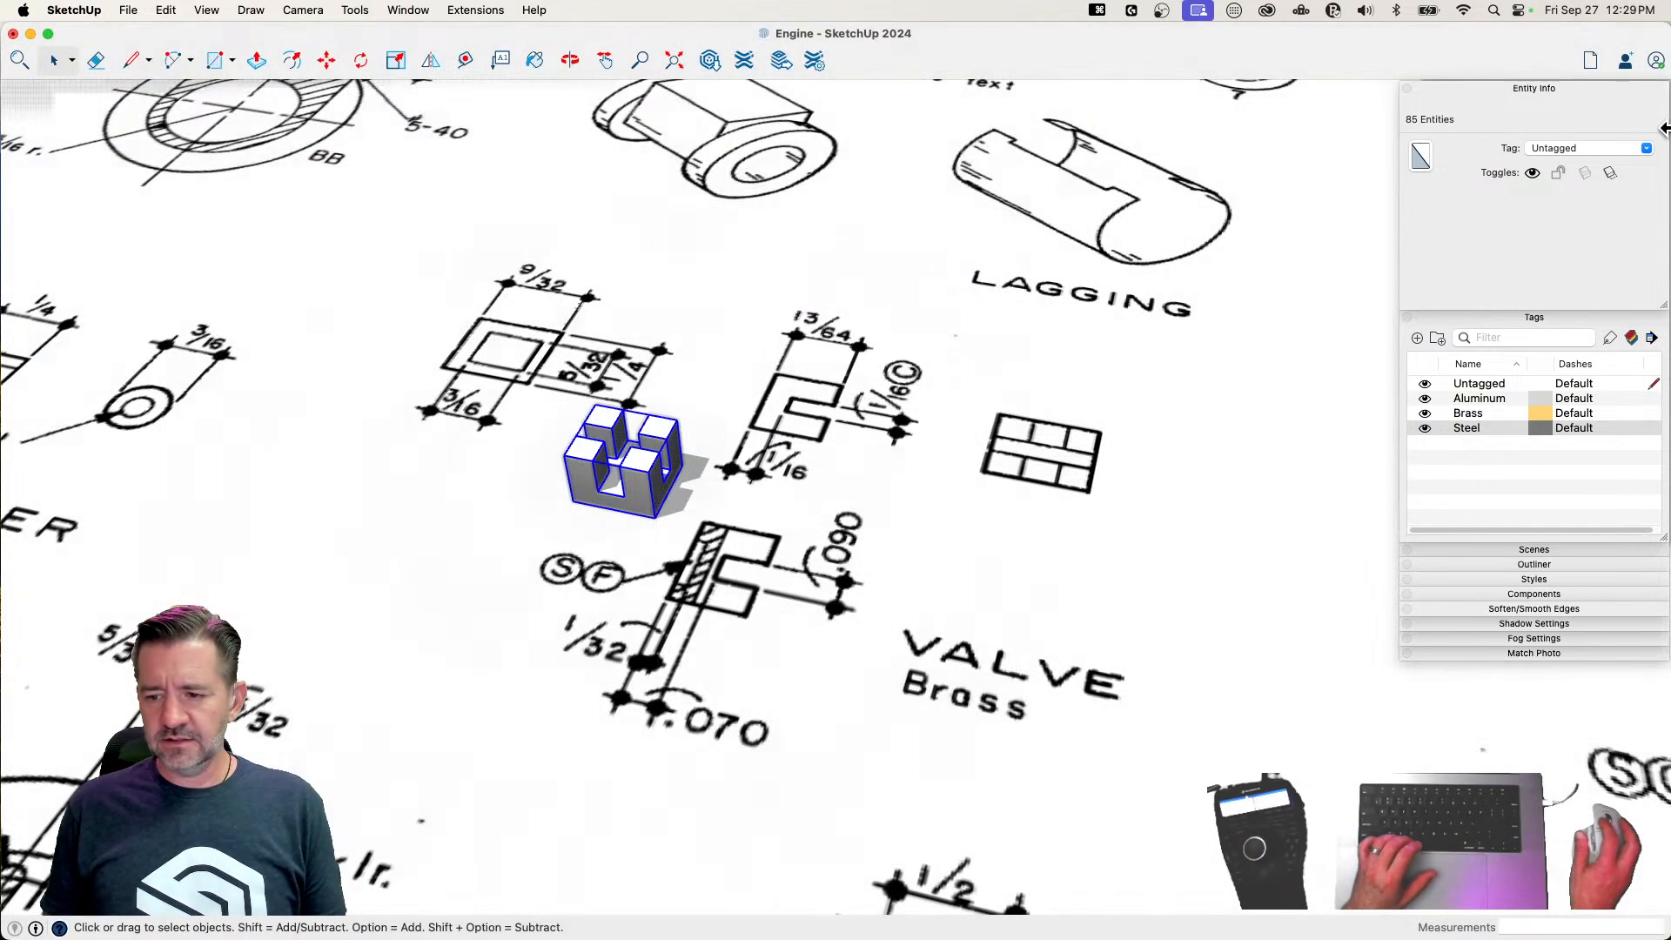
Assign the Brass tag to the valve component
click(1646, 149)
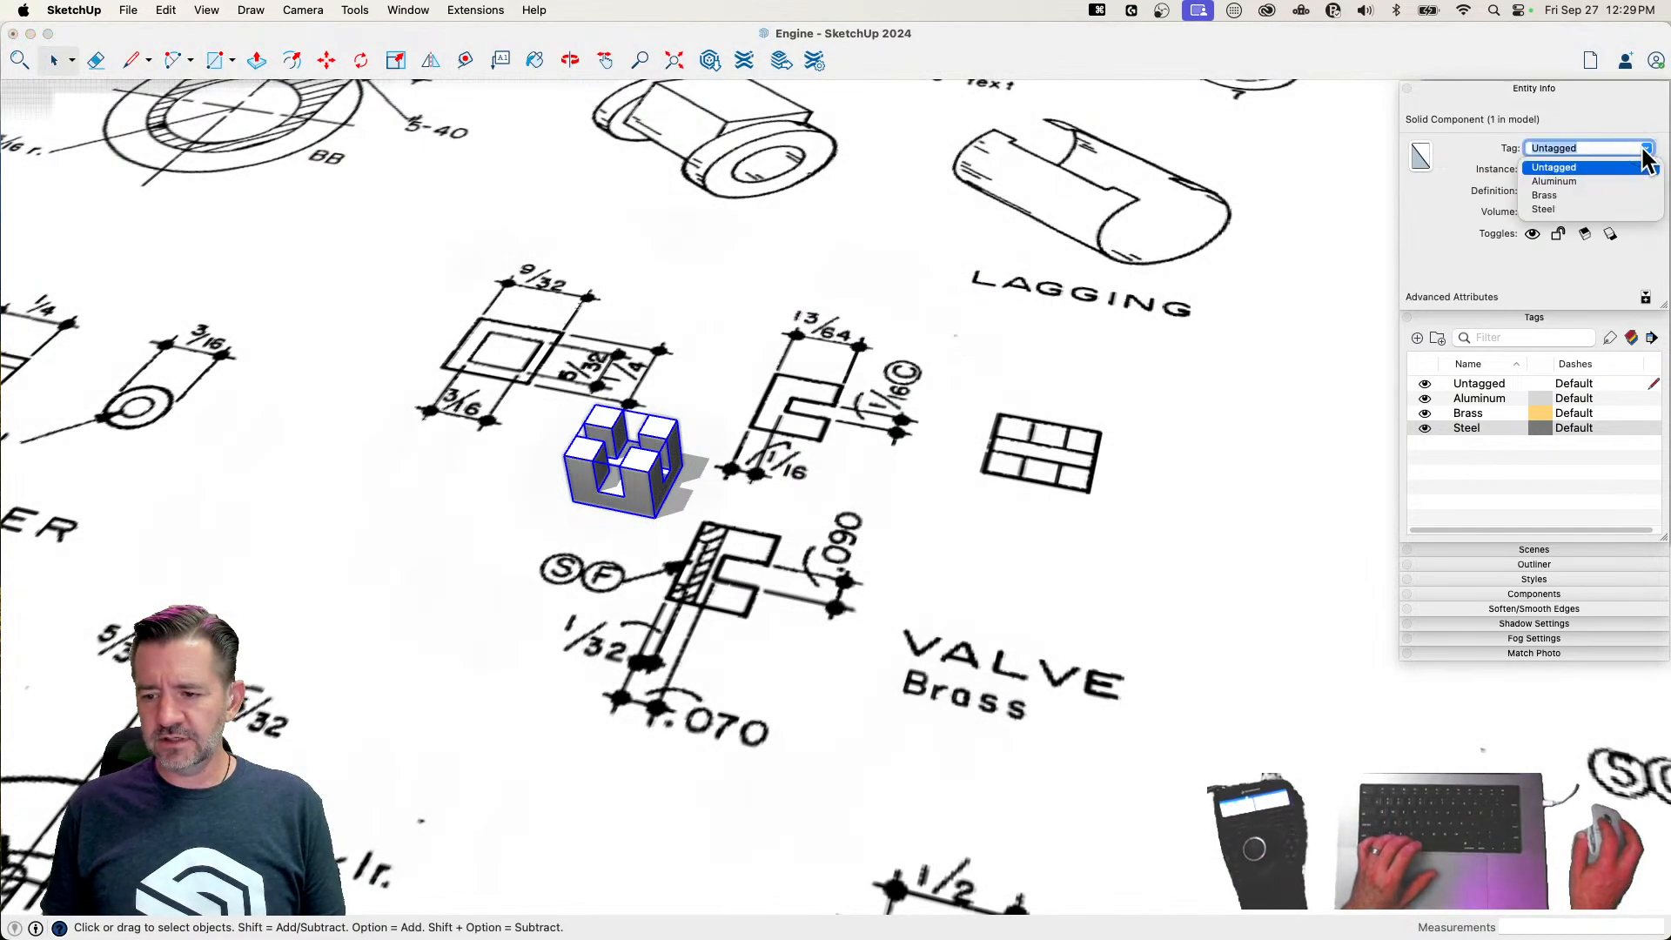
click(1587, 197)
text(m)
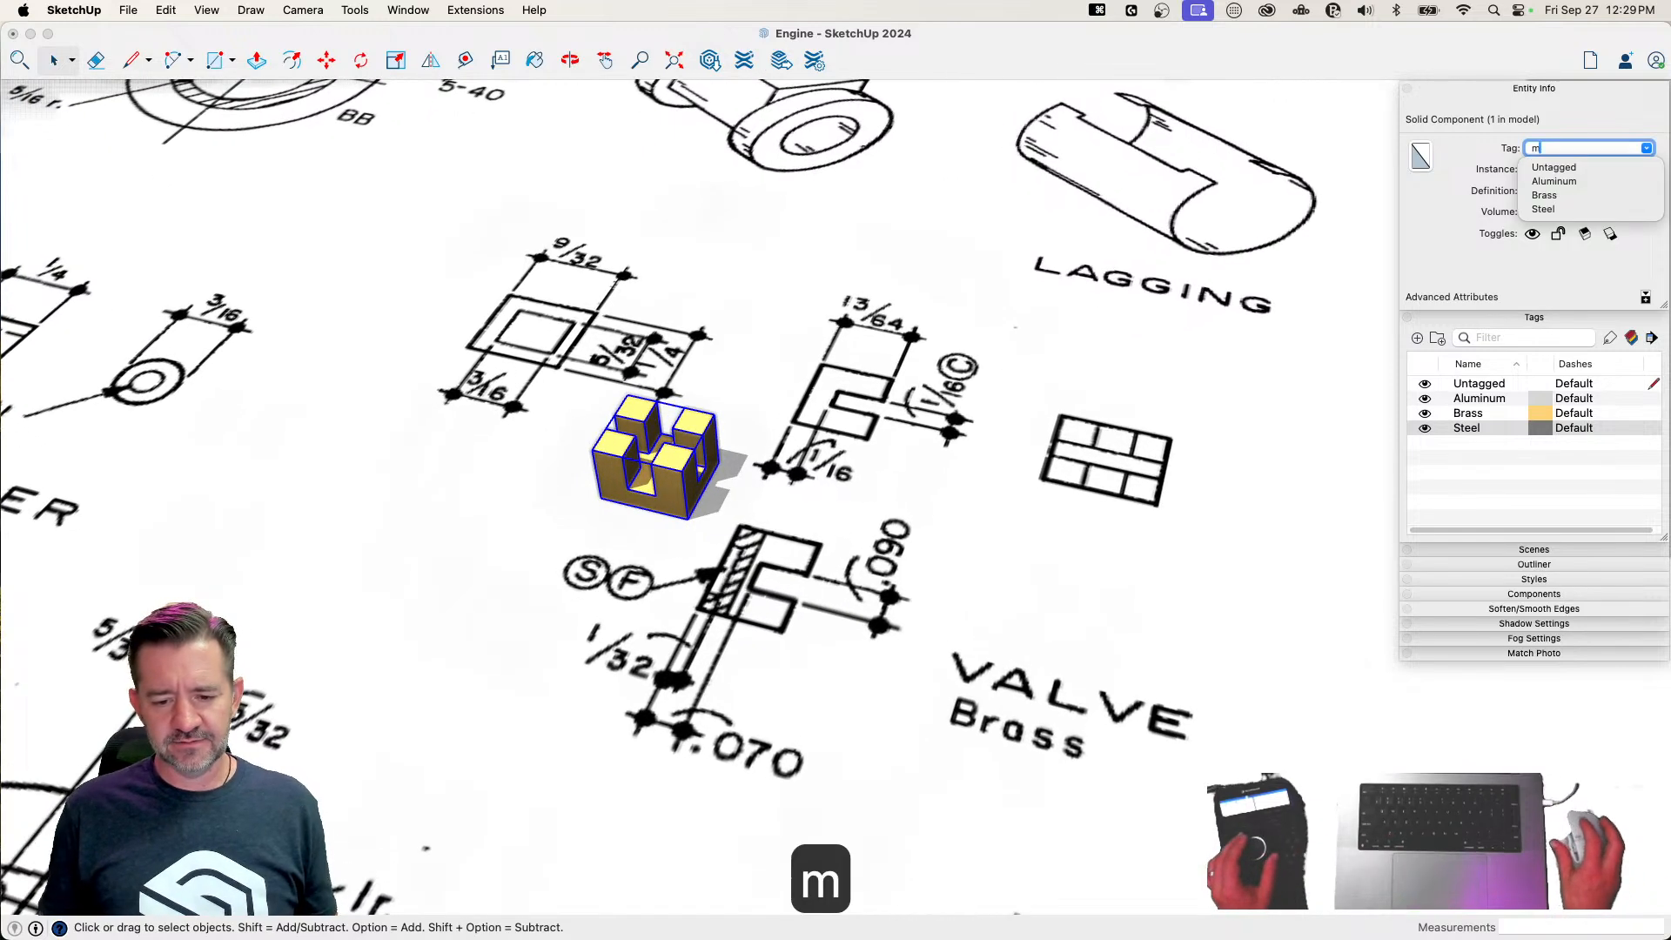
click(1557, 195)
Move the valve off the plan sheet to the group of small finished parts beside the engine frame
key(m)
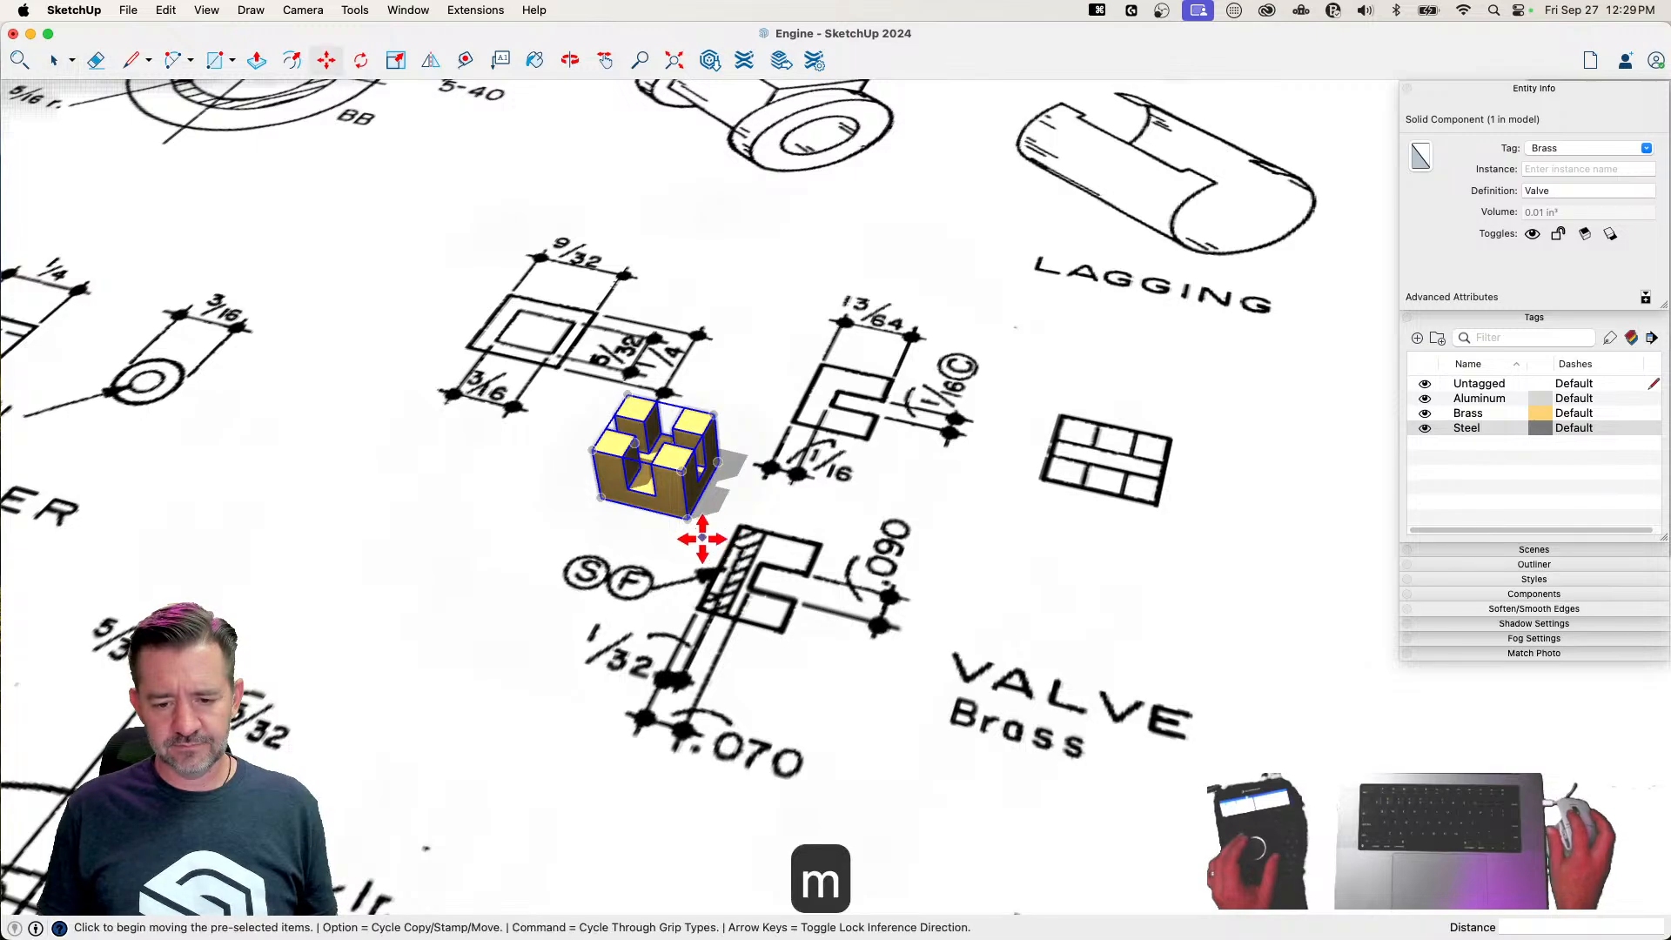
click(727, 530)
scroll(983, 592, down, 5)
scroll(984, 592, down, 6)
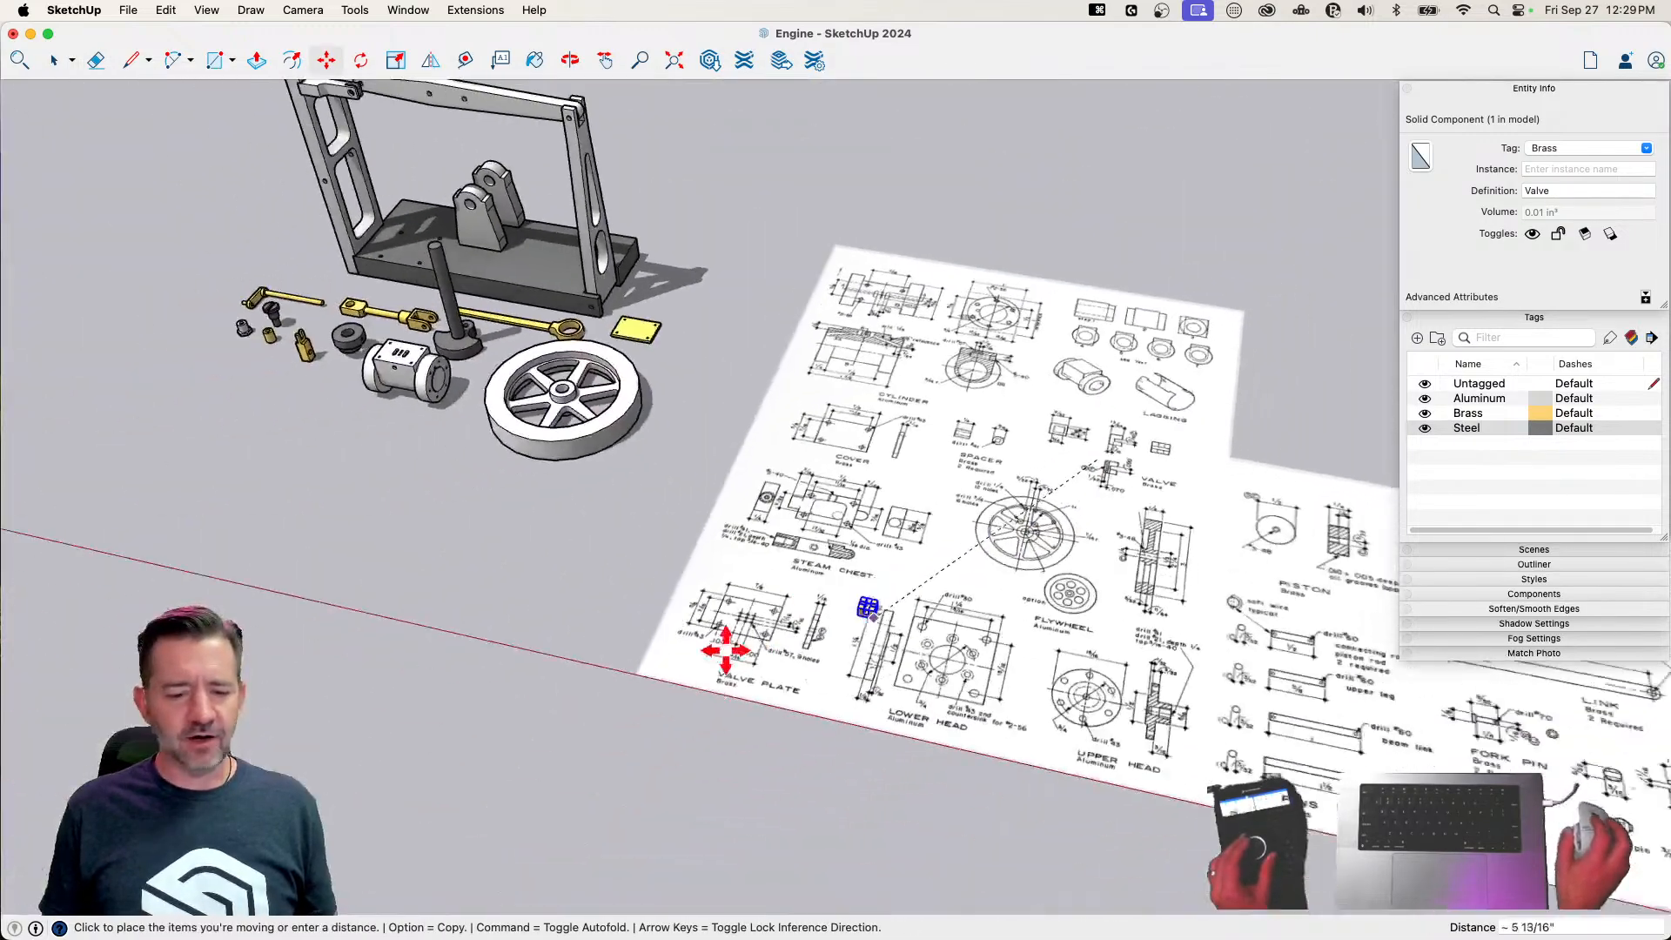
click(292, 345)
Examine the Steam Chest drawing on the plan sheet, including its views, dimensions and drill callouts
scroll(635, 598, up, 1)
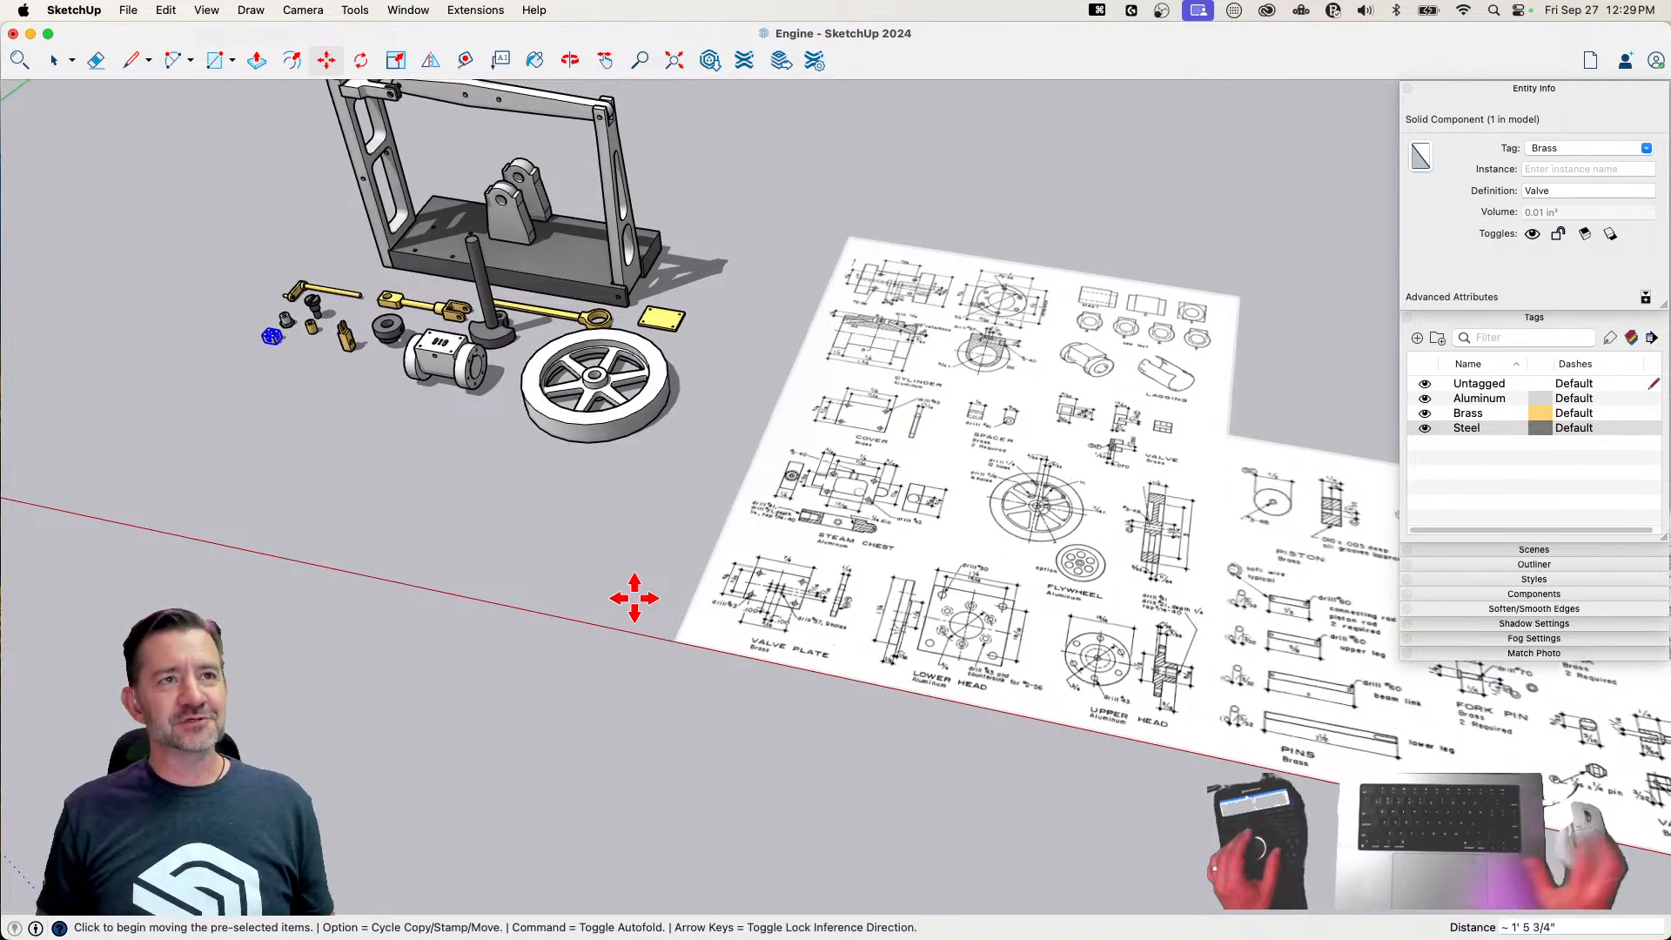
scroll(768, 638, up, 5)
scroll(1175, 607, up, 8)
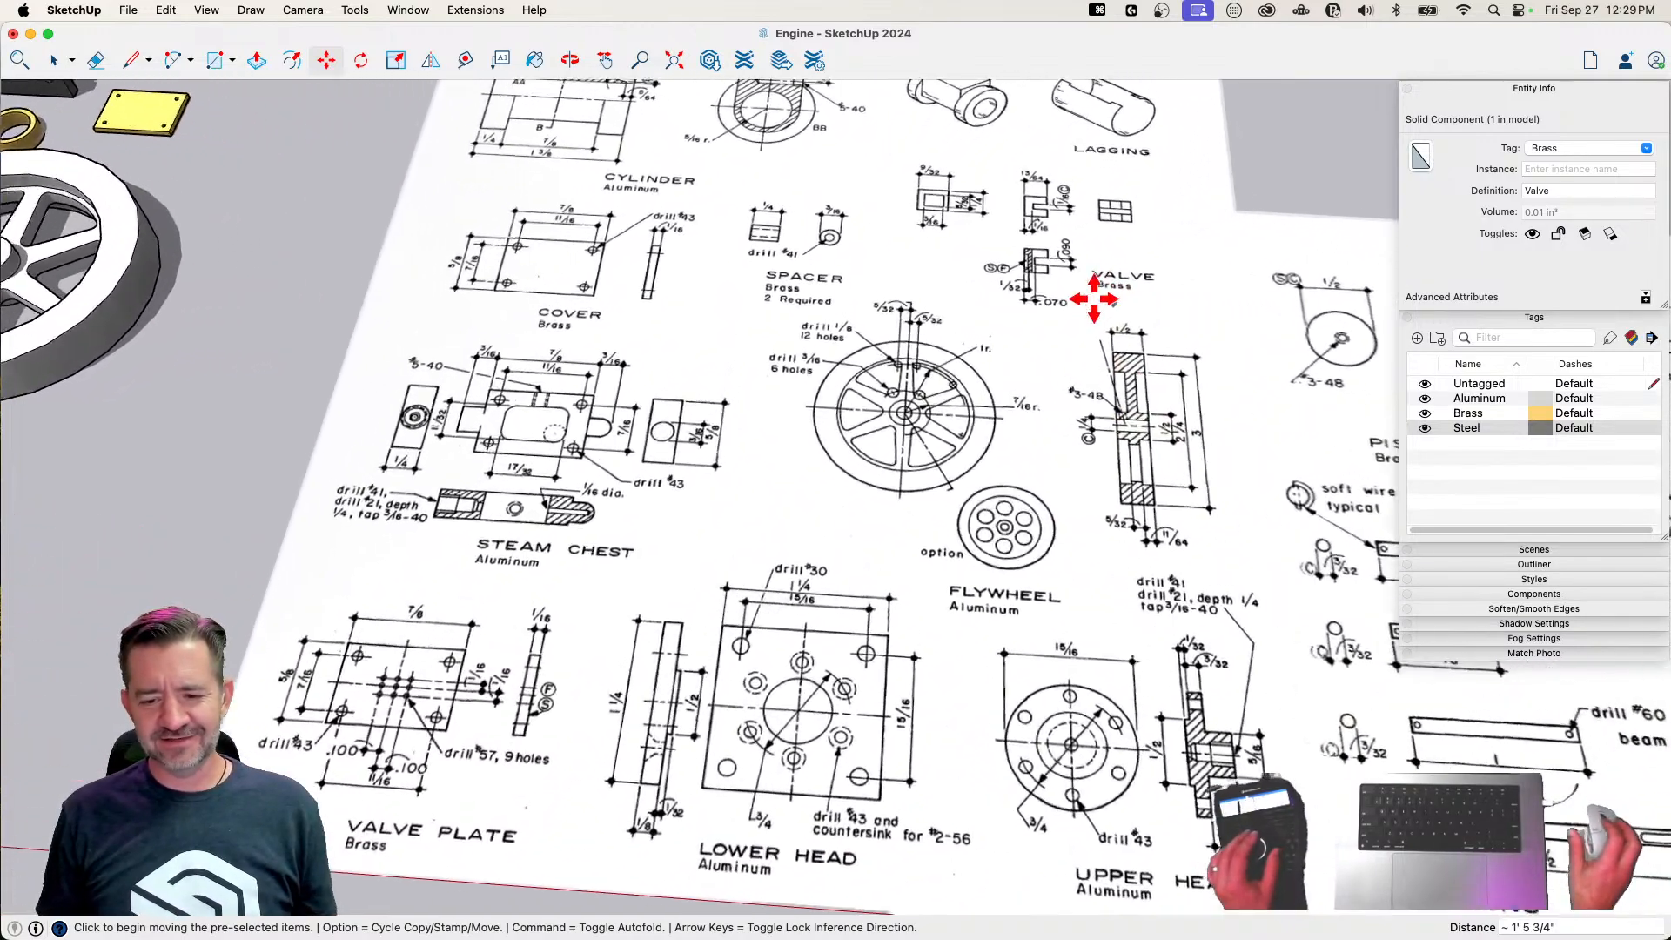
scroll(1015, 348, up, 3)
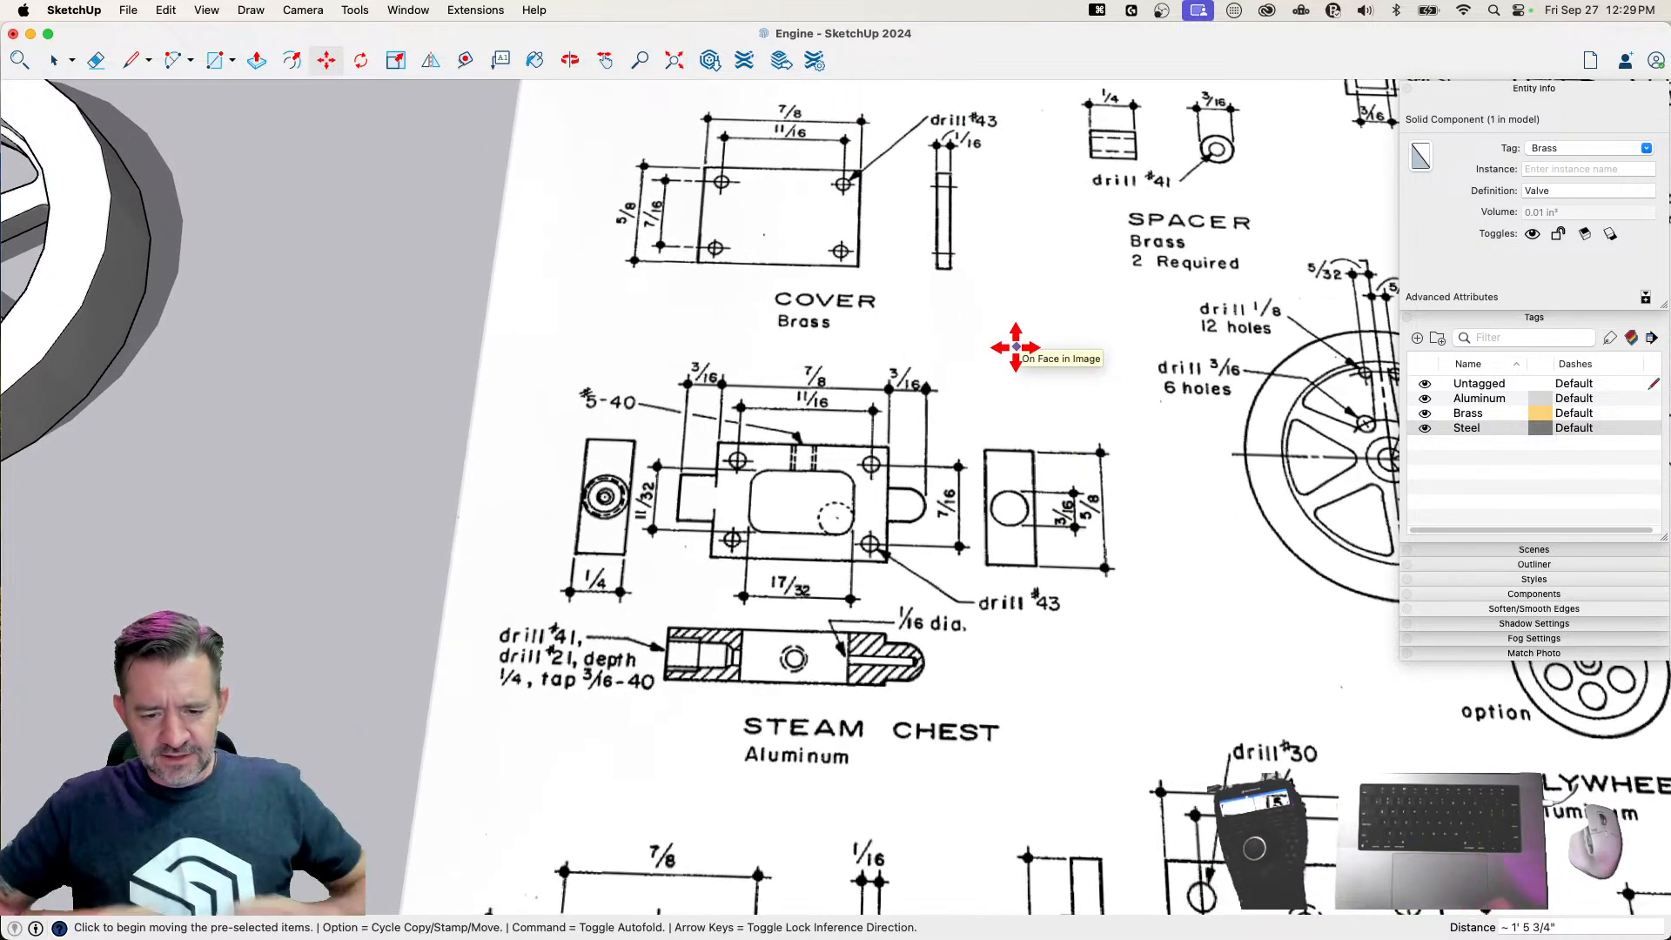
scroll(775, 650, up, 2)
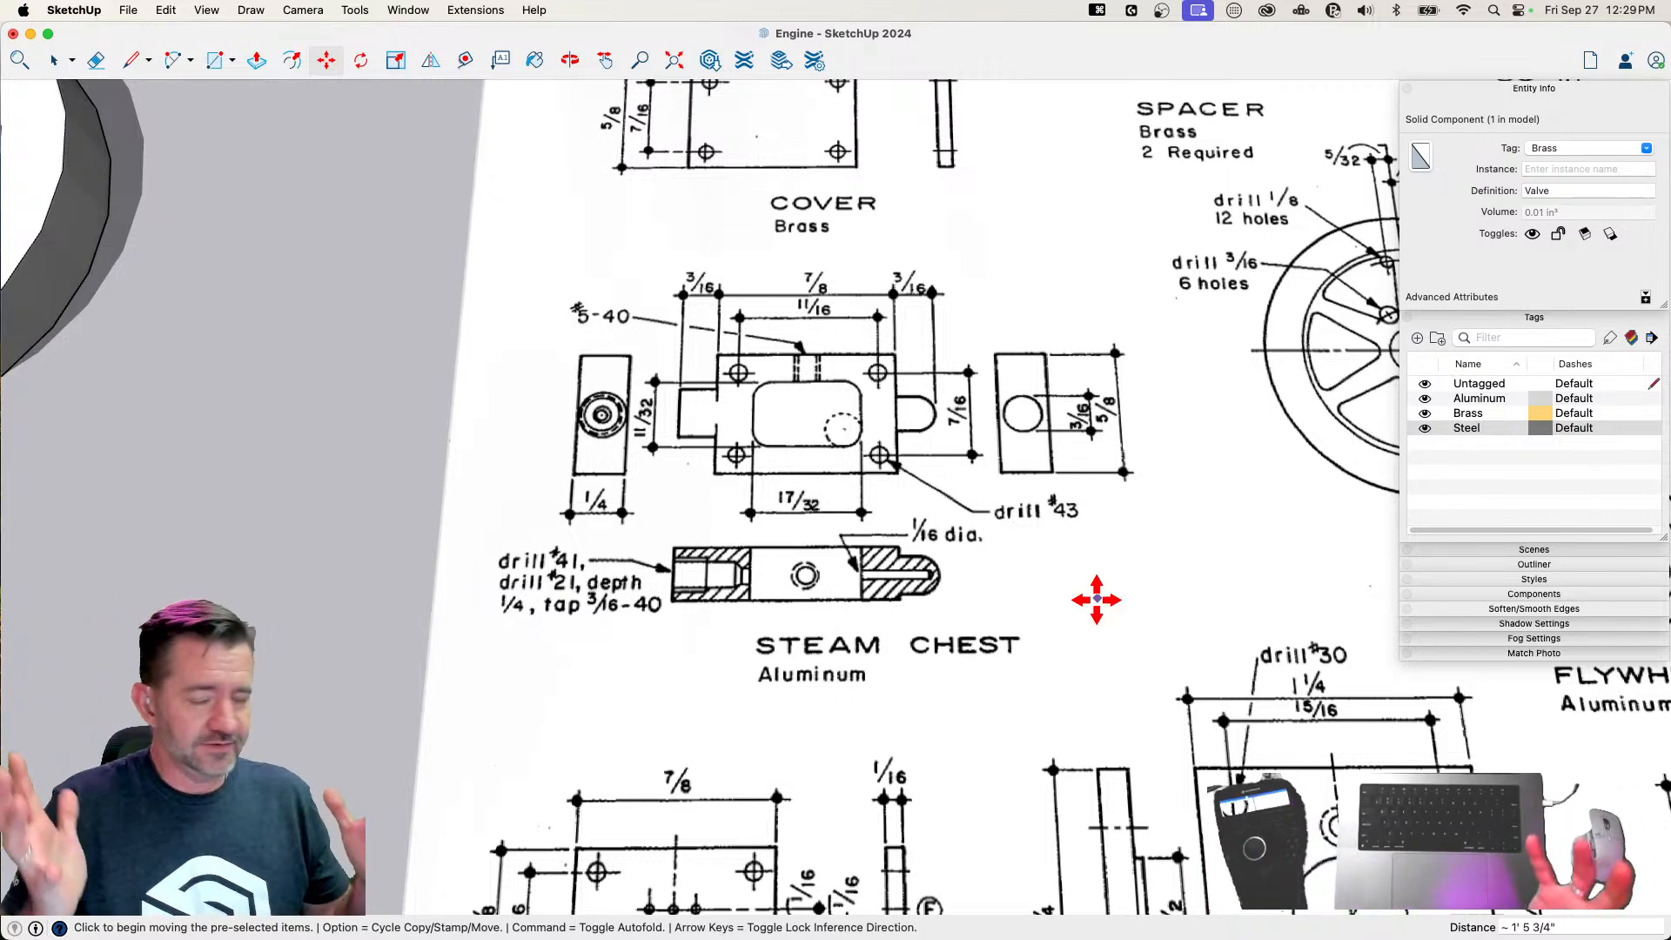
scroll(1097, 599, up, 3)
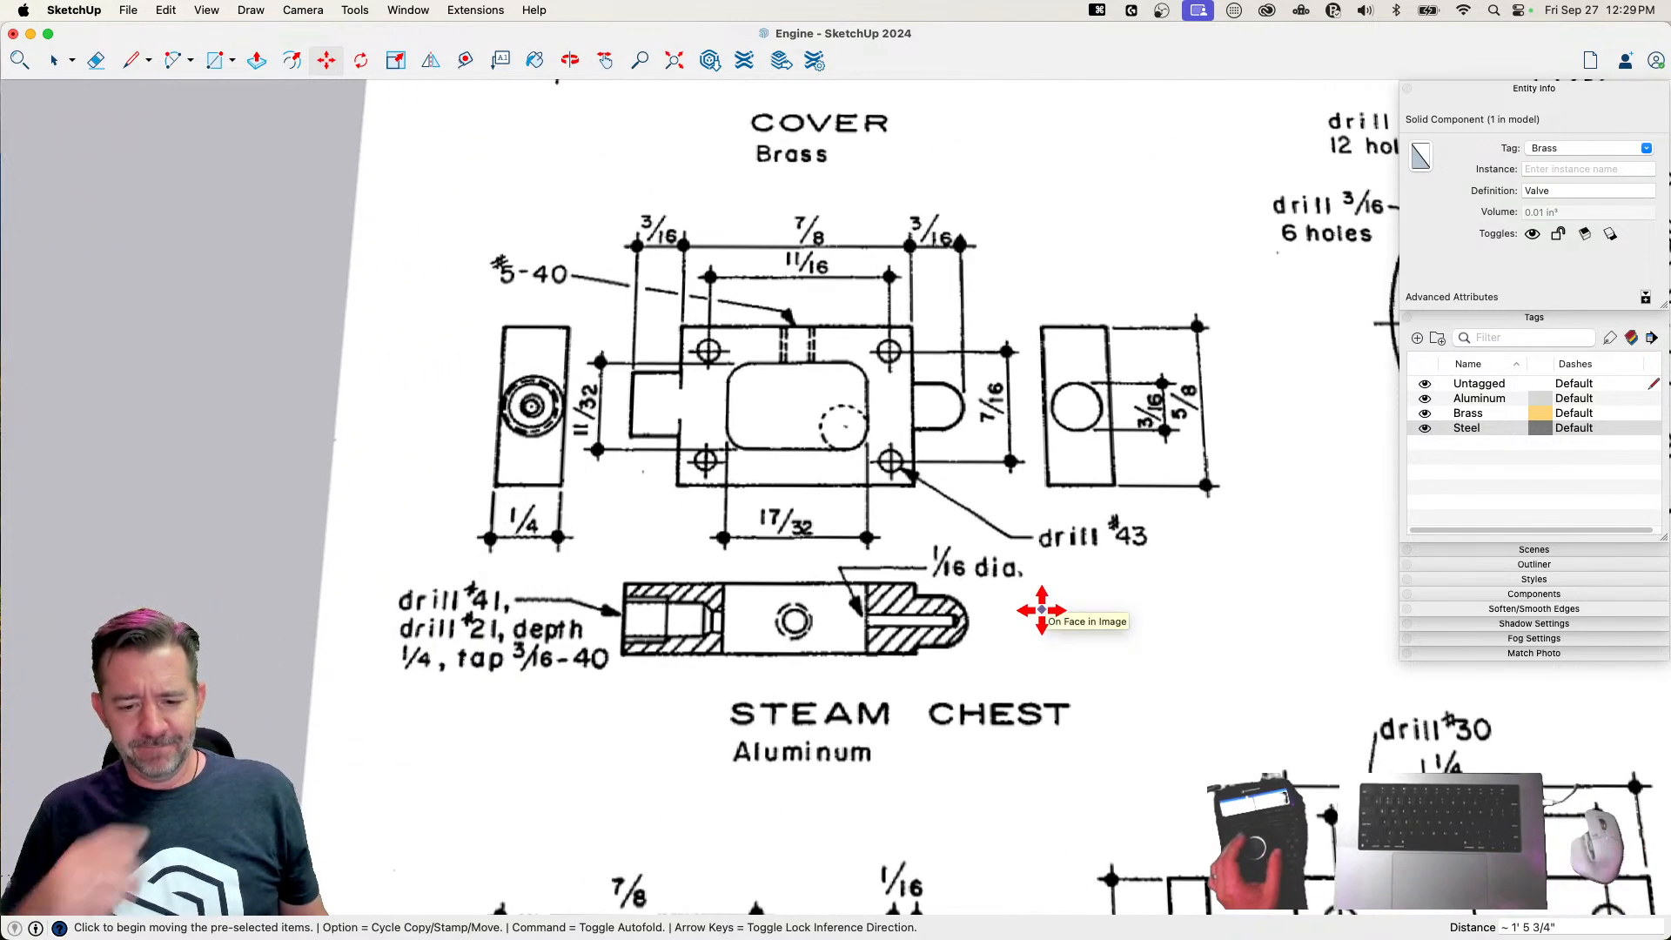
scroll(1042, 611, left, 1)
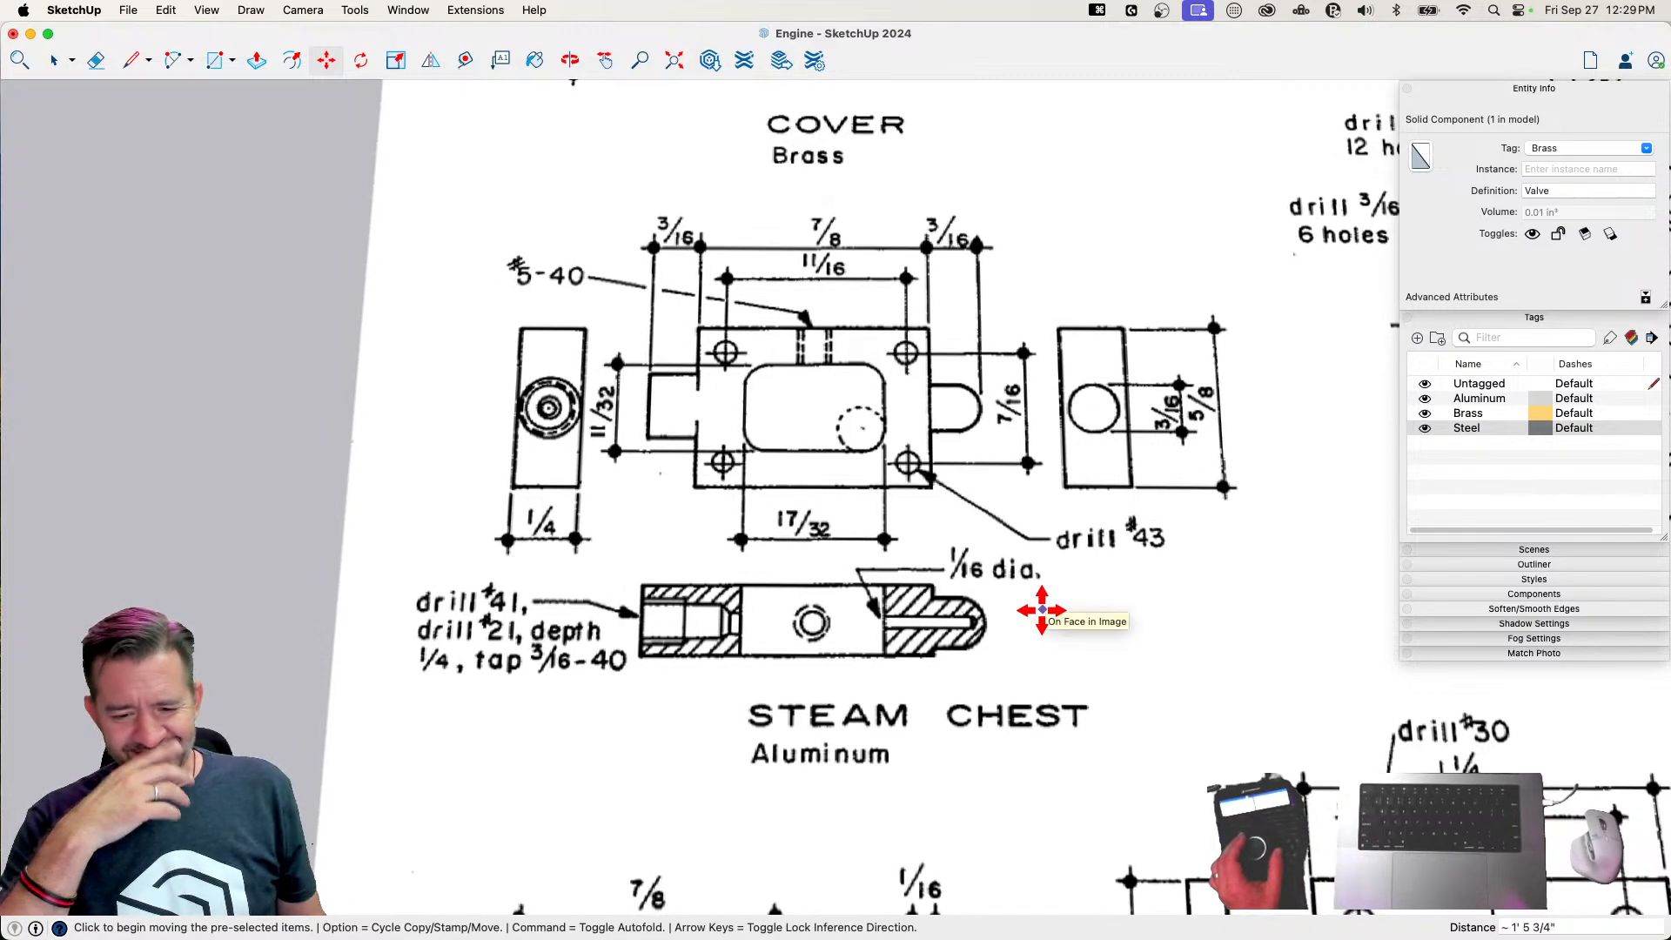
scroll(1042, 610, up, 1)
scroll(1107, 674, down, 3)
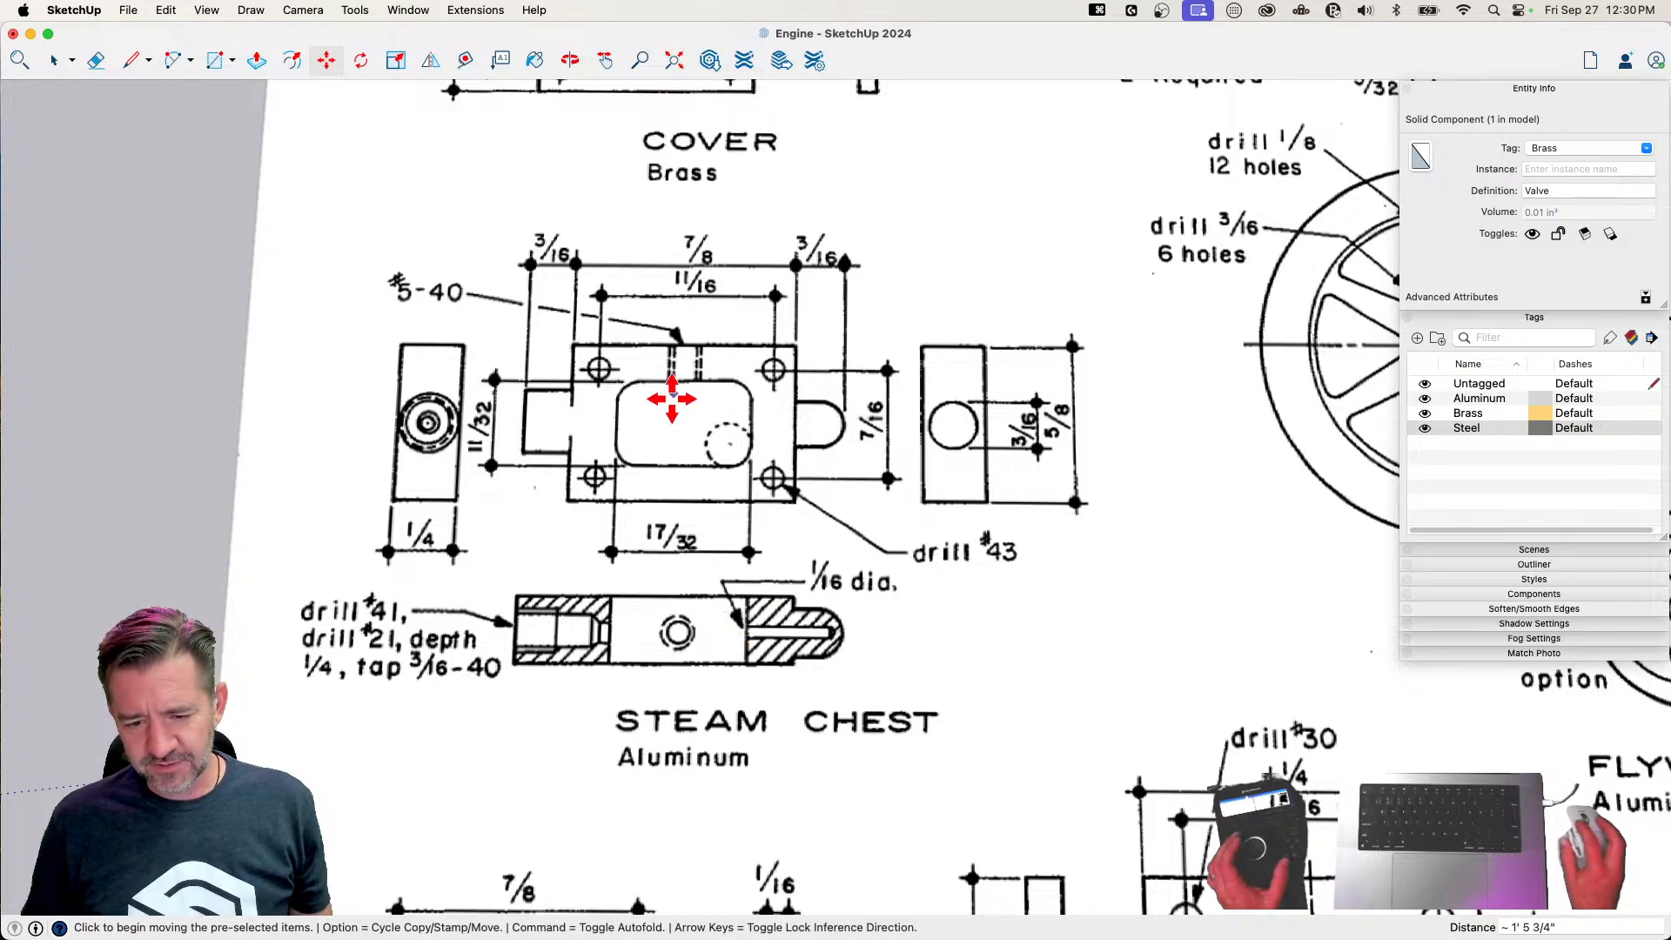
scroll(842, 523, down, 3)
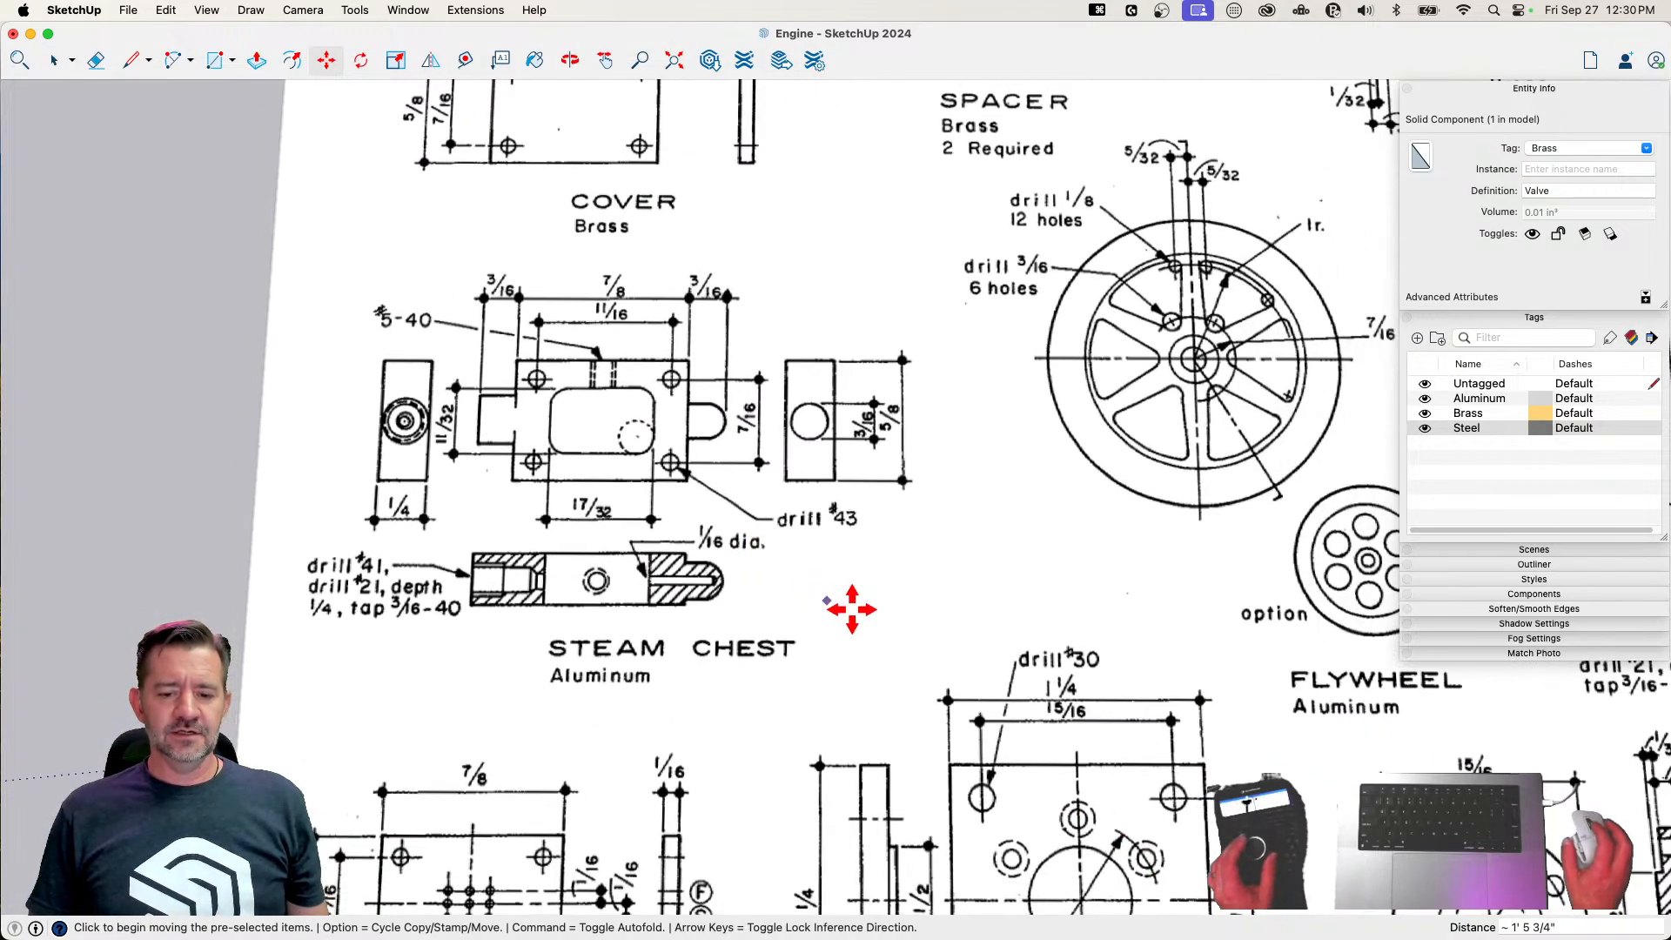
scroll(860, 655, up, 1)
scroll(862, 657, down, 1)
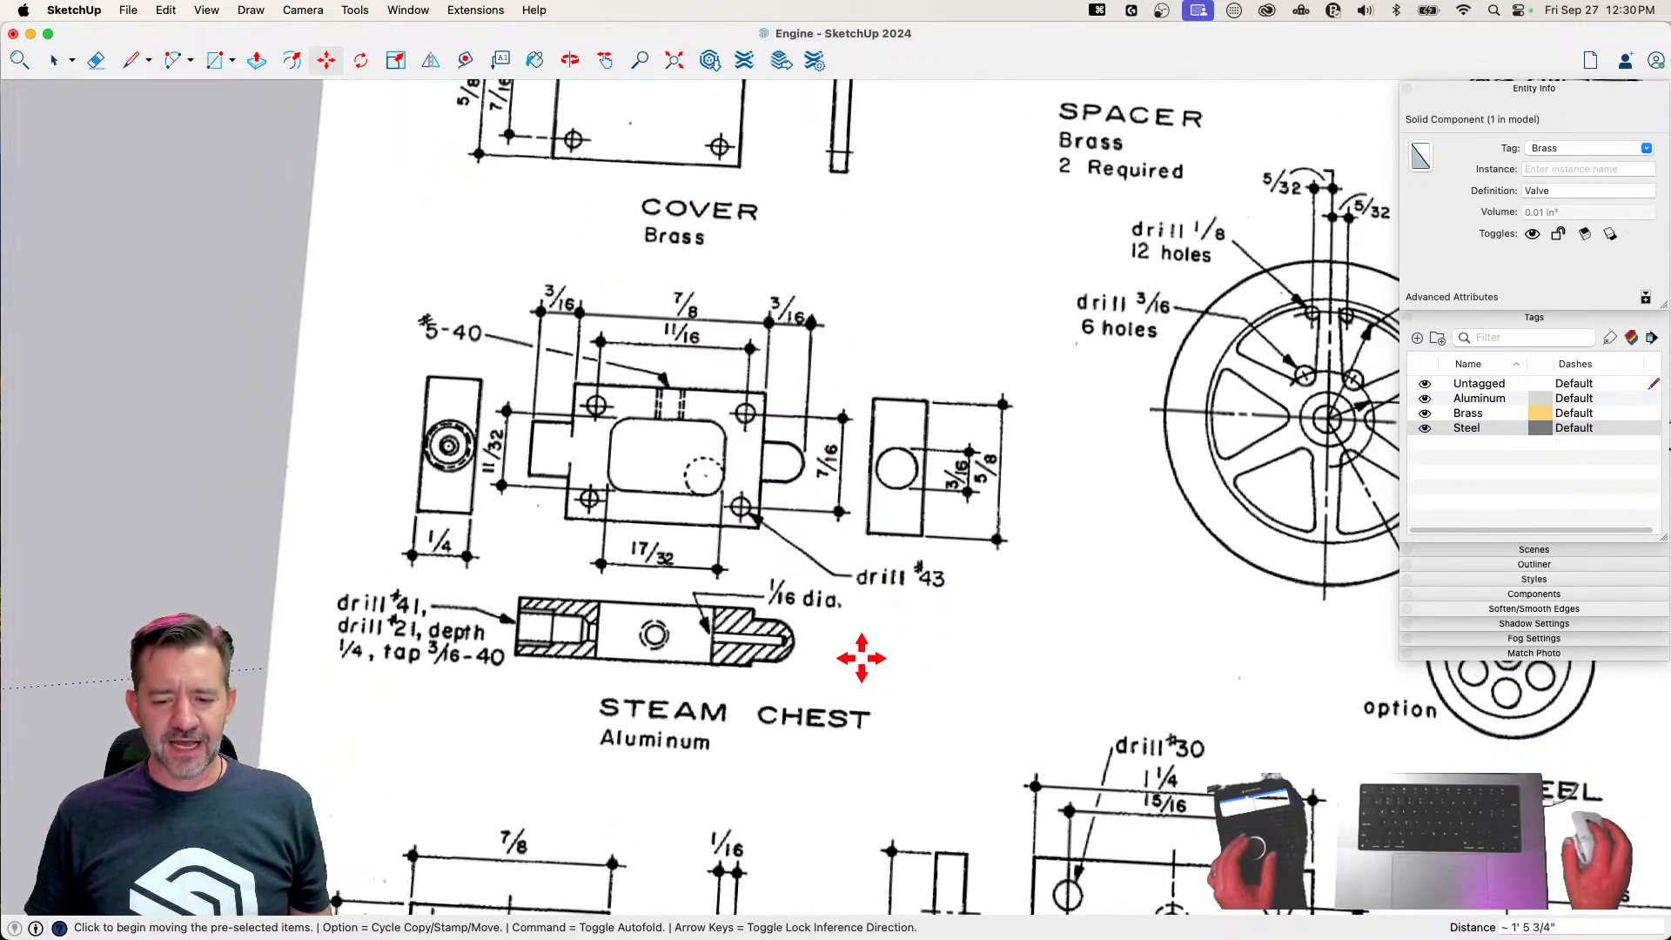
Draw a closed 7/8" by 5/8" rectangle with the Line tool beside the Steam Chest drawing
key(l)
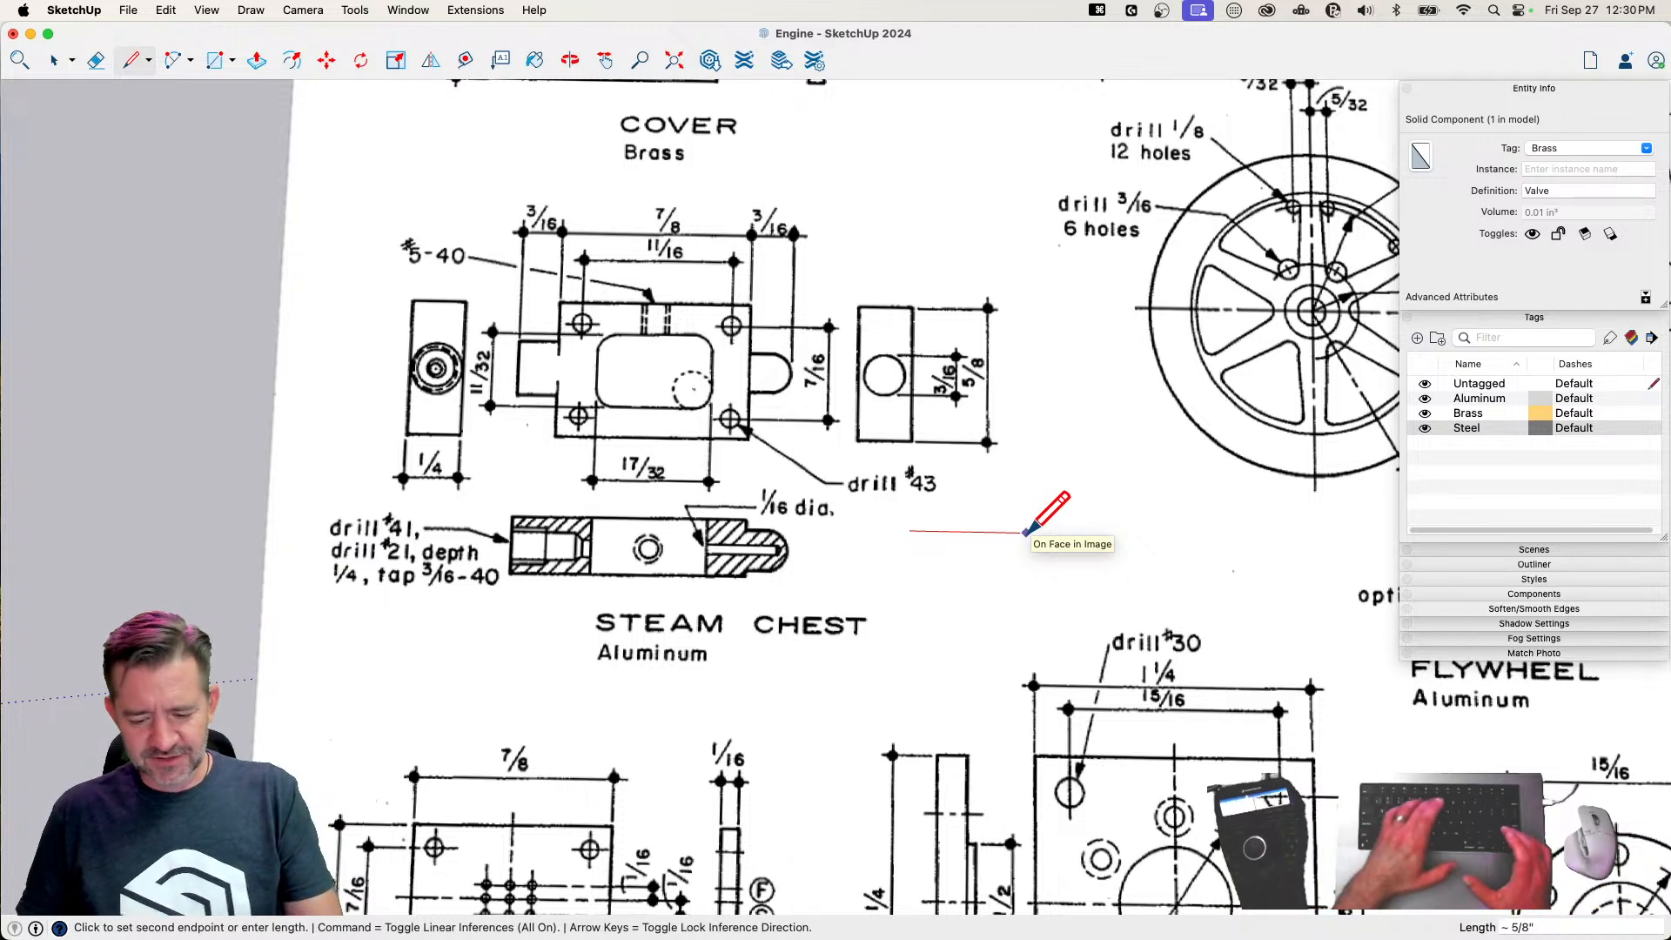
text(7/8")
key(Return)
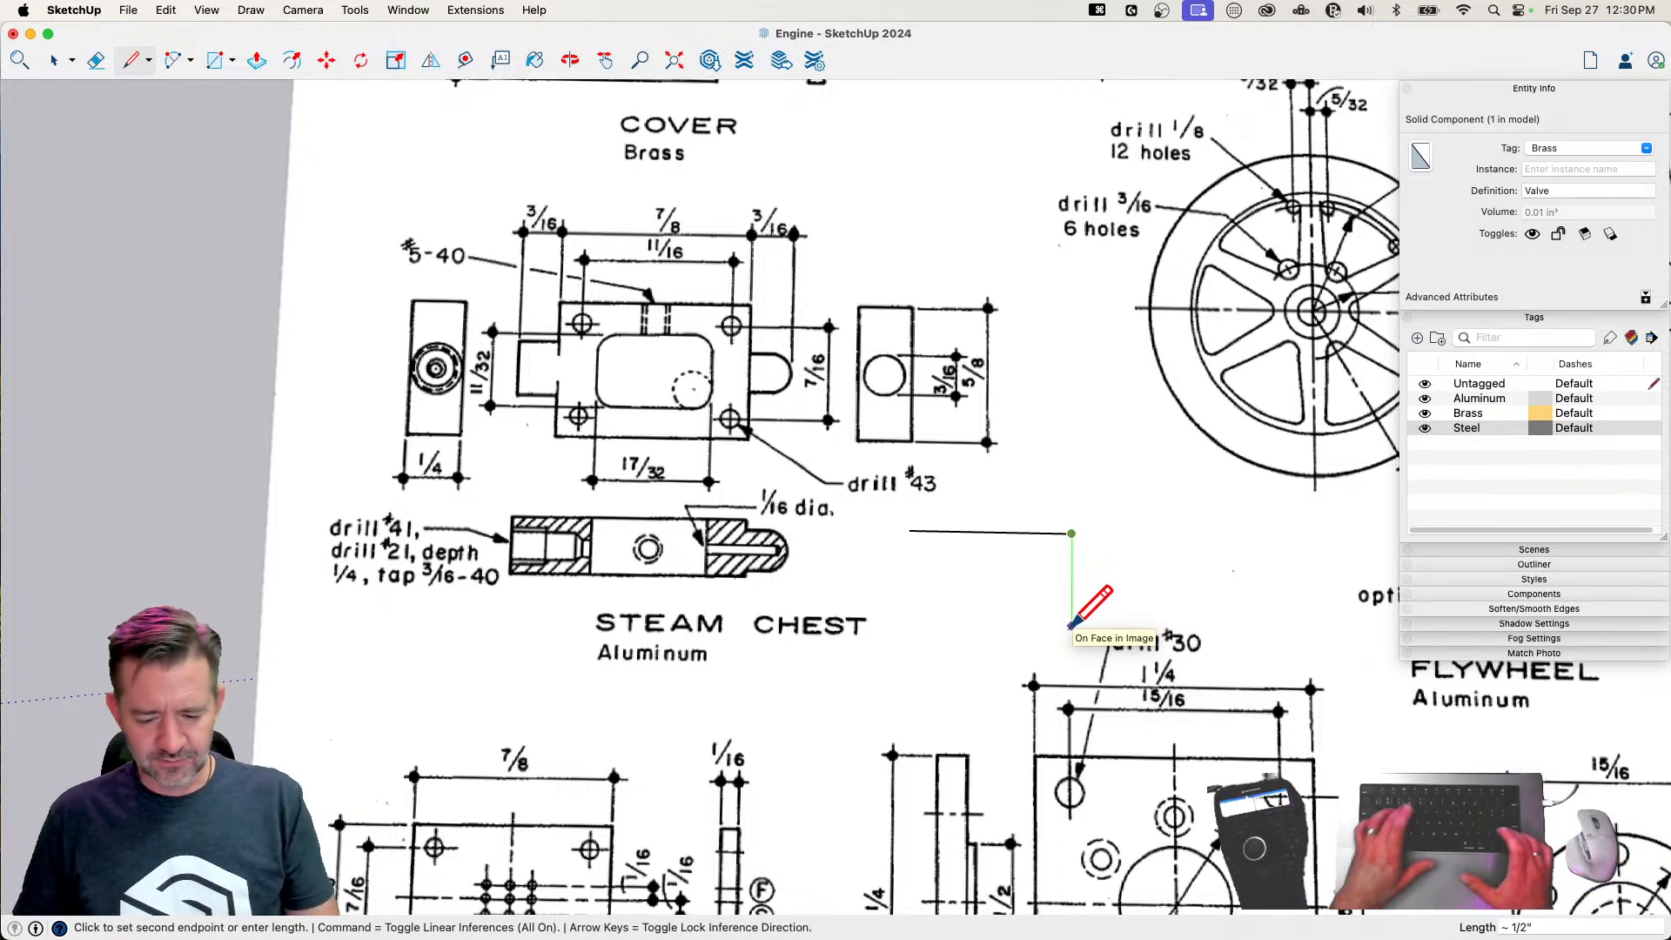
text(5/8)
key(Return)
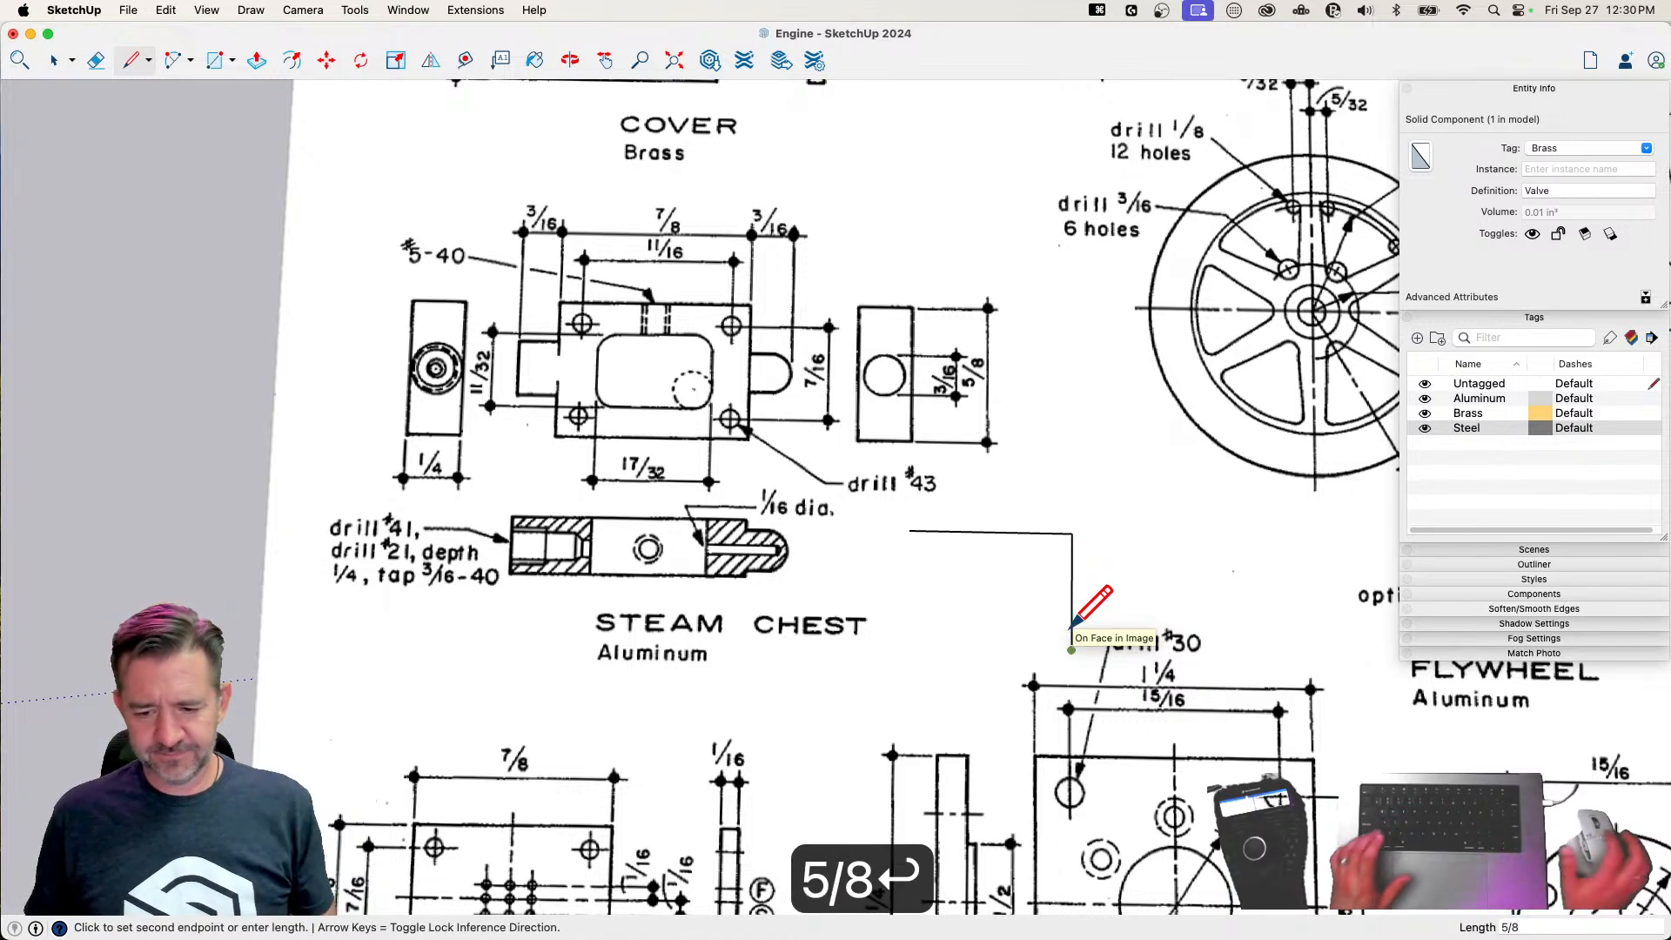
click(908, 648)
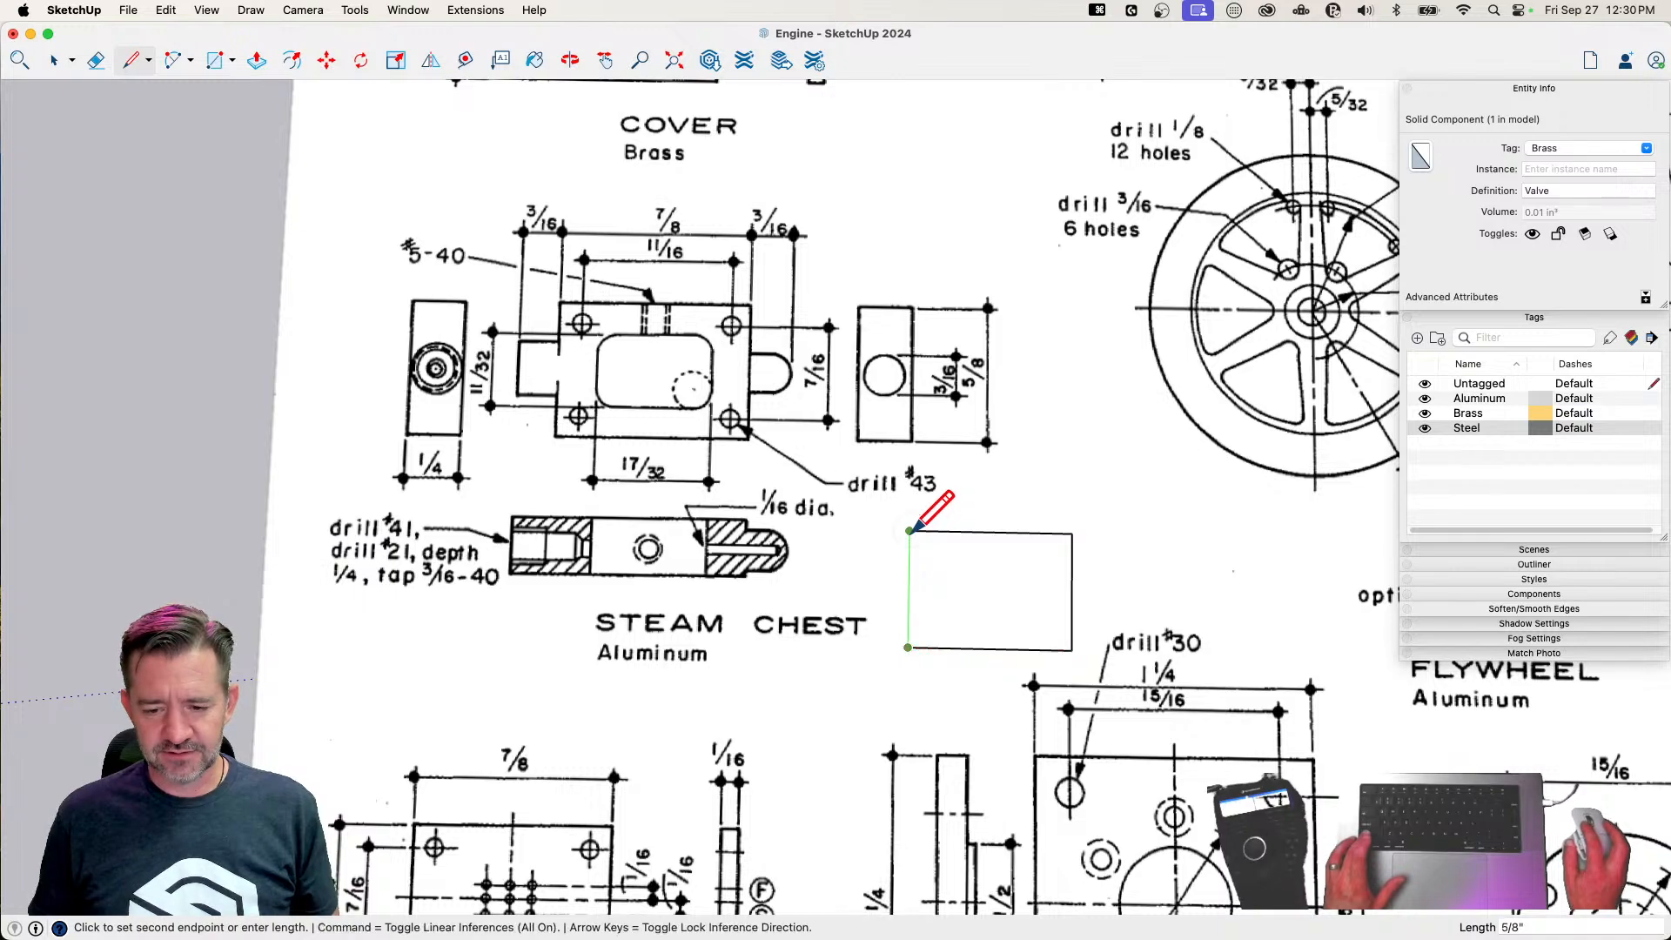
click(912, 531)
scroll(1097, 601, up, 2)
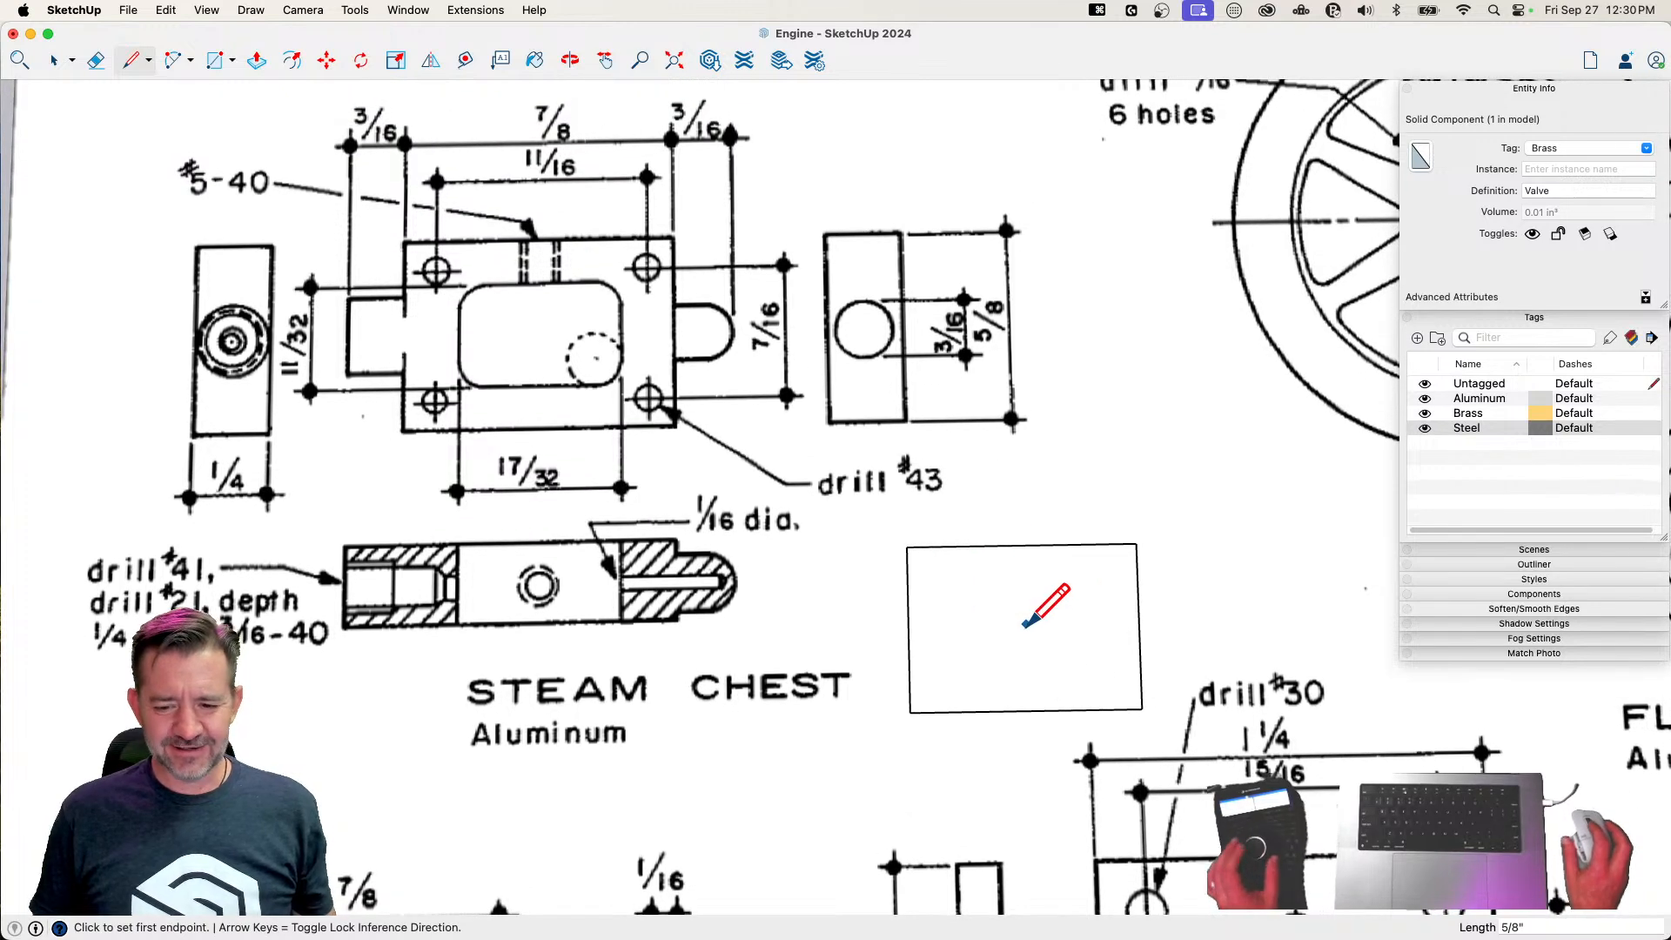
Draw an 11/32" by 17/32" rectangle inside the steam chest outline
key(c)
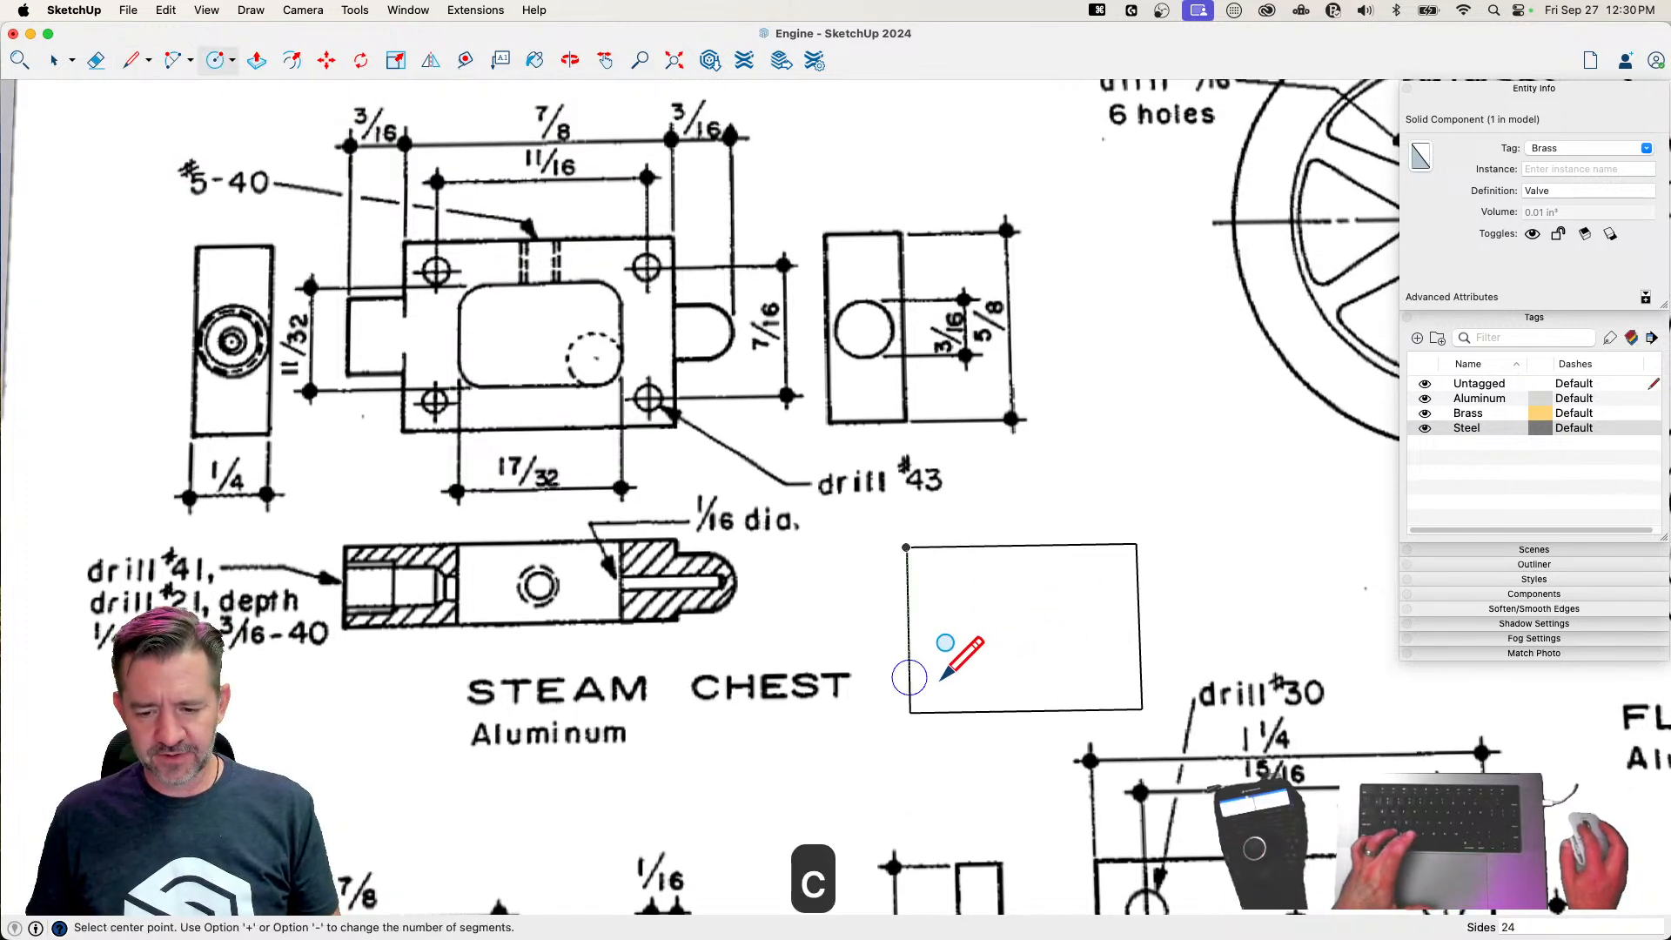
key(r)
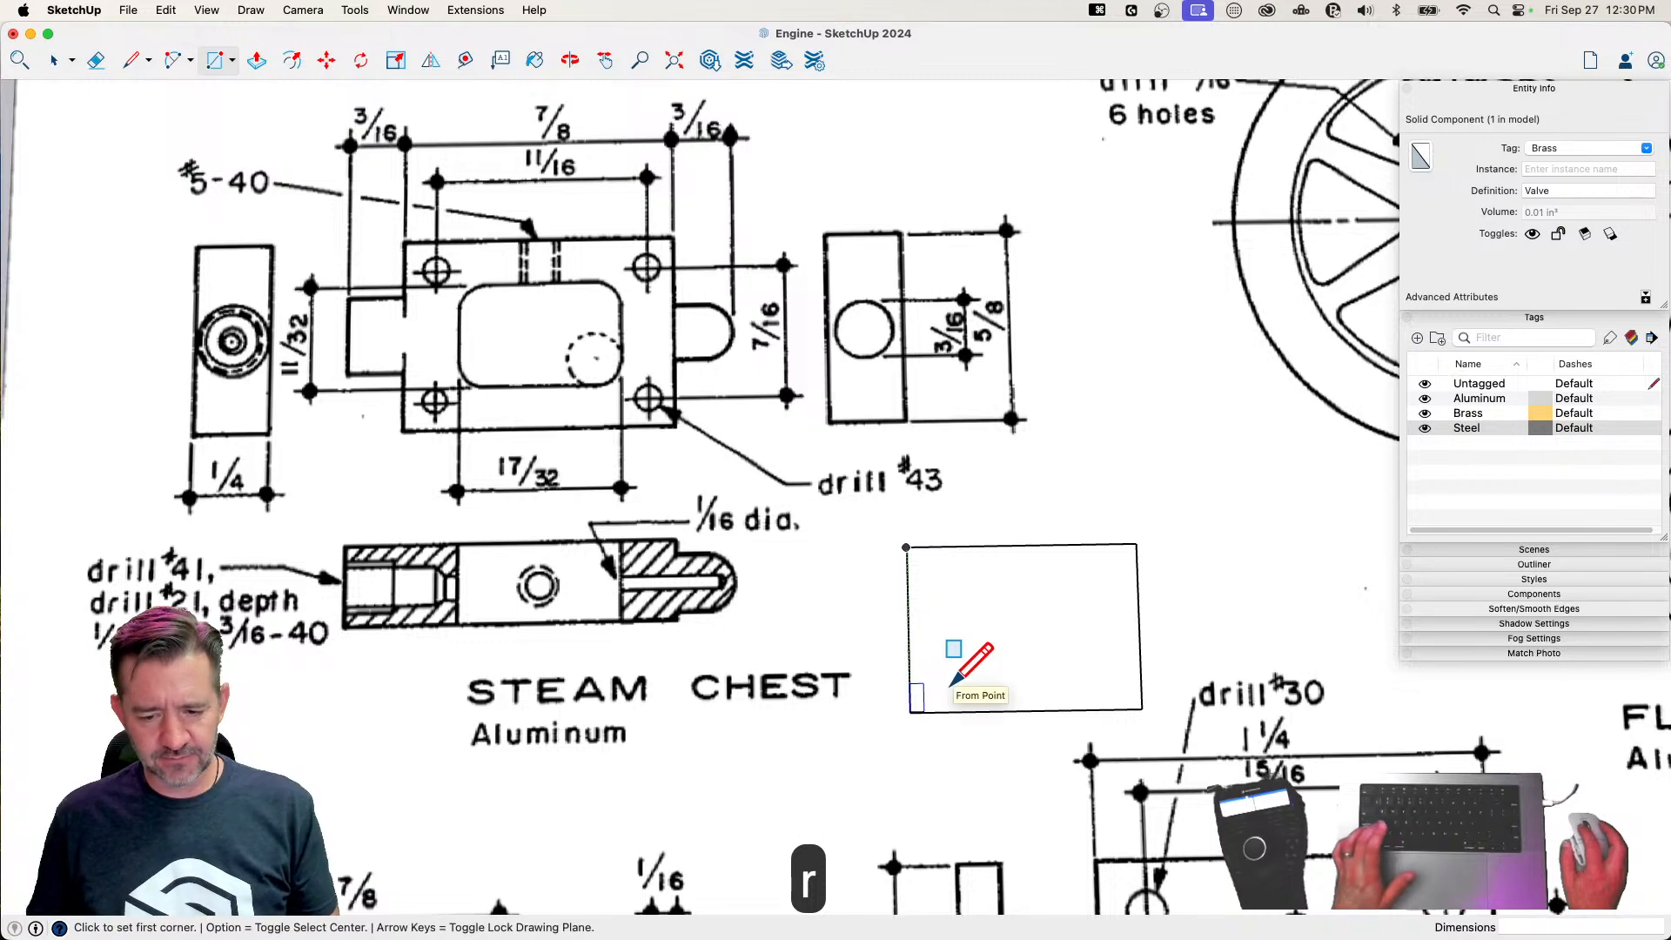
scroll(951, 683, up, 3)
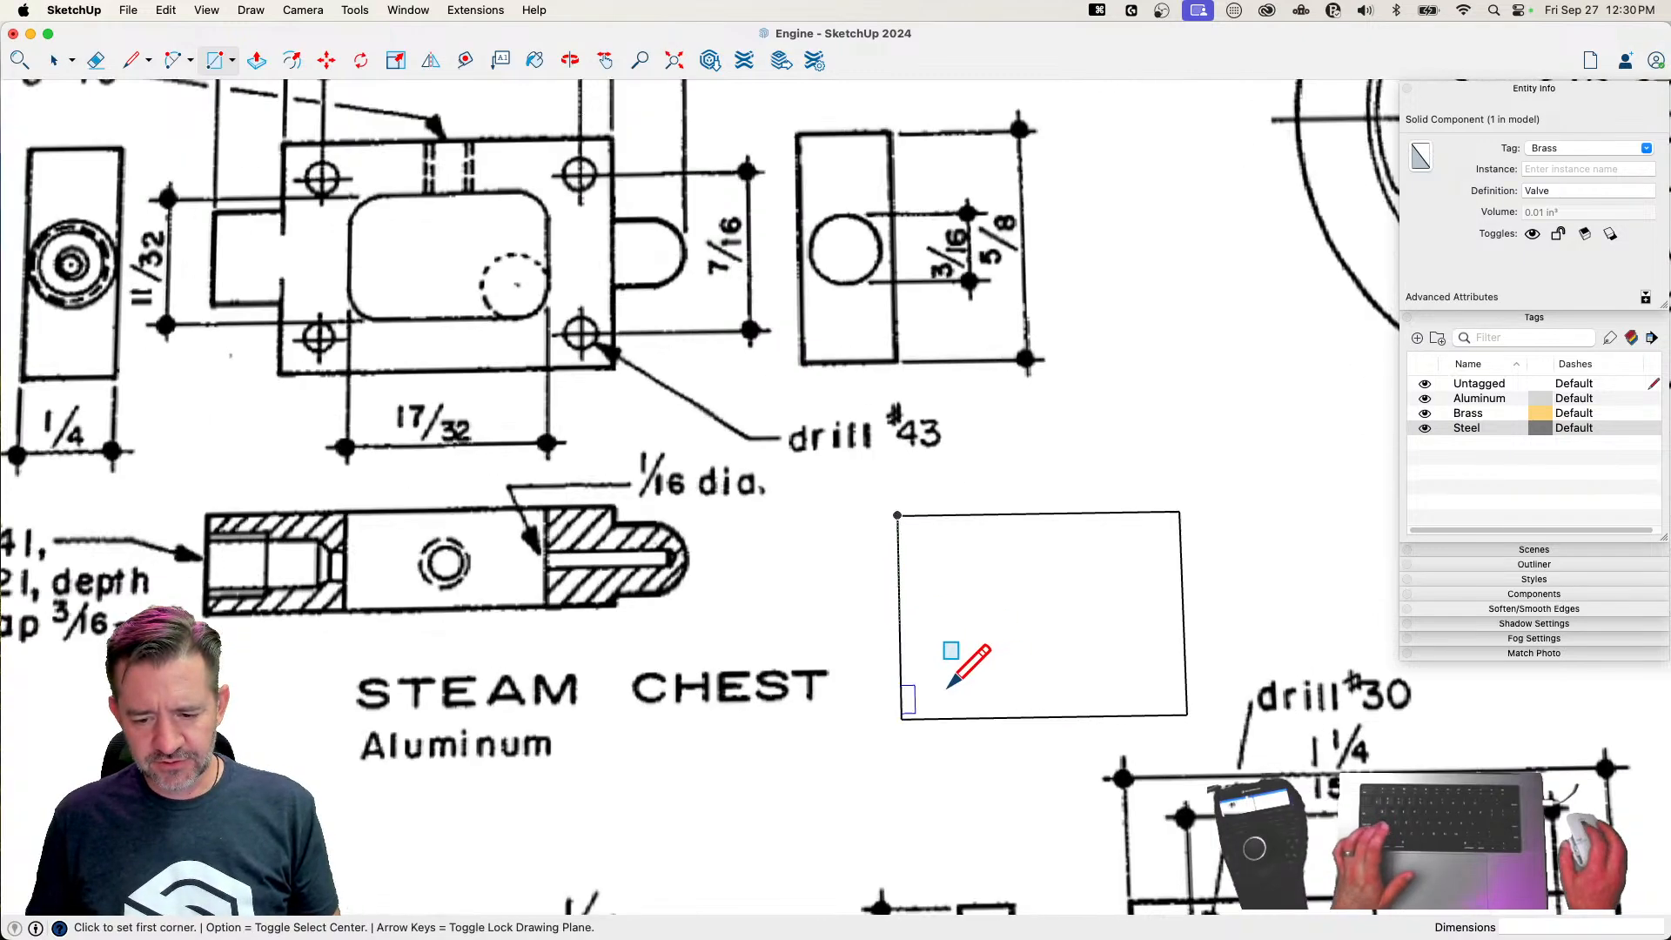
click(935, 688)
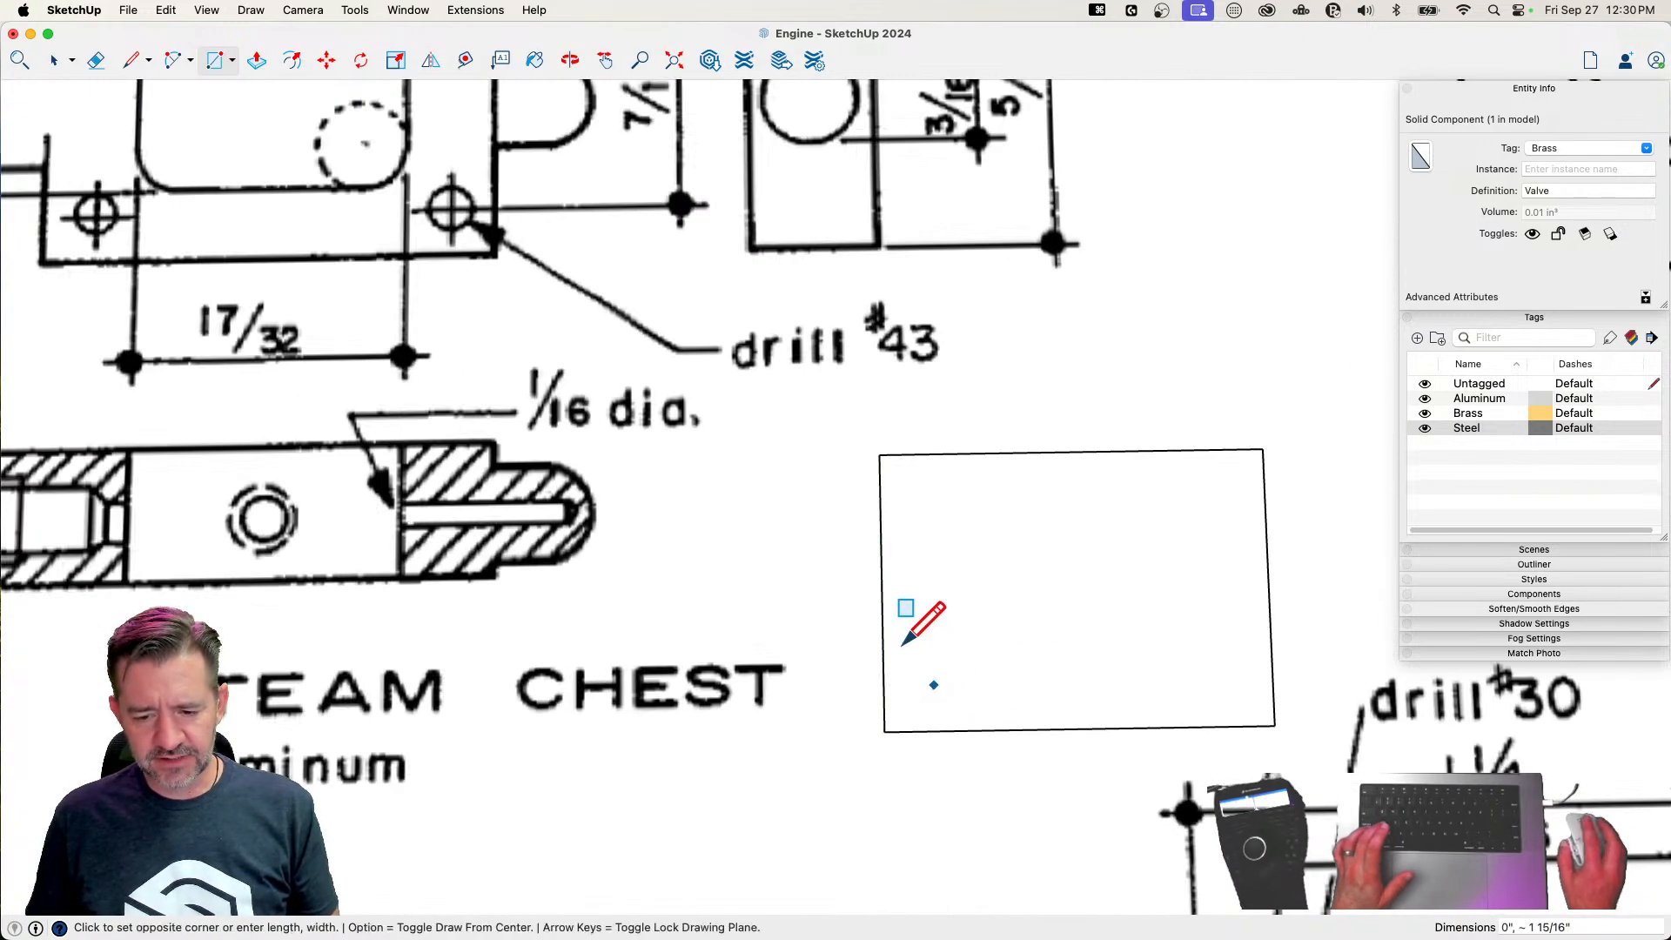
scroll(923, 644, down, 3)
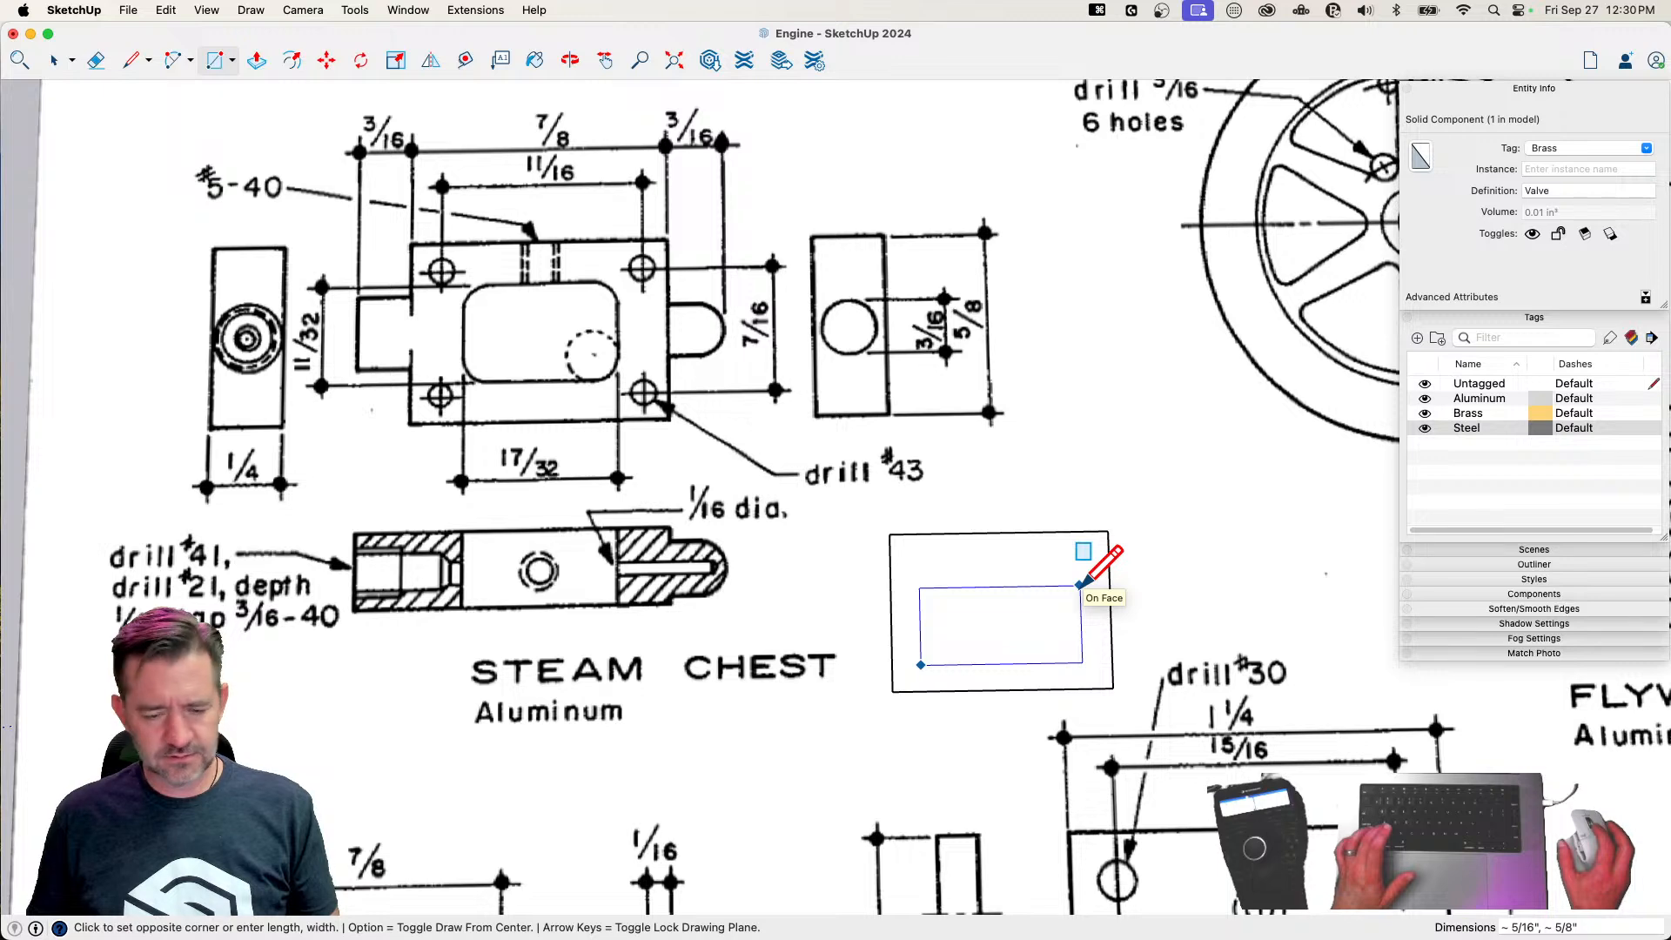
text(1)
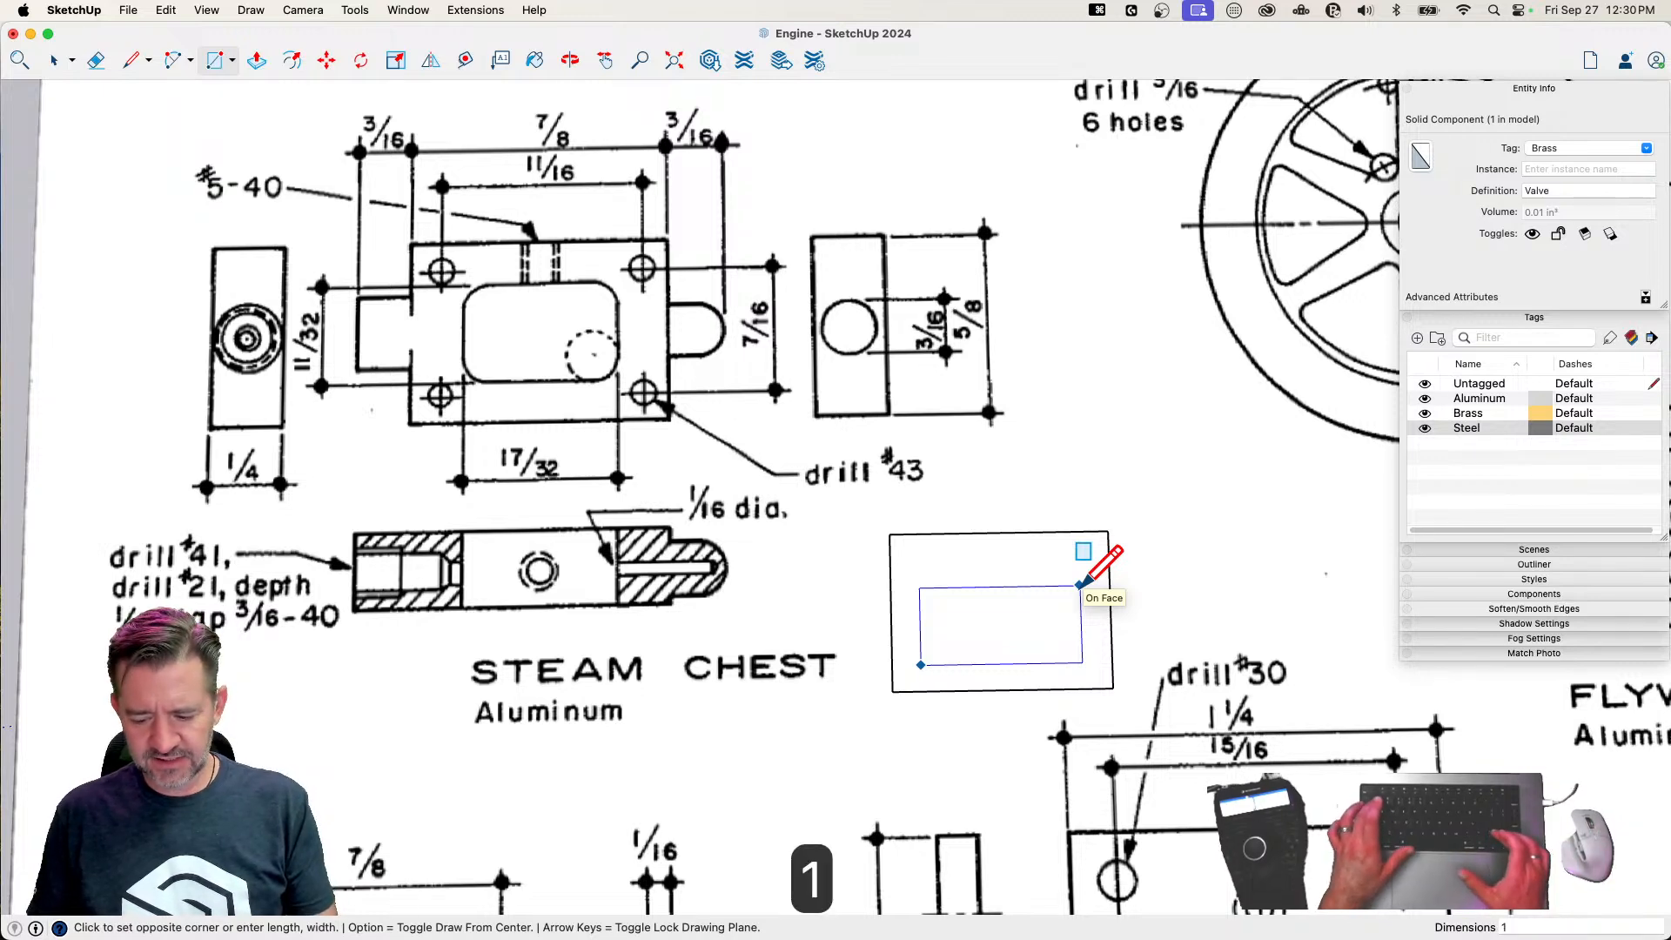
text(1/32,)
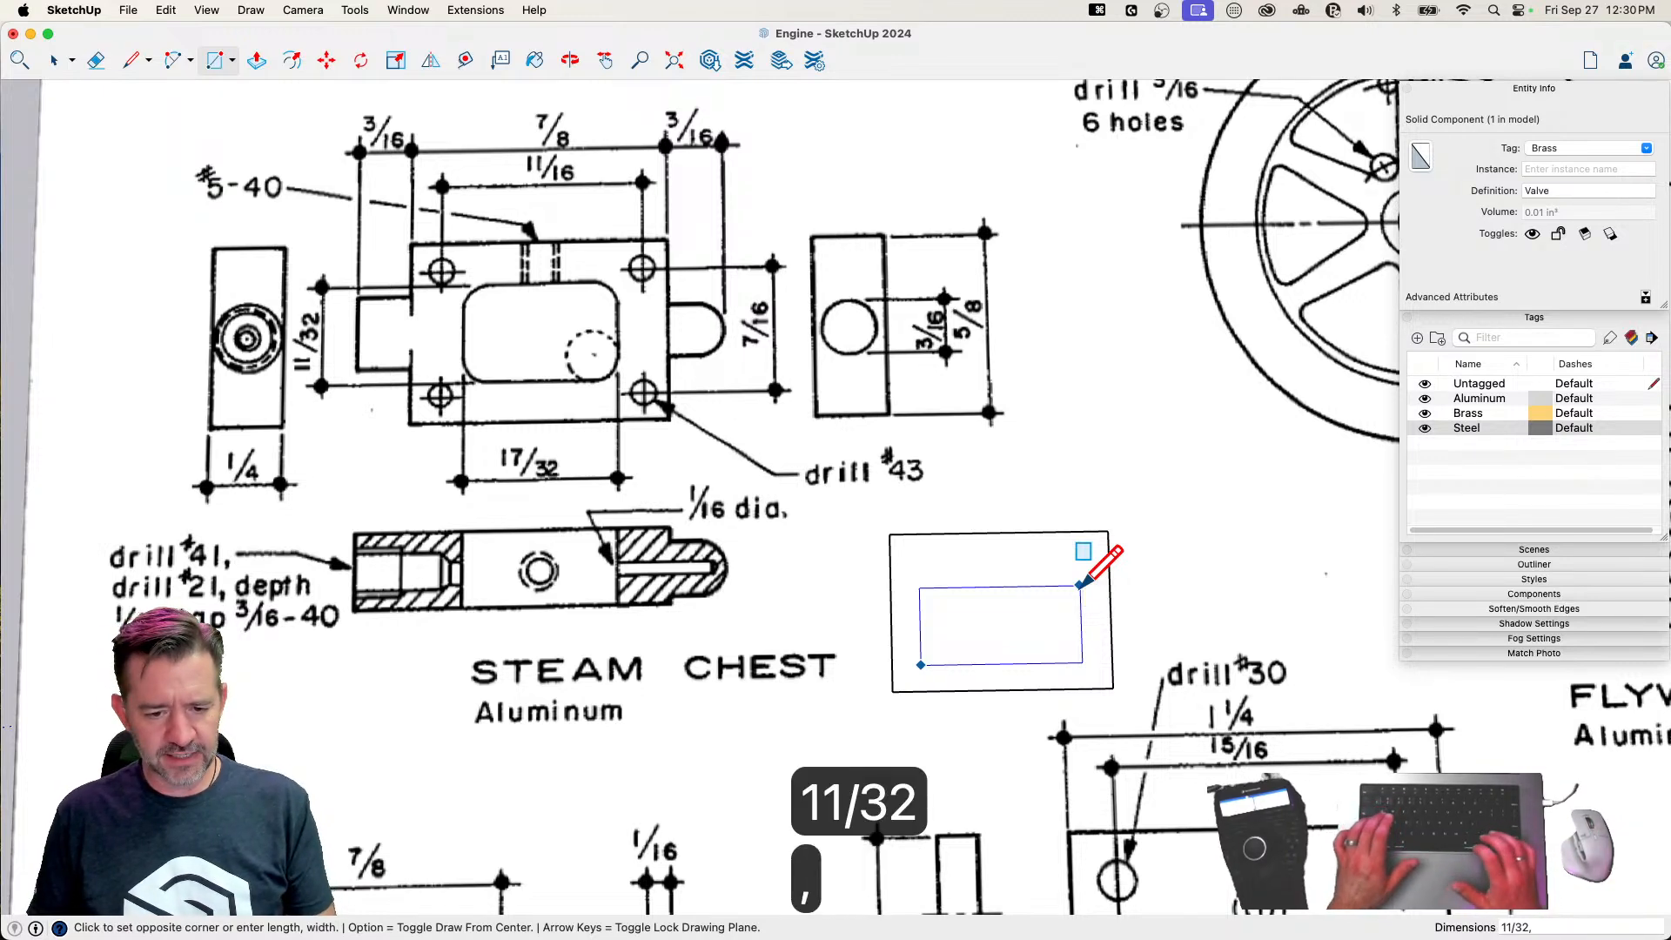
text(17/)
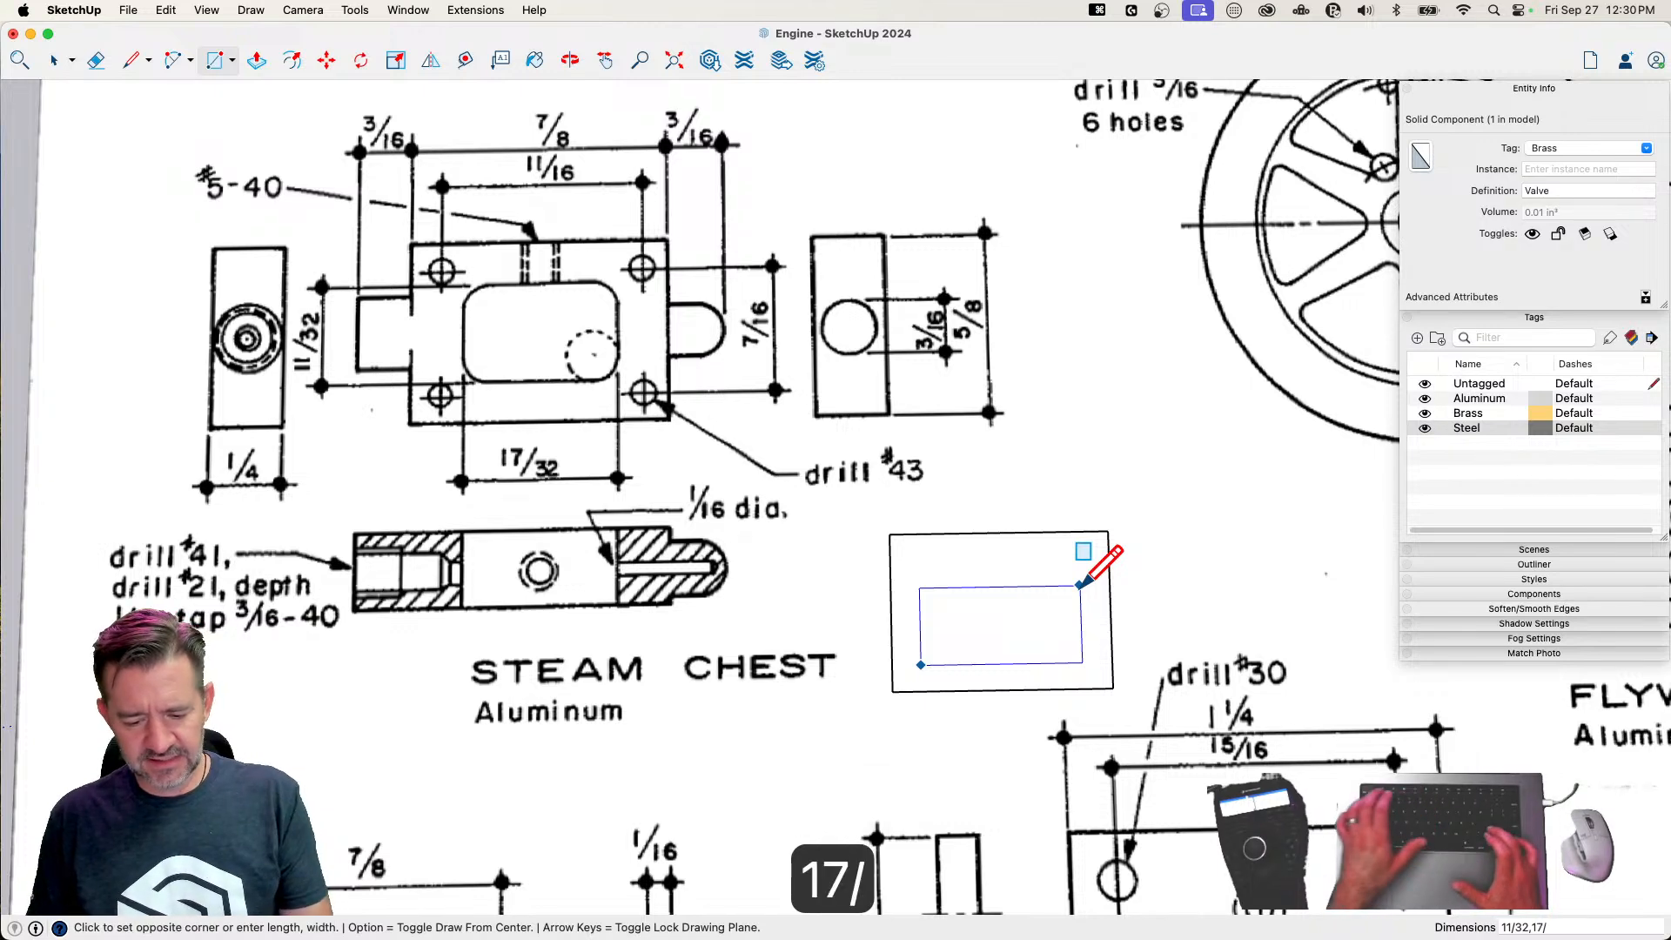
text(32)
key(Return)
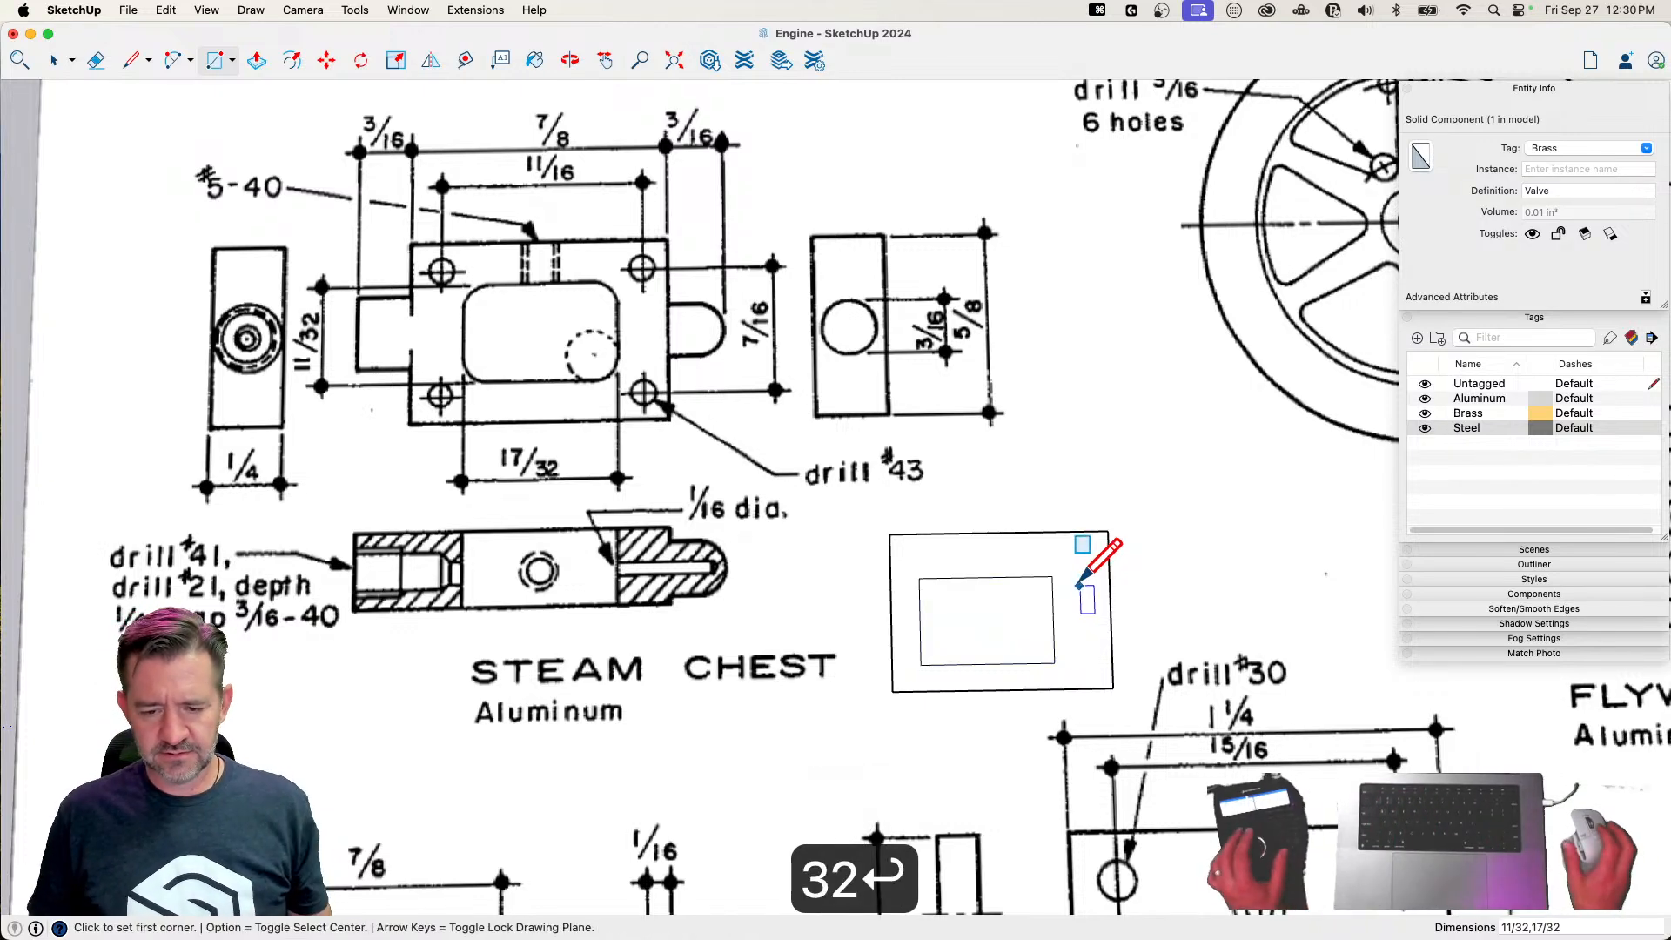
Centre the inner rectangle within the outer outline by aligning its face with the outline's edge midpoints
key(space)
click(993, 627)
key(m)
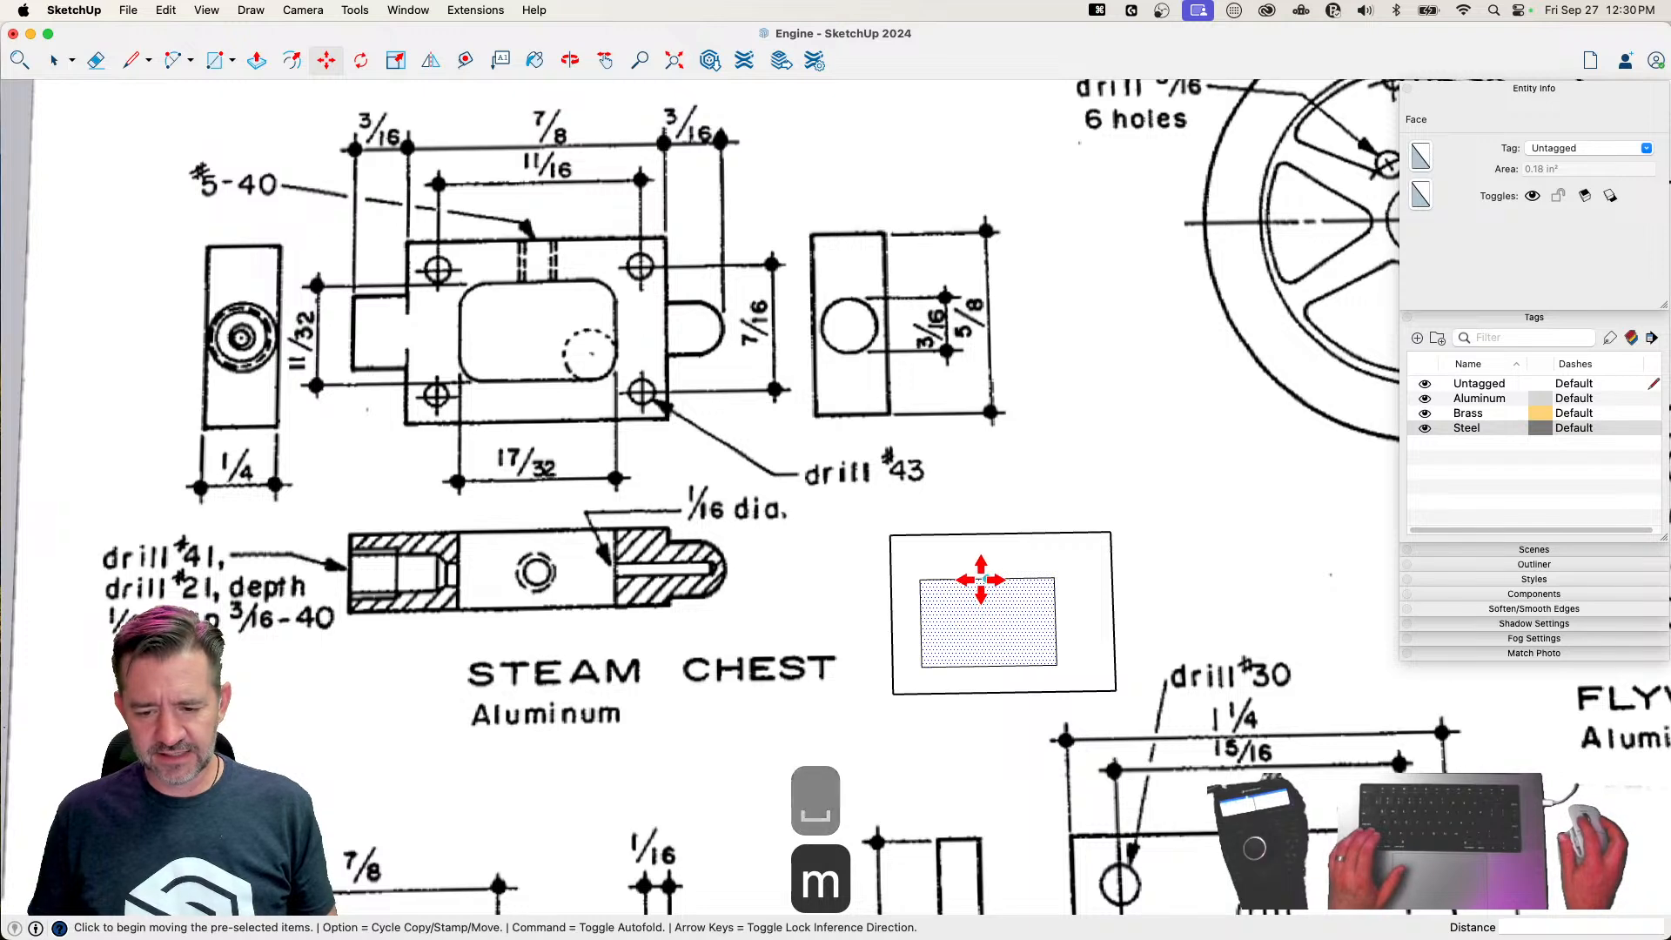
click(987, 578)
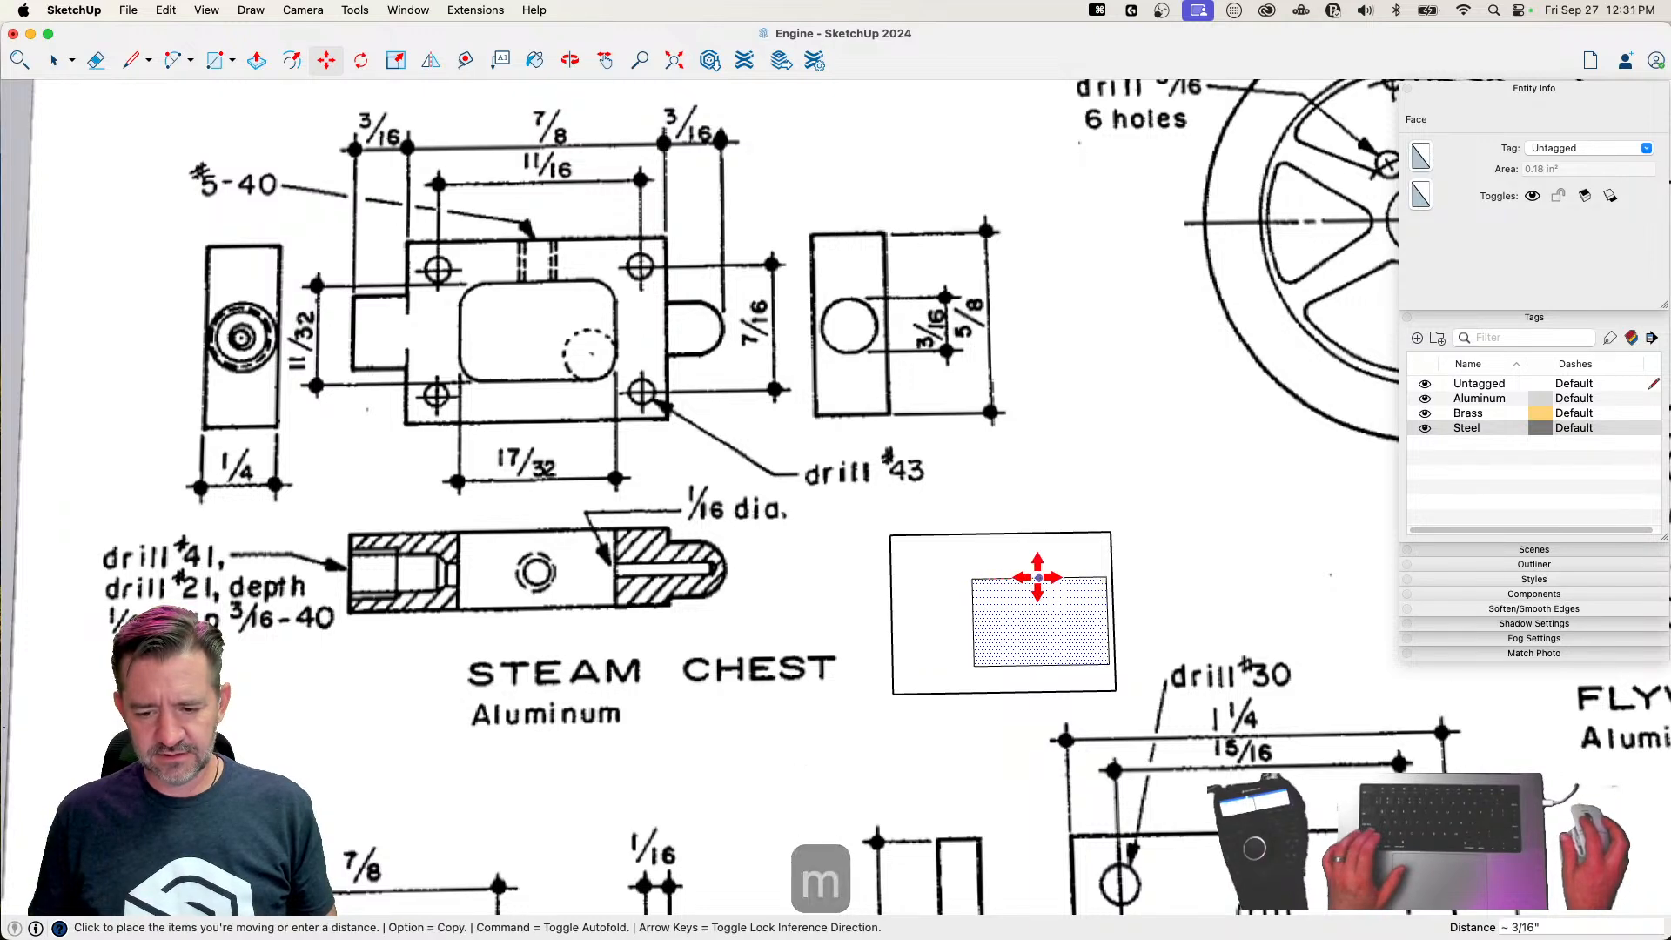
click(1001, 532)
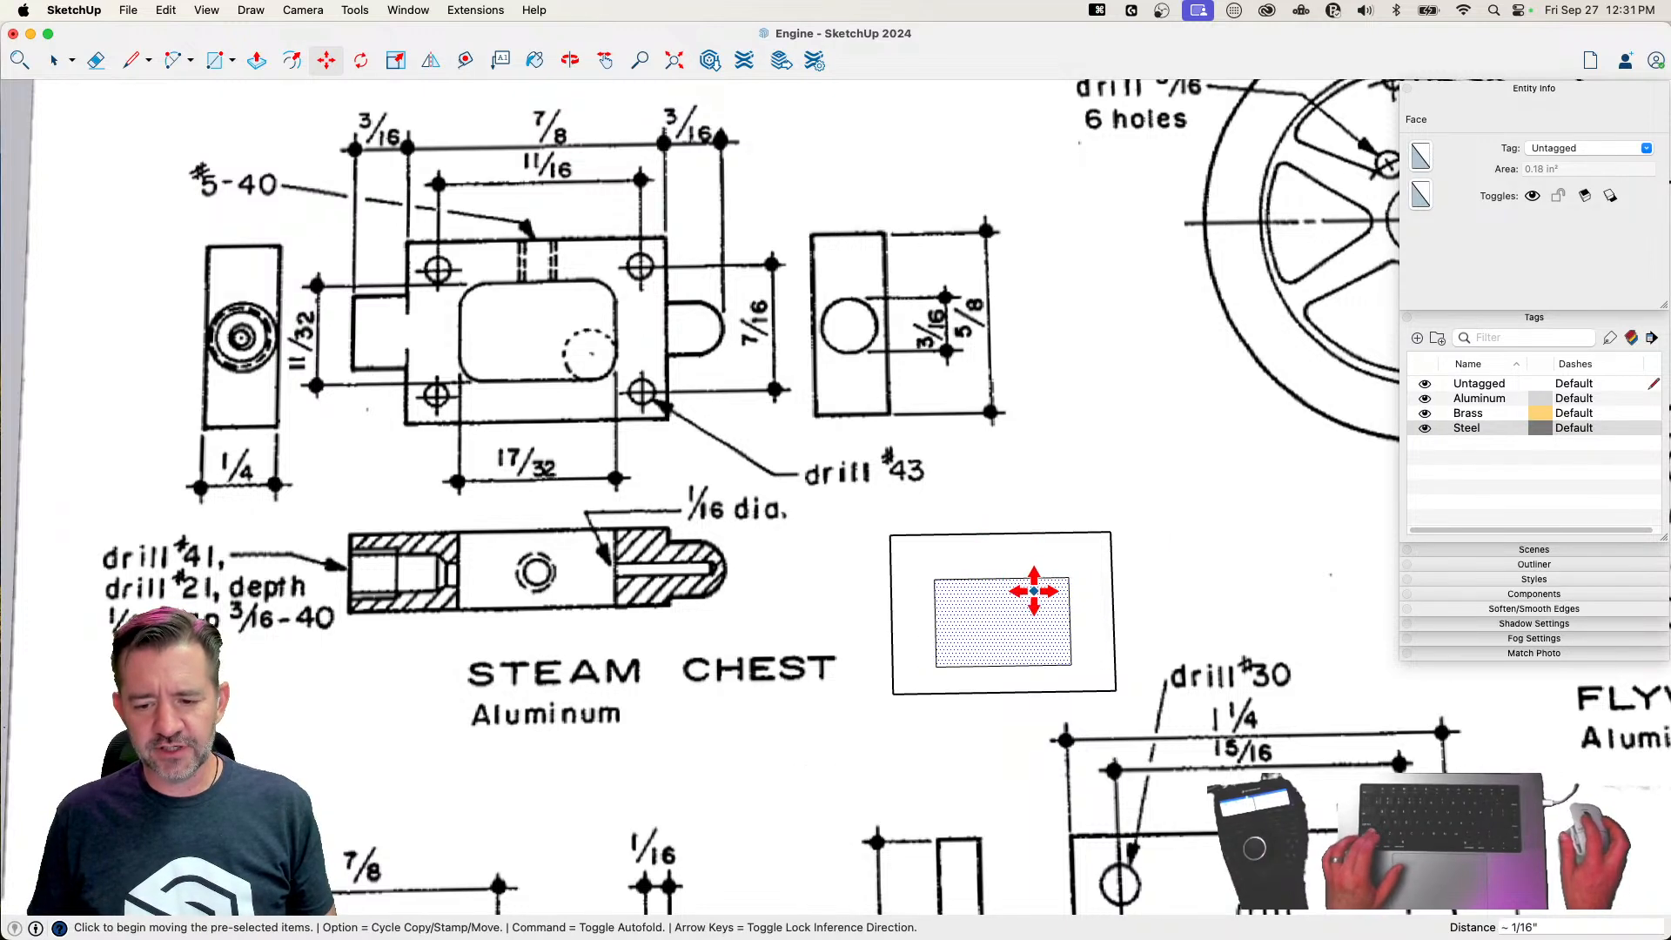
click(1070, 620)
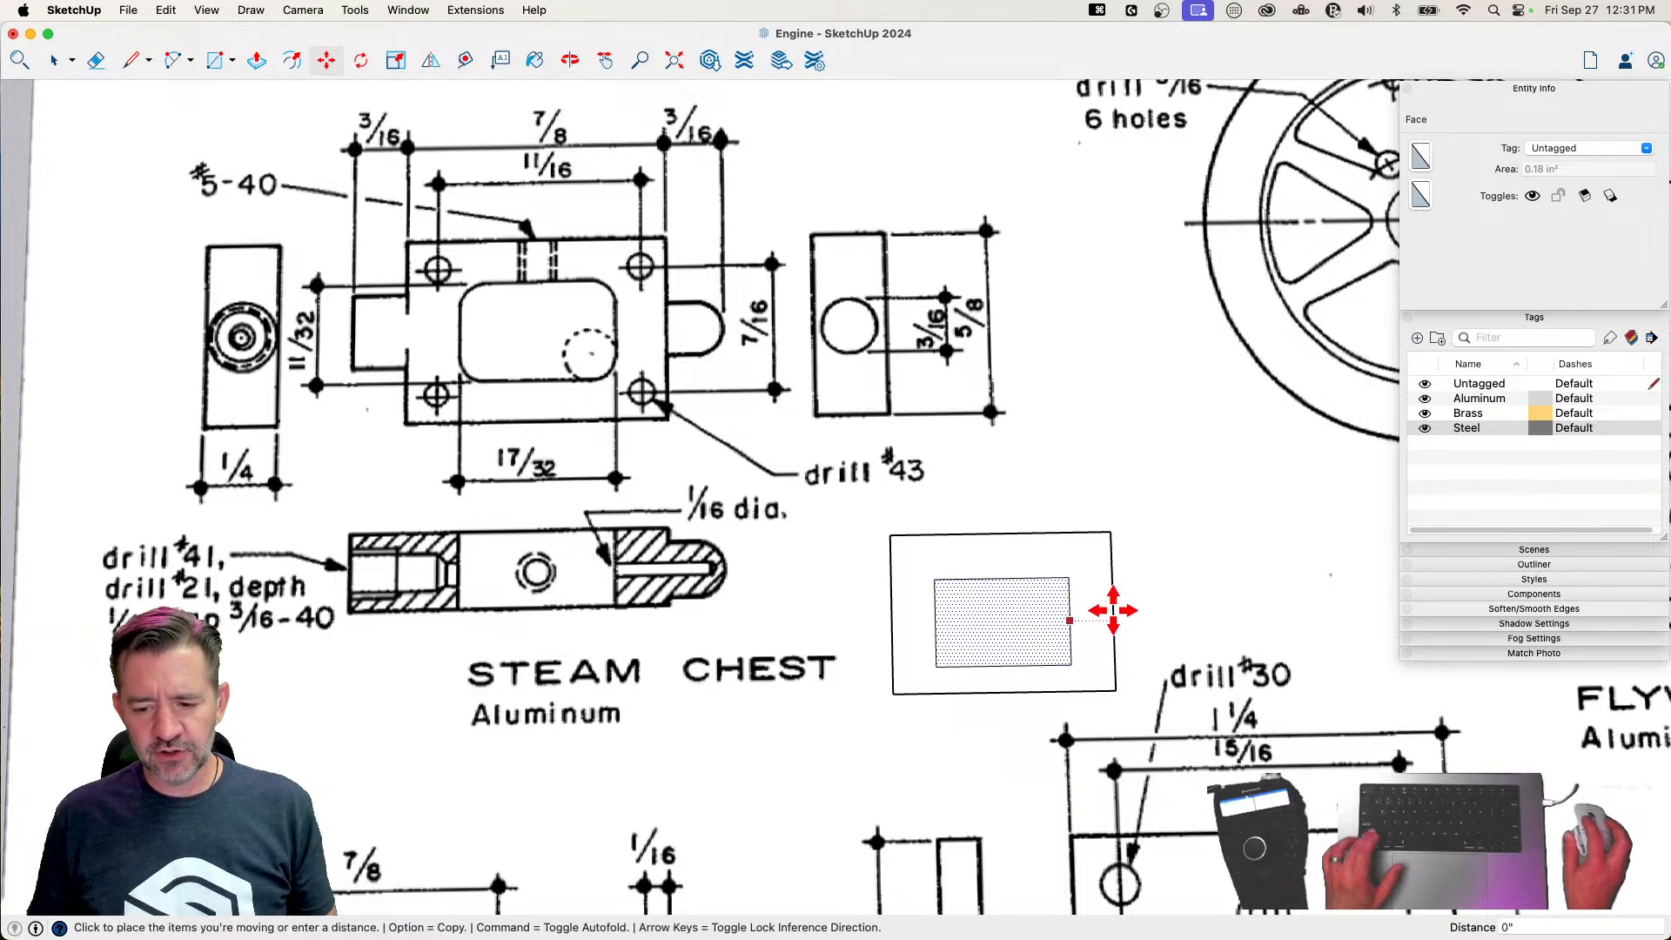
click(1116, 600)
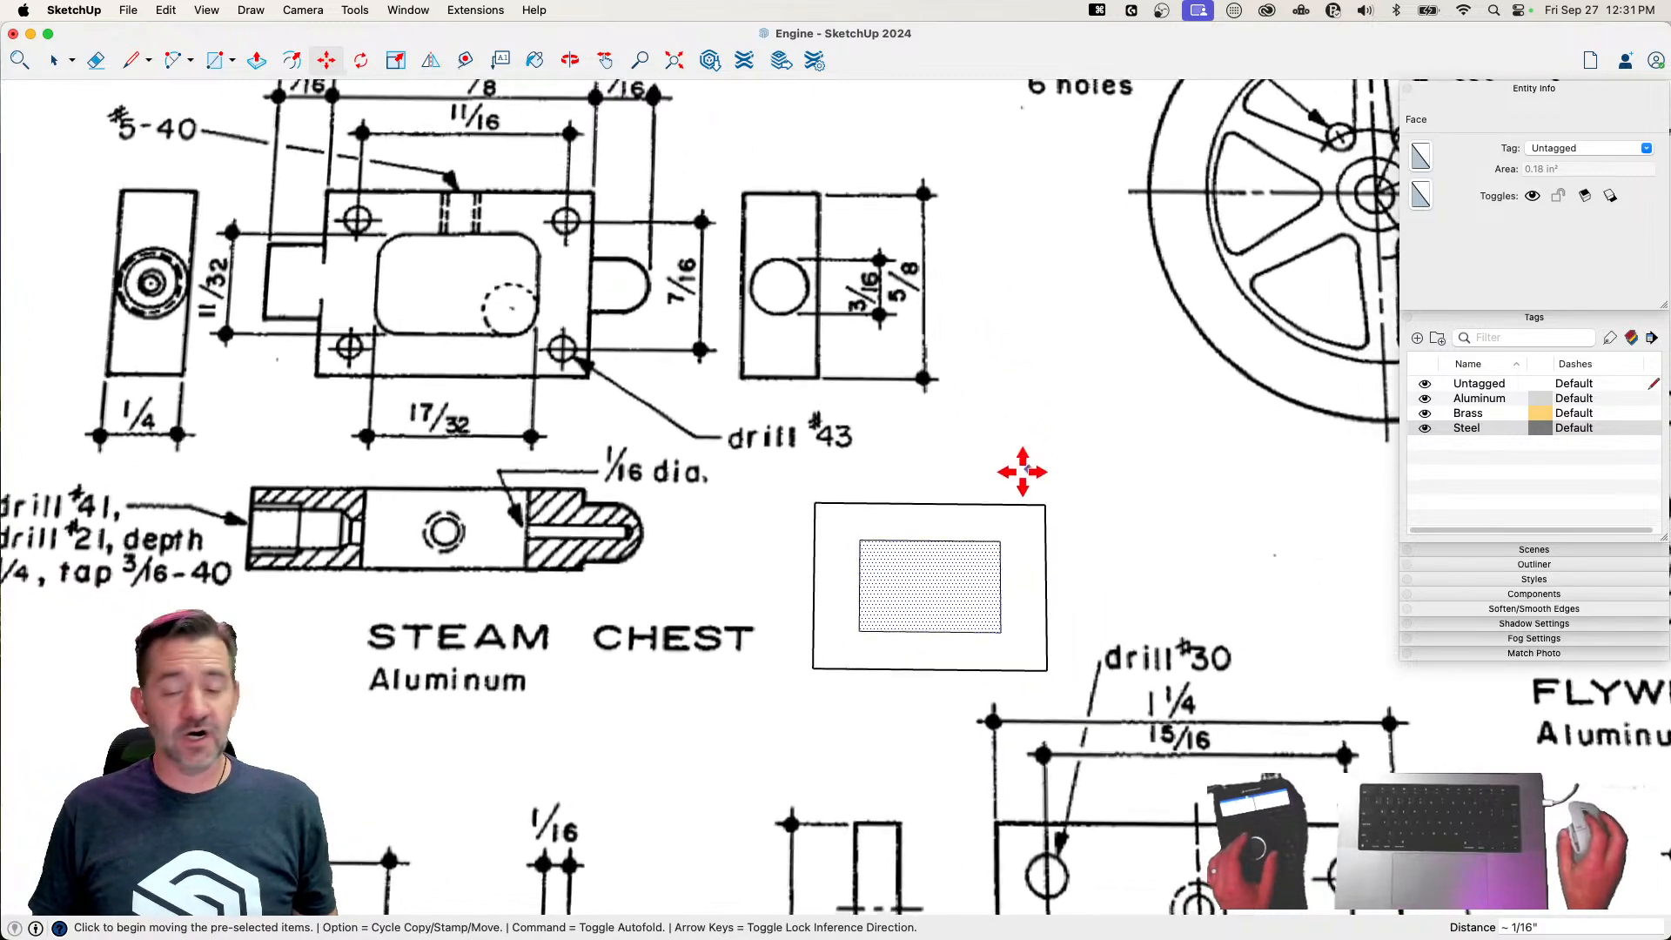
Draw lines from the midpoint of the inner rectangle's right edge to its centre and down to its lower edge
key(space)
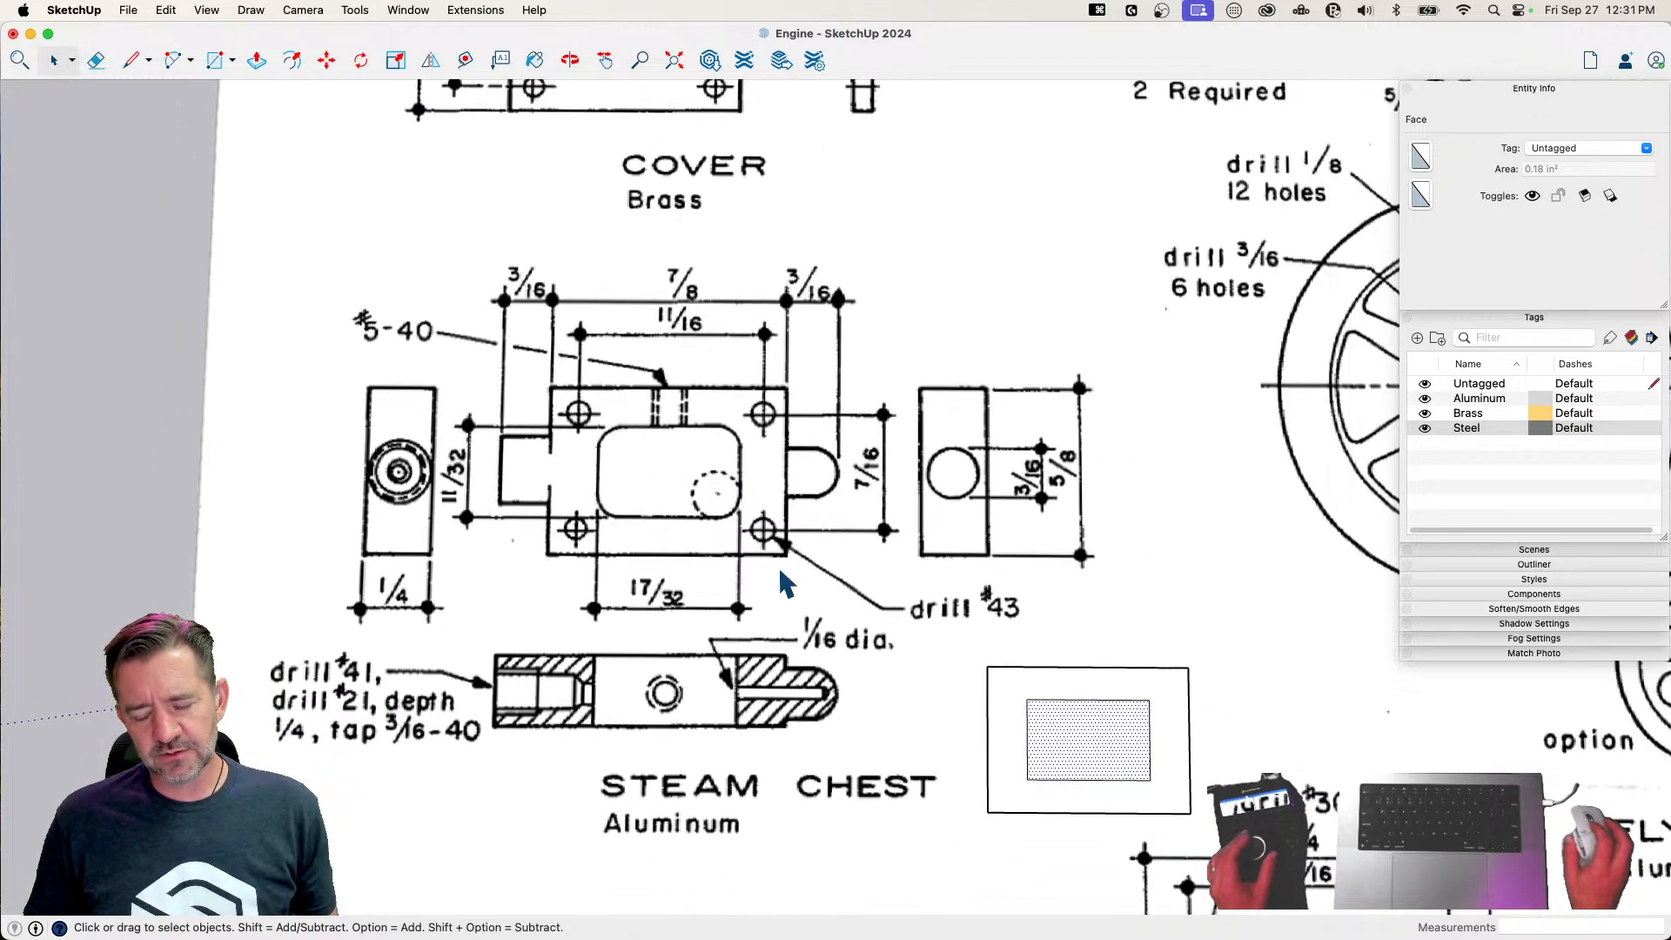
key(l)
click(837, 581)
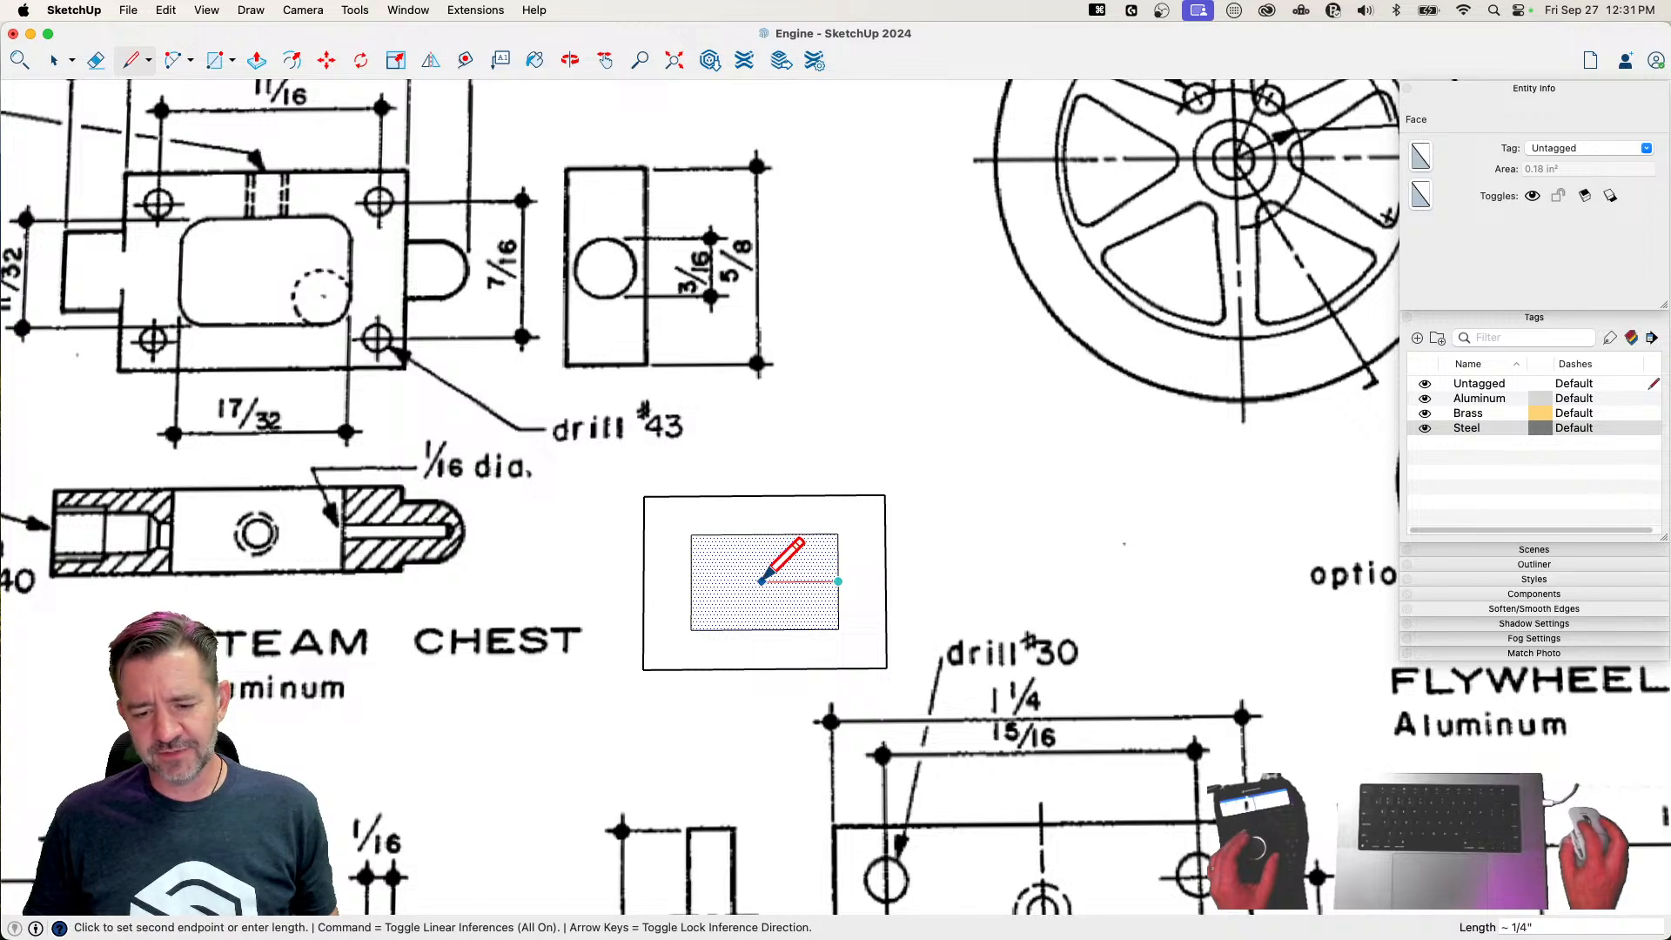
click(763, 628)
key(space)
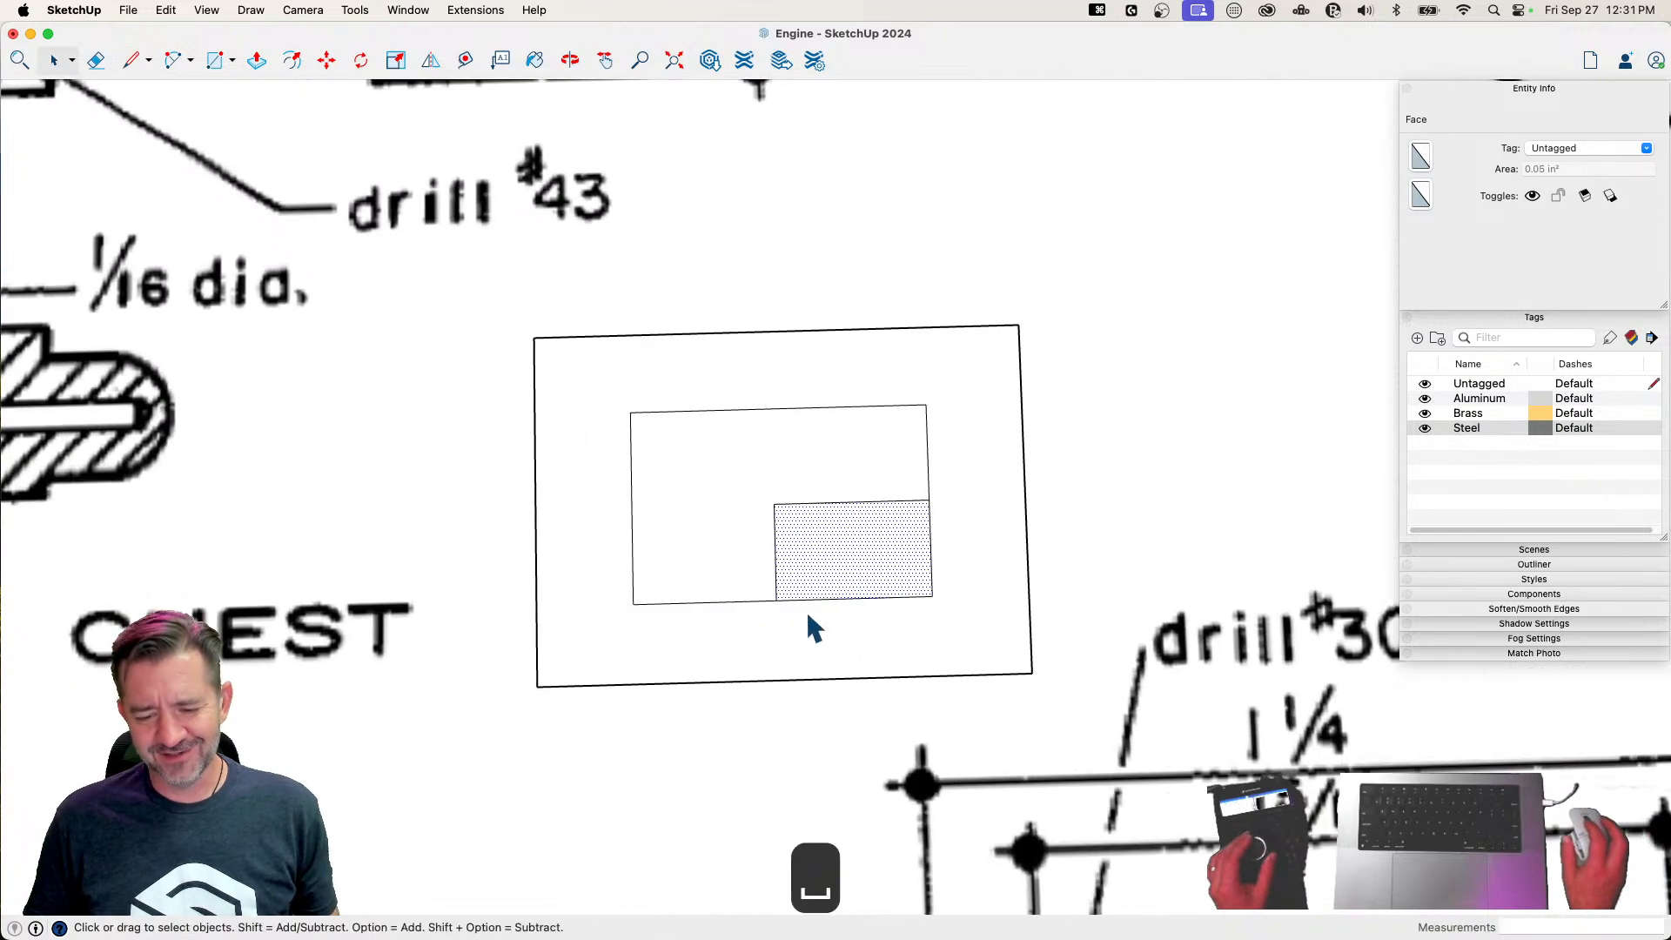
Draw a circle of about 1/16" radius centred on the vertical construction line, and add a radius line from its centre to its right side
key(c)
click(776, 552)
click(776, 504)
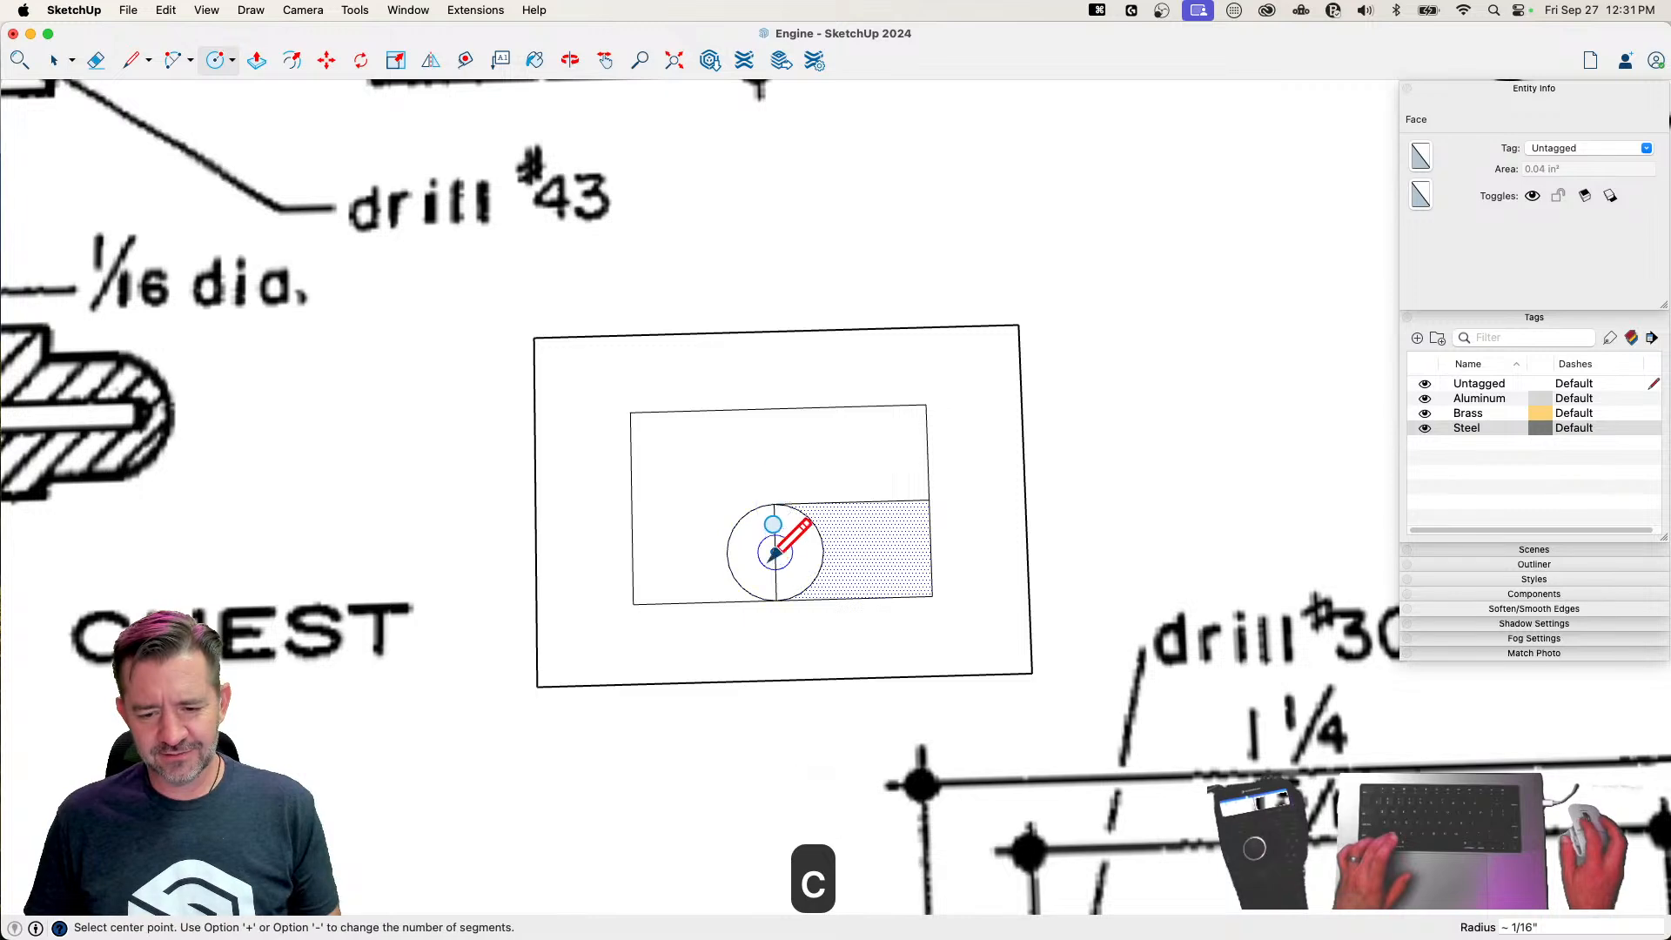
key(l)
click(775, 552)
click(823, 551)
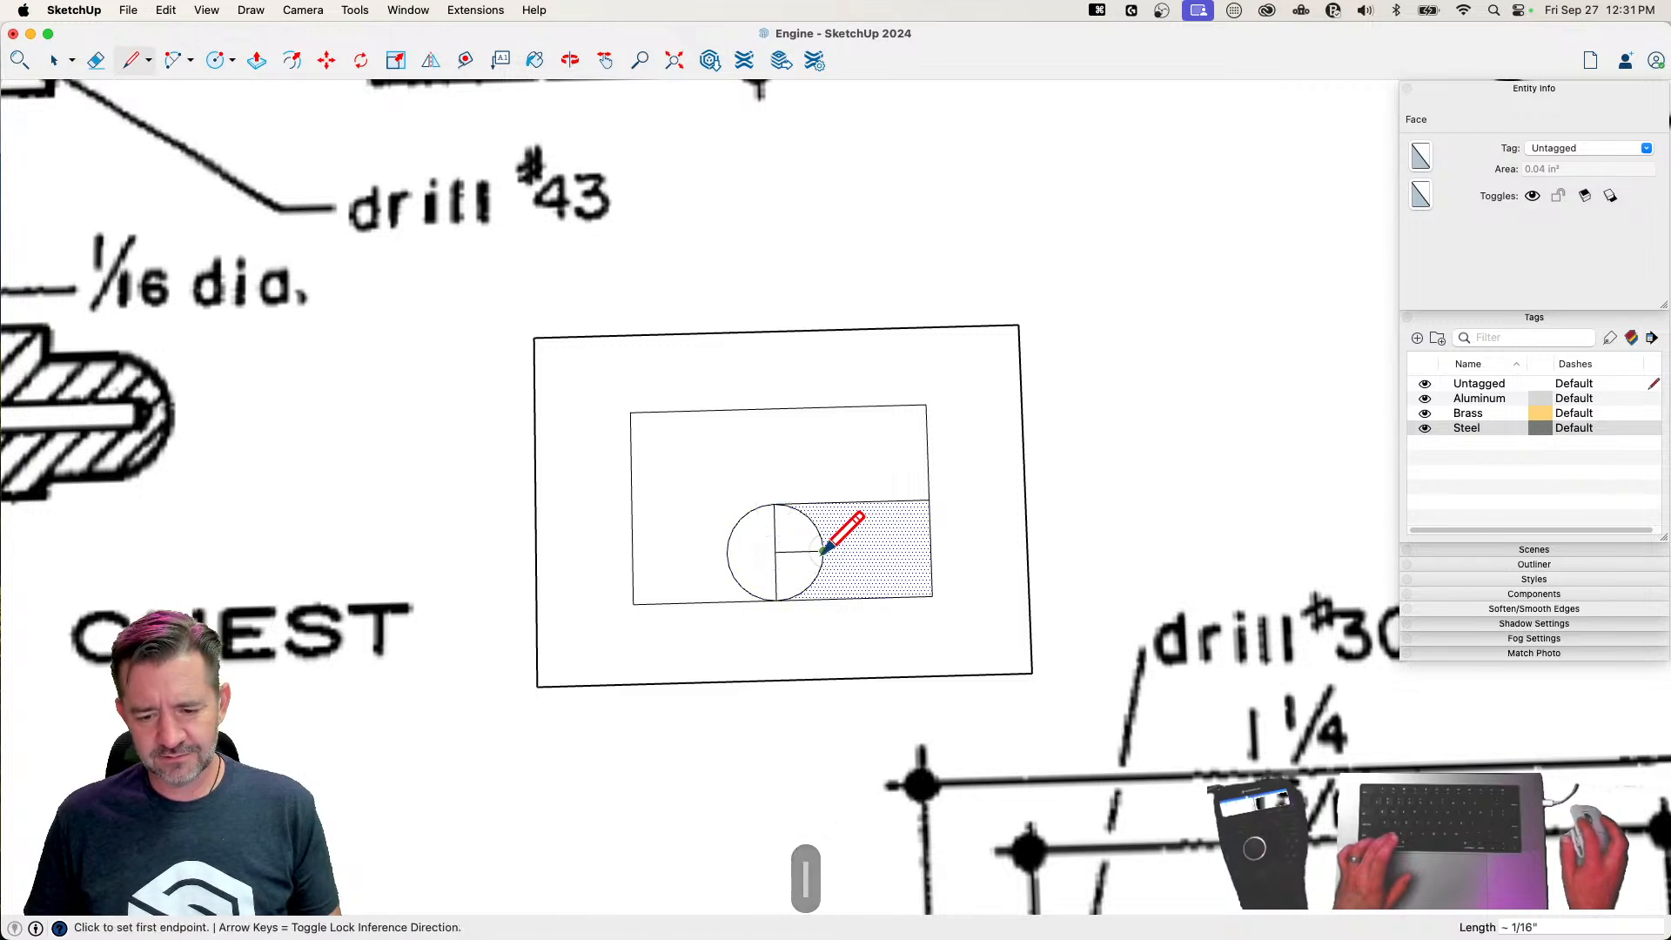
Move the circle's lower-right quarter into the lower-right corner of the inner rectangle as a copy
key(space)
click(806, 579)
key(m)
click(822, 549)
click(933, 551)
key(space)
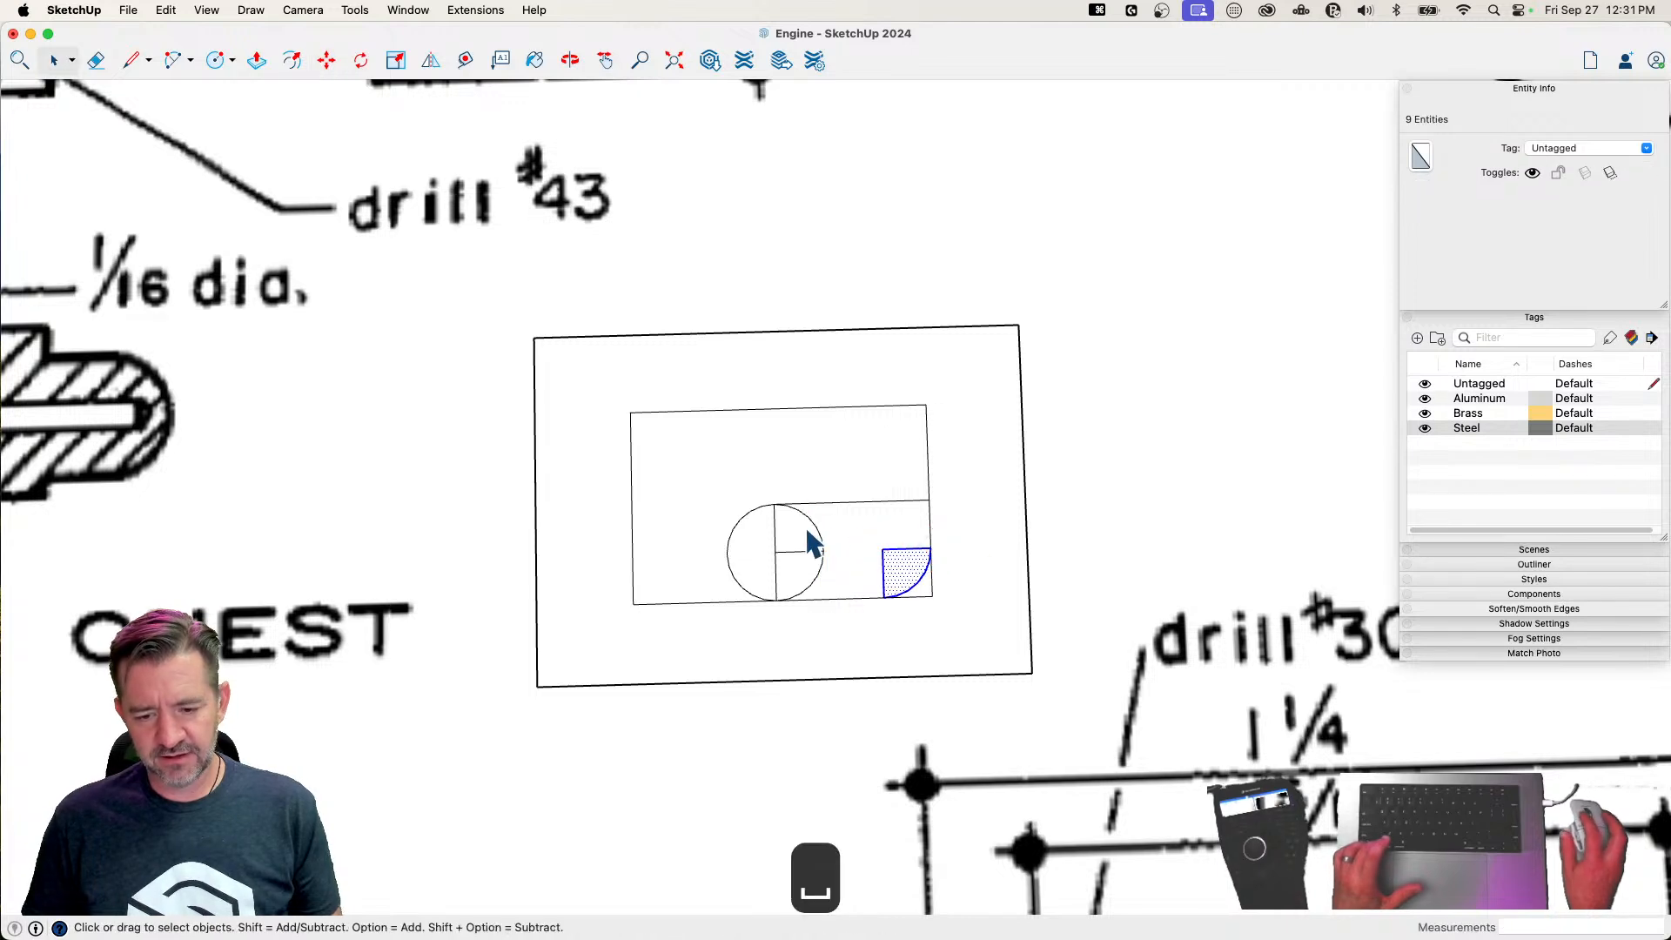
Copy the circle's upper-right quarter and fit it into the upper-right corner of the inner rectangle
click(804, 538)
key(m)
click(775, 505)
key(alt)
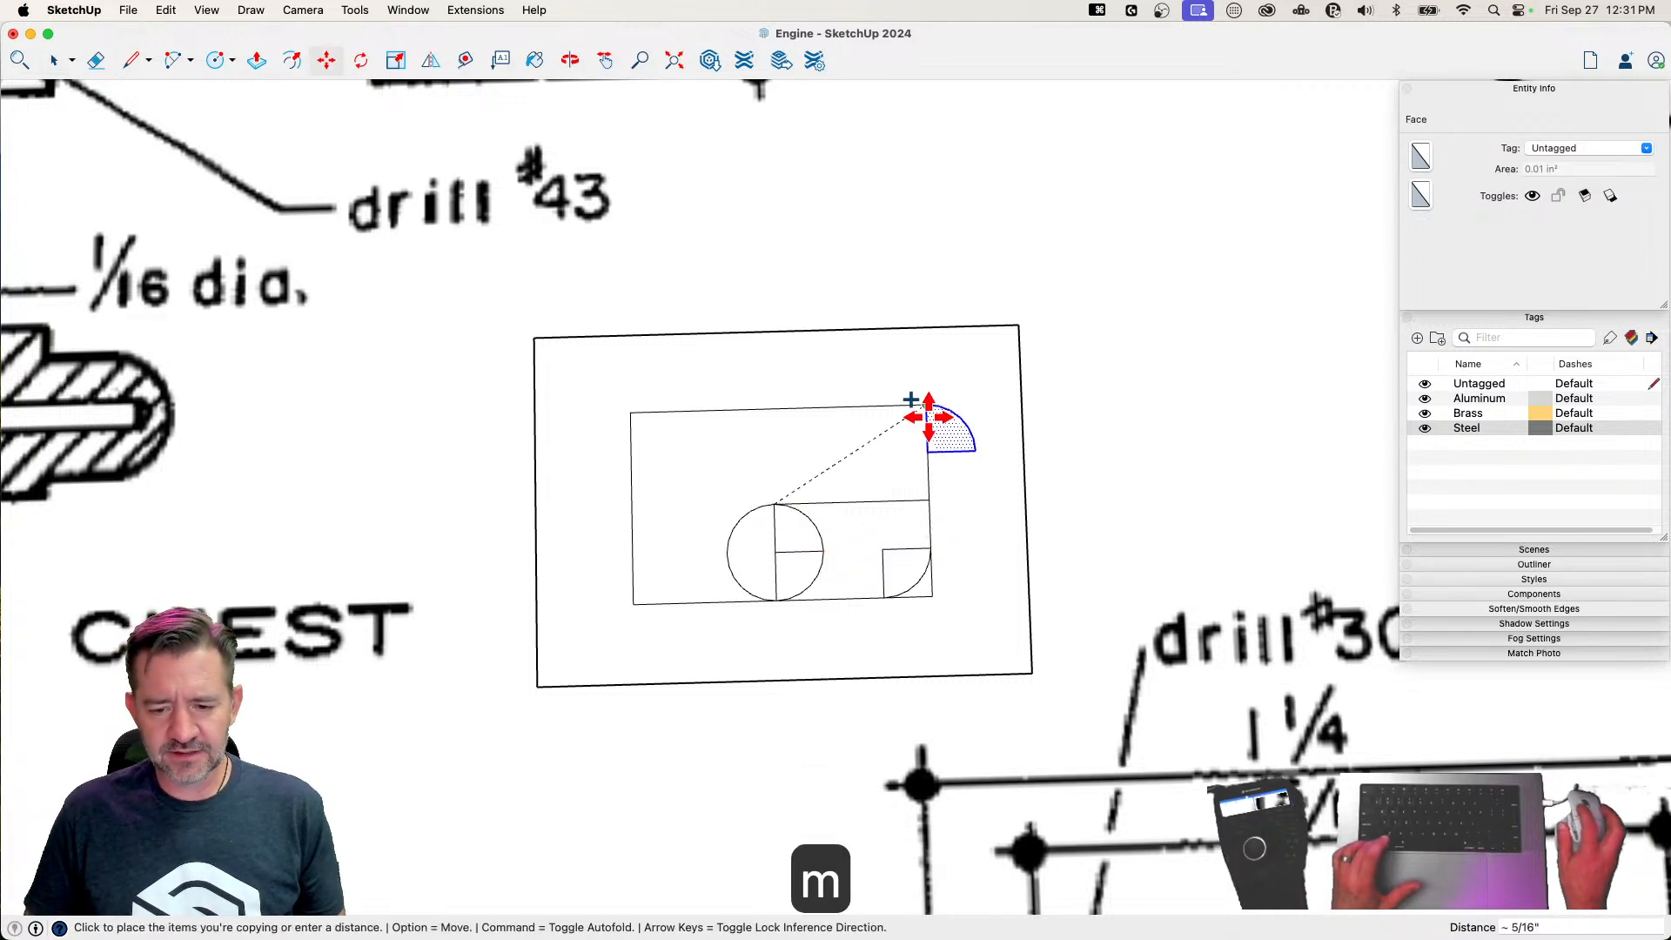
click(865, 407)
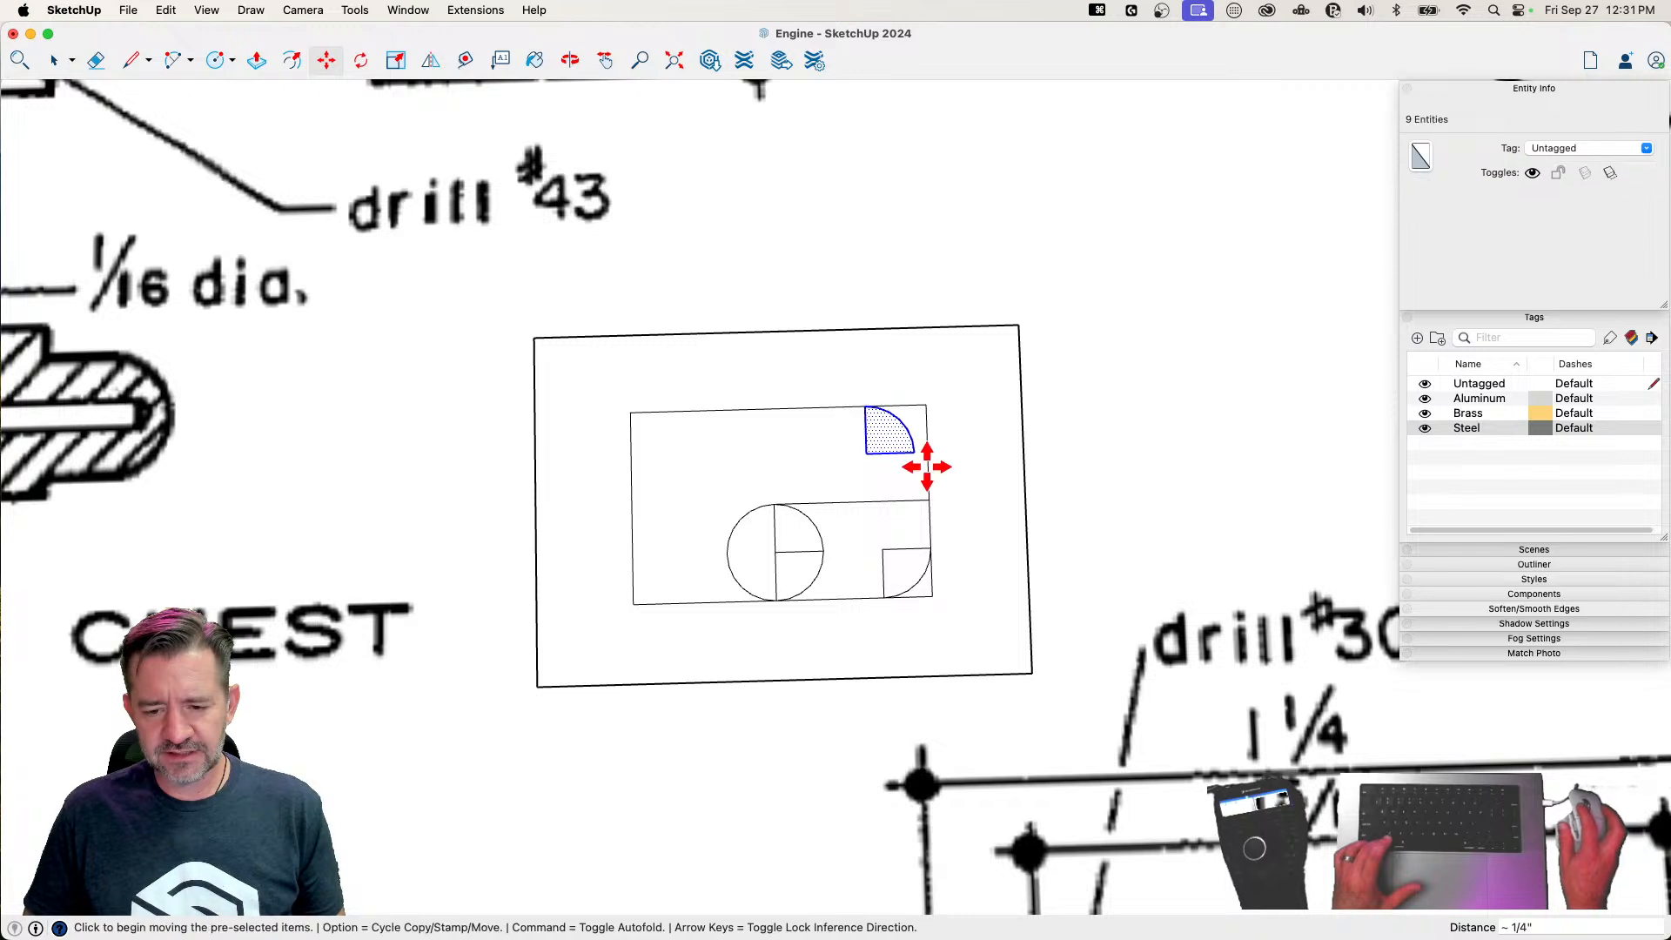
click(906, 450)
click(927, 451)
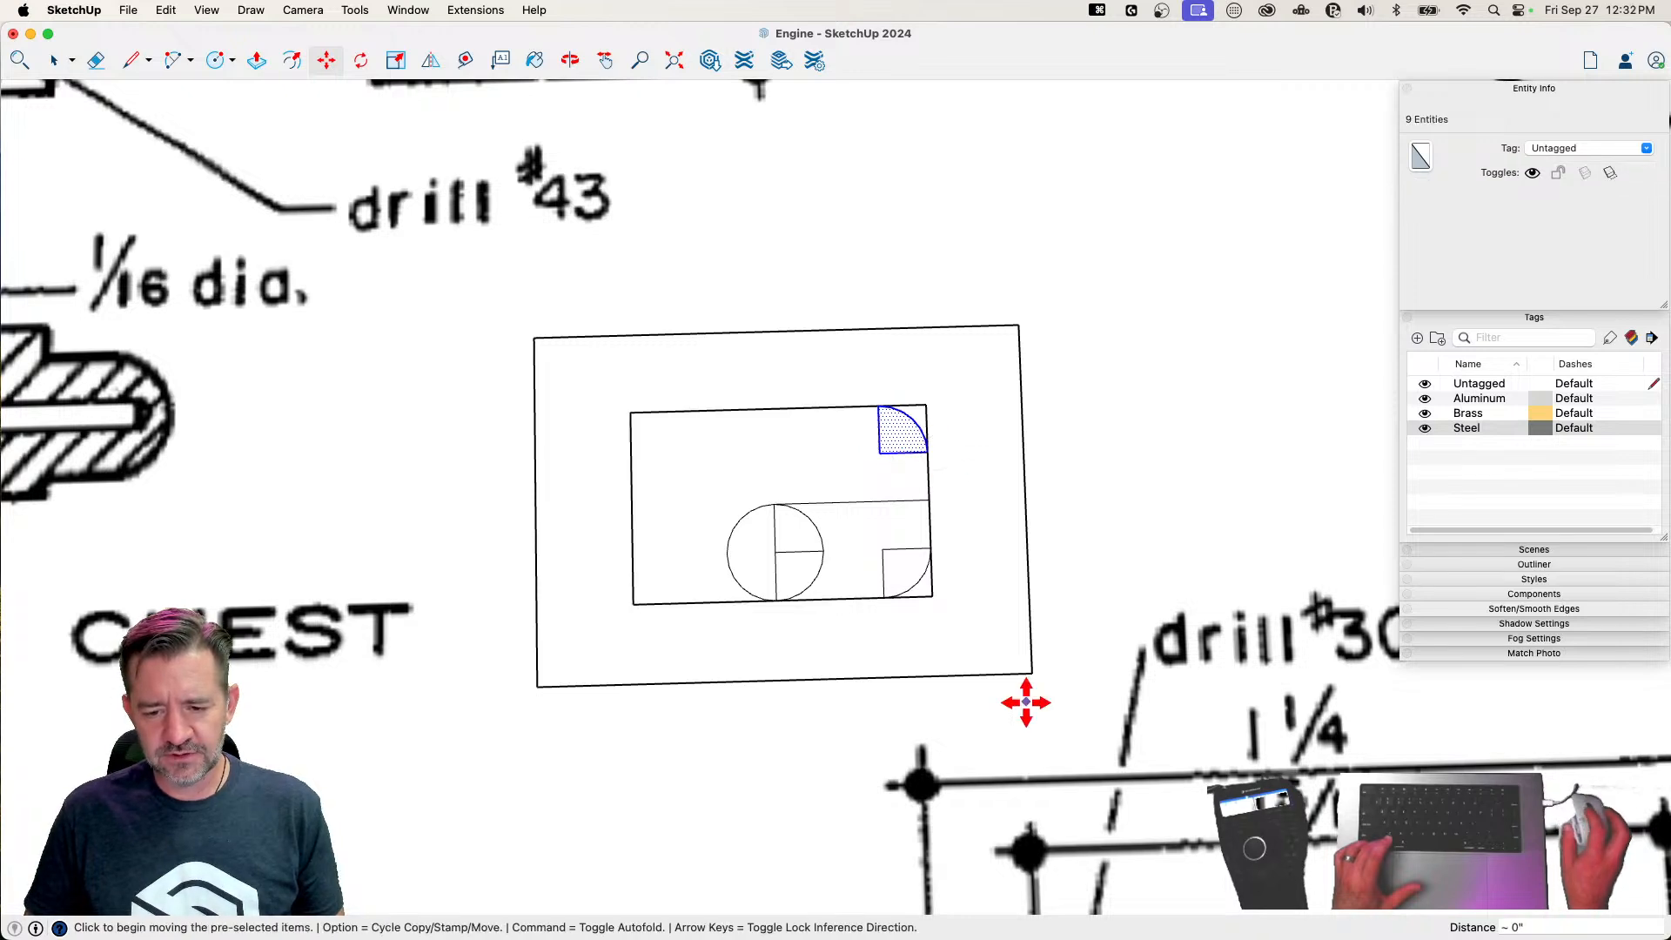
Split the circle's left half with a line and copy both quarters against the inner rectangle's left edge at the lower-left corner
key(space)
click(749, 550)
key(l)
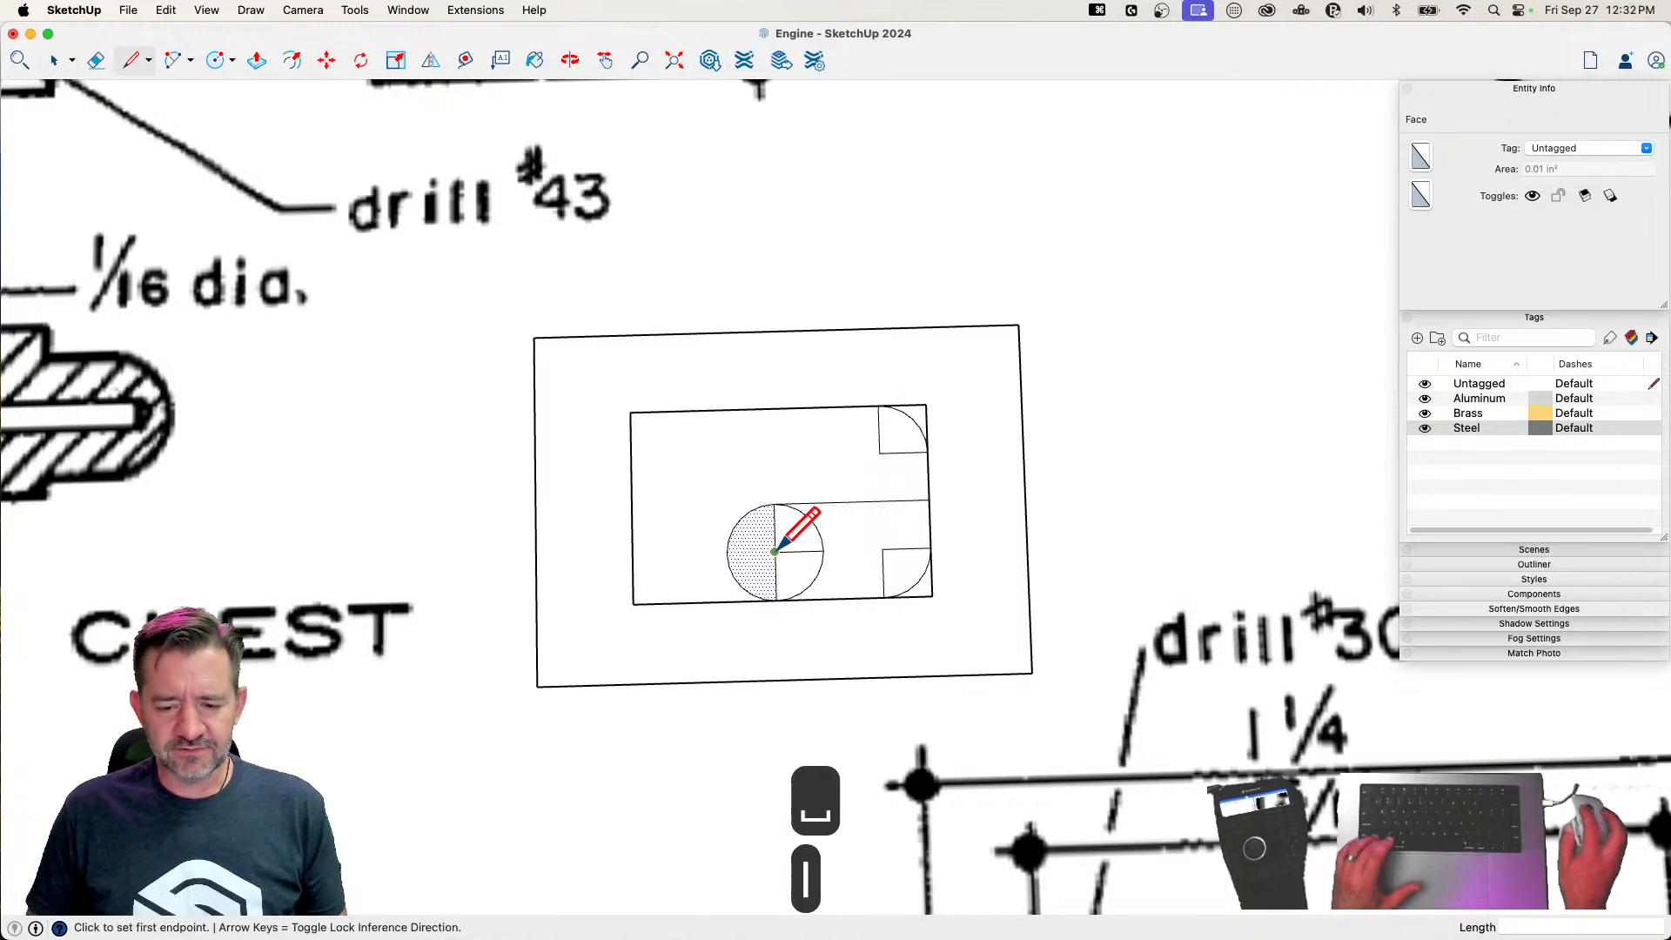
key(space)
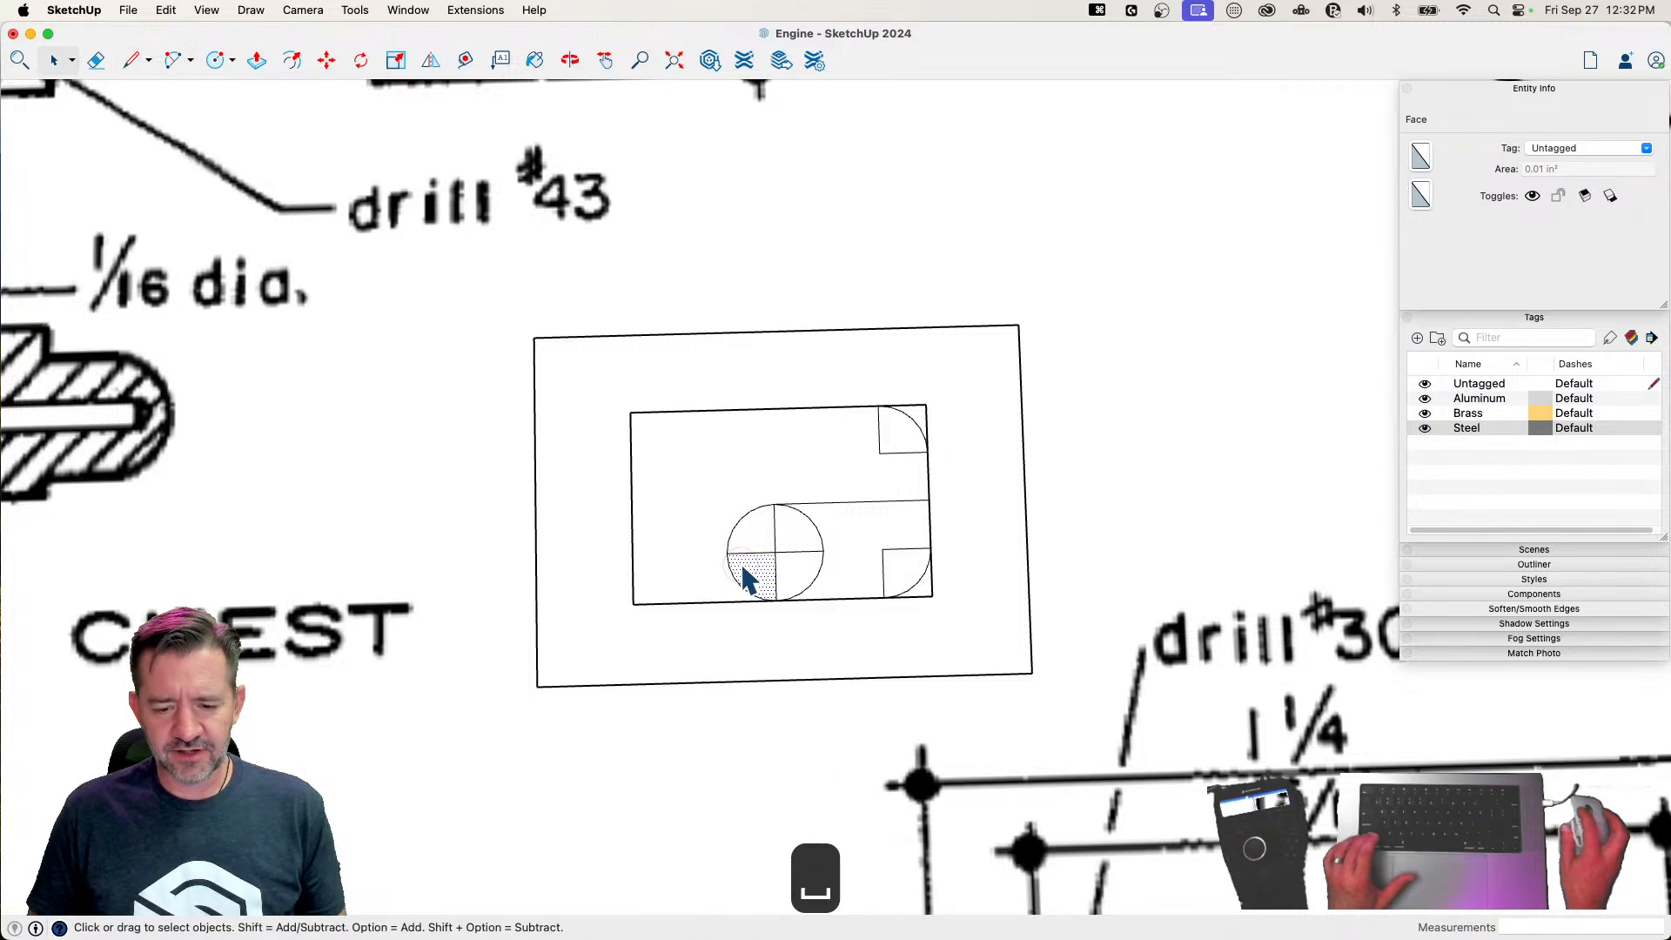
shift+click(753, 518)
key(m)
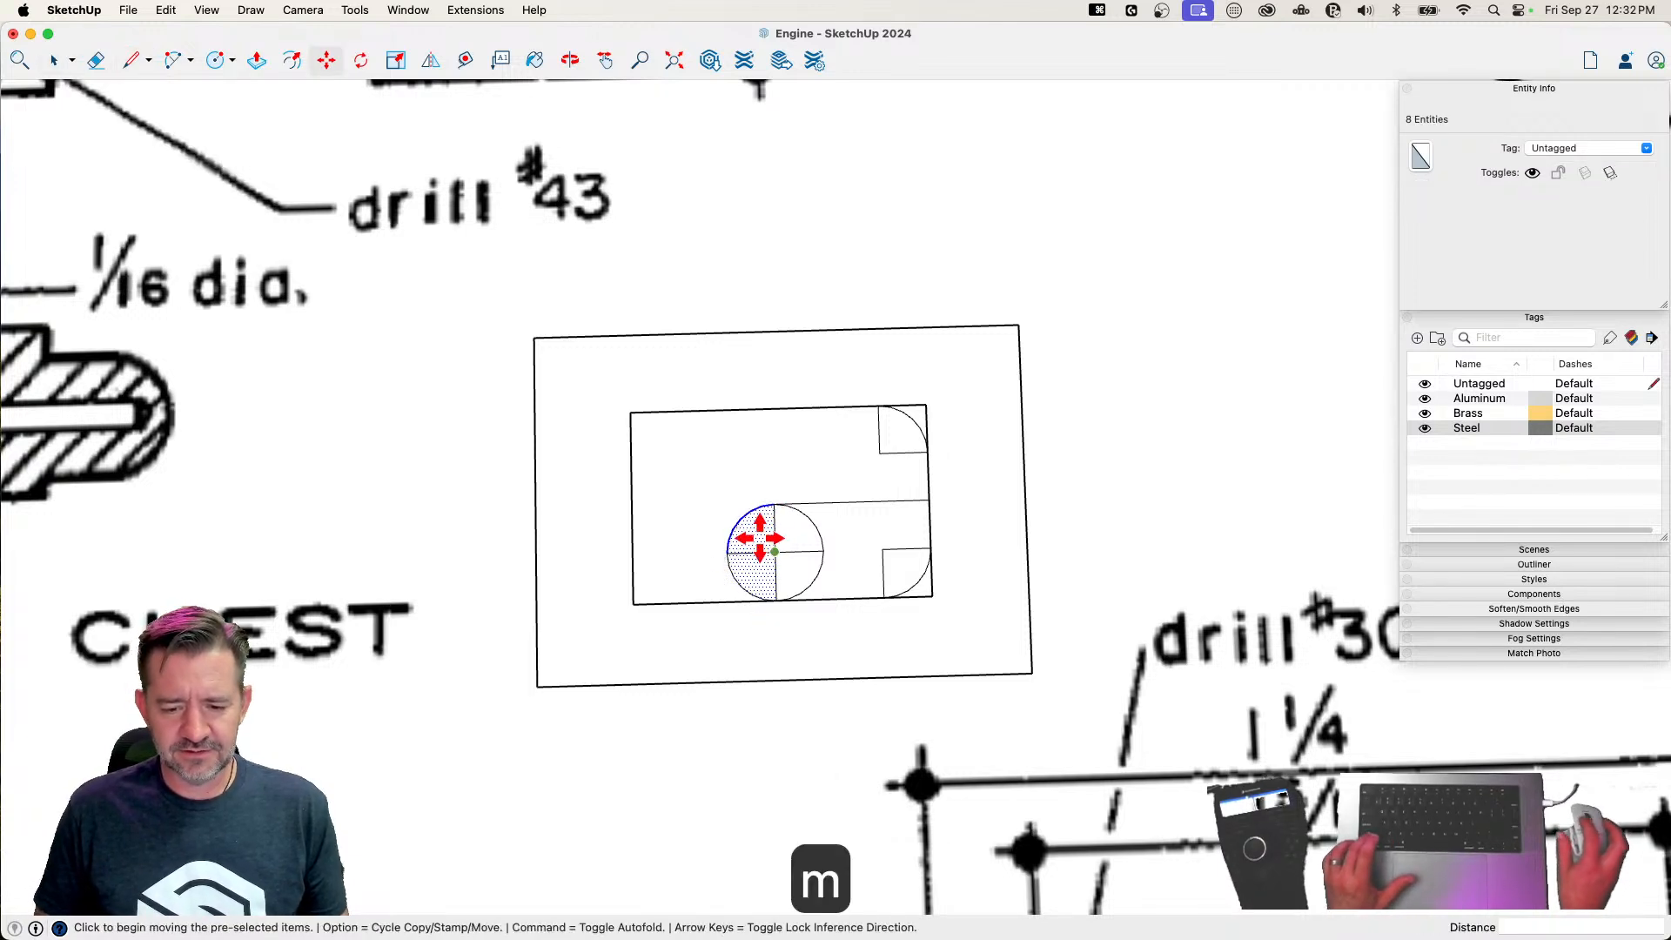
click(728, 549)
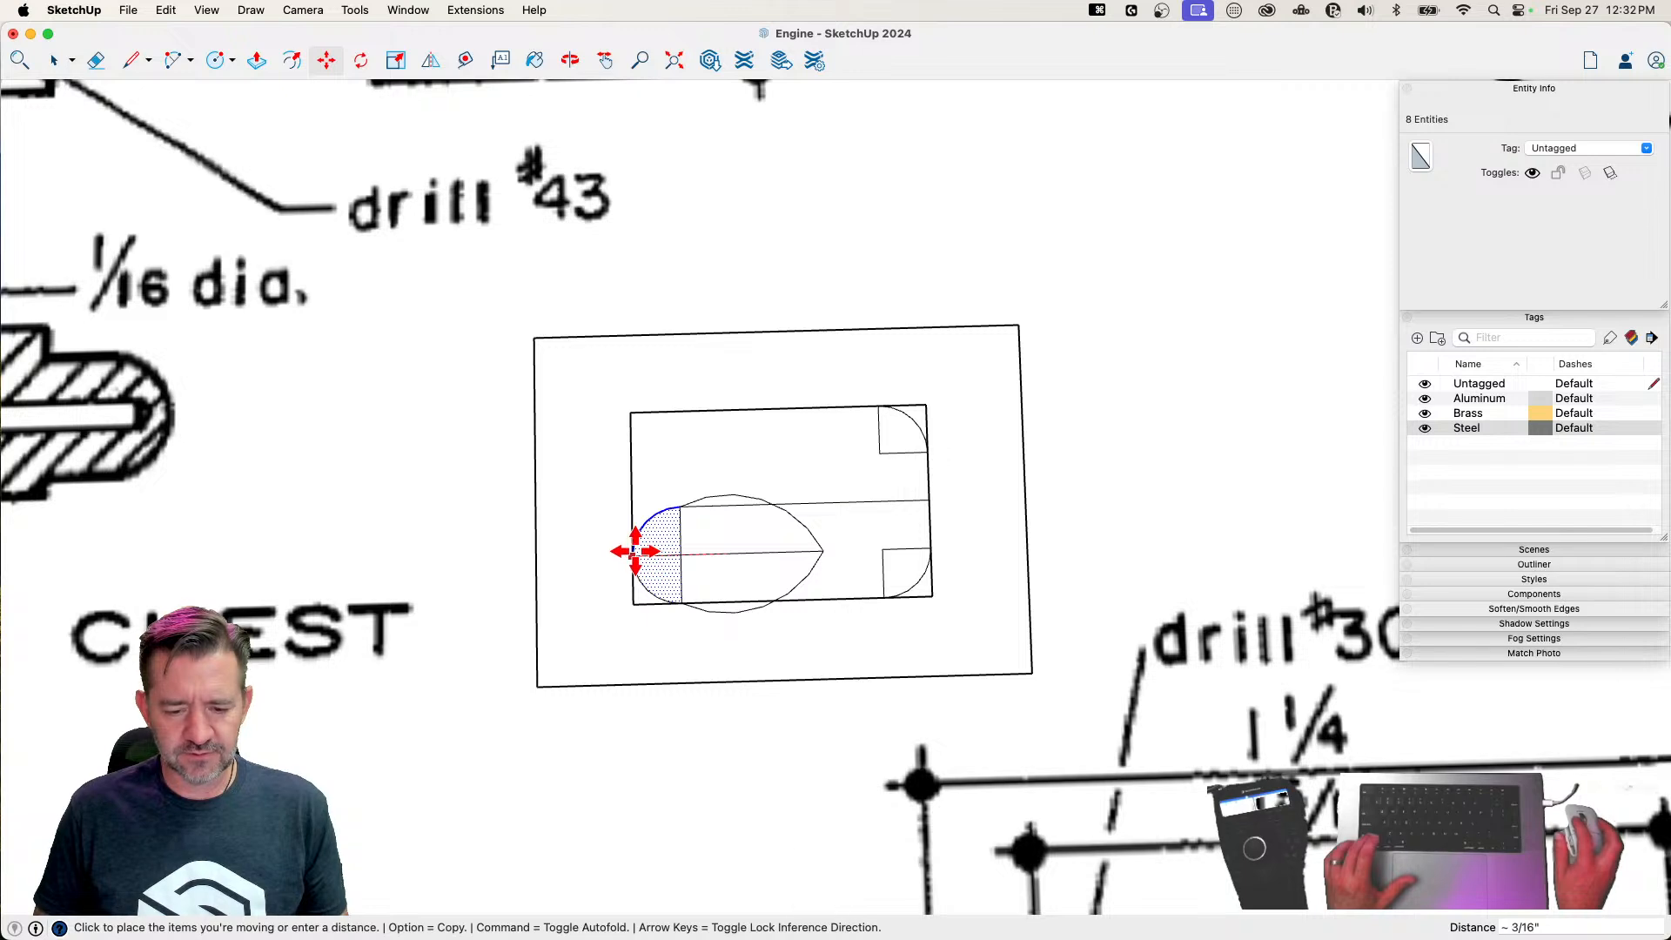
key(alt)
click(635, 551)
Copy the copied upper-left quarter straight up into the upper-left corner of the inner rectangle
key(space)
click(673, 527)
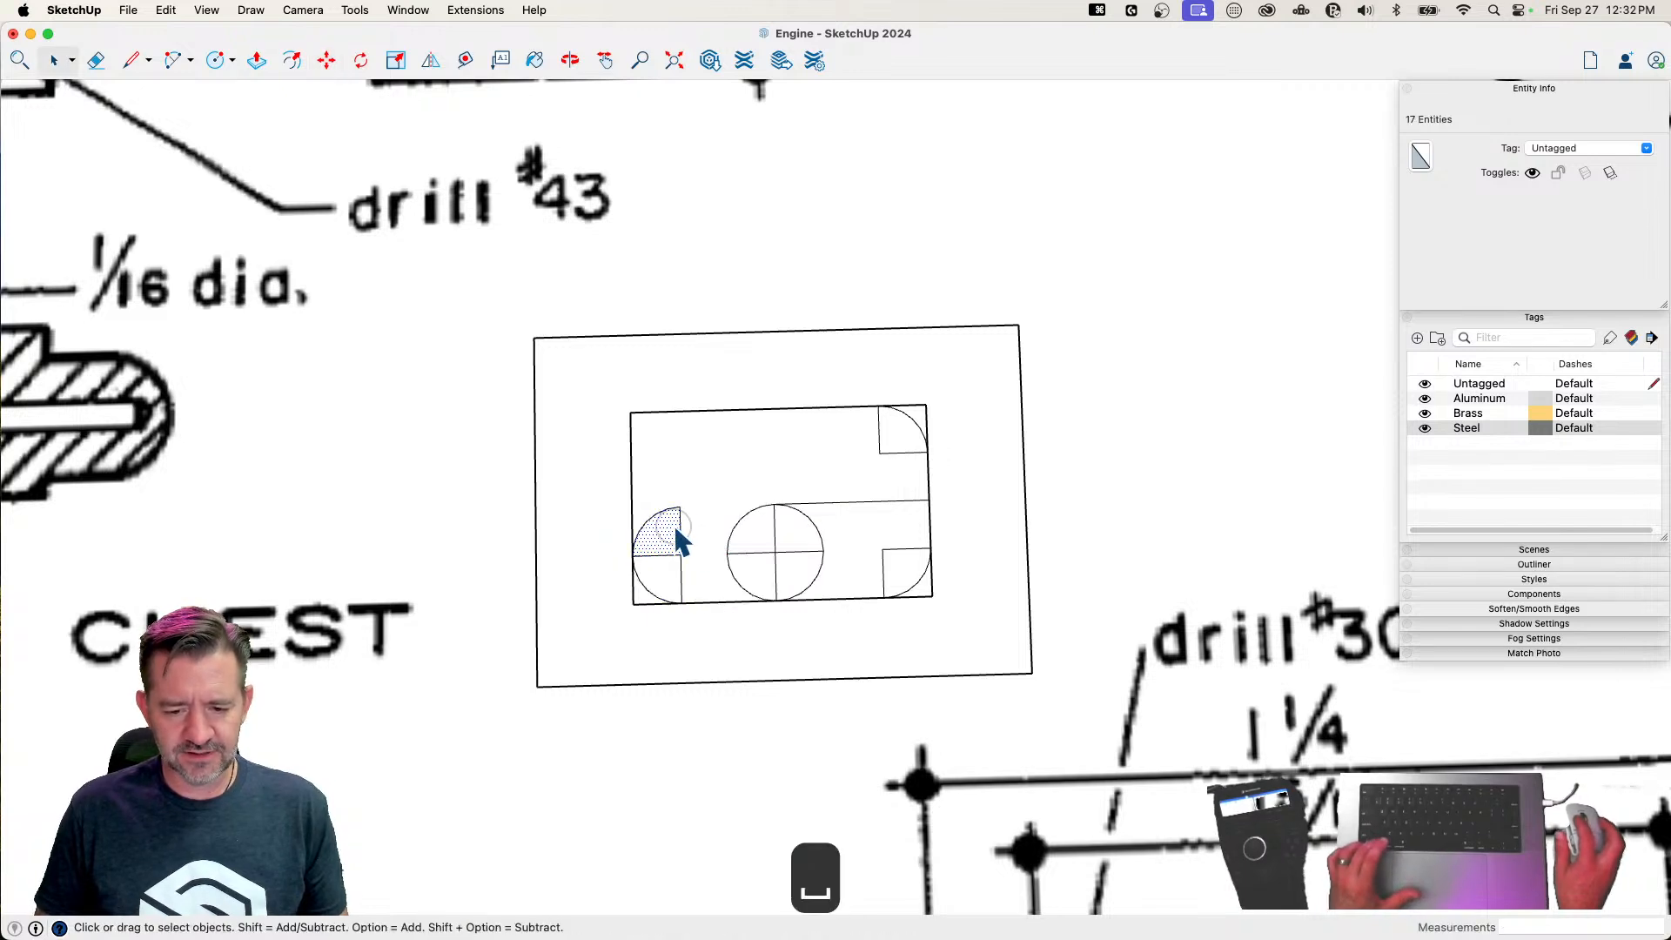
key(m)
click(681, 506)
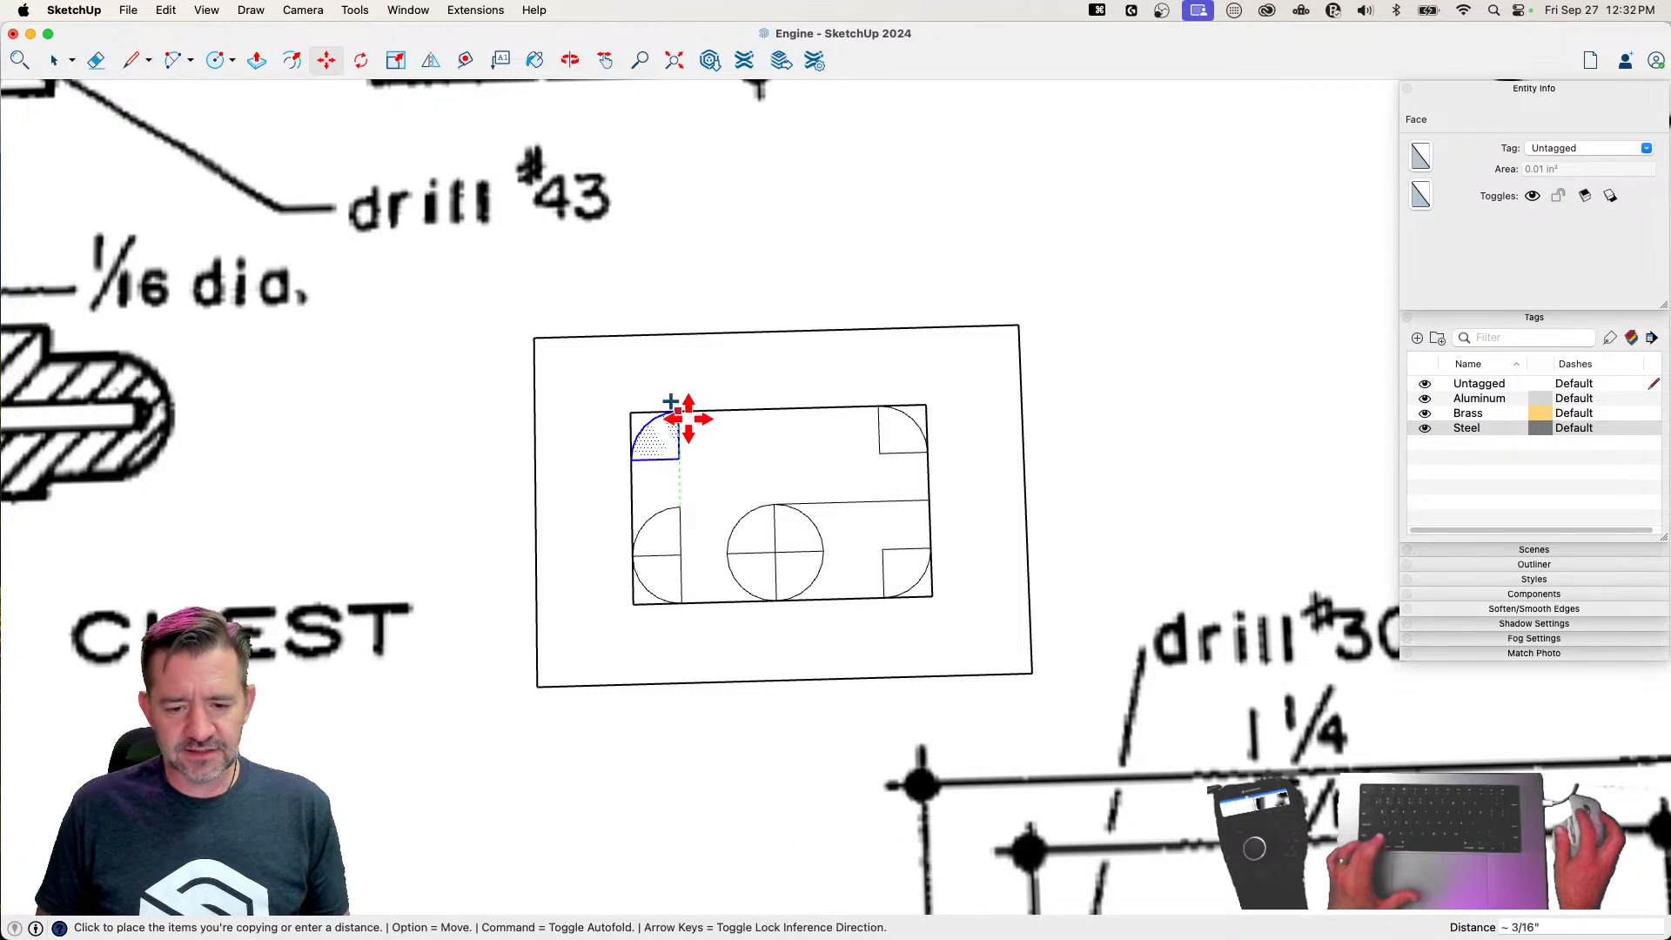
click(680, 413)
Erase the circle and construction lines inside the cutout, and redraw its upper edge between the two corner arcs
key(e)
mouse_move(675, 453)
mouse_down()
mouse_move(685, 562)
mouse_move(816, 549)
mouse_move(745, 511)
mouse_move(808, 571)
mouse_move(837, 566)
mouse_move(899, 455)
mouse_move(896, 426)
mouse_up()
key(l)
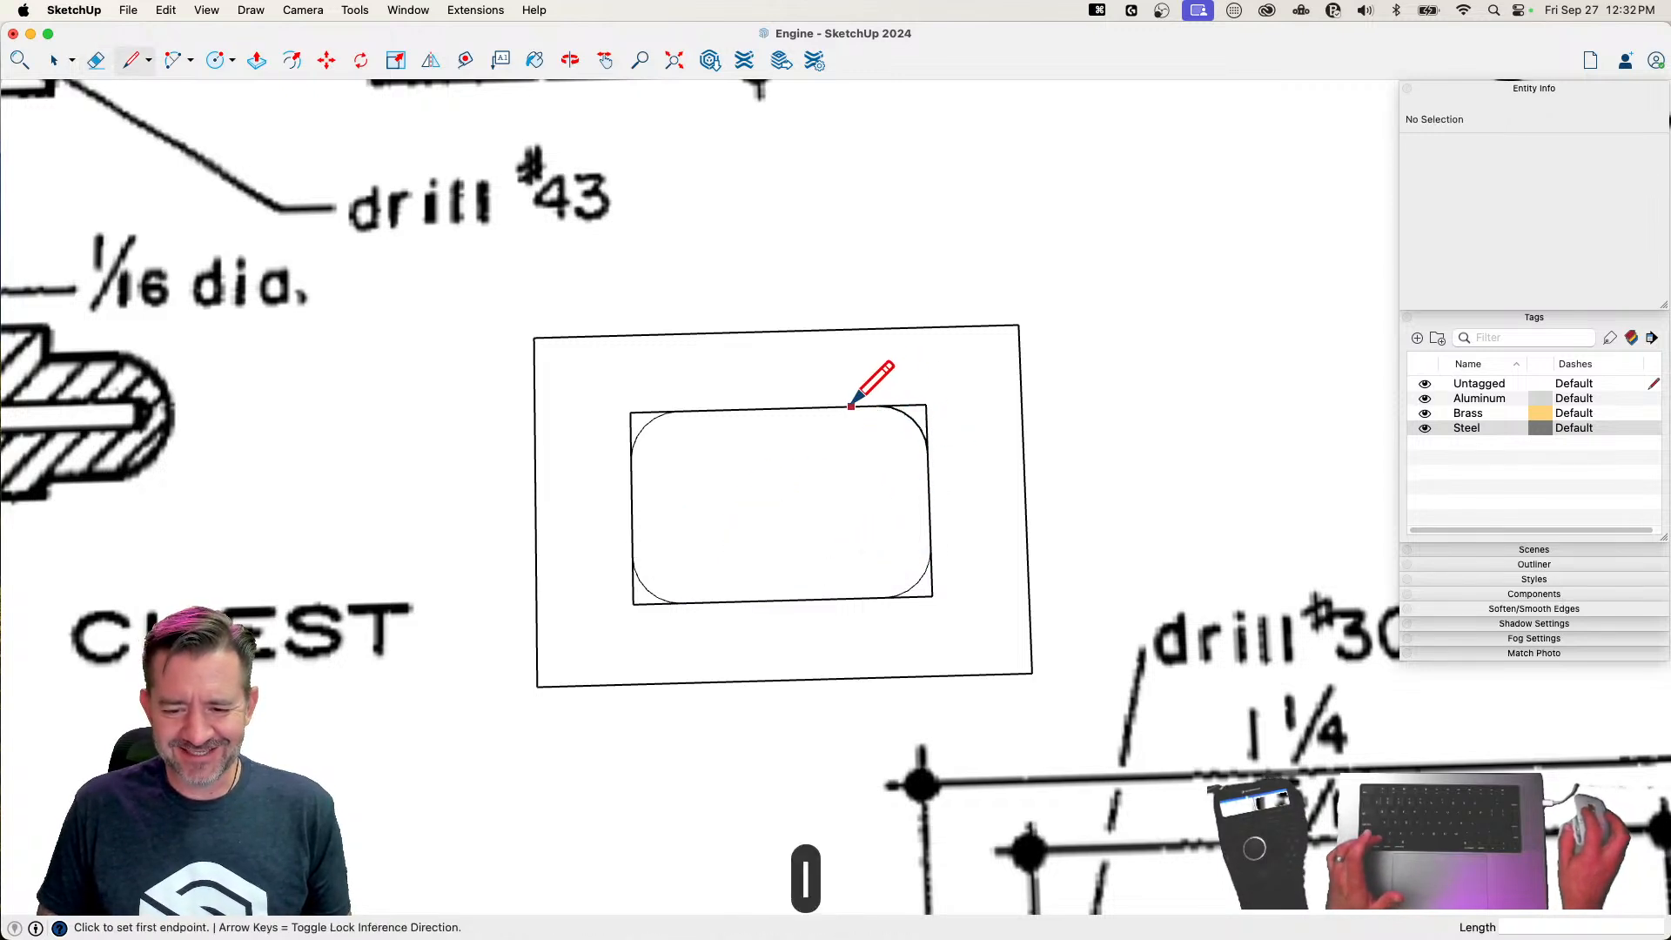
click(879, 405)
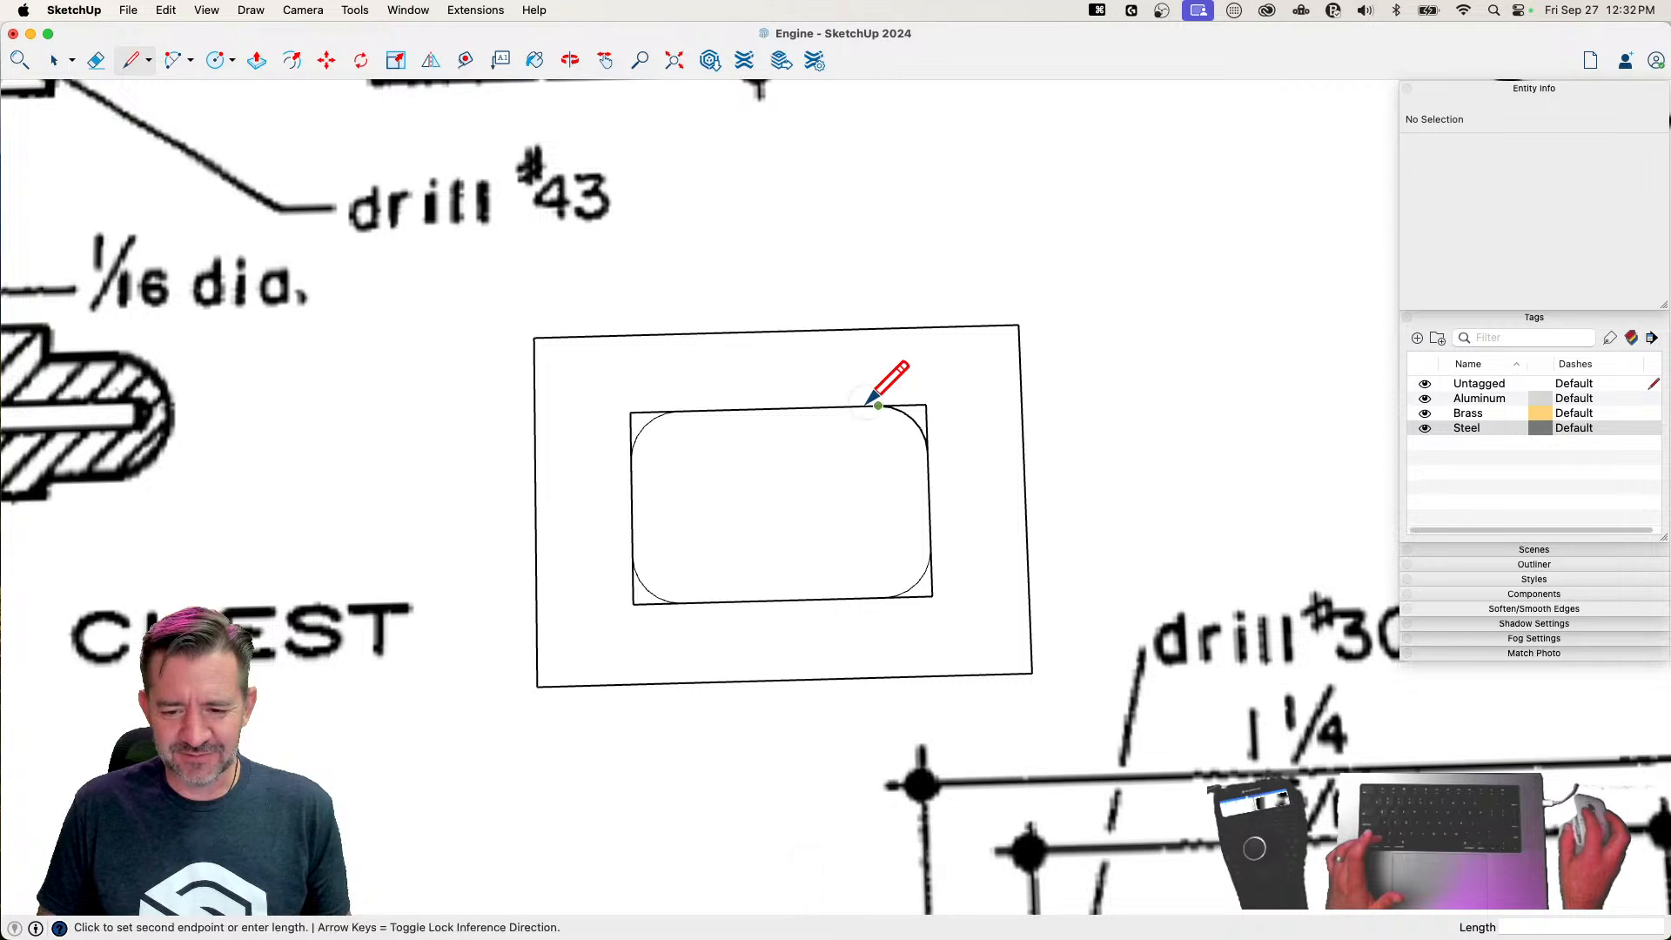
click(679, 410)
Erase the four square corner tips outside the arcs, leaving the cutout outline rounded
key(e)
drag(649, 393, 632, 426)
drag(928, 403, 940, 424)
drag(939, 616, 926, 594)
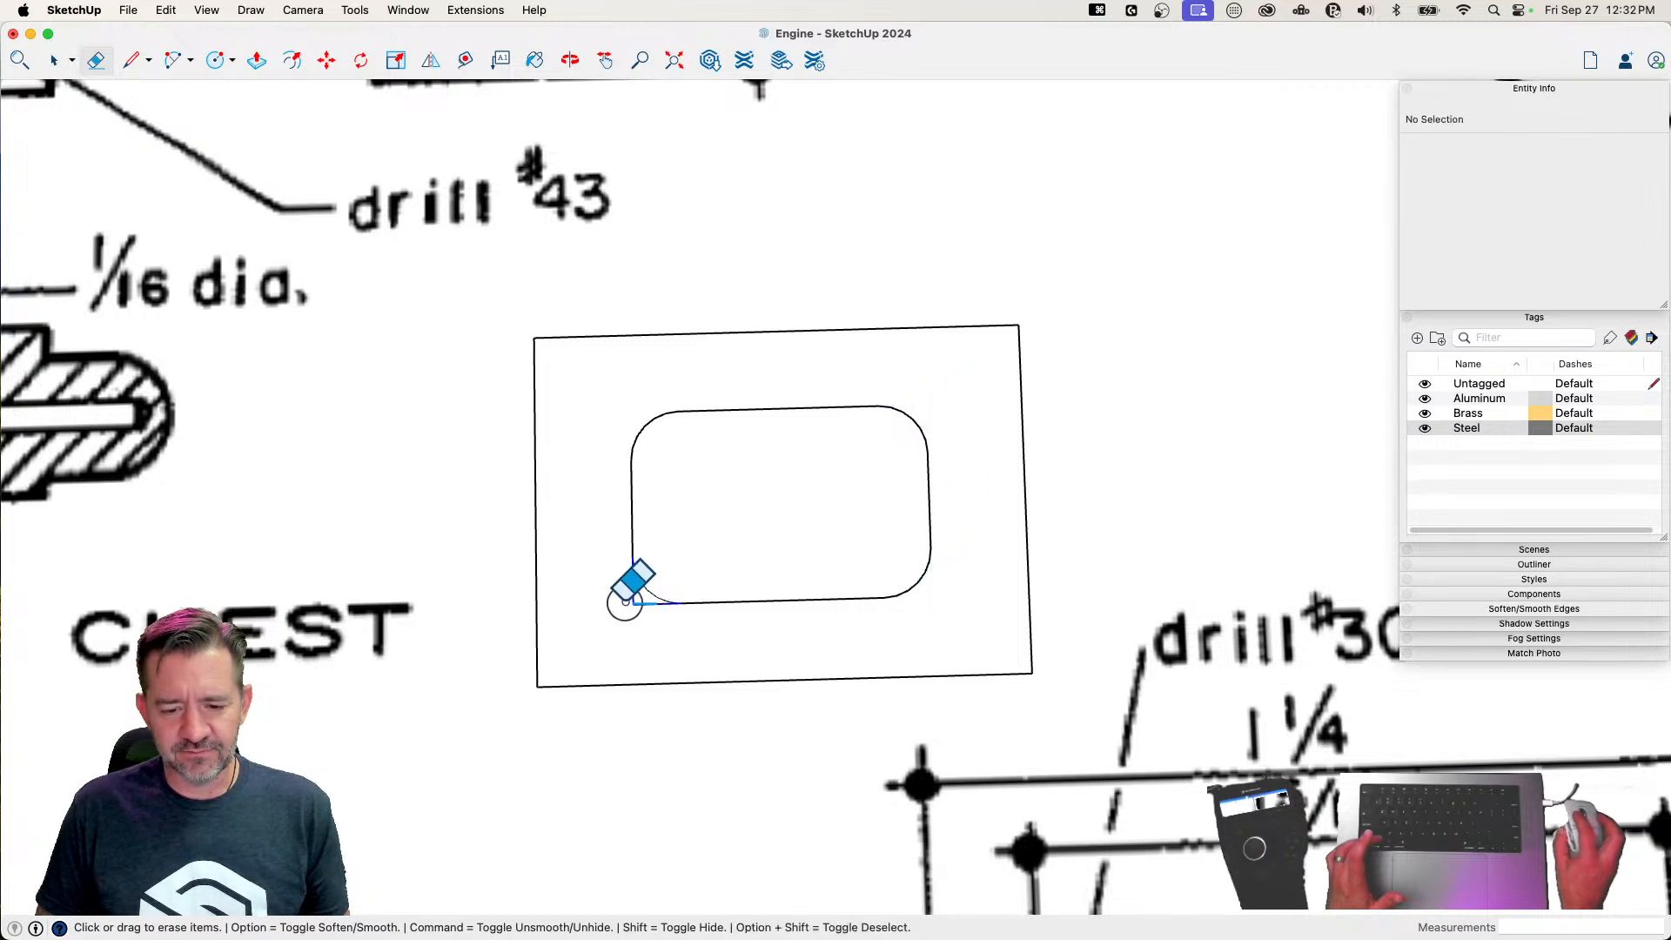
drag(623, 590, 626, 591)
Draw a temporary line across the cutout between the ends of its lower arcs, and erase it
key(l)
click(632, 554)
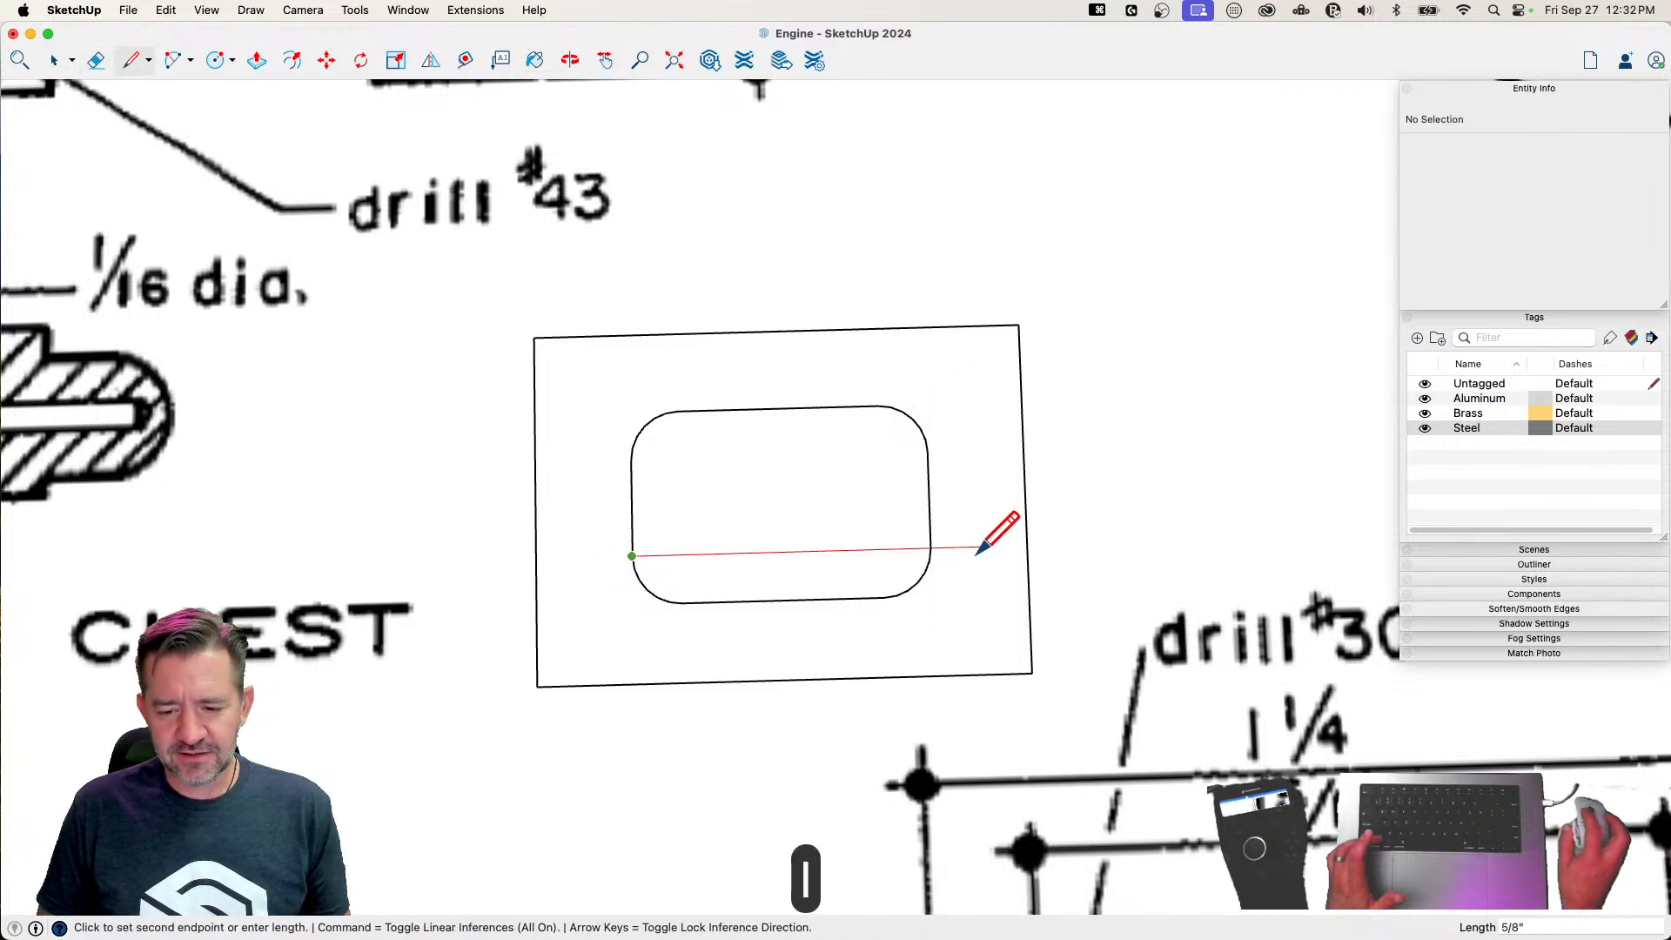
click(930, 548)
key(e)
click(841, 551)
key(space)
key(m)
click(958, 577)
key(space)
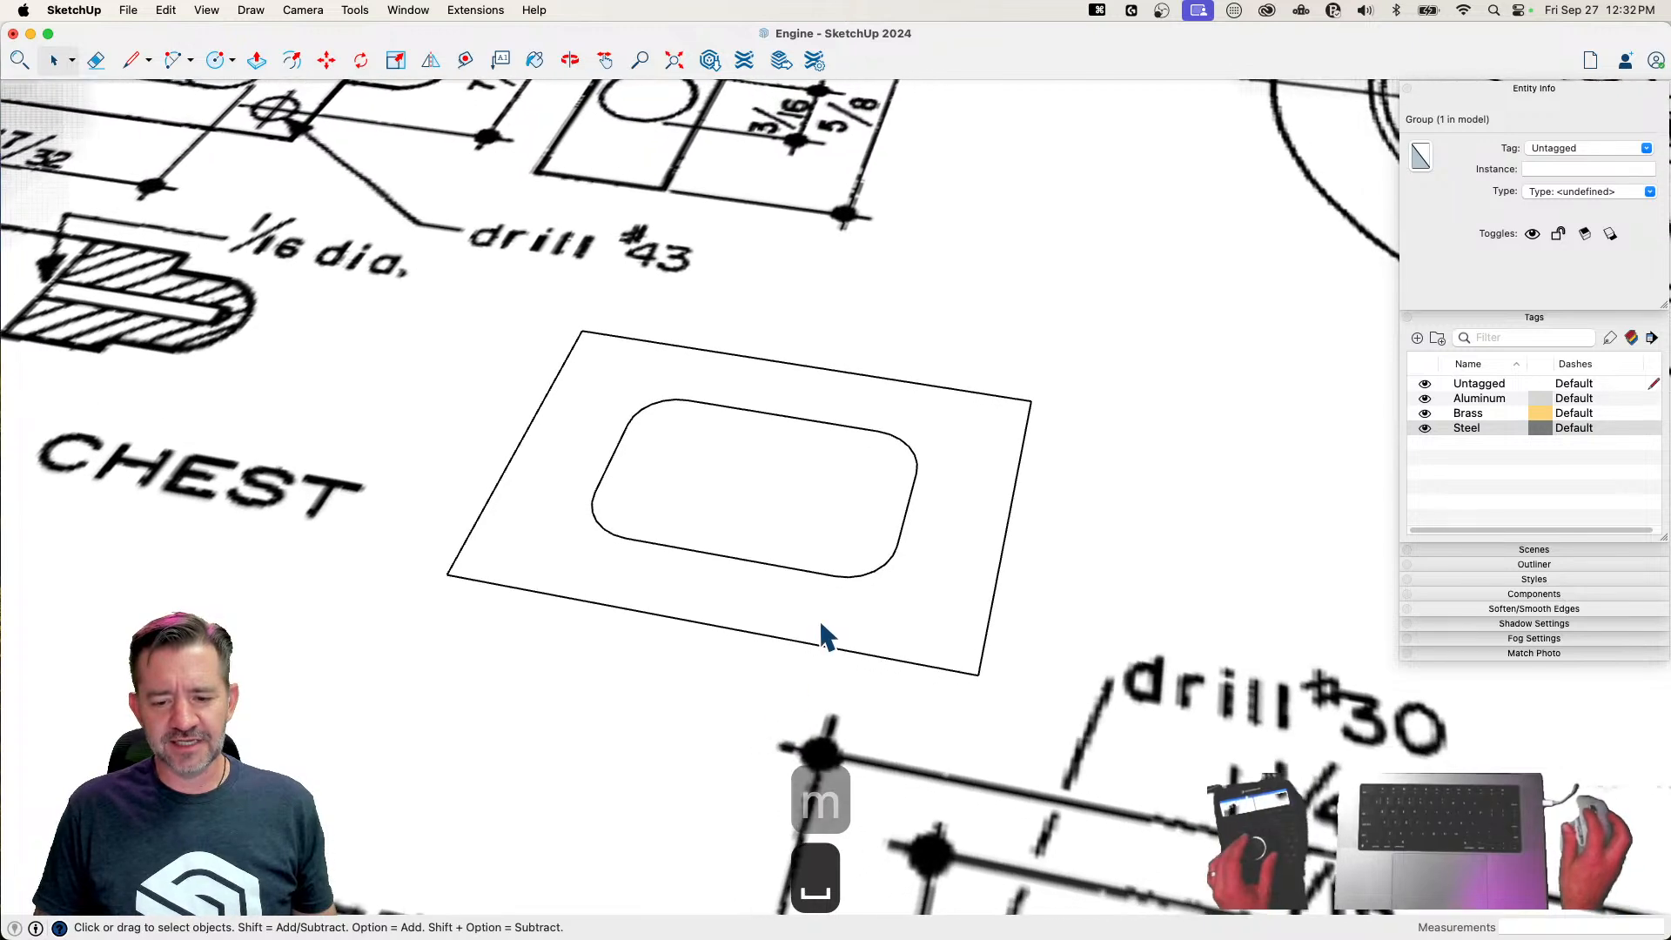
Draw a line about 1/8" long from the cutout's lower edge to the outer outline's lower edge
key(l)
click(736, 565)
click(719, 645)
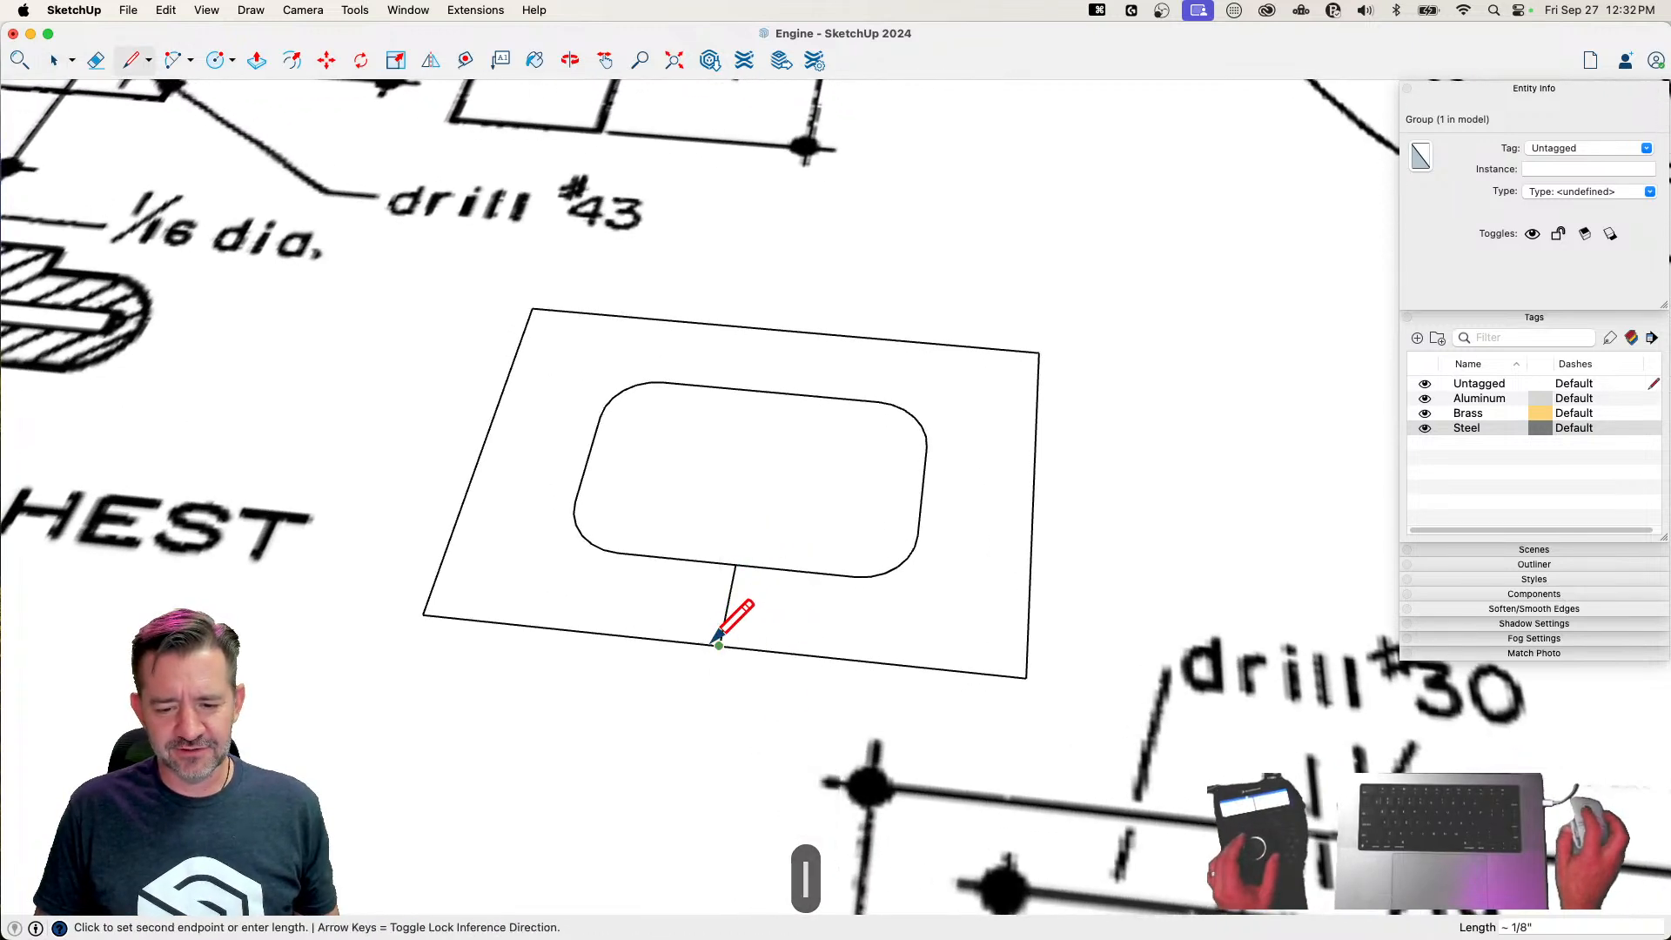
Erase the construction lines between the cutout and the outer outline, and delete the face inside the cutout
click(781, 329)
key(e)
click(774, 366)
key(space)
key(e)
drag(730, 571, 757, 585)
key(space)
click(767, 497)
key(BackSpace)
scroll(767, 497, down, 5)
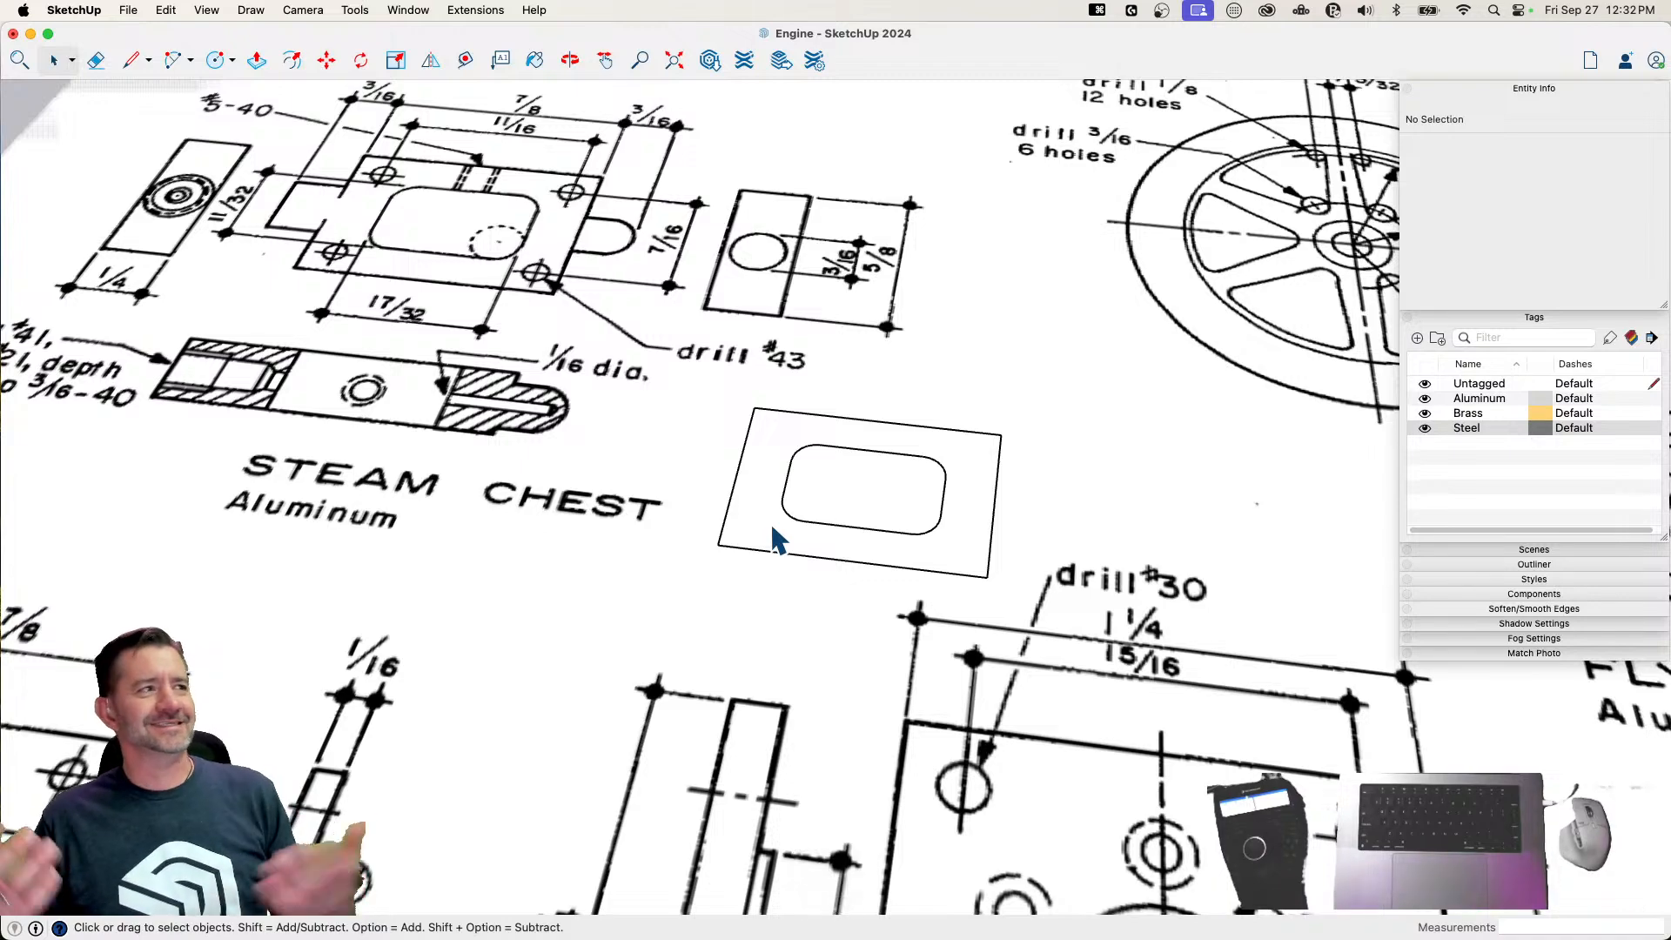
Extrude the steam chest face around the cutout to a thickness of 1/4" with Push/Pull
middle_drag(766, 483, 796, 567)
key(p)
click(794, 668)
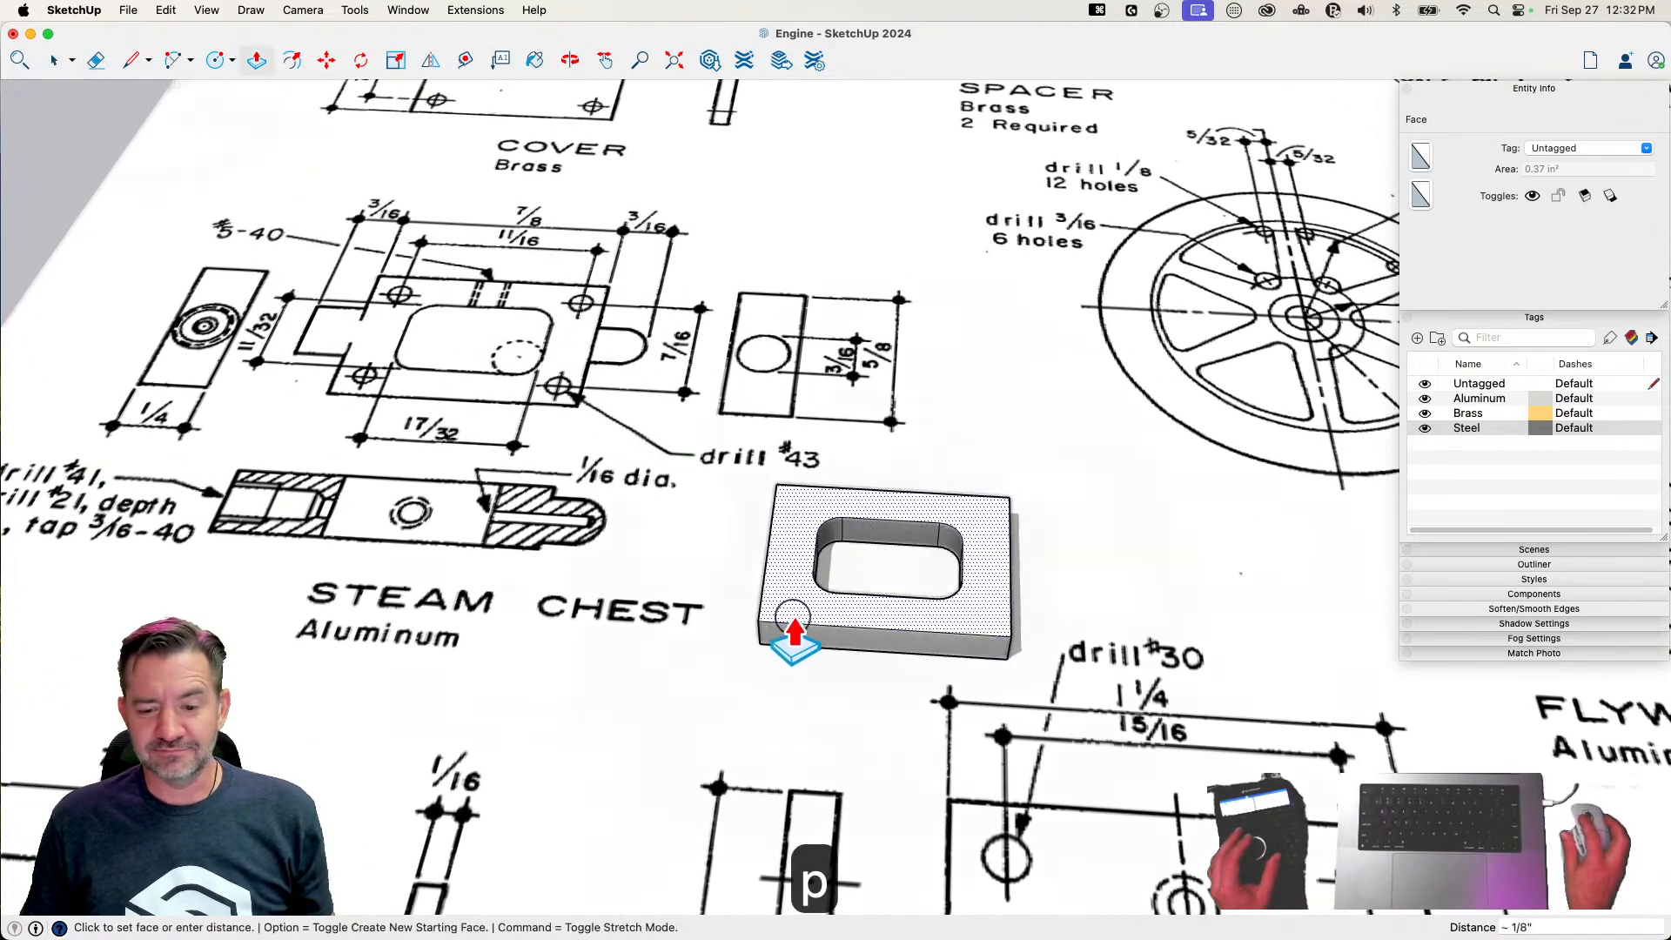
click(794, 629)
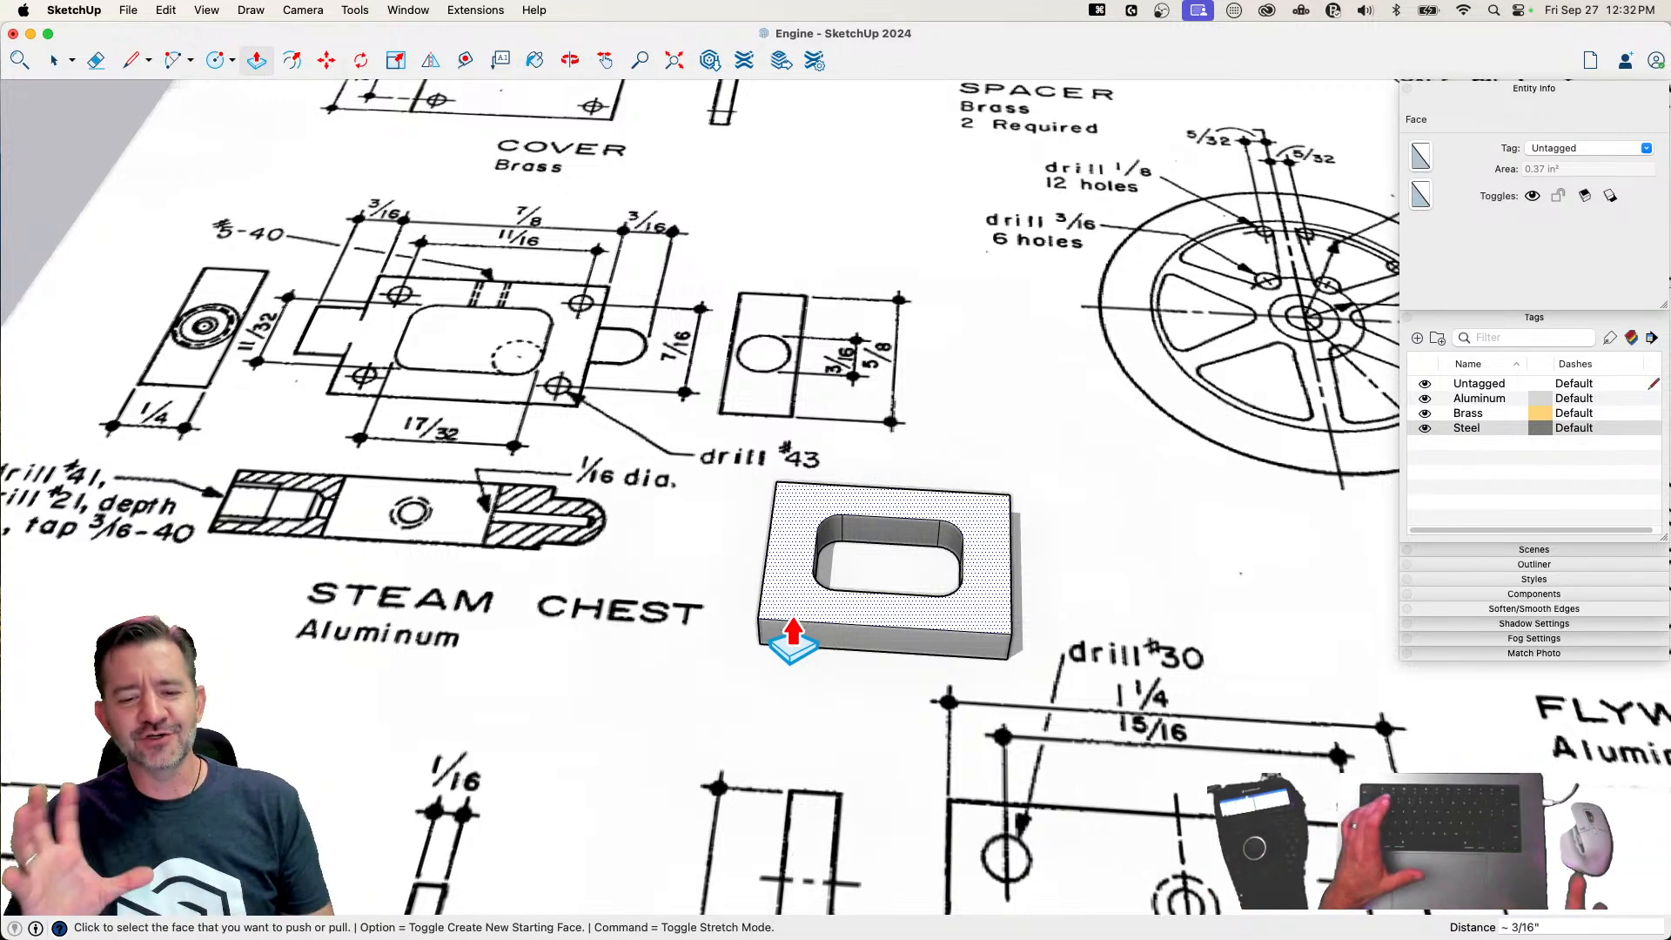
text(1/4")
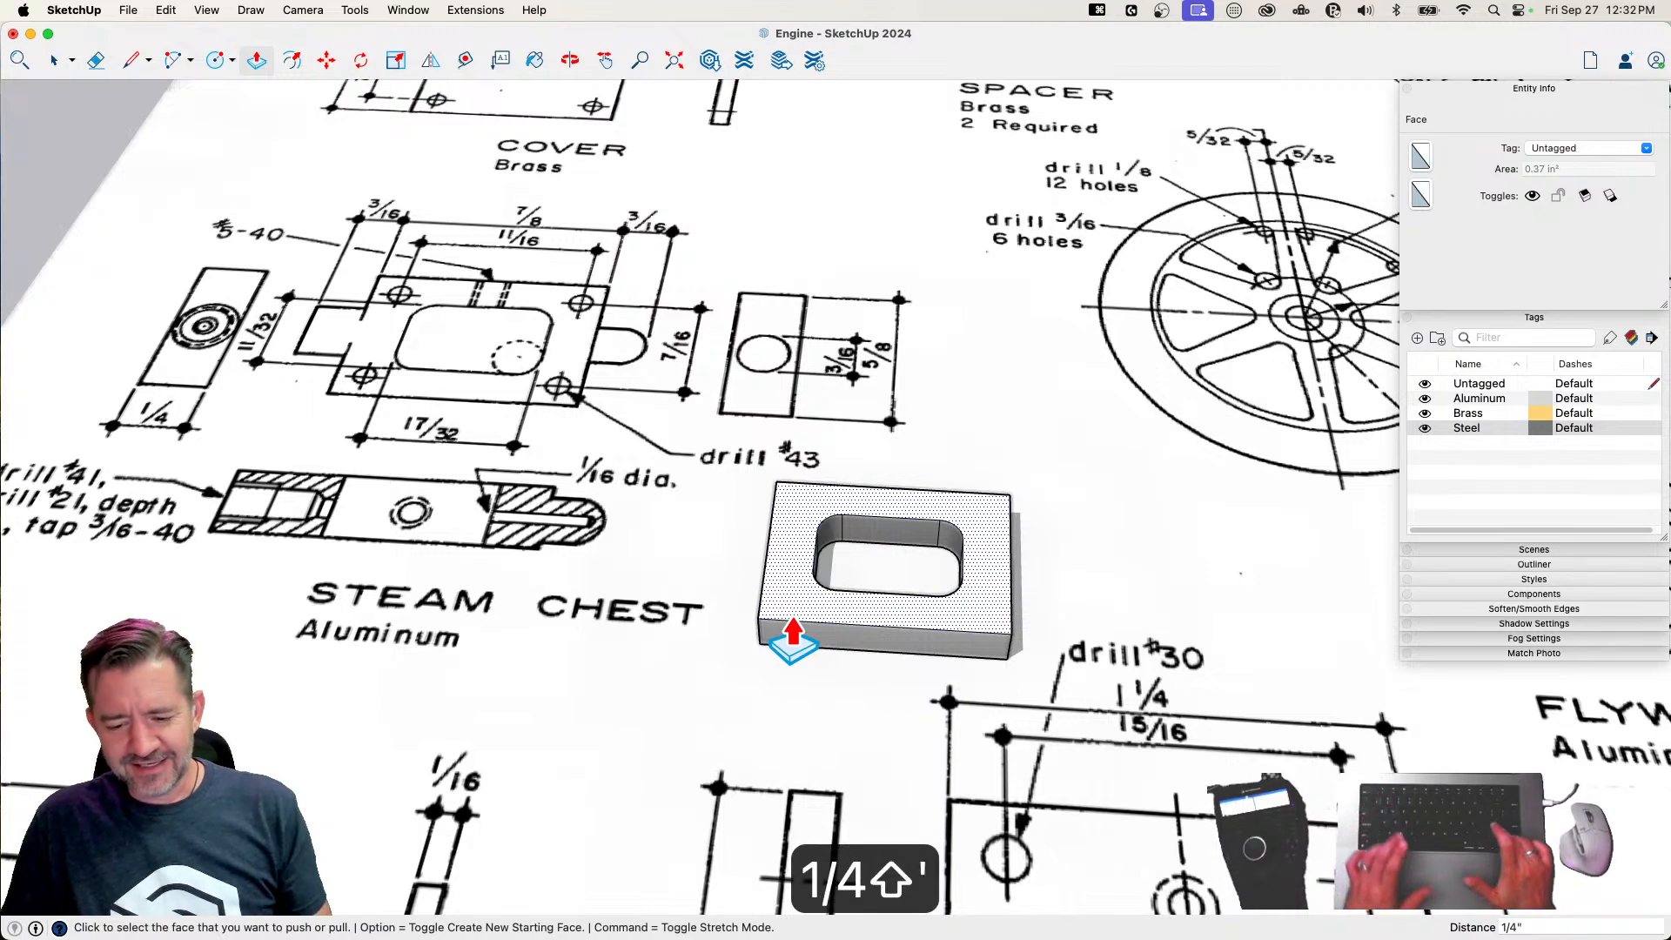
key(Return)
key(space)
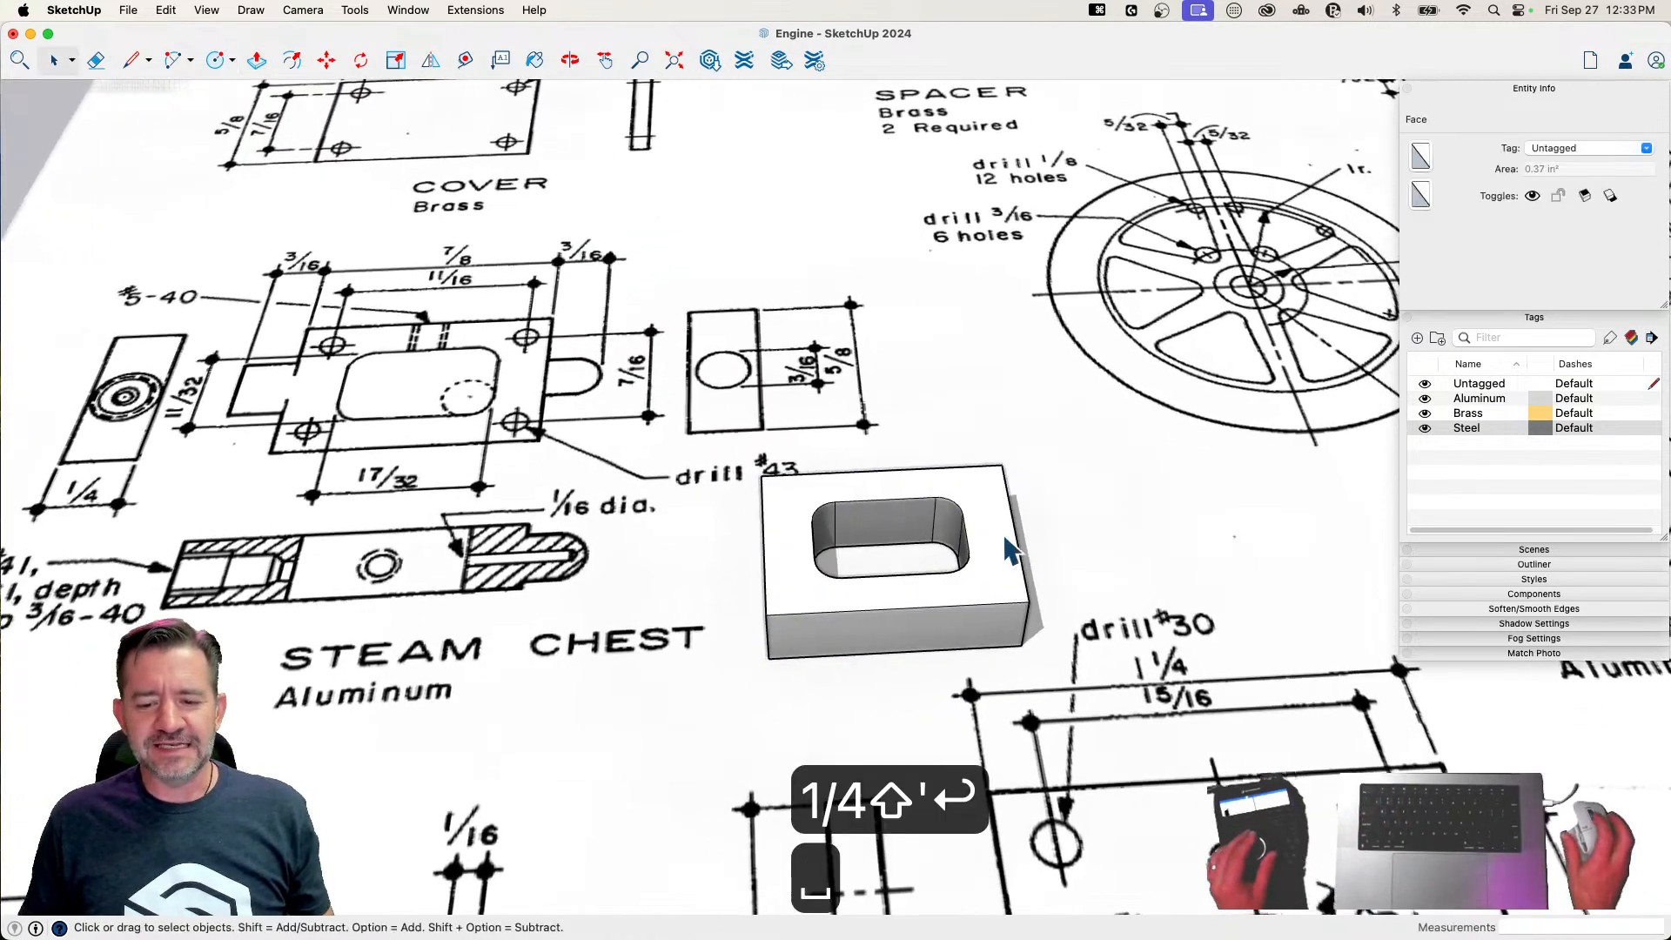
Soften the edges of the entire steam chest block with Soften coplanar enabled, and clear the selection
triple_click(1001, 548)
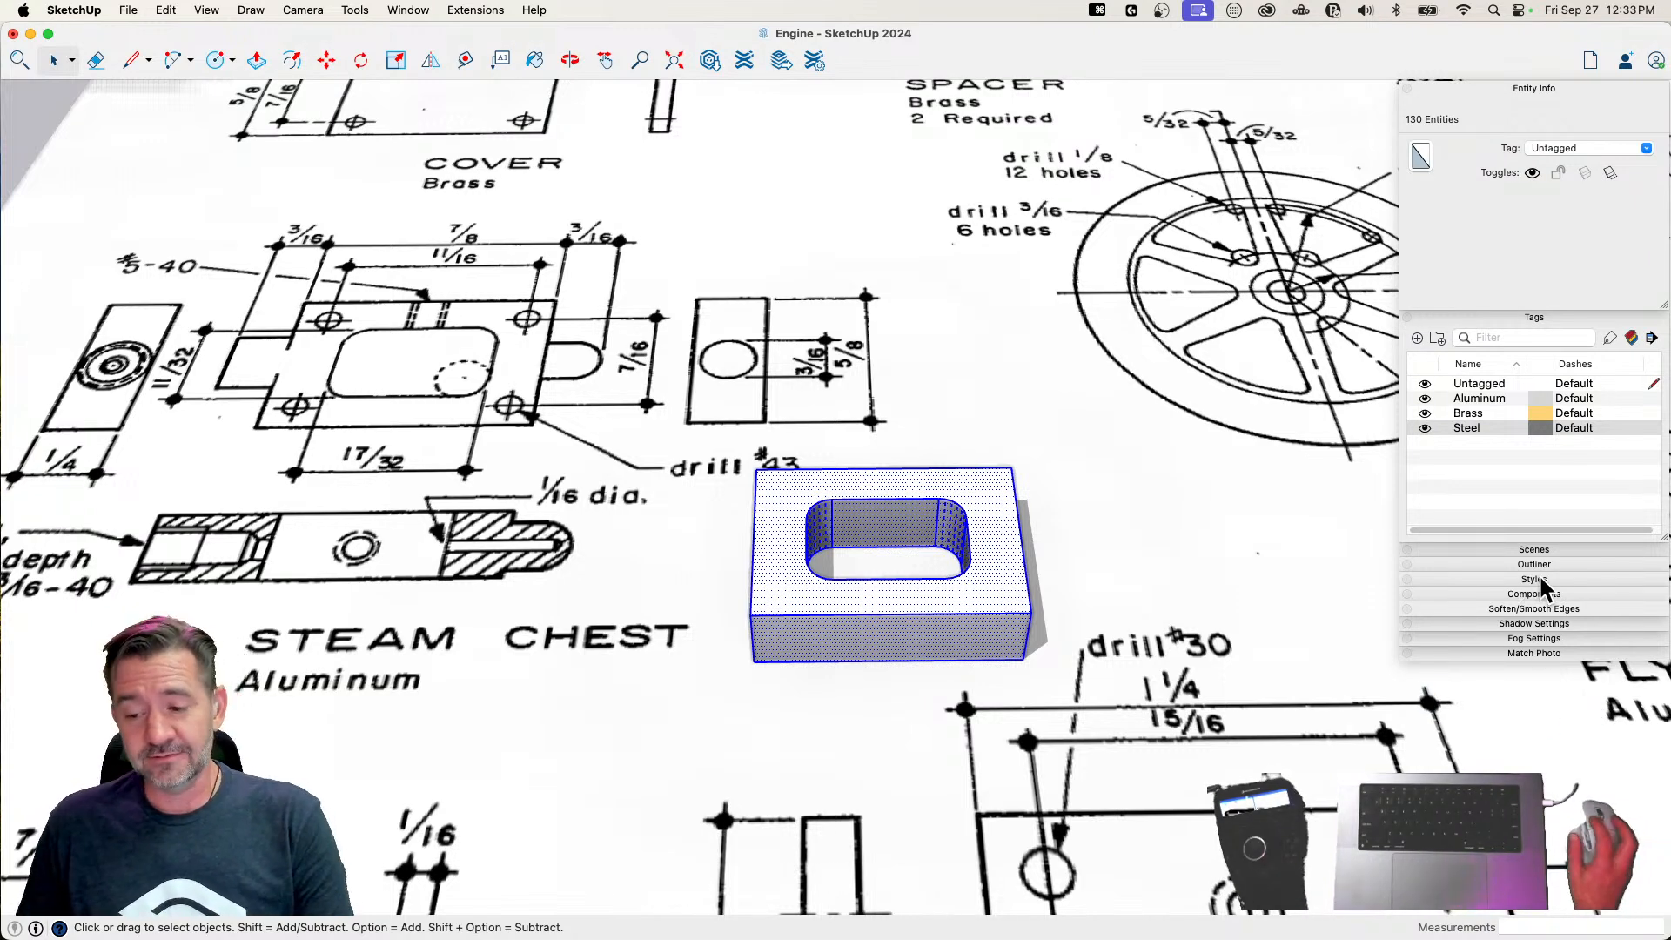
click(1563, 609)
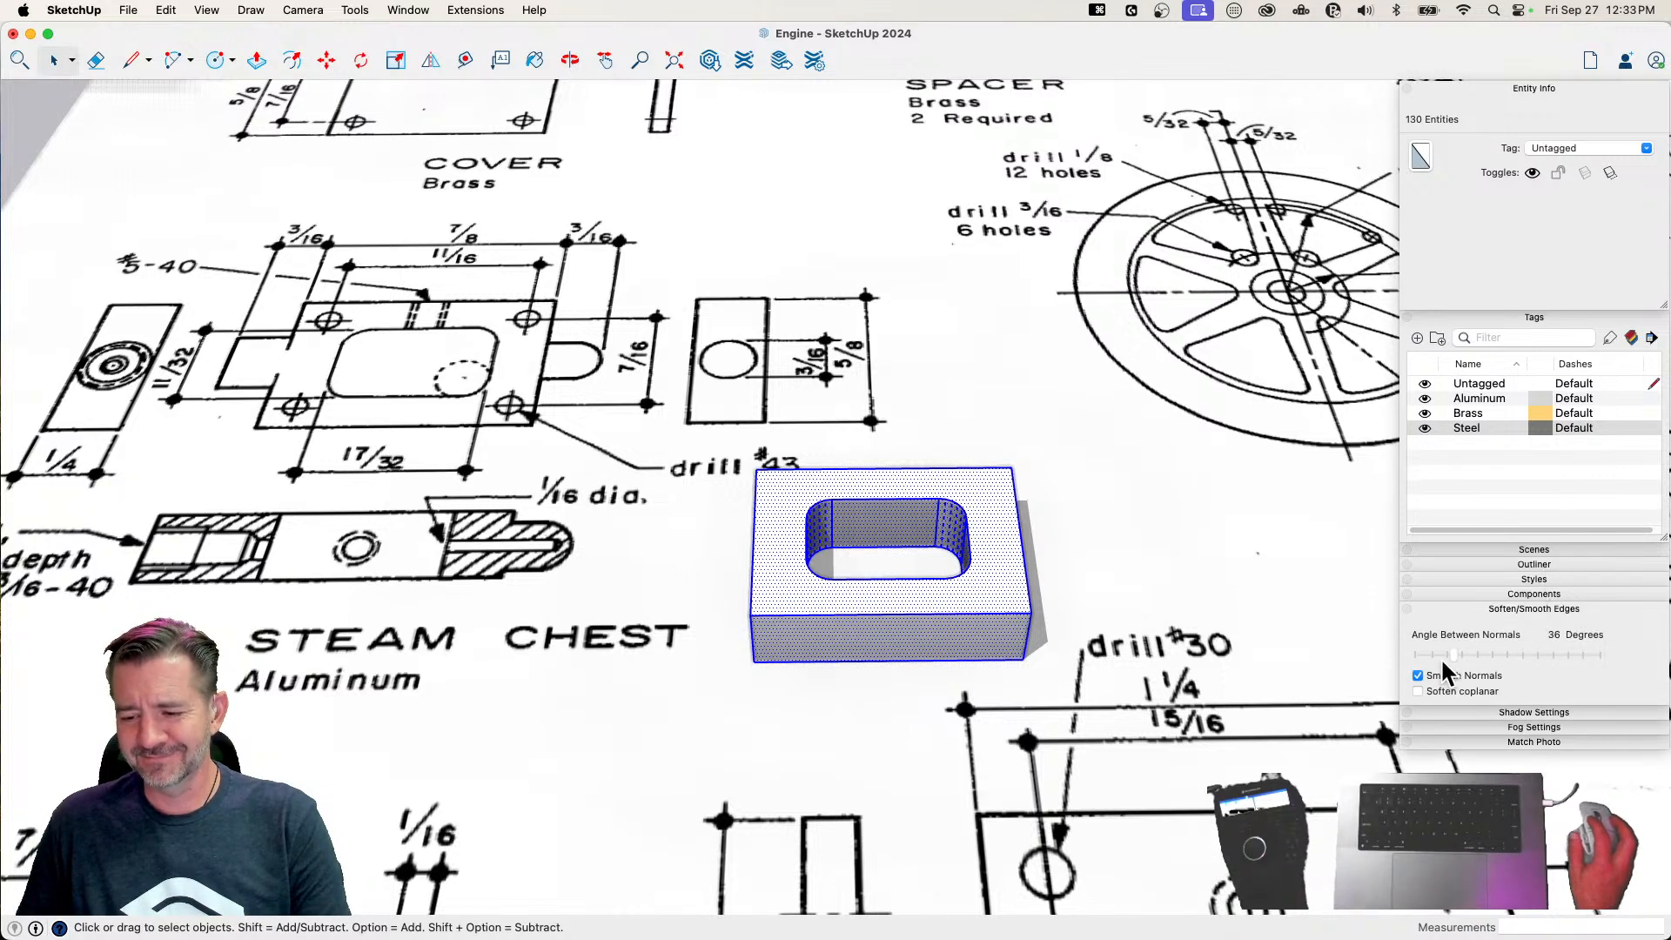
click(1418, 691)
click(1171, 529)
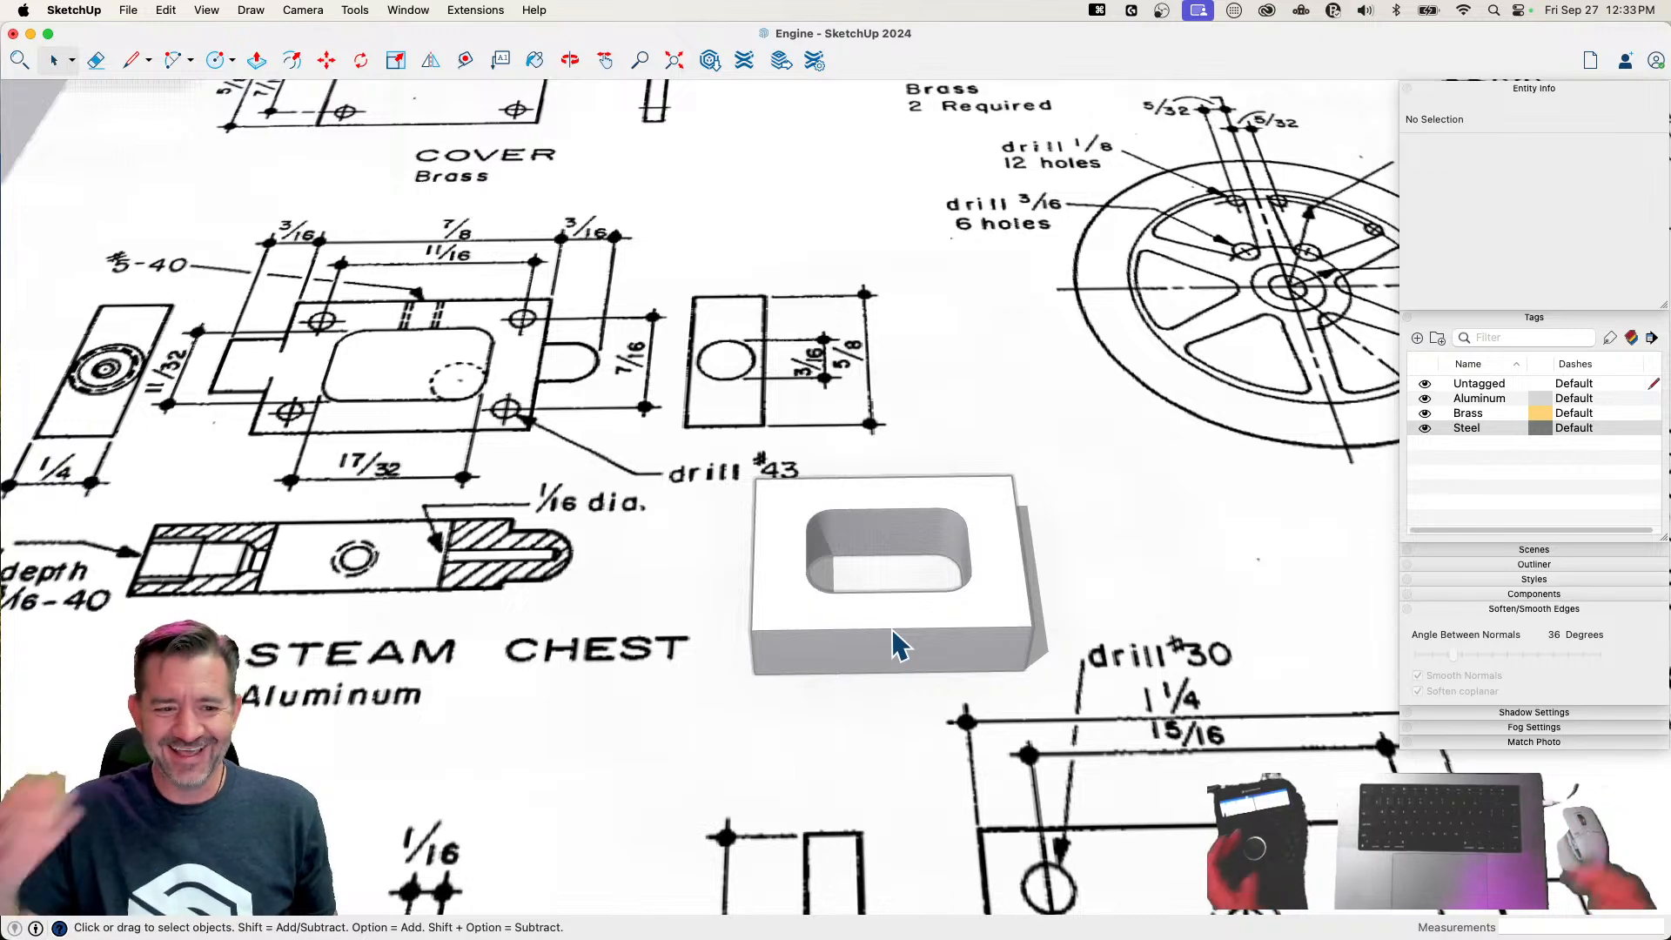
click(1312, 548)
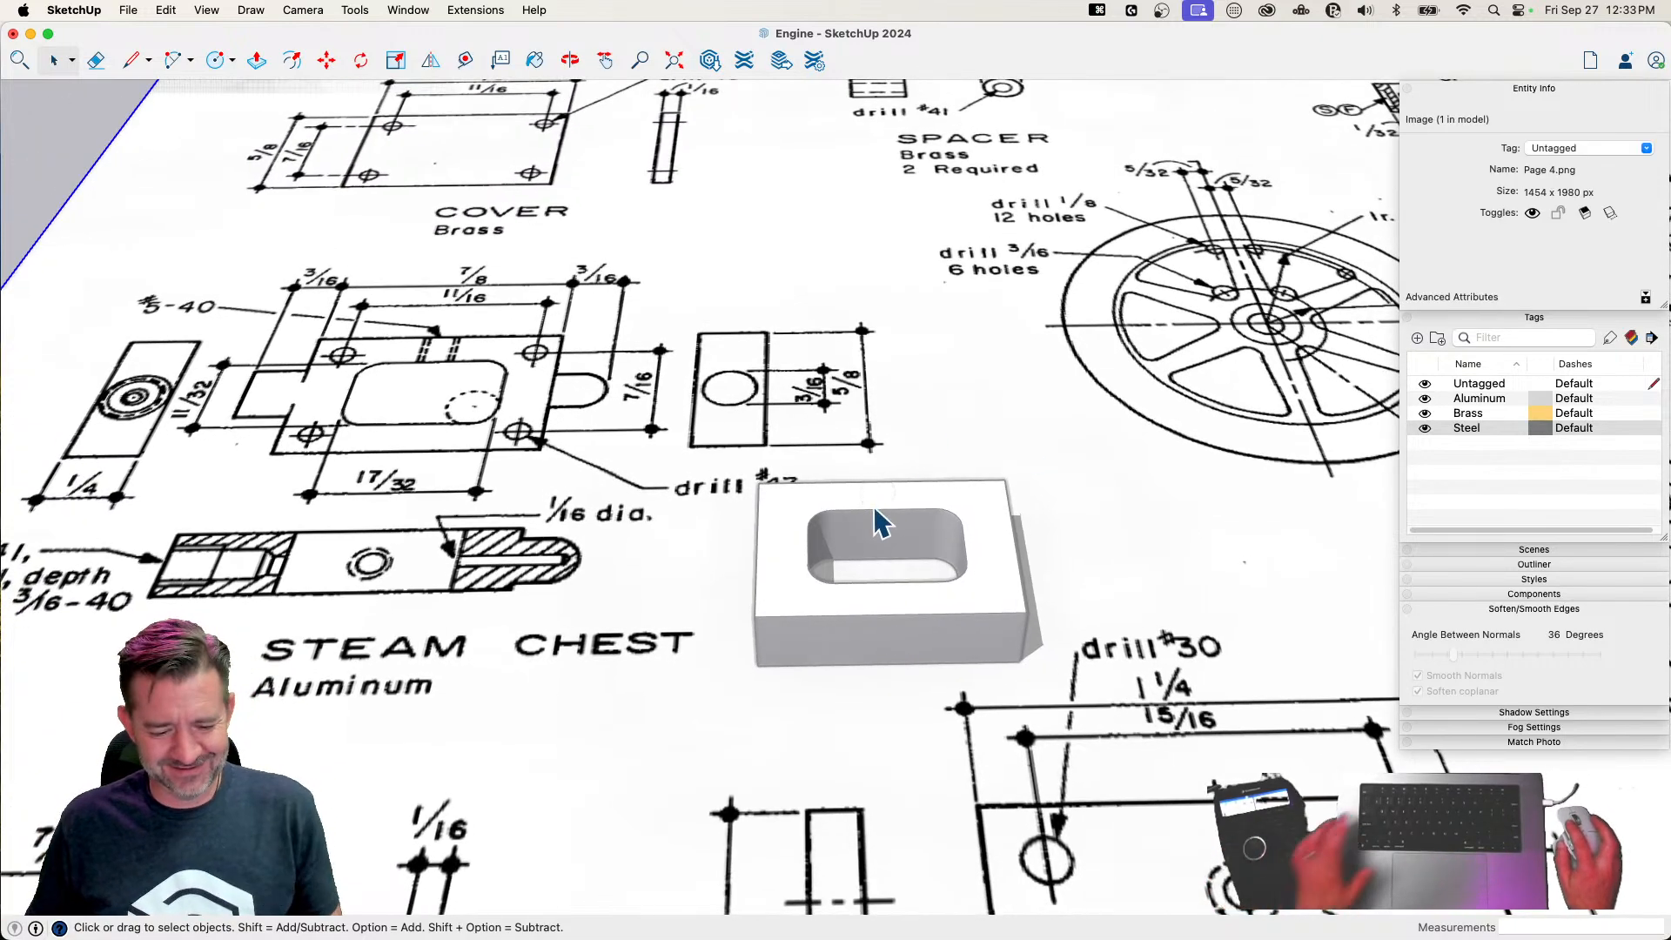
key(Escape)
Draw a vertical line down the middle of the cutout's rear inner wall
key(l)
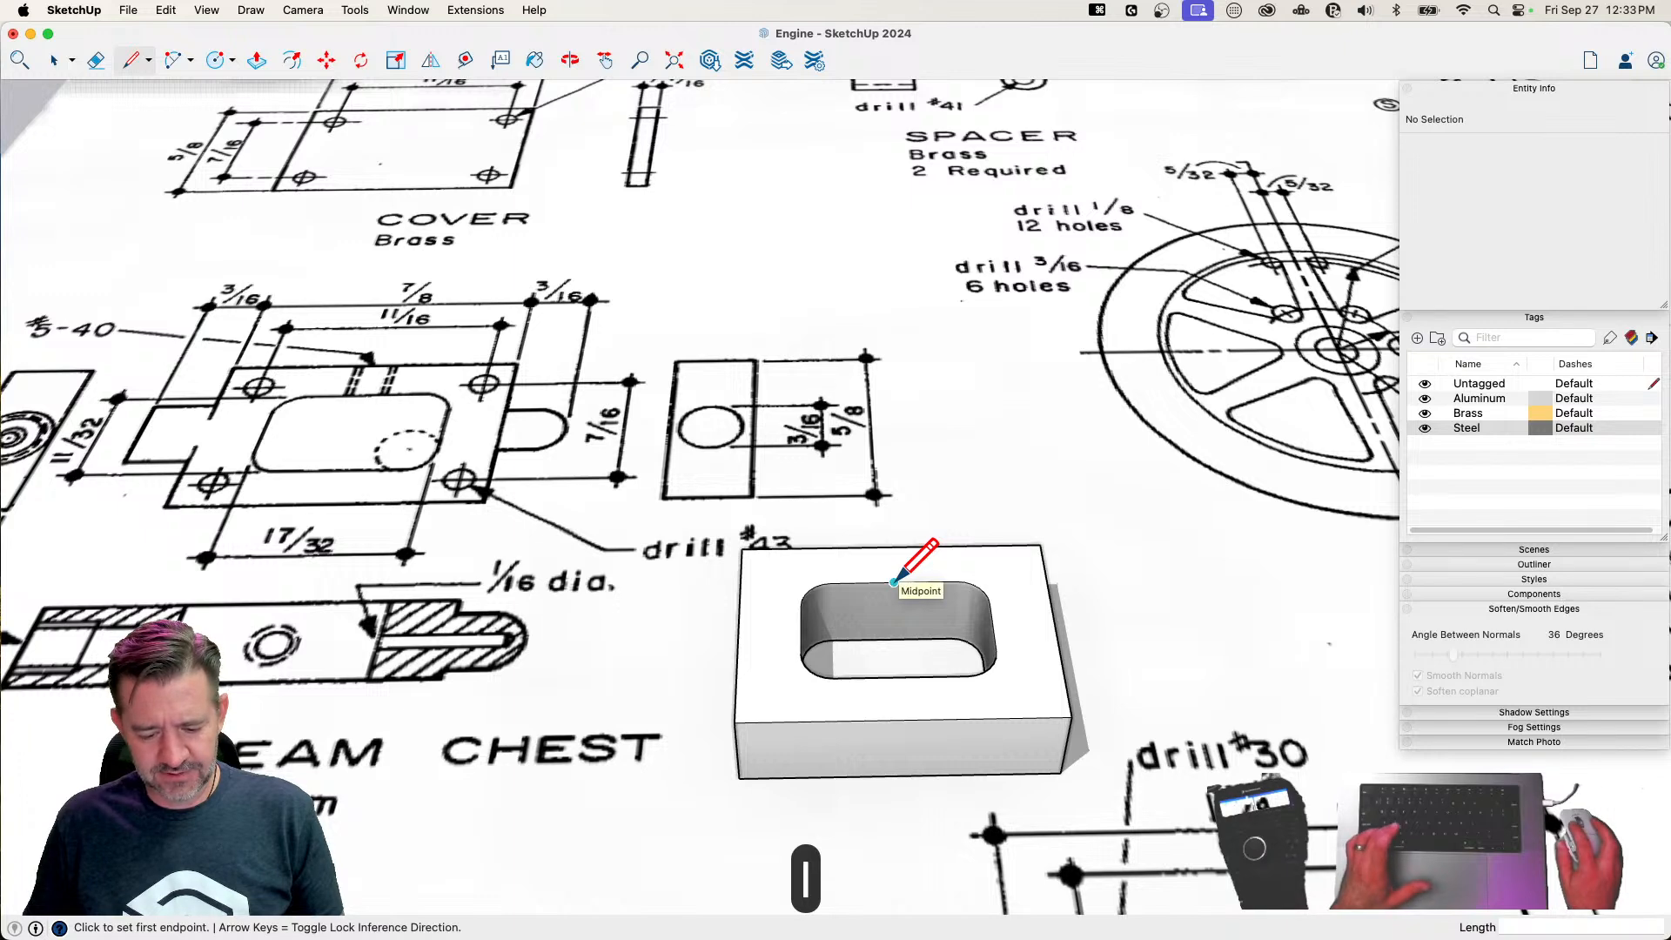
click(895, 581)
click(891, 638)
Try a circle of 2 mm radius centred on the wall line's midpoint, and undo it
key(c)
click(891, 611)
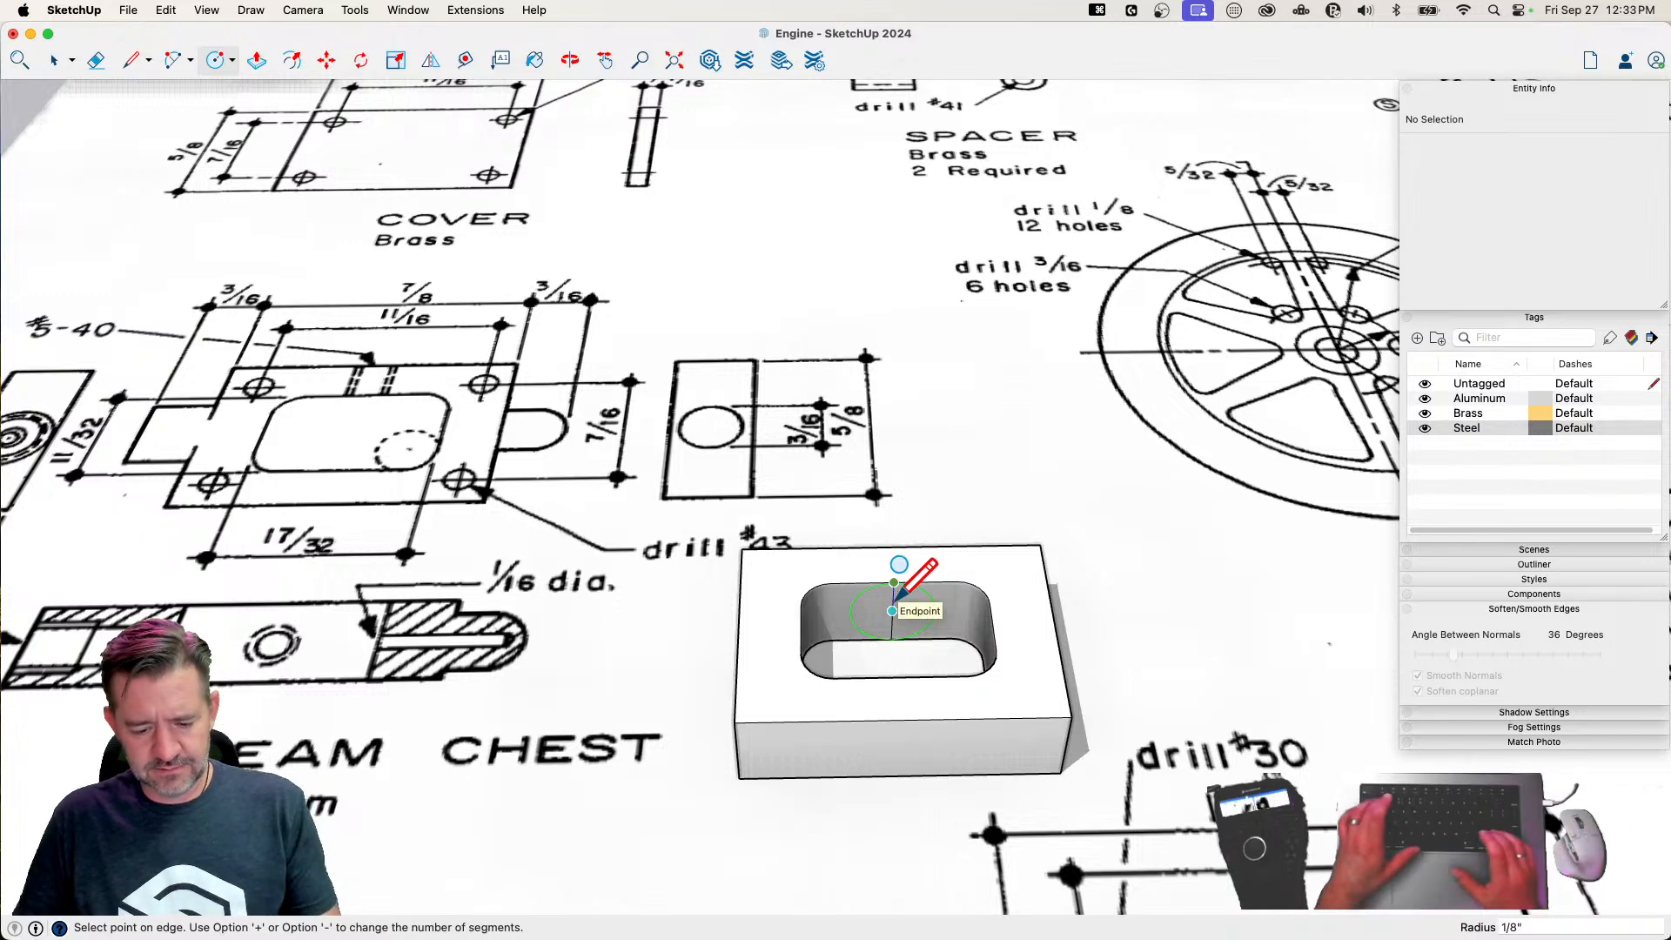
text(2mm)
key(Return)
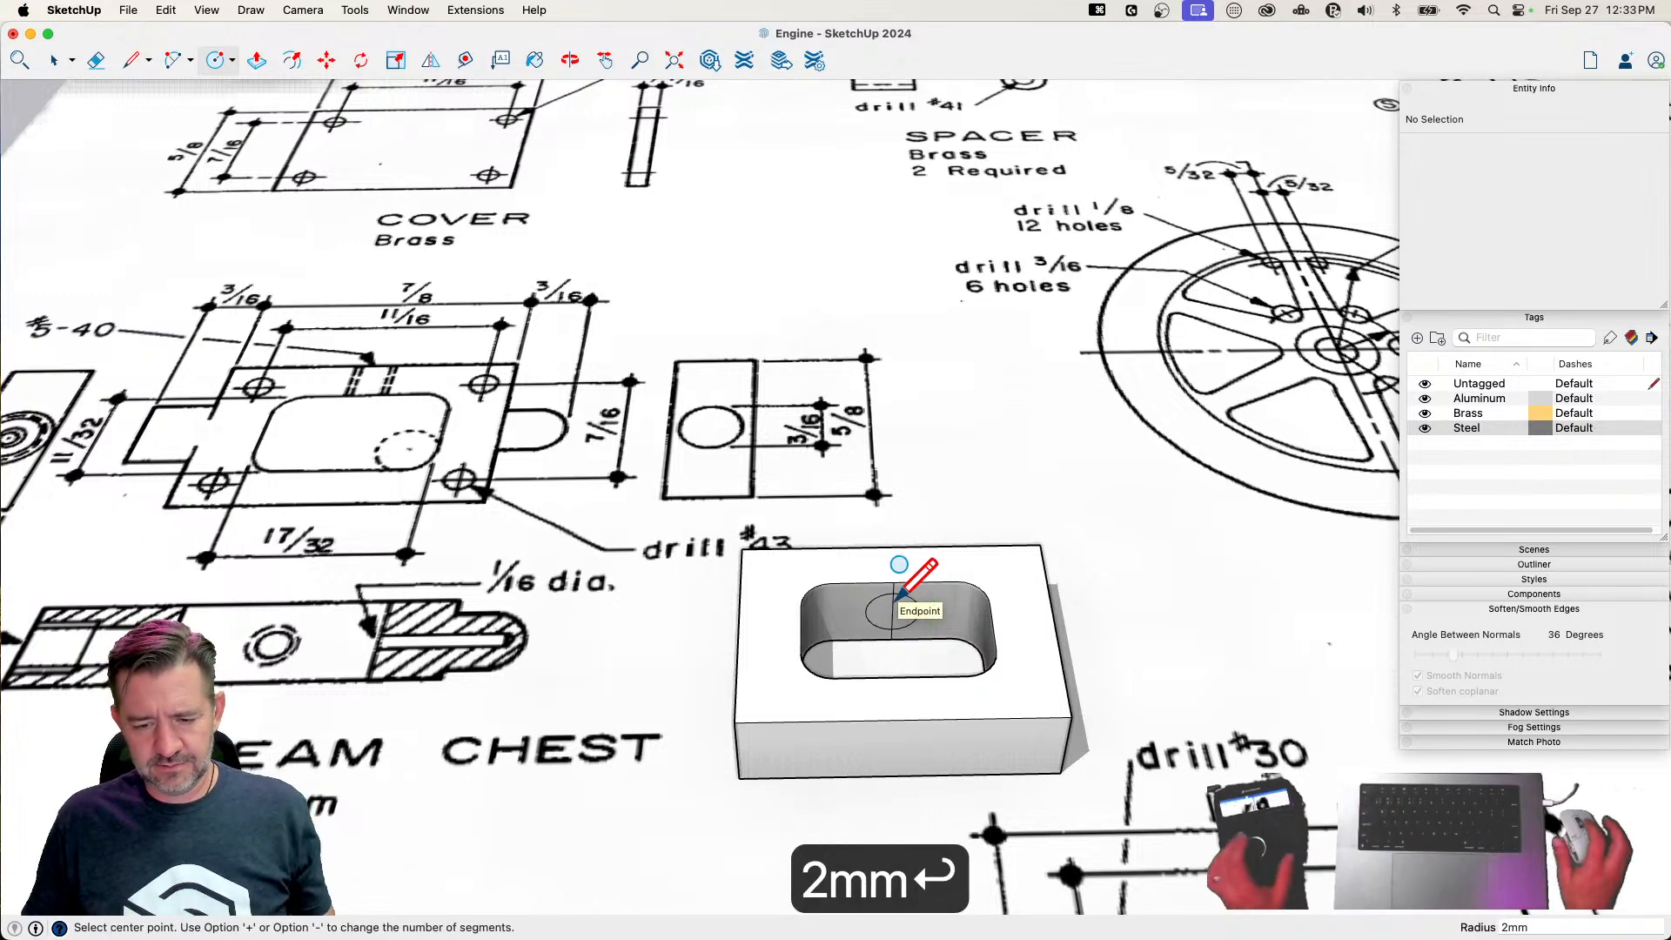
key(e)
scroll(930, 611, up, 1)
scroll(933, 614, up, 2)
key(super+z)
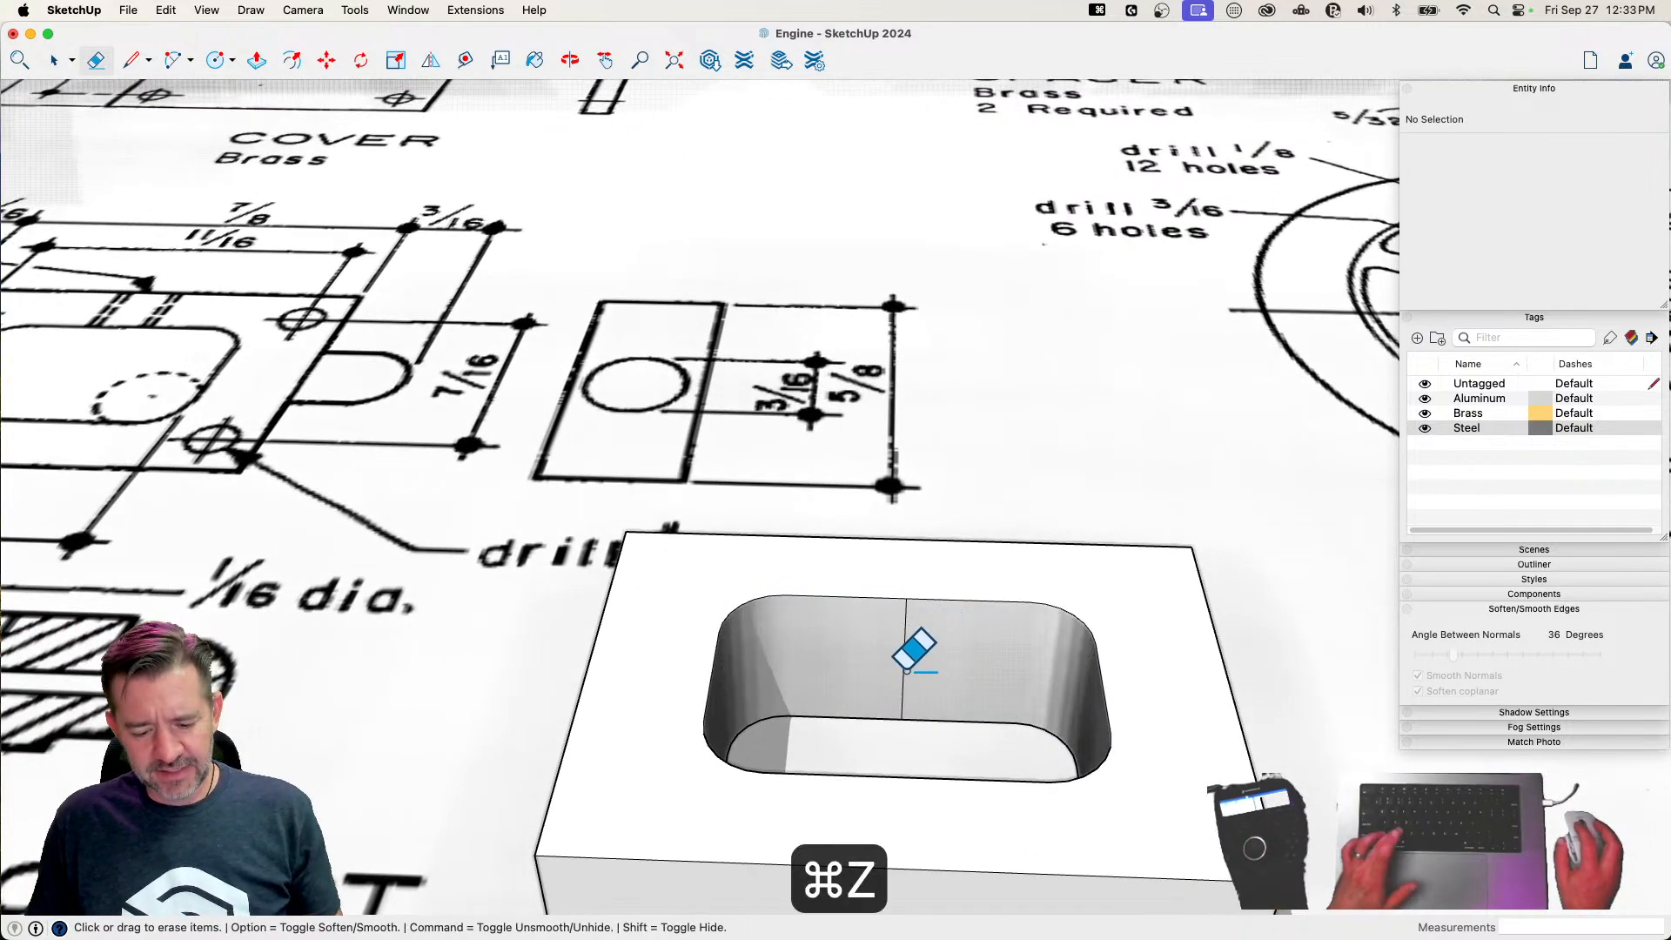
Draw a circle of 1.5 mm radius at the midpoint of the rear wall line, and erase the line
key(c)
click(903, 661)
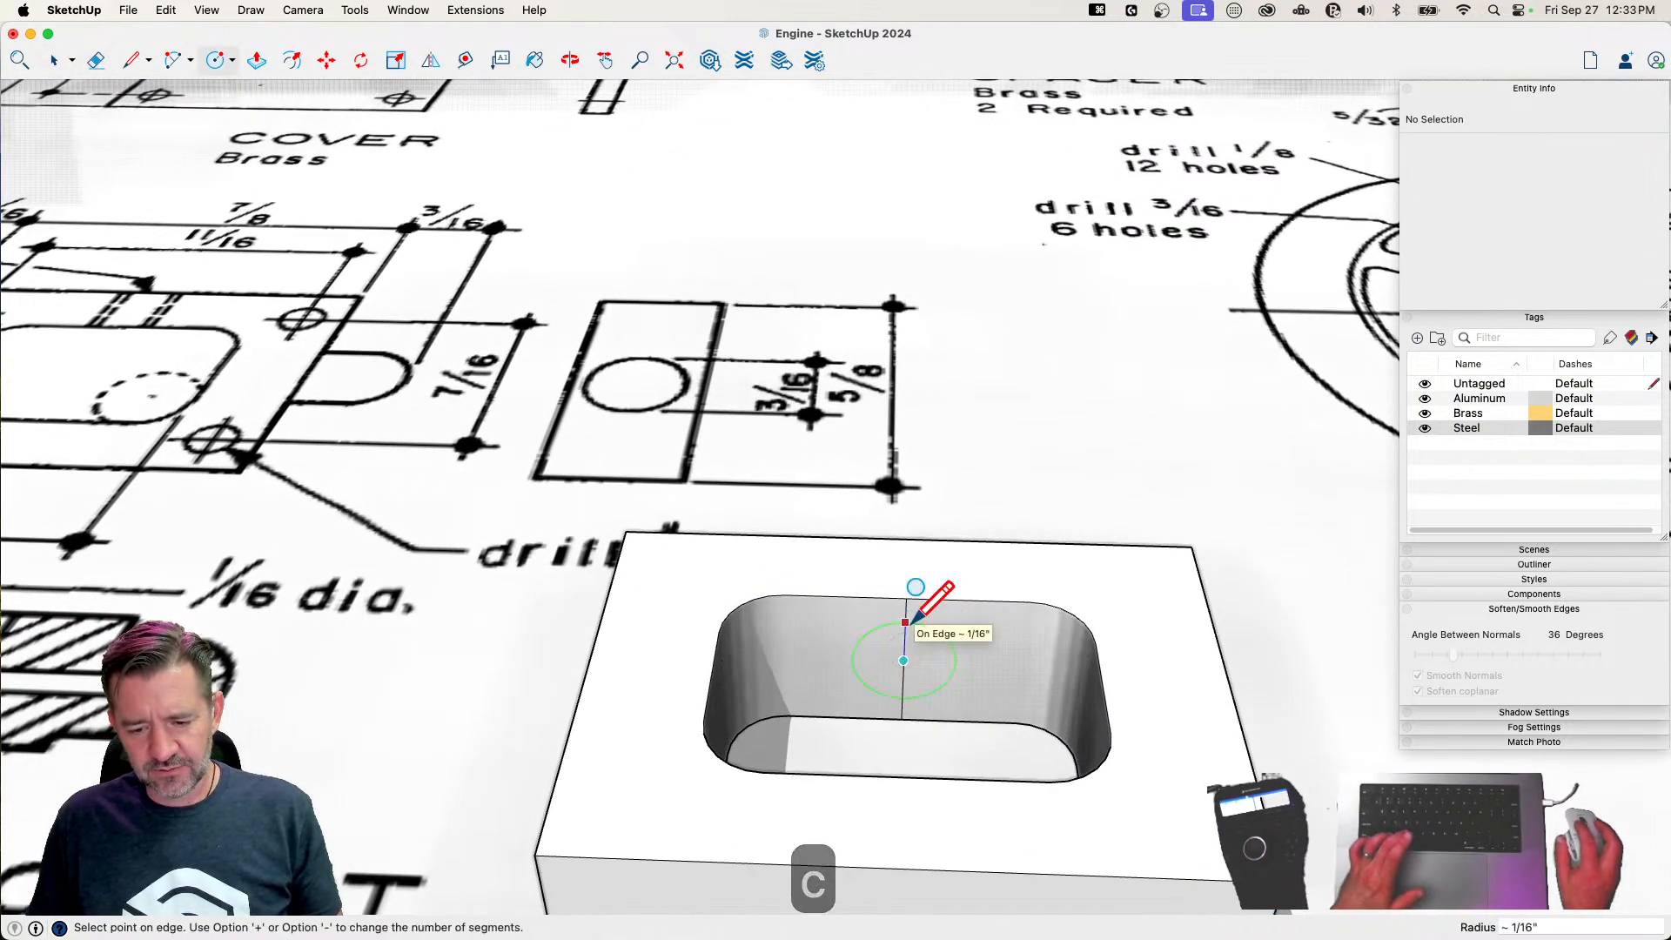
text(1.5mm)
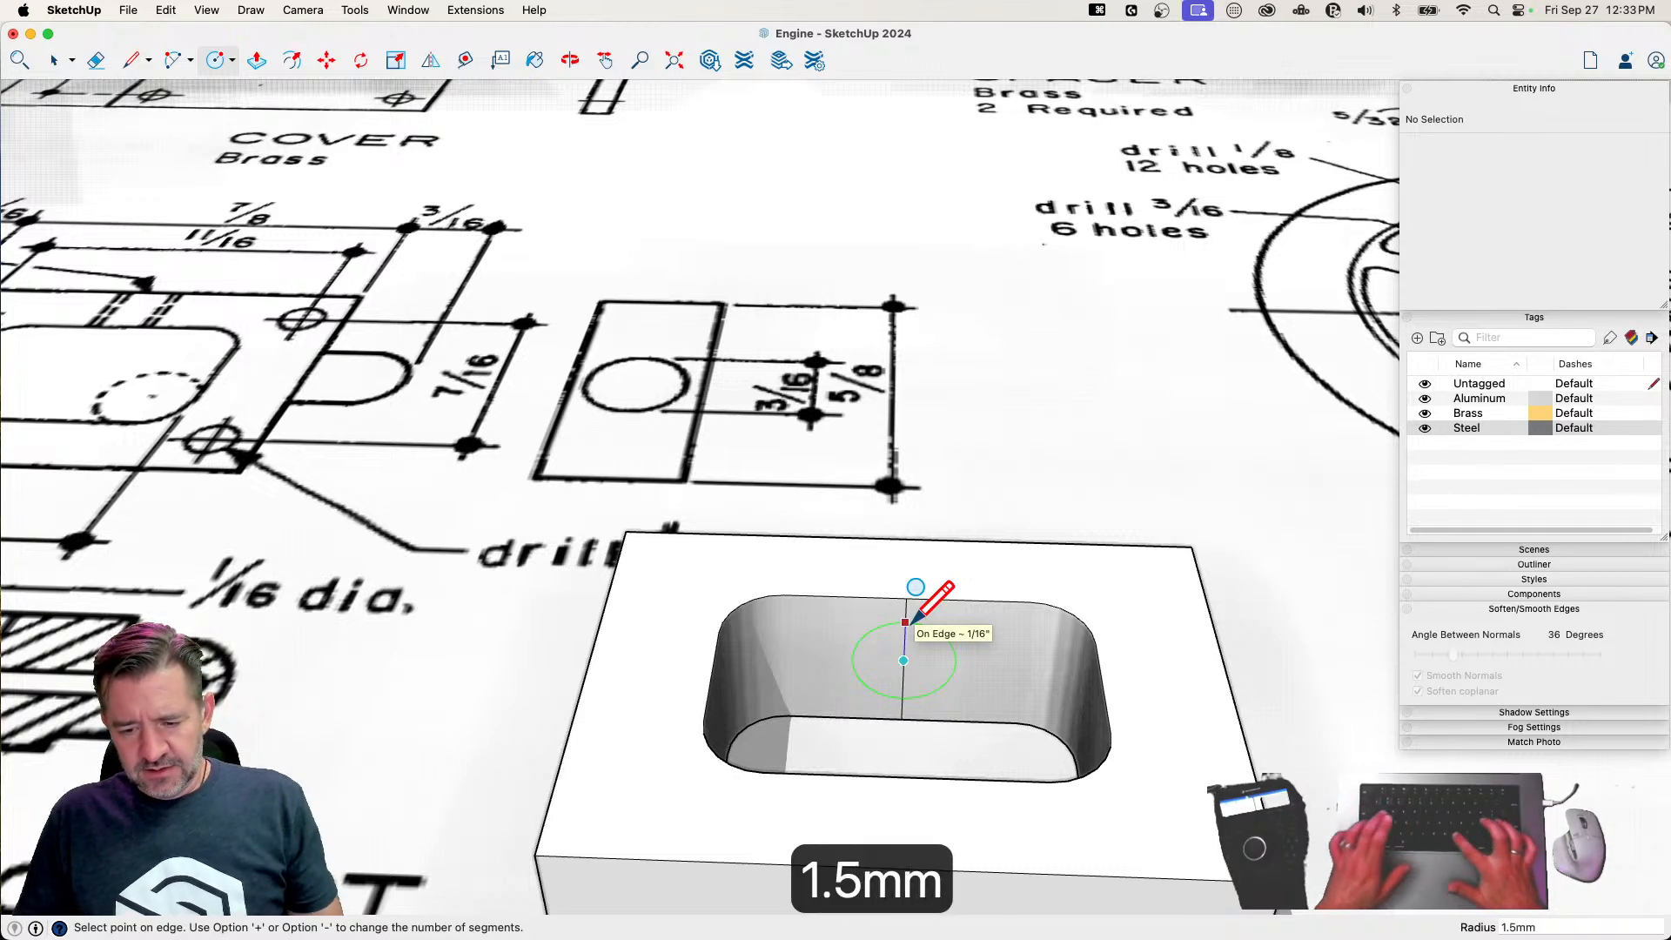
key(Return)
key(e)
mouse_move(906, 621)
mouse_down()
mouse_move(899, 683)
mouse_move(925, 696)
mouse_up()
Push the circle on the cutout's rear wall through to the block's outer rear face to form a hole
key(p)
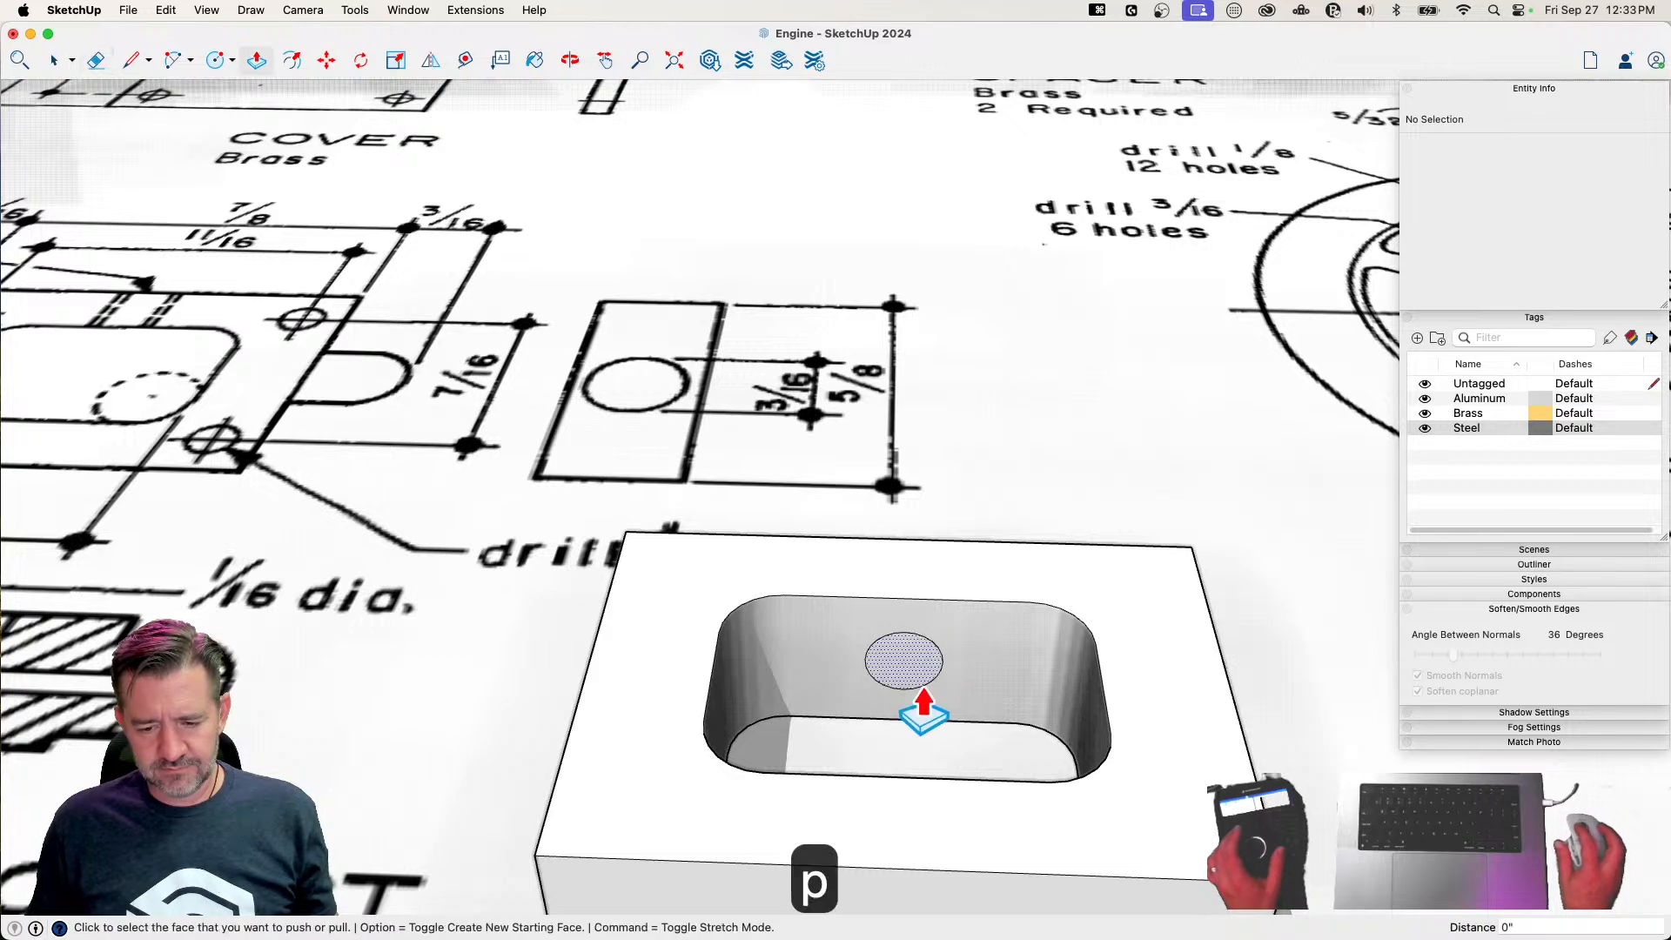
click(914, 681)
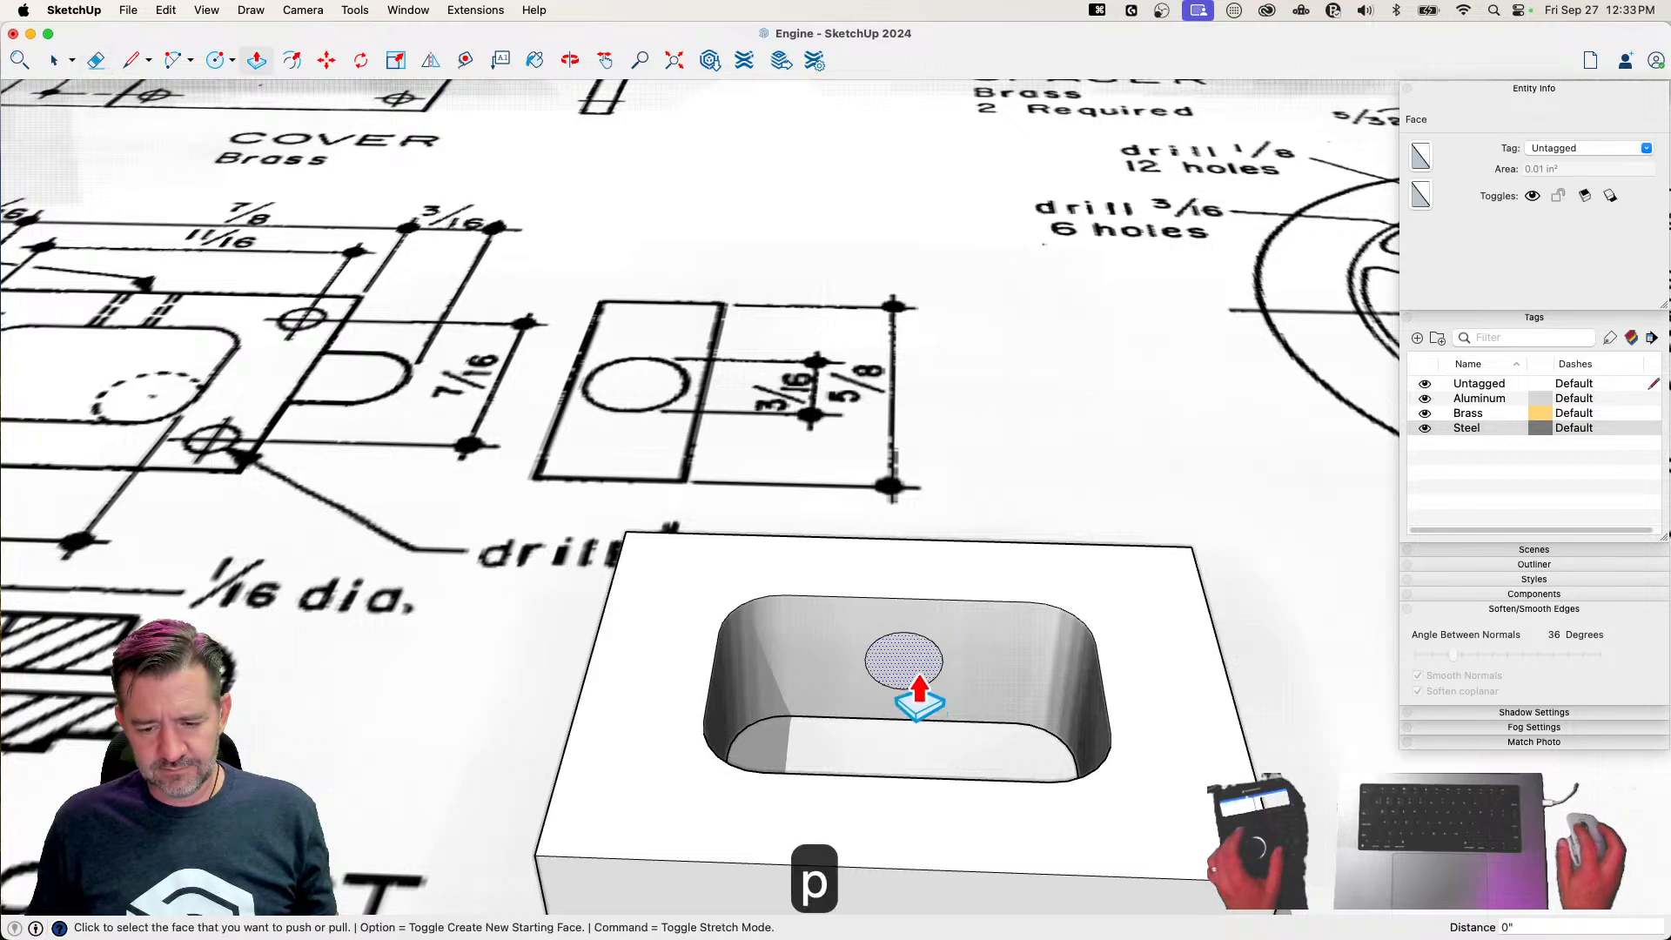
click(1193, 548)
key(space)
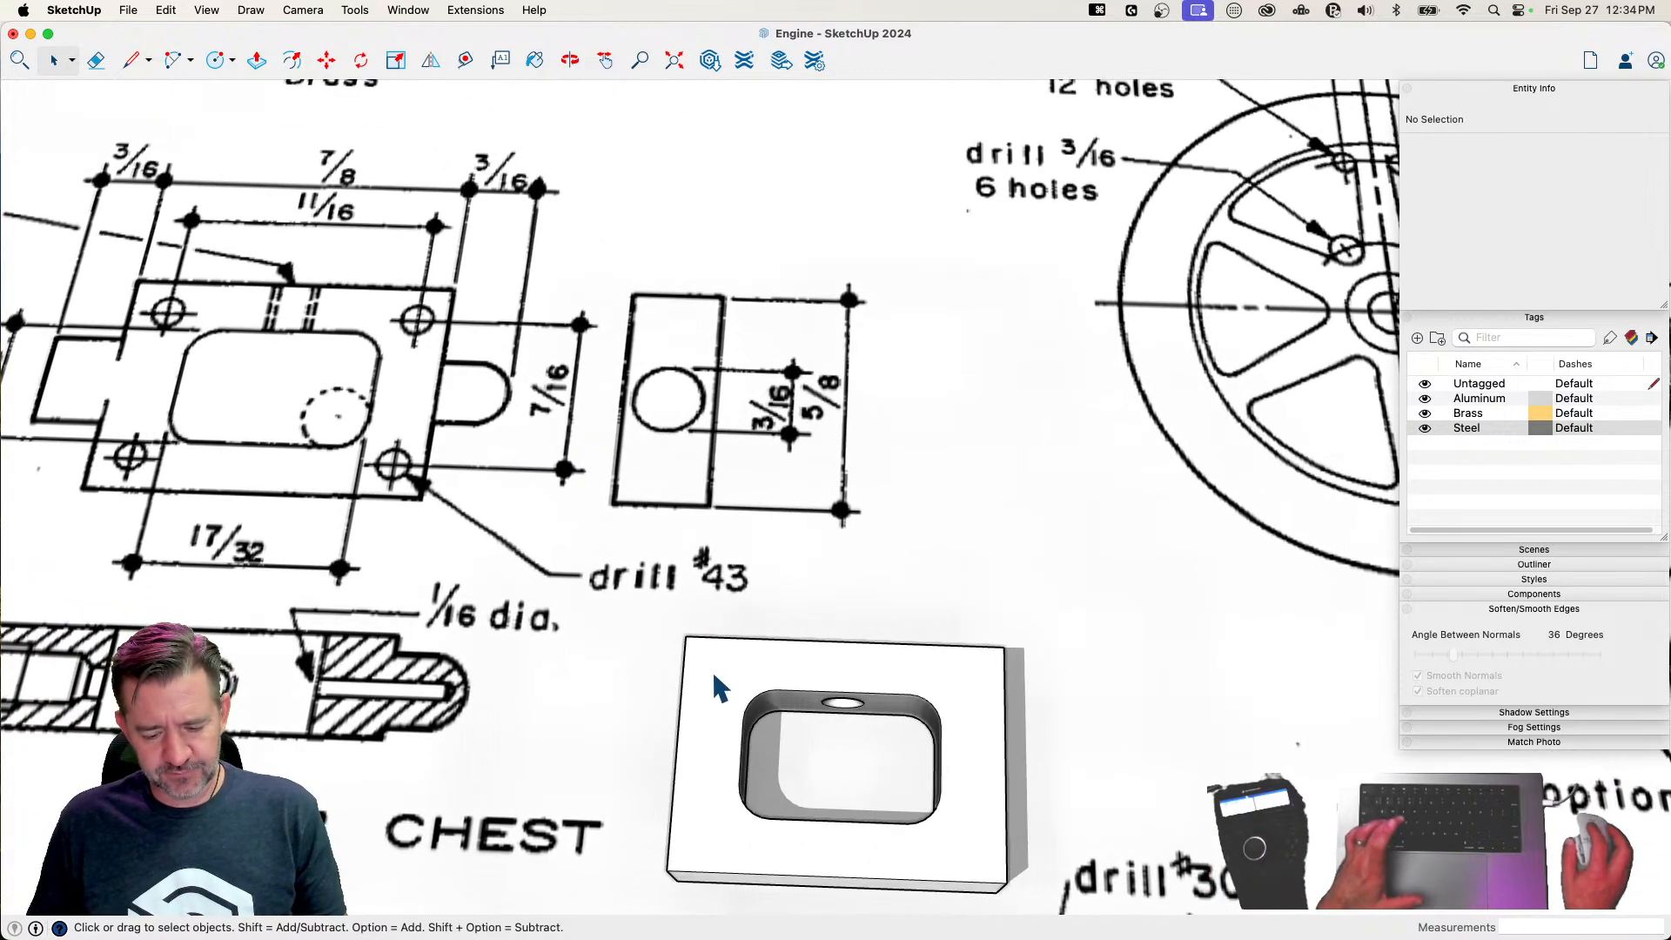
Draw an 11/16" by 7/16" rectangle around the cutout on the block's top face
key(r)
click(714, 663)
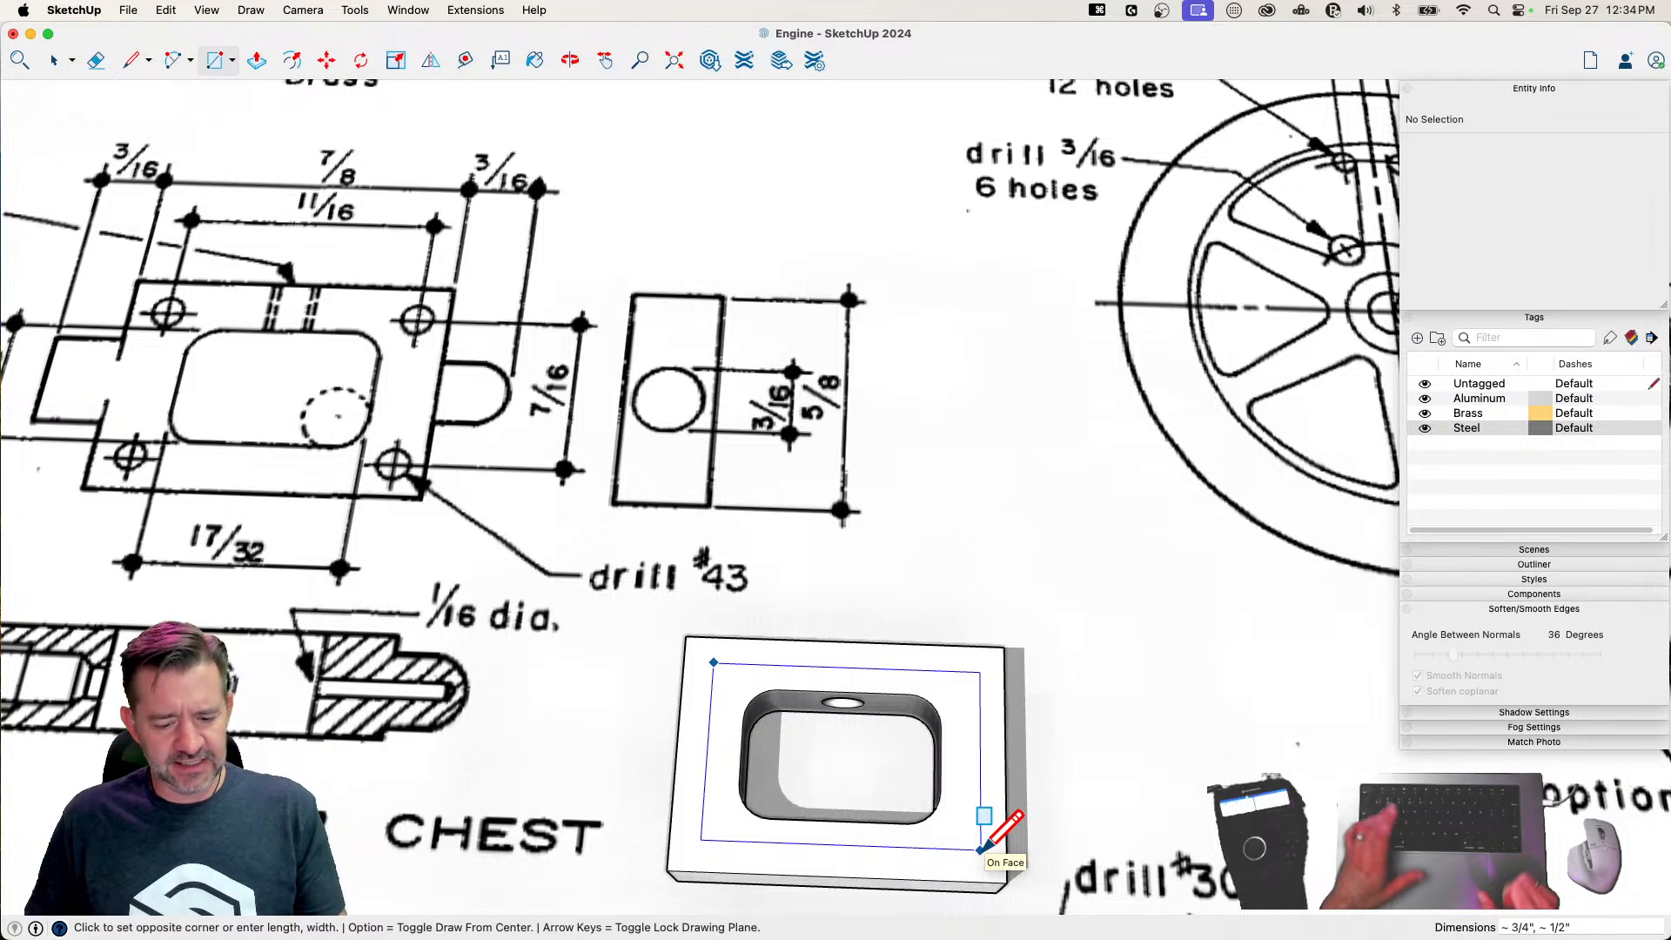
text(11/16)
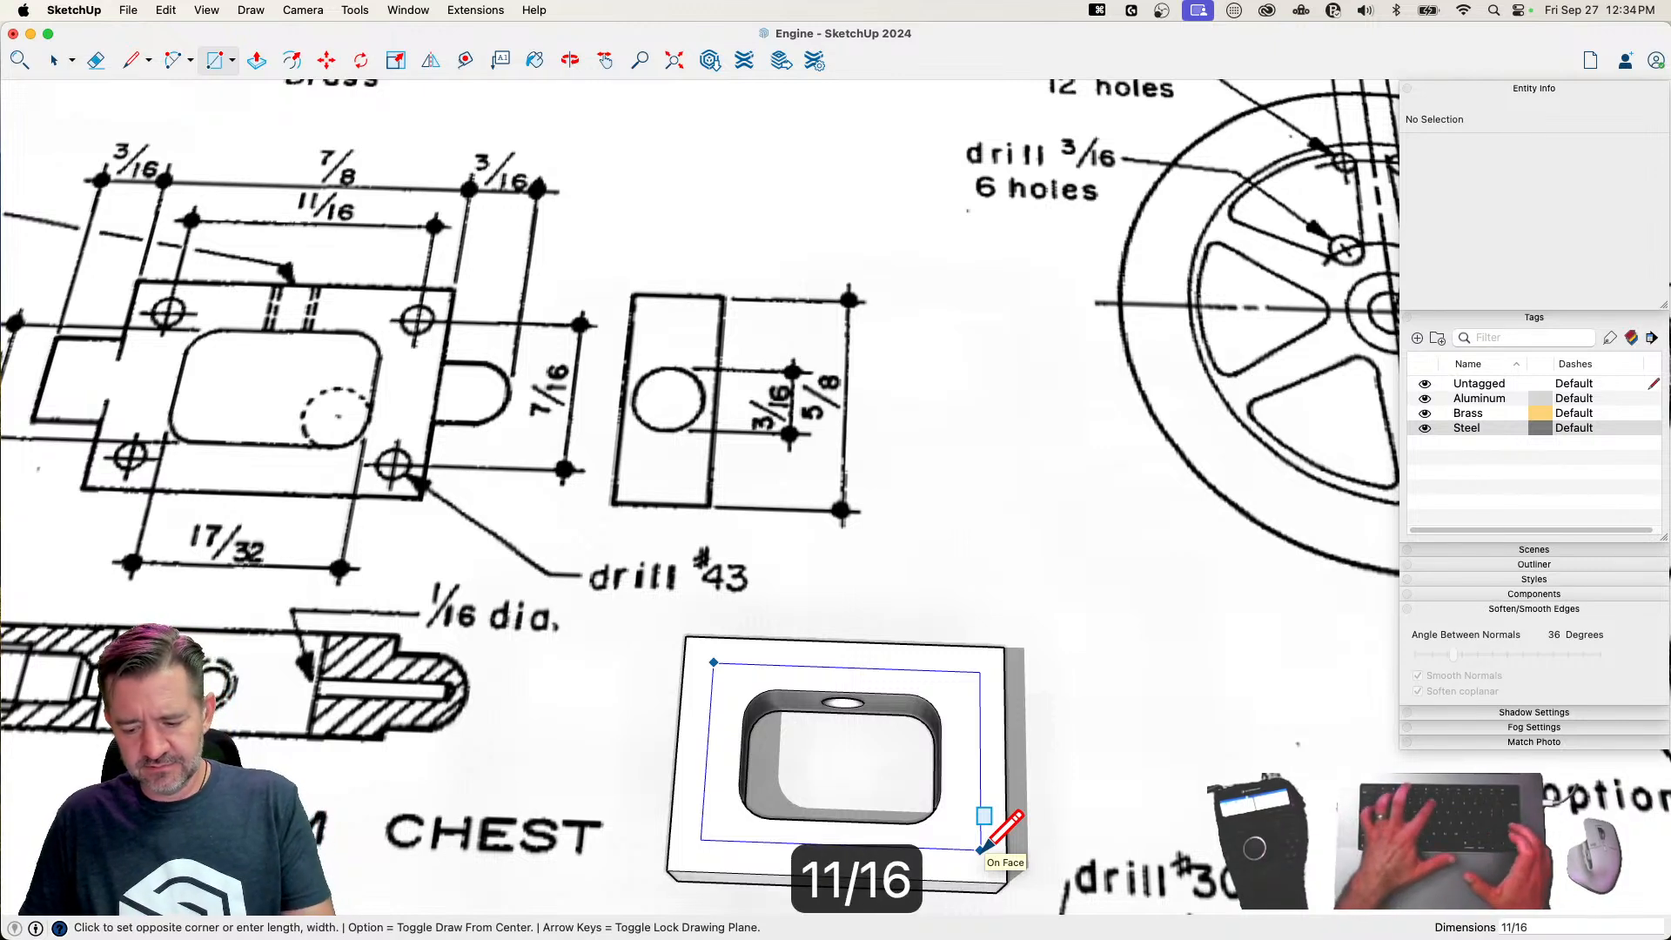
text(,)
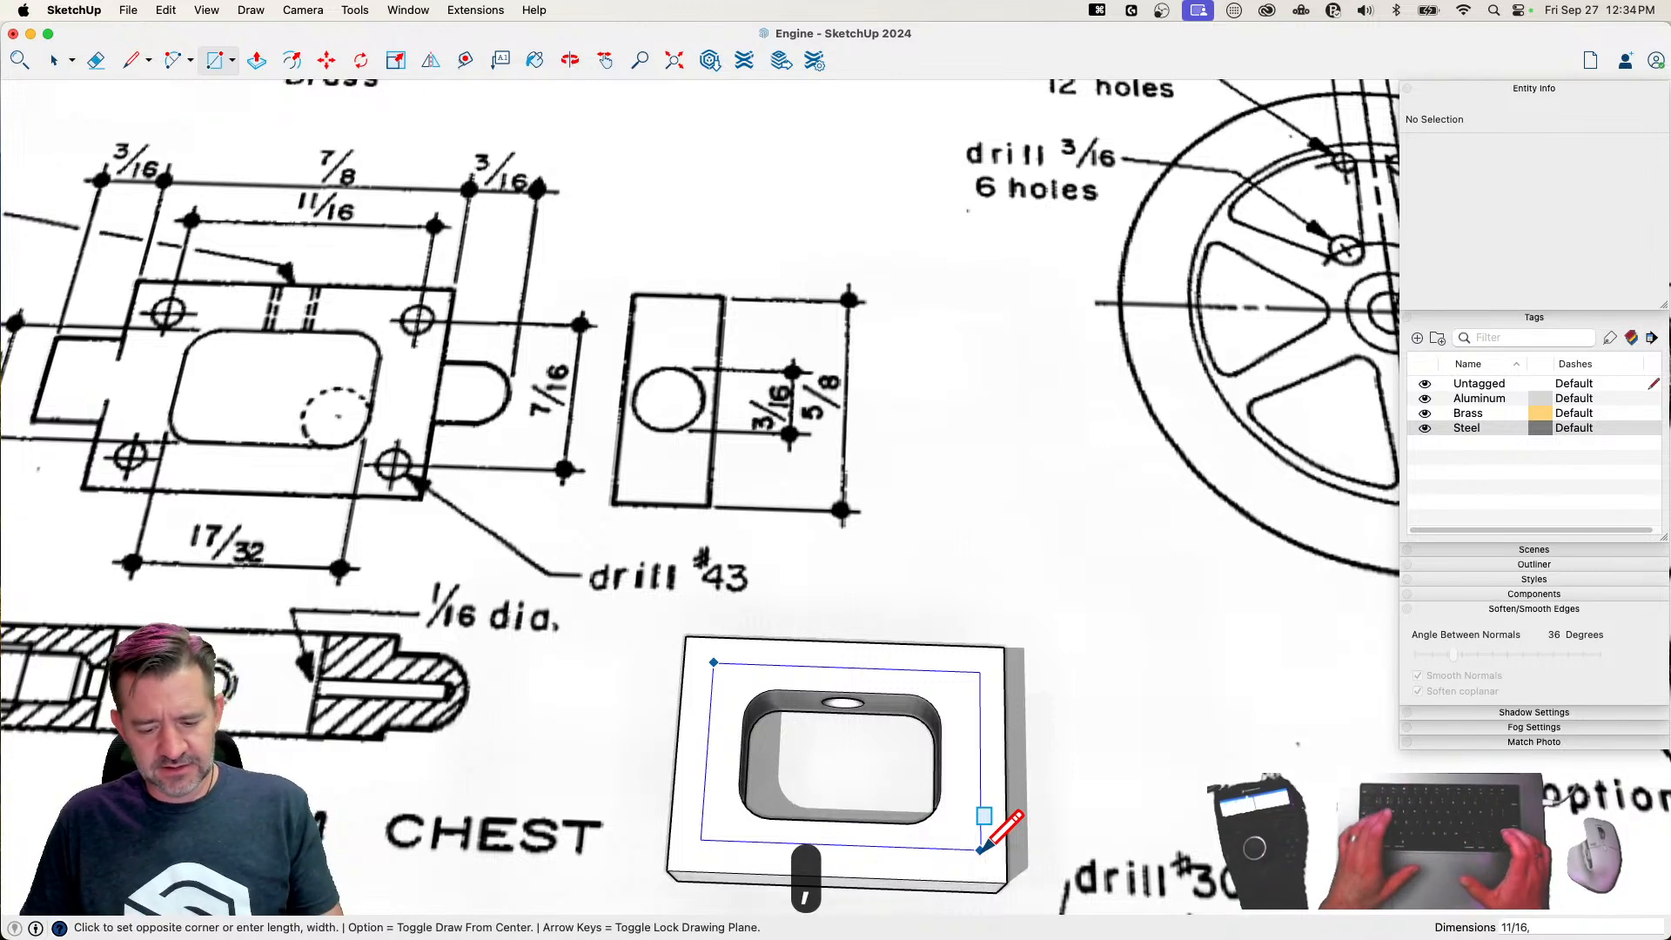
text(7/16)
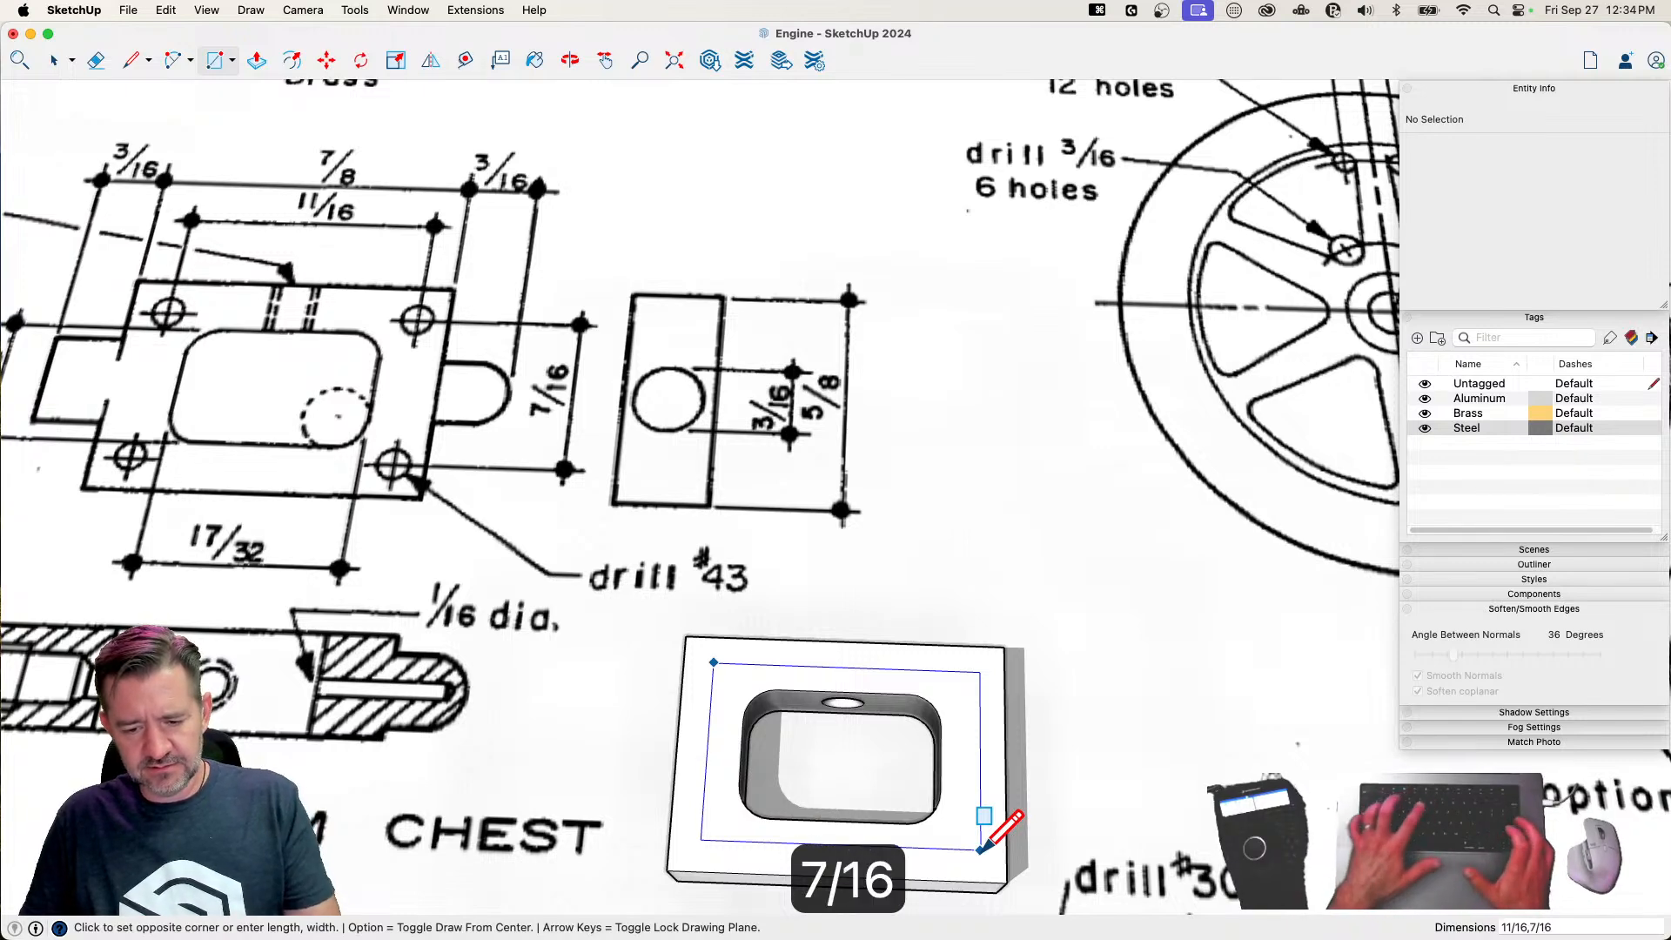
key(Return)
key(space)
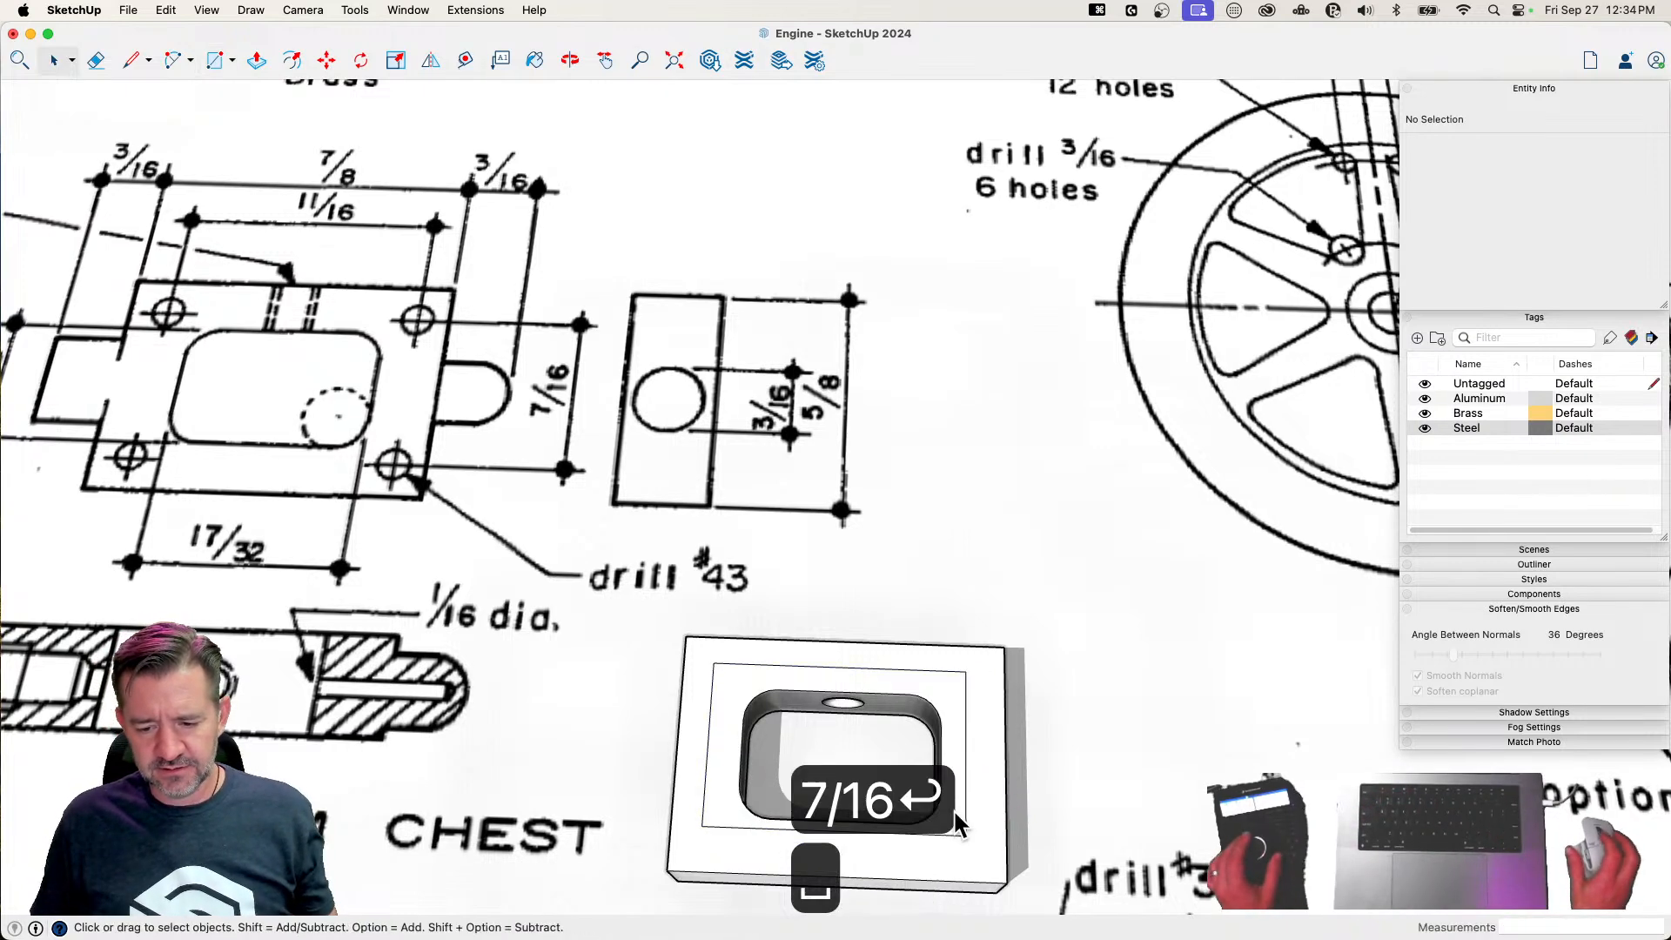
Select the rectangle's four edges and move them in both directions to centre the rectangle on the block's top face
click(957, 671)
shift+click(965, 696)
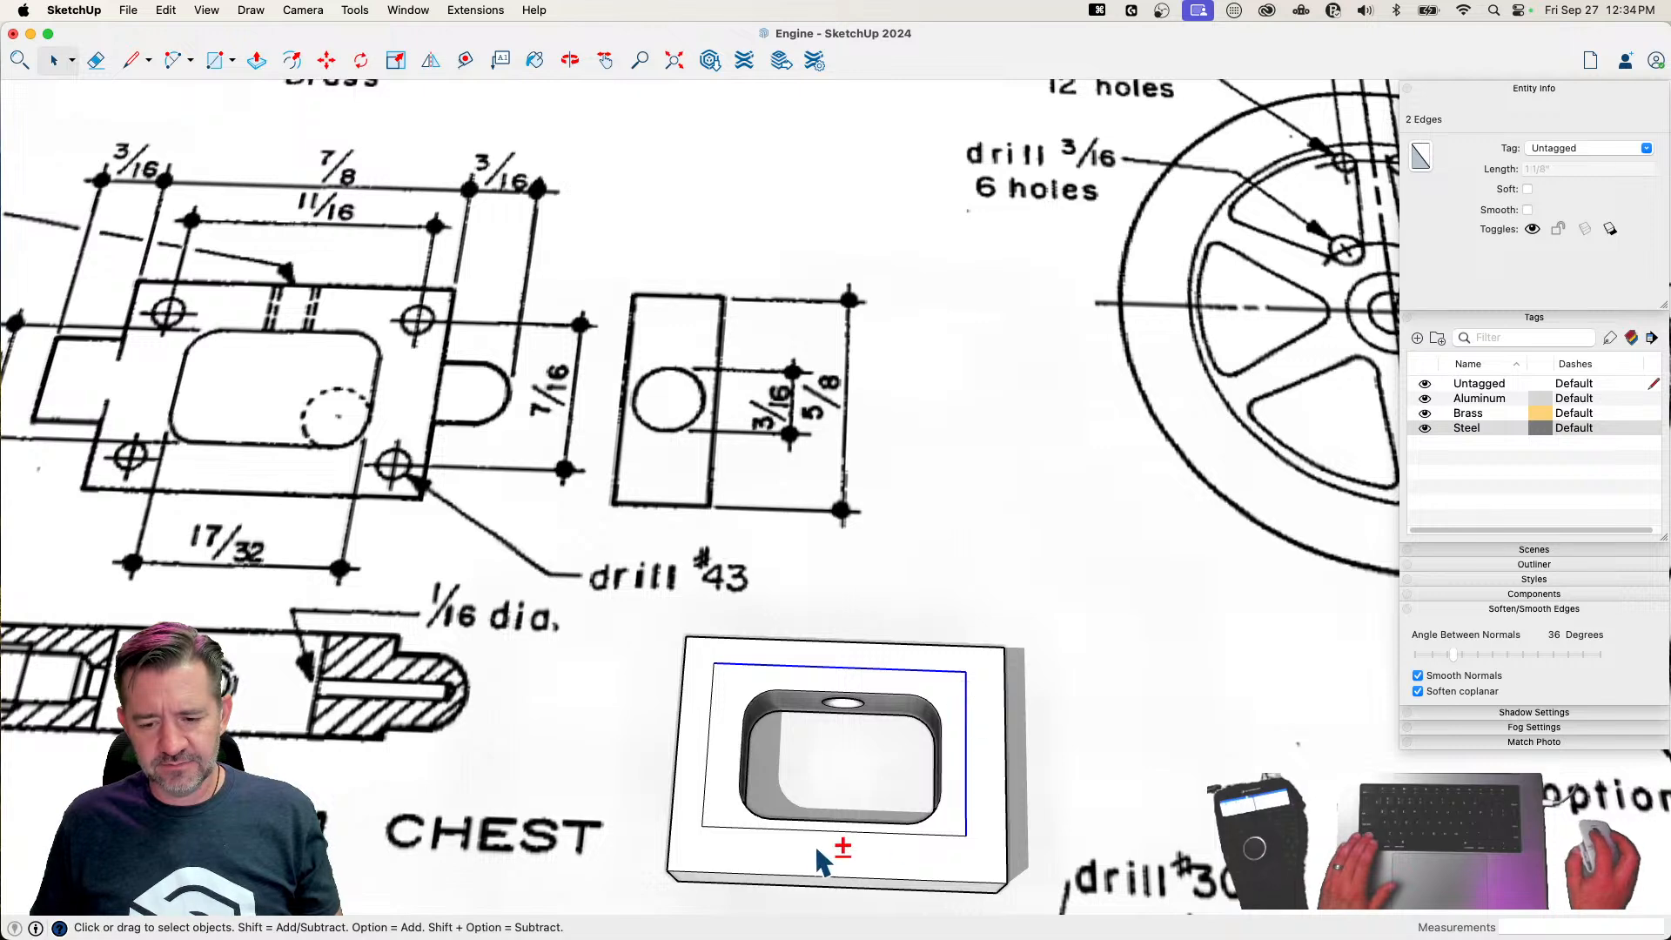
shift+click(719, 827)
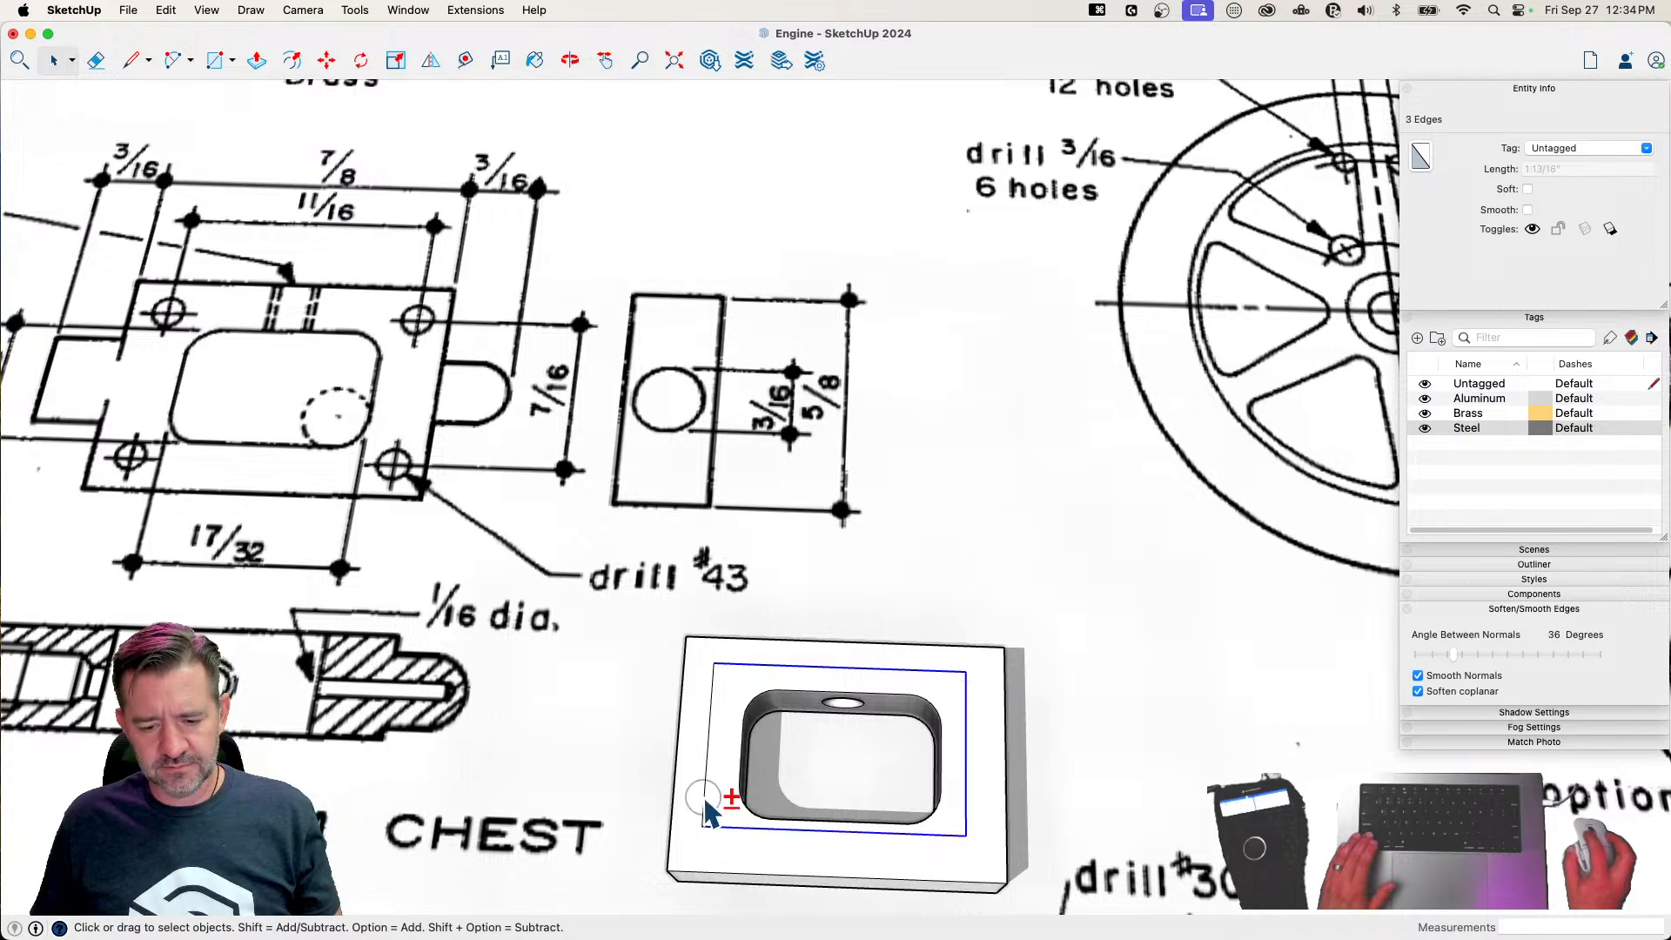
shift+click(706, 796)
key(m)
click(843, 827)
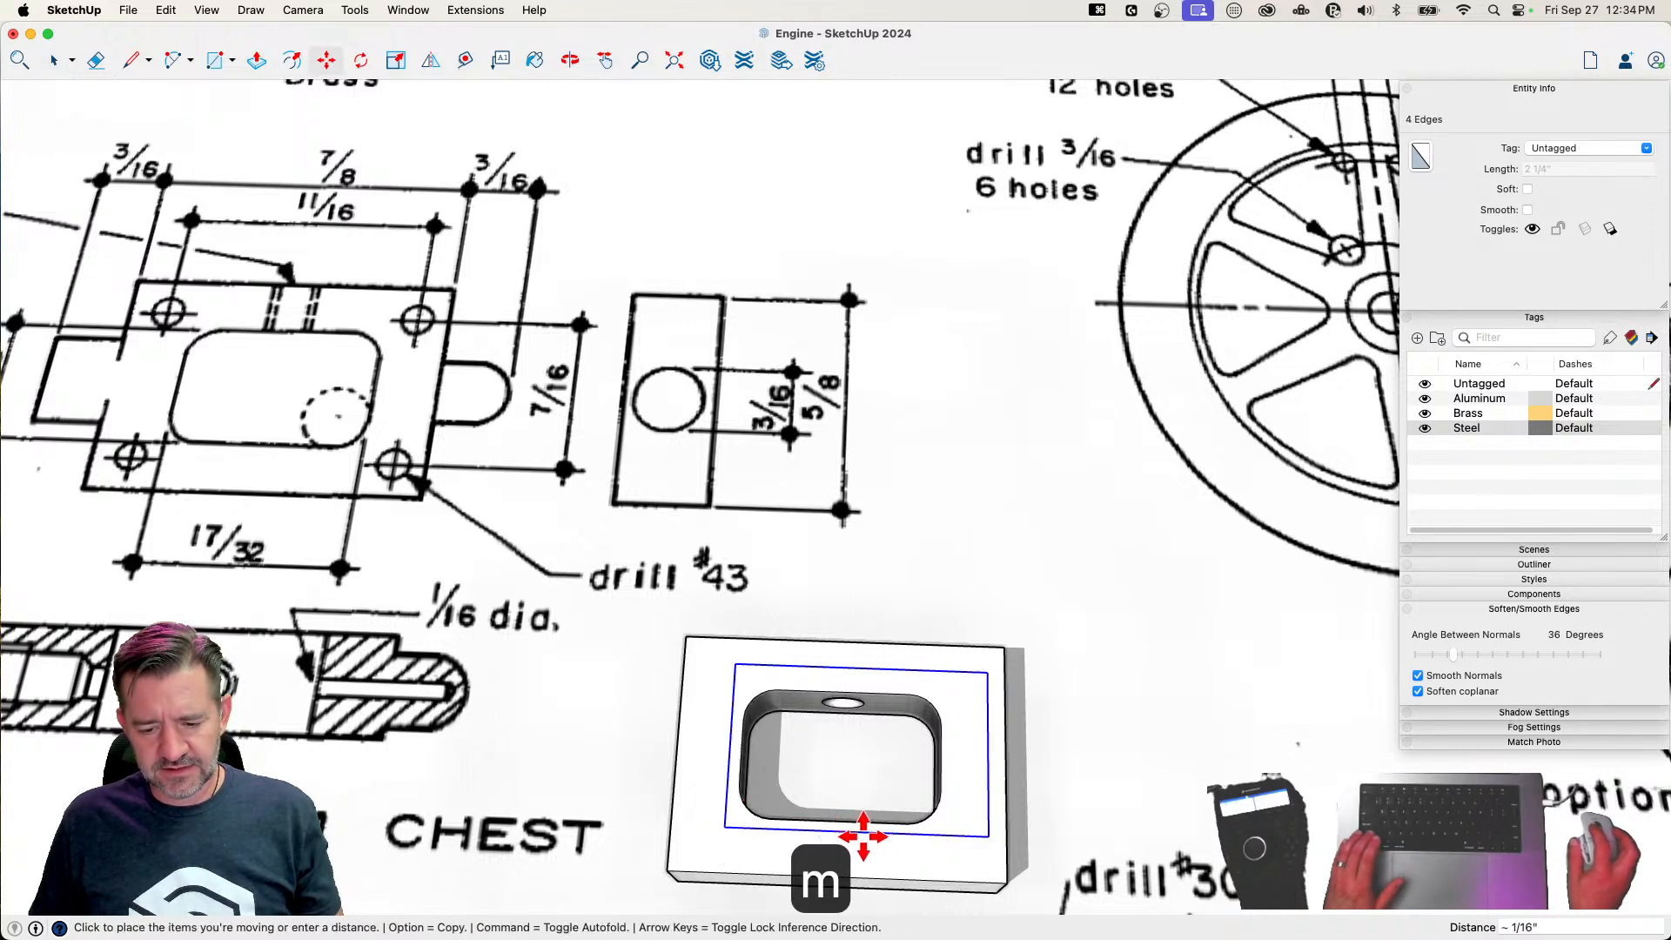
click(853, 879)
click(971, 752)
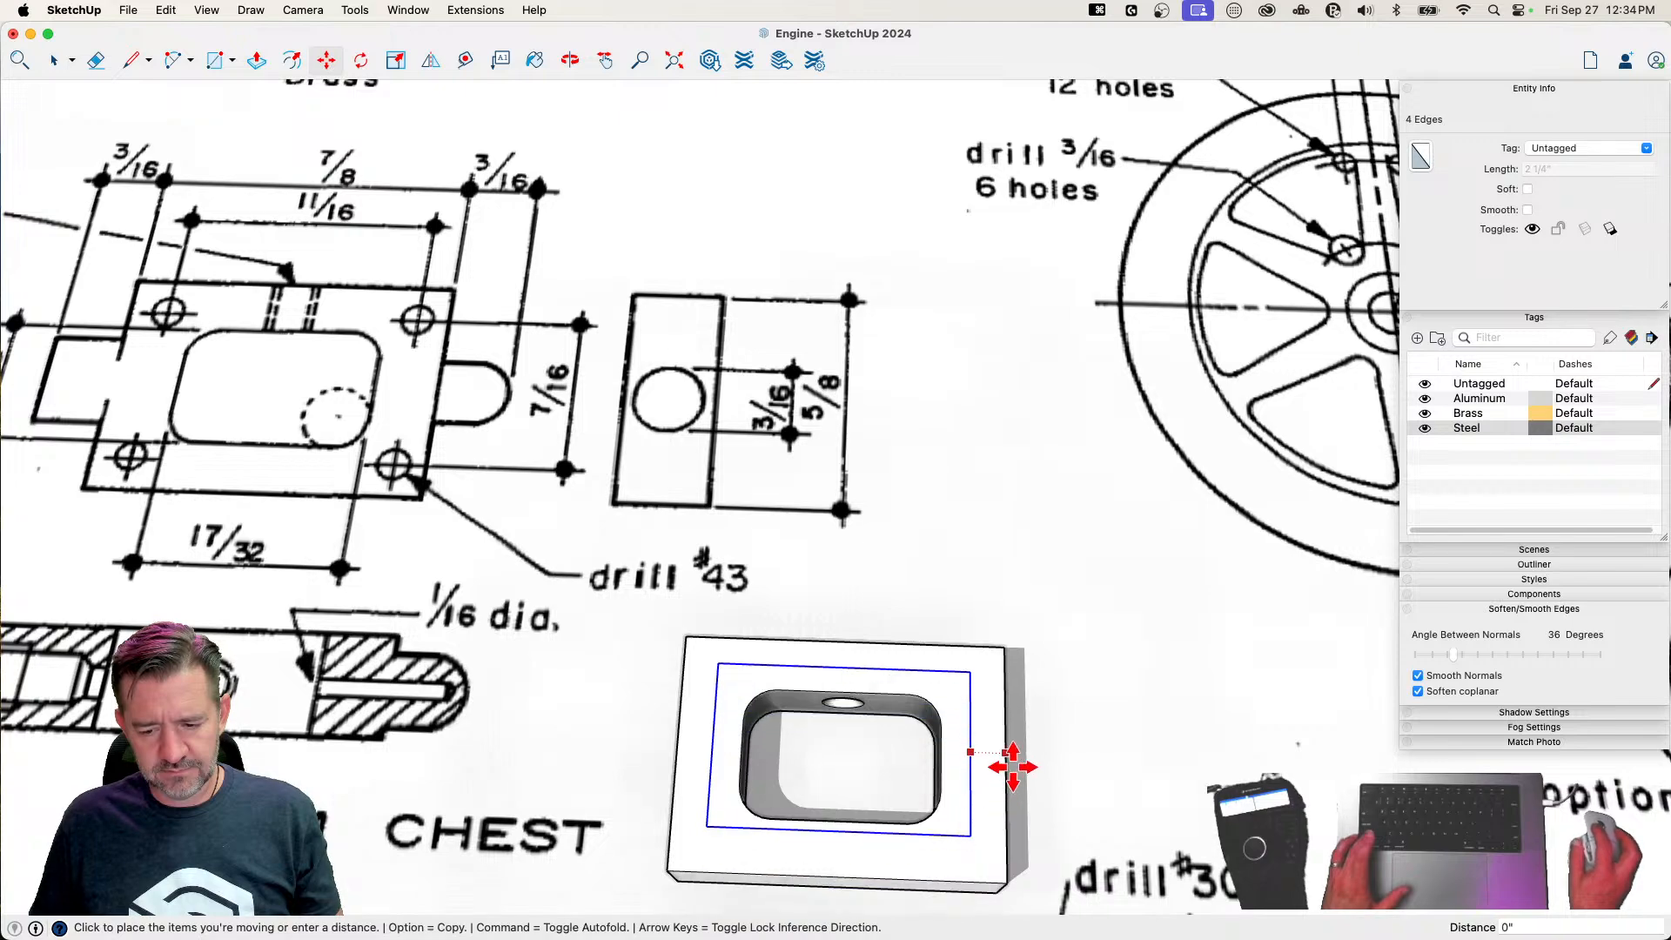
click(1010, 777)
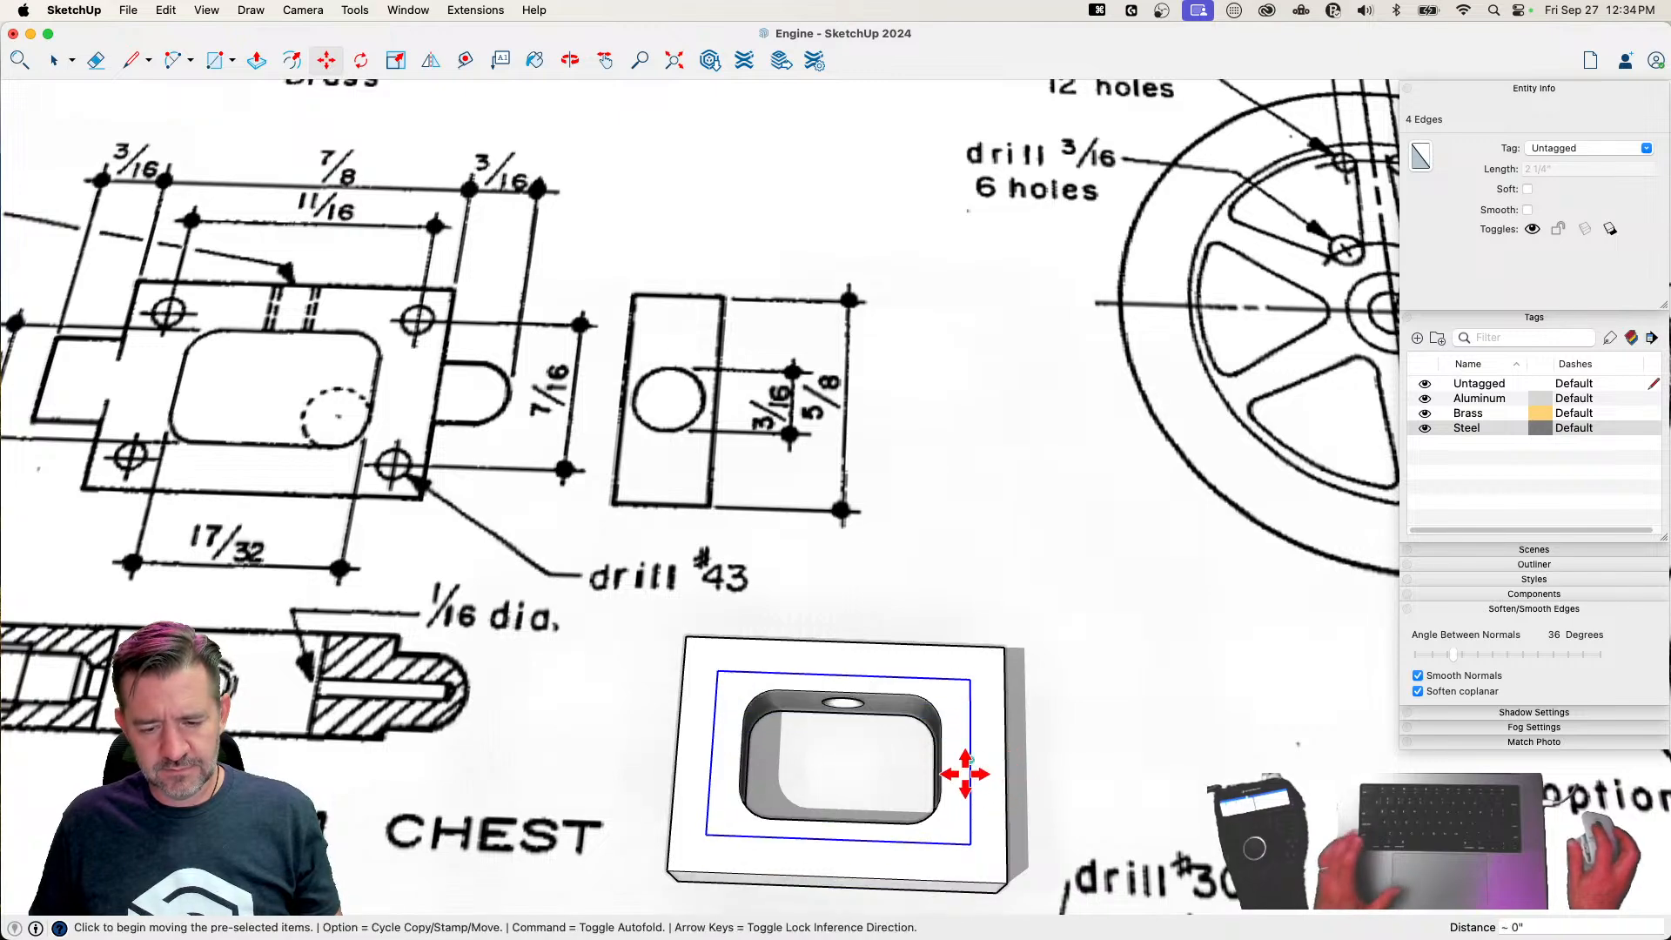
key(space)
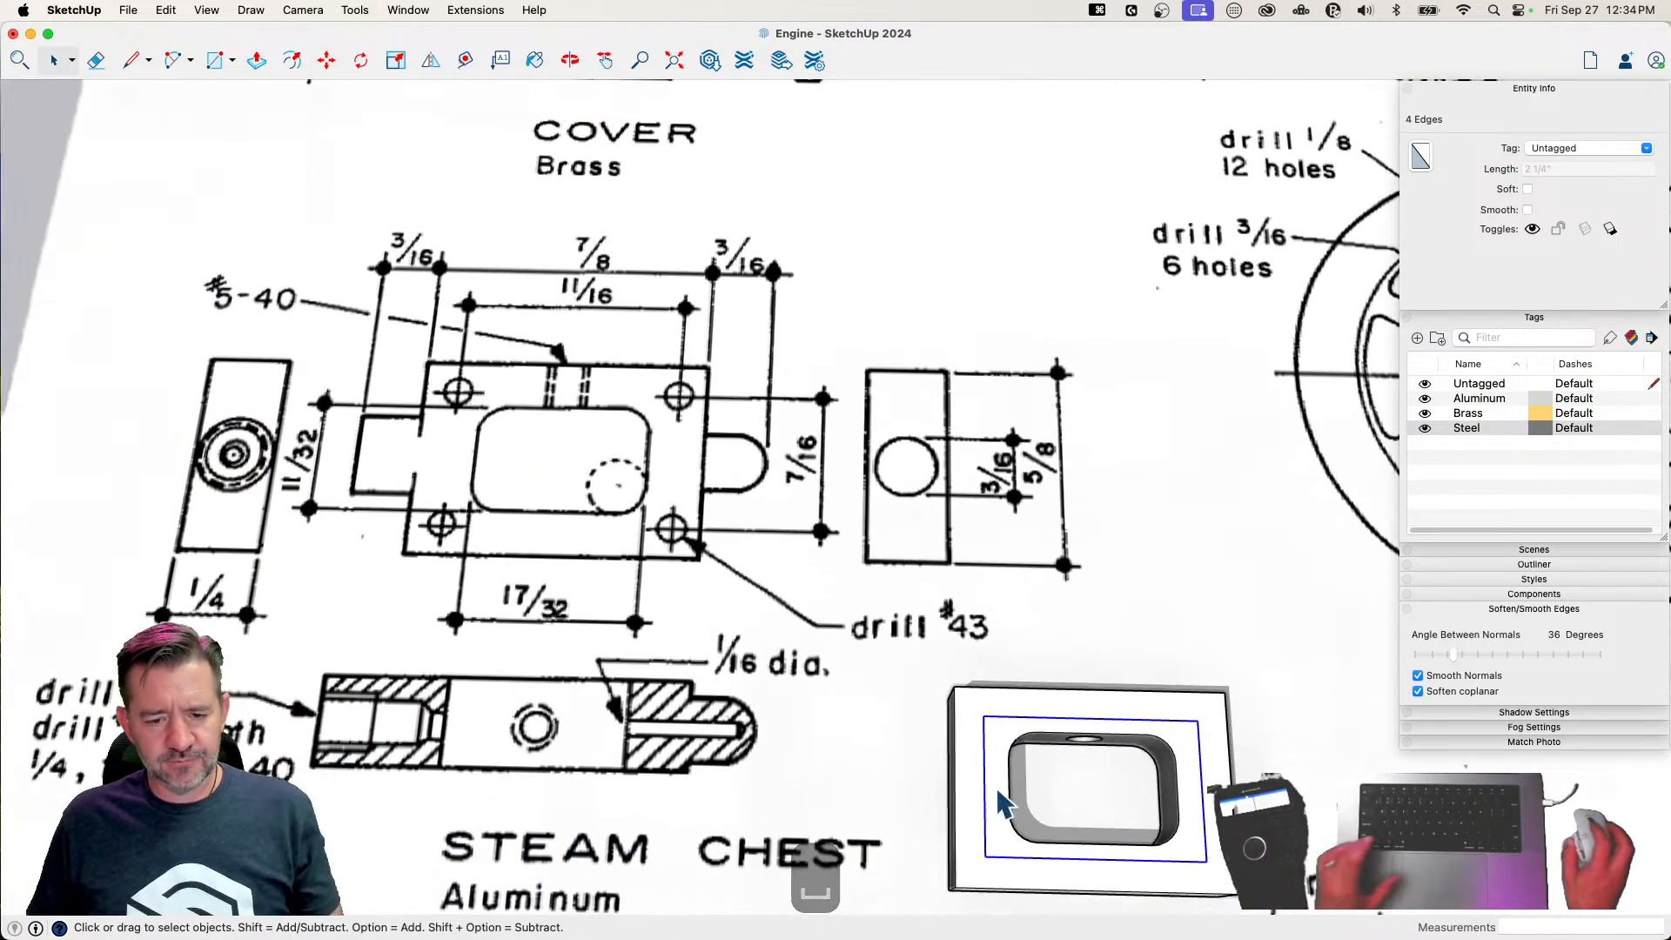
Turn on X-ray display and draw a small drill-hole circle centred on the rectangle's upper-left corner
scroll(1105, 887, up, 2)
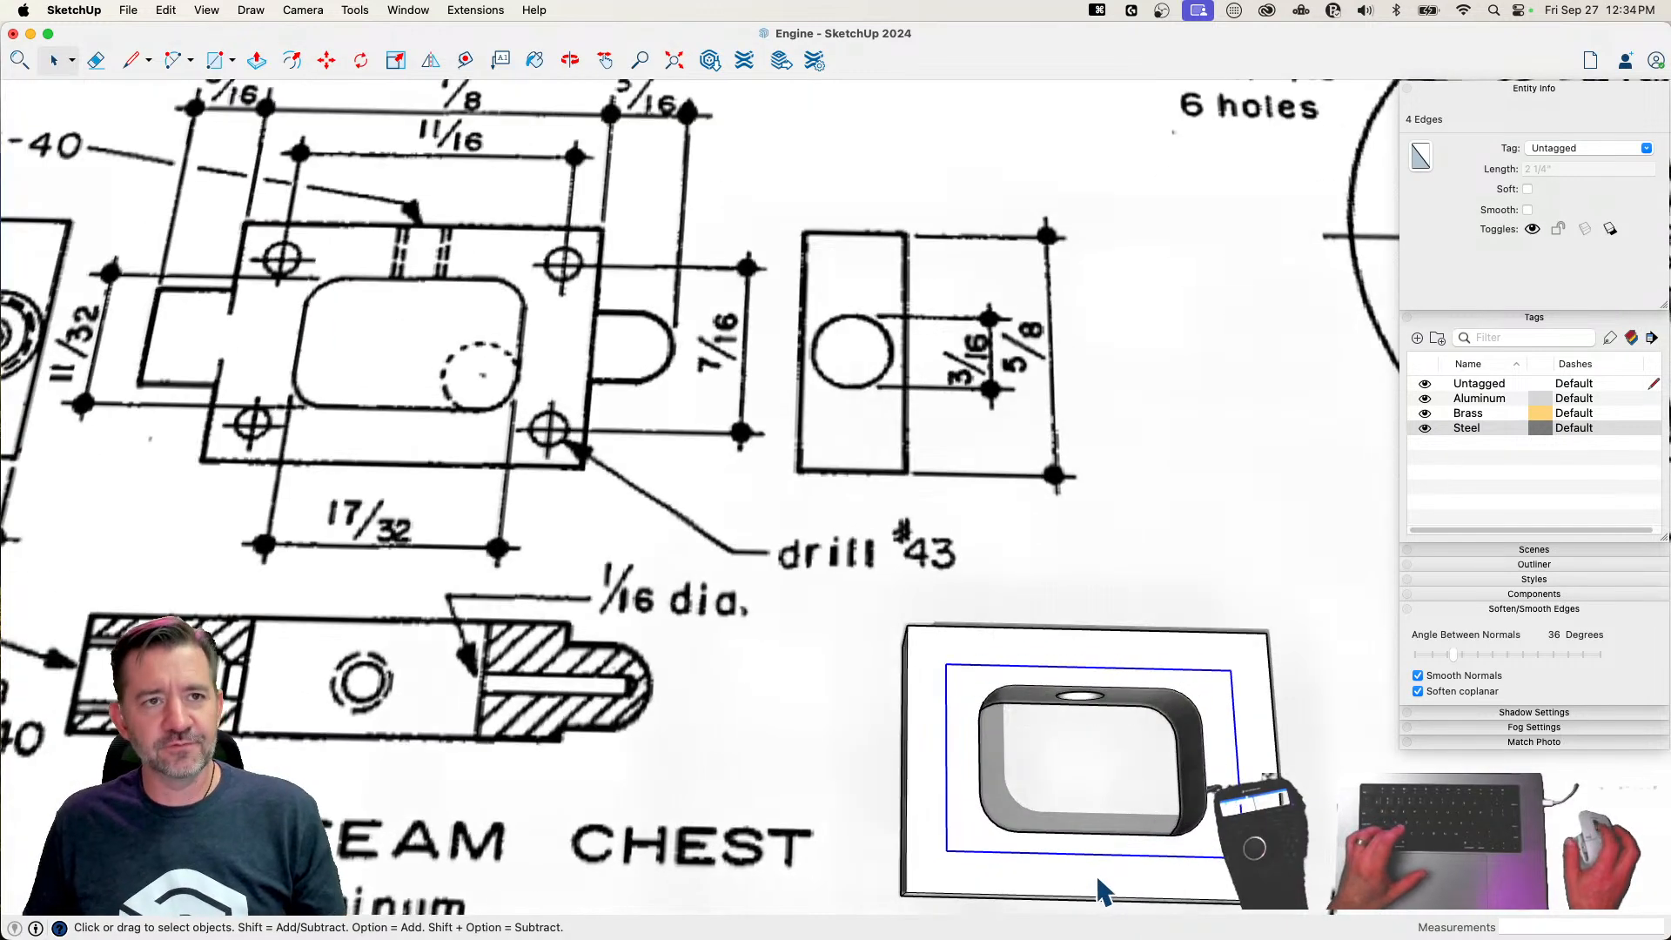
key(x)
key(c)
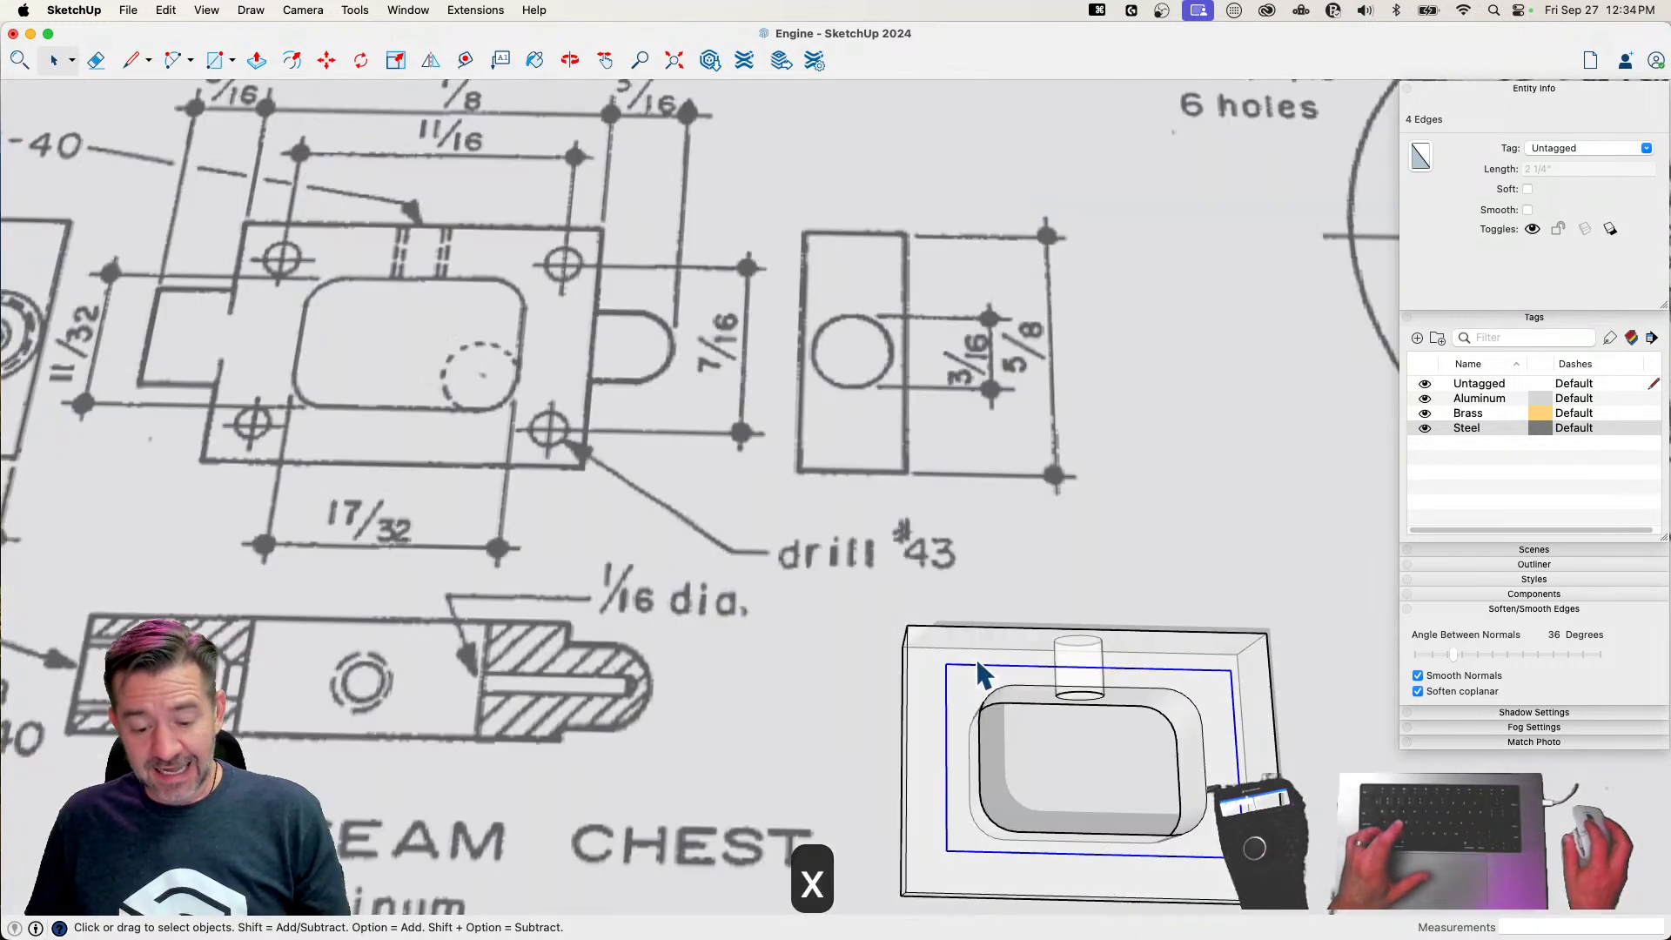
click(947, 664)
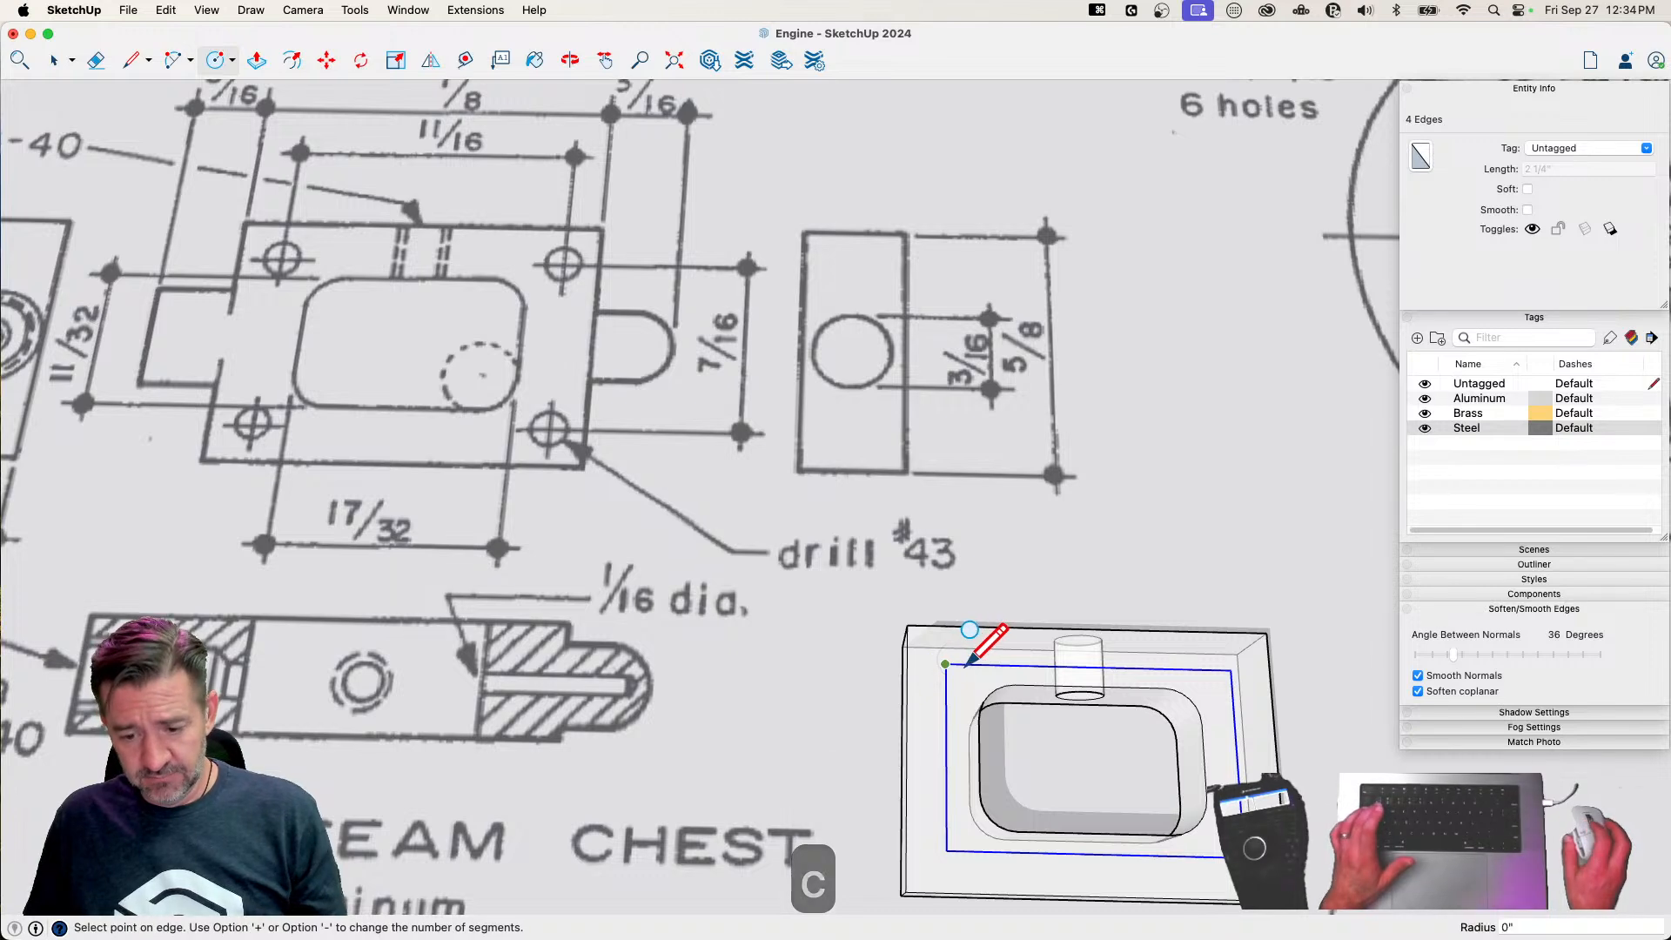
scroll(970, 665, up, 2)
scroll(974, 665, up, 2)
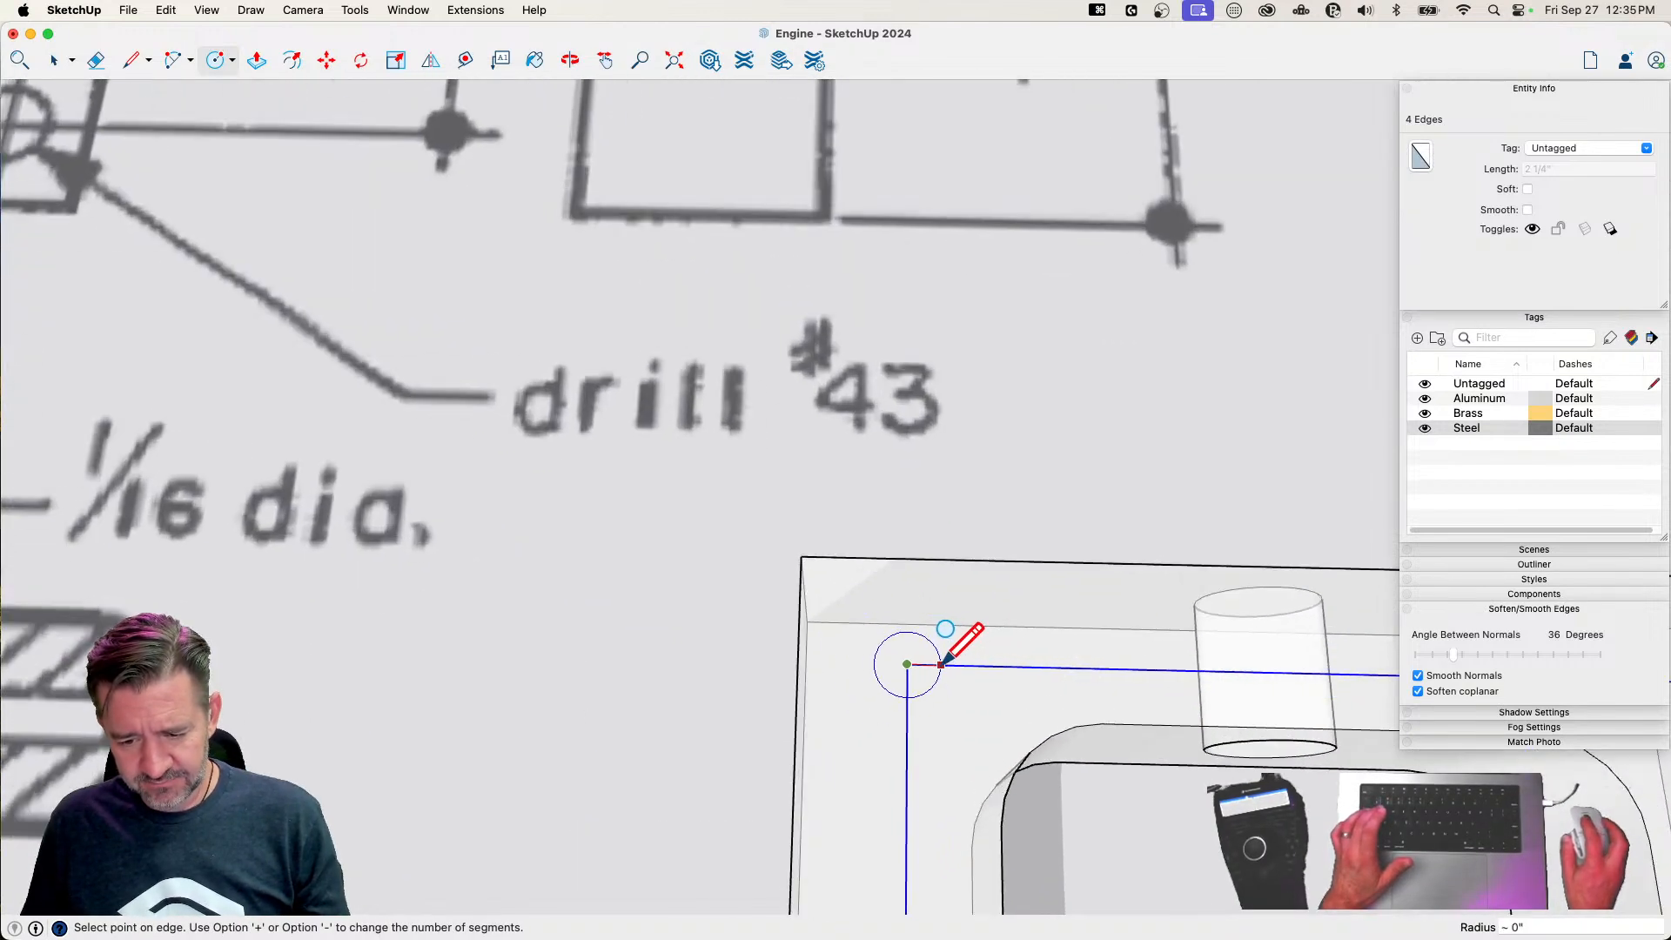
click(943, 664)
click(875, 367)
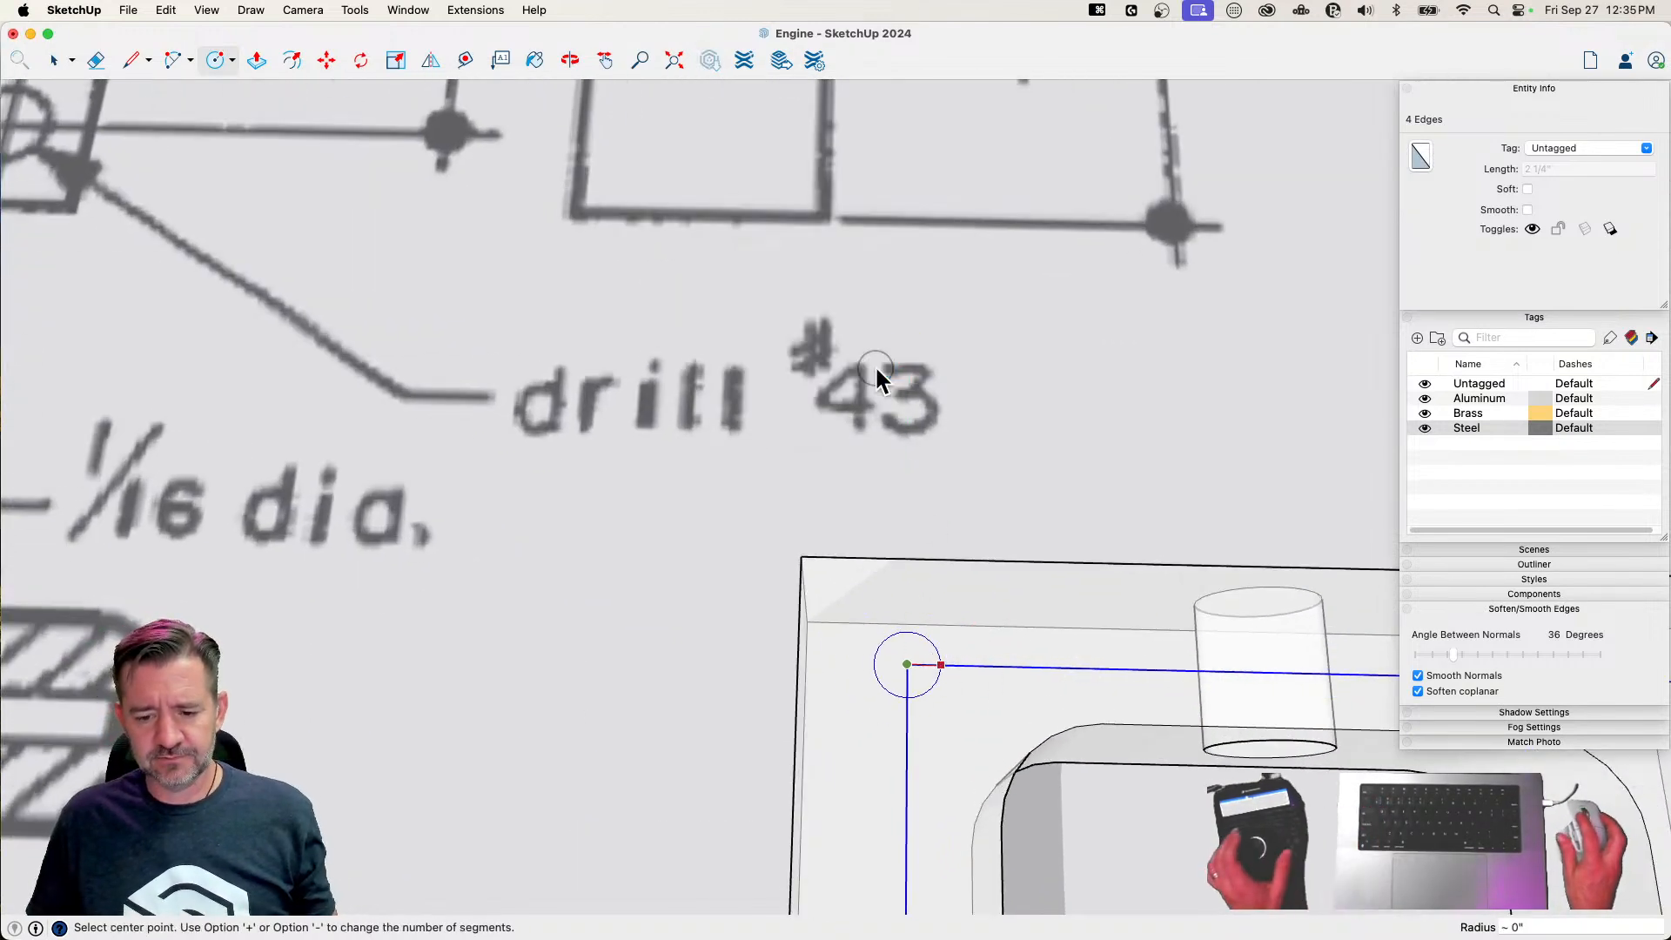
Copy the drill-hole circle from the rectangle's upper-left corner to its upper-right corner
key(e)
scroll(862, 608, down, 2)
scroll(860, 612, up, 1)
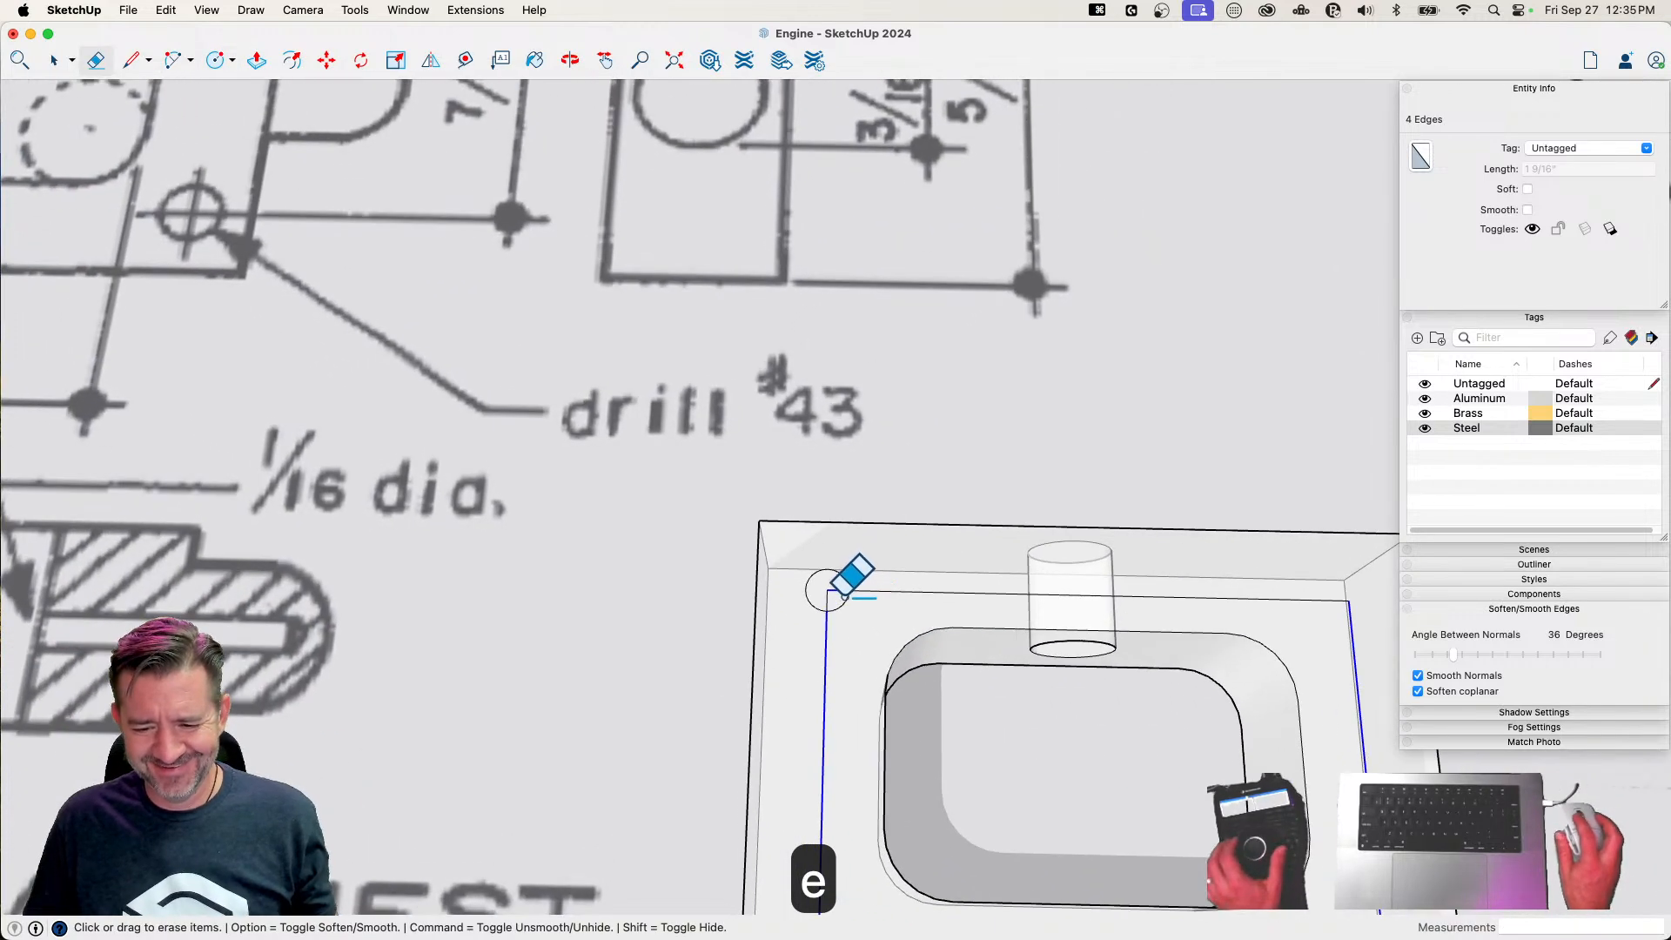
key(space)
click(832, 594)
shift+click(833, 593)
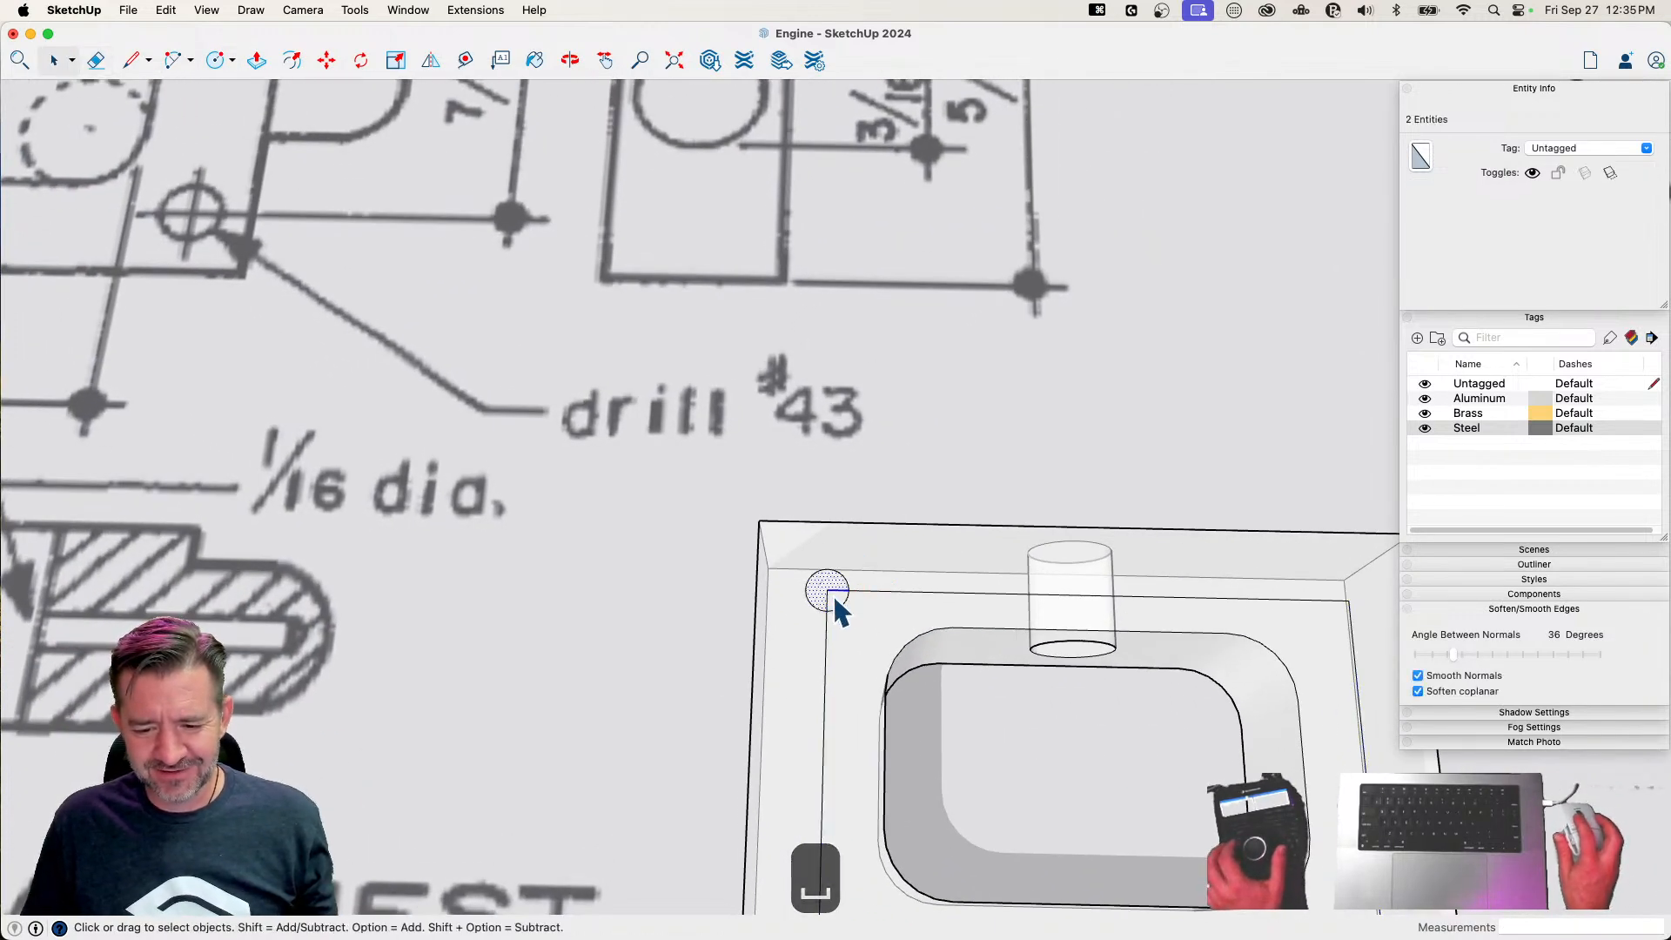
key(m)
click(832, 593)
key(alt)
click(1350, 597)
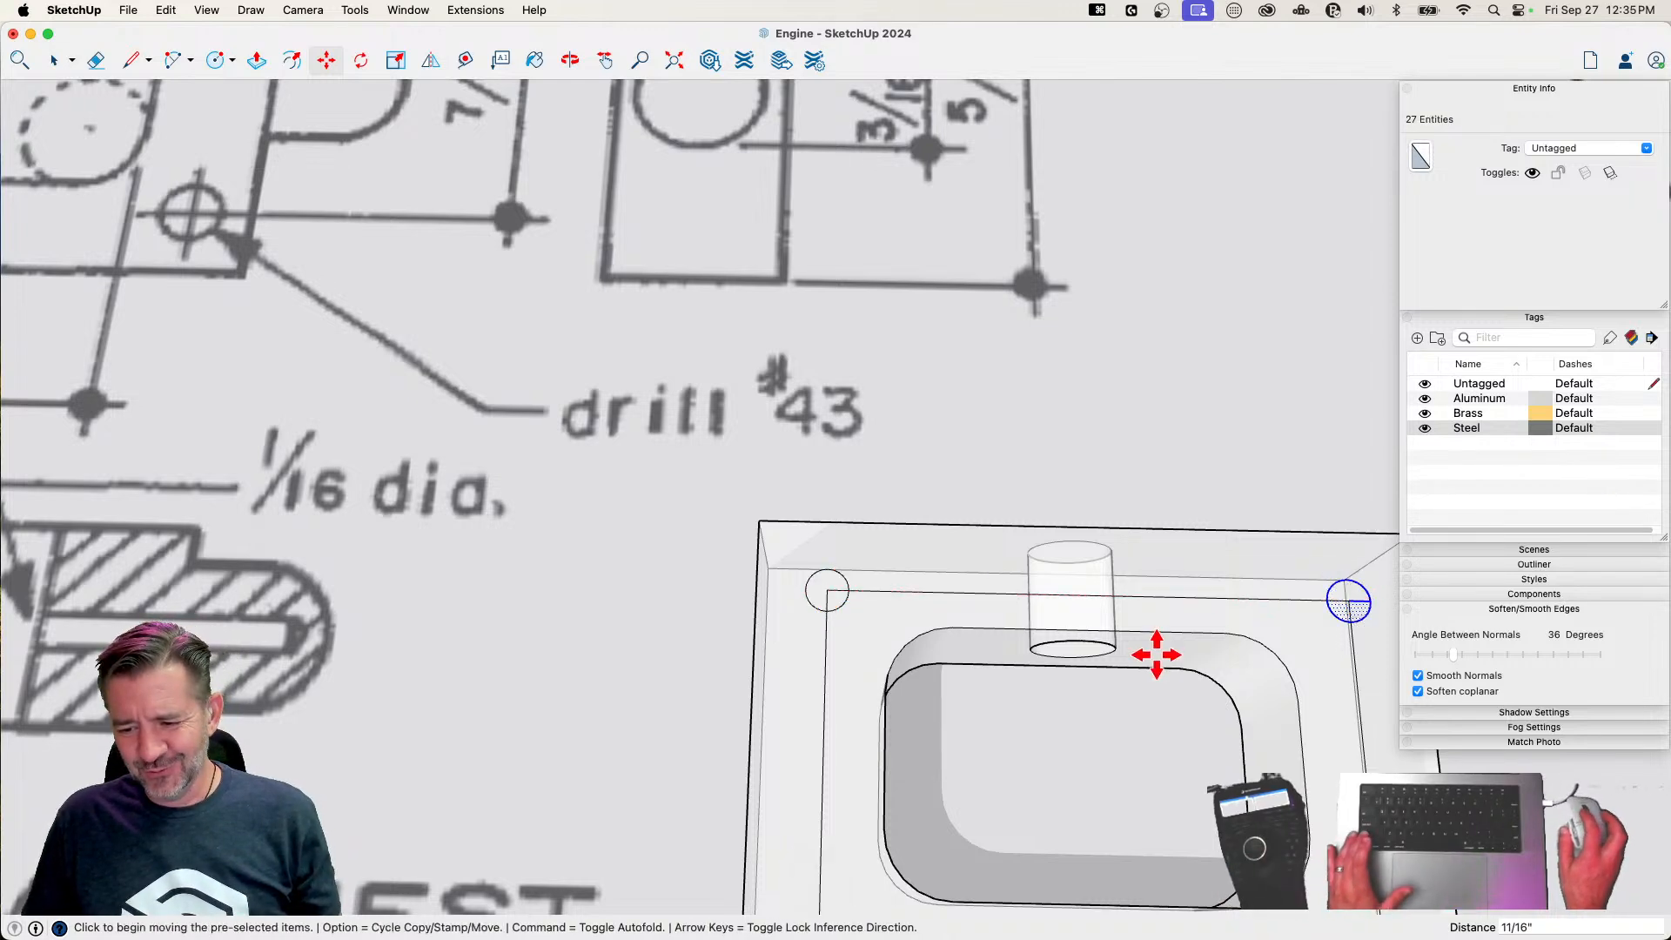
Turn off X-ray display and copy both circles 7/16" down onto the rectangle's two lower corners
key(space)
key(x)
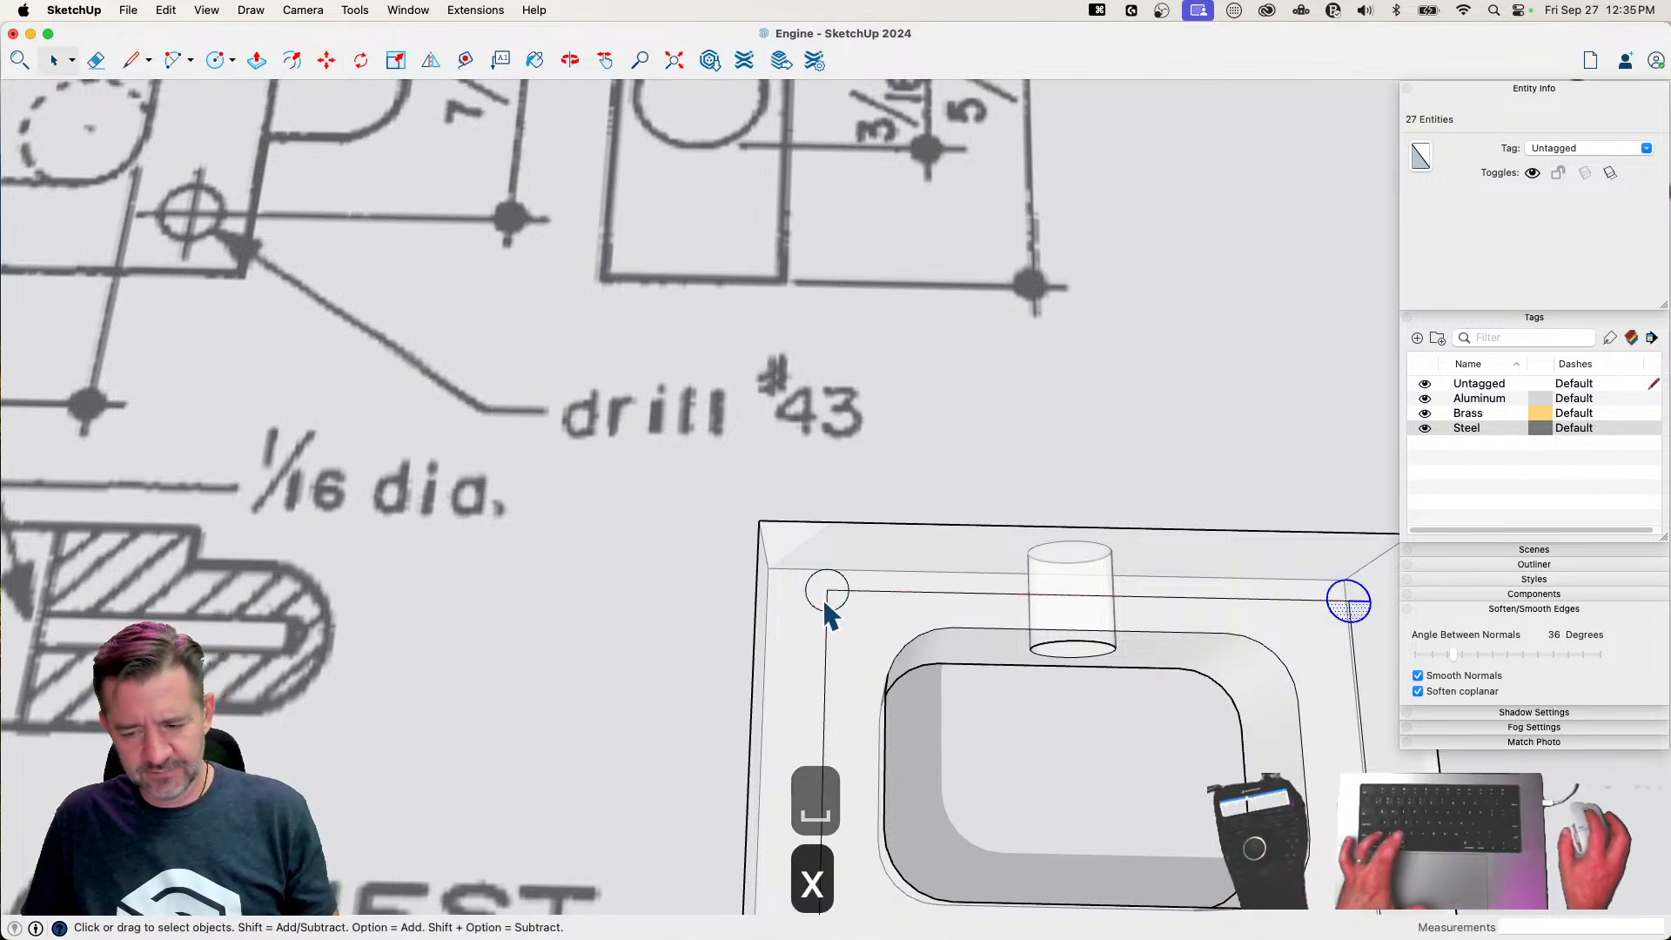
shift+click(1351, 602)
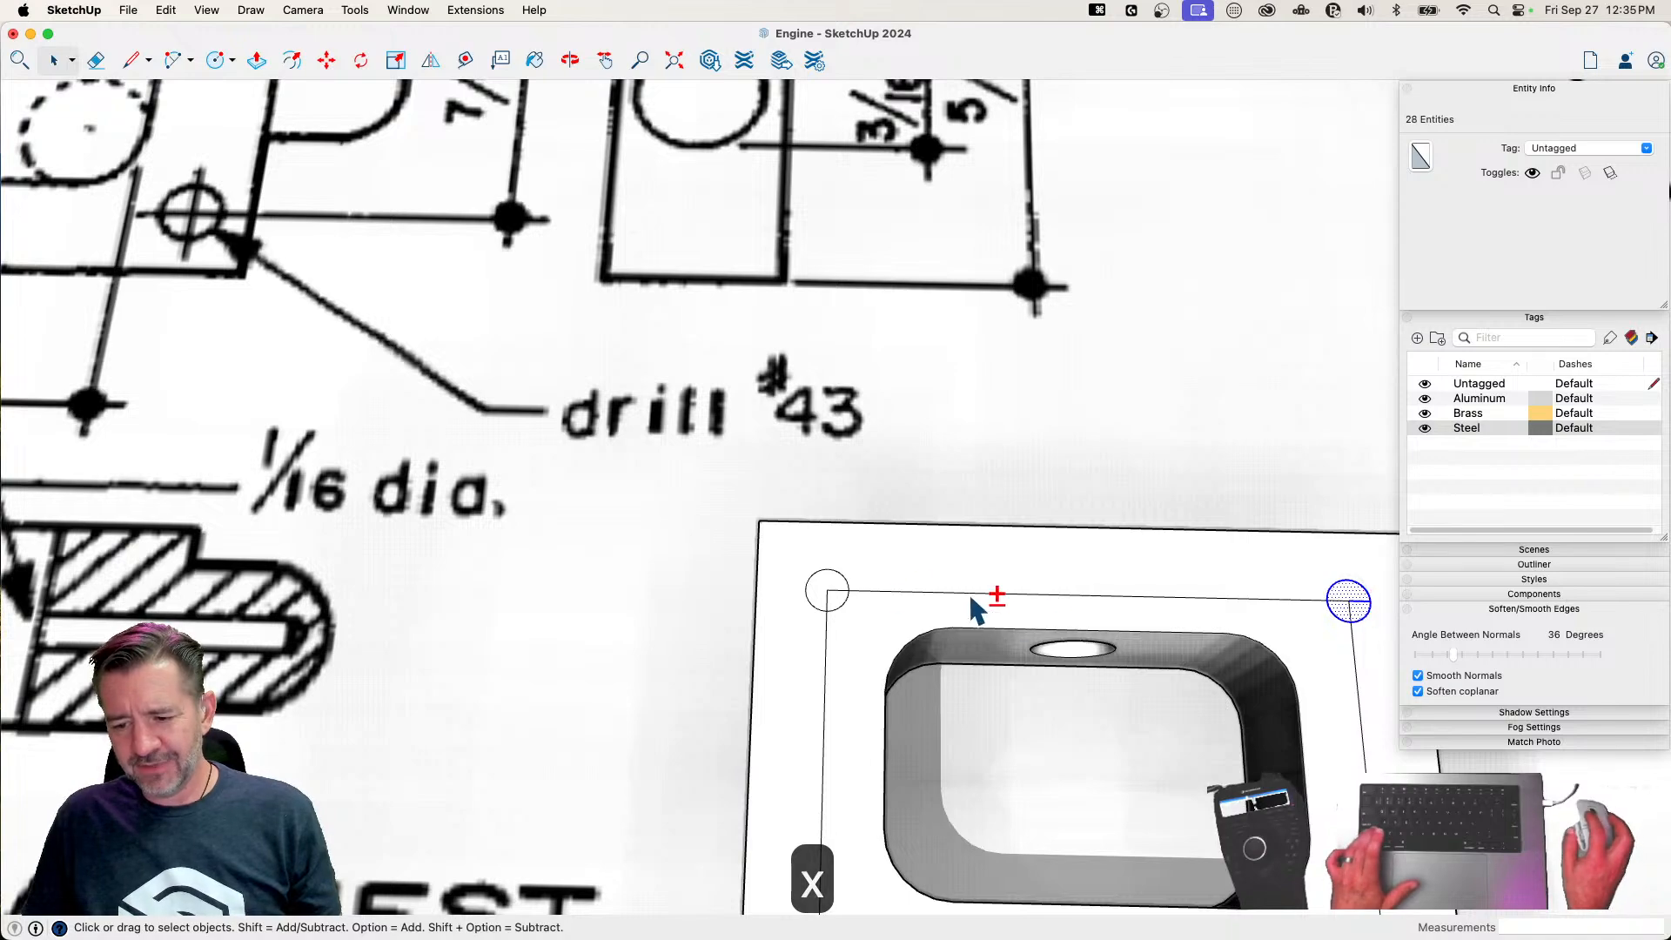
shift+click(838, 593)
key(m)
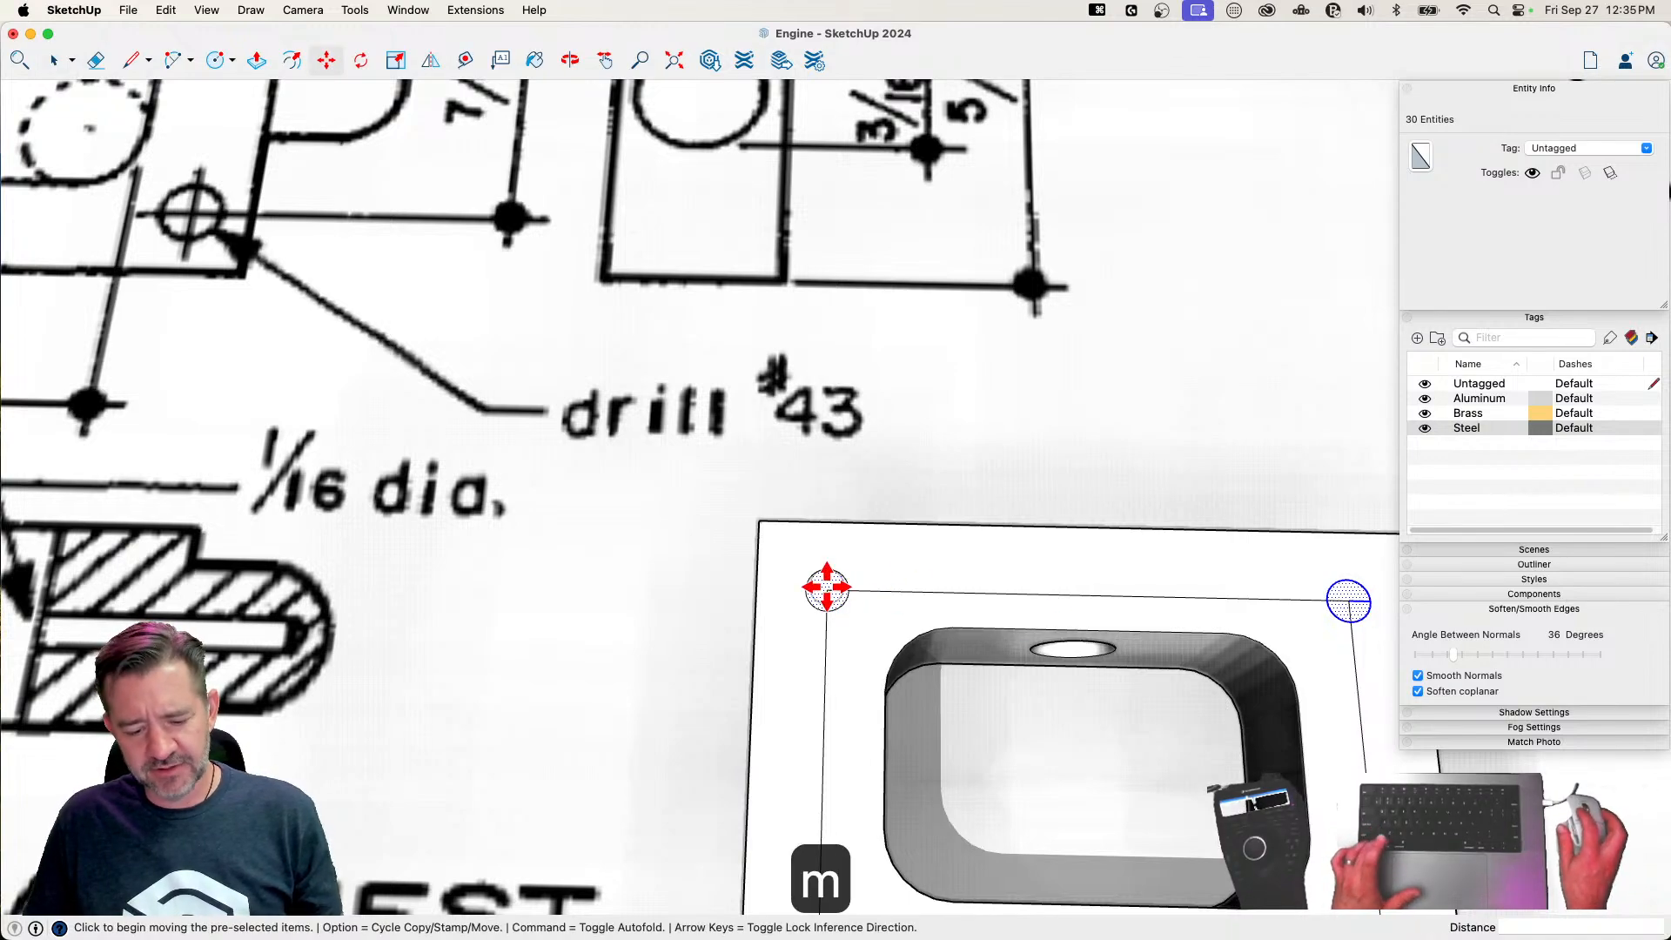
click(827, 588)
key(alt)
scroll(821, 694, down, 5)
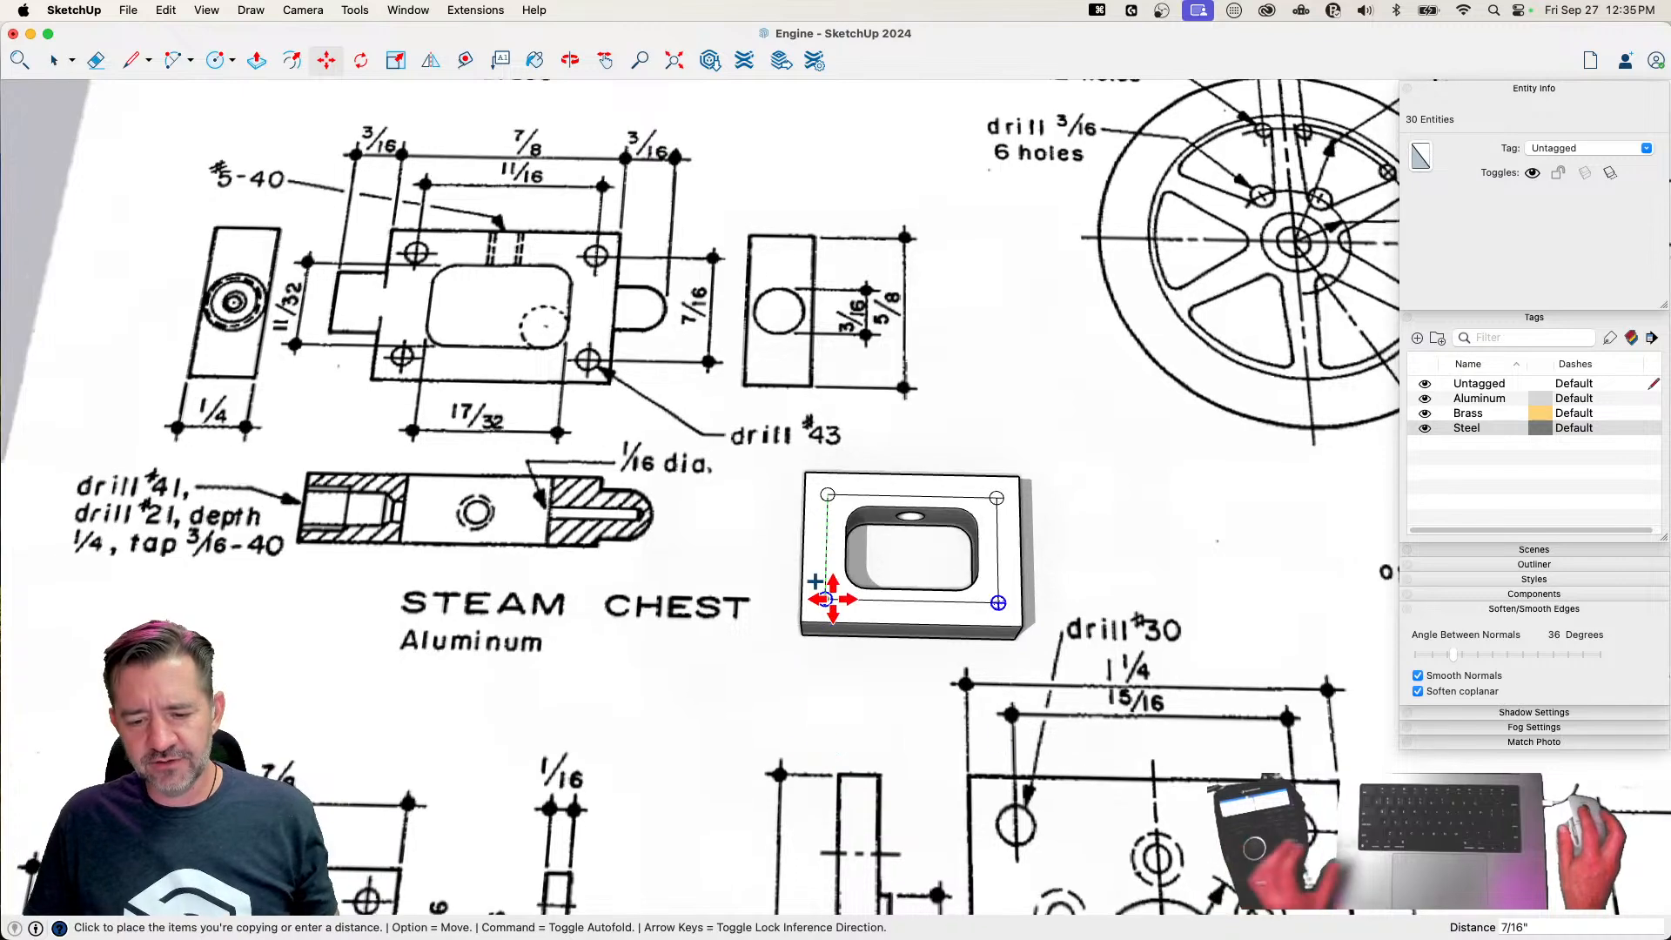
click(825, 598)
Erase the rectangle's construction edges from the top face and inside the circles, leaving only the four drill-hole circles
scroll(839, 599, up, 8)
key(e)
scroll(860, 659, up, 2)
click(855, 694)
drag(904, 684, 906, 707)
drag(869, 612, 839, 601)
drag(858, 369, 911, 369)
scroll(1010, 378, down, 3)
drag(1047, 414, 1056, 411)
click(1057, 517)
drag(1056, 646, 1058, 651)
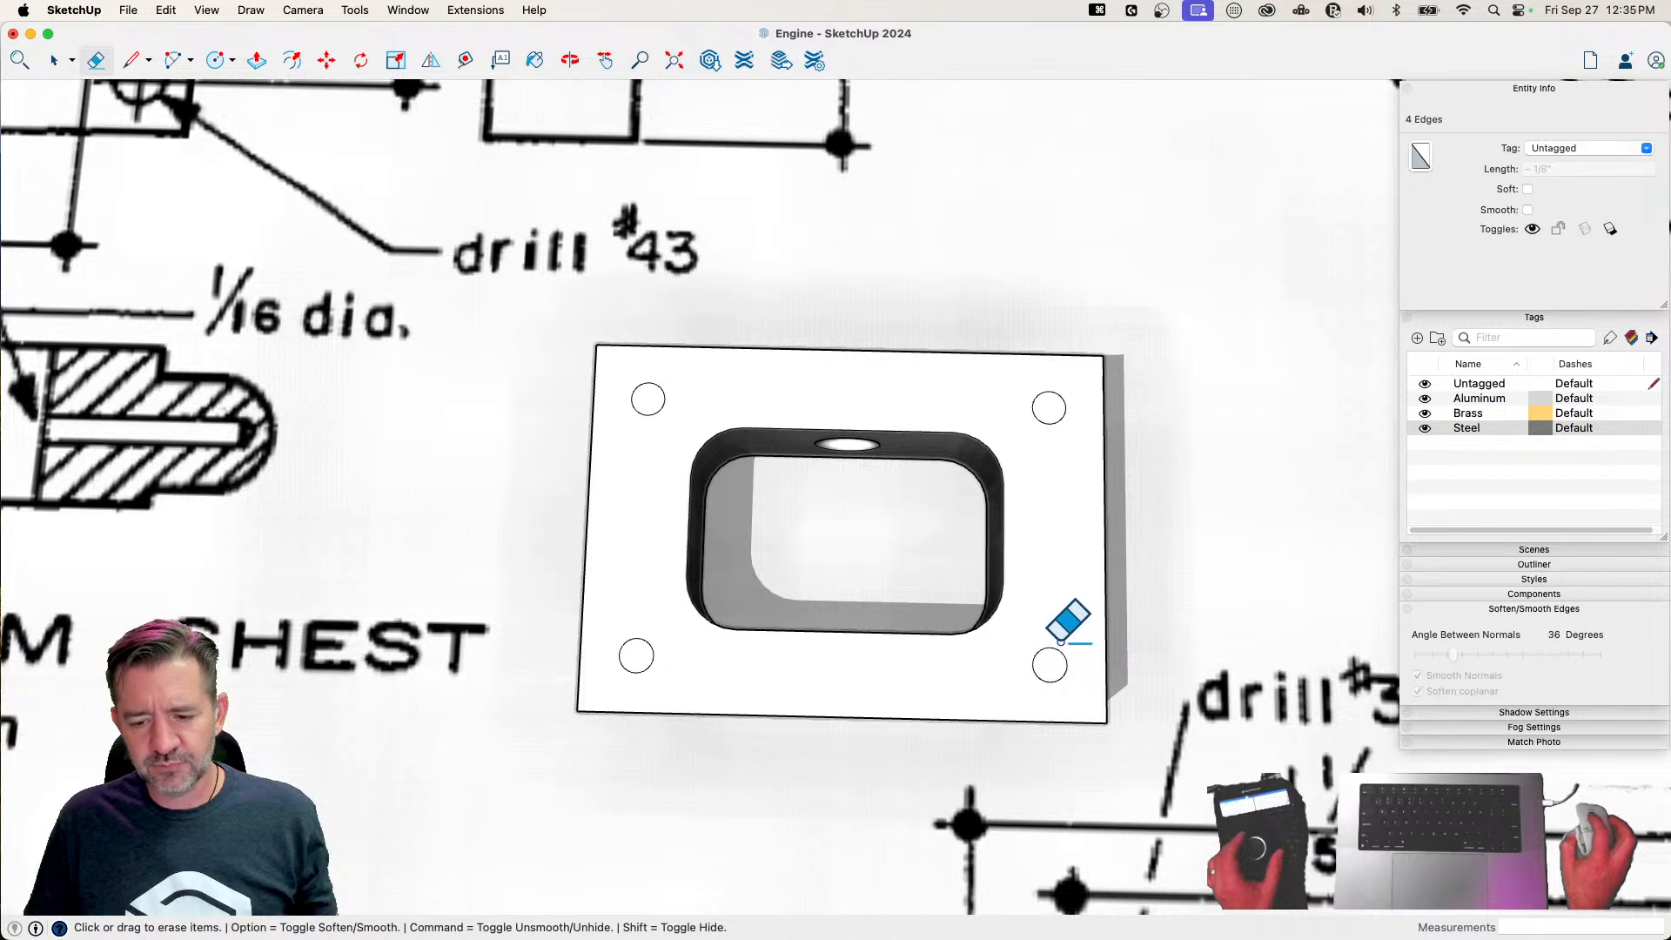
scroll(1058, 651, down, 5)
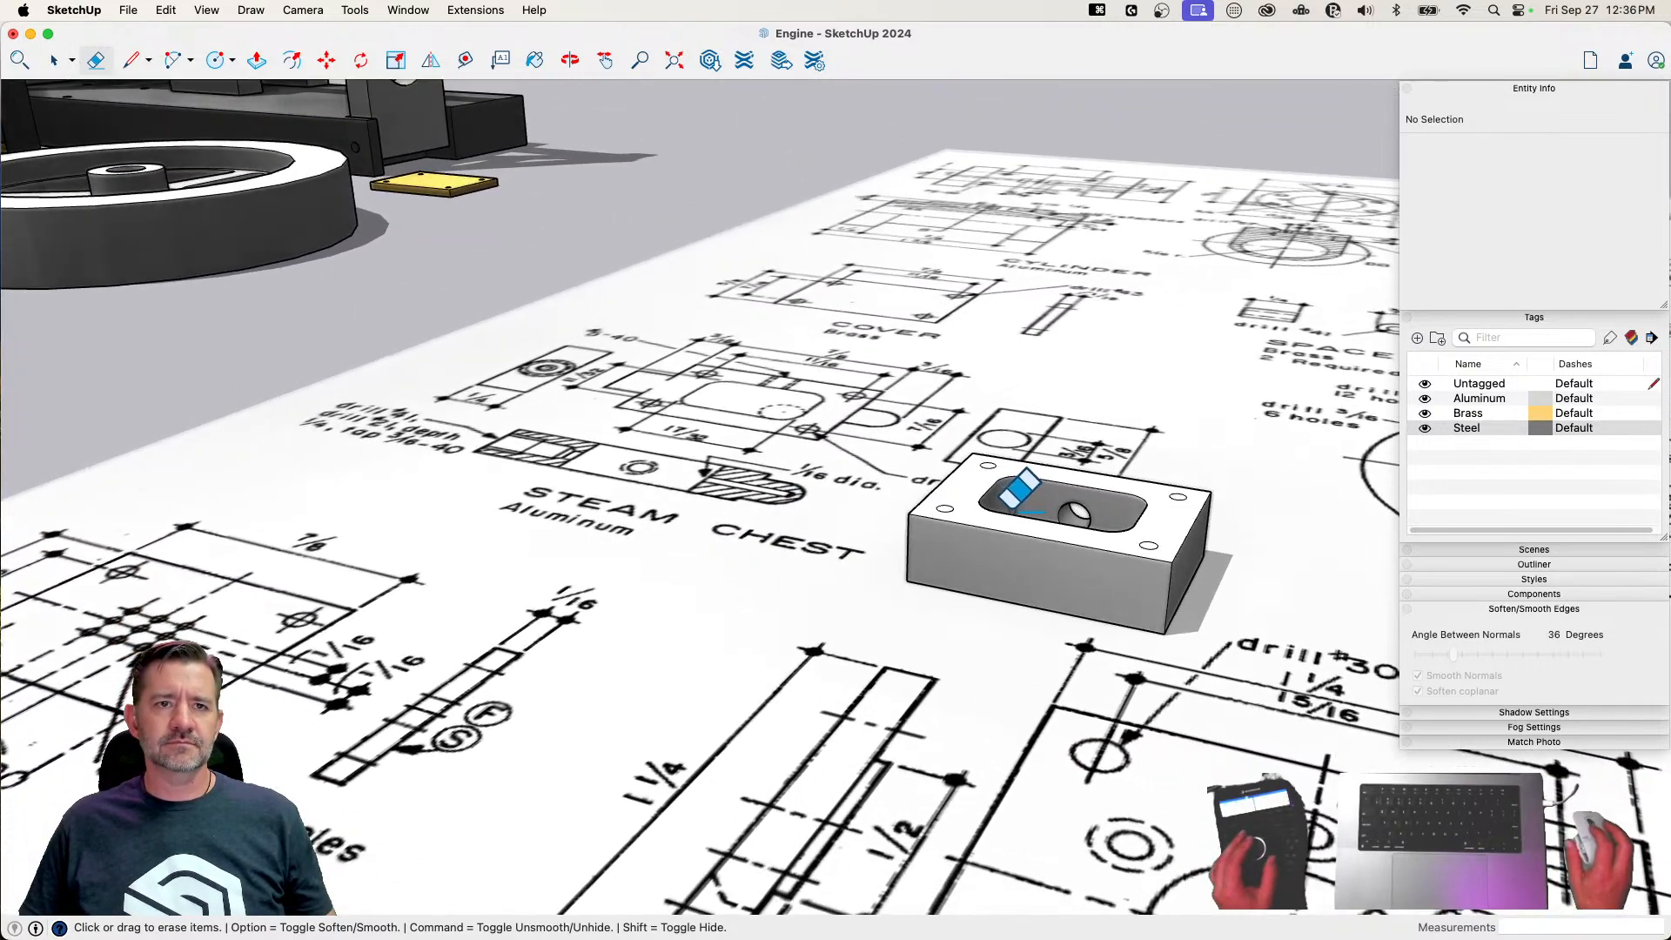
Push the four corner circles 1/4" through the block to cut the drill holes and save the model
key(p)
click(1034, 476)
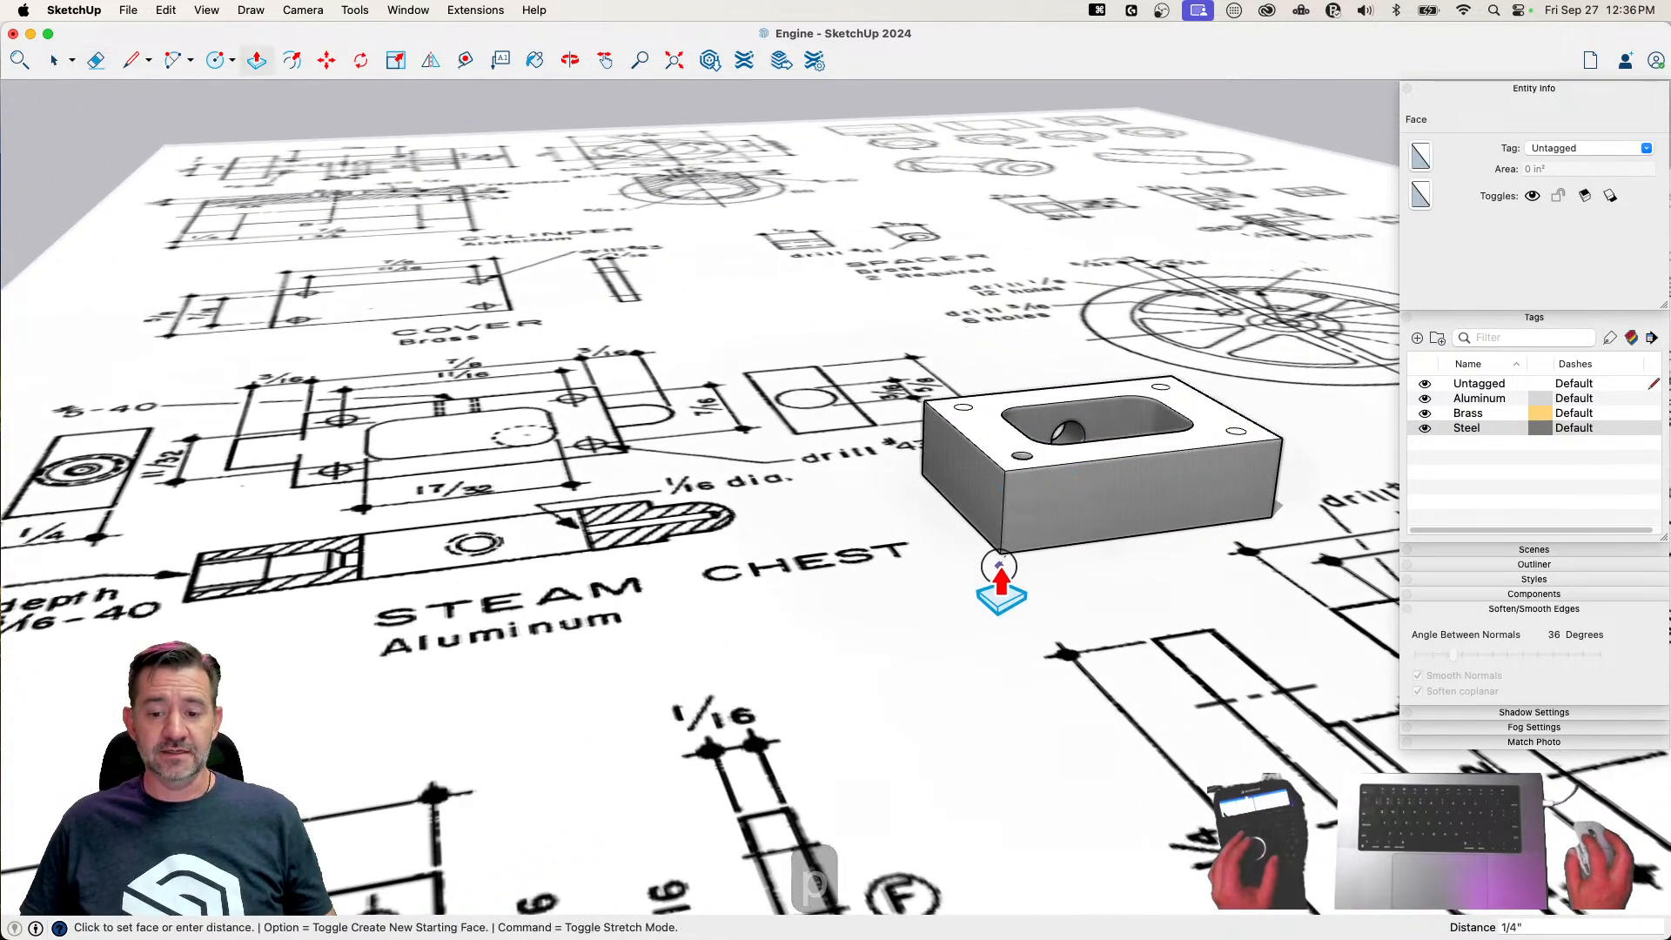
click(1001, 567)
double_click(1054, 736)
double_click(958, 576)
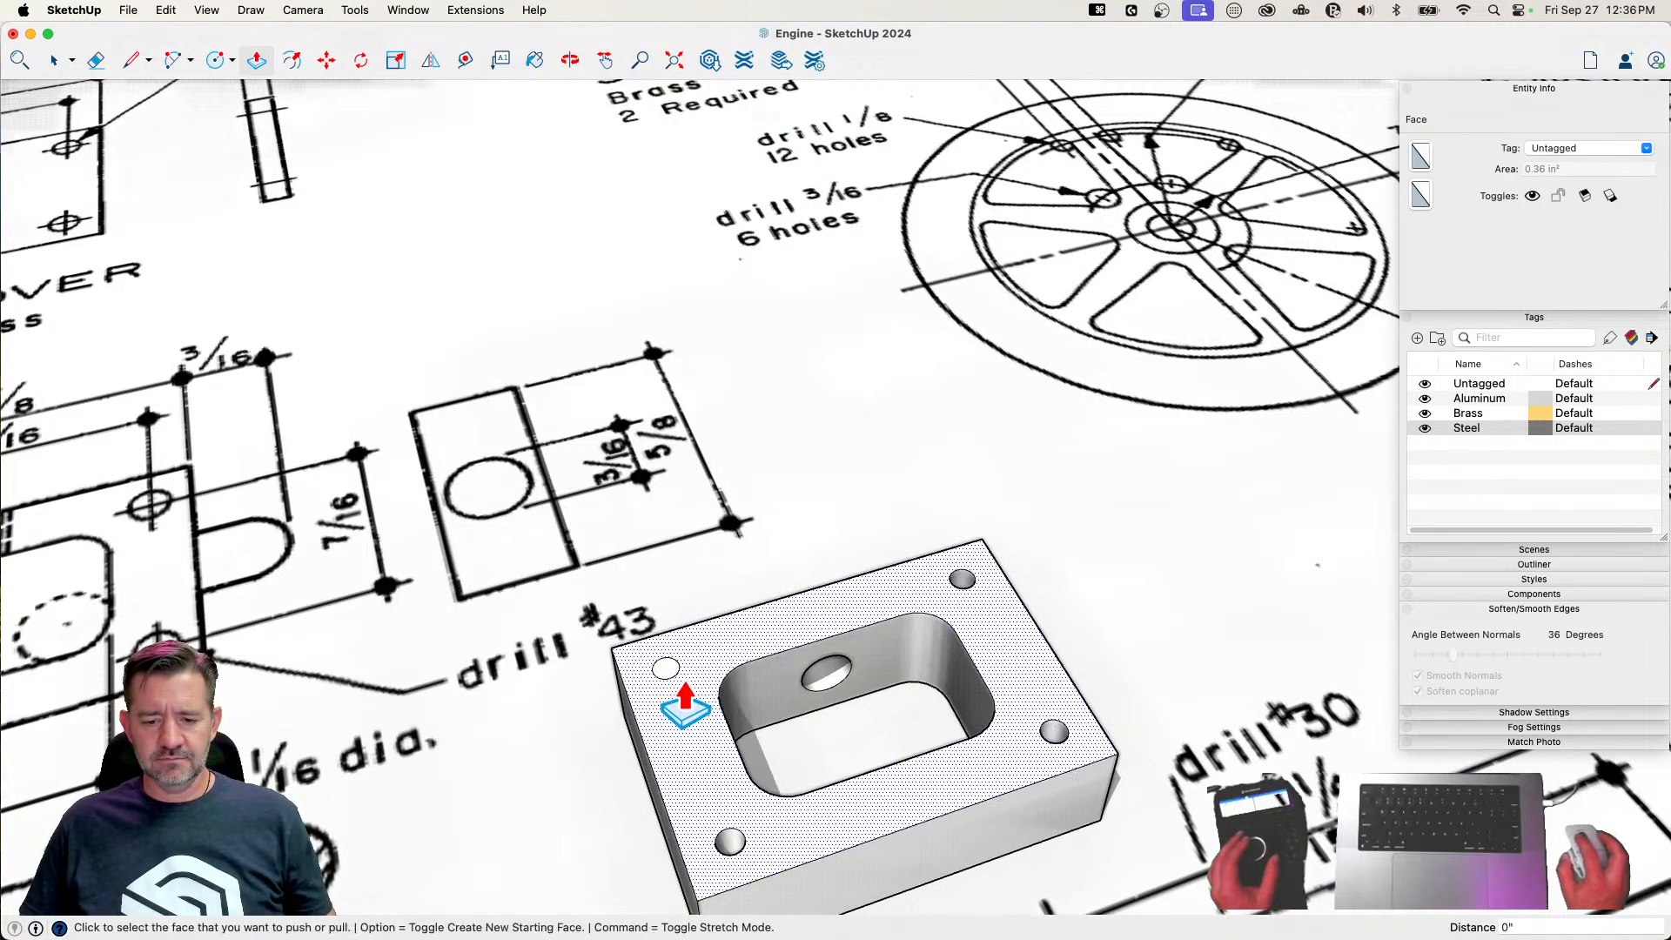
double_click(666, 669)
key(space)
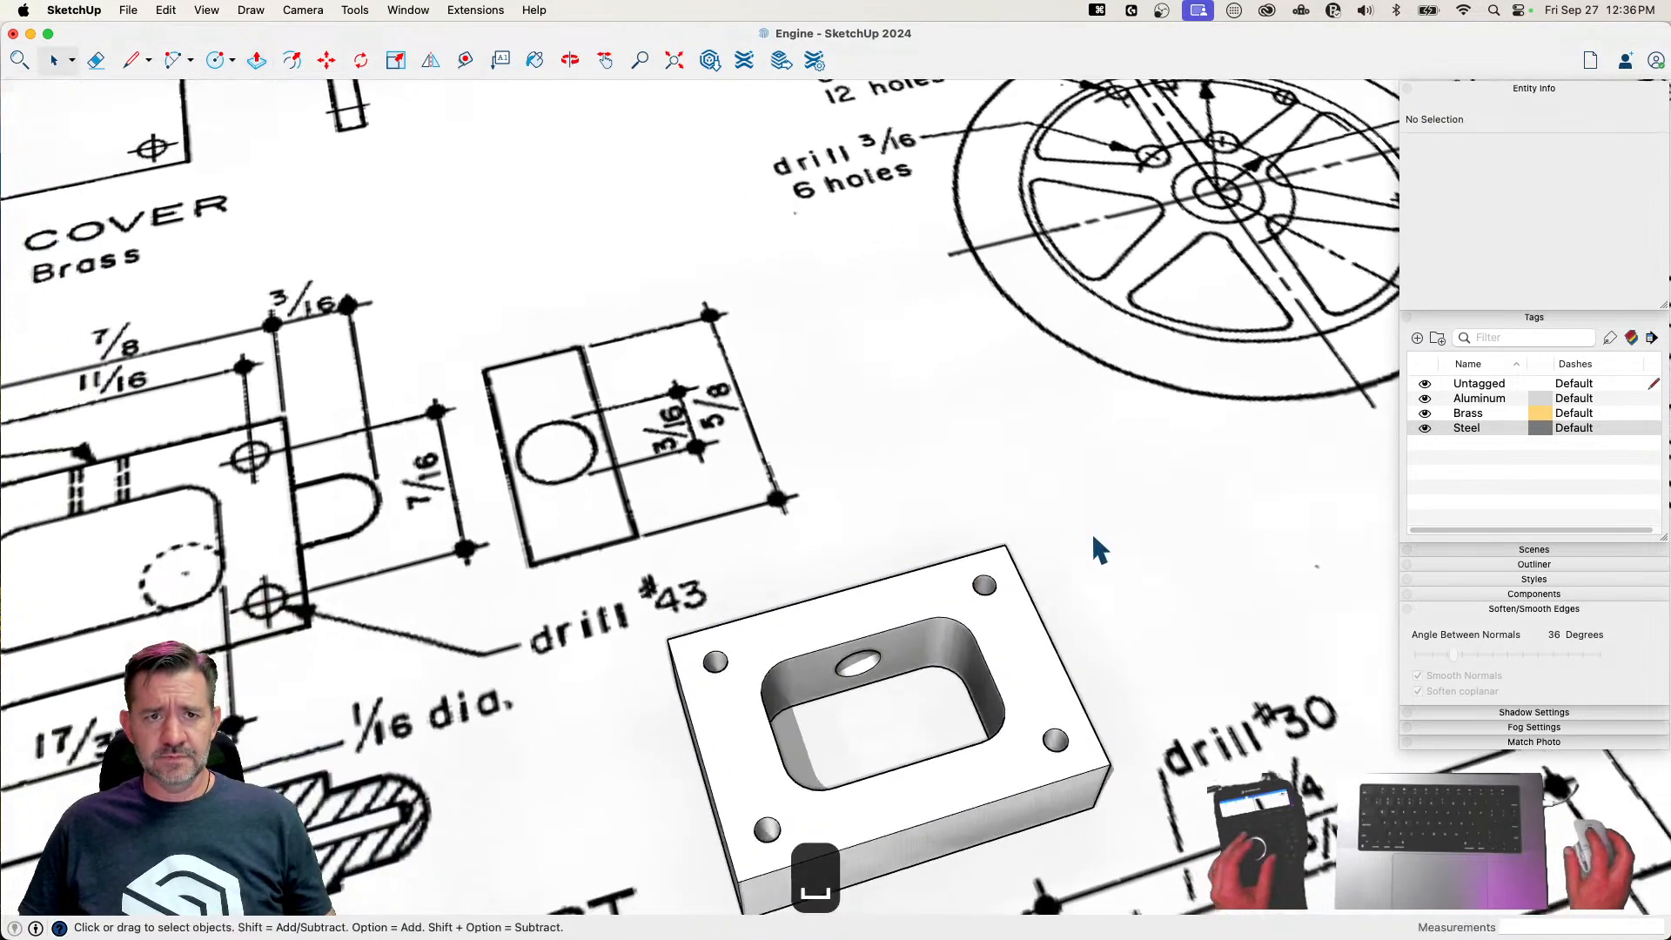
key(super+s)
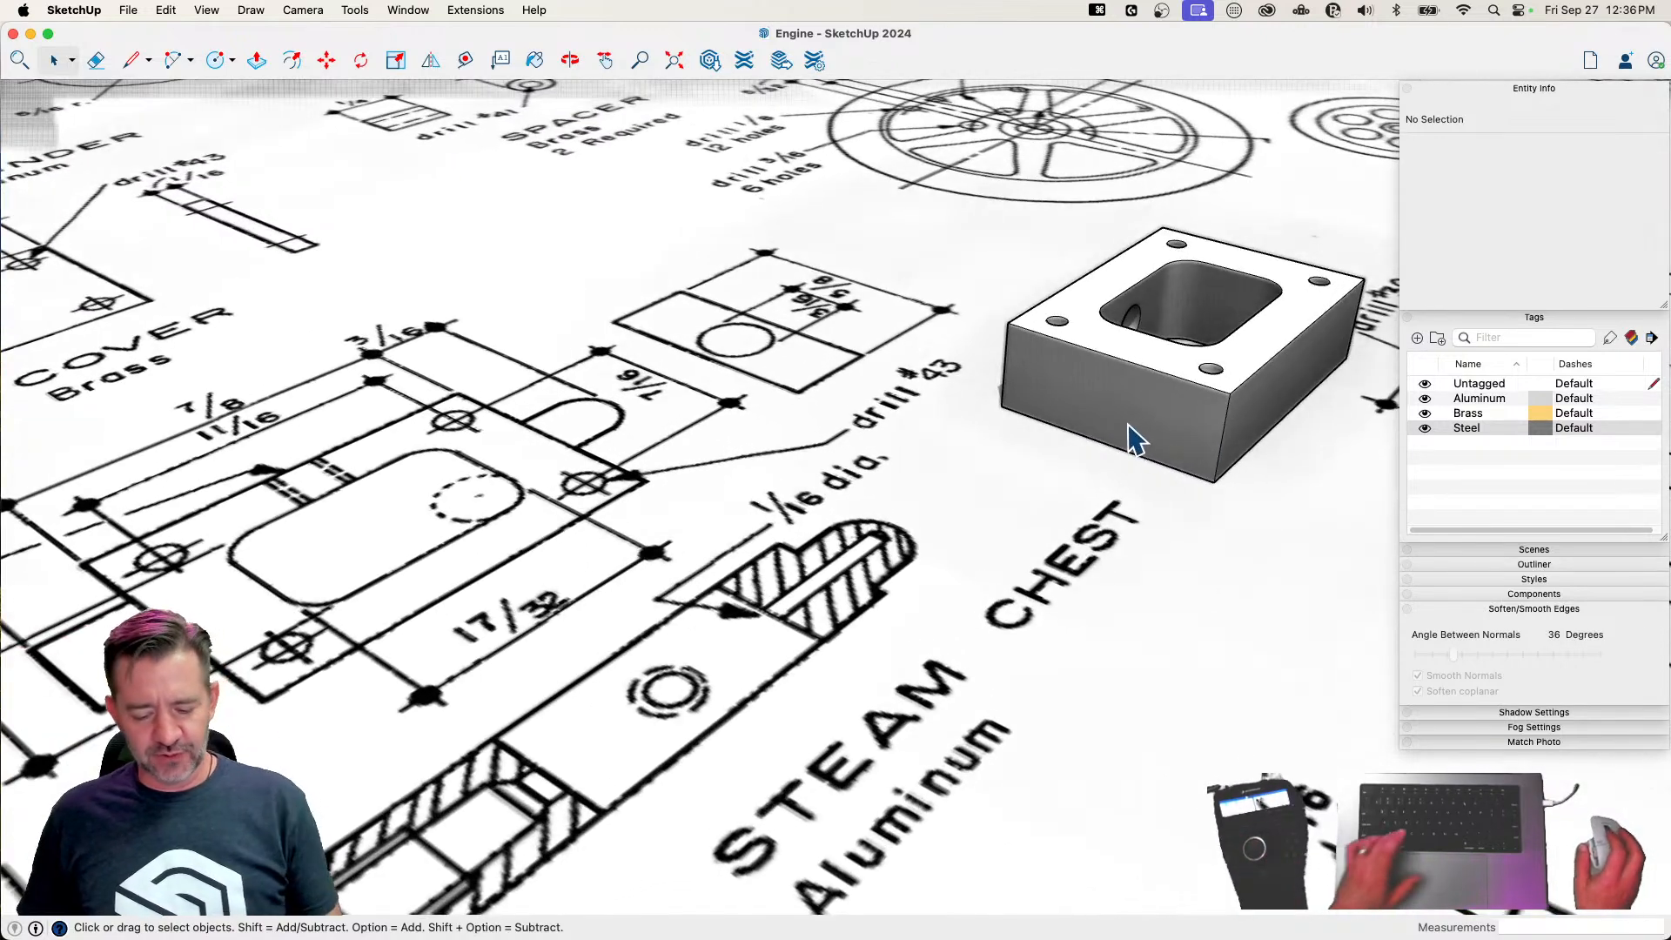
Draw a 1/8" radius circle centred on the block's left end face and extrude it 3/16" outward
key(c)
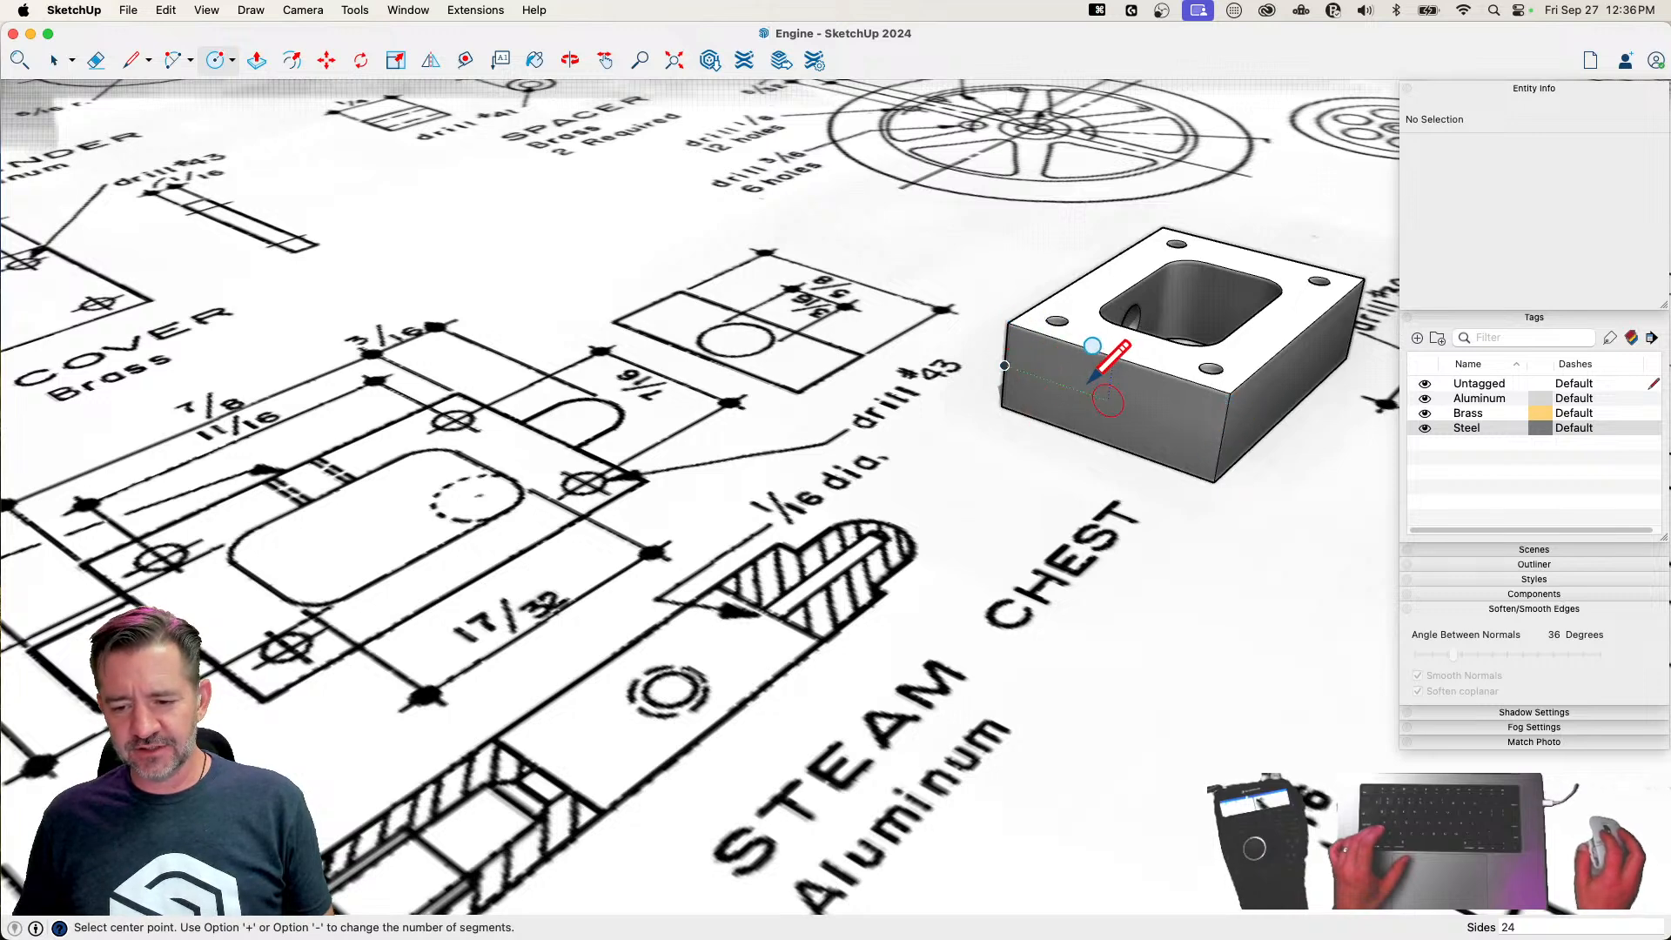
click(1109, 399)
click(1116, 353)
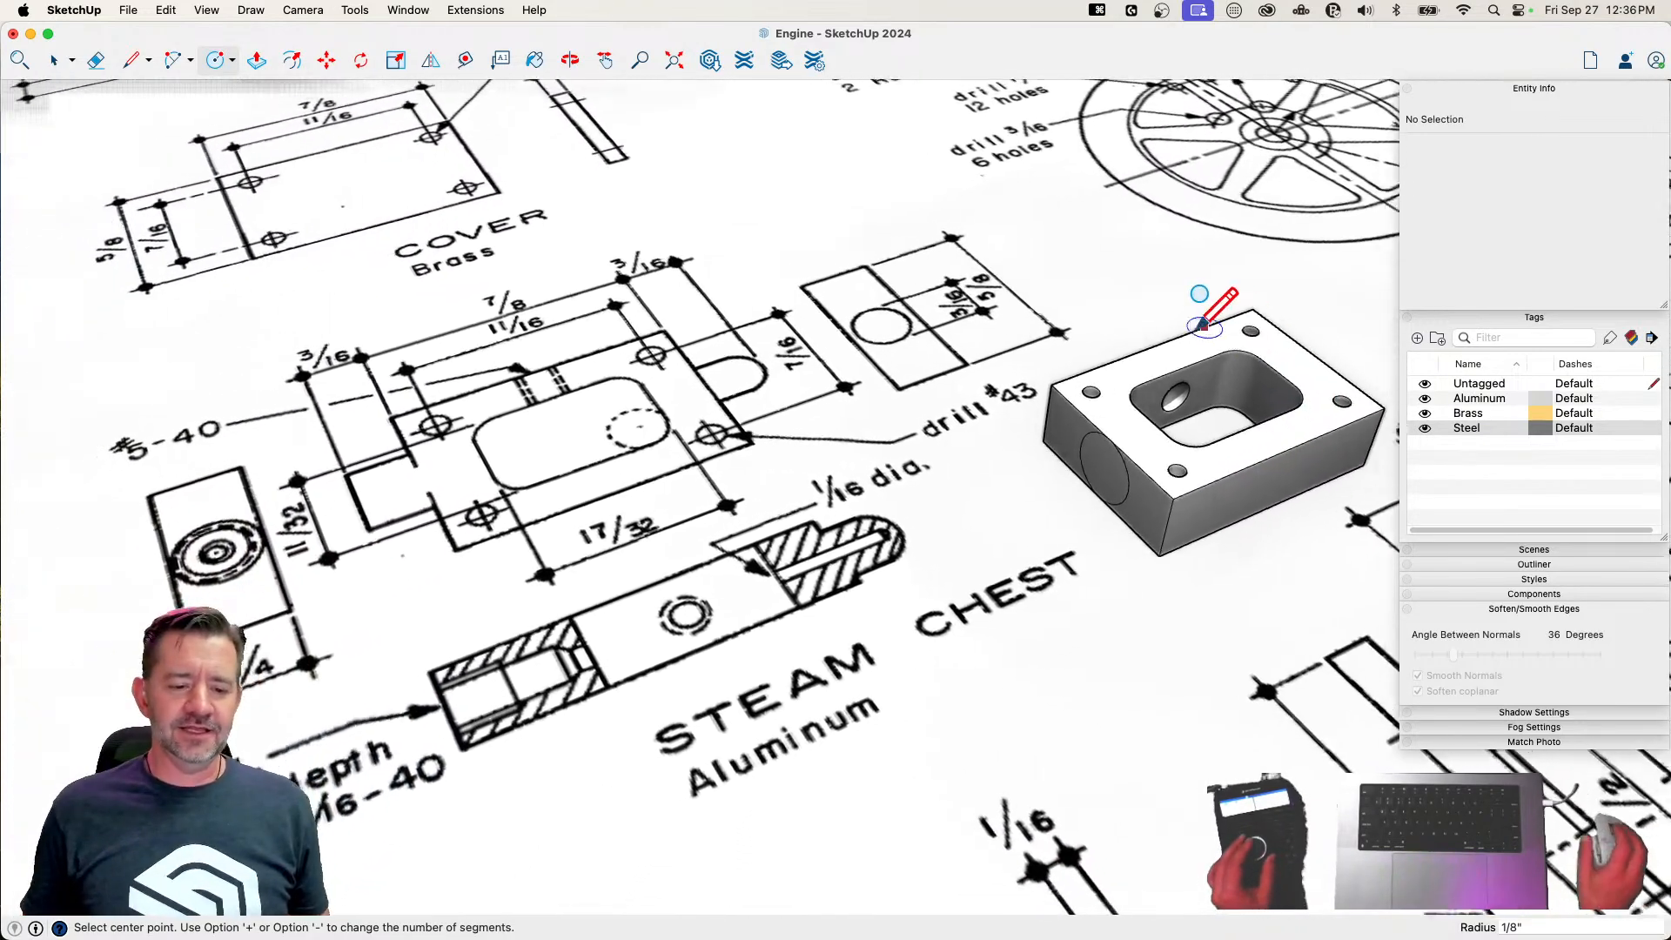
key(p)
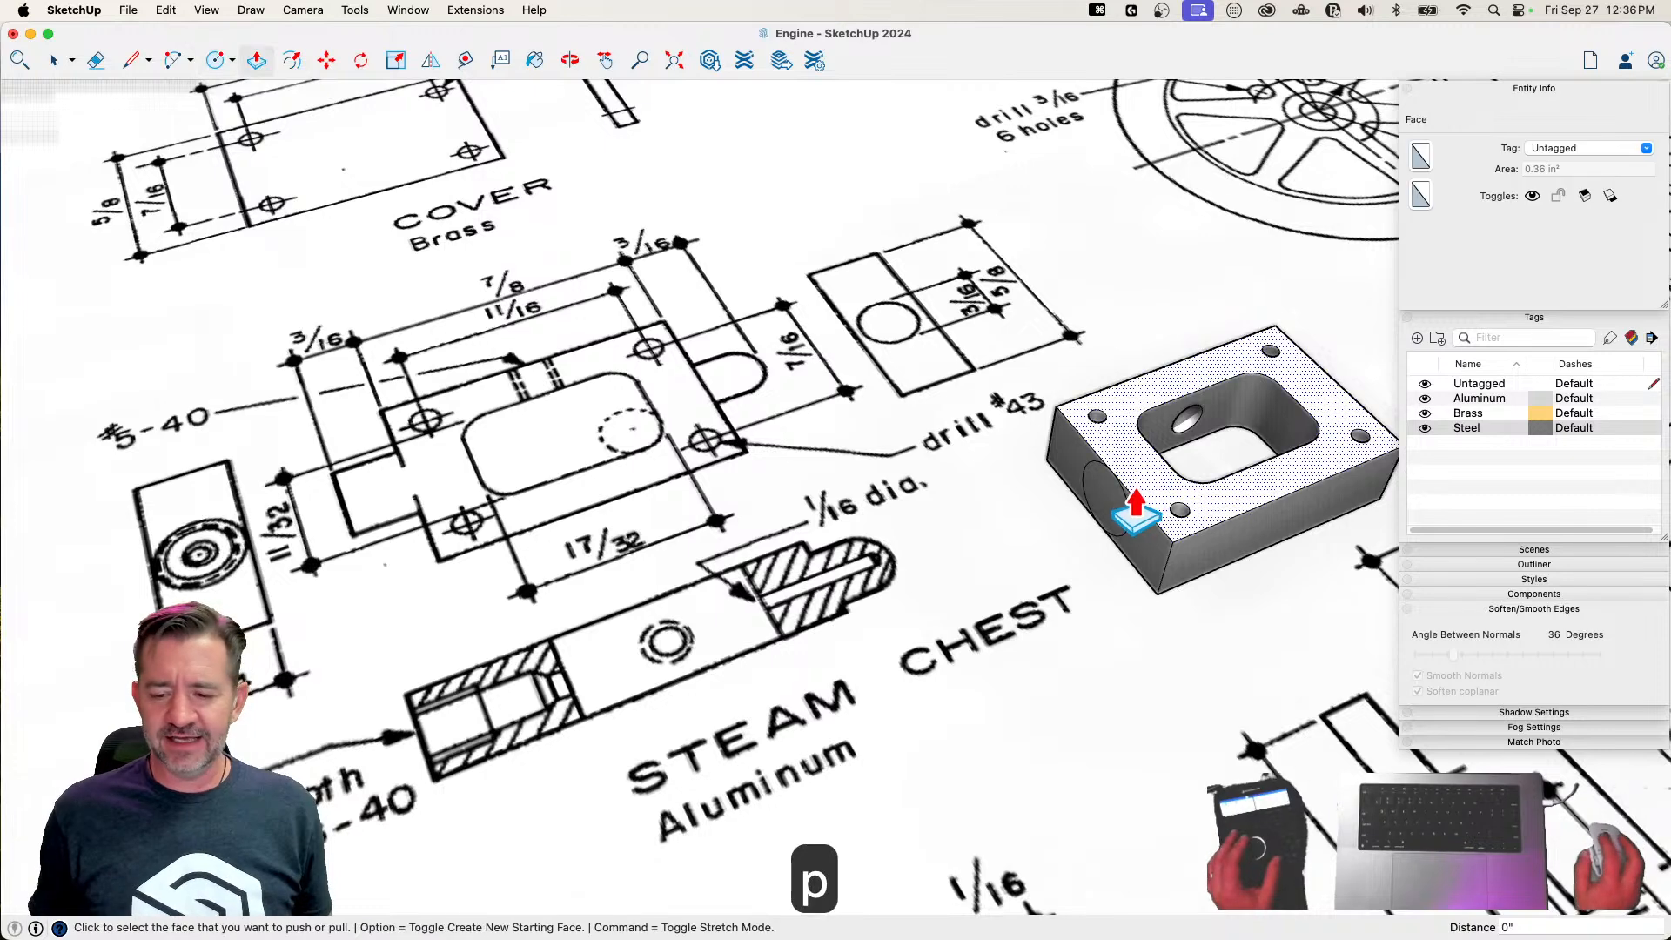
click(1103, 511)
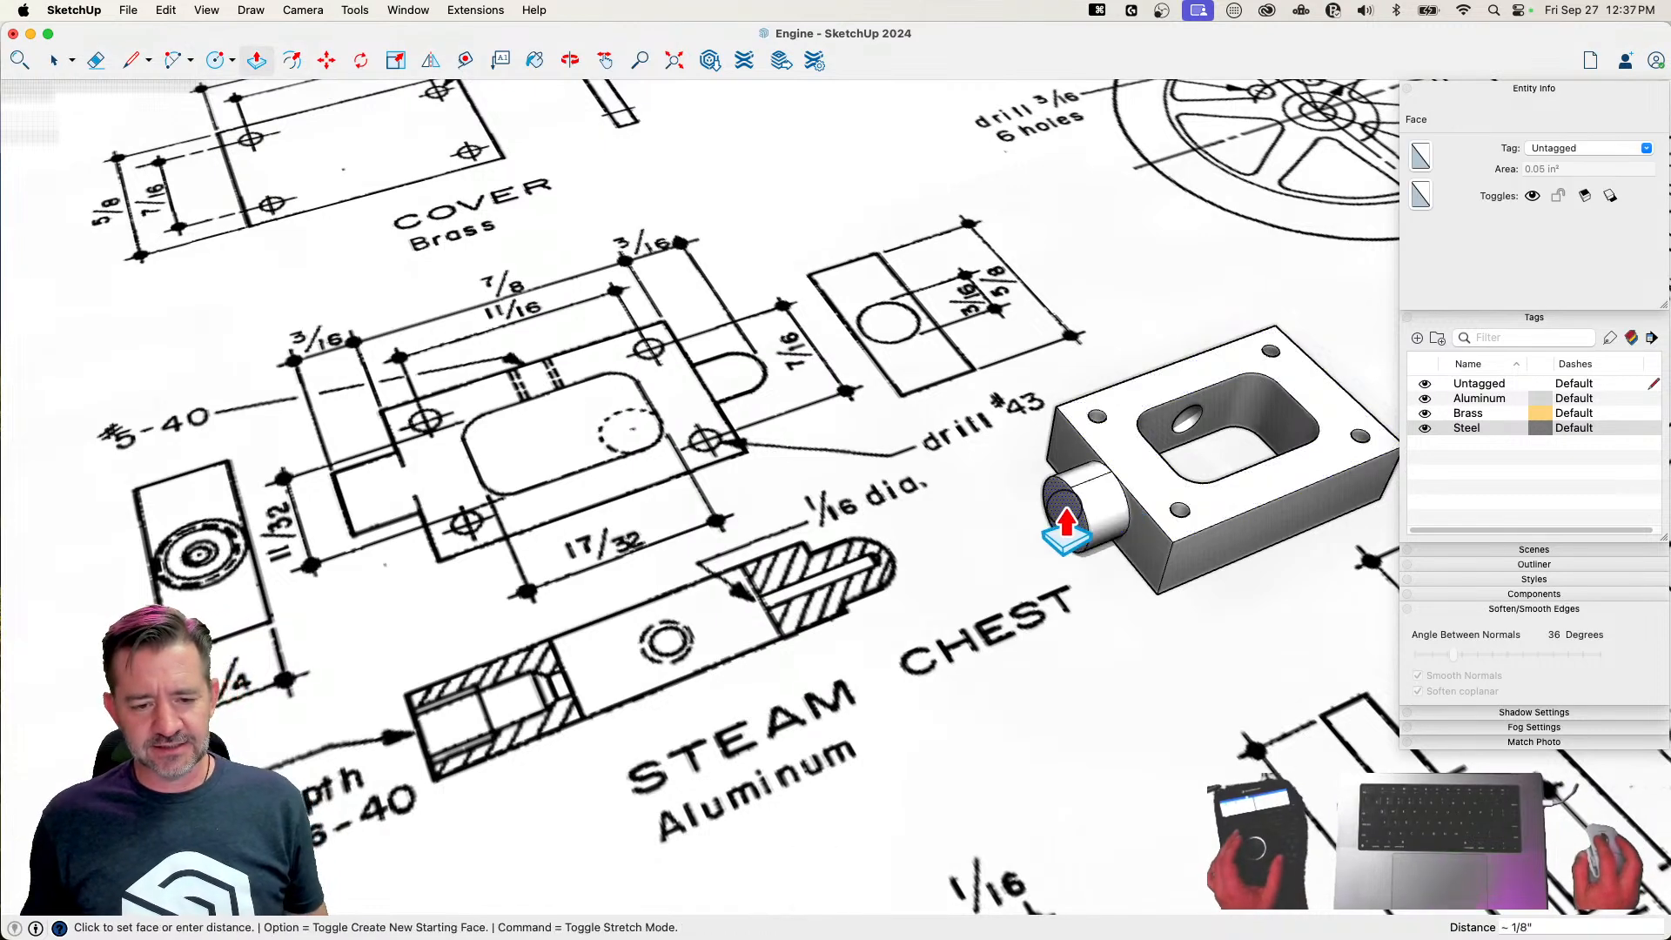
text(3/16)
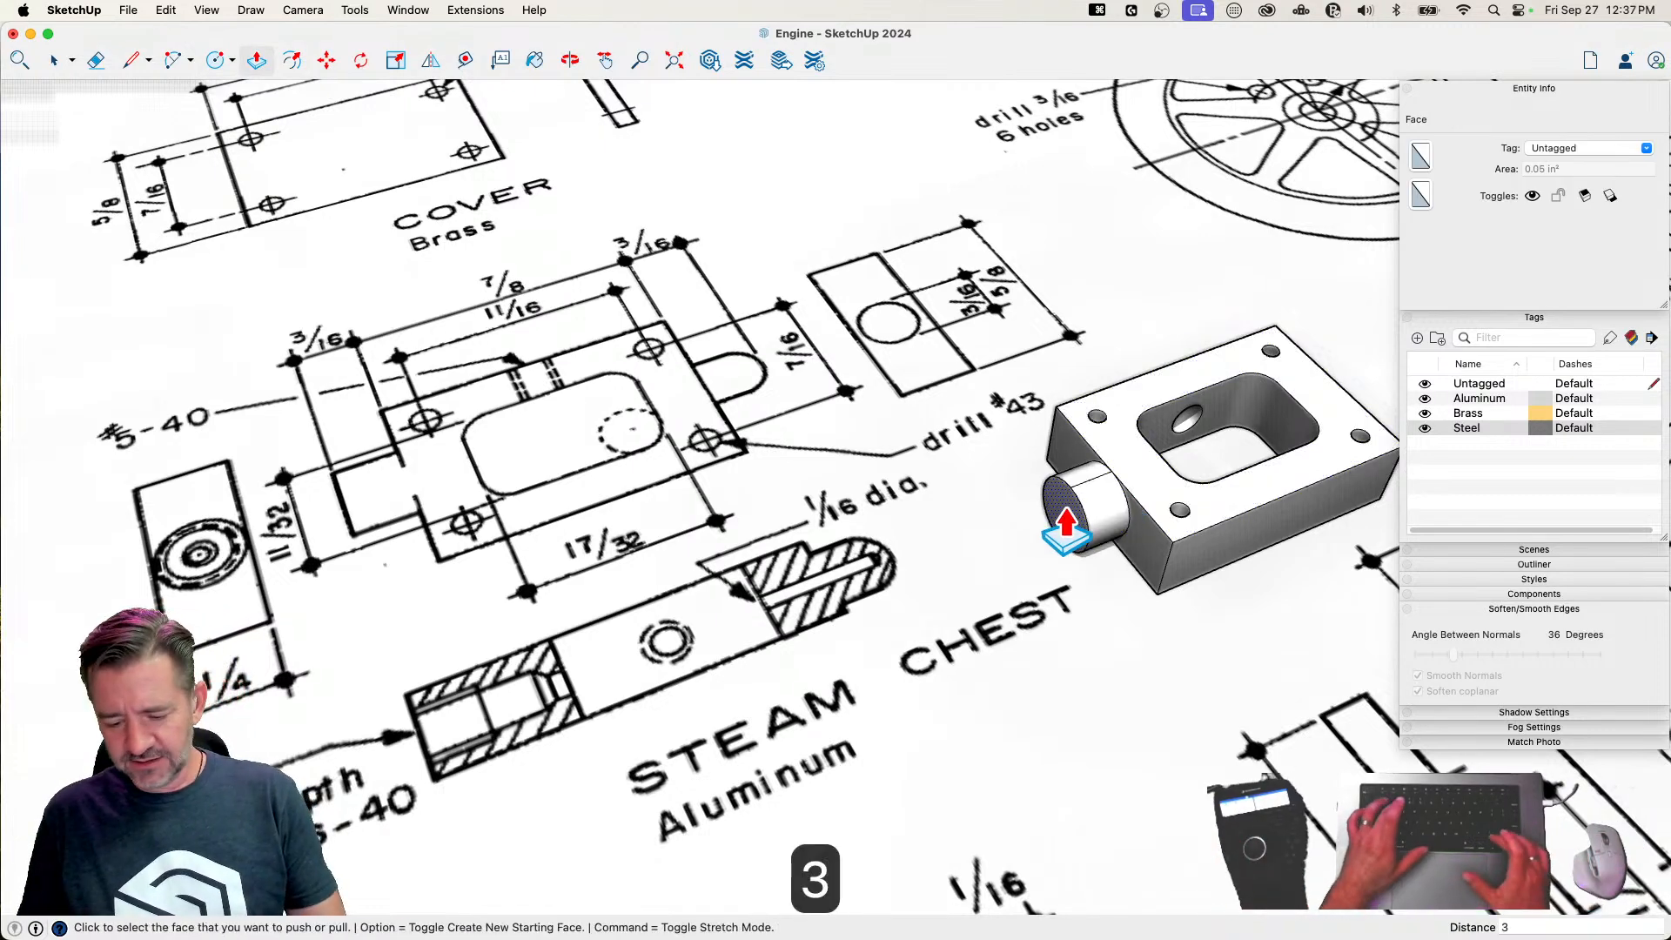
key(Return)
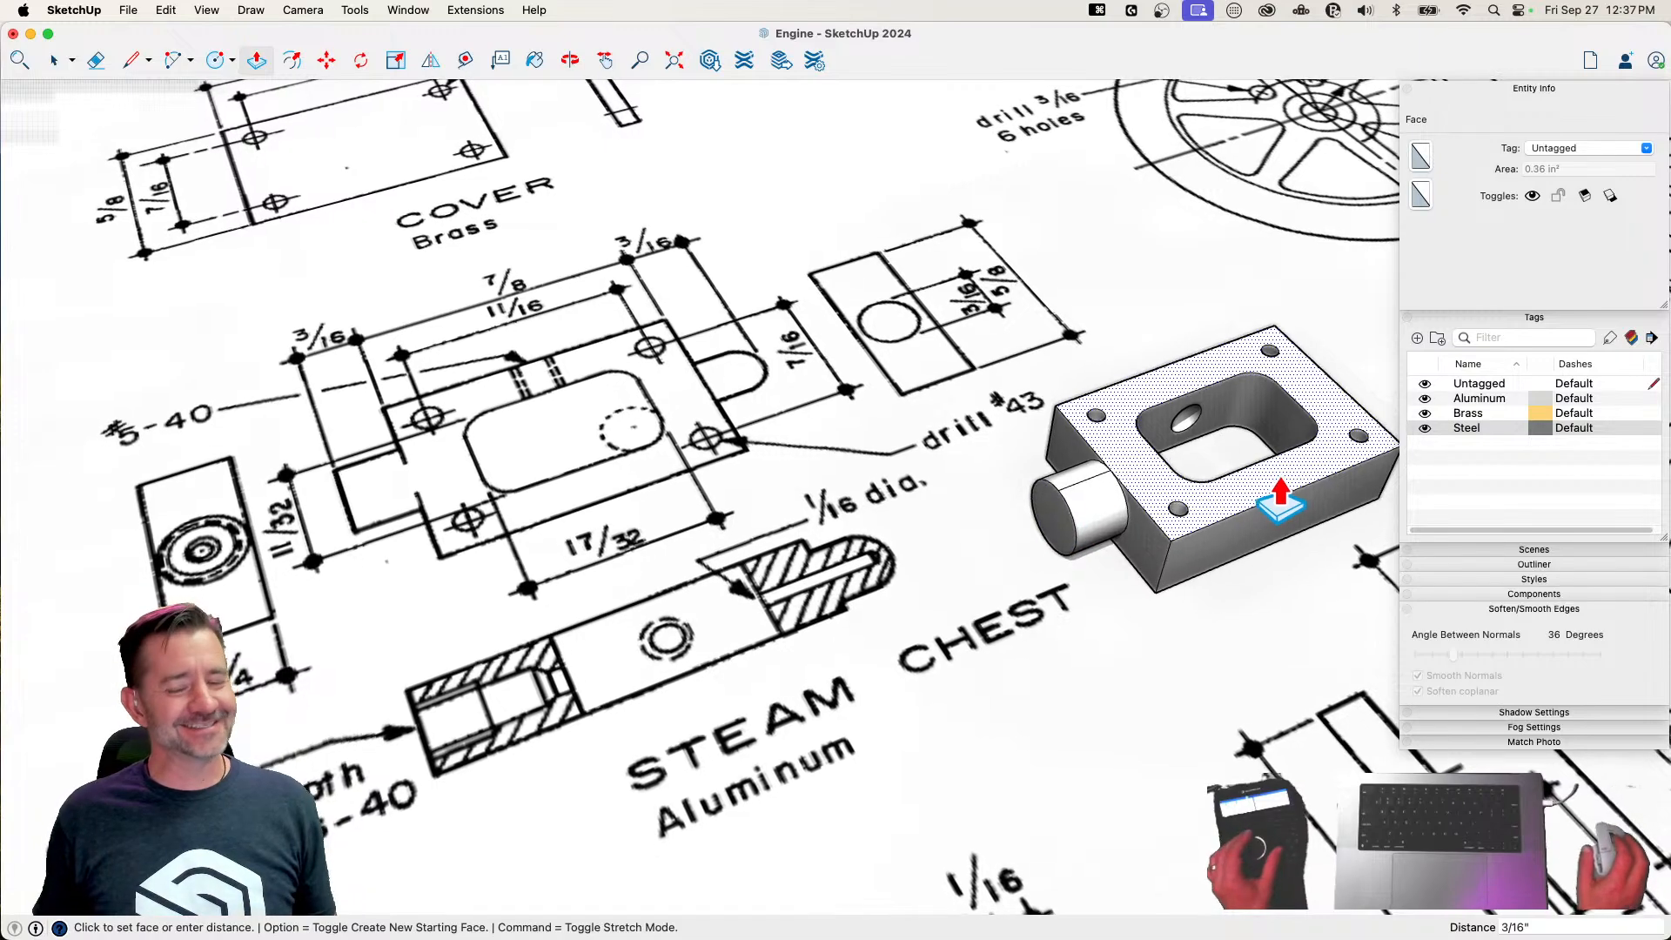
Soften the edge where the left round boss meets the block
key(e)
key(alt)
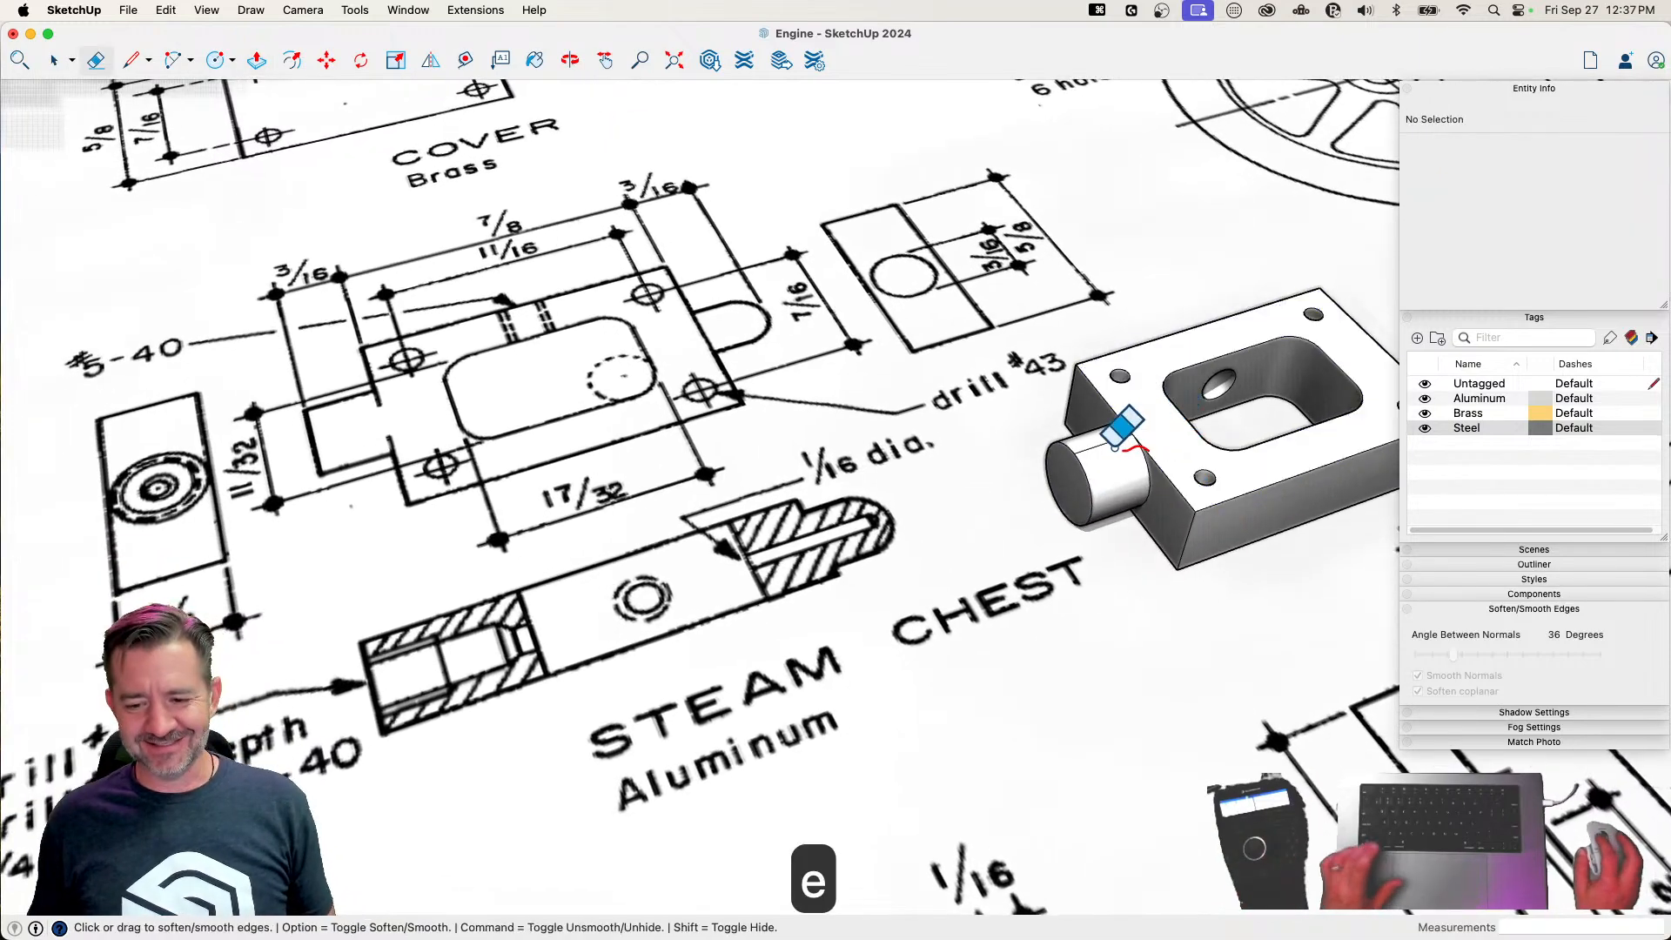
click(1108, 442)
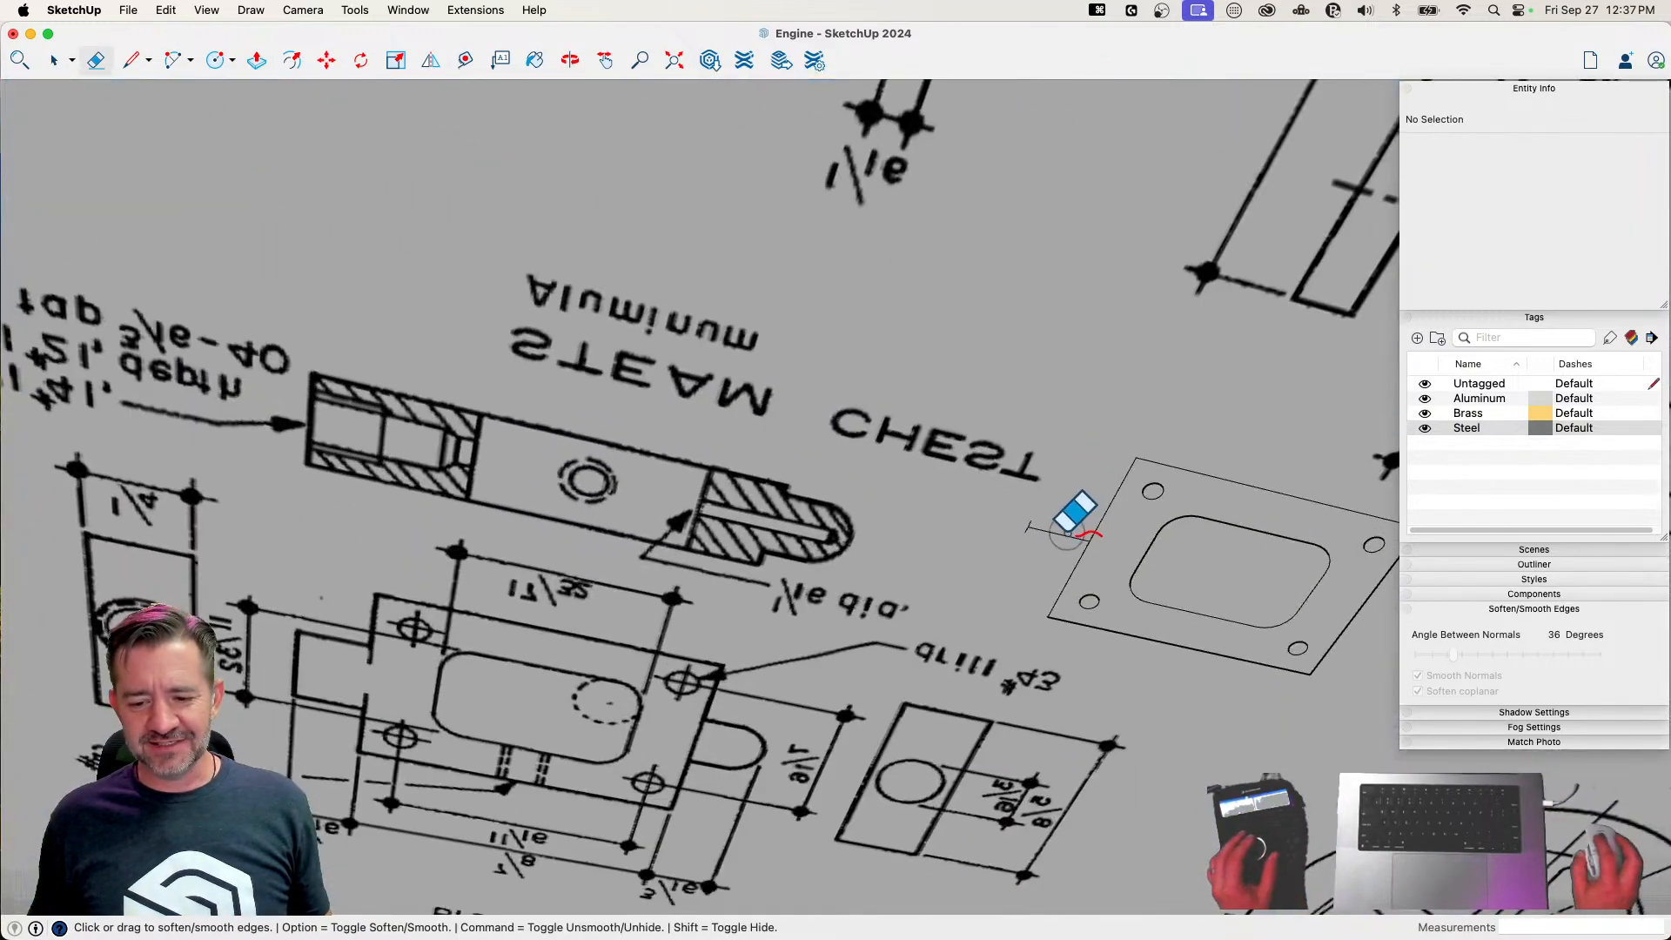
key(space)
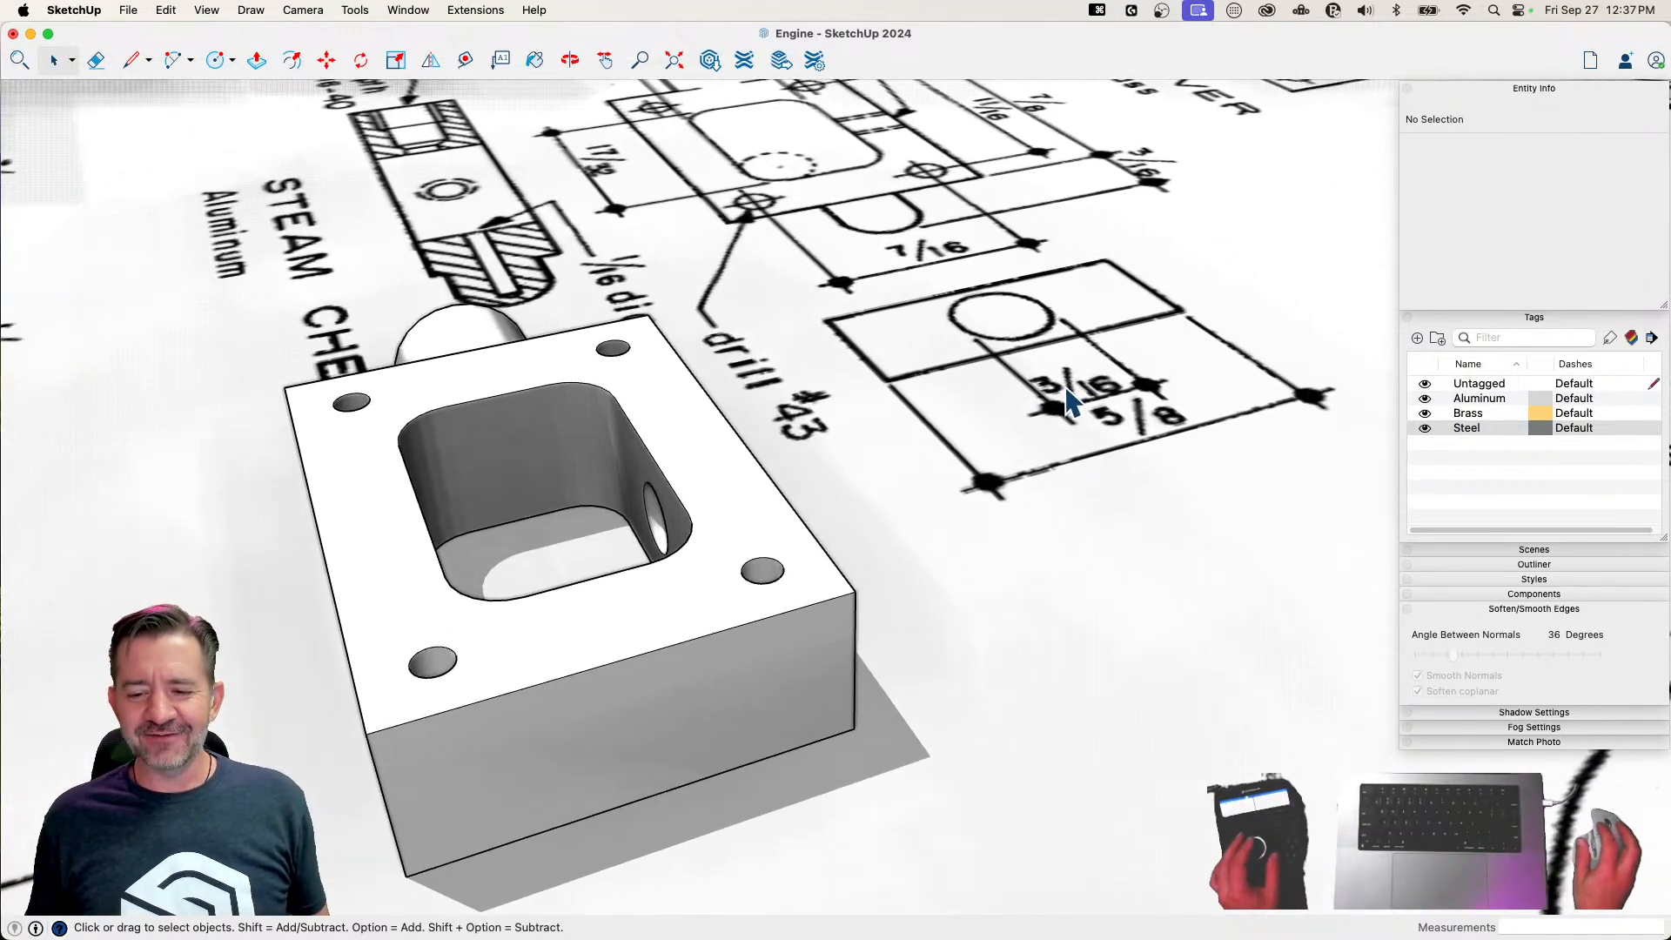
Draw a 3/32" radius circle centred on the block's opposite end face and extrude it 3/32" outward
key(c)
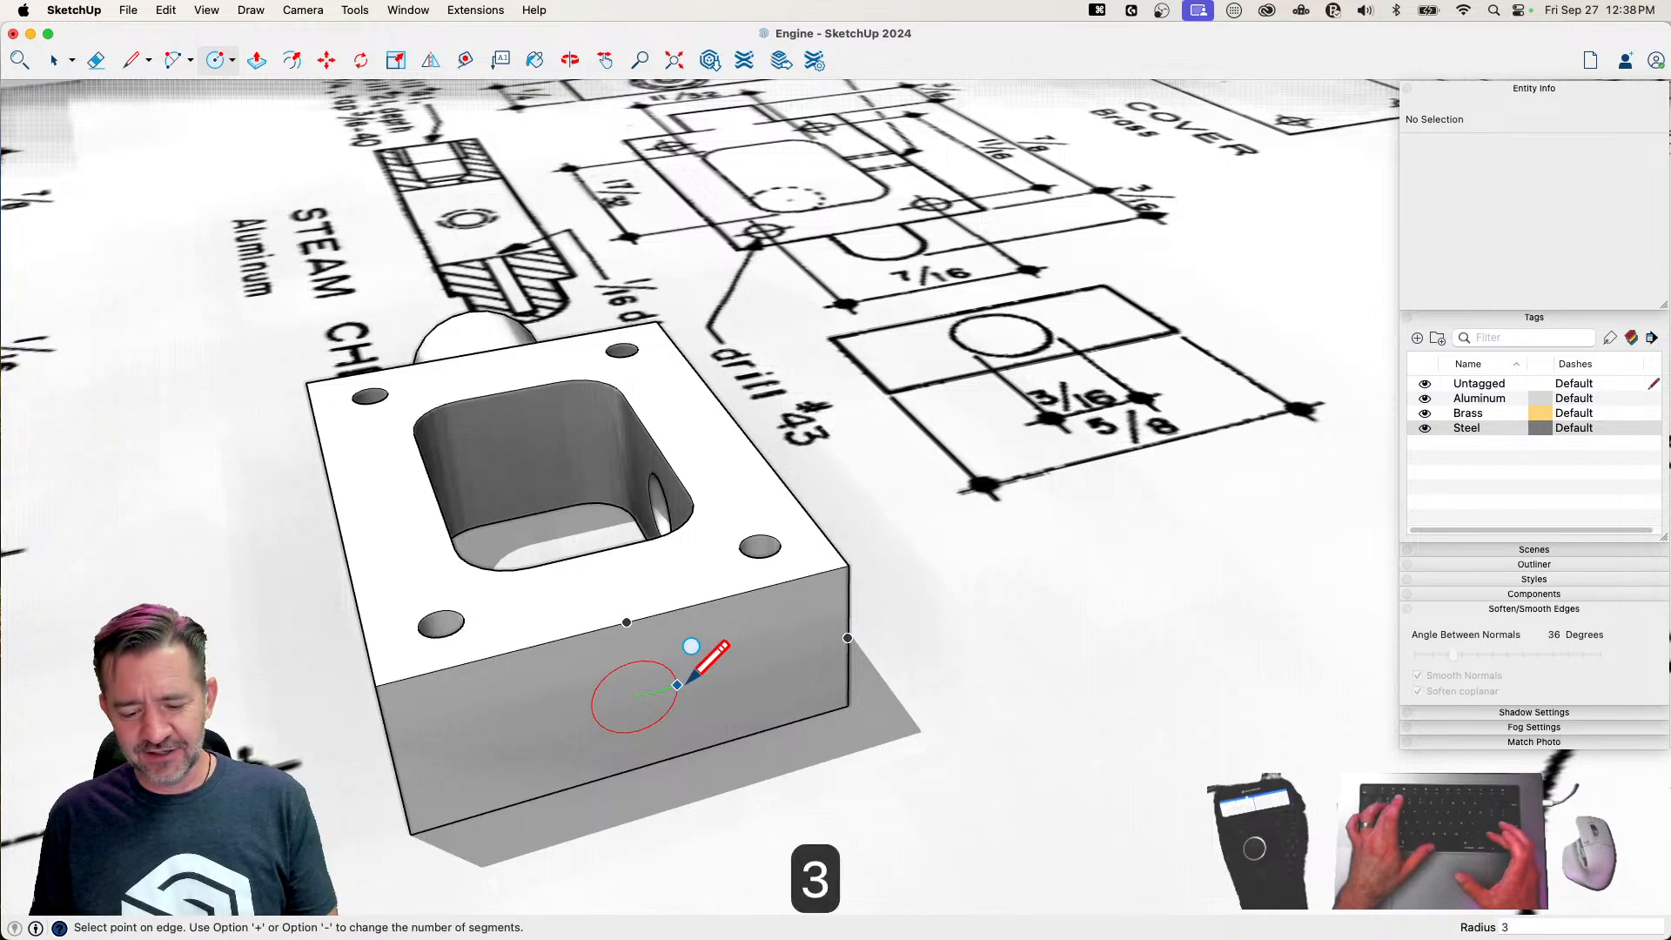
text(/32)
key(Return)
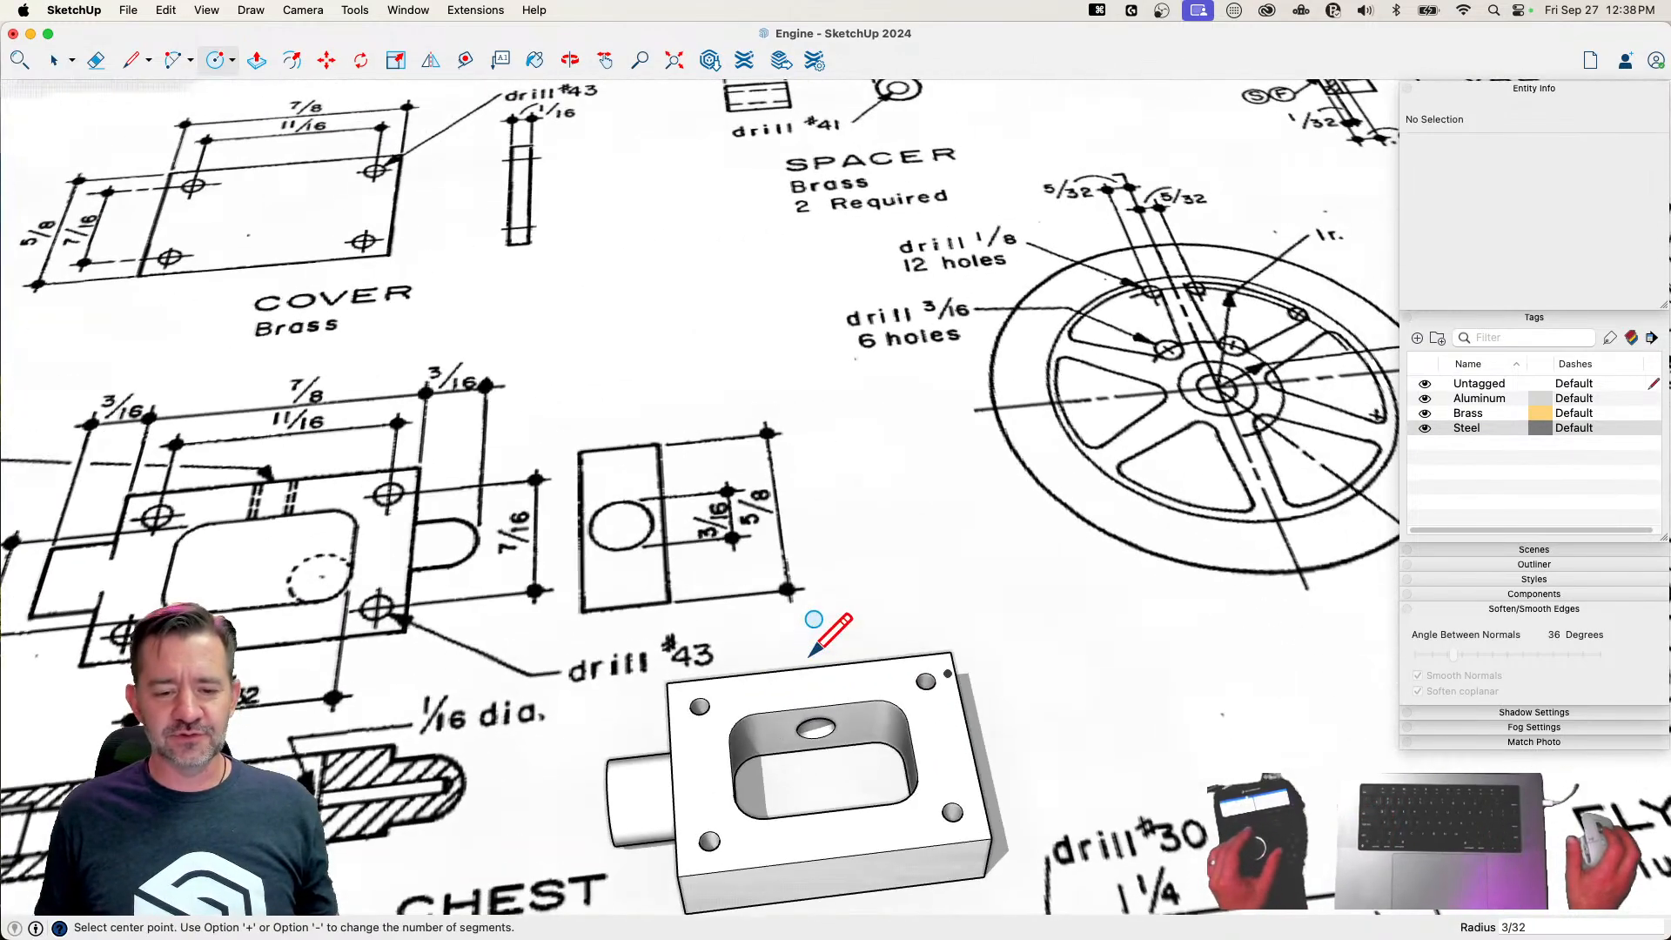
key(p)
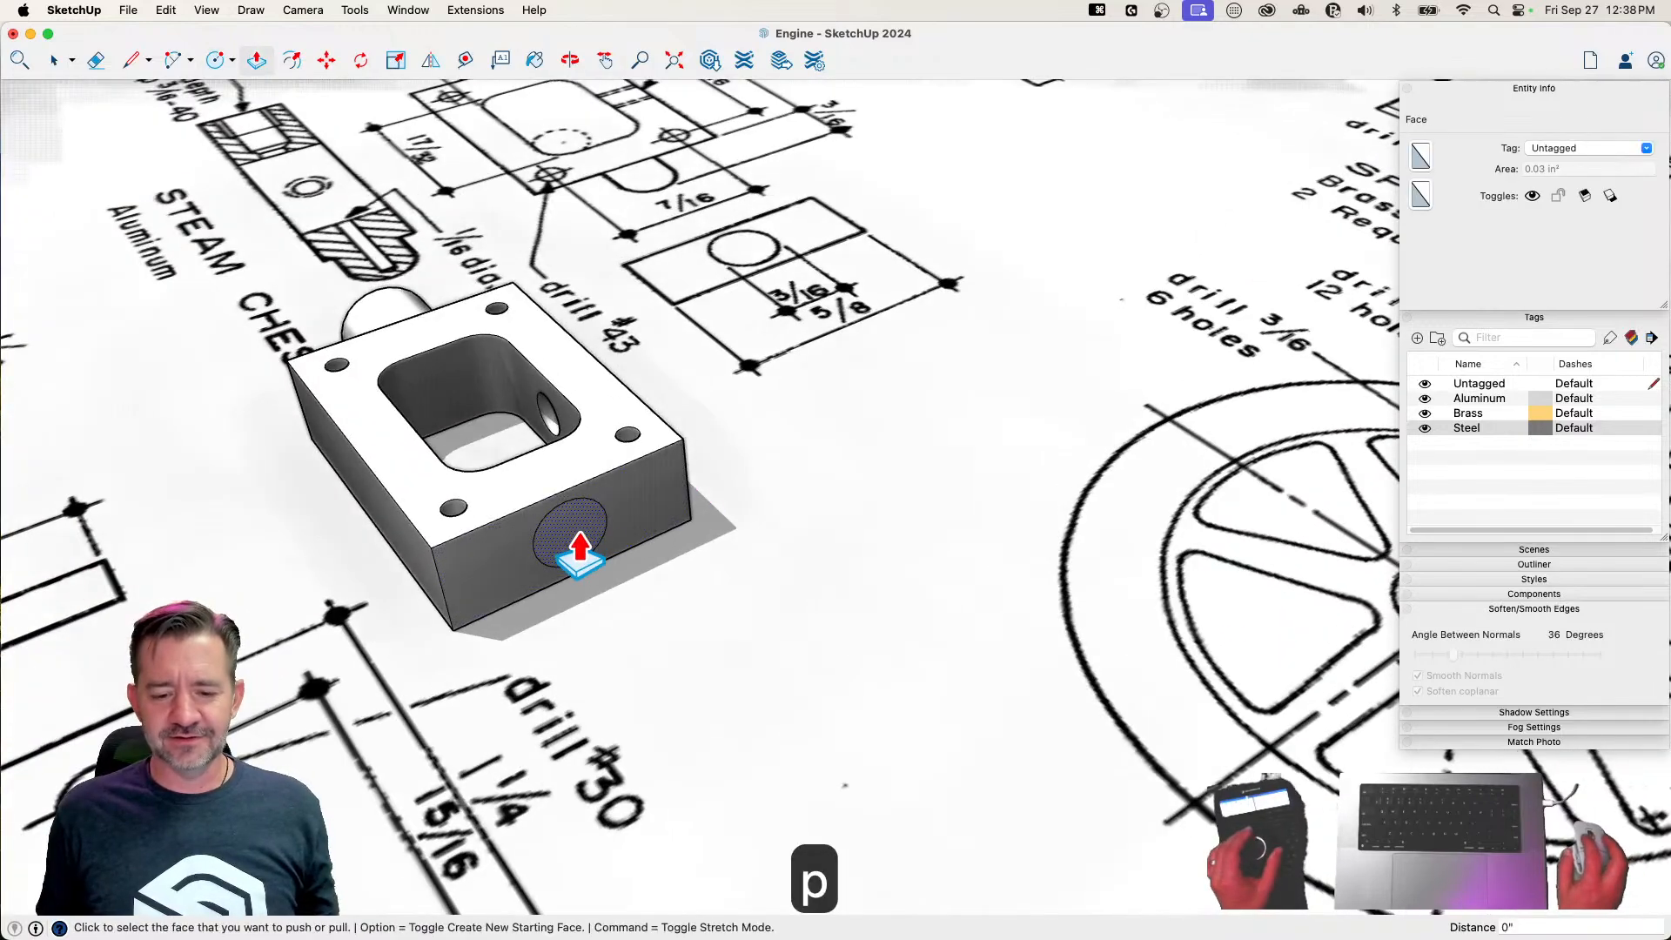
click(580, 548)
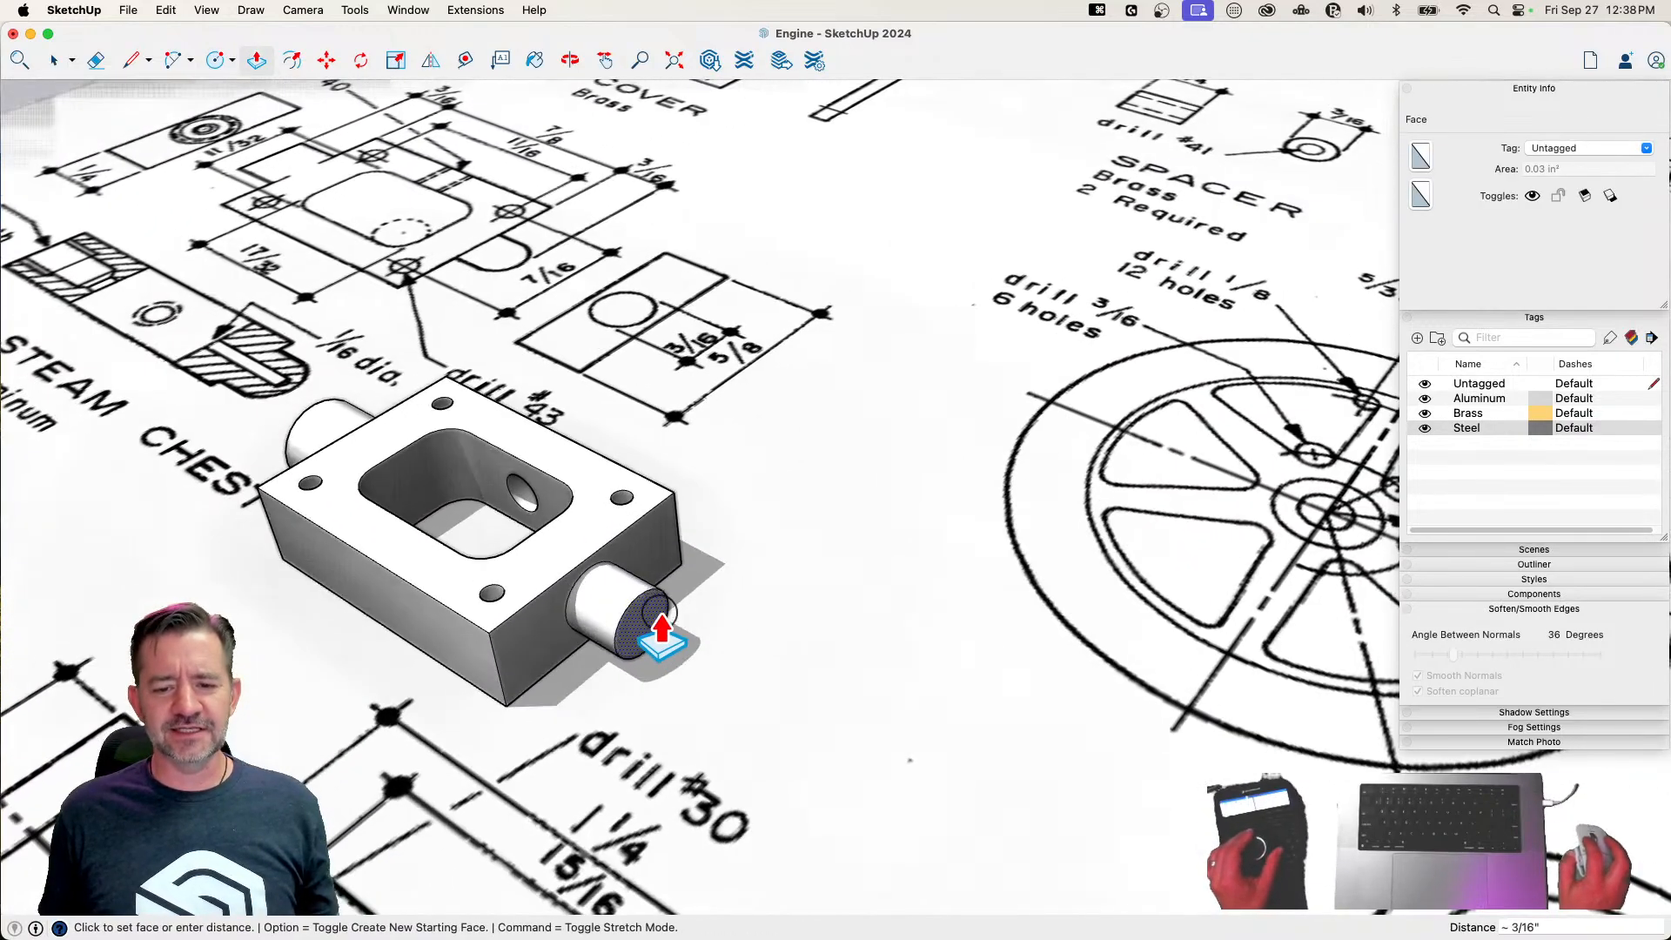
click(763, 740)
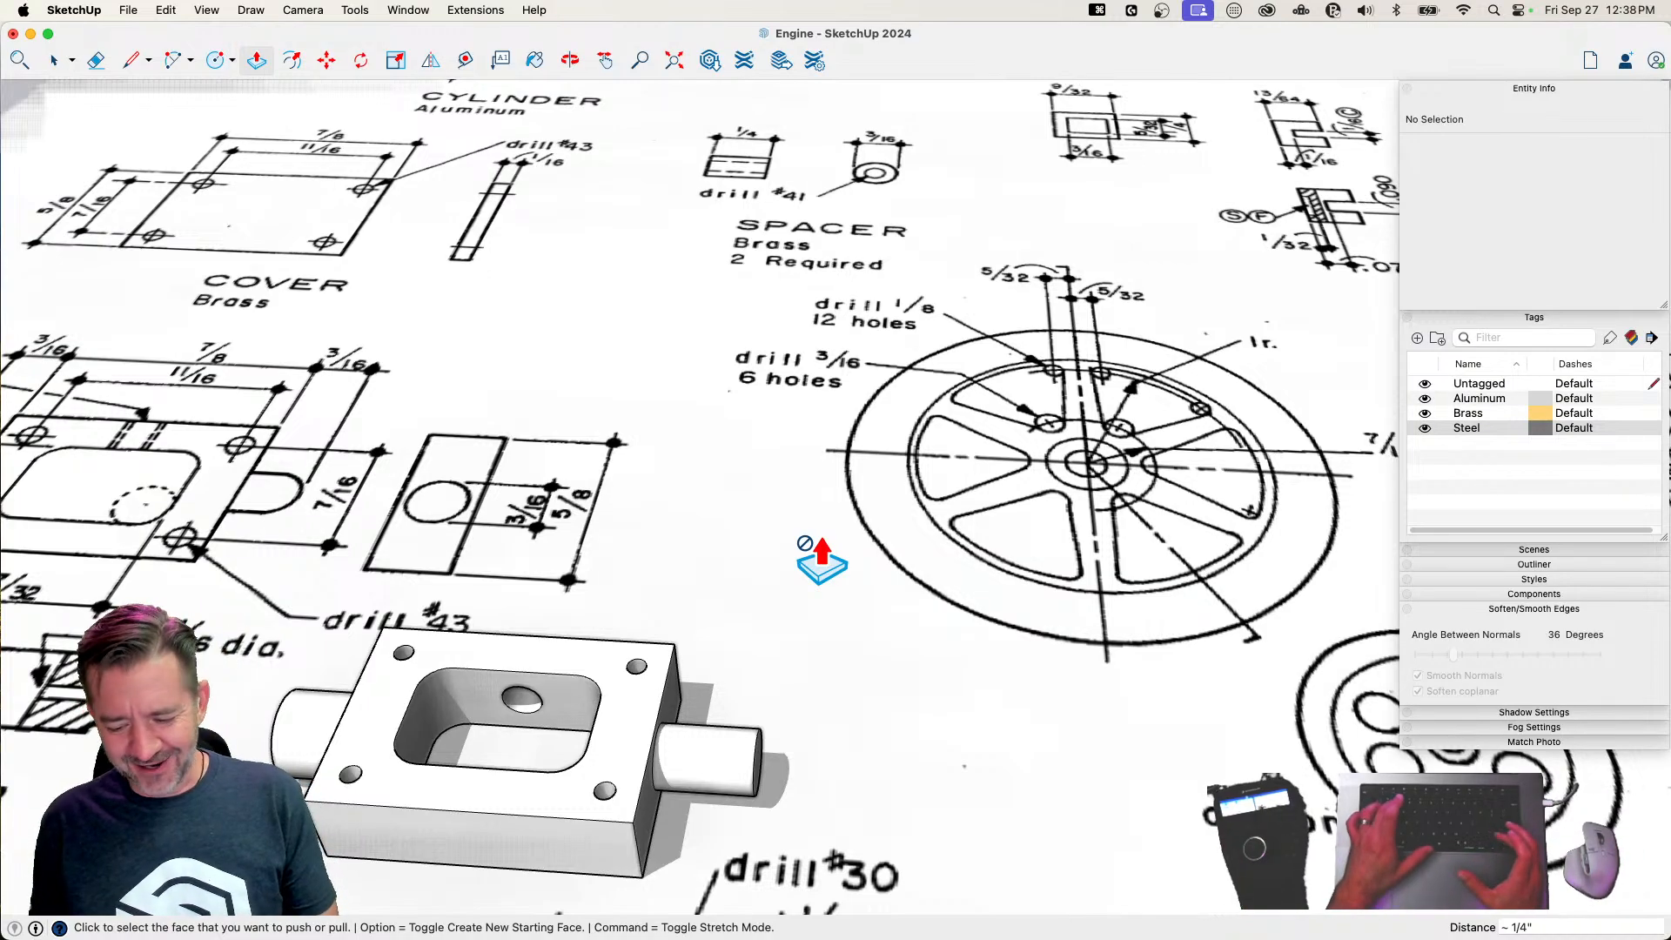
key(Return)
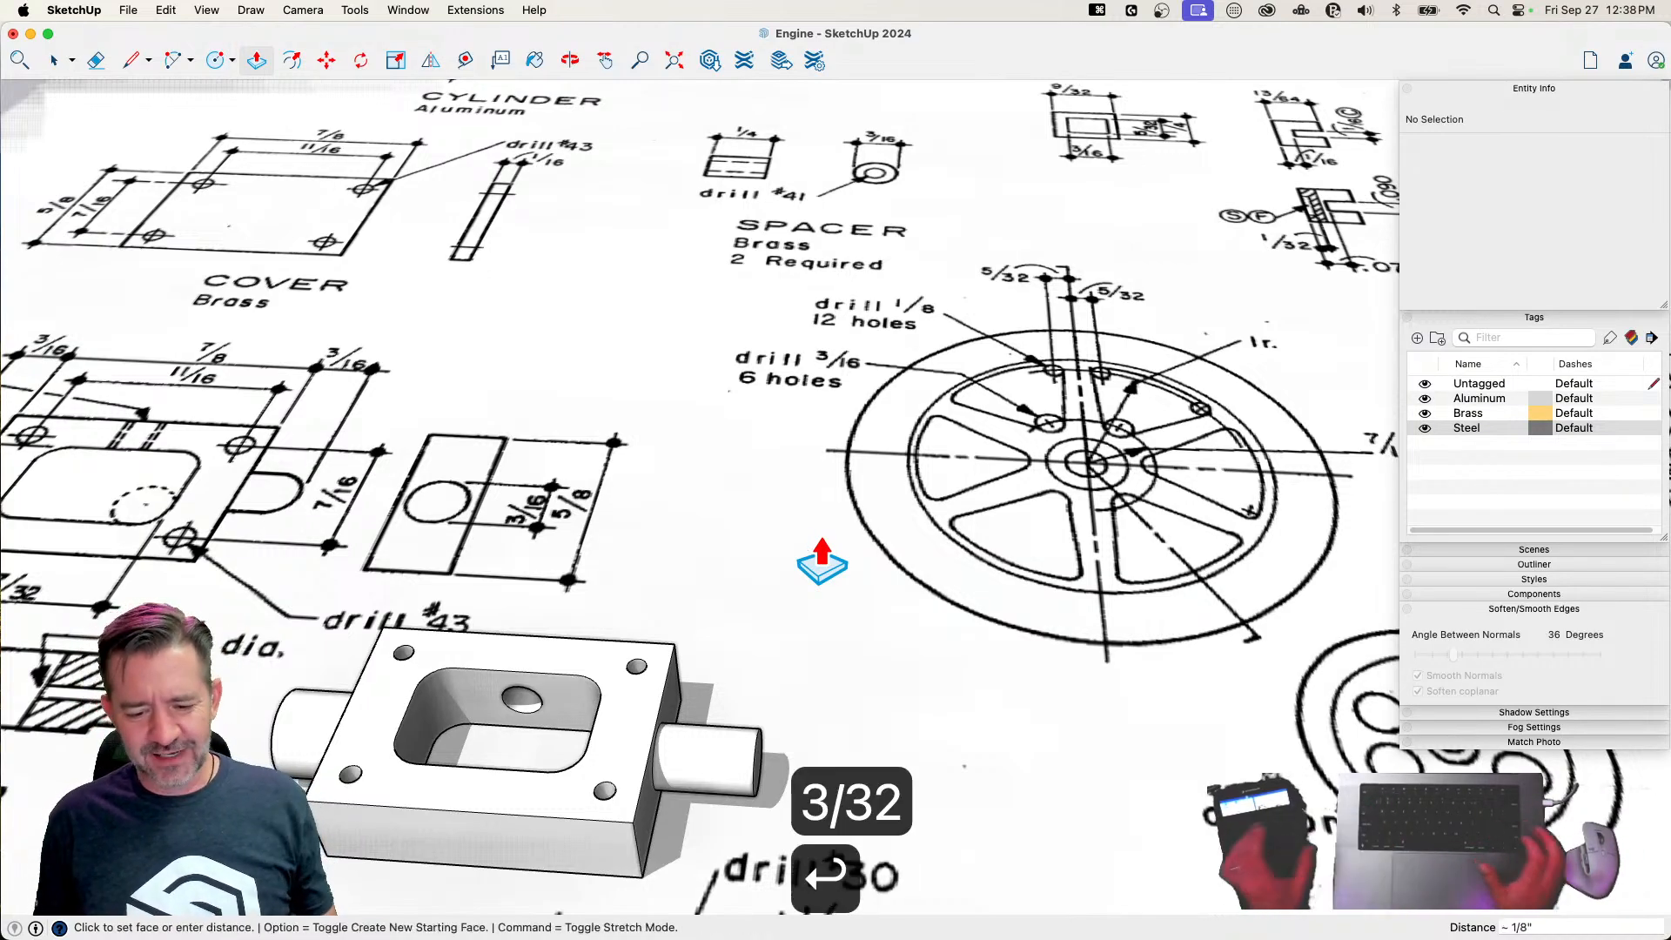
key(space)
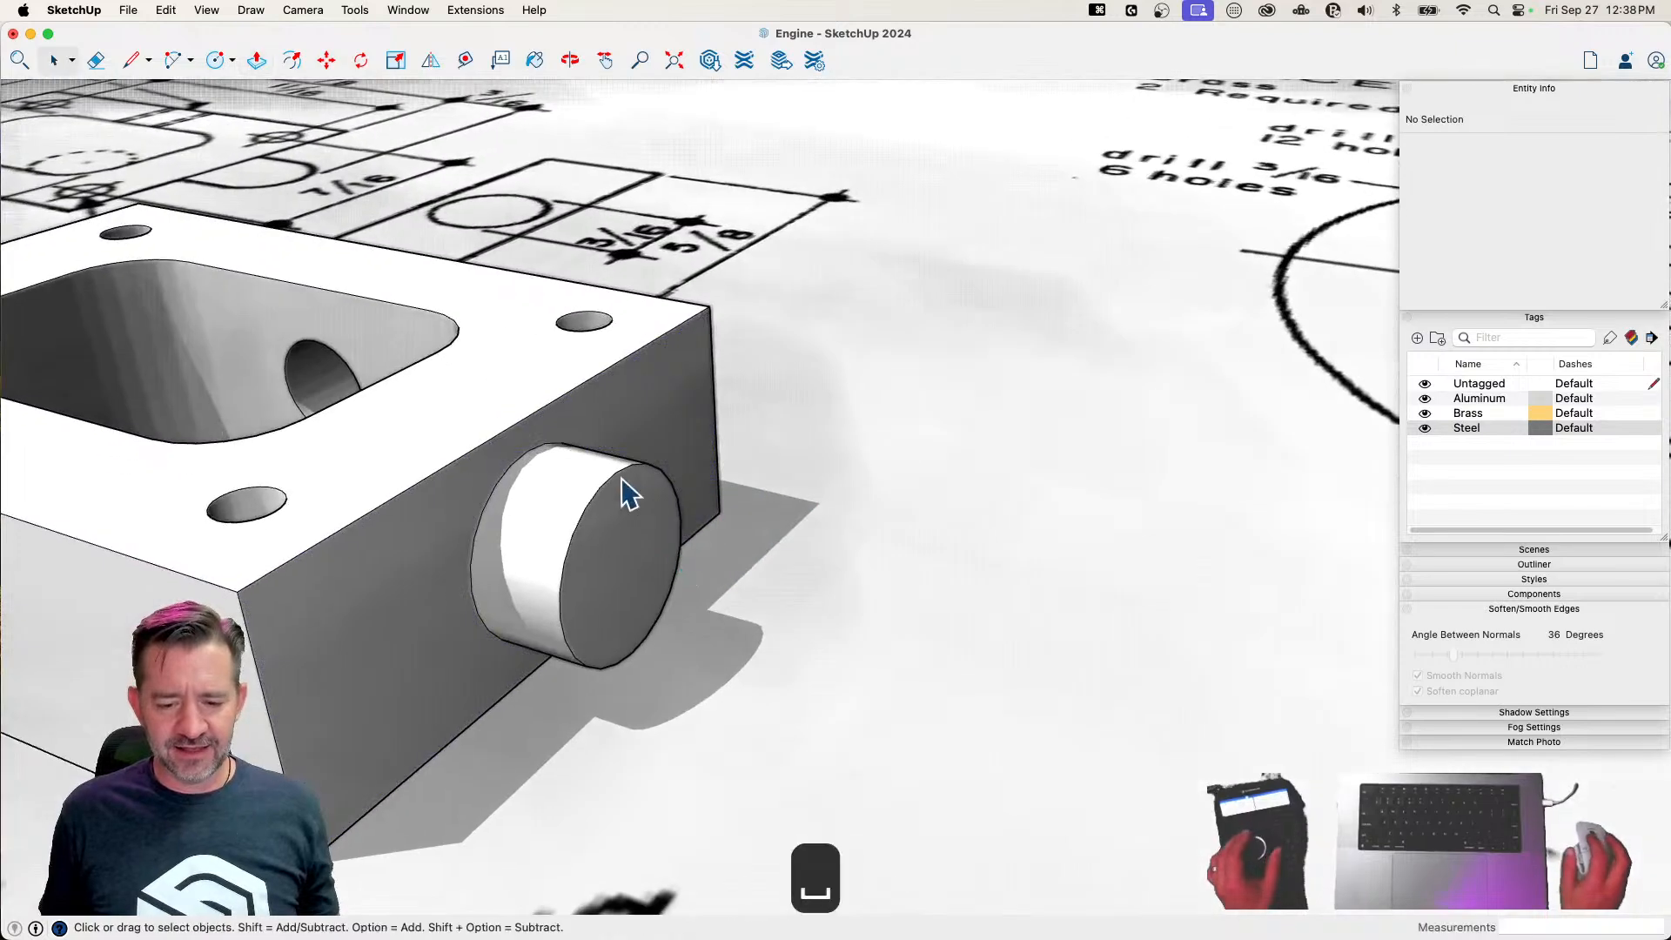
Split the short boss's end face with a vertical diameter line and rotate a copy of one half 90° outward
key(l)
click(550, 601)
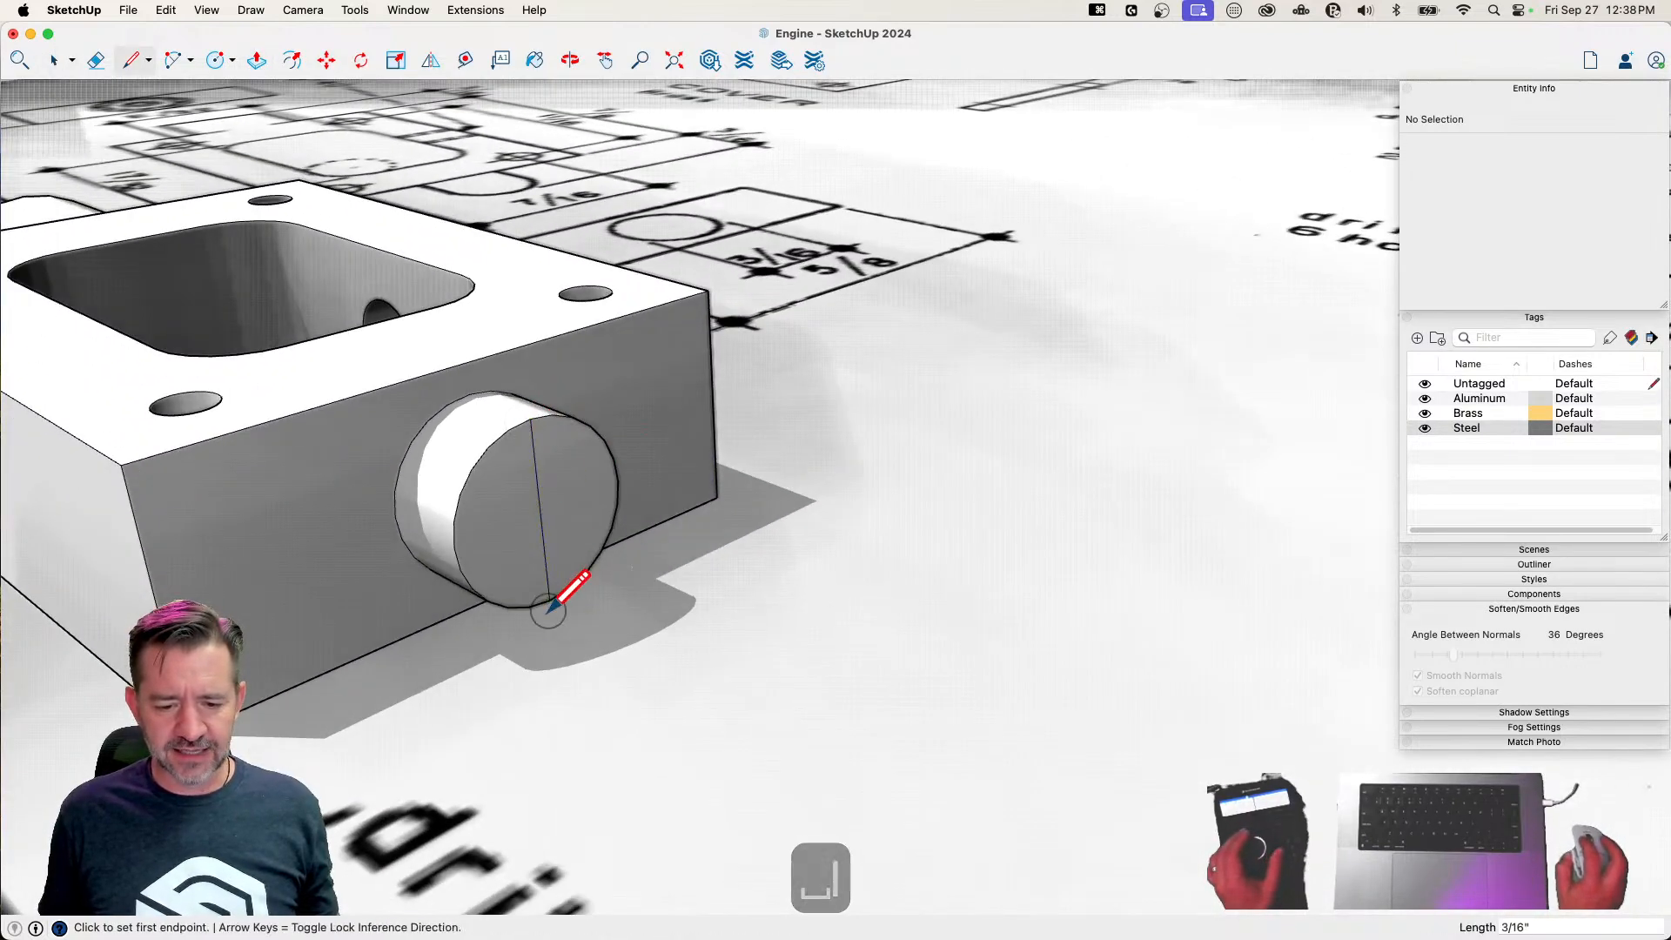
key(space)
click(589, 479)
key(q)
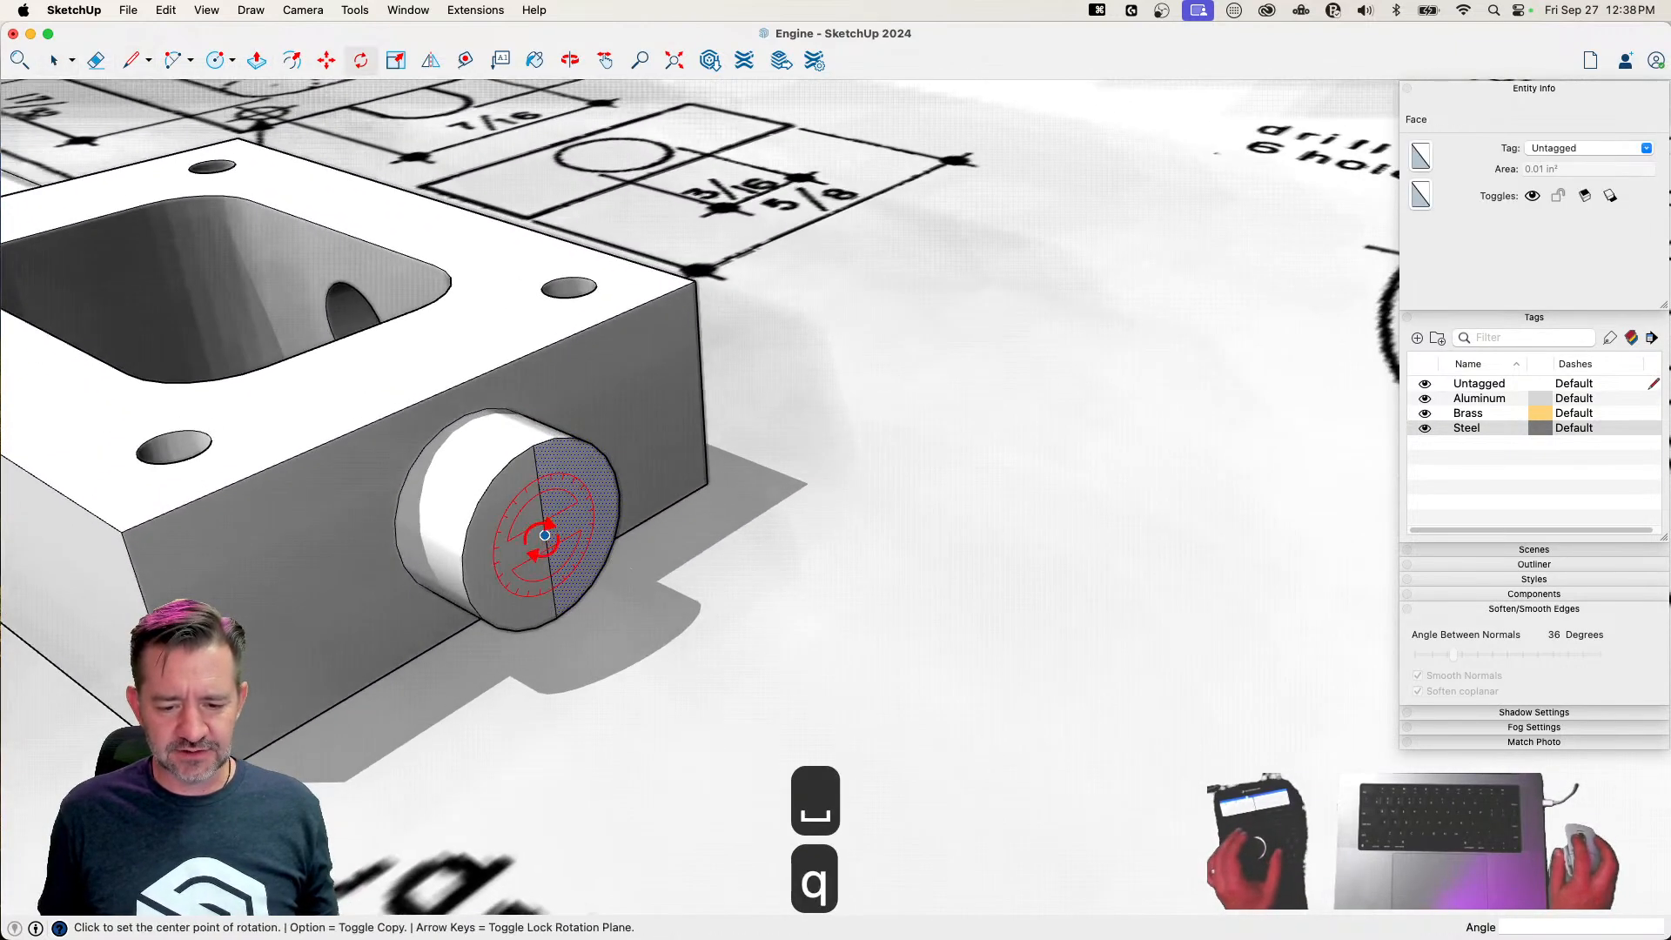
click(545, 535)
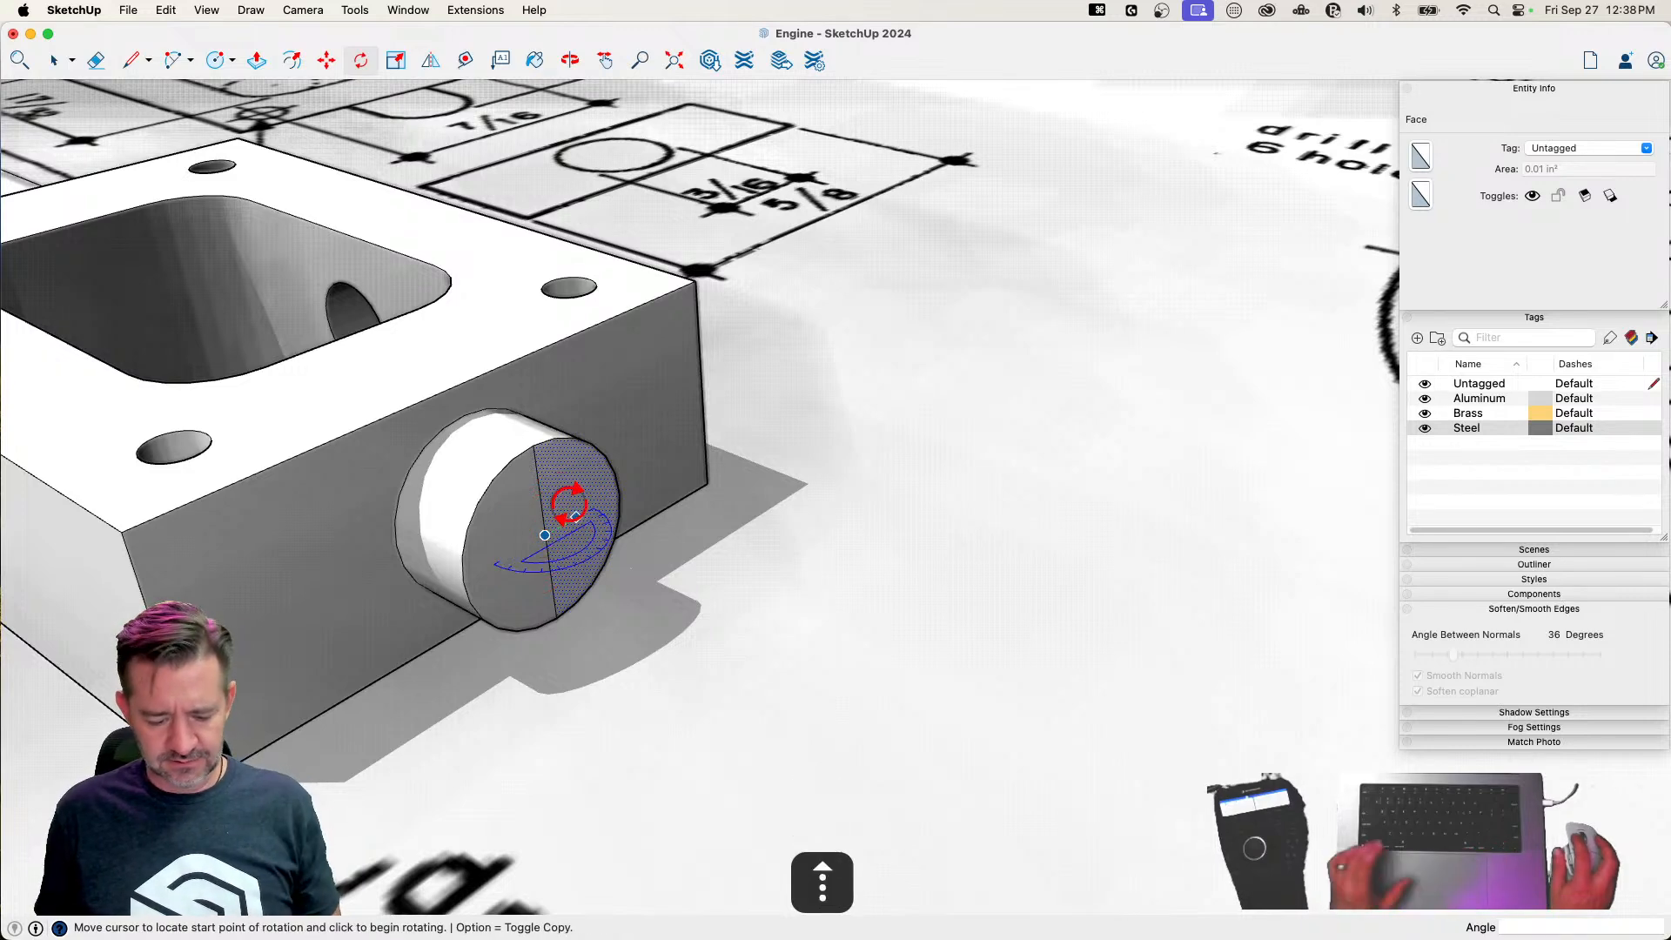
click(575, 517)
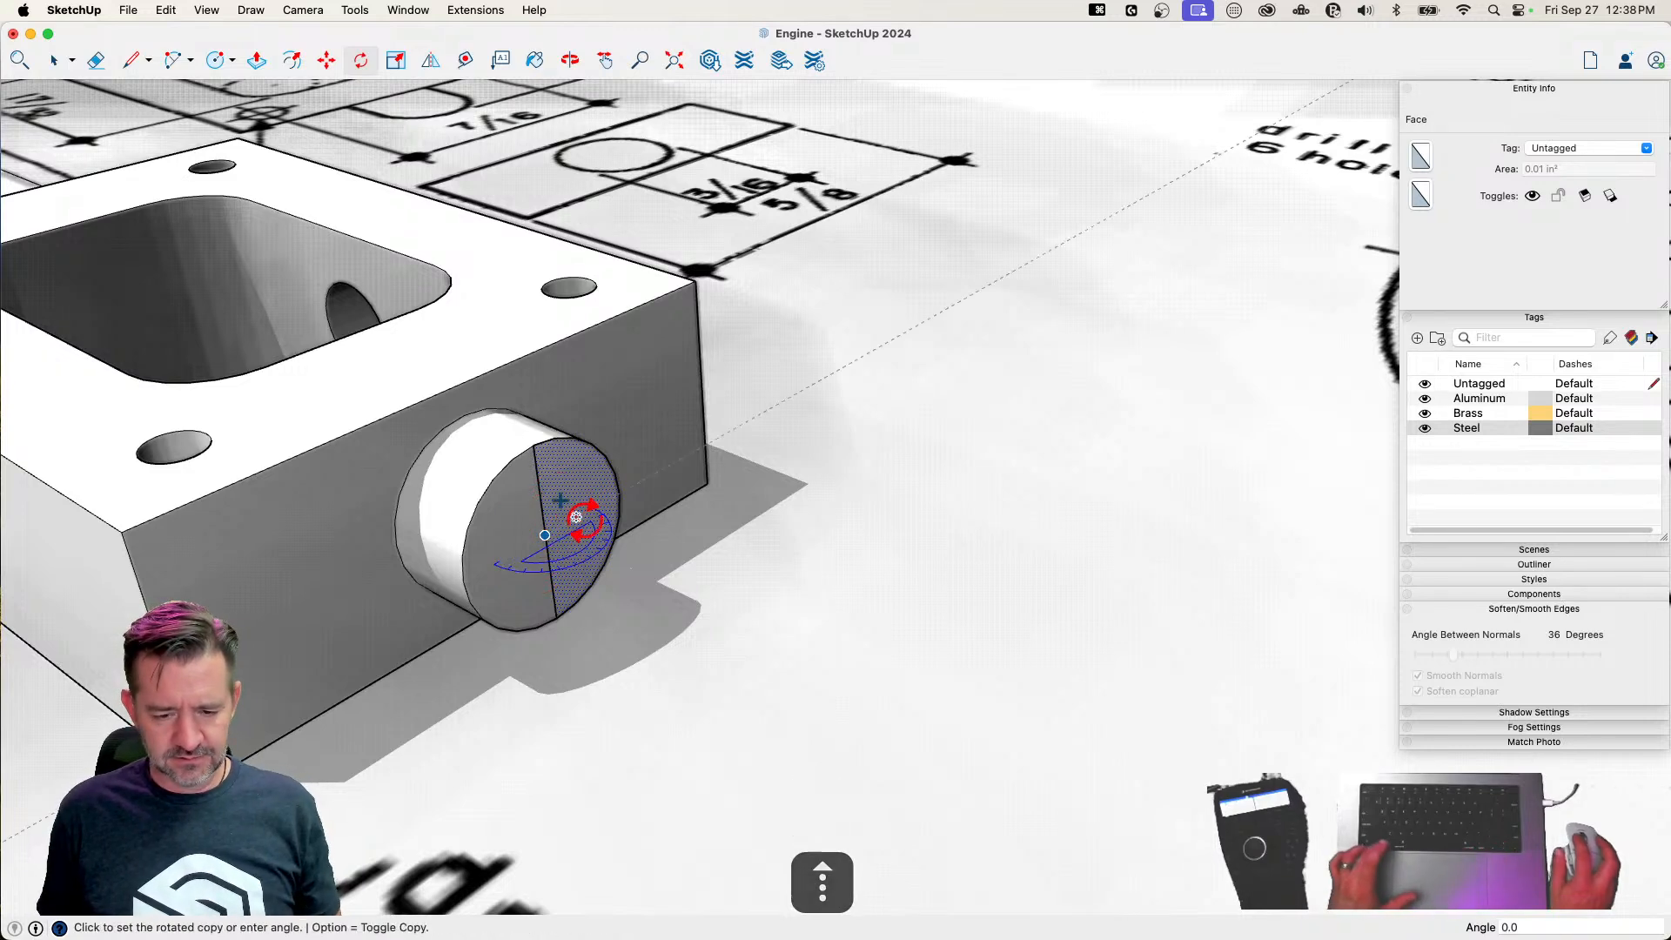
click(630, 589)
Draw a line from the centre to the arc of the upright half circle and erase its lower quarter
key(l)
click(547, 537)
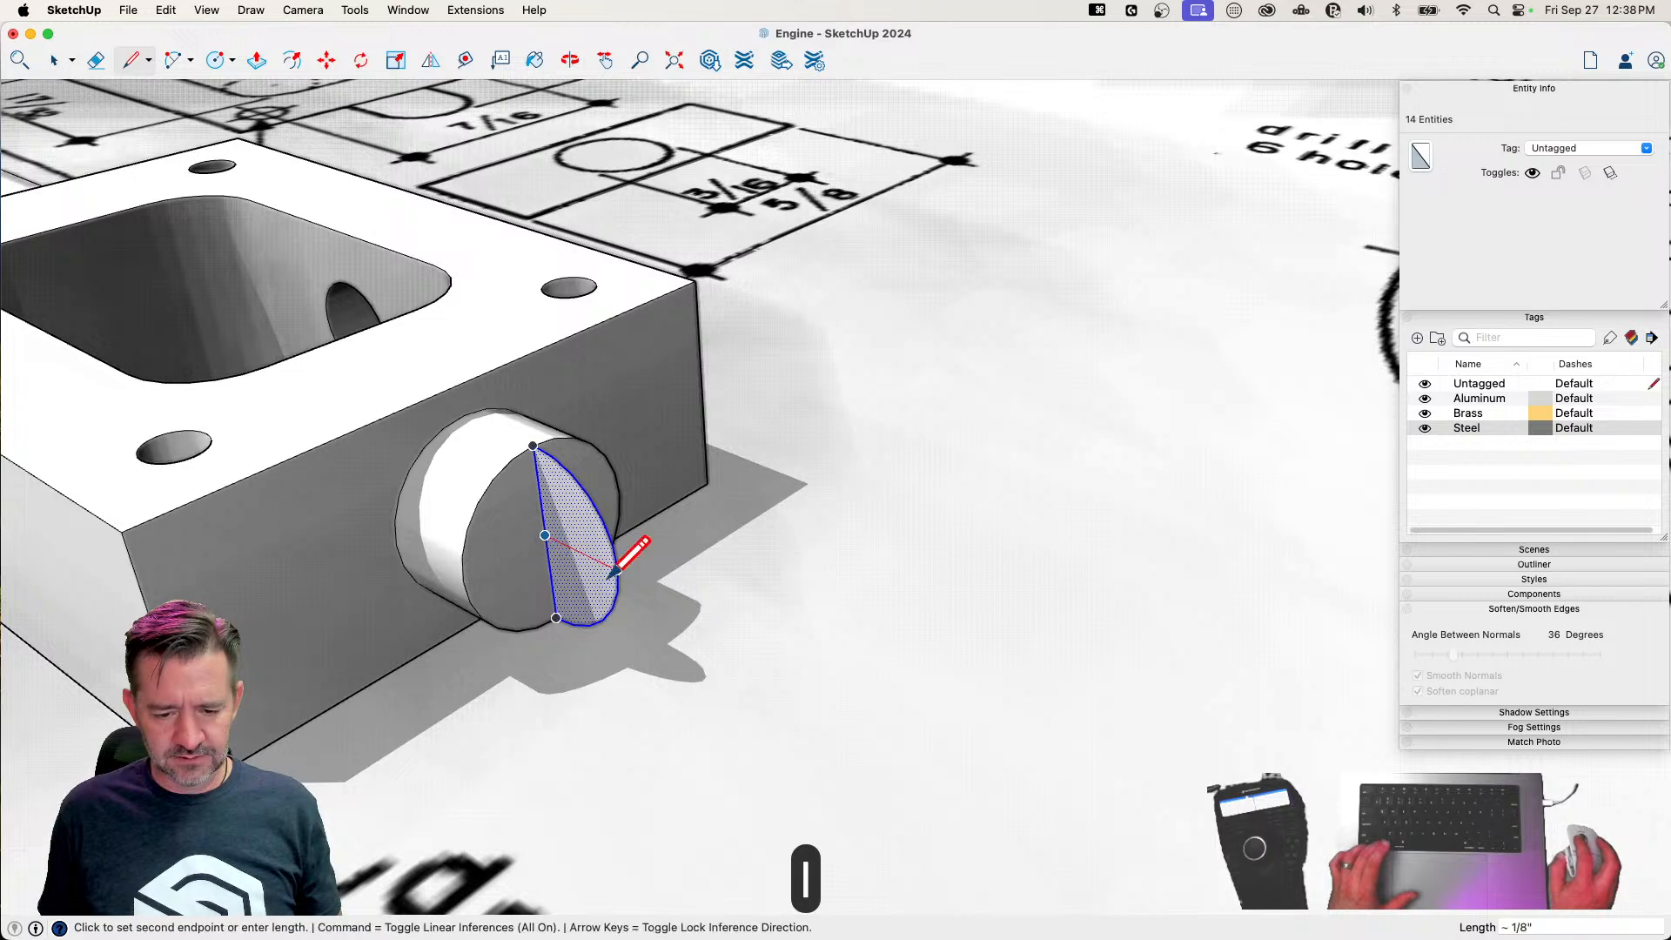
click(617, 570)
key(e)
click(616, 598)
key(space)
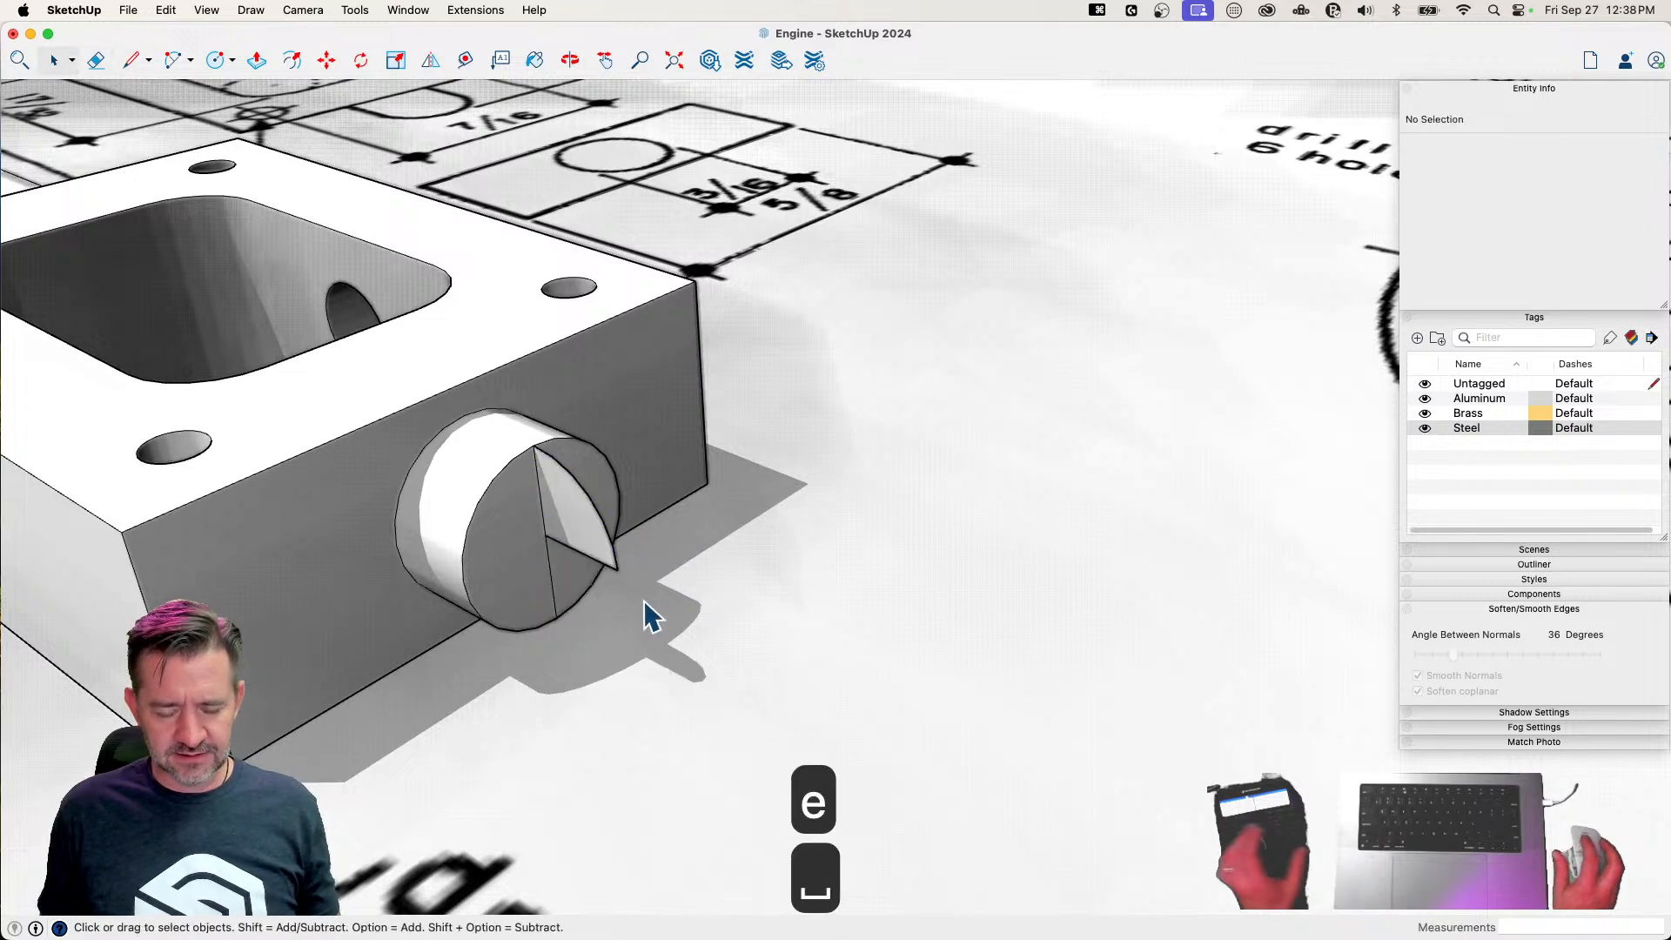
Erase the leftover diameter line on the short boss's end face and weld the rim edges into one curve
key(e)
key(super+s)
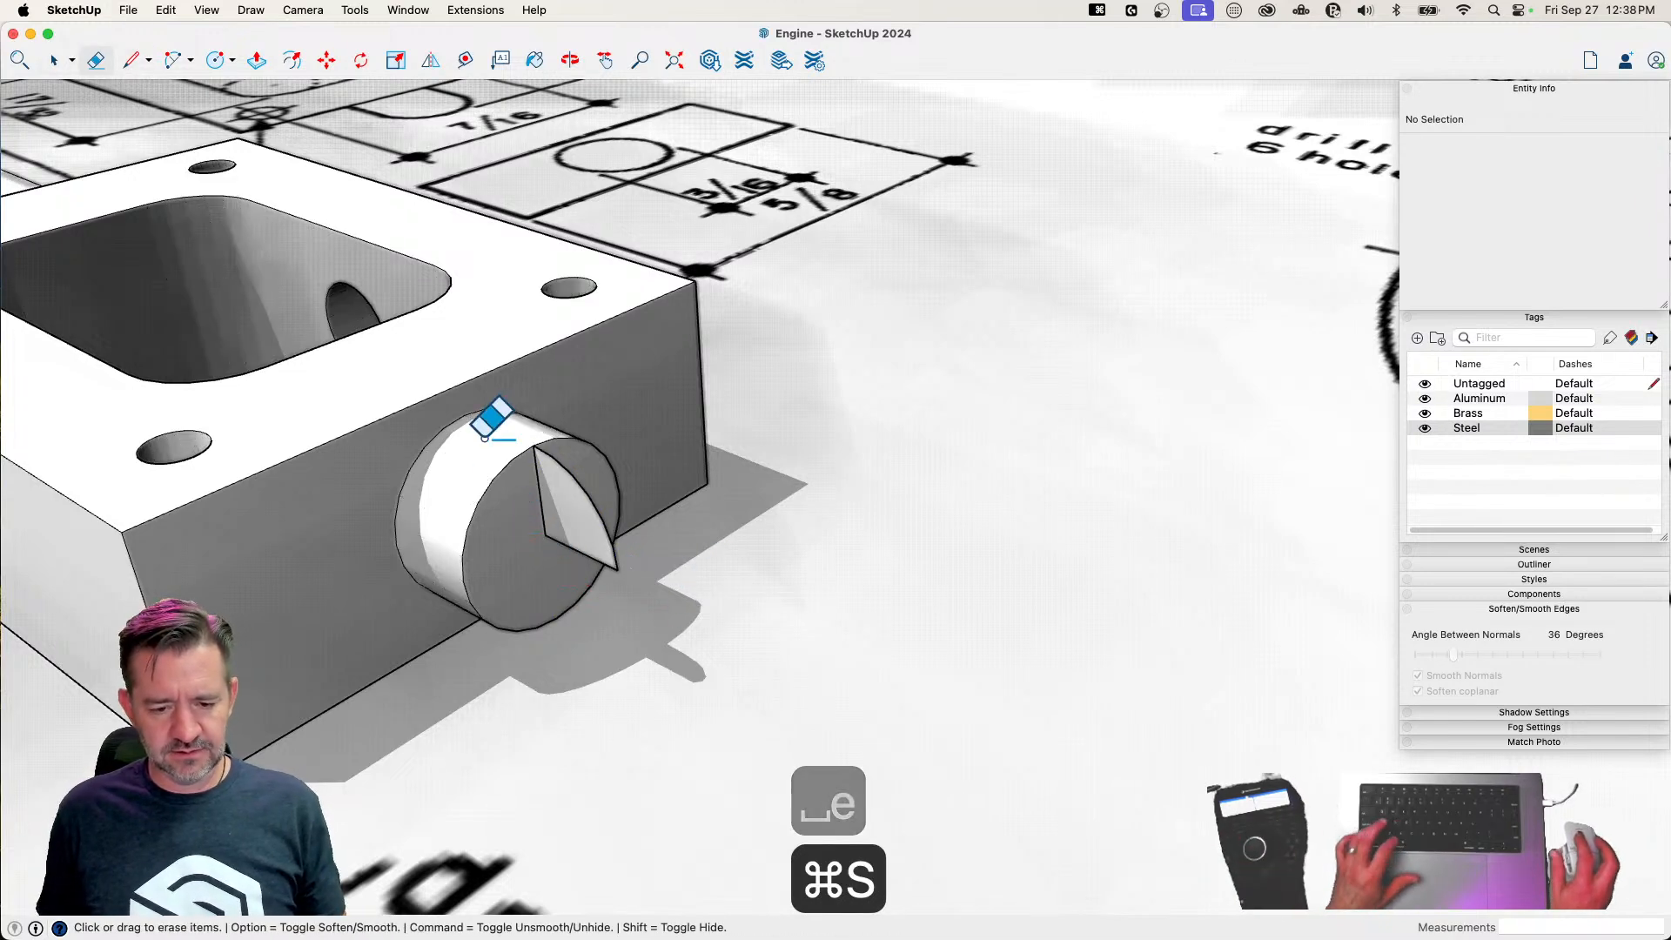
key(space)
click(507, 470)
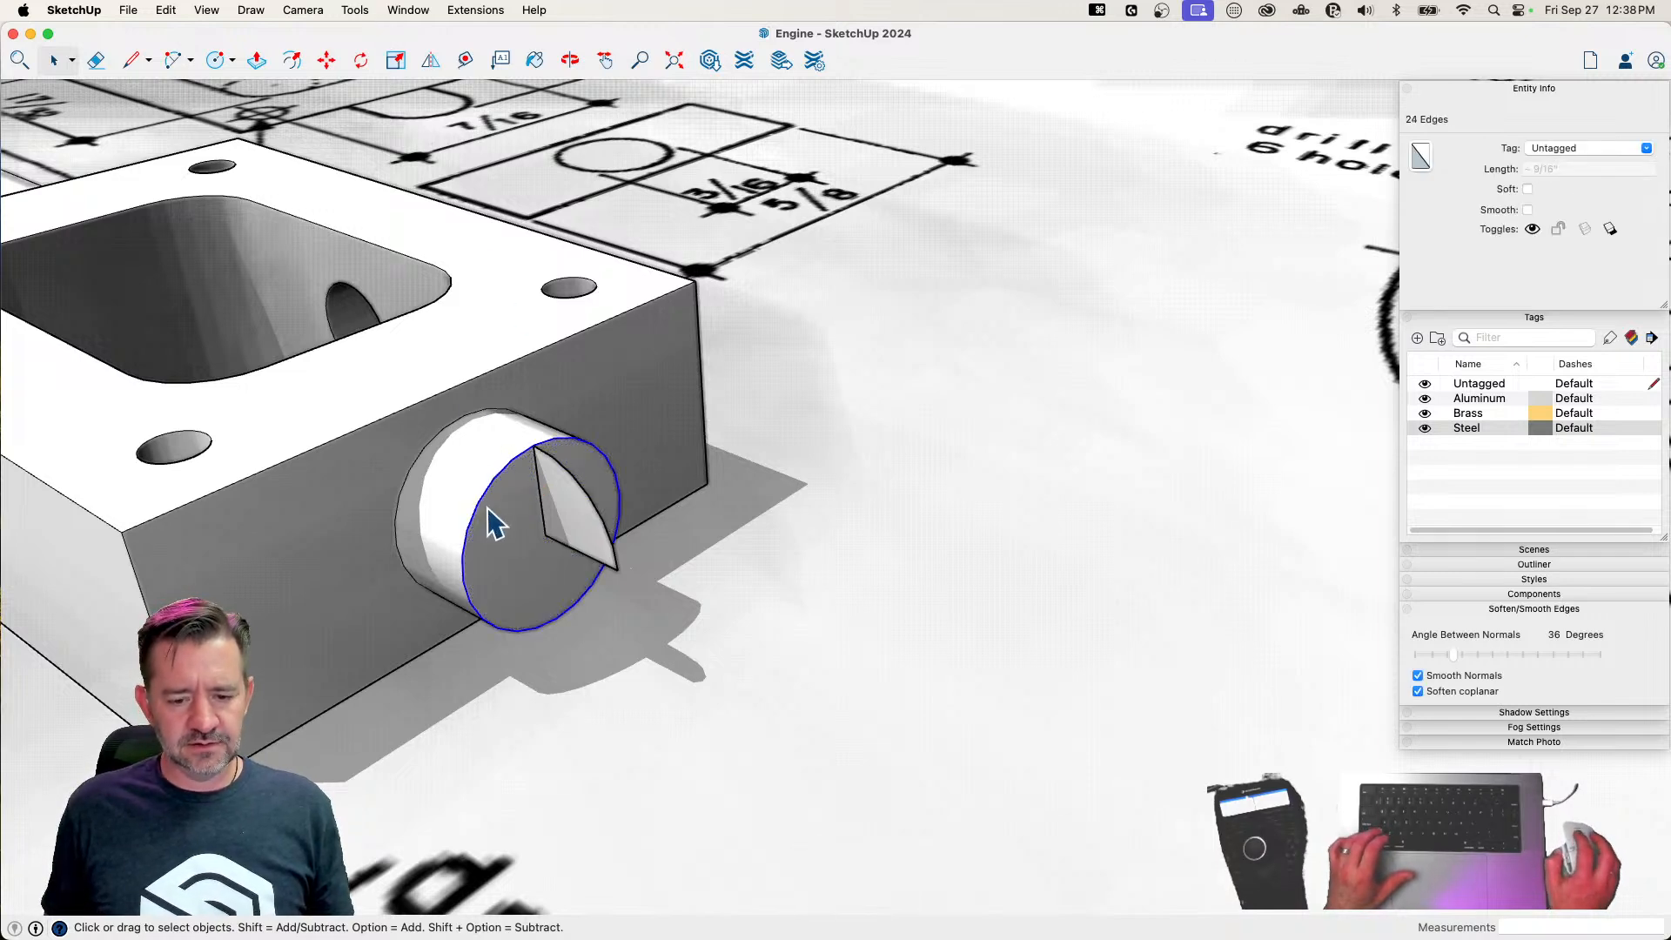
right_click(490, 506)
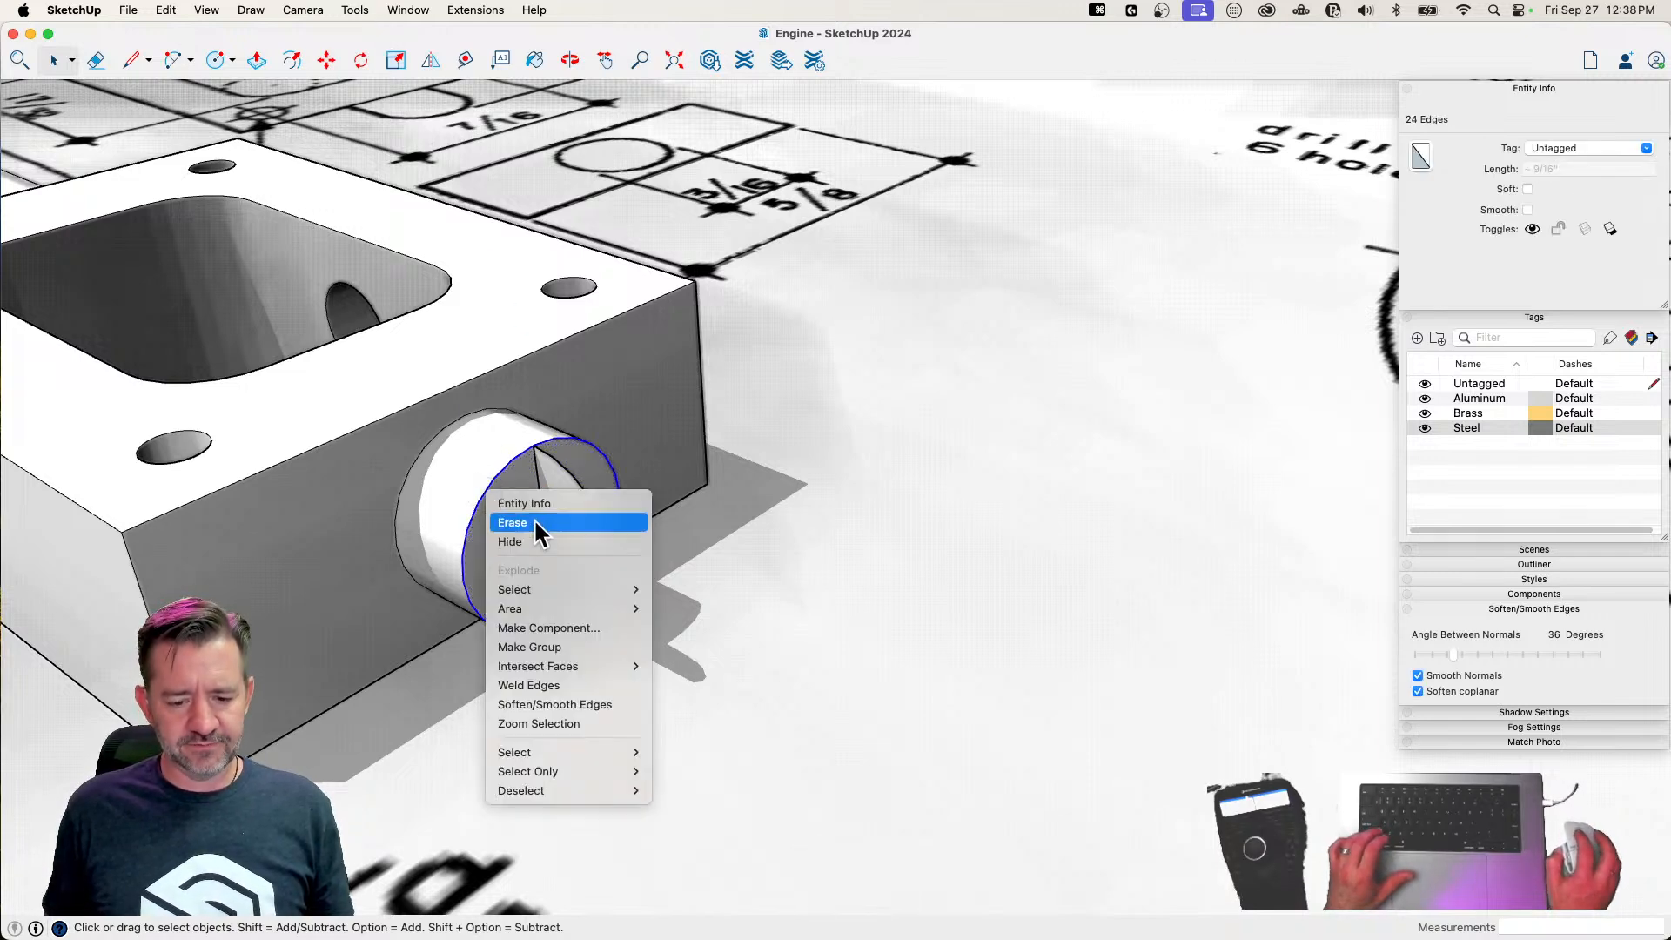
click(556, 682)
Try to sweep the upright quarter-circle profile around the boss rim with Follow Me
click(355, 10)
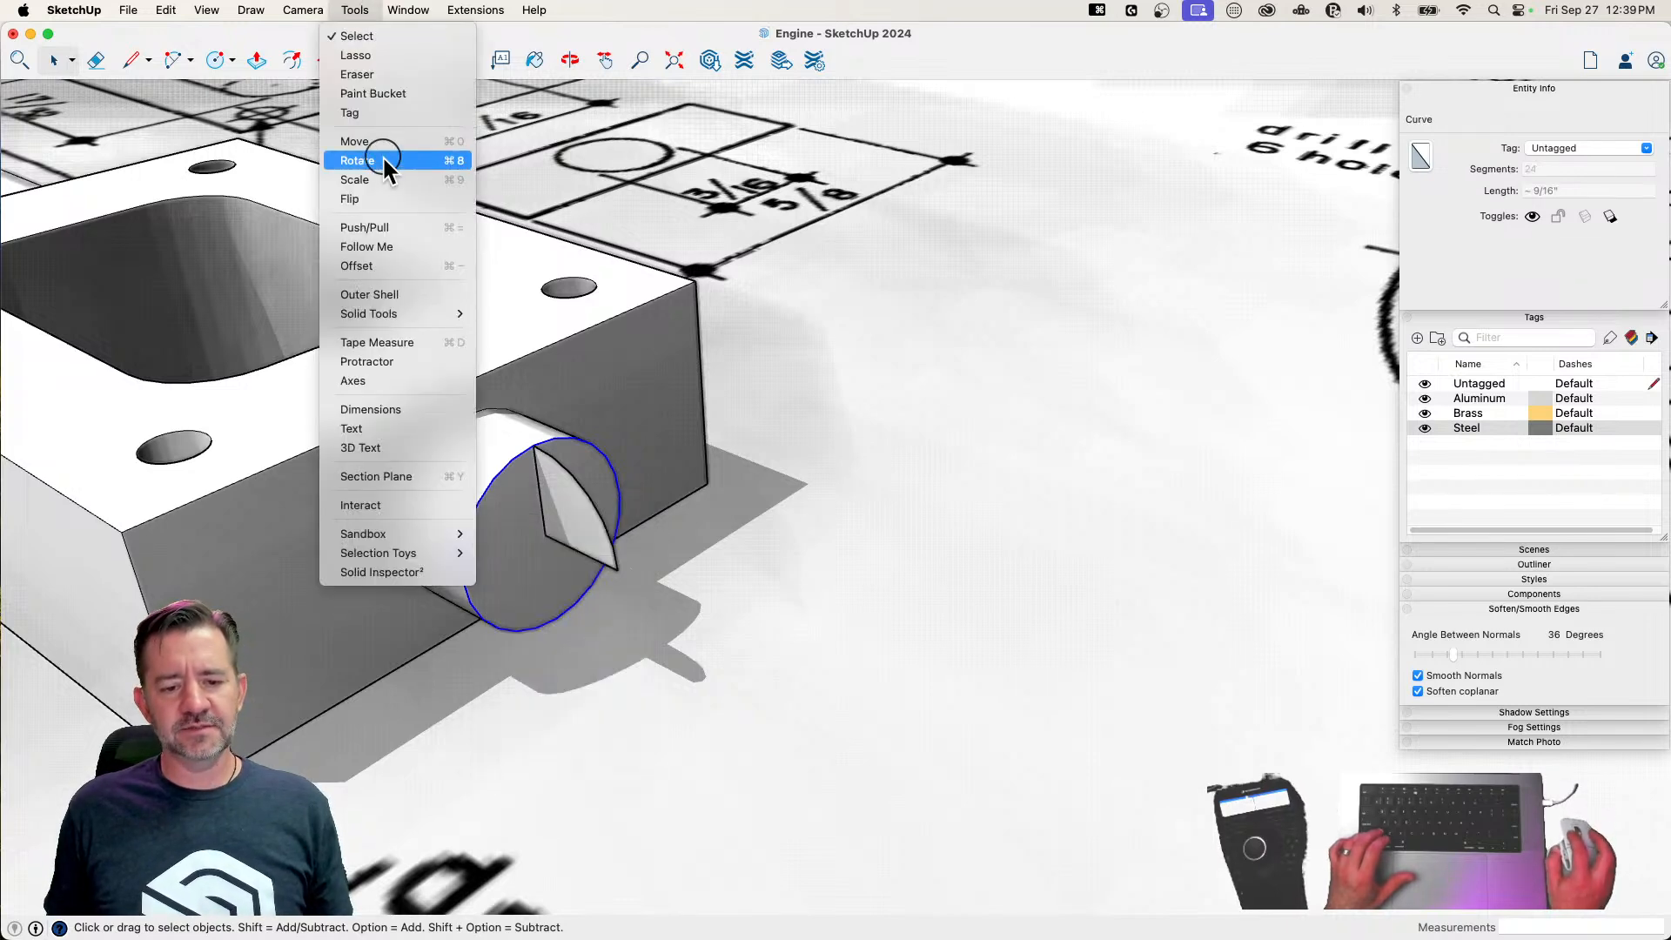
click(393, 246)
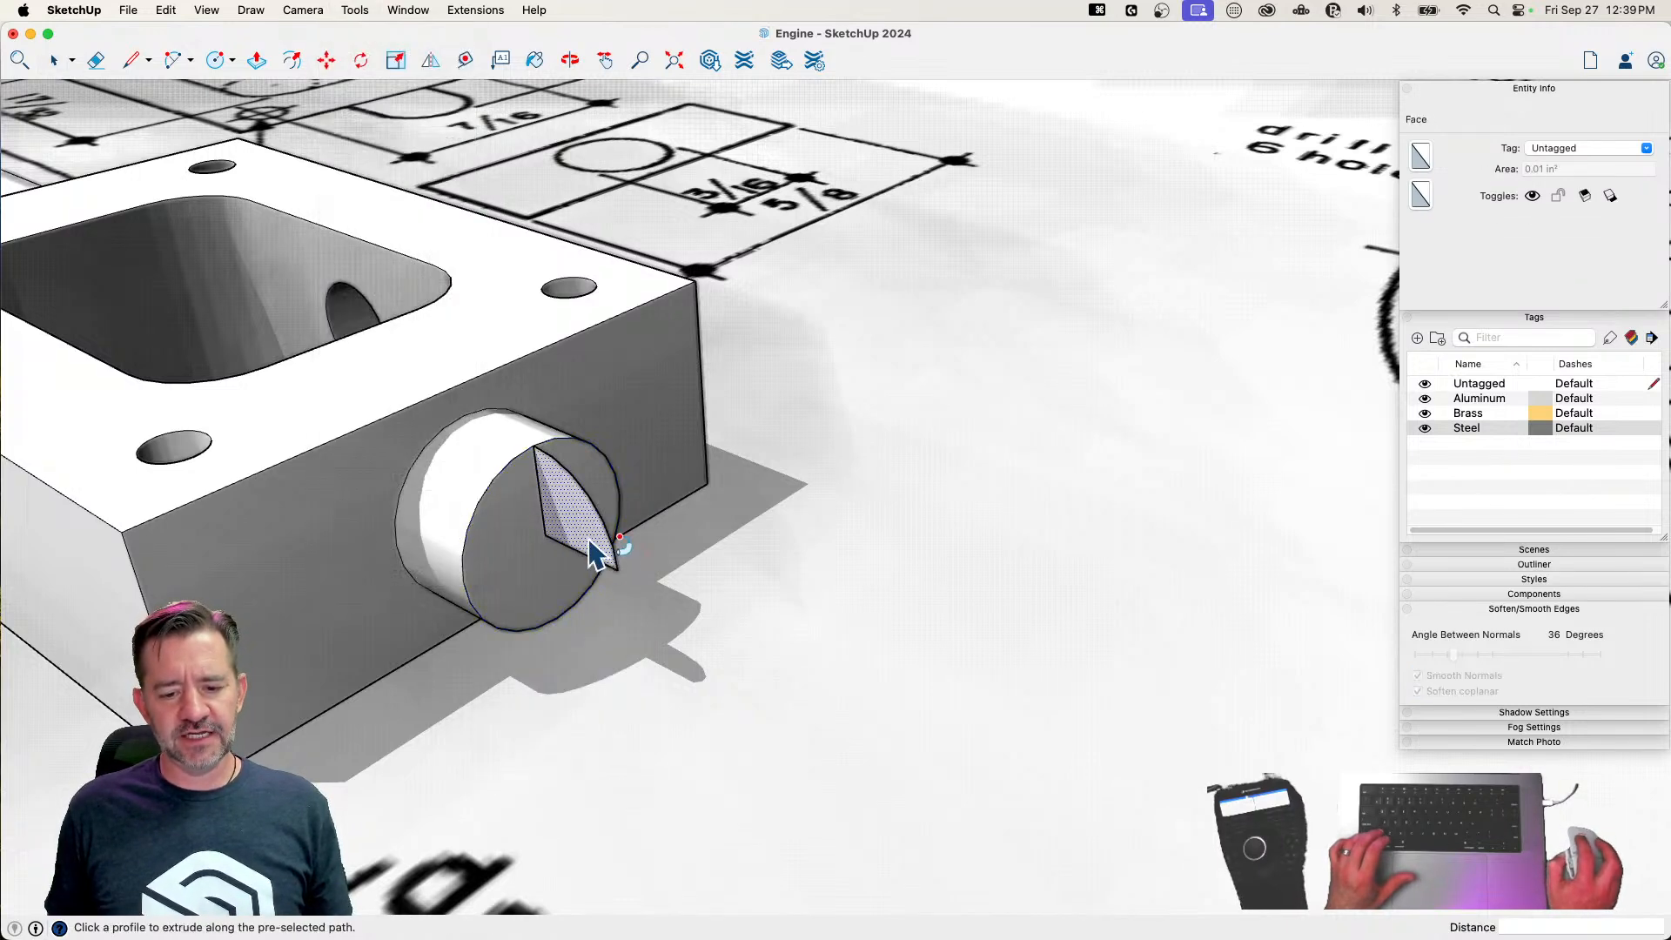
click(589, 539)
key(super+z)
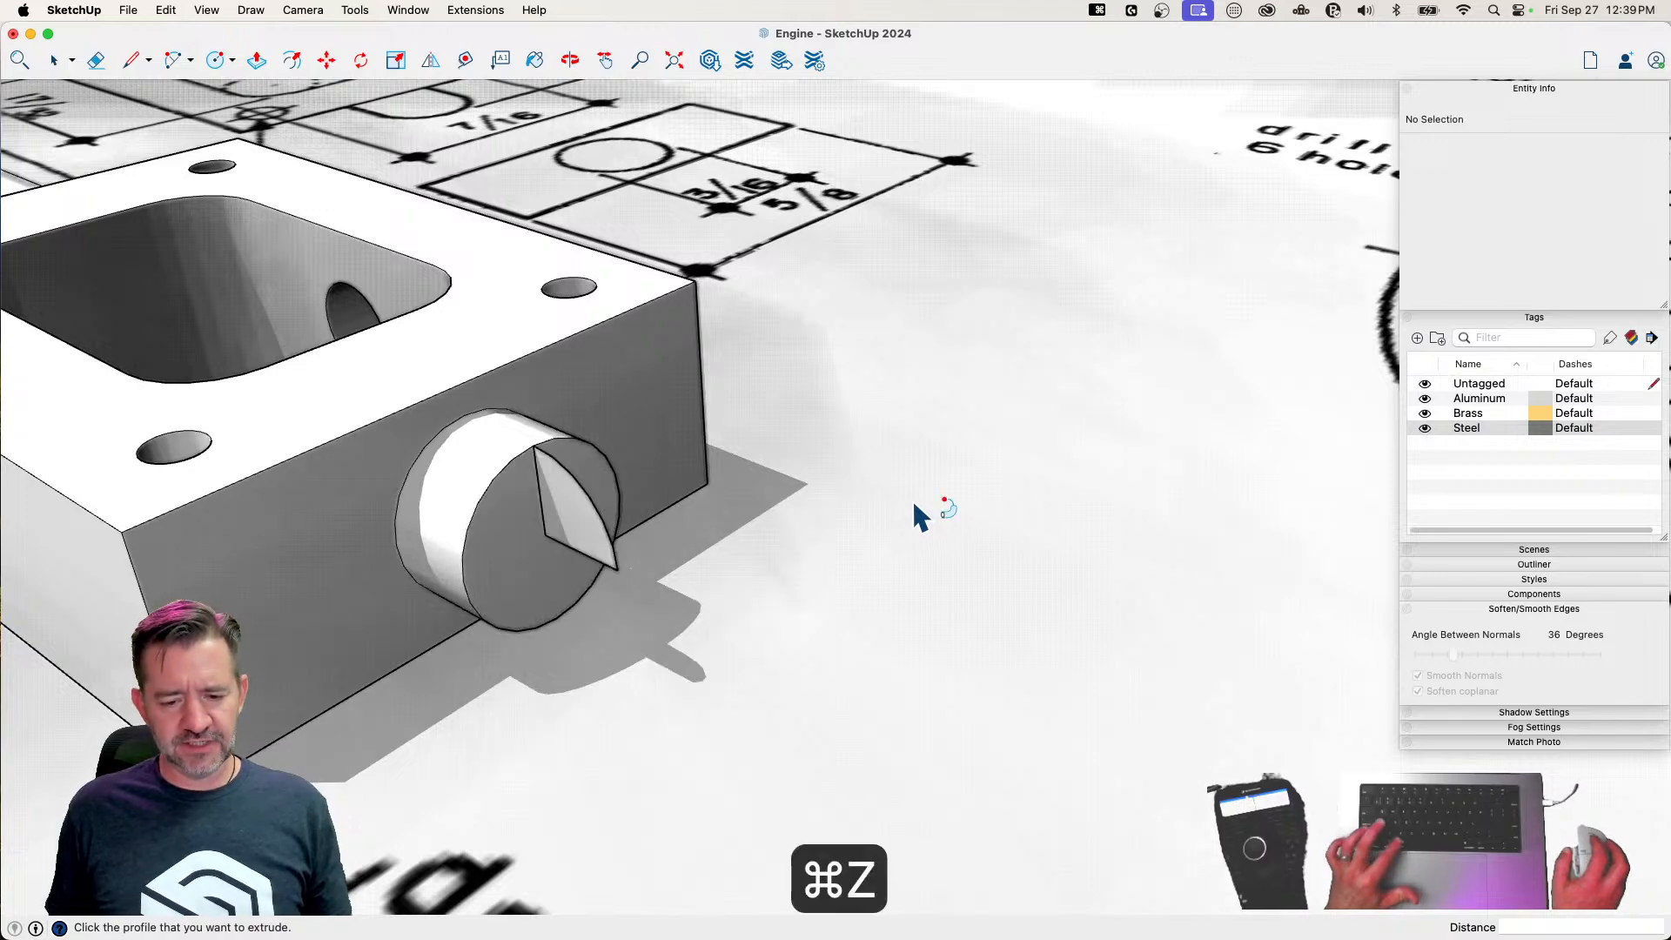
Reduce the quarter-circle profile's arc to 3 segments
key(space)
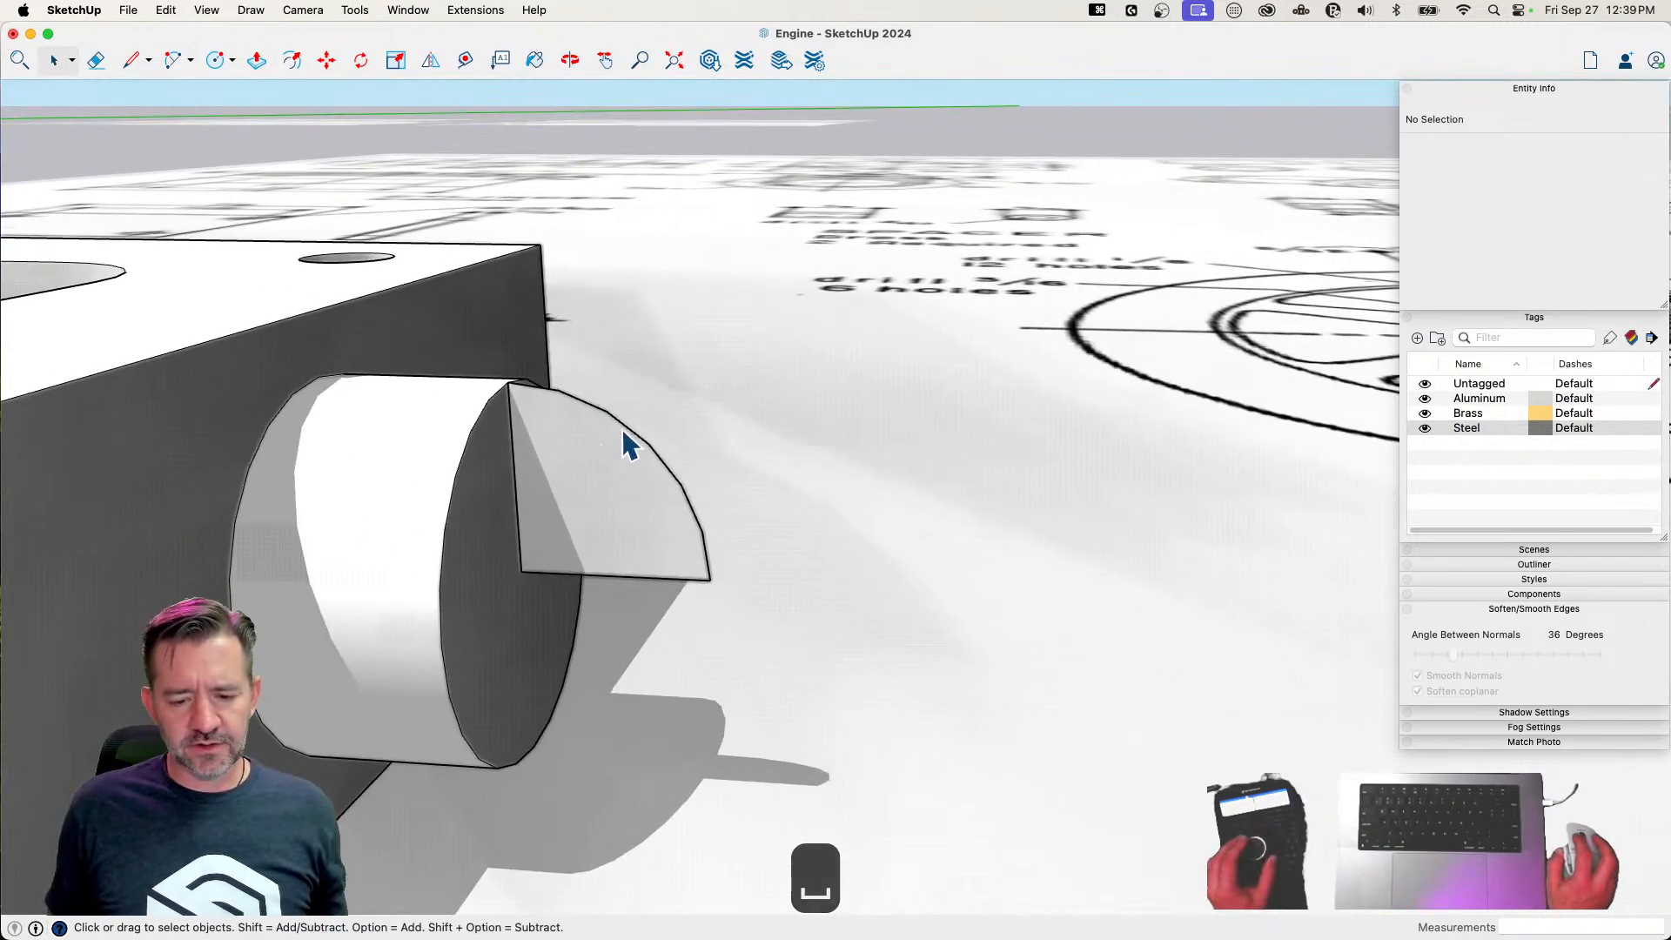
click(626, 430)
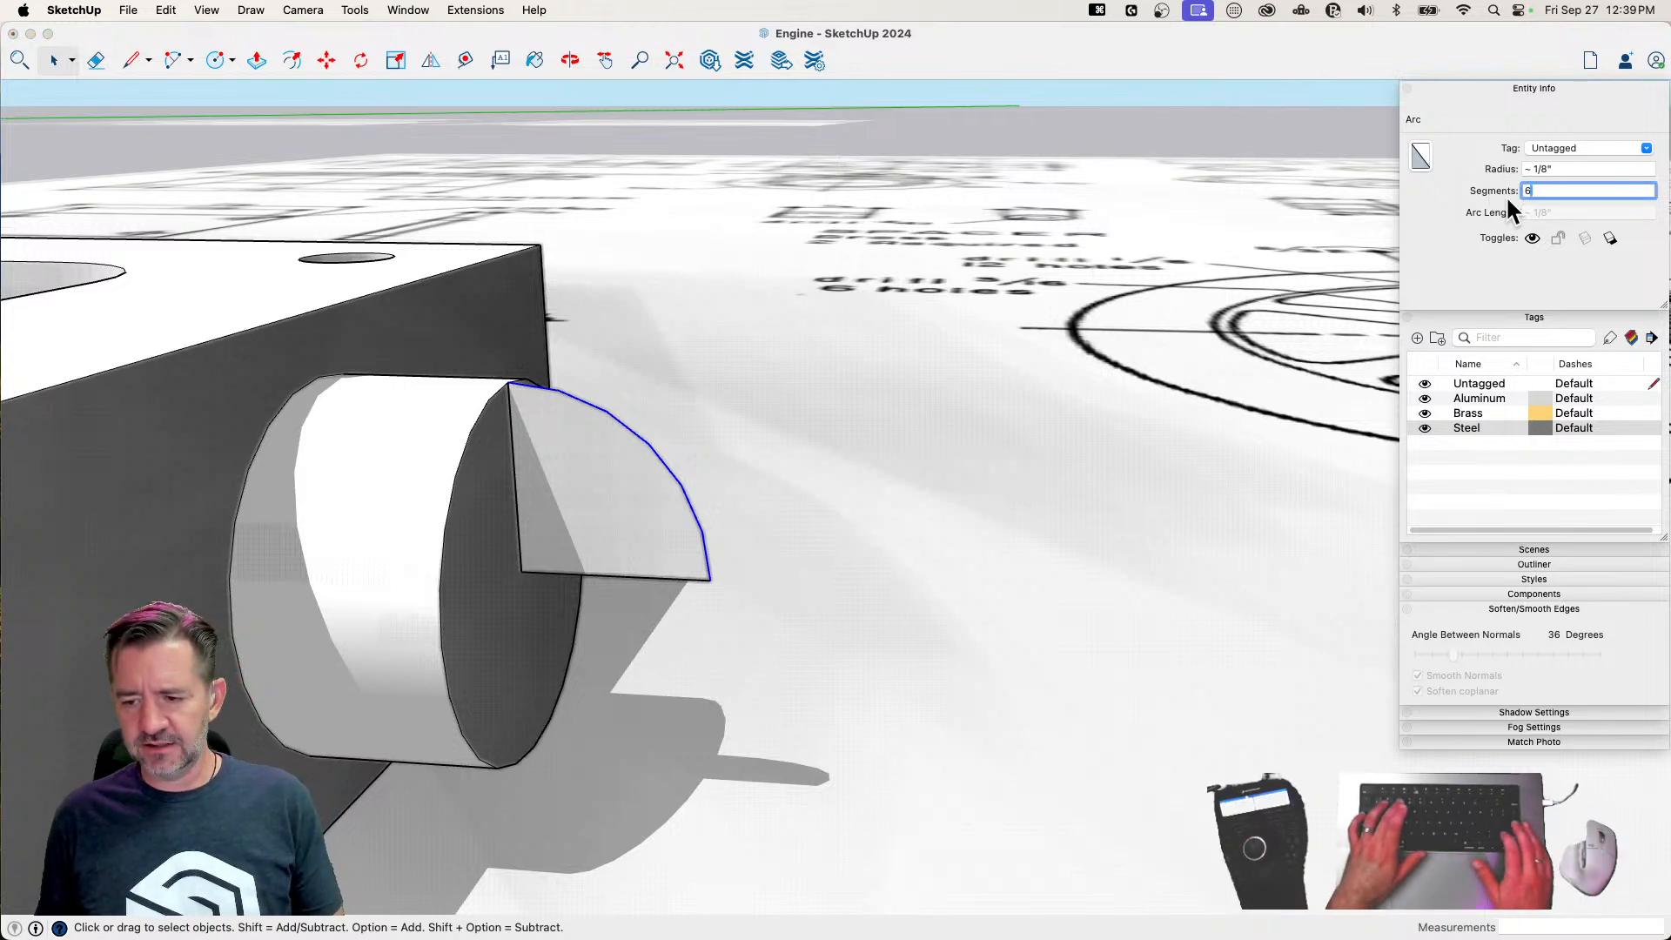
key(BackSpace)
text(3)
key(Return)
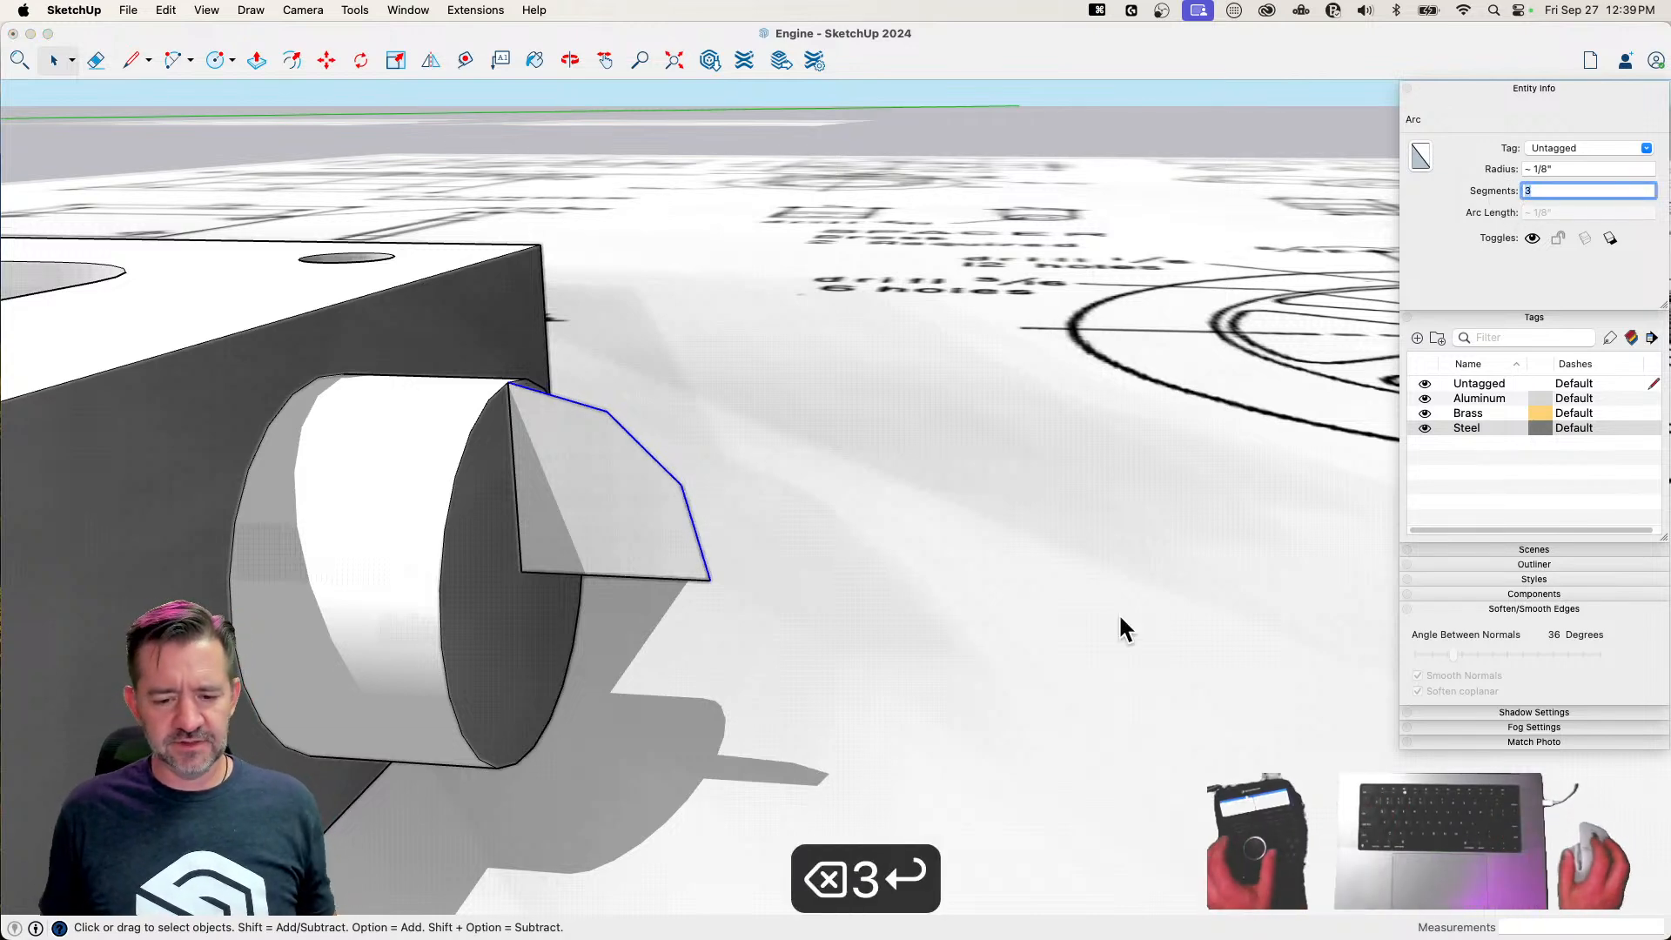
Try Follow Me again with the simplified profile around the boss rim, then undo the sweep and the segment change
middle_drag(1224, 489, 482, 445)
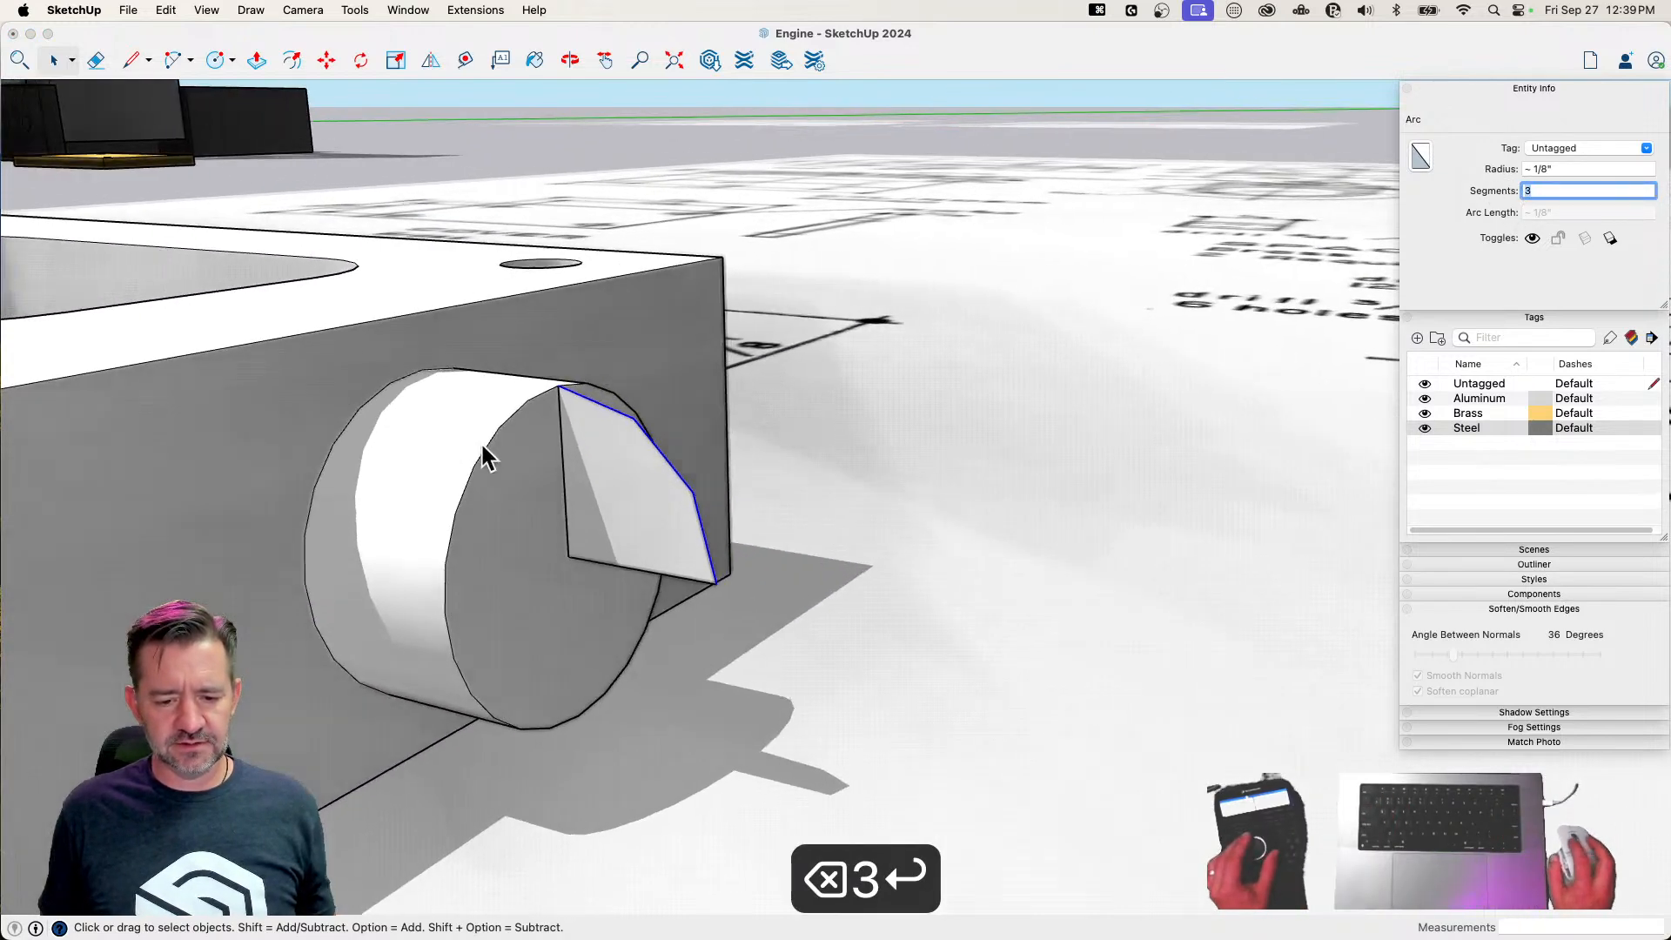
click(526, 432)
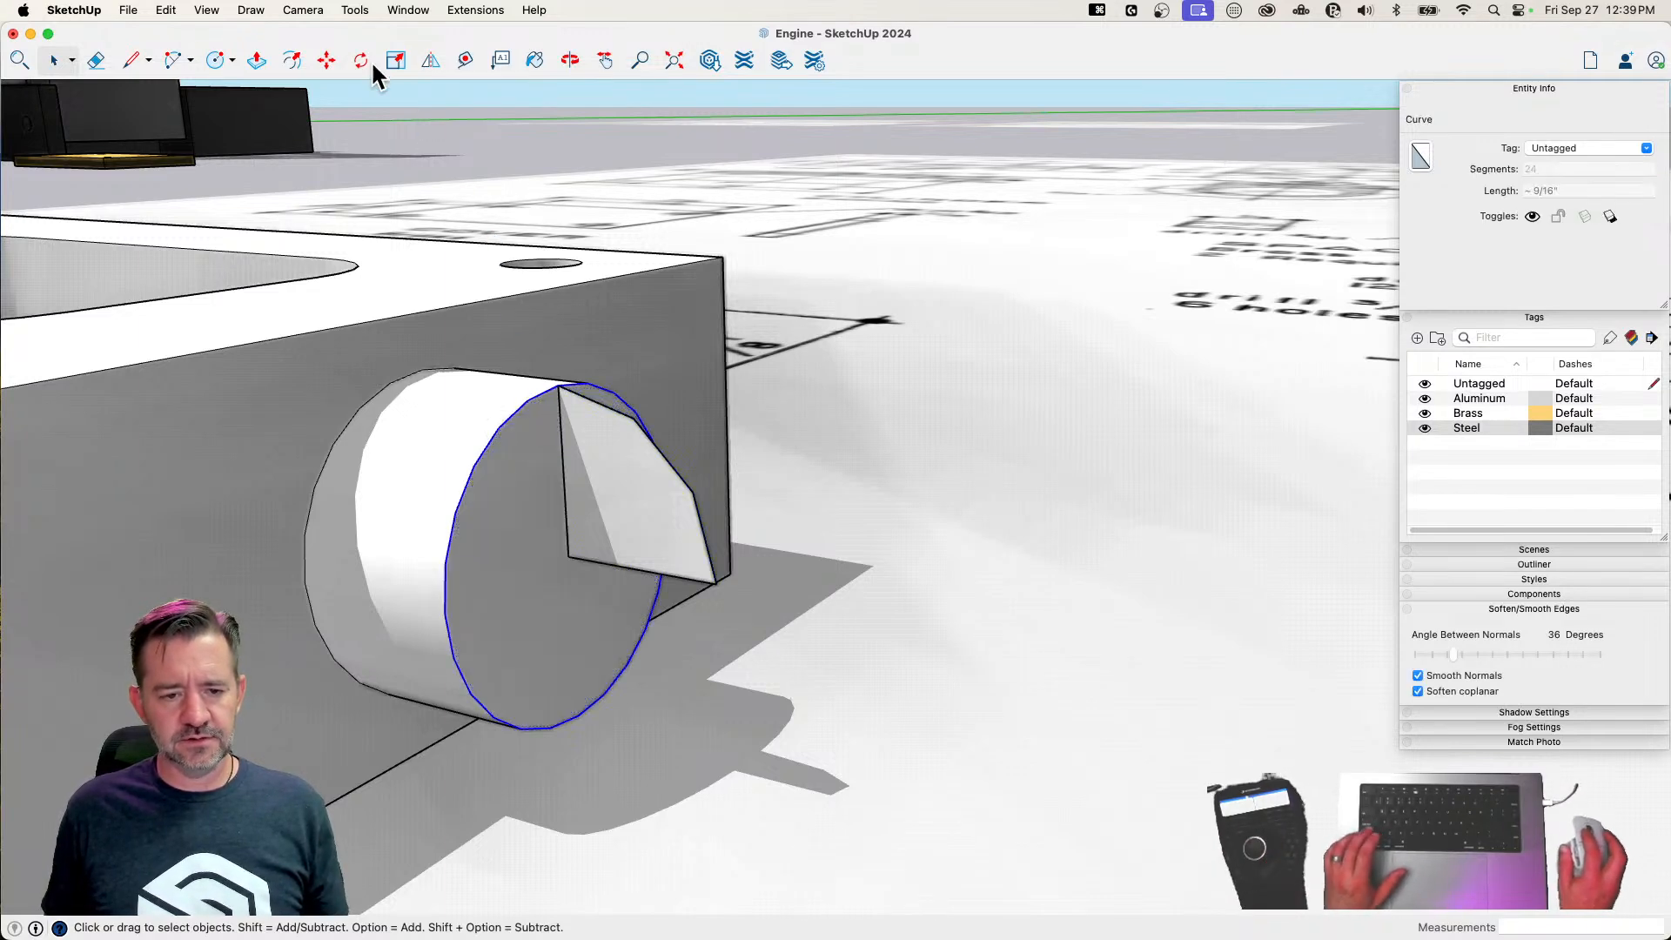
click(349, 10)
click(379, 246)
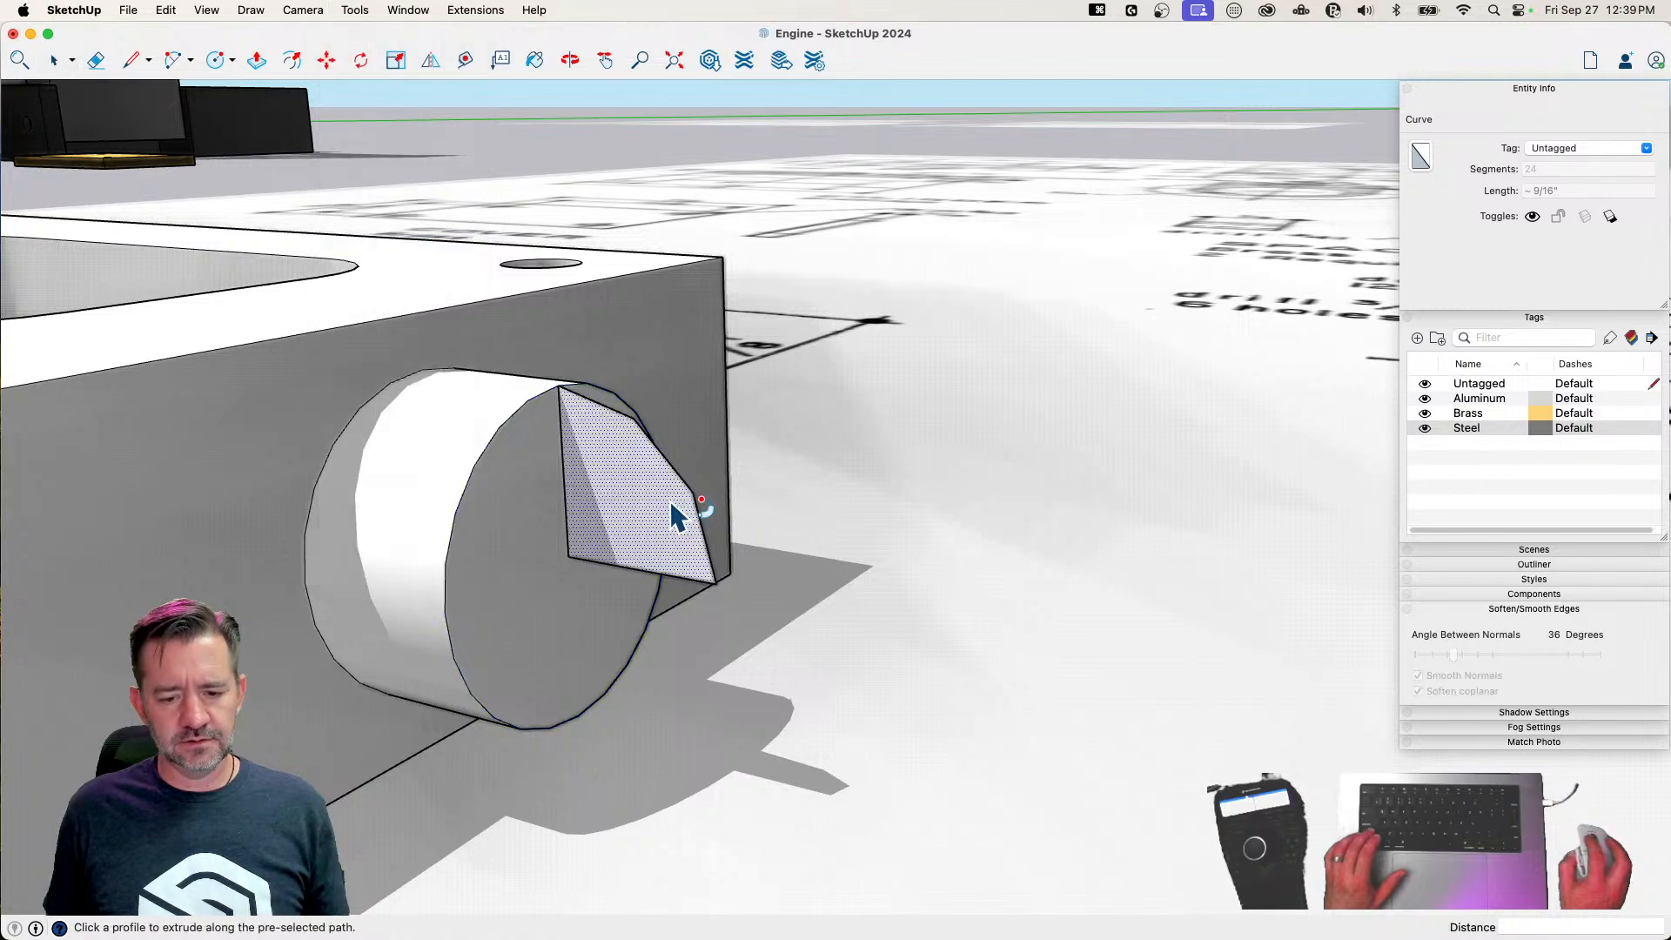
click(670, 500)
mouse_move(918, 492)
middle_down()
mouse_move(876, 478)
mouse_move(789, 378)
mouse_move(706, 423)
mouse_move(836, 570)
mouse_move(809, 473)
middle_up()
key(super+z)
scroll(873, 466, down, 5)
mouse_move(1010, 515)
middle_down()
mouse_move(701, 557)
mouse_move(665, 485)
mouse_move(765, 493)
mouse_move(782, 472)
middle_up()
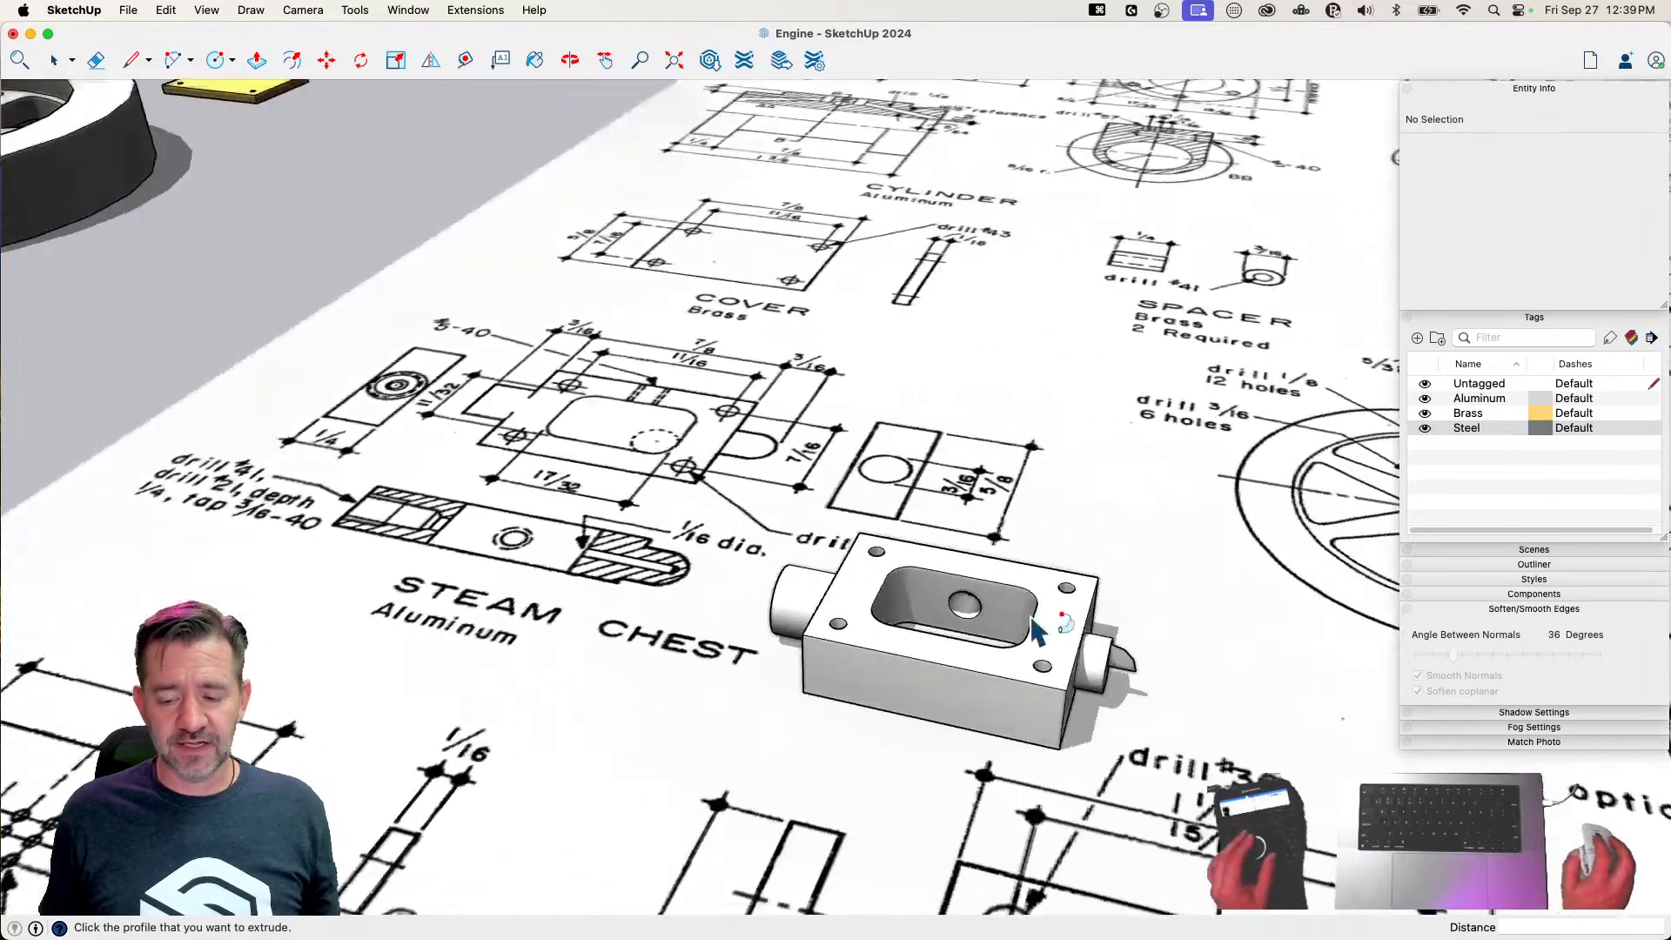
key(super+z)
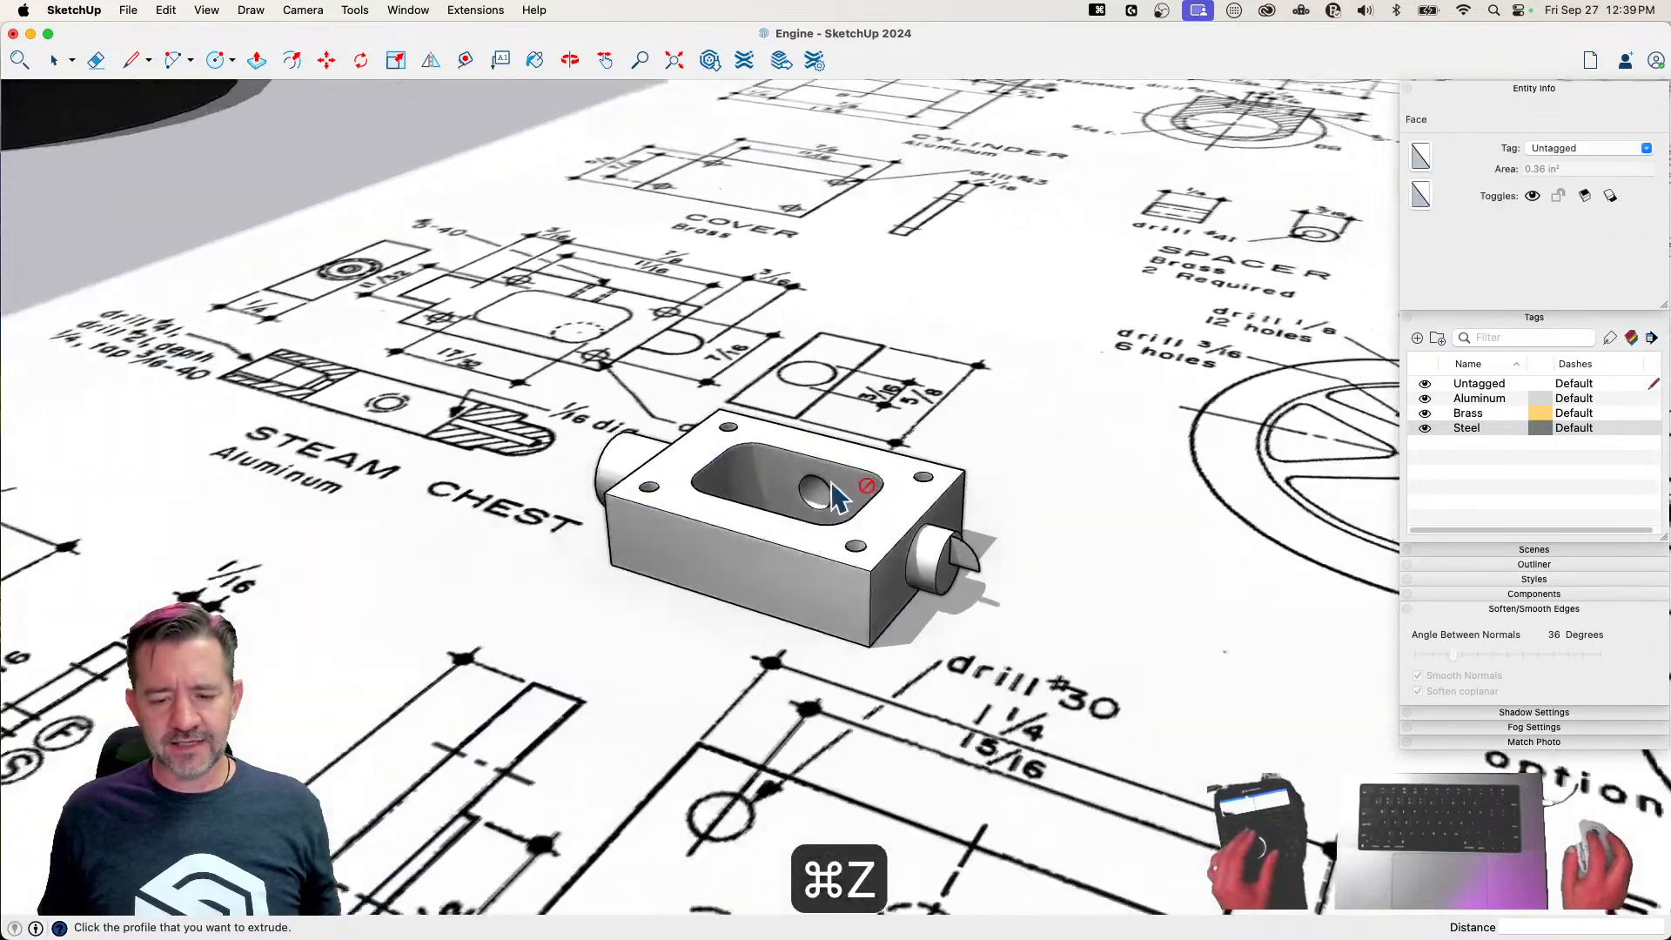
Make a component named "Steam Chest" from all the geometry of the block and its bosses
key(space)
drag(543, 326, 1102, 687)
right_click(810, 547)
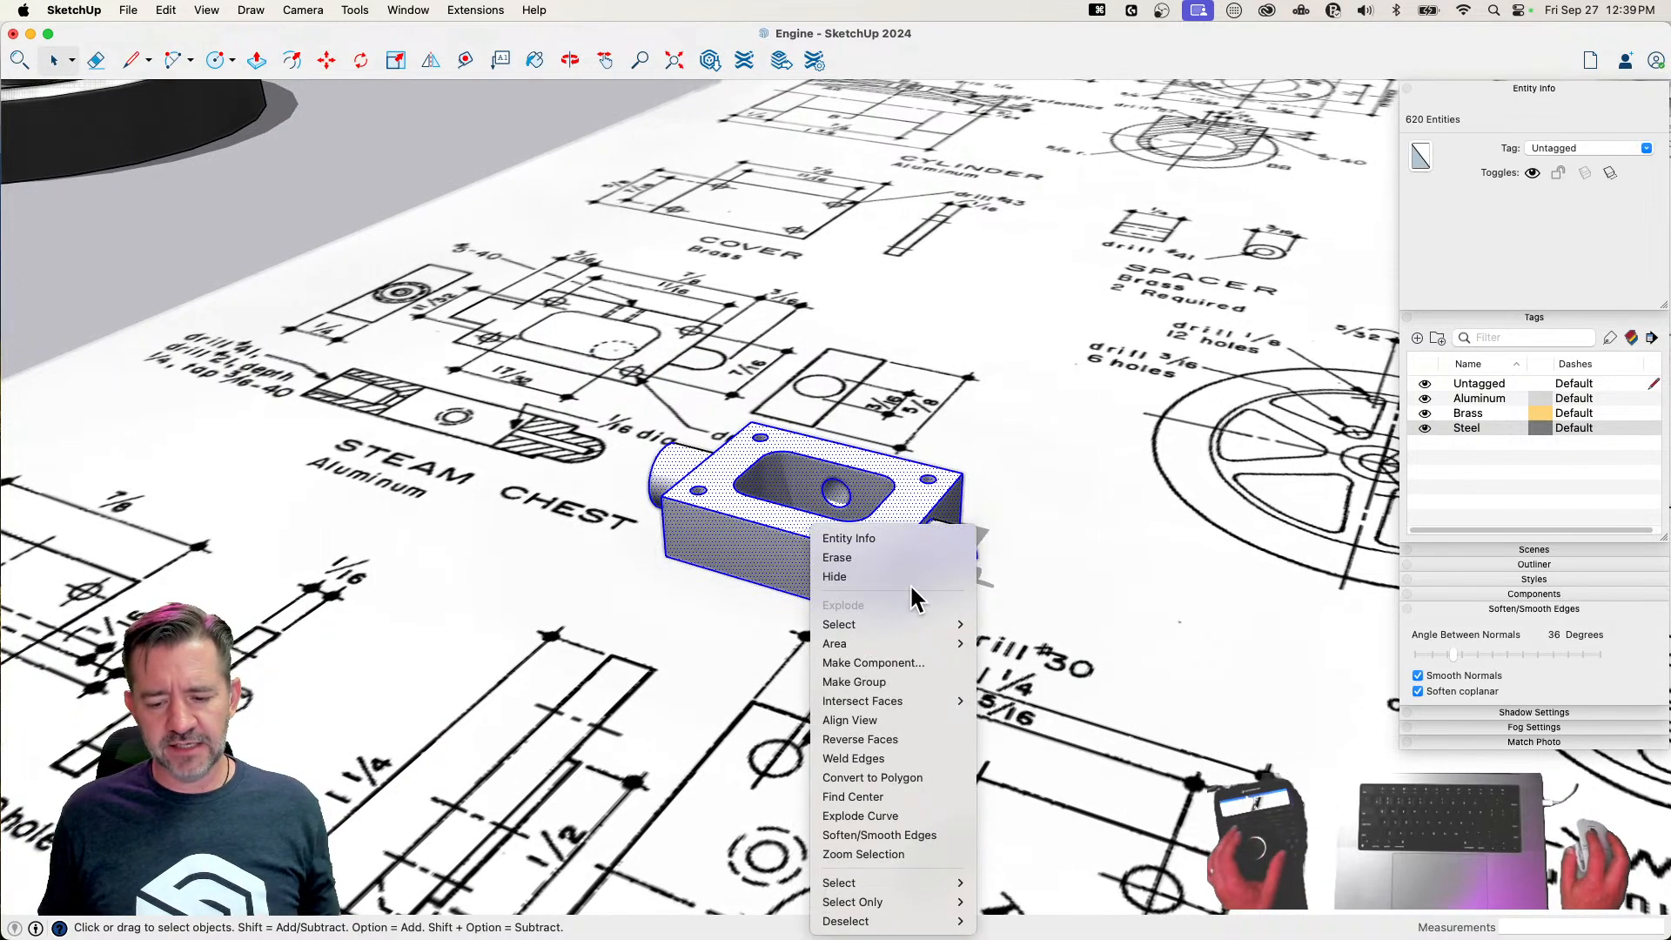
click(870, 662)
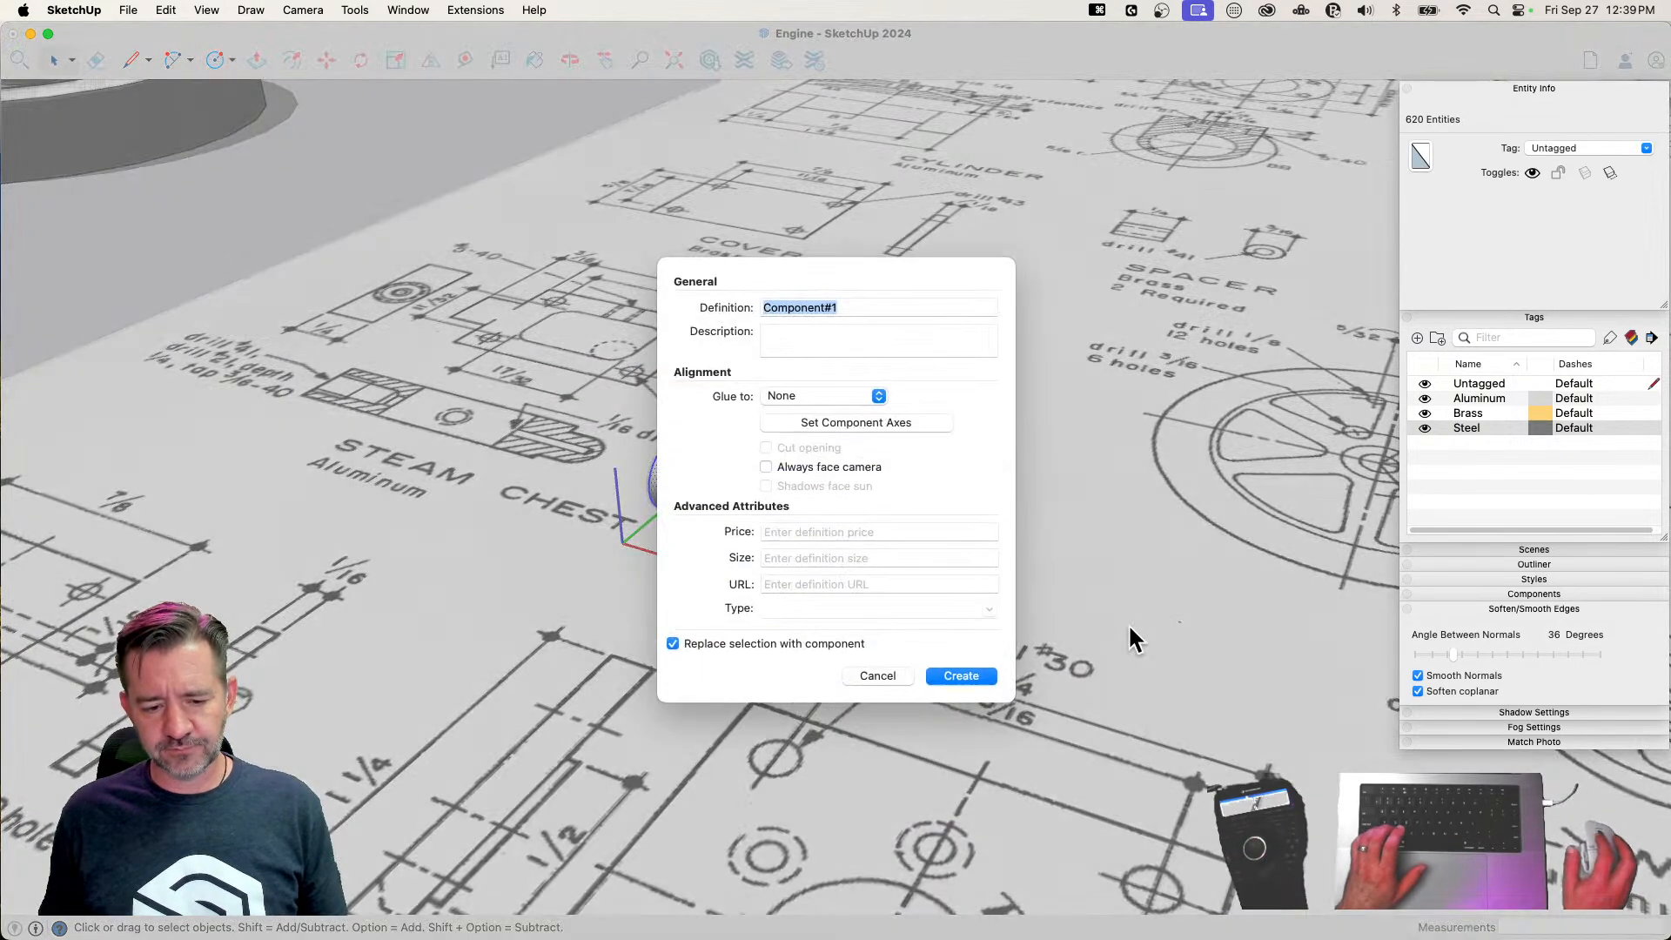
text(Stee)
key(BackSpace)
text(am )
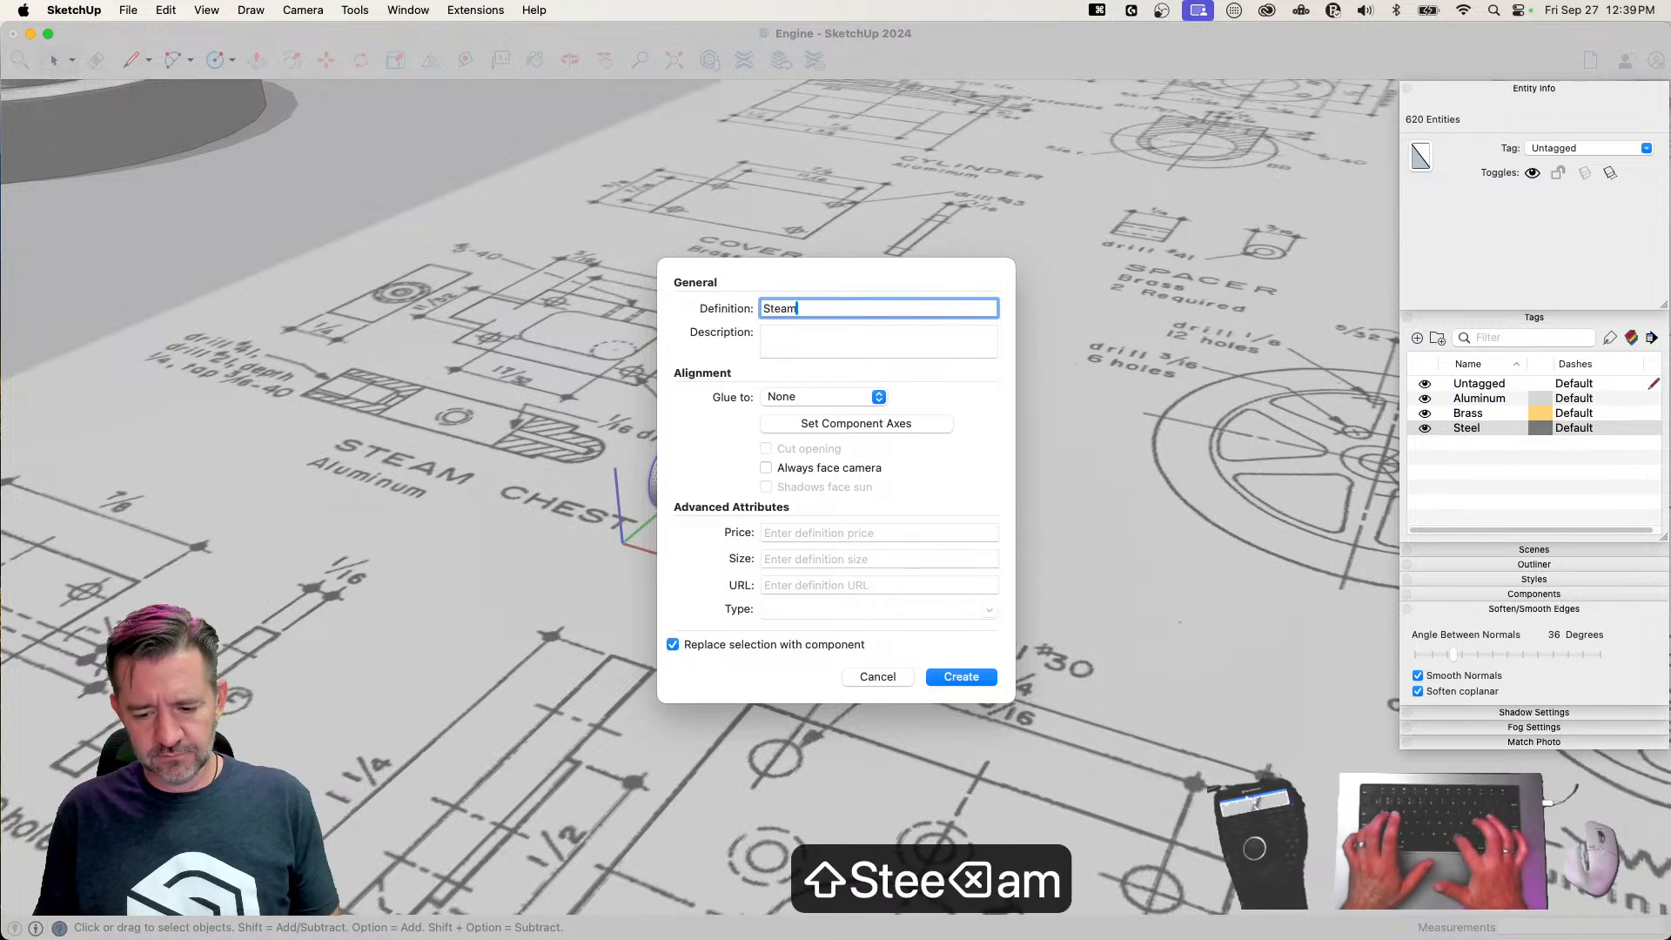
text(Chec)
text(s)
key(BackSpace)
text(st)
key(BackSpace)
key(BackSpace)
text(st)
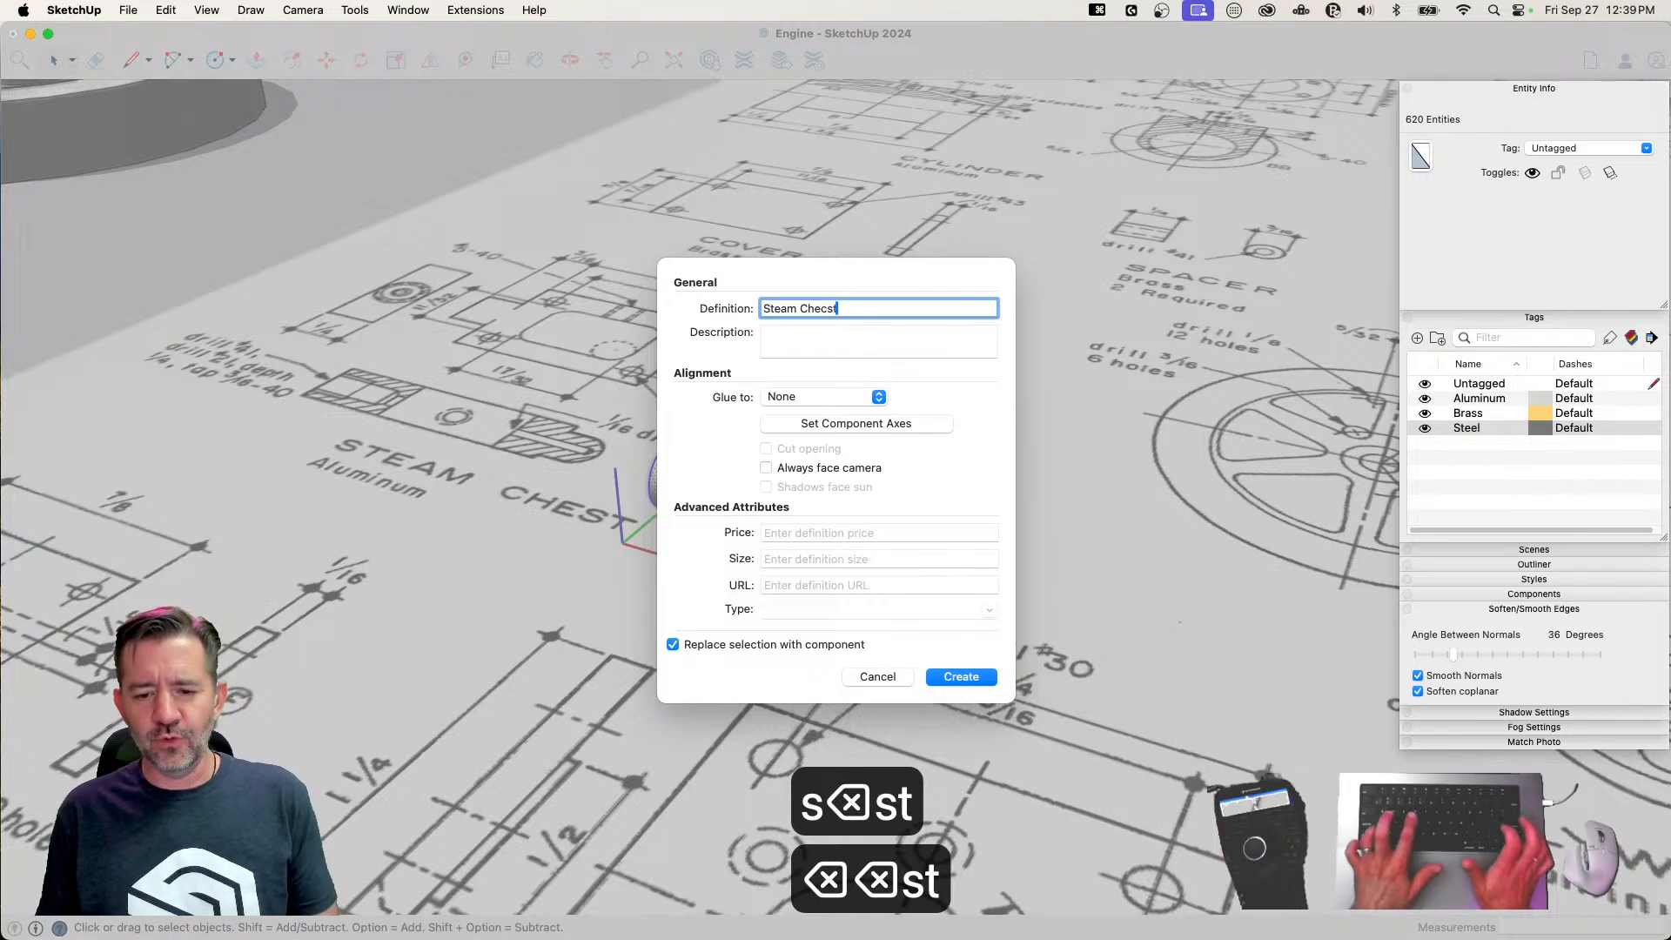
key(BackSpace)
key(BackSpace)
key(BackSpace)
text(st)
key(Return)
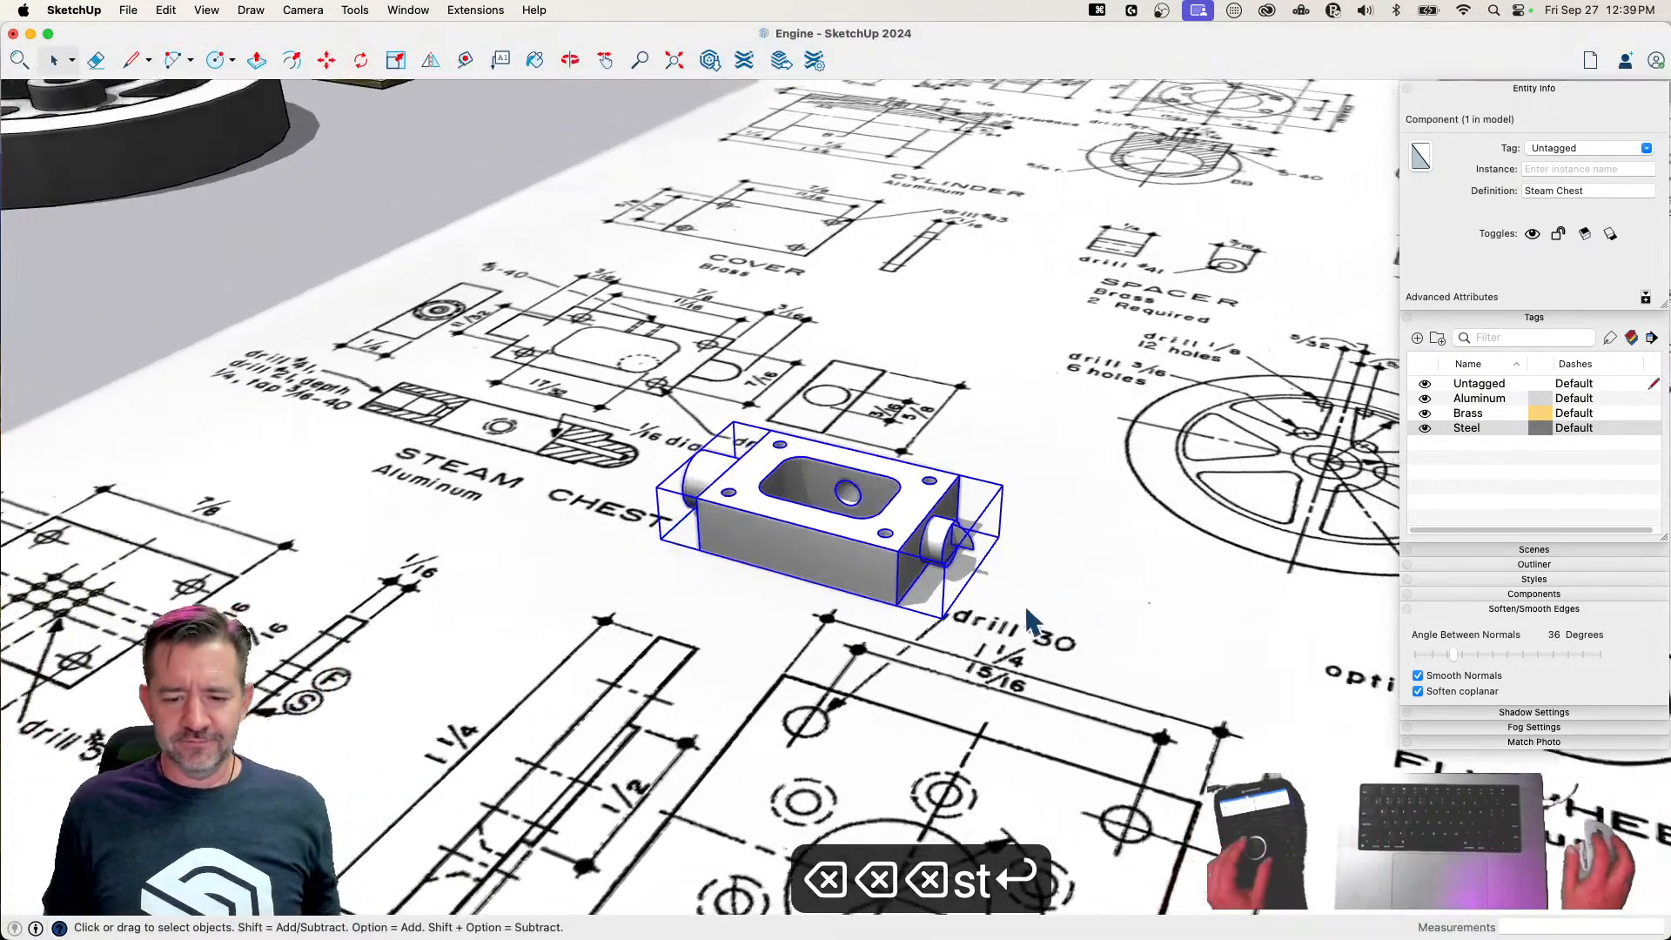
Place a copy of the Steam Chest component on empty ground away from the plan drawings
key(m)
click(964, 598)
key(alt)
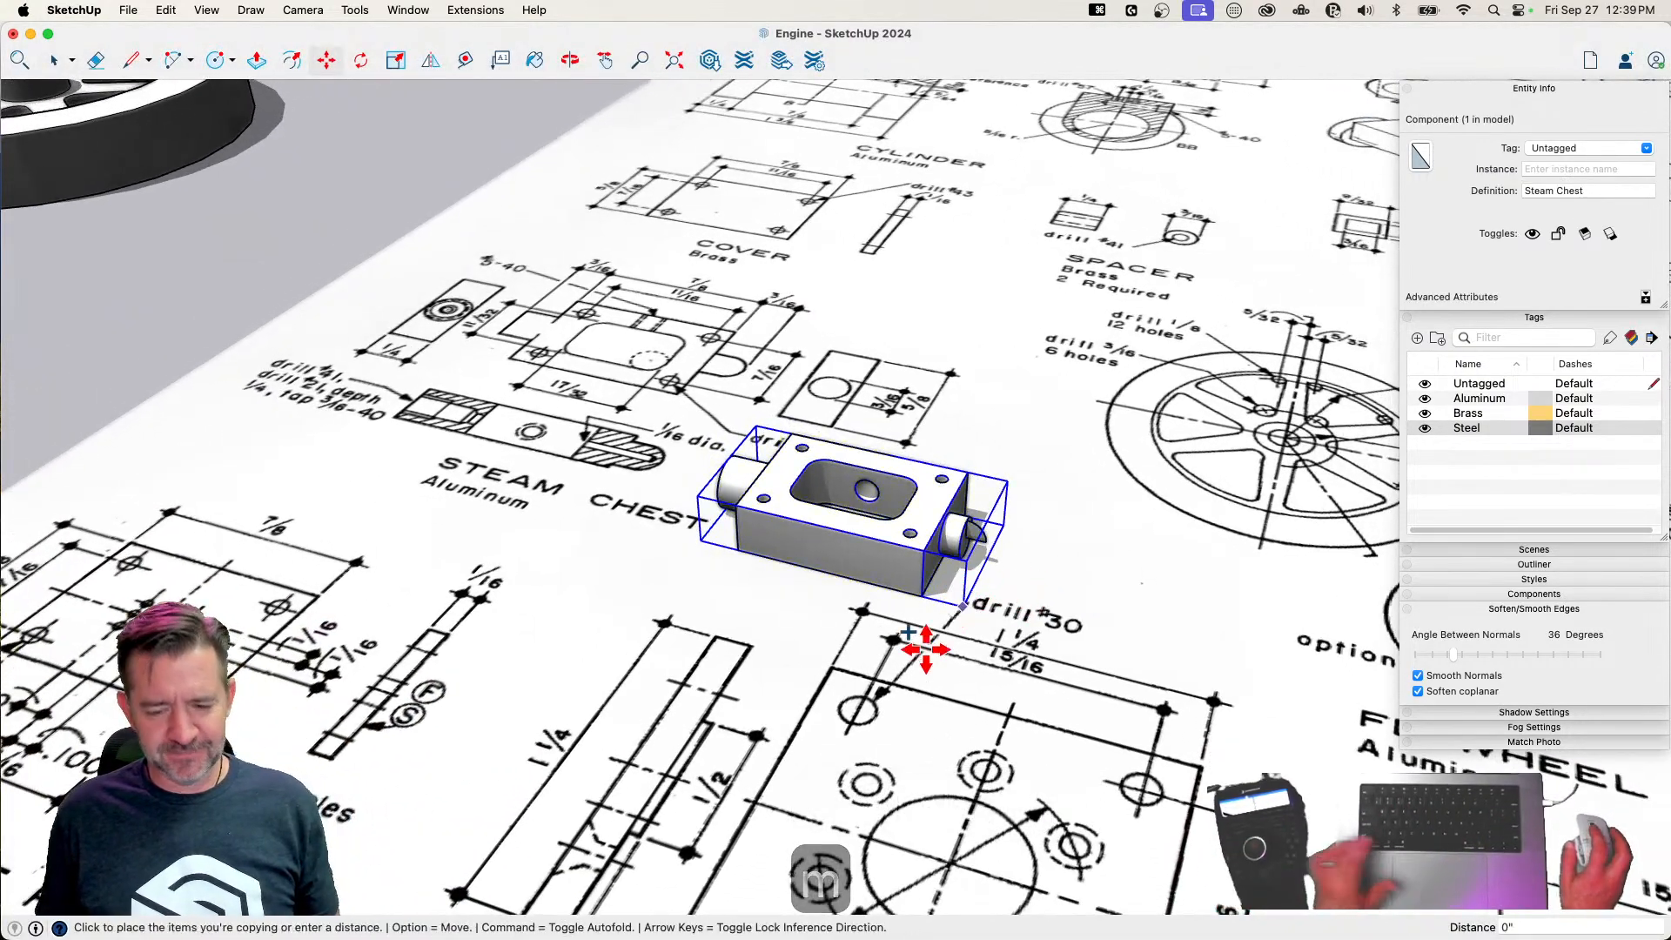
scroll(737, 427, down, 10)
click(792, 348)
Scale the Steam Chest copy uniformly by a factor of 1000
key(s)
scroll(799, 366, up, 6)
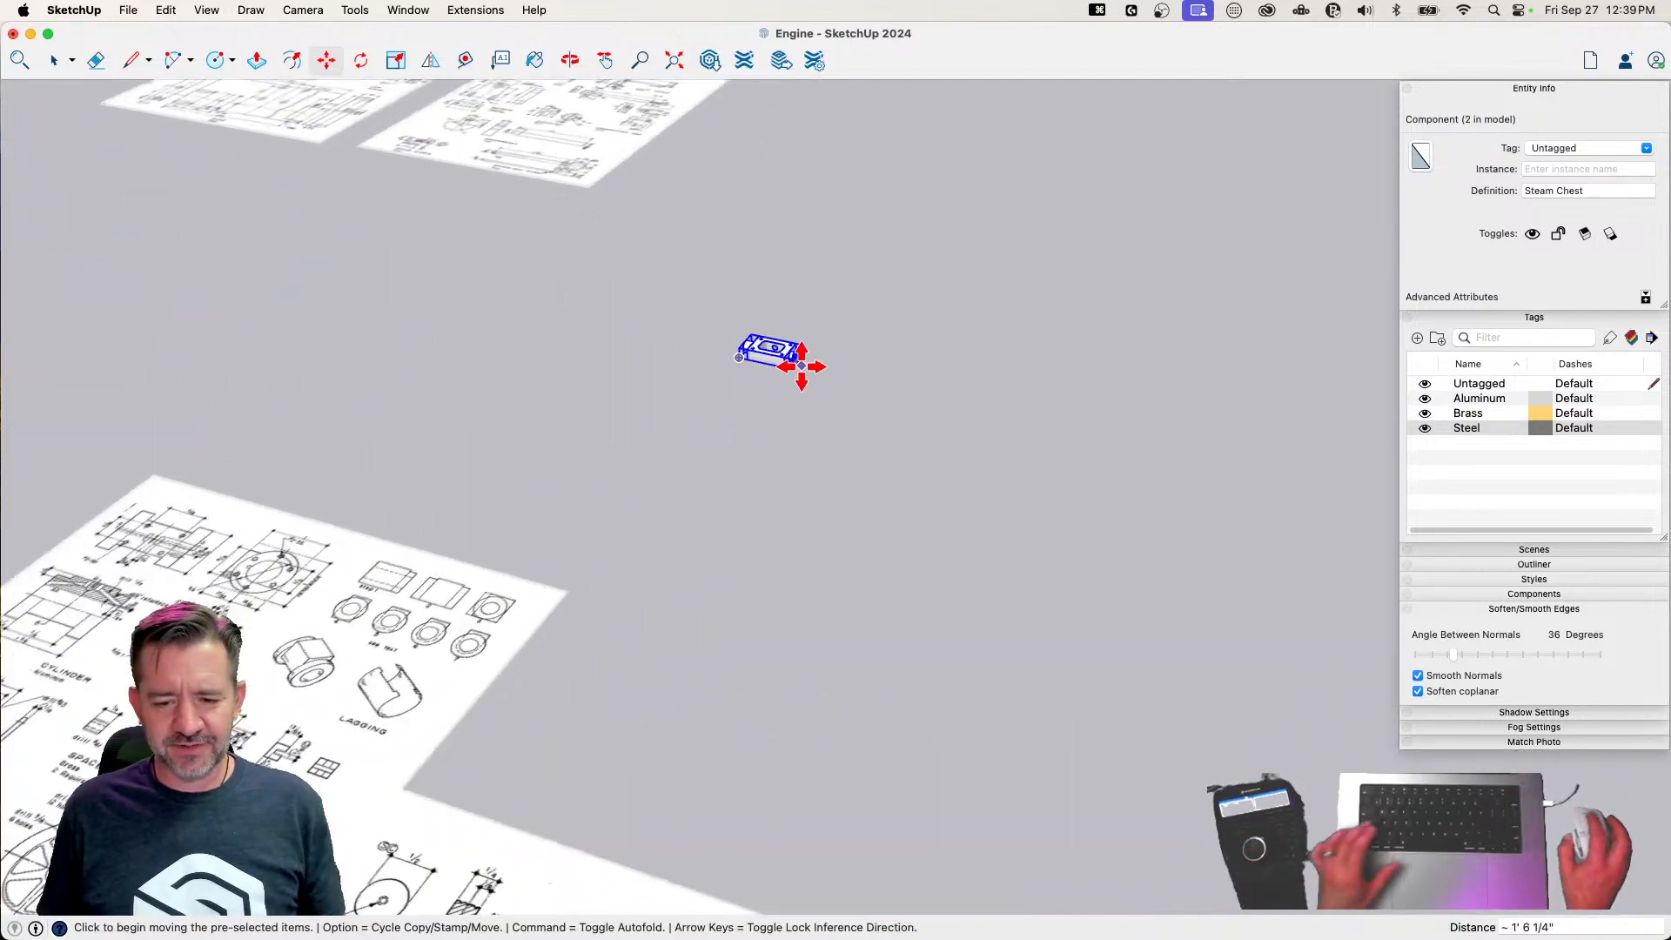
click(801, 329)
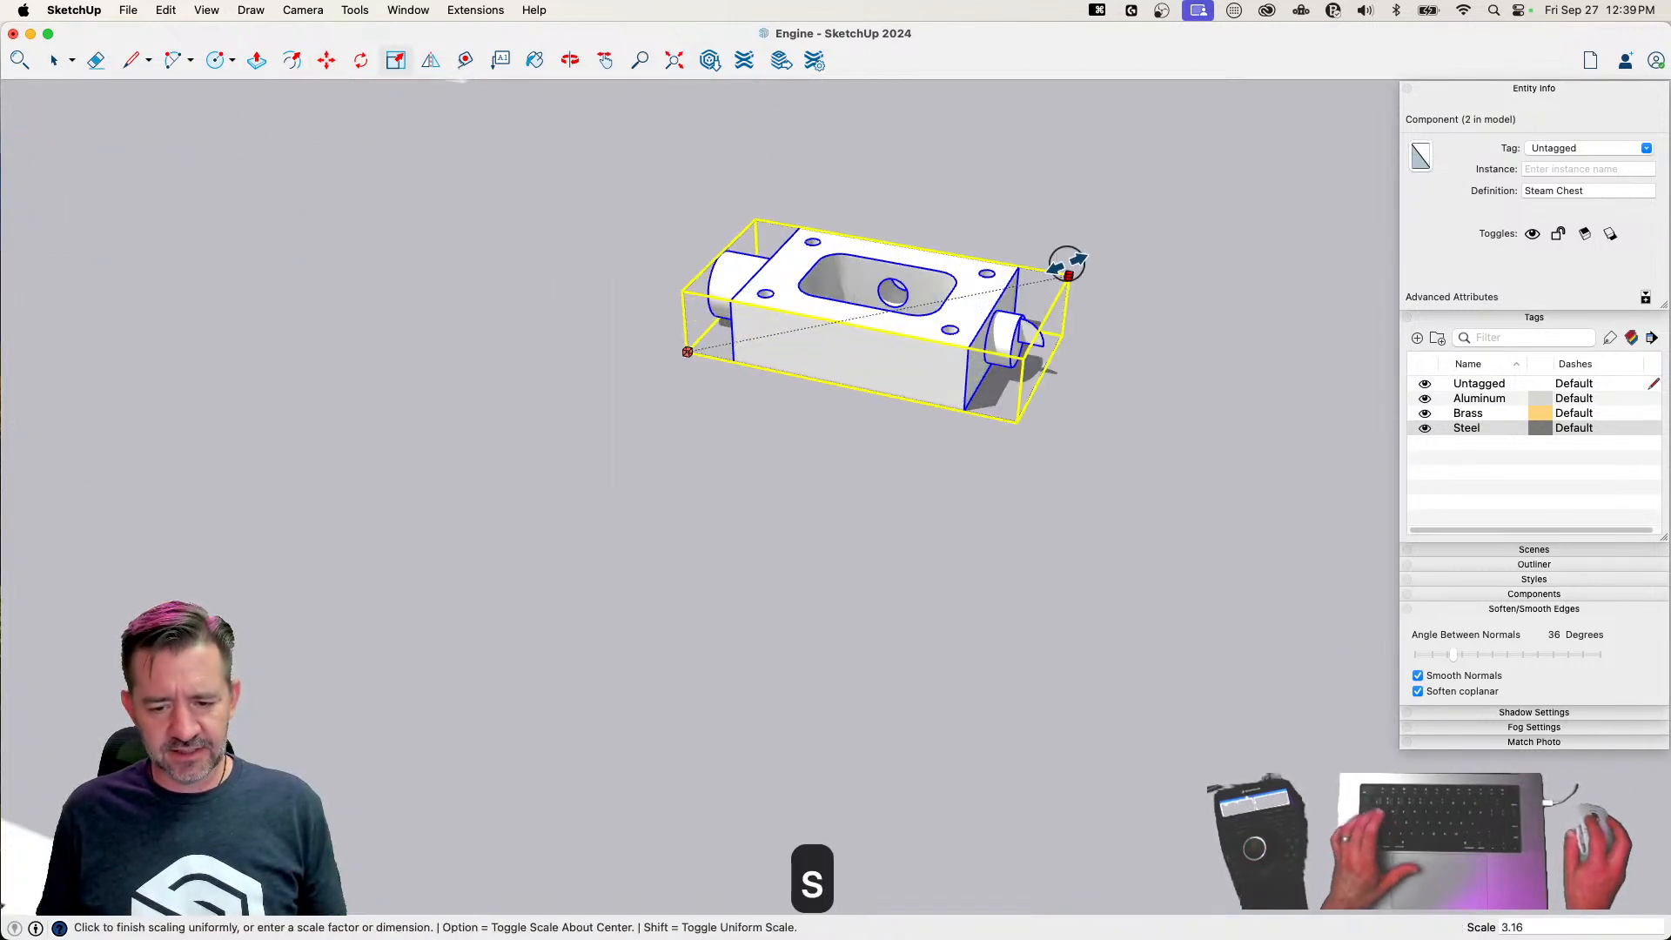
click(1071, 273)
text(1000)
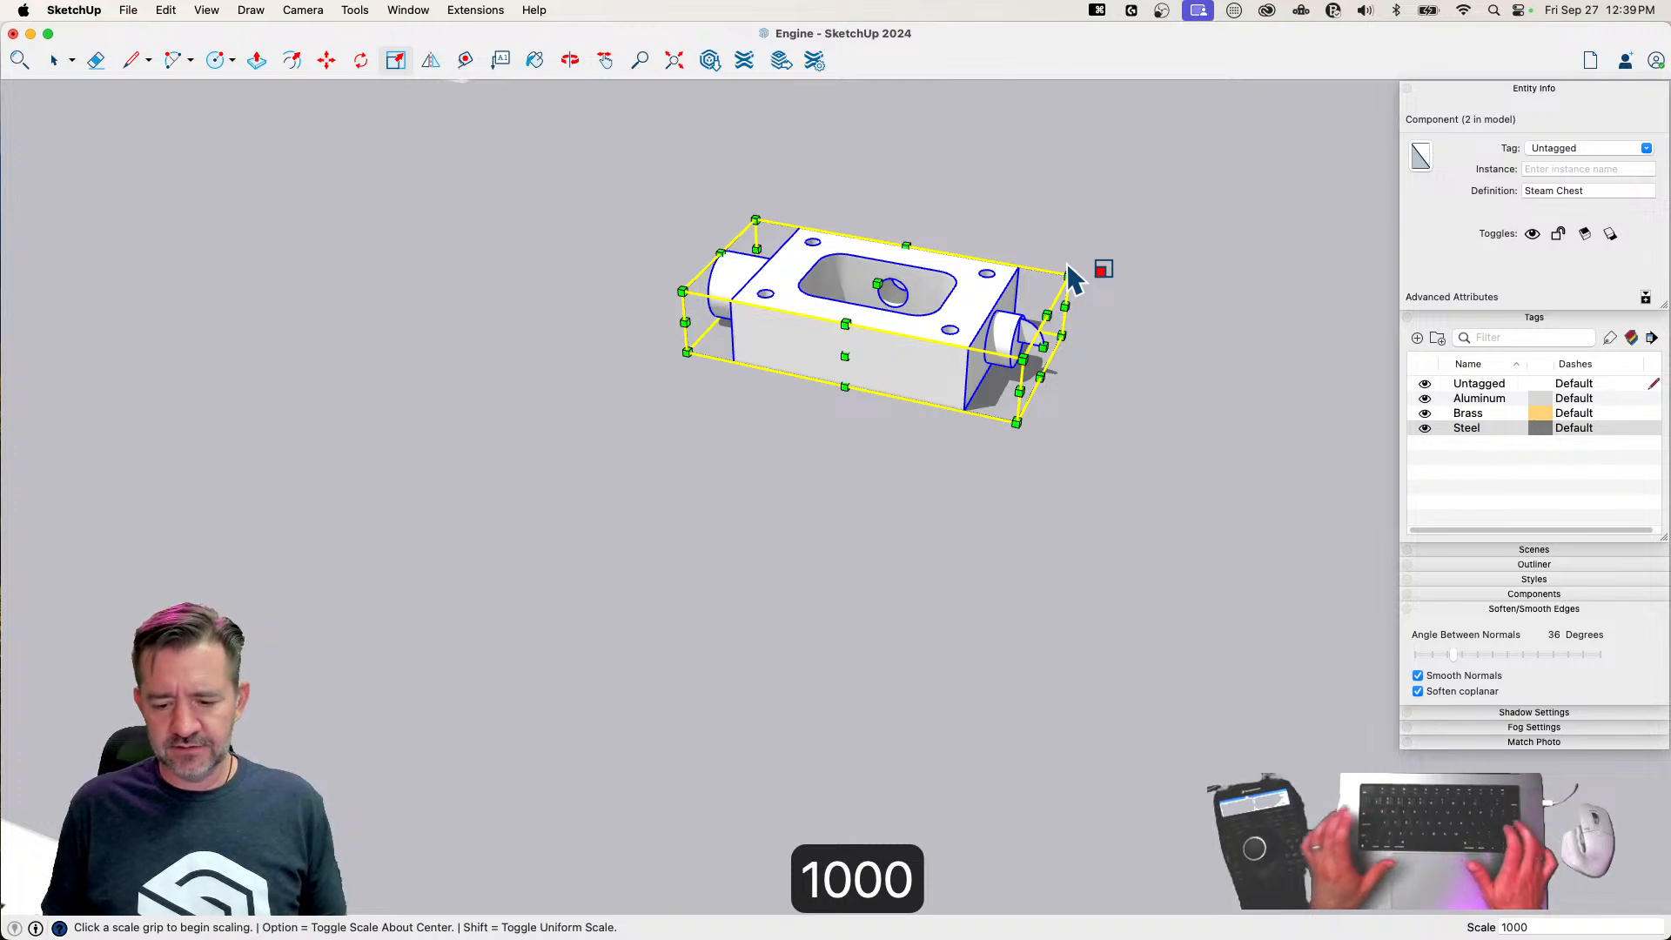
key(Return)
Open the enlarged copy for editing and sweep the quarter-circle profile around the boss rim with Follow Me
scroll(1082, 273, down, 5)
key(space)
scroll(1080, 631, up, 3)
scroll(978, 608, up, 2)
double_click(978, 609)
scroll(981, 608, up, 4)
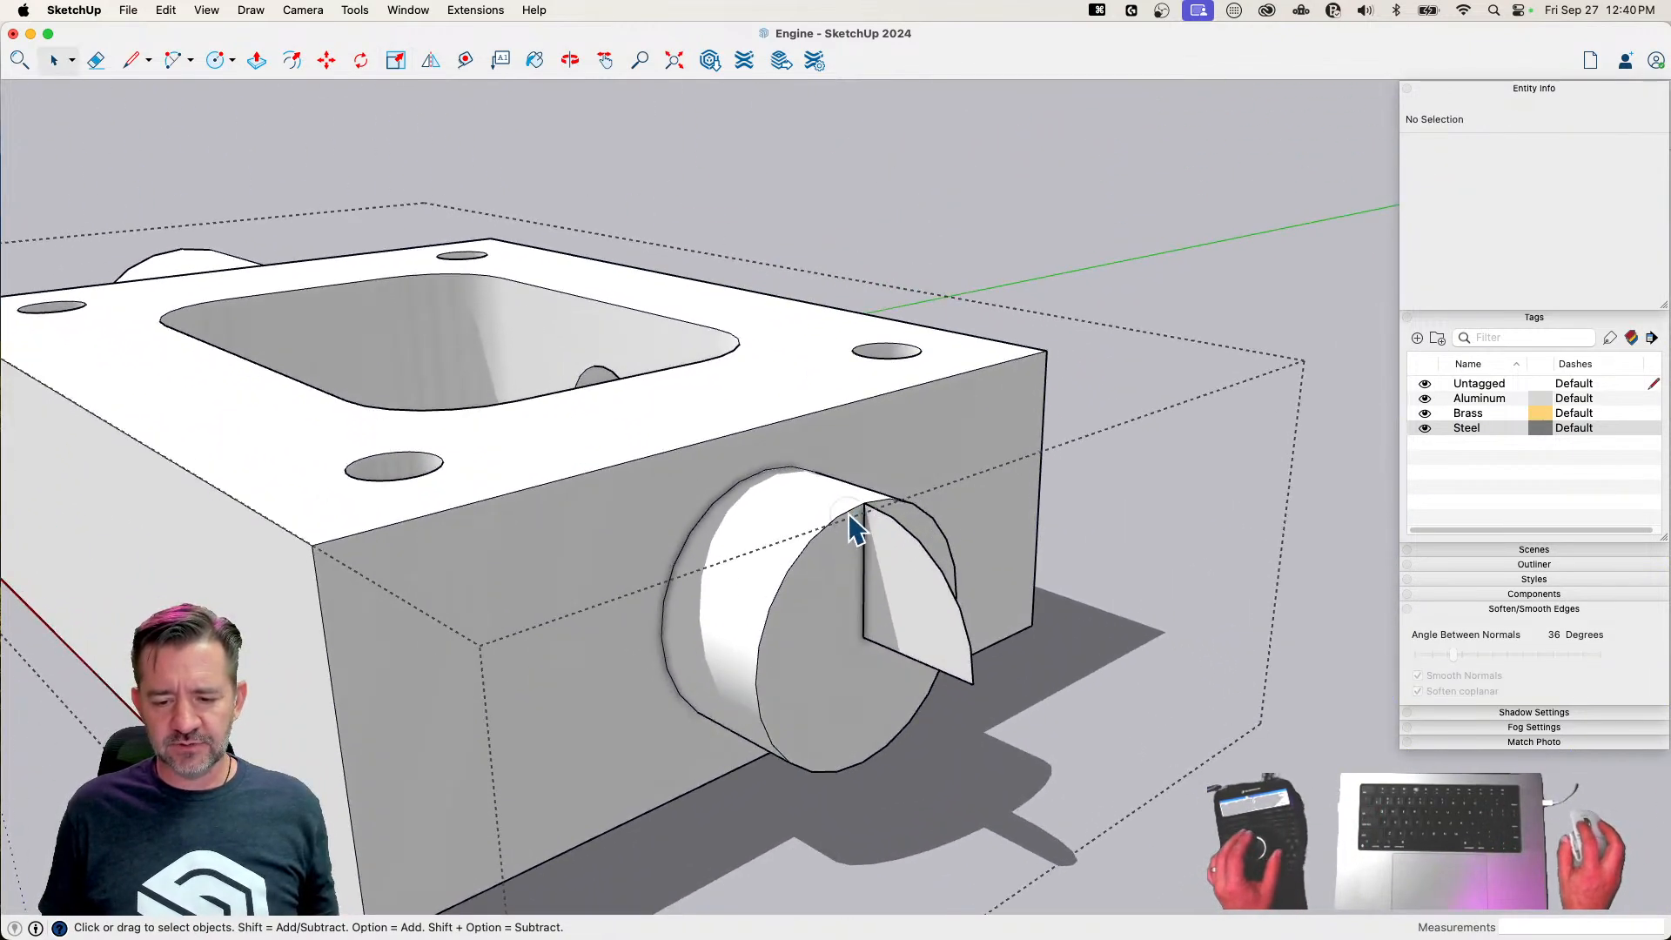
click(854, 523)
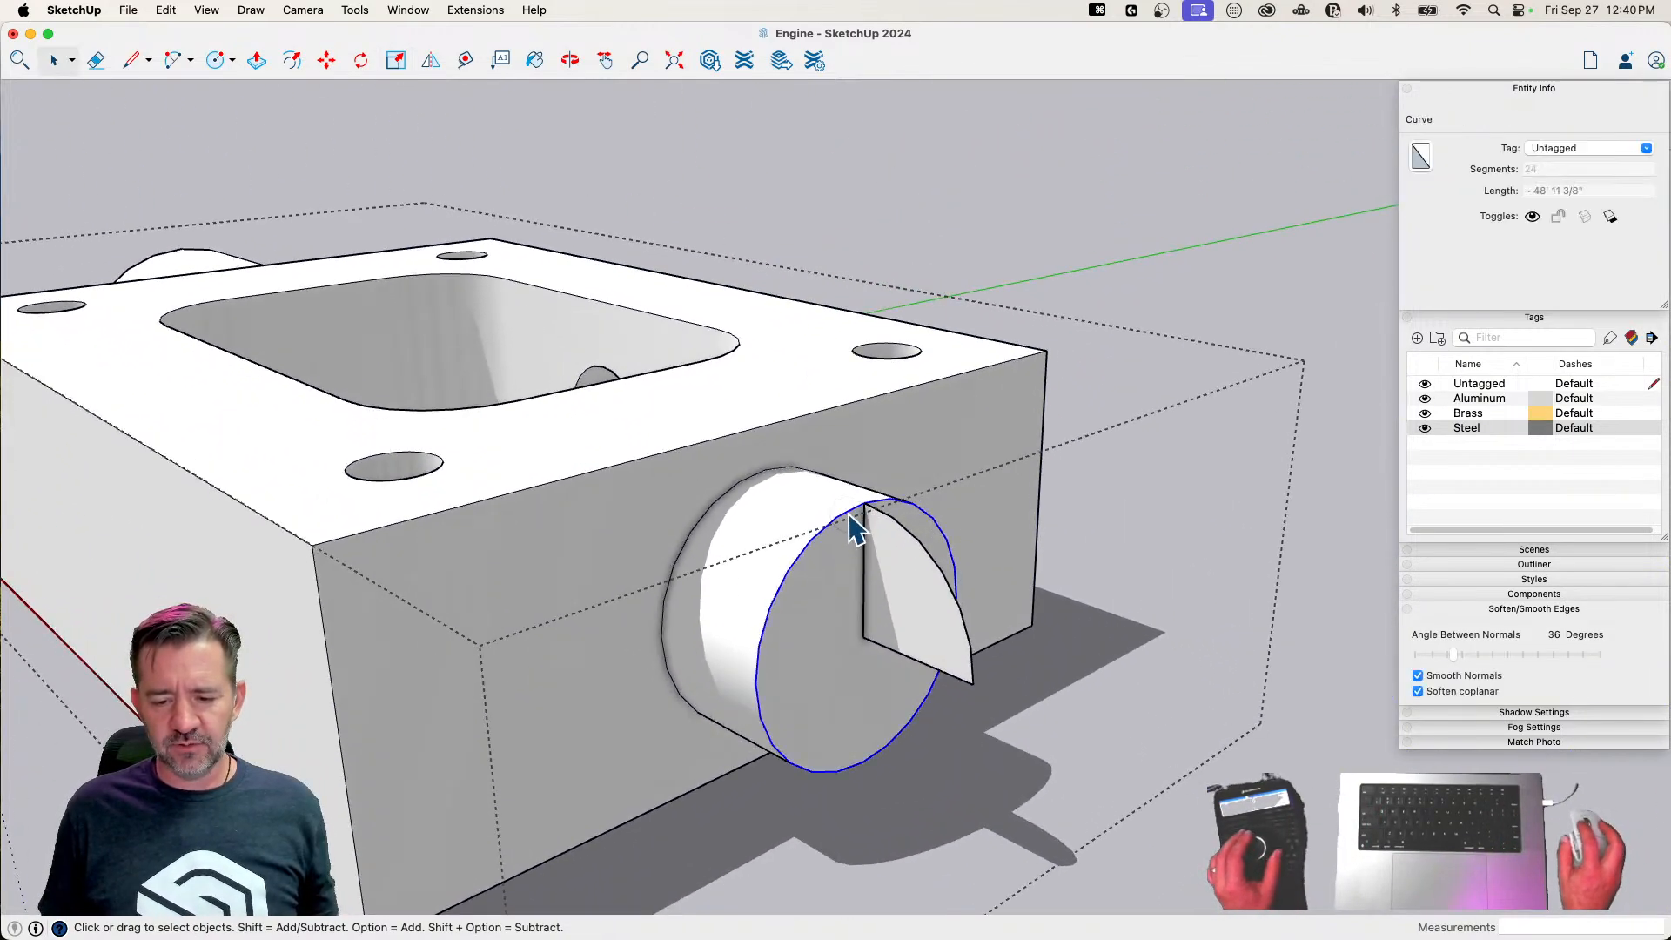
click(355, 10)
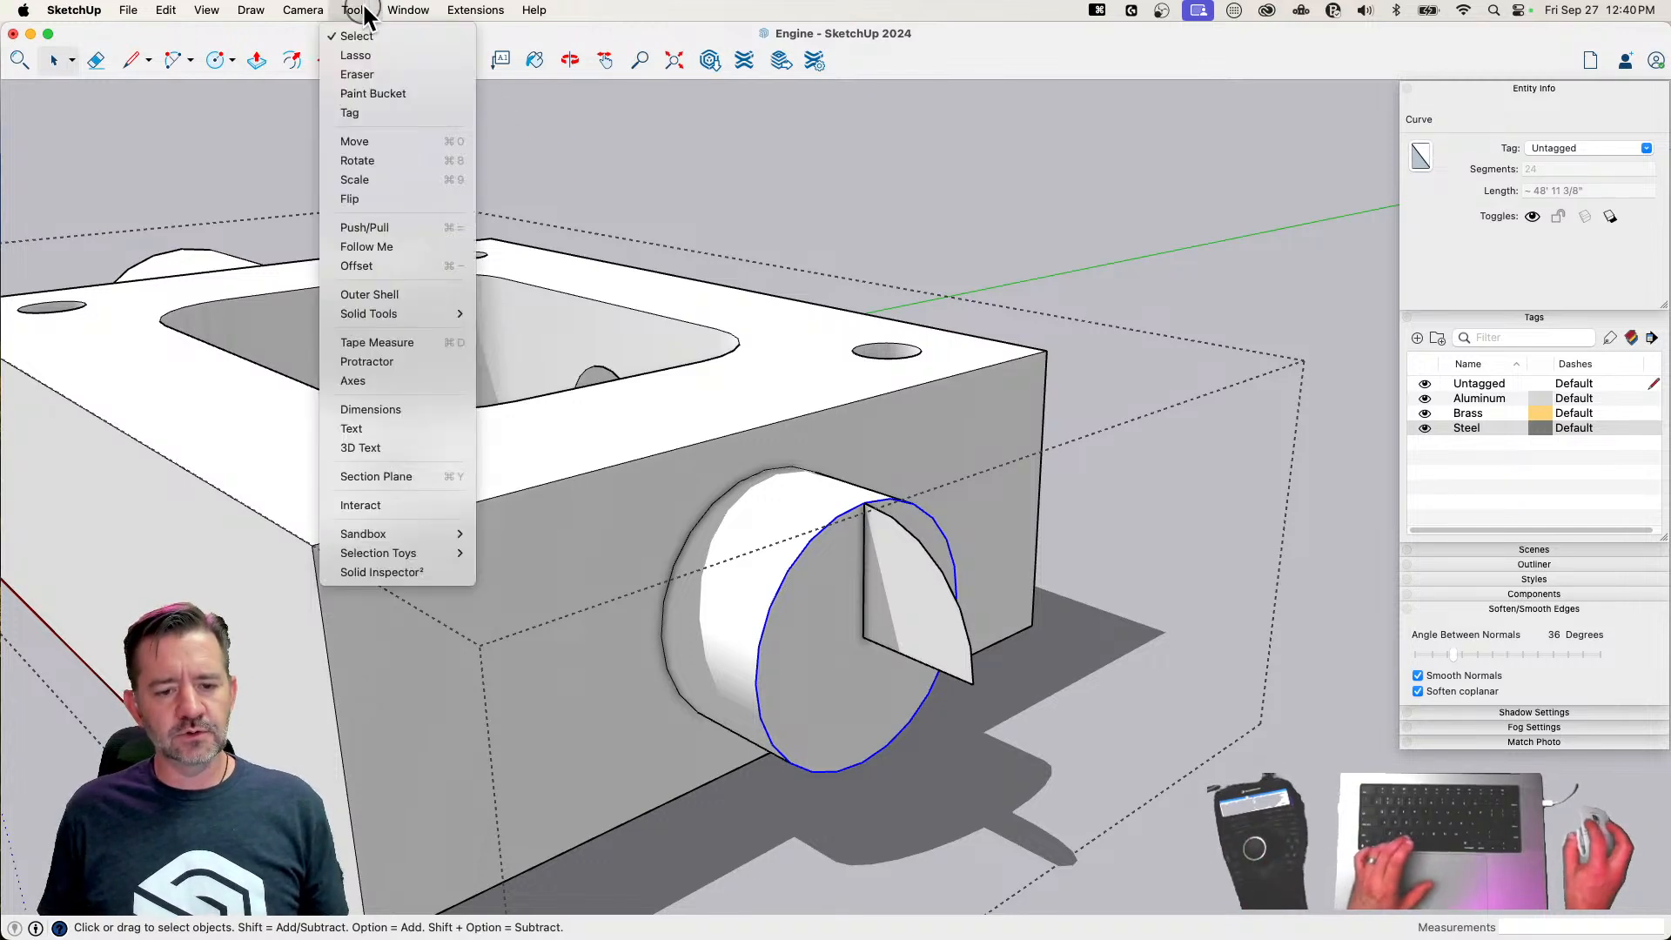
click(415, 246)
click(941, 632)
key(e)
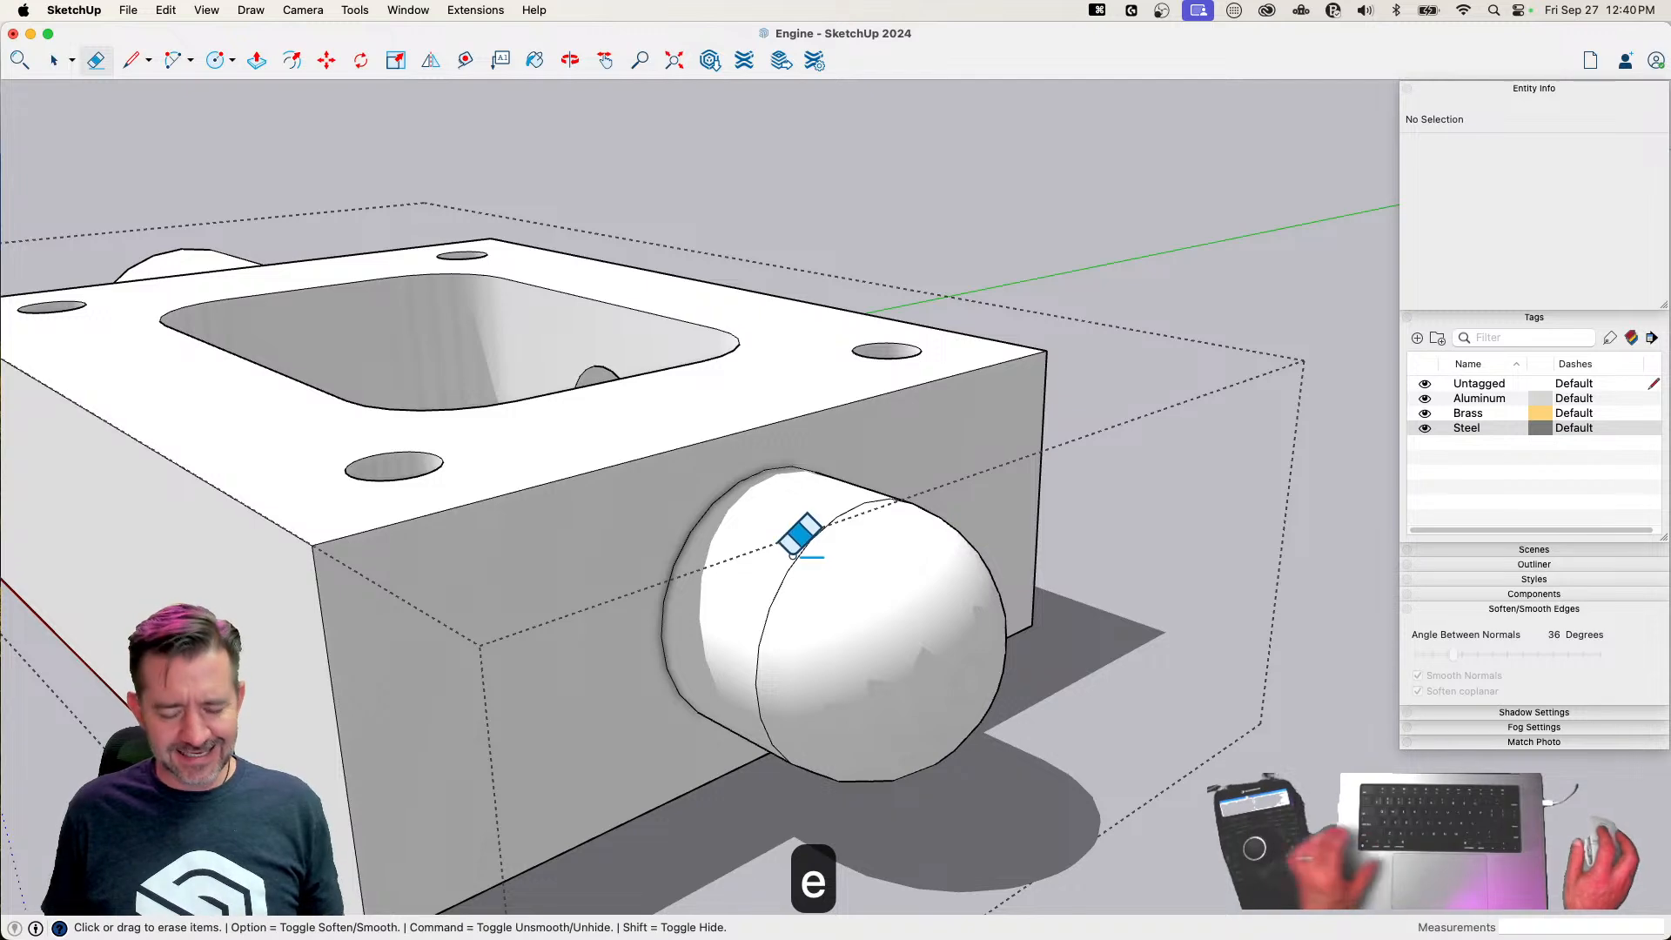
key(space)
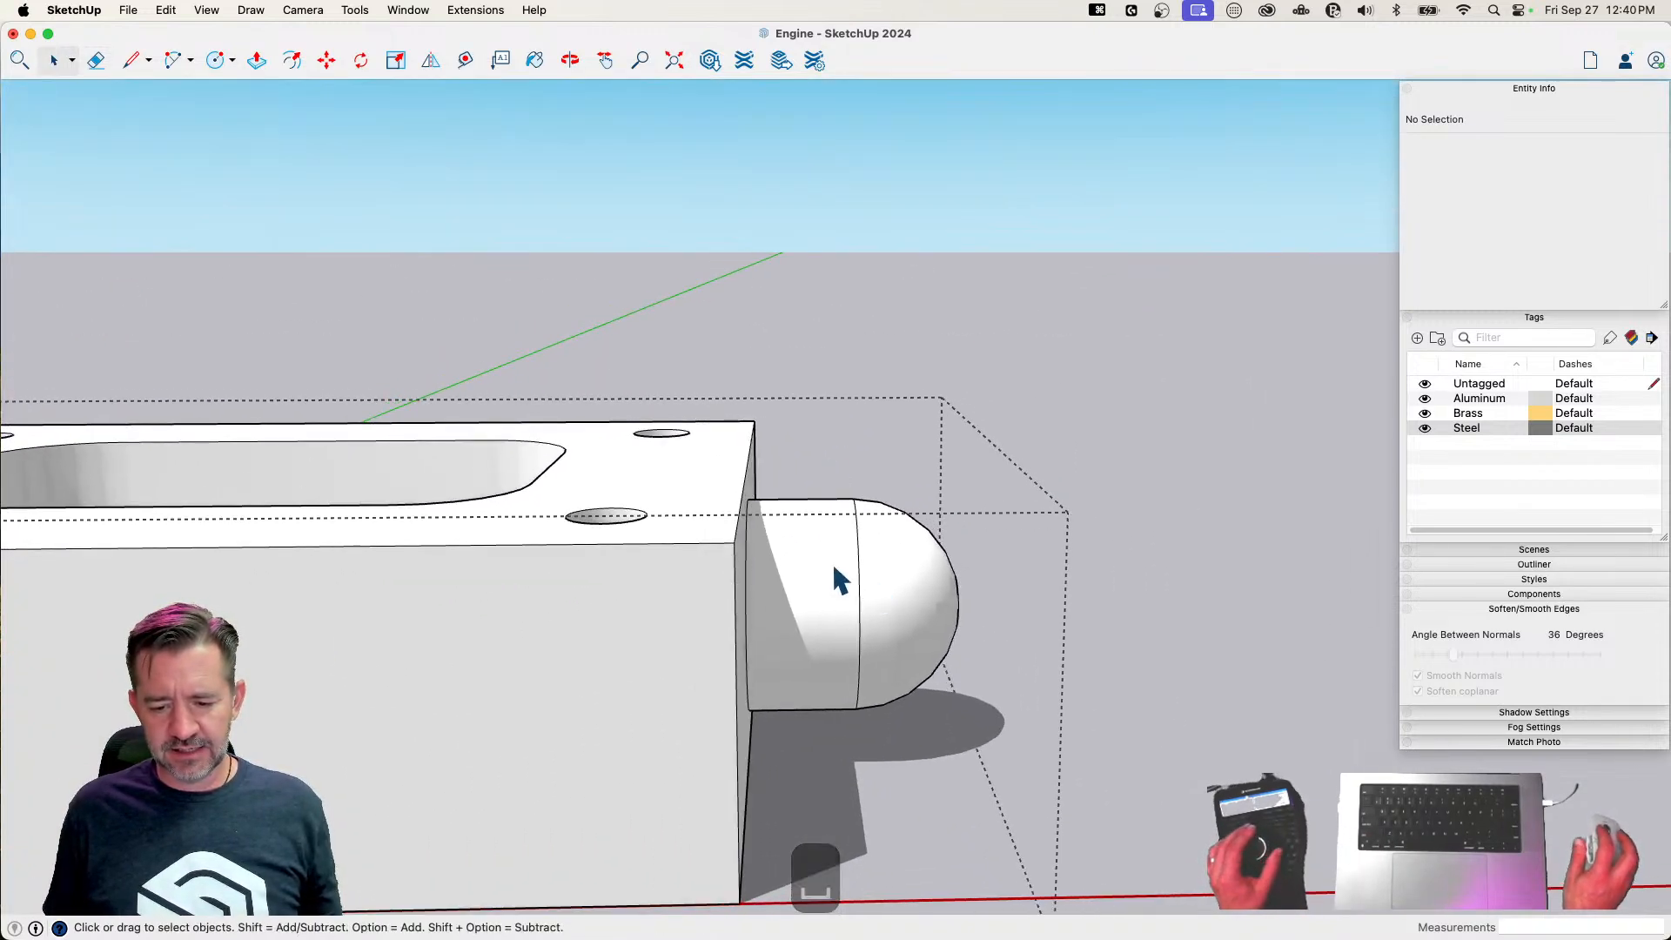
Soften the seam edges between the boss cylinder and its domed end, including coplanar edges
click(859, 566)
drag(813, 432, 907, 808)
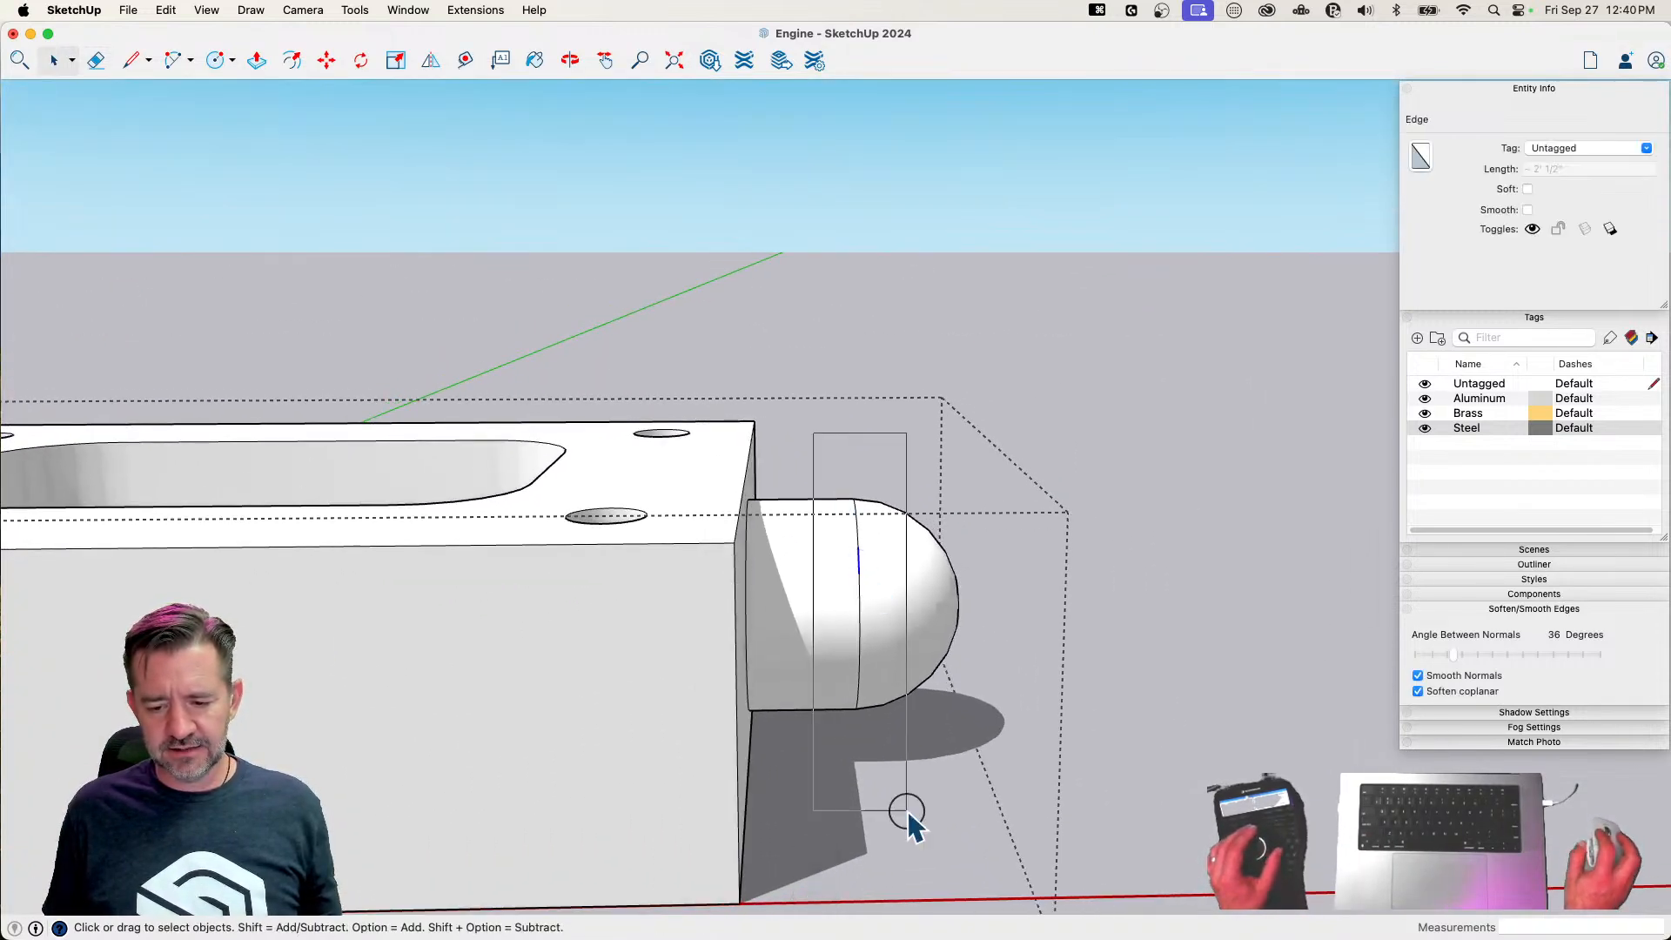
click(1418, 692)
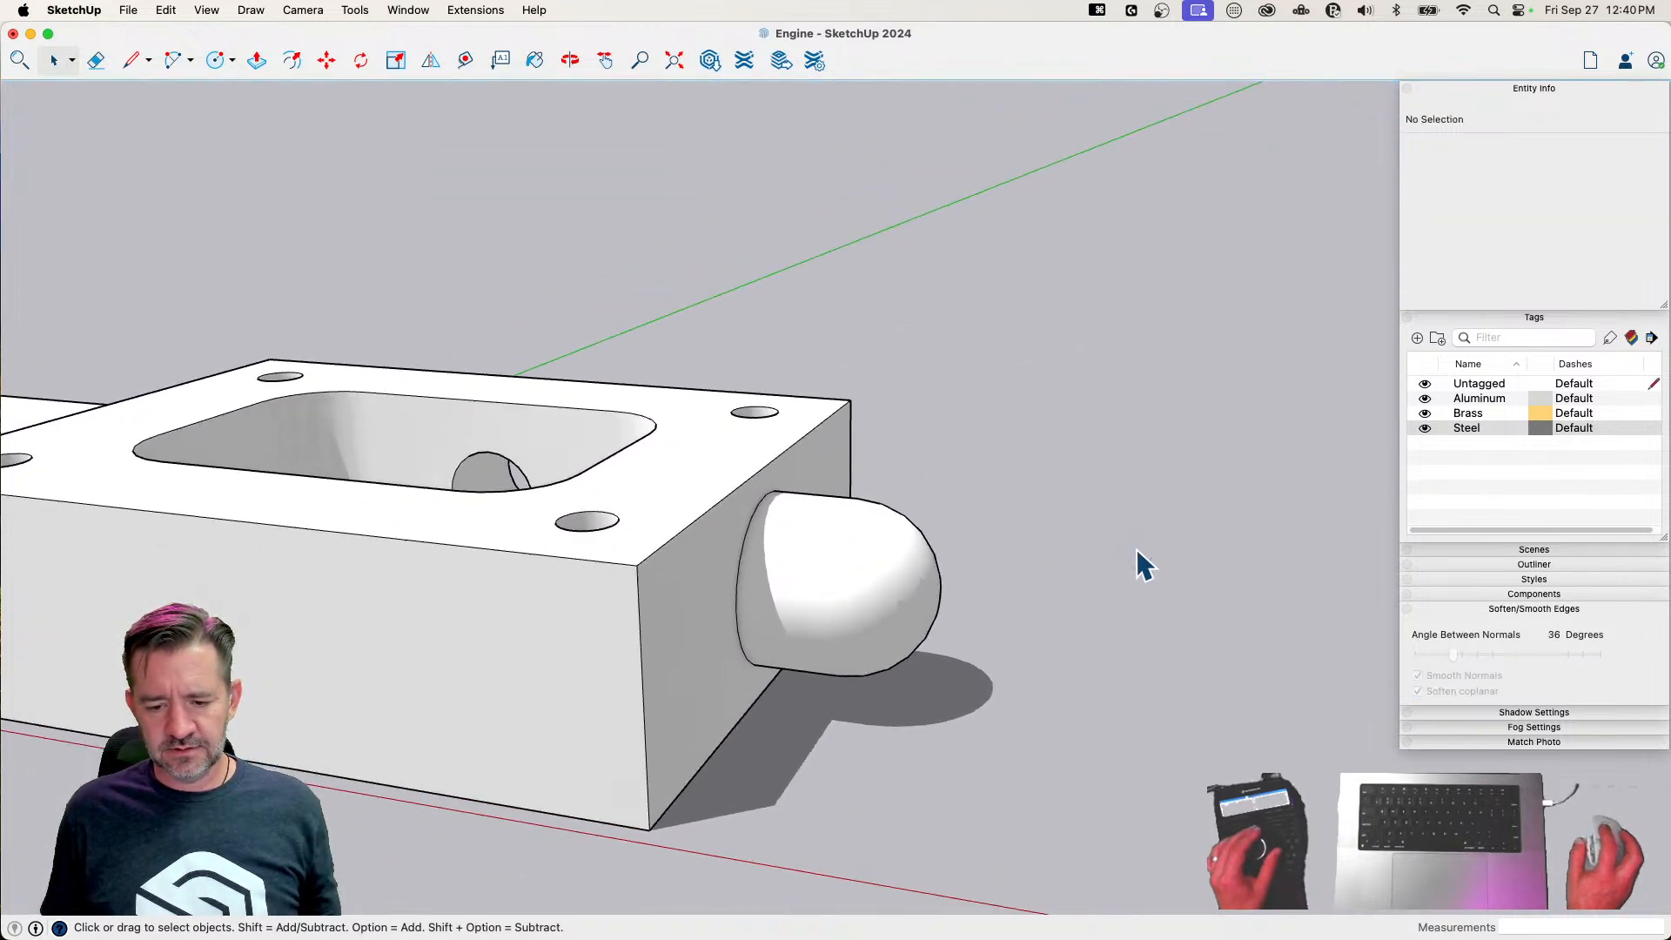
Close the component and delete the enlarged copy, keeping the original steam chest on the drawings
click(1140, 565)
click(824, 564)
key(BackSpace)
scroll(560, 345, up, 15)
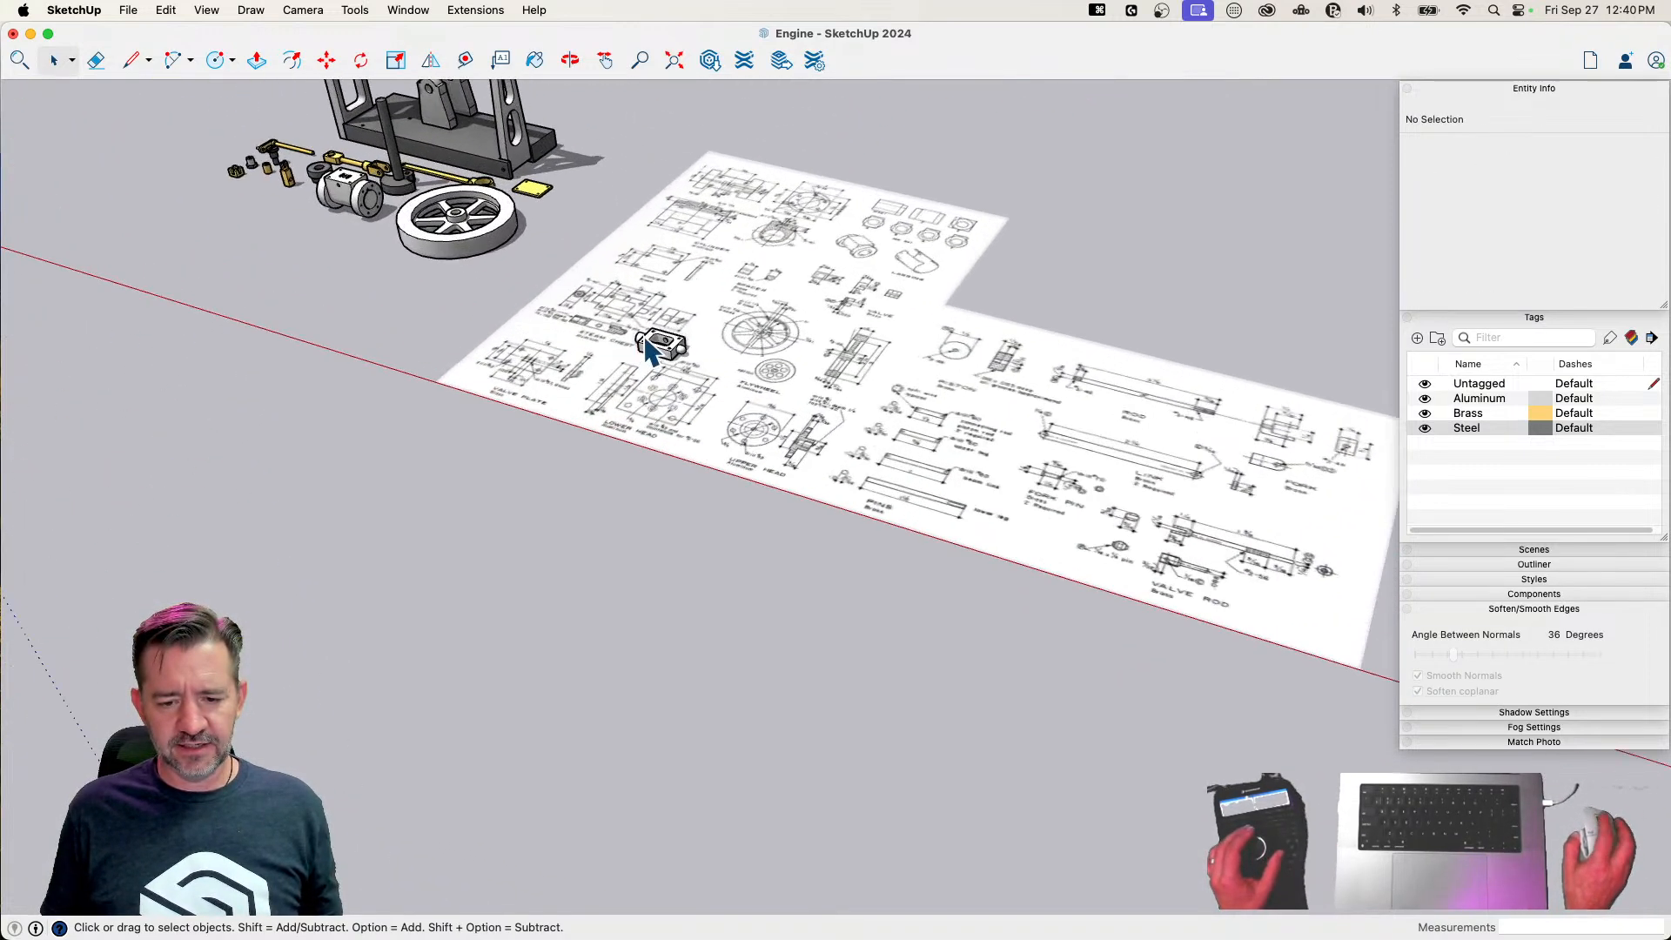
scroll(649, 349, up, 10)
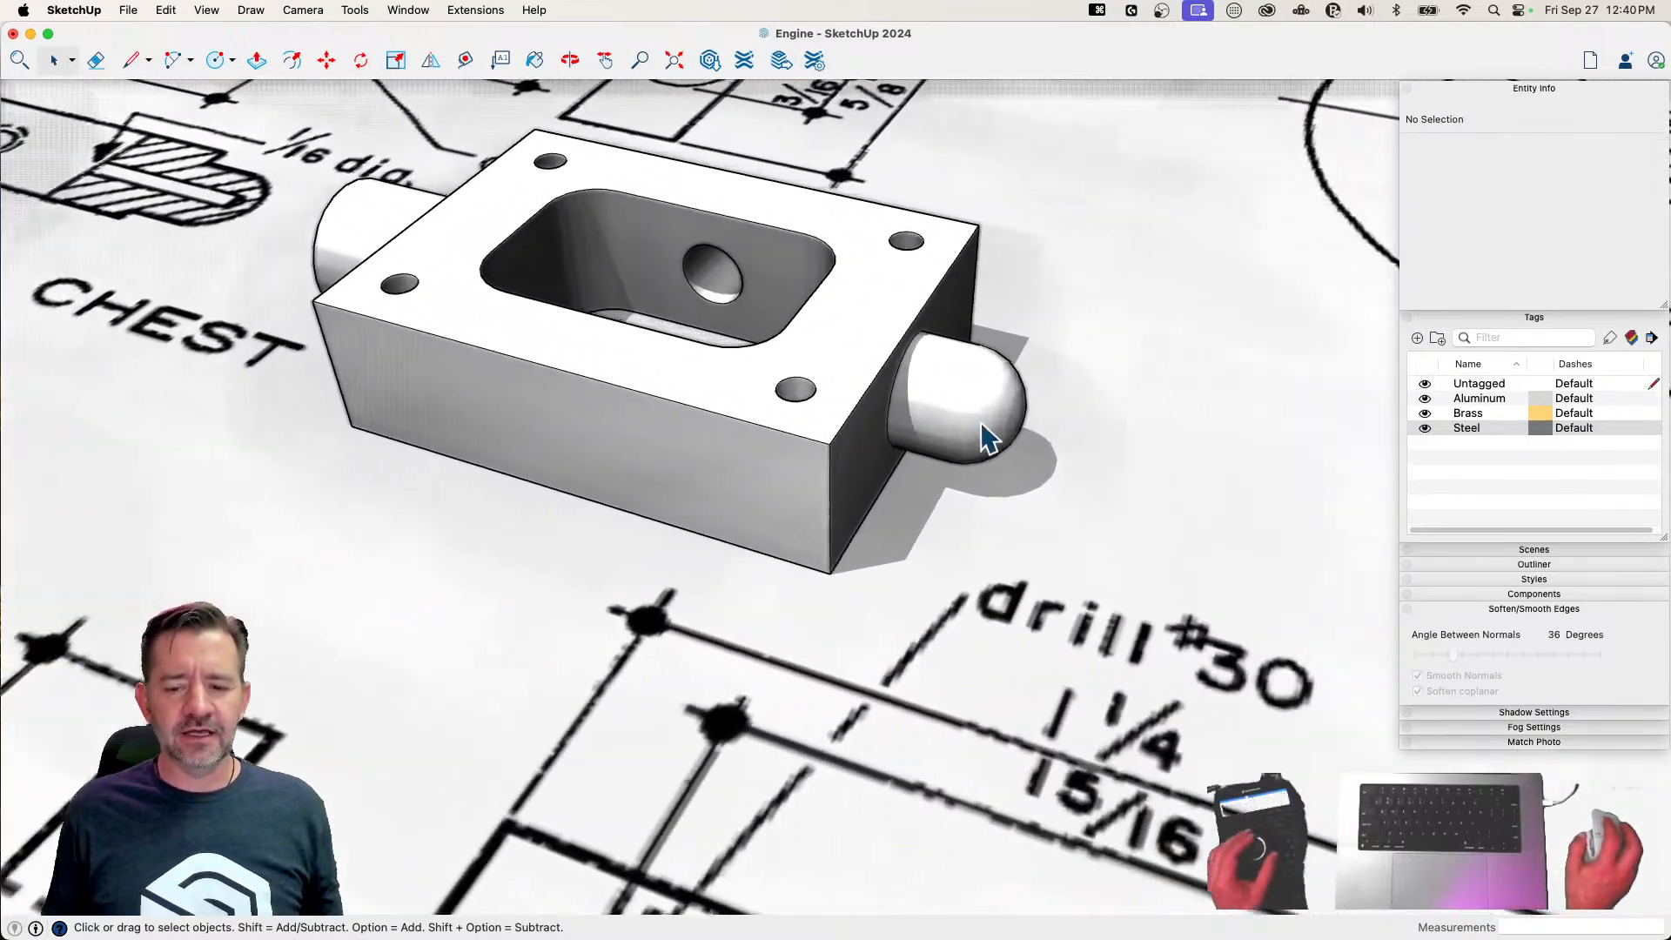
Draw a circle of radius .045 centred on the flat end face of the steam chest's plain cylindrical boss
middle_drag(982, 424, 1060, 410)
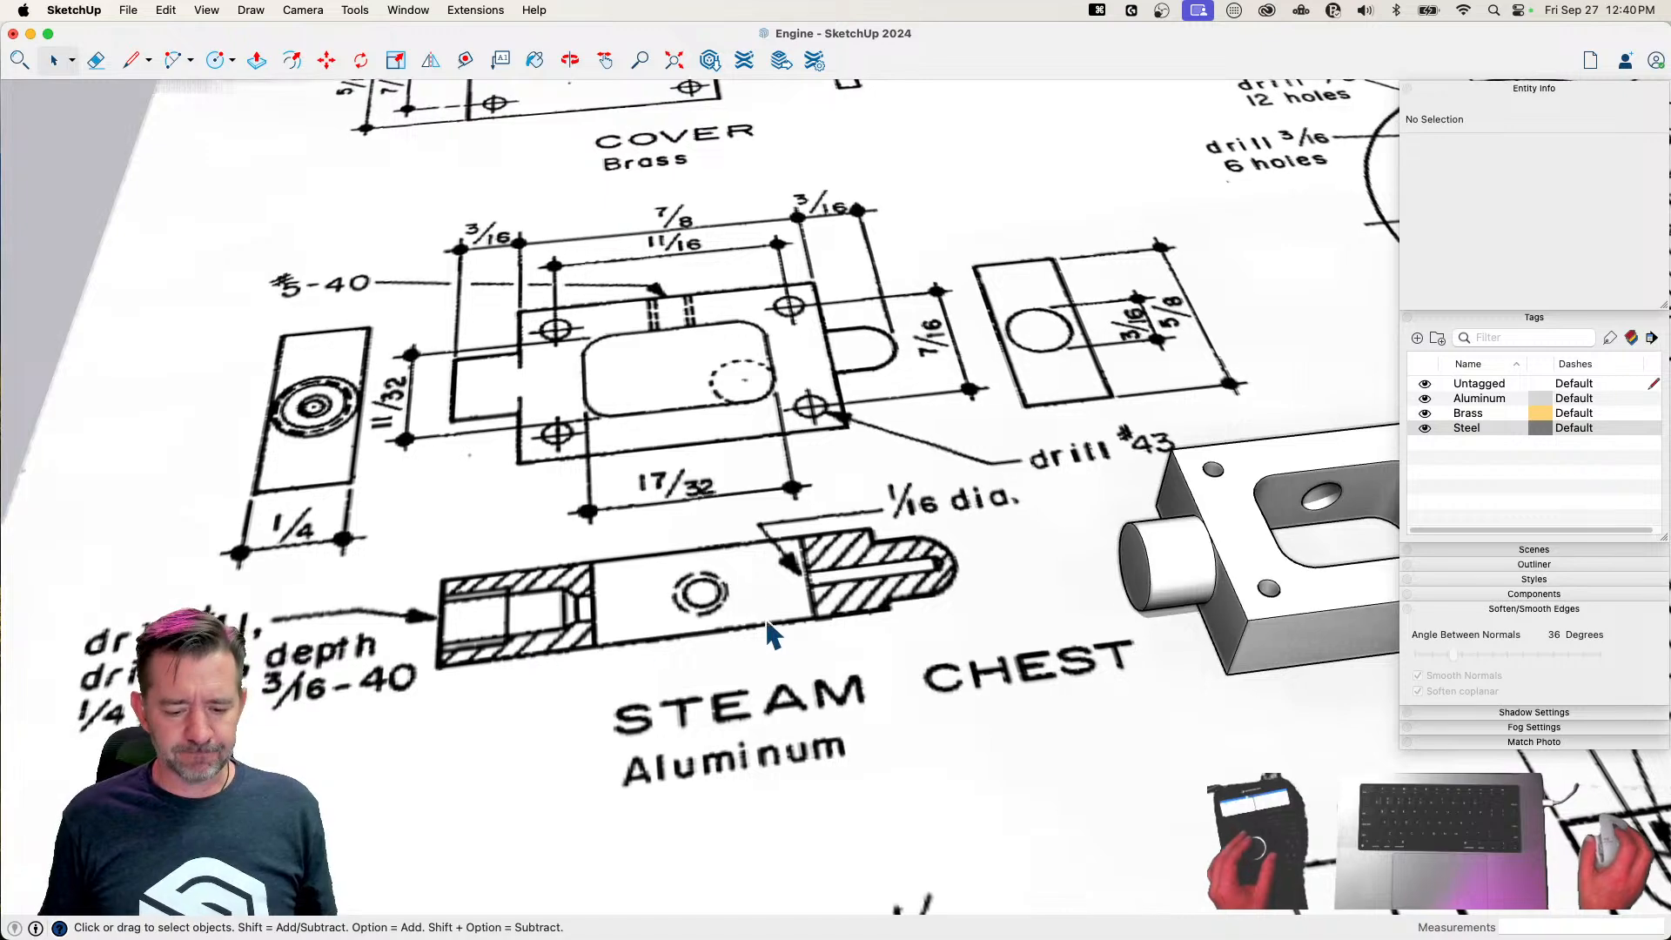
key(c)
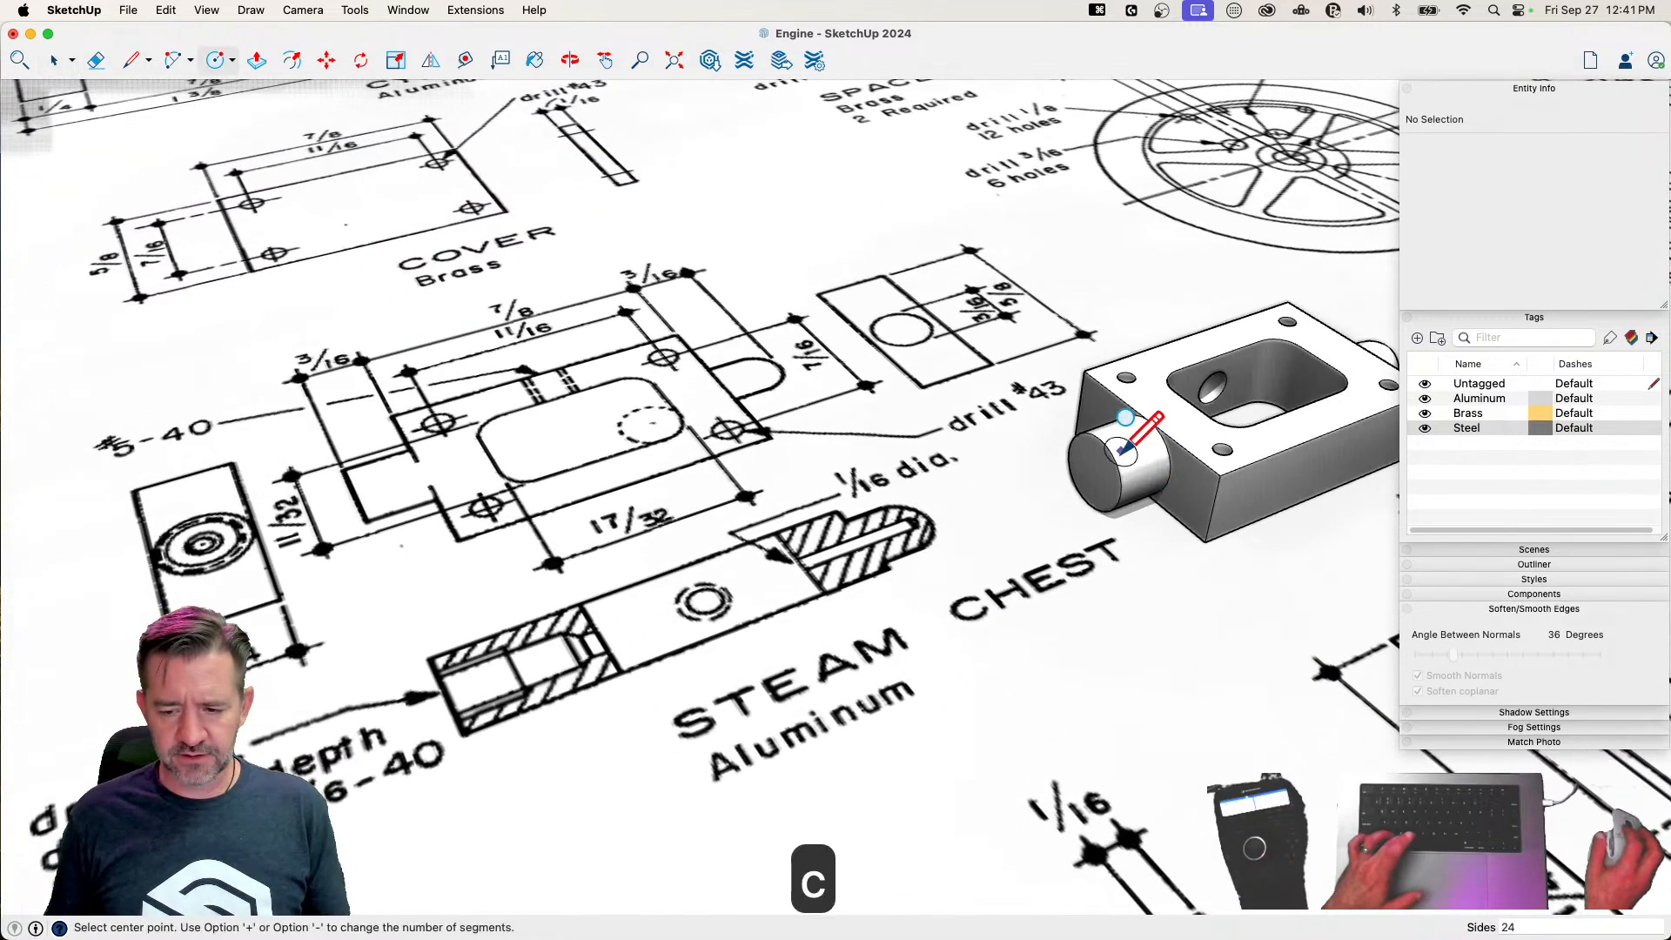
key(space)
key(c)
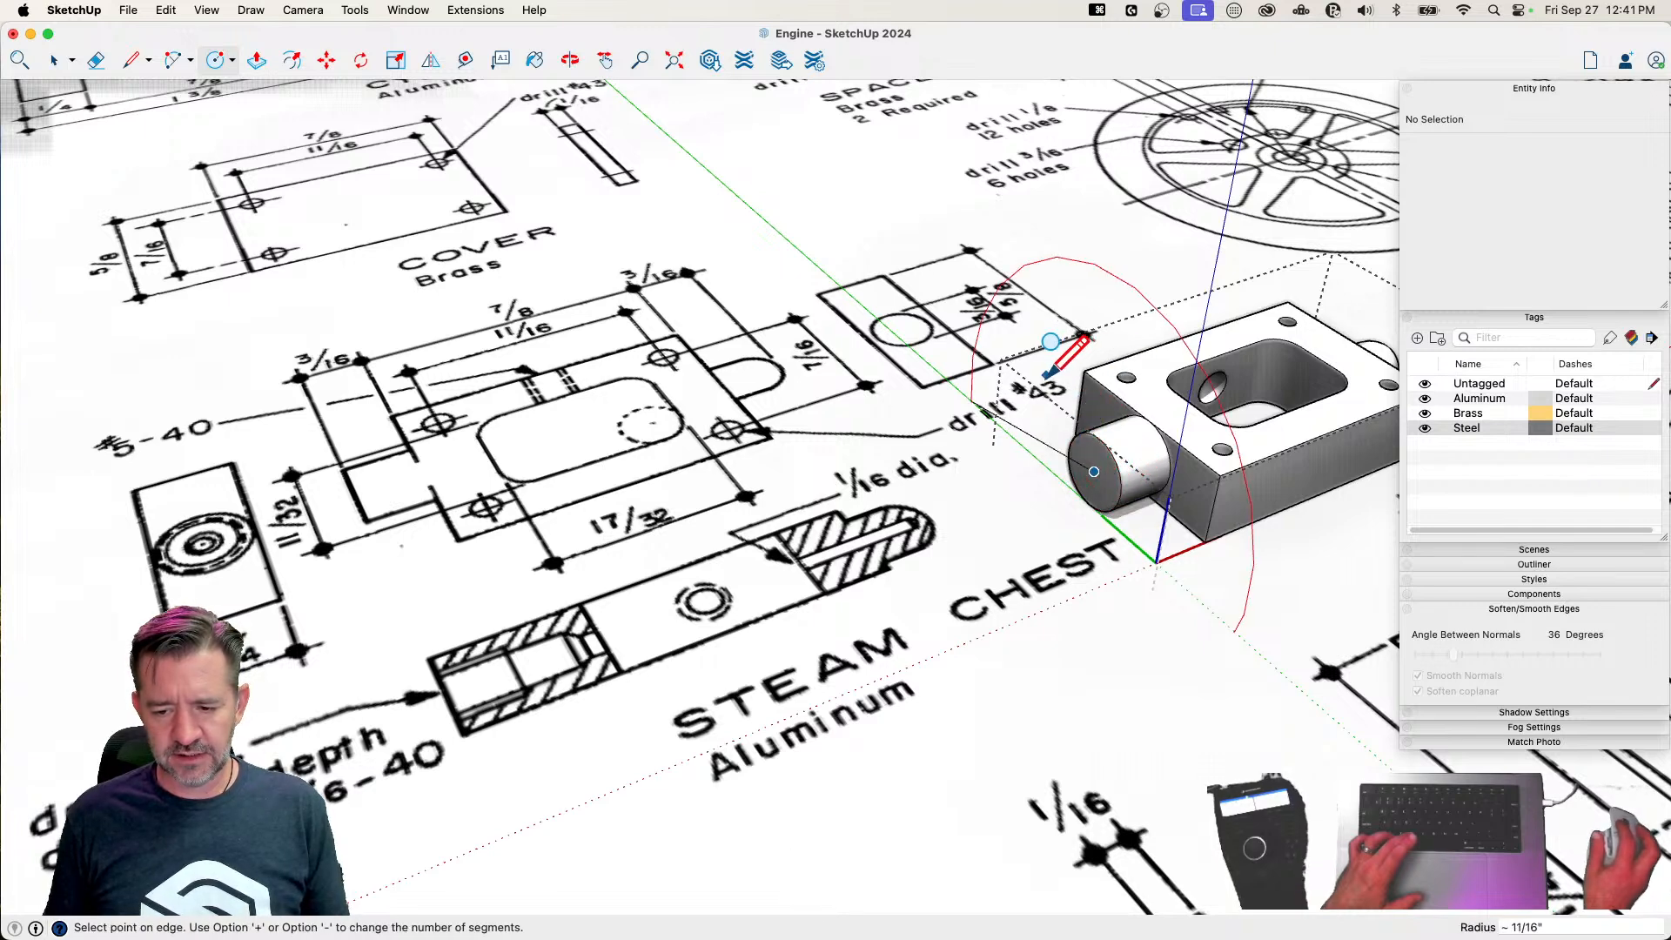
text(045)
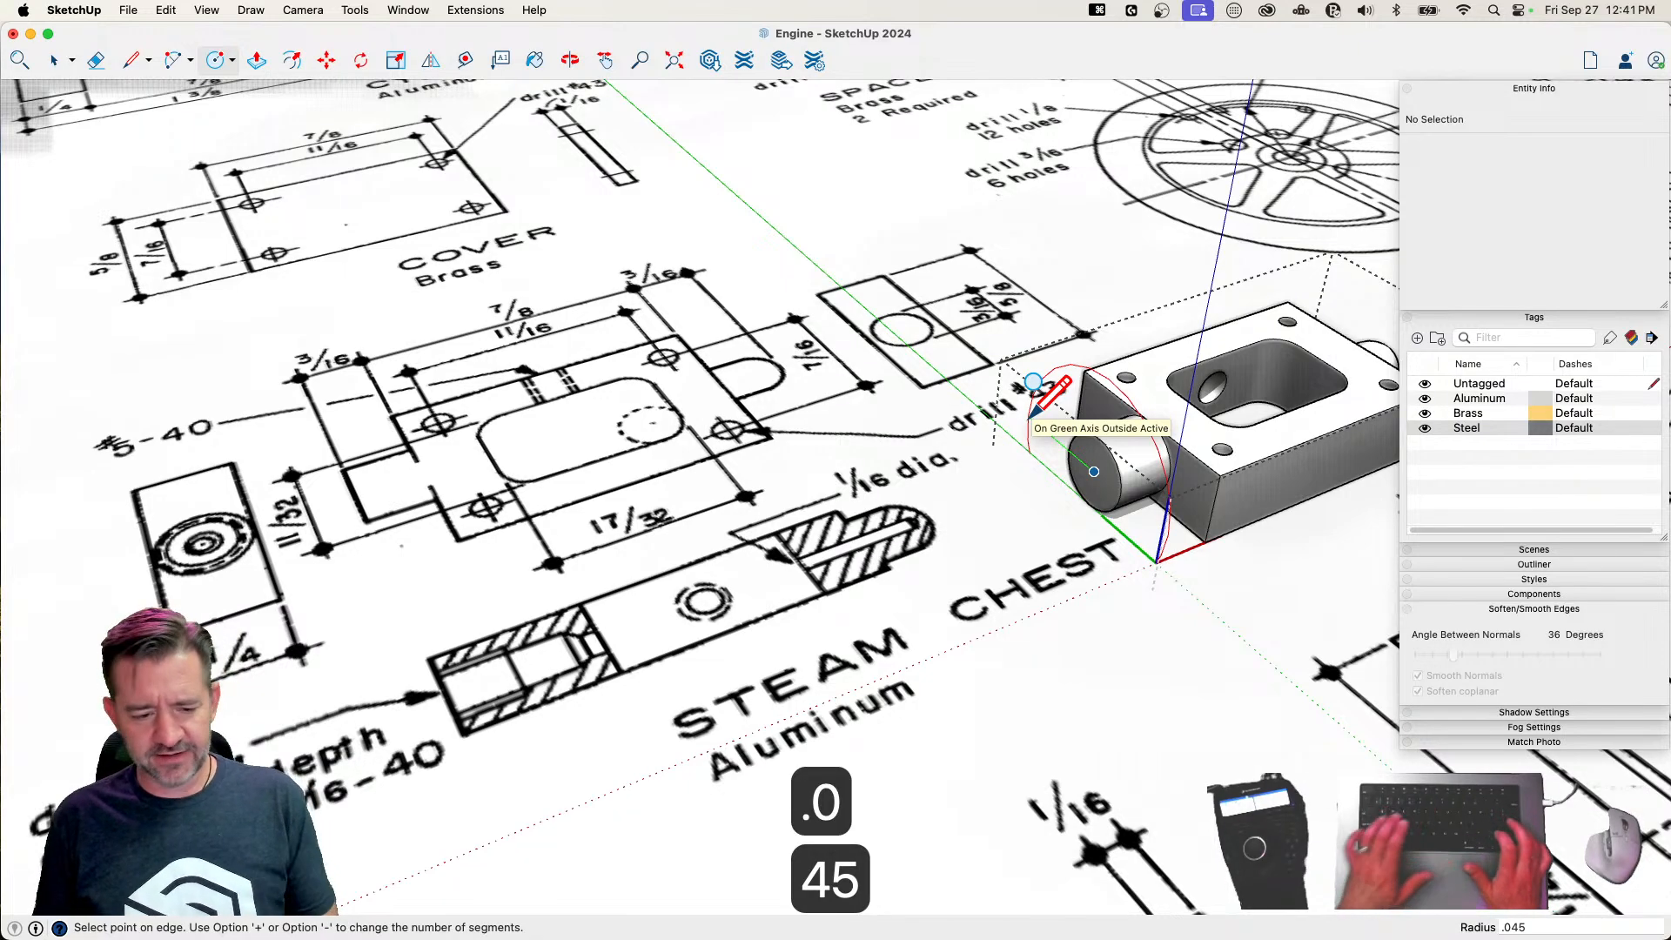
key(Return)
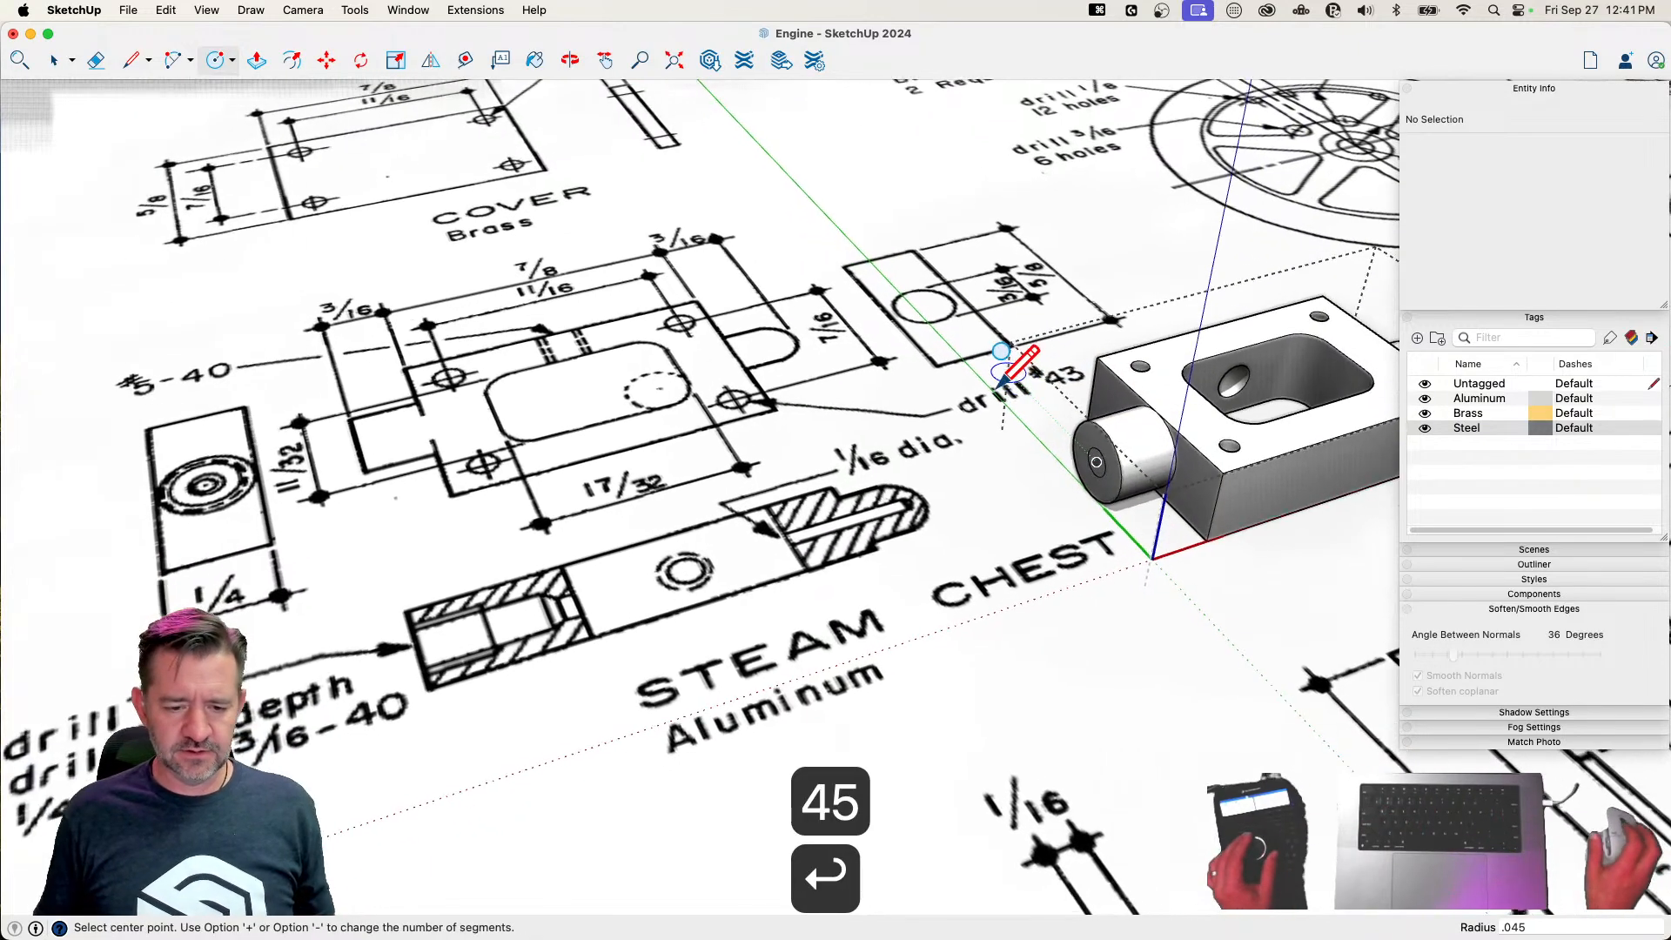
Push the circle through the boss and chest wall into the cavity to cut the through hole, about 3/8" deep
key(p)
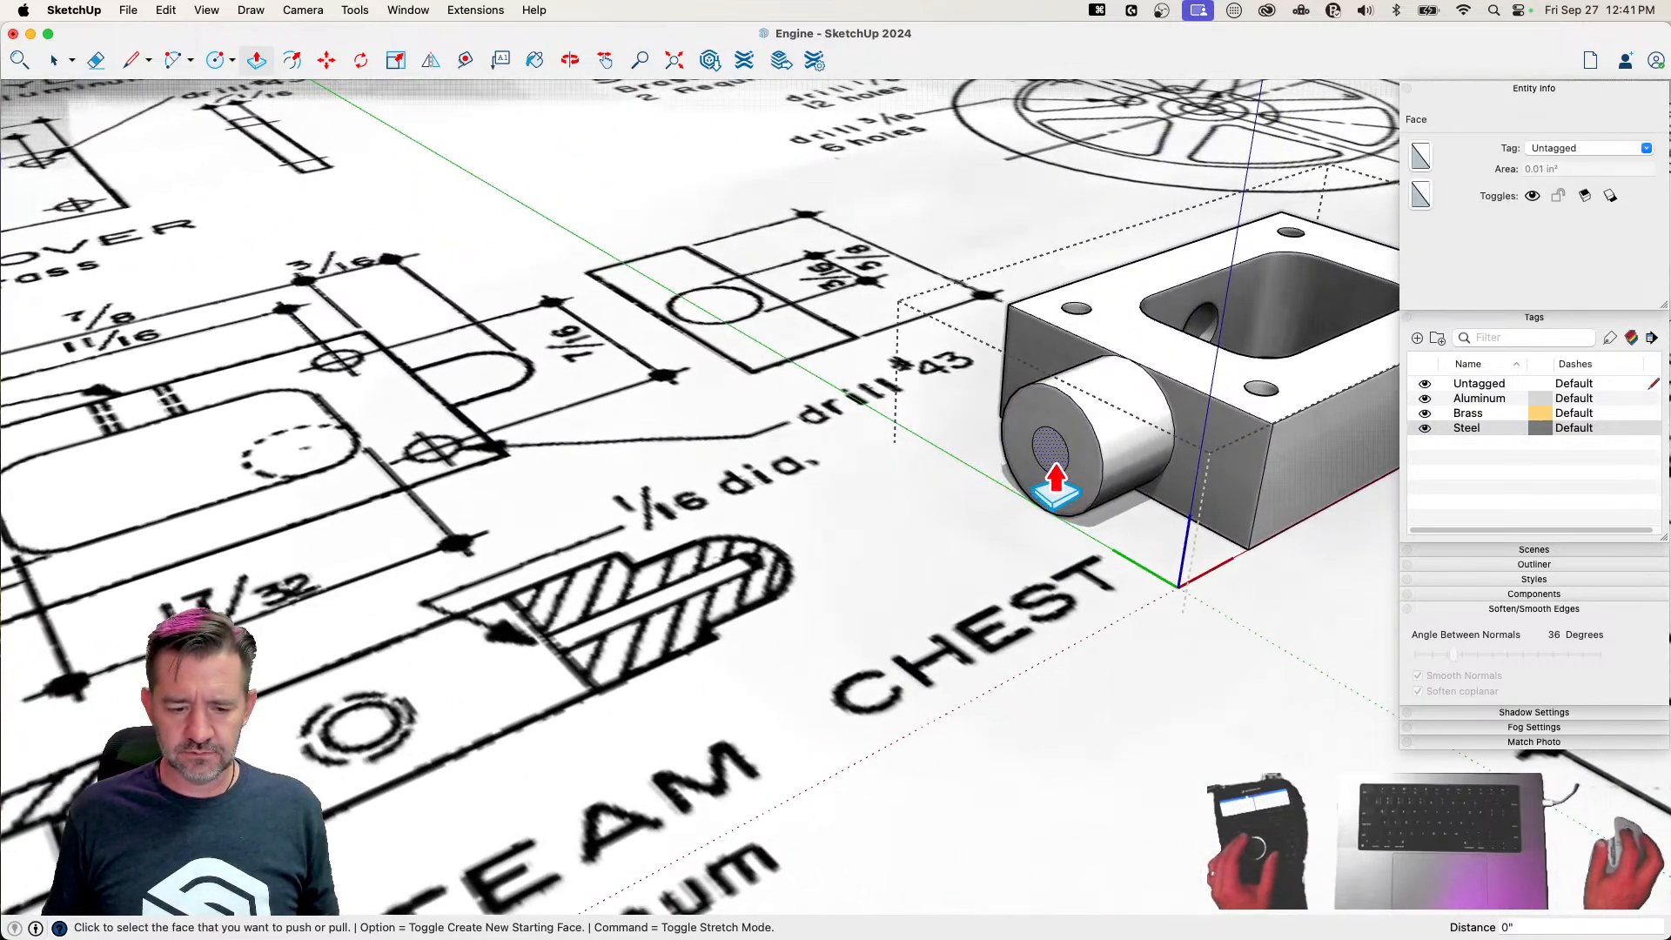
click(1055, 477)
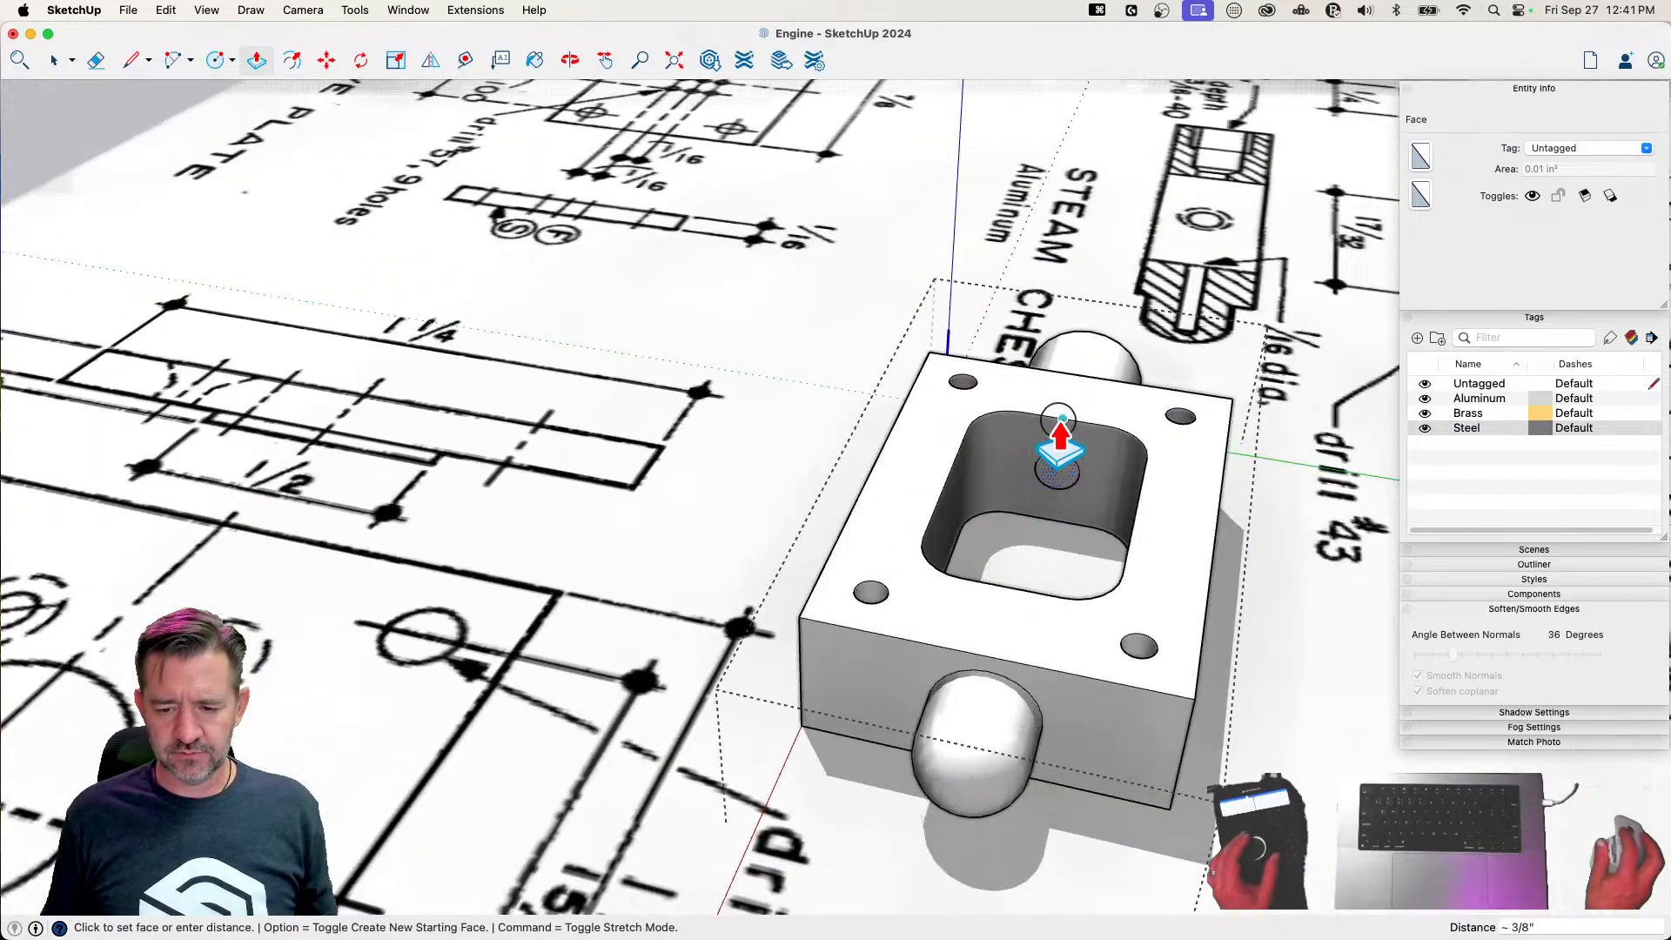
click(1061, 448)
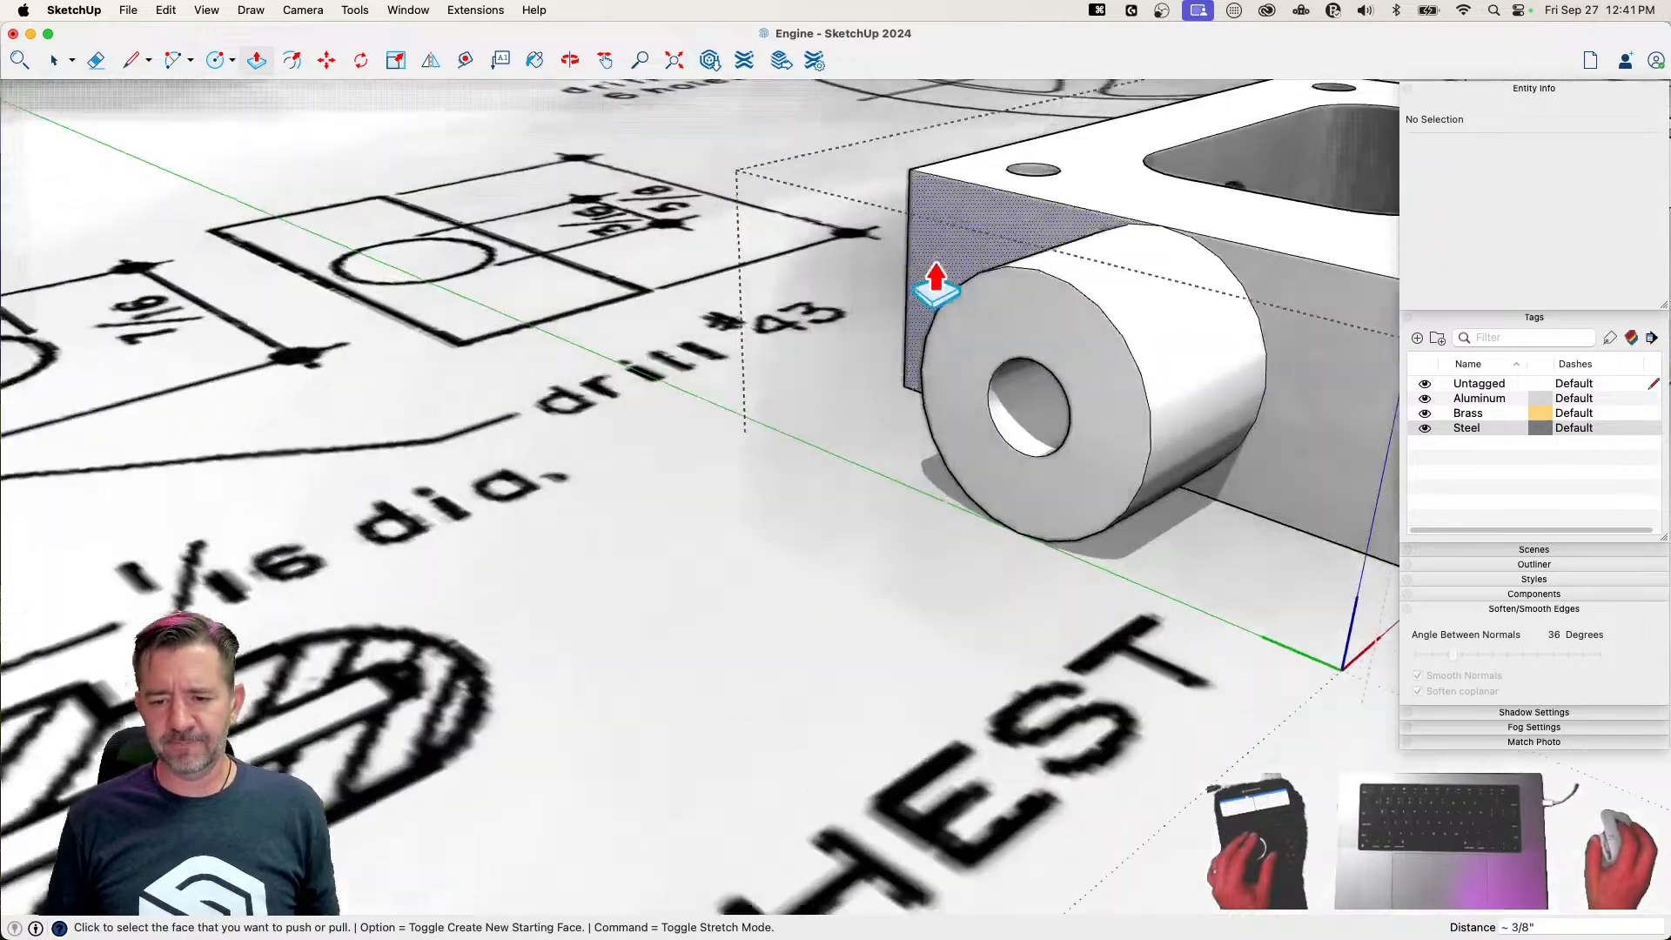
Offset the hole's rim outward on the boss face and recess the area inside the new circle to a depth of .25
key(f)
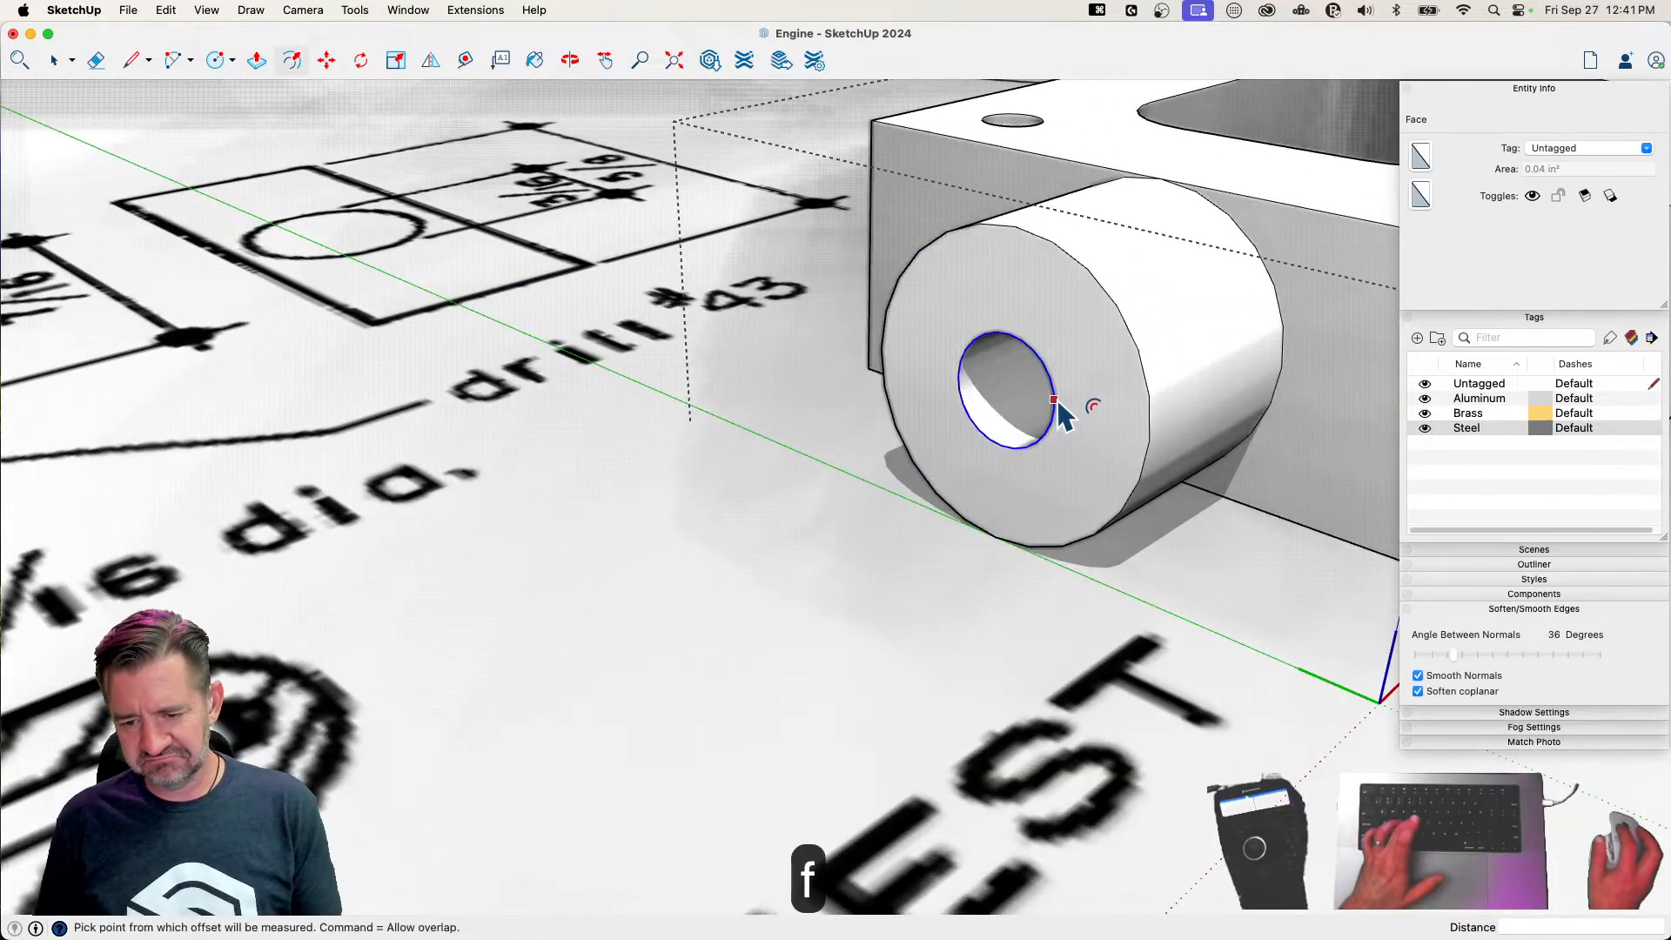
click(1056, 400)
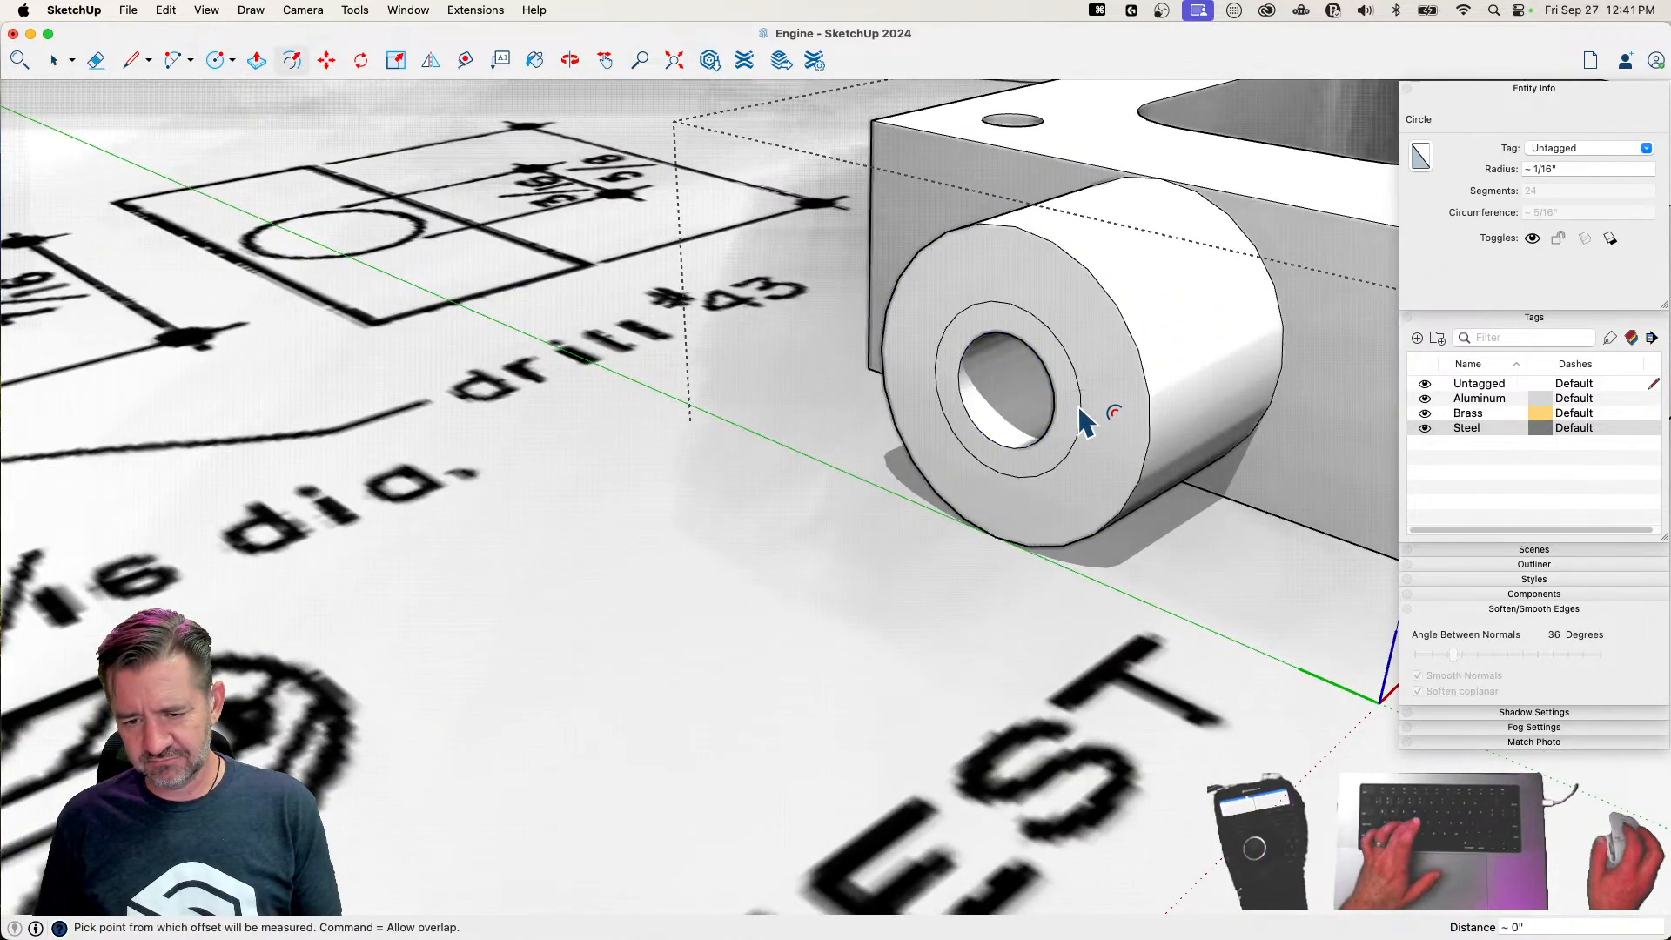
click(1082, 409)
key(p)
click(1073, 410)
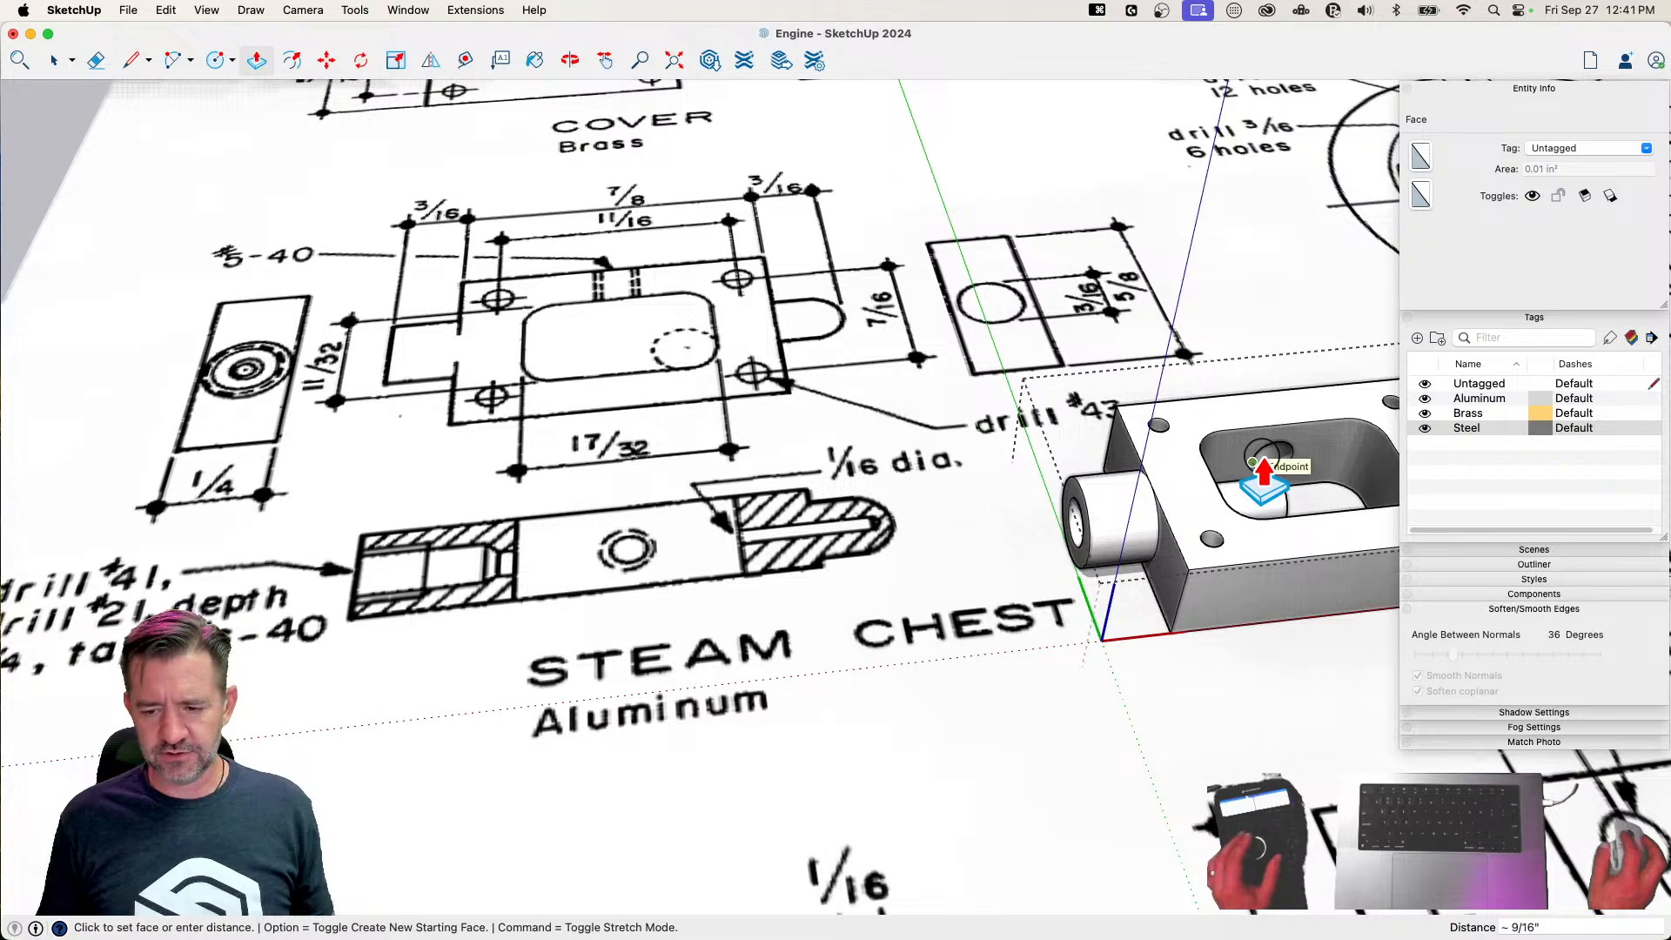
text(.25)
key(Return)
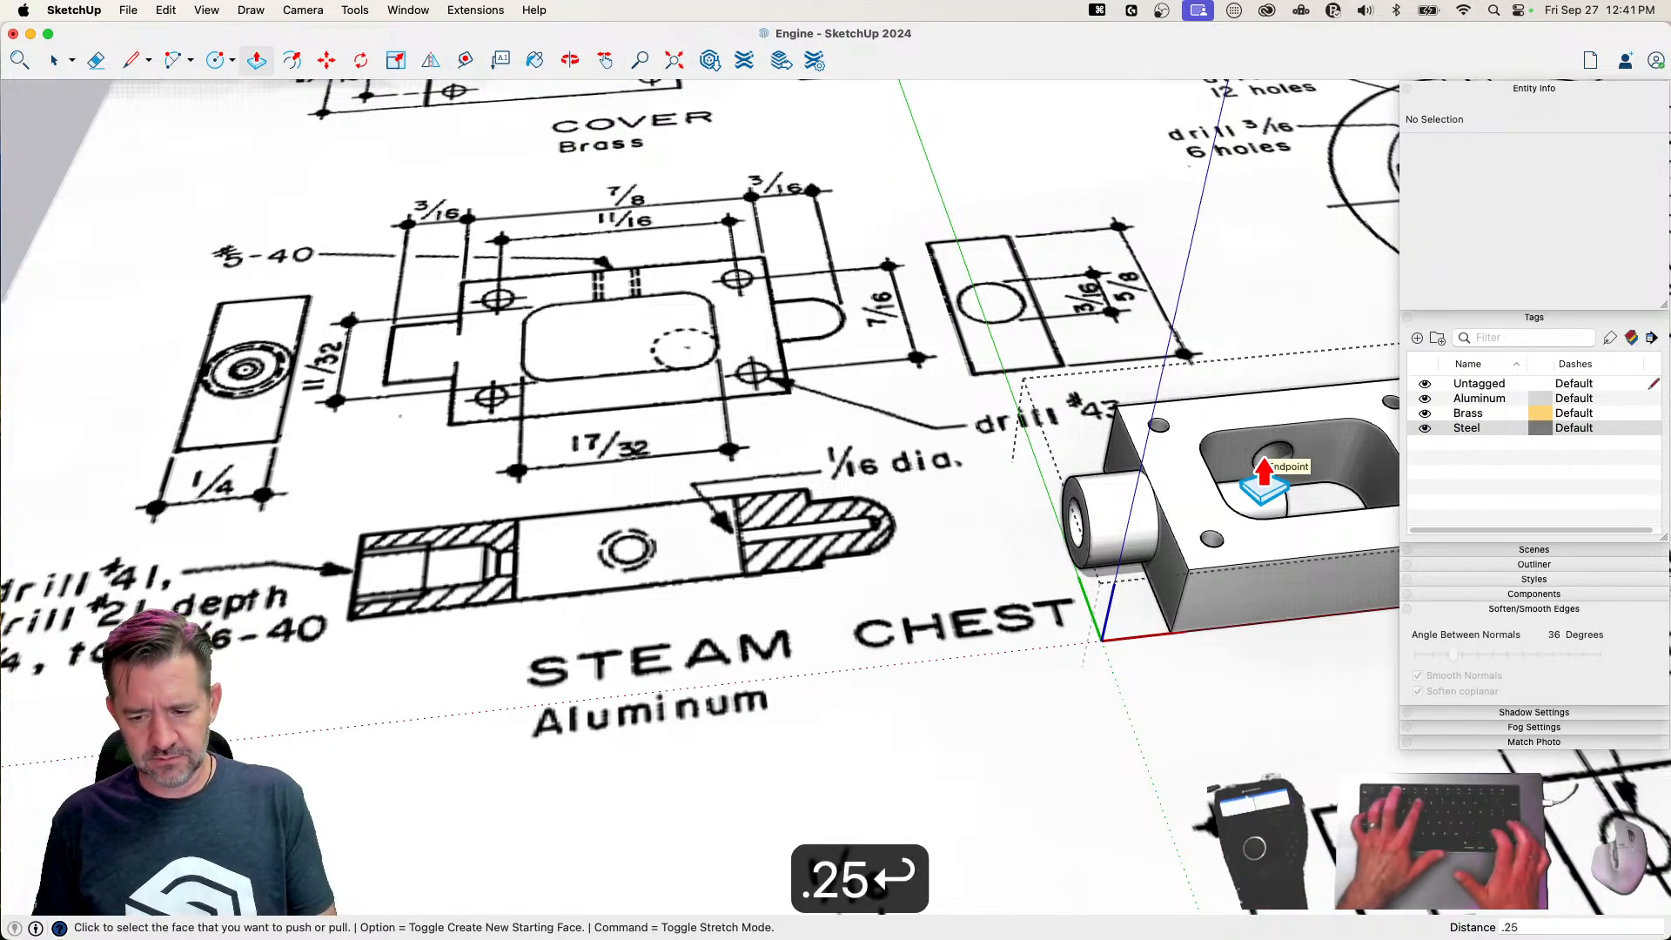
key(space)
Check the holes in X-ray, and draw a 1/32 radius circle centred on the cavity's flat wall facing the domed boss
key(x)
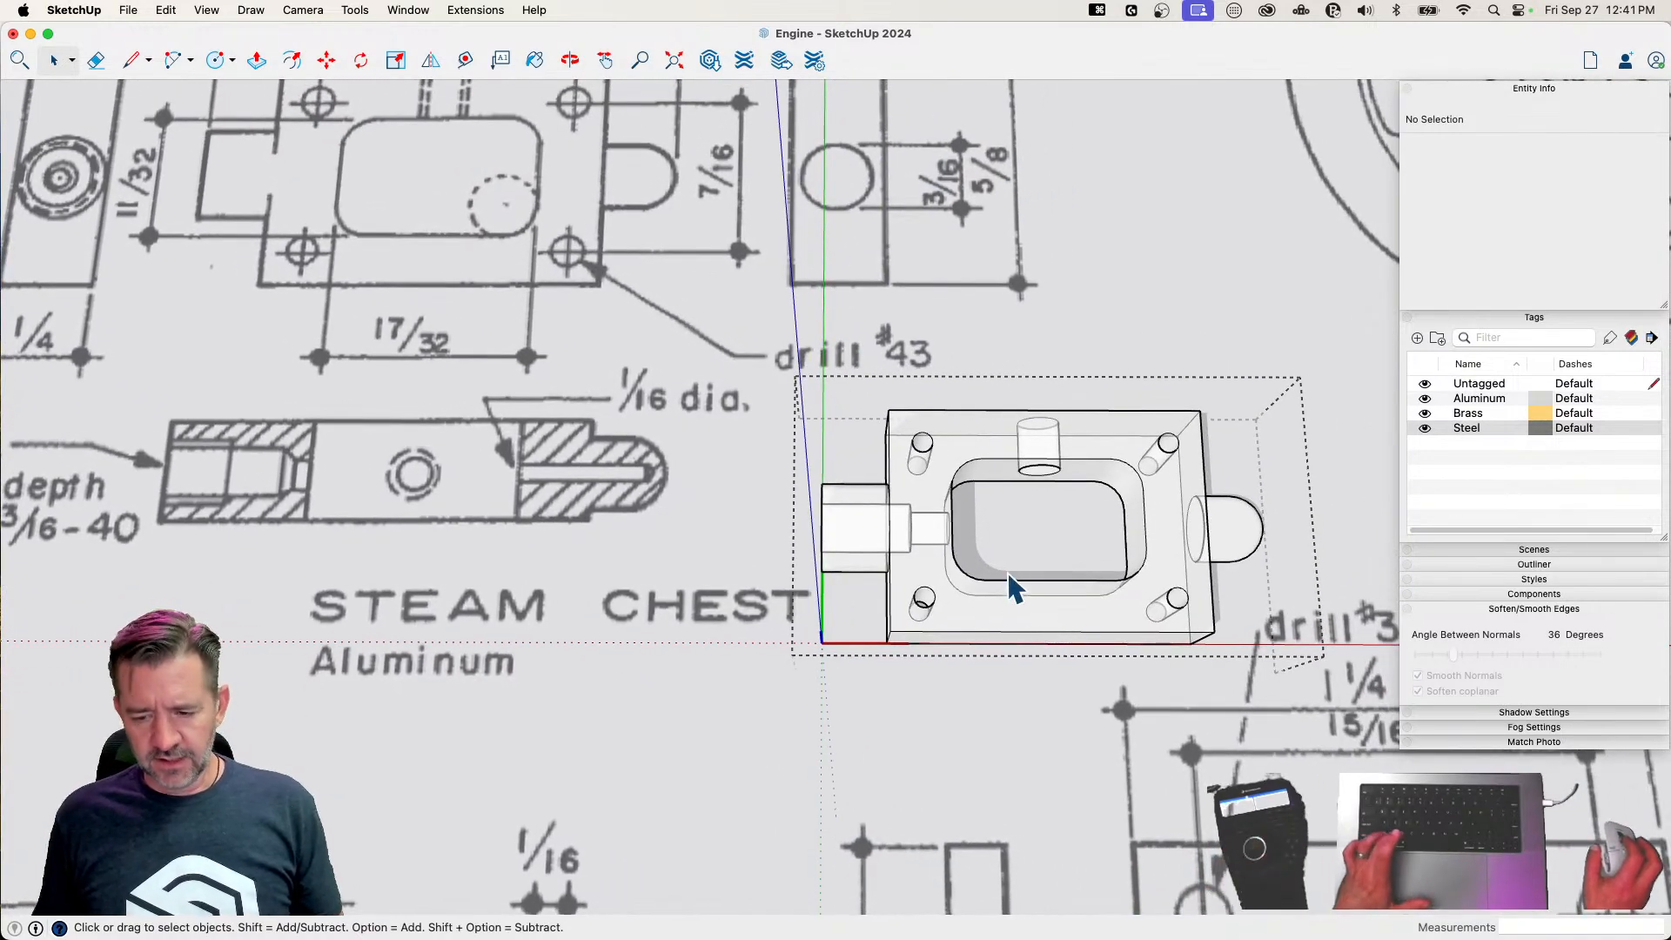
key(x)
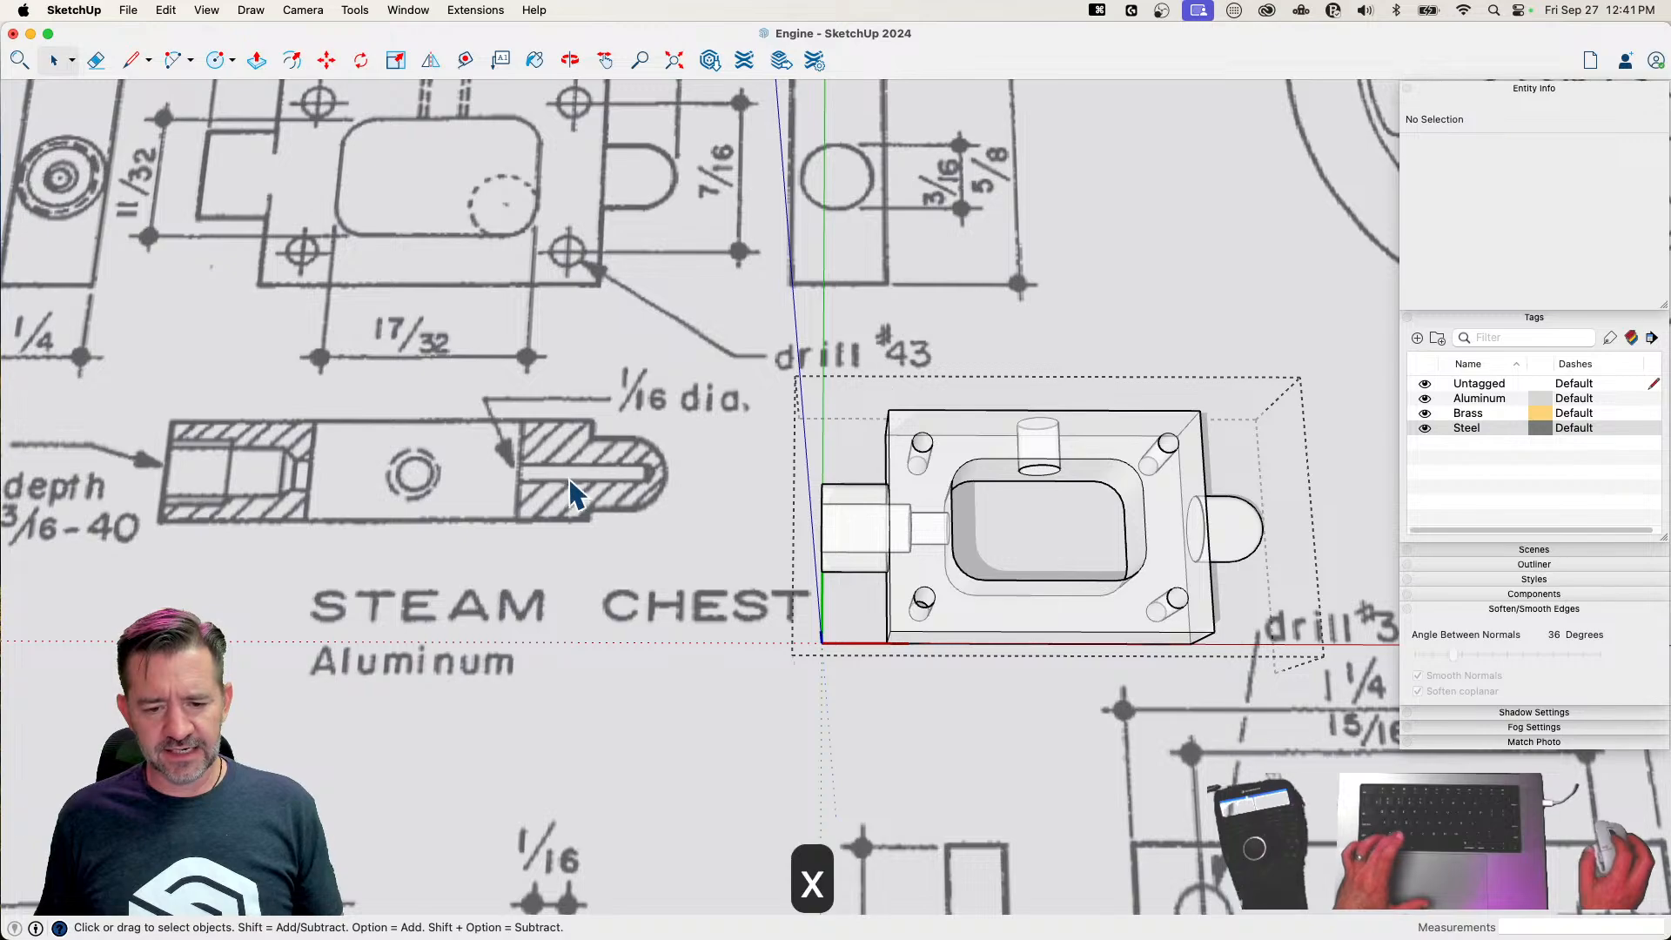
mouse_move(558, 465)
middle_down()
mouse_move(767, 461)
mouse_move(827, 431)
mouse_move(897, 335)
middle_up()
scroll(896, 335, up, 10)
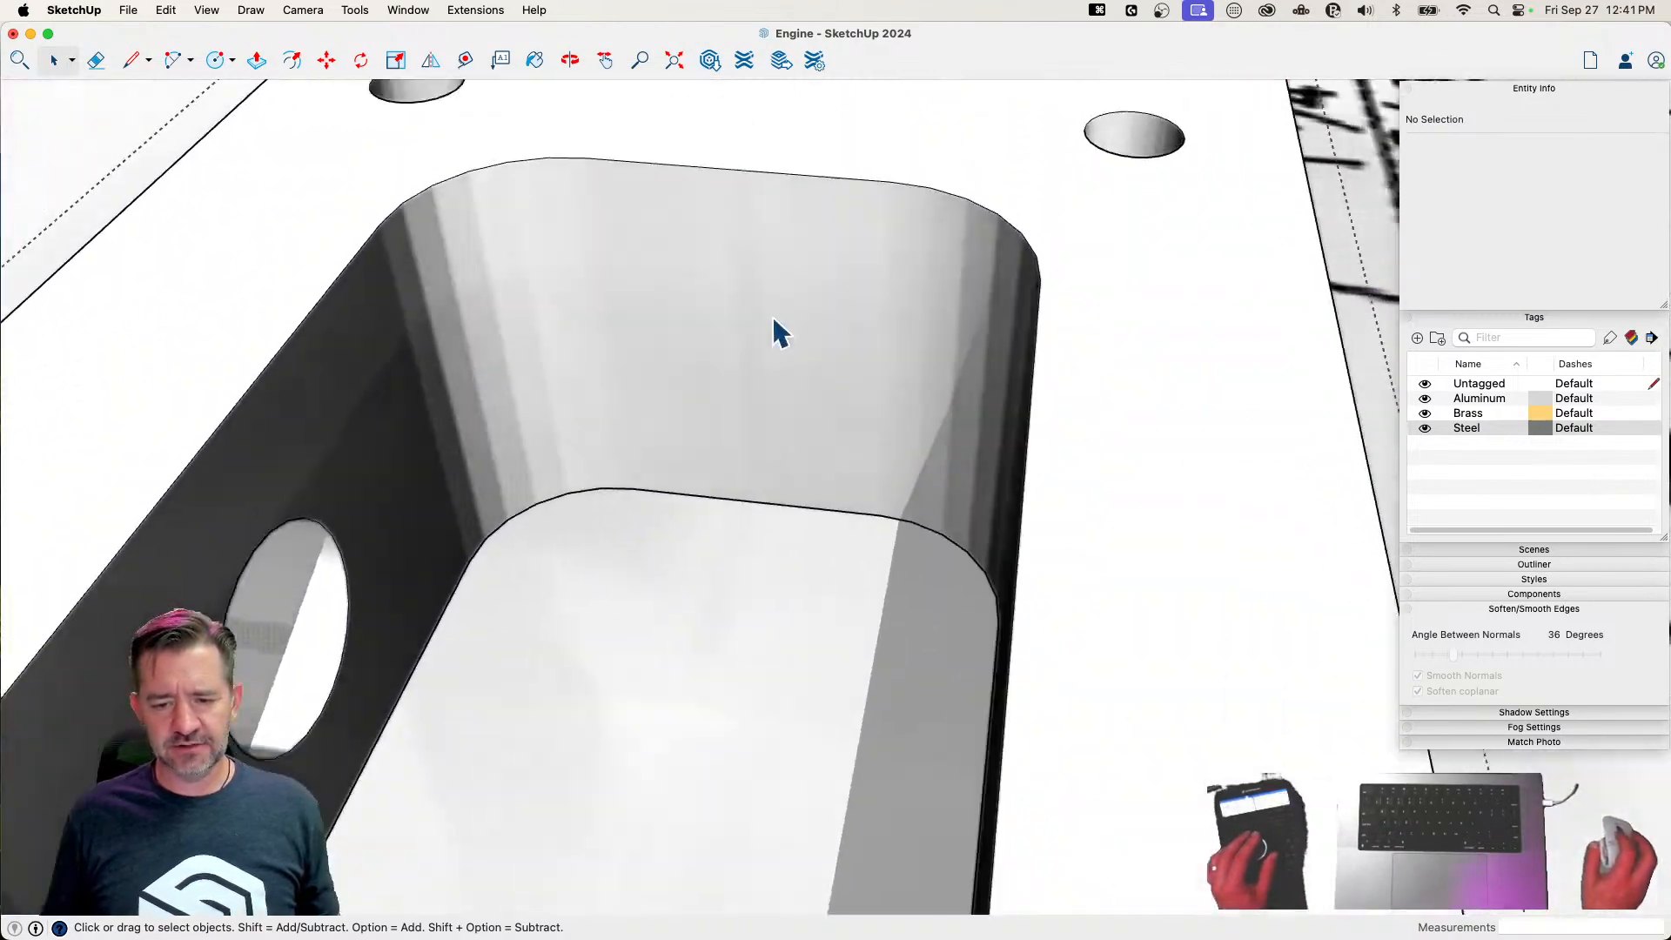
key(c)
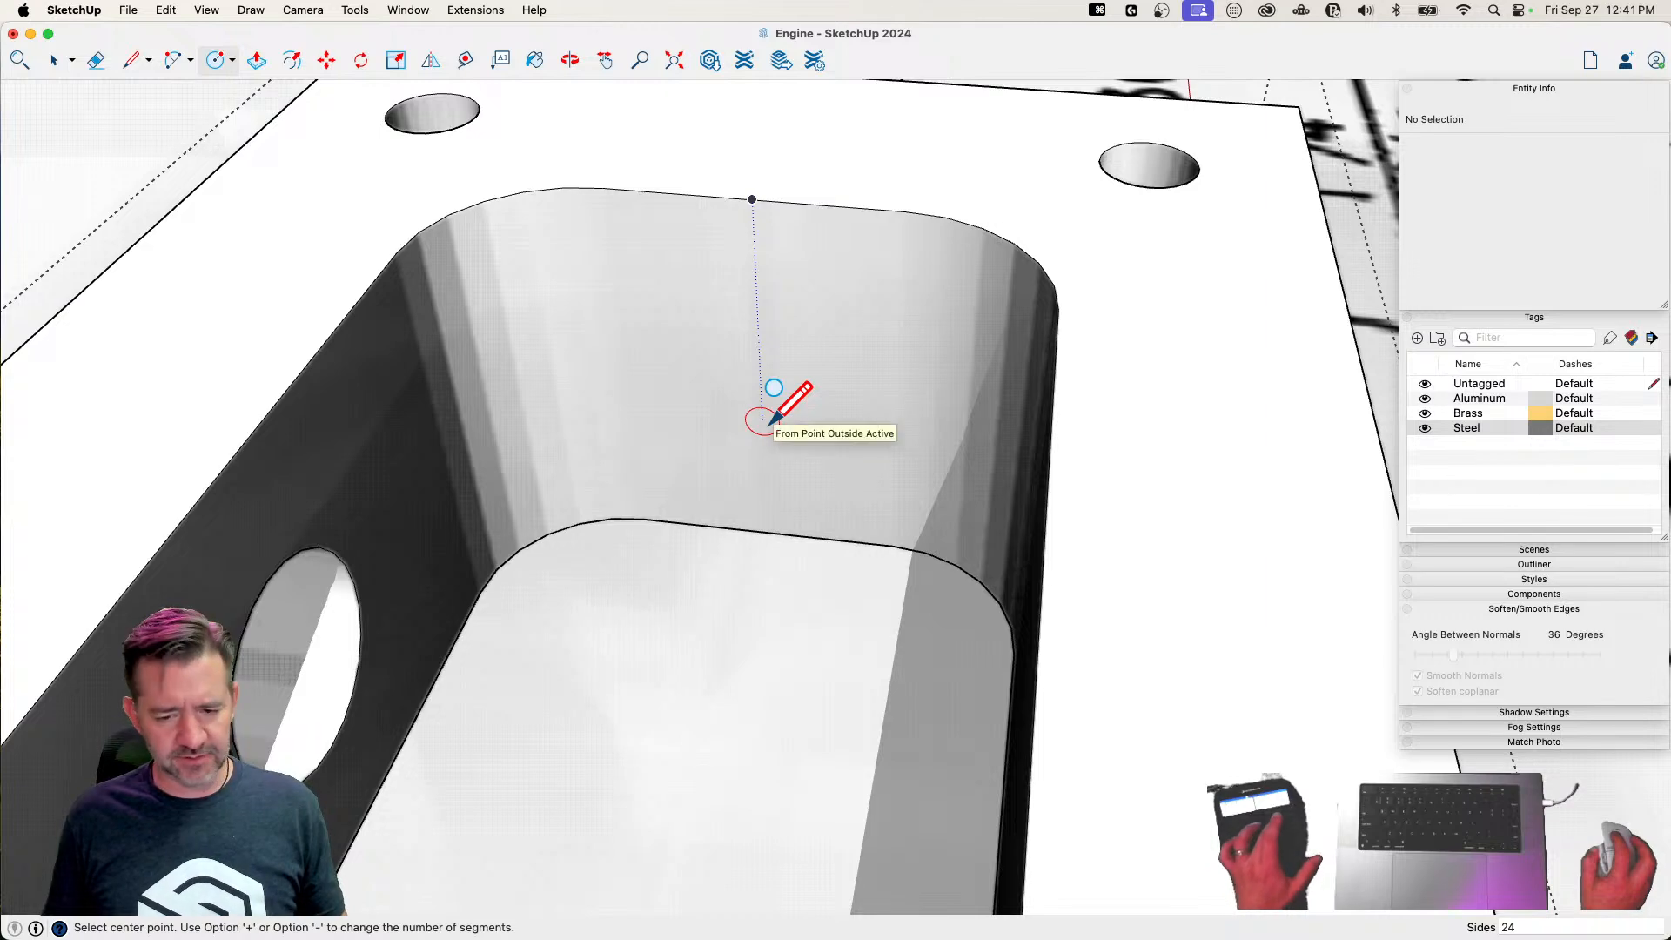
key(shift+w)
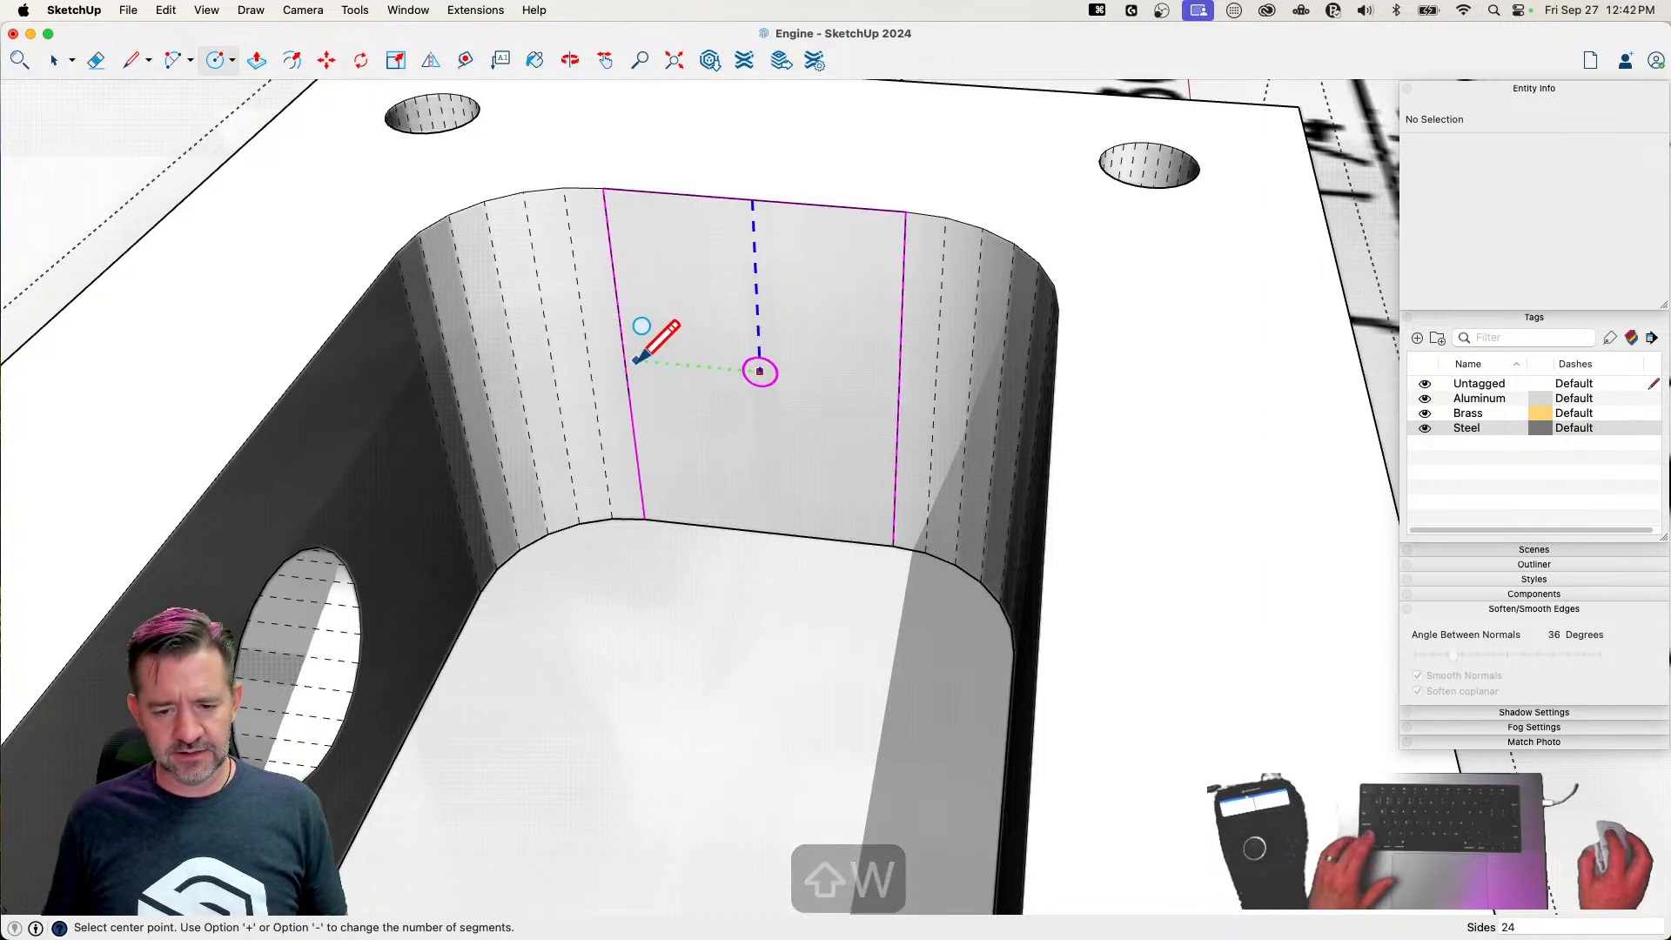
click(761, 383)
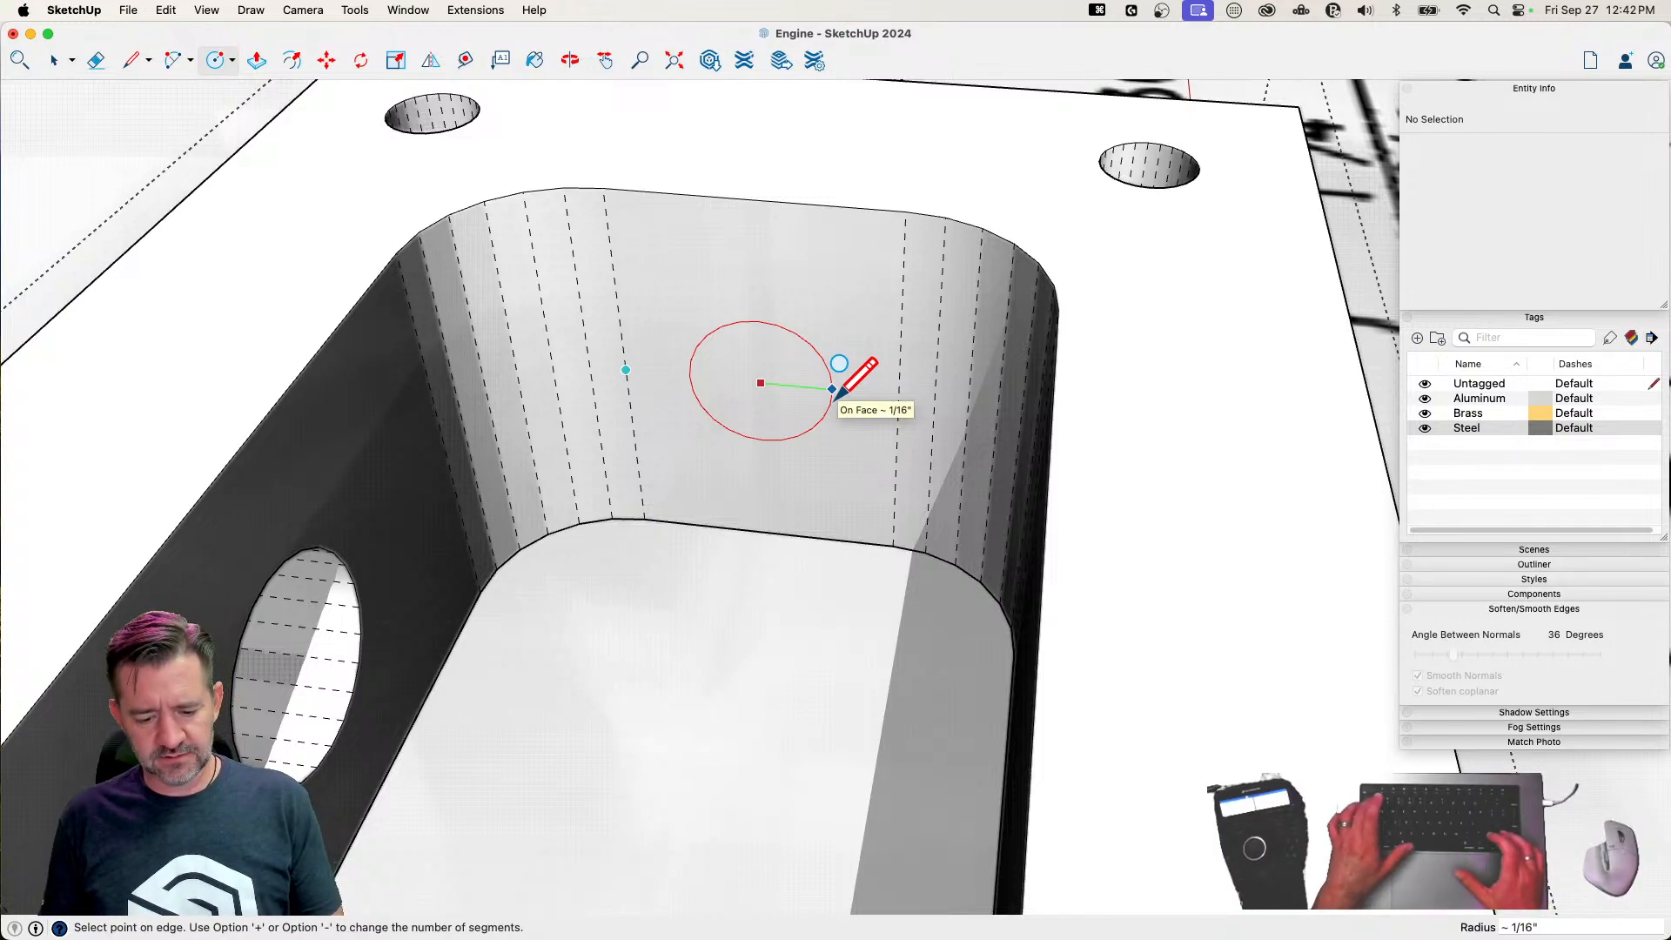
text(1/32)
key(Return)
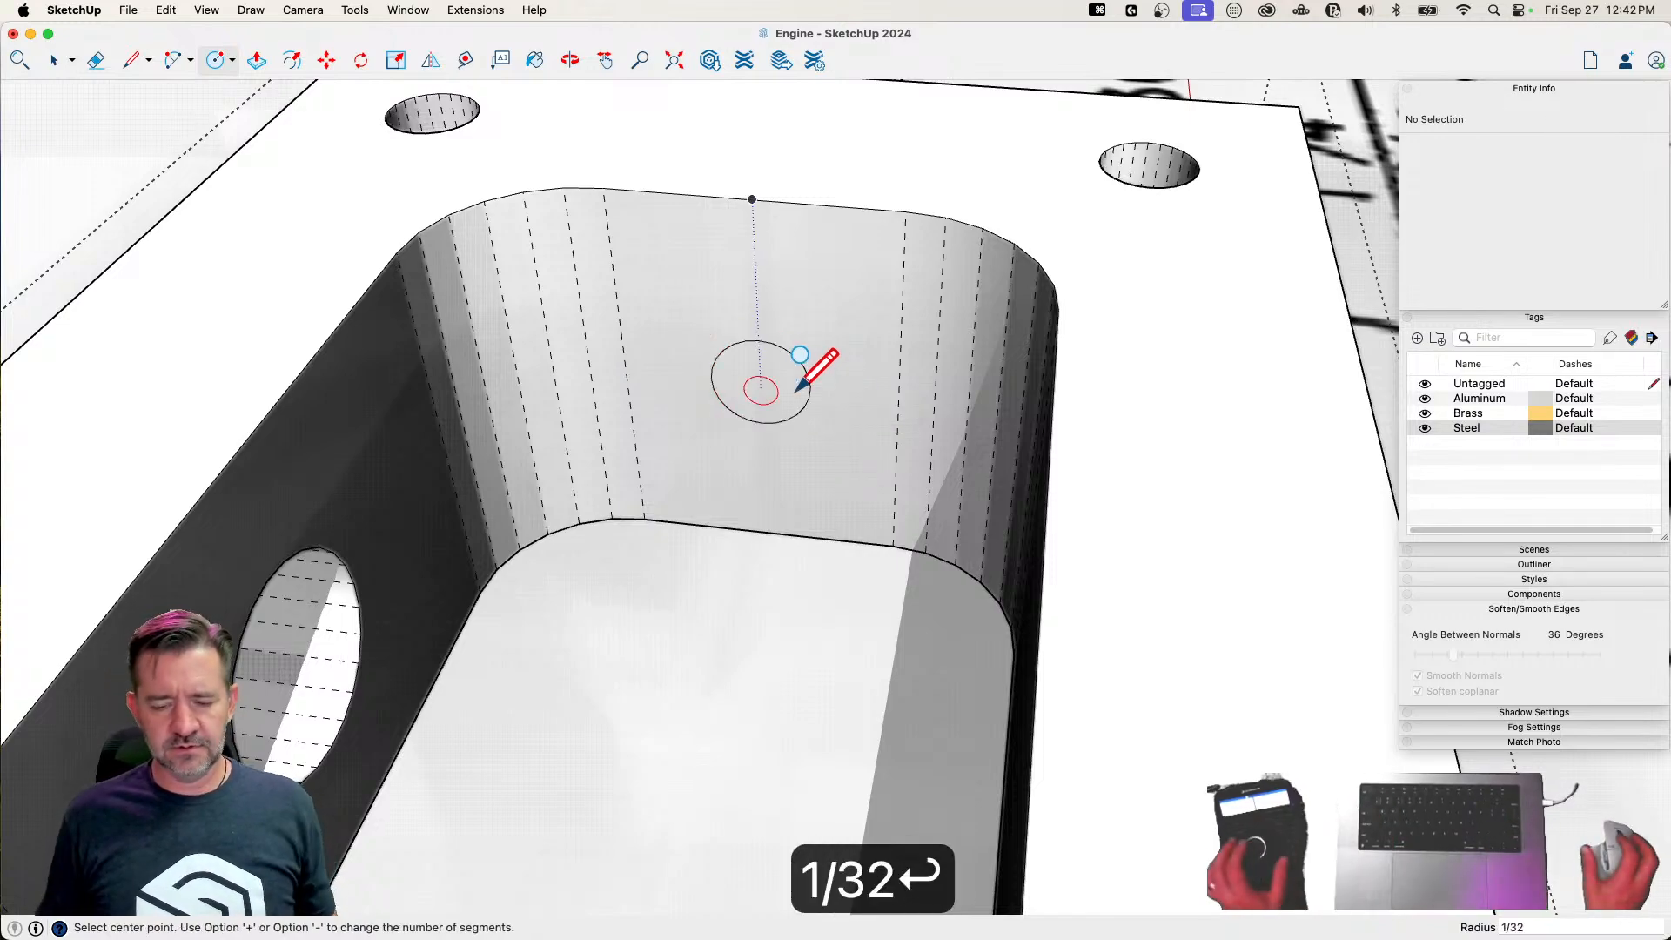
Push the small circle from the cavity wall into the domed boss, about 5/16" deep, using X-ray to keep it inside the dome
key(p)
drag(740, 379, 862, 388)
key(x)
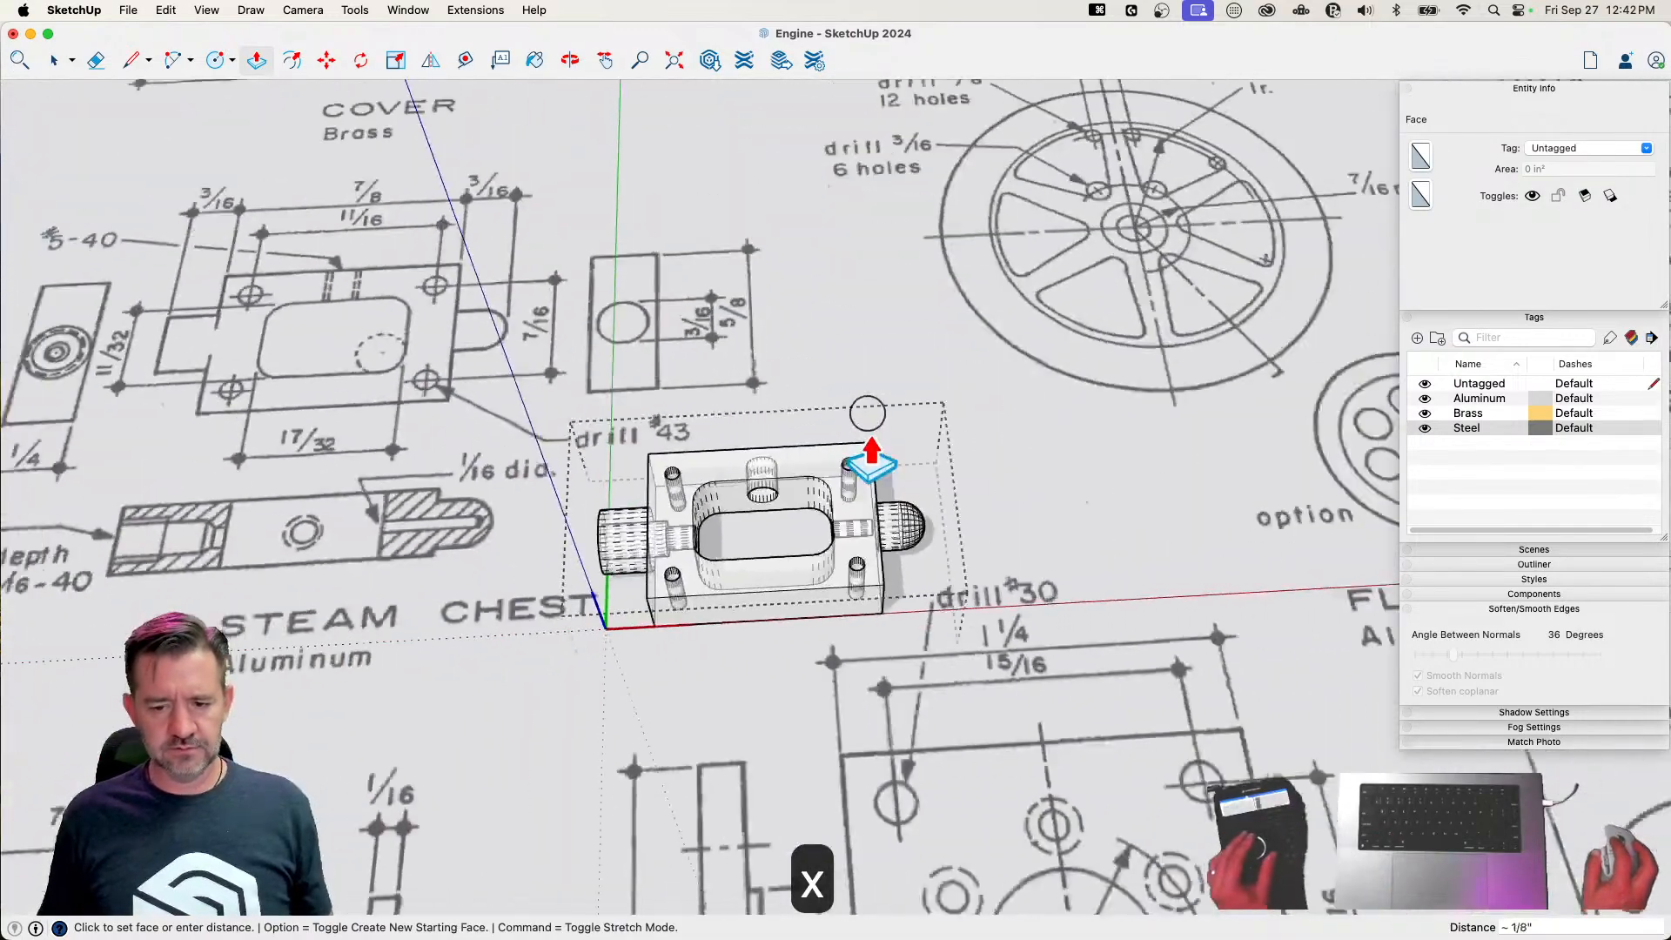
scroll(880, 509, up, 5)
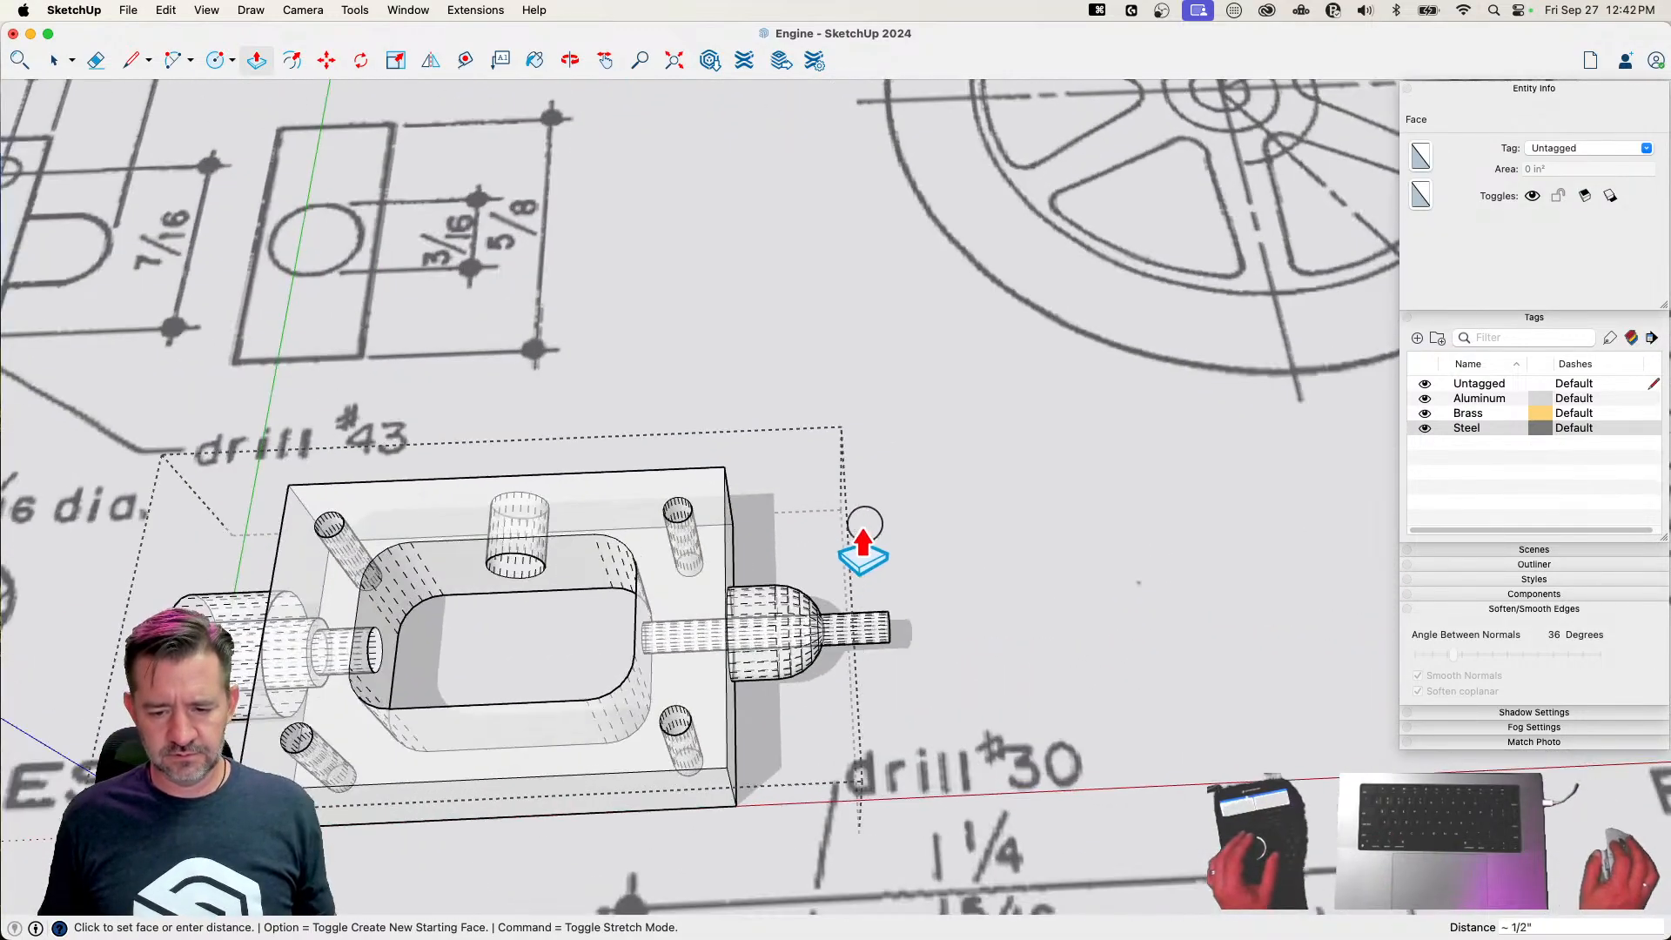
click(801, 562)
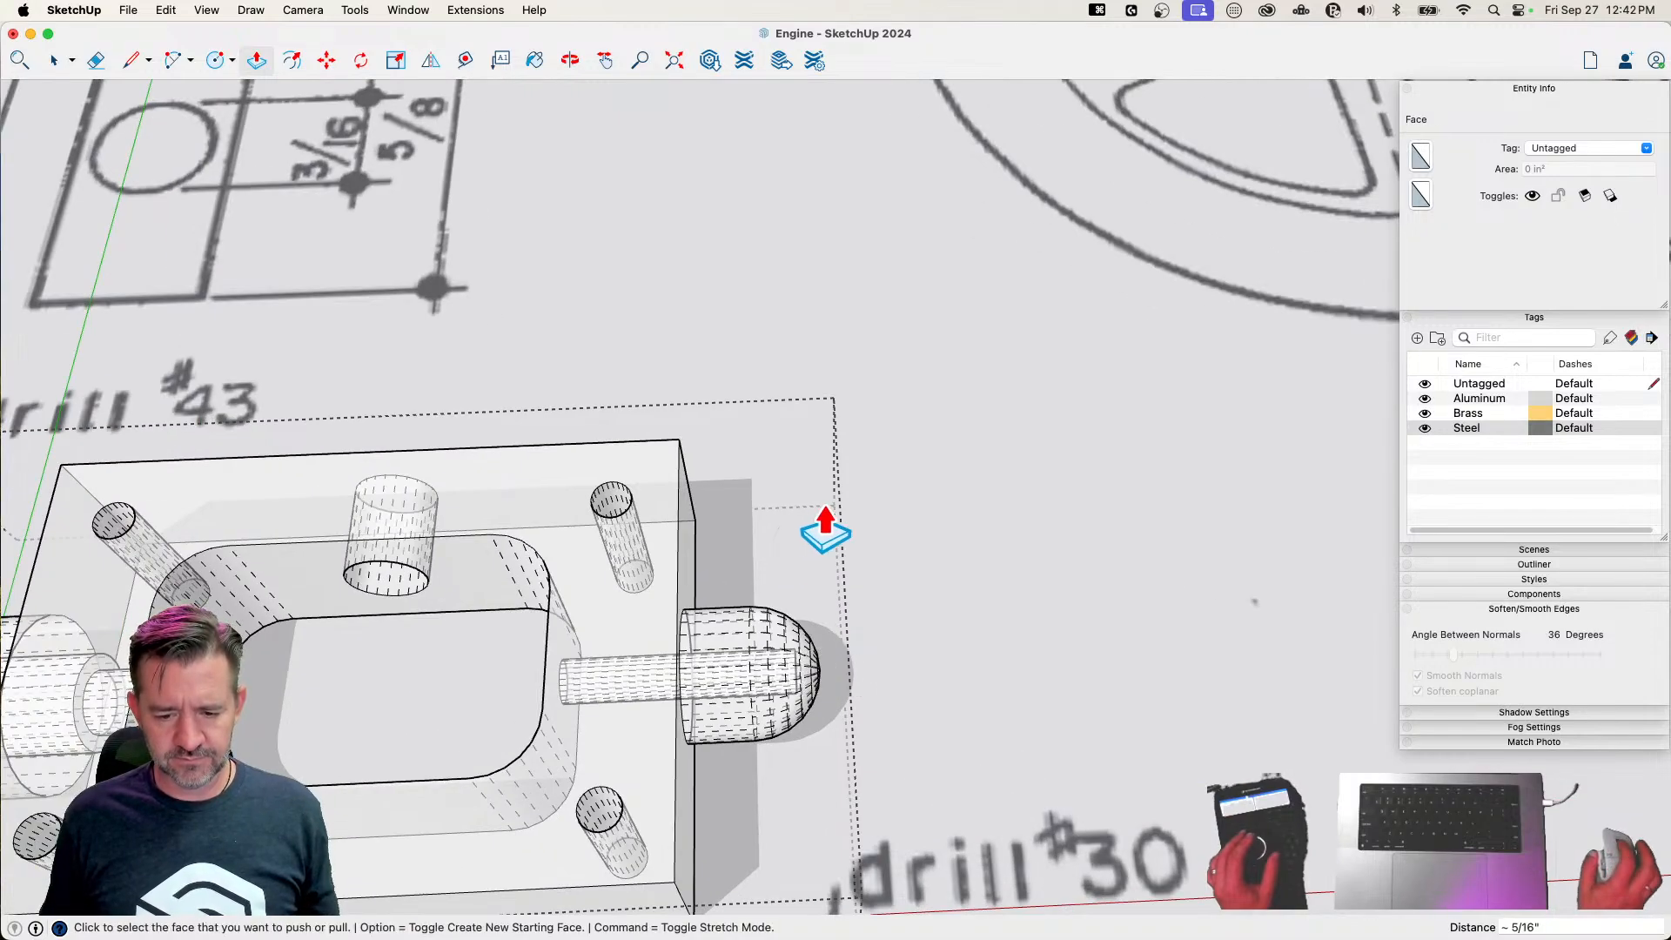
Close the steam chest component and restore the normal display without hidden geometry or X-ray
key(space)
key(shift+w)
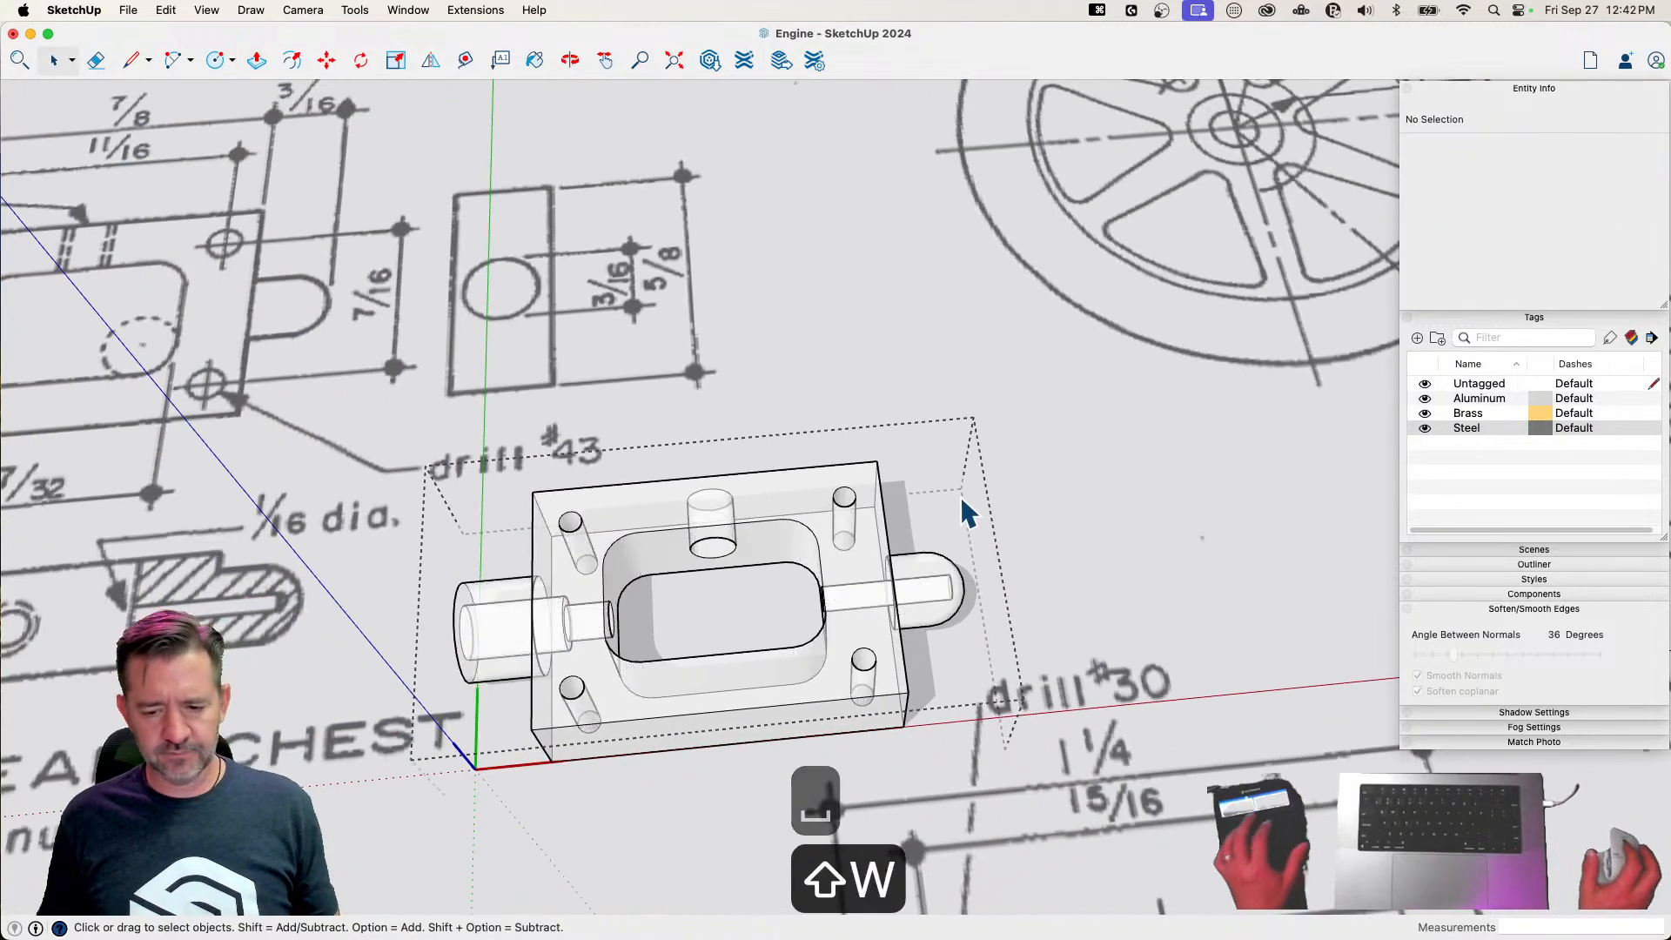
click(907, 306)
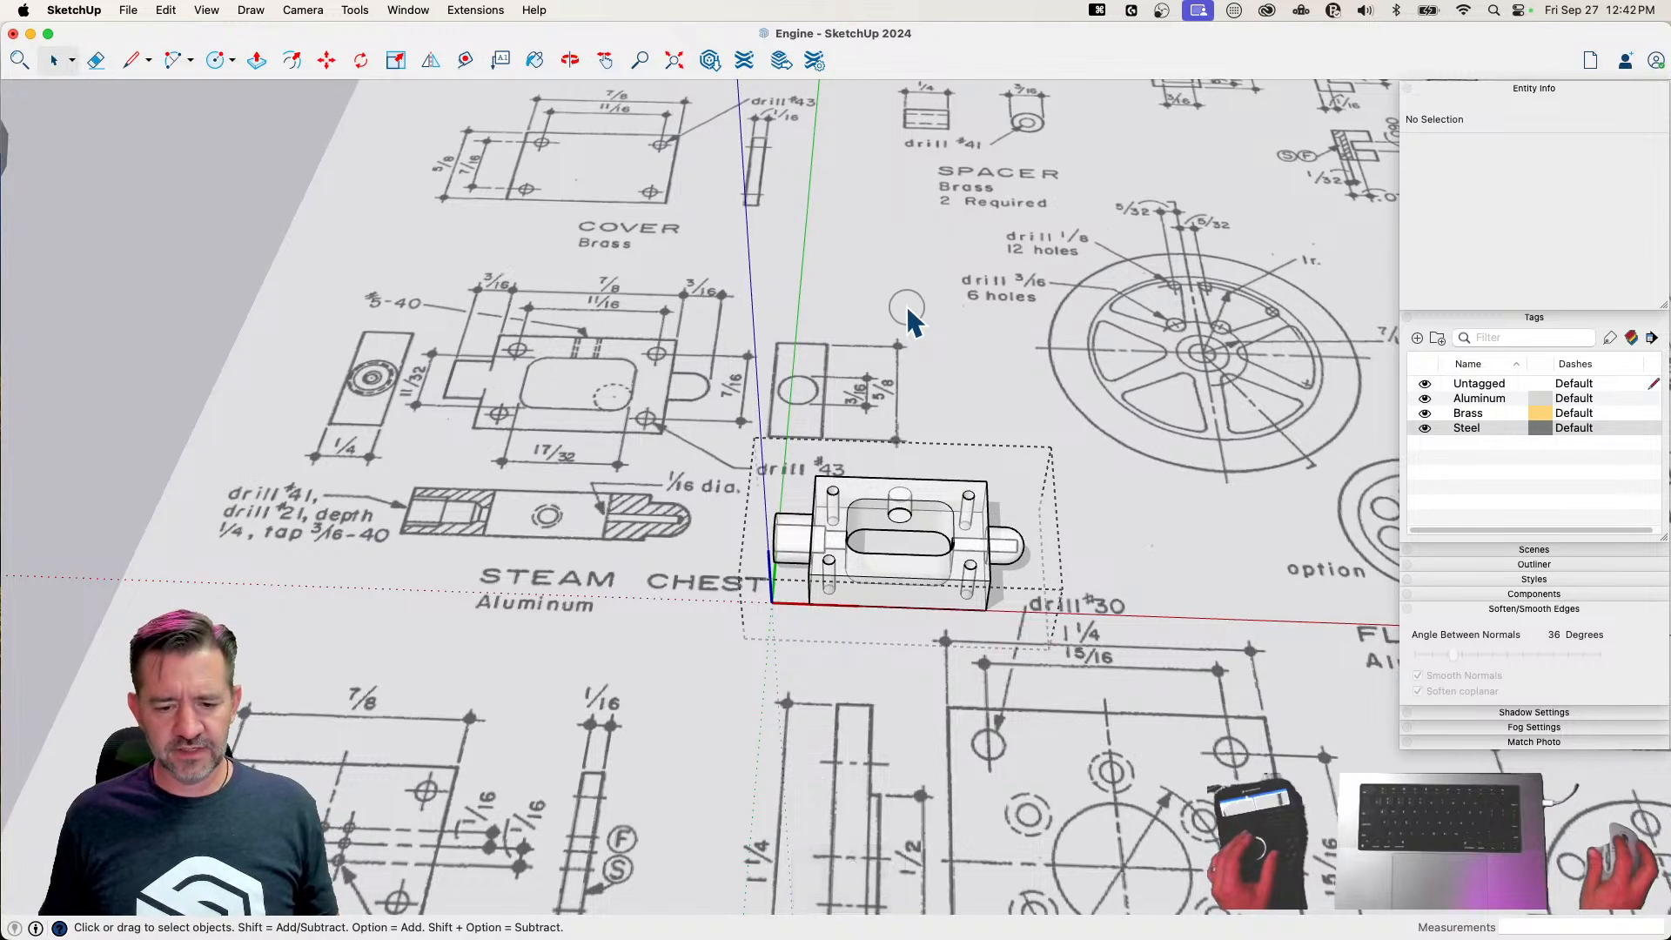
click(1118, 530)
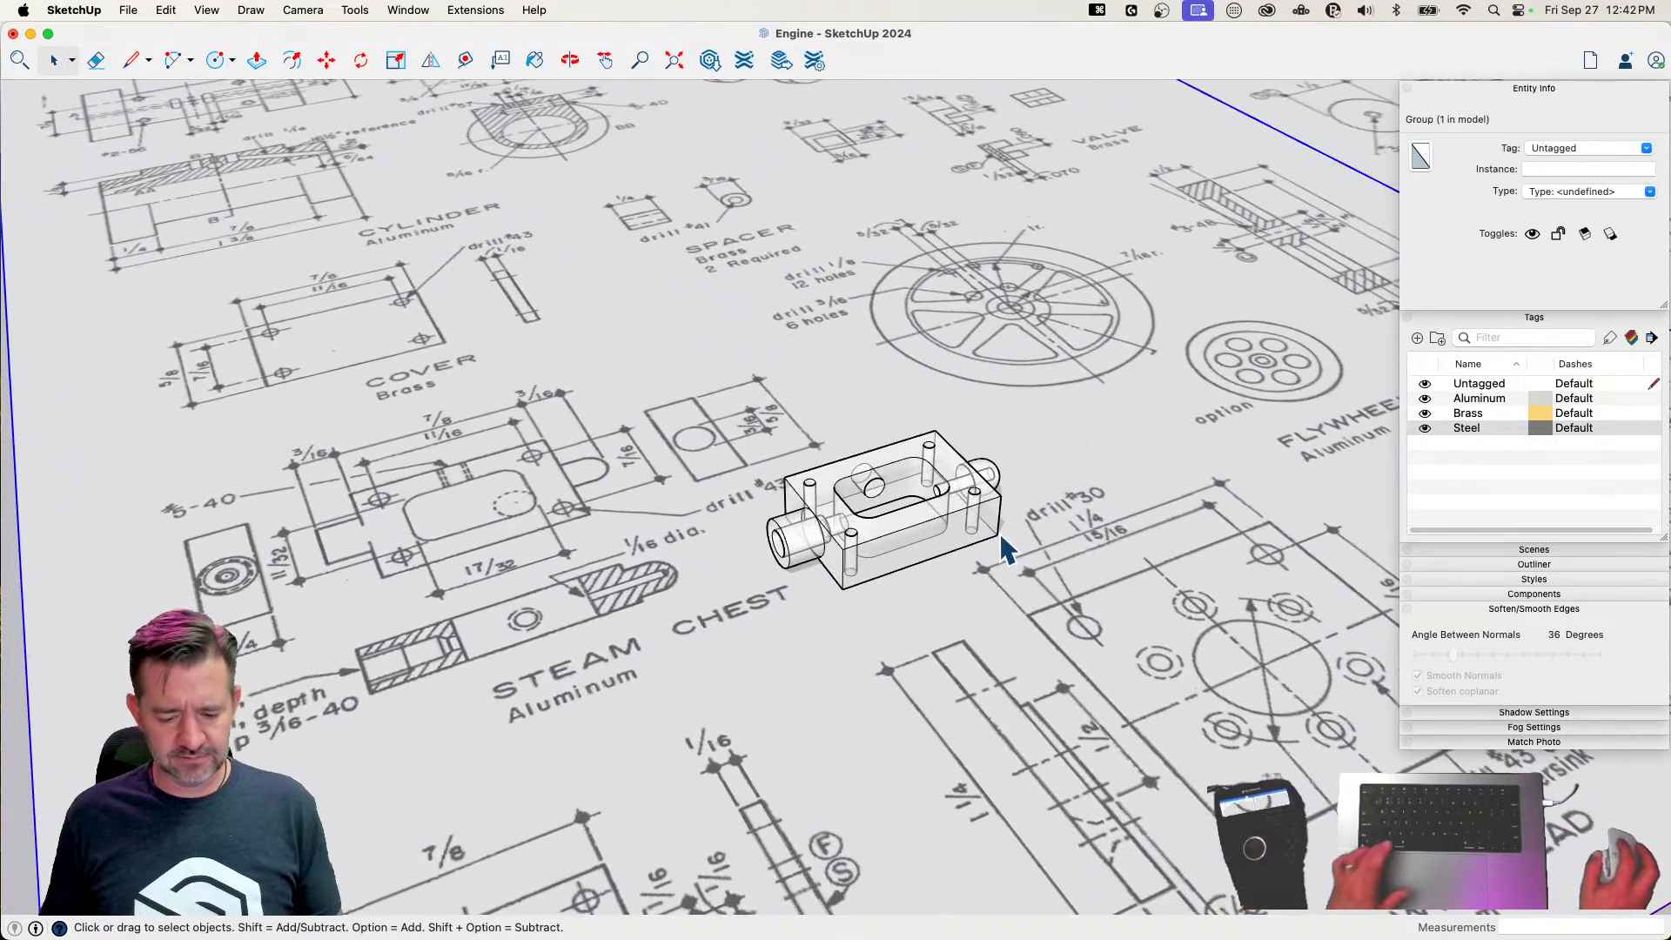
key(x)
Assign the Aluminum tag to the Steam Chest component
click(968, 526)
click(1646, 149)
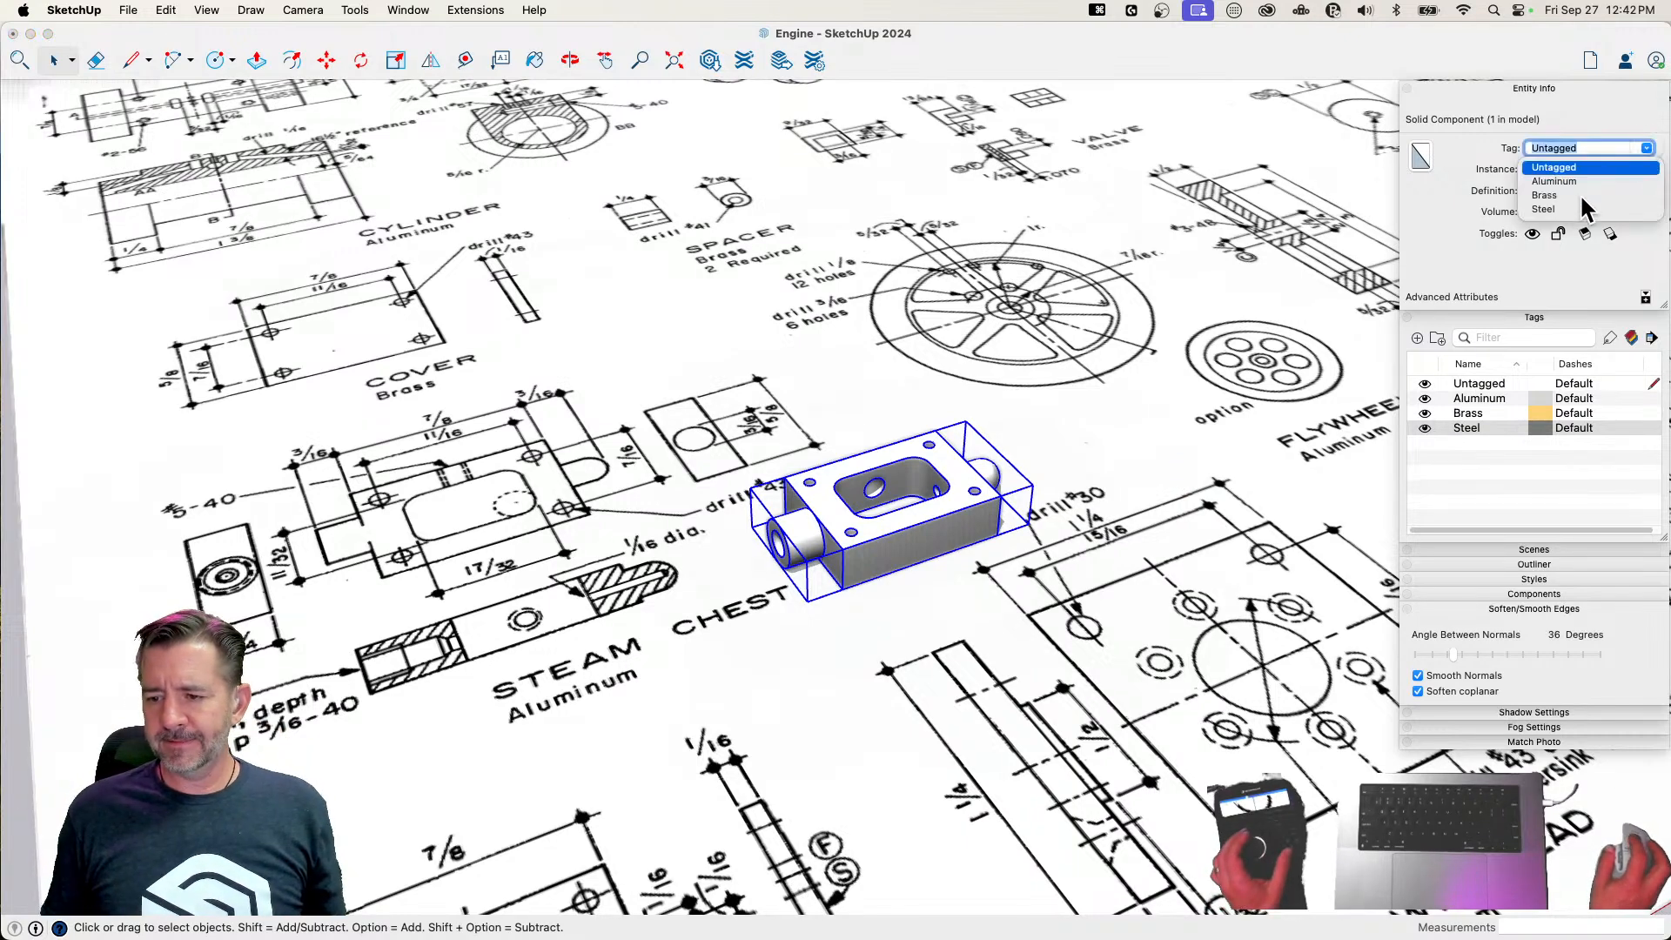
text(m)
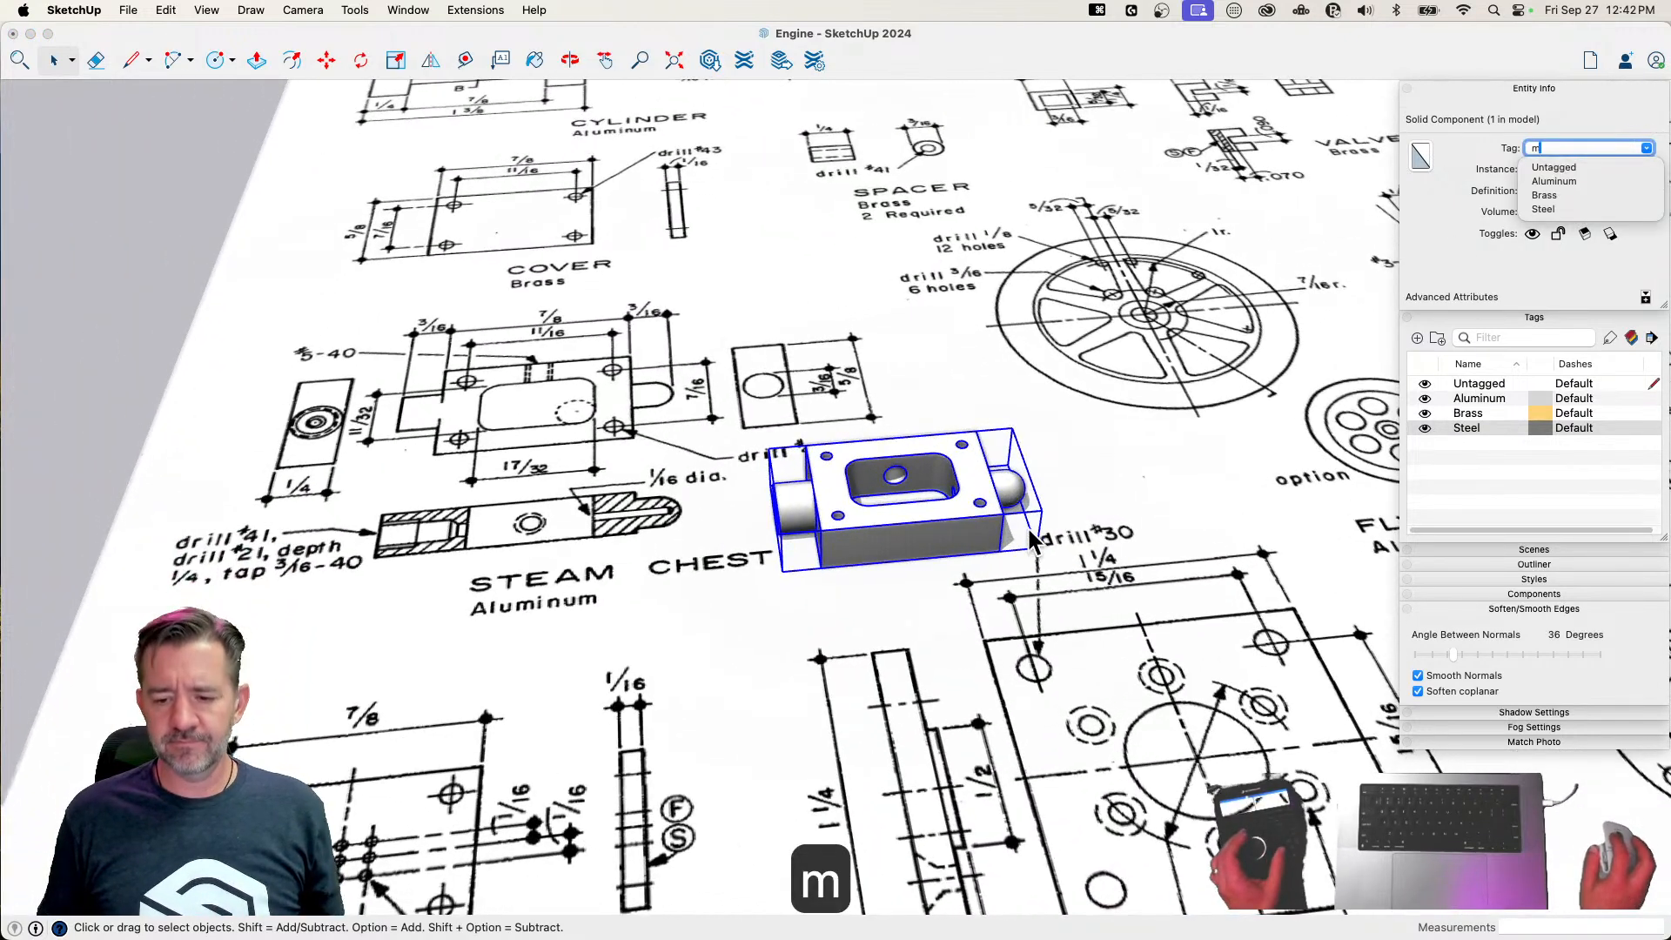
click(1563, 182)
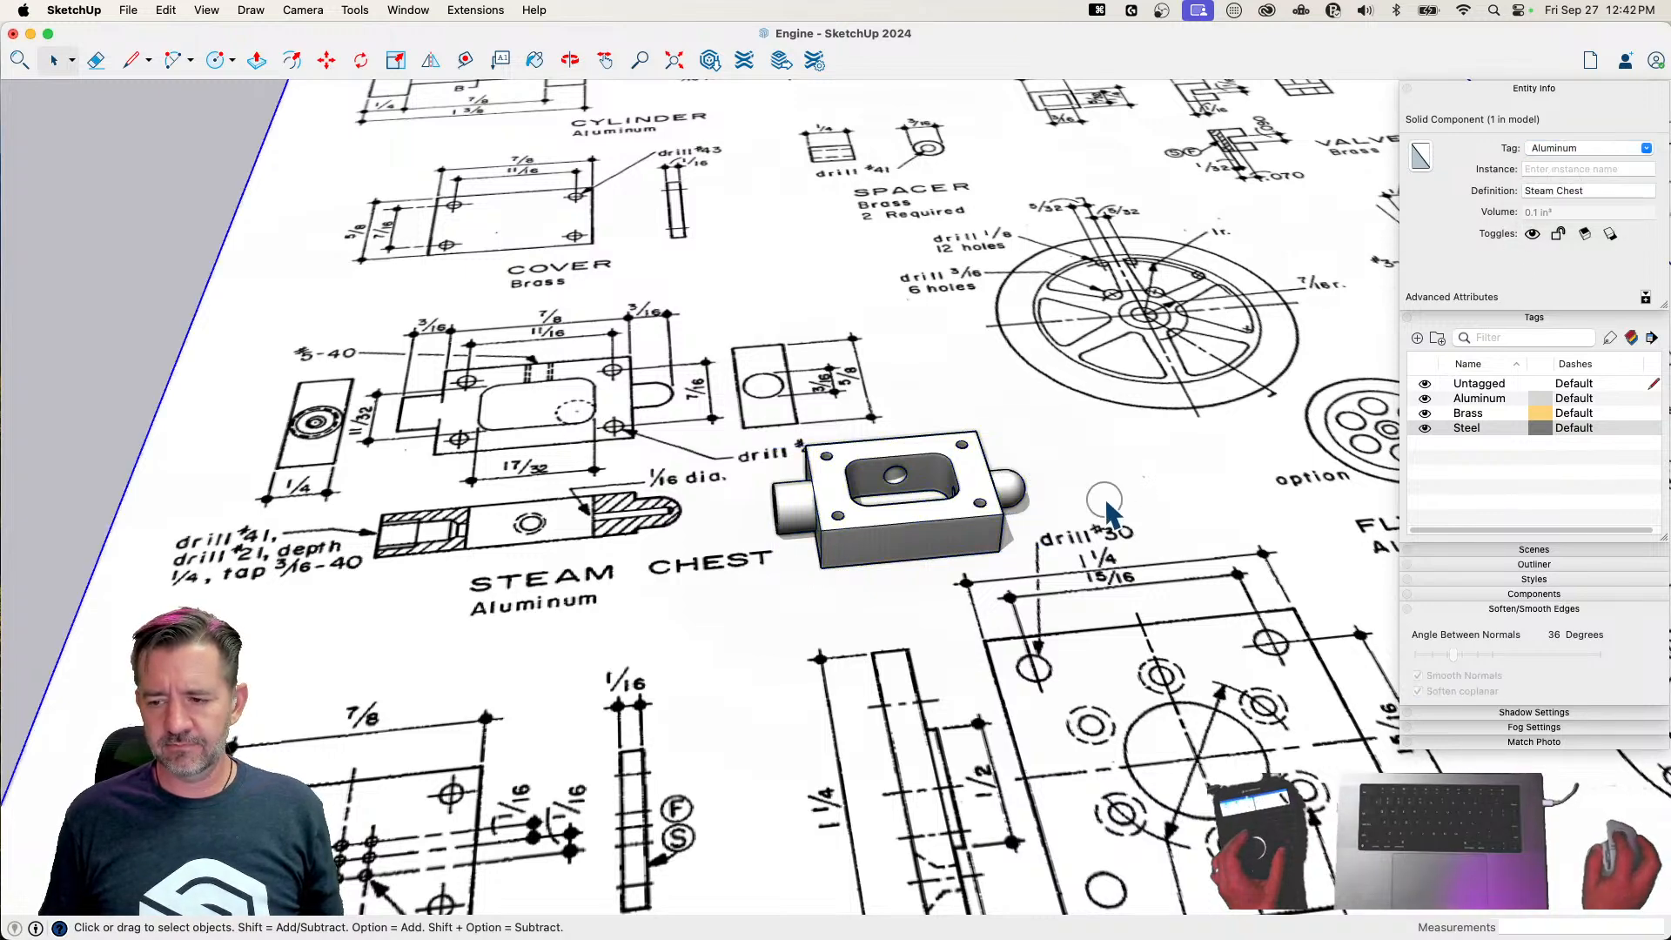
Move the steam chest off the drawings to the finished parts, in front of the cylinder, about 1' 5/8" away
key(m)
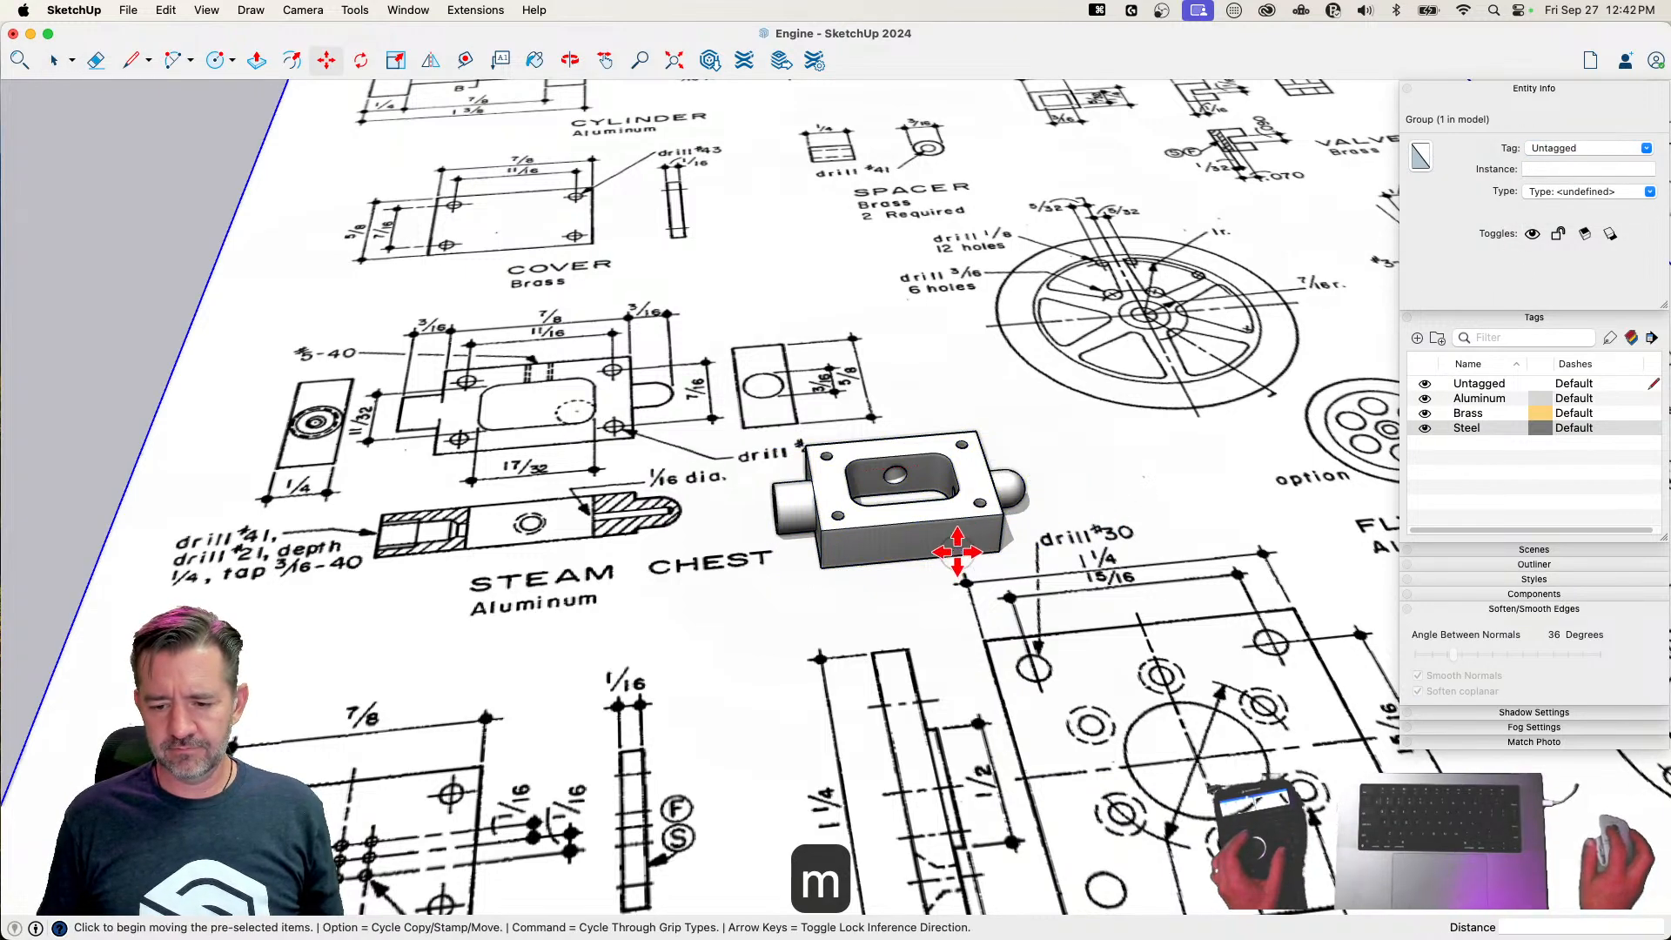
click(957, 552)
key(space)
click(955, 586)
key(m)
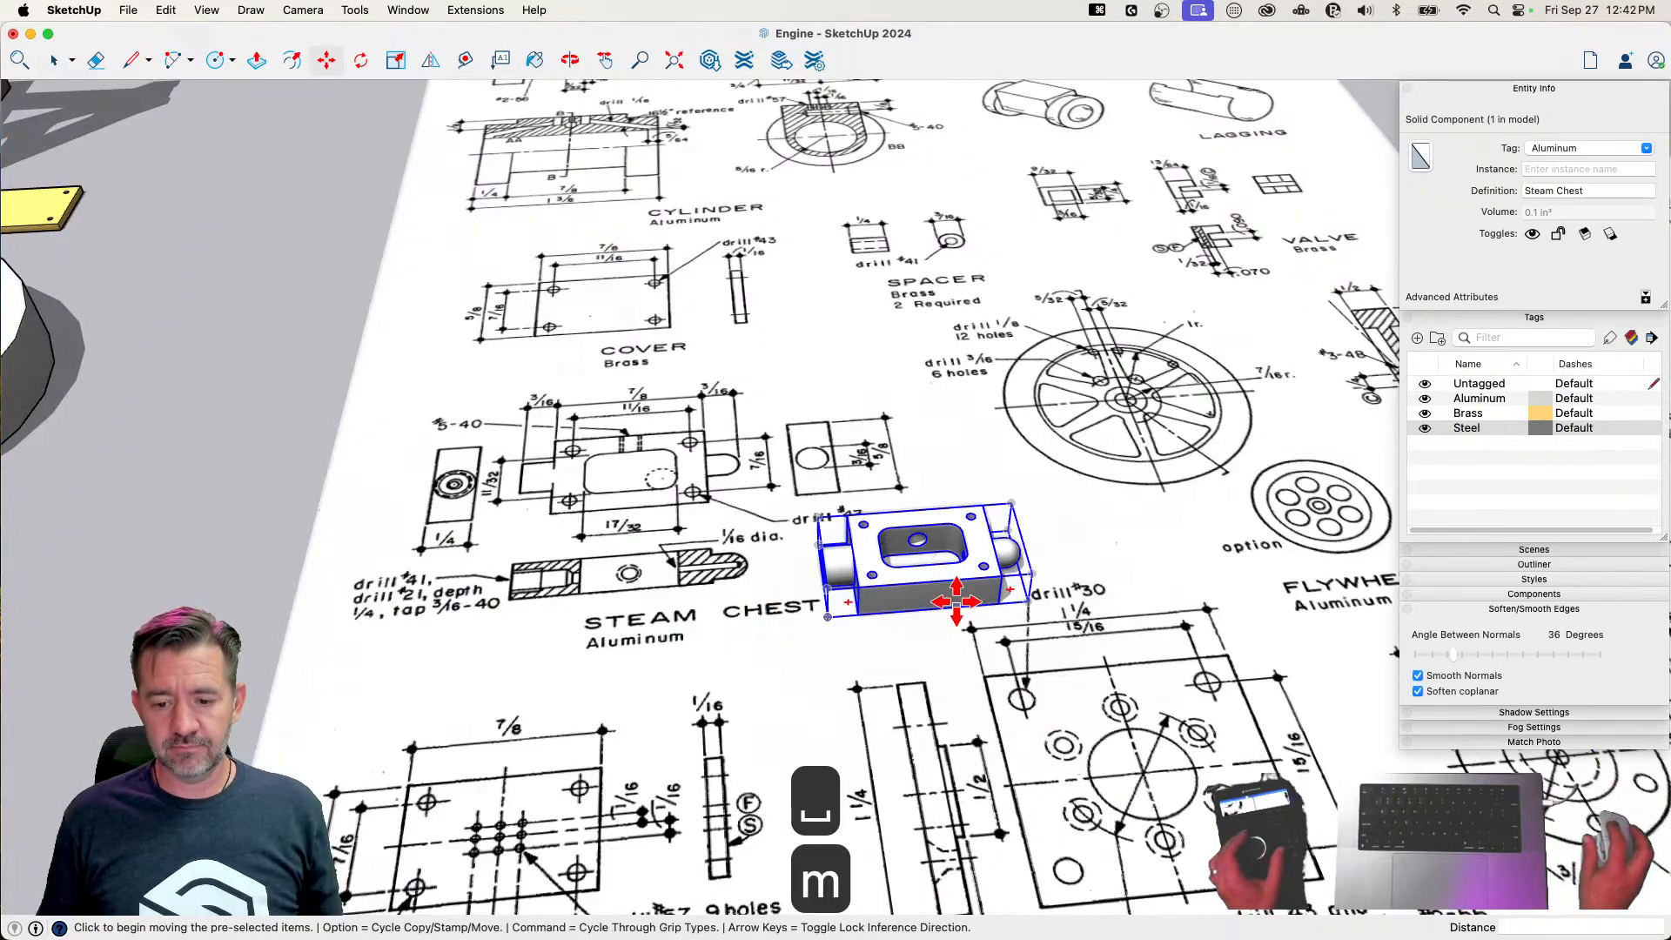
click(957, 600)
scroll(858, 552, down, 10)
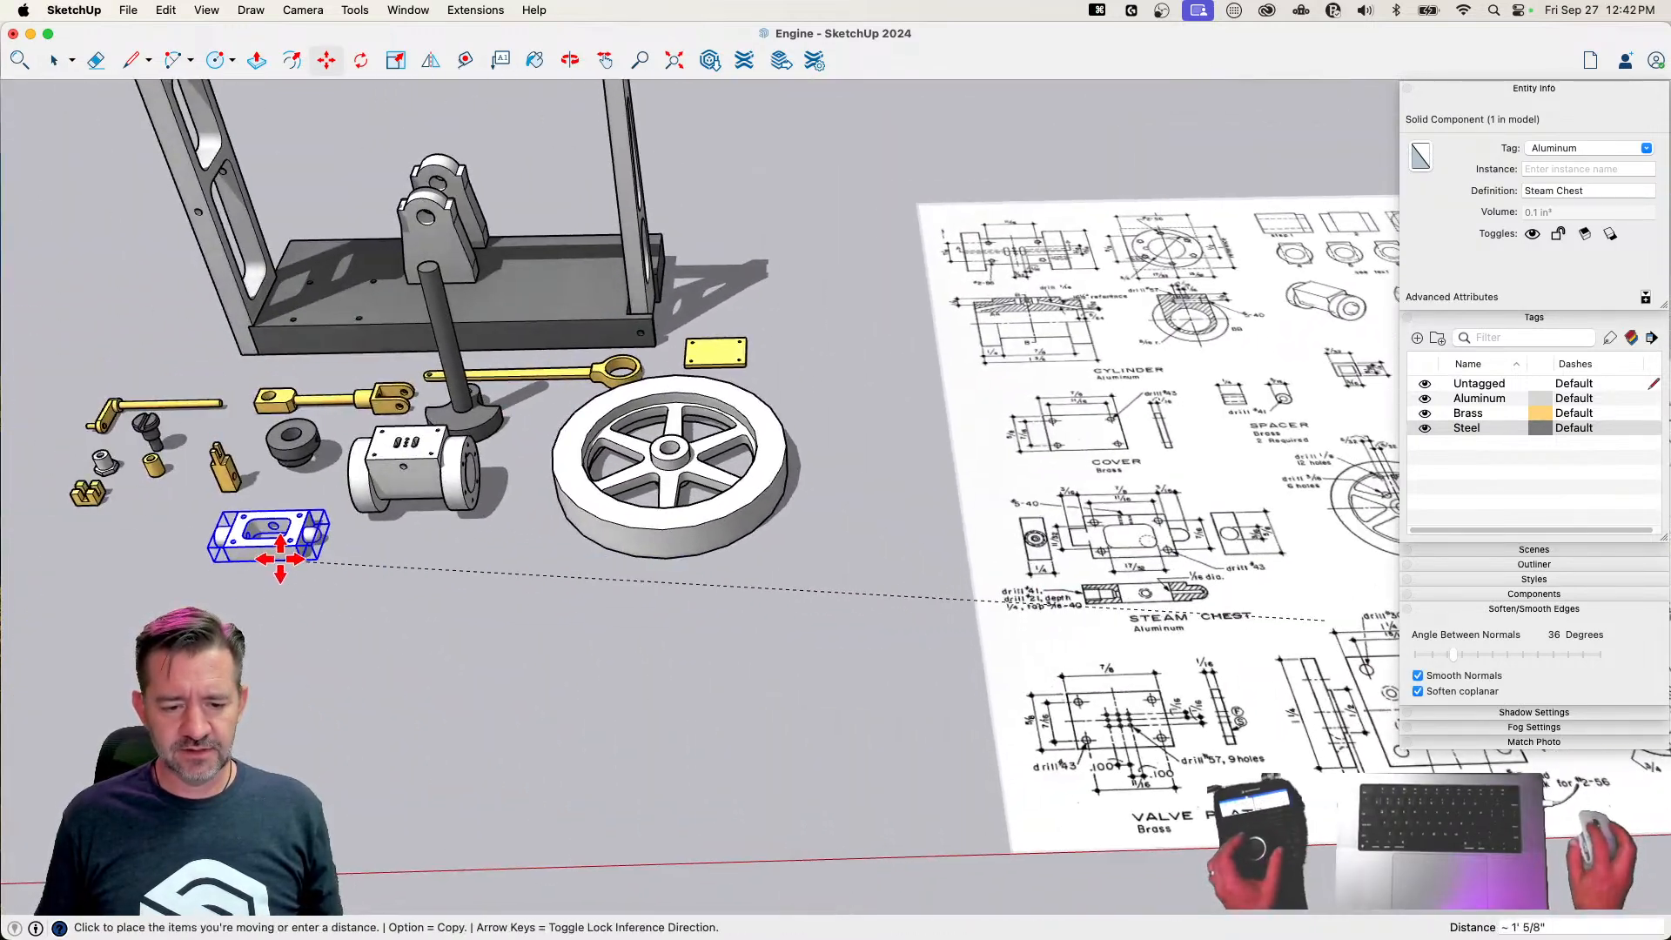
click(285, 532)
Draw the valve plate outline beside its plan drawing as a closed rectangle, 5/8" along the green axis by 7/8" along the red axis
scroll(723, 848, up, 10)
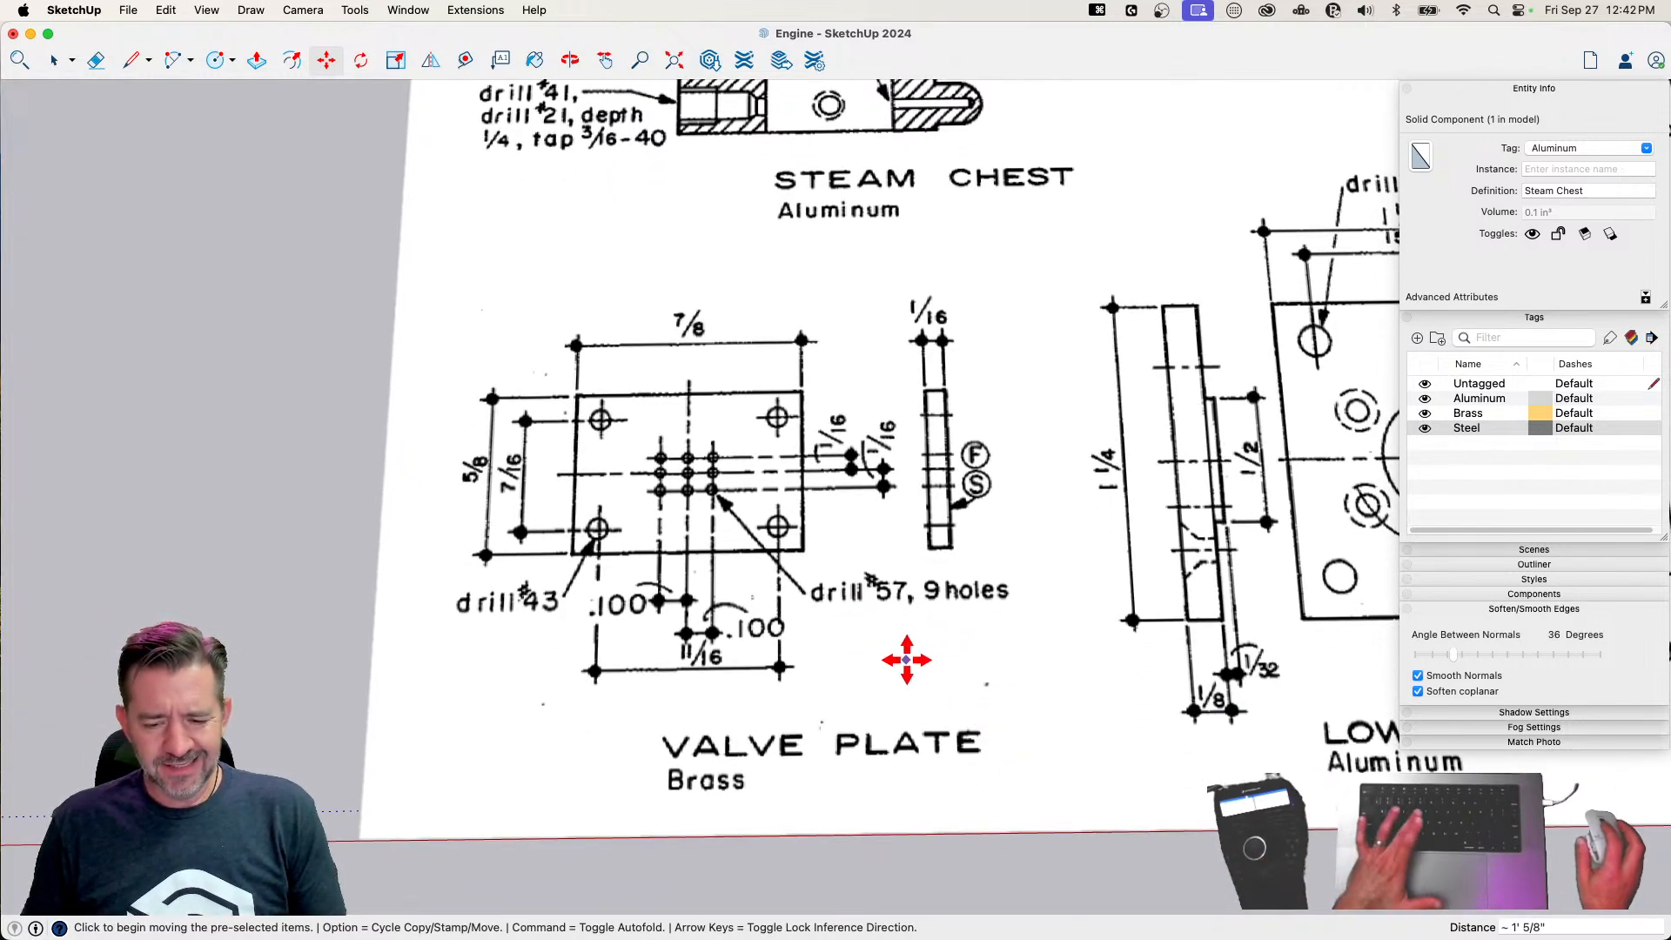
key(l)
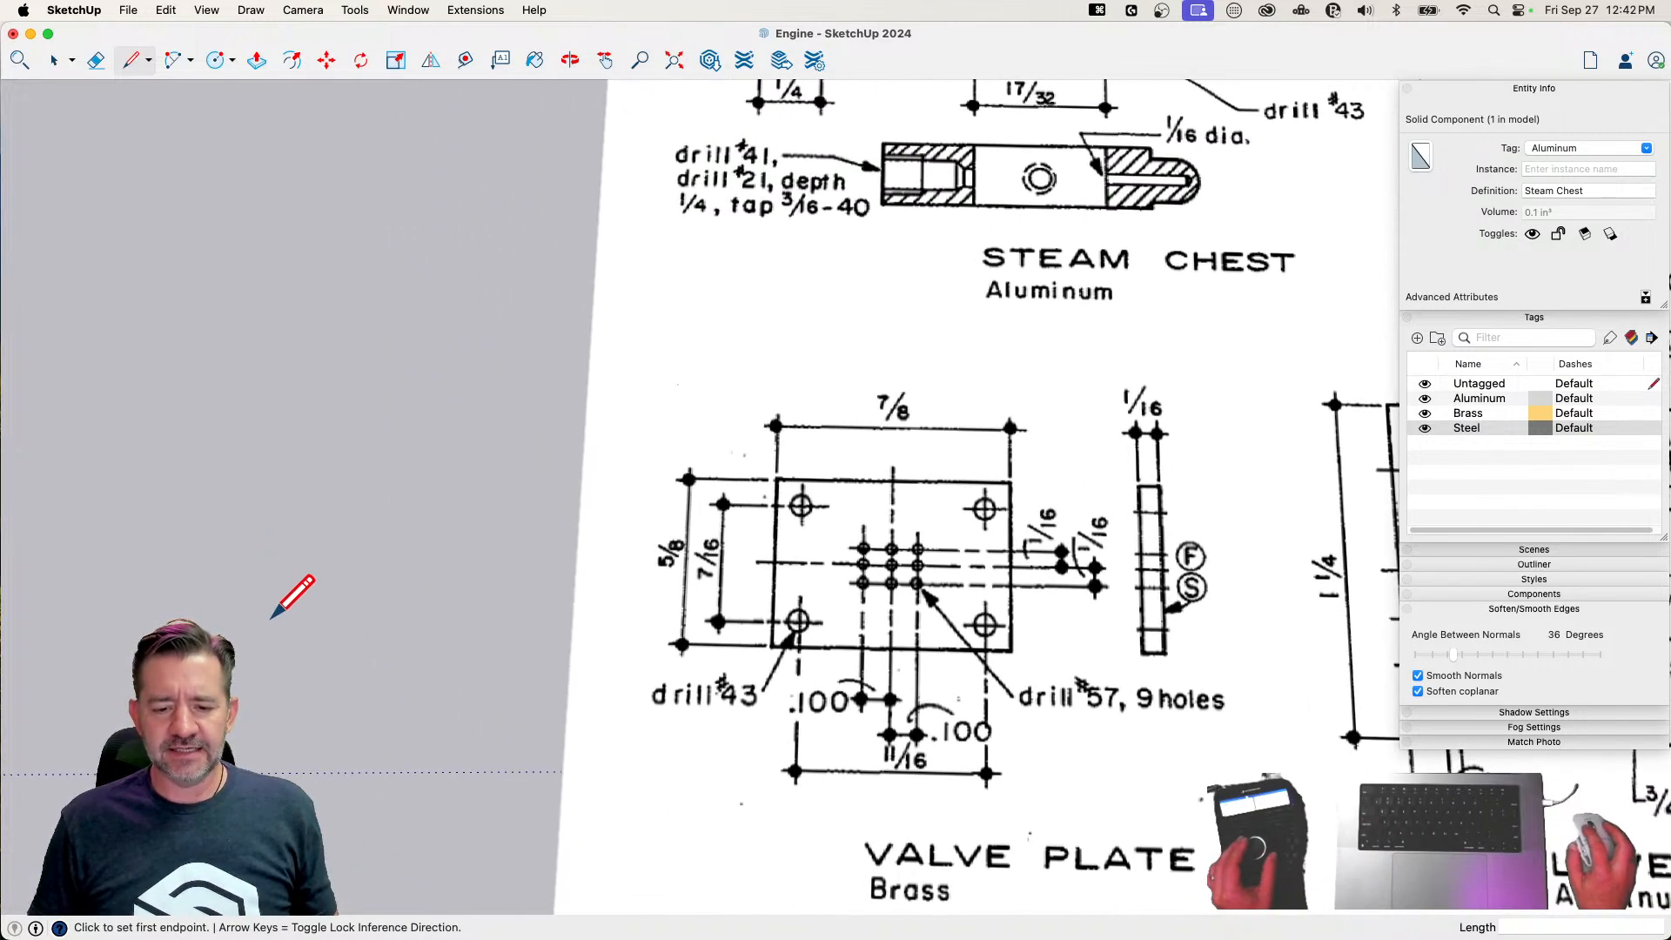
click(299, 667)
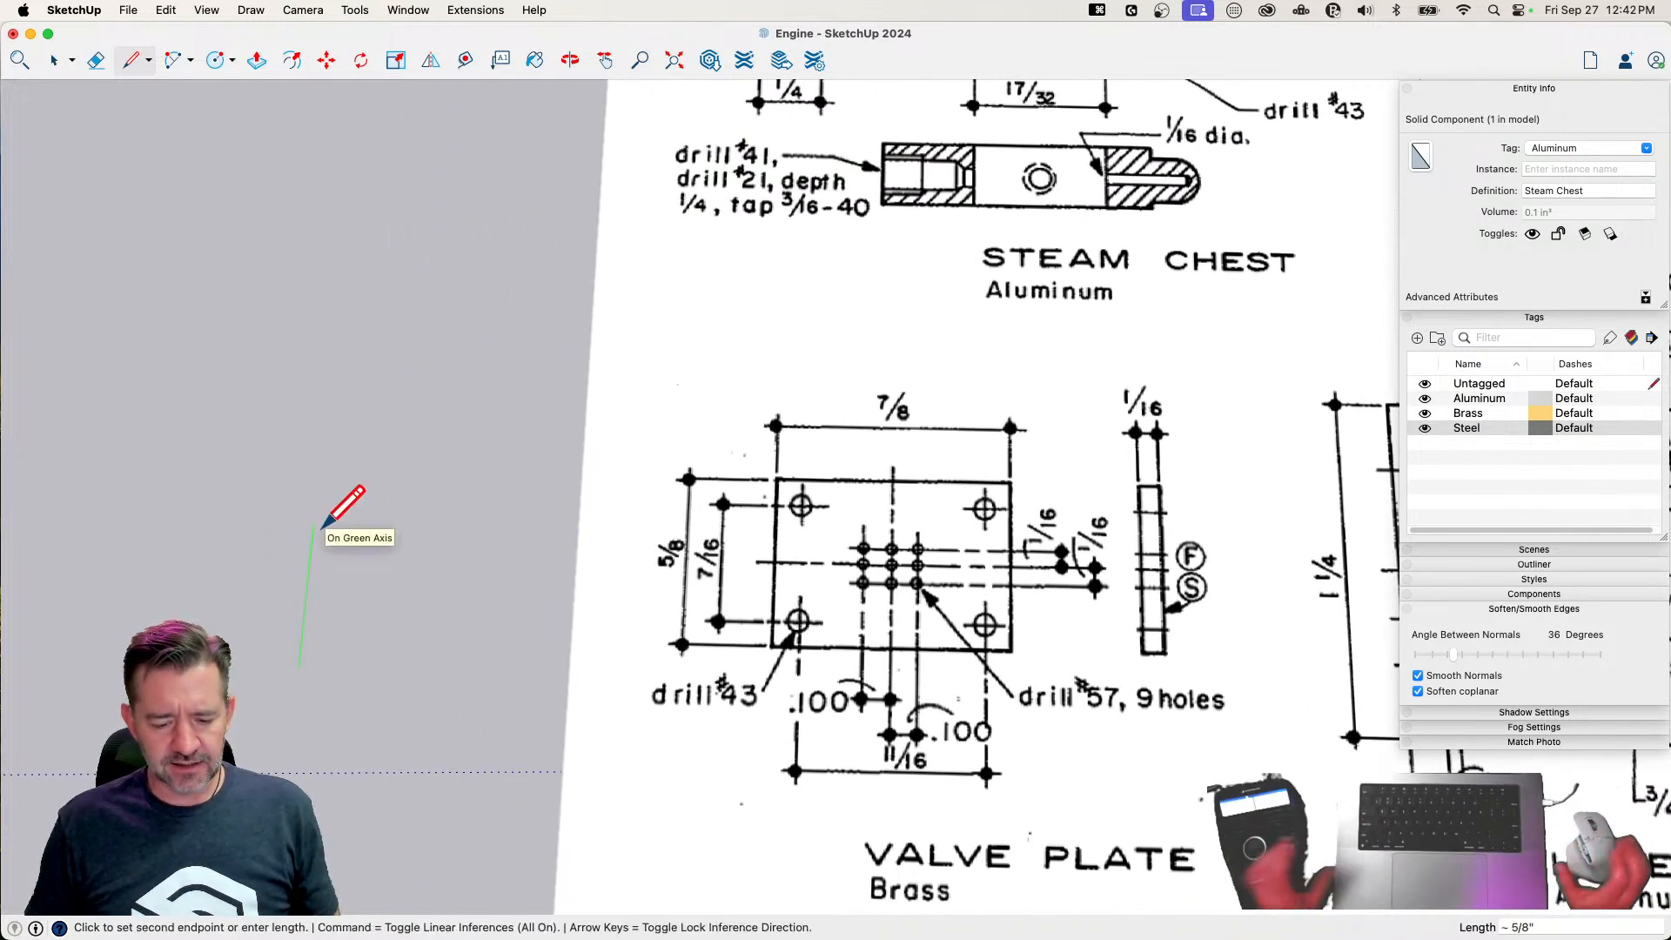
text(5/8)
key(Return)
text(7/8)
key(Return)
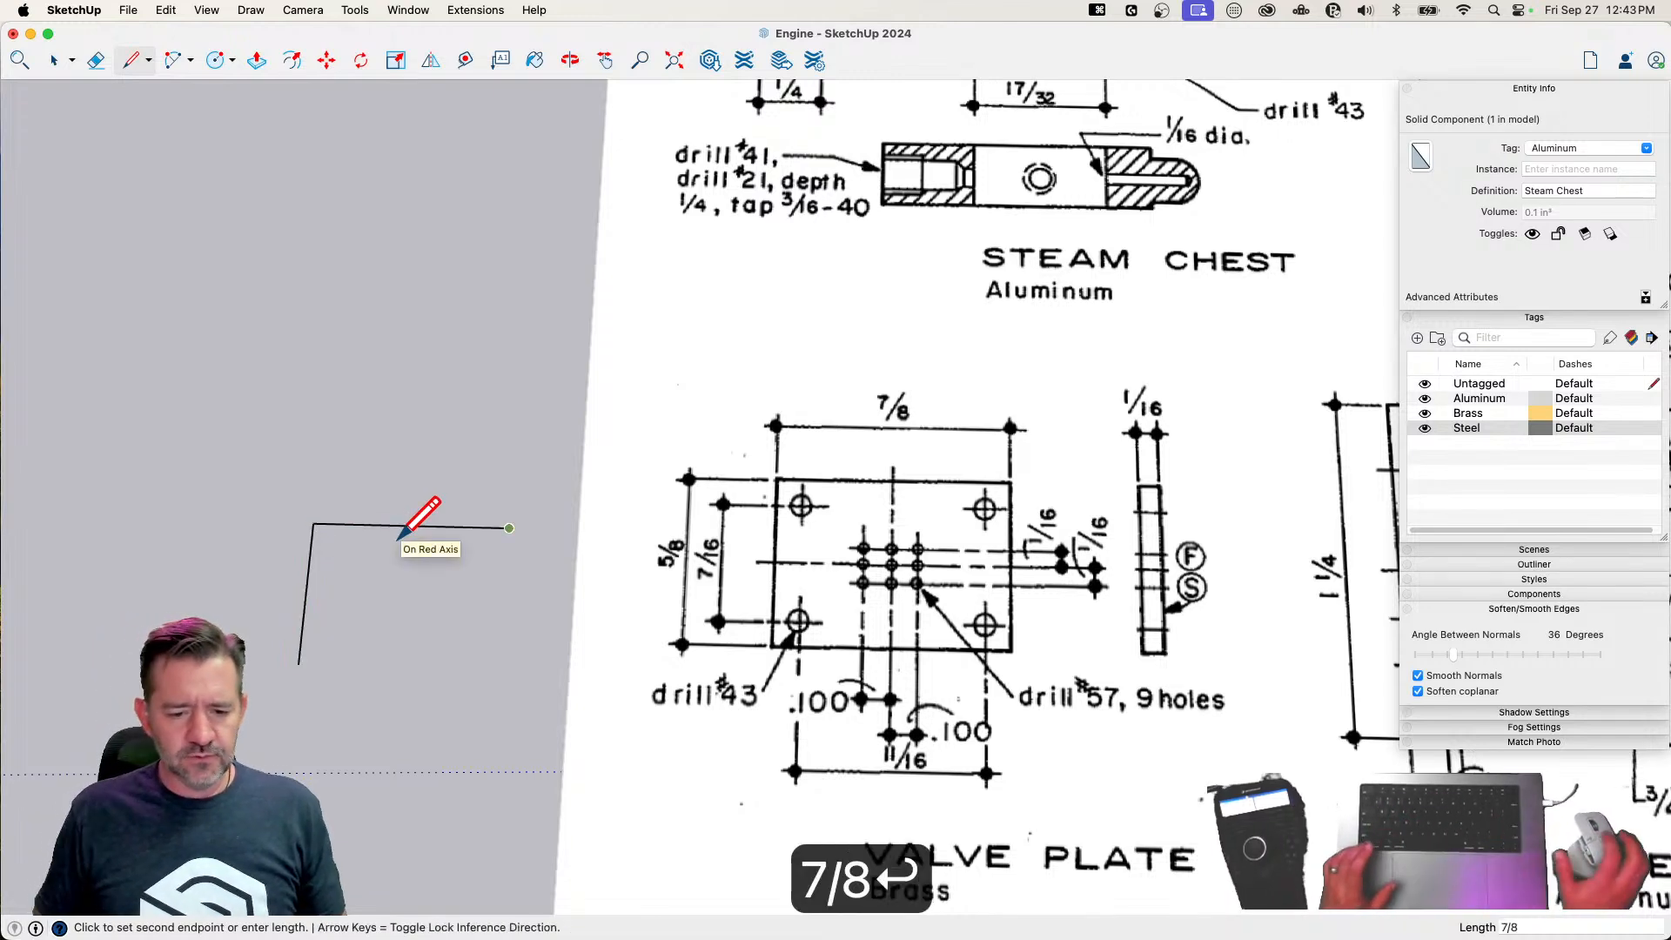
key(shift)
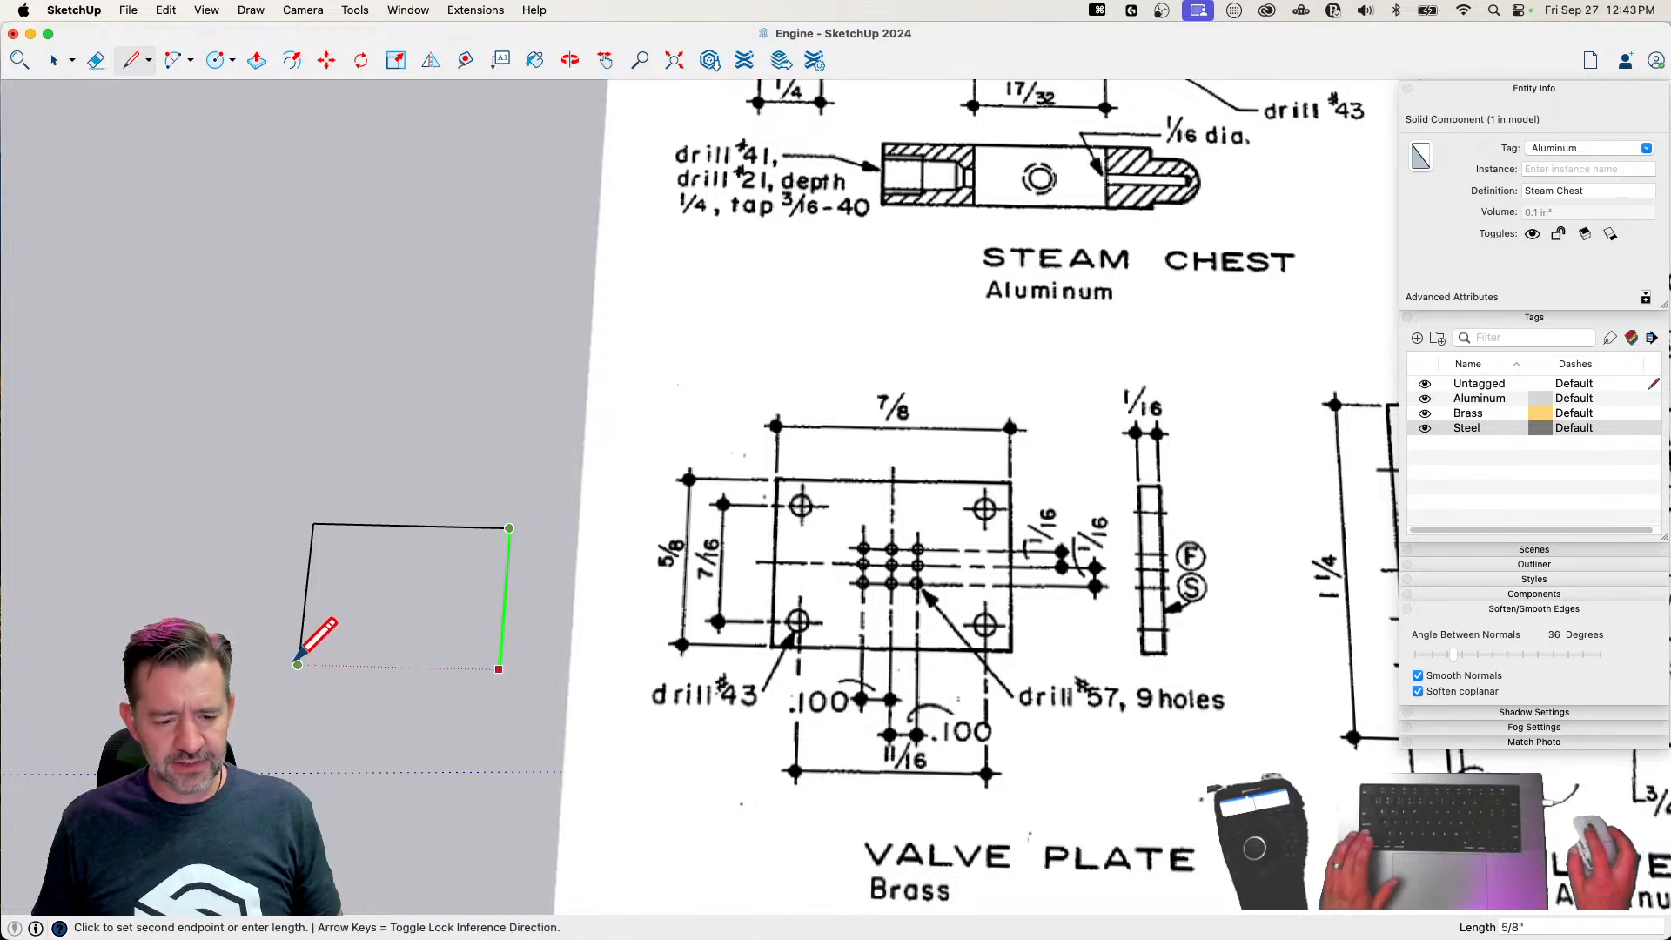
click(298, 660)
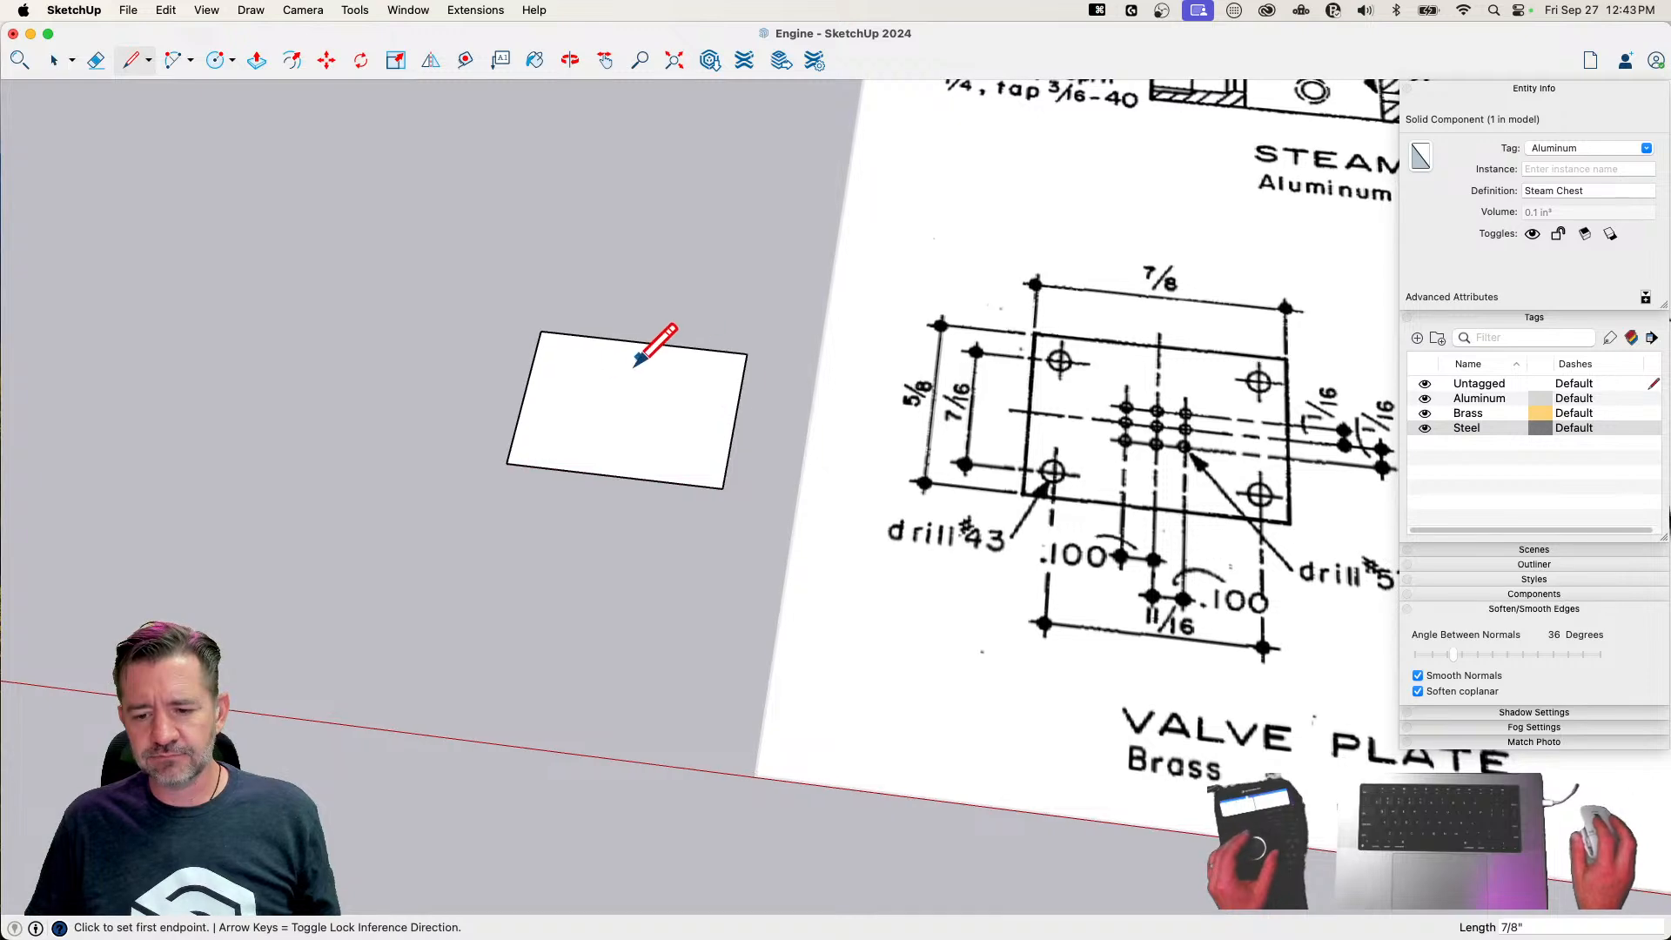
Draw a lengthwise centerline between the plate's short-edge midpoints and place parallel guides 7/32" to either side of it
click(500, 400)
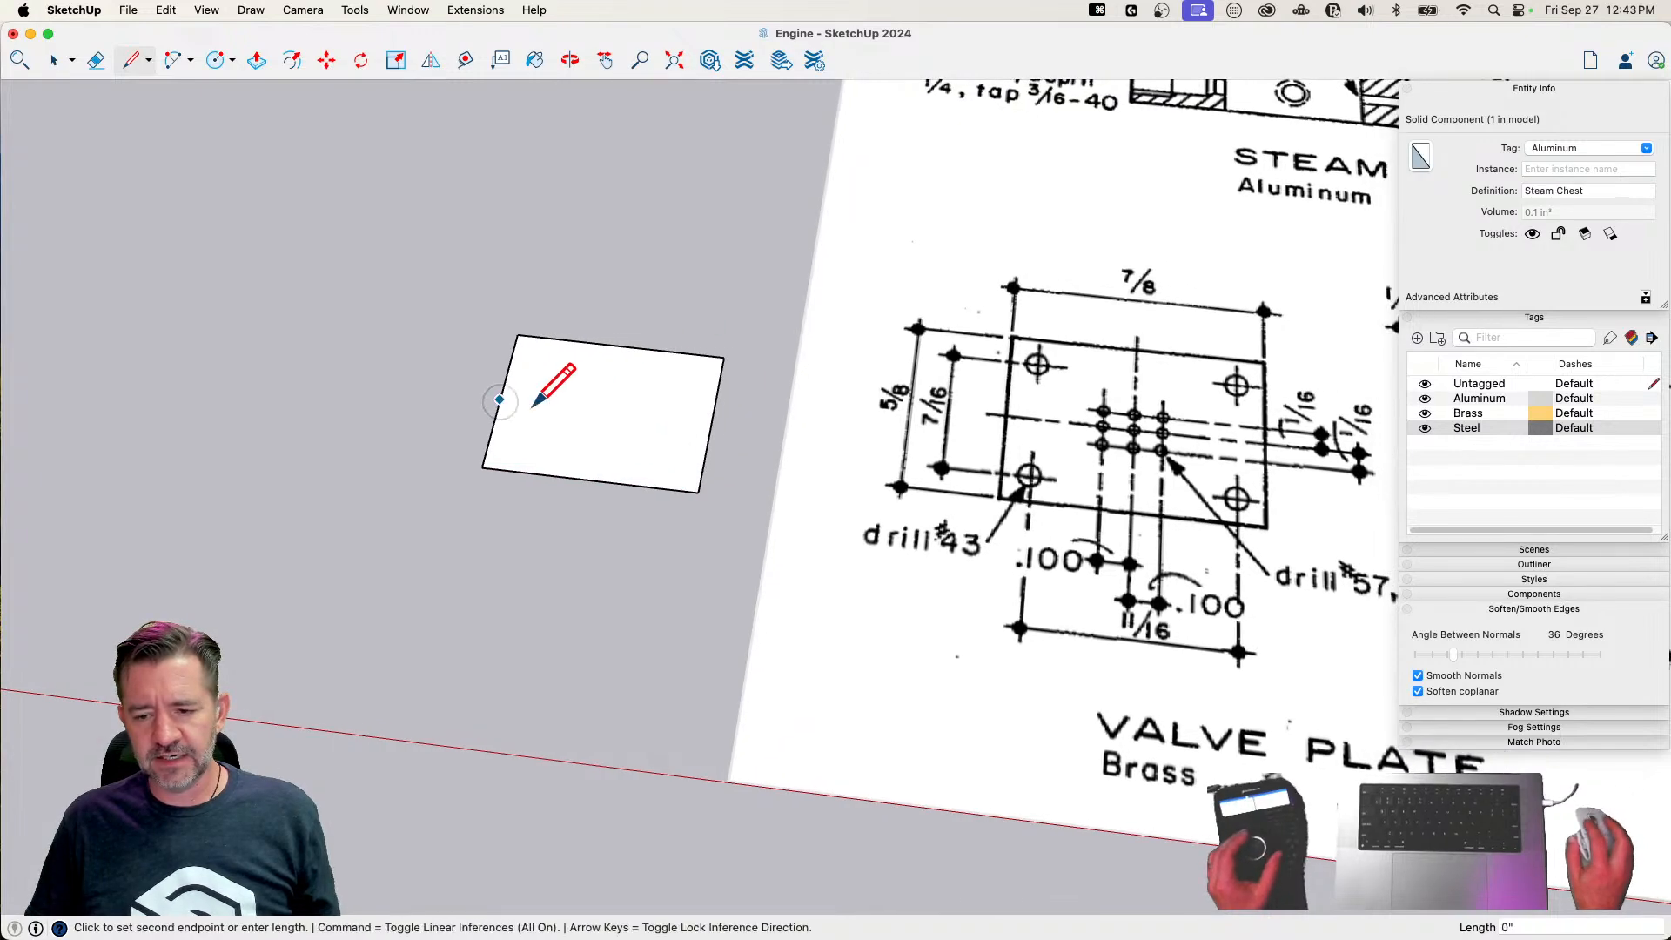
click(712, 424)
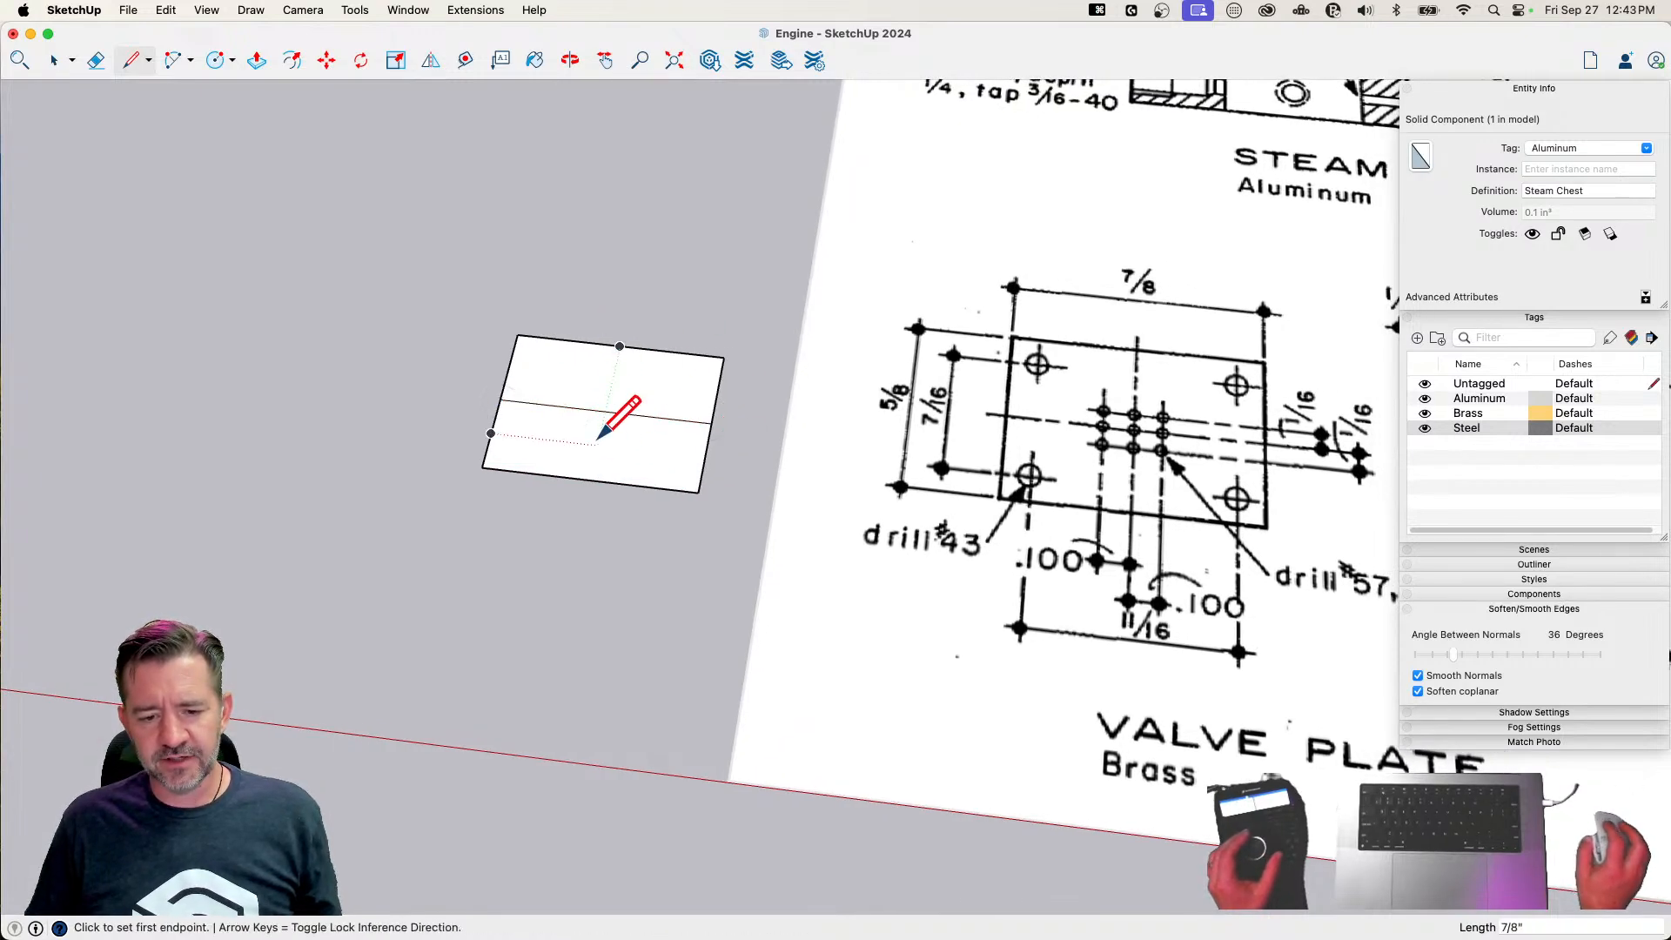
click(465, 60)
click(605, 411)
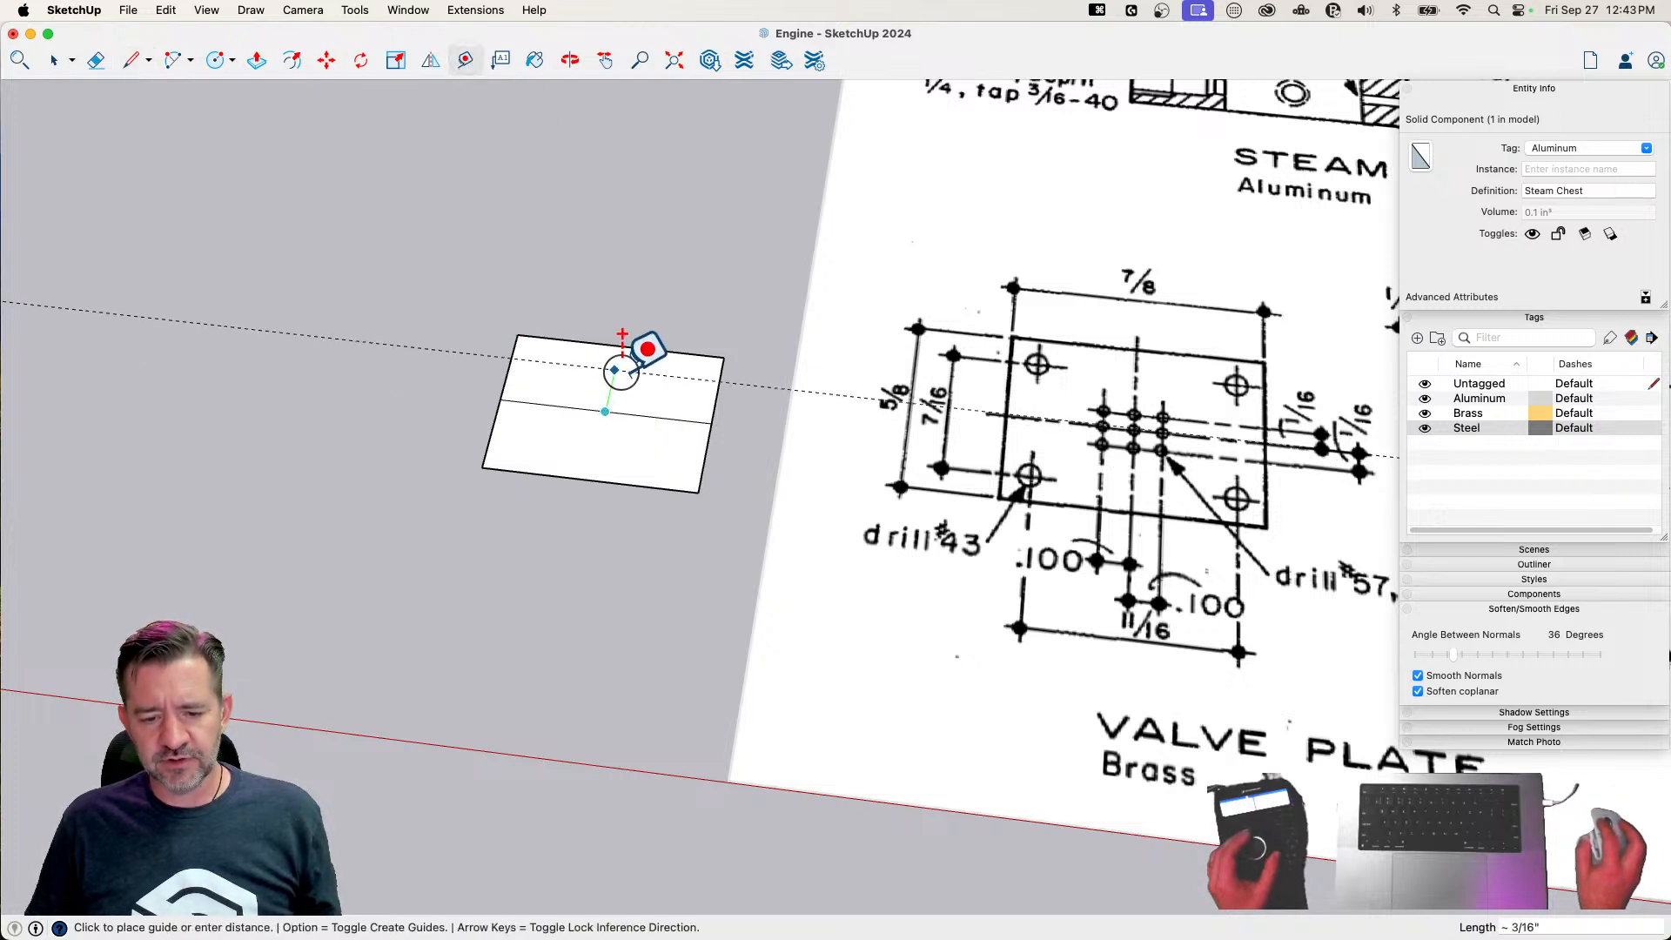
text(7/)
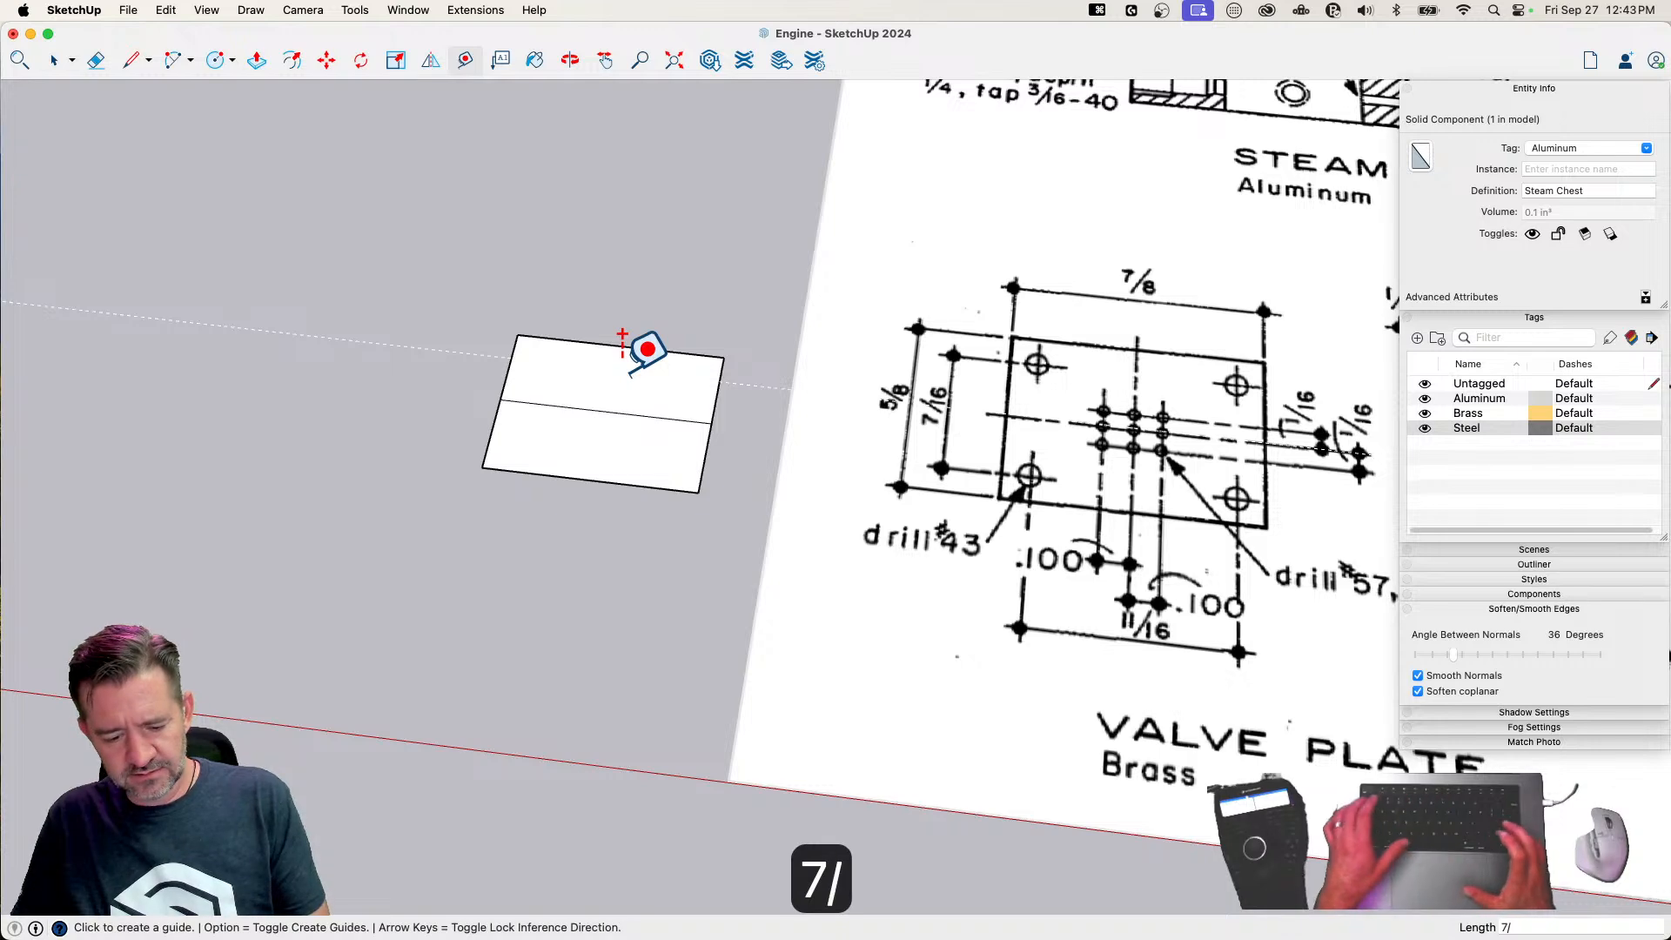
text(32)
key(Return)
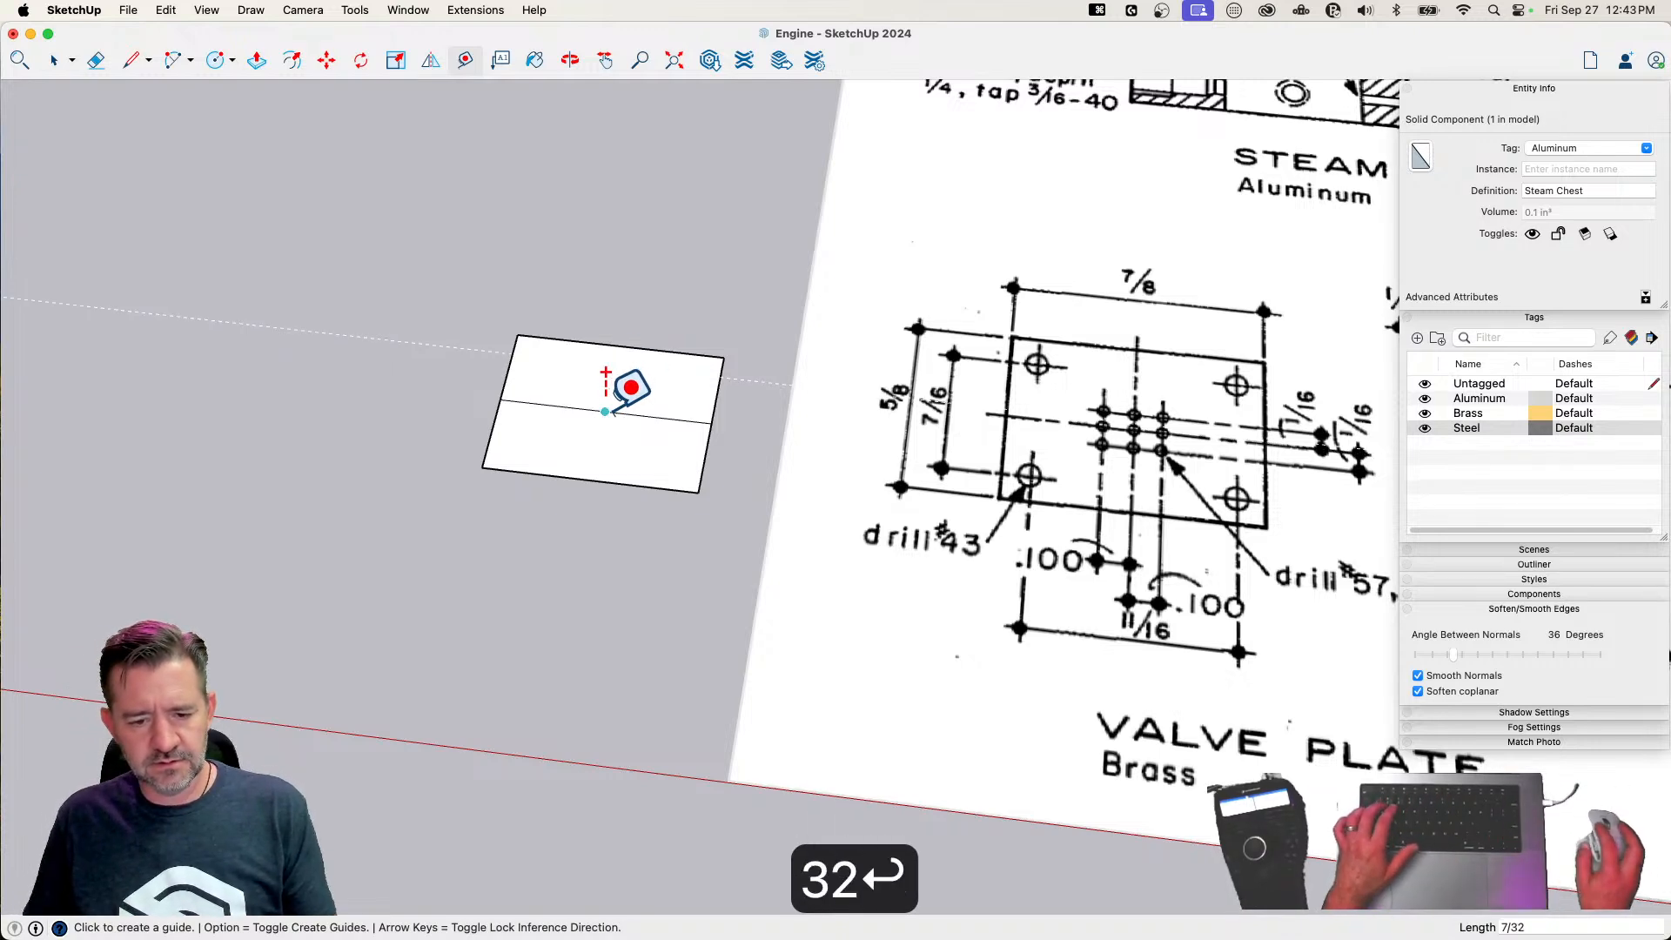
click(605, 409)
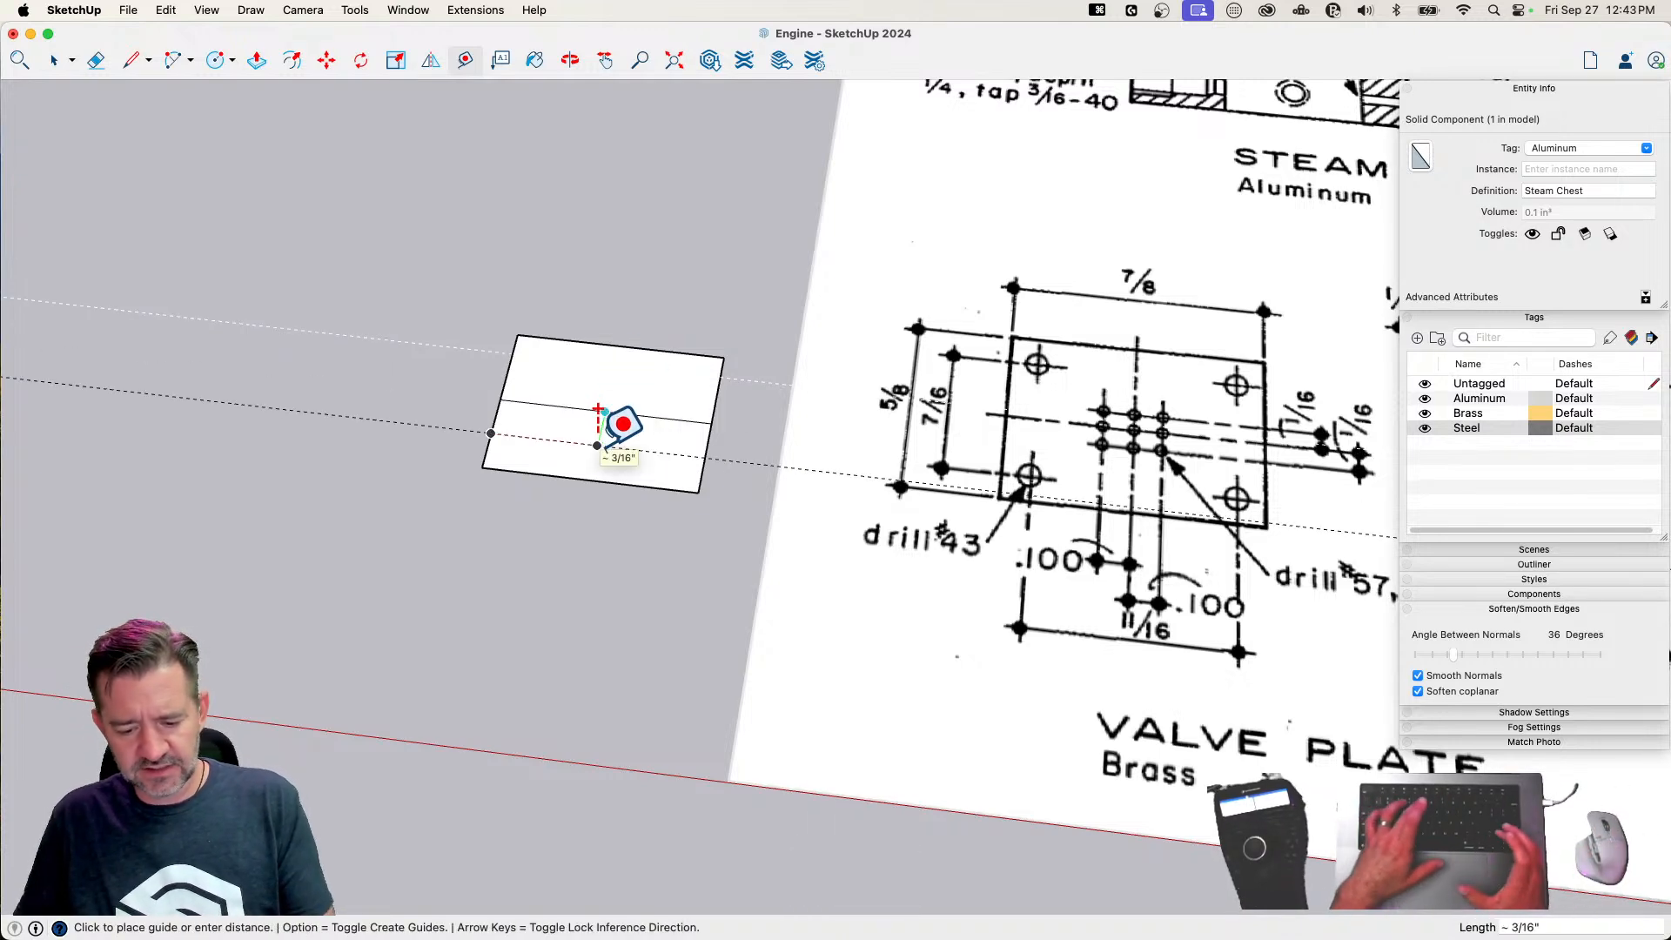
text(7/32)
key(Return)
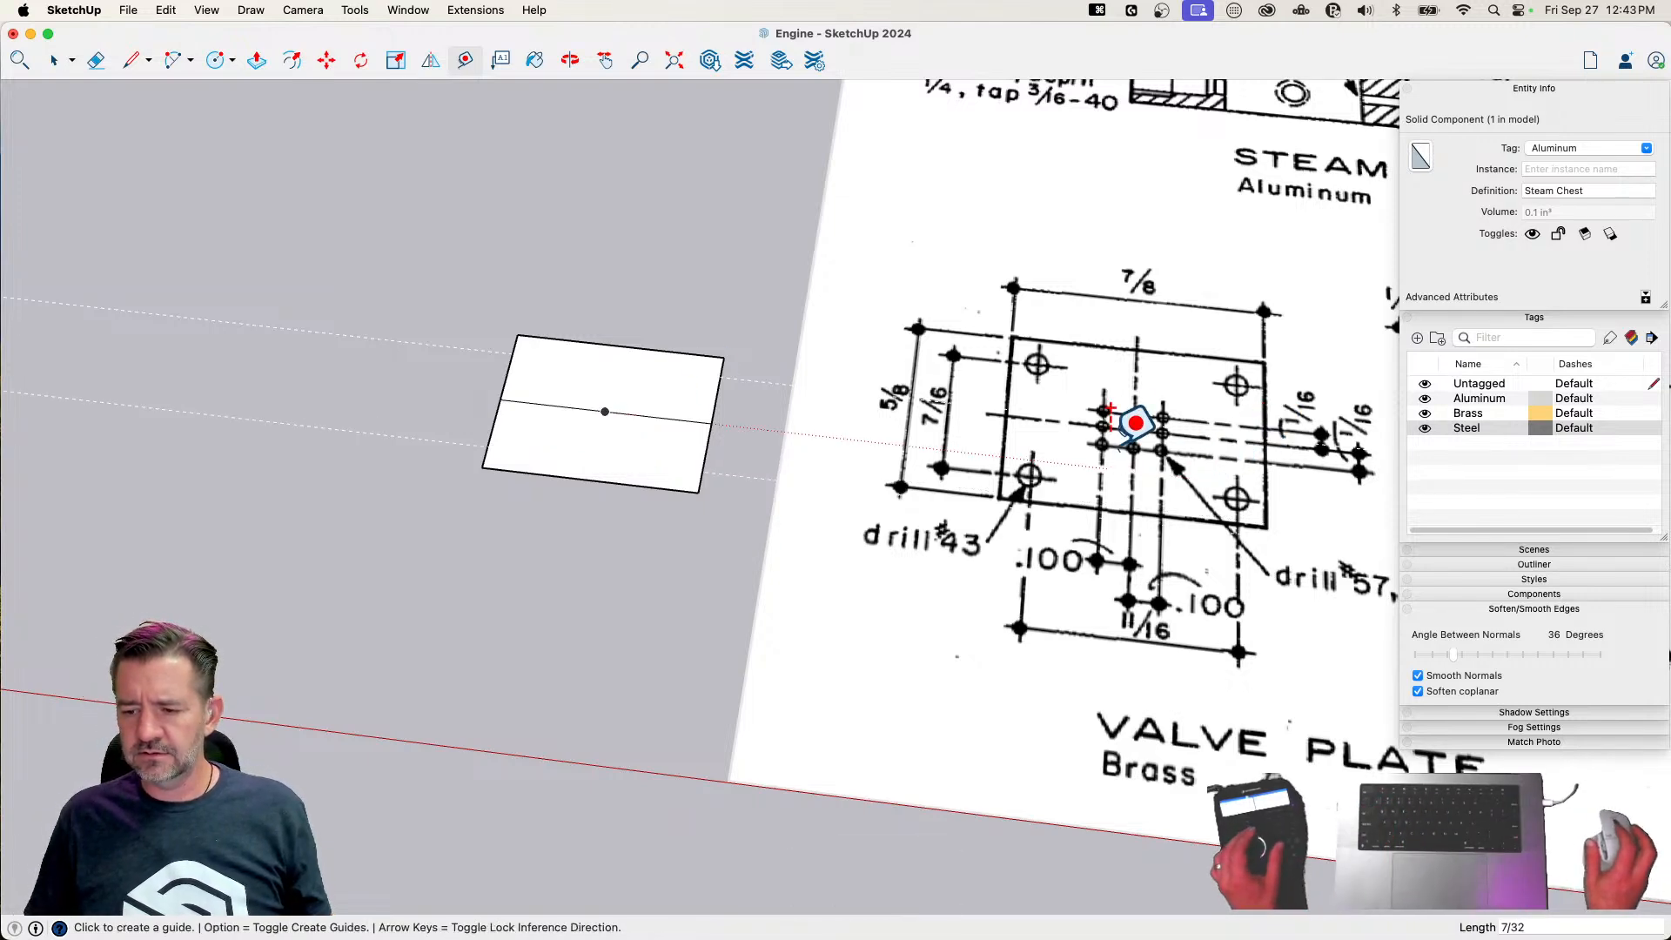
Try black as the color of the Untagged tag and set it back to white
click(1544, 392)
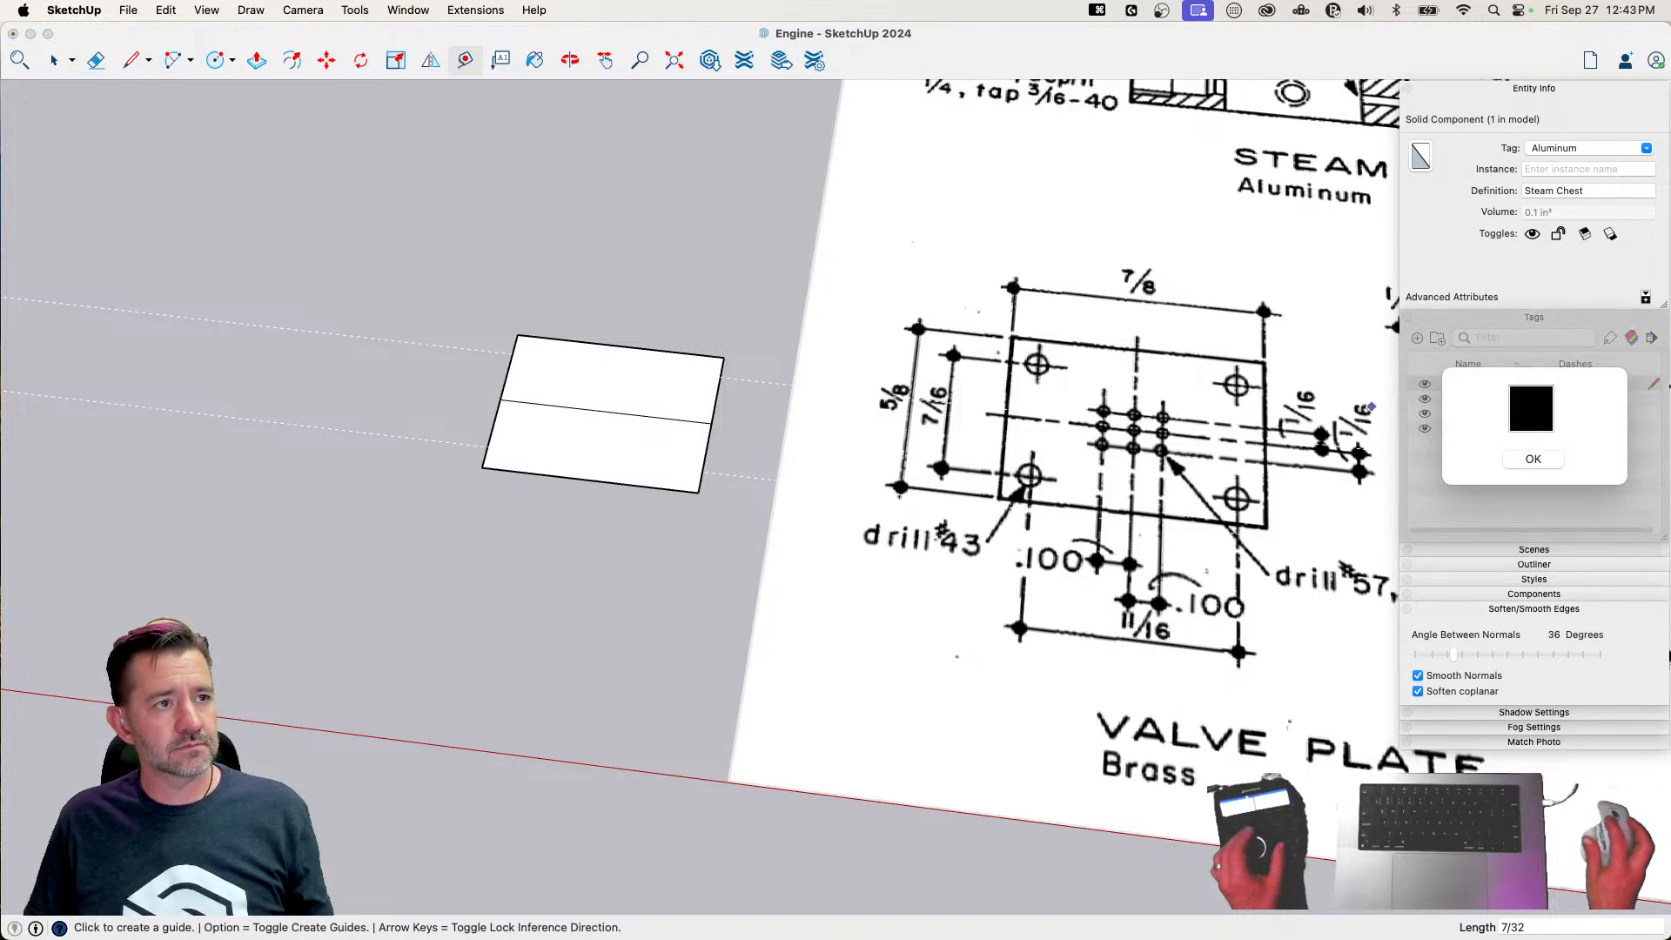
click(1554, 461)
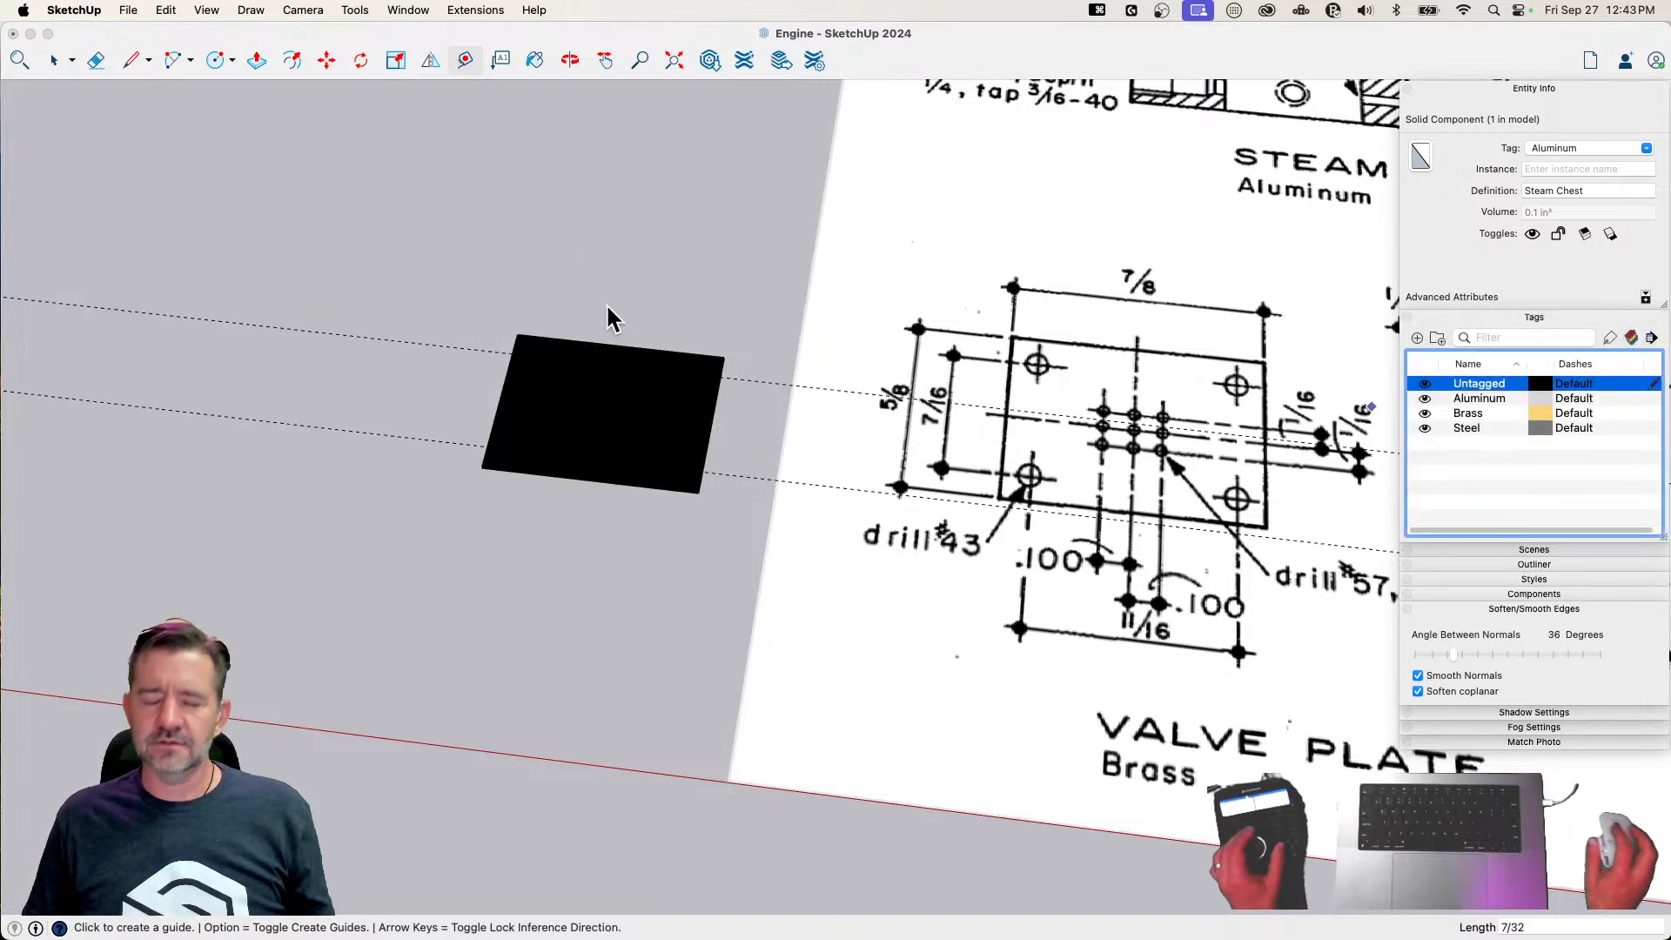
middle_drag(737, 431, 620, 294)
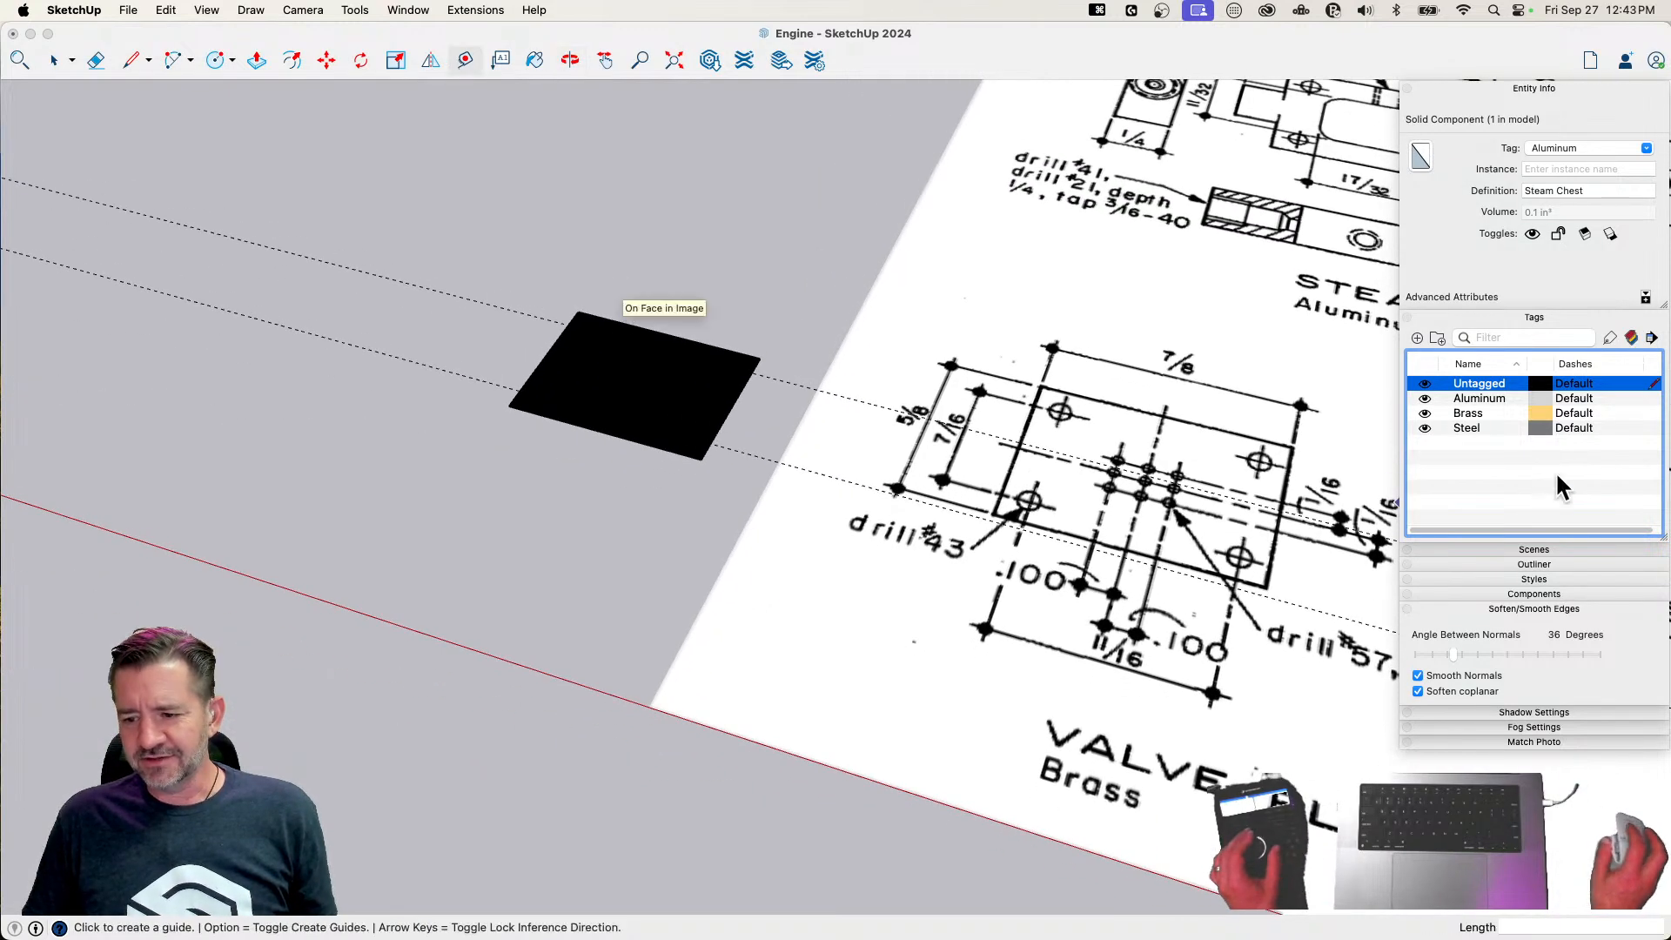
click(1543, 385)
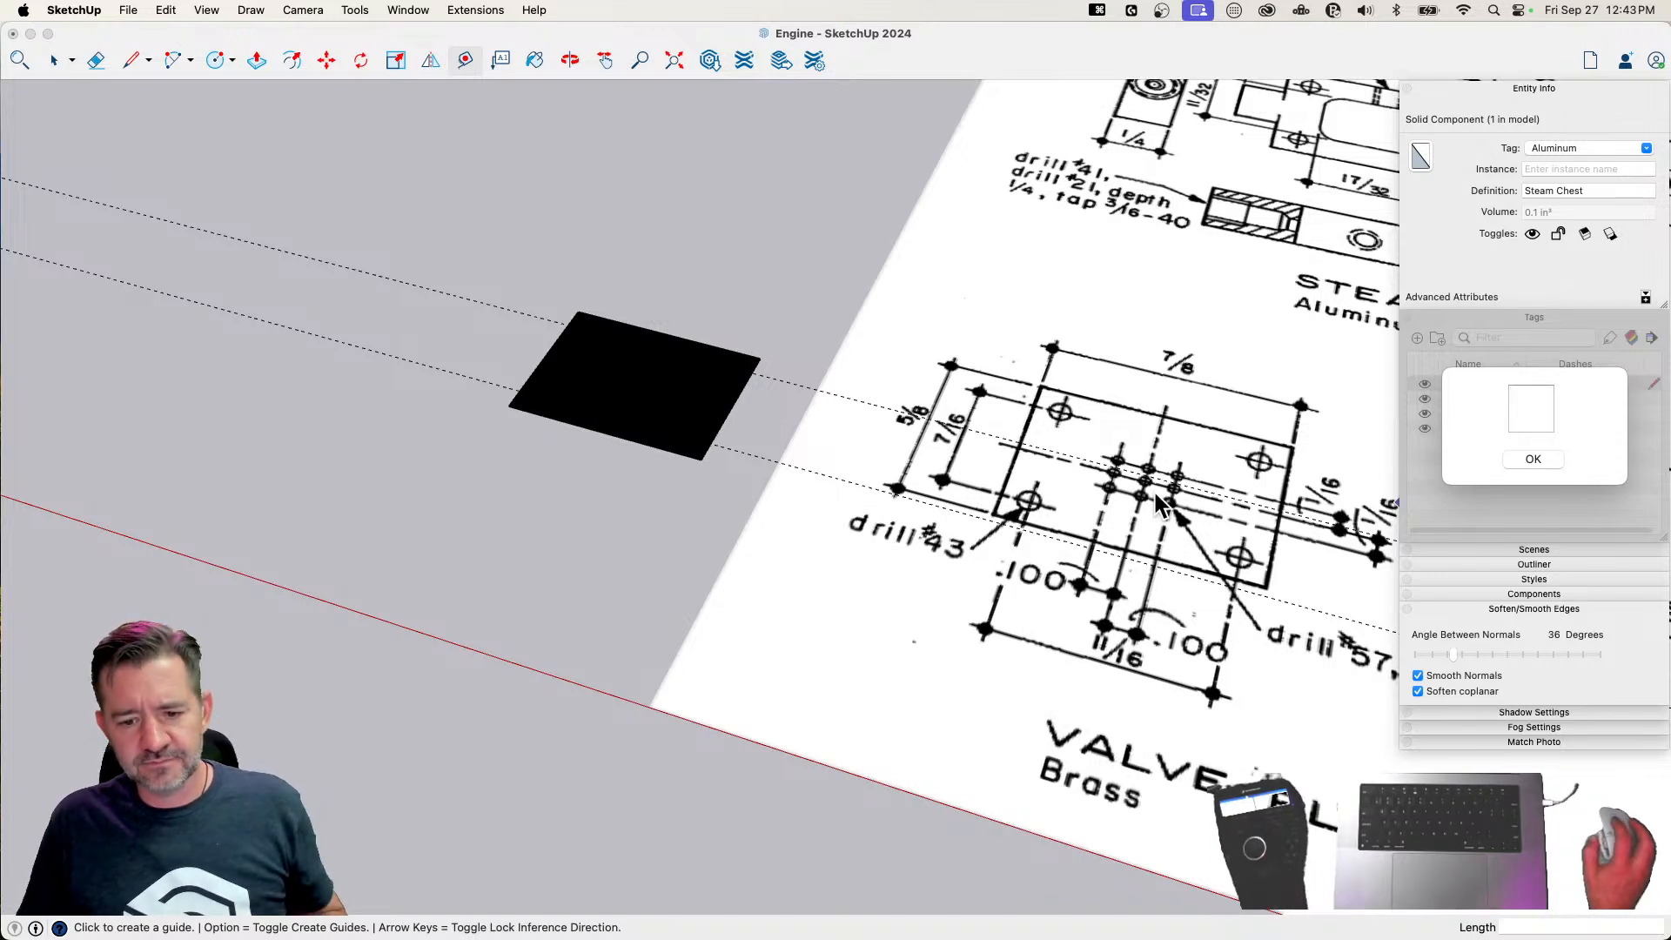
click(1553, 457)
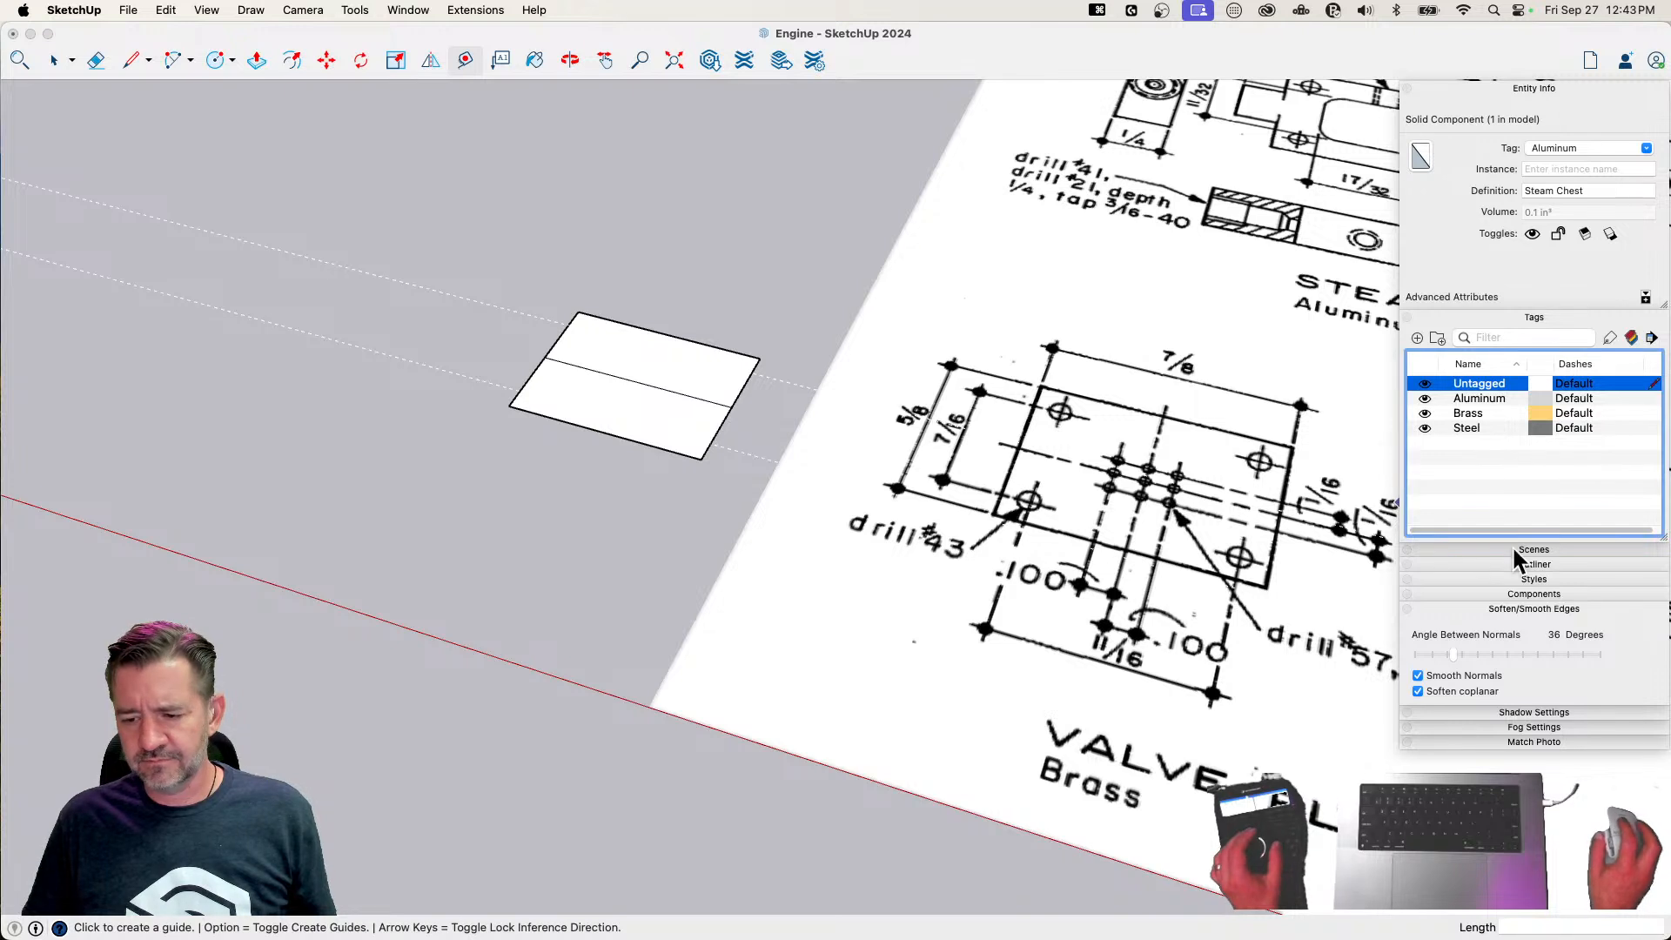
Open the edge settings of the Simple Style for editing
click(1546, 578)
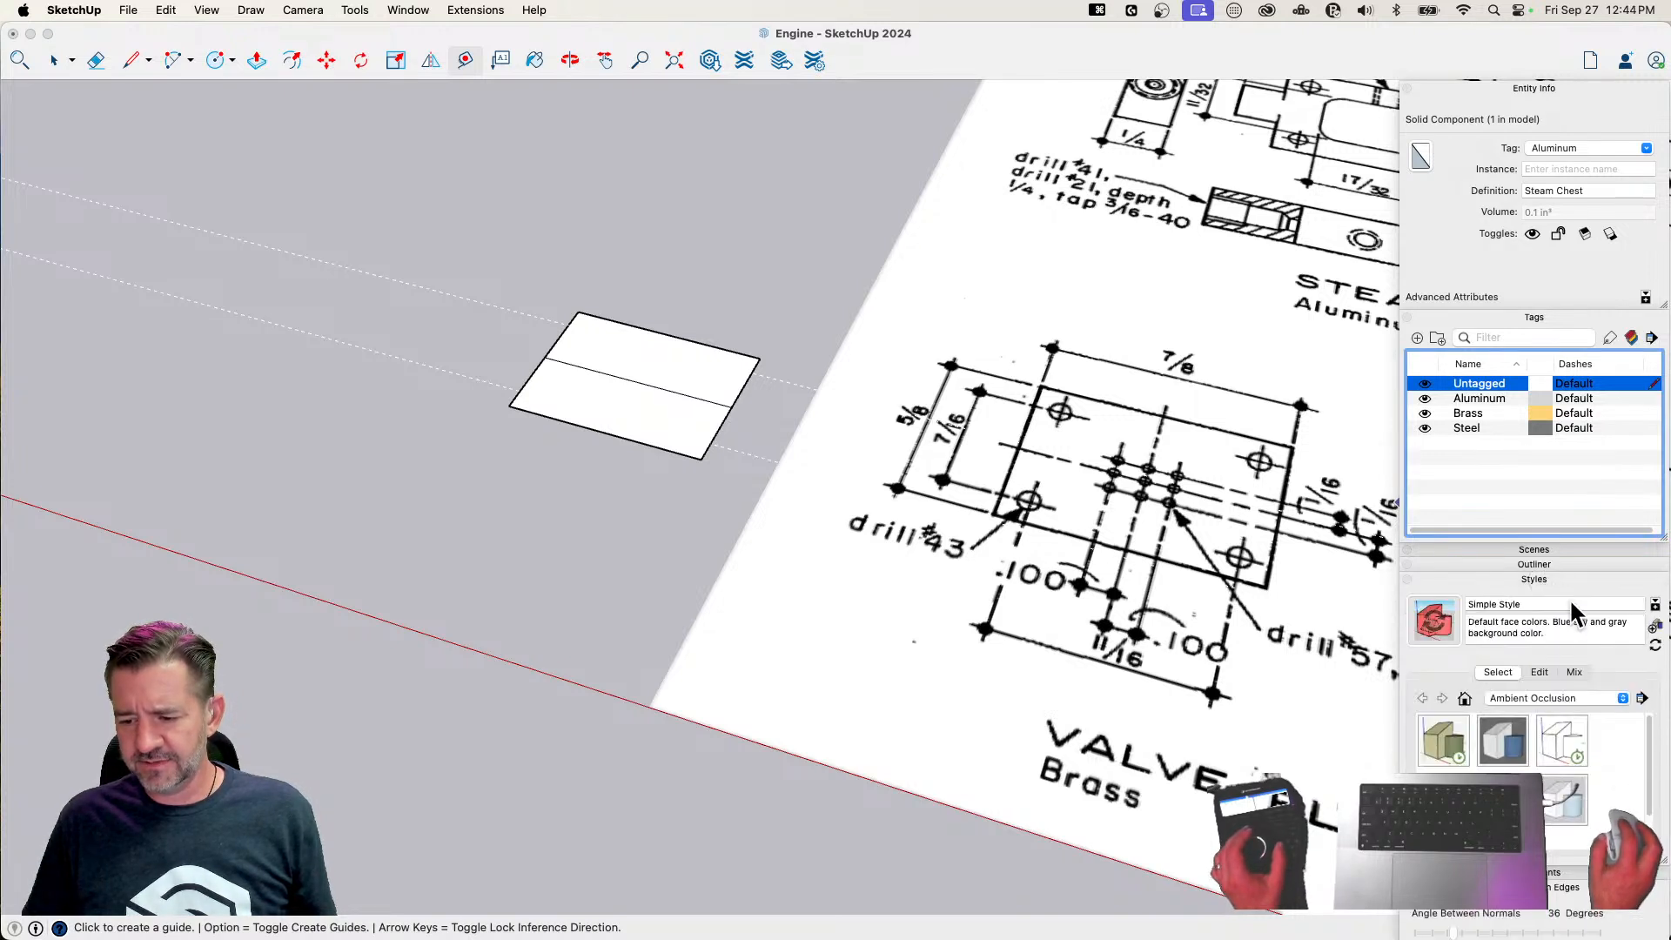
click(1539, 673)
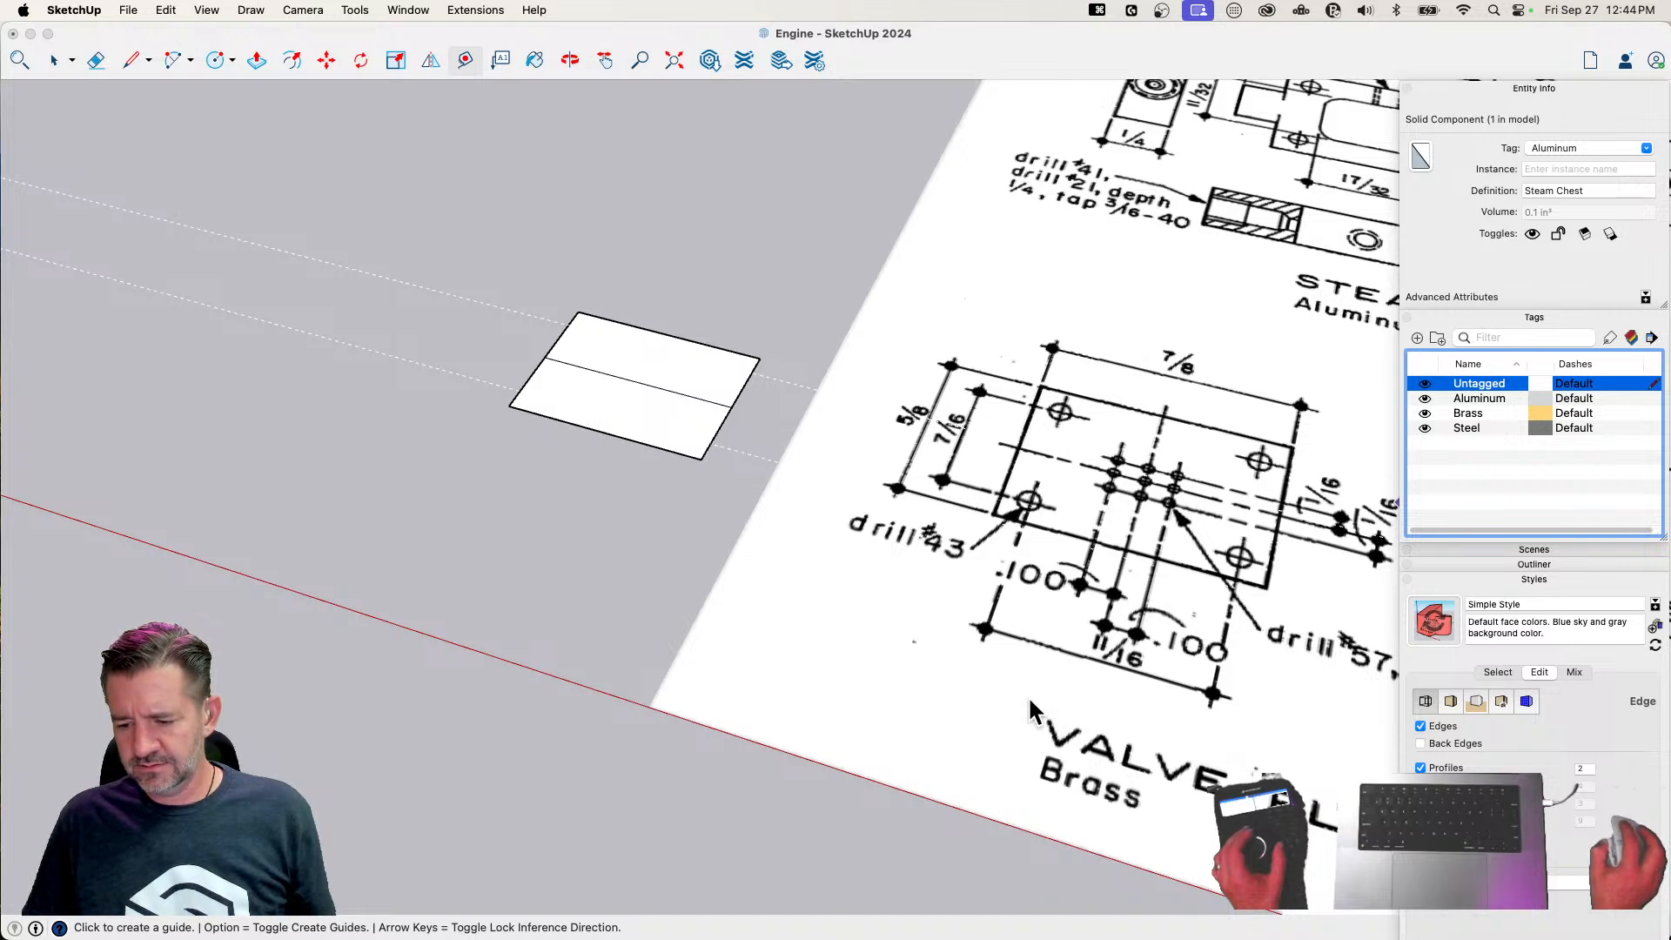
key(space)
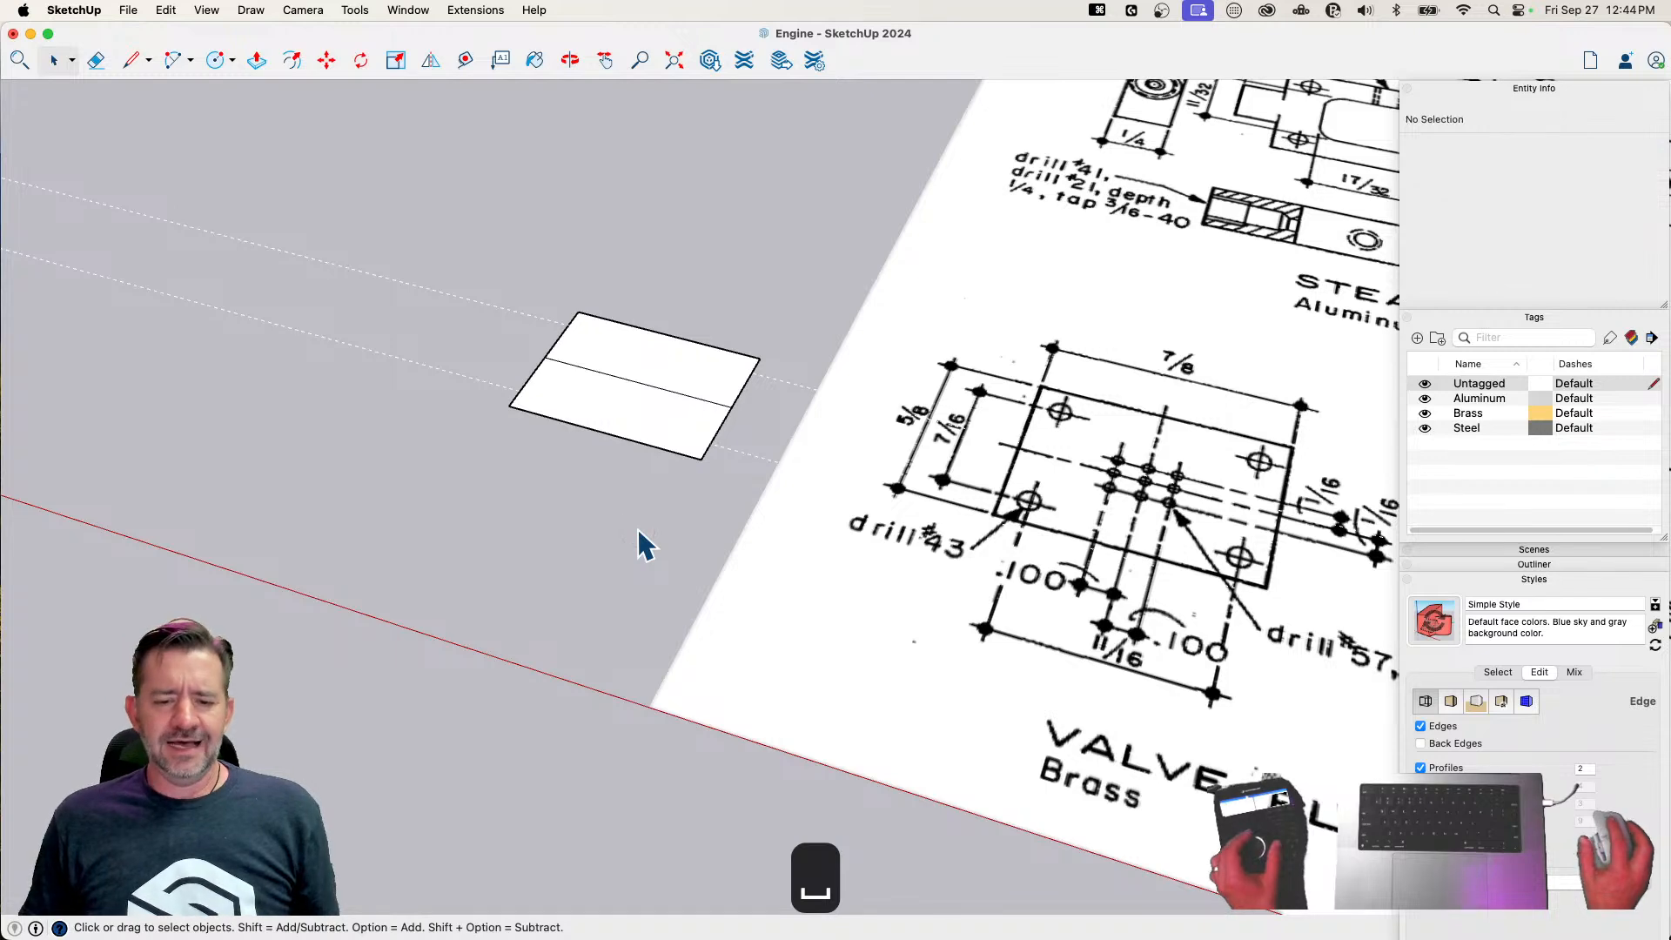
Erase the centerline across the valve plate and turn off color by tag so the guides show dark against the face
mouse_move(450, 430)
middle_down()
mouse_move(918, 646)
mouse_move(598, 651)
middle_up()
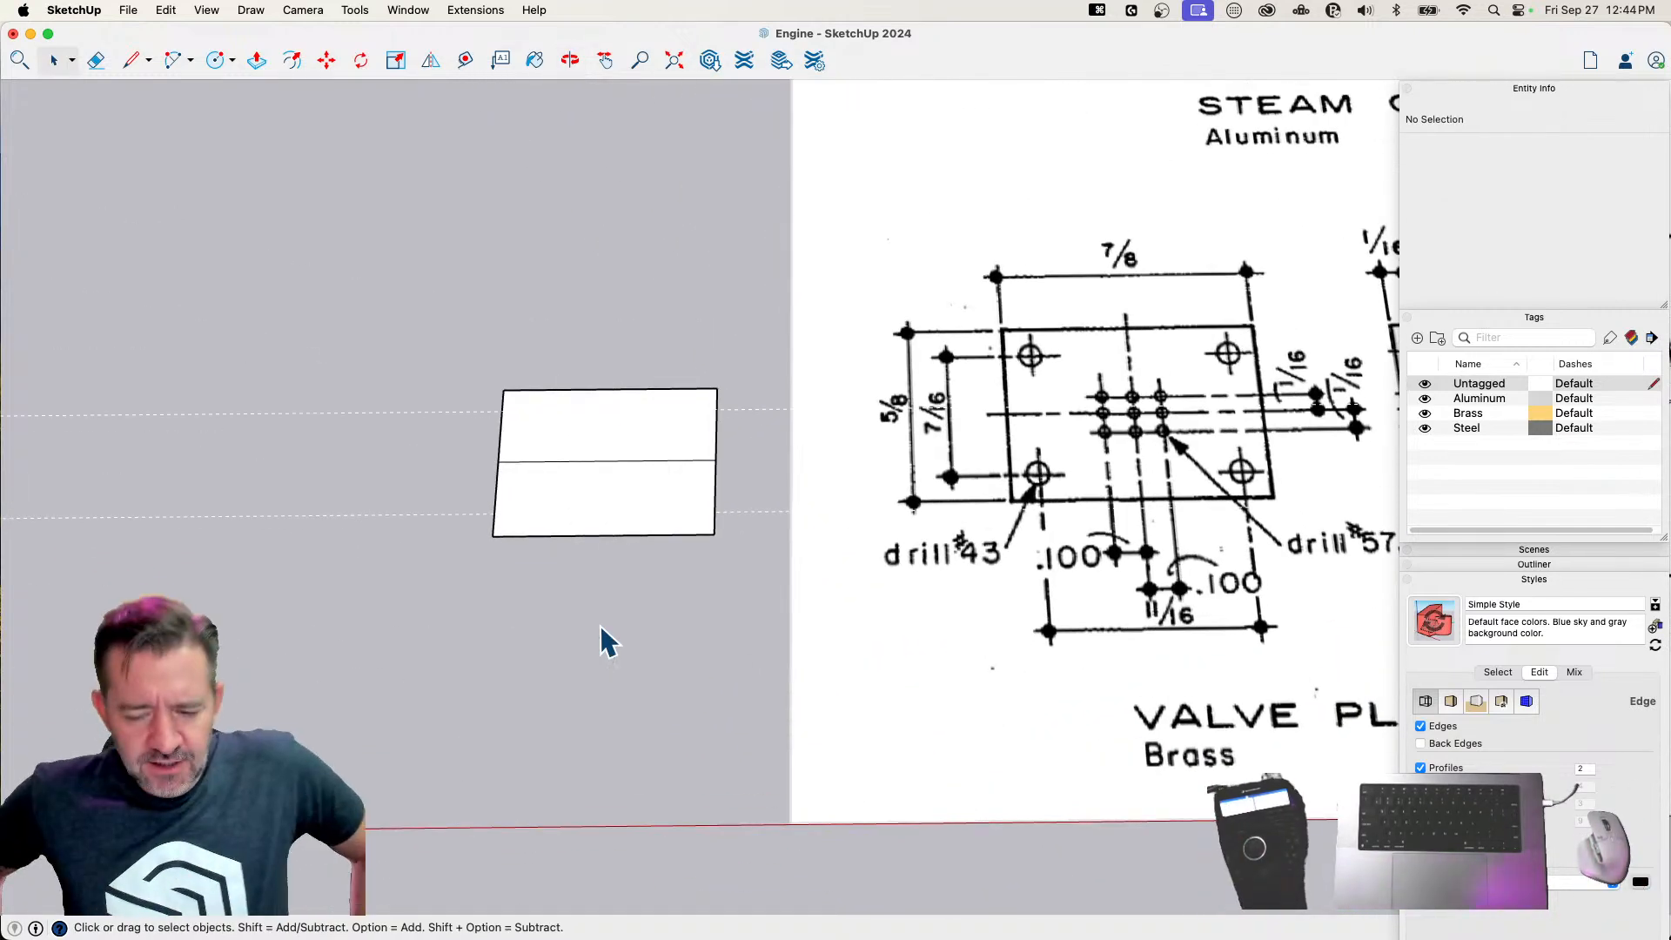
key(e)
click(607, 461)
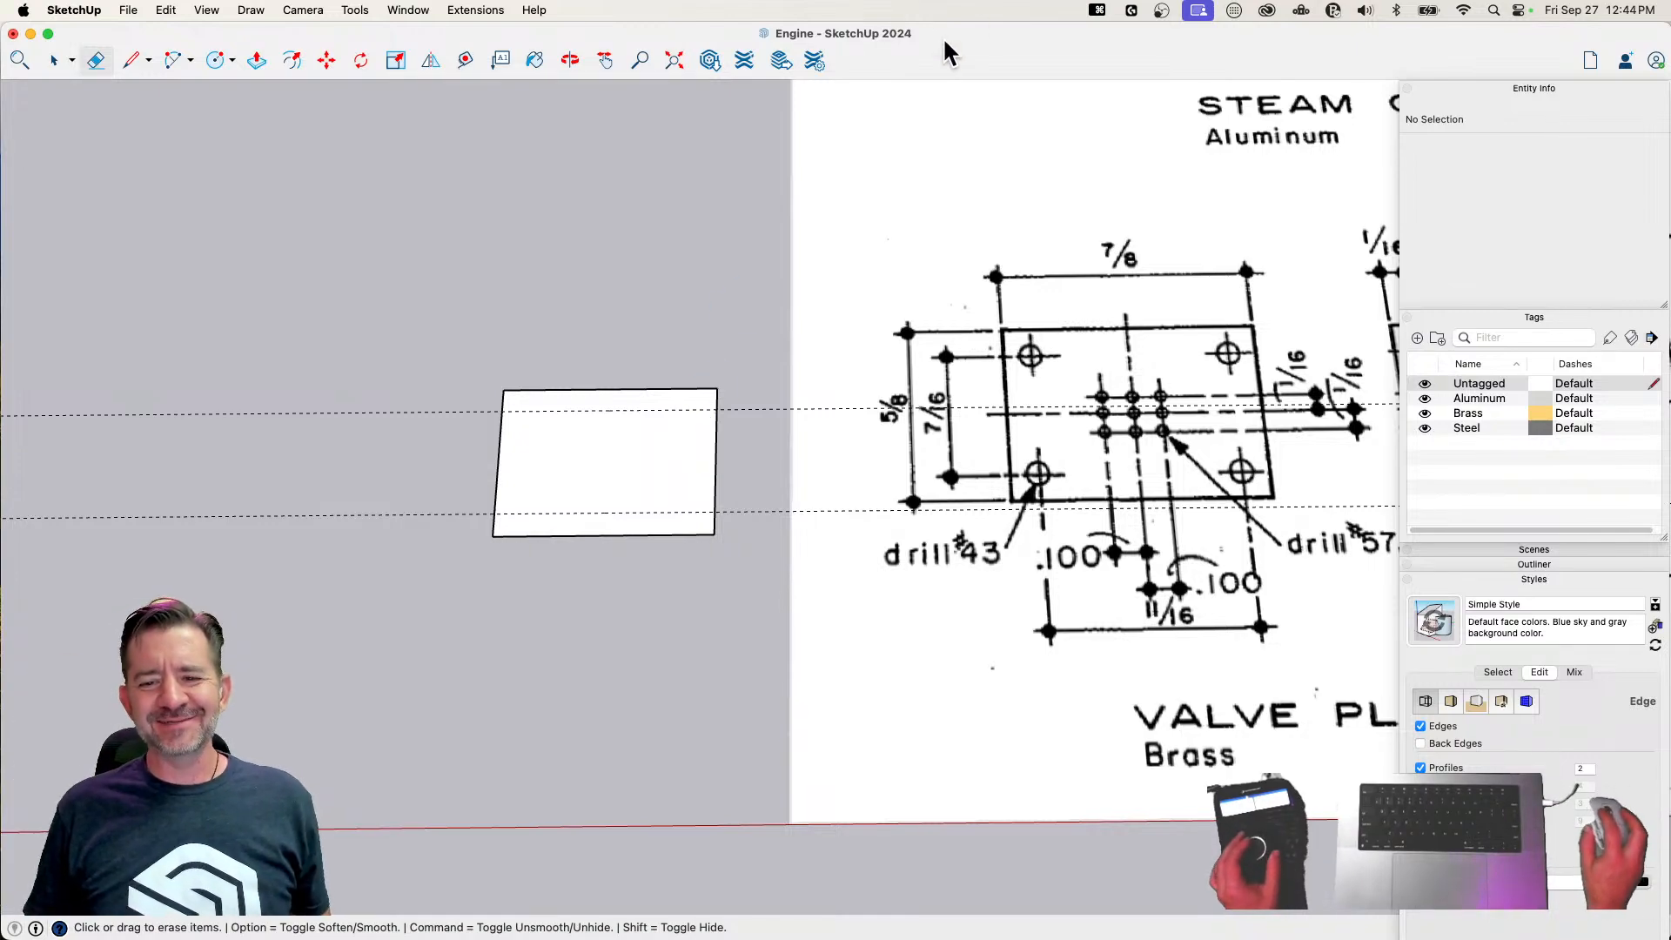
mouse_move(635, 392)
middle_down()
mouse_move(313, 392)
mouse_move(674, 348)
middle_up()
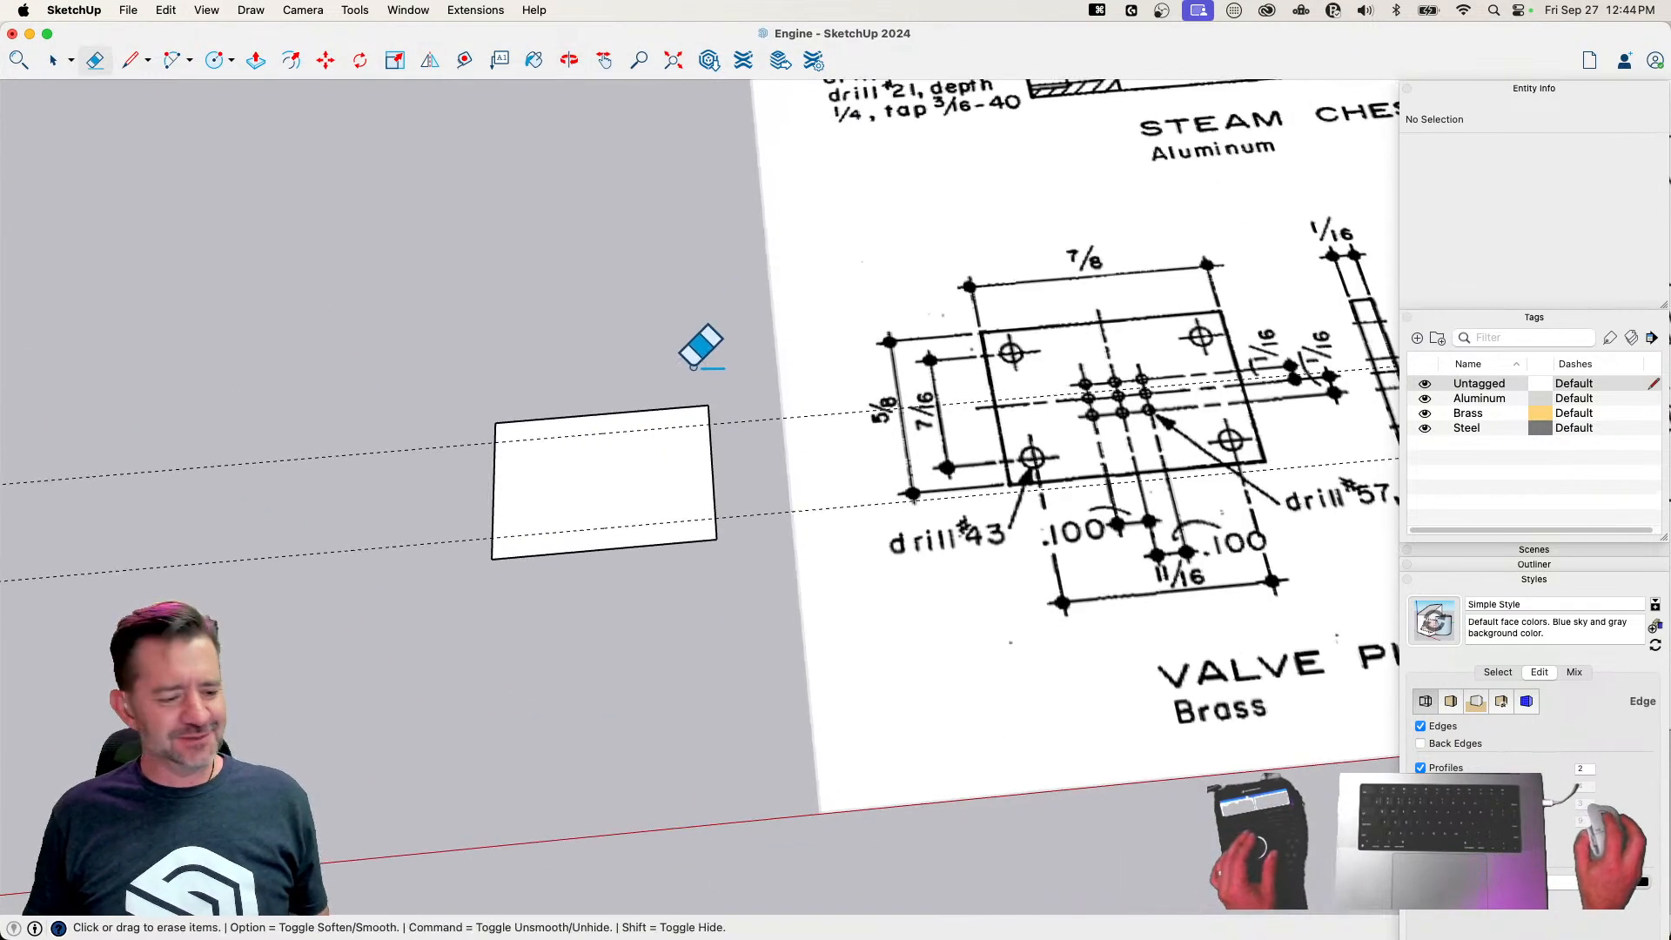
mouse_move(770, 318)
middle_down()
mouse_move(753, 243)
mouse_move(710, 258)
middle_up()
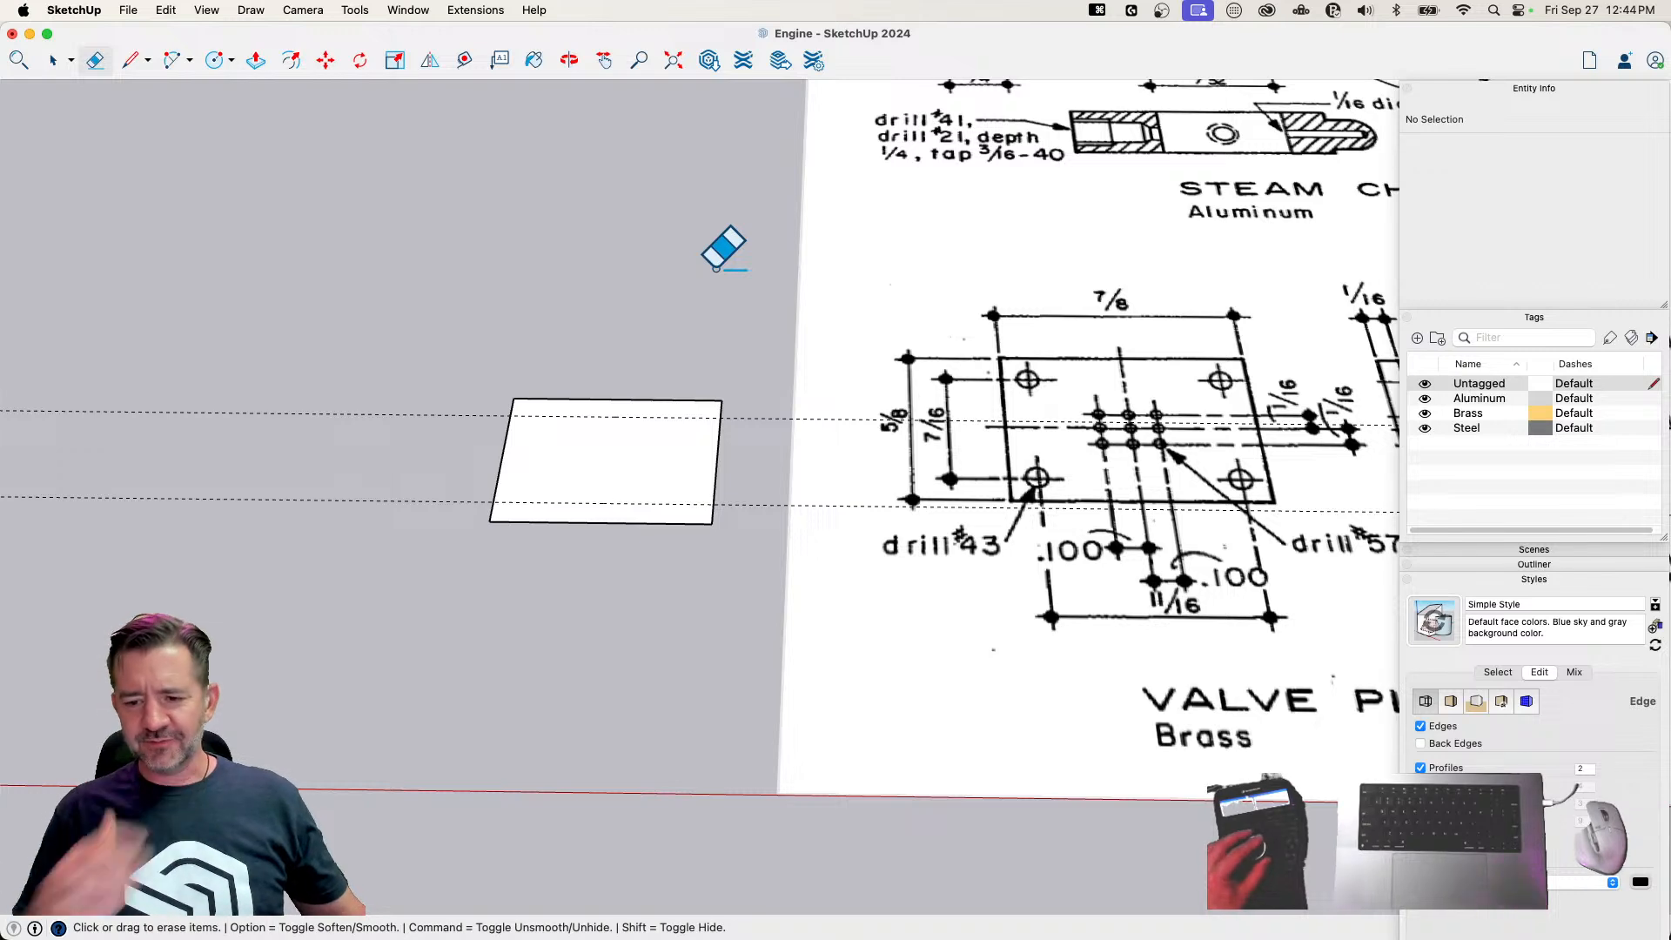
mouse_move(720, 259)
middle_down()
mouse_move(735, 396)
mouse_move(659, 341)
middle_up()
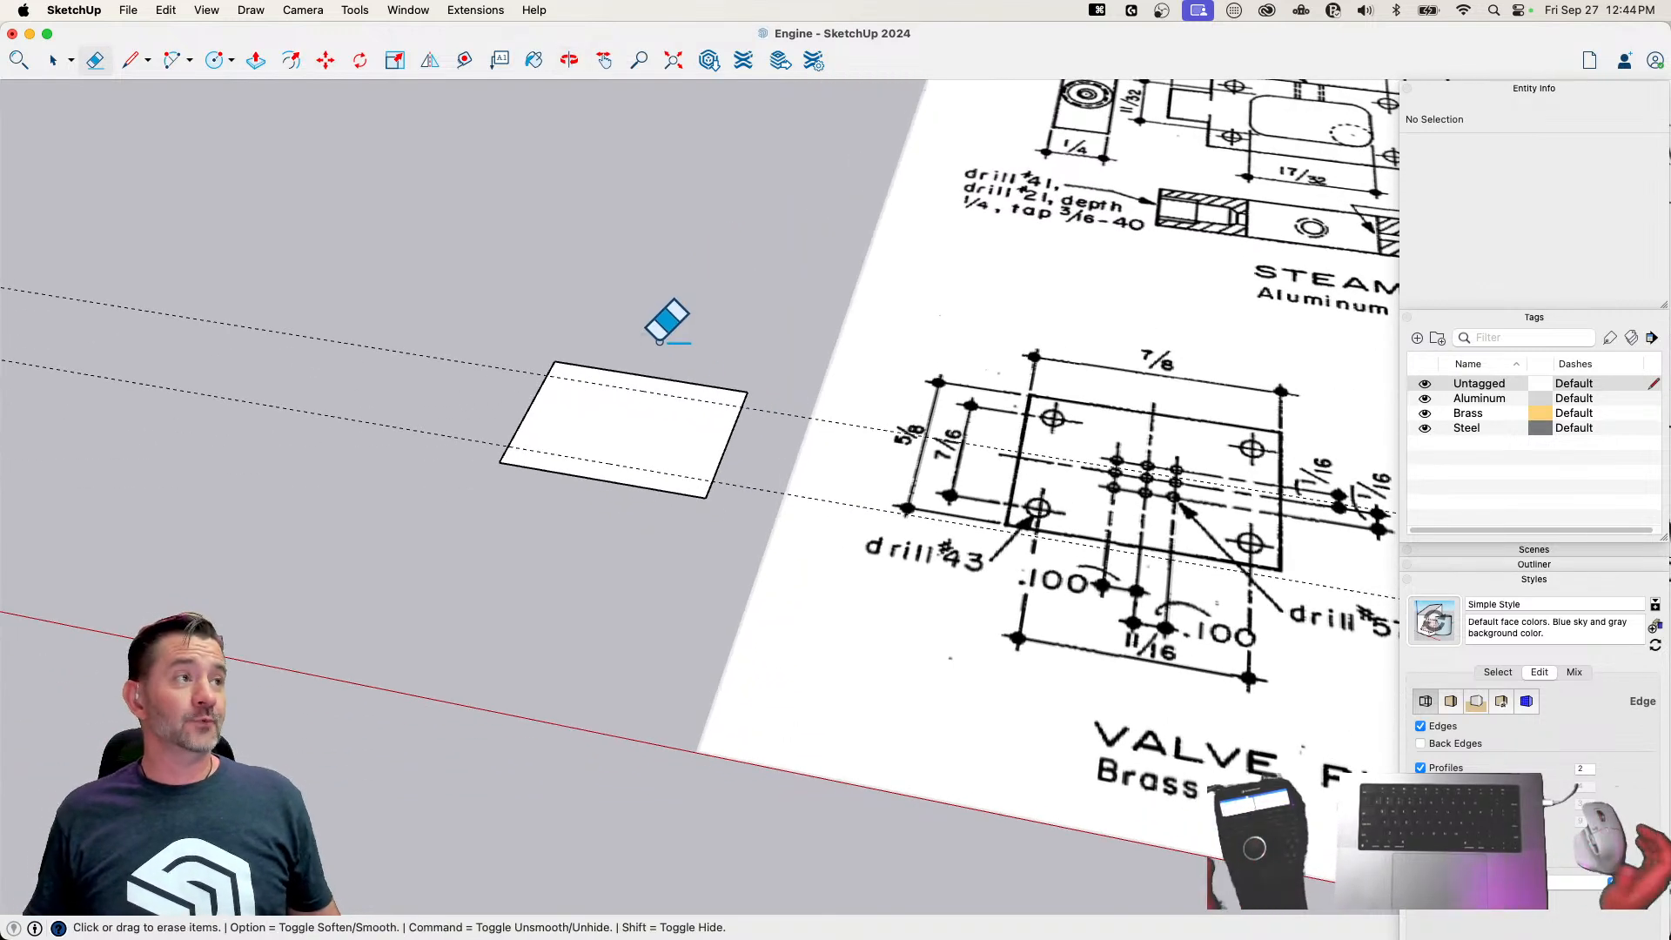
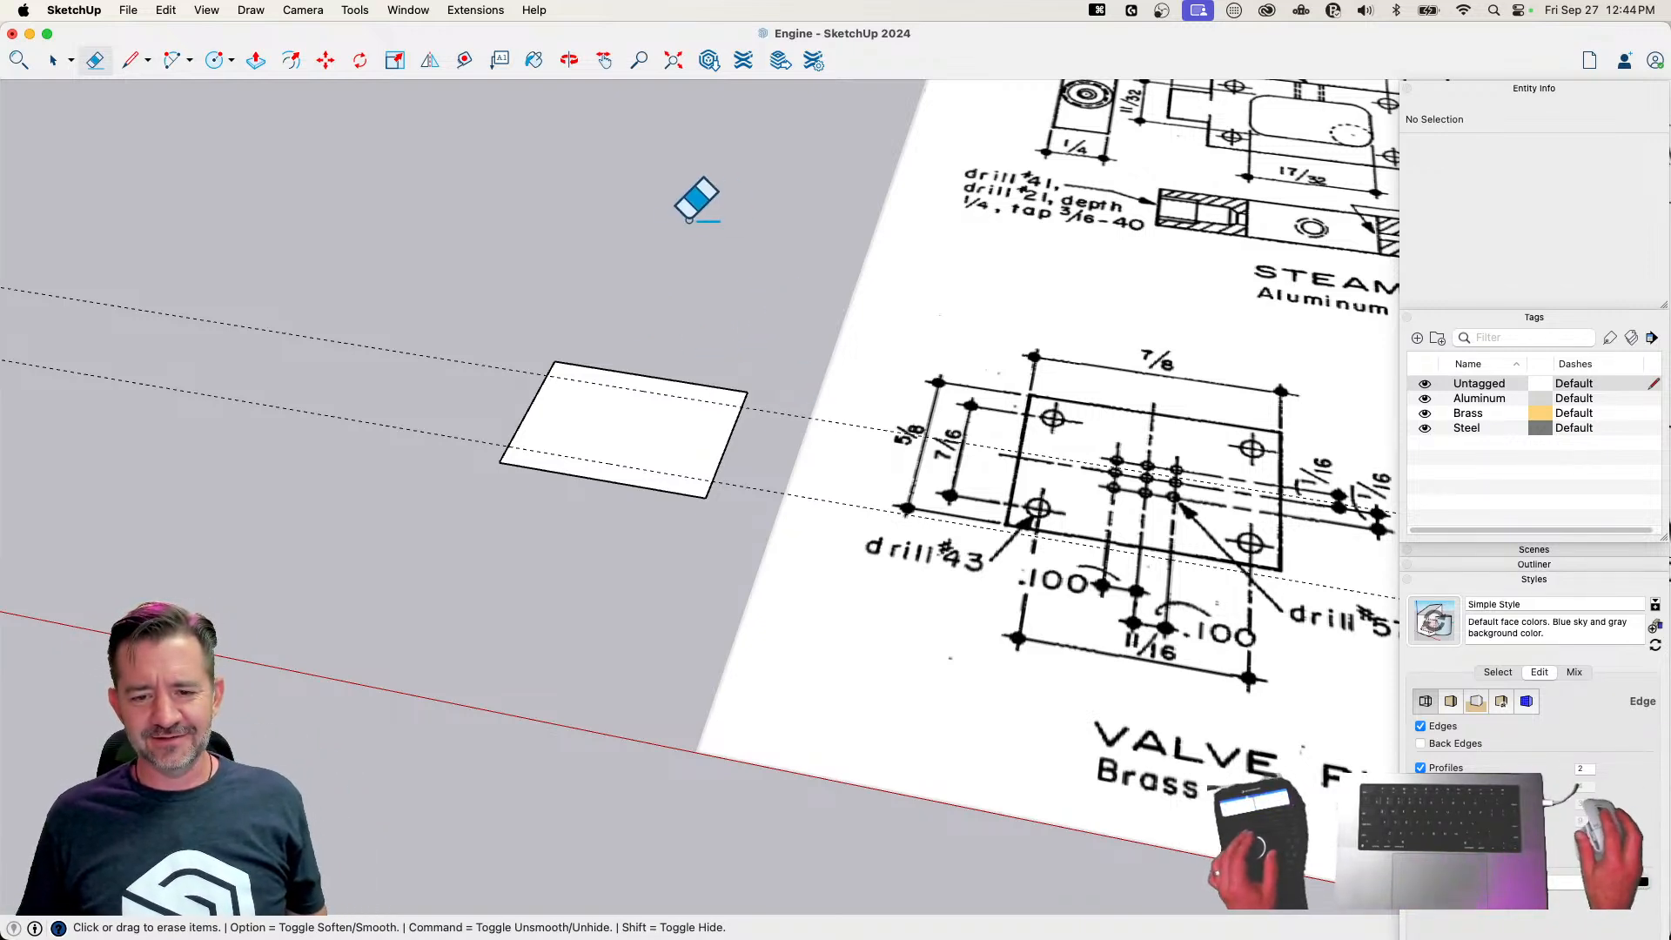
Save the engine model
mouse_move(813, 463)
middle_down()
mouse_move(523, 336)
mouse_move(981, 455)
mouse_move(644, 522)
middle_up()
scroll(637, 545, up, 5)
mouse_move(888, 561)
middle_down()
mouse_move(772, 574)
mouse_move(421, 523)
mouse_move(511, 531)
mouse_move(571, 593)
mouse_move(560, 570)
middle_up()
scroll(395, 503, down, 5)
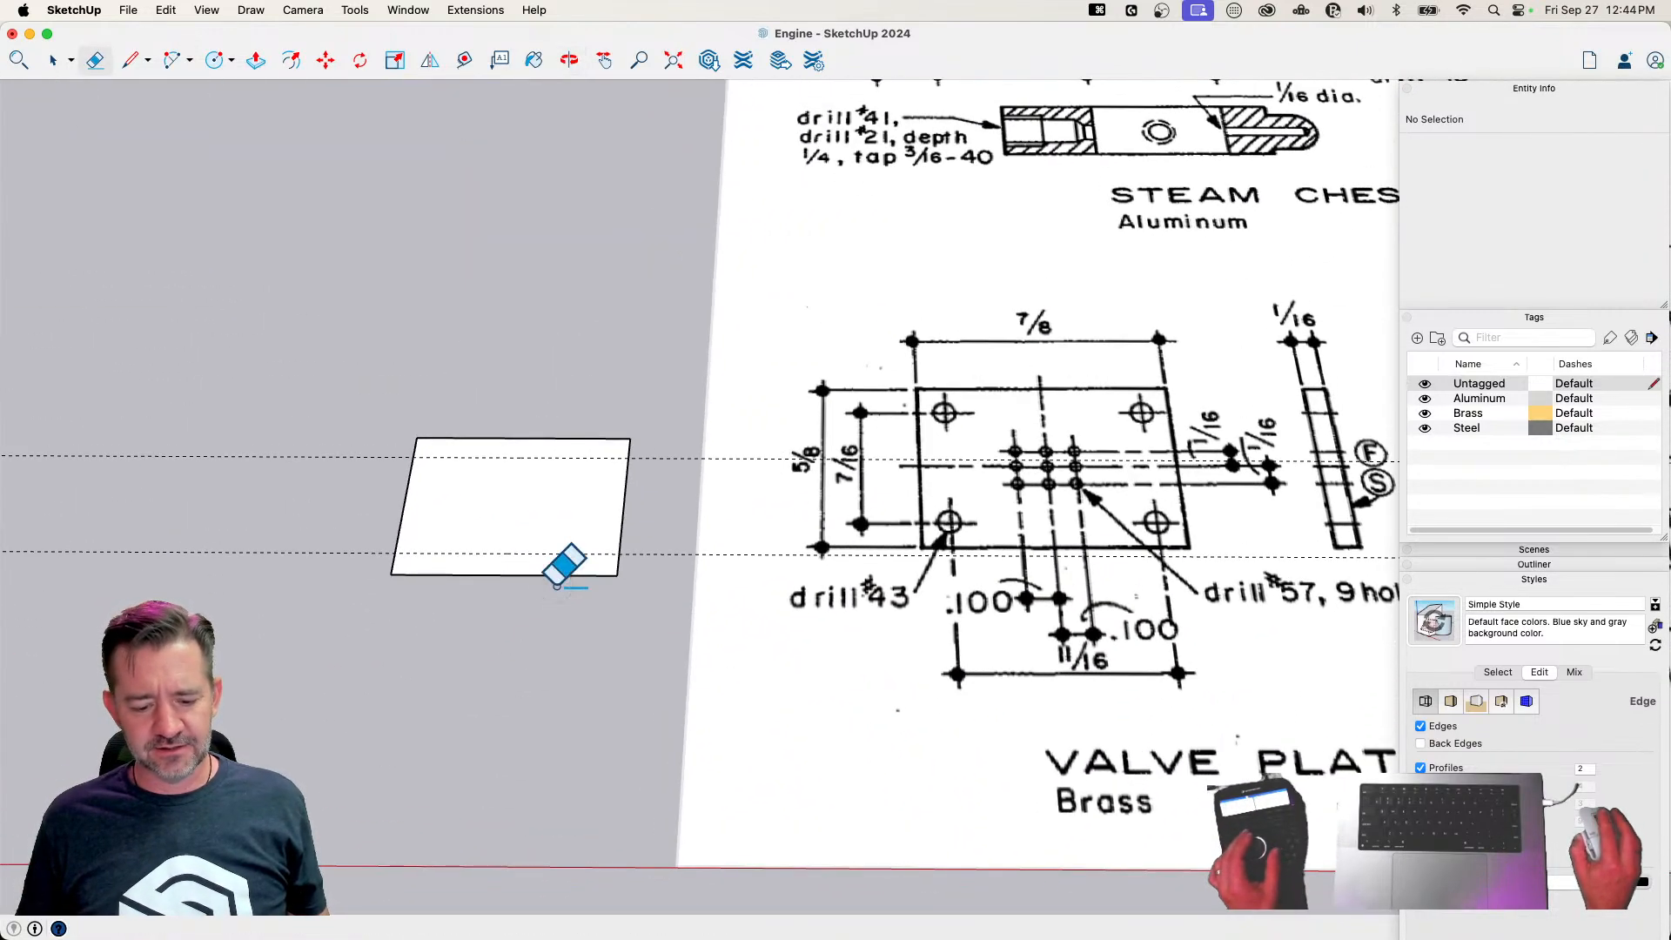
key(super+s)
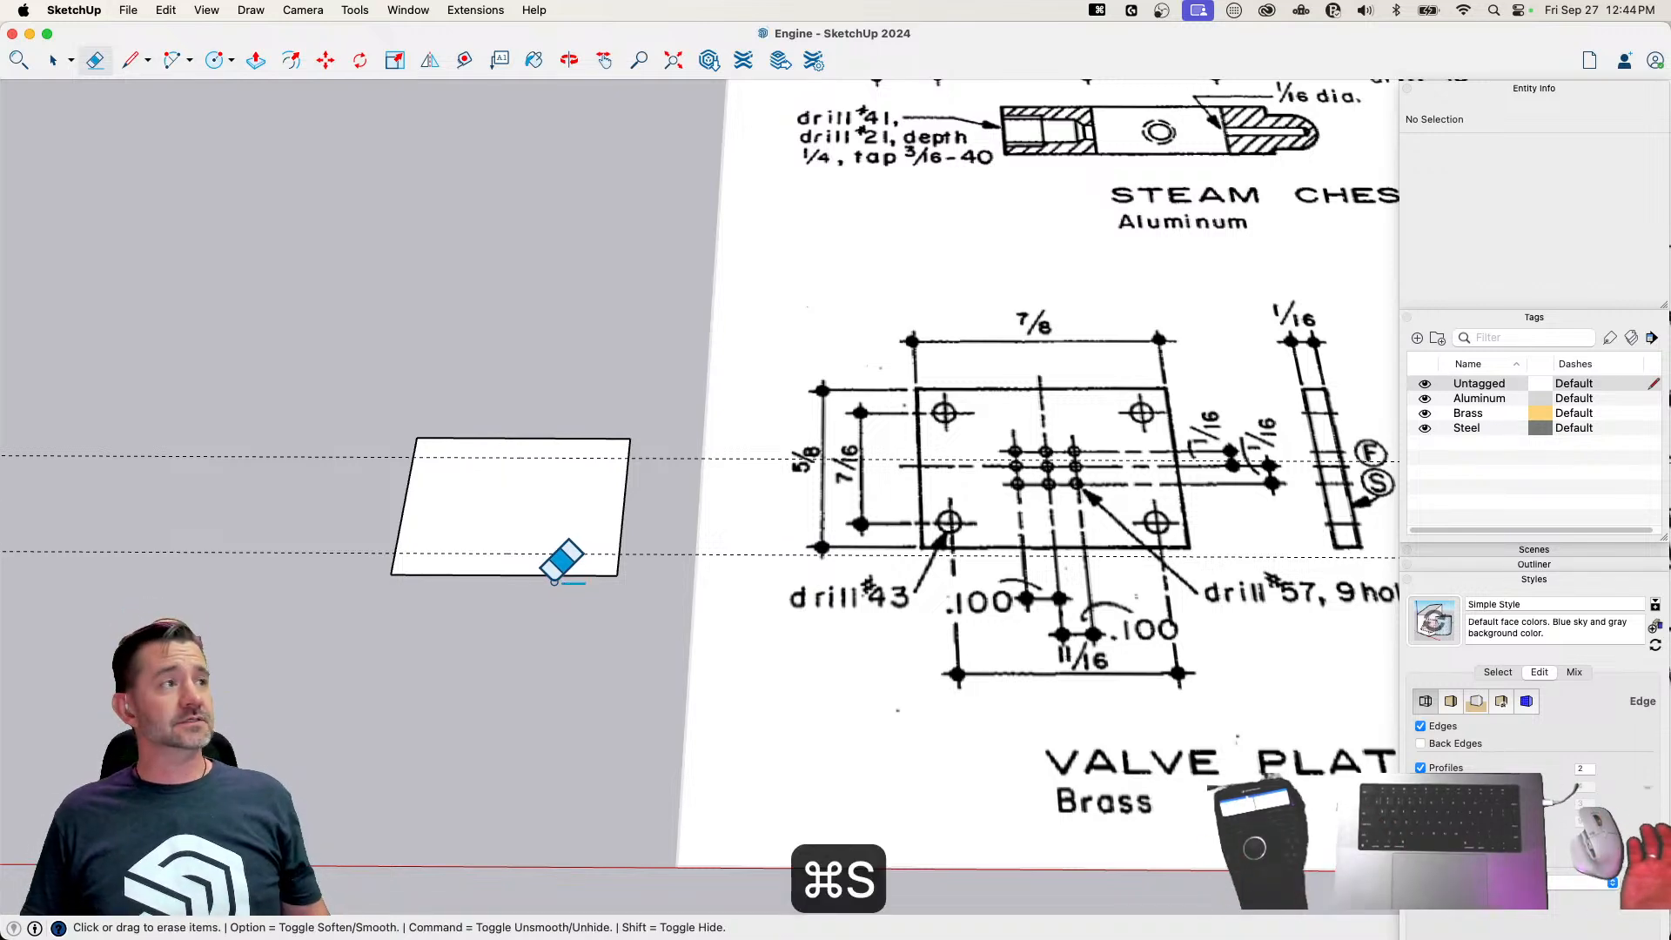
Draw a crosswise centerline between the plate's long-edge midpoints and place a parallel guide 11/32" to one side of it
key(l)
click(523, 437)
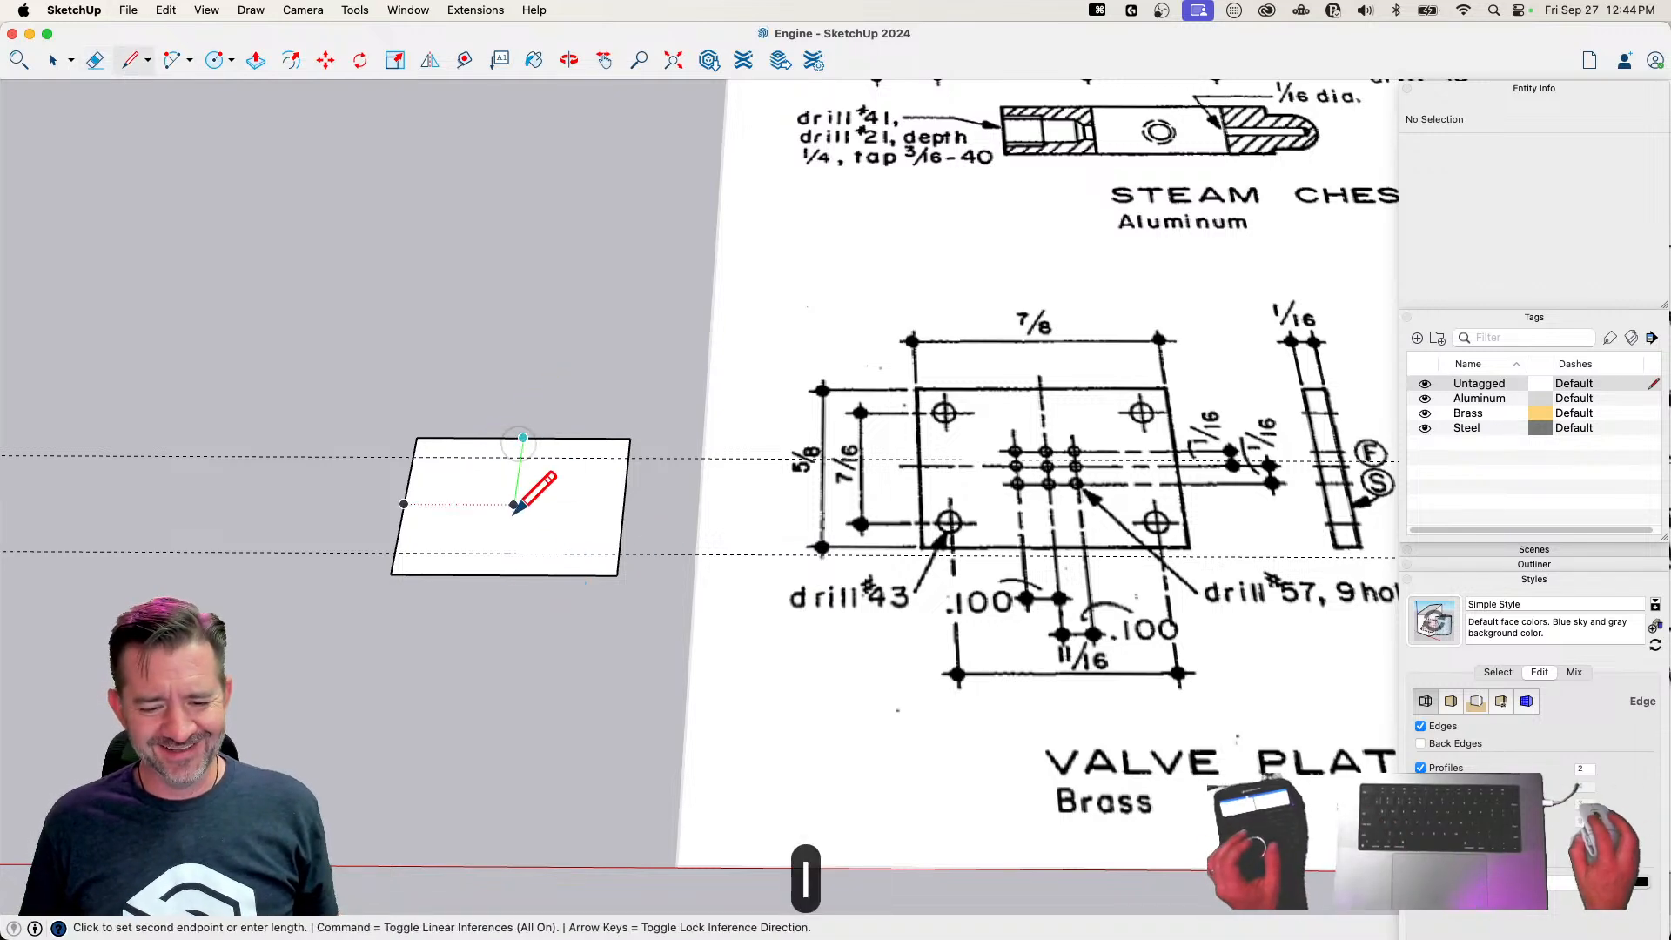
click(505, 577)
click(465, 59)
click(514, 504)
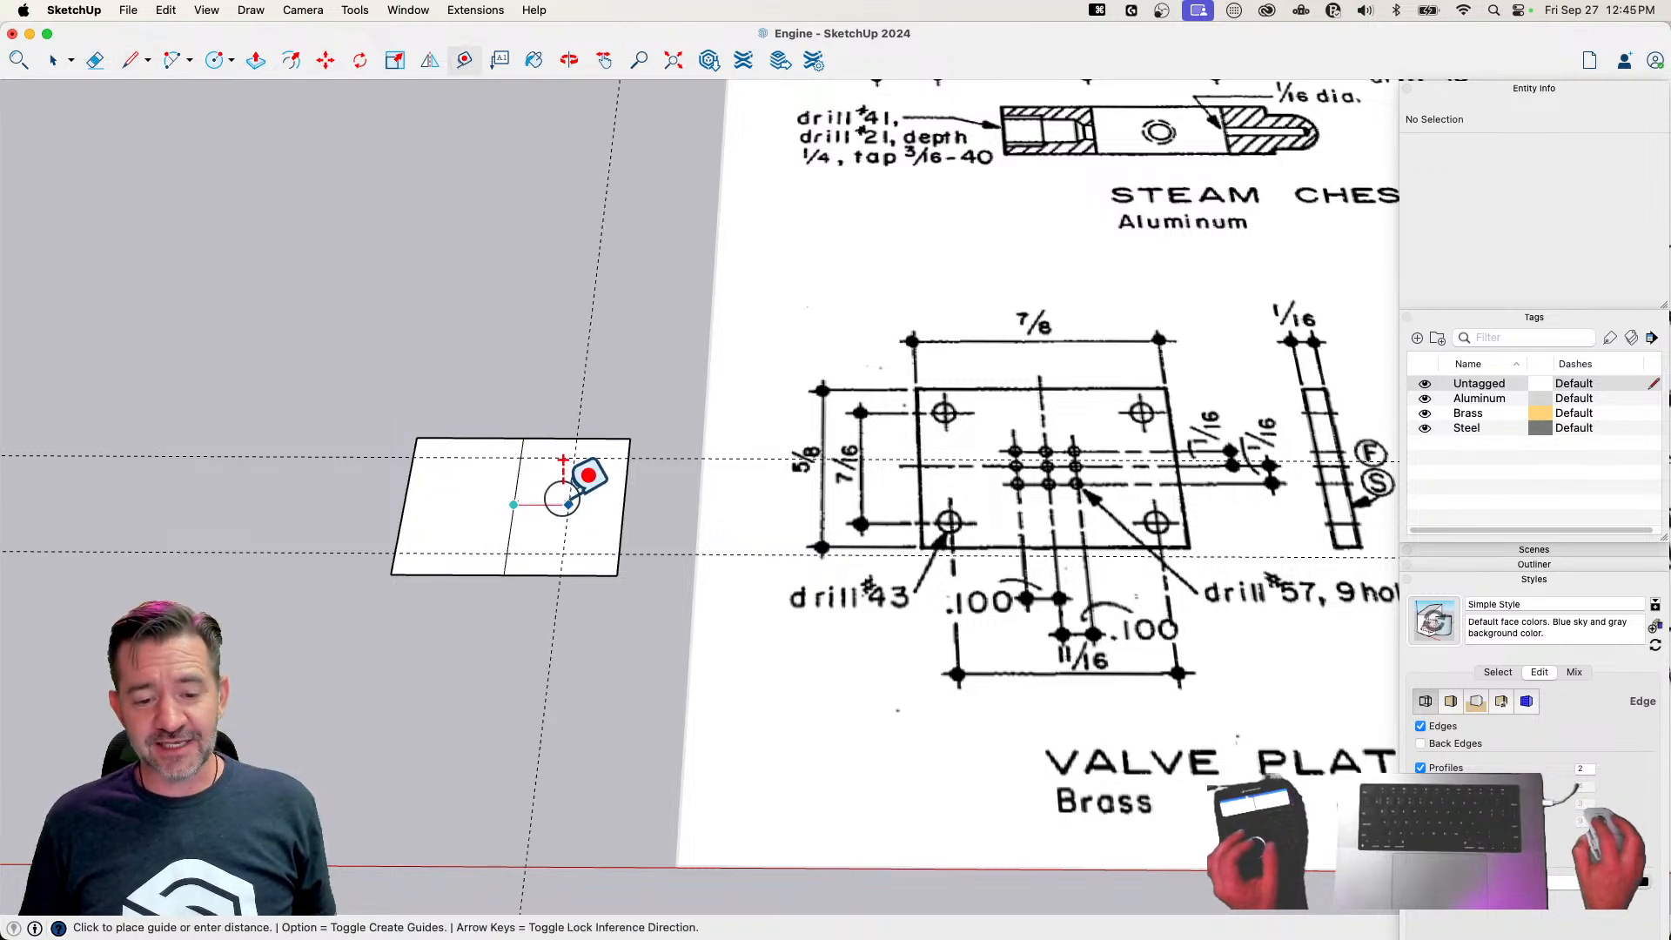
text(11/32)
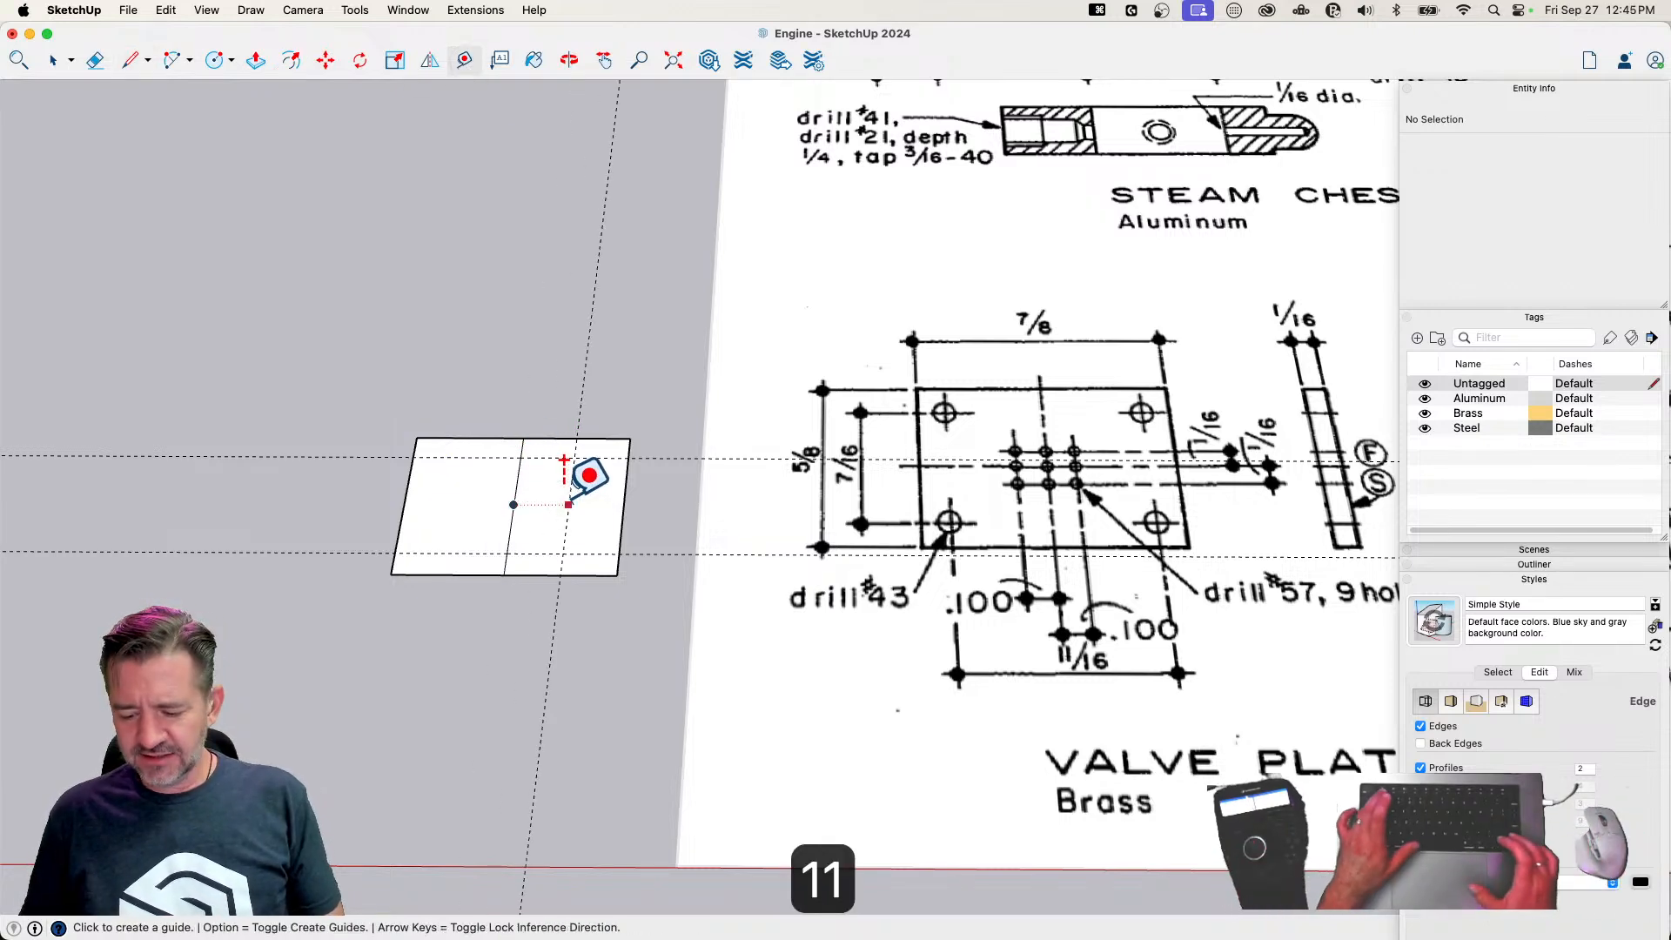
key(Return)
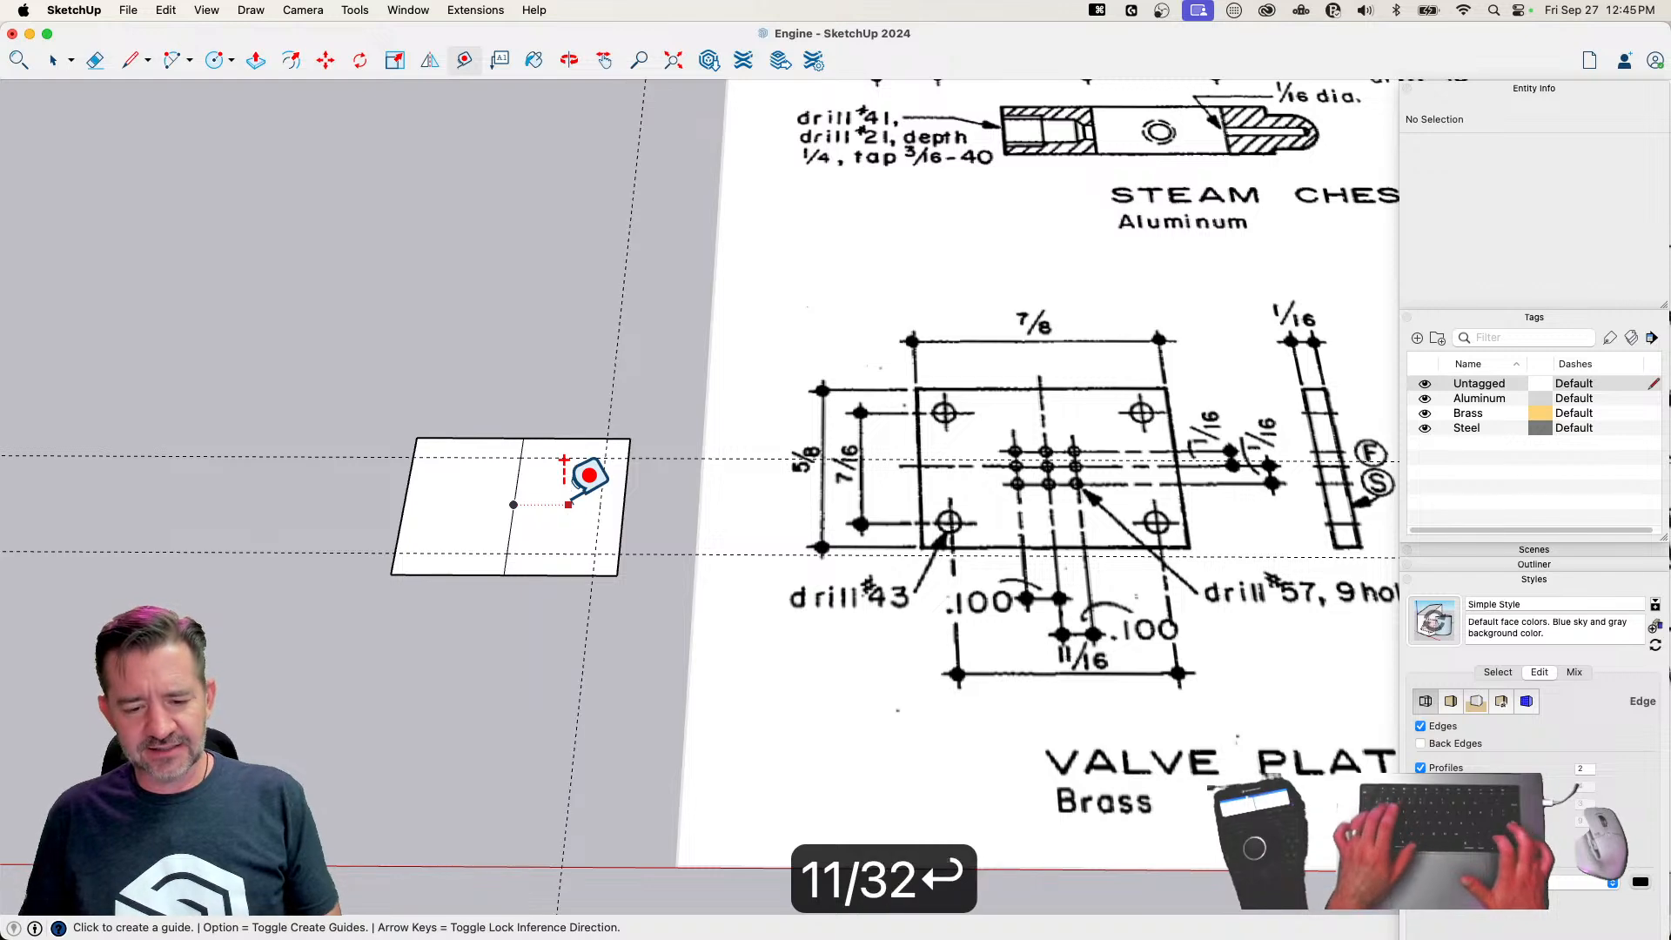
Place a matching guide 11/32" on the other side of the crosswise centerline and erase that centerline
click(517, 482)
text(11/32)
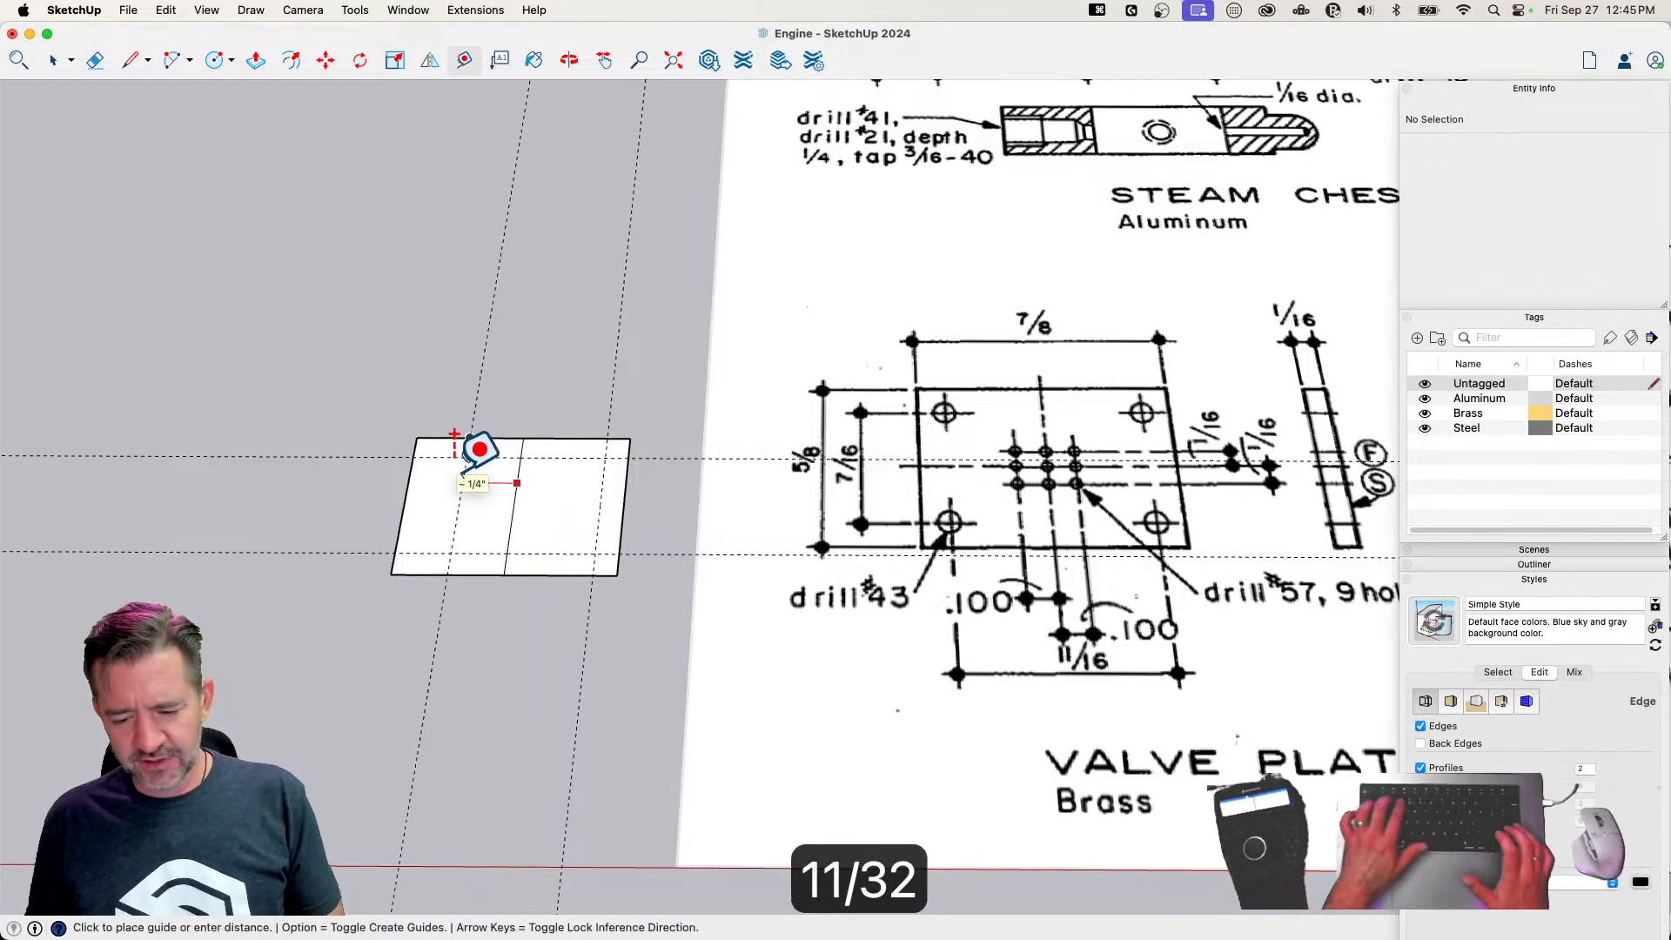
key(Return)
key(e)
click(515, 487)
Place a guide across the middle of the plate, parallel to its short edges
mouse_move(426, 601)
middle_down()
mouse_move(467, 672)
mouse_move(384, 676)
mouse_move(405, 660)
middle_up()
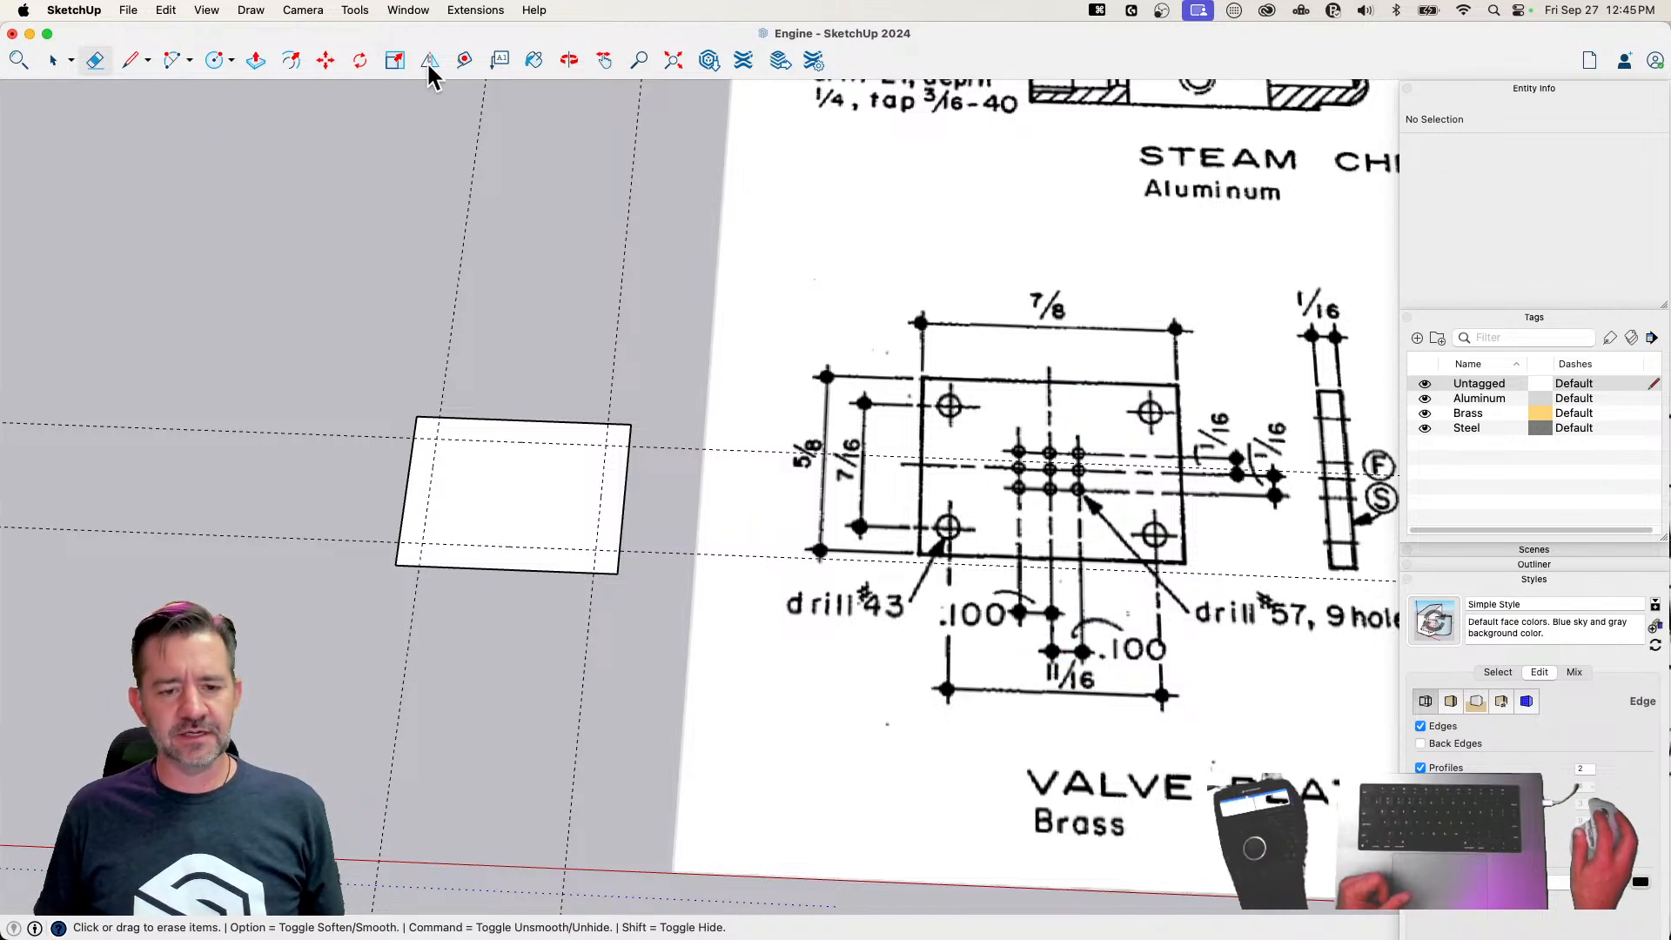
click(464, 60)
click(627, 455)
click(528, 383)
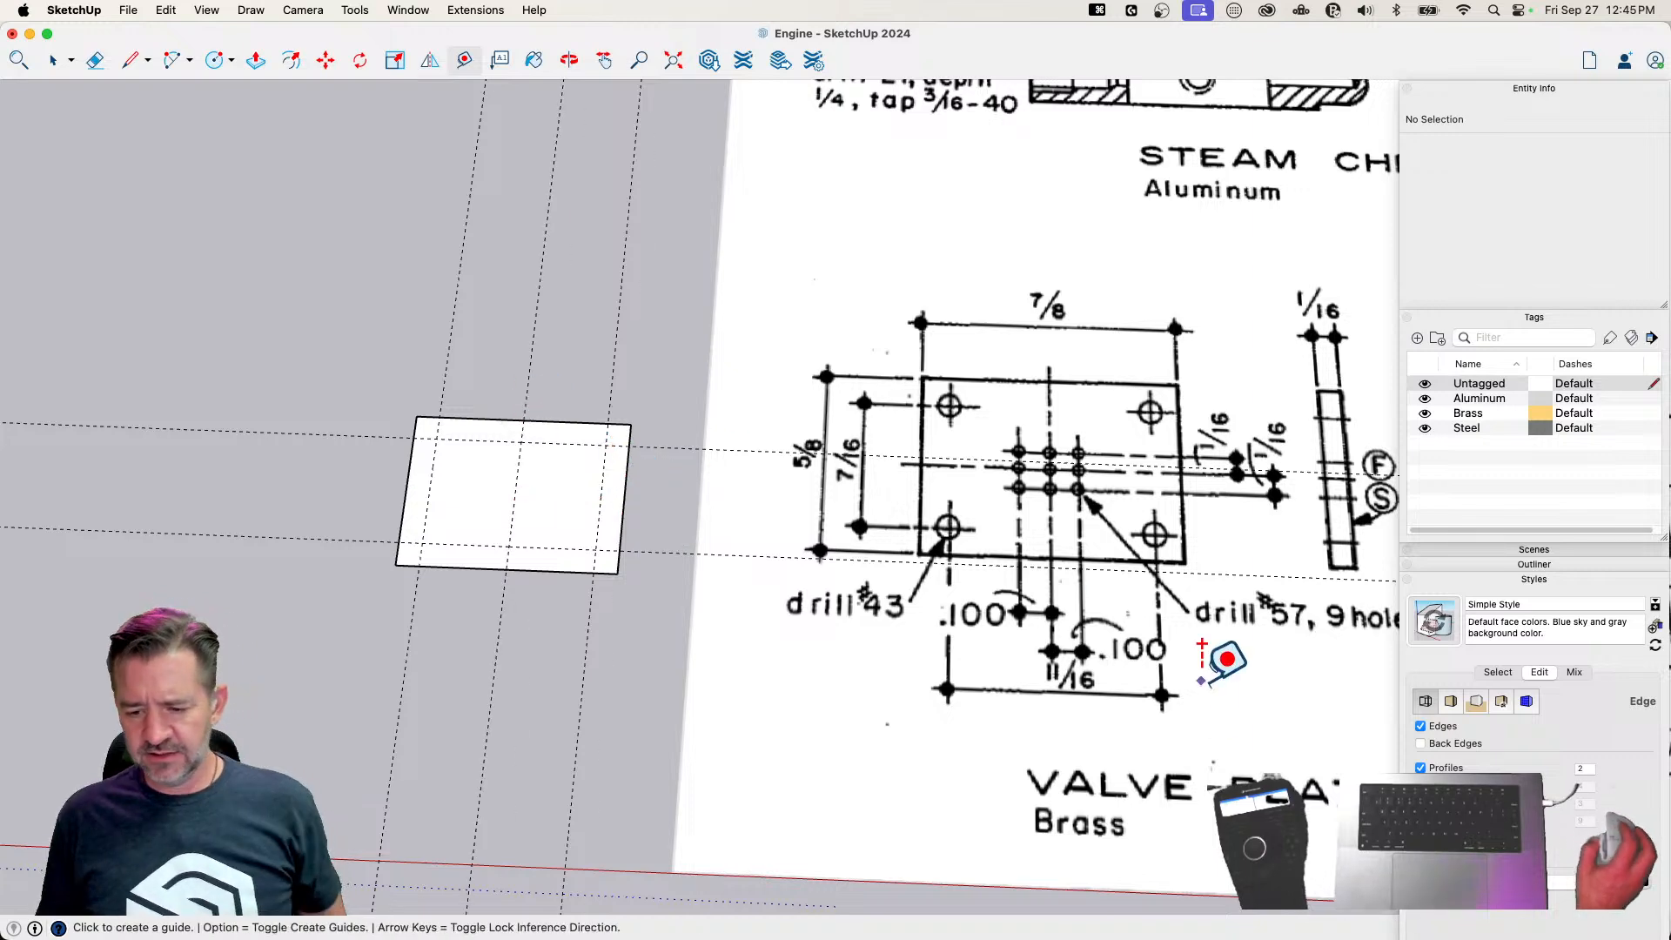
click(510, 446)
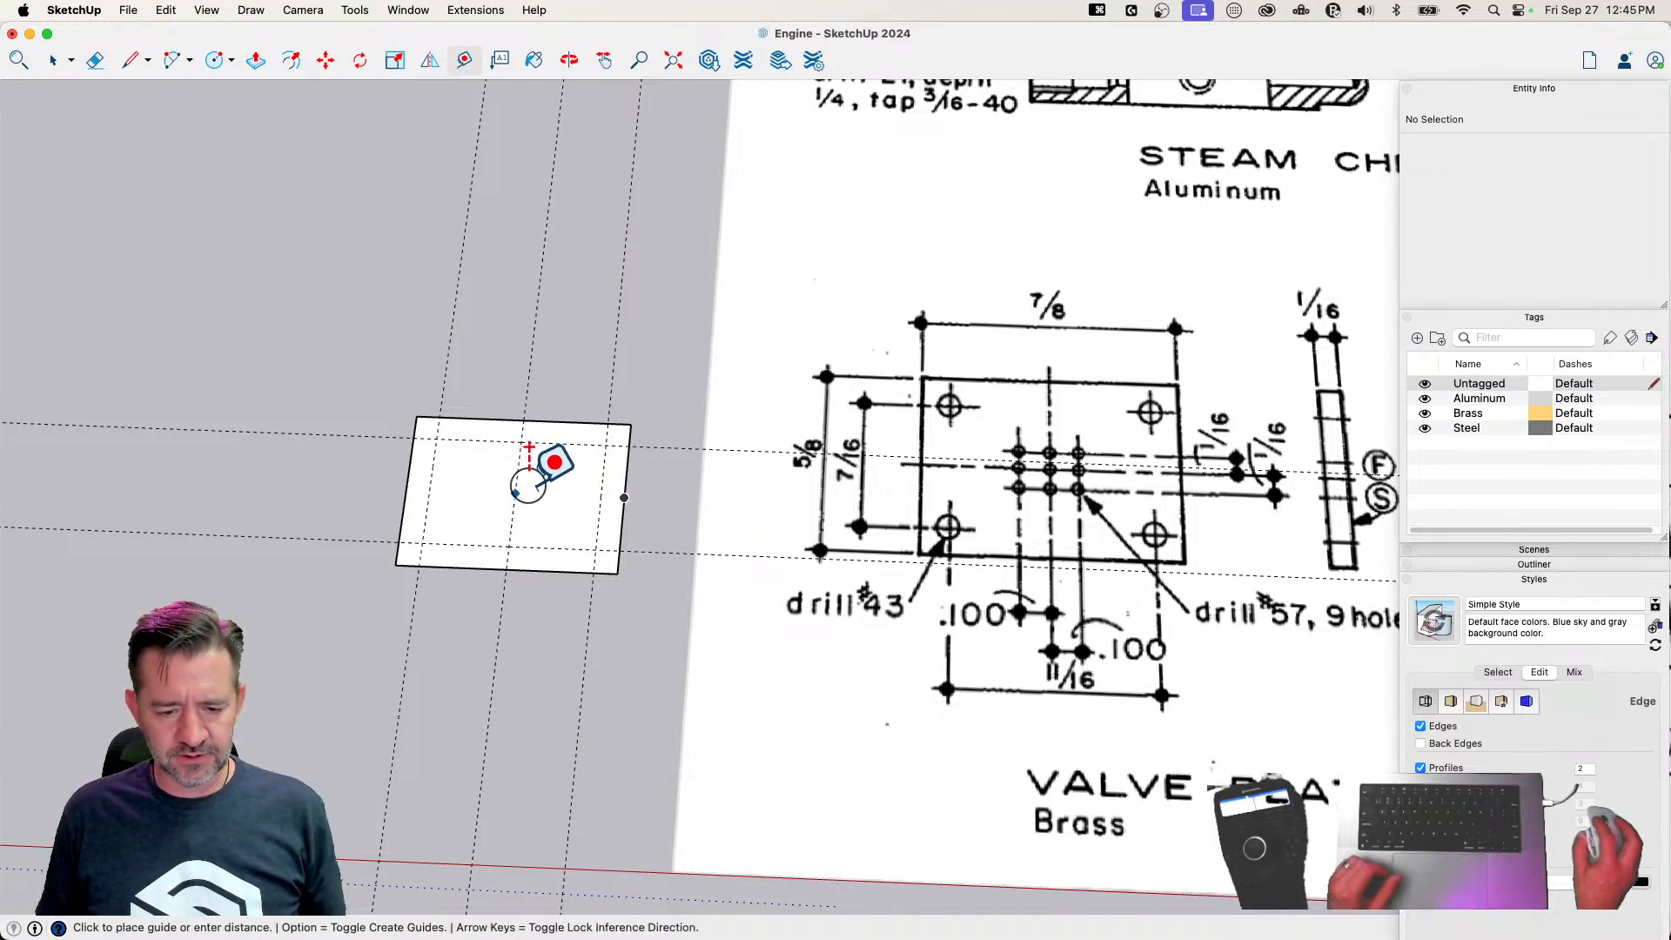
text(11/16)
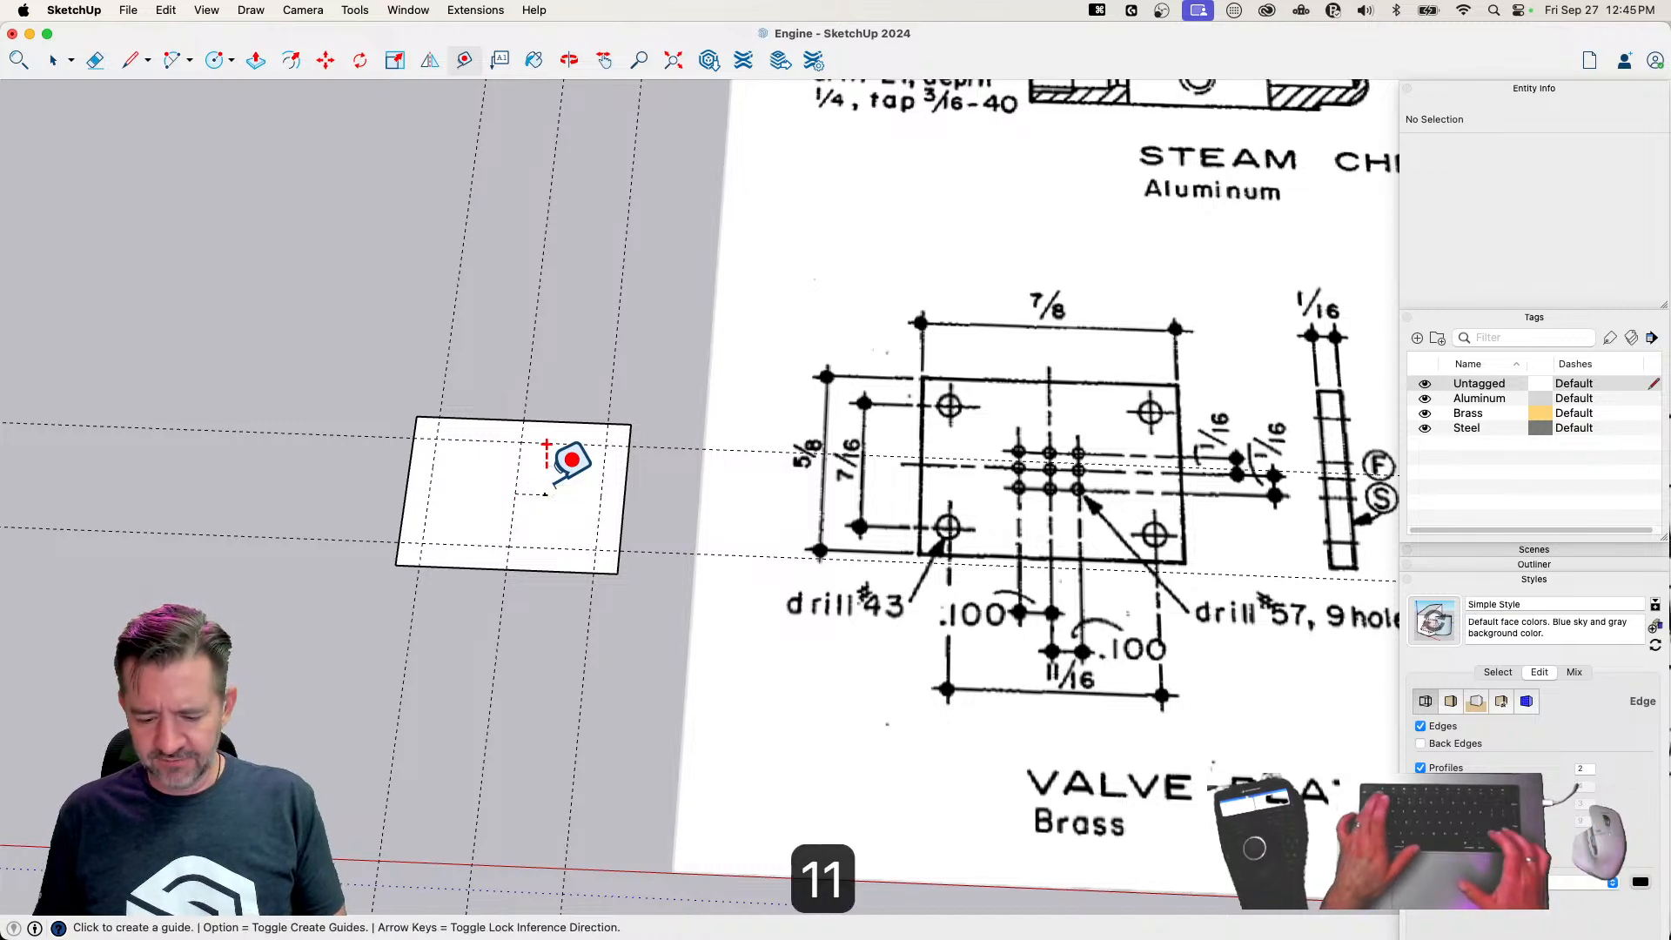
key(Return)
key(super+z)
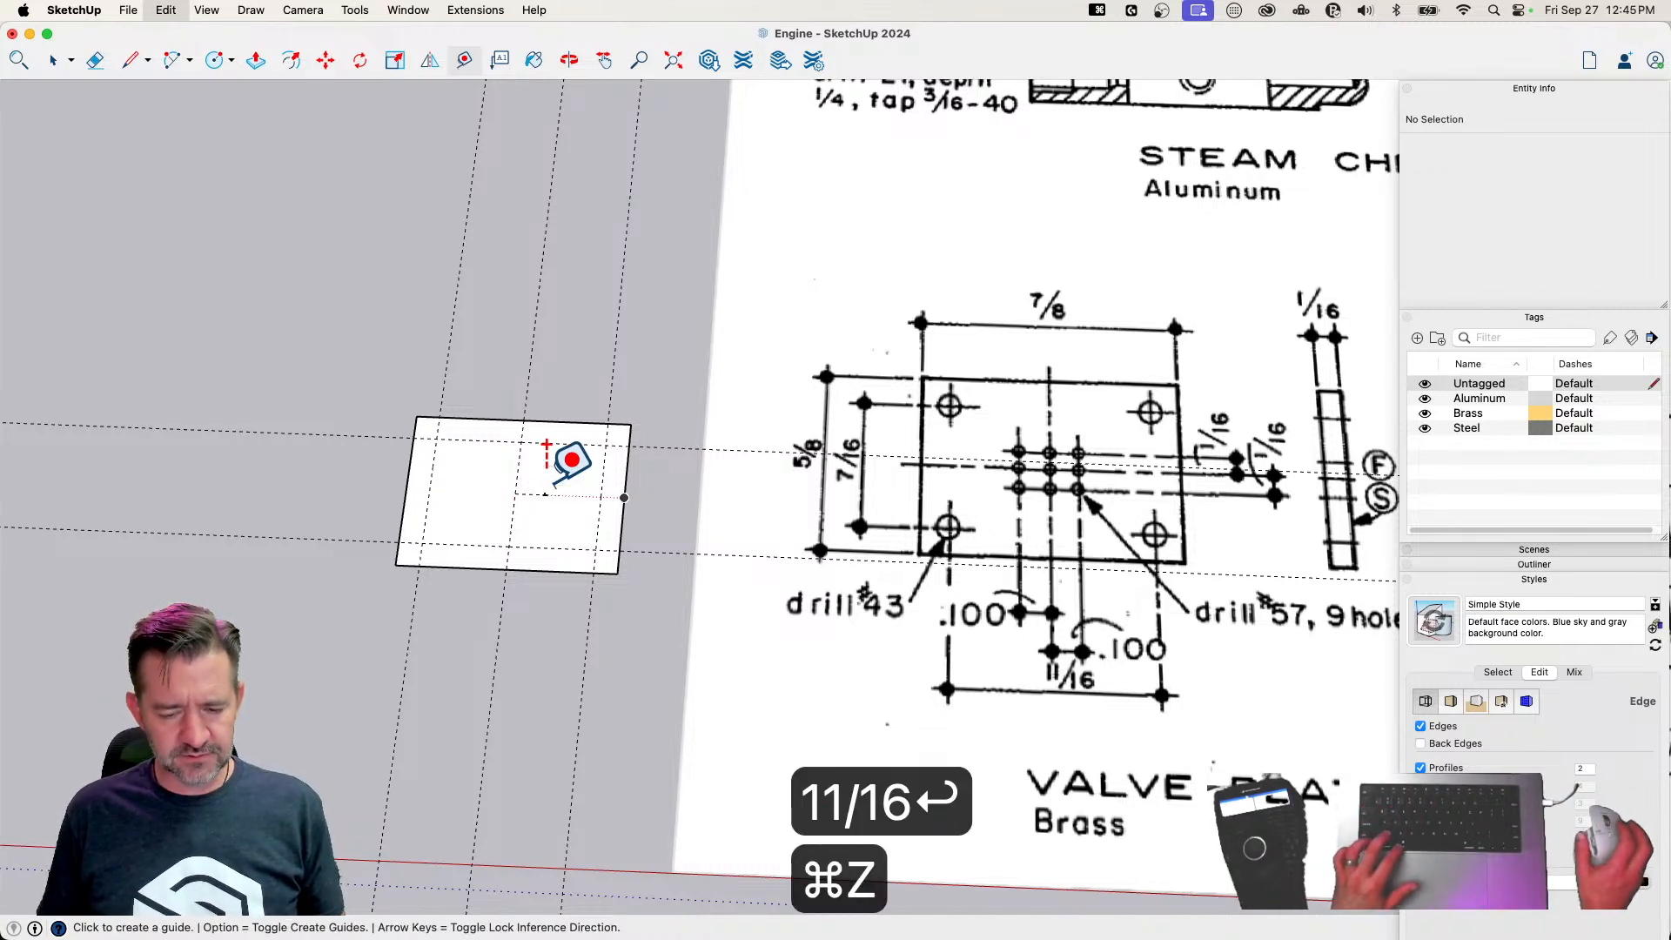
key(super+z)
click(520, 341)
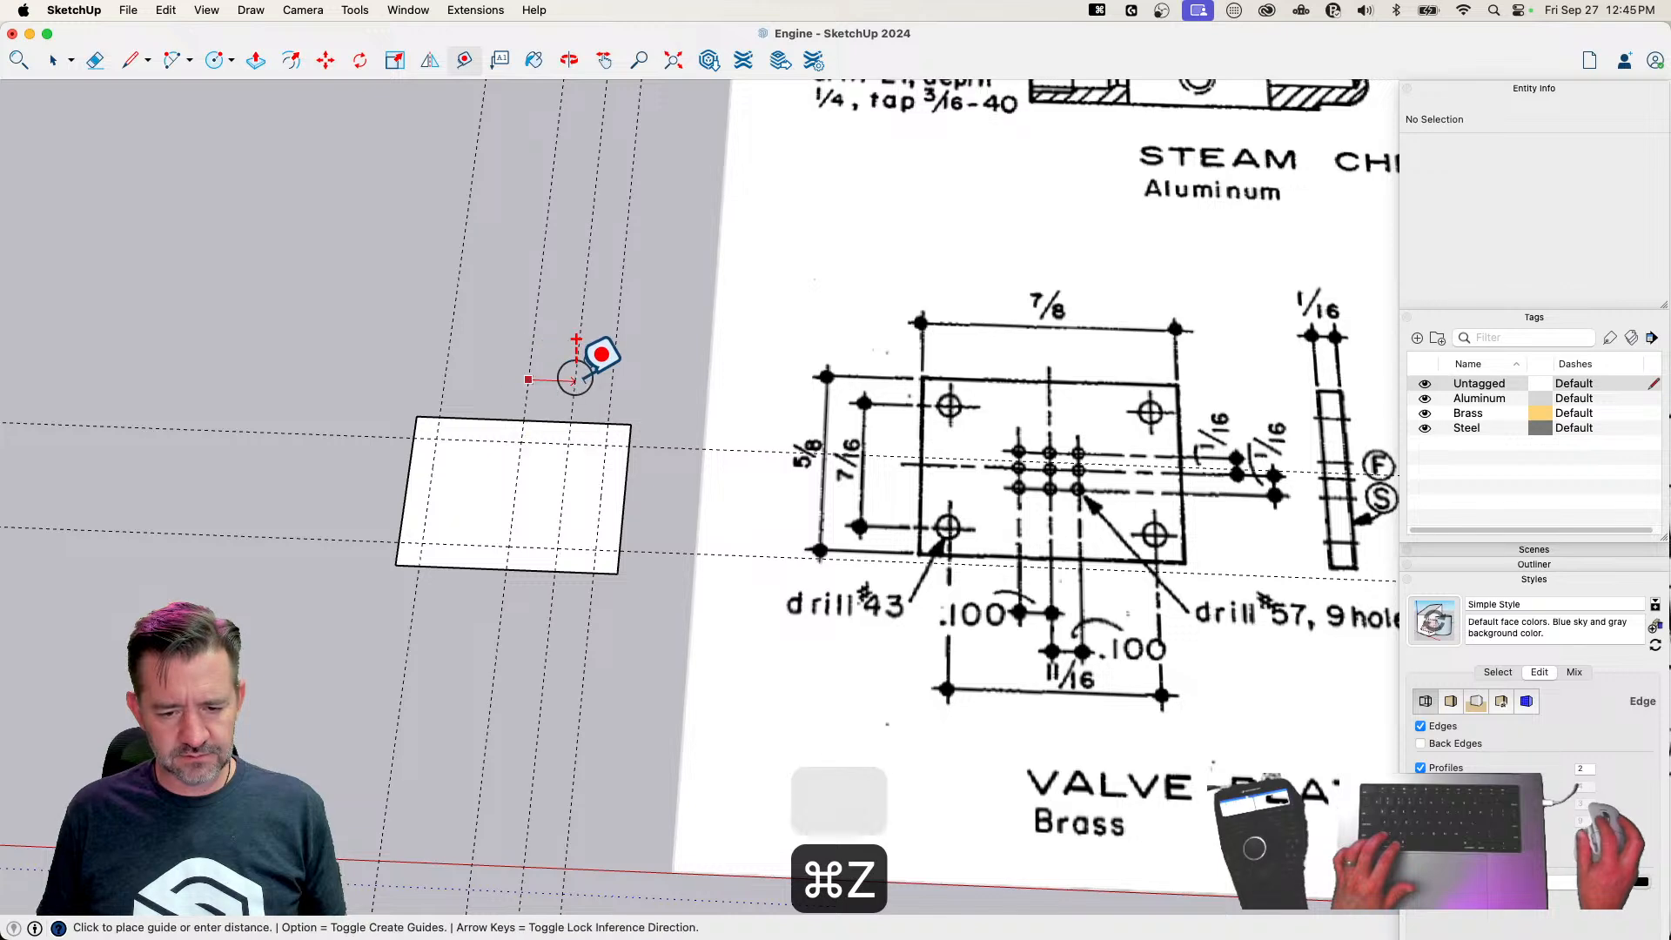
text(11/16)
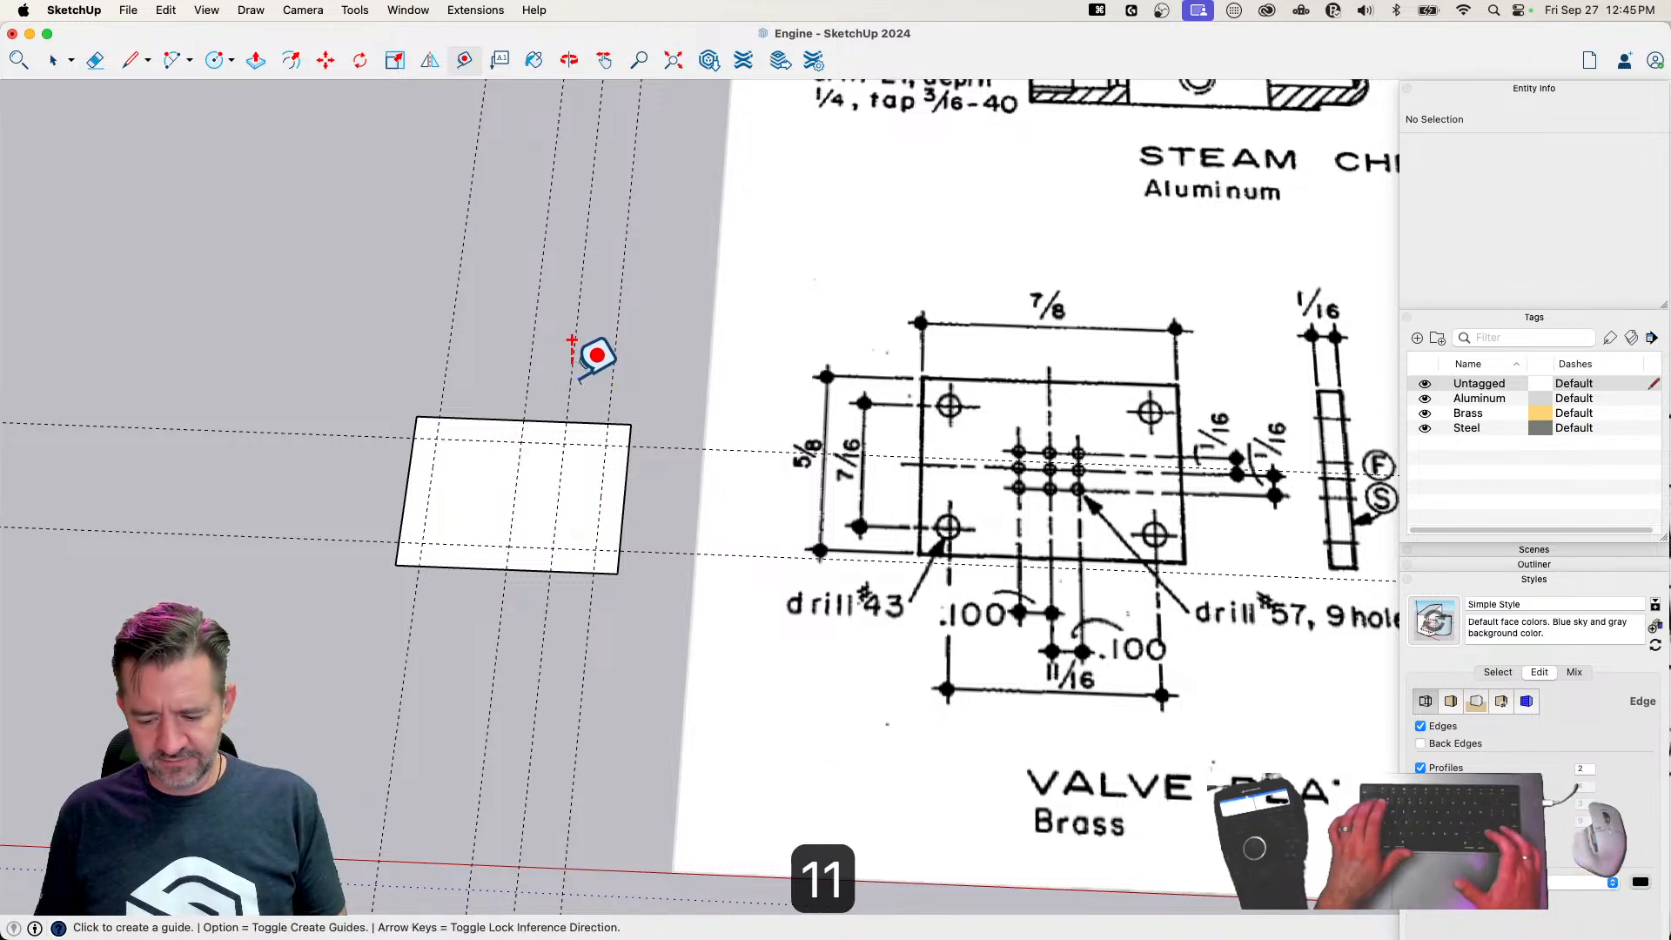
key(Return)
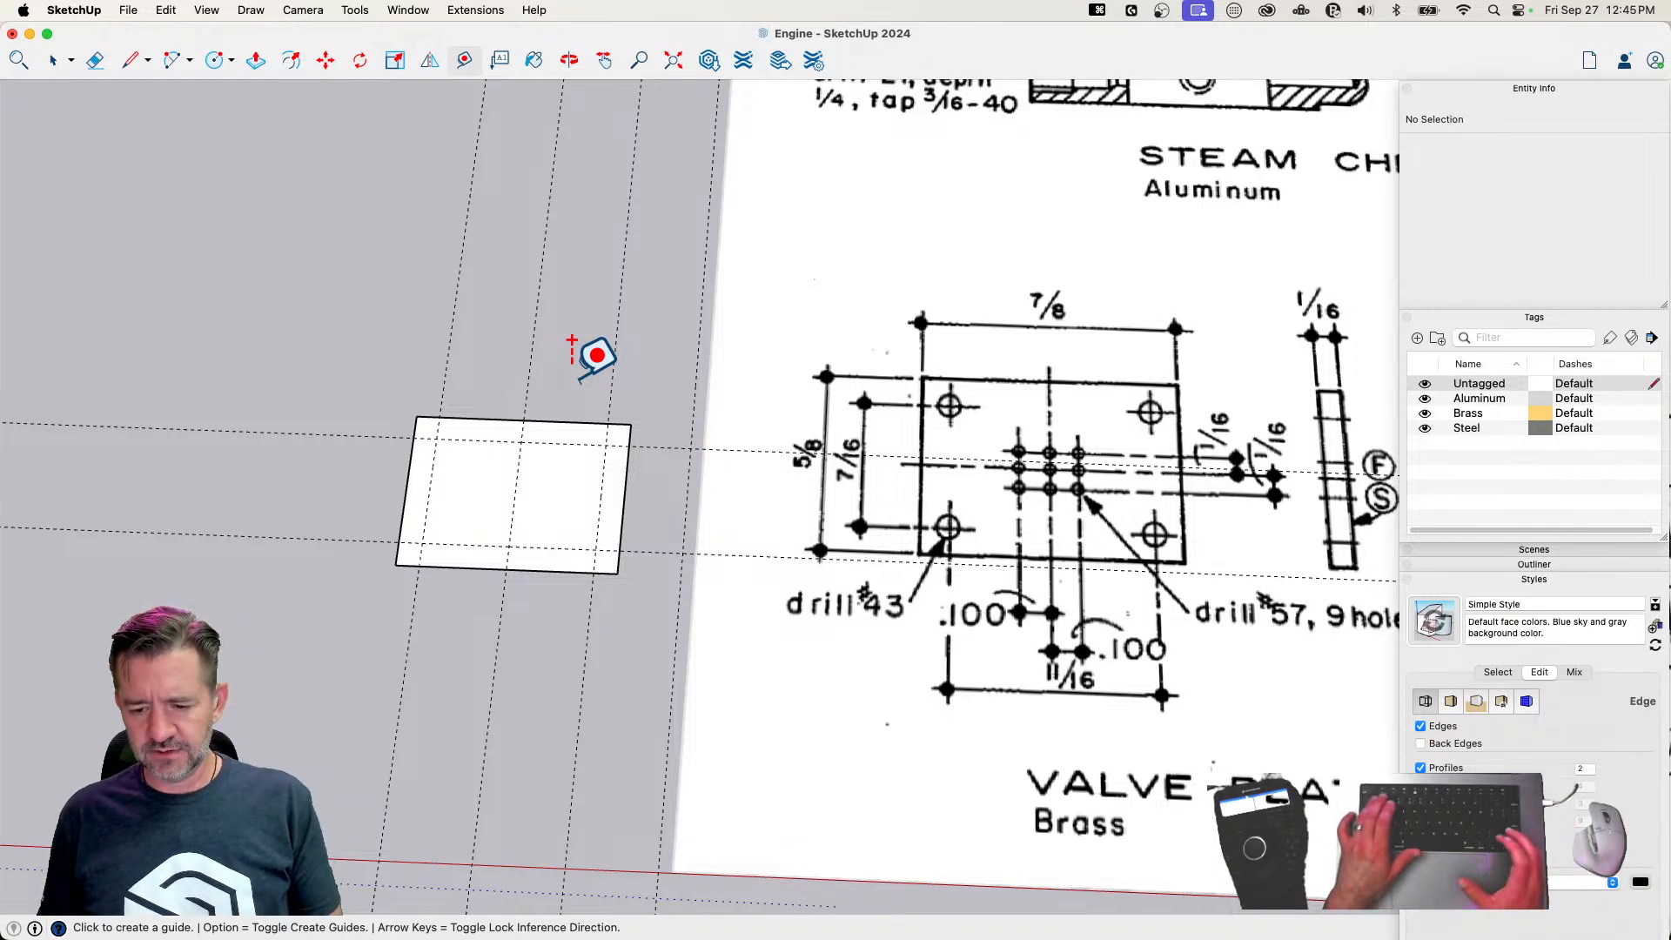
text(11)
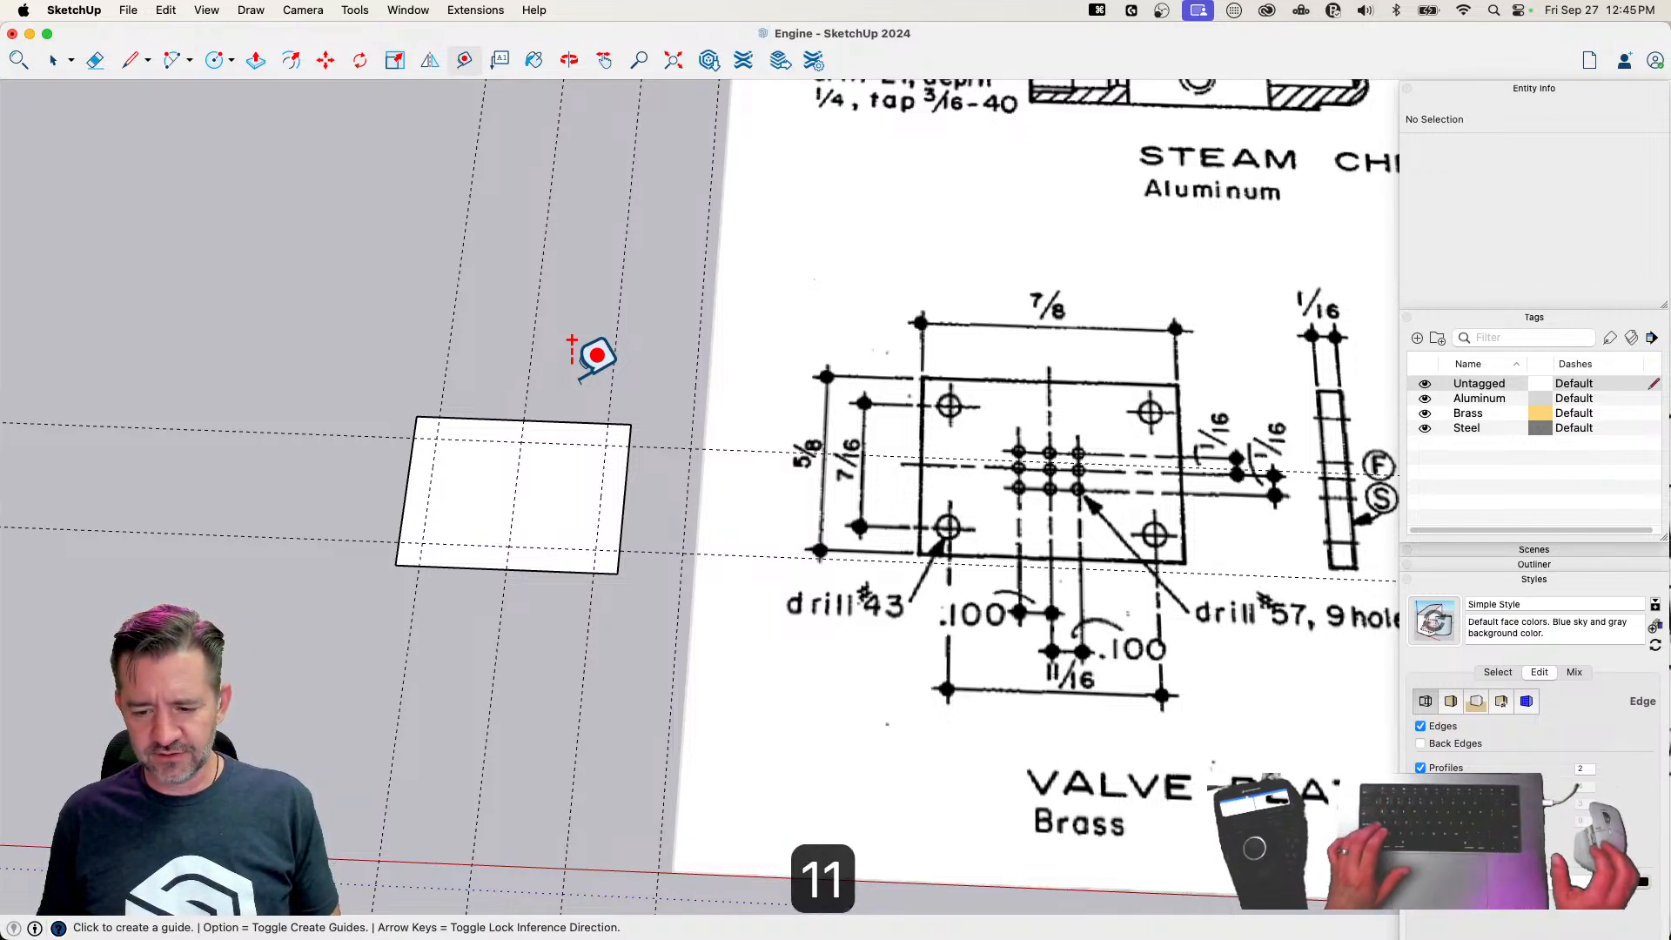
key(super+z)
key(super+z)
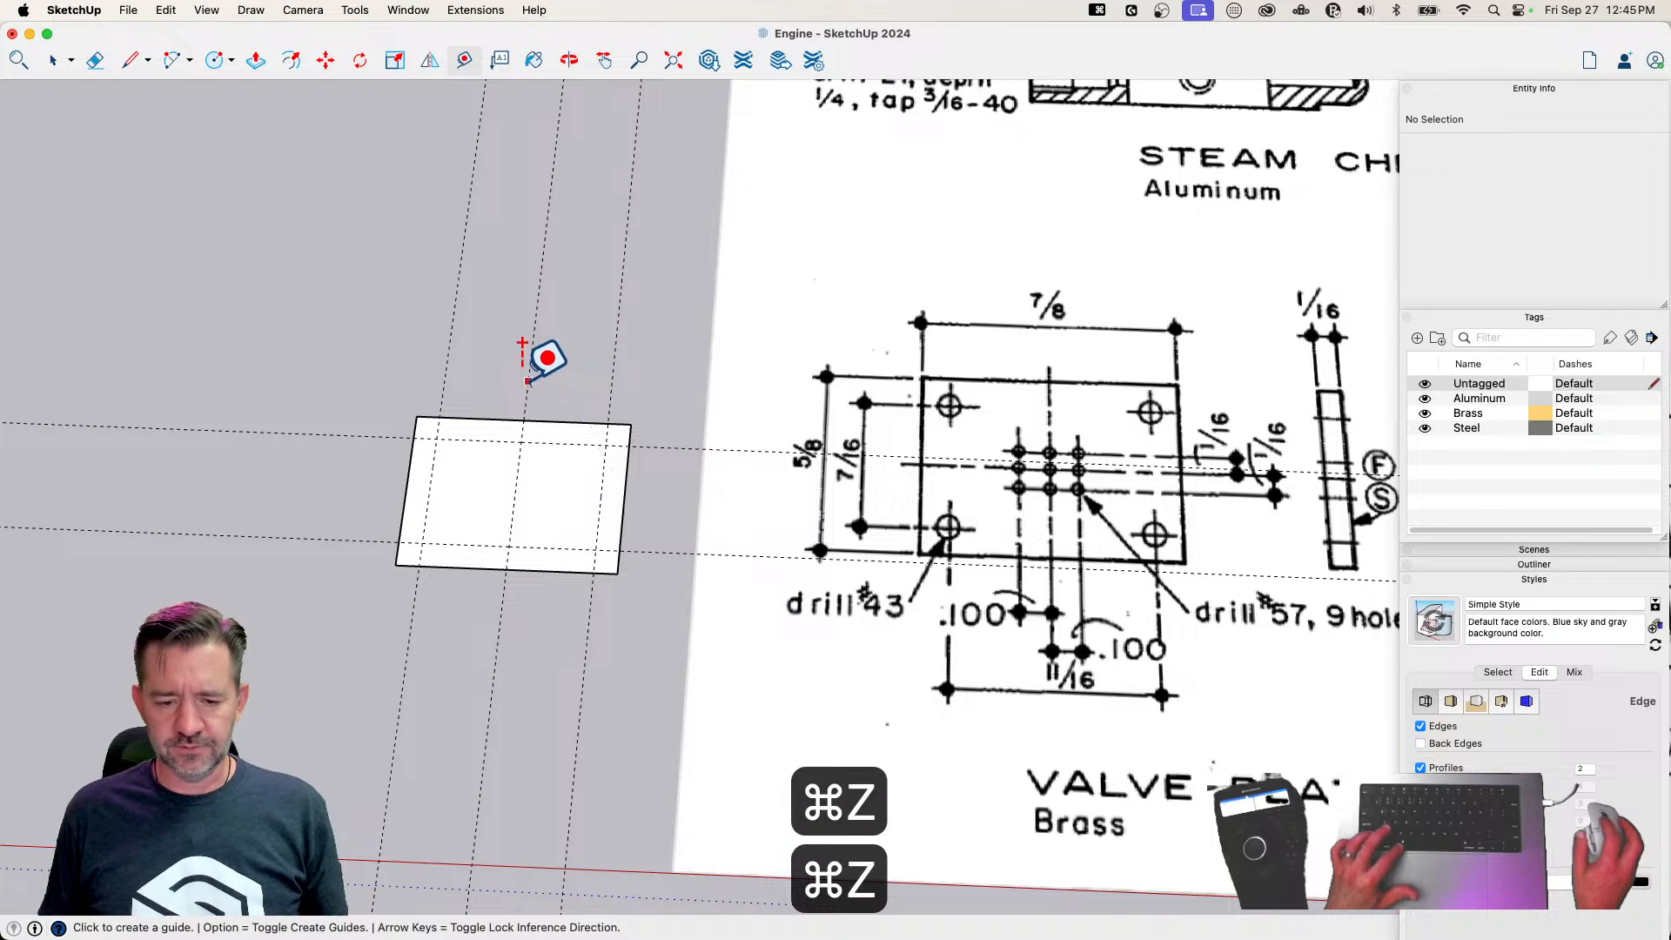
Place parallel guides 0.1" to either side of the crosswise center guide
click(527, 379)
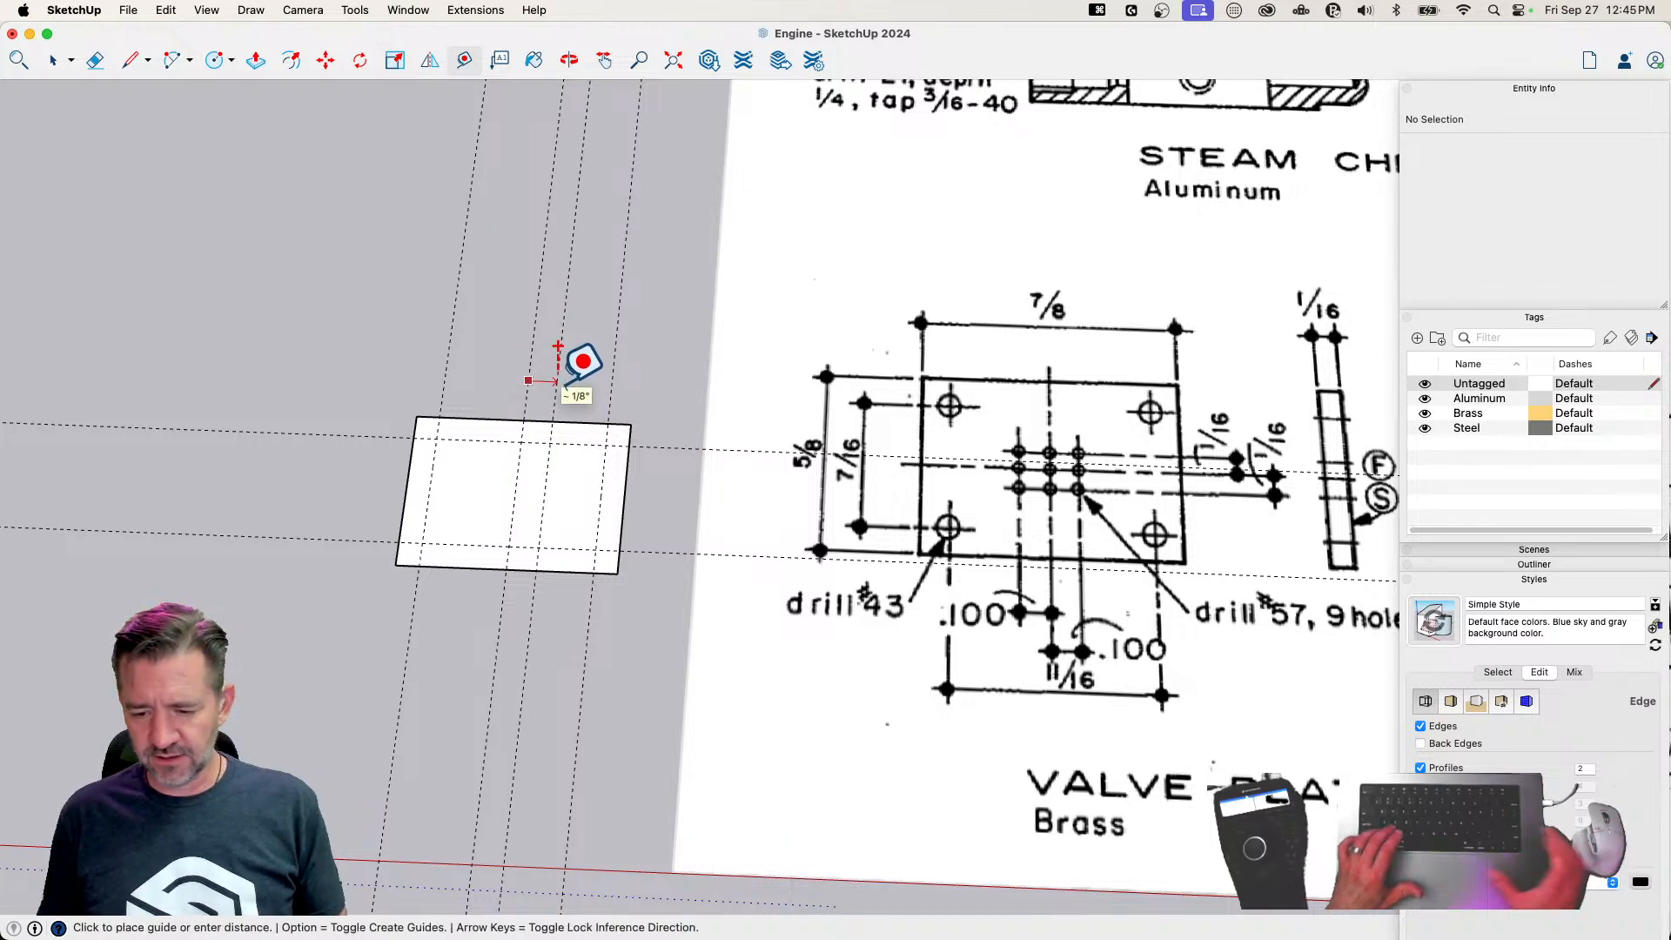
text(1)
key(Return)
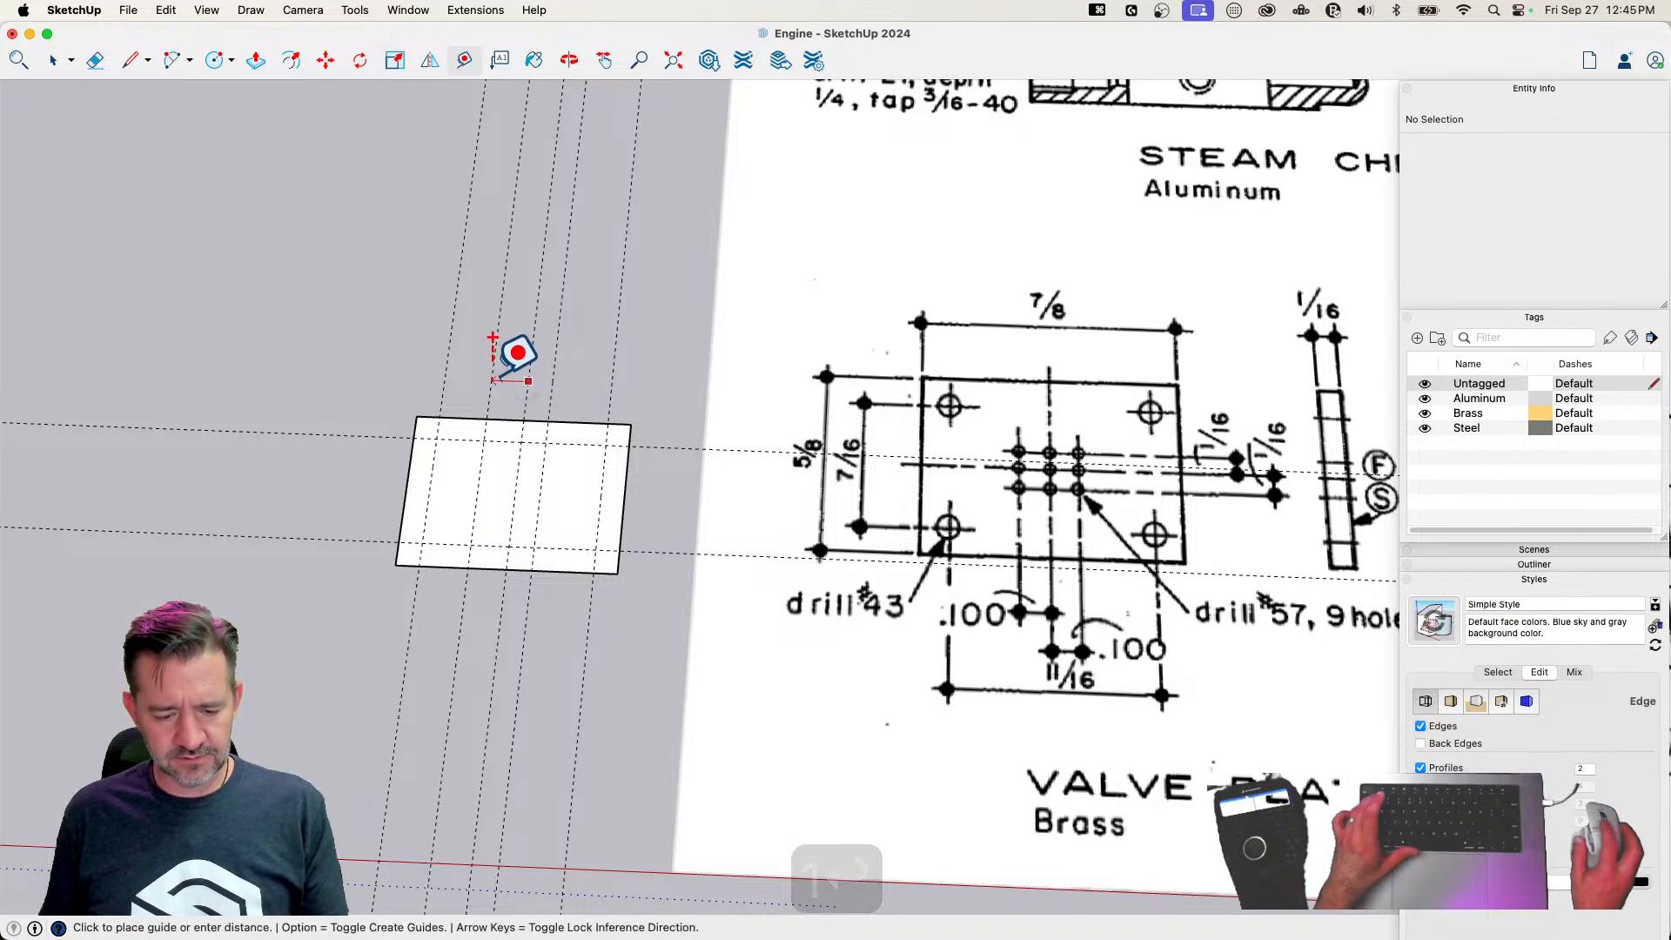
text(.1)
key(Return)
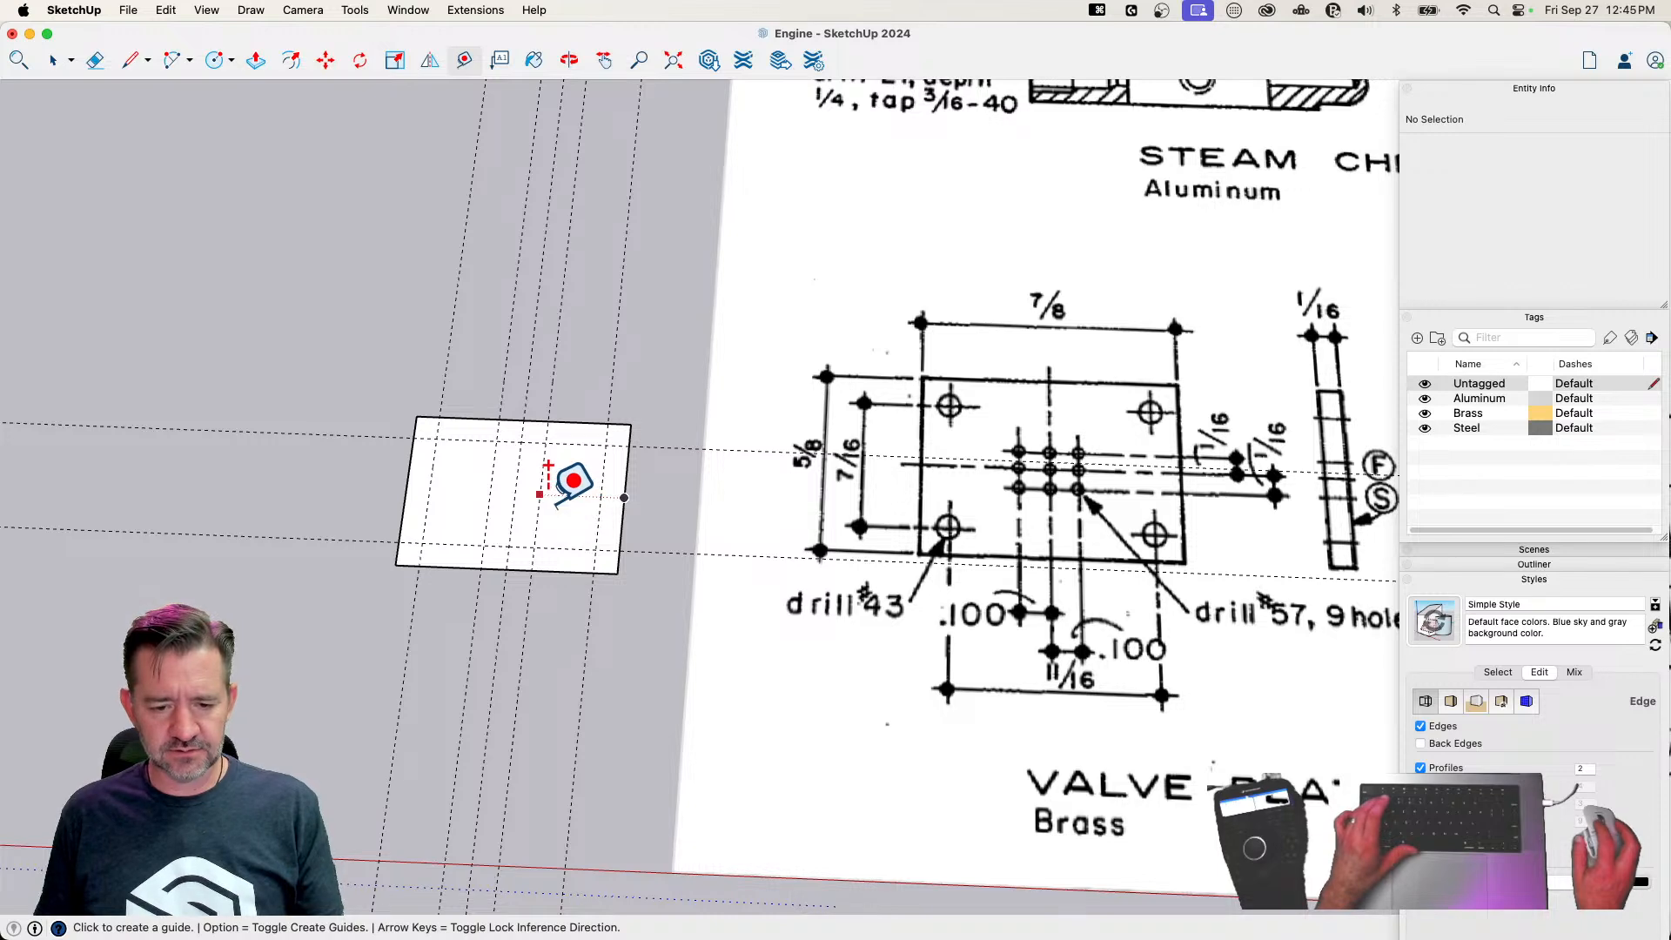
Place a lengthwise guide through the plate's center and parallel guides 1/16" to either side of it
click(565, 422)
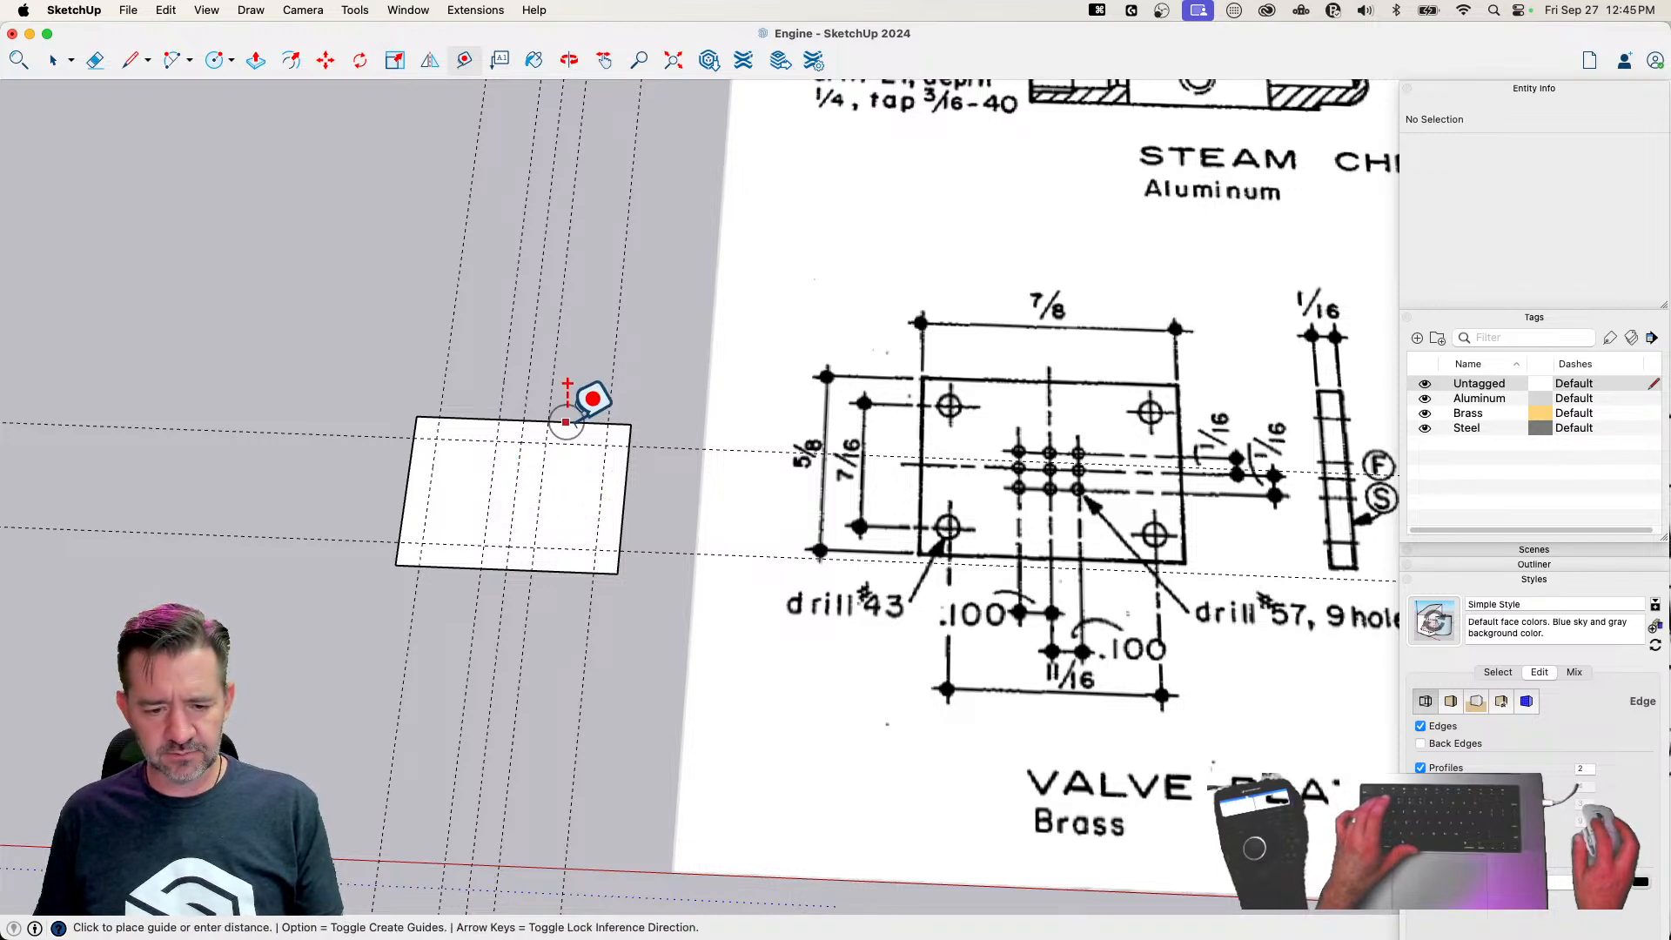
click(525, 445)
click(555, 495)
click(565, 470)
text(1/16)
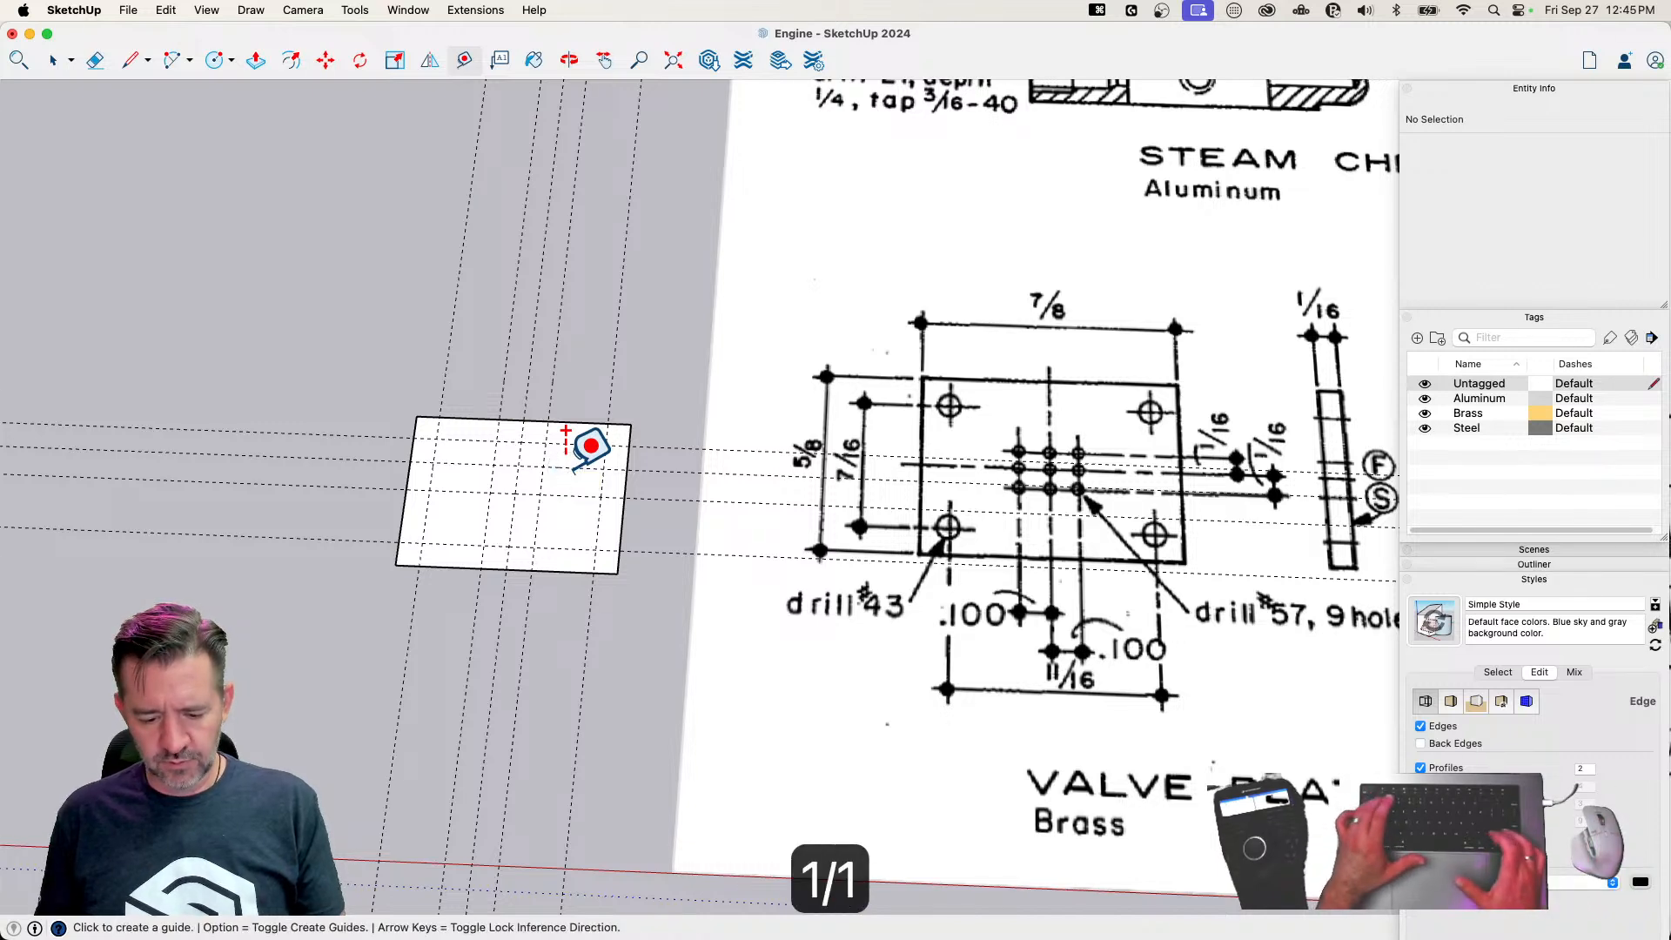
key(Return)
click(561, 459)
click(557, 495)
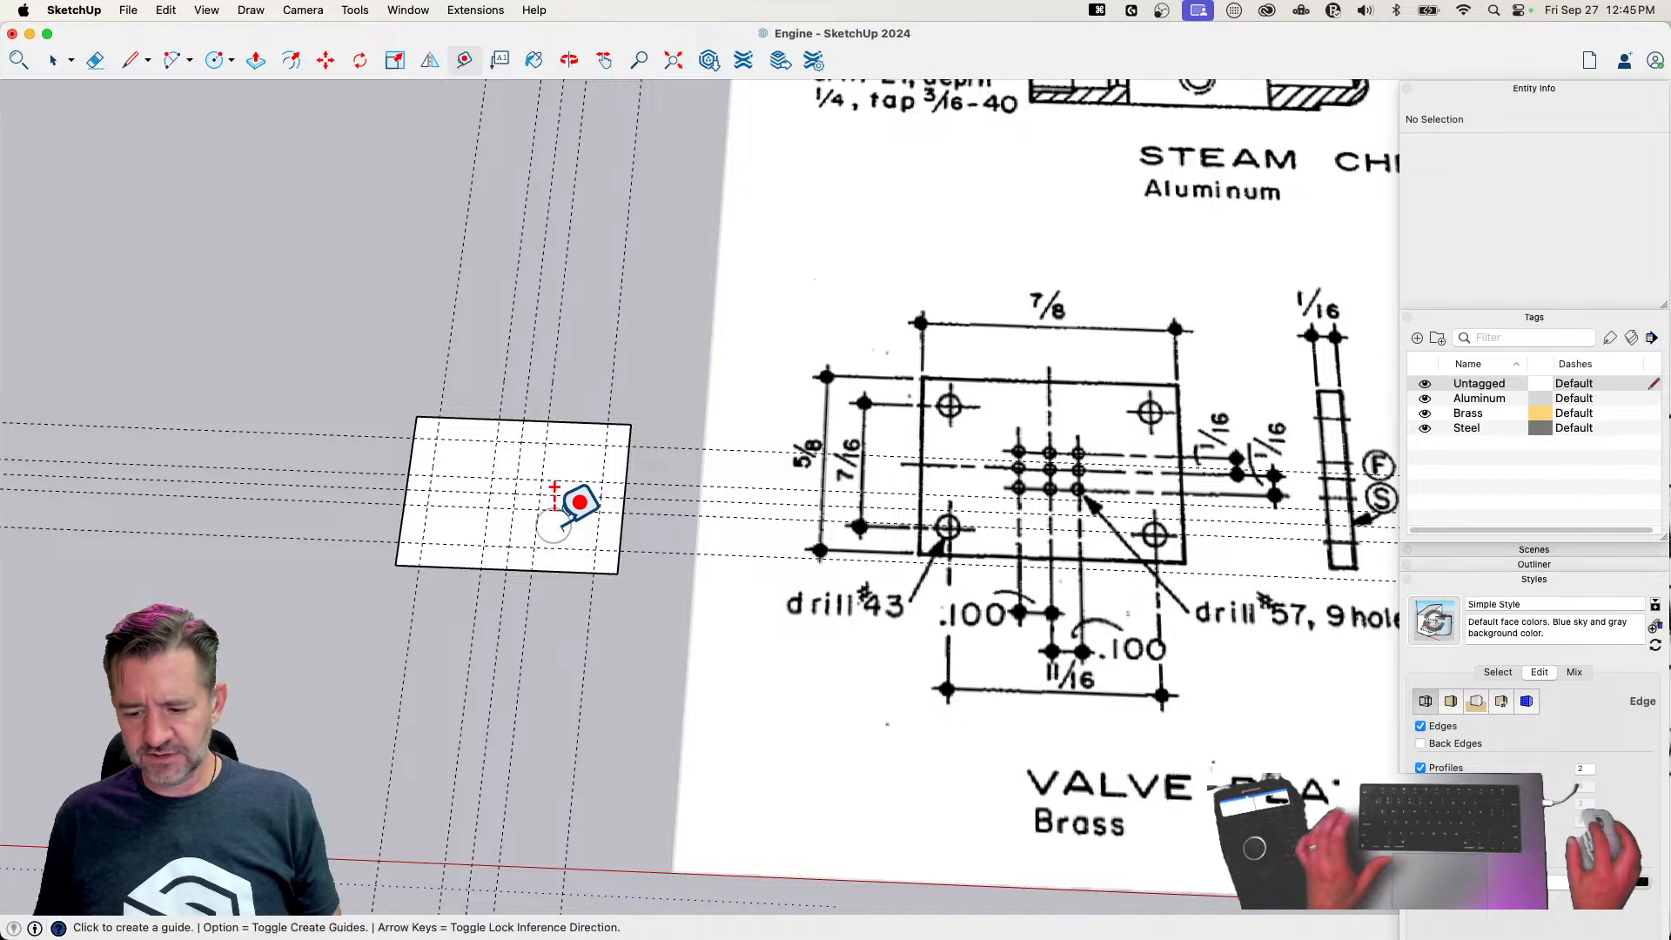
Collapse the style settings and draw a circle about 3/16" in circumference at the guide intersection in the plate's upper-left corner
click(1548, 580)
middle_drag(536, 534, 529, 651)
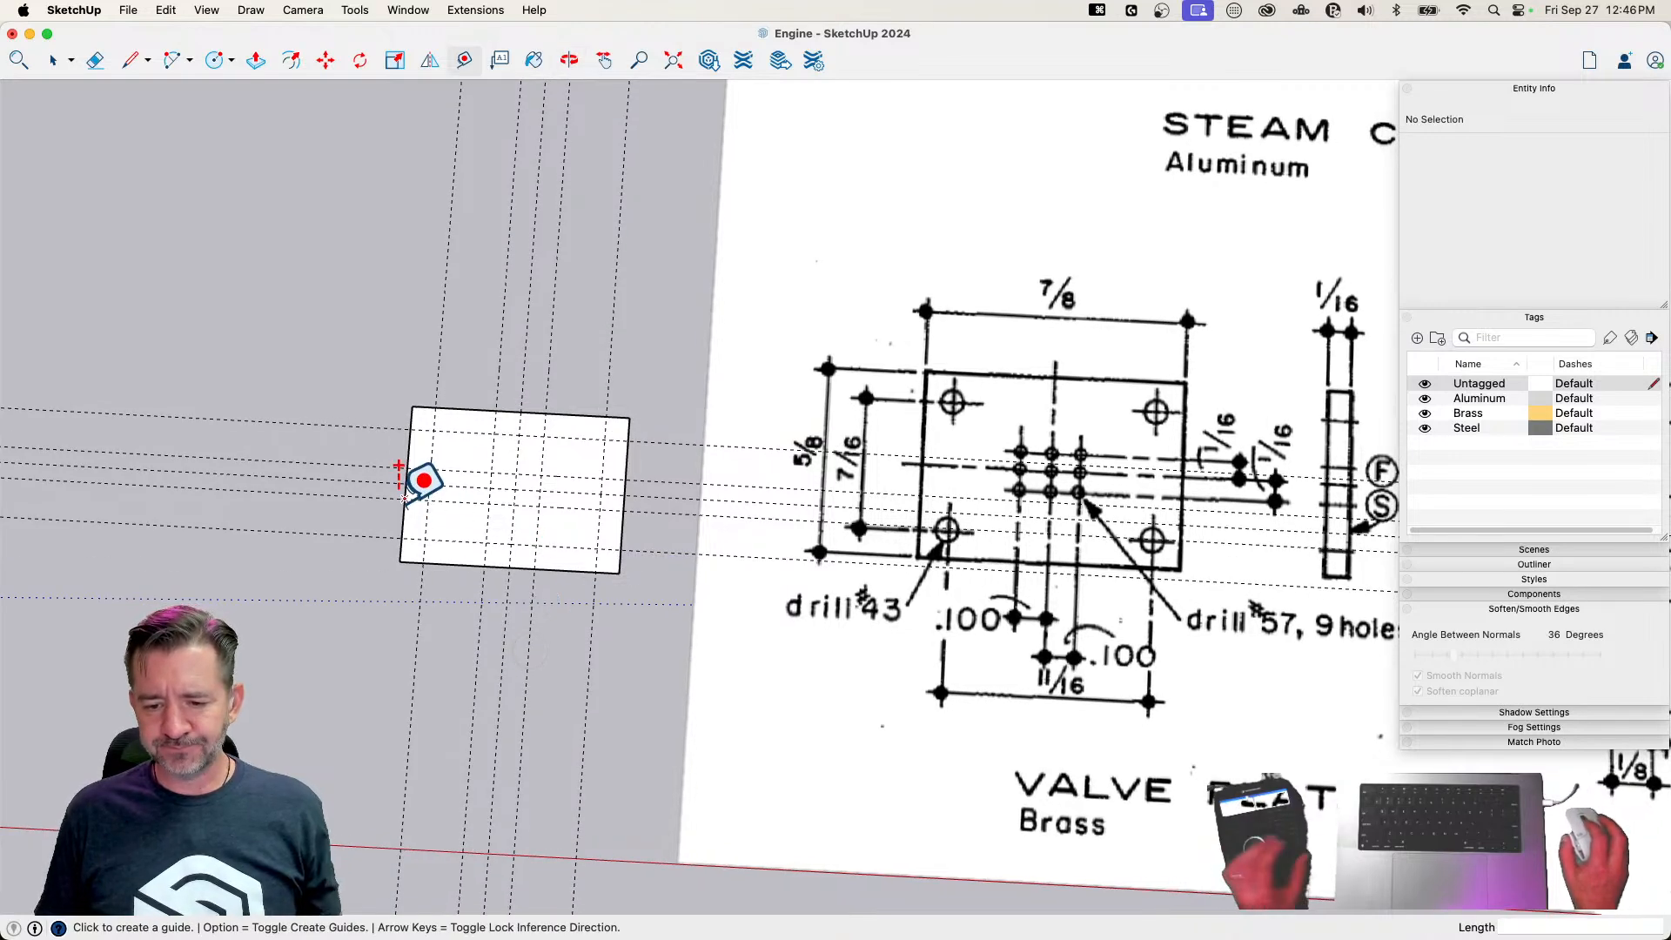
key(c)
scroll(440, 420, up, 5)
click(444, 423)
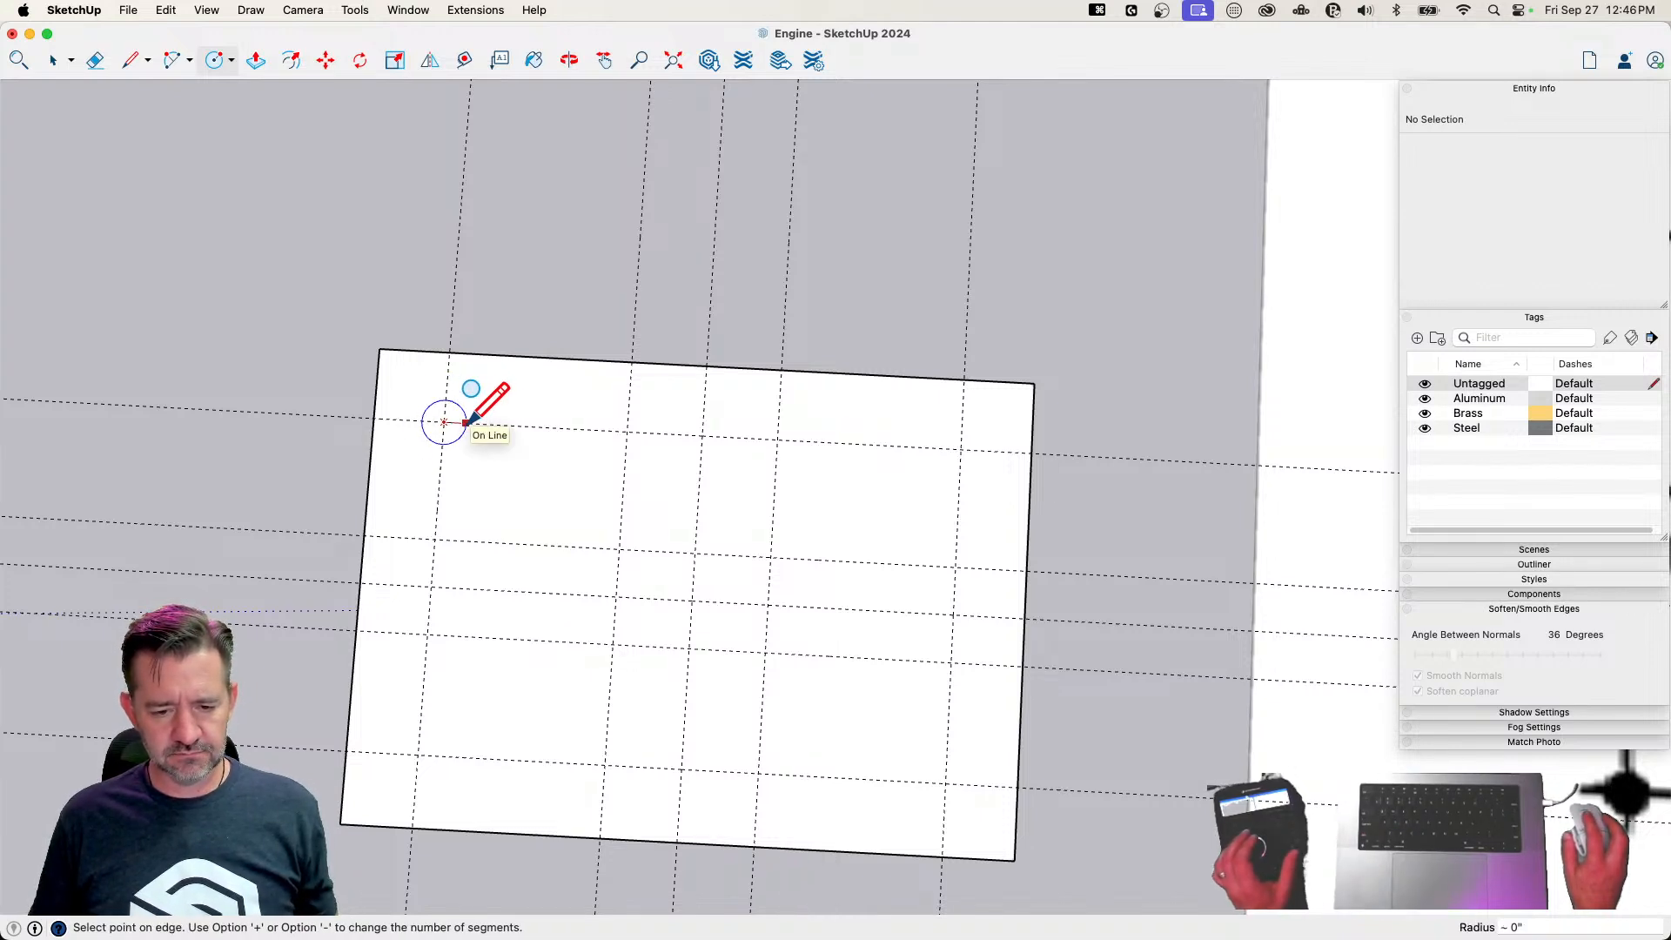
Copy the corner hole circle by its center to the guide intersections at the plate's other three corners
key(space)
click(445, 424)
key(m)
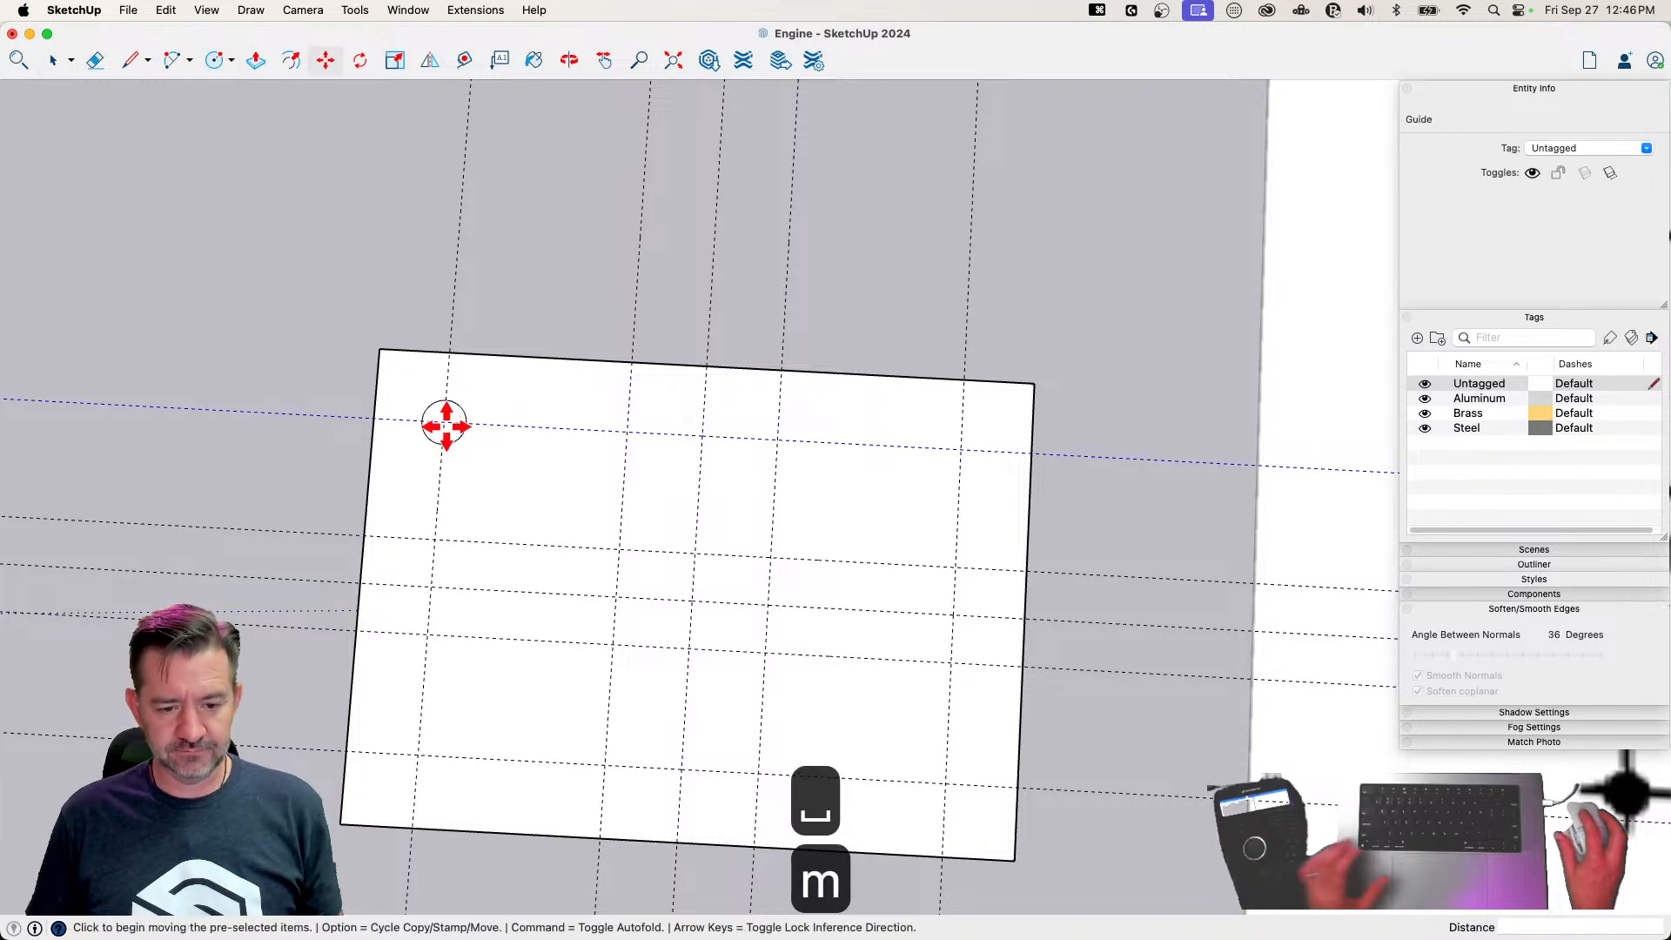
key(space)
click(447, 443)
key(m)
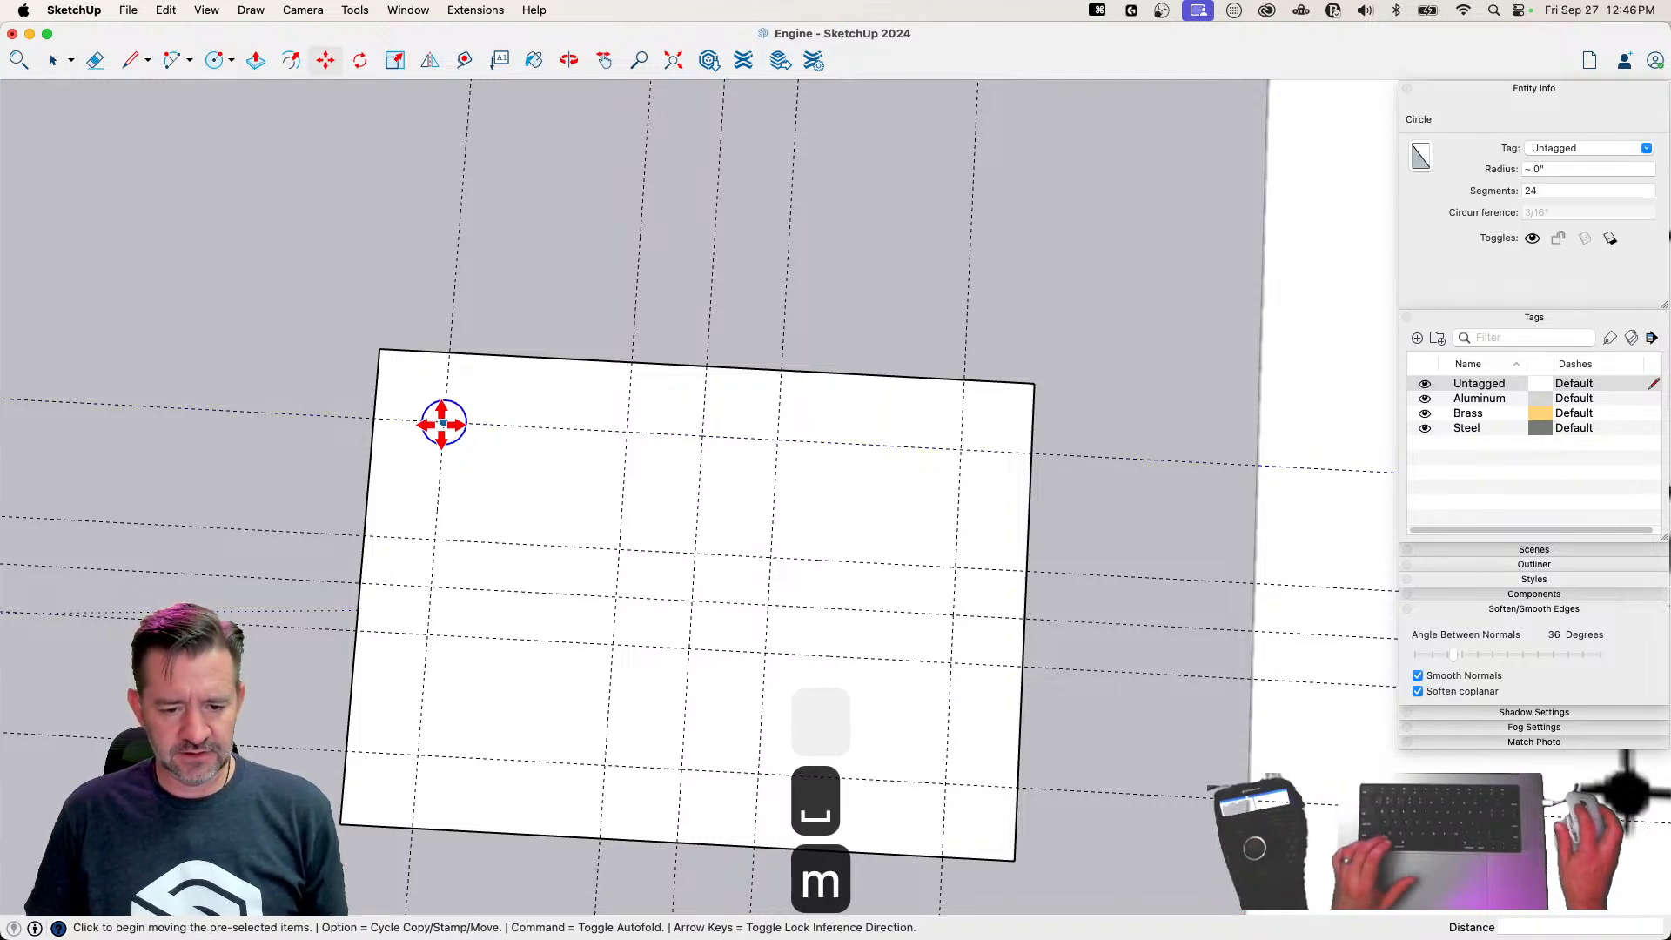
click(442, 424)
key(space)
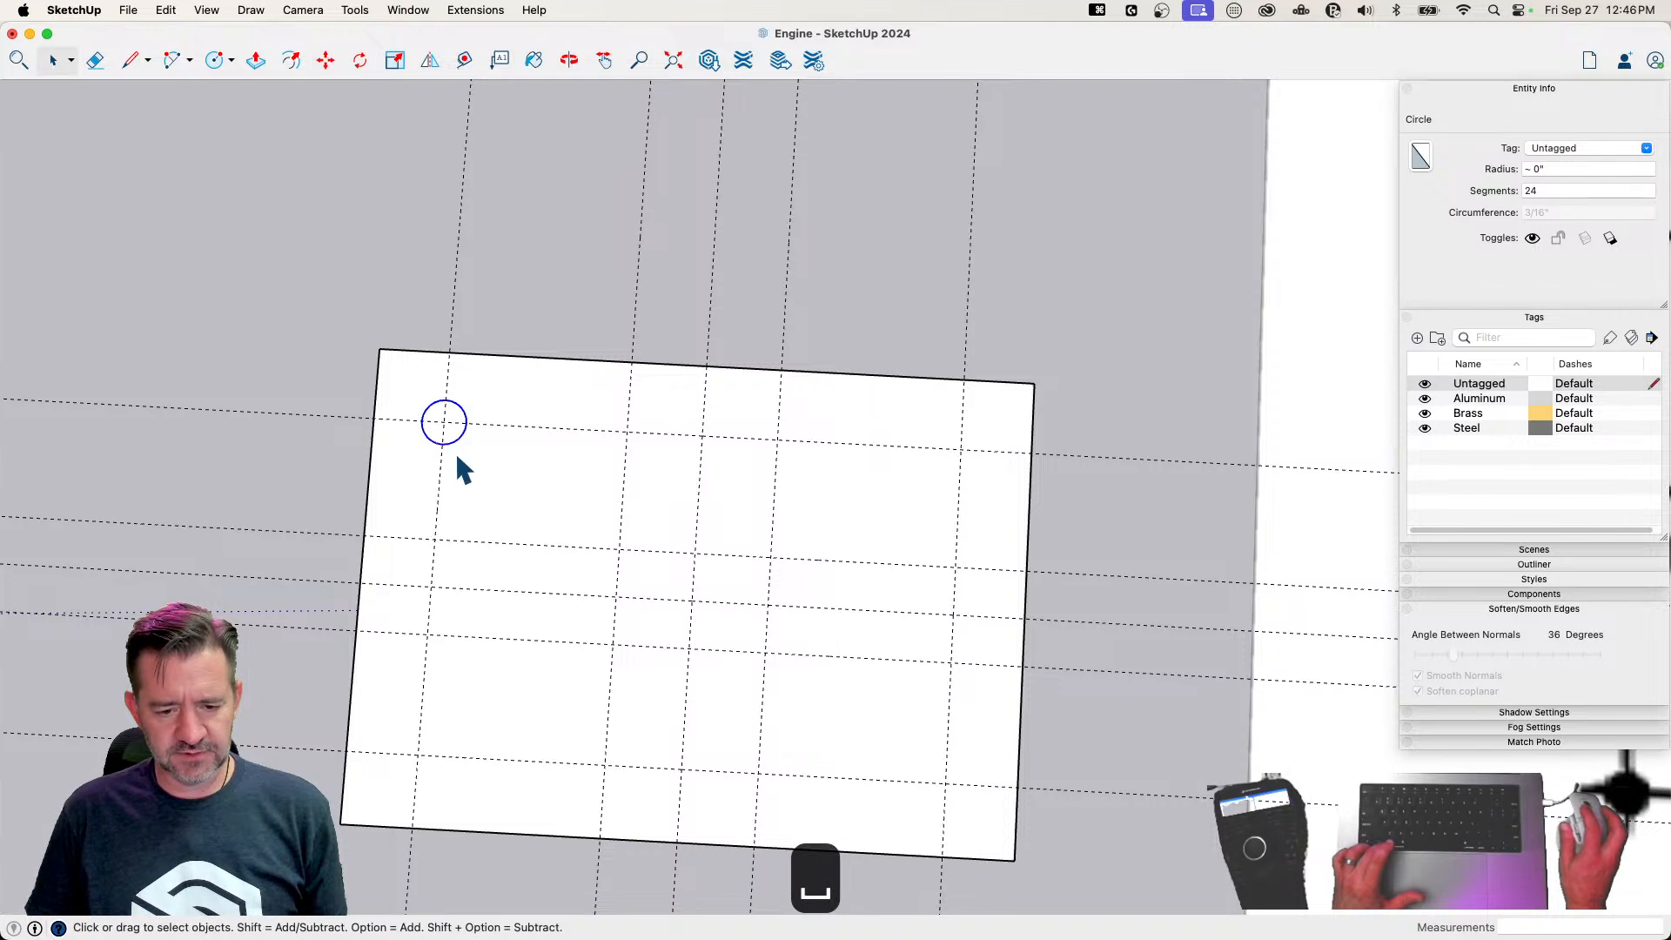
key(m)
click(440, 420)
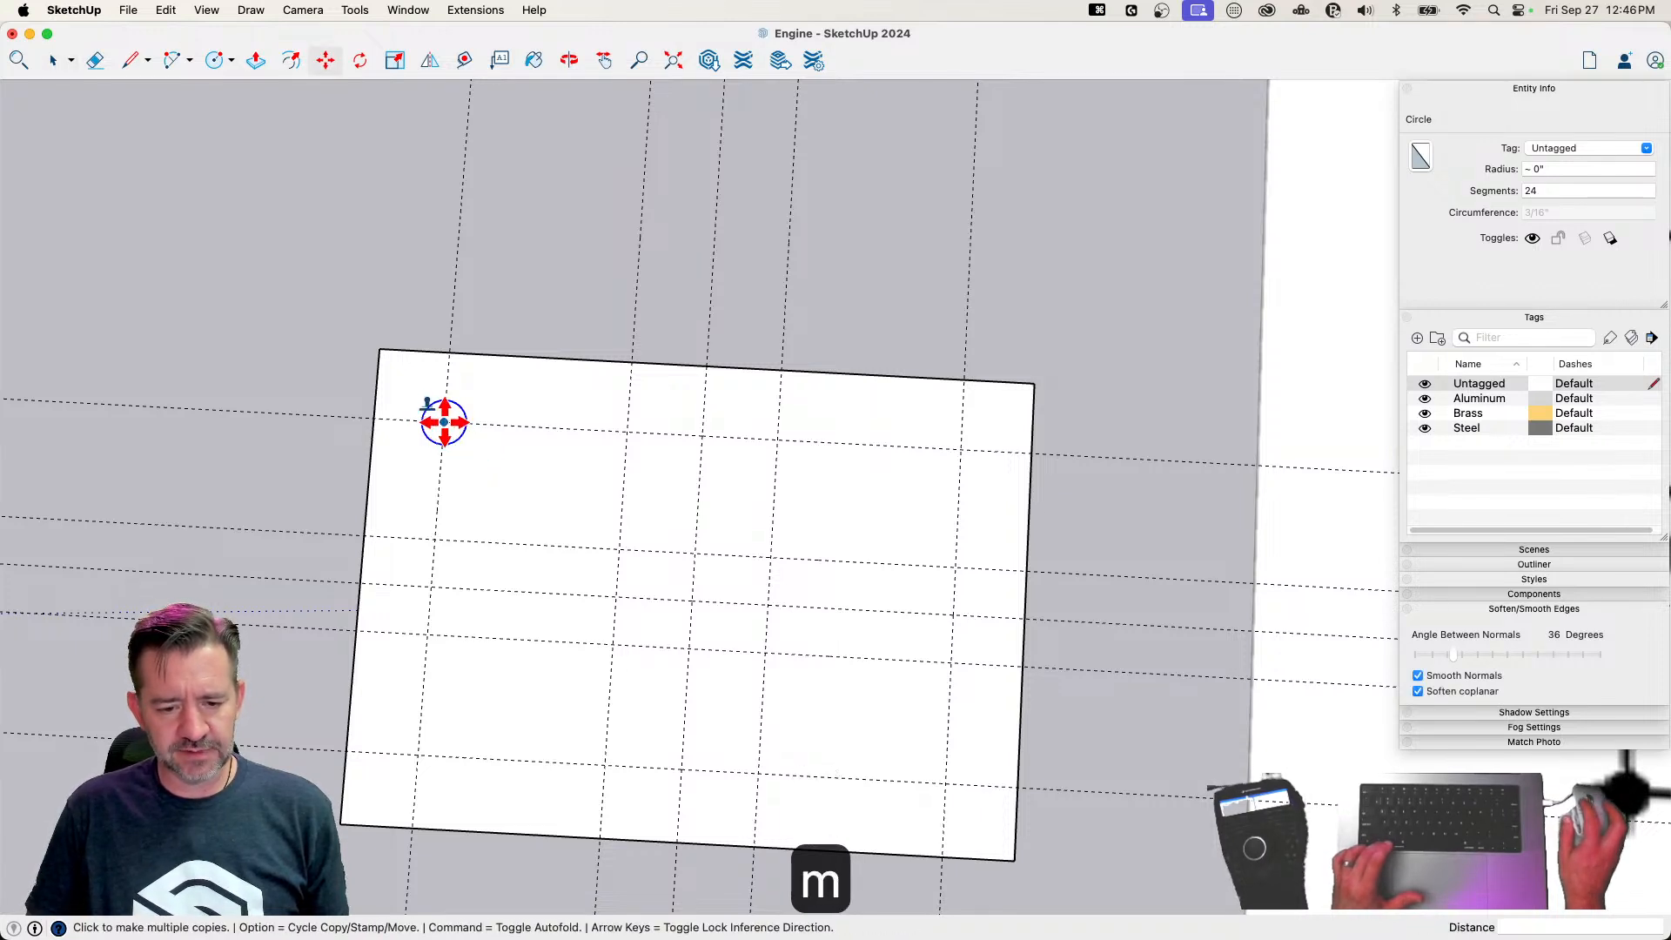
key(alt)
click(961, 450)
click(945, 784)
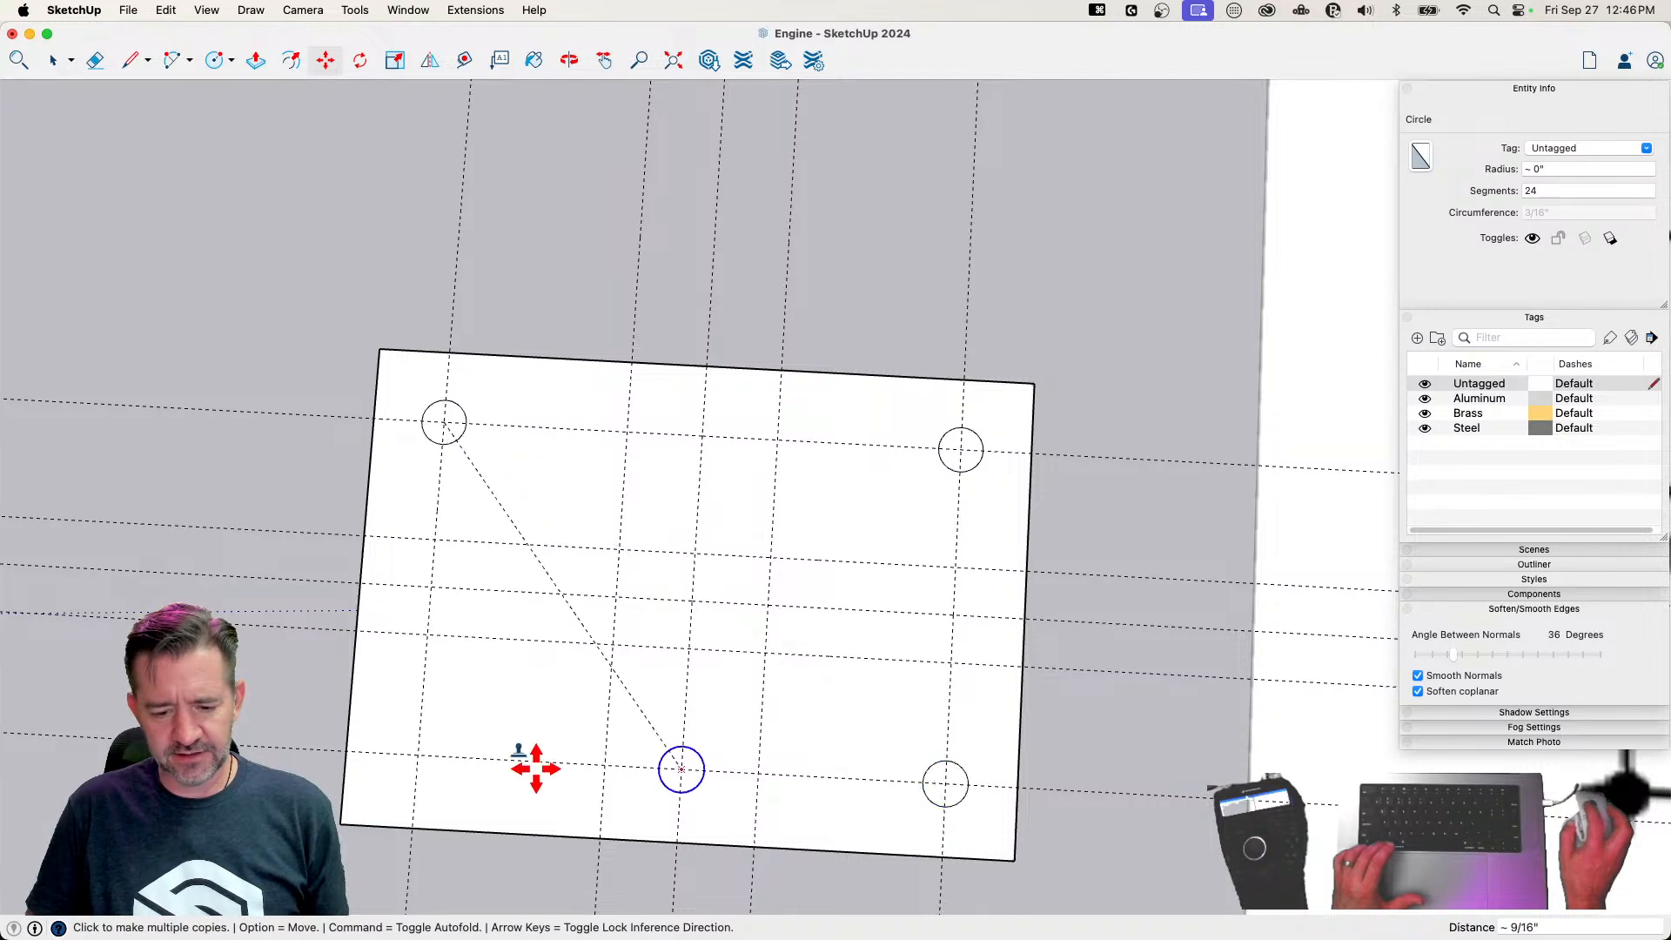
click(418, 755)
Try to draw a smaller circle for the #57 drill holes at a corner intersection of the plate's central guide grid
scroll(418, 754, down, 5)
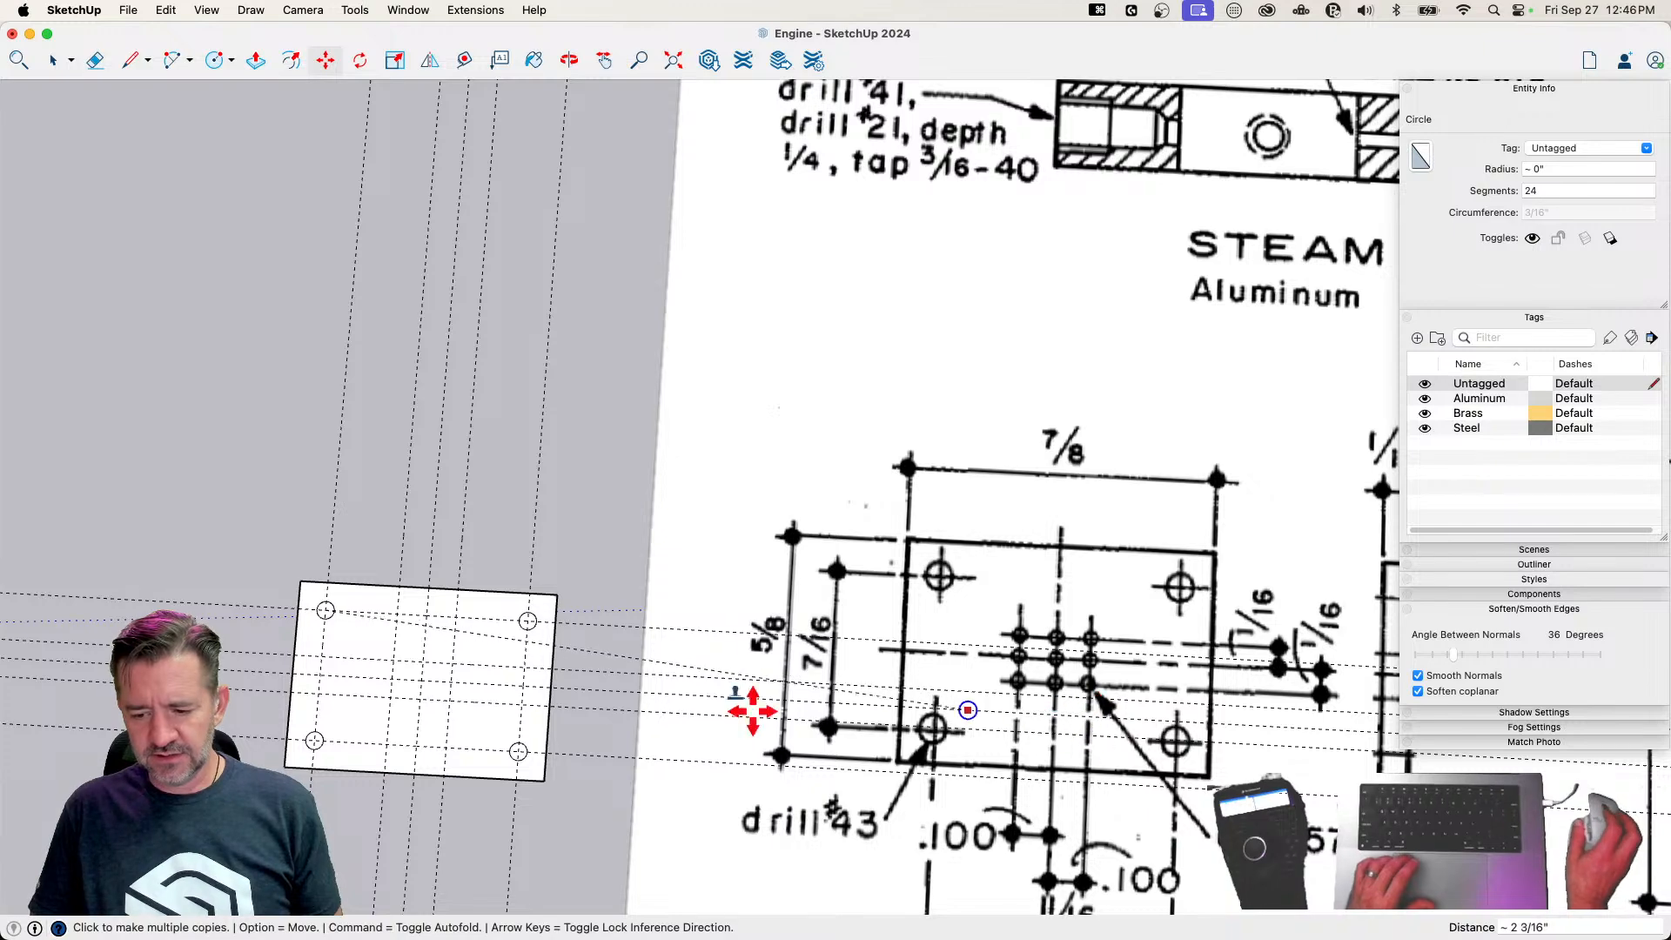
scroll(418, 694, up, 5)
key(c)
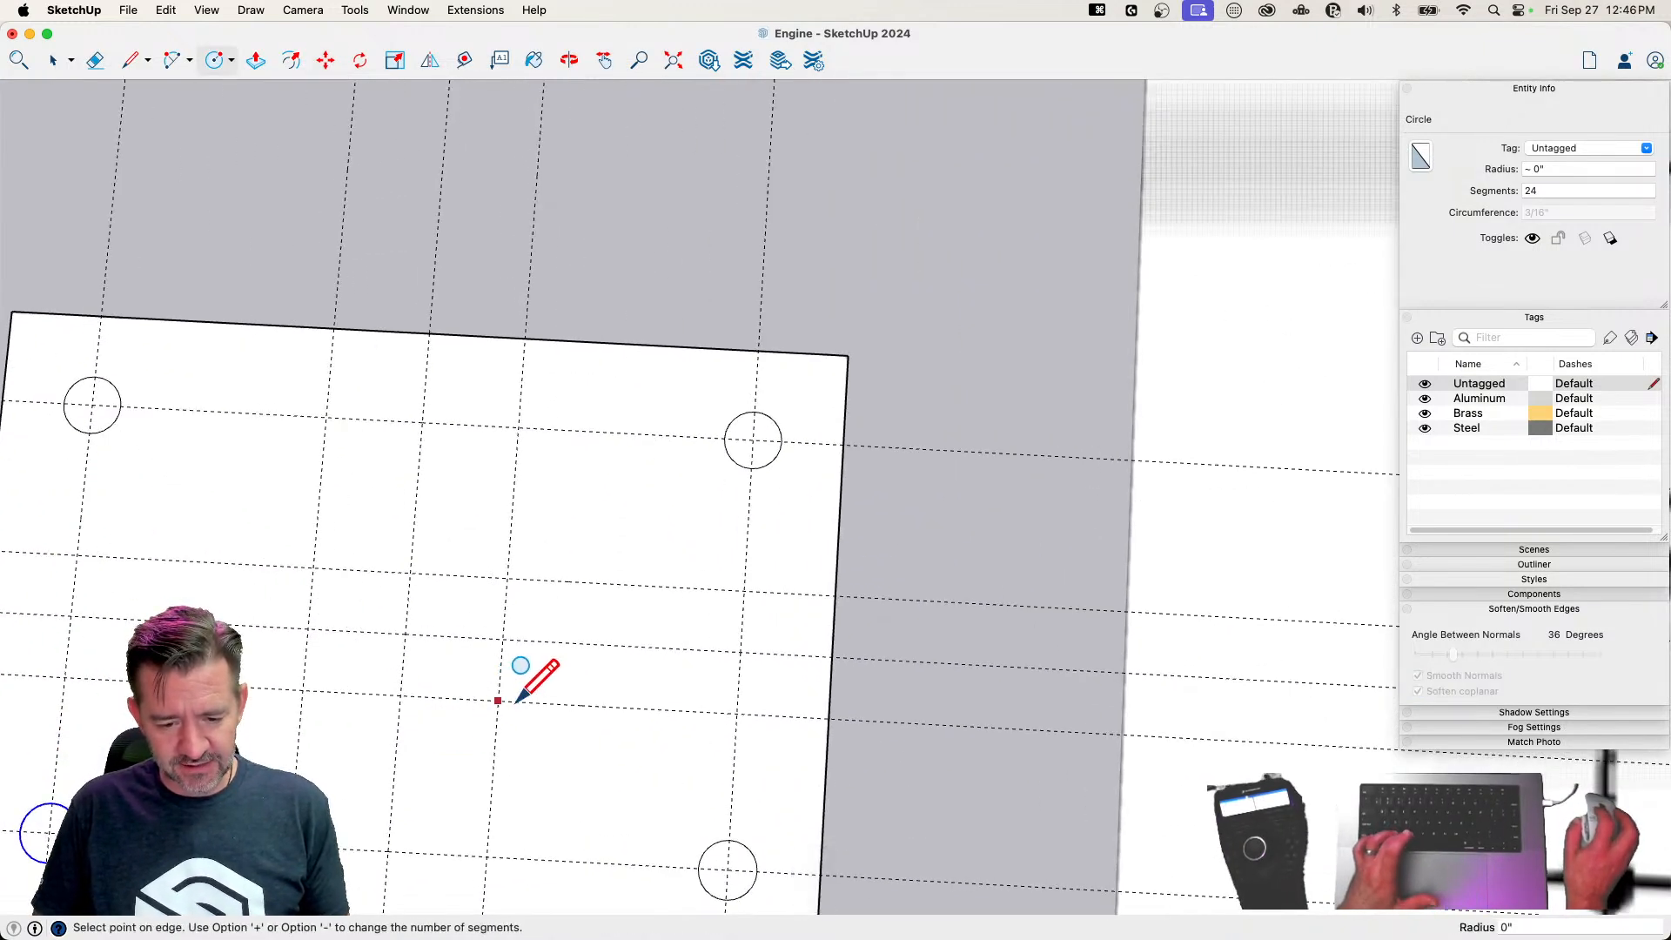
scroll(505, 697, up, 3)
click(483, 703)
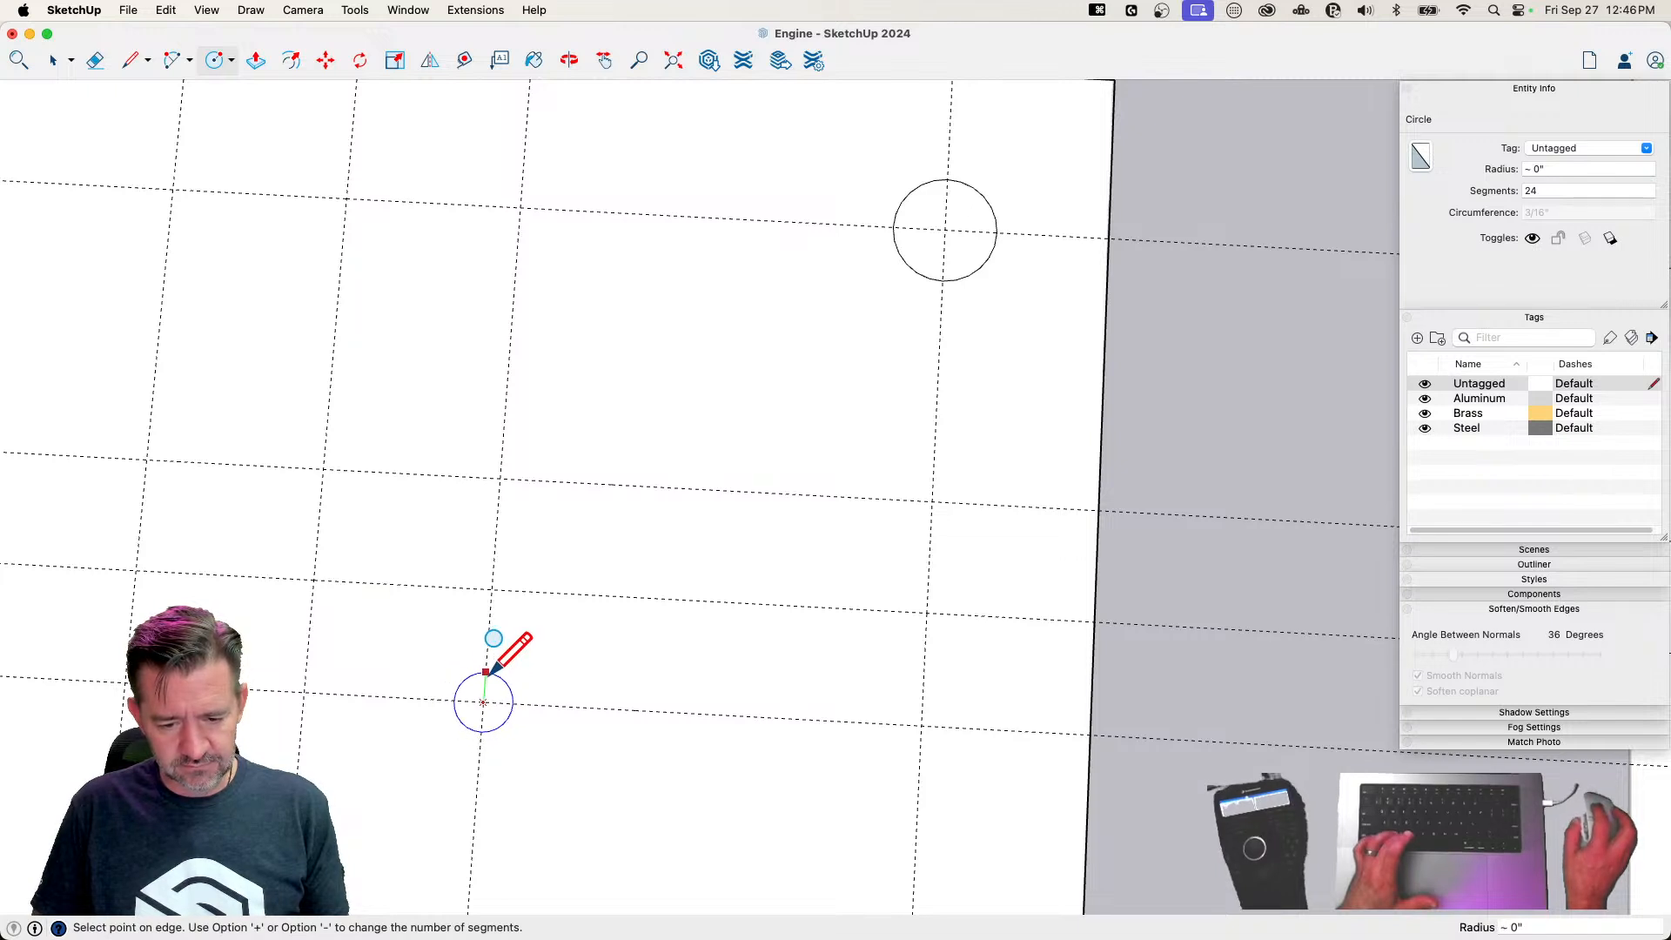
click(488, 671)
click(852, 368)
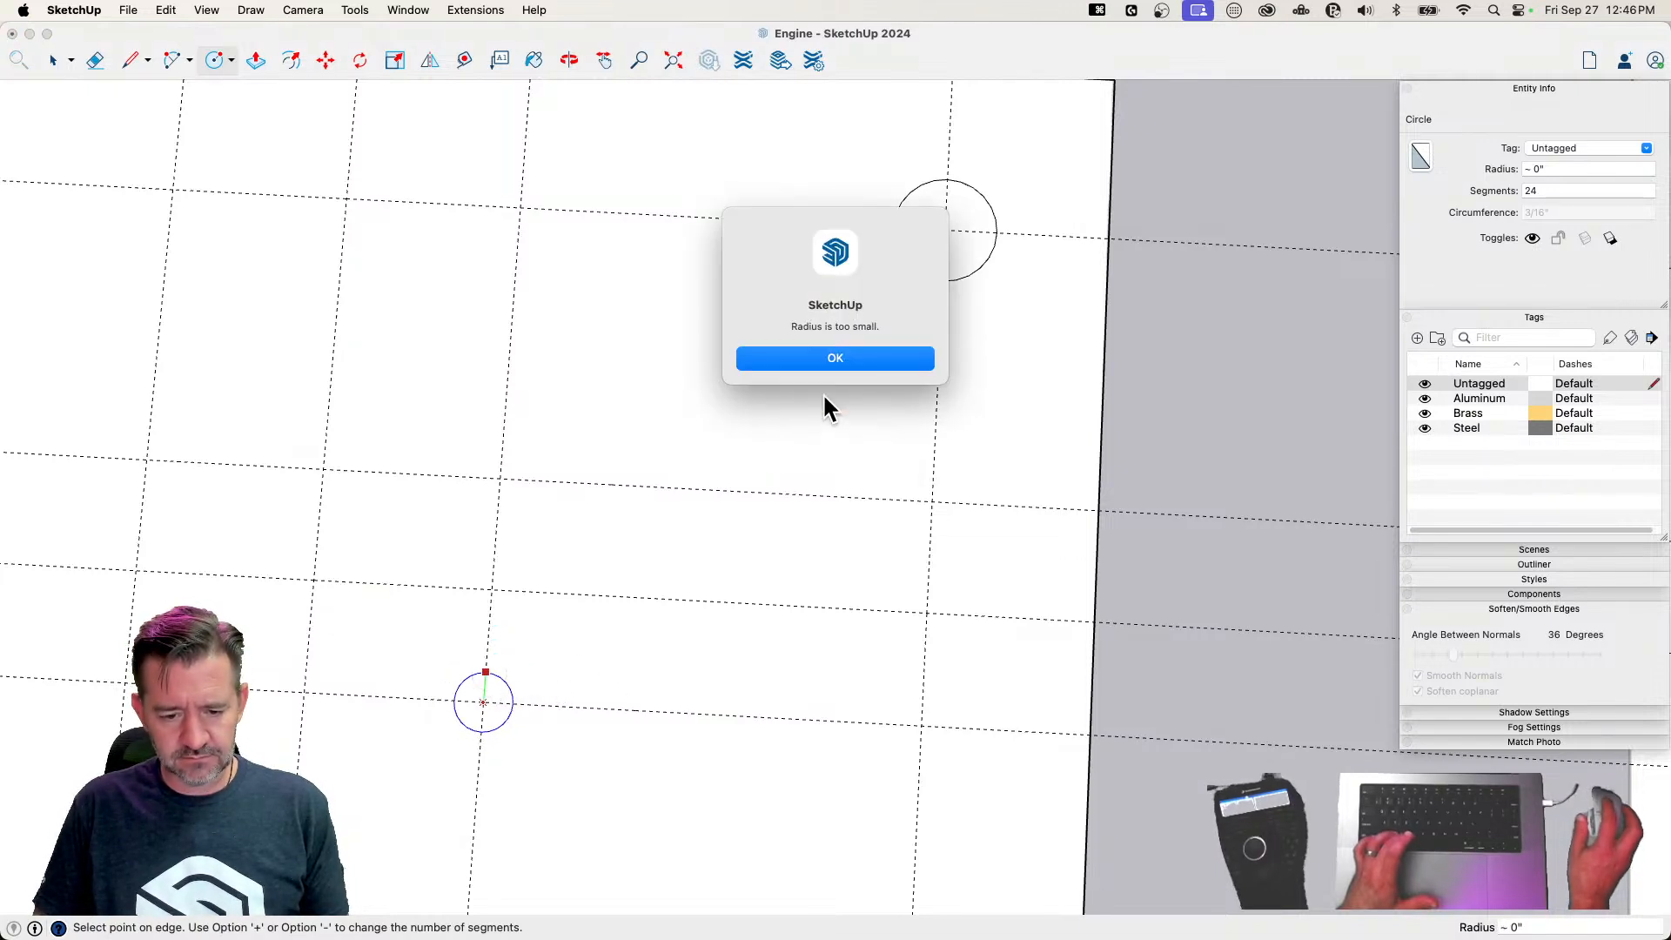
click(859, 357)
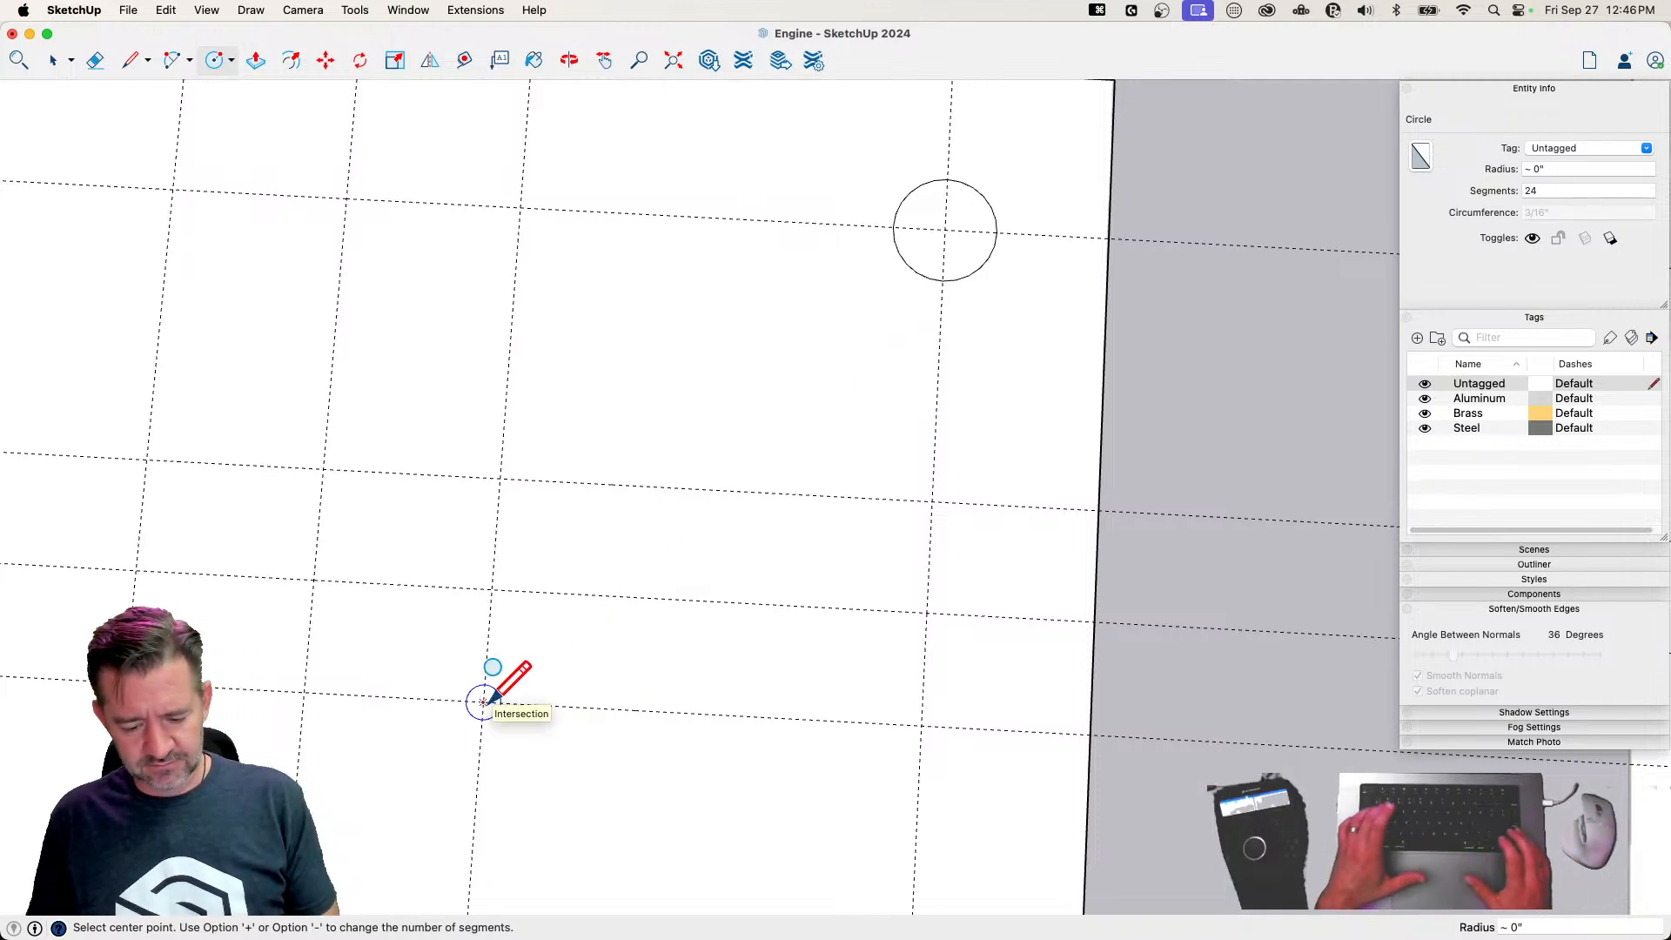
Draw an 8-sided circle about 1/8" in circumference at the lower-right intersection of the plate's central guide grid
text(8)
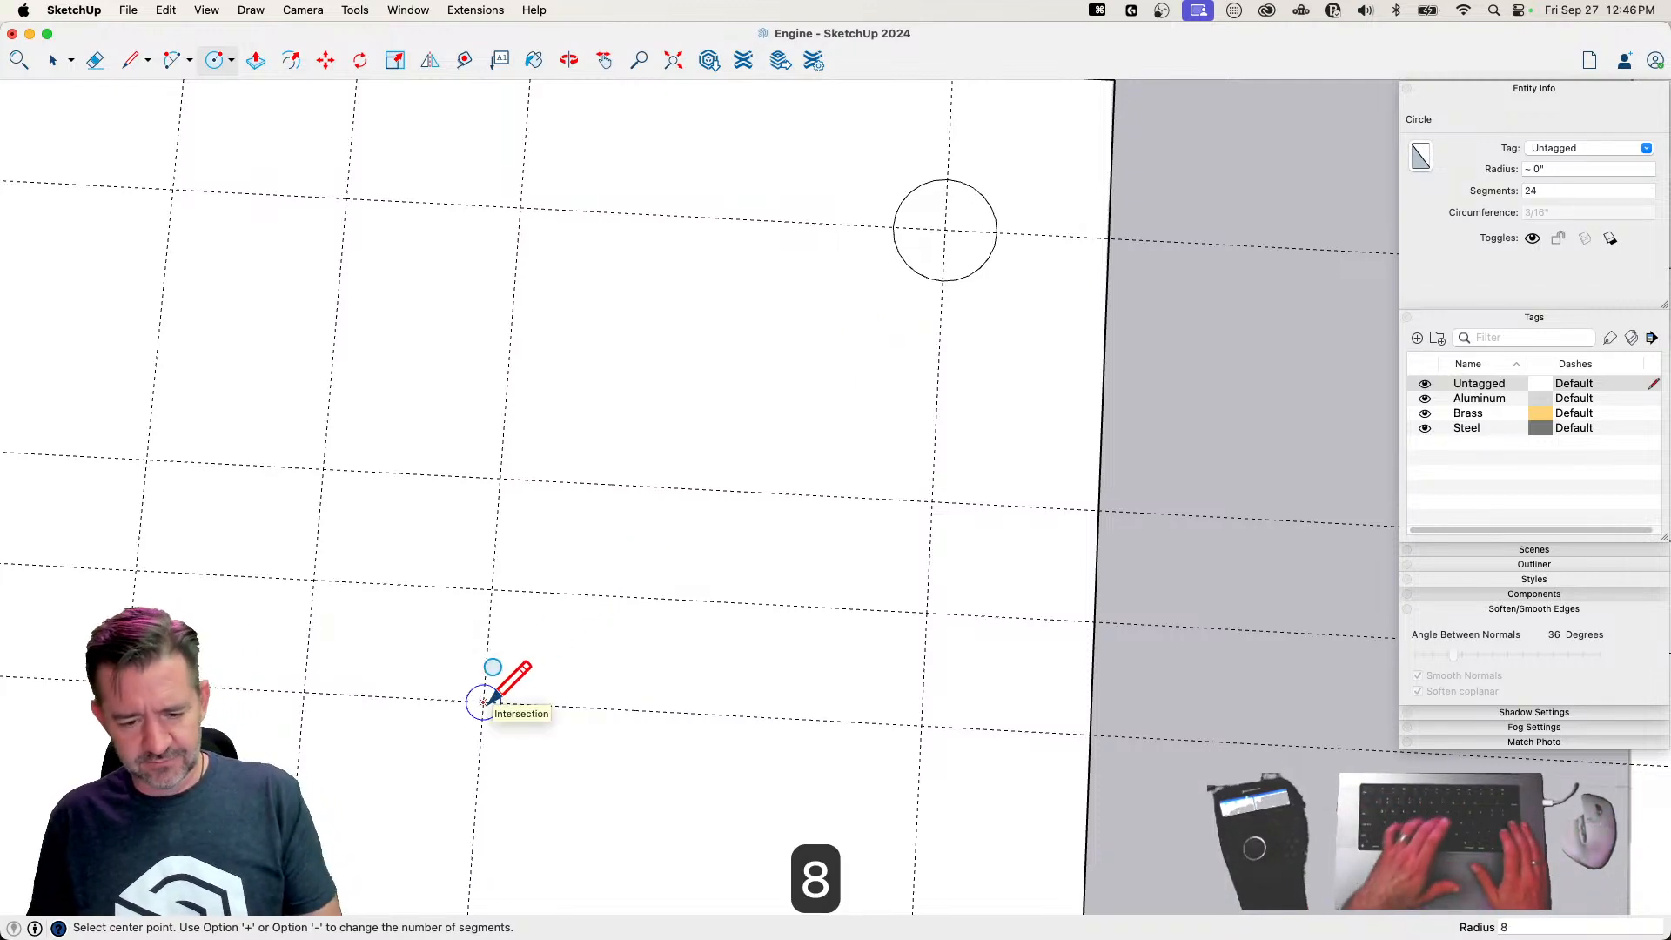
key(Return)
click(484, 702)
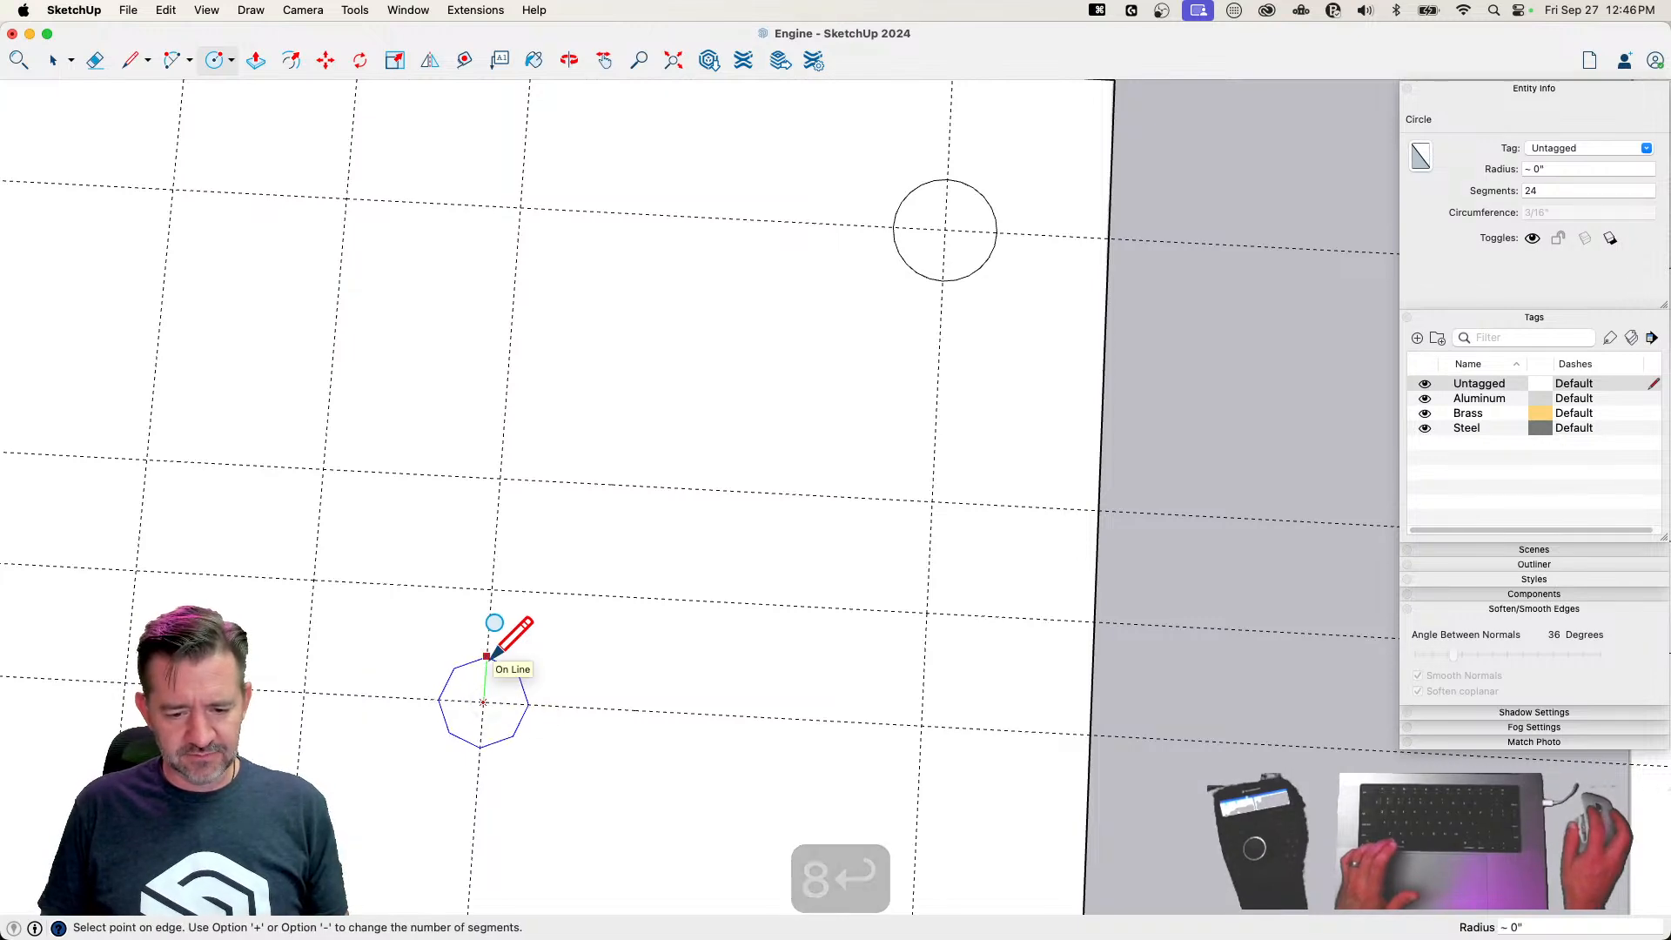
click(487, 664)
scroll(518, 701, down, 5)
Copy the 8-sided circle by its center to the other eight intersections of the central guide grid
key(space)
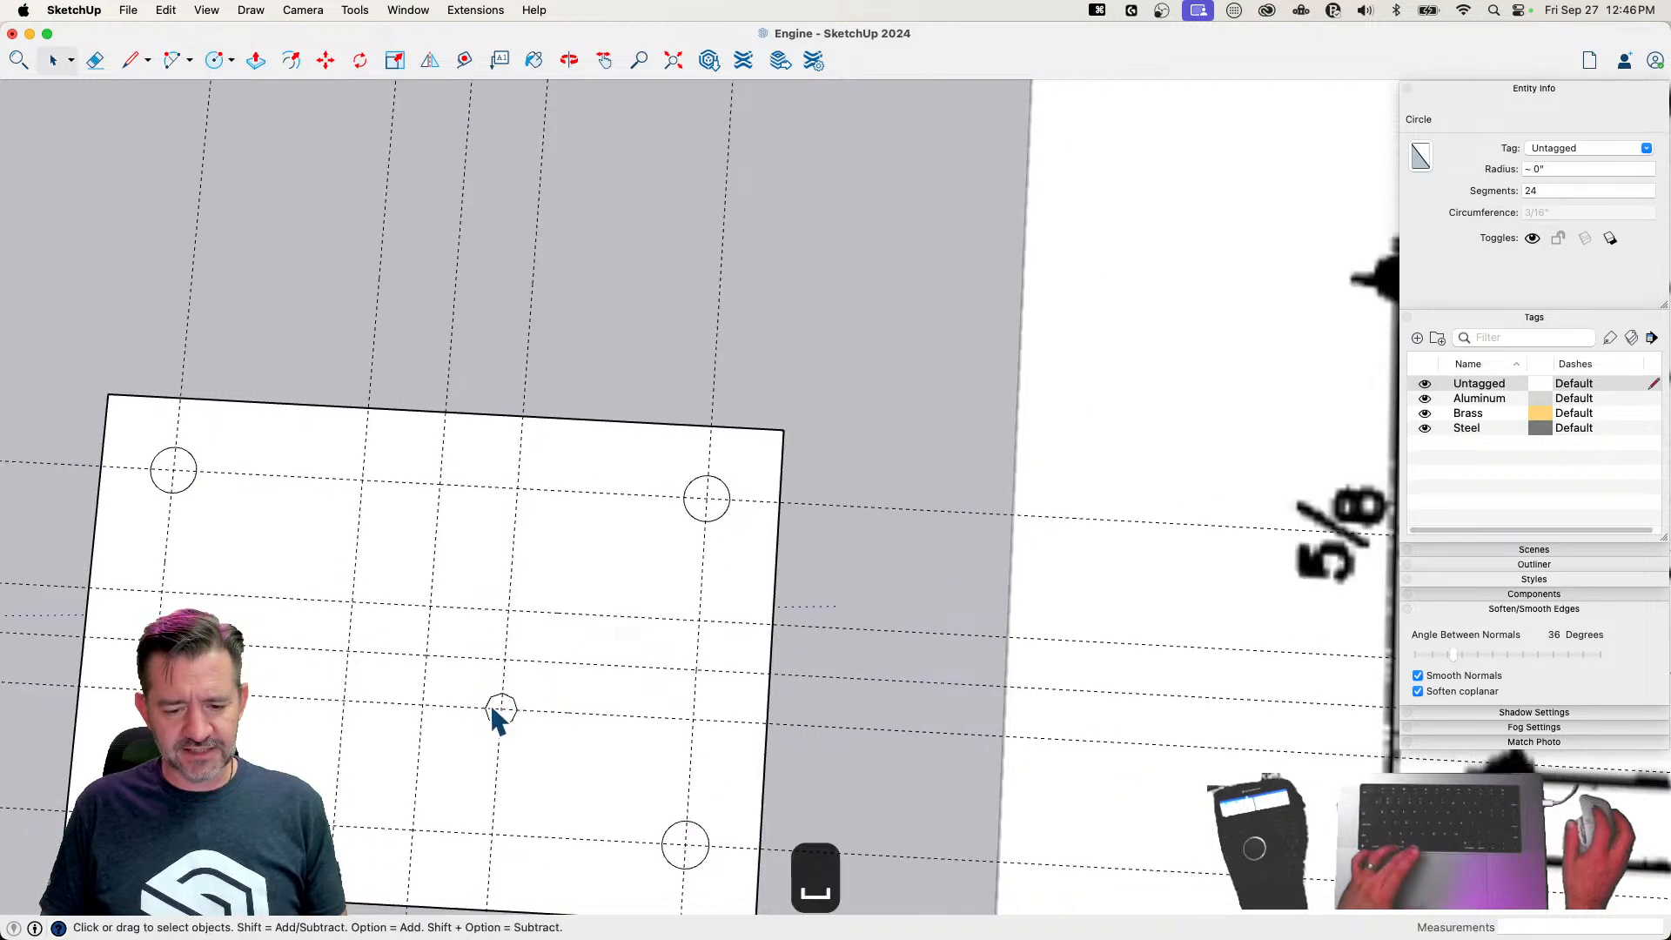
click(501, 710)
scroll(505, 710, up, 3)
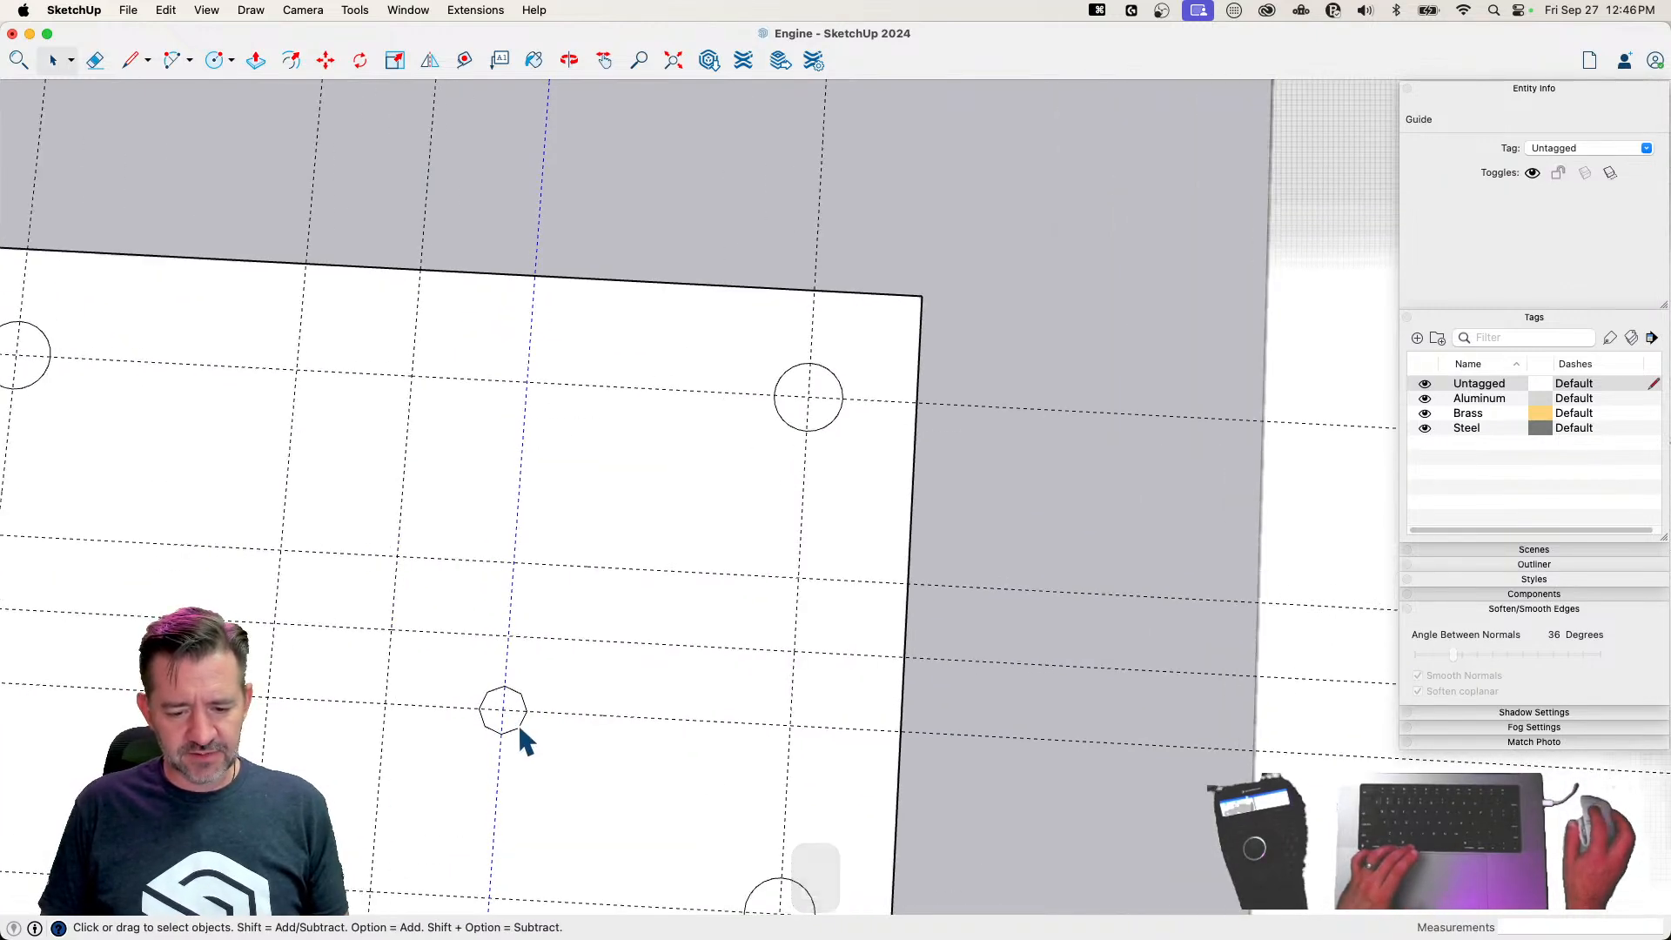
click(520, 725)
key(m)
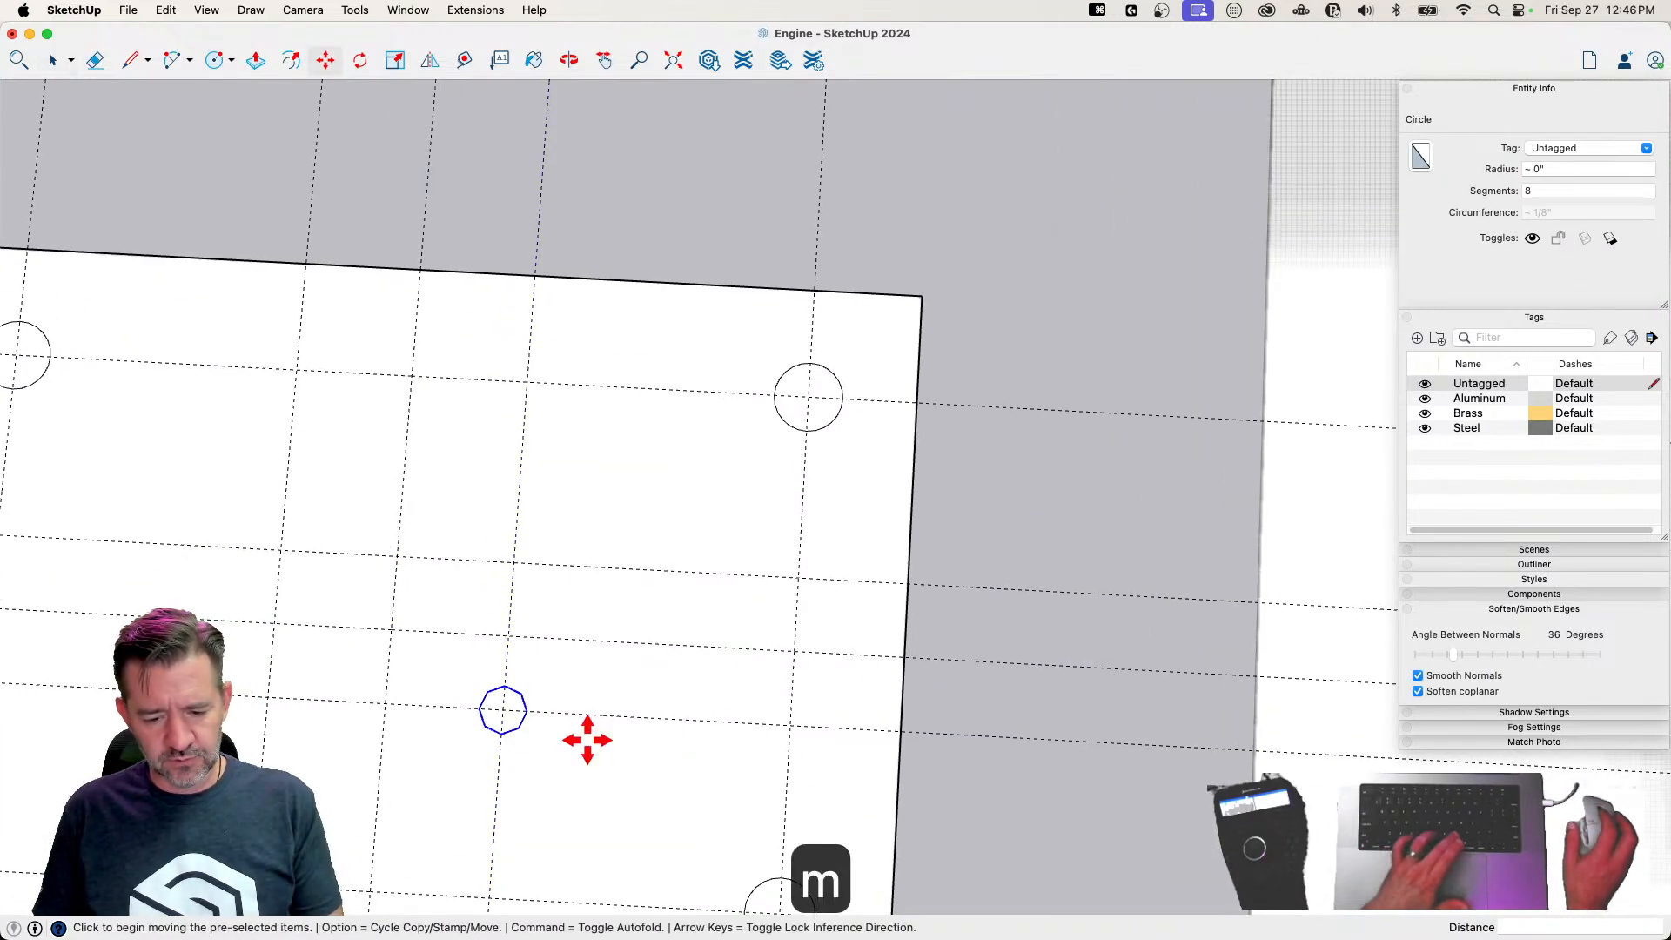
key(alt)
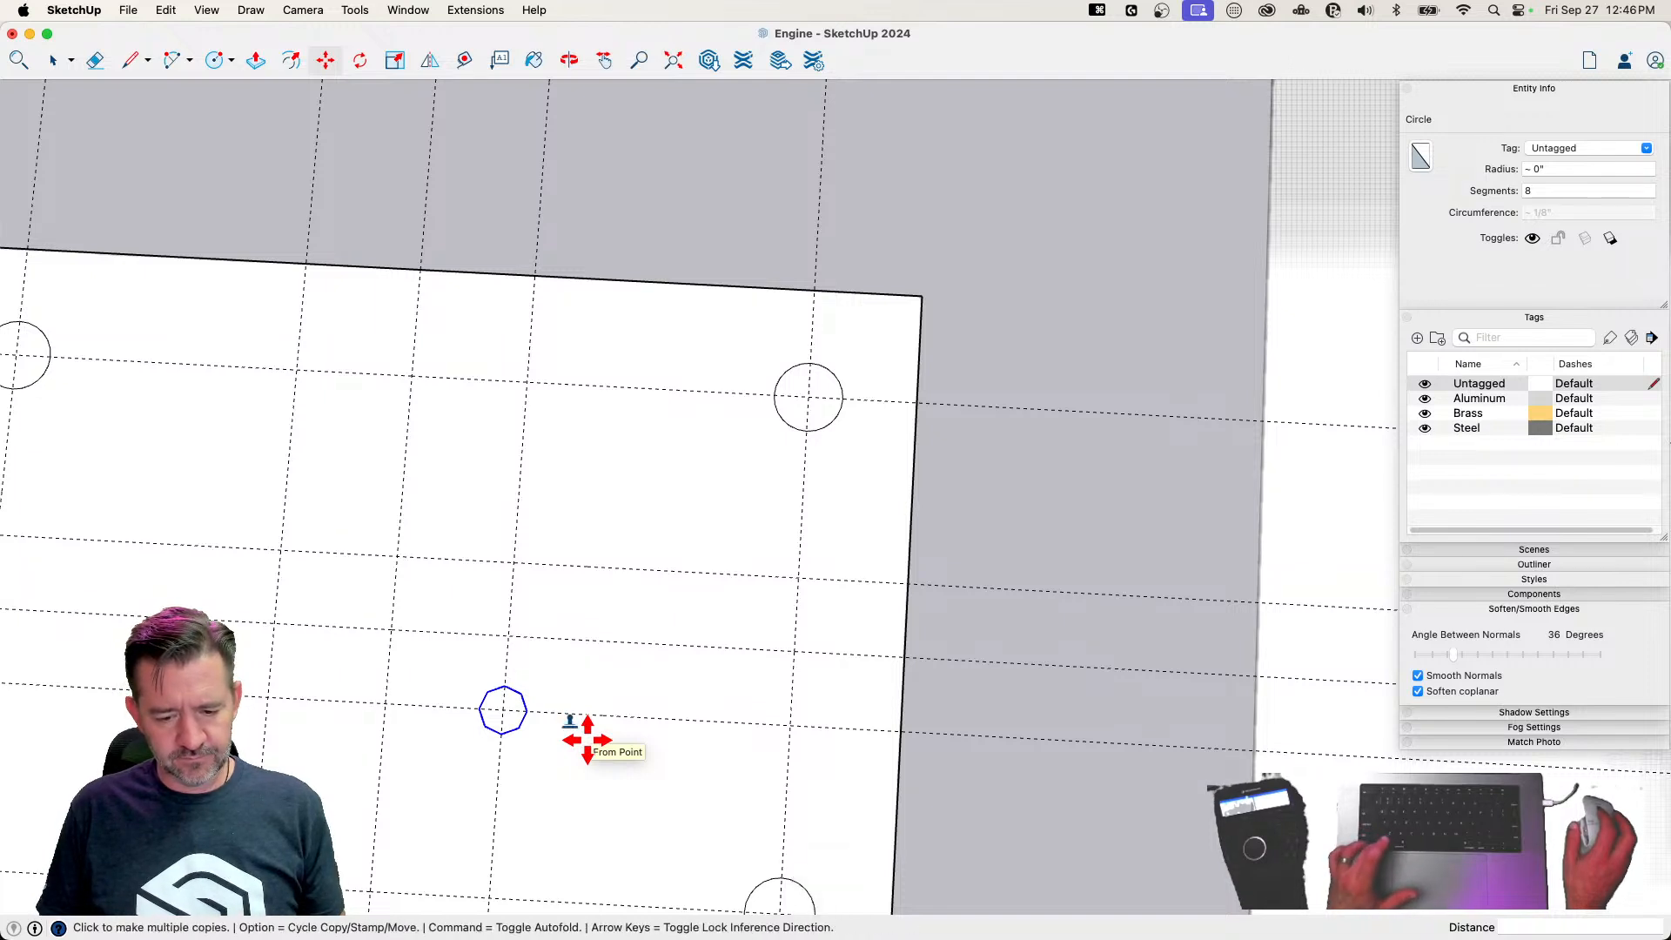
click(502, 709)
click(513, 627)
click(514, 565)
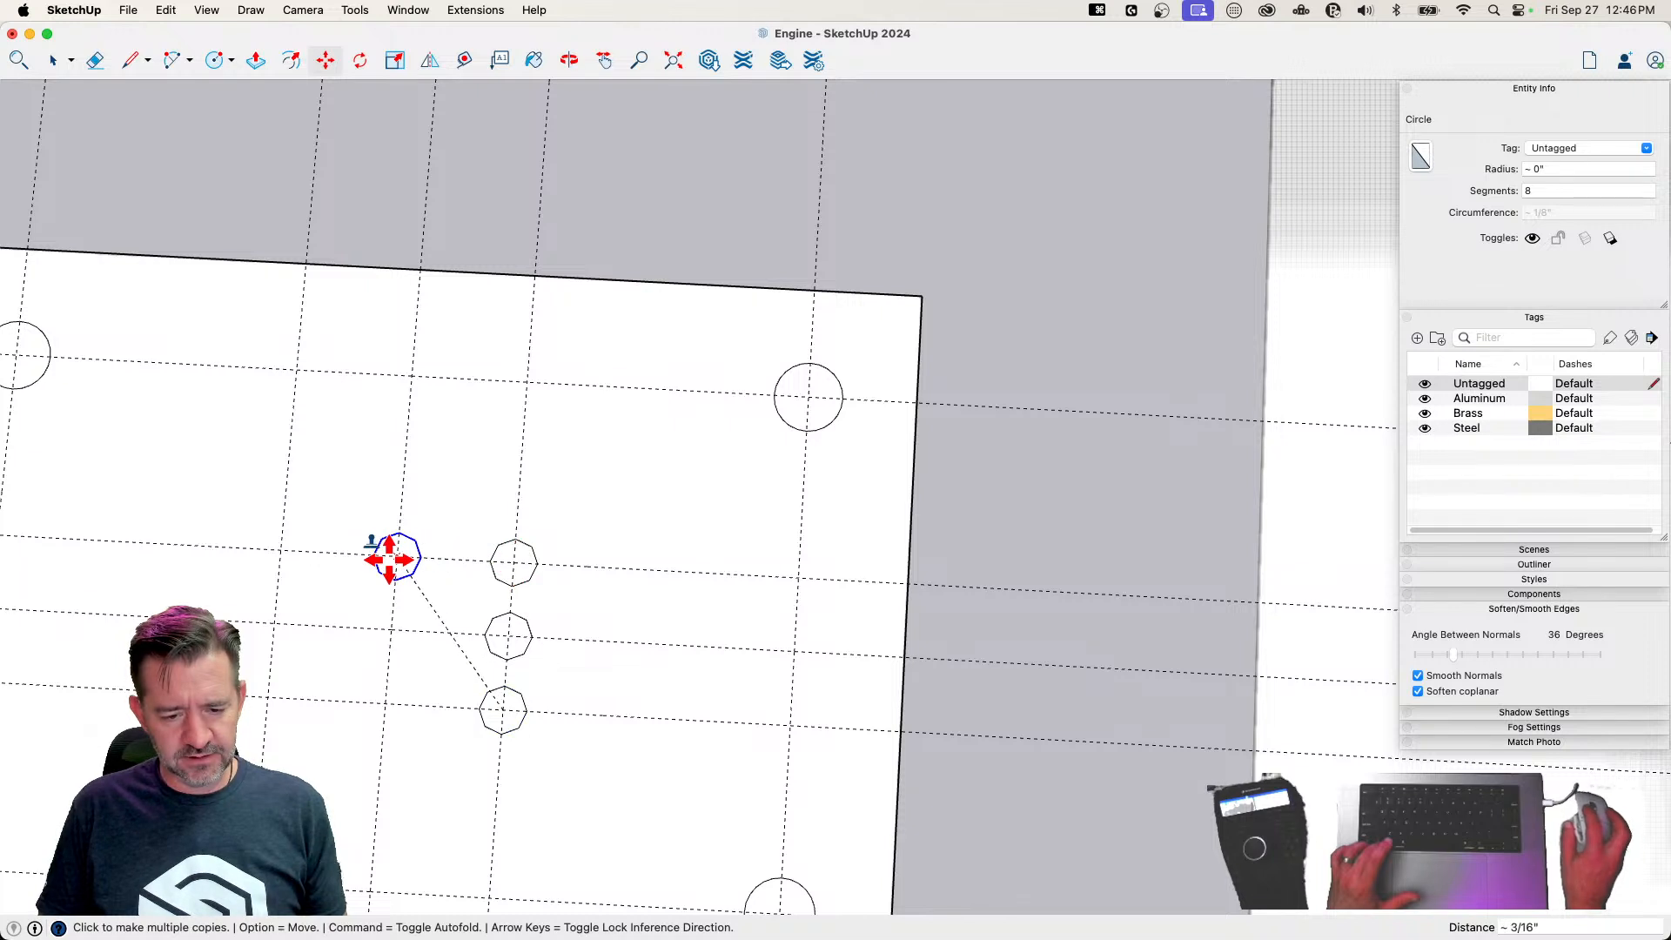
click(393, 561)
click(392, 628)
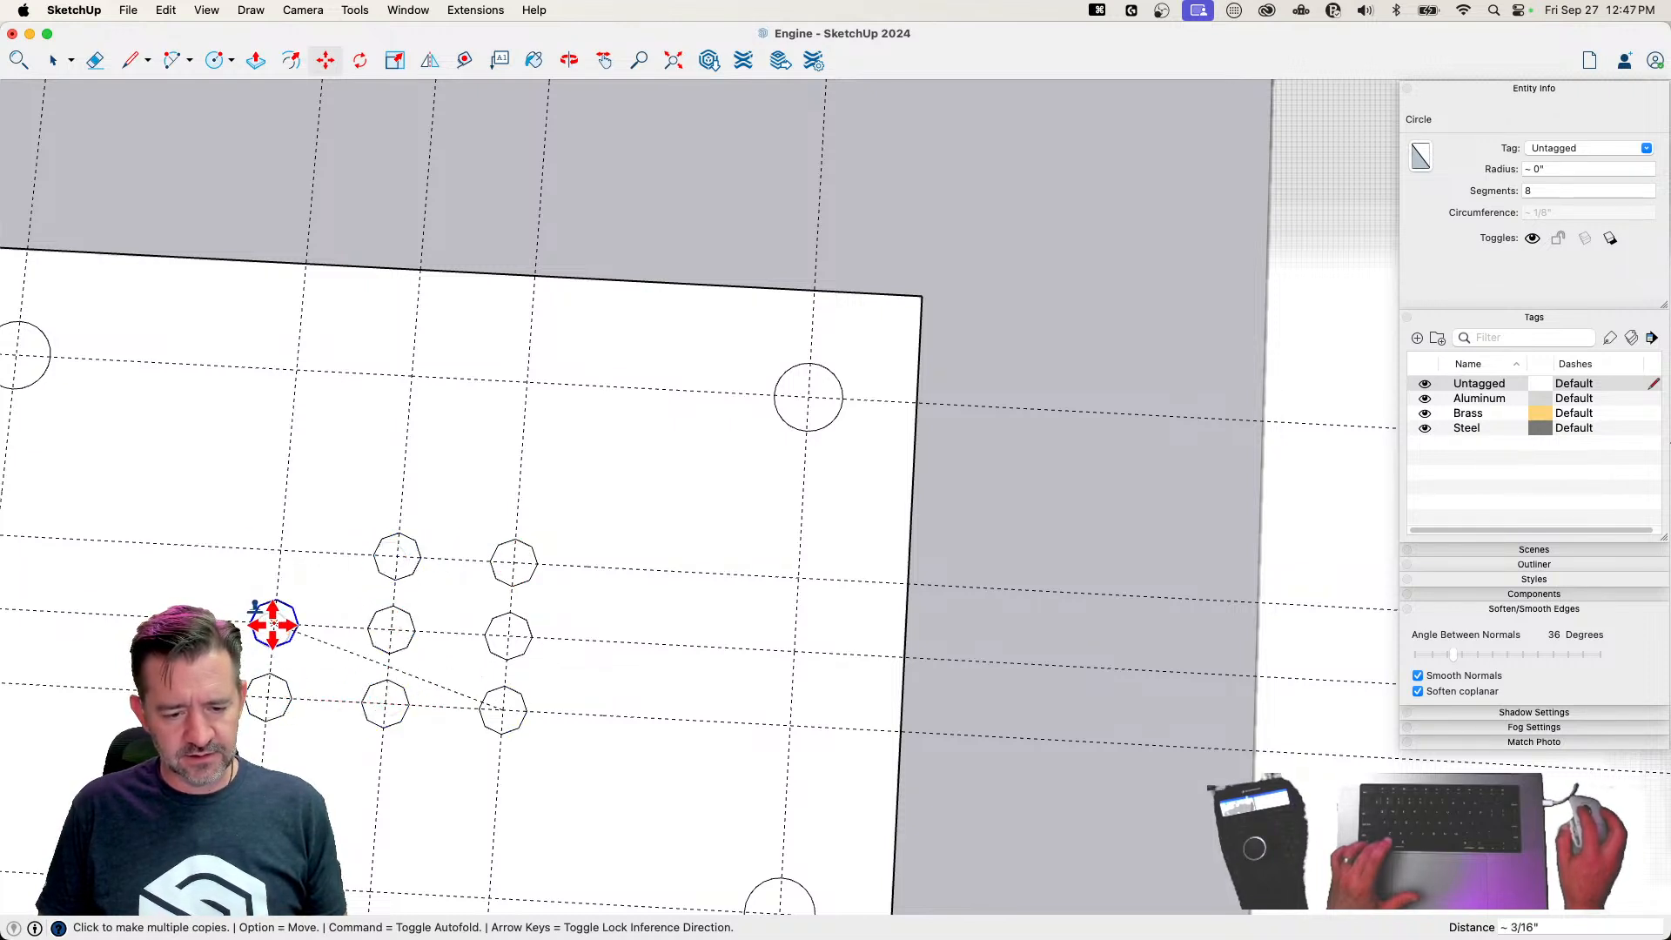
Delete all the construction guides around the valve plate
key(e)
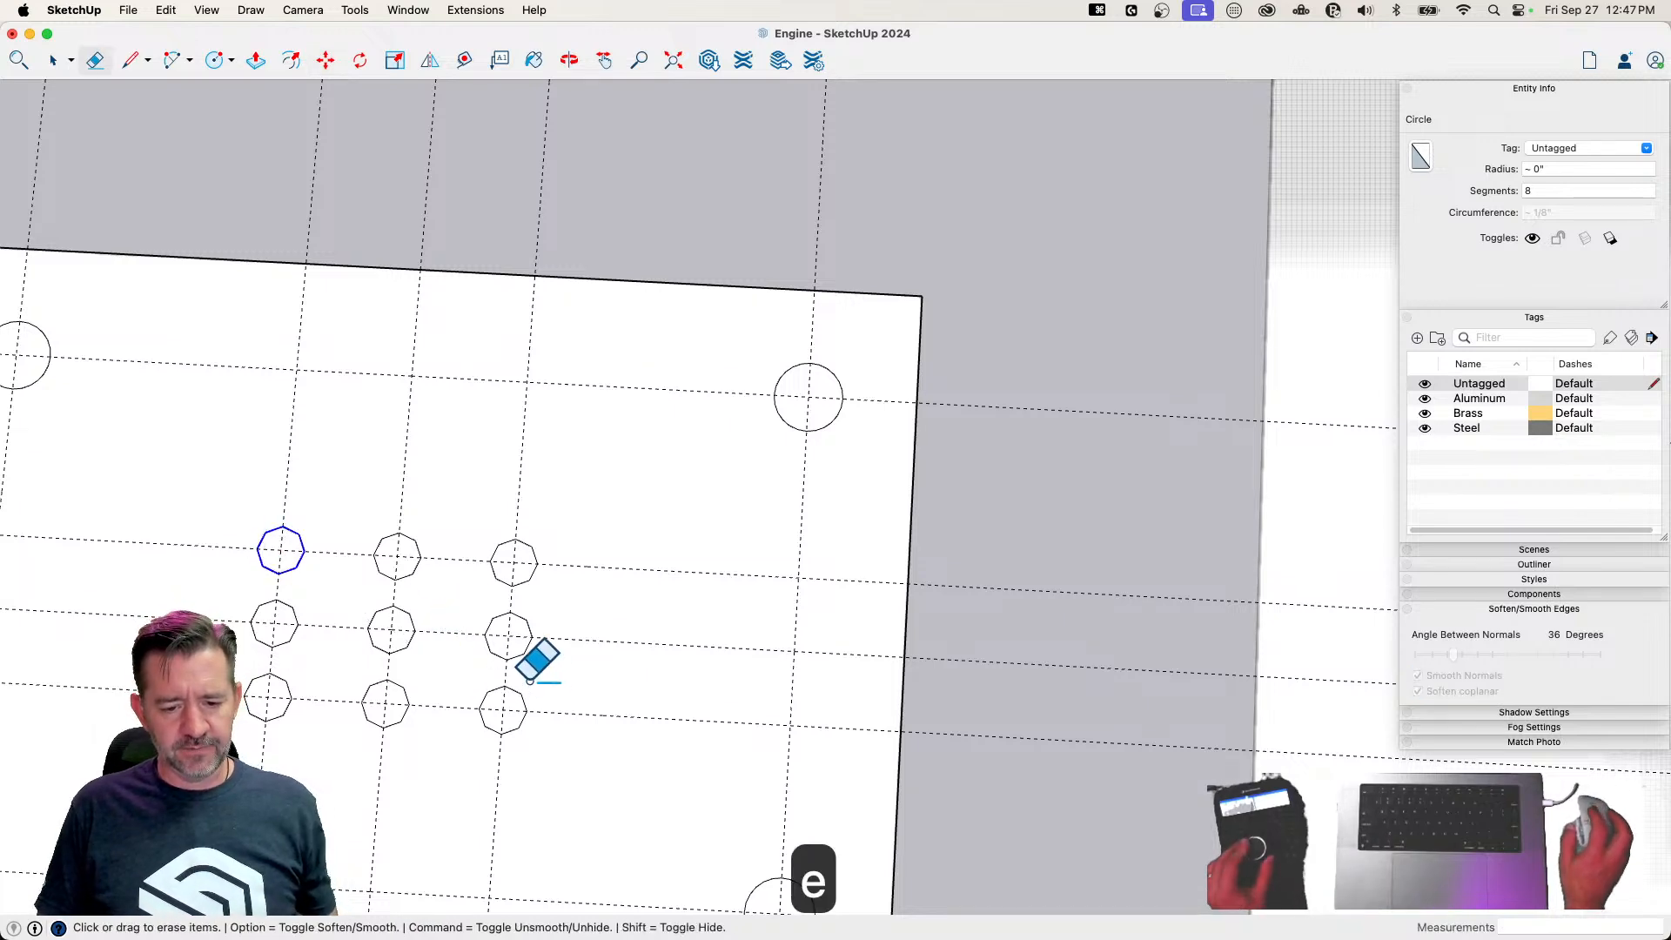
scroll(548, 660, down, 3)
scroll(792, 566, down, 3)
mouse_move(803, 447)
mouse_down()
mouse_move(644, 418)
mouse_move(305, 474)
mouse_move(286, 725)
mouse_up()
drag(462, 842, 464, 842)
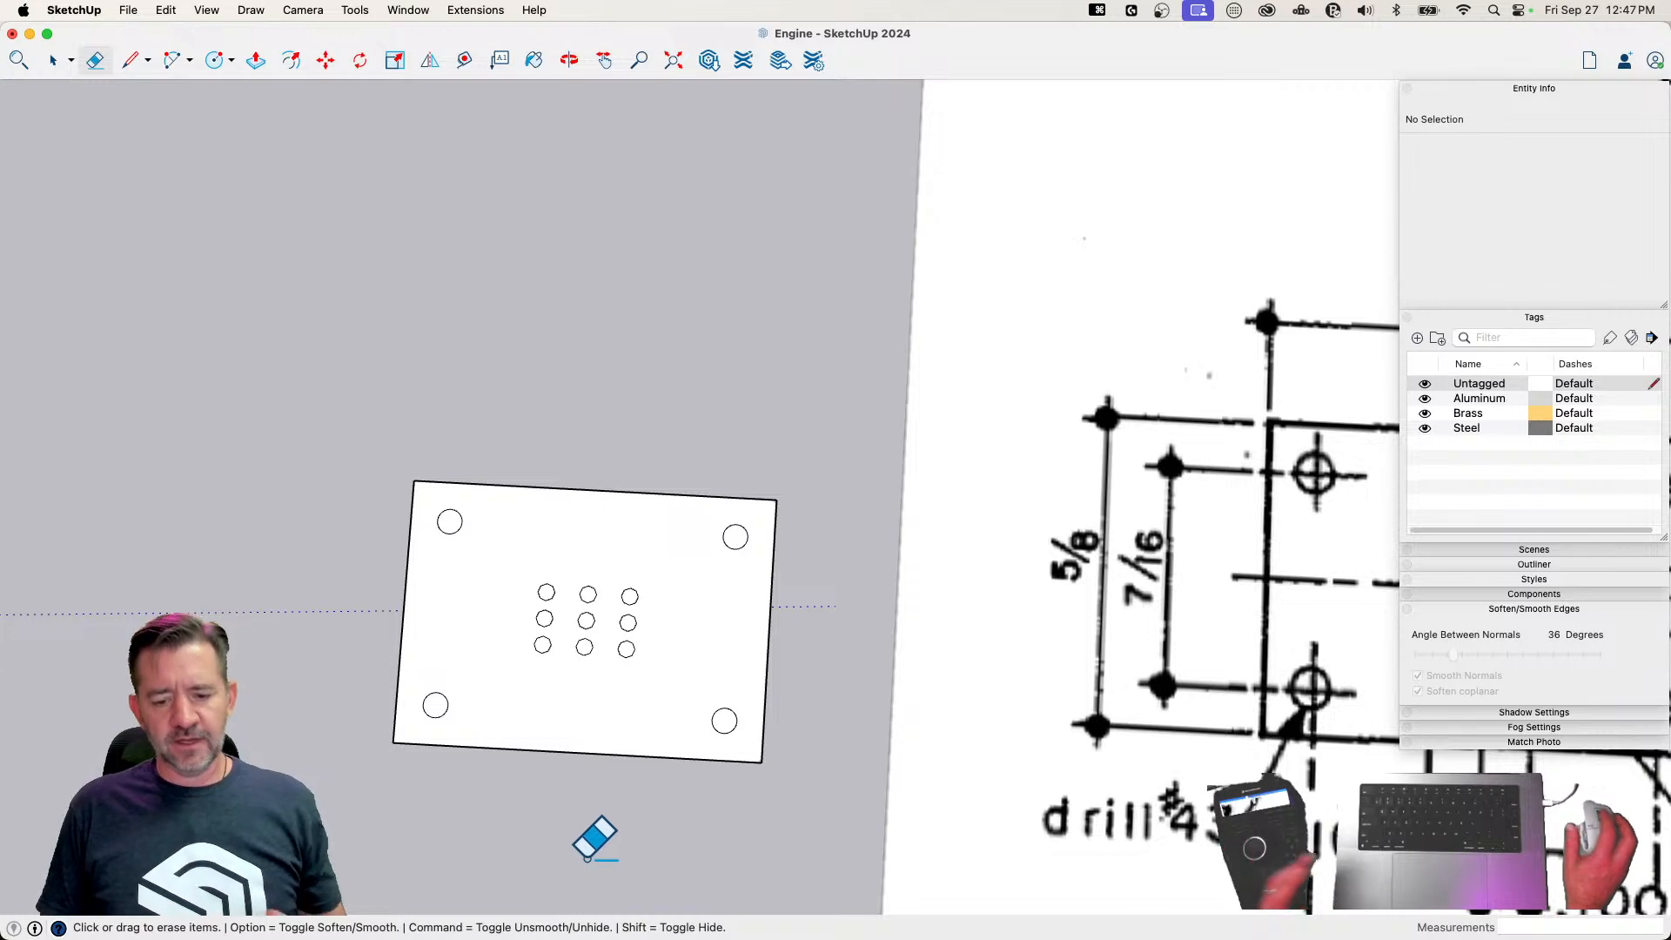
scroll(323, 596, down, 2)
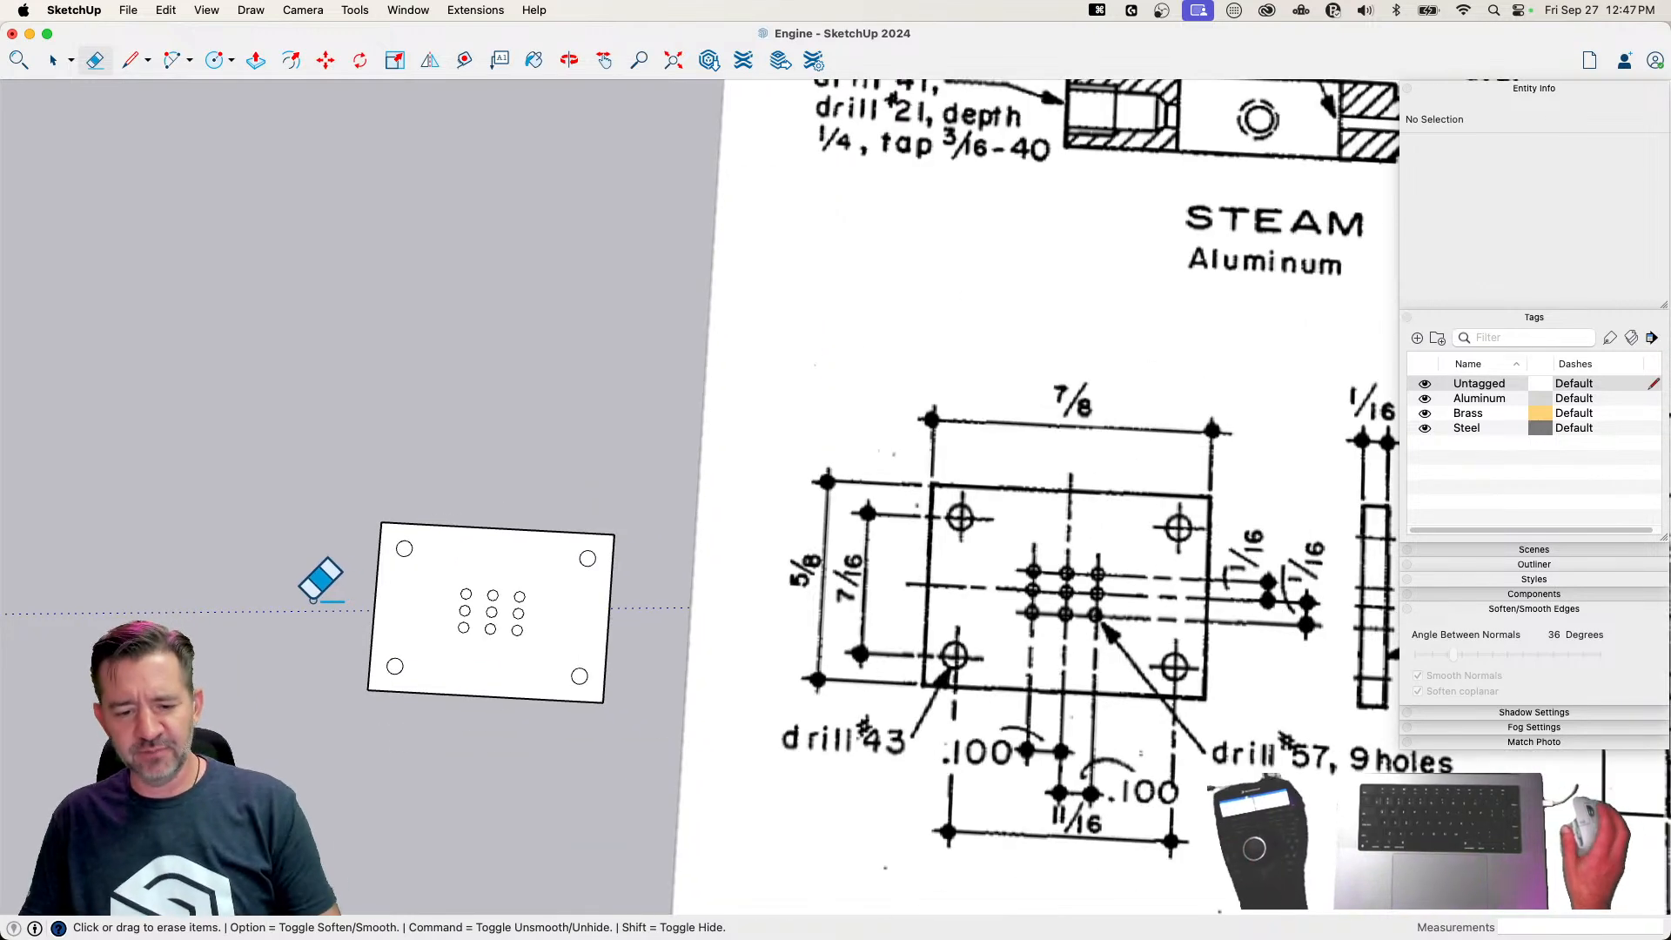
Copy only the plate's face, without the hole faces, to the empty area beside the original plate
middle_drag(526, 743, 436, 560)
scroll(391, 623, up, 3)
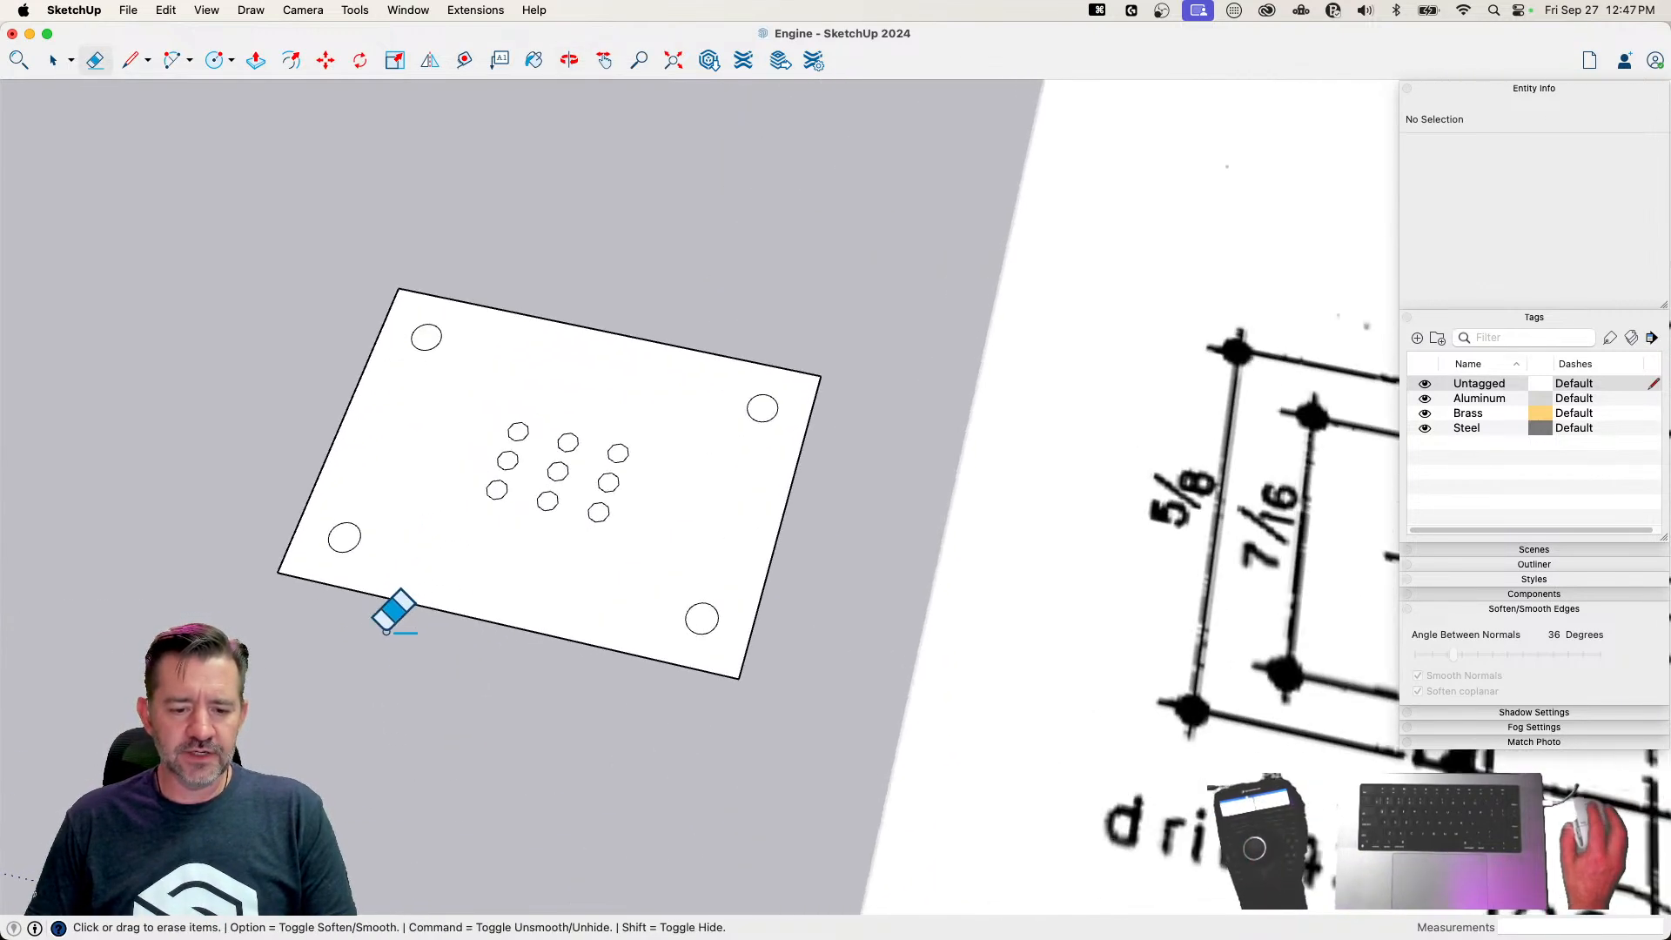
key(space)
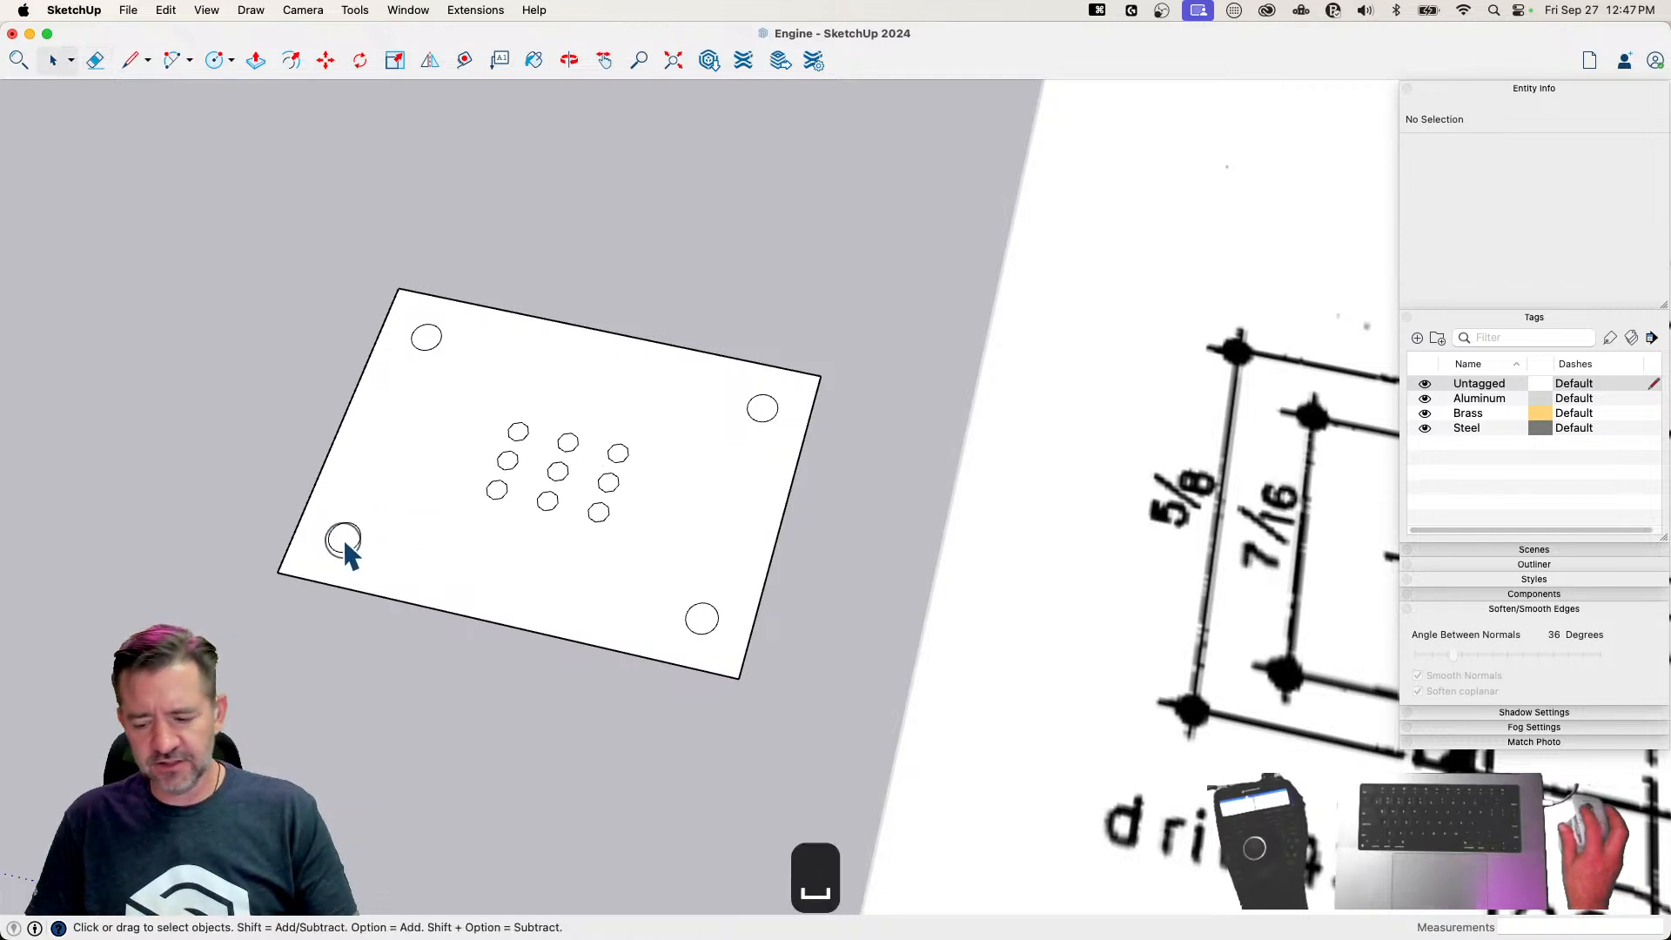
click(345, 541)
scroll(707, 678, down, 3)
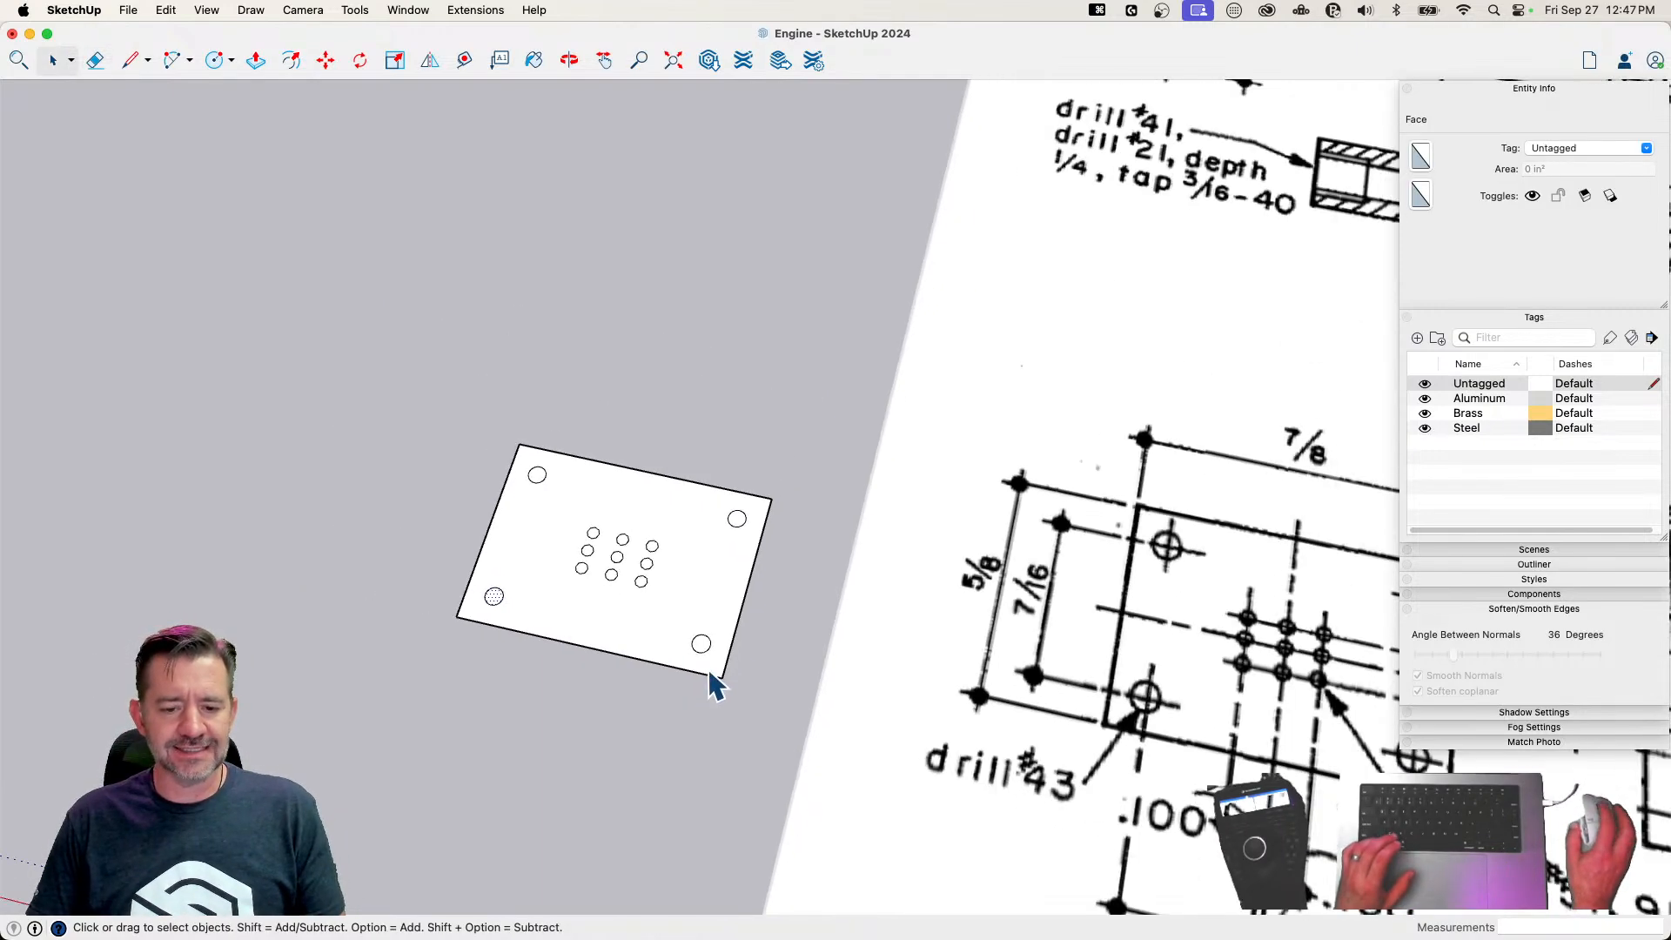
scroll(712, 687, down, 3)
scroll(712, 614, up, 3)
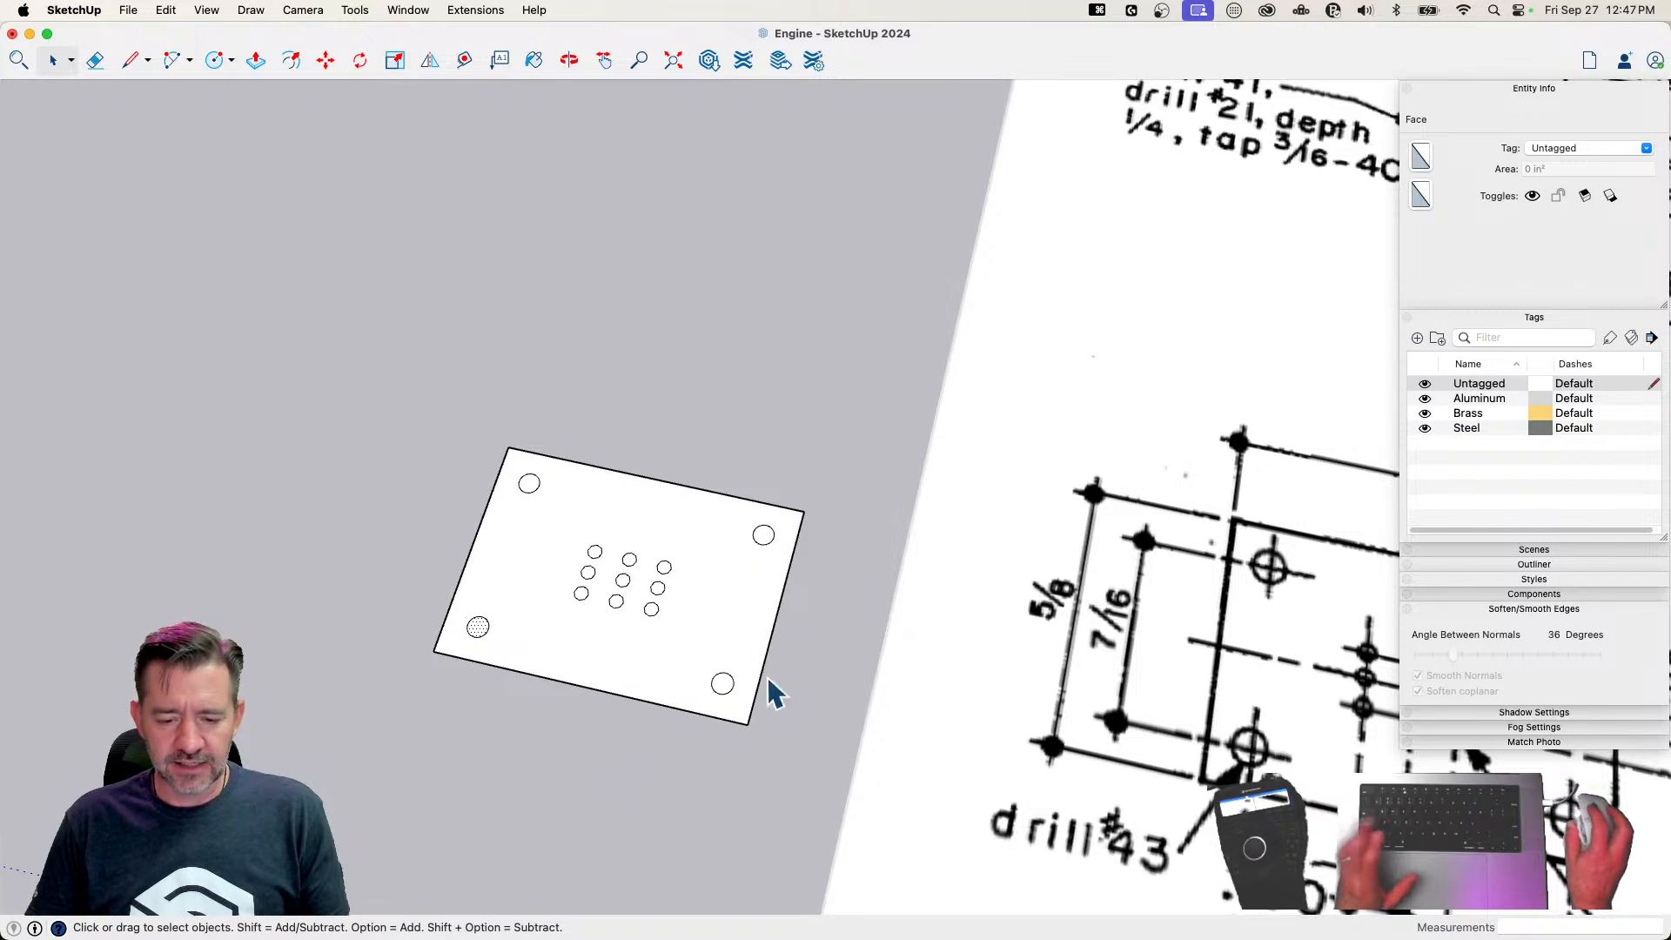
click(729, 645)
key(m)
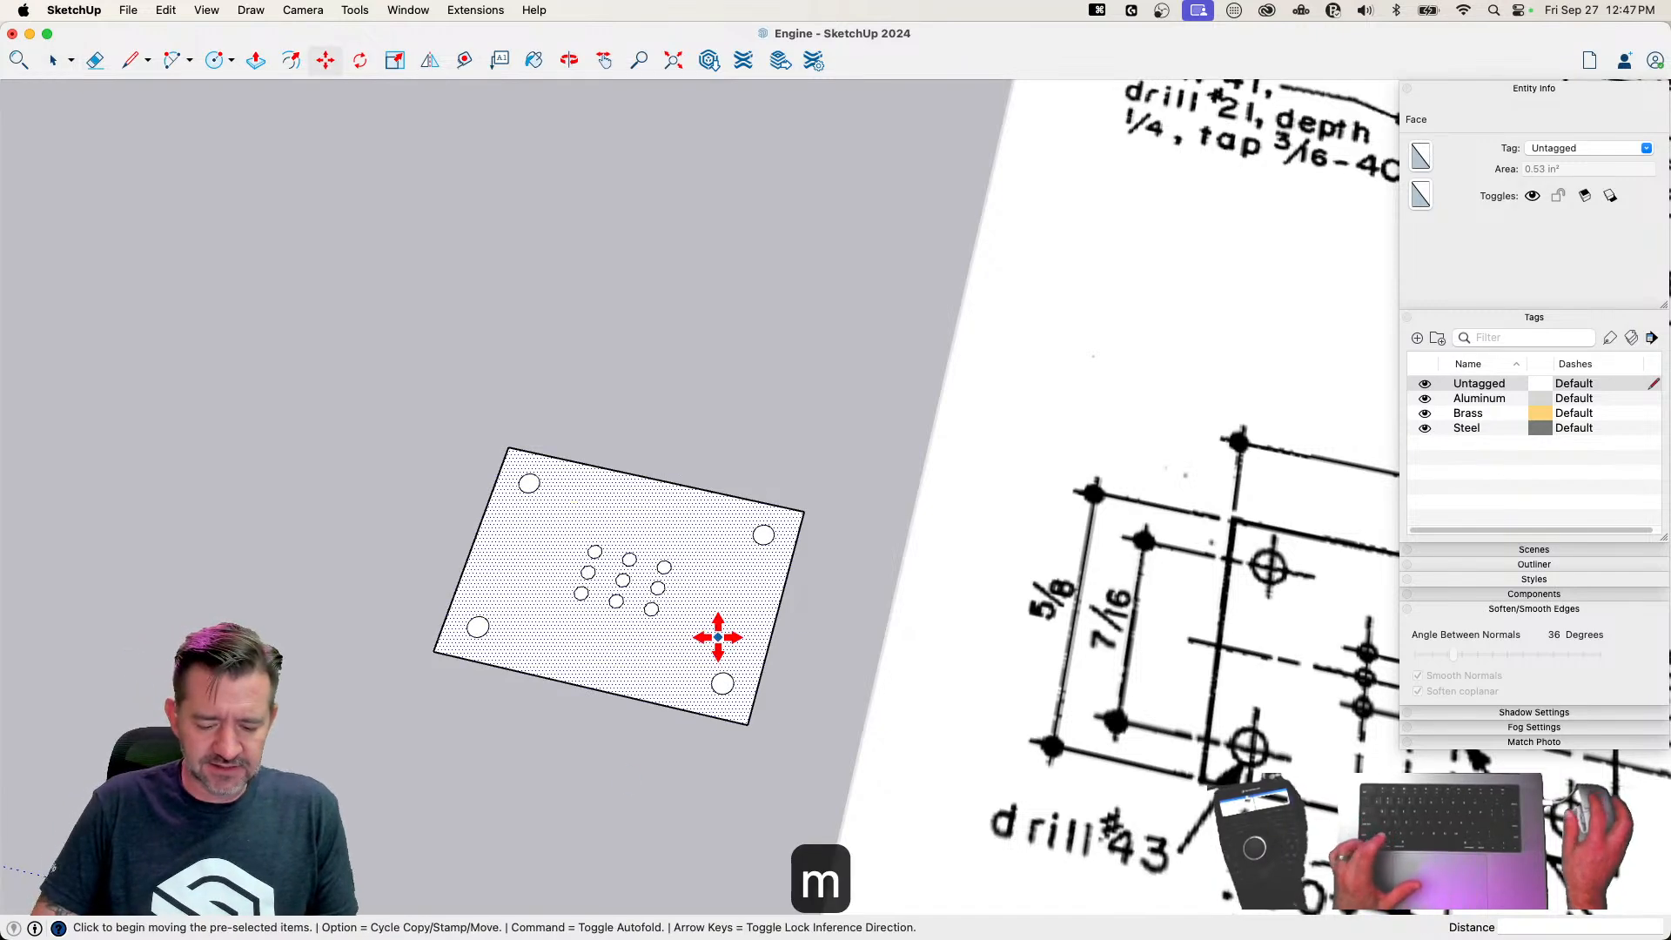
click(718, 638)
key(alt)
click(353, 548)
key(space)
Delete the original plate with the filled holes, keeping the copy with open holes
click(534, 773)
mouse_move(546, 794)
middle_down()
mouse_move(594, 771)
mouse_move(429, 746)
middle_up()
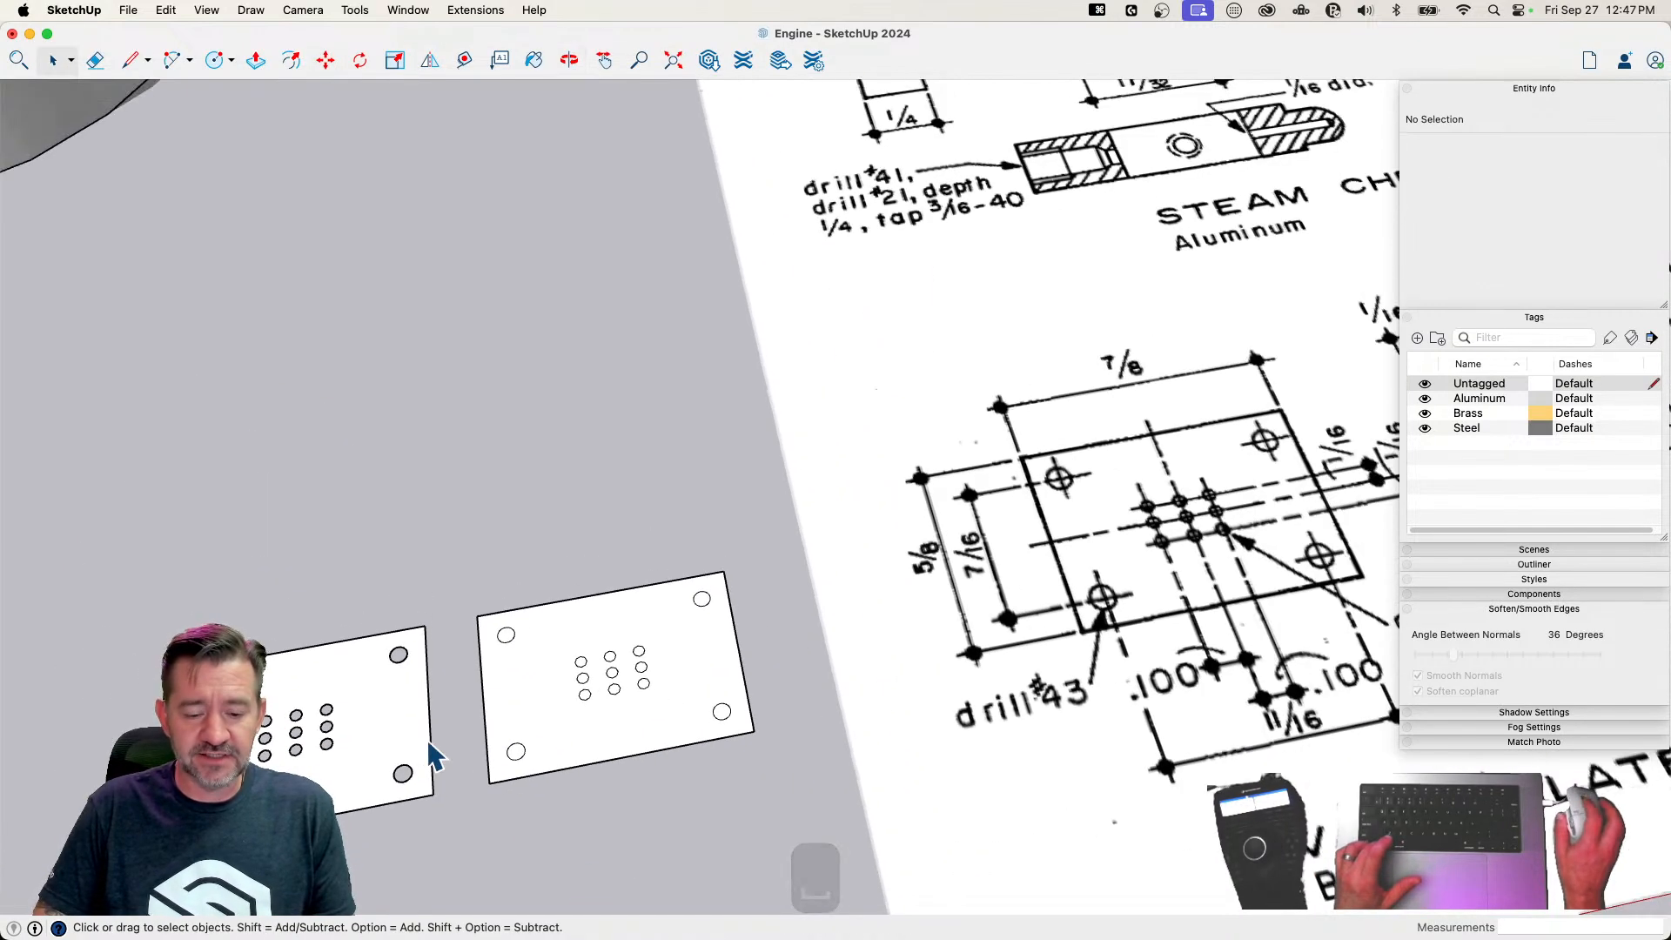
triple_click(557, 710)
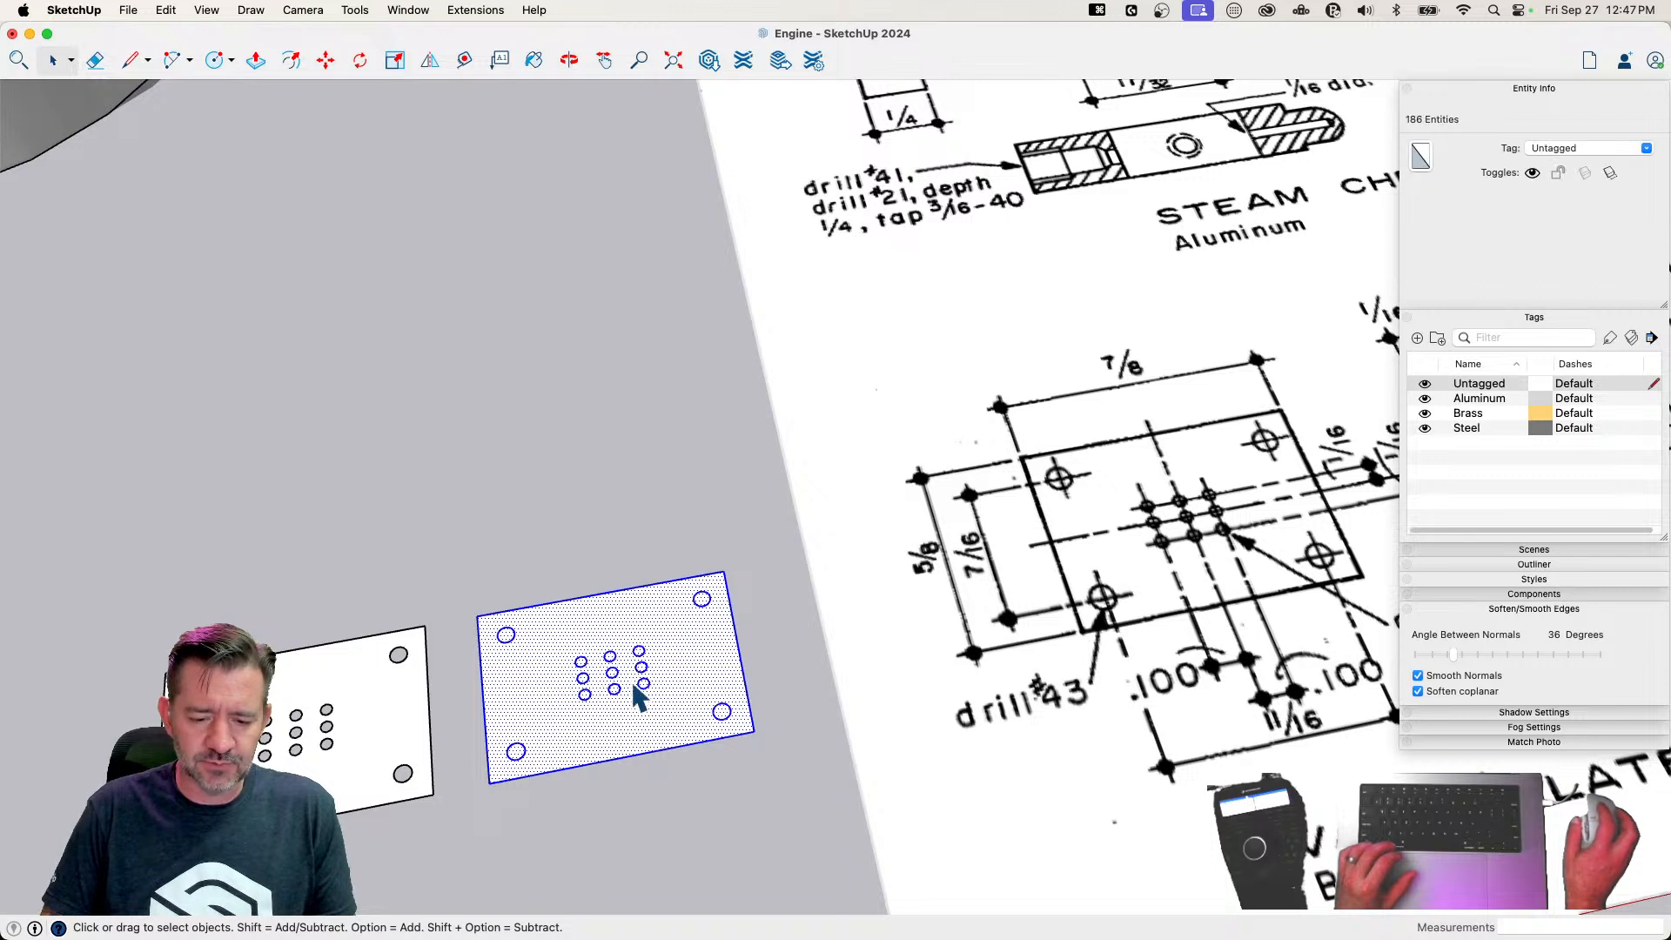
click(523, 707)
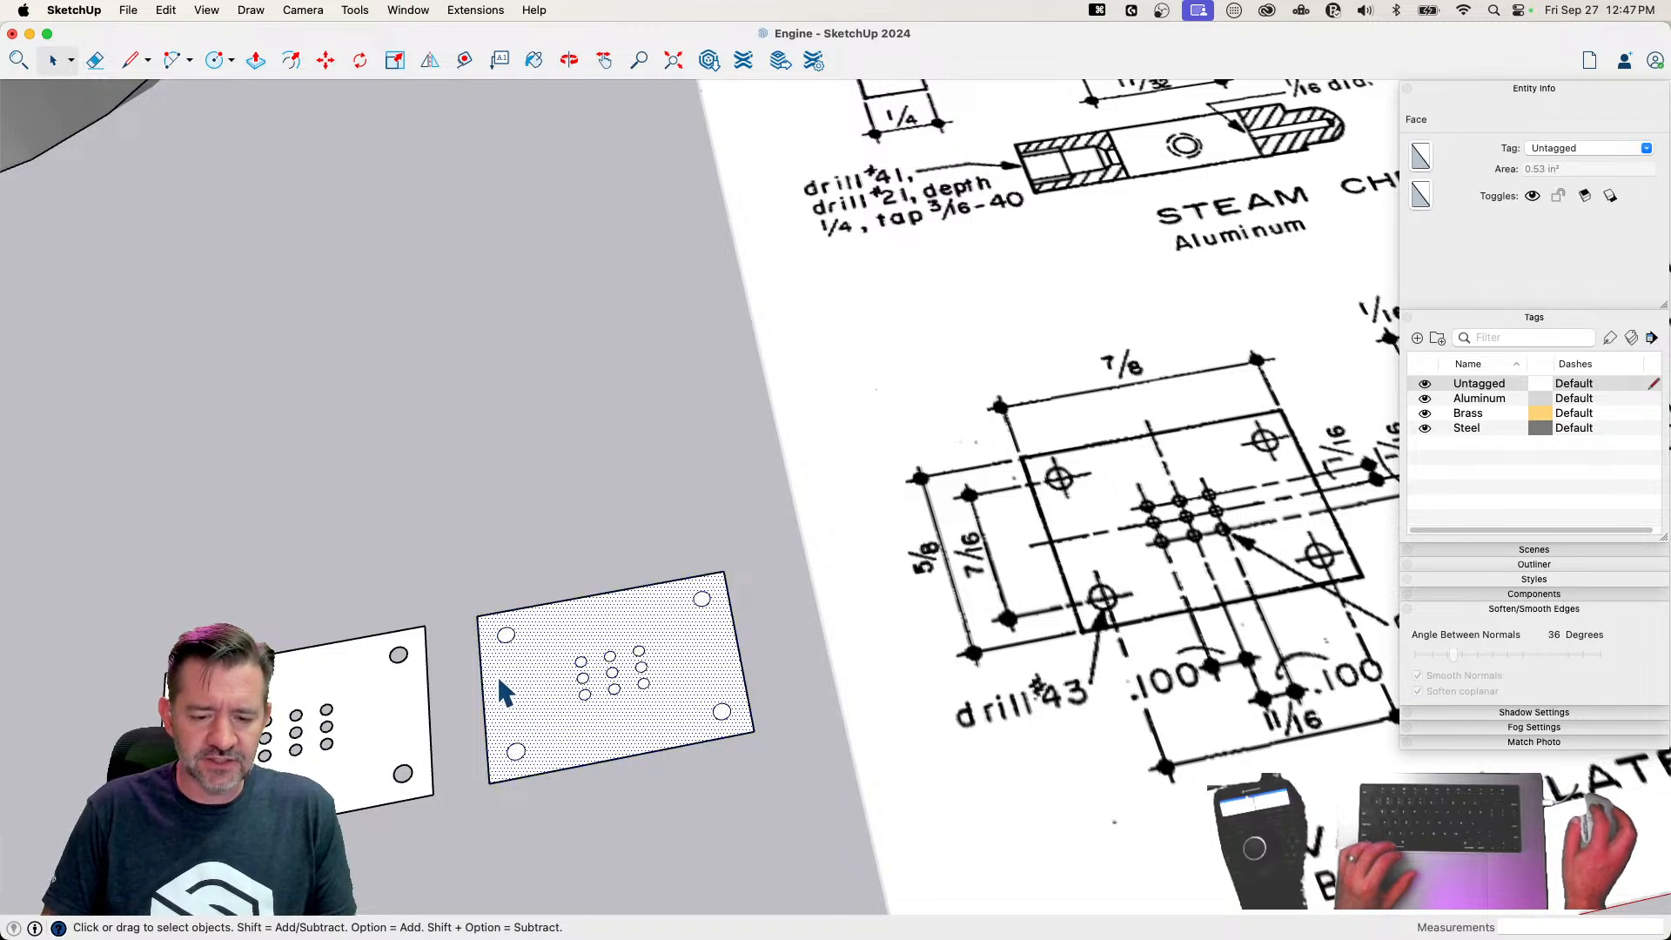
drag(440, 553, 840, 878)
key(BackSpace)
Extrude the remaining perforated plate face to a thickness of 1/16"
mouse_move(883, 861)
middle_down()
mouse_move(698, 797)
mouse_move(505, 777)
mouse_move(410, 740)
middle_up()
key(p)
click(347, 739)
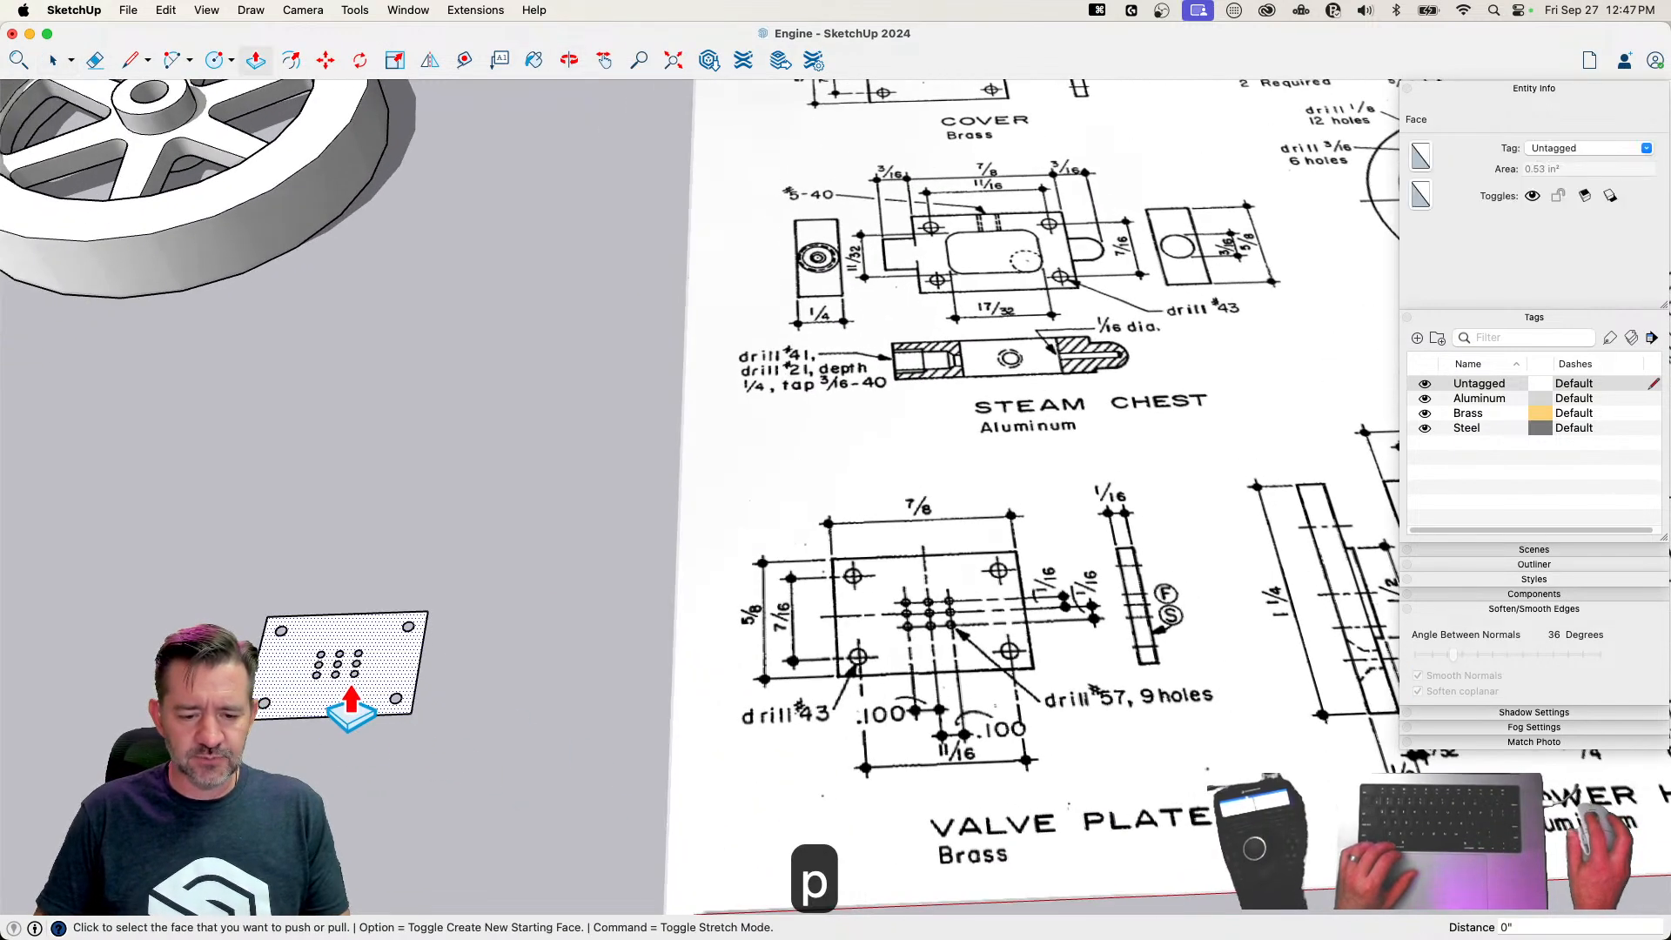
text(1/1)
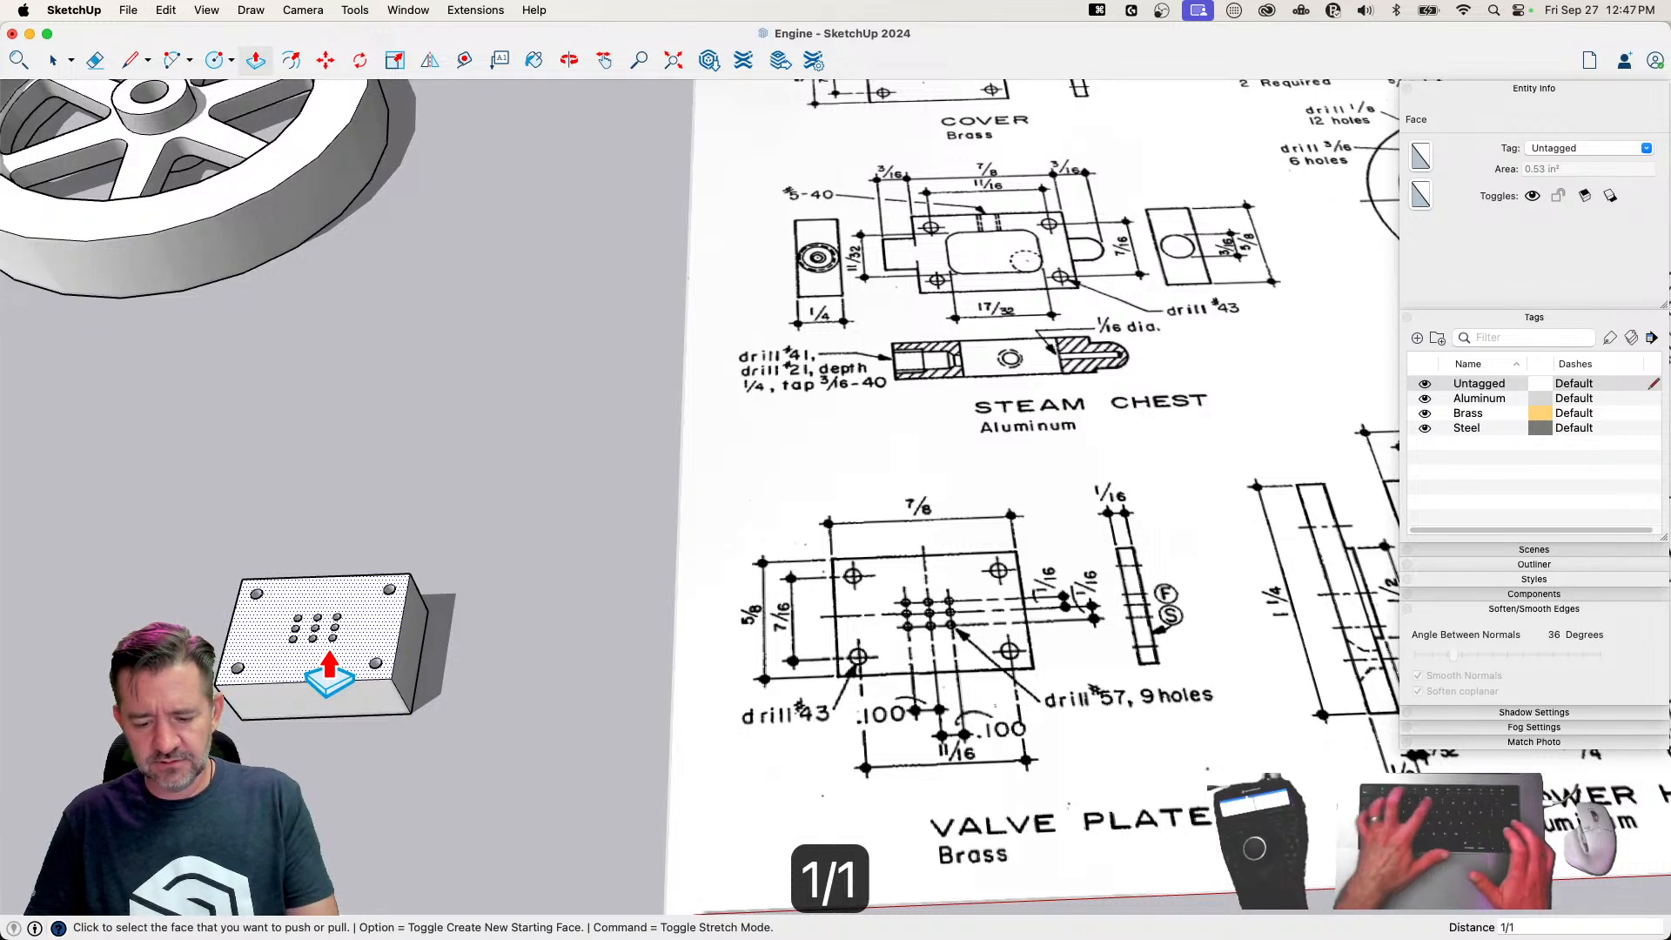
text(6)
key(Return)
Make the whole extruded plate a component named Valve Plate
key(space)
triple_click(413, 660)
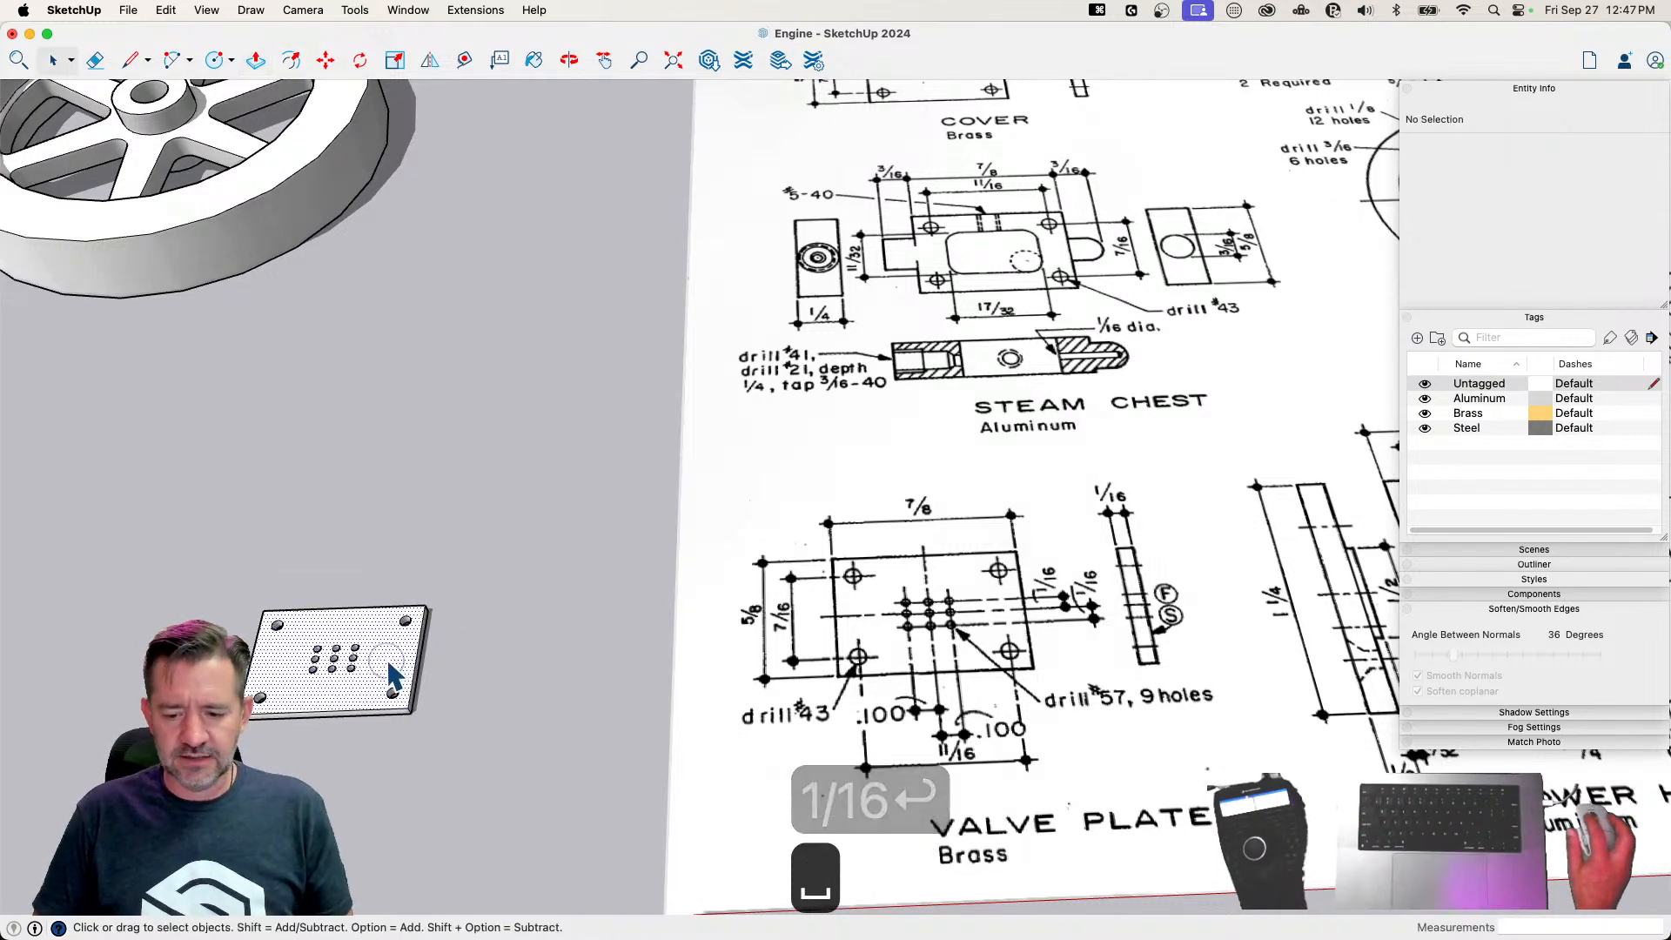
right_click(385, 658)
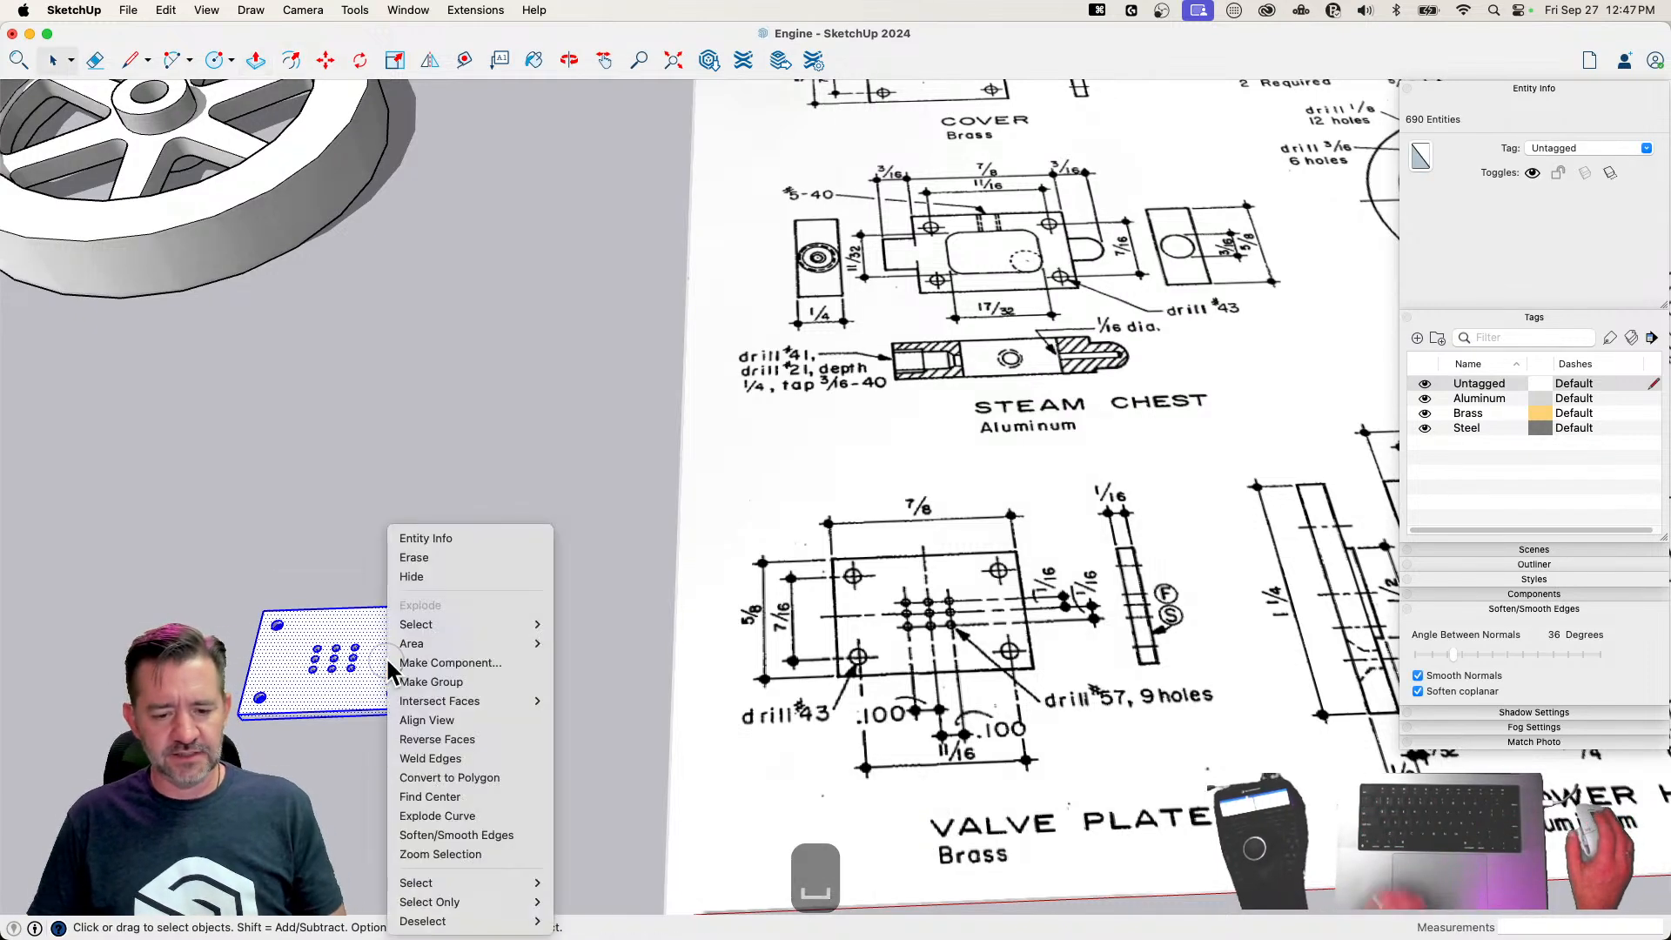
click(444, 661)
text(Va)
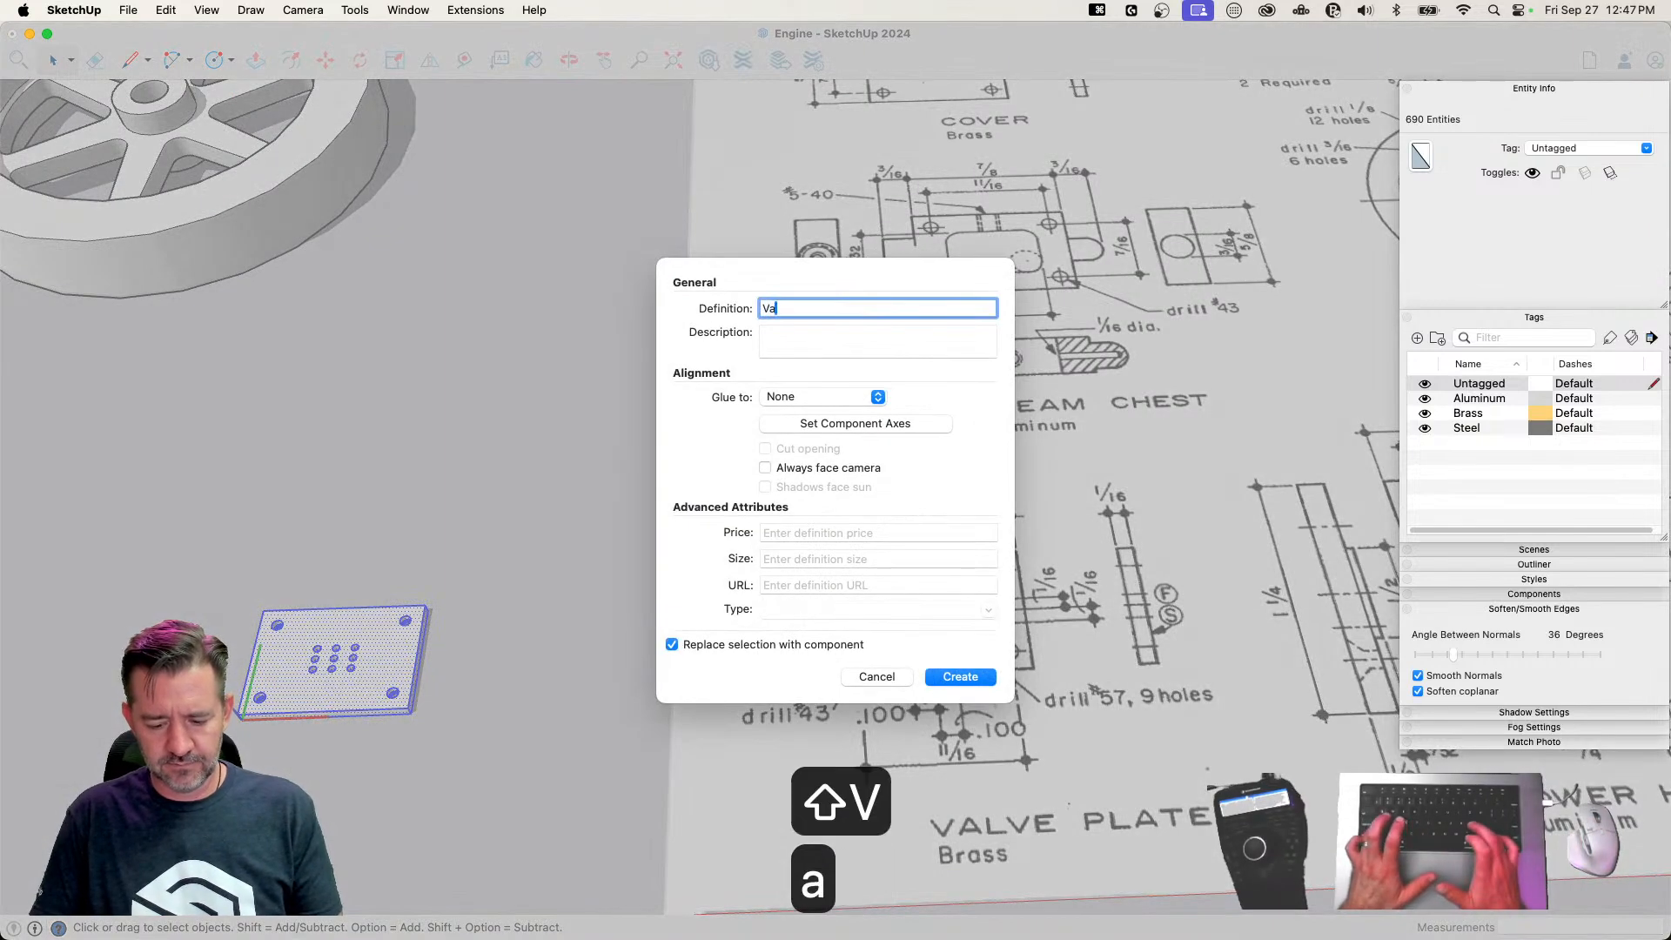
text(lve Plate)
key(Return)
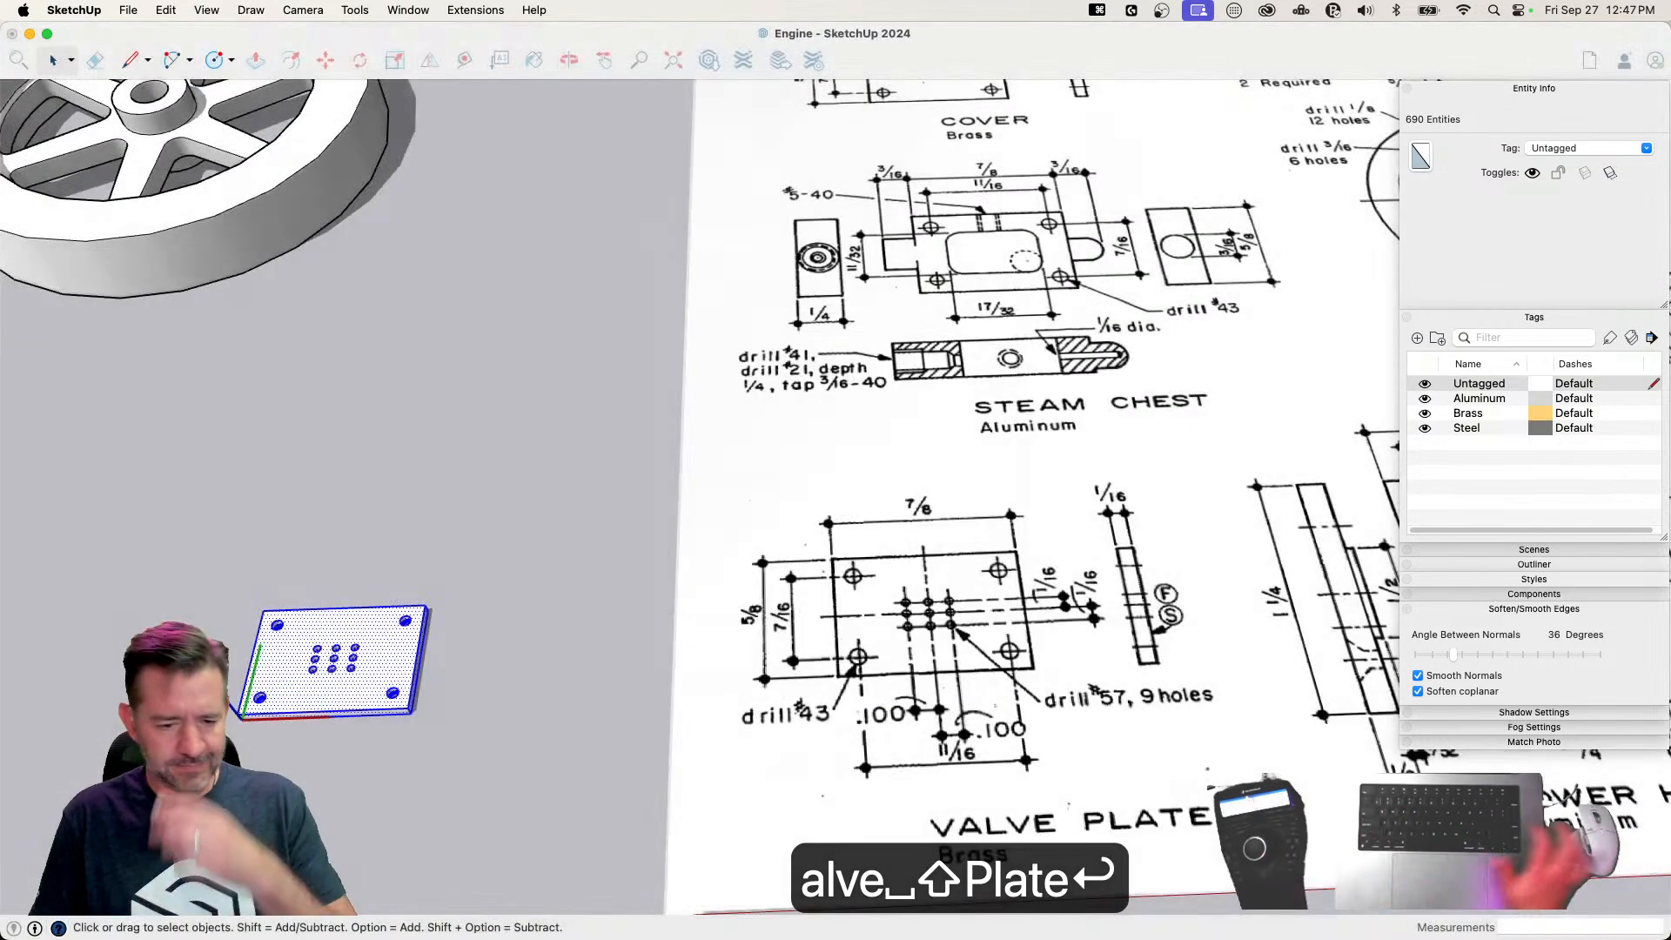
Move the valve plate component beside the other finished parts, just in front of the cylinder
key(m)
click(426, 701)
scroll(569, 591, down, 3)
scroll(570, 591, down, 5)
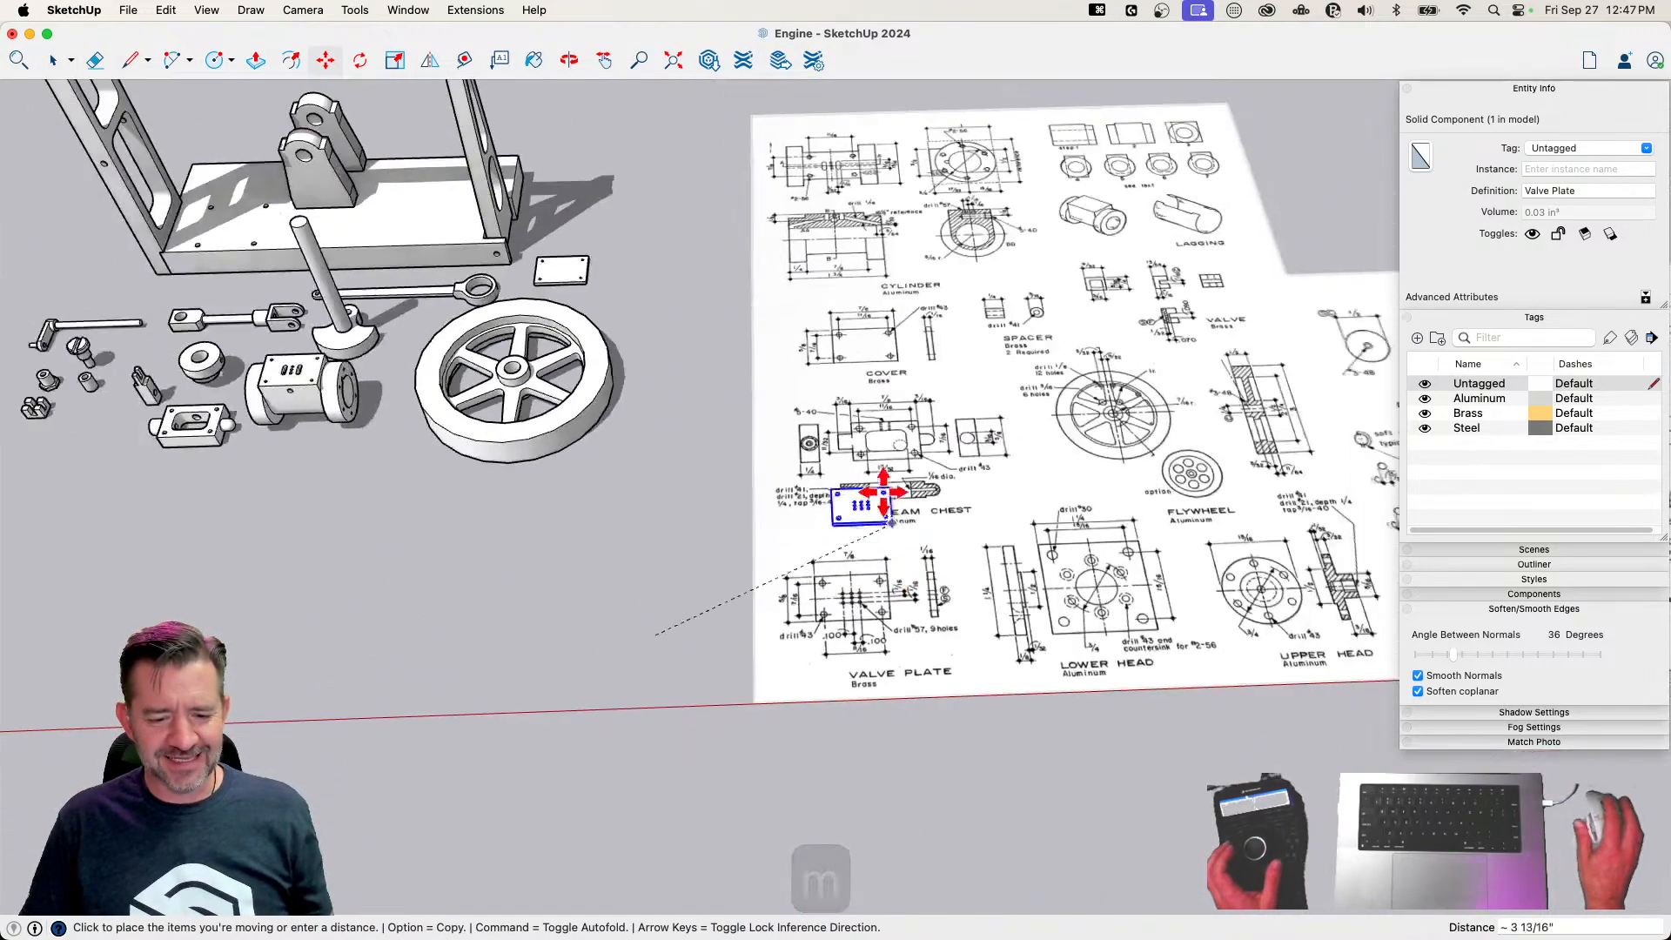
click(500, 471)
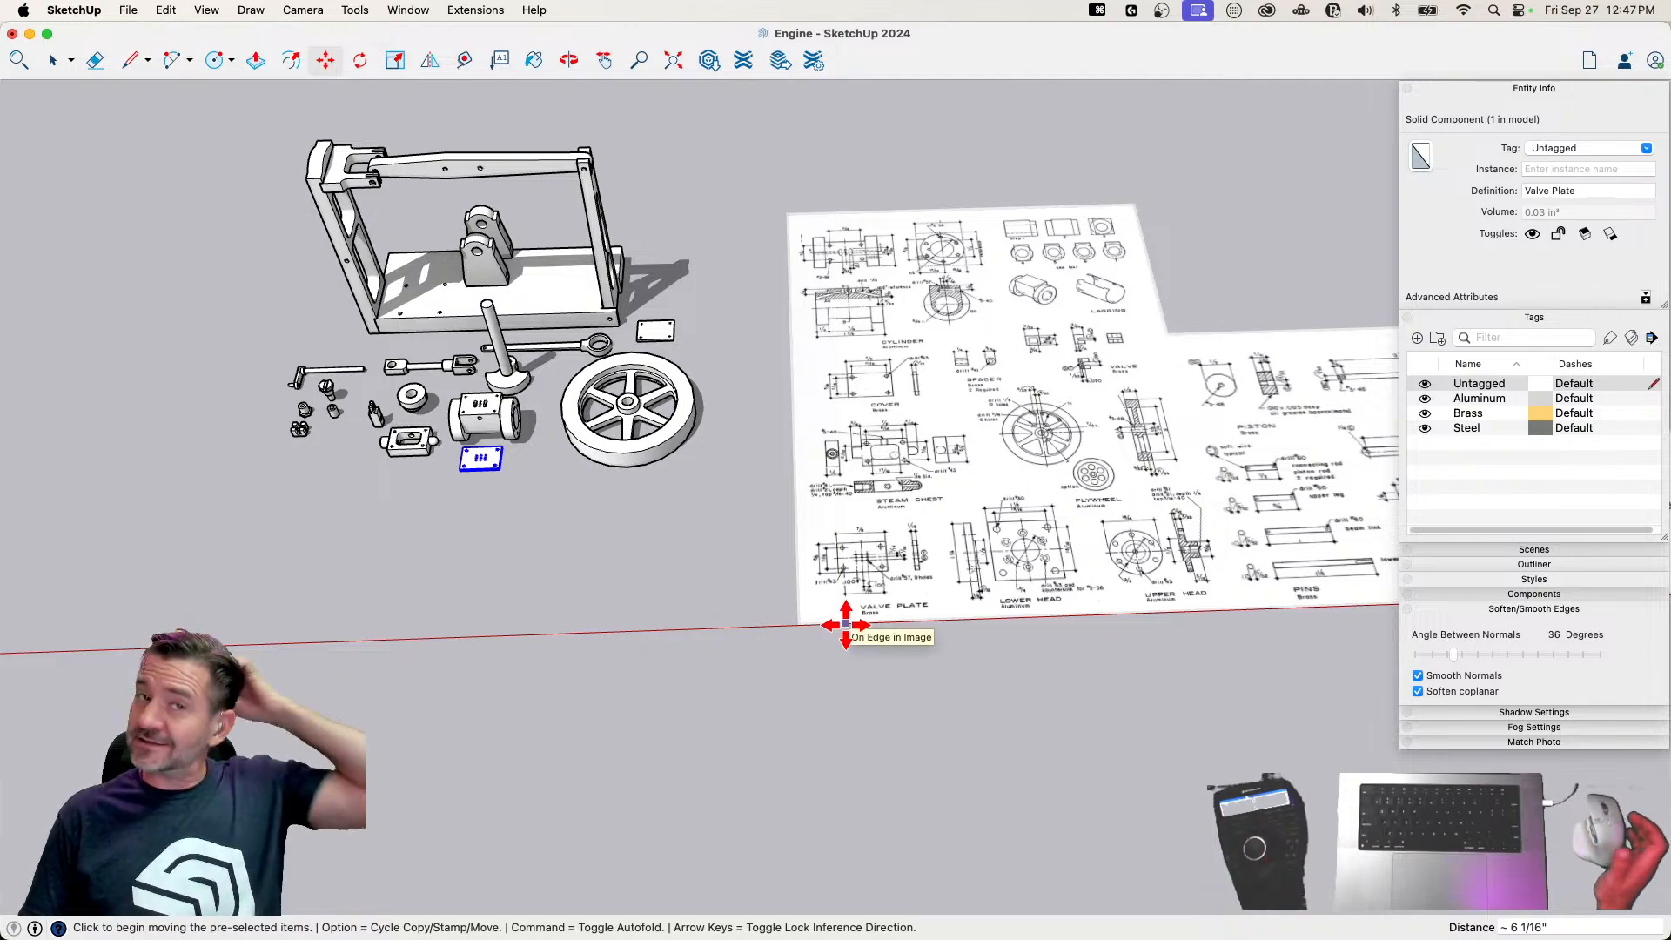
Assign the Brass tag to the valve plate component
mouse_move(771, 702)
middle_down()
mouse_move(564, 459)
mouse_move(501, 578)
middle_up()
scroll(505, 578, down, 3)
scroll(807, 533, up, 5)
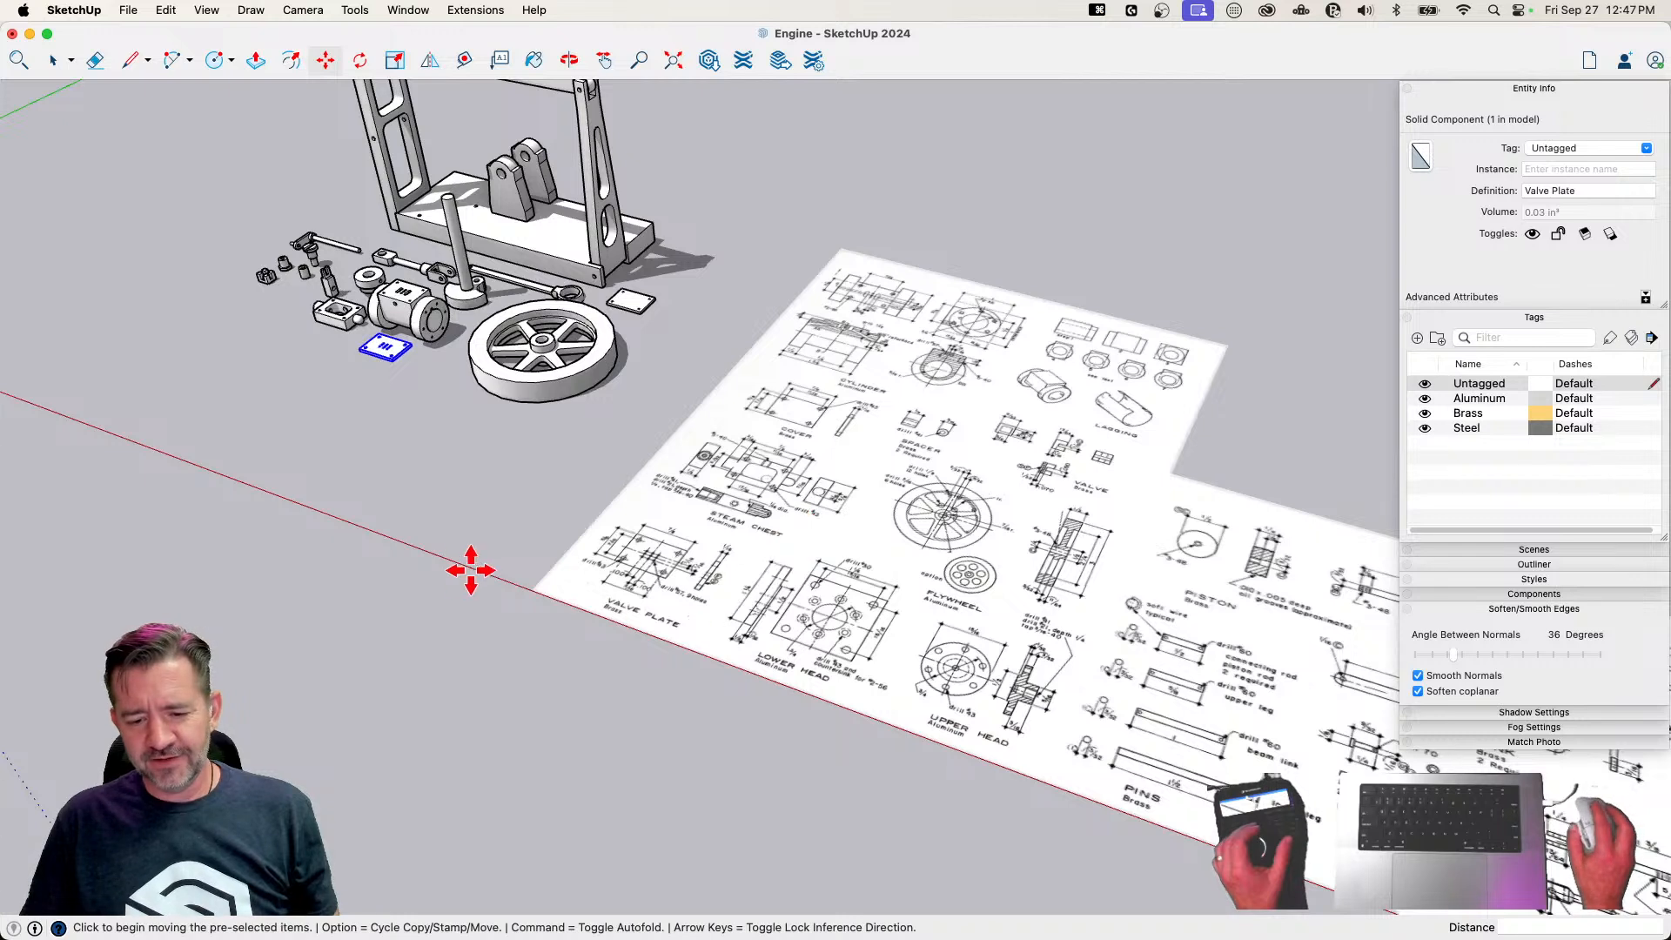
click(1646, 150)
click(1545, 195)
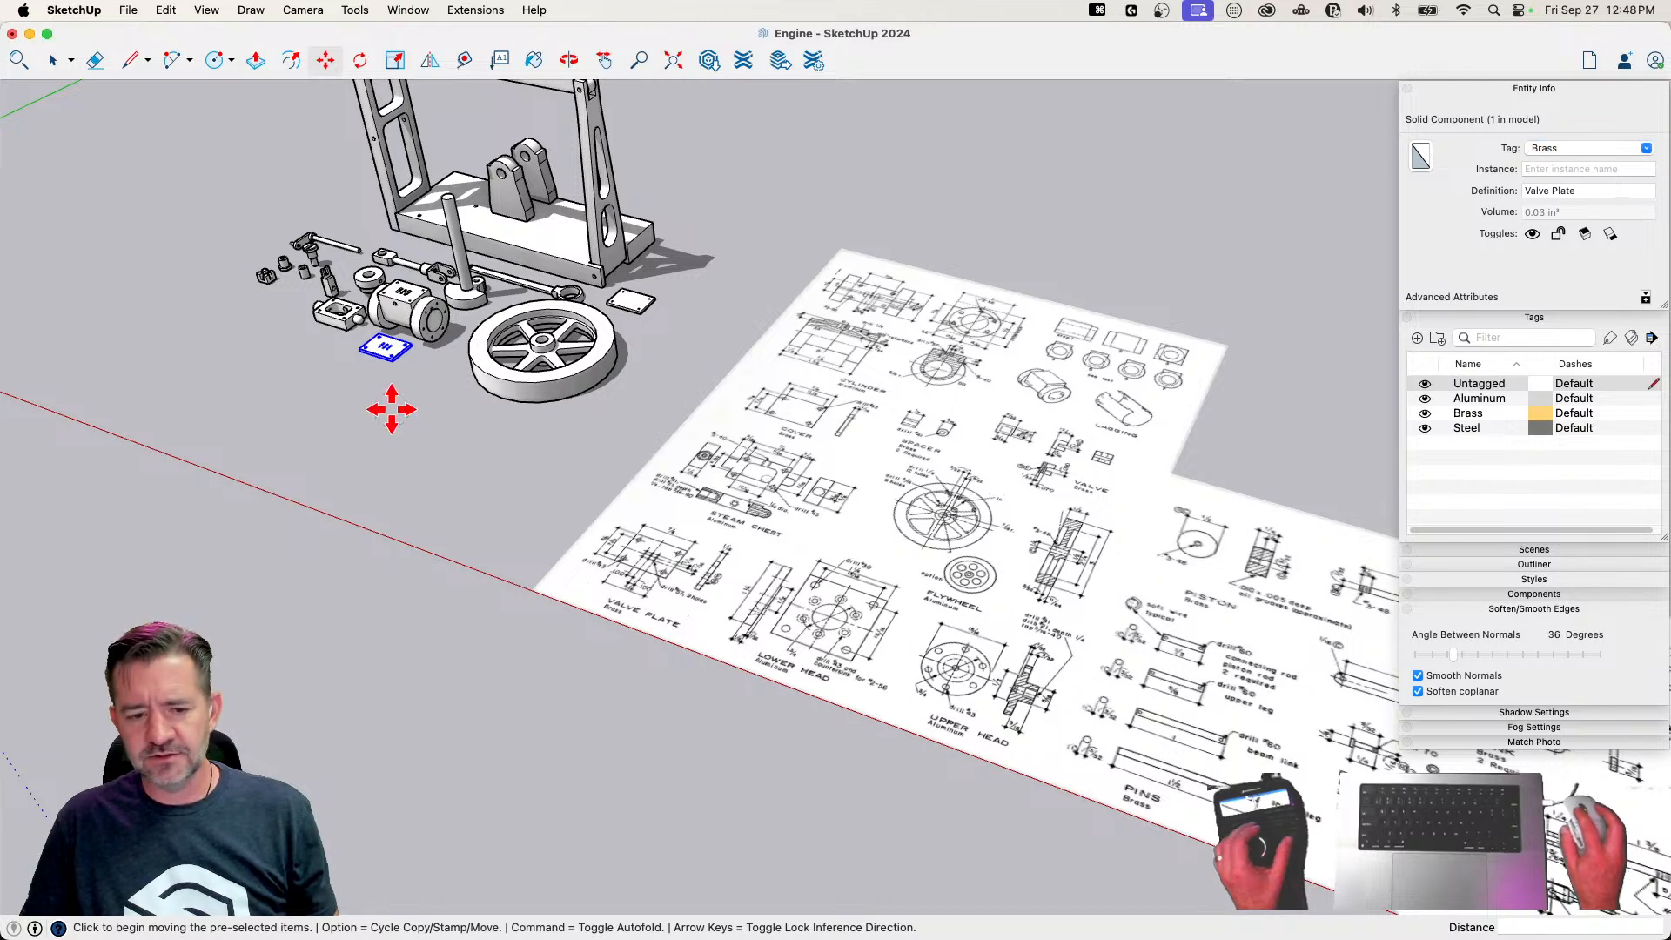
Turn on color by tag to show the engine parts in their material colors
key(space)
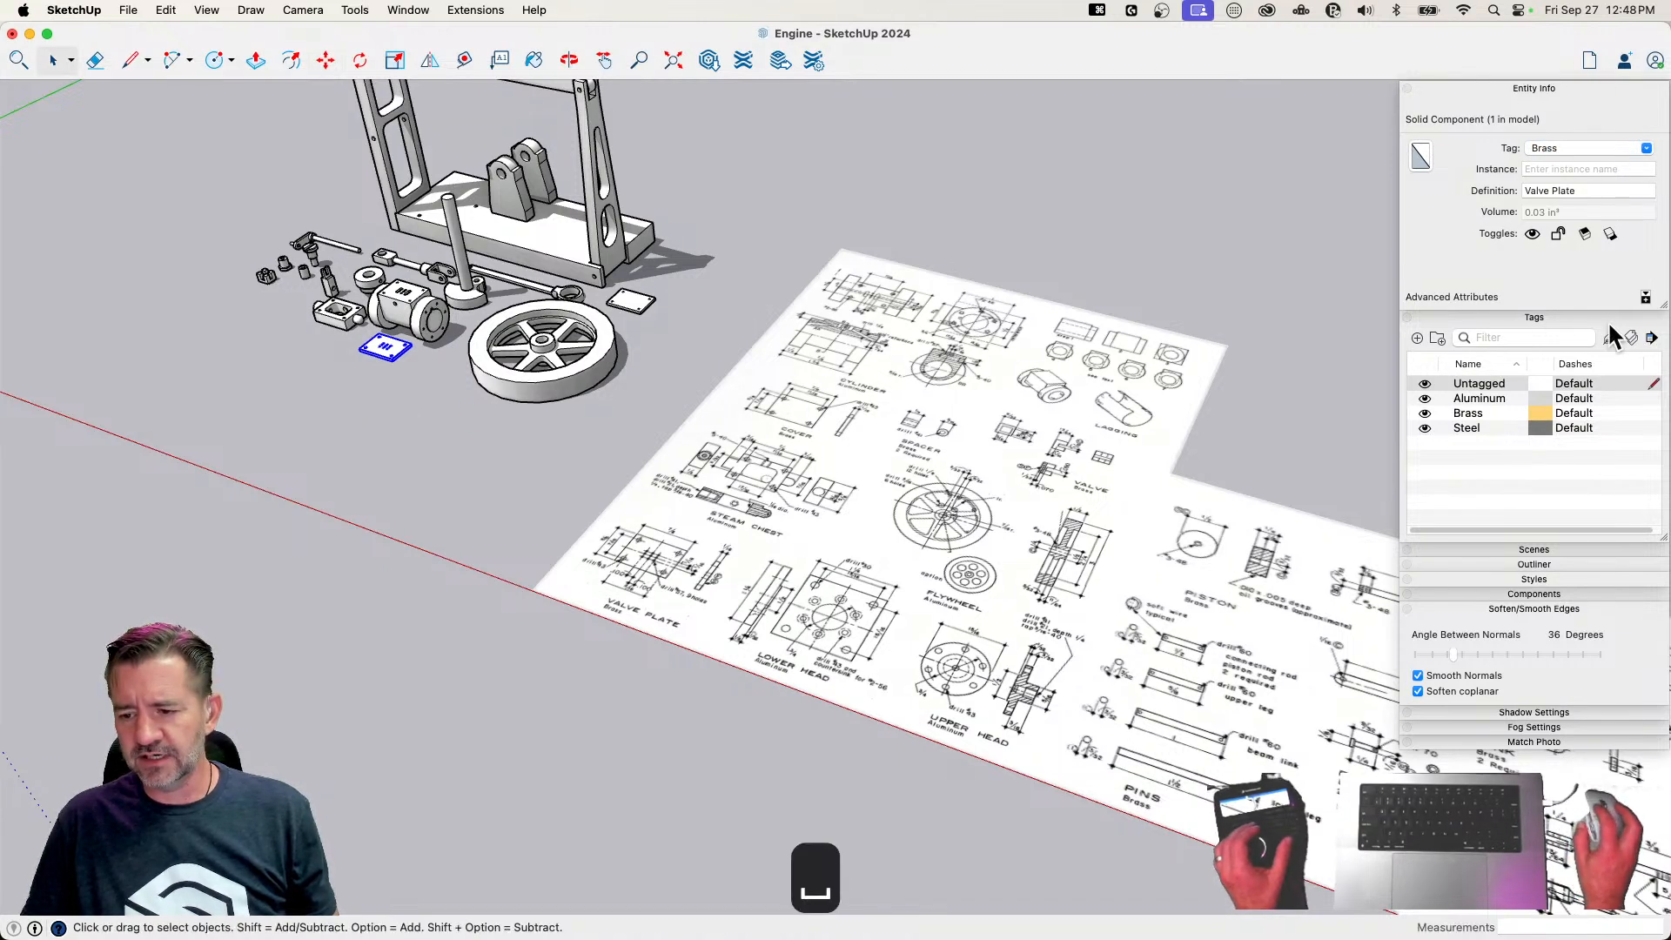
click(1631, 338)
mouse_move(413, 412)
middle_down()
mouse_move(418, 490)
mouse_move(618, 531)
middle_up()
click(1001, 537)
mouse_move(1001, 536)
middle_down()
mouse_move(809, 500)
mouse_move(884, 400)
mouse_move(878, 421)
middle_up()
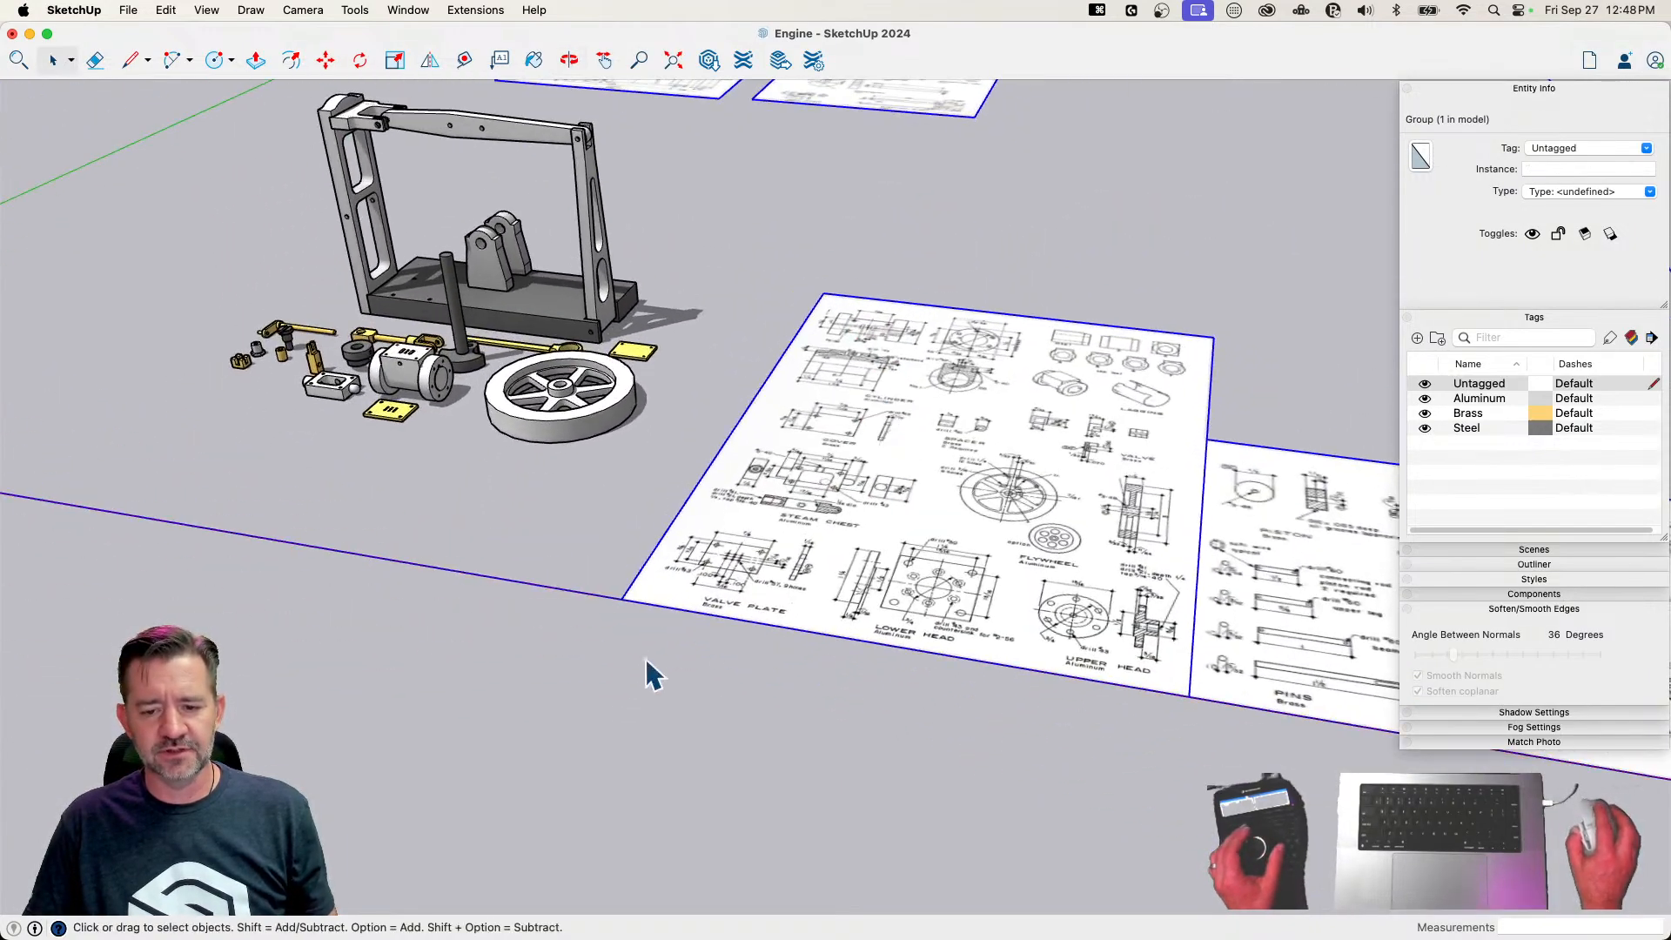
scroll(723, 682, down, 3)
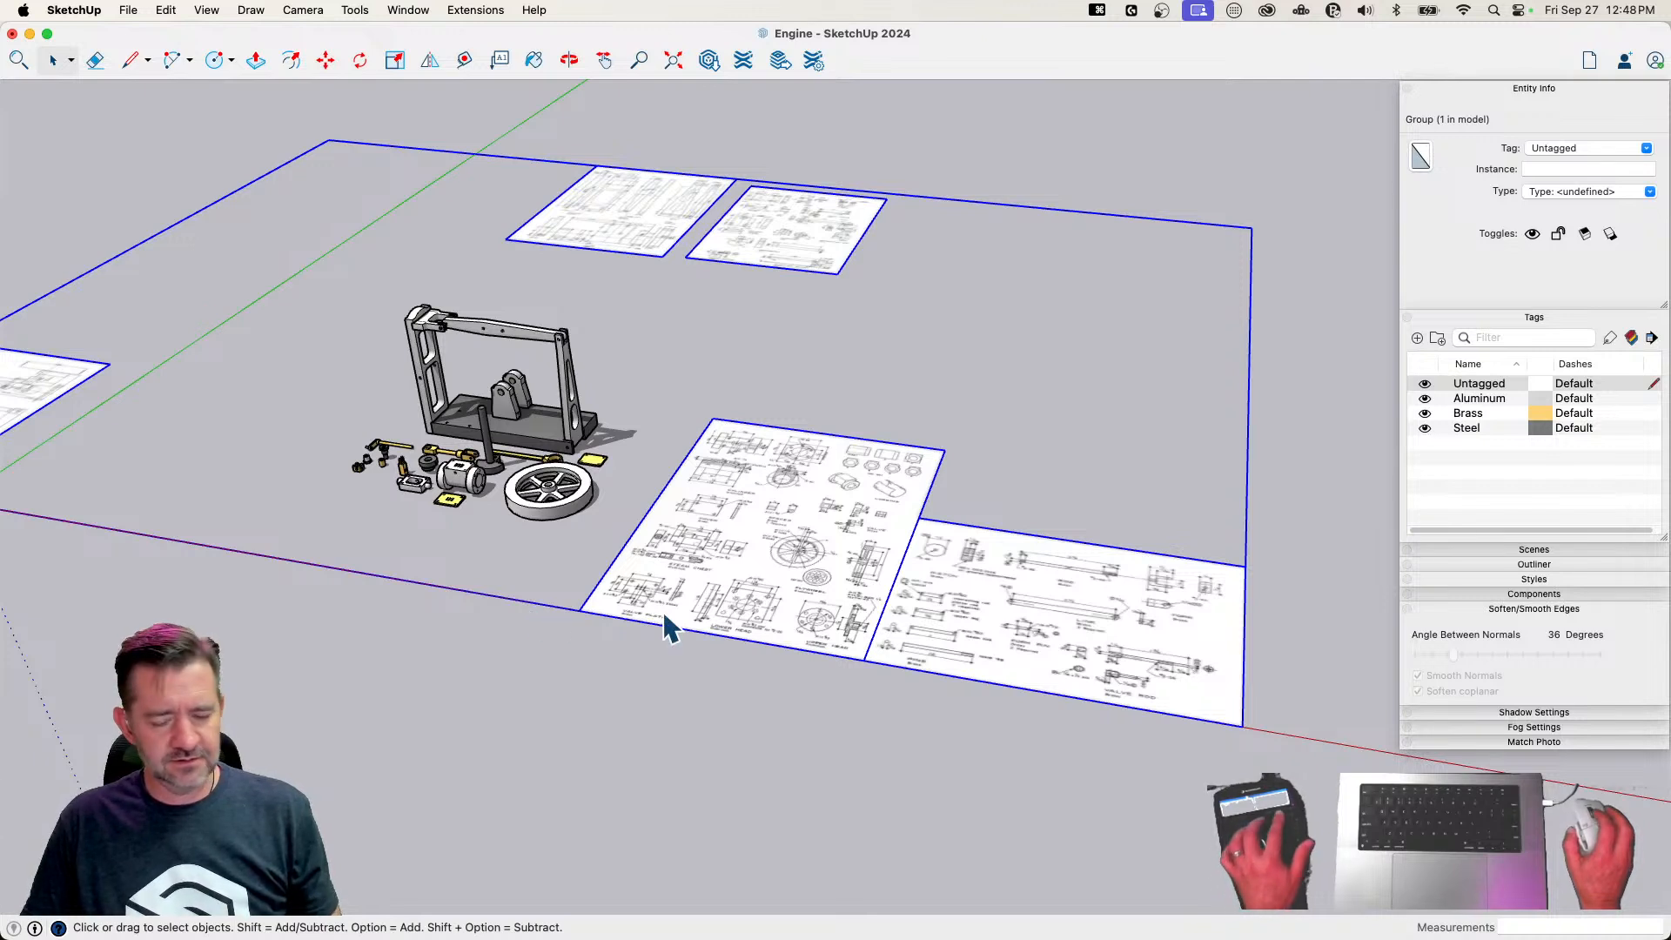
key(shift+q)
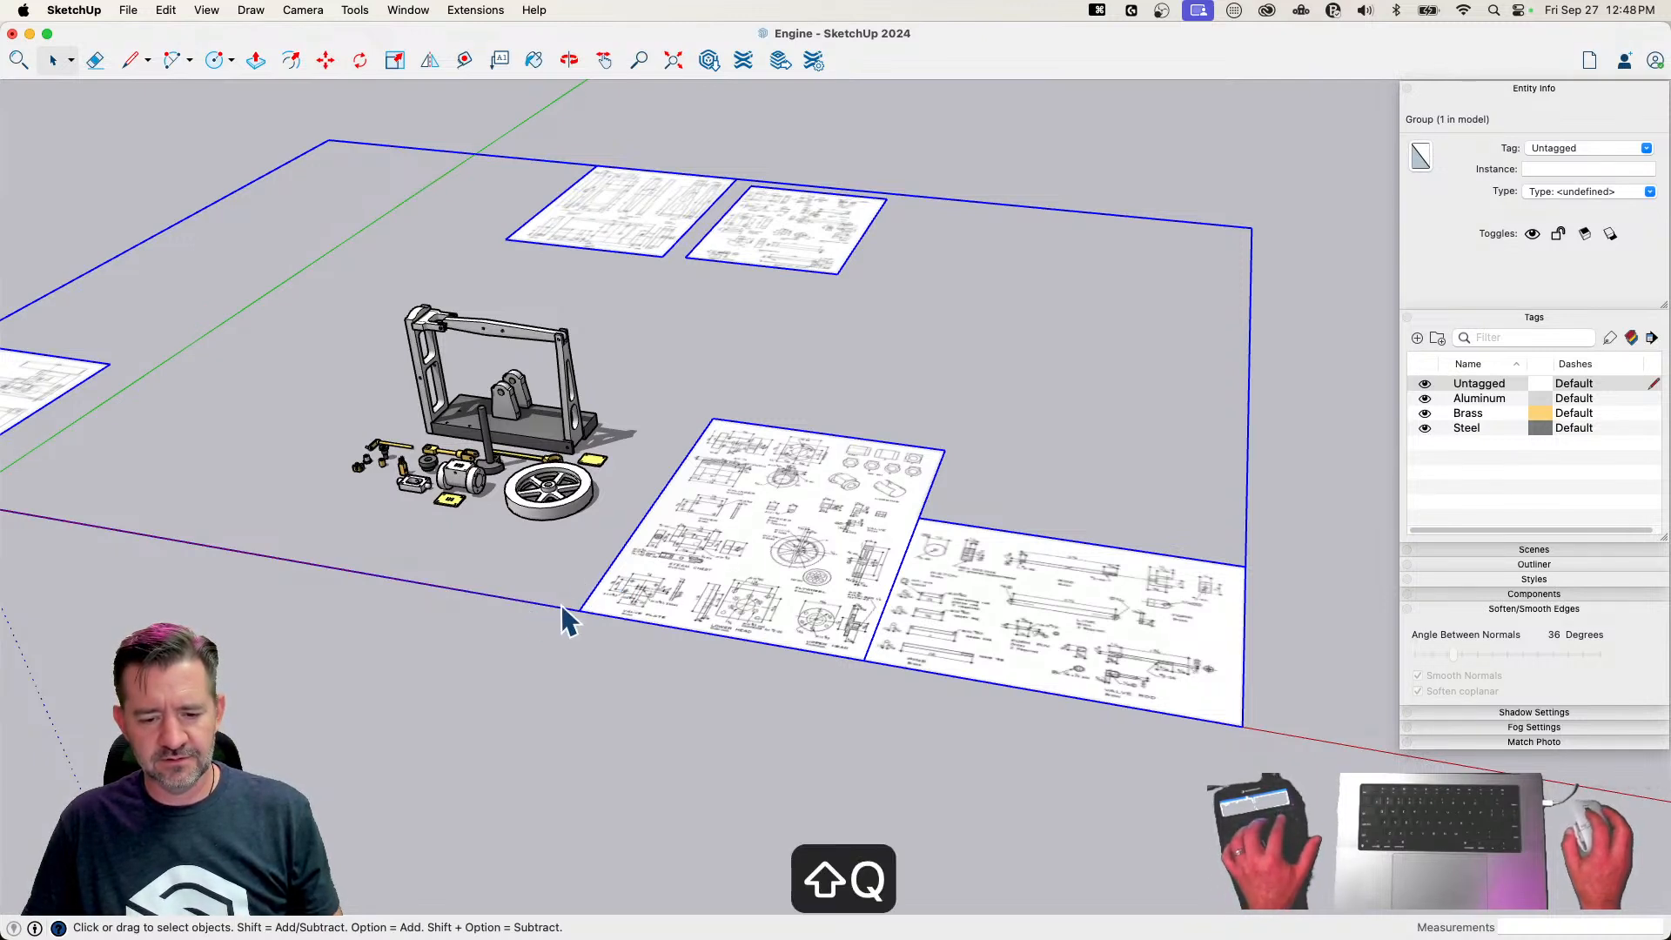
key(shift+w)
key(shift+w)
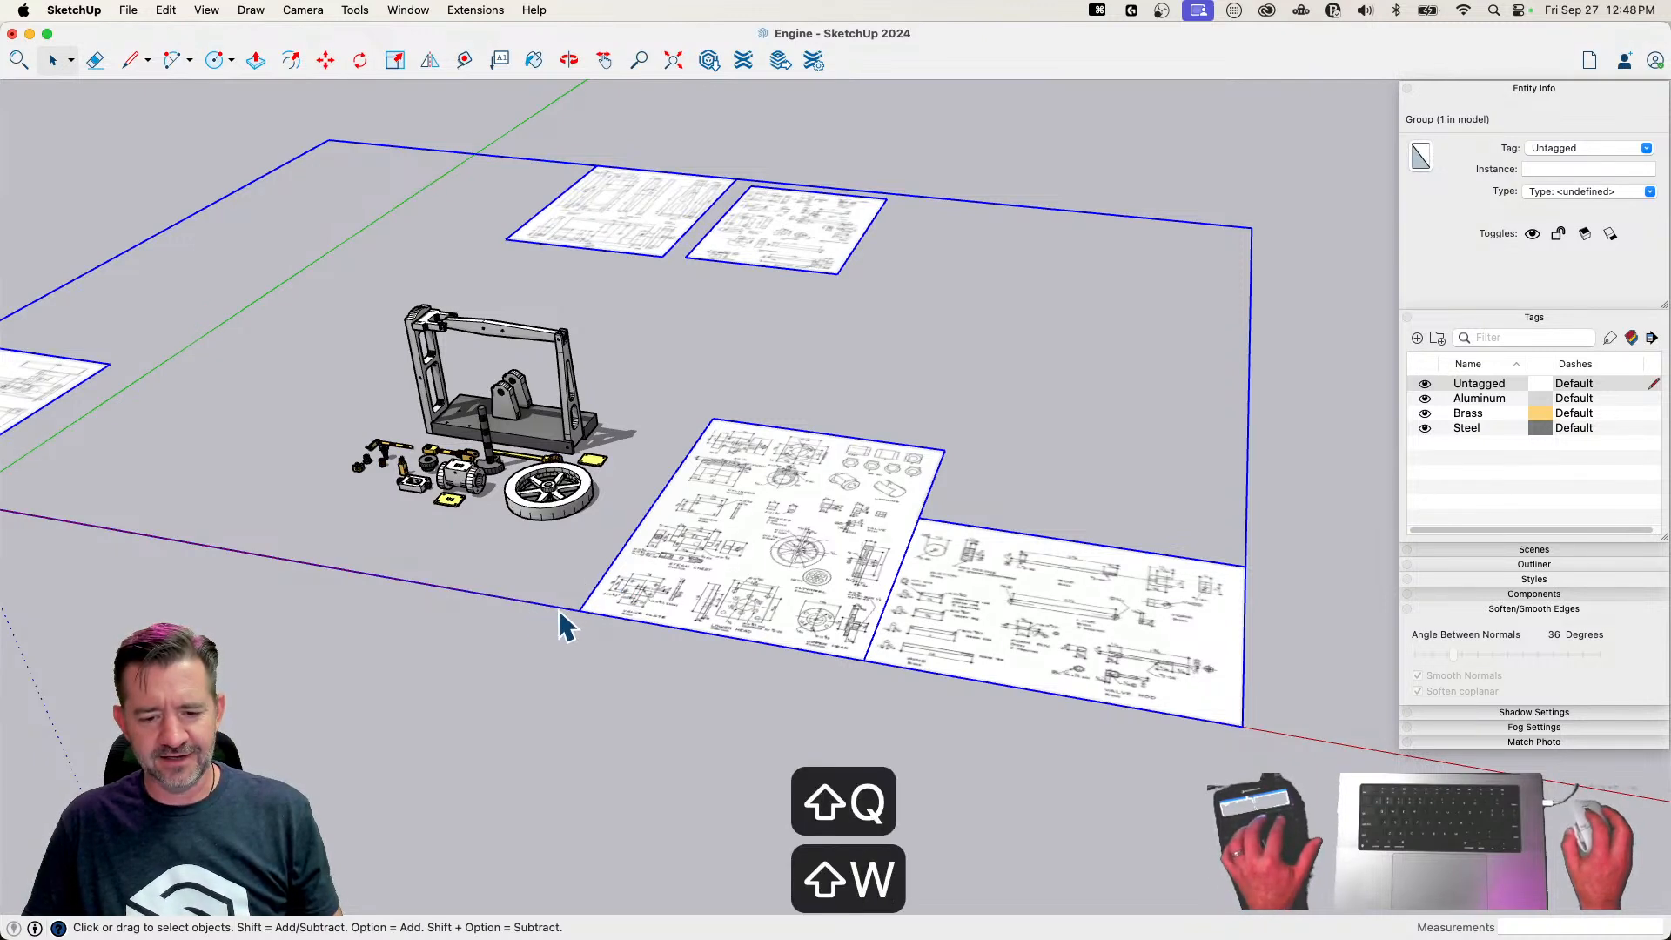
click(527, 688)
middle_drag(485, 578, 670, 777)
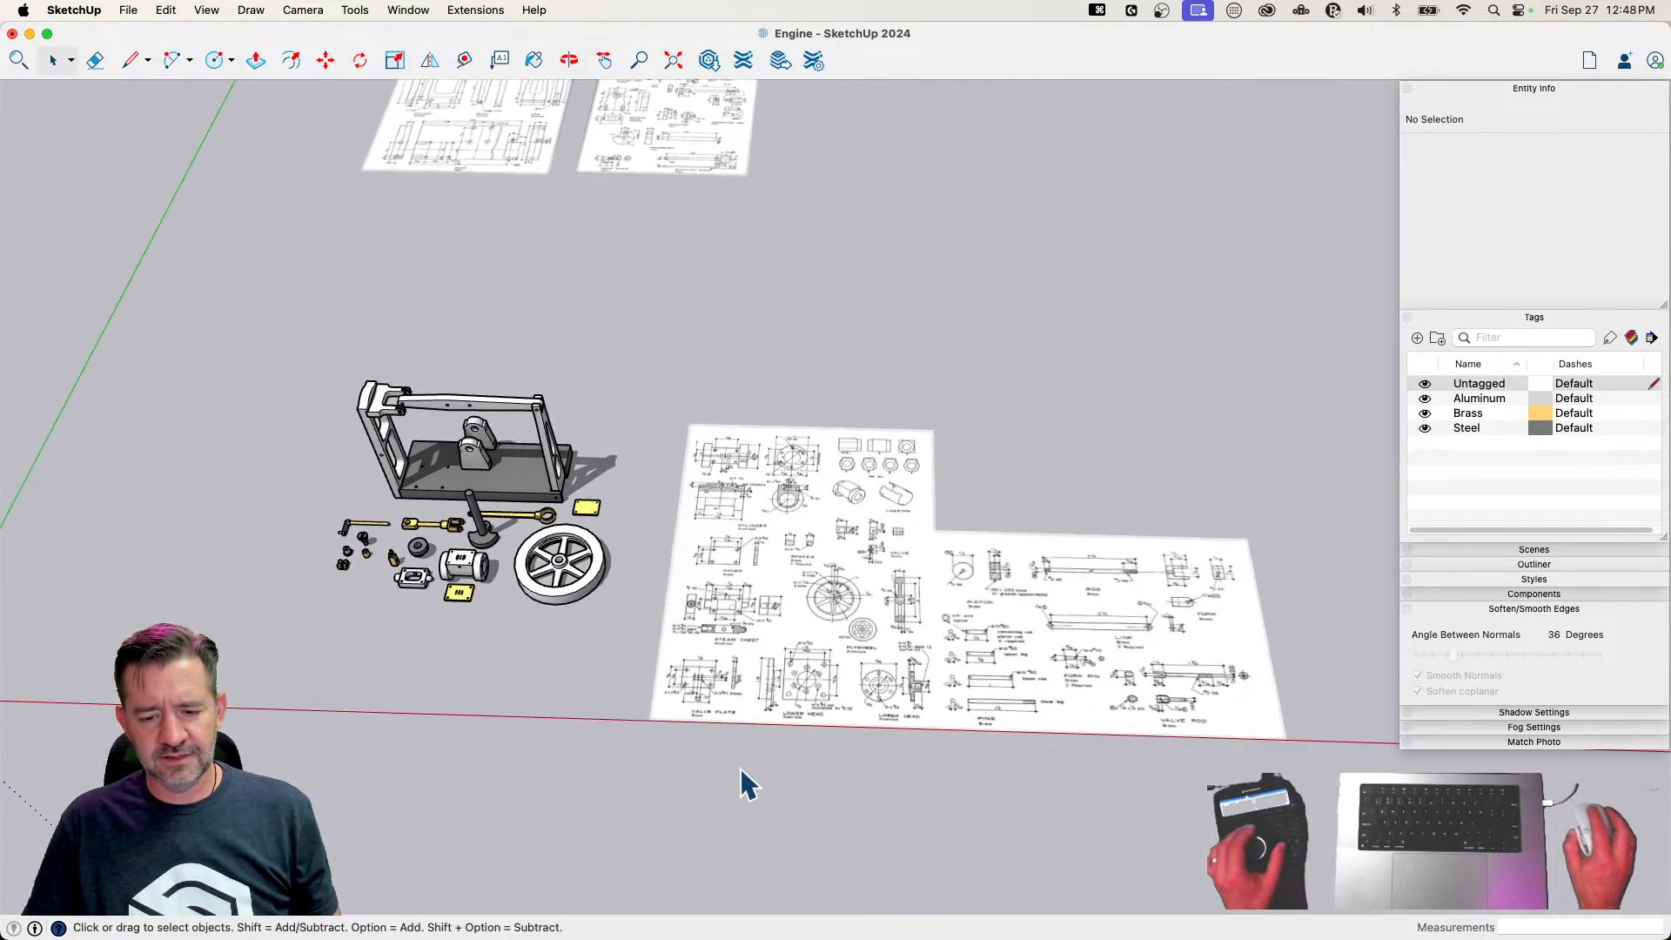
Save the engine model, close its window and quit the application
scroll(824, 698, up, 6)
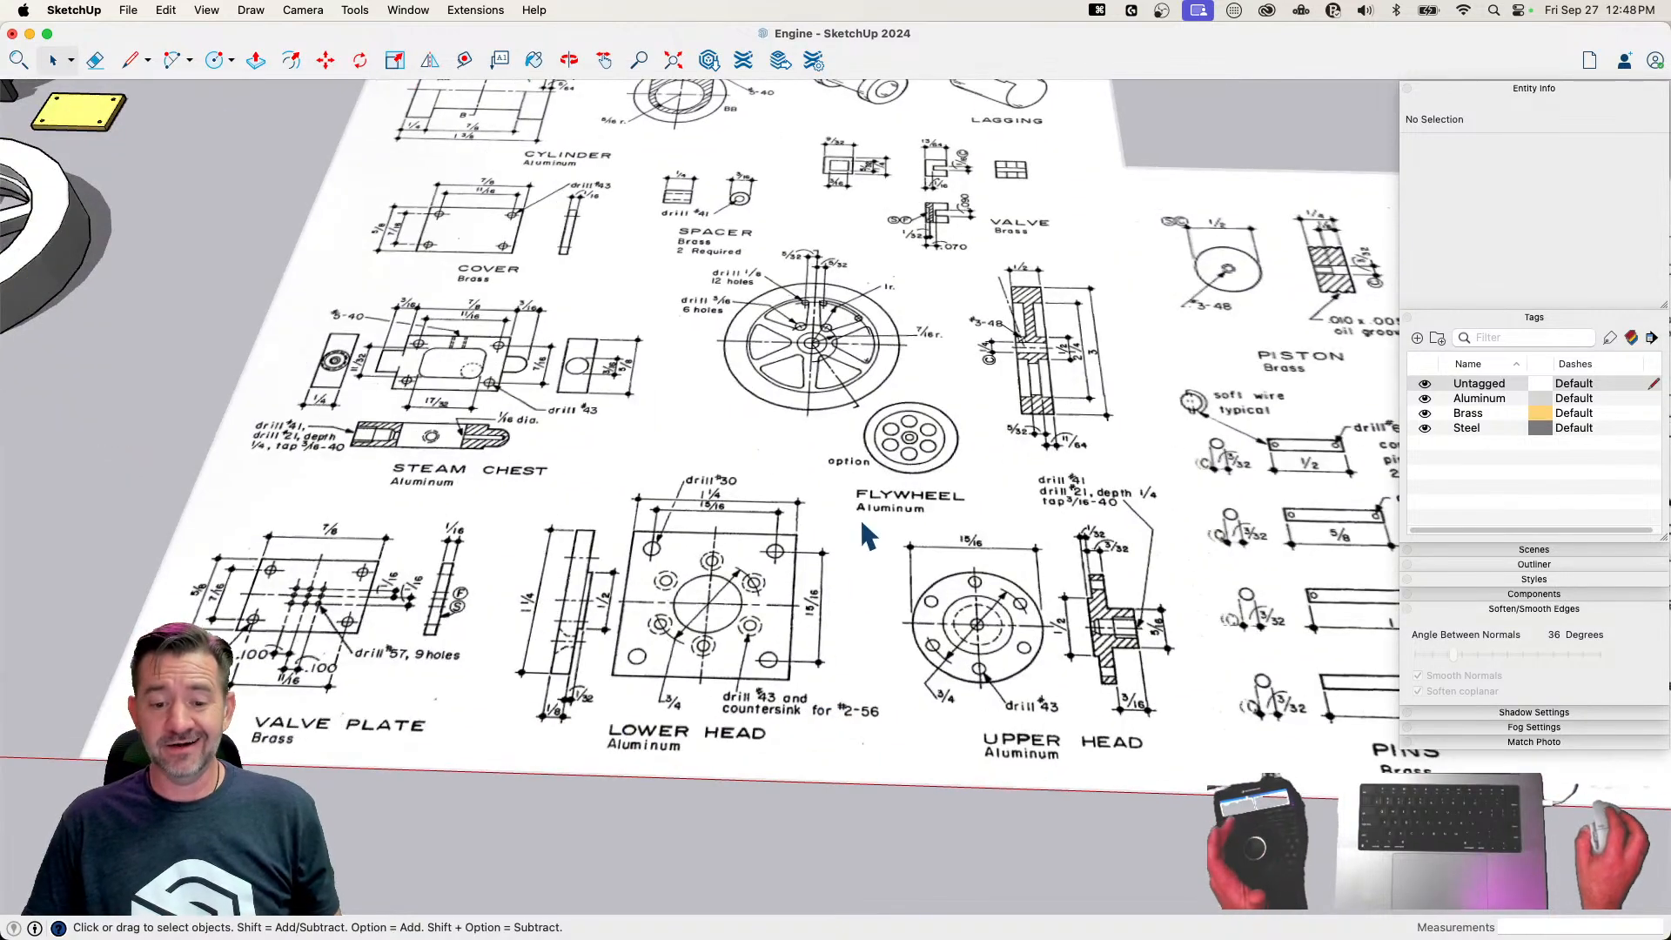
mouse_move(857, 514)
middle_down()
mouse_move(857, 485)
mouse_move(775, 461)
middle_up()
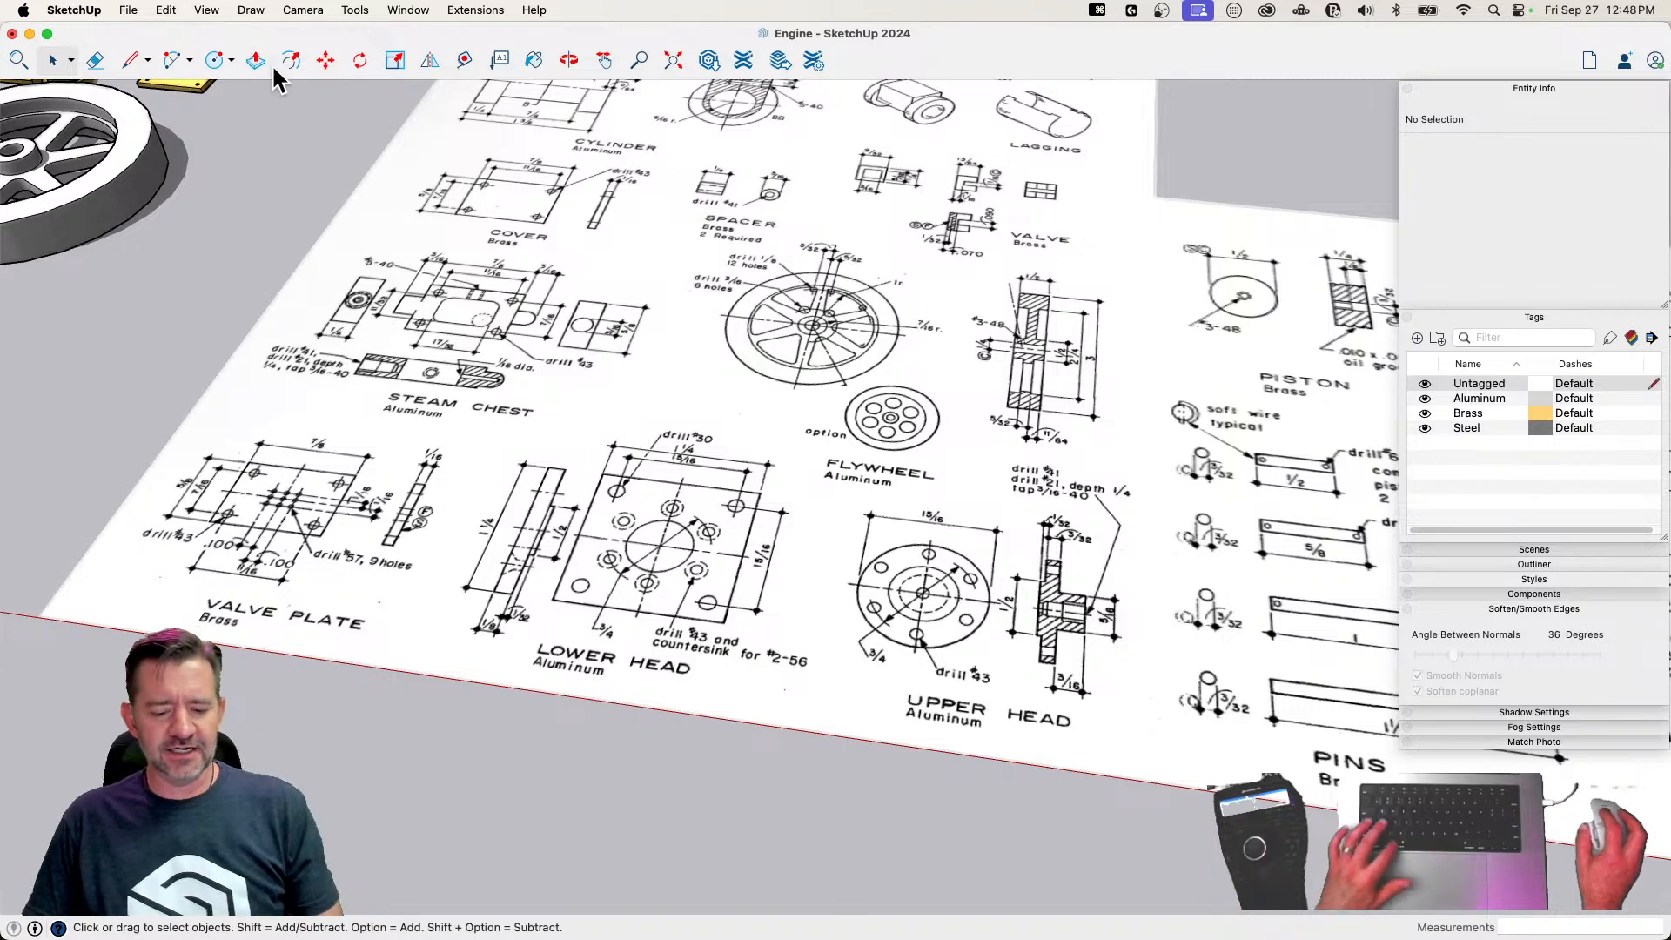
key(super+s)
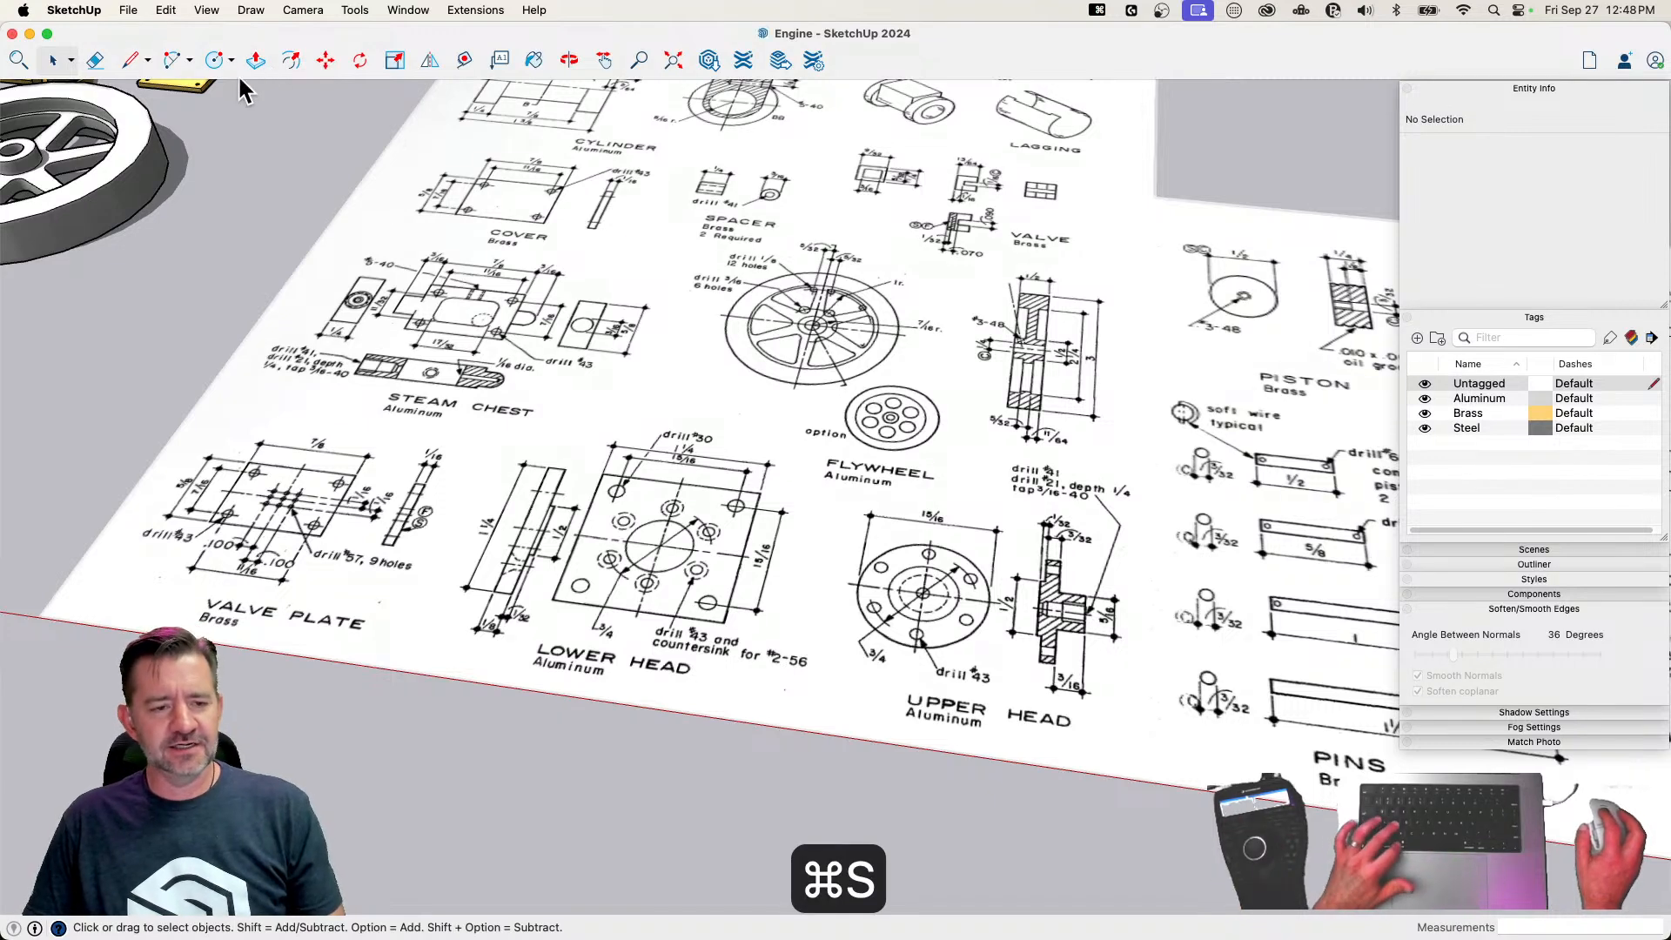
click(12, 34)
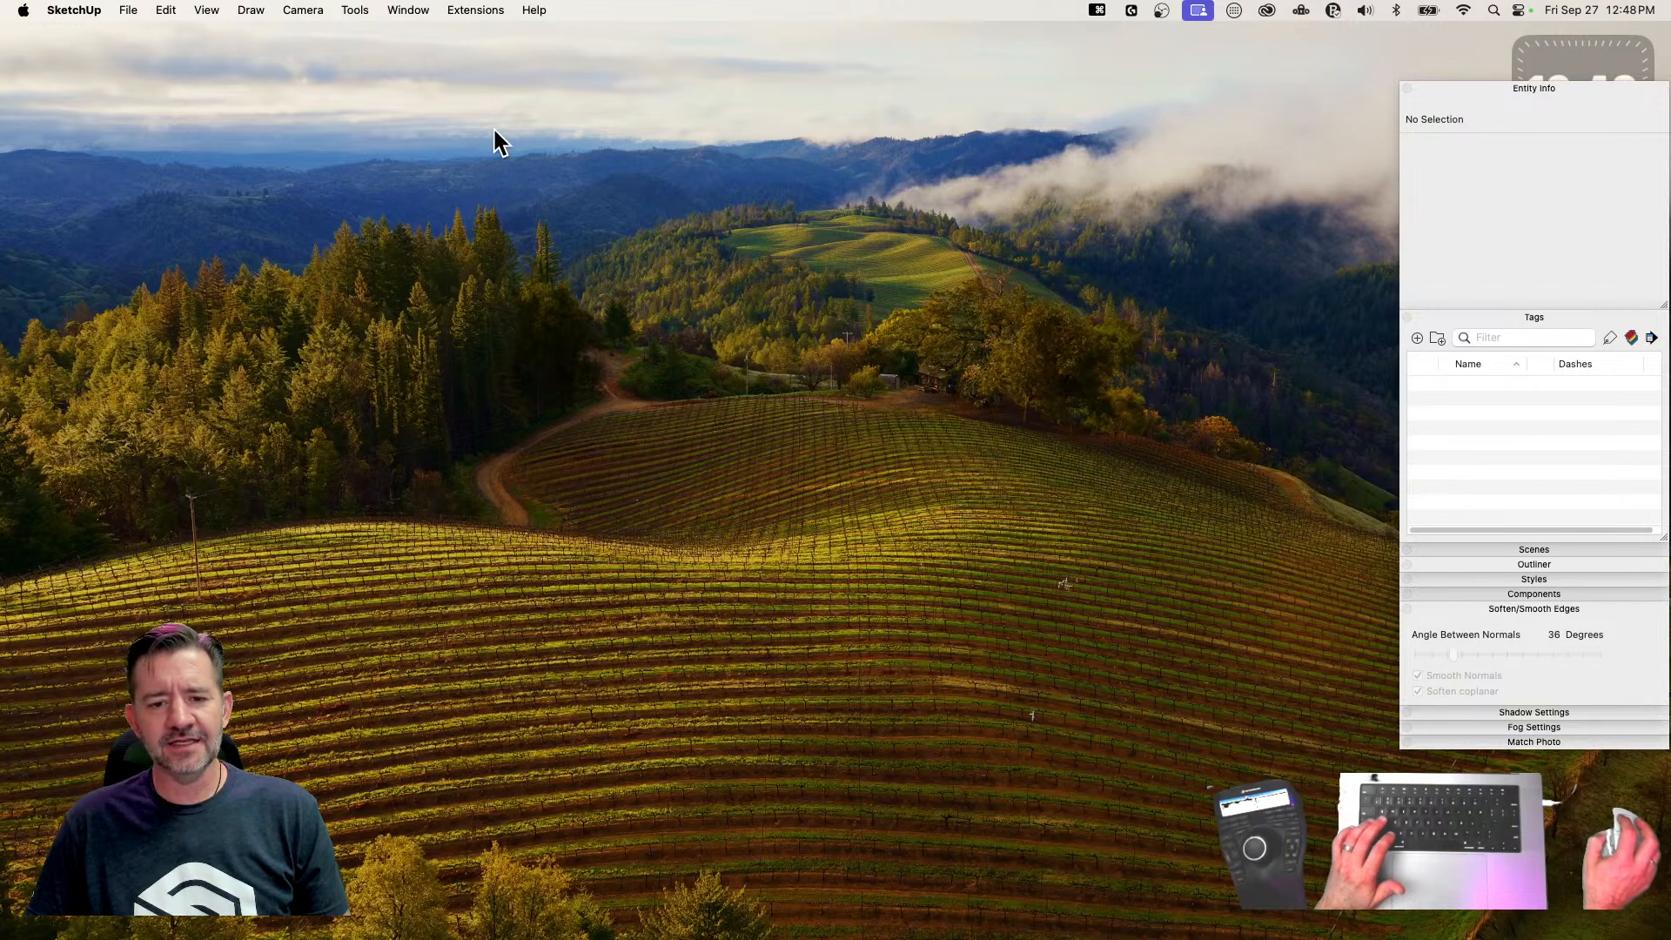
click(75, 10)
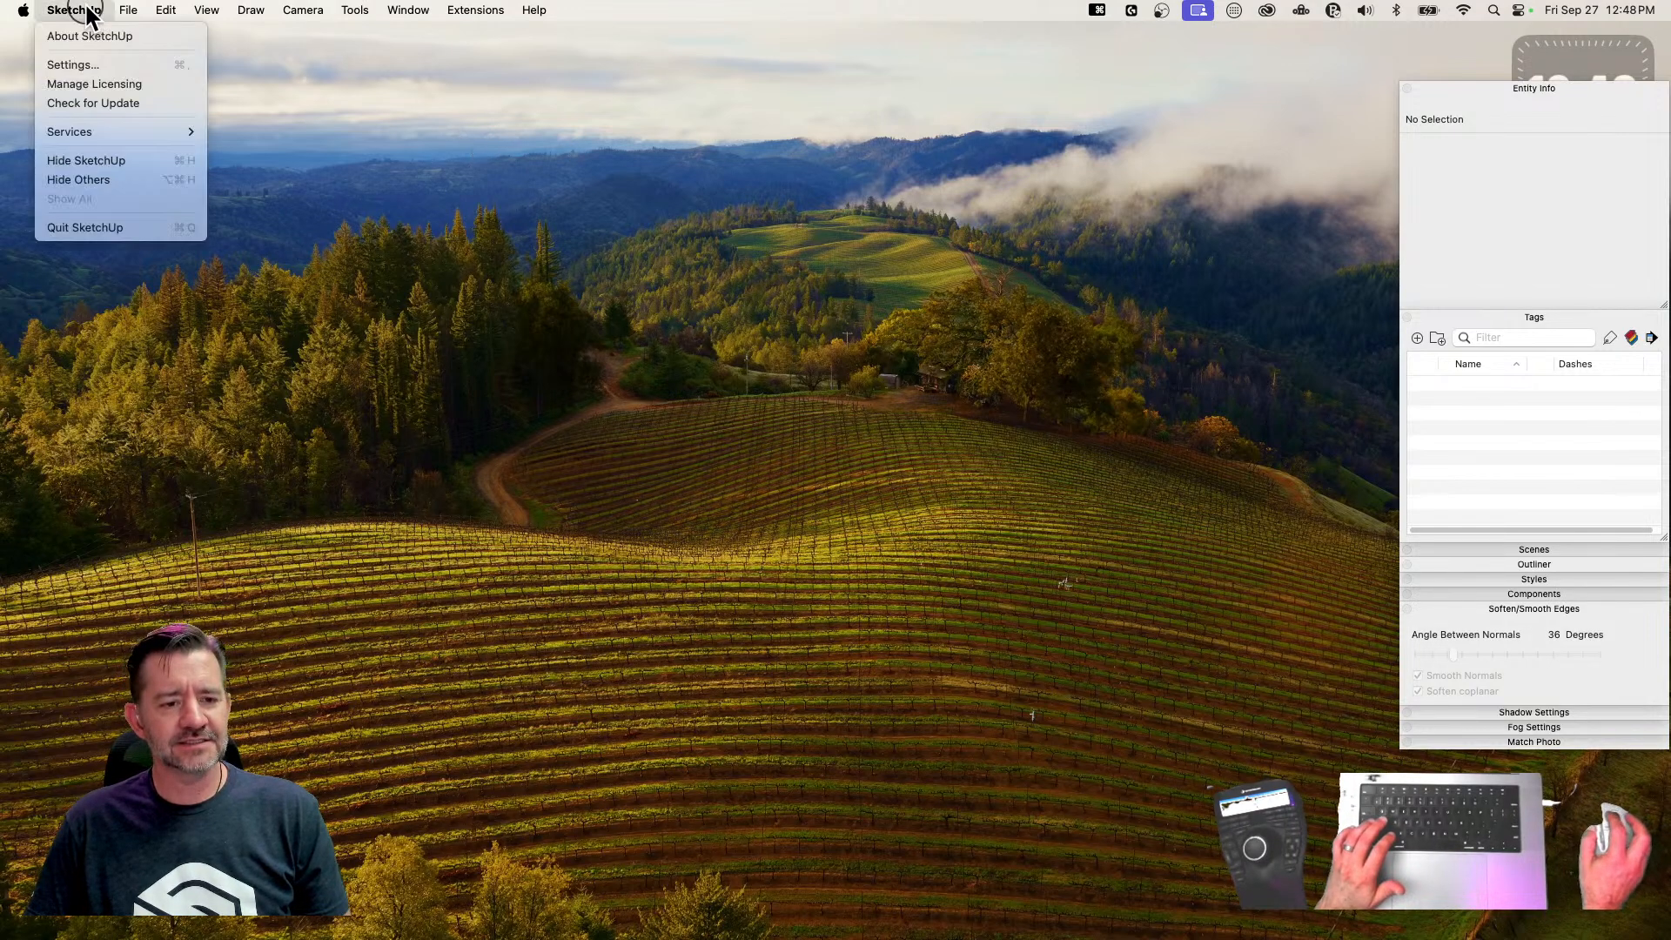
click(111, 229)
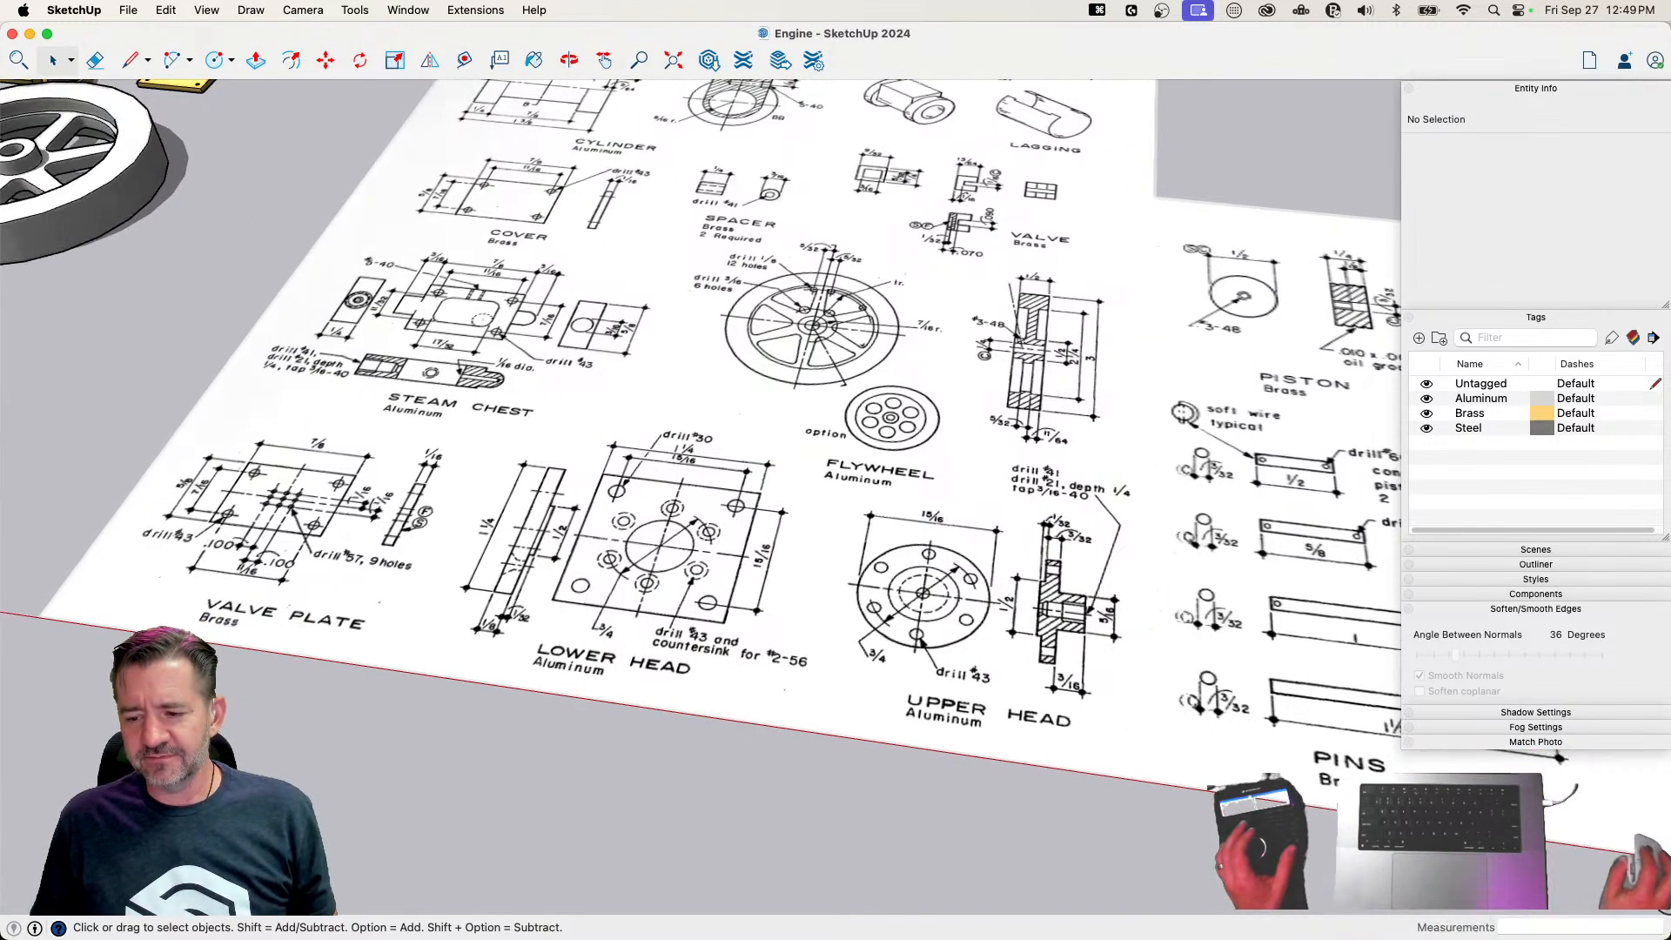
Draw a 1.25 by 1.25 inch square on the ground just below the Lower Head drawing
scroll(686, 264, down, 5)
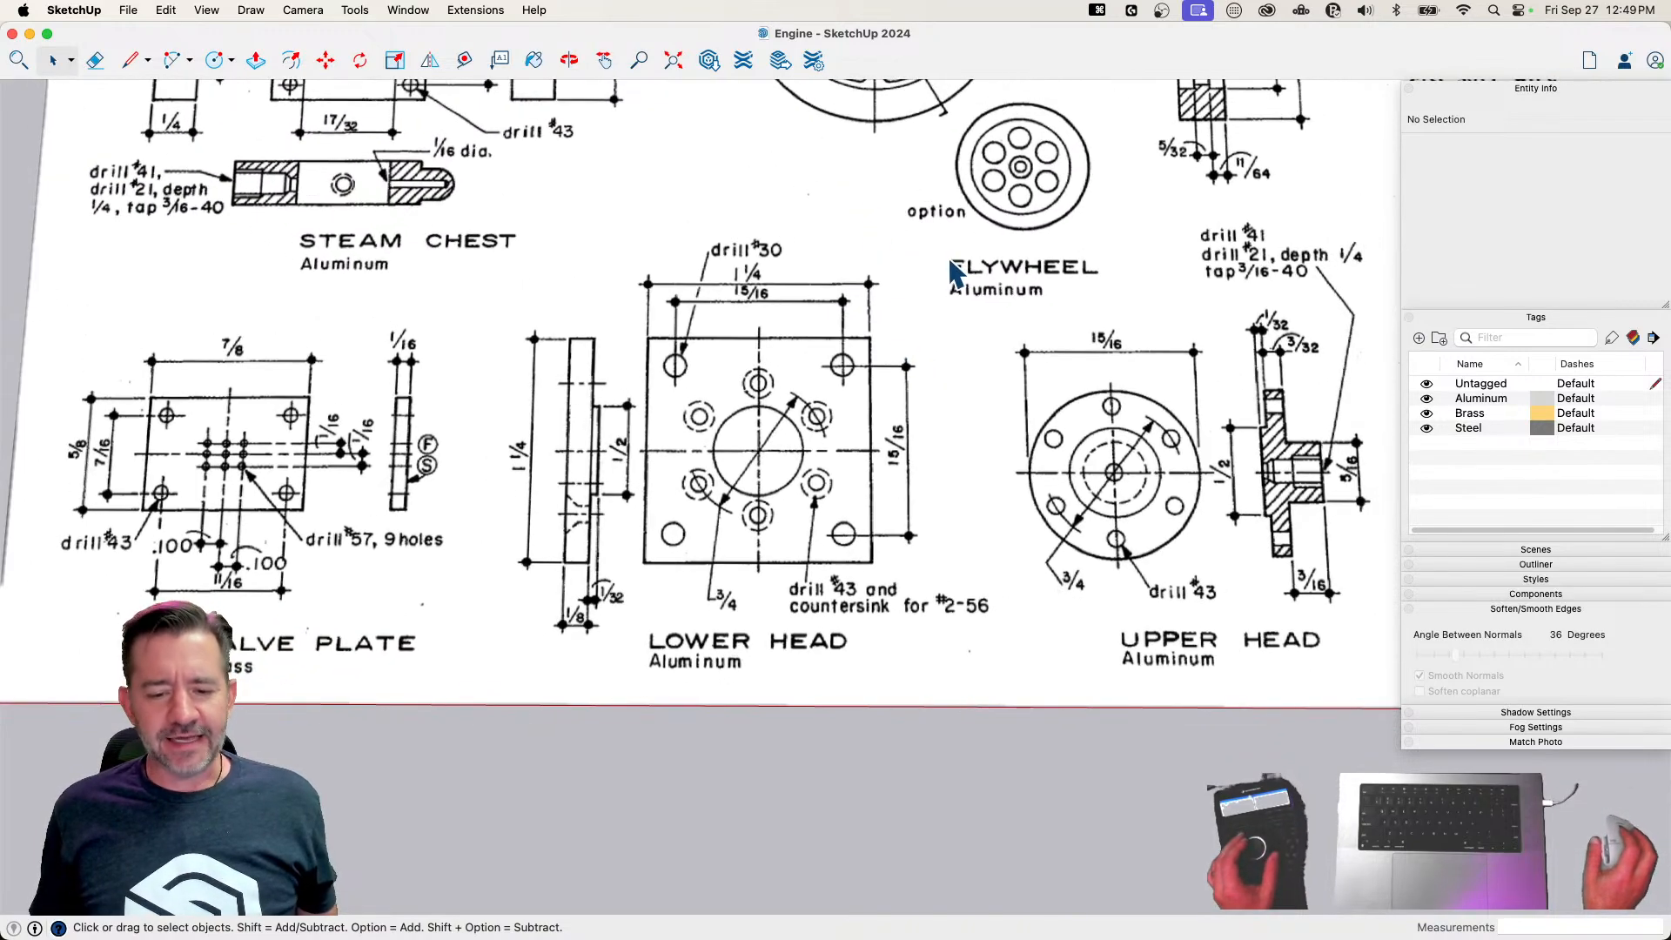
key(r)
click(652, 597)
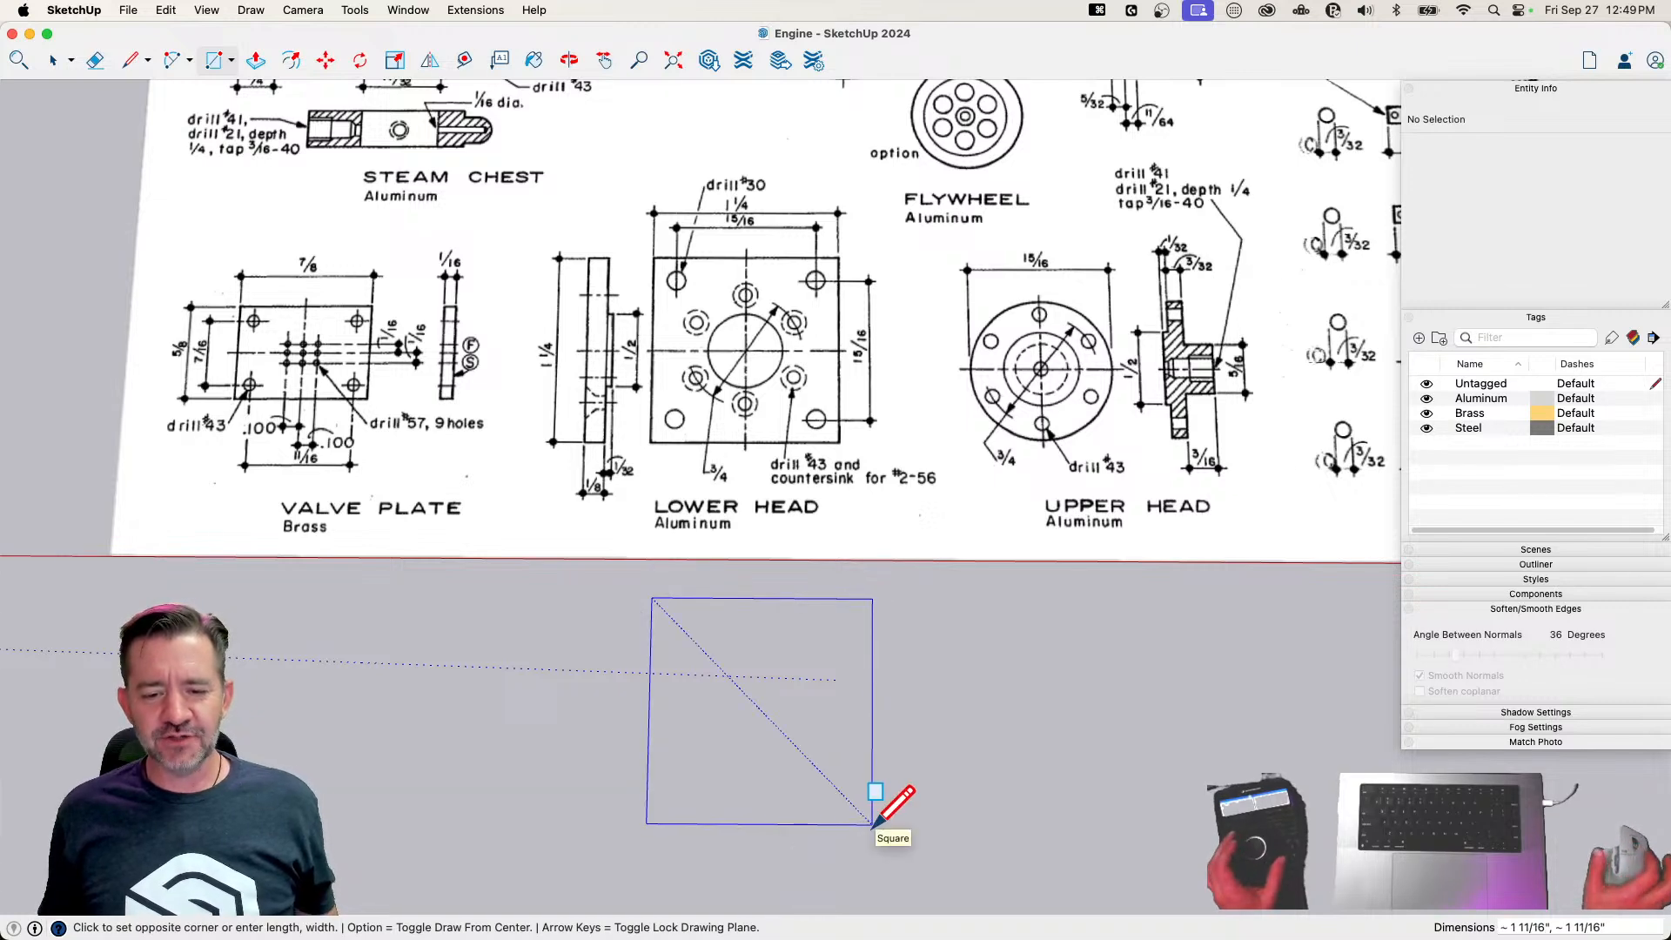
text(1)
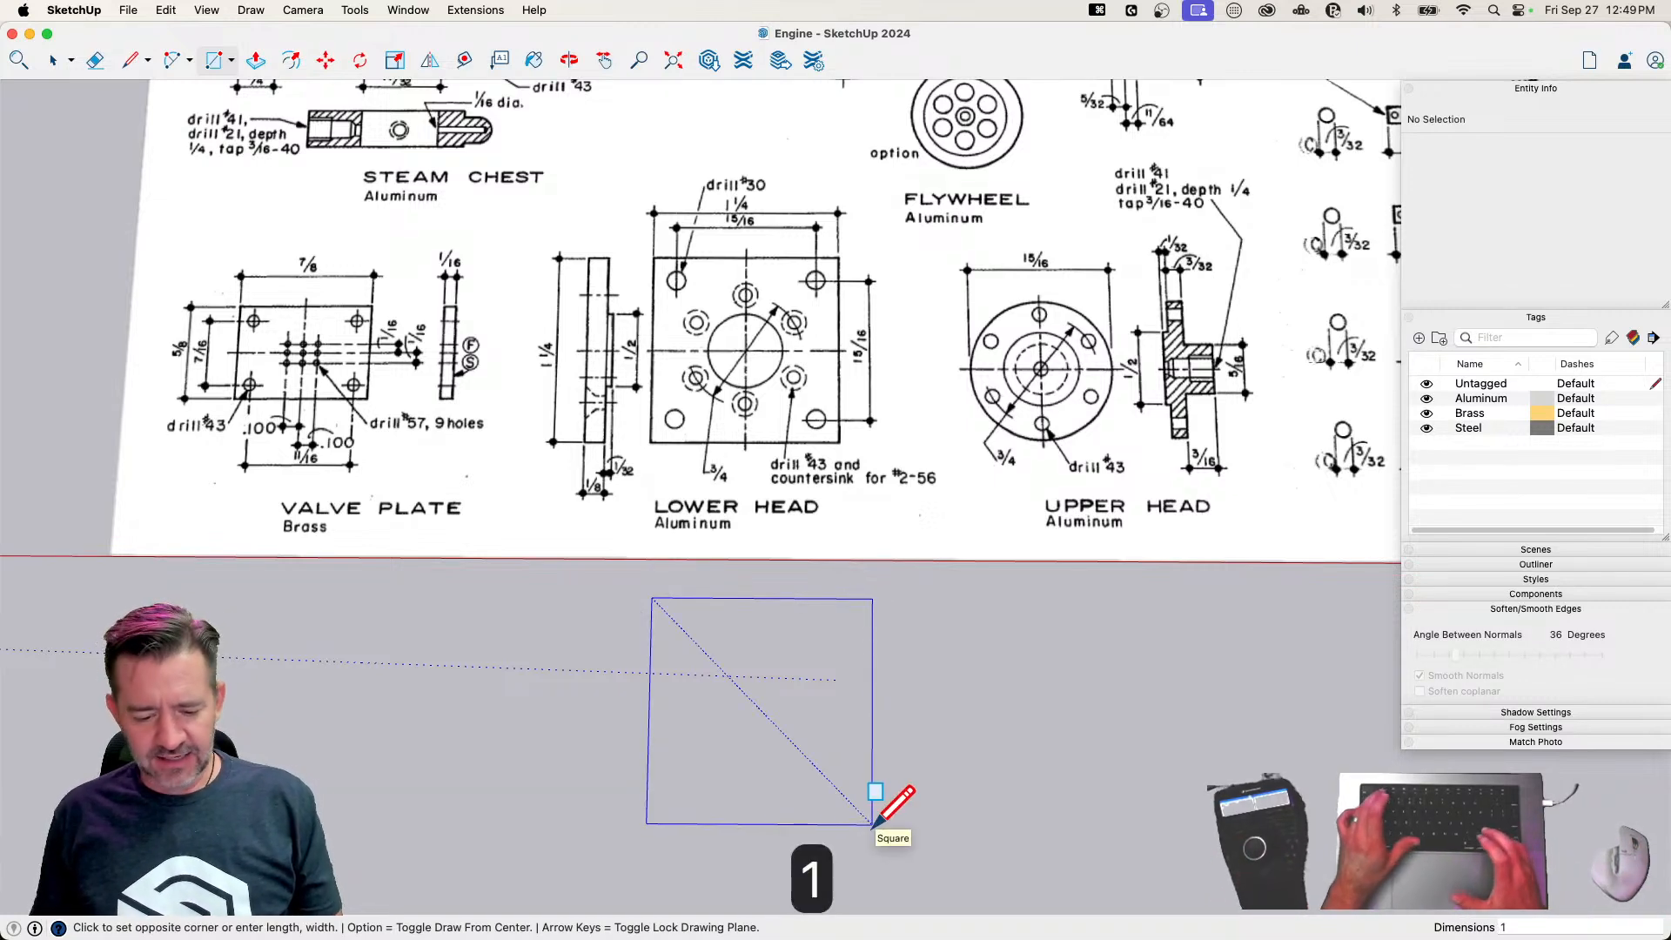
text(.25,1.25)
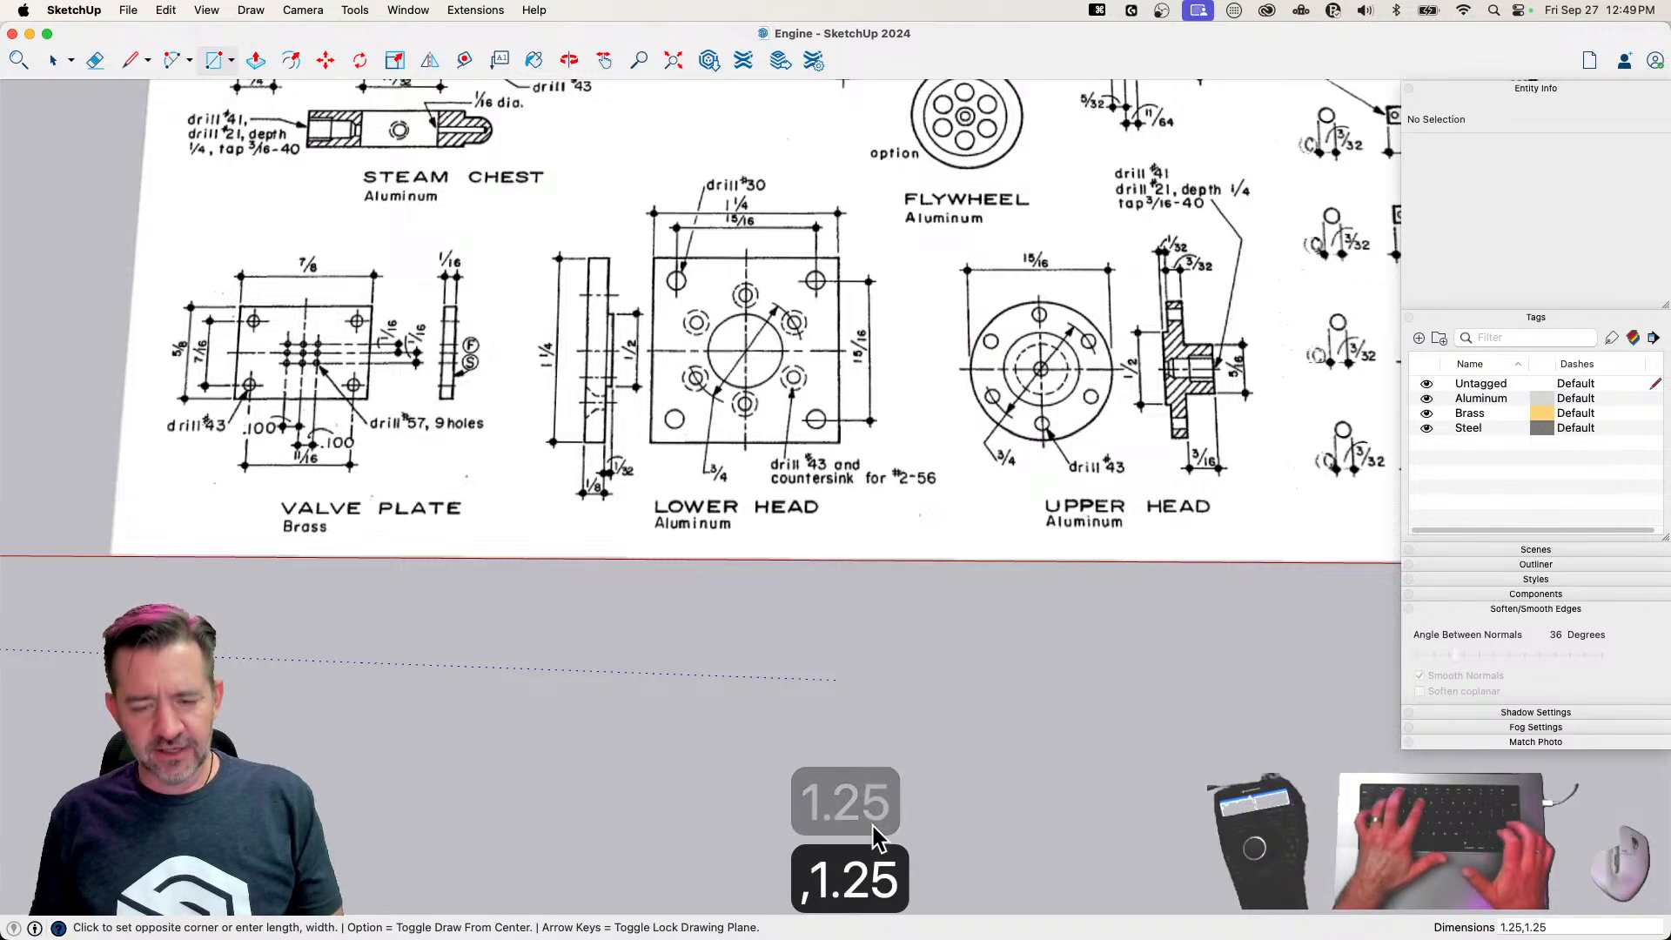
key(Return)
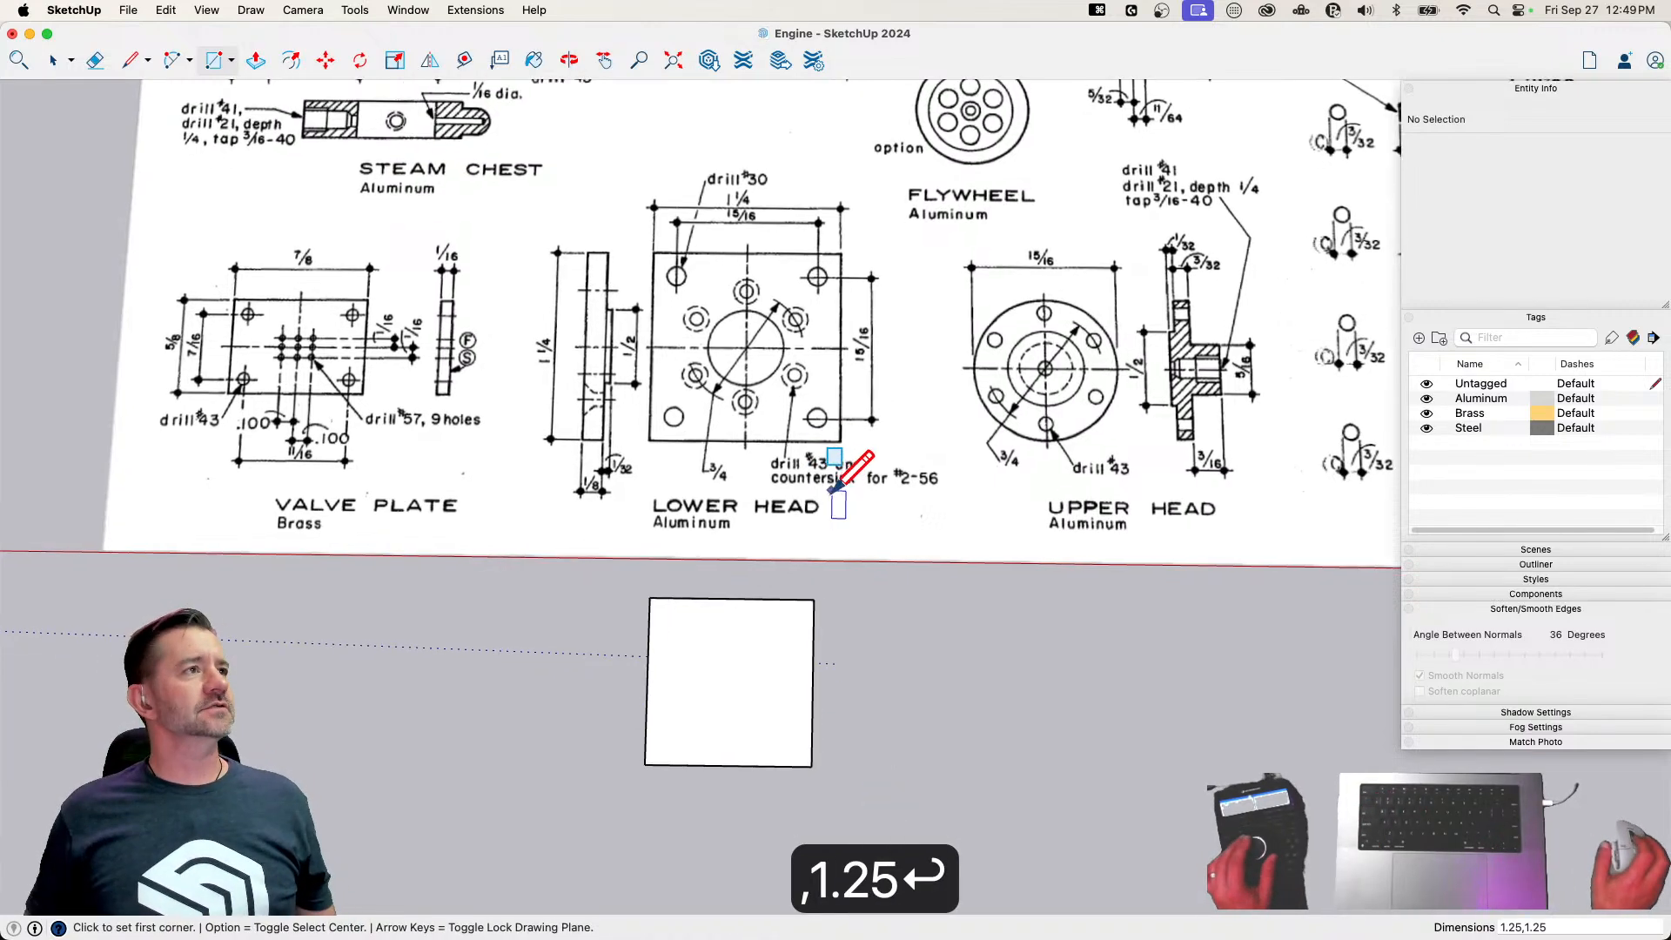
Try to draw a 15/16 inch inner rectangle on the square face to locate the corner hole centers
scroll(894, 475, up, 3)
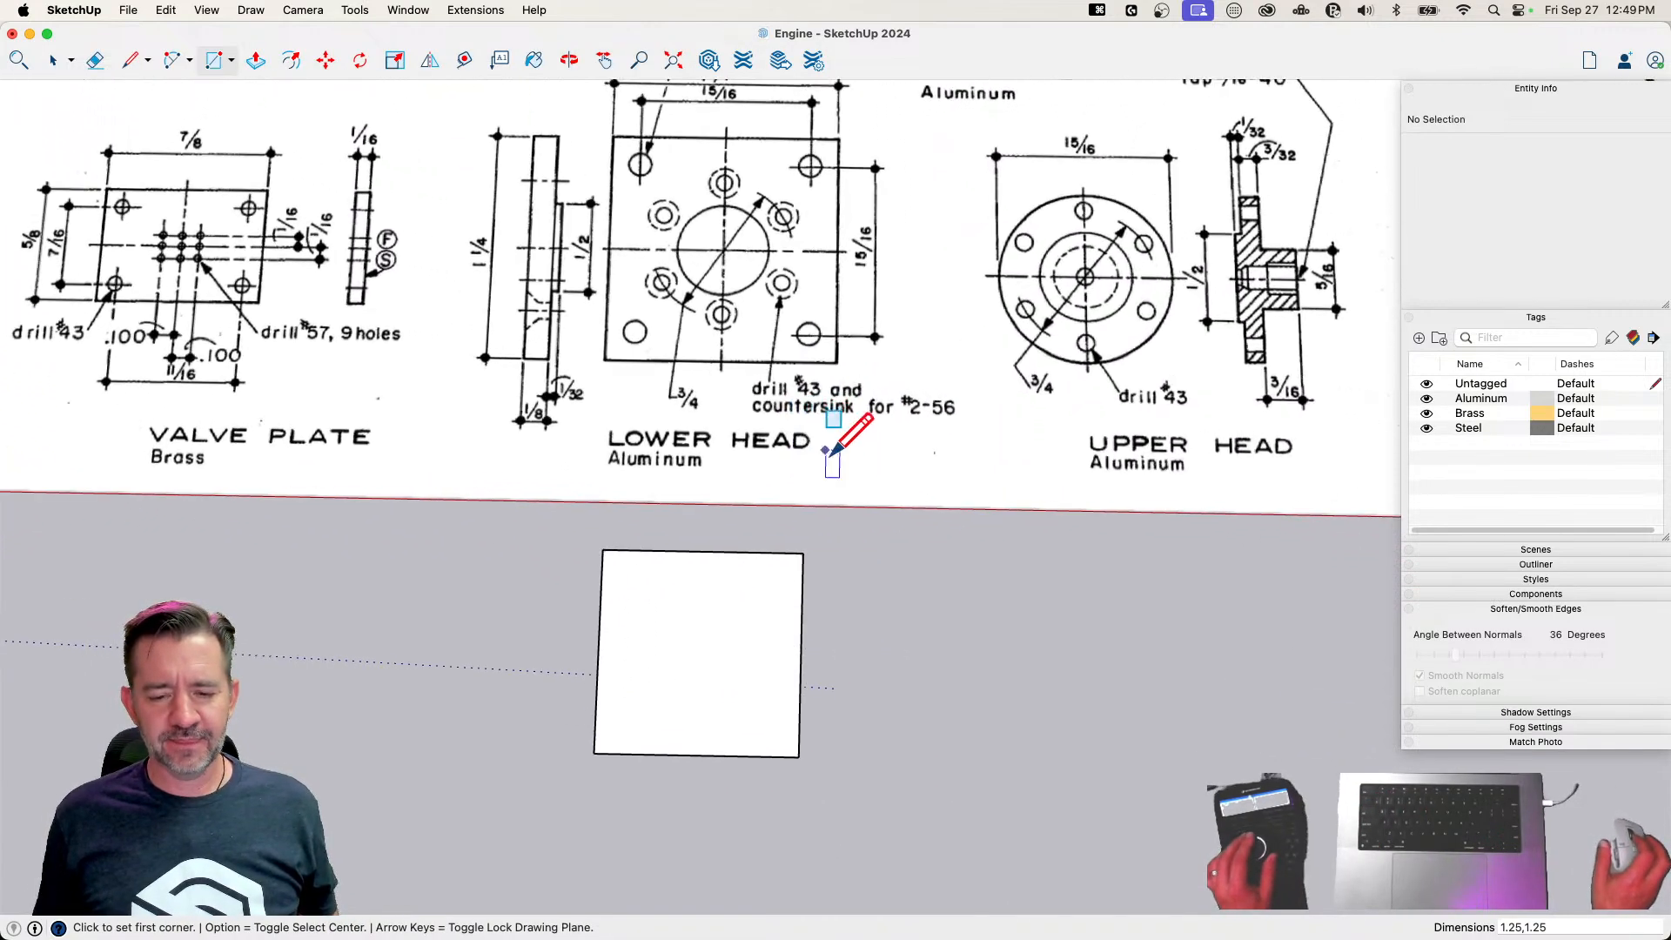
scroll(871, 482, up, 2)
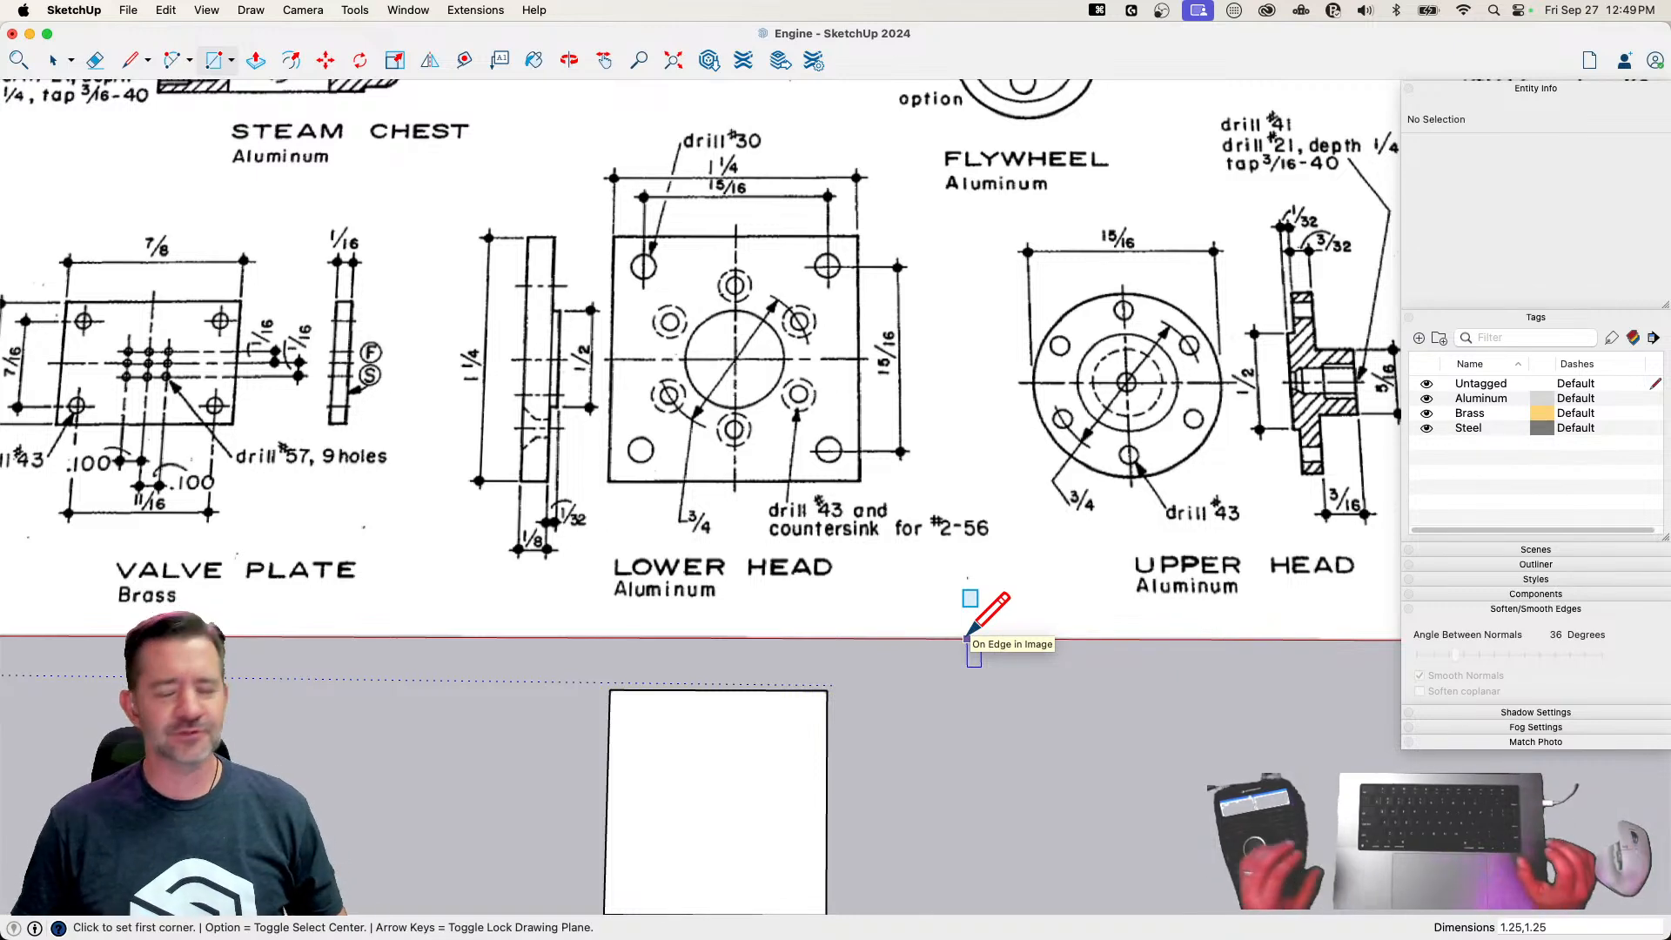
scroll(624, 463, down, 2)
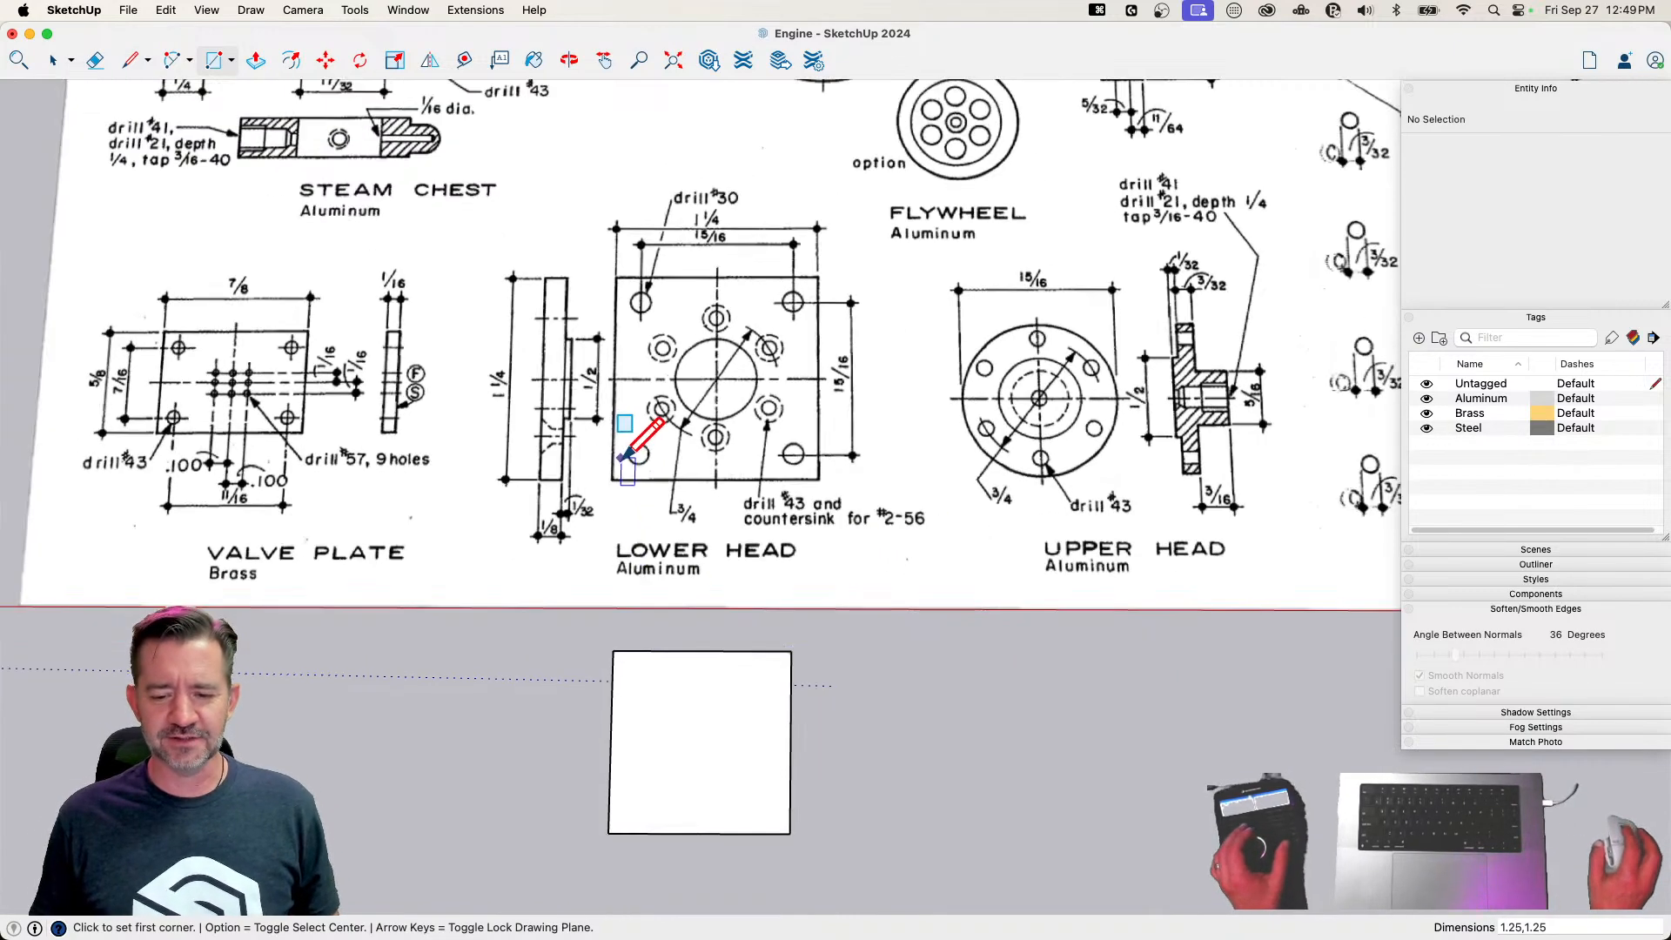
scroll(701, 812, up, 3)
scroll(716, 727, down, 2)
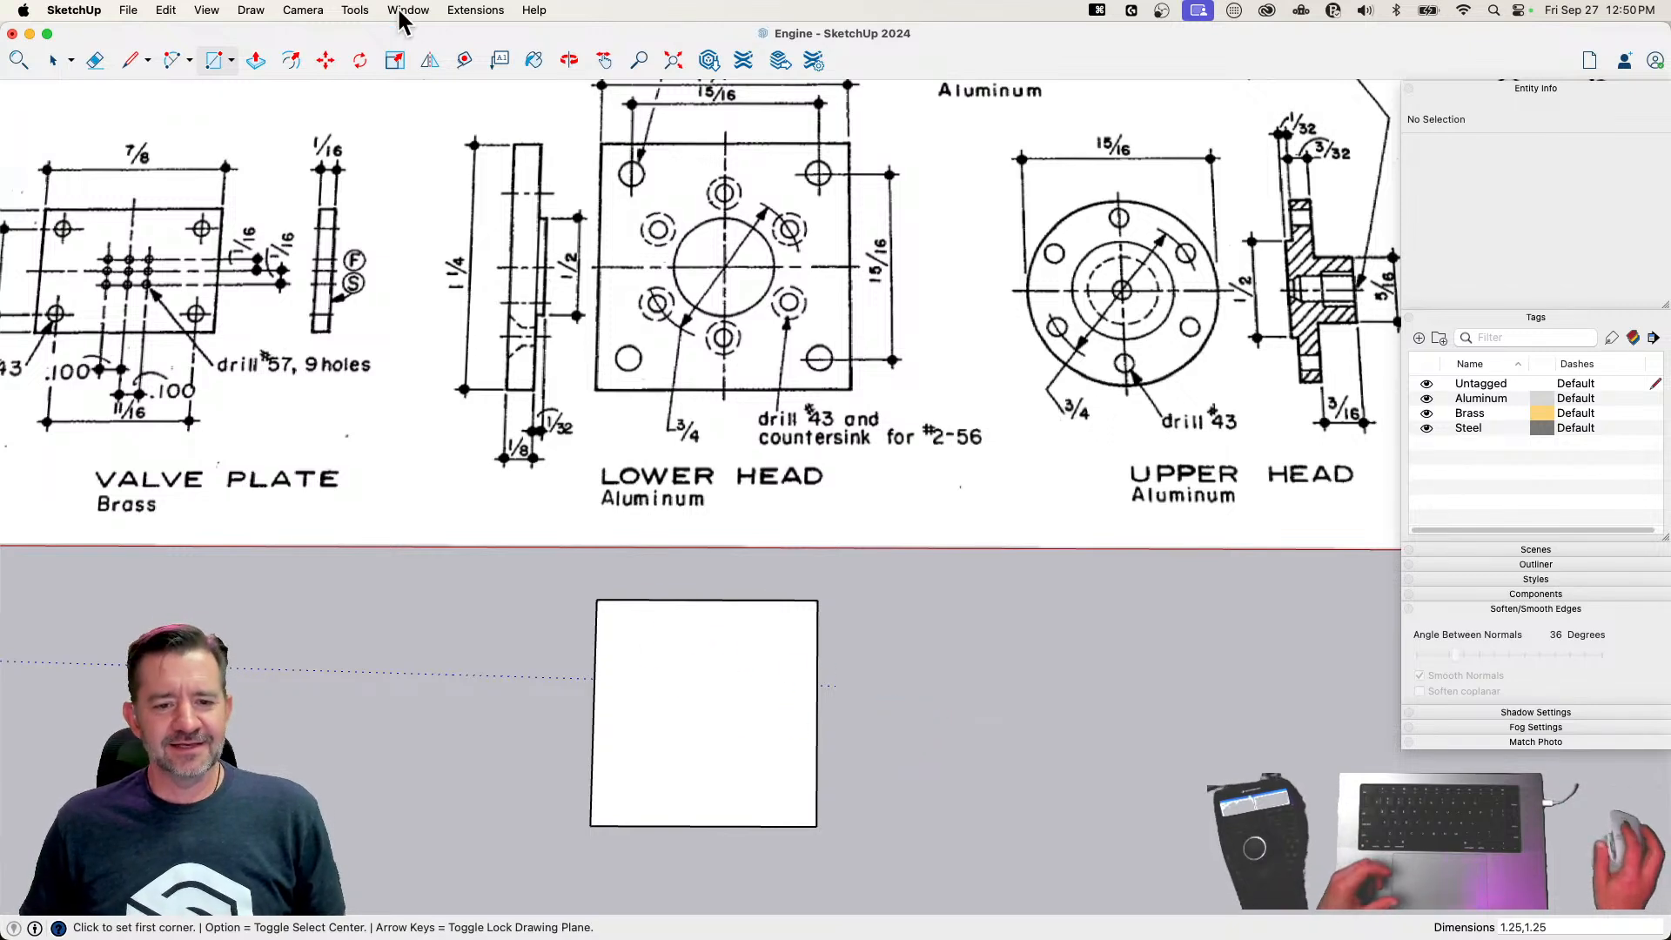
click(632, 639)
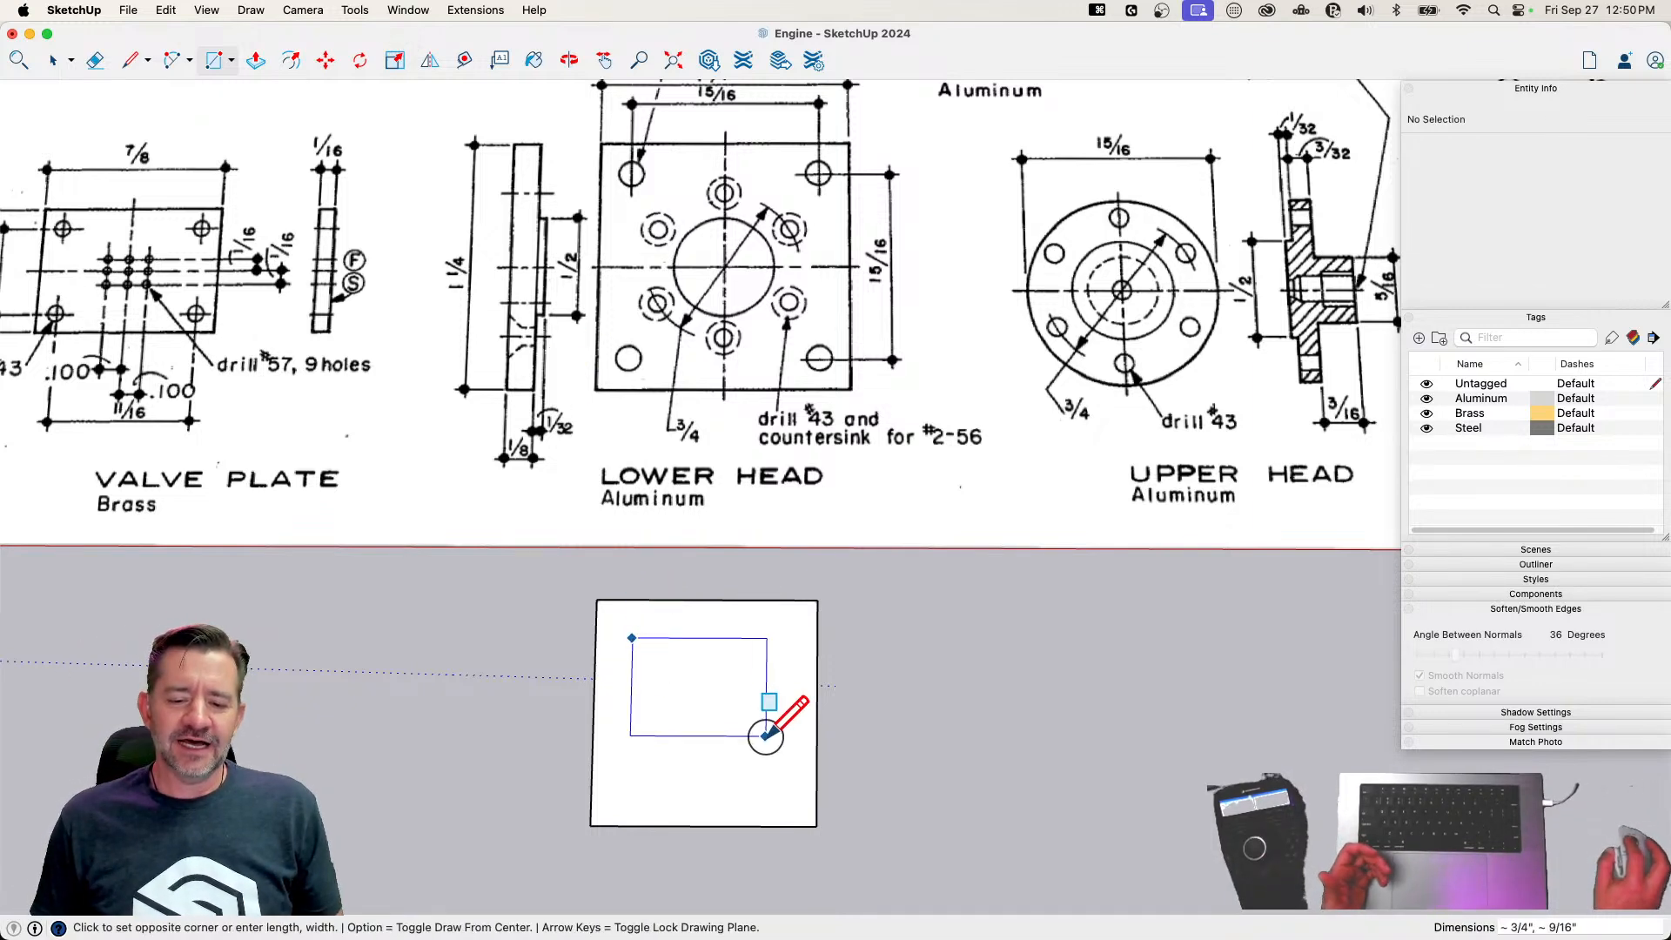
click(792, 787)
text(1)
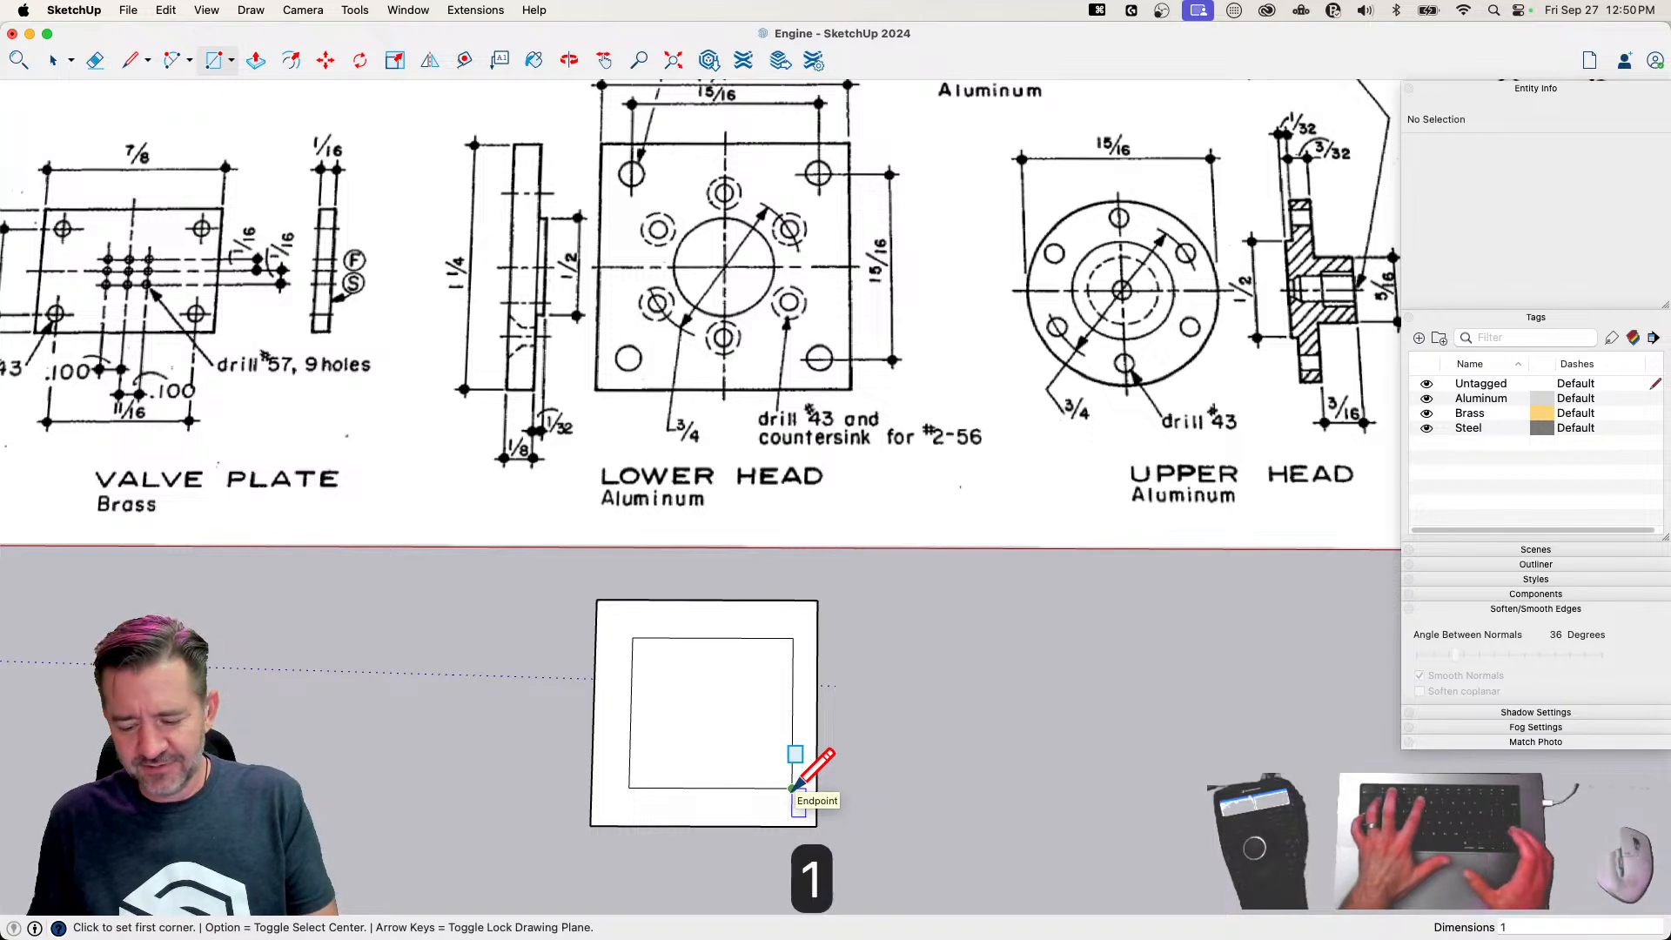
text(5/16)
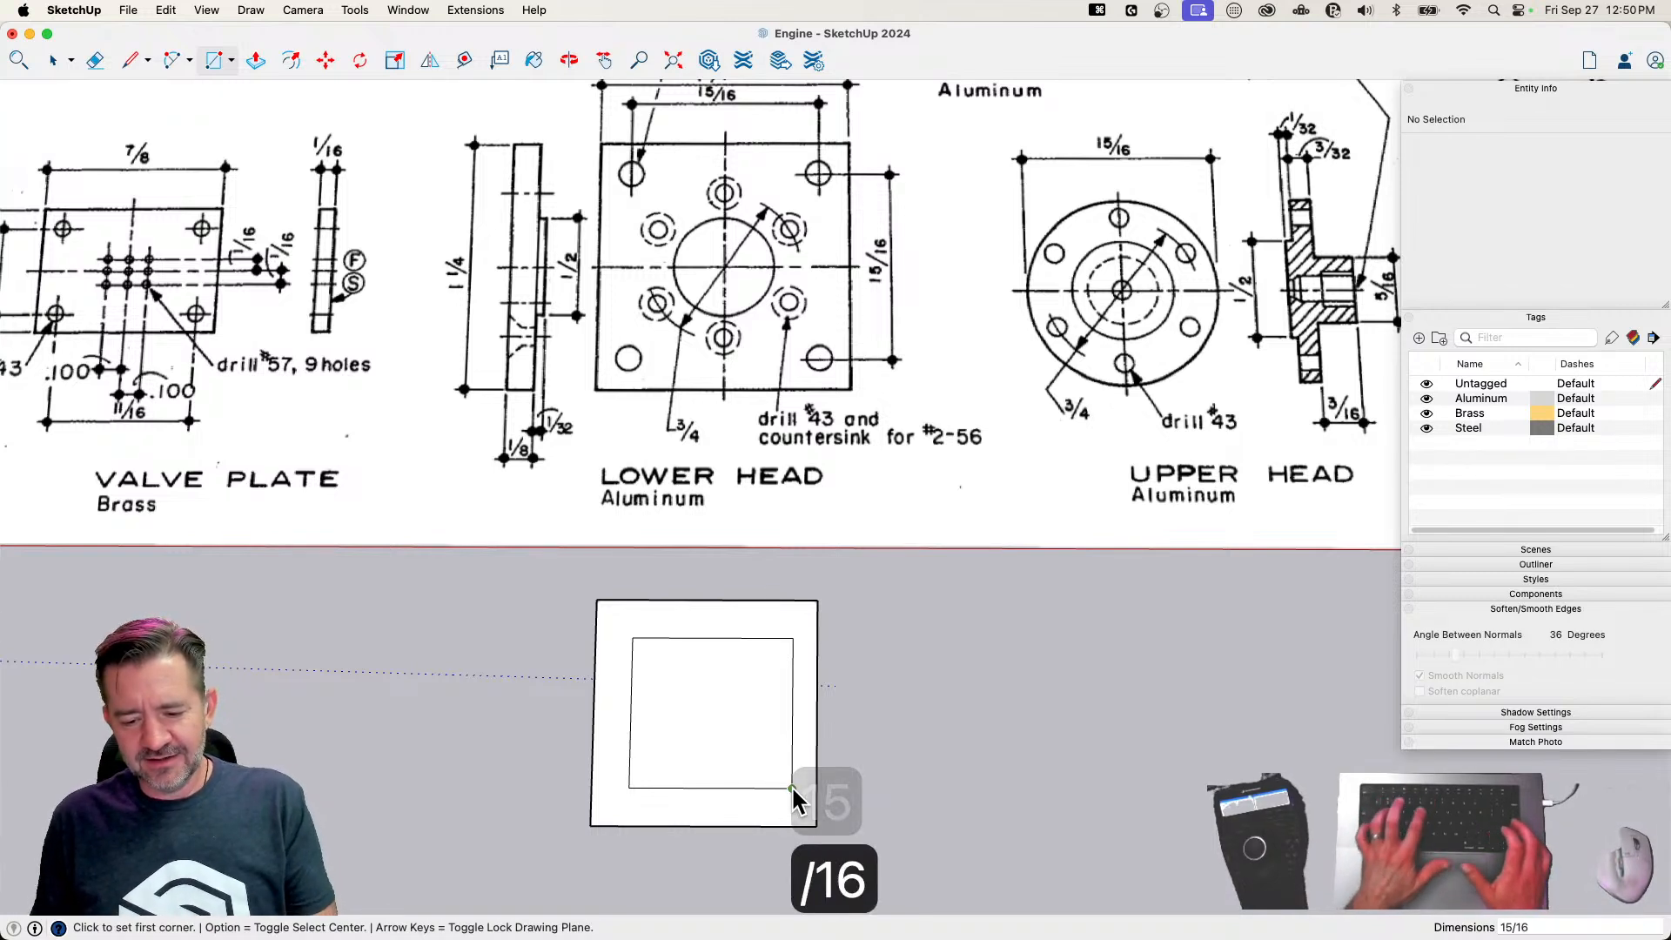
key(Return)
Move the inner rectangle's face sideways to line up with the midpoint of the outer square
key(space)
click(742, 733)
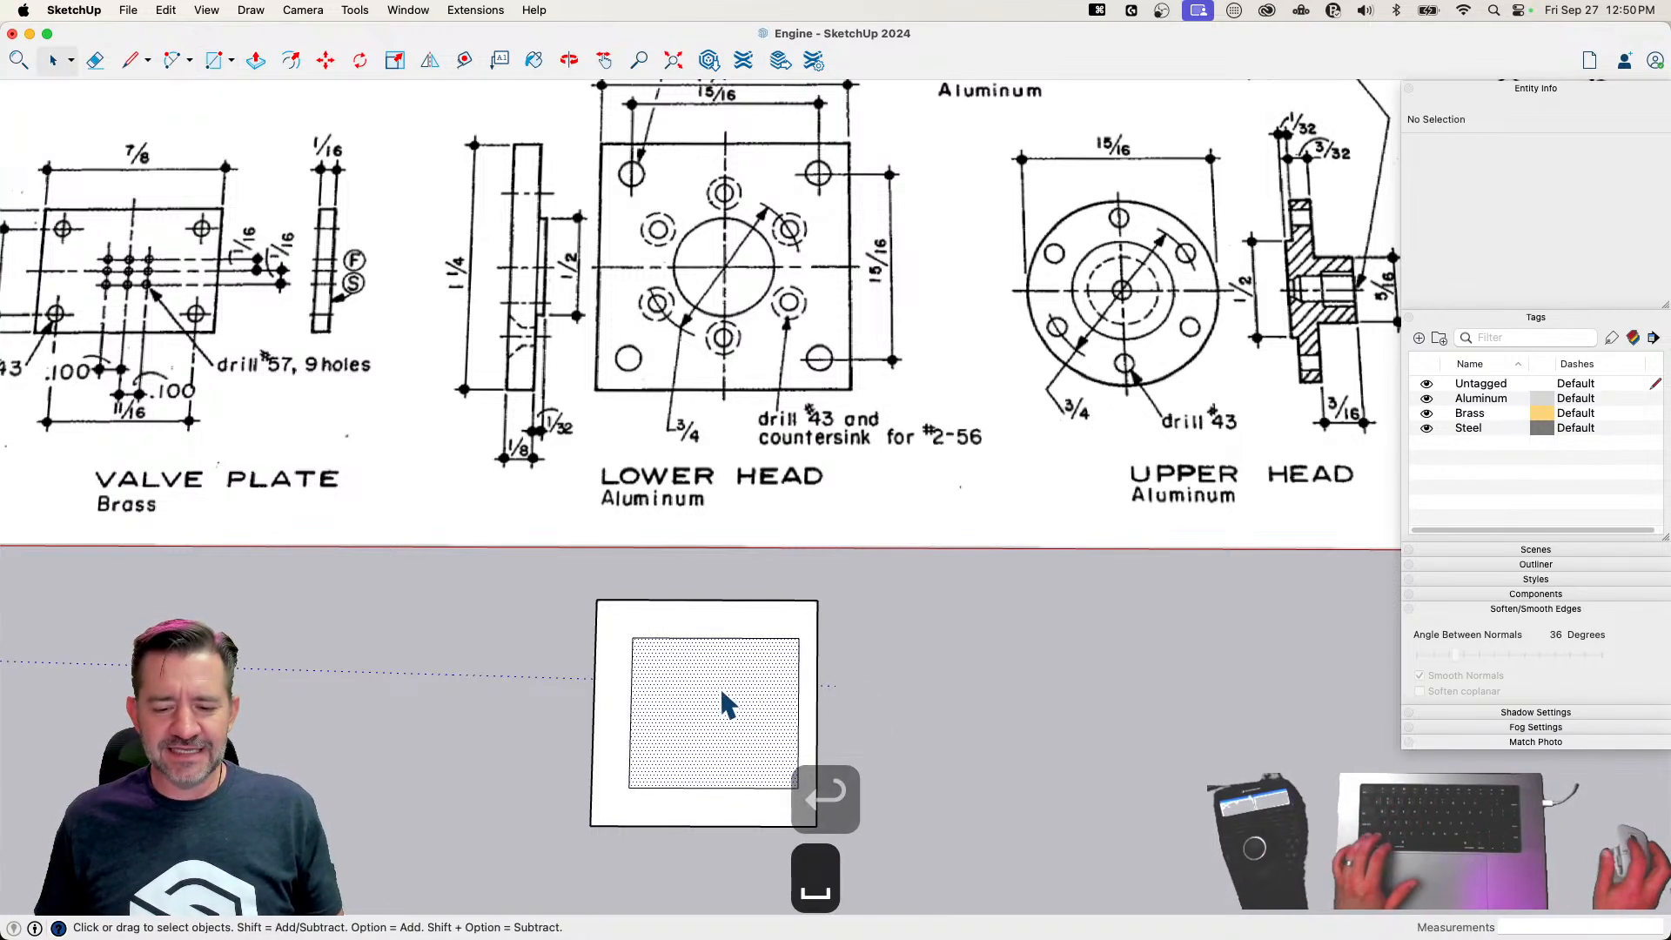
key(m)
click(716, 638)
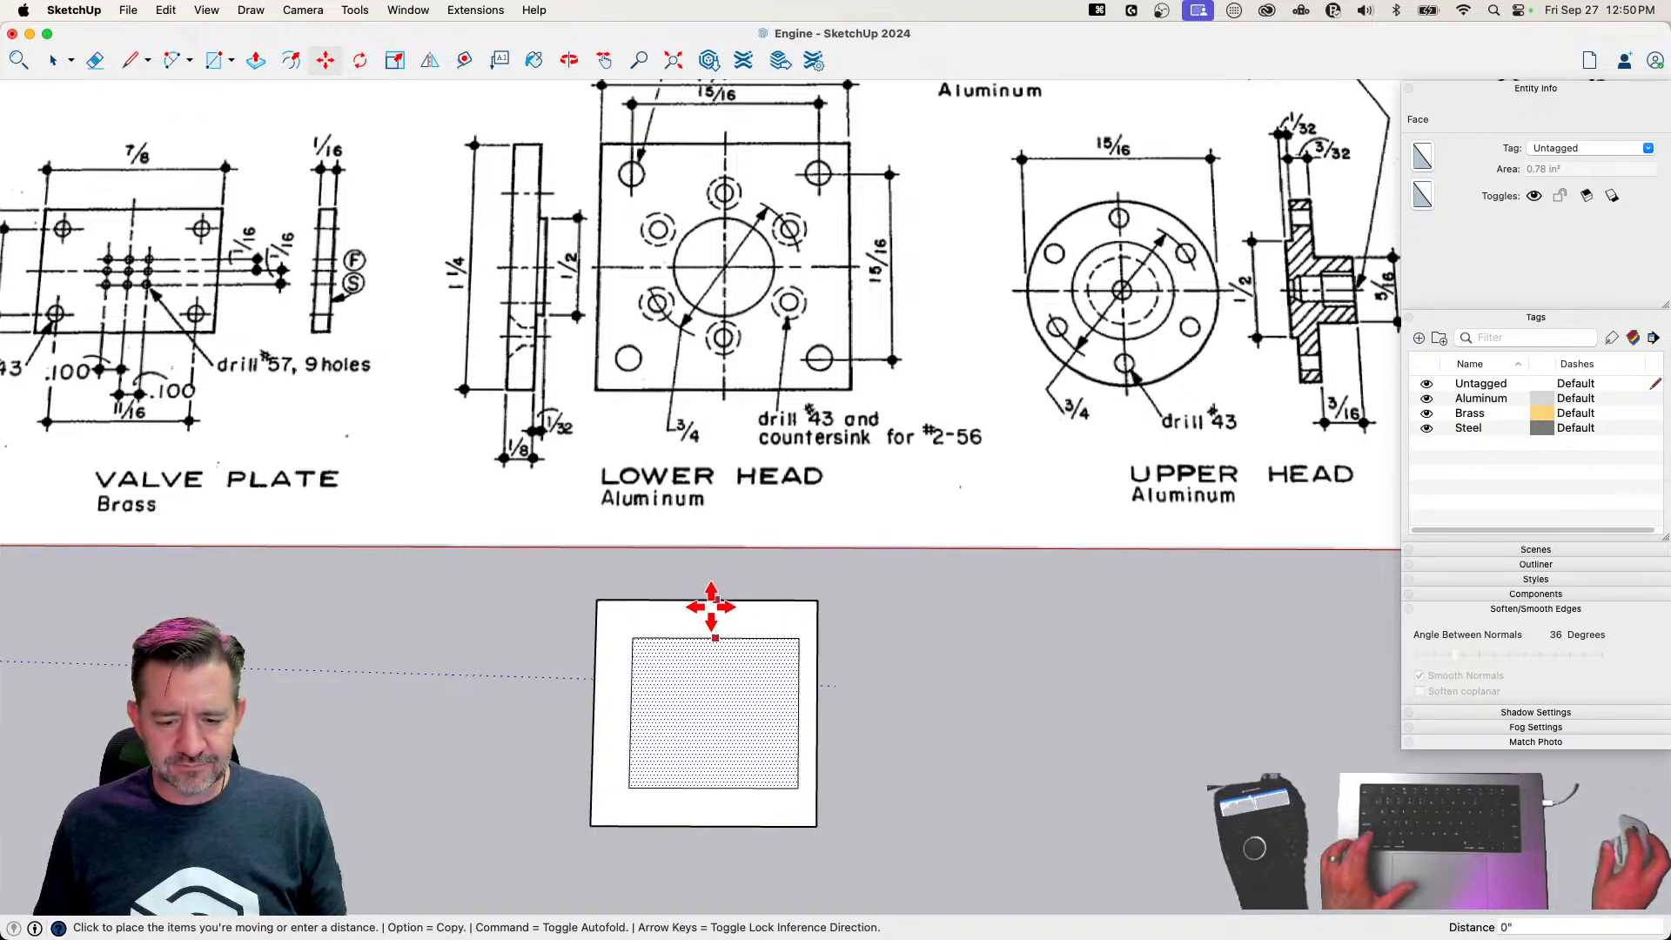
click(690, 822)
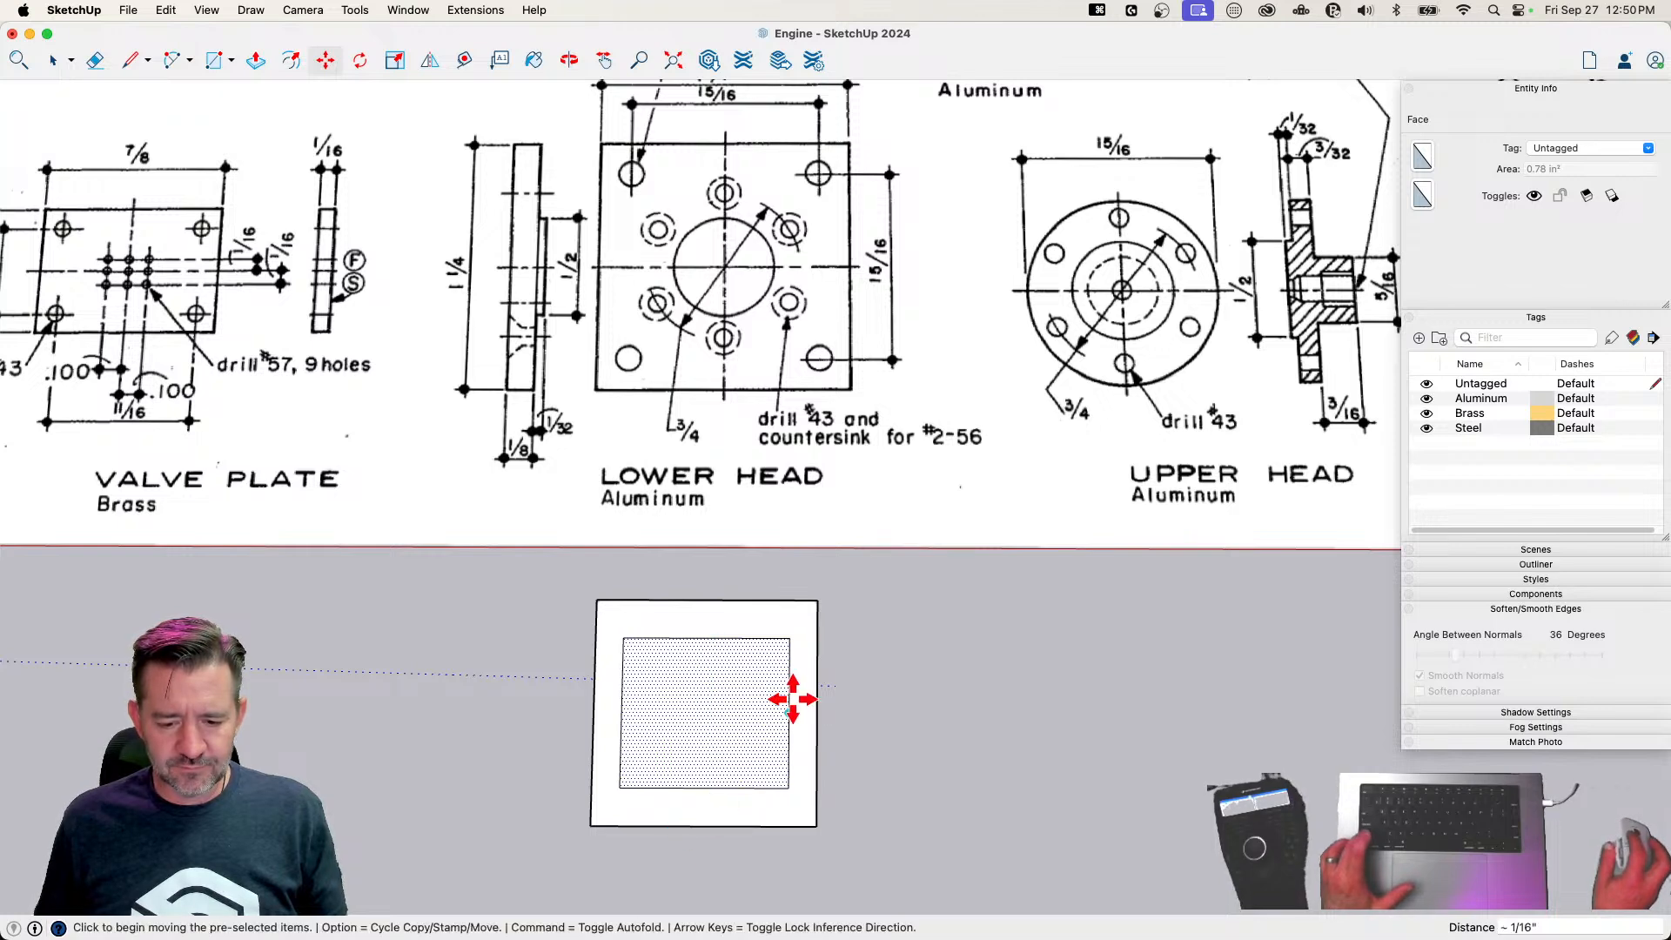
Check the length of the inner rectangle's side edge and delete the rectangle from the face
key(l)
click(614, 654)
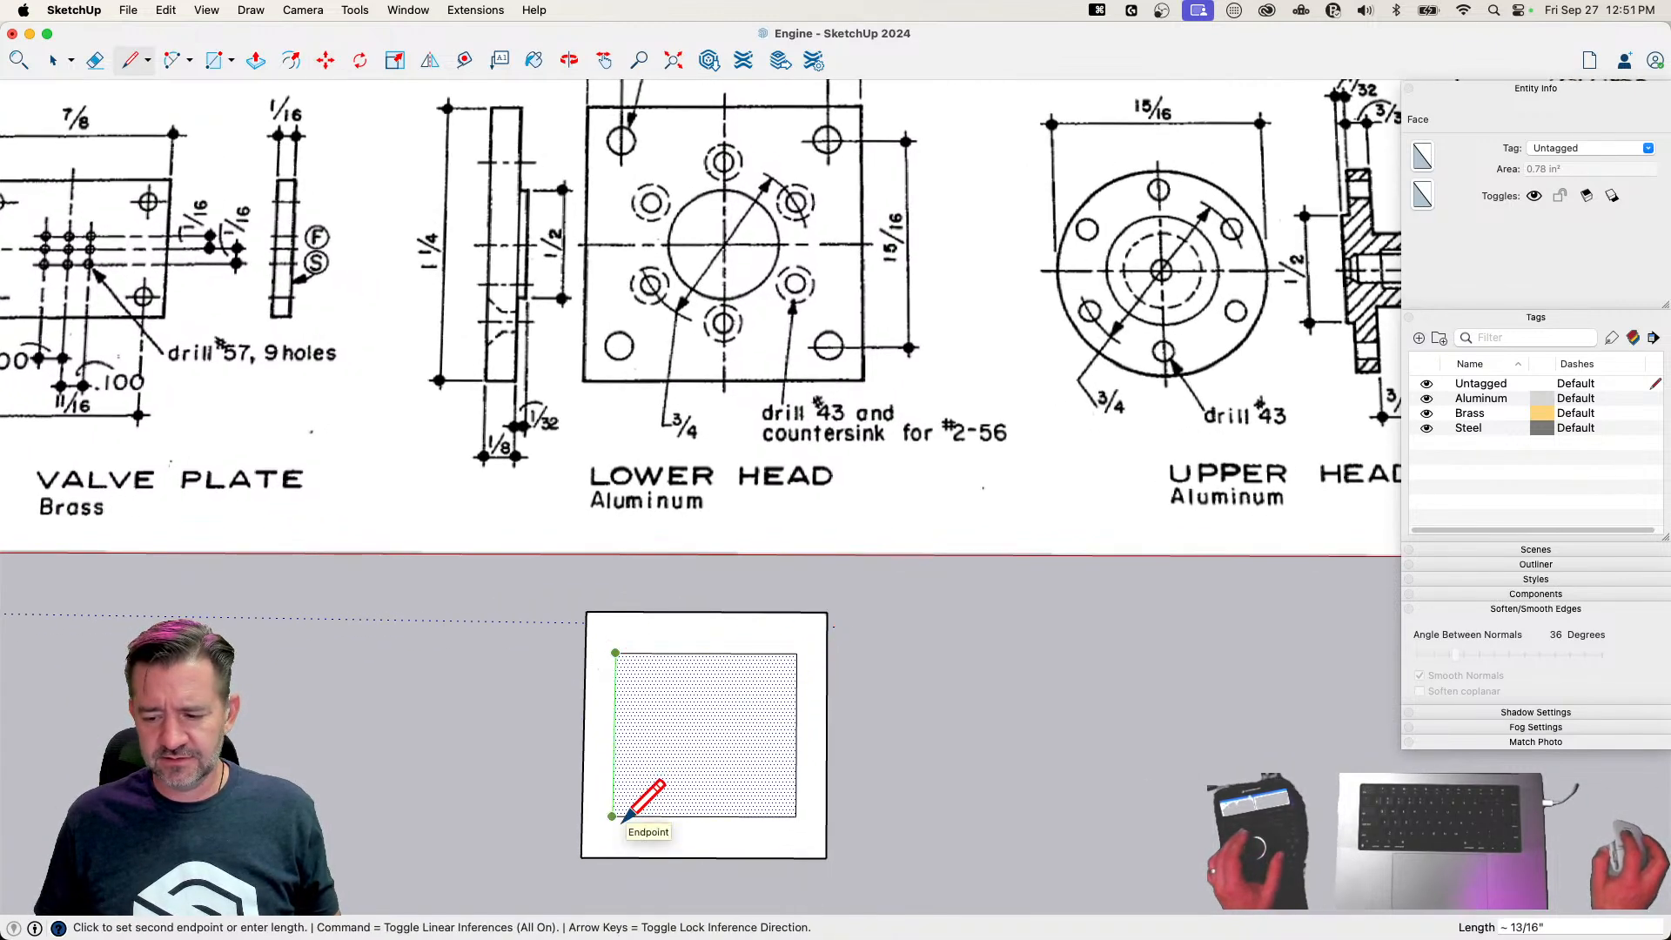
key(space)
double_click(653, 794)
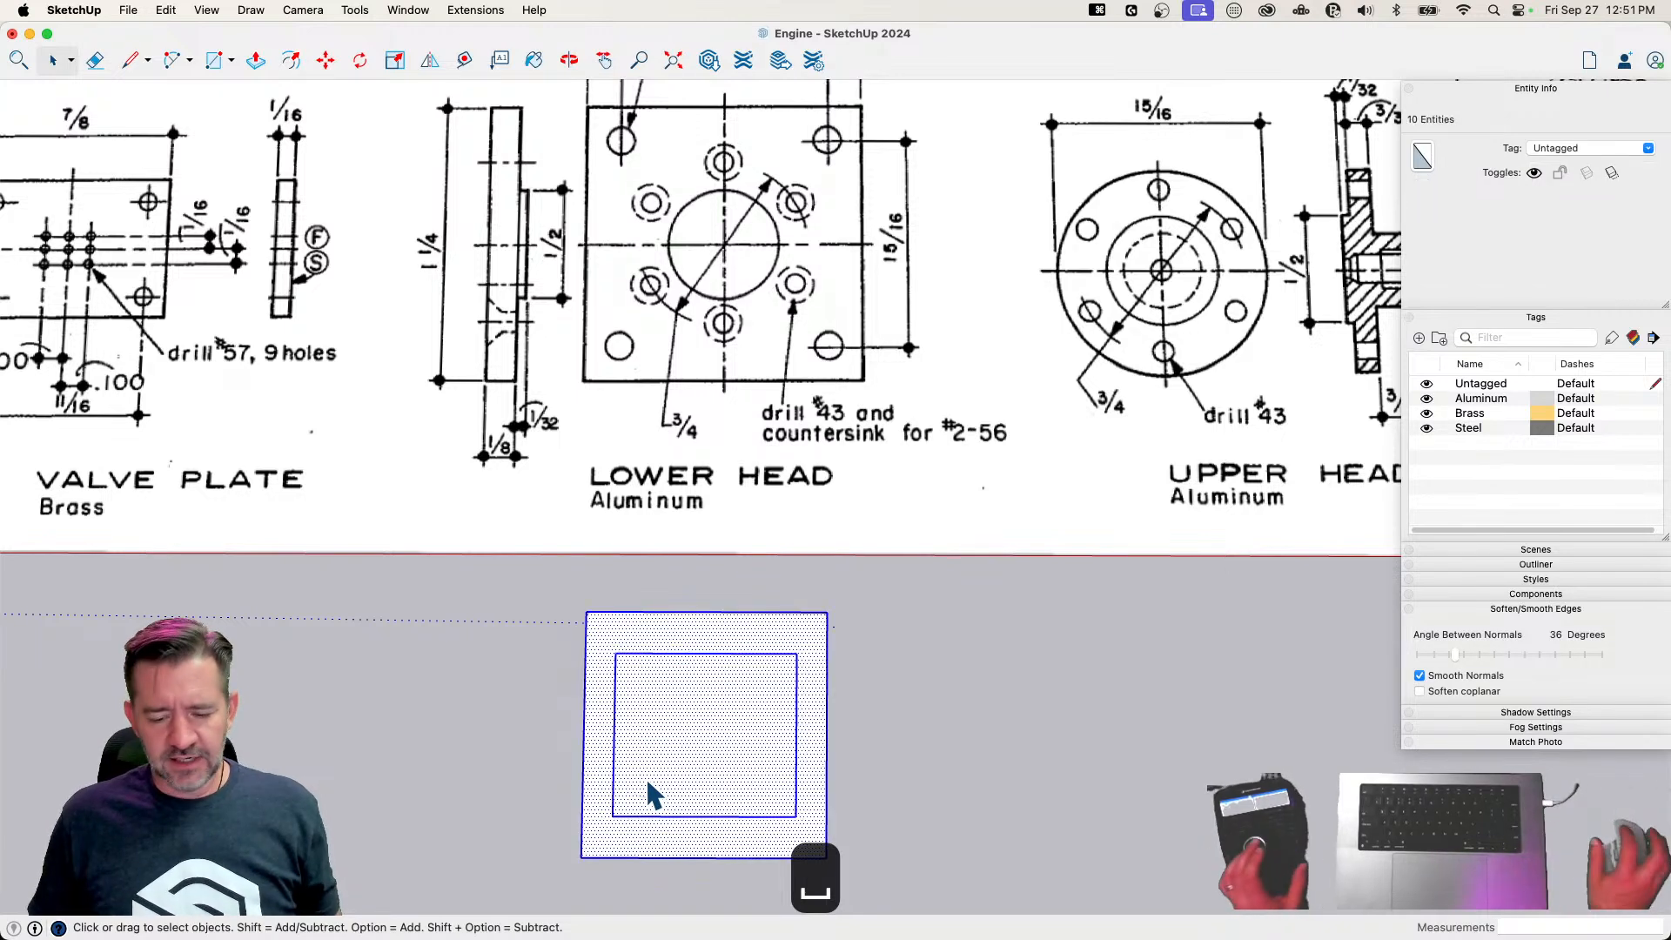
key(BackSpace)
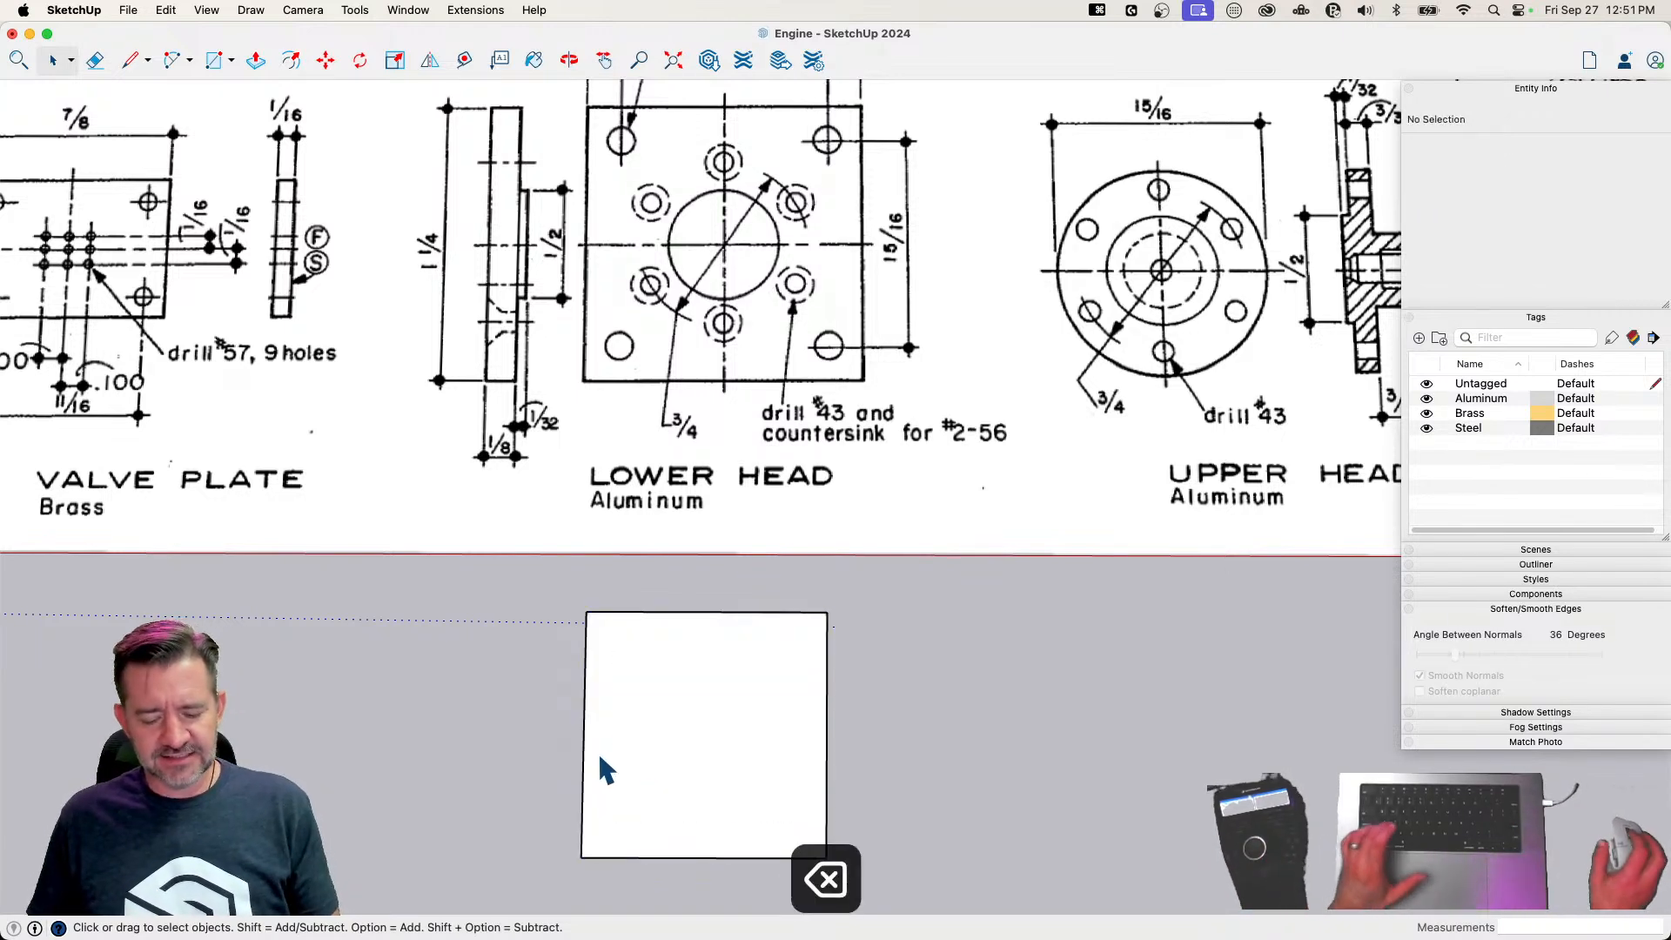
Draw a 15/16 by 15/16 inch square inside the 1.25 inch square
key(r)
click(616, 644)
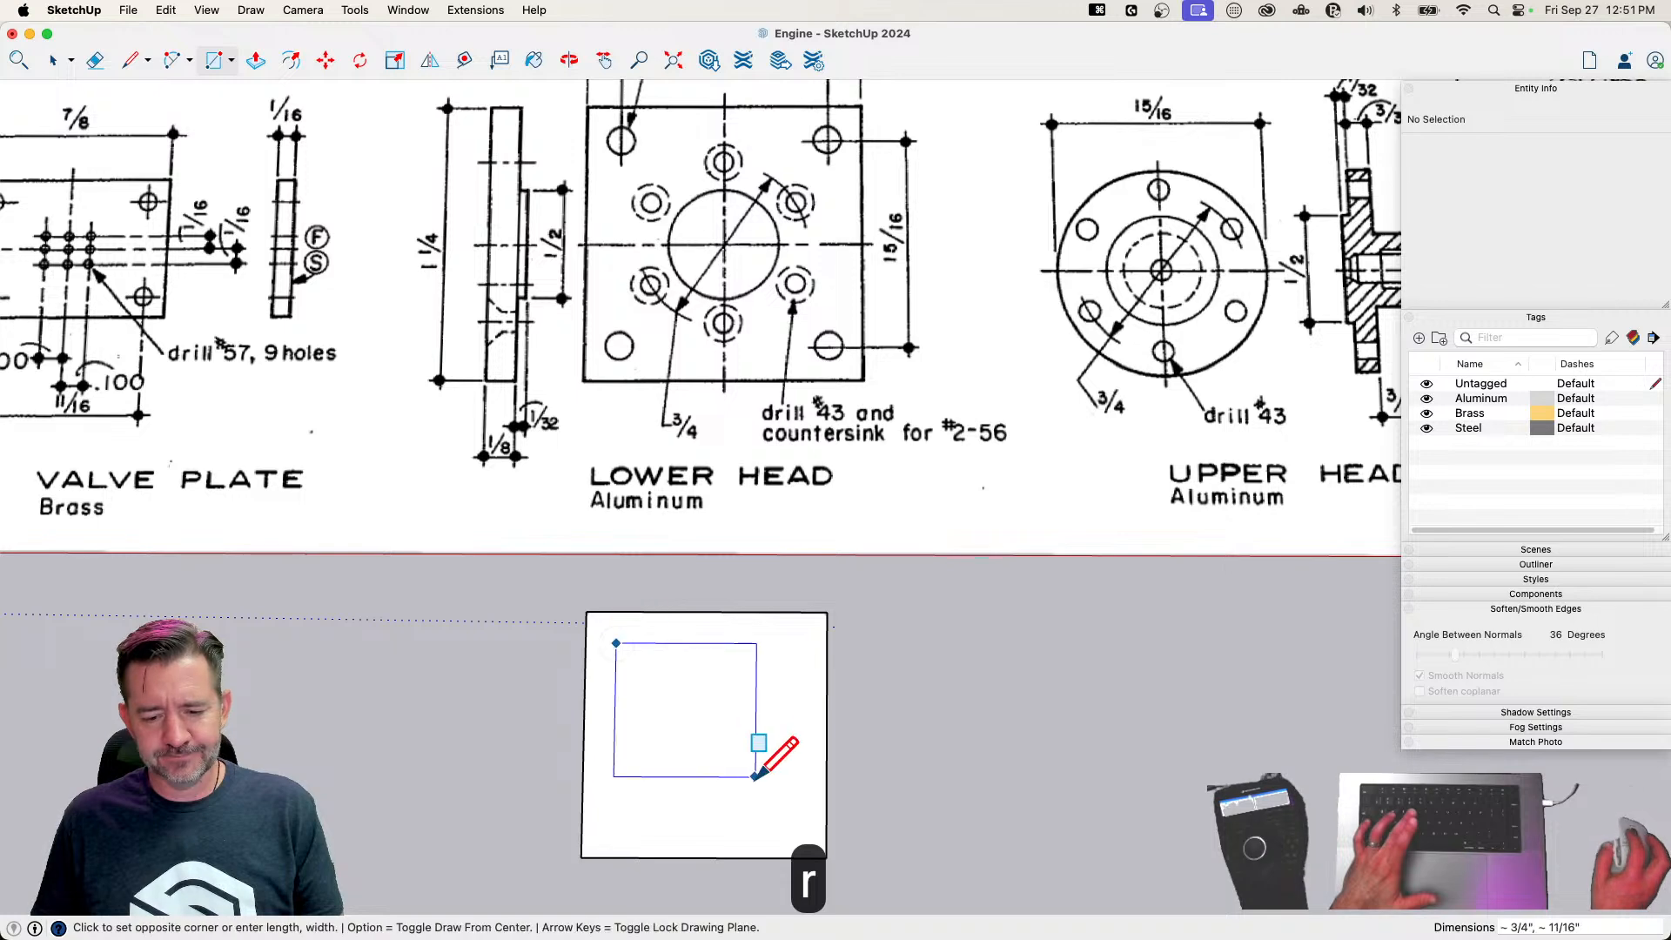
text(15/1)
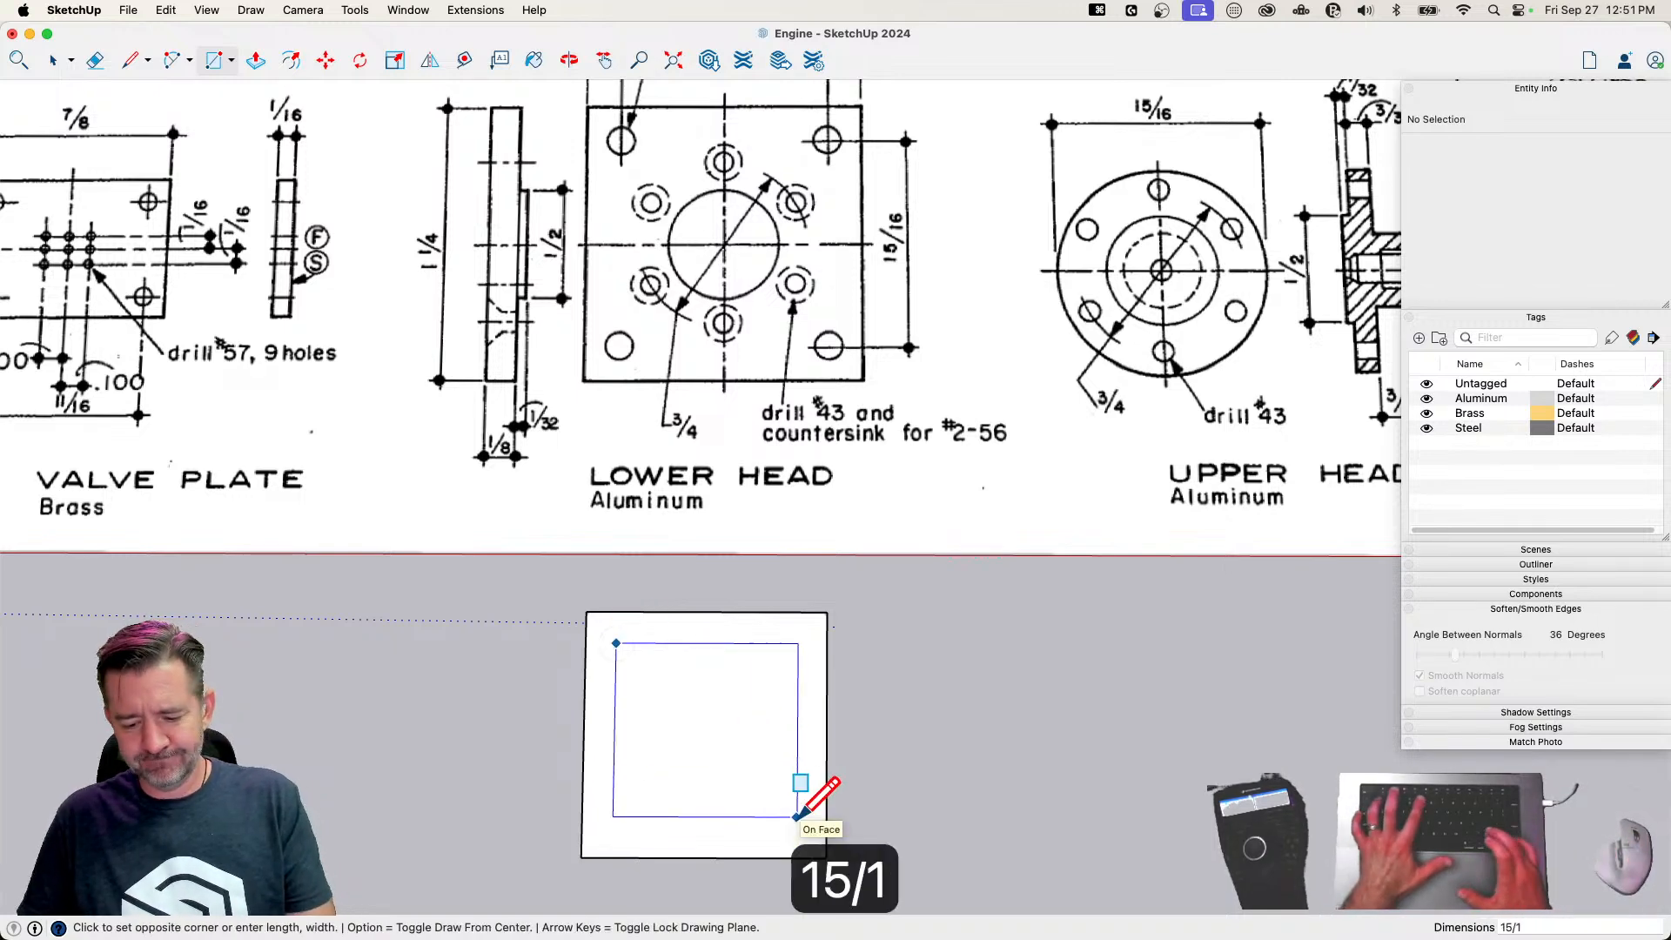
text(6,15/16)
key(Return)
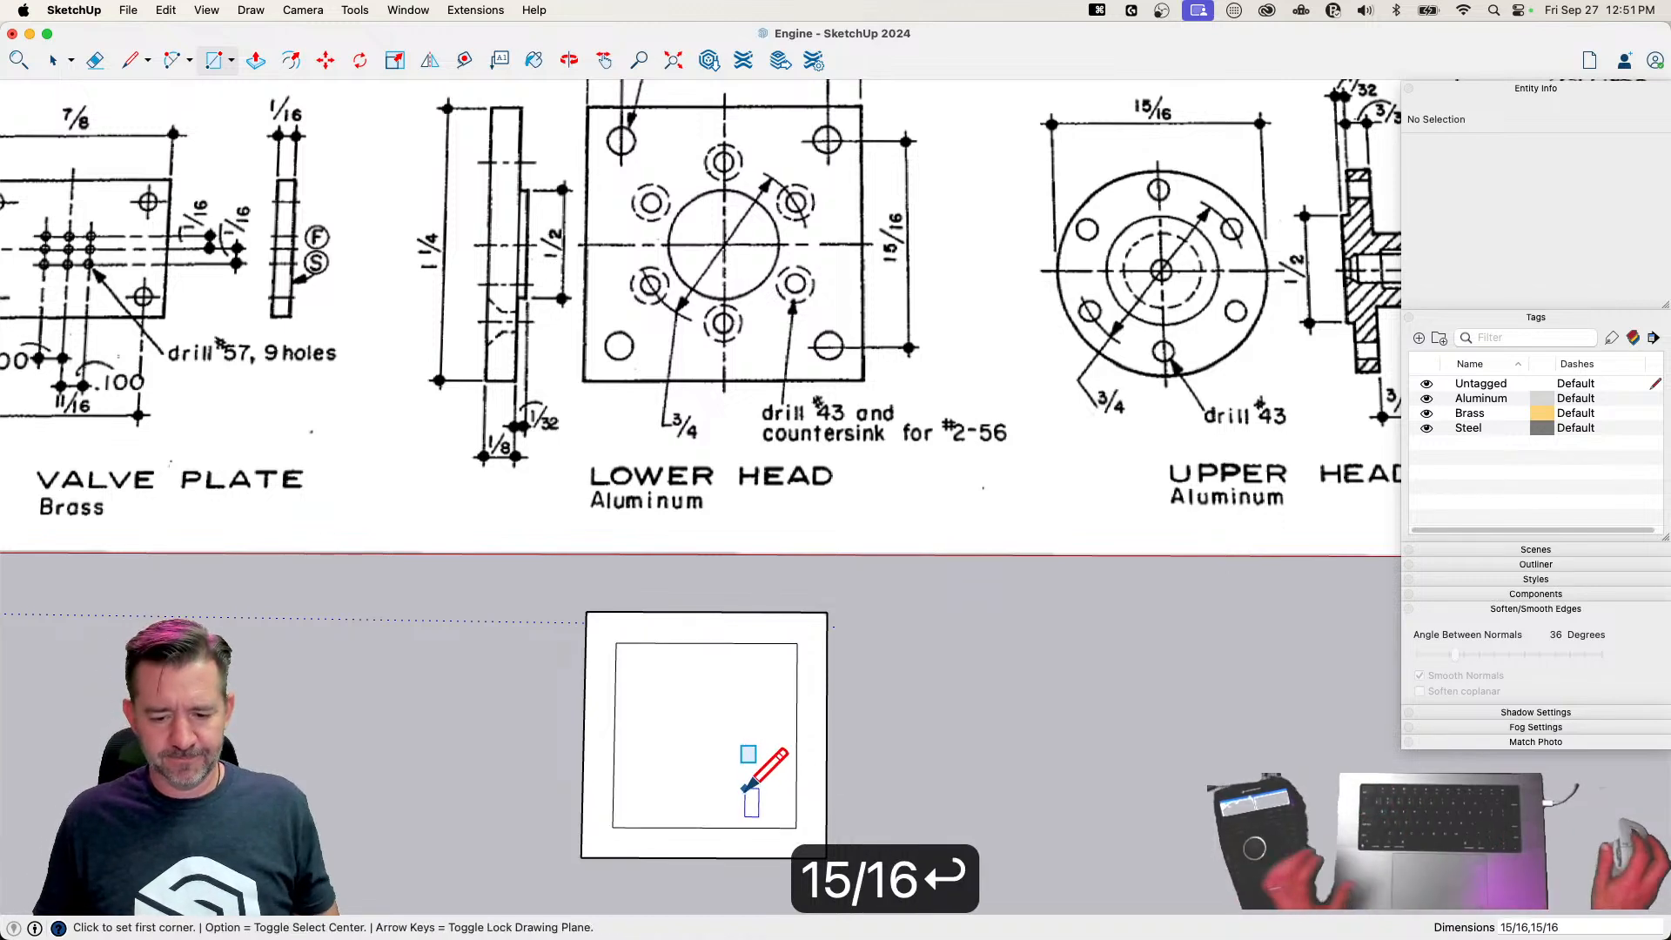
Center the inner square within the outer square by aligning their edge midpoints along both the red and green axes
key(space)
click(716, 798)
key(m)
click(704, 827)
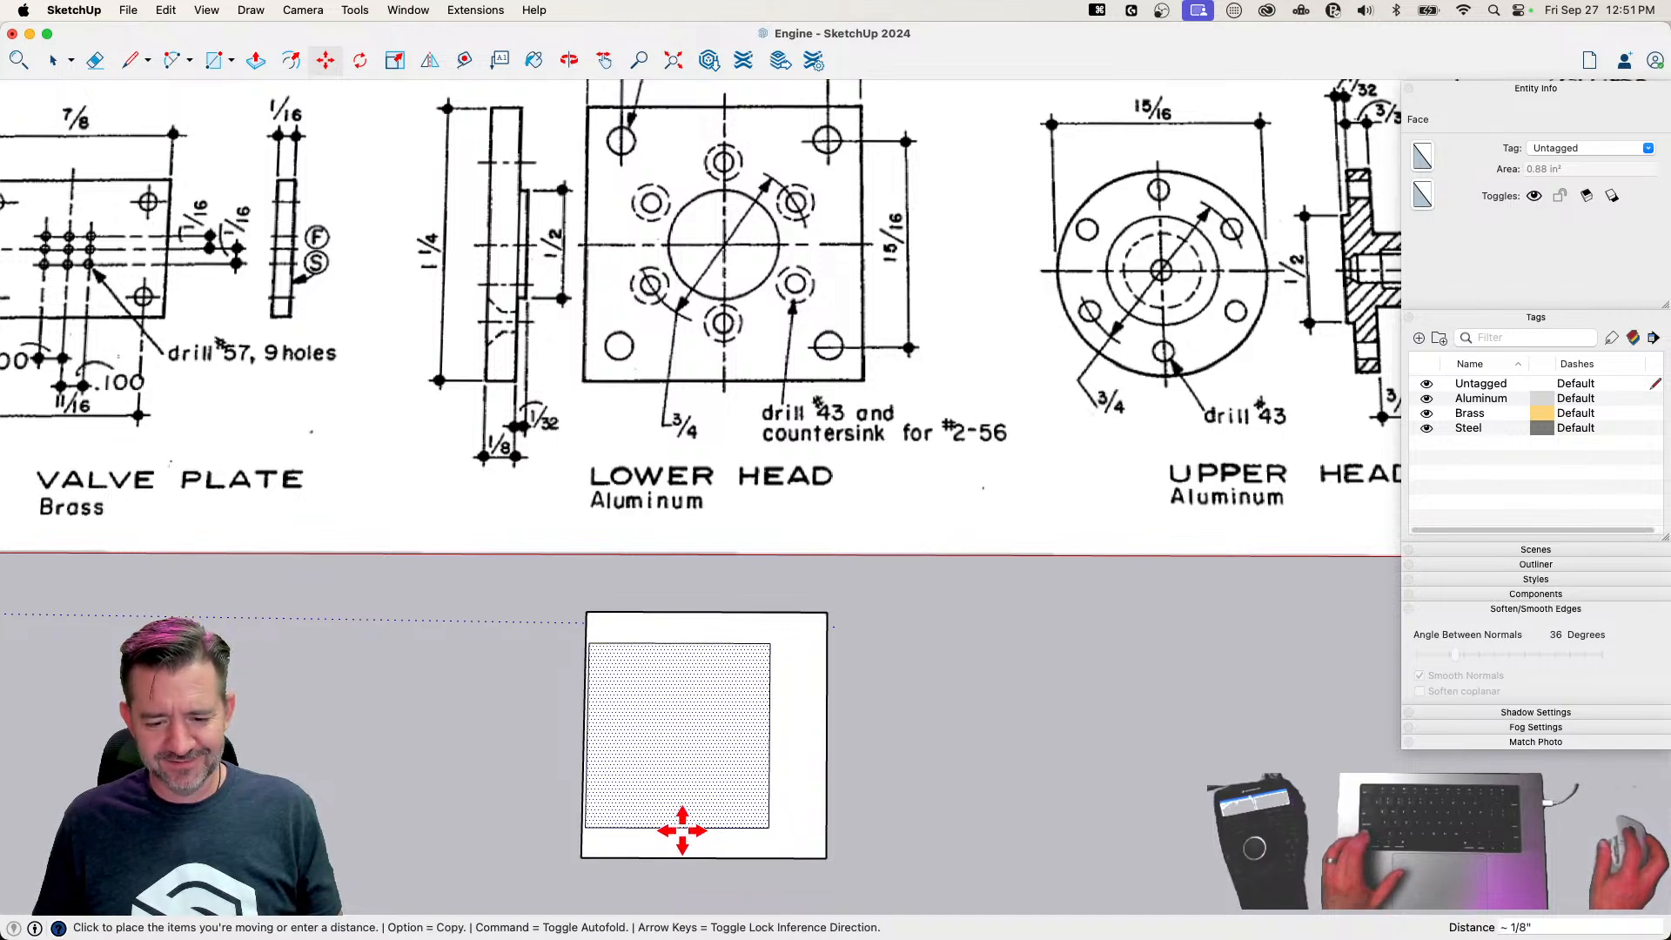
click(682, 831)
click(682, 828)
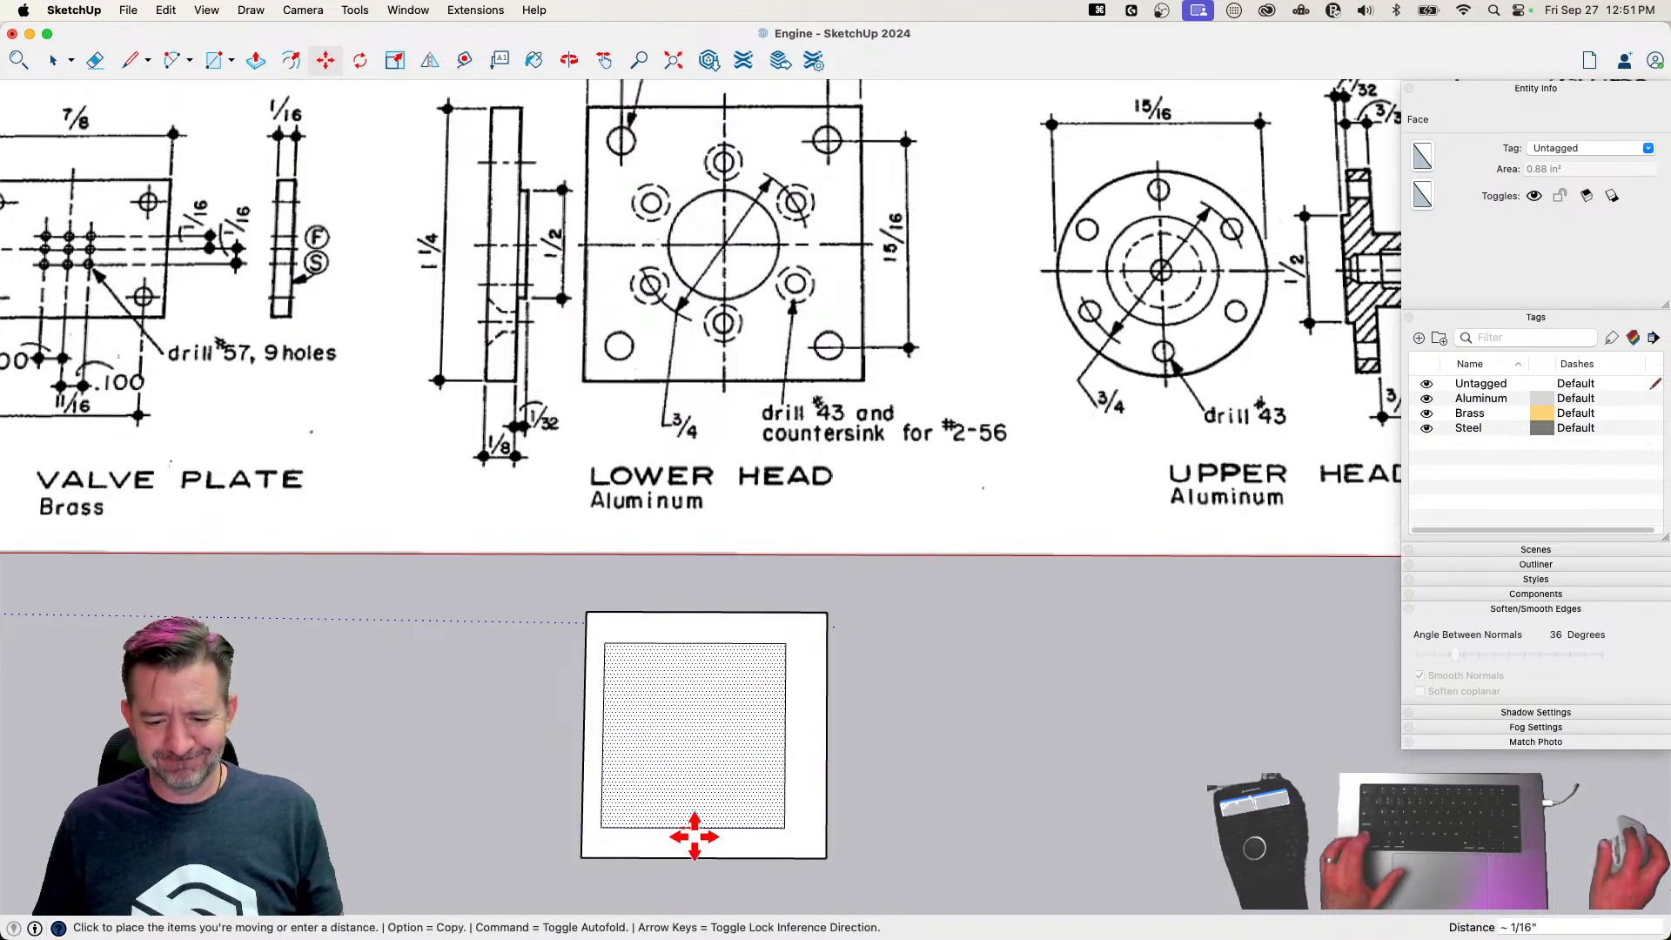
click(703, 857)
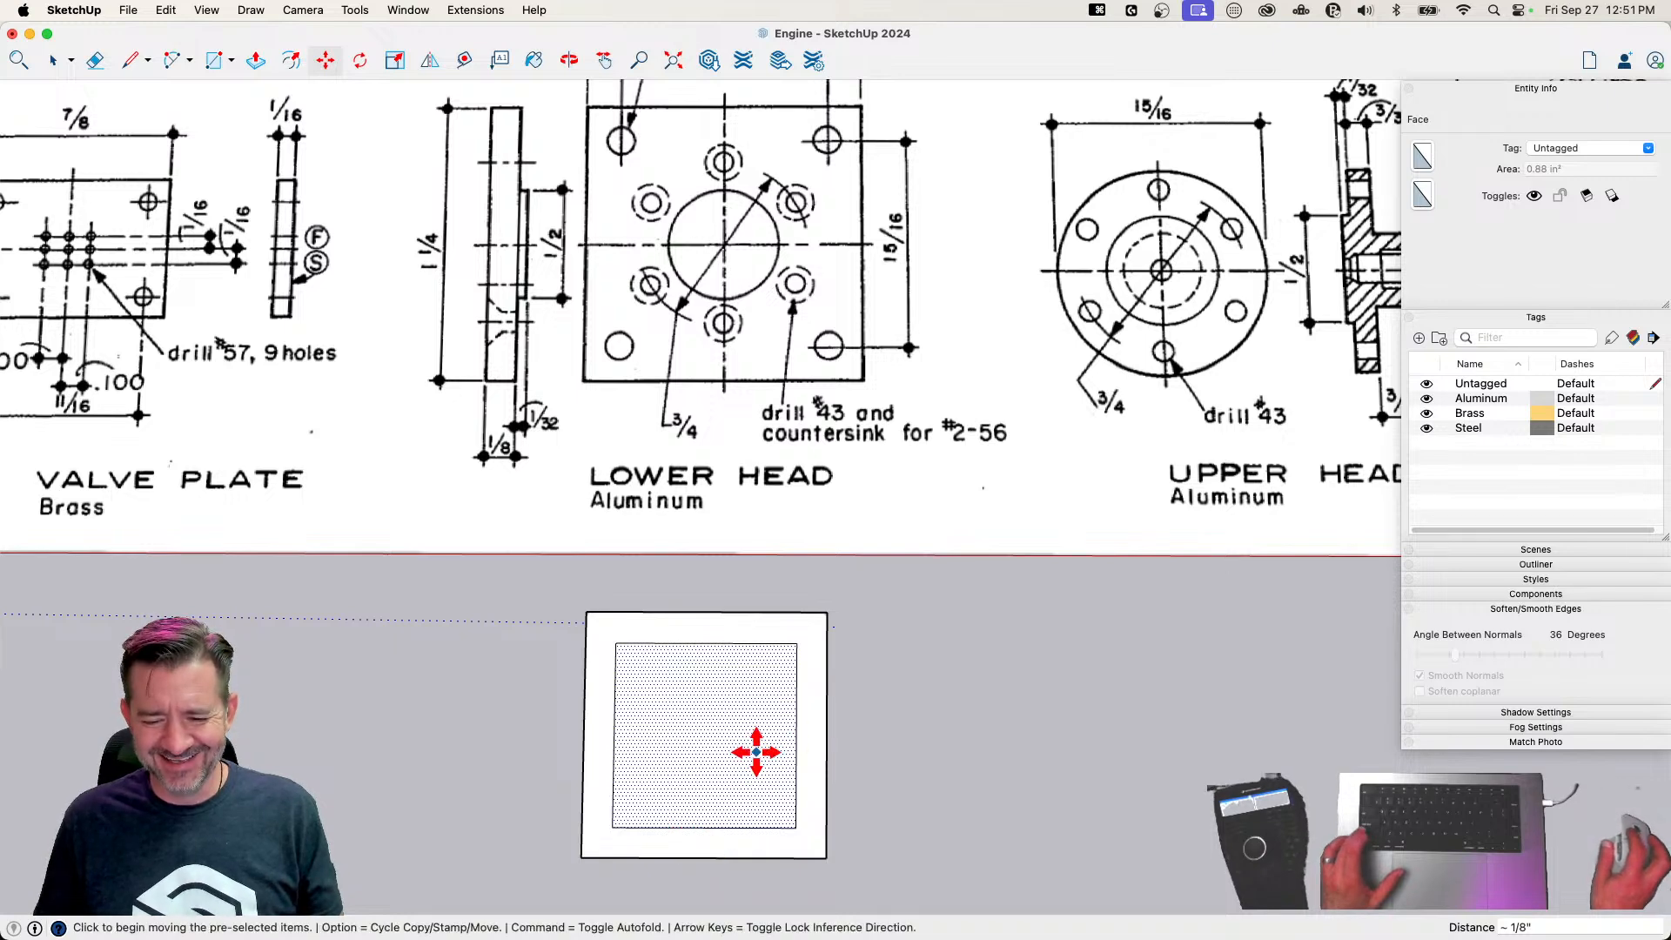
click(757, 752)
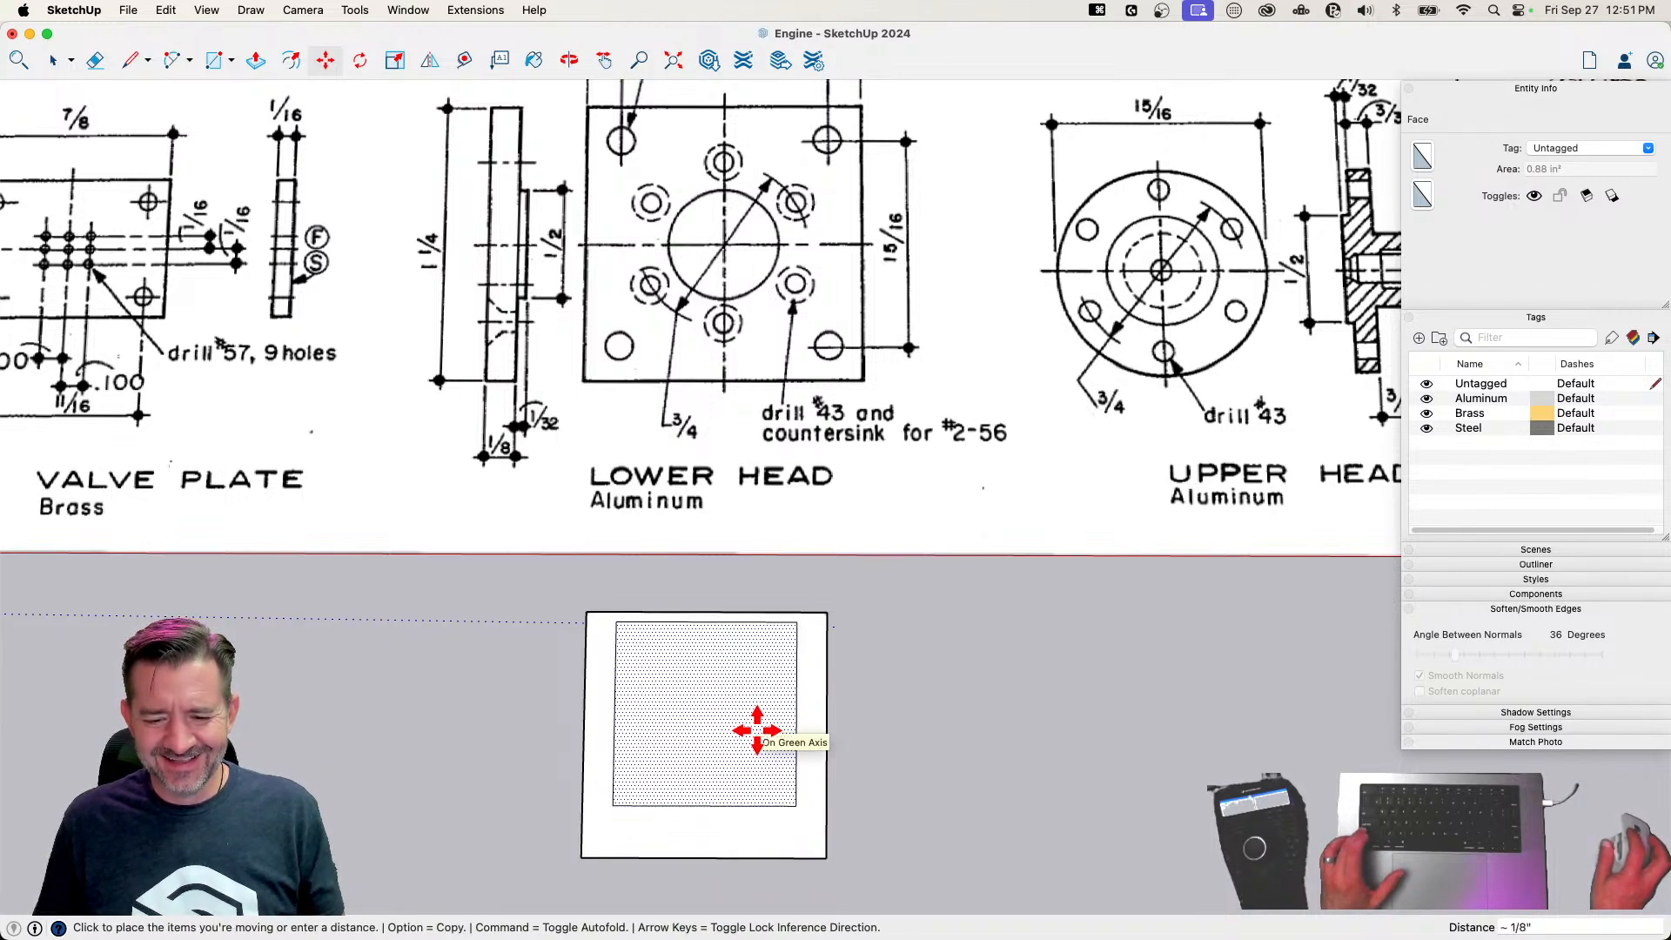
click(767, 725)
click(796, 714)
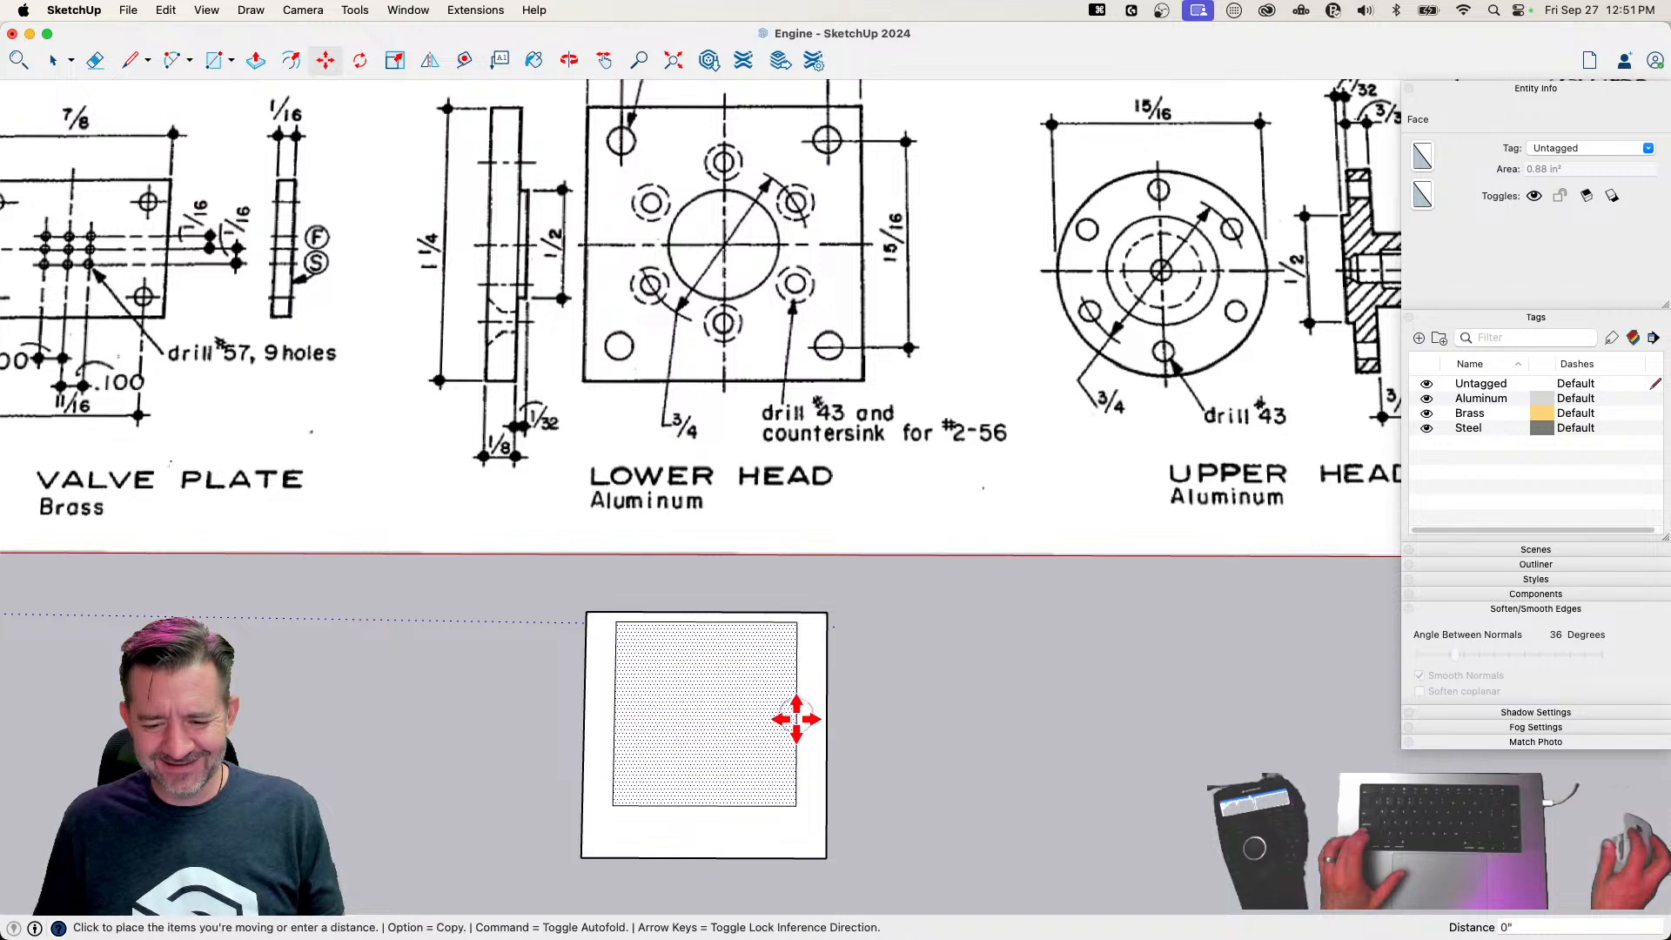
click(830, 747)
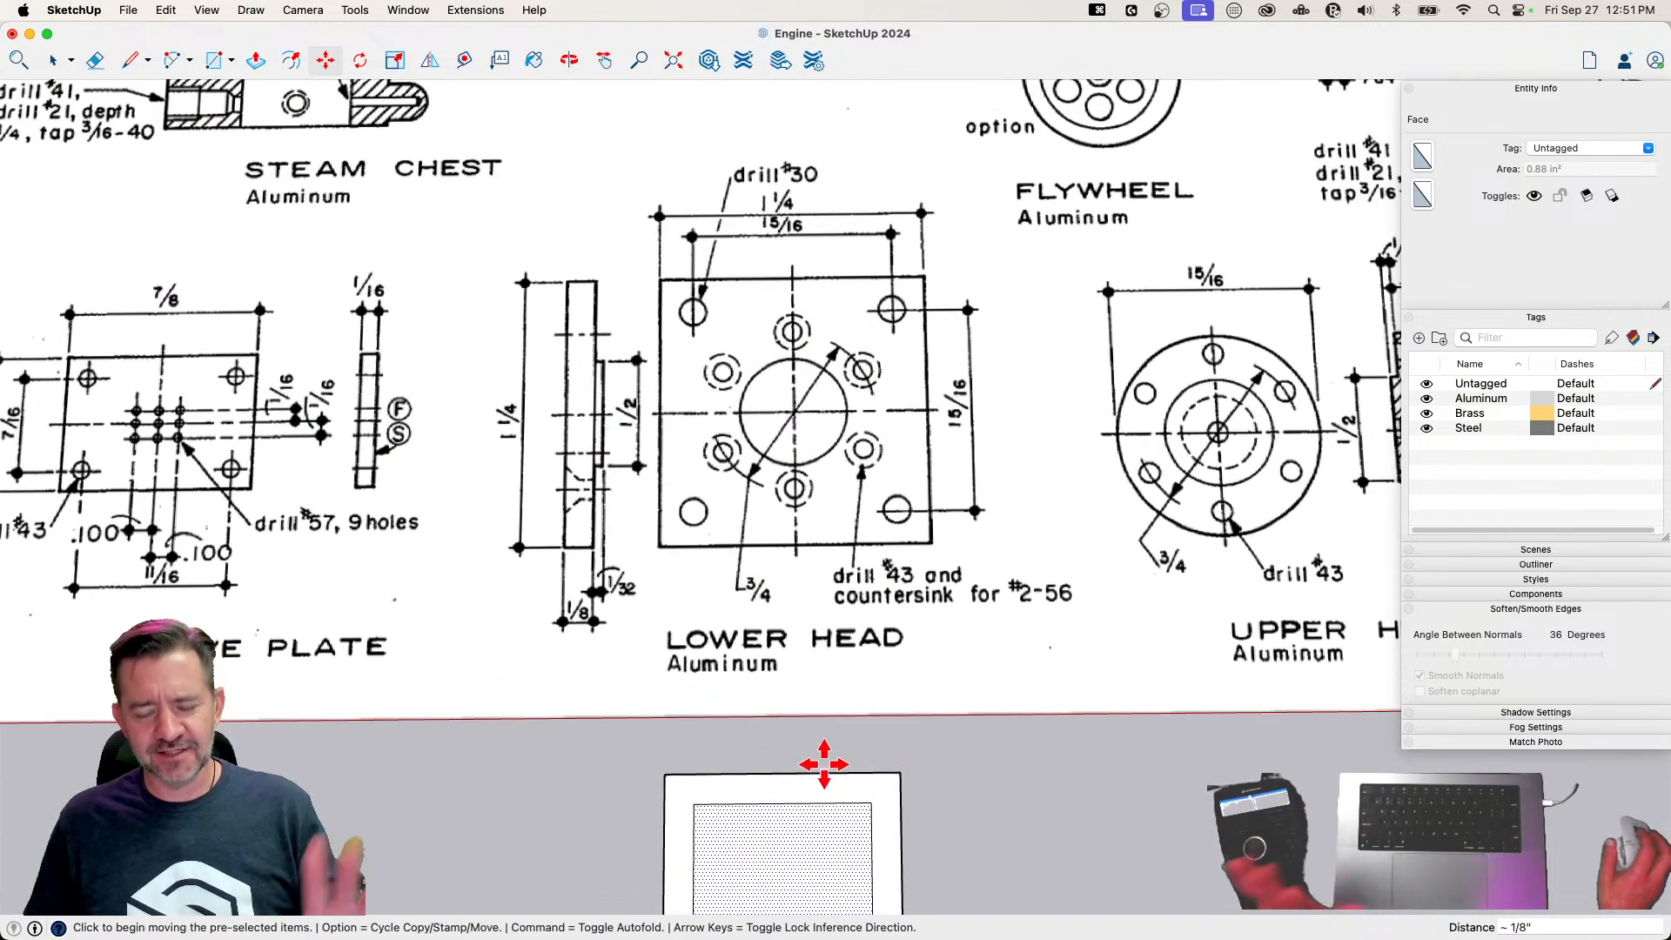
Draw a circle of 0.04 inch radius centered on one corner of the inner 15/16 inch square
key(c)
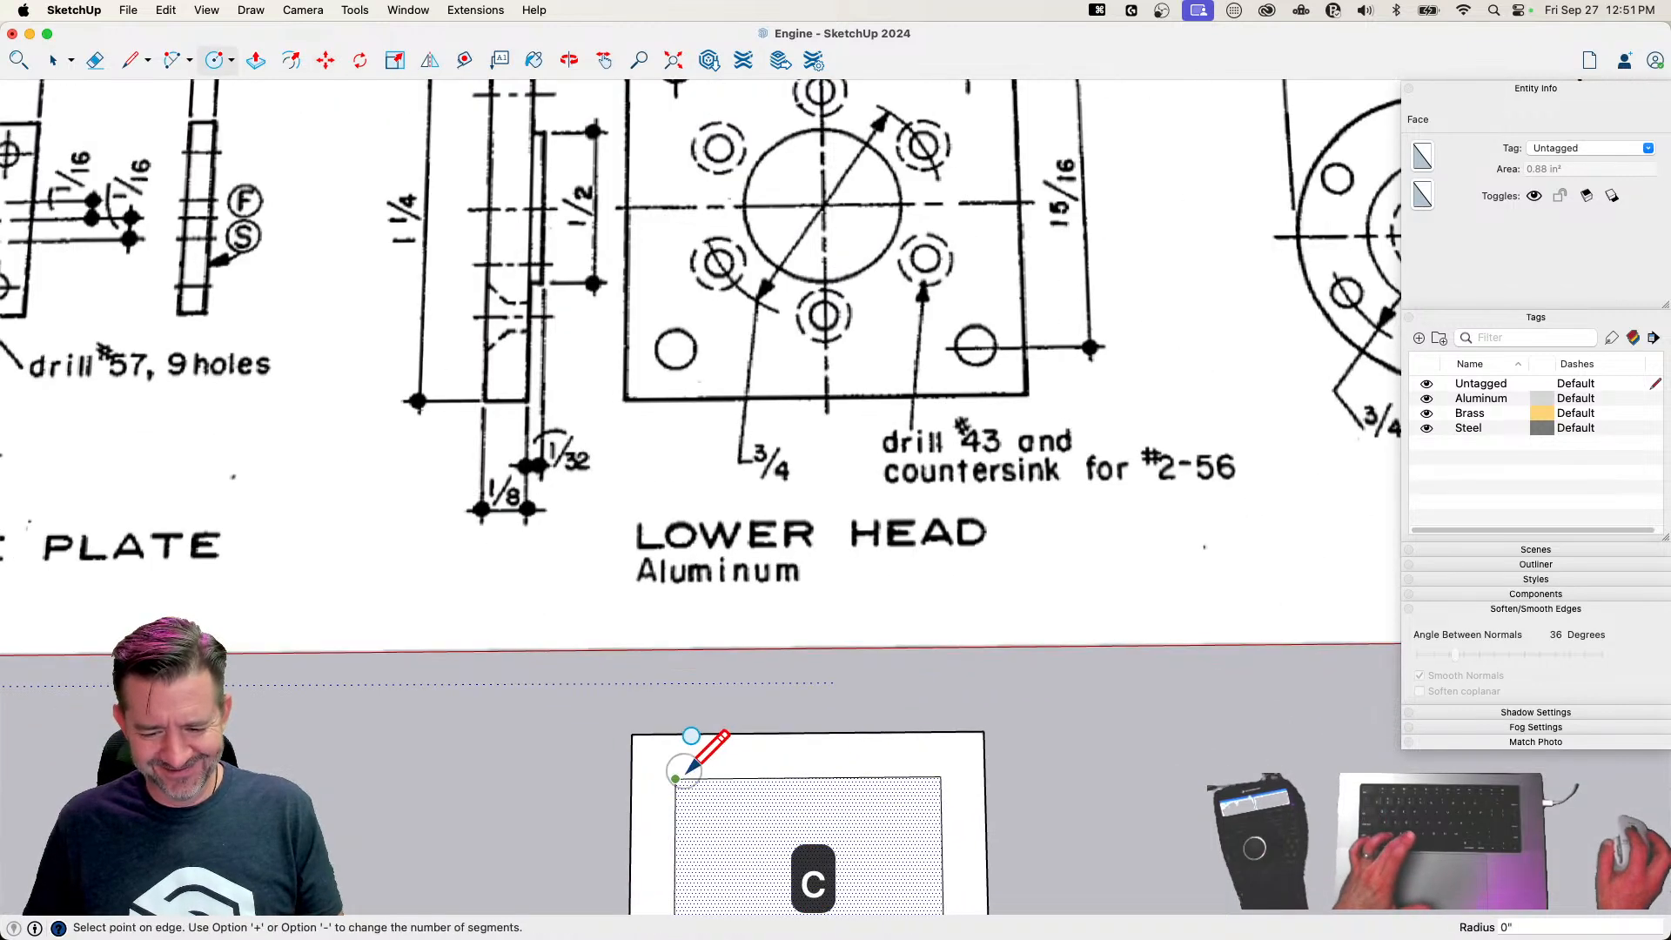
text(.04)
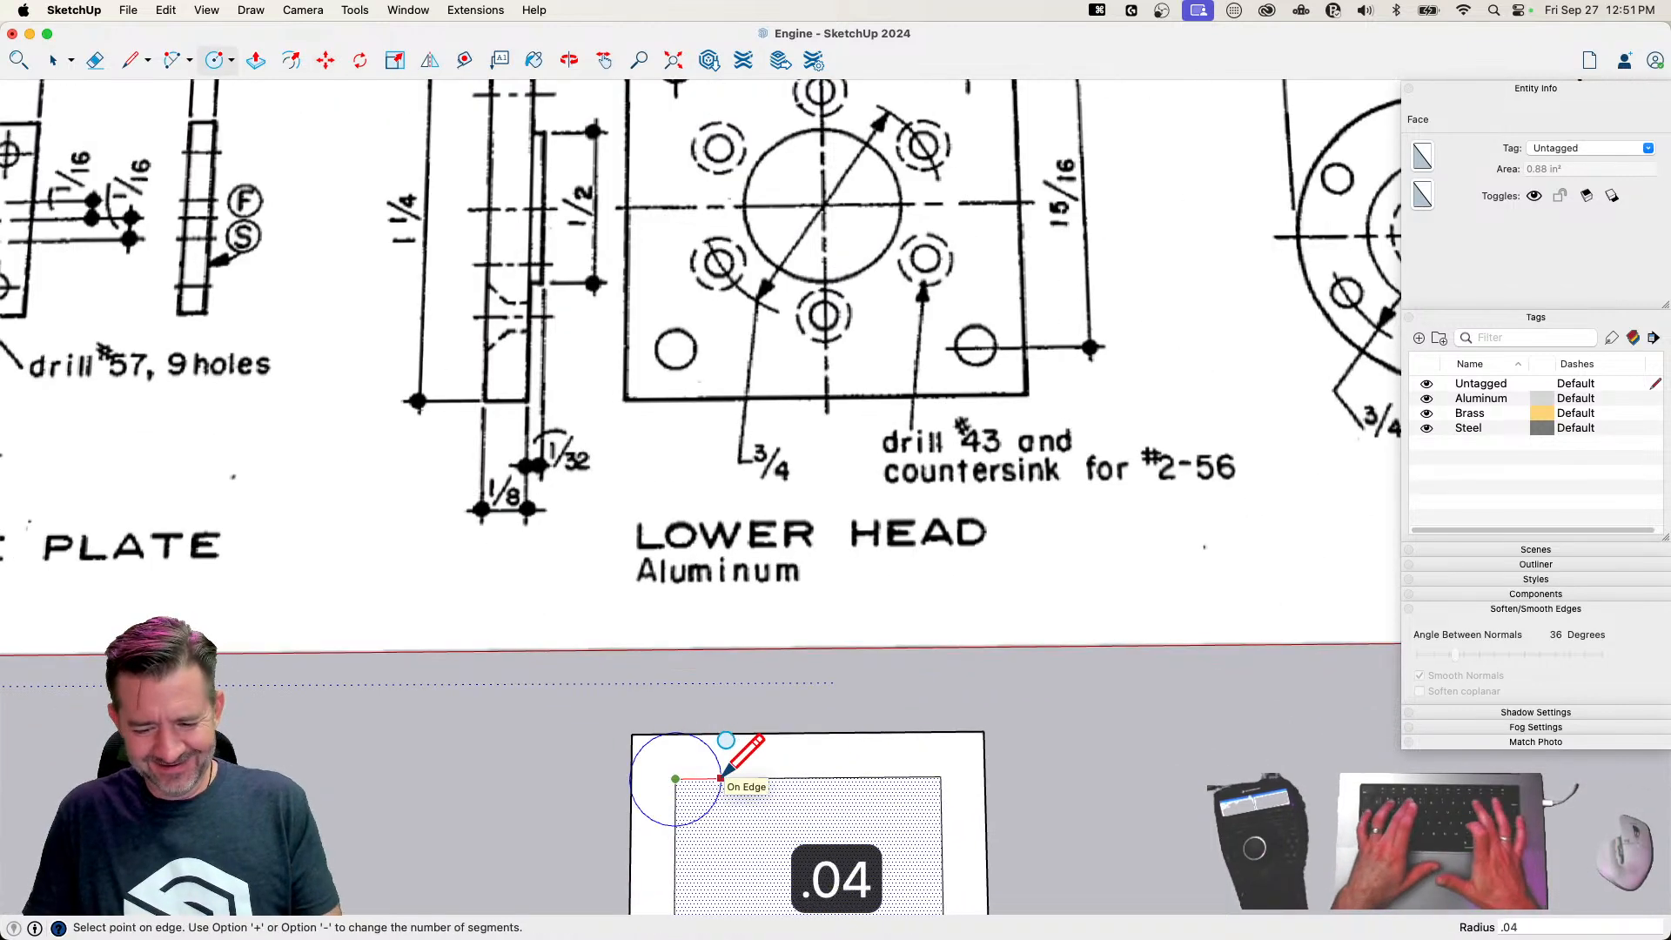
key(Return)
key(e)
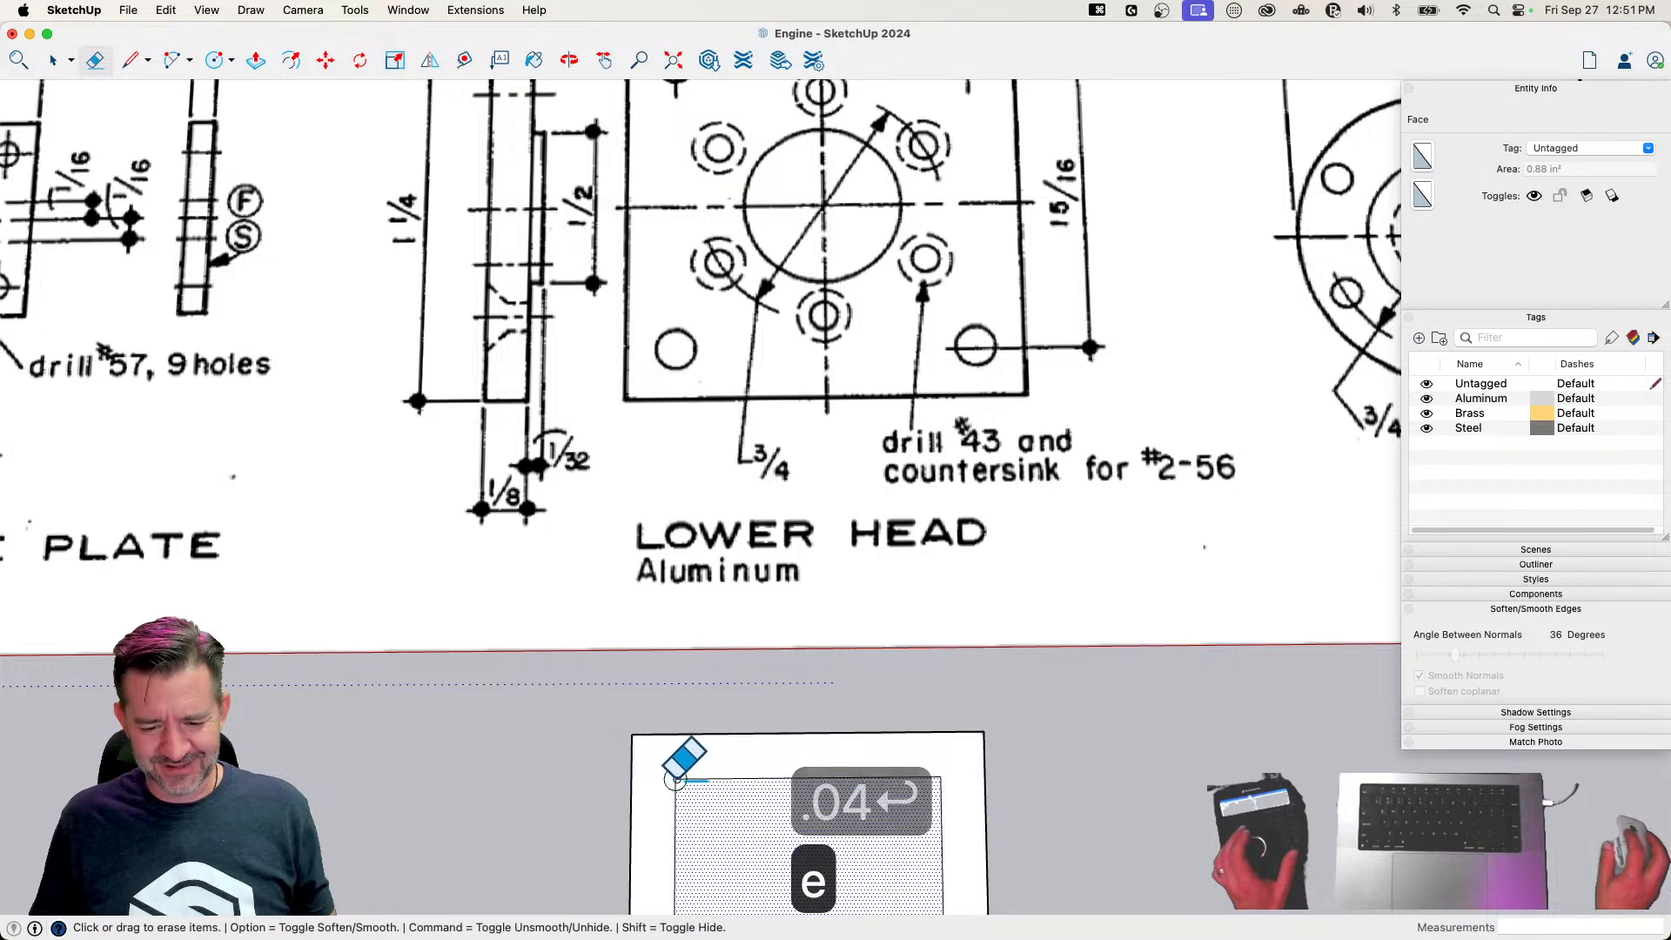
Stamp copies of the 0.04 inch radius corner hole's face onto the other three corners of the inner square
key(space)
key(m)
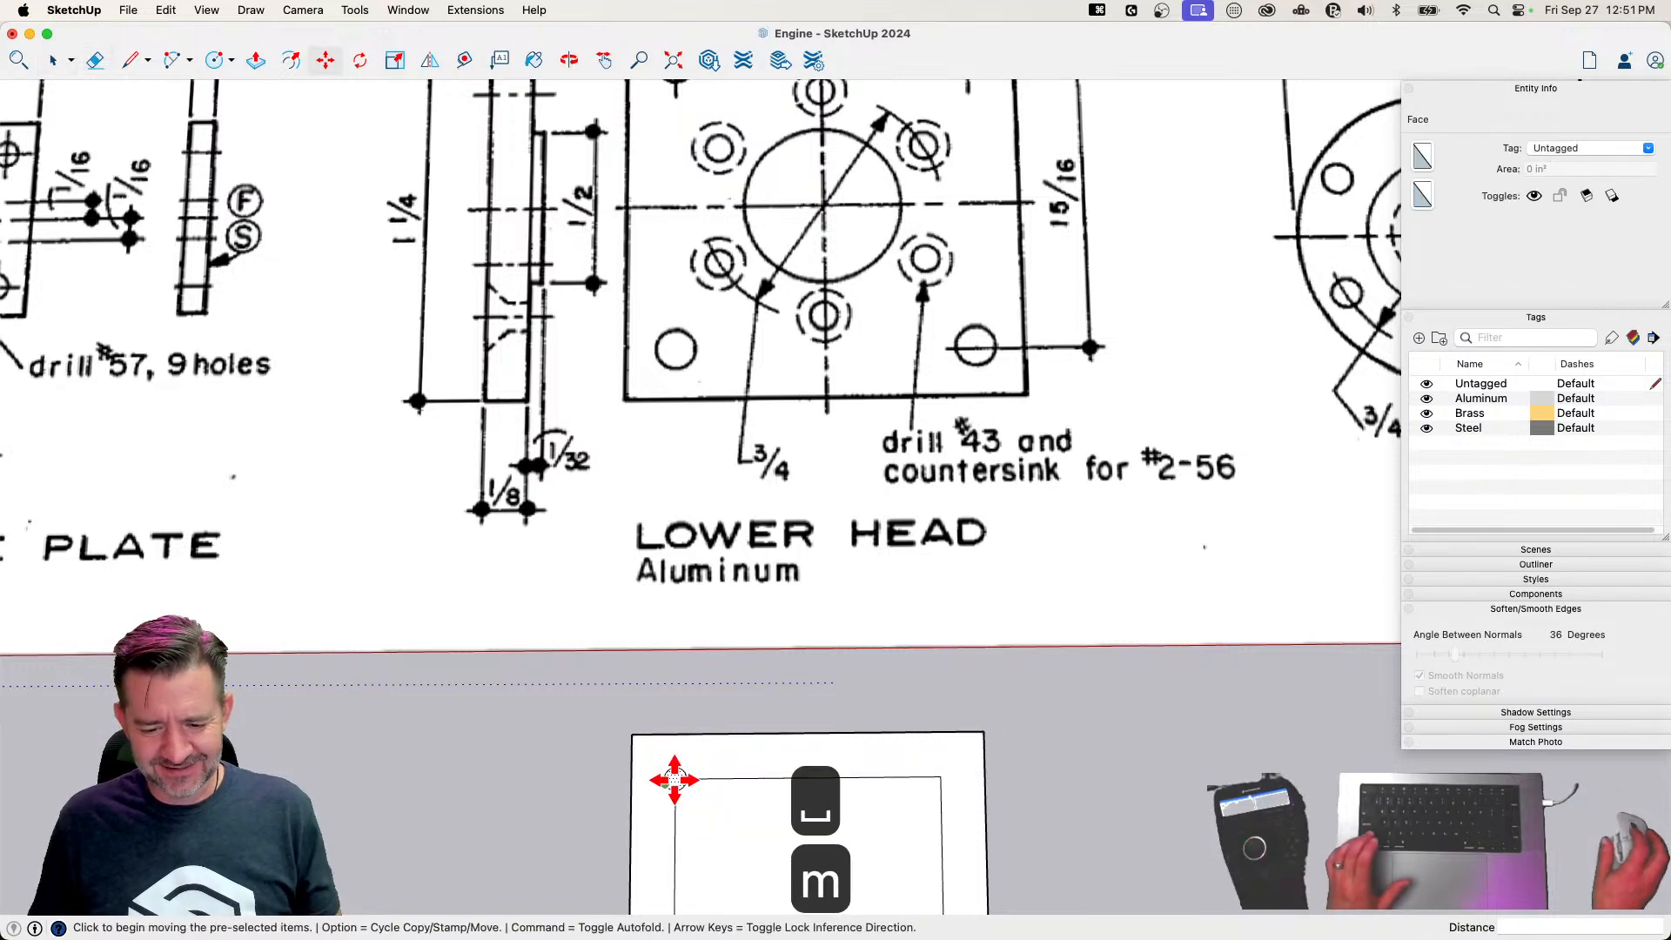
scroll(678, 781, up, 4)
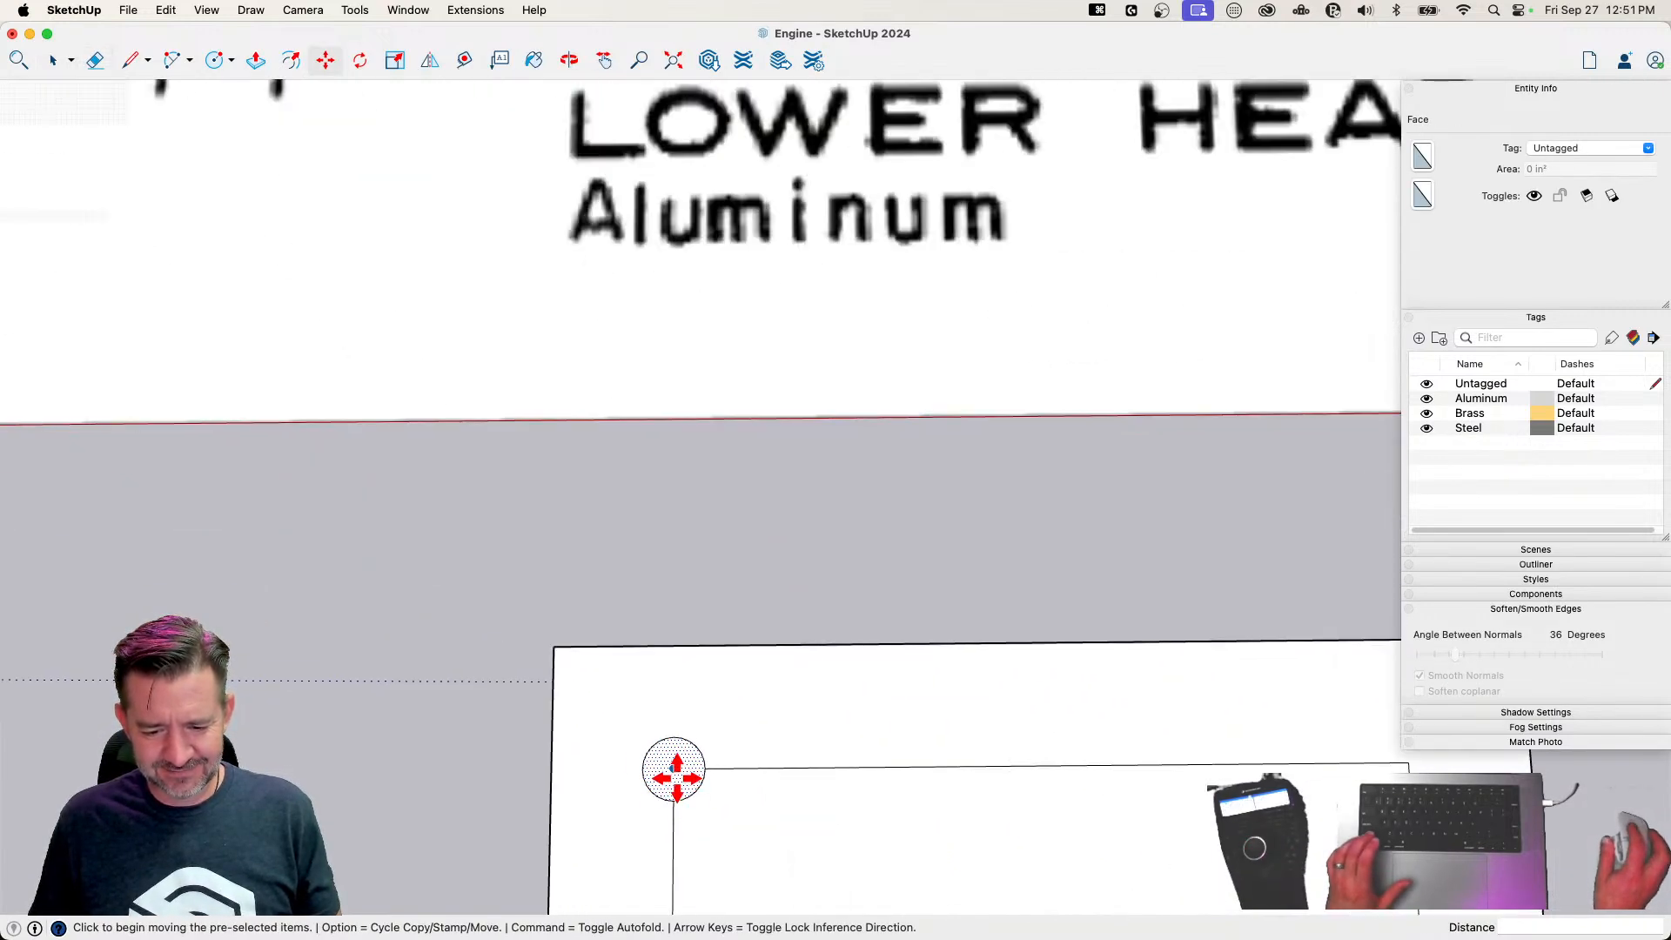
key(alt)
key(alt)
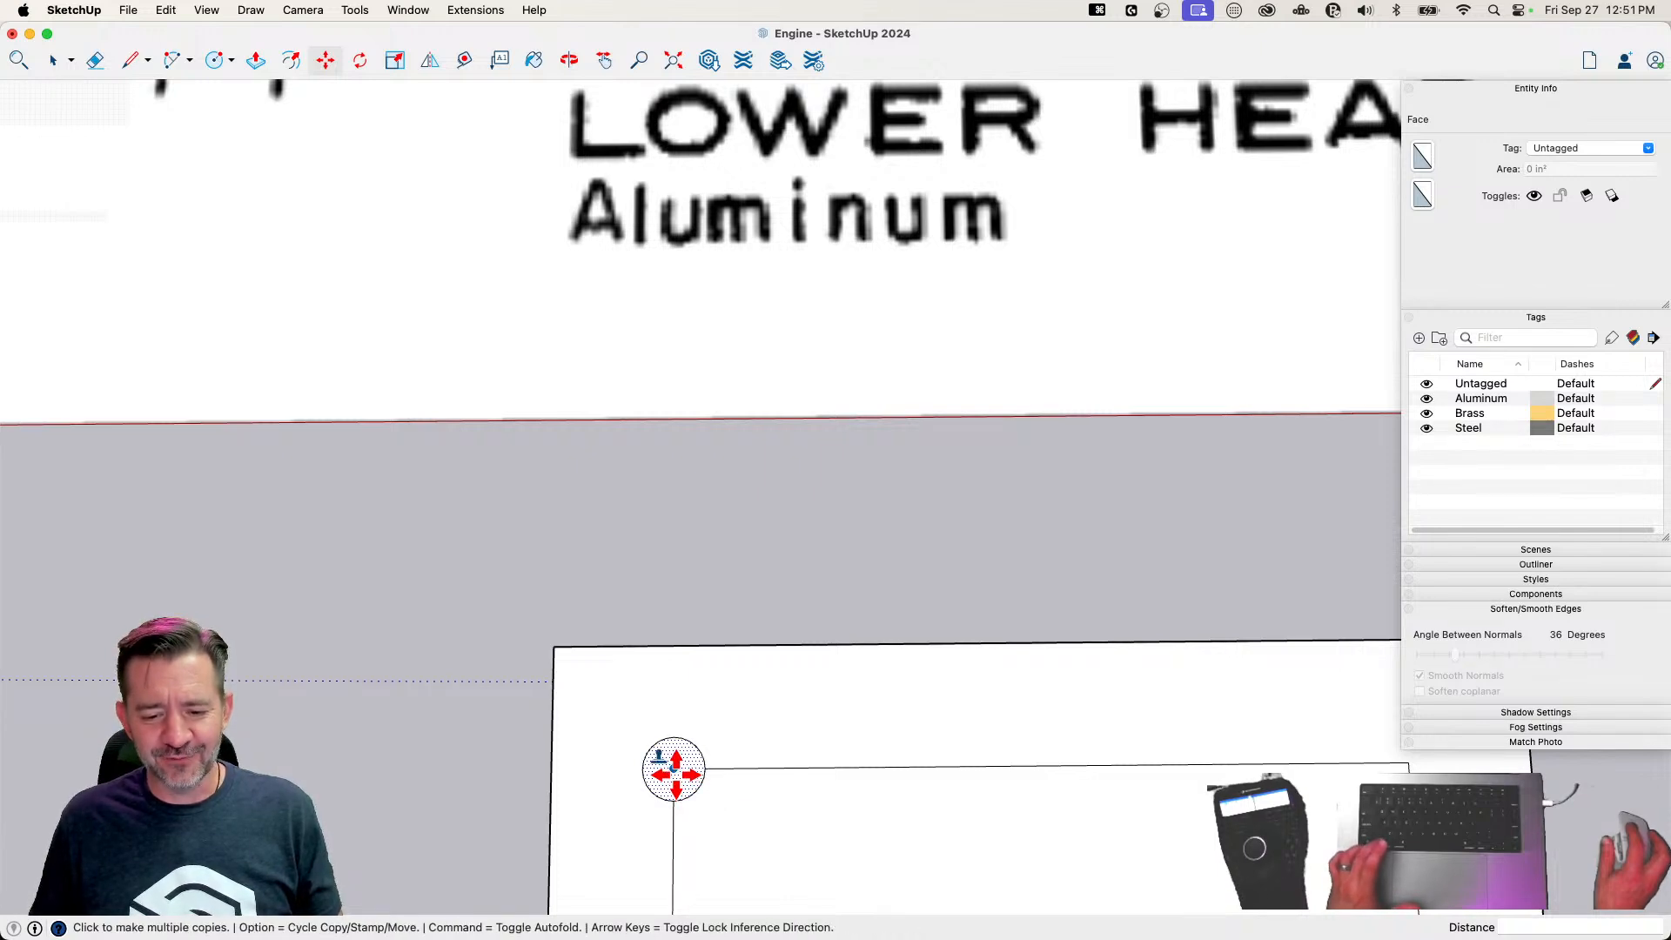
click(674, 772)
scroll(583, 718, down, 3)
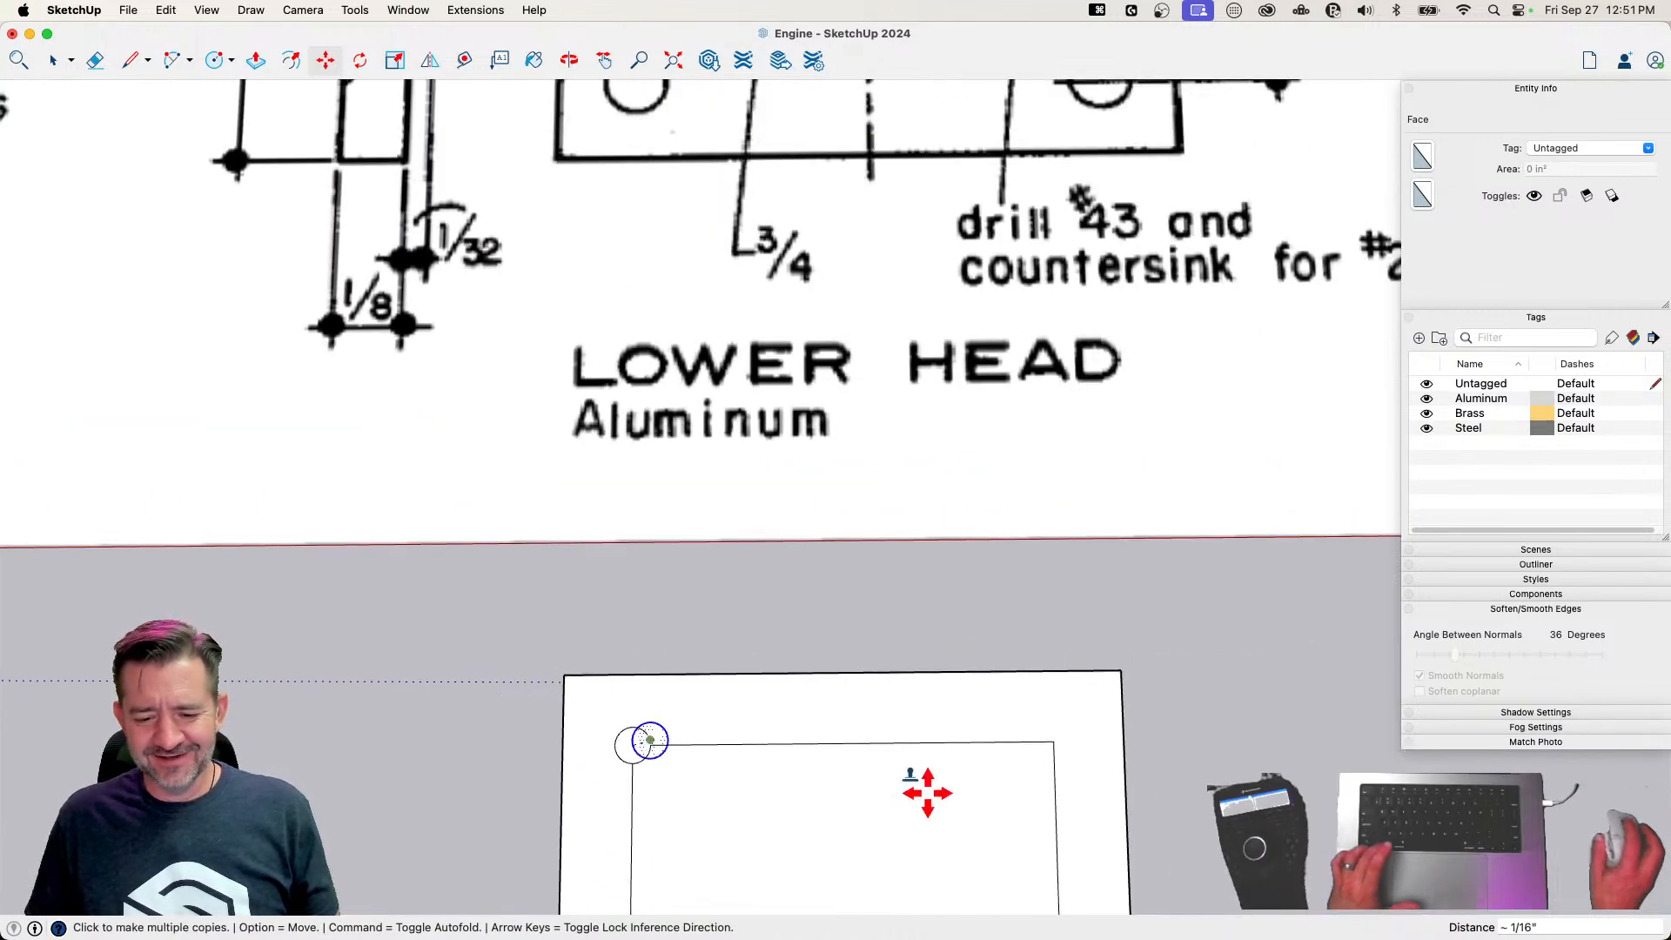
click(1062, 742)
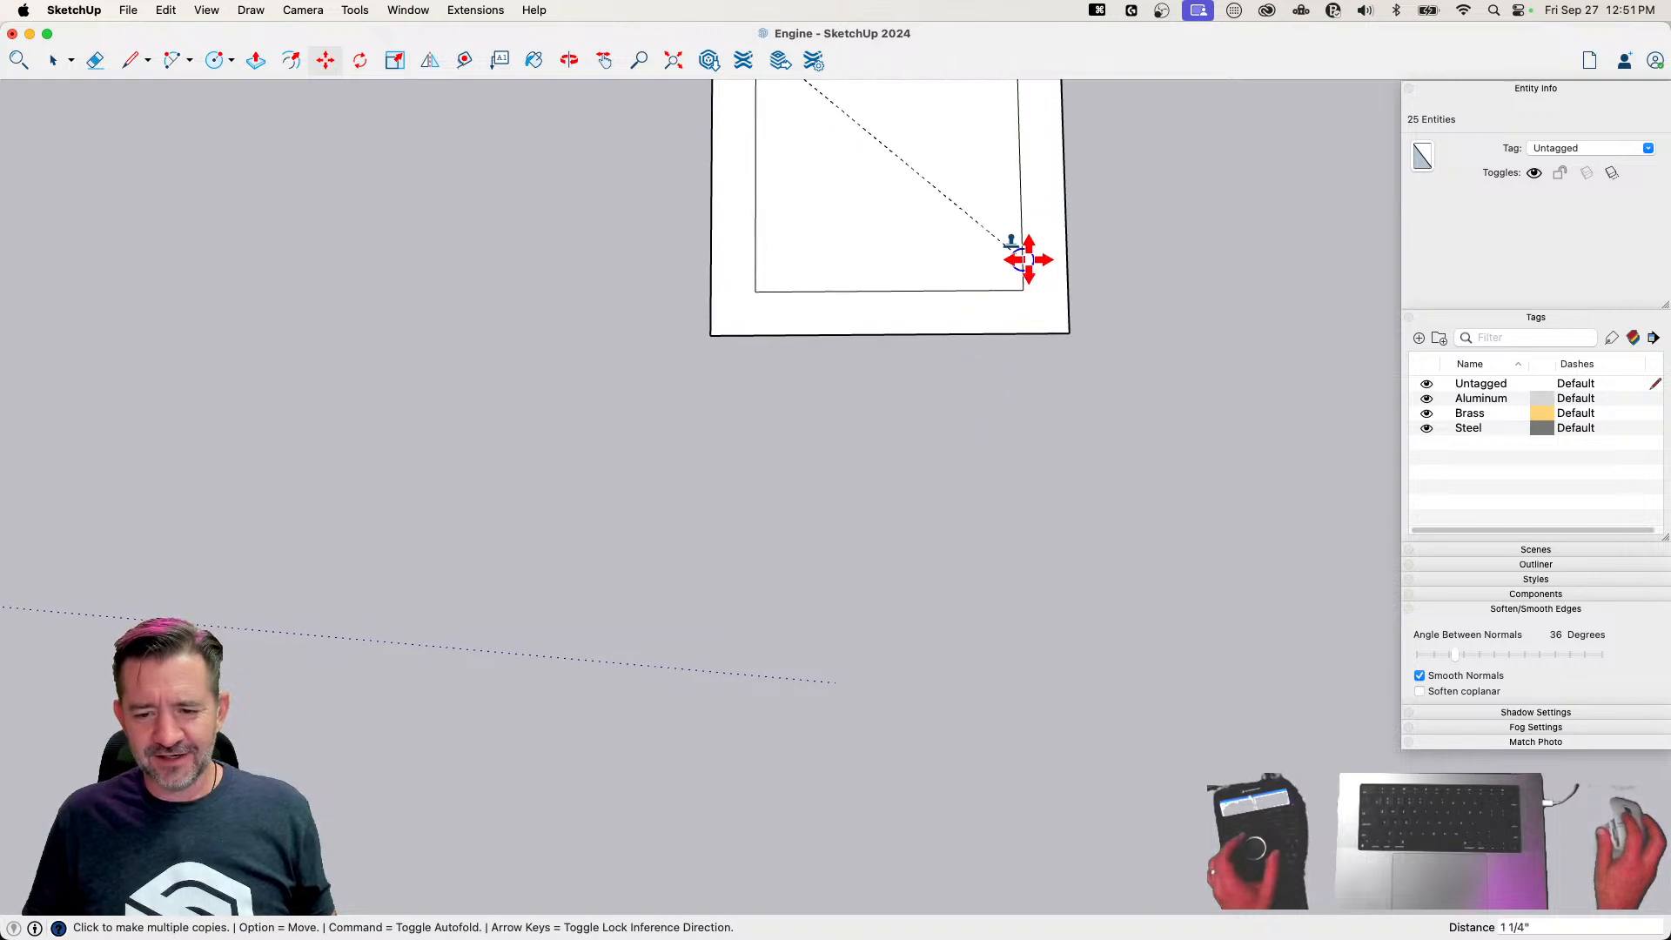
click(1021, 288)
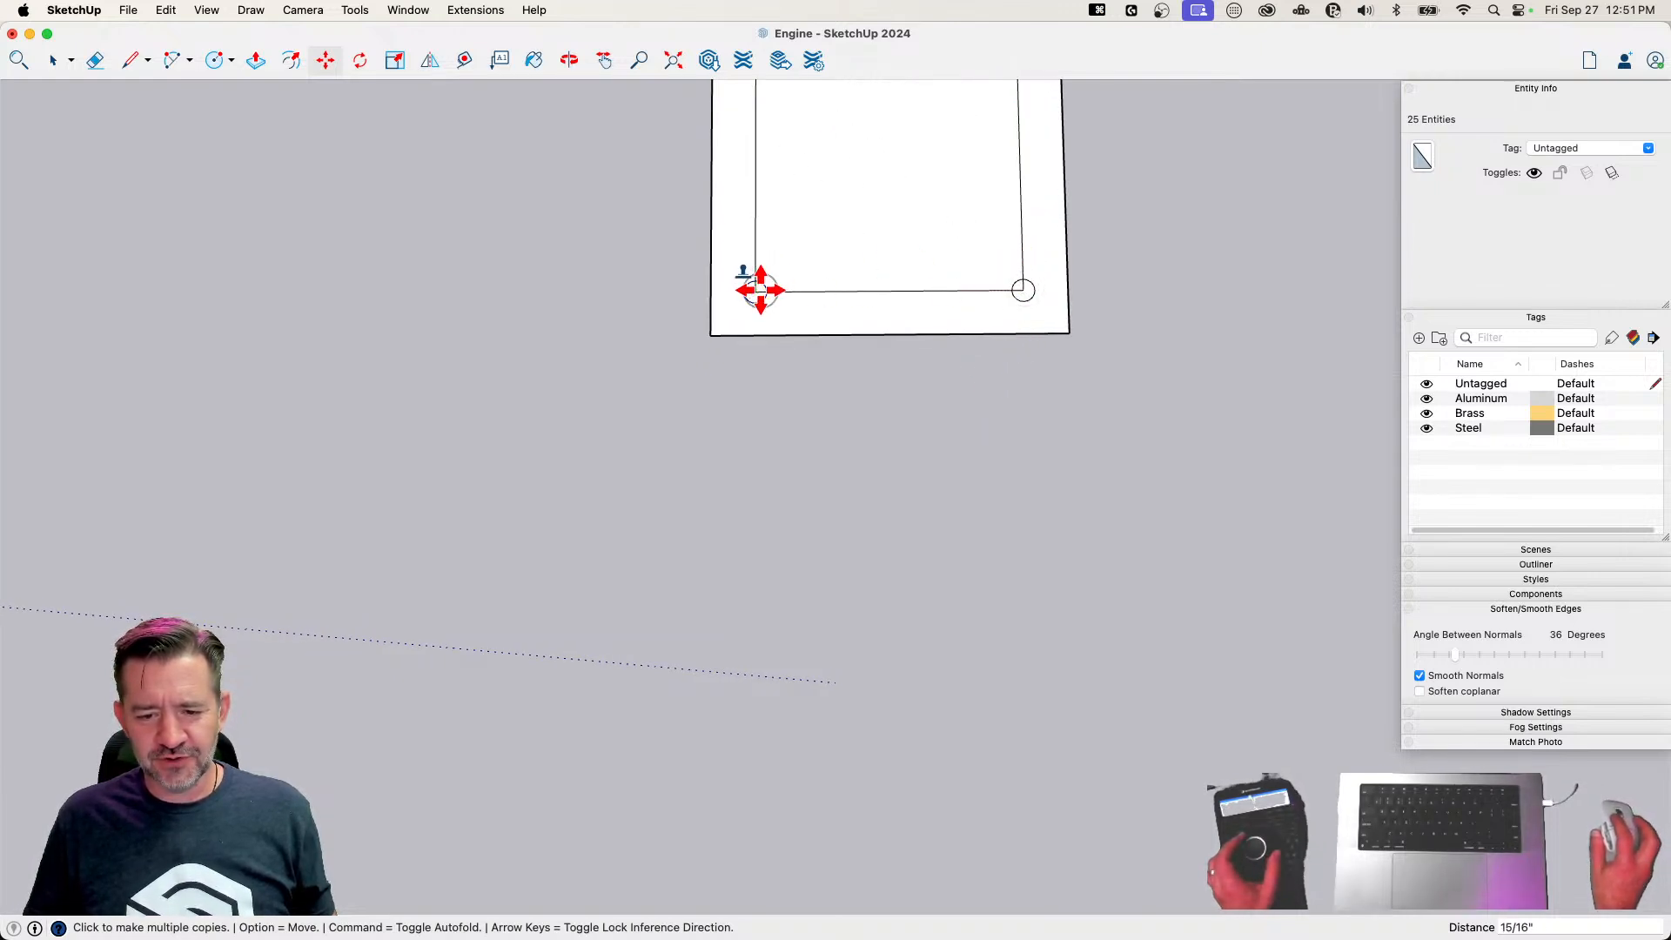
click(760, 290)
Erase the inner square's edges, leaving only the four corner hole circles on the plate
key(e)
scroll(712, 333, up, 3)
mouse_move(692, 335)
mouse_down()
mouse_move(767, 328)
mouse_move(795, 389)
mouse_up()
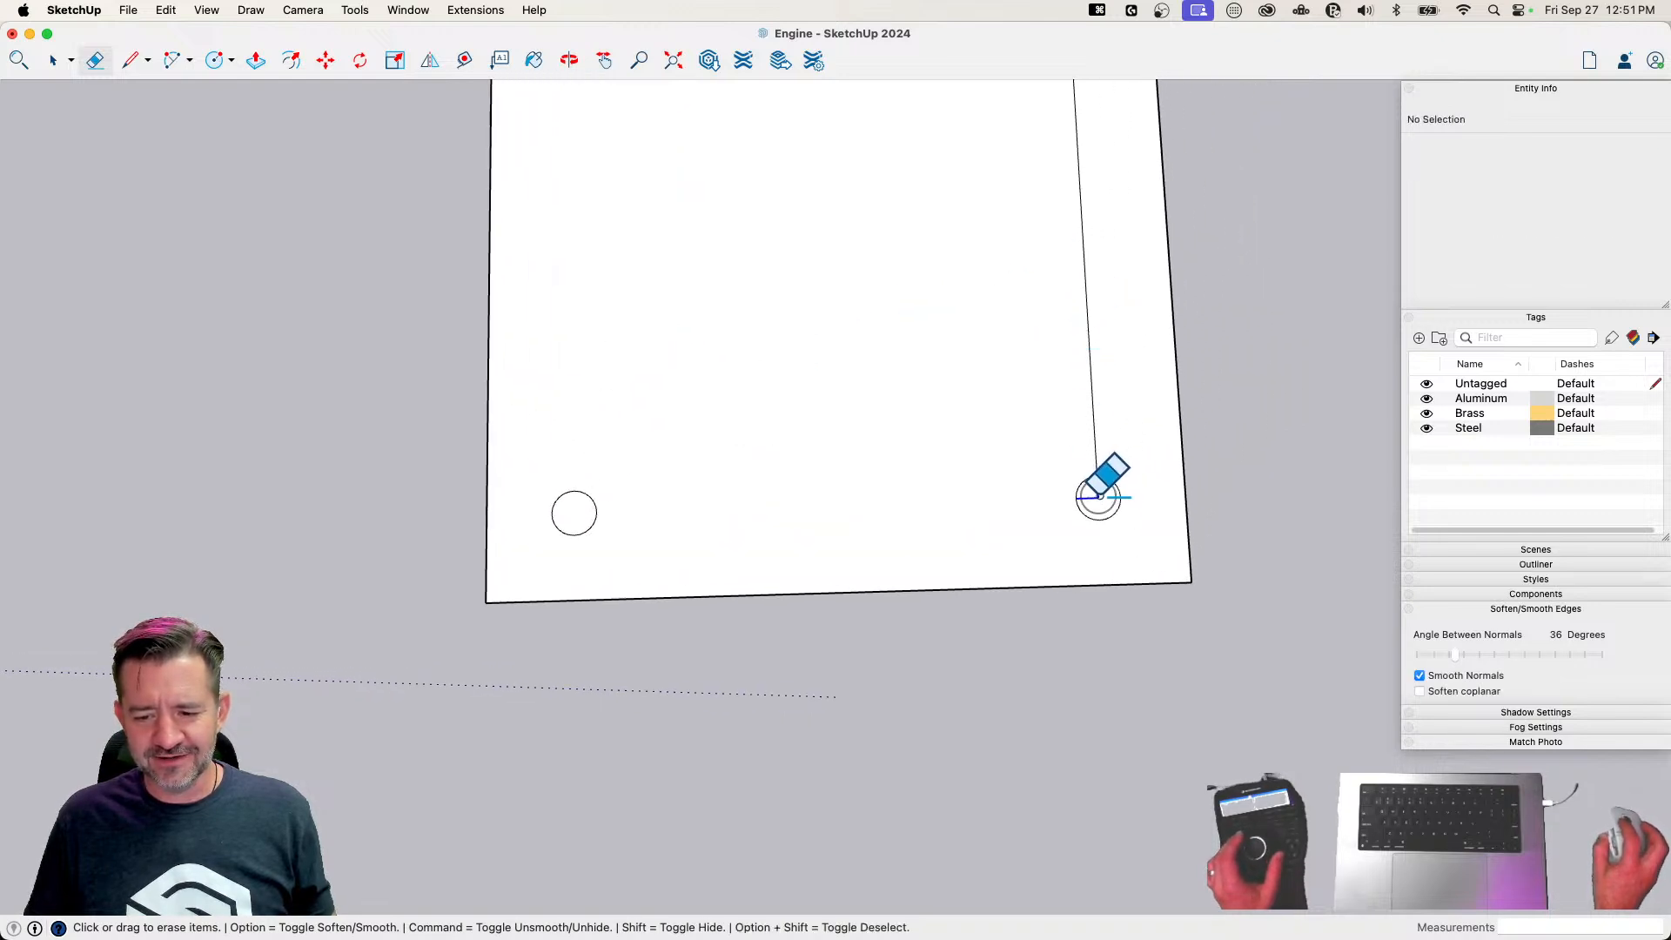
click(1094, 394)
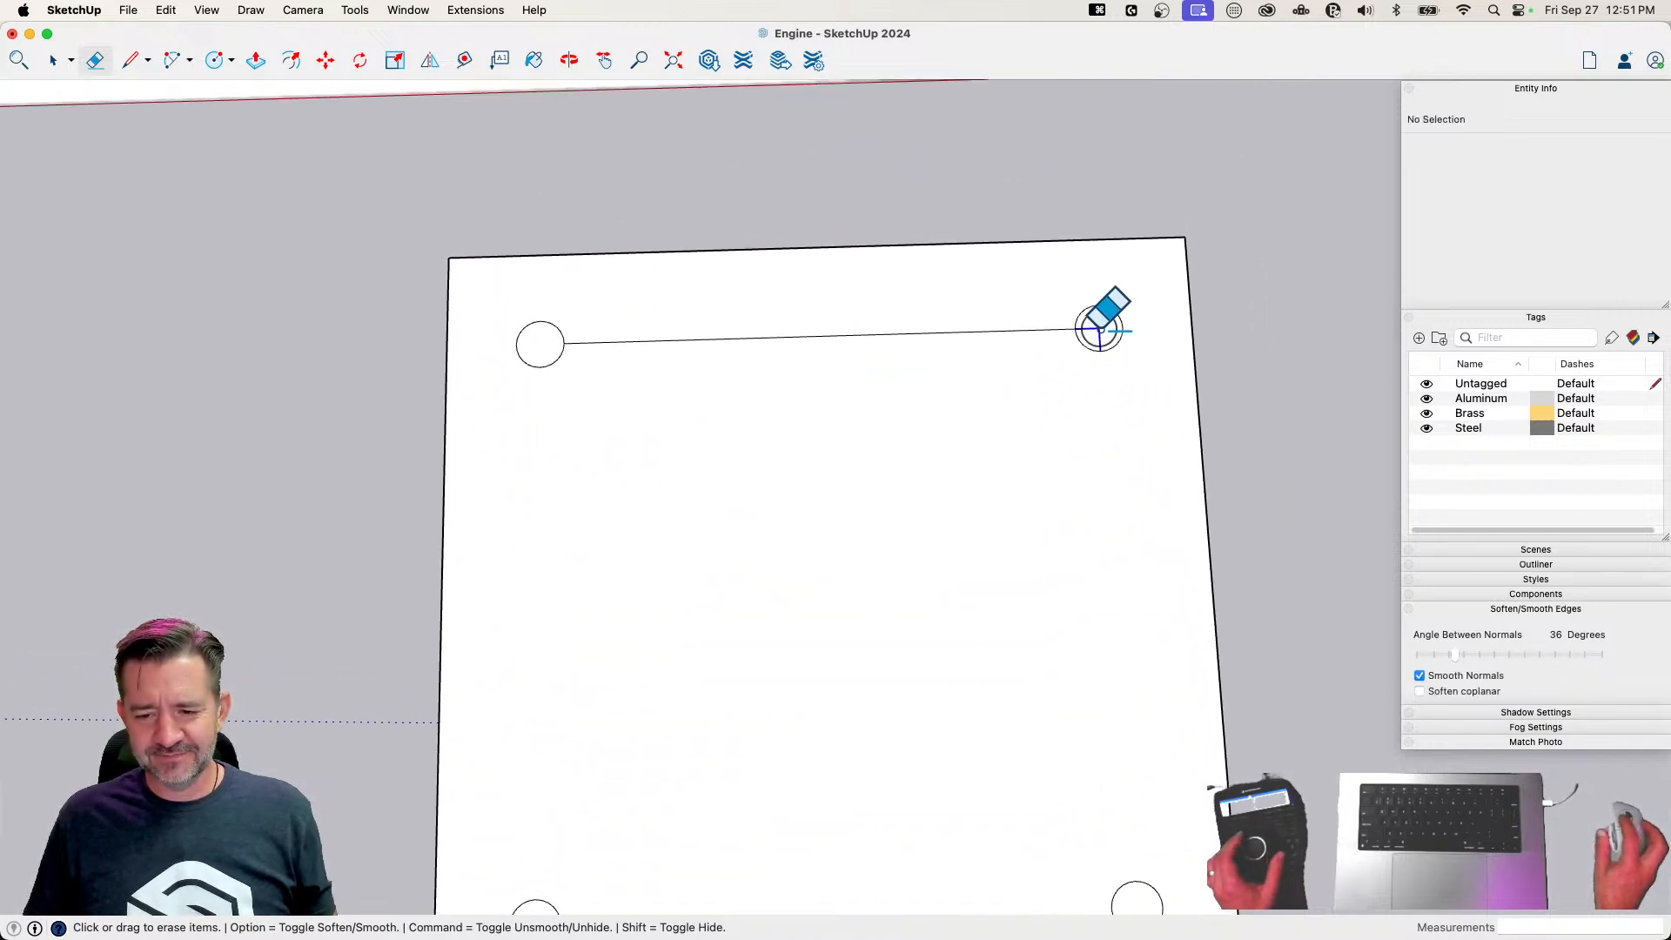
click(983, 332)
scroll(971, 496, down, 3)
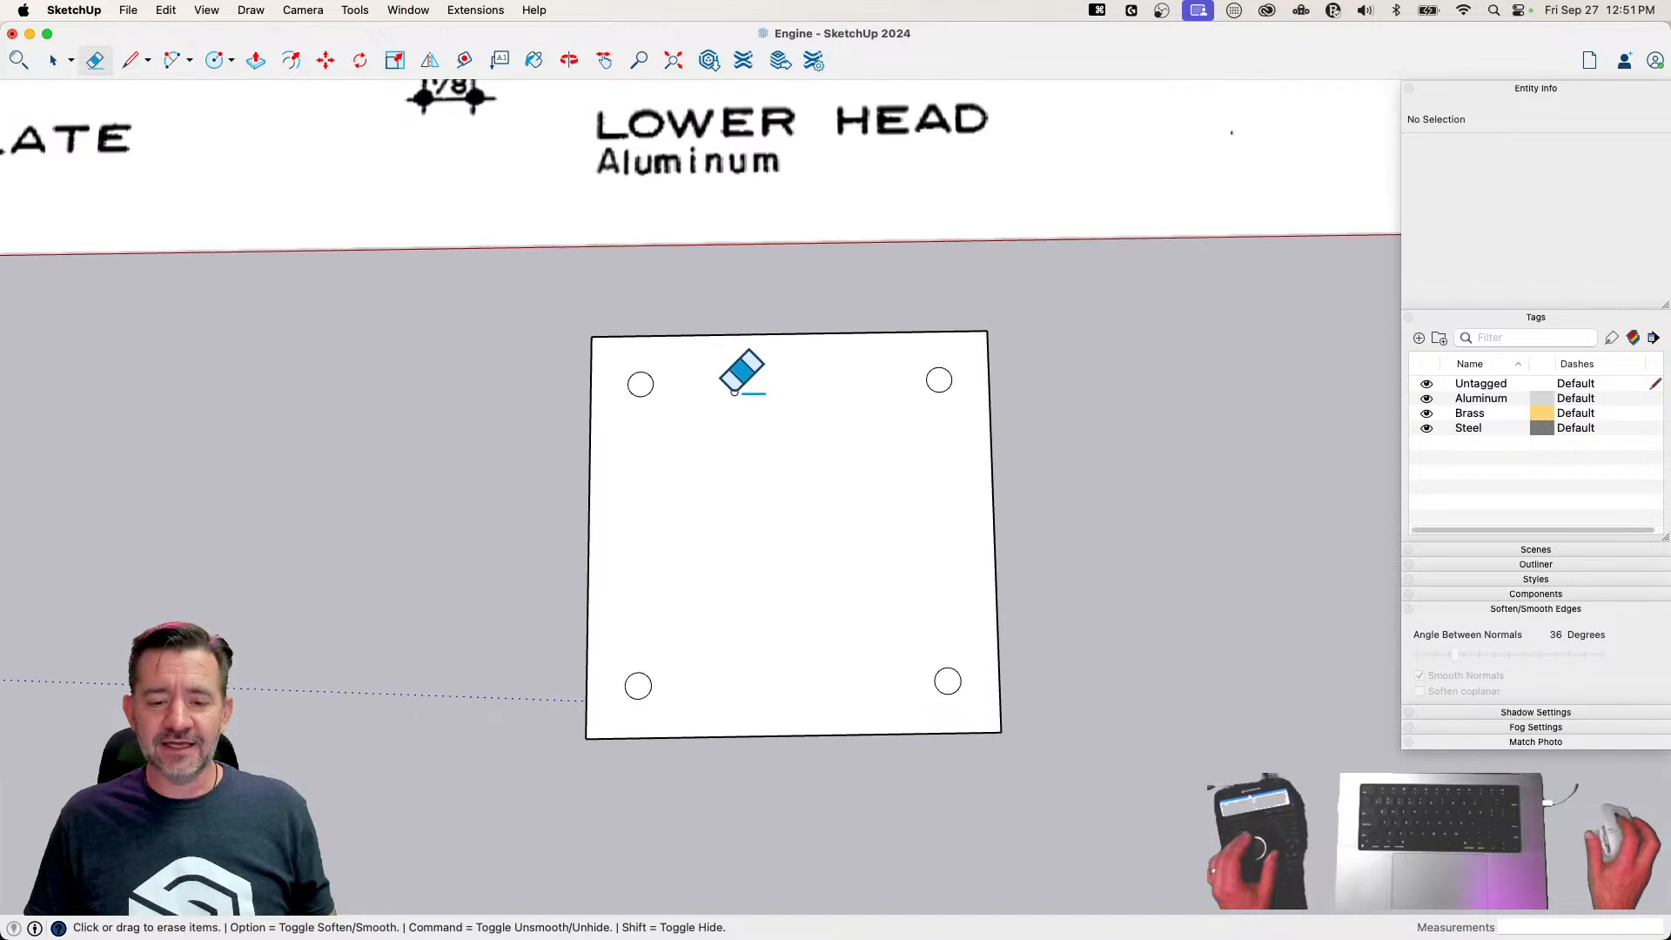
Draw two concentric circles of 1/4 inch and 3/8 inch radius at the center of the plate
key(space)
scroll(828, 477, down, 3)
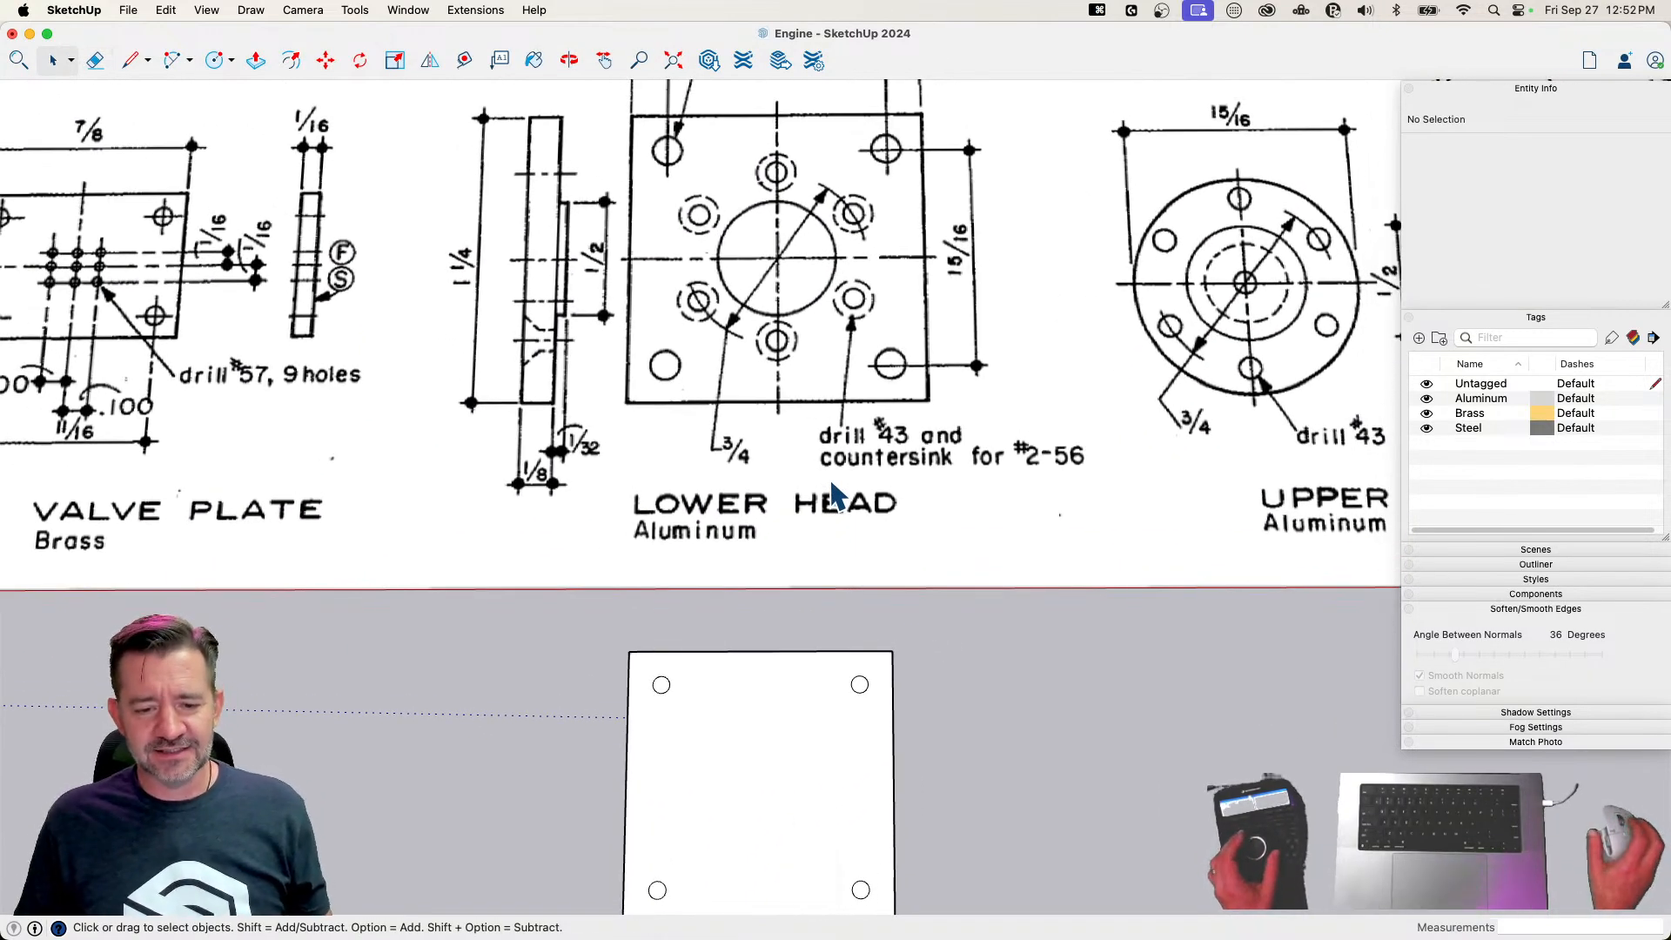
scroll(832, 482, up, 1)
scroll(832, 496, down, 3)
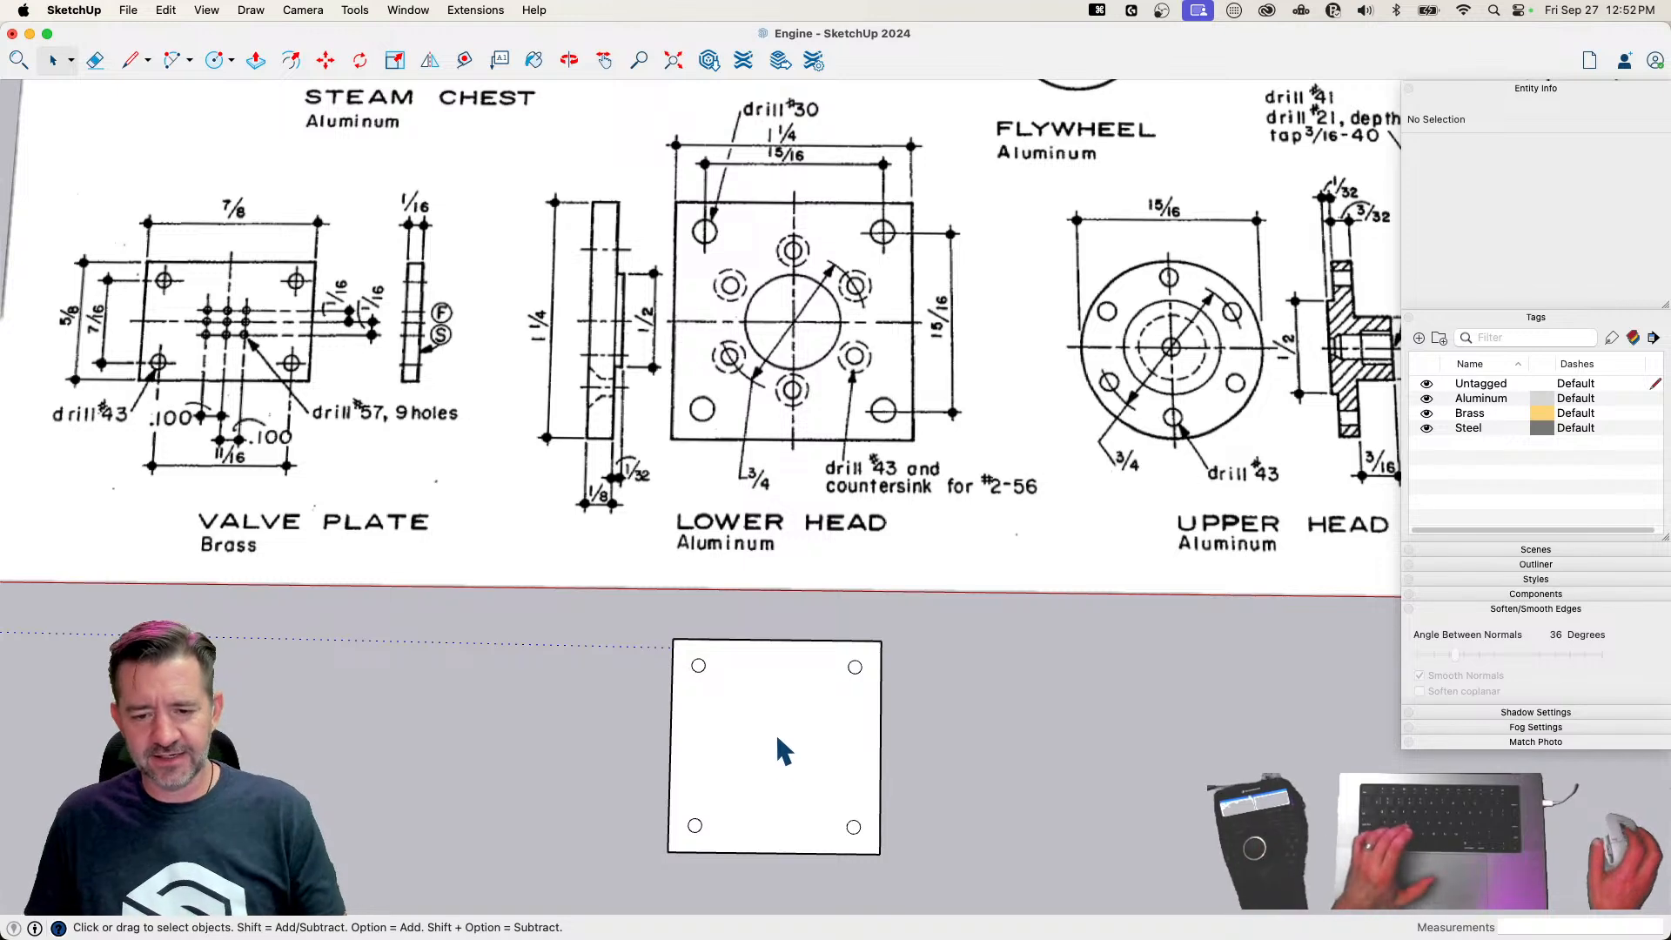
key(c)
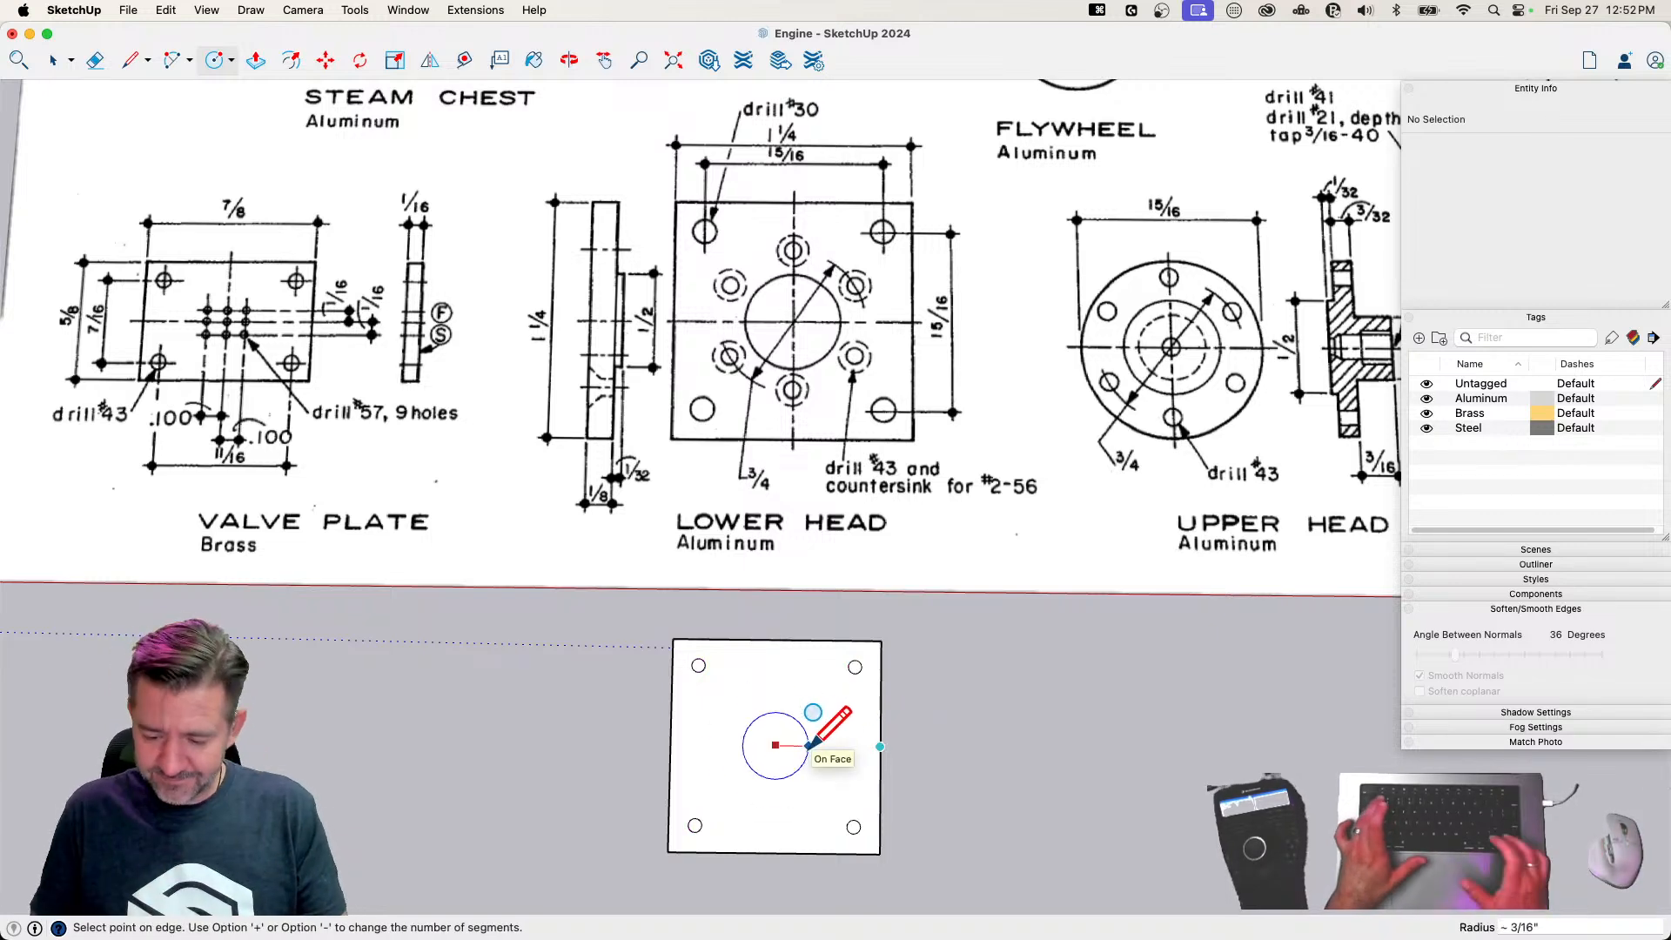
text(1/4")
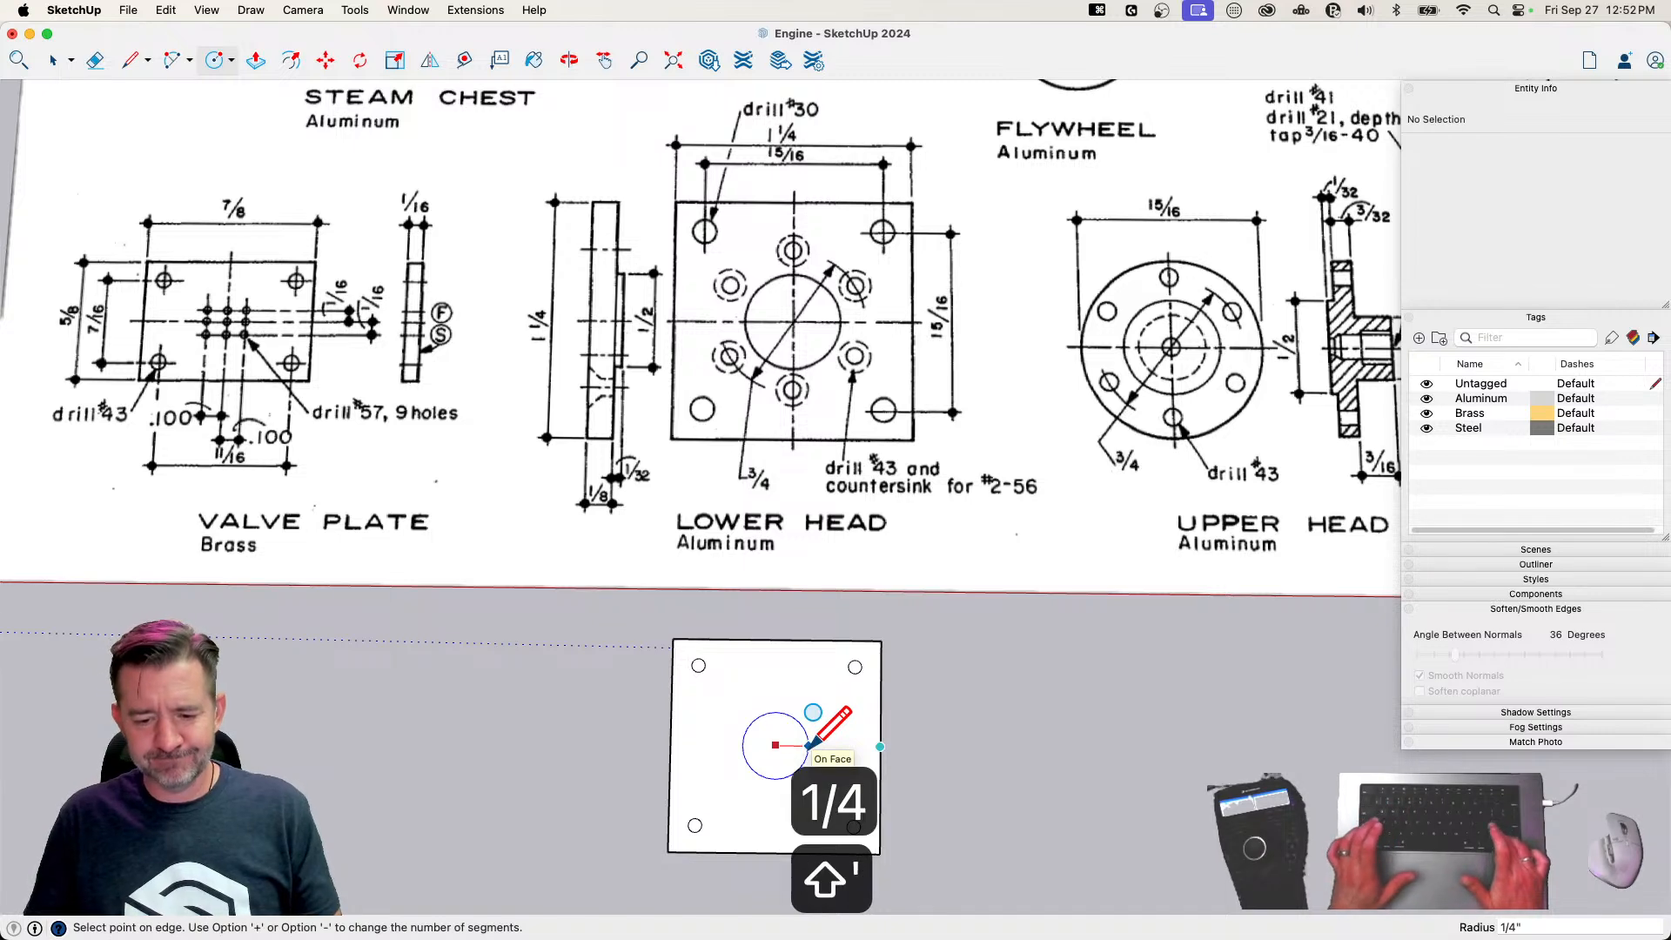
key(Return)
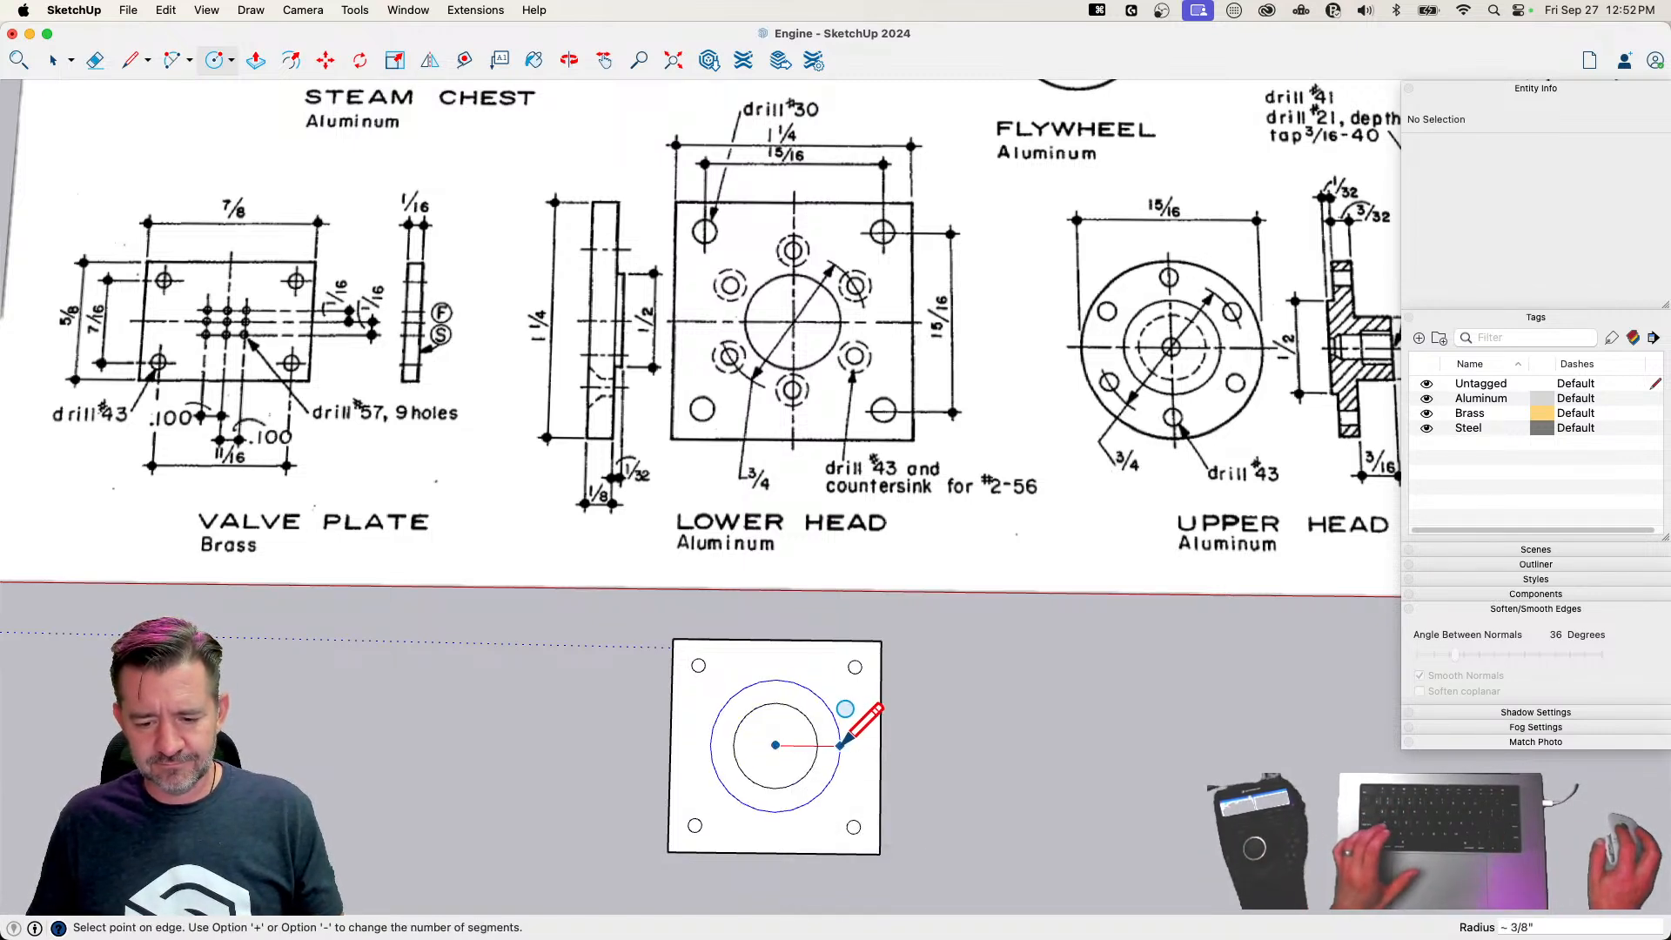
text(3/8)
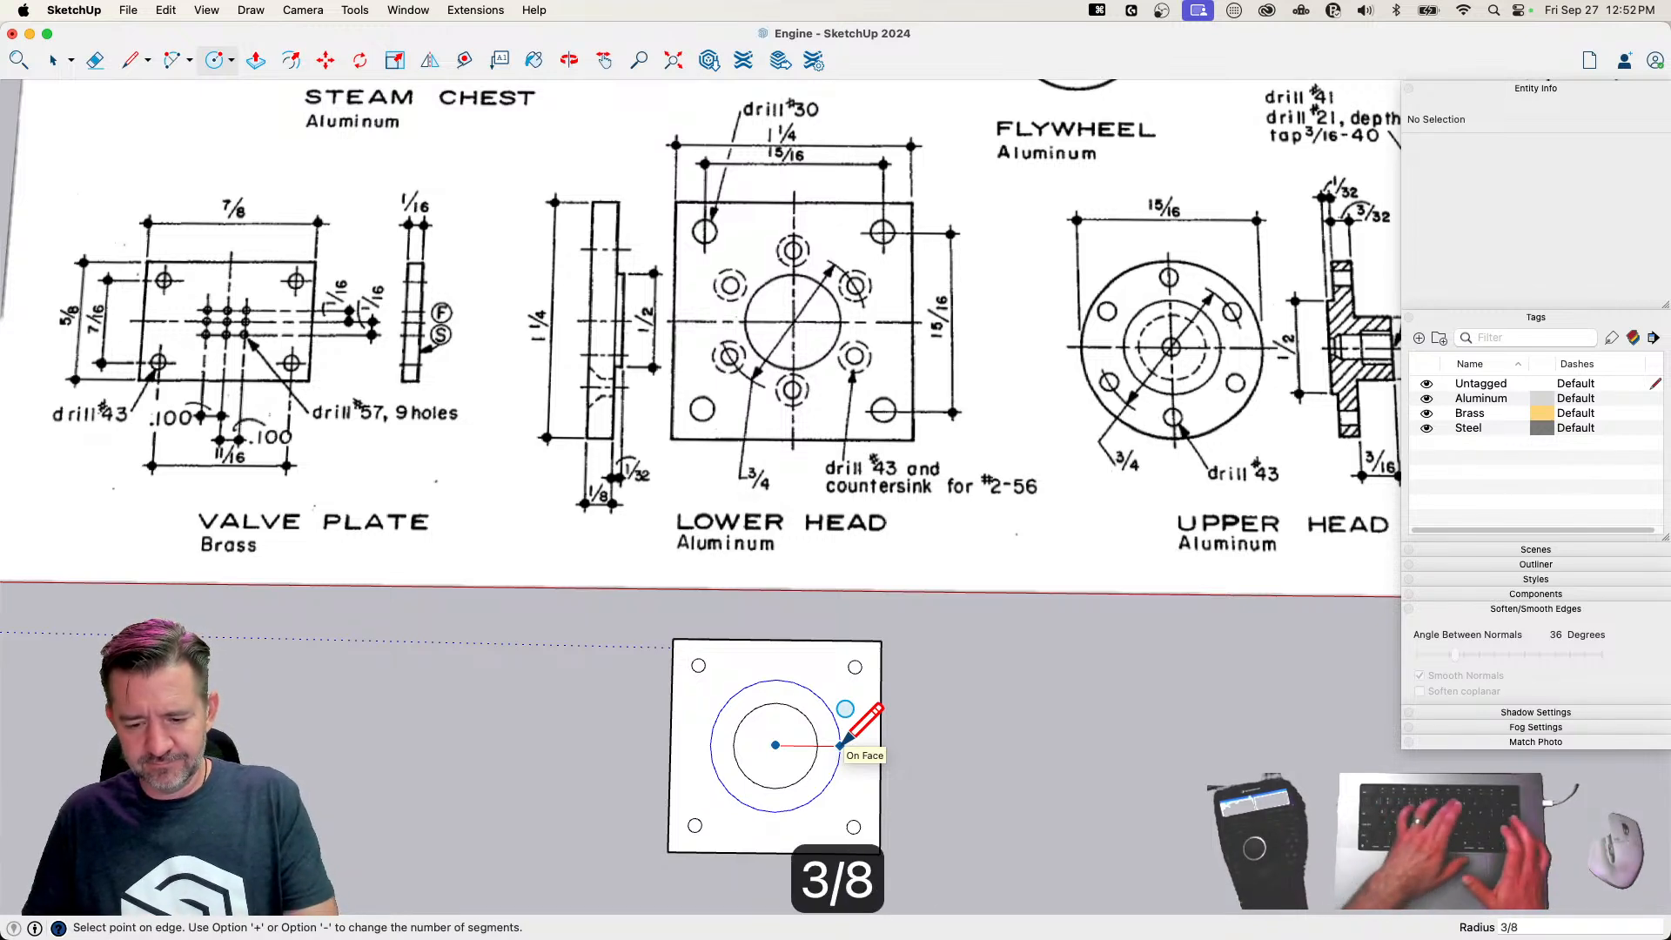
key(Return)
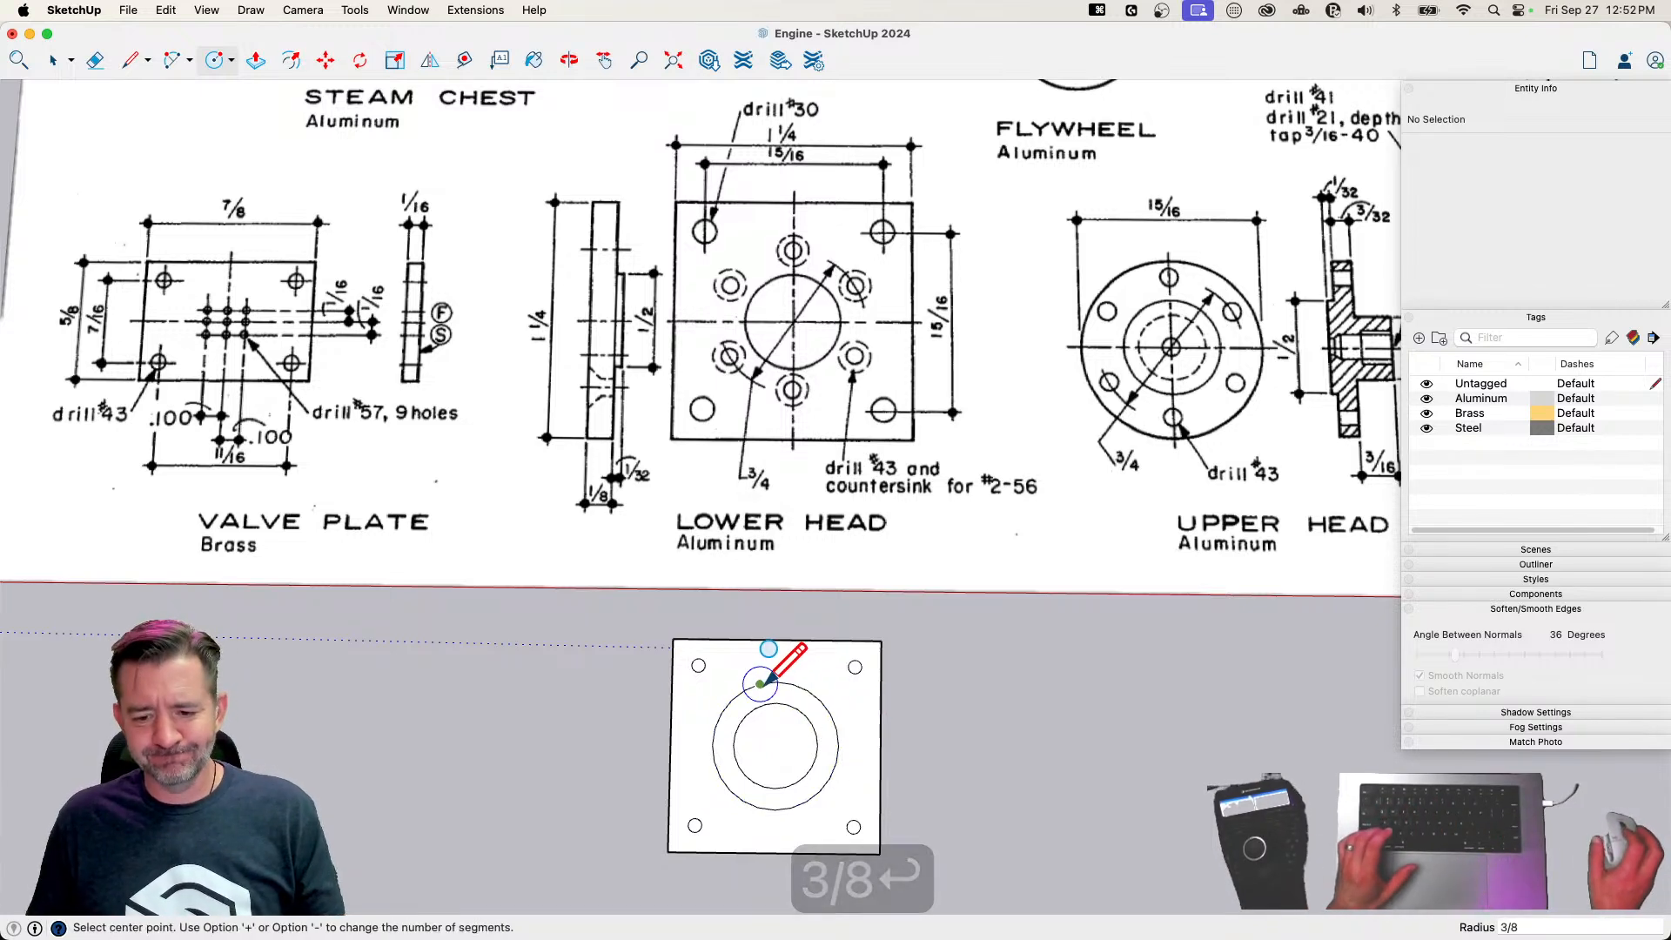
Draw a screw hole circle of 0.035 inch radius on the 3/8 inch radius circle, directly in line with the plate's center along the green axis
scroll(778, 687, up, 5)
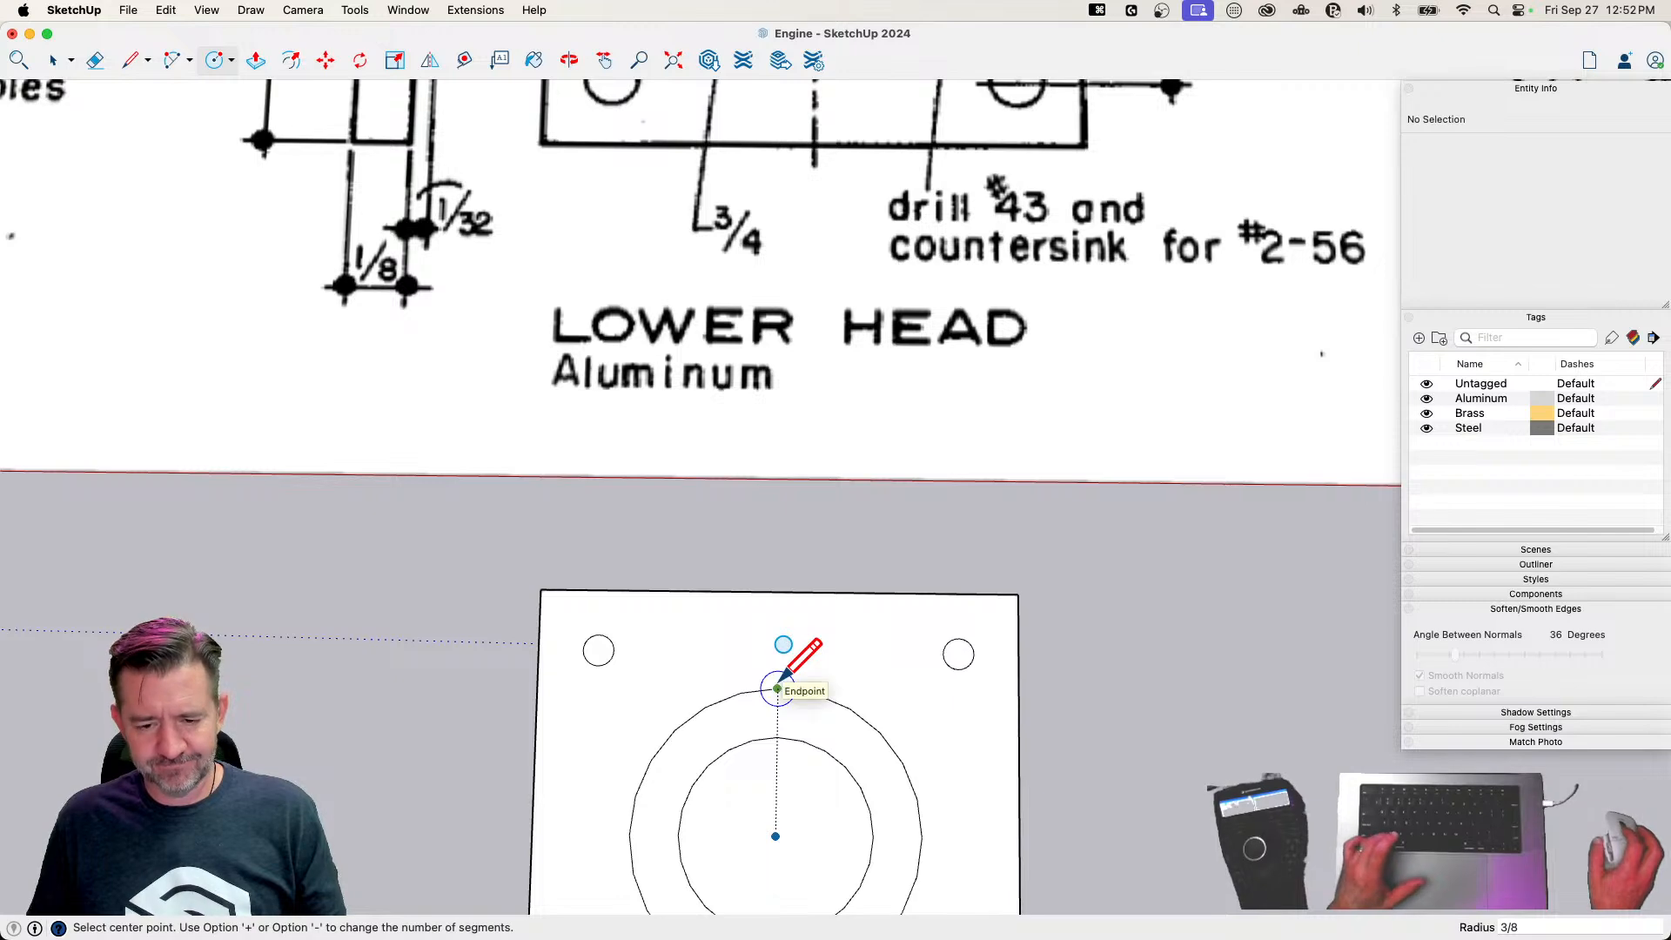
scroll(777, 687, down, 3)
scroll(778, 685, up, 2)
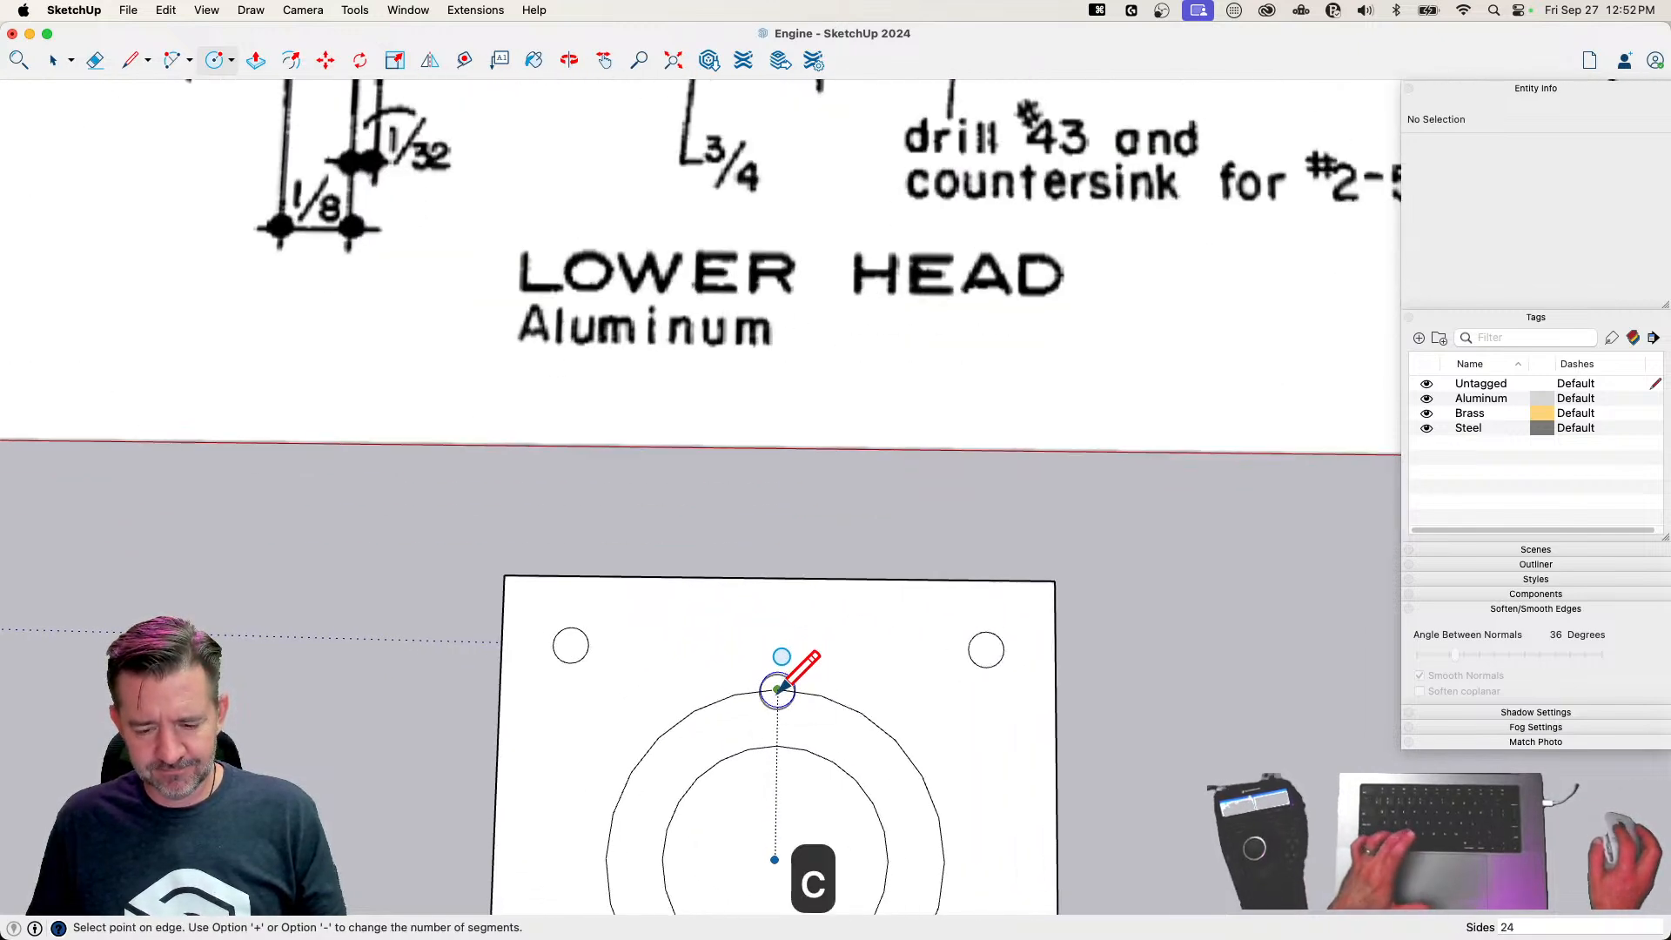
click(778, 689)
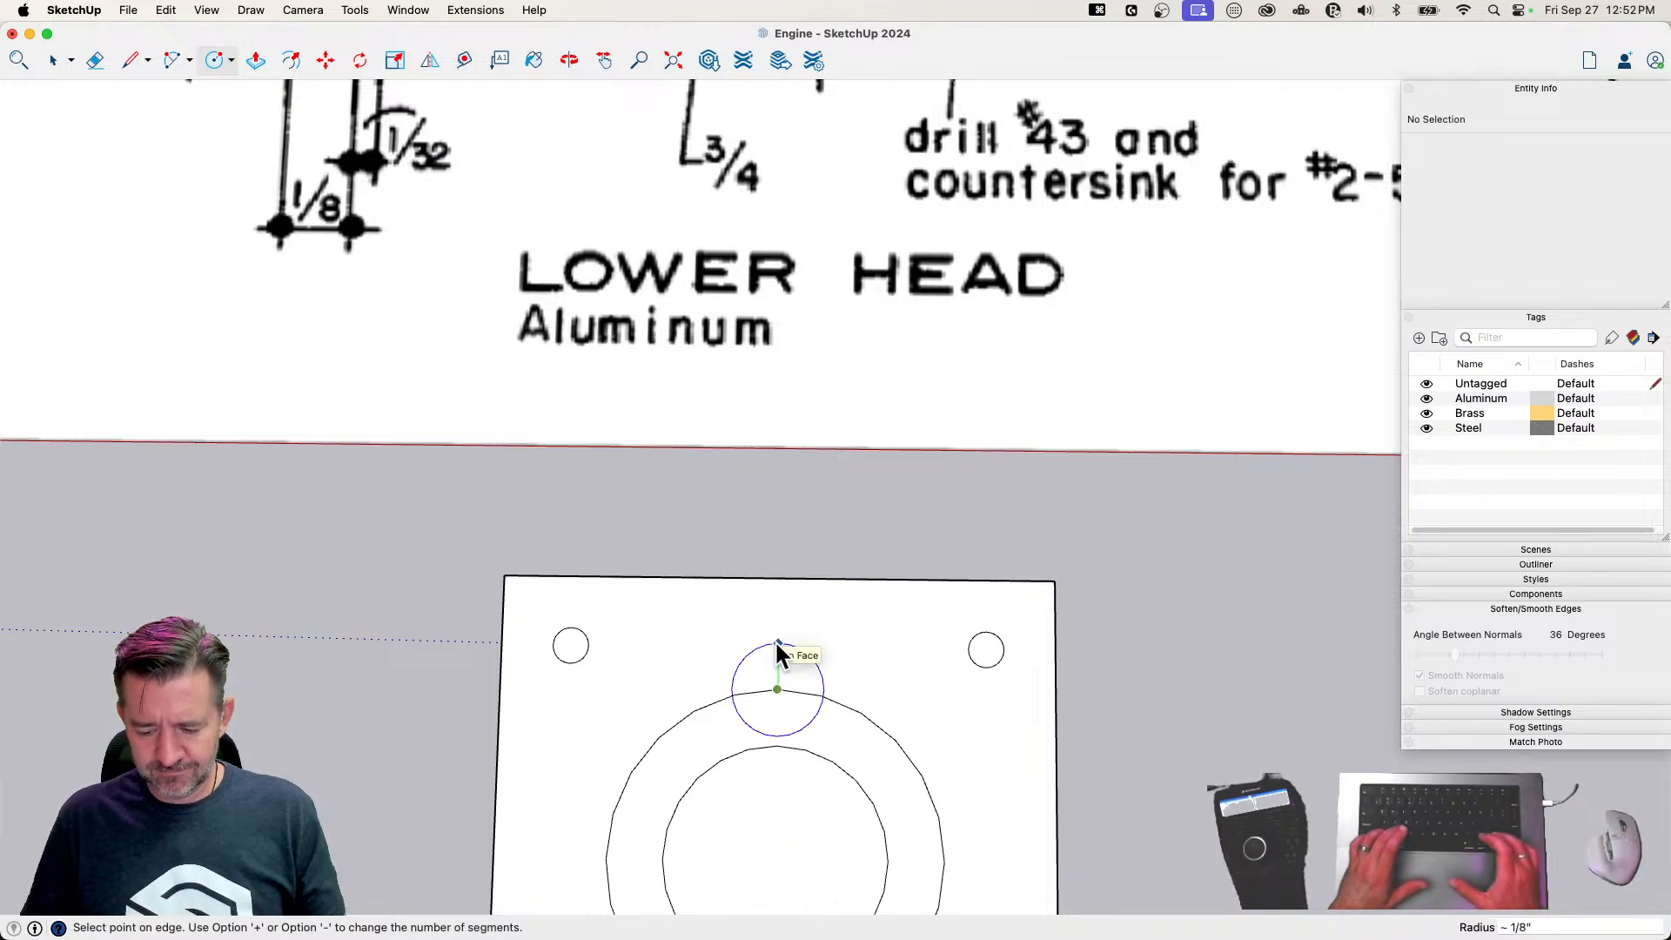
text(.035)
key(Return)
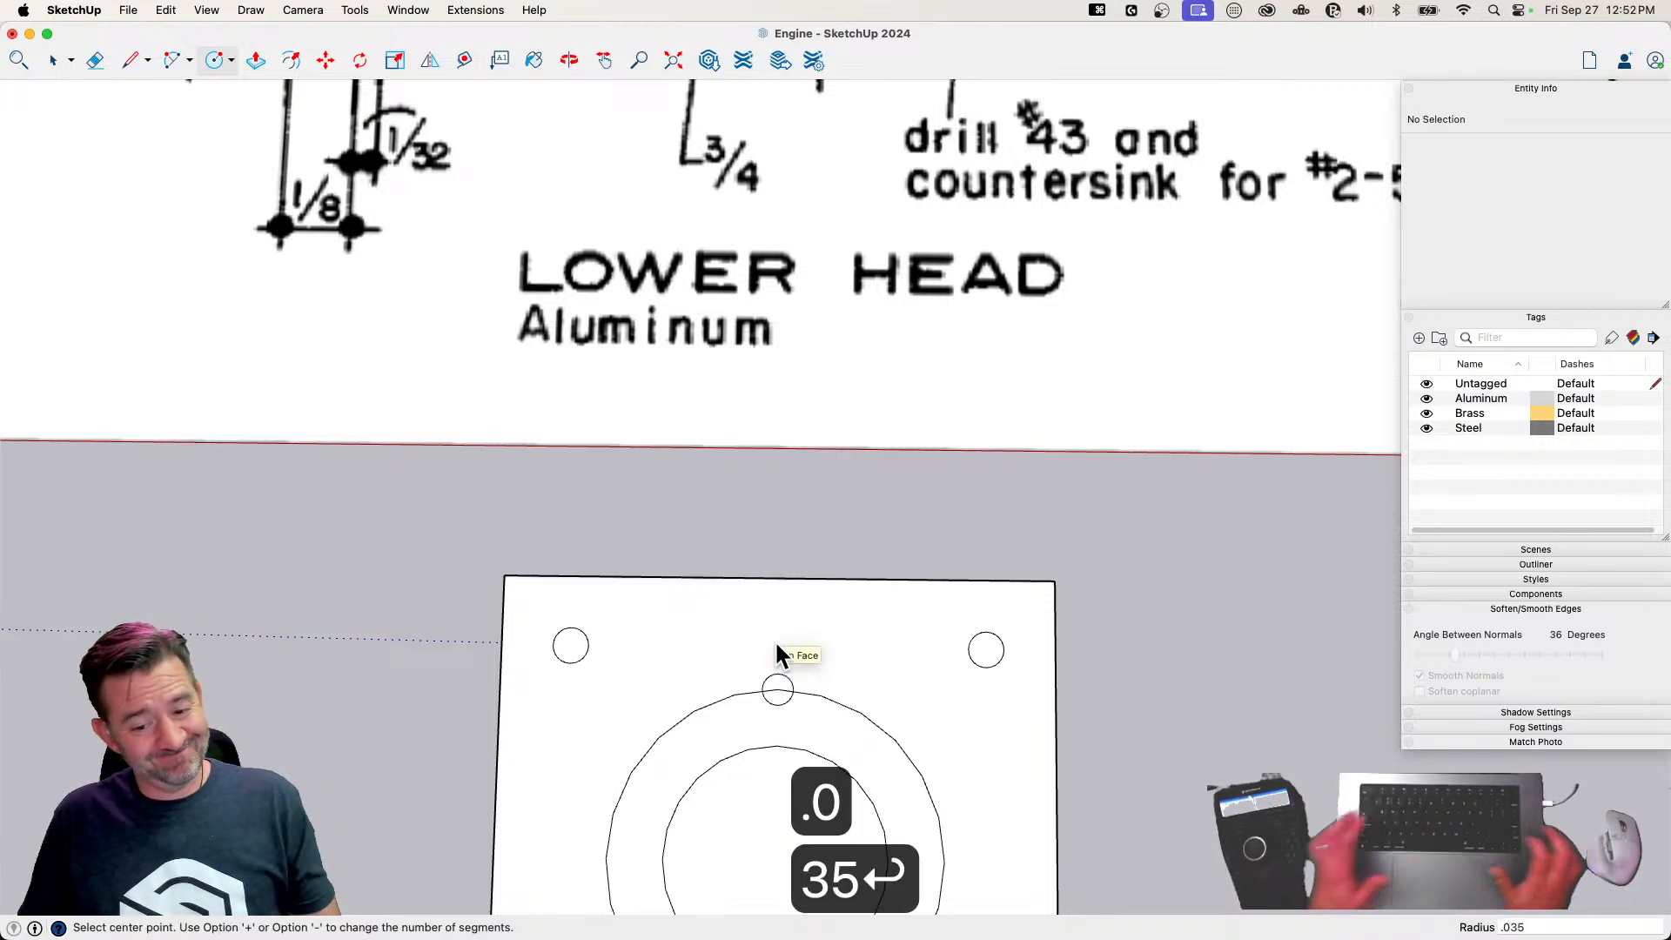
key(e)
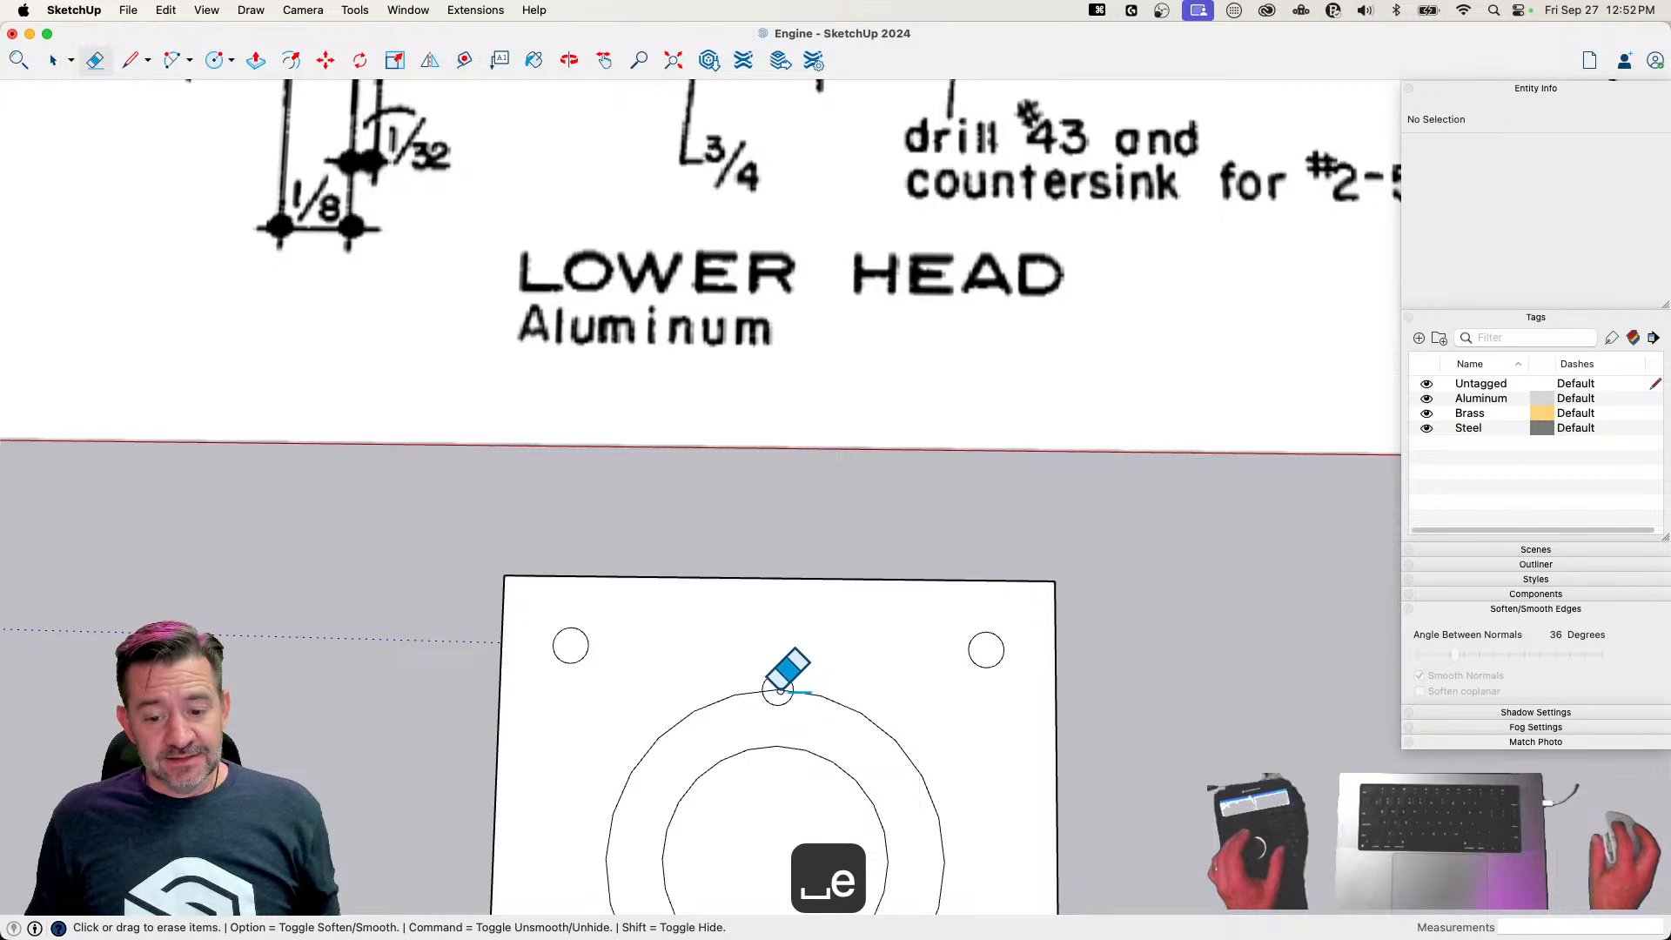
key(space)
click(781, 696)
key(q)
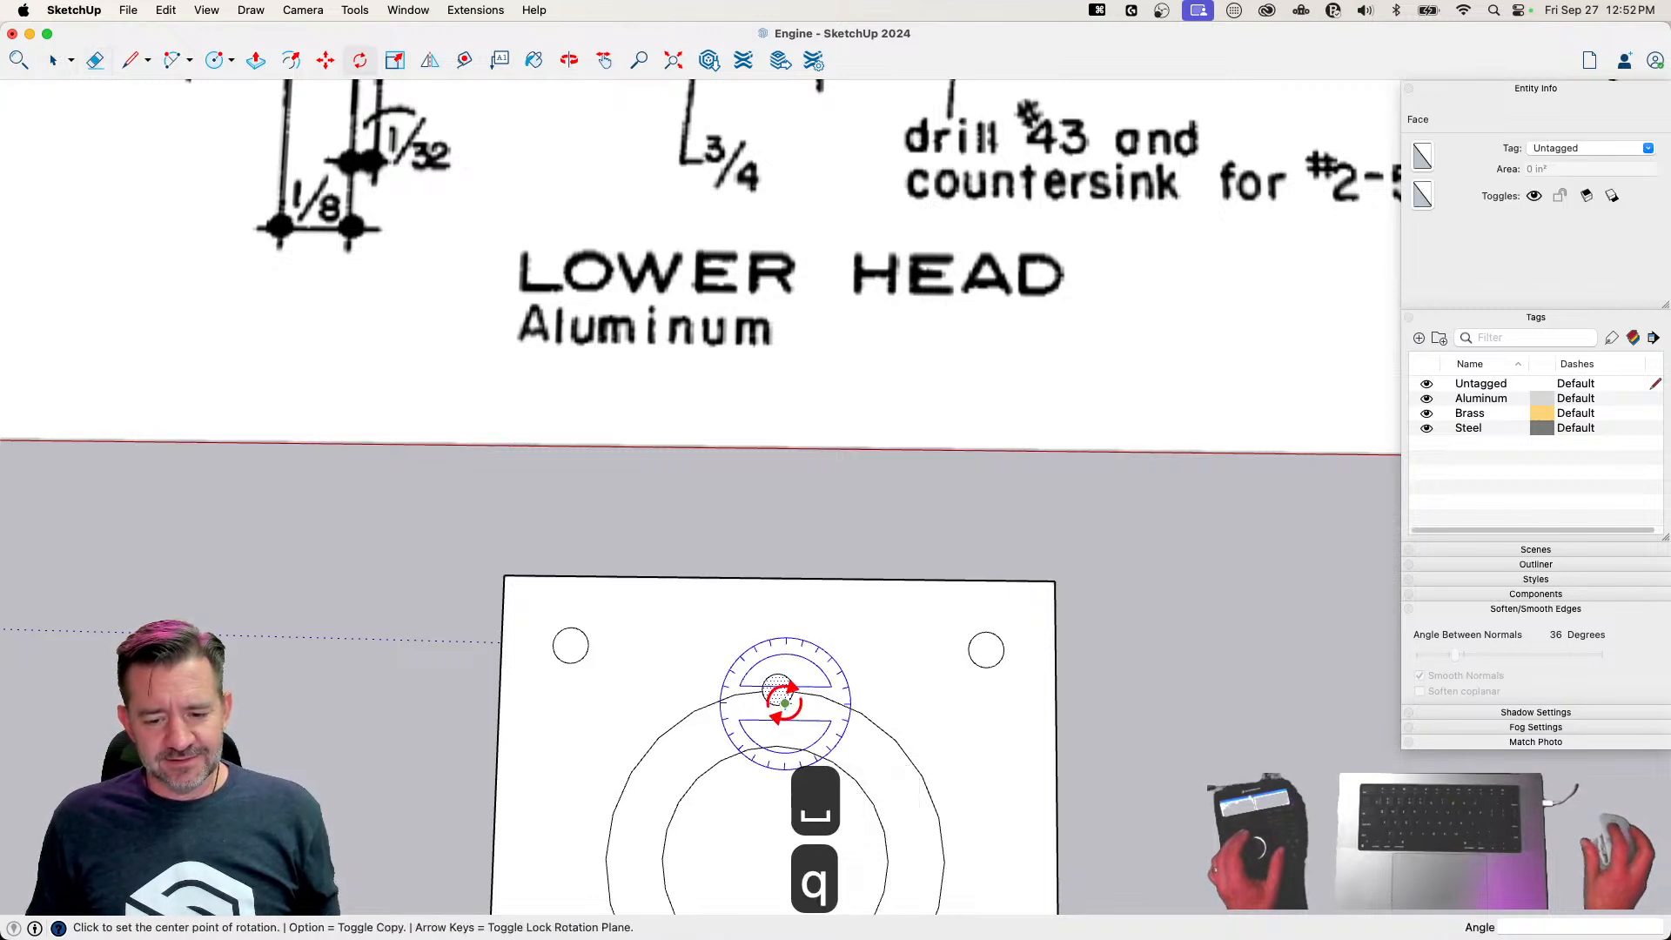
click(776, 746)
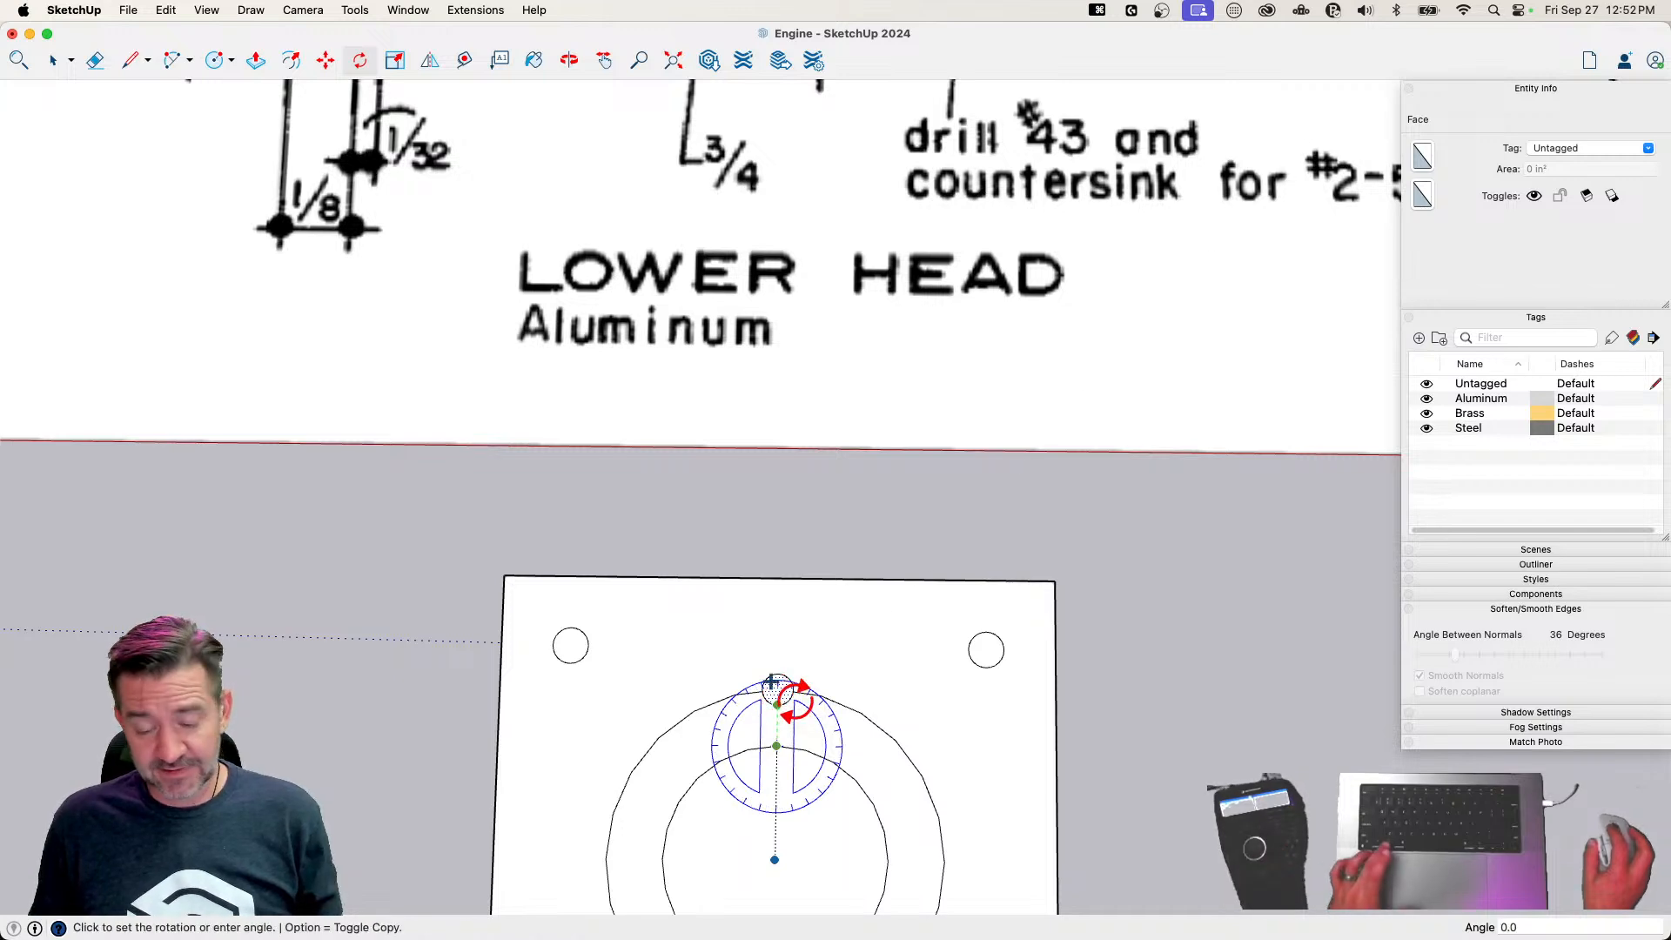
key(space)
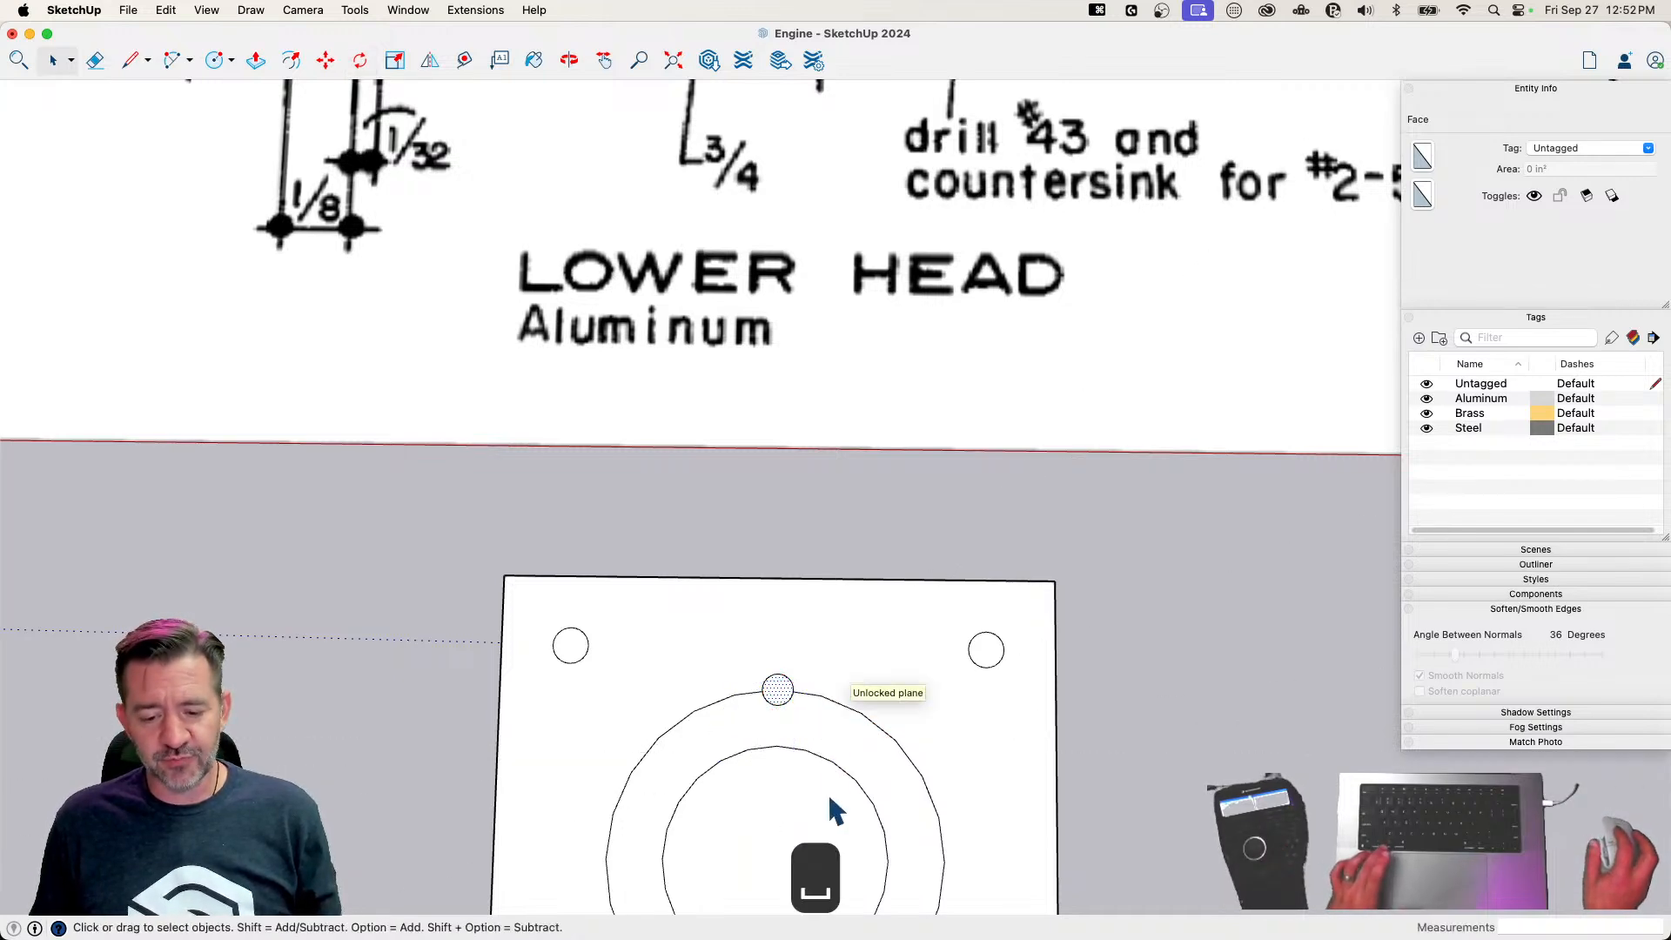
Erase the 3/8 inch radius guide circle, leaving the small screw hole in place
key(e)
click(848, 706)
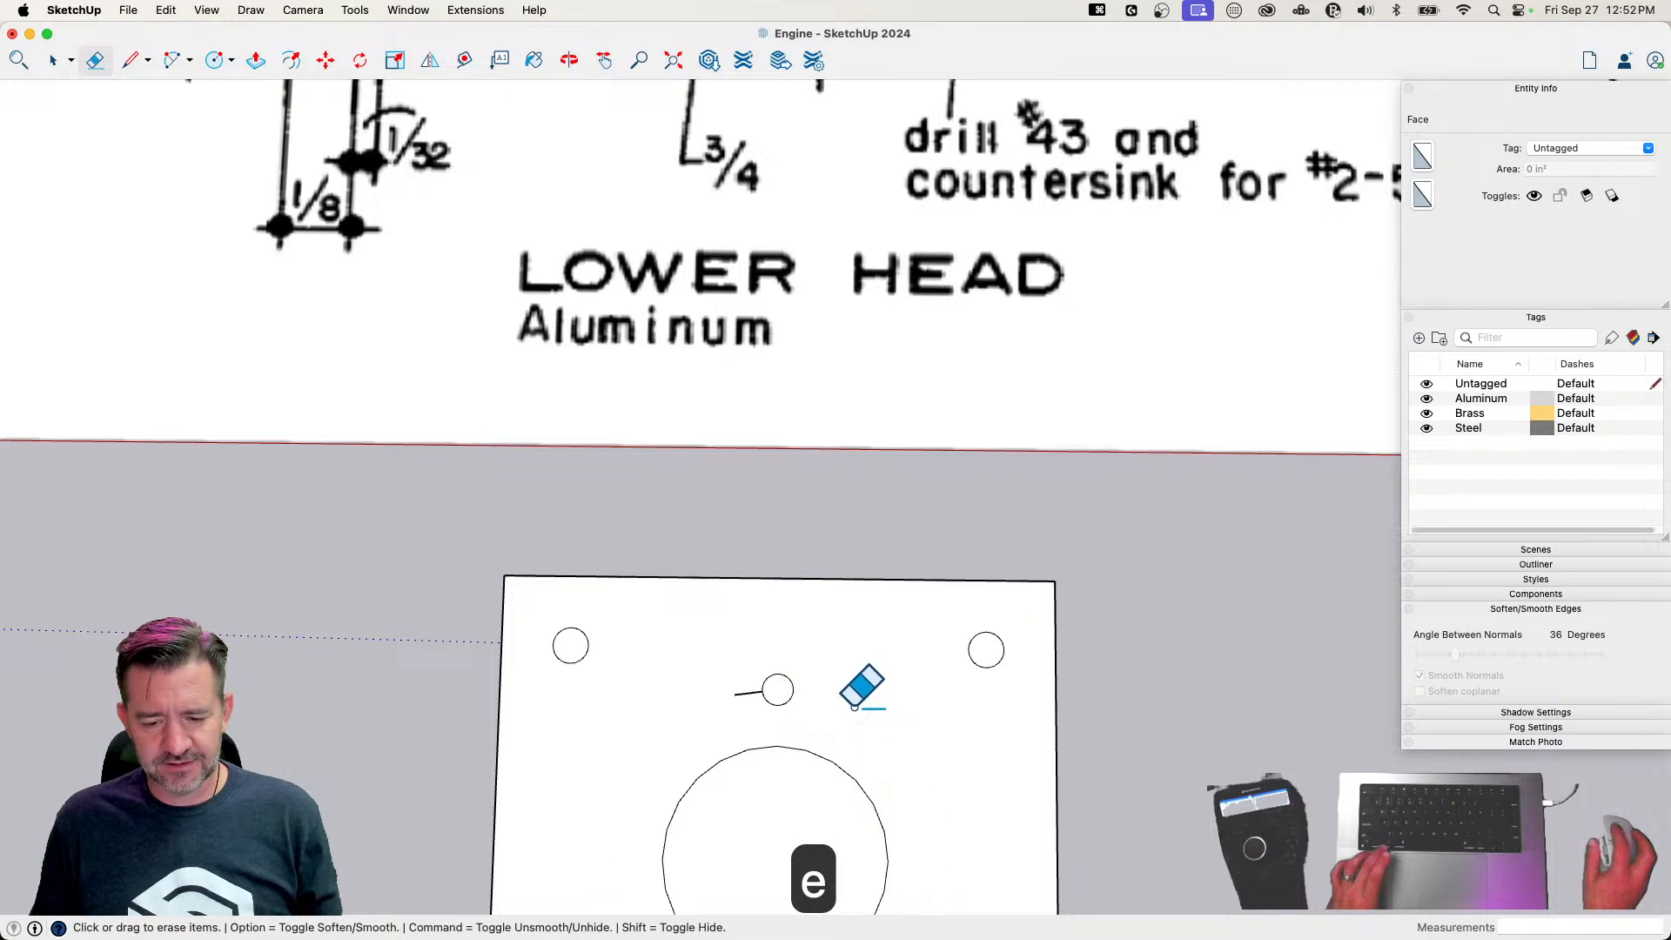
key(space)
Rotate-copy the small screw hole's face about the plate's center at 60 degrees, making five copies
click(771, 684)
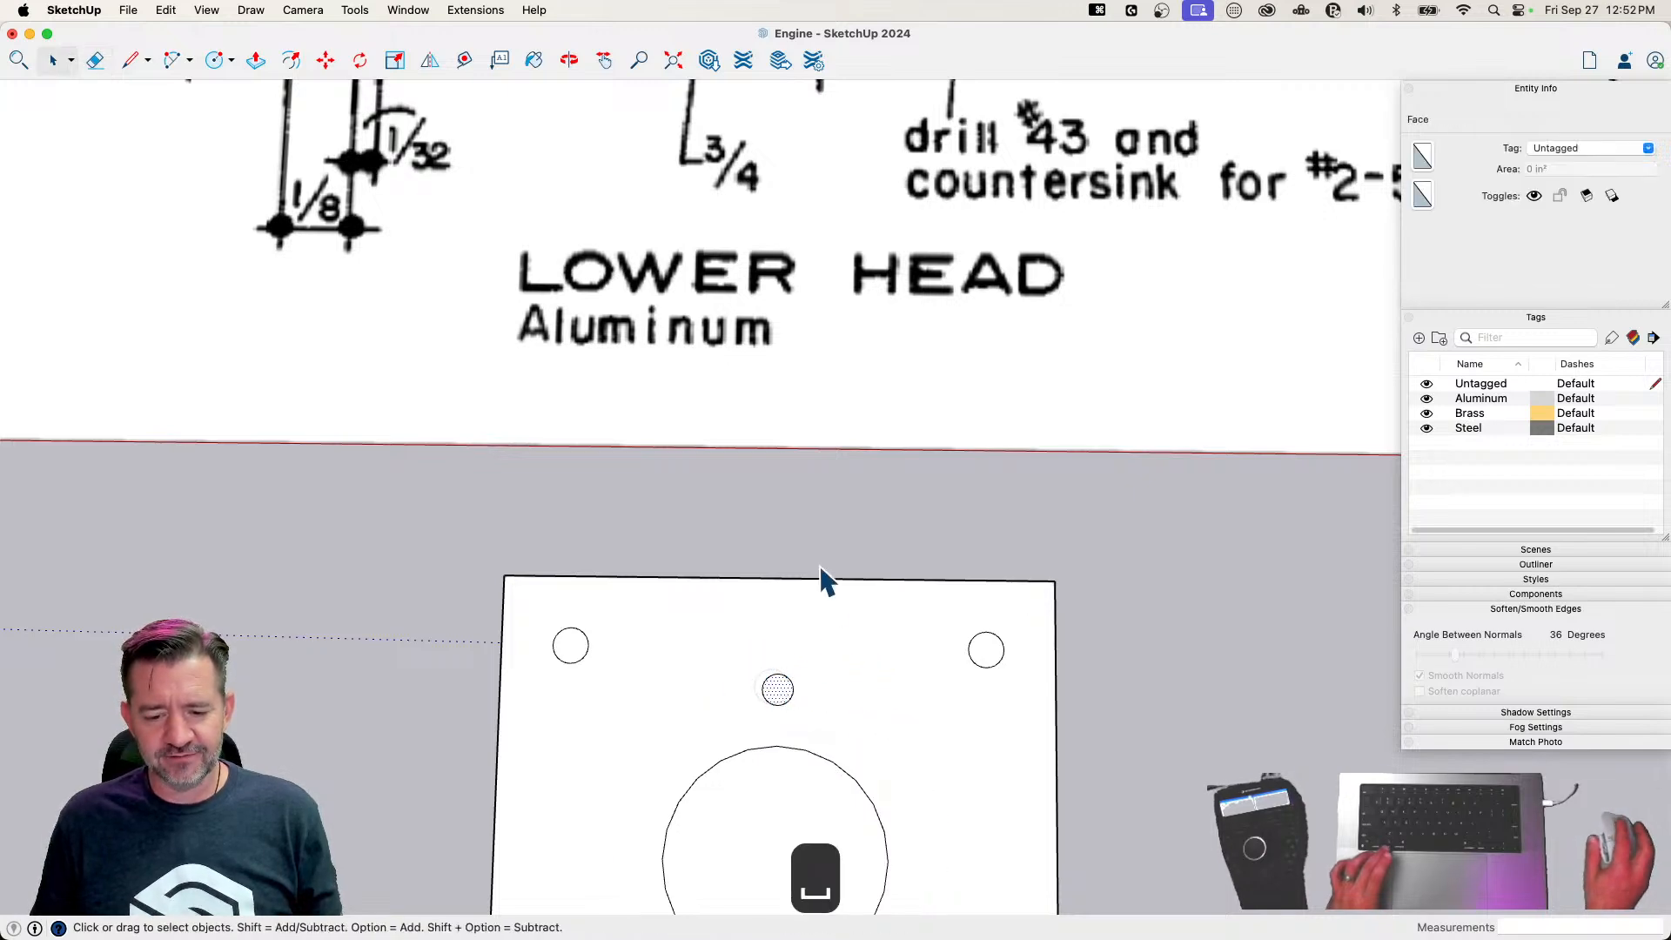
scroll(848, 653, down, 2)
key(q)
click(790, 746)
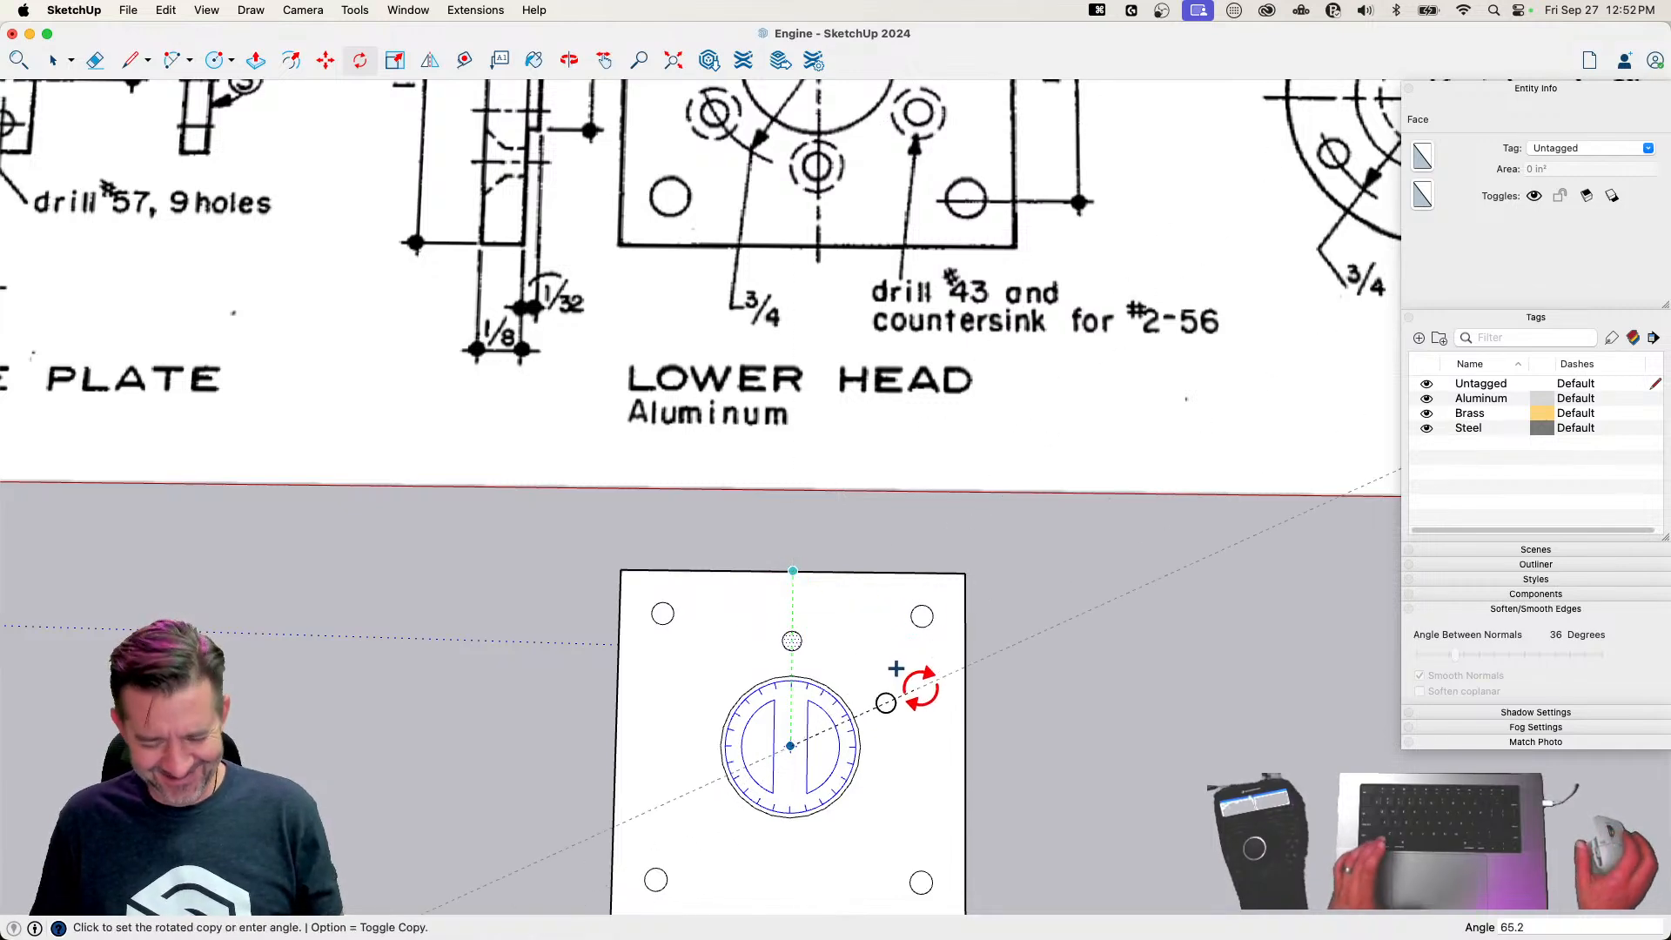
text(60)
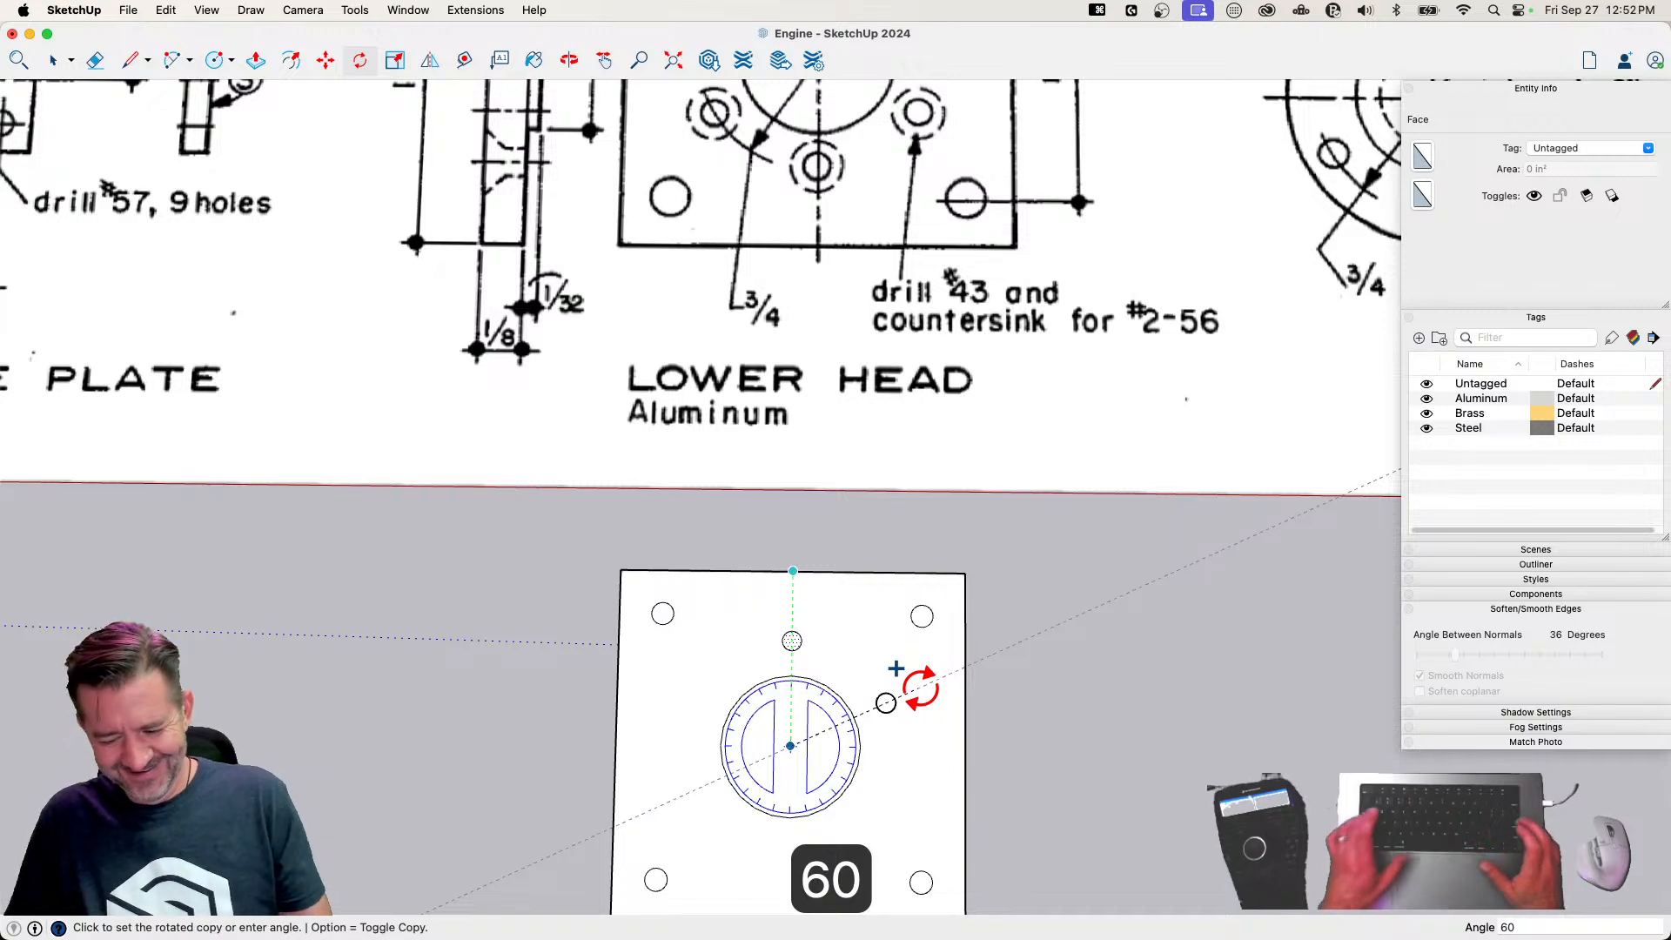
key(Return)
text(5x)
key(Return)
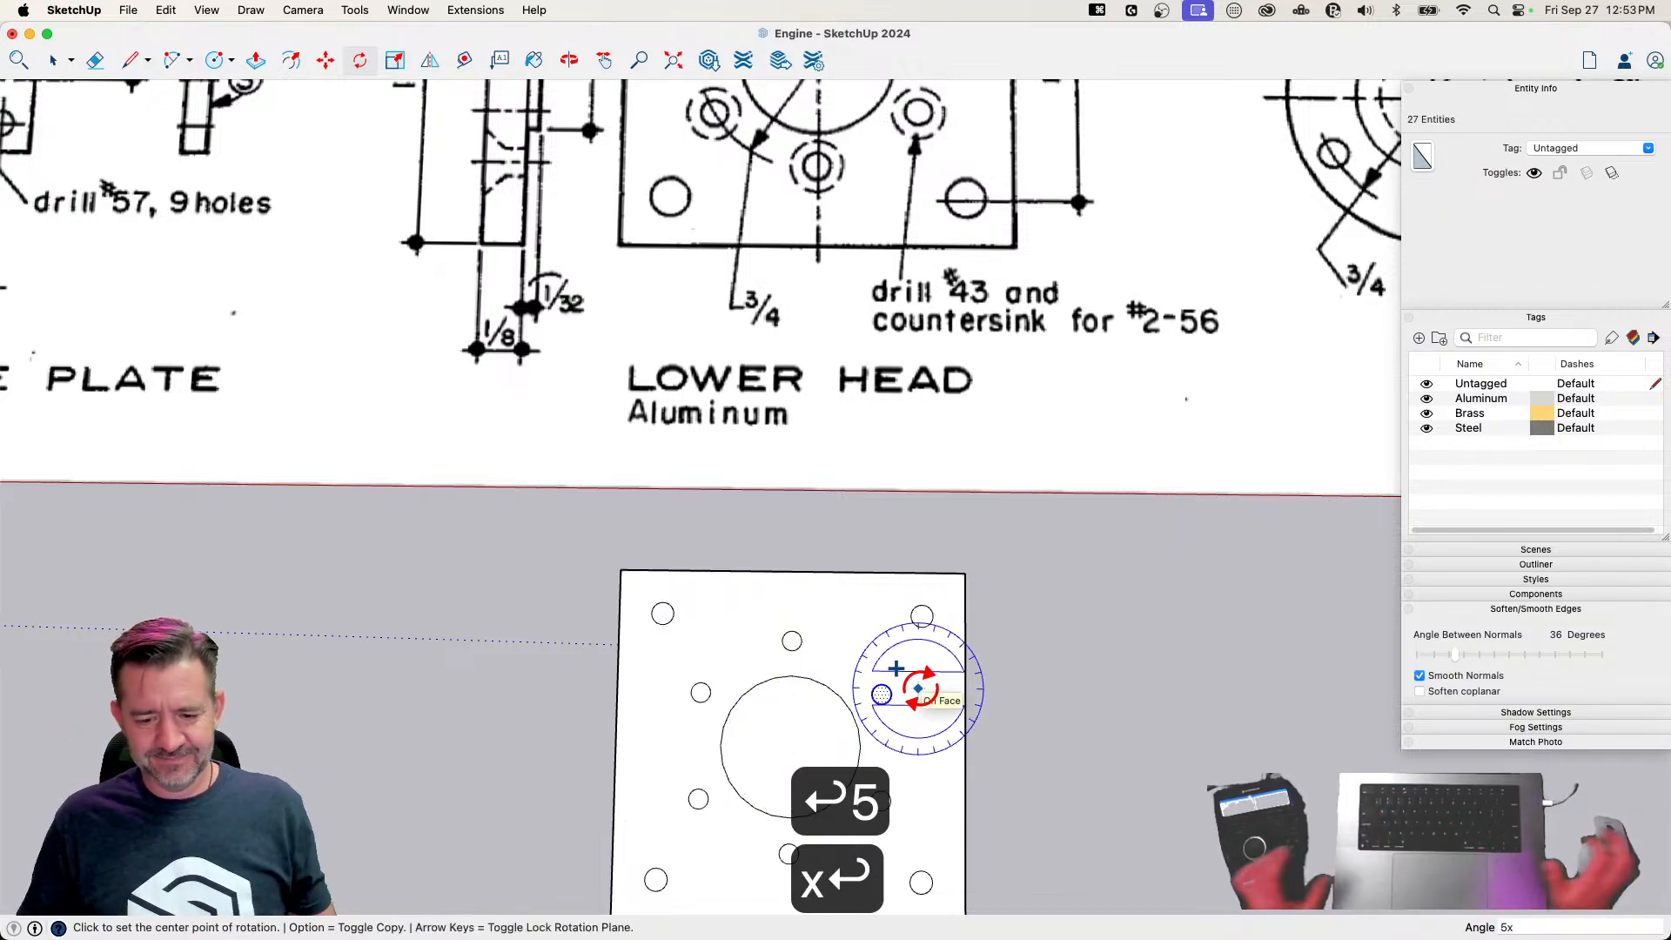
Copy the plate face and its center disc, without the small hole faces, about 1 9/16 inches along the red axis
key(space)
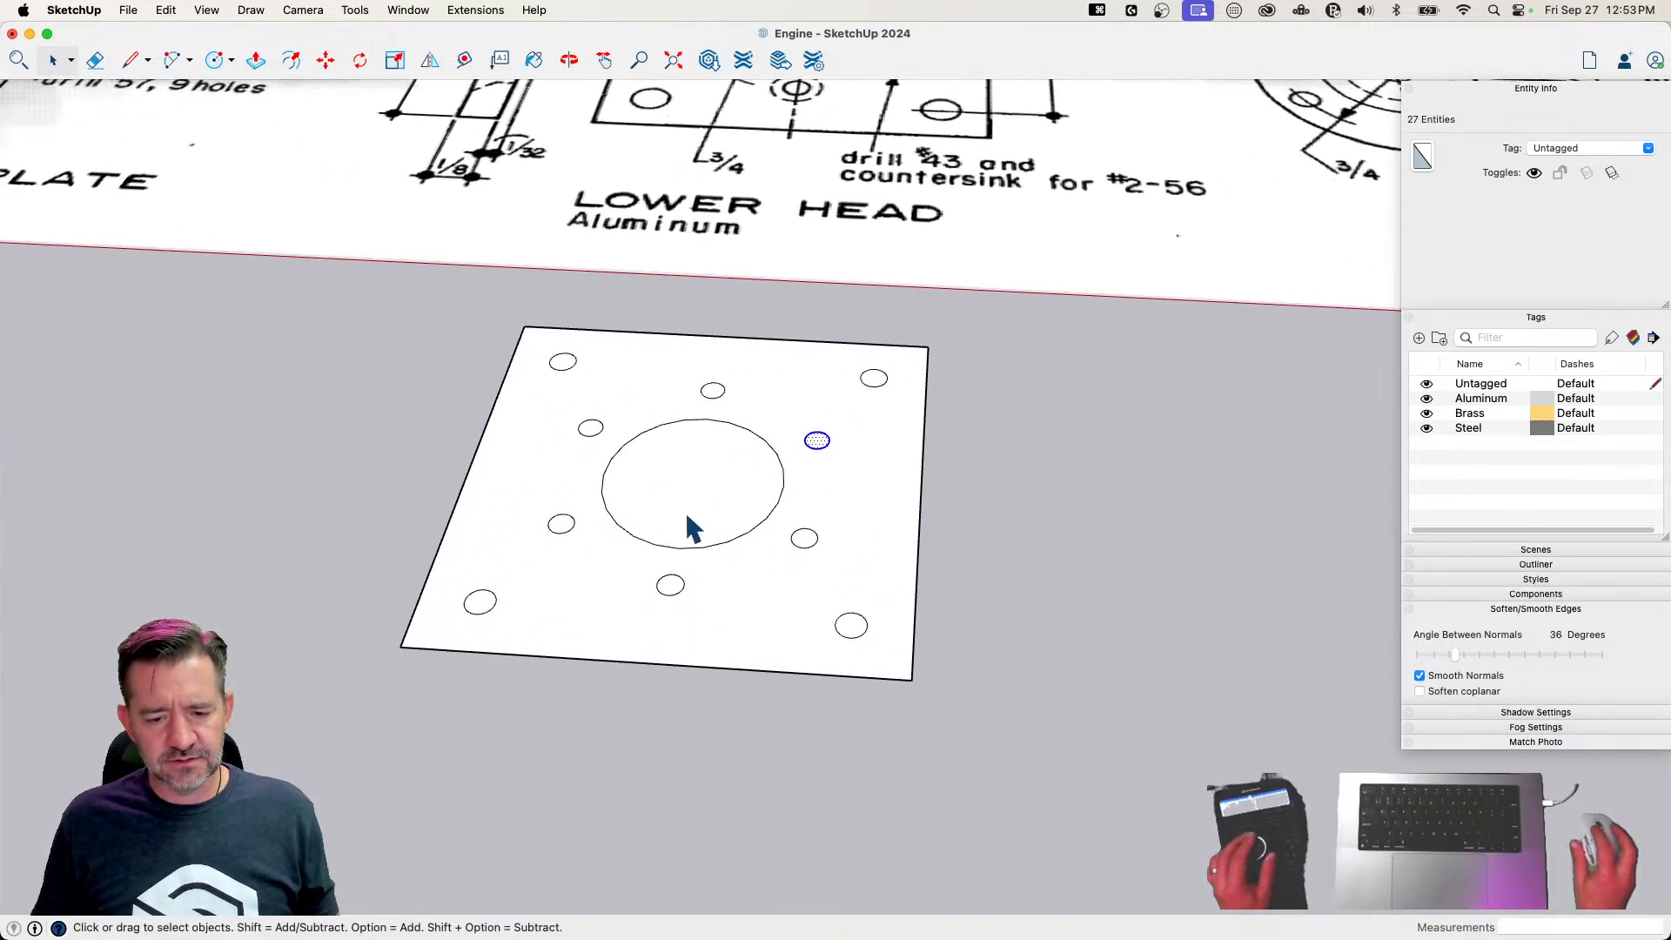
click(783, 627)
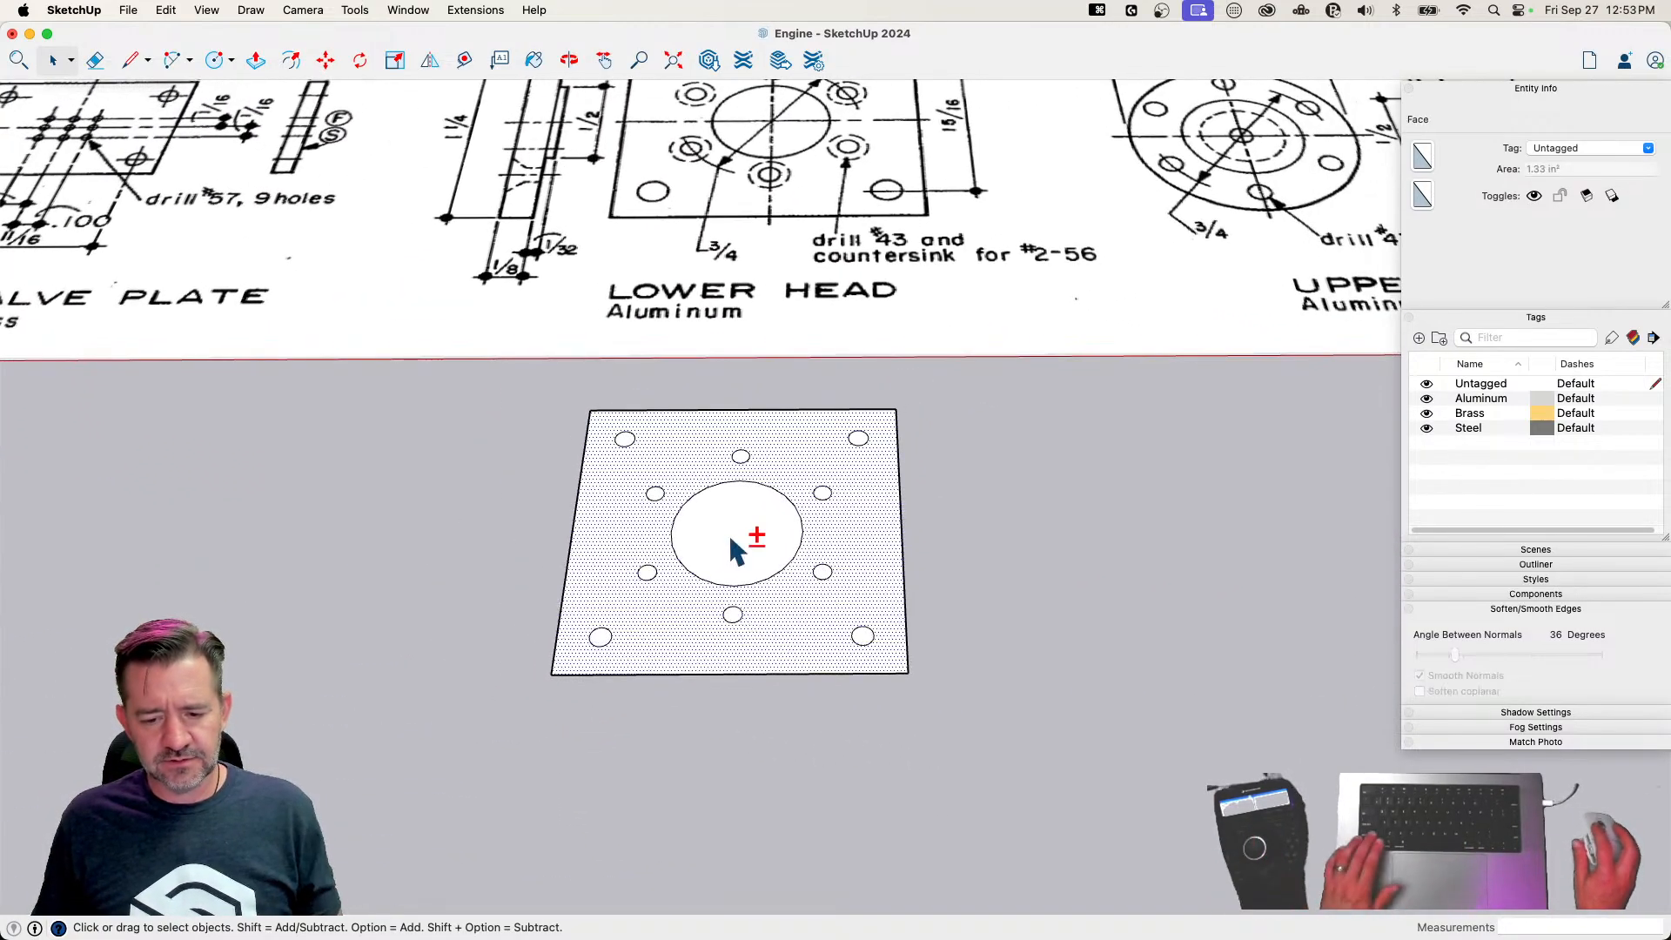
key(m)
click(786, 631)
key(alt)
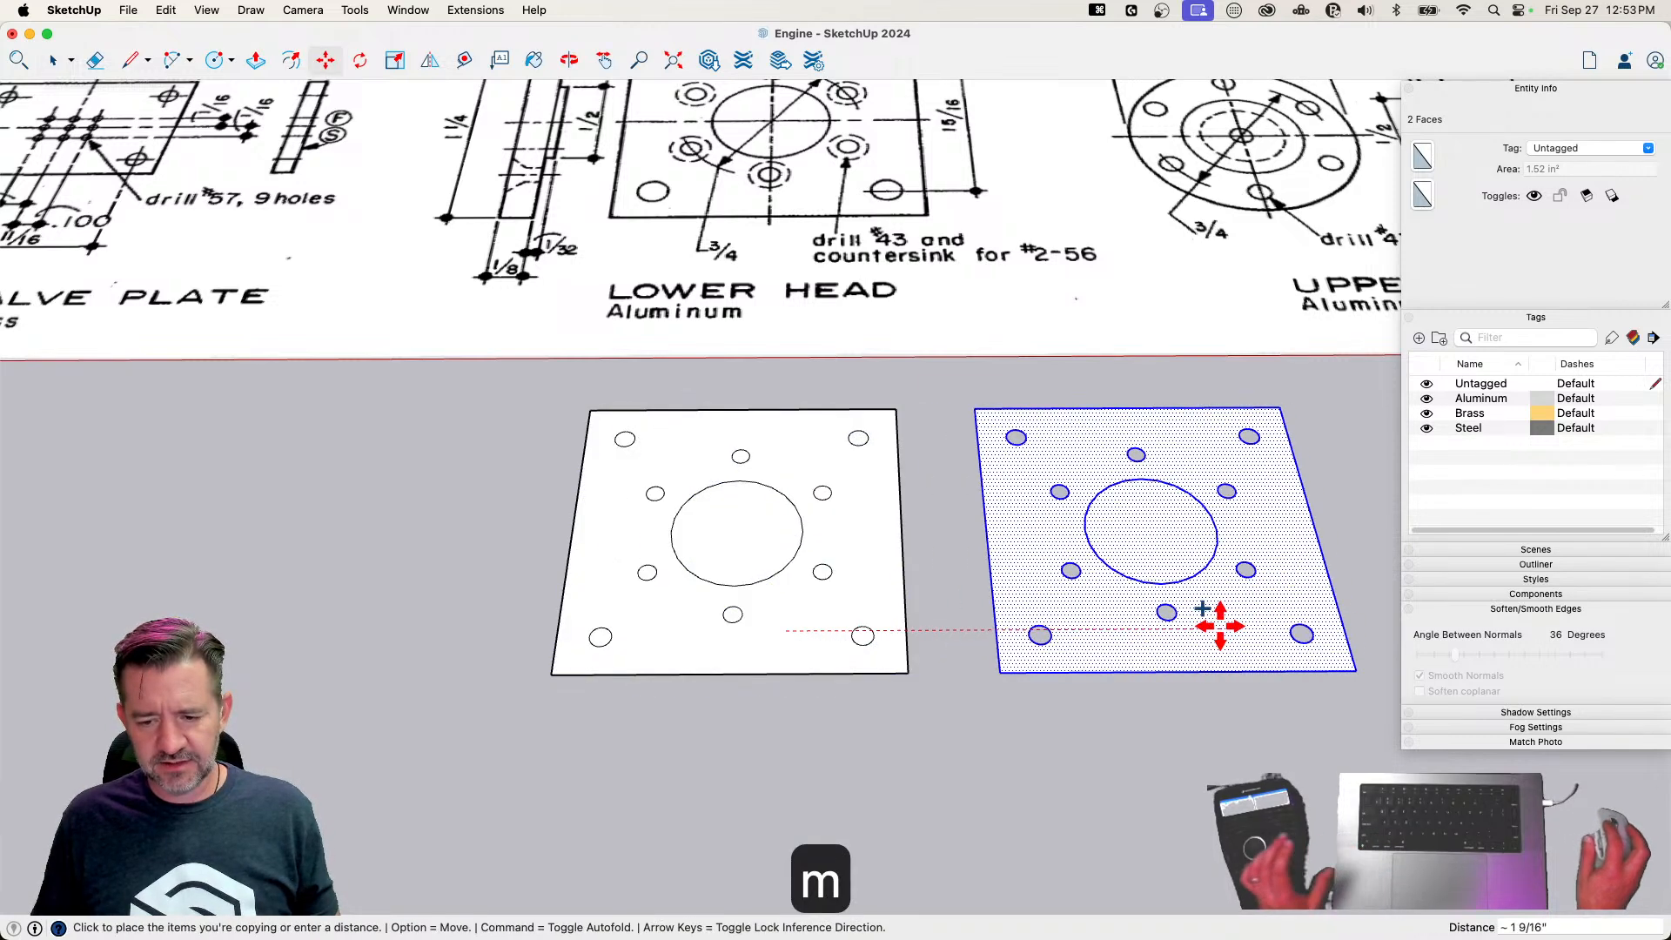
click(1217, 626)
Delete the original plate layout, keeping only the copy with open screw holes
key(space)
drag(540, 383, 921, 793)
key(BackSpace)
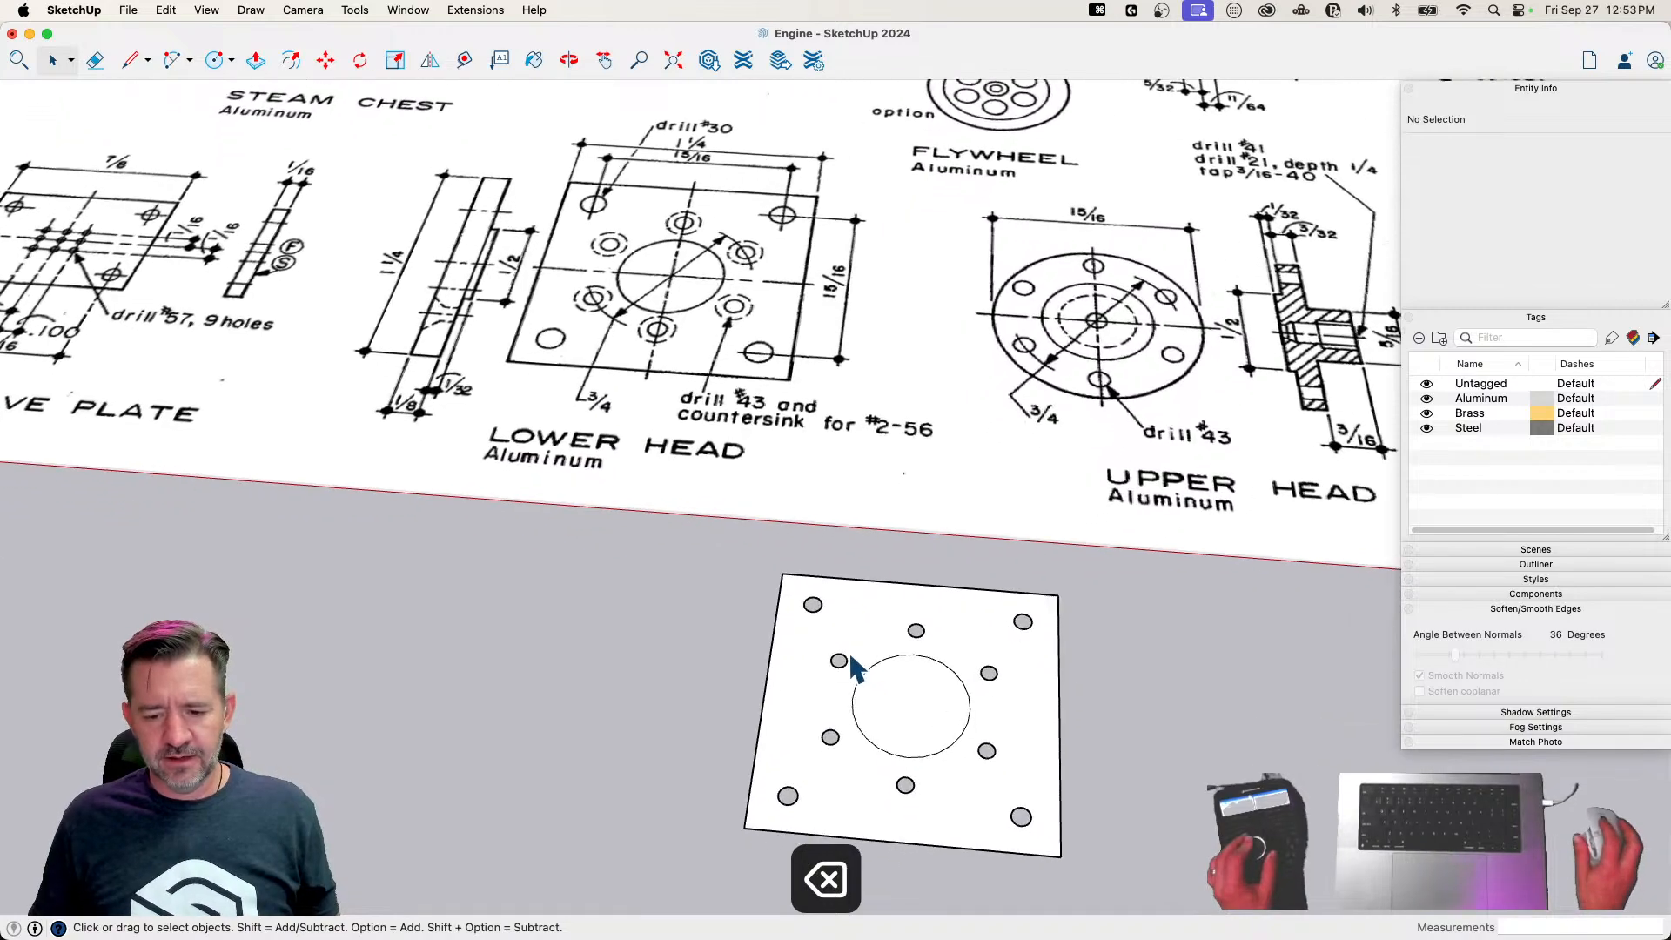
Extrude the plate face 1/8 inch and erase the large center circle's edge from its top face
click(857, 669)
key(p)
click(816, 710)
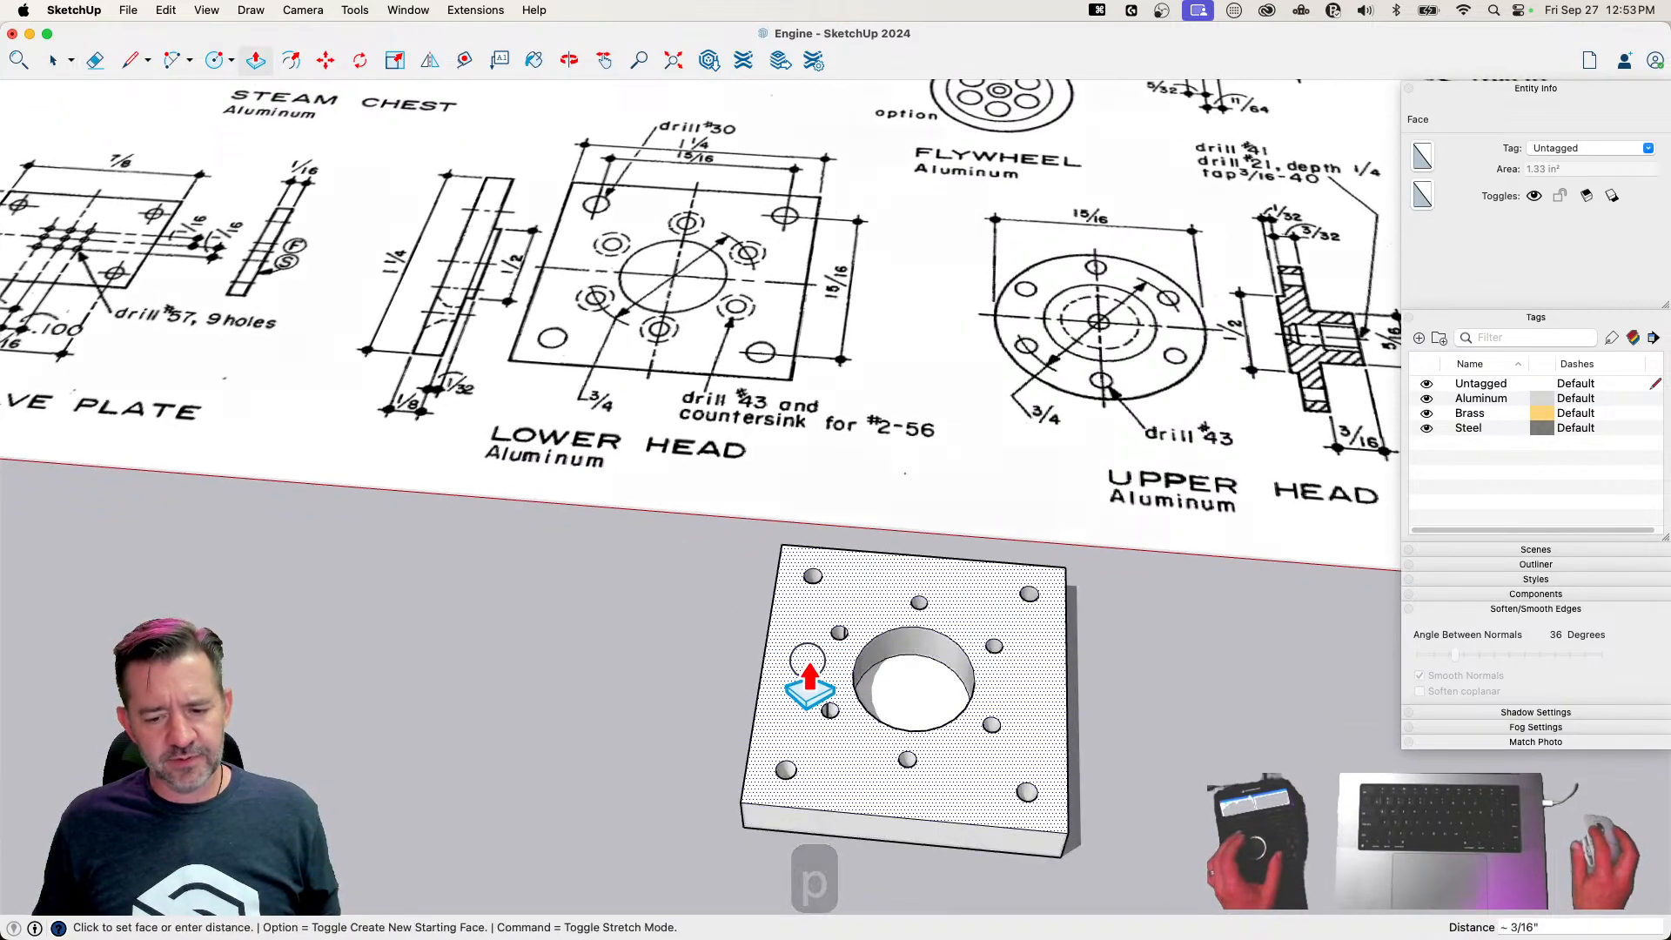
text(1/8)
key(Return)
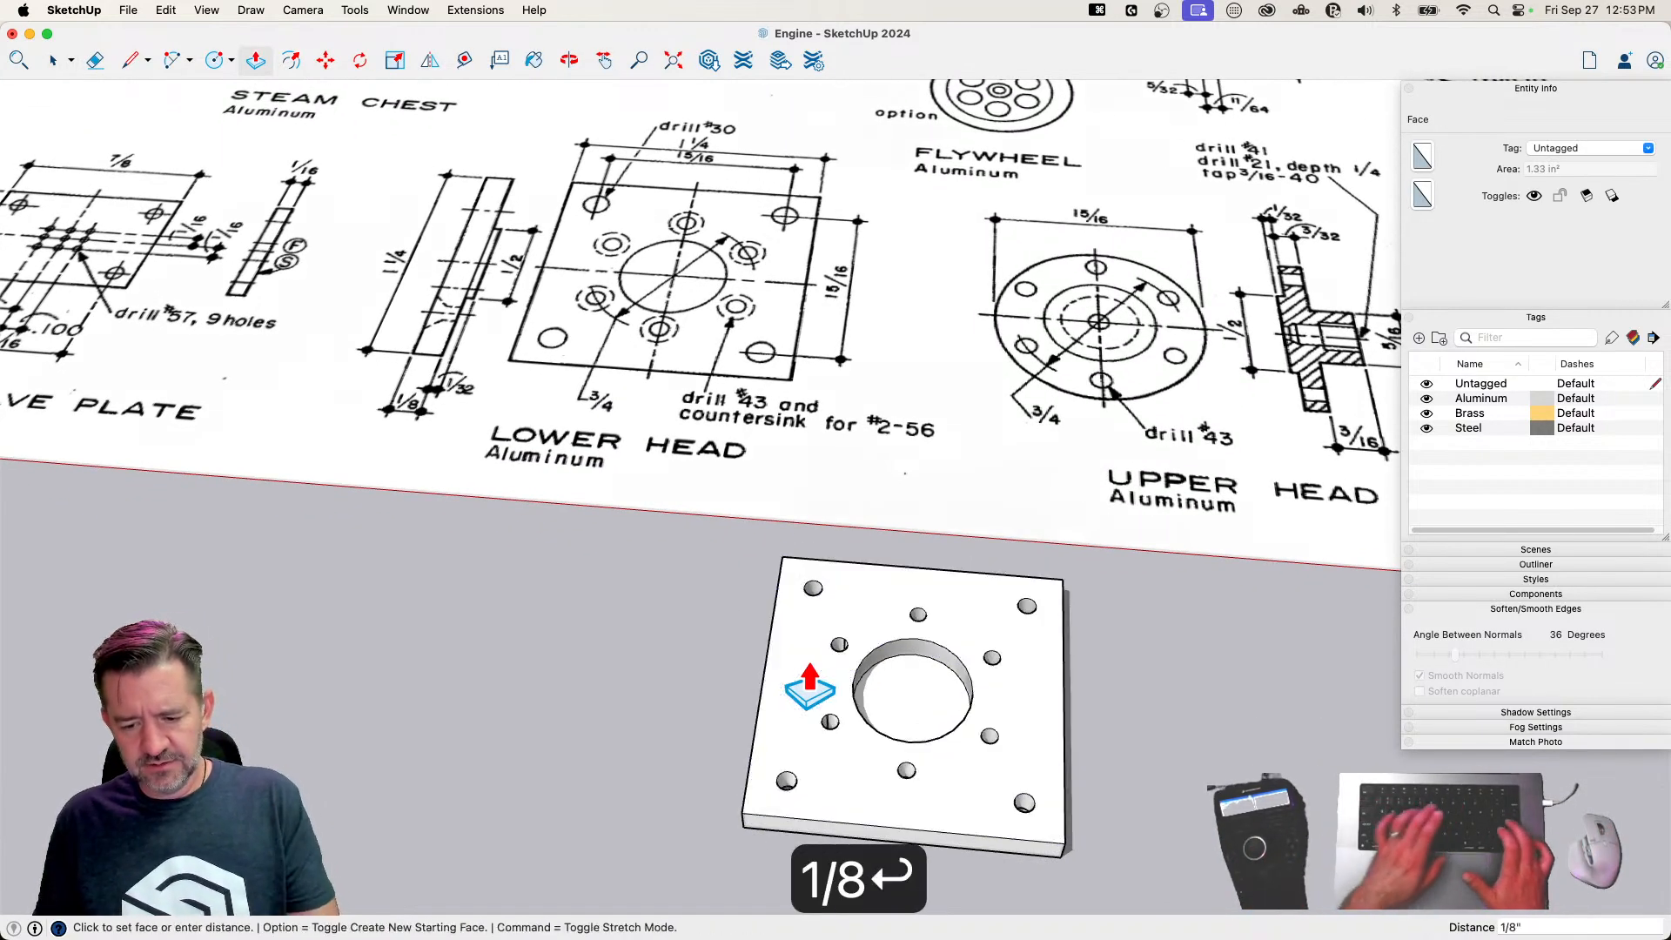
key(e)
click(901, 641)
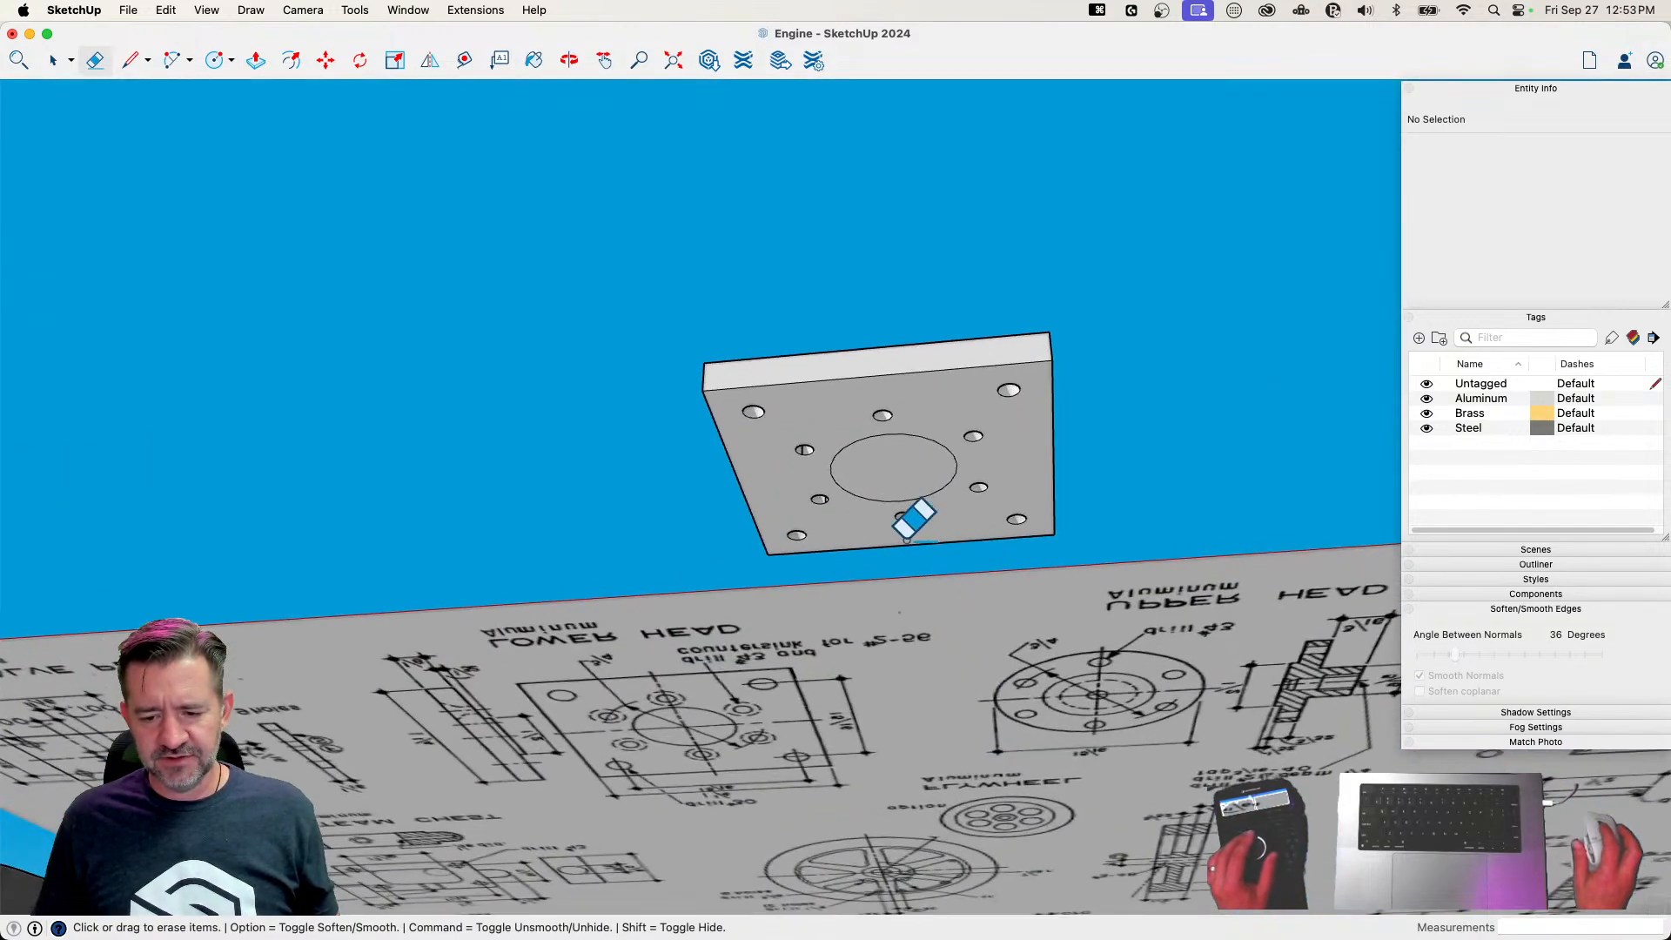
Extrude the large center circle on the plate's underside outward by 1/32 inch
click(889, 502)
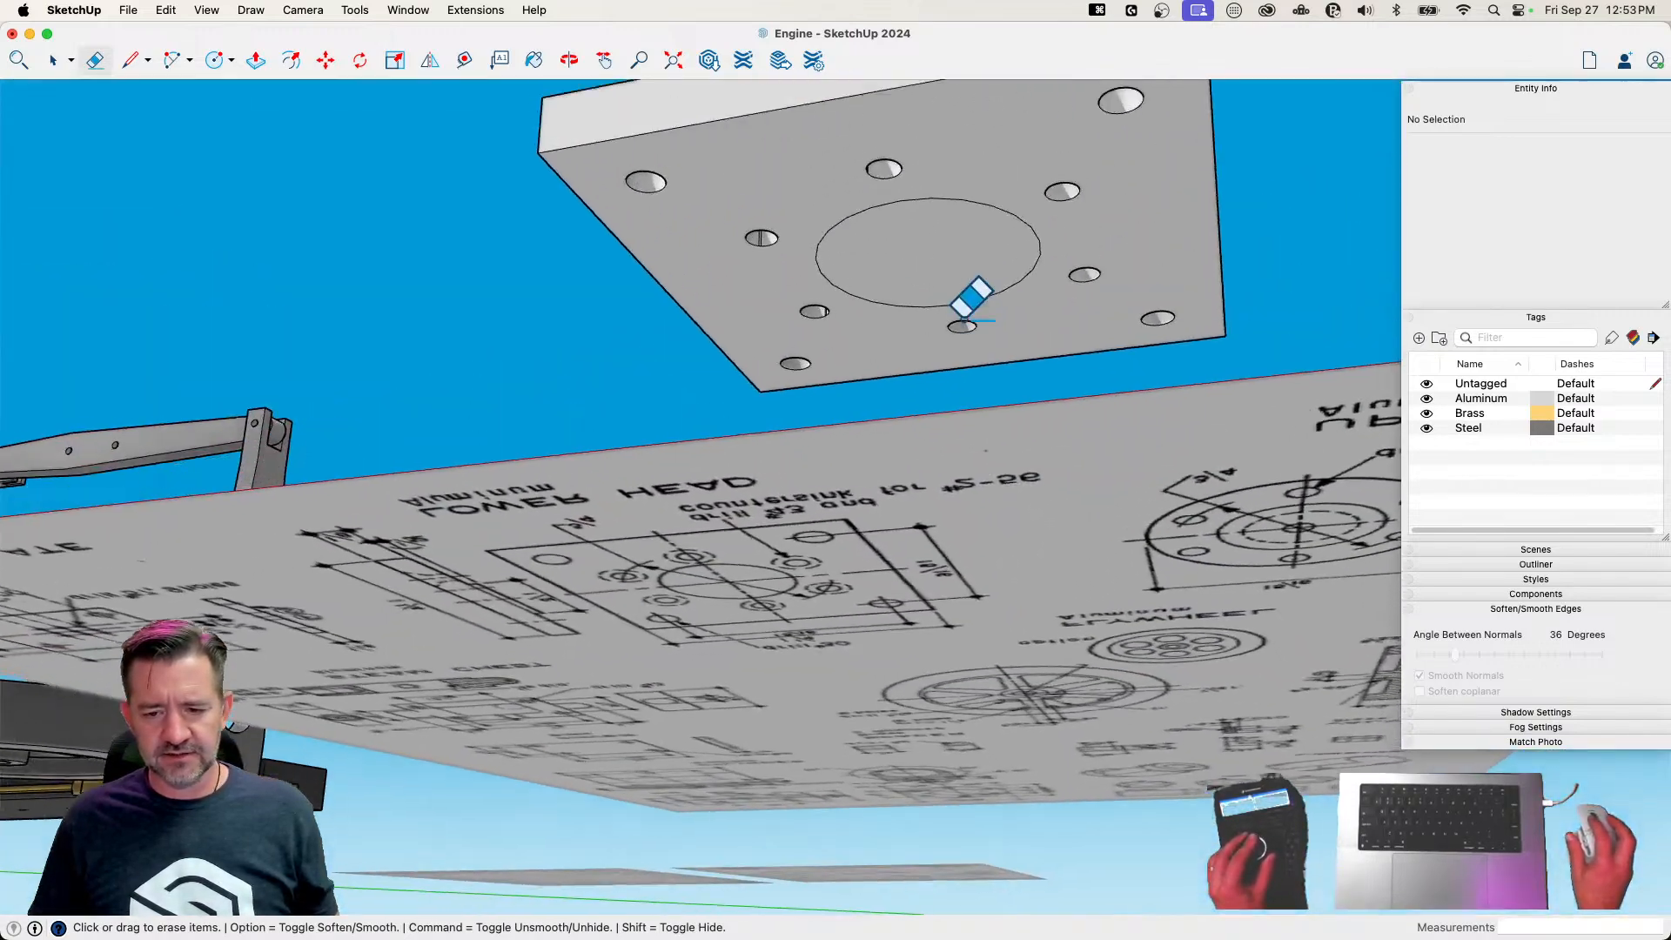
key(p)
click(930, 326)
click(905, 370)
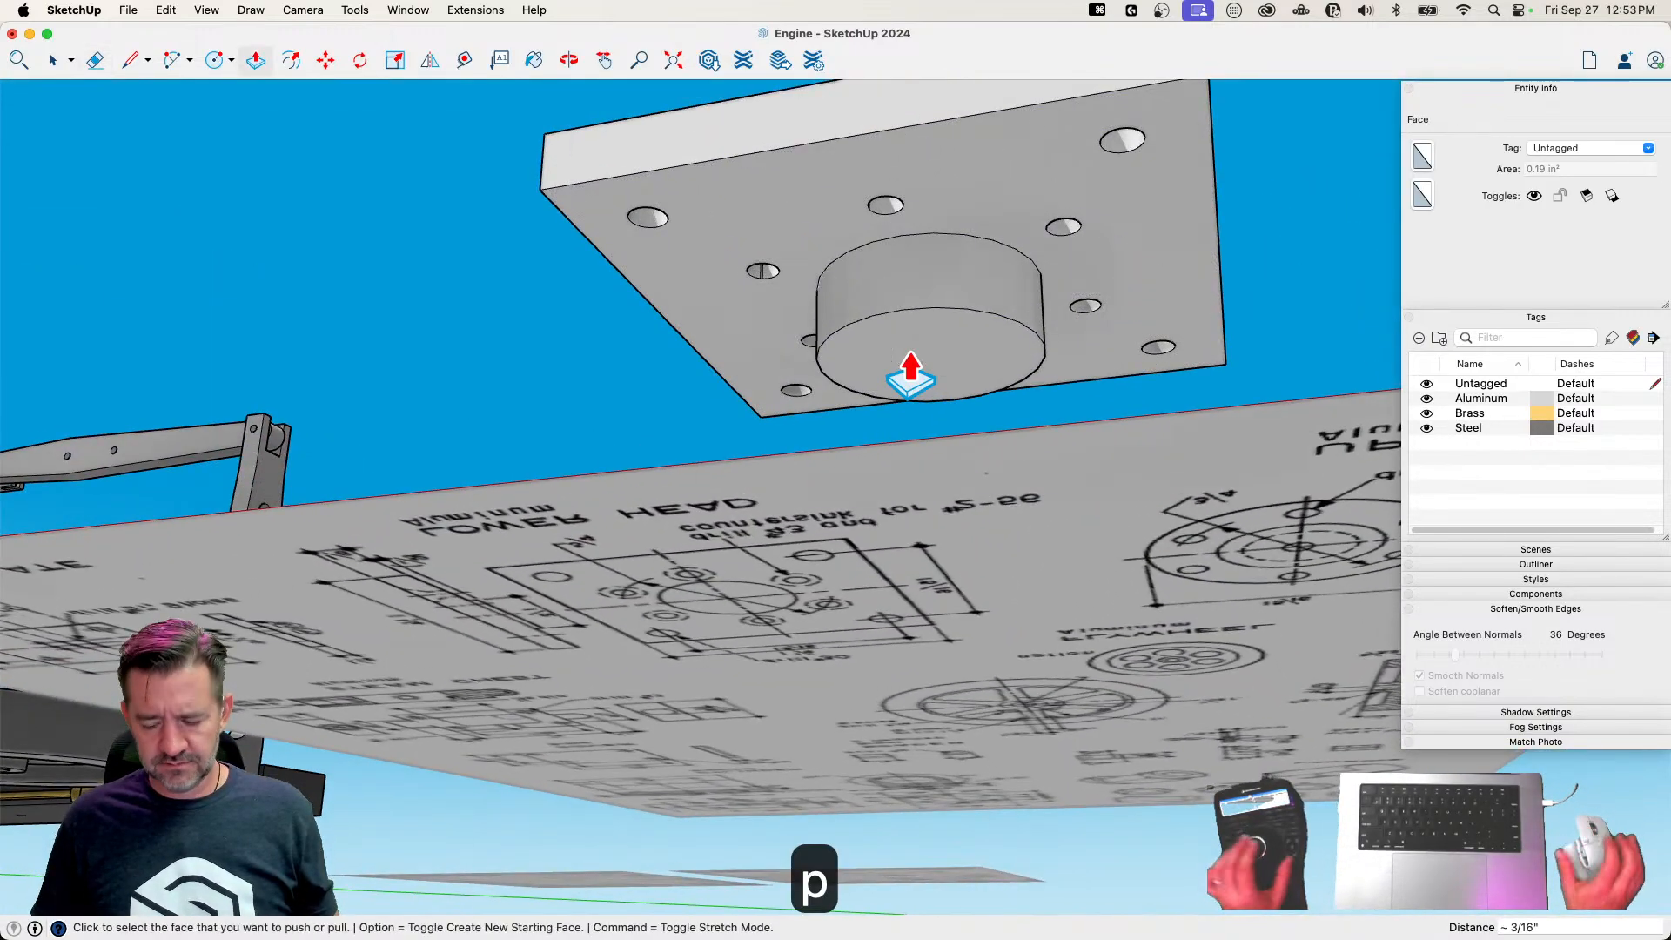
text(1/32)
key(Return)
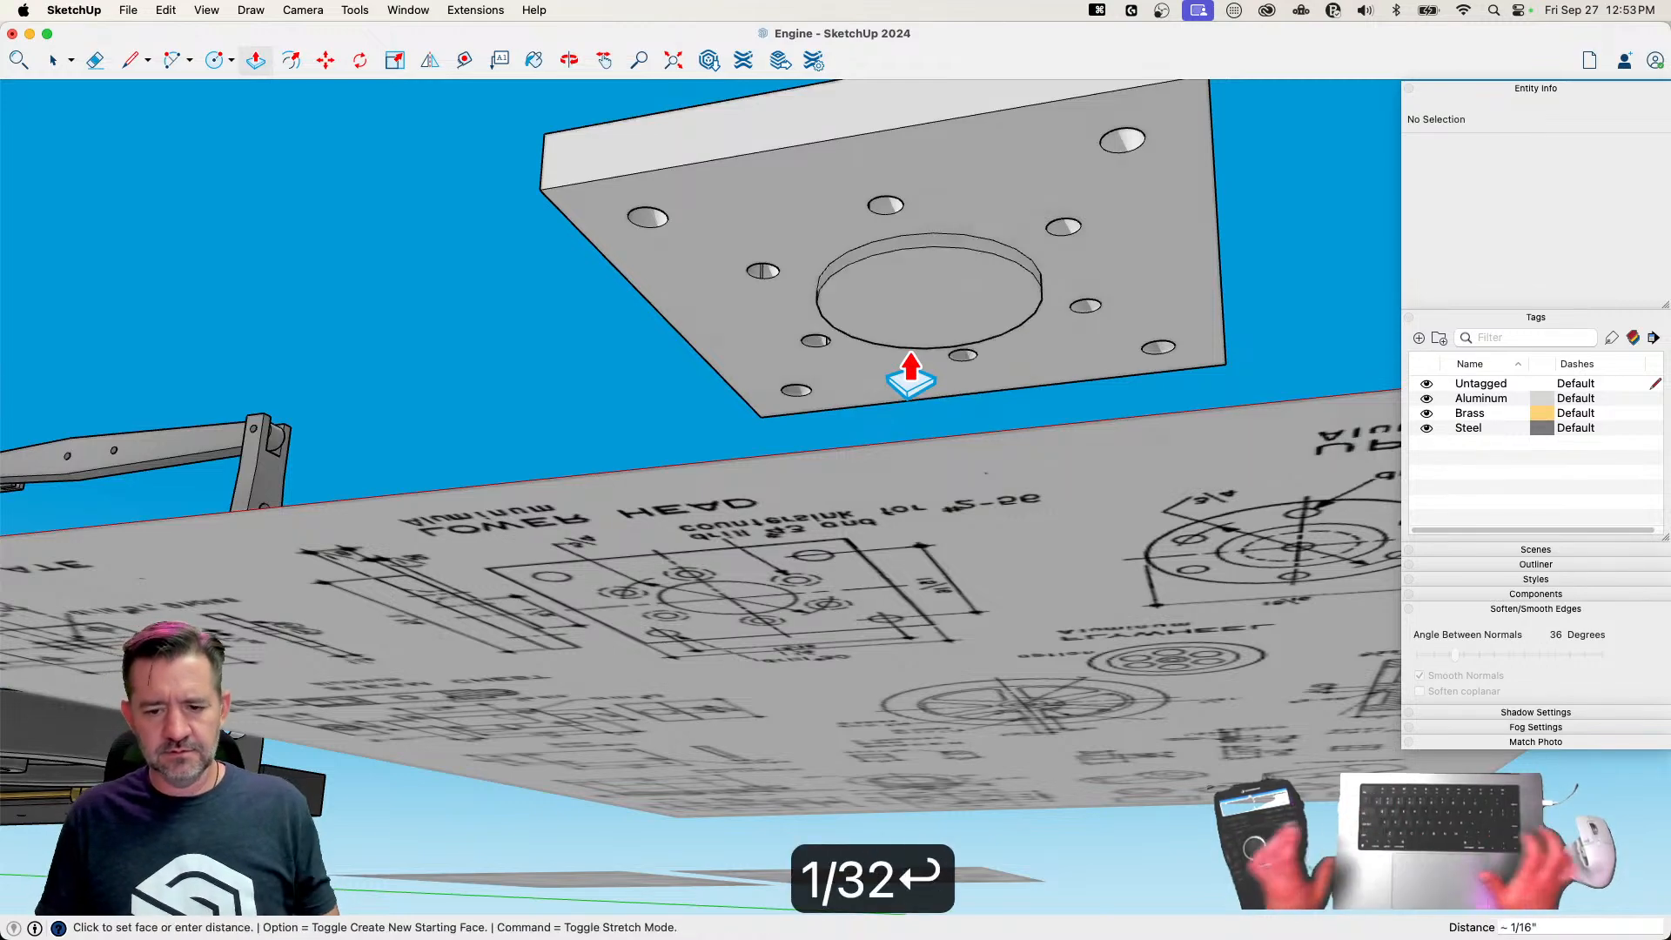
Select the whole lower head geometry and soften its coplanar edges
key(space)
key(e)
key(space)
triple_click(885, 219)
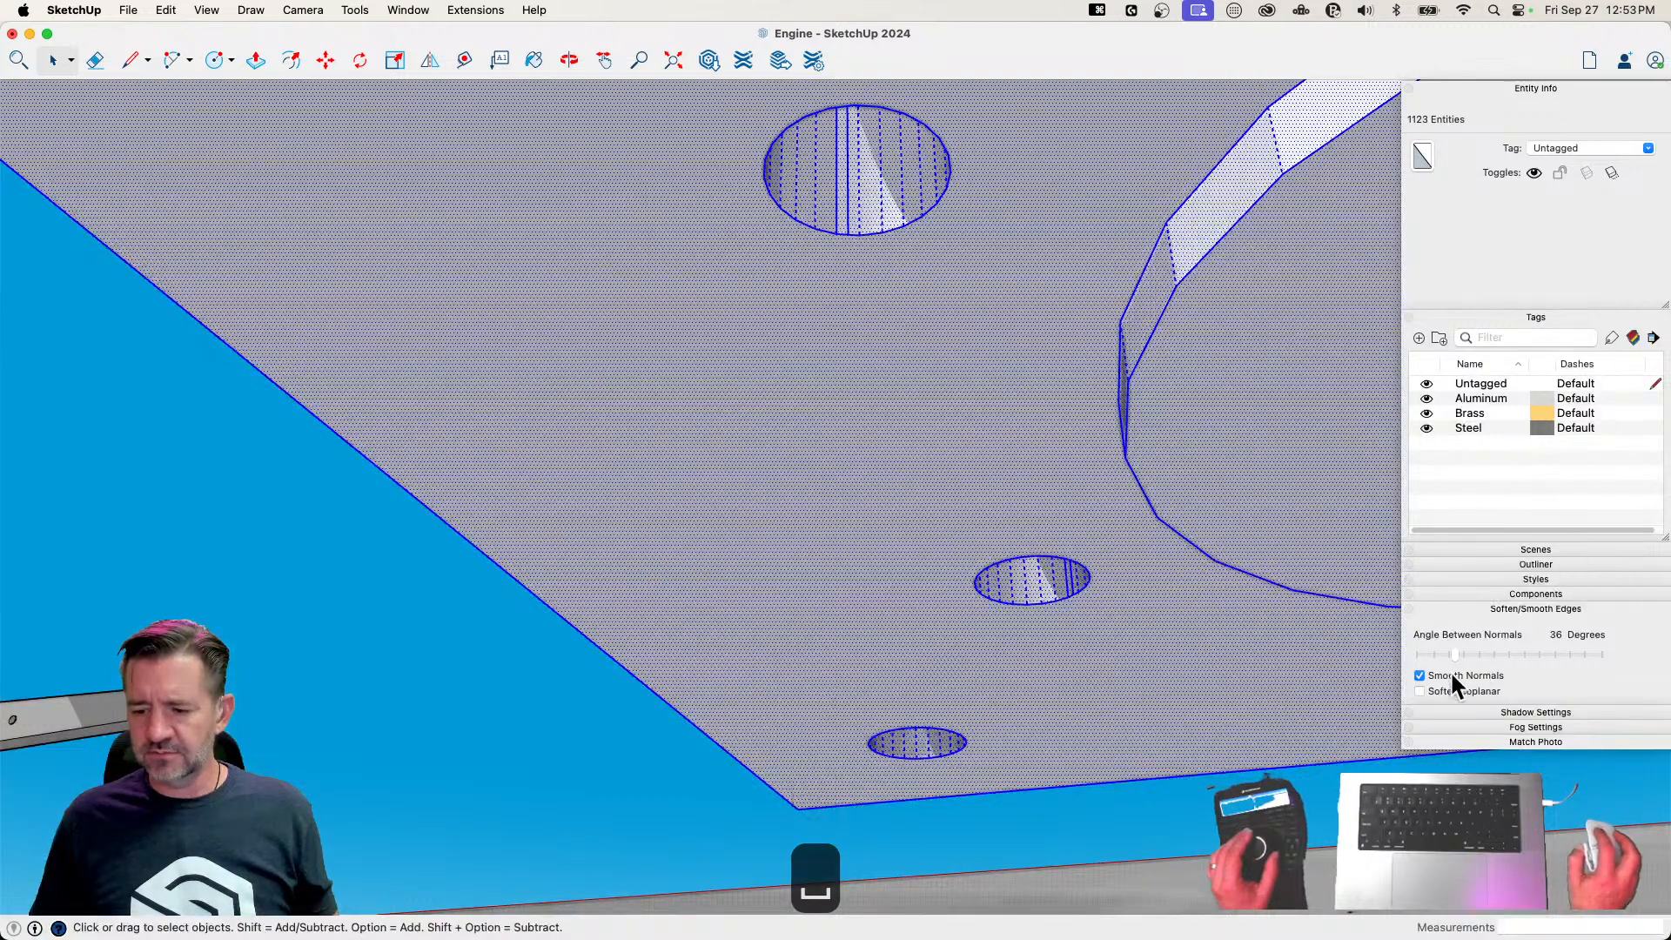
click(1420, 691)
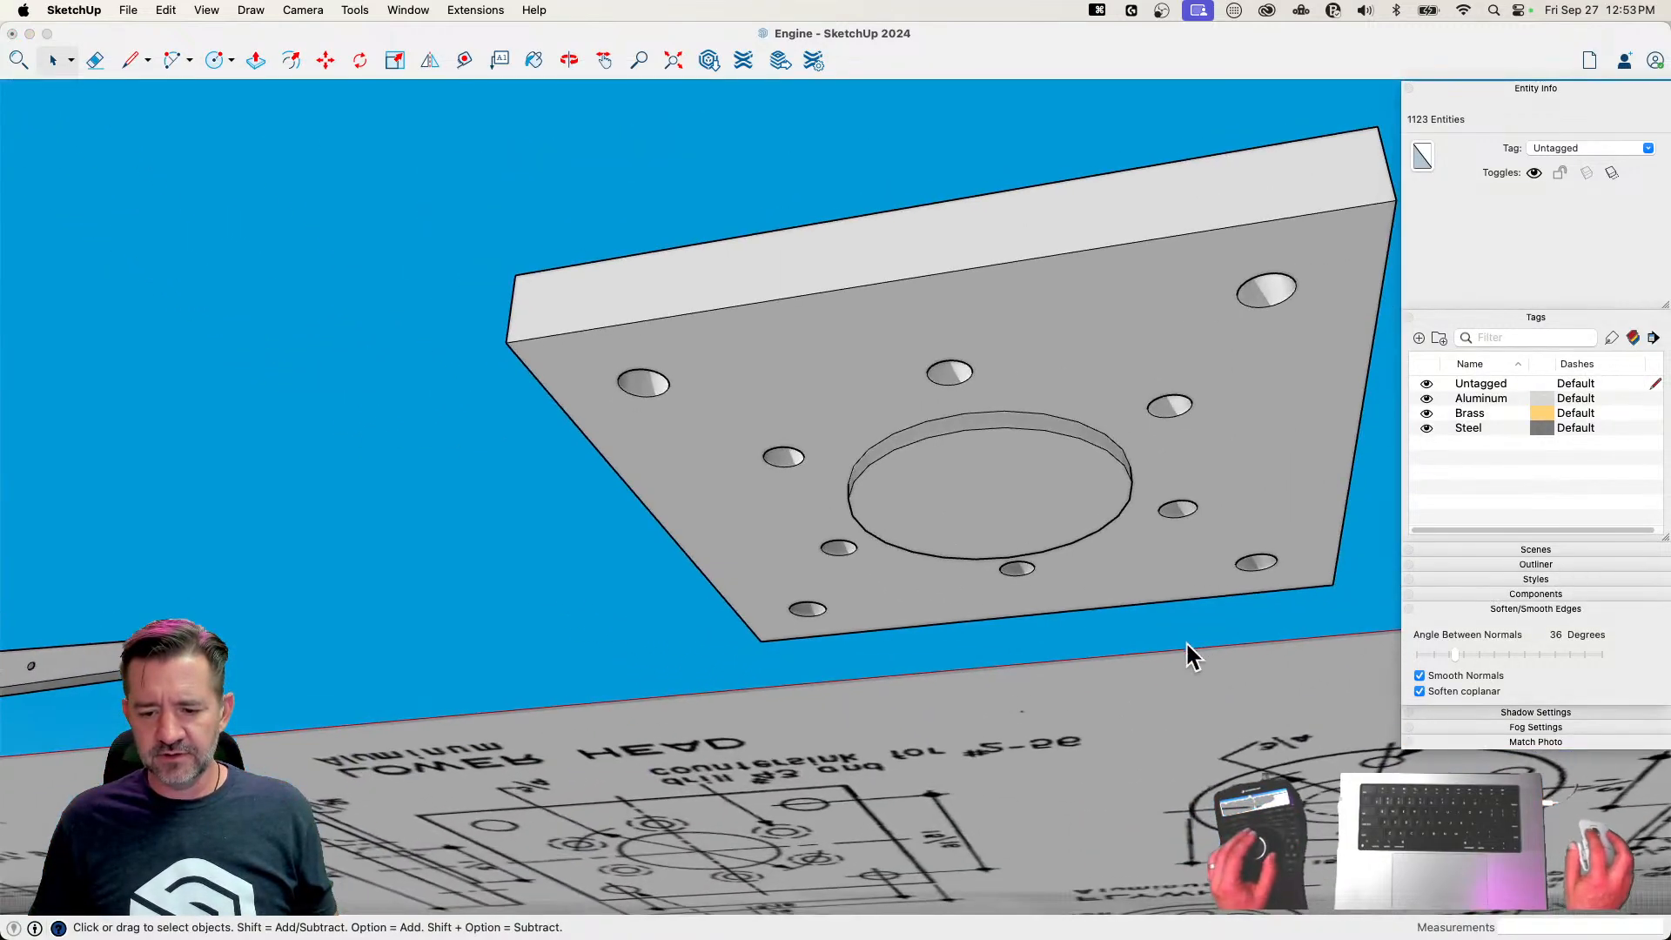
click(1160, 670)
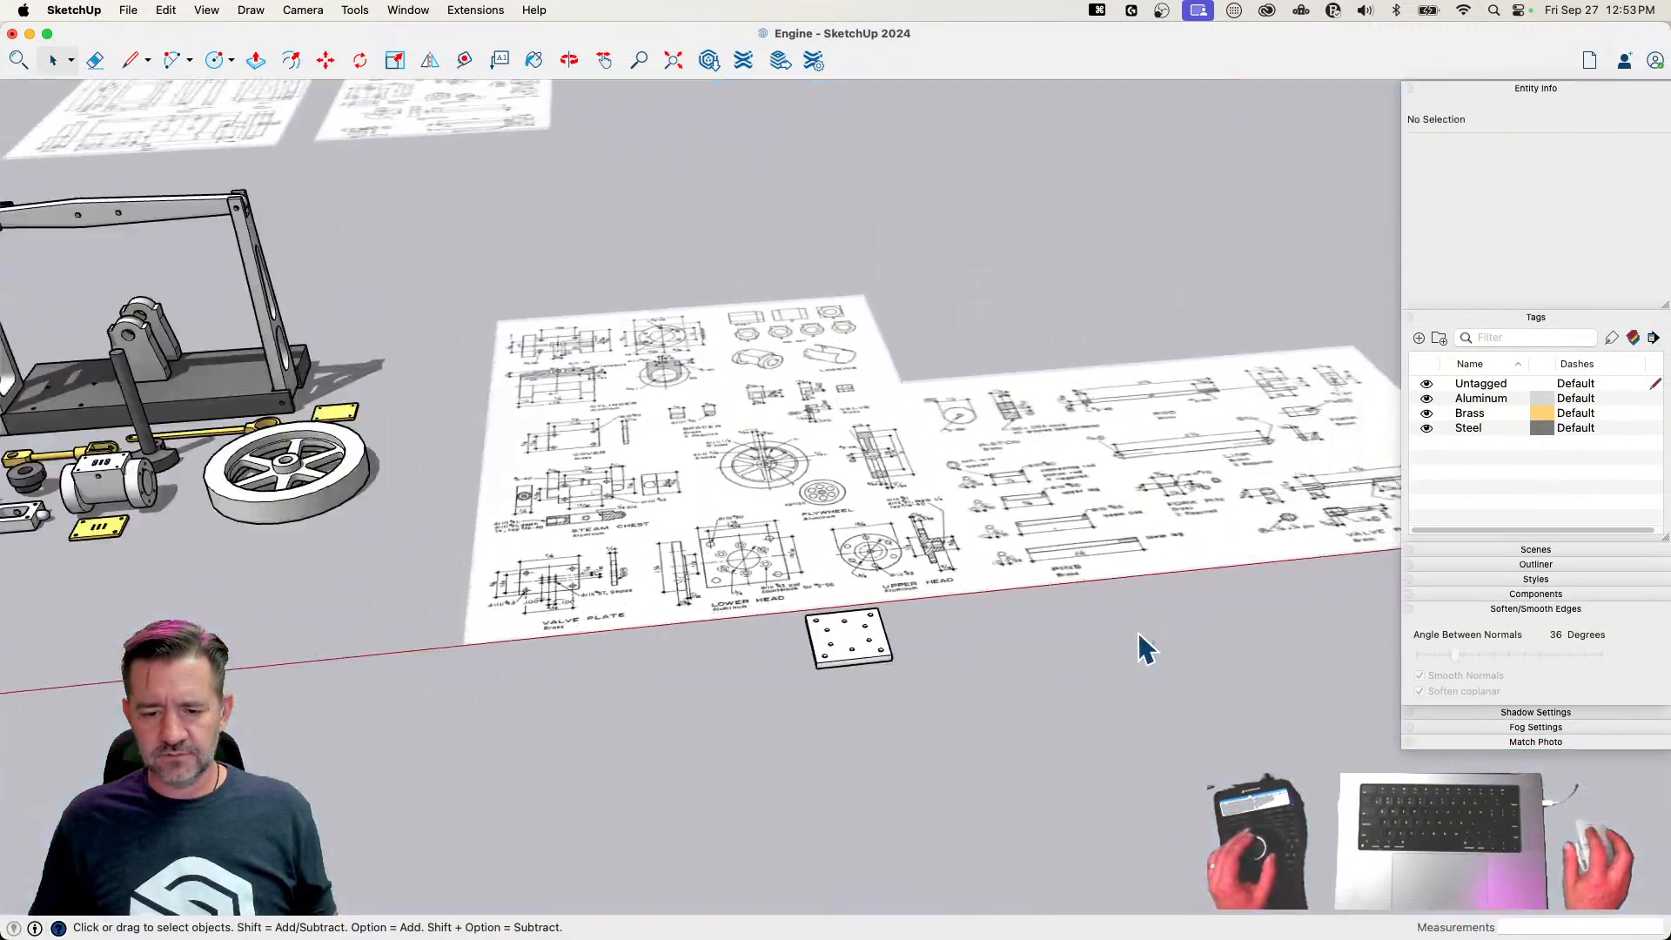
Turn the lower head geometry into a component named Lower Head
right_click(735, 666)
click(816, 608)
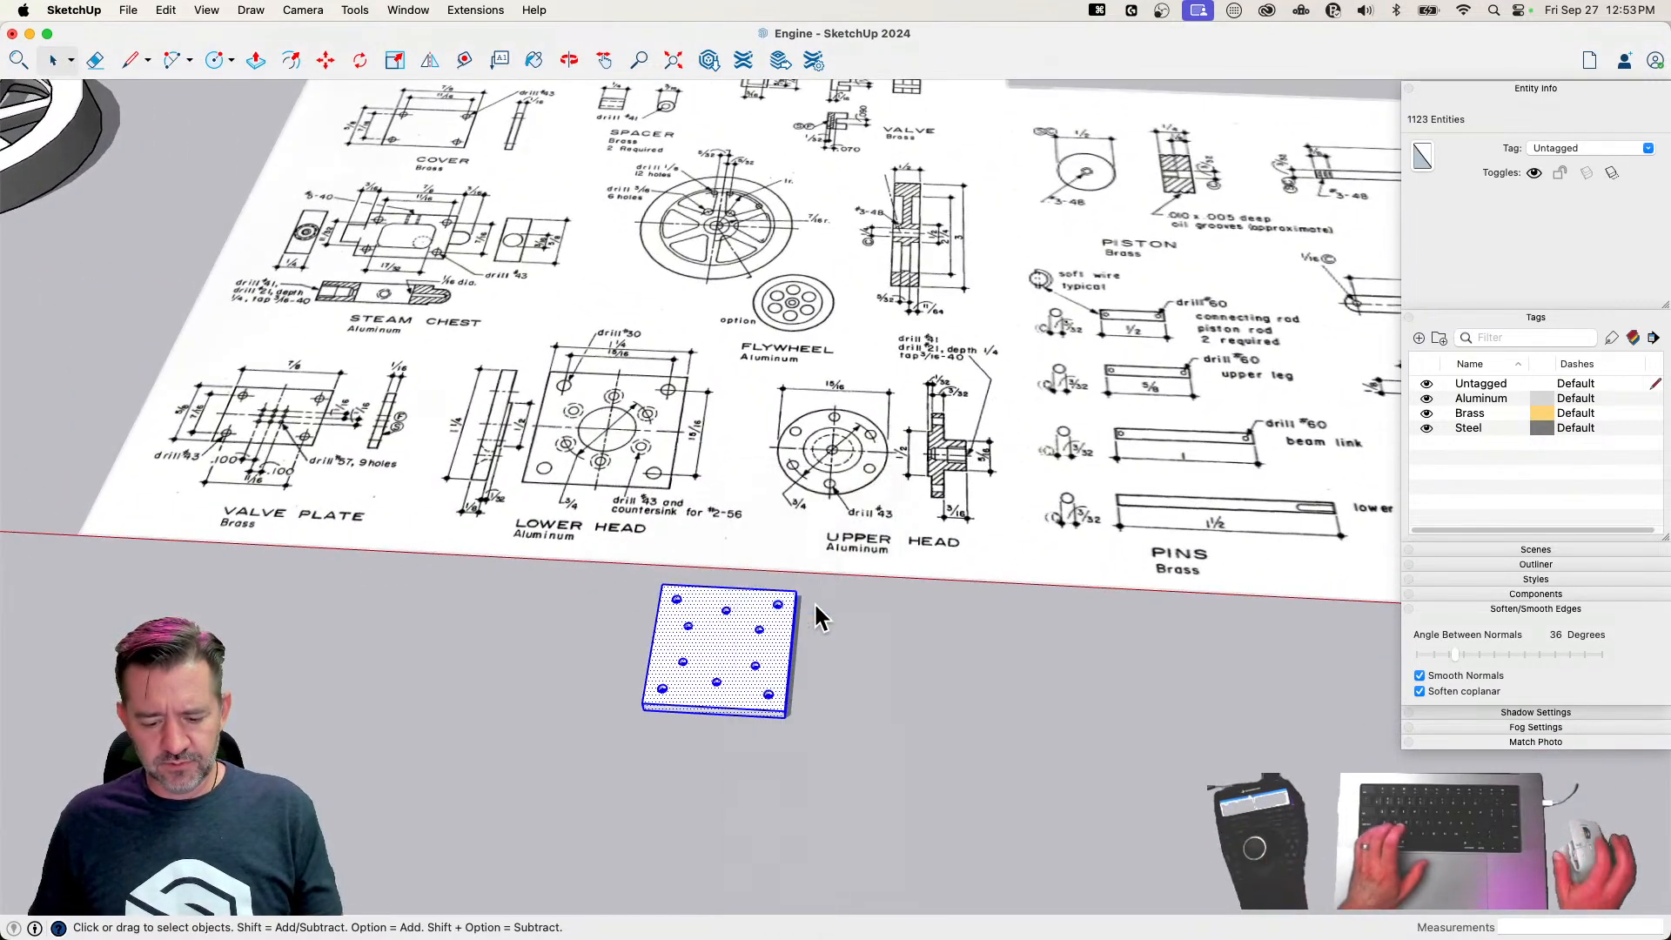
text(Lowe)
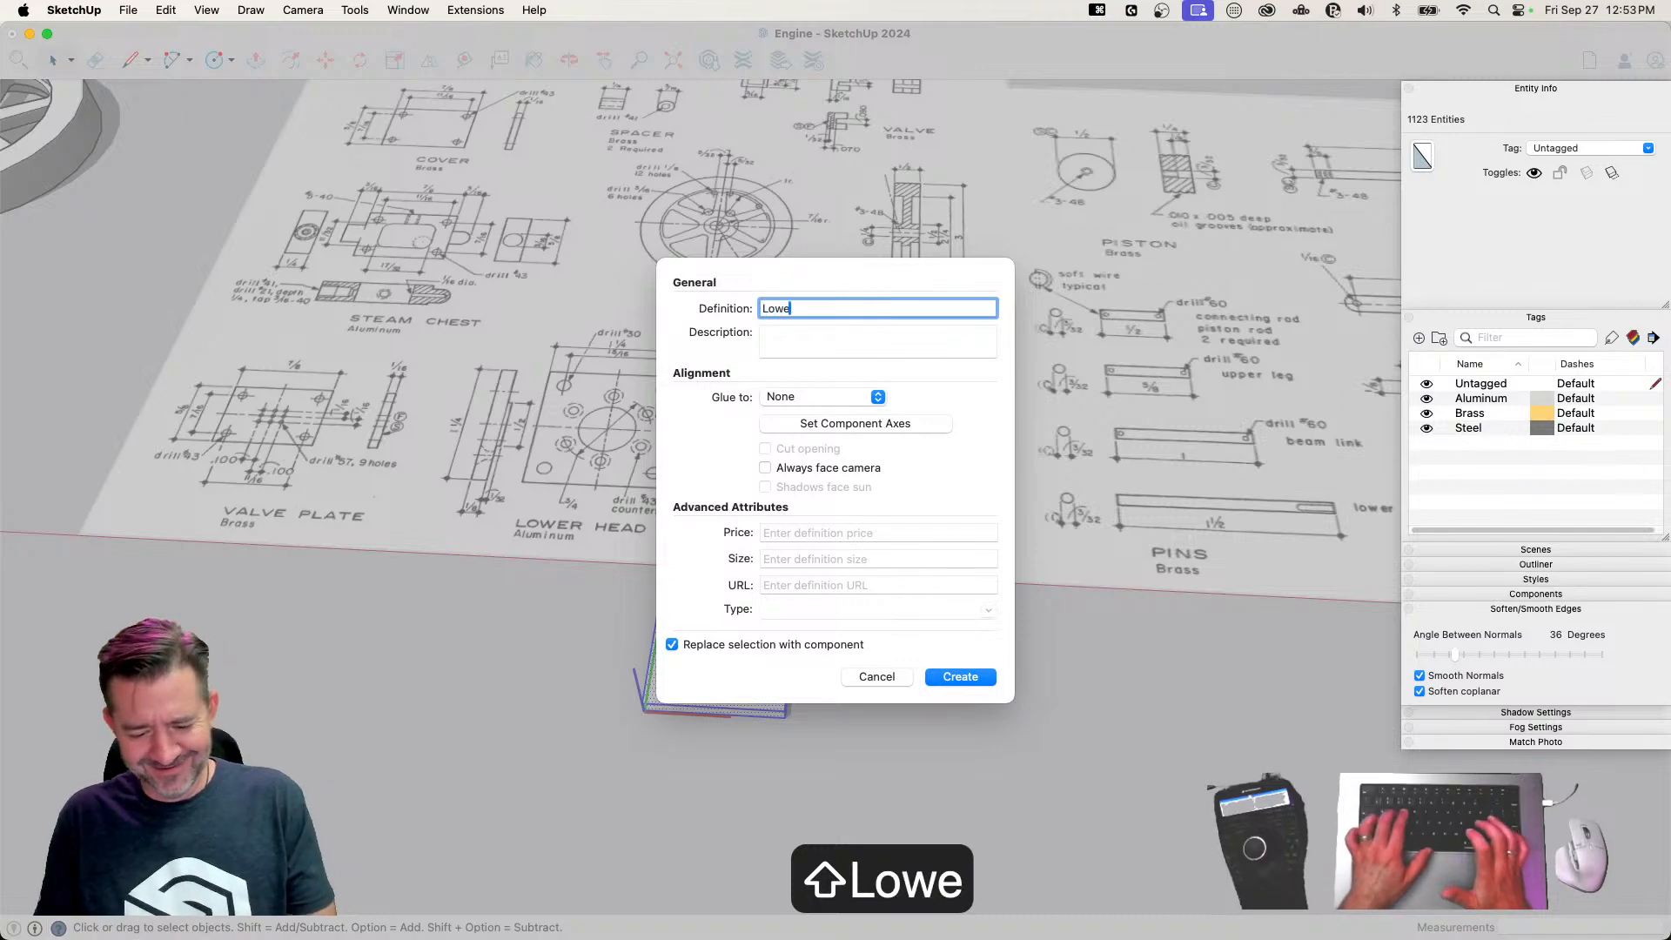
text(r Head)
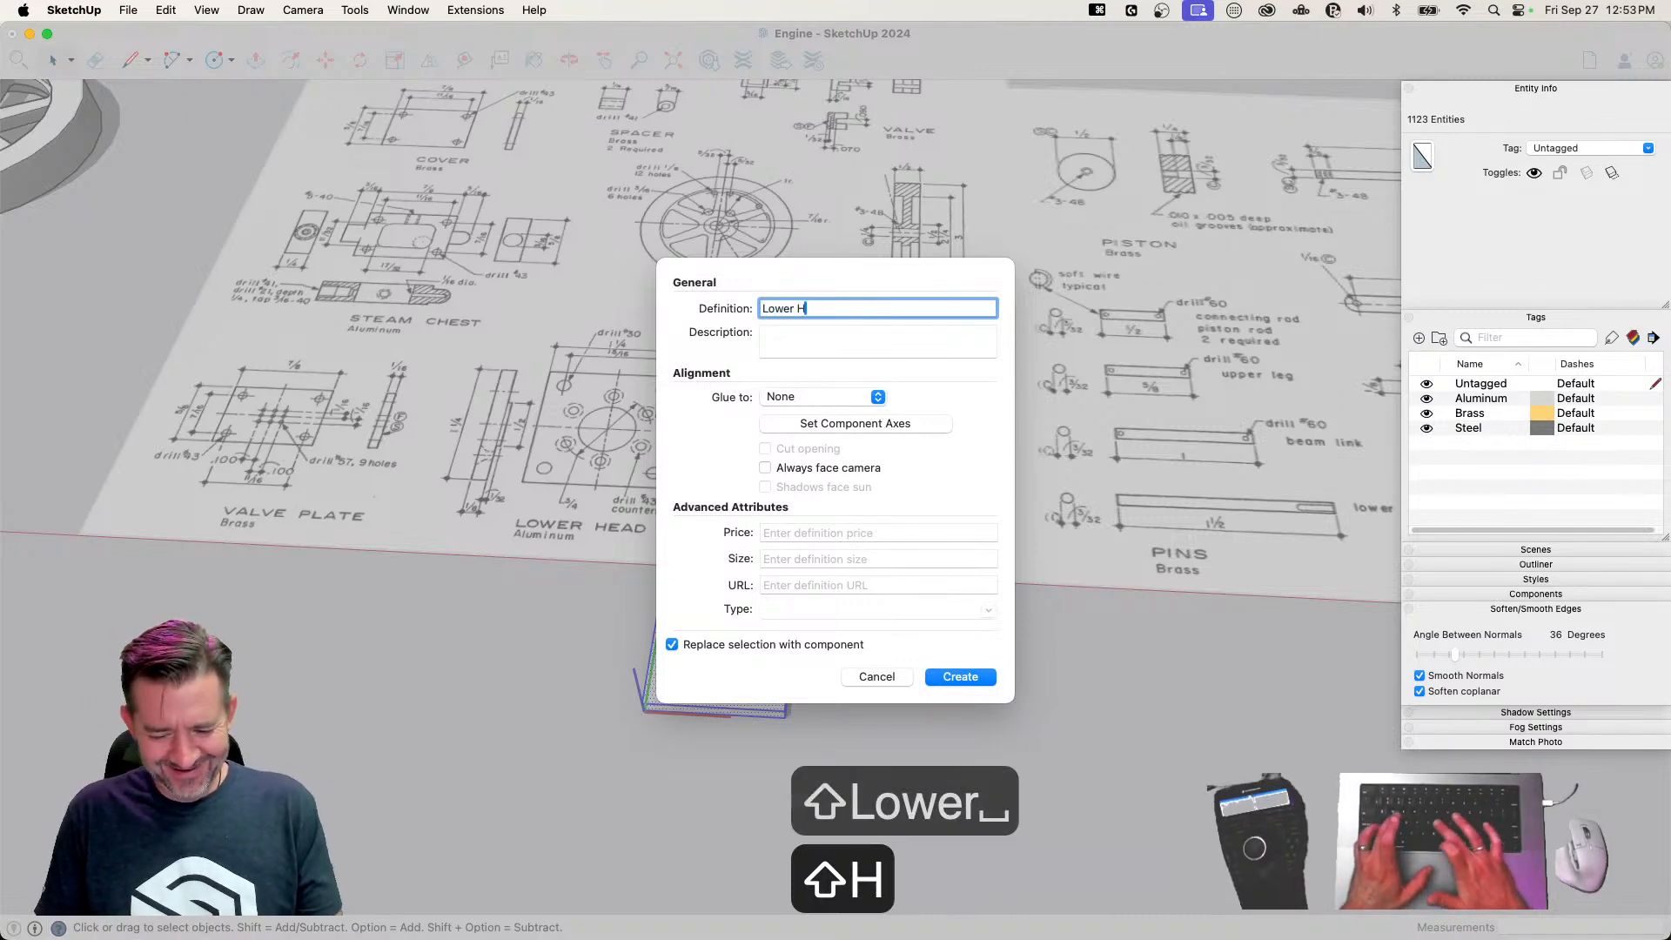
key(Return)
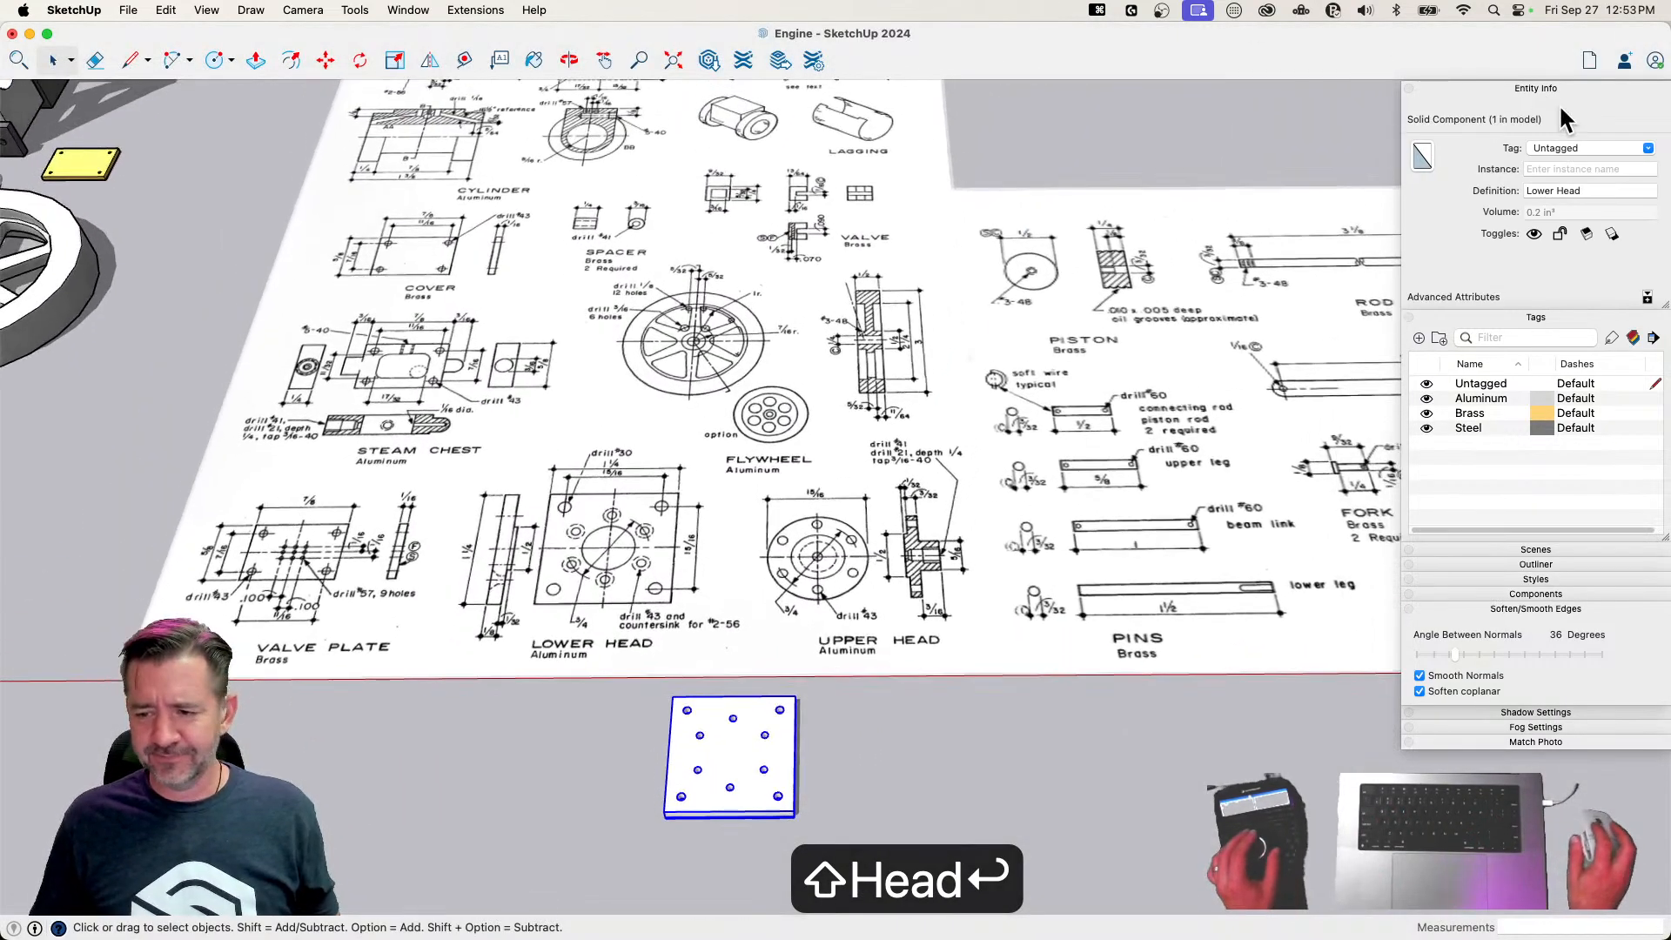
Assign the Aluminum tag to the Lower Head component
click(1648, 147)
click(1586, 181)
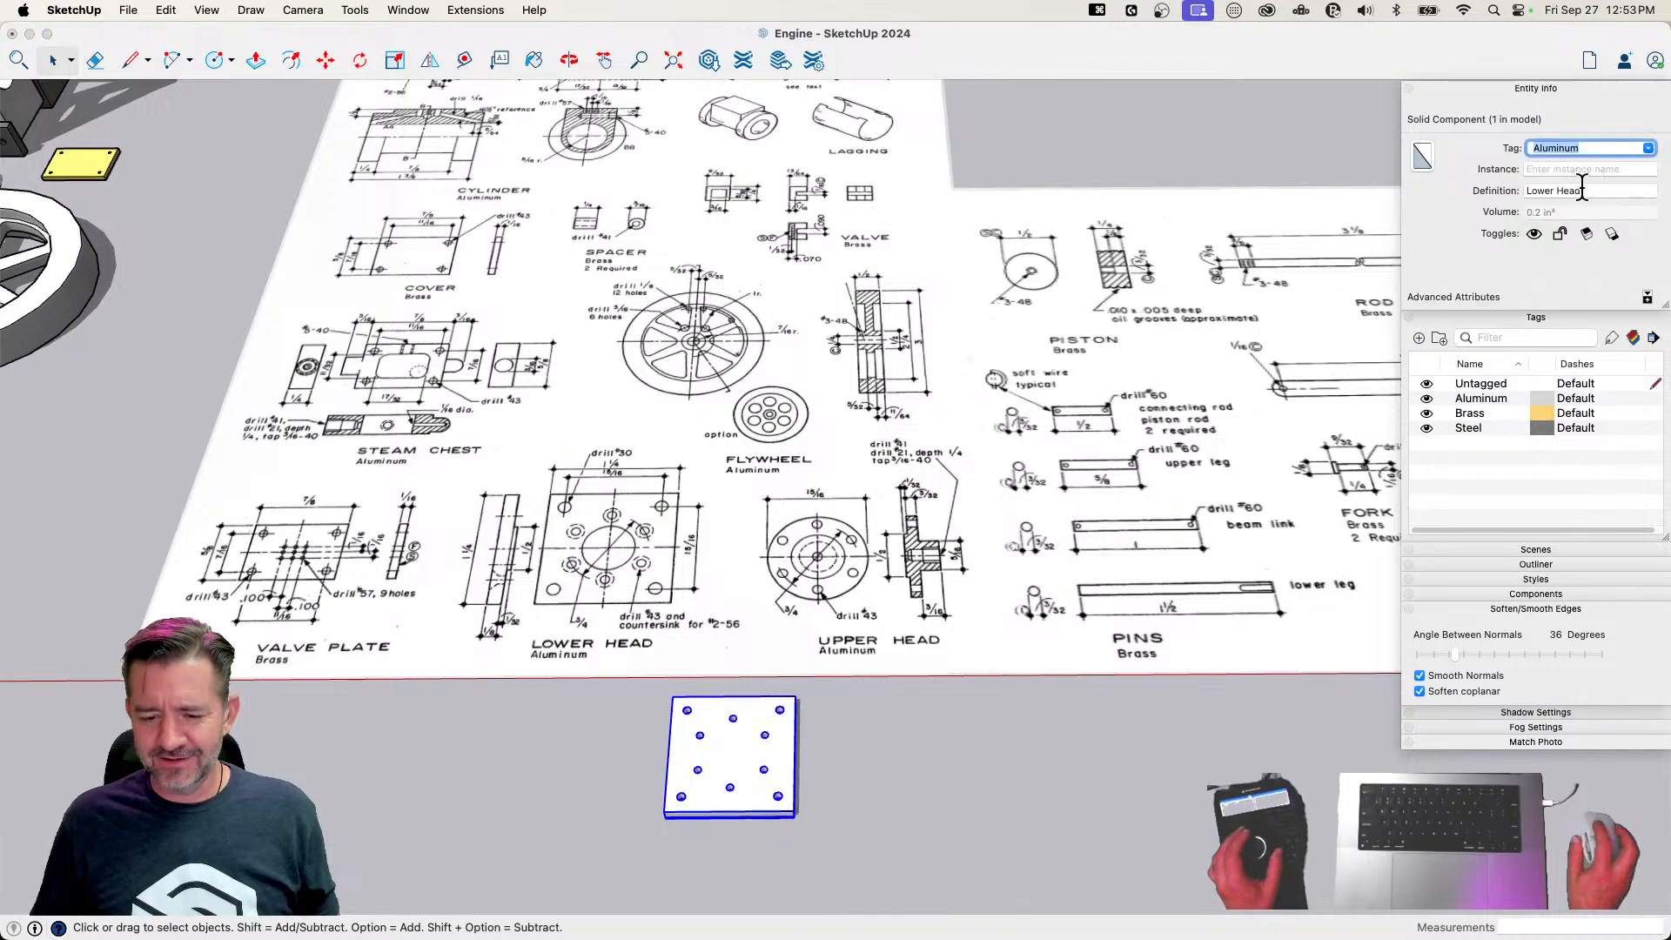
click(1052, 724)
Move the Lower Head component over to the finished parts, beside the steam chest
key(m)
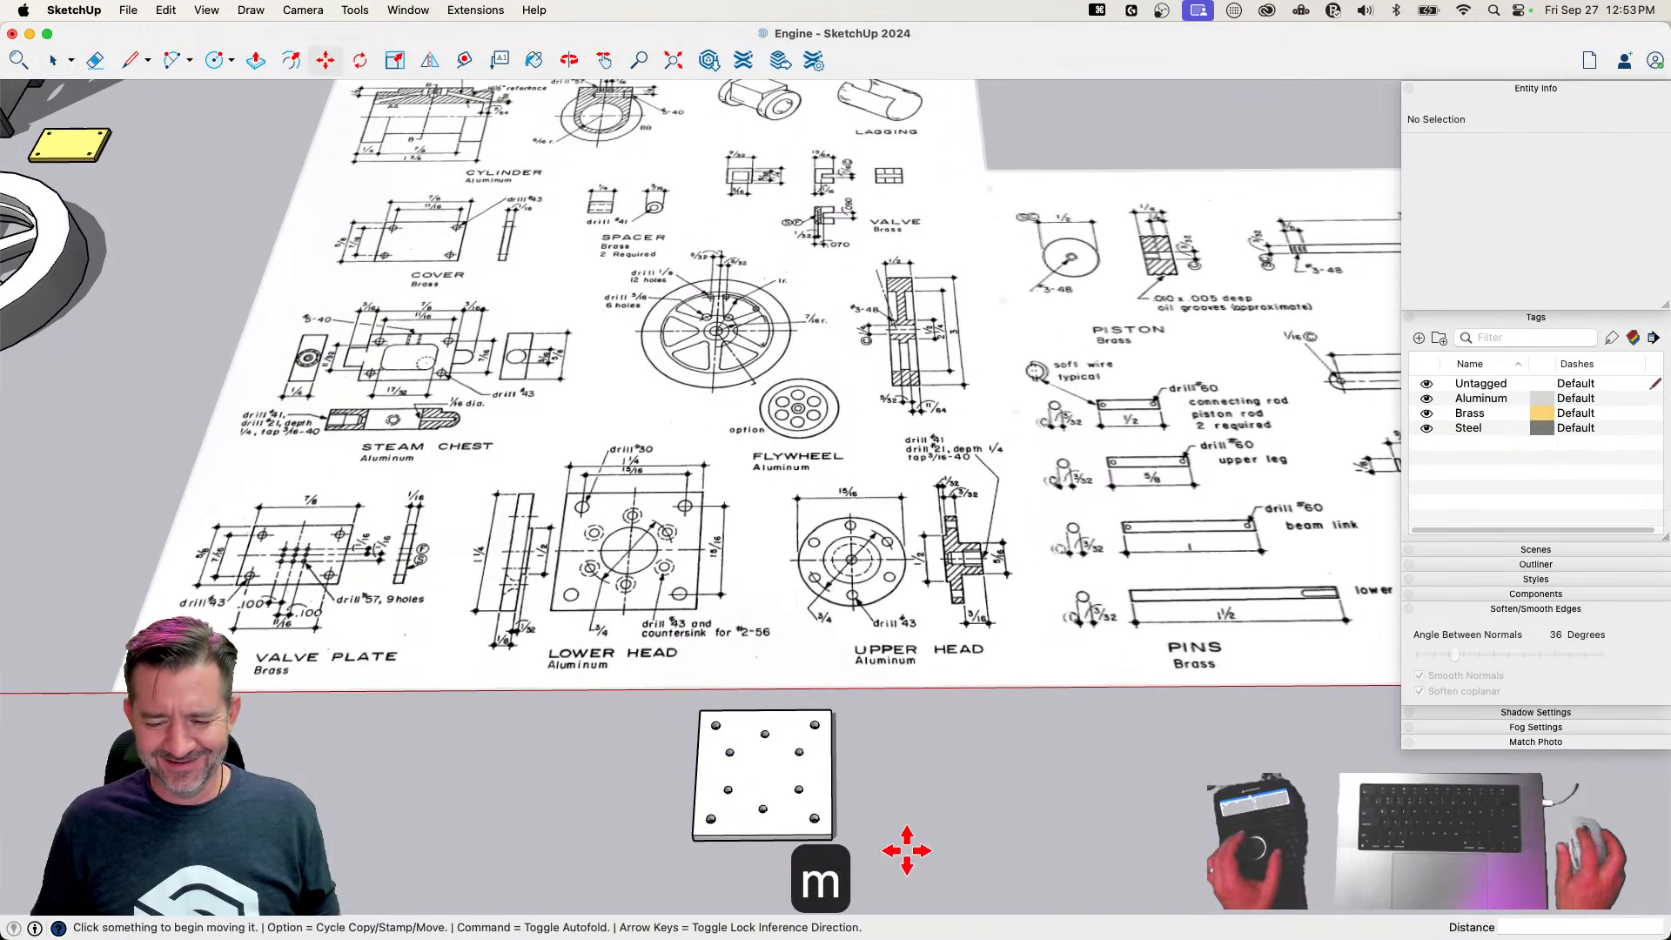
key(space)
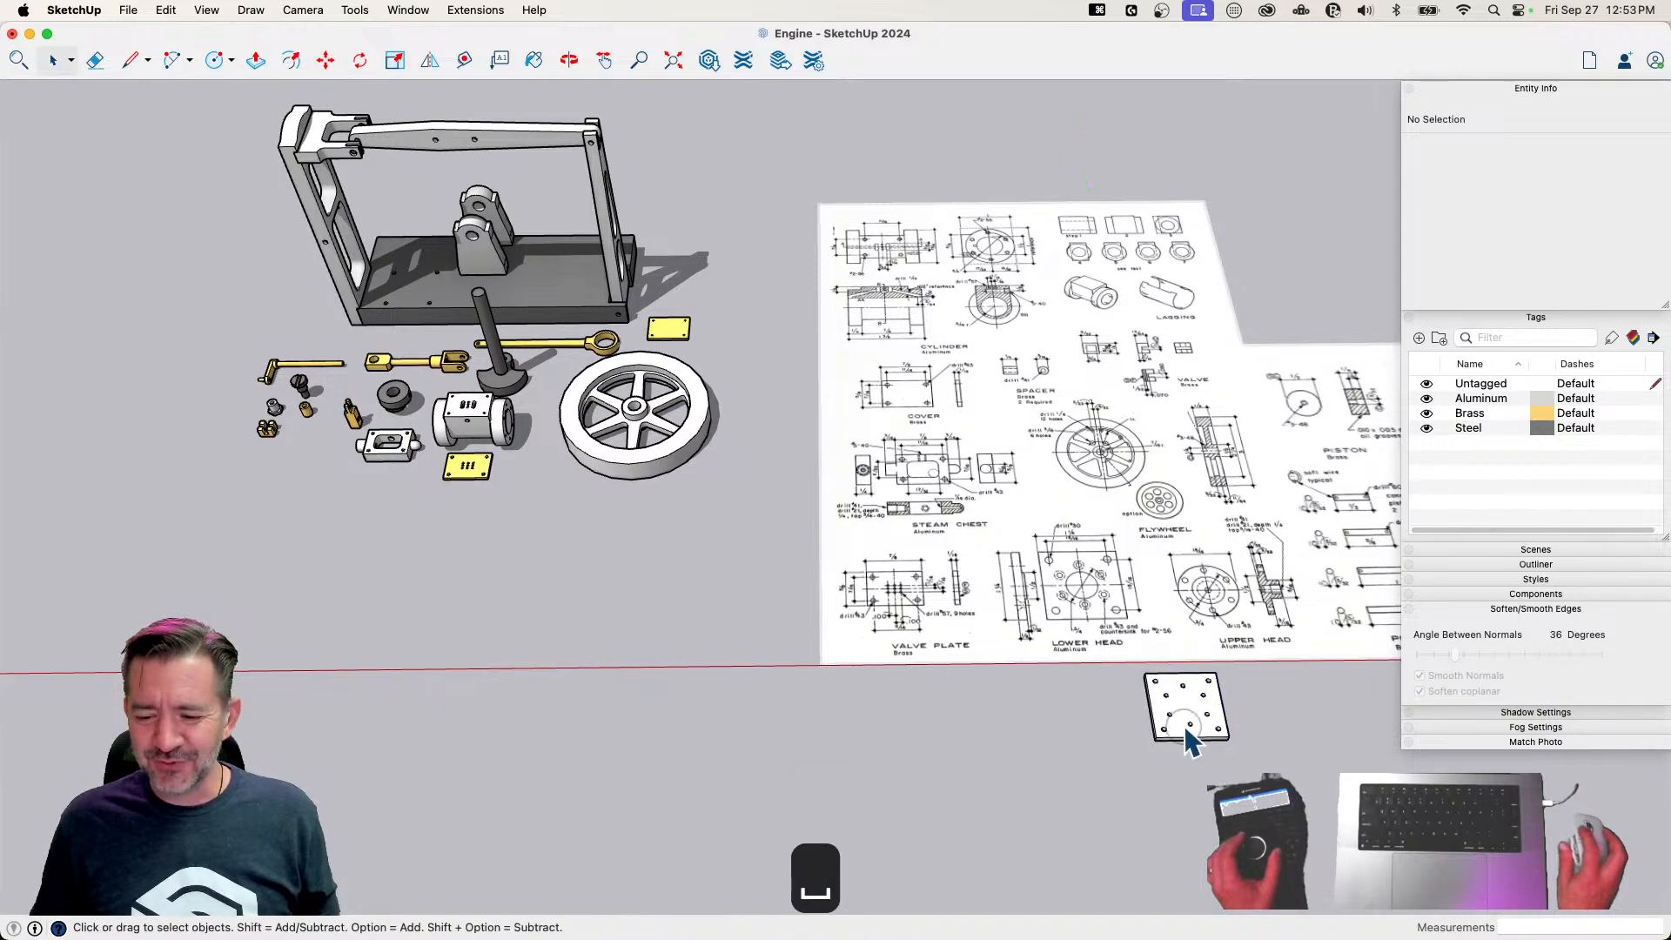
click(1184, 724)
key(m)
click(1184, 724)
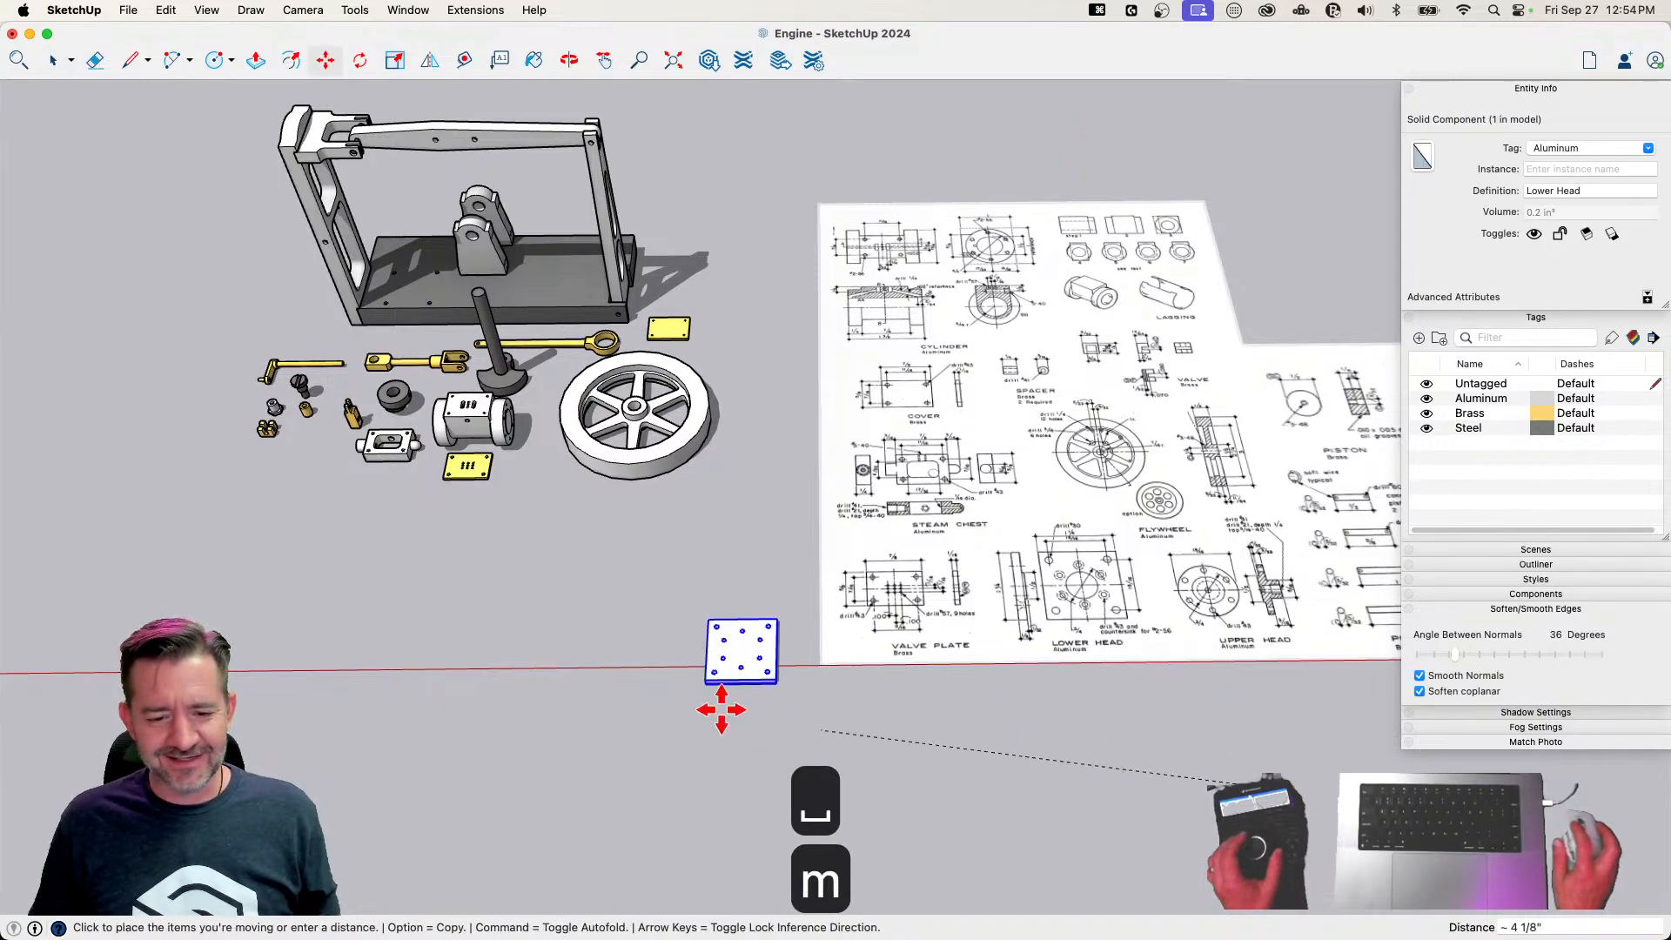
click(377, 523)
scroll(798, 671, up, 10)
scroll(824, 625, down, 10)
key(space)
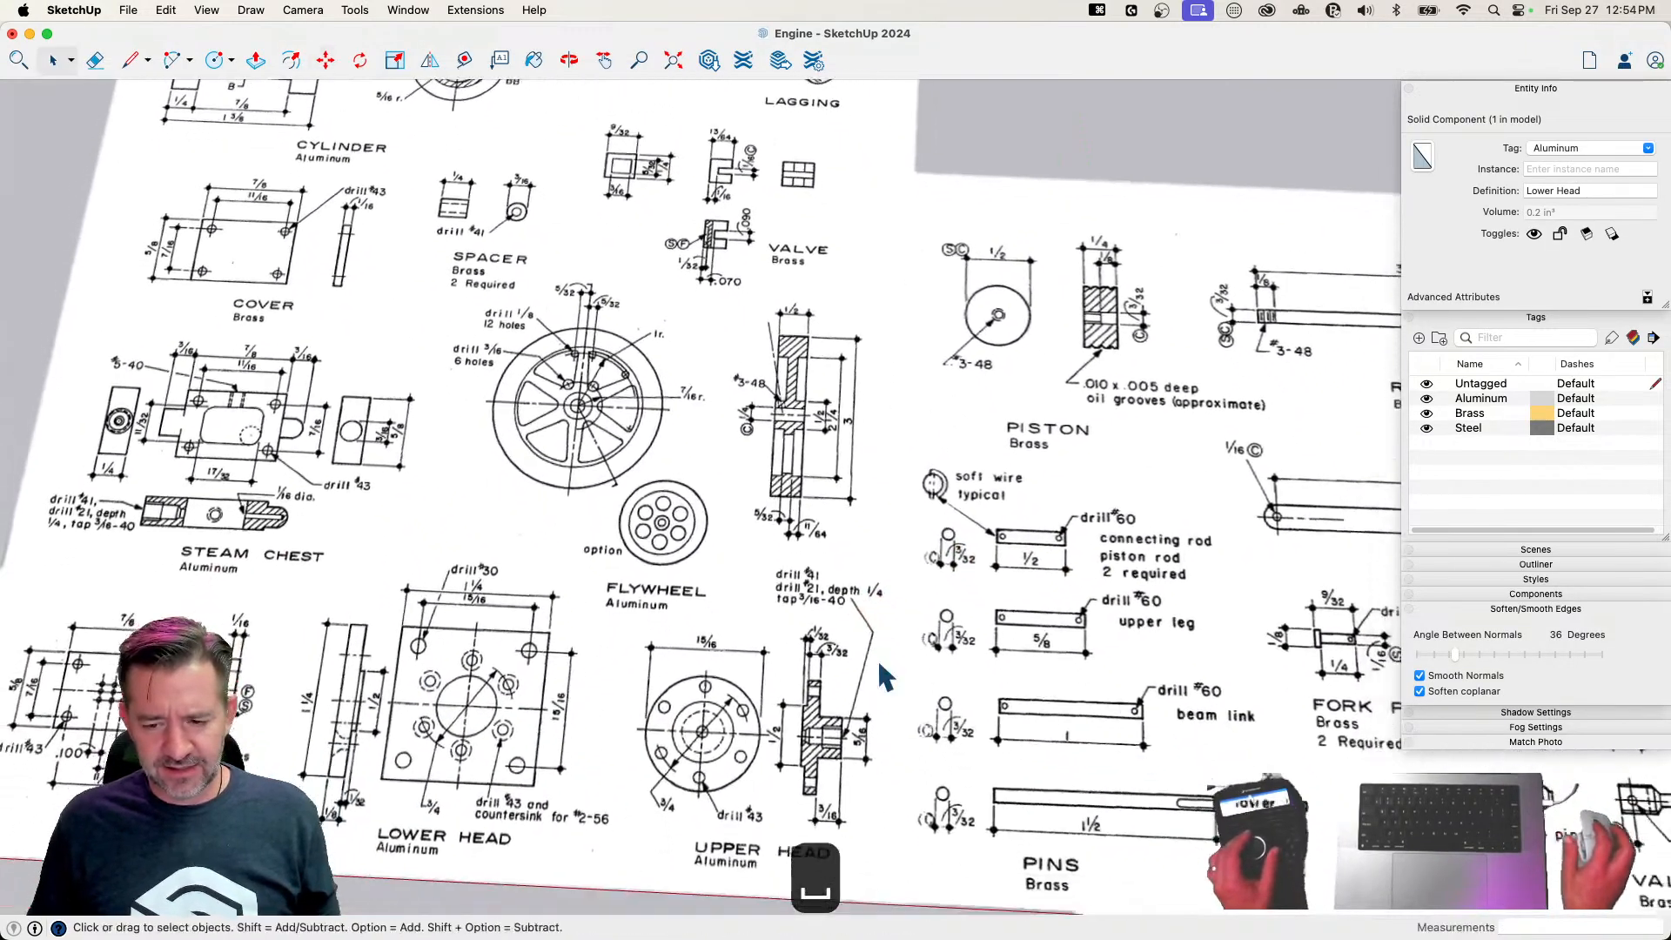
Draw a circle of 15/32 inch radius on the ground below the Upper Head drawing
scroll(891, 669, up, 1)
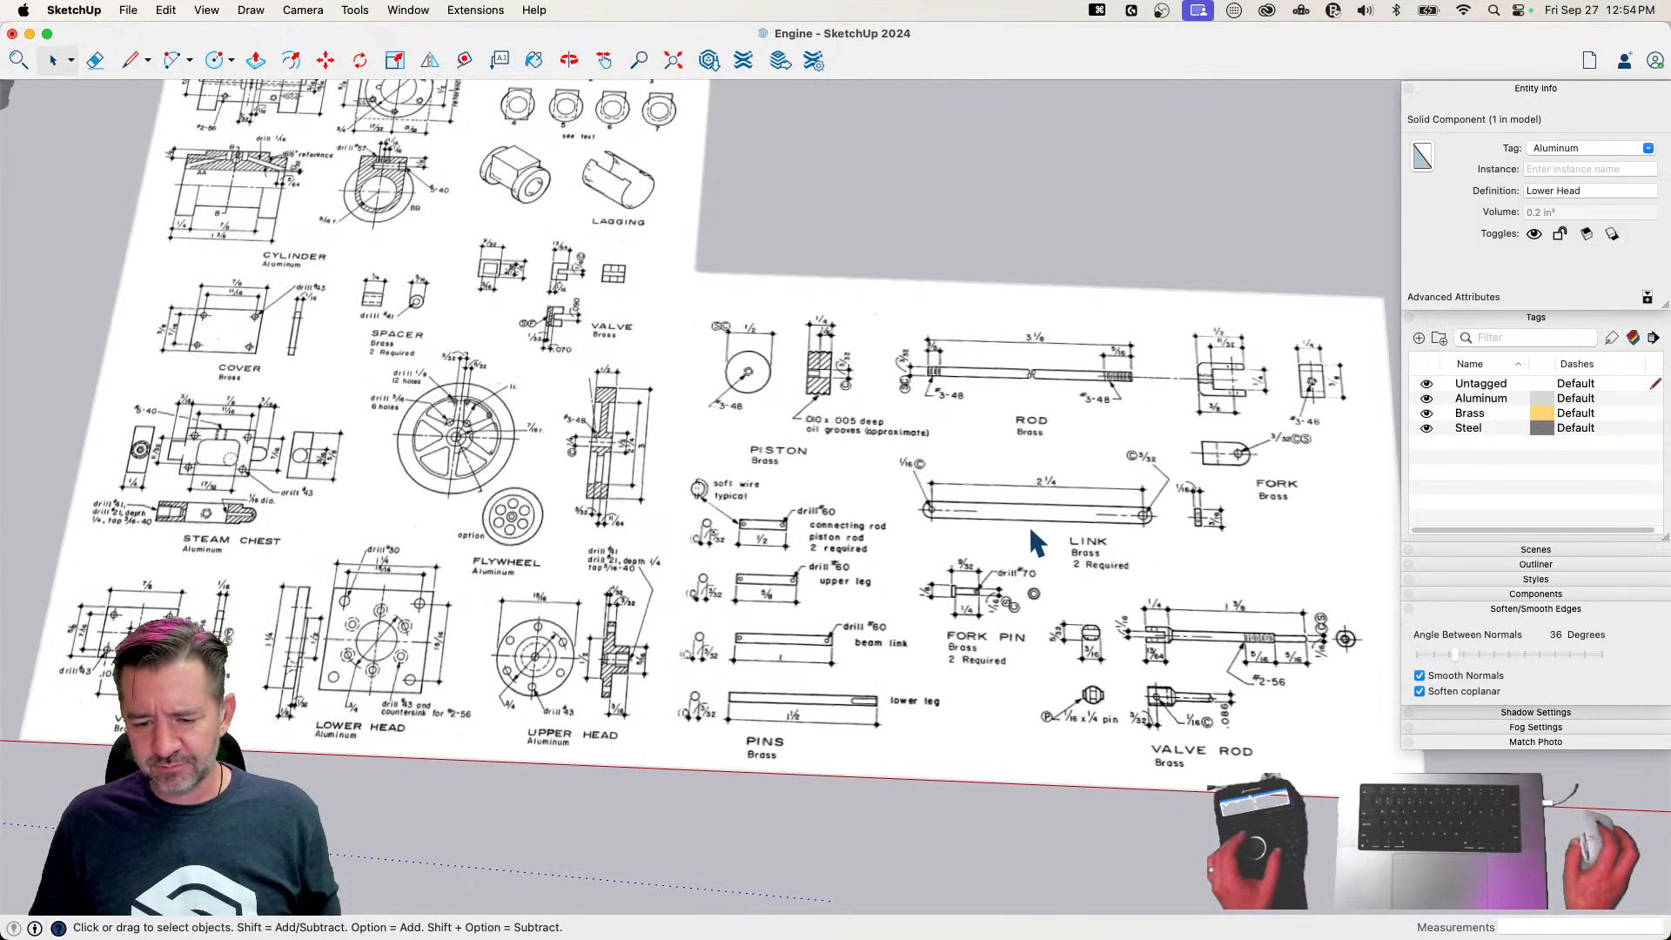
scroll(1001, 570, down, 2)
scroll(906, 566, up, 5)
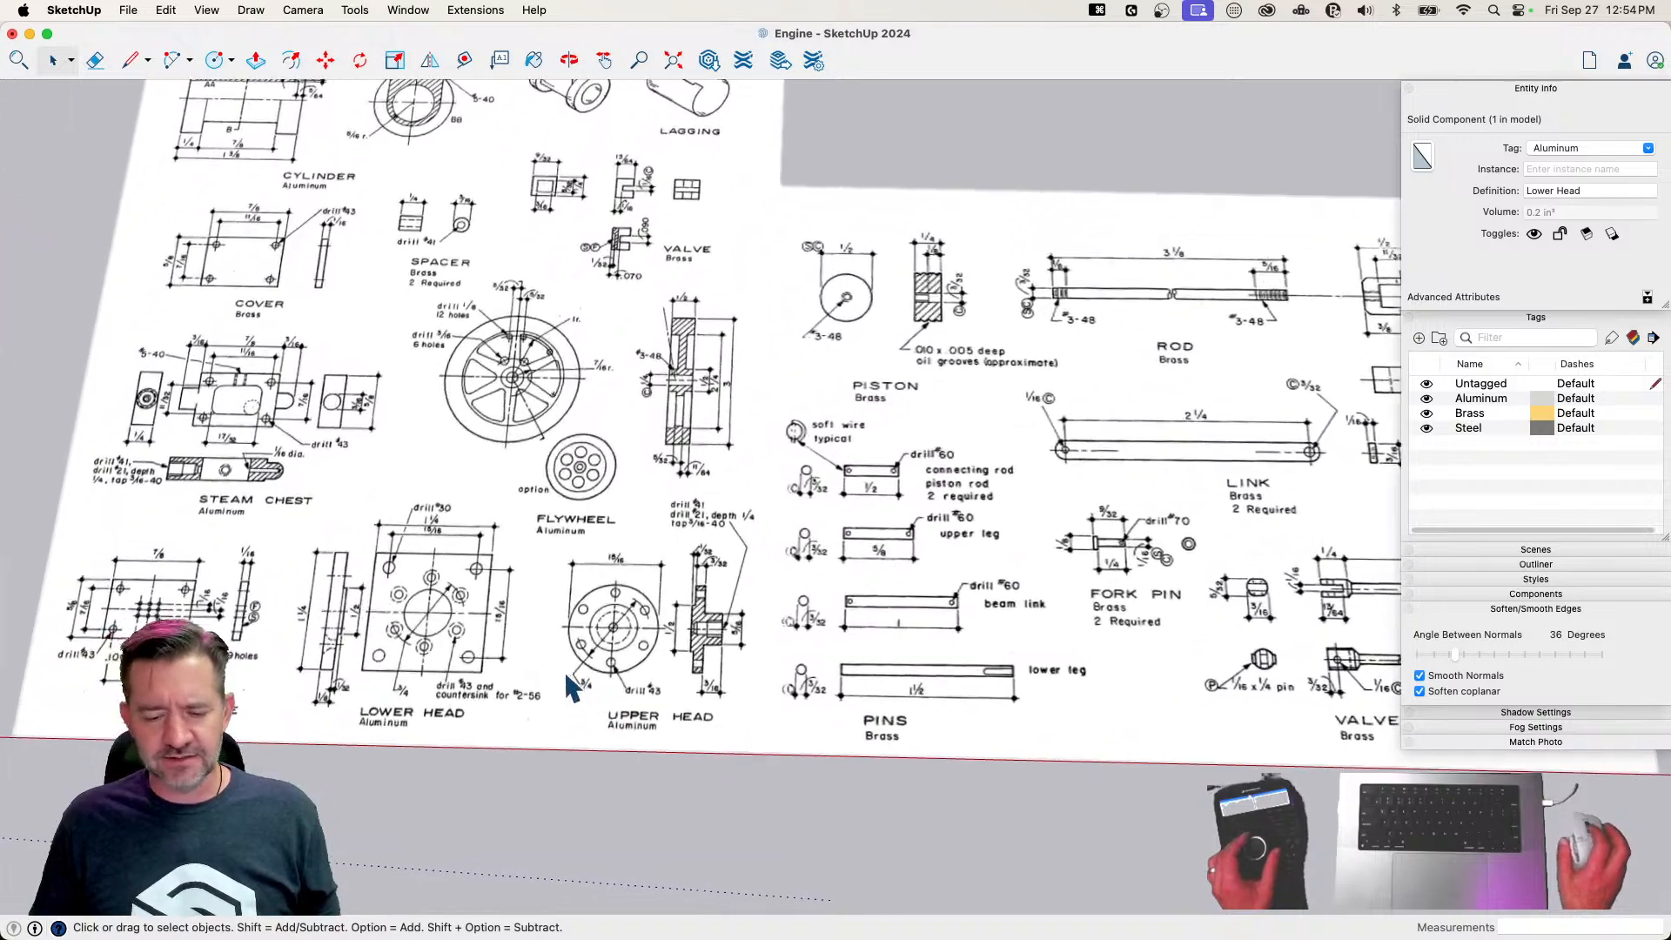
scroll(923, 655, down, 6)
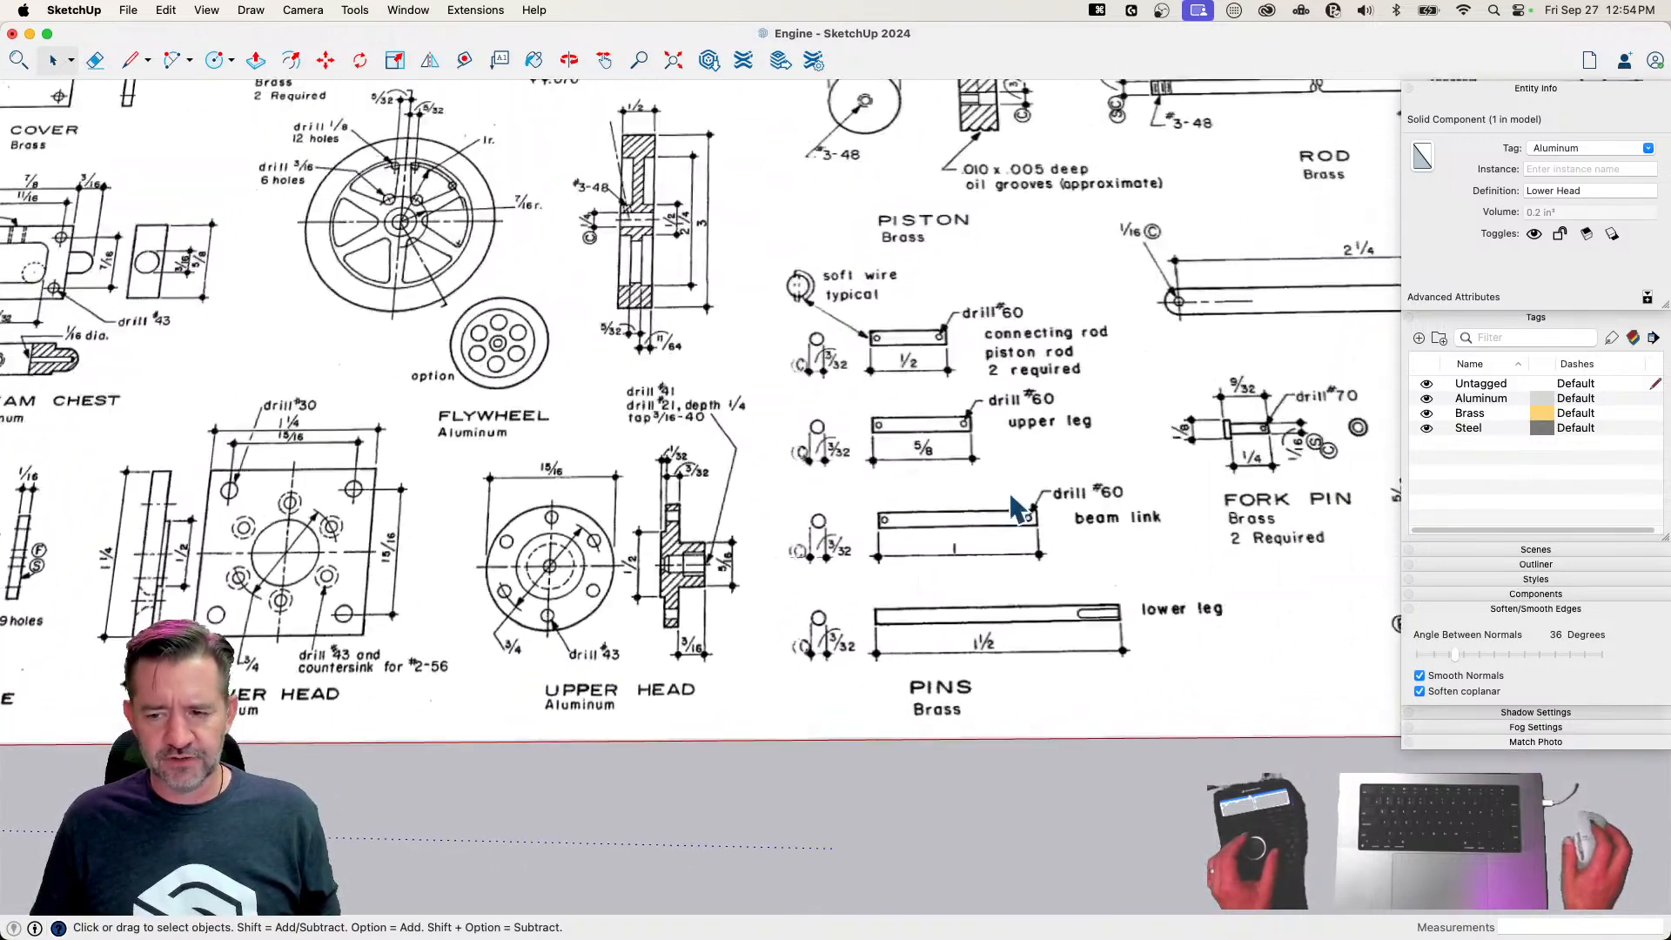
scroll(835, 615, up, 6)
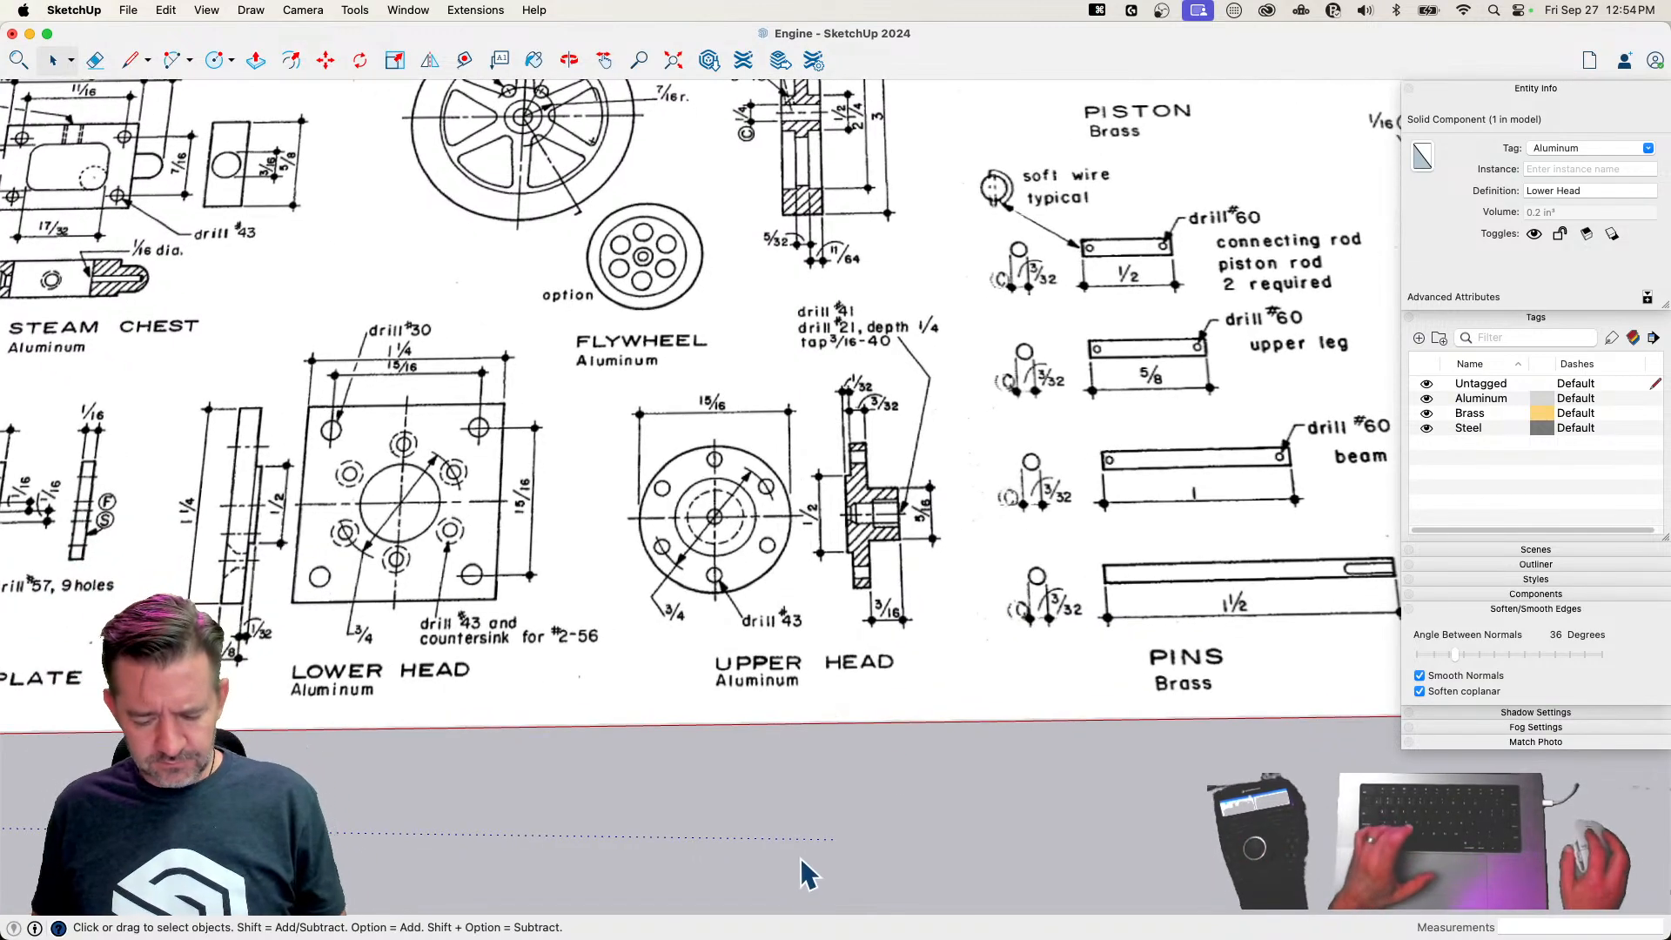
key(c)
click(732, 833)
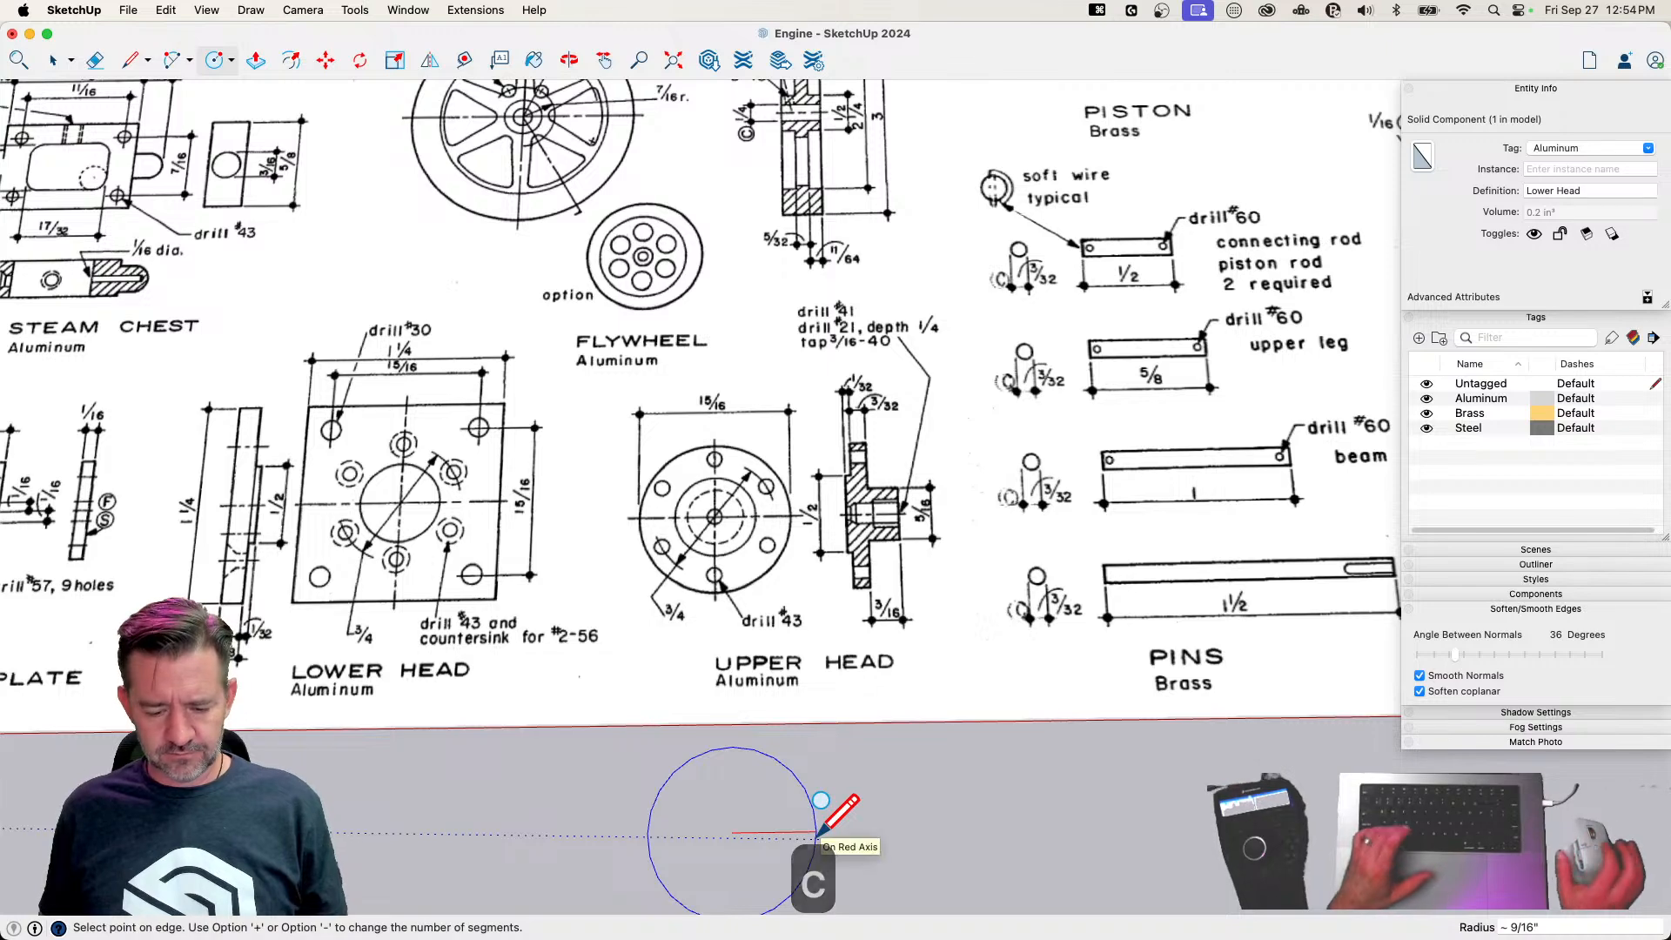
text(15/32)
key(Return)
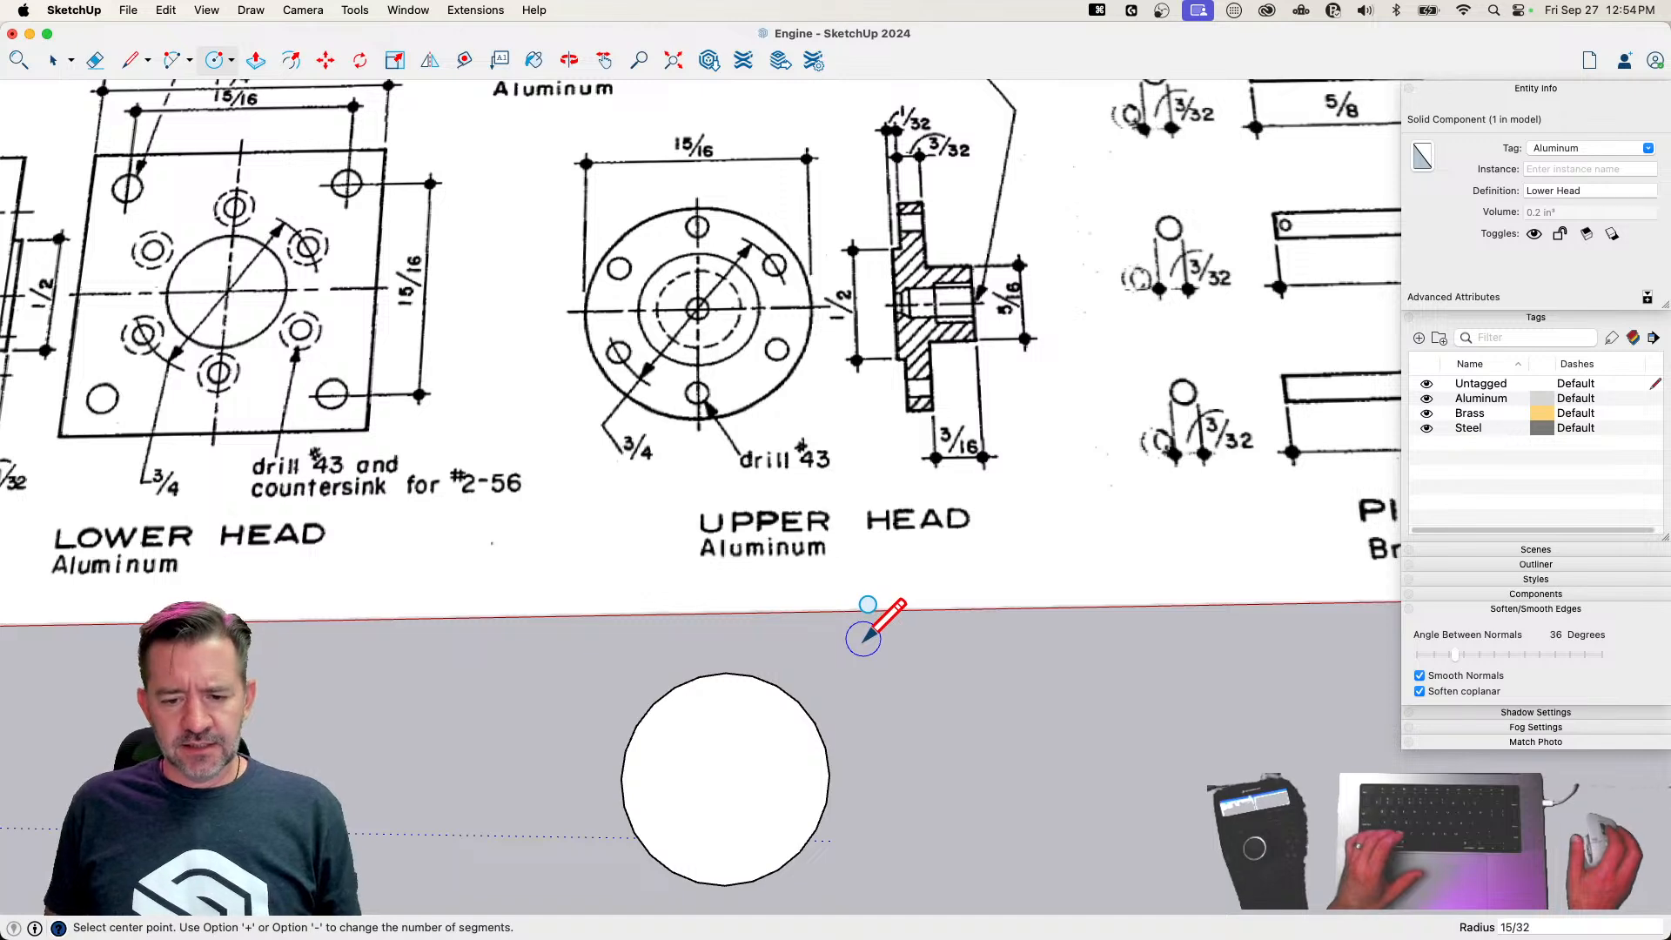
Draw a concentric 3/8 inch radius guide circle and a 0.035 inch radius screw hole on it, along the green axis from center
key(c)
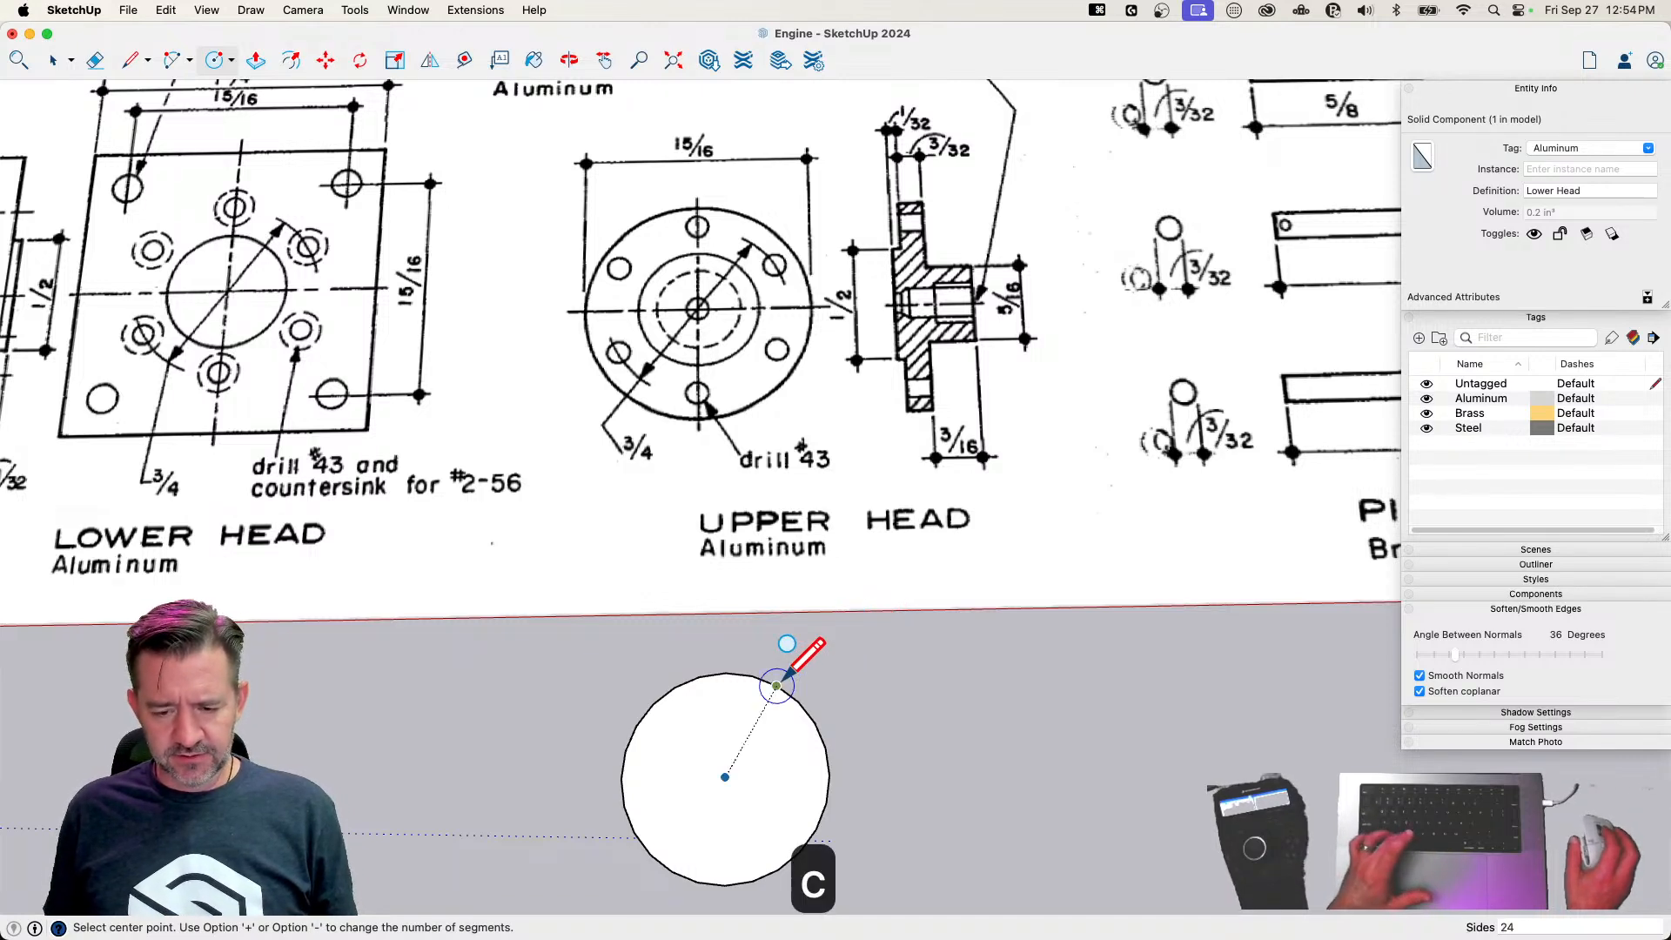
click(725, 777)
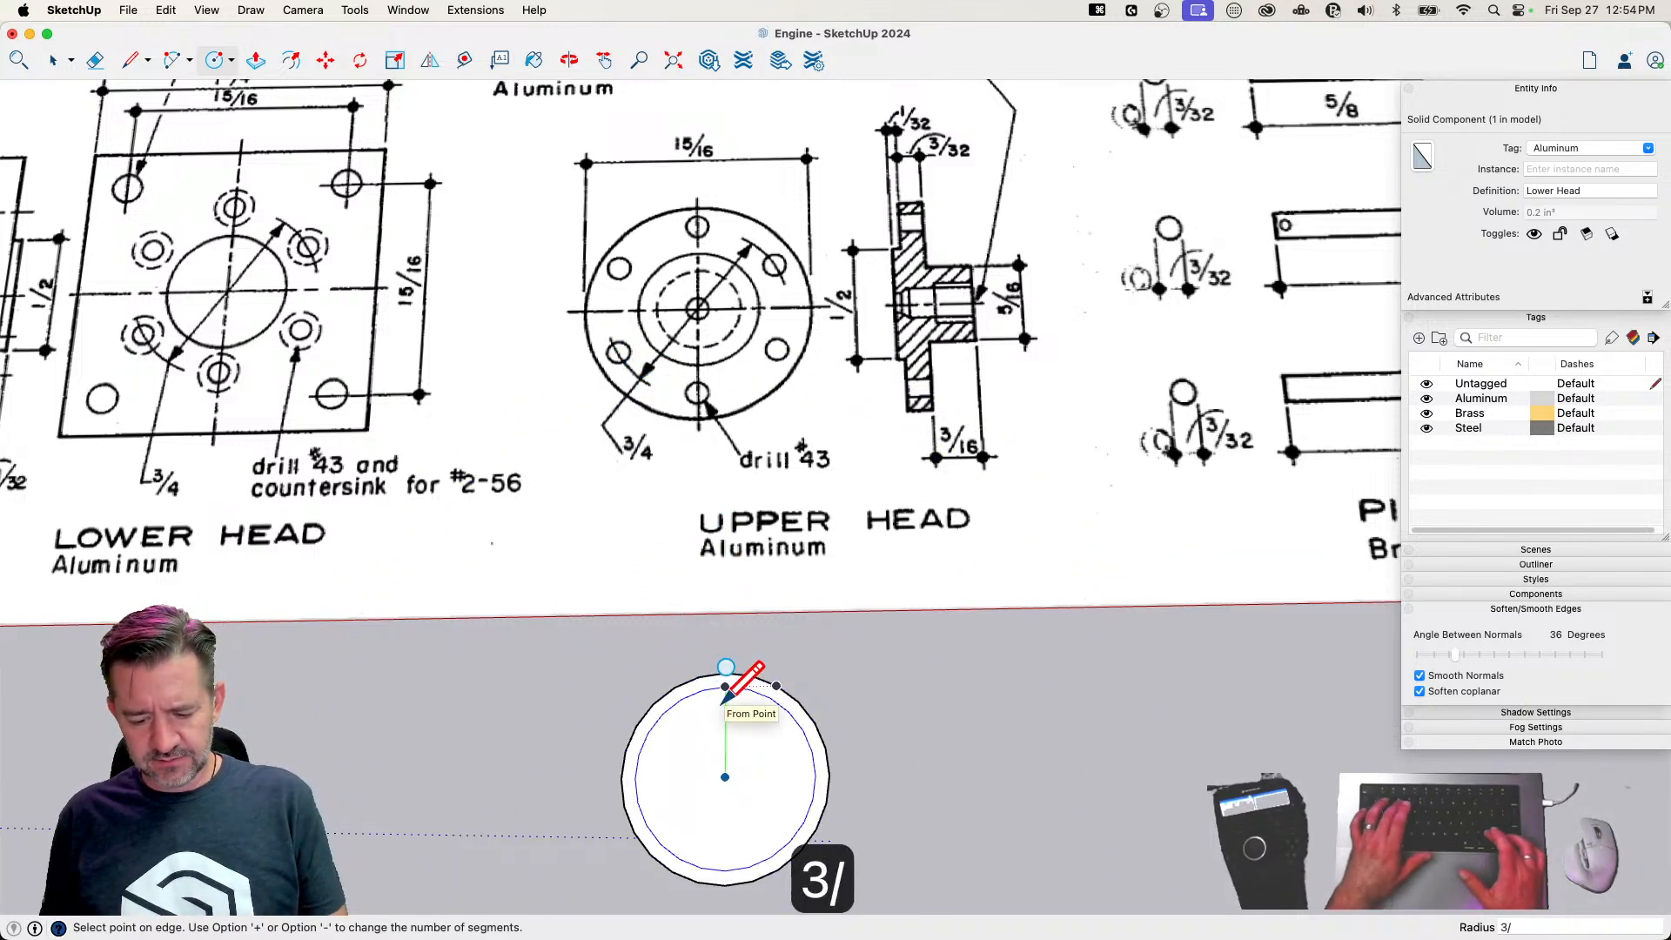
key(Return)
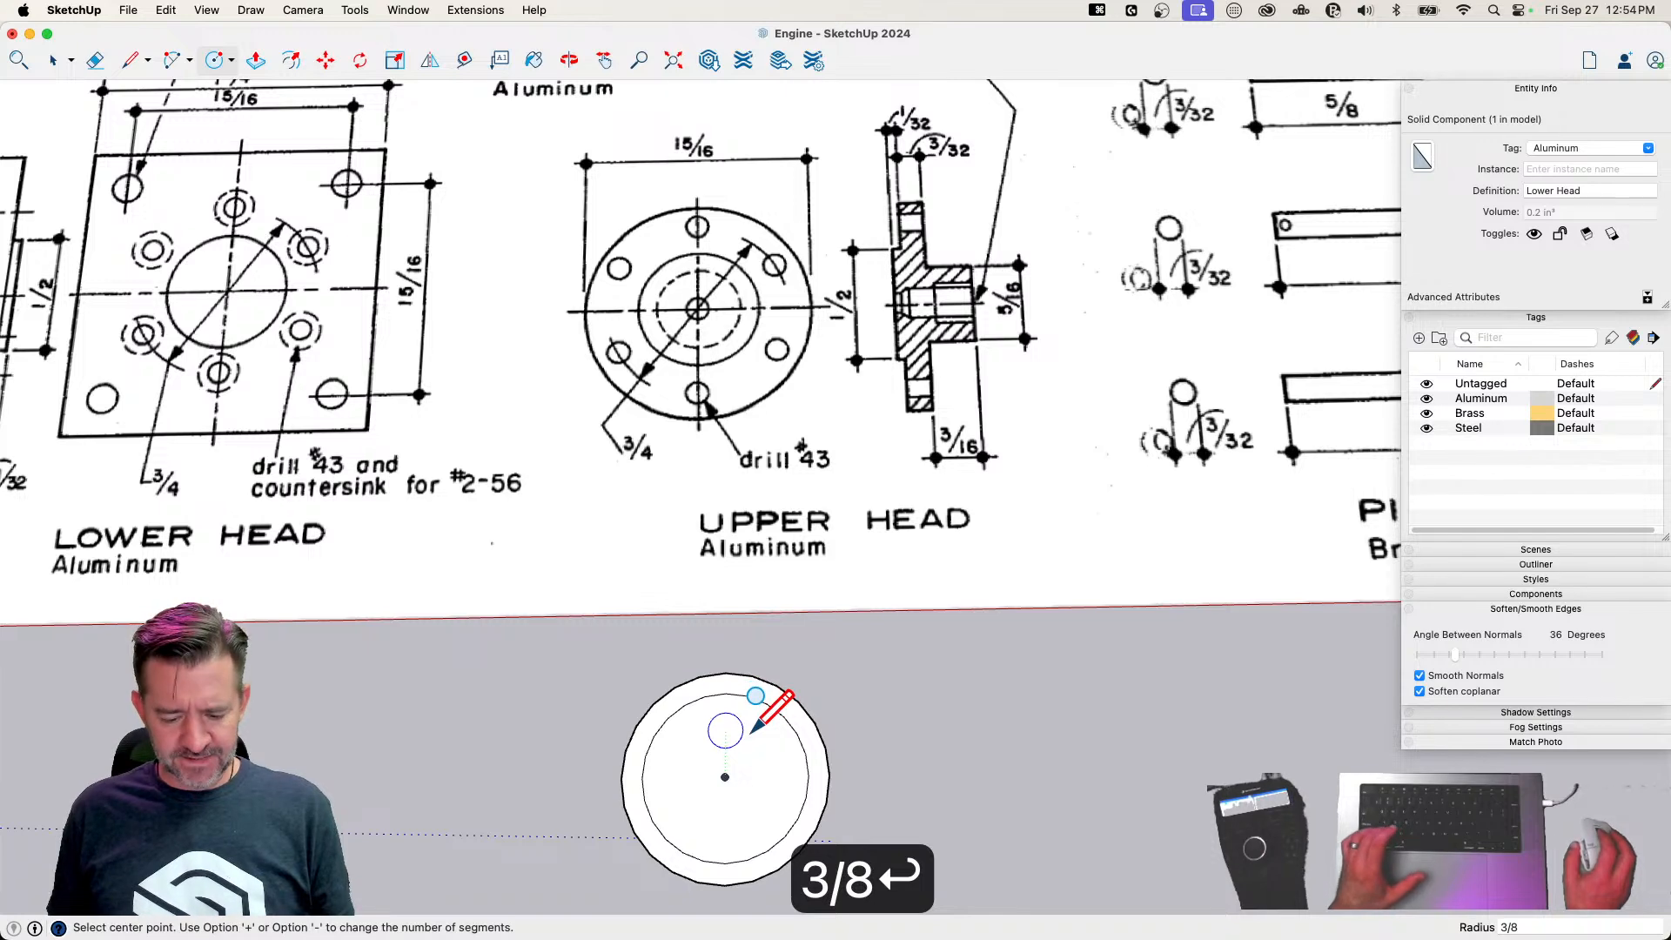
key(c)
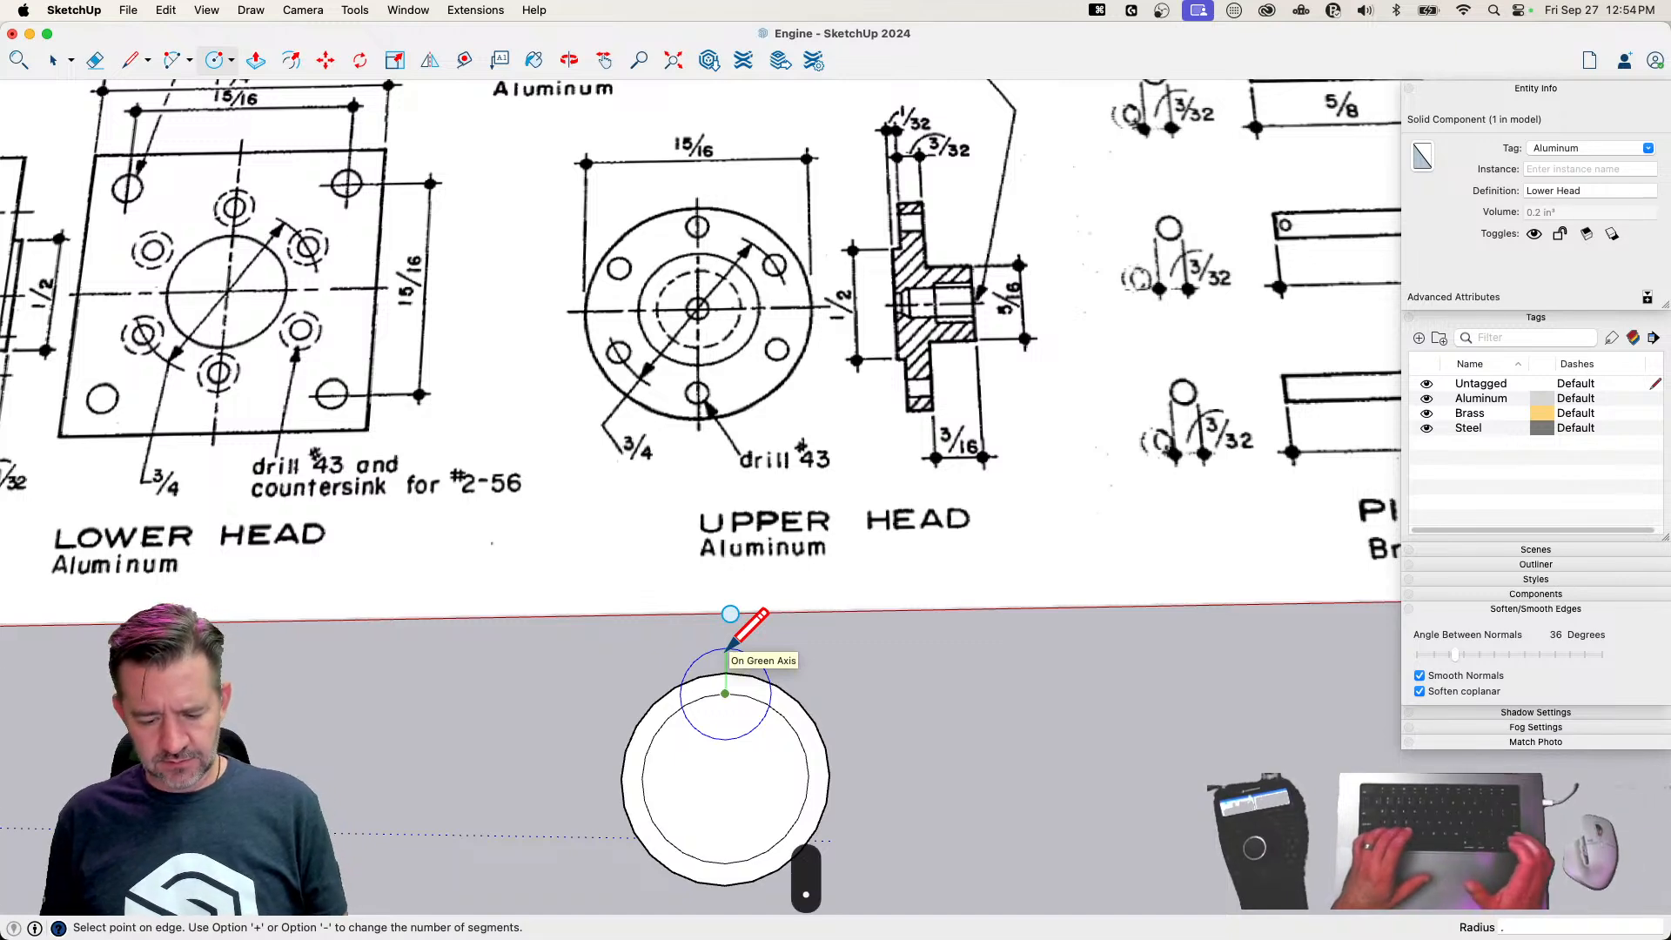
key(Return)
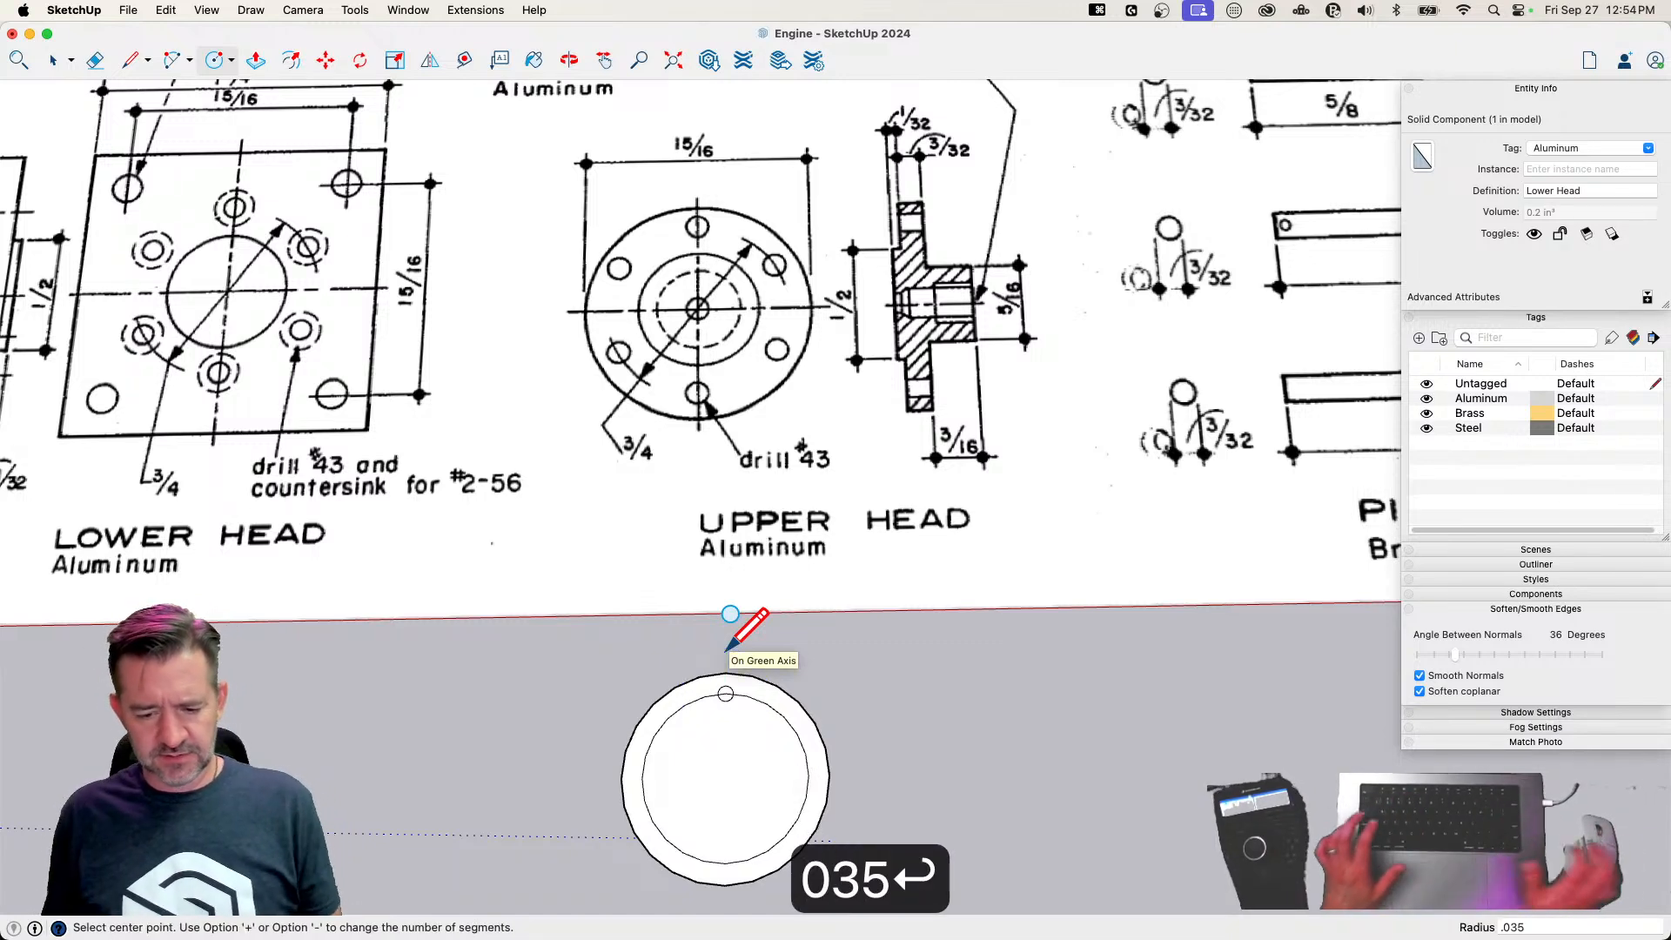
Erase the 3/8 inch radius guide circle from the Upper Head disc while keeping the screw hole
key(e)
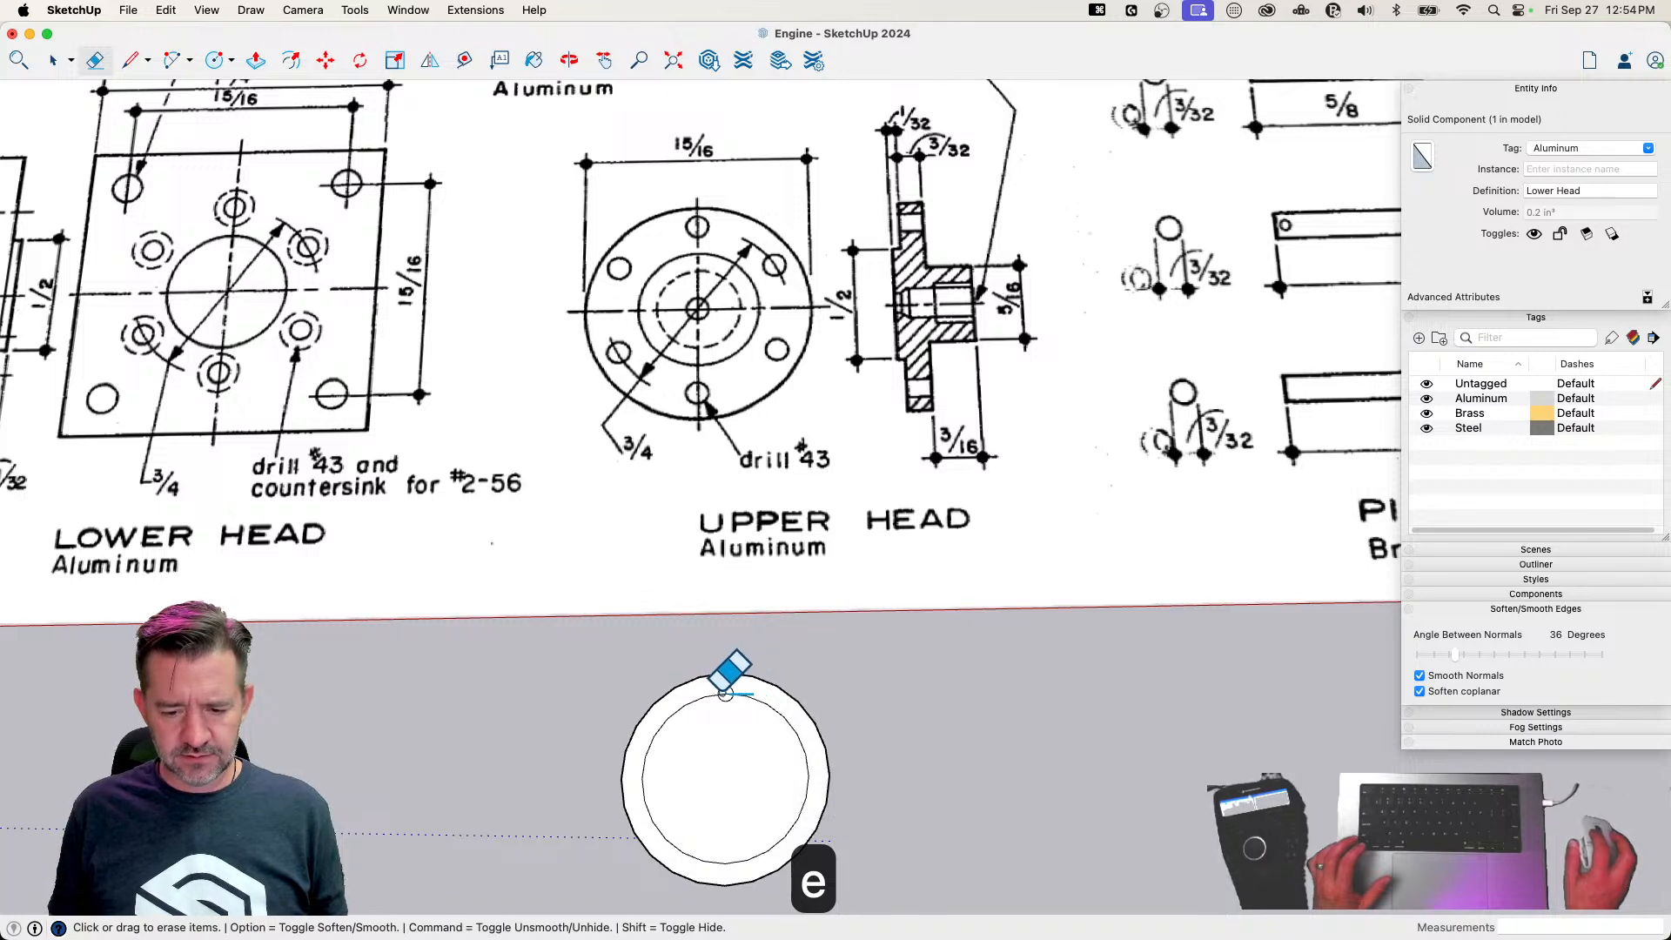
drag(725, 694, 747, 696)
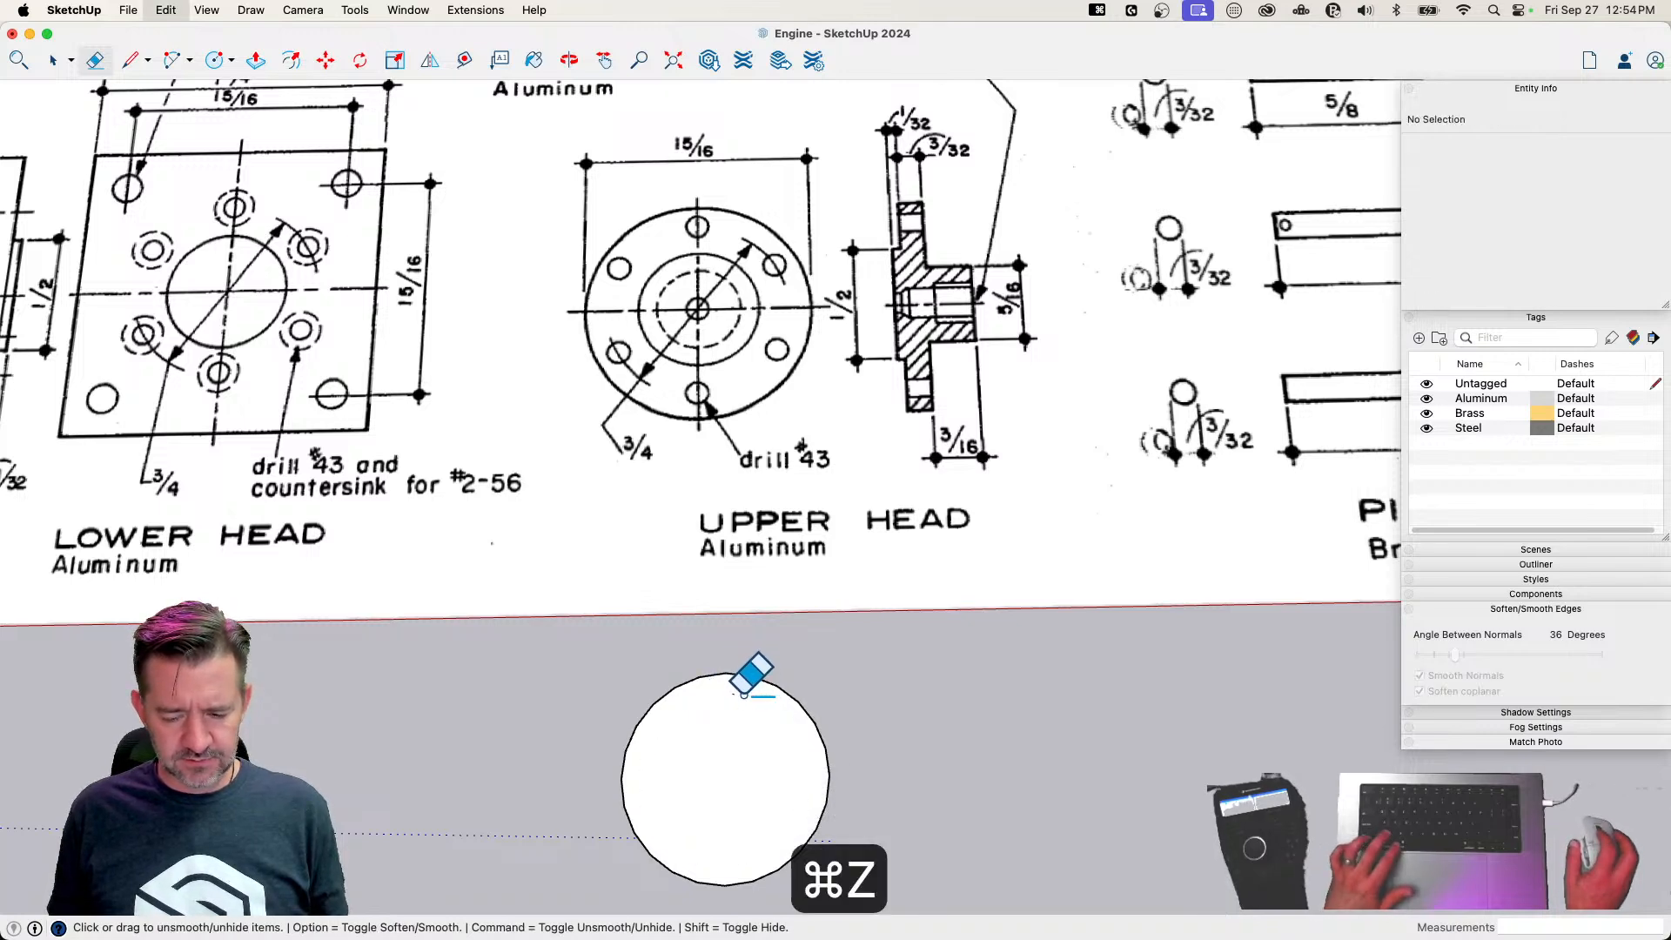
key(super+z)
scroll(747, 694, up, 3)
key(super+z)
click(723, 692)
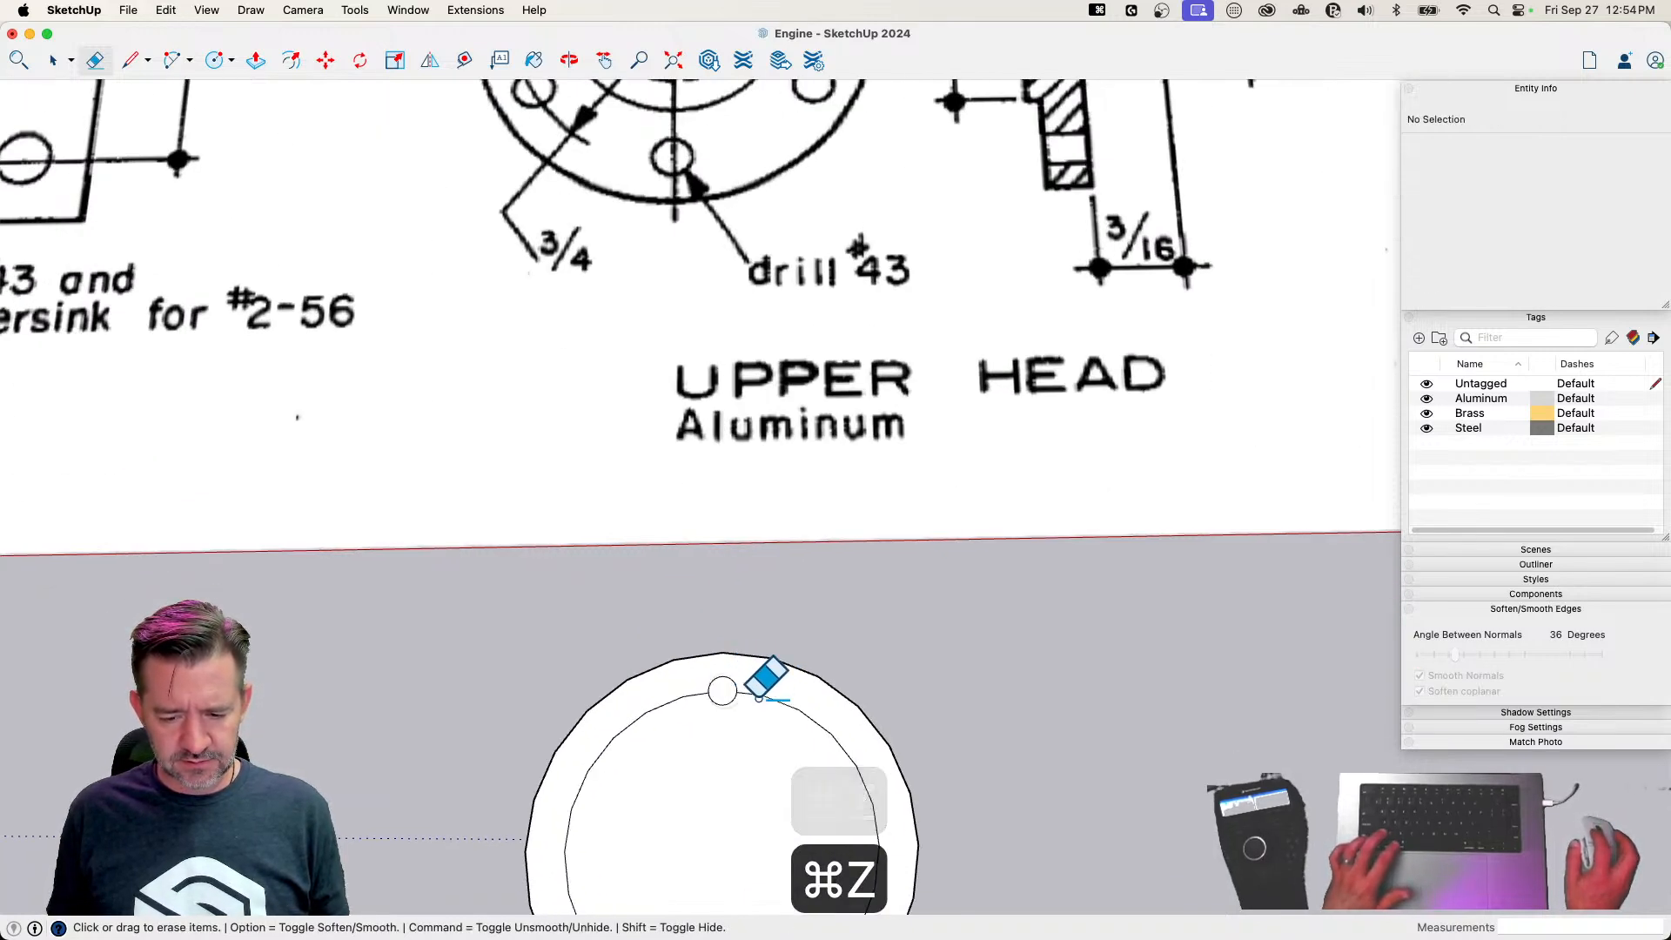
Rotate-copy the screw hole 60 degrees about the disc's center and repeat it five times for six holes
key(space)
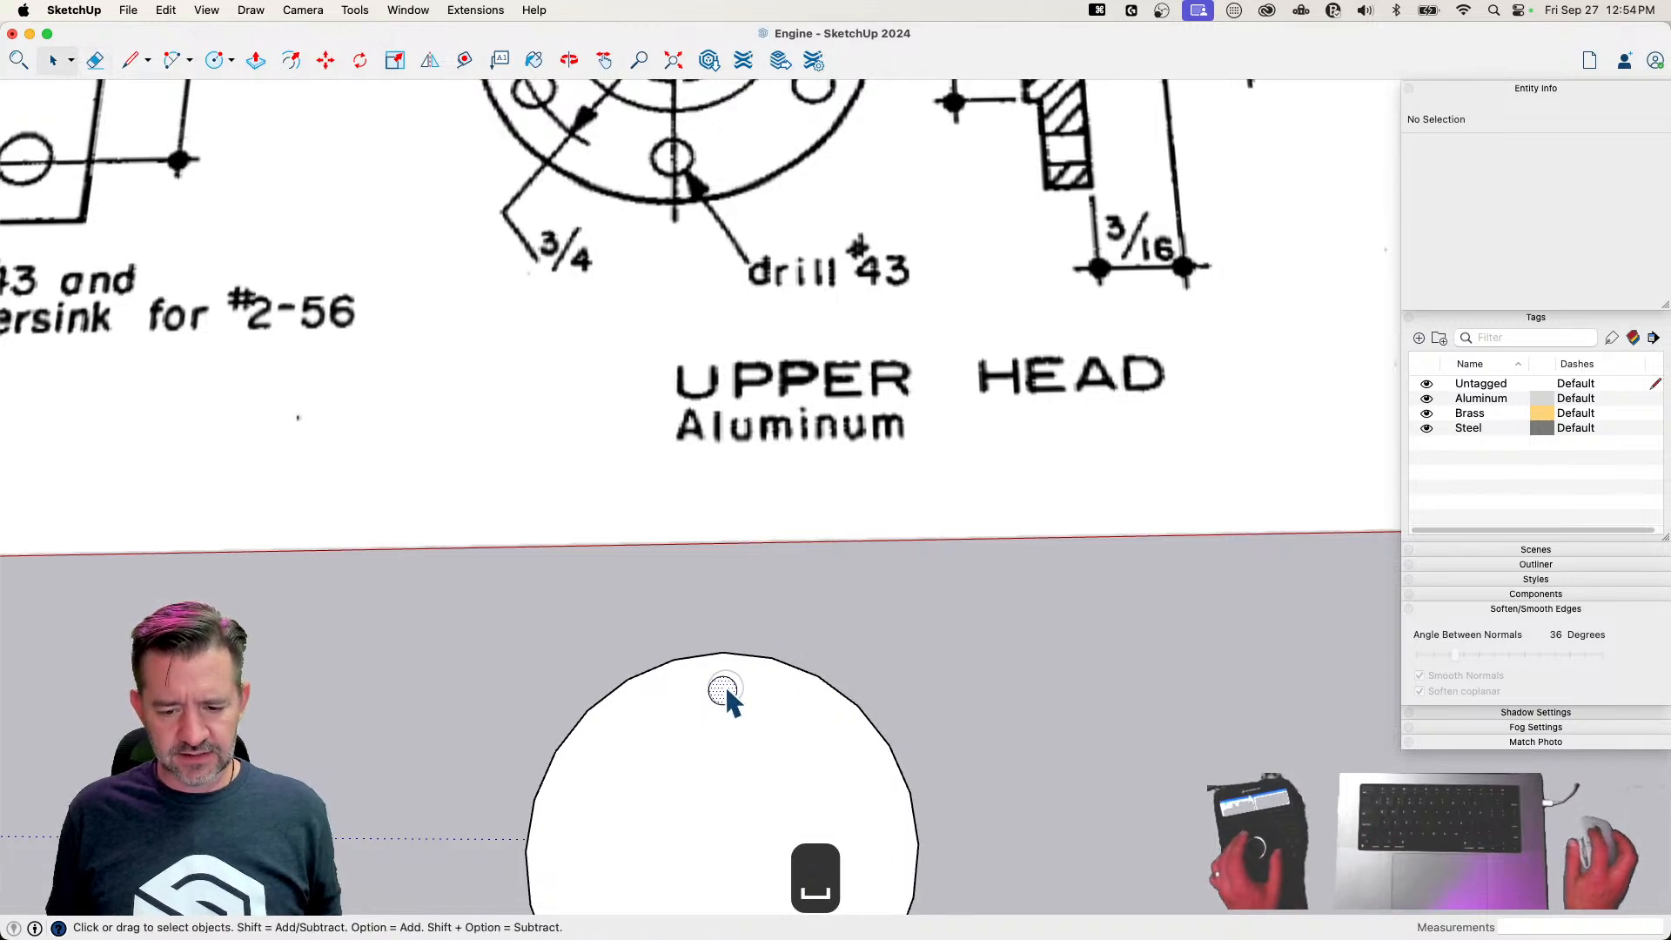
click(724, 688)
scroll(784, 714, down, 2)
key(q)
click(759, 721)
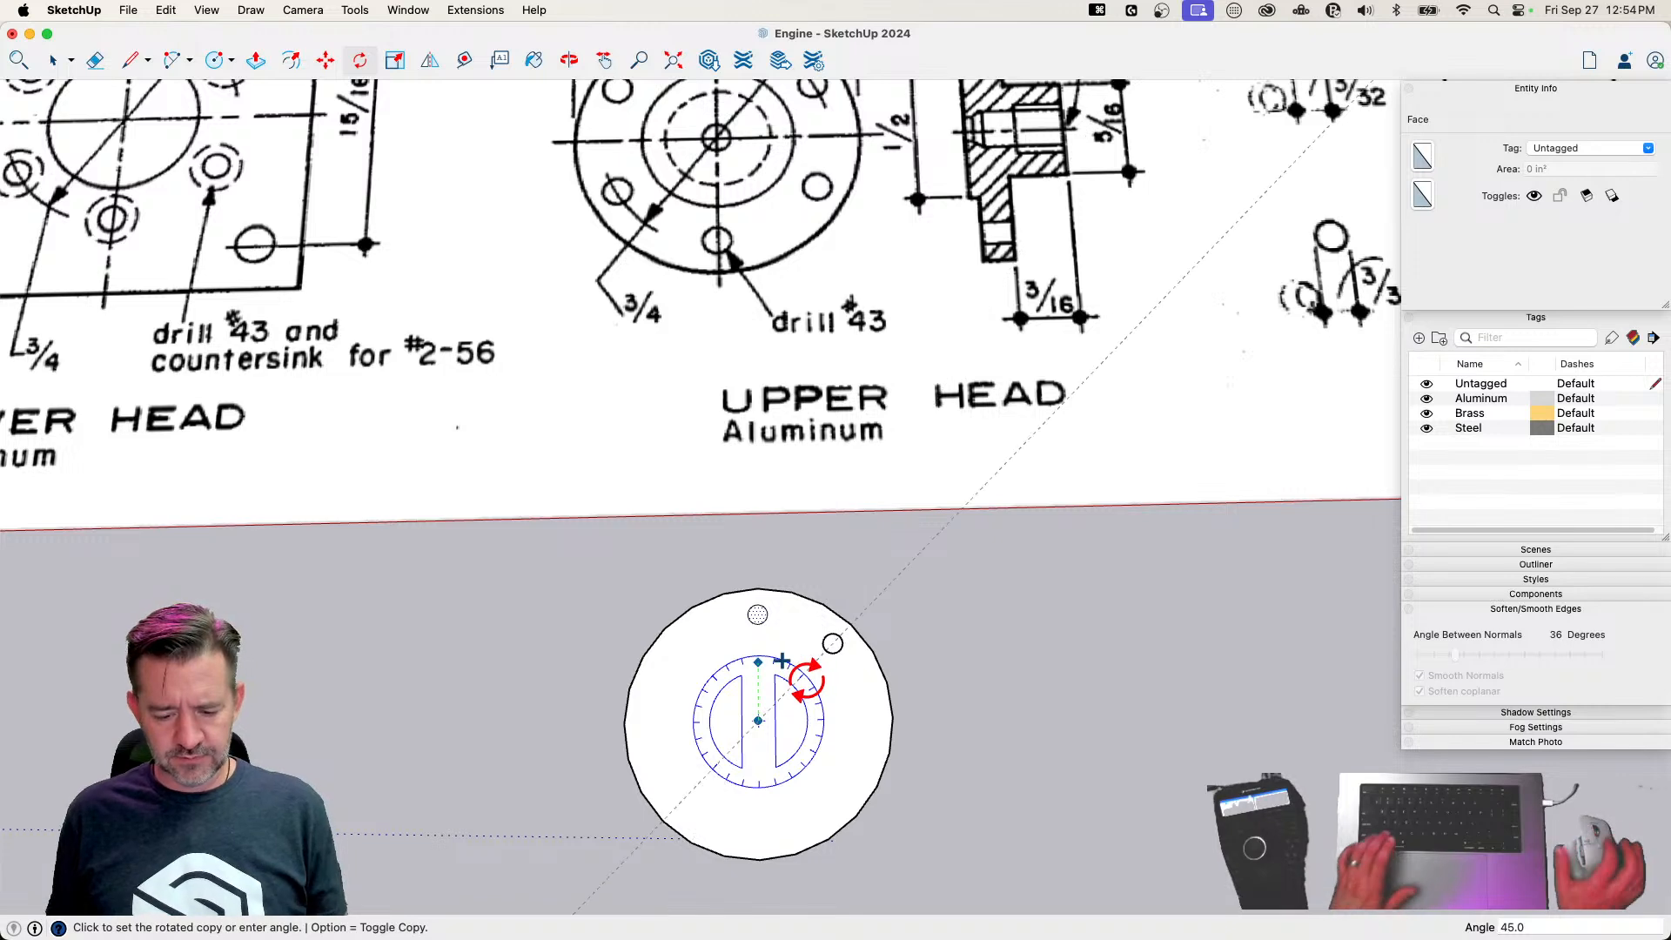
text(60)
key(Return)
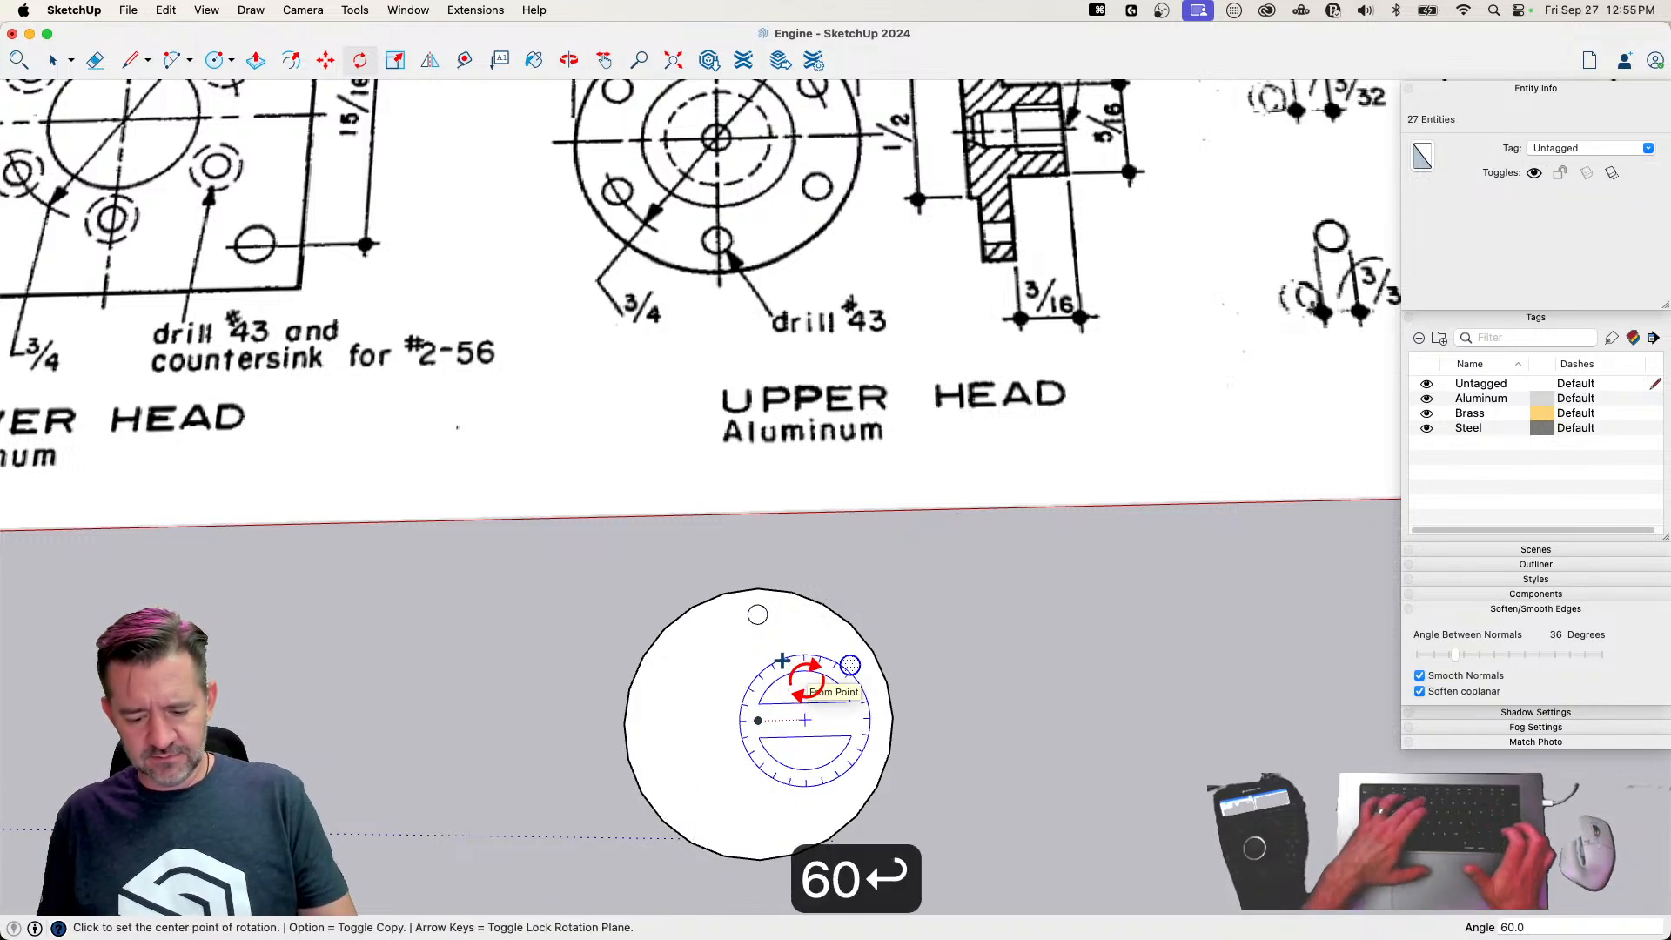
text(5x)
scroll(743, 645, down, 3)
Copy the disc face, without its hole faces, beside the original and delete the original disc
key(space)
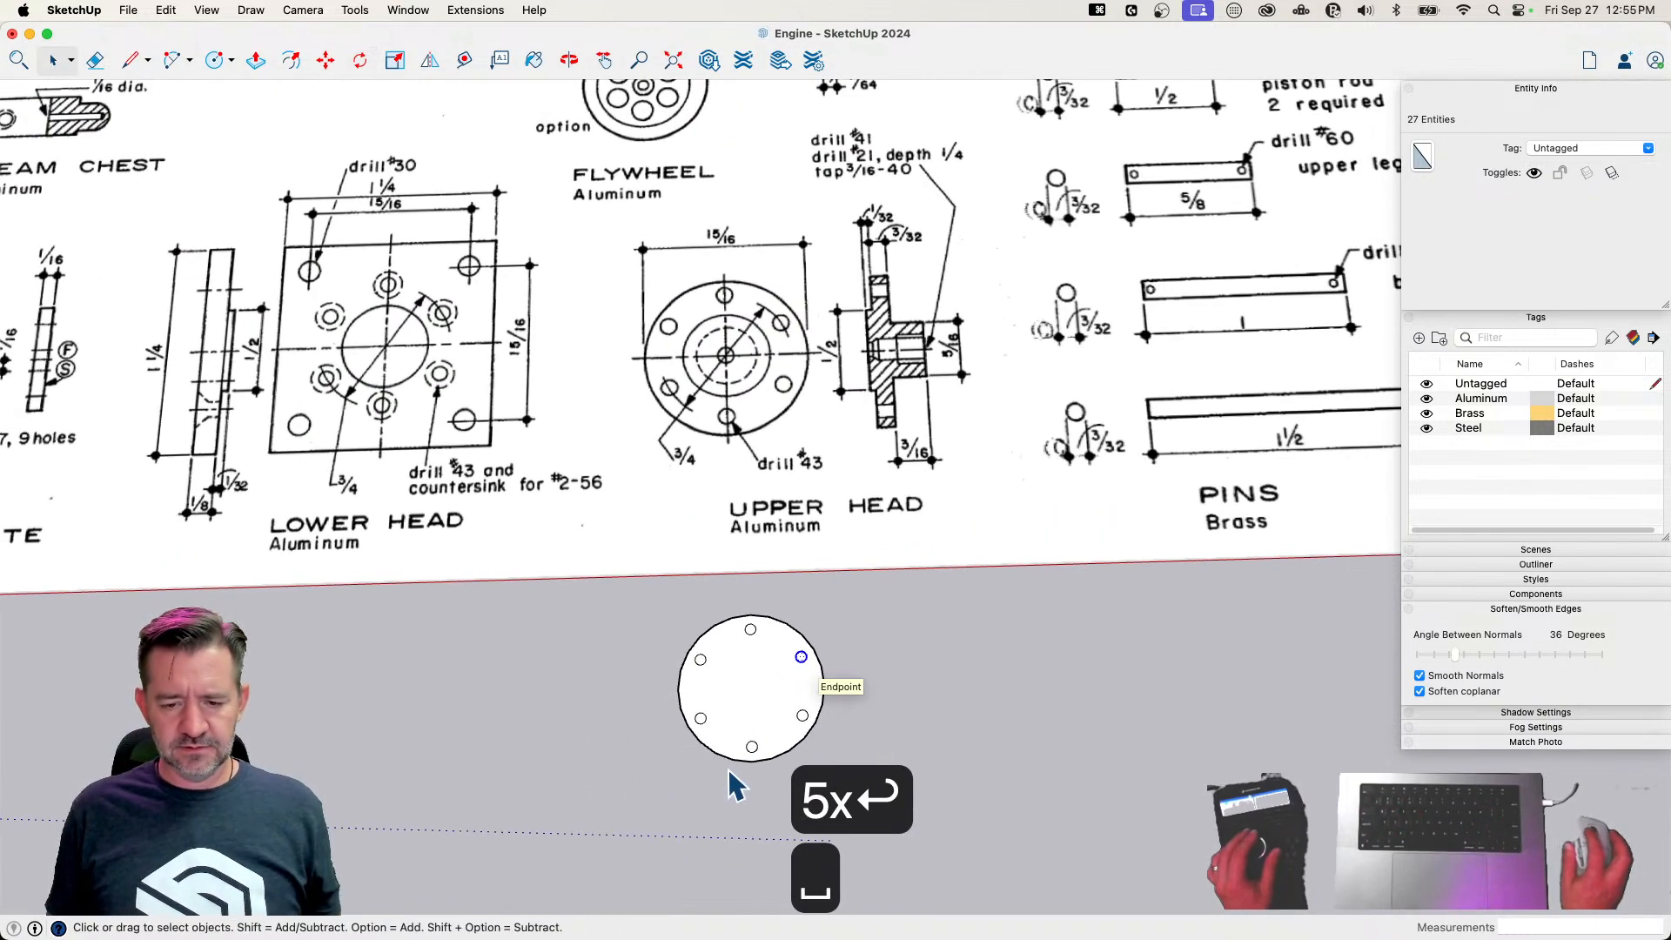
click(742, 705)
key(m)
alt+click(738, 690)
click(903, 710)
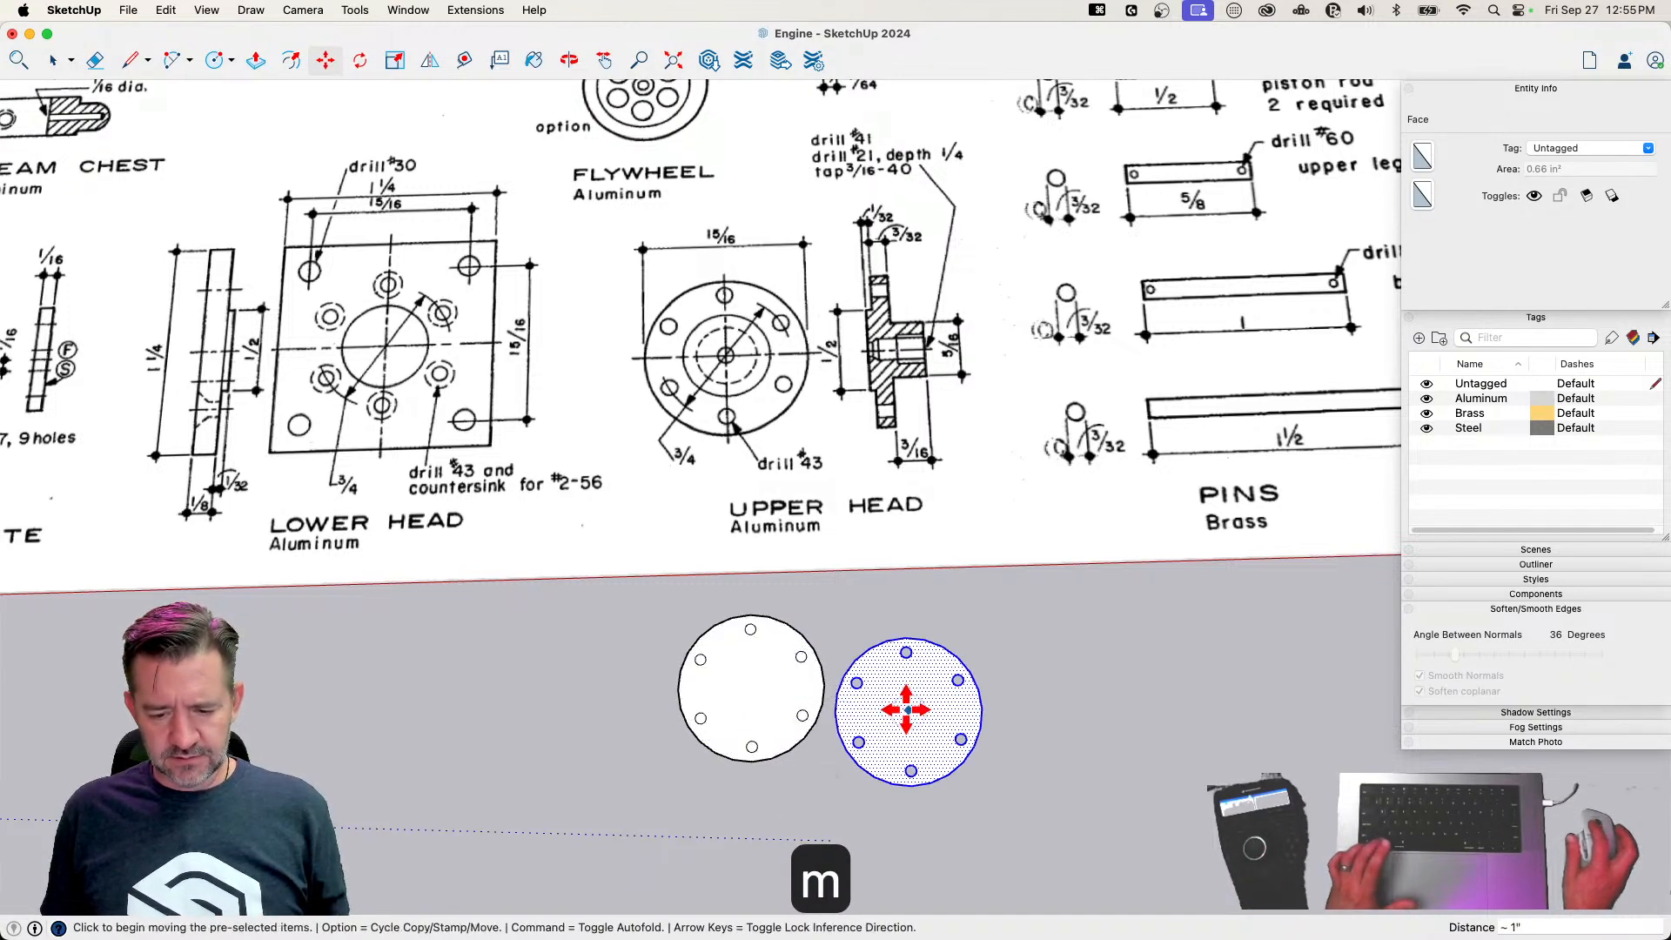
key(space)
double_click(745, 703)
key(BackSpace)
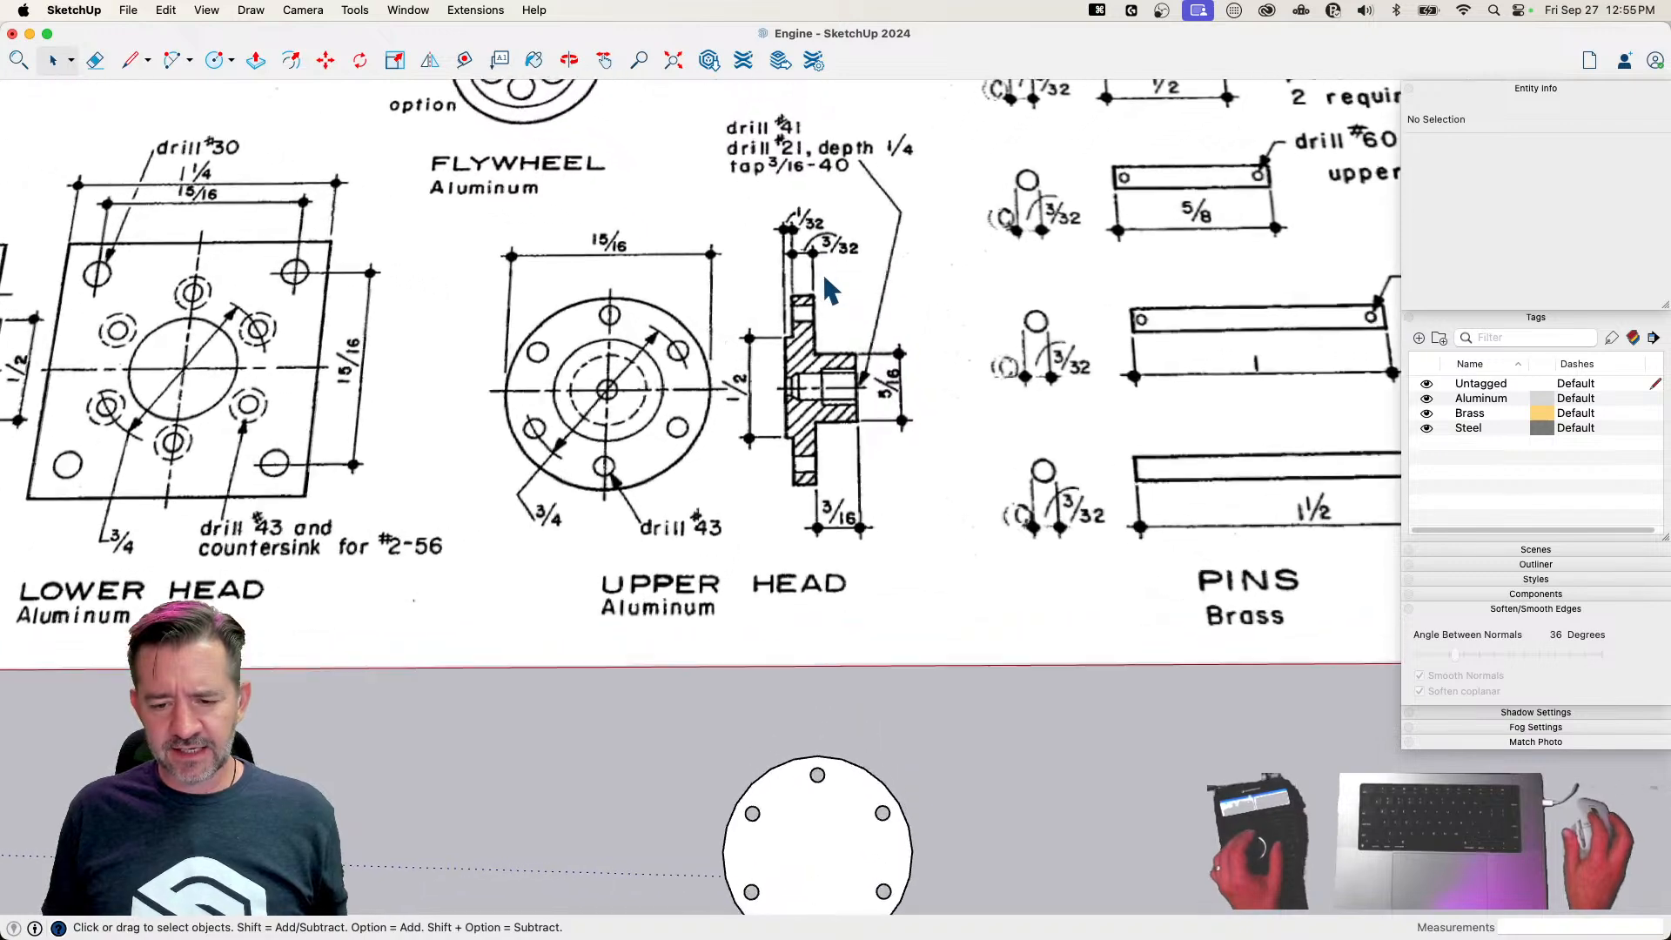
Extrude the drilled disc to the 3/32 inch flange thickness given on the Upper Head drawing
key(p)
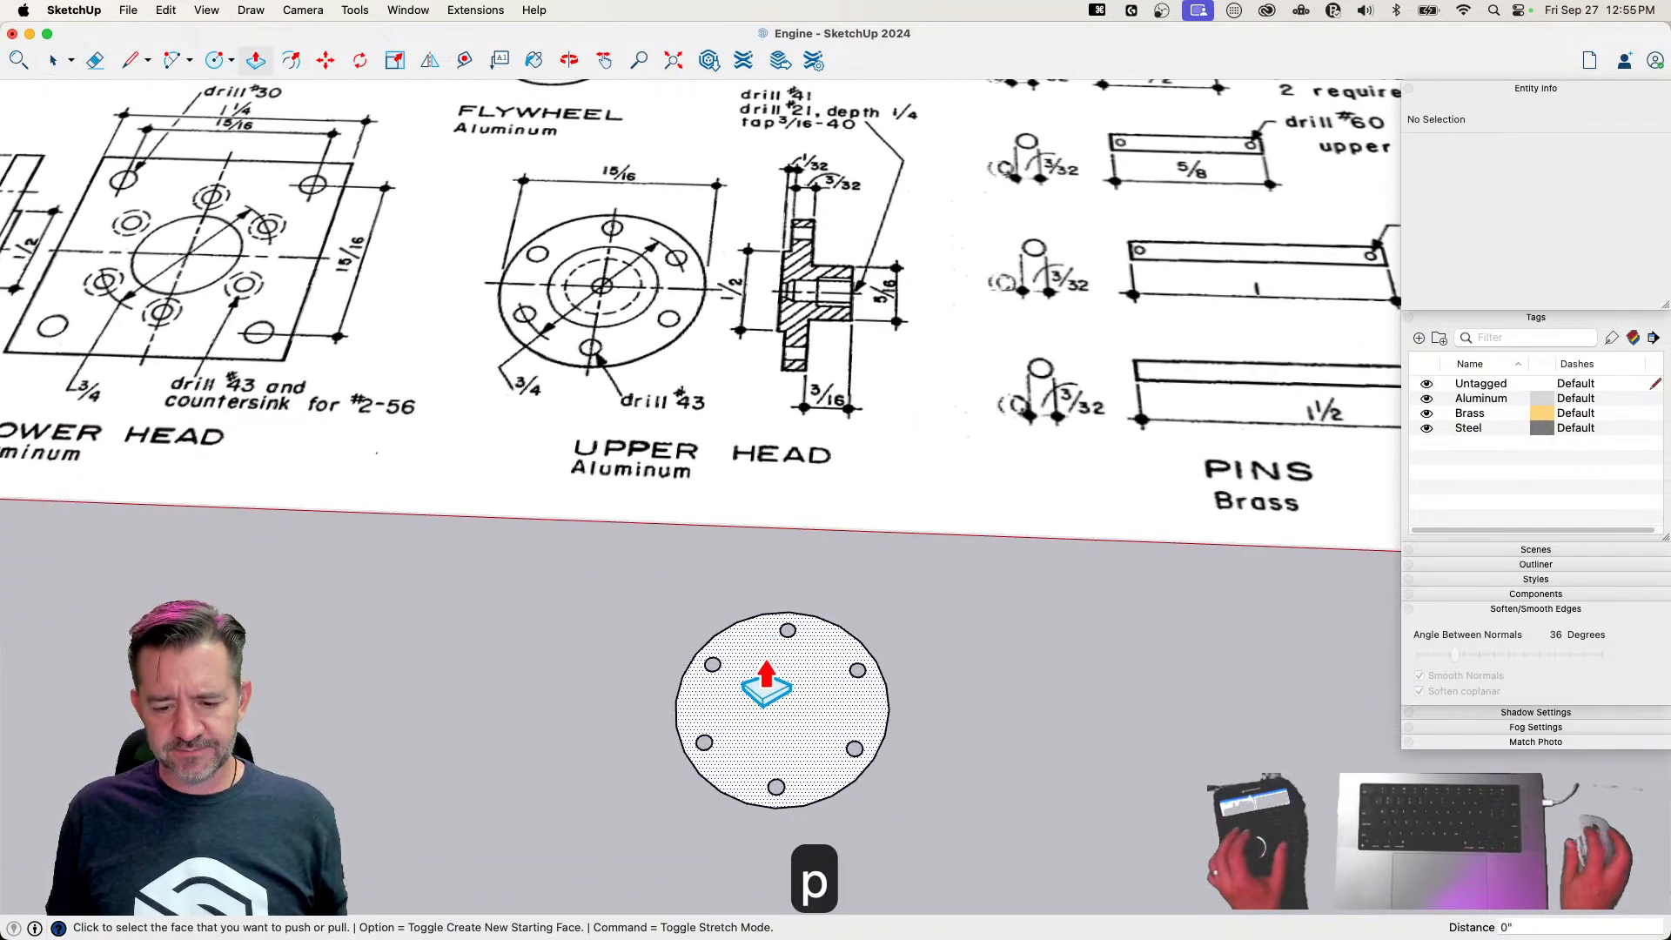
click(765, 667)
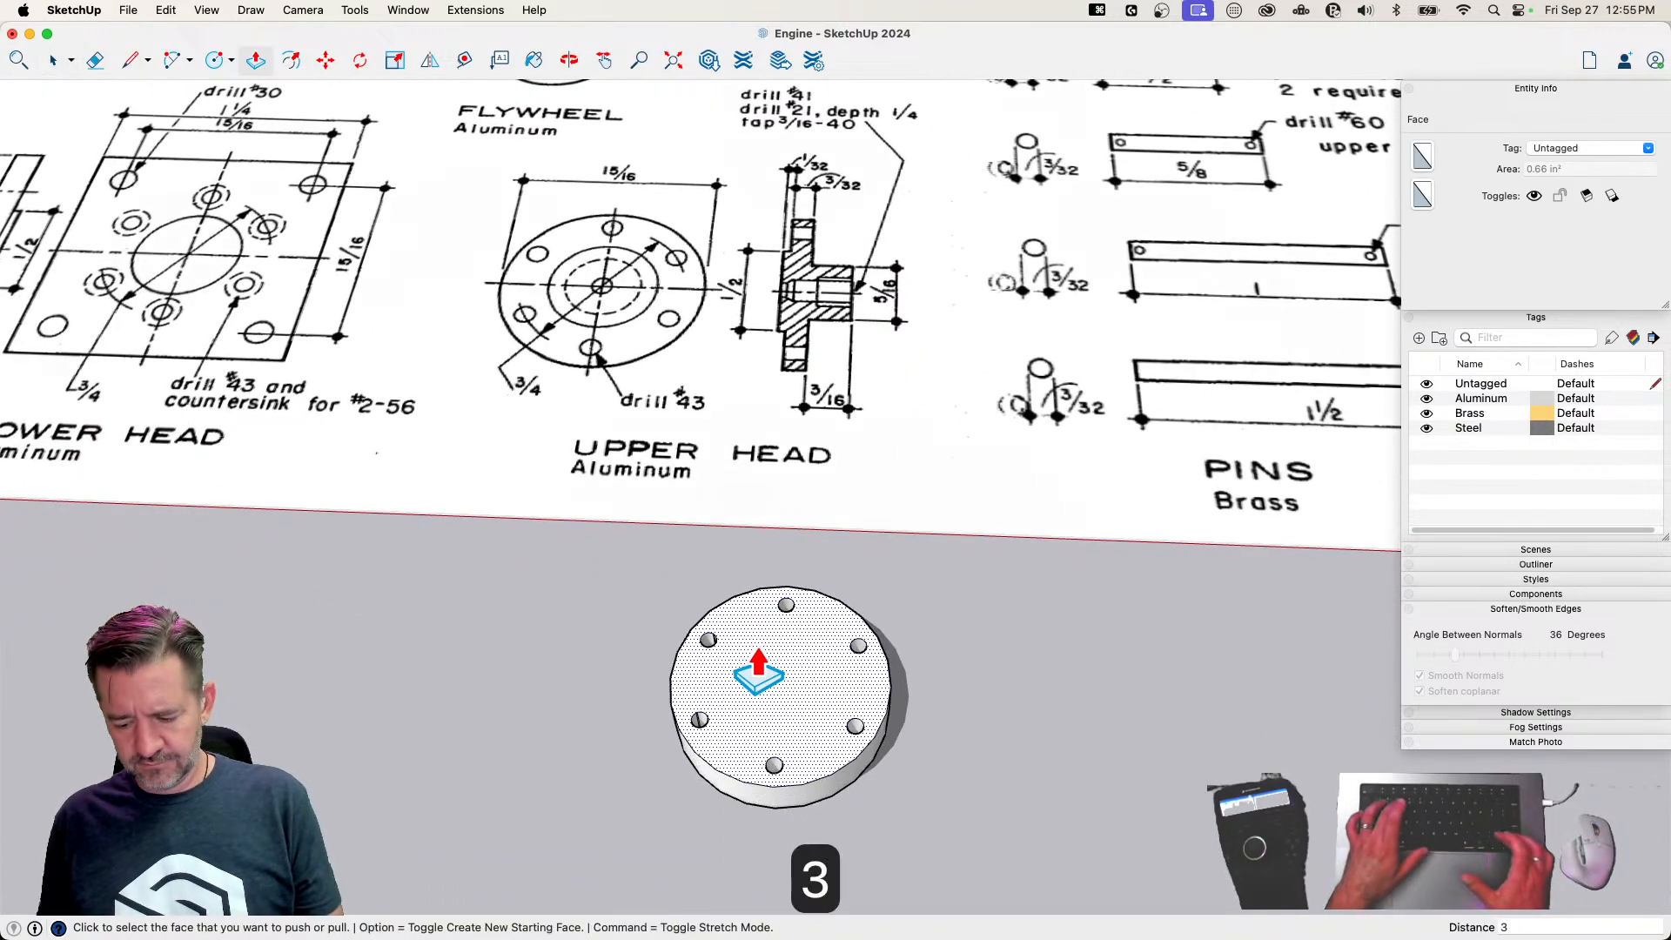
key(Return)
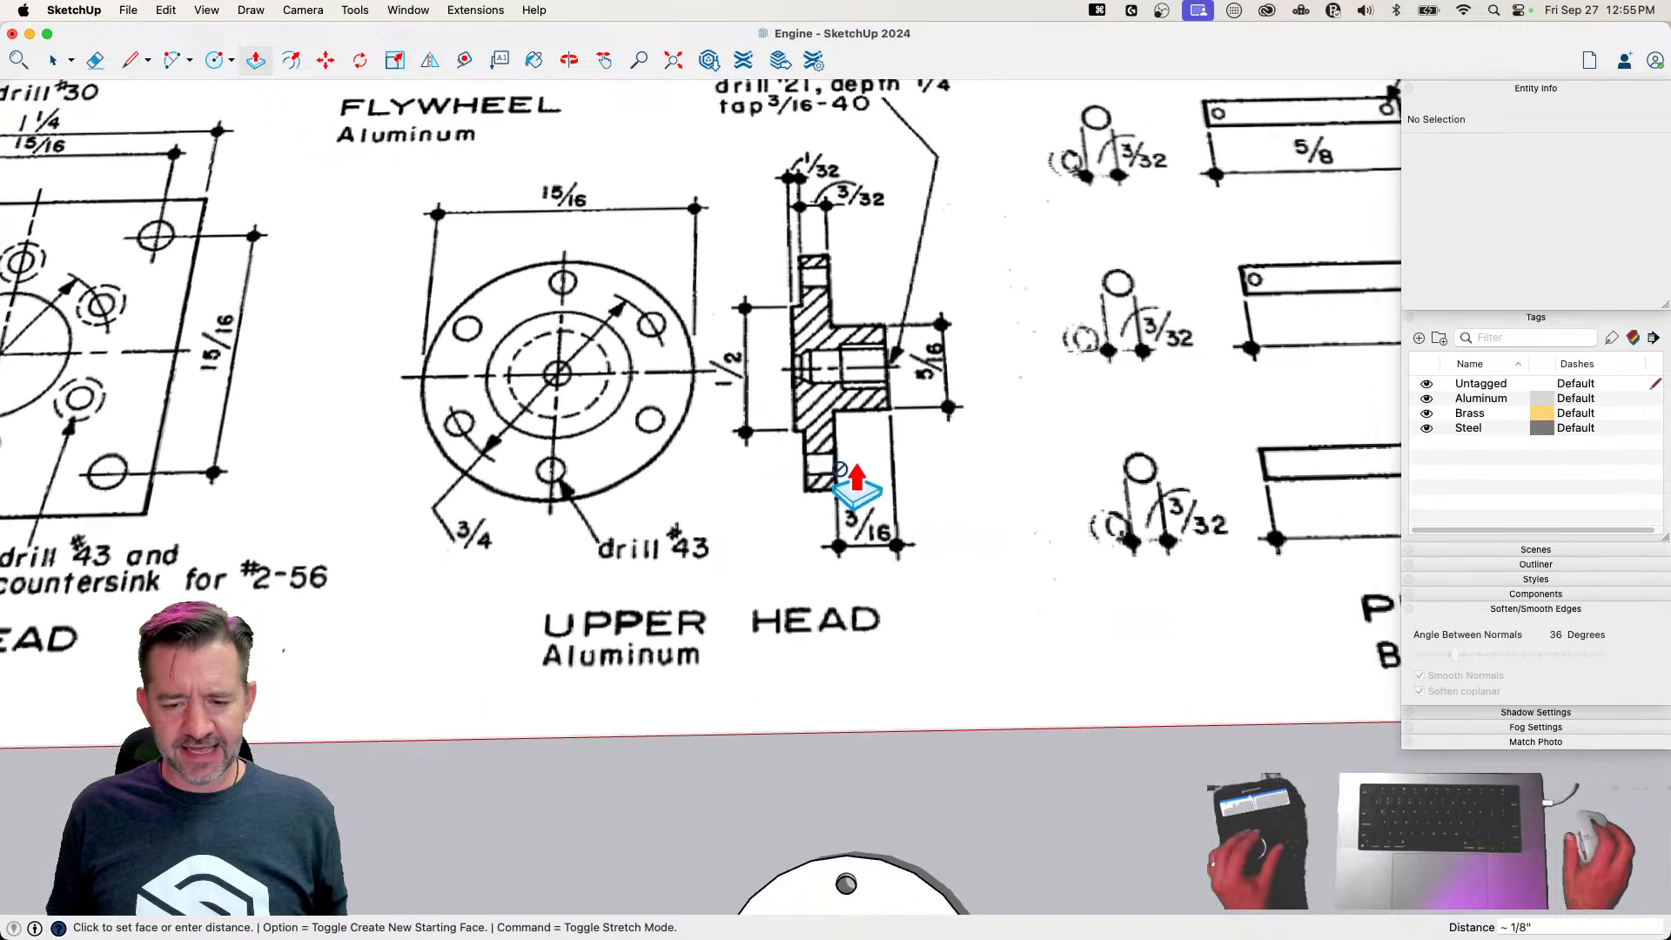
key(c)
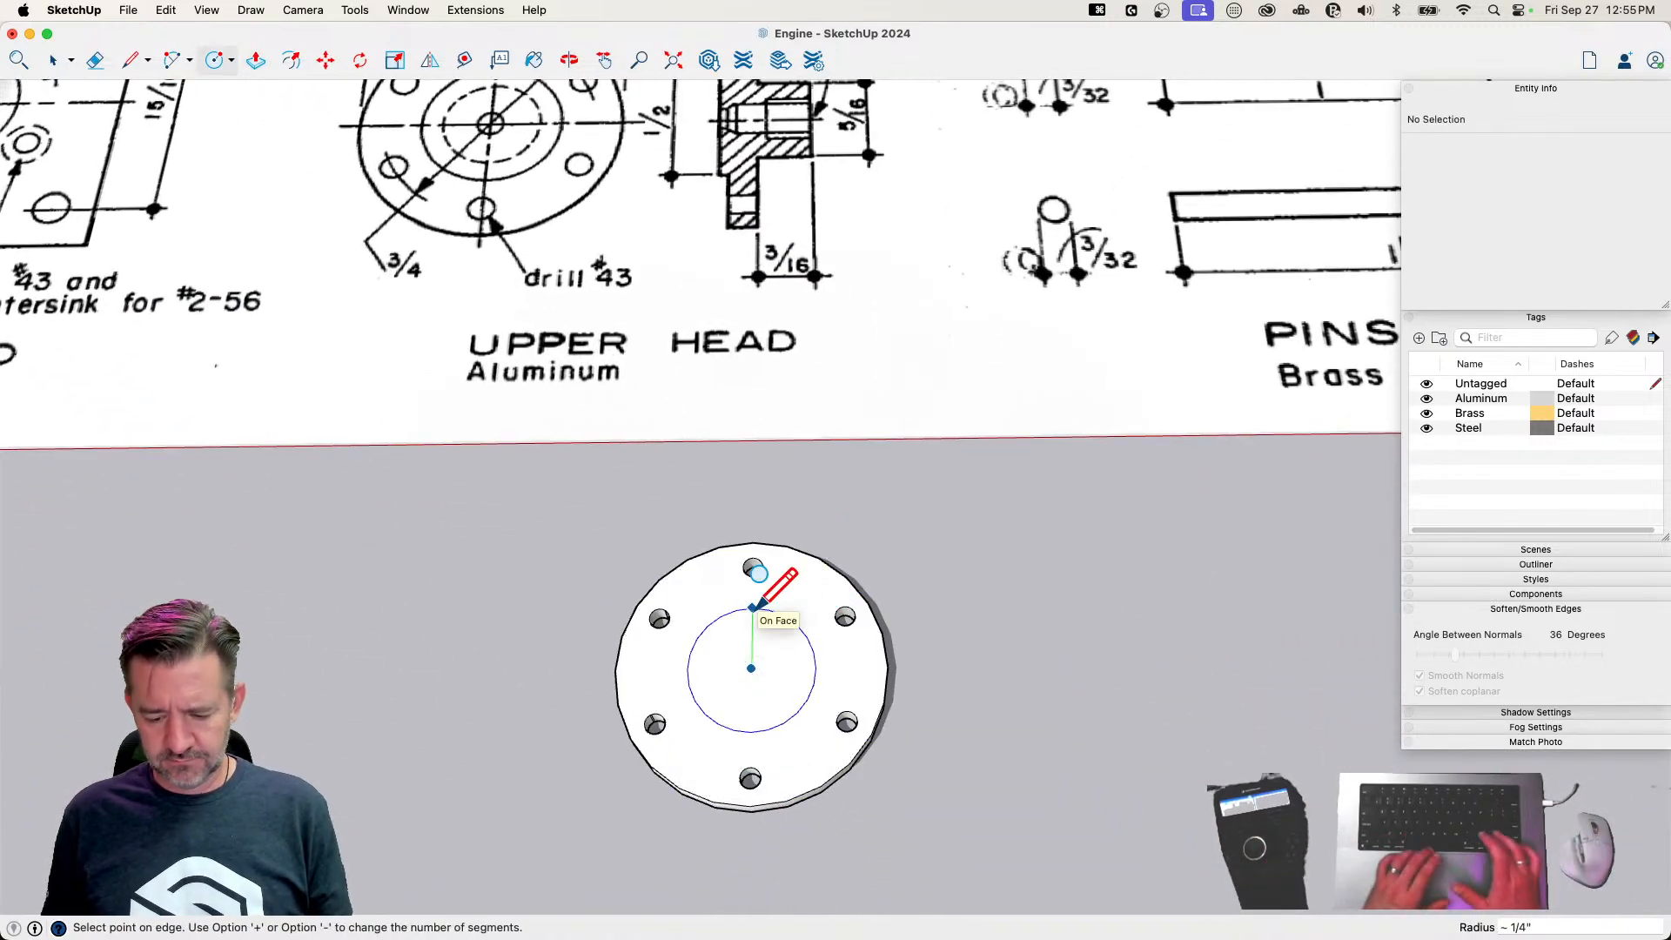
key(Return)
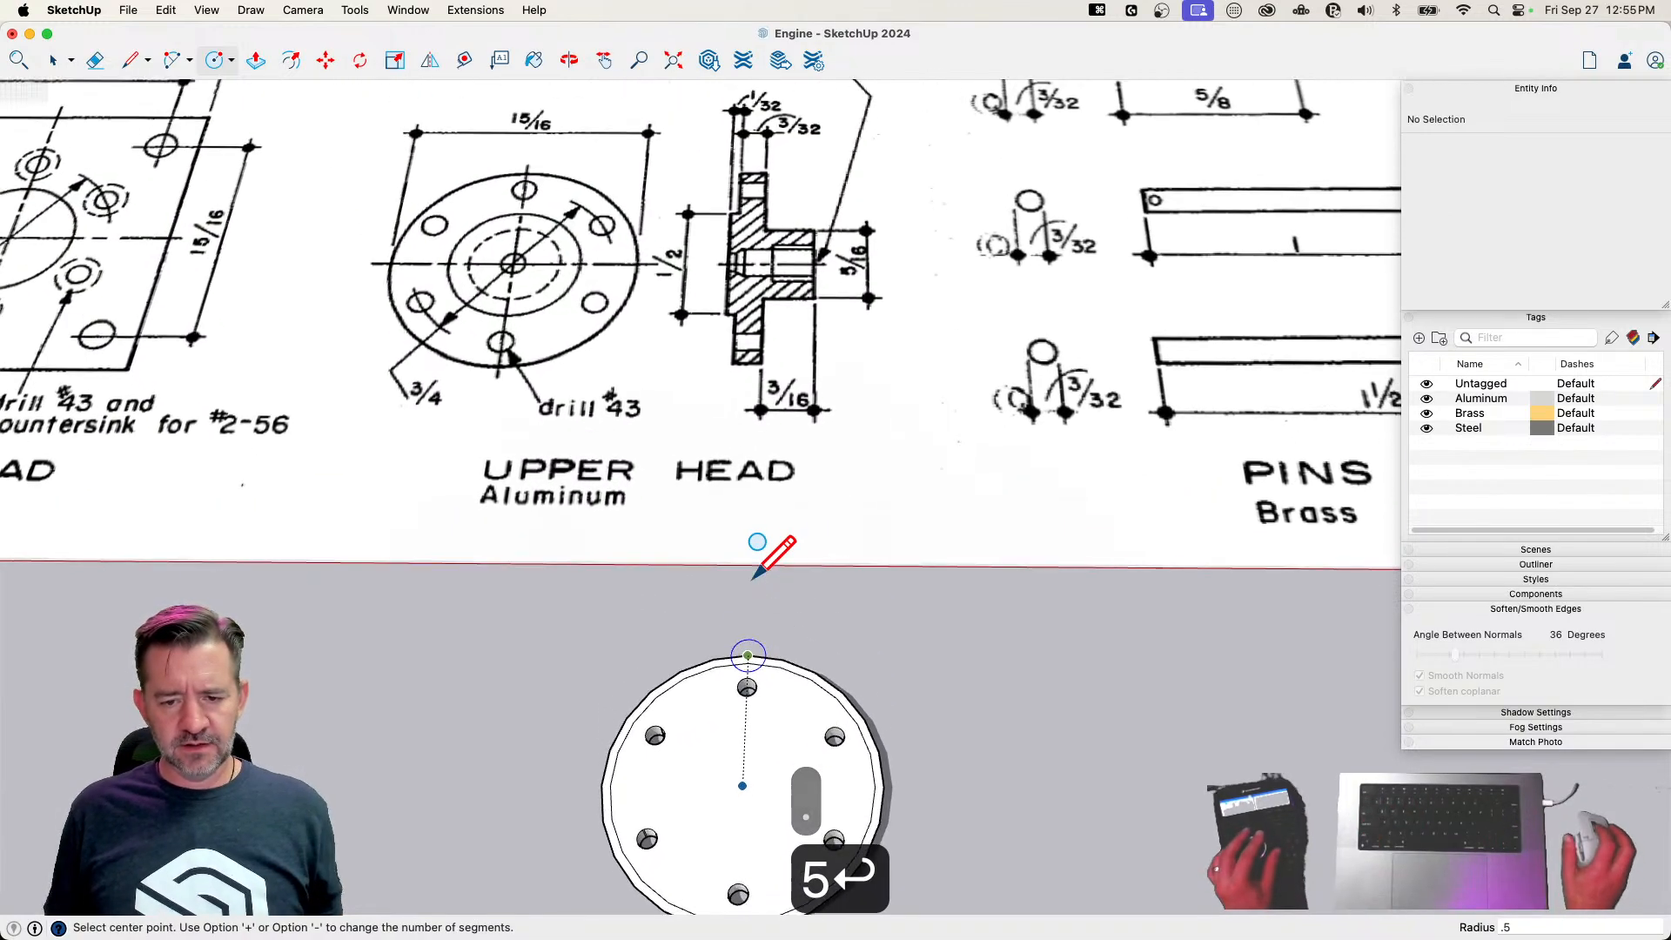
key(p)
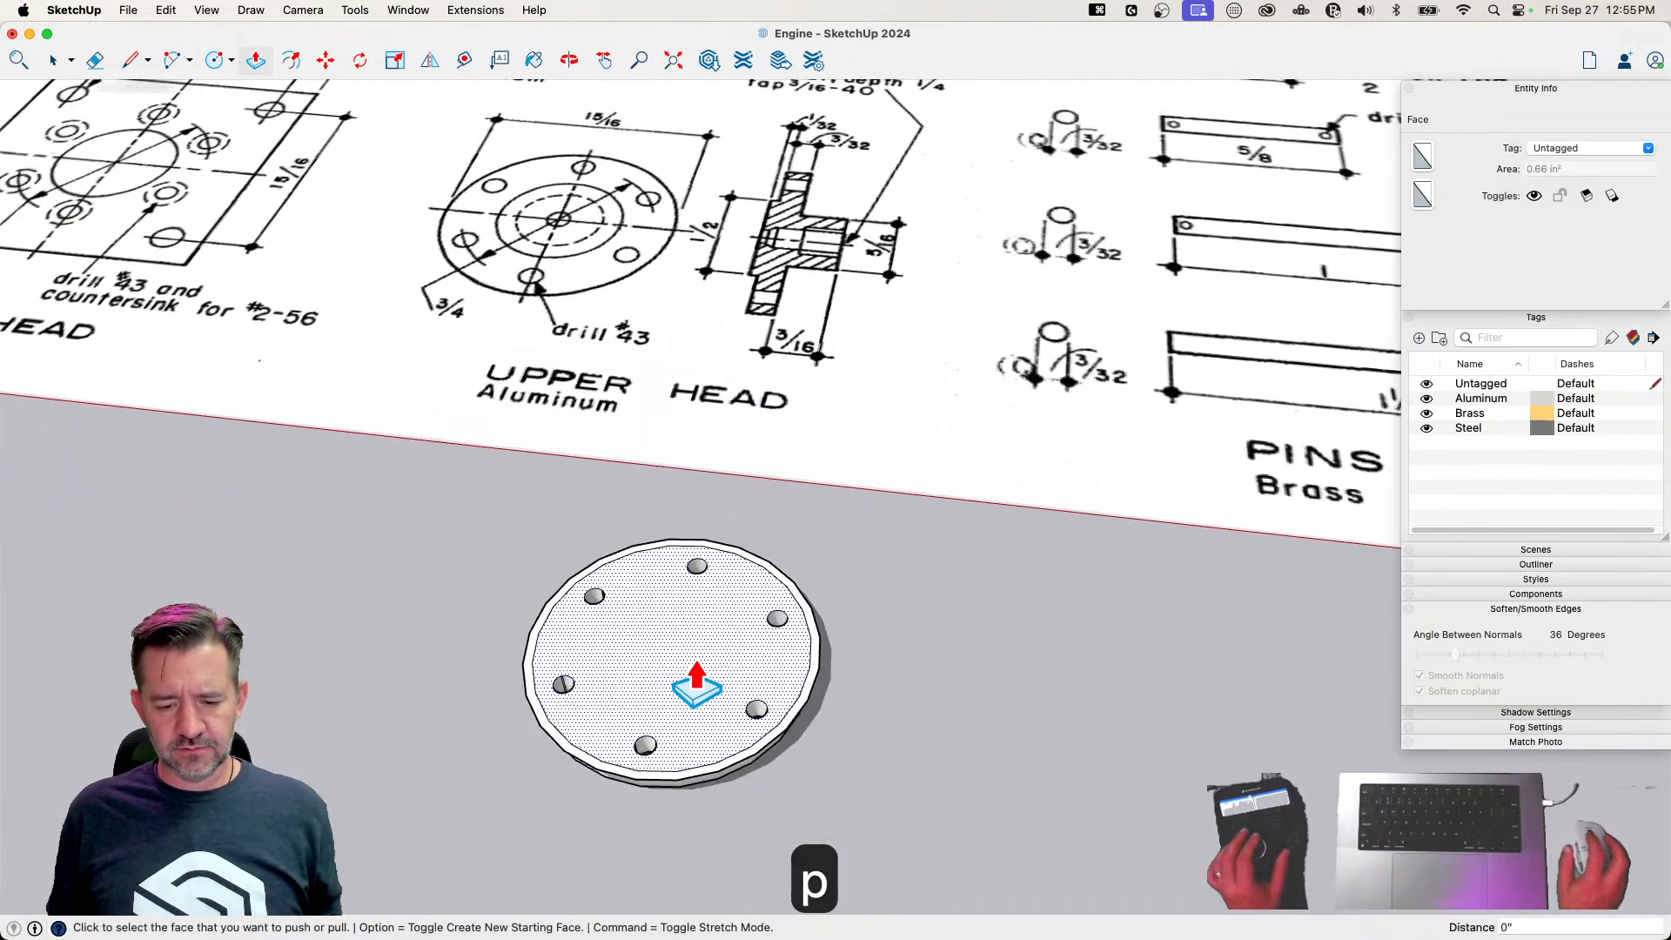
key(super+z)
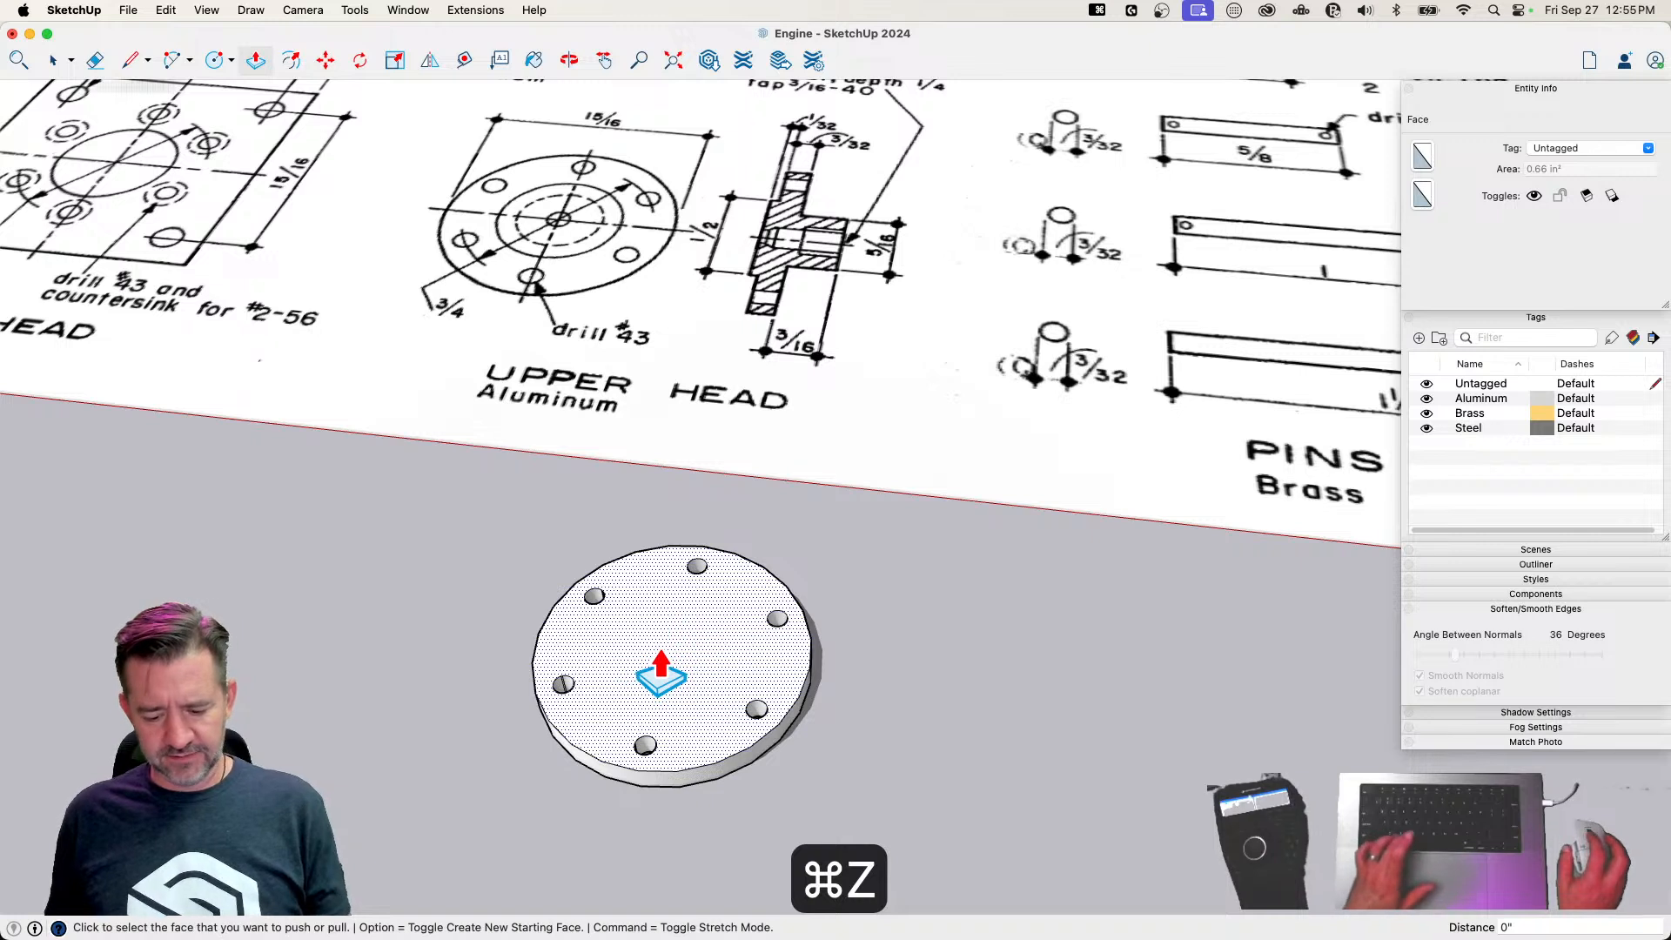
Draw a concentric 1/4 inch radius circle on the flange's upper face and extrude it 1/32 inch
key(c)
click(672, 650)
text(1/4)
key(Return)
key(p)
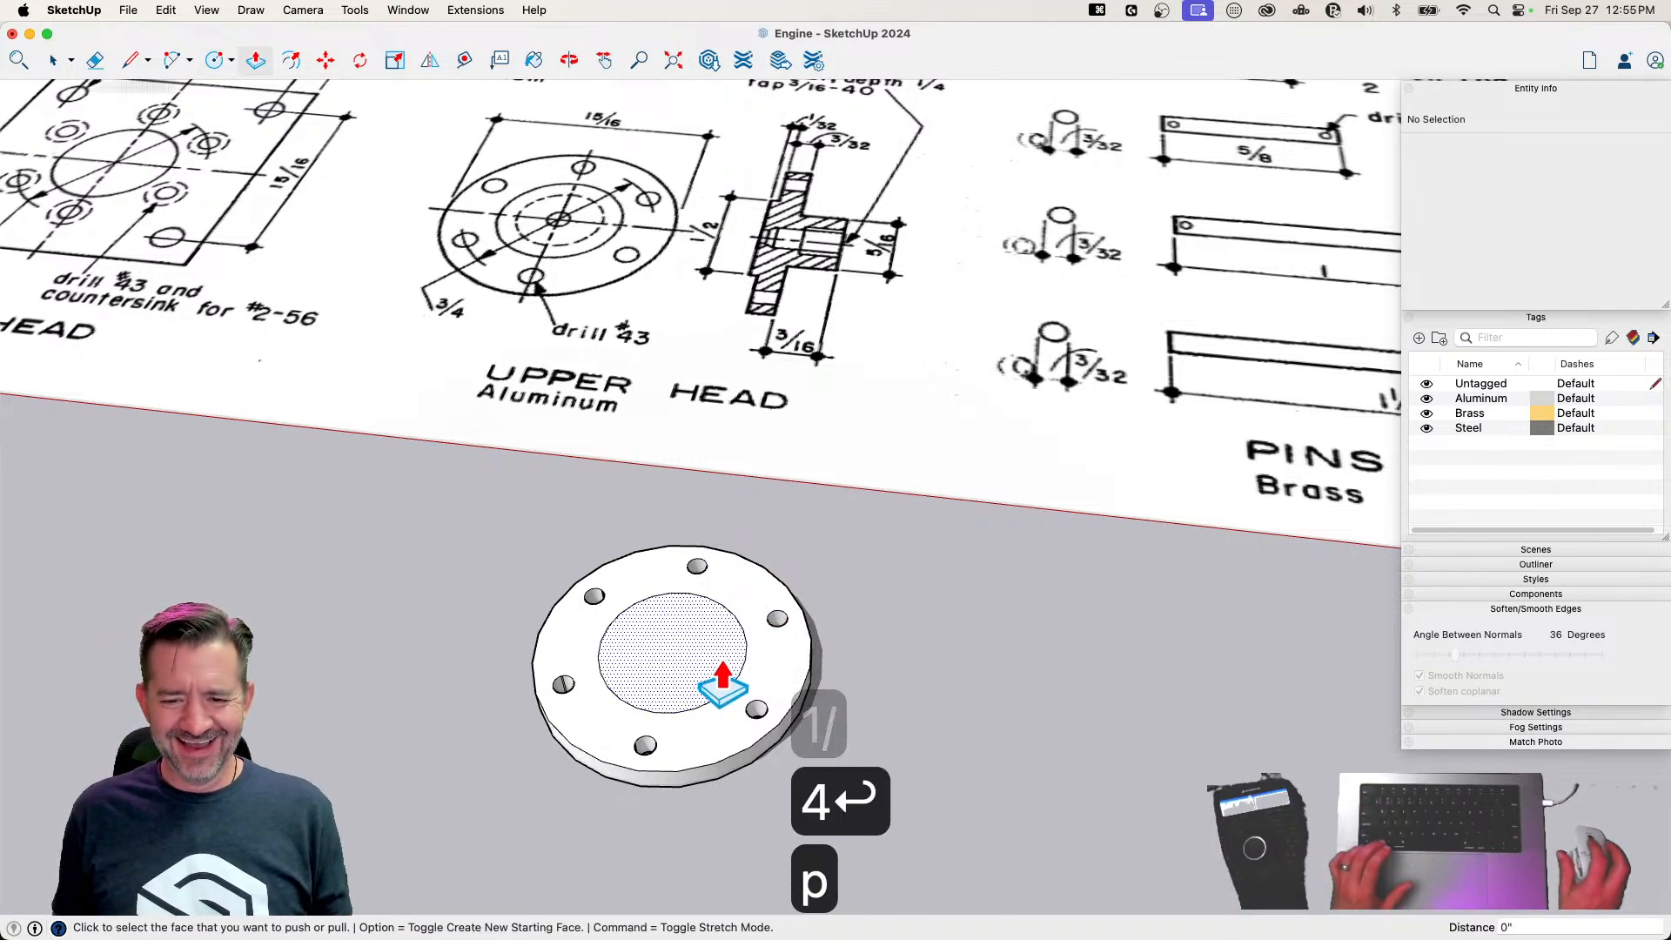
click(707, 671)
text(1/32)
key(Return)
Select the whole Upper Head geometry and rotate it 180 degrees about the green axis to turn it upside down
key(space)
triple_click(696, 659)
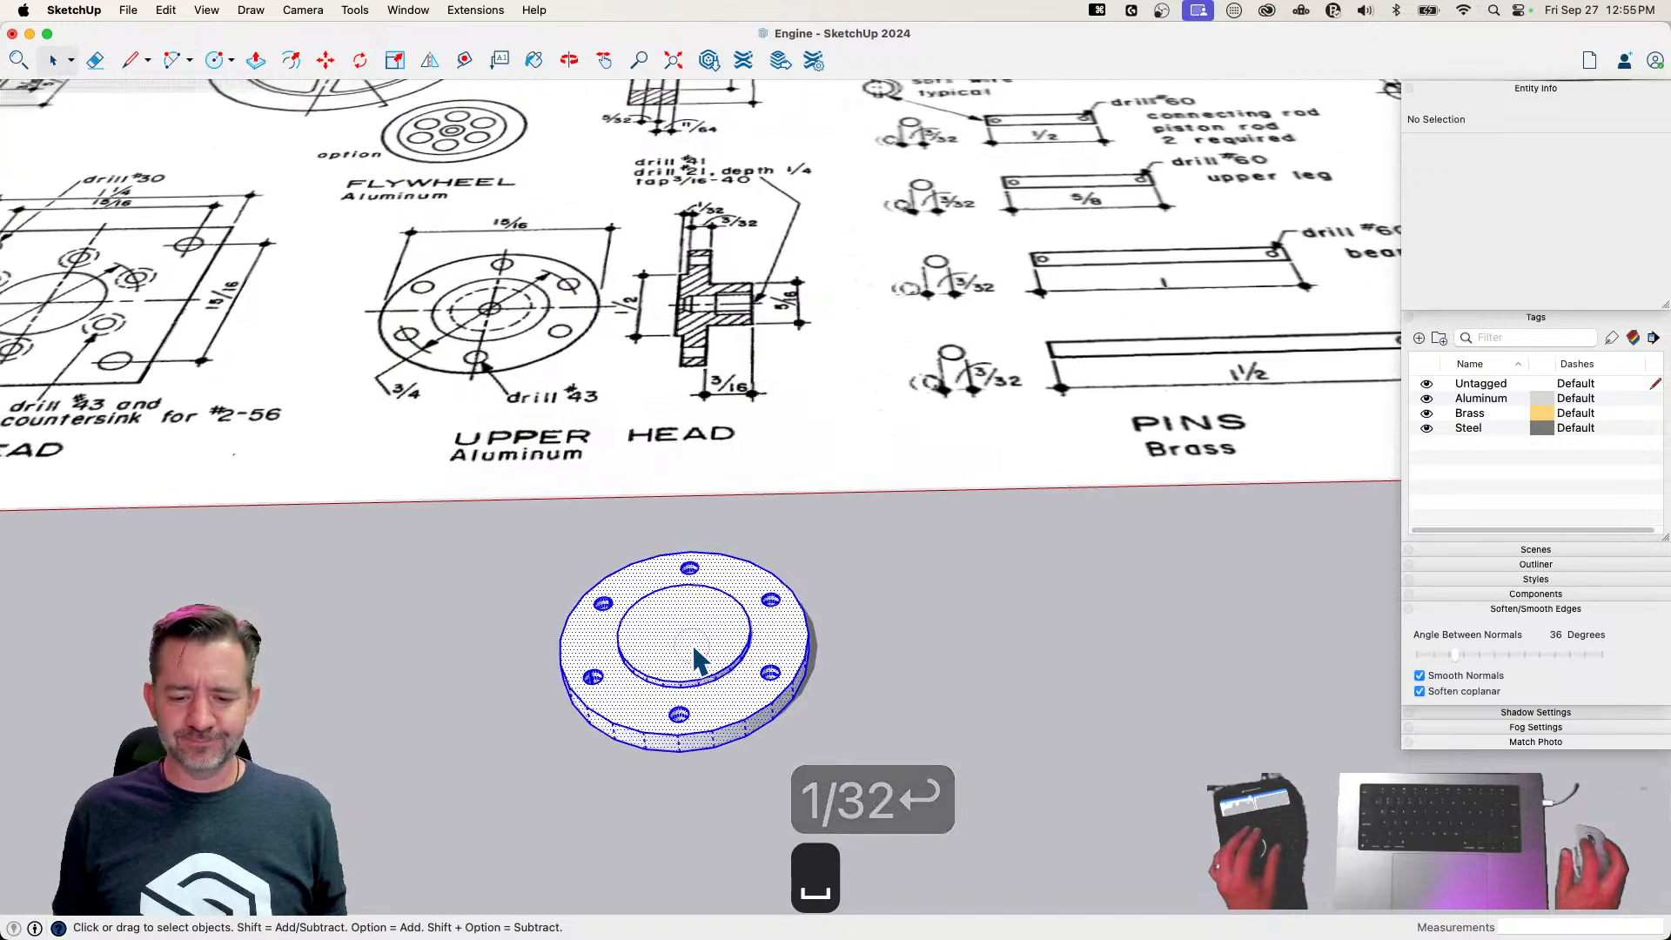
key(q)
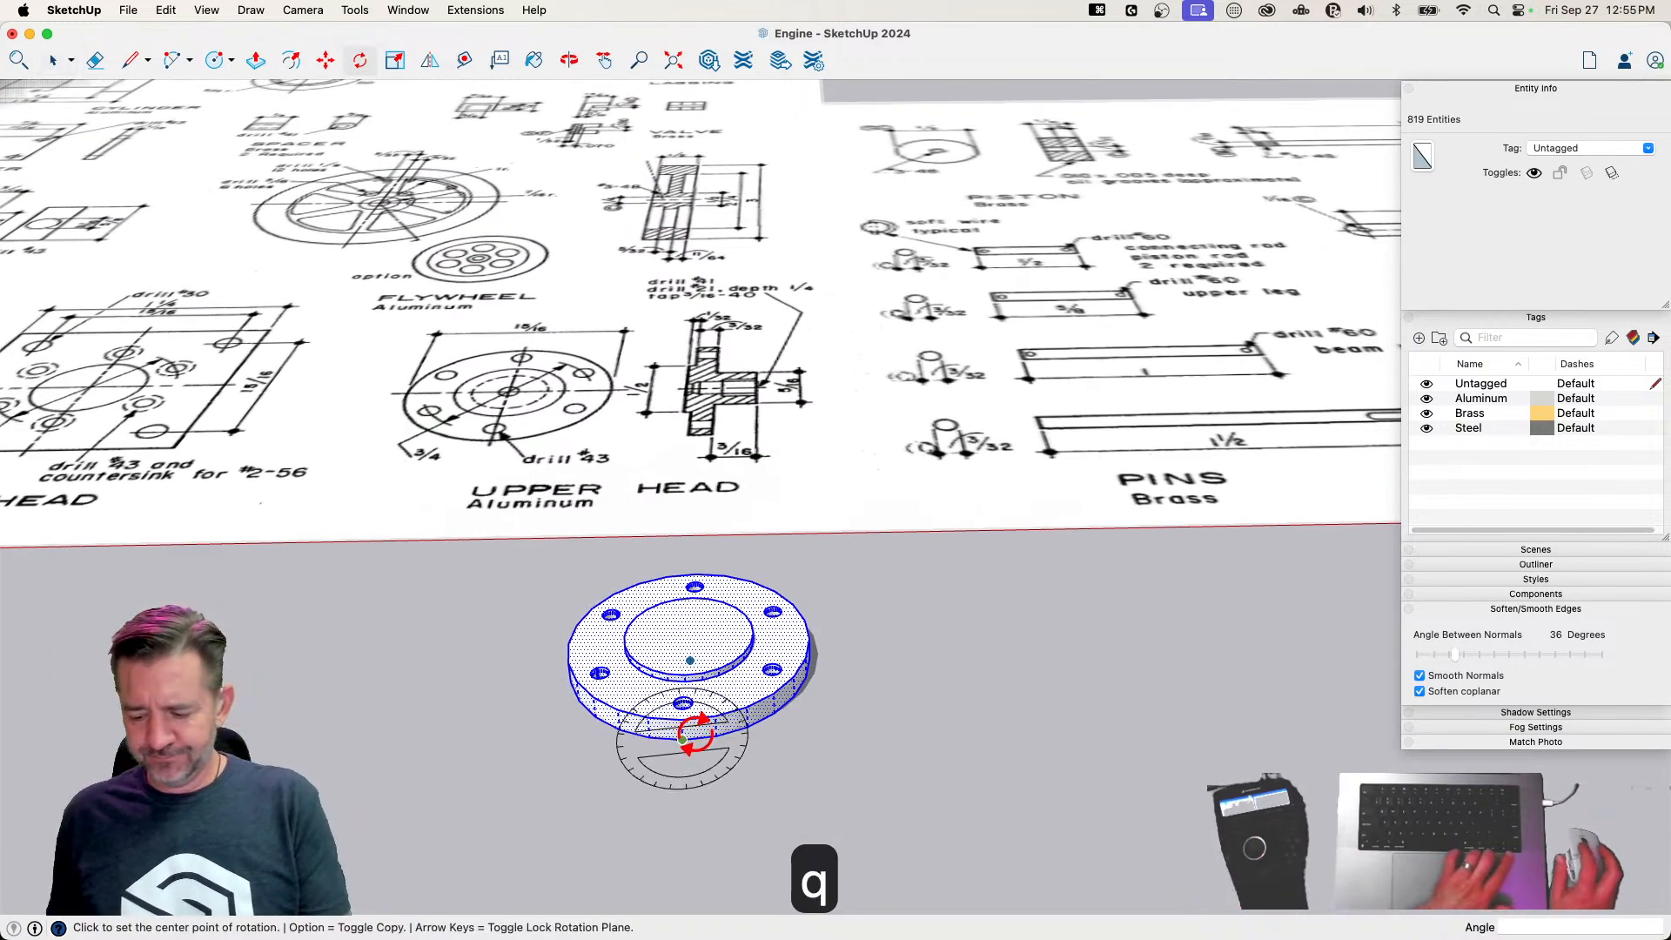
key(Right)
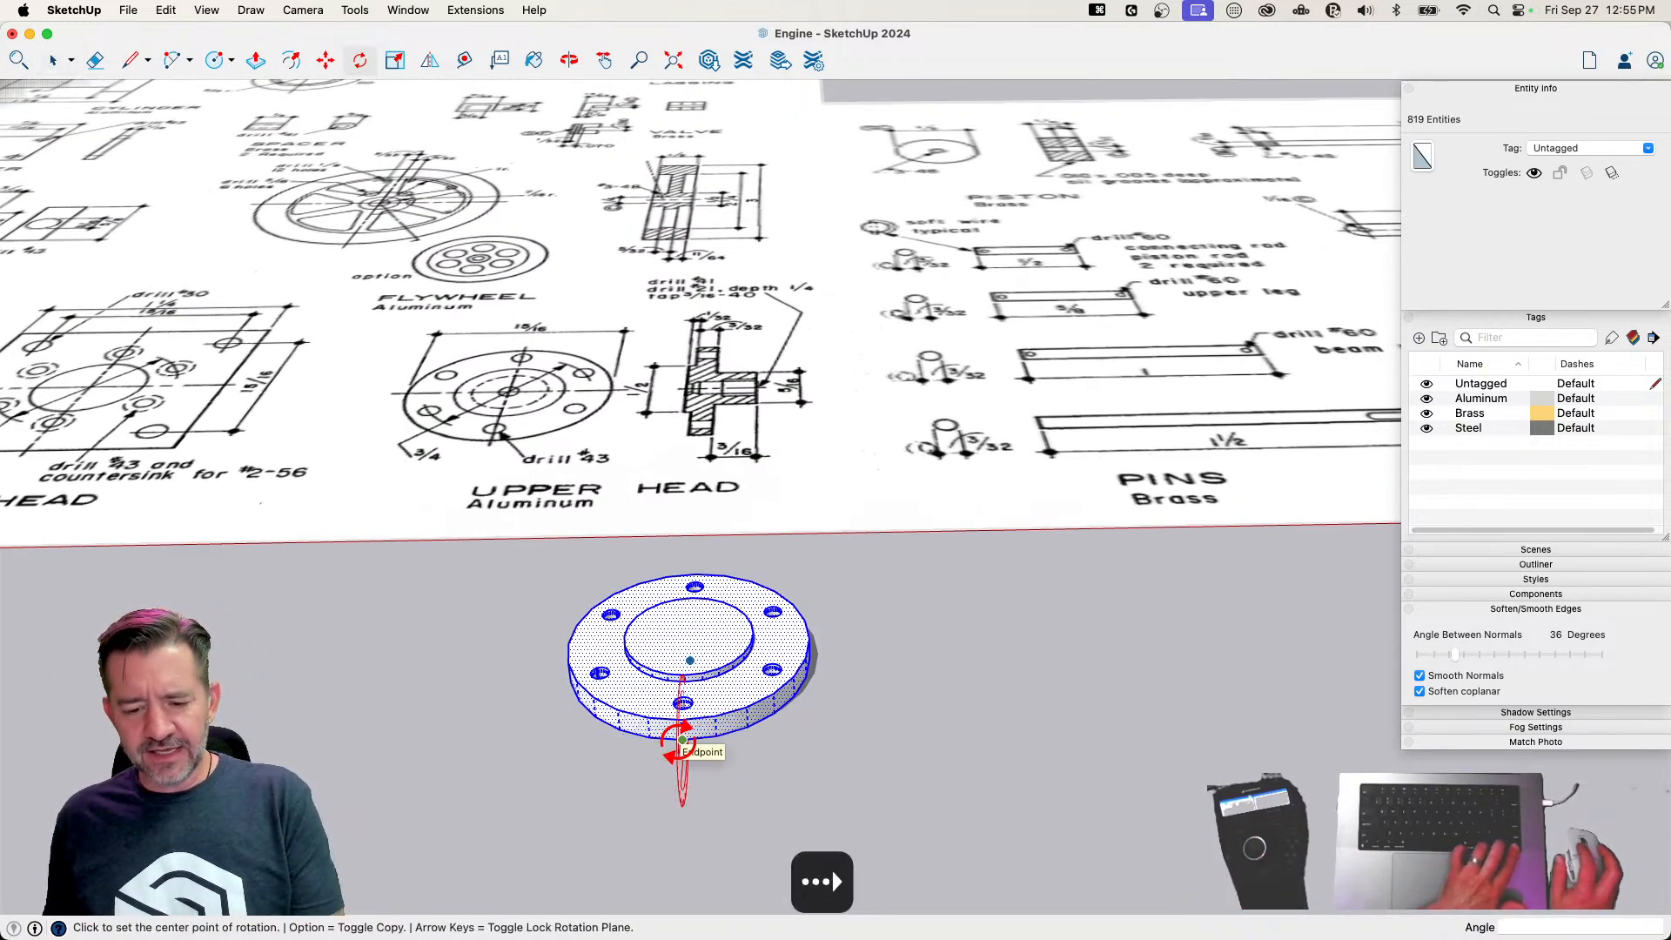
key(Left)
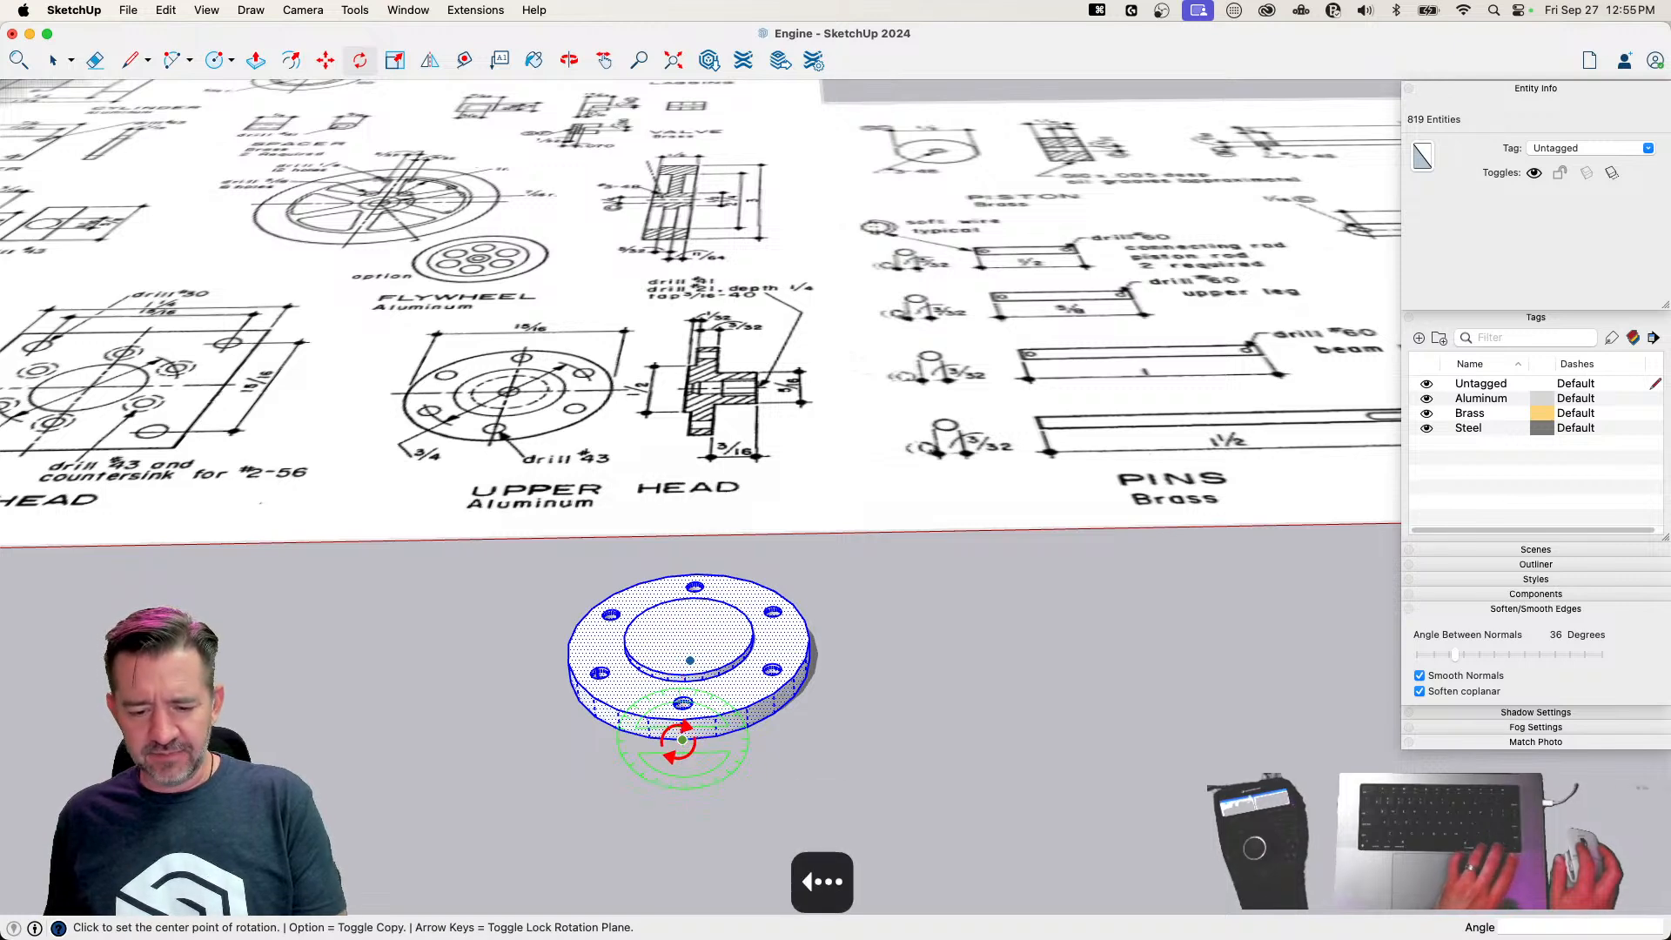
click(827, 736)
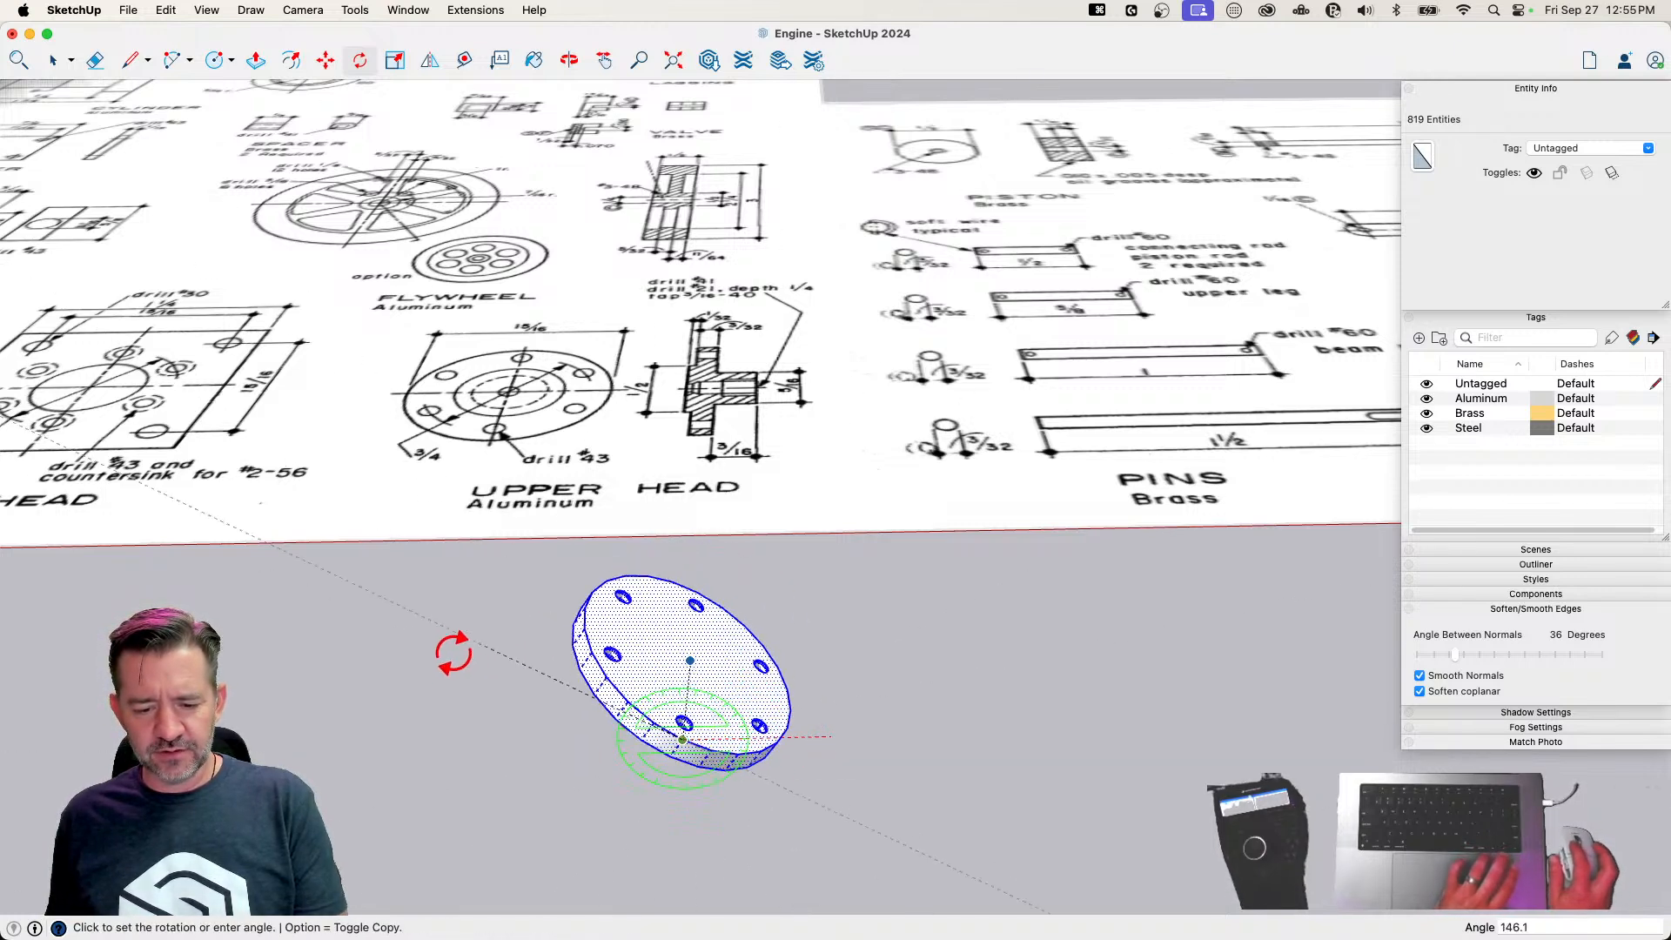
click(433, 753)
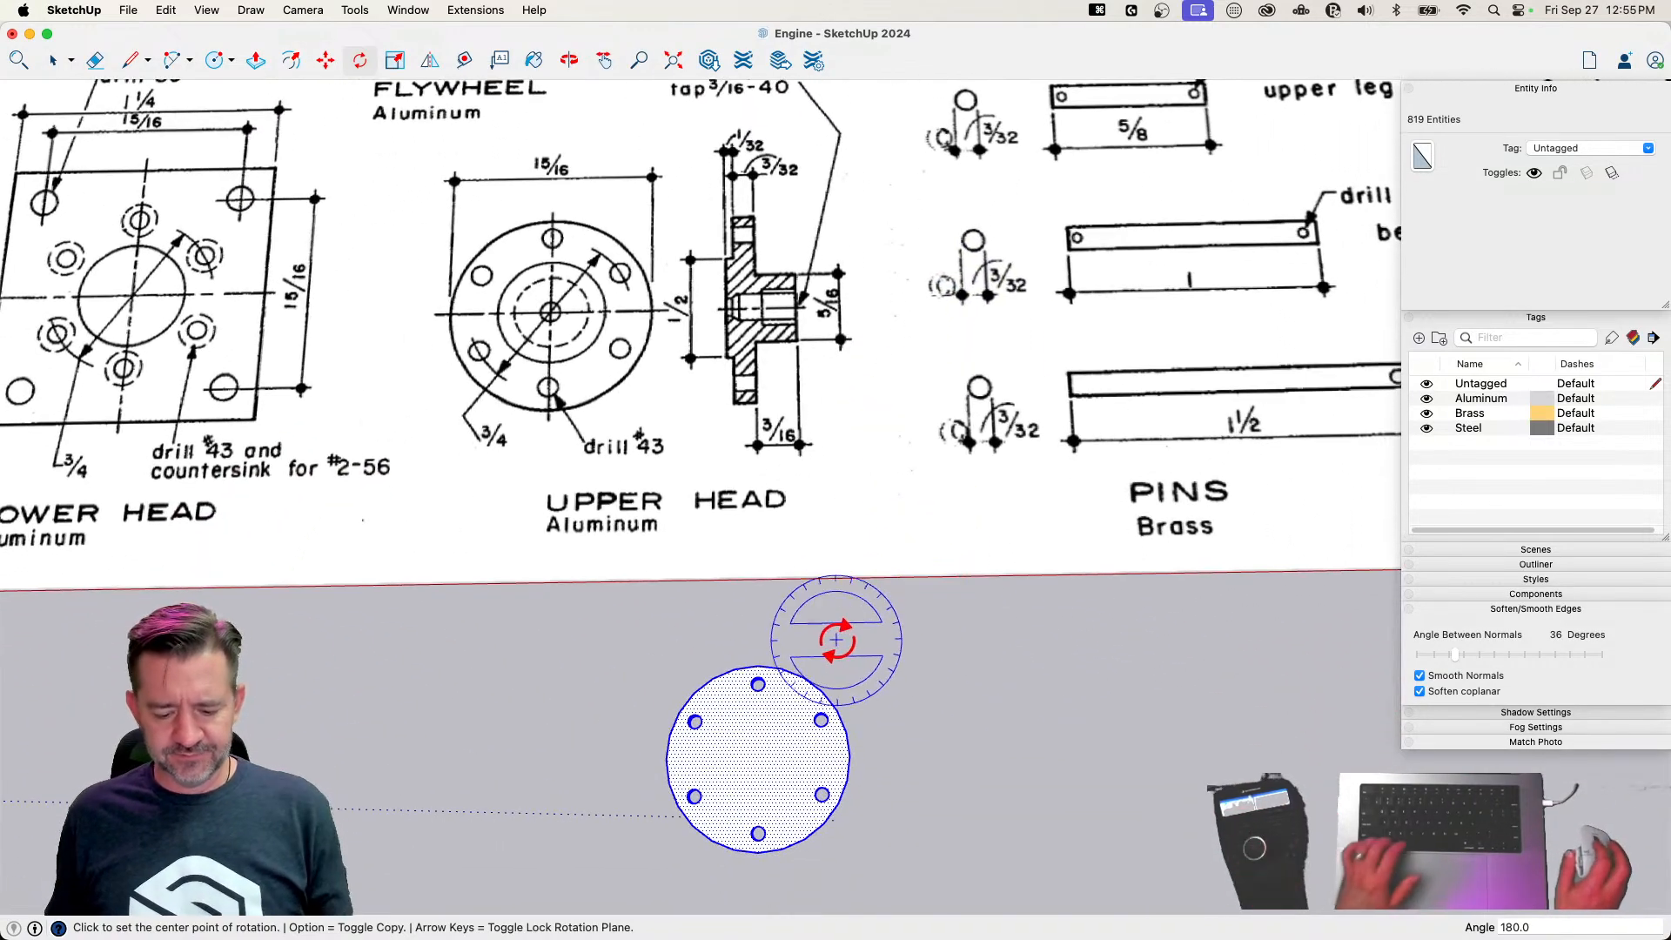
Draw a concentric 5/32 inch radius circle on the flange's flat face and extrude it 3/16 inch as a boss
key(c)
click(758, 757)
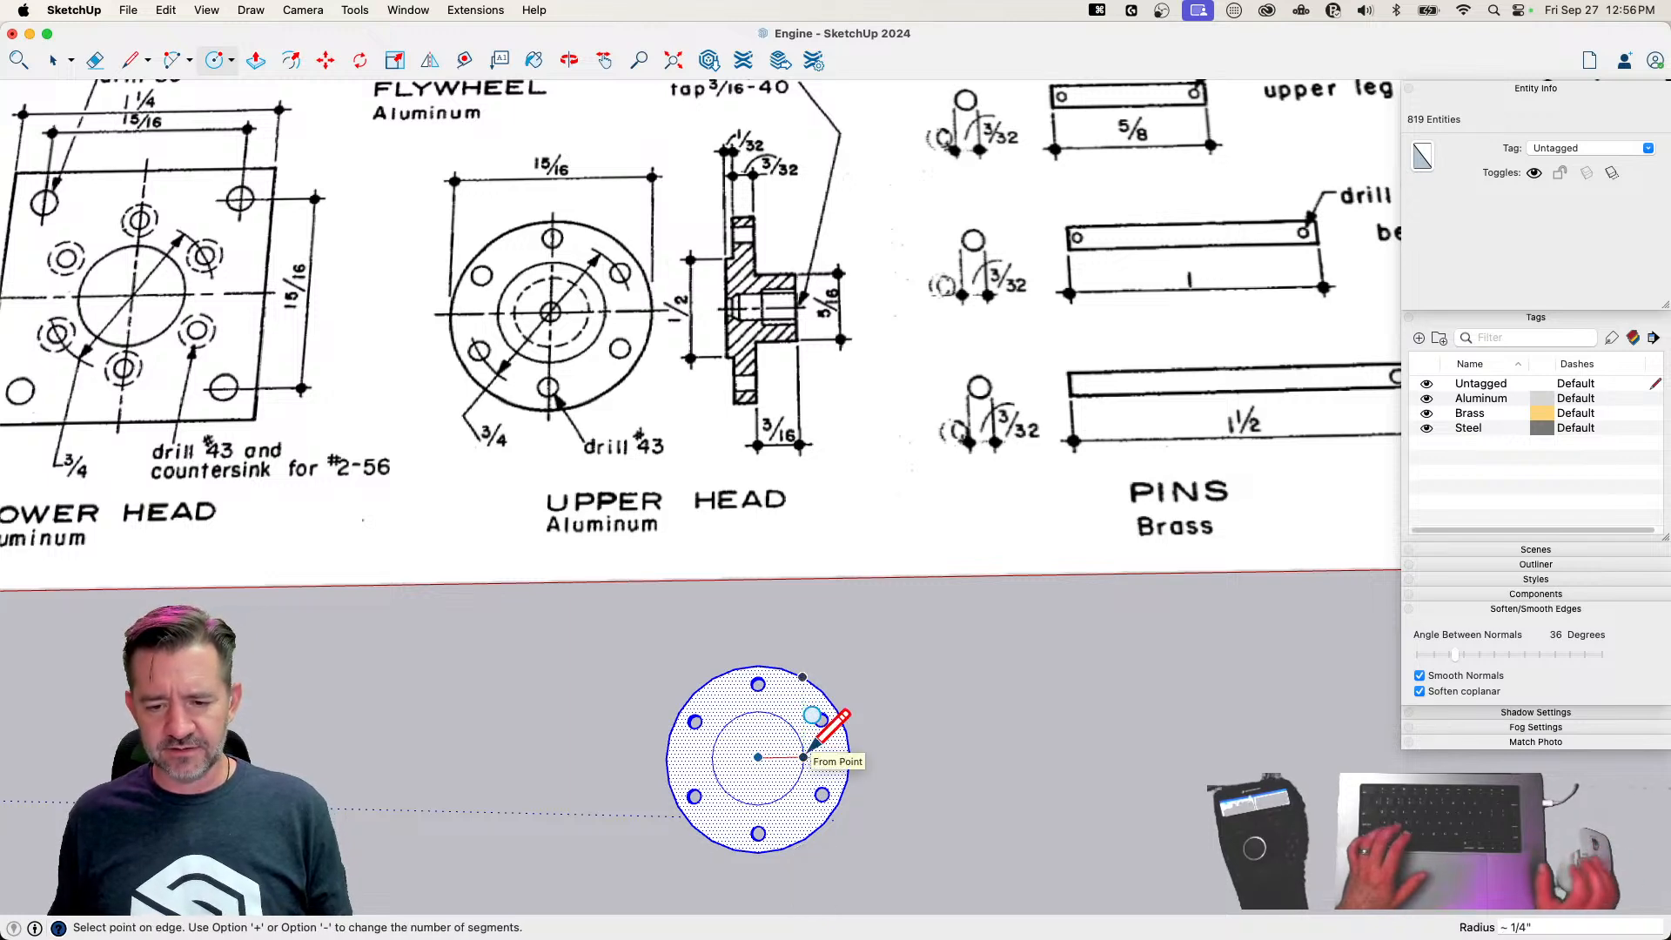
text(5/32)
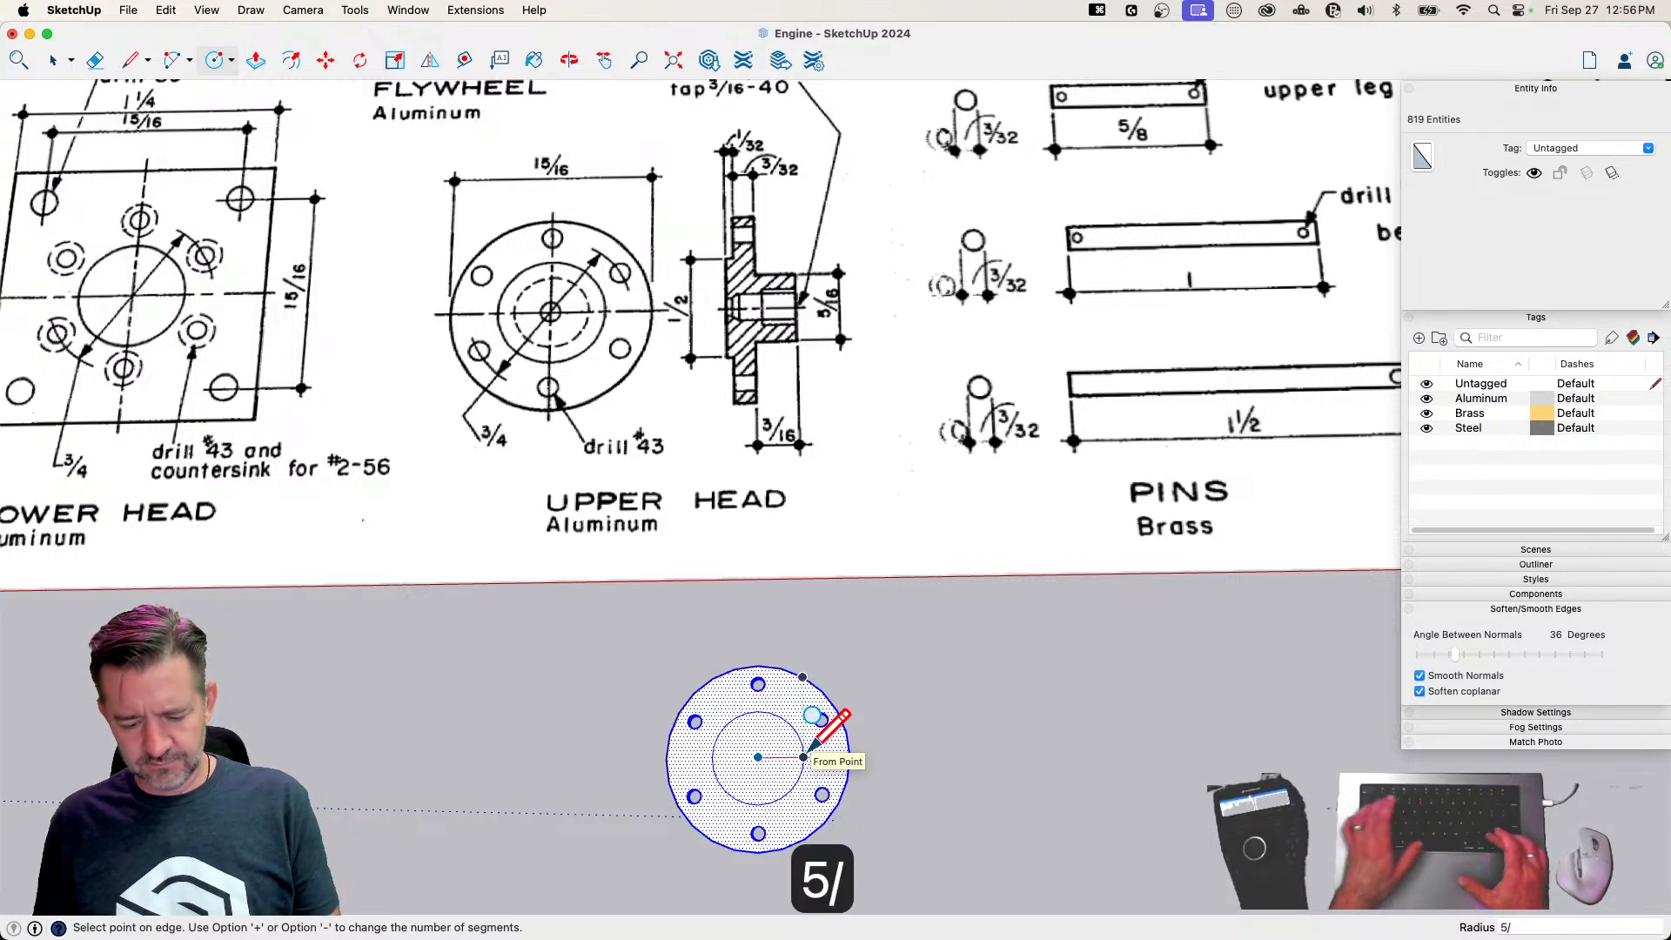
key(Return)
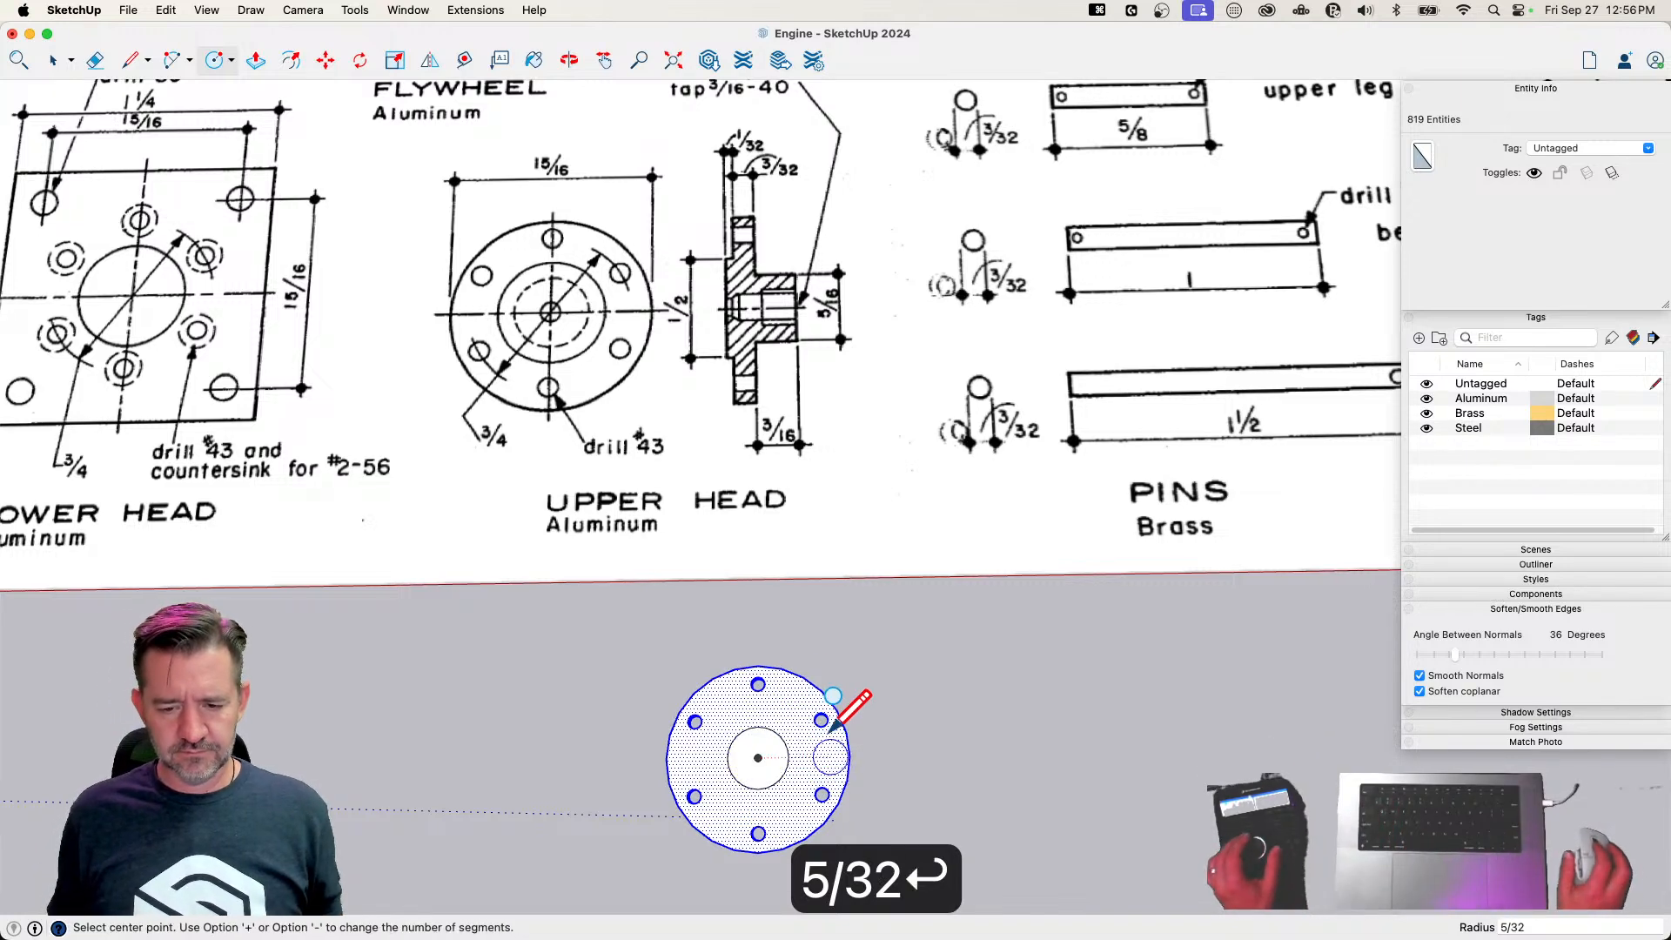
key(p)
click(754, 777)
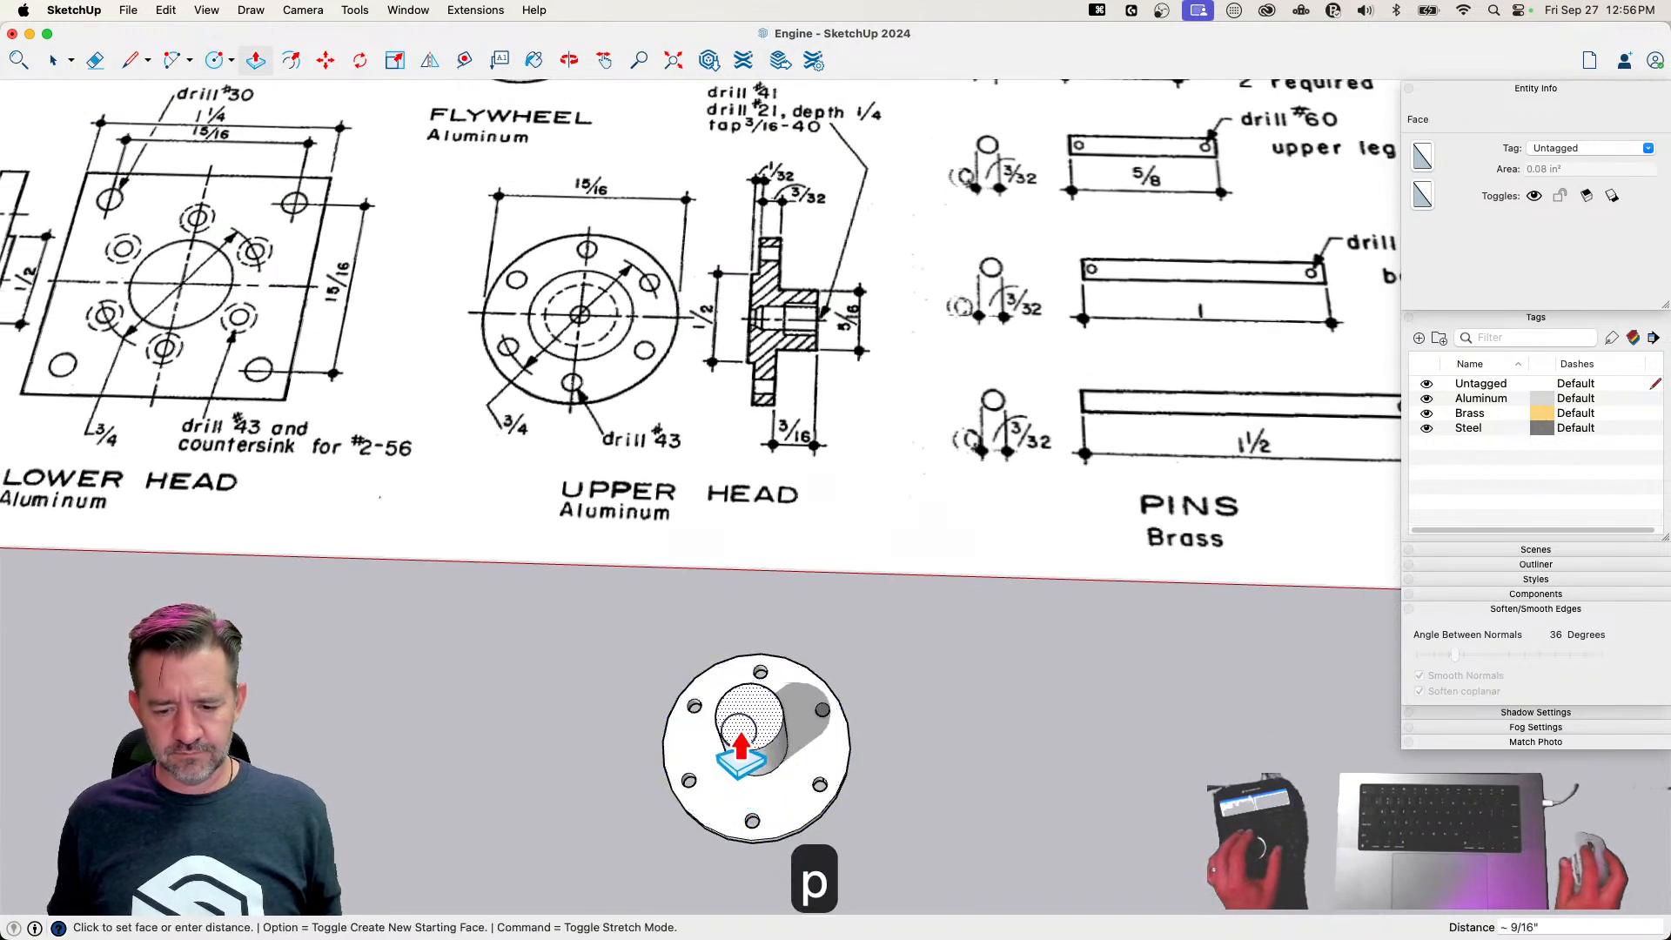
text(3/16)
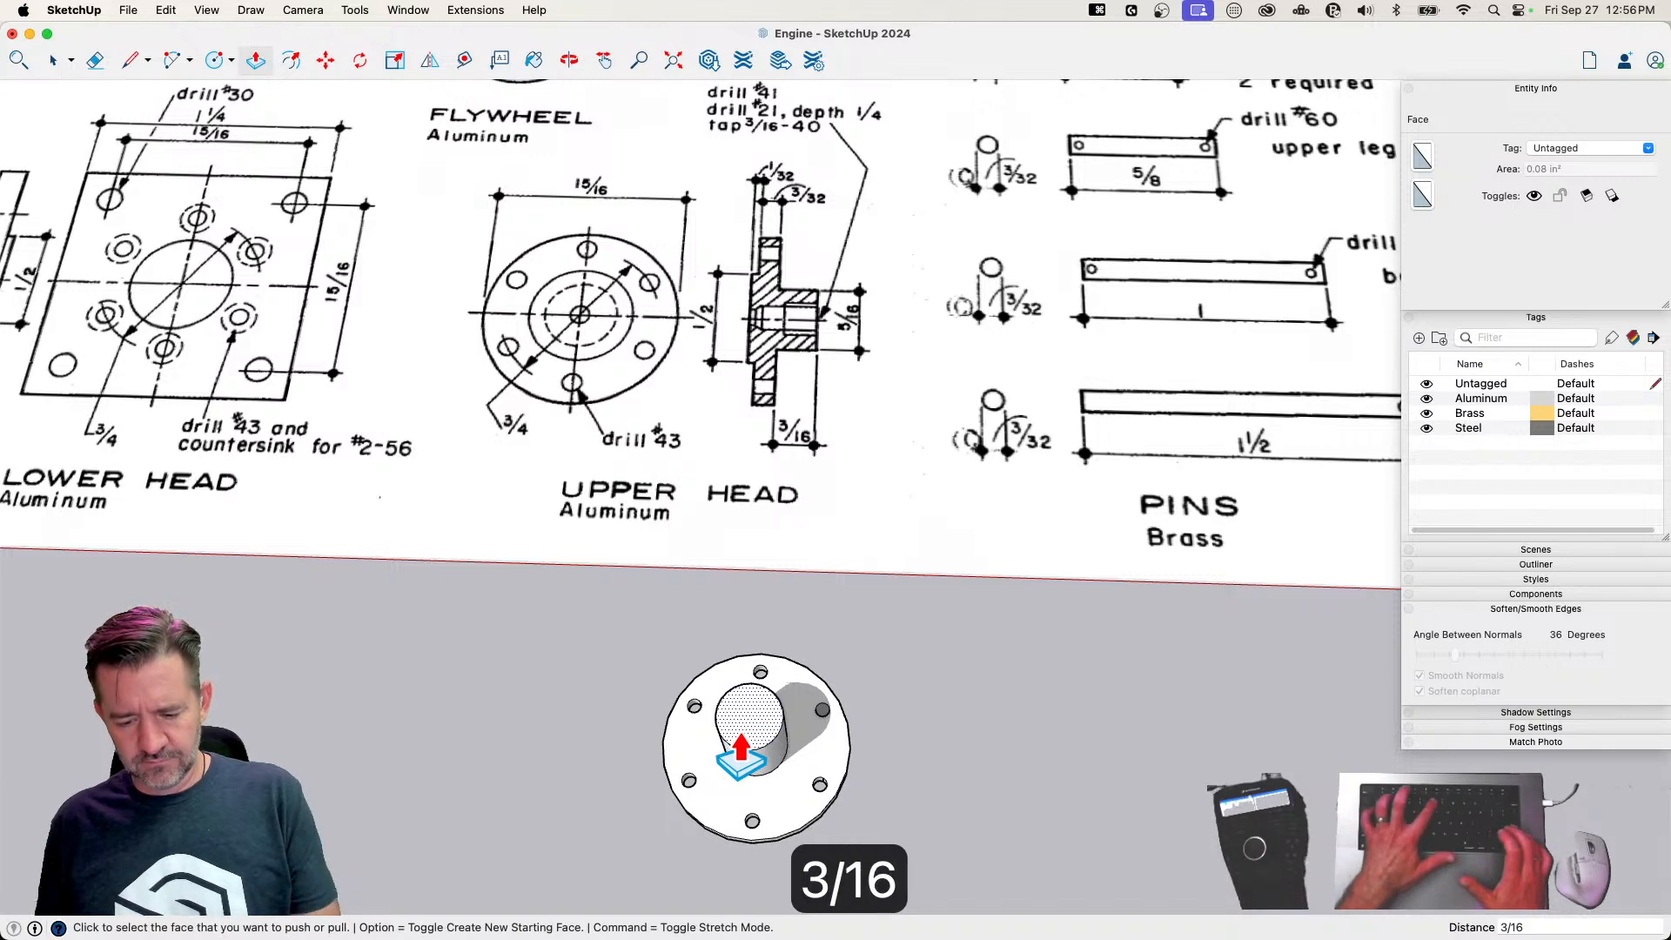
key(Return)
key(l)
click(865, 655)
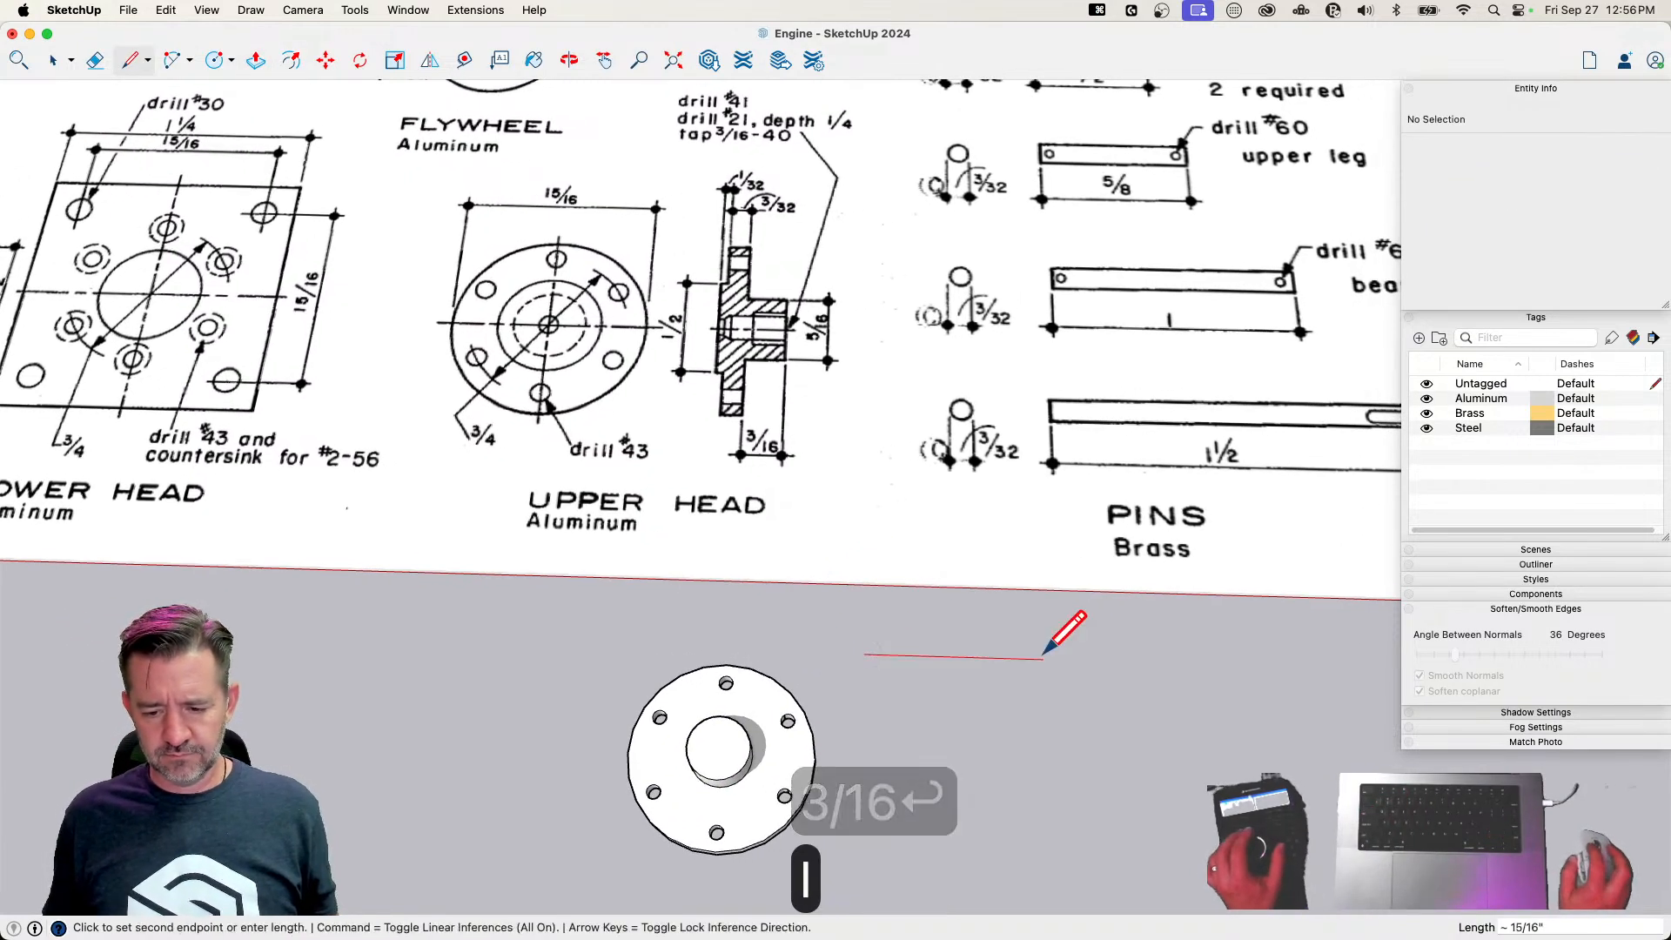
text(7/2)
key(Return)
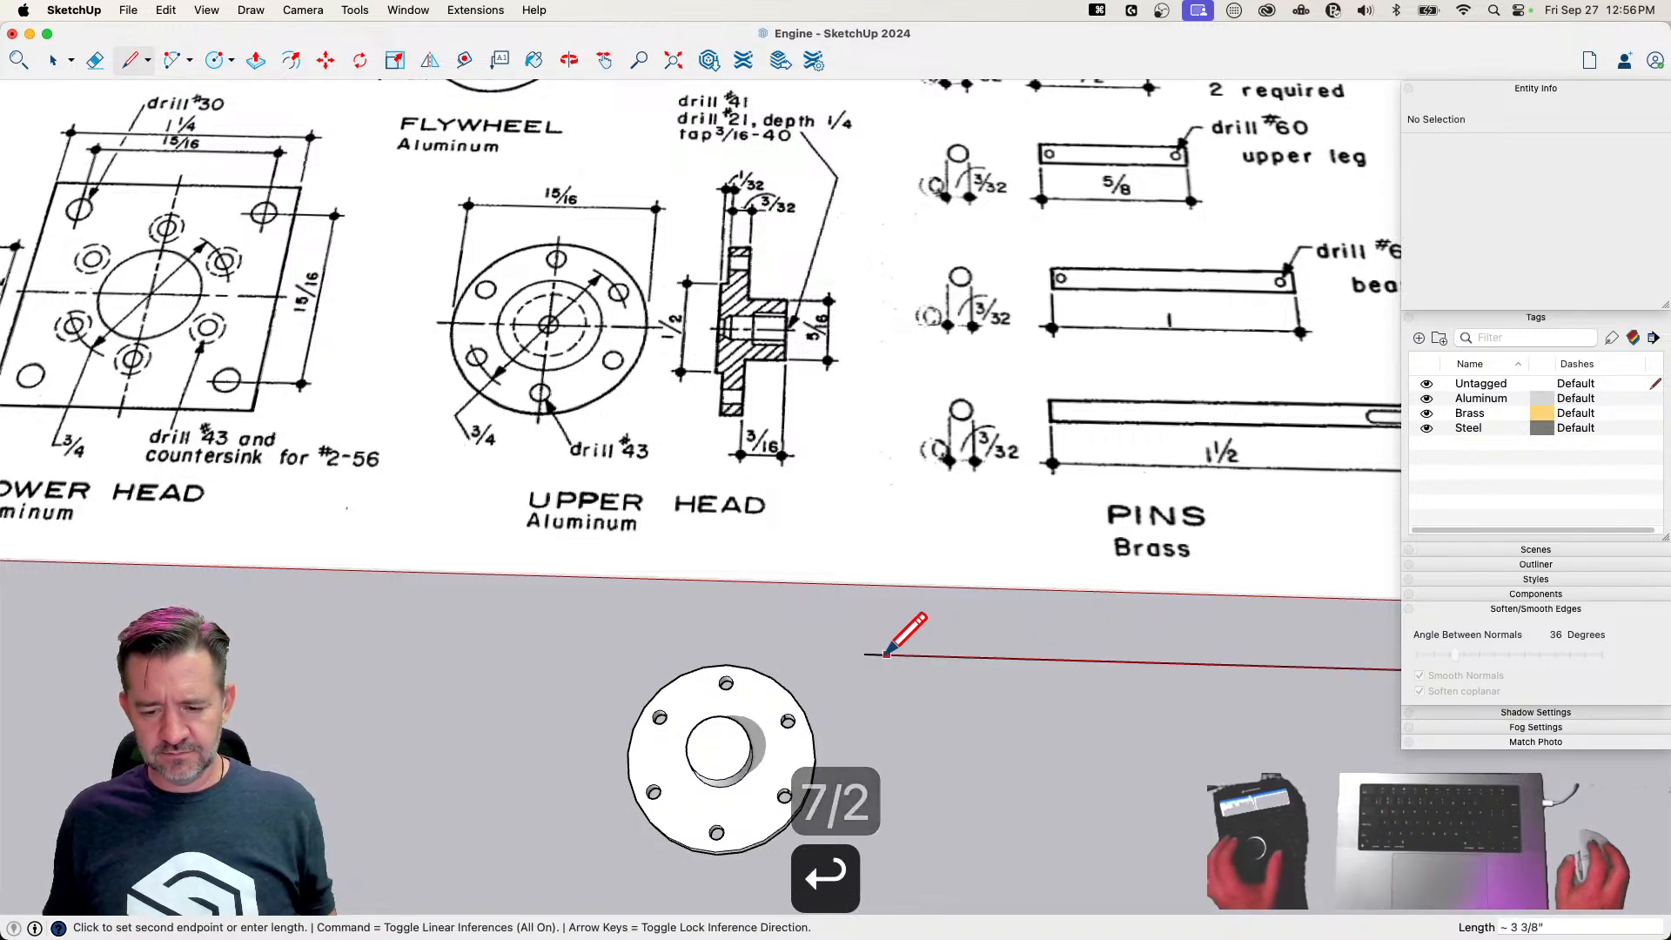
key(e)
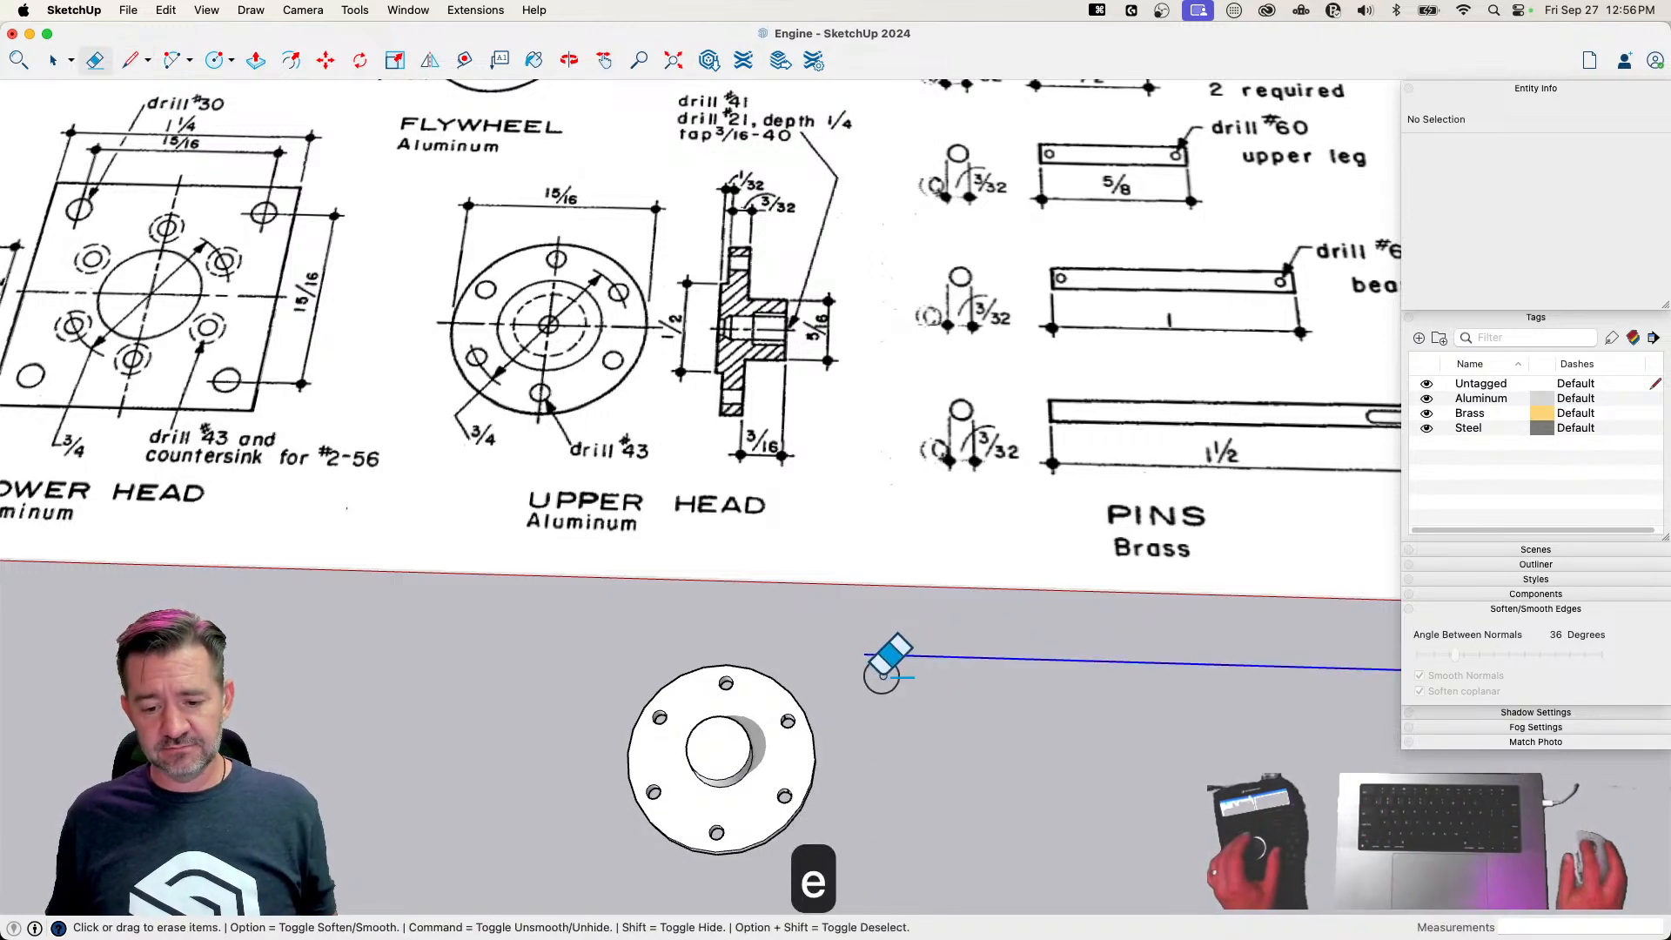
click(884, 672)
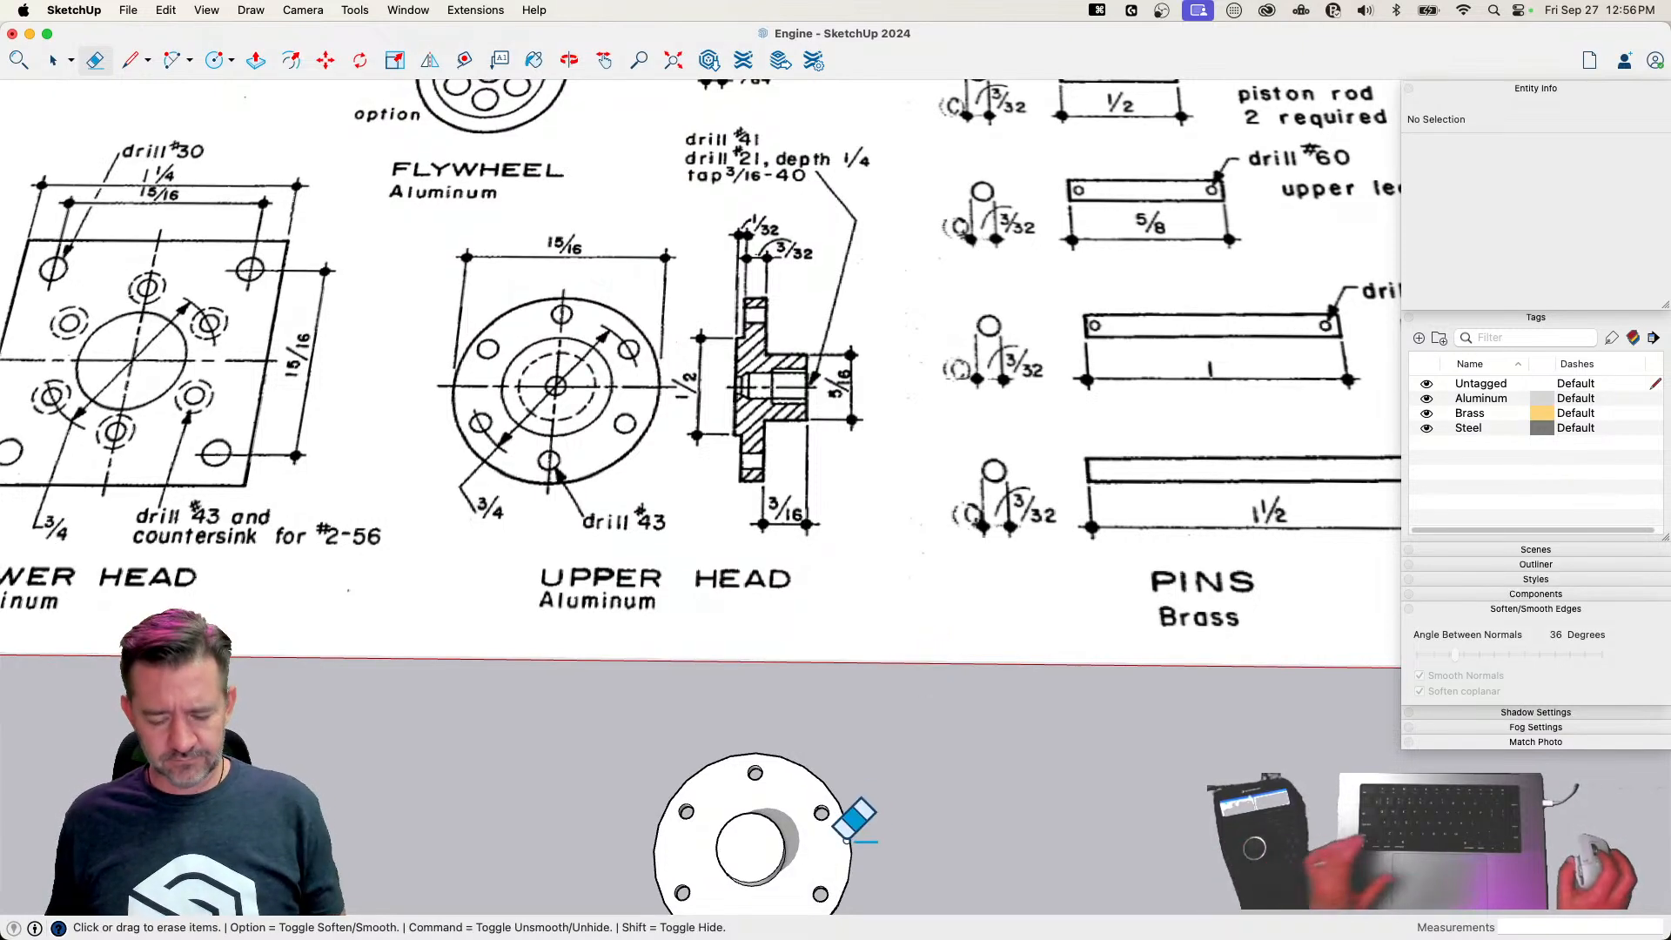
Draw a concentric circle of about 1/16 inch radius on the boss's end face and push it through the head as a bore
key(c)
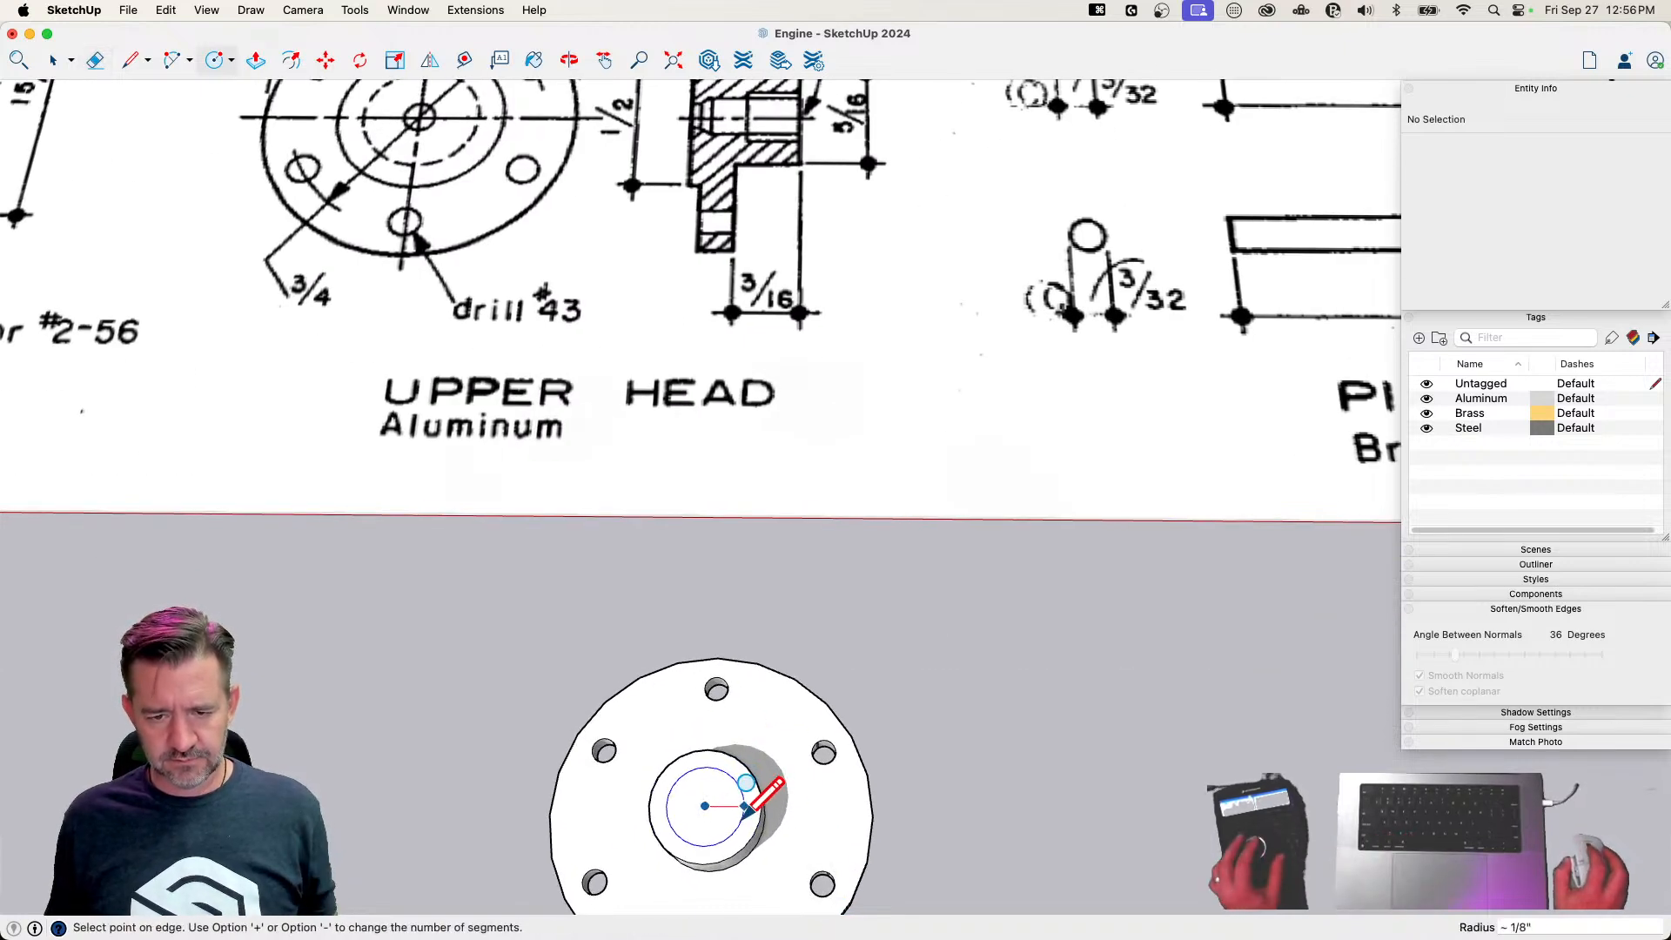
scroll(729, 812, up, 3)
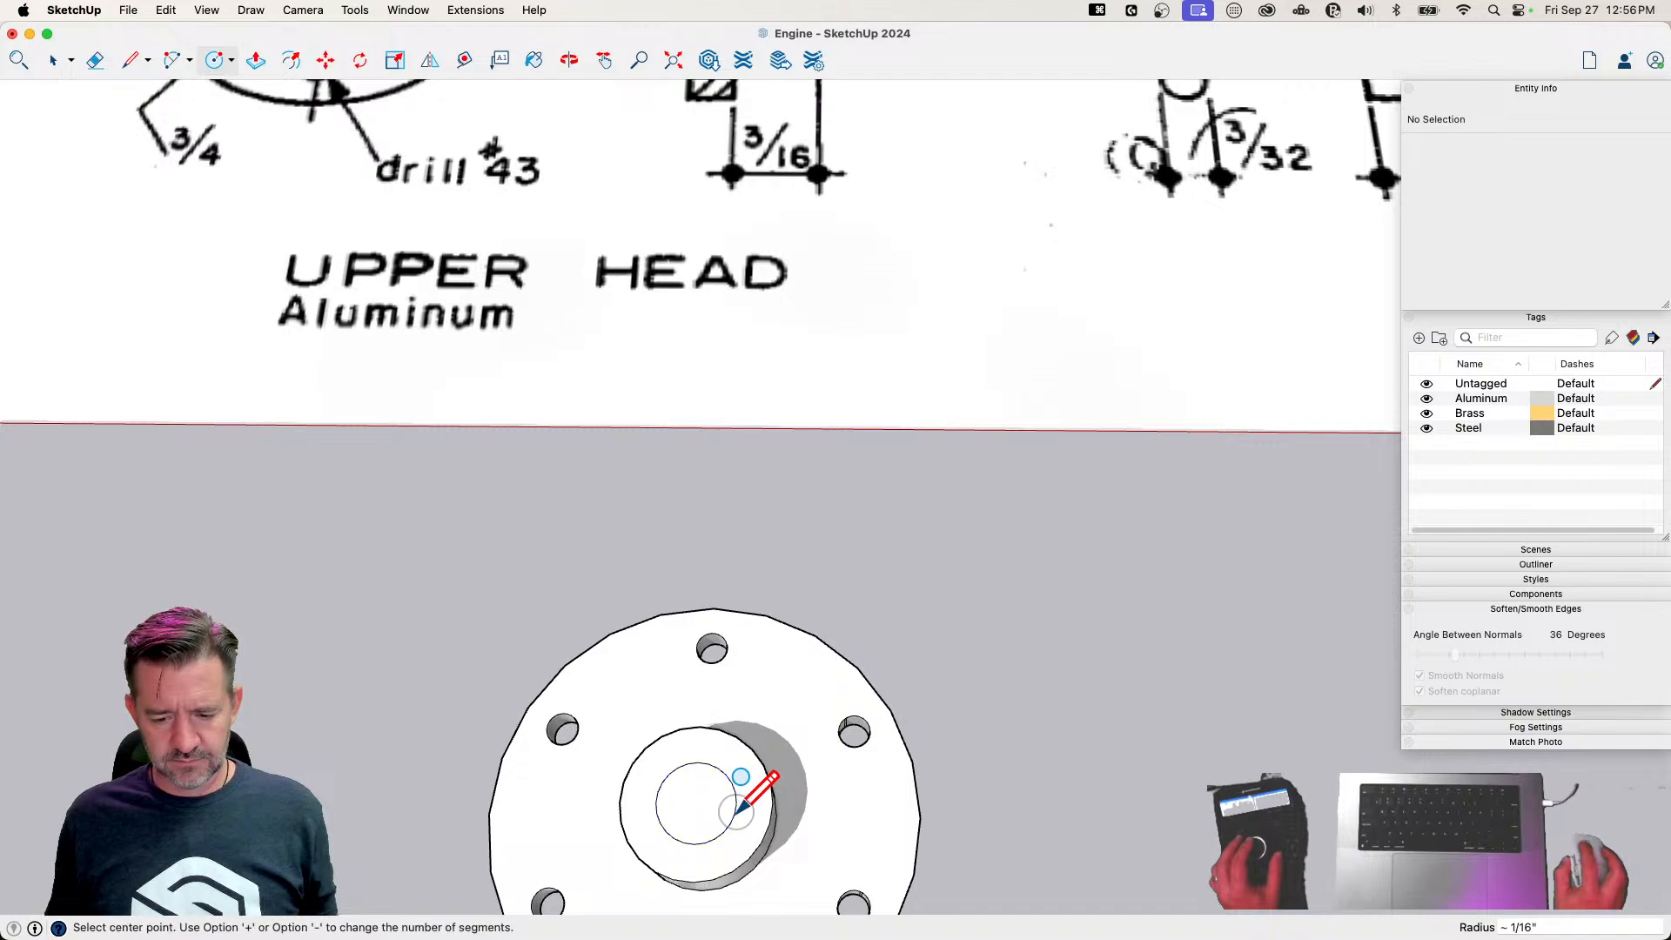
scroll(738, 809, down, 4)
key(p)
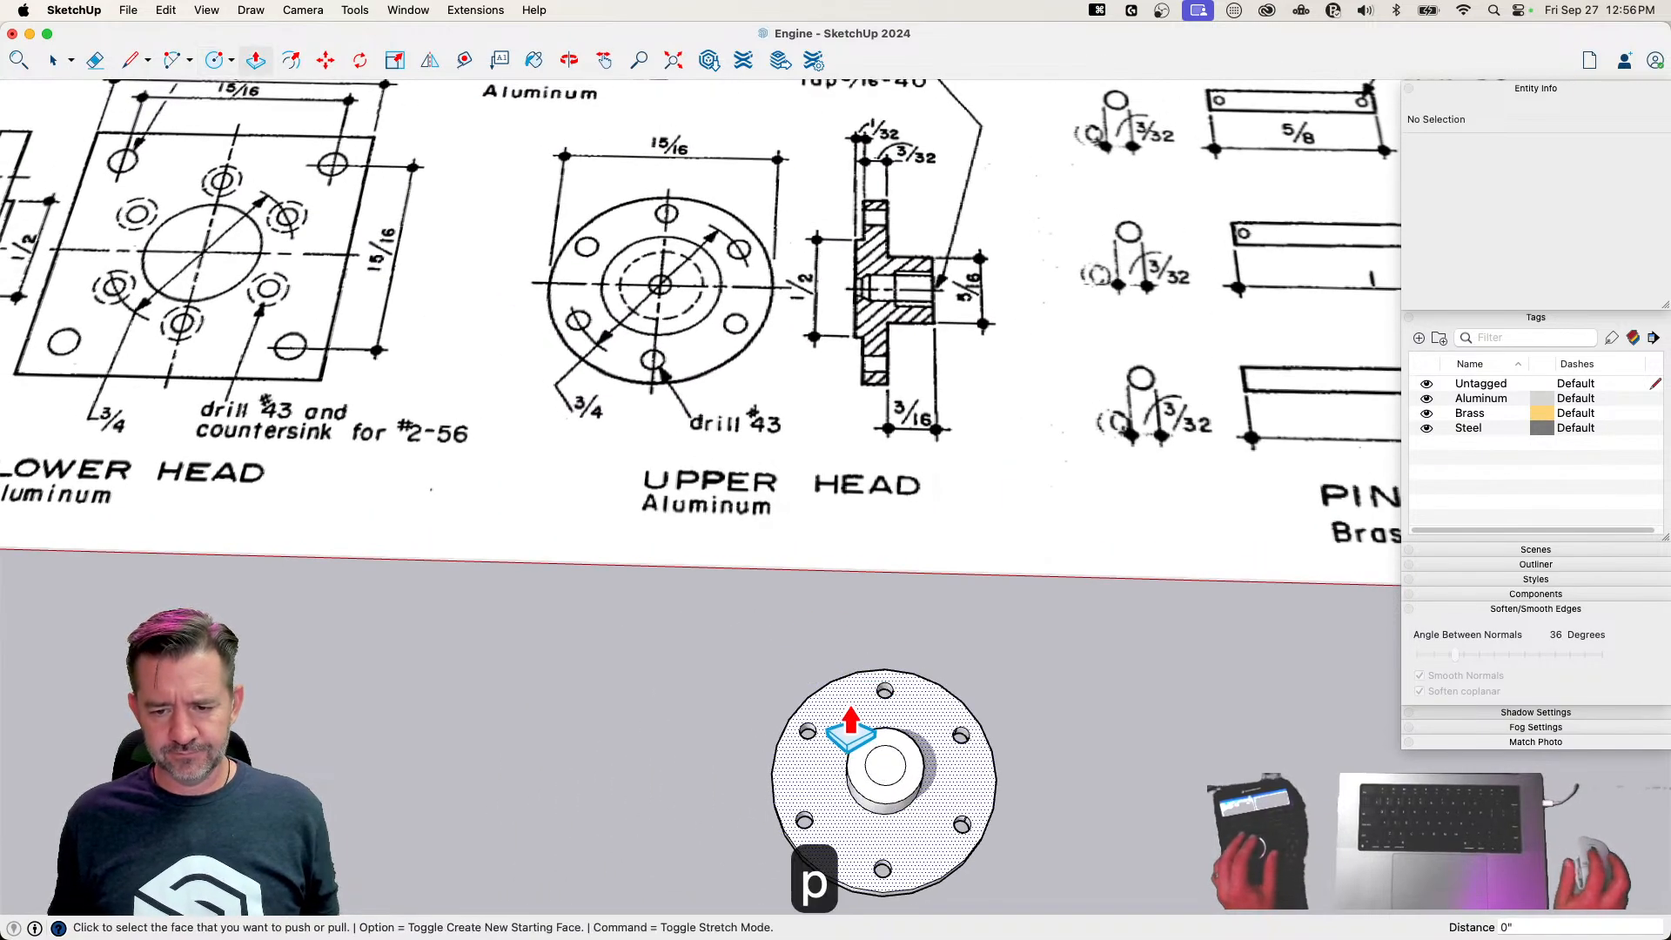
mouse_move(905, 740)
middle_down()
mouse_move(894, 814)
mouse_move(869, 789)
mouse_move(850, 809)
mouse_move(851, 793)
middle_up()
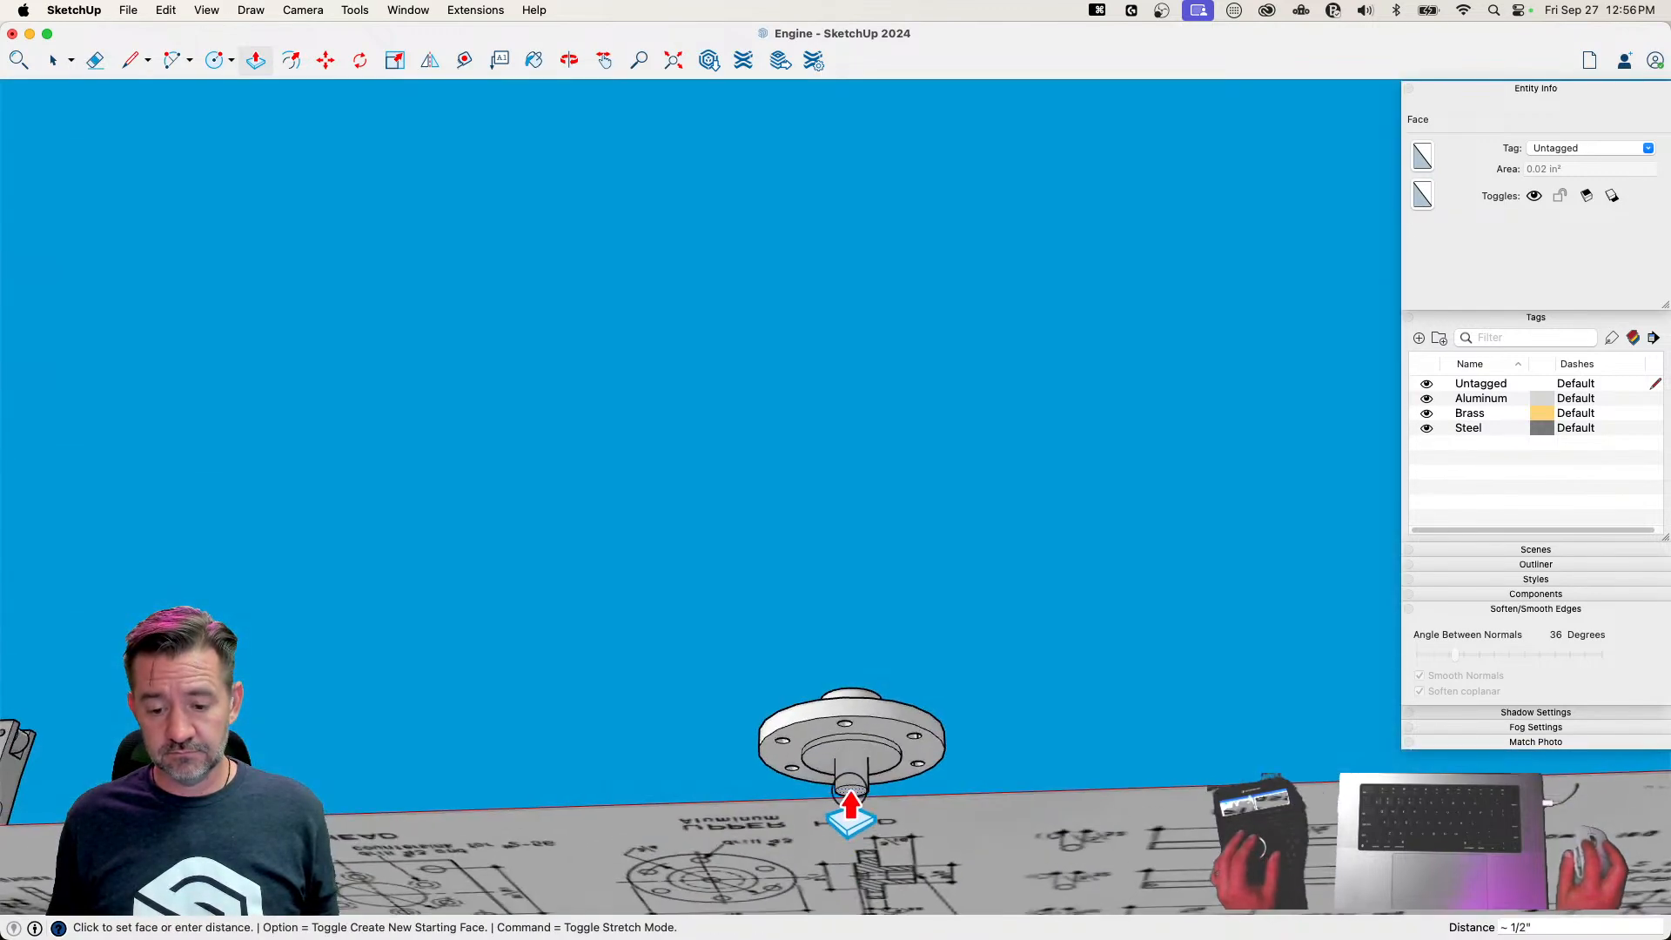
click(844, 766)
key(space)
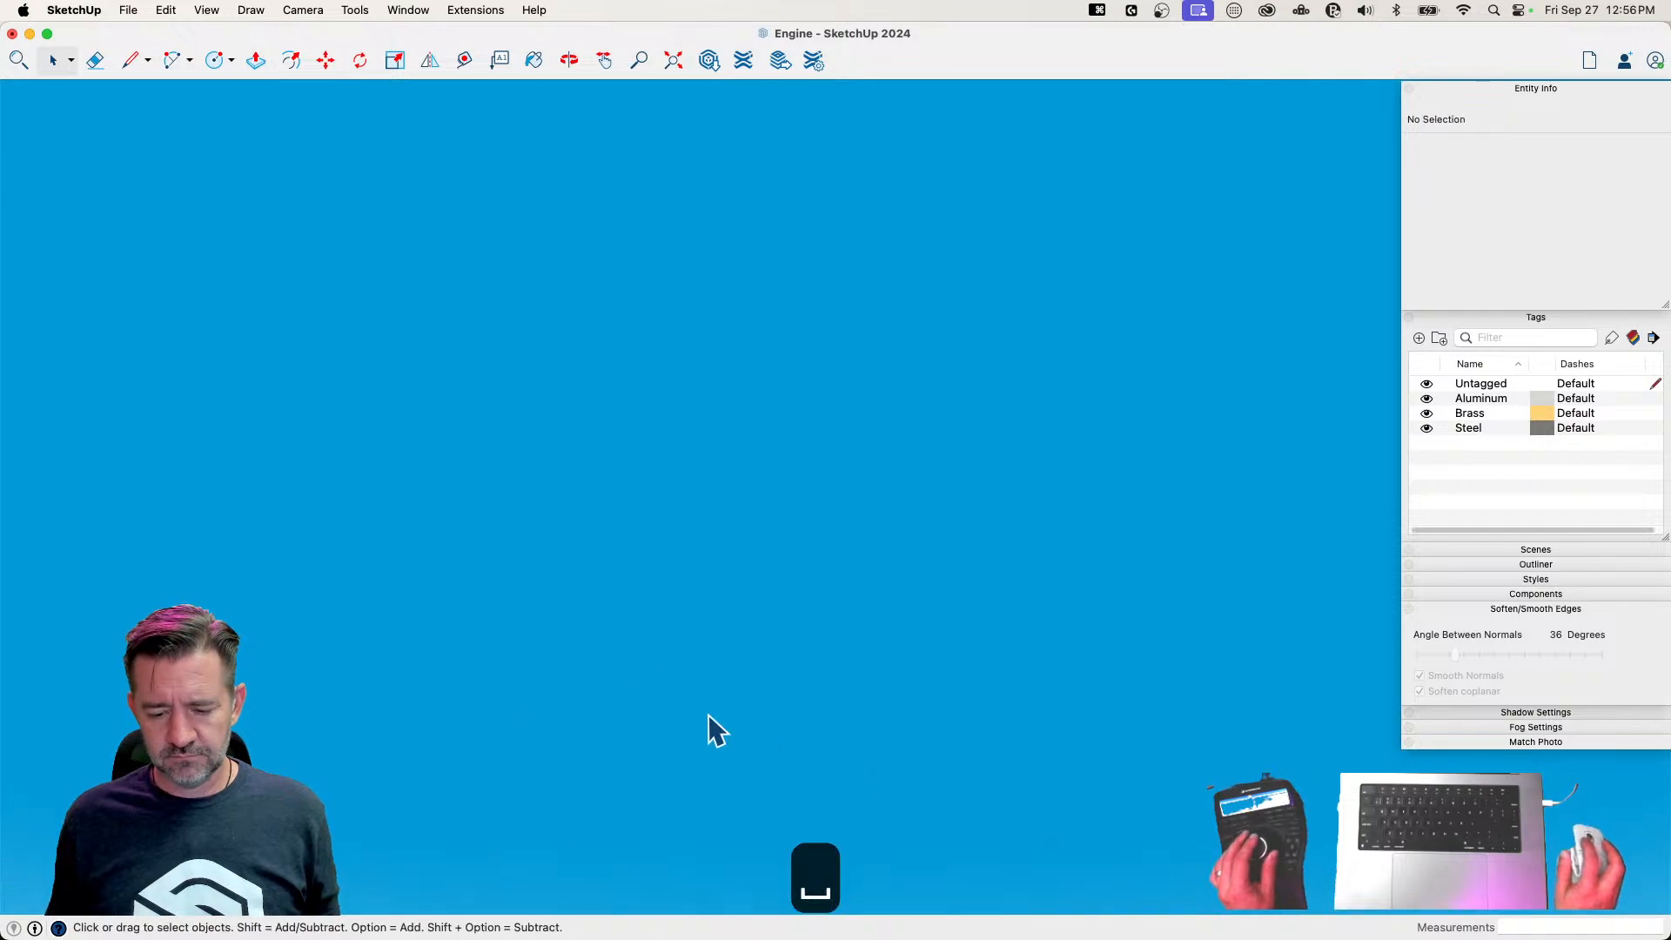
Copy the bore's bottom rim circle a short distance up inside the bore, following the Upper Head section drawing
scroll(719, 736, down, 8)
scroll(857, 723, up, 8)
scroll(766, 655, up, 10)
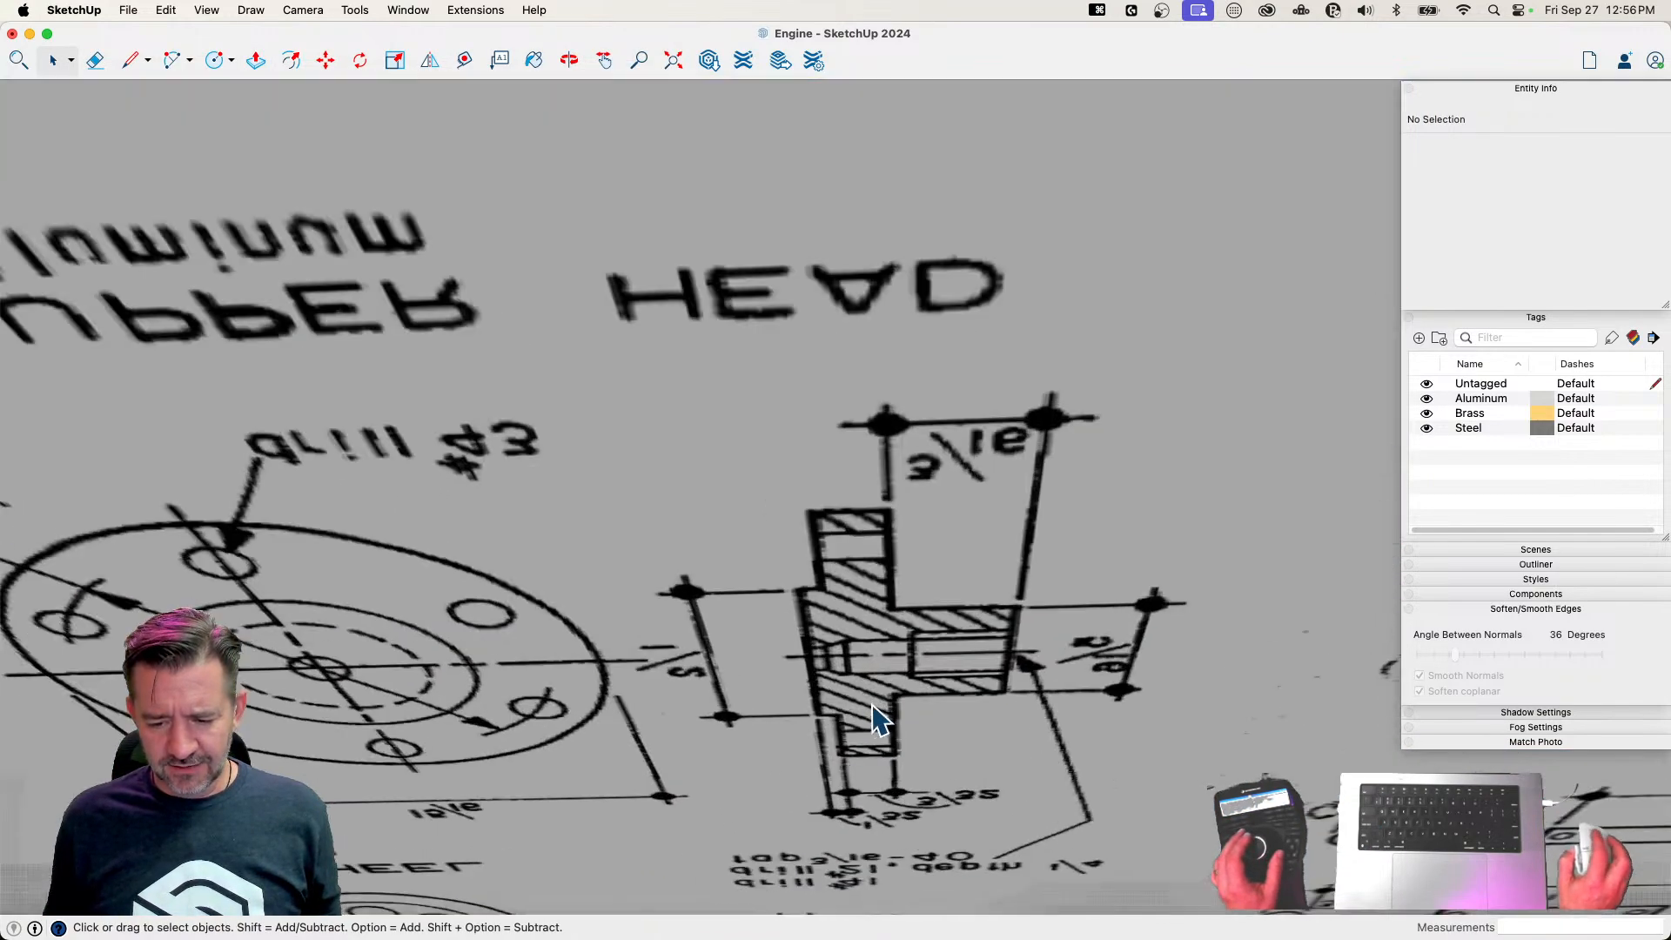
scroll(837, 671, down, 6)
scroll(843, 687, down, 6)
scroll(879, 662, up, 3)
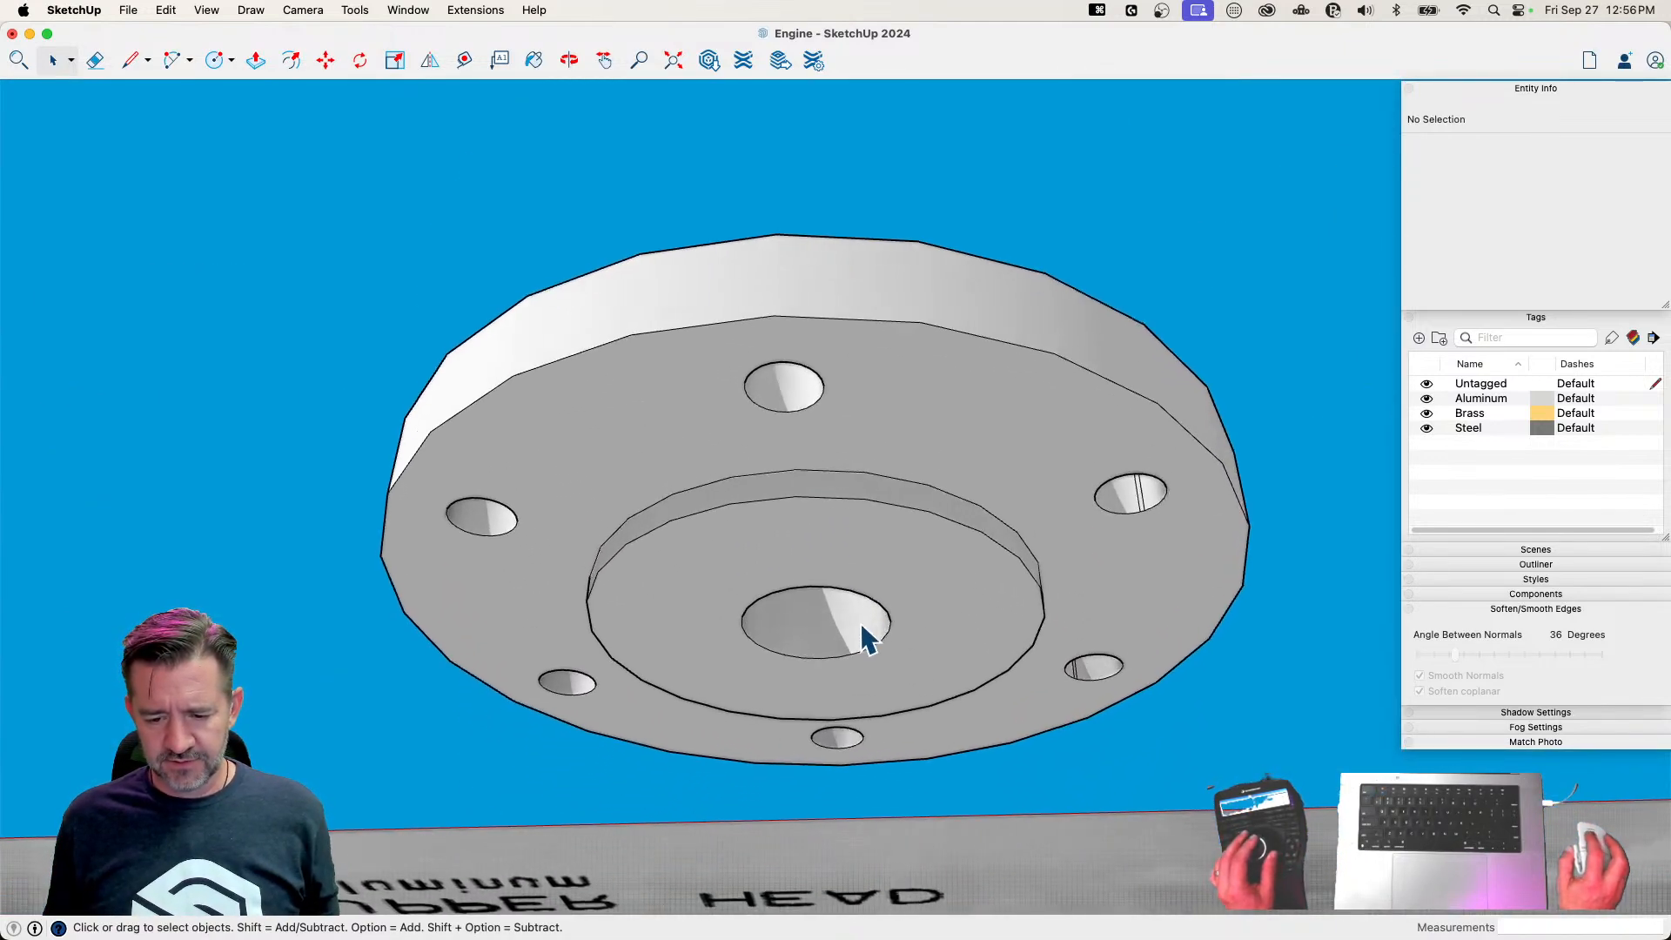
click(880, 601)
key(m)
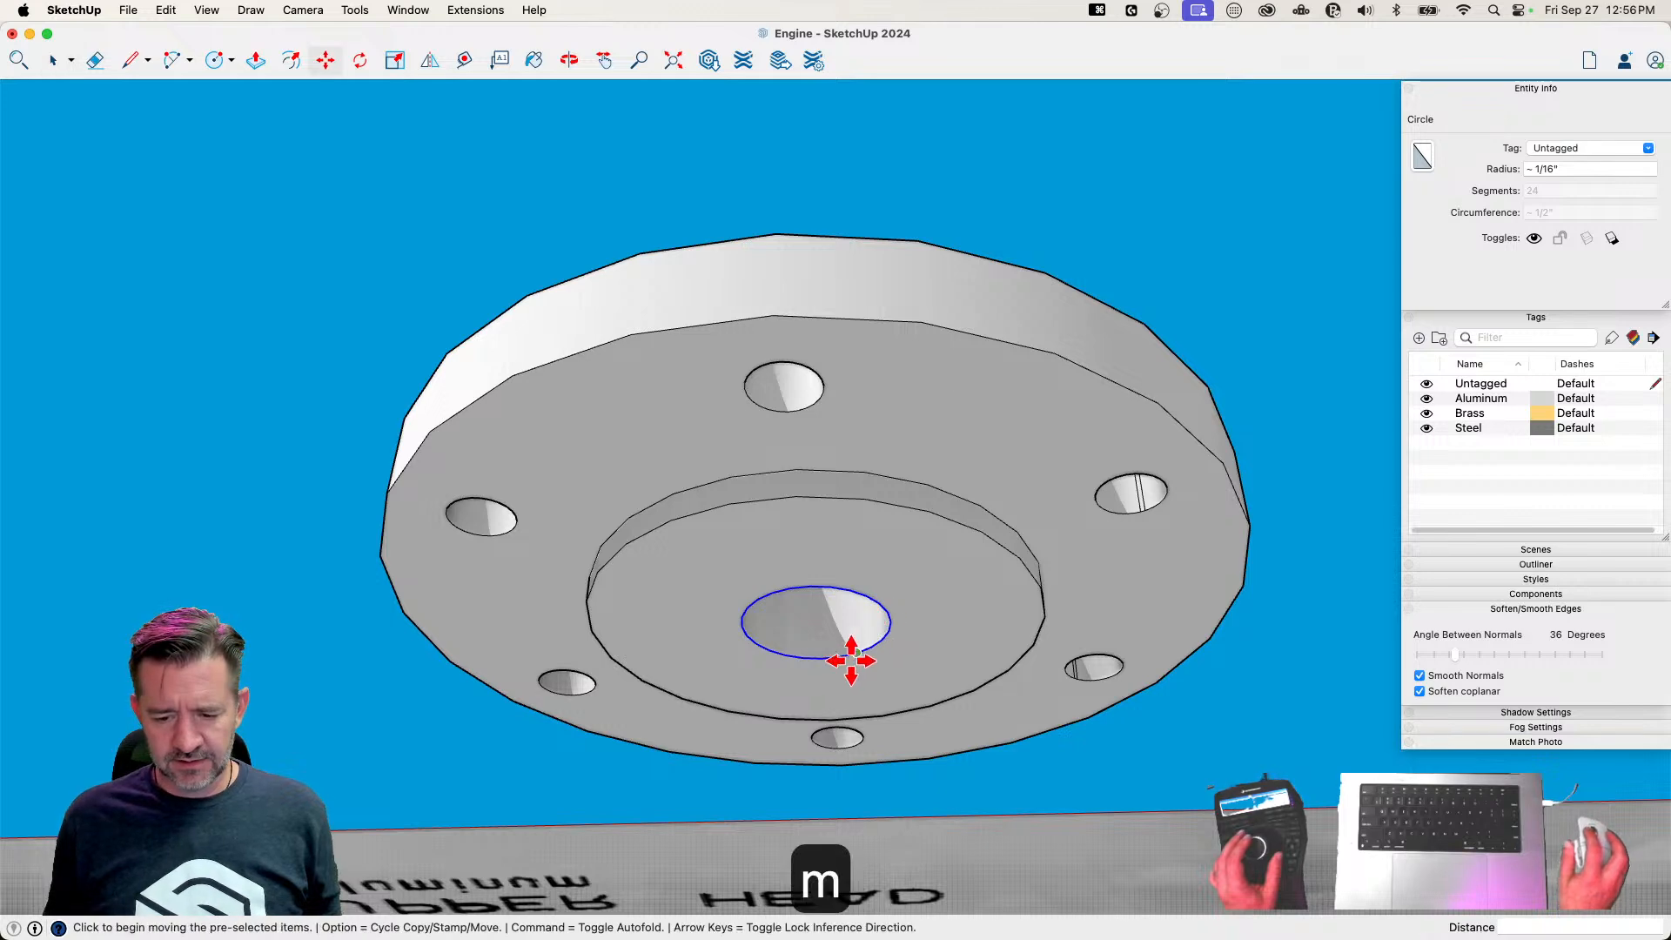
click(826, 654)
key(alt)
key(space)
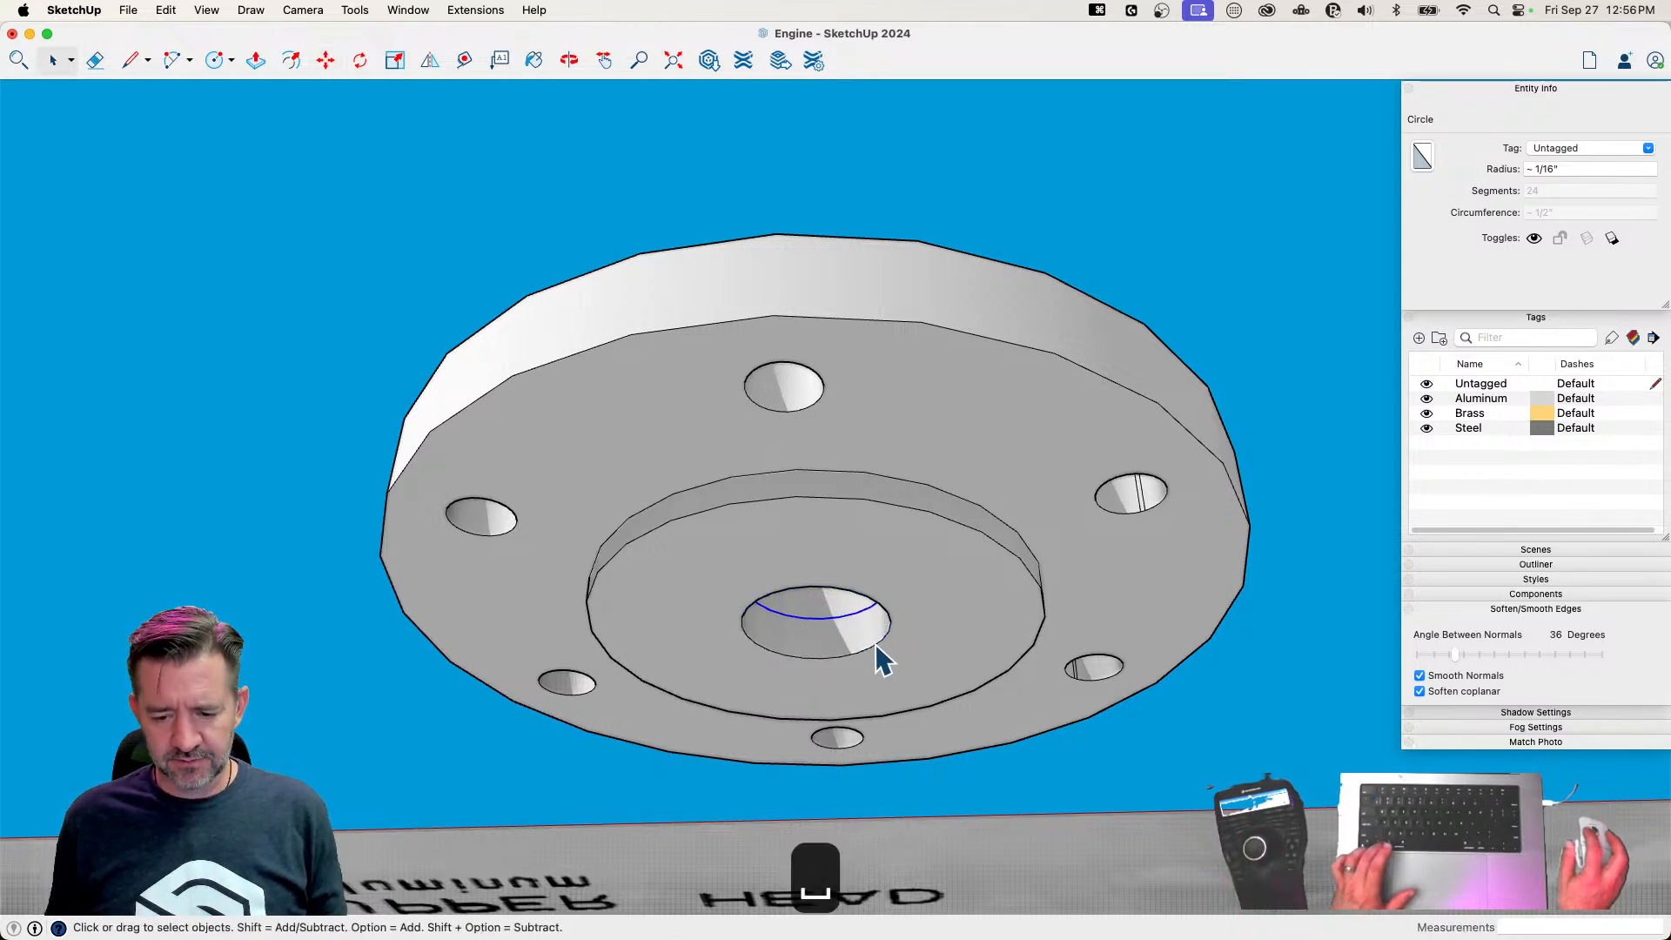
Scale the bore's bottom rim circle down uniformly about its center and turn on X-ray display
key(s)
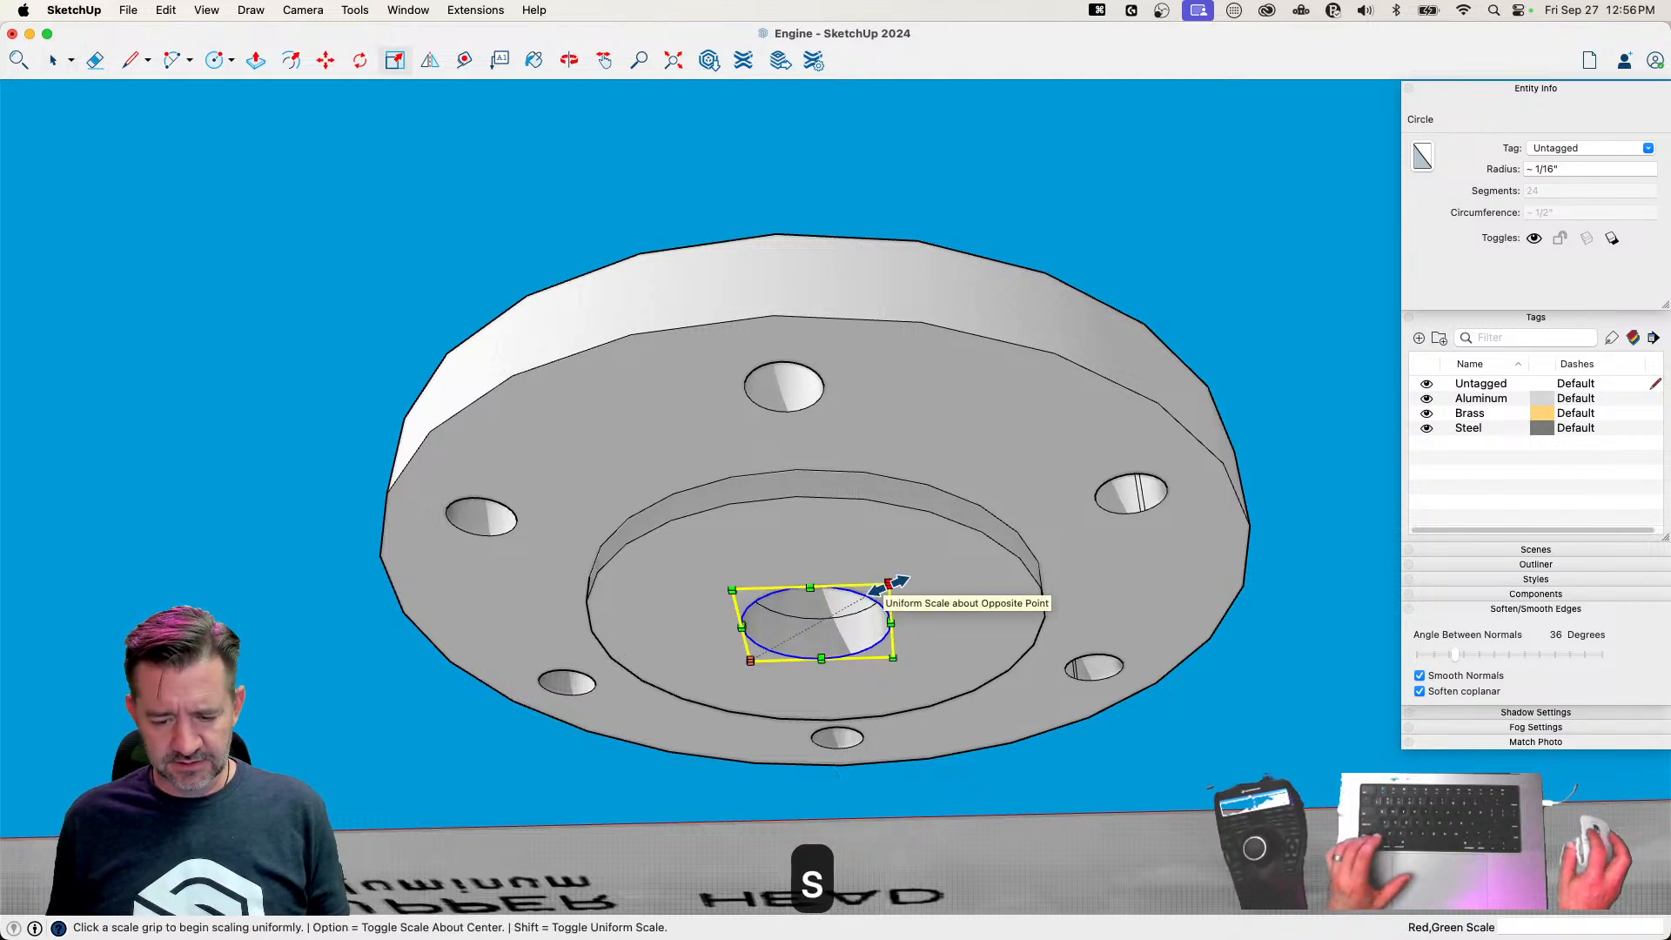
click(889, 583)
key(space)
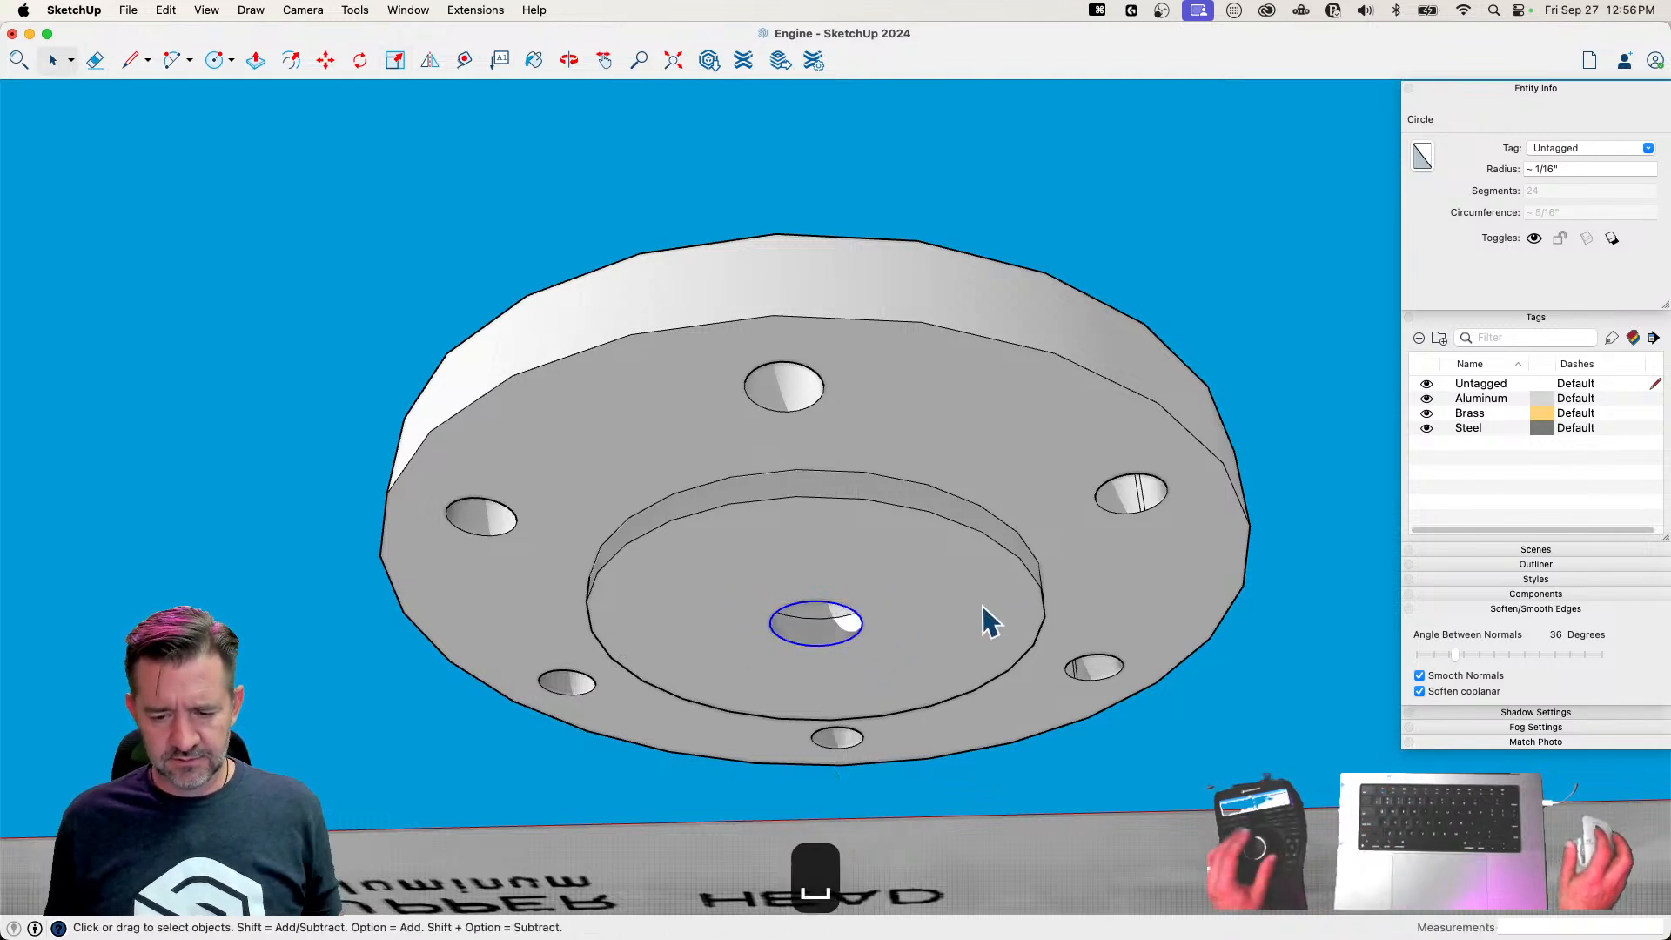
key(x)
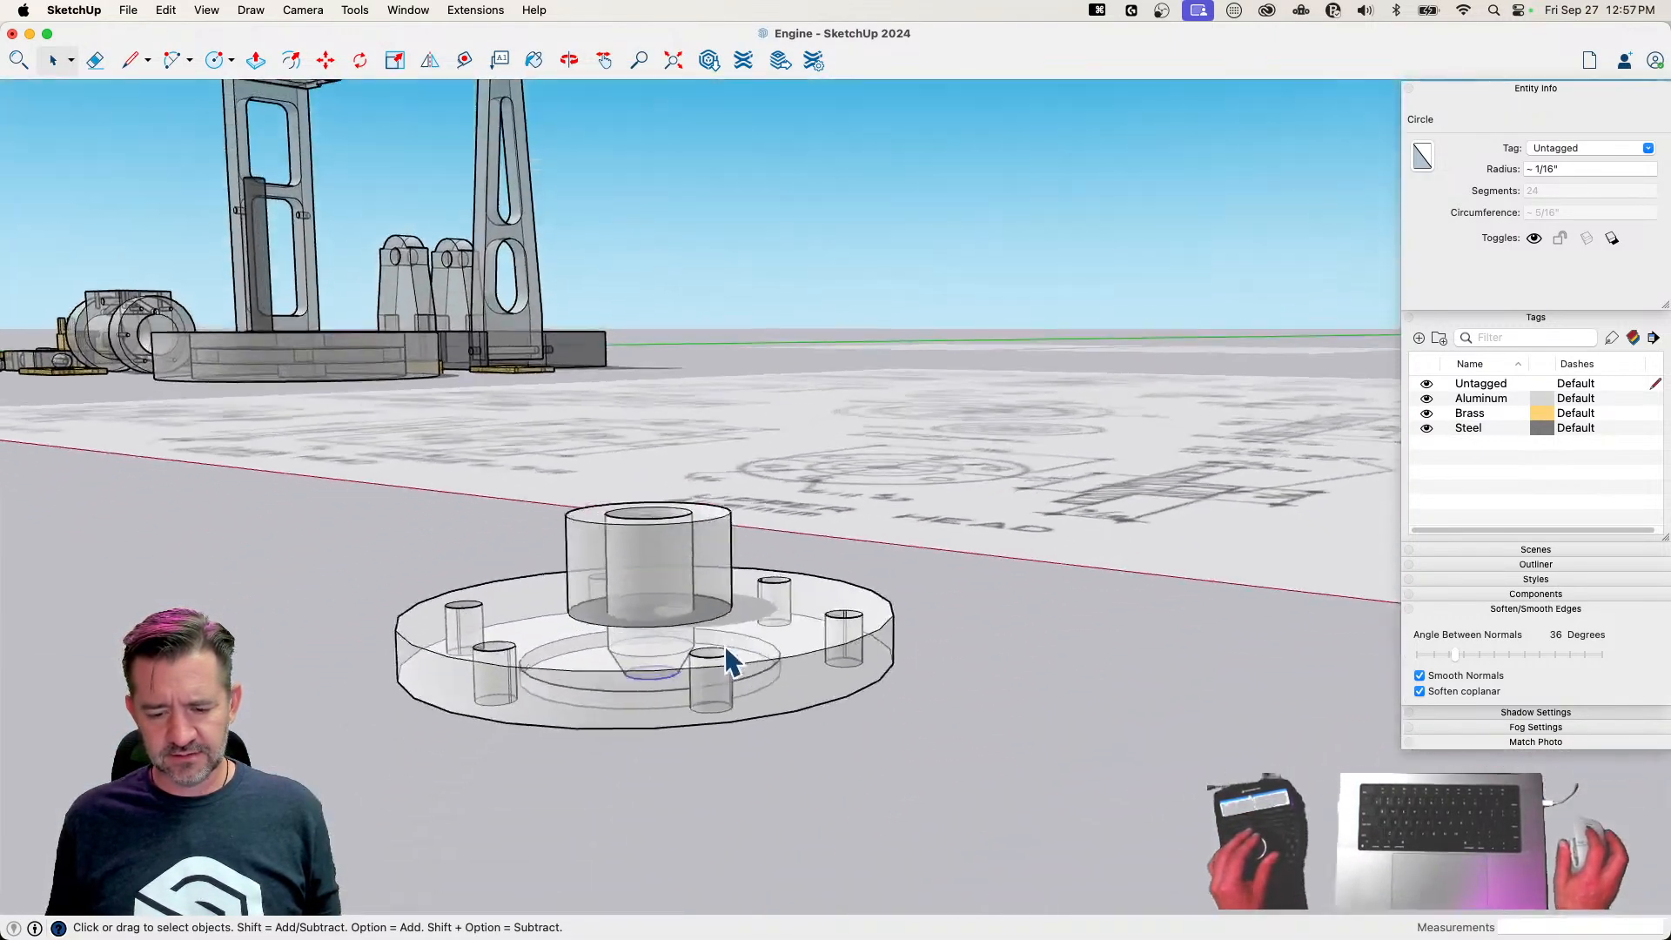
key(space)
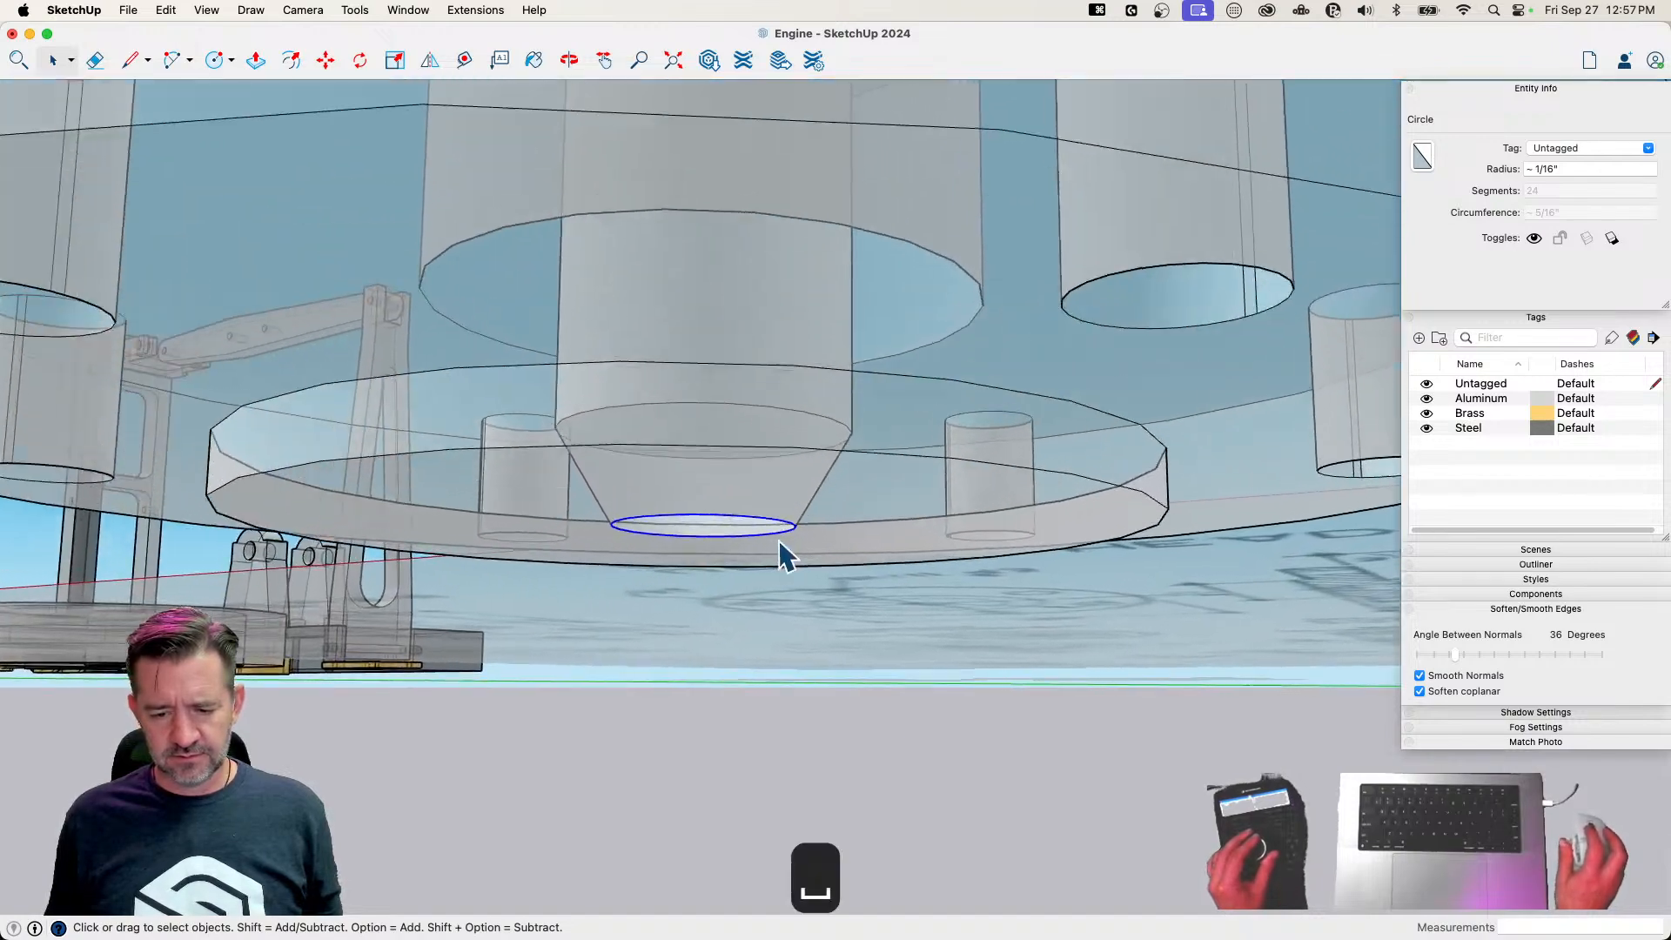
key(m)
click(780, 520)
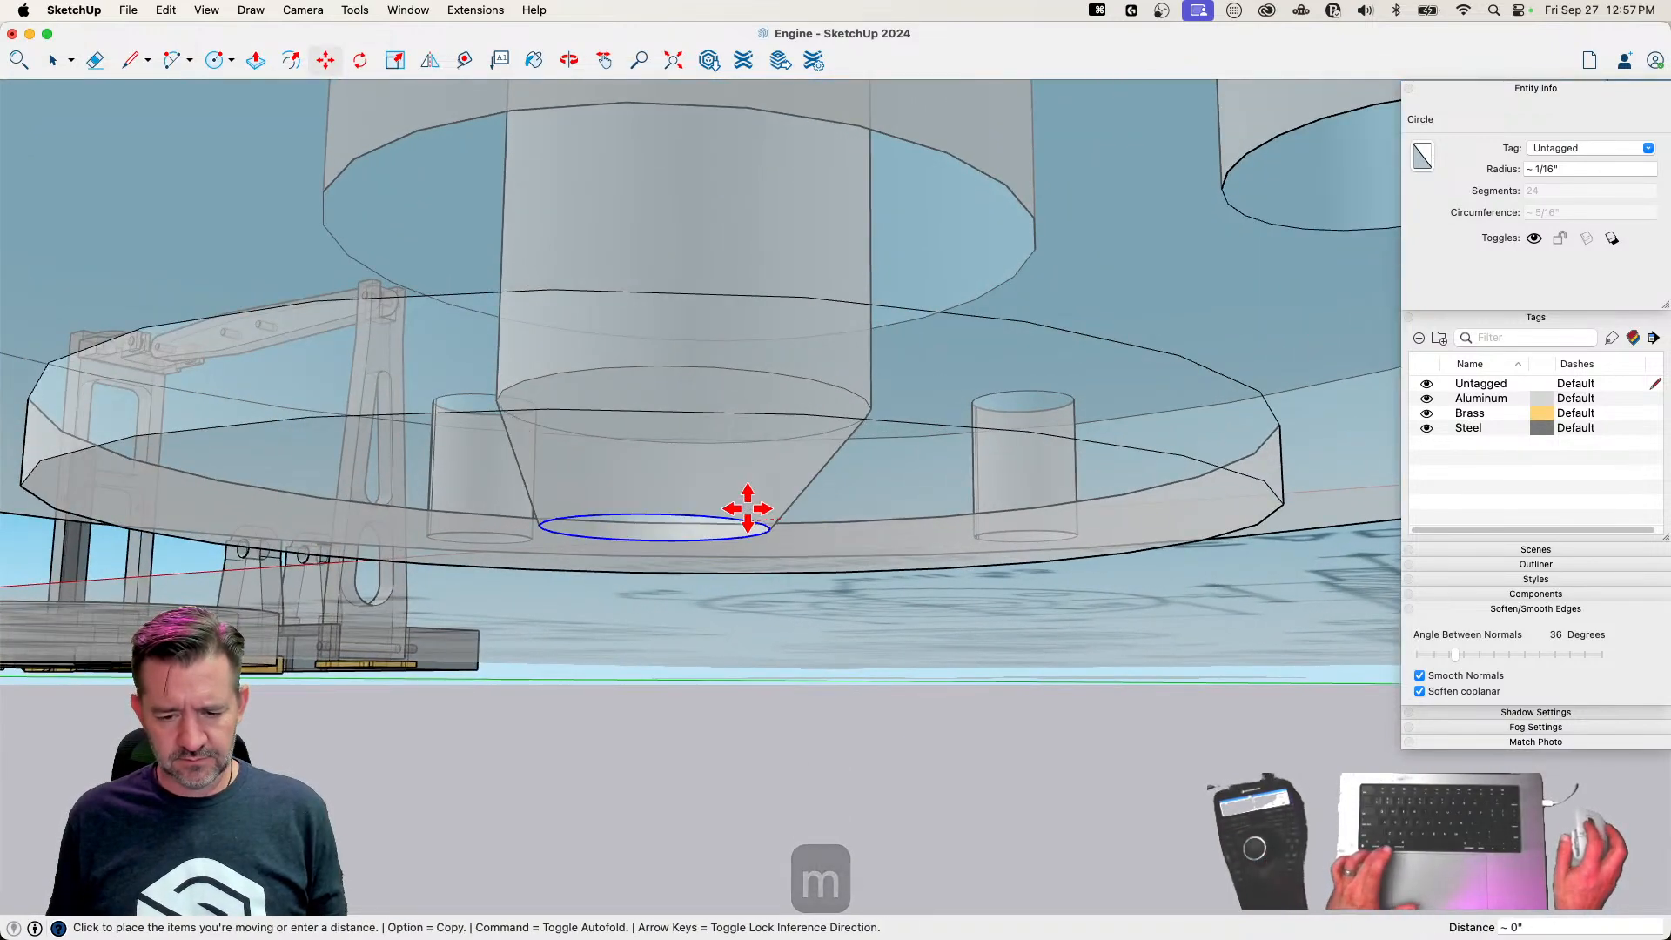
click(763, 518)
key(space)
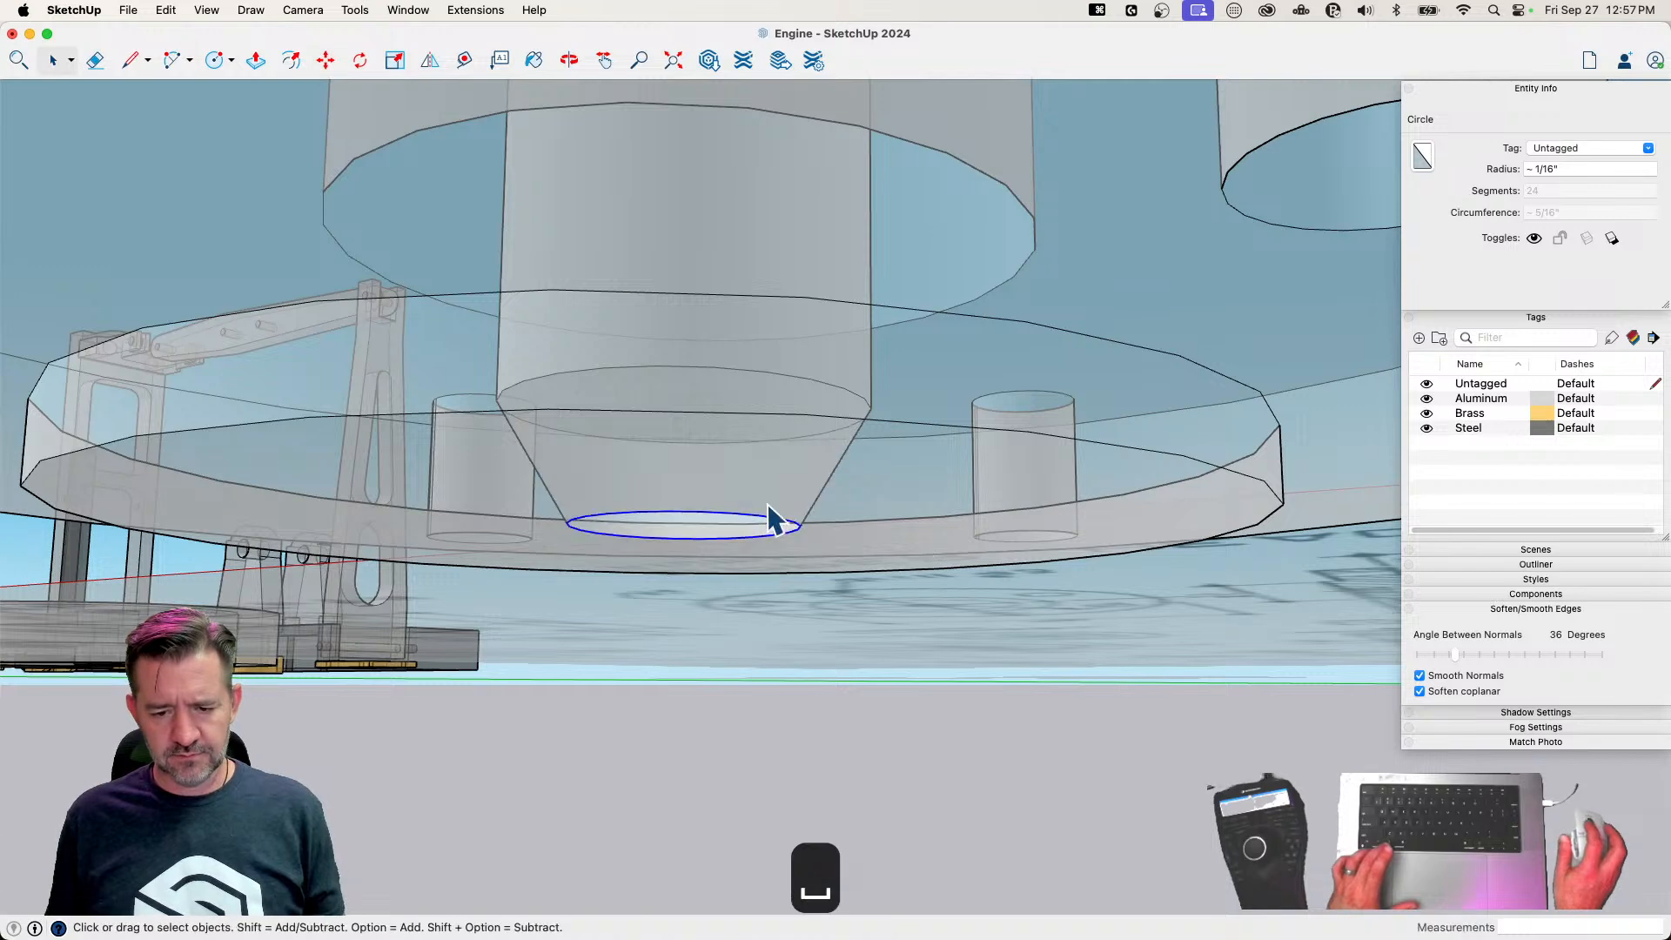
Move the bore's inner circle down the blue axis about 1/16 inch and copy it back up about 1/16 inch
key(m)
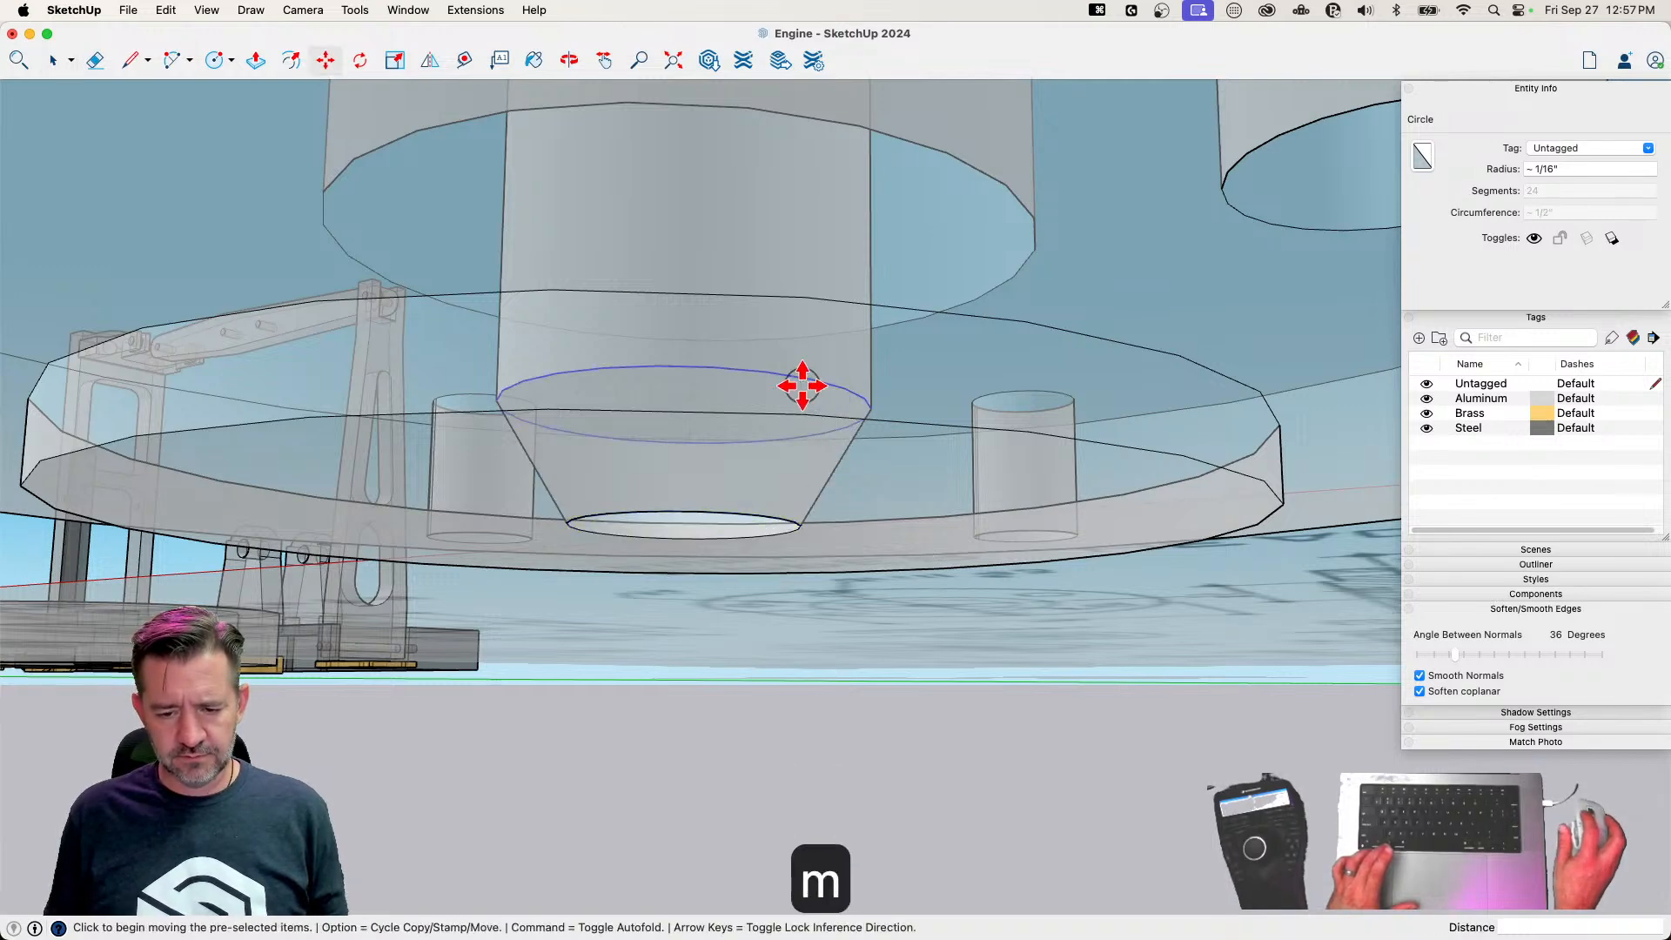
click(802, 386)
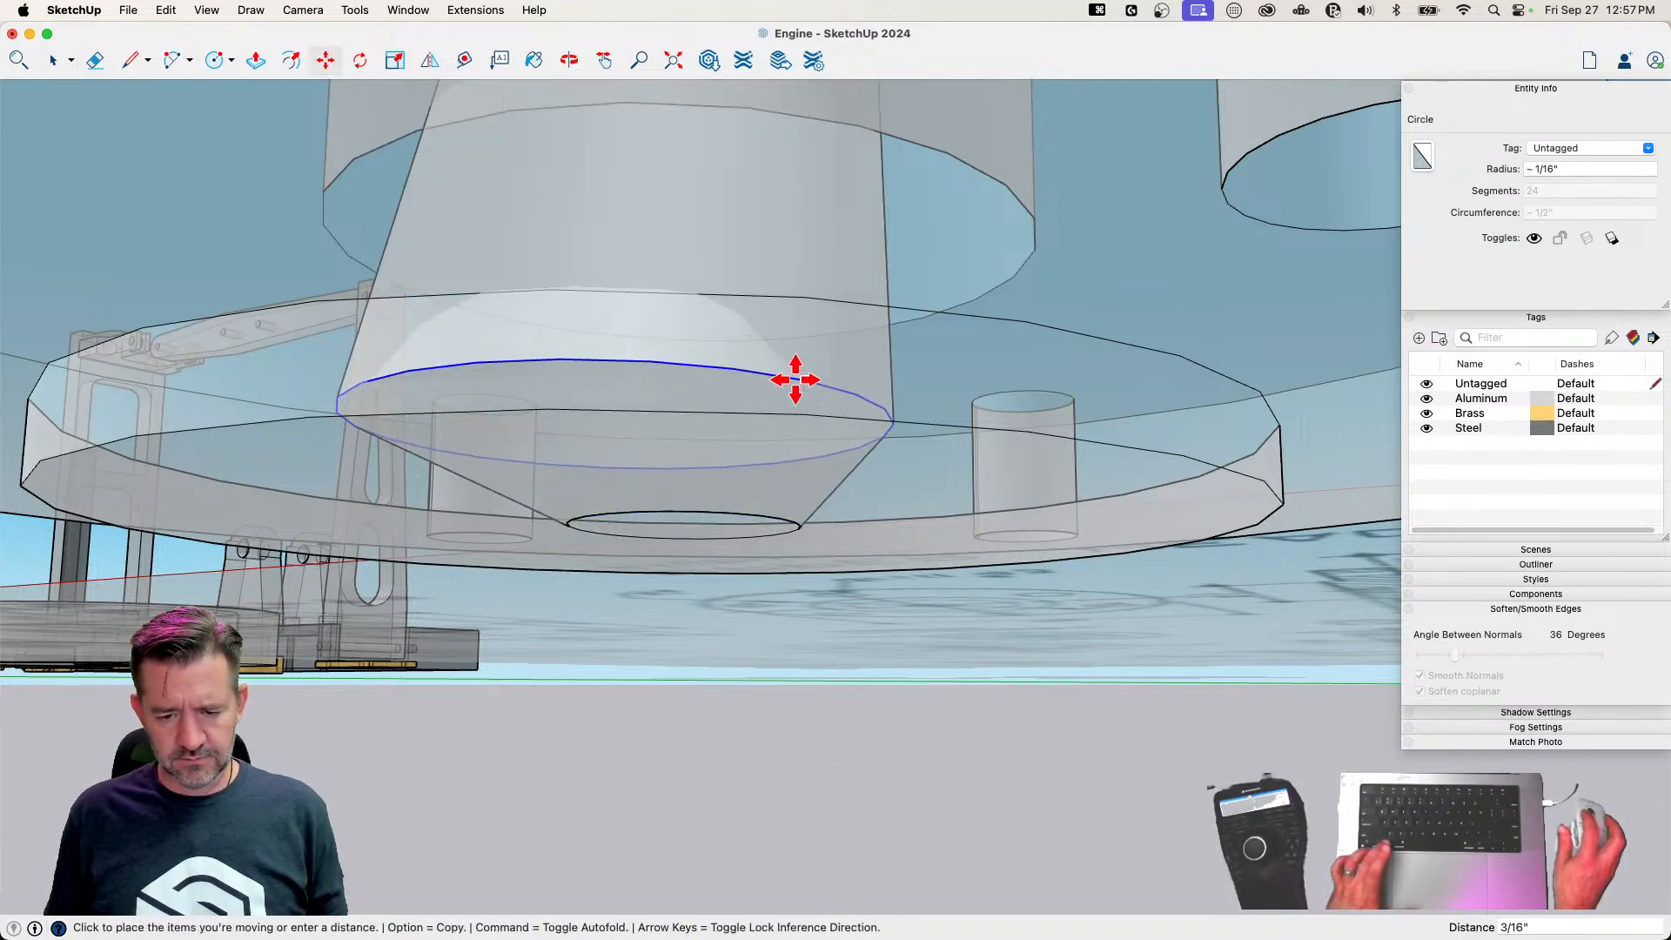
key(Up)
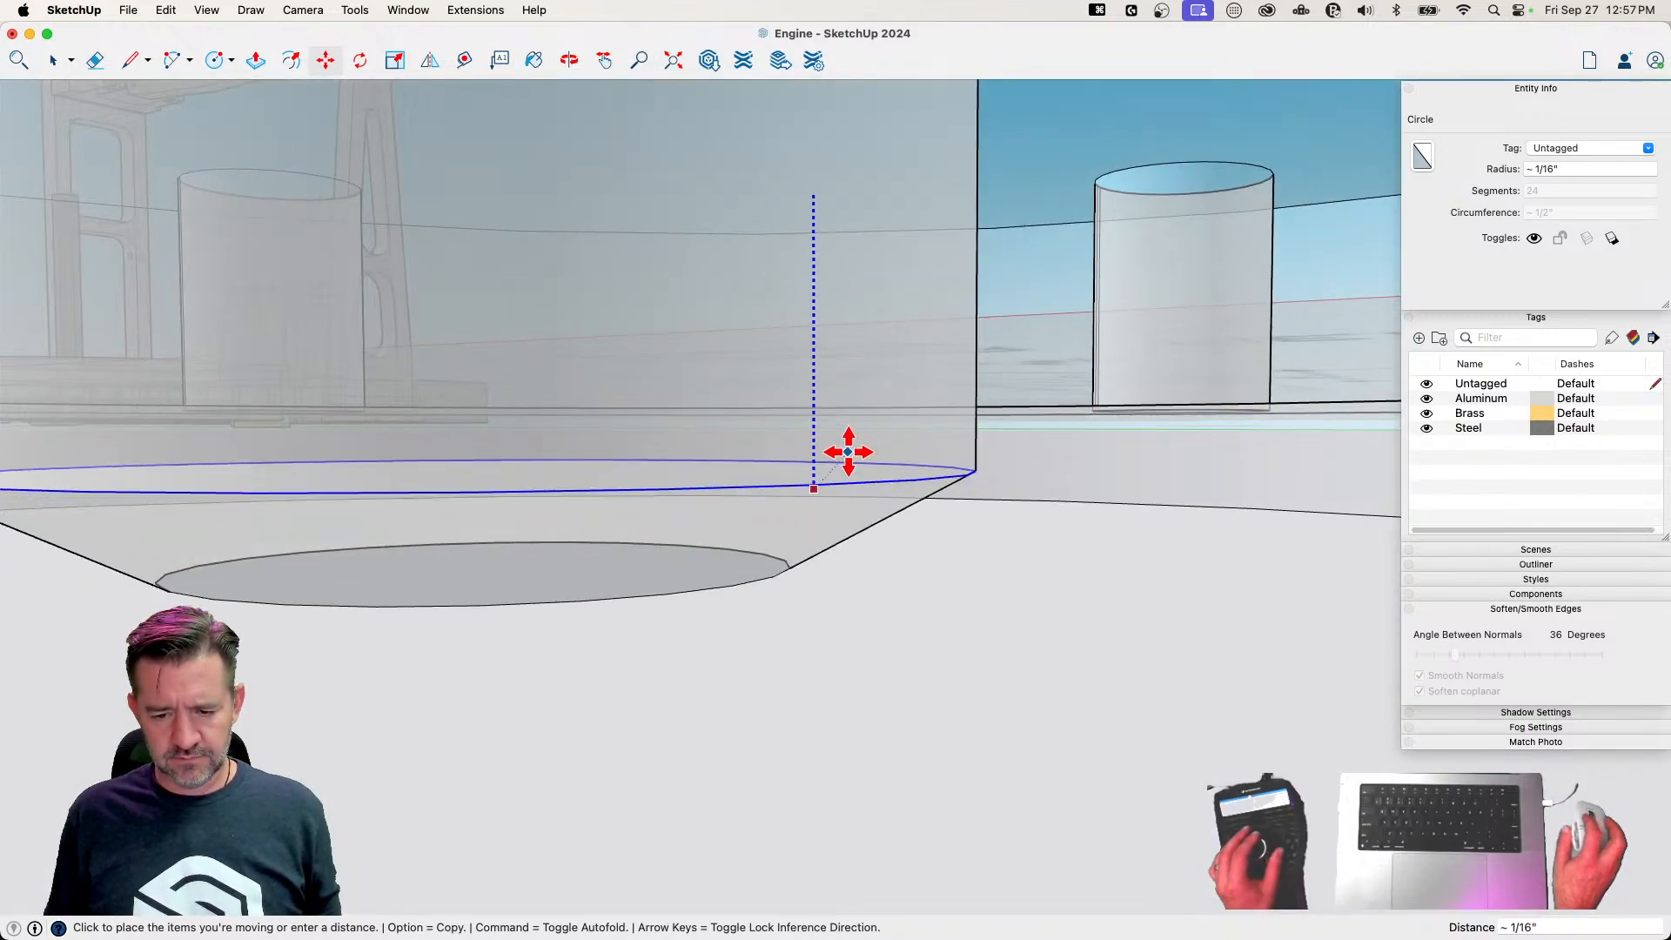
click(863, 485)
key(alt)
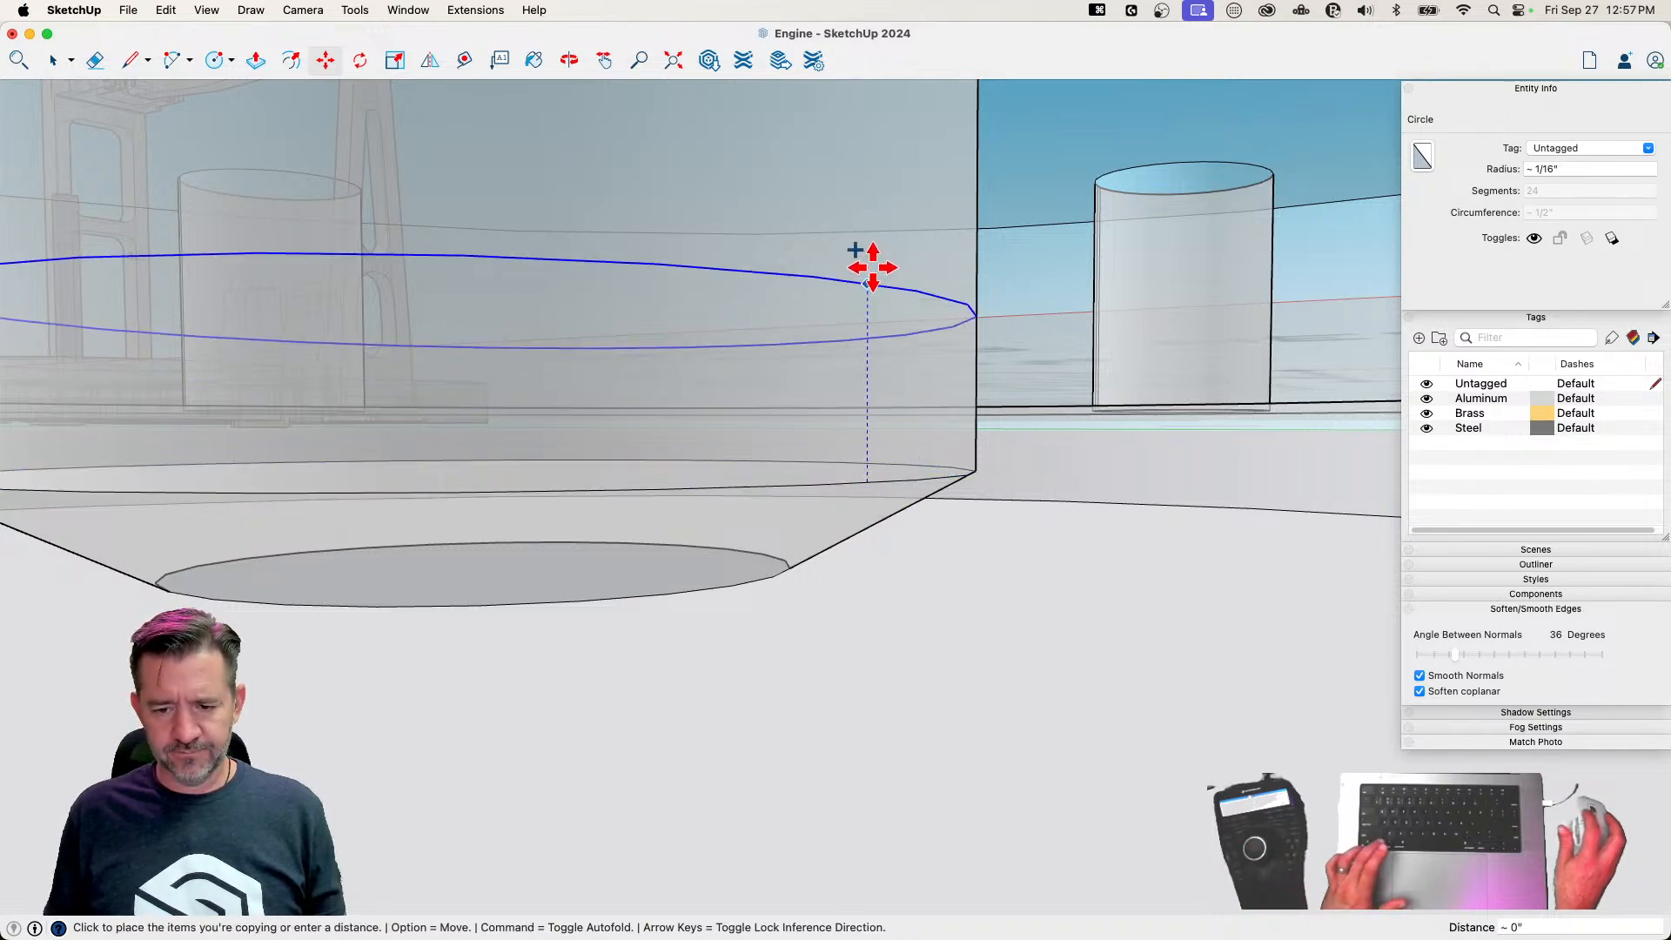
click(871, 173)
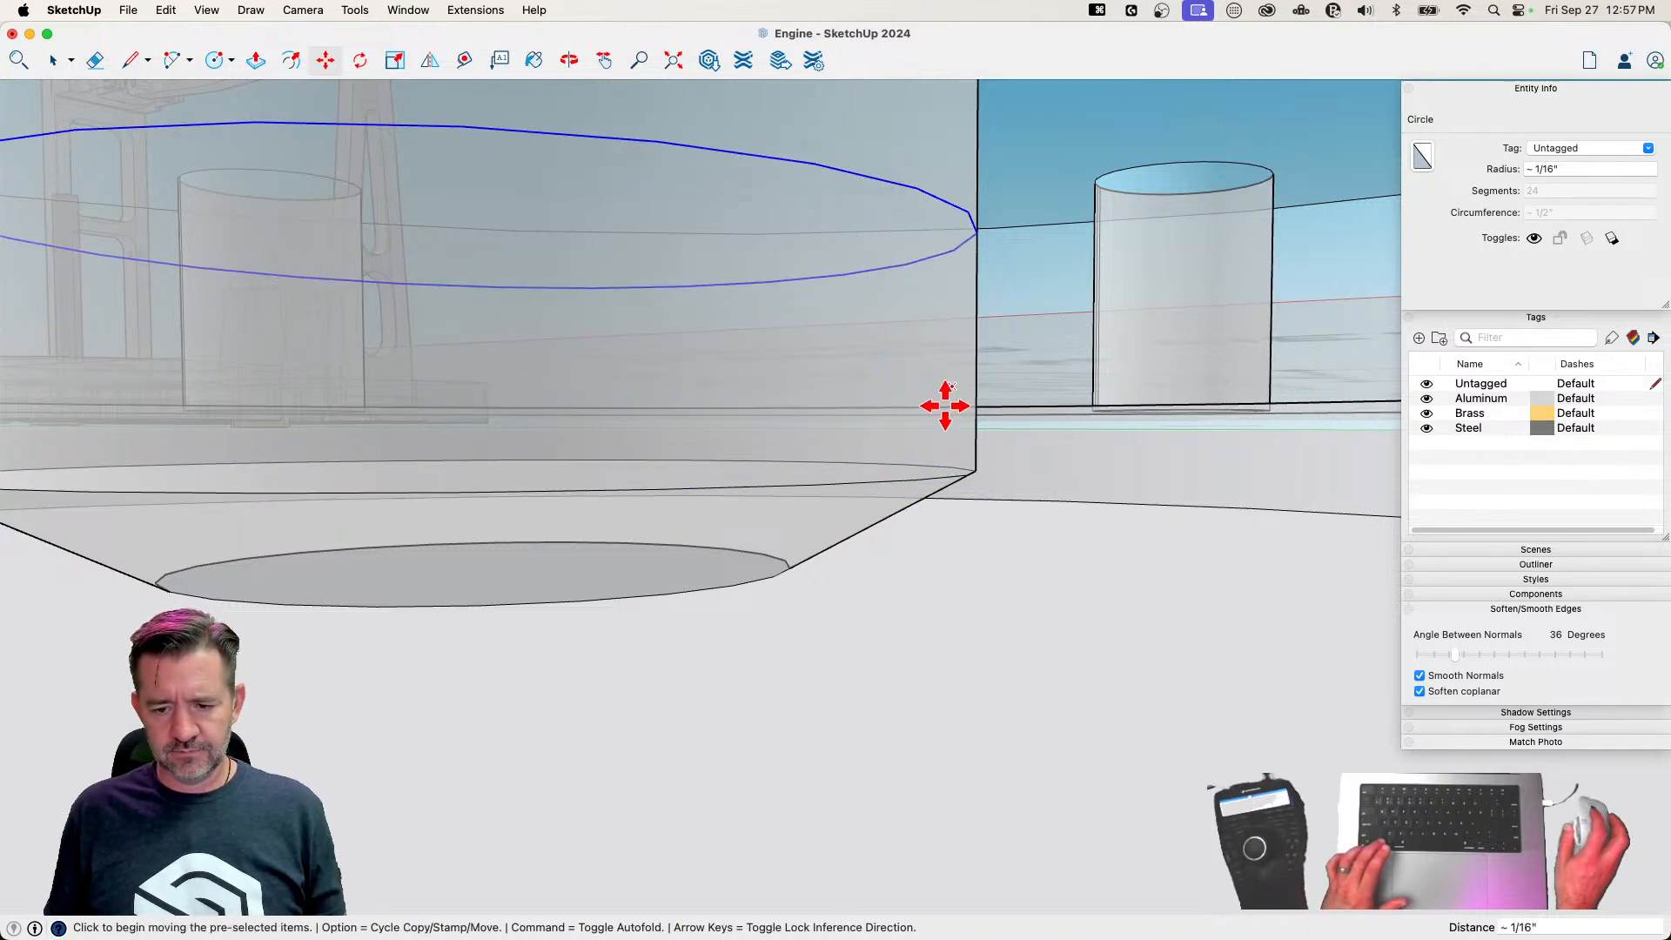
key(space)
Scale the lower inner circle uniformly about its center by about 0.60 to match the small bottom opening
click(971, 477)
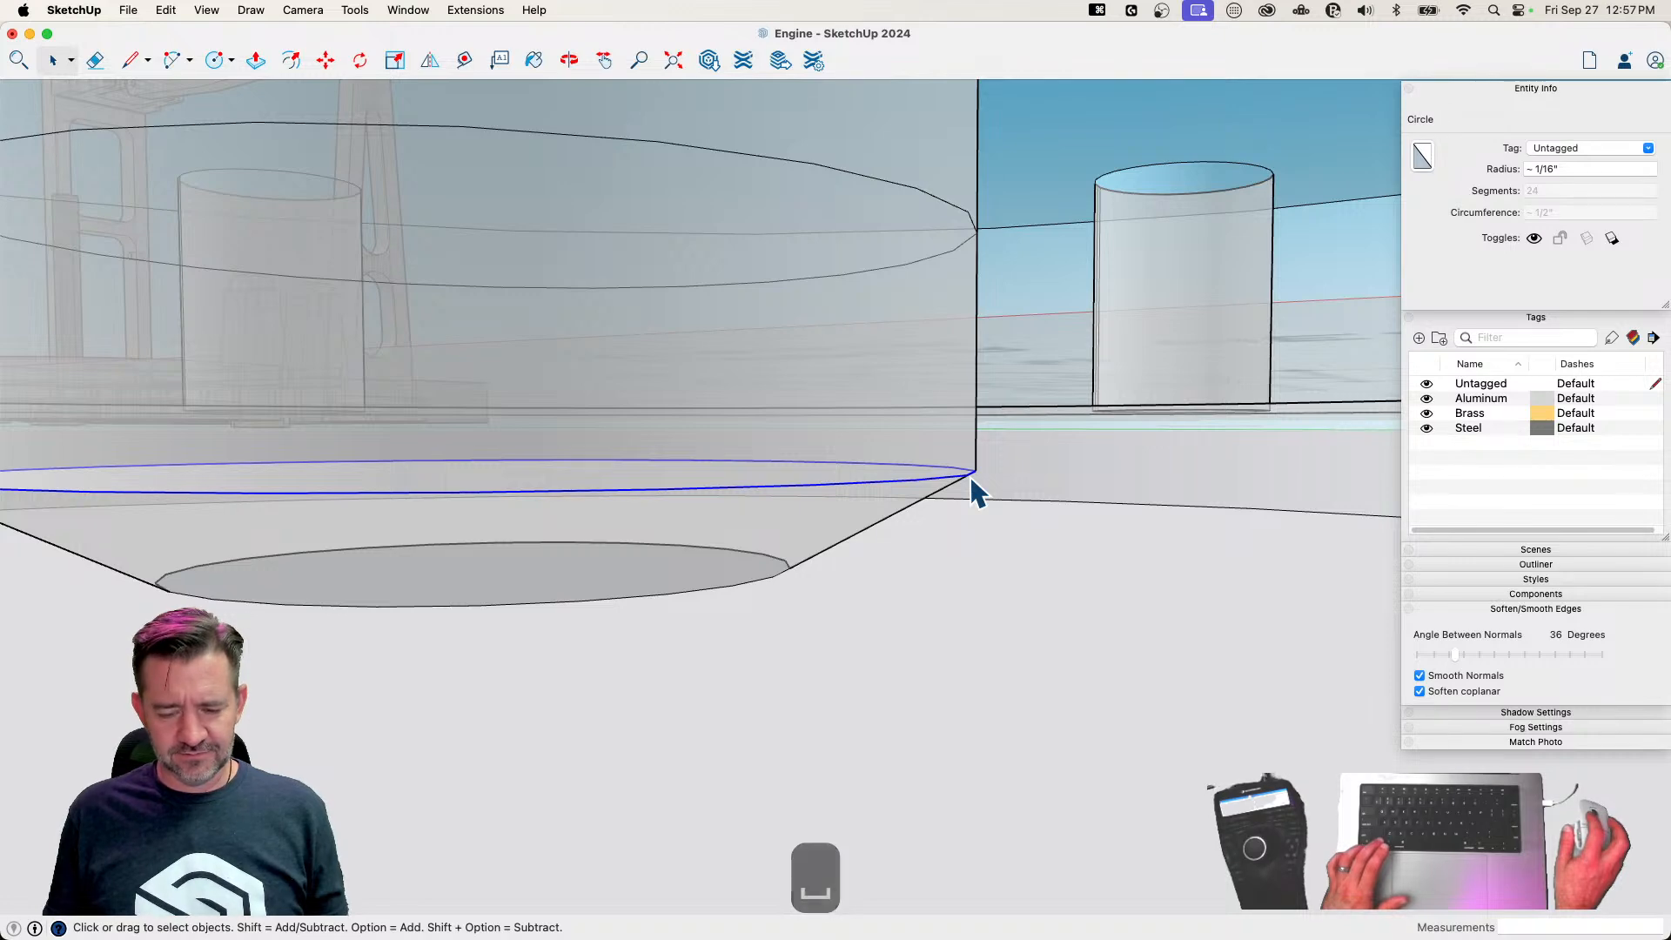
key(s)
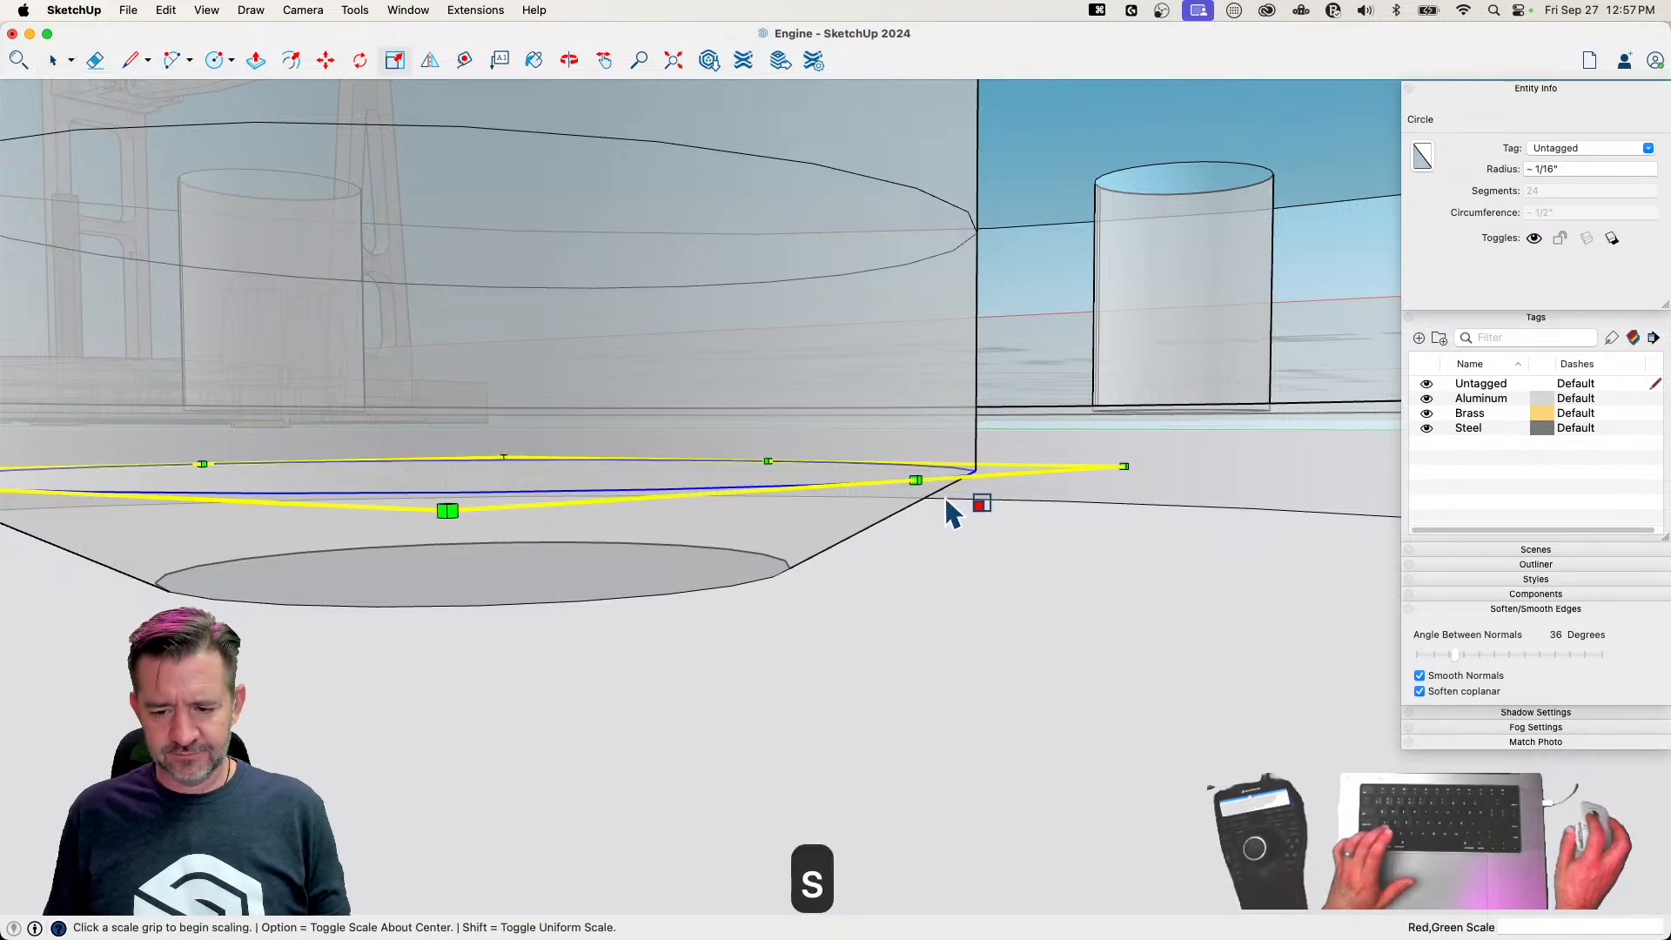
click(914, 478)
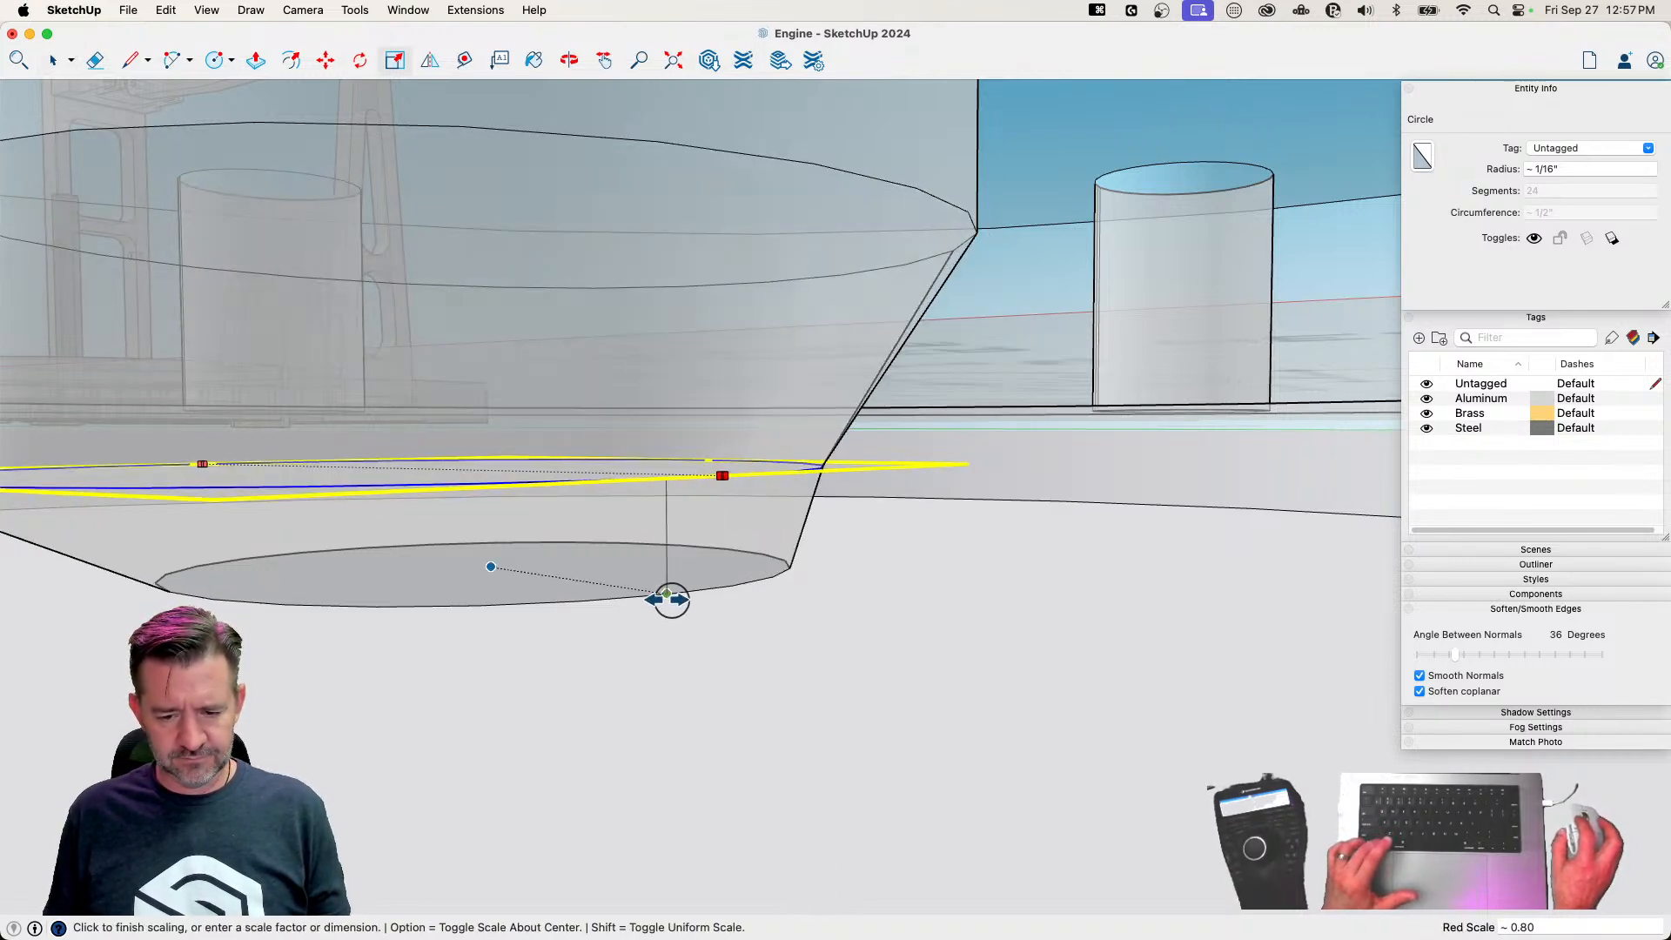
key(alt)
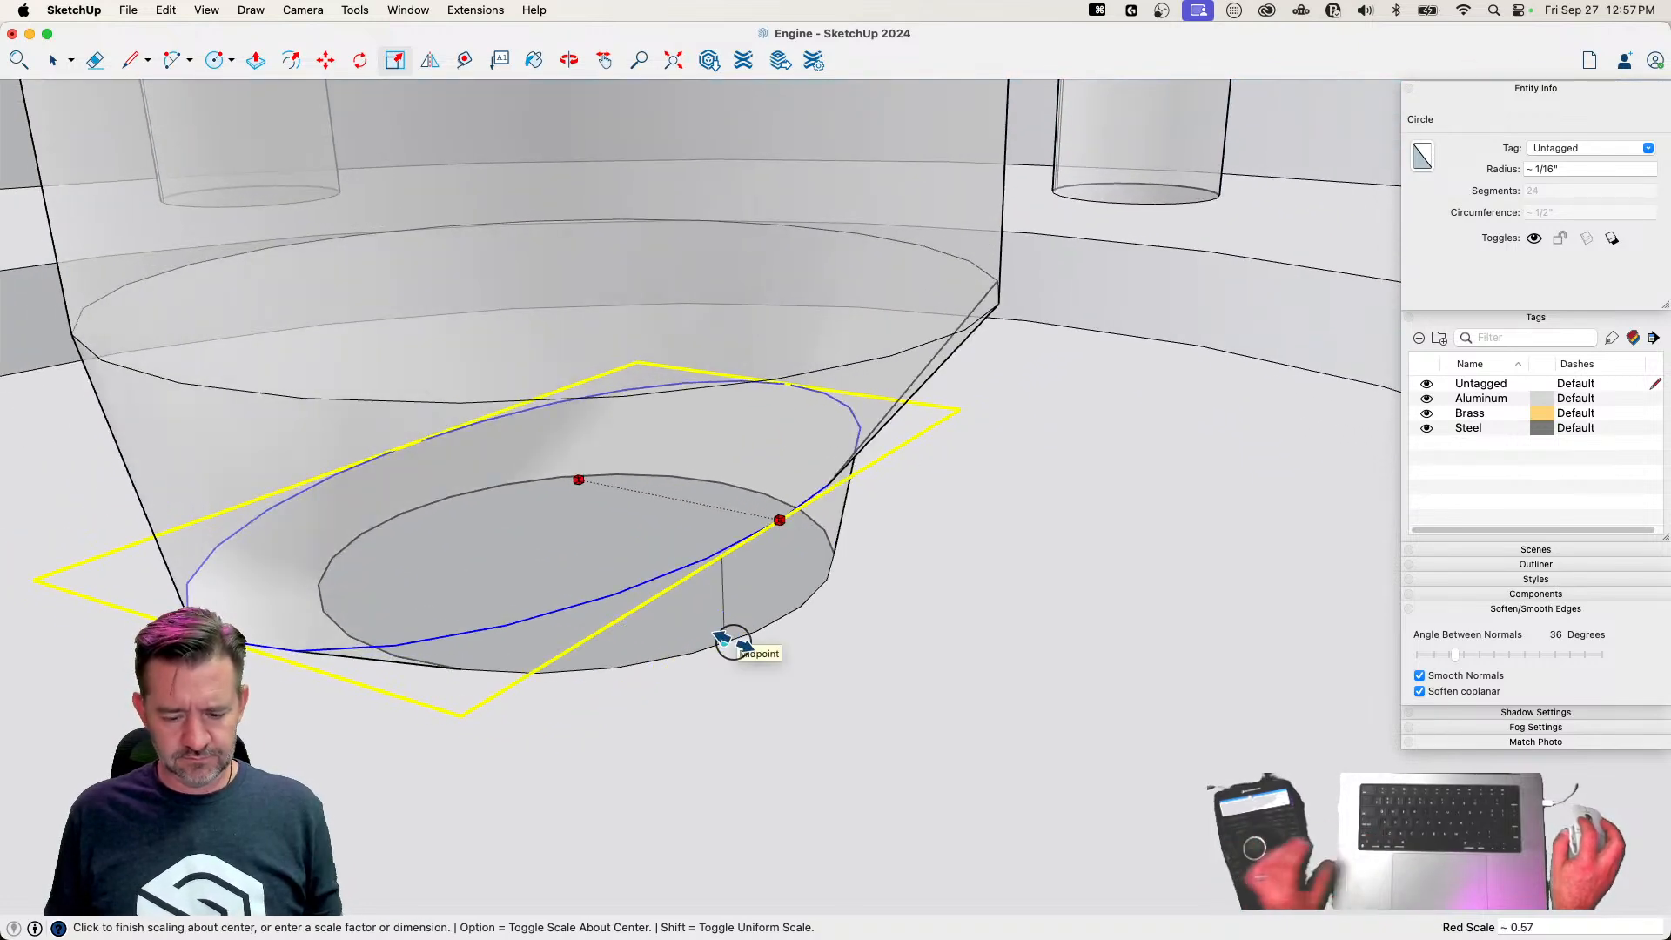
key(shift)
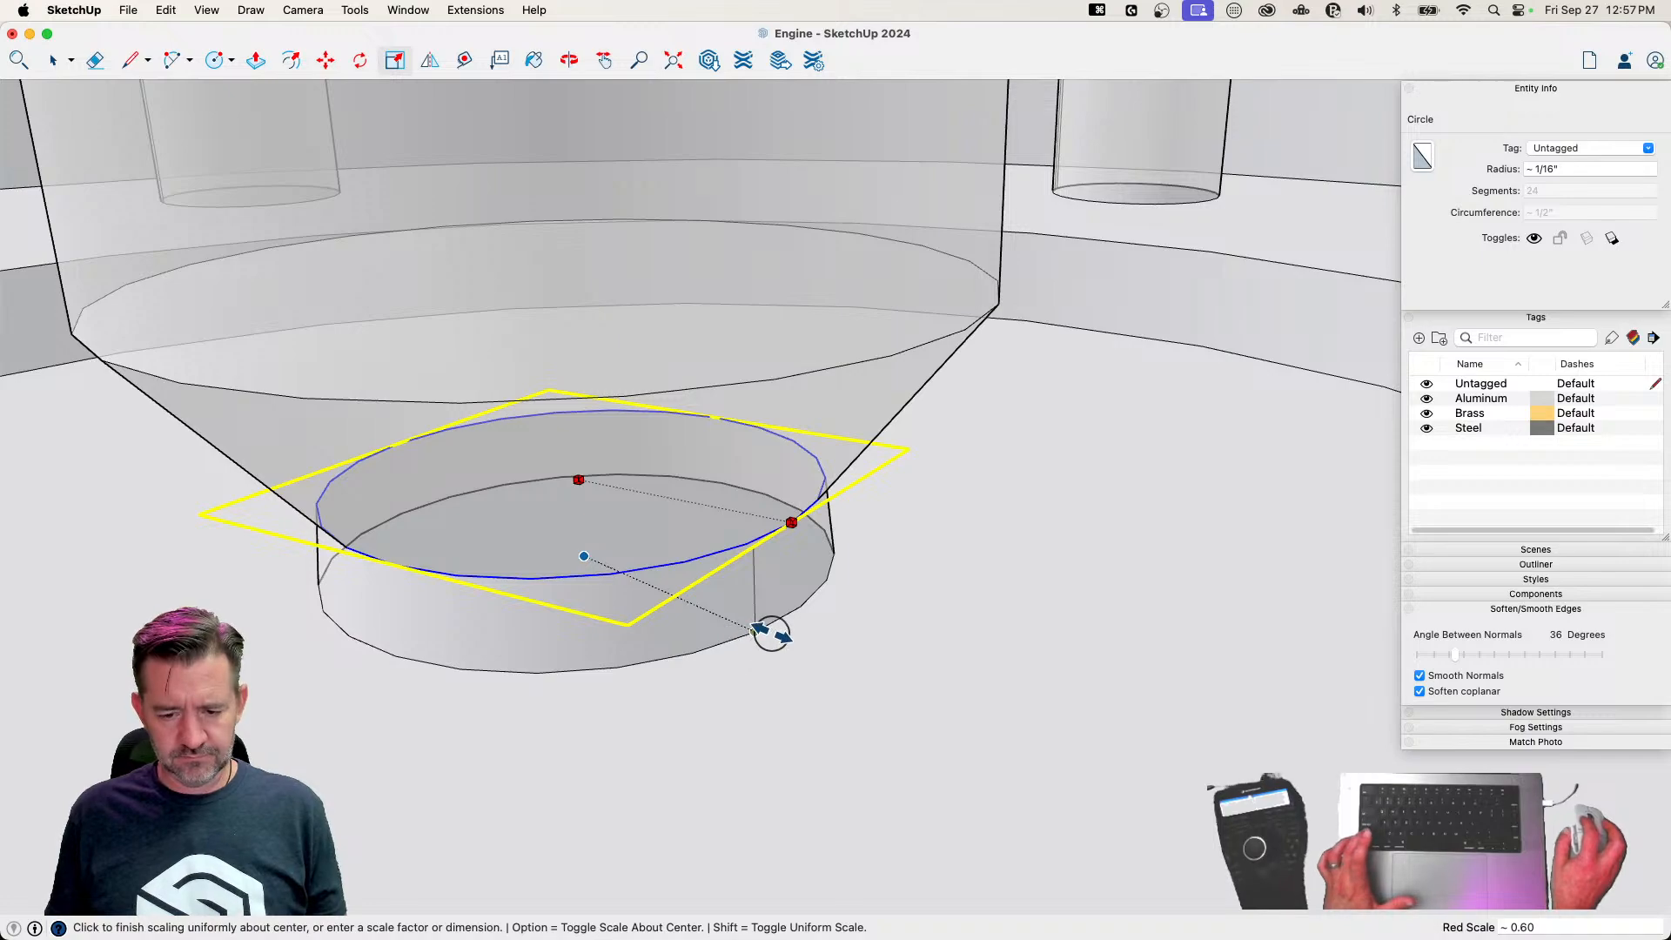
click(736, 633)
key(space)
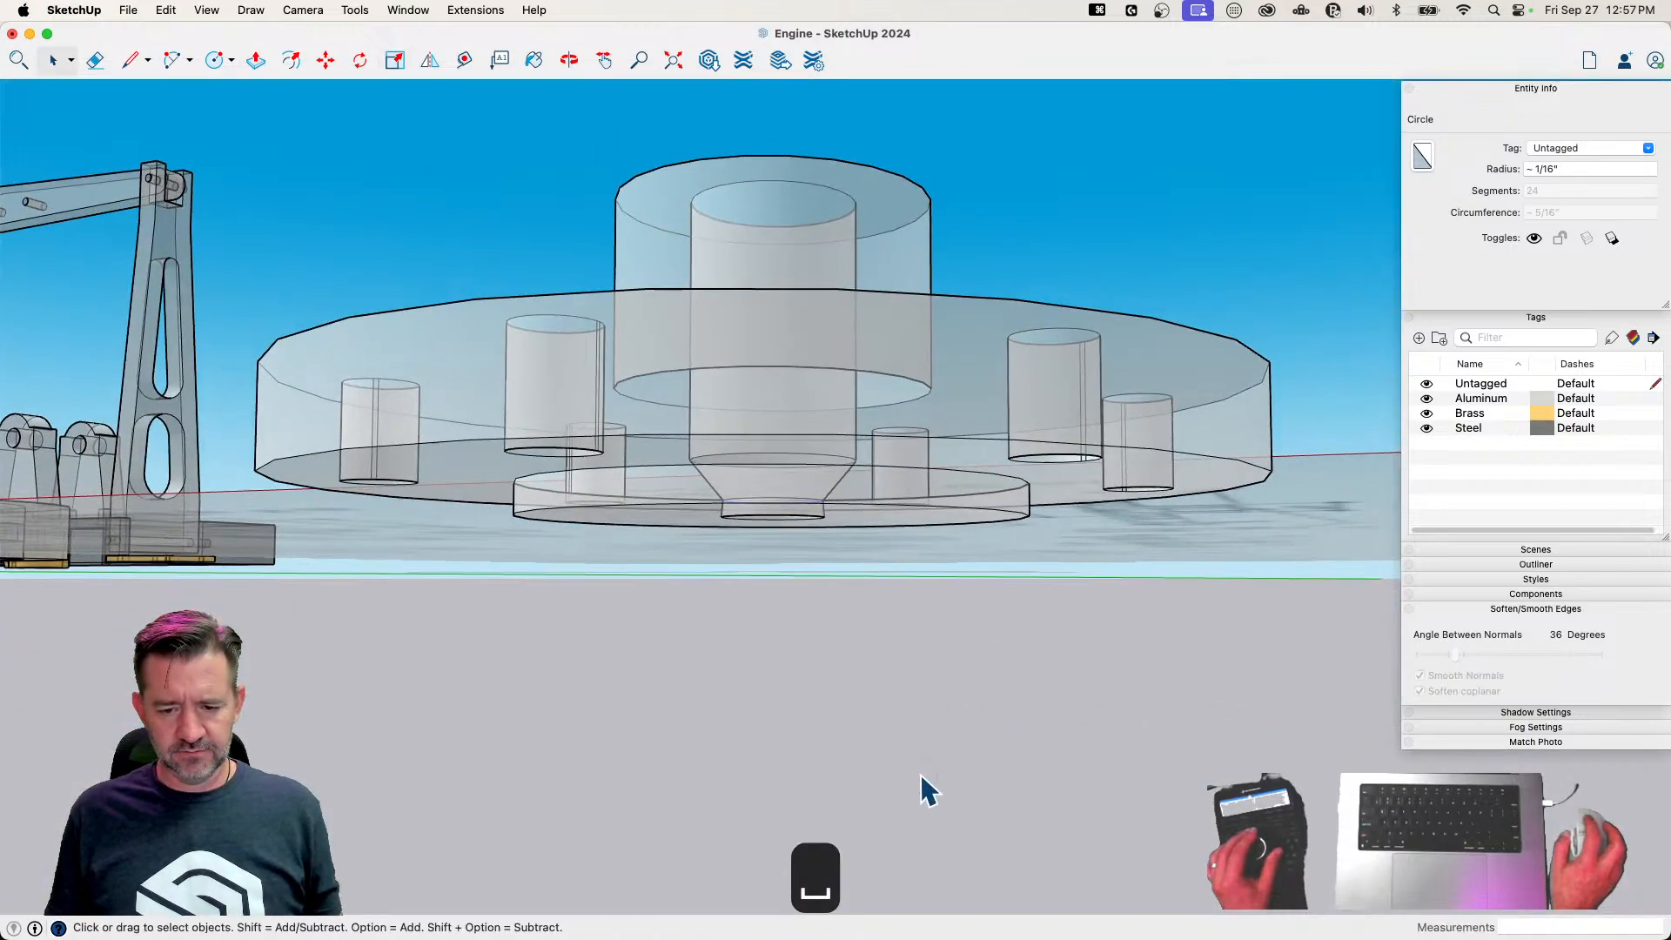
Inspect the stepped bore and boss of the Upper Head in X-ray, and turn X-ray display off
click(921, 775)
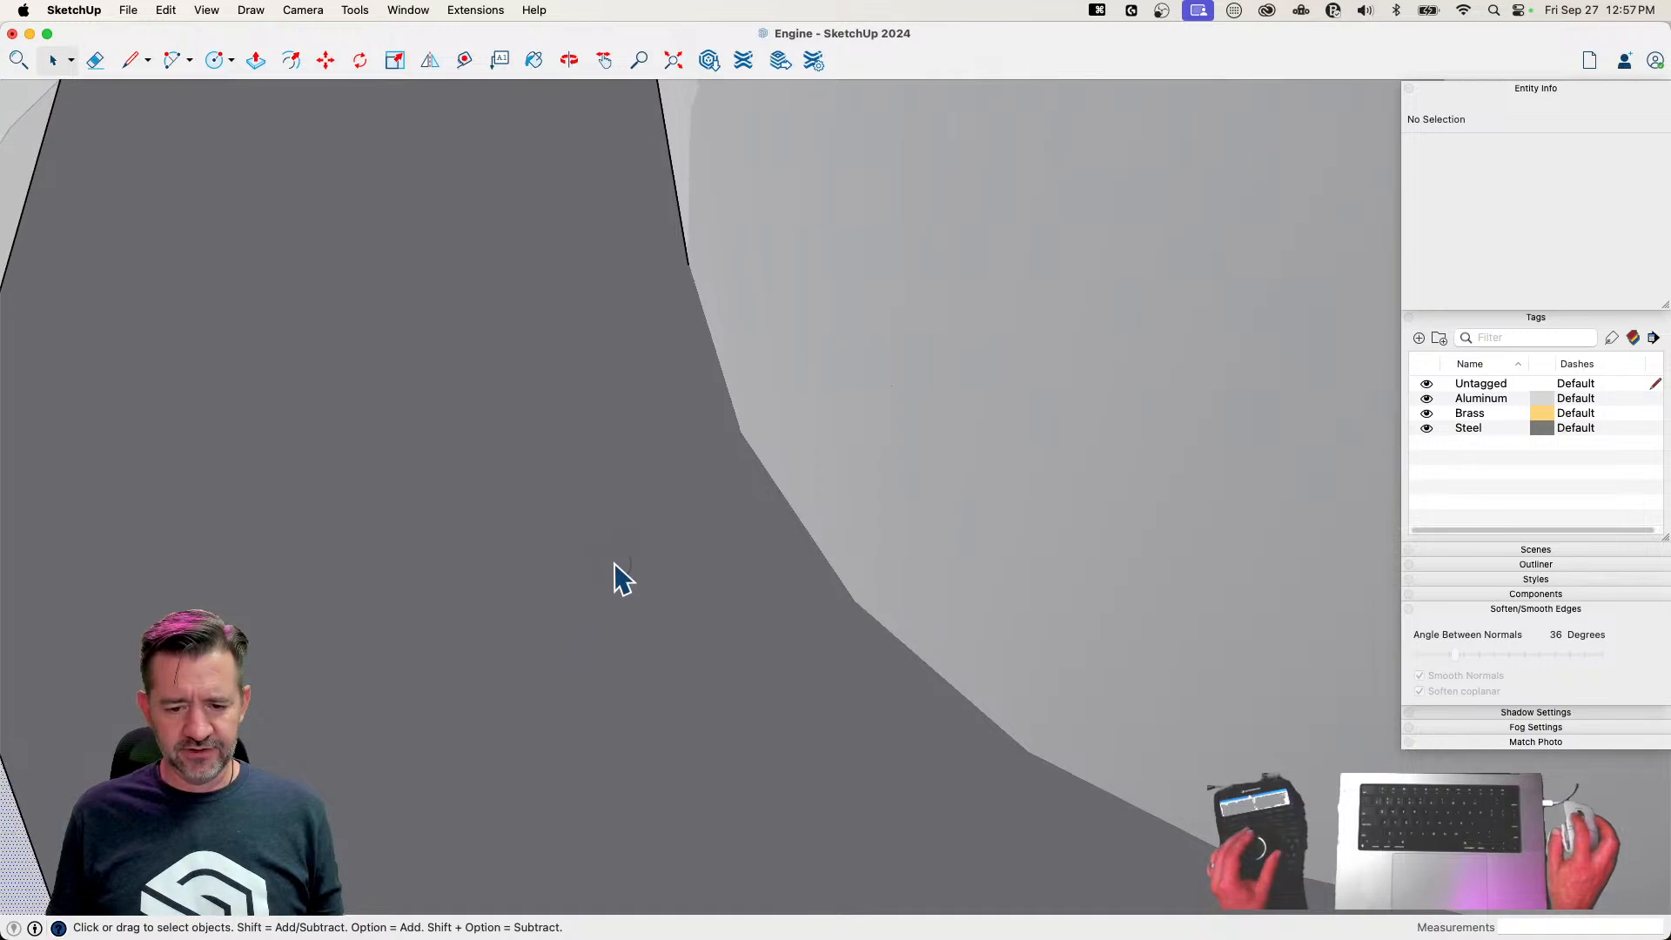
click(615, 565)
key(space)
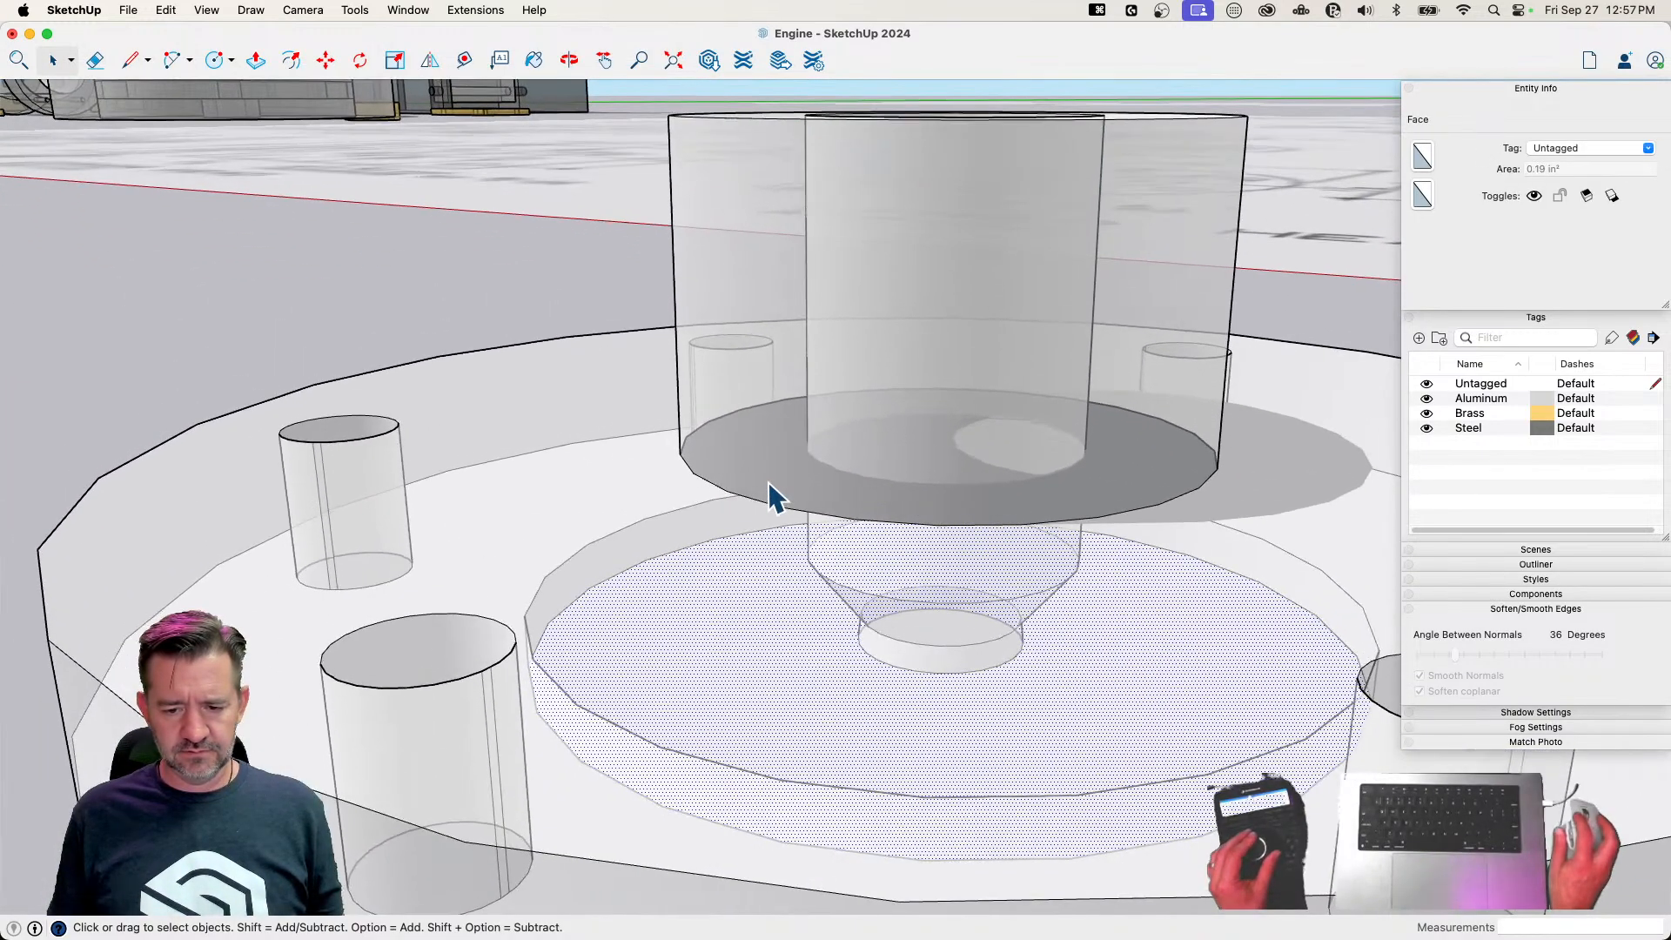
click(763, 500)
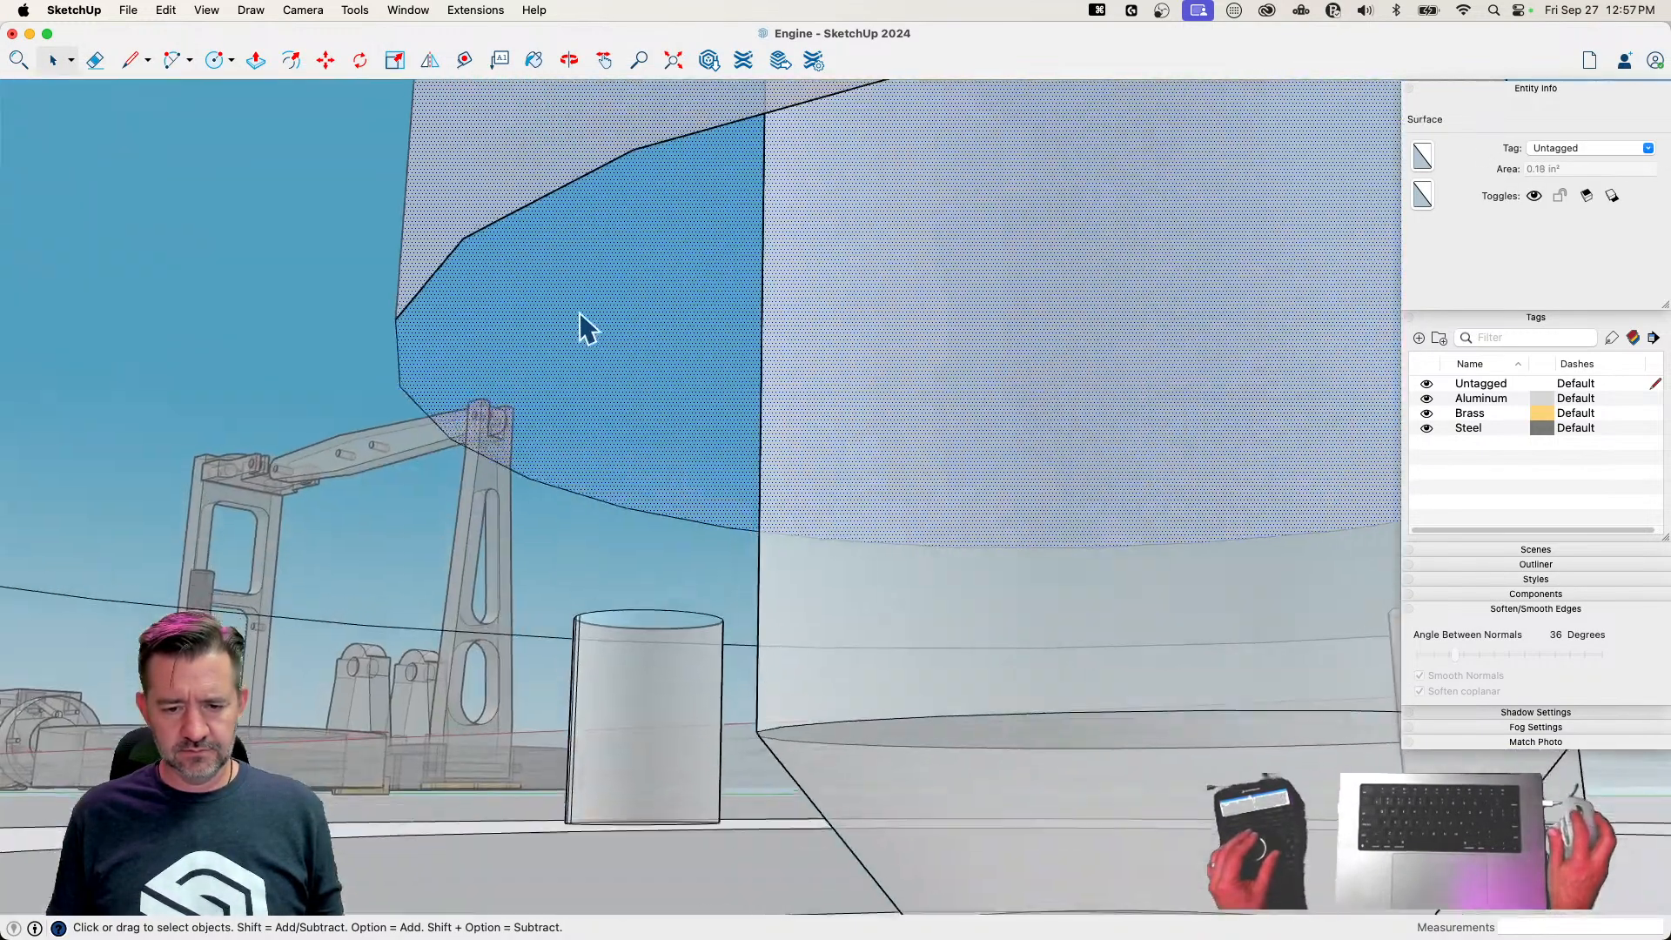
click(578, 312)
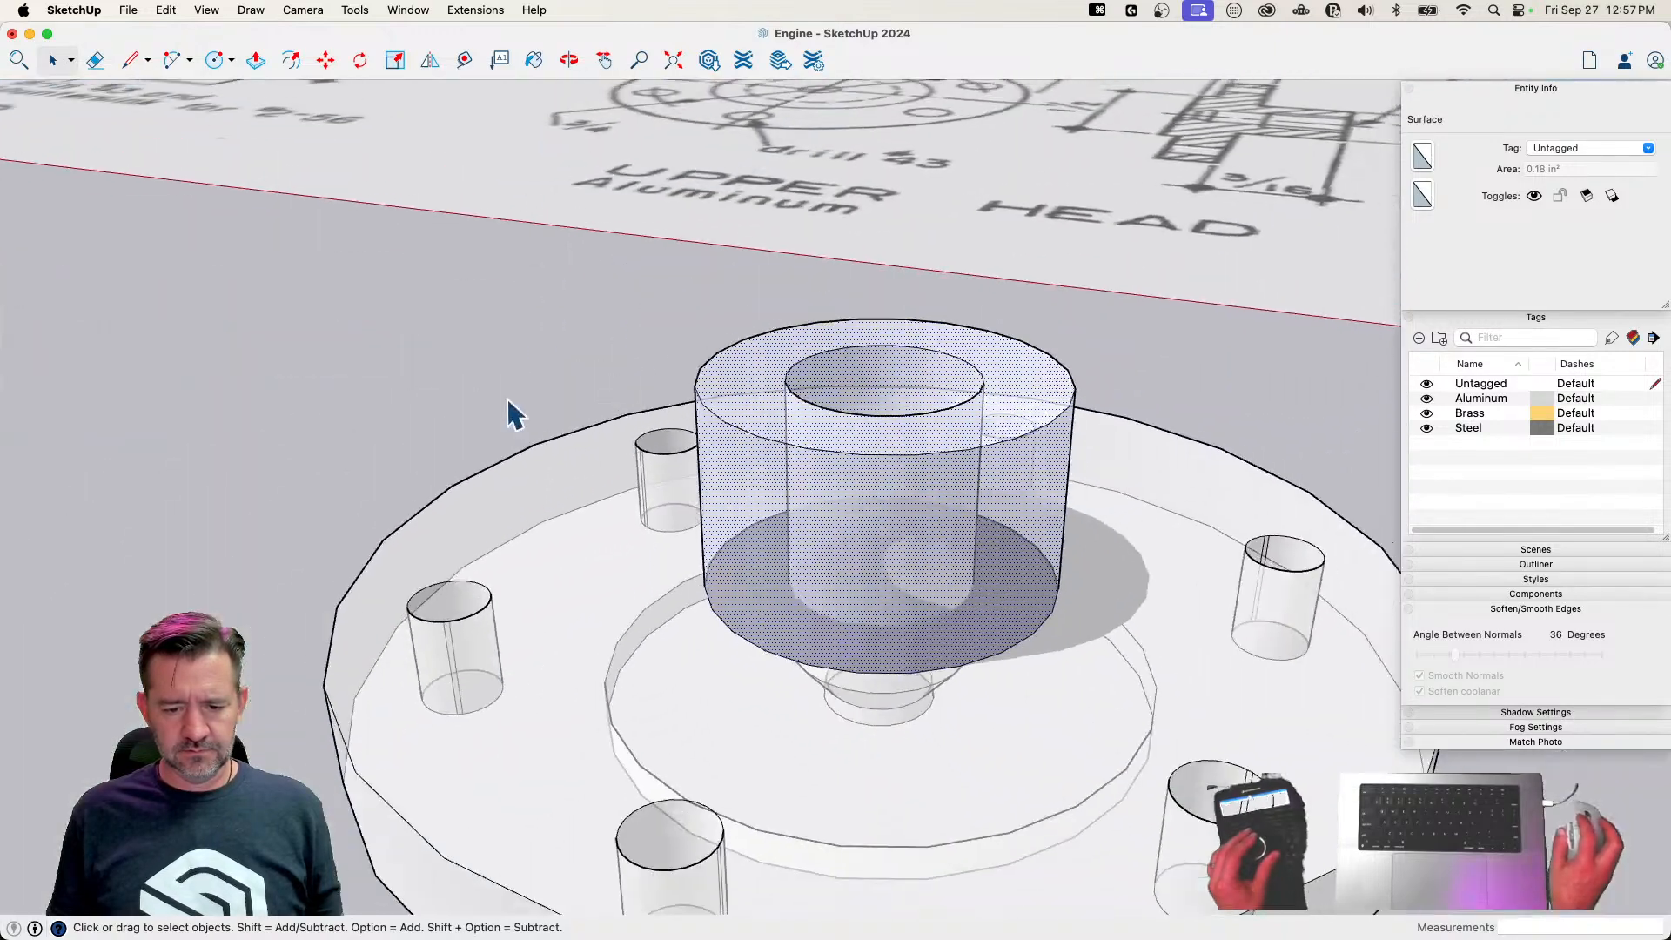
key(x)
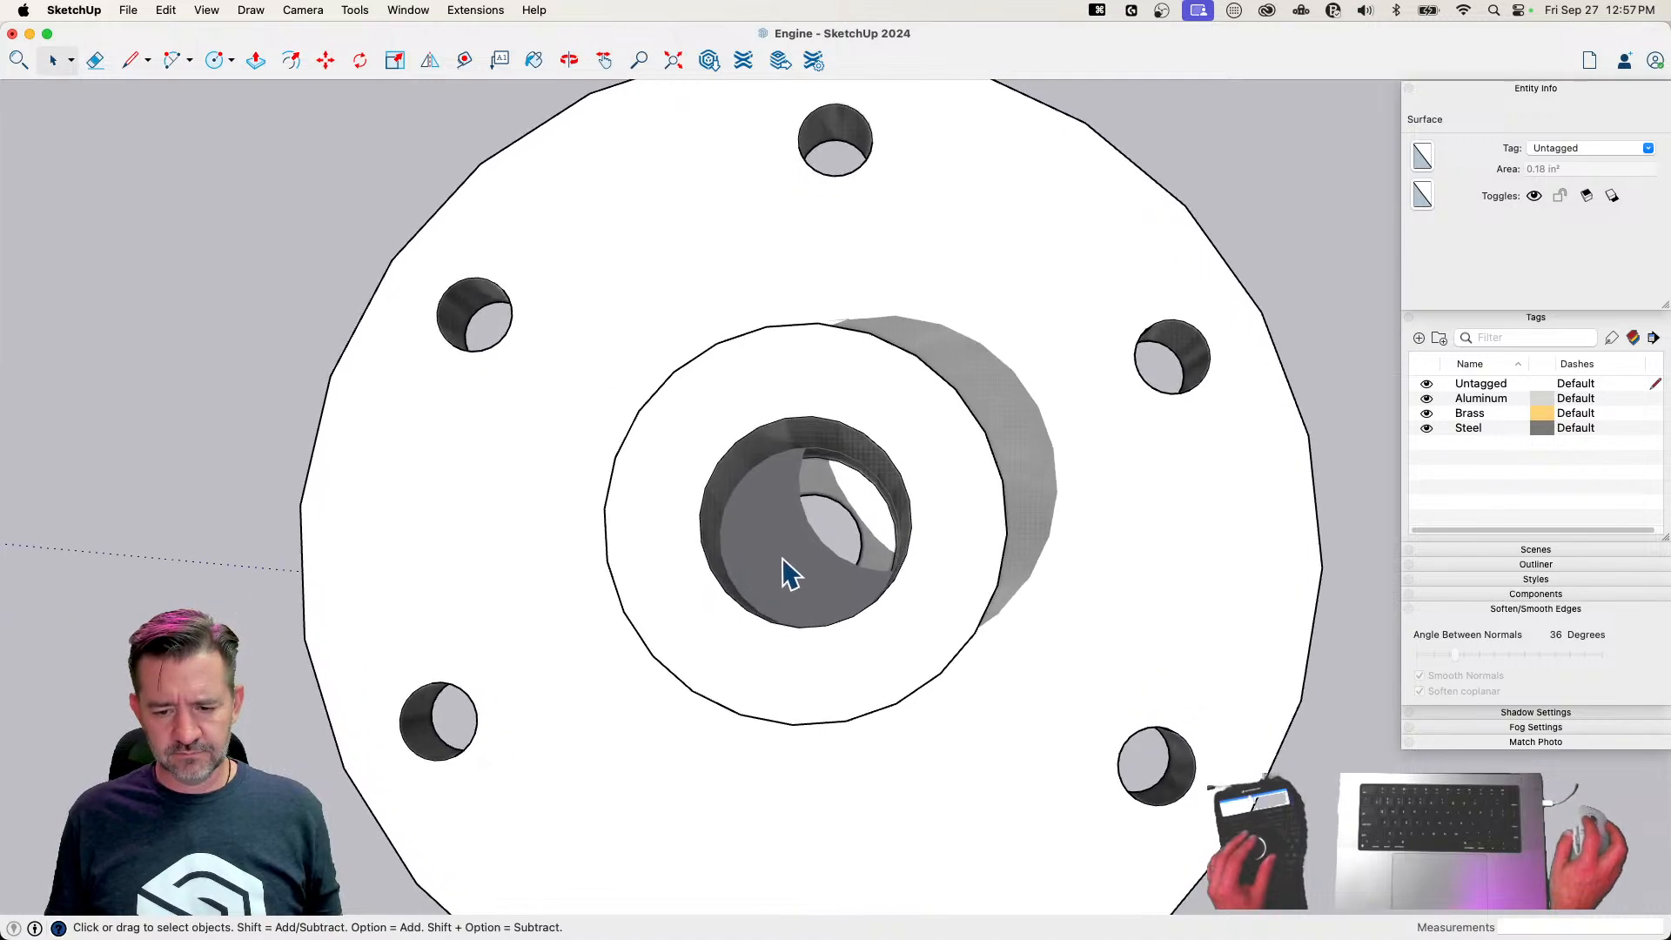
click(781, 557)
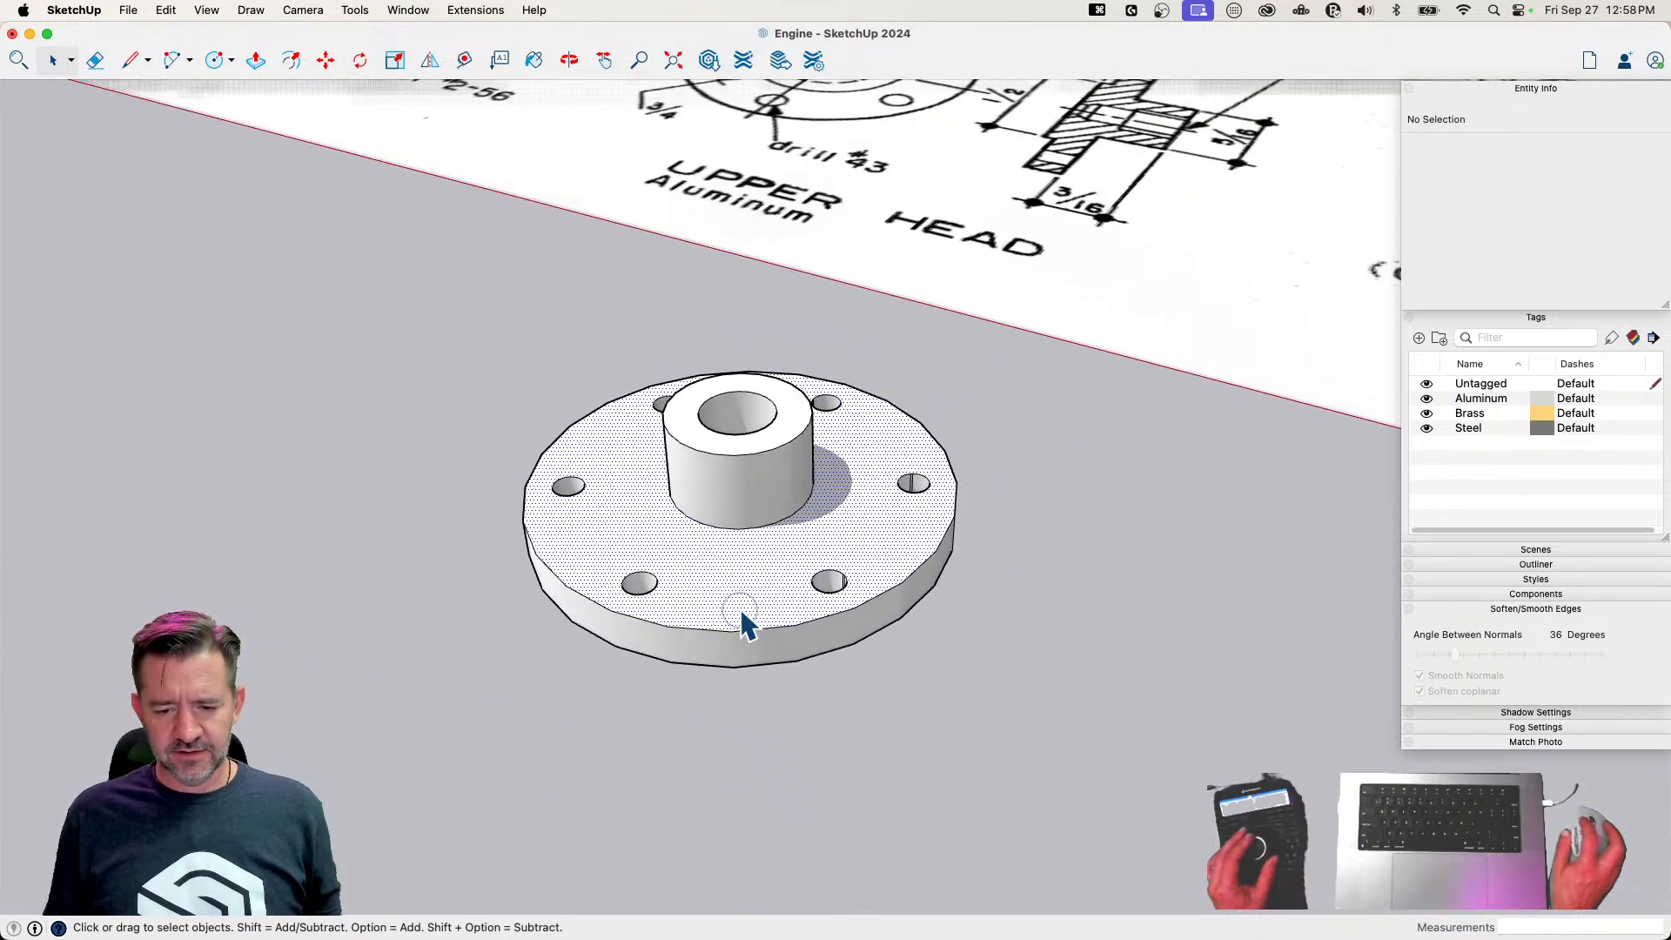
Select all the connected Upper Head geometry and reapply coplanar edge softening to it
click(749, 619)
key(m)
key(space)
triple_click(788, 668)
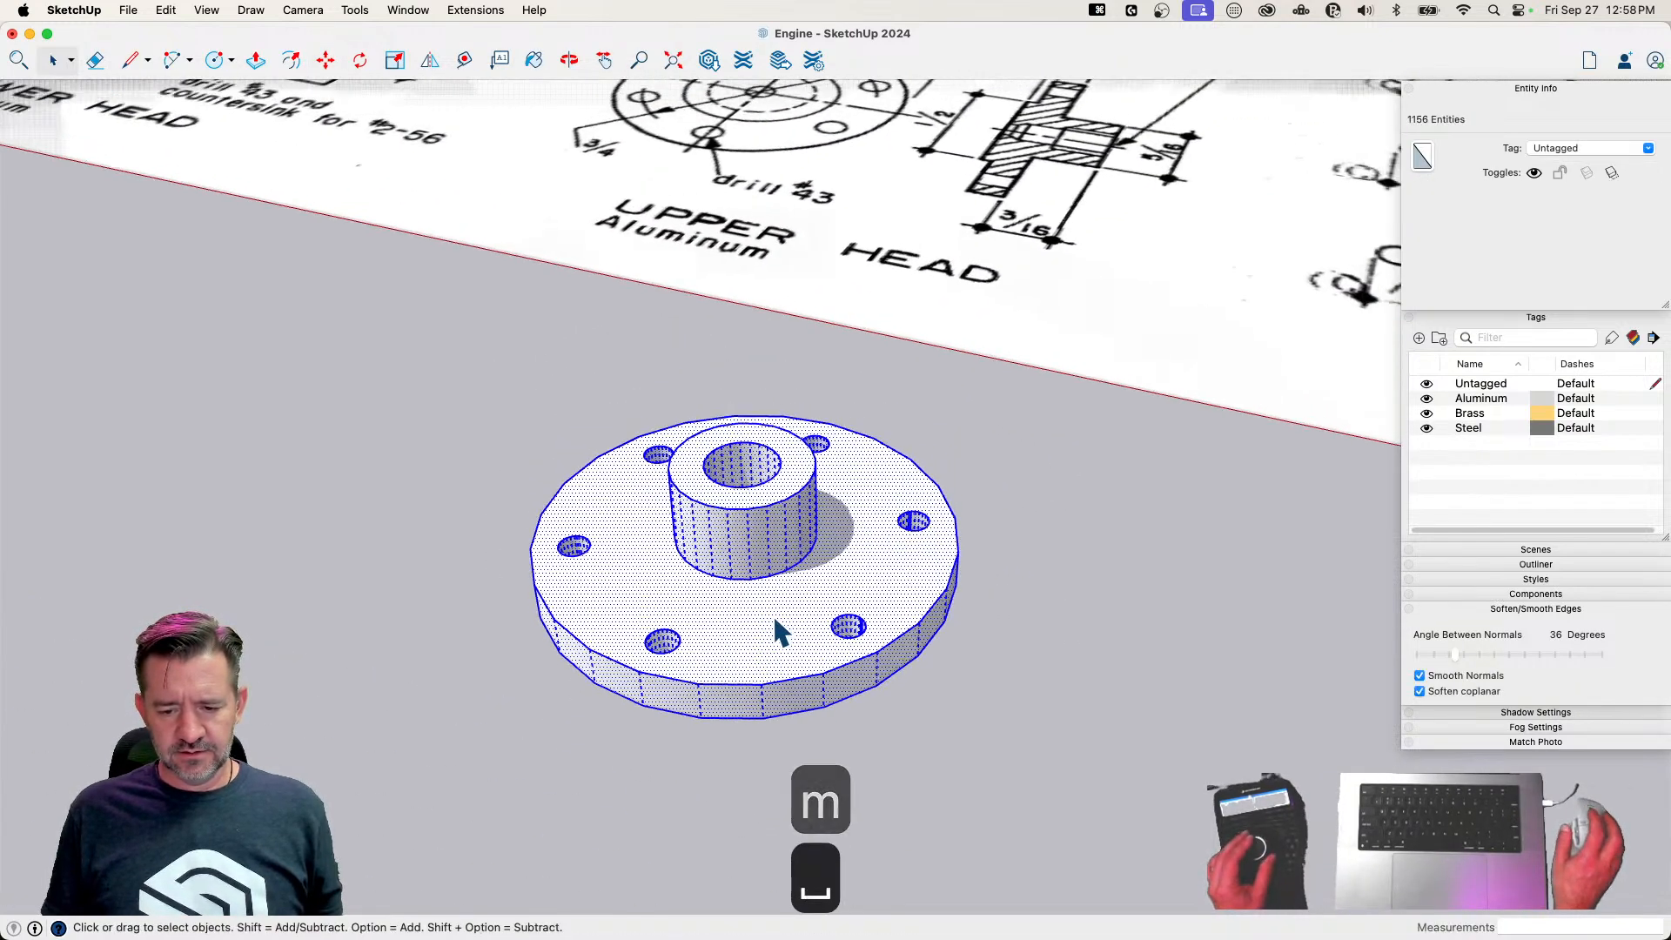
click(1420, 692)
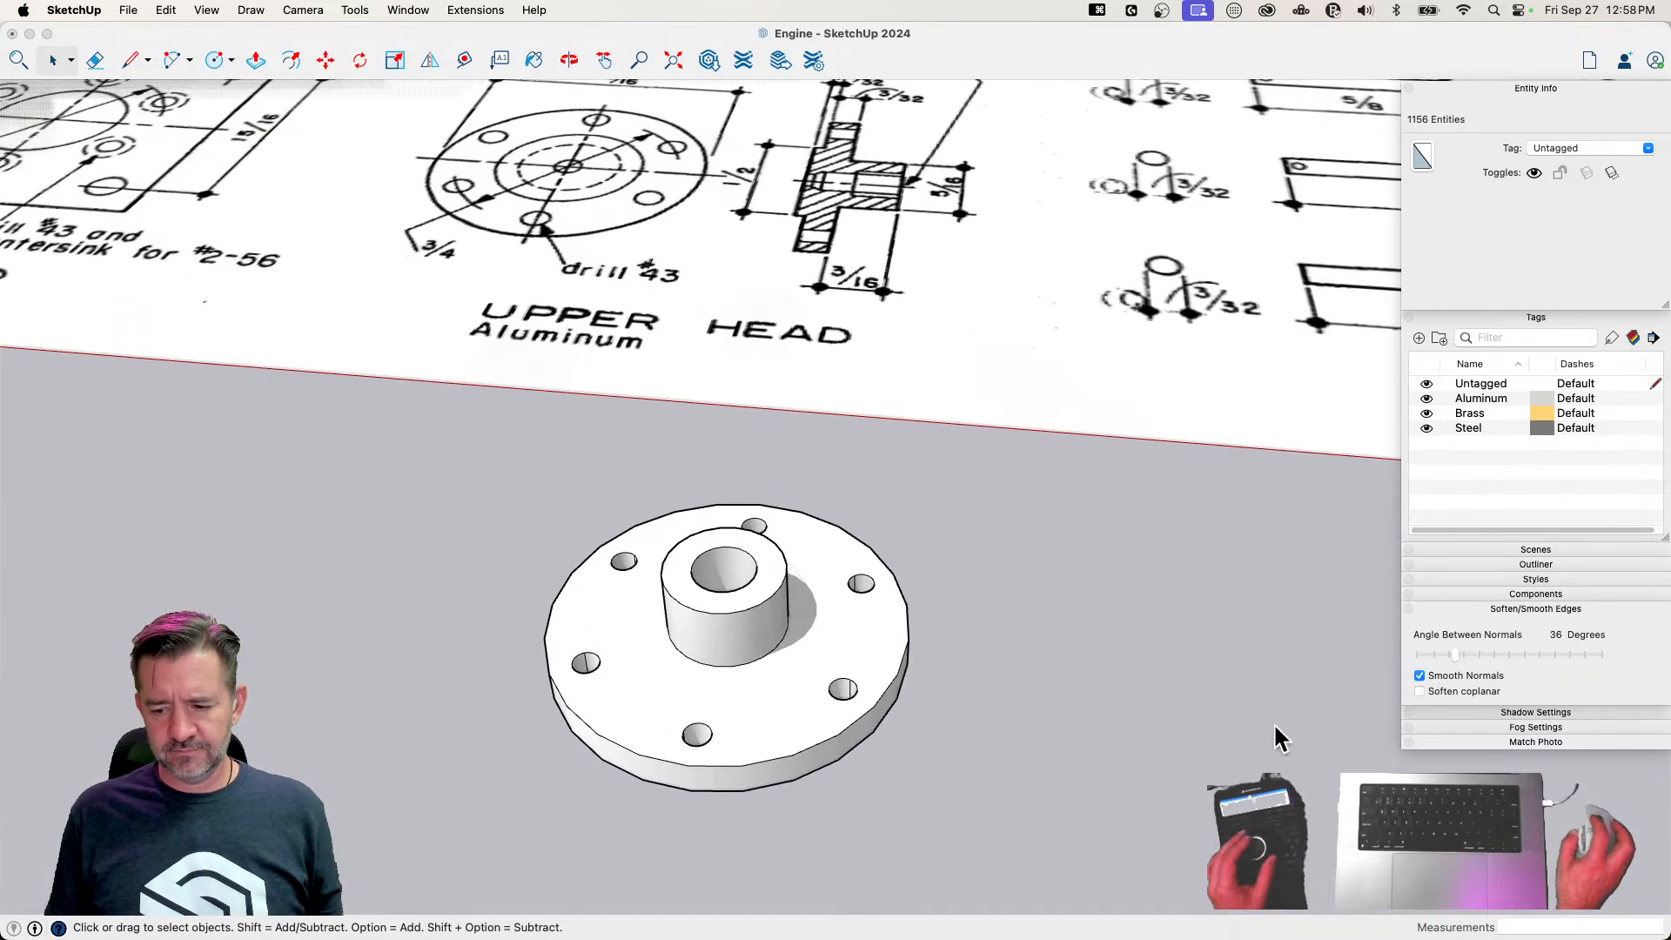
click(1421, 691)
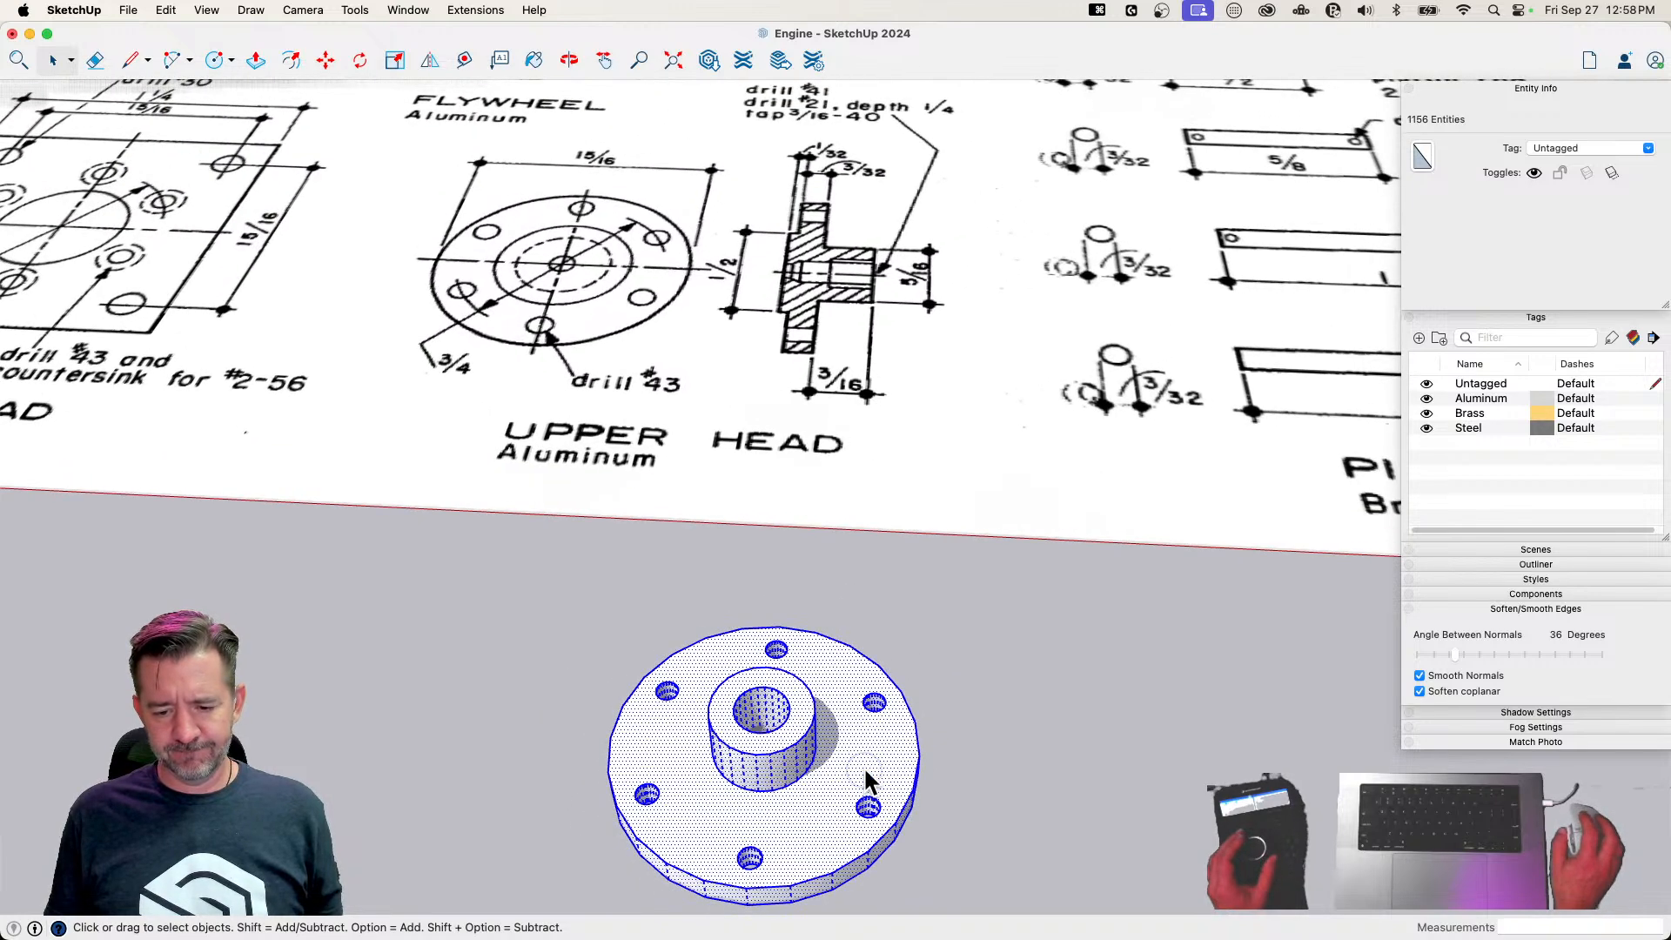
Make the selected geometry a component named Upper Head and assign it the Aluminum tag
right_click(870, 784)
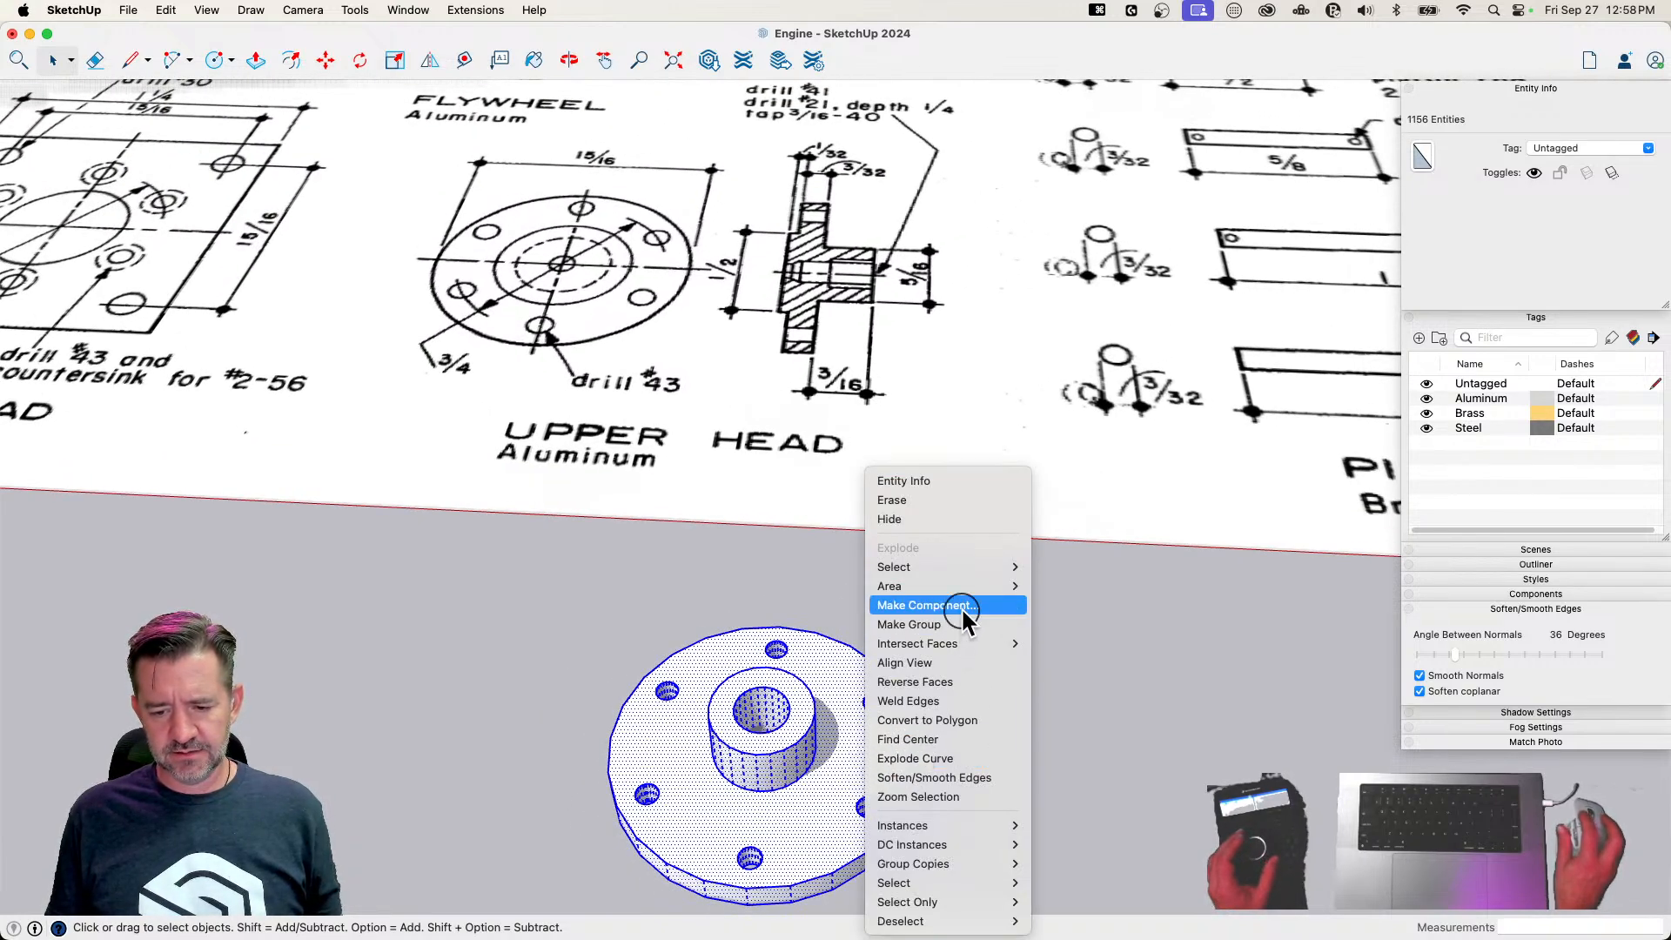
click(925, 605)
text(Upper Head)
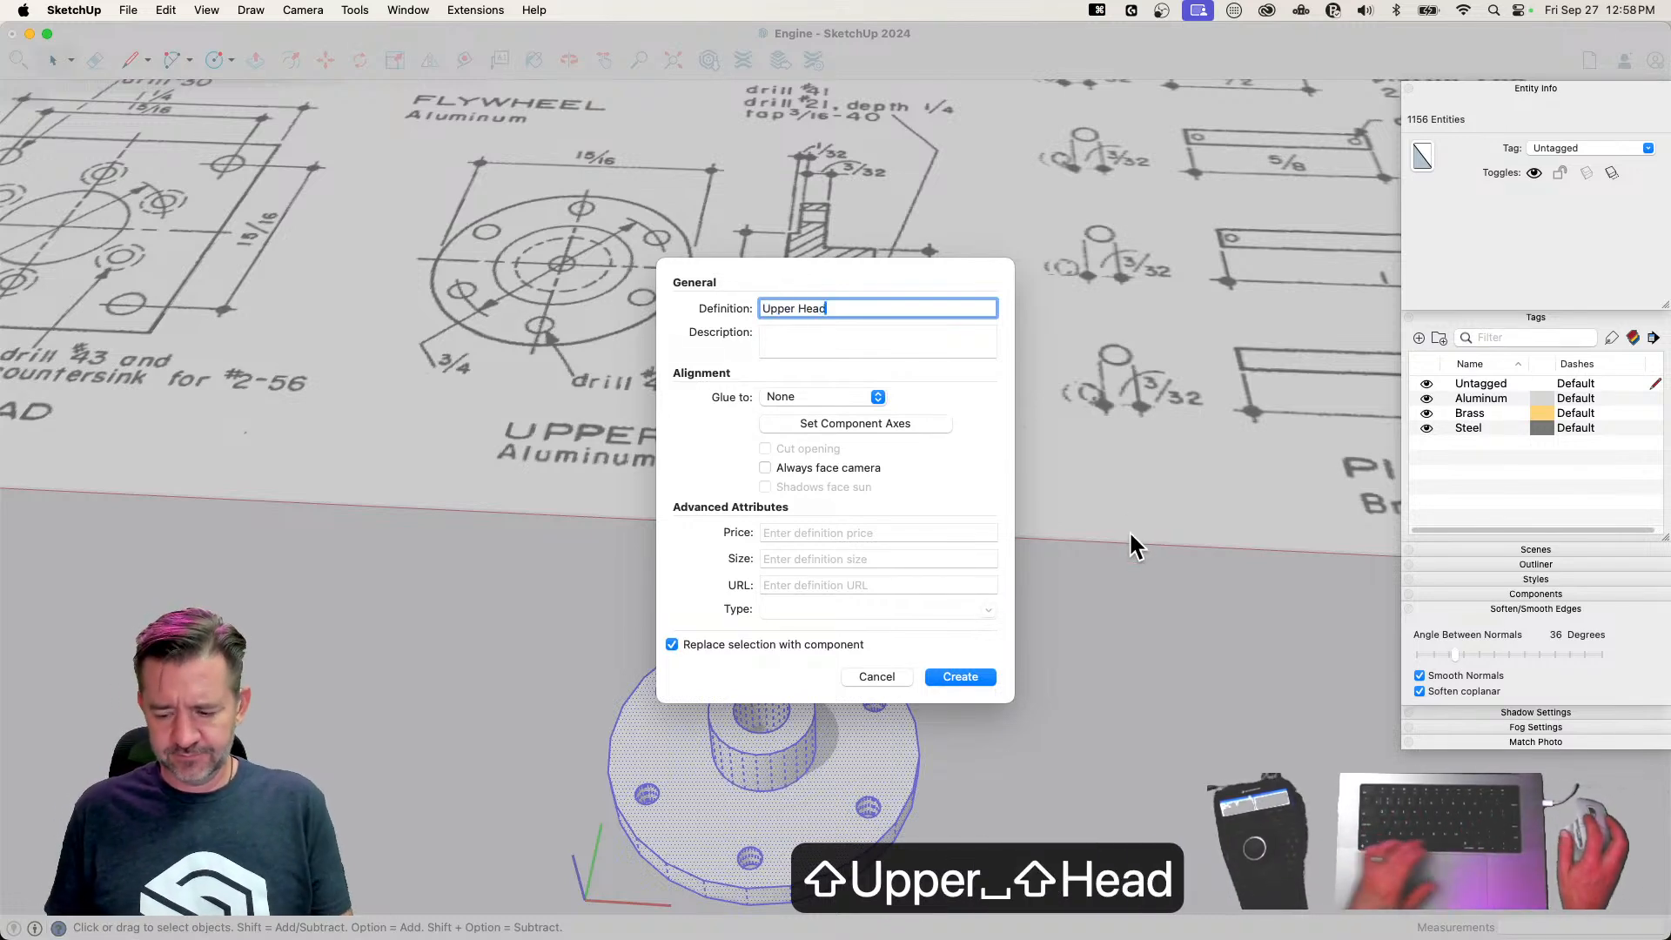
key(Return)
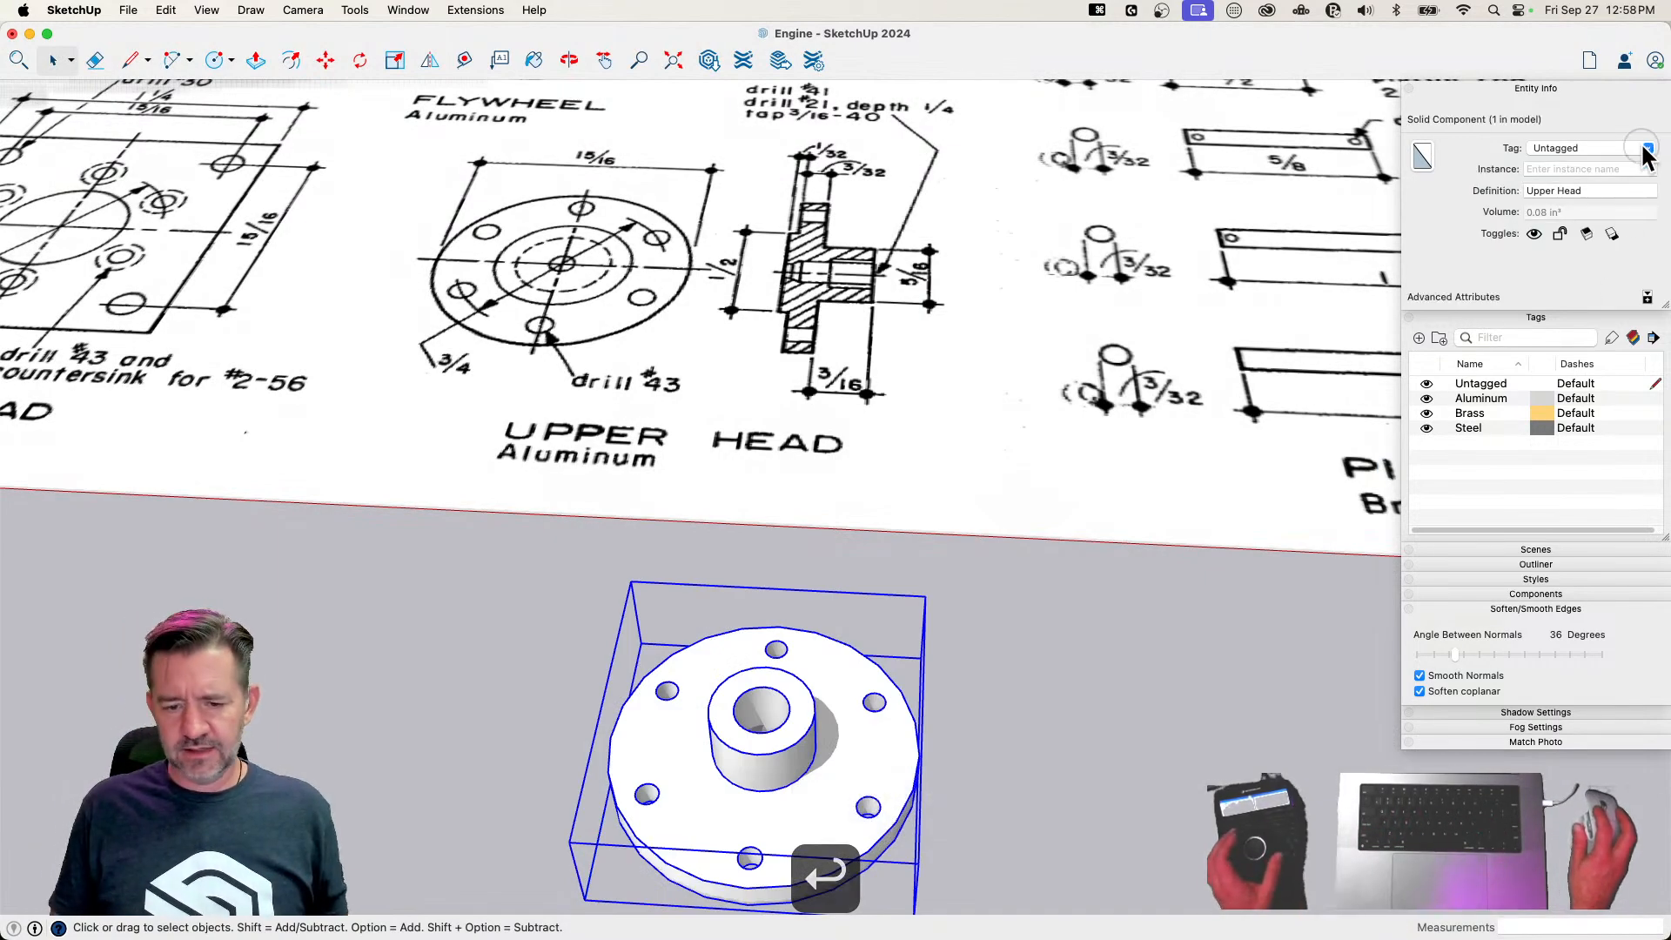
click(1648, 150)
click(1558, 181)
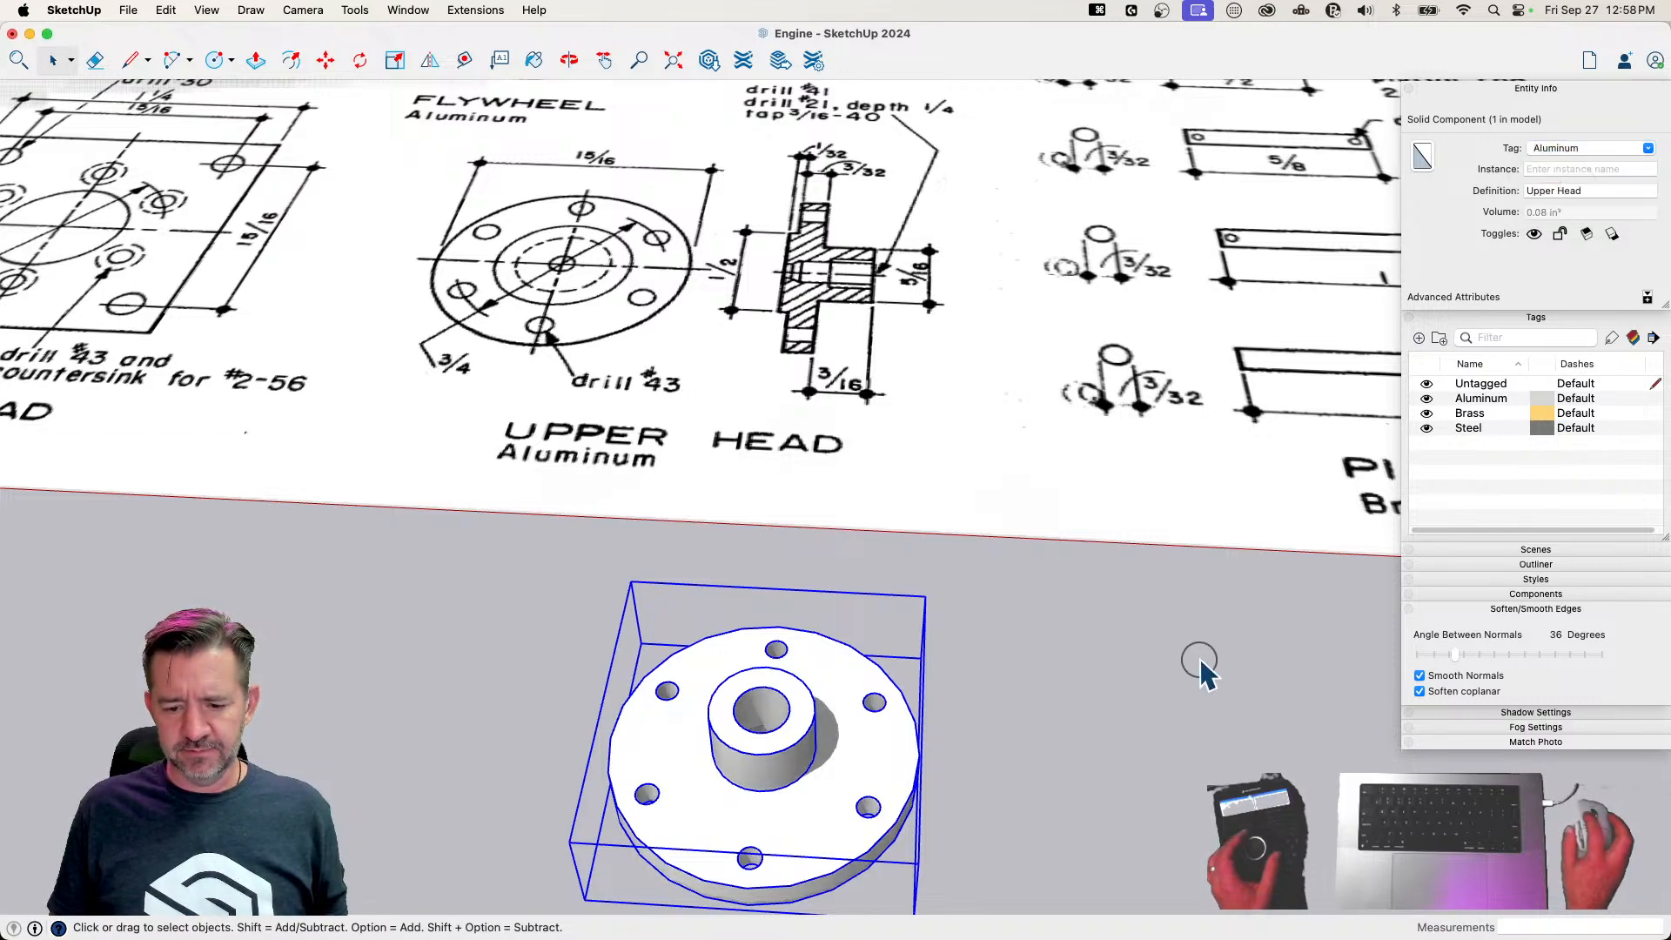
click(1138, 729)
Move the Upper Head component over to the finished engine parts, placing it beside the small brass plate near the flywheel
scroll(1123, 740, down, 5)
key(m)
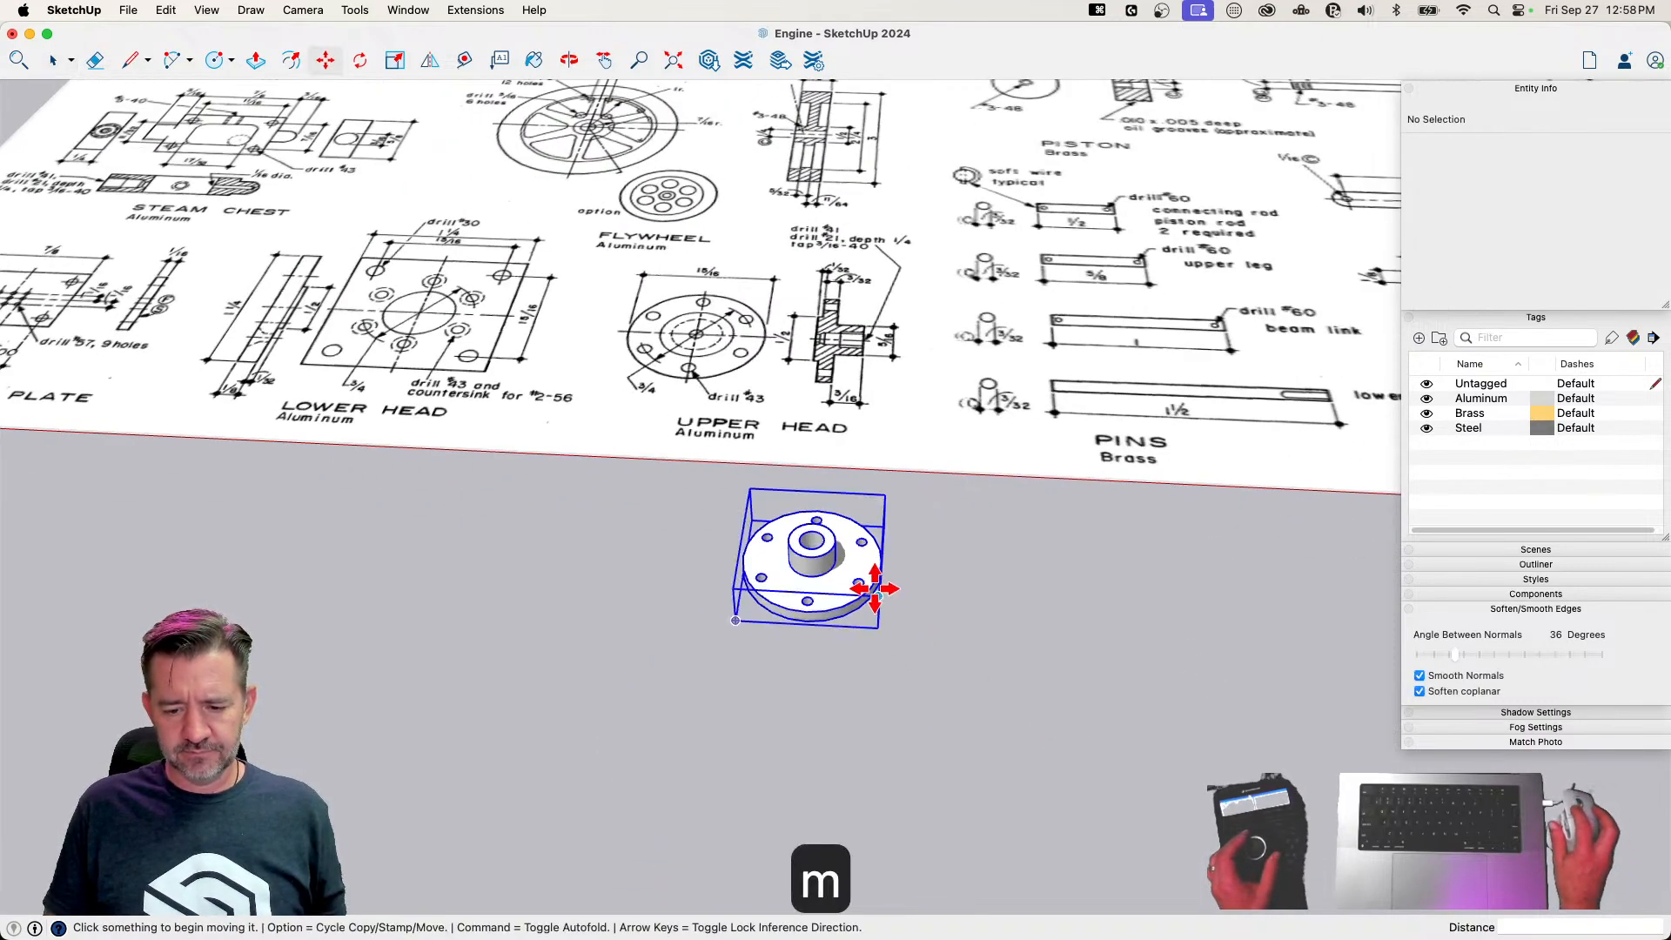
click(877, 590)
scroll(870, 635, down, 5)
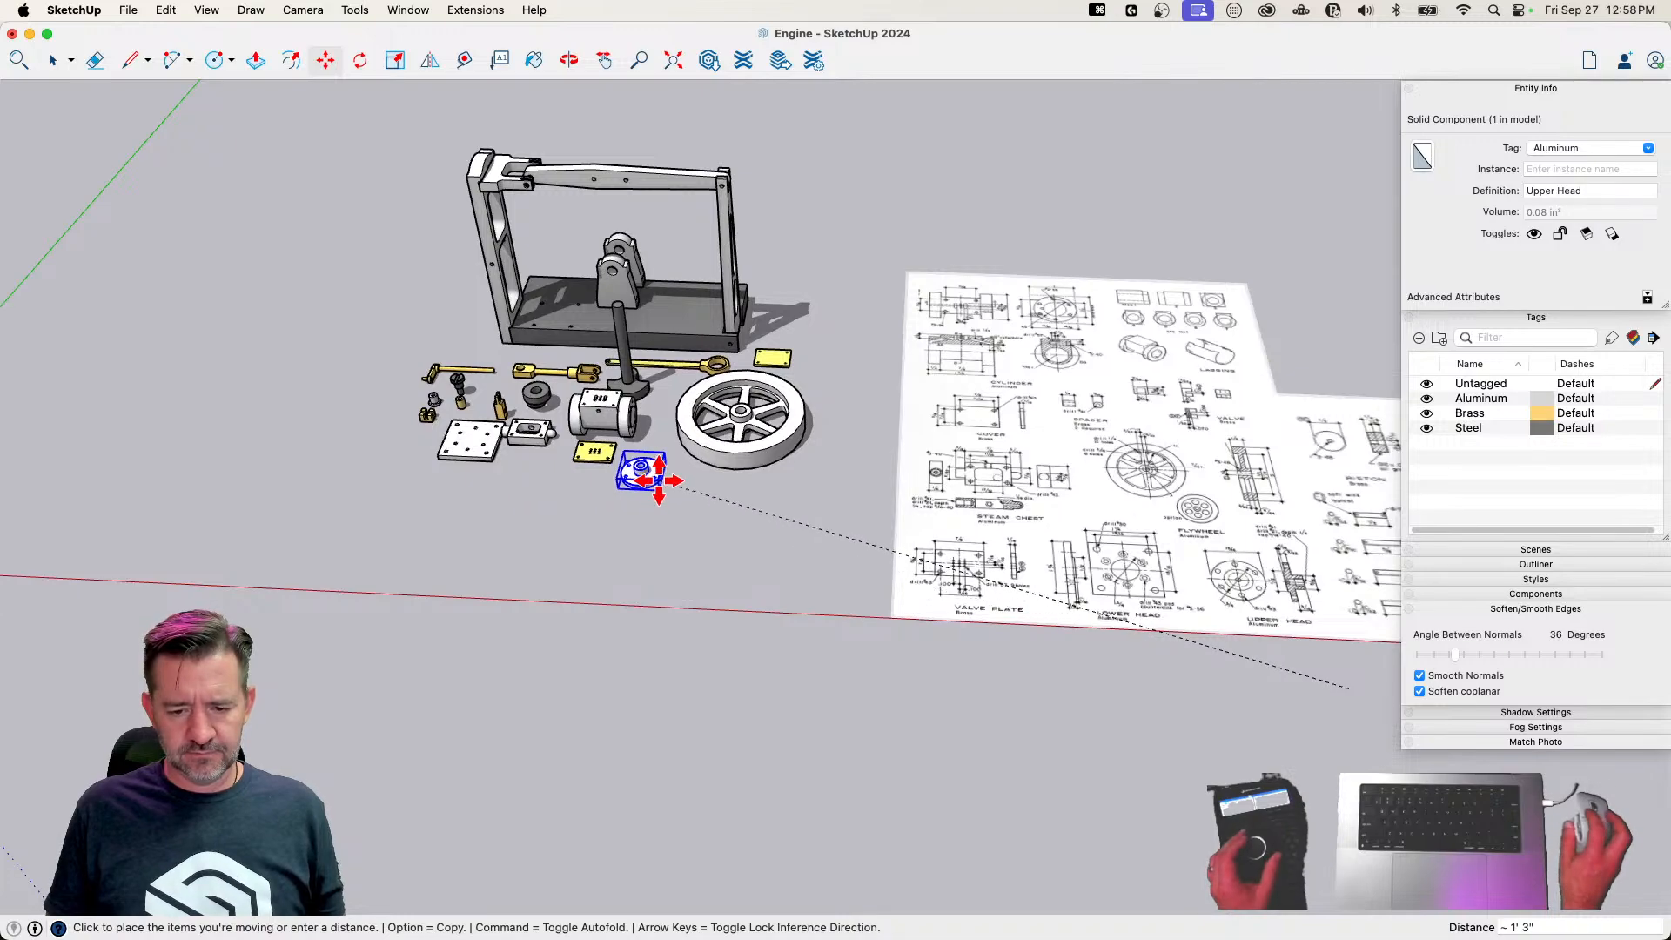
click(657, 466)
scroll(701, 765, up, 6)
key(space)
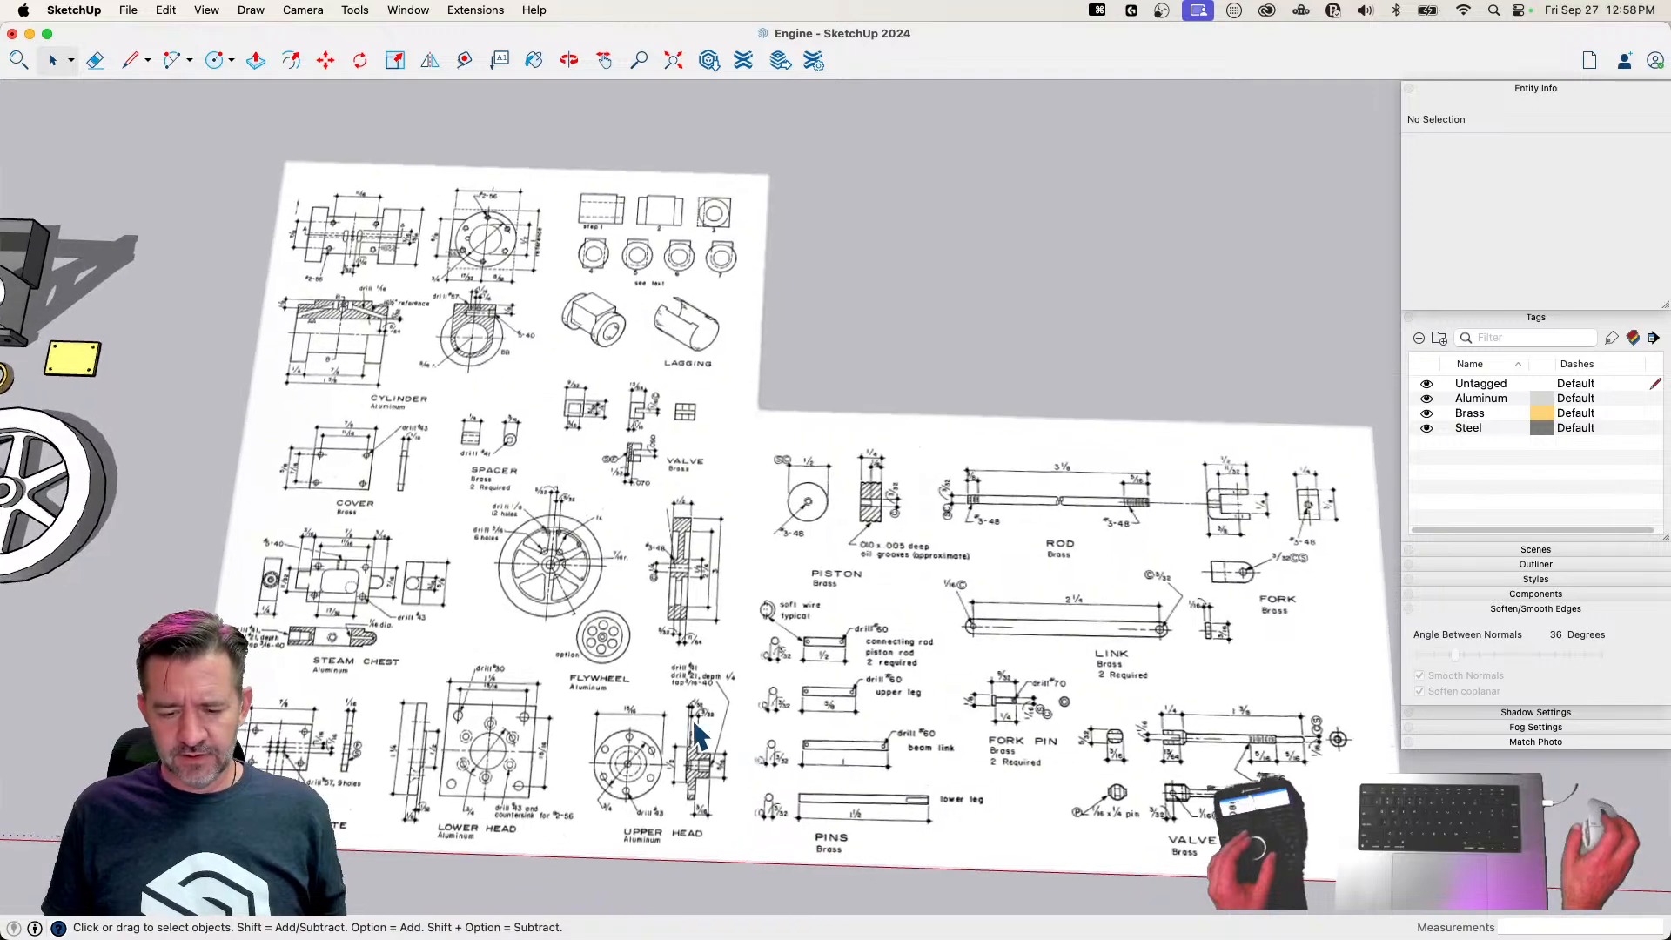
Move the Page 4.png plan sheet away from the work area and place it beside the other used plan sheets
click(547, 668)
double_click(550, 672)
click(563, 719)
key(m)
click(568, 775)
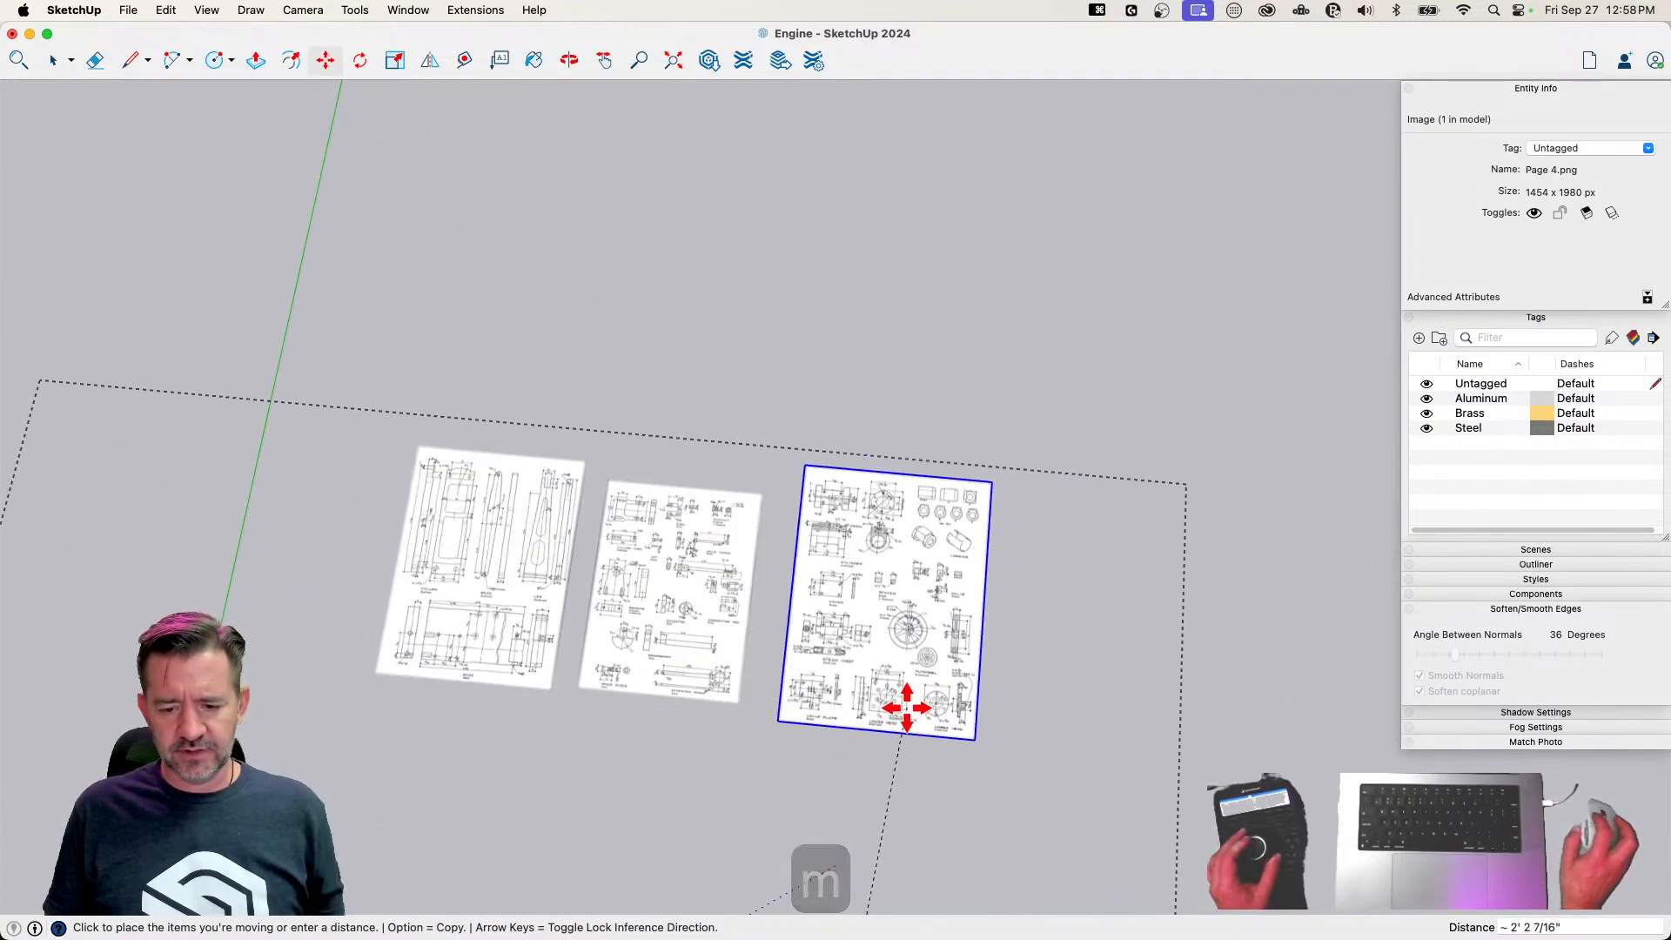
click(854, 746)
key(space)
click(962, 816)
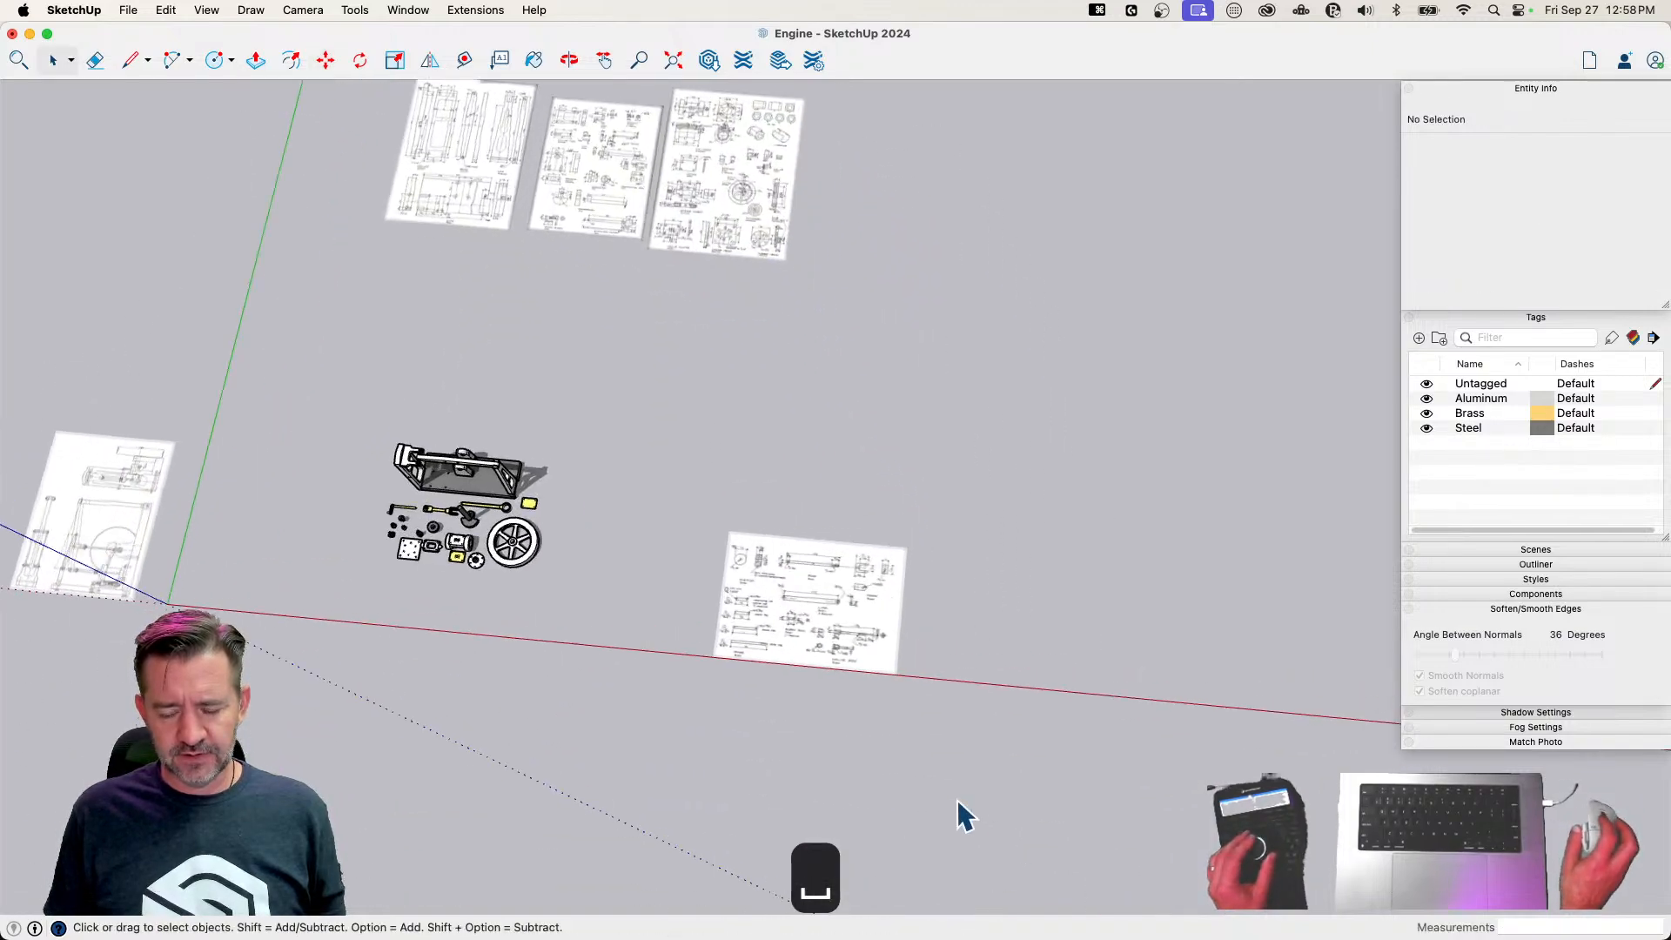
Draw a circle with a 1/4 inch radius on the ground beside the Piston drawing
scroll(921, 765, up, 10)
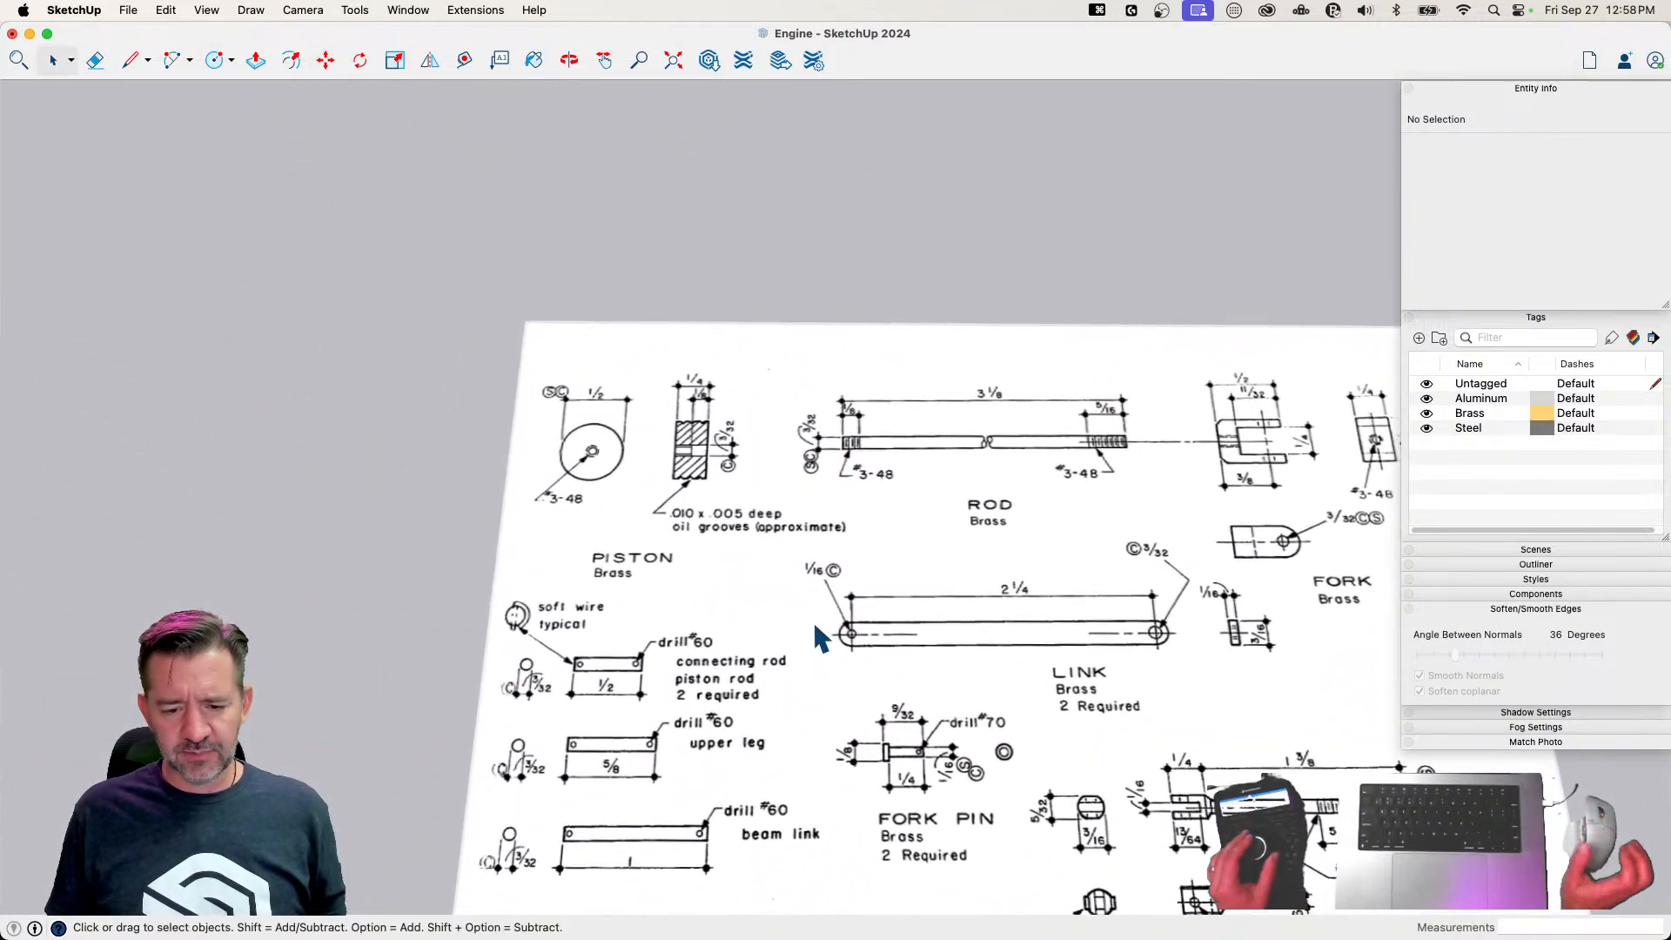
scroll(504, 447, up, 8)
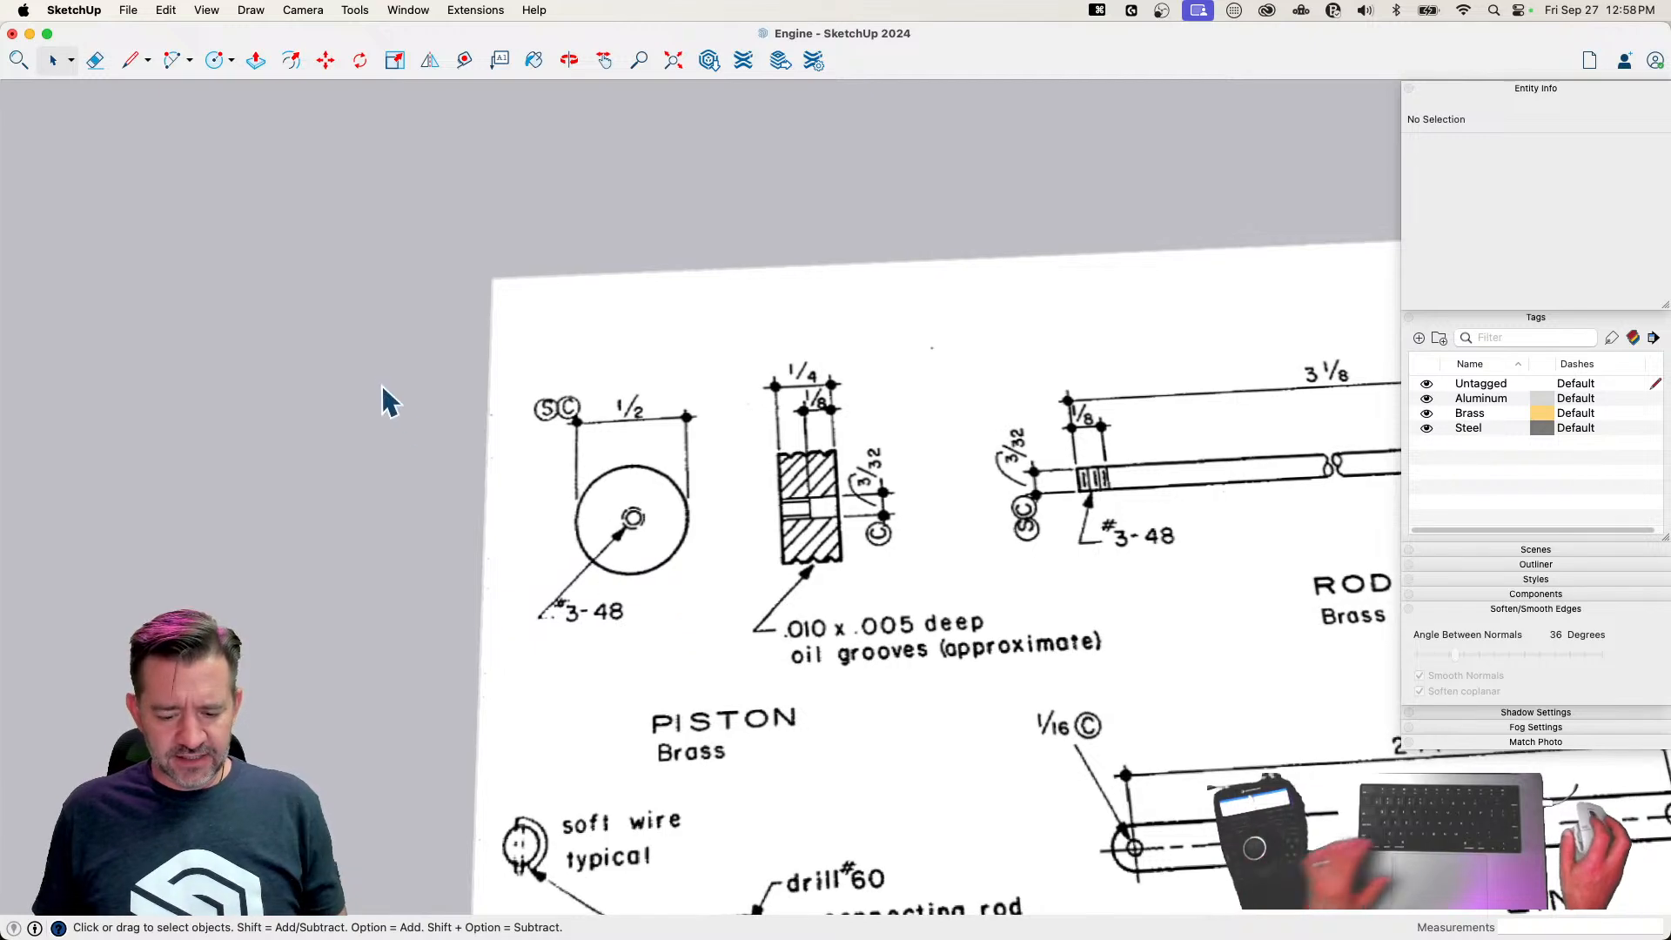
text(c)
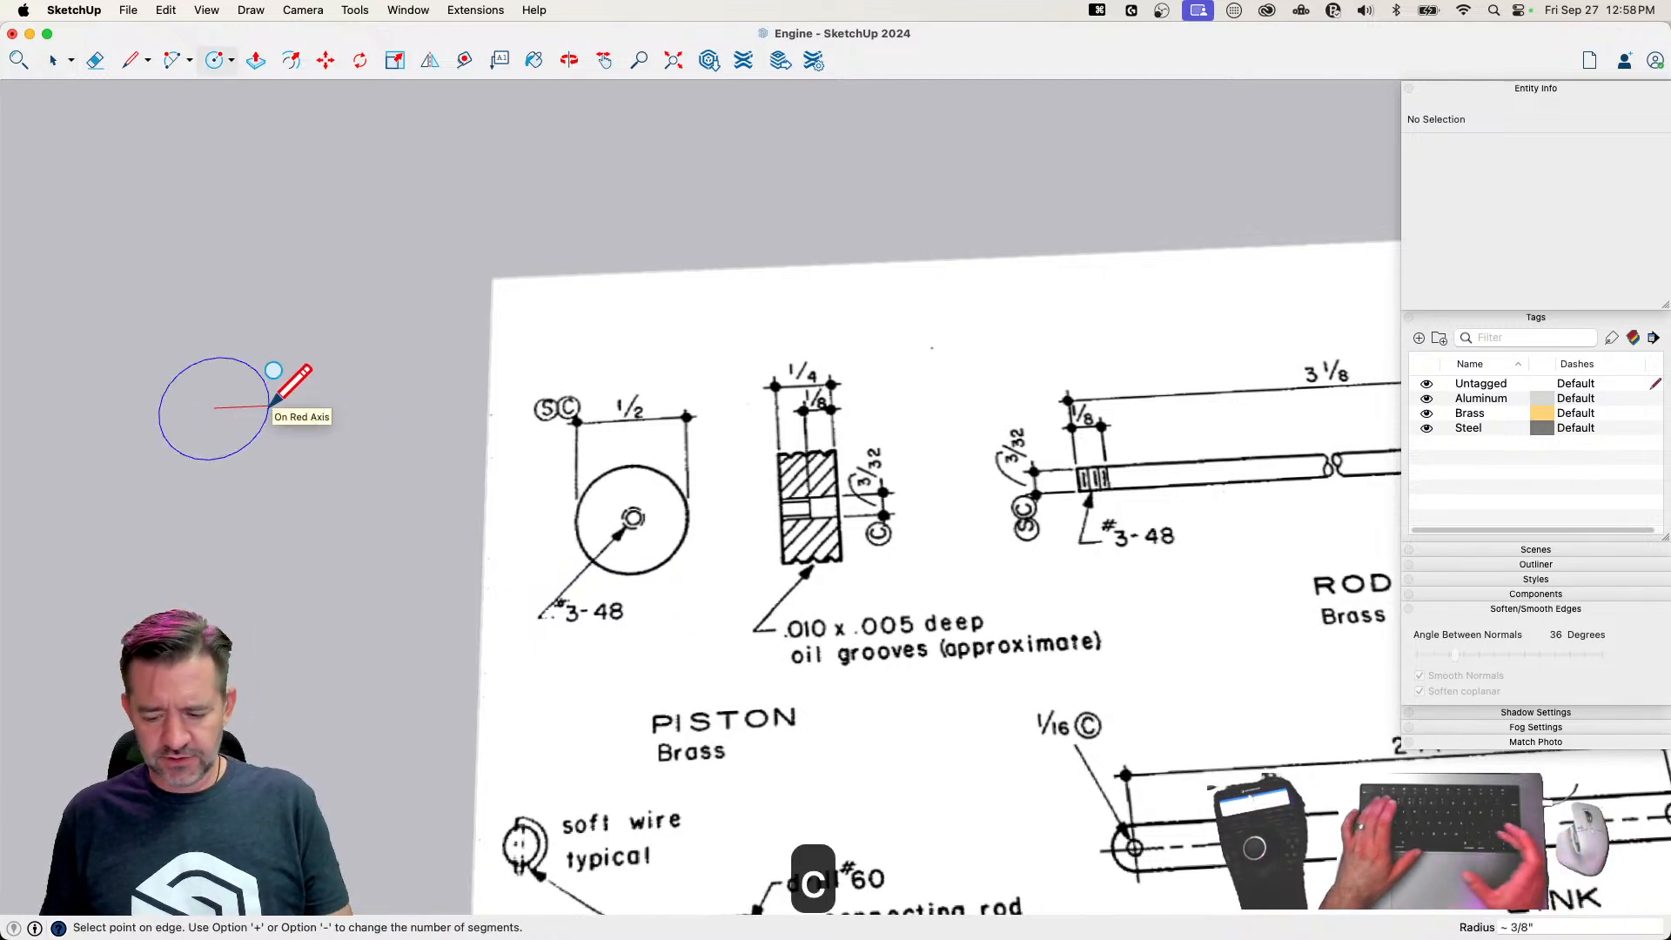
text(1/4)
key(Return)
scroll(269, 401, up, 3)
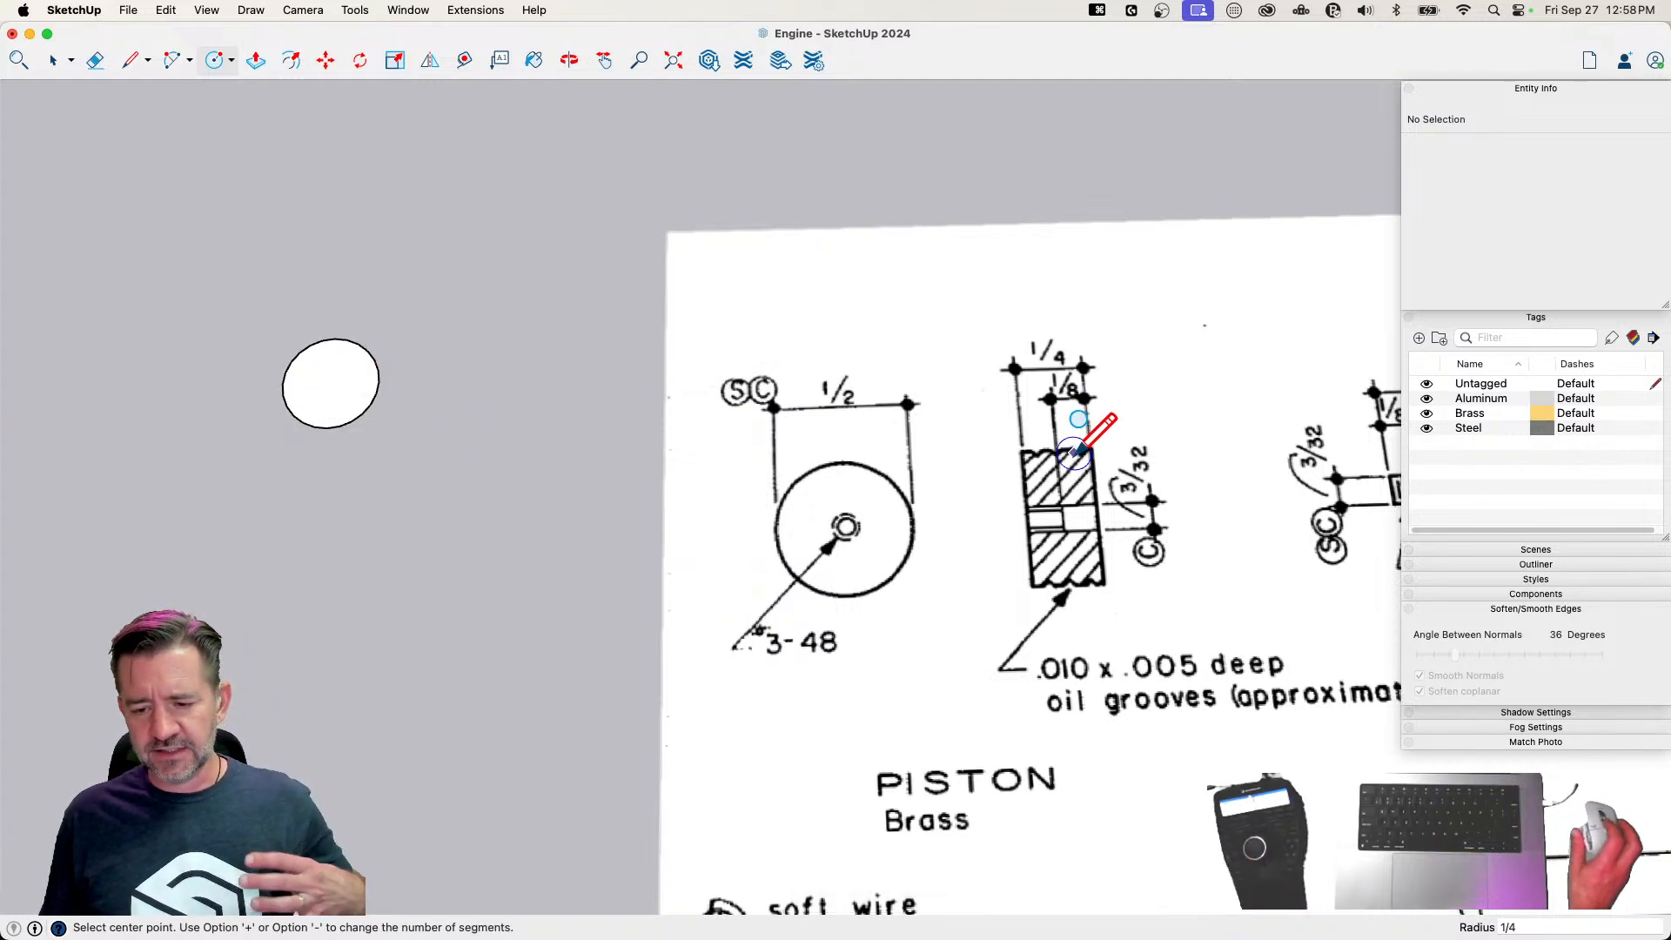
Draw an upright rectangular profile 1/4 inch high along the blue axis, spanning from the piston circle's center to its edge
mouse_move(1105, 457)
middle_down()
mouse_move(1114, 537)
mouse_move(1042, 659)
middle_up()
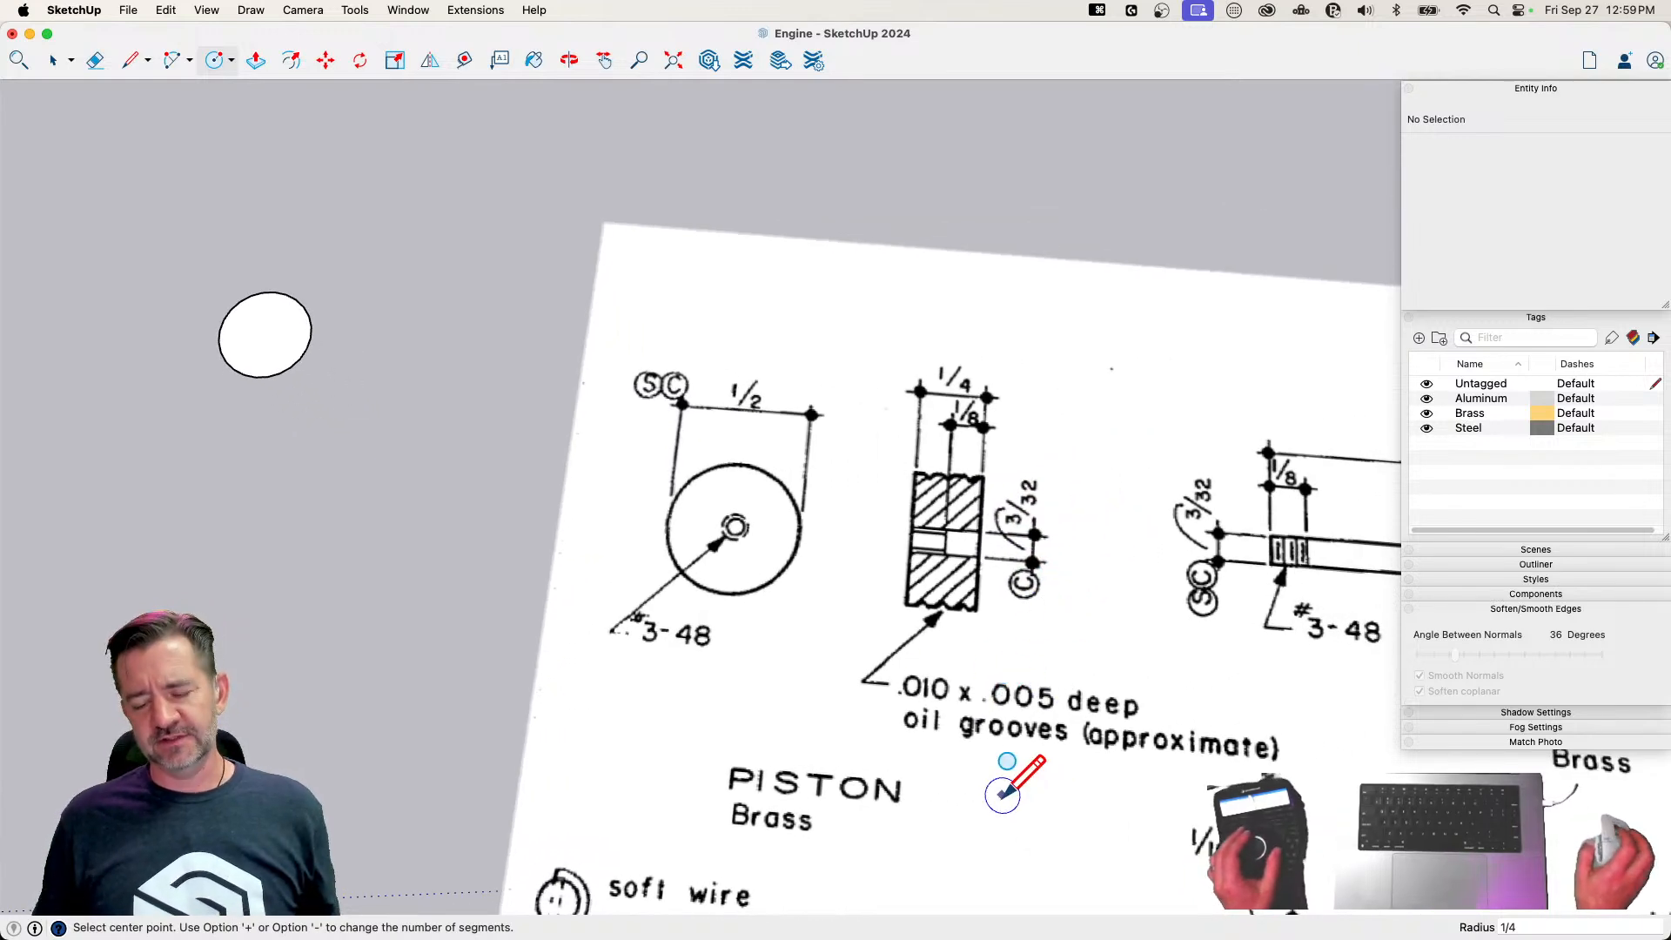
key(l)
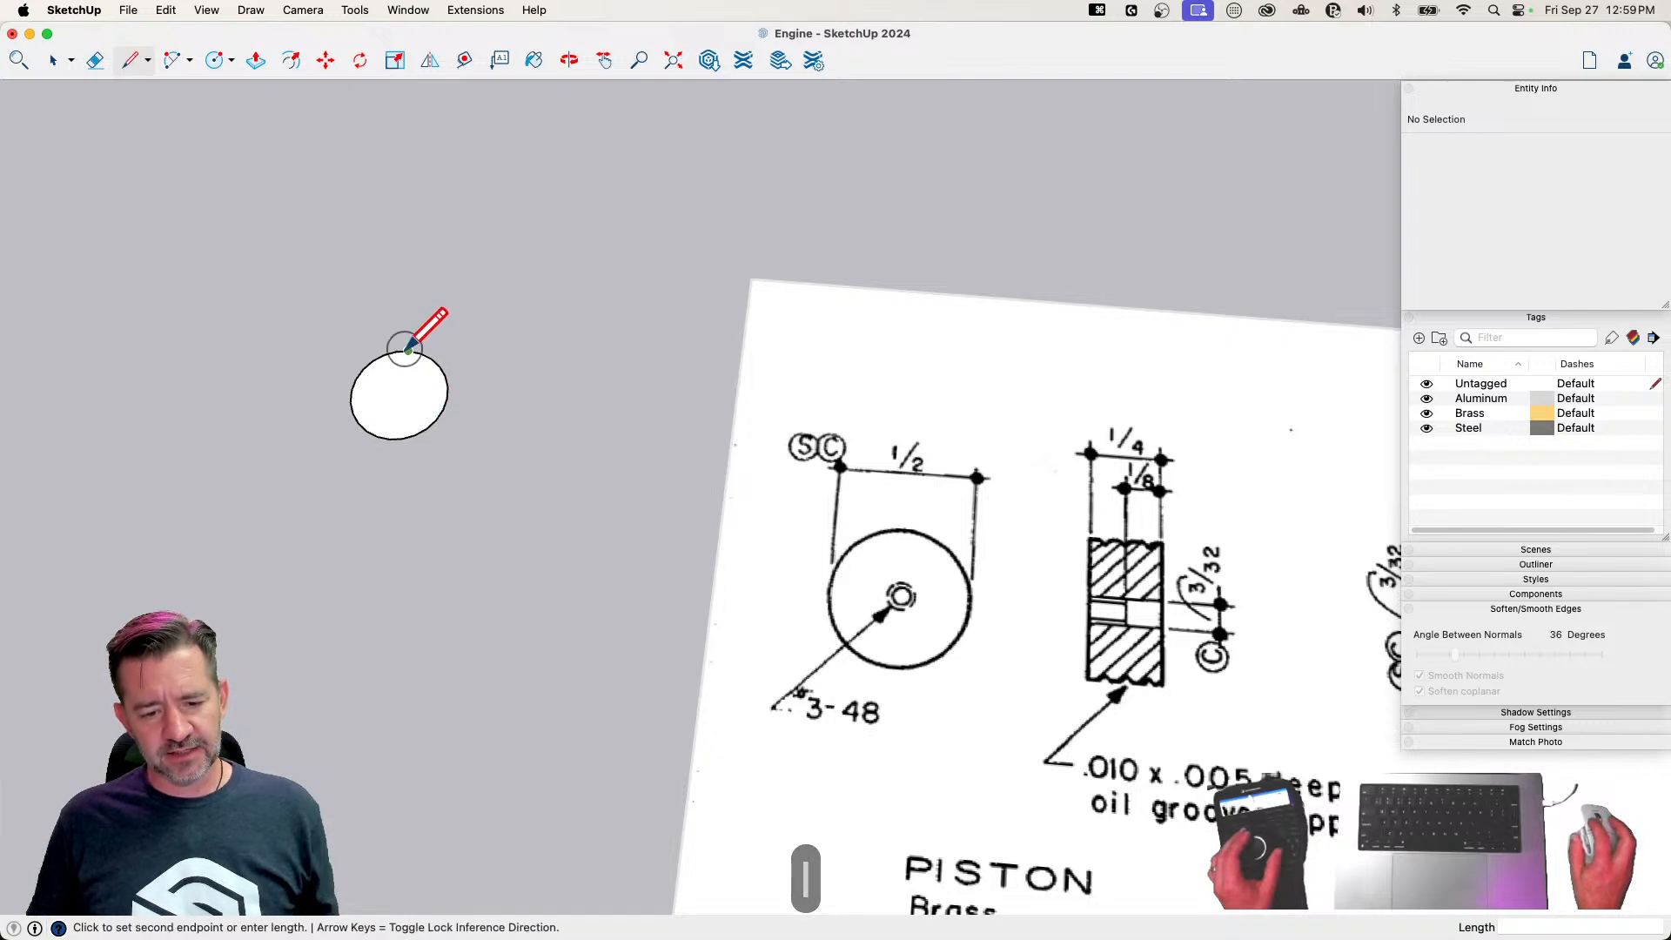
click(398, 396)
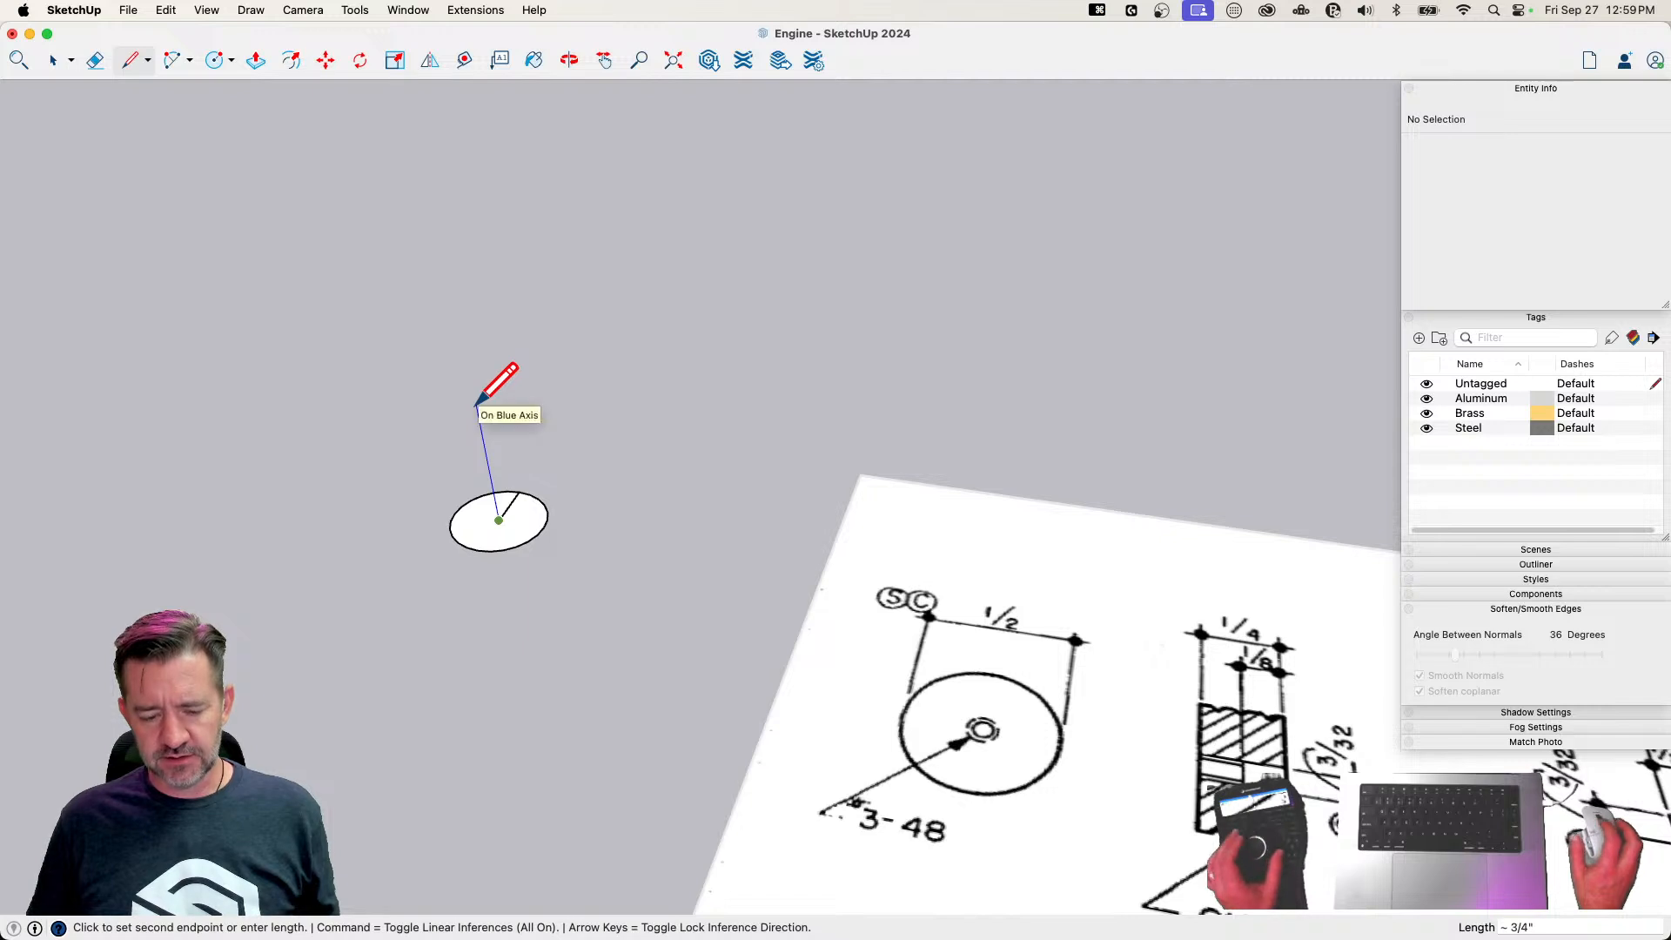
text(1/4)
key(Return)
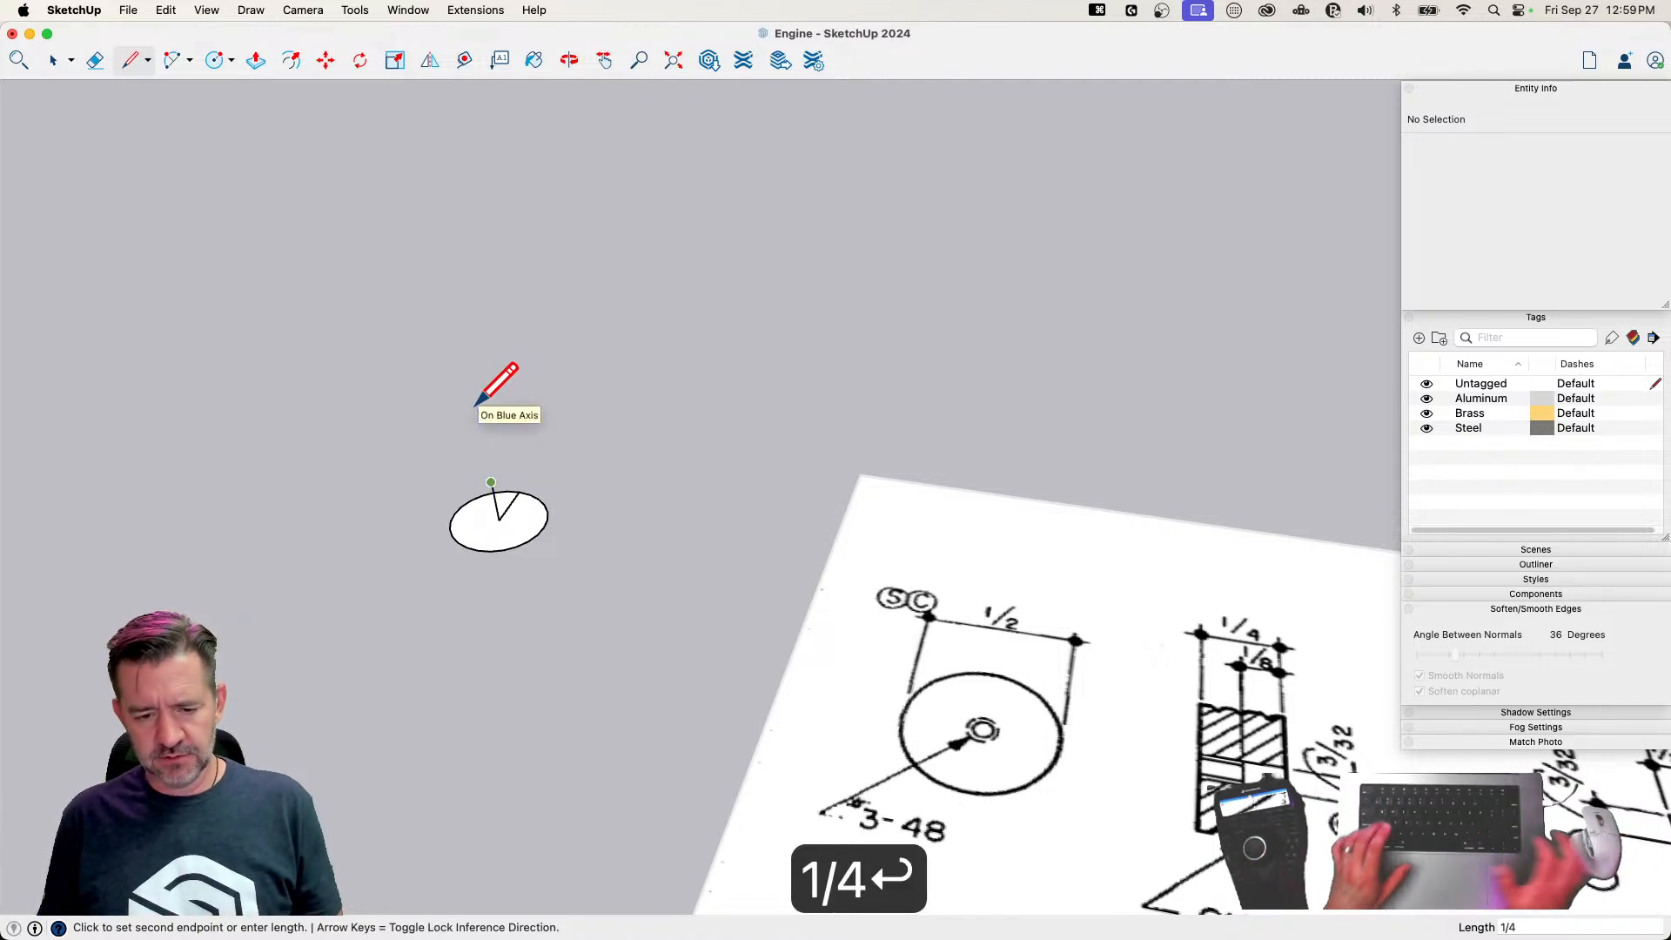
click(518, 492)
key(space)
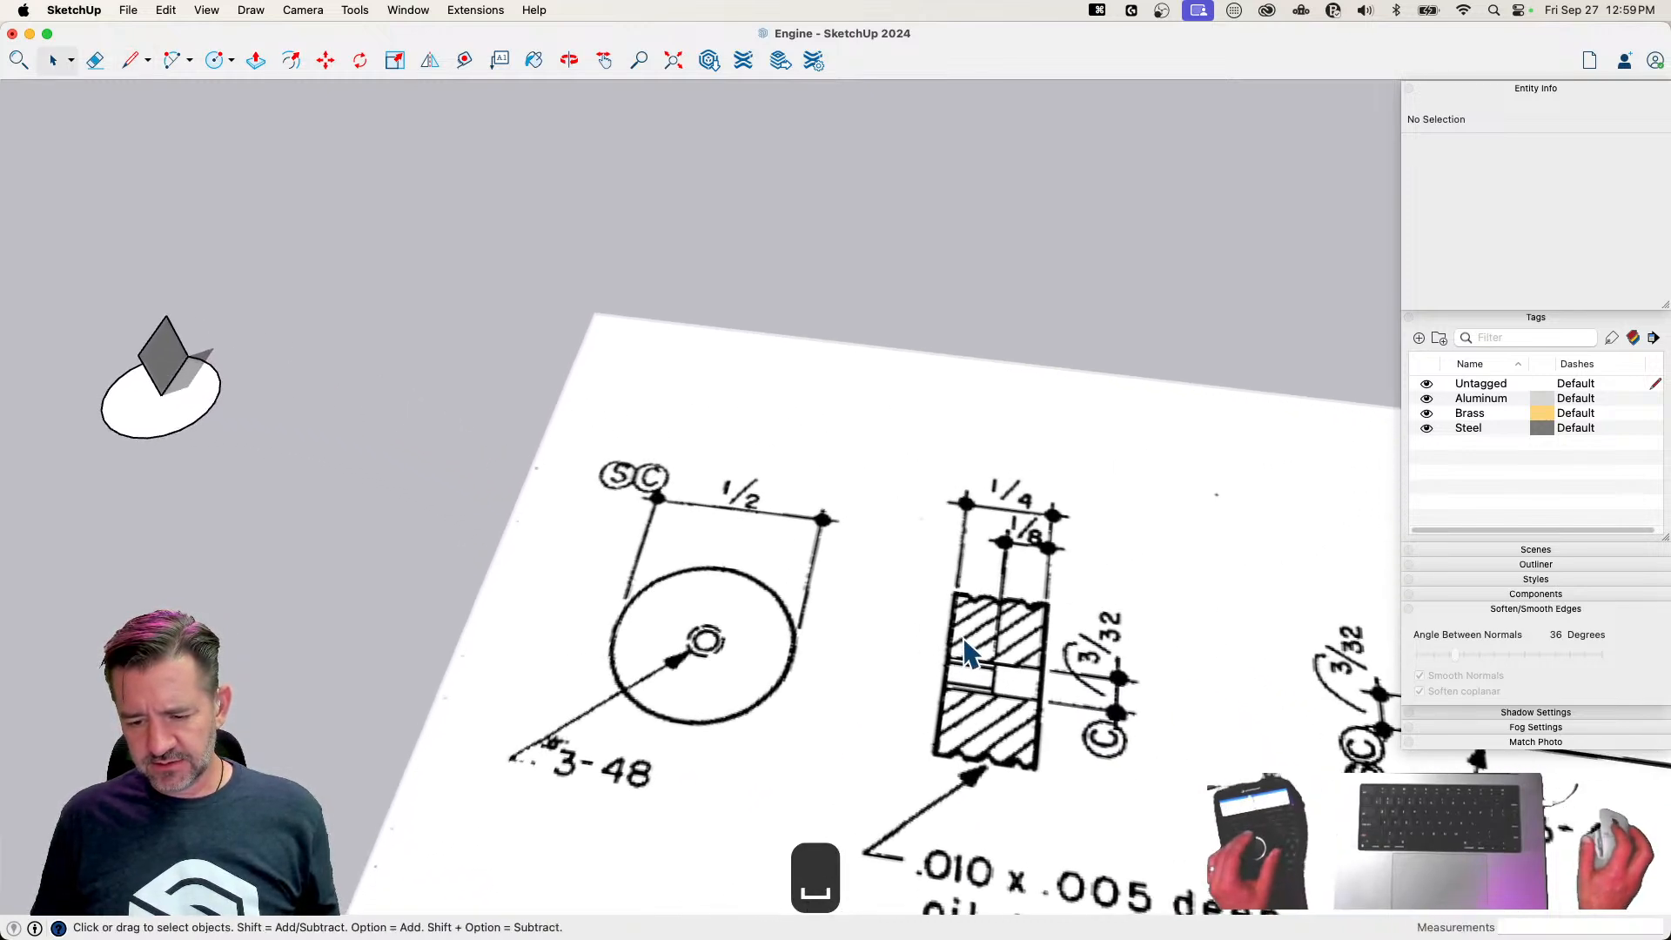
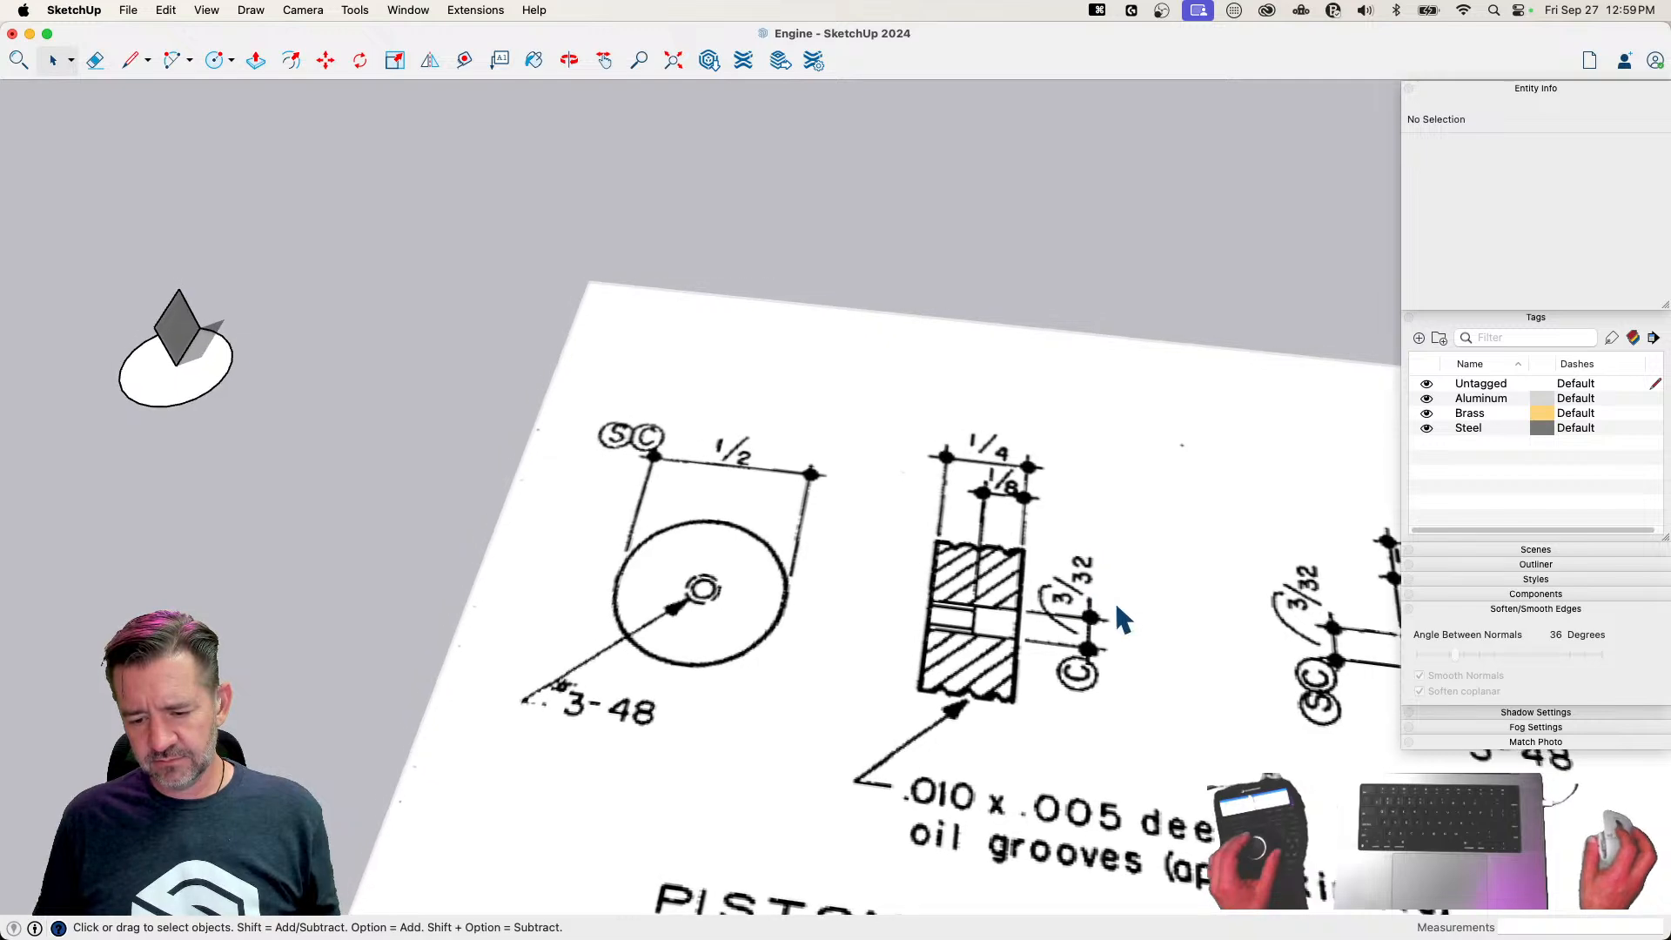
Move the circle with its upright profile onto the plan sheet beside the Piston section drawing and rotate it there
click(217, 424)
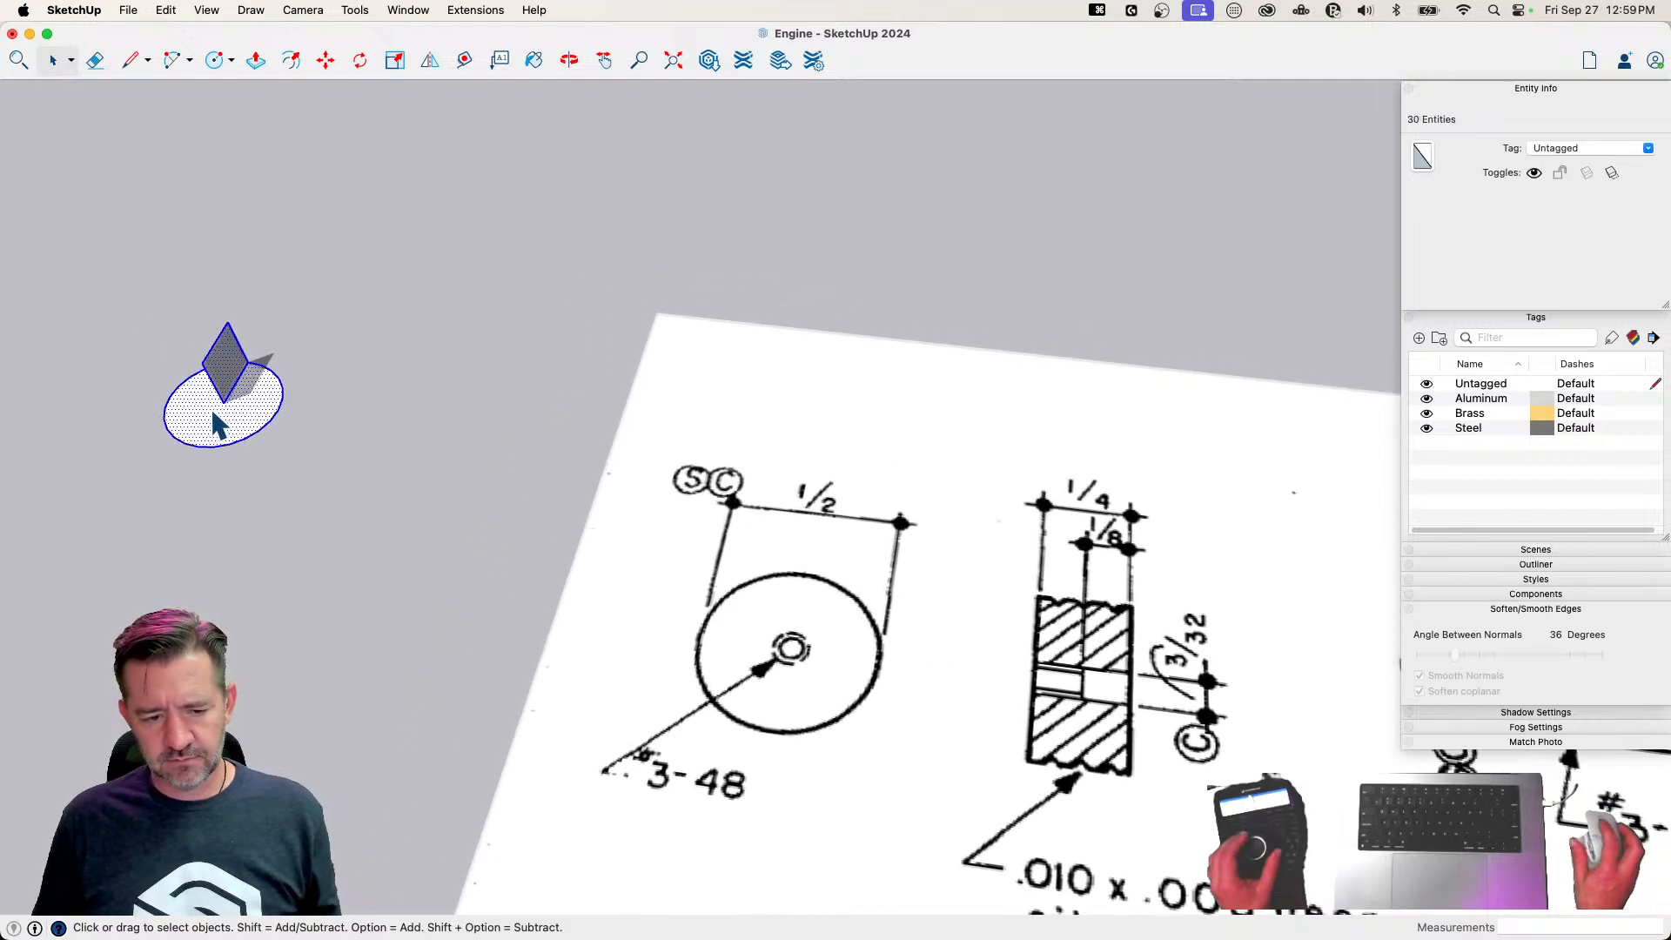
key(m)
click(224, 383)
click(794, 504)
key(q)
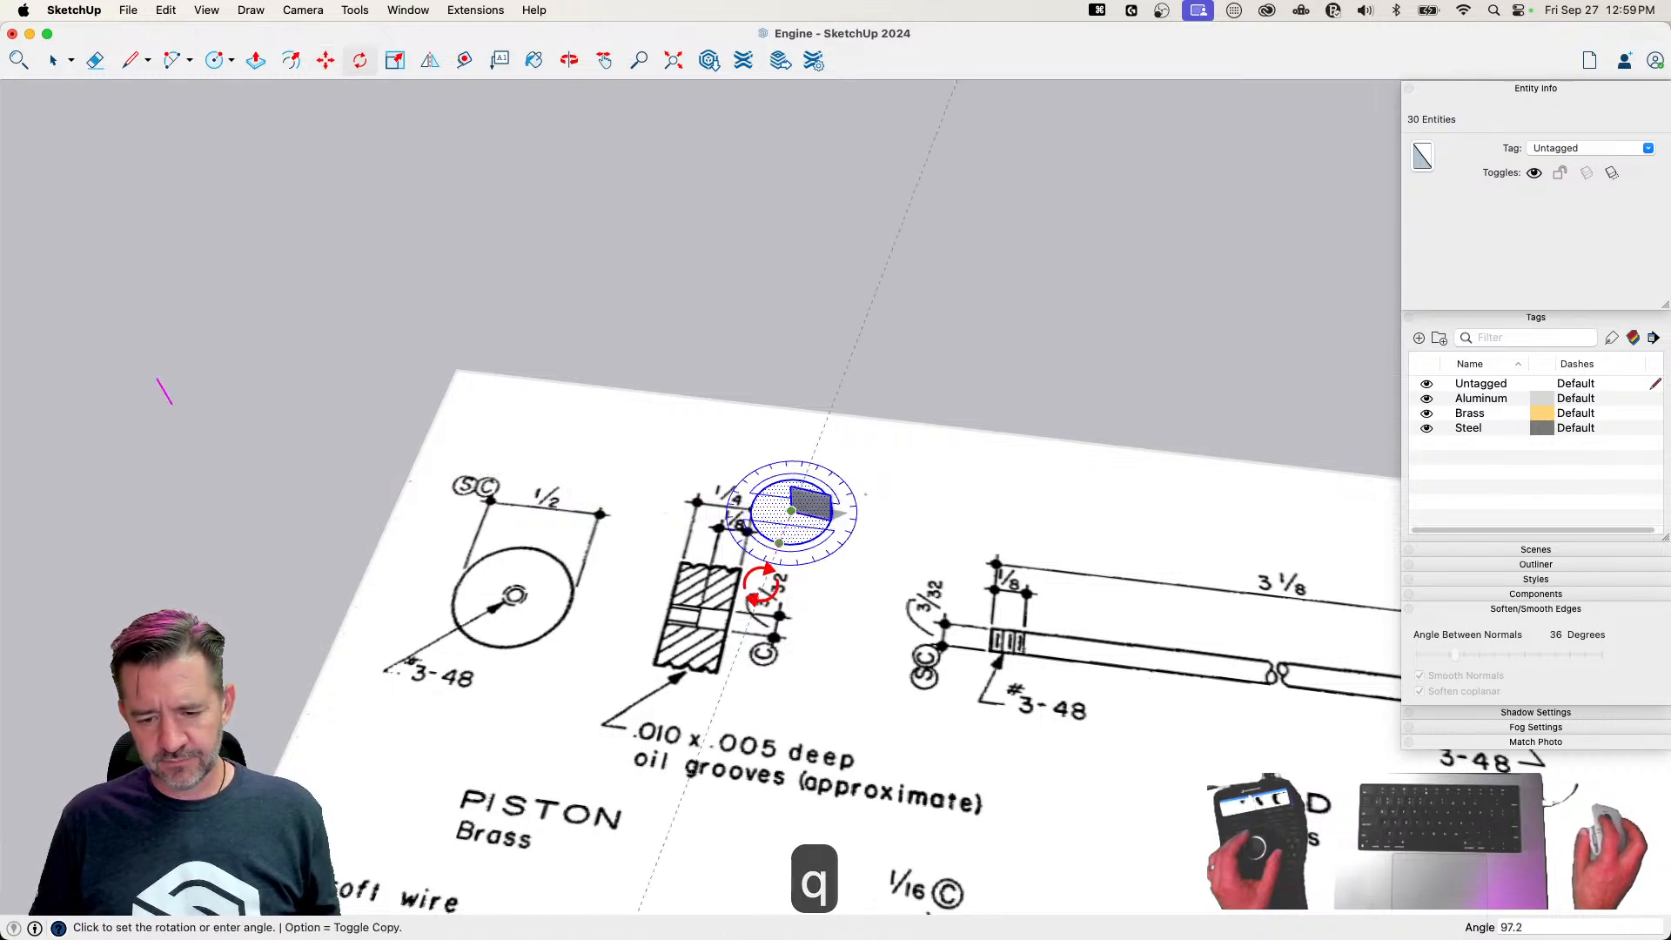
click(784, 588)
key(space)
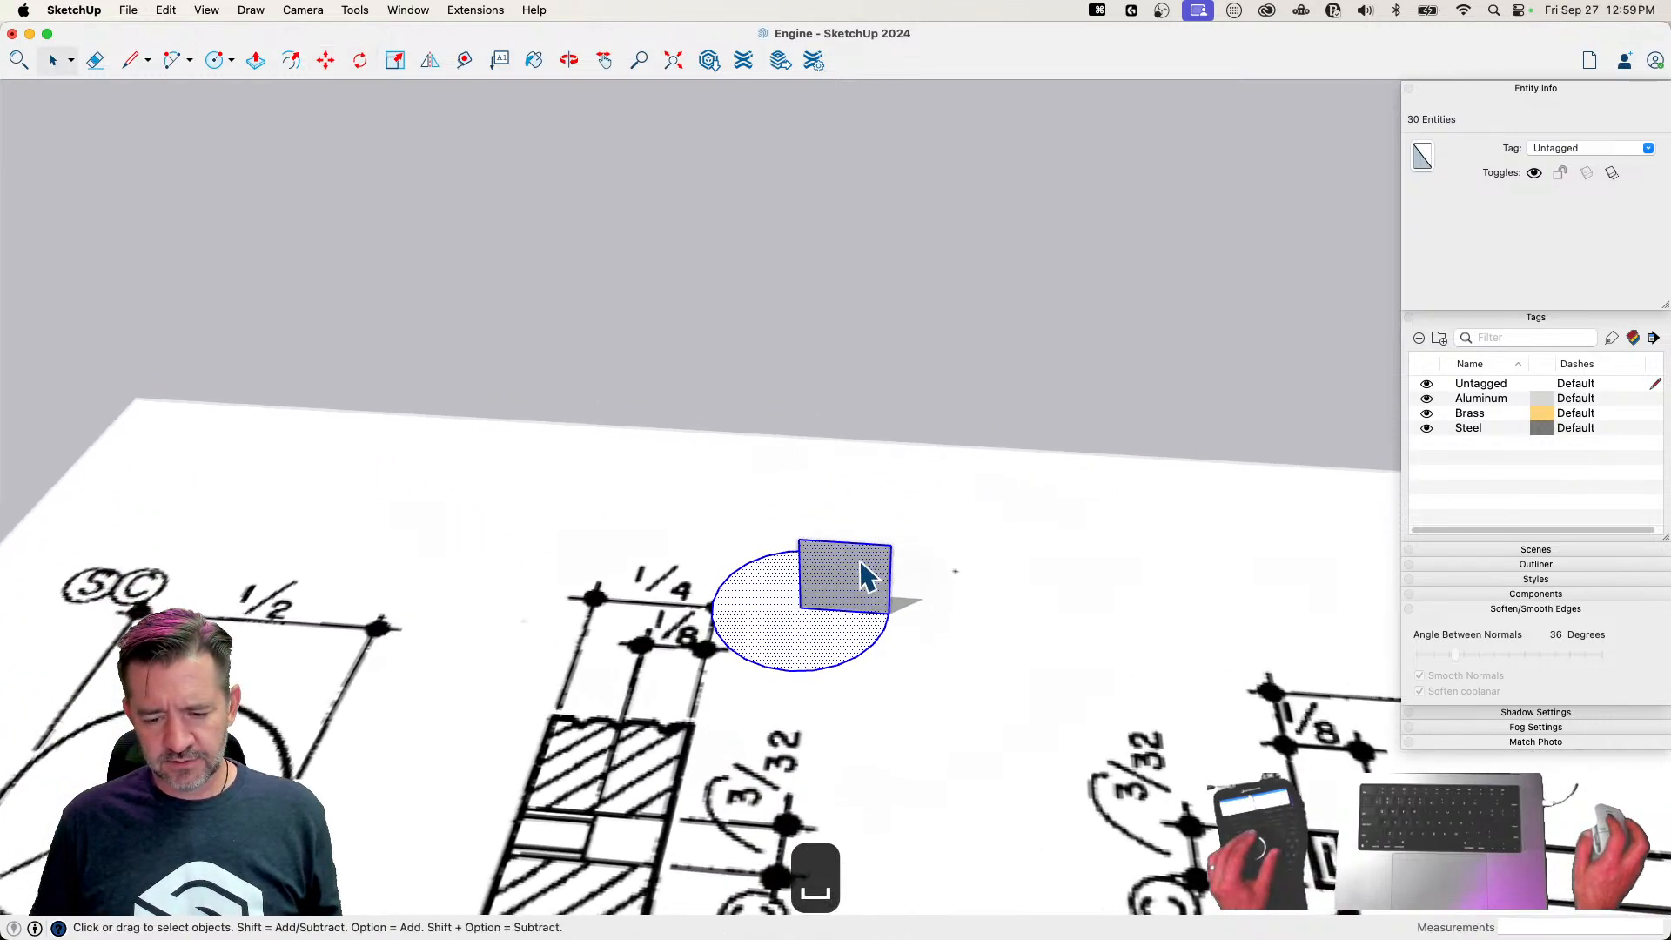
Draw a .005" line inward from the midpoint of the profile's outer vertical edge for the oil groove depth
scroll(841, 572, up, 4)
key(l)
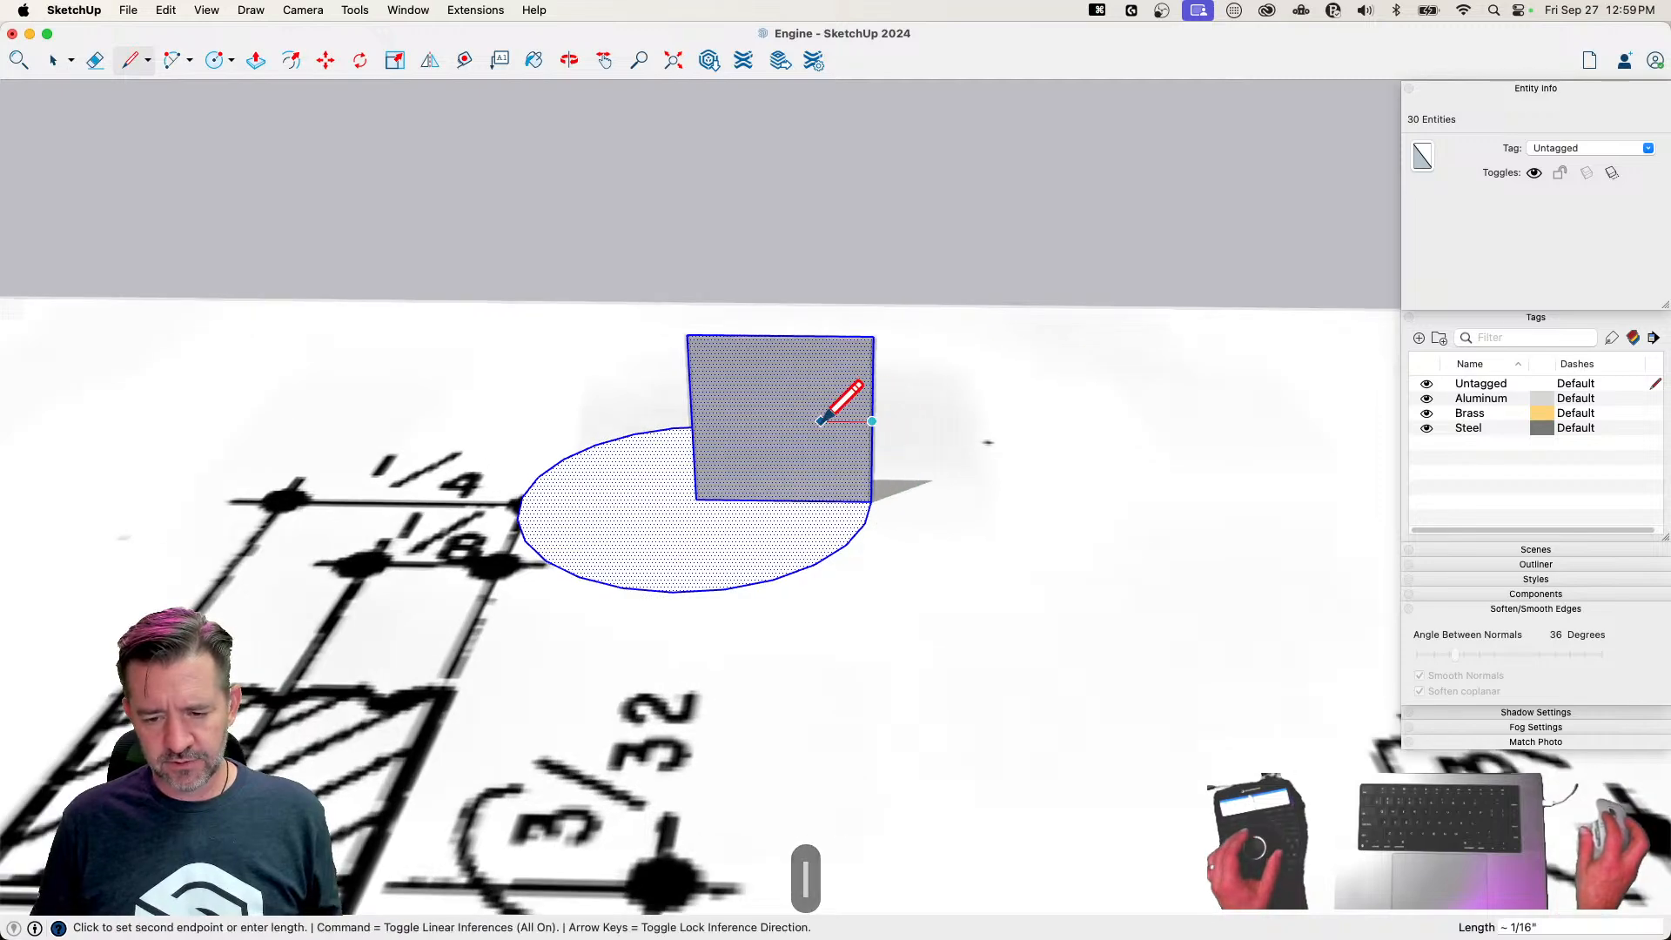
scroll(827, 396, down, 5)
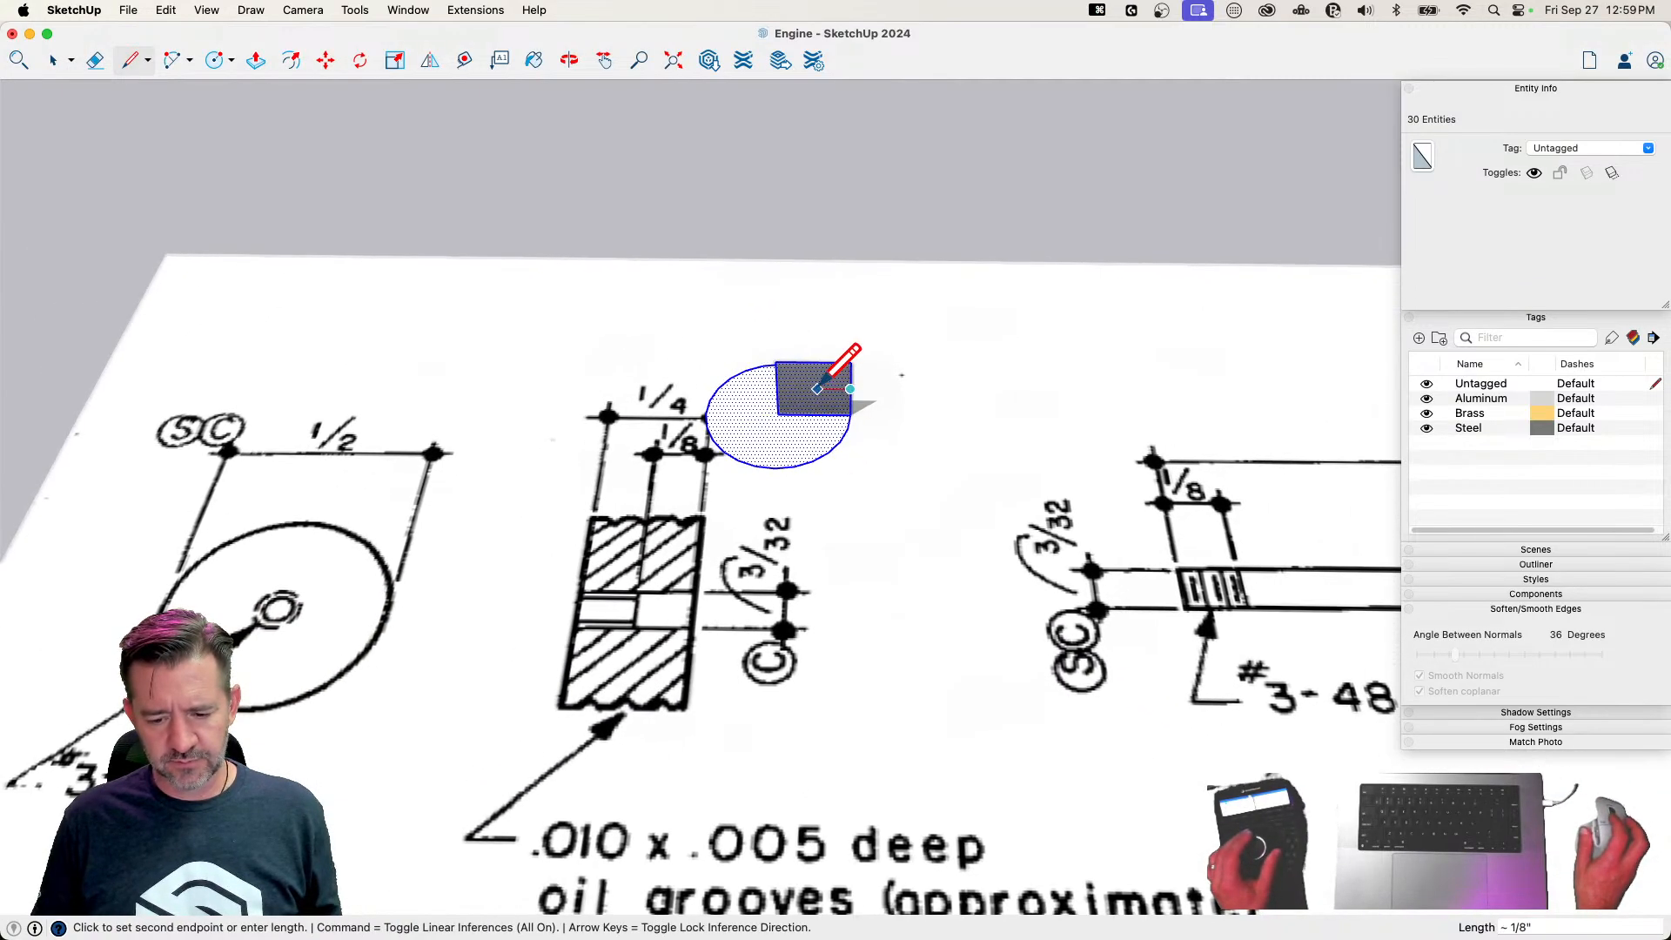
scroll(818, 383, up, 5)
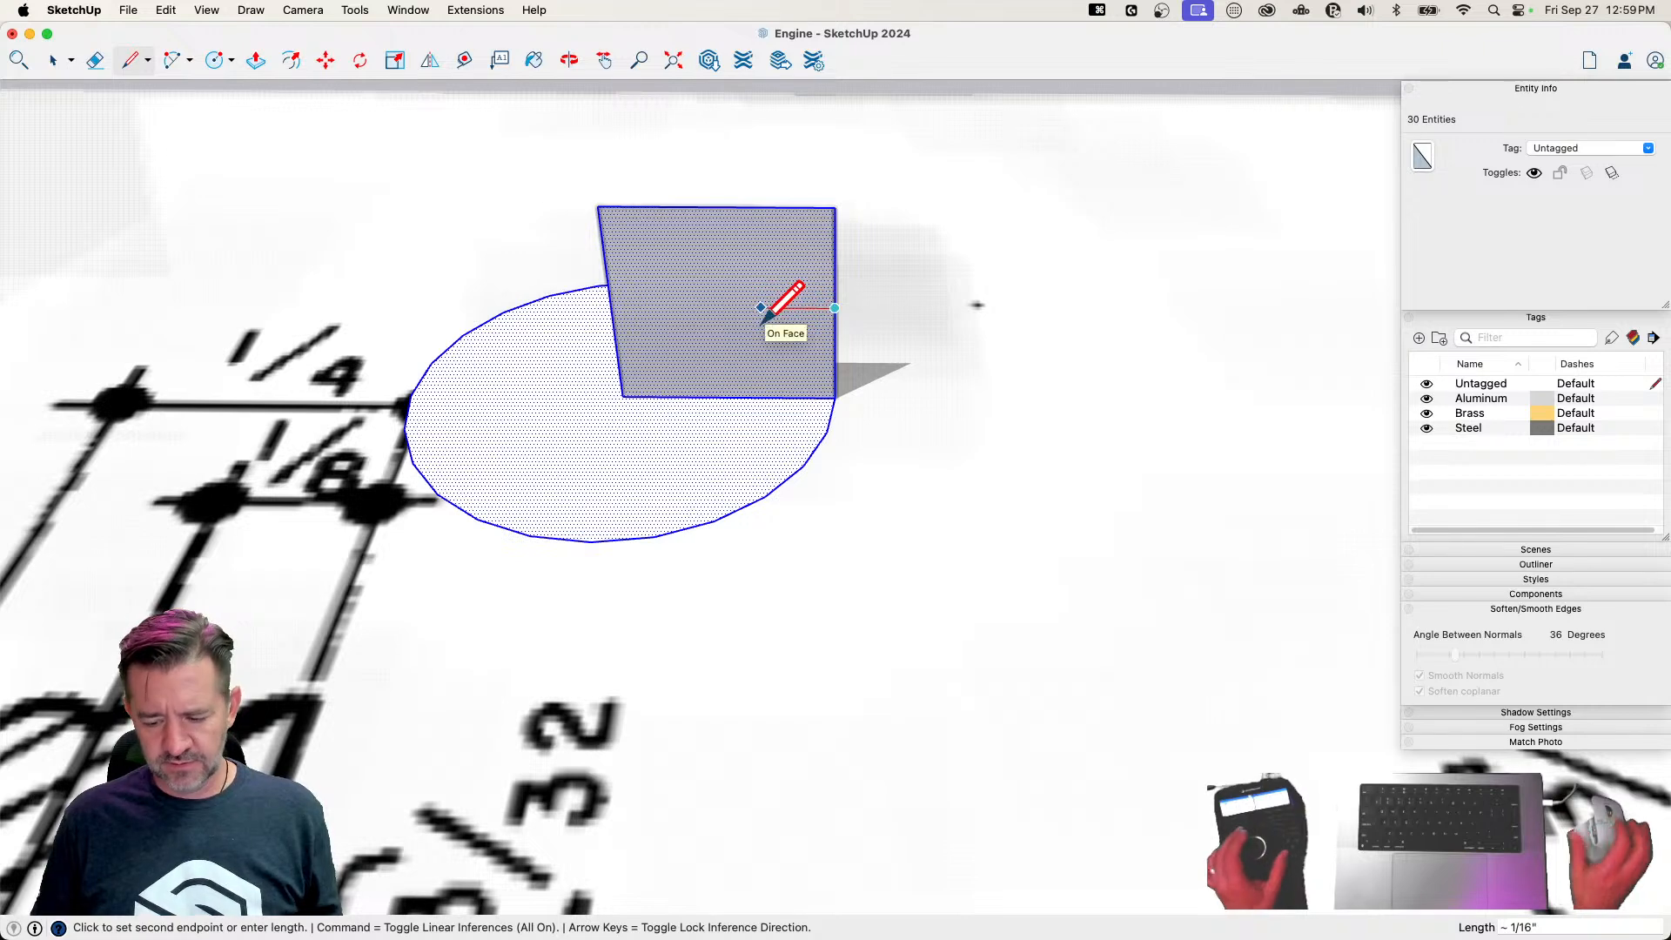
text(.005)
key(Return)
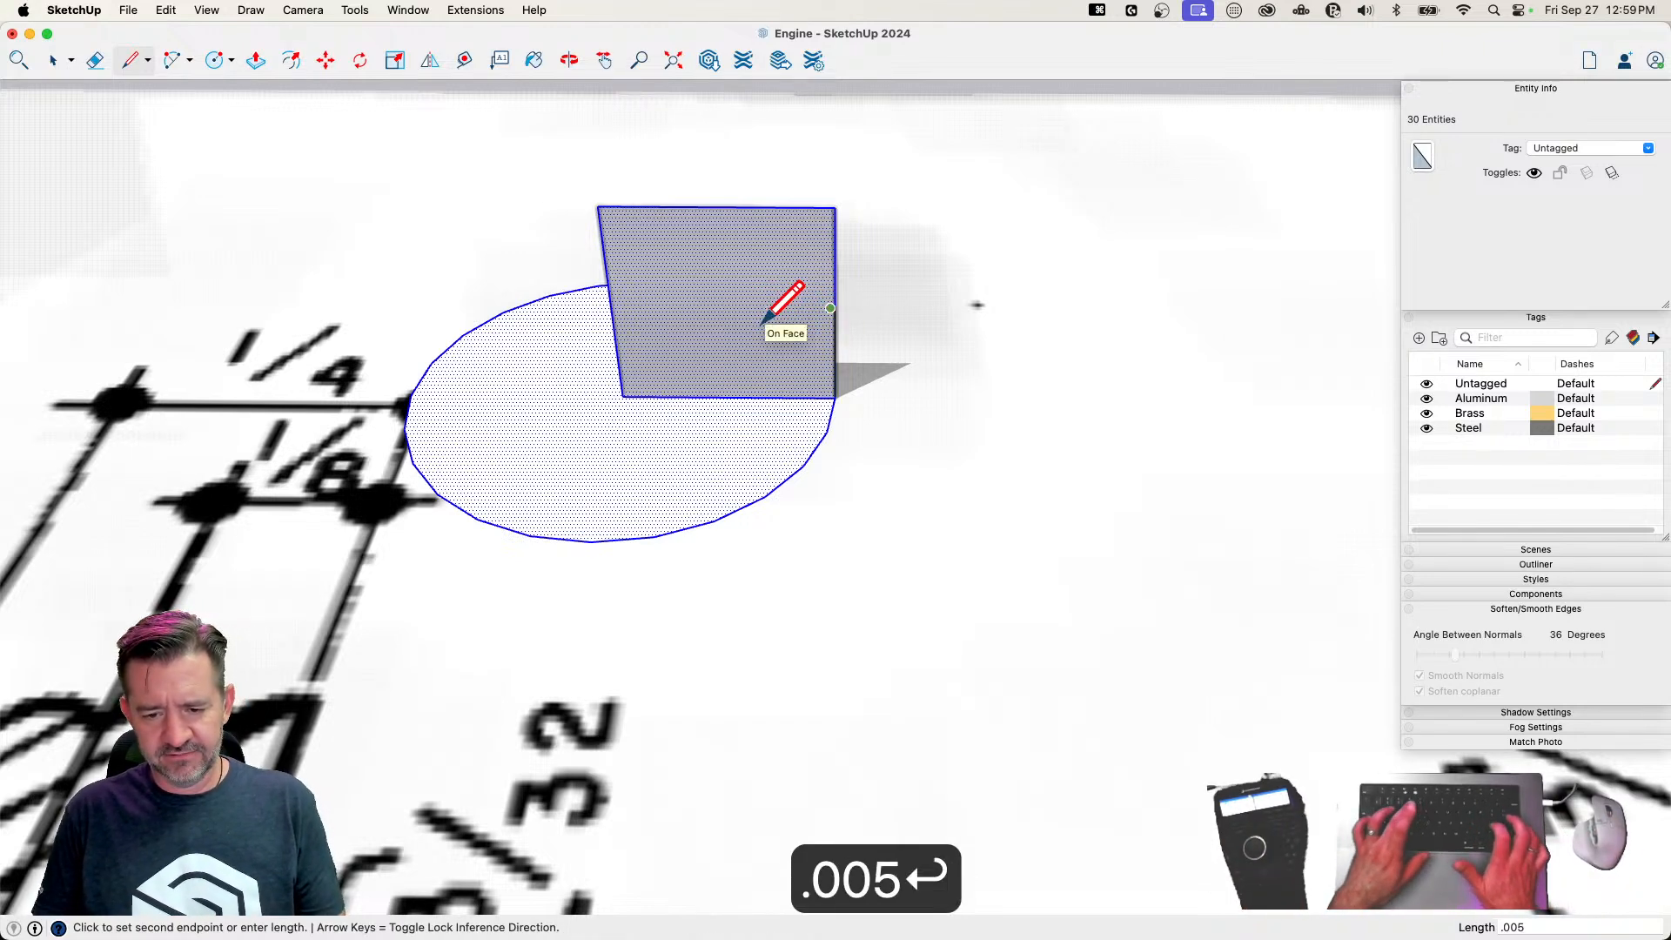
Mark .005" up the outer edge from its midpoint and connect it diagonally to the groove depth line's inner end
scroll(870, 296, up, 5)
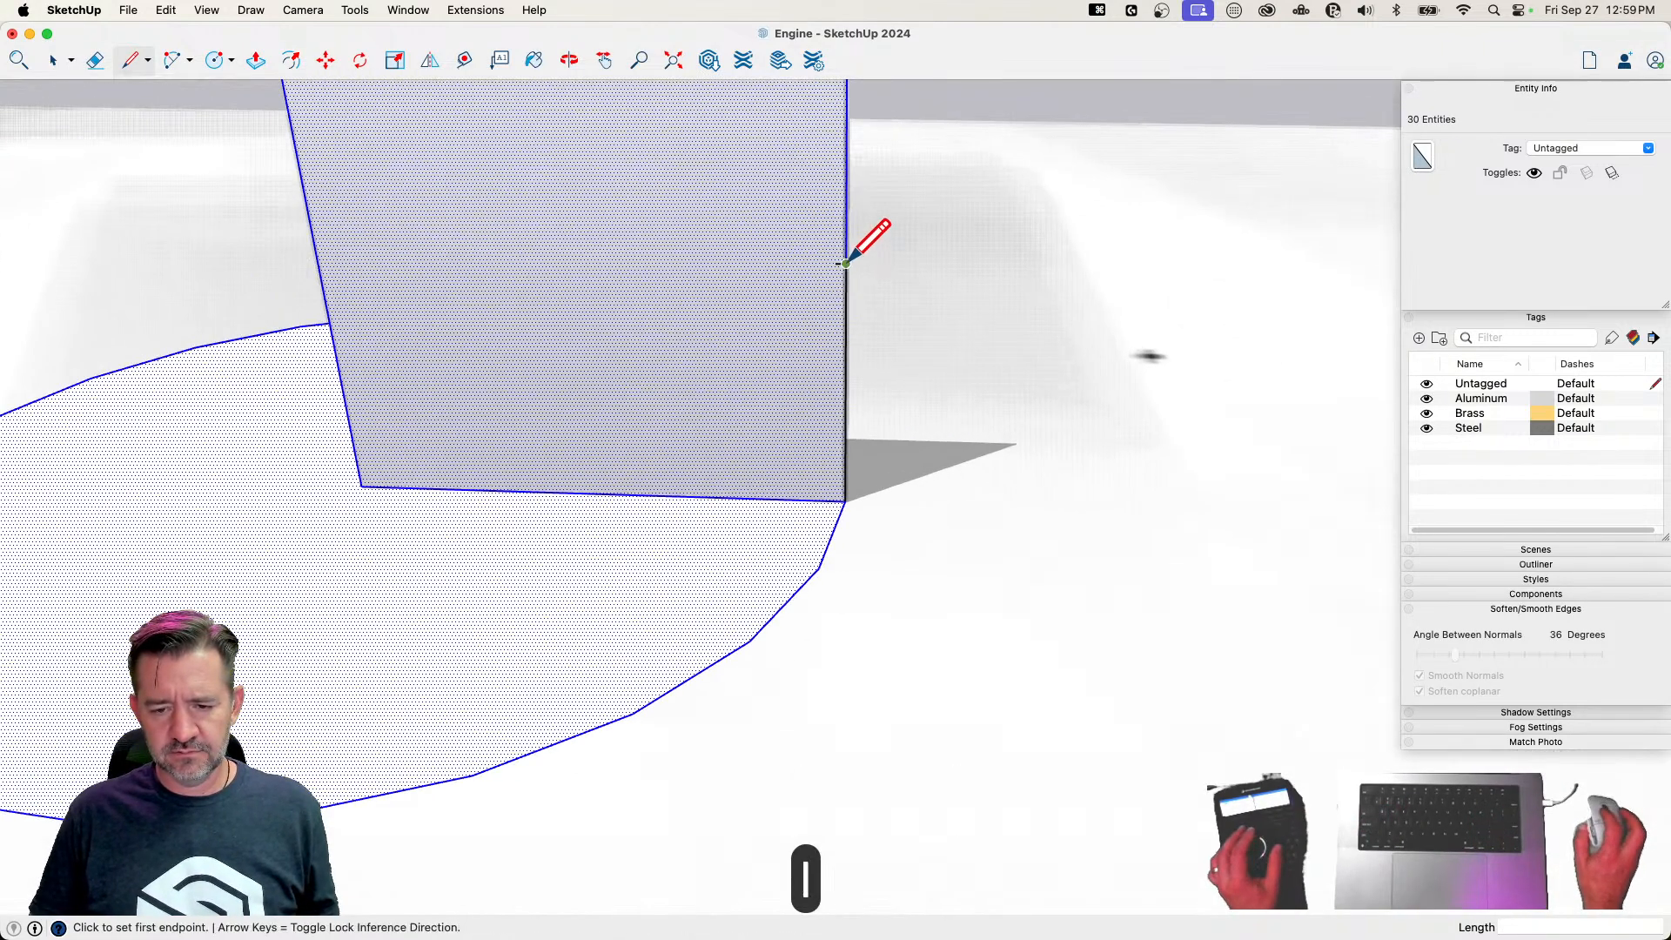
middle_drag(845, 233, 843, 208)
text(.005)
key(Return)
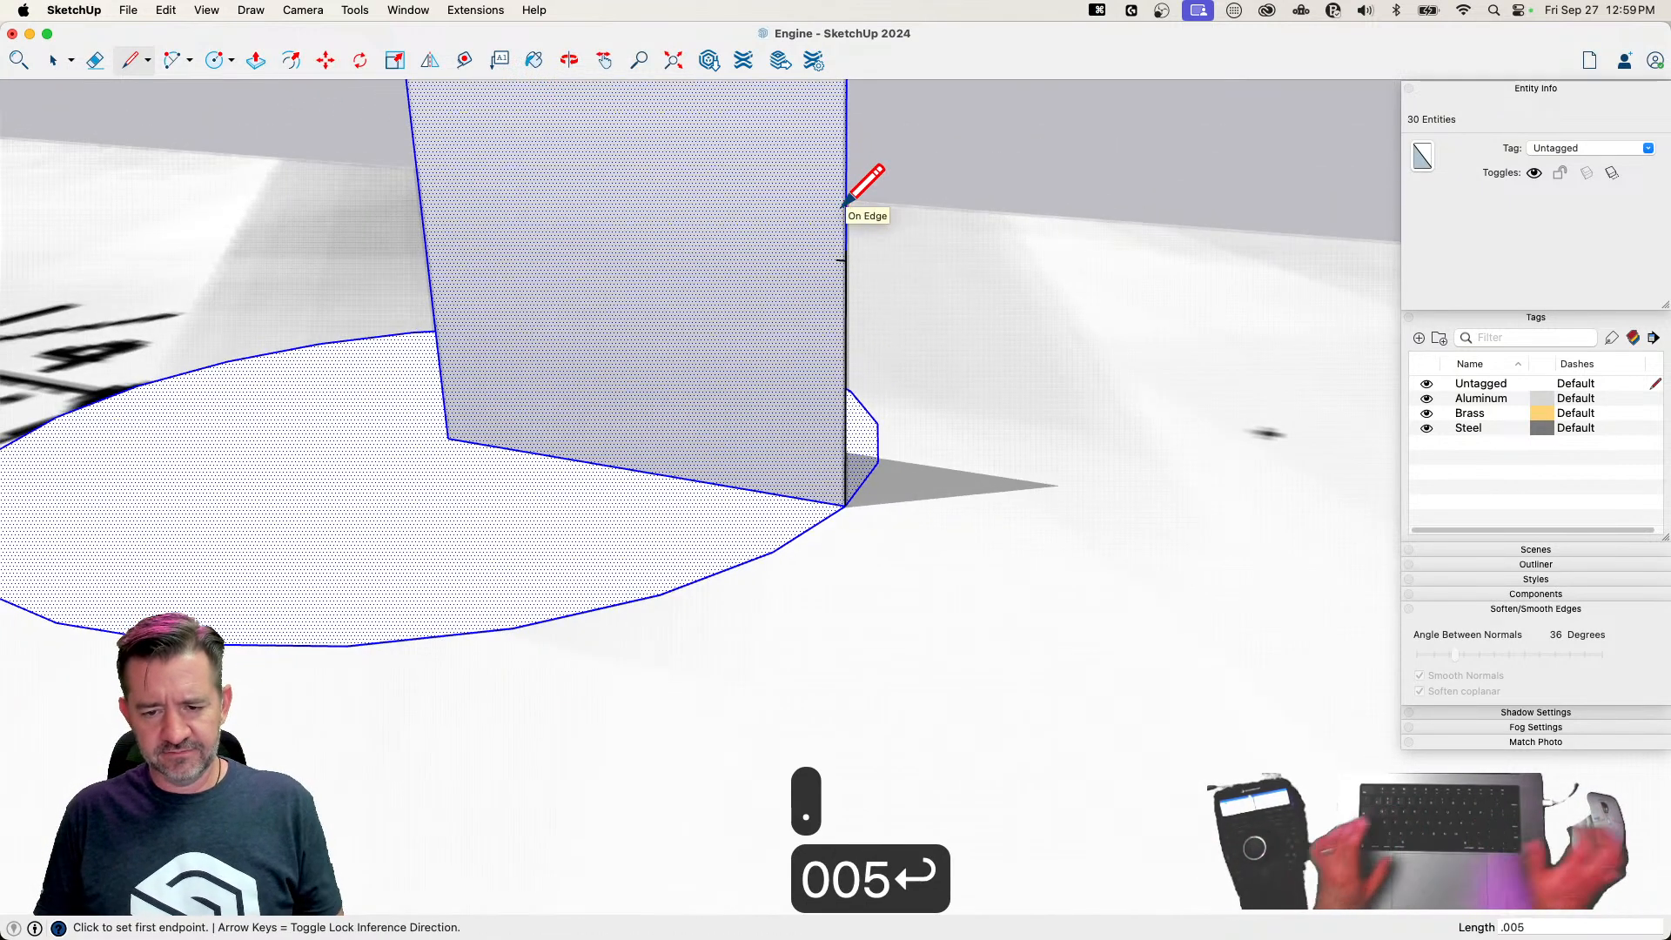
click(835, 258)
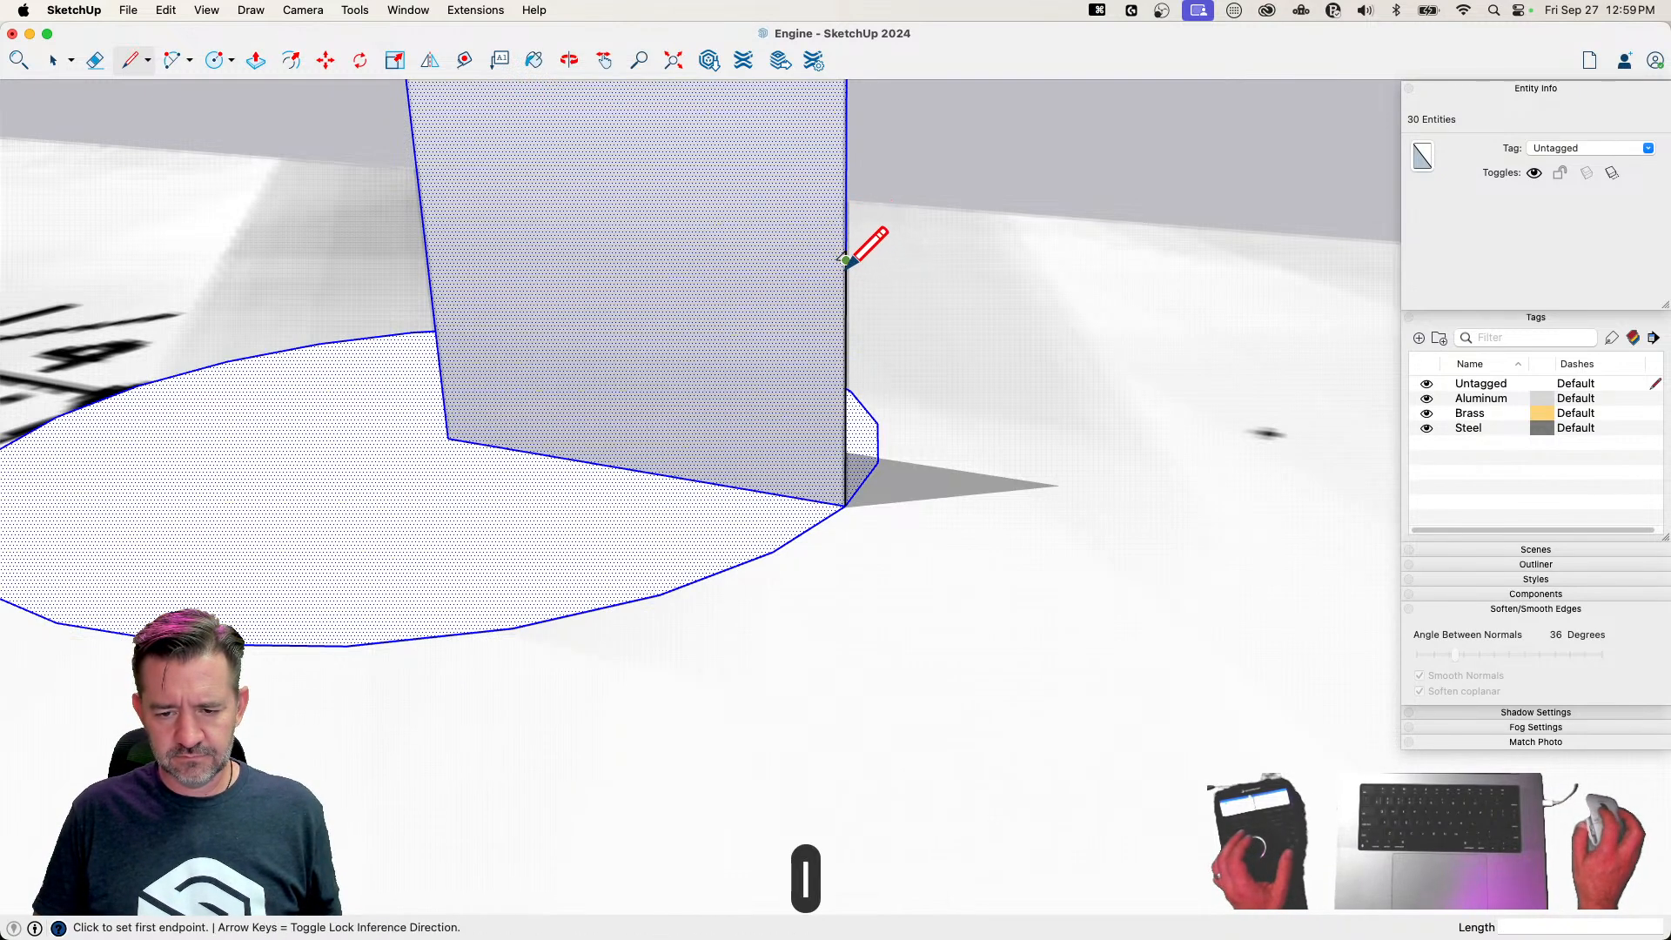
Draw the groove's lower diagonal back to the outer edge and erase the leftover lines to cut a V-shaped notch
scroll(846, 259, up, 2)
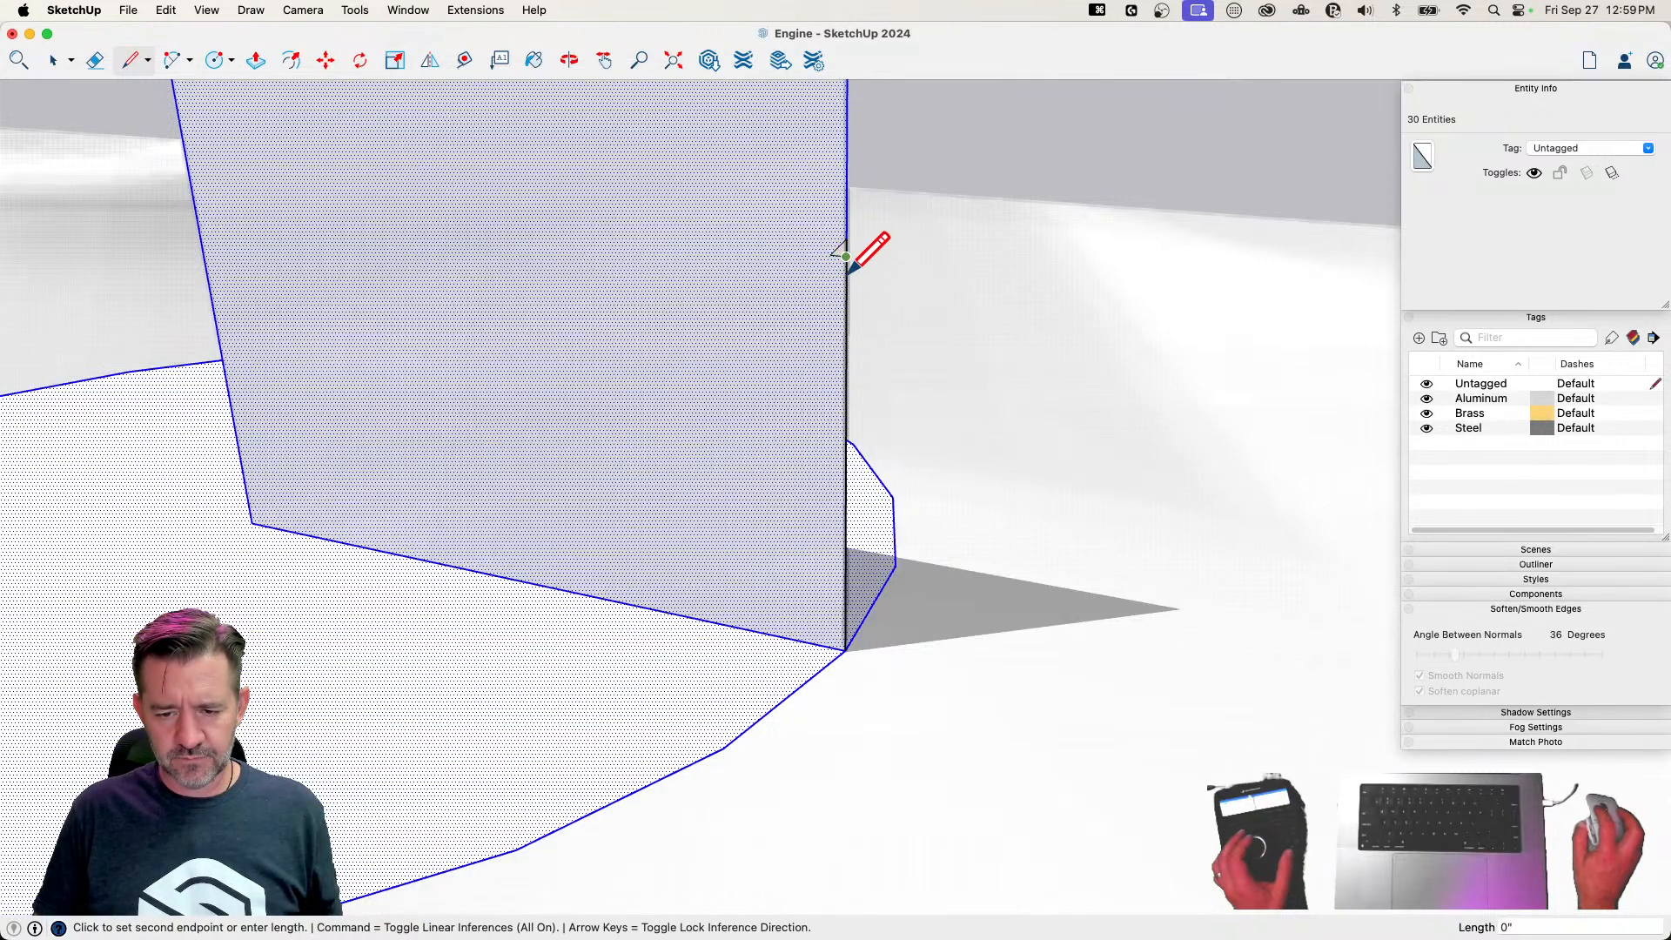
scroll(849, 261, up, 2)
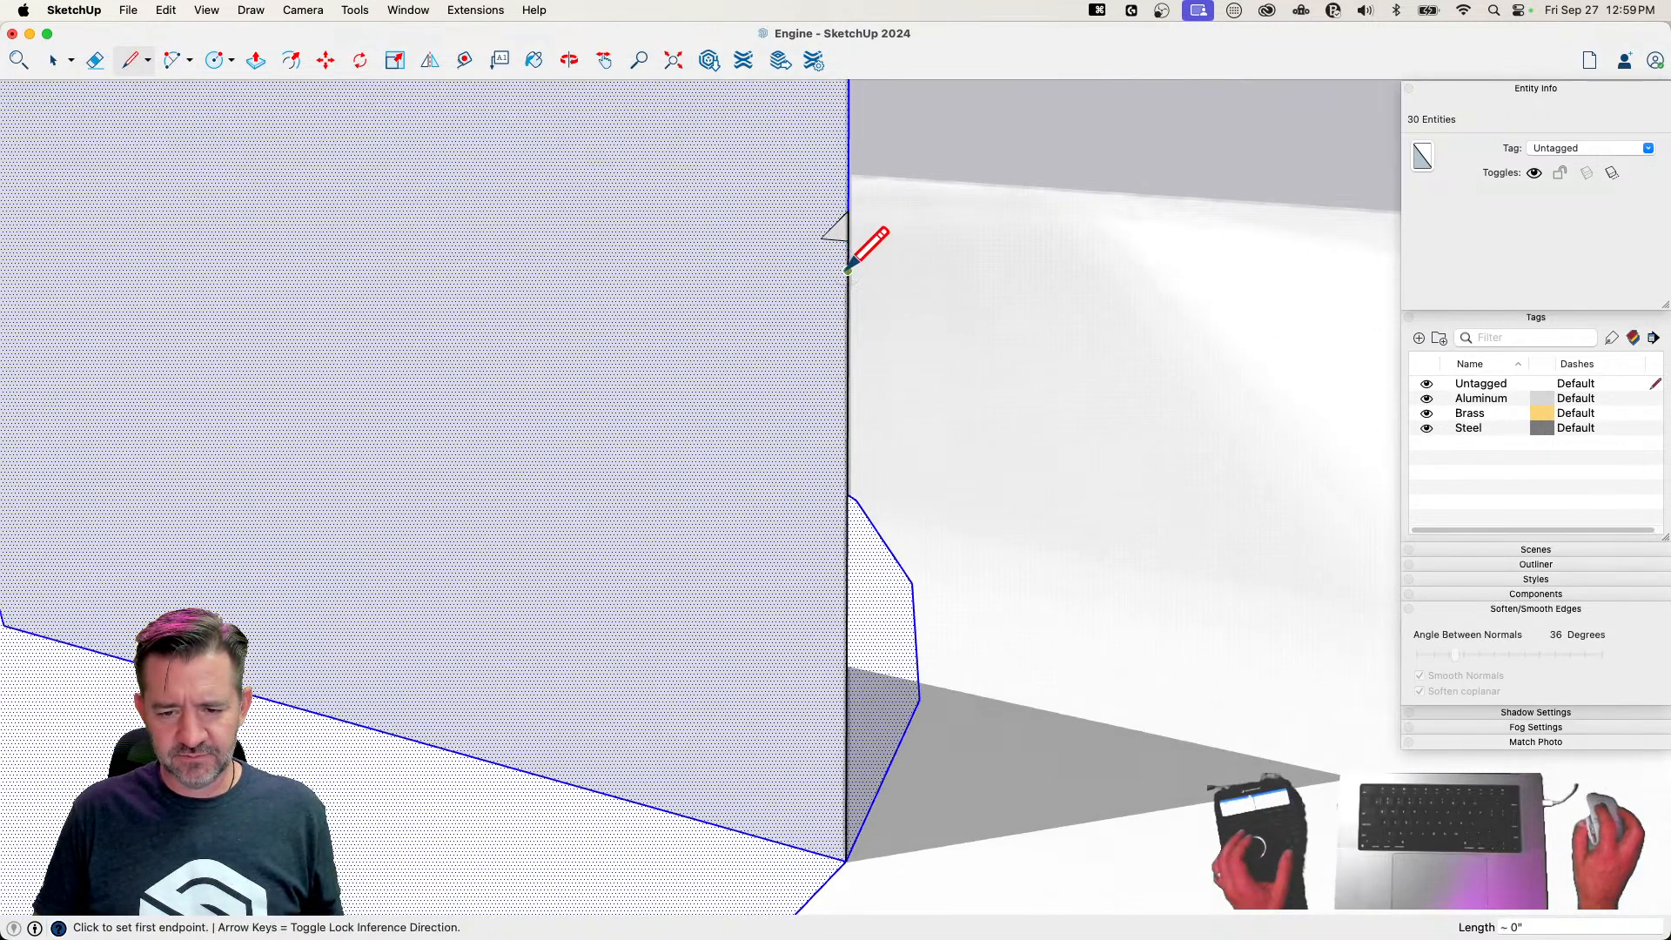
click(846, 259)
key(e)
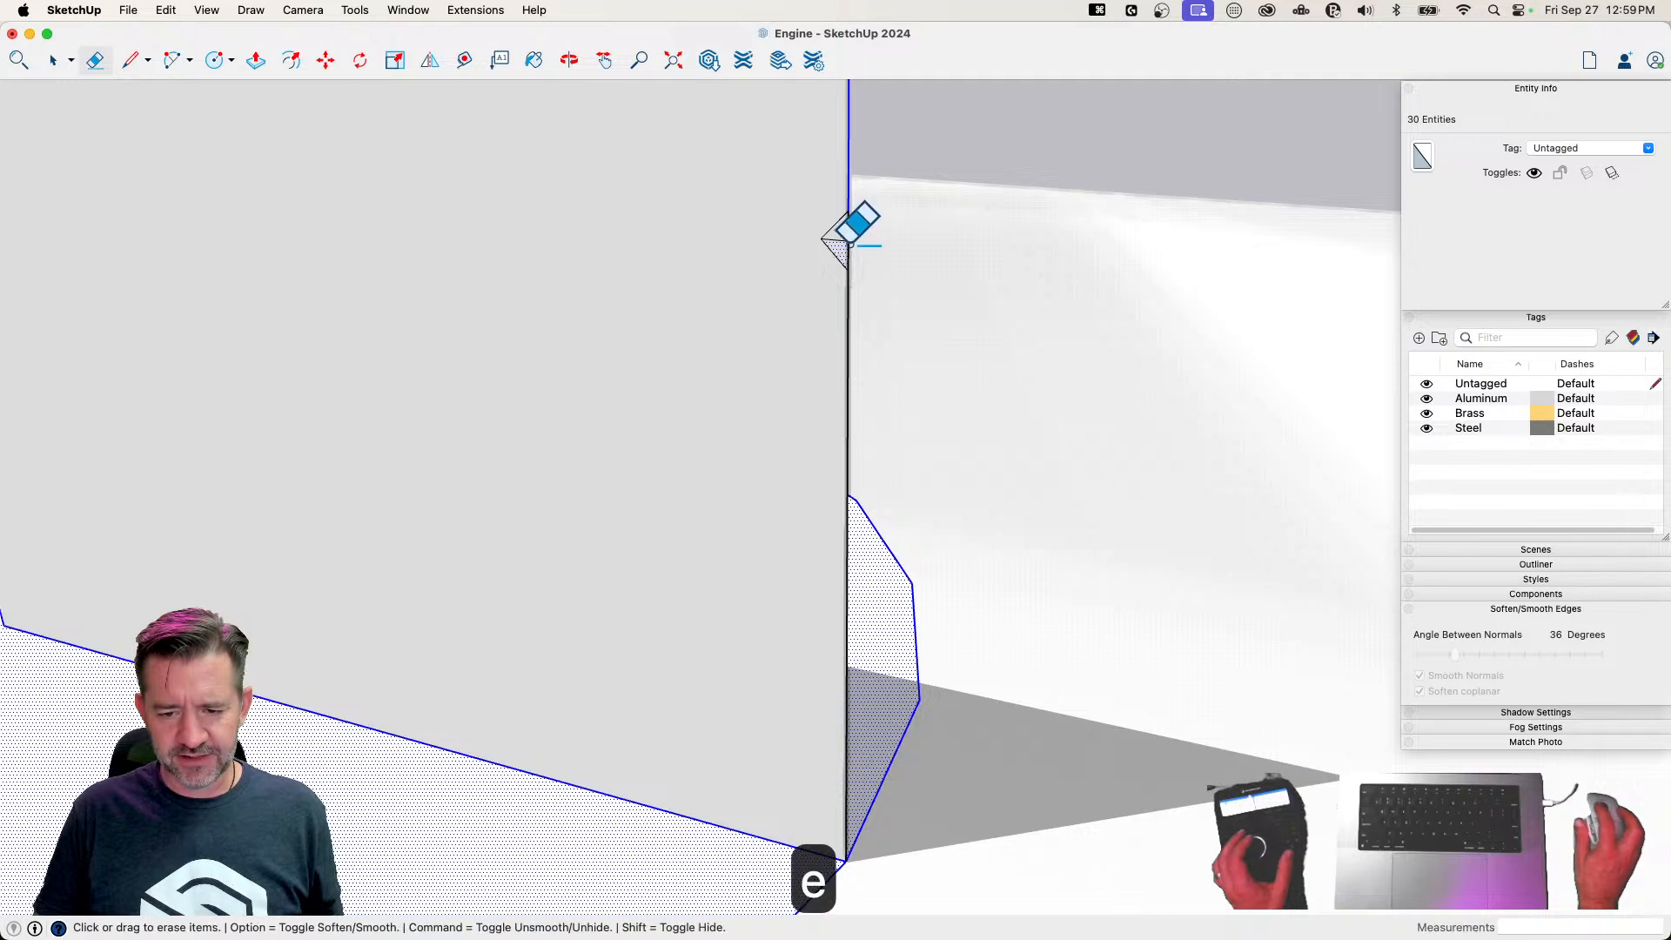
scroll(897, 218, down, 1)
key(space)
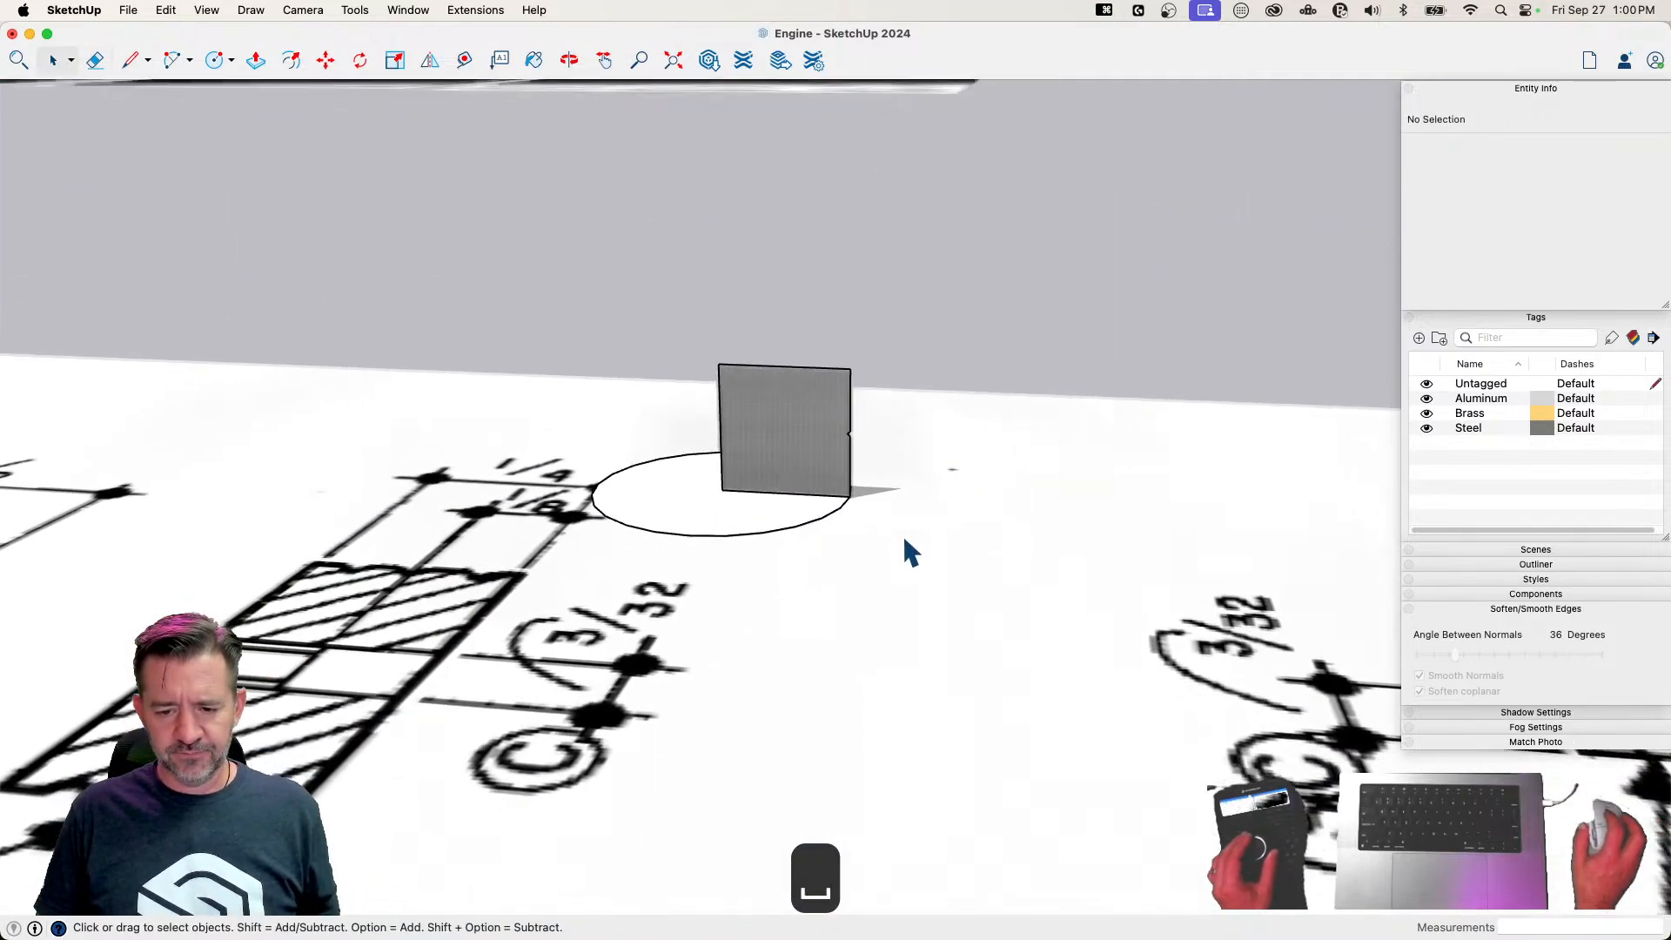
scroll(733, 594, down, 5)
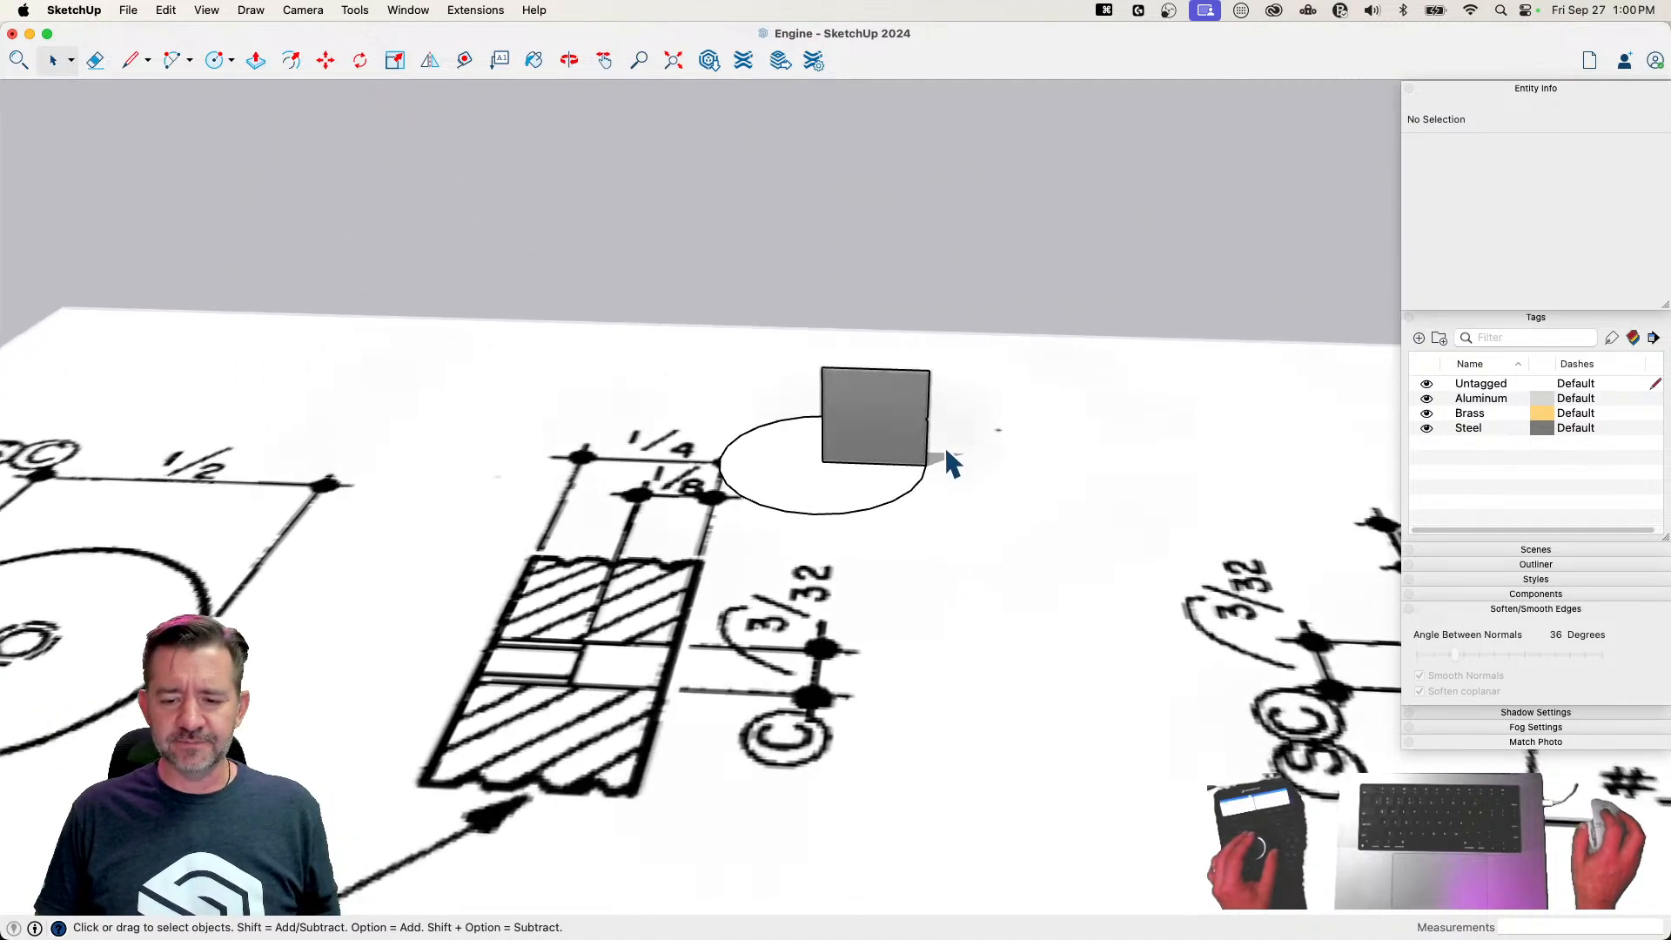
Draw a 1/8" helper line from the notch tip to the profile's top edge and copy the notch 1/16" up to its midpoint
key(l)
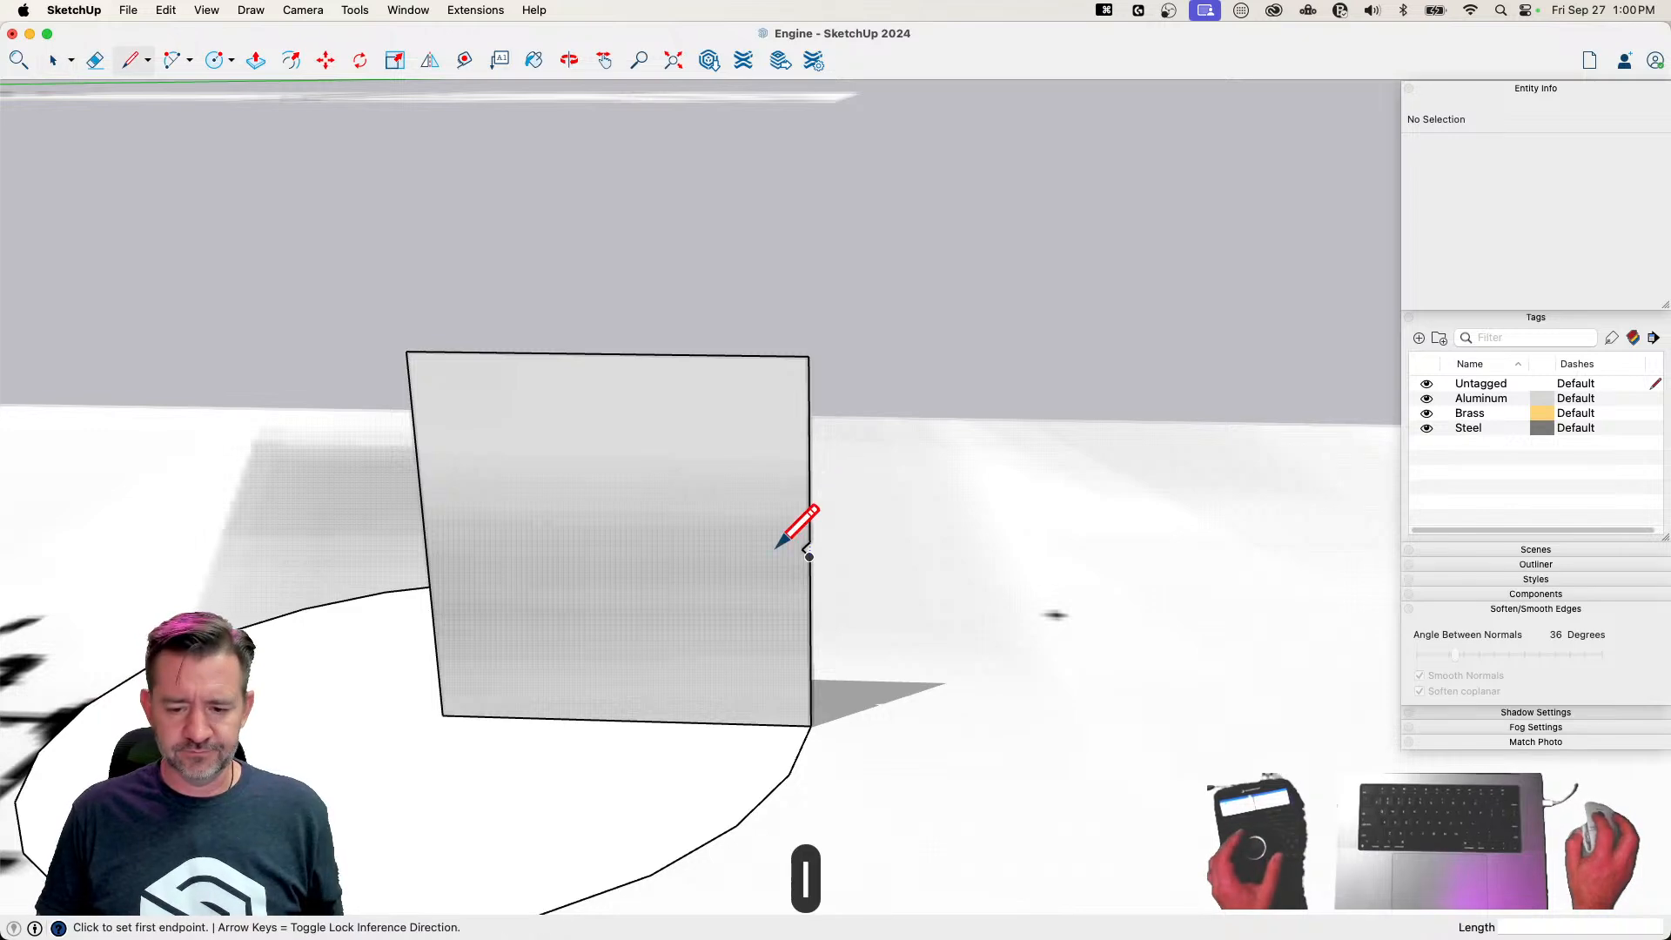
click(796, 357)
key(space)
drag(742, 509, 924, 608)
key(m)
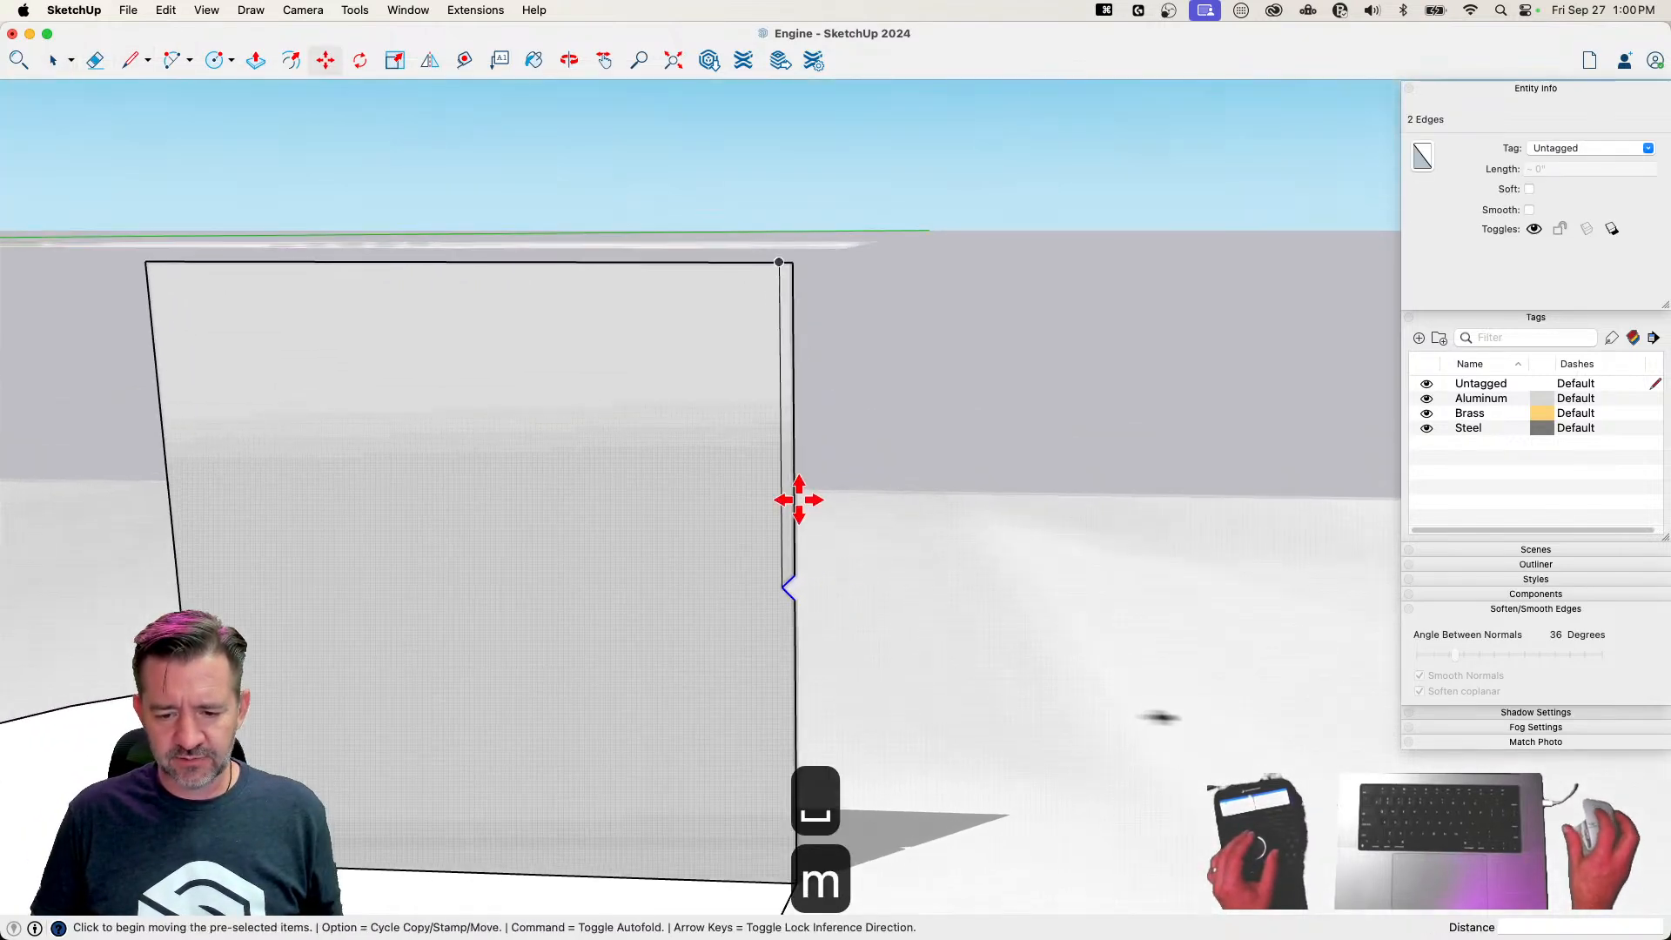
click(779, 585)
key(alt)
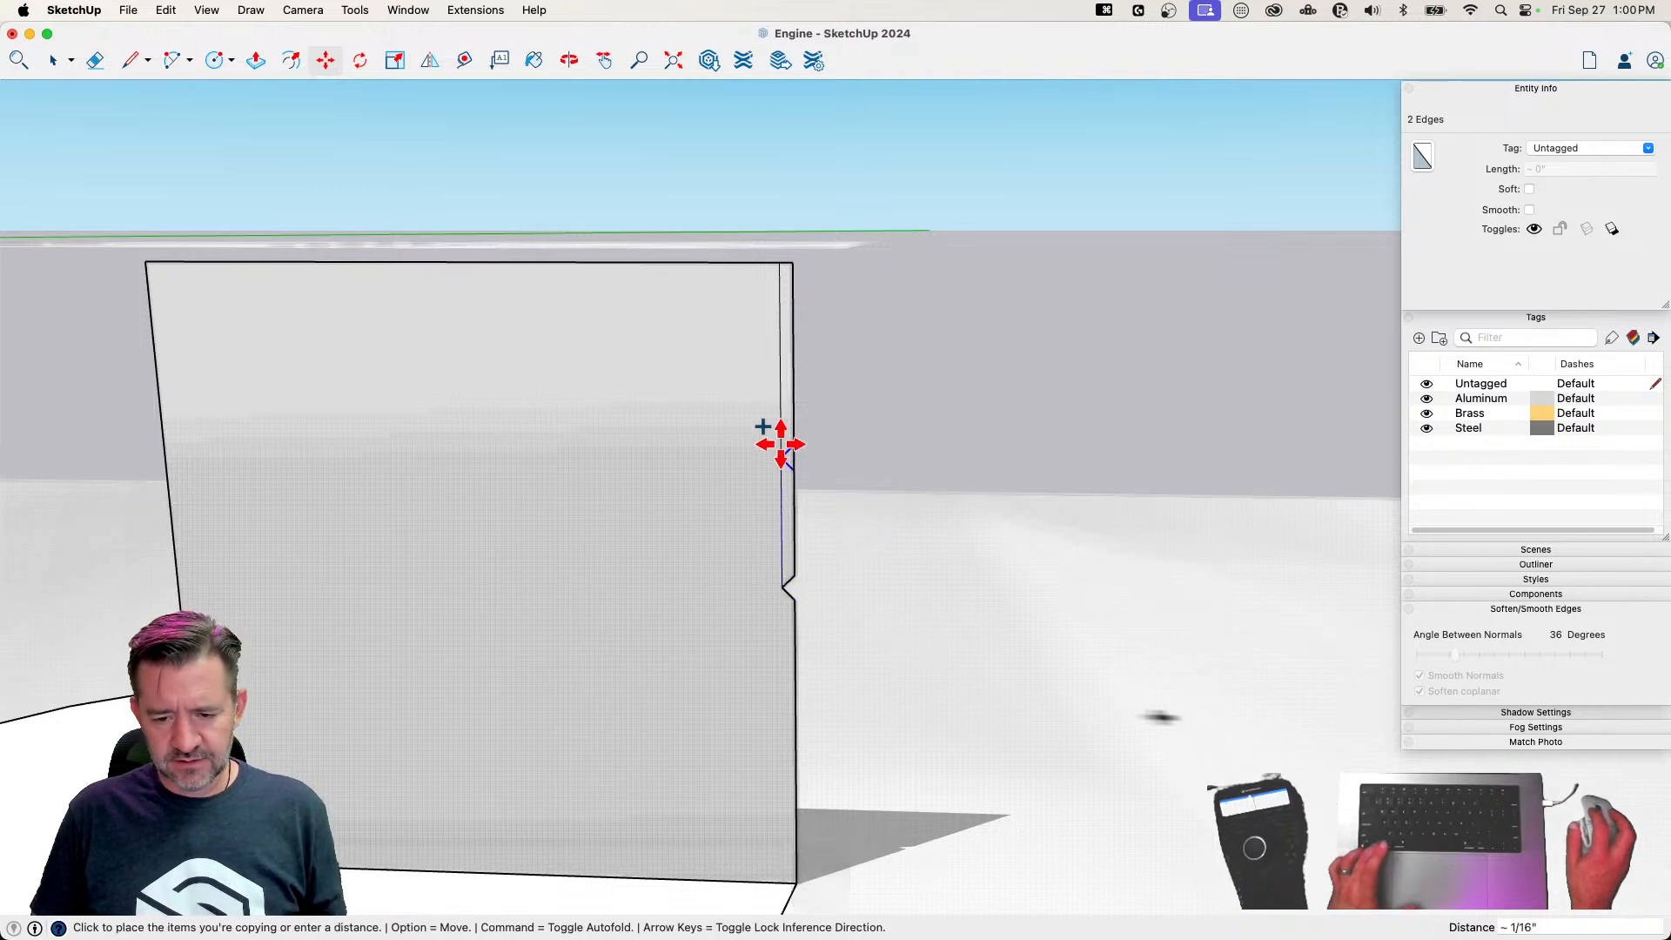
click(782, 427)
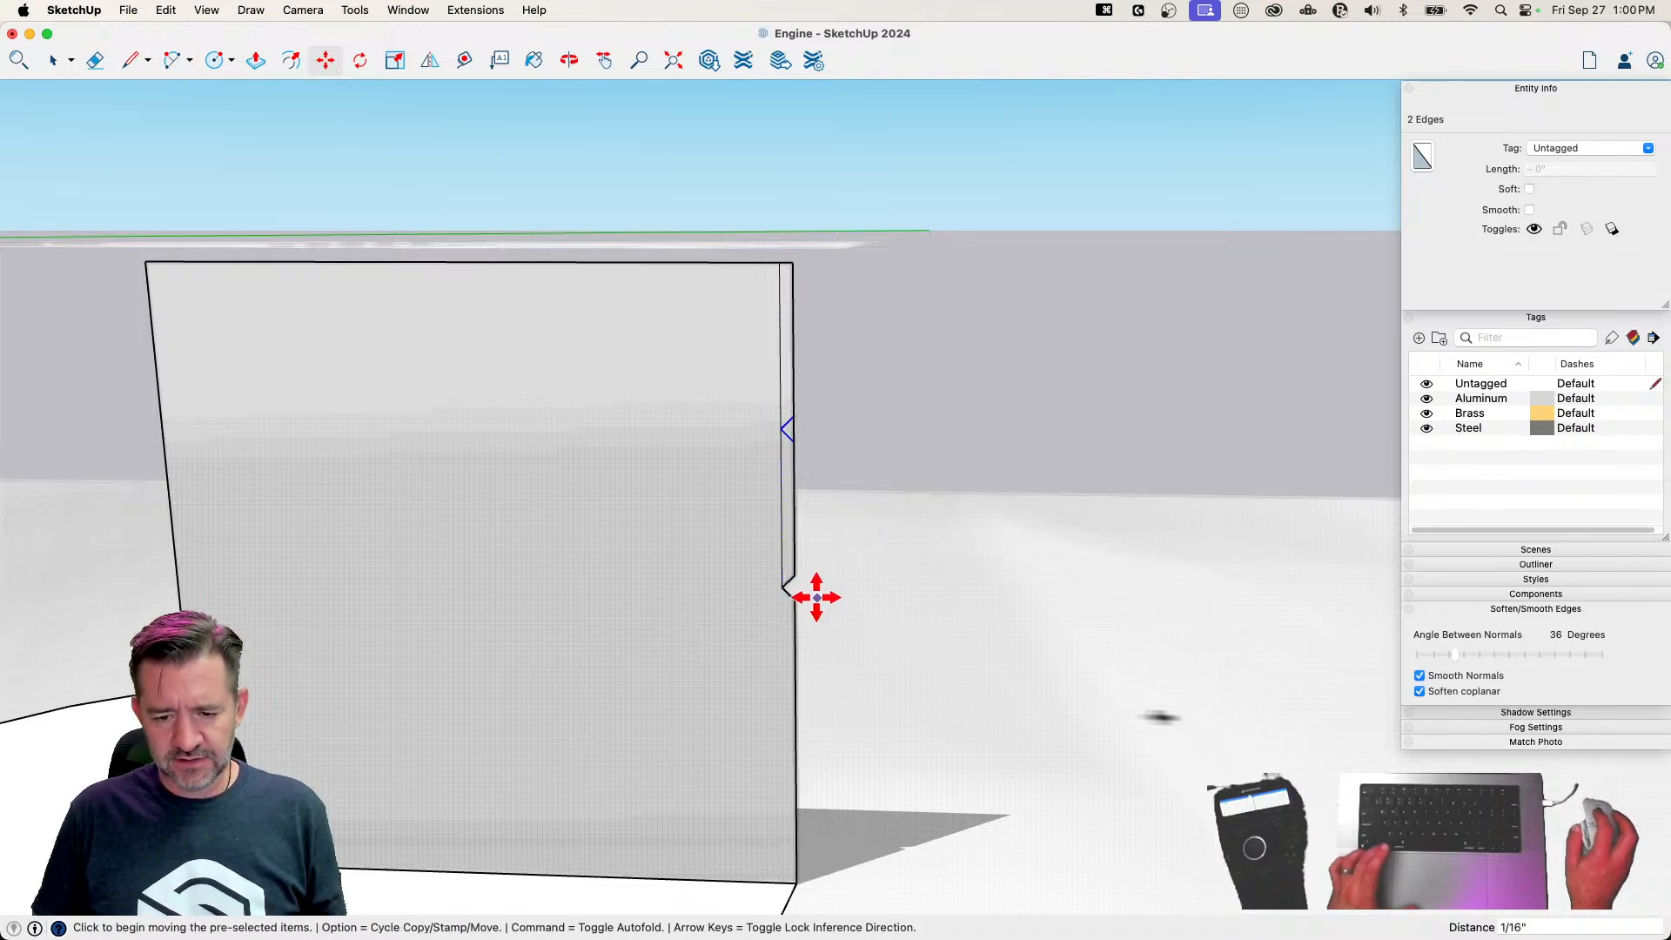
Draw a 1/8" helper line from the notch tip to the profile's bottom edge and copy the notch 1/16" down to its midpoint
key(l)
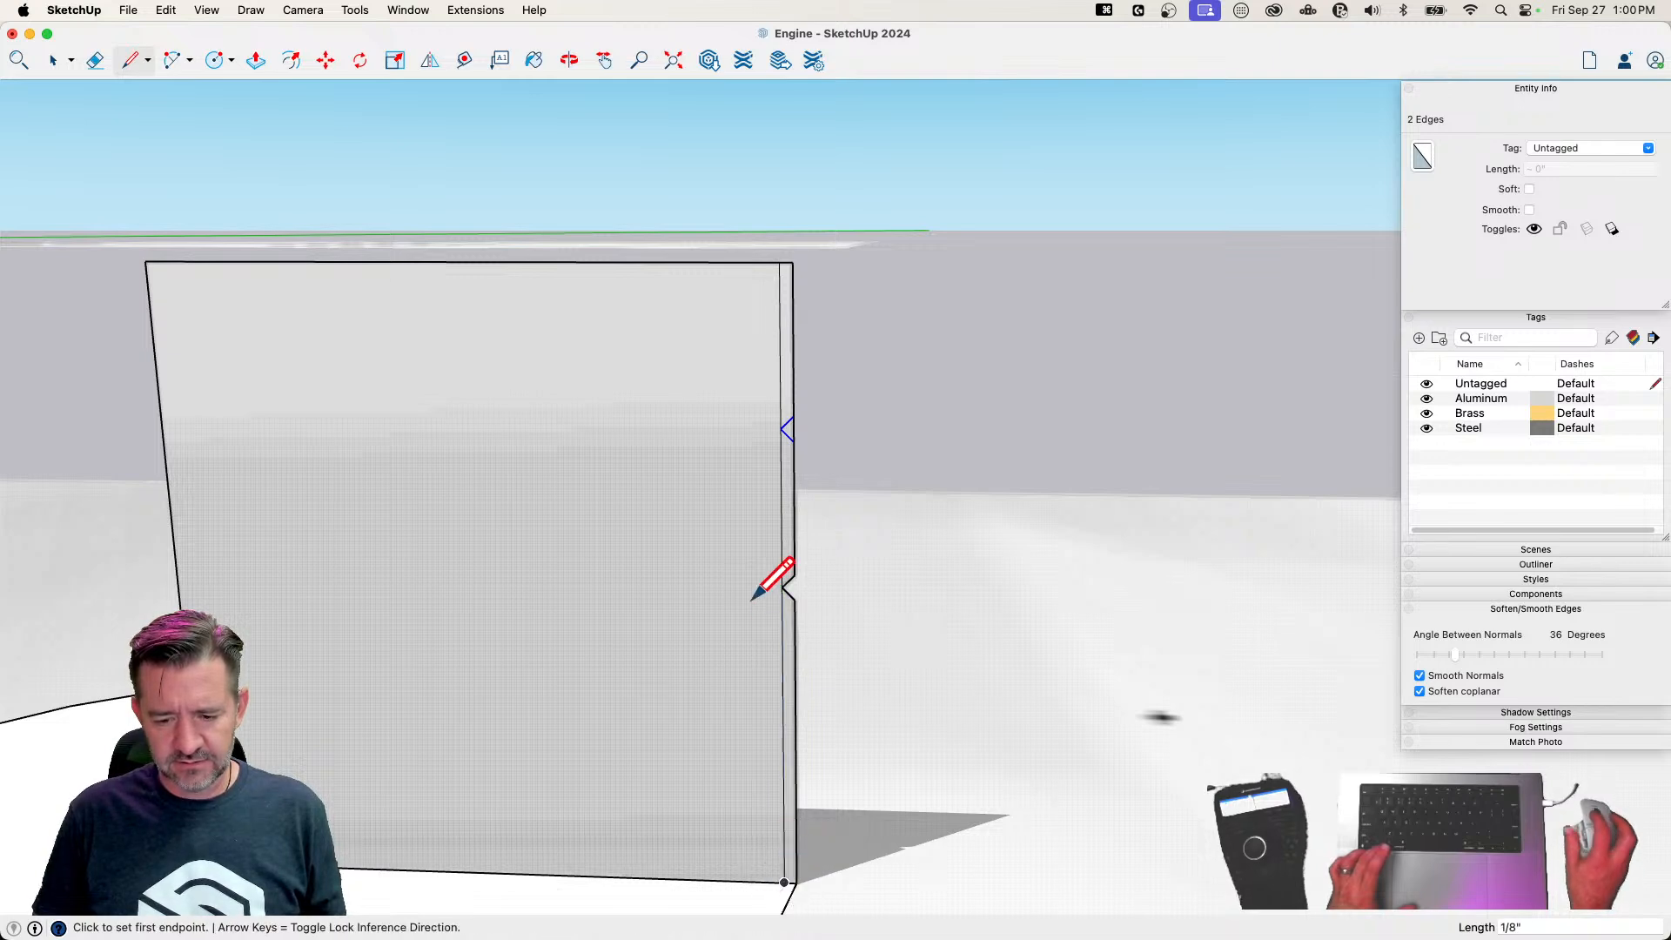
key(space)
key(m)
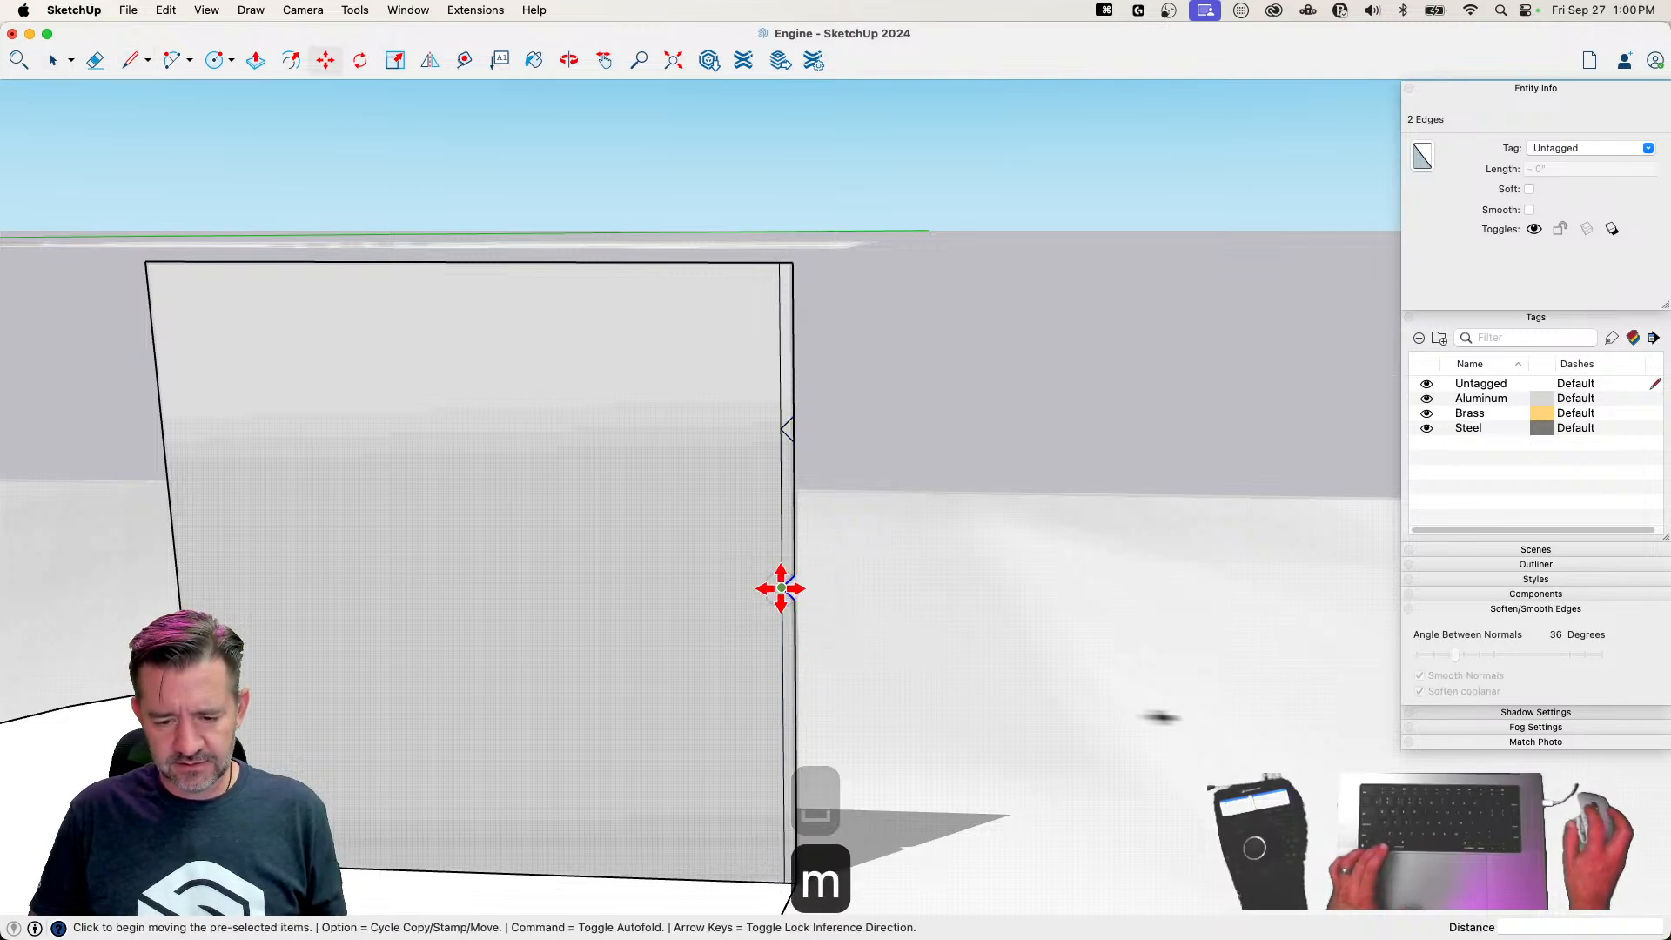
click(781, 588)
key(alt)
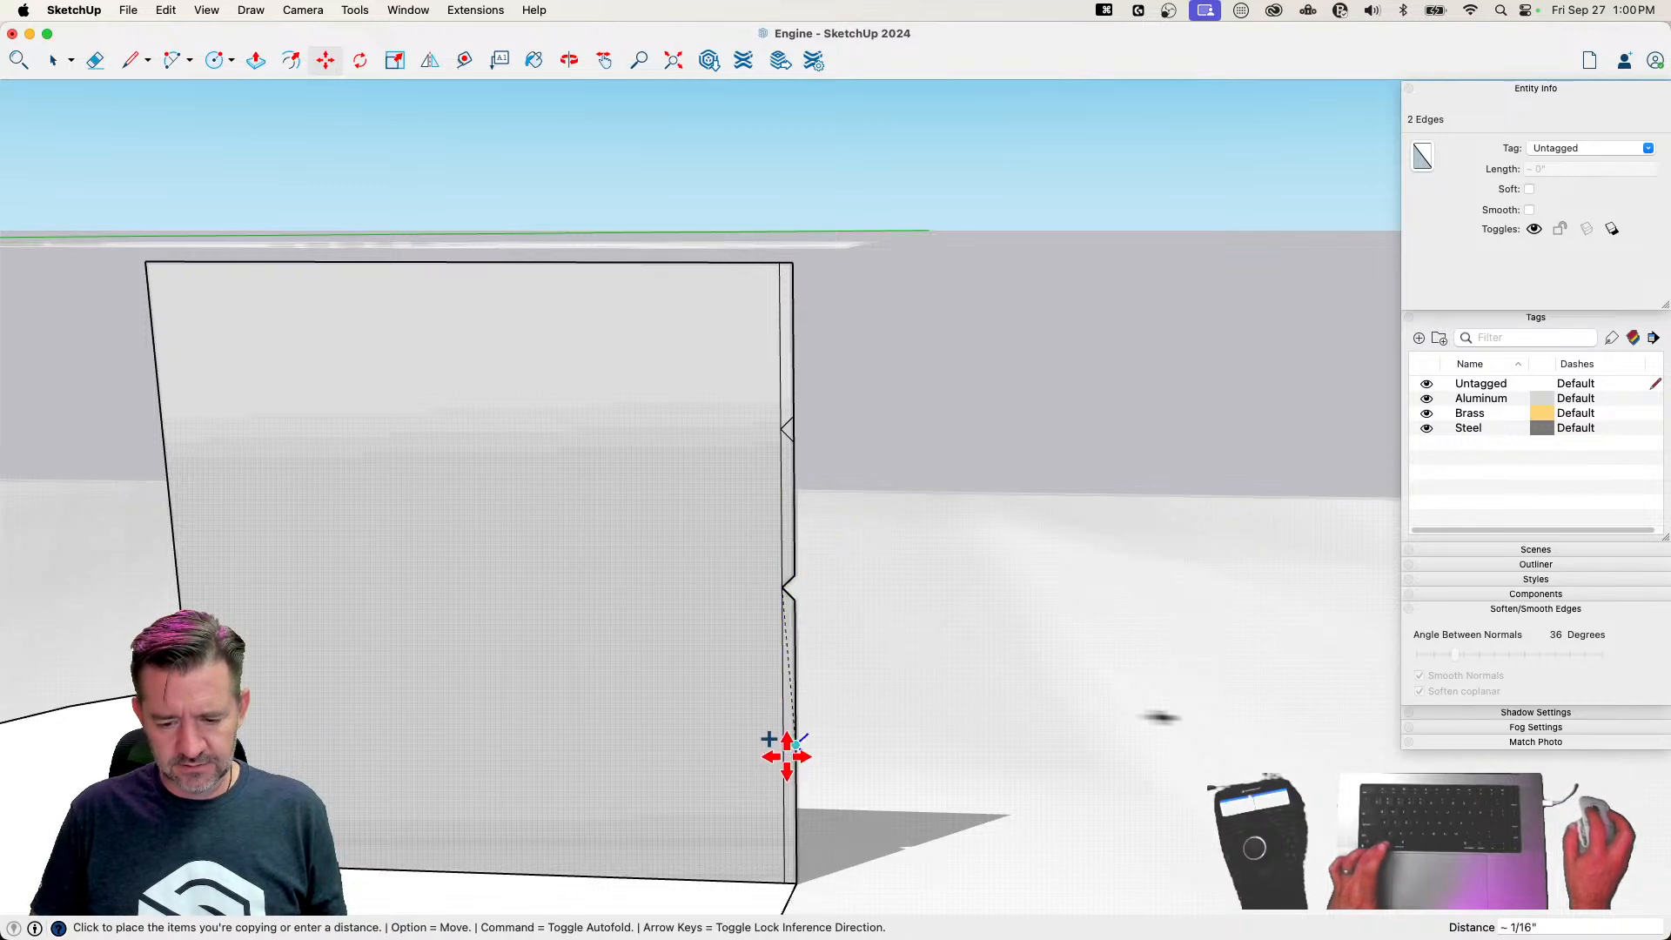
click(786, 753)
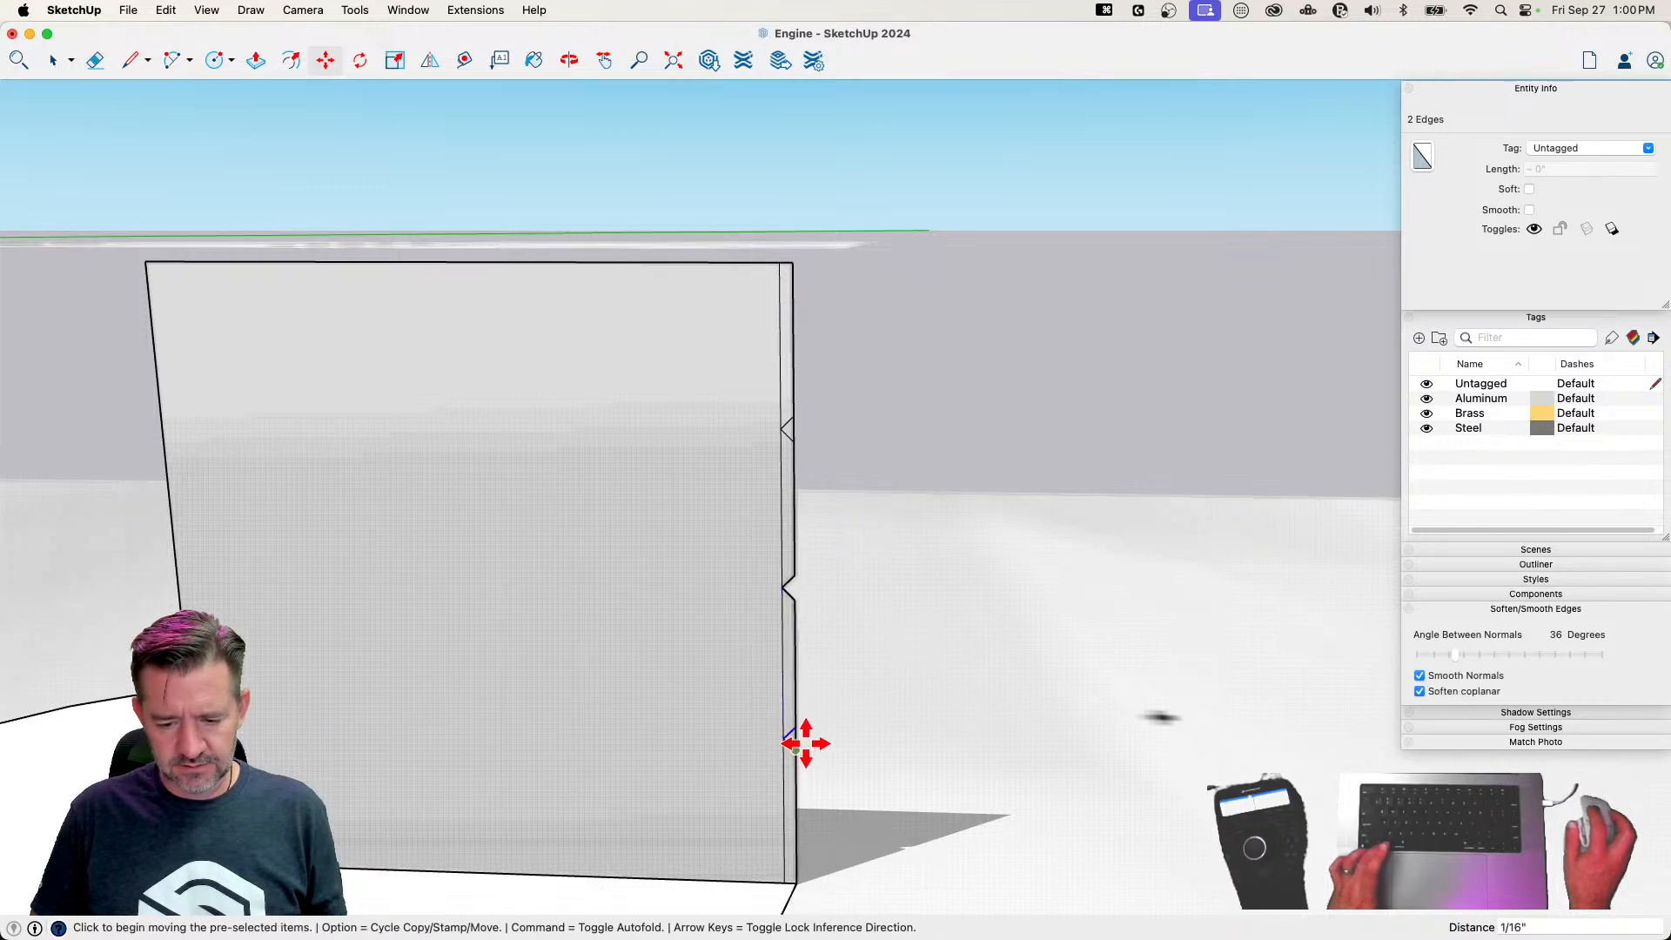
Erase the helper lines and the edge segments across the upper and lower notches to open the grooves, and save the model
key(e)
click(785, 789)
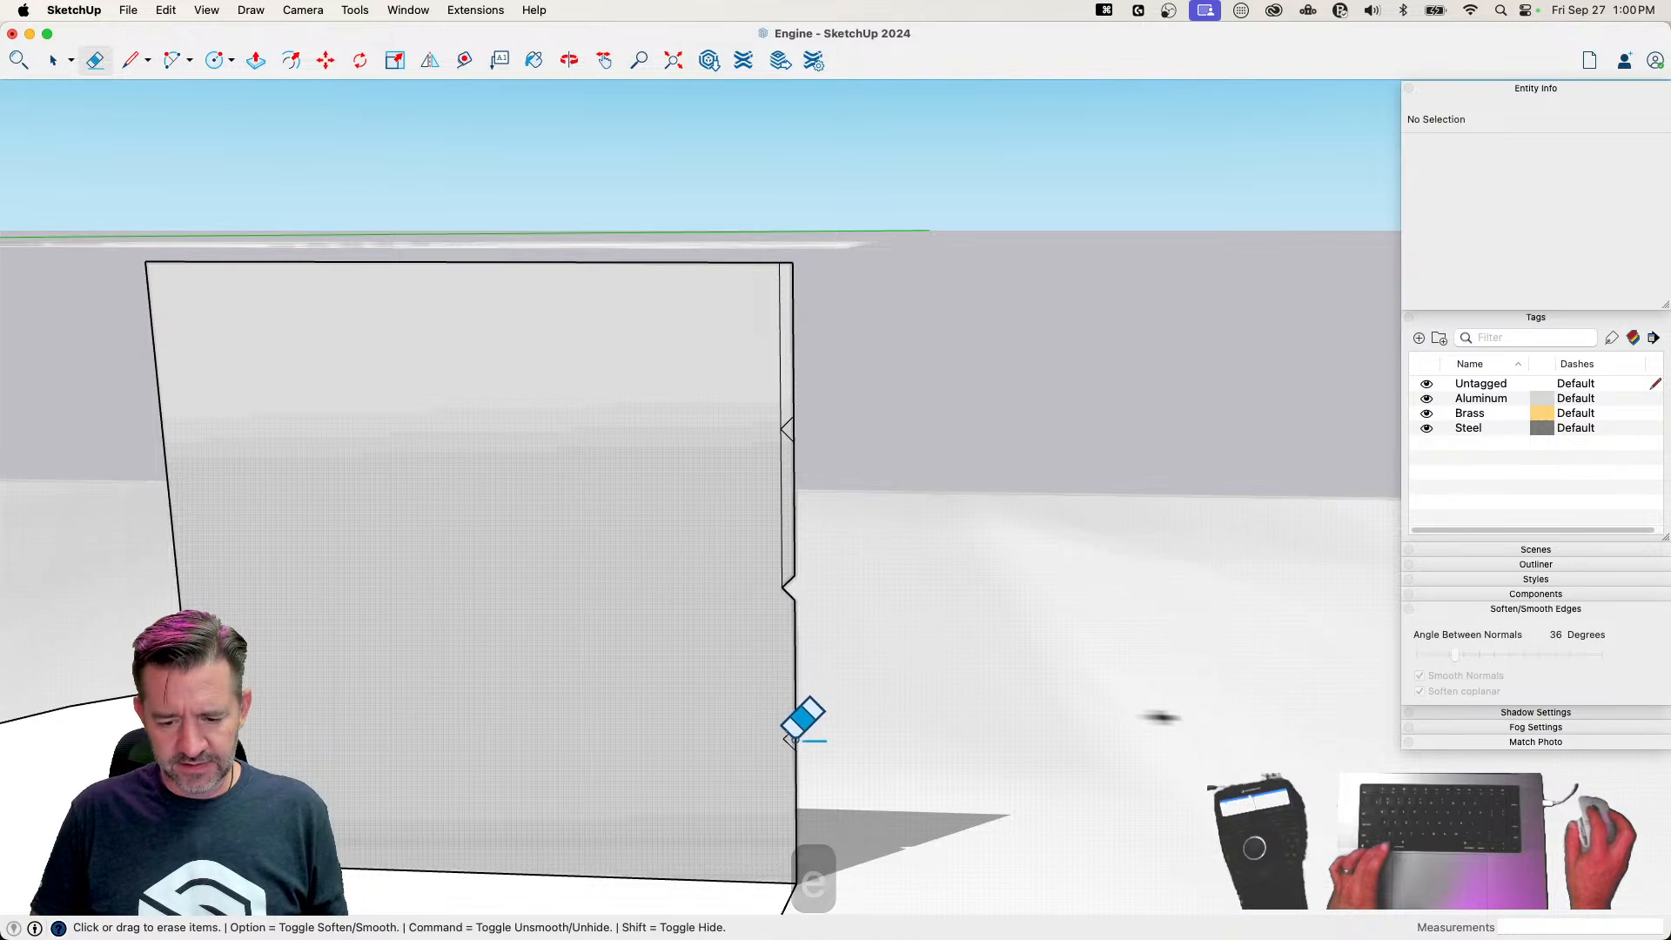
click(792, 740)
key(z)
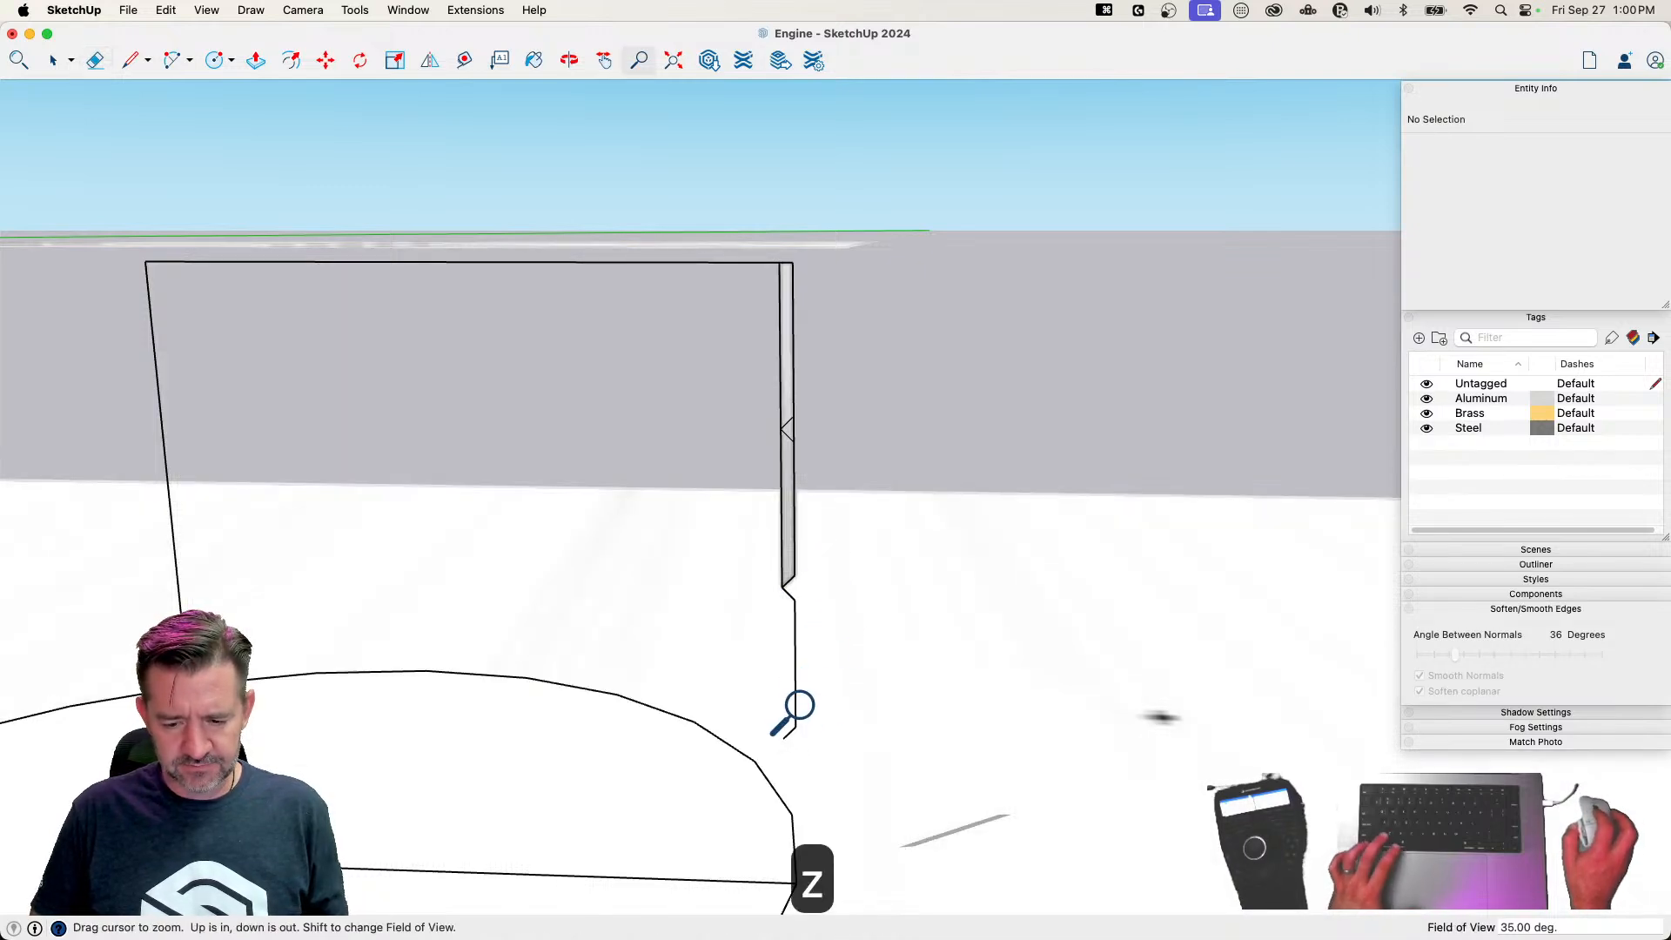
key(super+z)
key(e)
key(e)
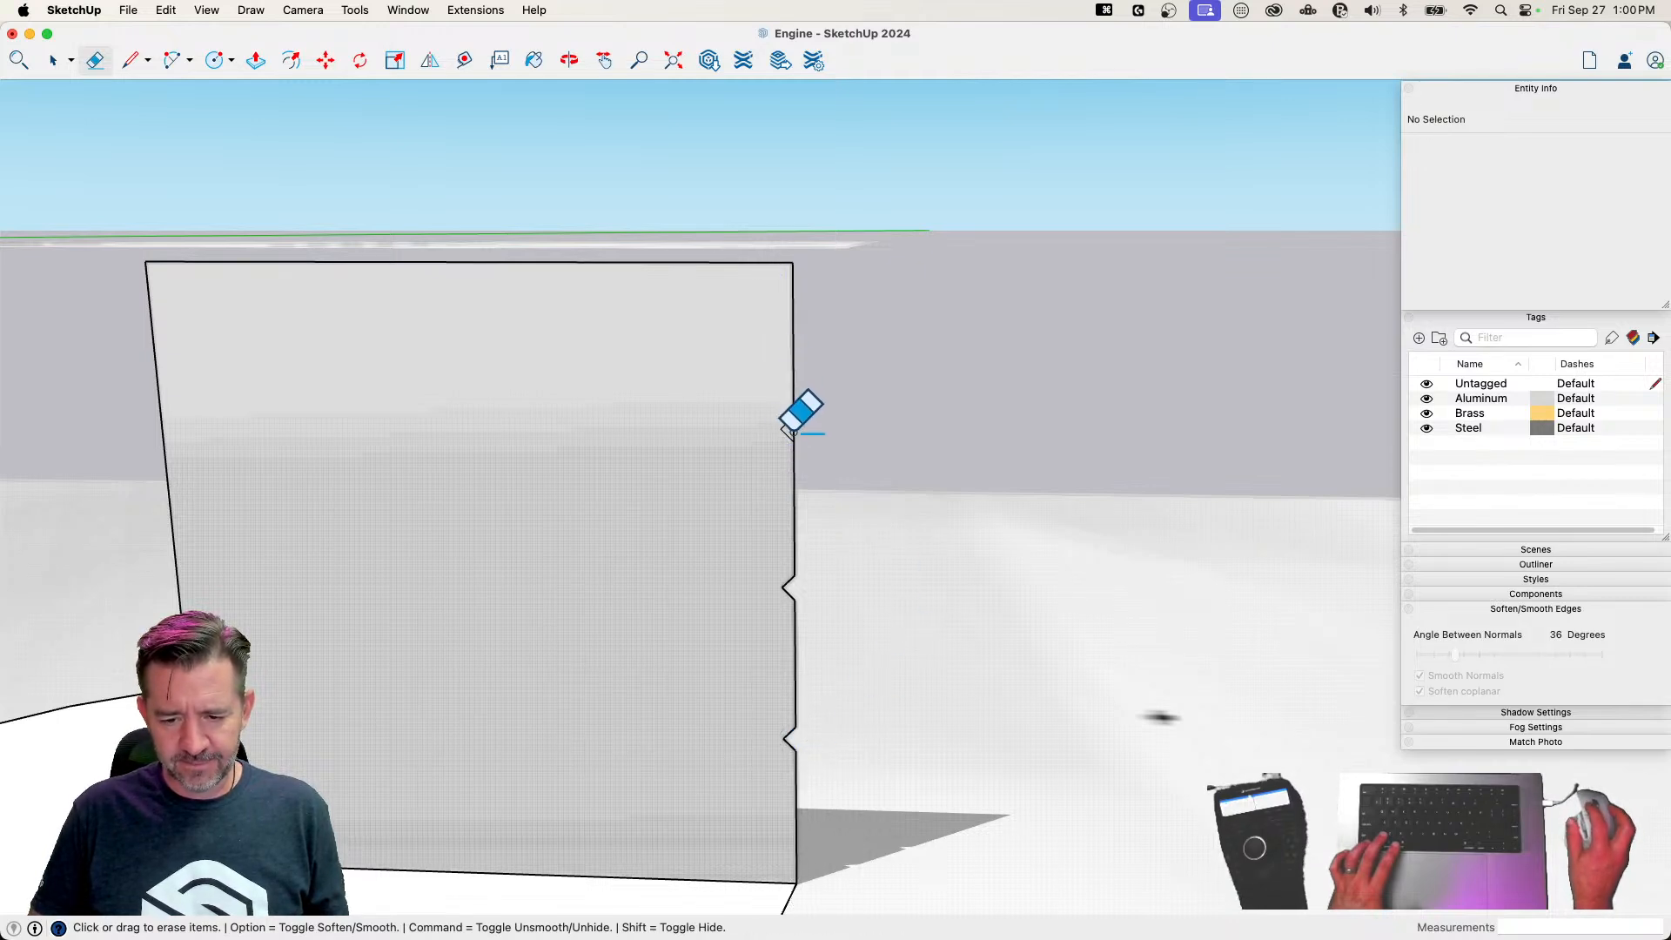
drag(790, 430, 840, 424)
key(cmd+z)
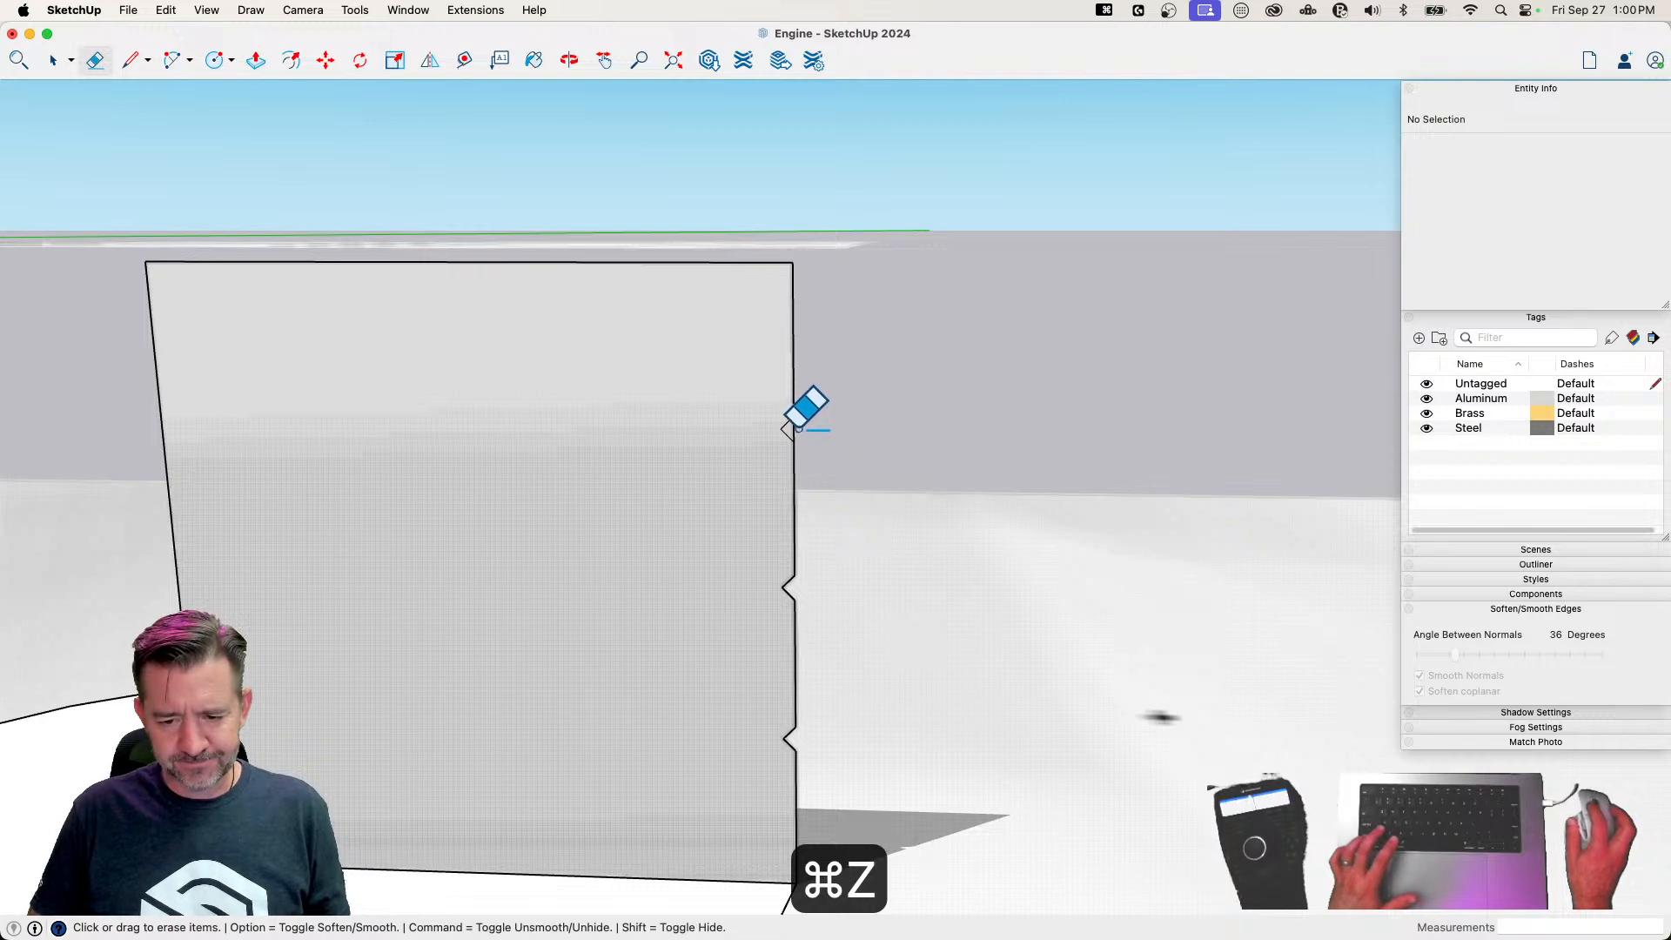
key(space)
scroll(812, 648, down, 6)
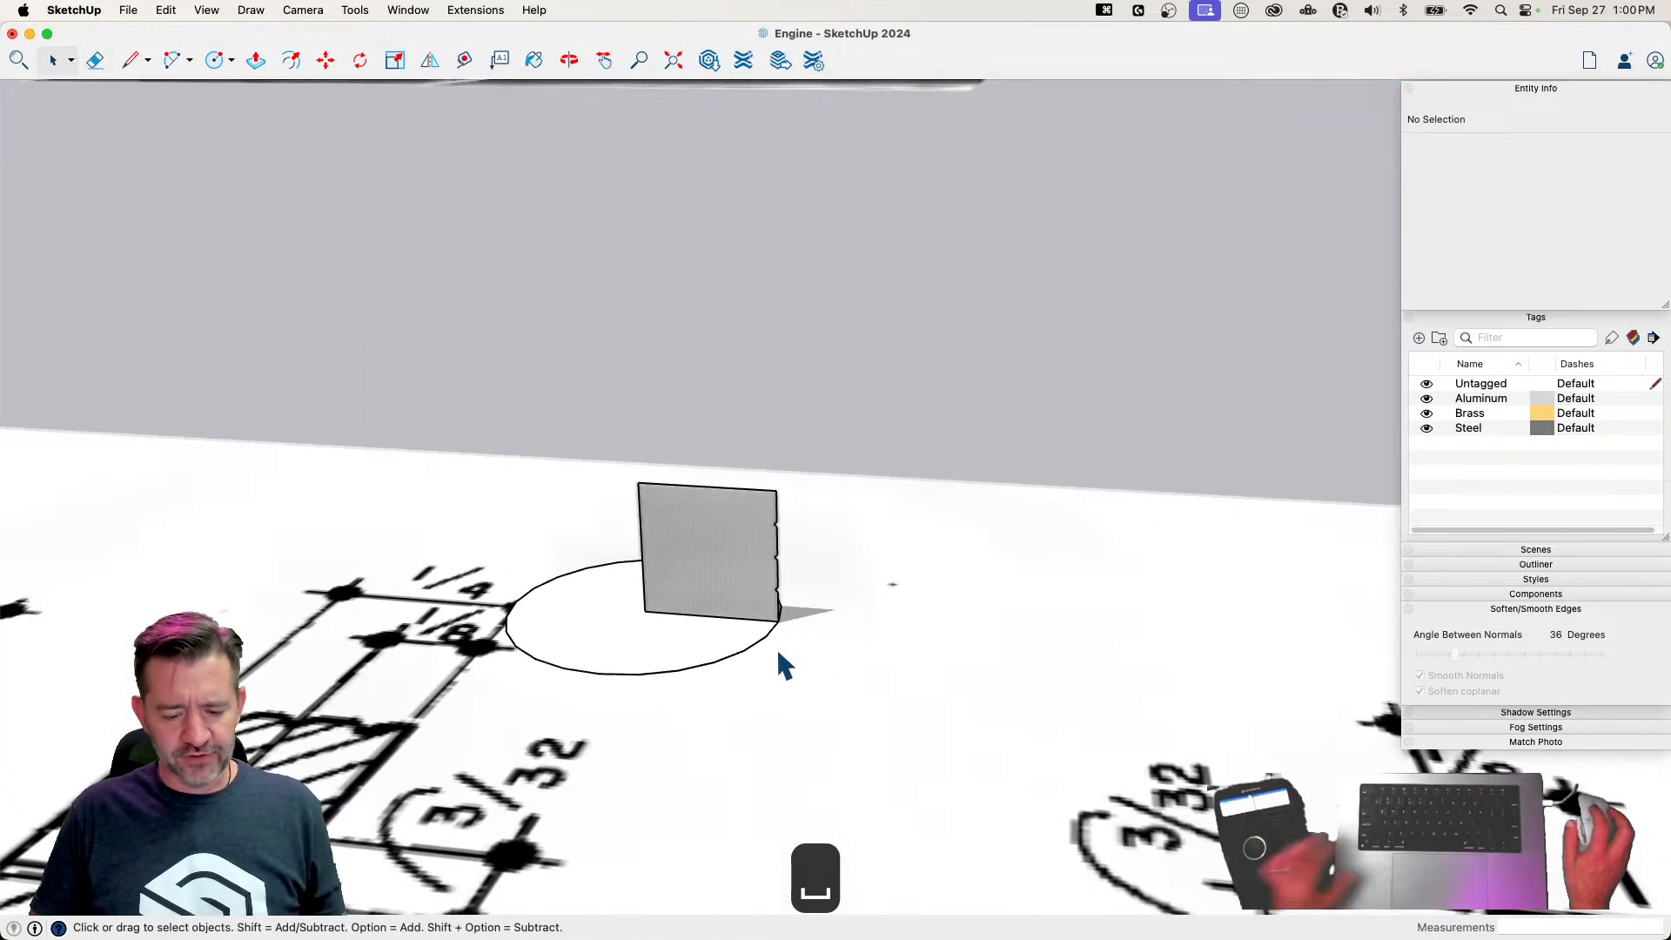
key(cmd+s)
Try sweeping the notched profile around the piston circle with Follow Me, and undo the sweep
click(724, 665)
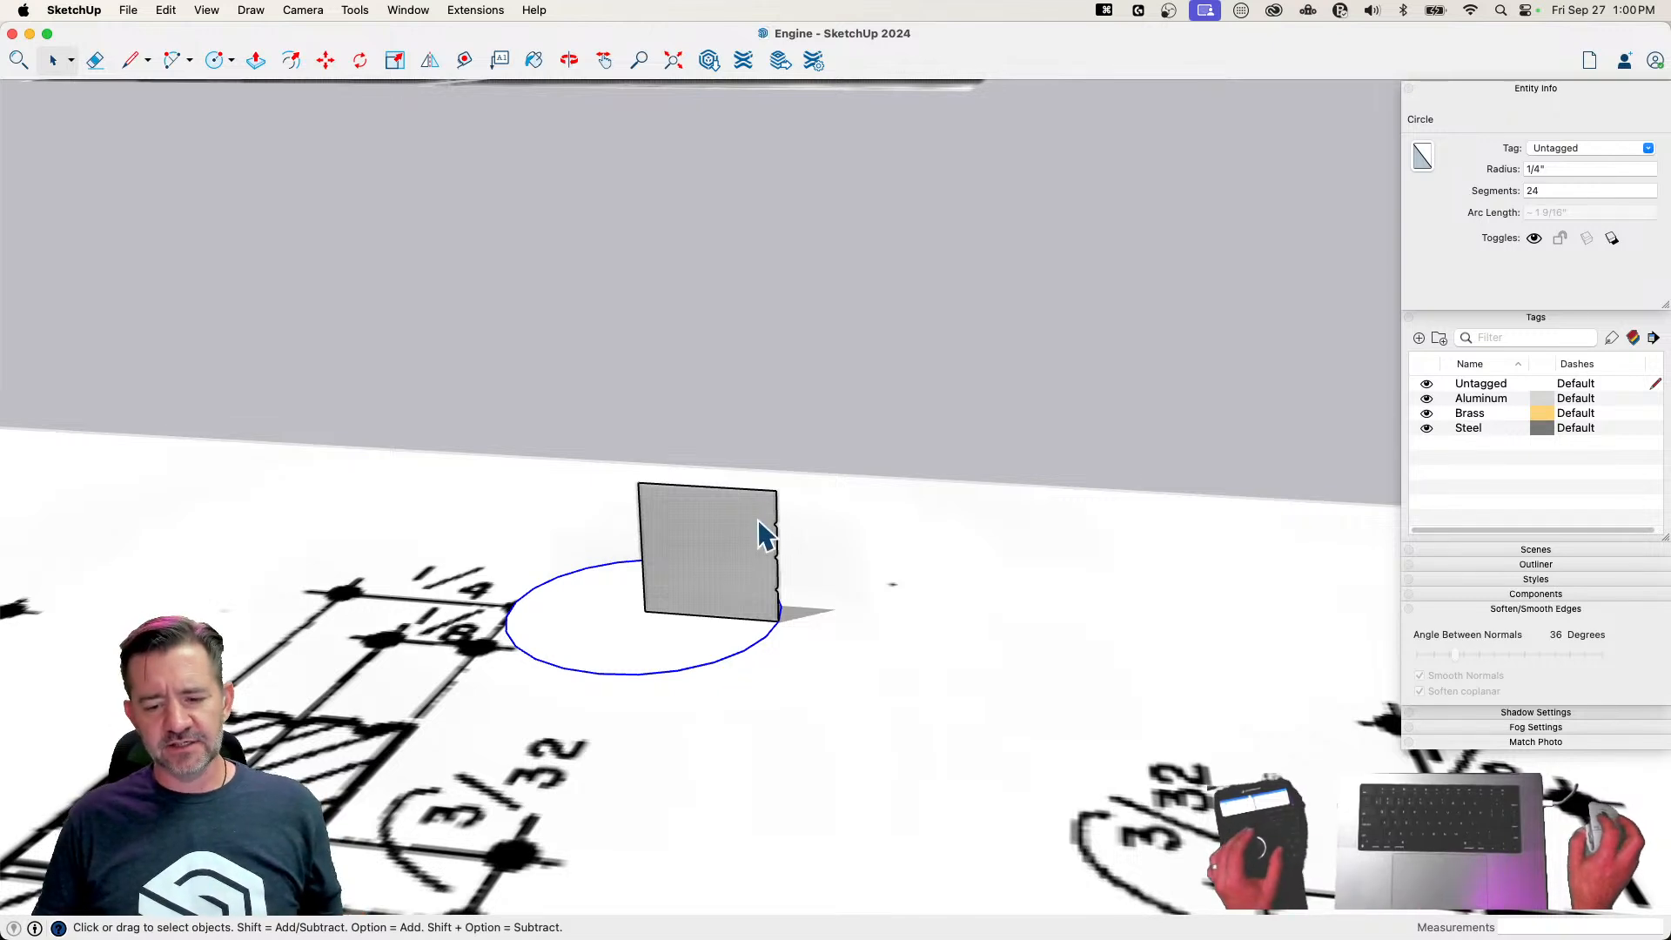
click(402, 10)
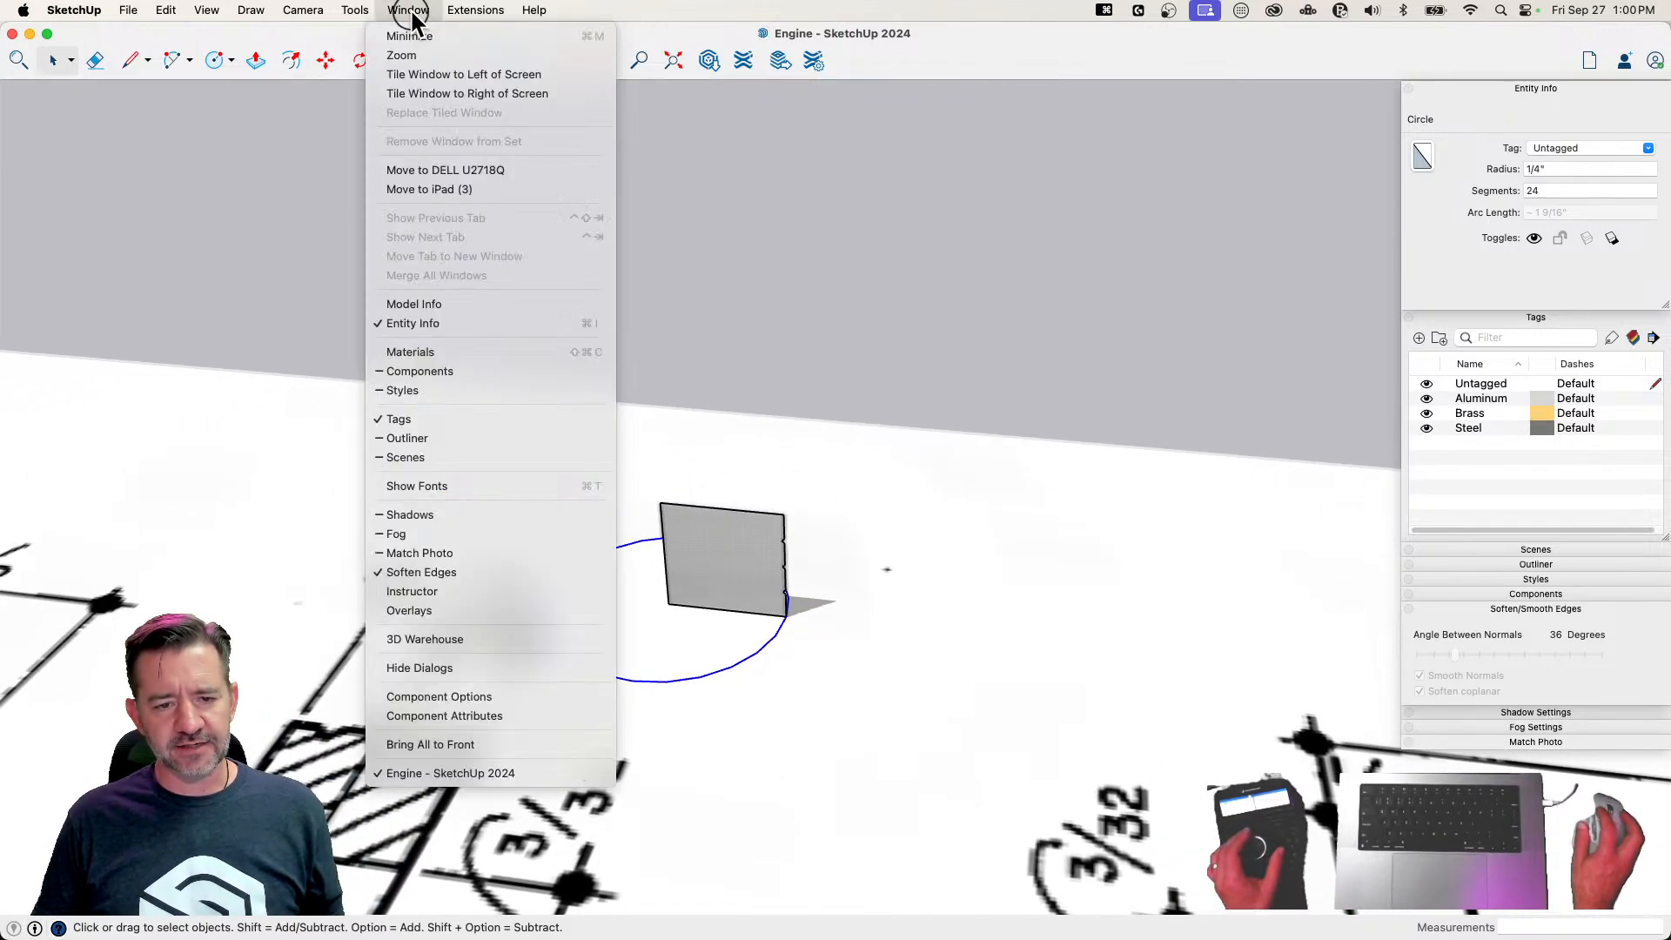
mouse_move(353, 13)
click(366, 246)
click(764, 589)
key(space)
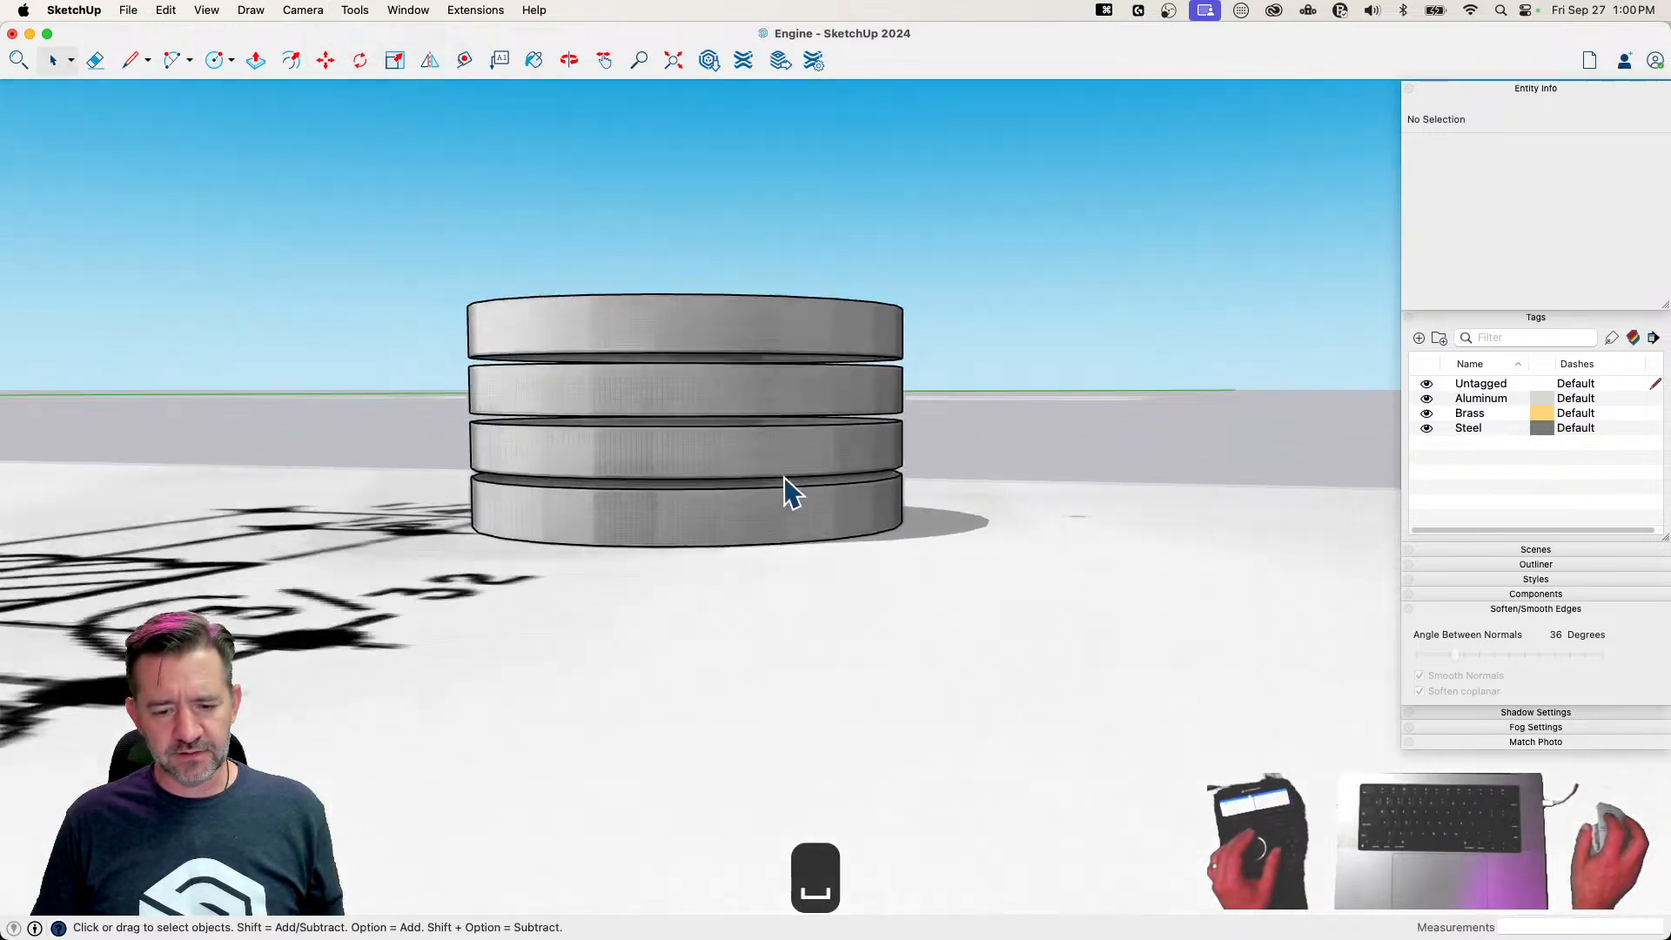
key(super+z)
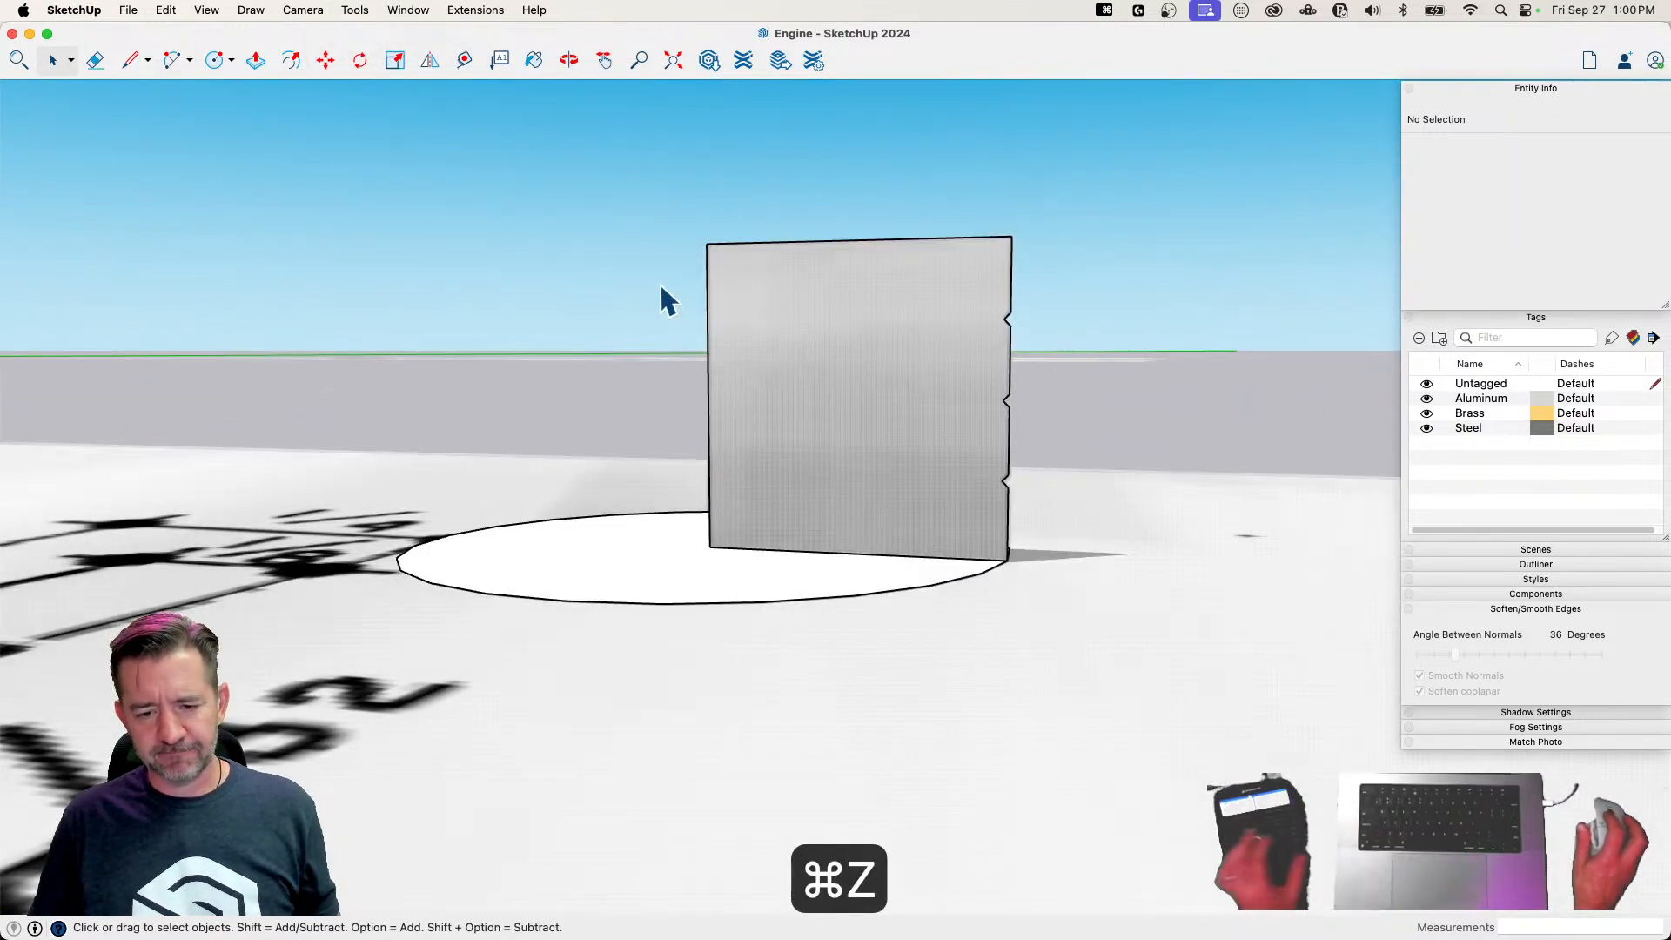
Draw a 3/64" line along the profile's top edge from its inner corner to mark the bore radius
drag(350, 194, 945, 703)
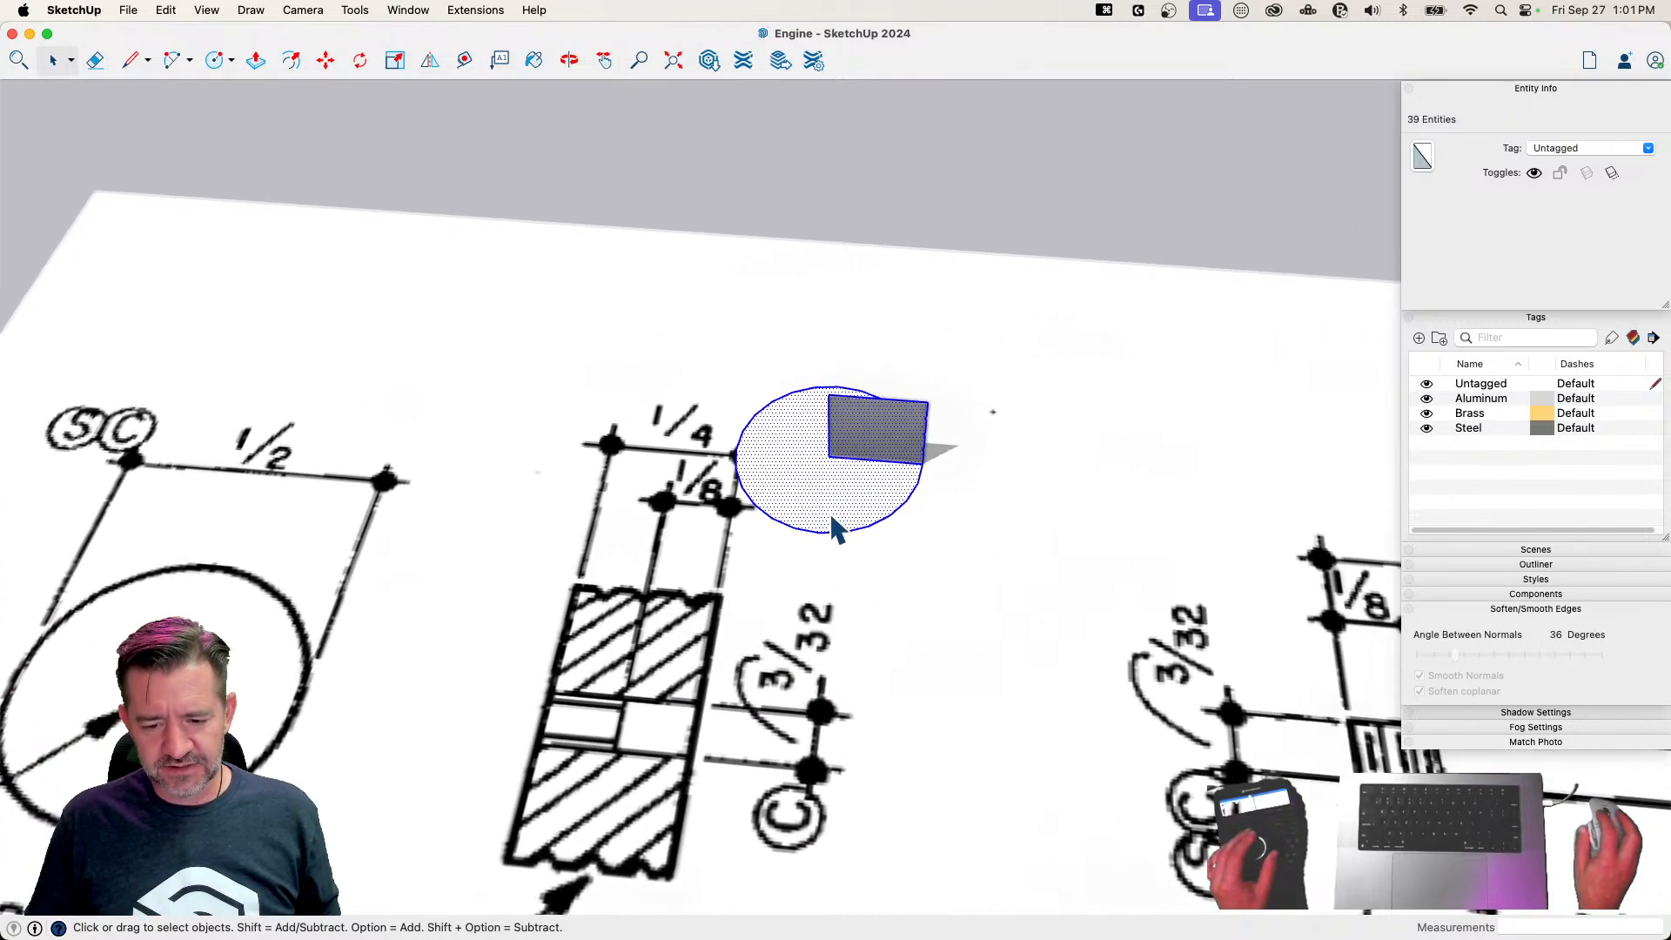
key(l)
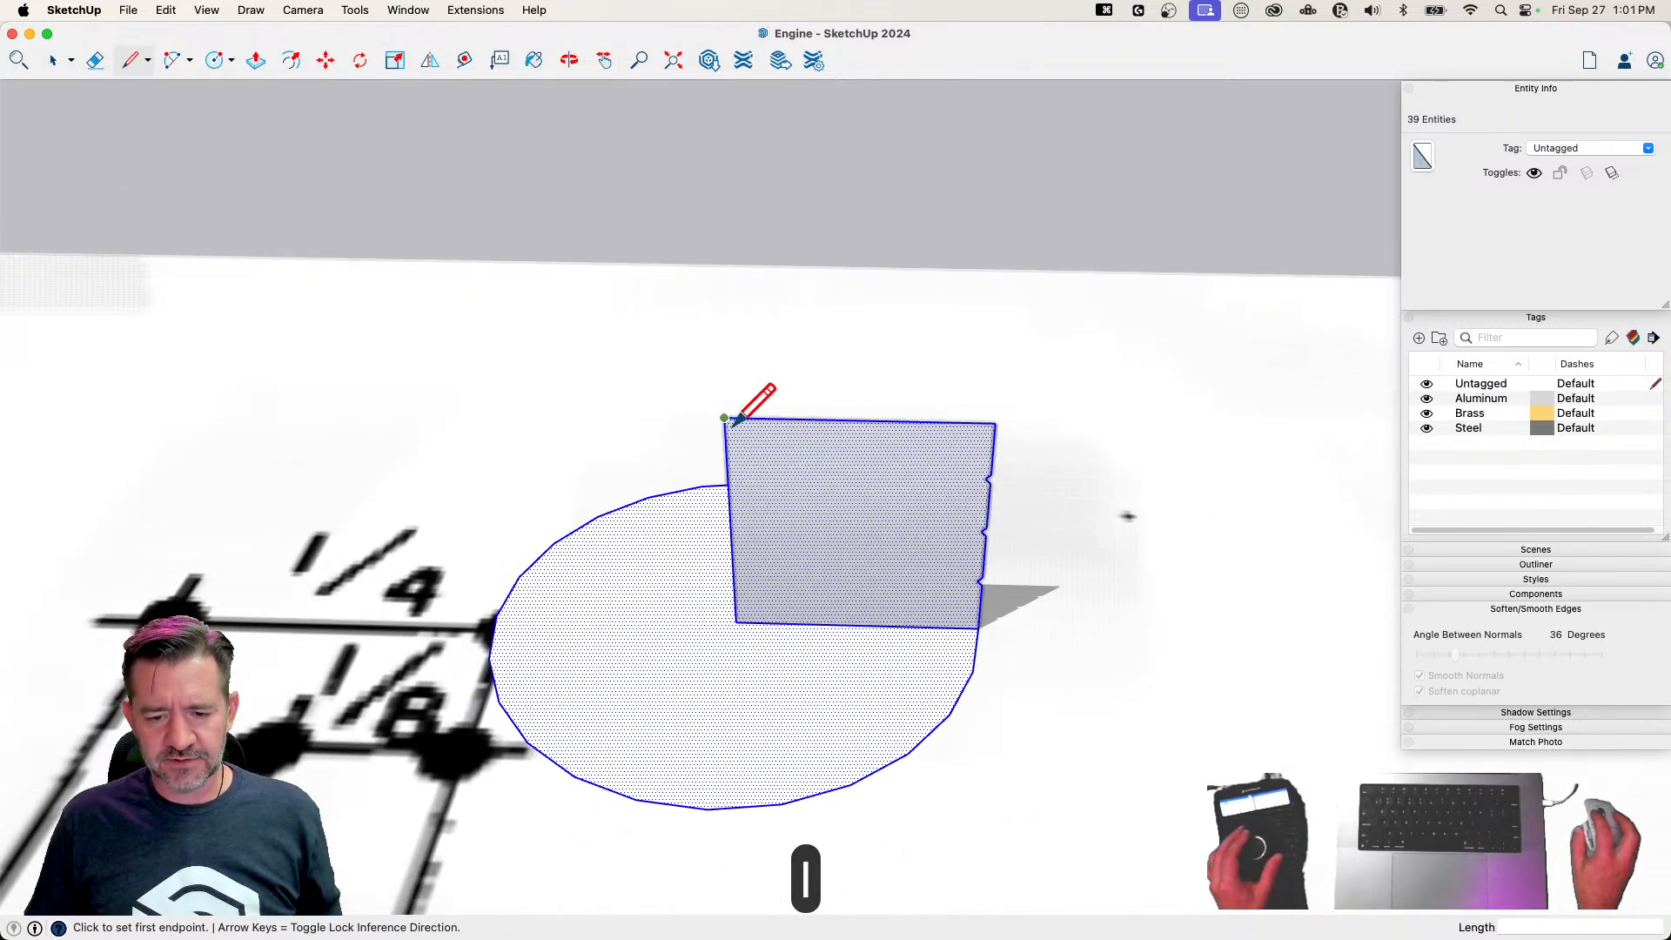
text(3/64)
key(Return)
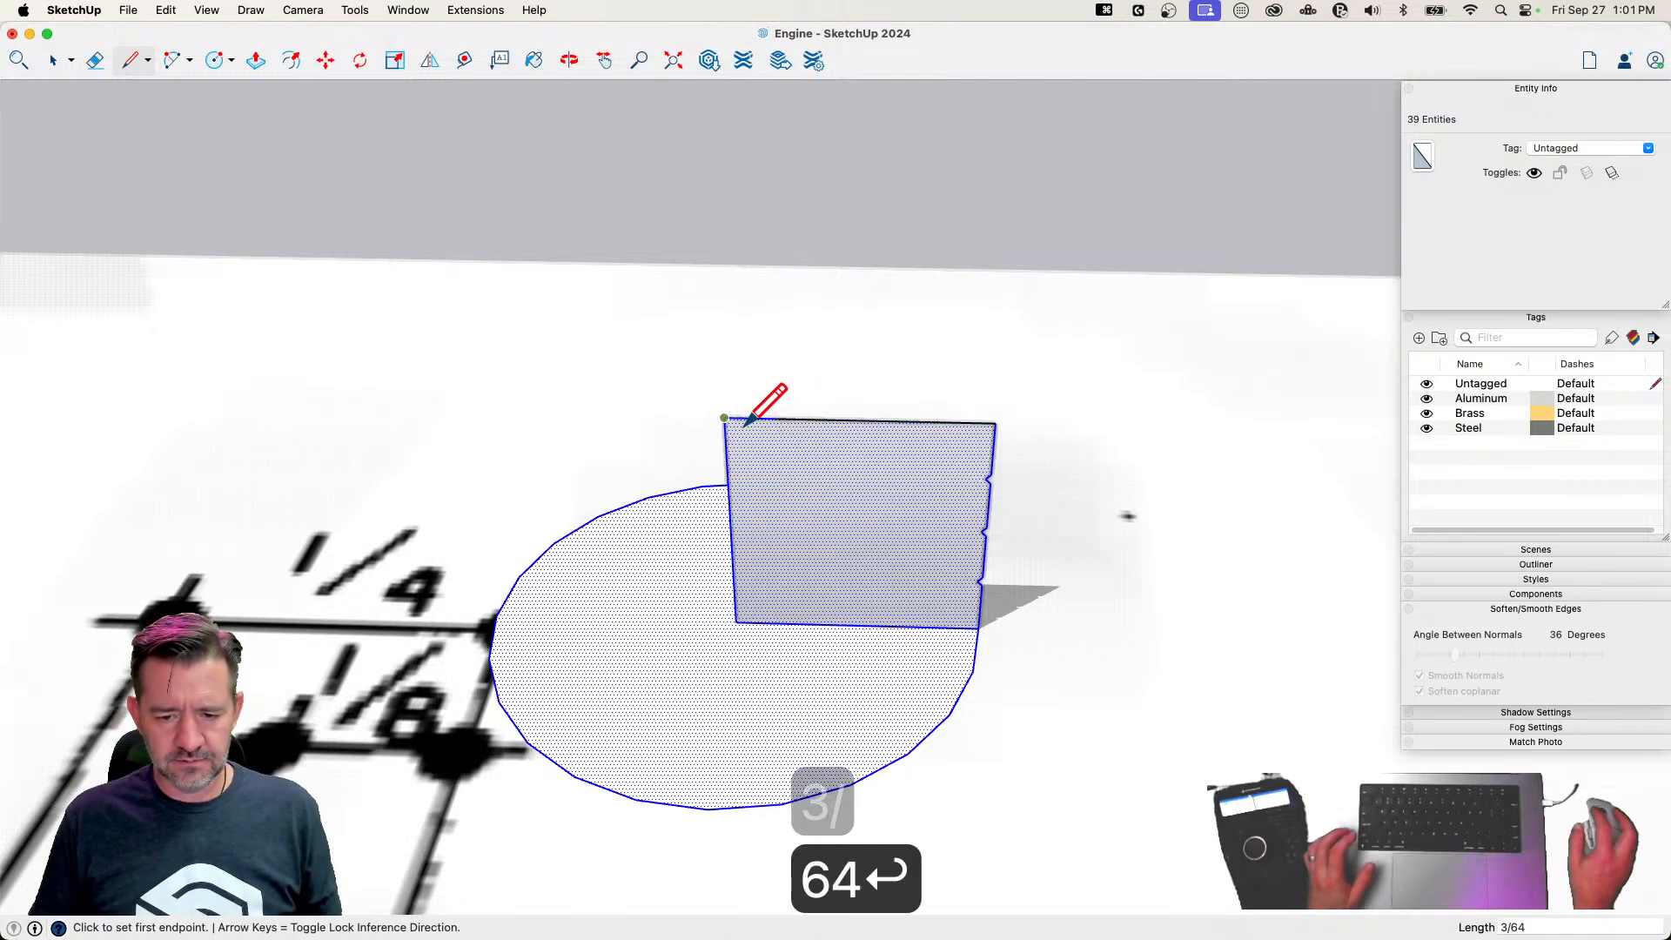
Draw a line from the bore radius mark down to the profile's bottom edge and erase the inner strip's edges
click(775, 419)
click(780, 624)
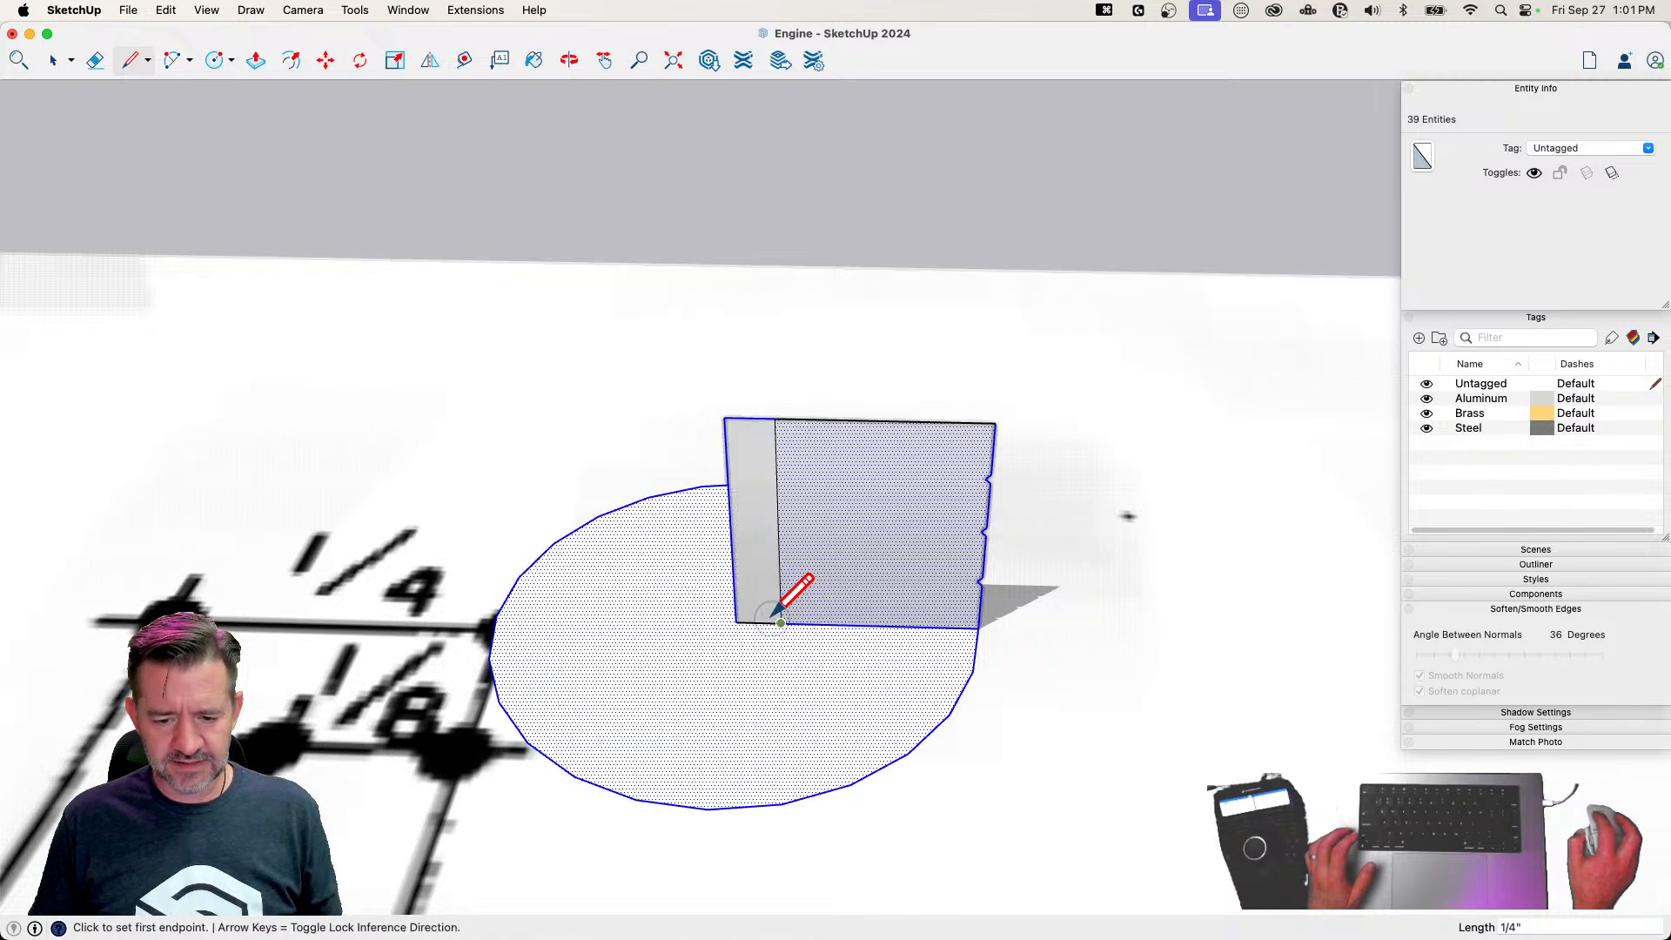
key(e)
click(751, 621)
drag(726, 411, 739, 407)
Make the circle and grooved profile into a component named Piston and assign it the Brass tag
key(space)
click(902, 229)
drag(619, 418, 958, 638)
right_click(815, 496)
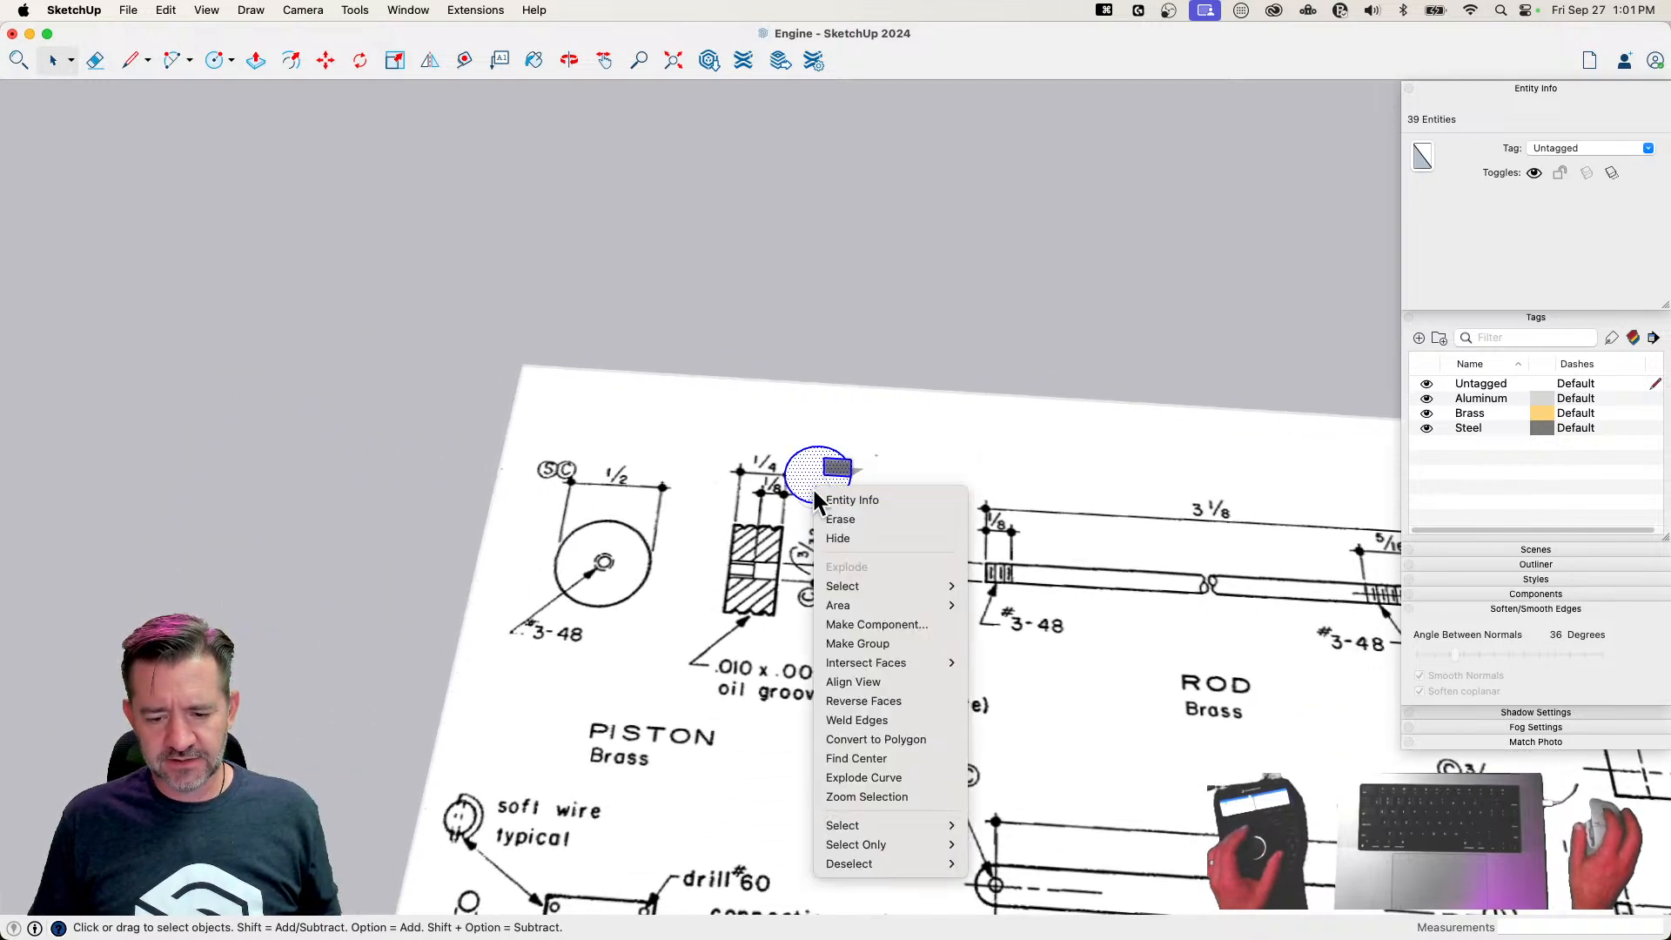
click(886, 623)
text(Piston)
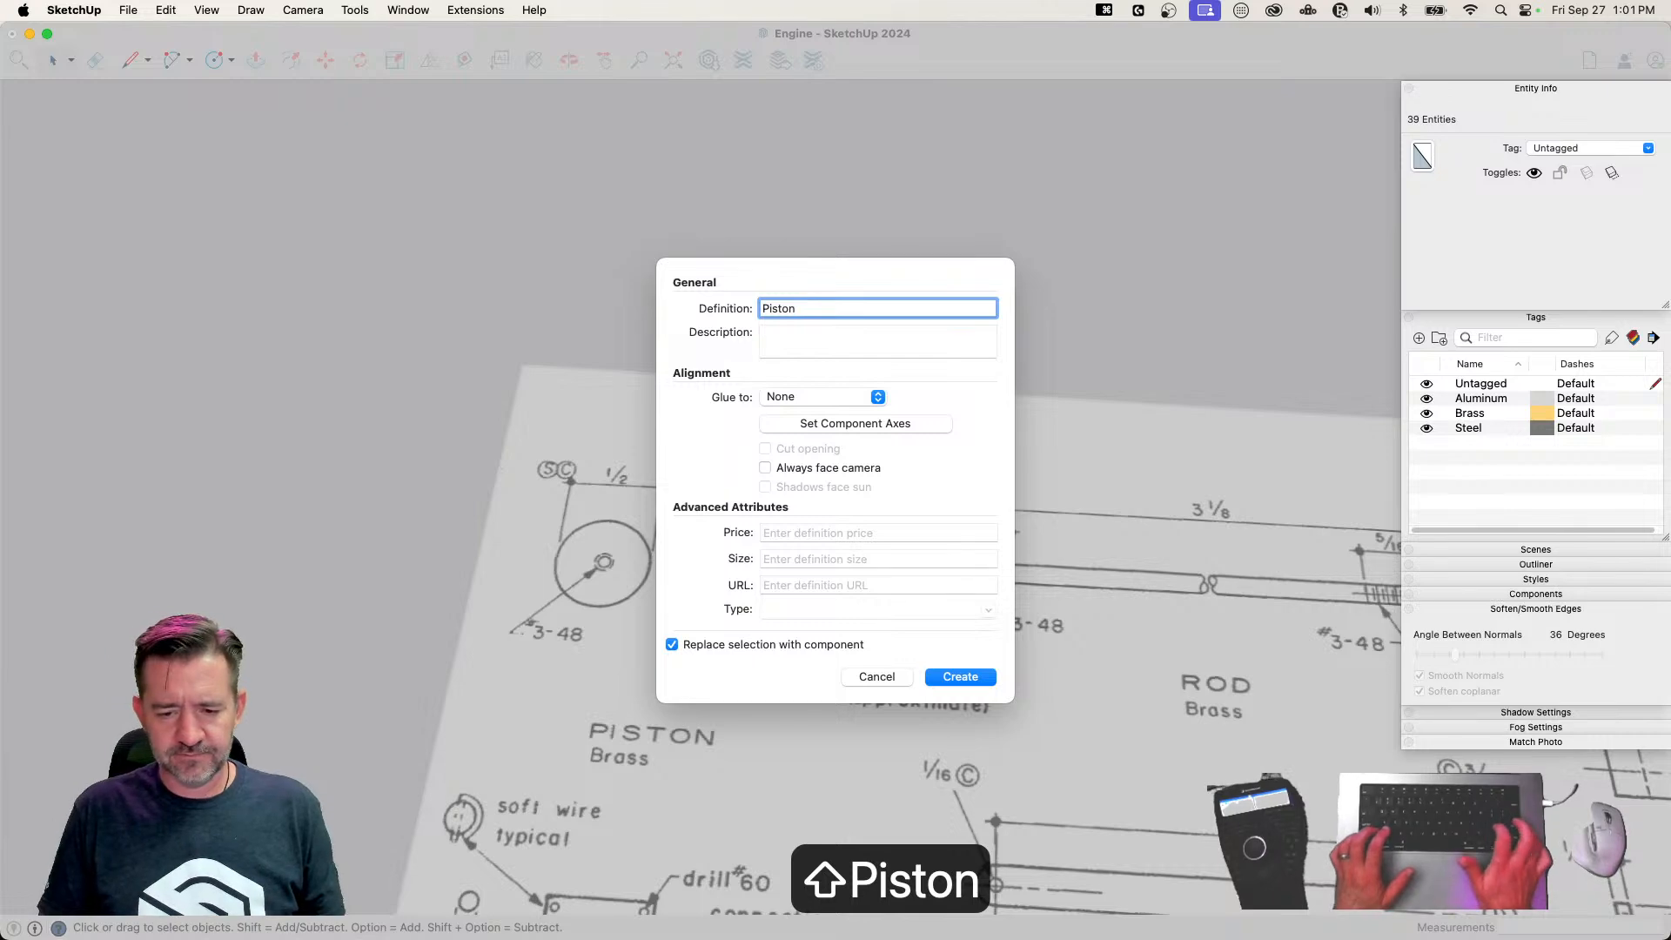
key(Return)
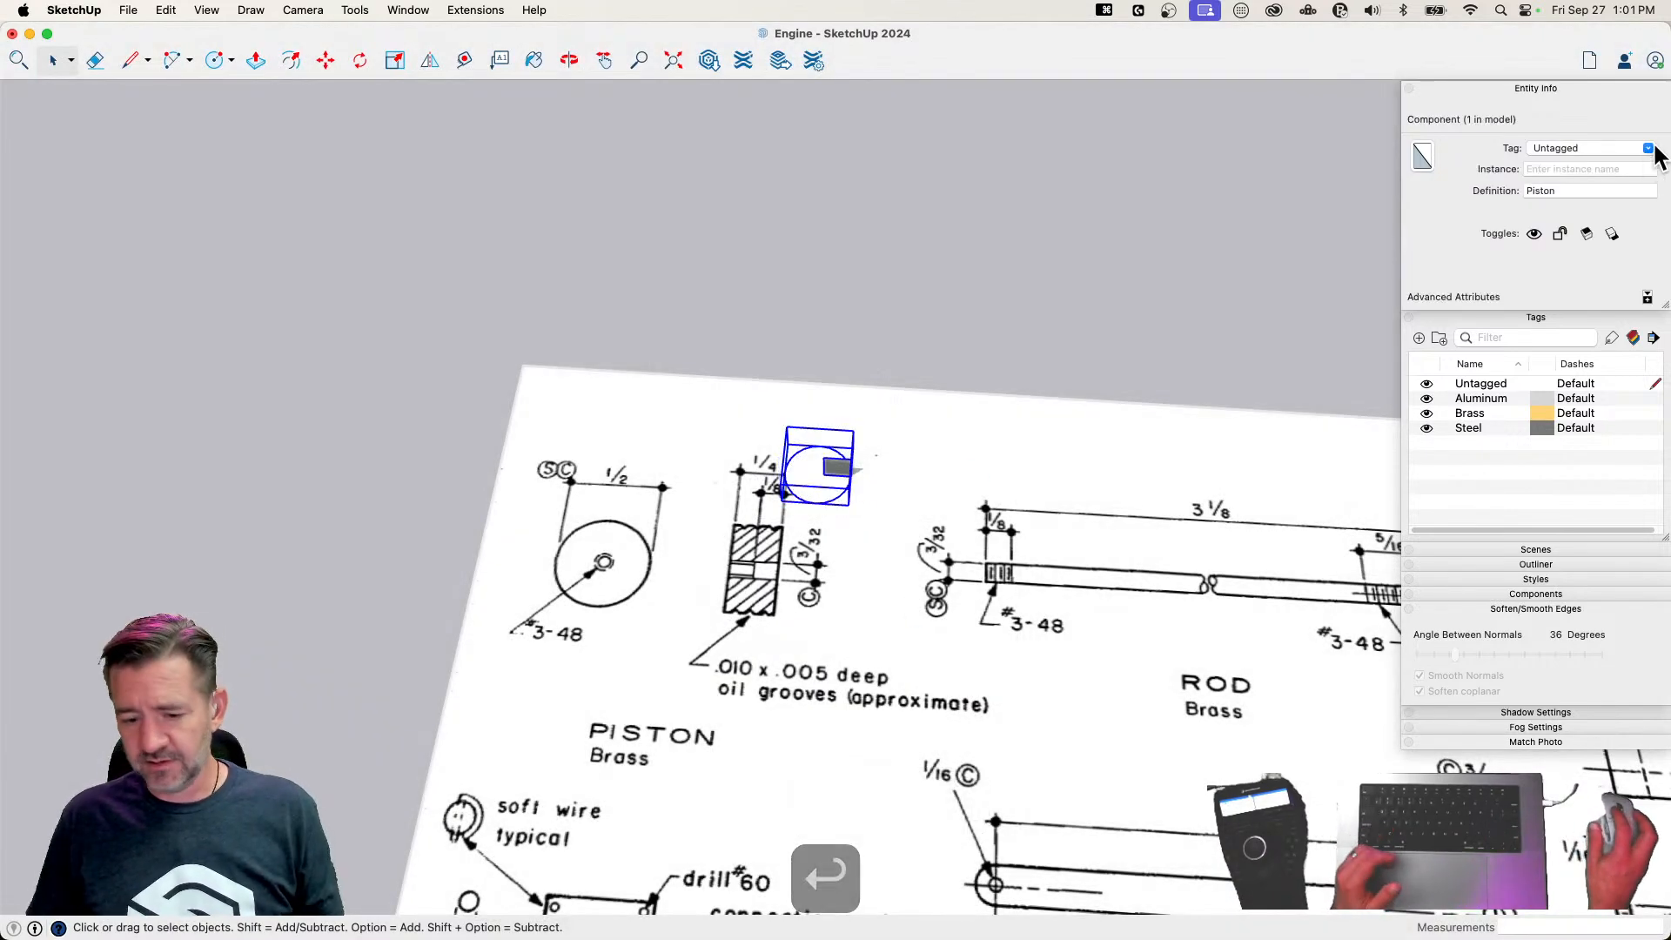
click(1654, 148)
click(1574, 195)
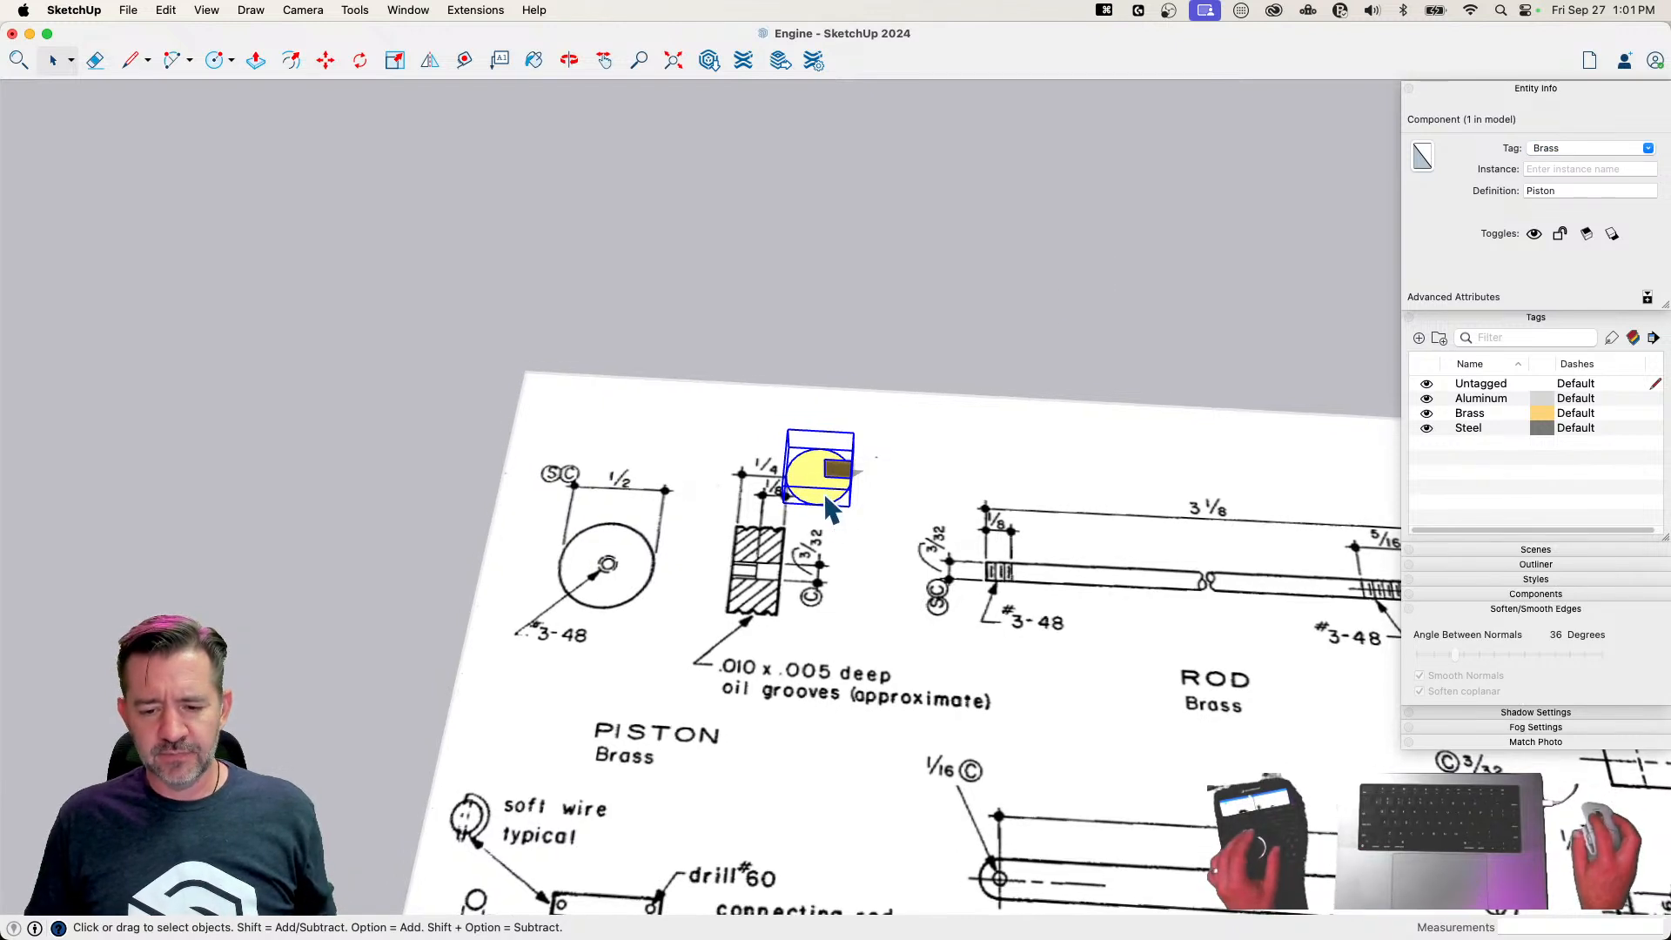
Copy the Piston component to the empty area beyond the drawing sheet and scale the copy uniformly by 1000
key(m)
key(alt)
click(820, 493)
click(1113, 215)
key(s)
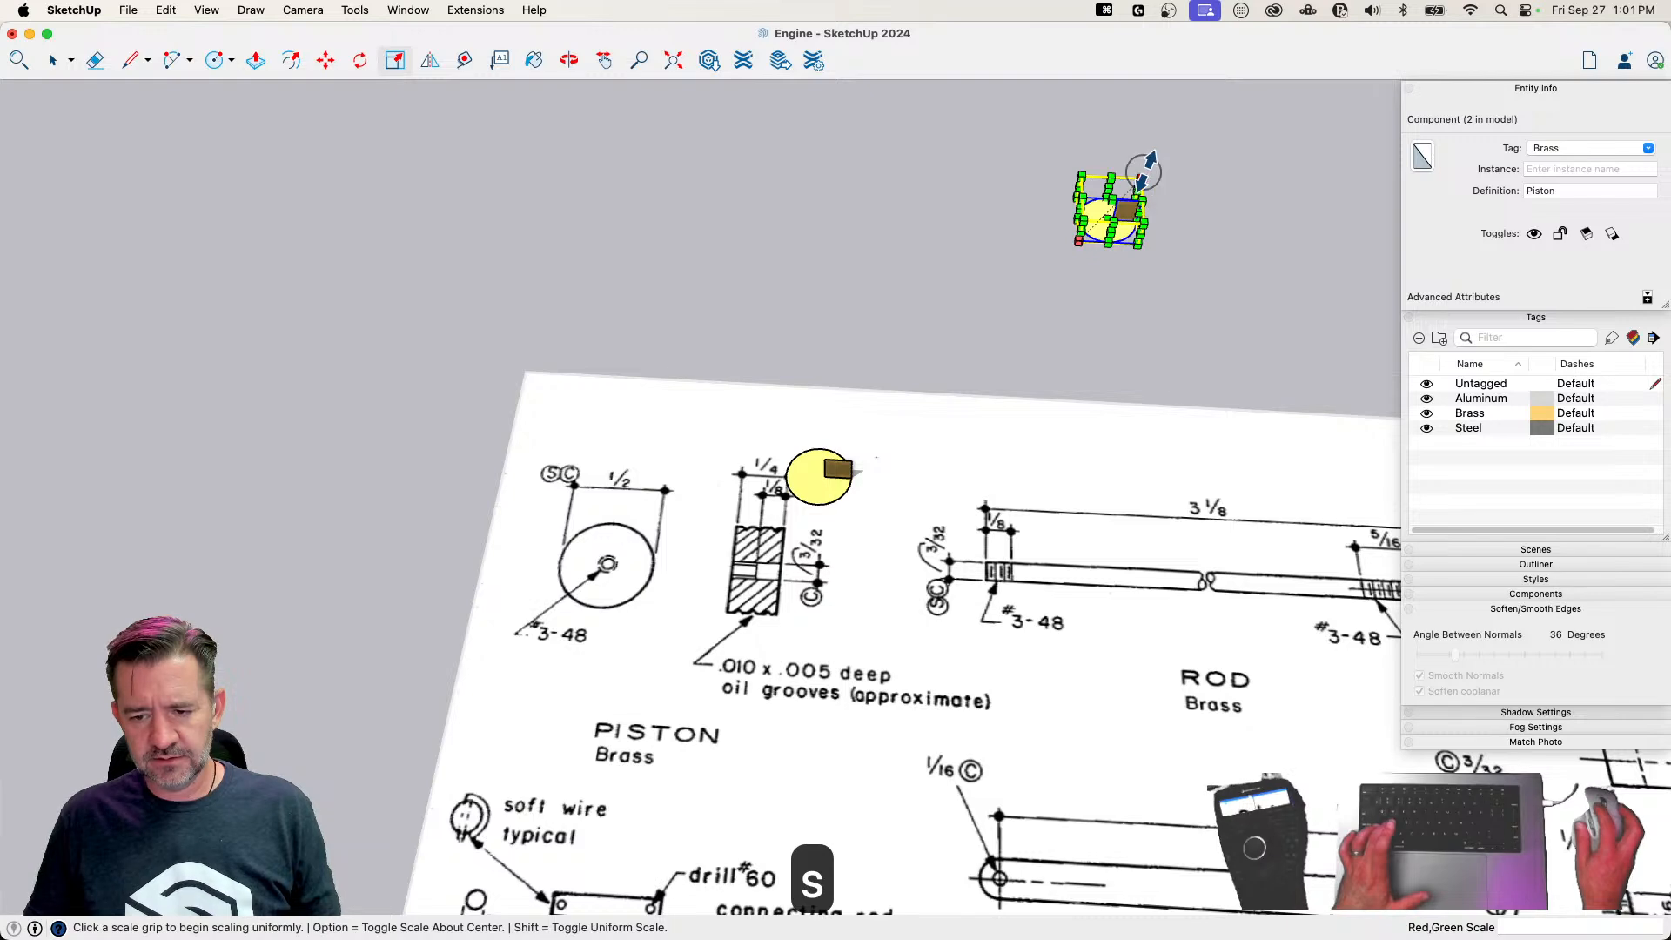
click(1140, 178)
click(1264, 146)
text(1000)
key(Return)
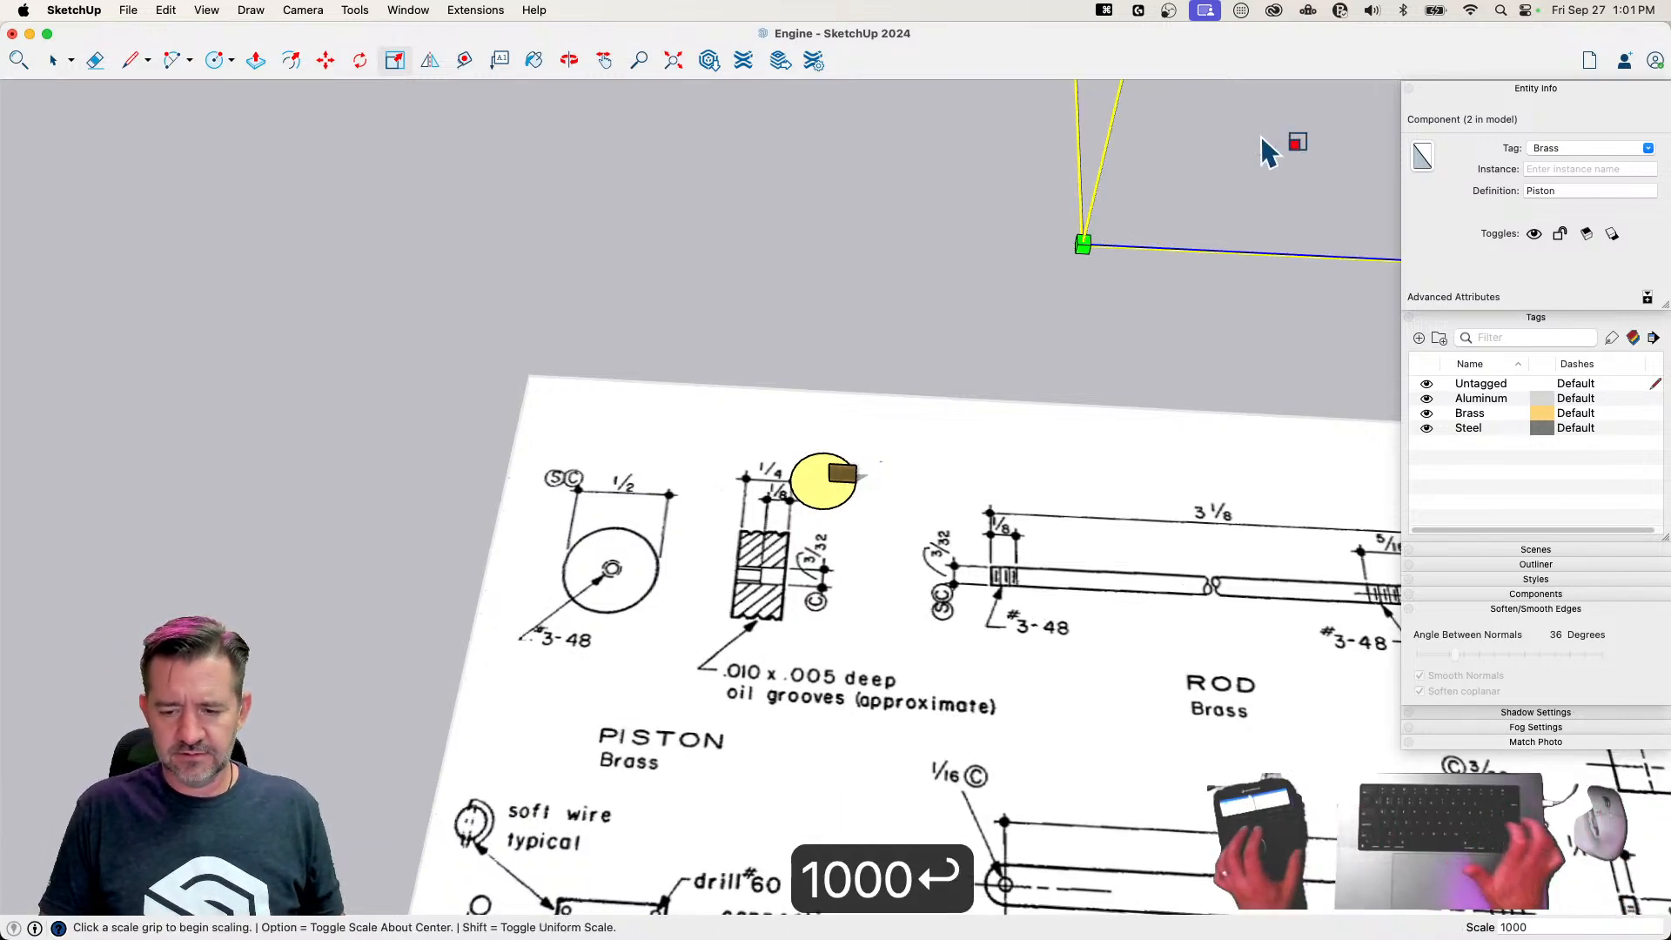
Inside the enlarged copy, sweep the grooved profile around the circle face with Follow Me
key(space)
click(958, 660)
click(355, 9)
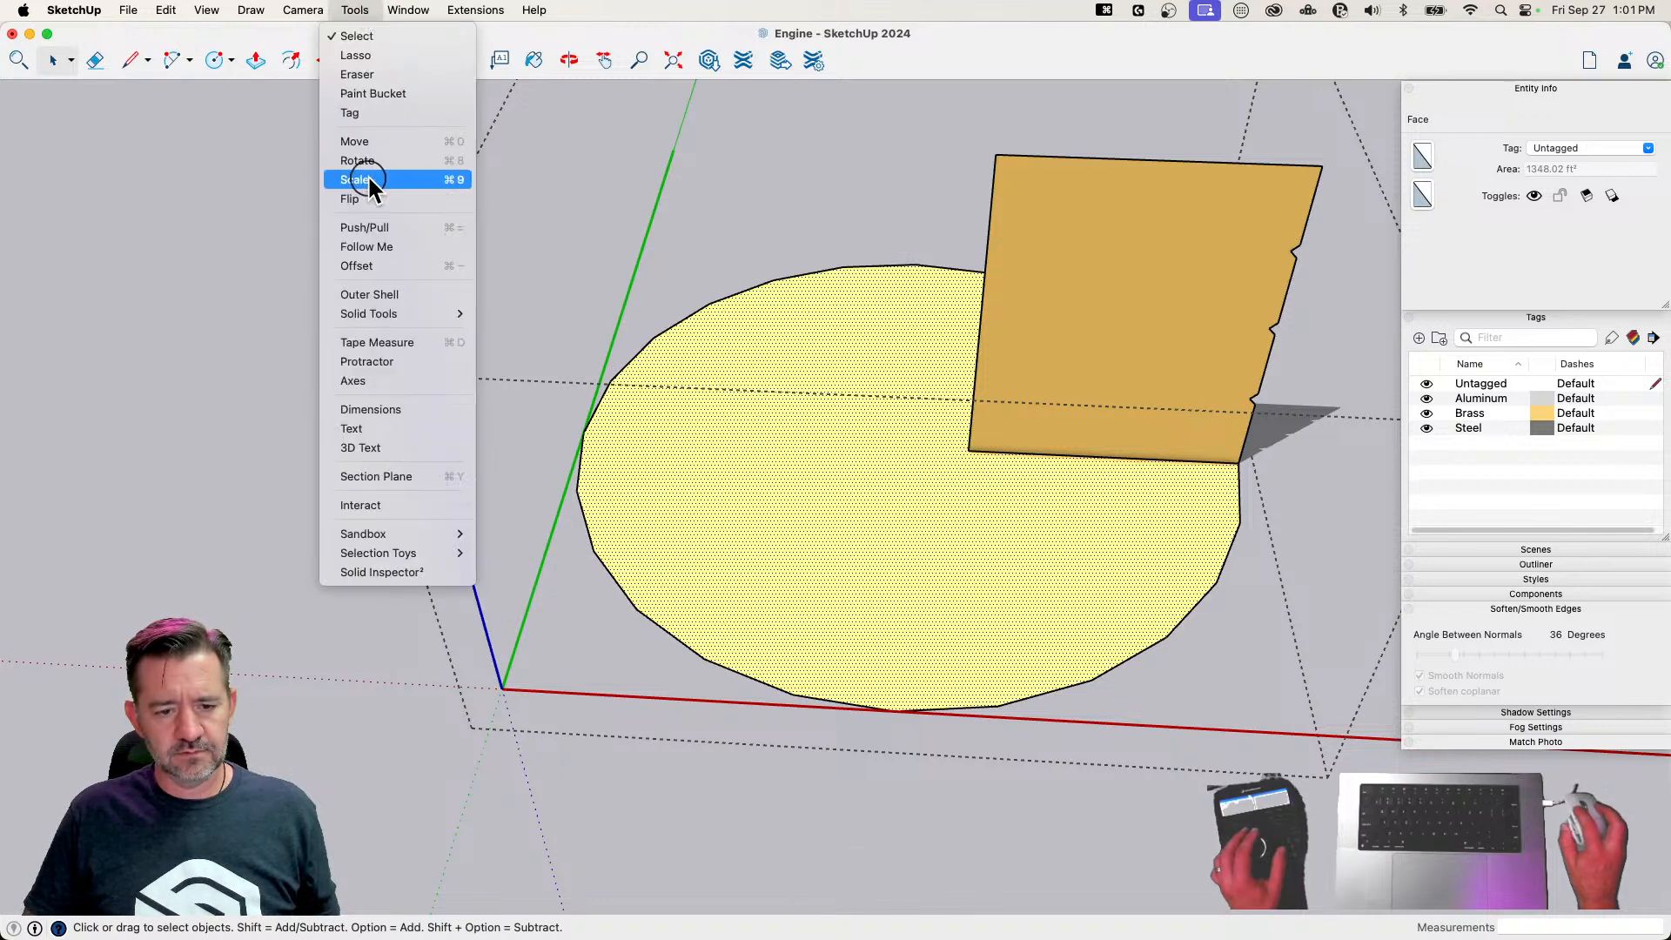
click(373, 246)
click(1119, 325)
scroll(1123, 313, up, 5)
middle_drag(1123, 313, 905, 632)
Draw two lines from the bore circle to the piston's outer rim to fill in the open bottom face
key(space)
click(894, 424)
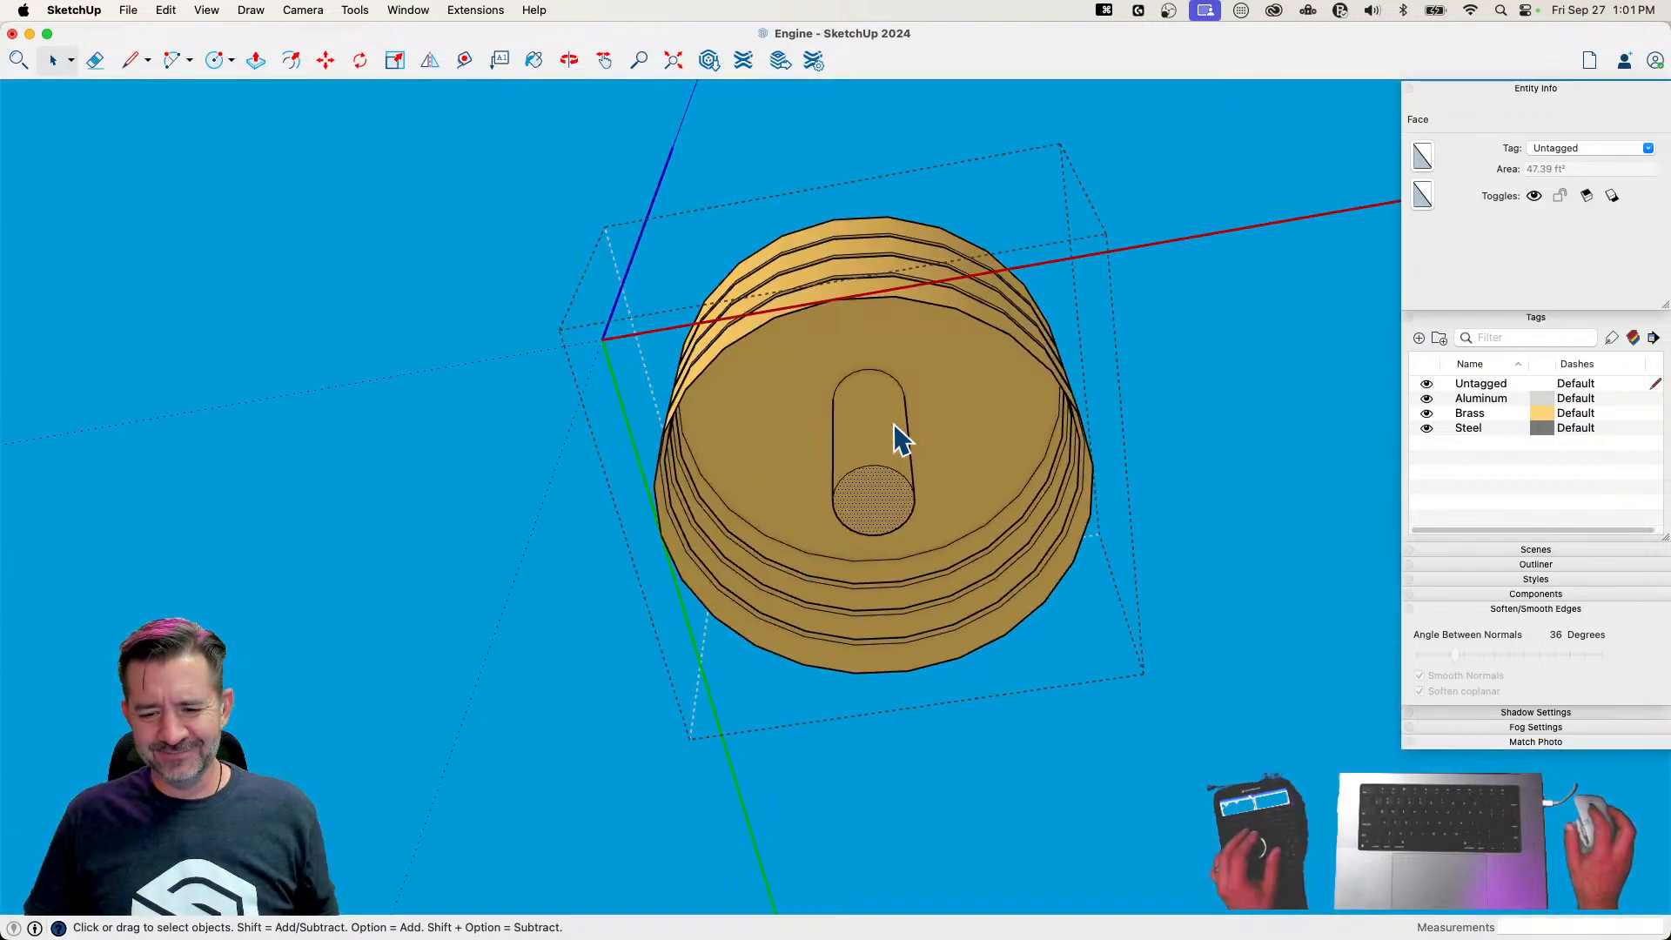
scroll(897, 432, up, 5)
key(l)
click(930, 493)
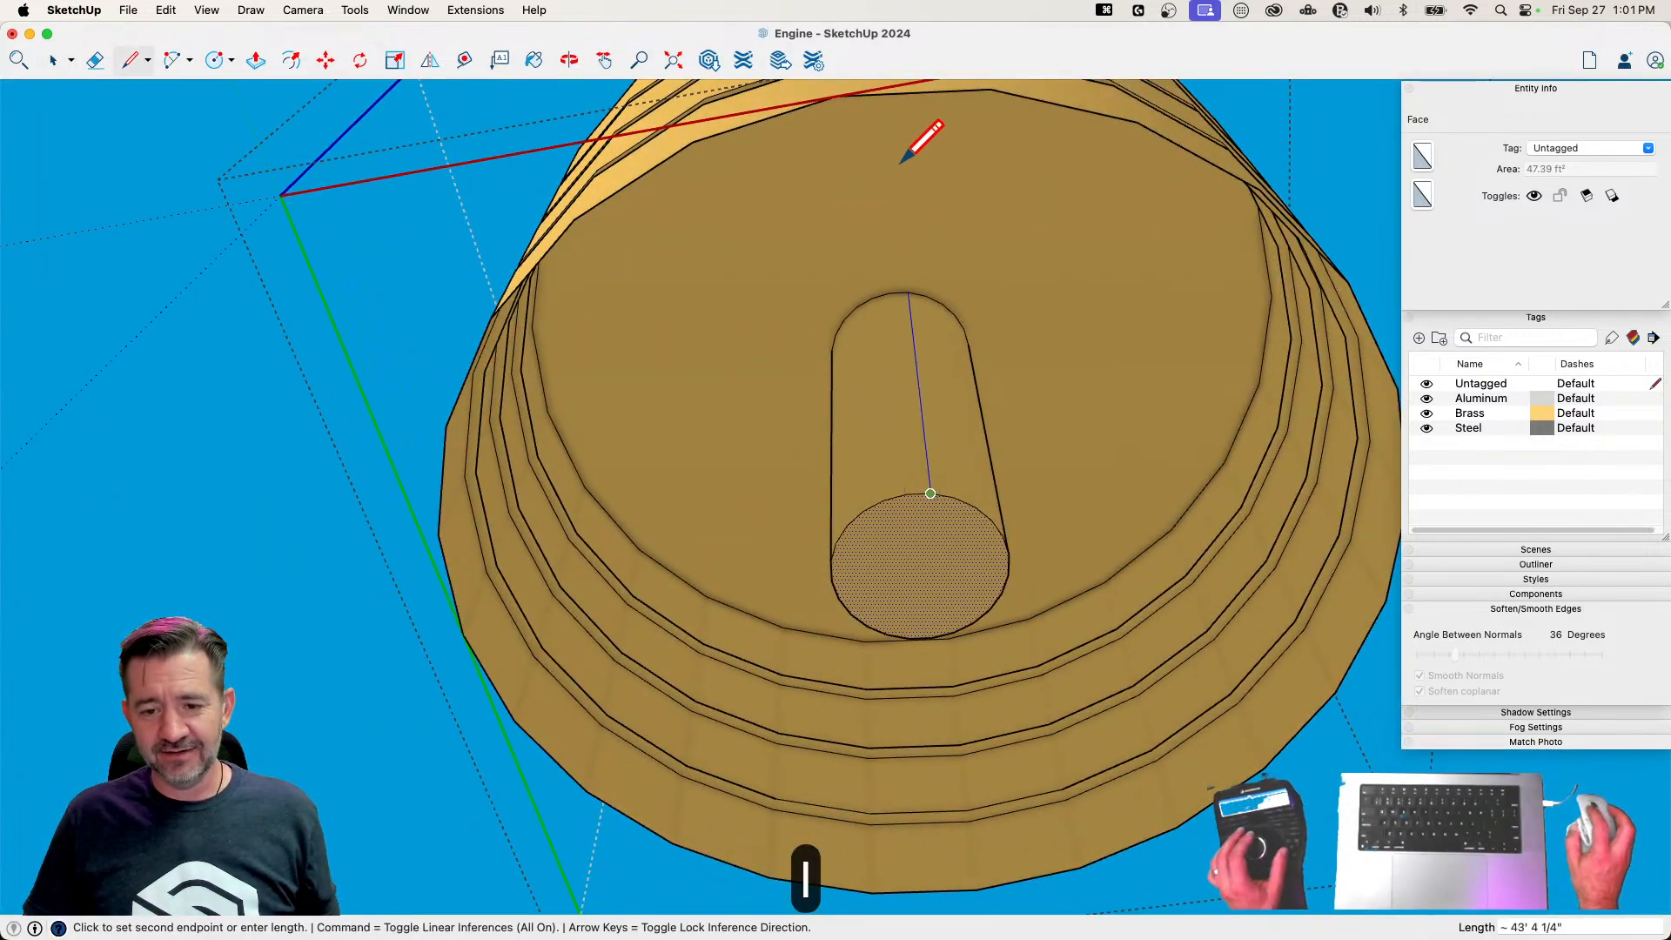
click(990, 90)
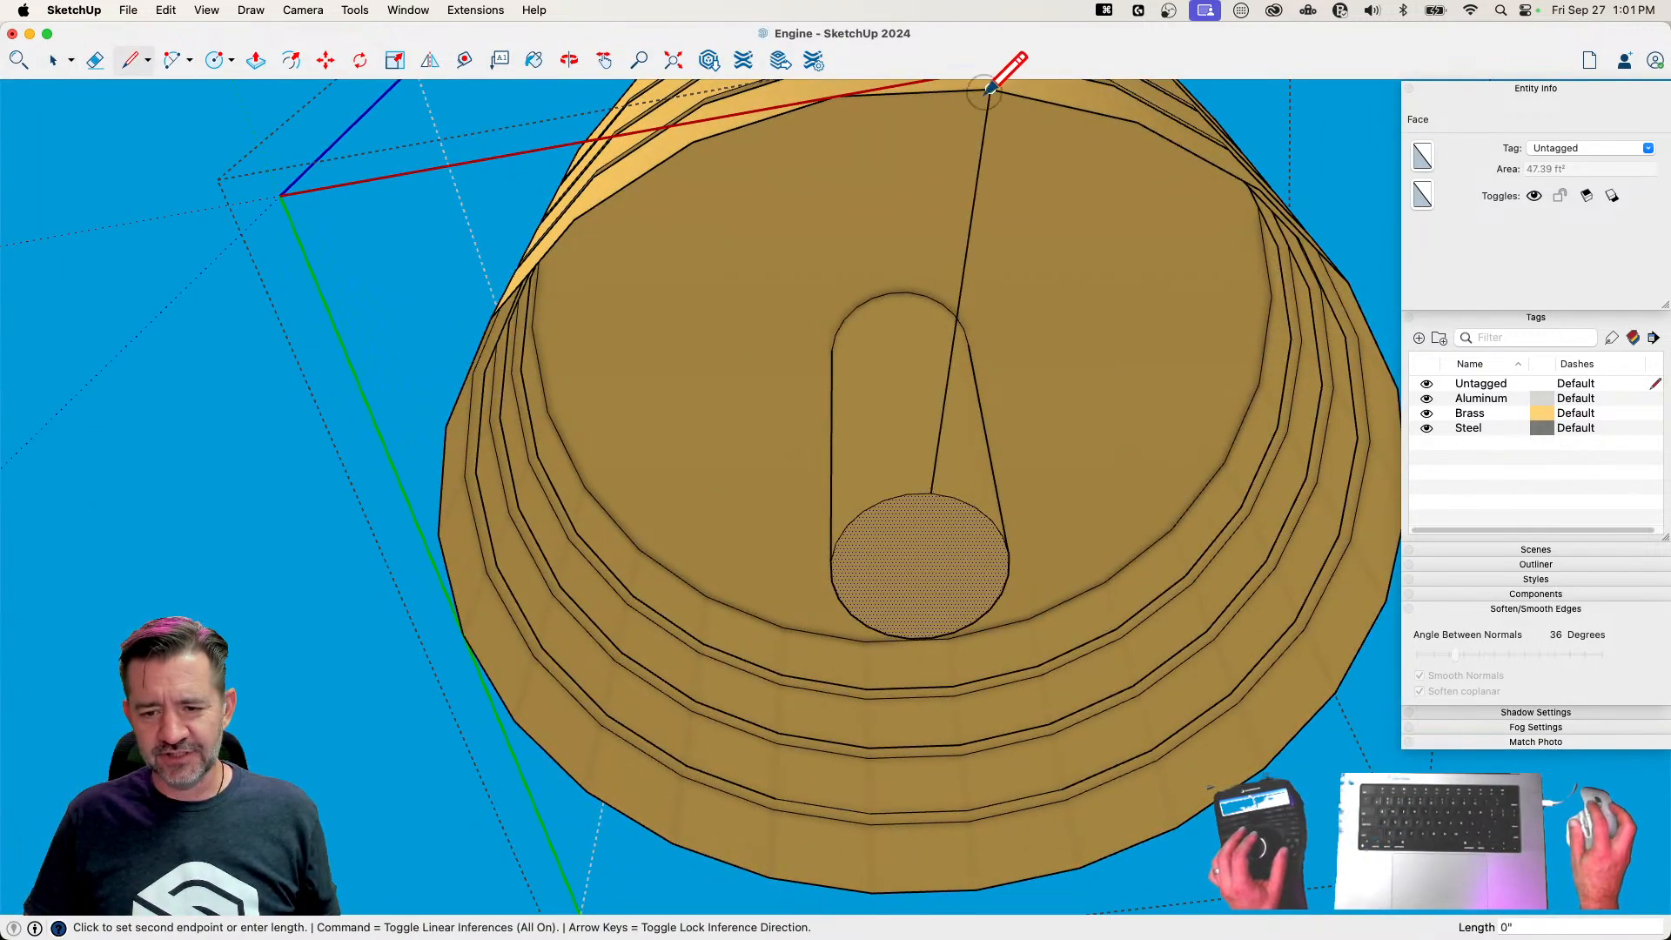
click(884, 500)
click(837, 98)
Erase the two connecting lines on the piston's bottom and delete the face covering the bore
key(e)
drag(871, 242, 1036, 284)
key(space)
click(933, 566)
key(BackSpace)
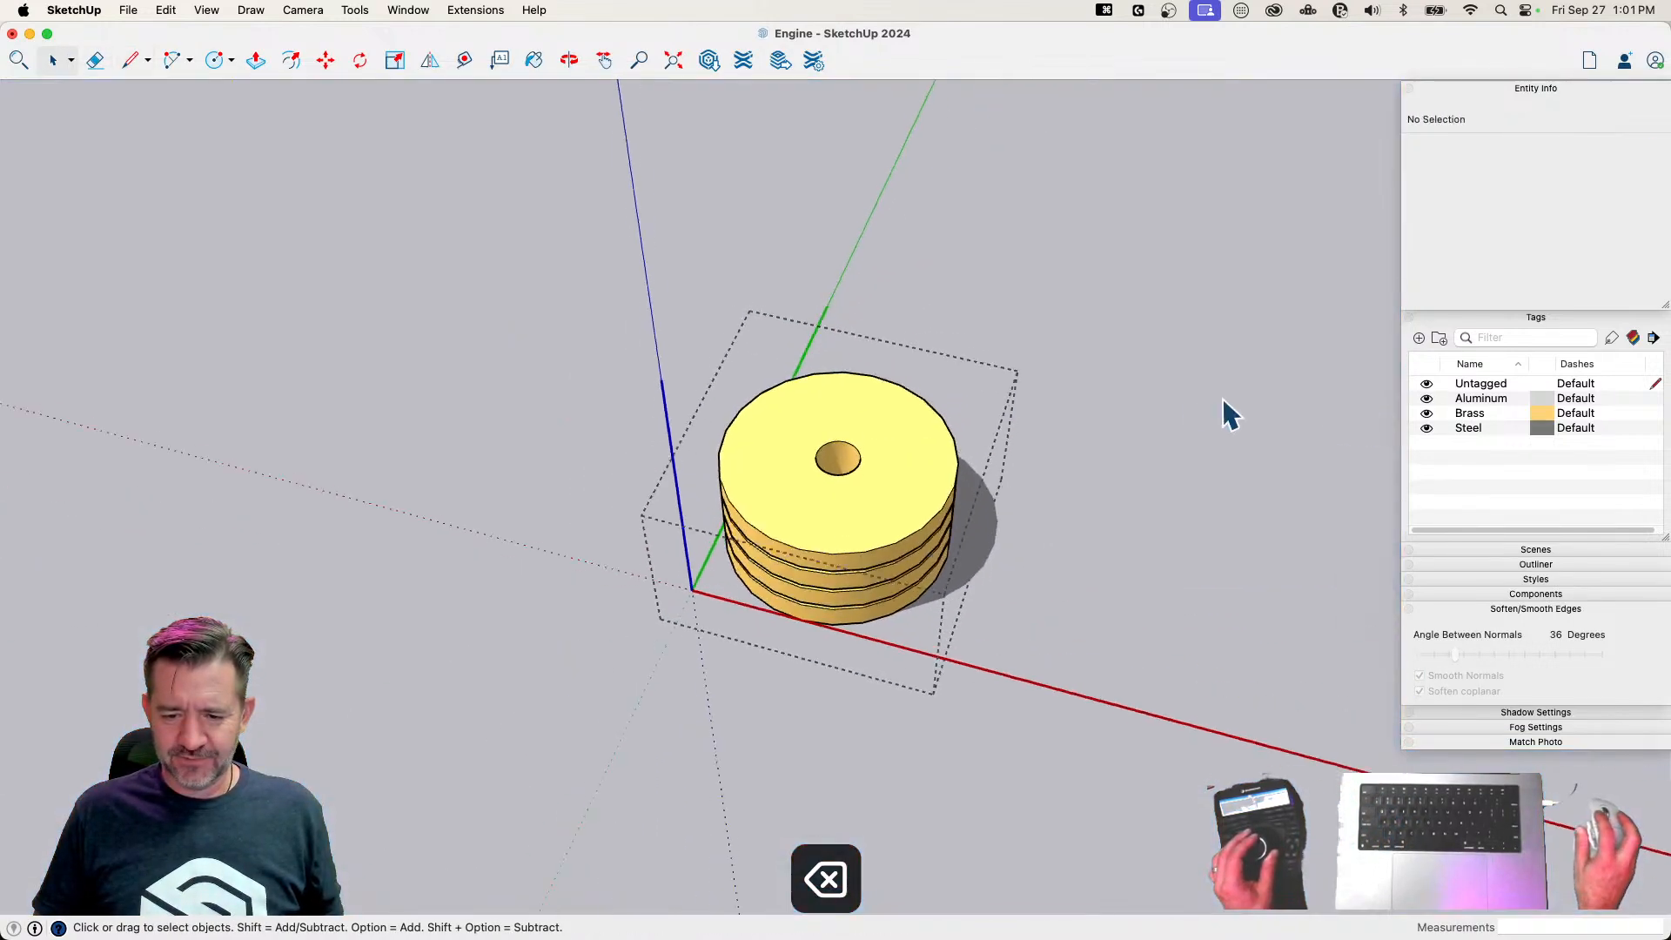
Close the component and delete the enlarged piston copy
click(1220, 404)
click(829, 561)
key(BackSpace)
scroll(853, 573, up, 10)
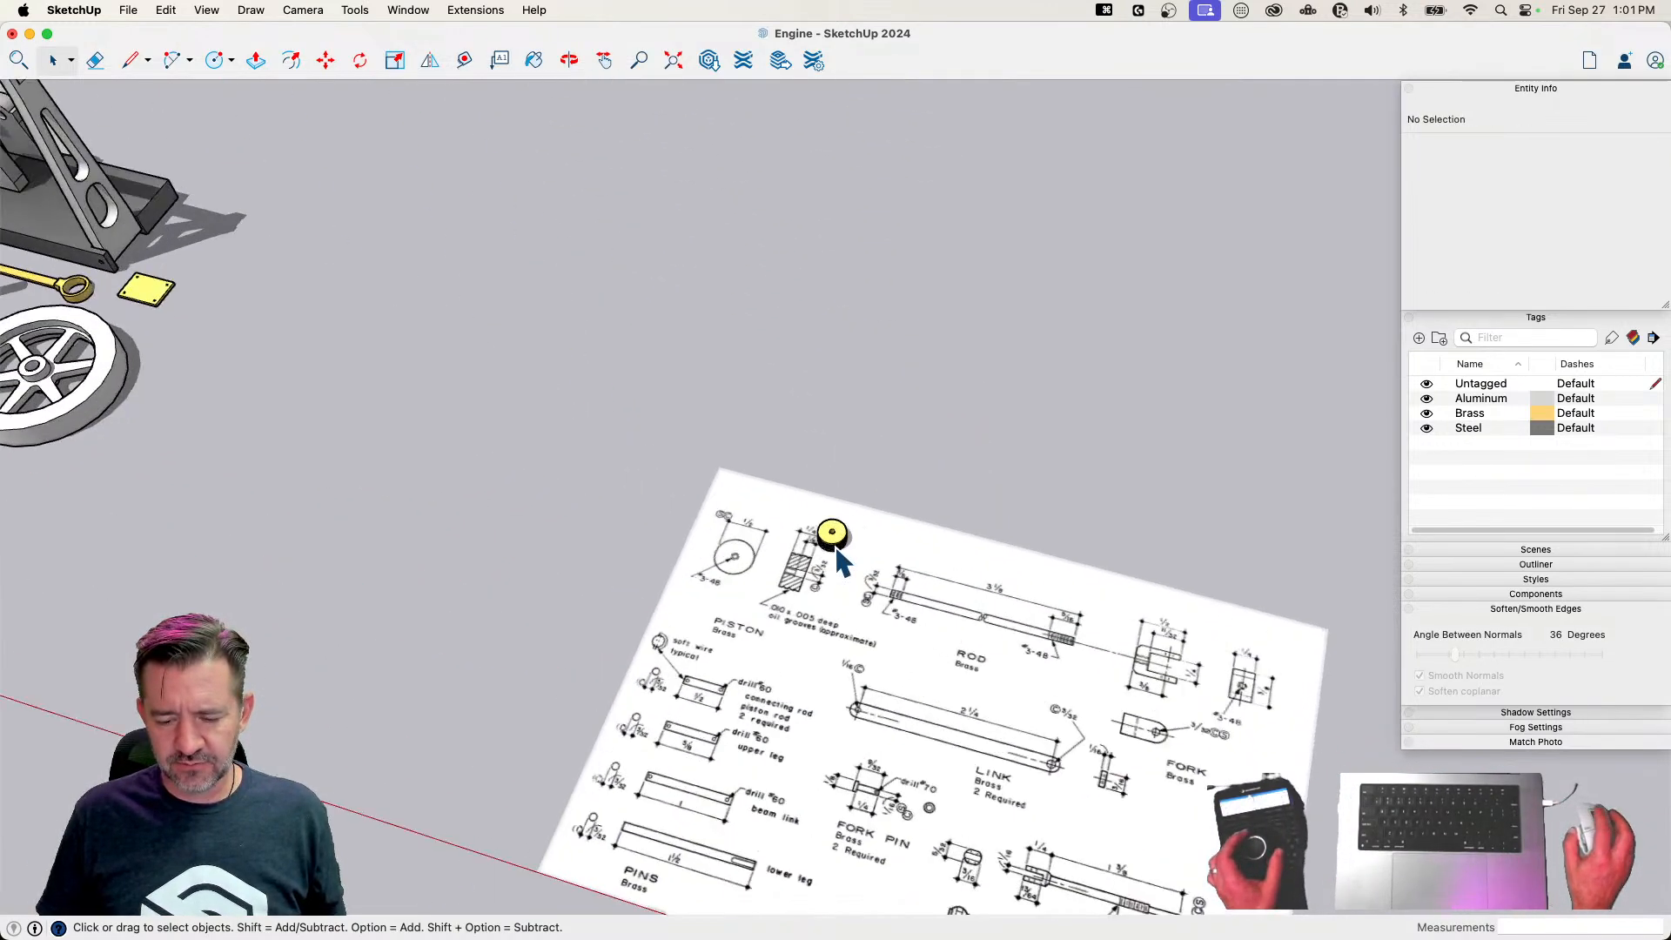
Move the original-size piston from the drawing sheet to the finished parts in front of the engine frame
scroll(835, 546, up, 8)
scroll(835, 547, down, 1)
click(836, 547)
key(m)
click(891, 615)
scroll(870, 609, down, 10)
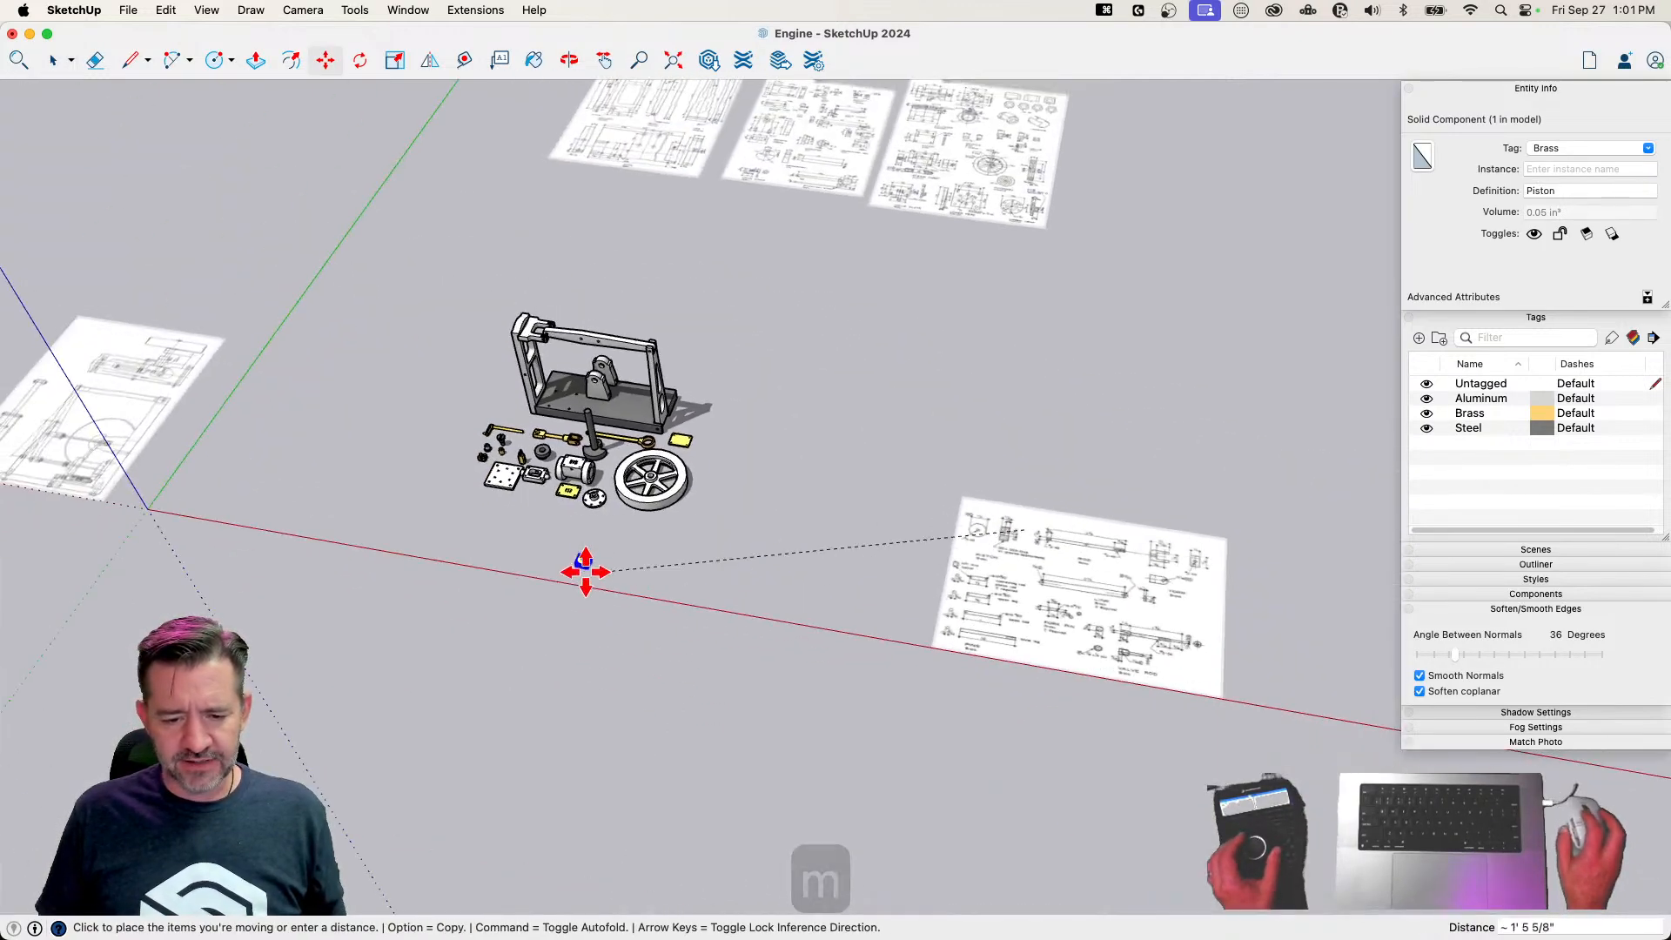
click(537, 505)
scroll(967, 696, up, 15)
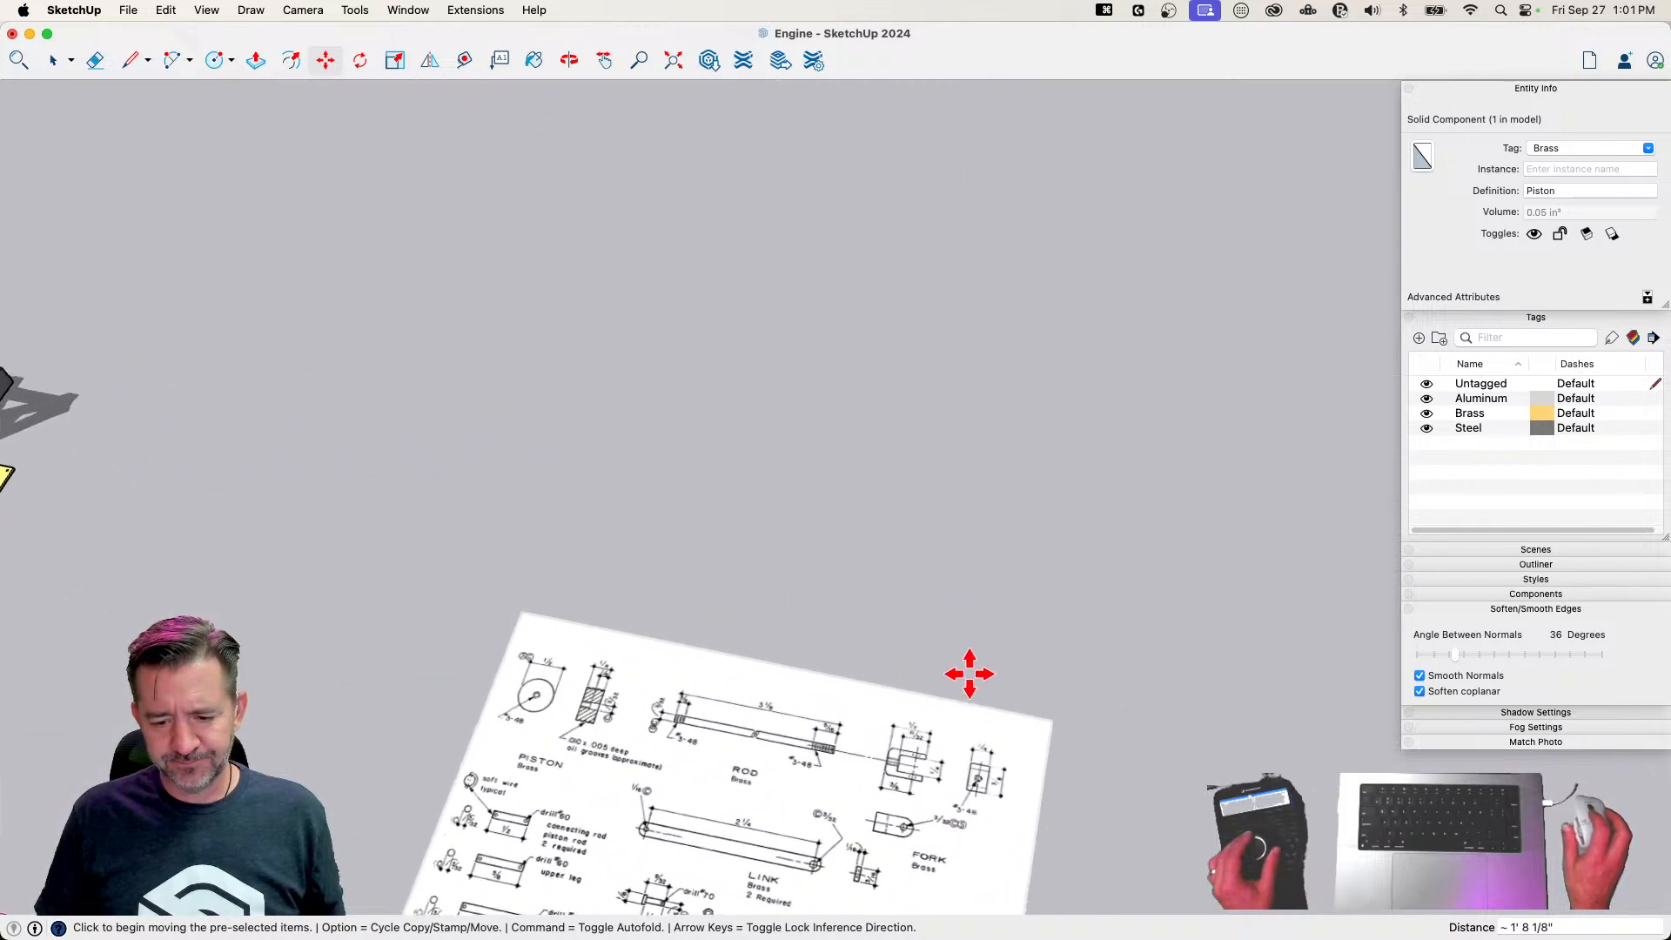
Examine the rod and fork drawings, and open the piston component to inspect its axes, segmented rim and center bore
key(space)
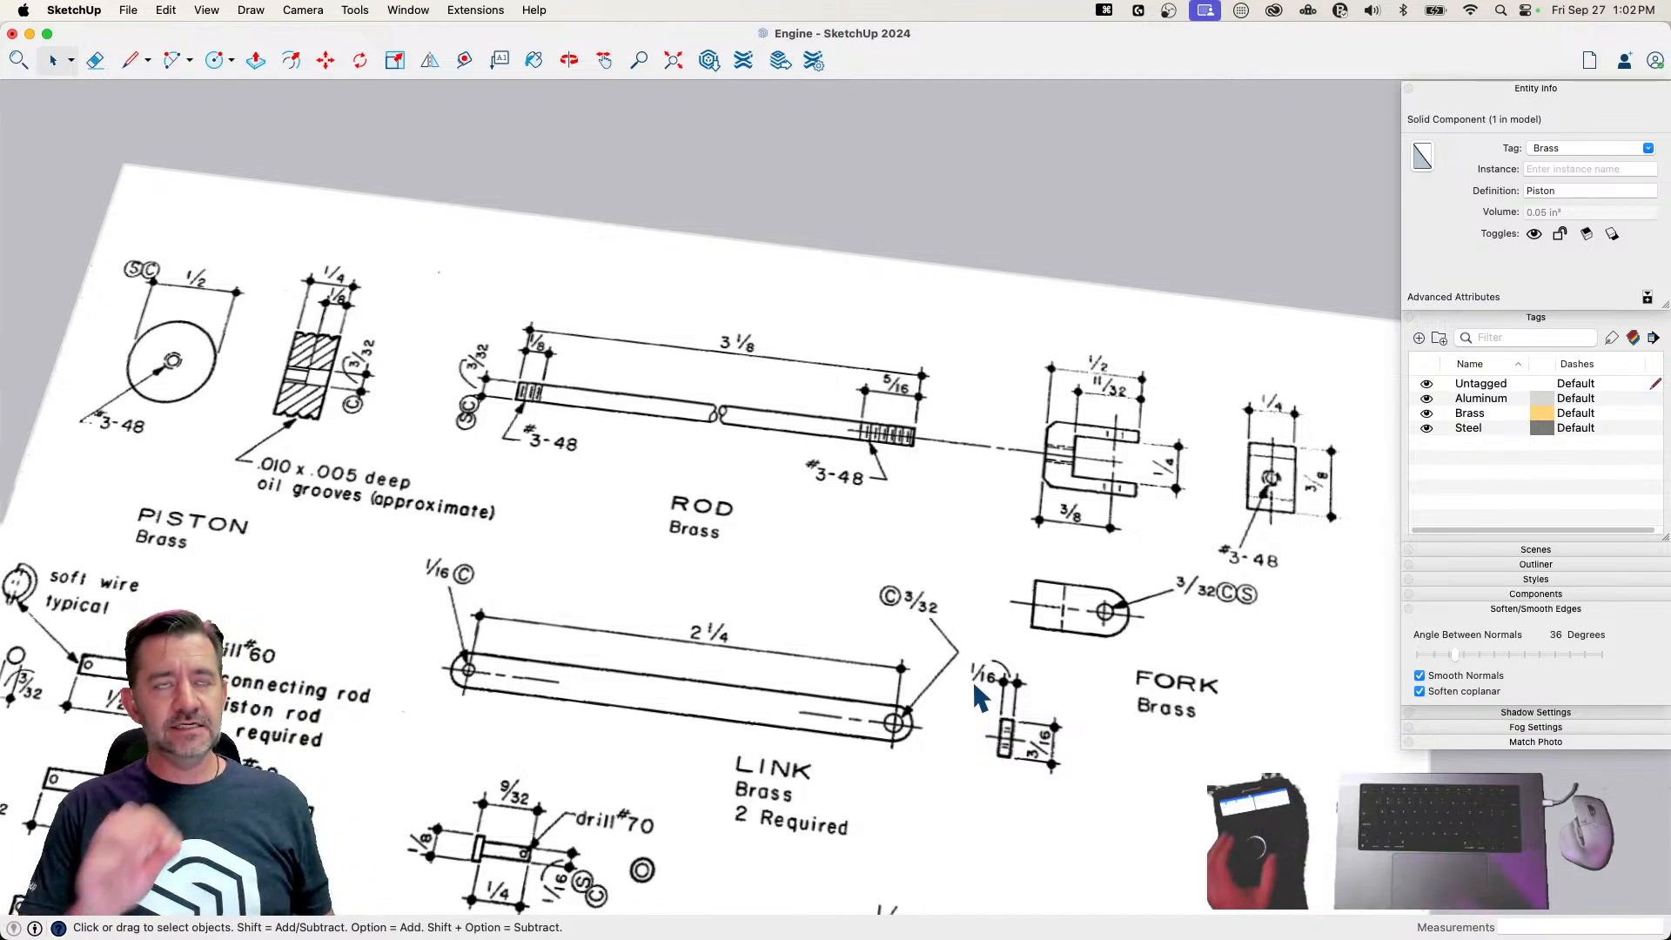
scroll(973, 678, down, 5)
scroll(420, 411, up, 10)
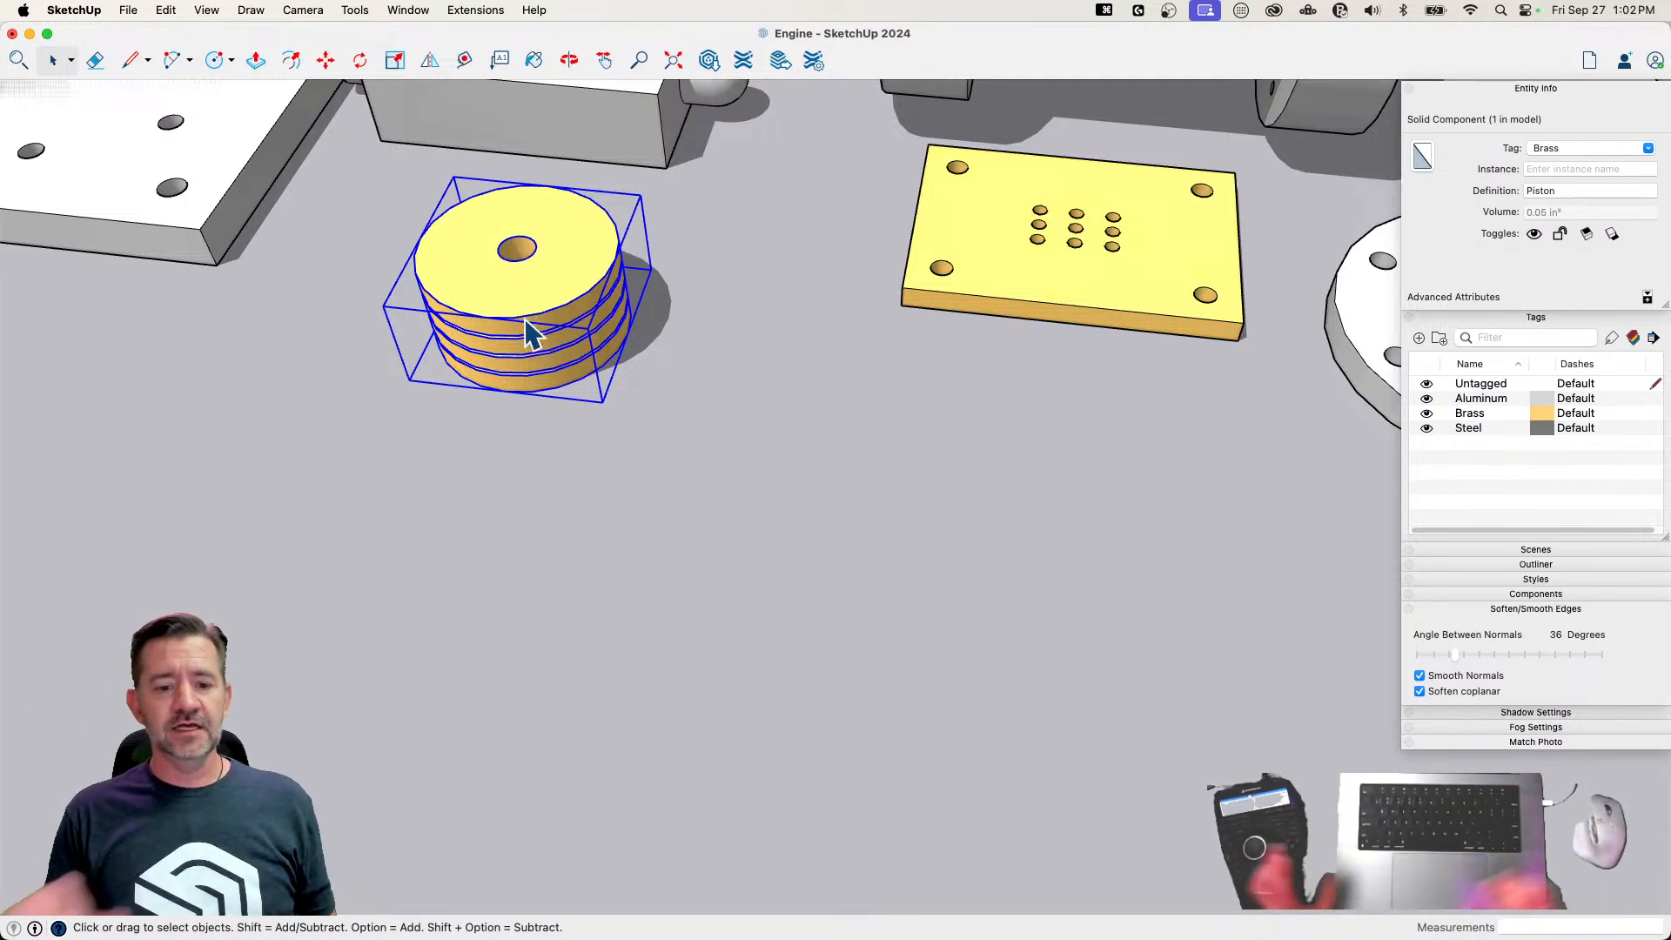
double_click(520, 320)
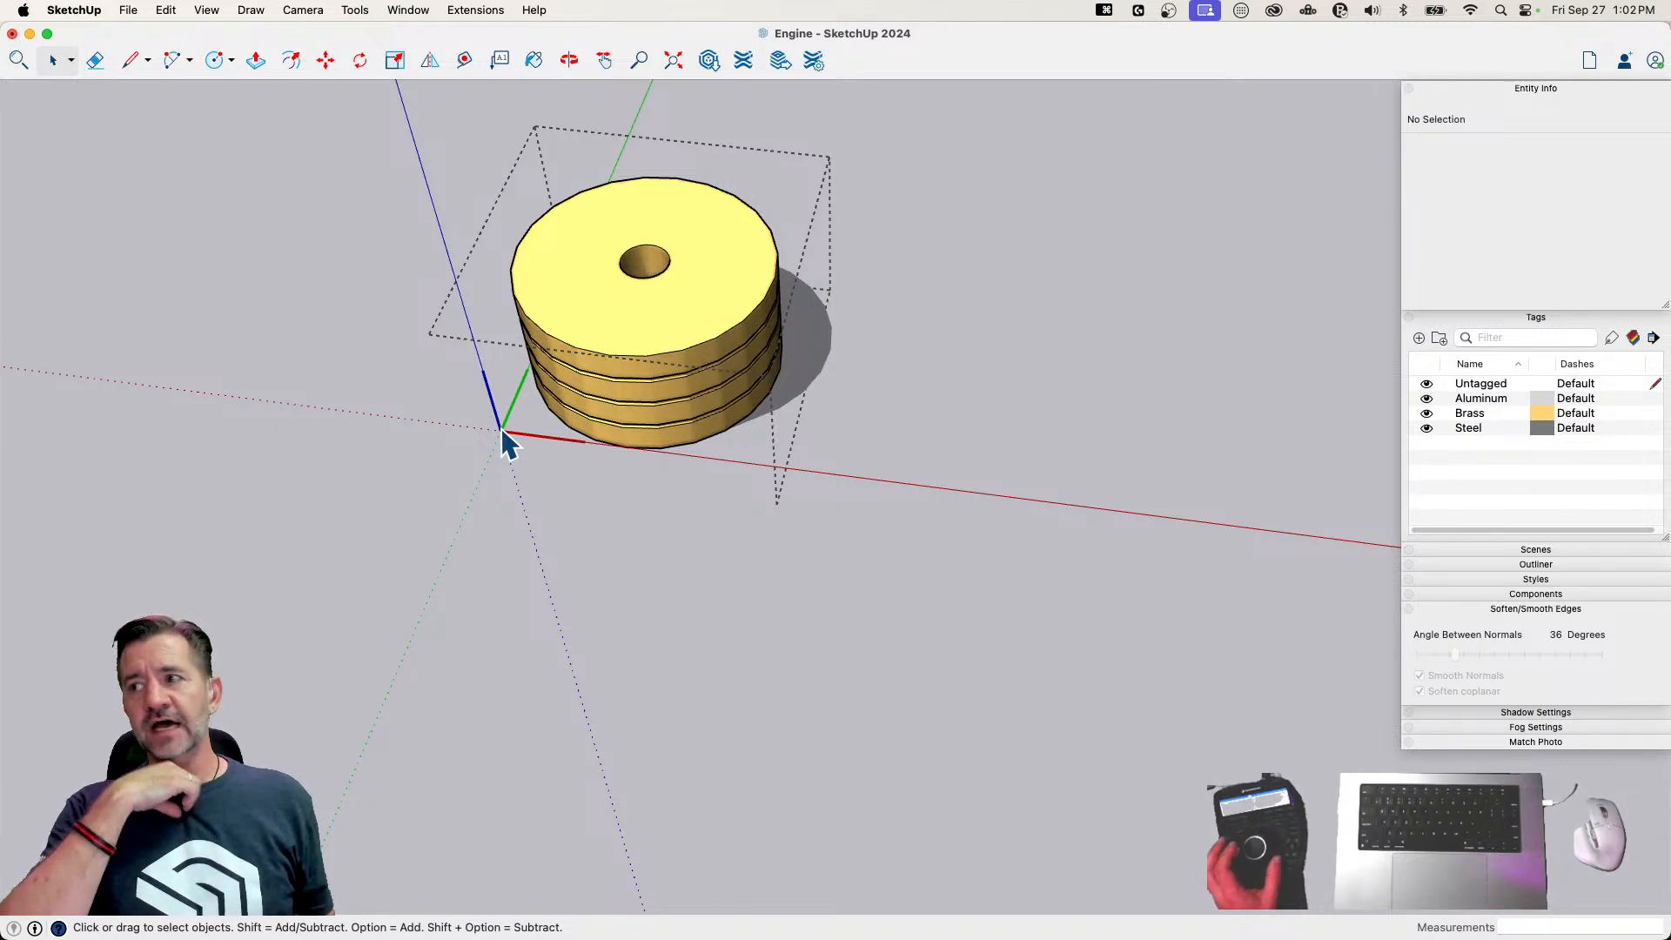
scroll(502, 427, up, 4)
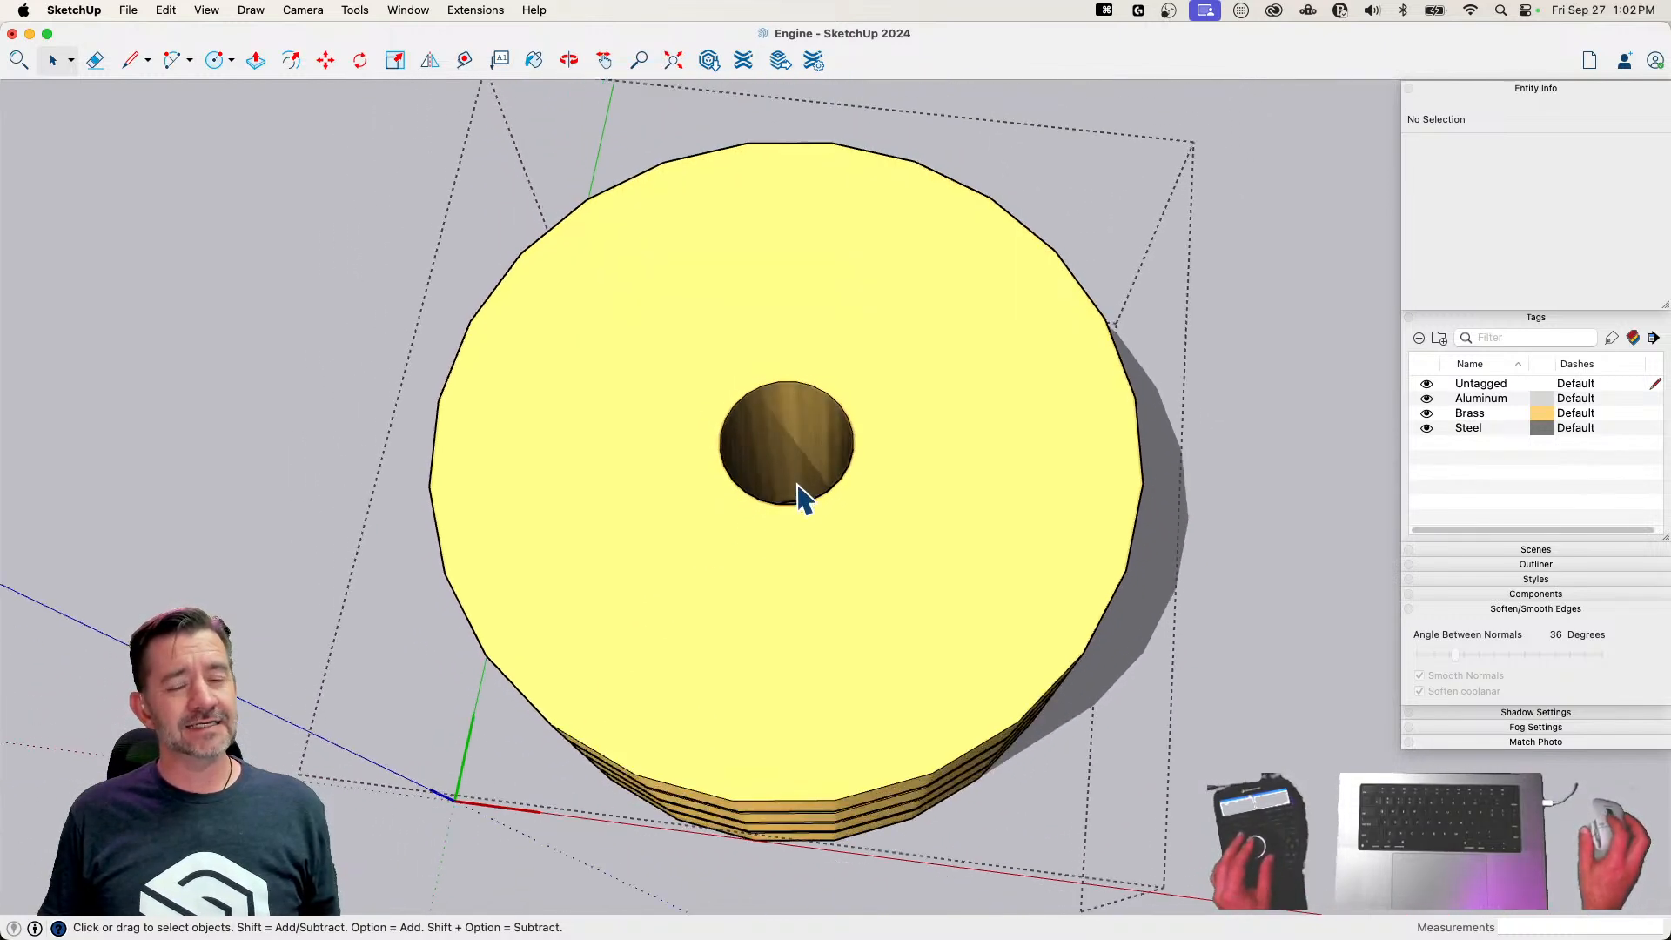
click(1063, 705)
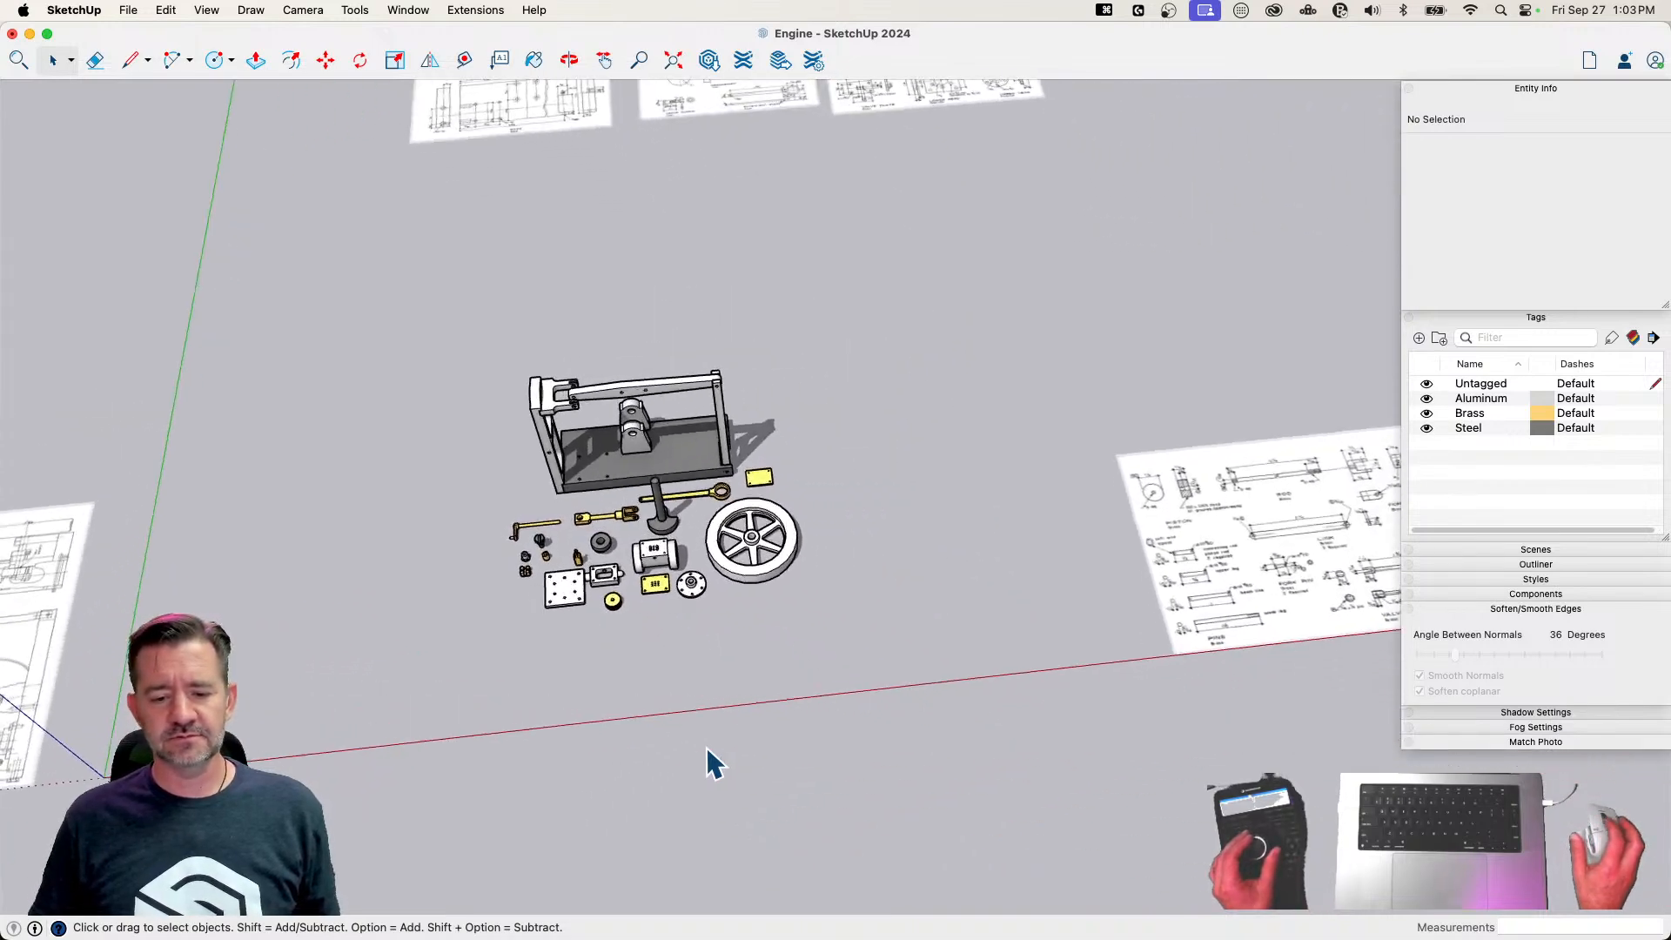
Reposition the Lower Head component among the finished parts
click(623, 597)
key(m)
click(655, 652)
key(space)
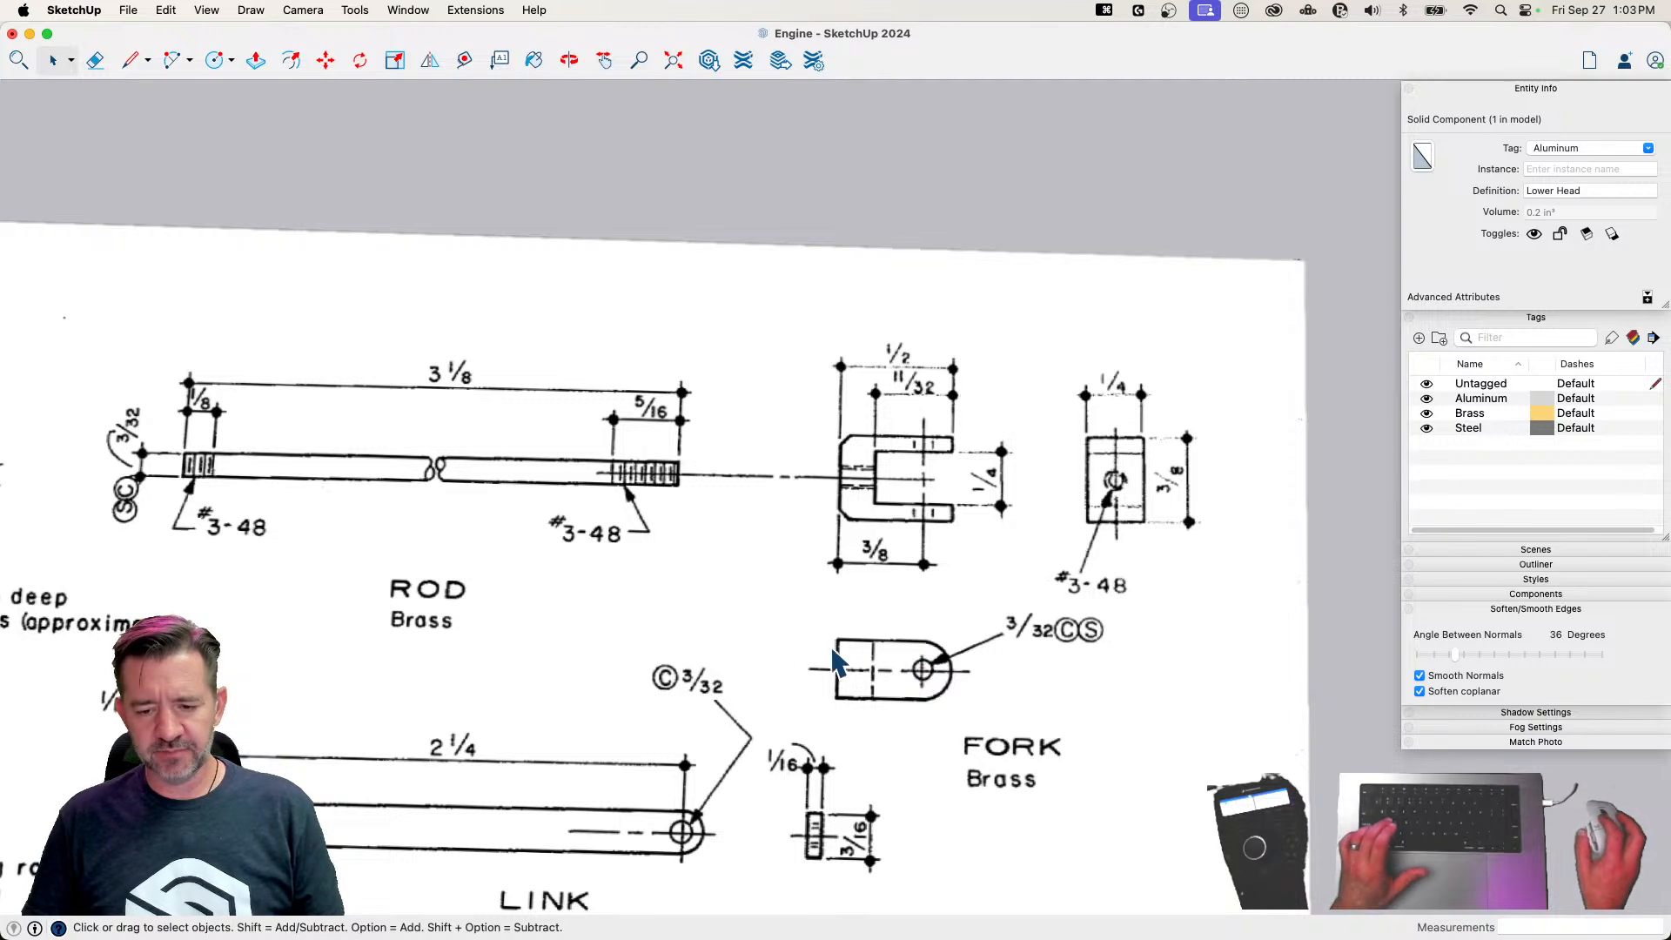
Draw a rectangle 3/8" long and 1/4" wide on the sheet beside the fork drawing for the fork's end profile
key(l)
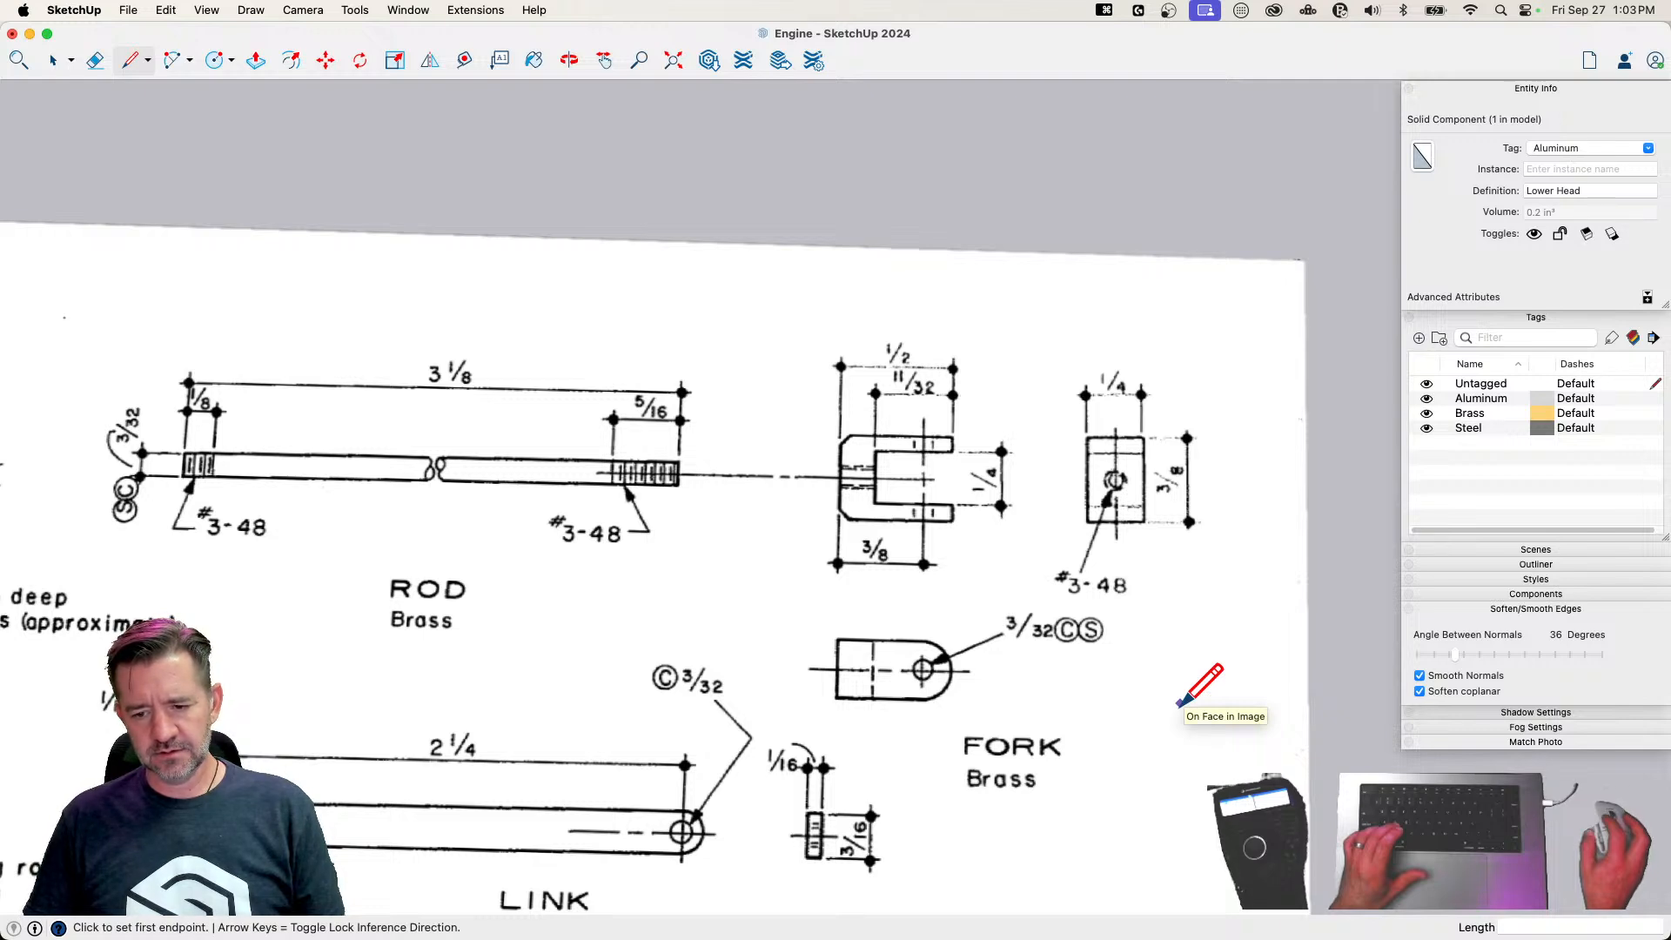
click(1180, 703)
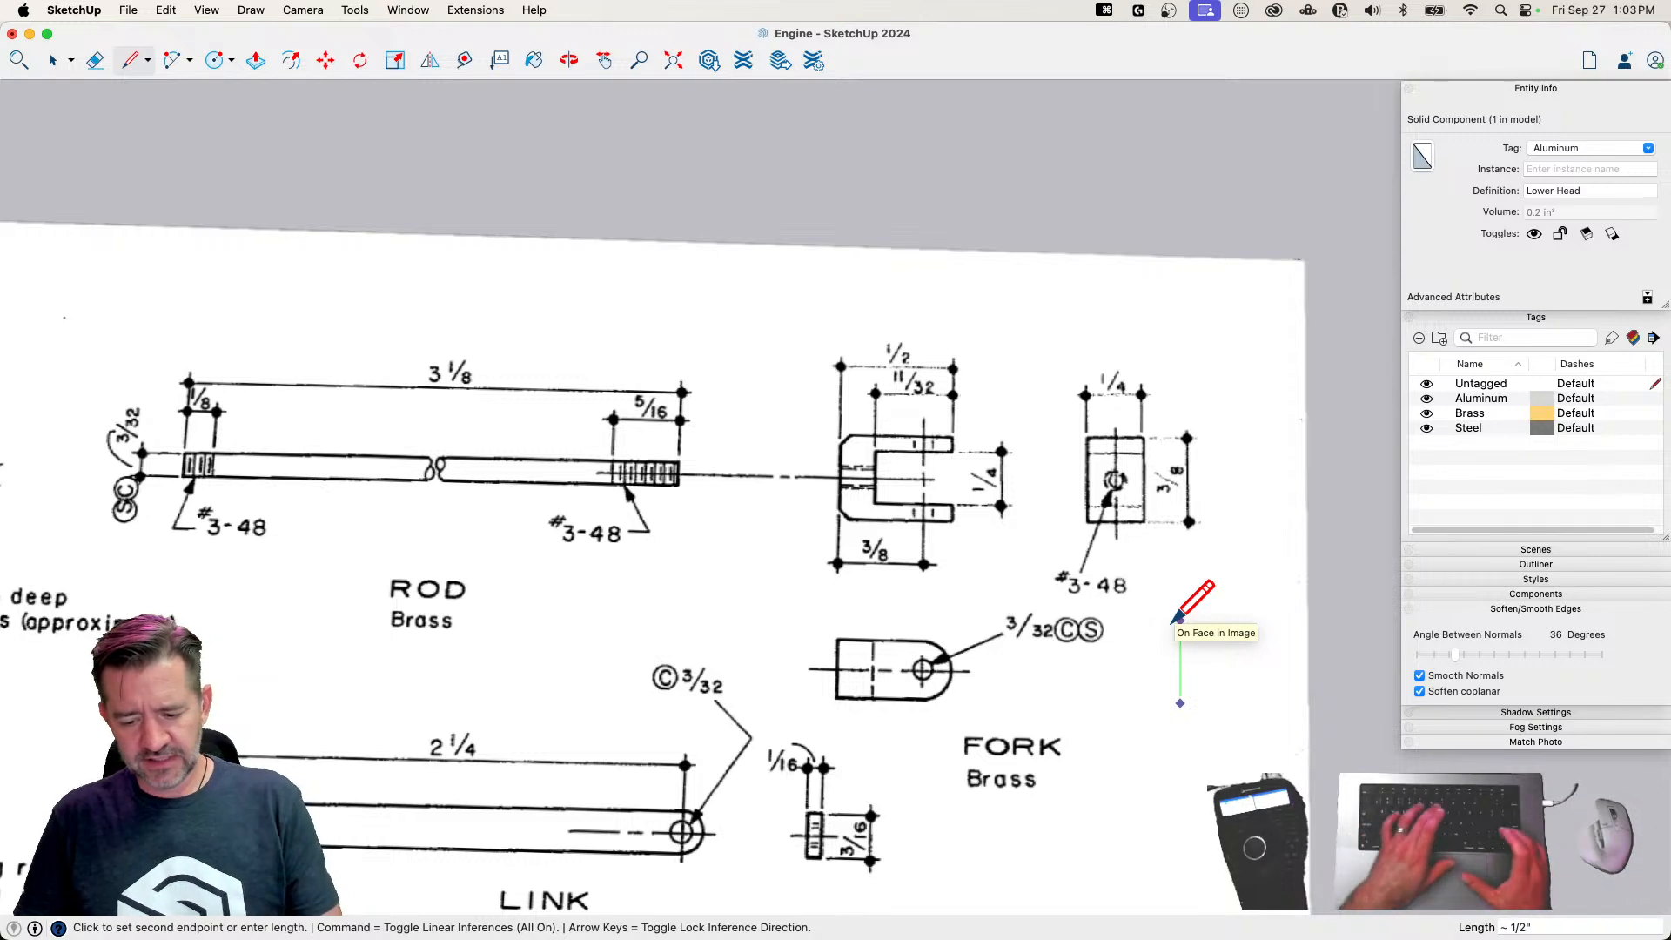
text(3/8)
key(Return)
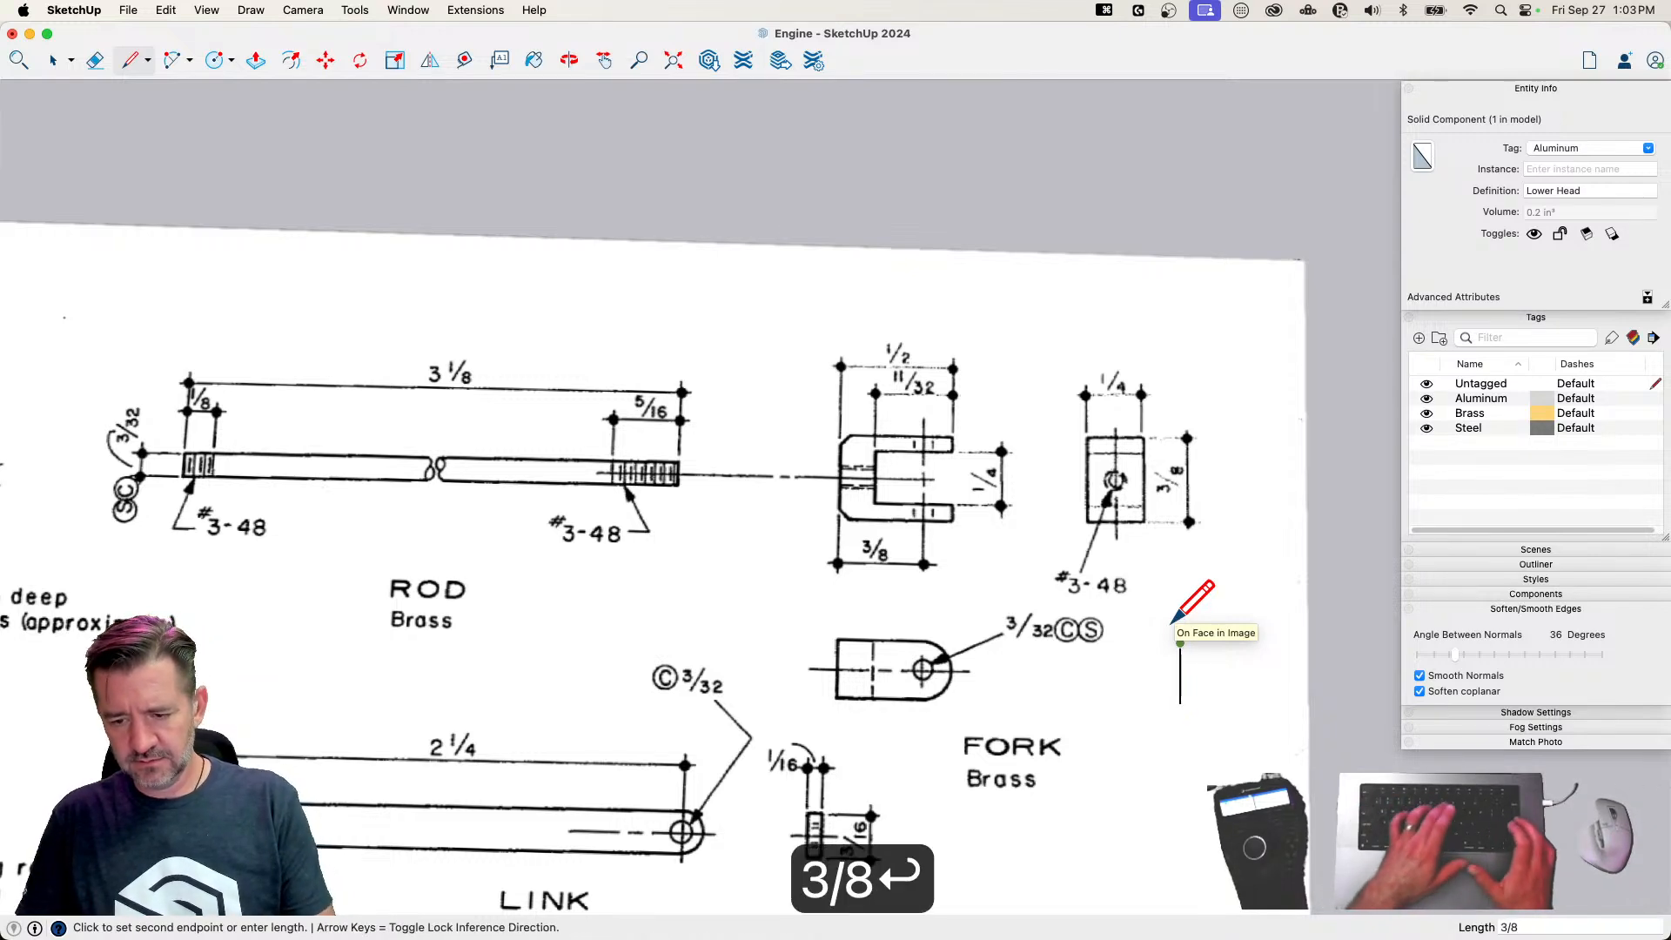
text(1.4)
key(Return)
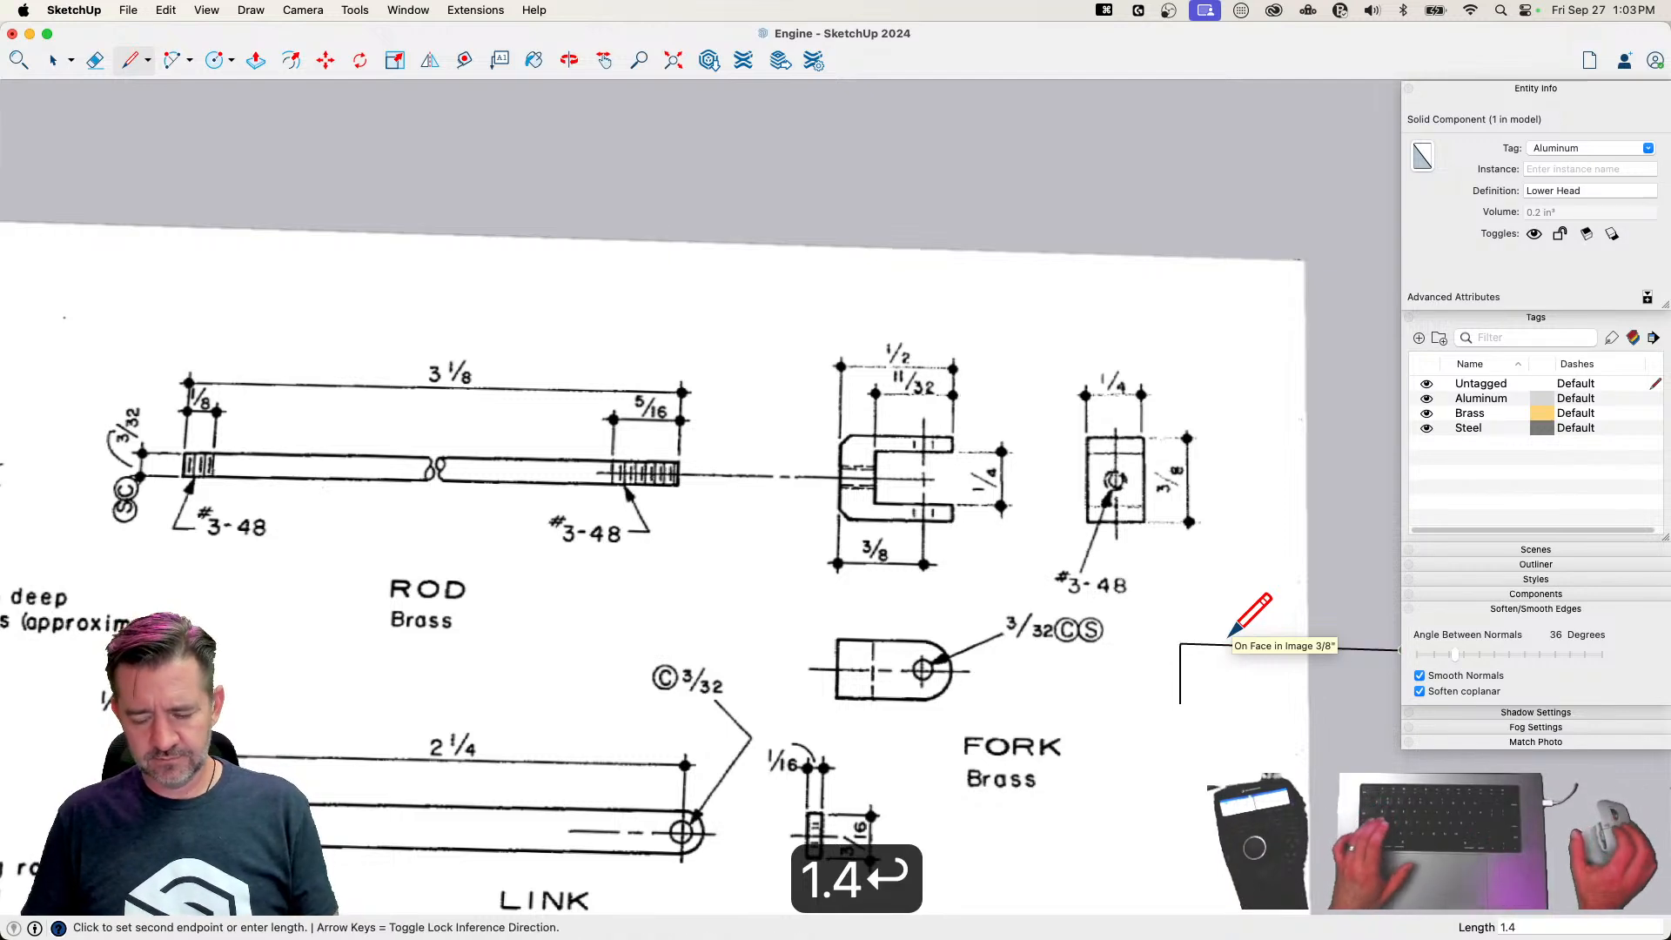
text(1/)
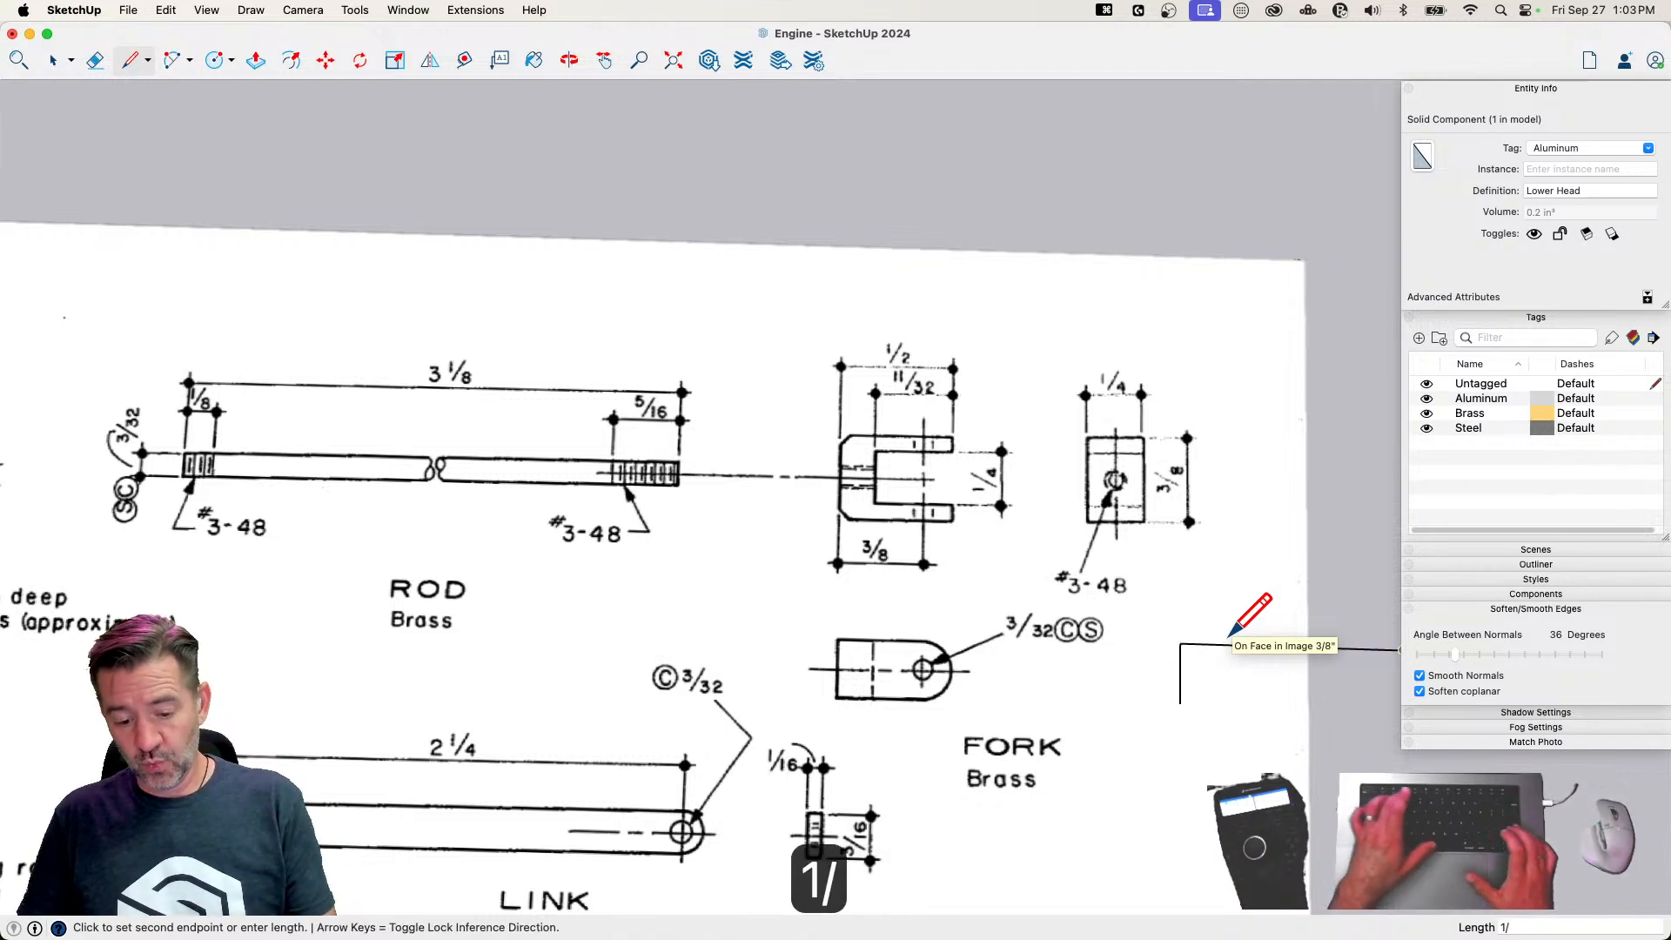
text(4)
key(Return)
click(1219, 704)
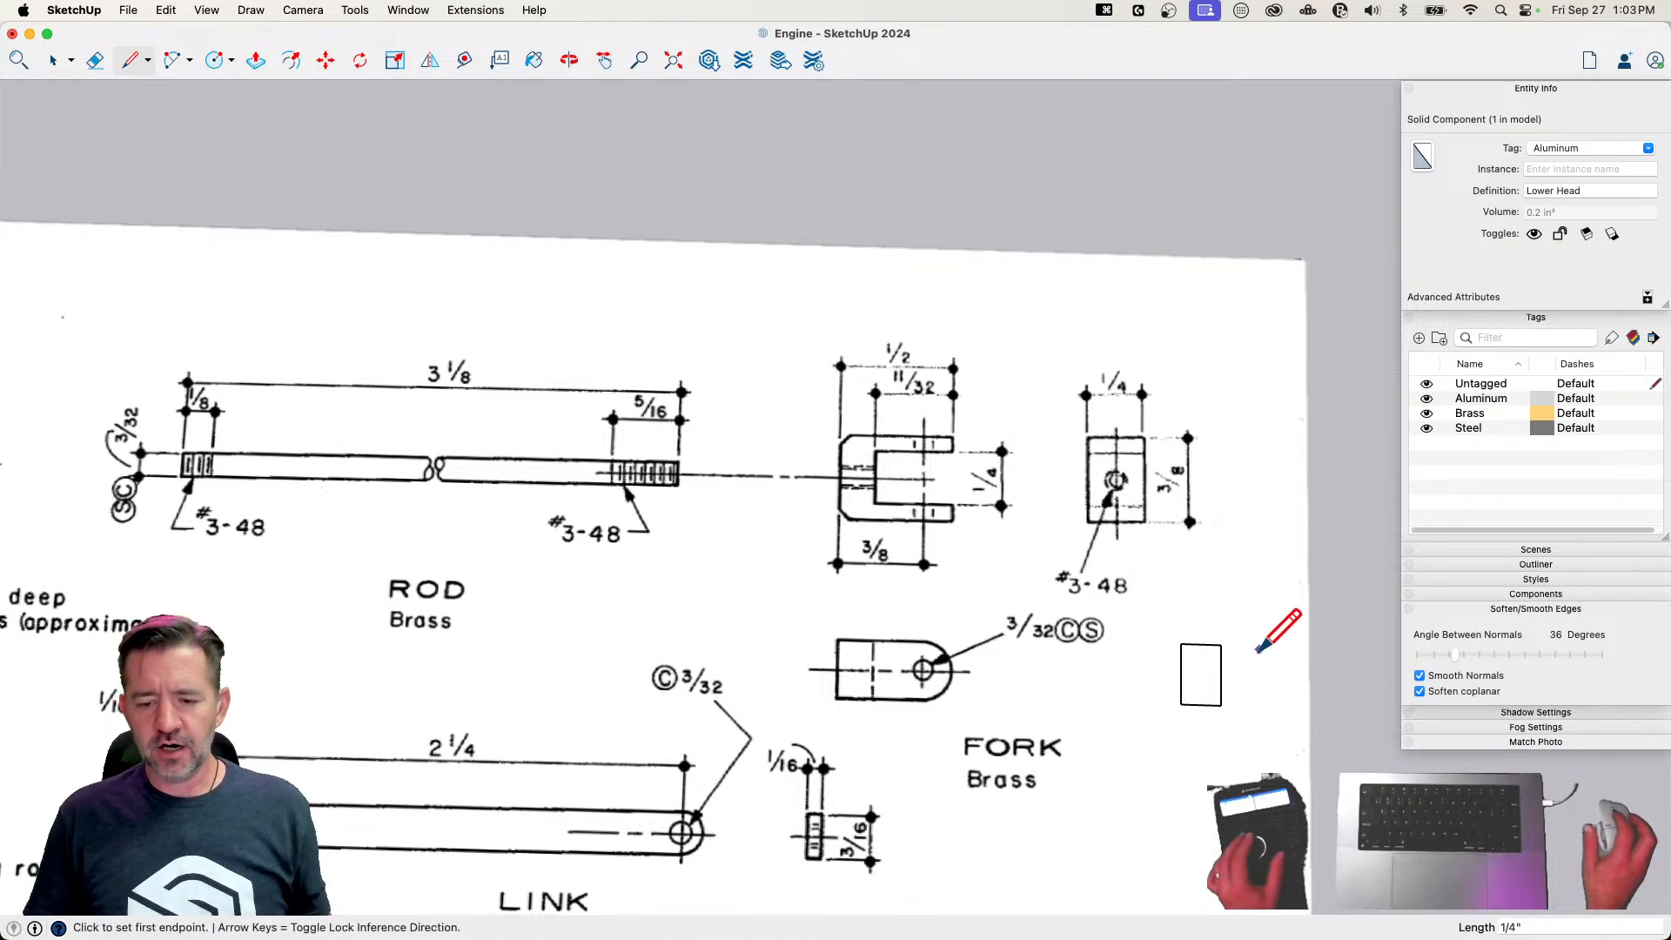
Extrude the fork rectangle 1/2" upward into a block
scroll(1259, 655, up, 2)
scroll(1044, 631, down, 1)
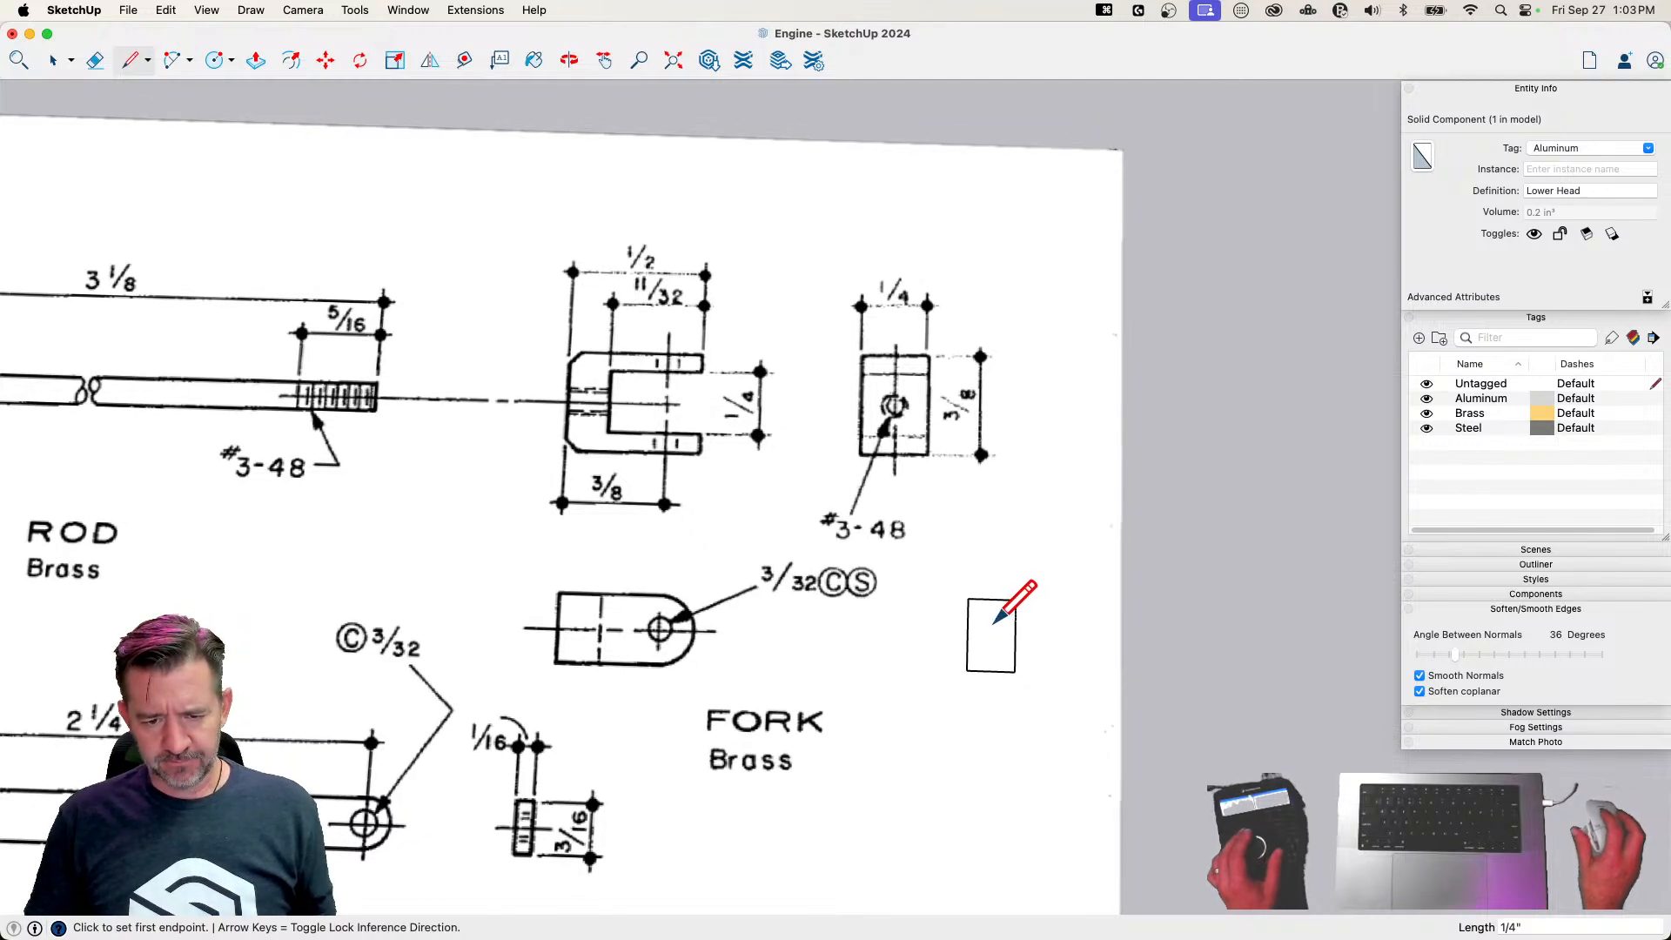
key(p)
click(986, 660)
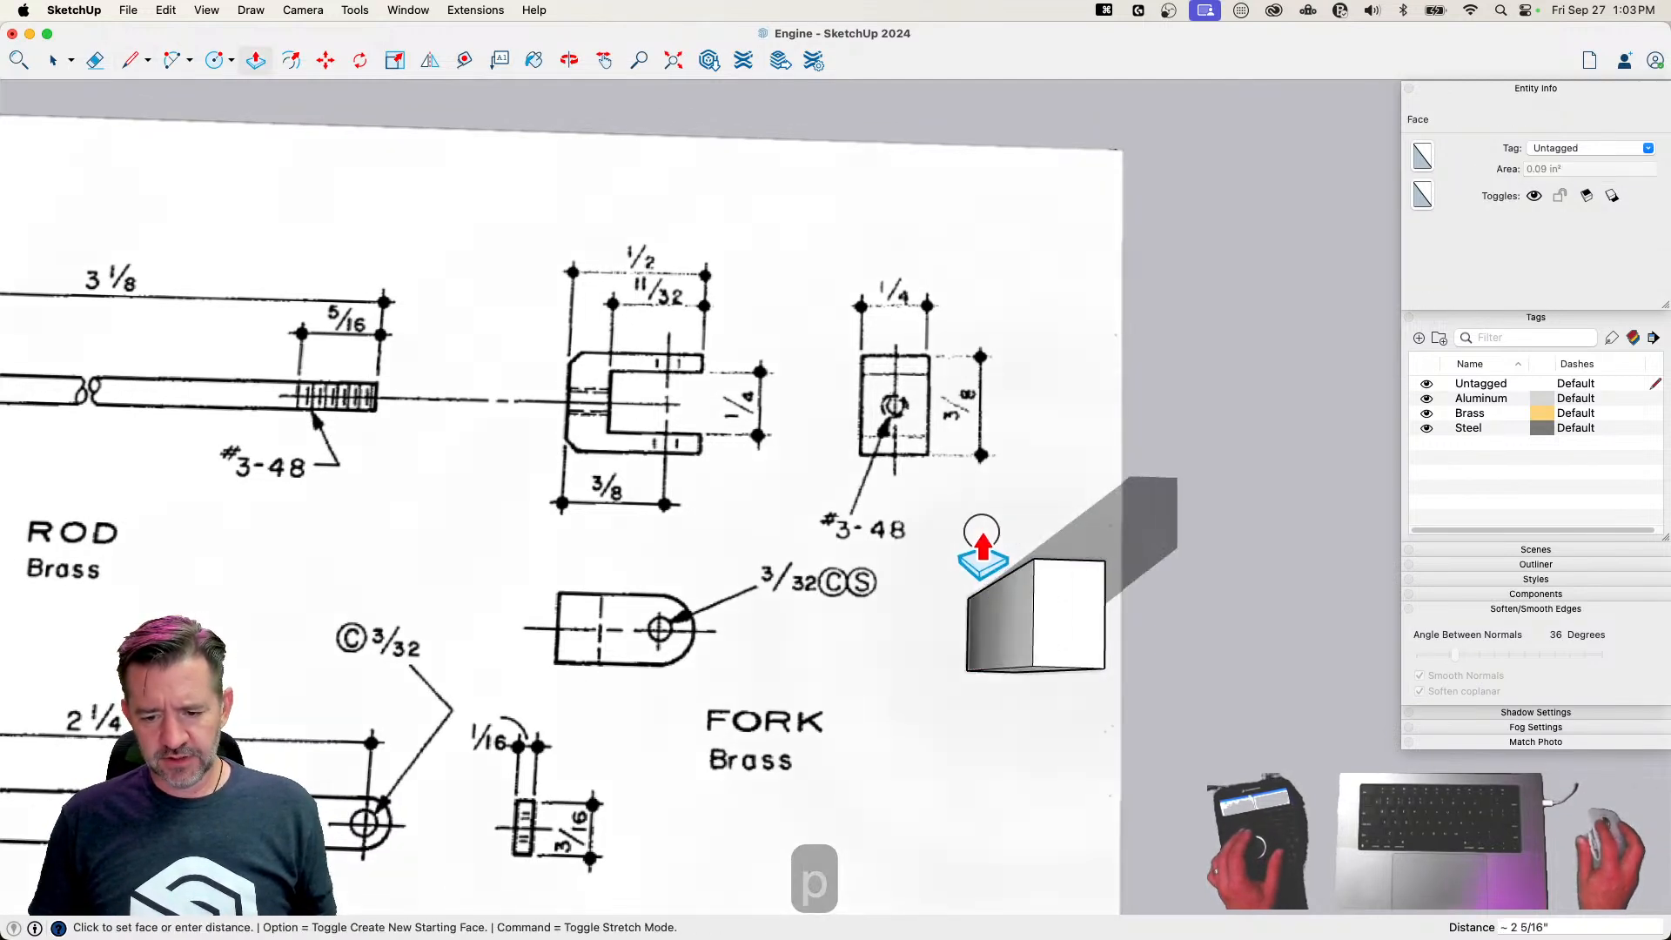
text(1)
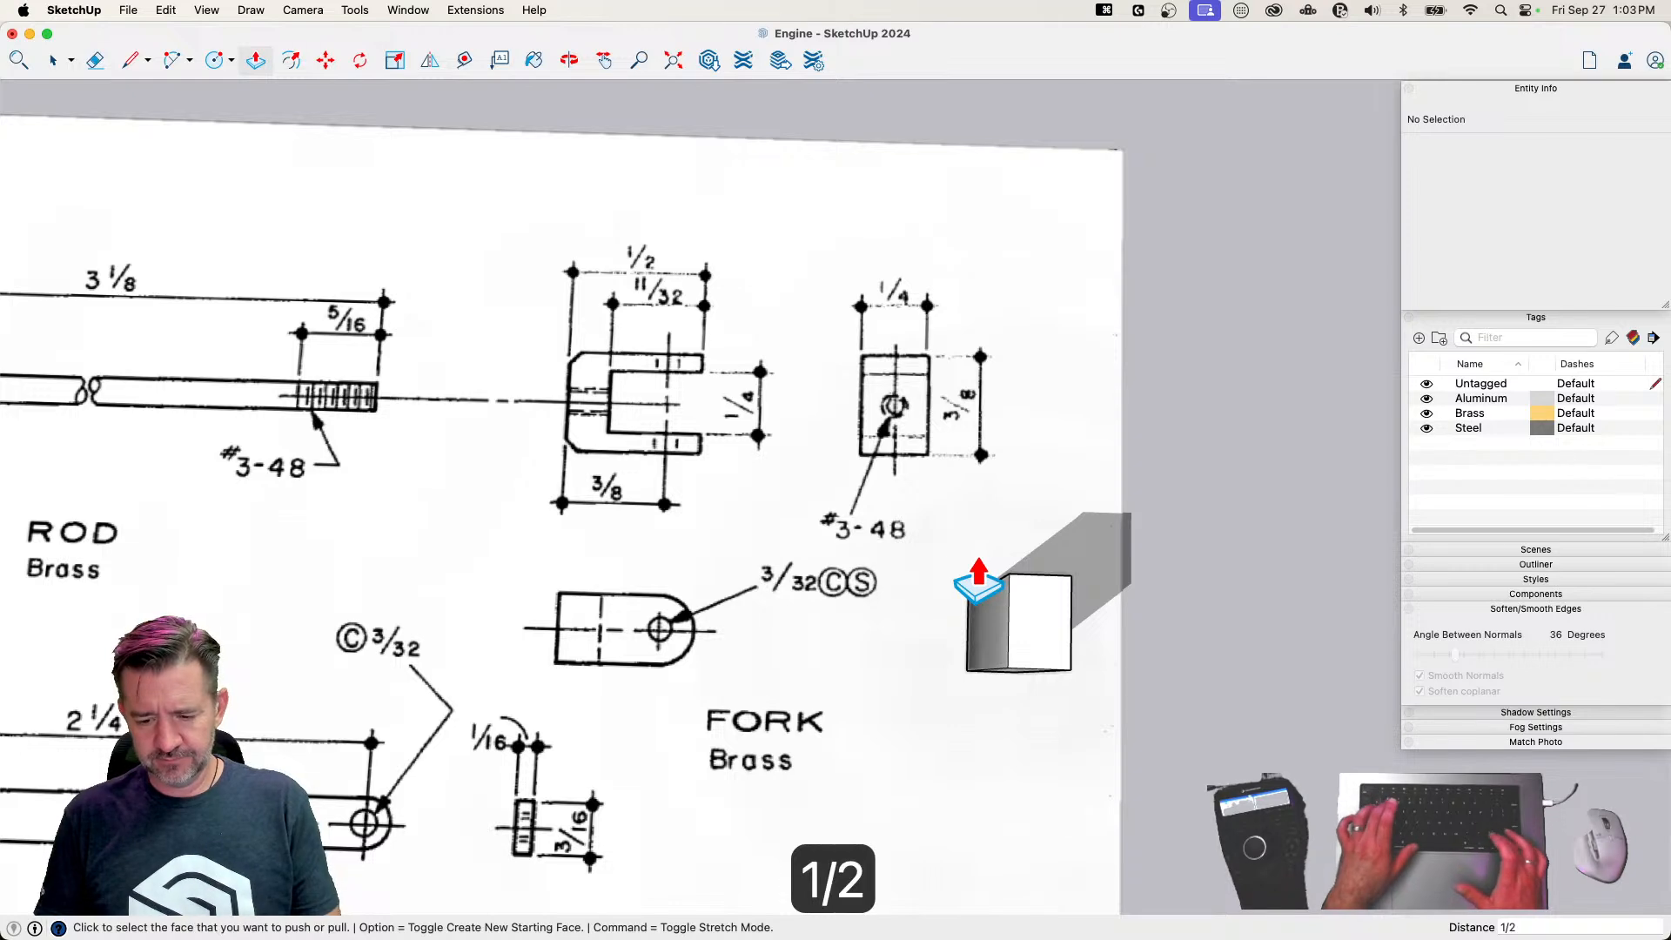
text(/2)
key(Return)
key(space)
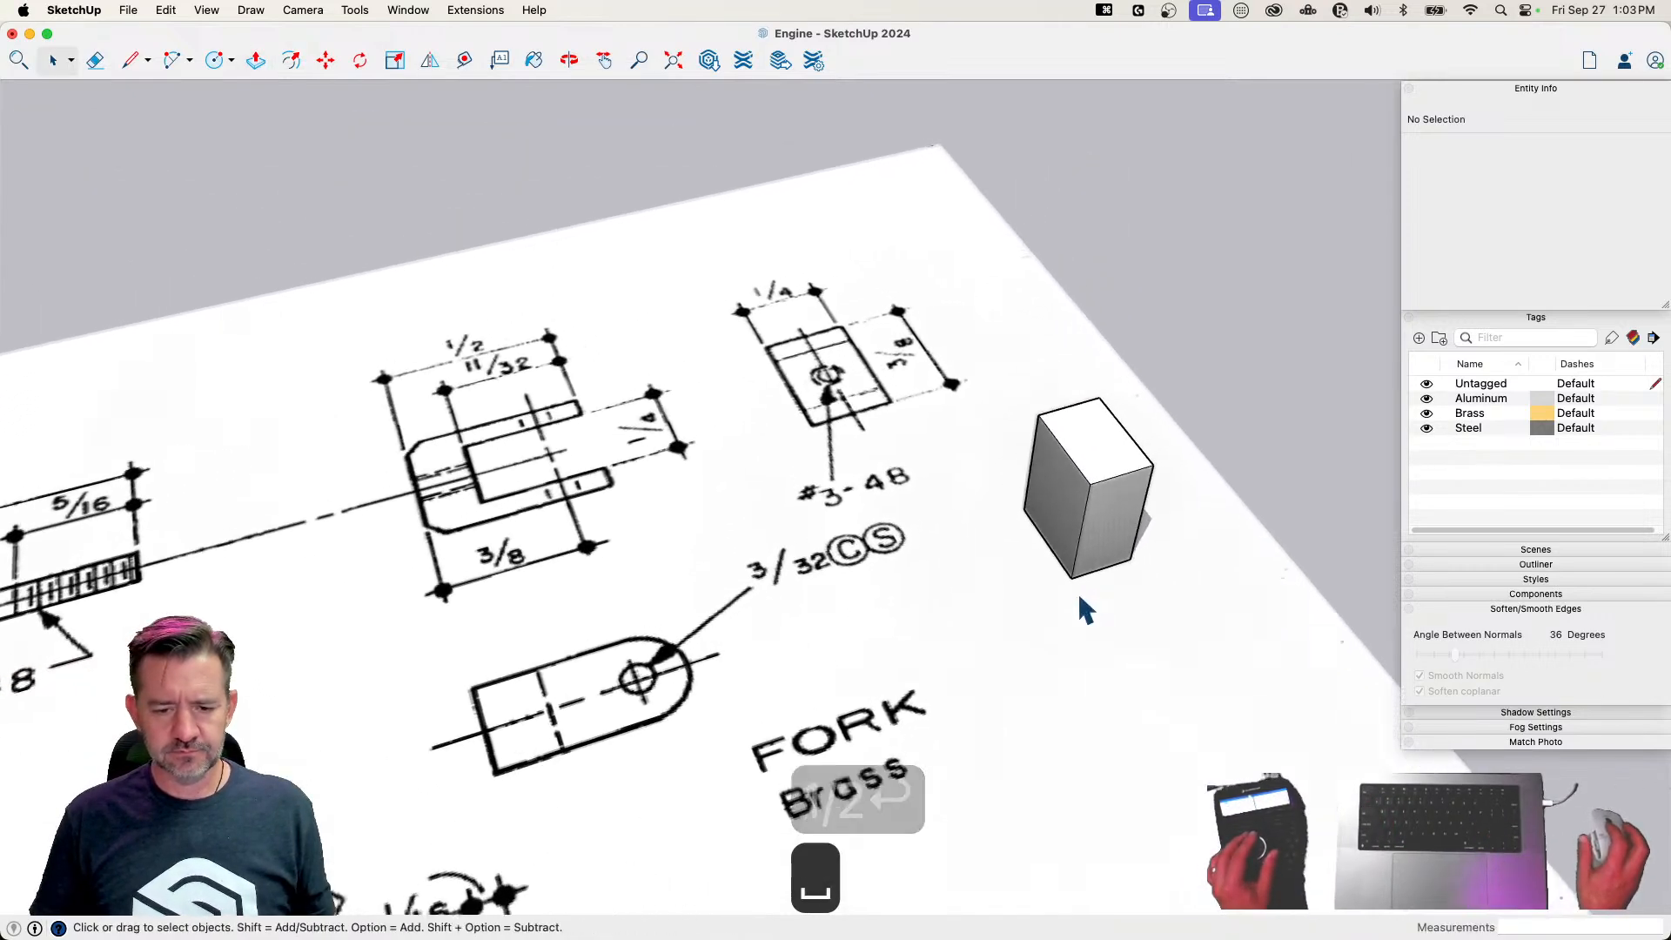
Draw two parallel lines across the block's top face, marking a centred 1/4" wide slot that starts 1/8" from the edge's midpoint
key(l)
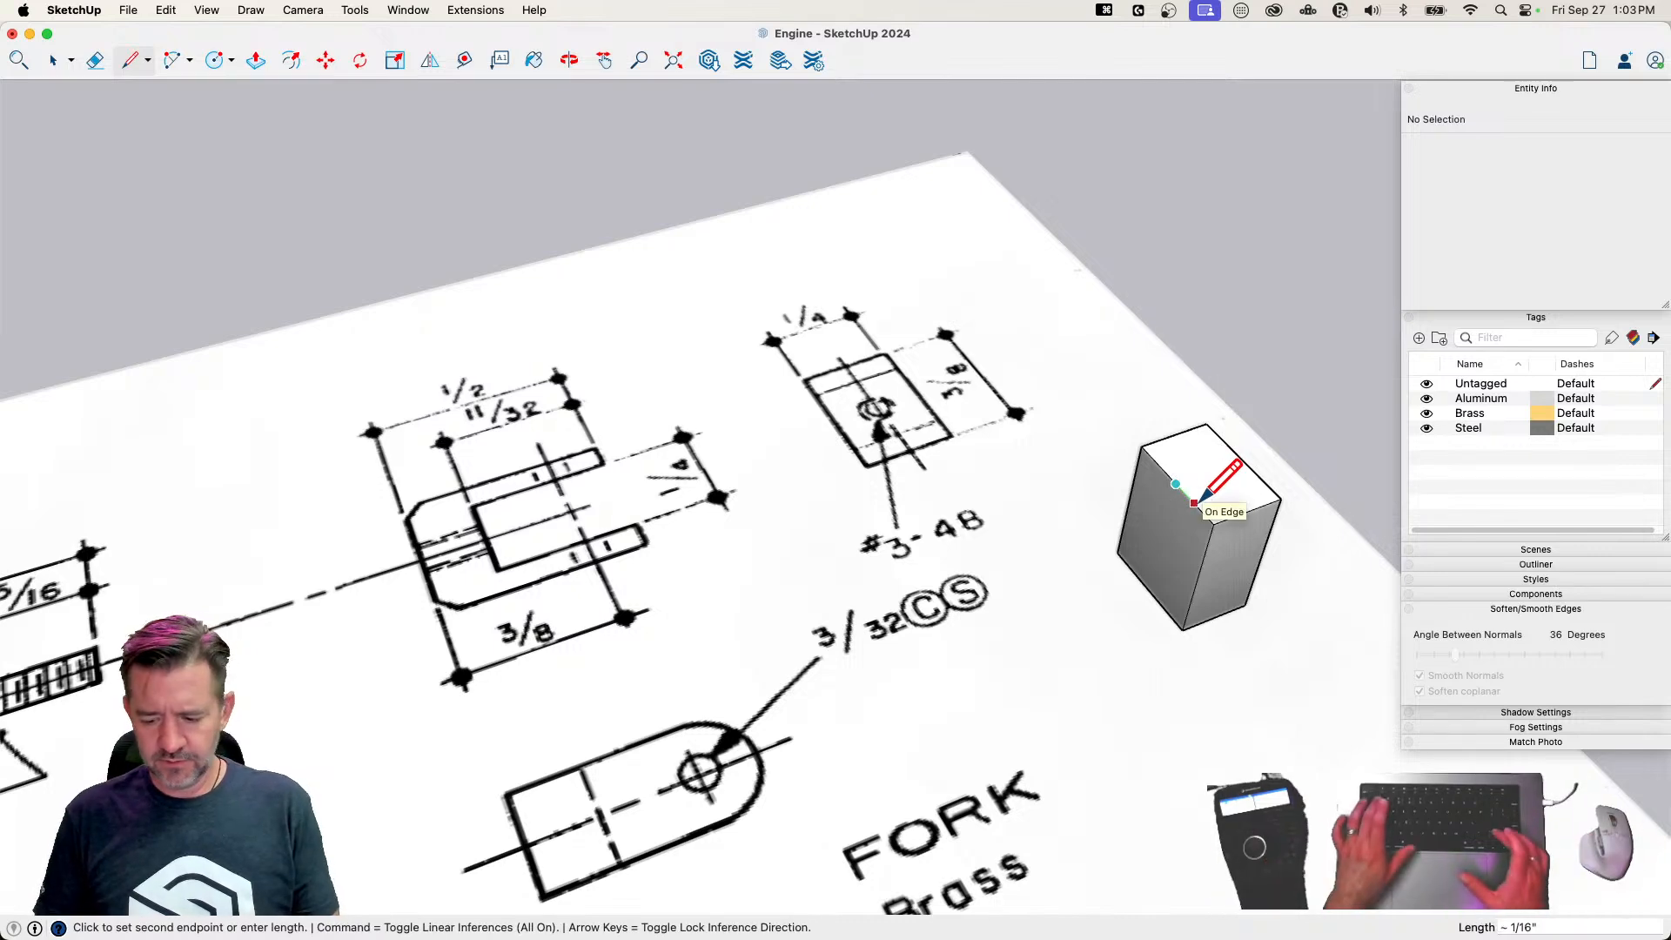
text(1/8)
key(Return)
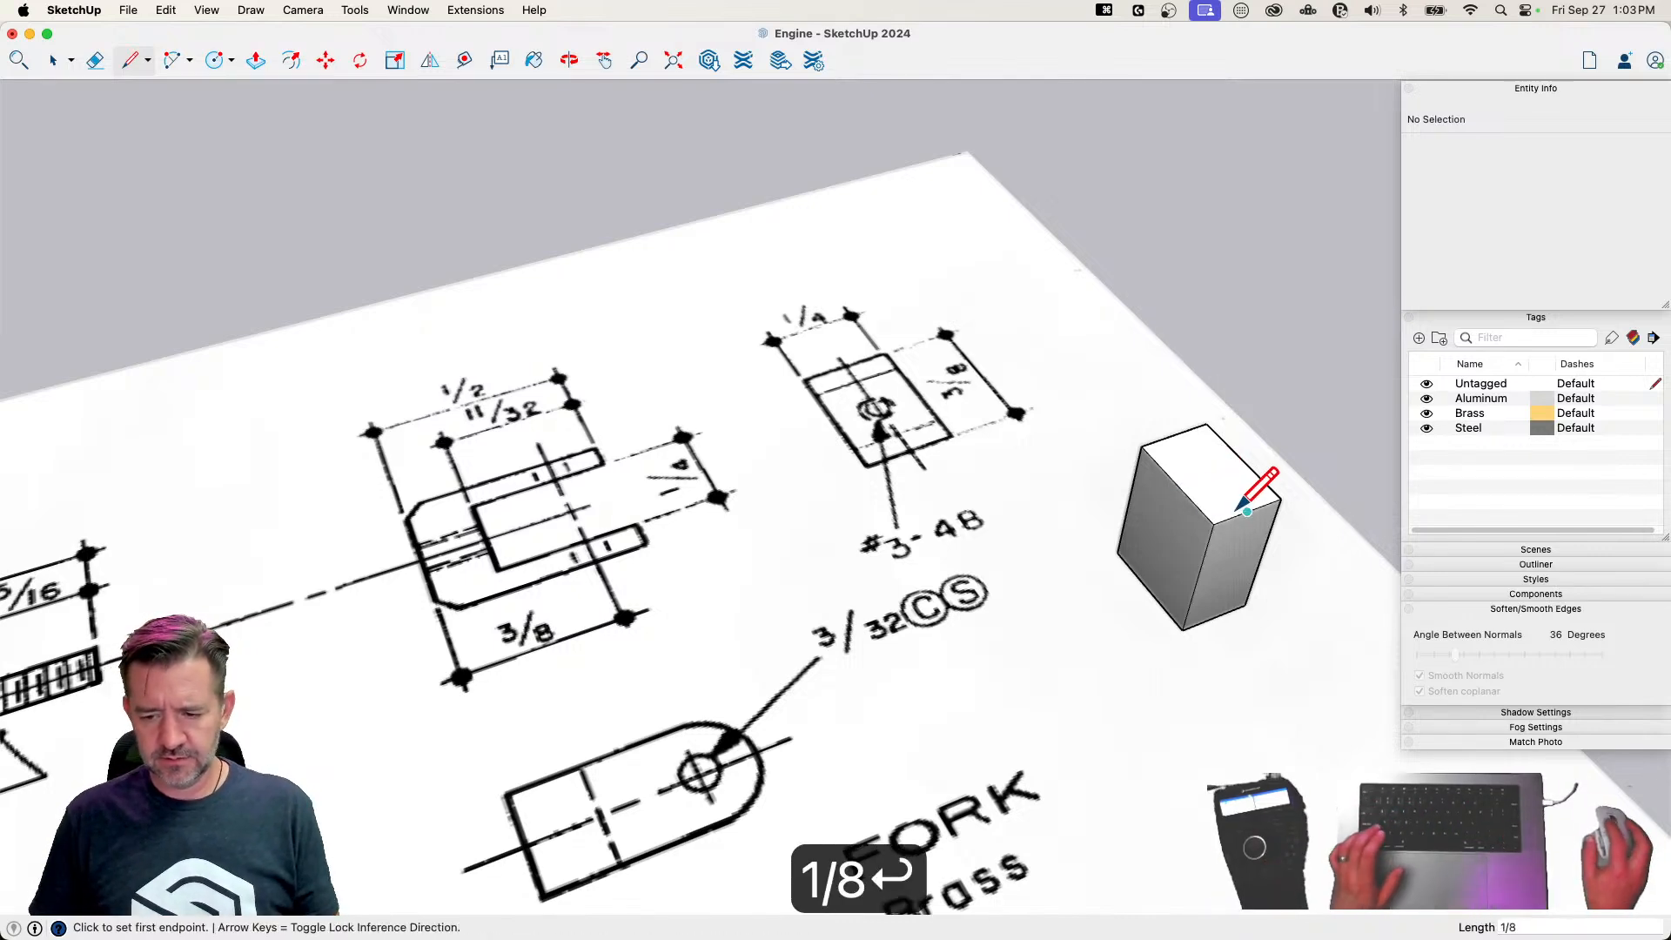
click(1202, 512)
click(1274, 491)
click(1202, 511)
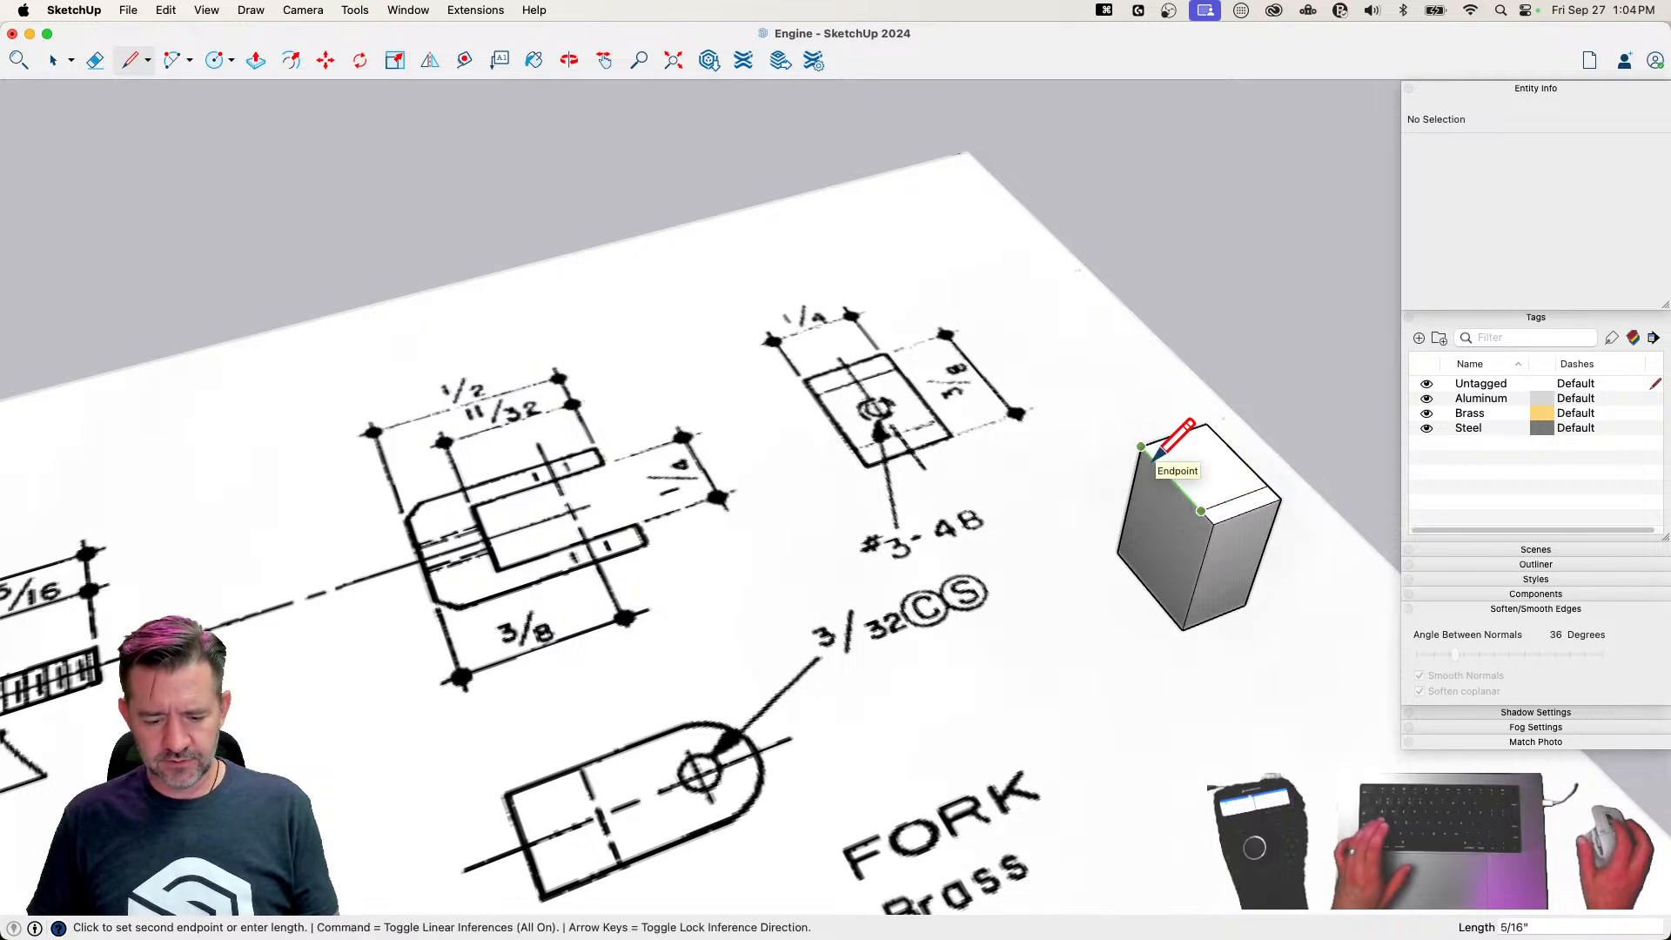
text(1/4)
key(Return)
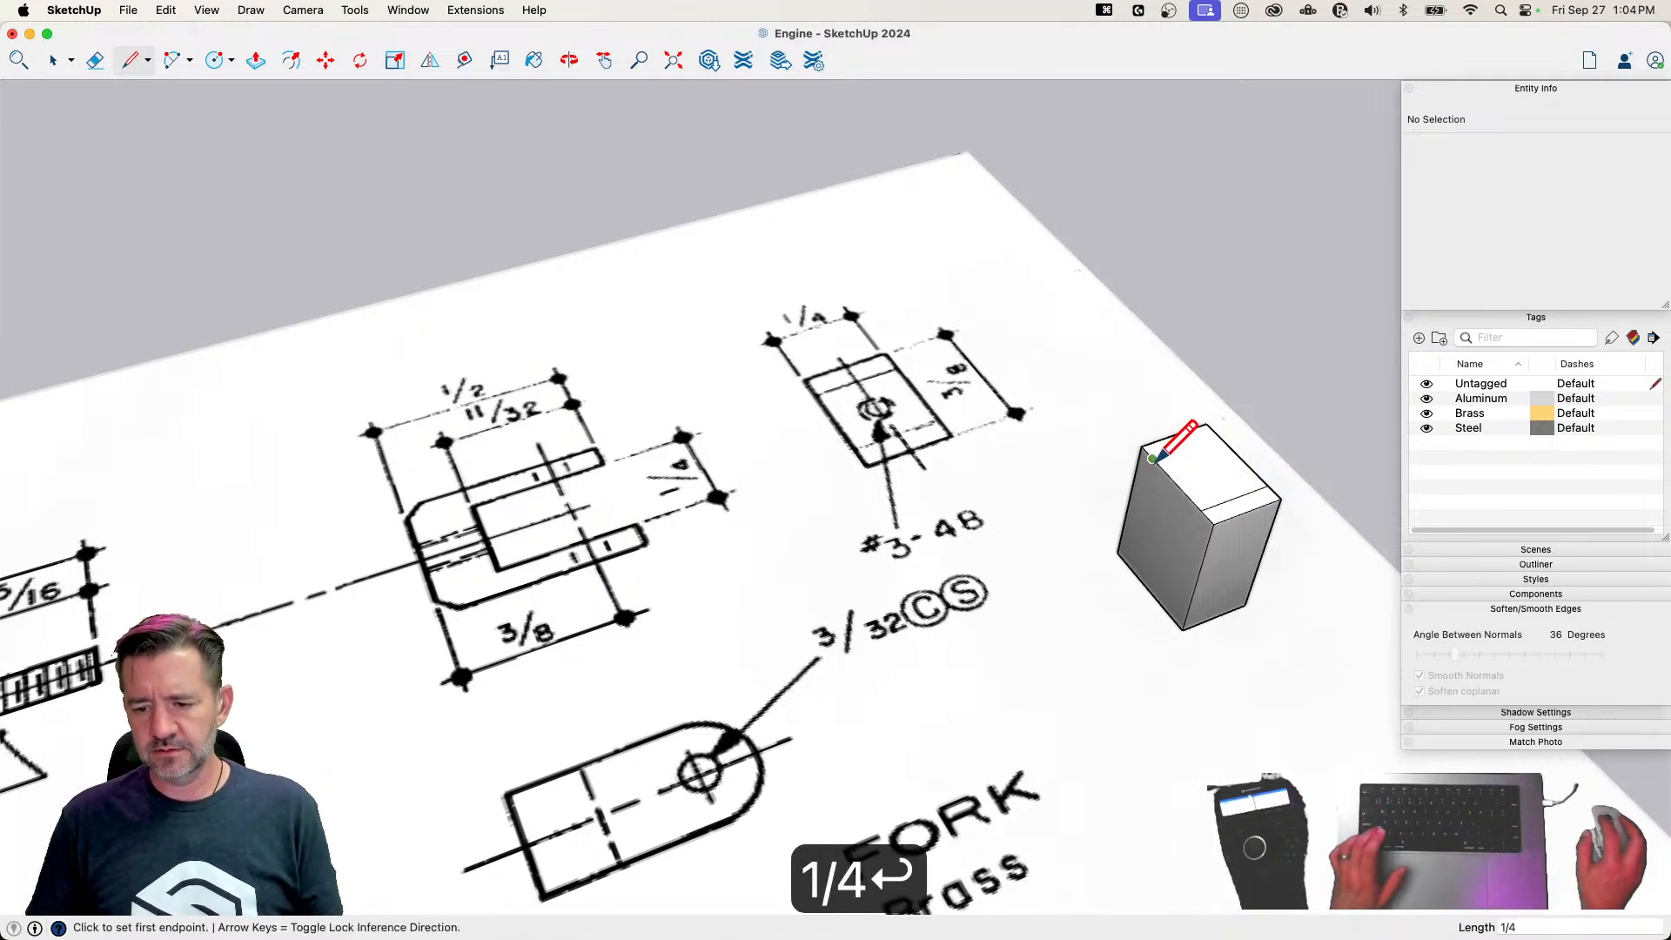
click(1218, 435)
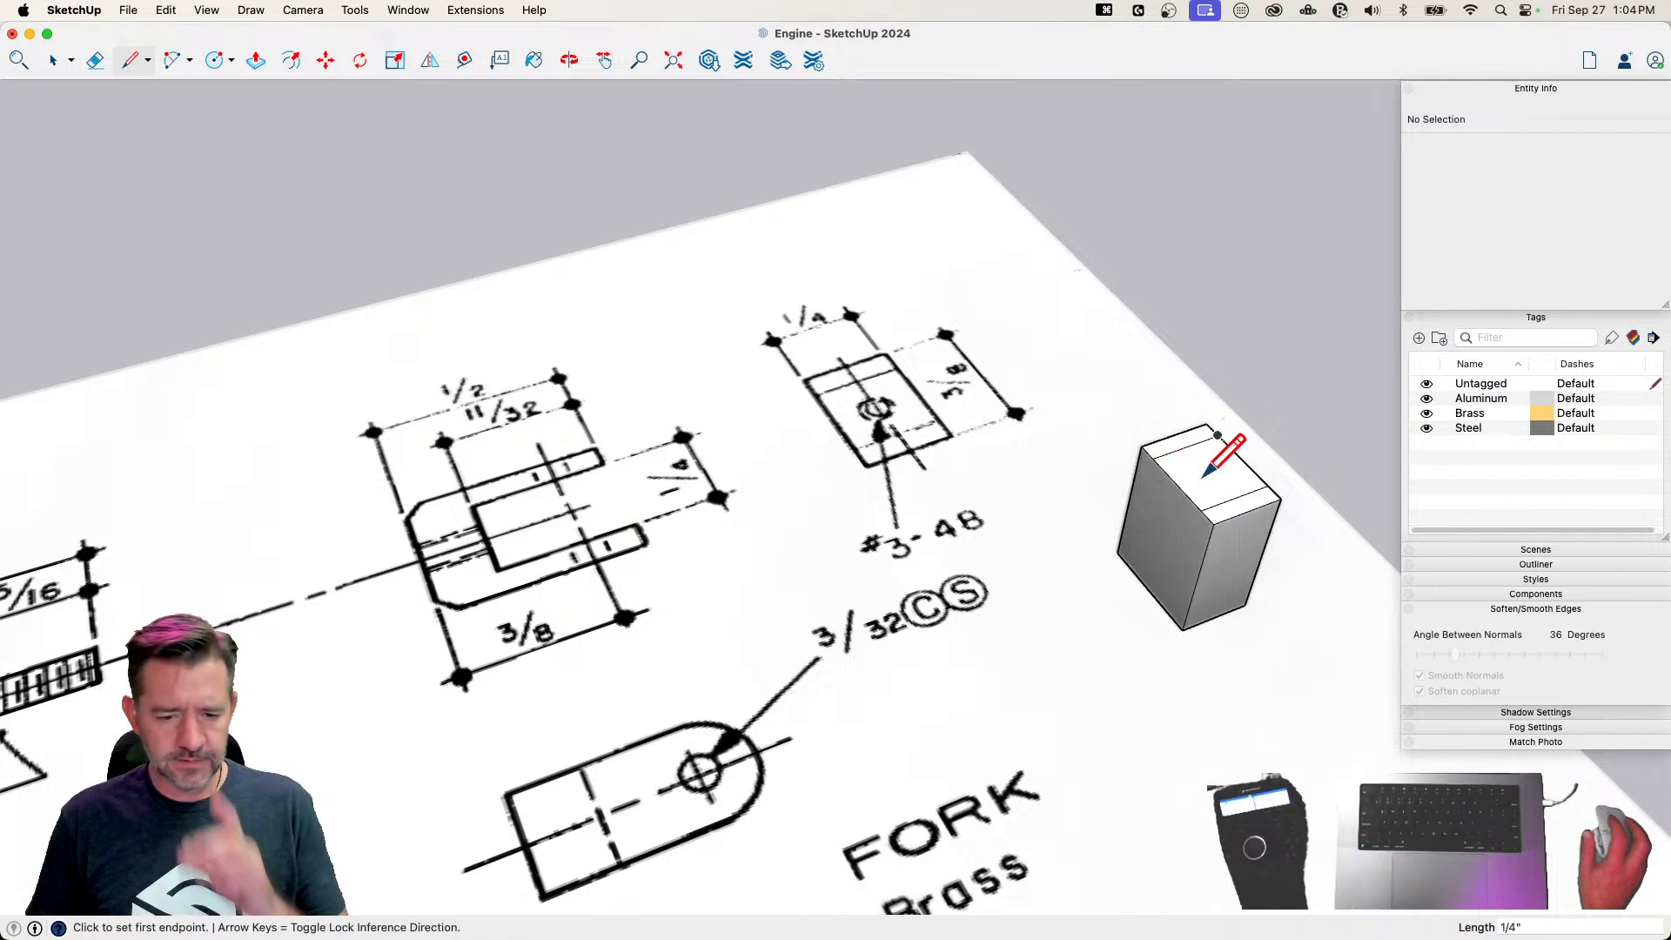
Push the middle strip of the block's top face down 11/32" to cut the fork slot
key(p)
click(1205, 484)
click(1162, 539)
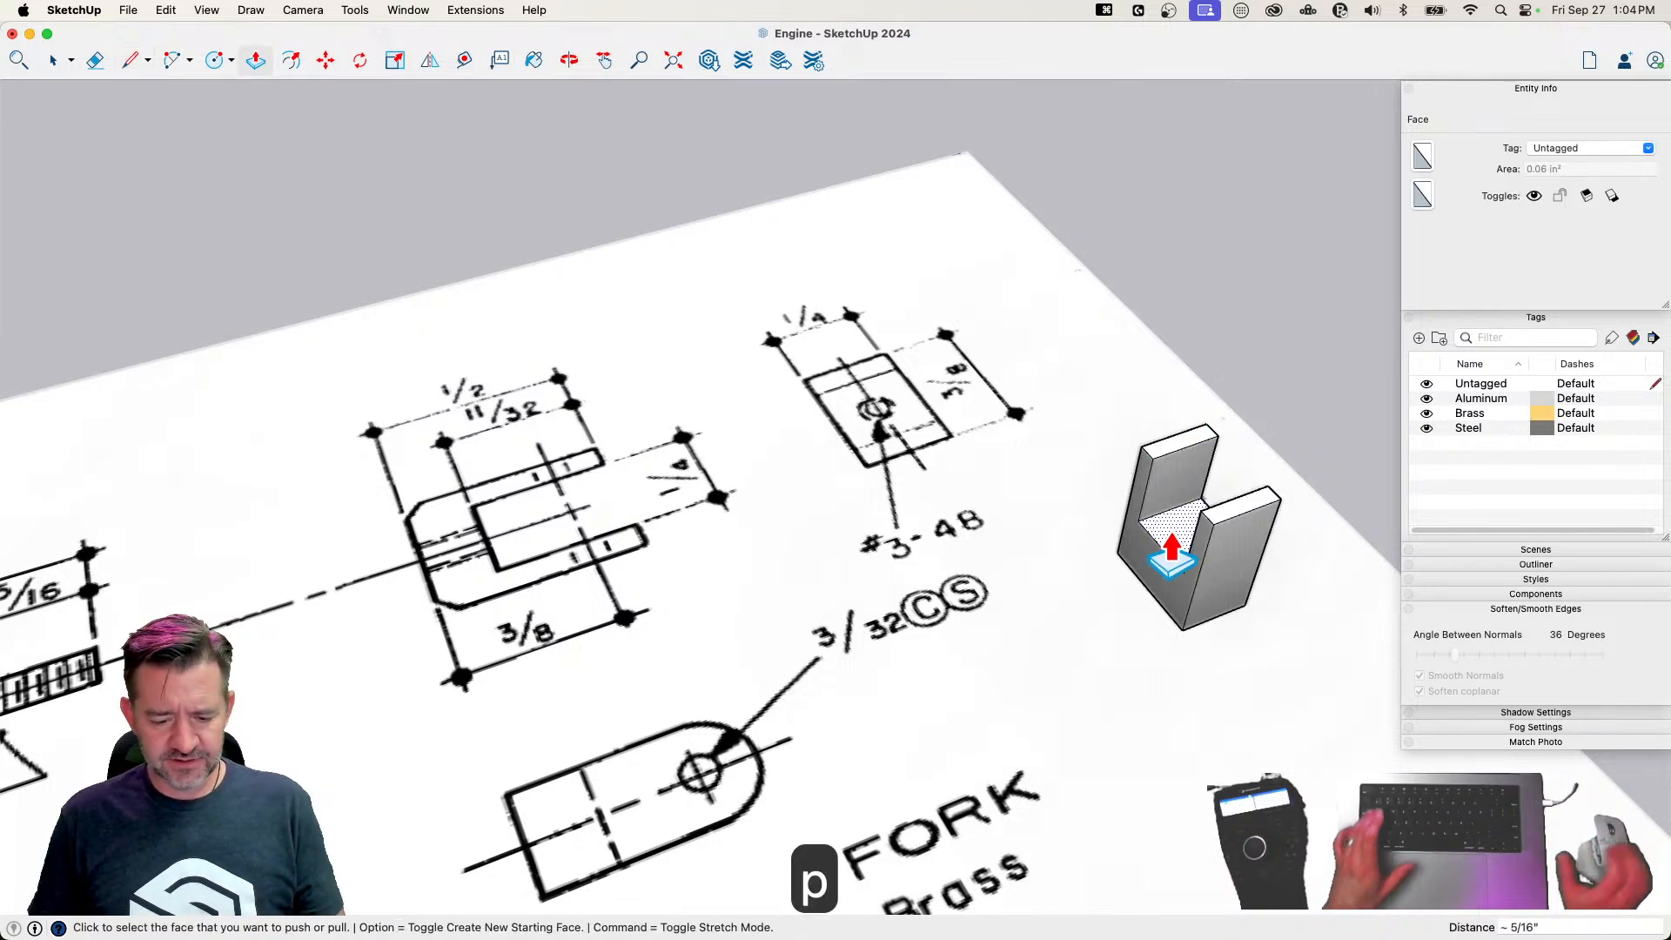
text(11/32)
key(Return)
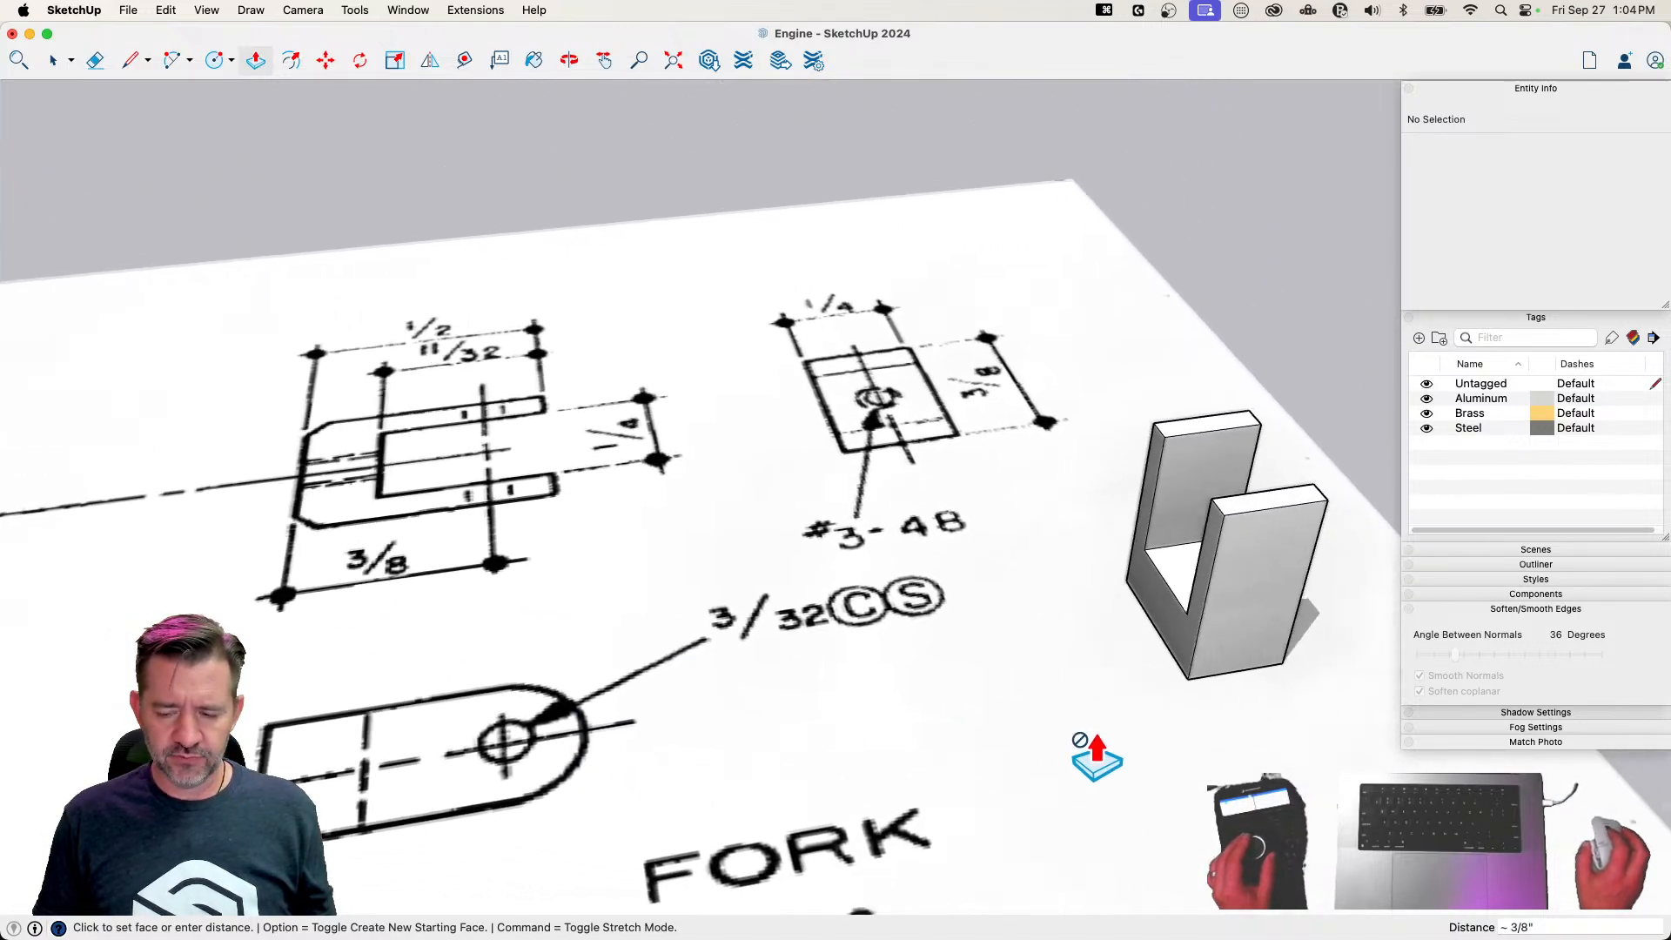
Draw a 3/8" vertical centreline up the outer face of one fork arm from its bottom edge's midpoint
key(l)
click(1028, 673)
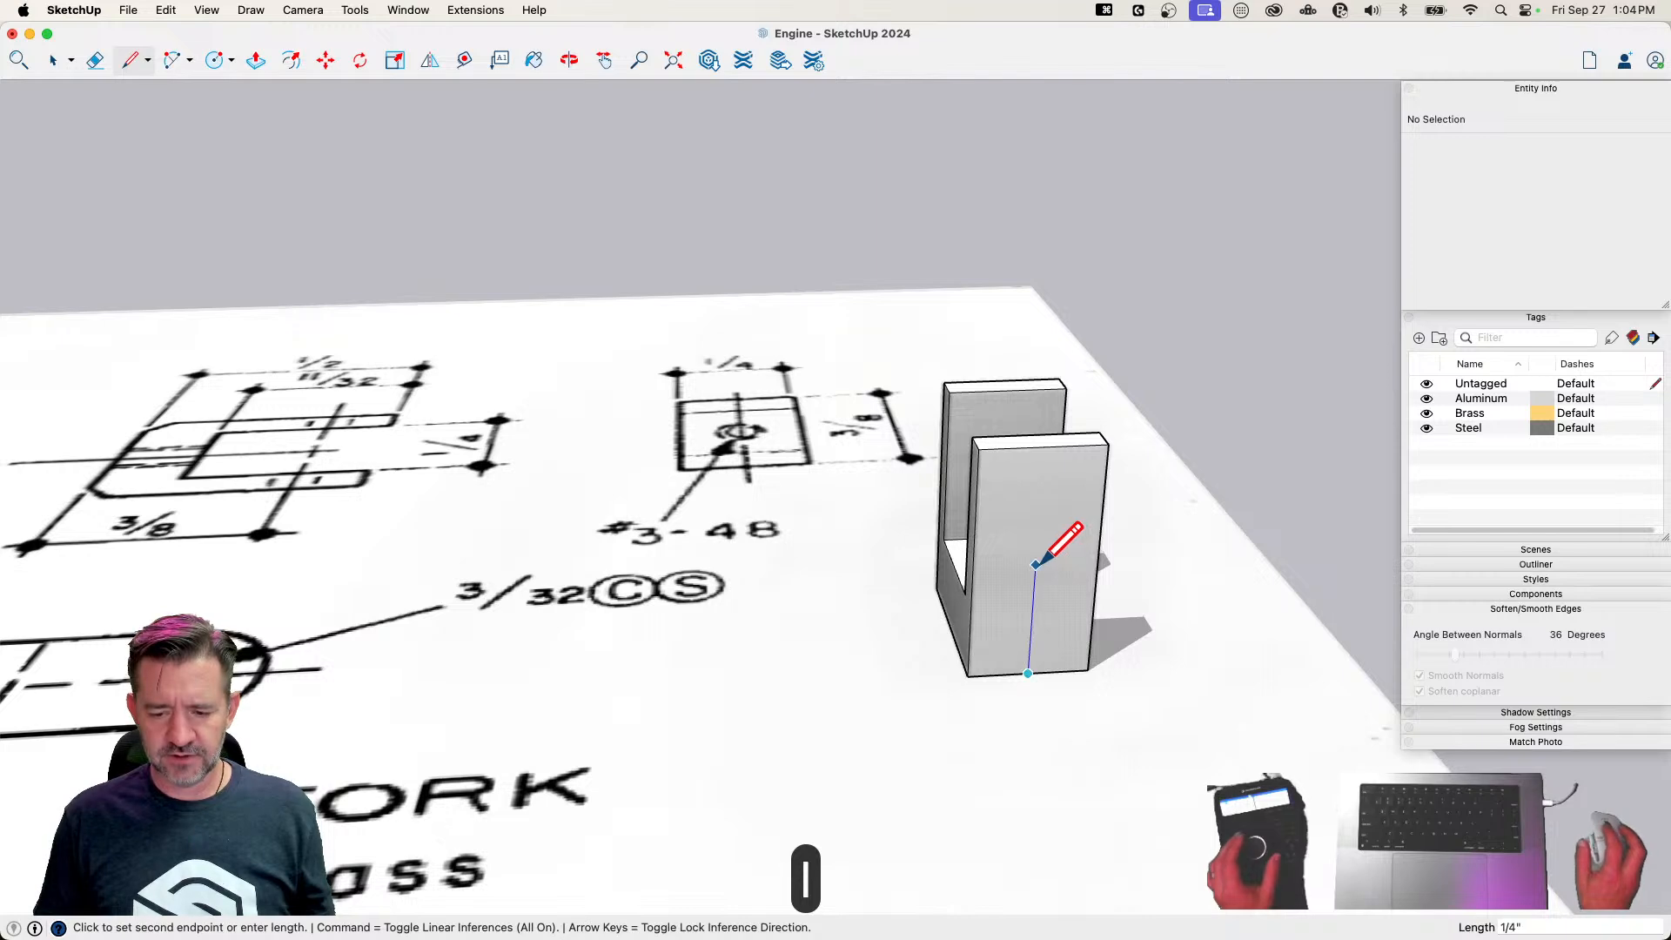
text(3/8)
key(Return)
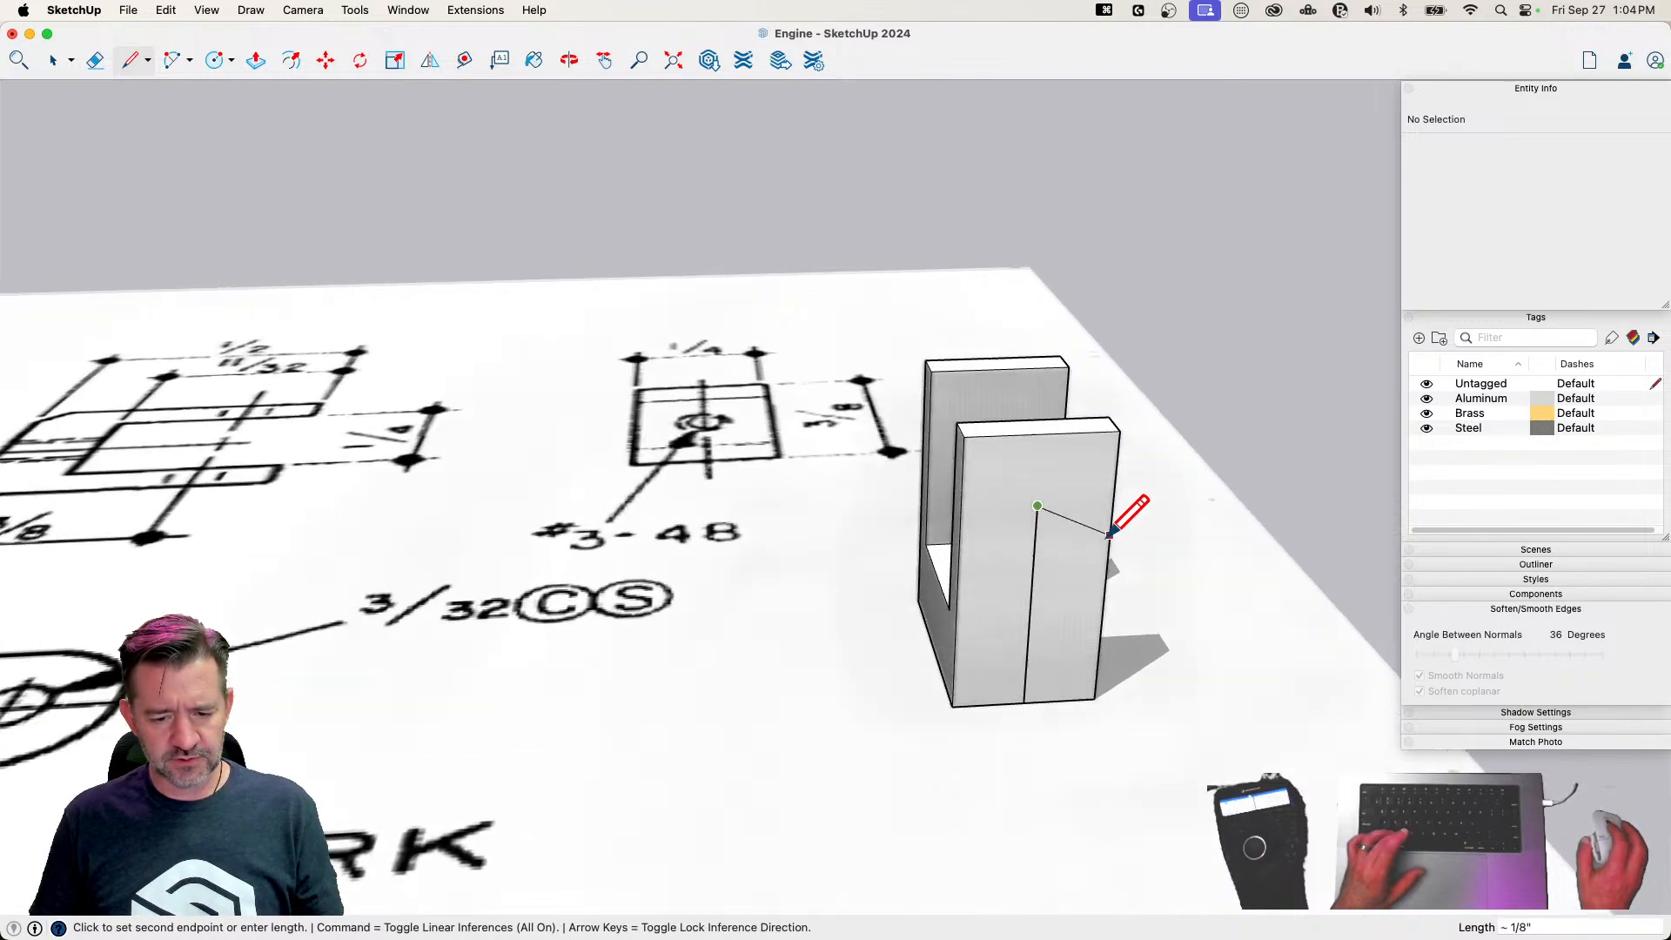
Draw two concentric circles at the centreline's upper end, one with a 3/64" radius and one with a 1/8" radius reaching the arm's top edge
key(c)
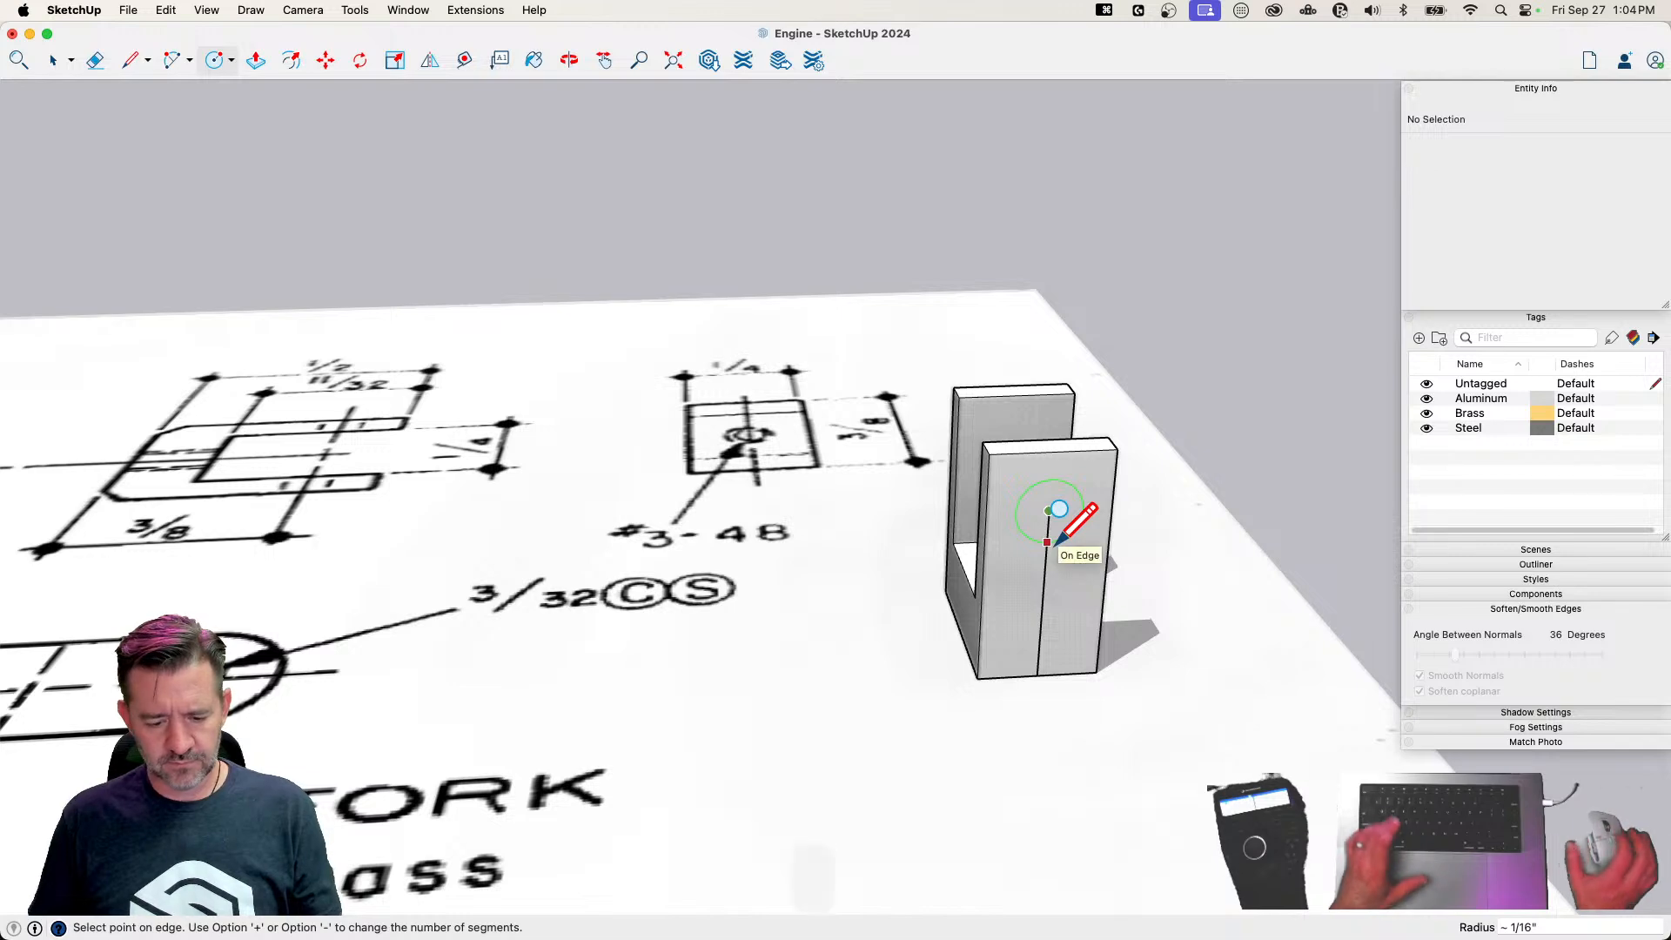
text(64)
key(Return)
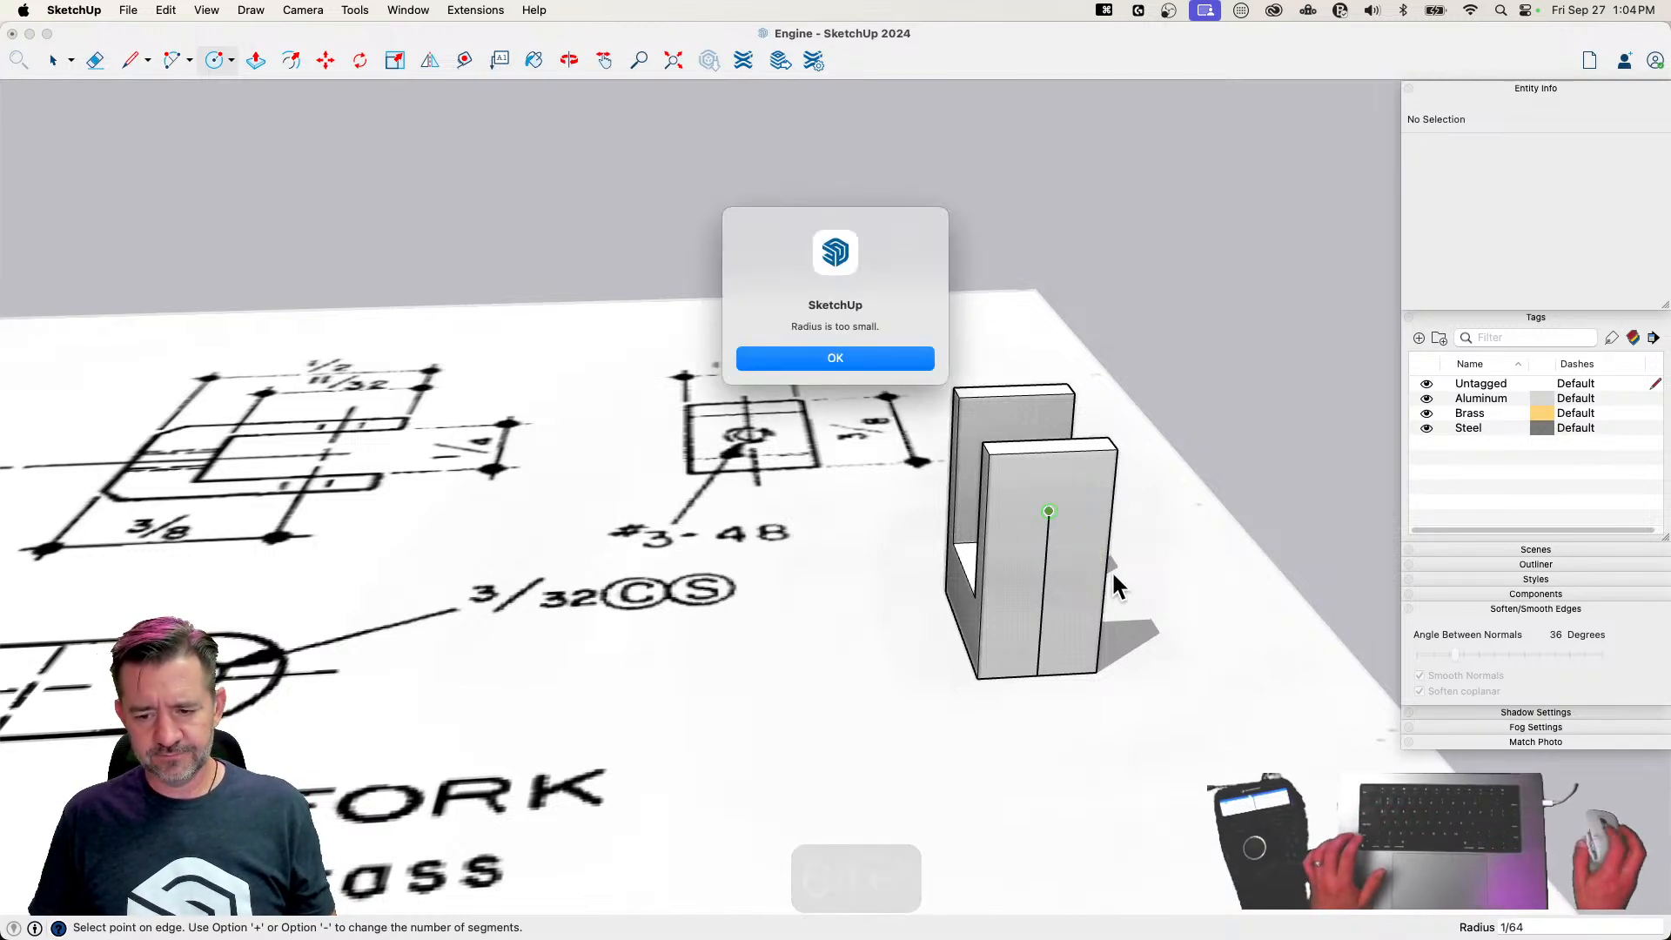
click(862, 358)
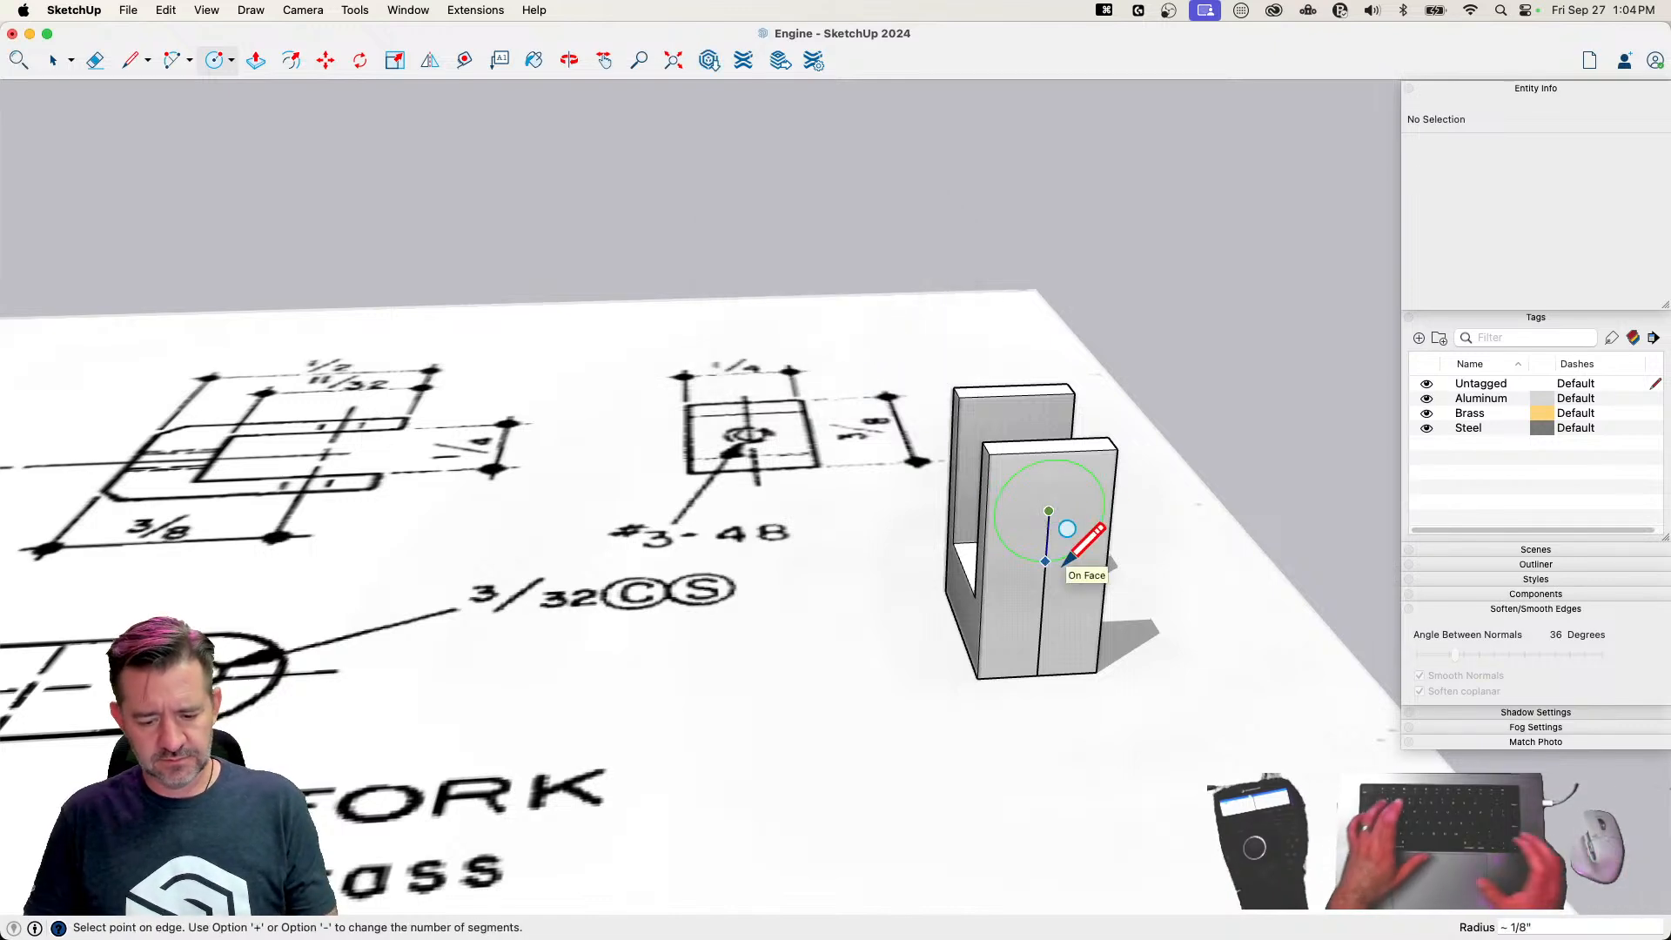
text(3/64)
key(Return)
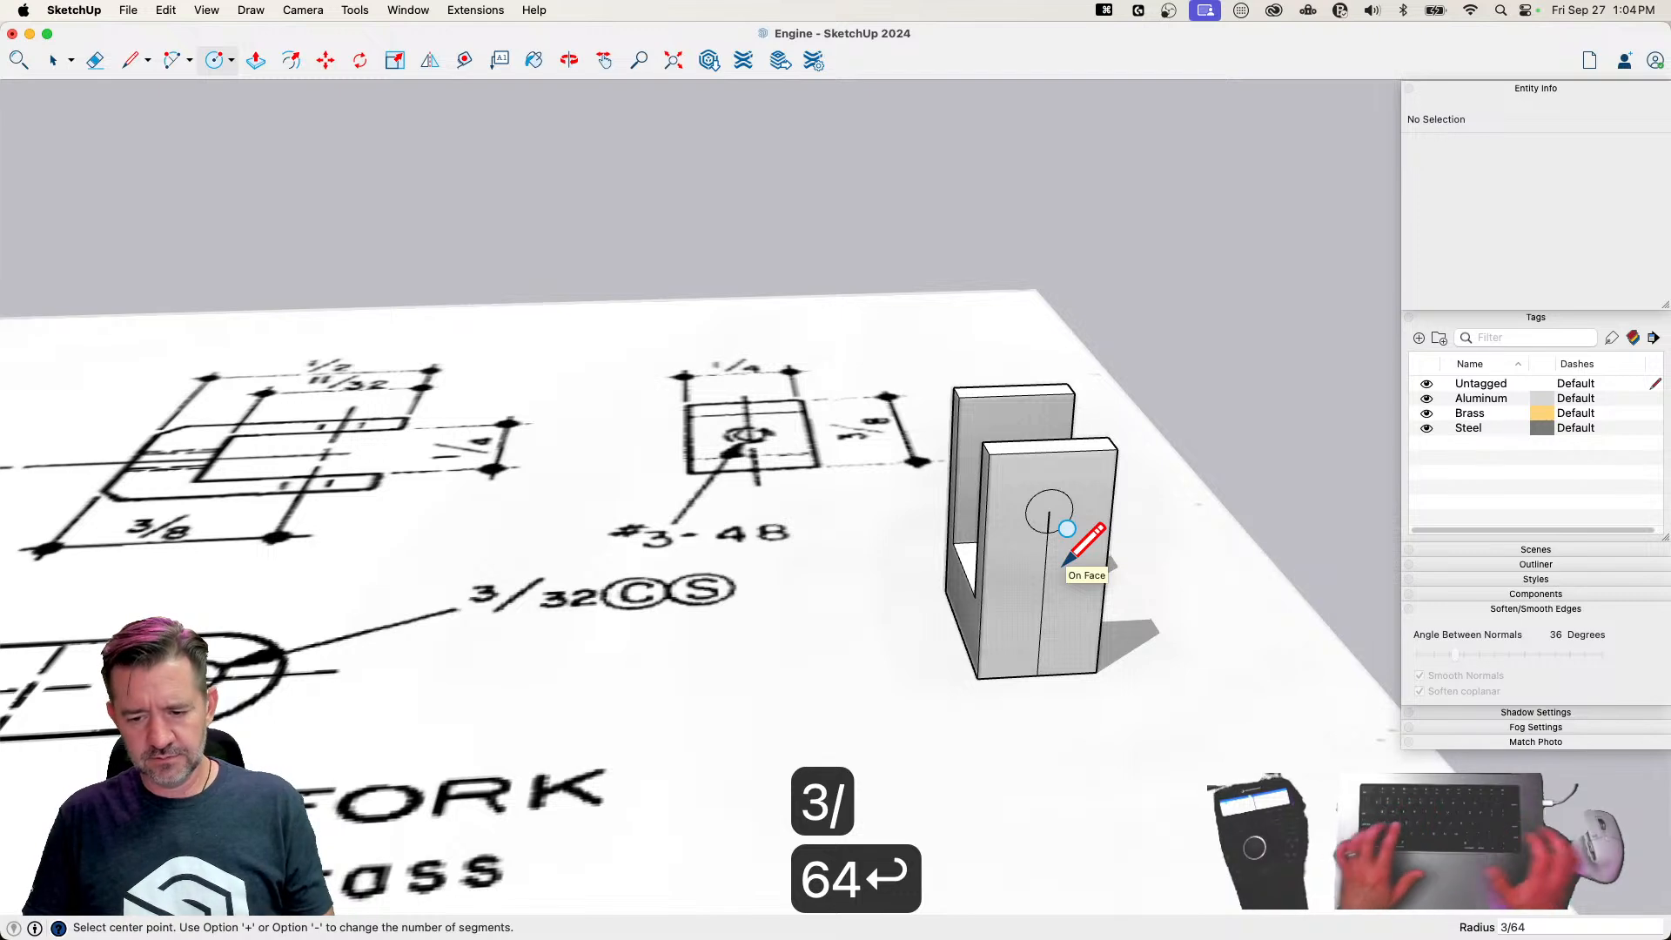
click(1049, 511)
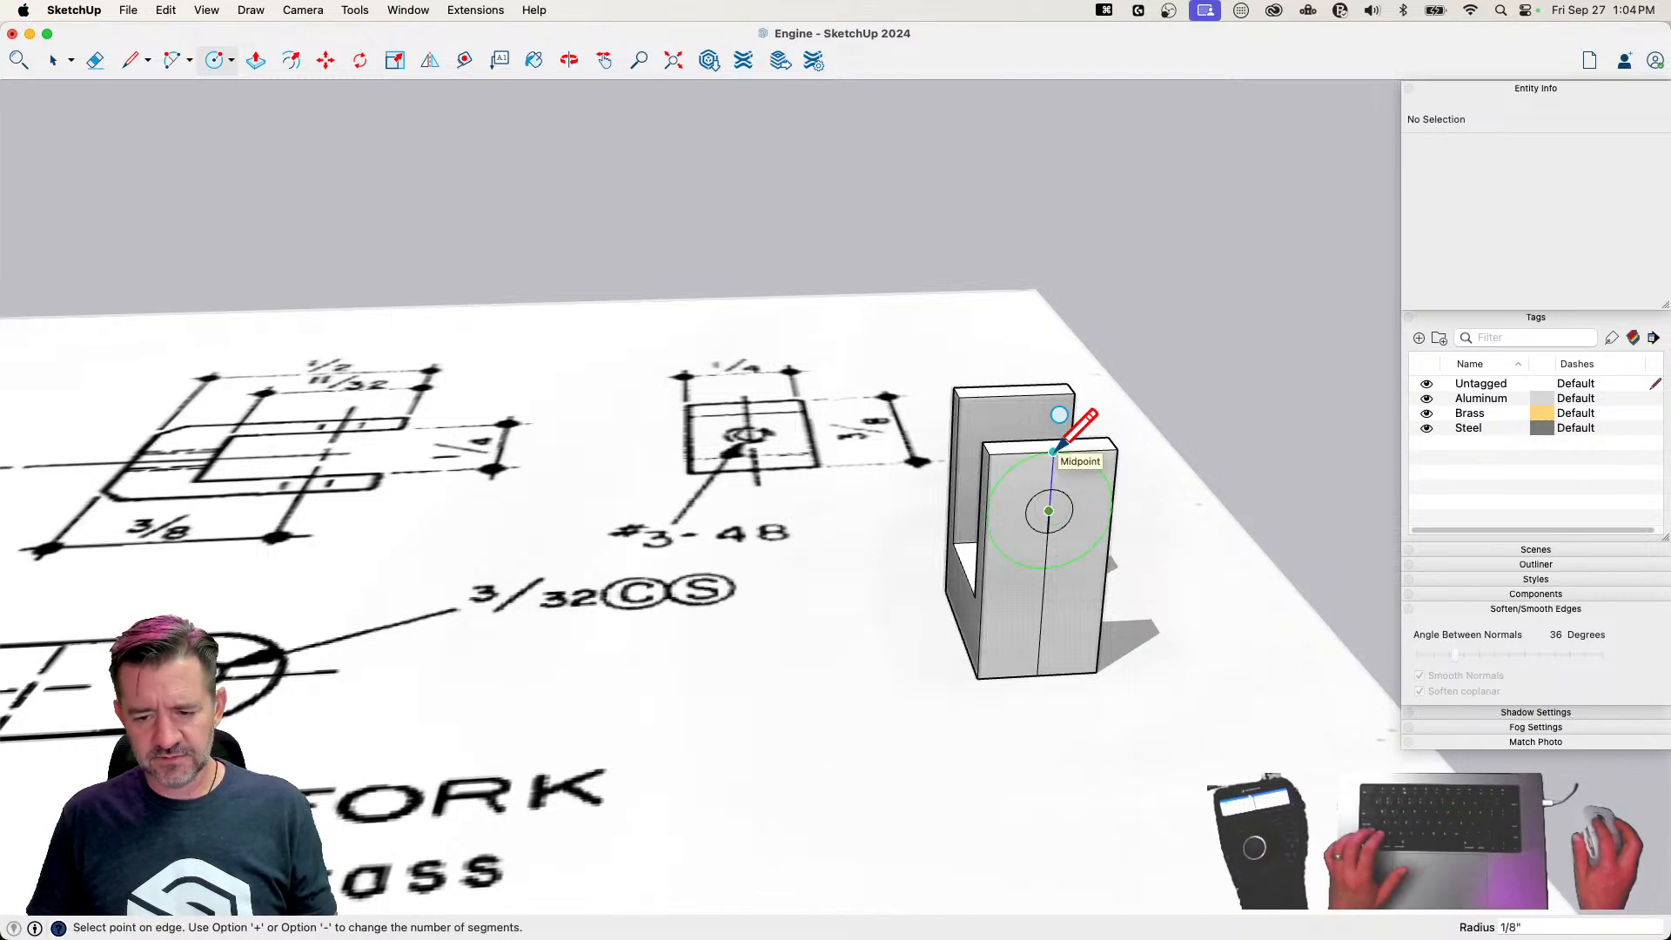
Copy the two corner faces and the pin hole face 3/8" across onto the opposite arm's outer face
key(space)
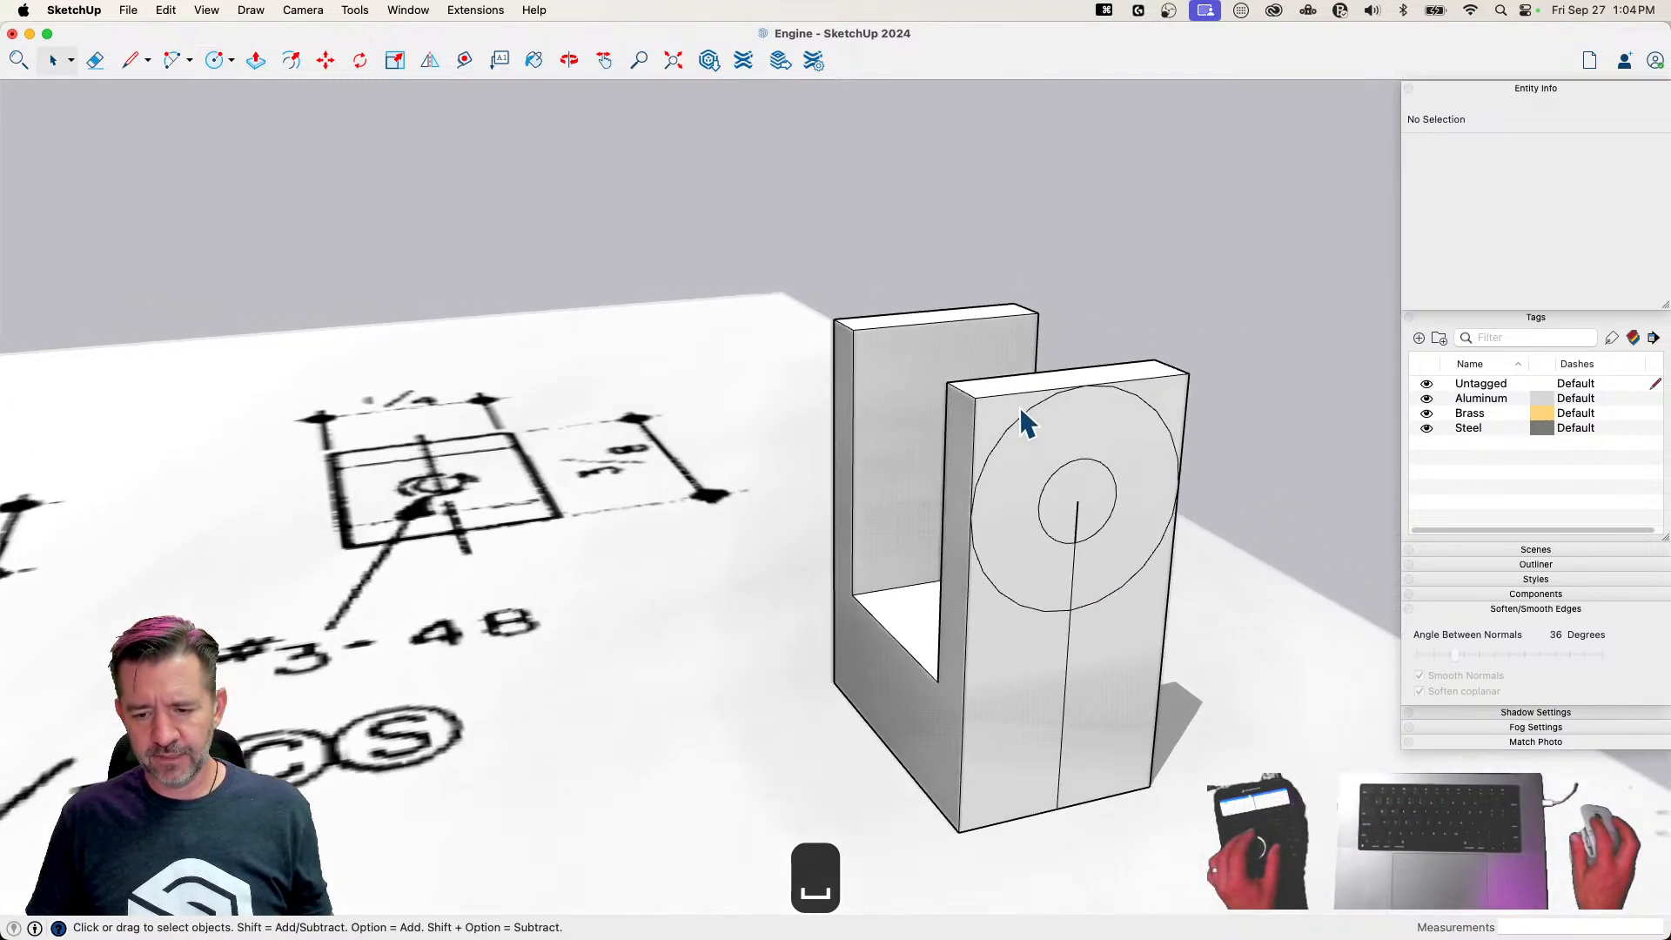
click(991, 414)
shift+click(1167, 390)
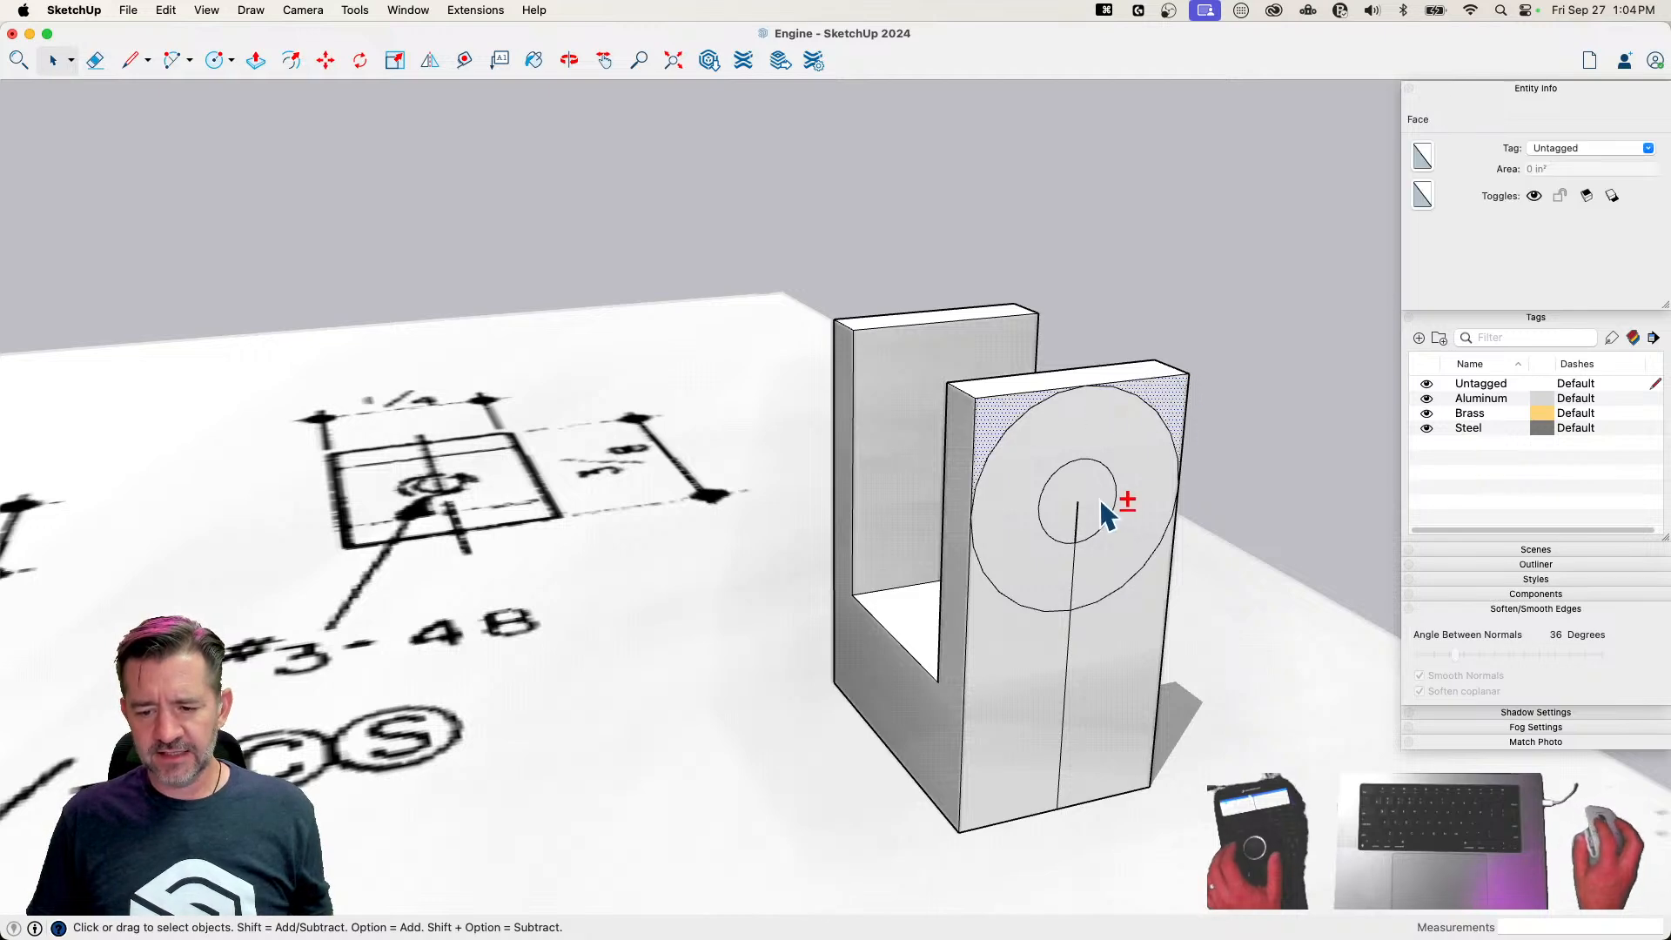
shift+click(1105, 517)
key(m)
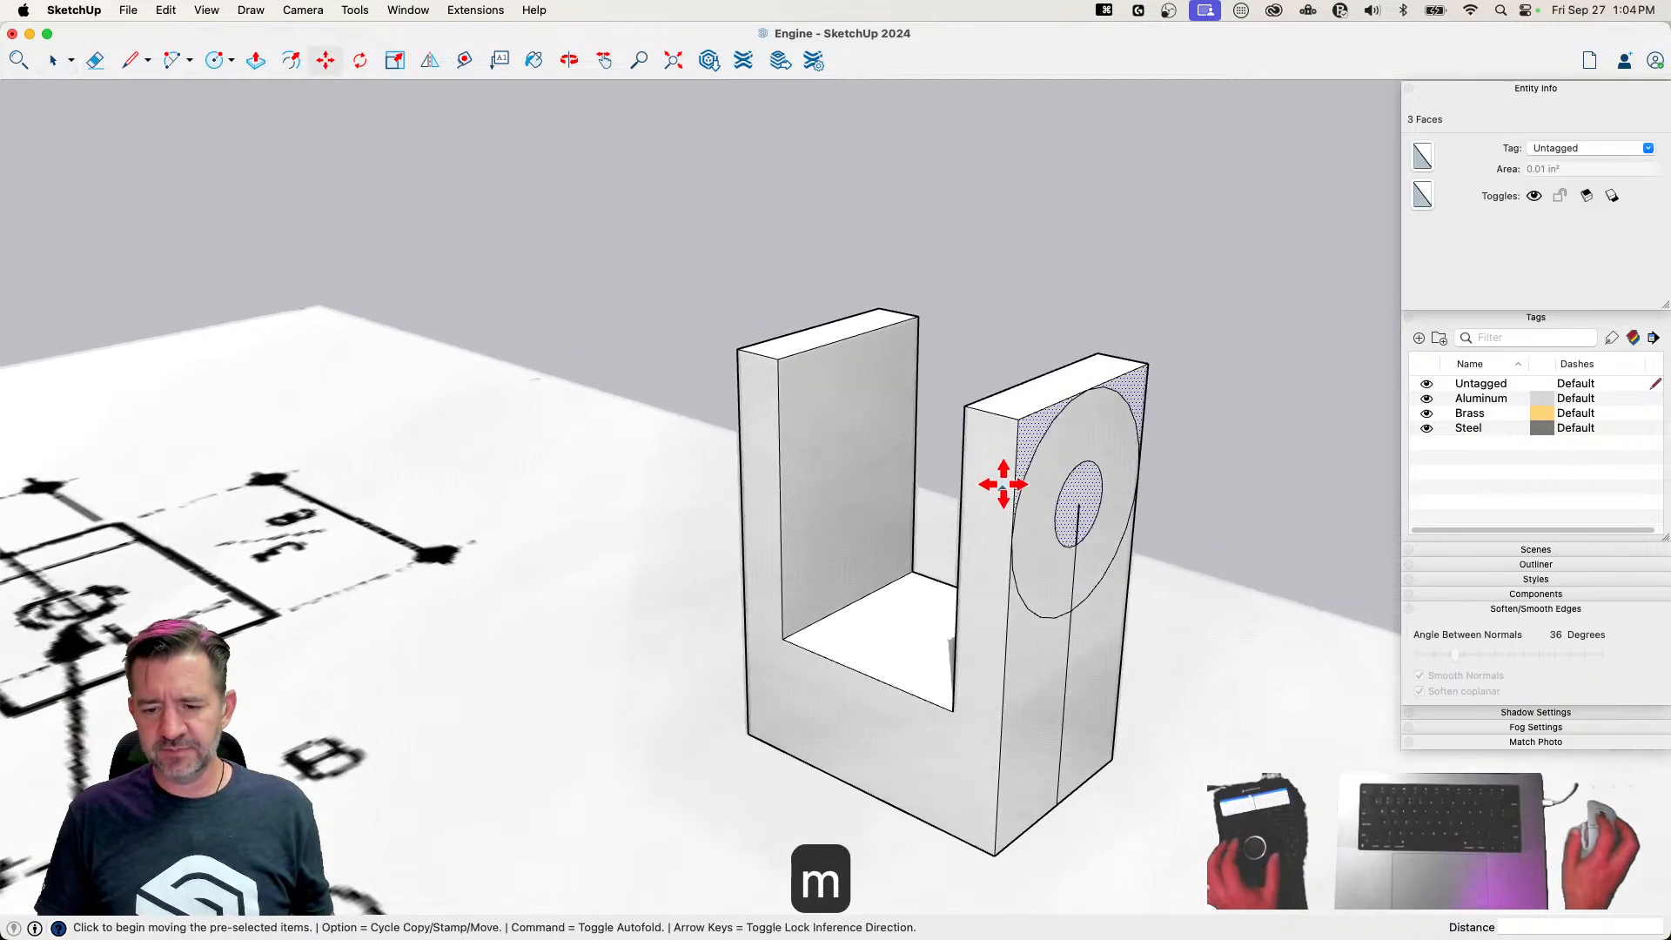
click(1027, 425)
key(alt)
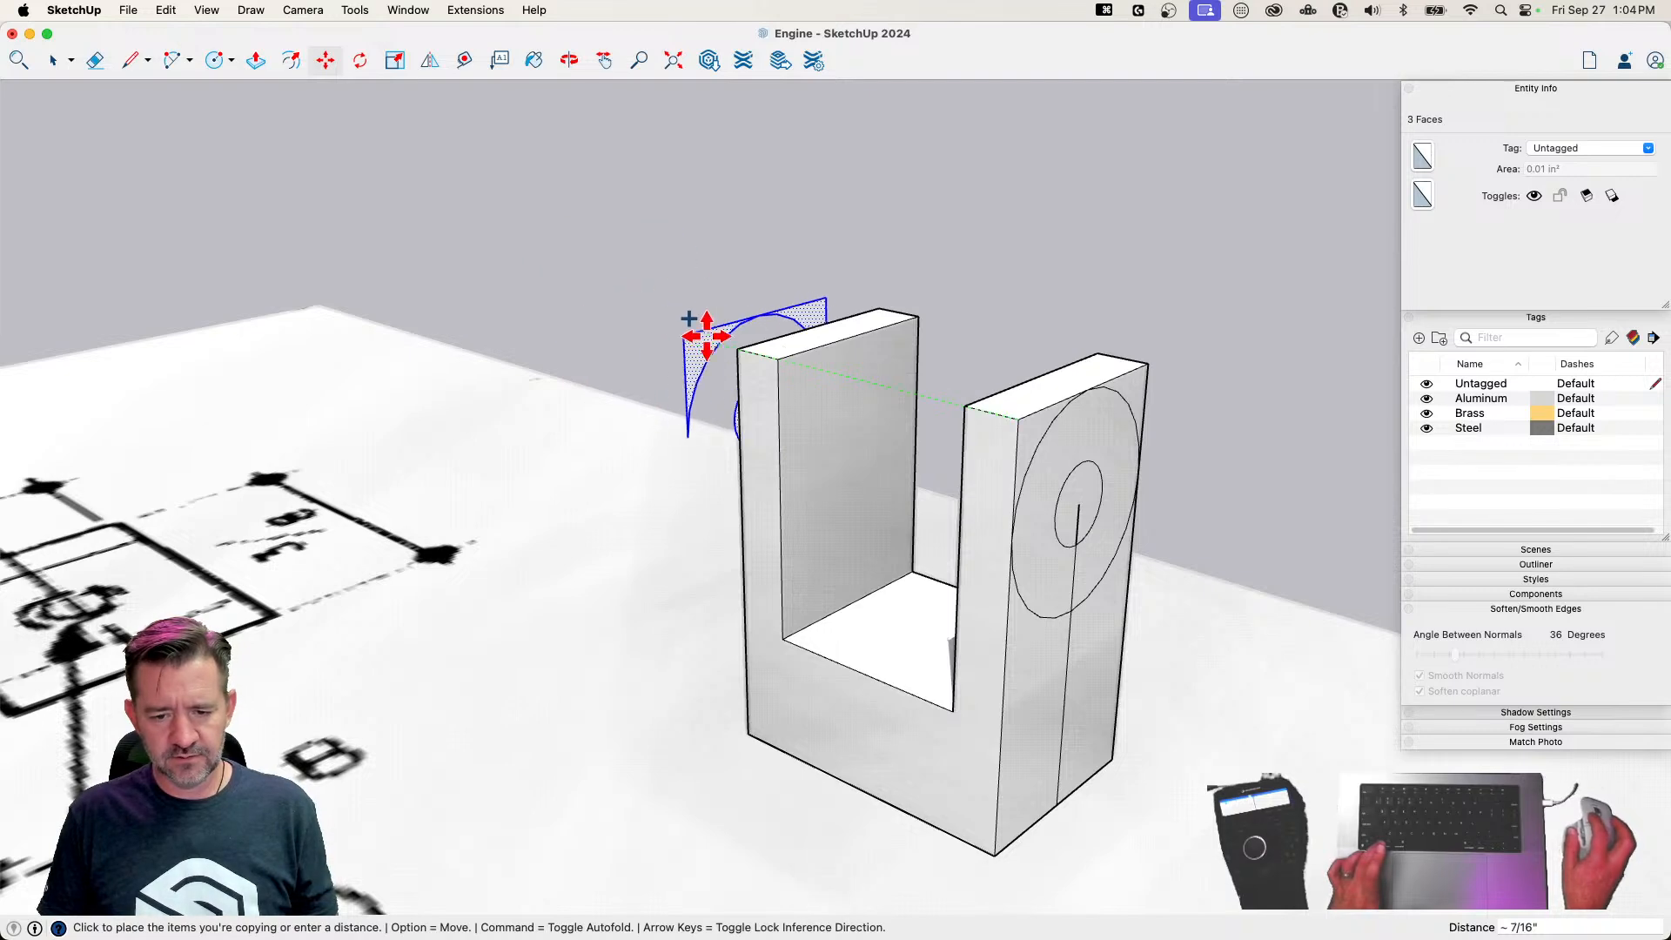
click(734, 354)
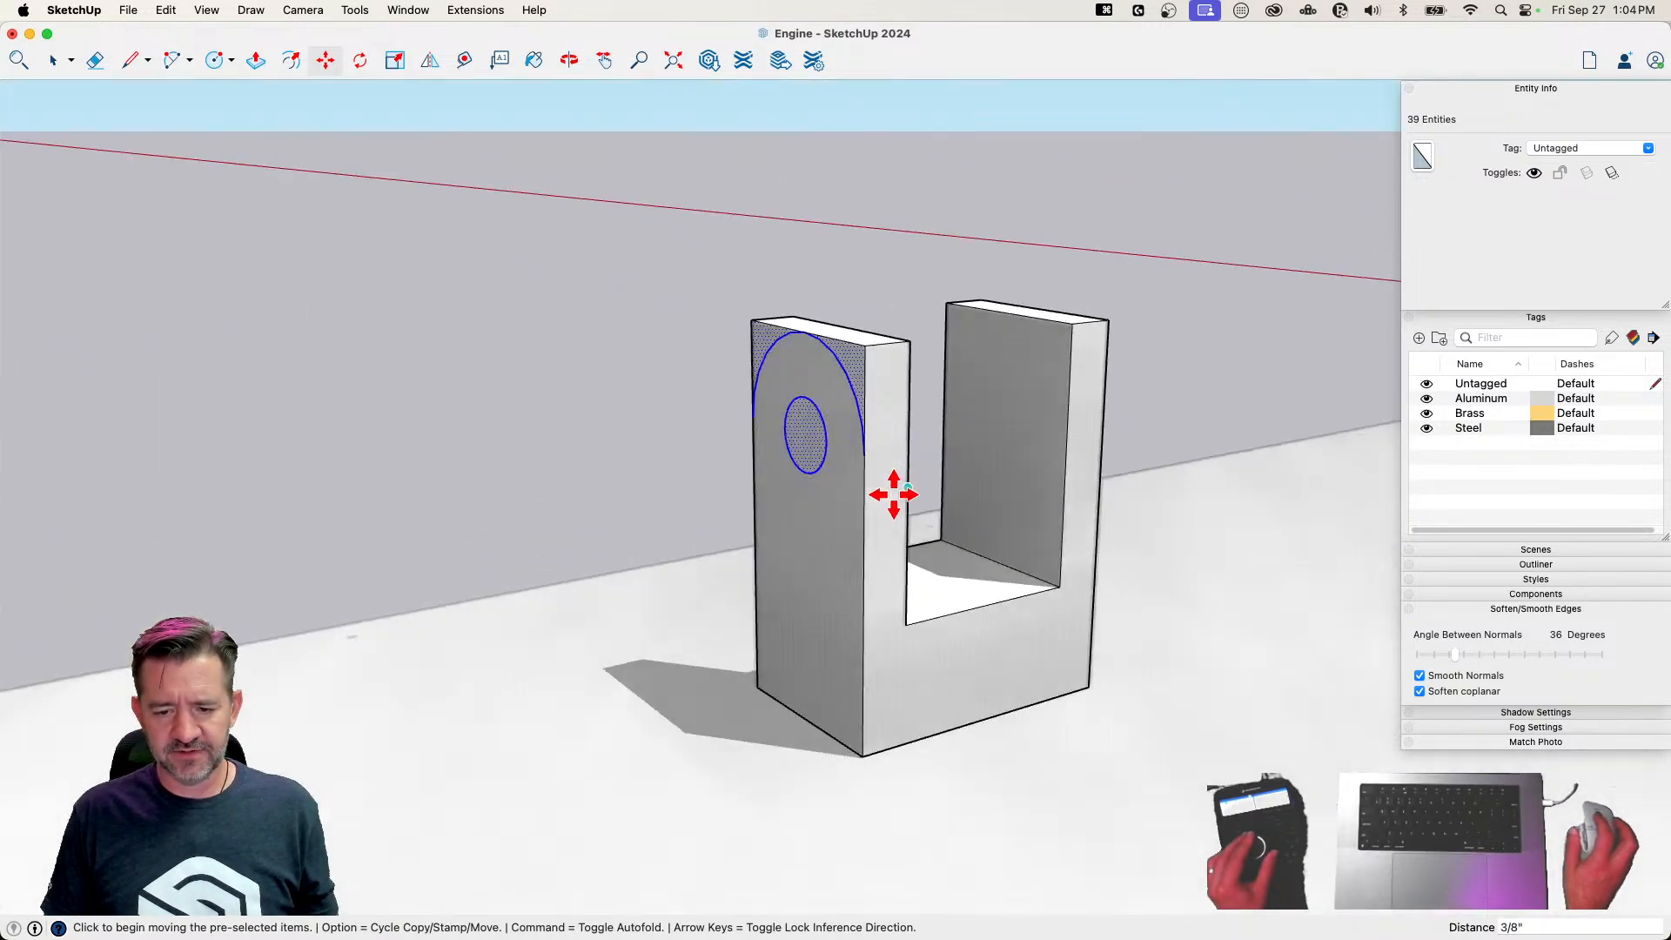
Push both corner faces and the hole face through the opposite arm to round its end and open the pin hole
key(p)
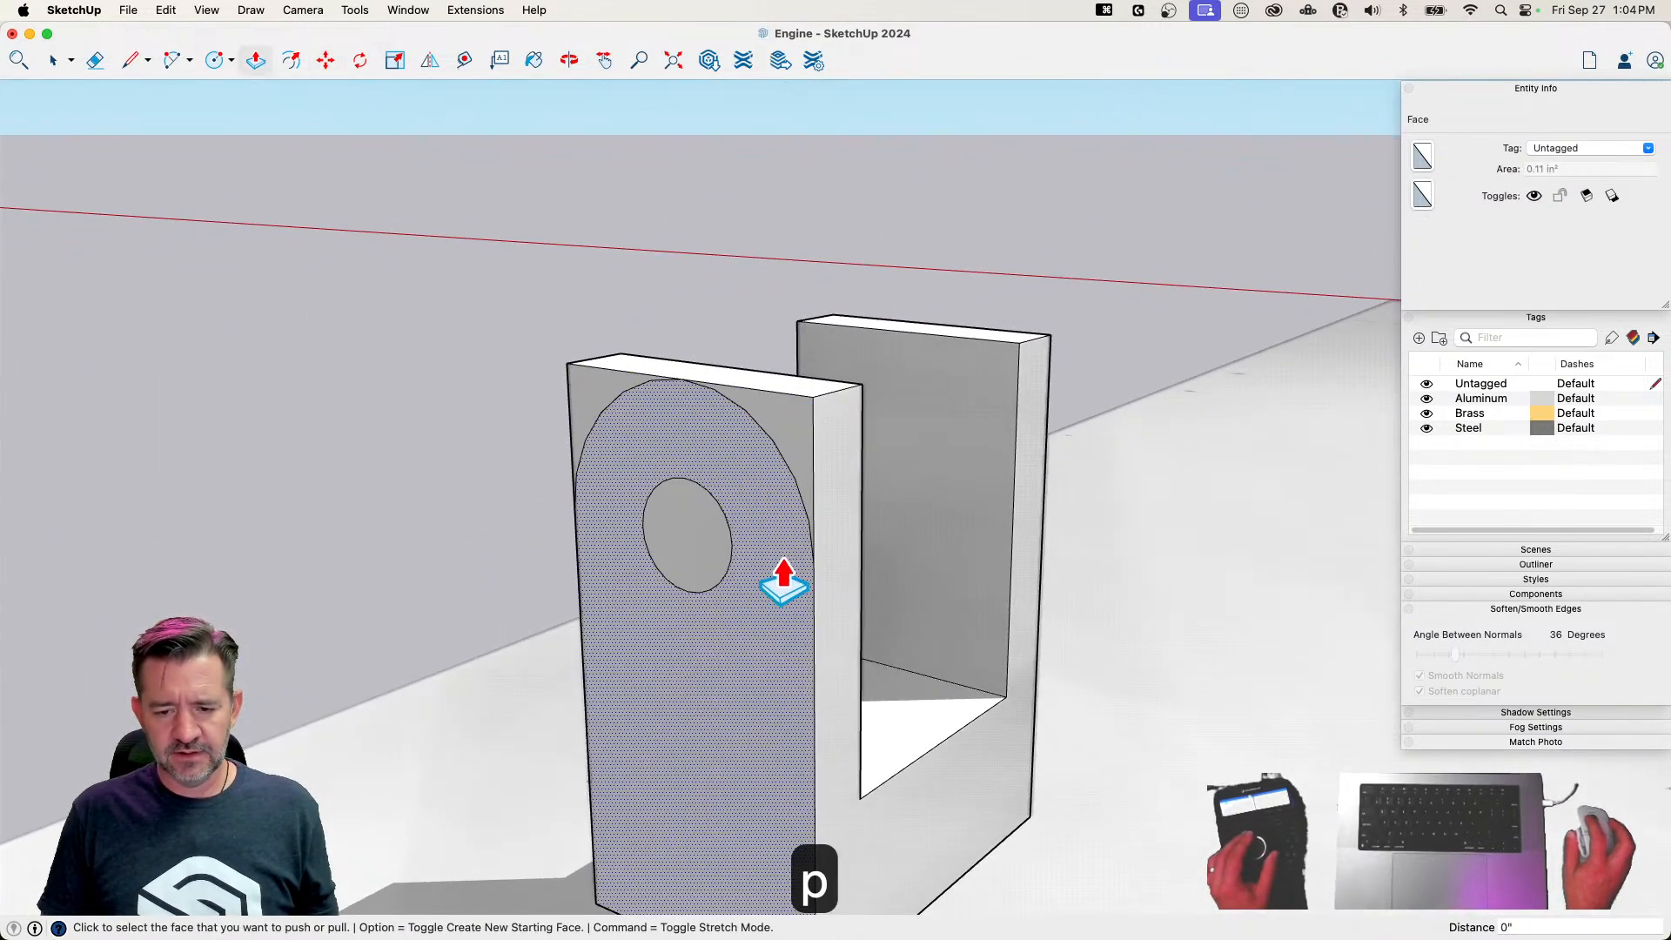
click(795, 445)
click(881, 410)
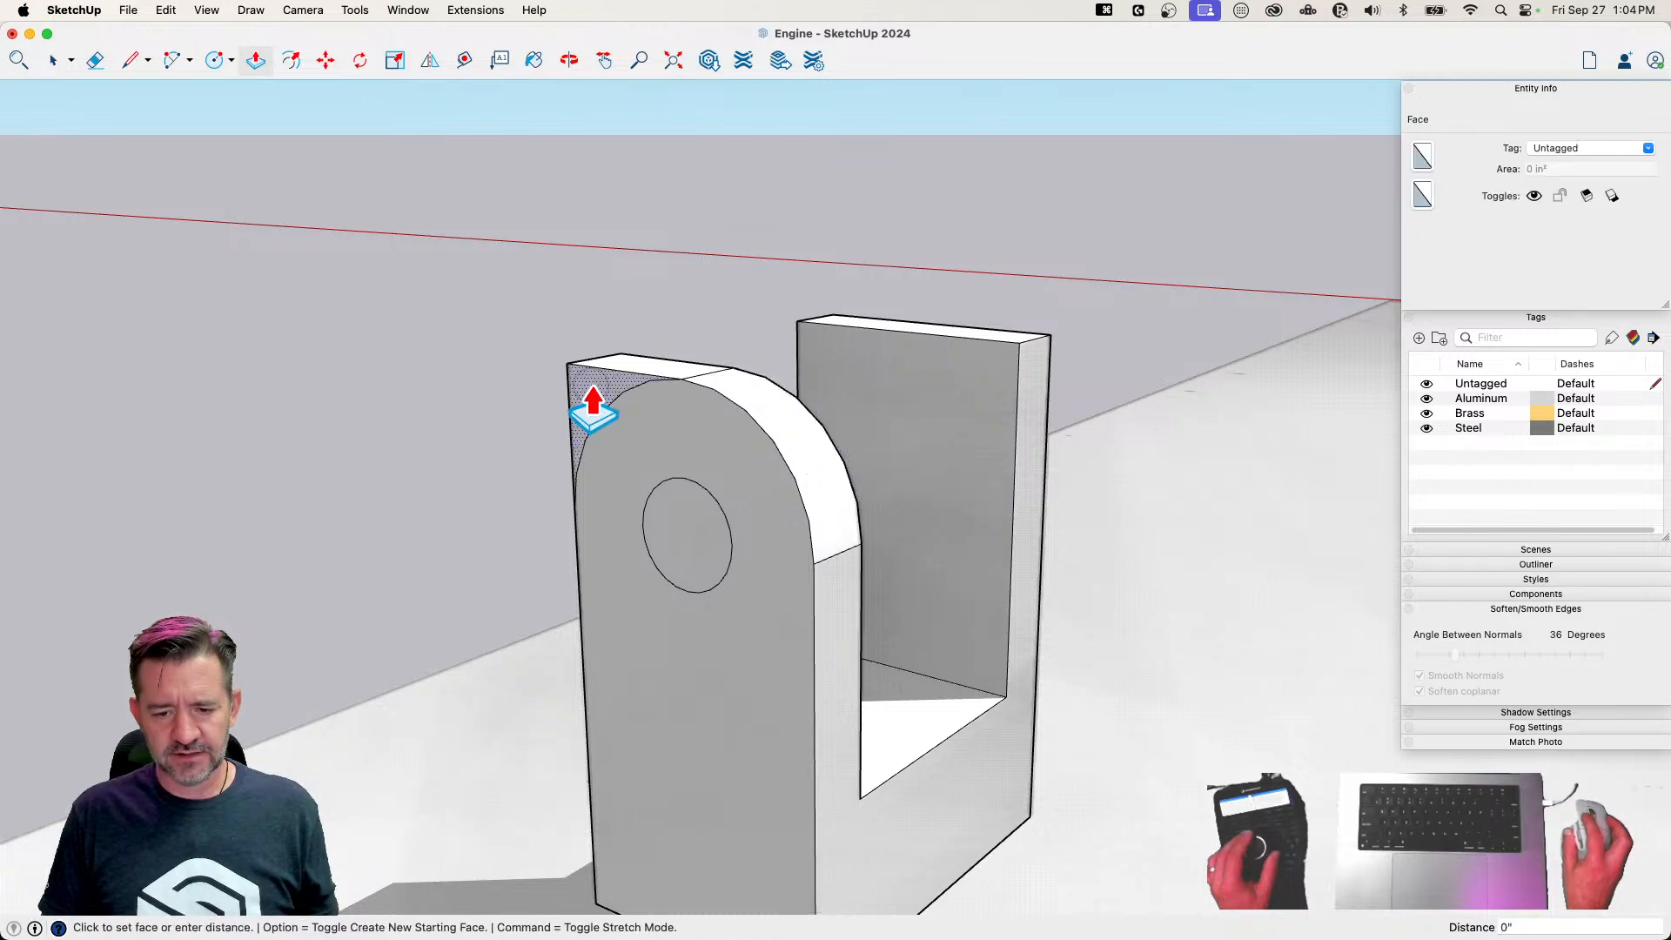
double_click(597, 396)
double_click(695, 548)
Round the first arm's end and cut its pin hole through, erasing the centreline from its outer face
click(1119, 540)
click(1063, 508)
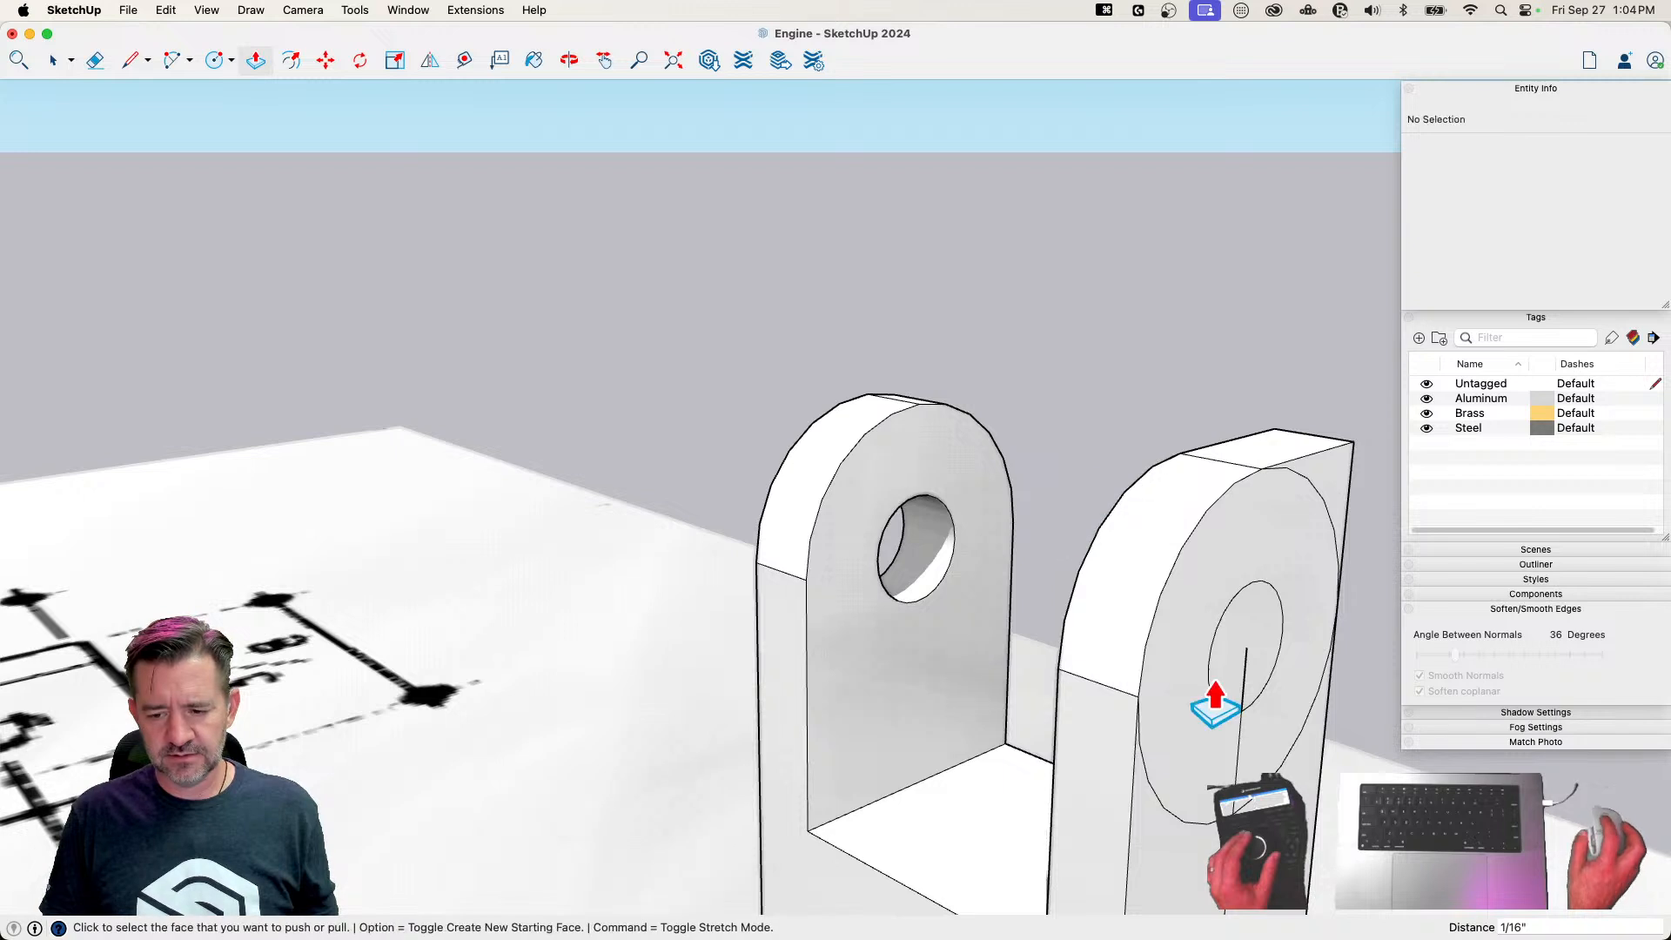
double_click(1256, 636)
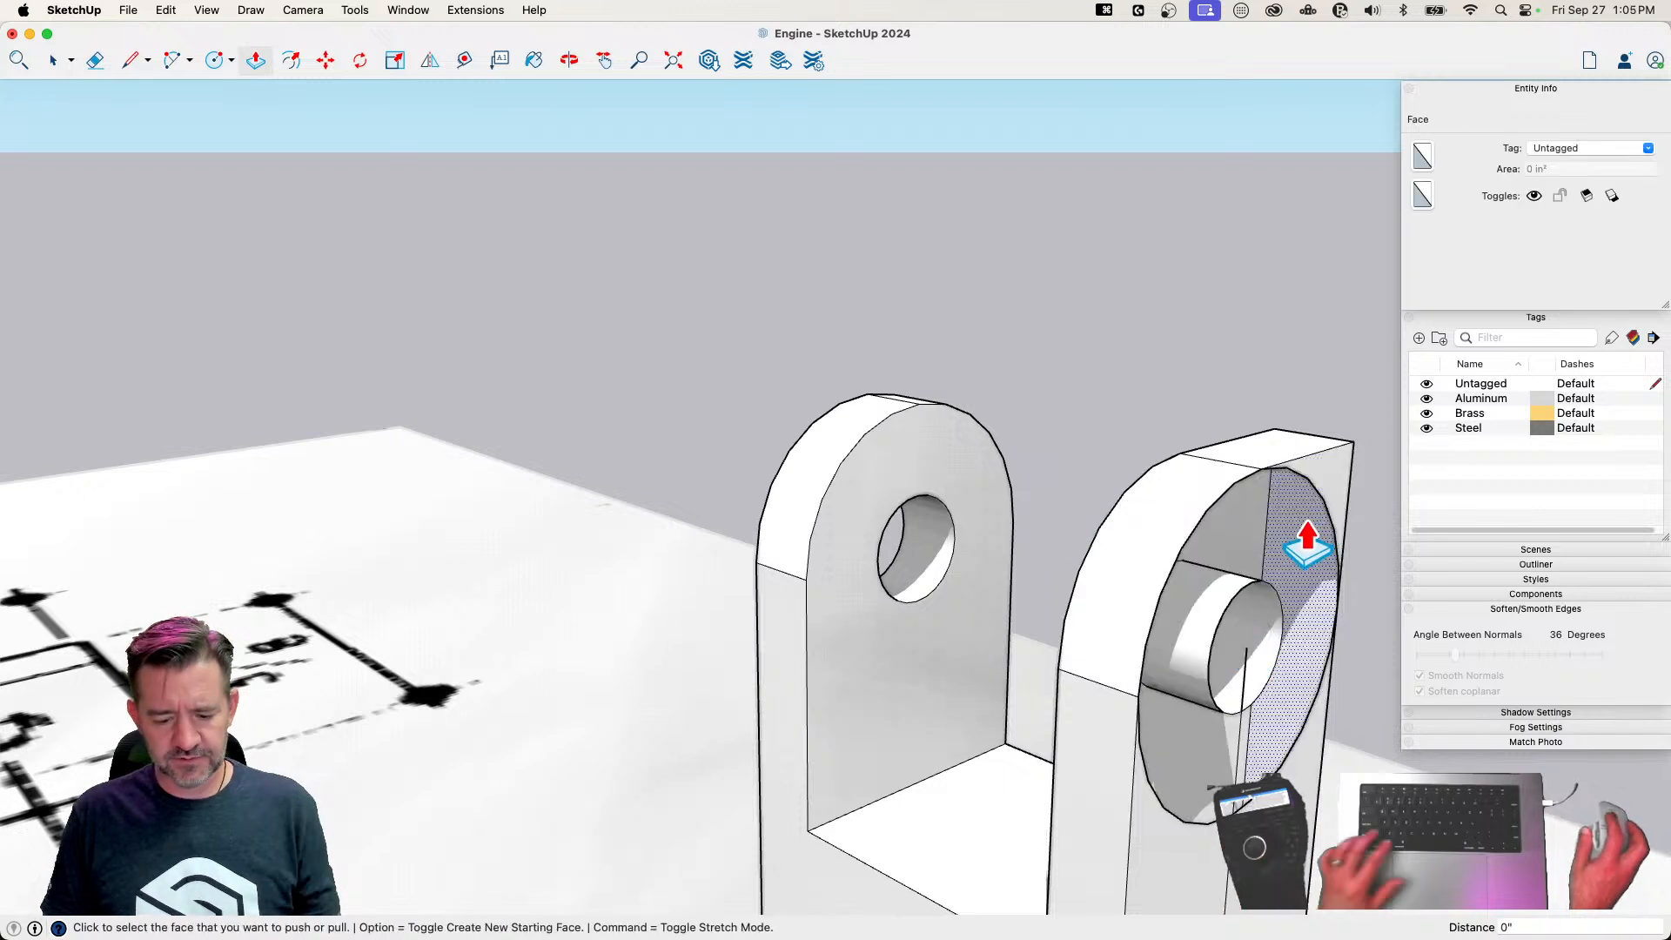
key(super+z)
key(e)
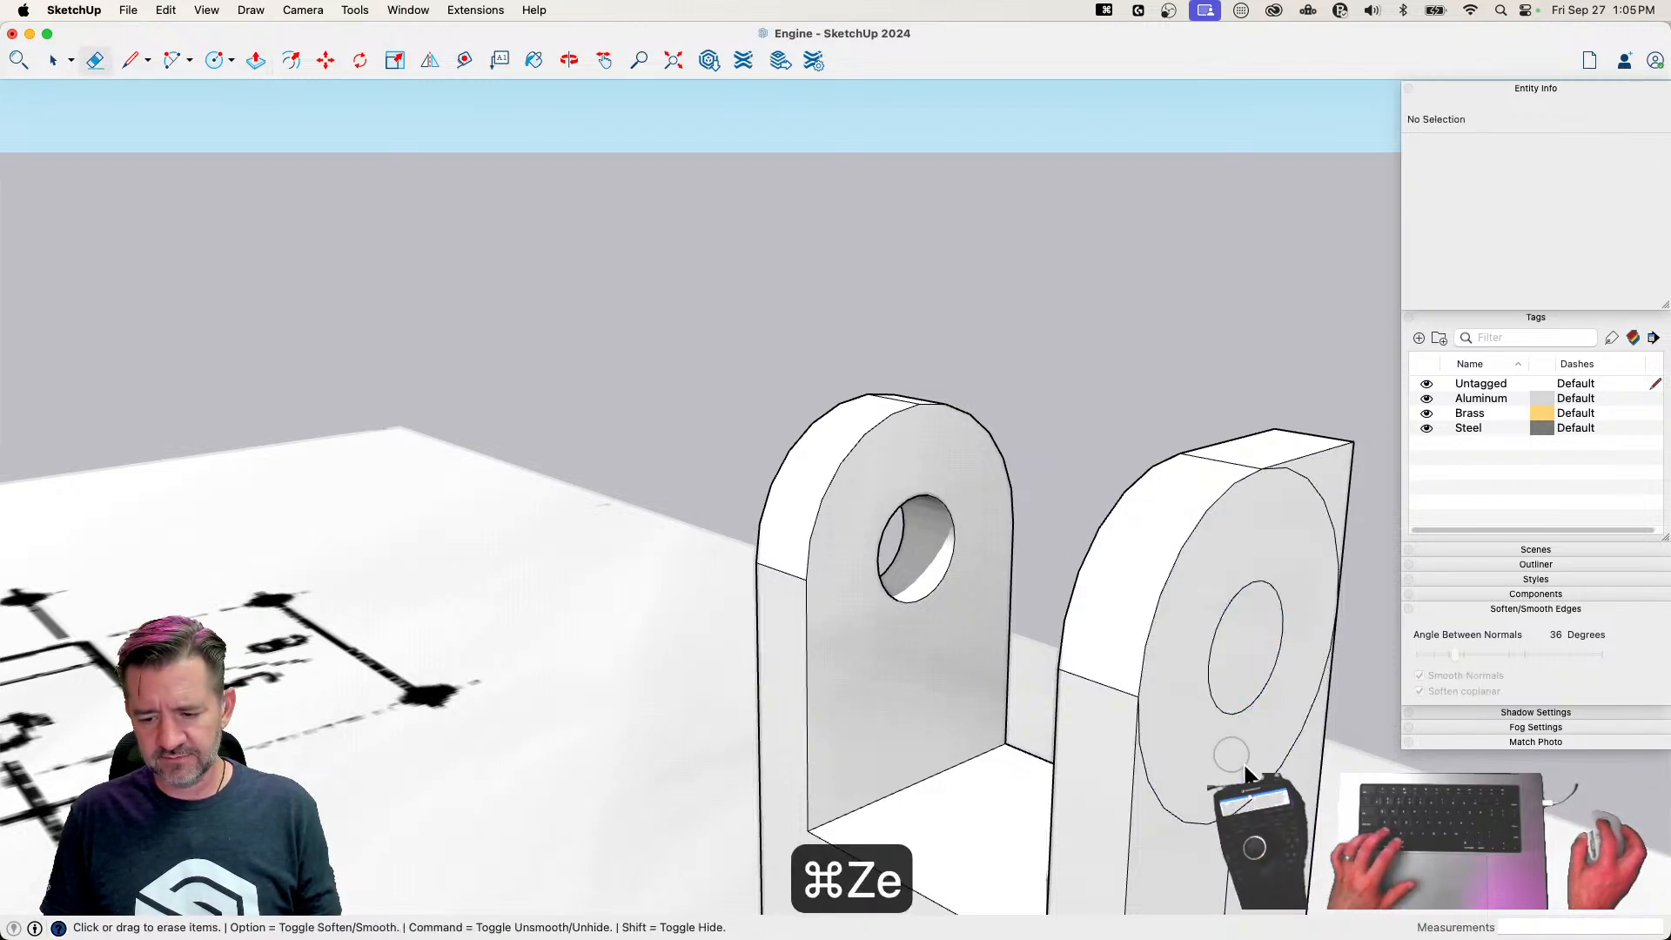
key(p)
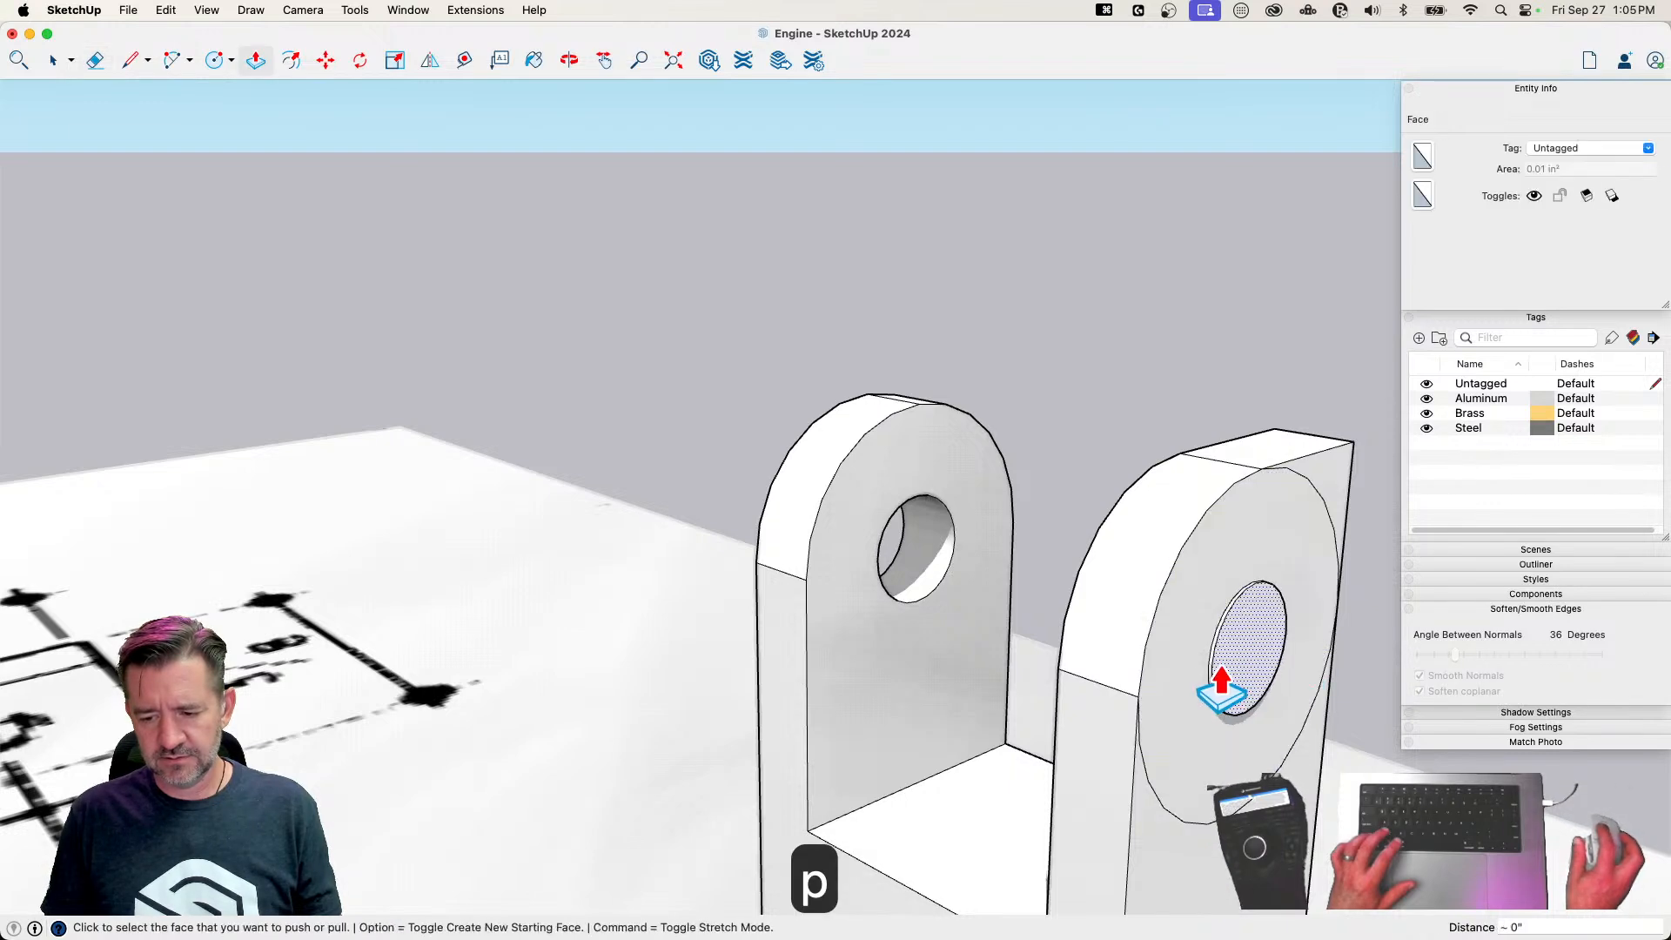
key(super+z)
click(1250, 688)
click(1056, 670)
click(1330, 483)
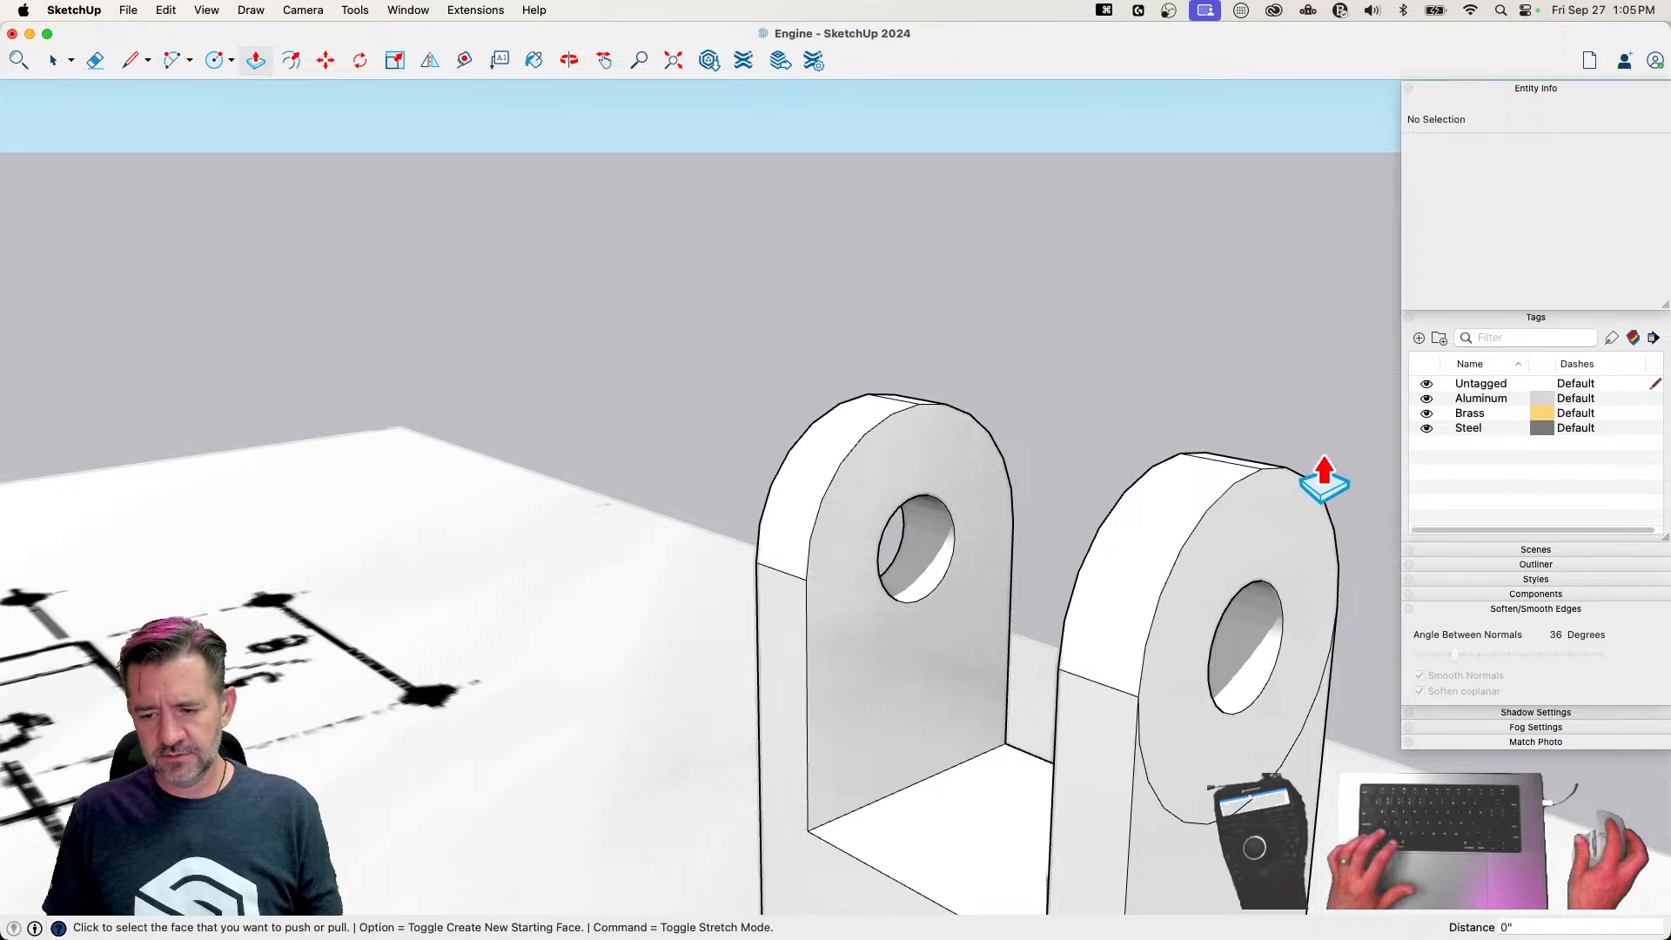
Erase the leftover circle arc on the arm's face and soften the whole fork's edges at 36 degrees, including coplanar edges
key(space)
key(e)
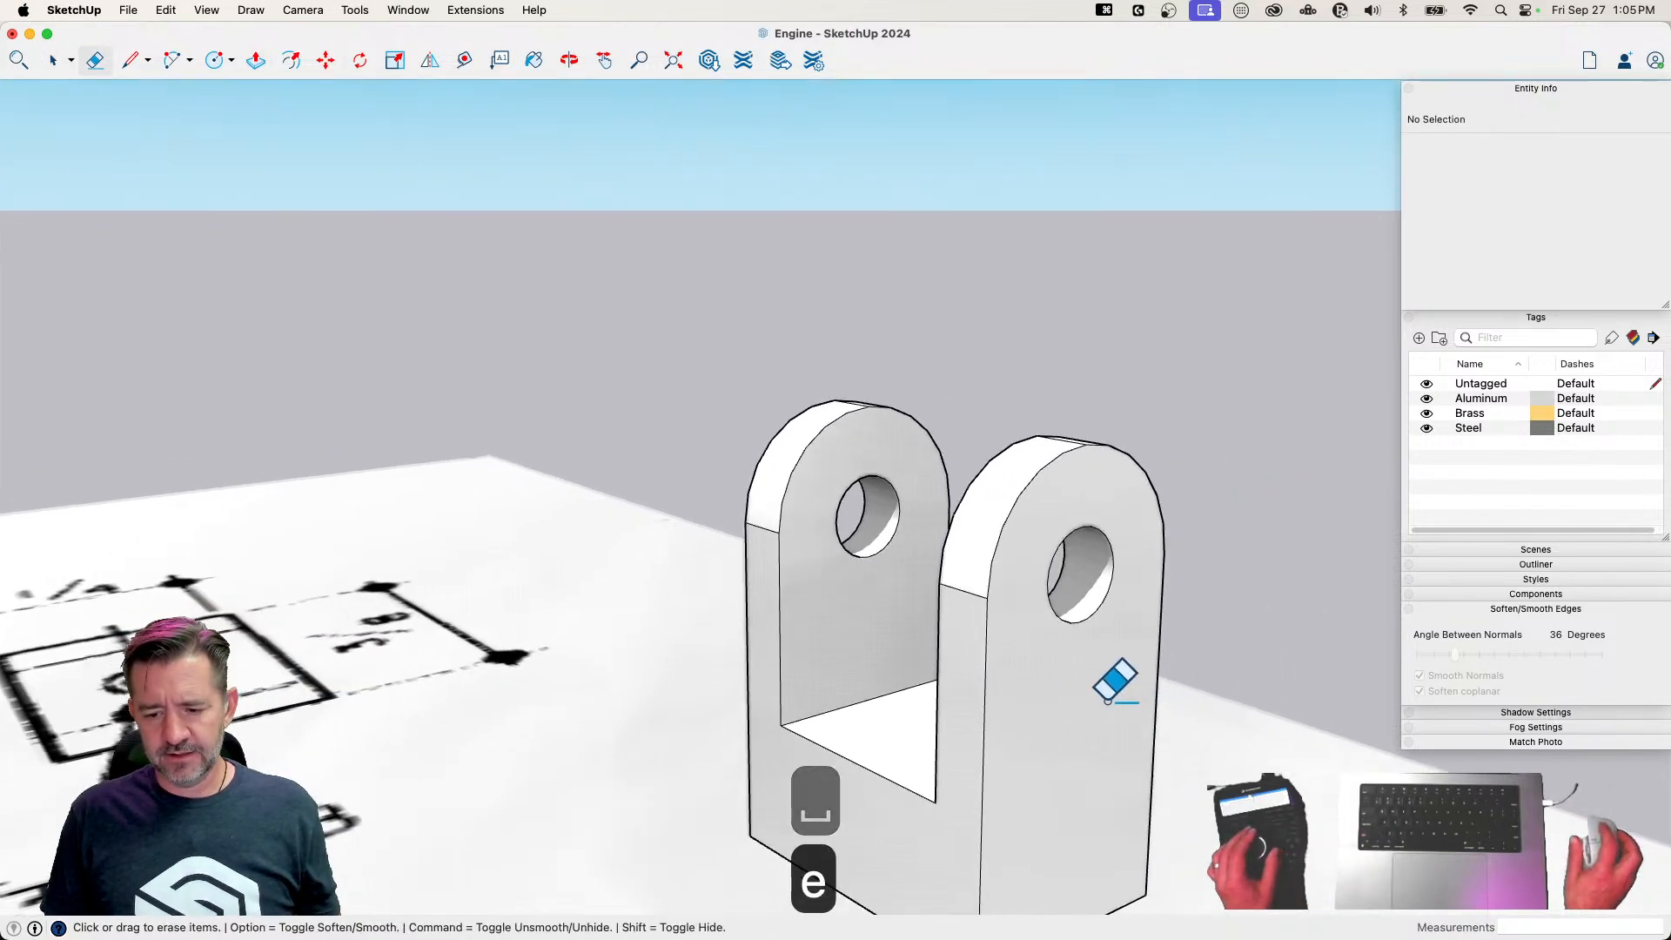
key(space)
triple_click(990, 656)
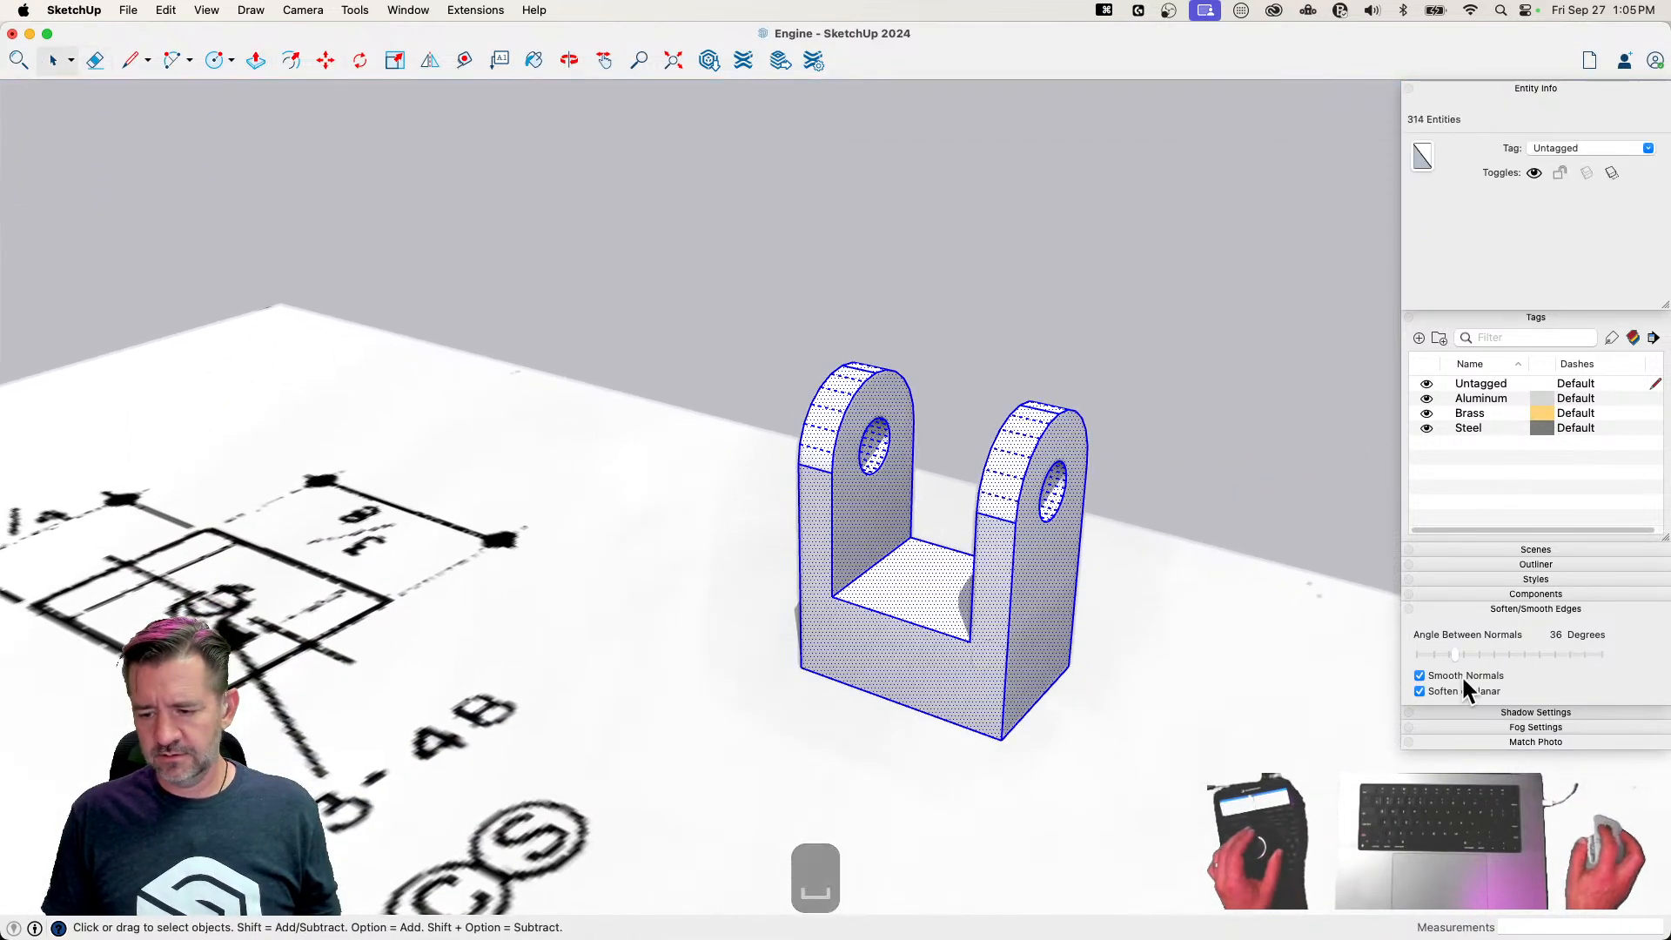
click(1419, 692)
click(1419, 692)
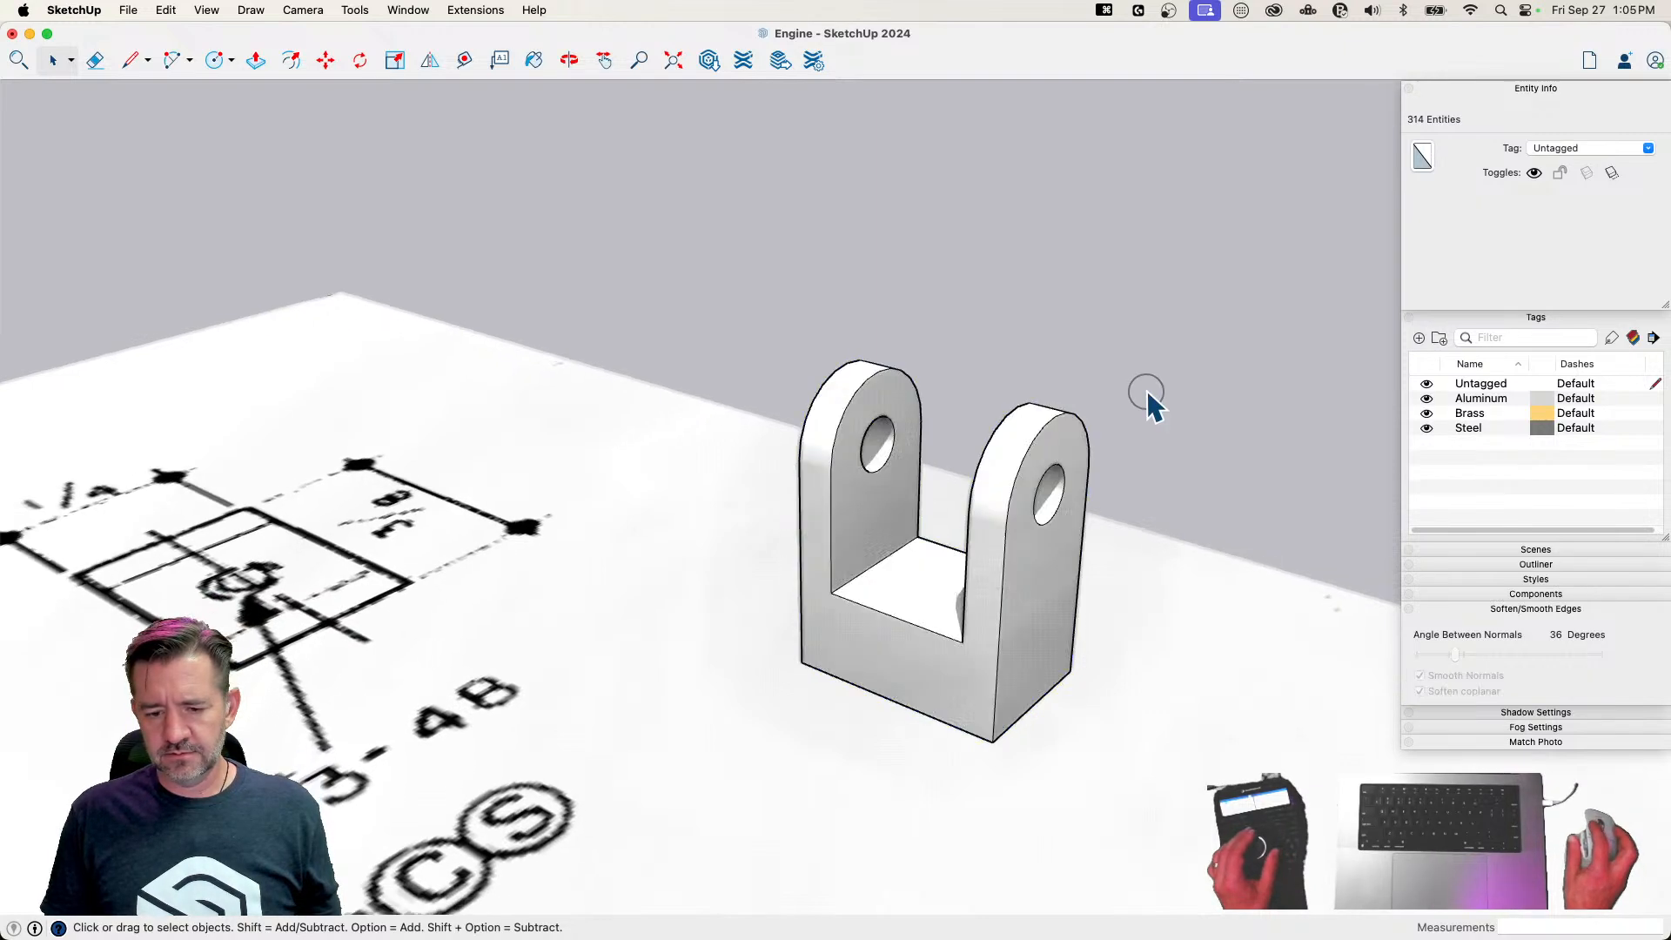
click(1147, 390)
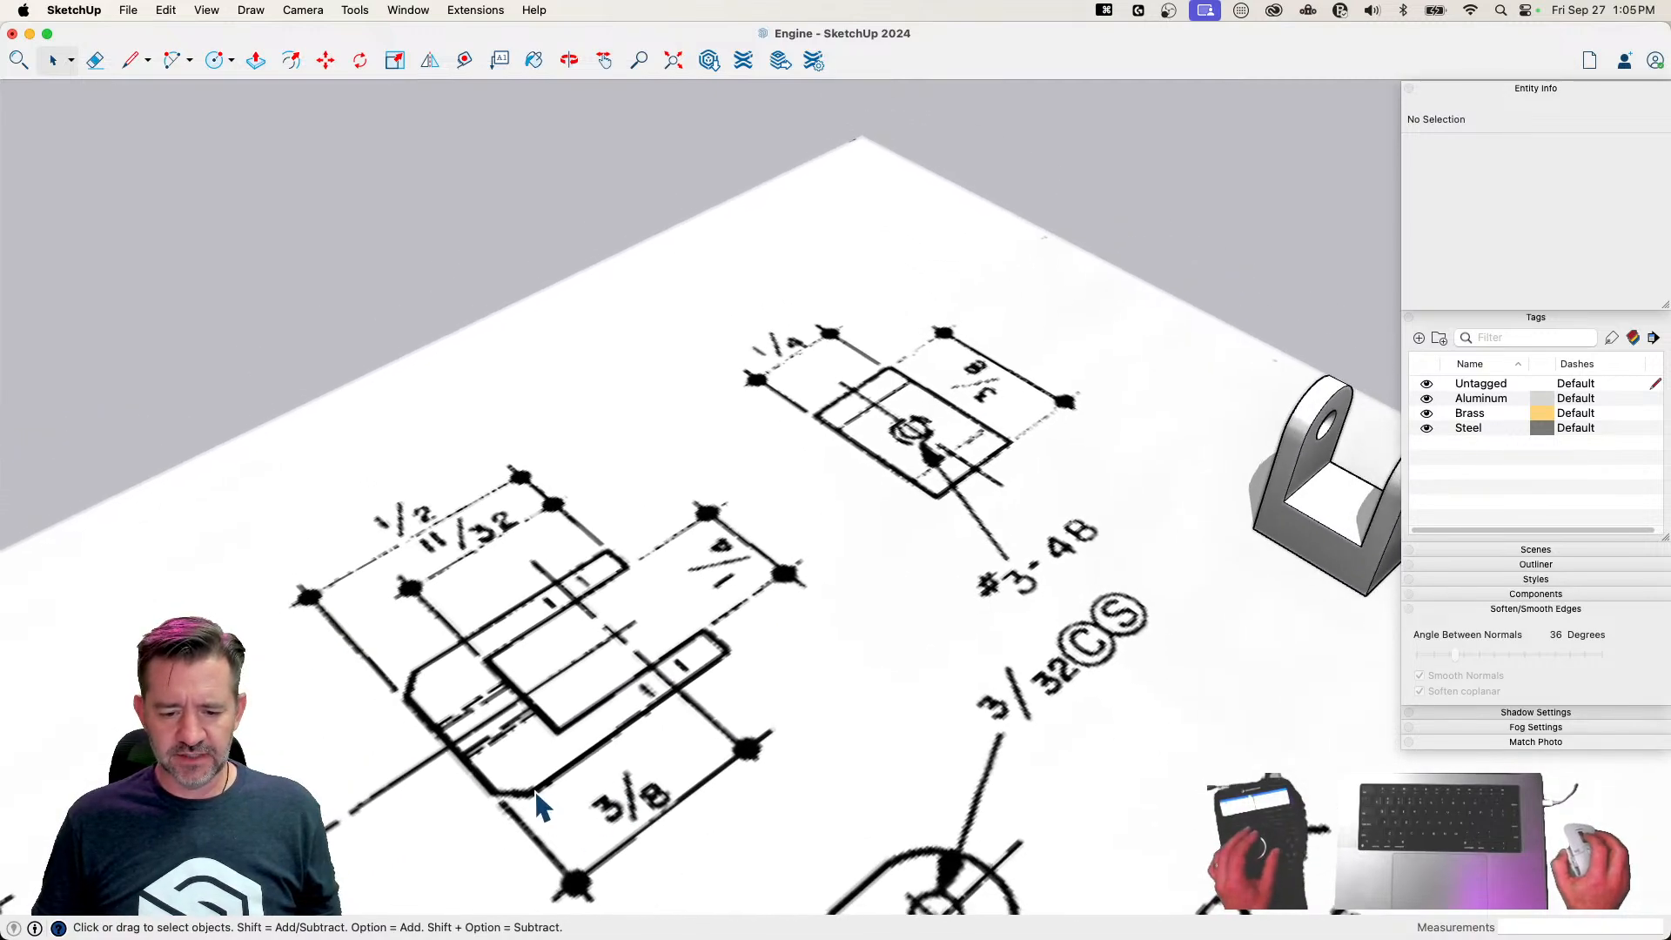
Draw diagonal chamfer lines across both lower corners of the fork's front face, about 1/16" along each edge
key(l)
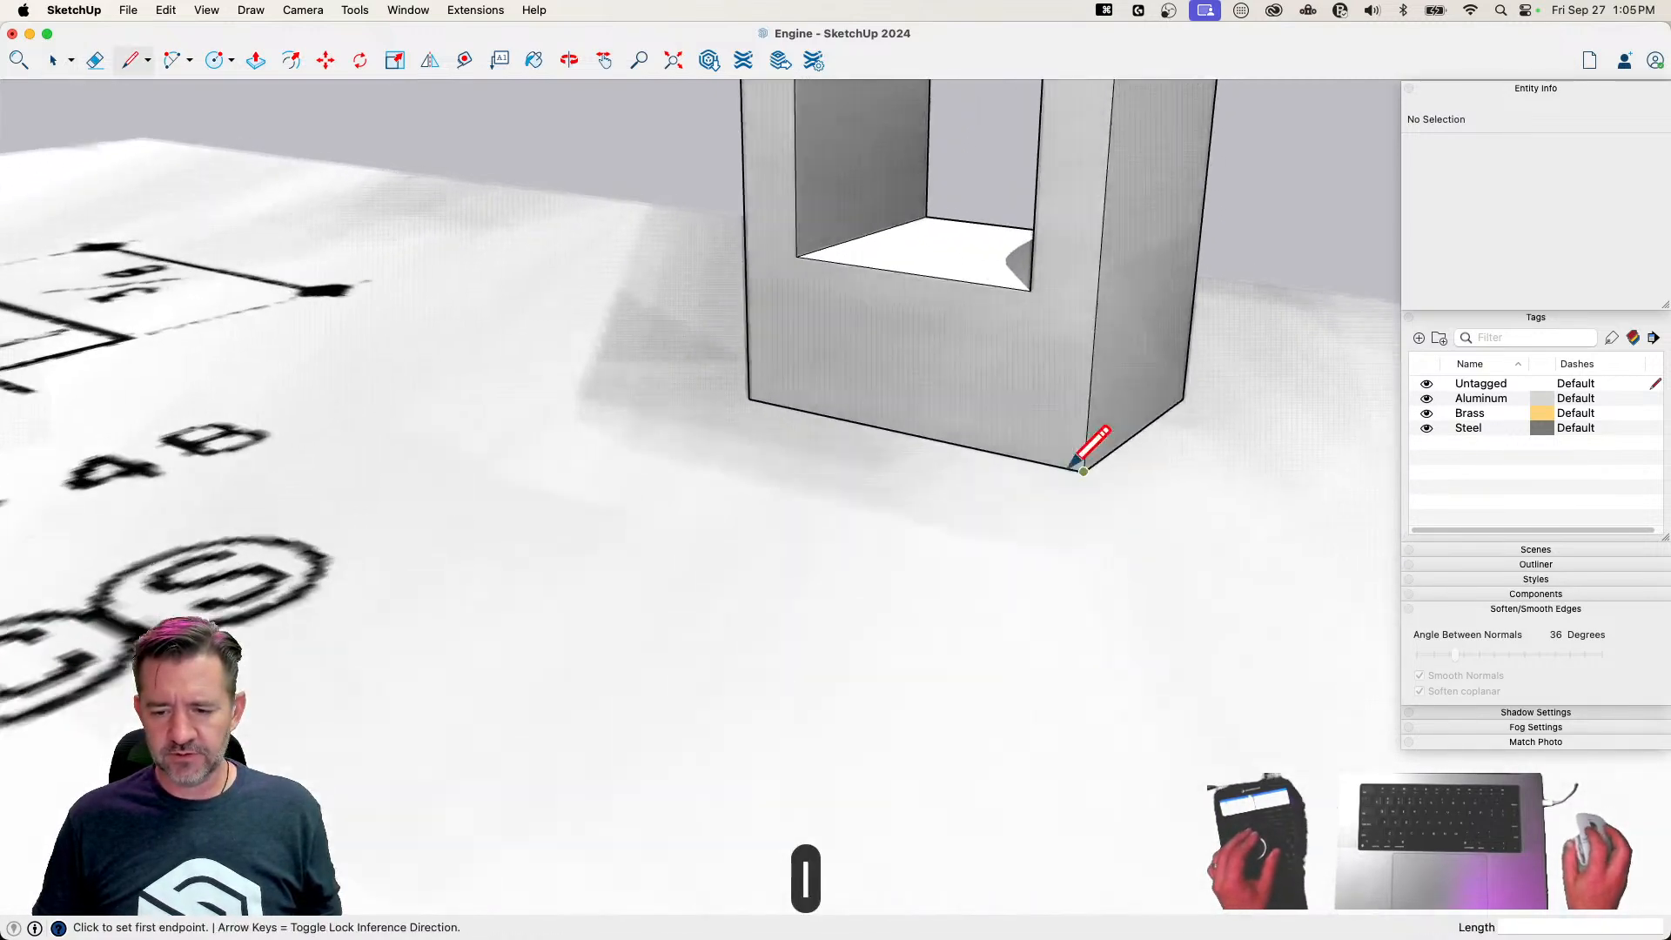
click(1115, 579)
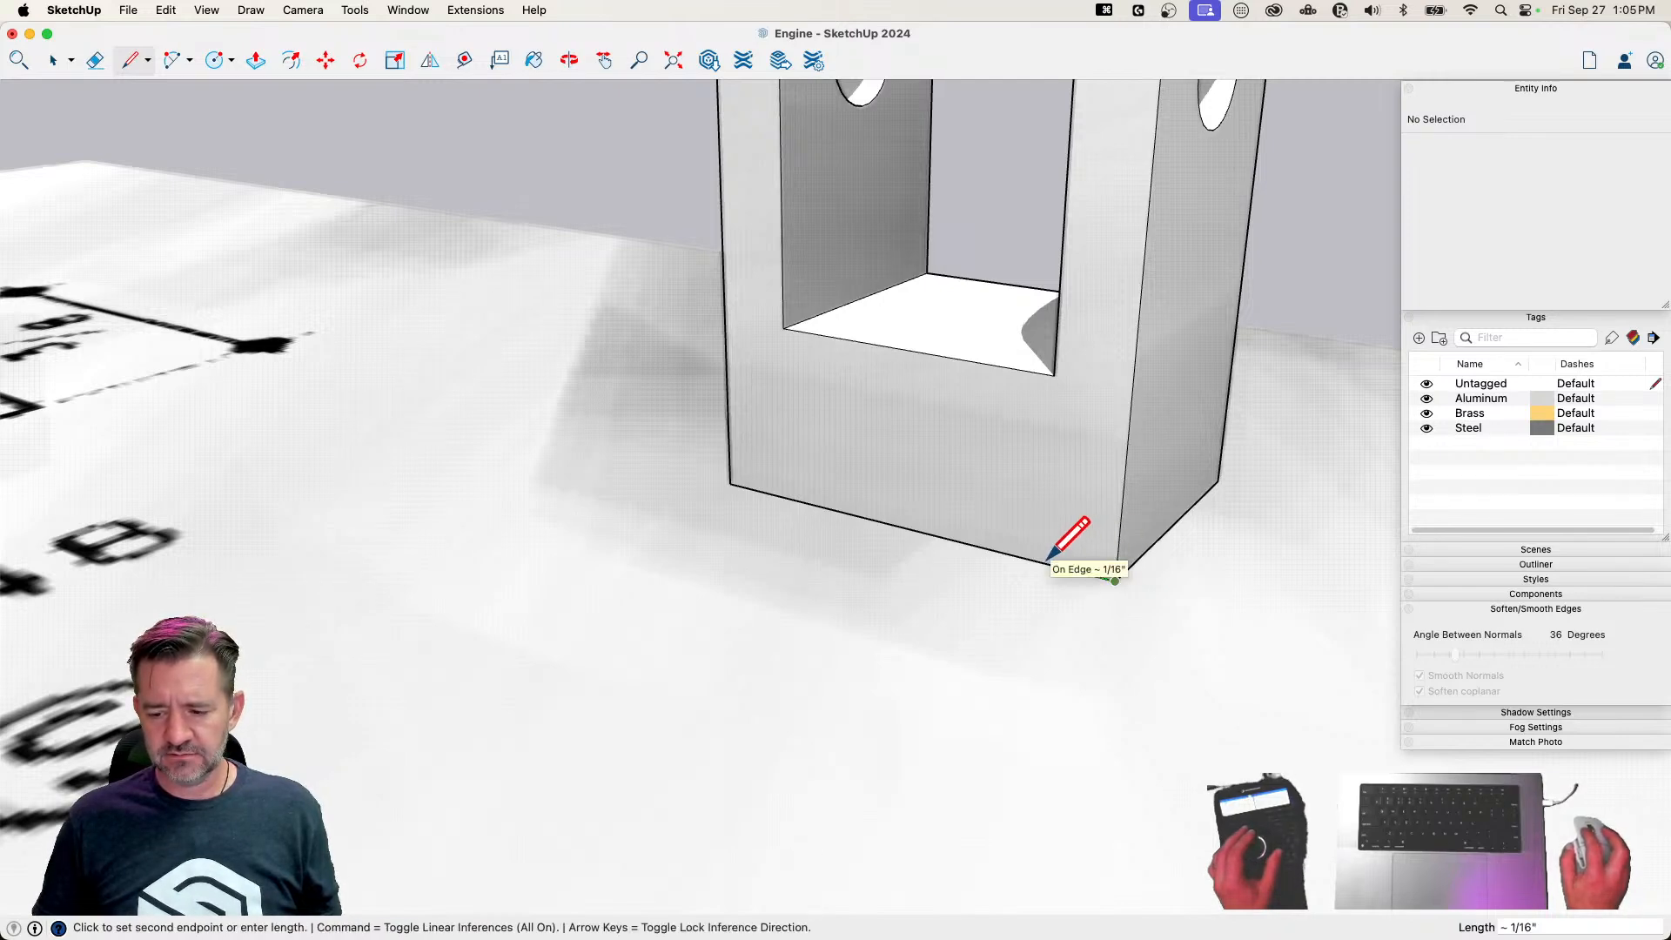
click(1058, 562)
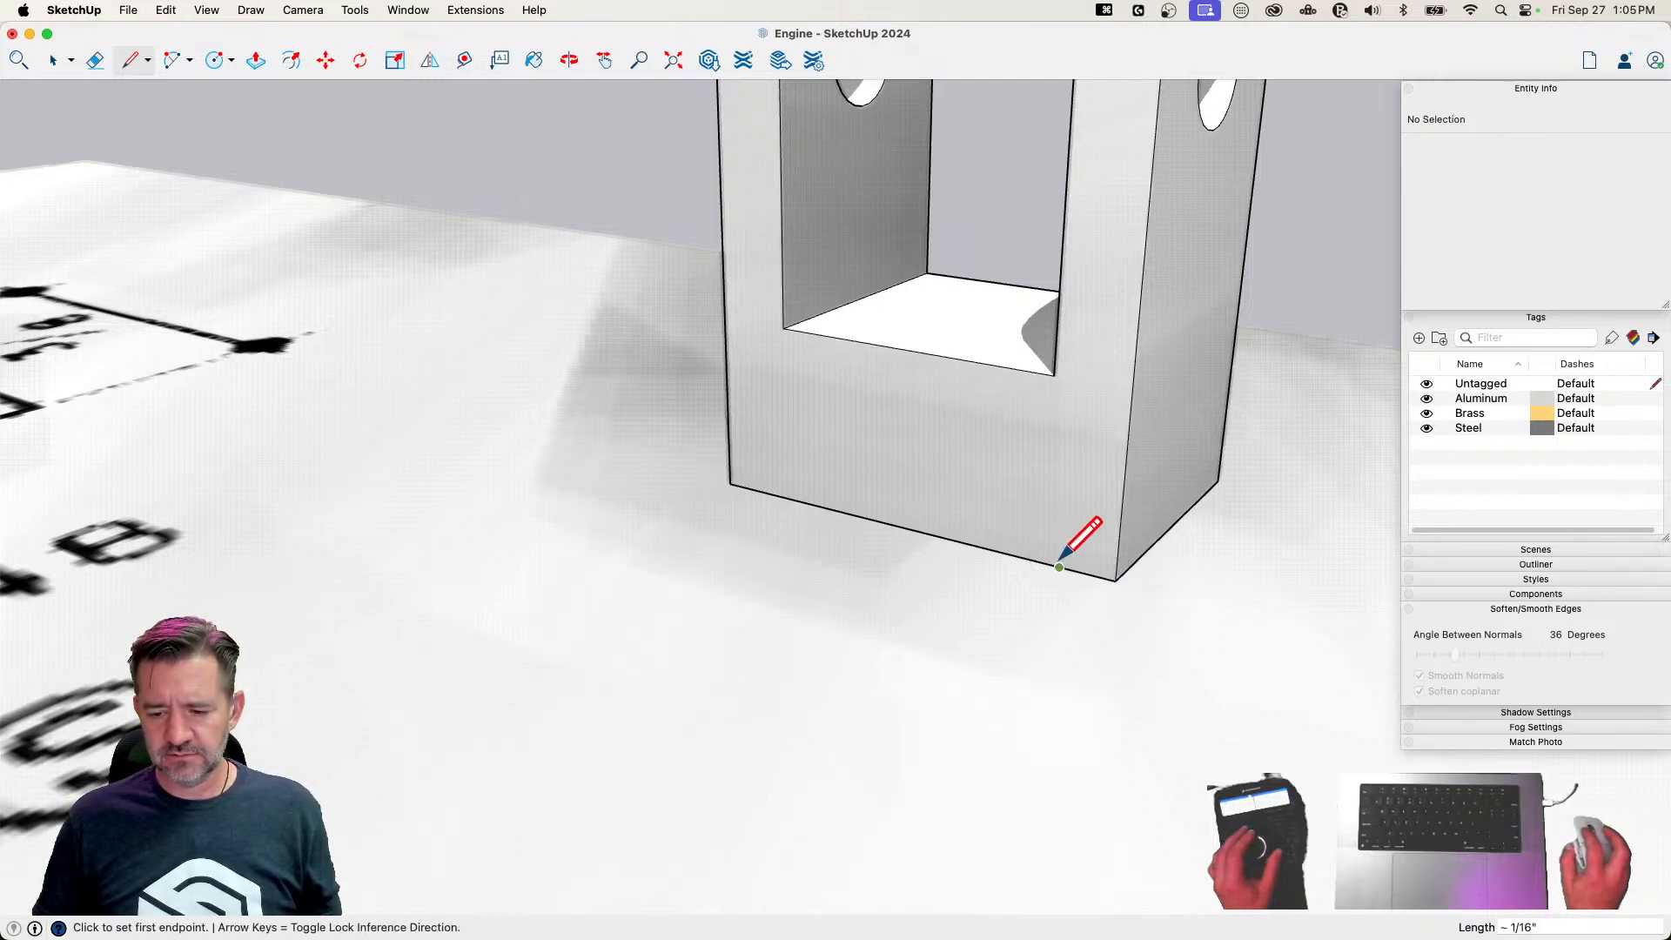
click(1120, 525)
click(1120, 525)
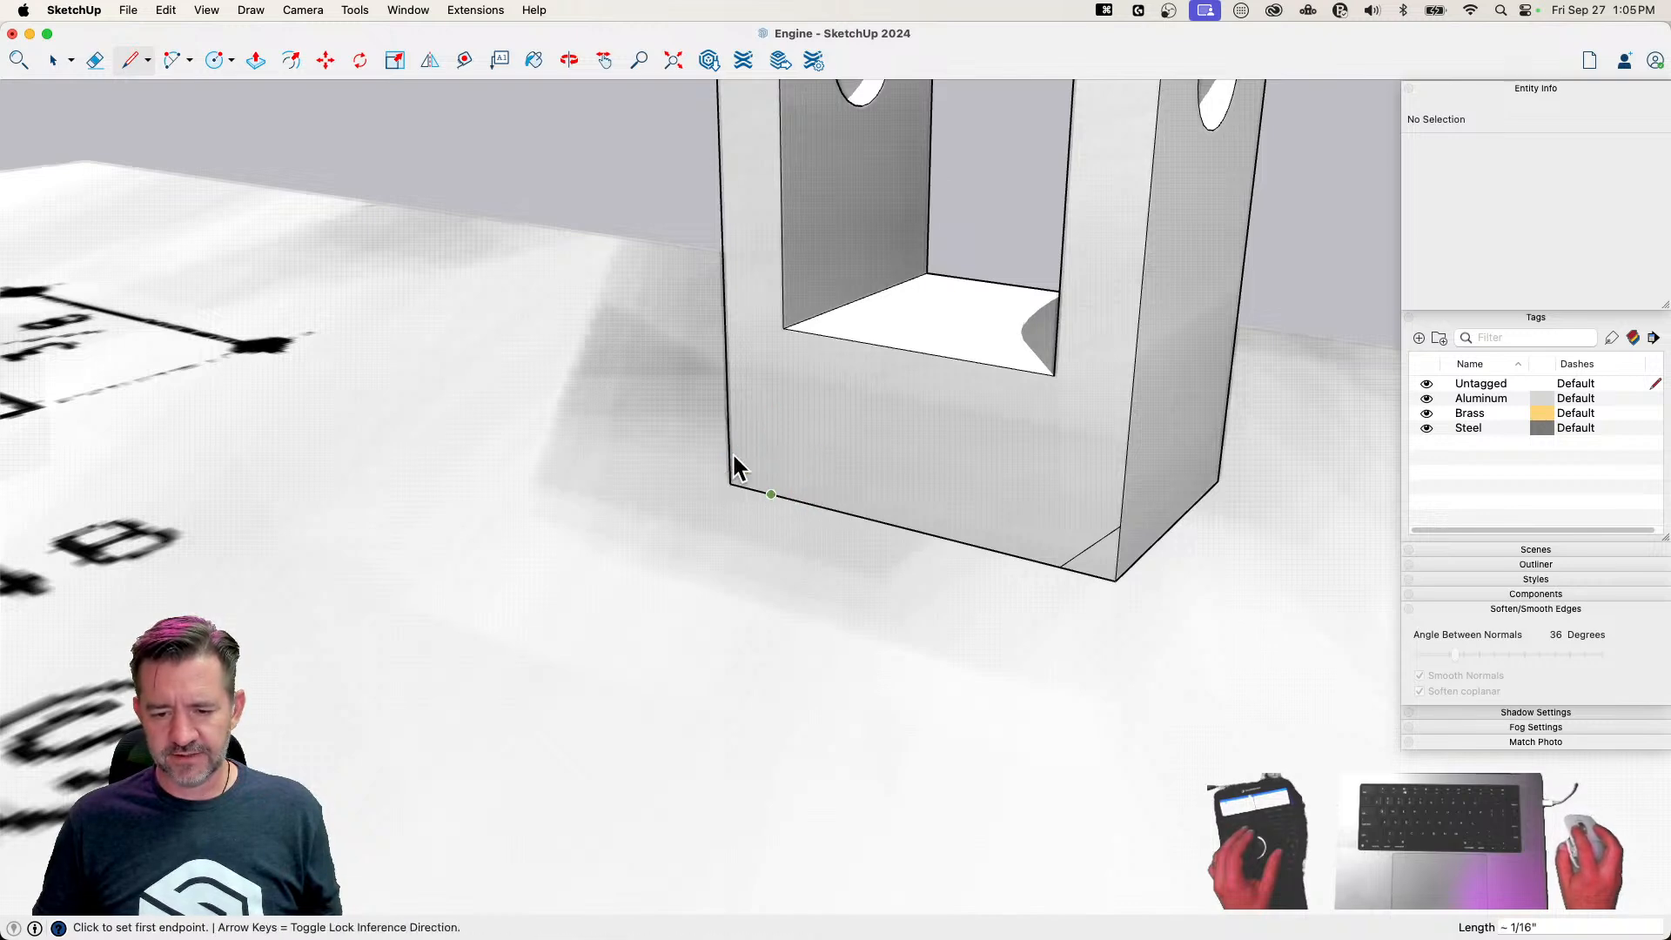
click(771, 494)
key(p)
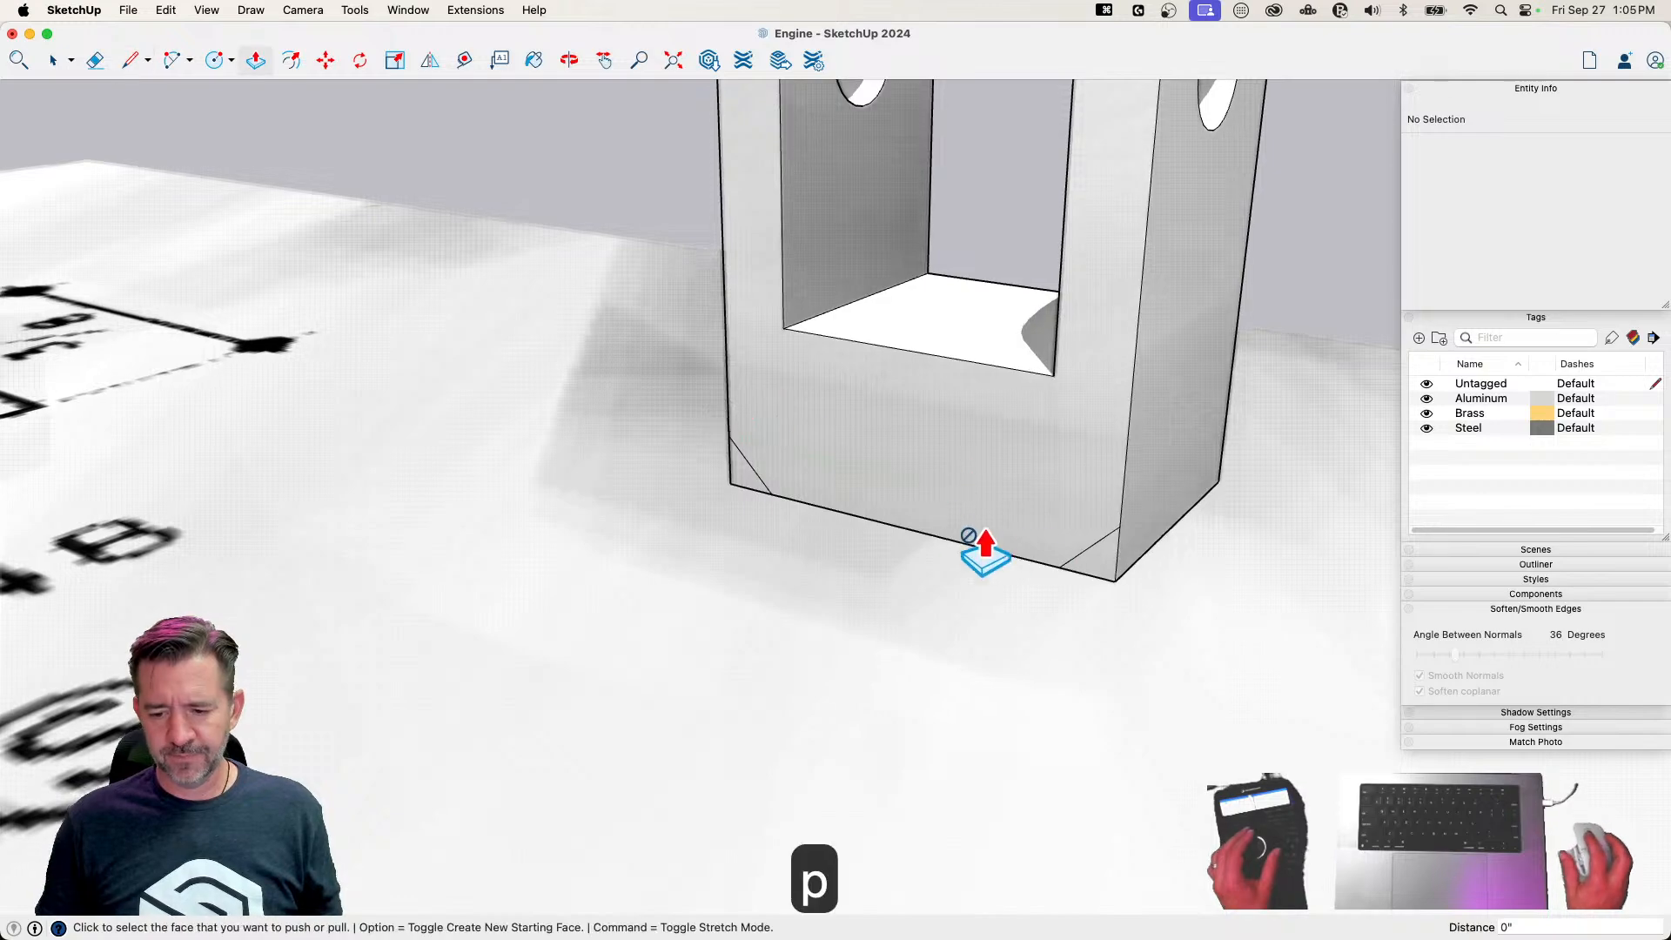
Push both lower corner triangles through the fork's full 1/4" depth to cut the chamfers
click(1088, 557)
click(1233, 504)
click(747, 475)
click(747, 474)
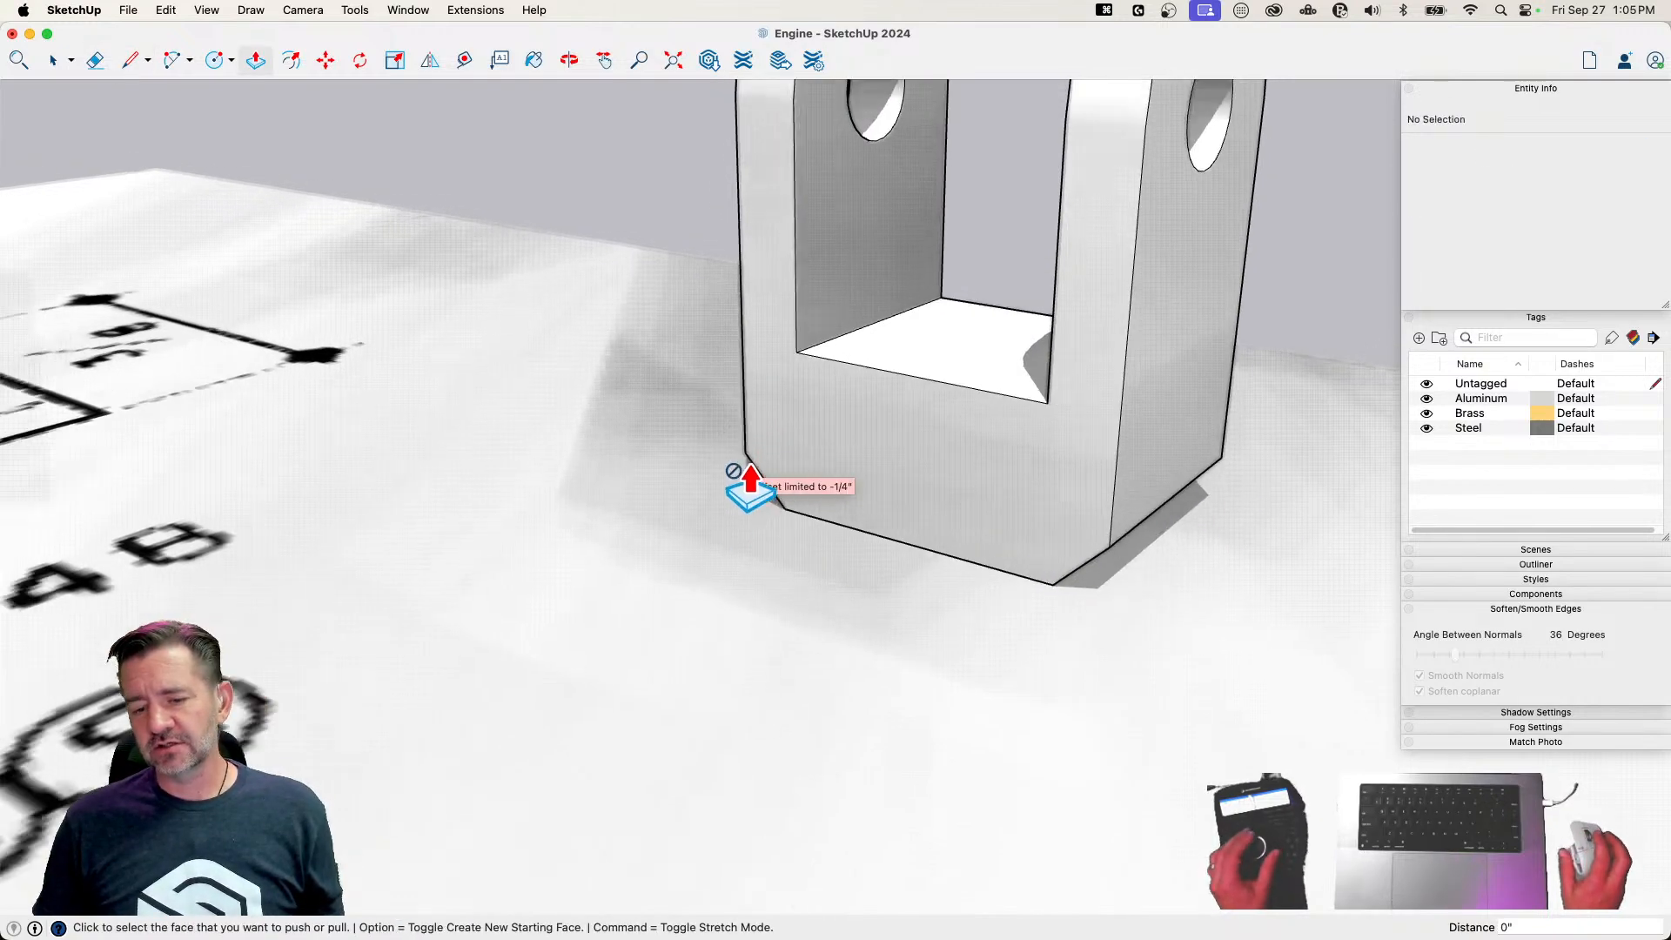
key(space)
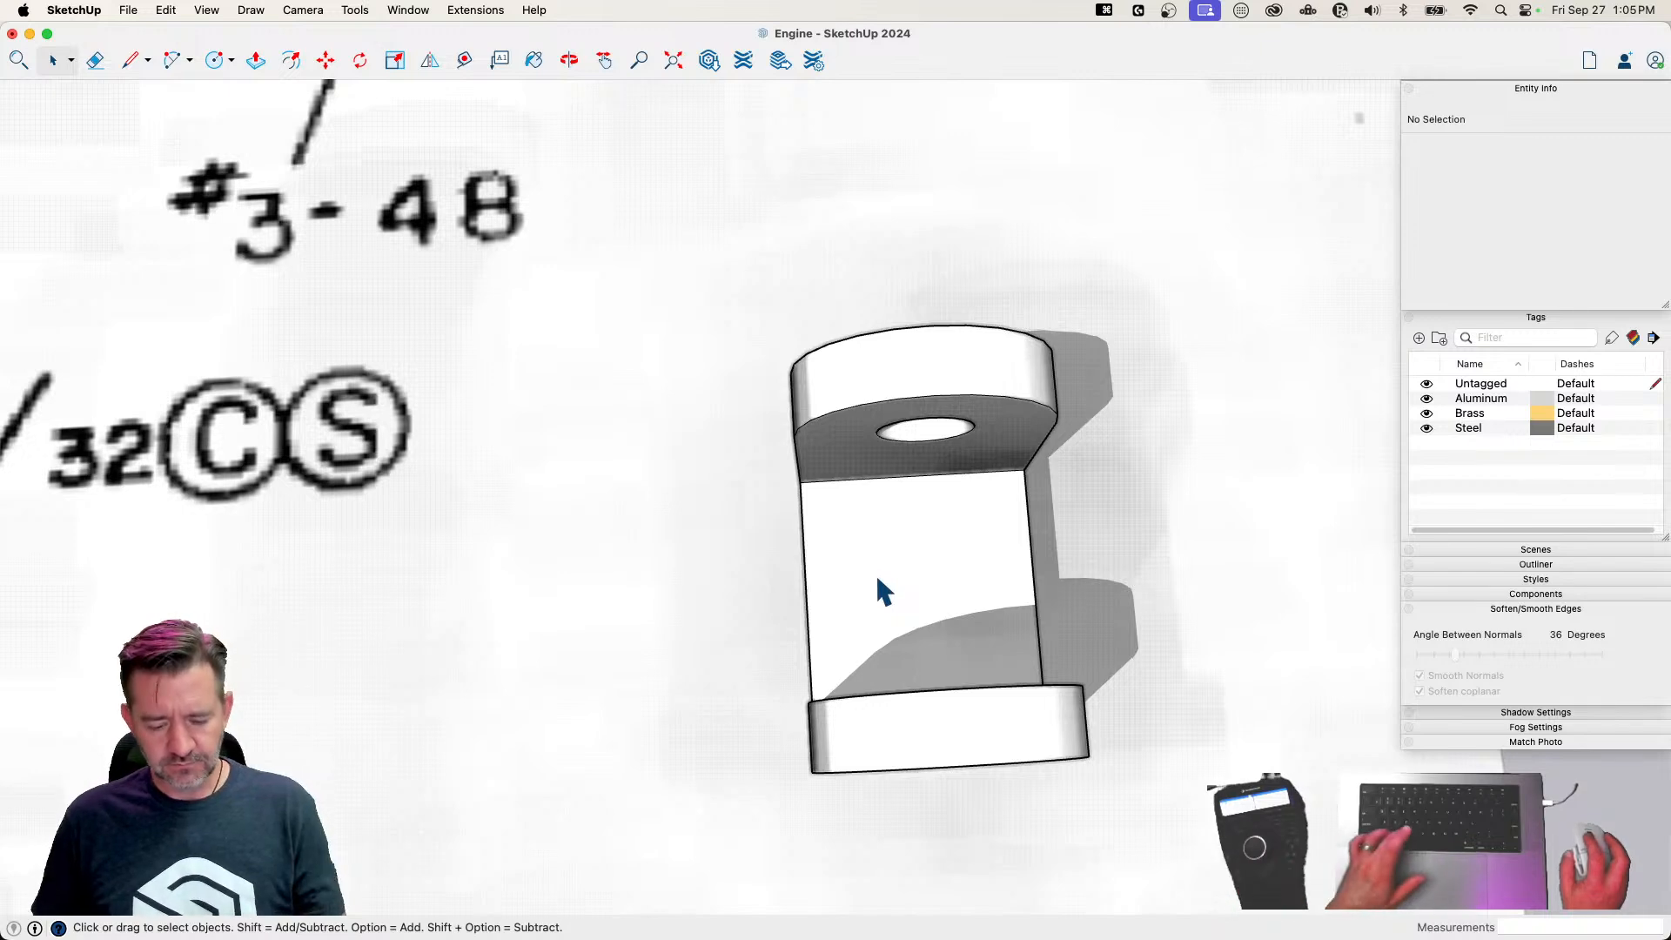
key(c)
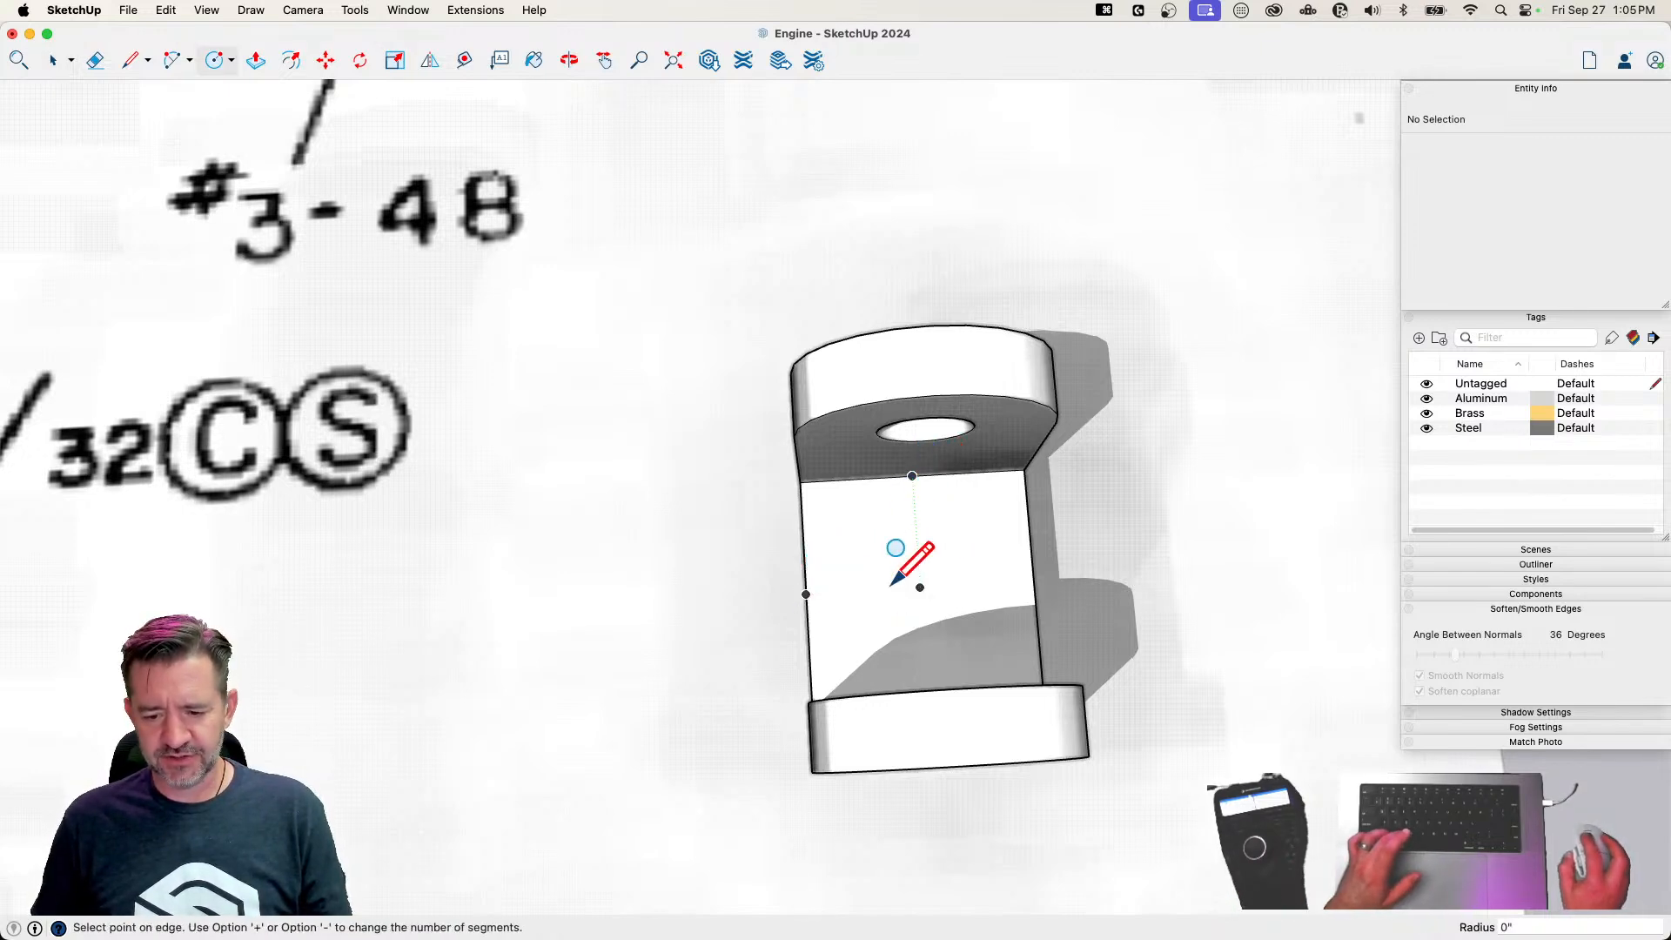
scroll(902, 589, up, 3)
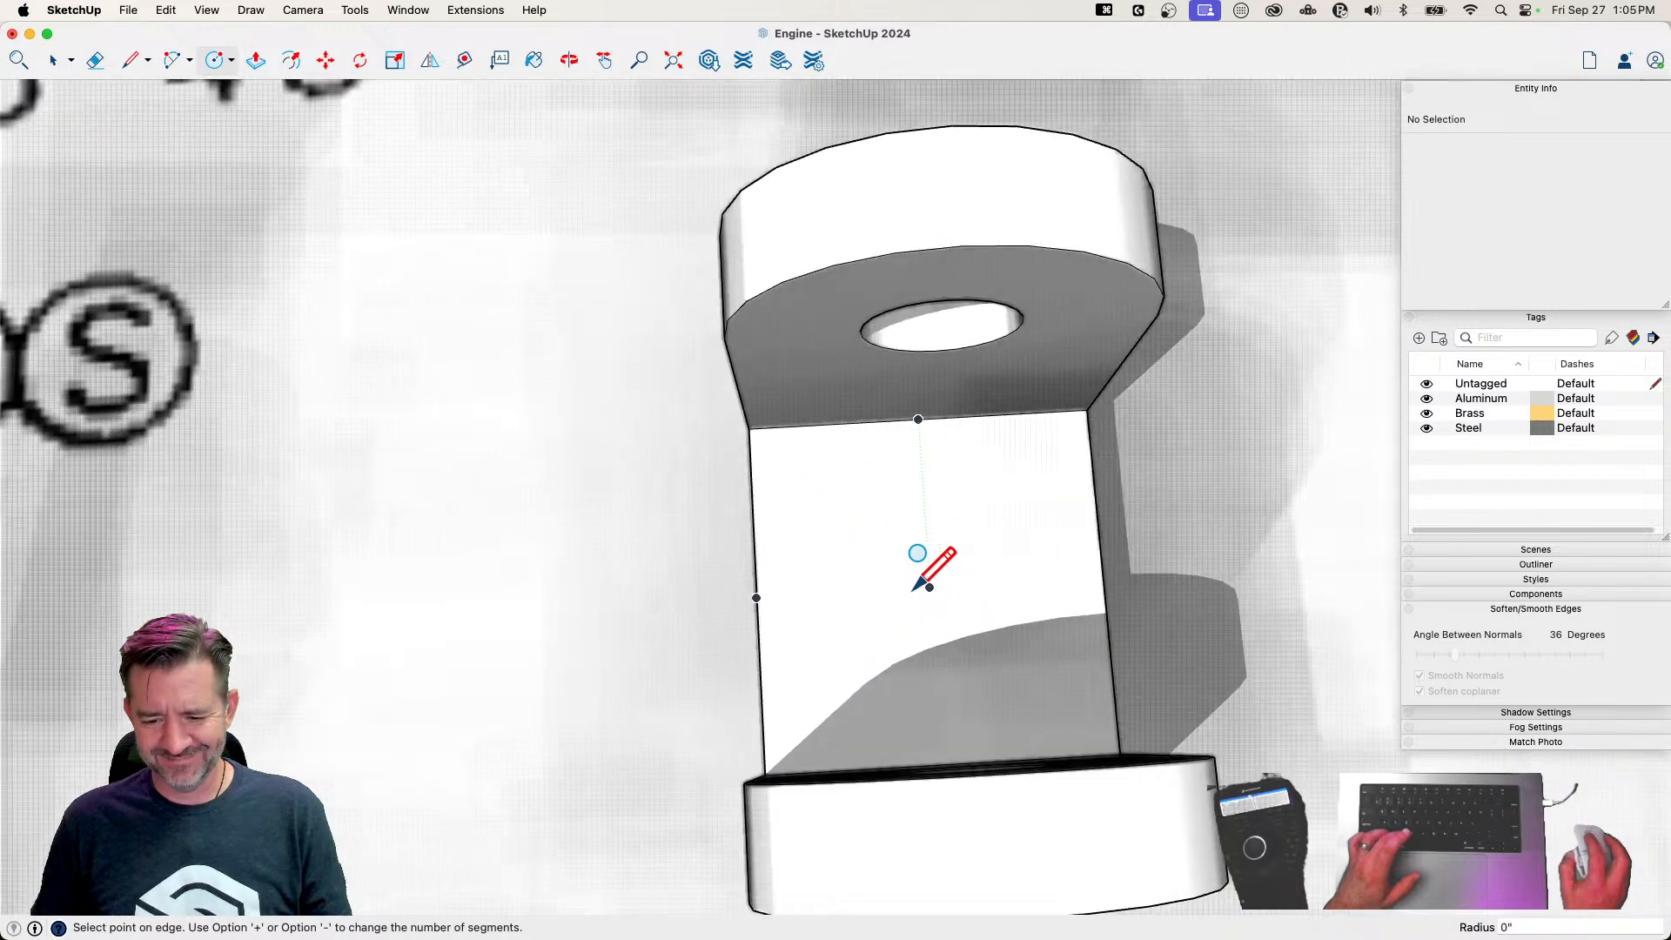
click(894, 590)
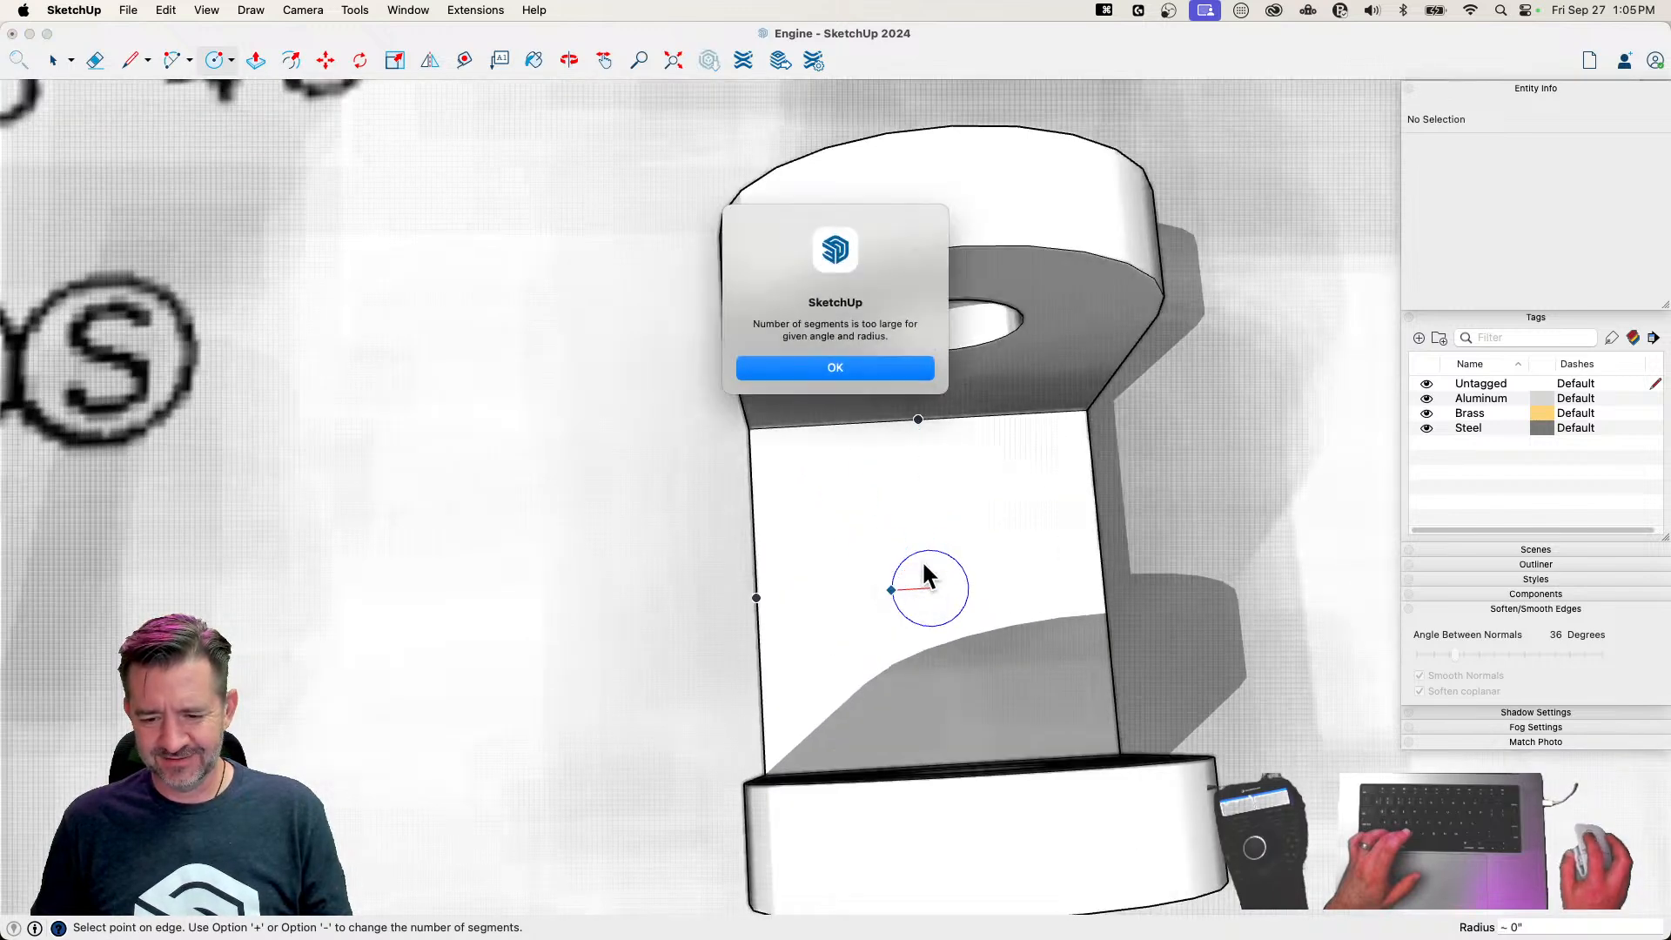
click(857, 376)
scroll(909, 540, down, 10)
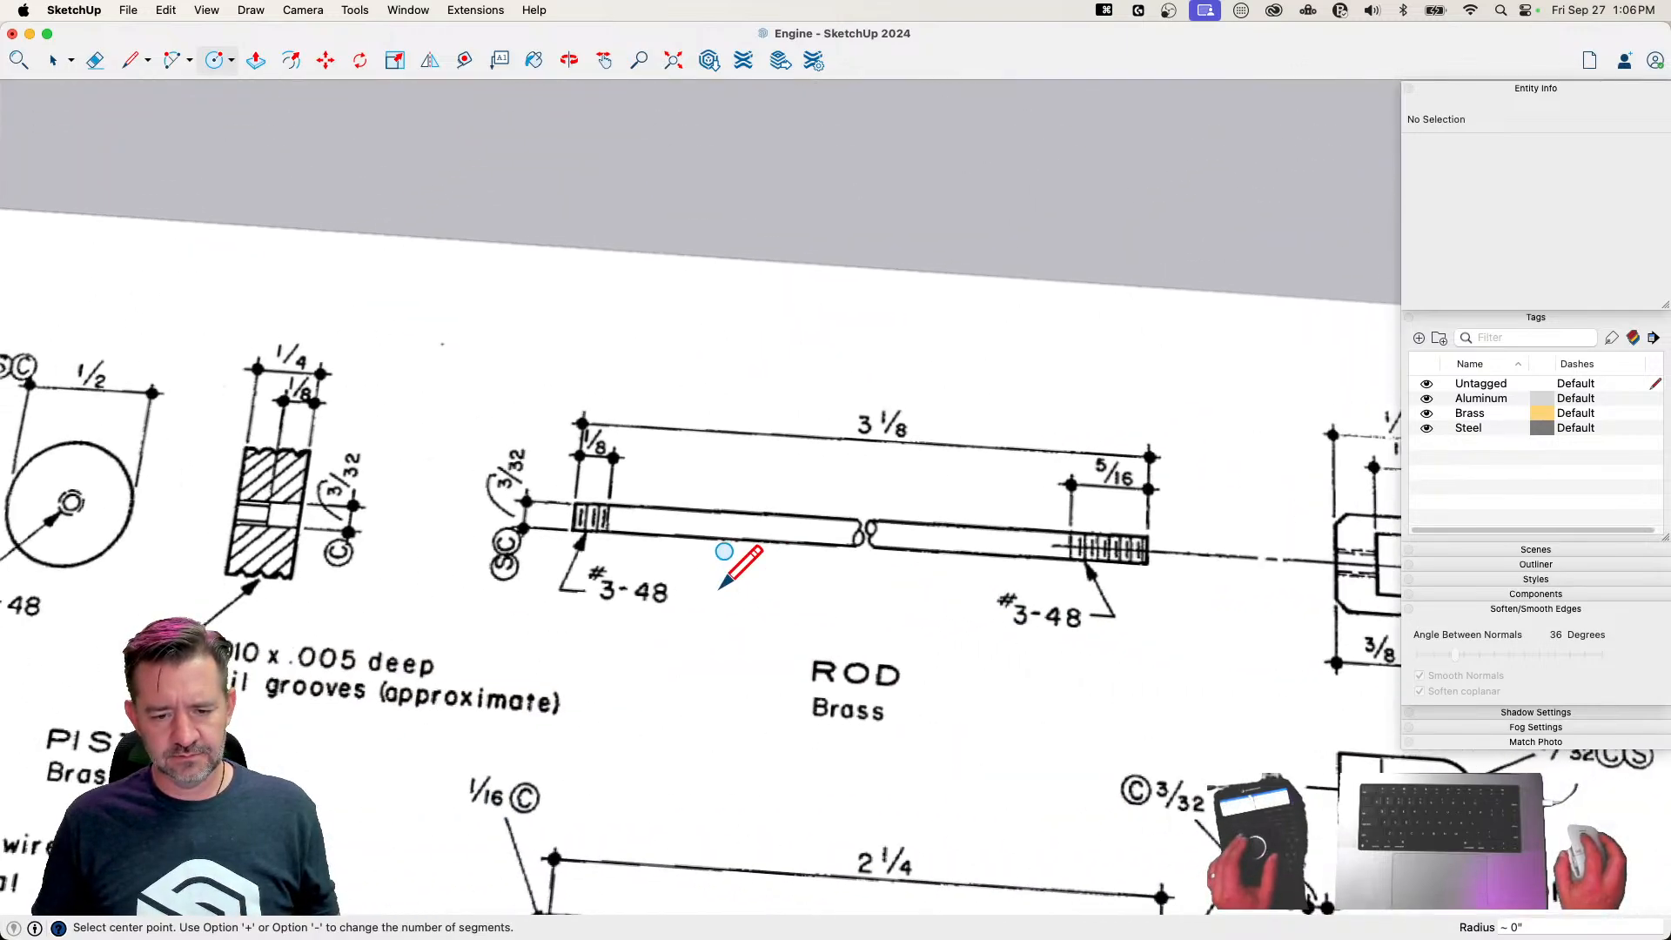
scroll(985, 602, up, 10)
key(cmd+z)
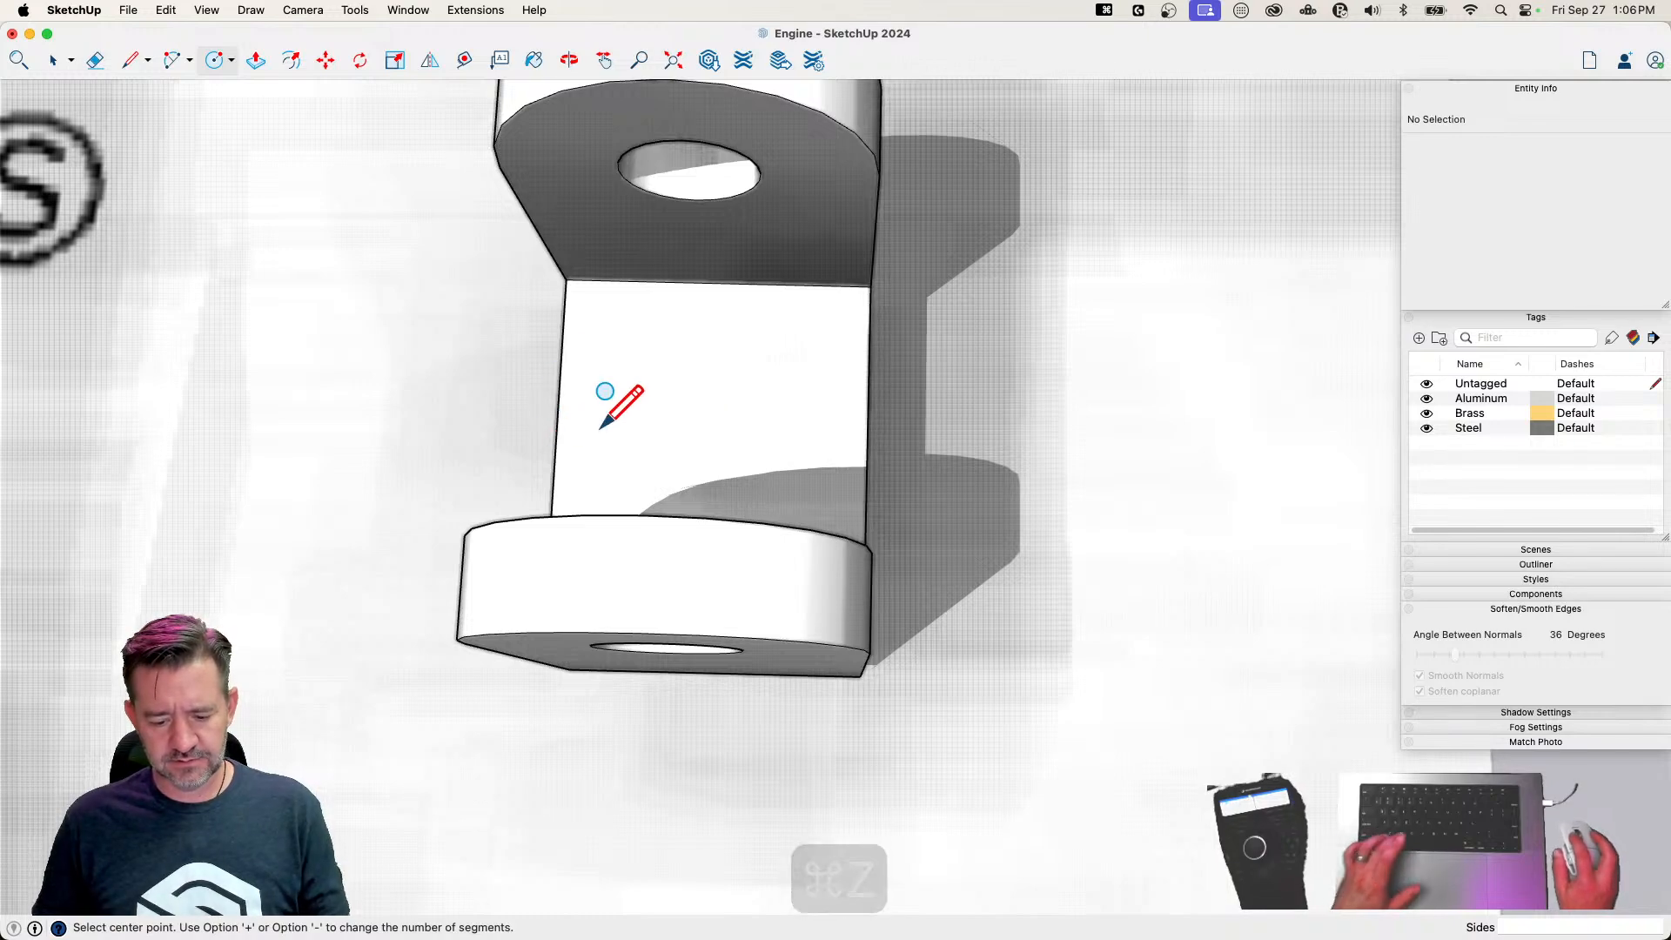
key(c)
key(space)
click(1141, 490)
scroll(1133, 488, down, 10)
click(1125, 483)
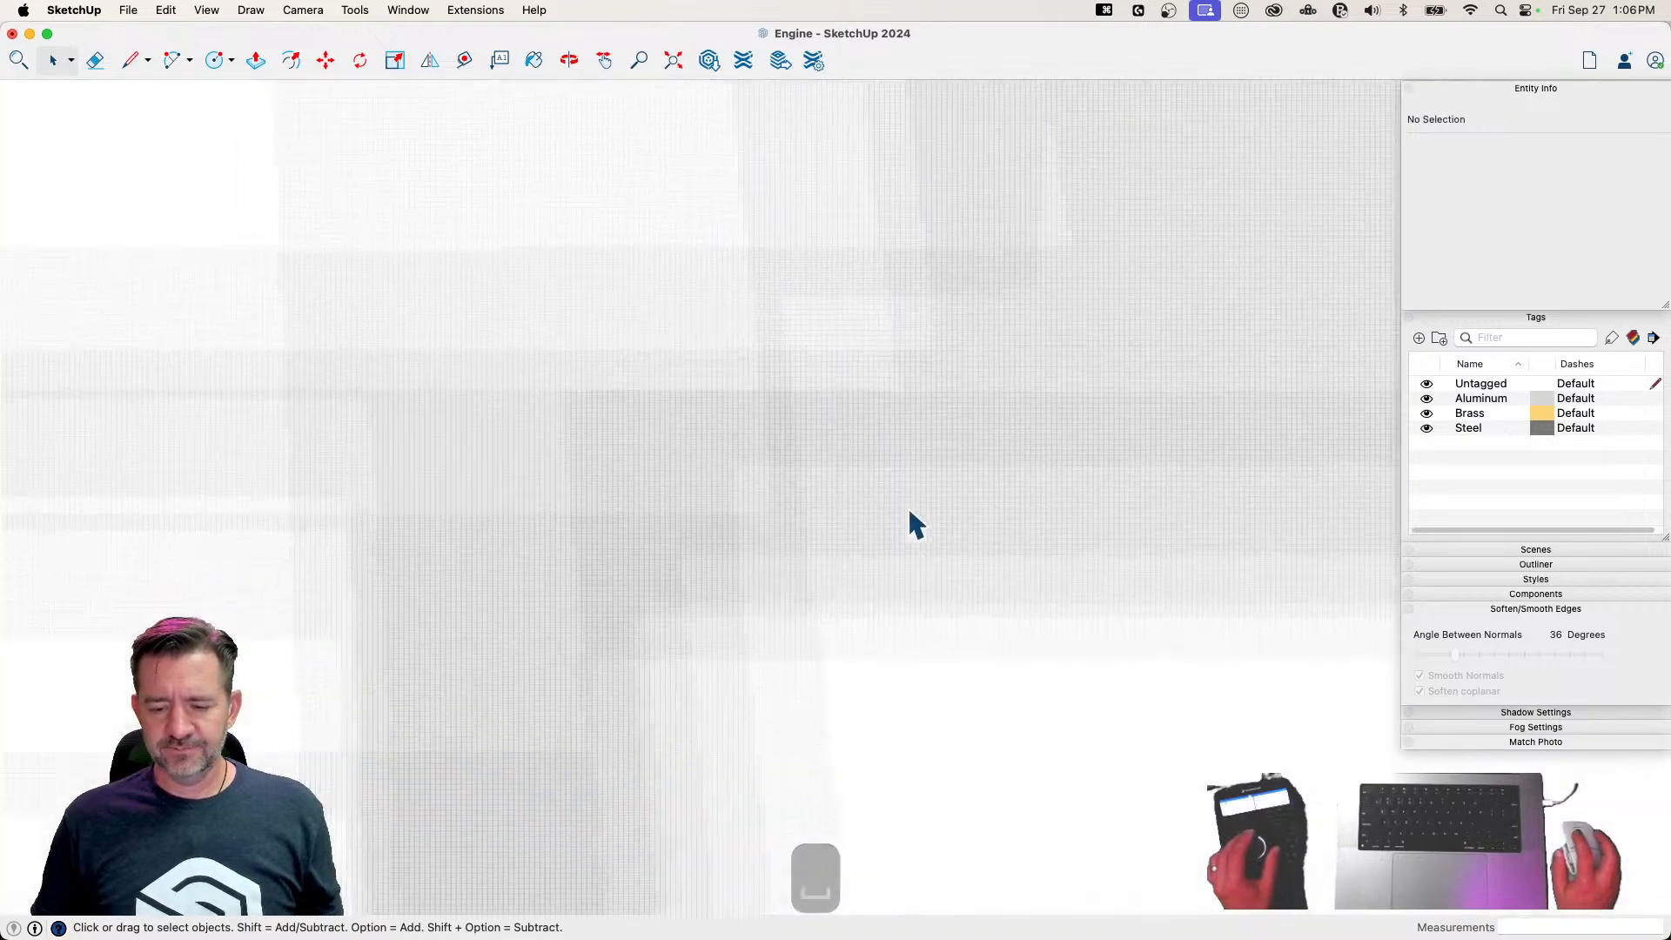
key(c)
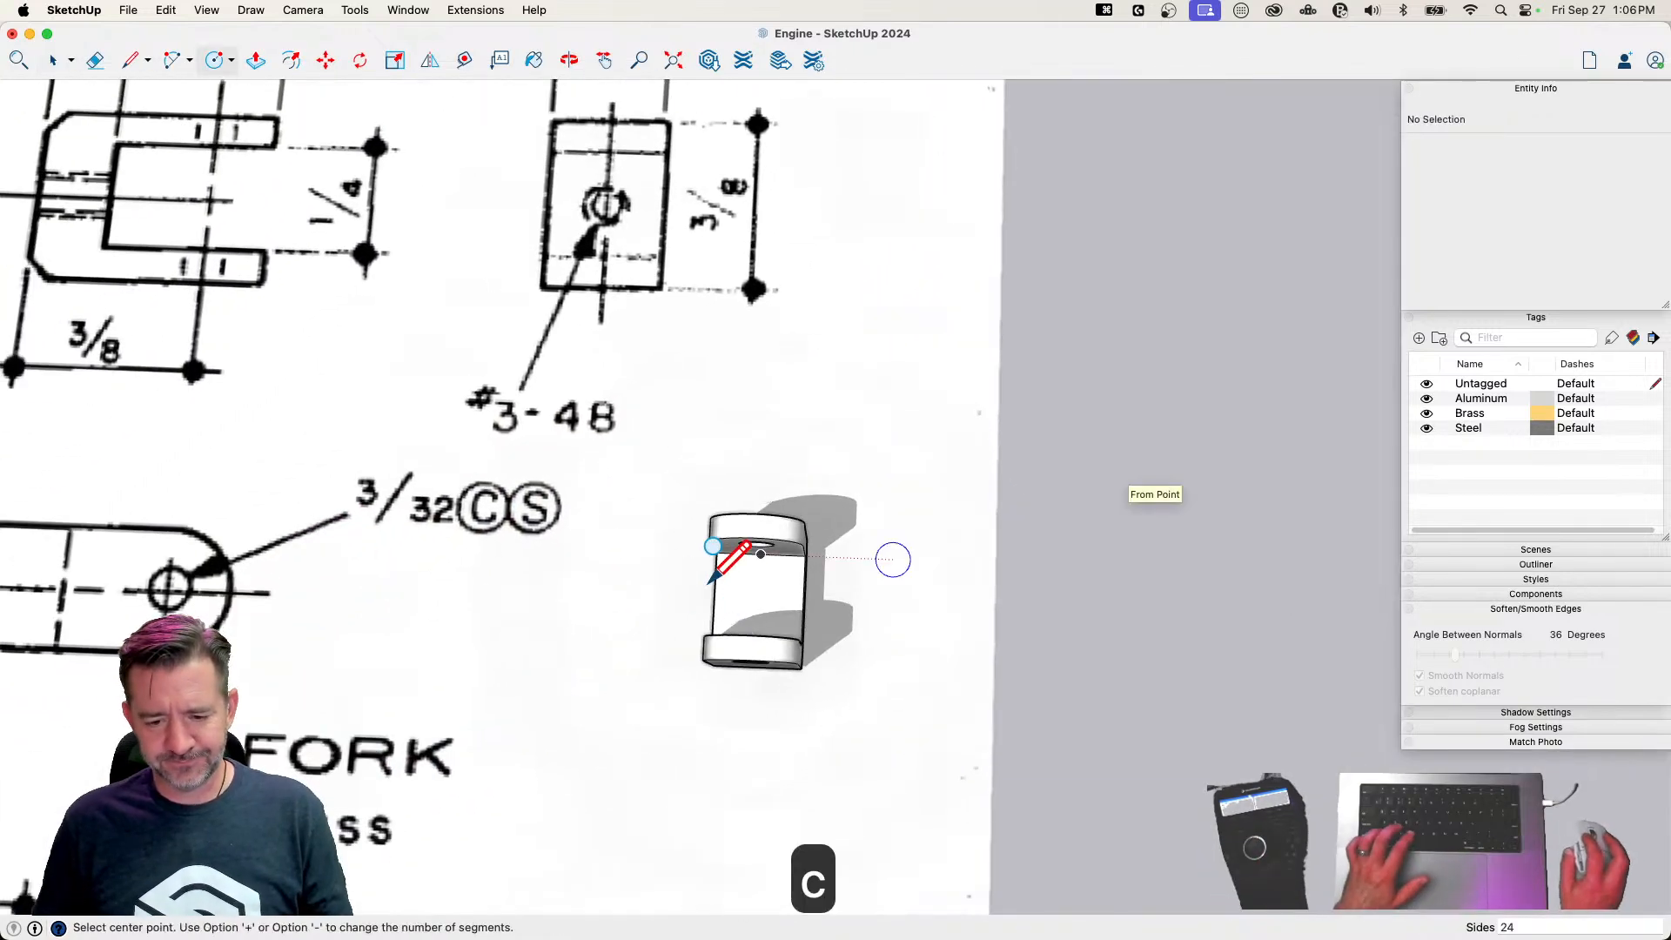
key(space)
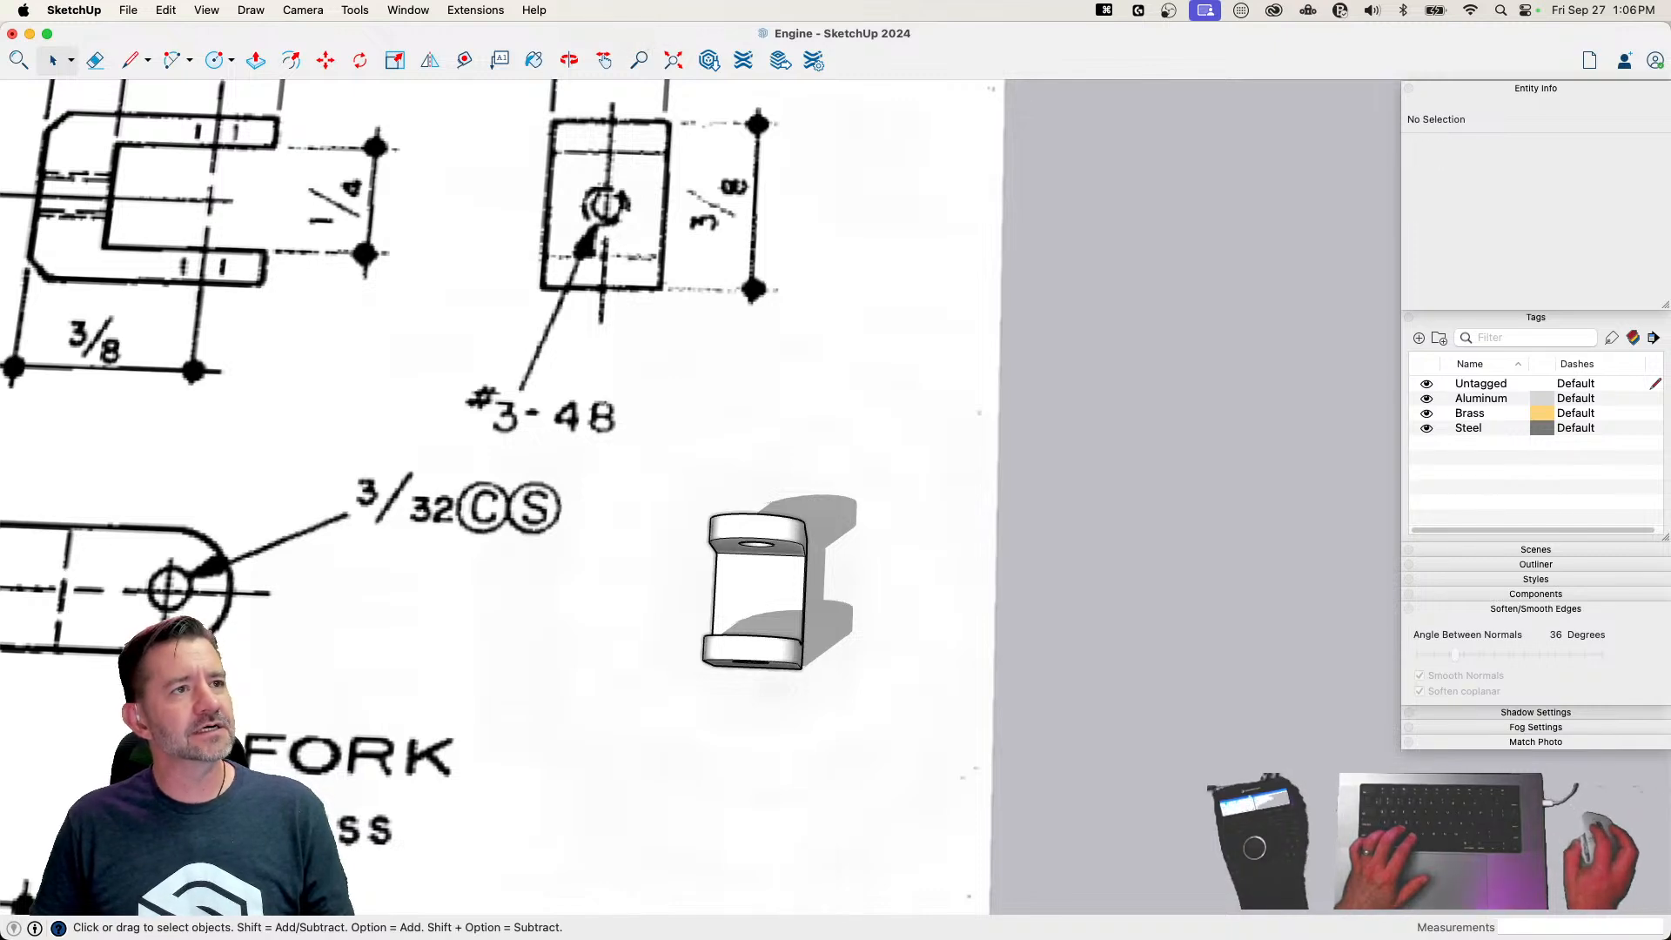
click(1243, 177)
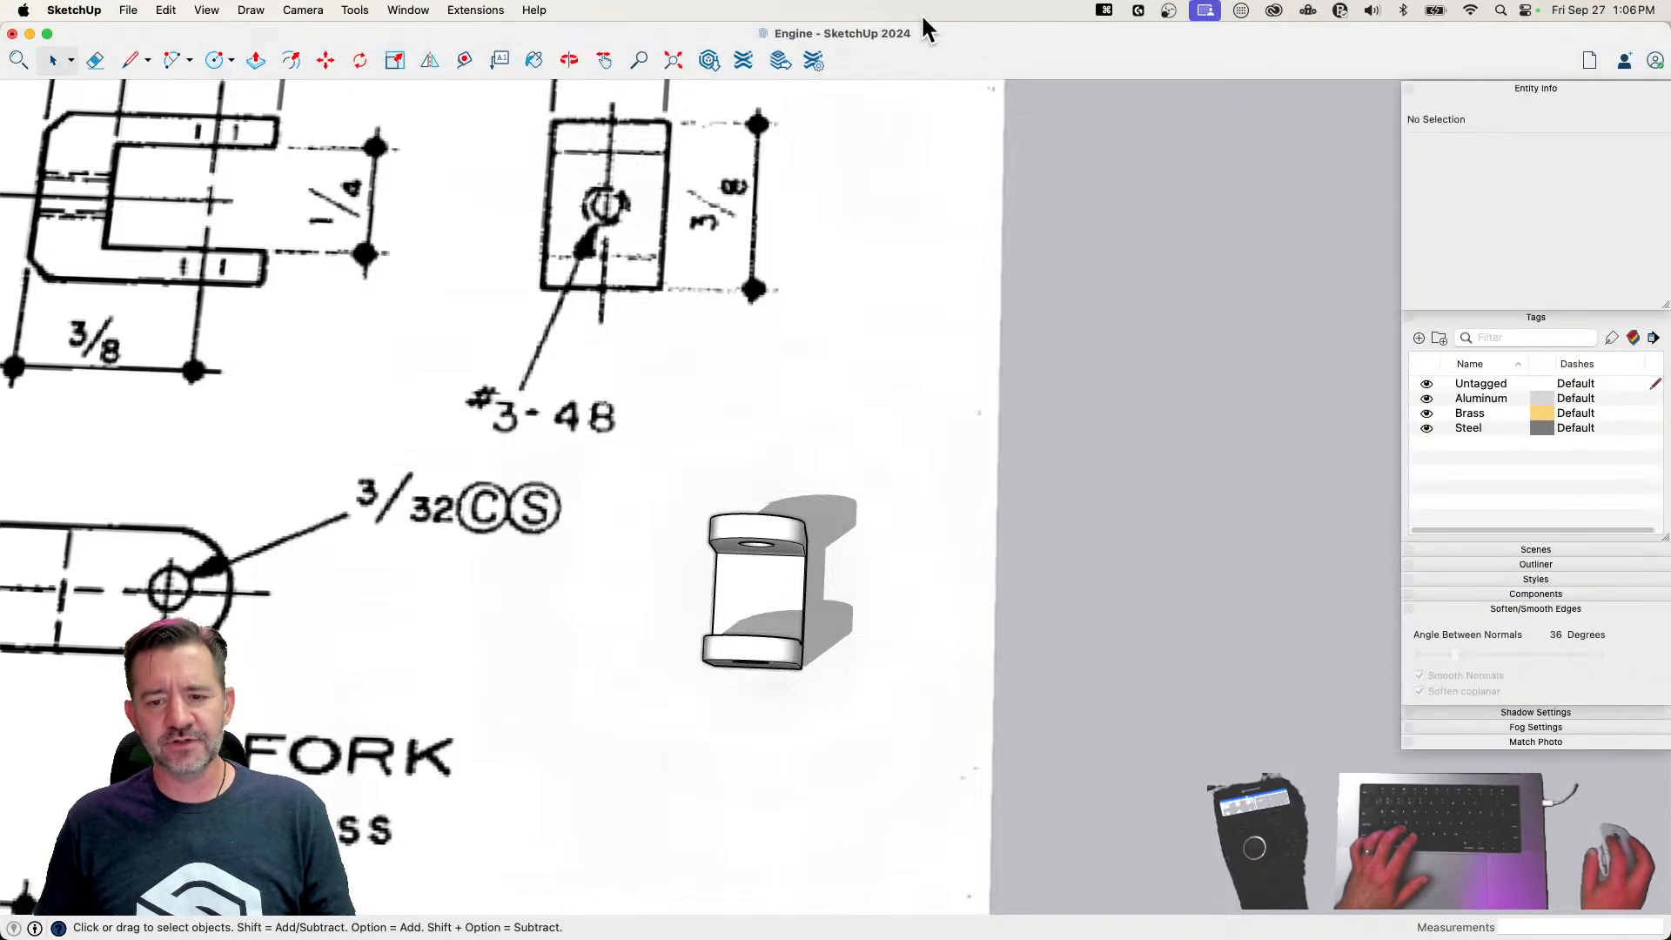
Draw a 3/64" radius circle centred on the slot's floor and push it through the fork's base to cut the rod hole
key(c)
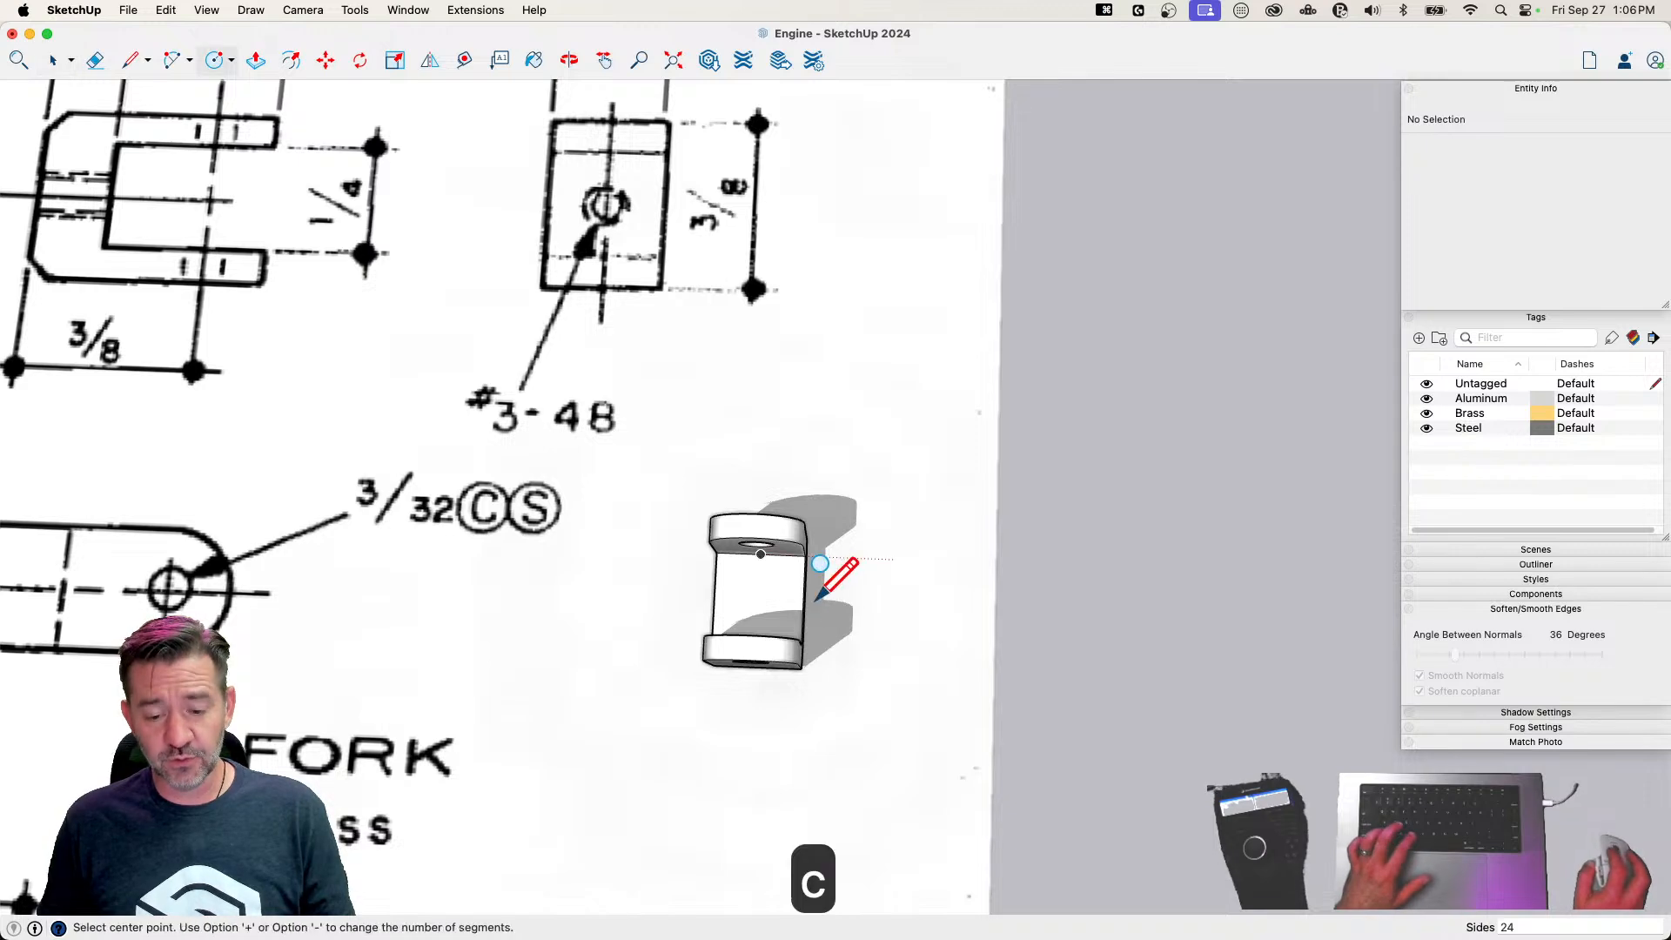
click(760, 554)
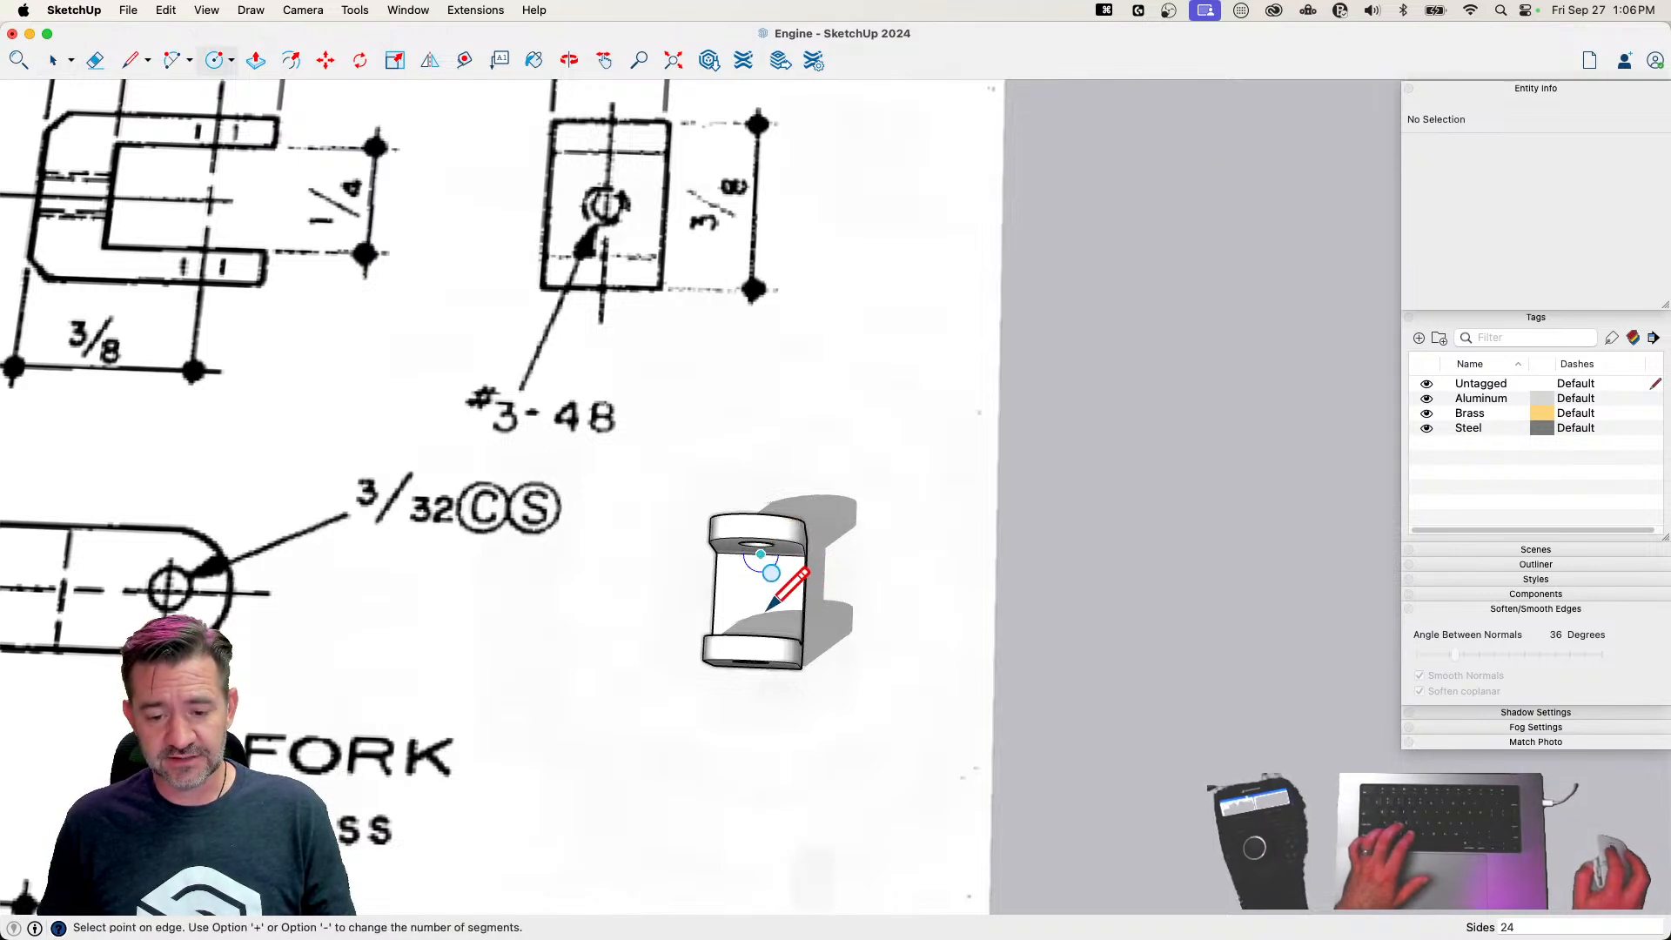
text(cd)
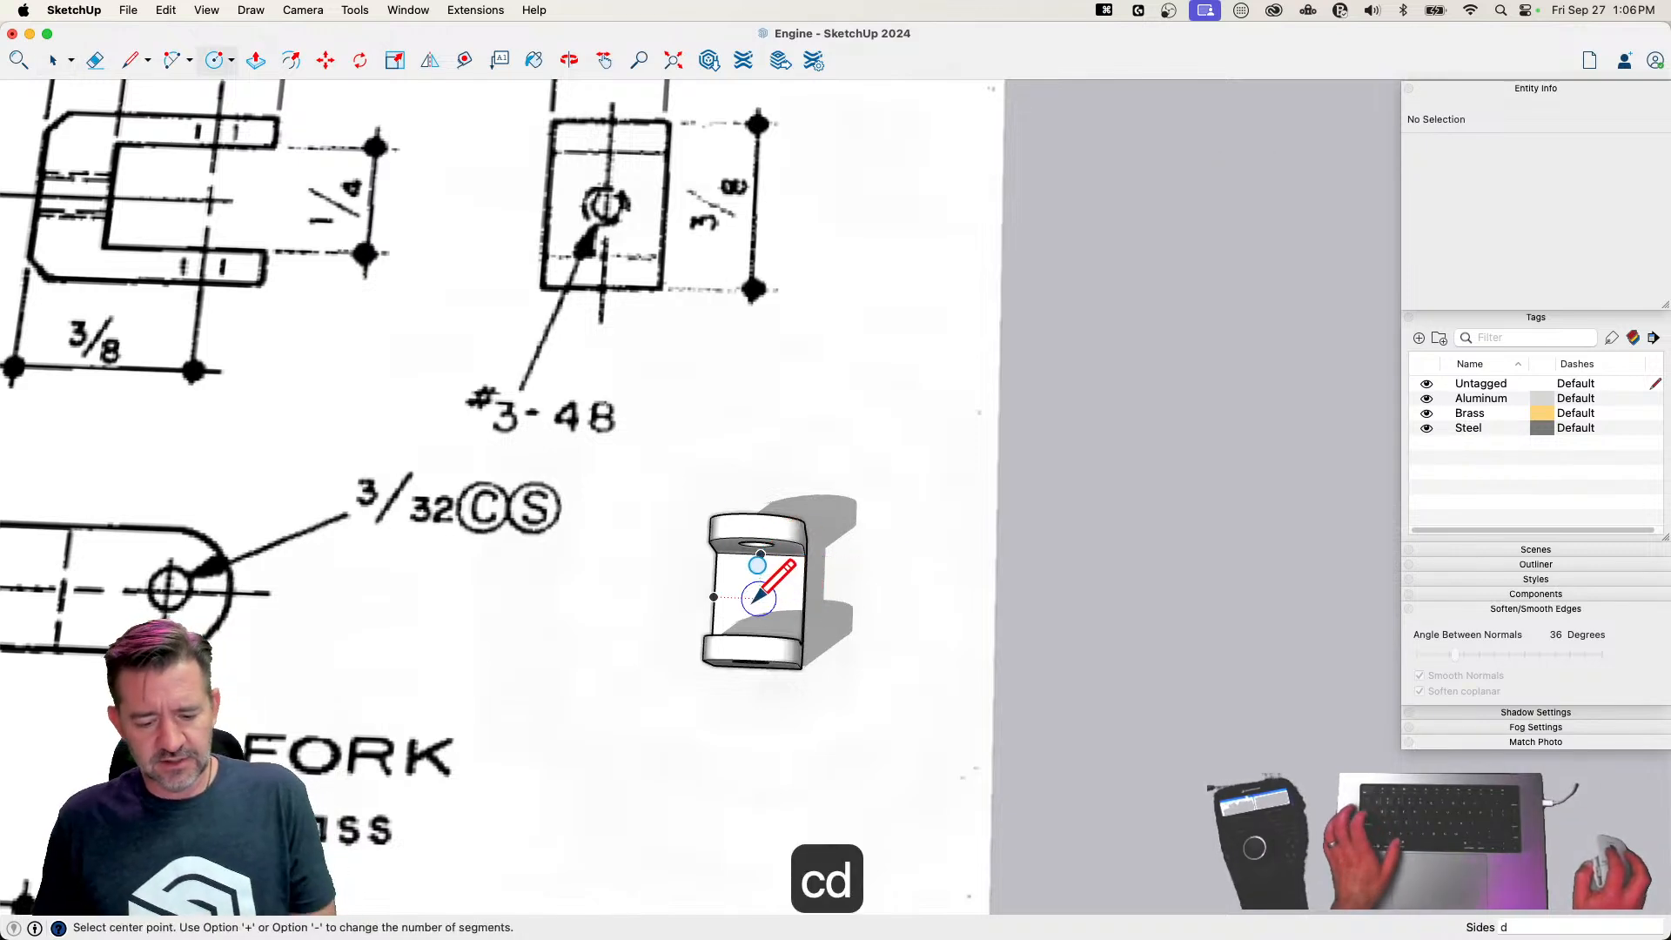
key(super+Tab)
key(super+Tab)
click(764, 600)
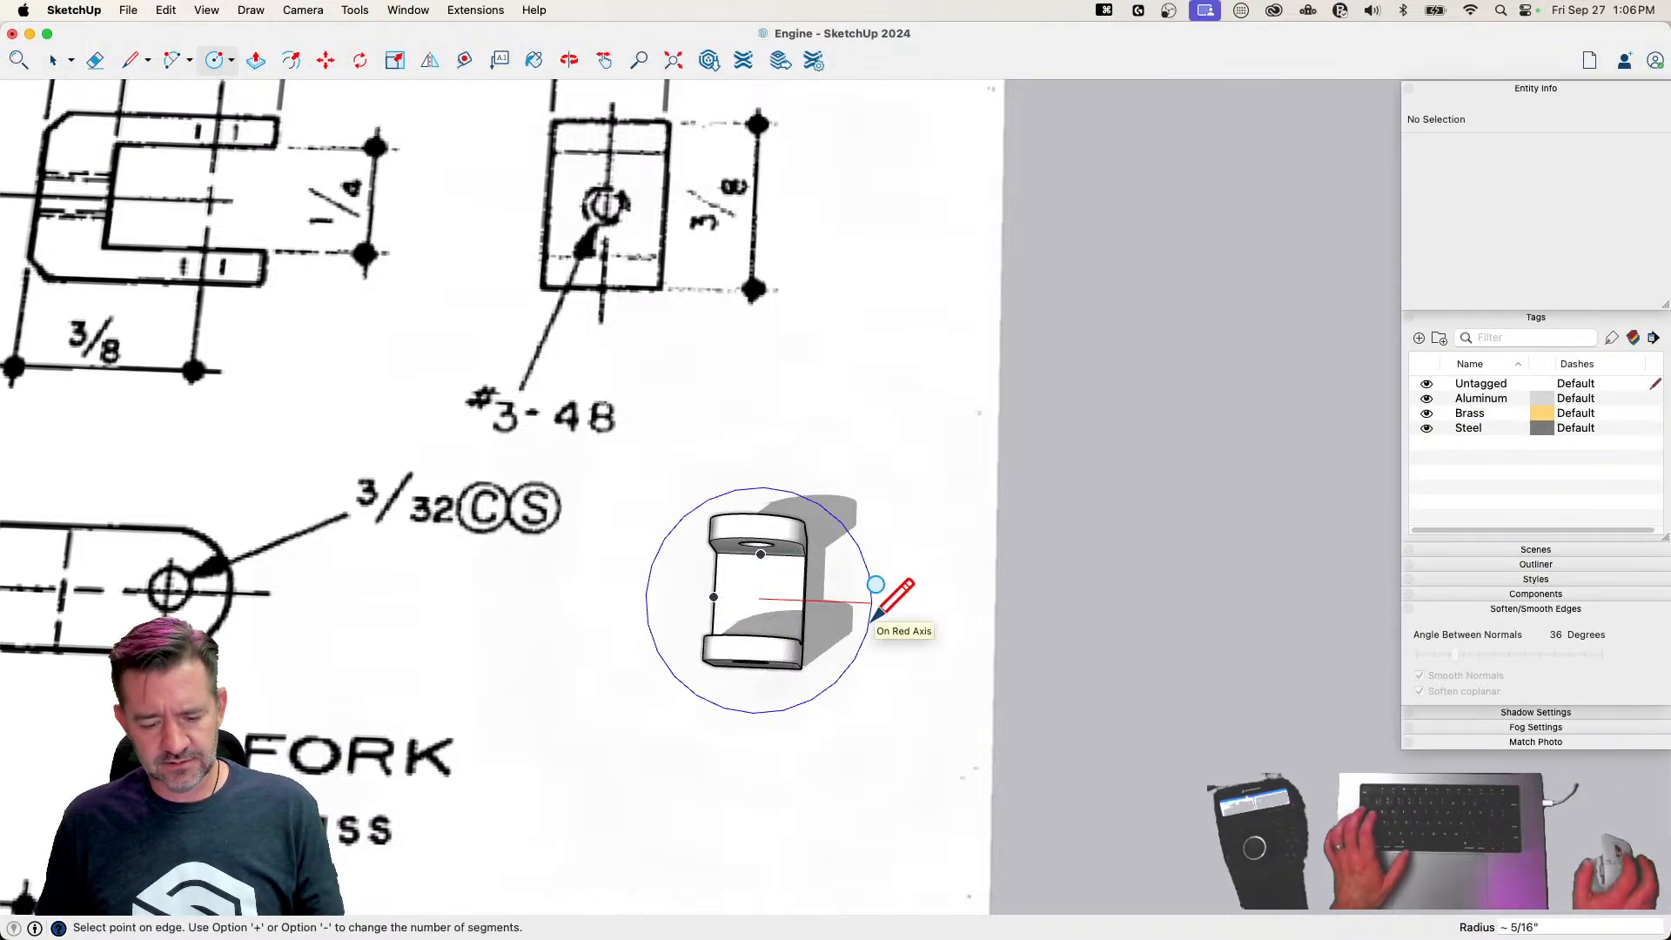
text(3/64)
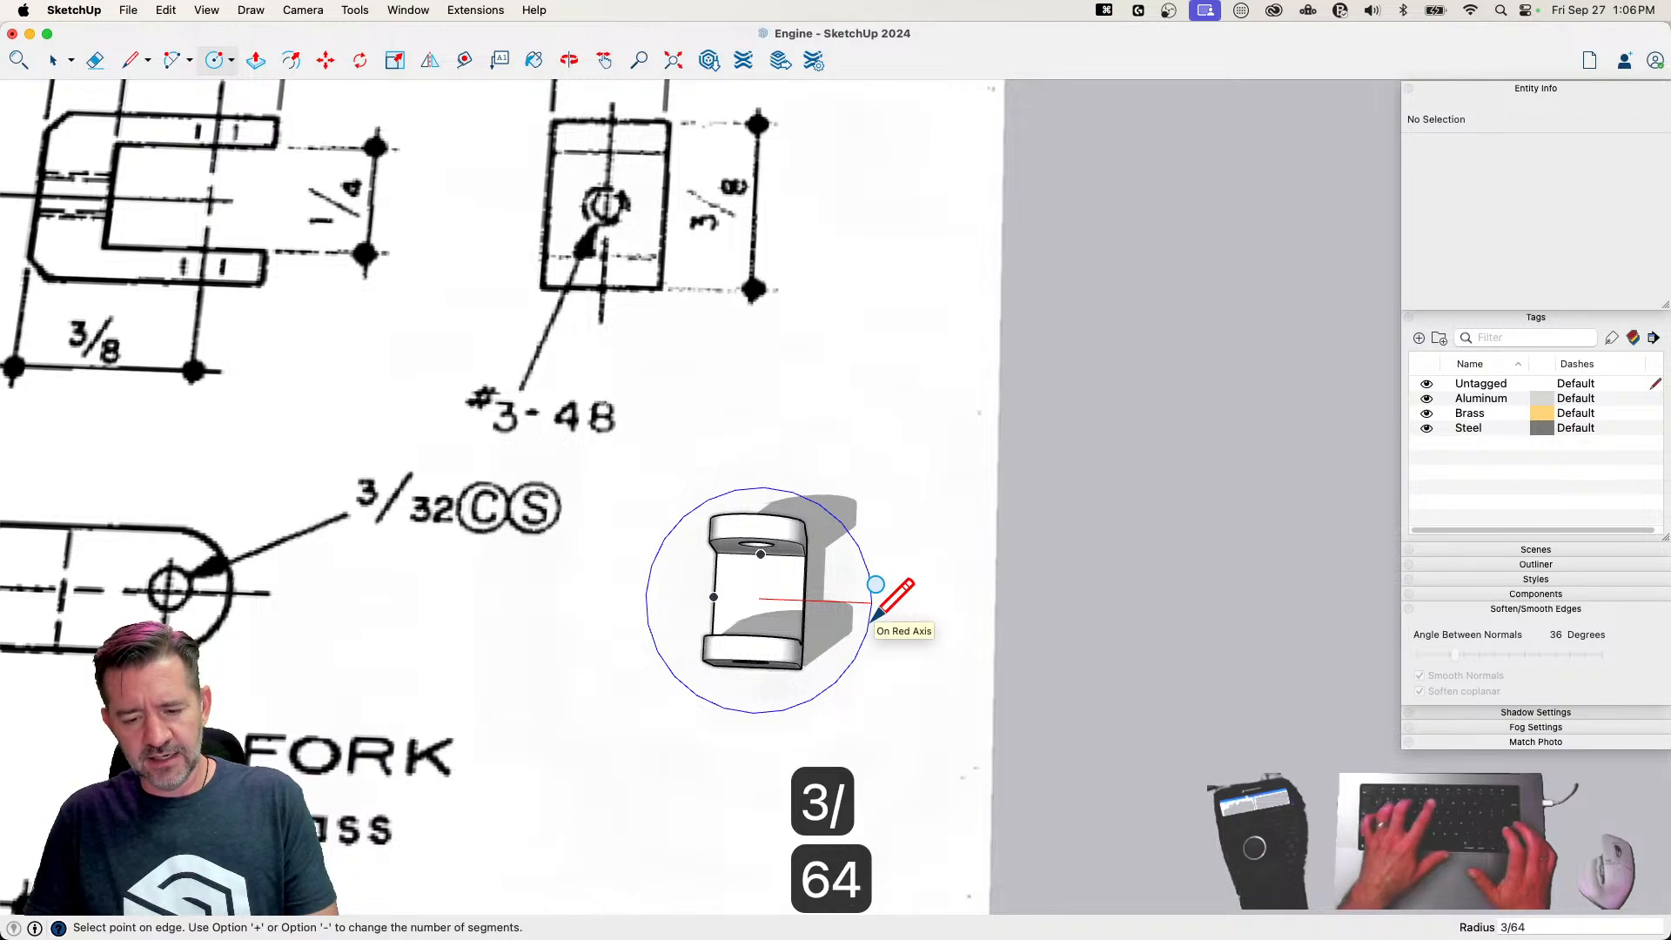
key(Return)
key(p)
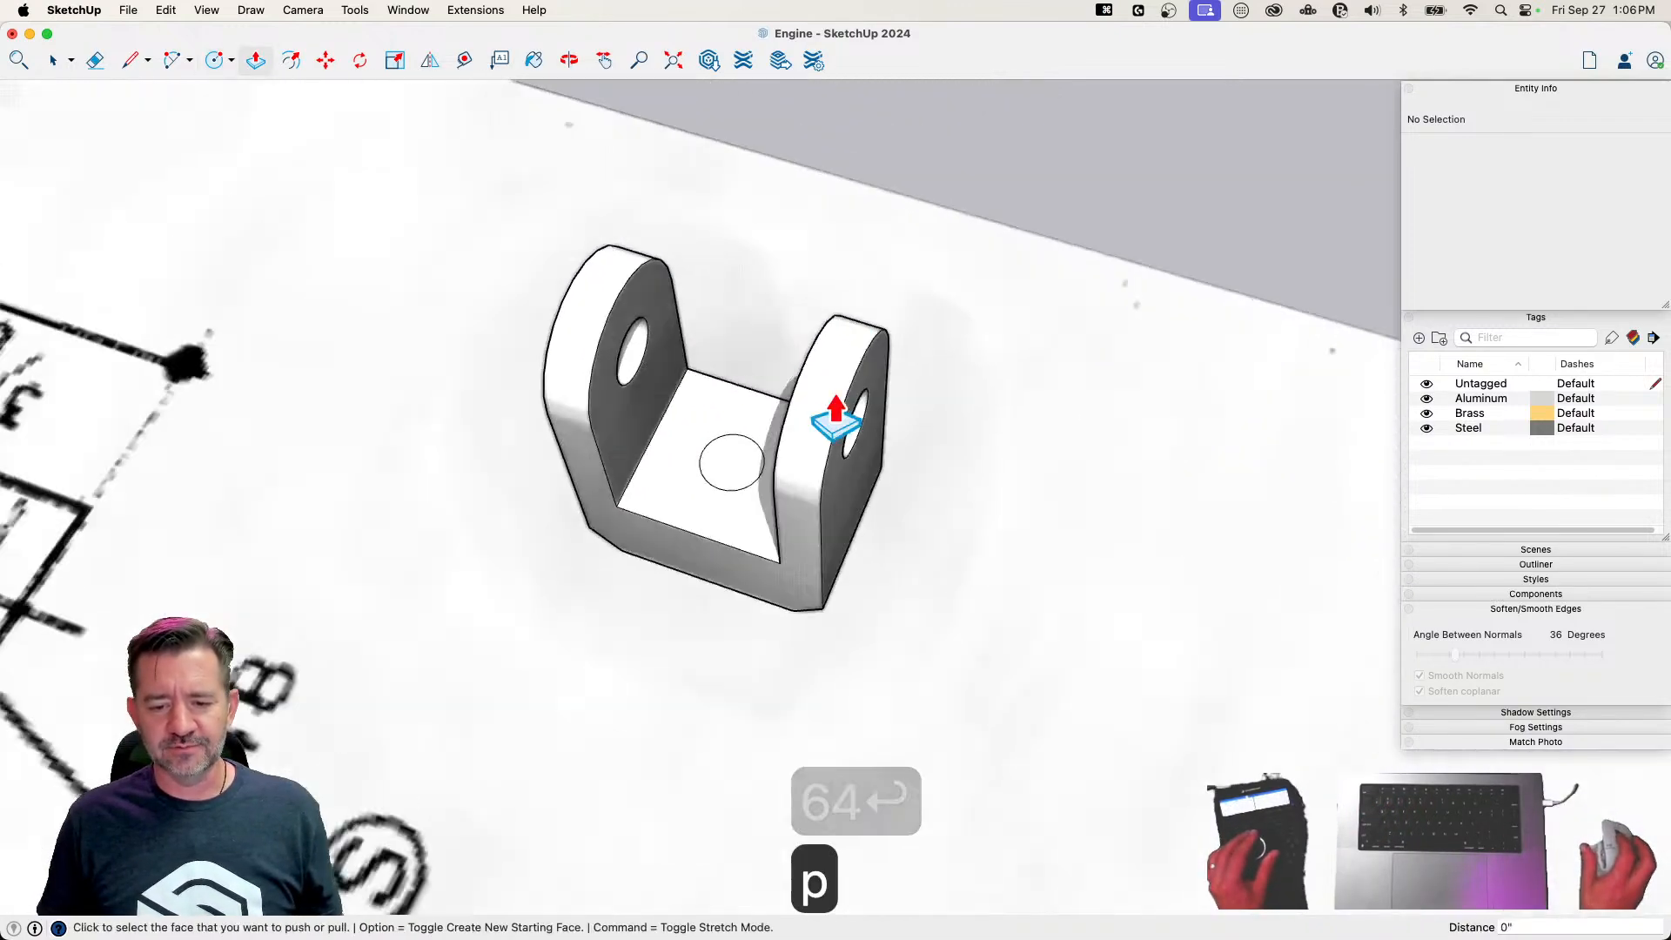
key(space)
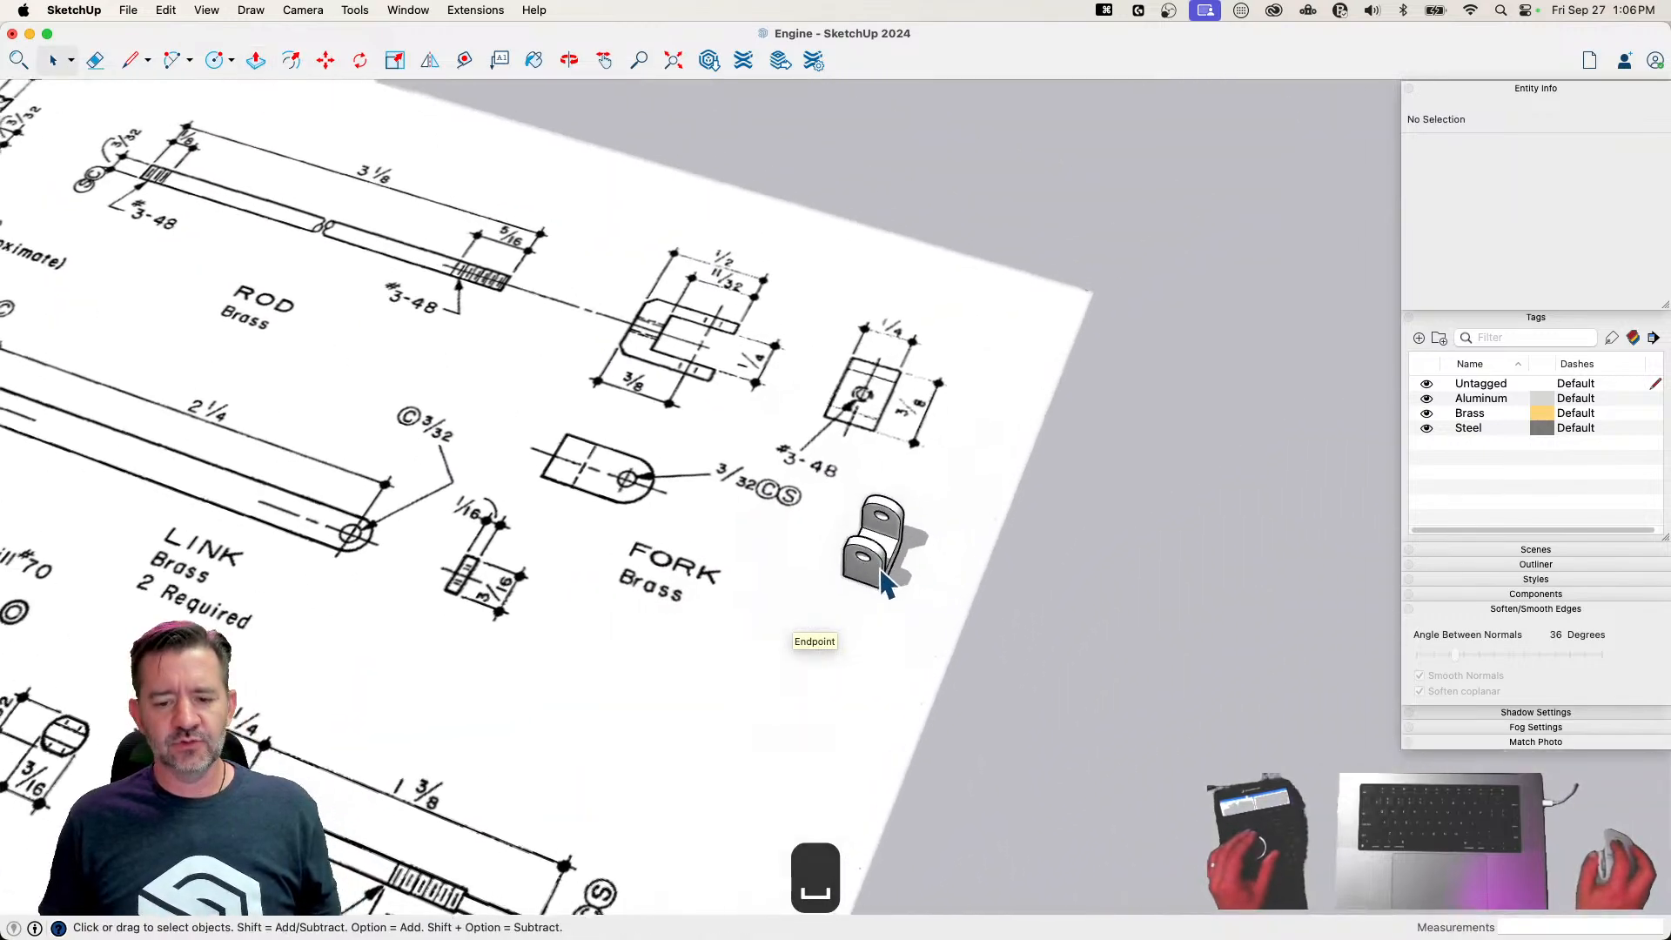
Select all of the fork's connected geometry and make it a group
double_click(883, 558)
triple_click(883, 558)
right_click(883, 558)
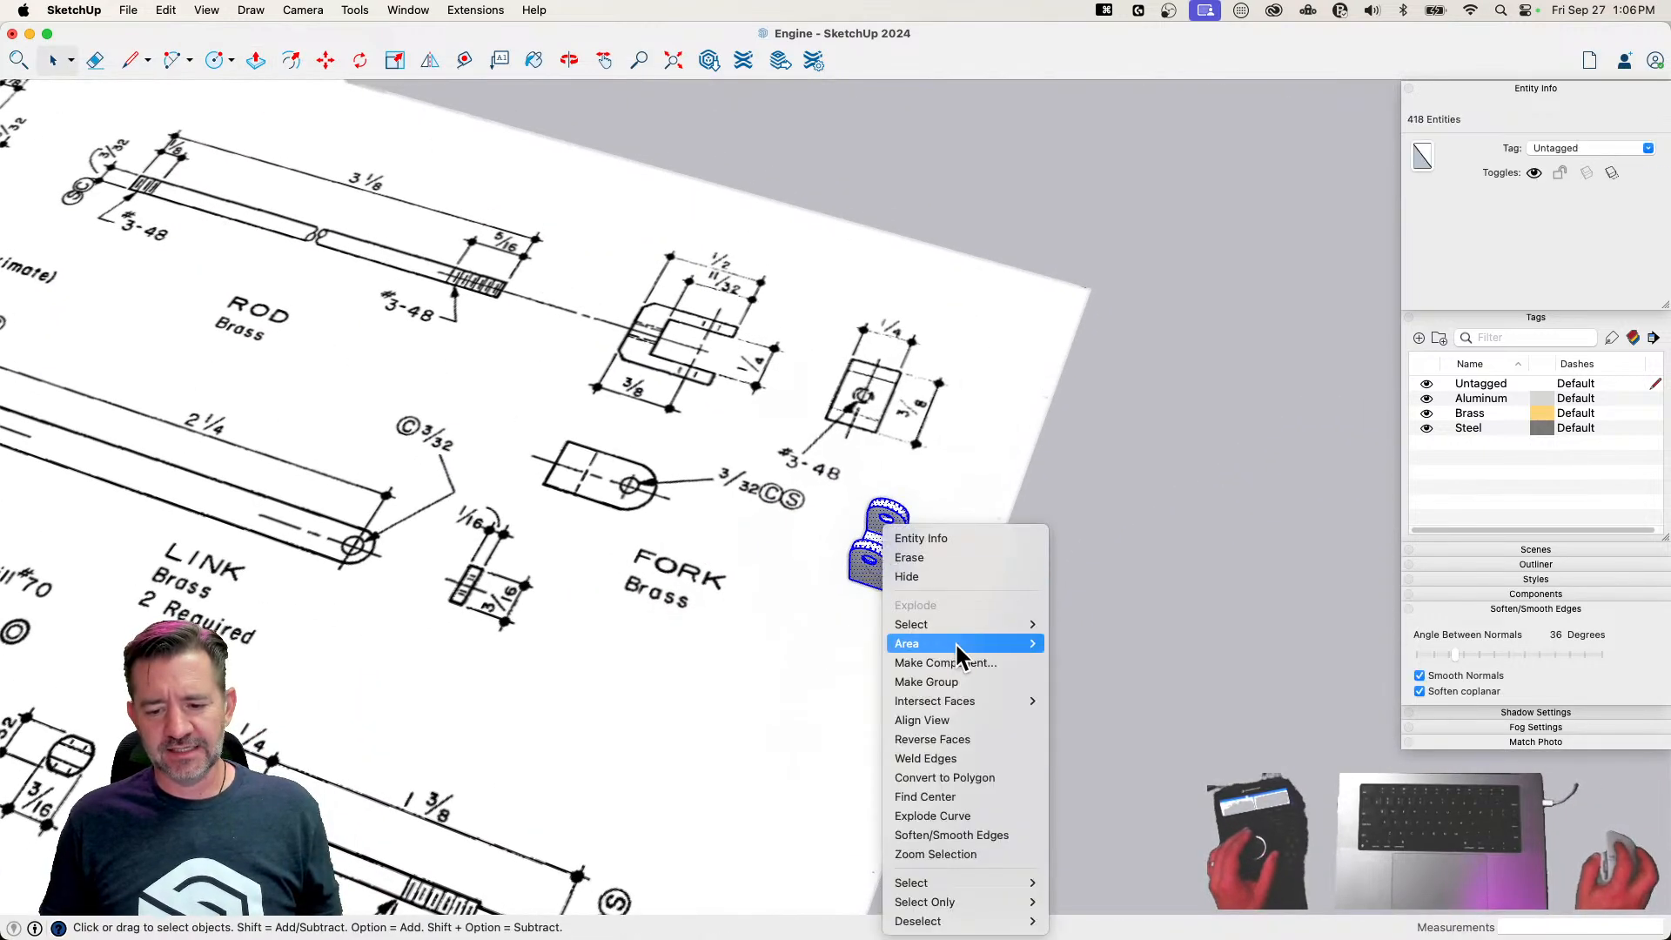
click(954, 682)
Rotate the fork group by 90 degrees about its centre so it lies on its side
key(q)
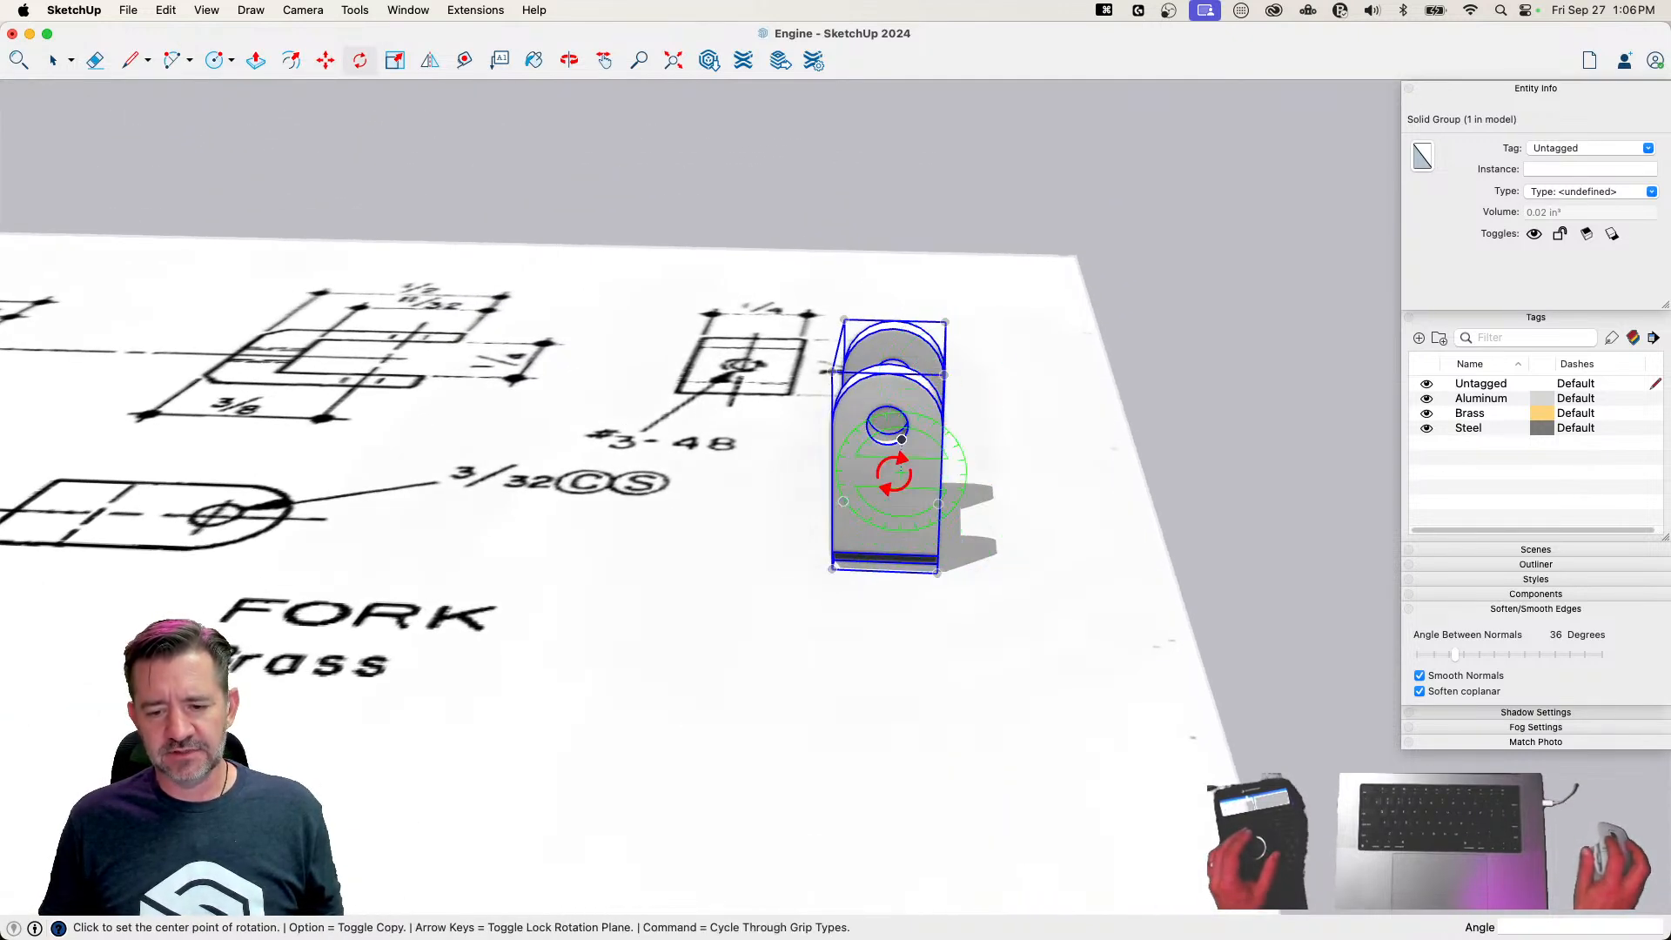
key(m)
click(930, 477)
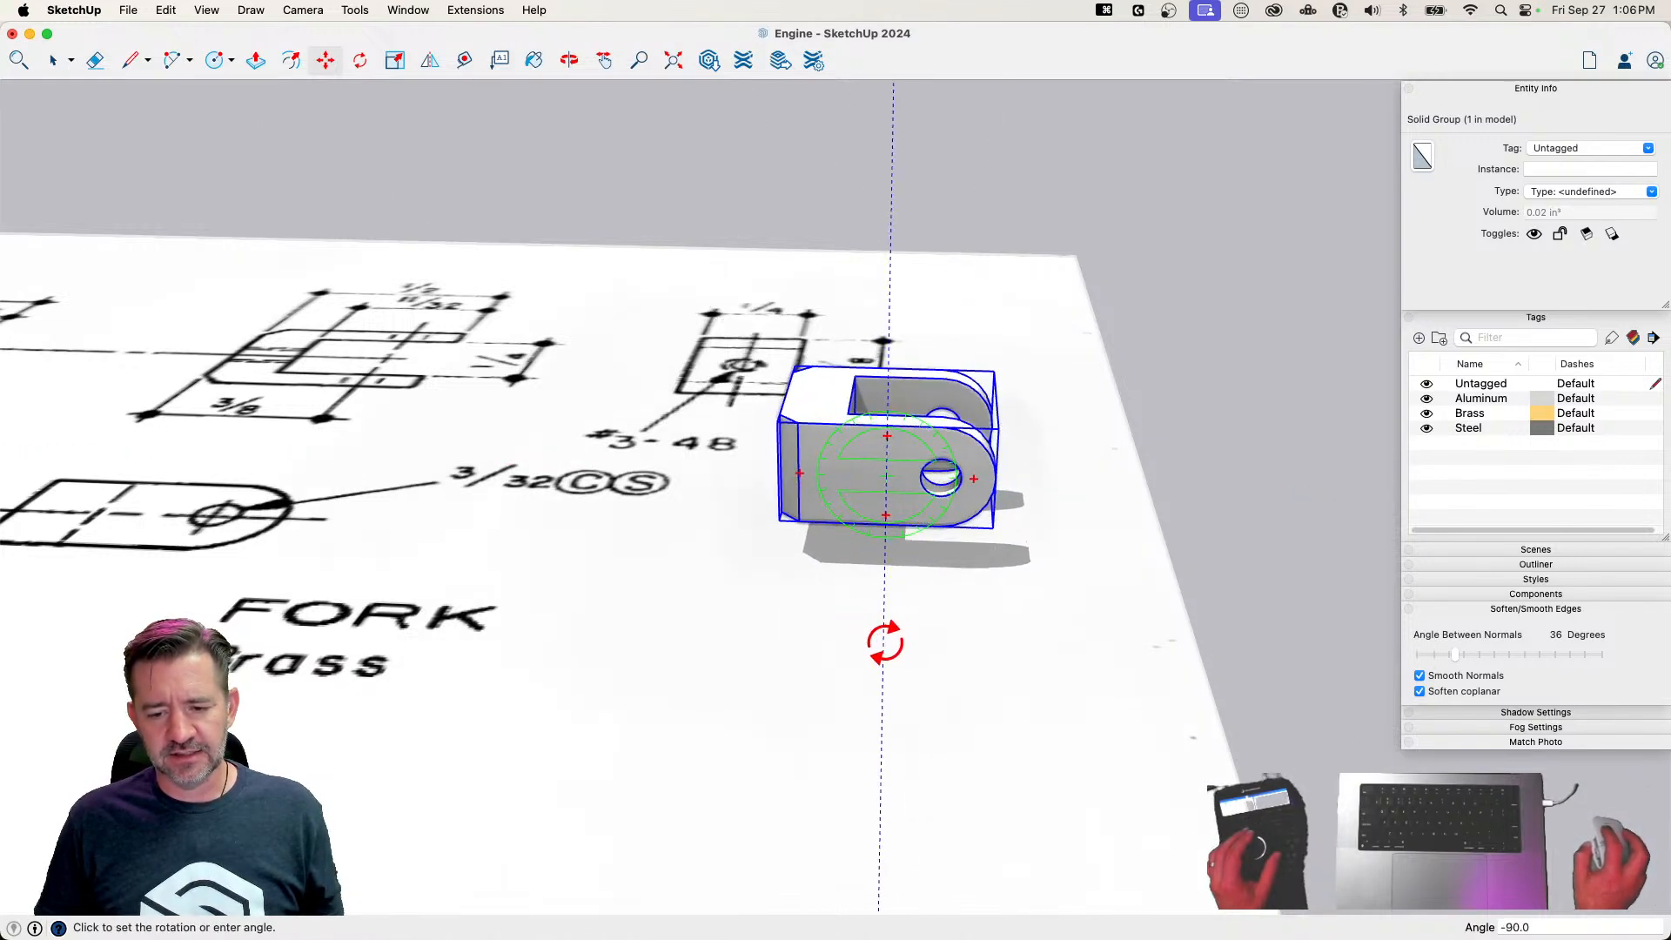
click(885, 643)
key(space)
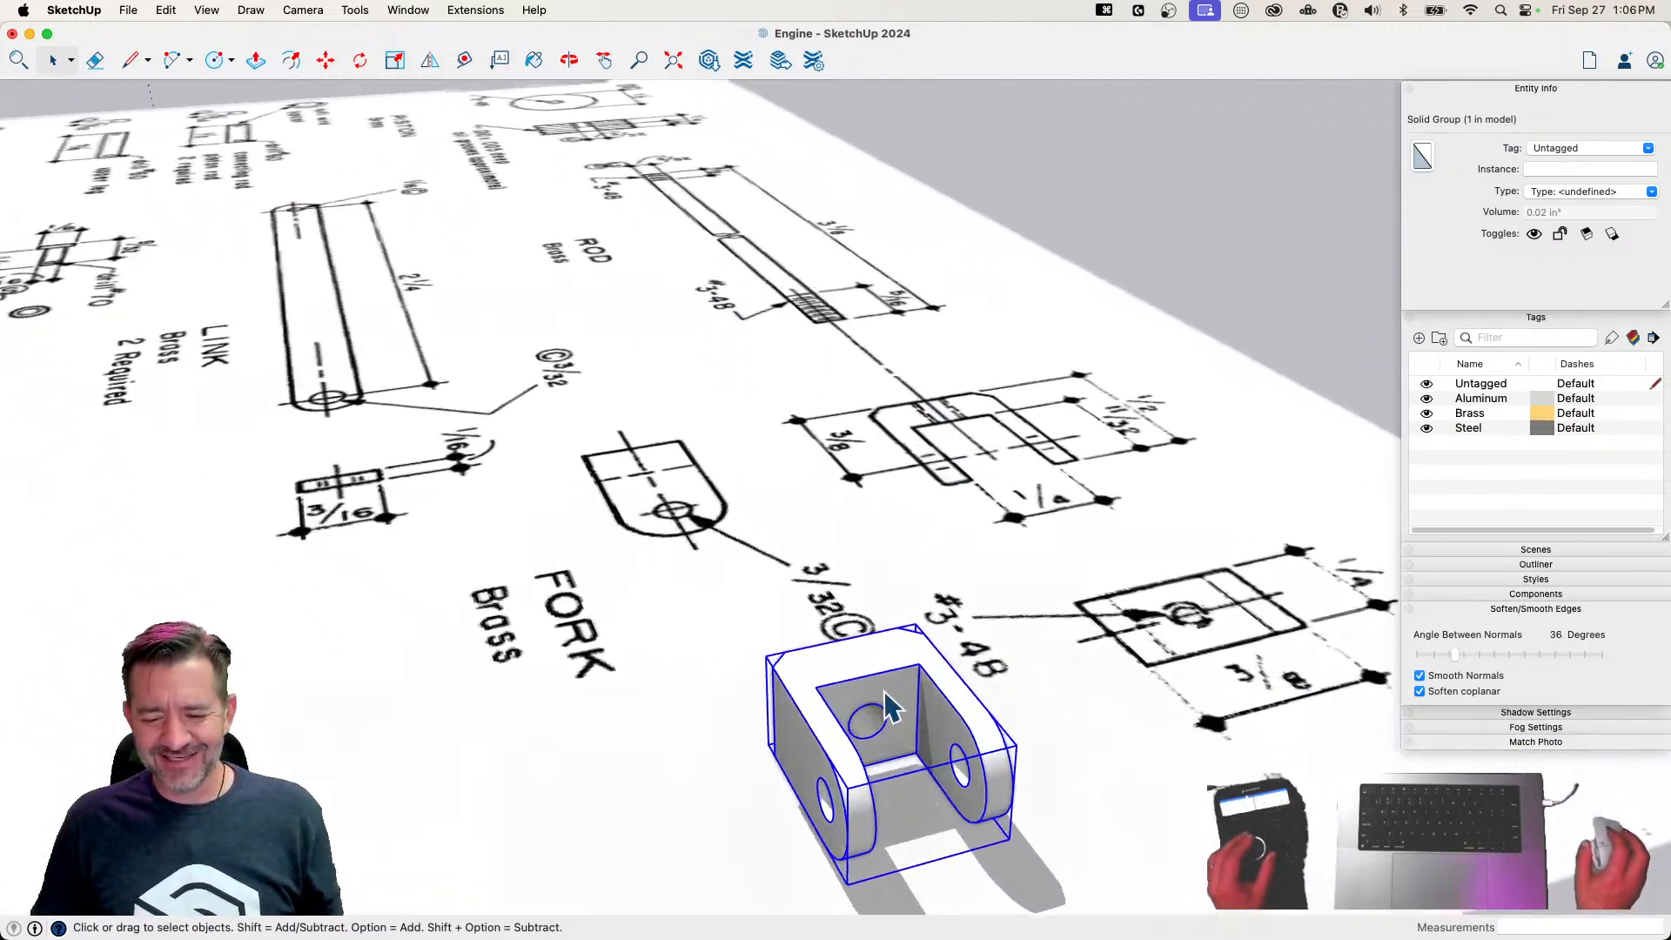
Draw a circle matching the hole in the fork's base and extrude it 3 1/8" away from the fork as the rod
key(c)
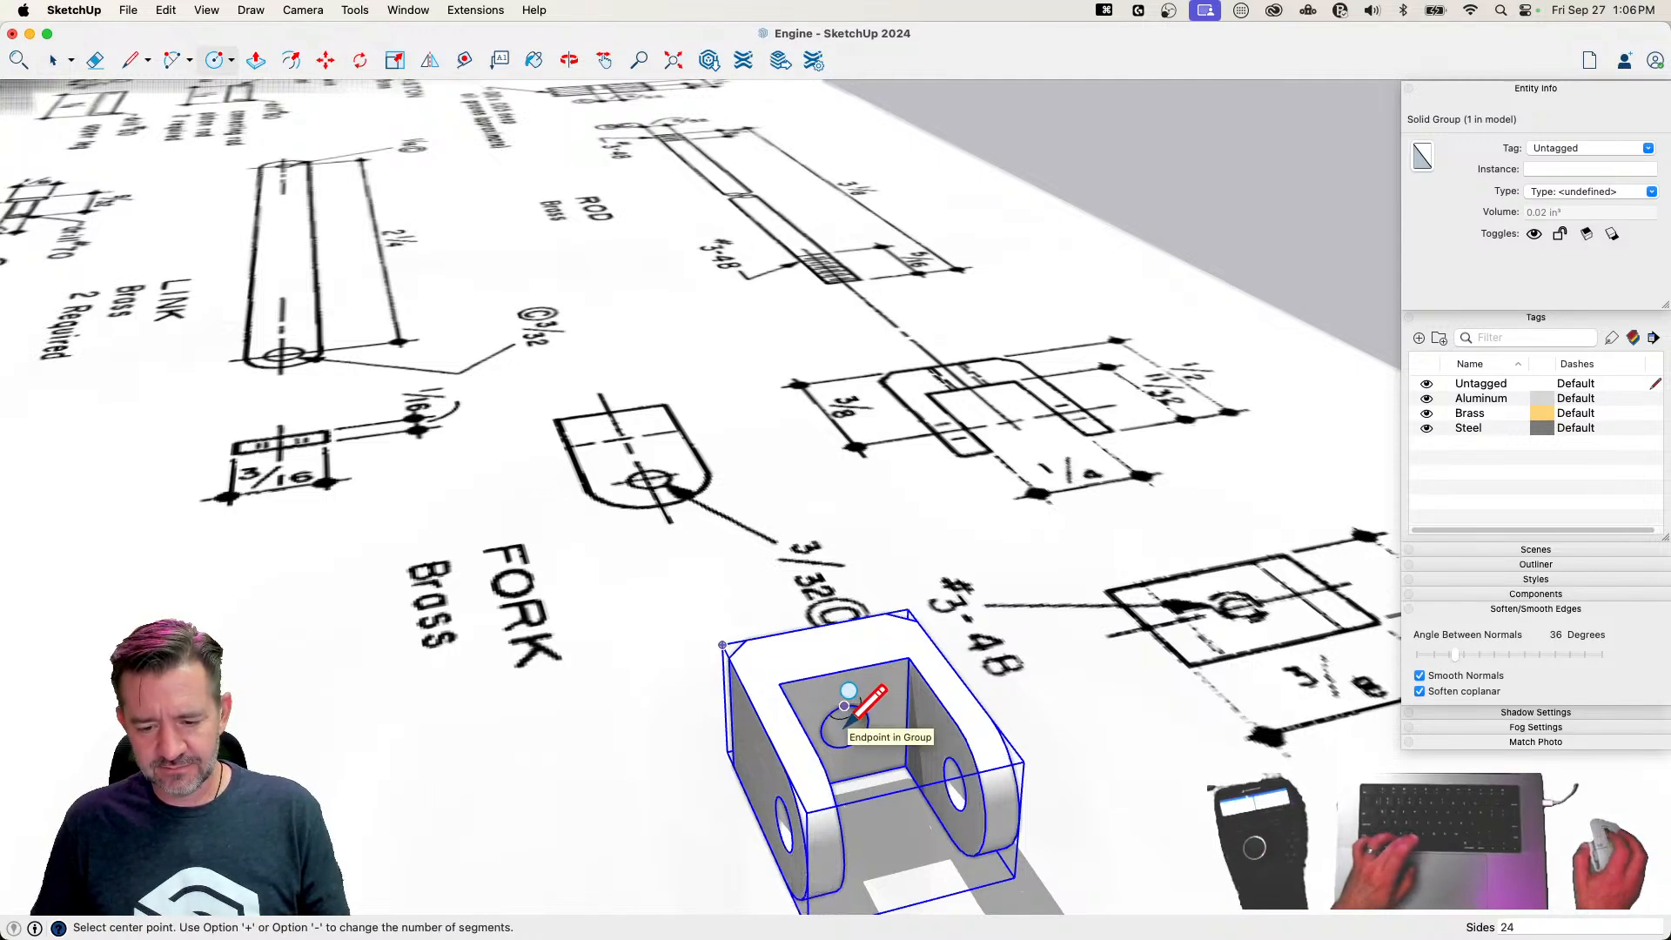
scroll(847, 705, up, 3)
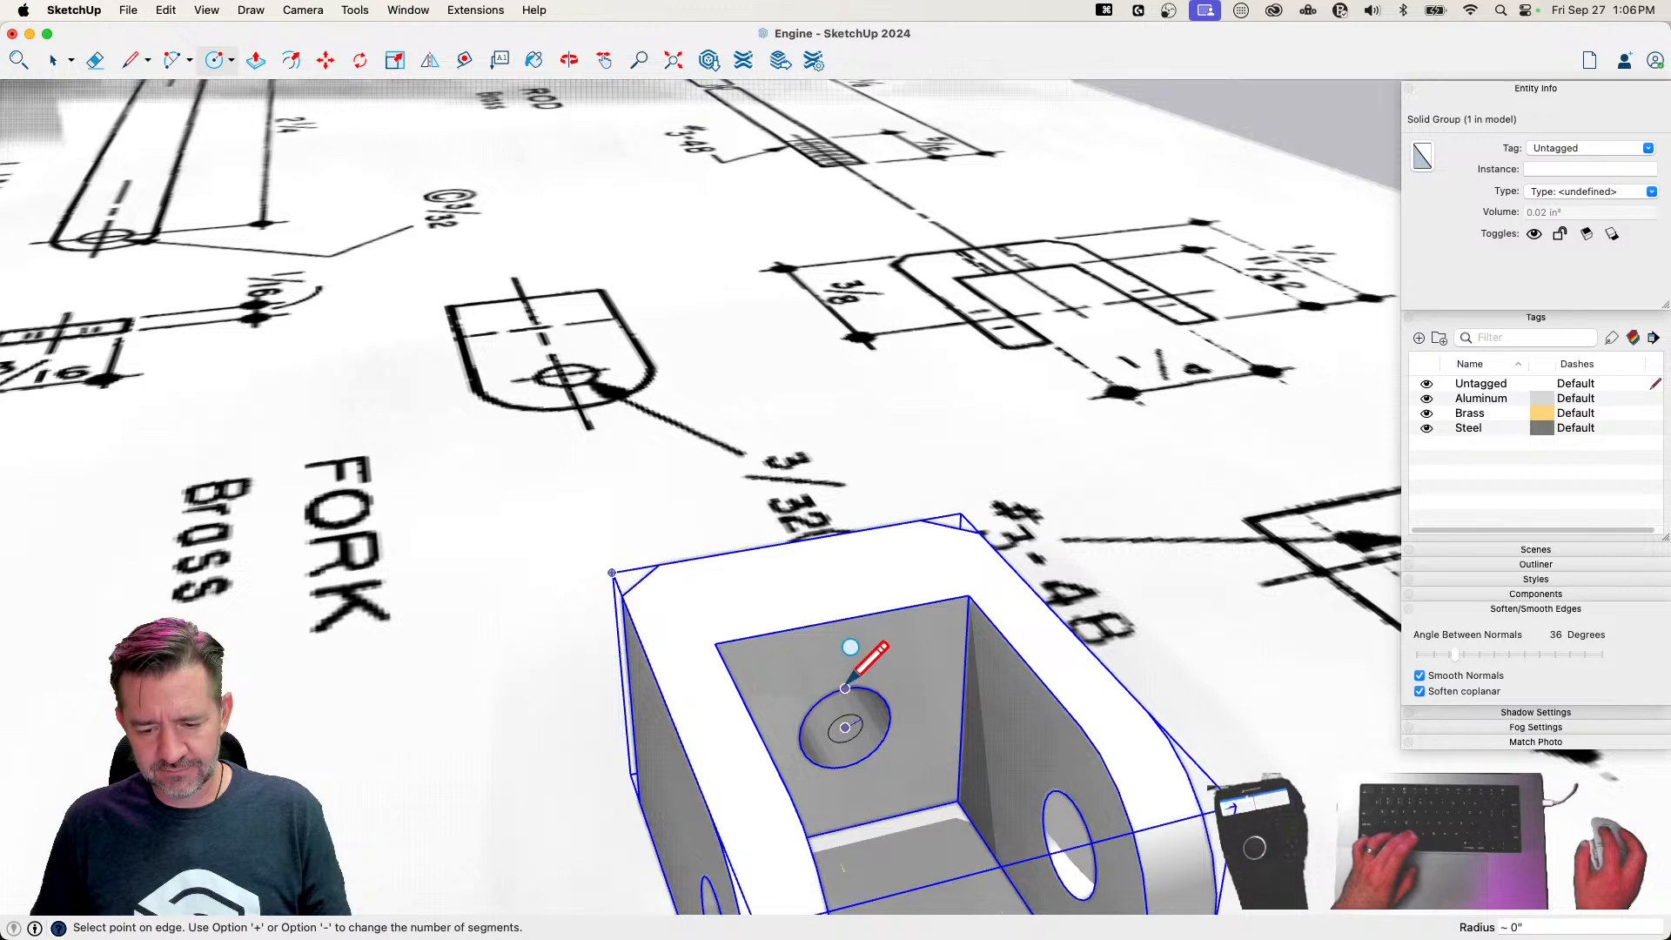
key(Escape)
click(844, 728)
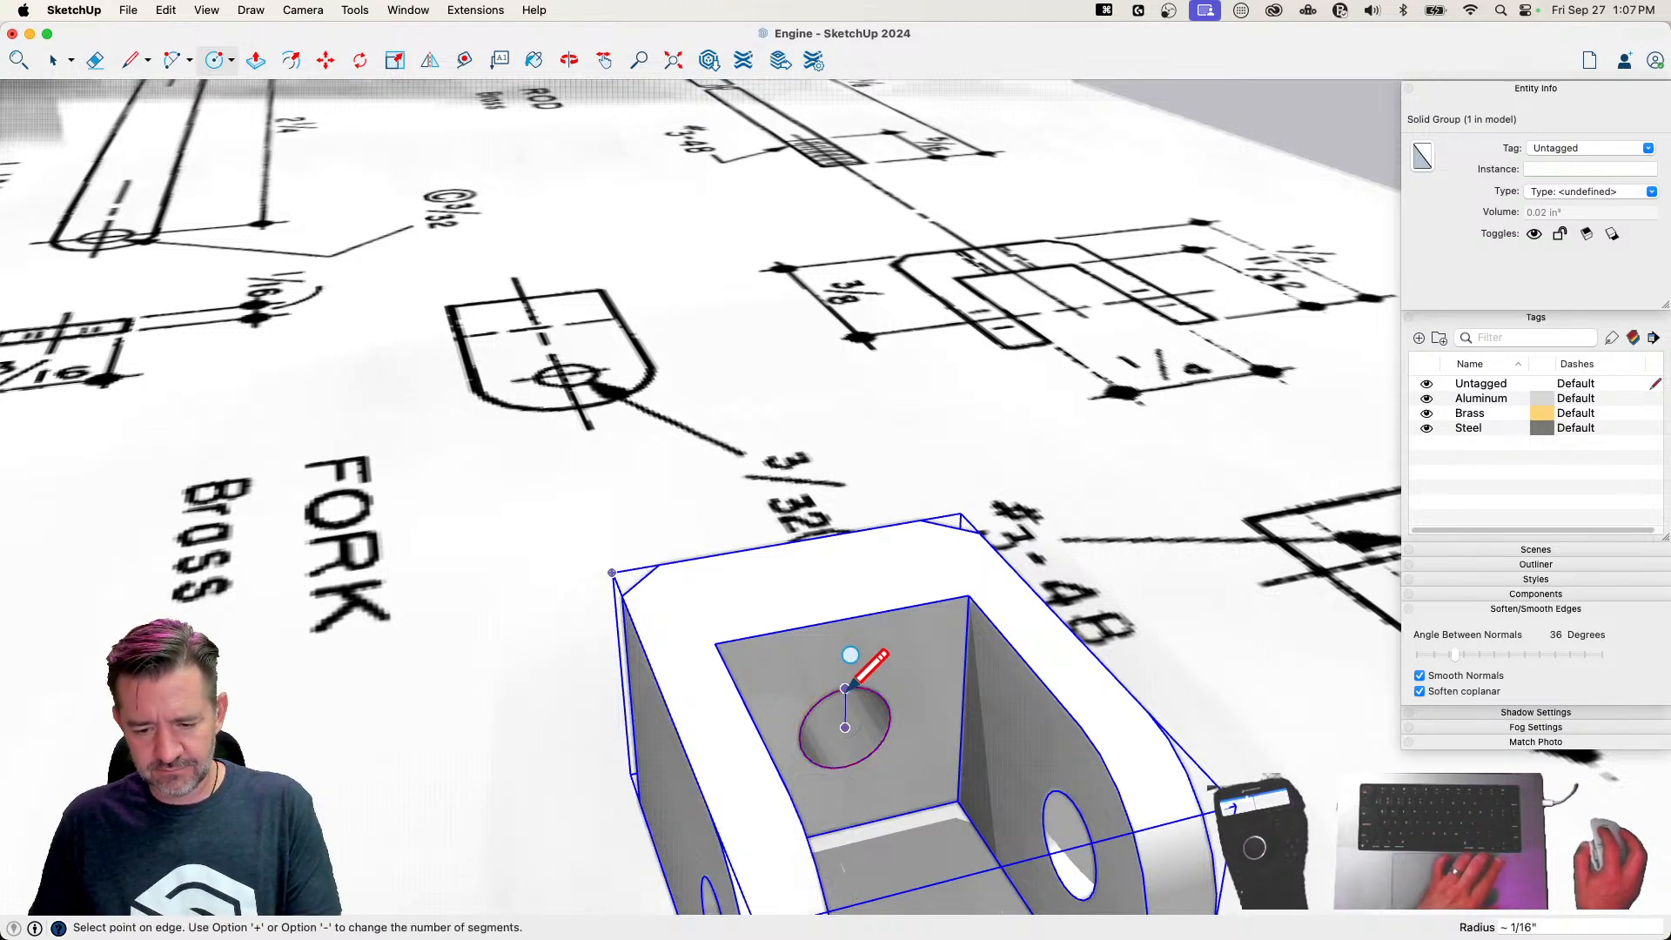
click(846, 687)
key(p)
click(838, 692)
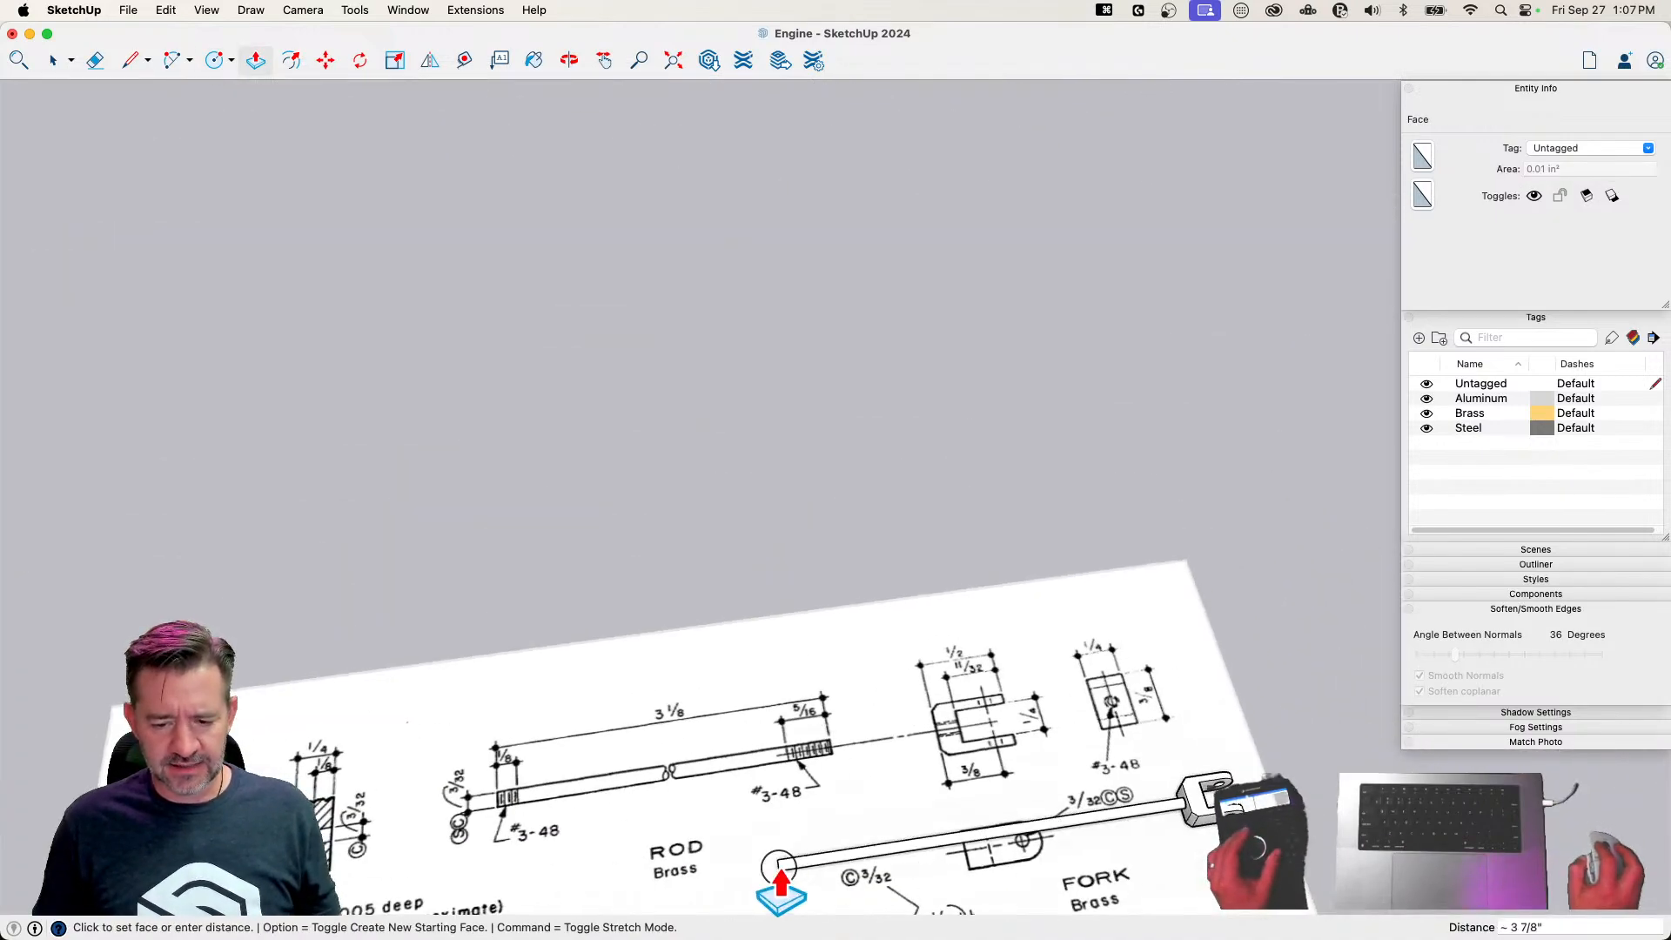
text(3 1)
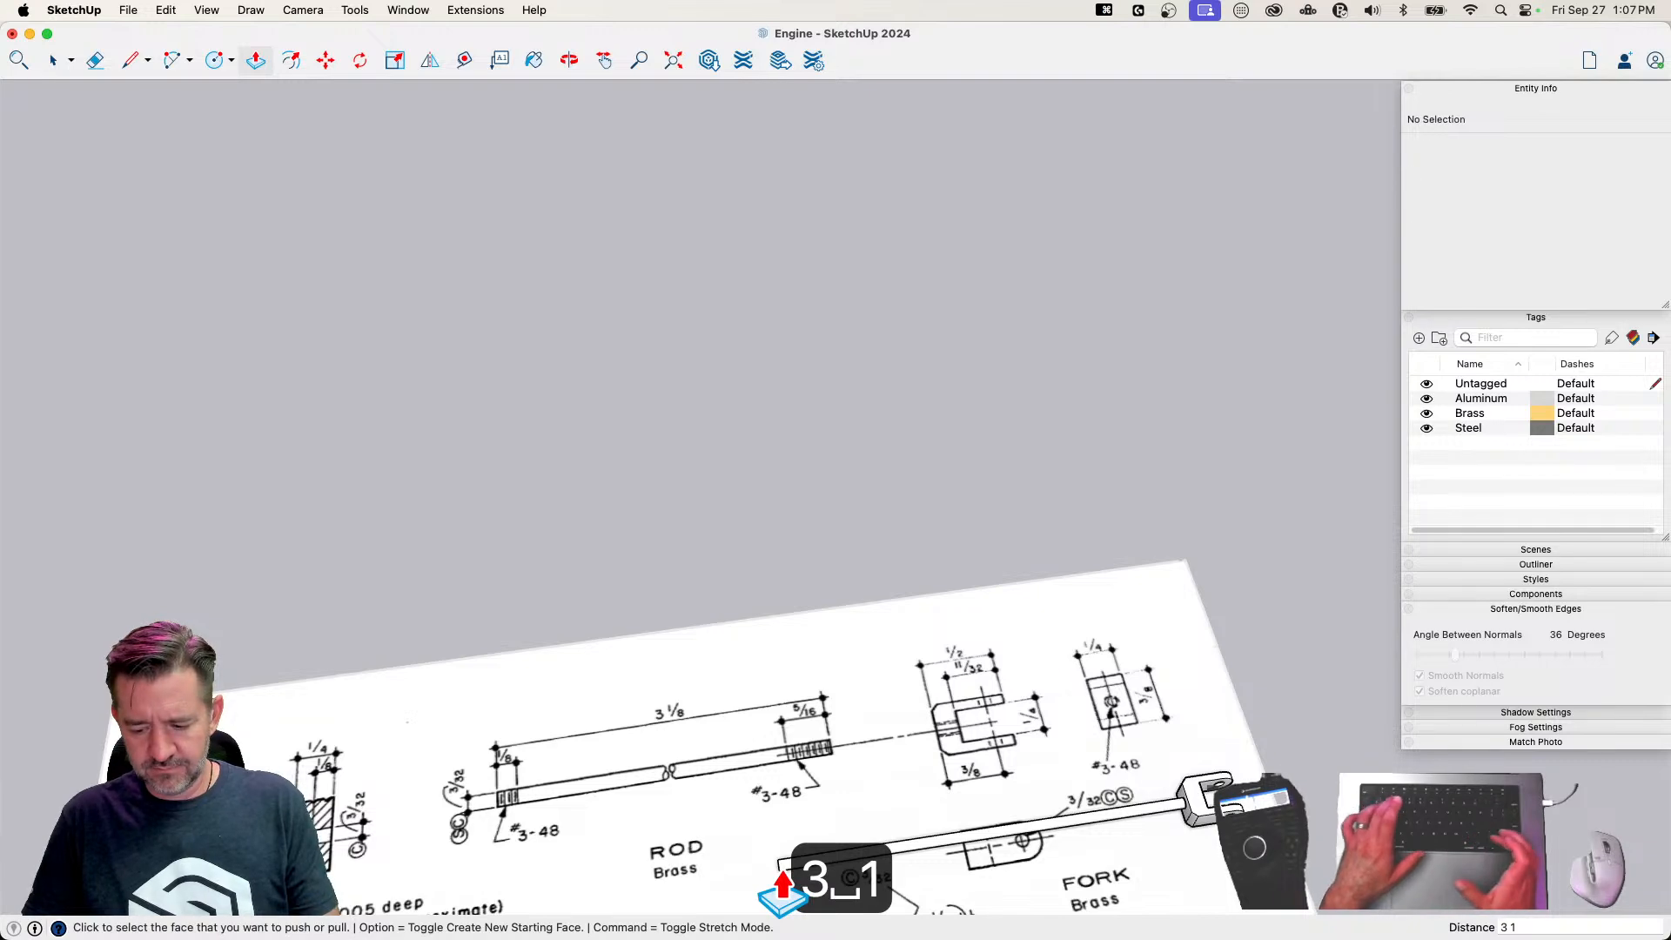
text(/8")
key(shift+Return)
Select all of the extruded rod's geometry and make it a group
key(space)
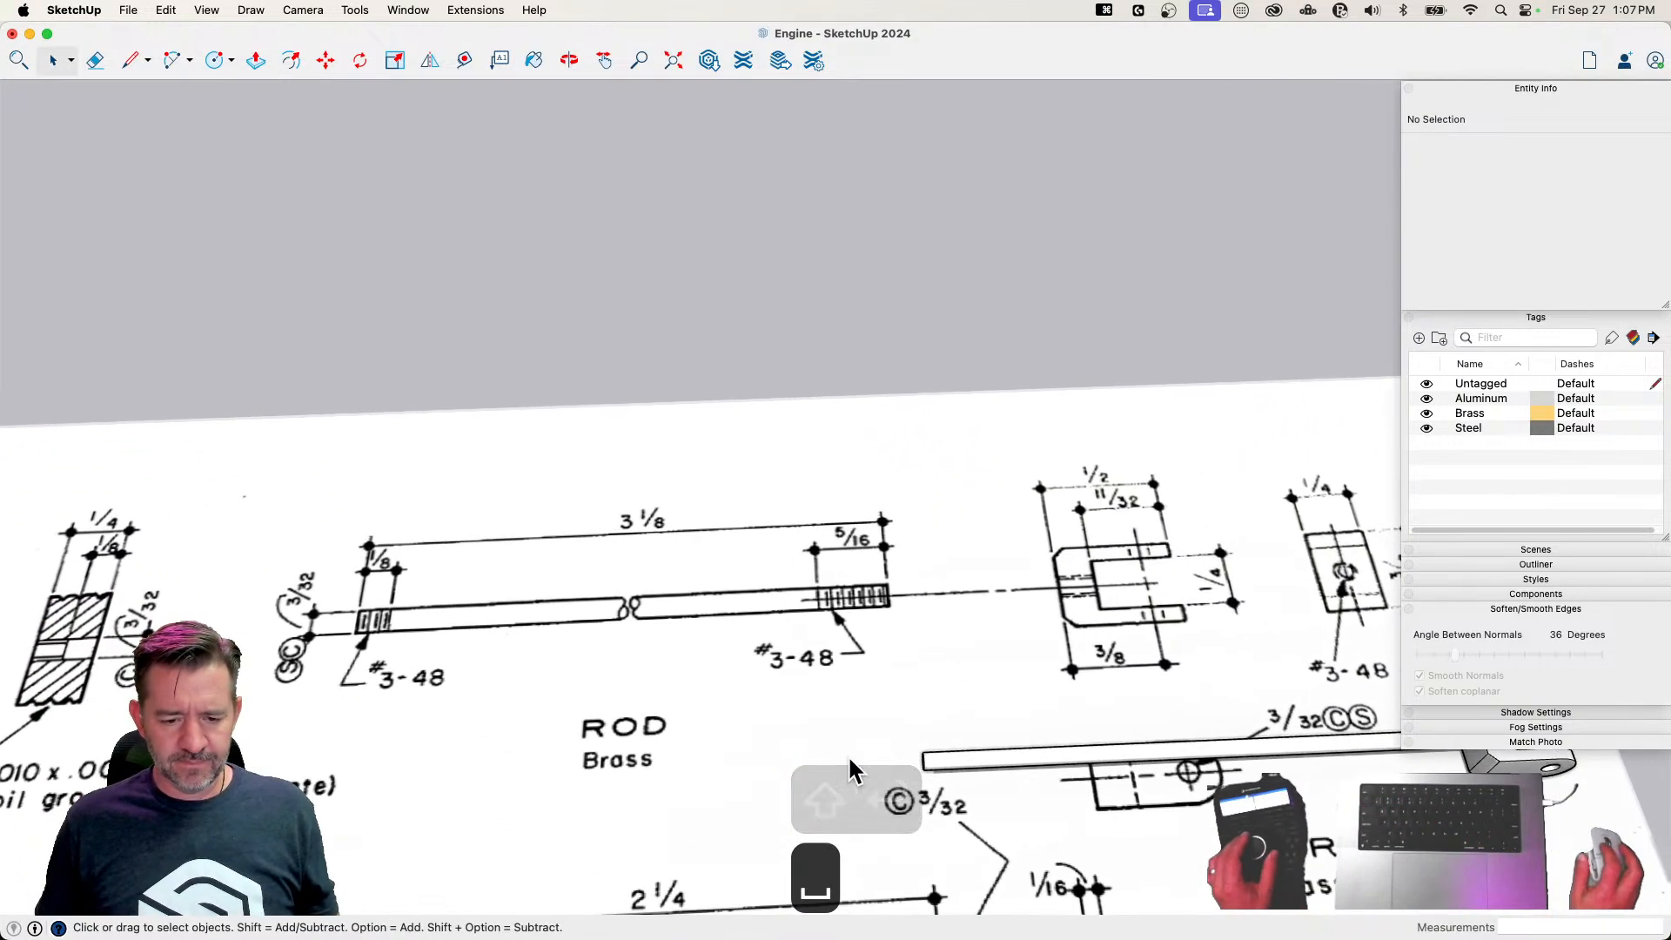
click(962, 758)
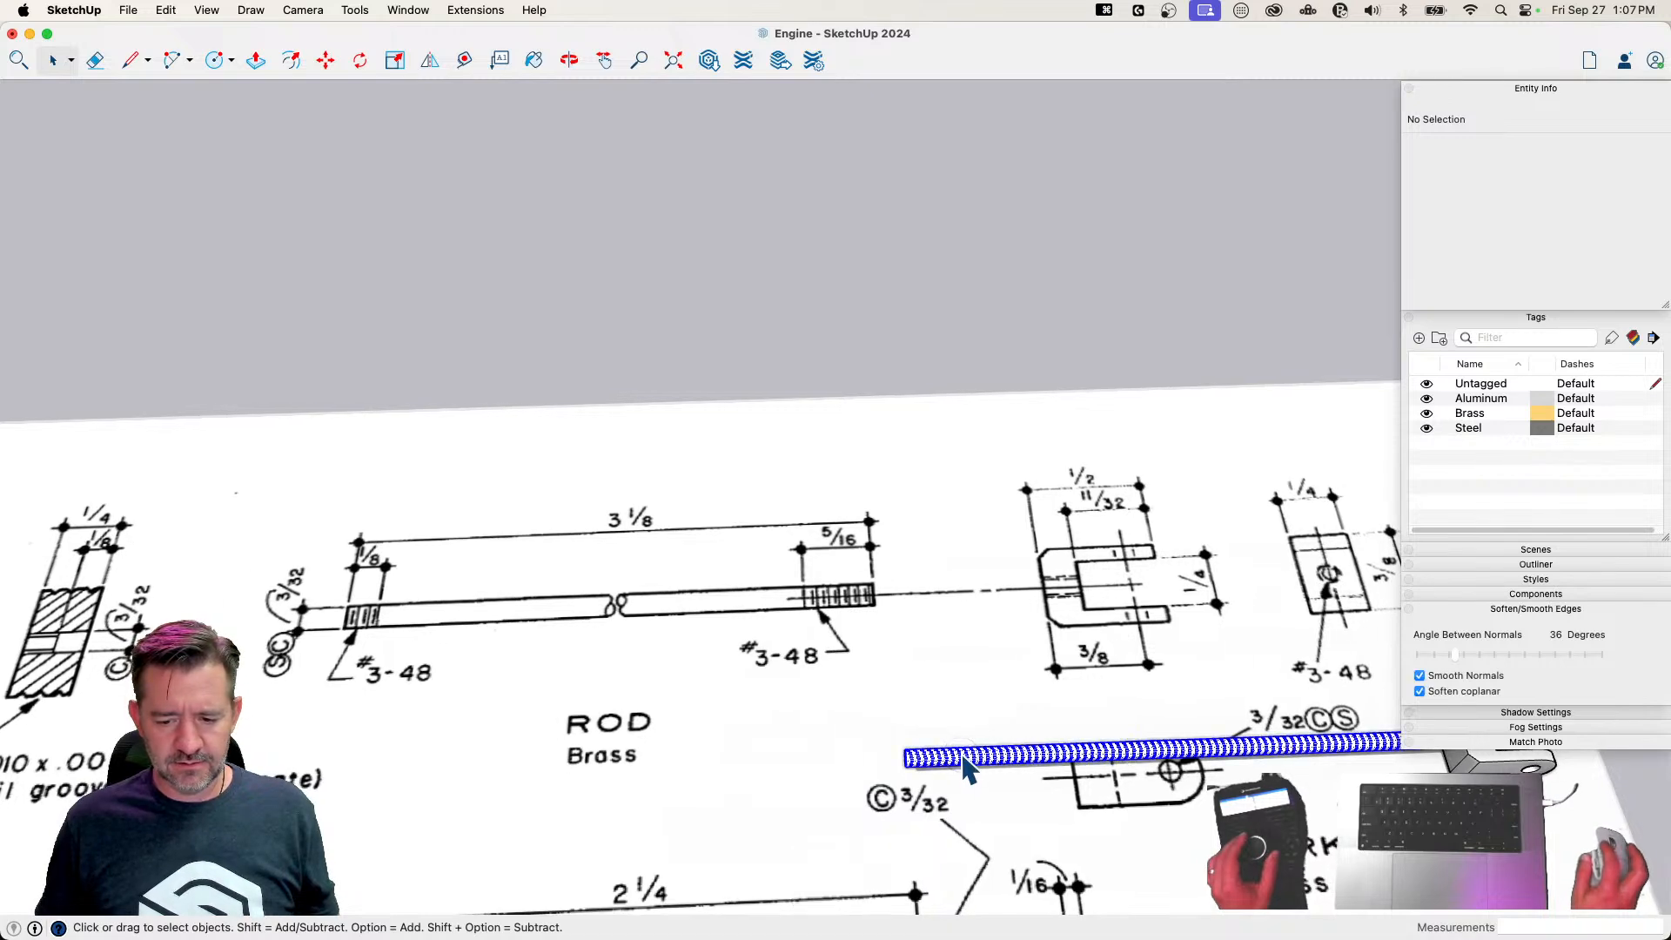
right_click(963, 760)
click(1023, 683)
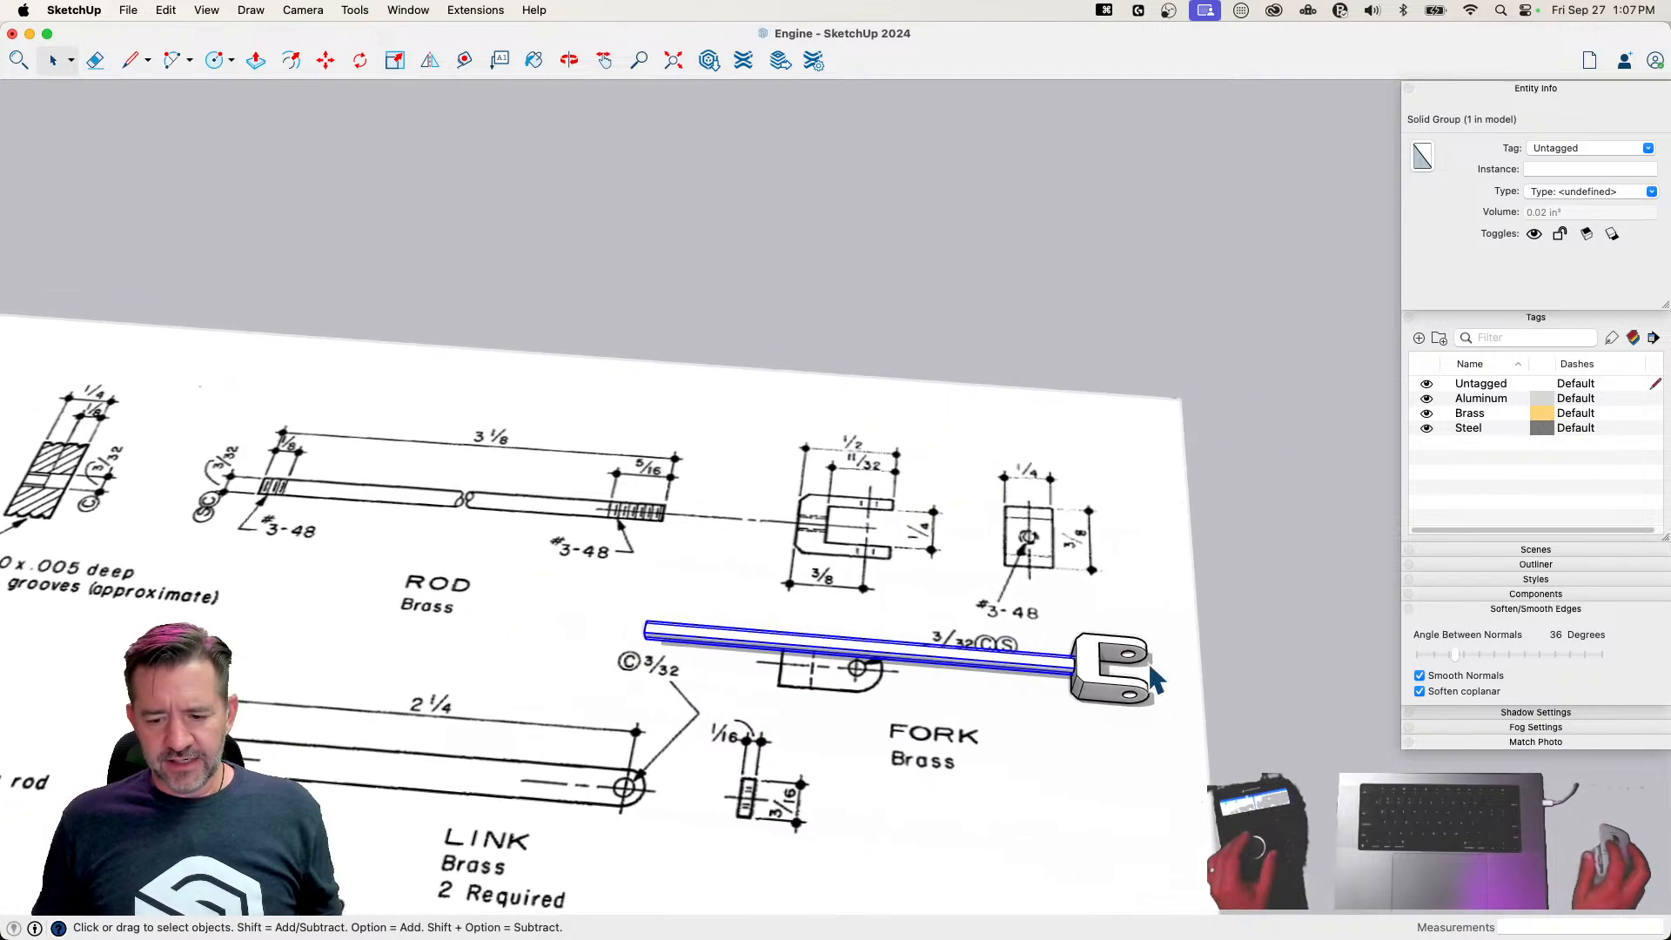
Combine the rod and fork groups into a component named Rod and assign it the Brass tag
click(1236, 664)
drag(811, 763, 813, 762)
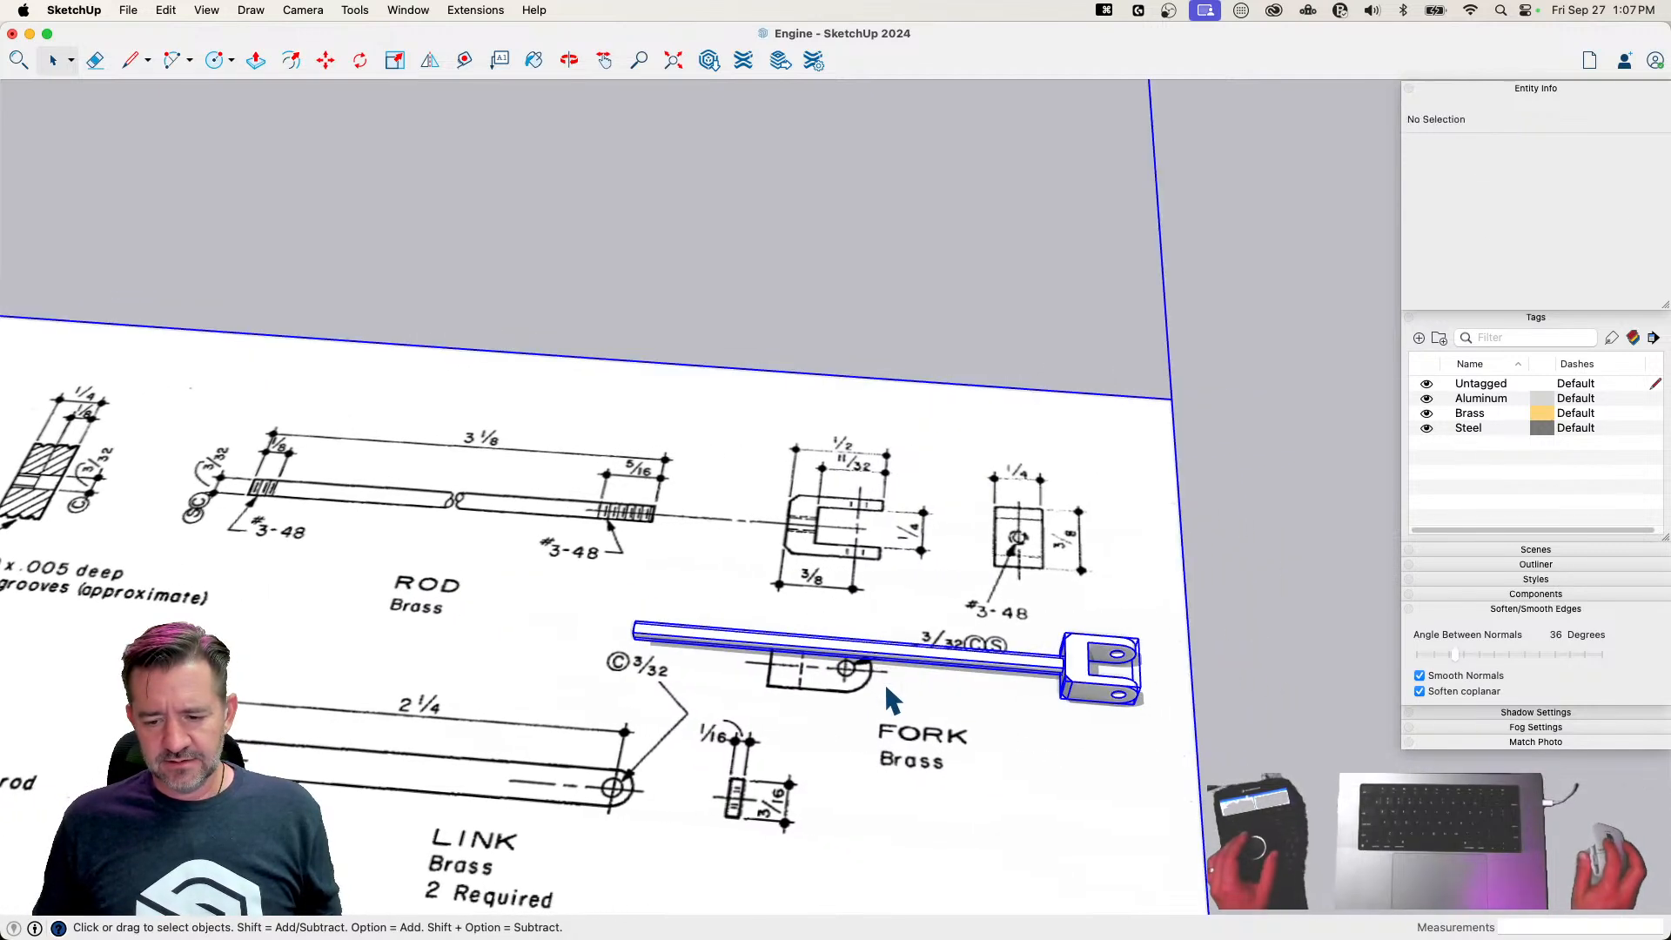
click(995, 675)
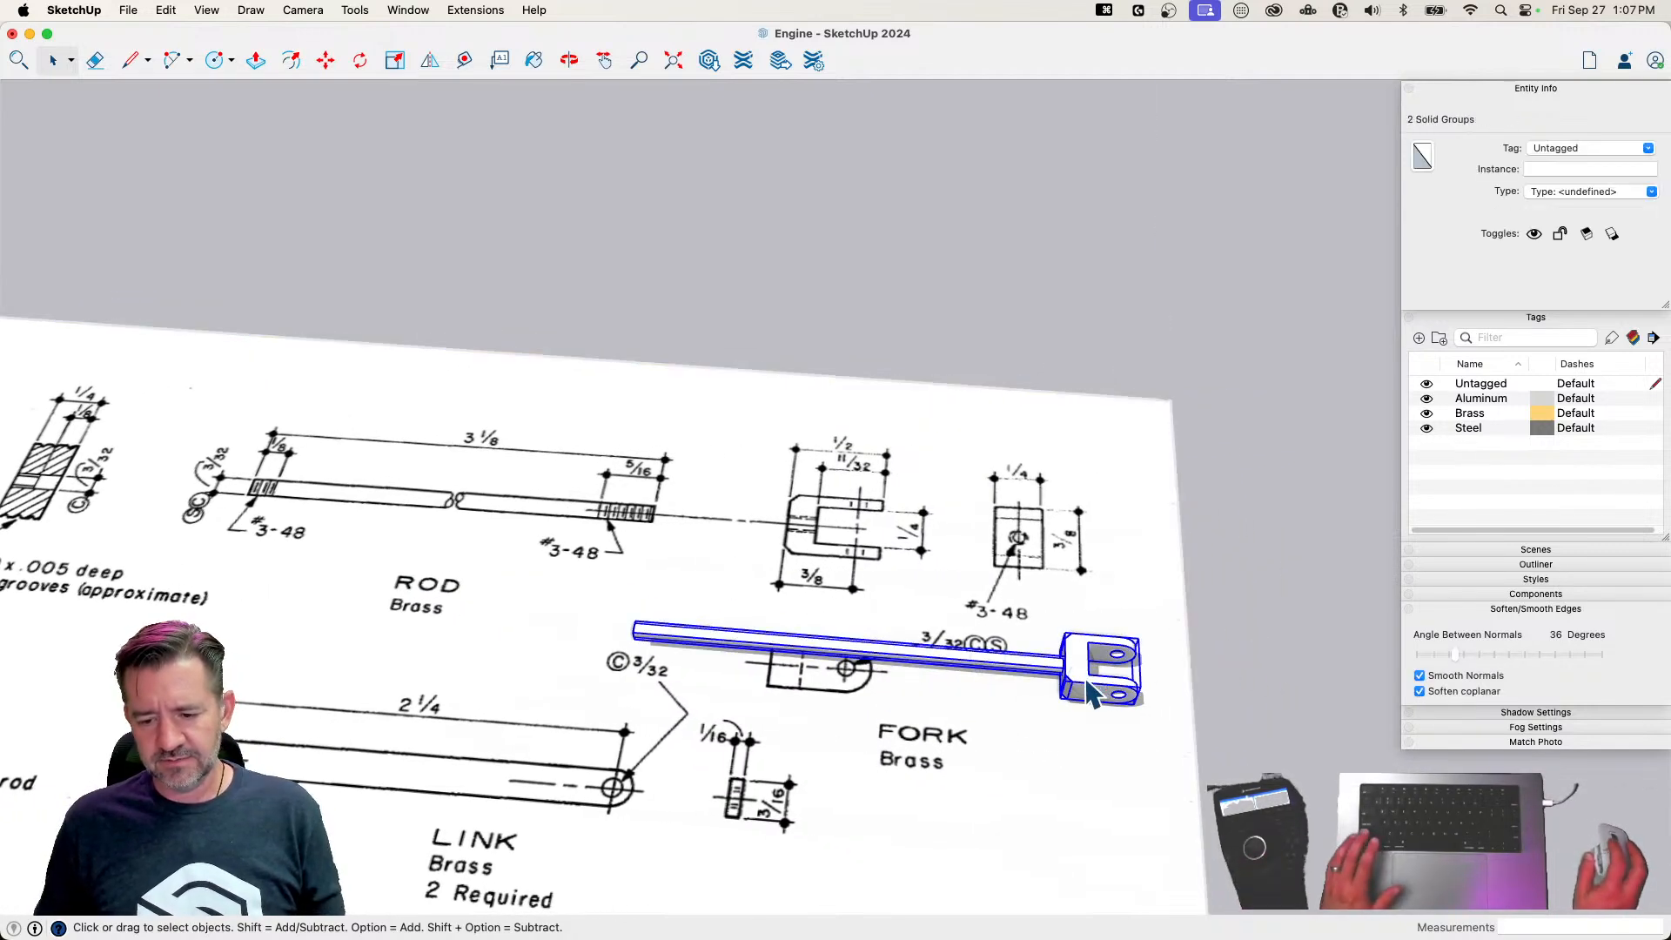
right_click(1092, 694)
click(1172, 720)
text(Rod)
key(Return)
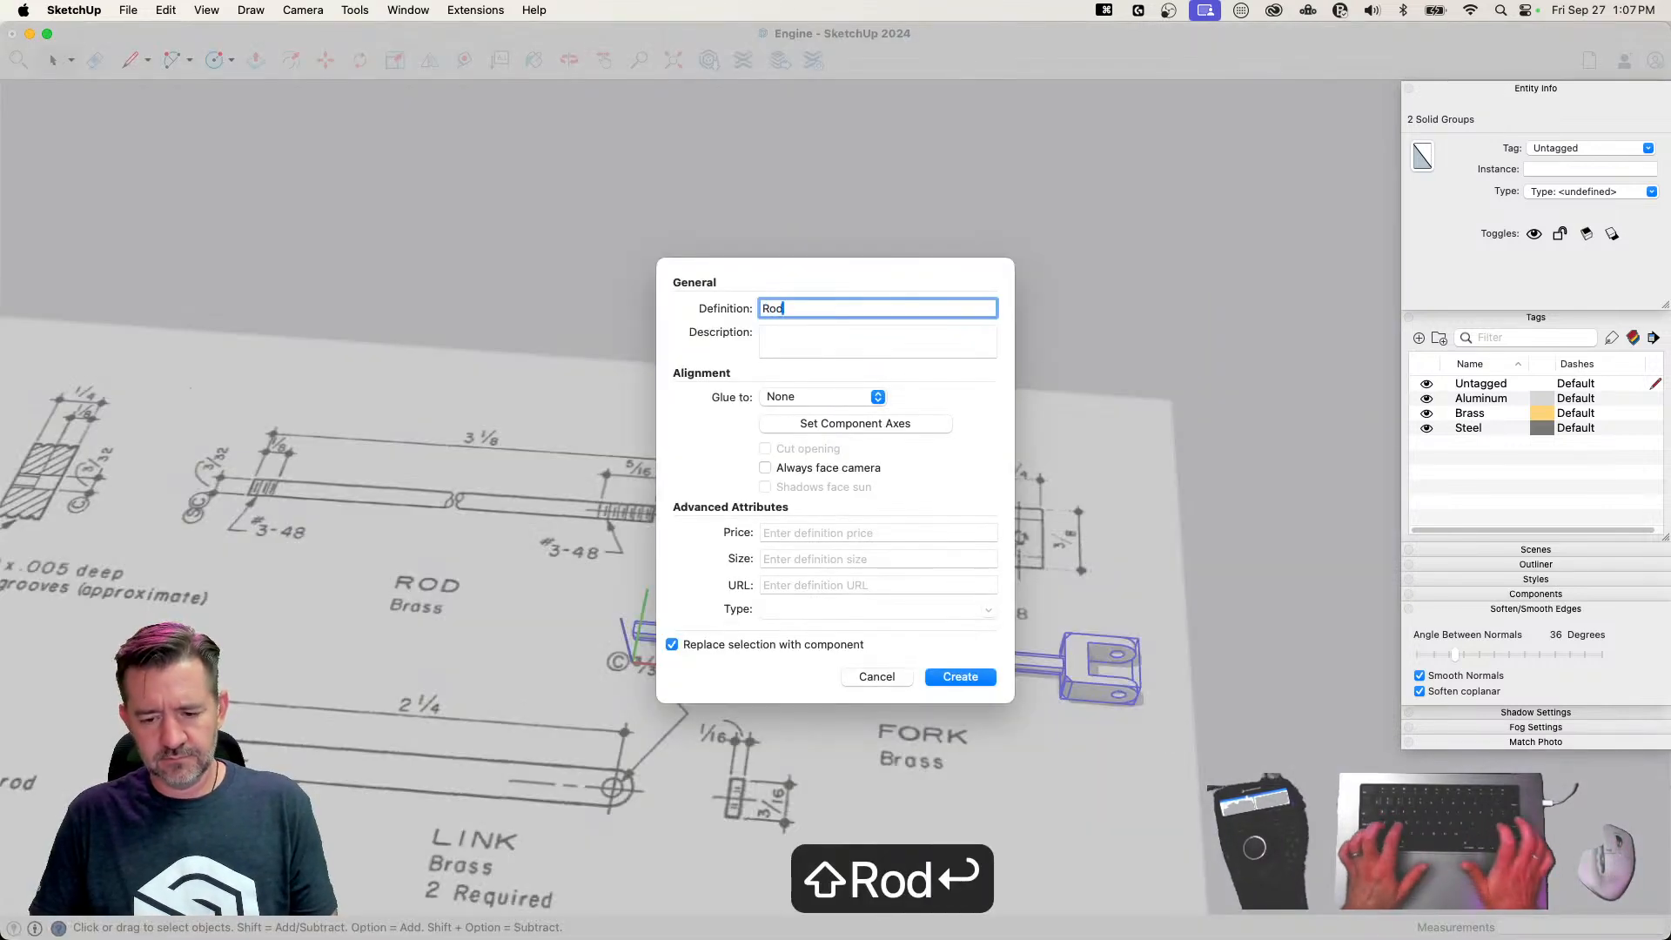
click(1649, 149)
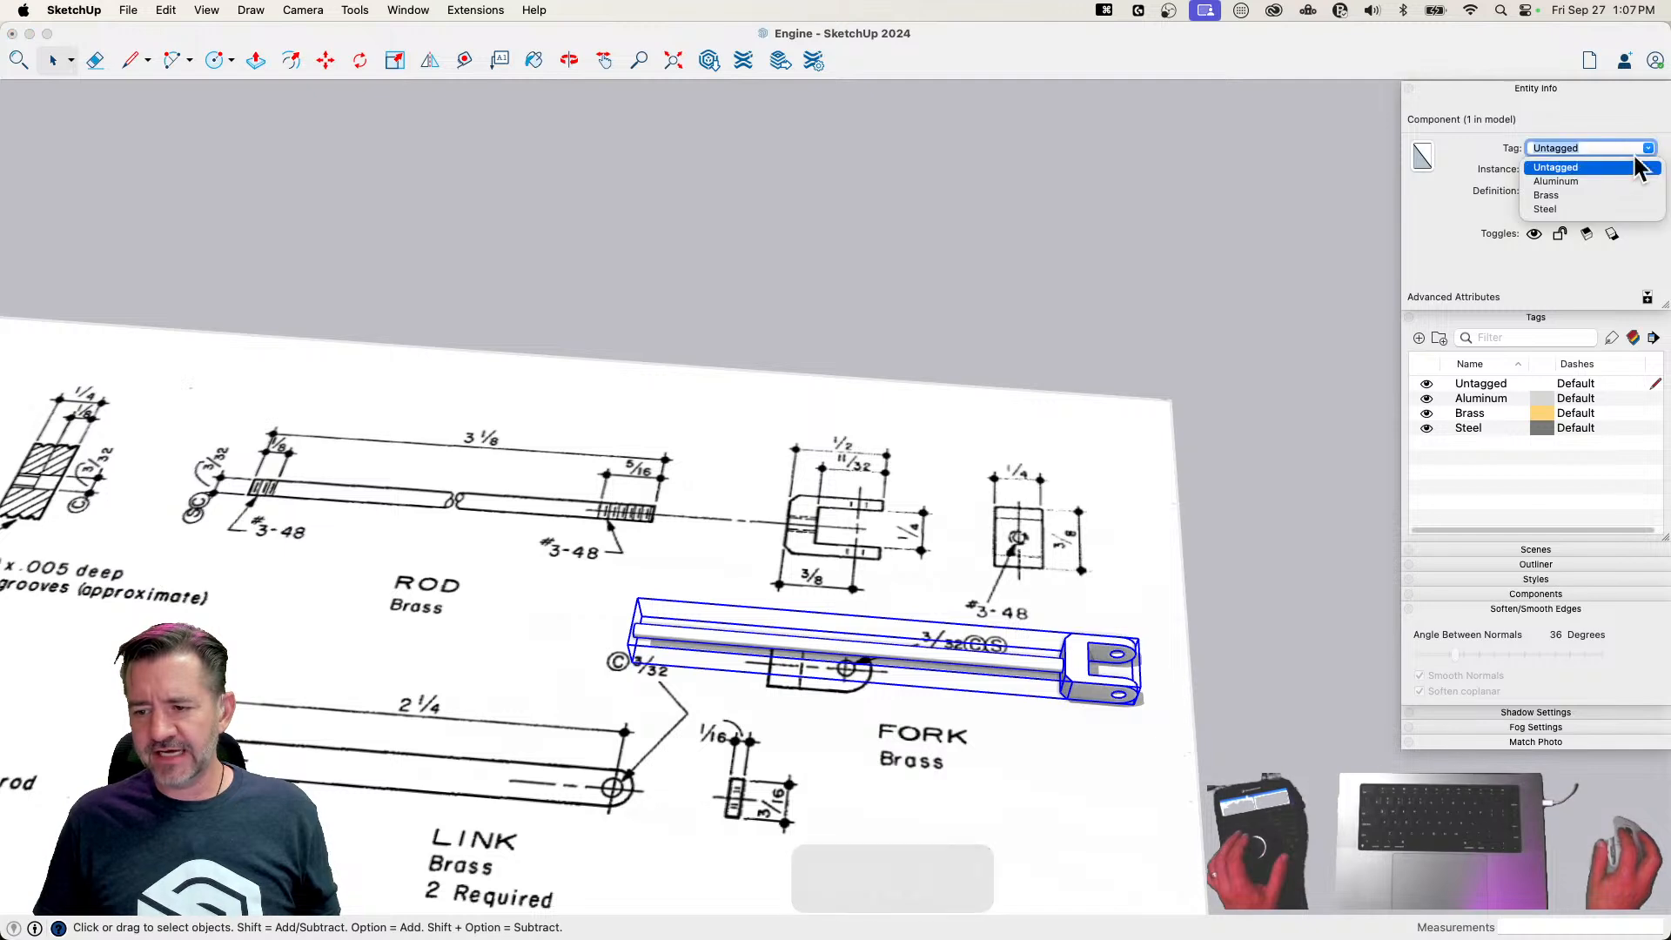
click(1562, 192)
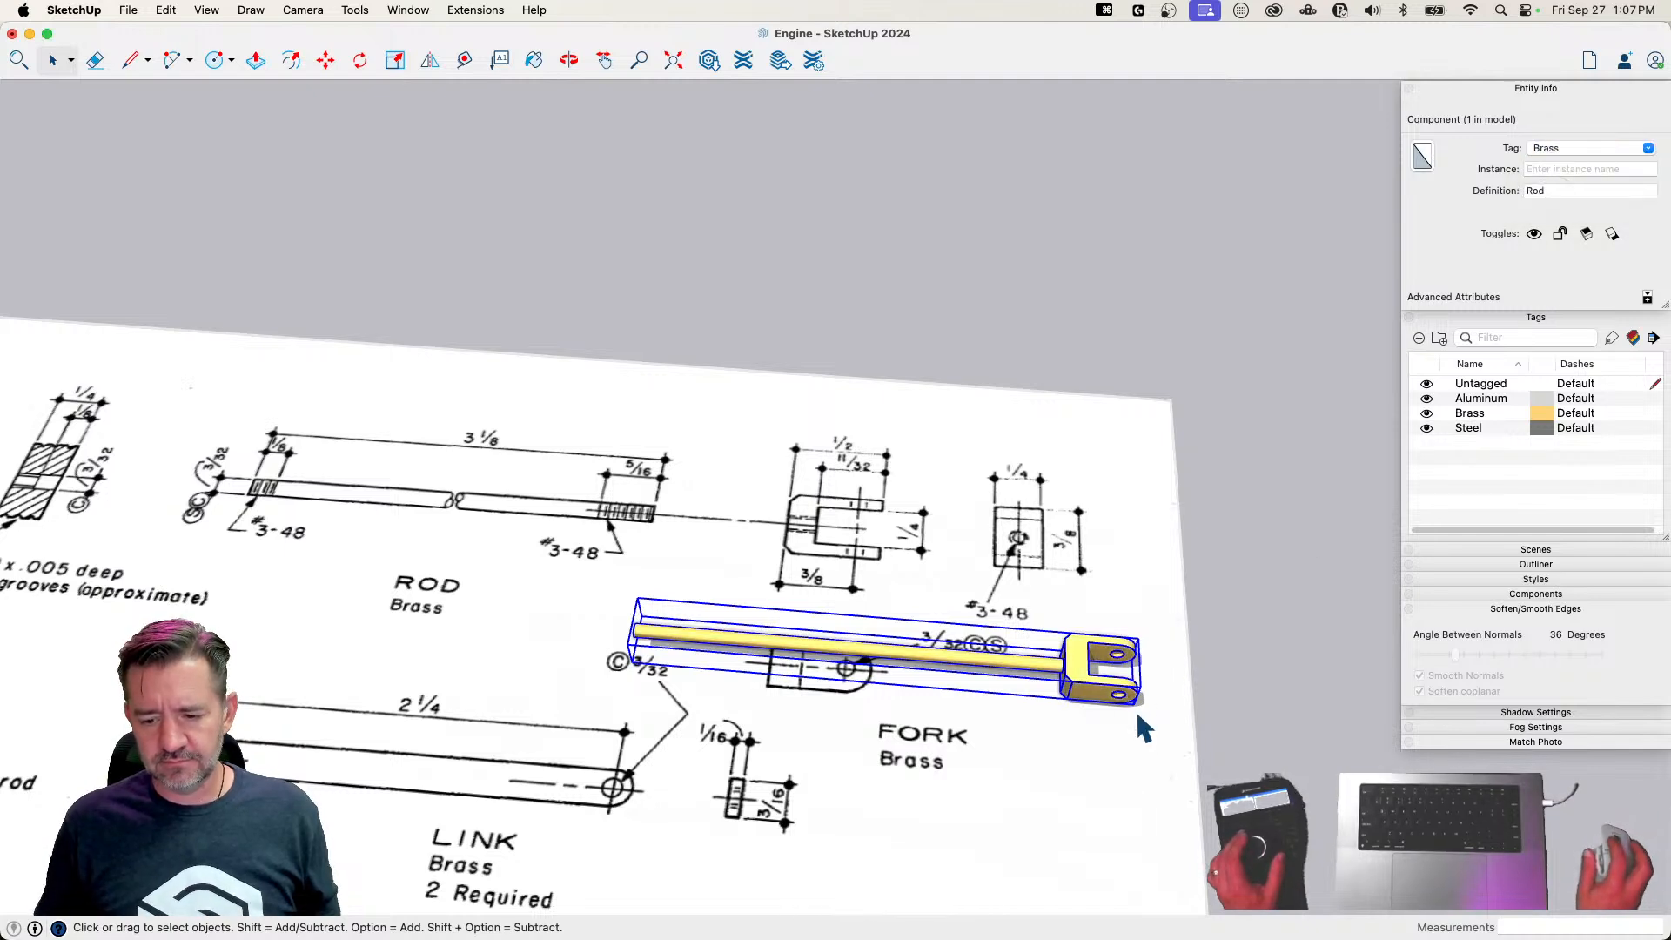
Move the Rod component off the plan sheet to the area beside the finished engine parts
key(m)
click(1123, 695)
scroll(1041, 667, down, 3)
scroll(1041, 667, down, 3)
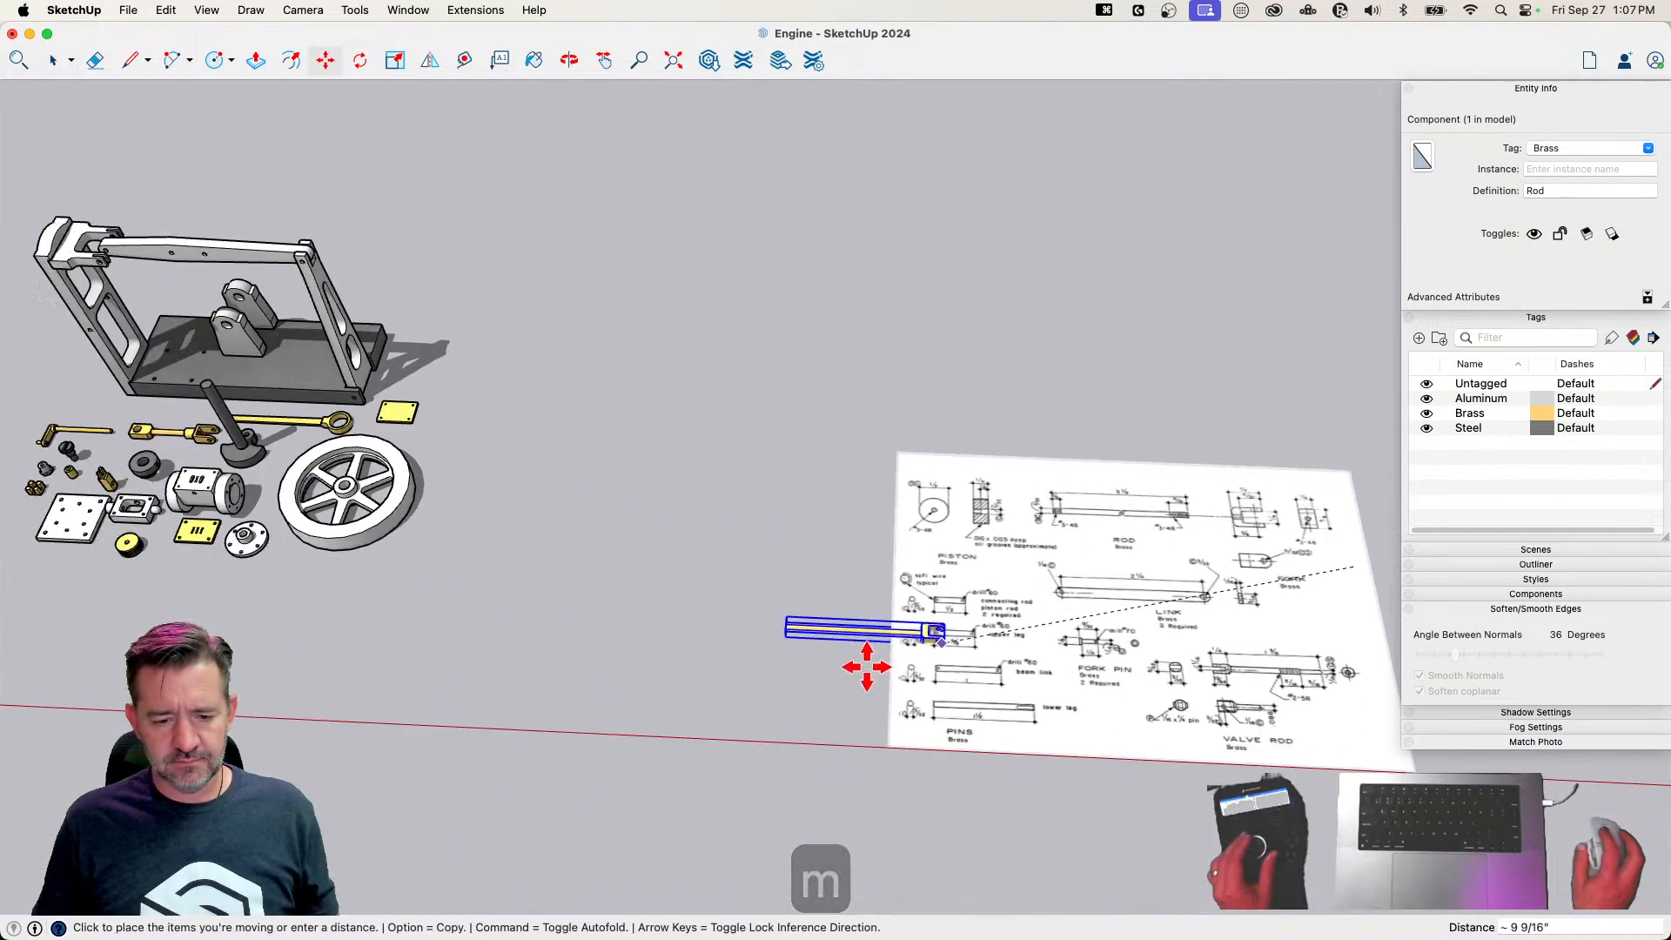
click(350, 586)
scroll(930, 561, up, 10)
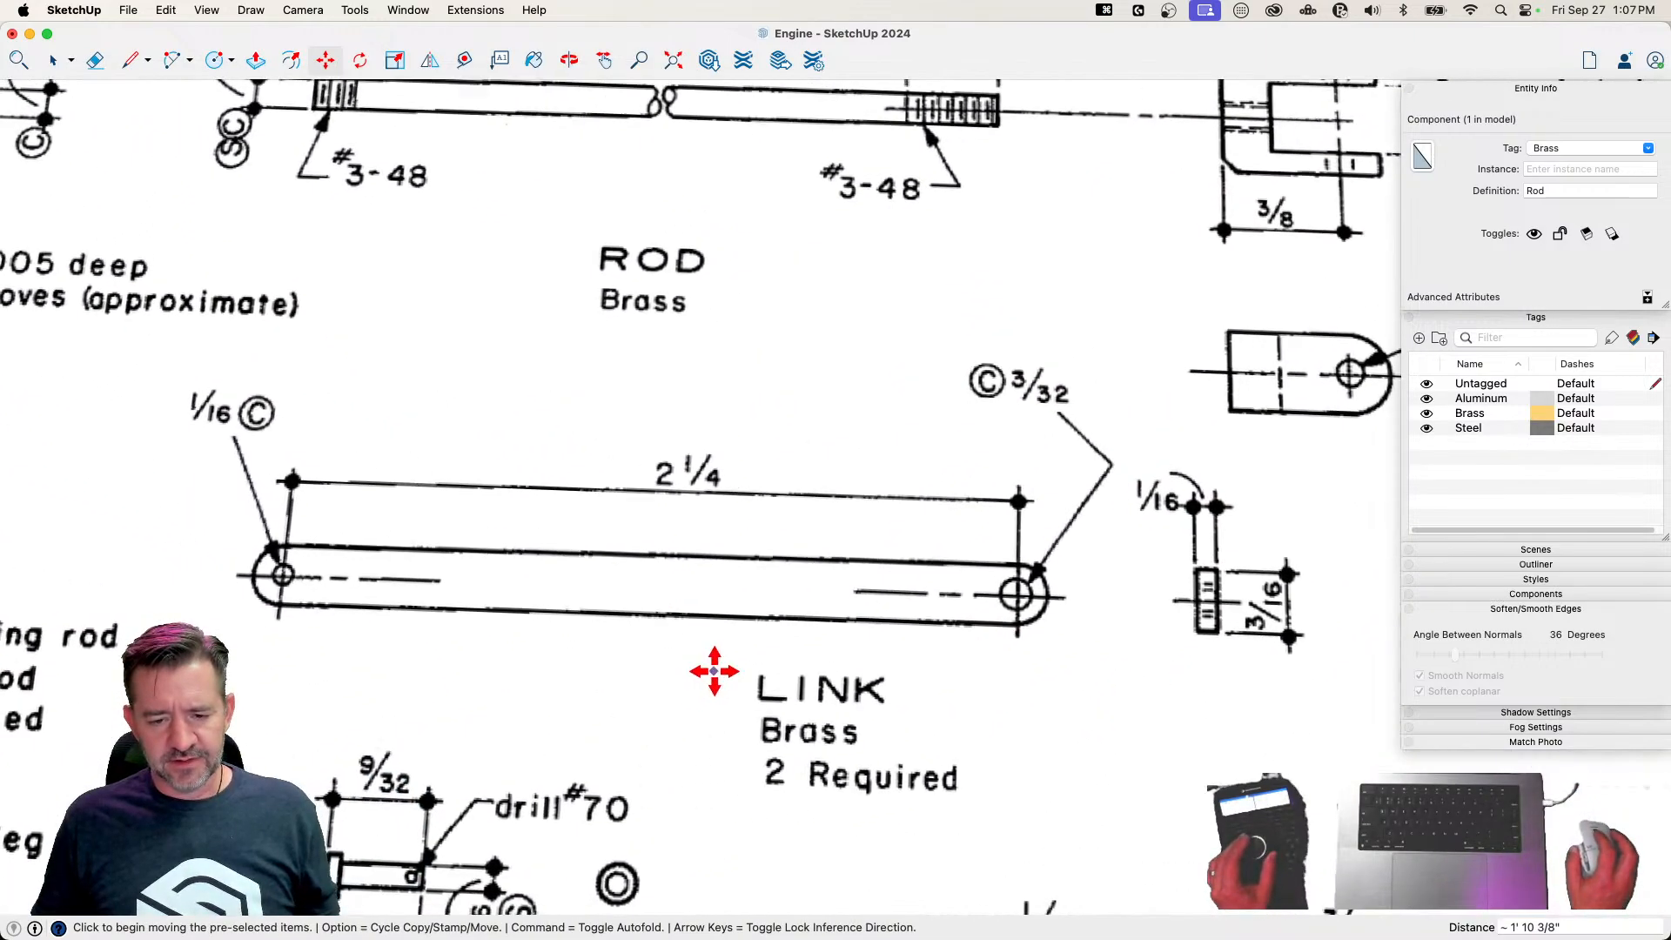
Draw a circle with a 1/32" radius above the link drawing for the link's small hole
scroll(712, 672, down, 2)
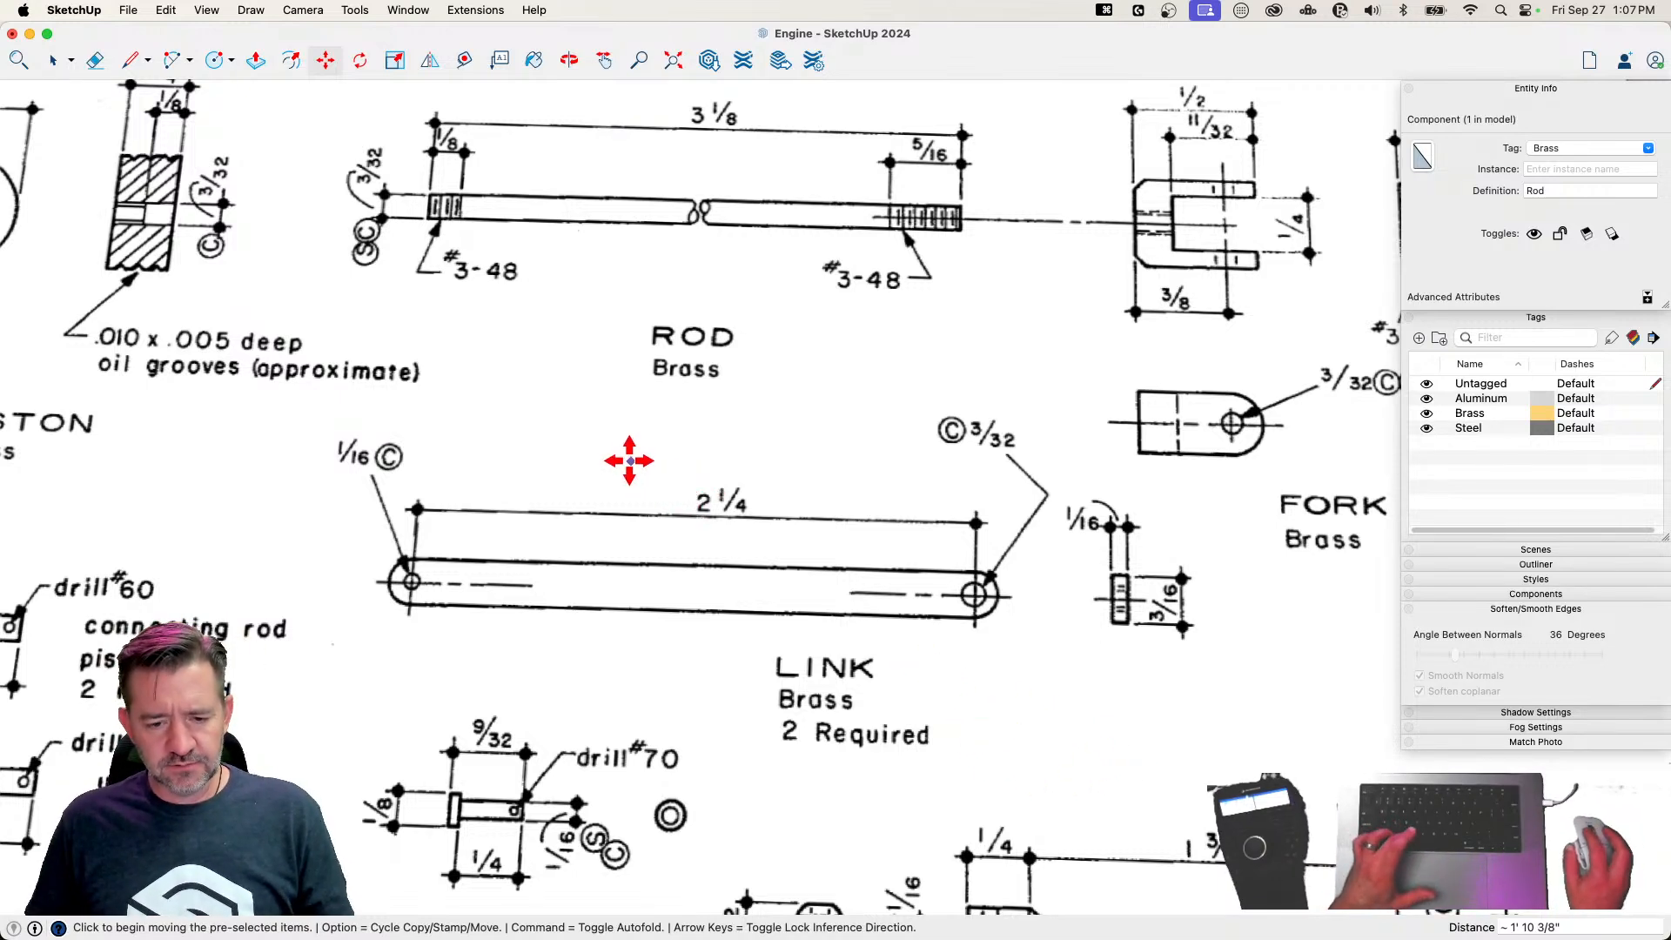
key(c)
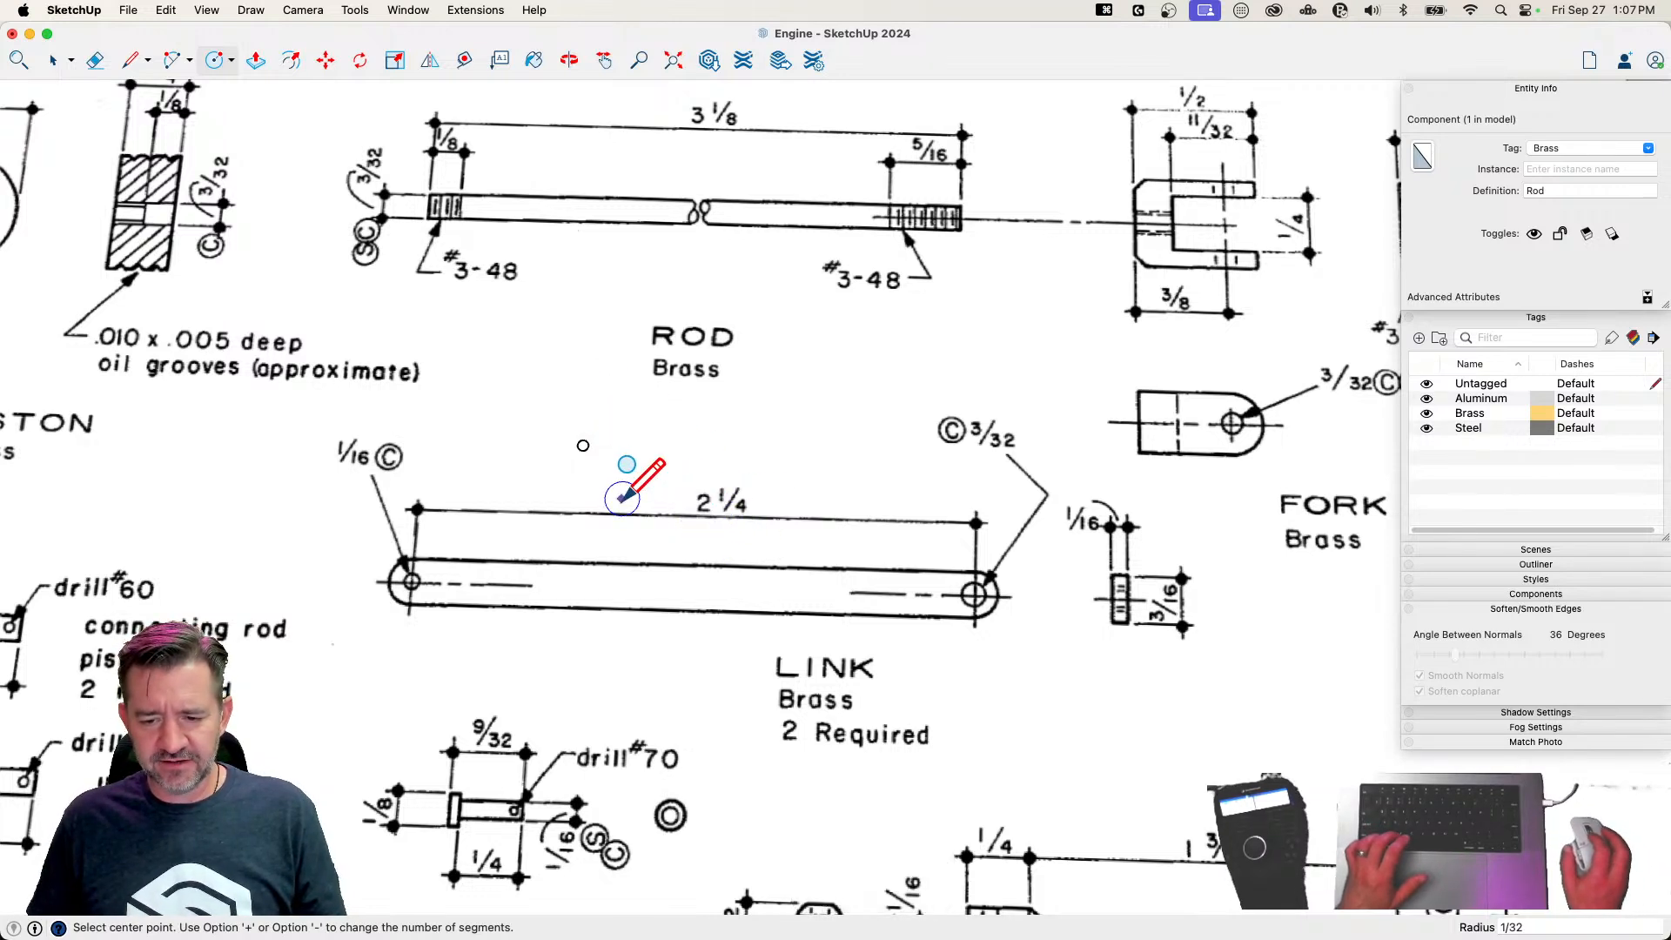
scroll(581, 448, up, 3)
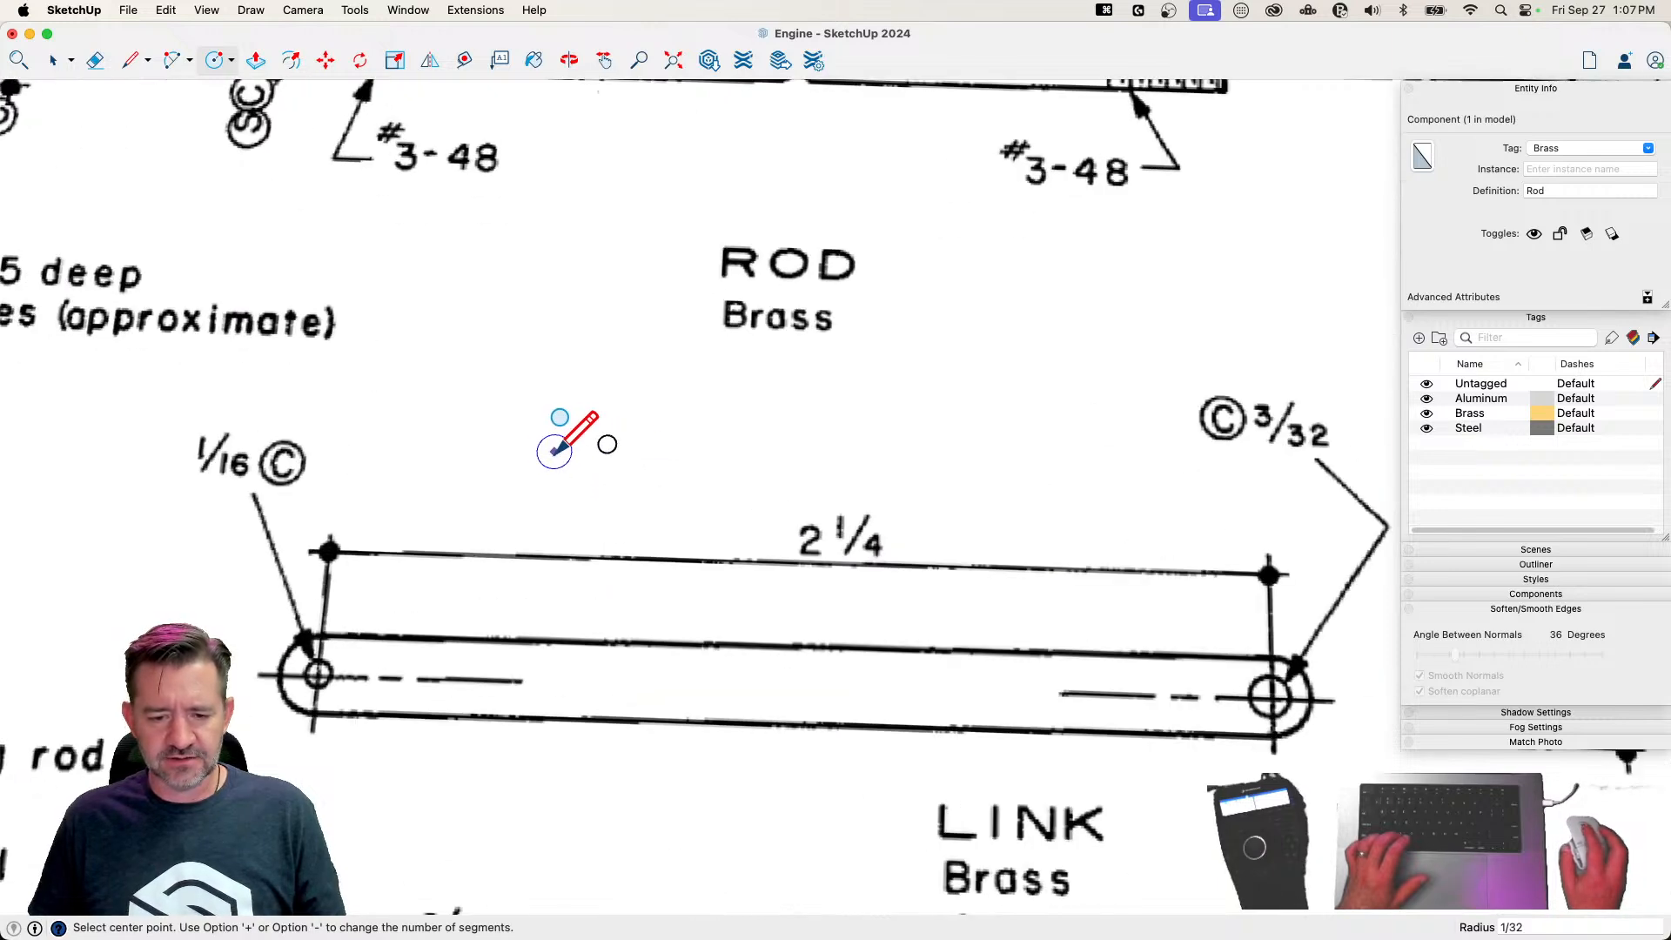
Draw a 2.25" centre line along the red axis from the centre of the small circle
key(l)
scroll(612, 447, up, 3)
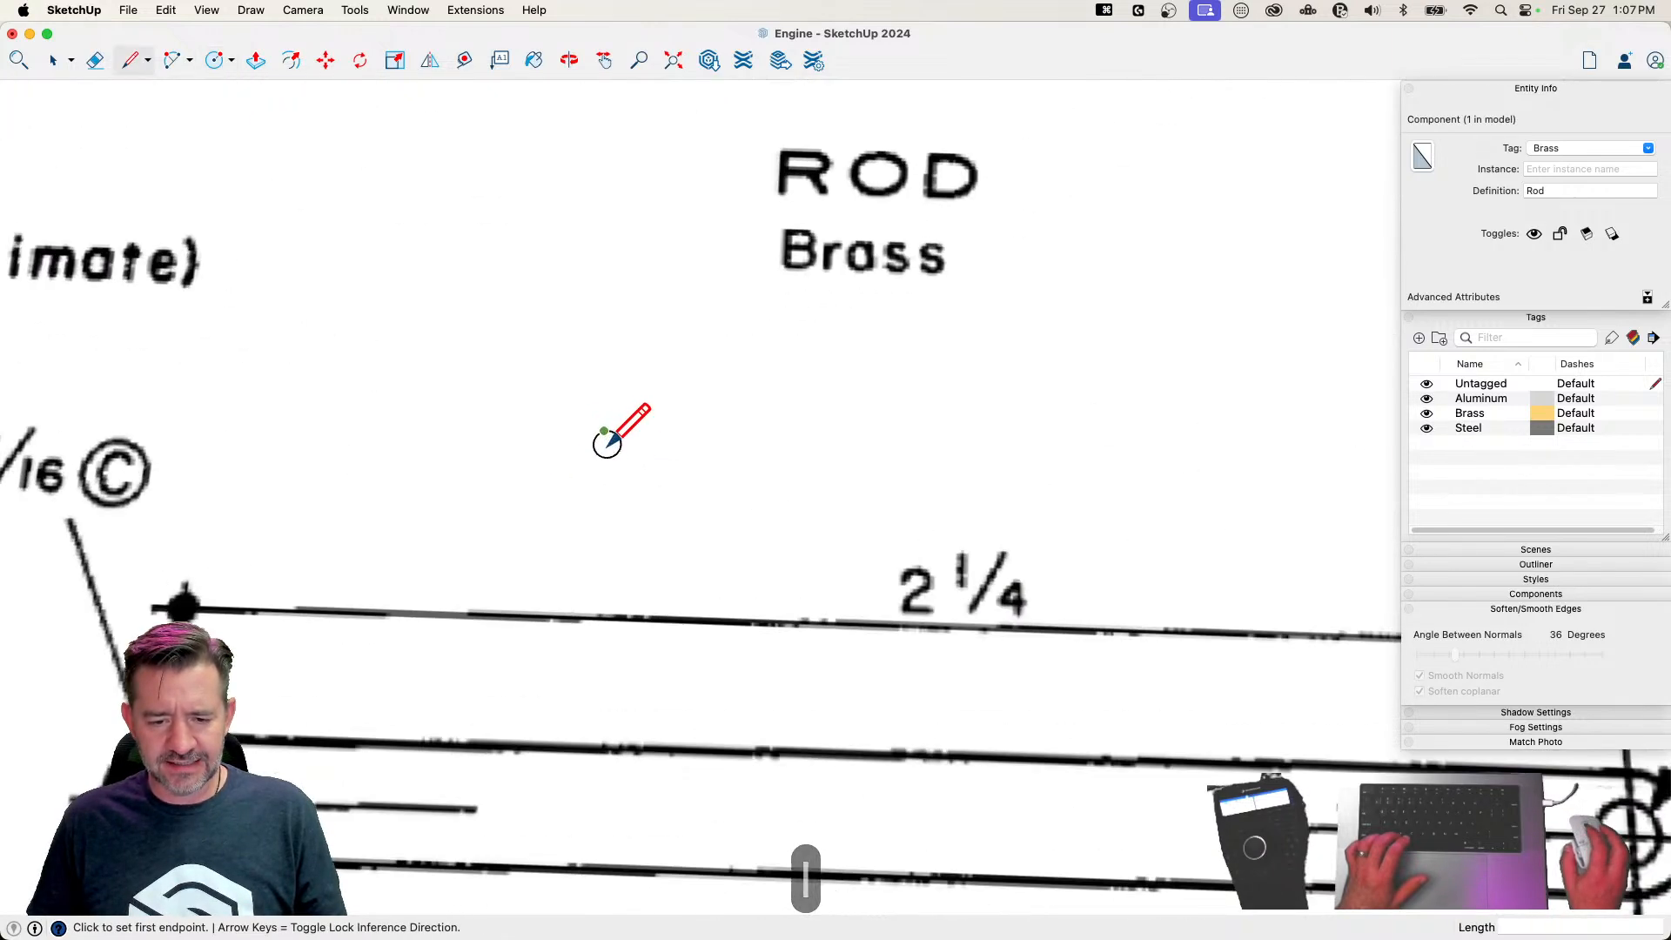
scroll(609, 444, up, 2)
click(608, 442)
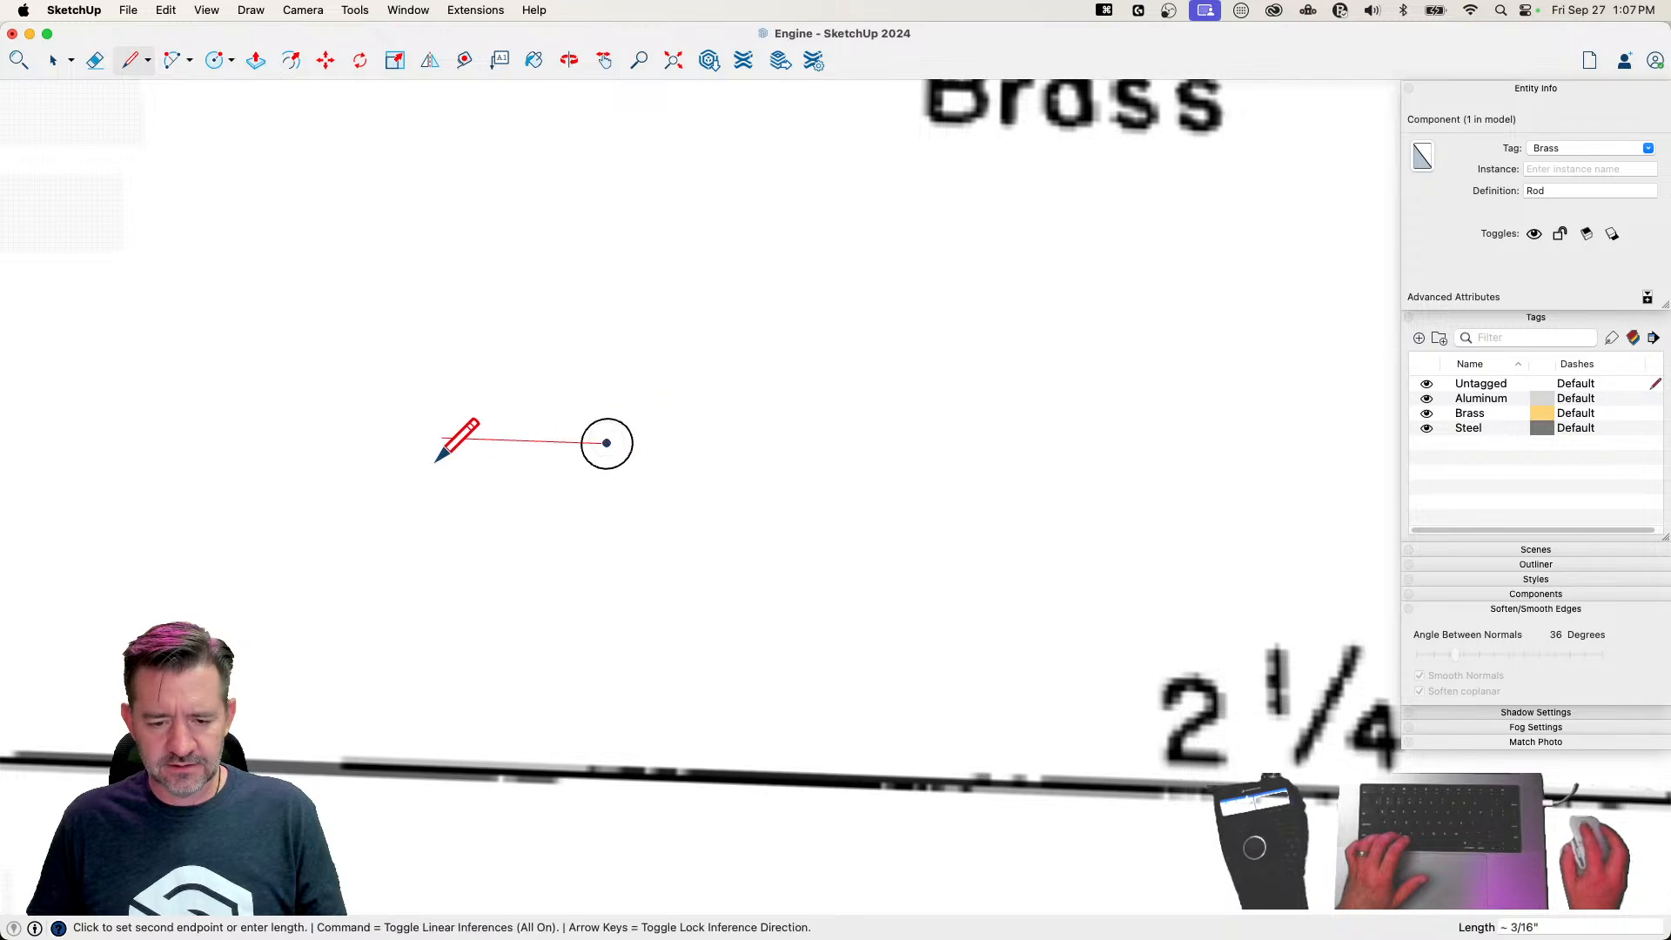
scroll(503, 440, down, 4)
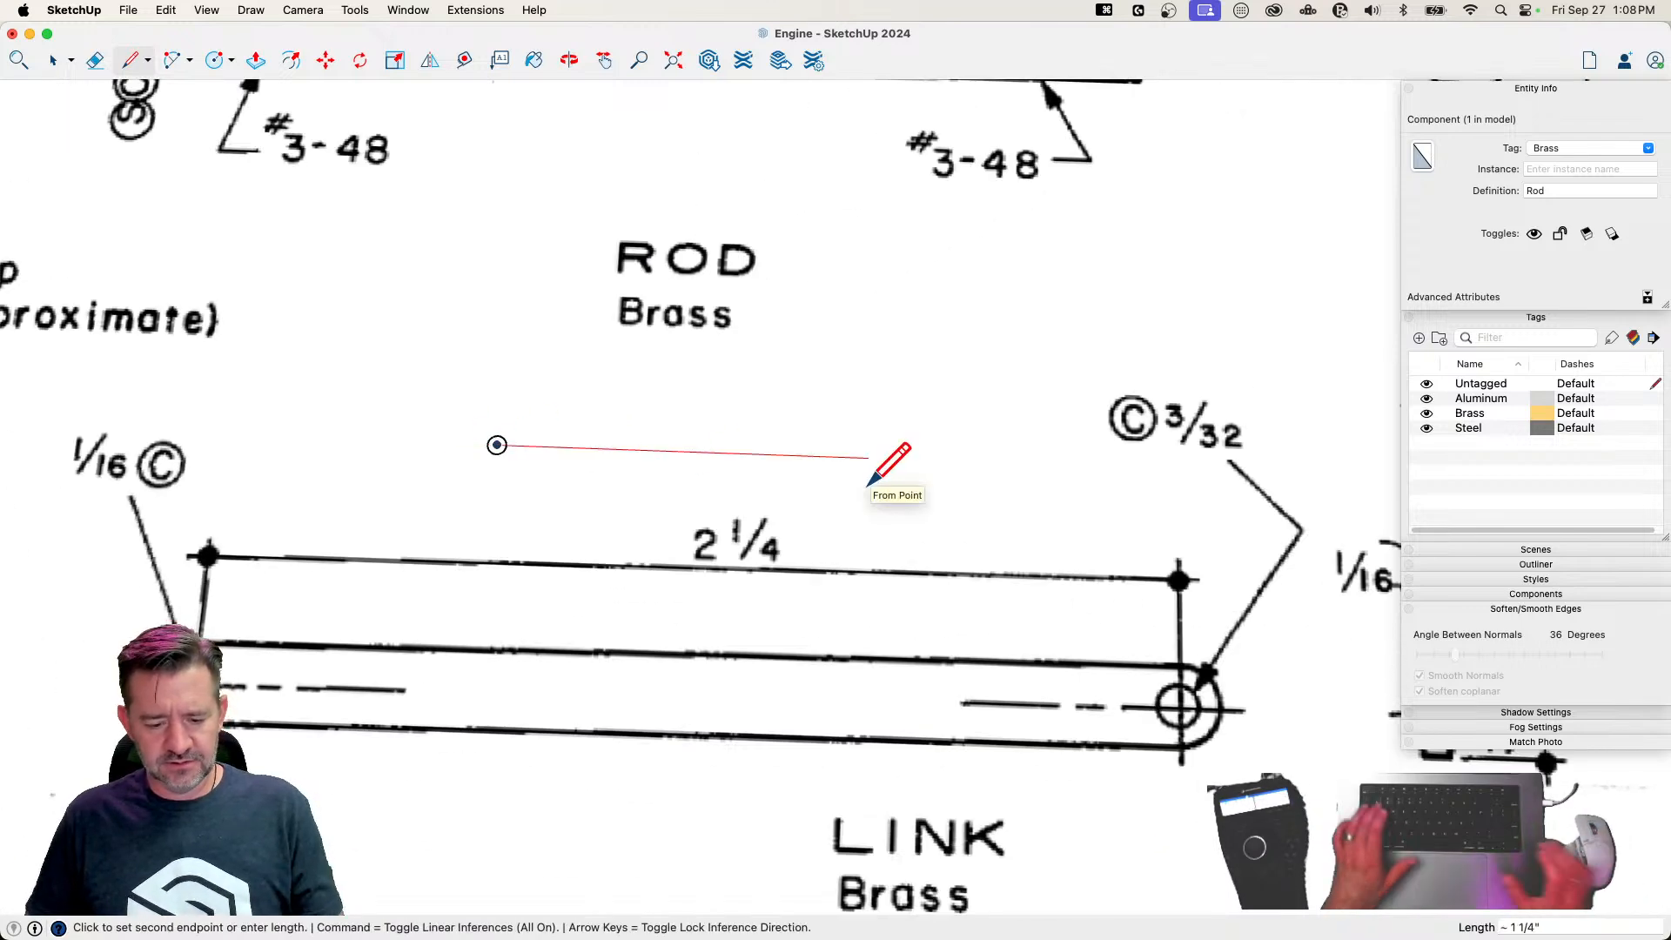
text(2.24)
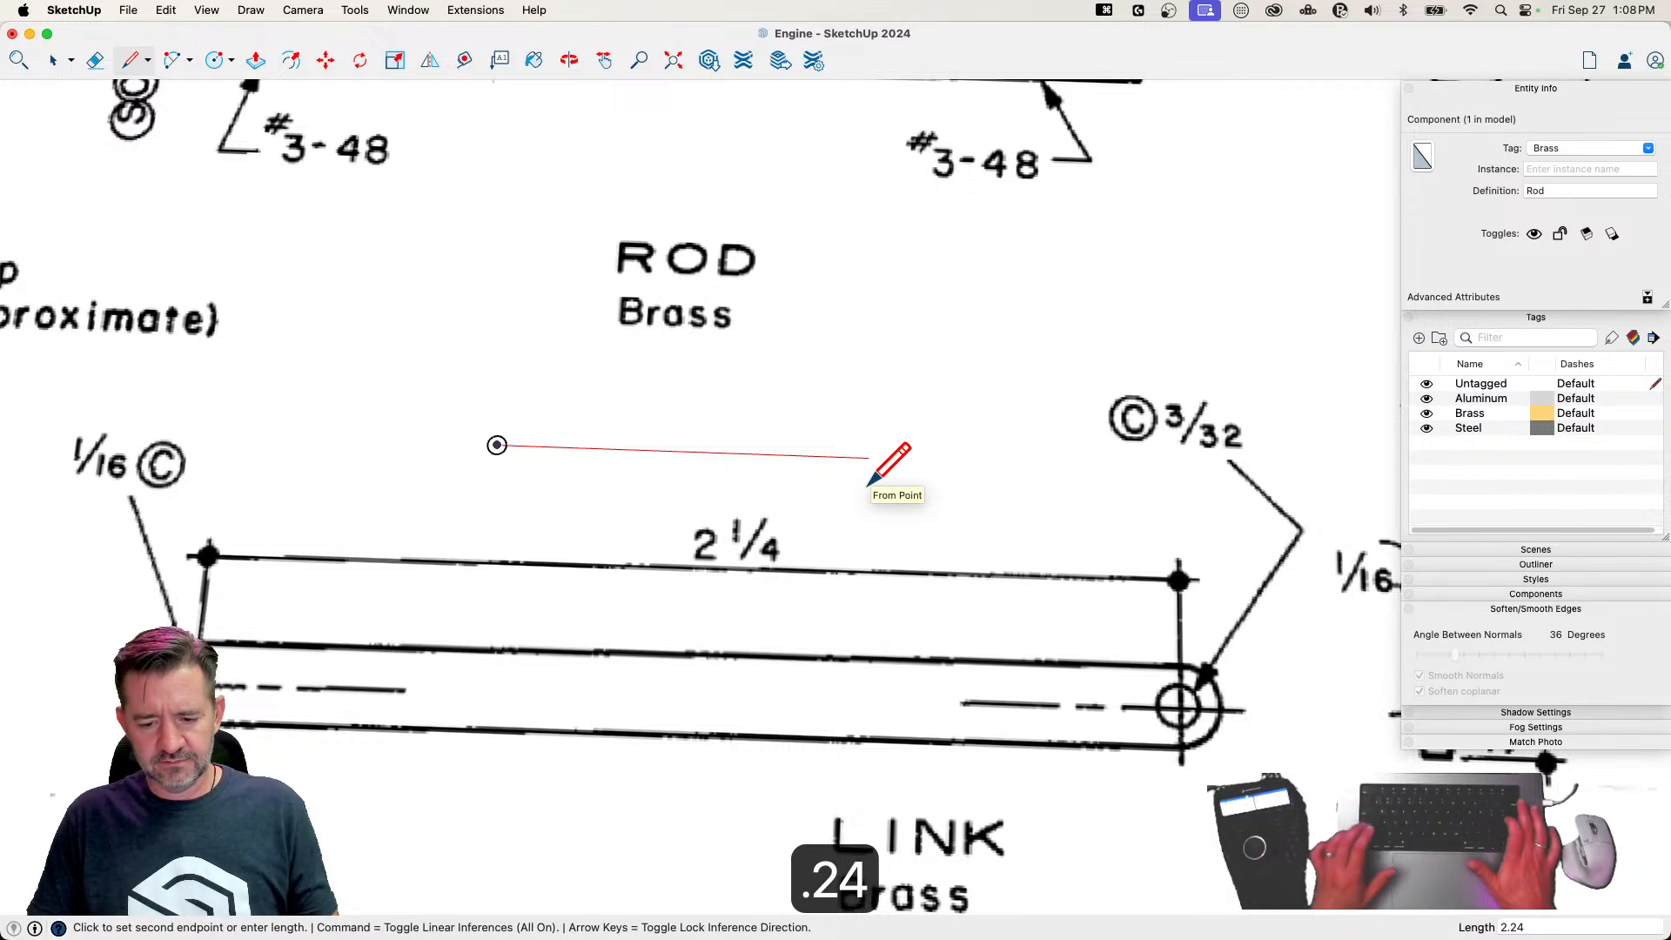
key(BackSpace)
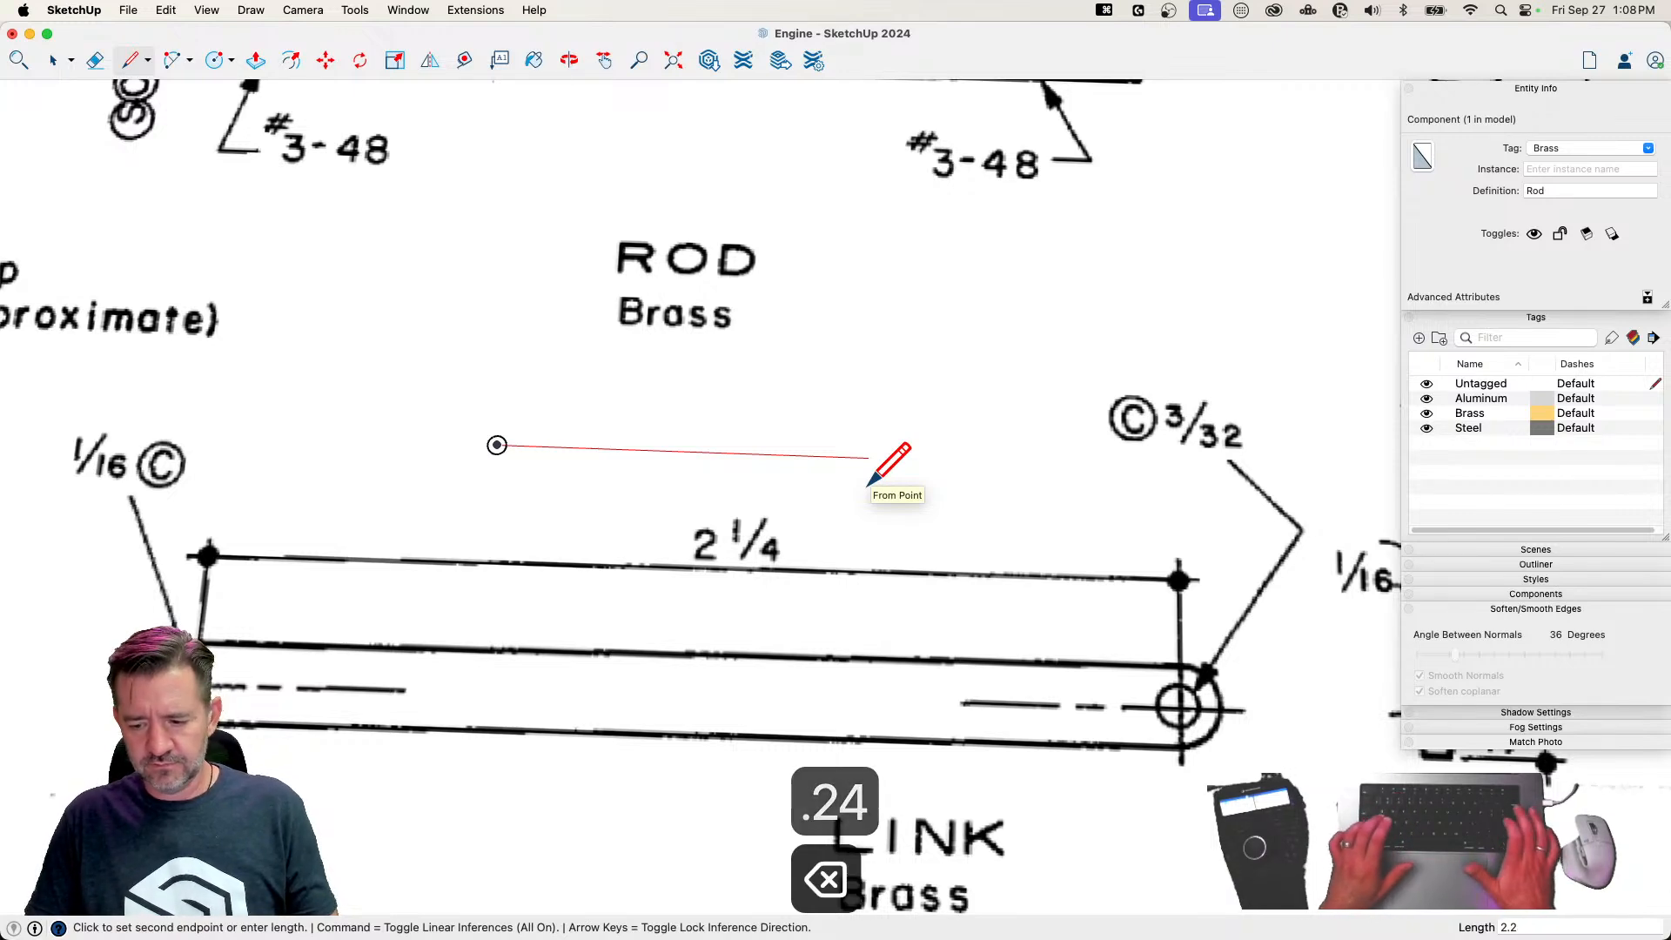
text(5)
key(Return)
scroll(869, 484, right, 5)
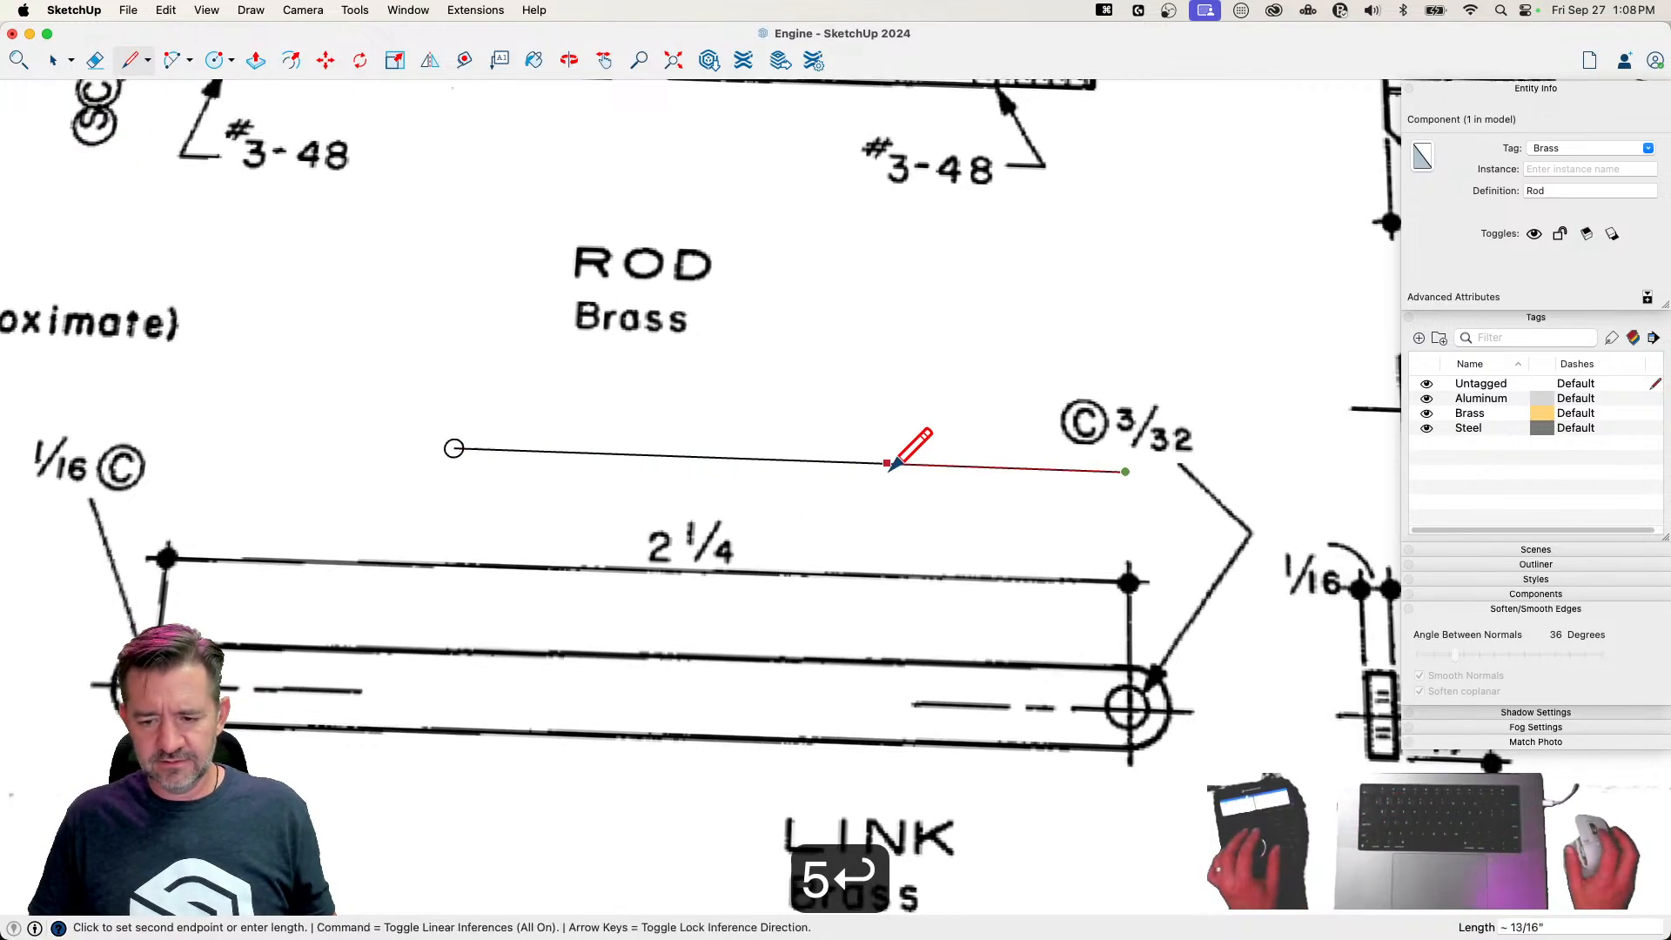
Draw a circle with a 3/64" radius centred on the far end of the centre line
key(c)
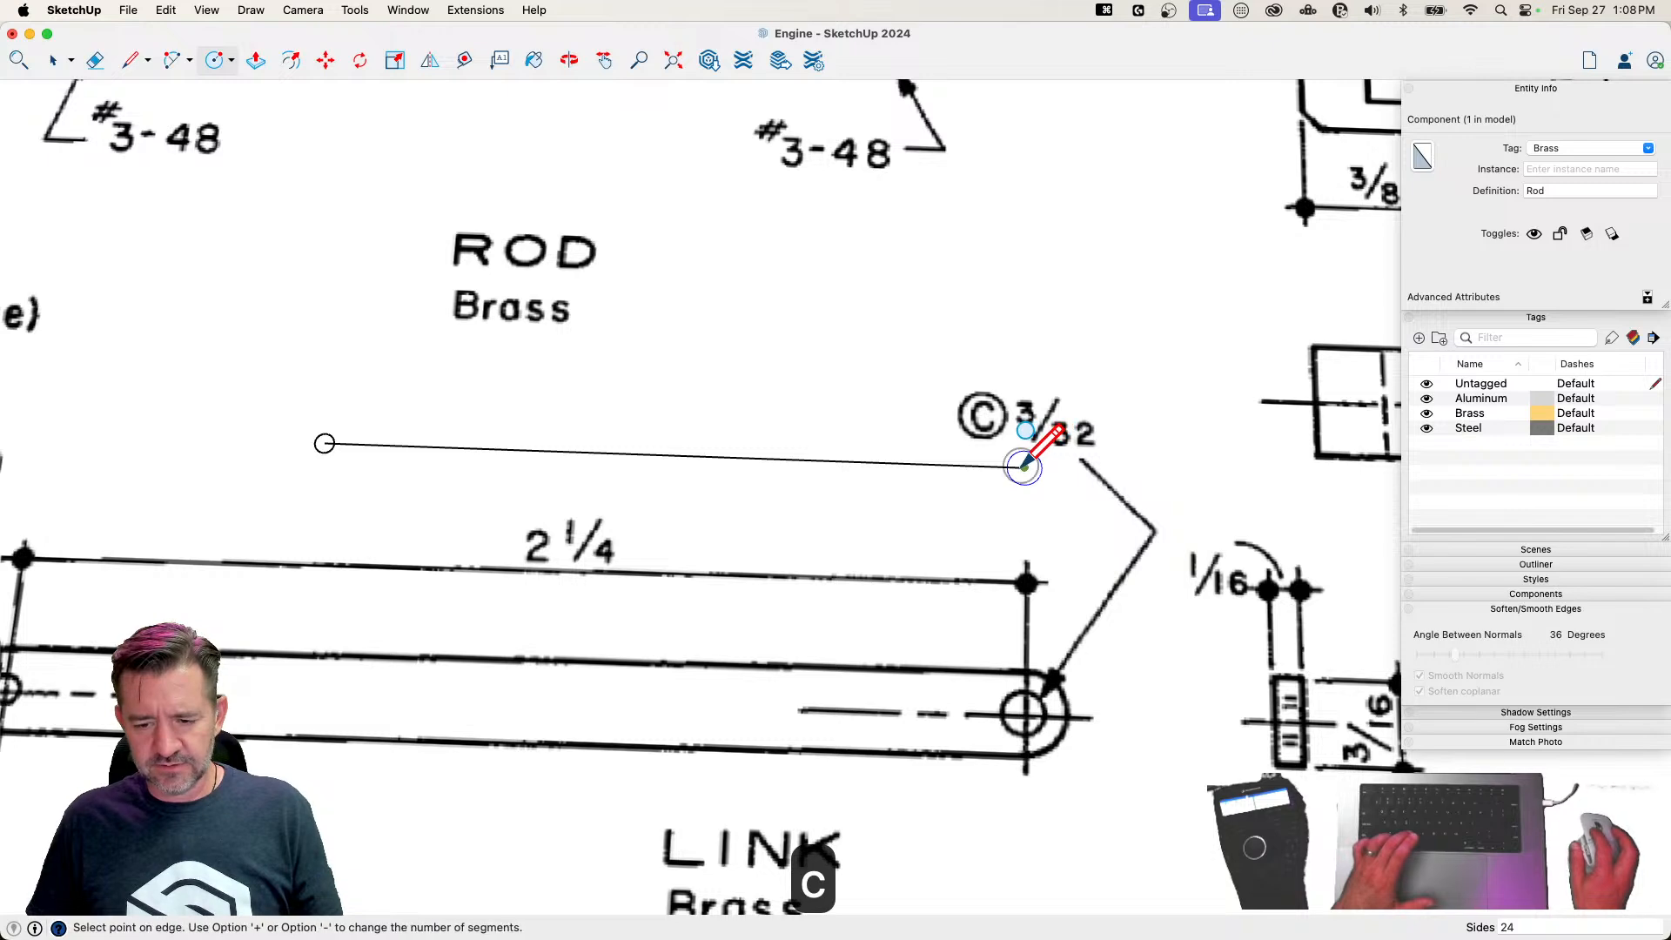
text(3)
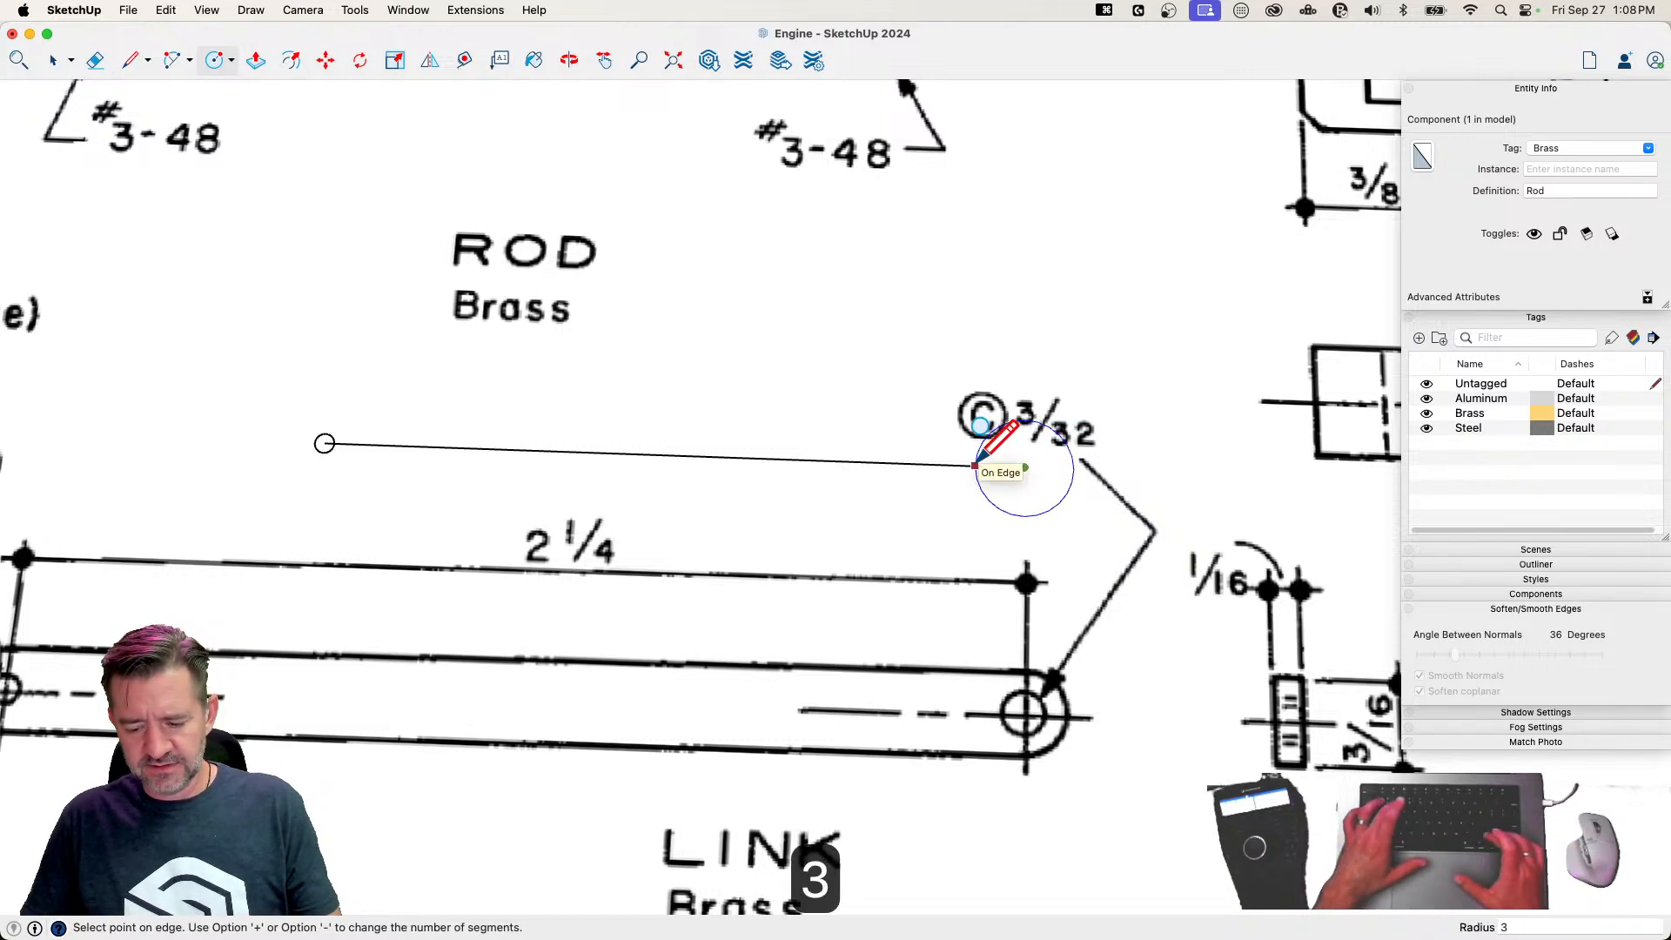
text(/64)
key(Return)
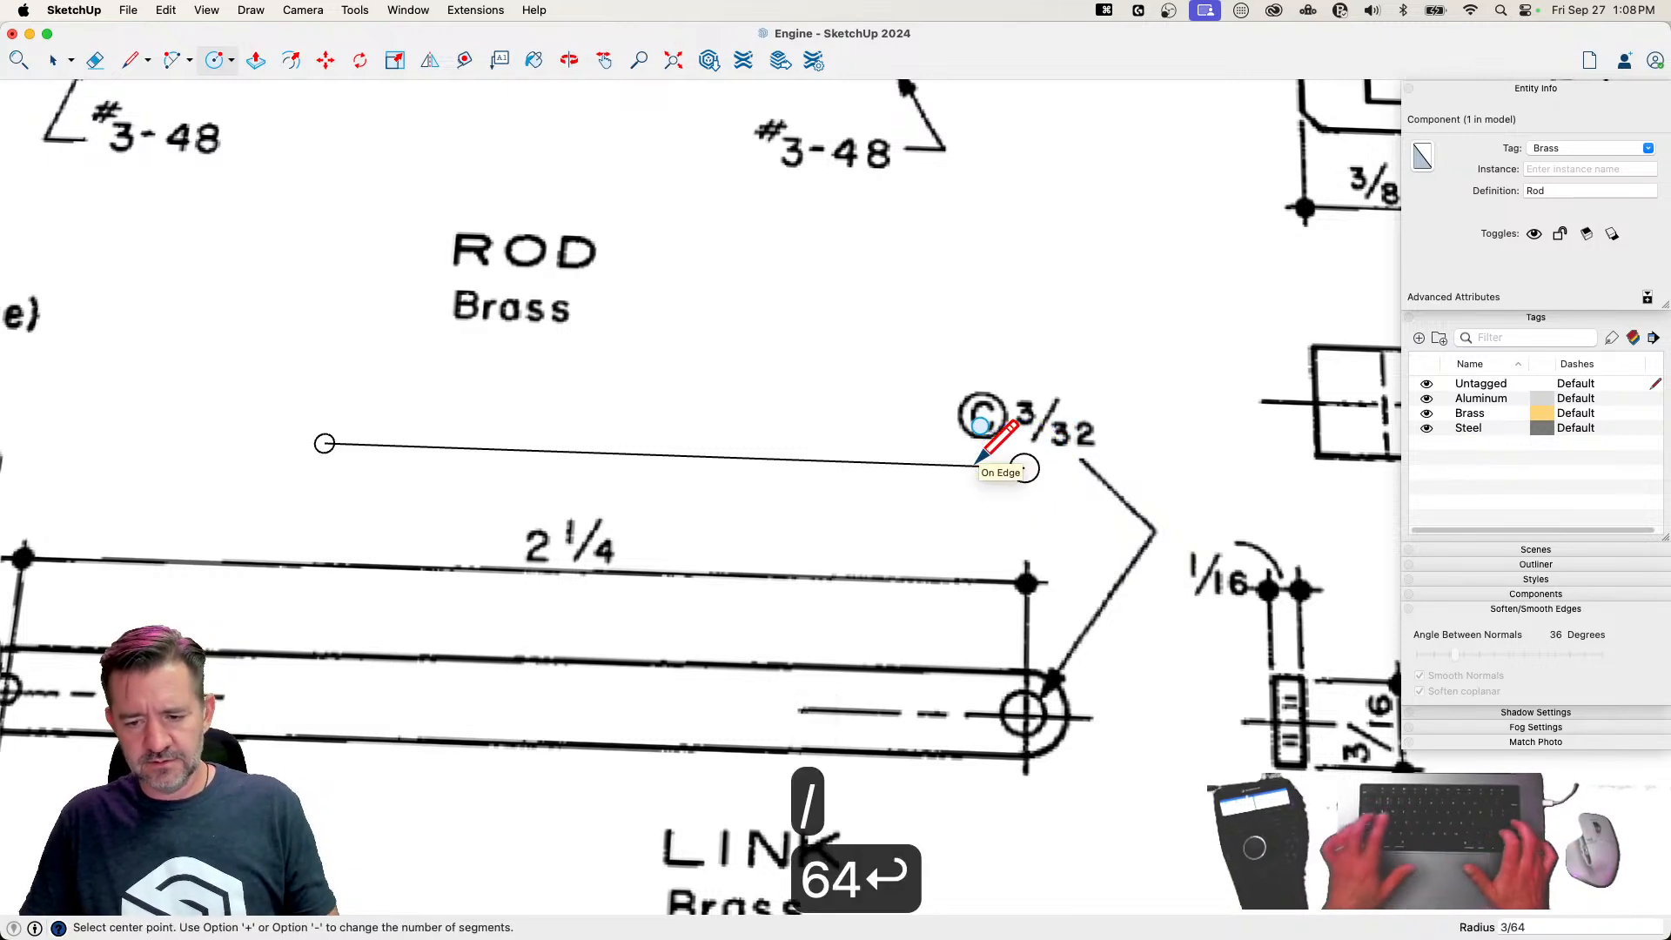
Draw a concentric circle with a 3/32" radius around each of the link's two holes
scroll(1251, 515, down, 3)
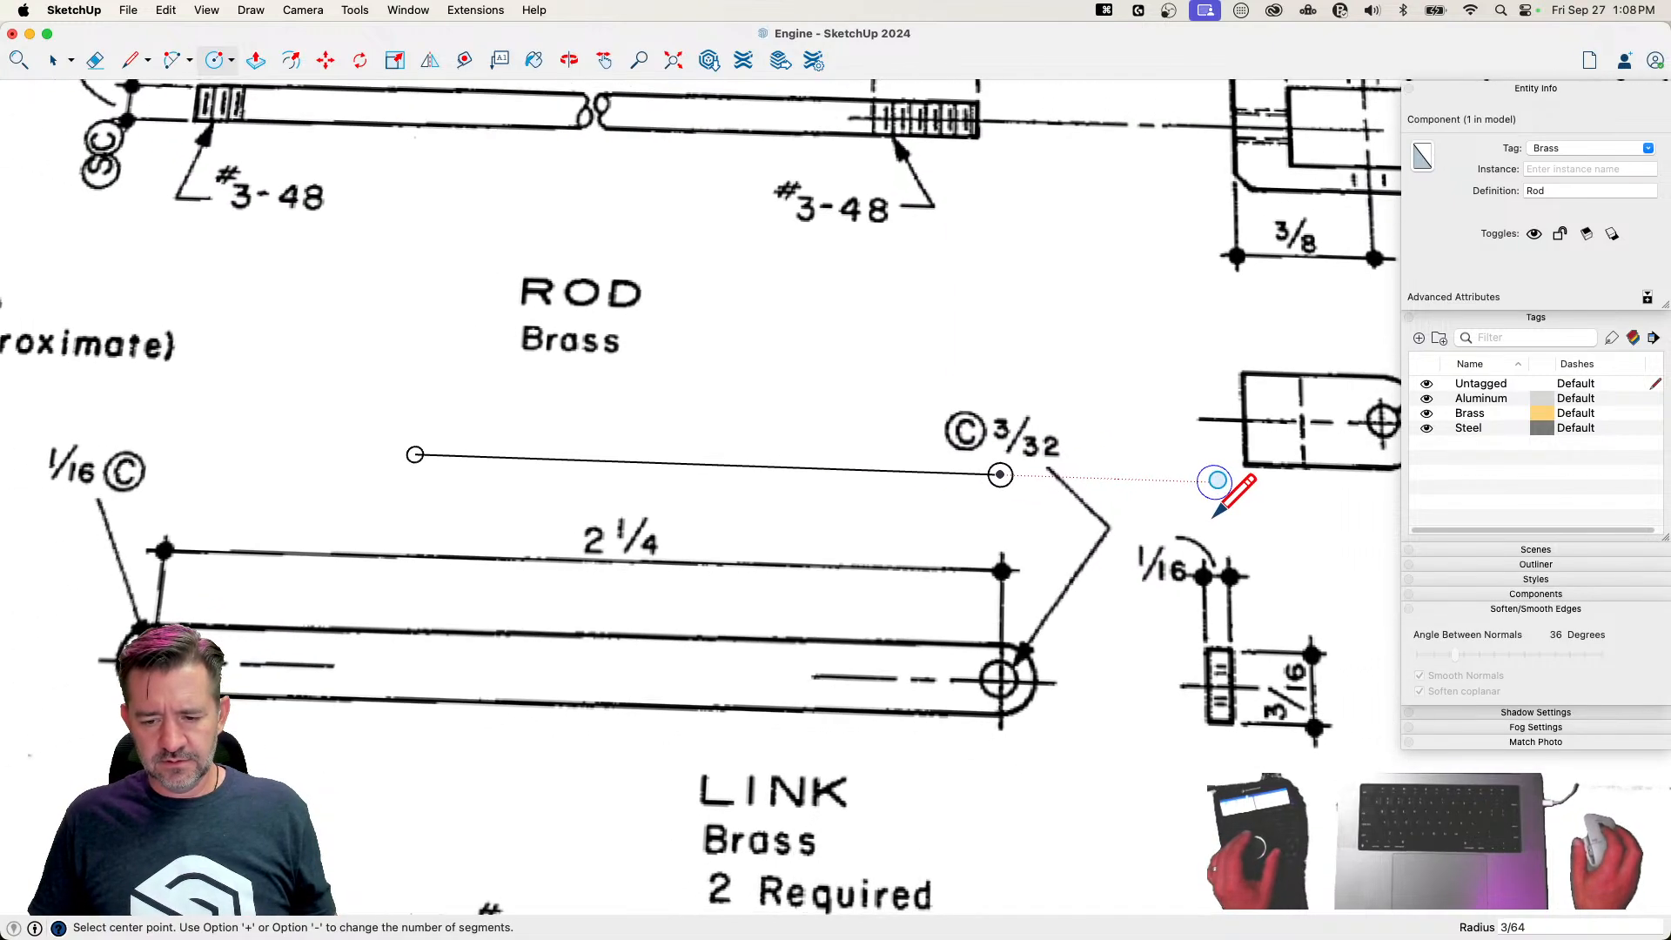
scroll(1211, 521, down, 1)
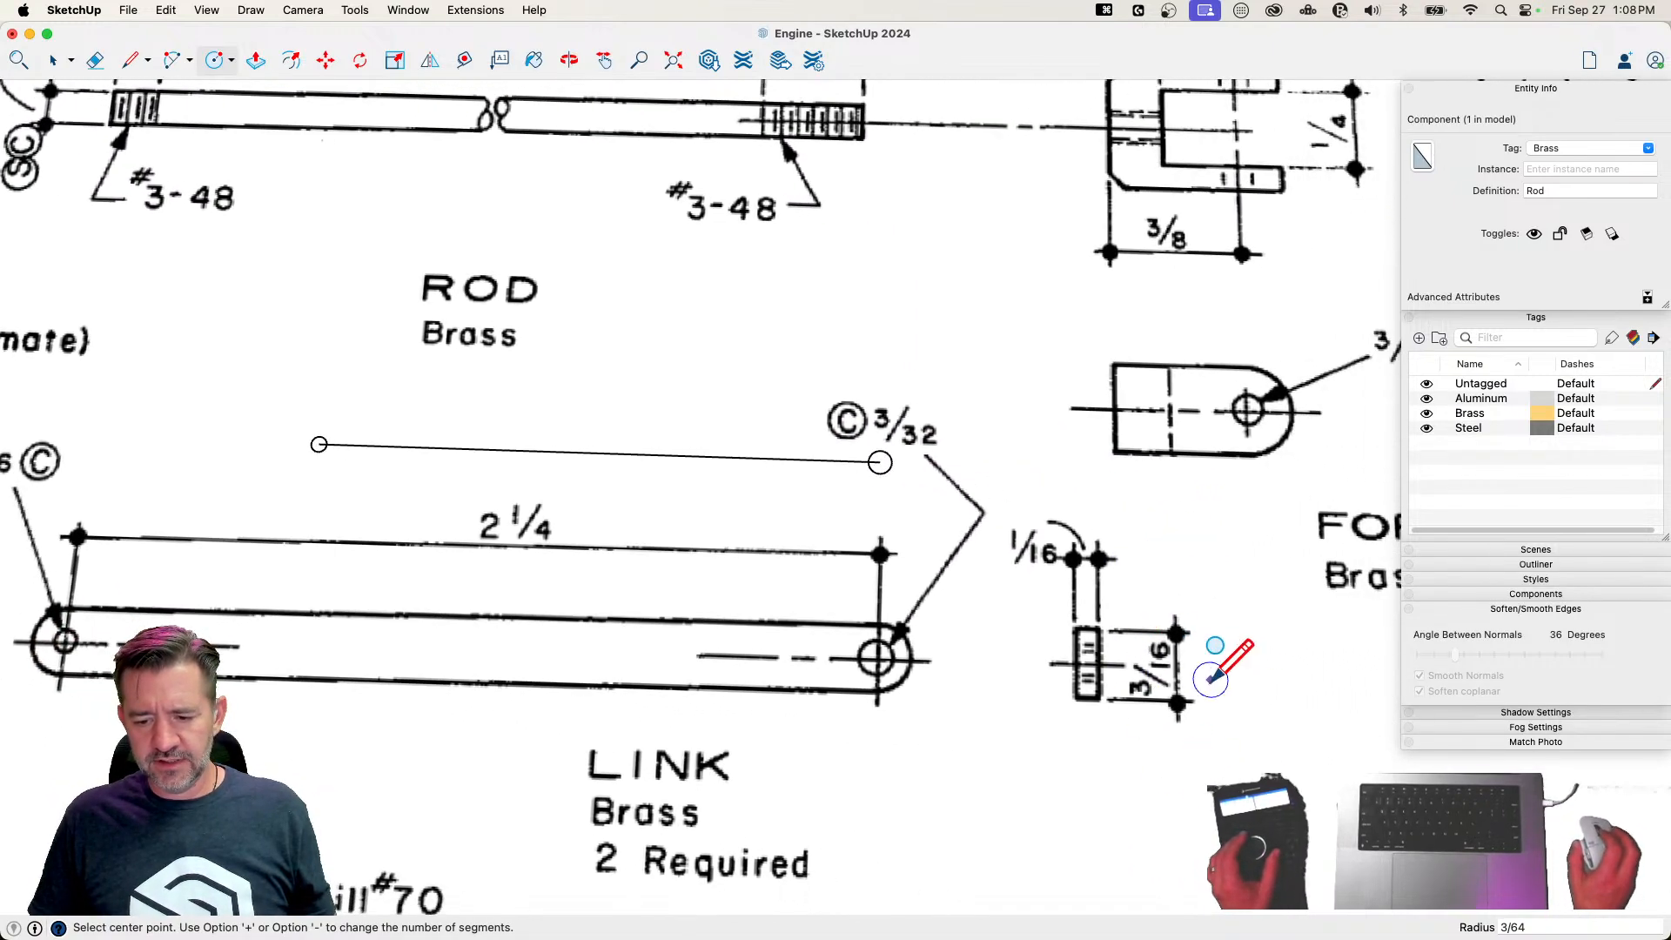
scroll(884, 463, up, 2)
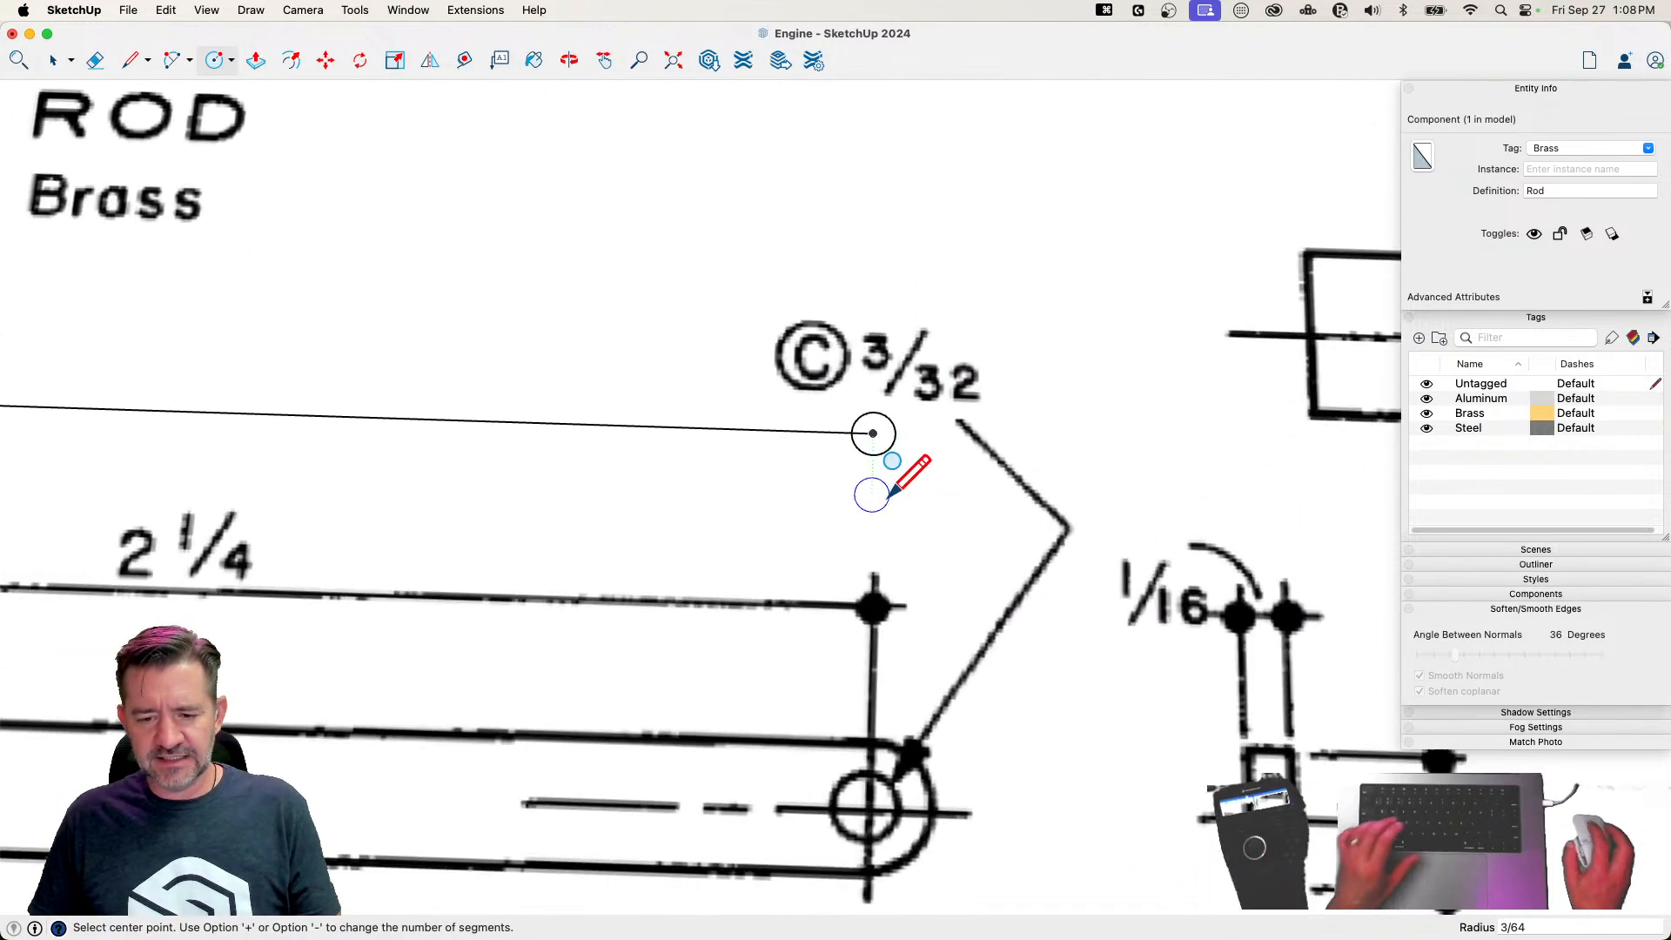
key(c)
click(873, 432)
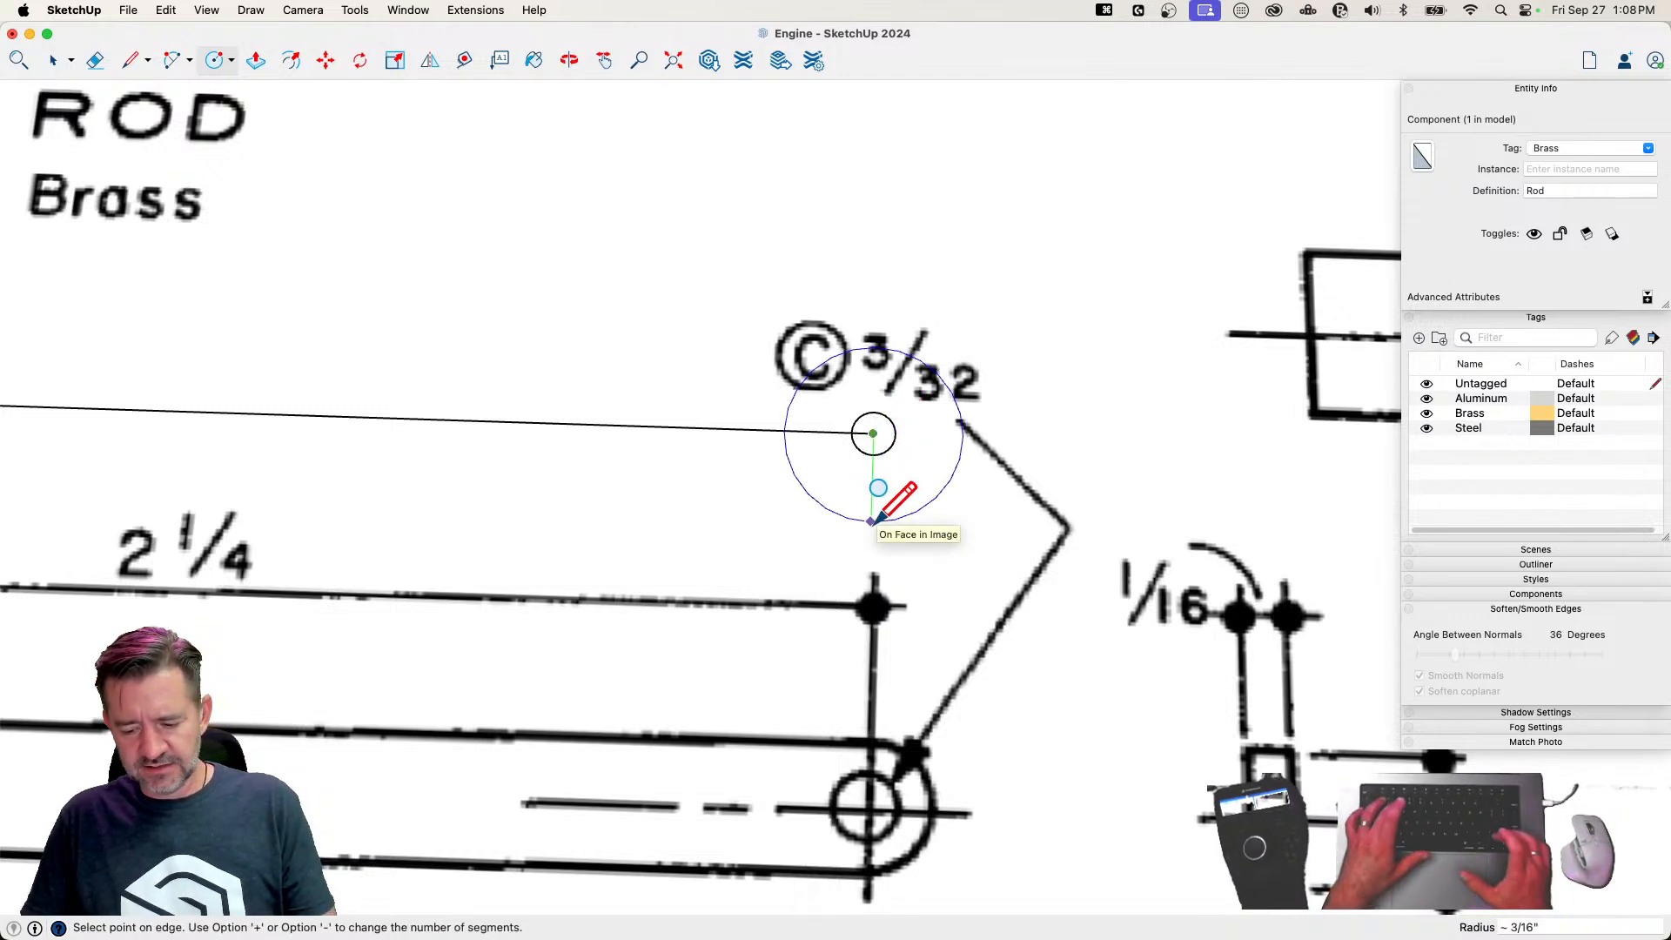
text(3/32)
key(Return)
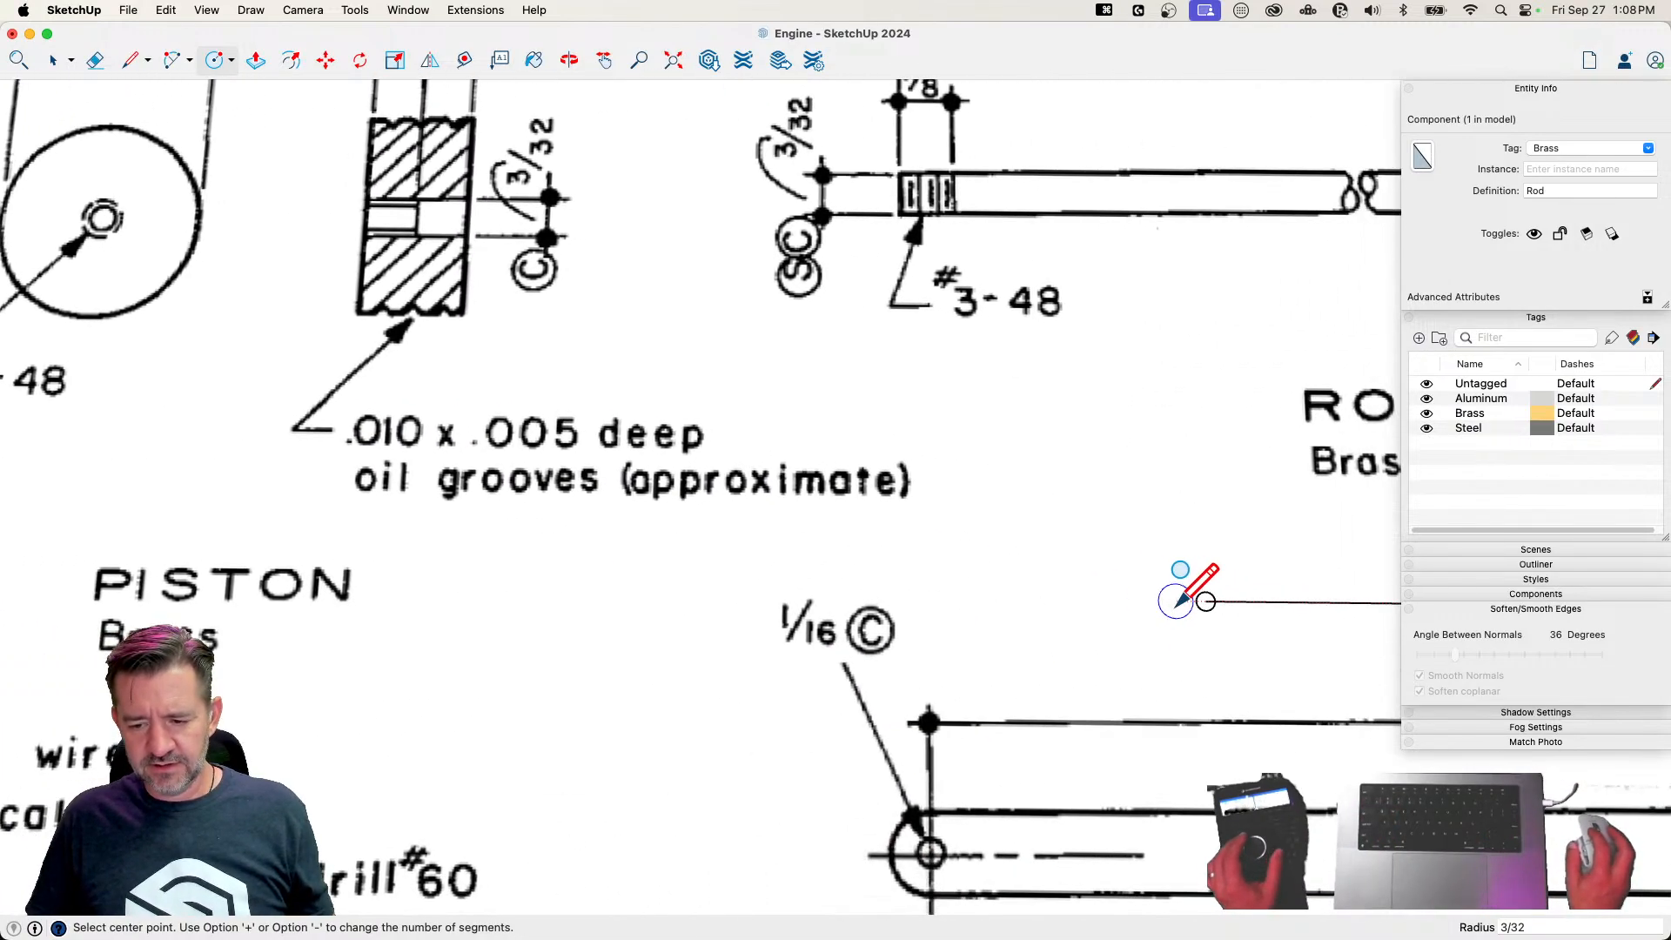
click(1205, 602)
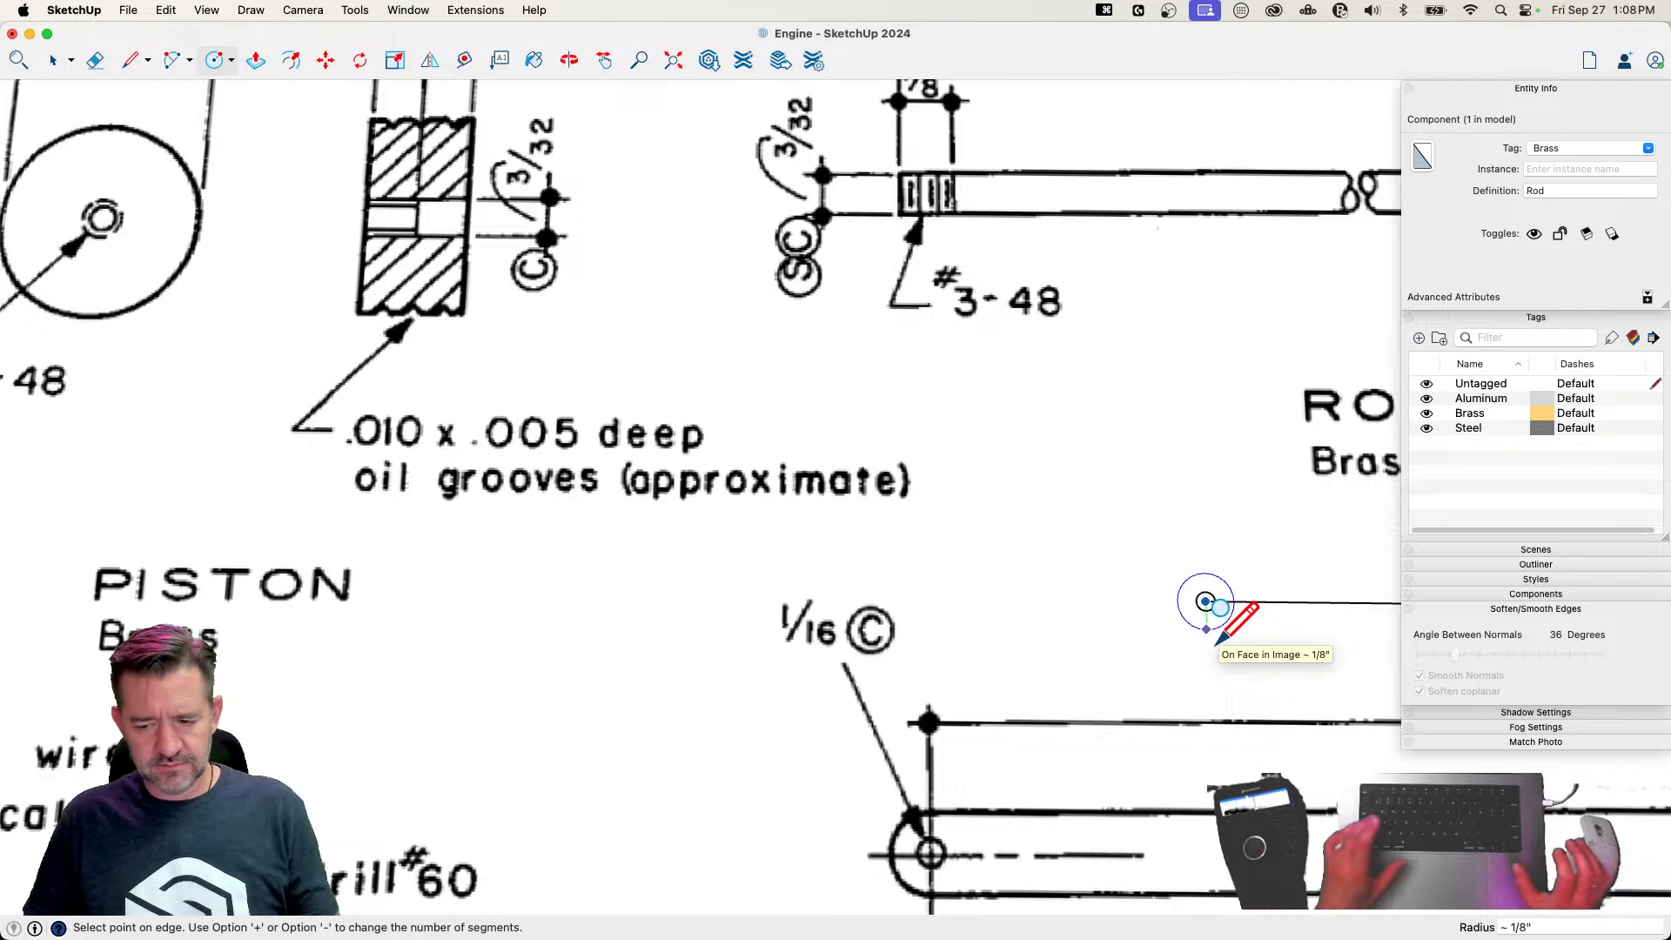
text(3/32)
key(Return)
Erase the section of centre line between the two outer circles
scroll(1219, 642, right, 10)
key(e)
click(696, 595)
scroll(570, 592, up, 3)
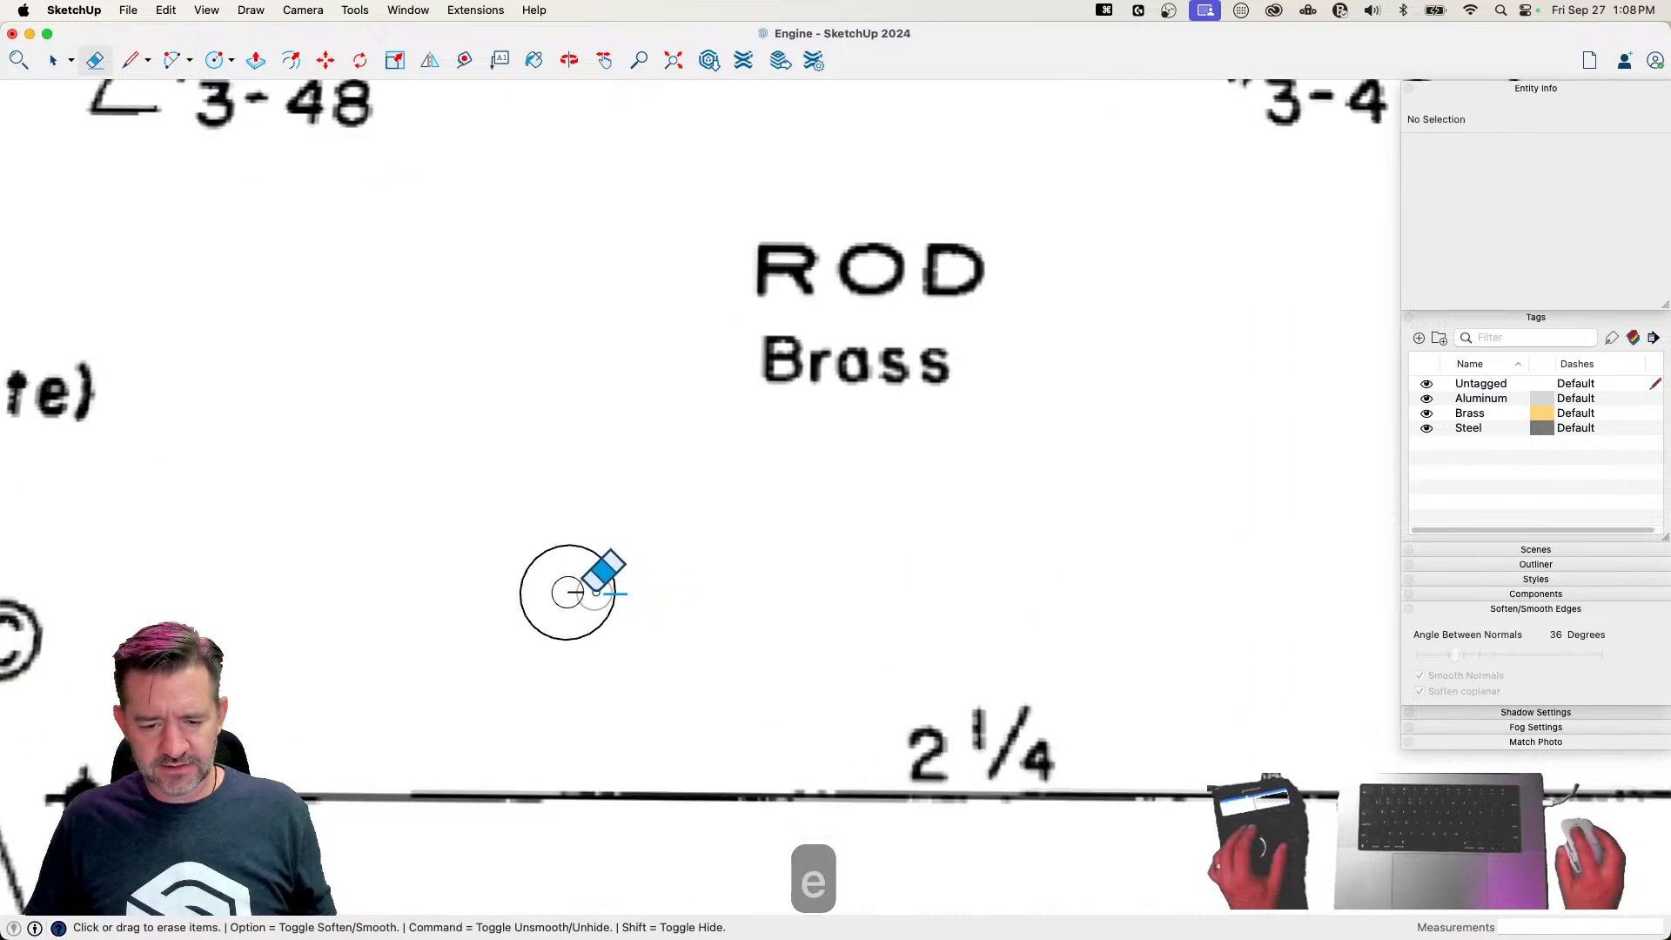
Join the outer circles with straight lines along both sides and erase the inner arcs and leftover centre line pieces
key(l)
click(567, 545)
scroll(831, 583, down, 1)
scroll(832, 583, down, 2)
scroll(832, 583, right, 5)
click(1033, 565)
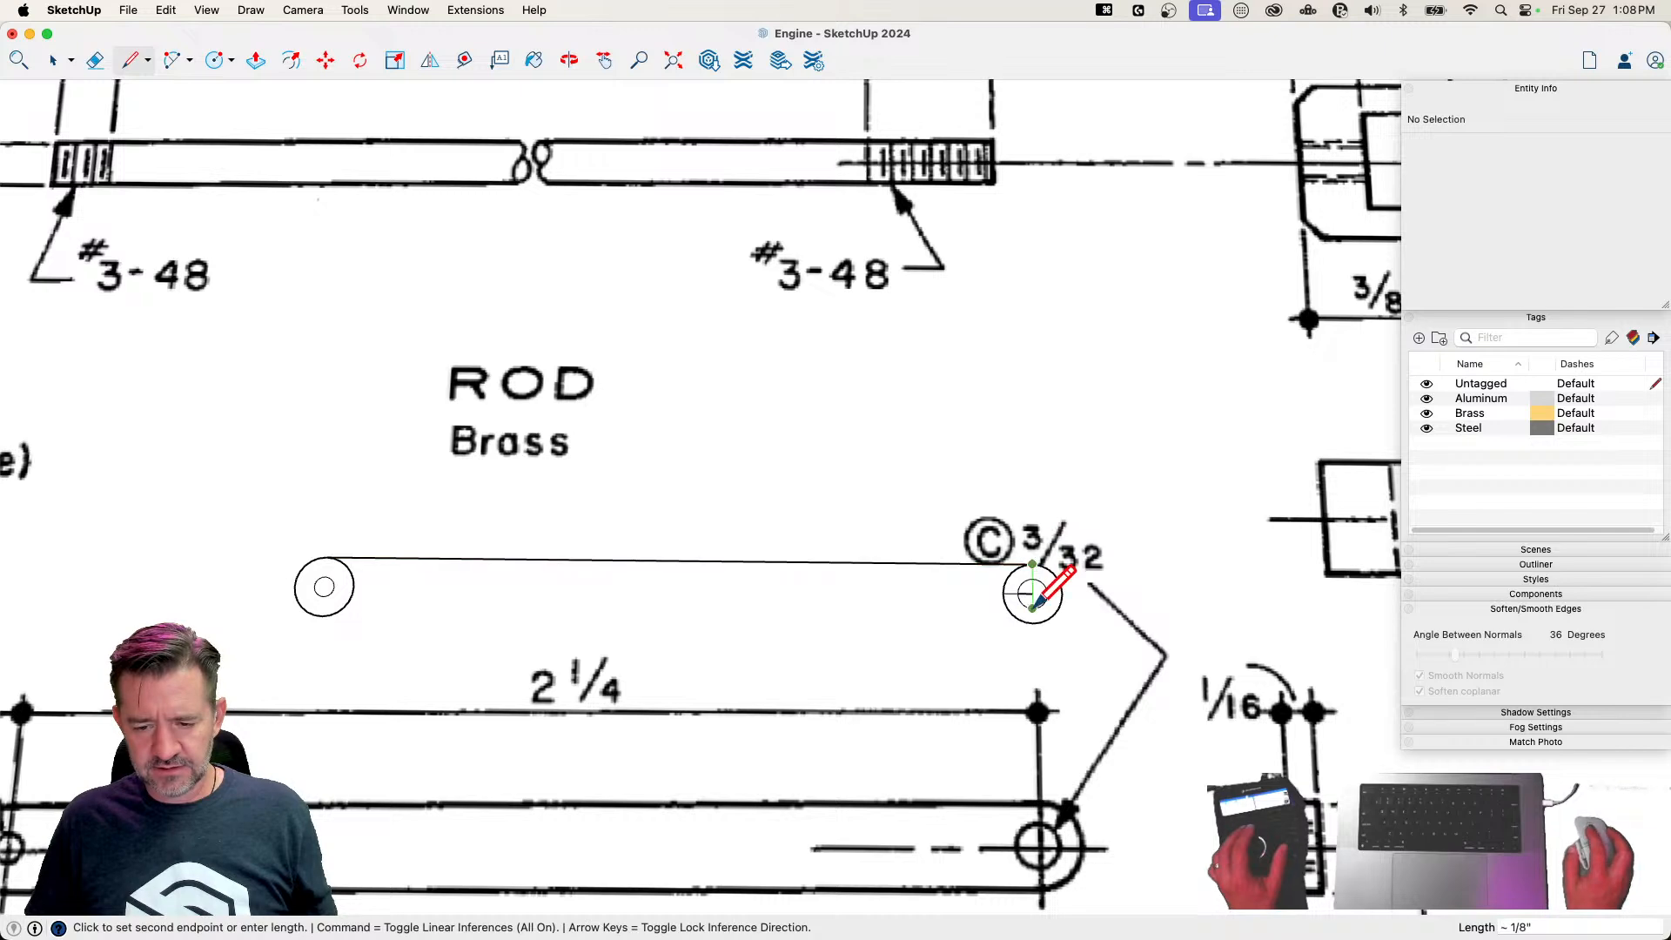
key(Escape)
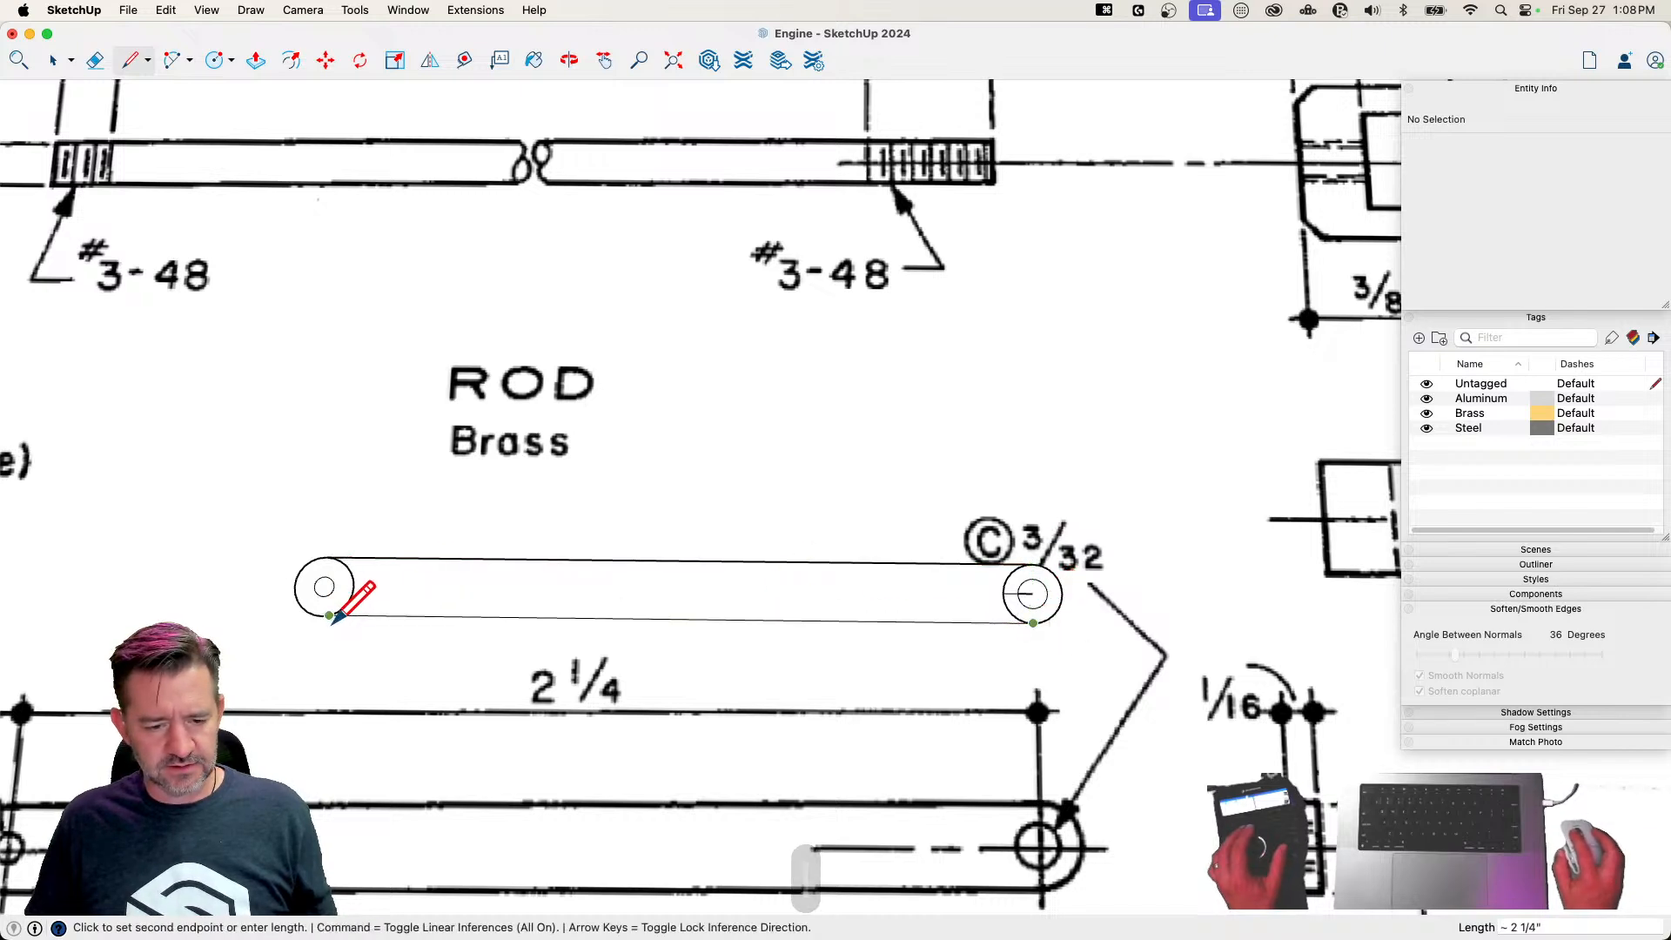
click(324, 616)
key(e)
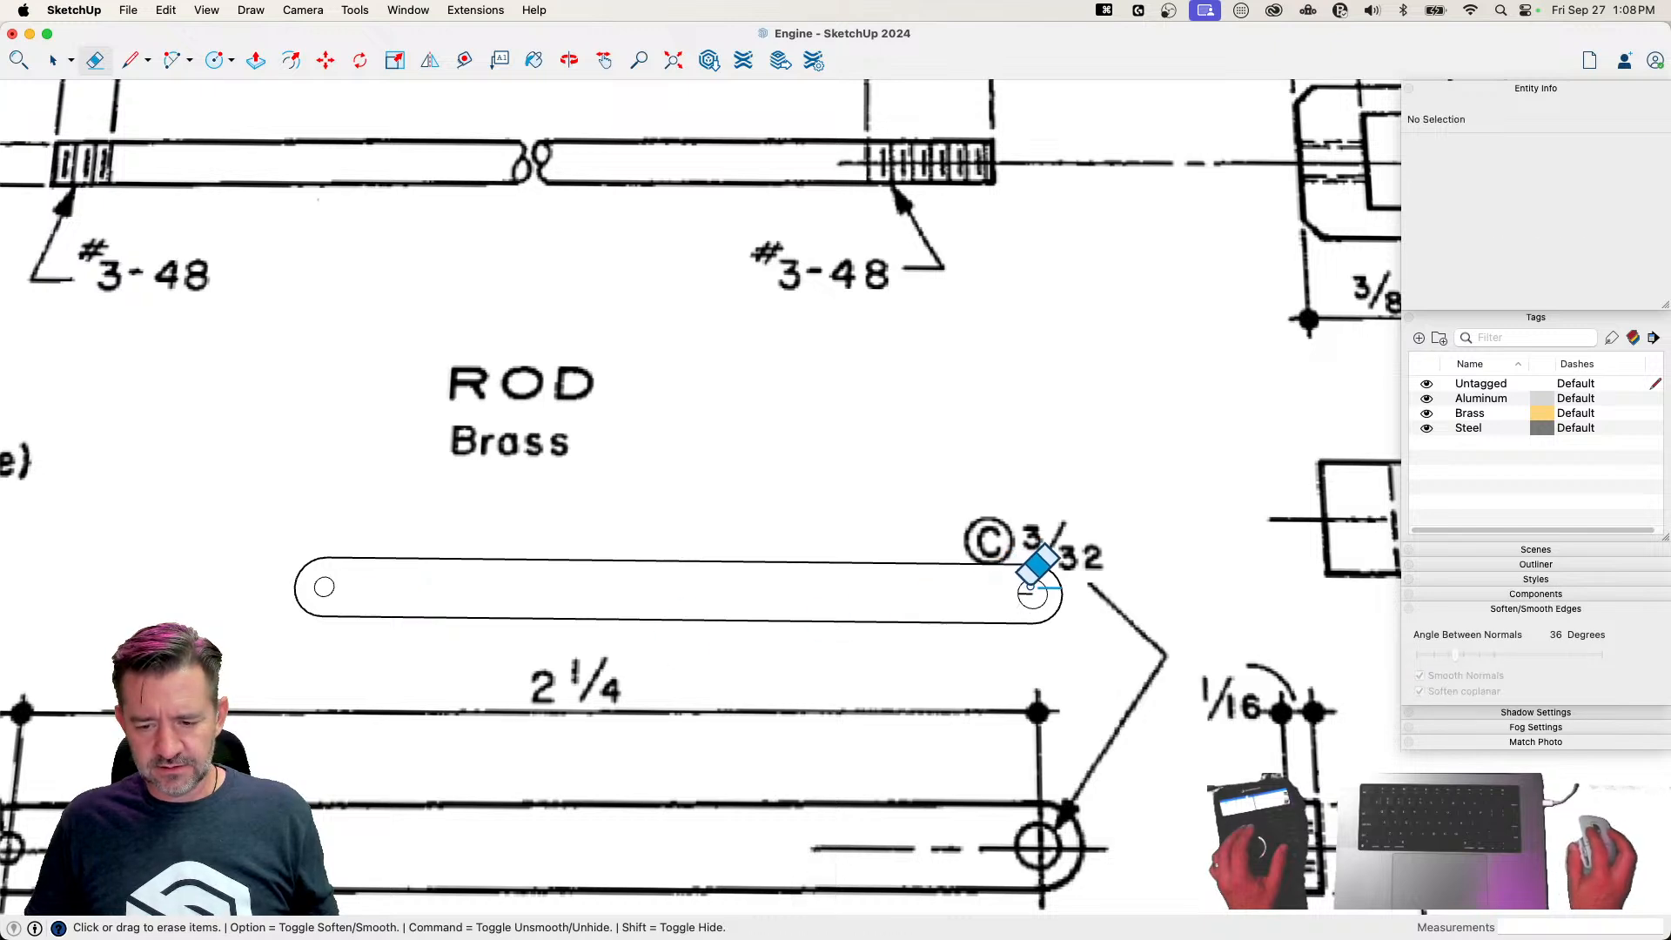
Copy the link's face to just above the original outline, then delete the original face and its edges
key(m)
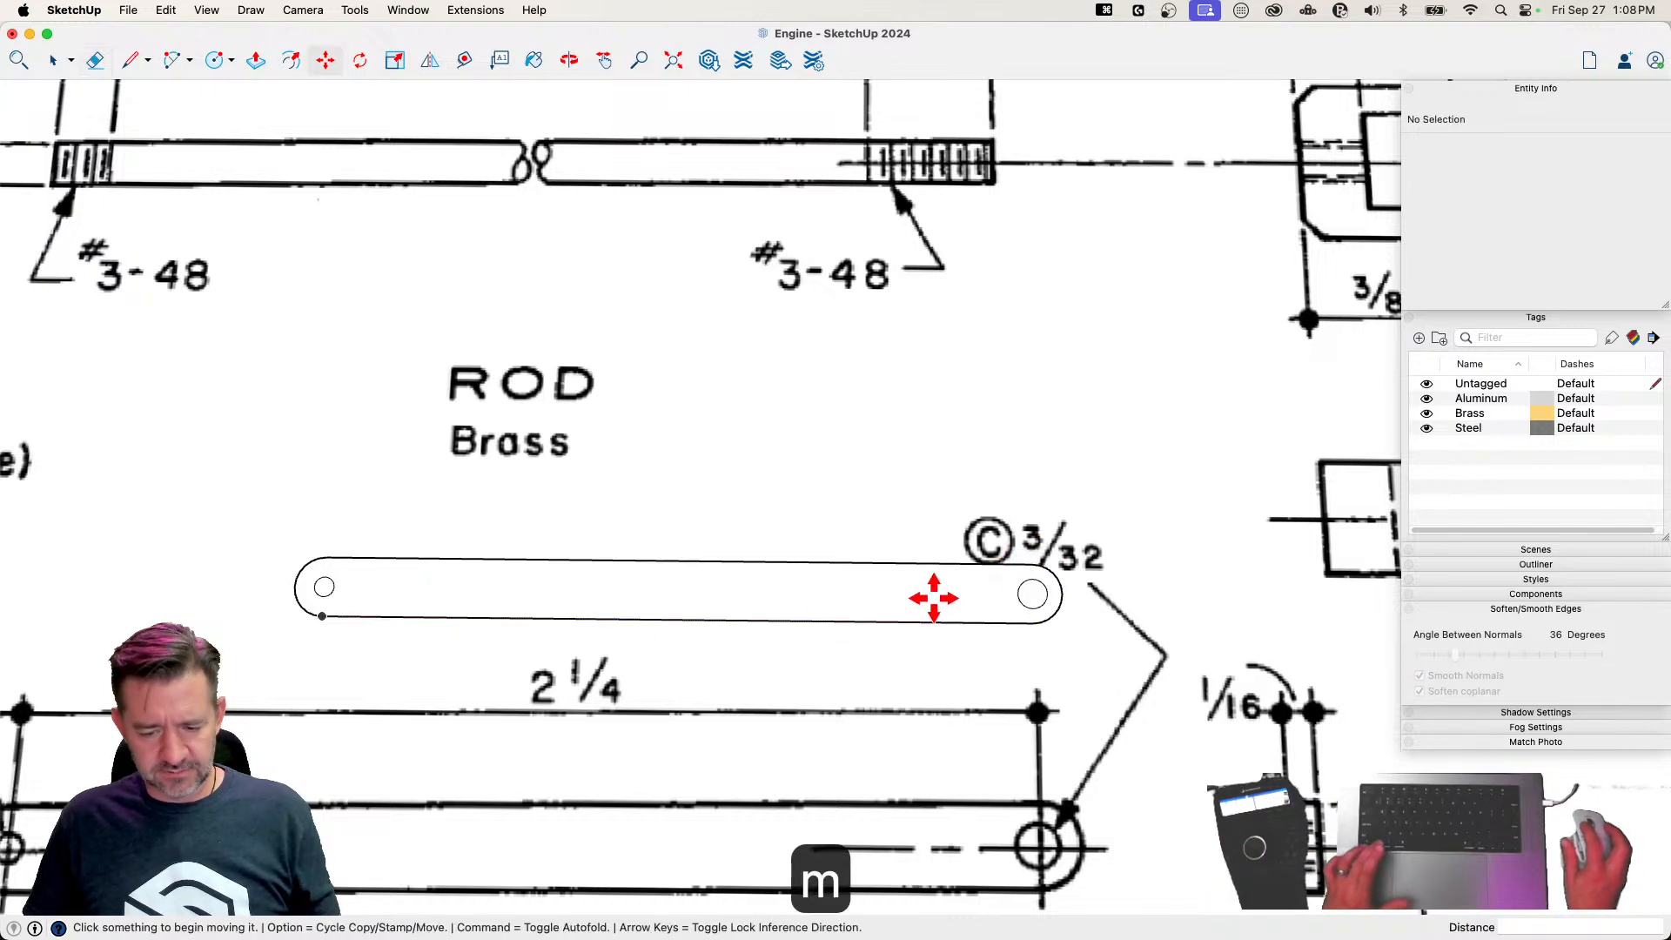
key(space)
click(940, 613)
key(m)
click(933, 598)
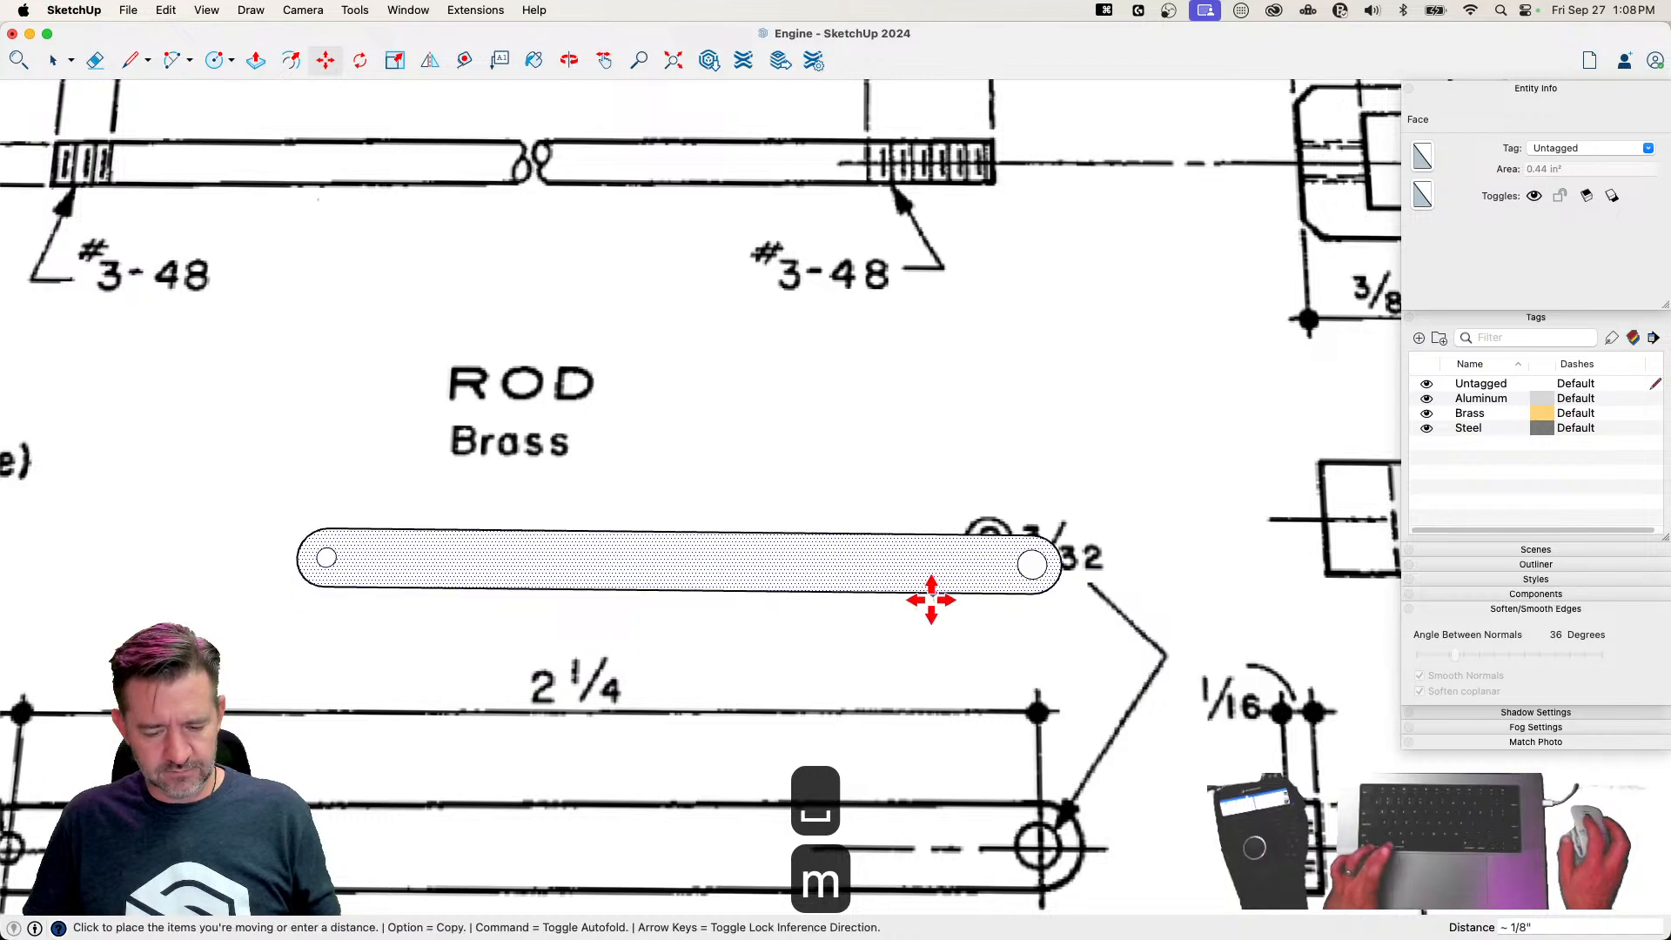
key(alt)
click(923, 494)
key(space)
click(922, 592)
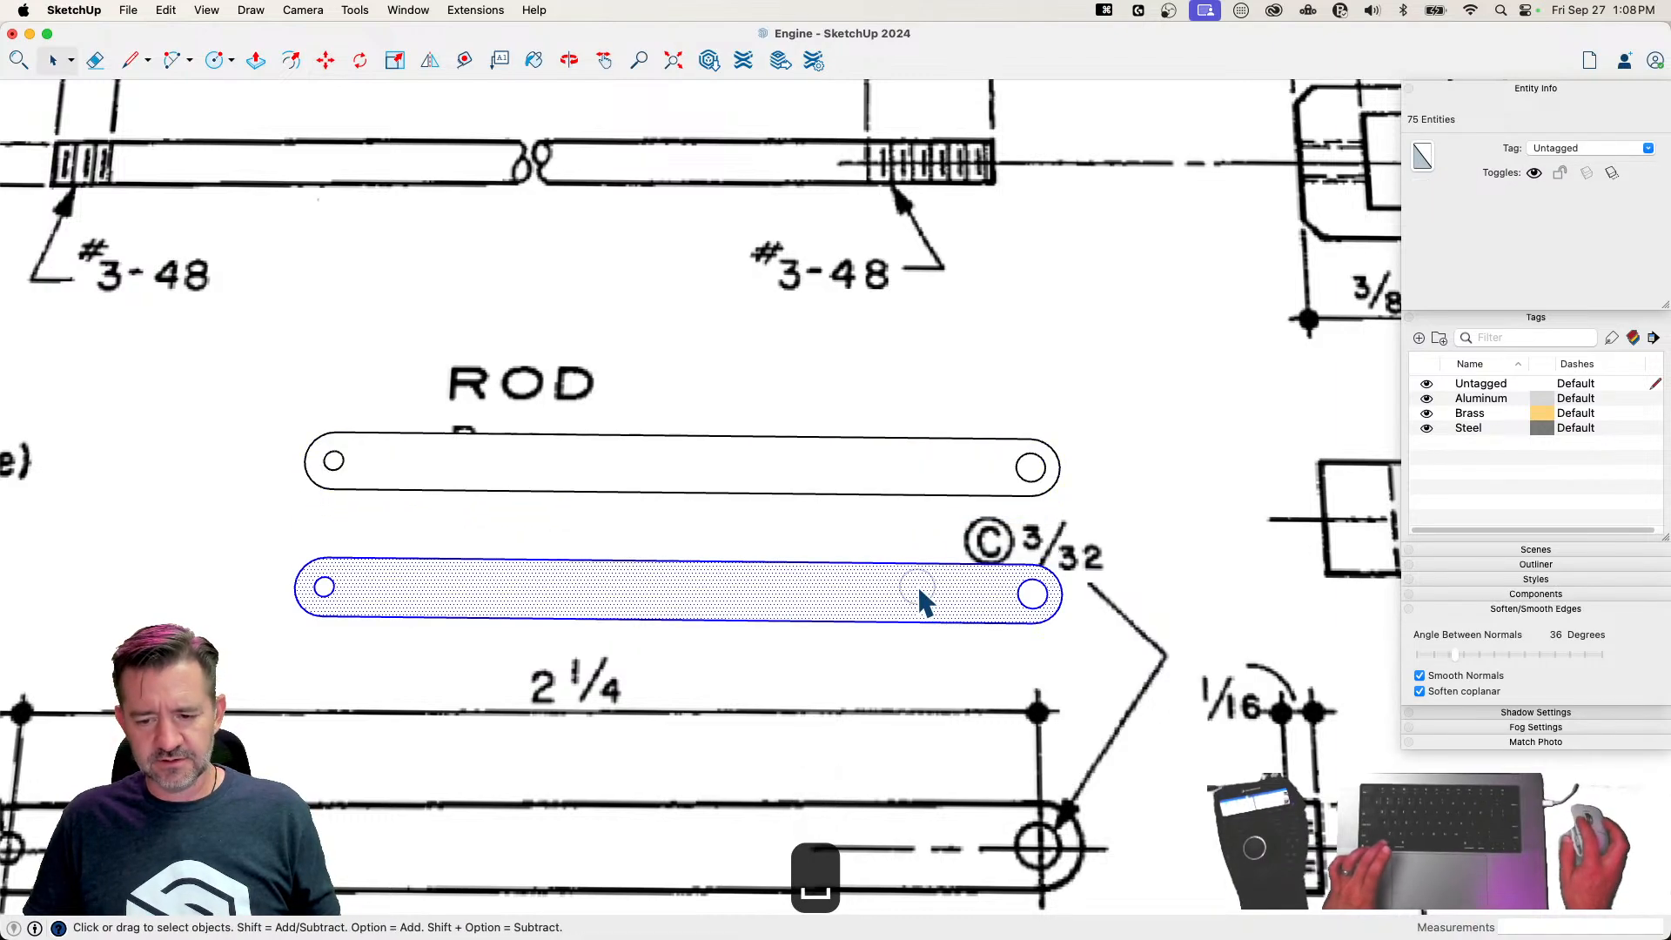
key(BackSpace)
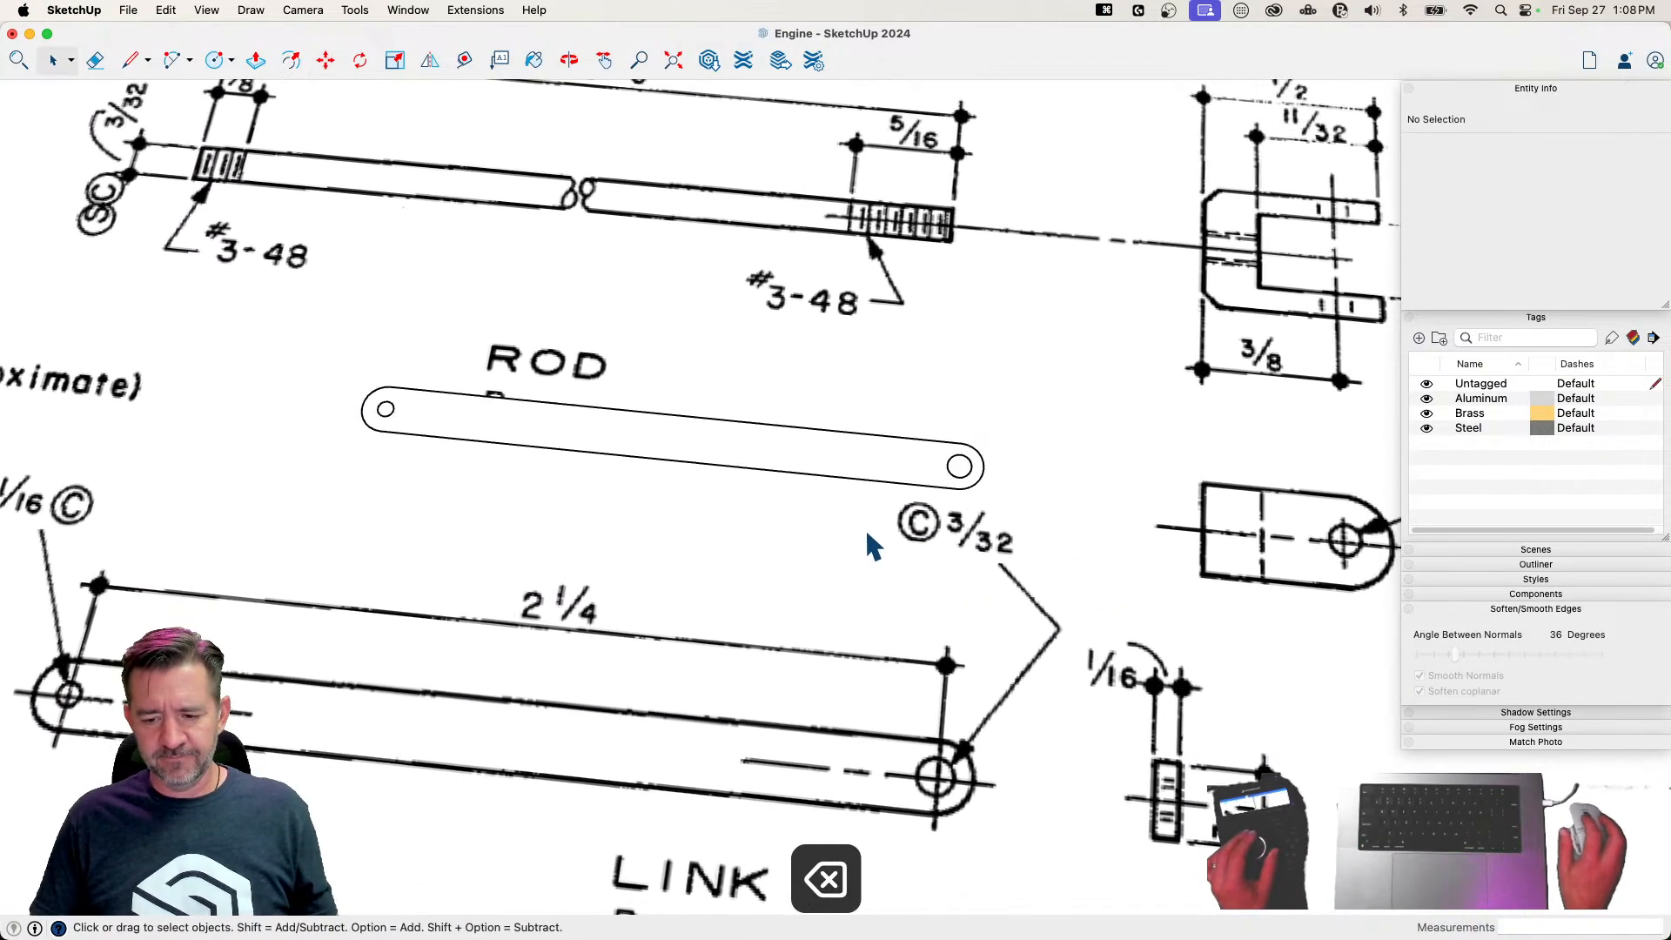
Extrude the link's face upward by 1/16"
key(p)
click(808, 487)
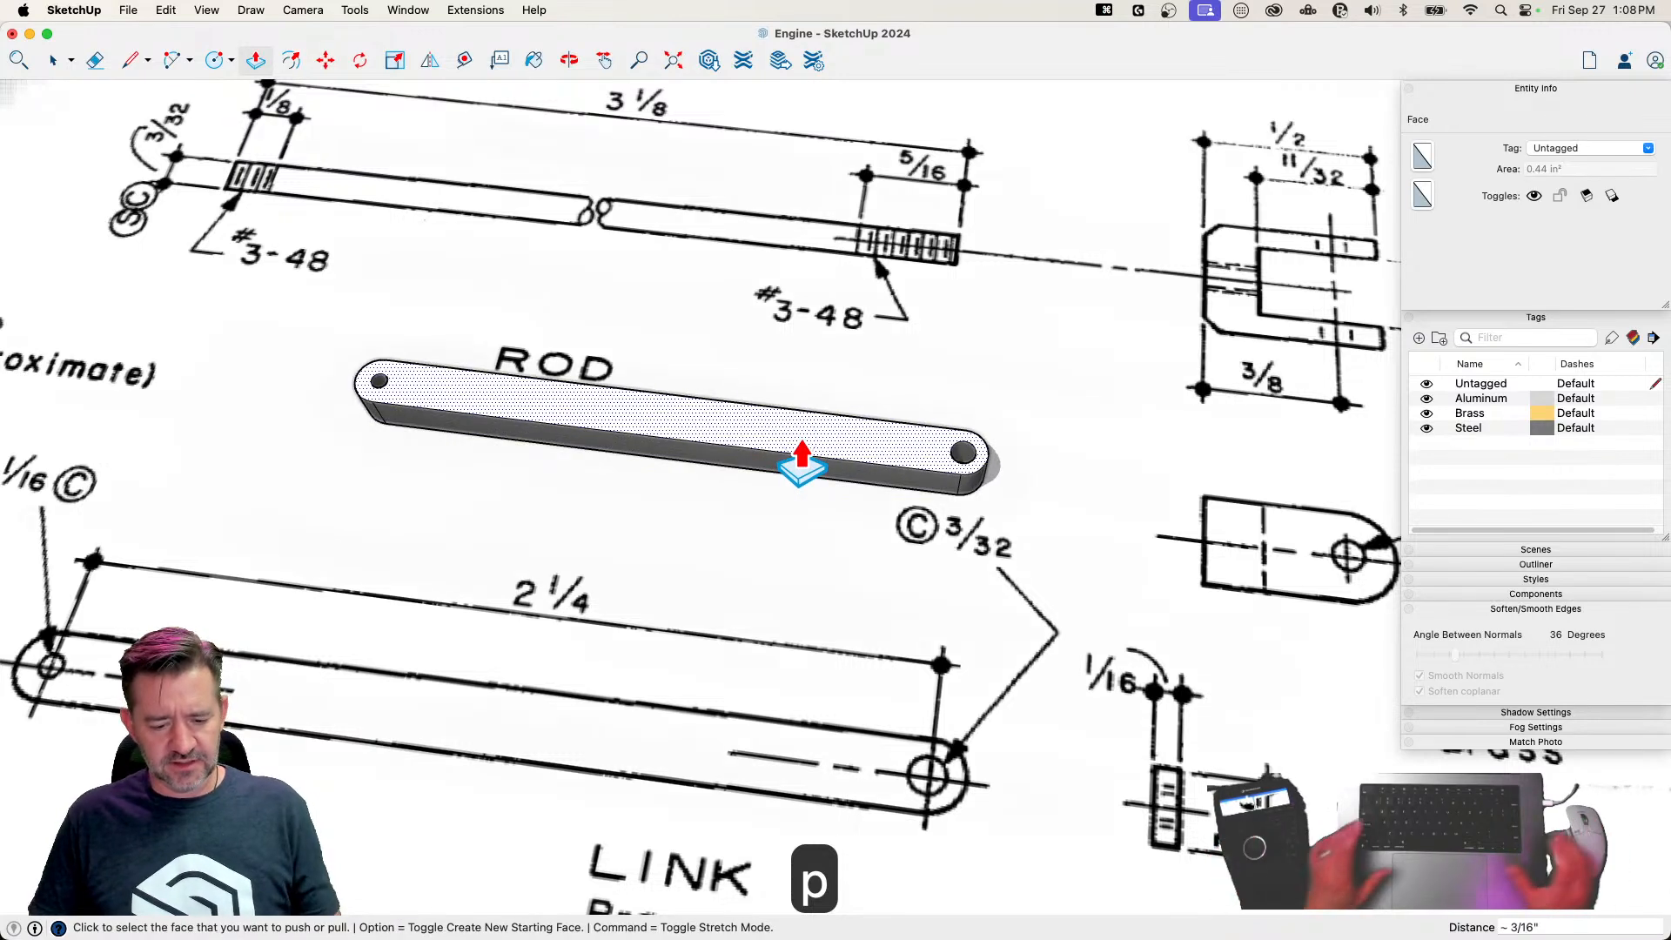
text(1/16)
key(Return)
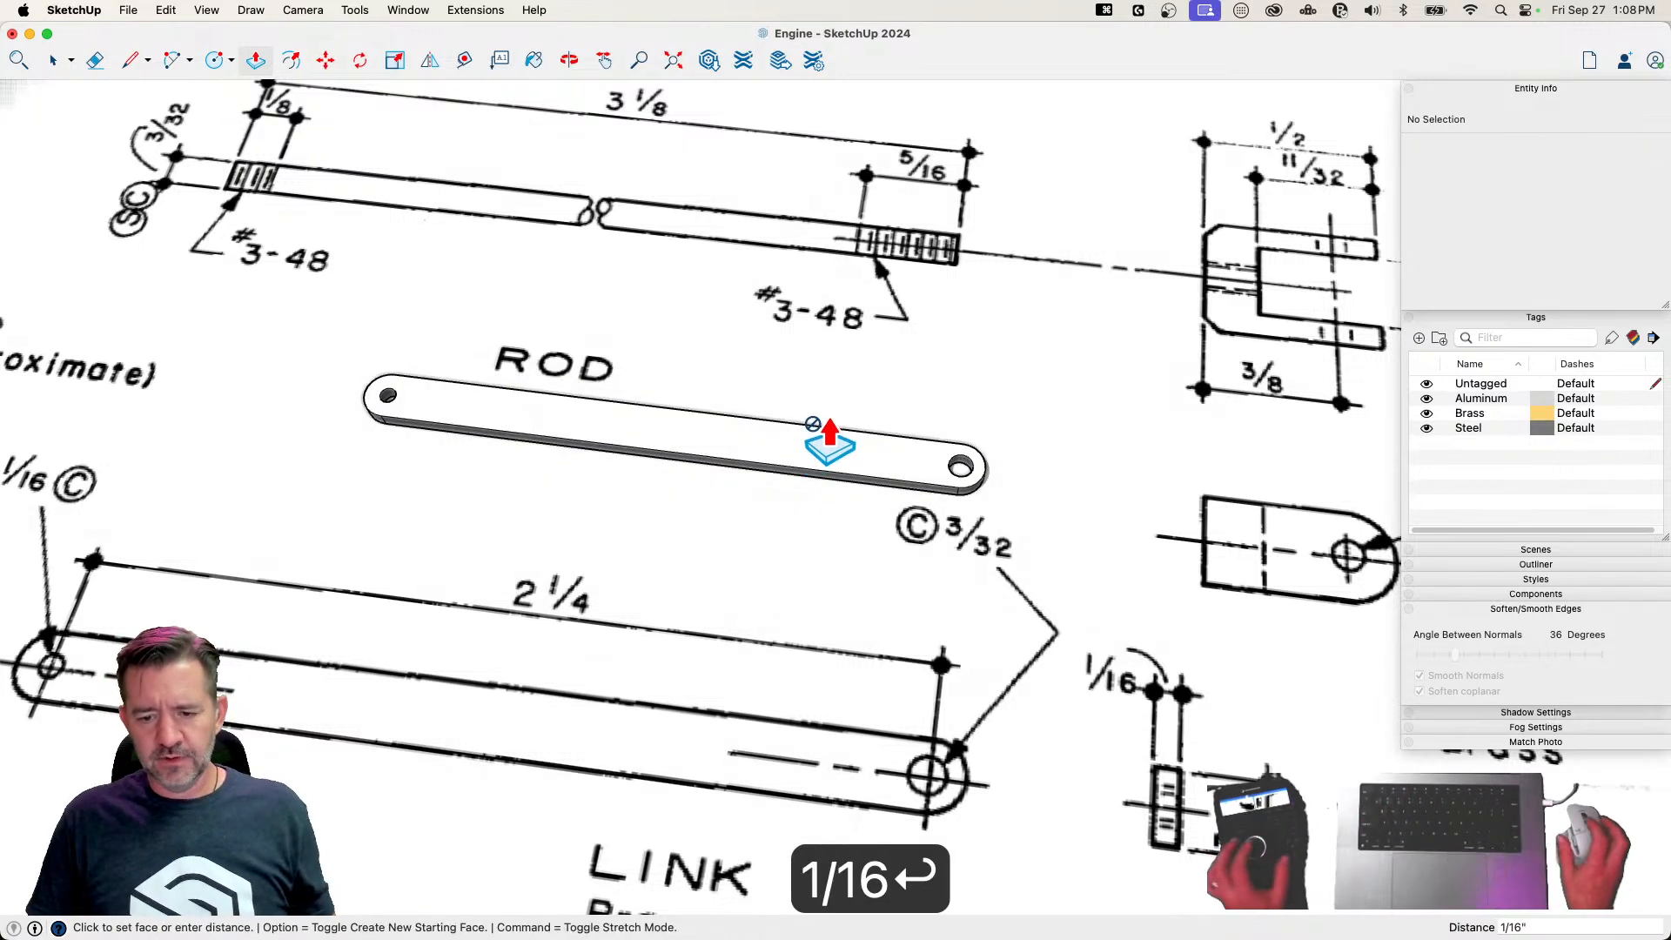
Select all of the link's geometry and smooth its edges with Soften coplanar turned off
key(space)
triple_click(825, 458)
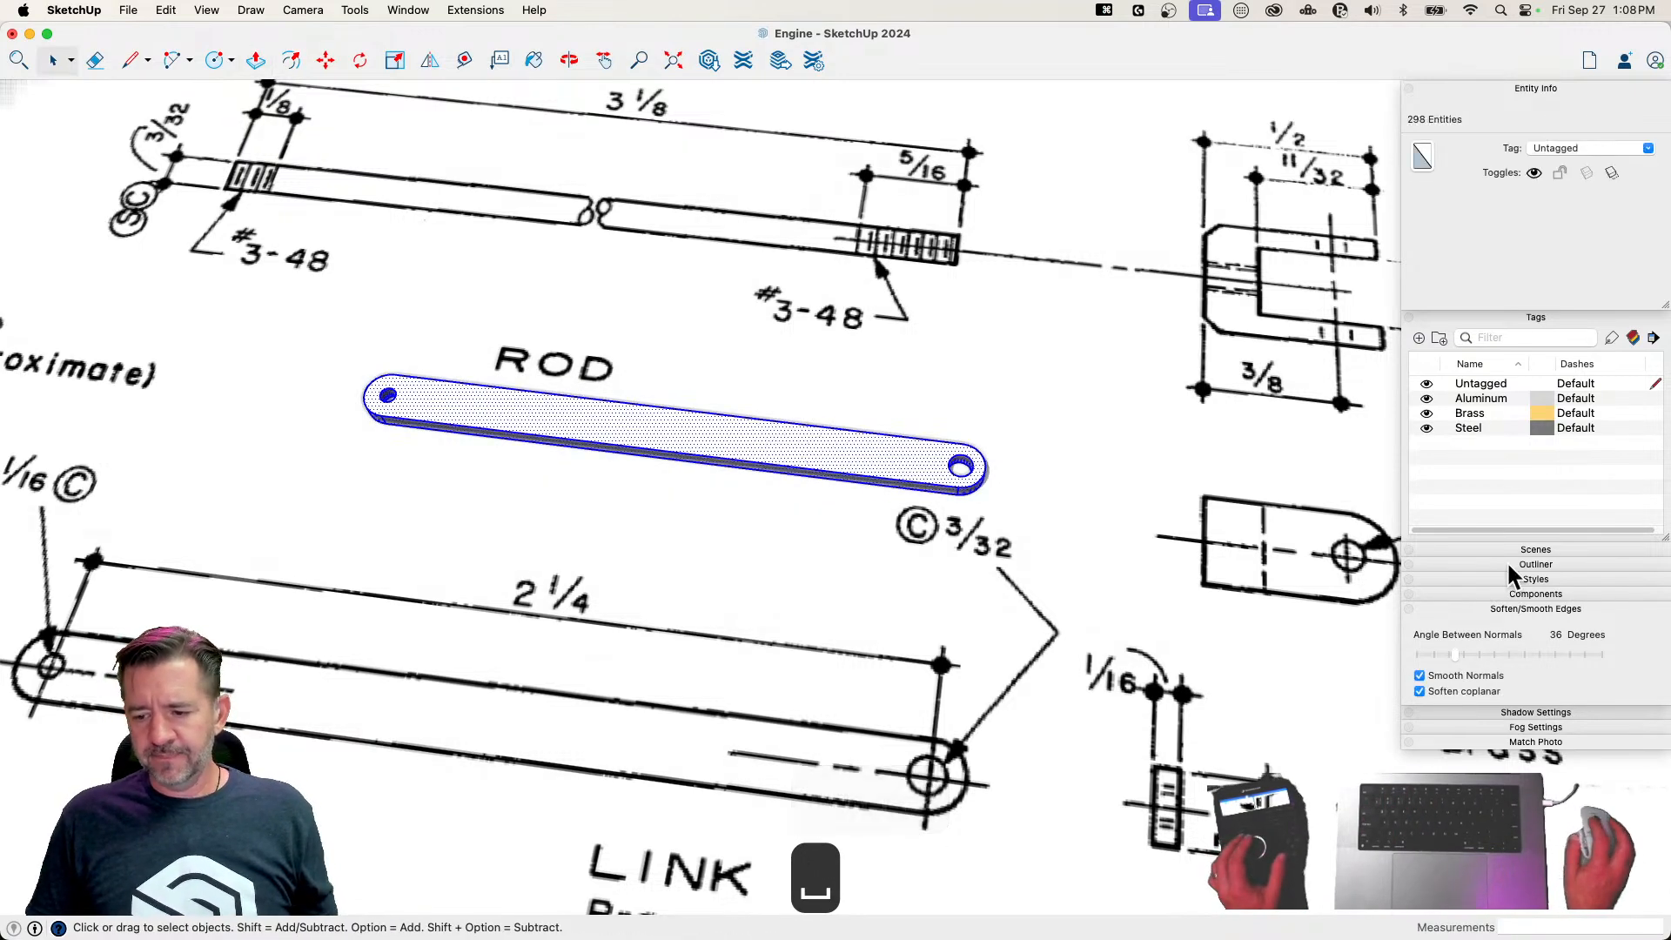
click(1420, 691)
click(828, 460)
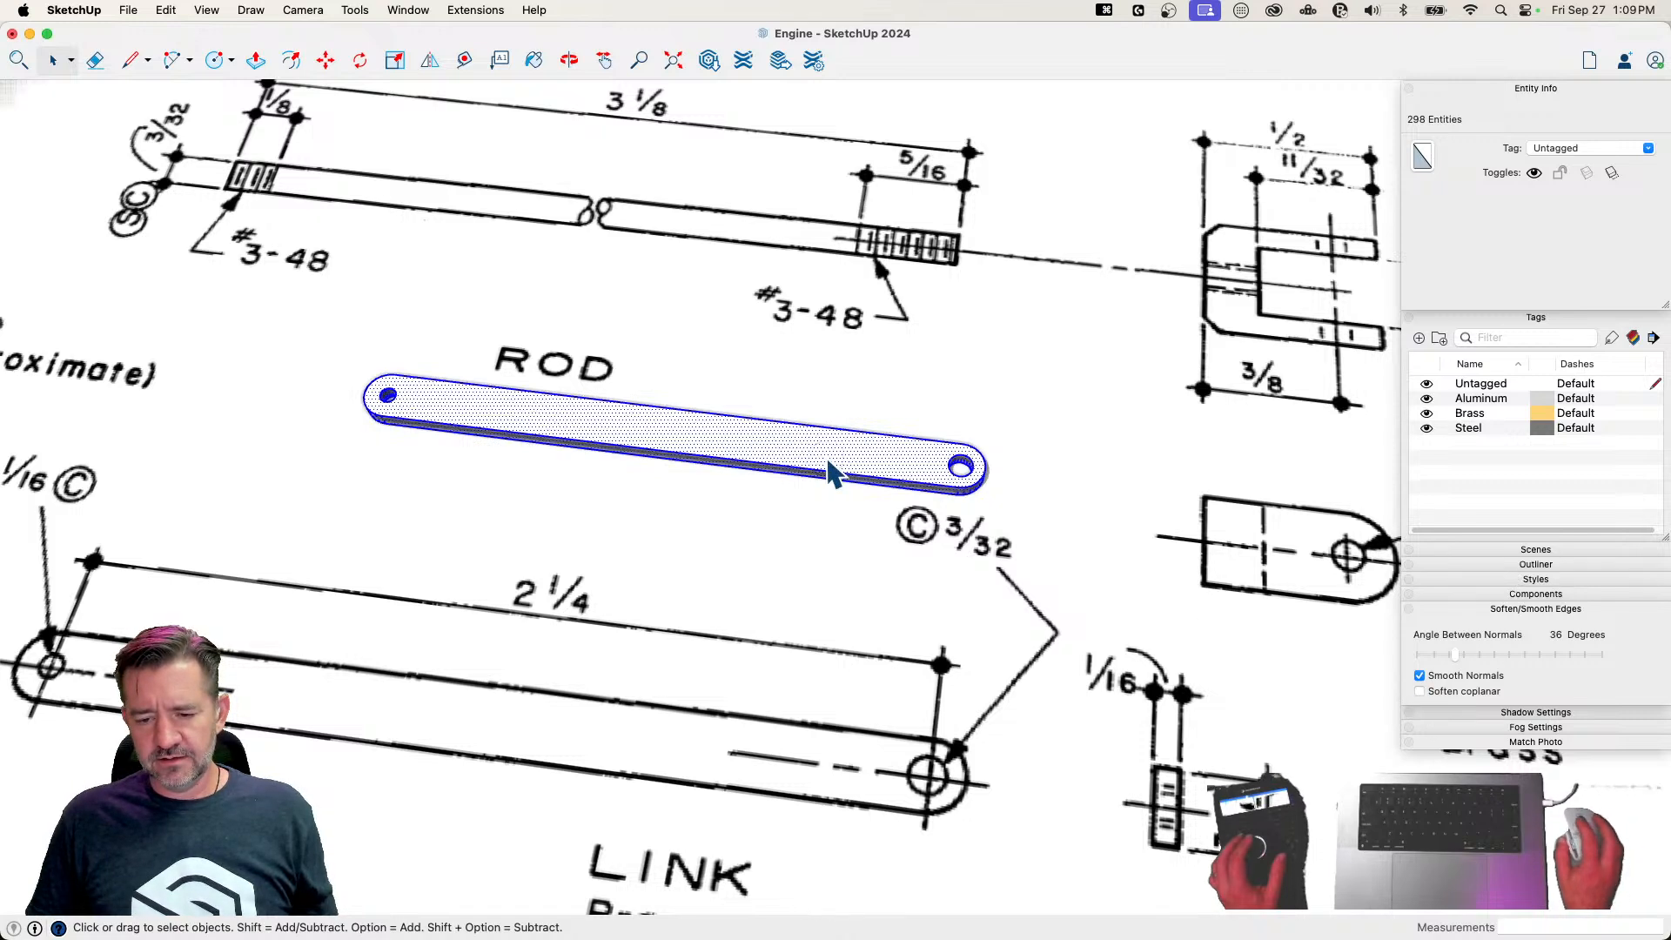
Make the selected link geometry a component named Link
right_click(828, 463)
click(917, 593)
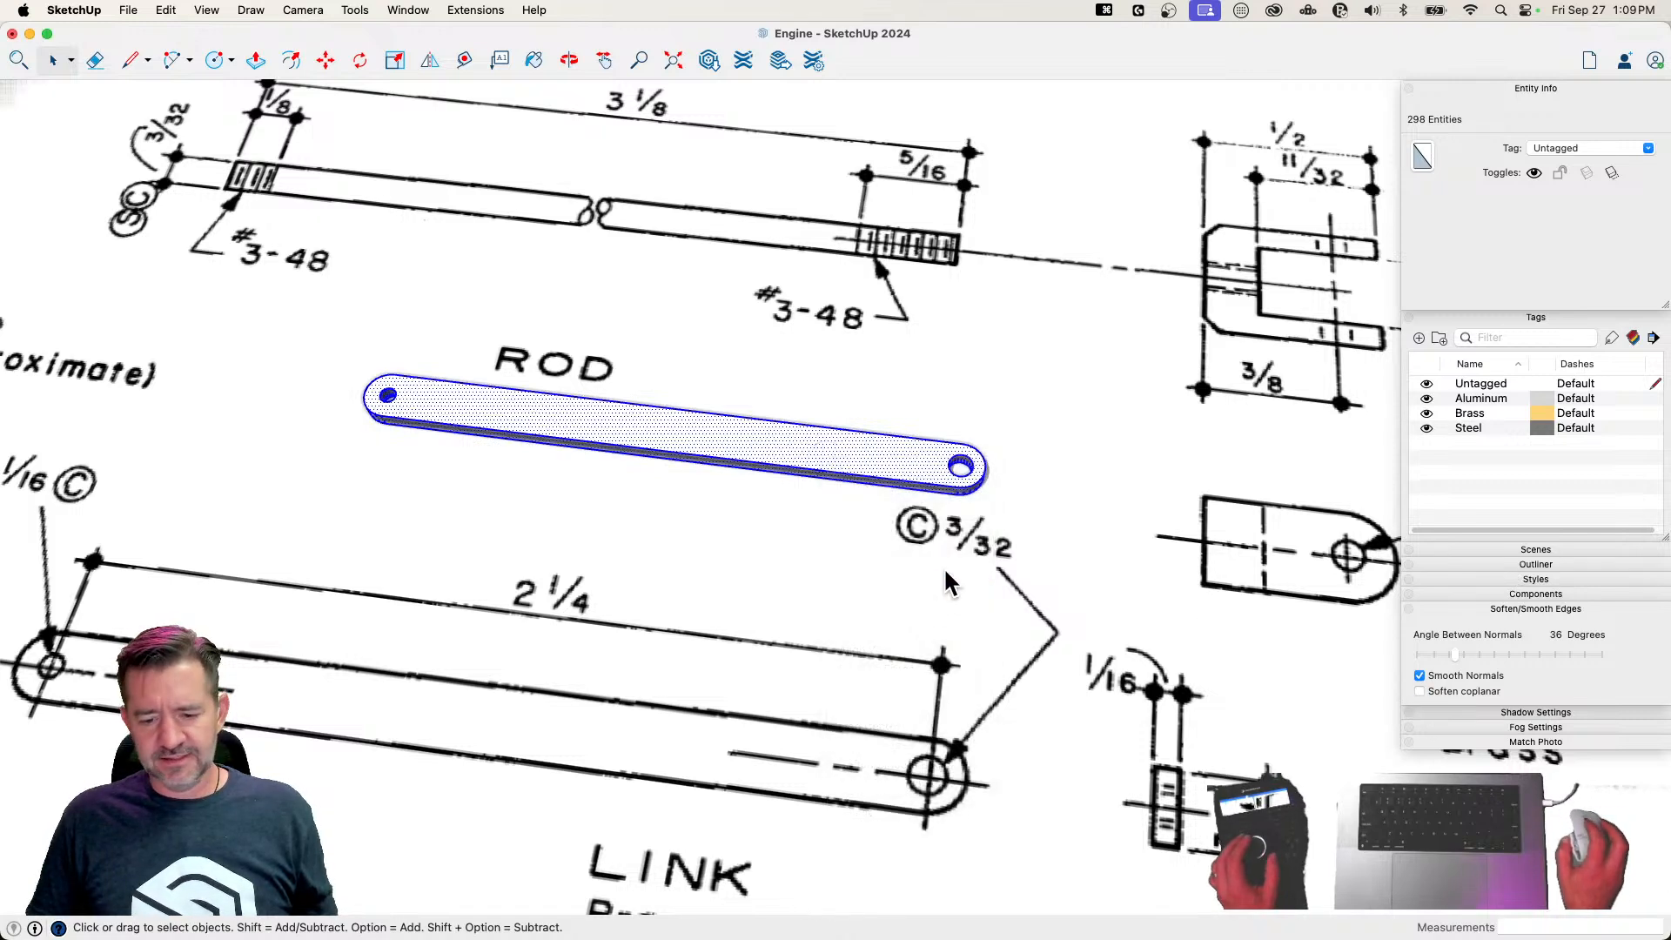
text(Link)
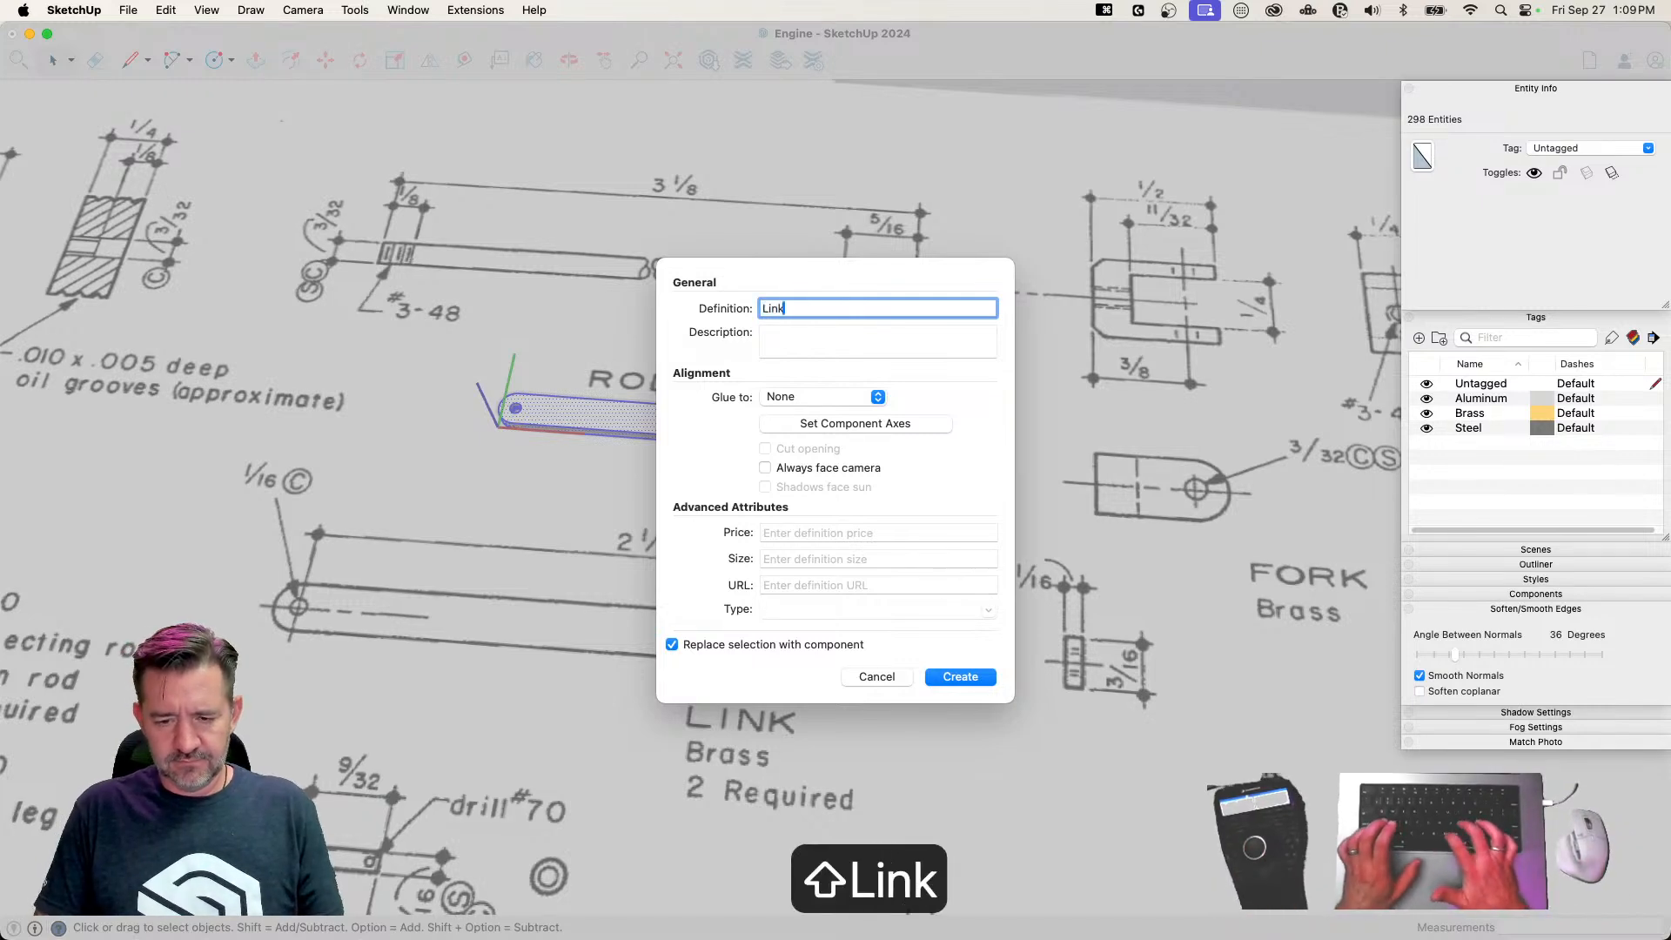
key(Return)
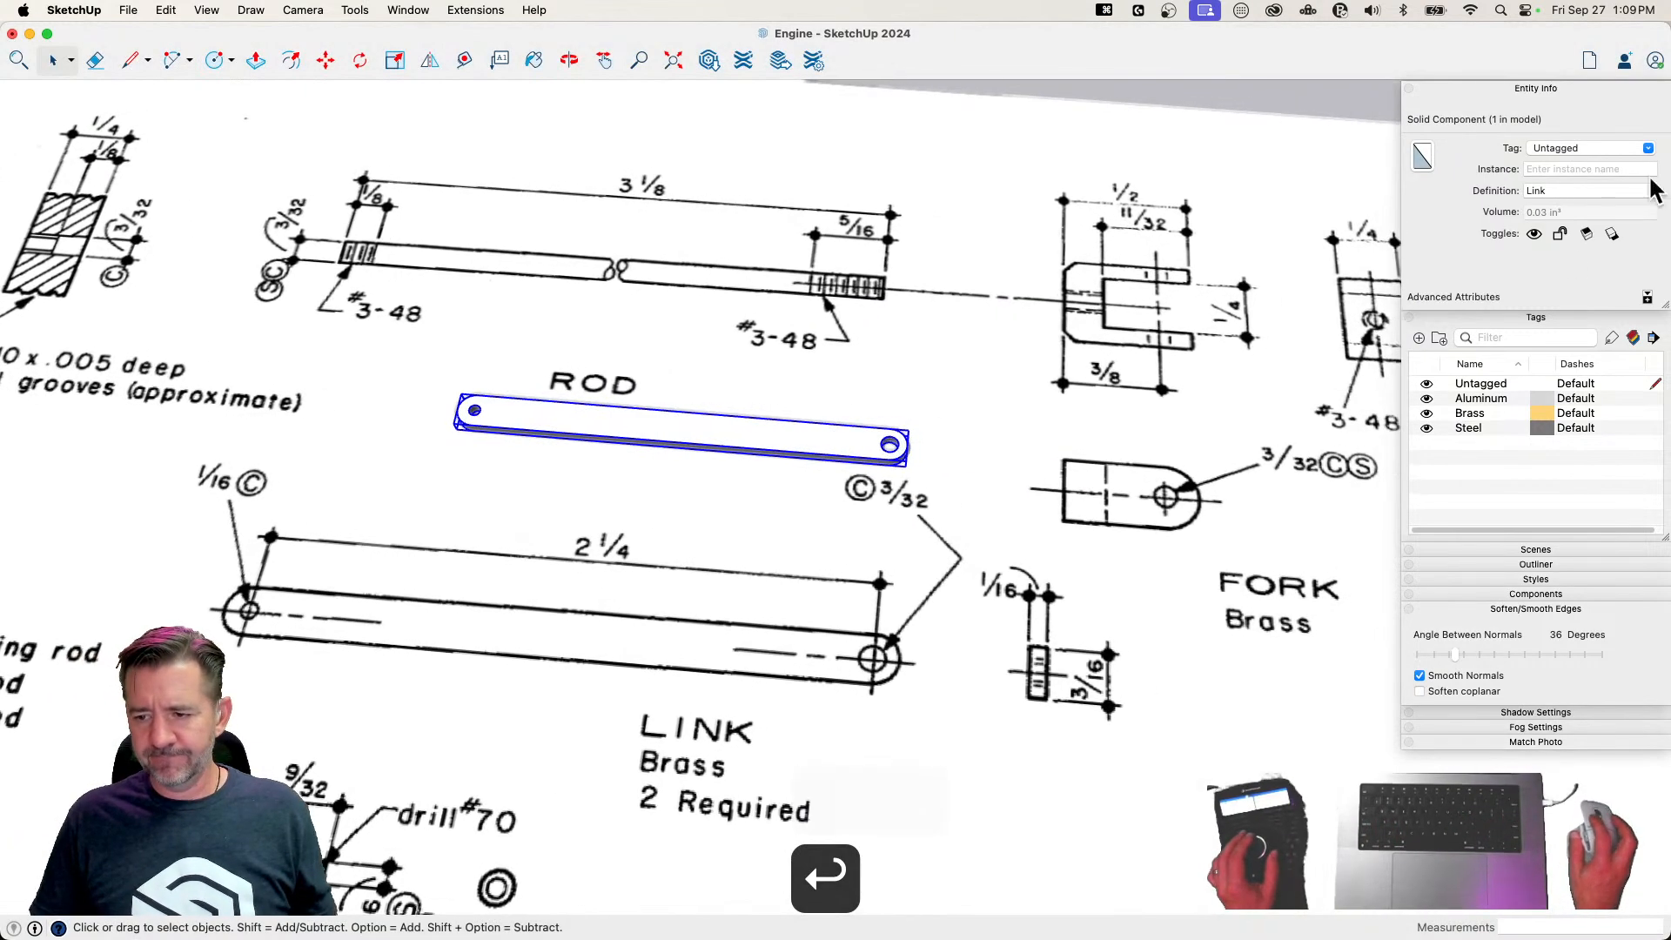
Assign the Brass tag to the Link component and move it next to the fork rod among the finished parts
click(1649, 150)
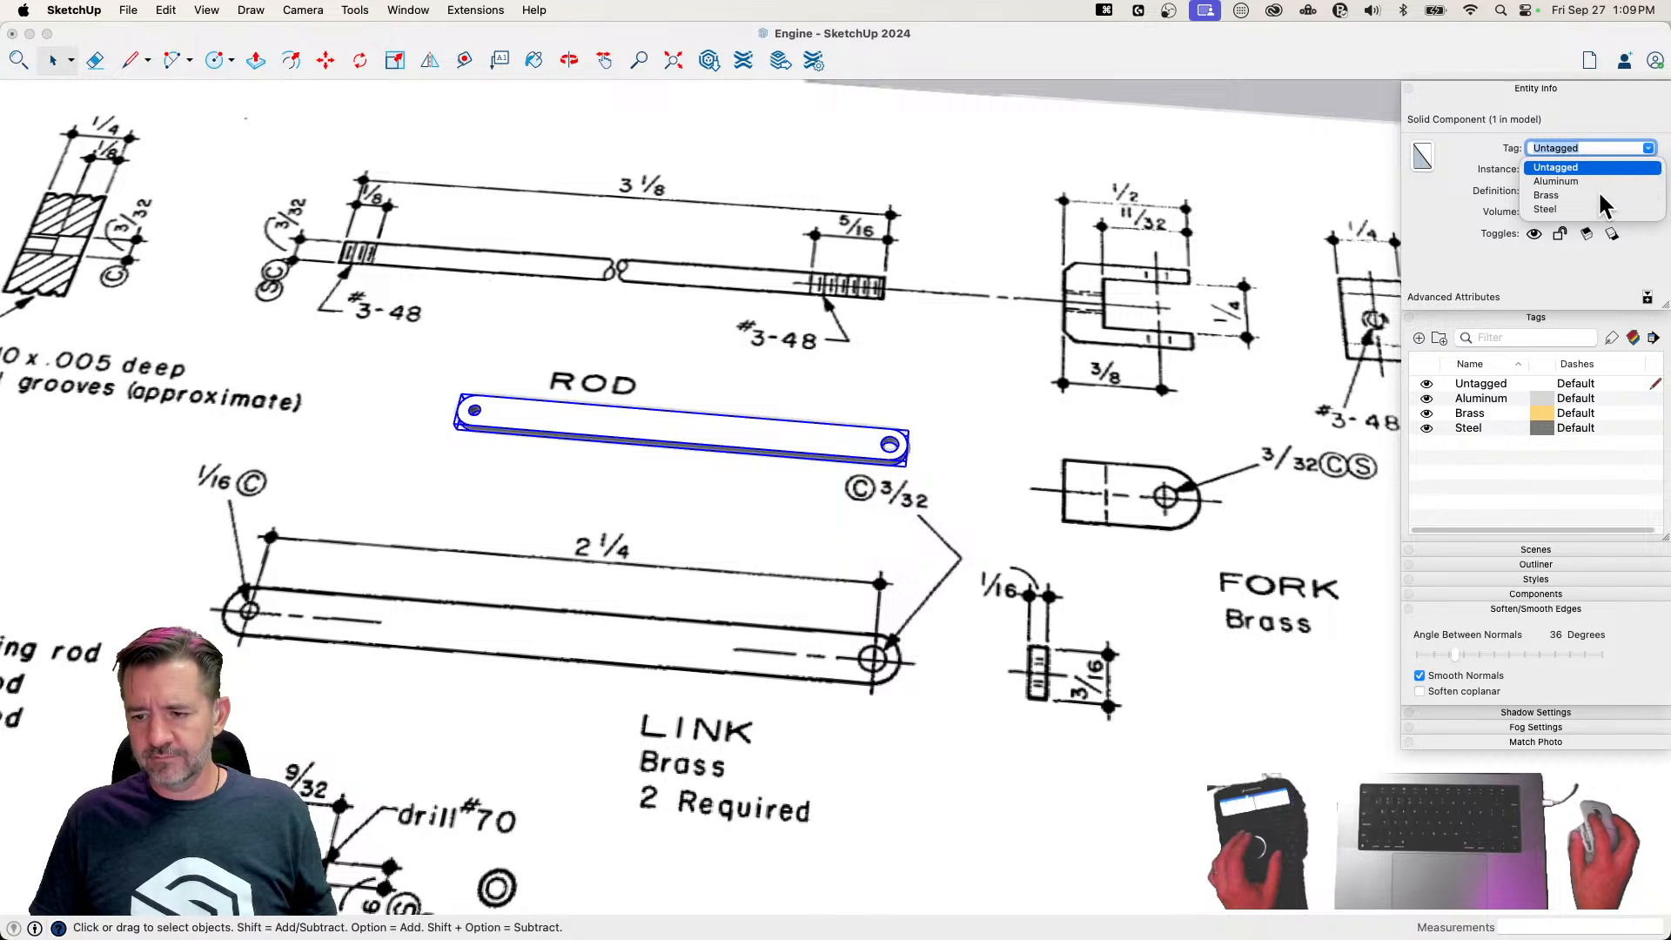
click(1604, 195)
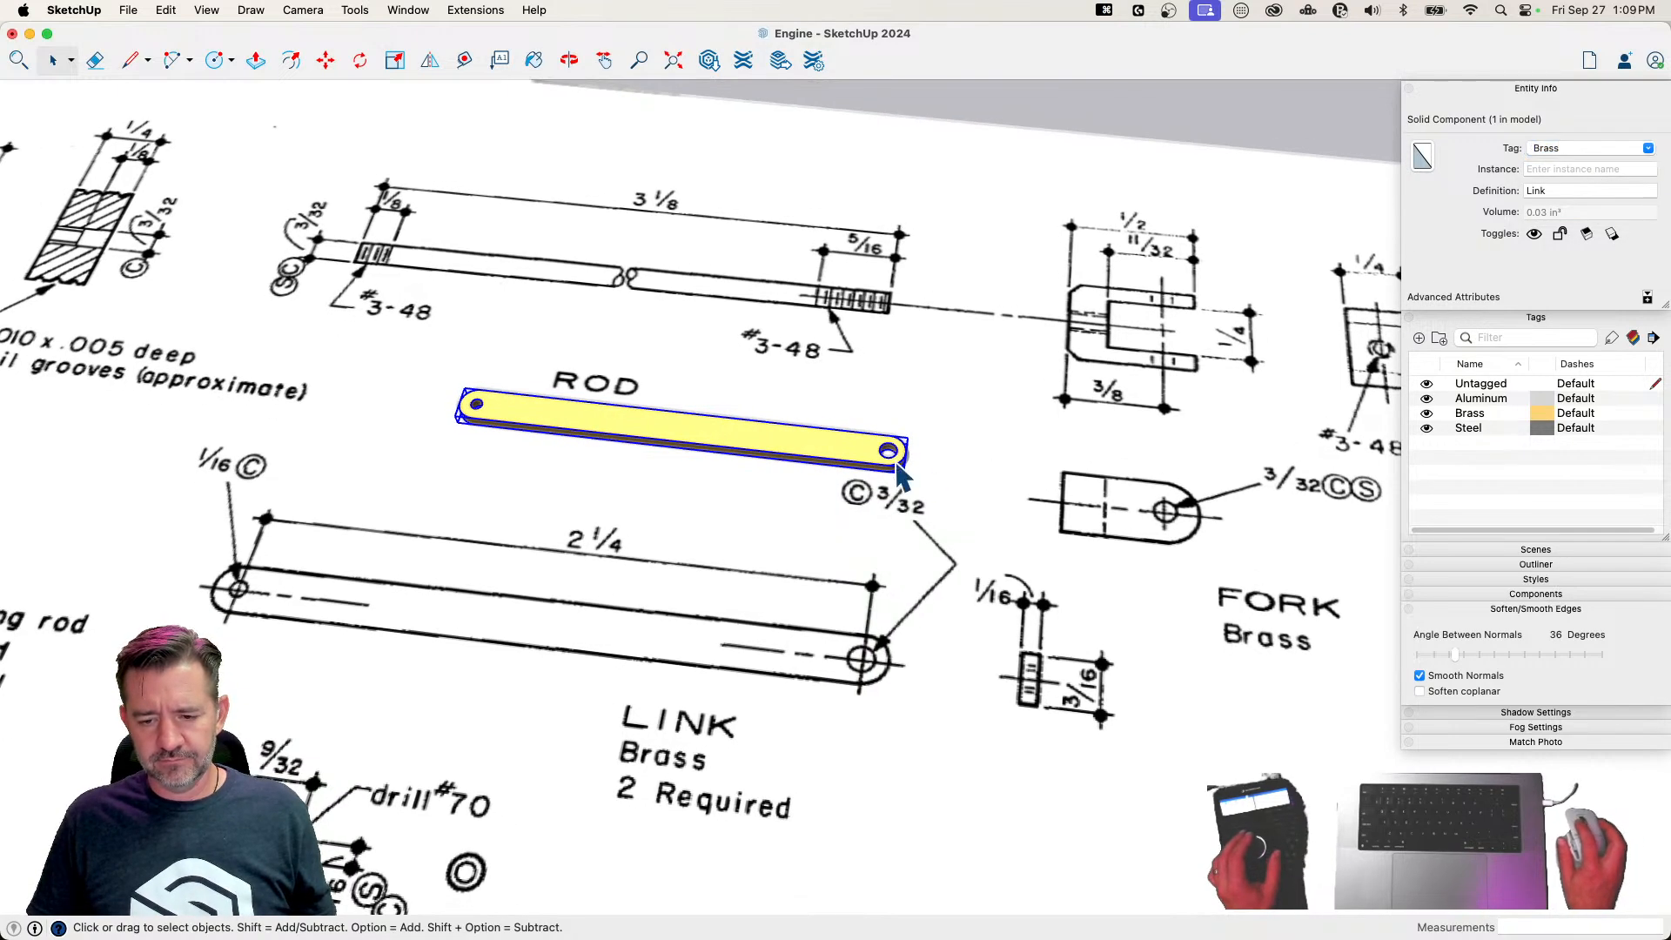
key(m)
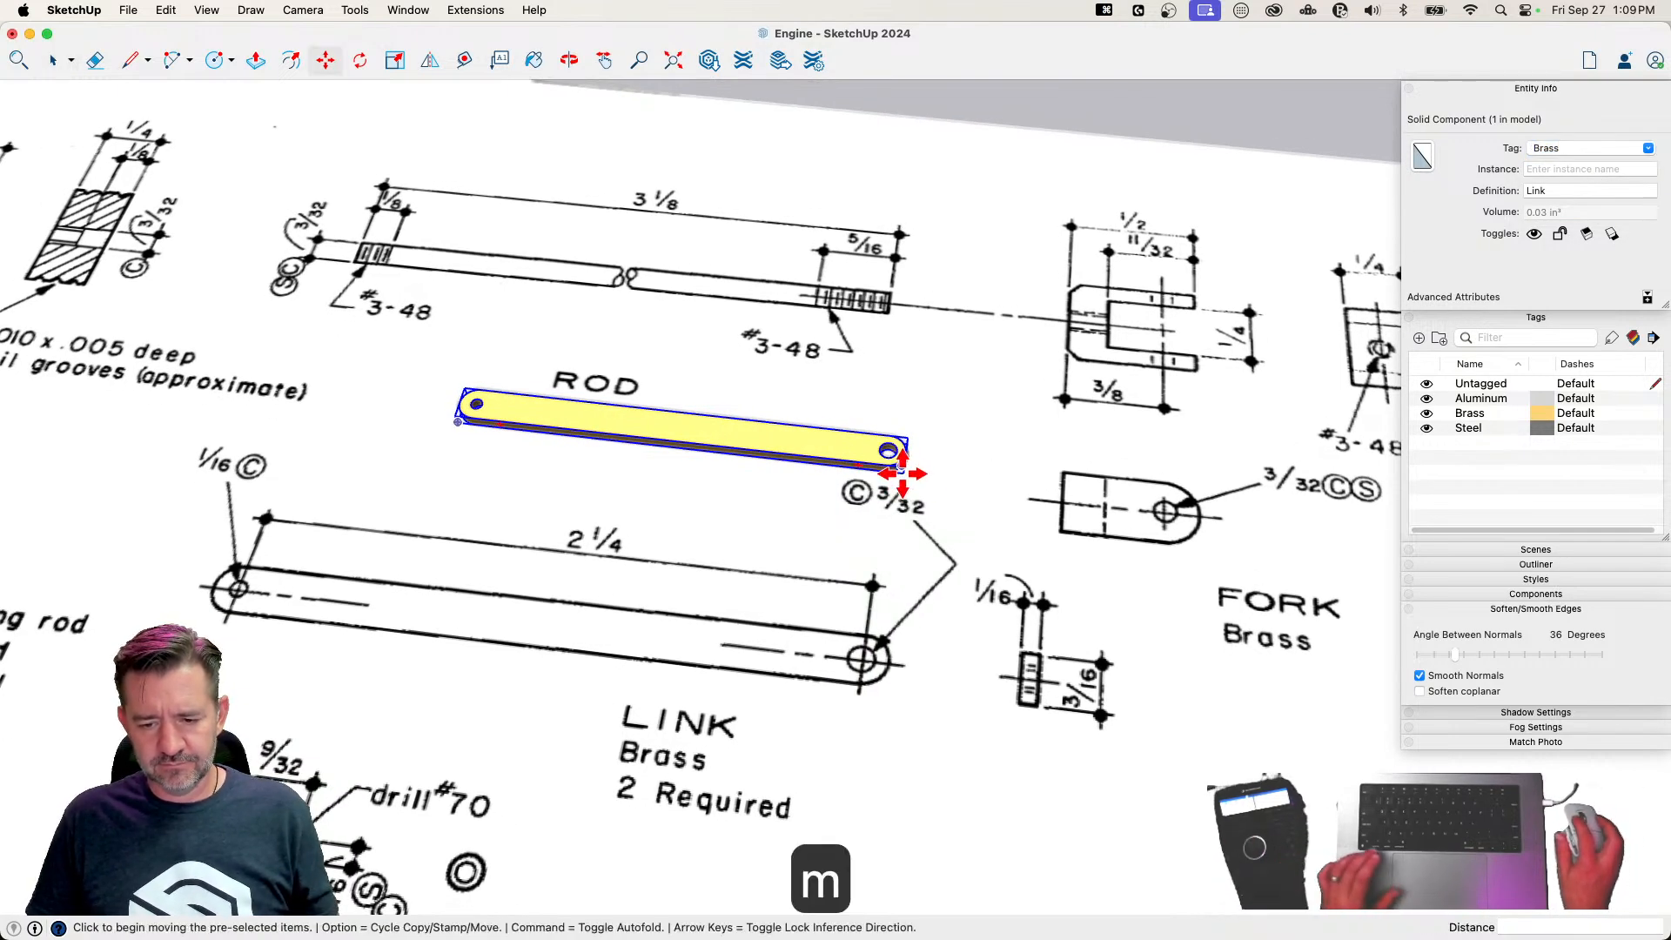
click(904, 475)
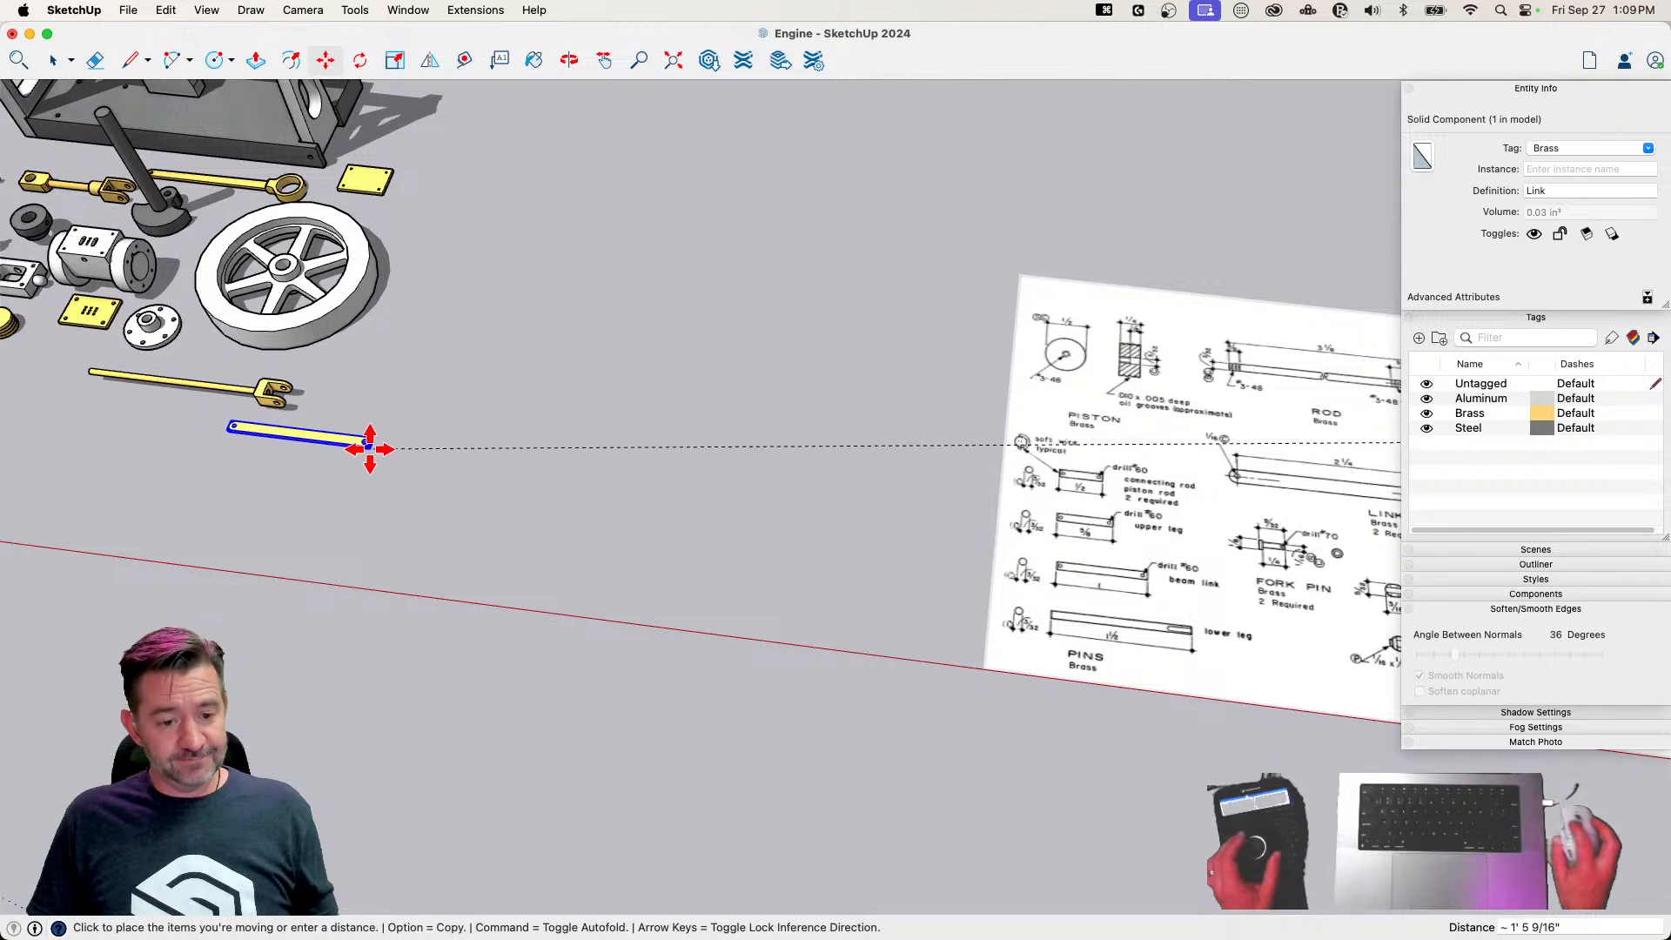
click(237, 417)
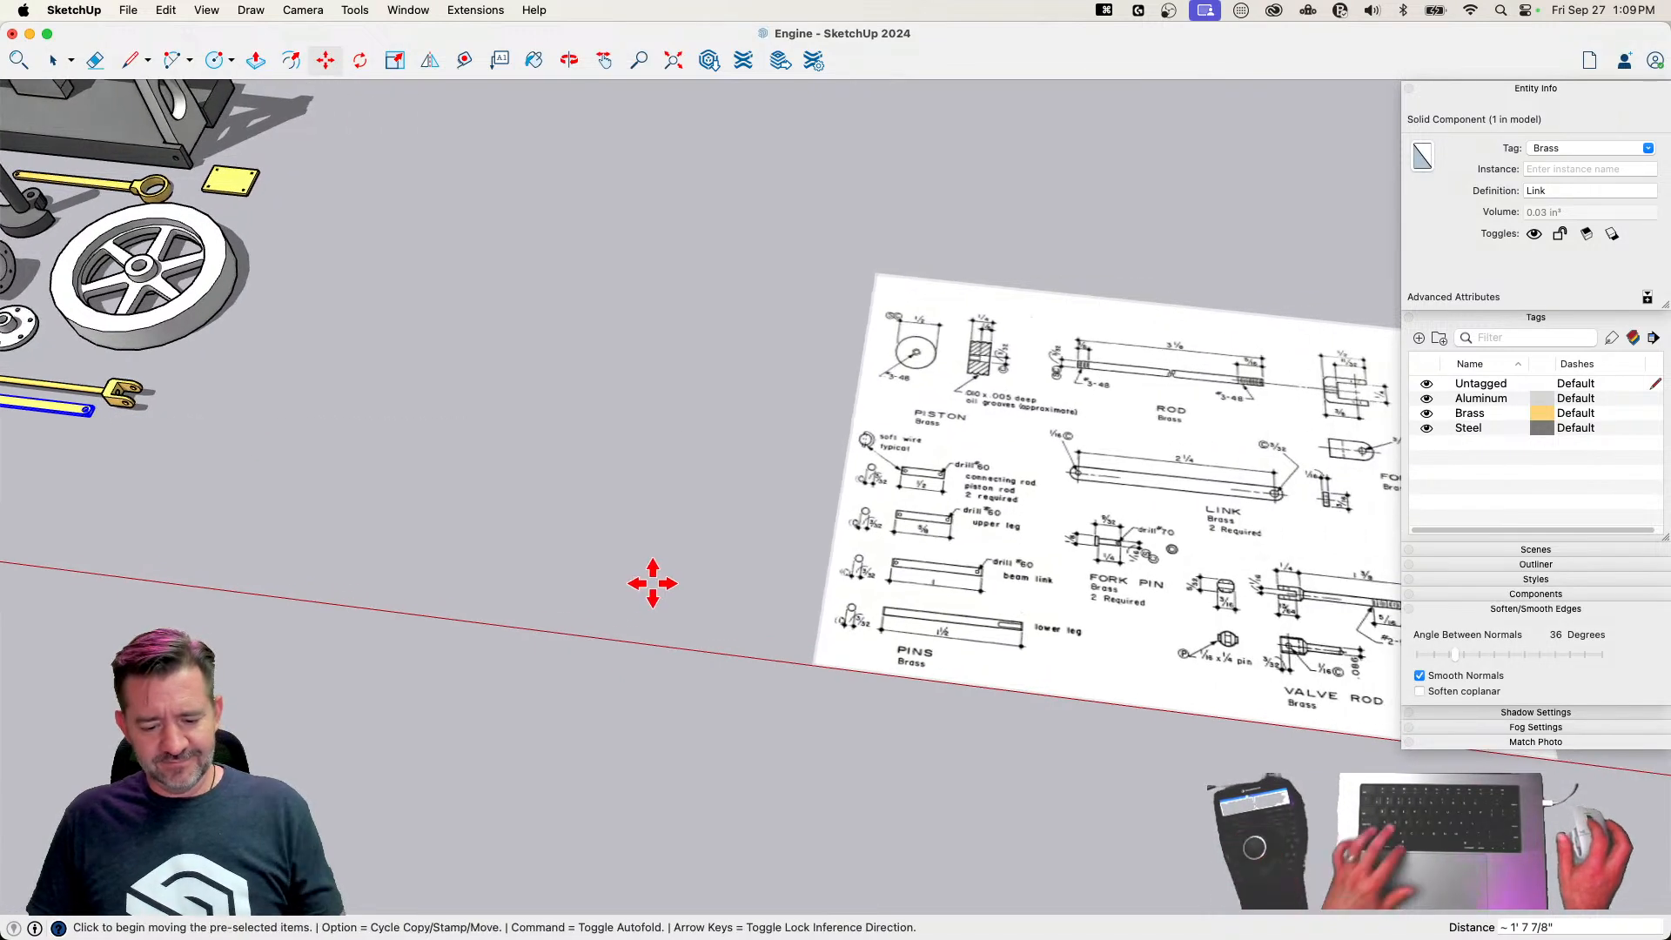
Save the model and clear the selection
key(super+s)
key(space)
click(655, 570)
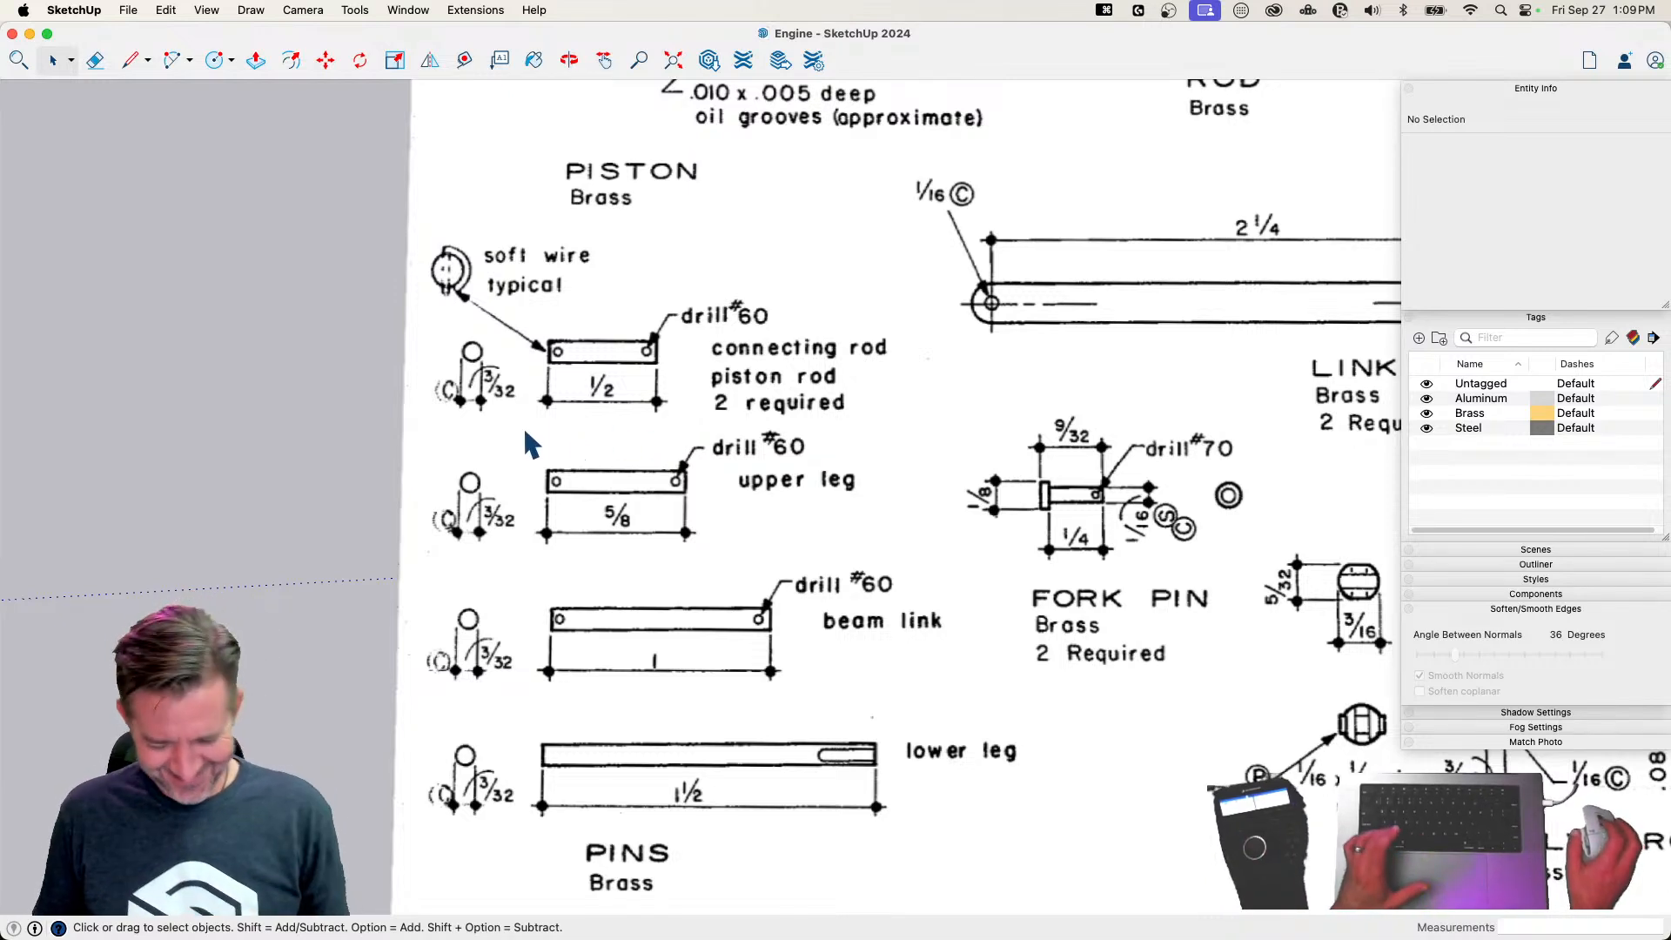
Draw a vertical circle with a 3/64" radius, facing the red axis, beside the 1/2" connecting rod pin drawing
key(c)
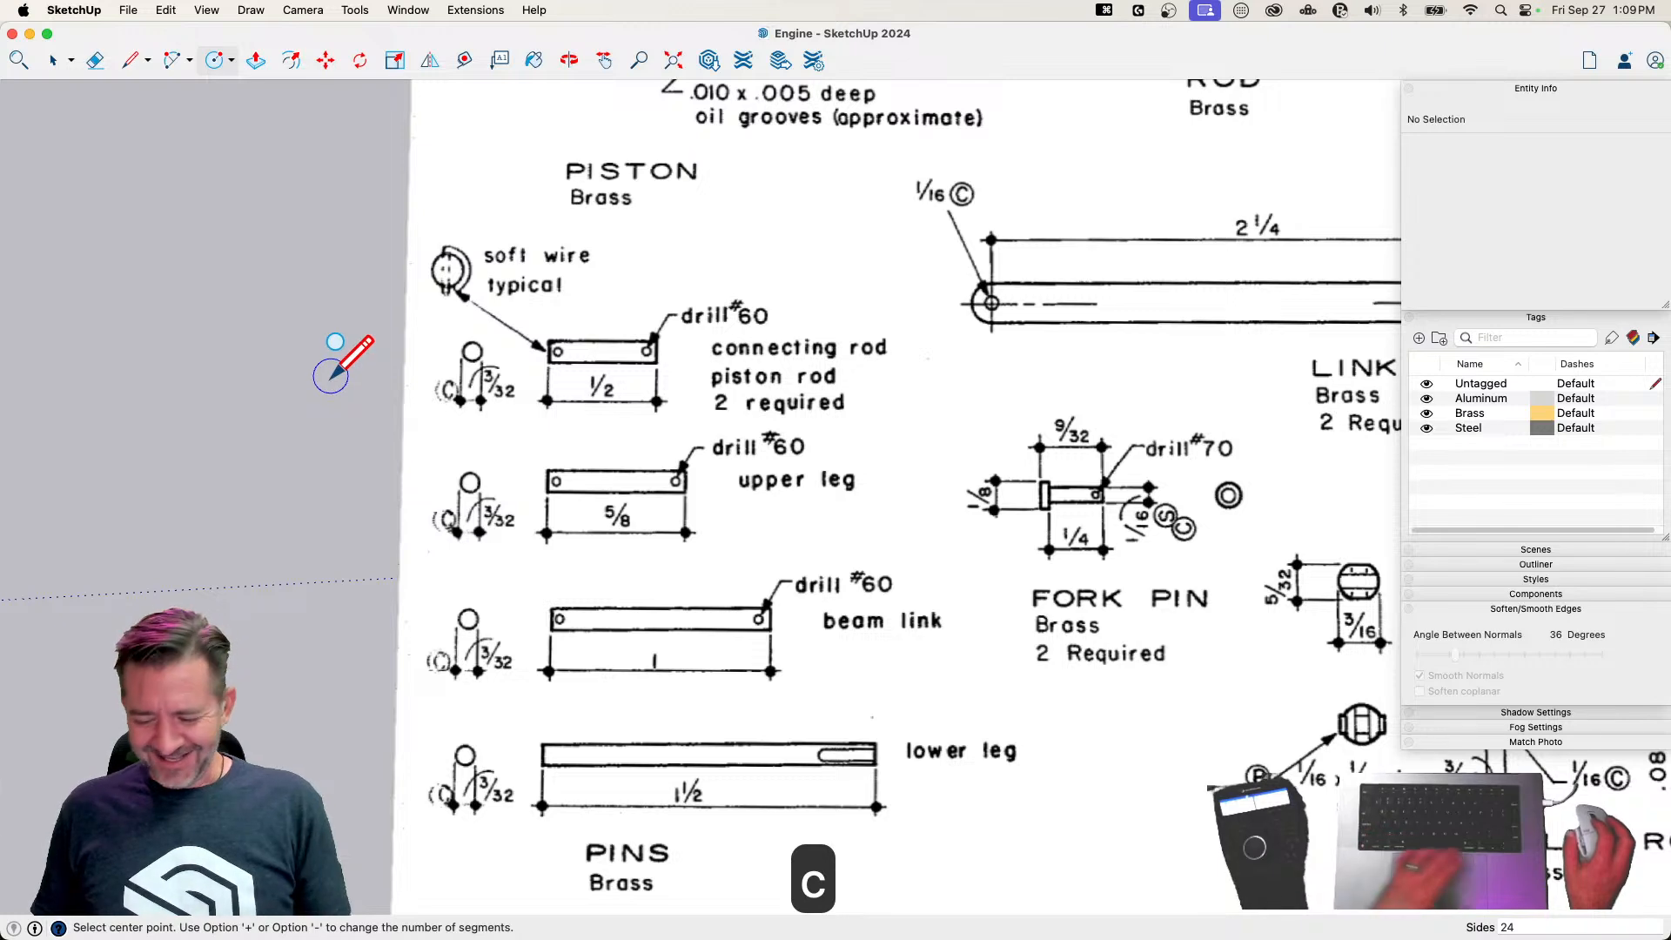
click(332, 375)
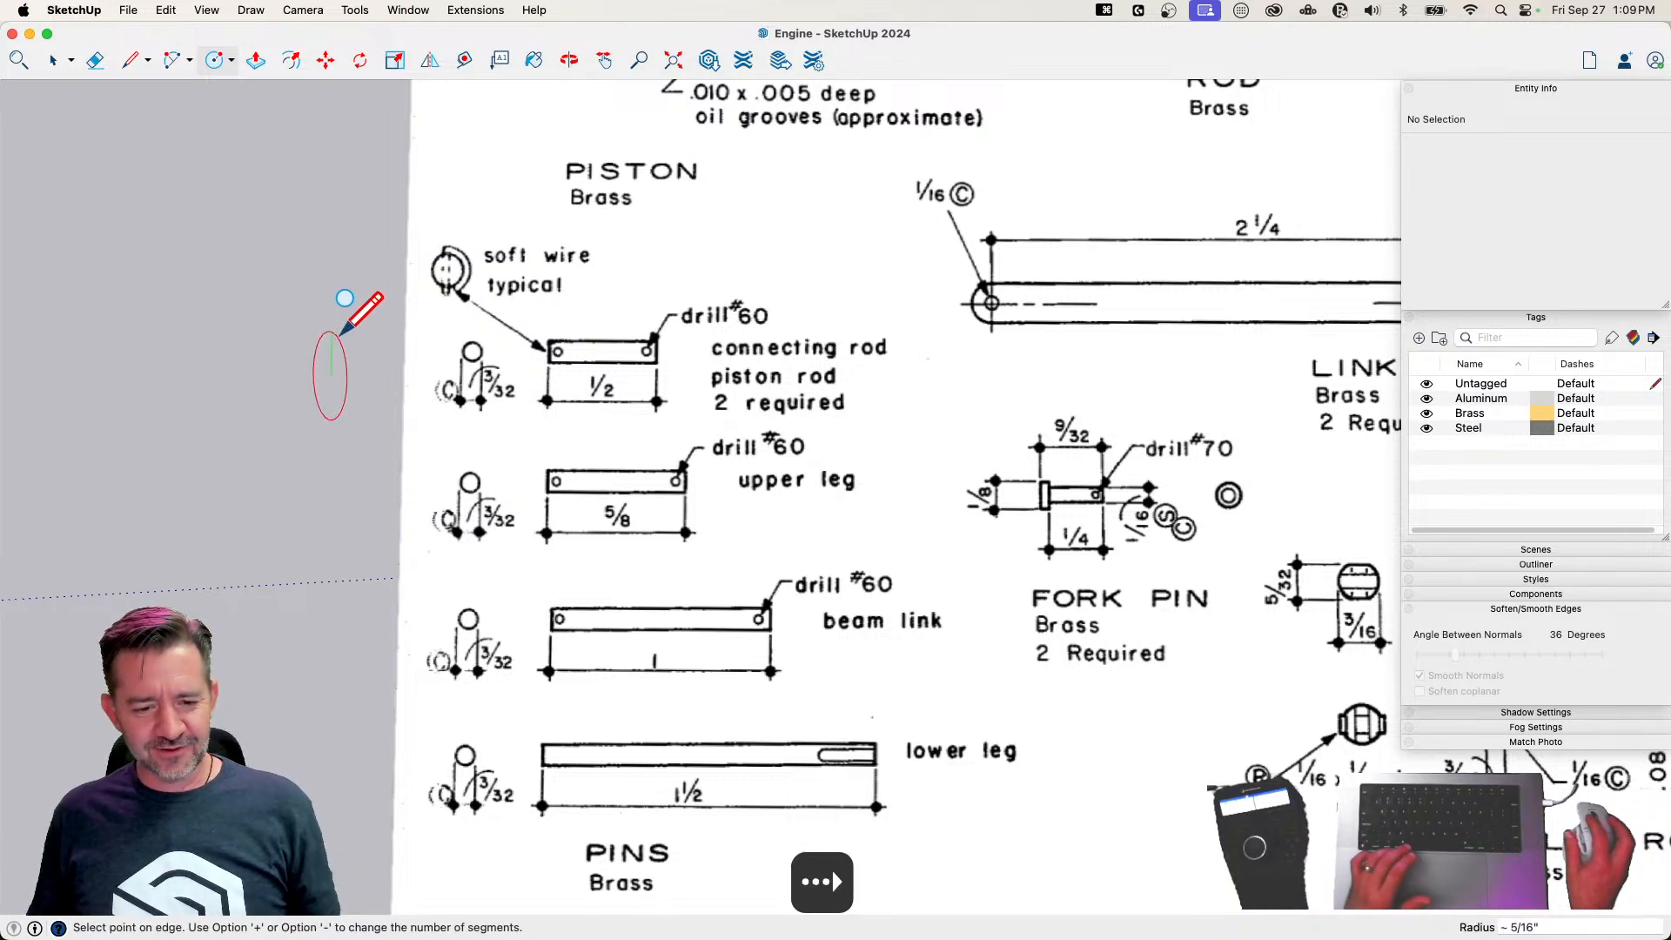
text(3/)
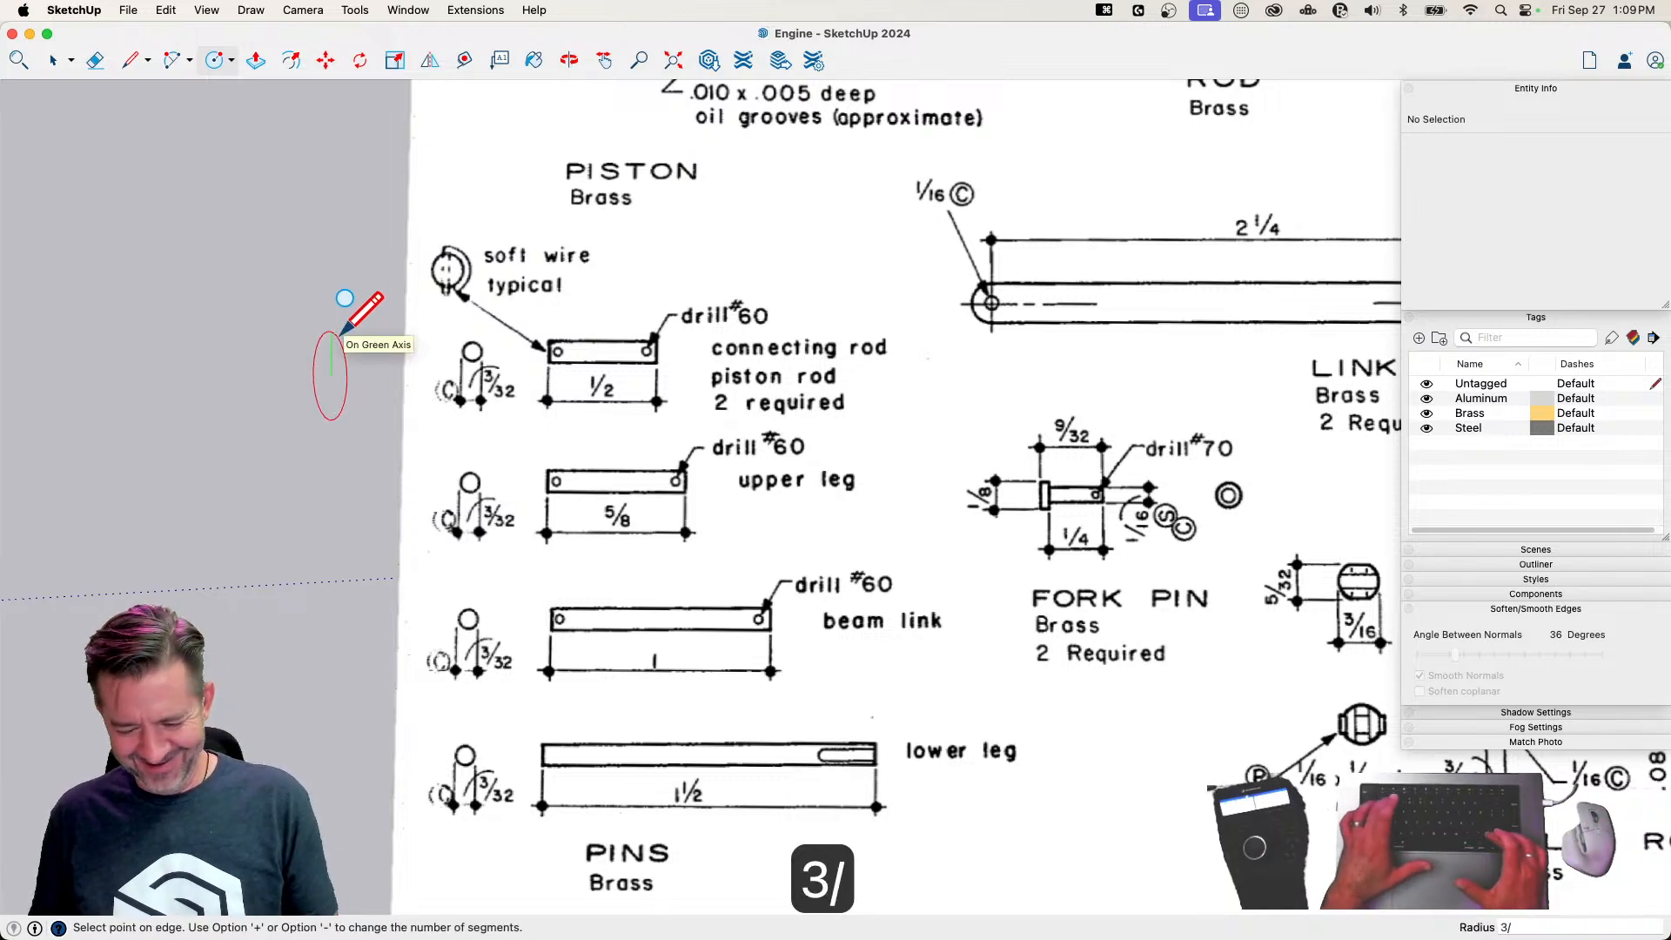
text(64)
key(Return)
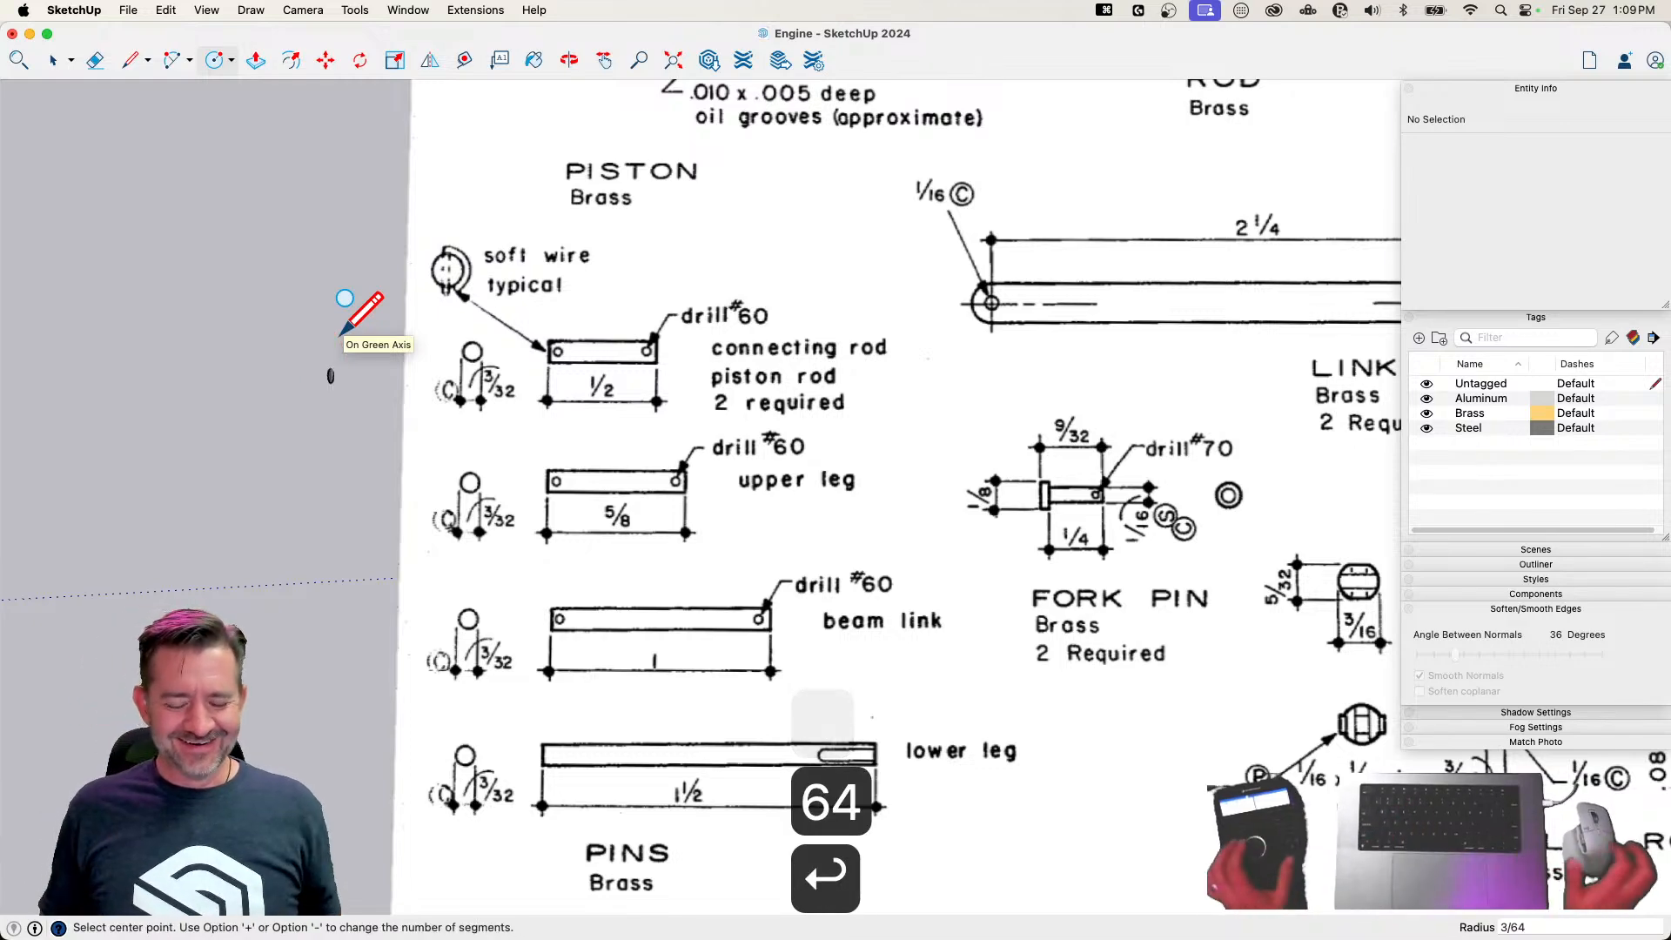
Extrude the circle 1/2" along the red axis to form the pin's cylinder
key(p)
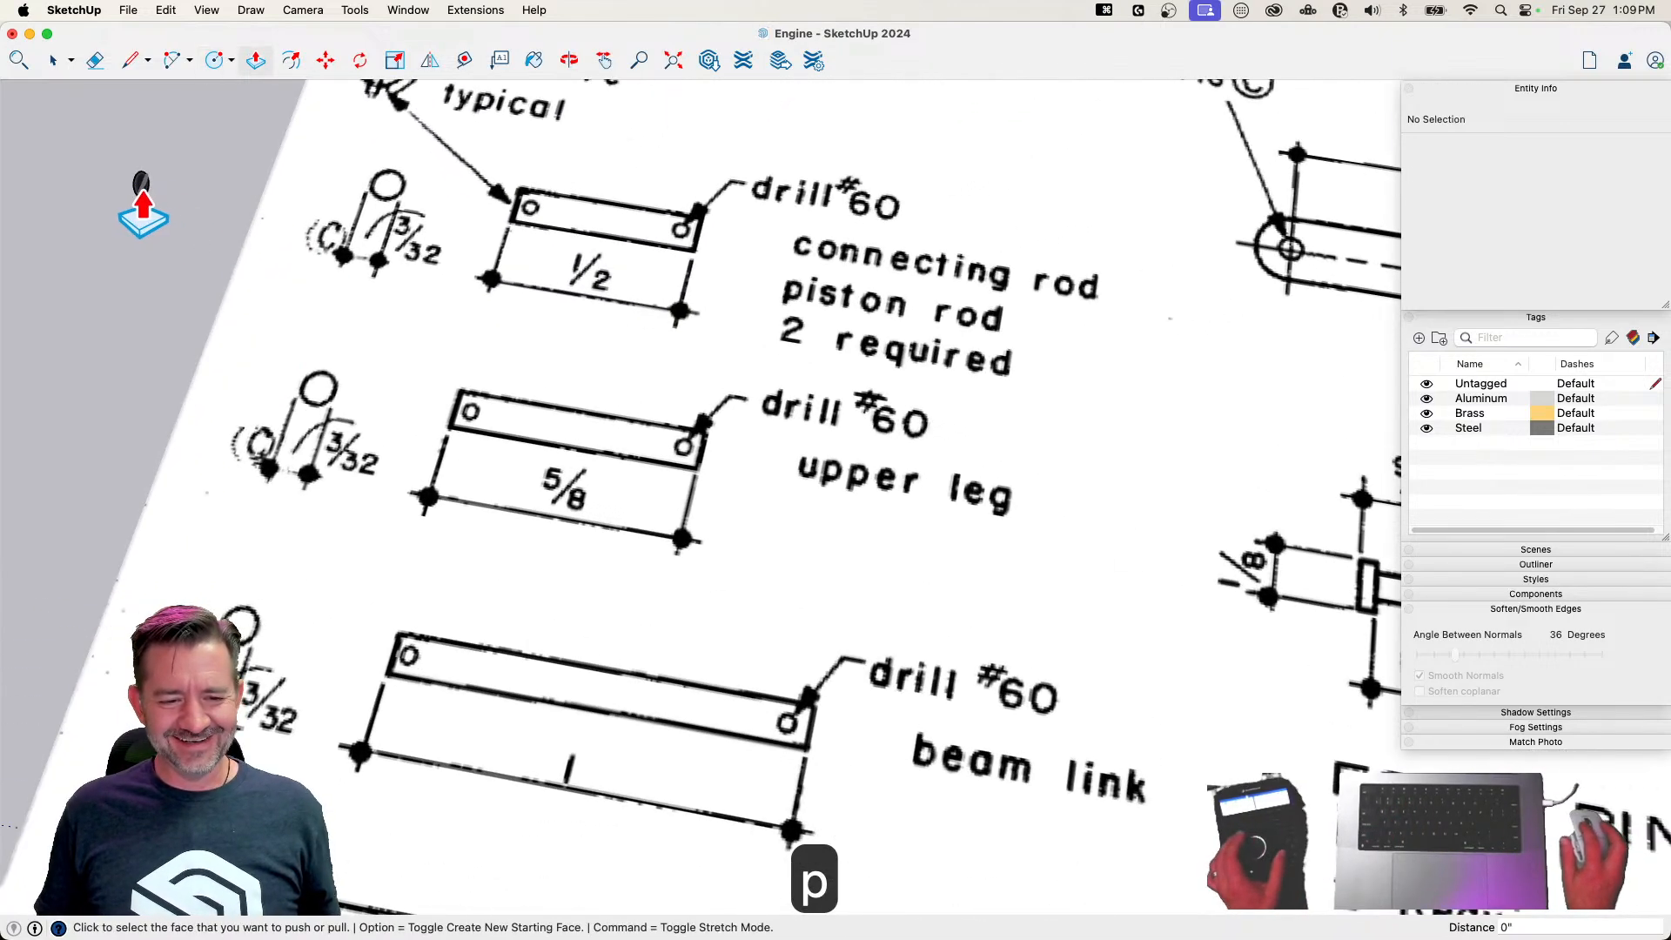
click(143, 191)
click(227, 213)
text(1/2)
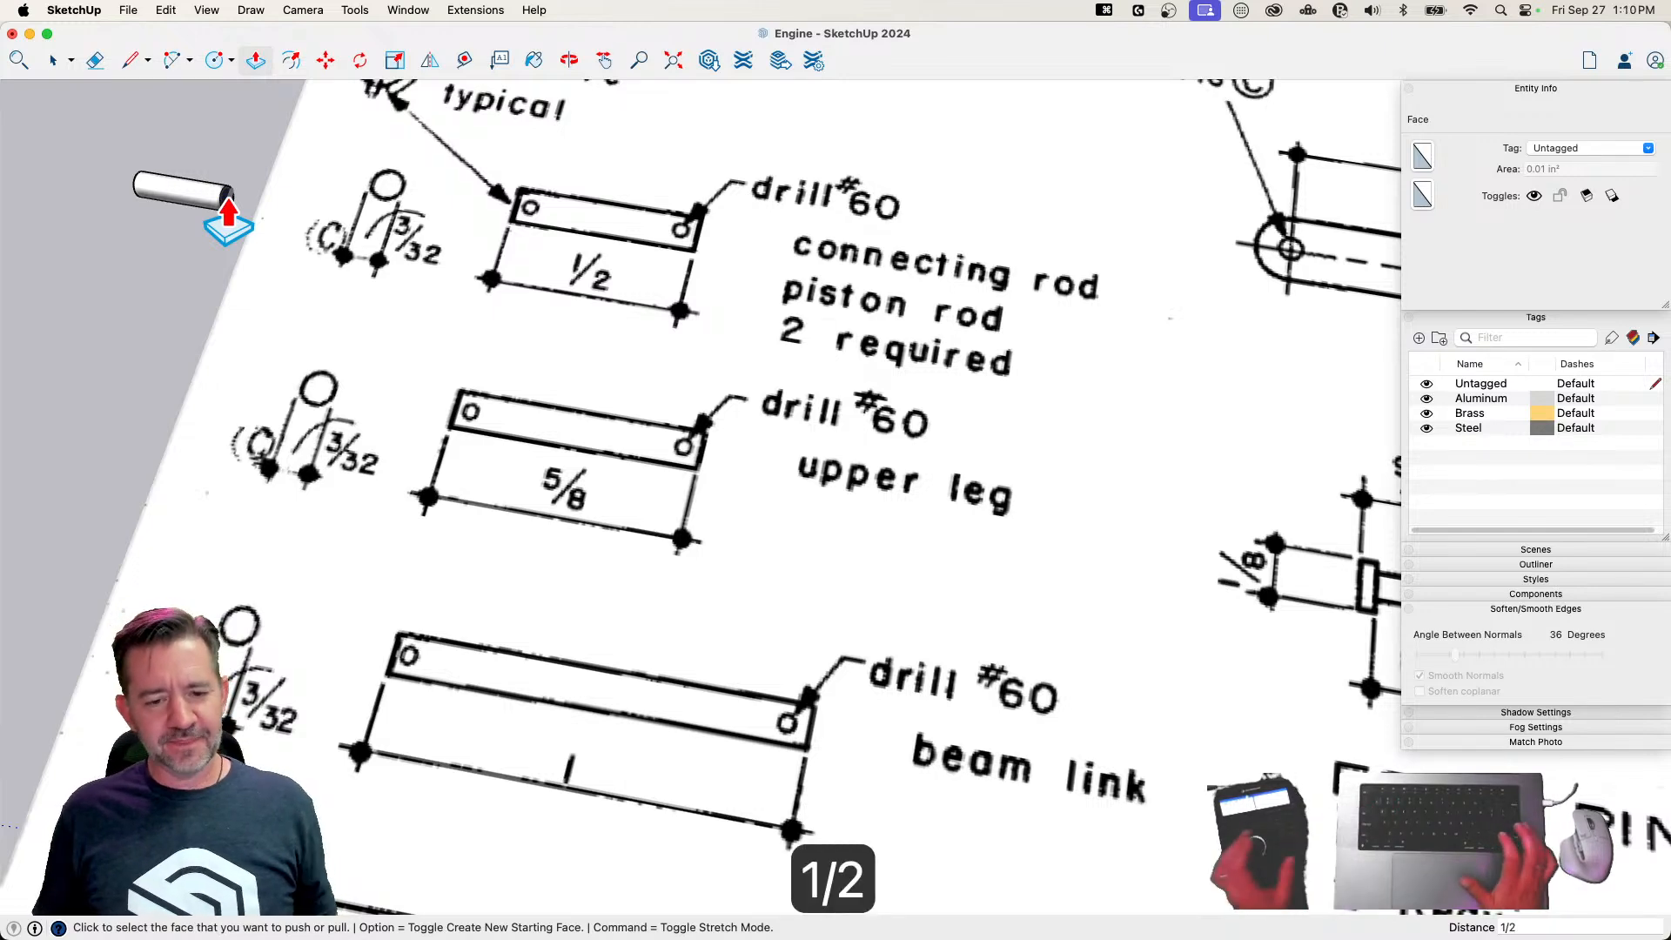
key(Return)
key(space)
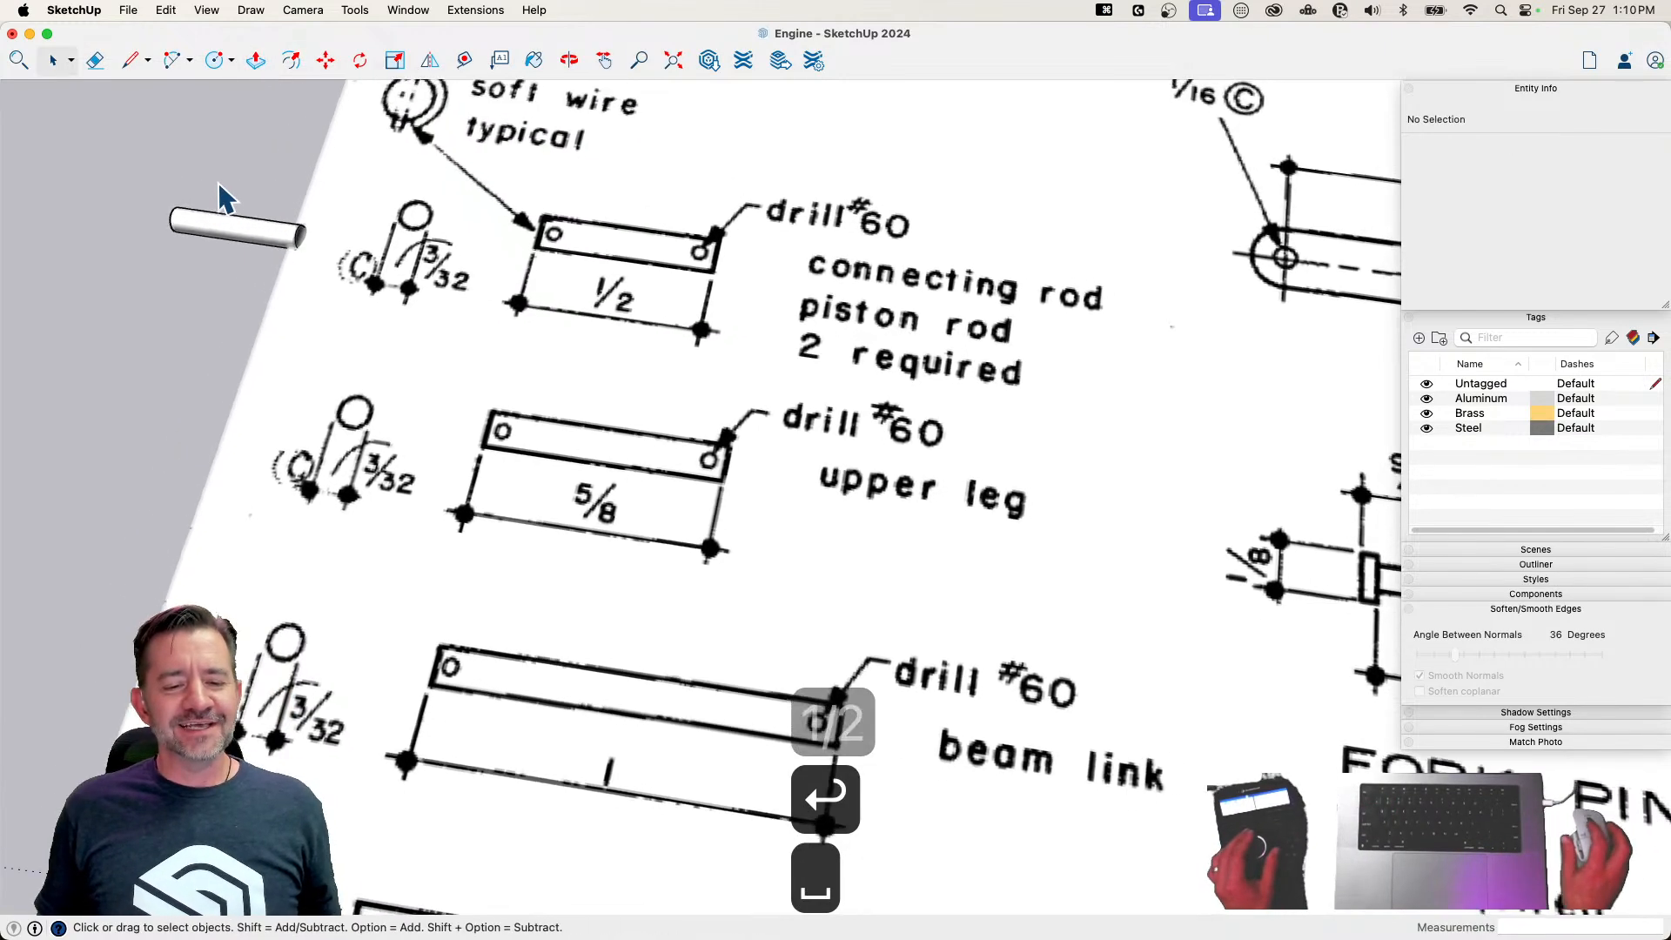
Select all of the pin's geometry and raise it about 1/16" along the blue axis
triple_click(280, 323)
key(m)
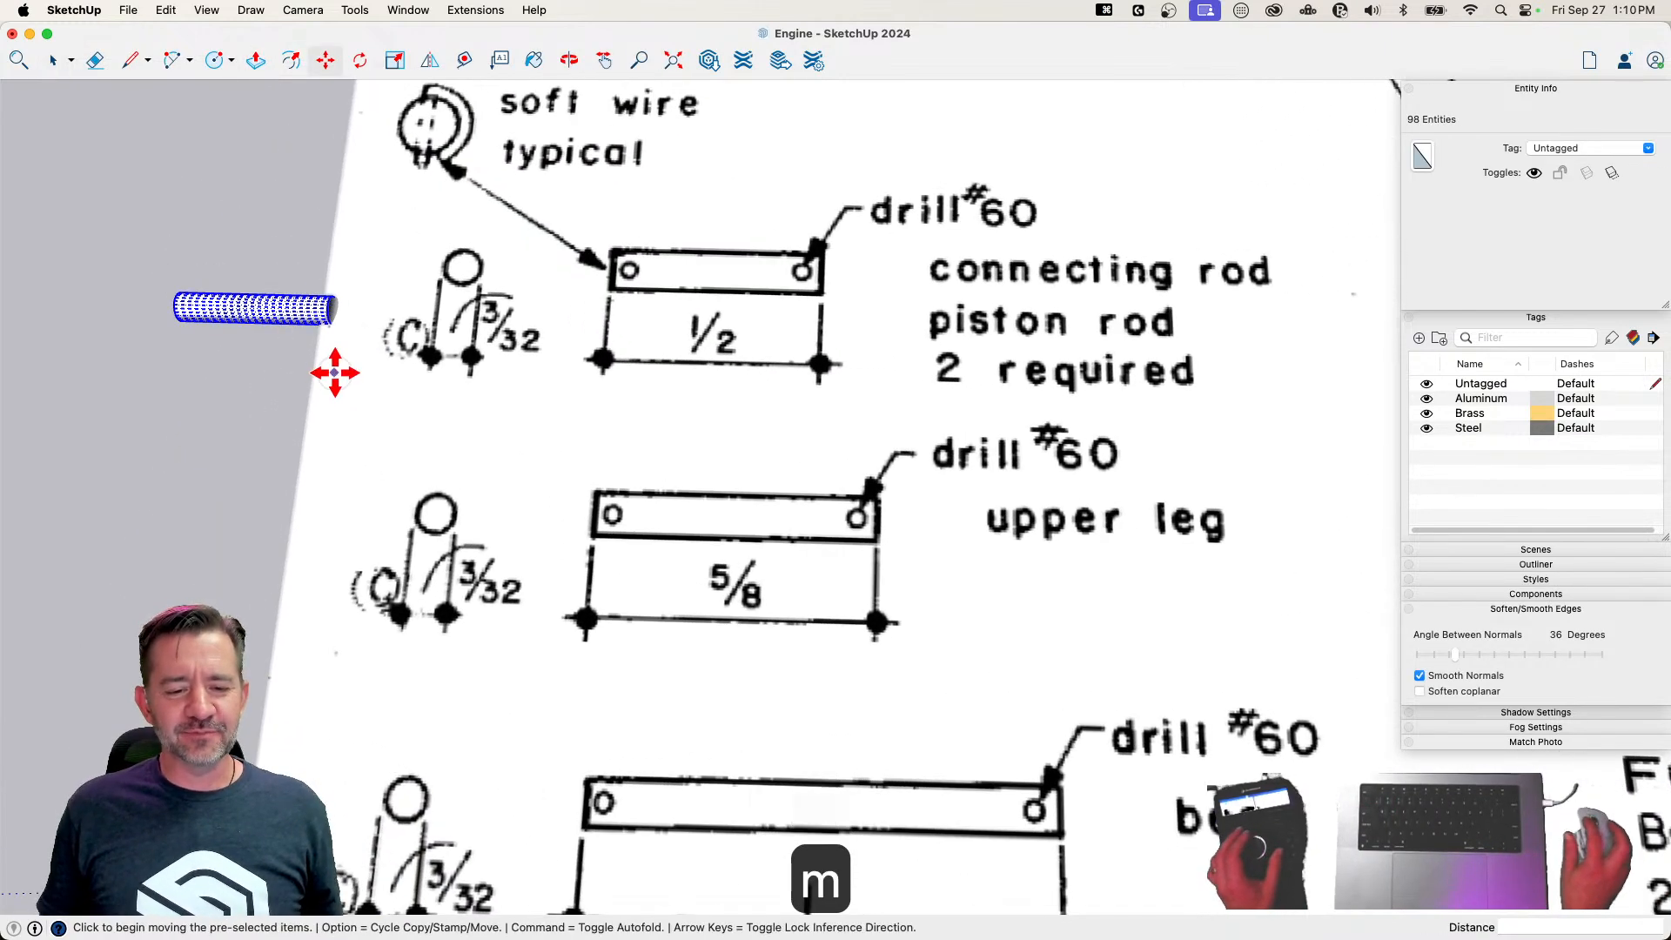
click(328, 369)
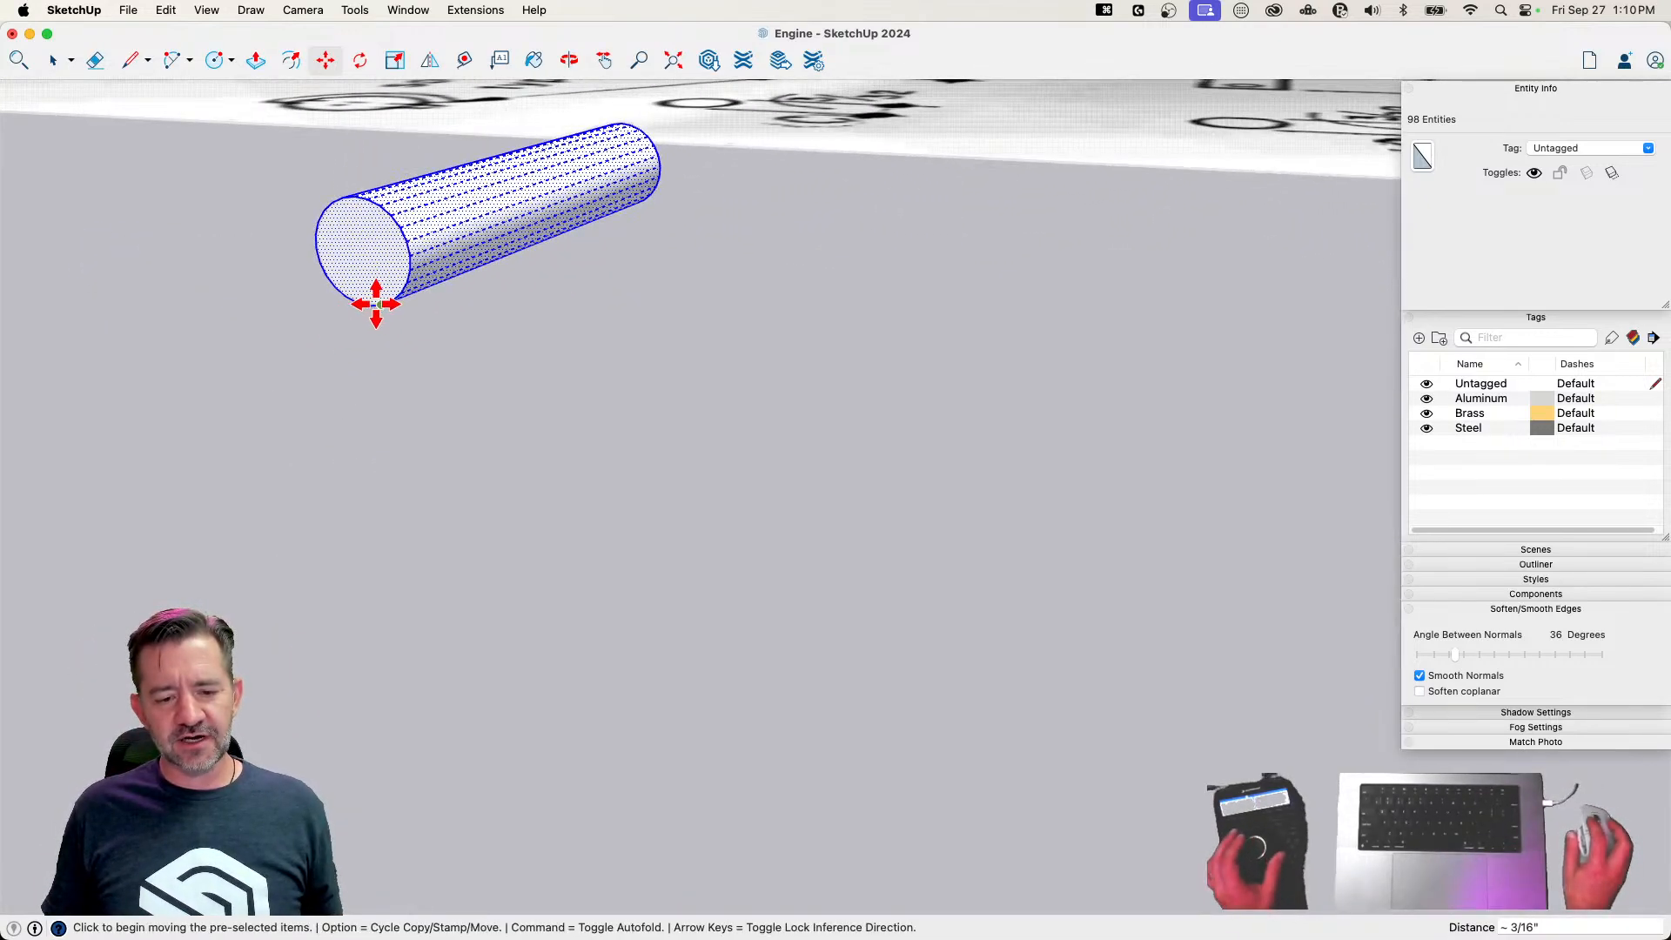
click(373, 305)
key(Up)
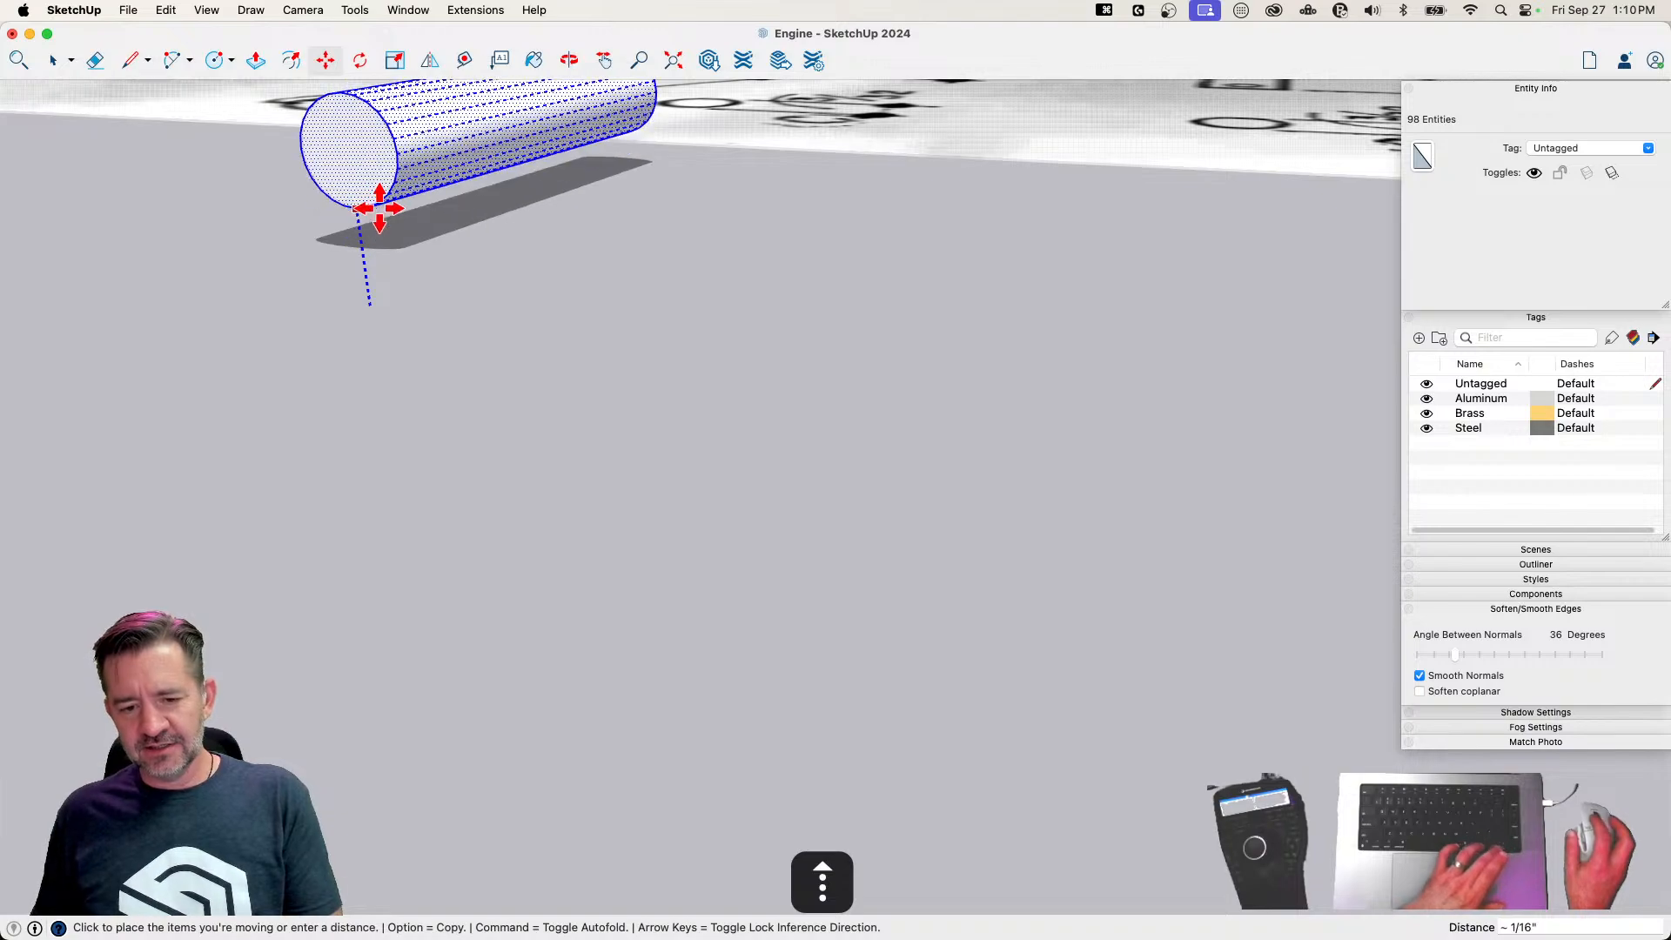
click(379, 199)
key(space)
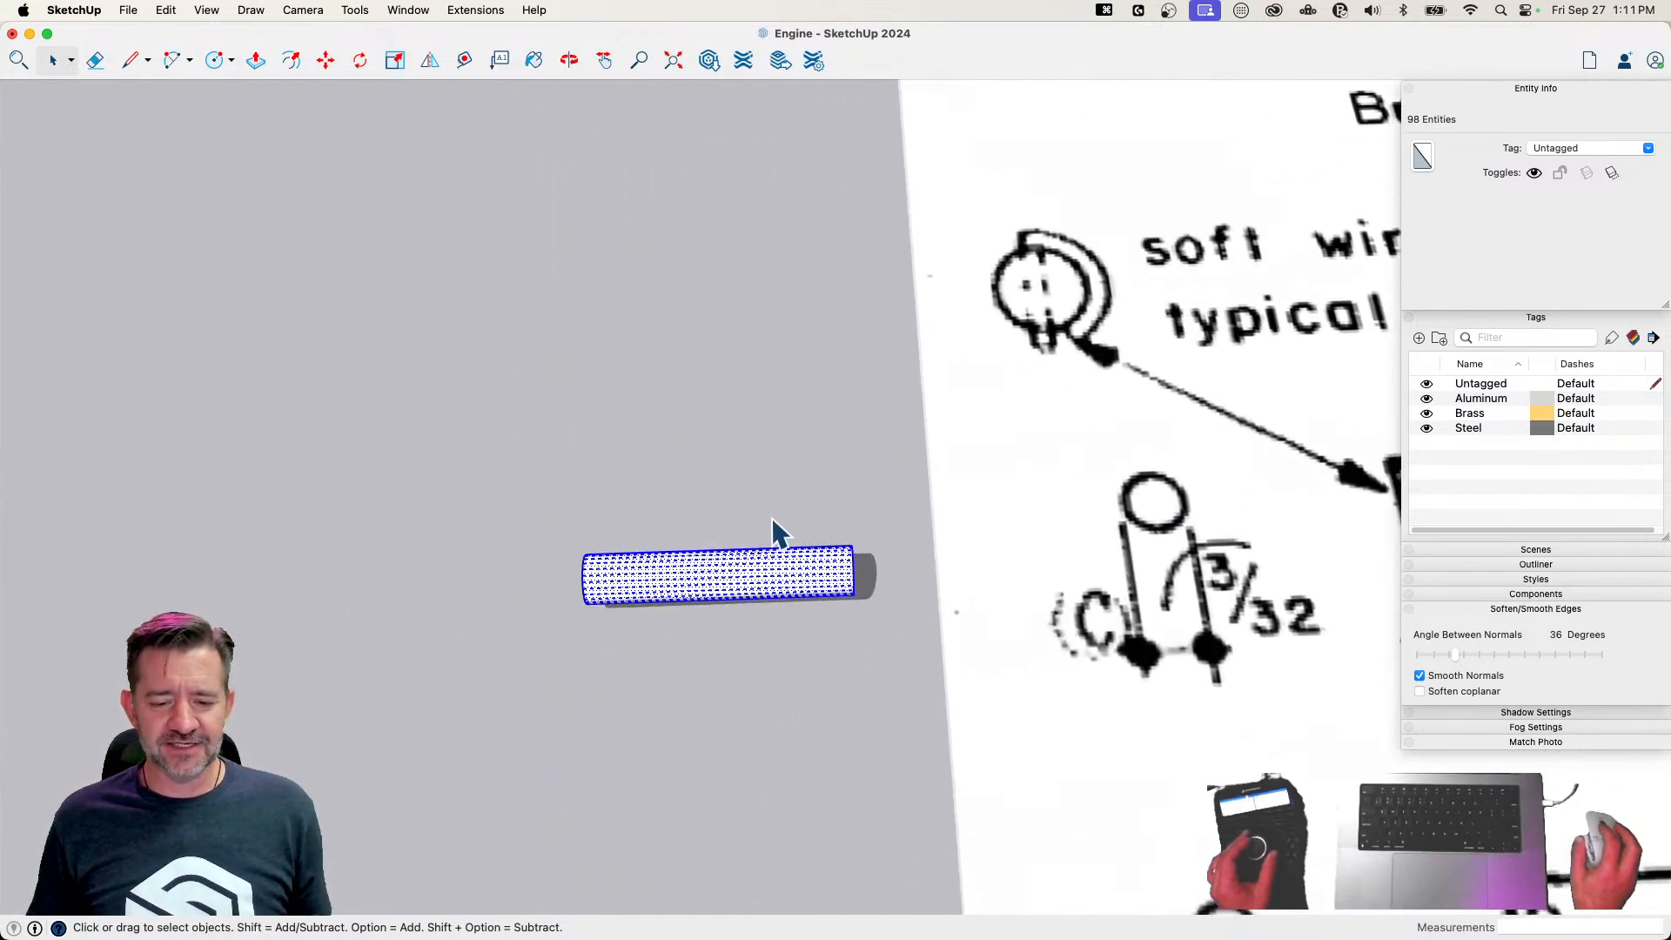
Make the selected pin geometry a group
middle_drag(940, 559, 445, 435)
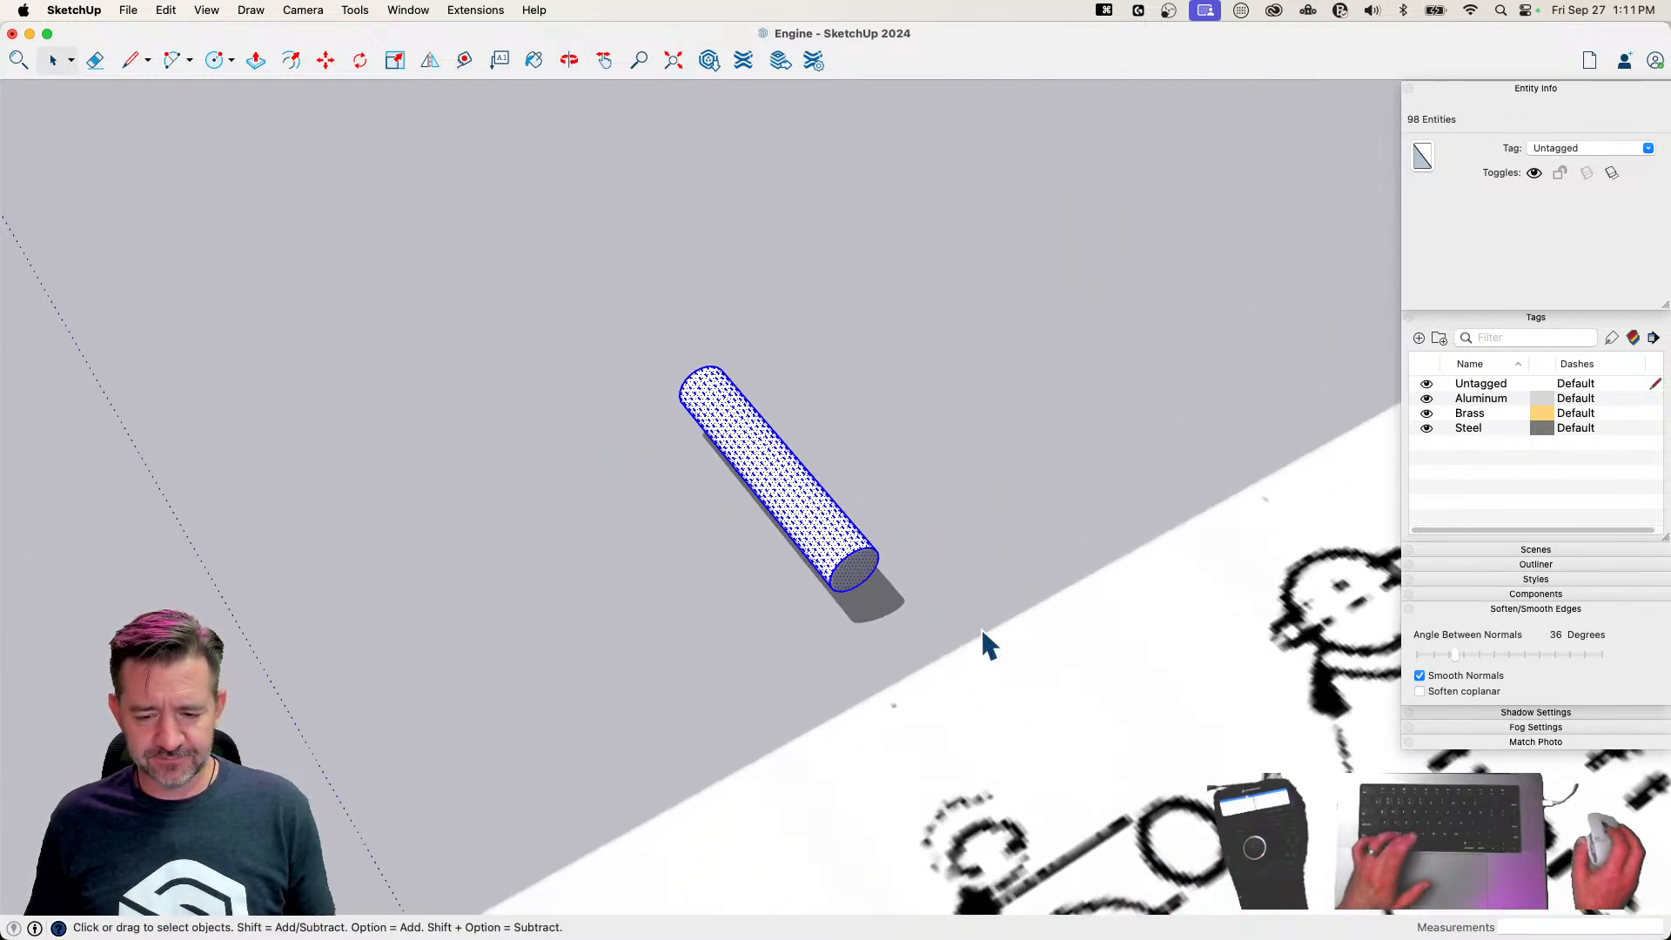
right_click(867, 564)
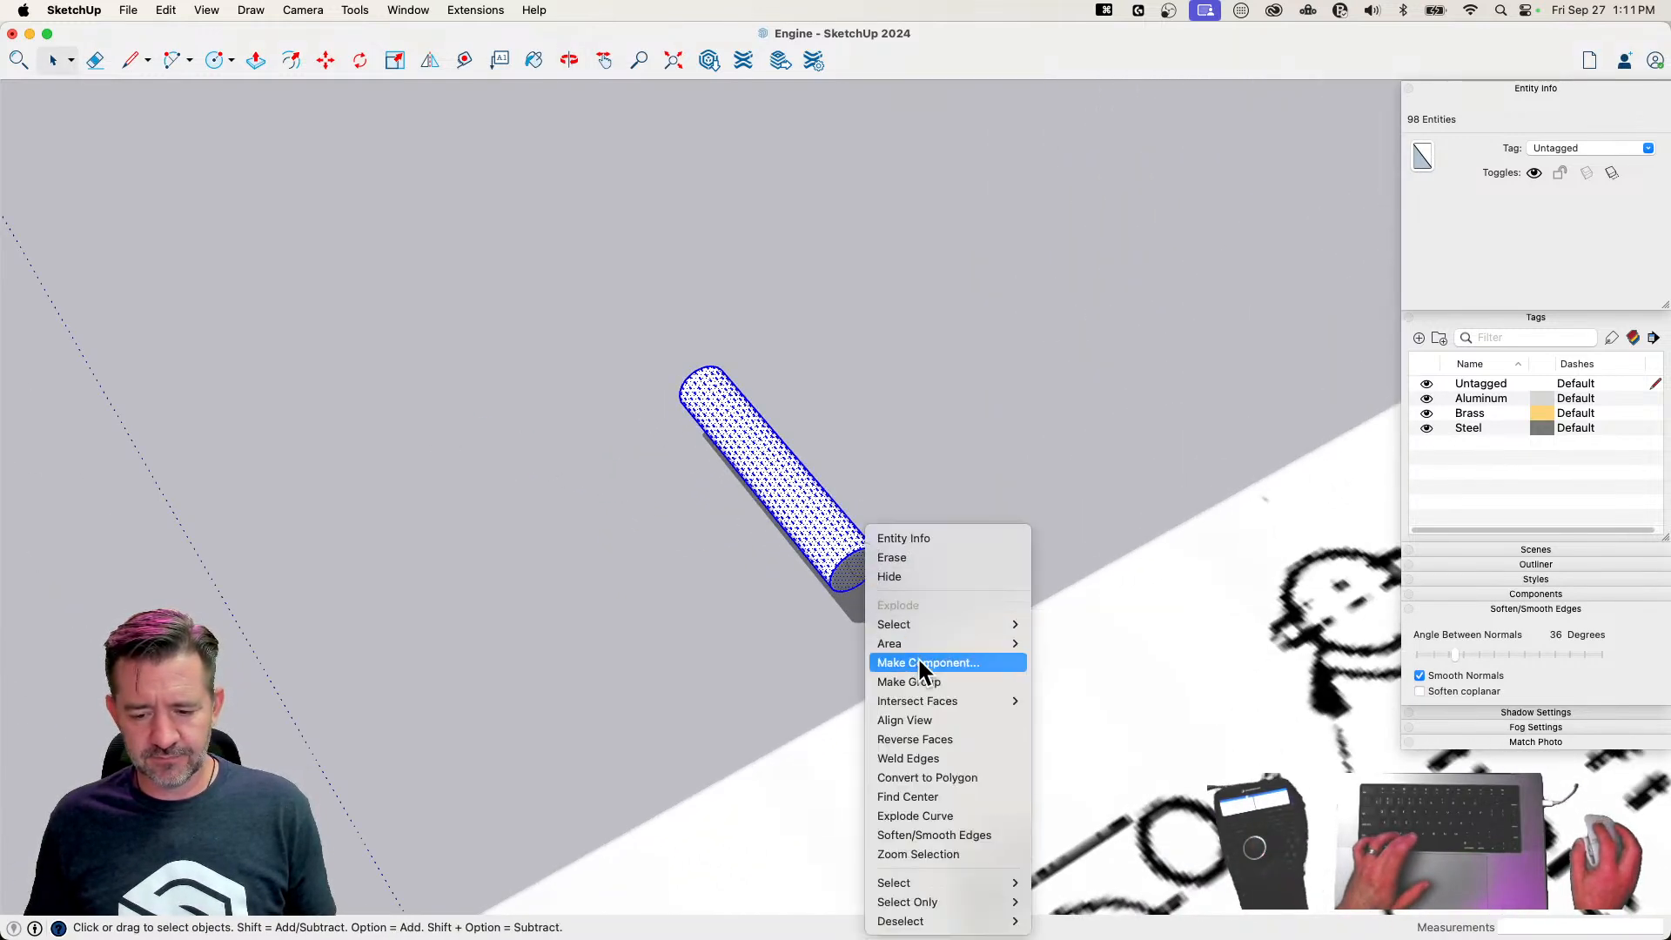
click(921, 682)
key(c)
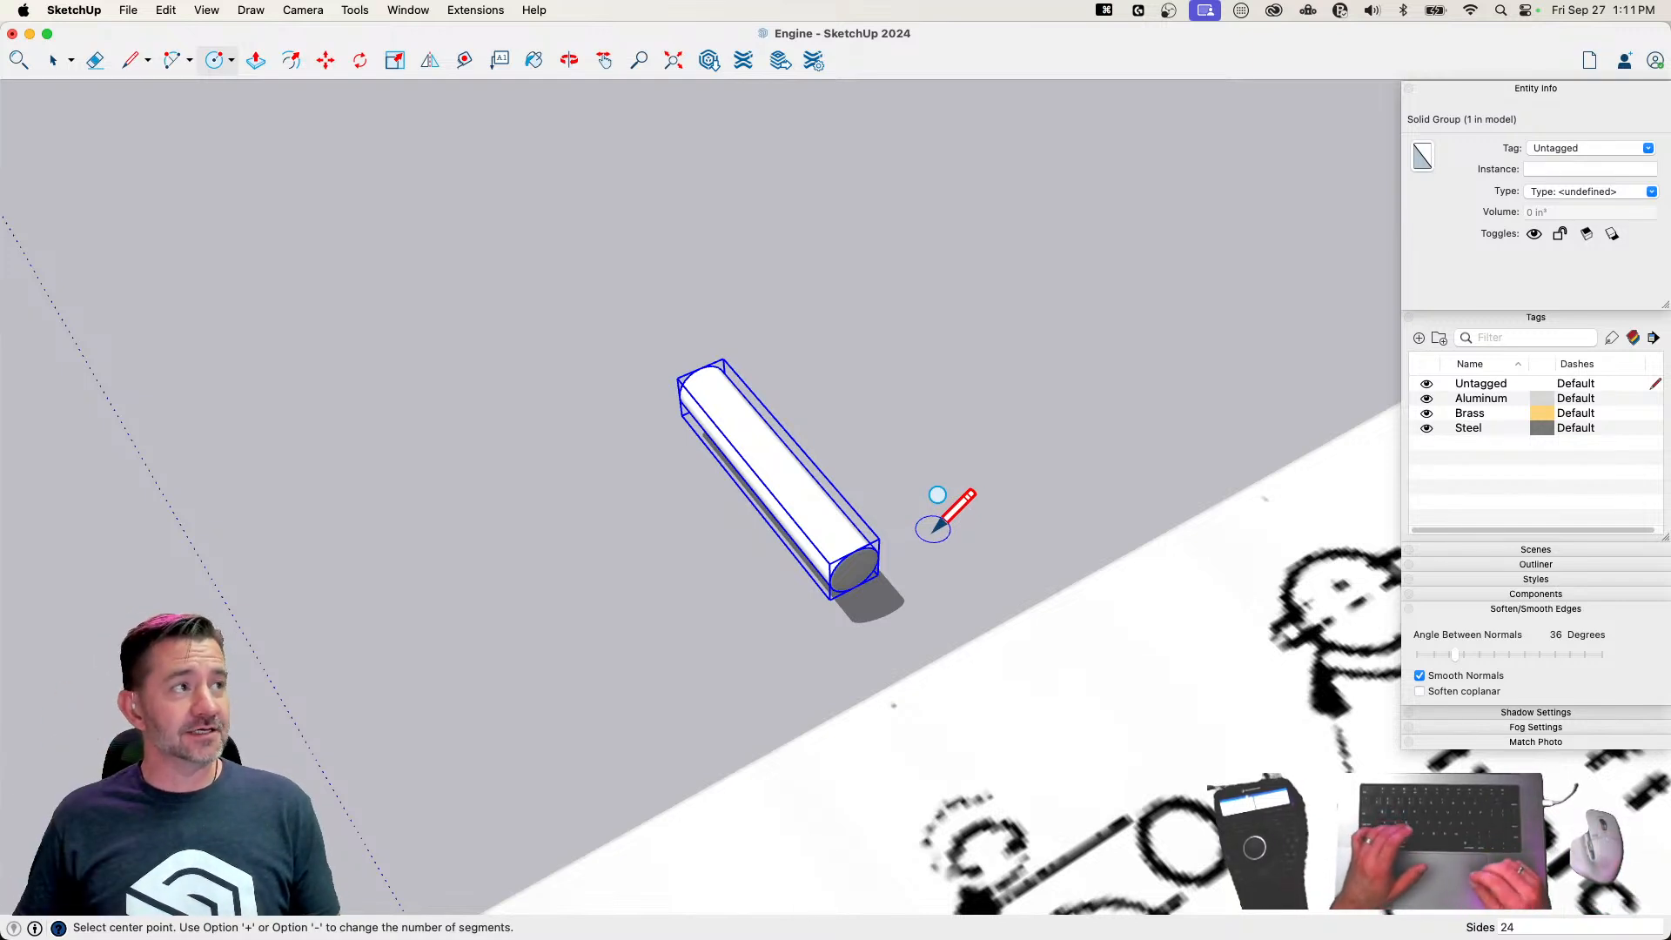
text(8)
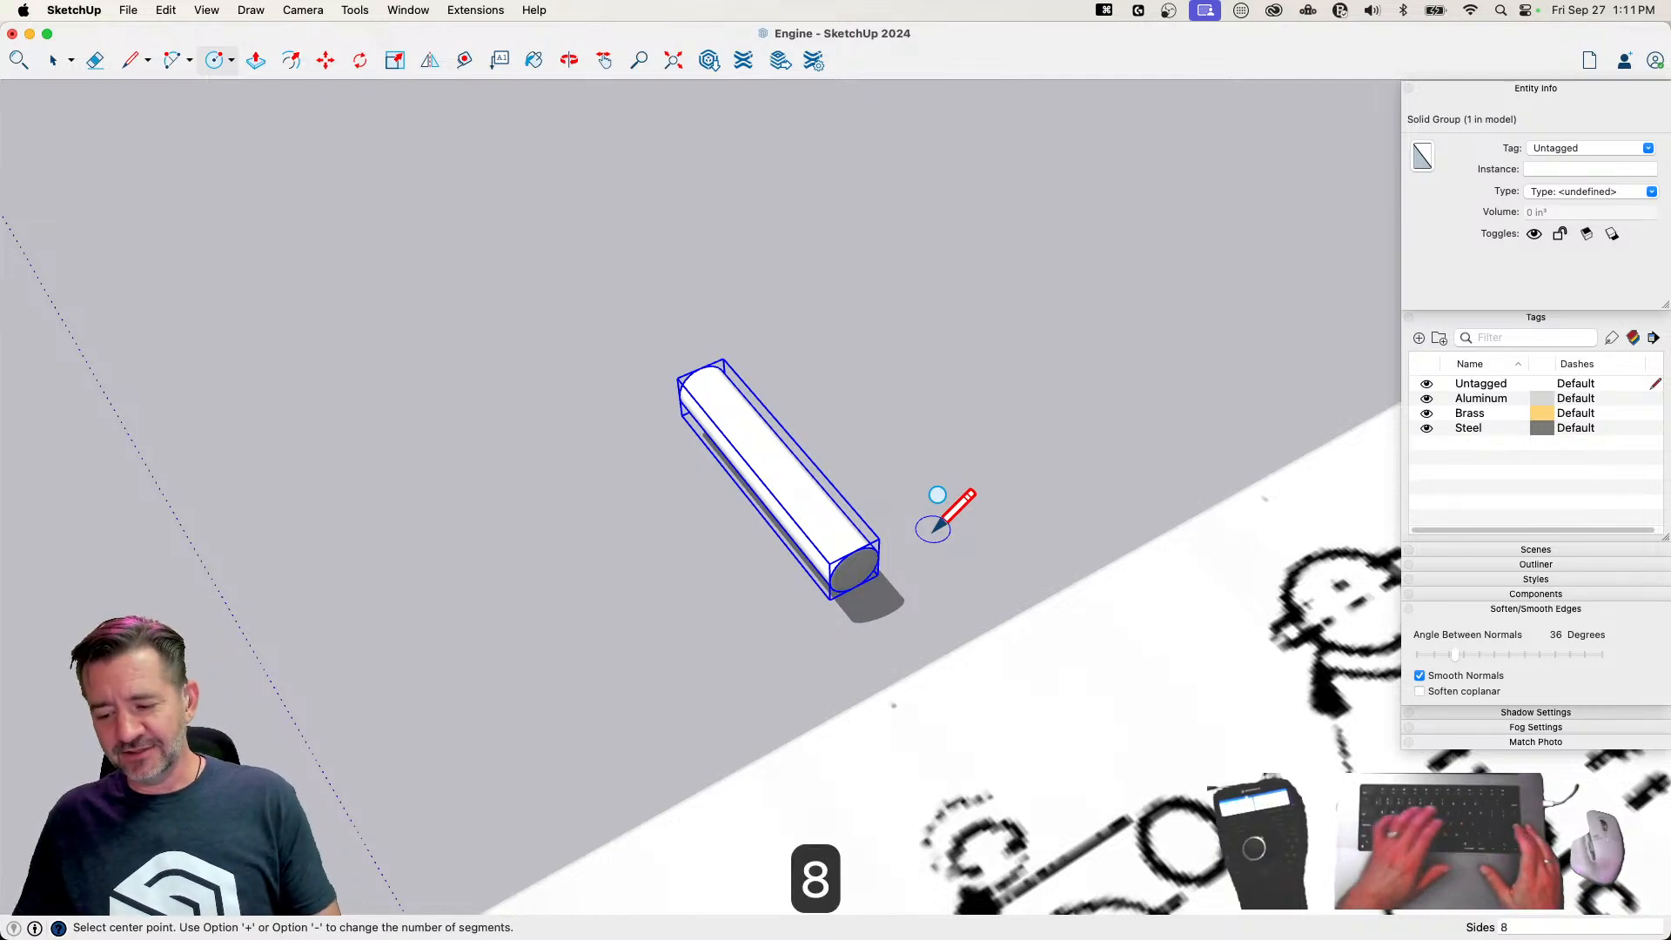
key(Return)
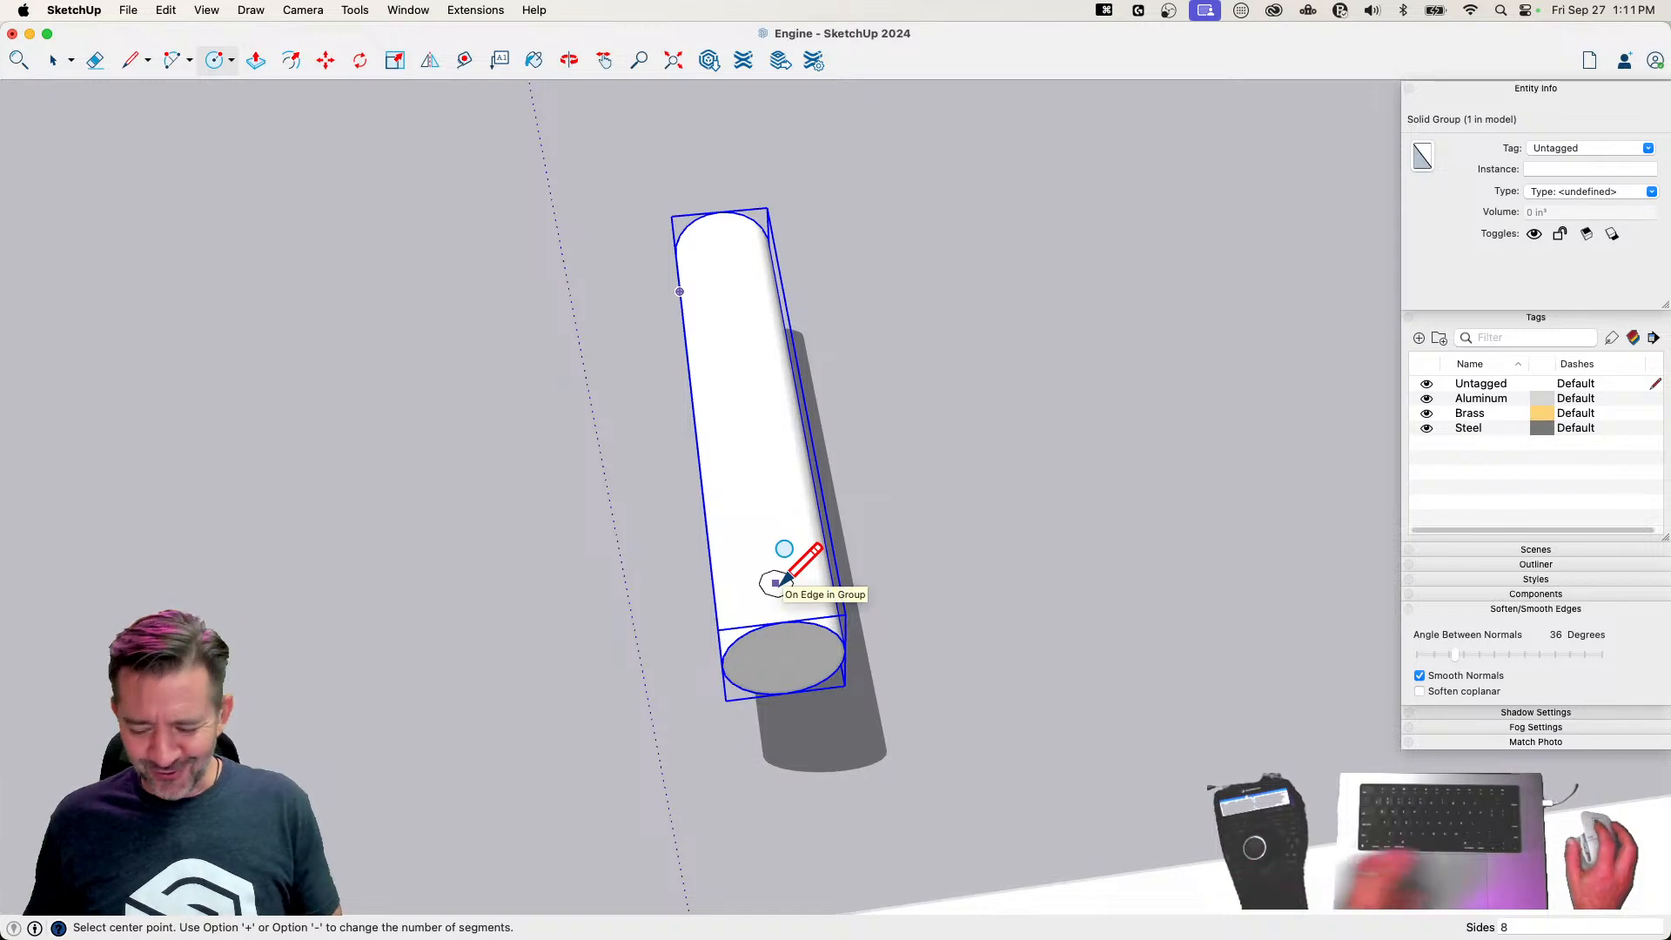
key(Up)
click(781, 580)
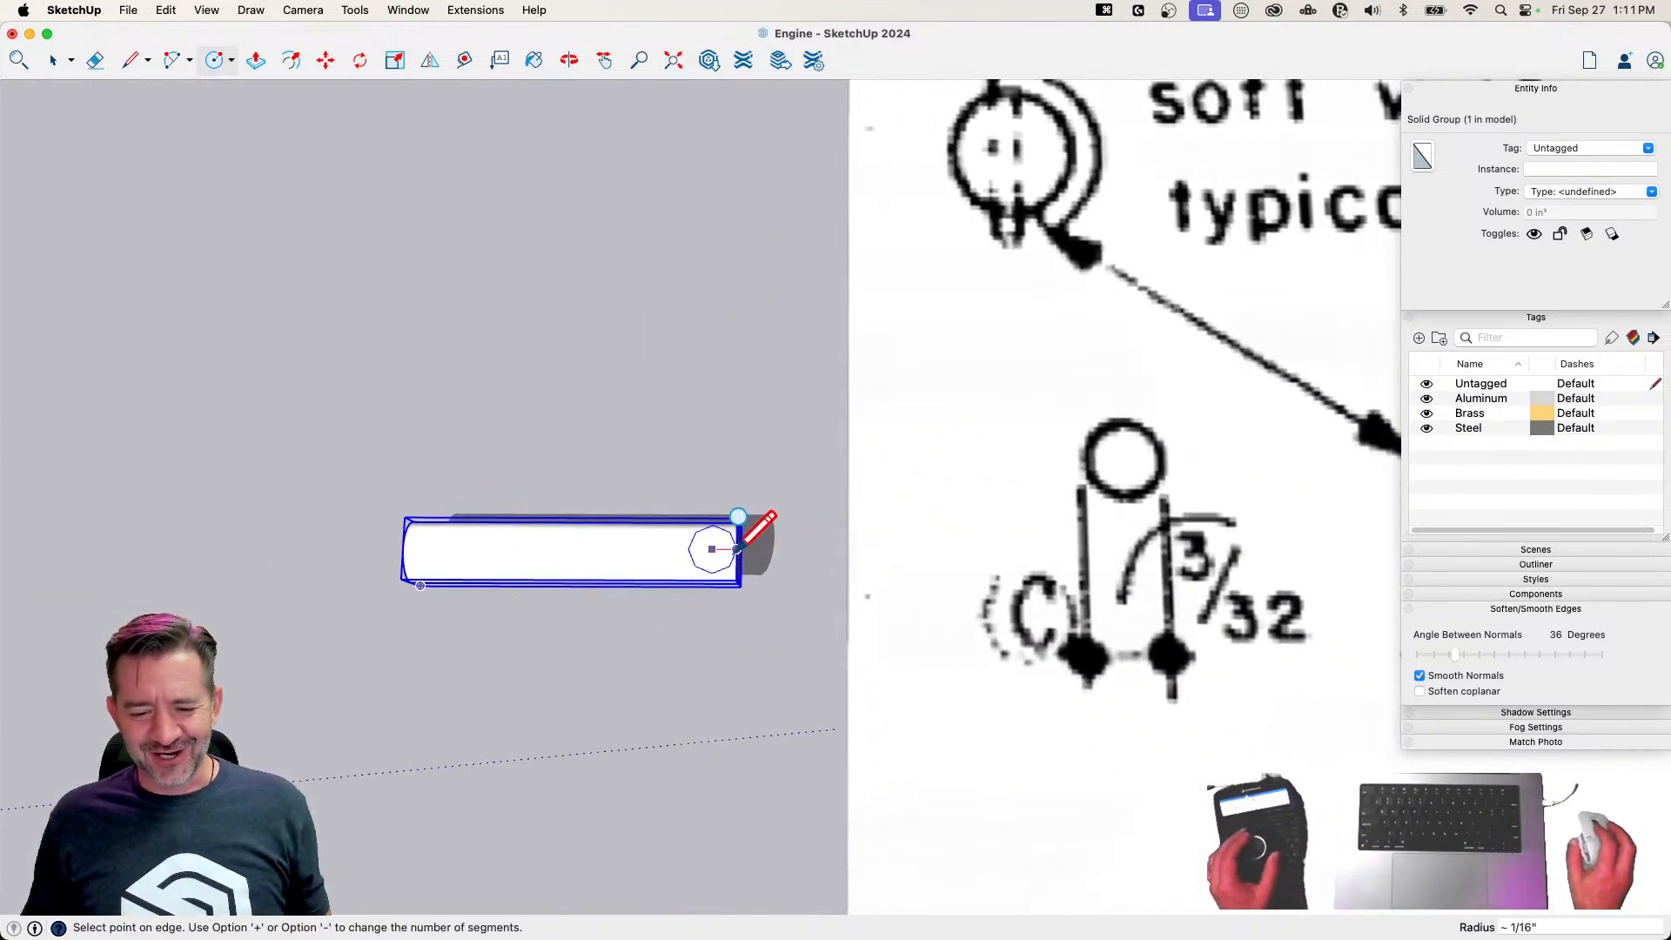
scroll(737, 549, up, 3)
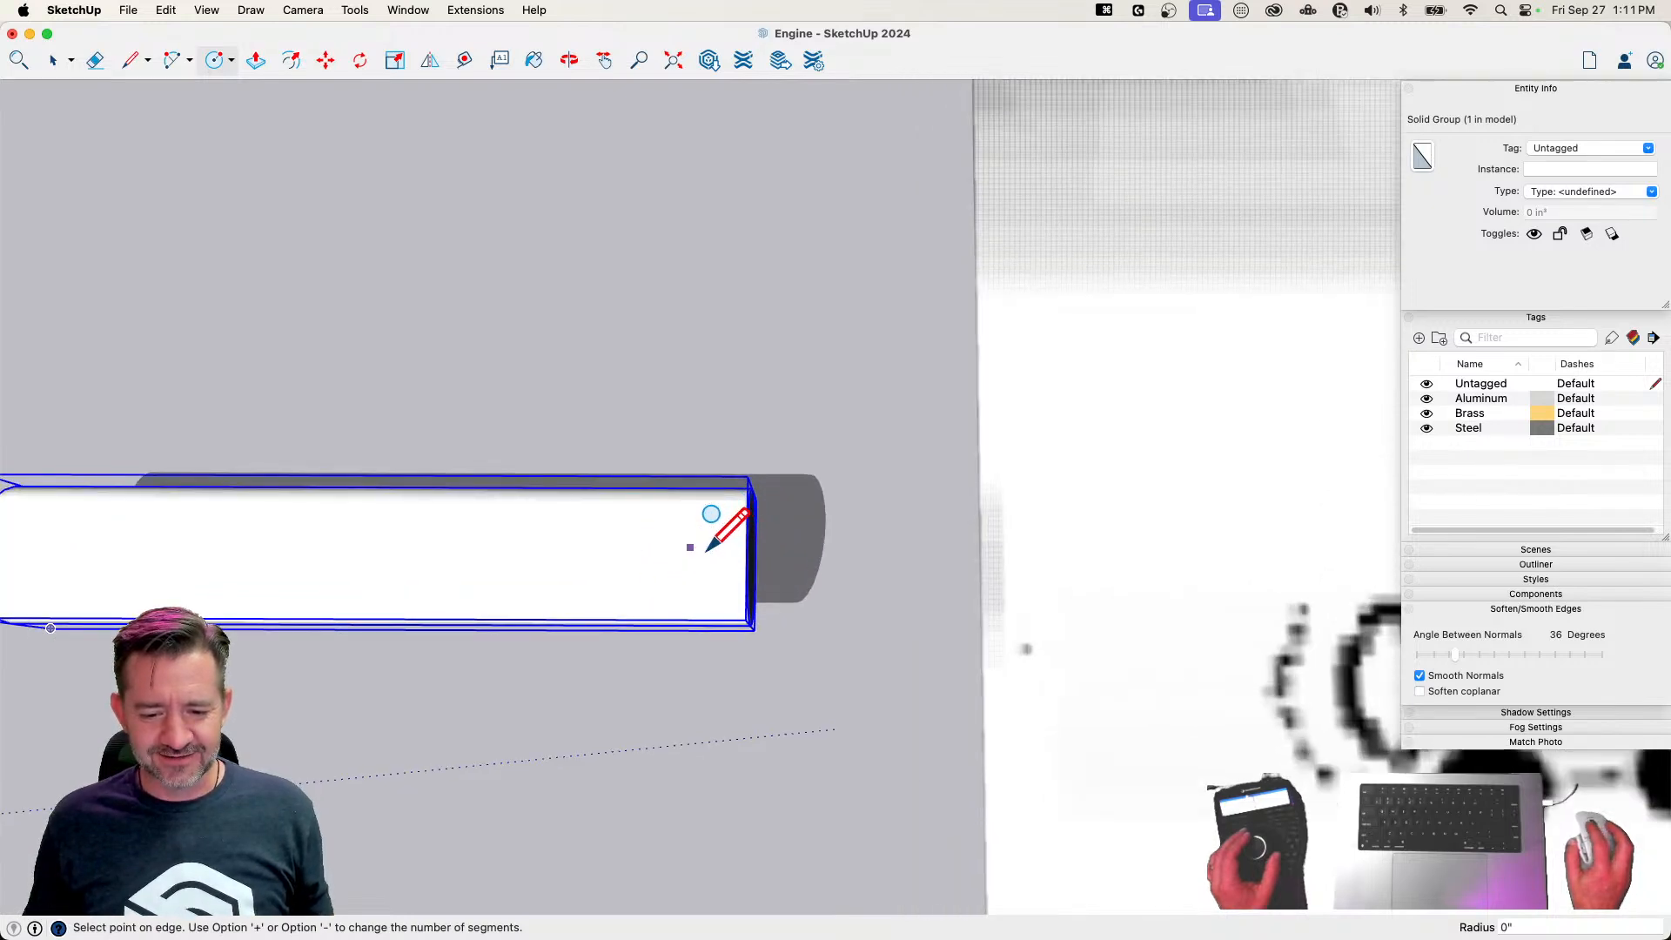
click(714, 547)
click(849, 359)
click(853, 362)
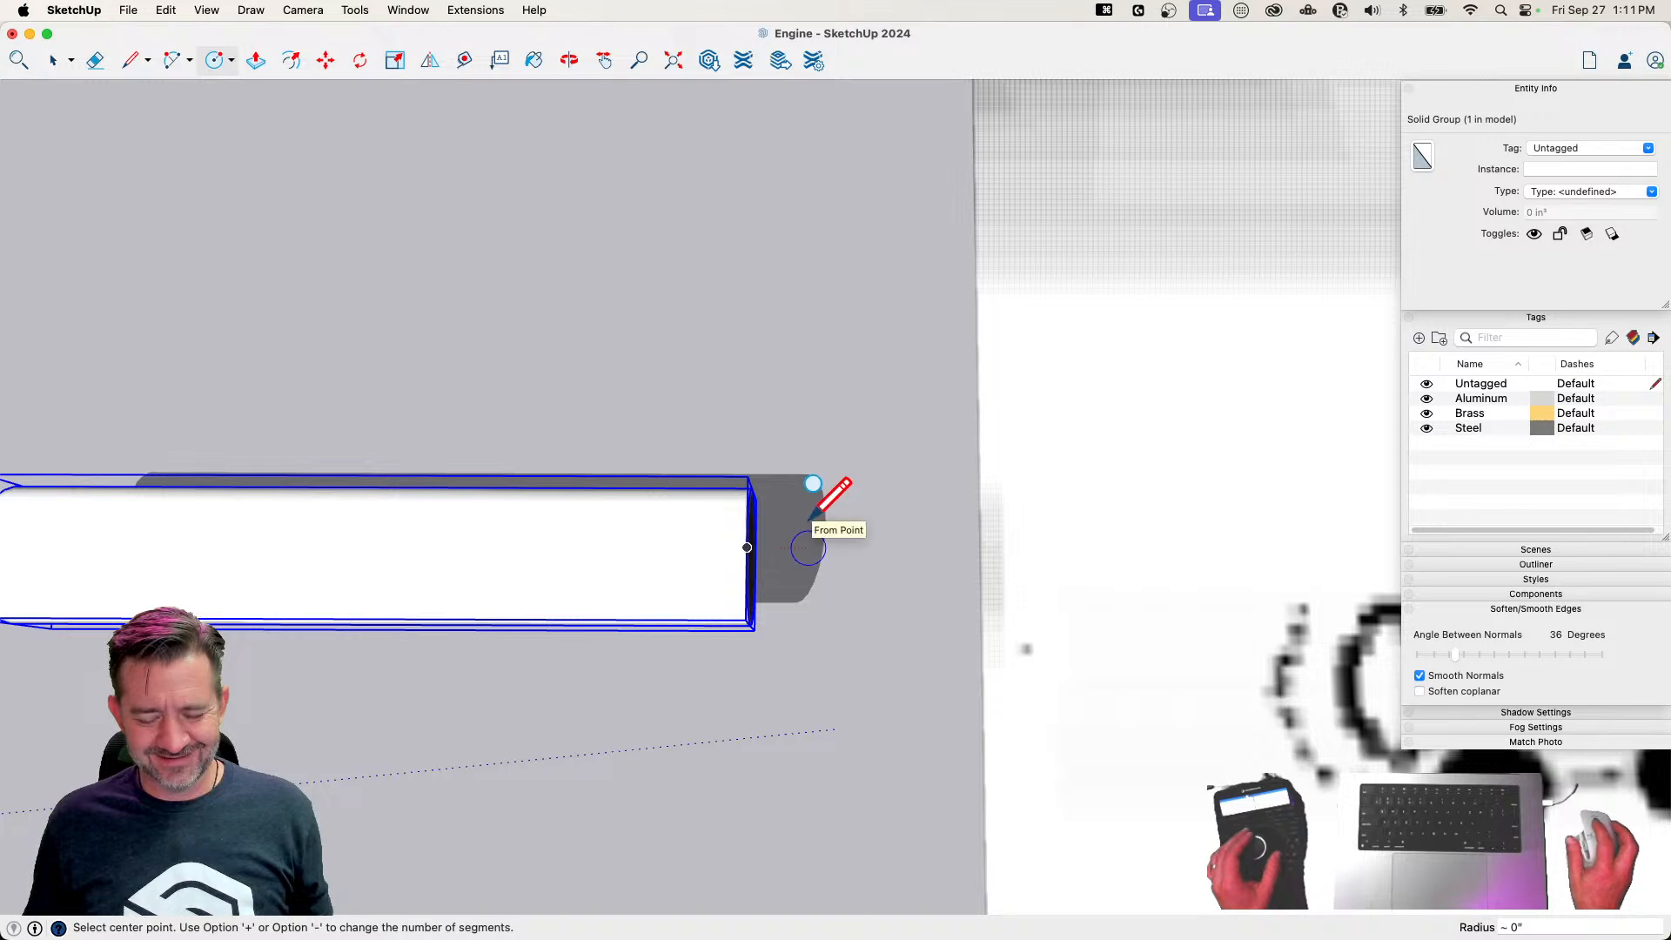
scroll(729, 542, up, 1)
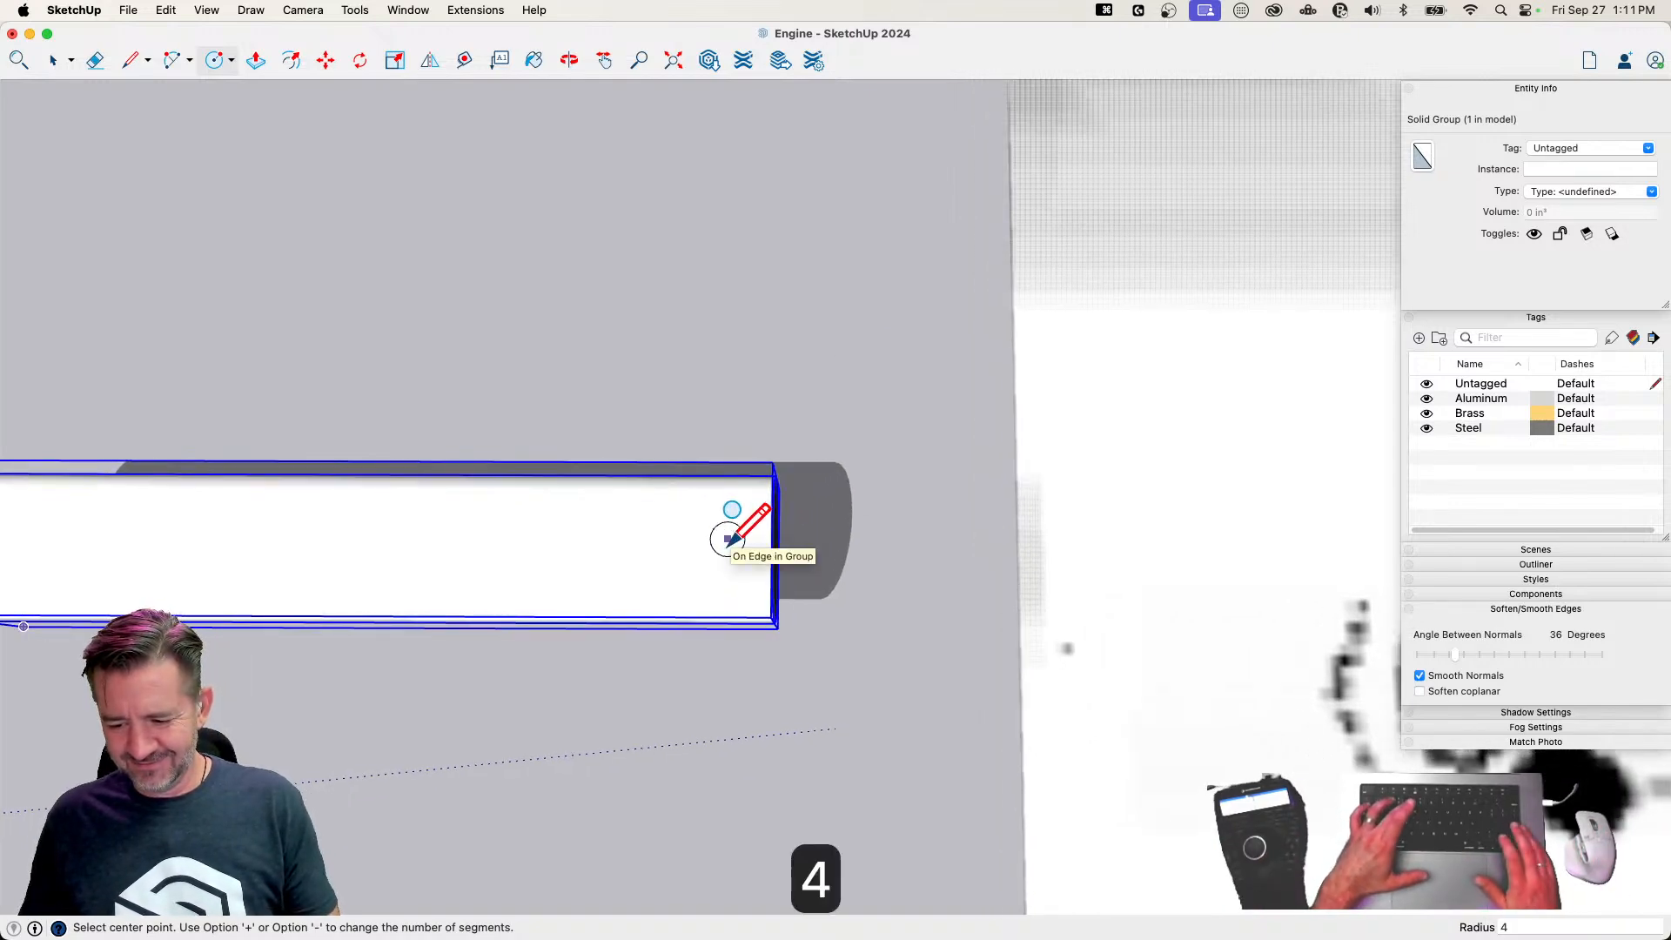
key(Return)
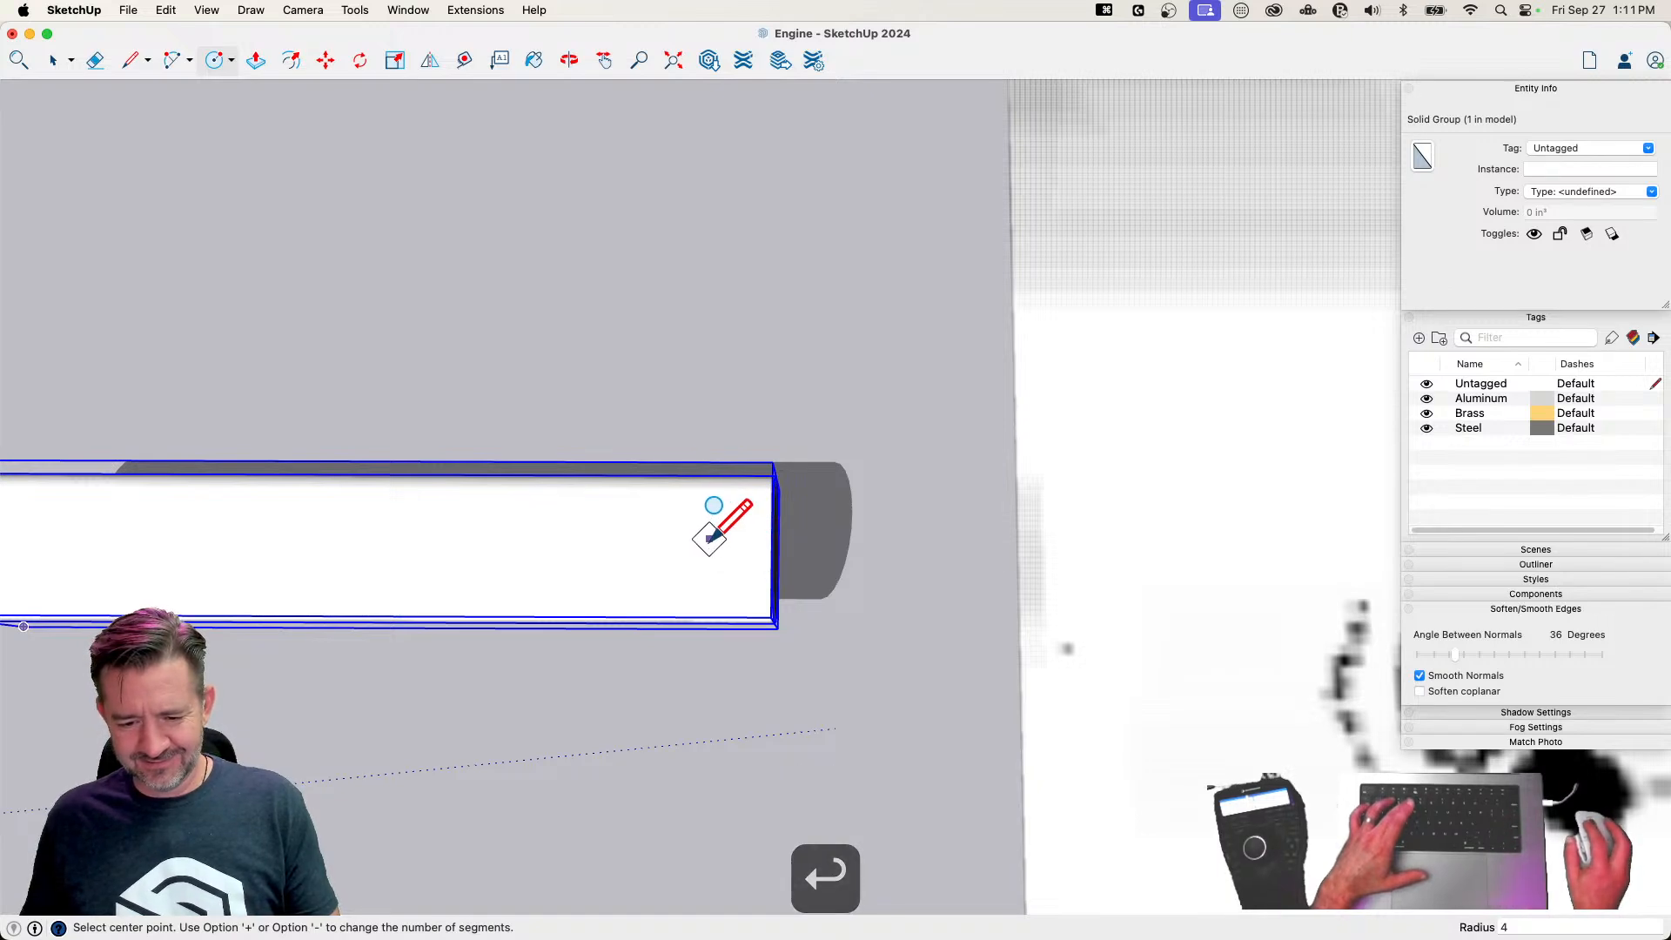
key(space)
click(880, 578)
Convert the pin group into a component named 1/2 Pin
scroll(870, 562, down, 5)
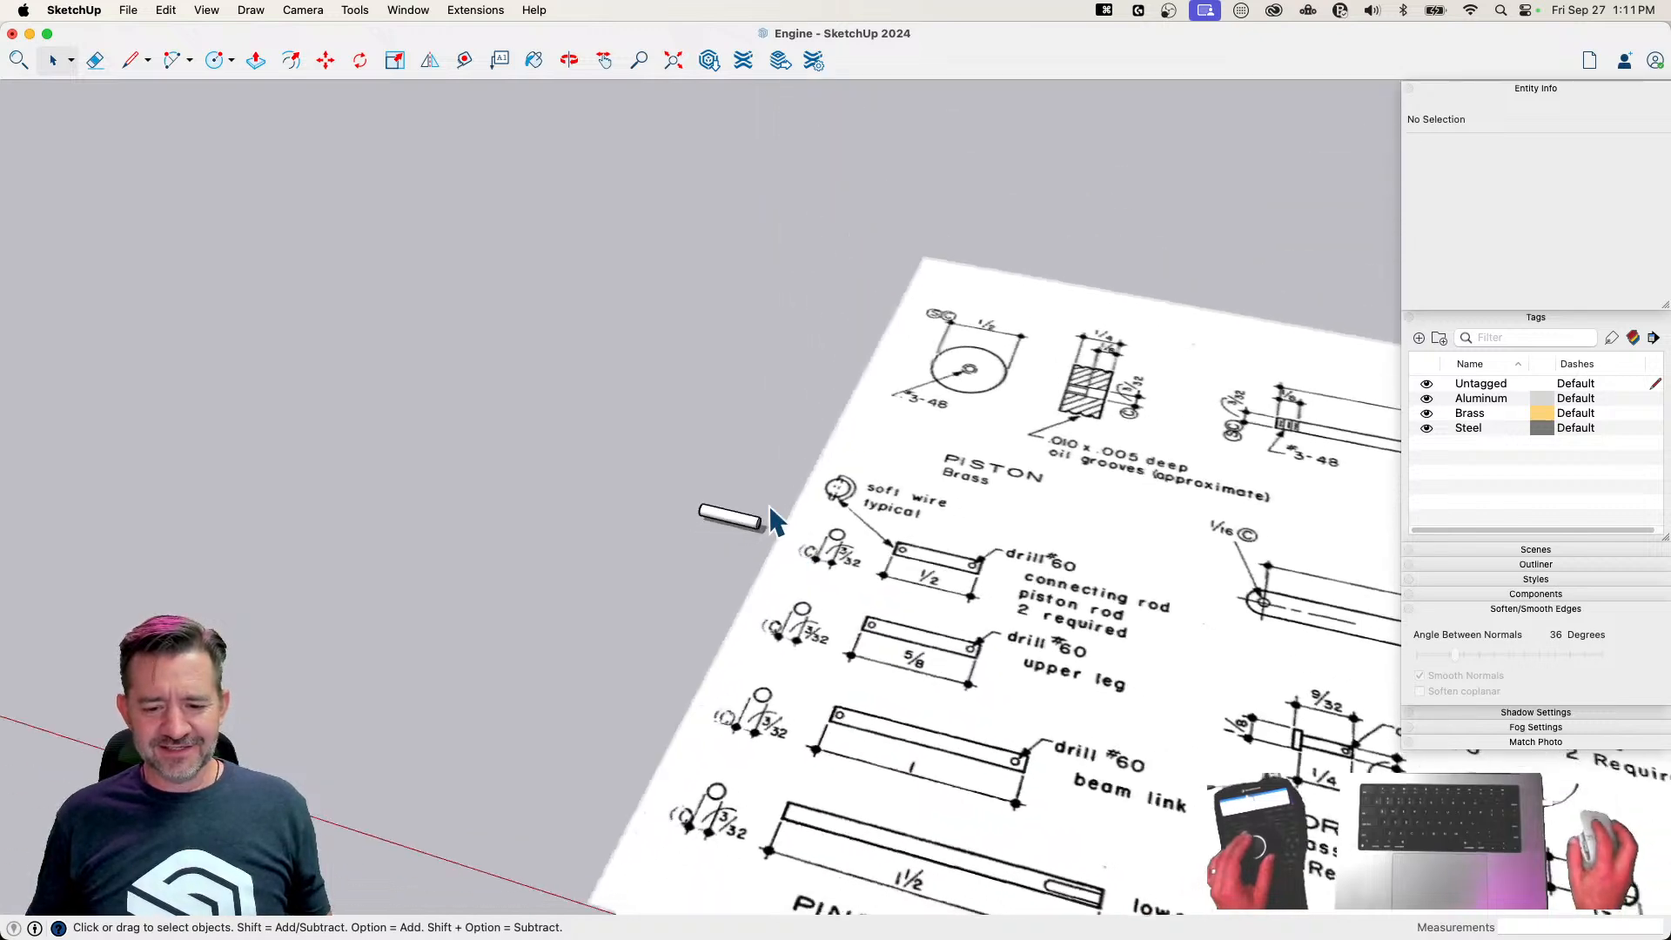
triple_click(753, 520)
click(855, 455)
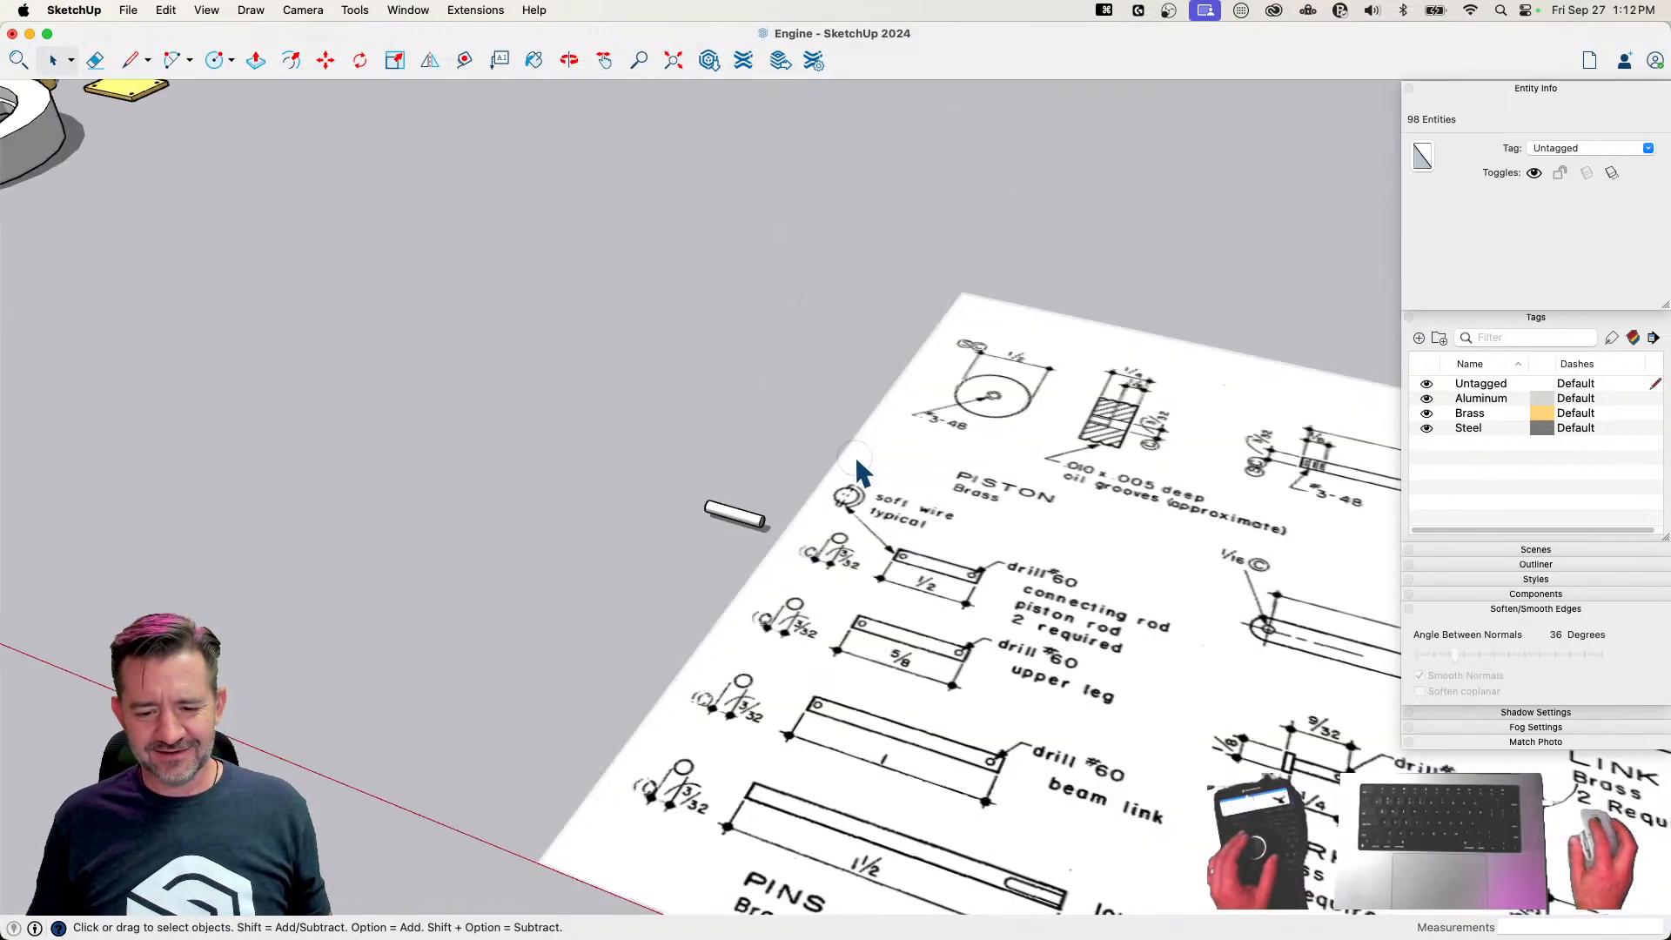
click(739, 519)
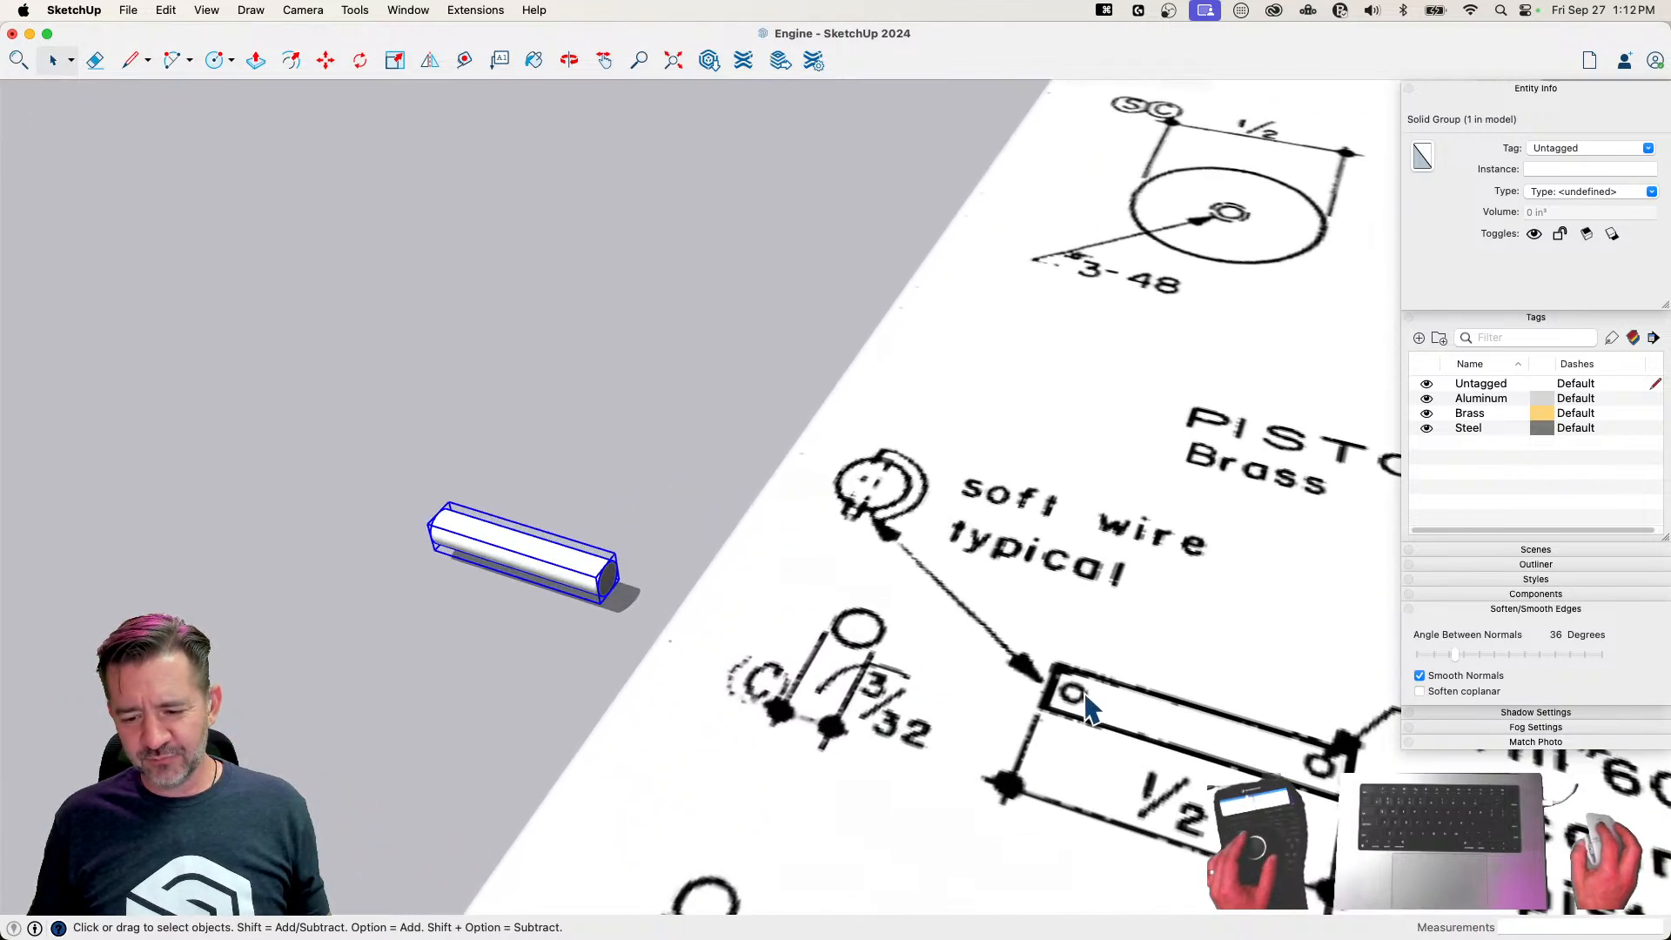
right_click(593, 644)
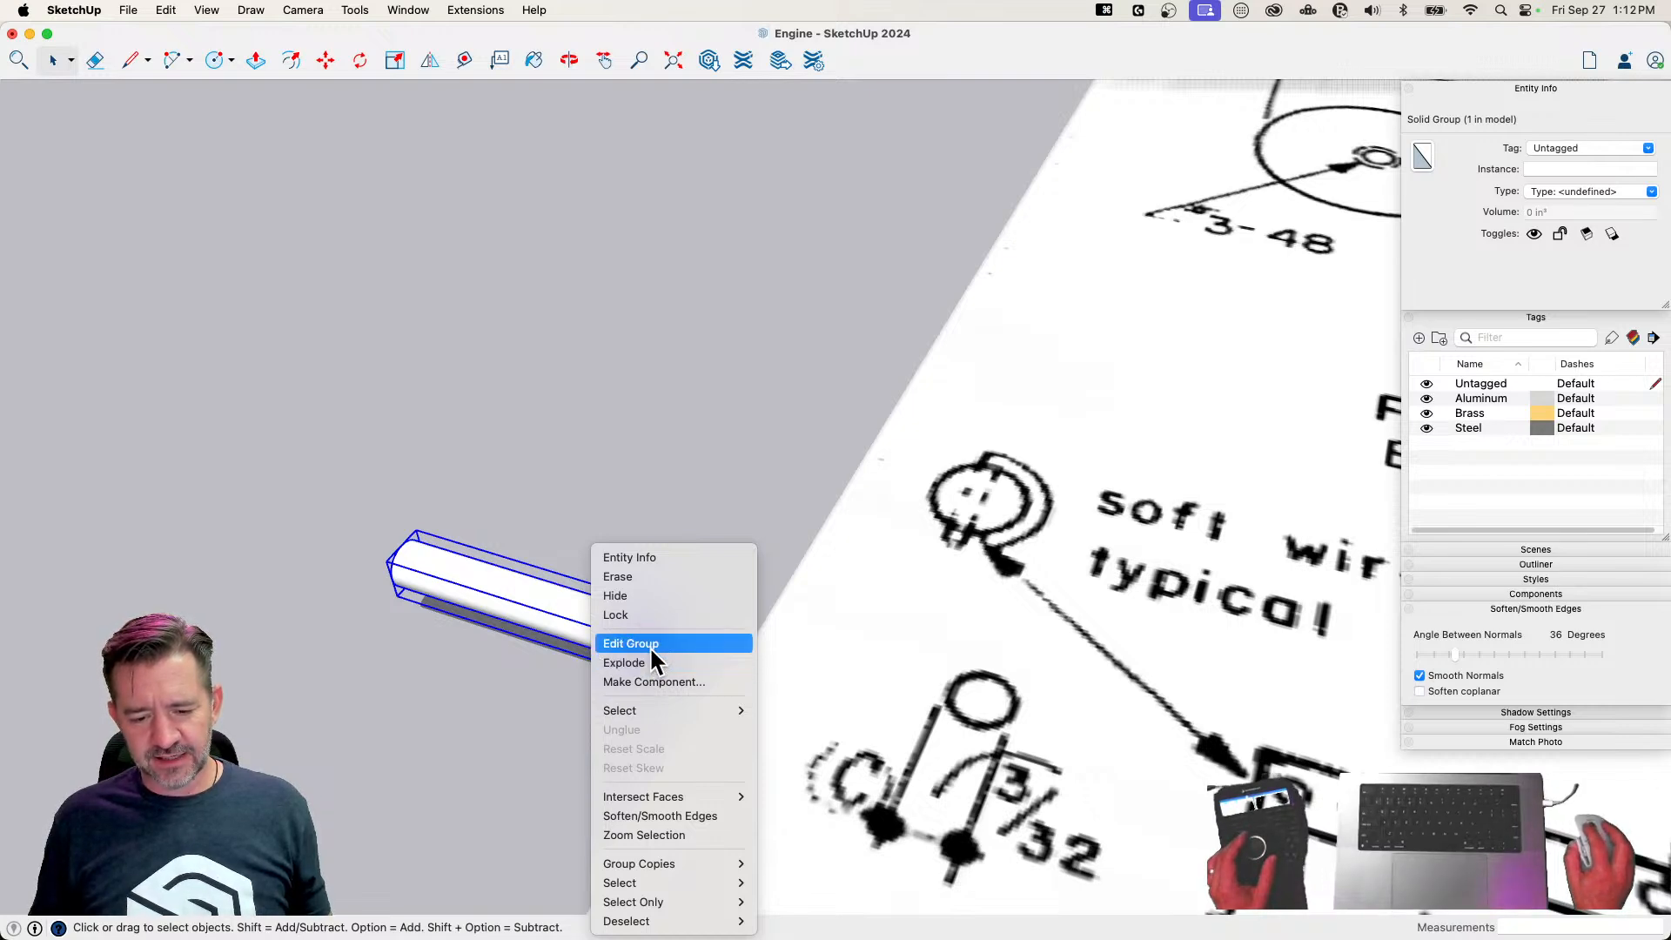
click(655, 681)
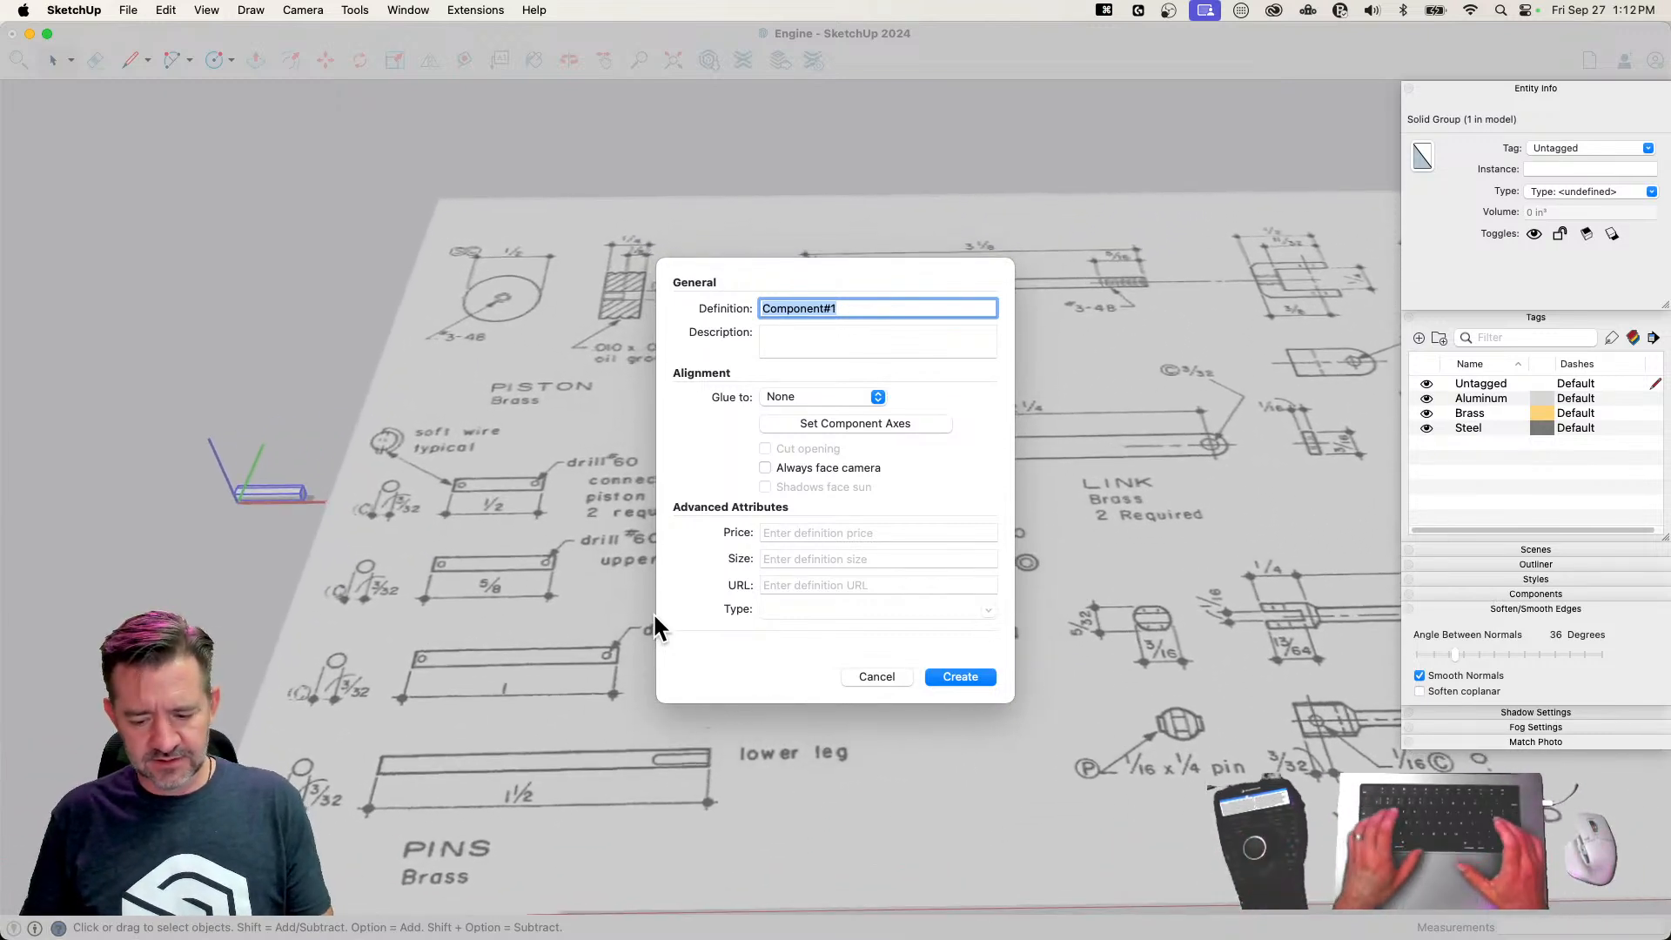
text(1/2 Pin)
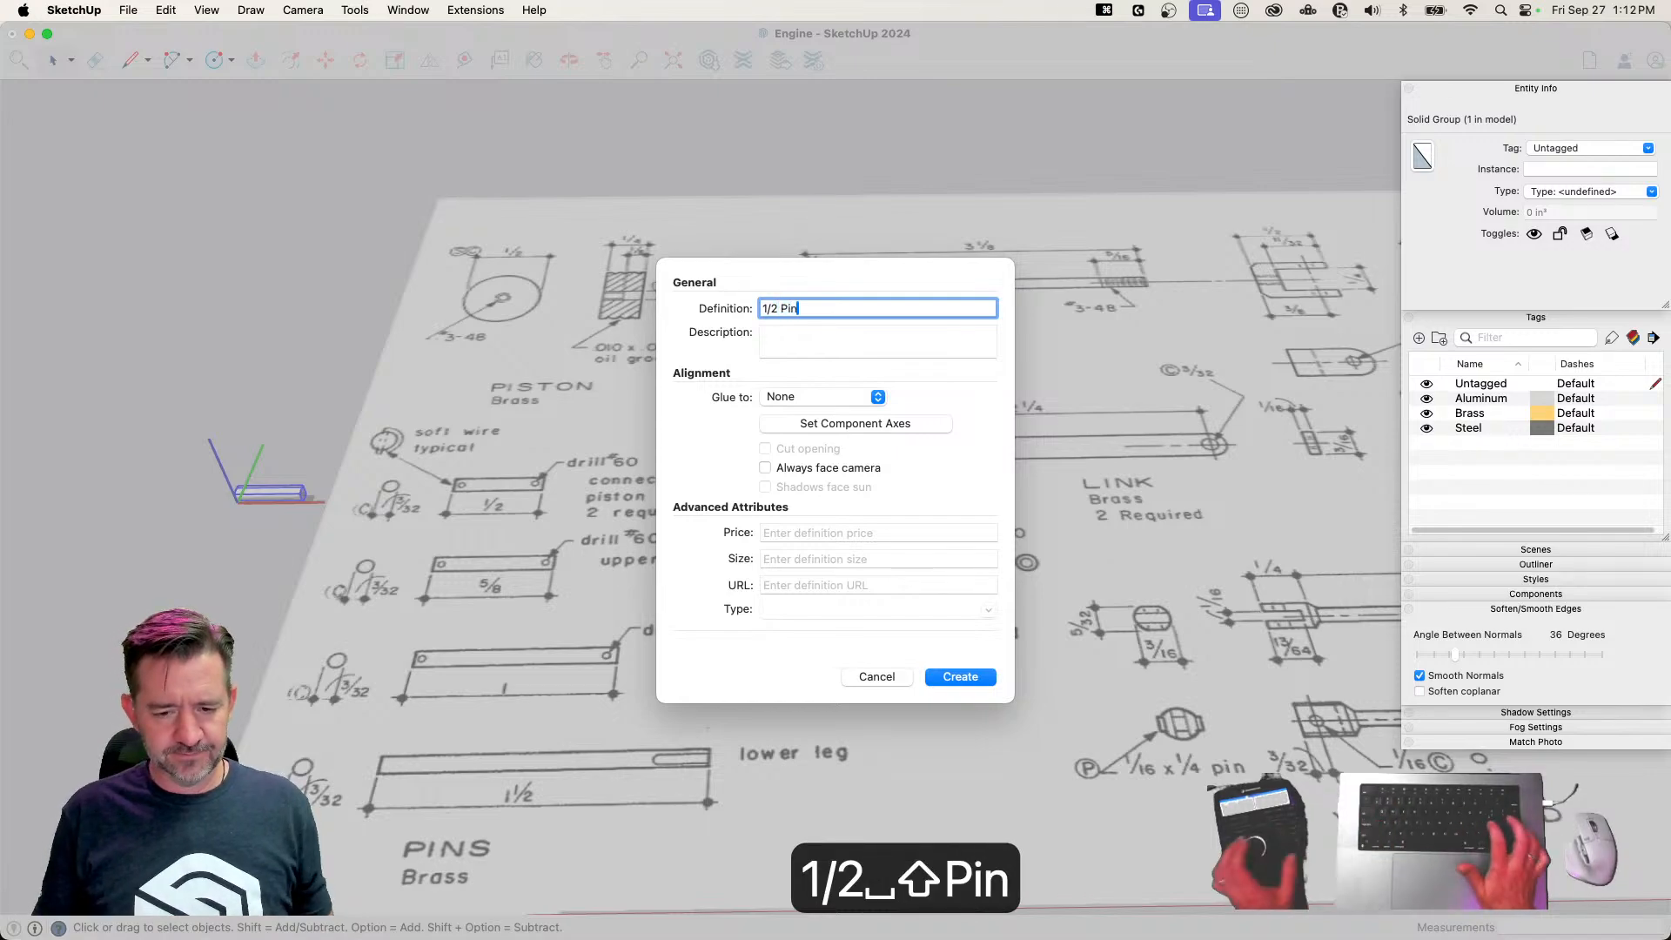
key(Return)
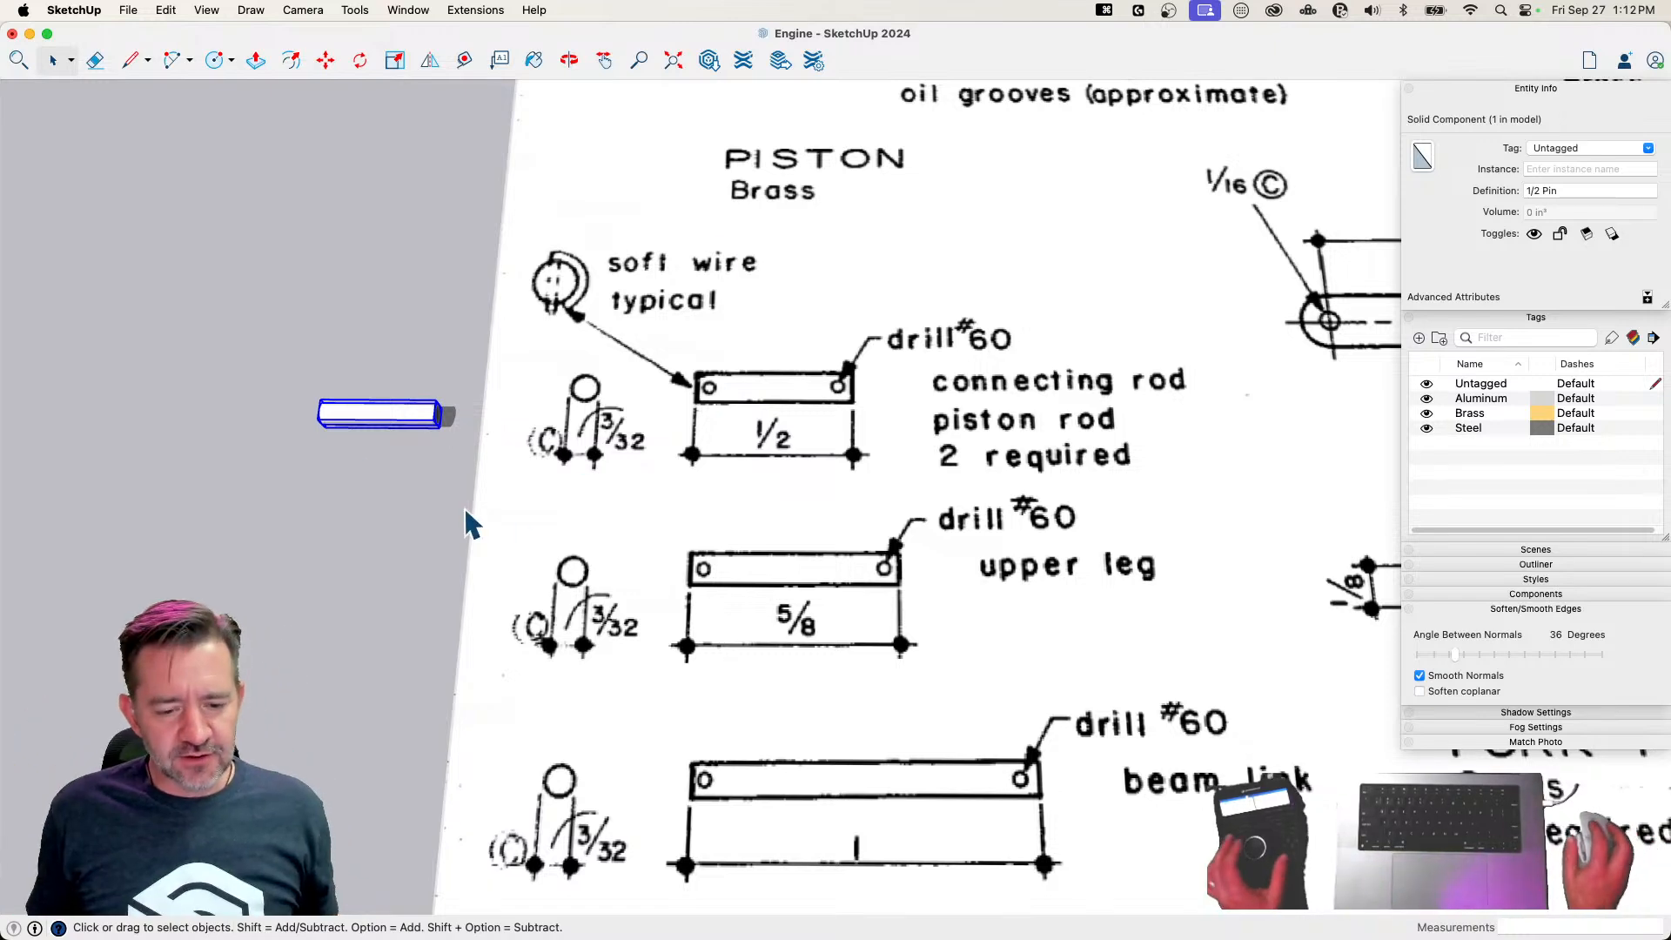
Place a copy of the 1/2 Pin component about 7 1/4" away, beyond the upper edge of the plan sheet
key(m)
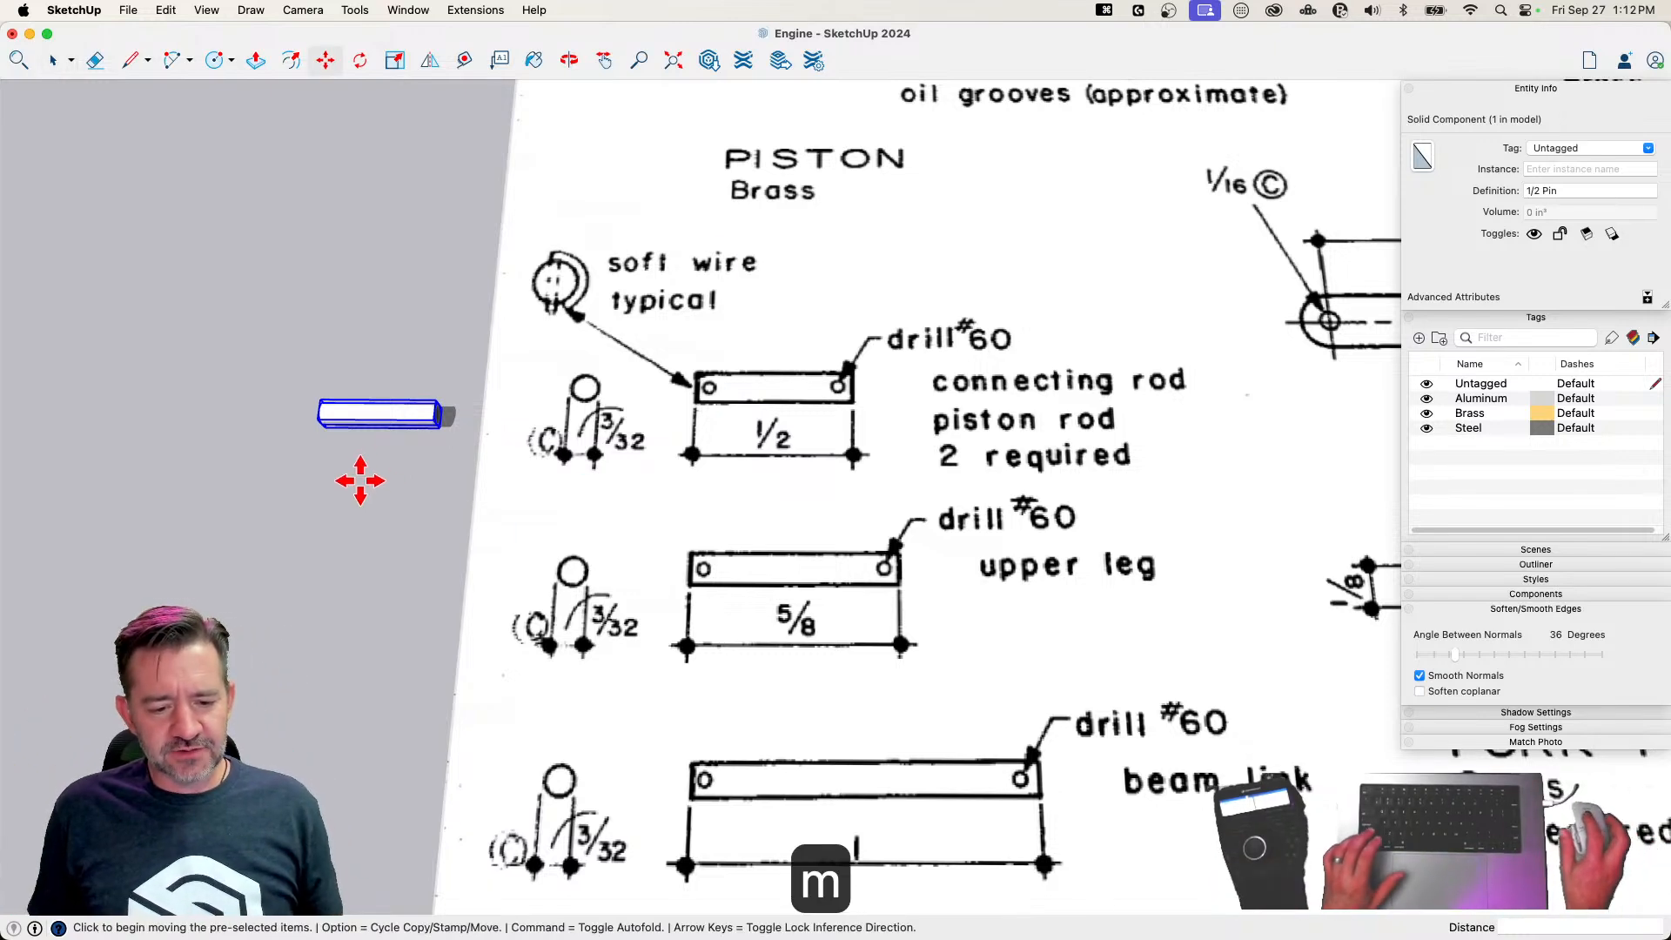
click(325, 433)
scroll(522, 374, down, 5)
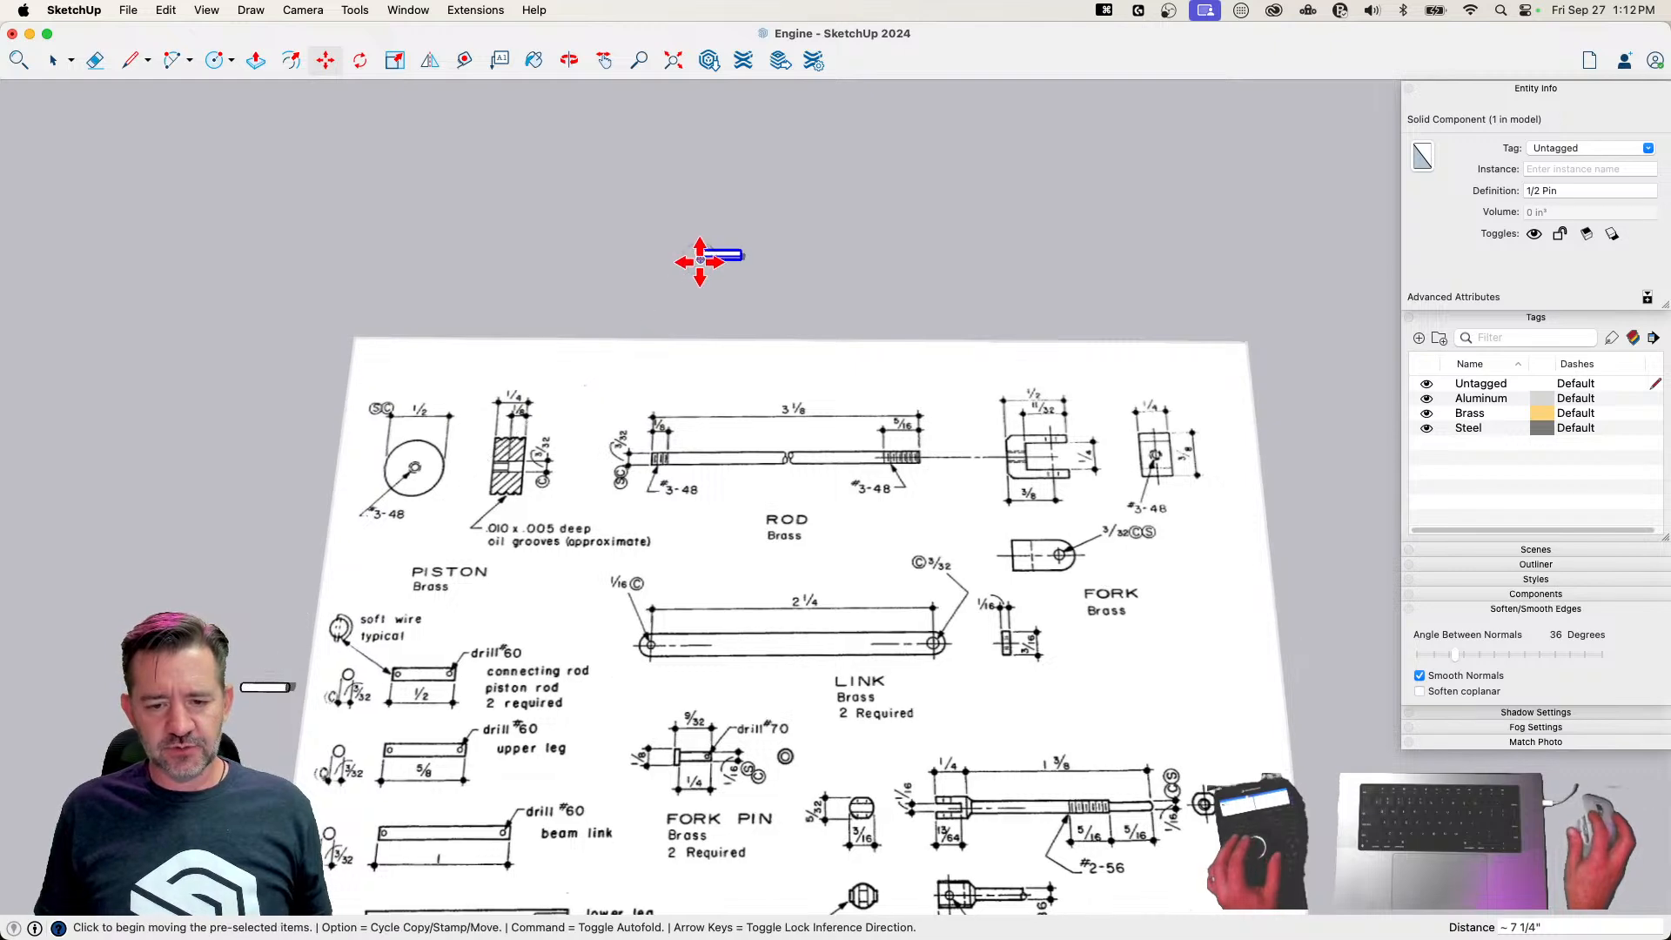
click(701, 259)
Scale the copied pin up by a factor of 10
key(s)
scroll(740, 261, up, 3)
click(707, 246)
text(10)
key(Return)
Inside the enlarged pin component, draw an 8-sided circle of about 3/16" radius on the upper surface near one end
middle_drag(910, 187, 631, 365)
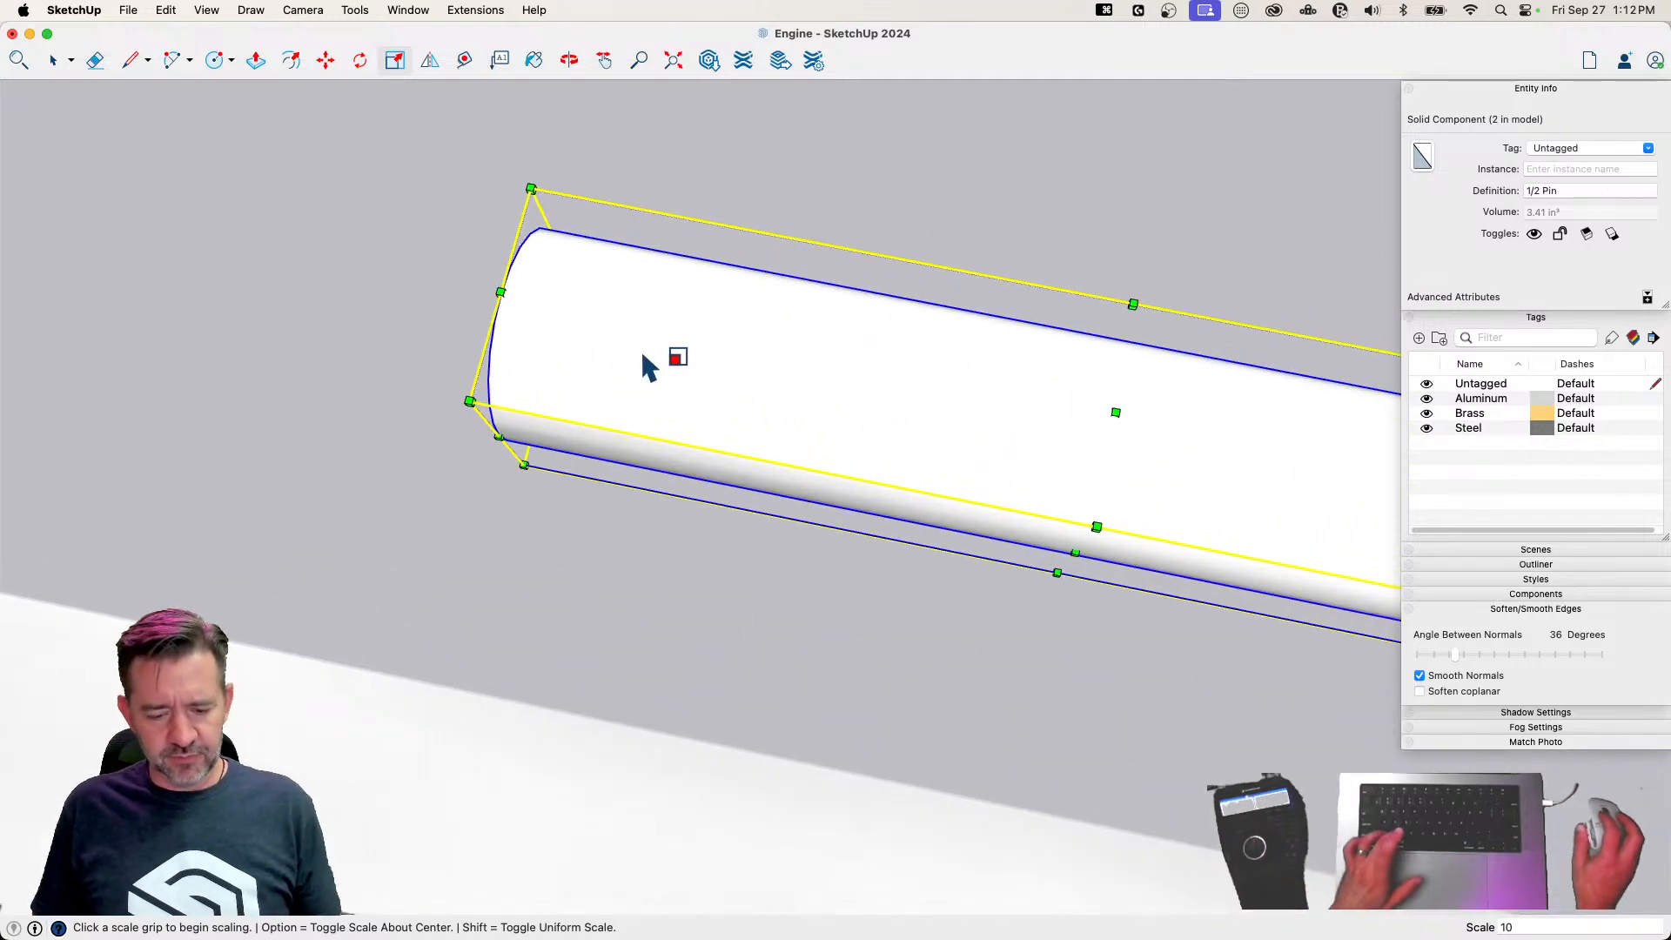
key(space)
double_click(641, 357)
key(c)
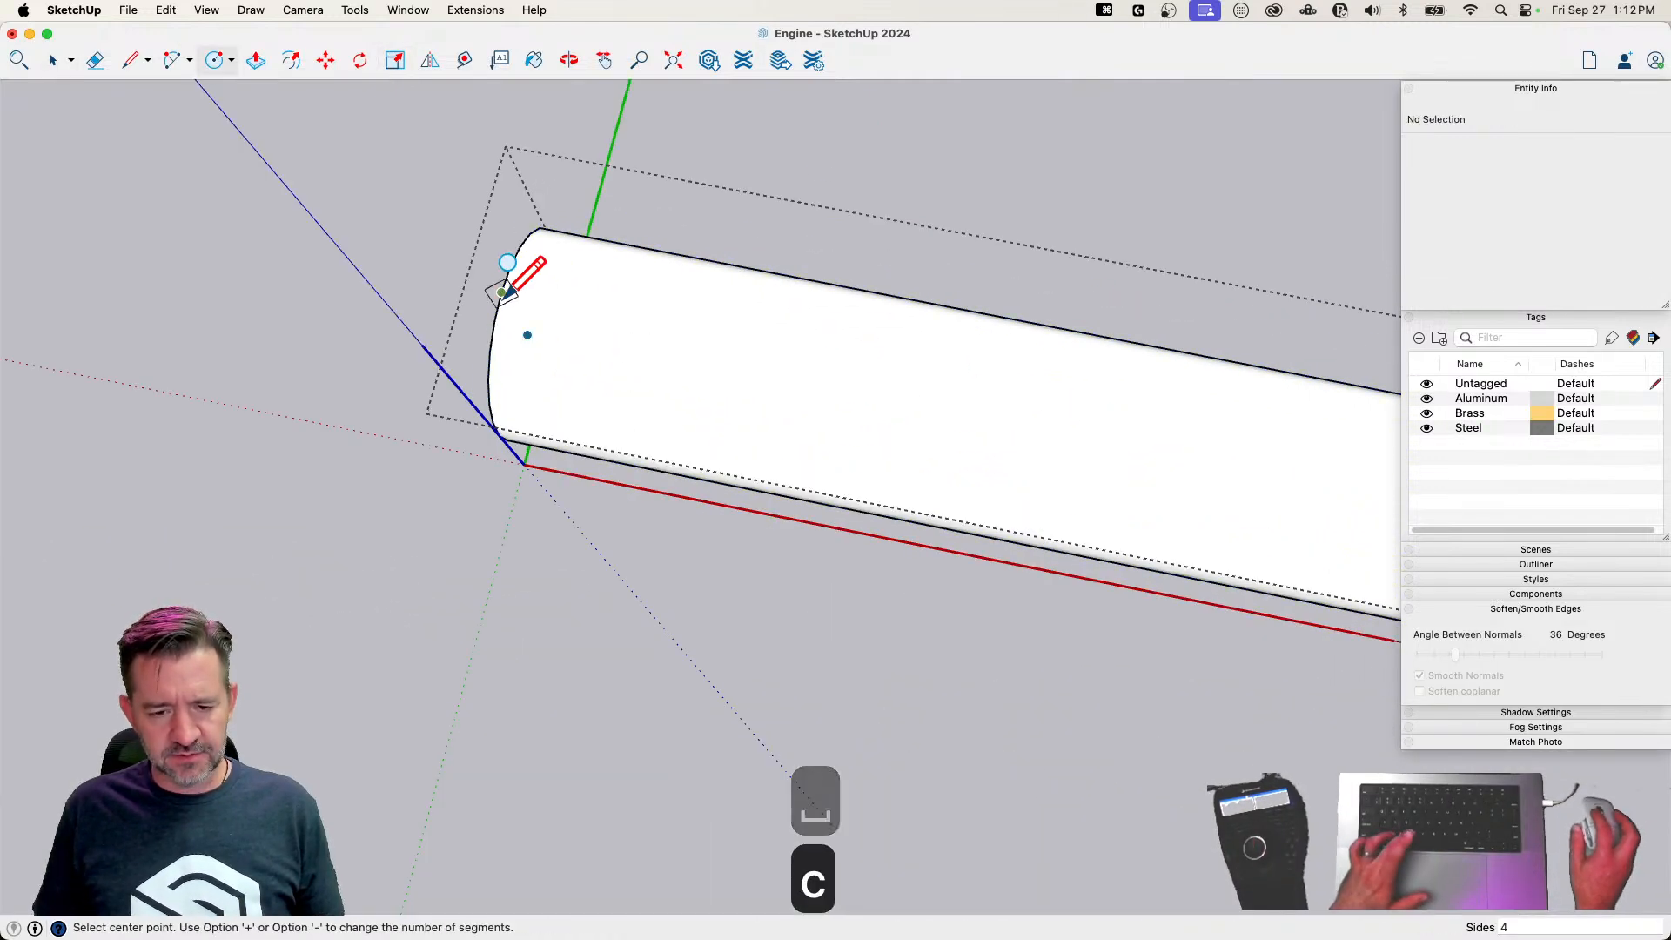
text(8)
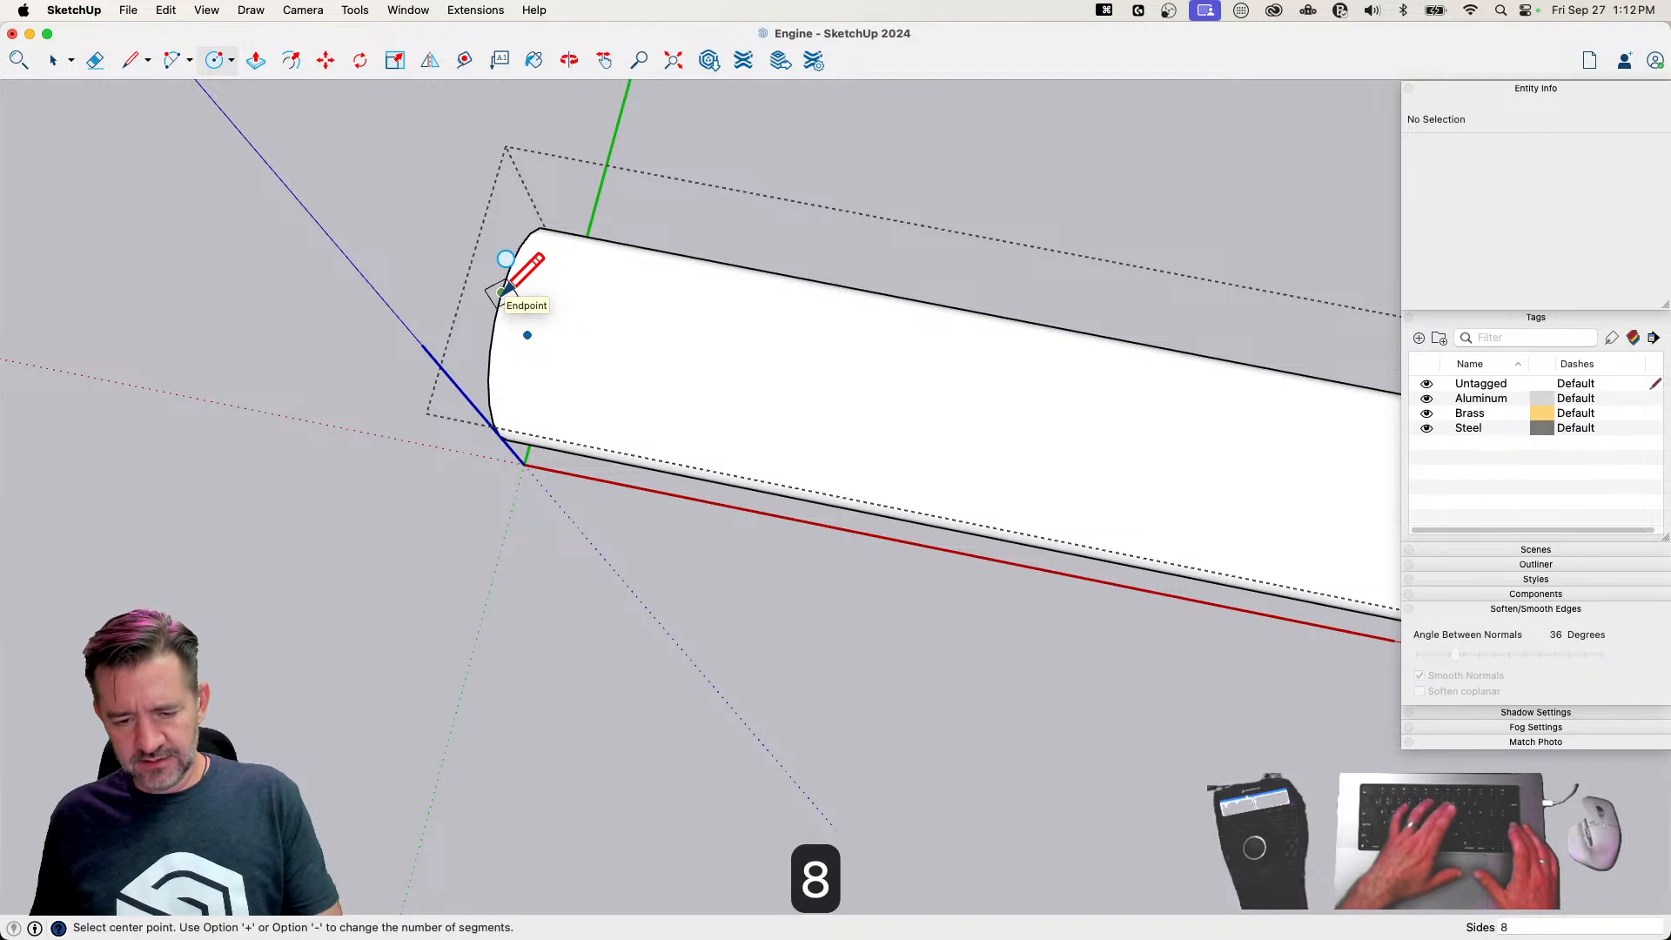
key(Return)
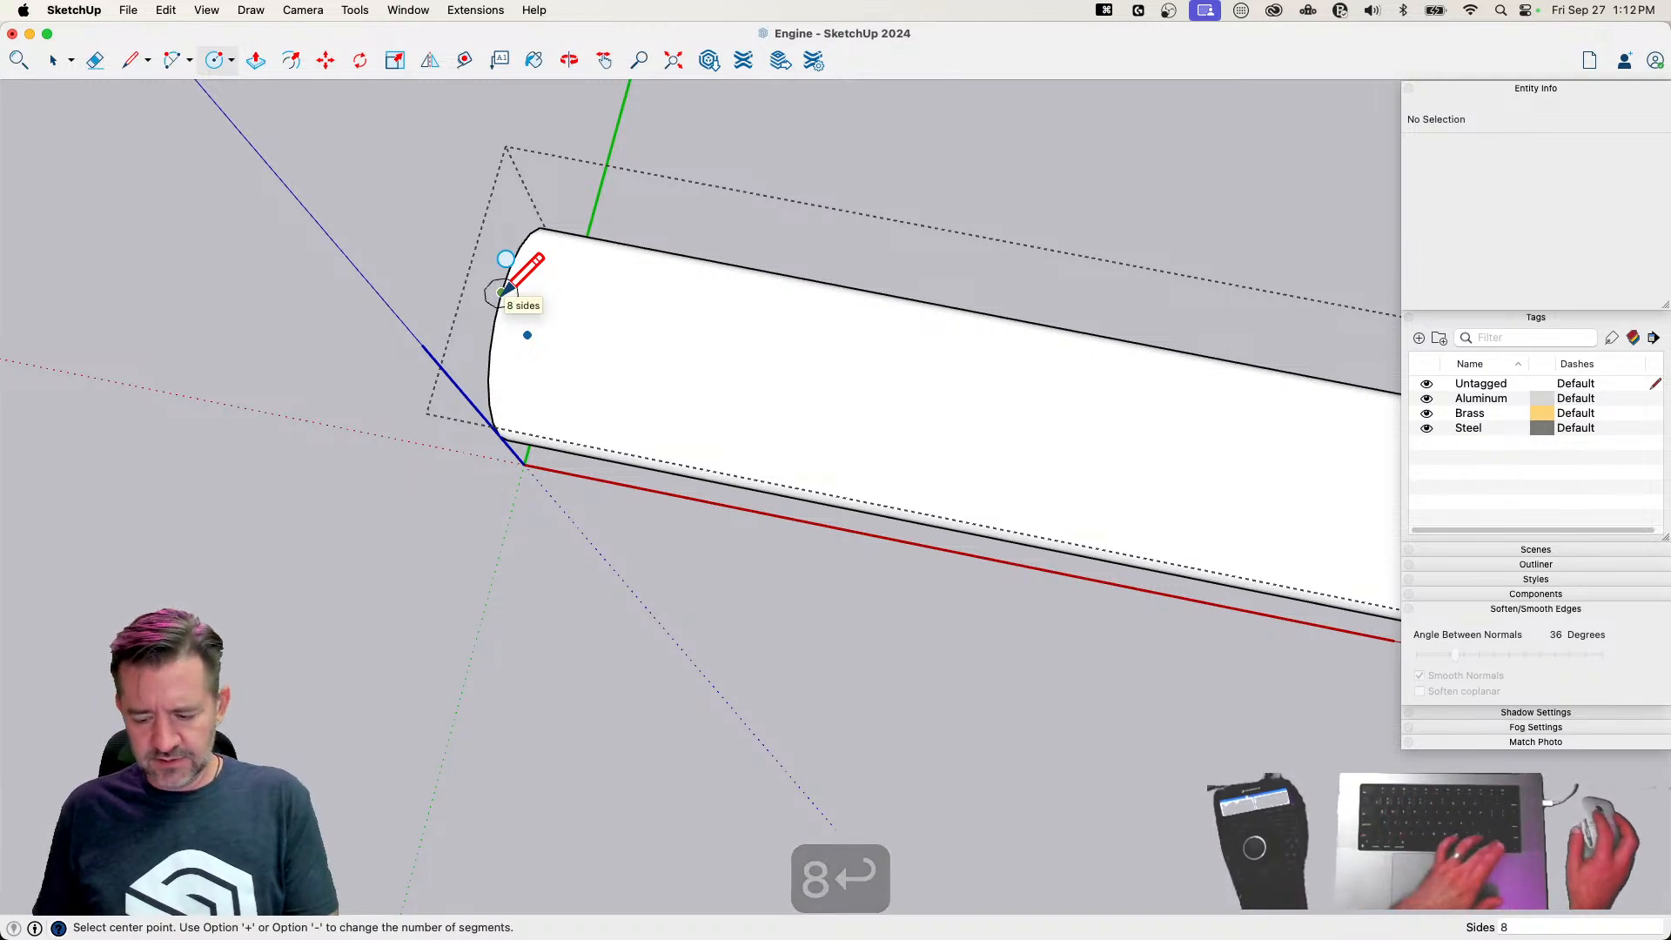
click(580, 307)
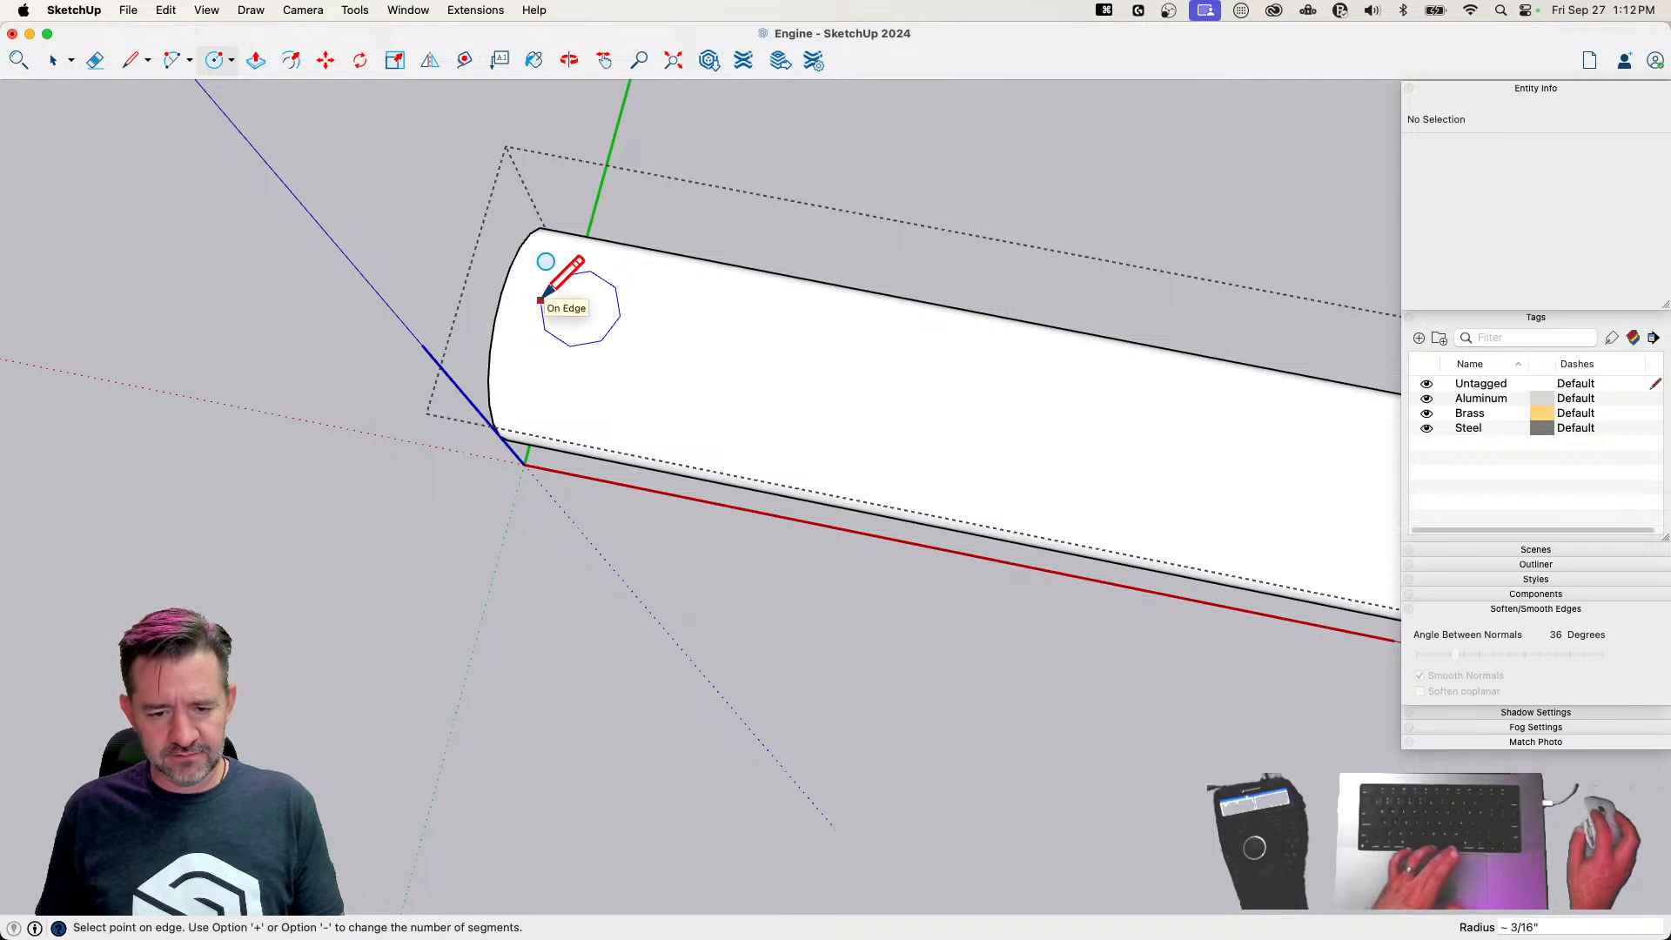
key(space)
click(572, 331)
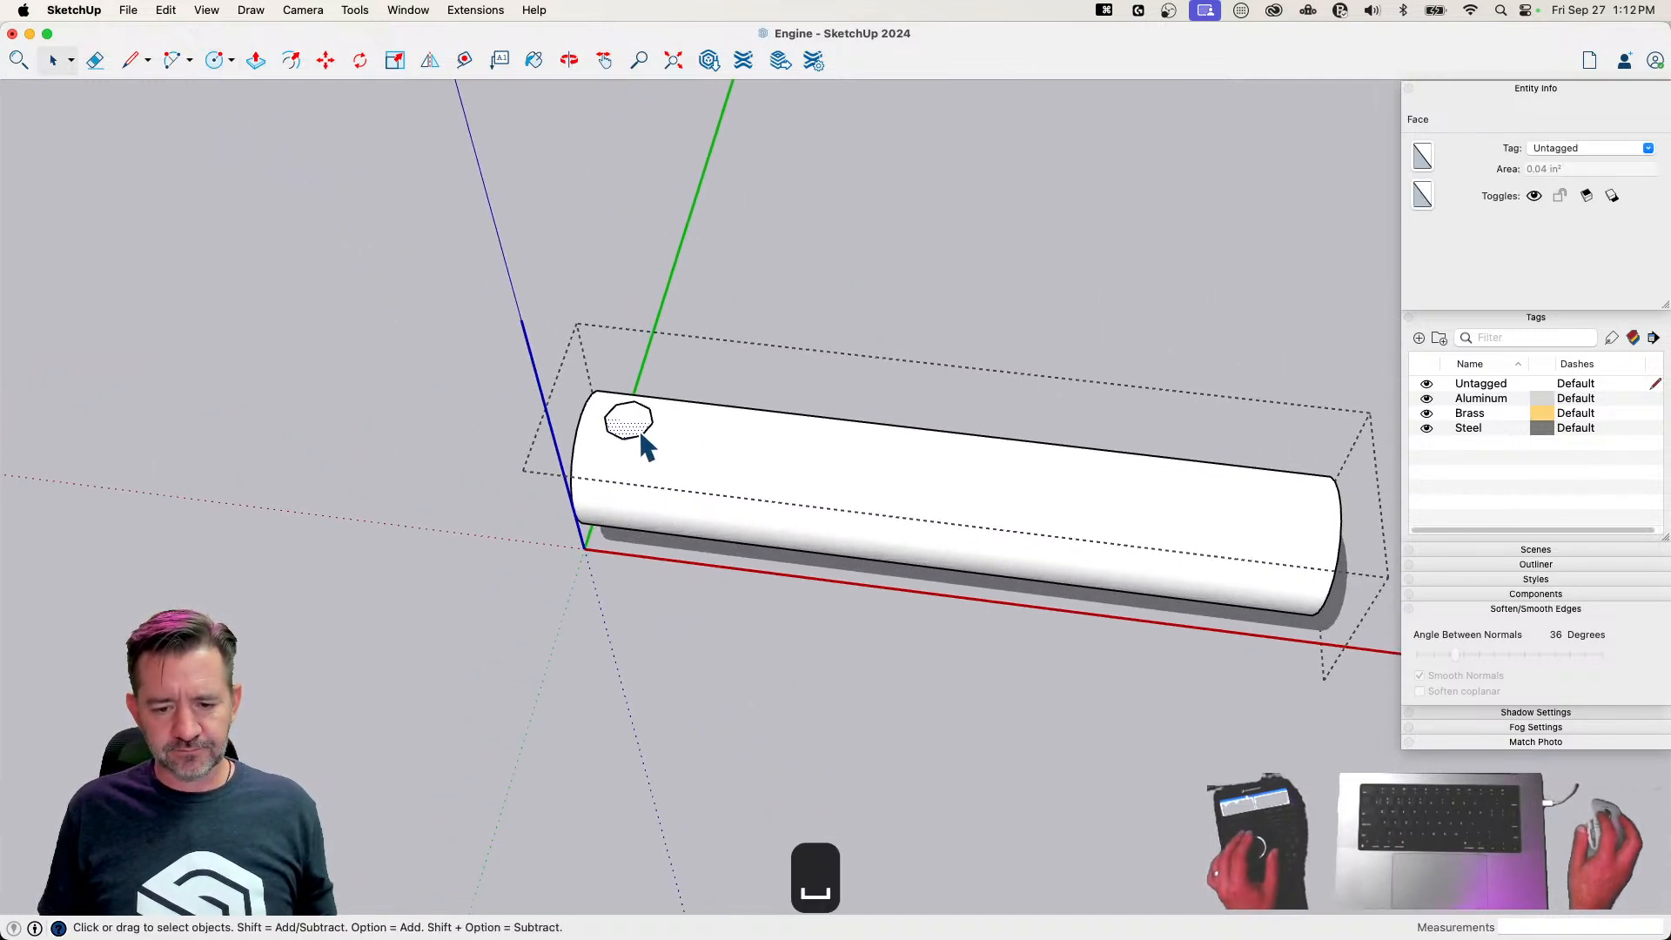
shift+click(640, 424)
key(p)
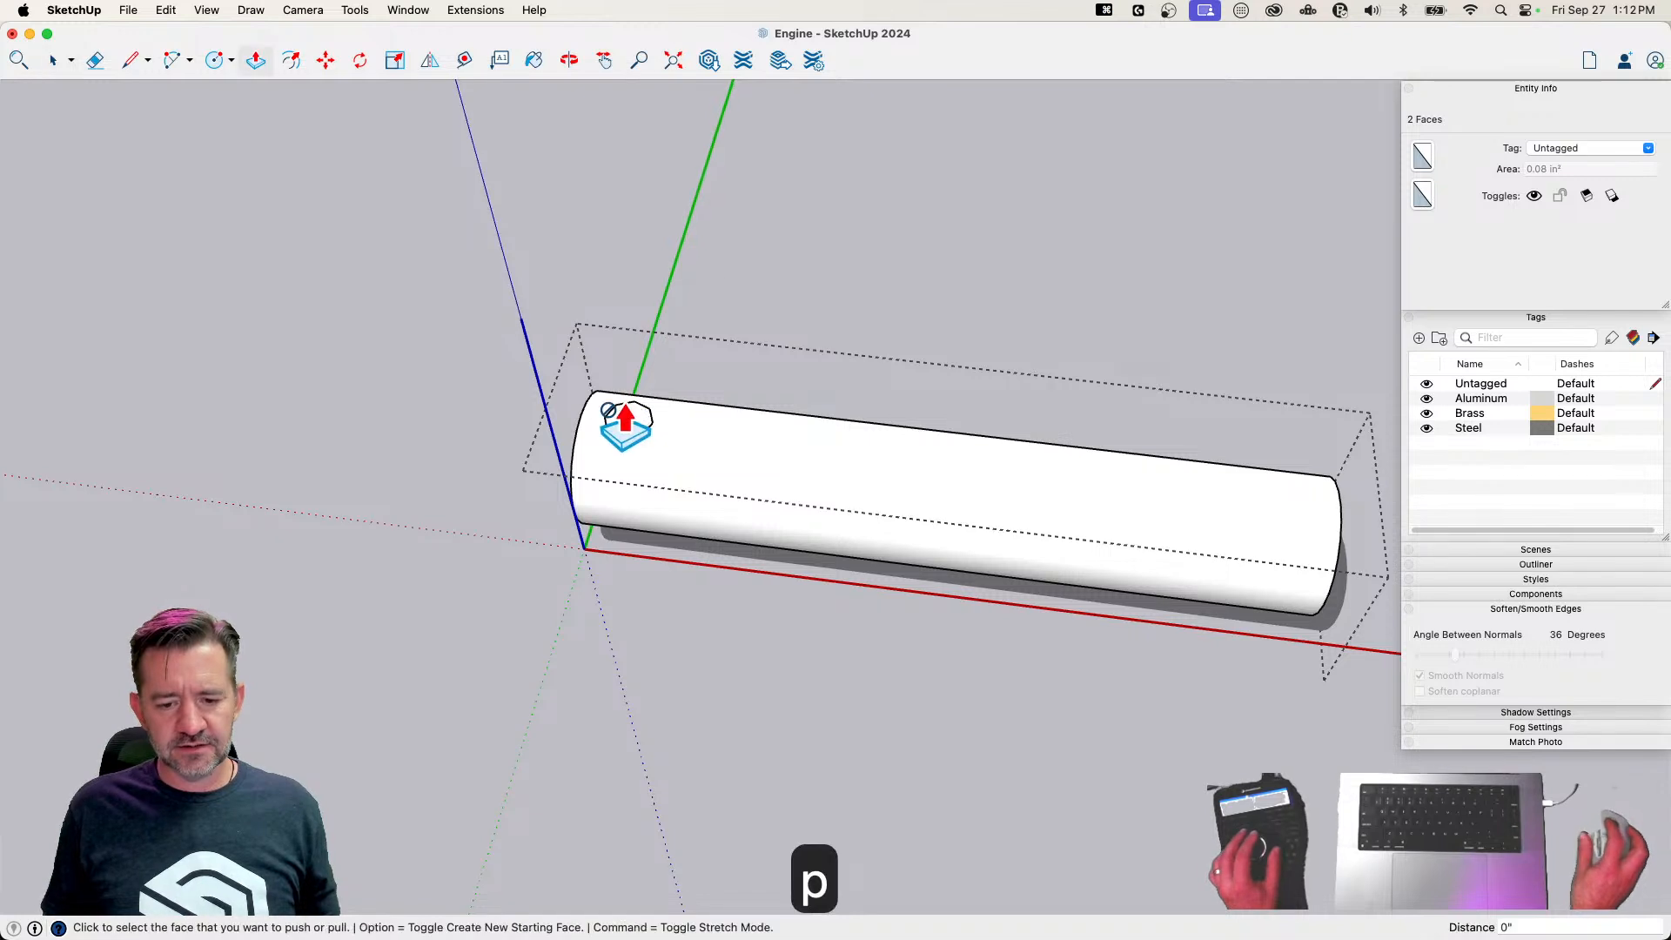
scroll(635, 426, up, 4)
key(space)
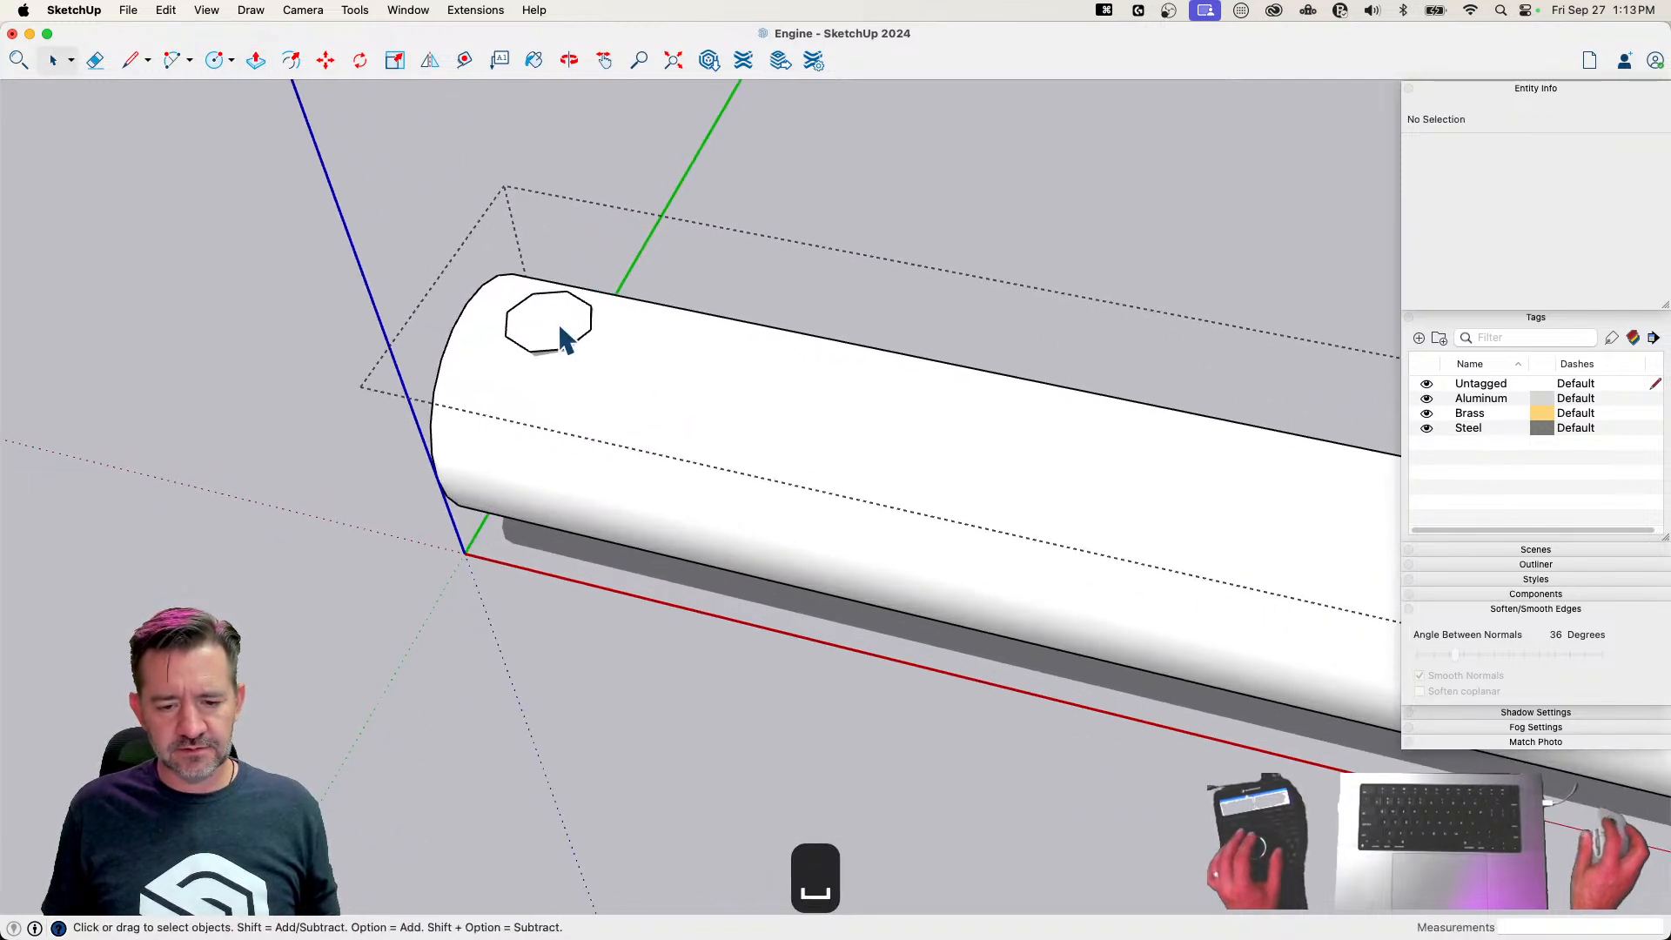
Copy the octagon's faces straight up above the pin and erase the original outline on the pin's surface
click(556, 335)
key(m)
click(565, 349)
key(alt)
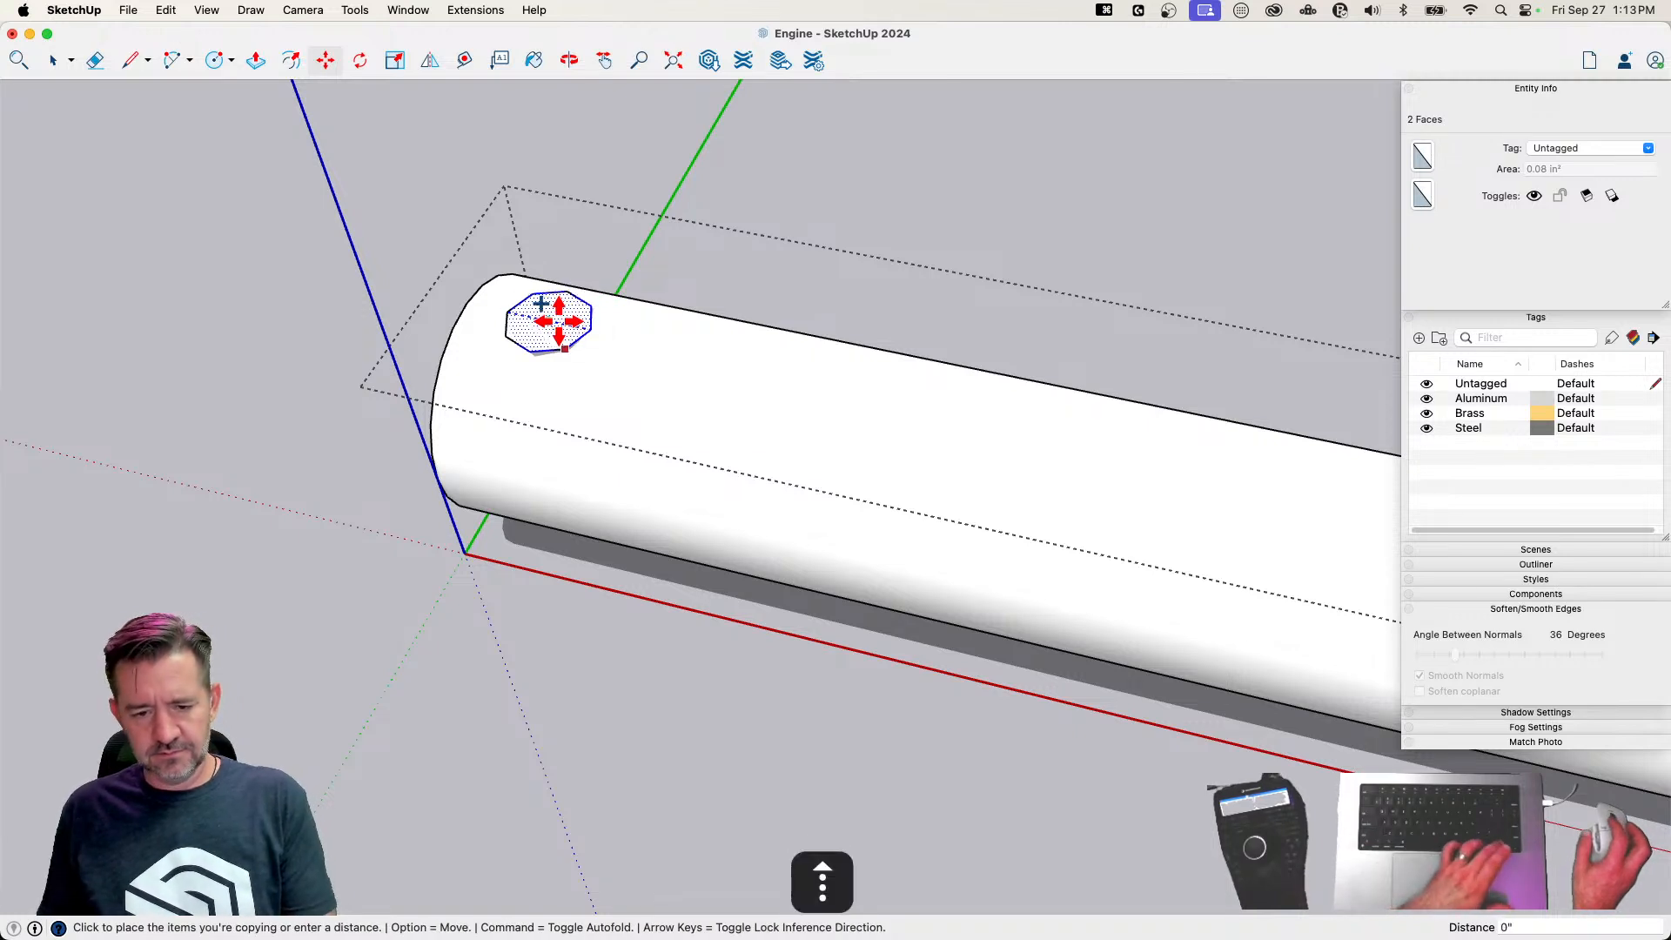
click(548, 248)
key(e)
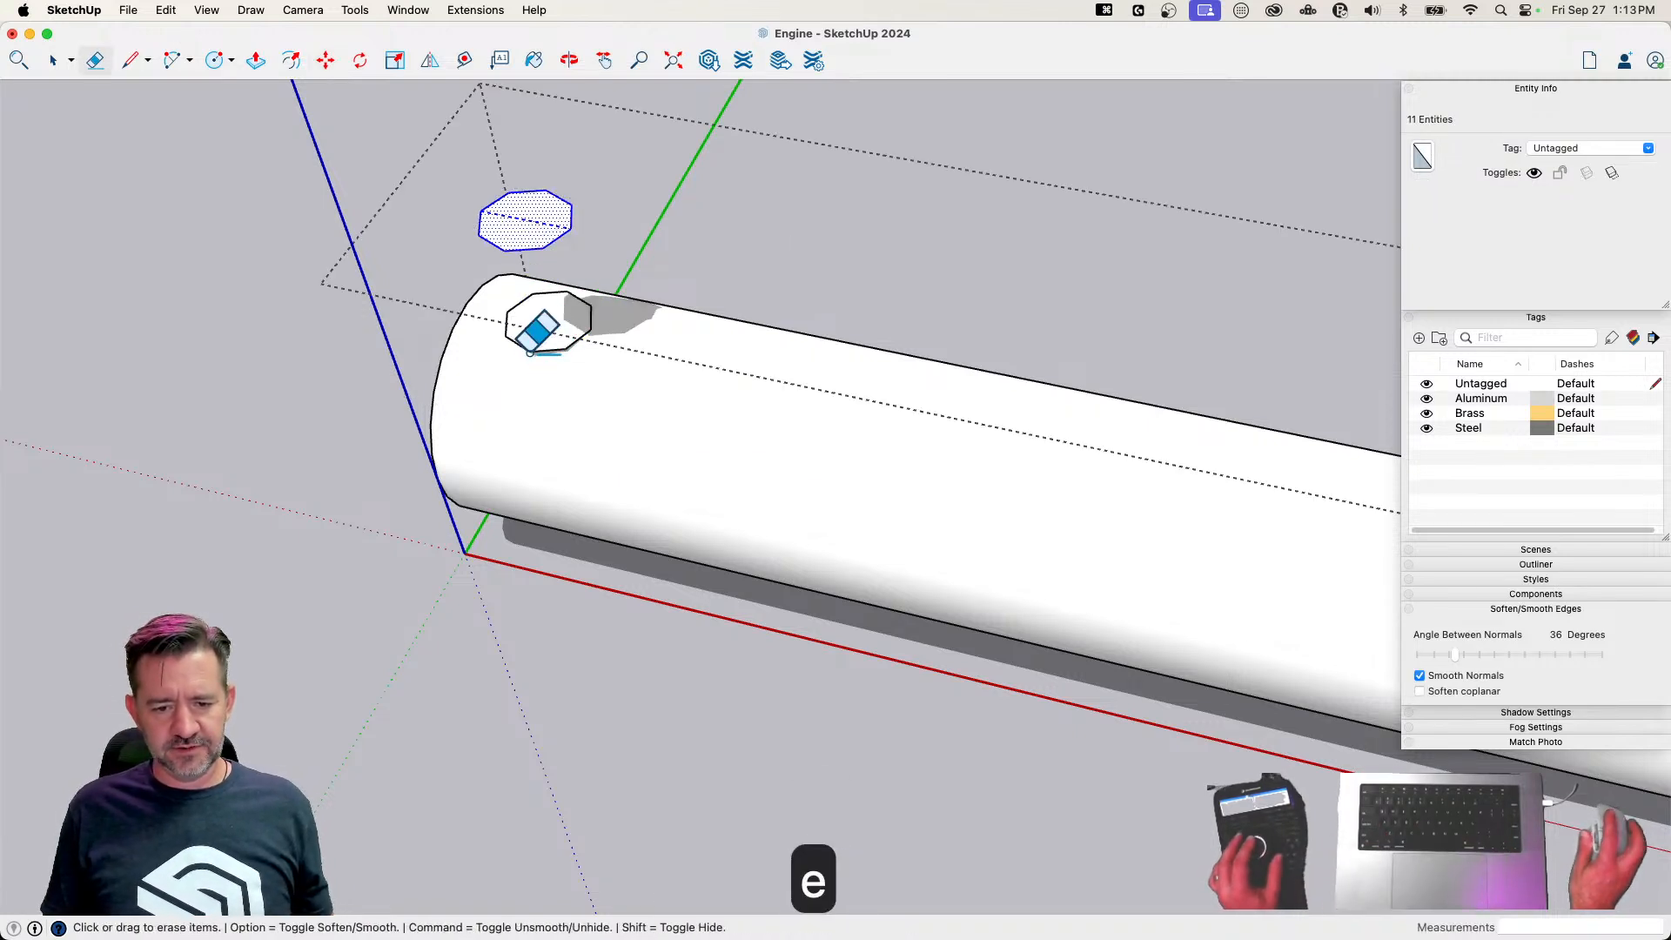
drag(525, 346, 567, 306)
Mirror a copy of the raised octagon about the midpoint of the pin's length to the opposite end
key(space)
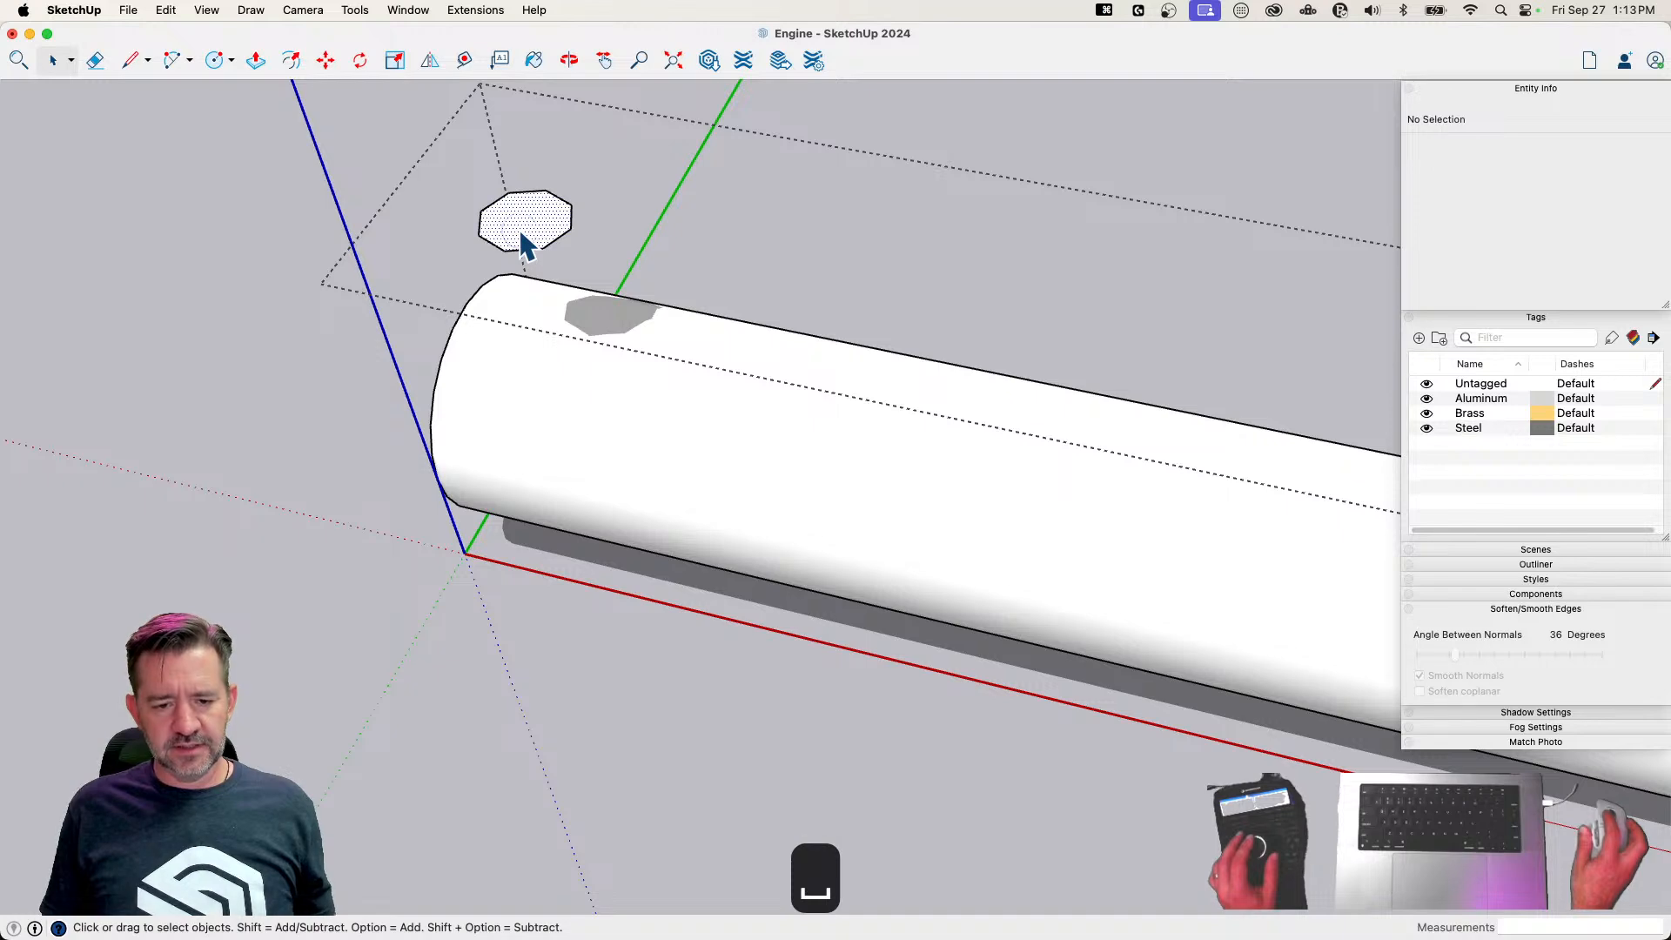
click(525, 226)
scroll(525, 244, down, 5)
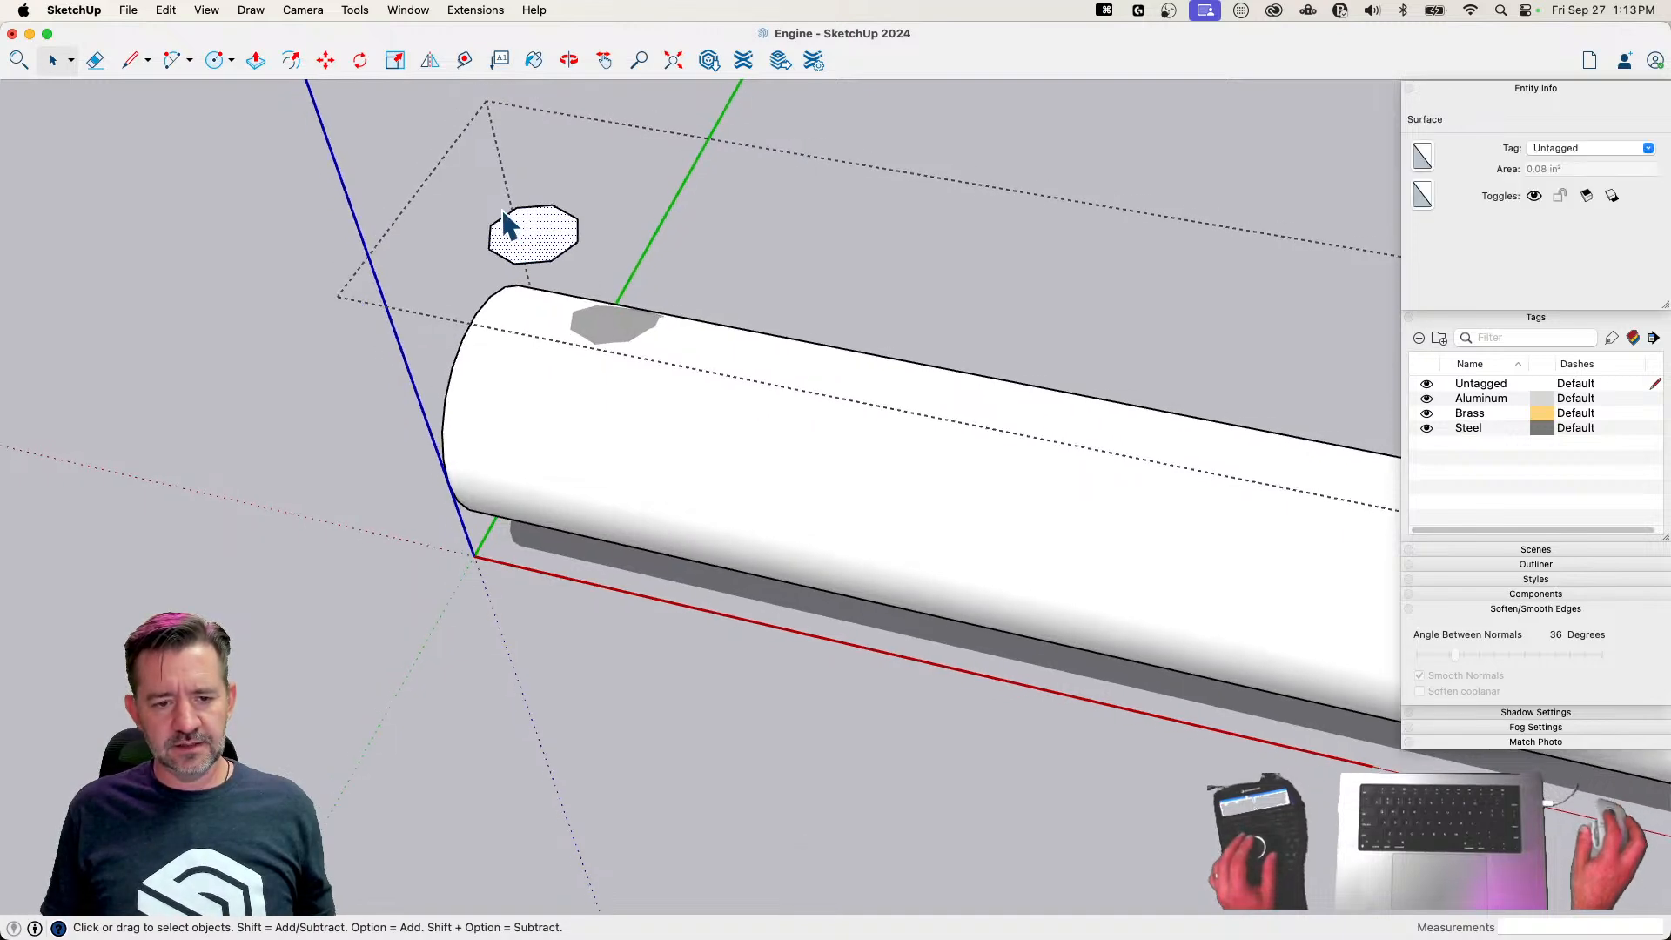
click(430, 61)
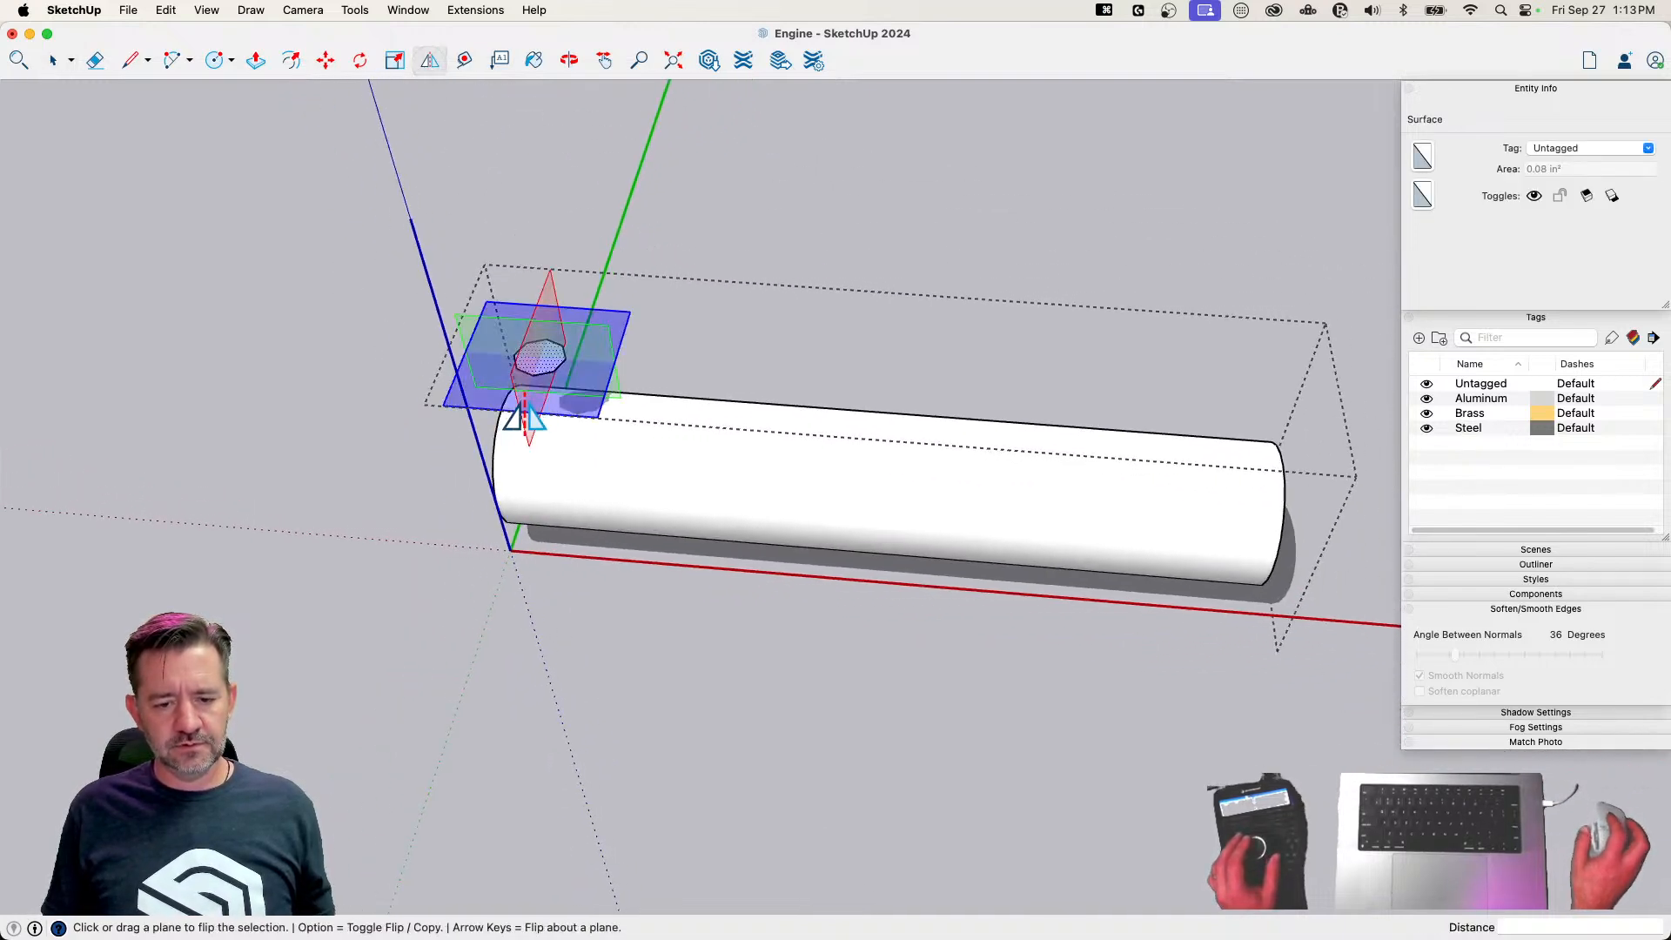
drag(529, 408, 847, 507)
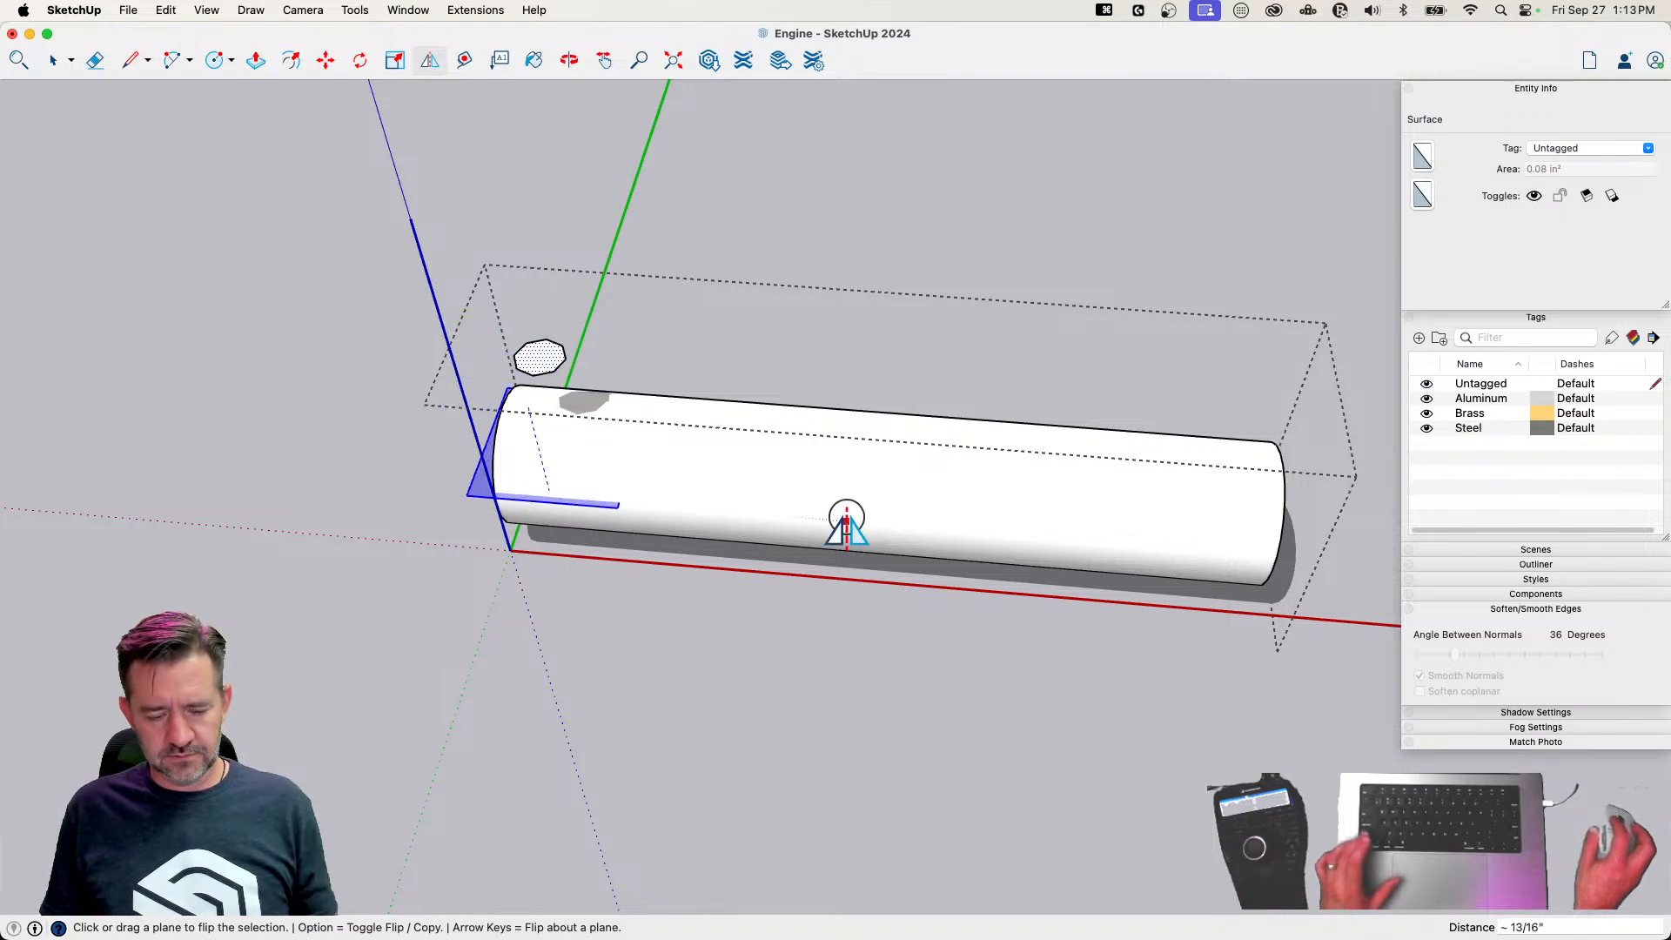
key(Escape)
click(527, 411)
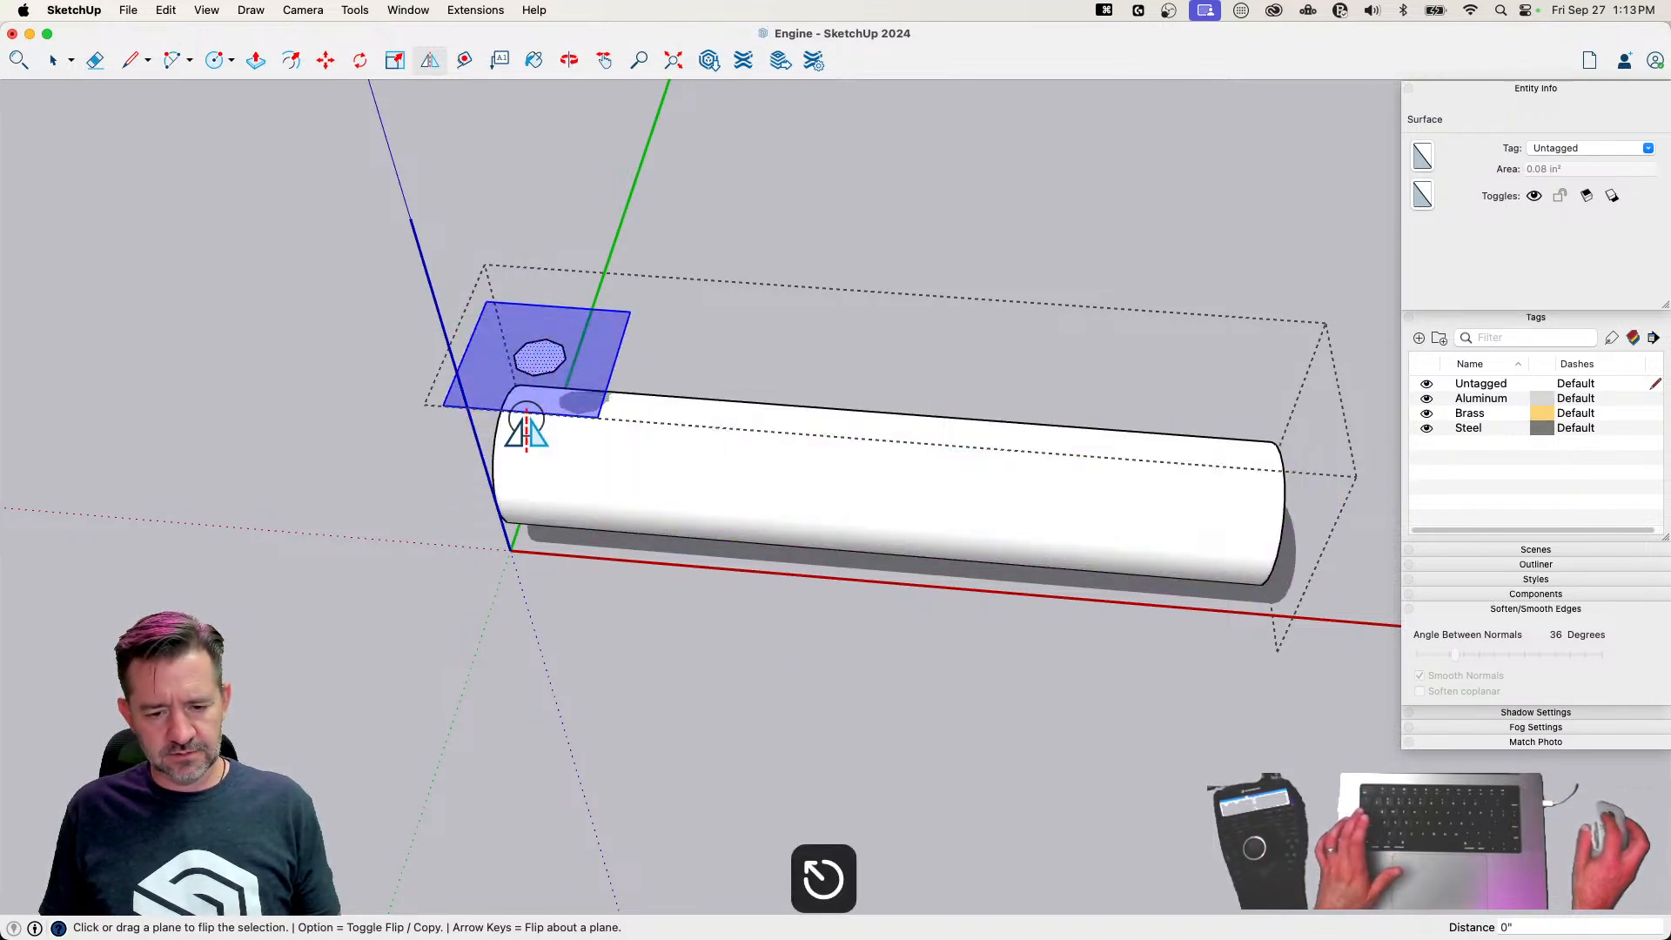
key(grave)
drag(550, 304, 873, 451)
key(alt)
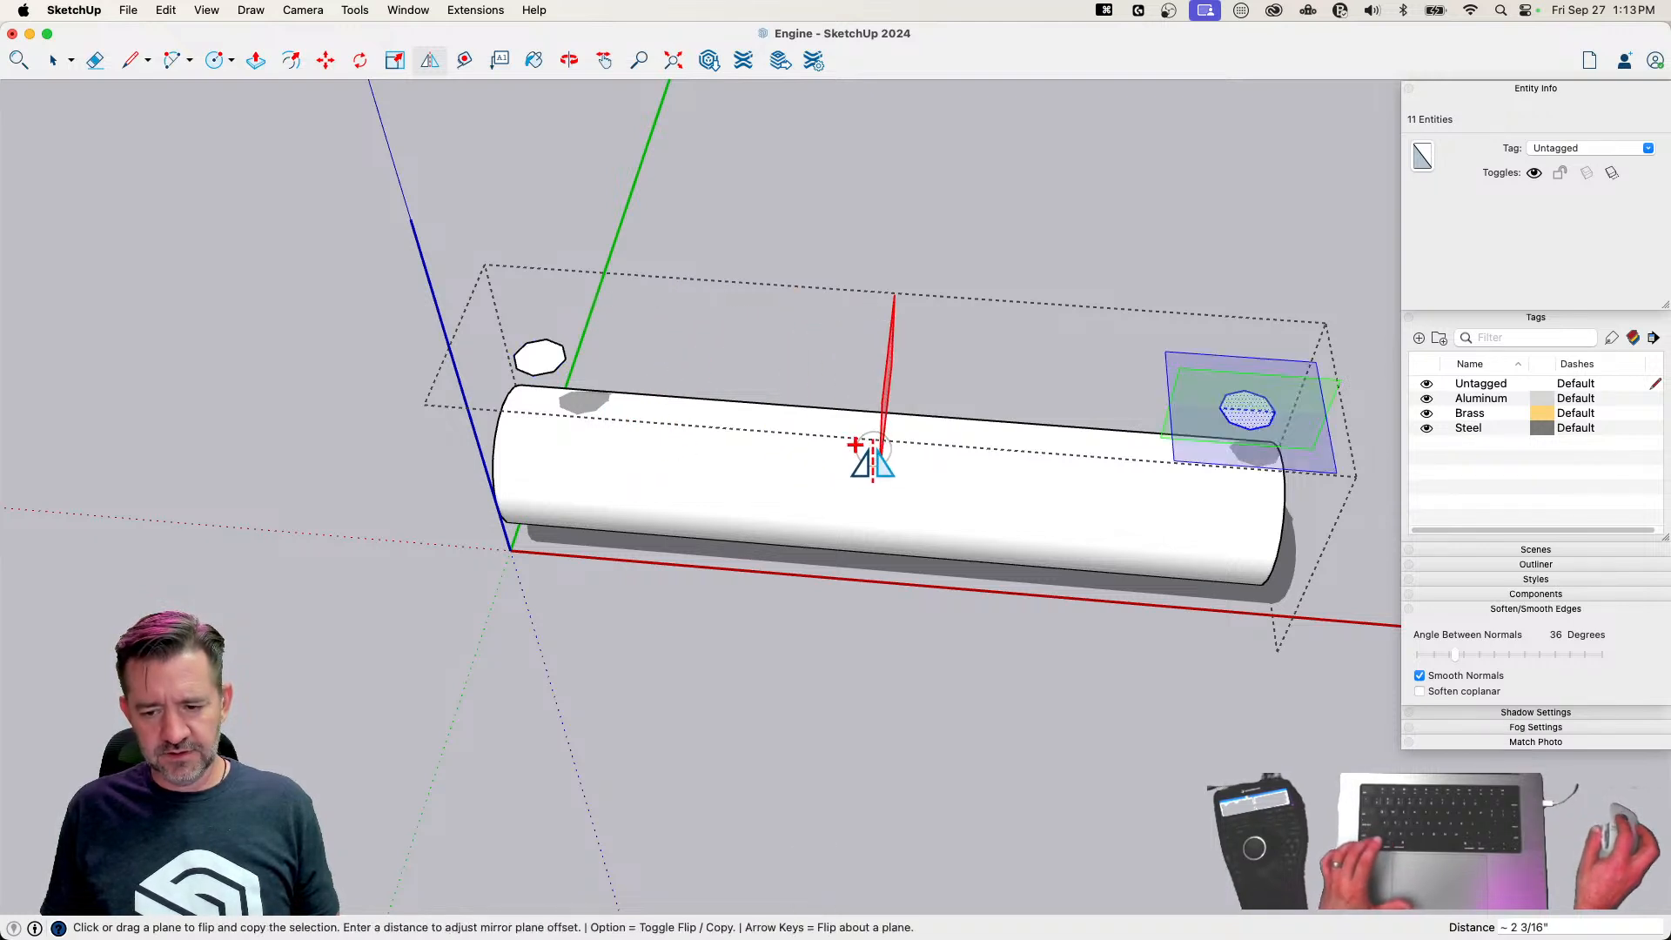
key(space)
click(682, 294)
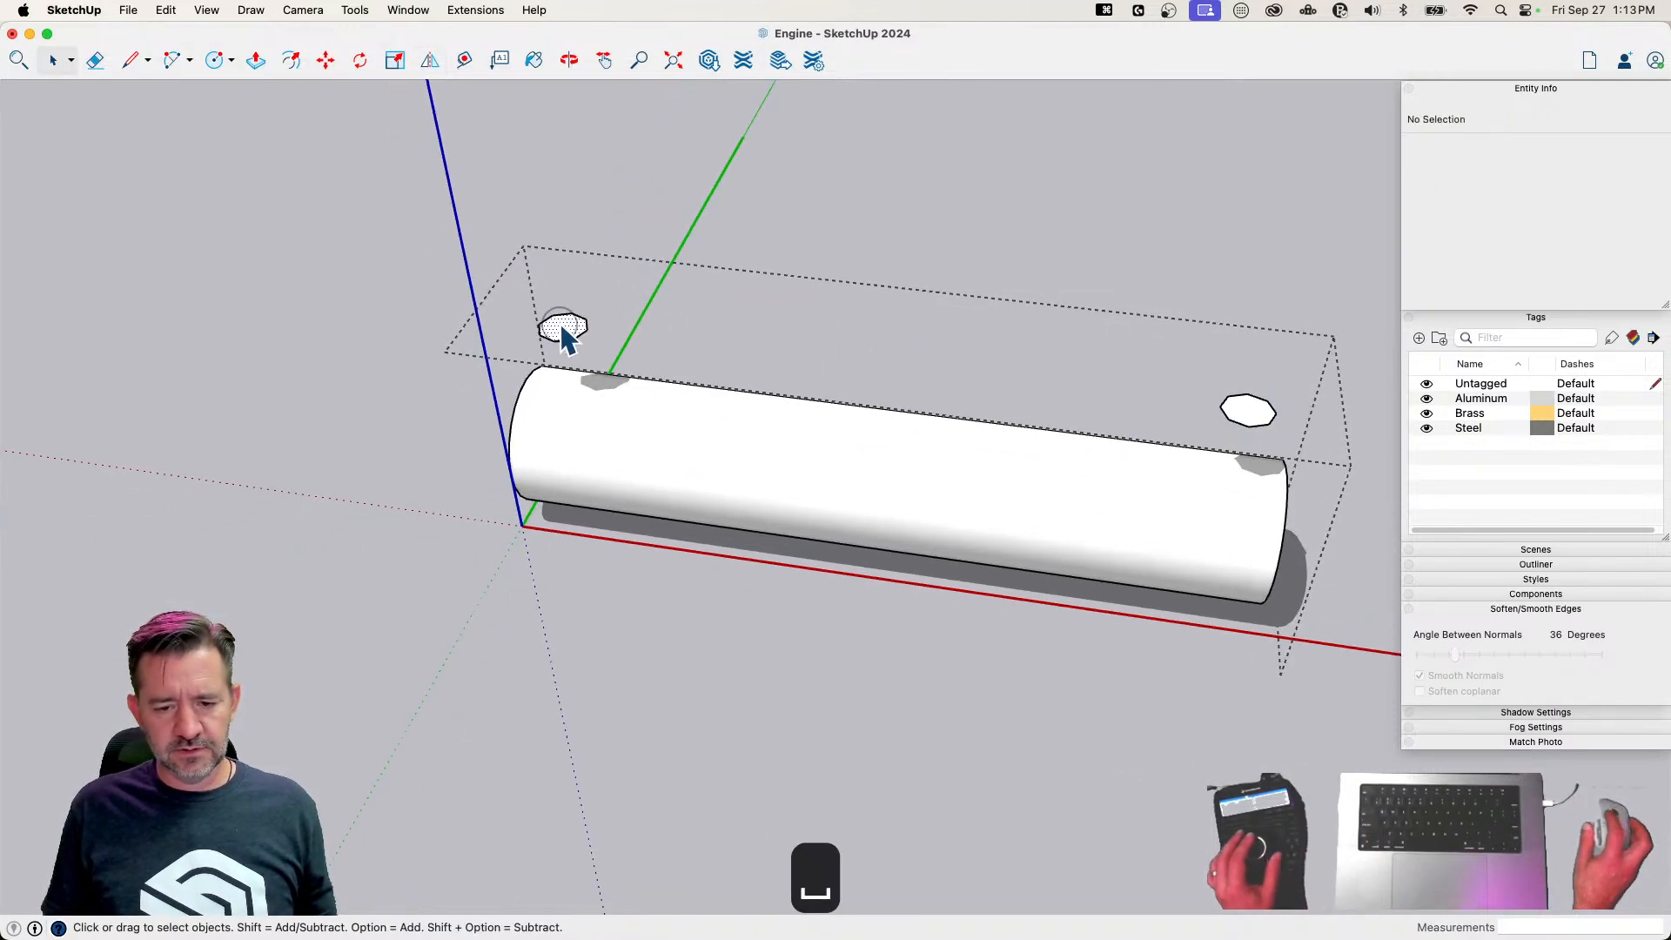
click(560, 324)
right_click(562, 323)
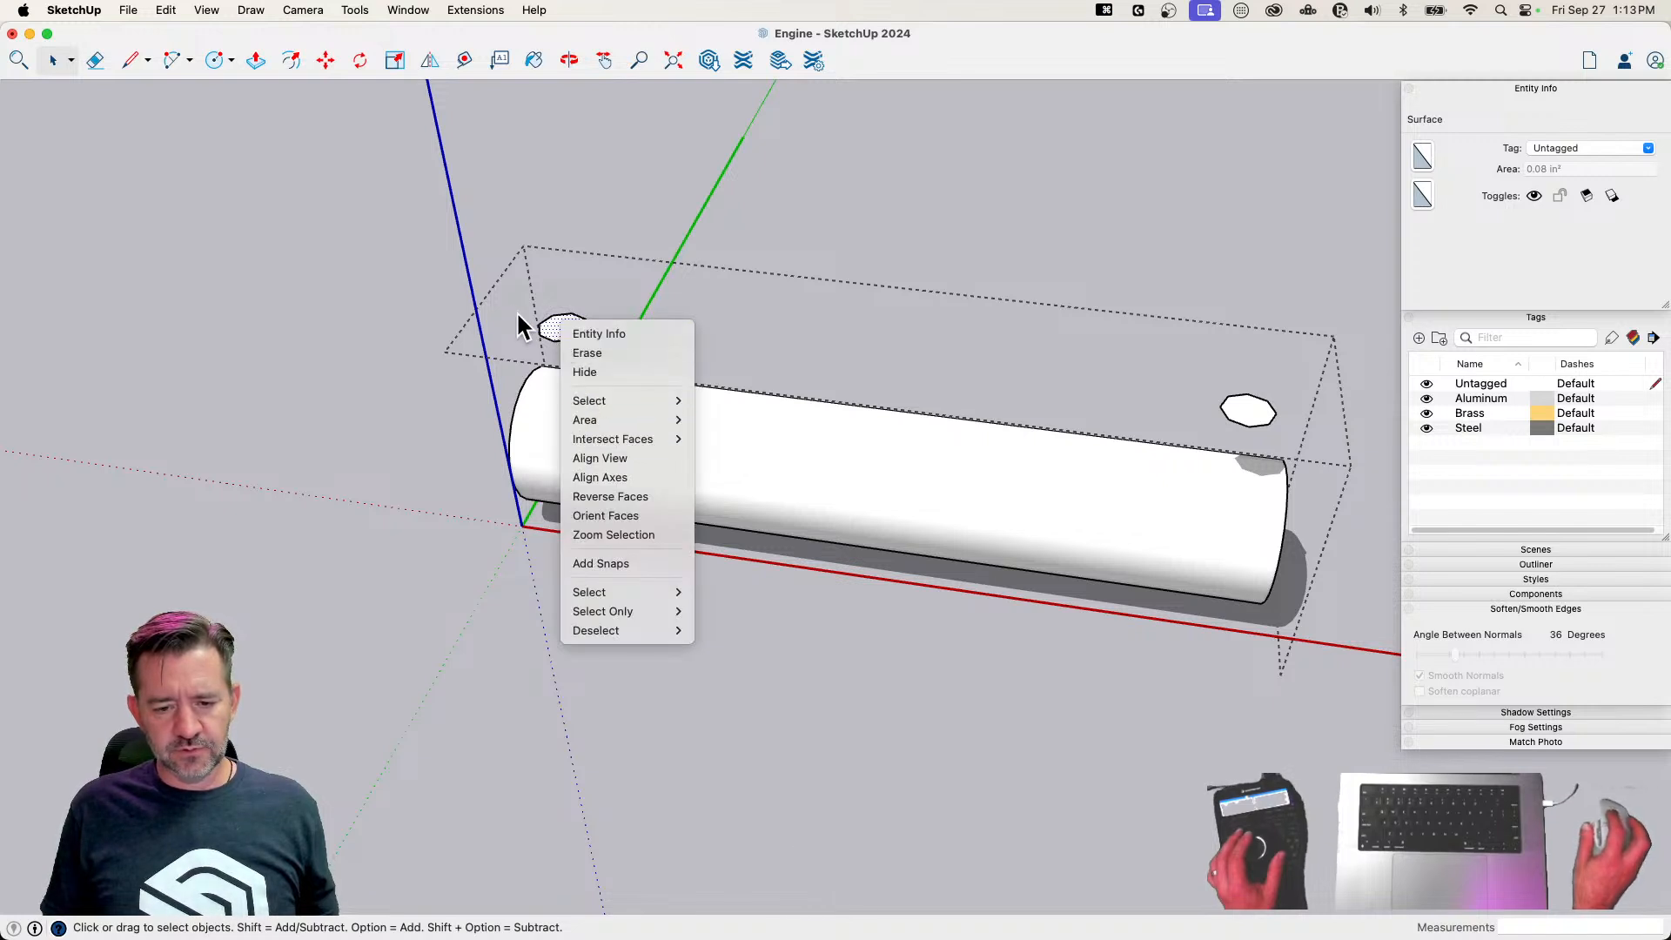
click(552, 315)
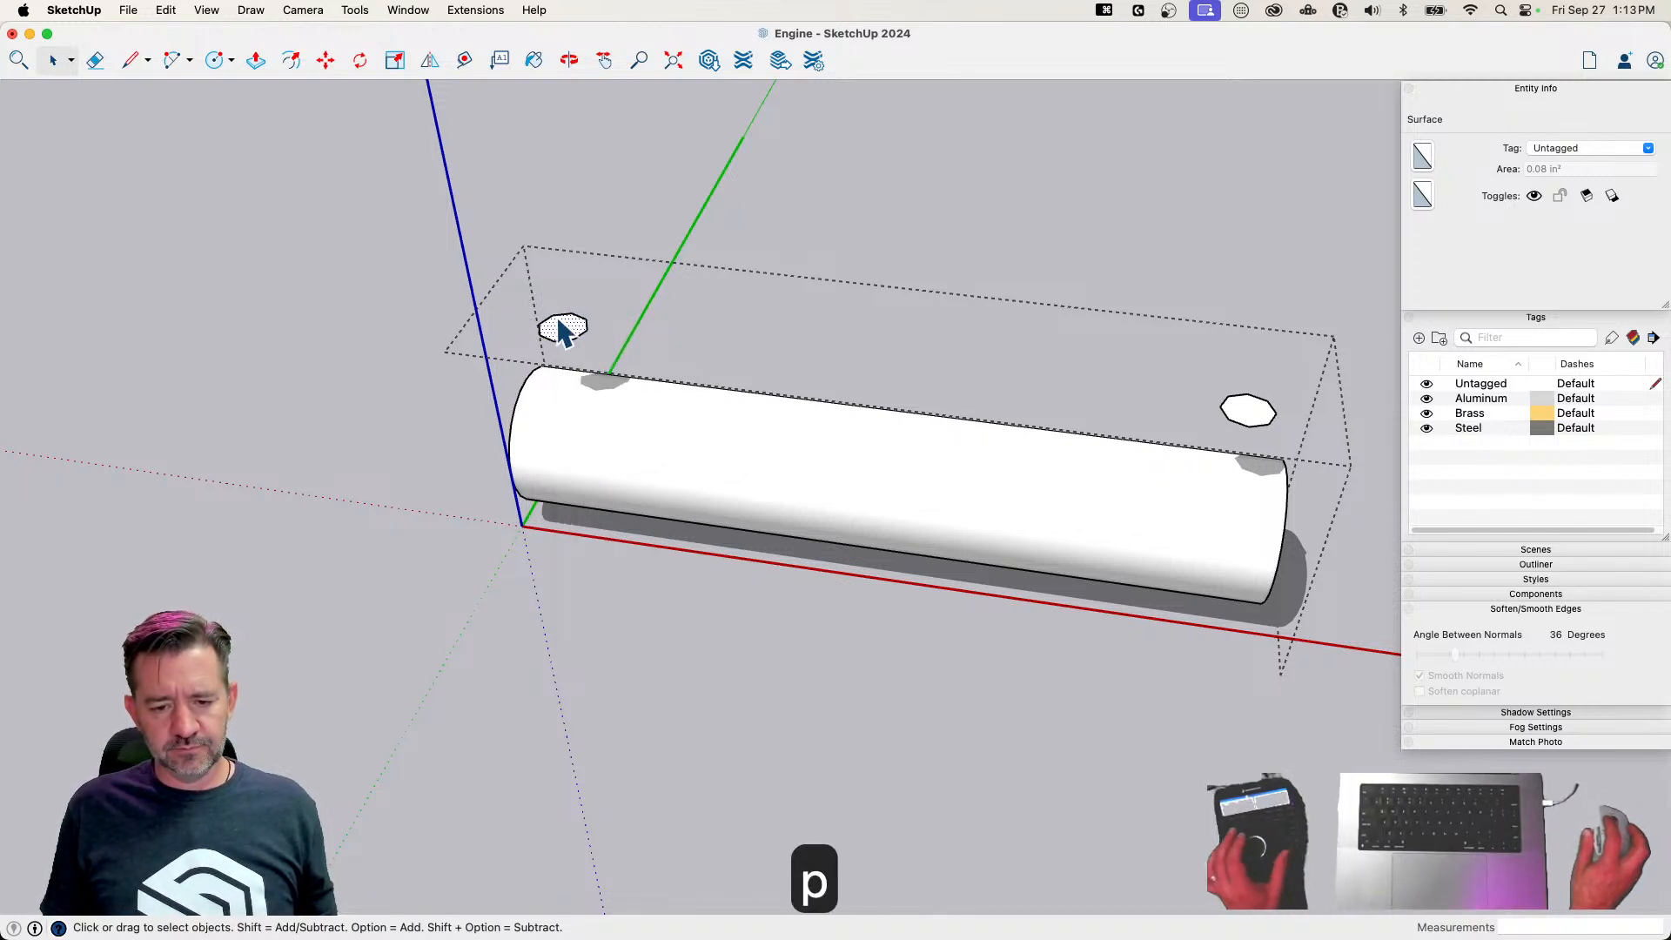
key(p)
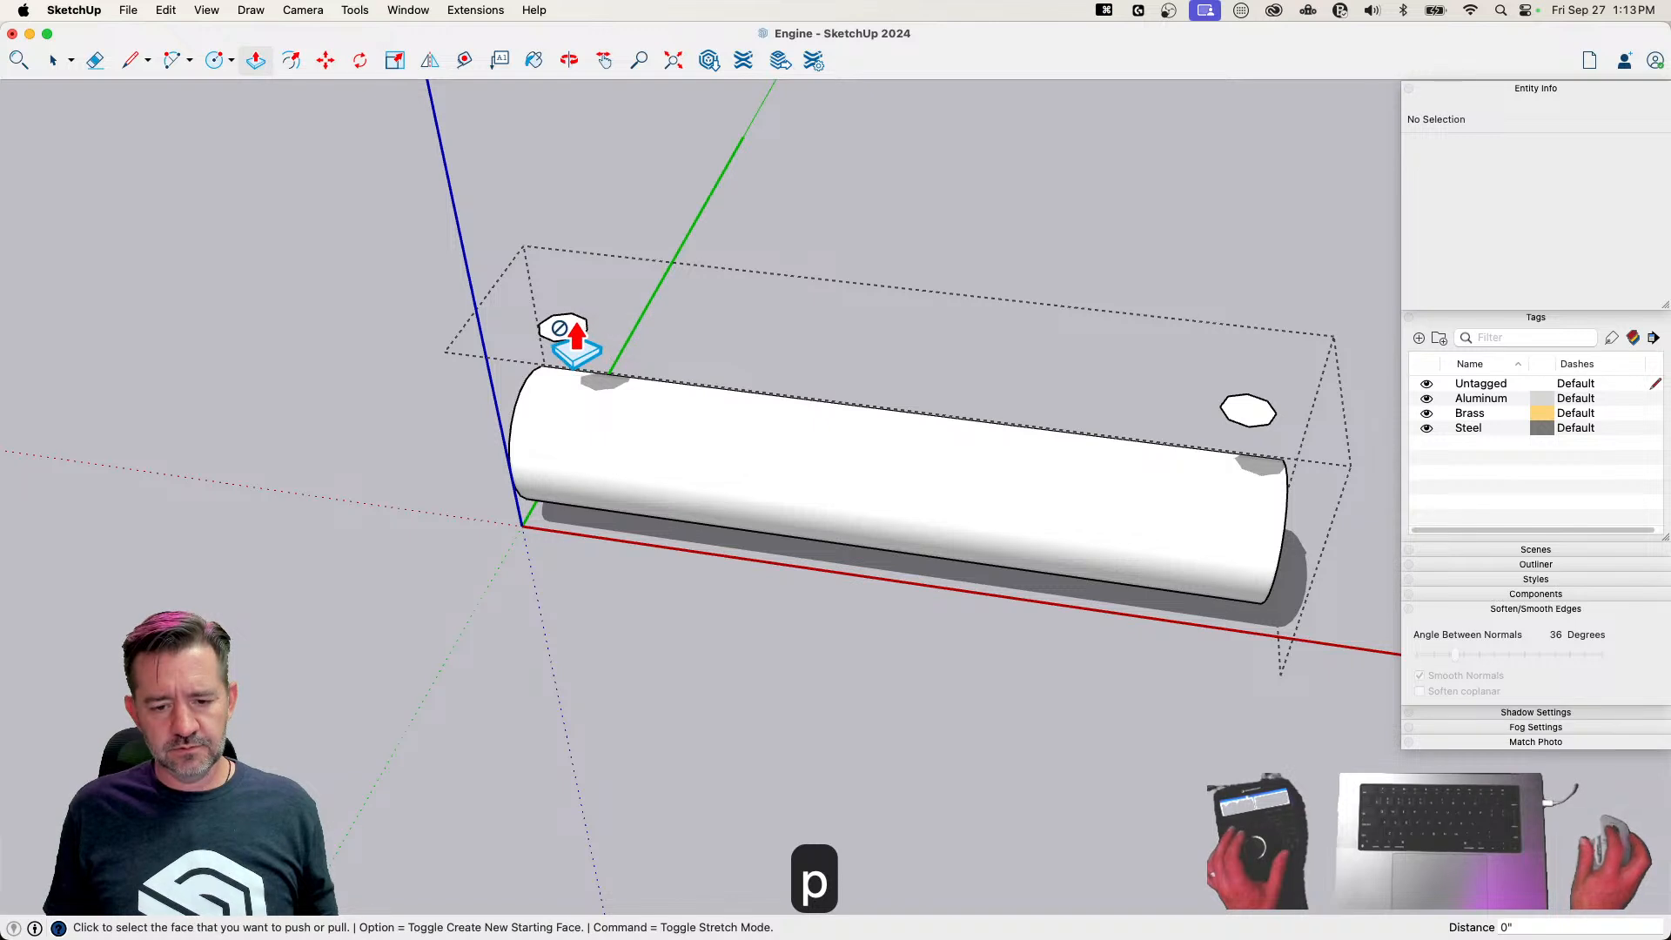
key(space)
click(565, 339)
key(BackSpace)
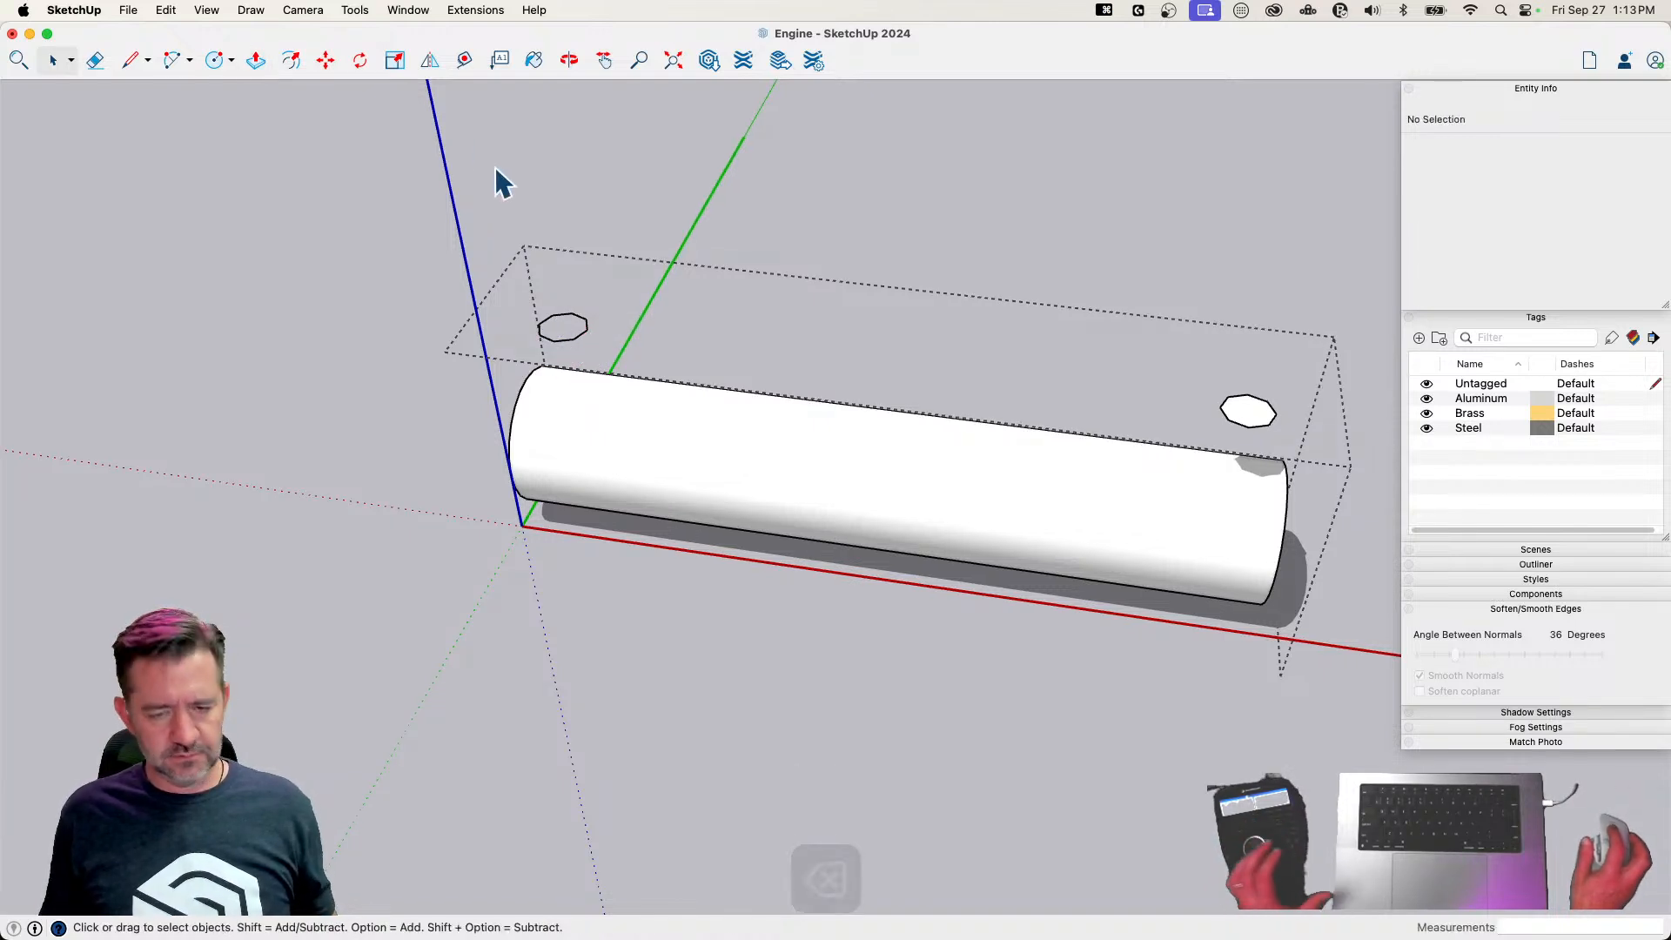
key(super+z)
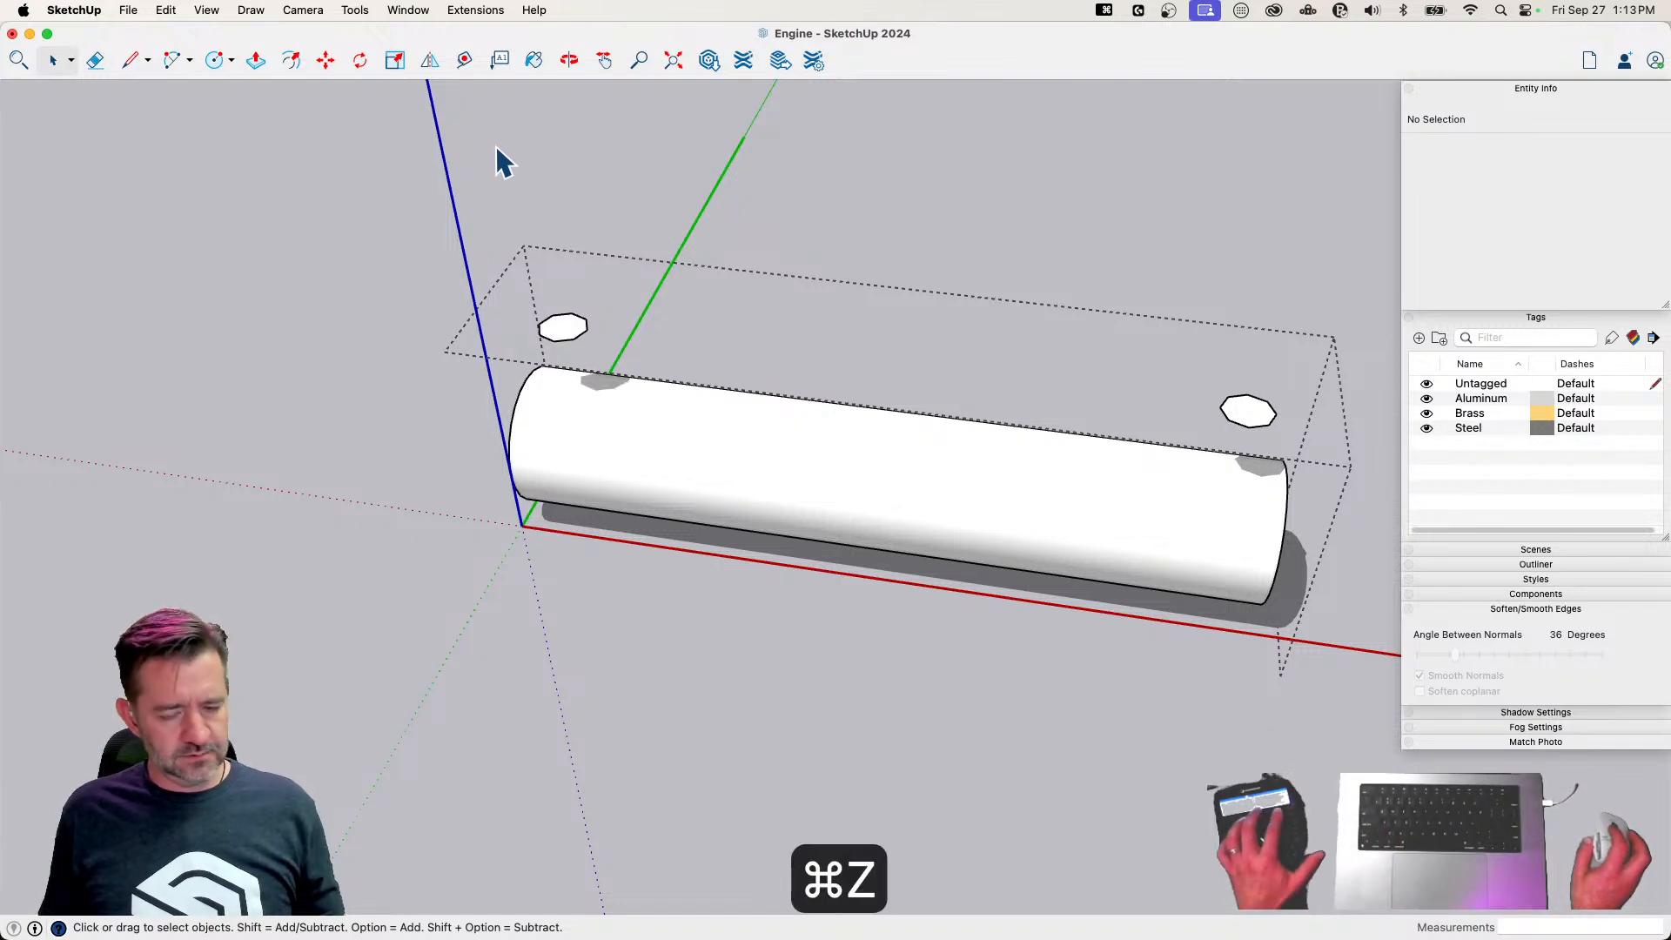
Show hidden geometry and erase the hidden edge that divides each raised octagon
key(shift+q)
key(shift+q)
key(shift+w)
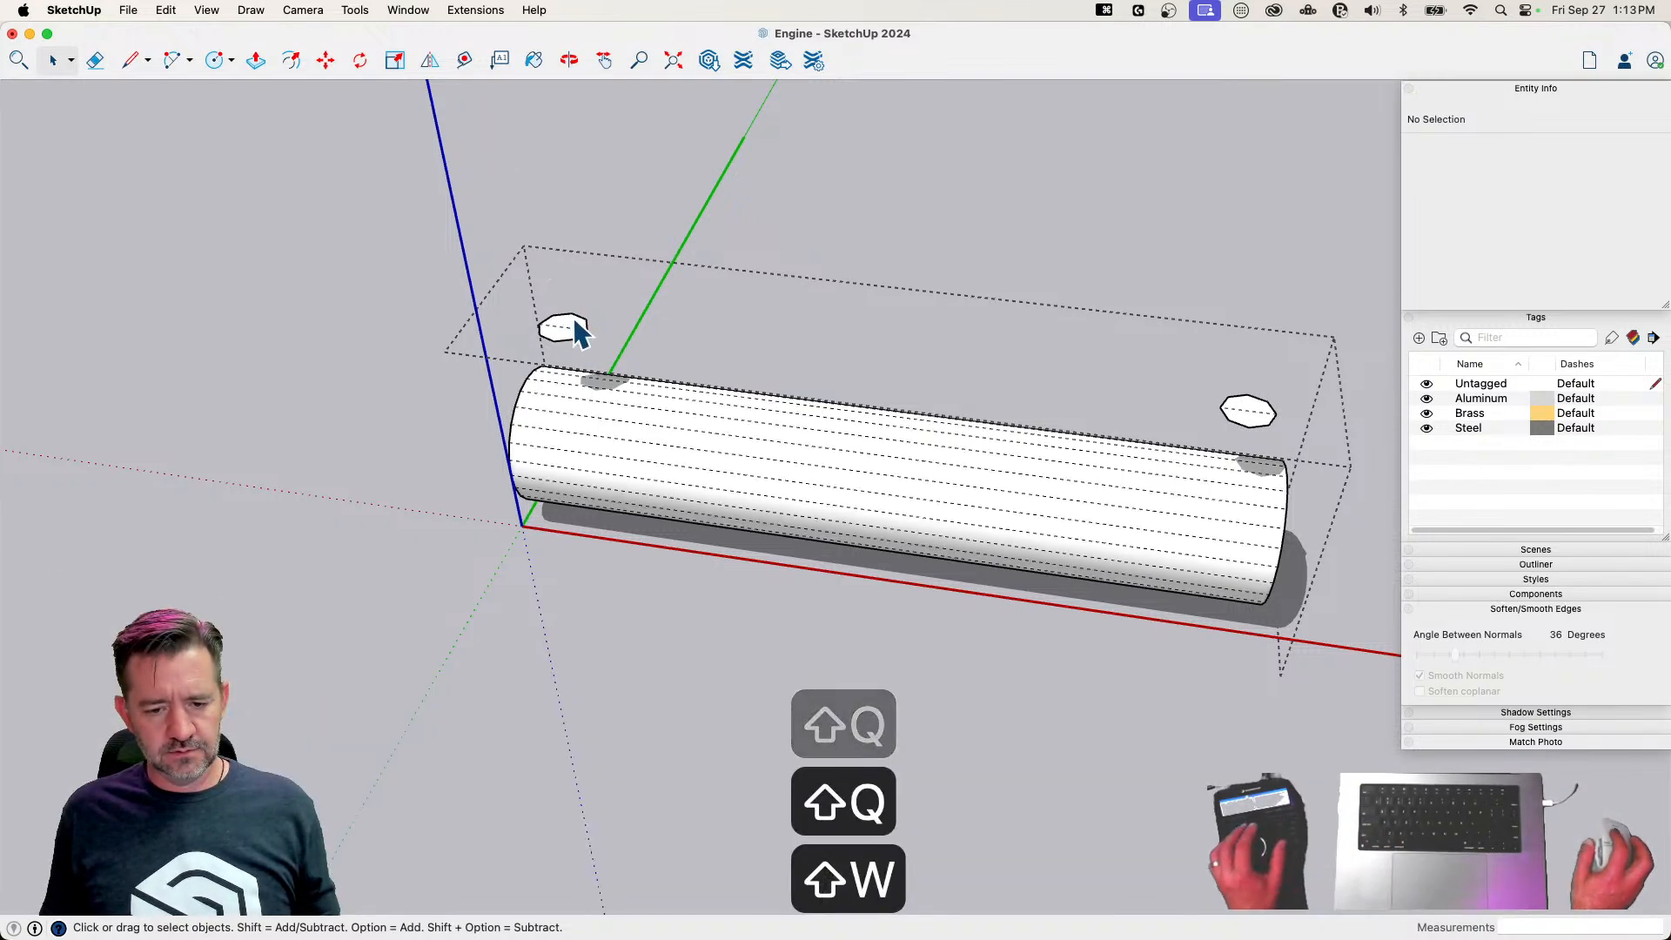
key(e)
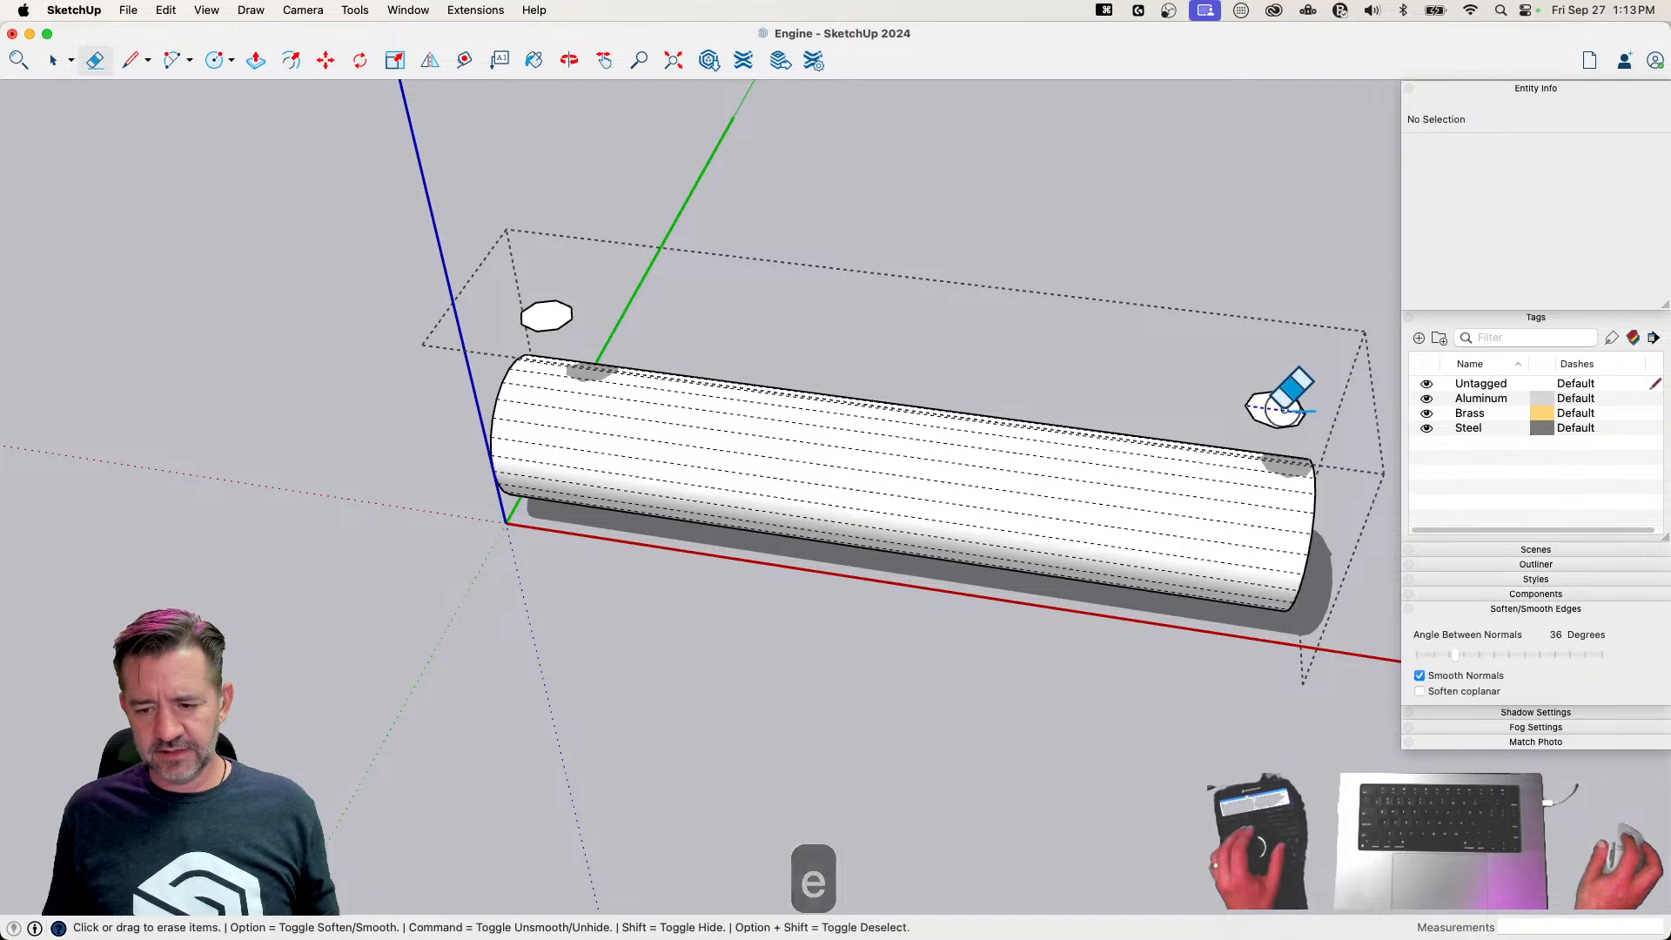
Extrude both octagons about 2 1/2" down through the pin and turn off hidden geometry
key(p)
click(548, 317)
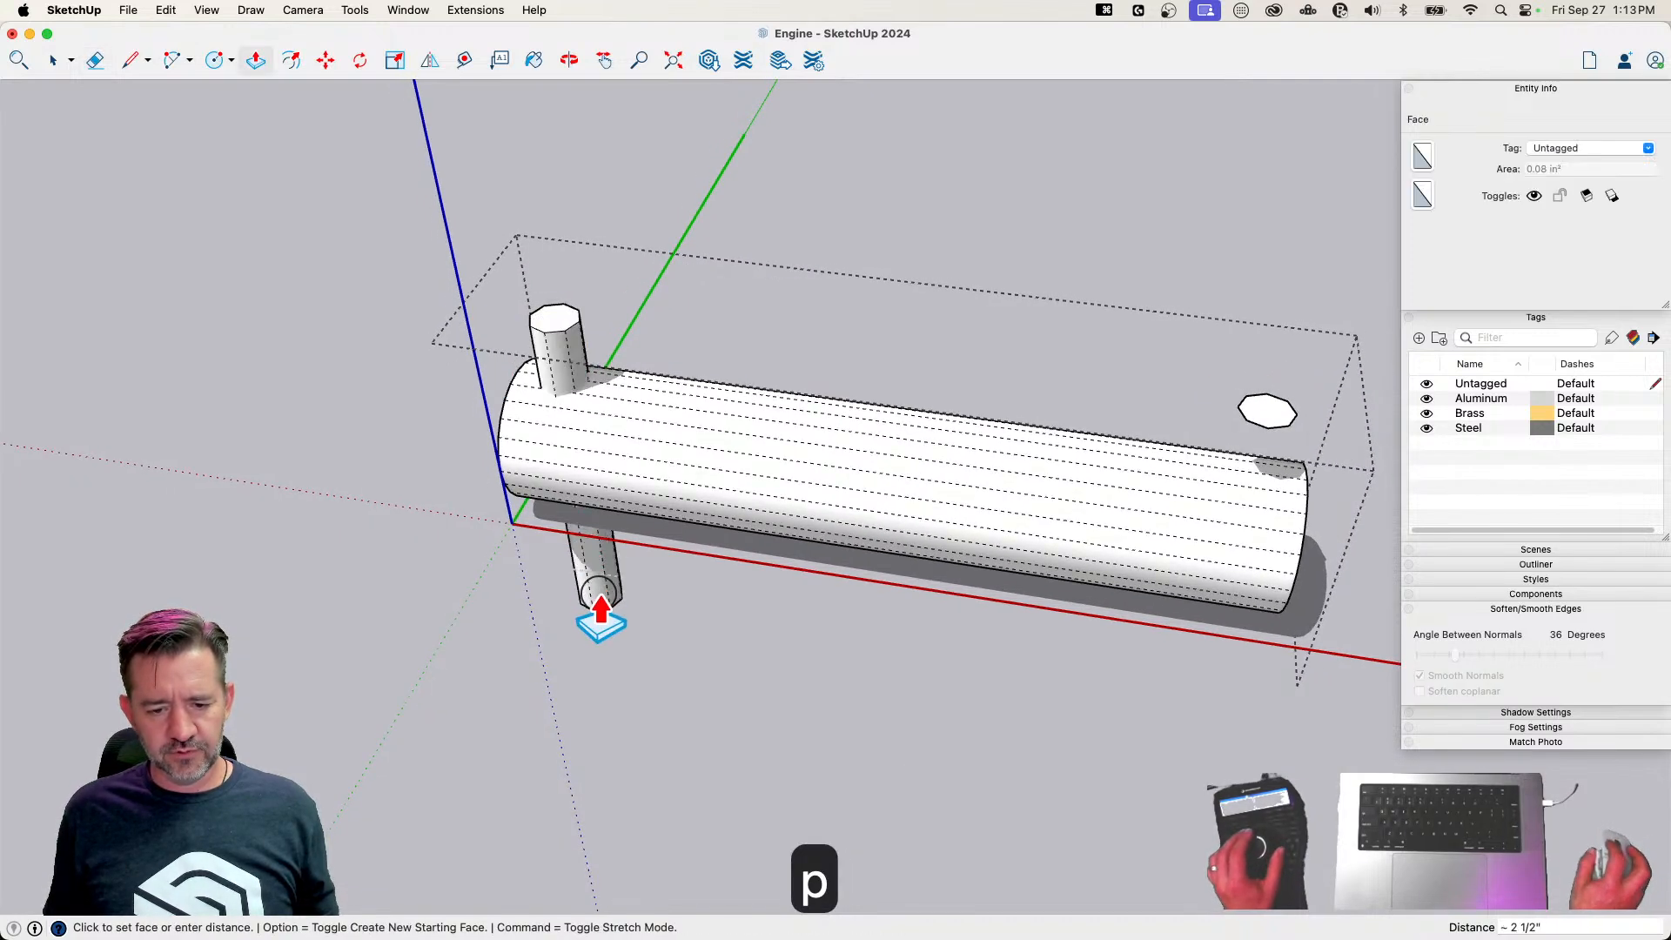
click(600, 585)
double_click(1277, 413)
key(space)
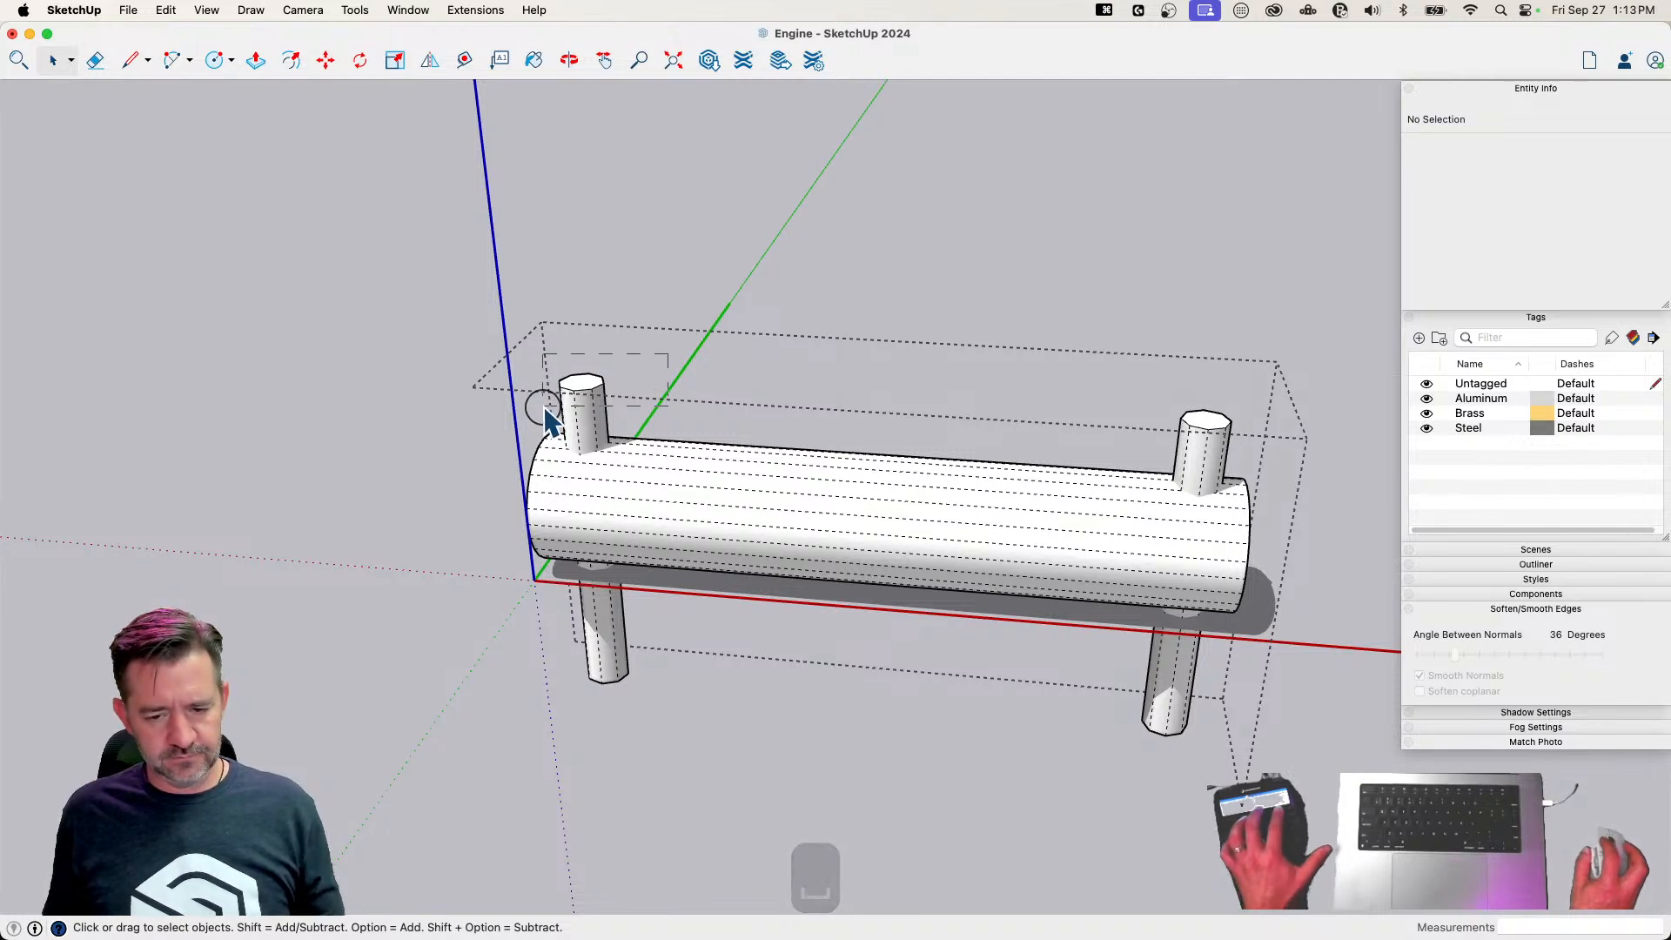
key(shift+q)
key(shift+w)
drag(549, 421, 548, 420)
shift+click(1205, 465)
right_click(1204, 463)
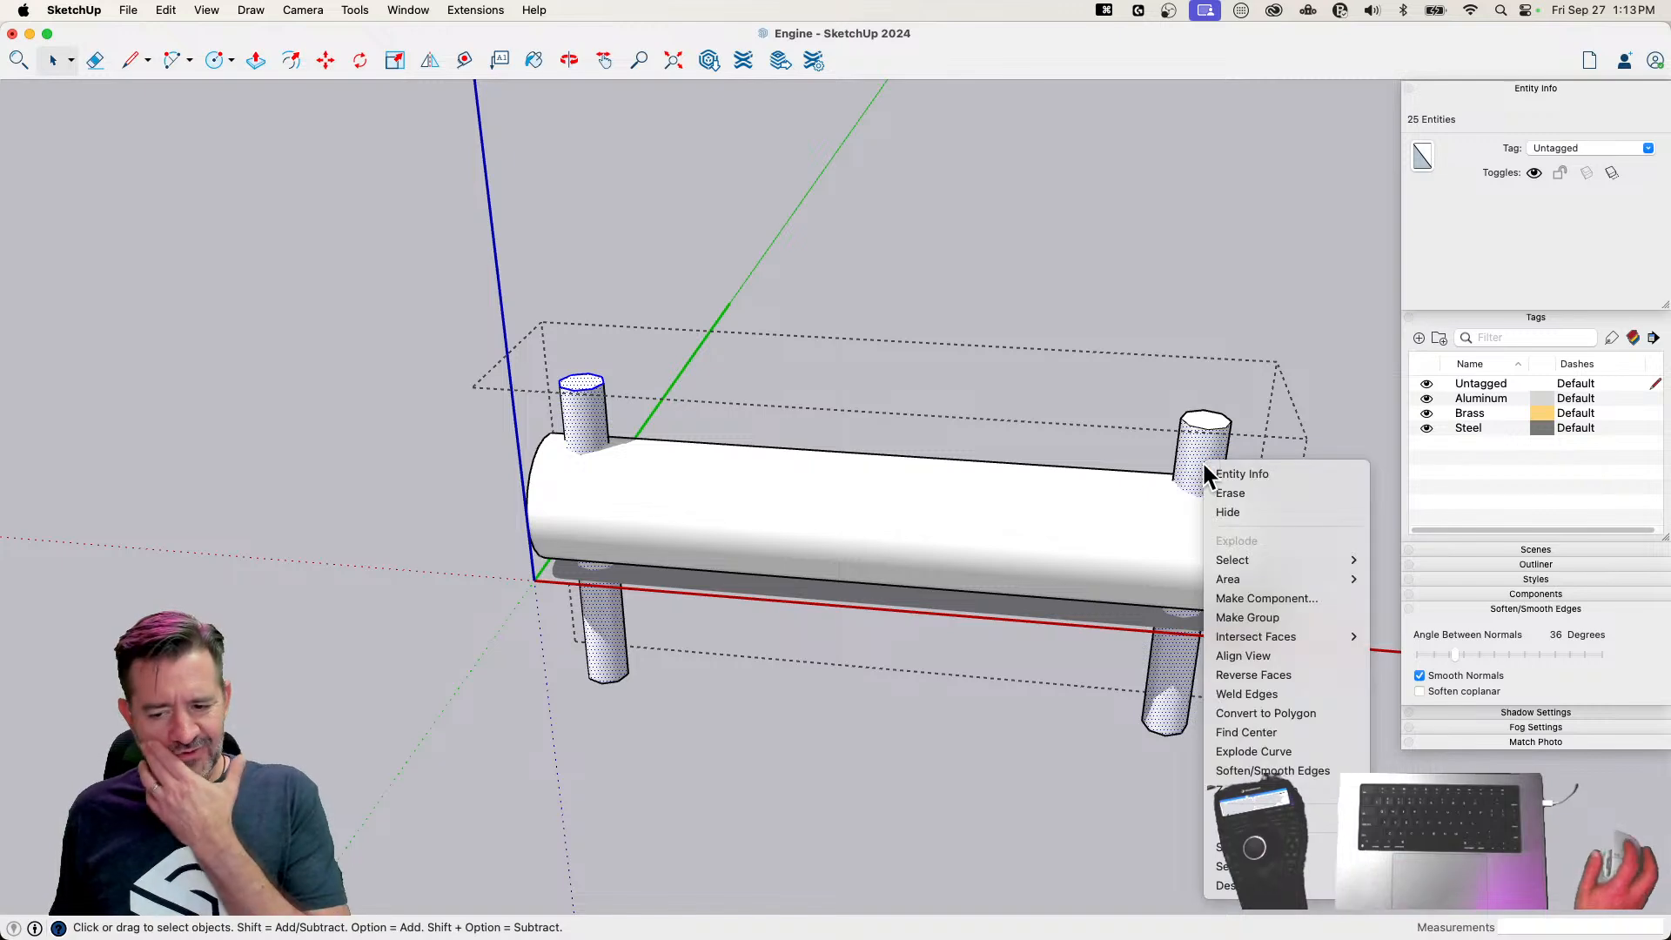
mouse_move(1299, 637)
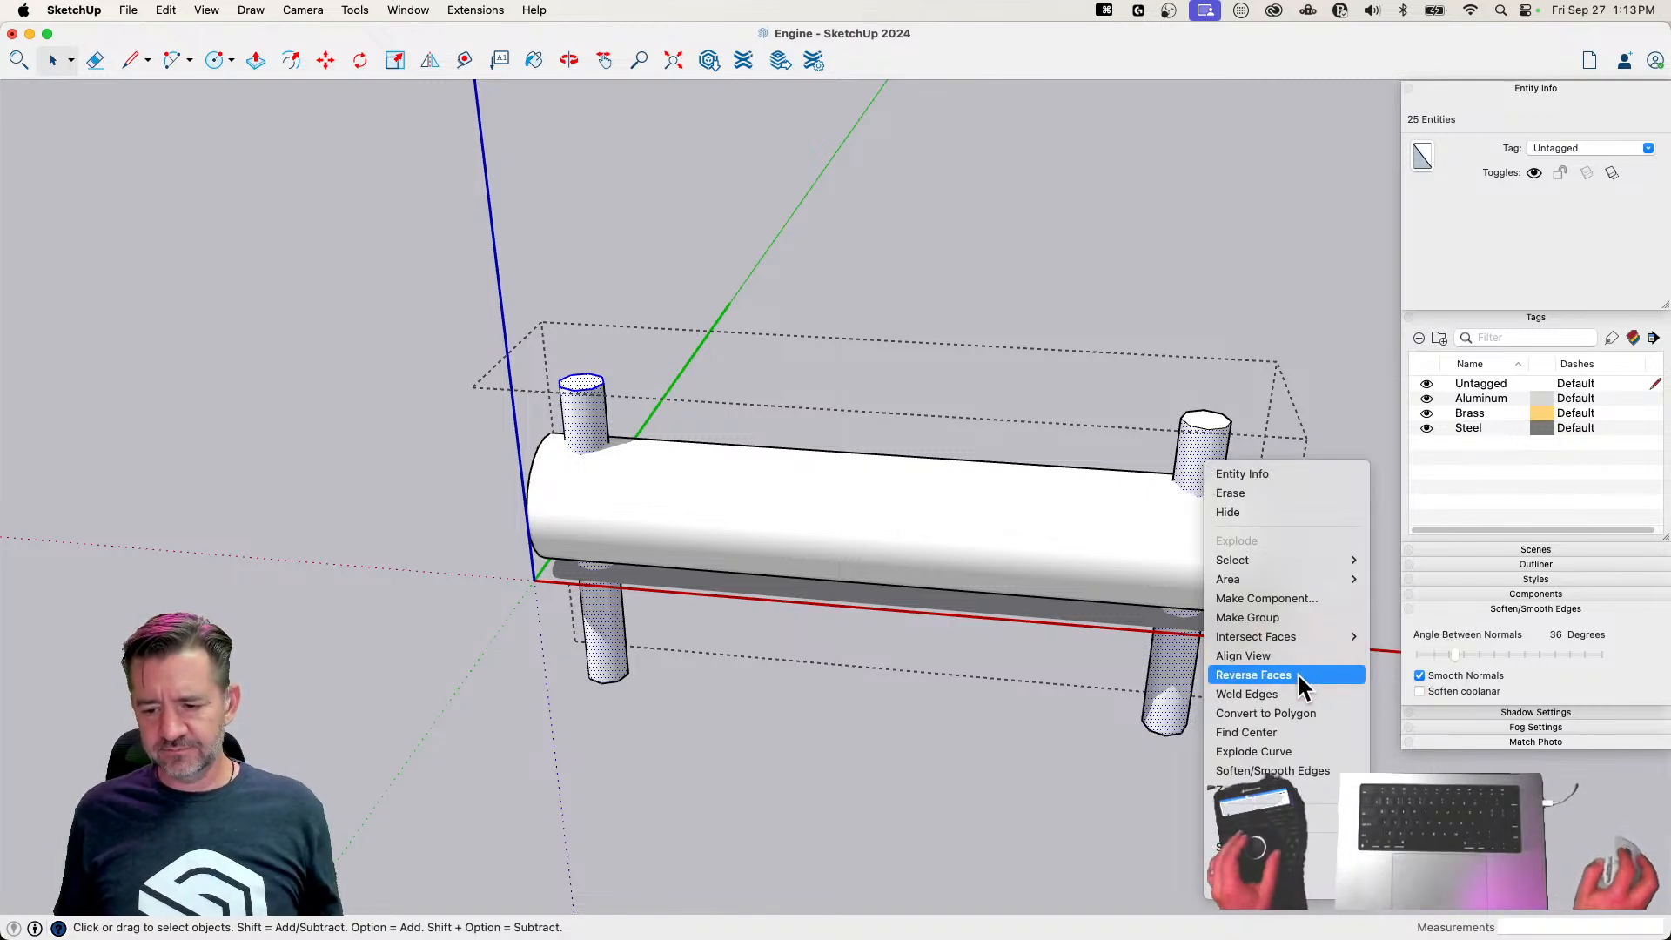
click(1201, 616)
drag(381, 184, 1188, 746)
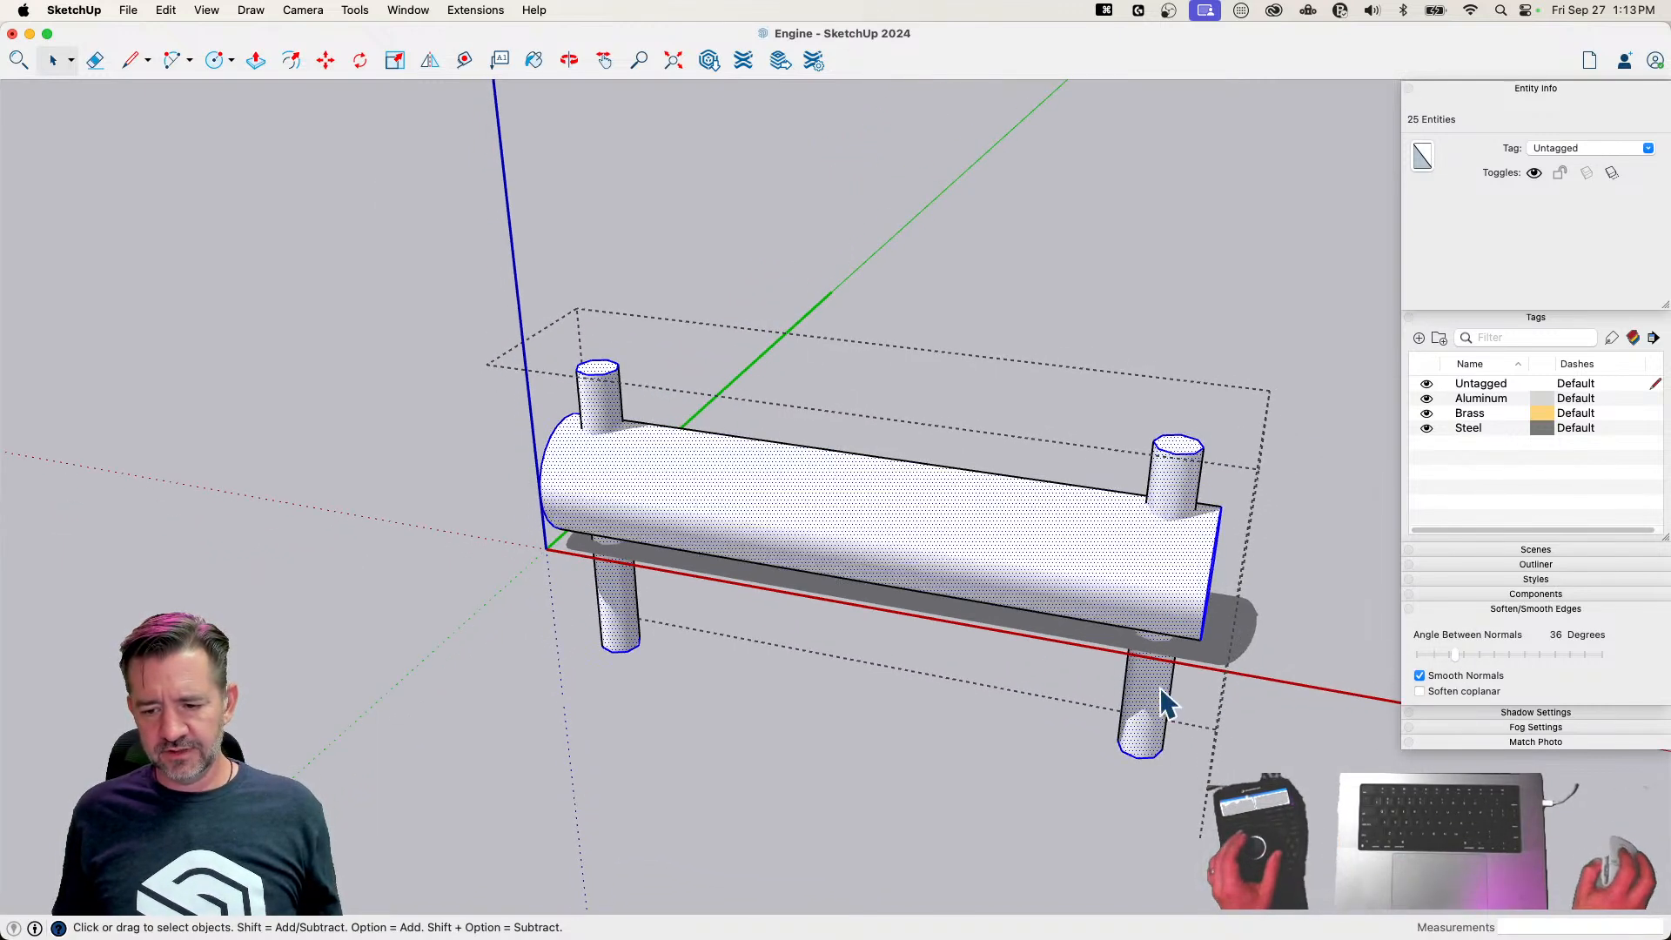
right_click(1106, 588)
click(853, 285)
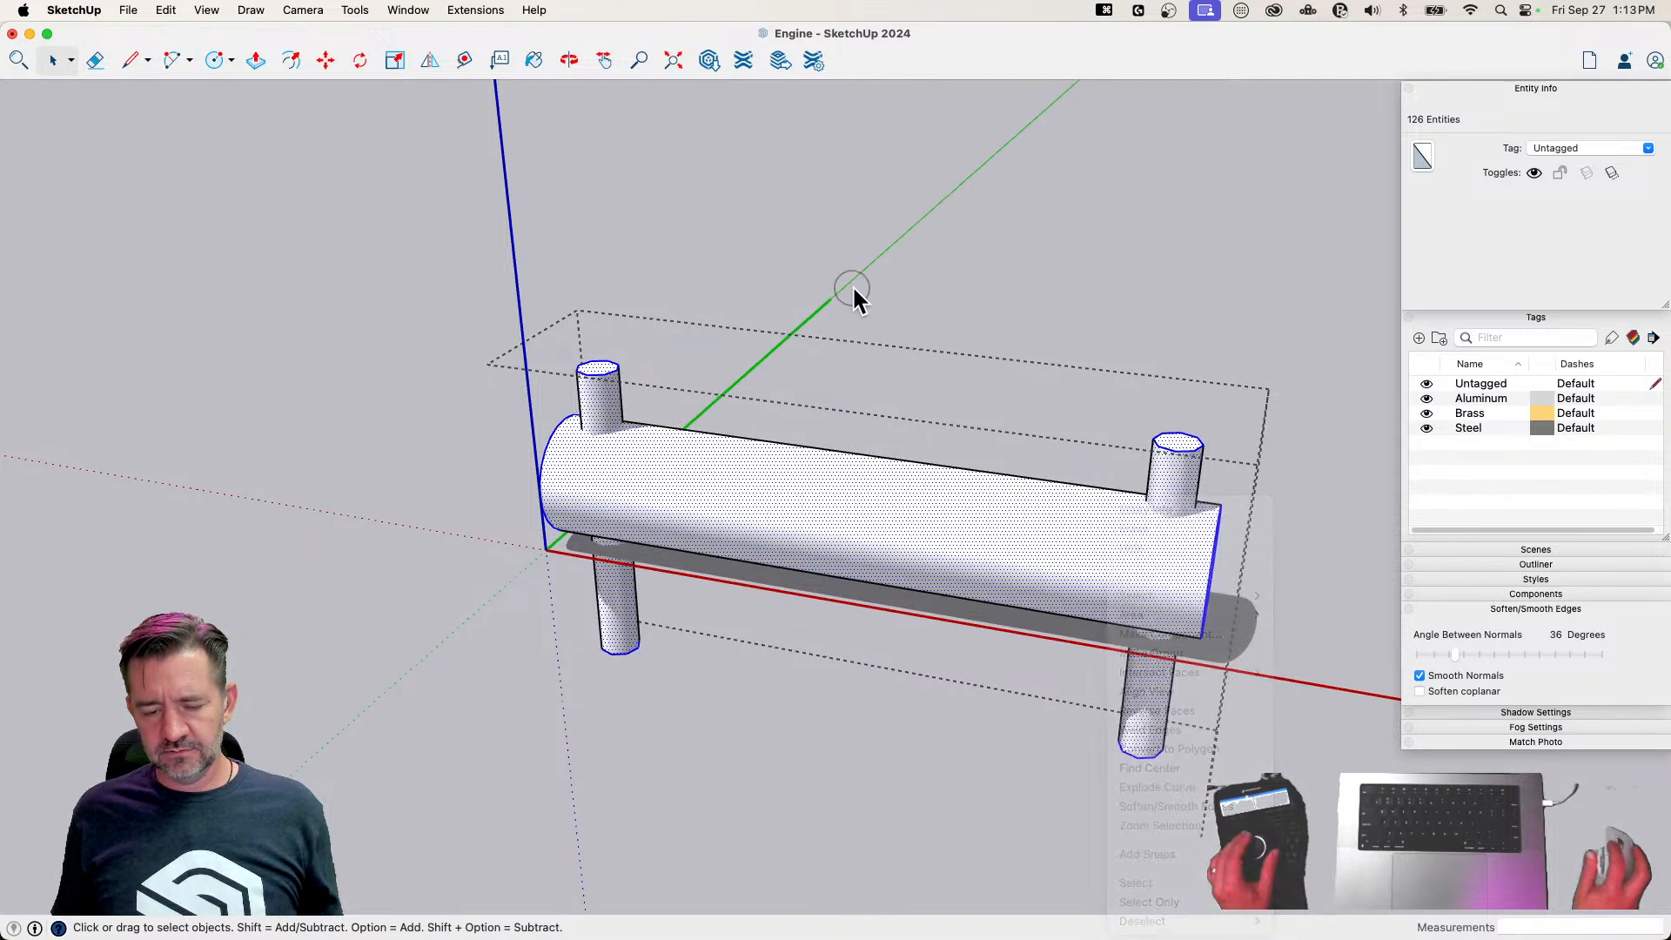
Reverse the side faces of the two small cylinders passing through the pin
click(784, 359)
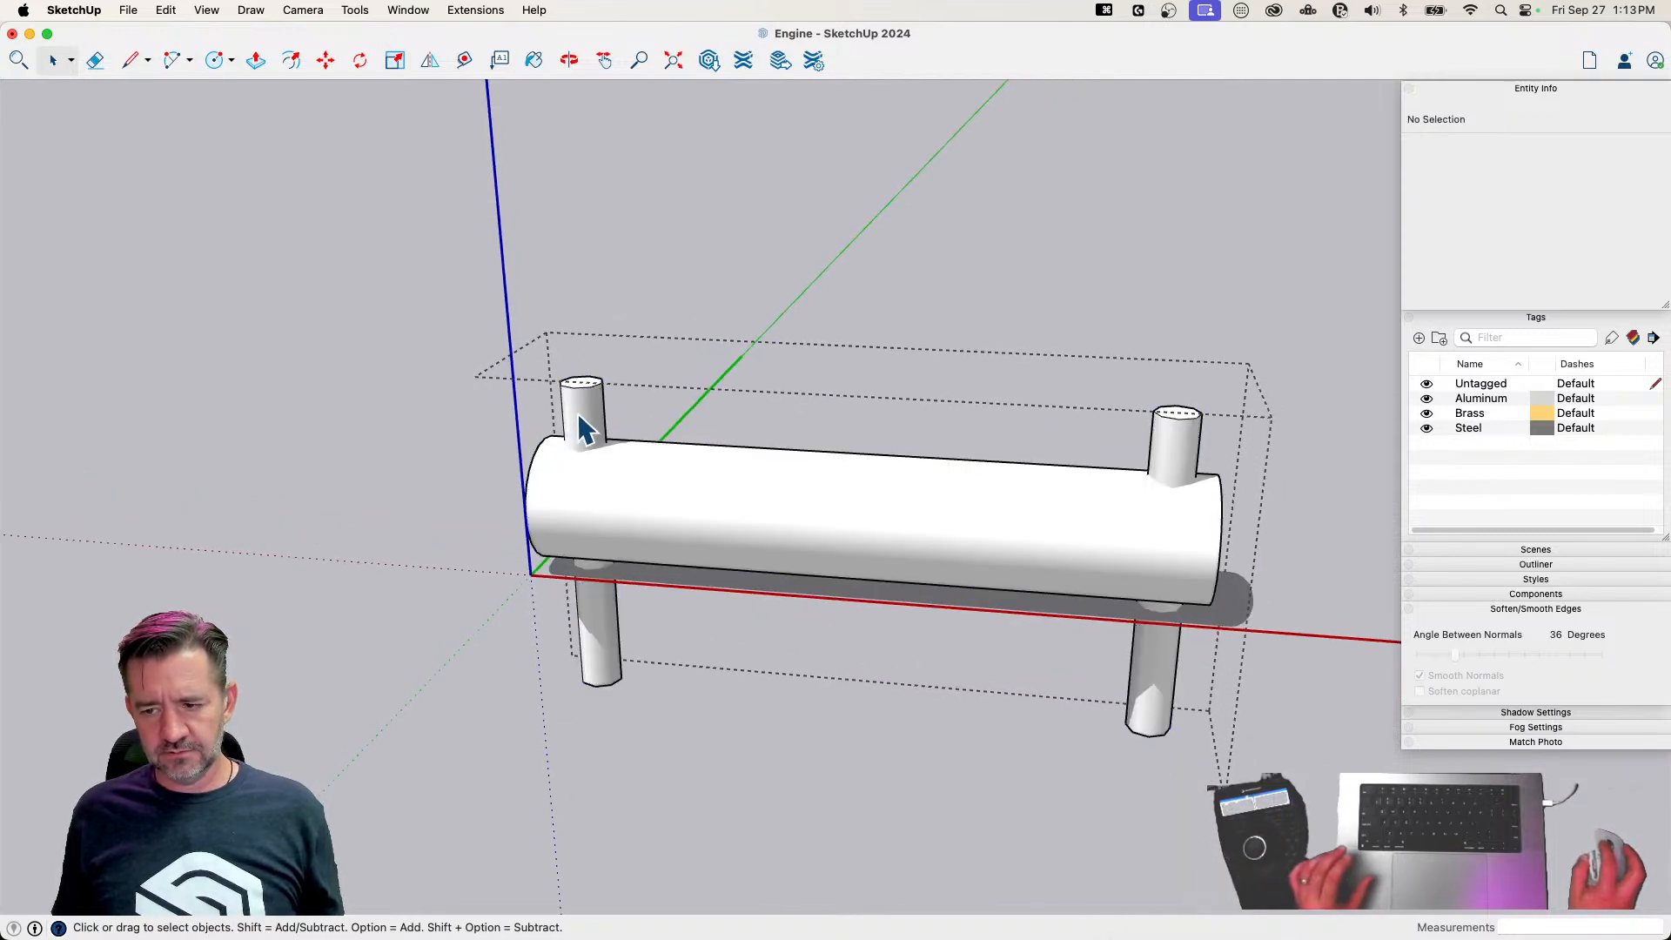
click(1632, 340)
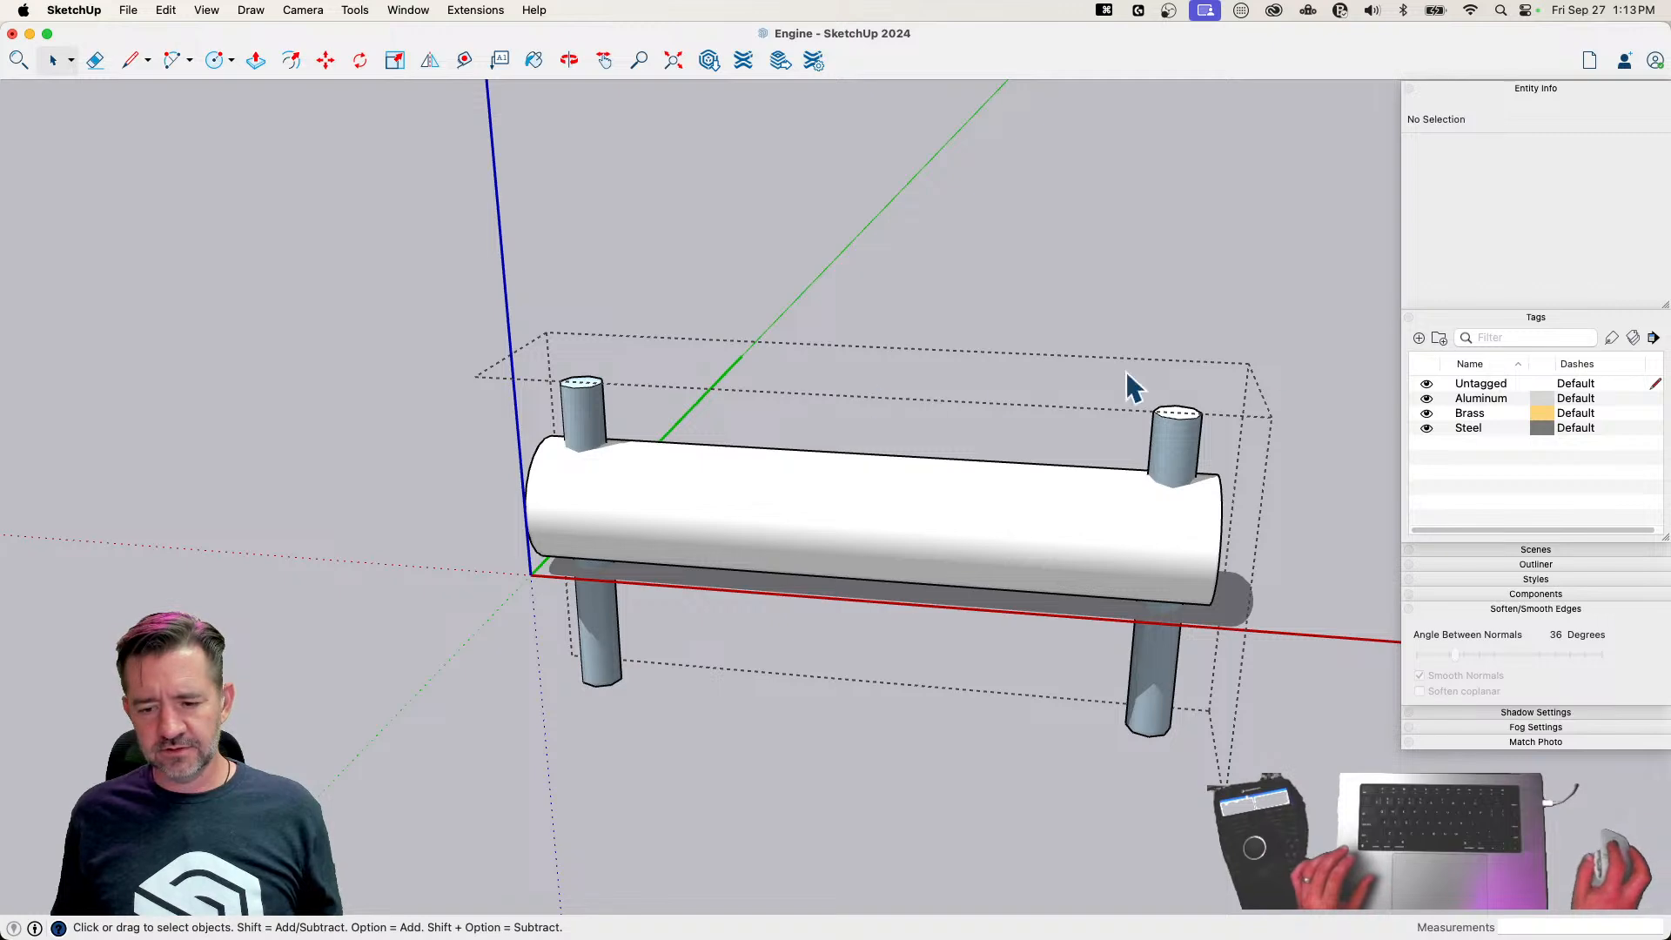
Select all of the pin's geometry and intersect the faces with the selection
drag(371, 787, 372, 787)
right_click(777, 498)
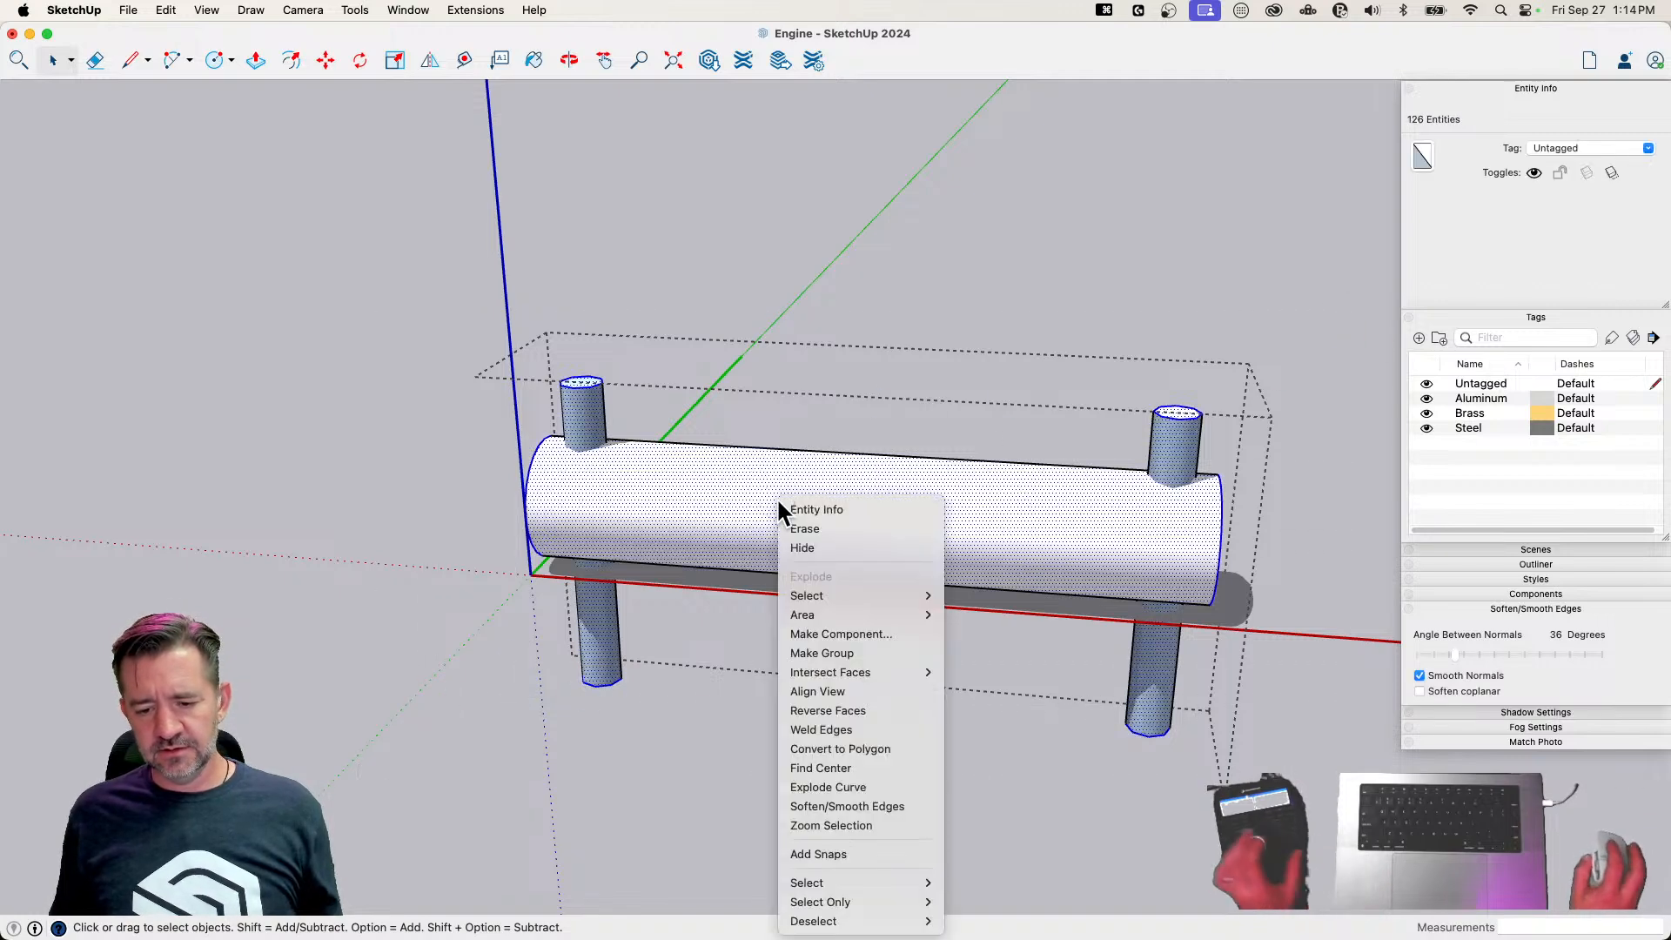
mouse_move(883, 672)
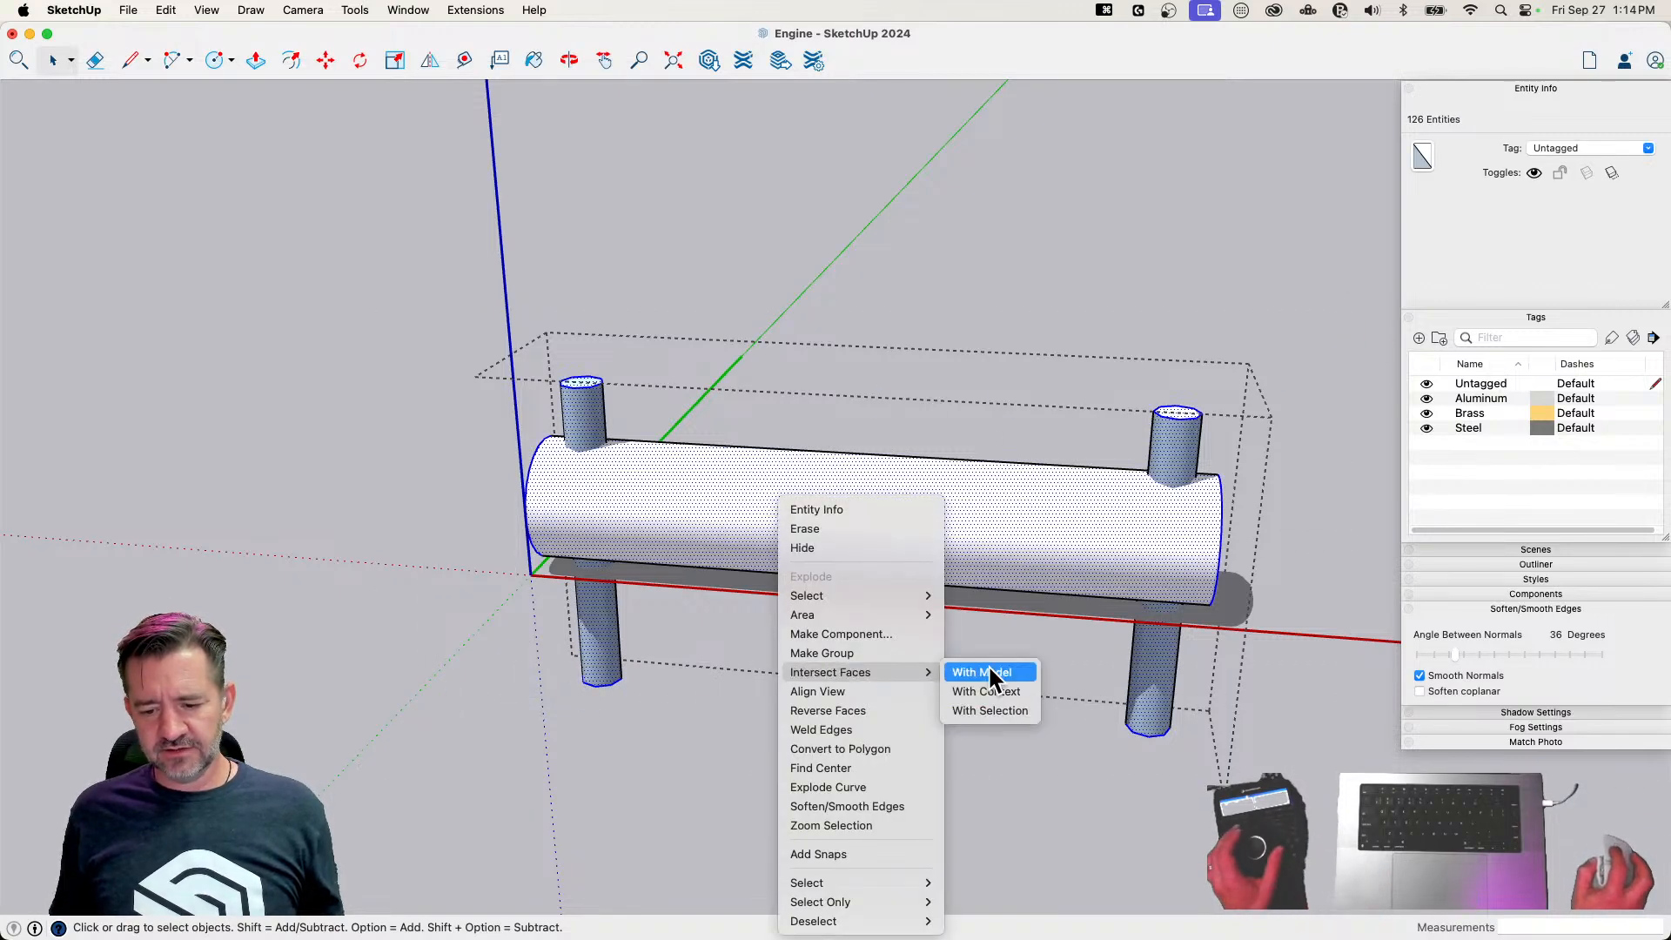
click(1009, 710)
Delete the portions of both small cylinders that protrude above and below the pin
middle_drag(675, 421, 522, 410)
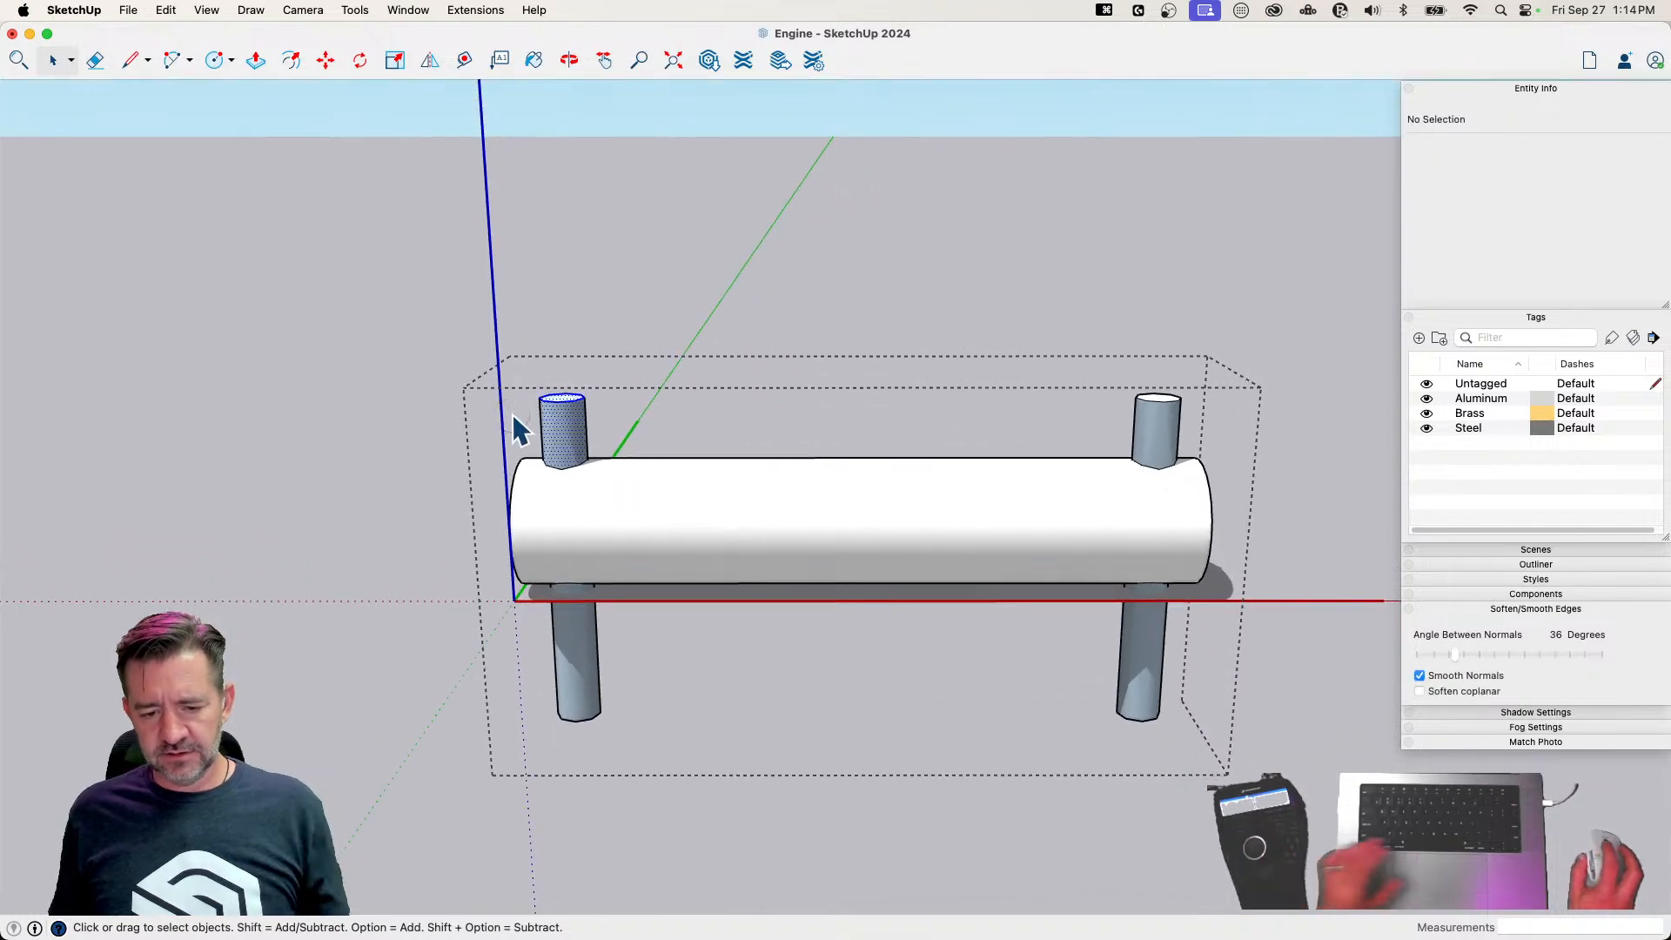
click(562, 425)
key(BackSpace)
drag(1073, 433, 1073, 433)
key(BackSpace)
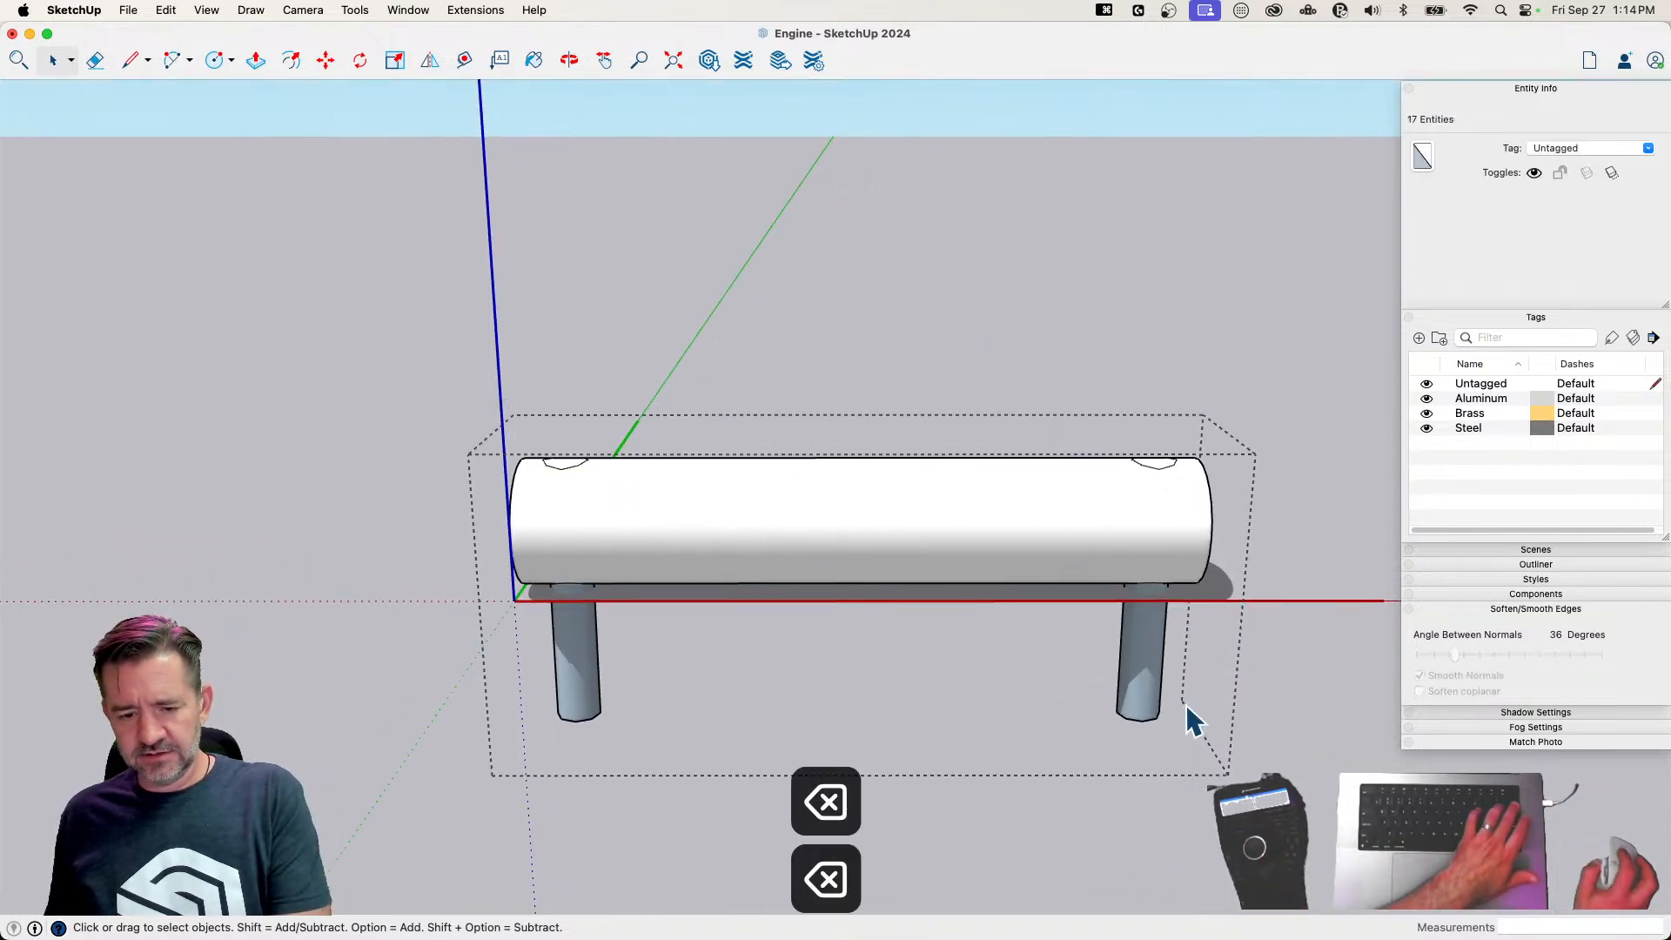
drag(1213, 679, 429, 801)
key(BackSpace)
Delete the octagonal faces on the pin's upper side to open both cross holes
scroll(579, 431, up, 3)
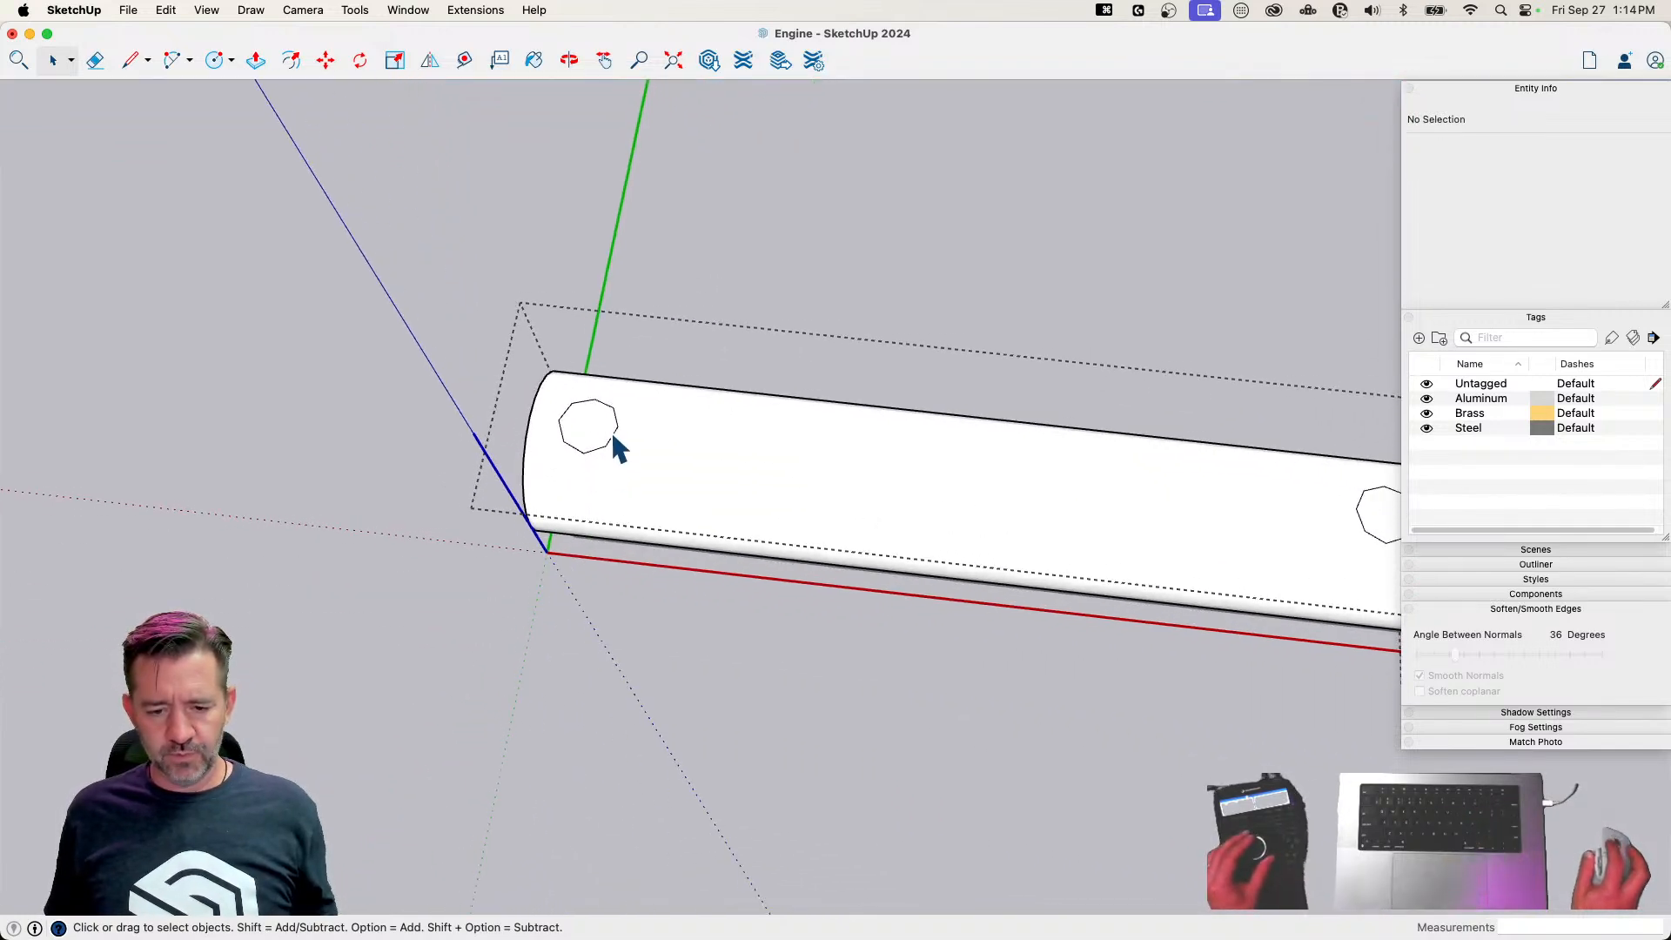
click(596, 432)
key(BackSpace)
middle_drag(694, 465, 434, 438)
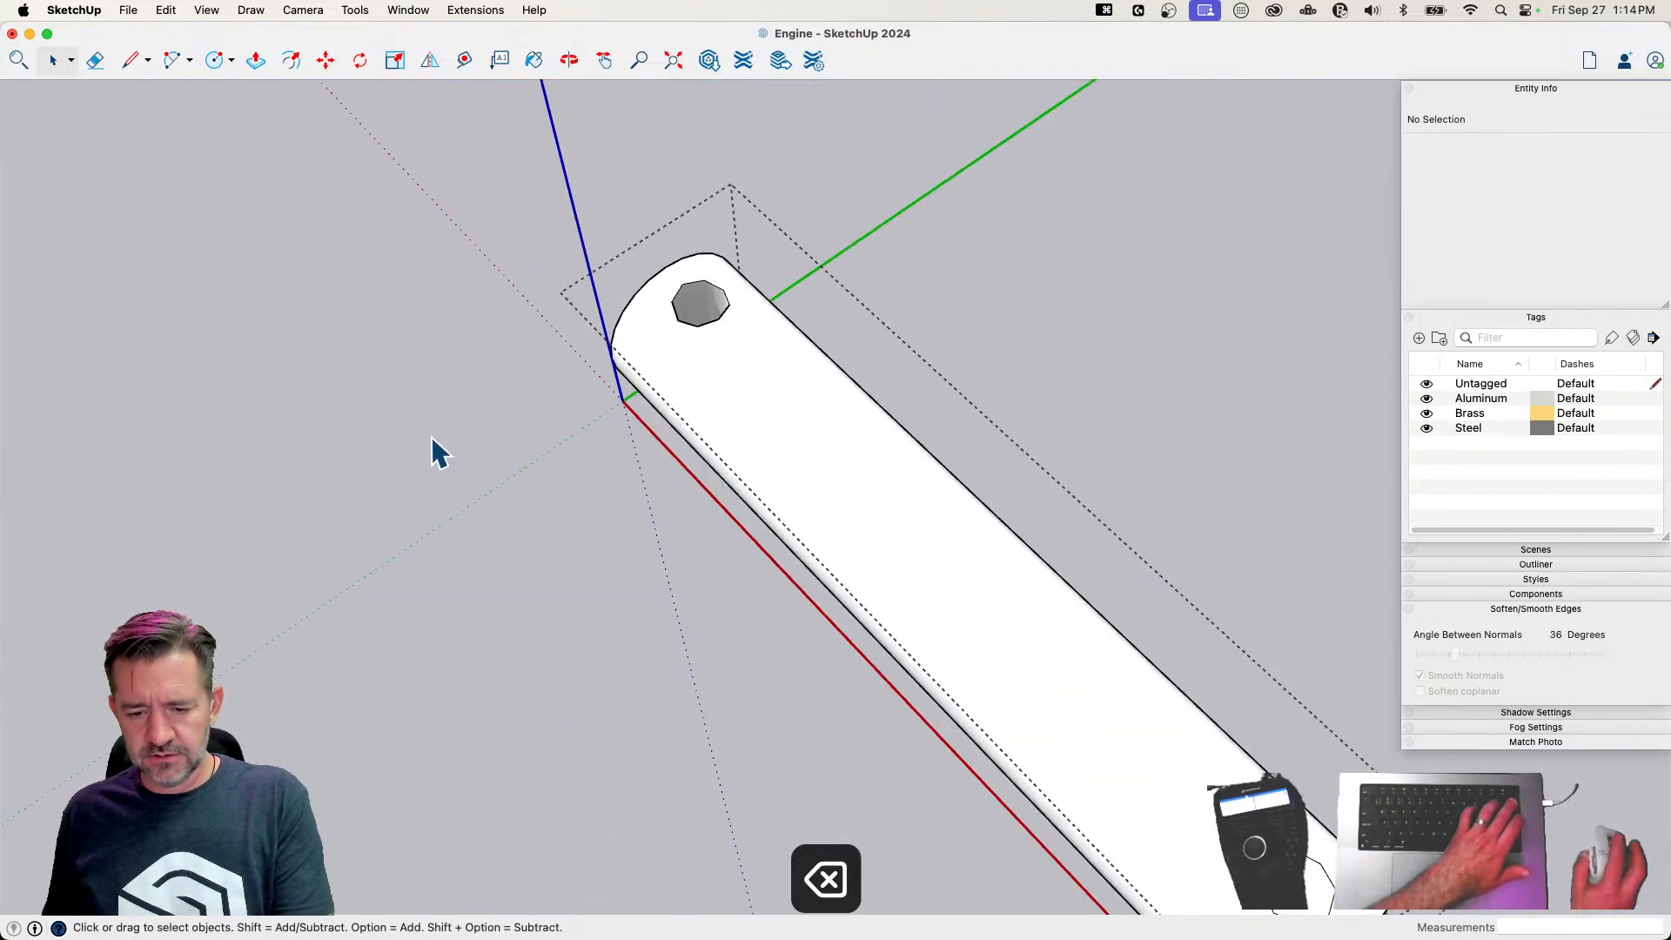
click(1173, 791)
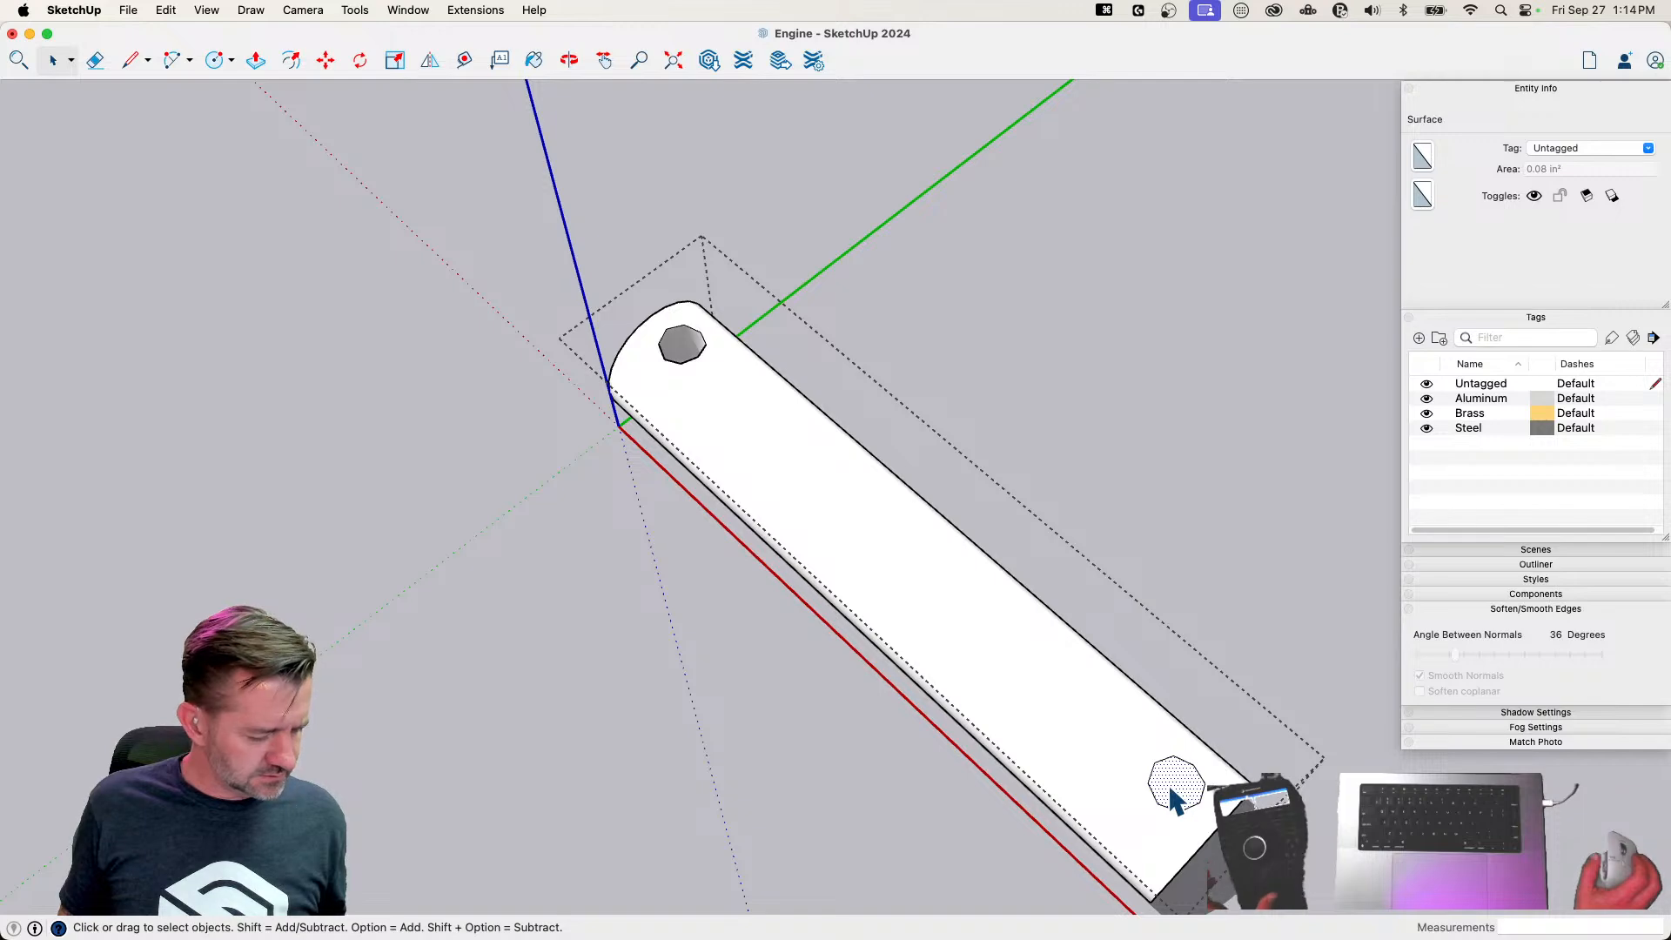
key(BackSpace)
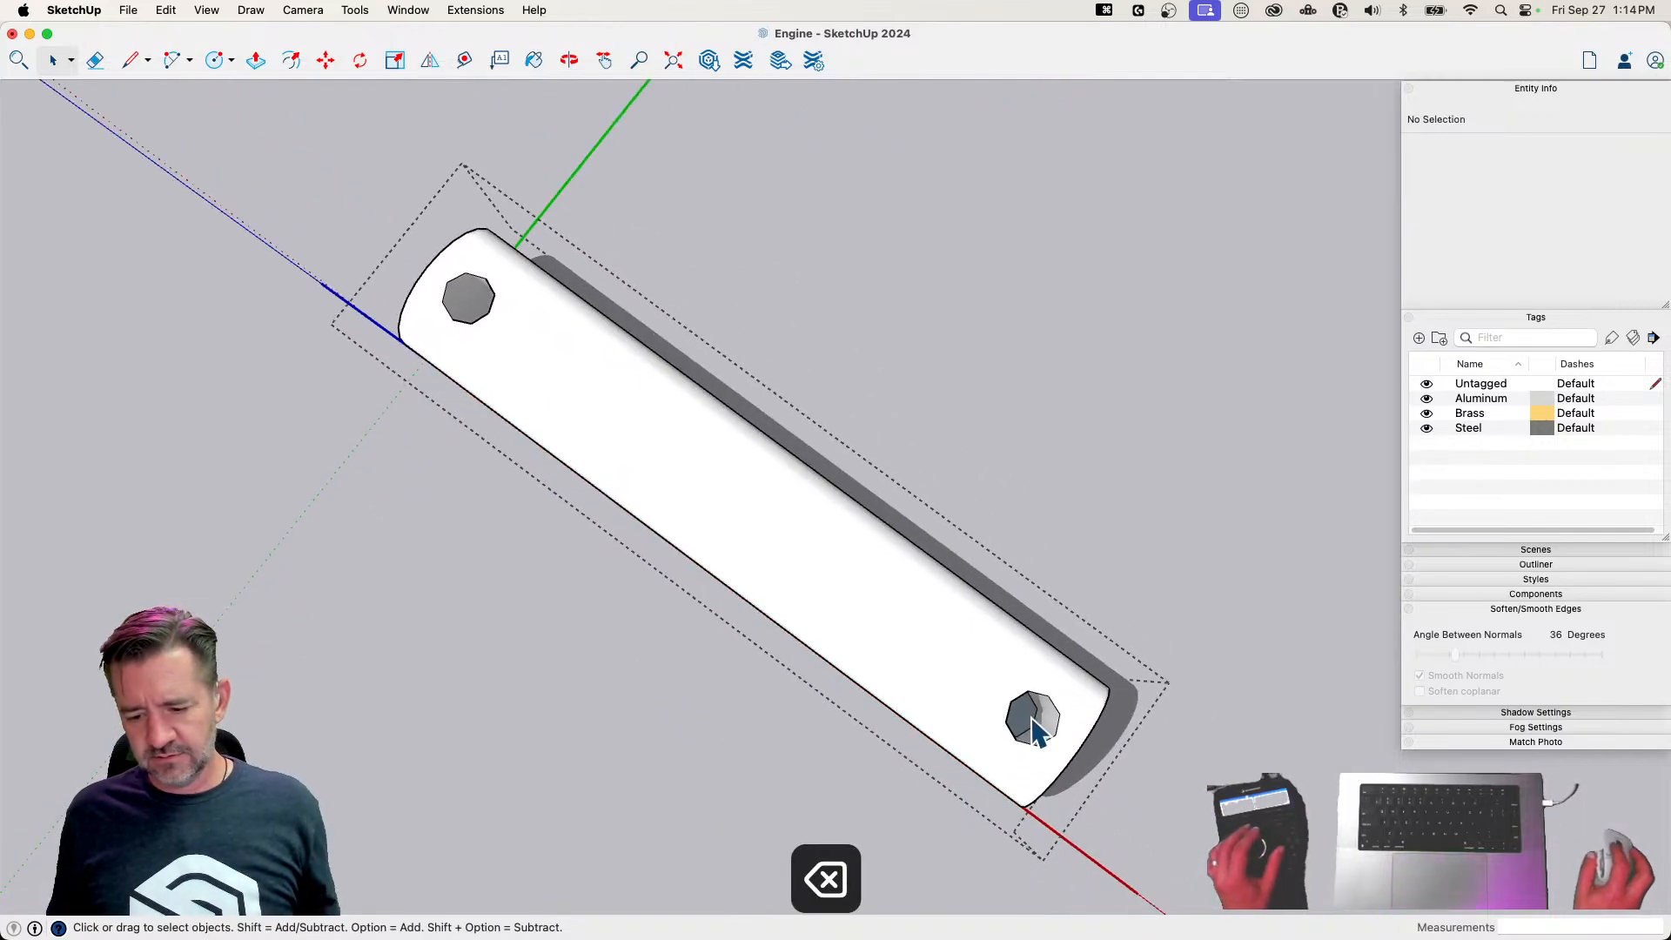
key(BackSpace)
Delete the faces closing the cross holes on the pin's underside, undoing any deletion that opens the pin's body
middle_drag(376, 261, 1095, 448)
scroll(613, 524, up, 3)
click(585, 551)
key(BackSpace)
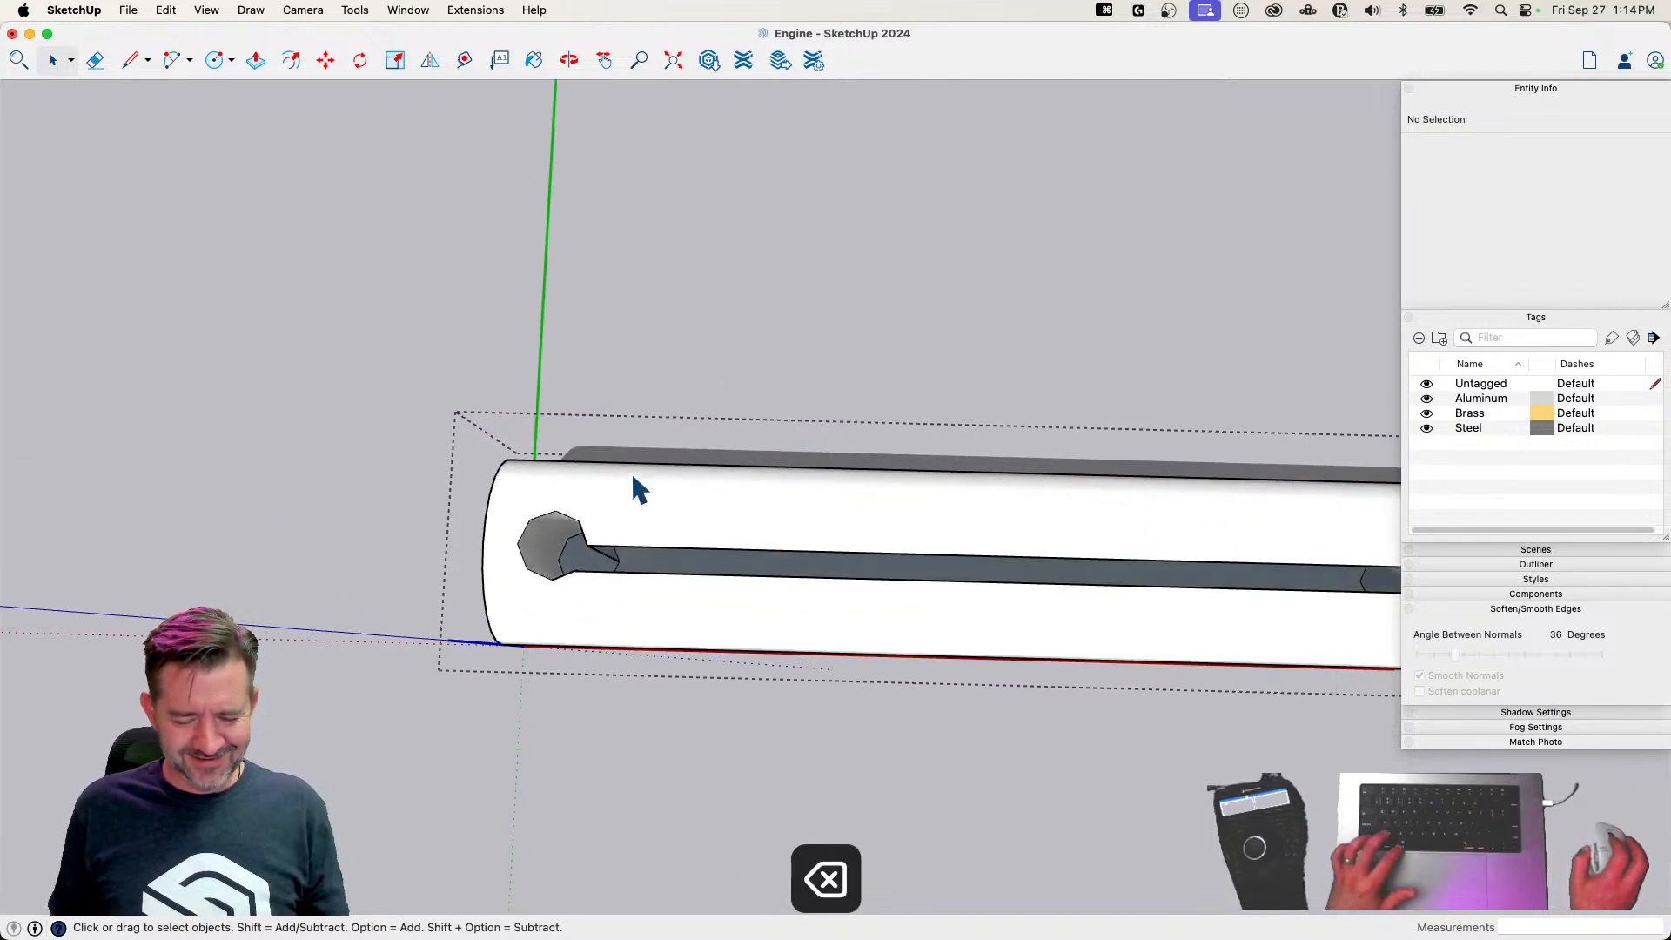
key(super+z)
scroll(591, 557, up, 3)
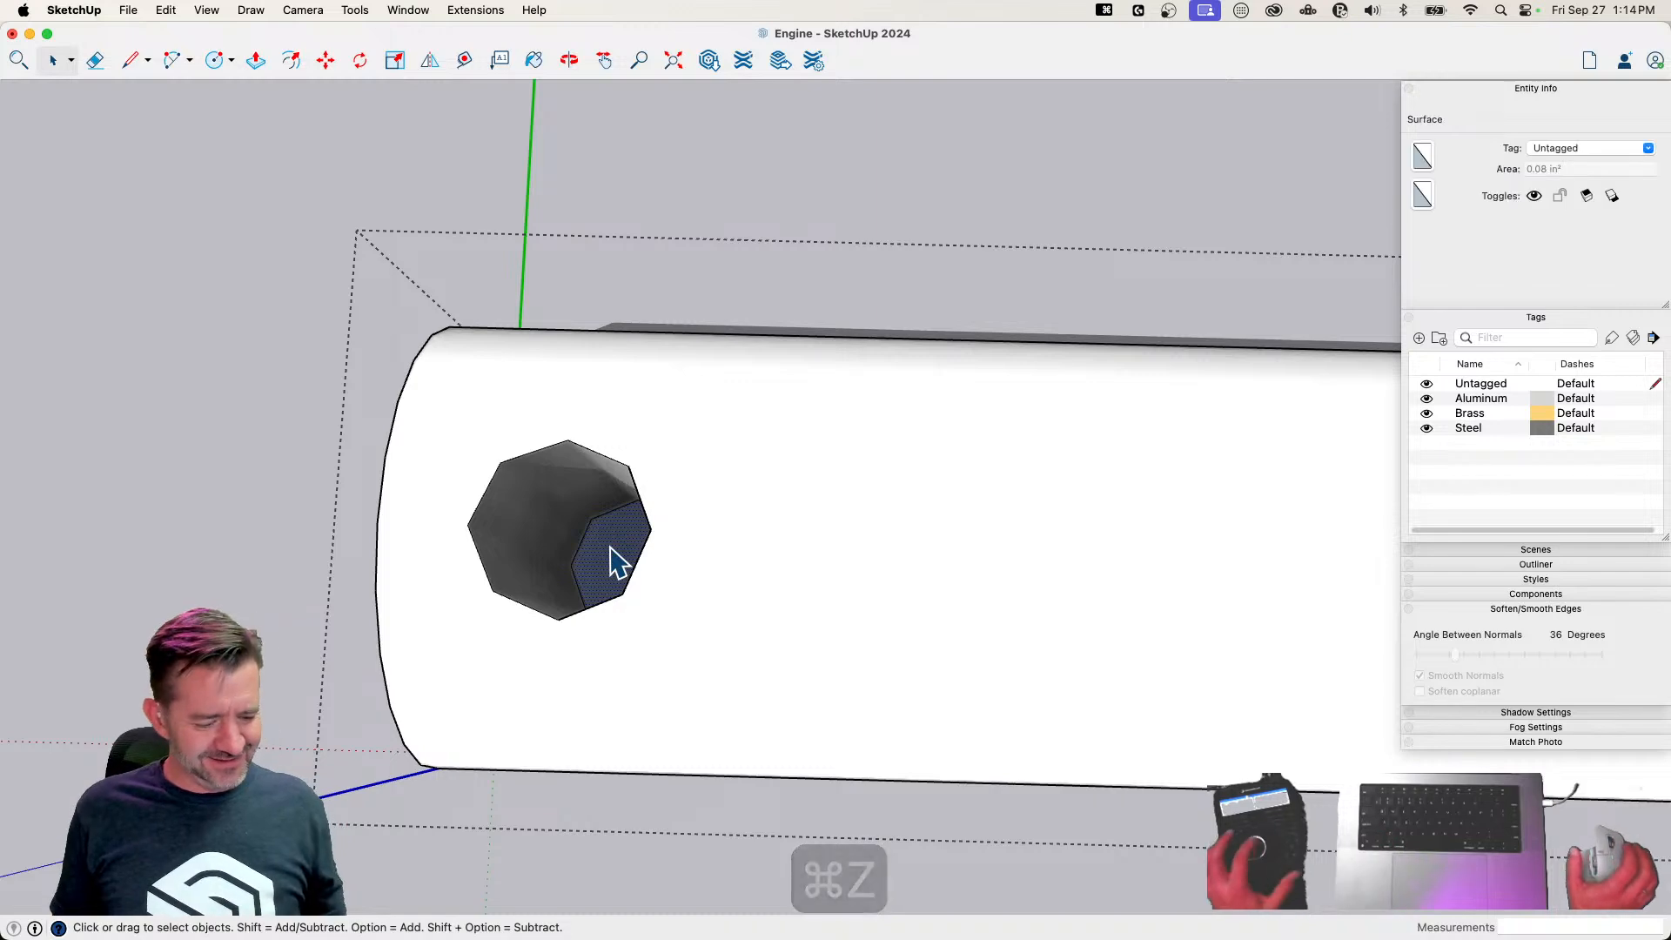
key(BackSpace)
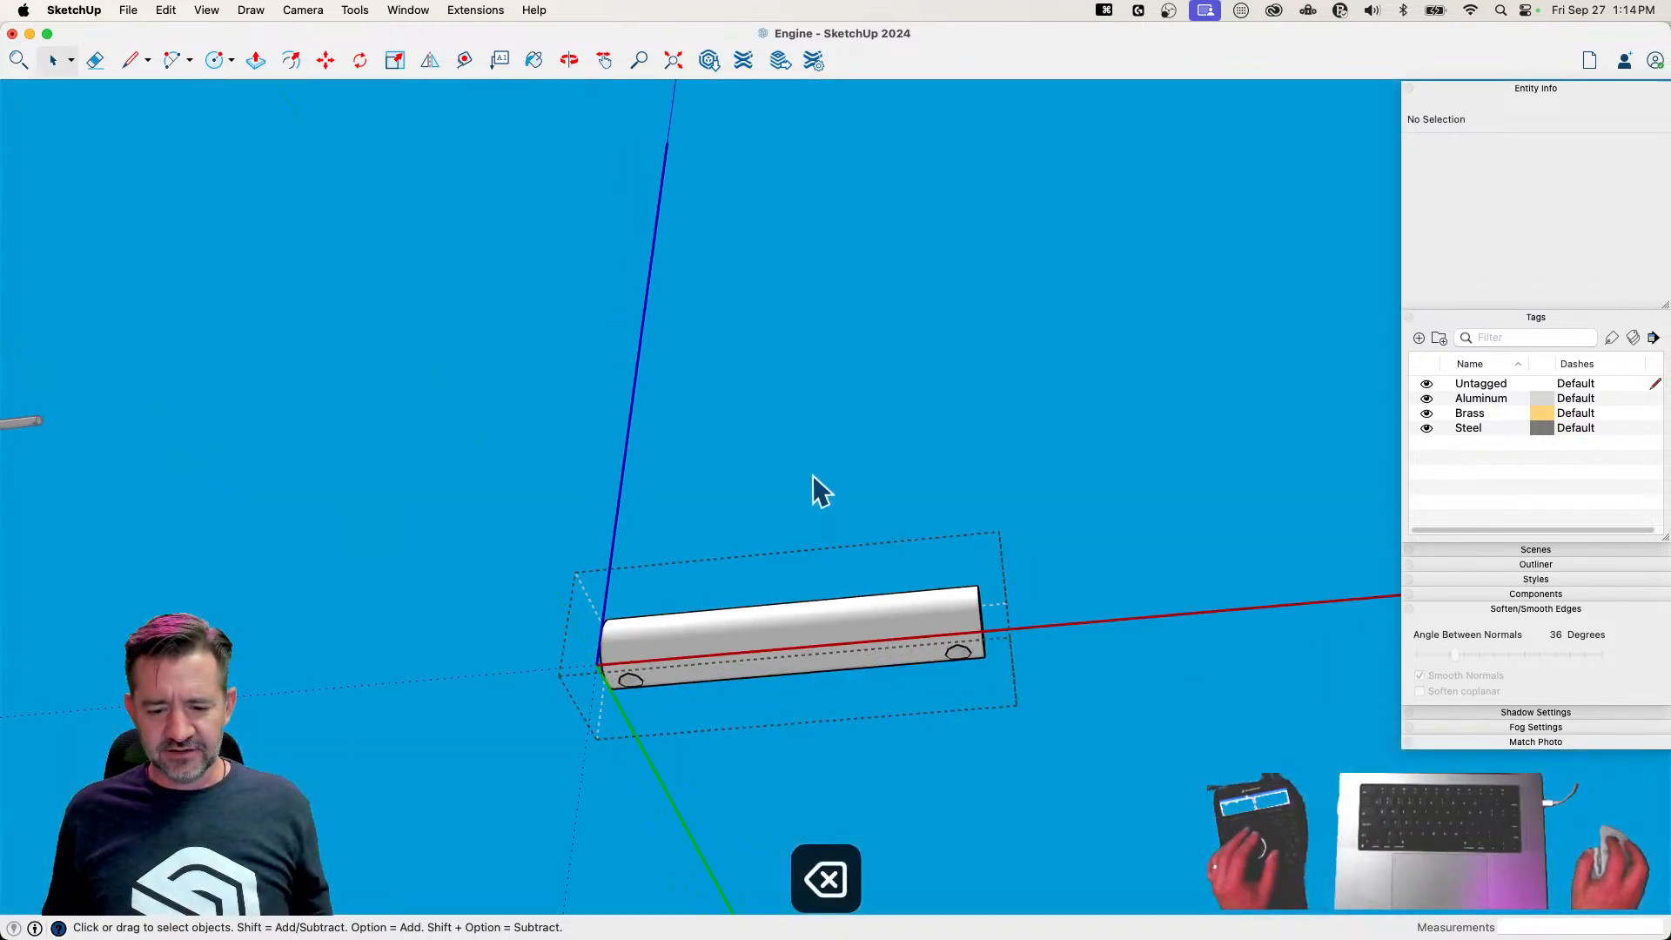
Close the component and delete the enlarged working copy of the pin
click(803, 389)
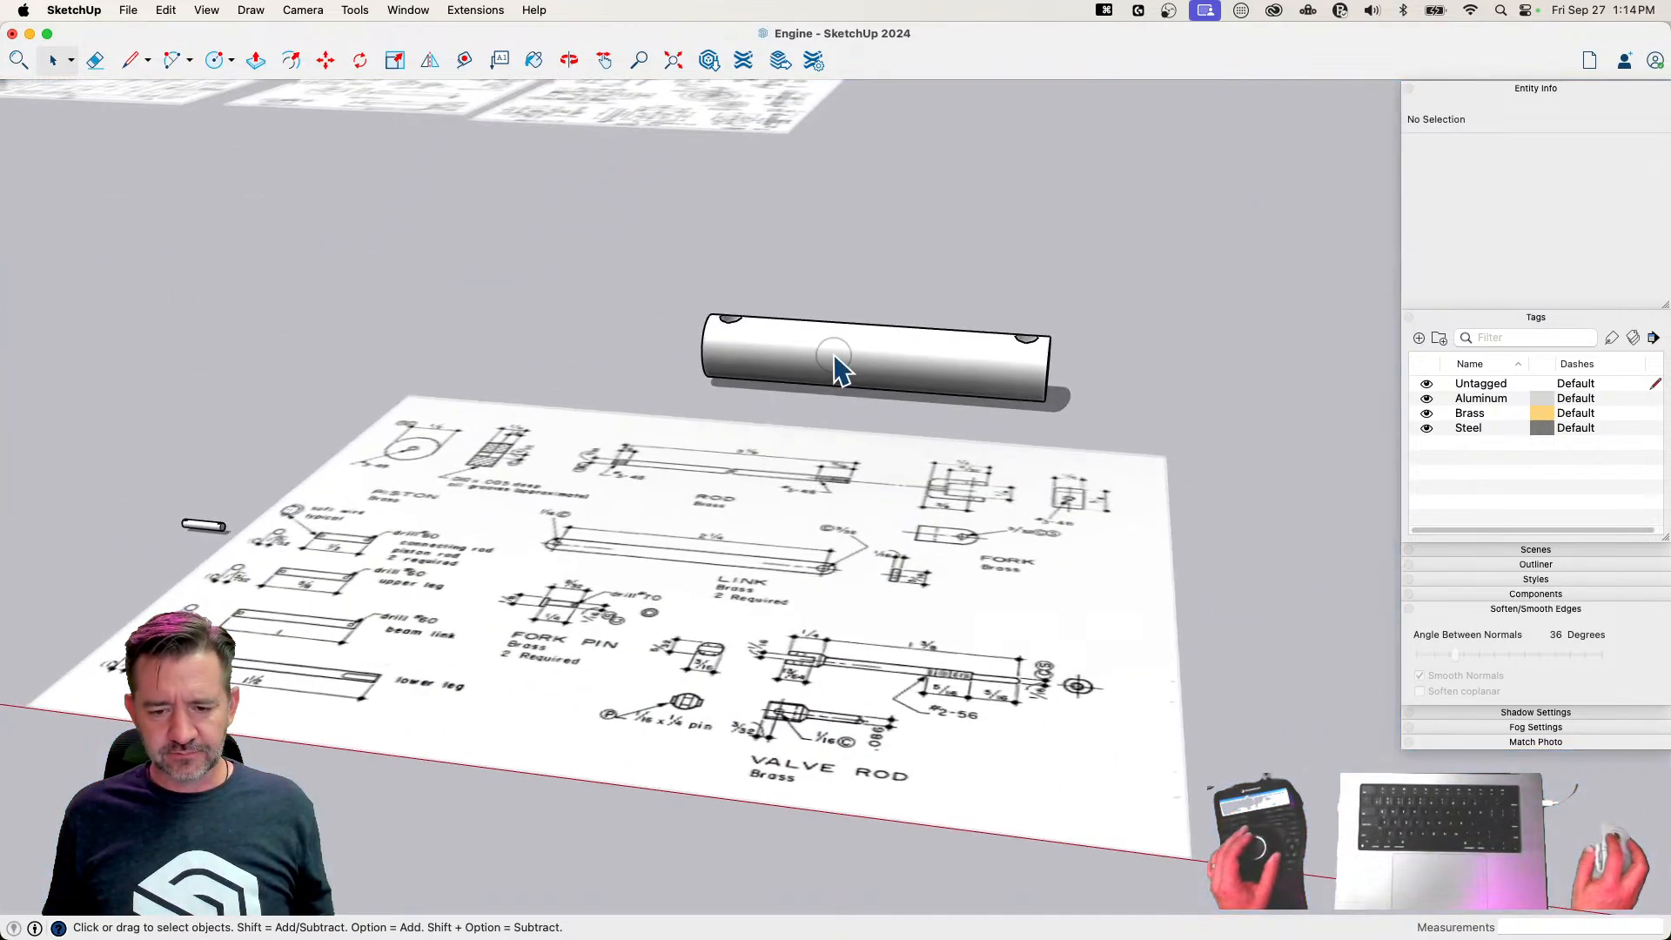
click(834, 355)
key(BackSpace)
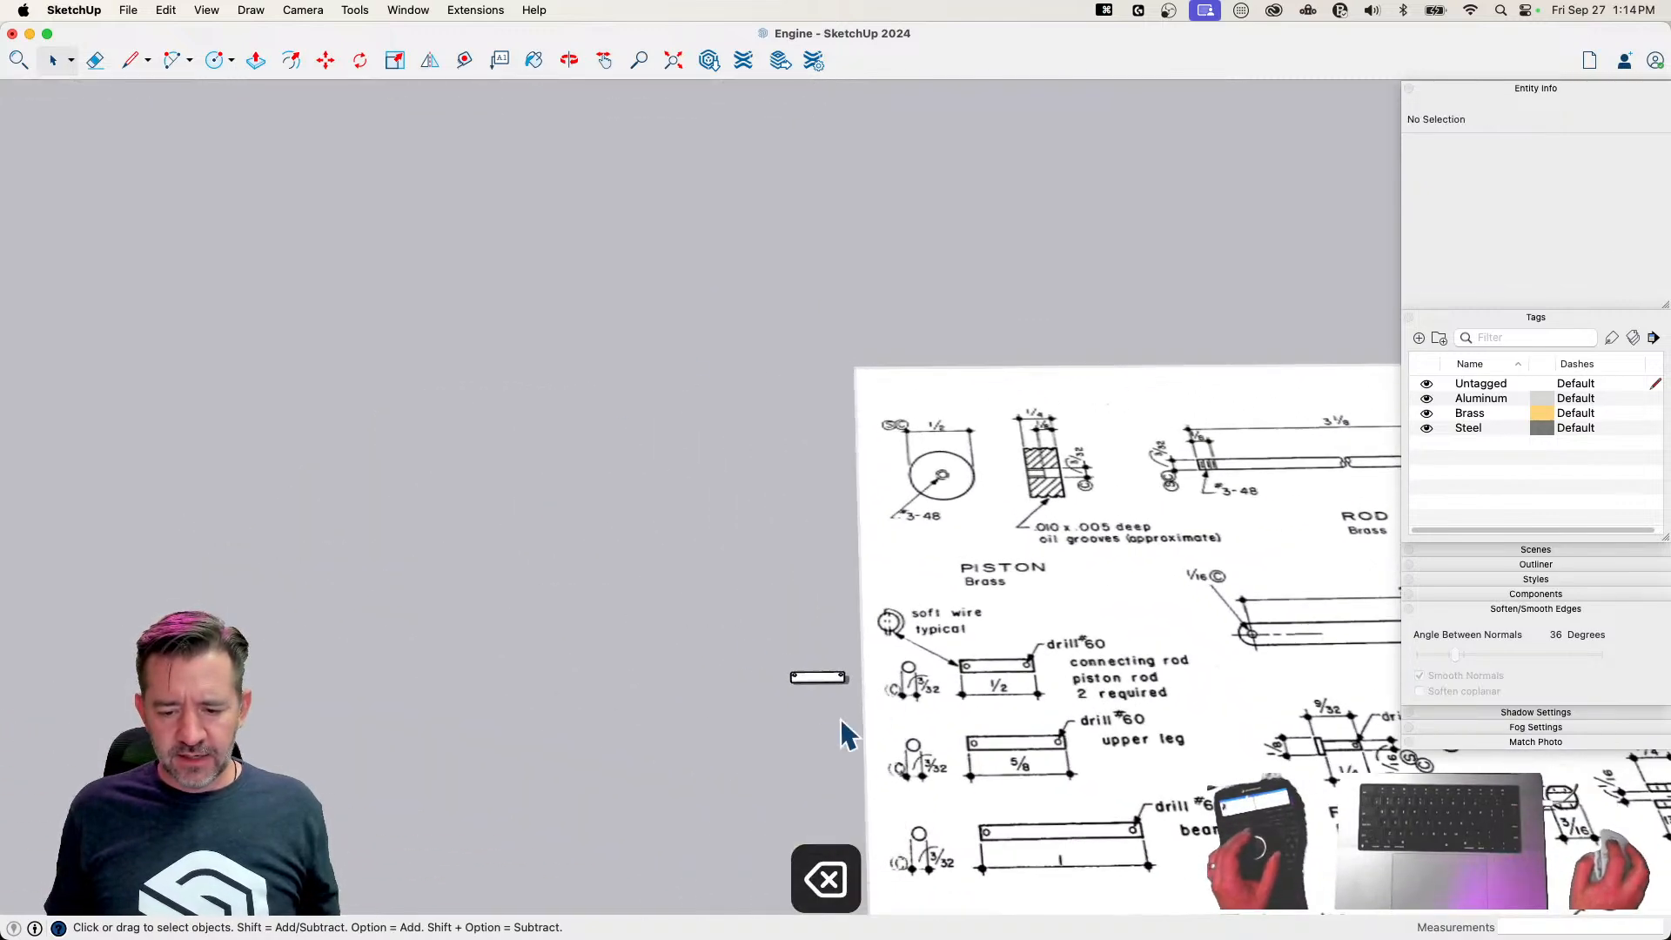
Copy the small 1/2 Pin about 3/4" sideways toward the 5/8 pin drawing and make the copy unique
click(781, 620)
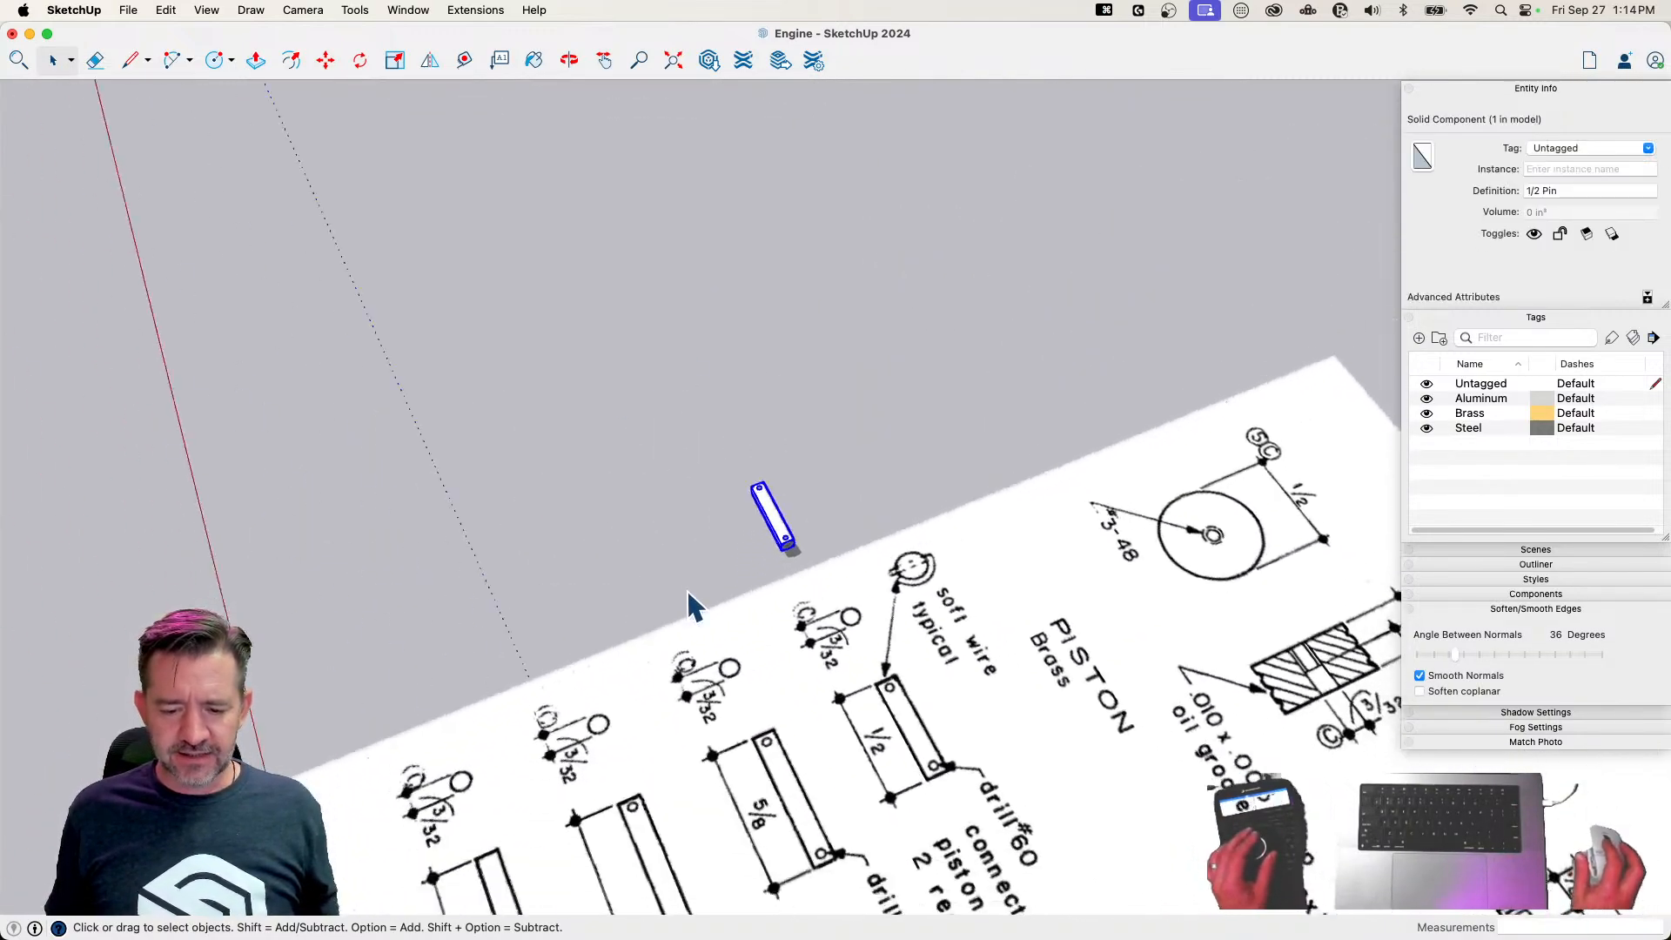
key(m)
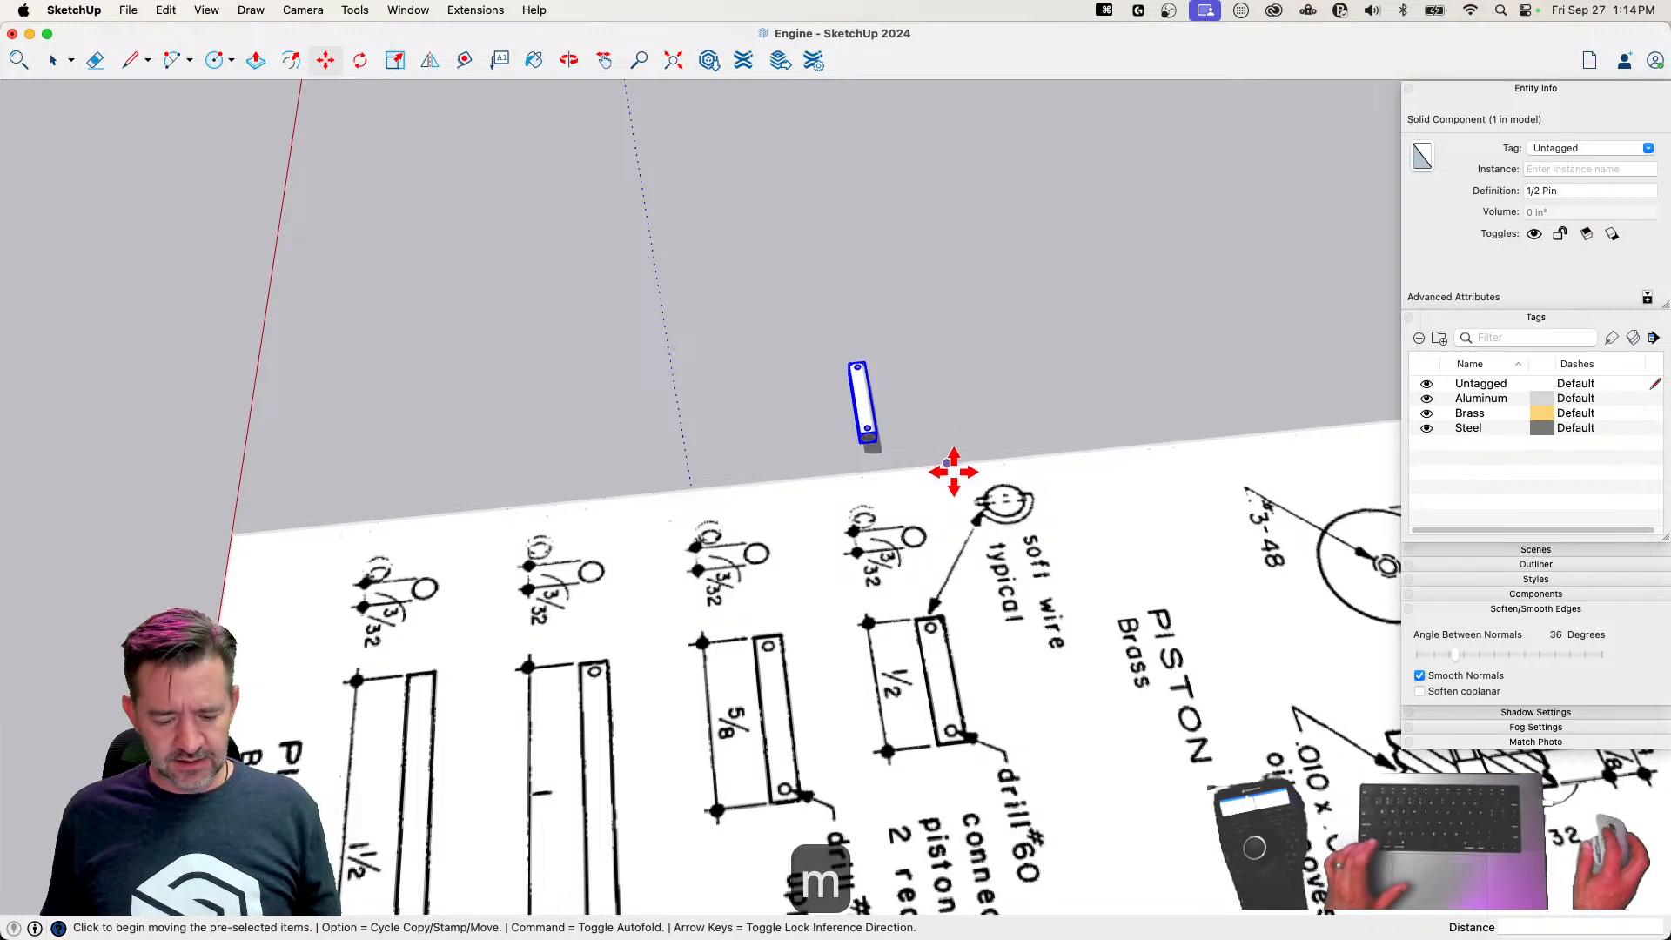
click(954, 463)
key(alt)
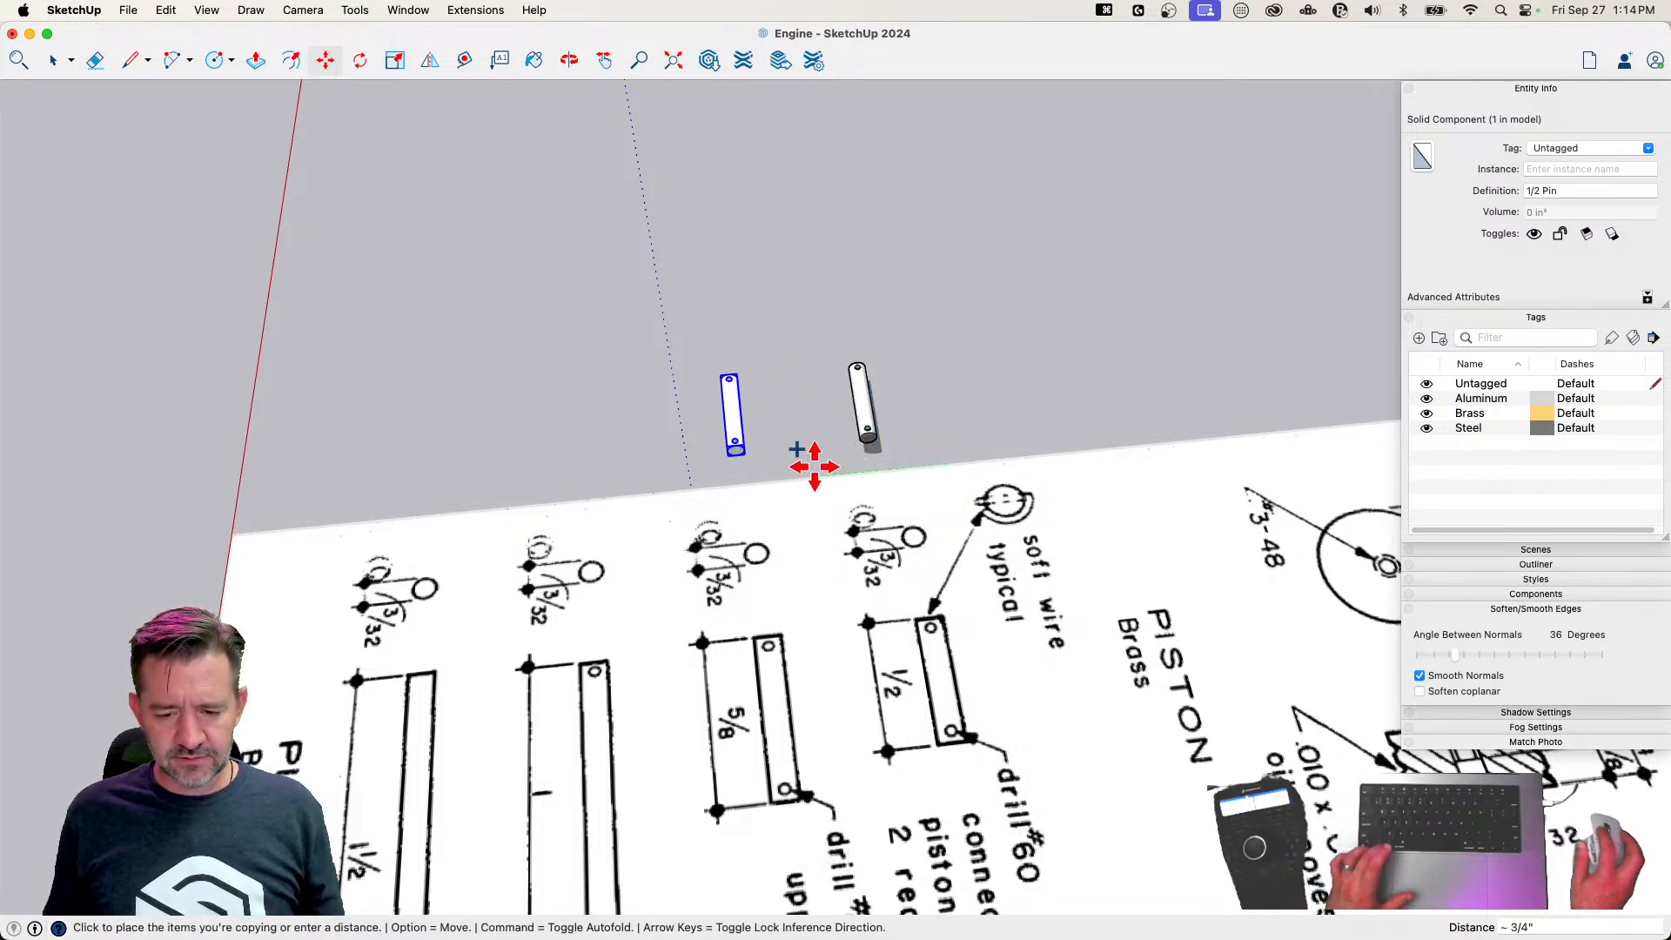
right_click(736, 425)
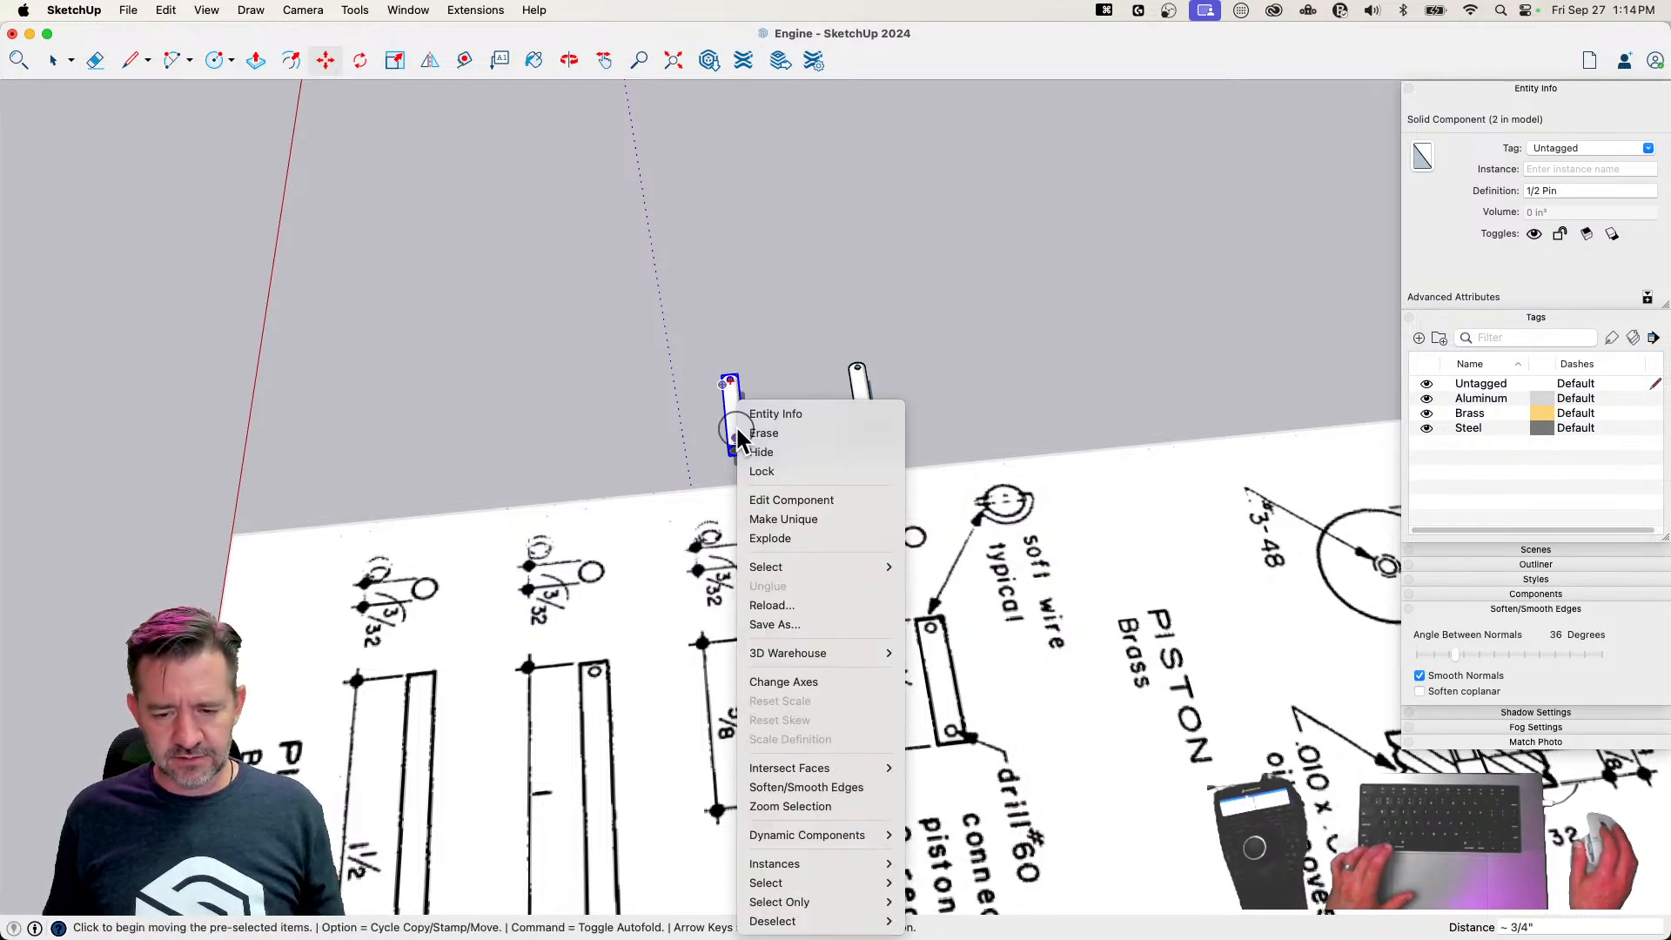
click(808, 520)
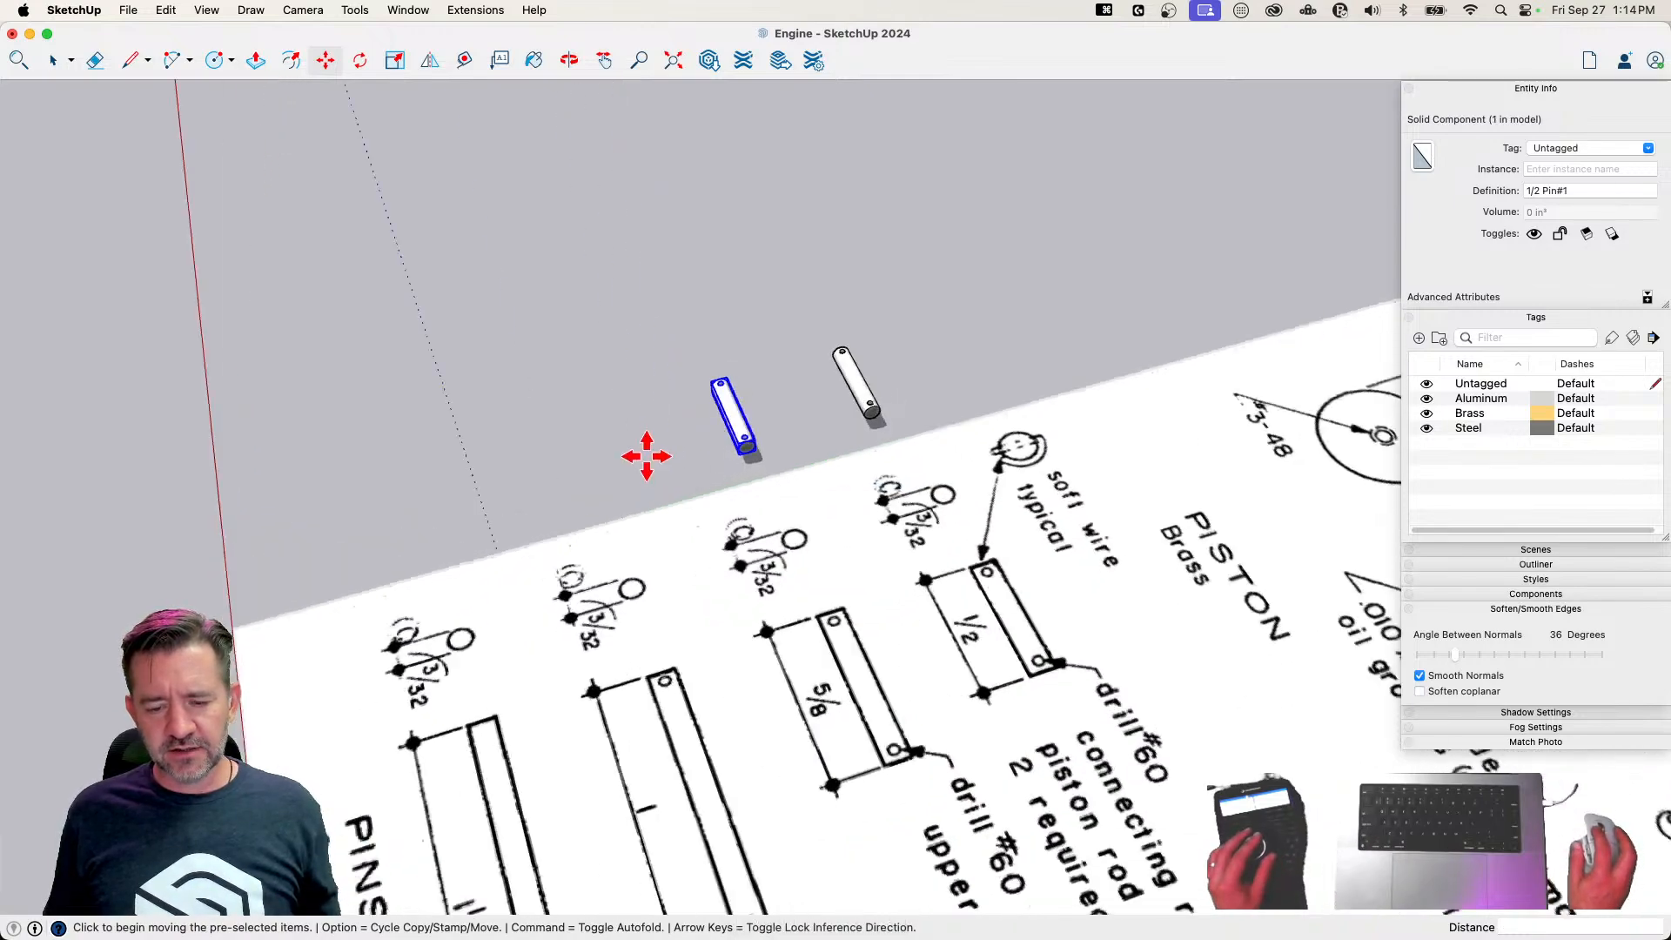
Draw a line starting from the lower edge of the copied pin's end
key(space)
key(l)
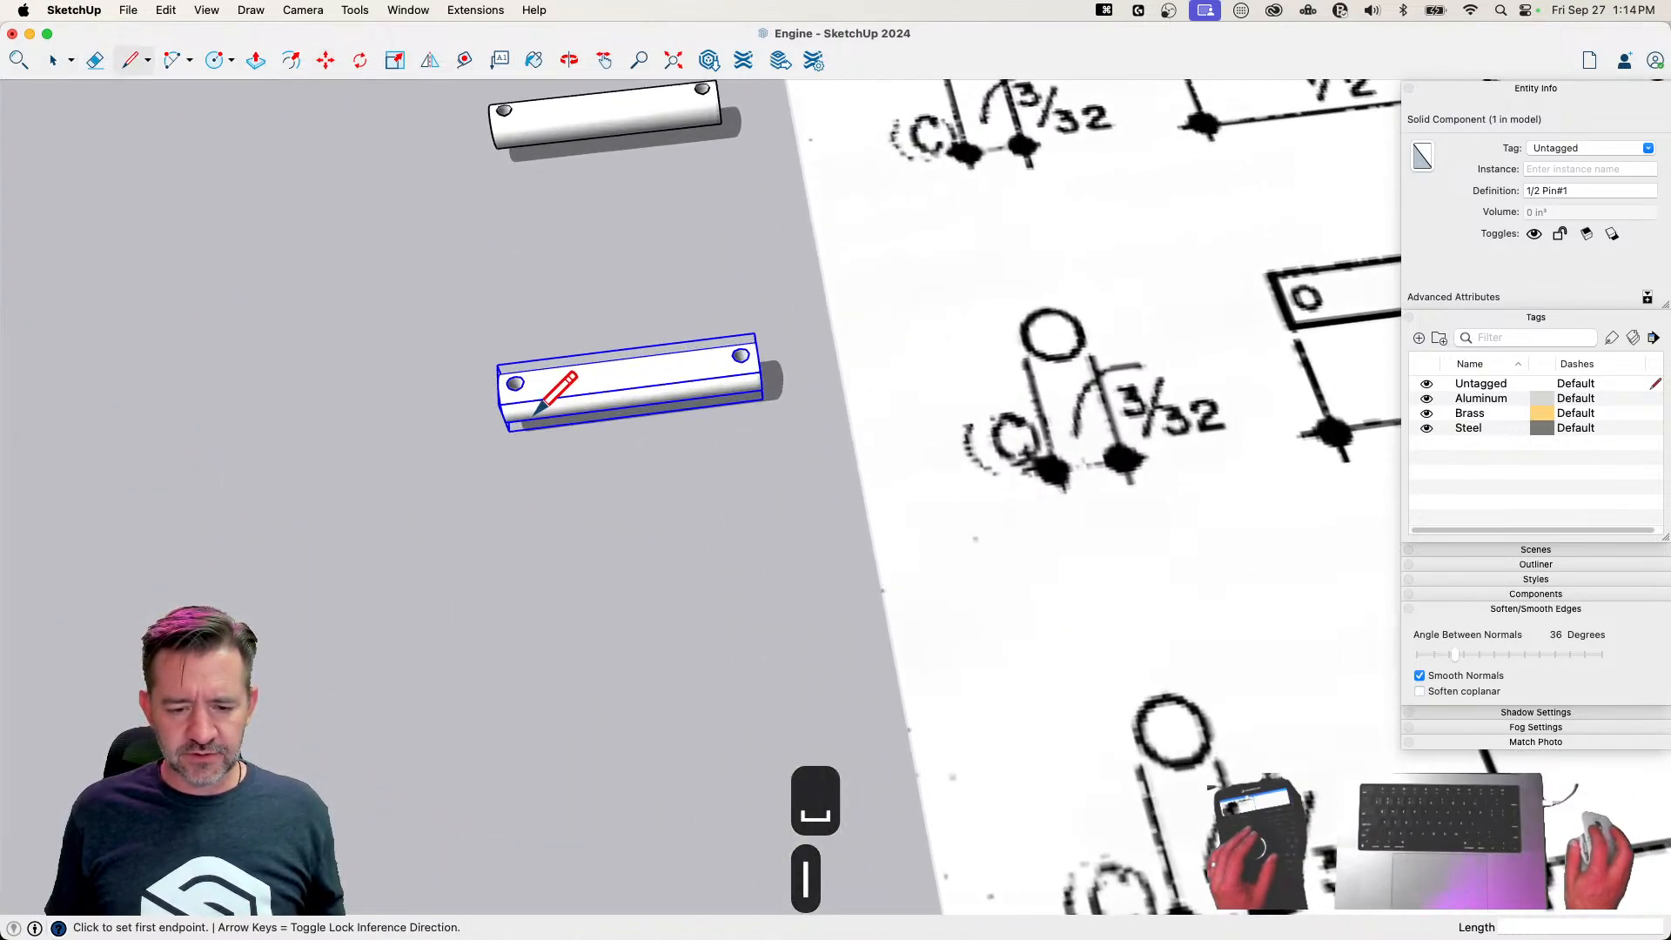
click(504, 421)
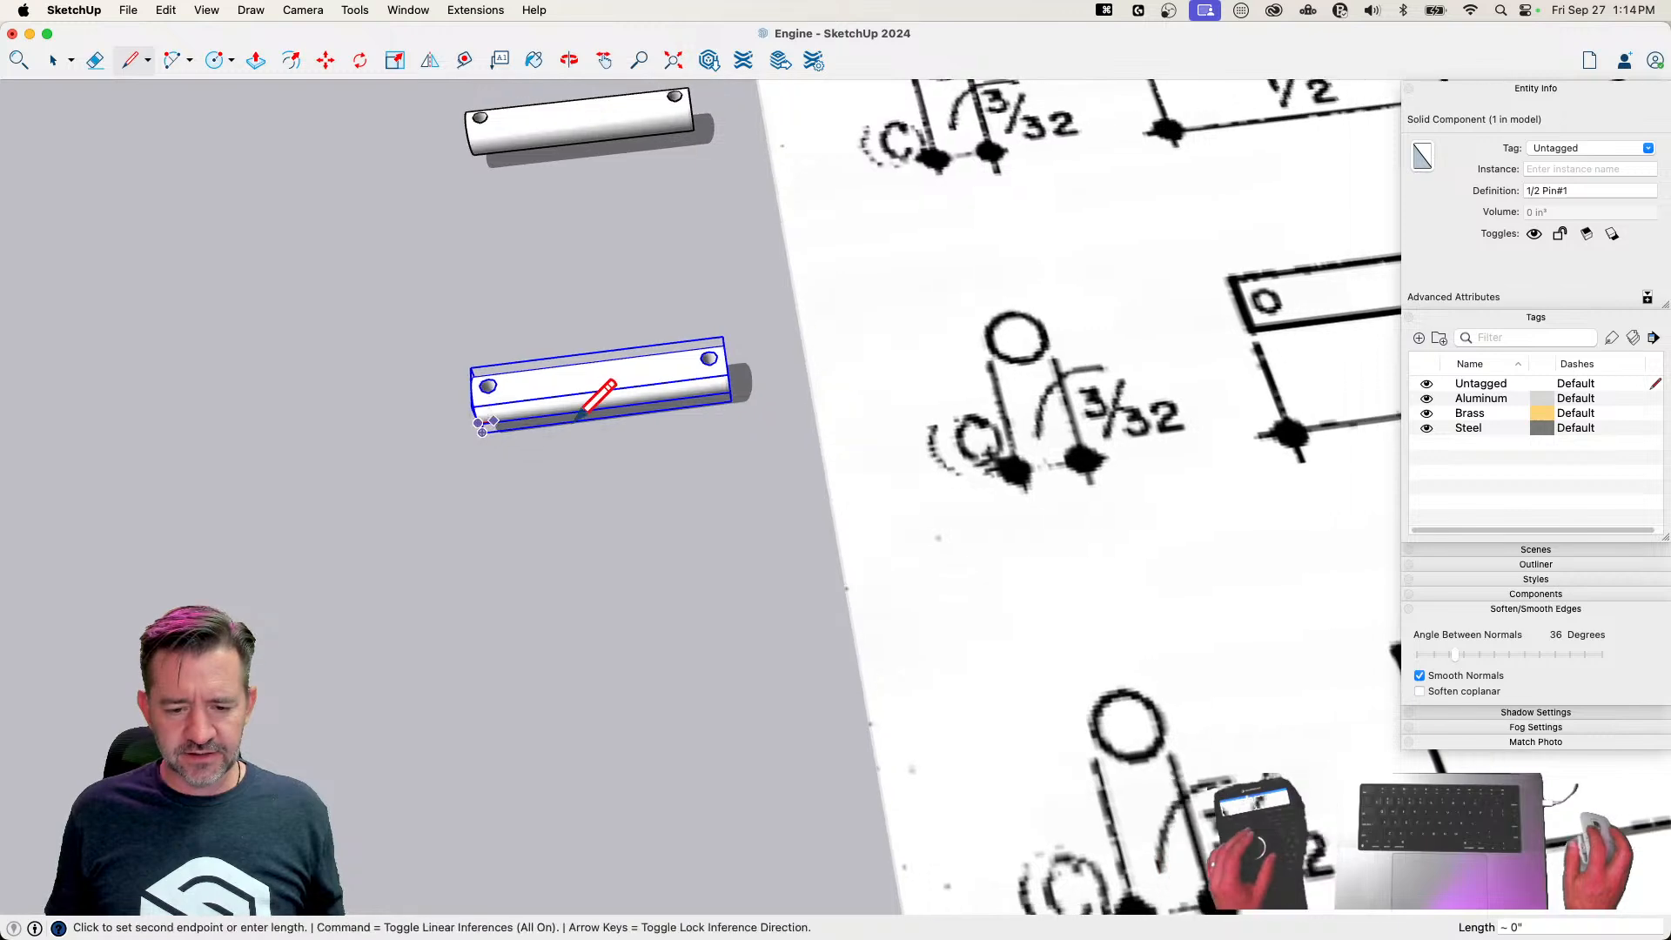
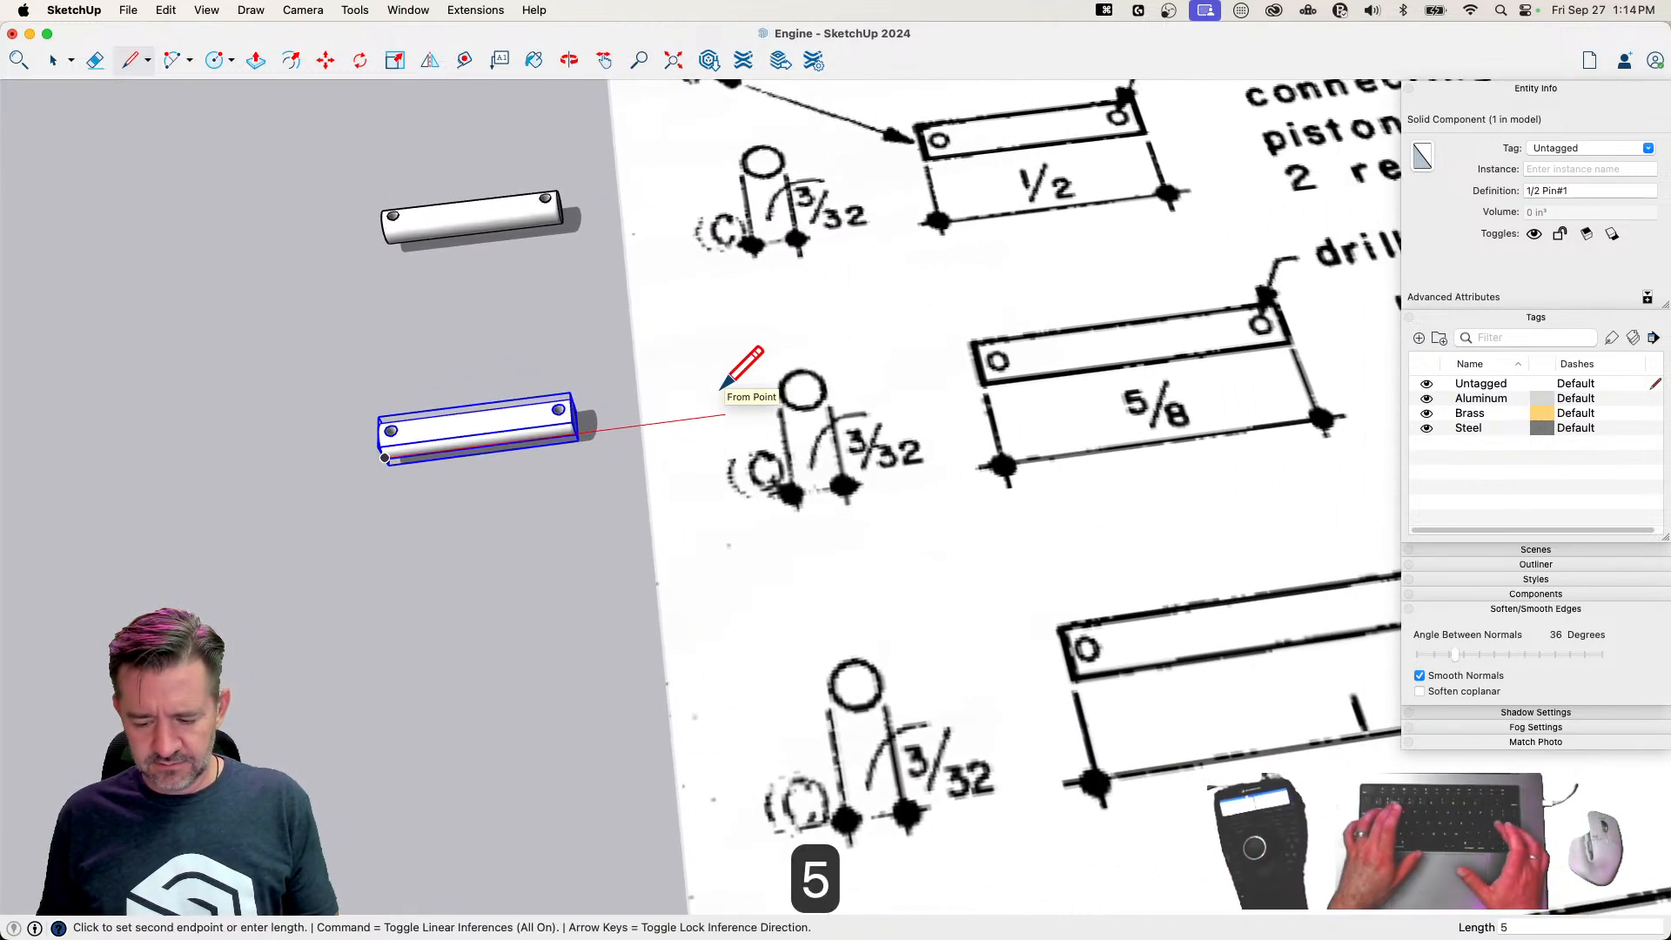
text(5'8")
key(Return)
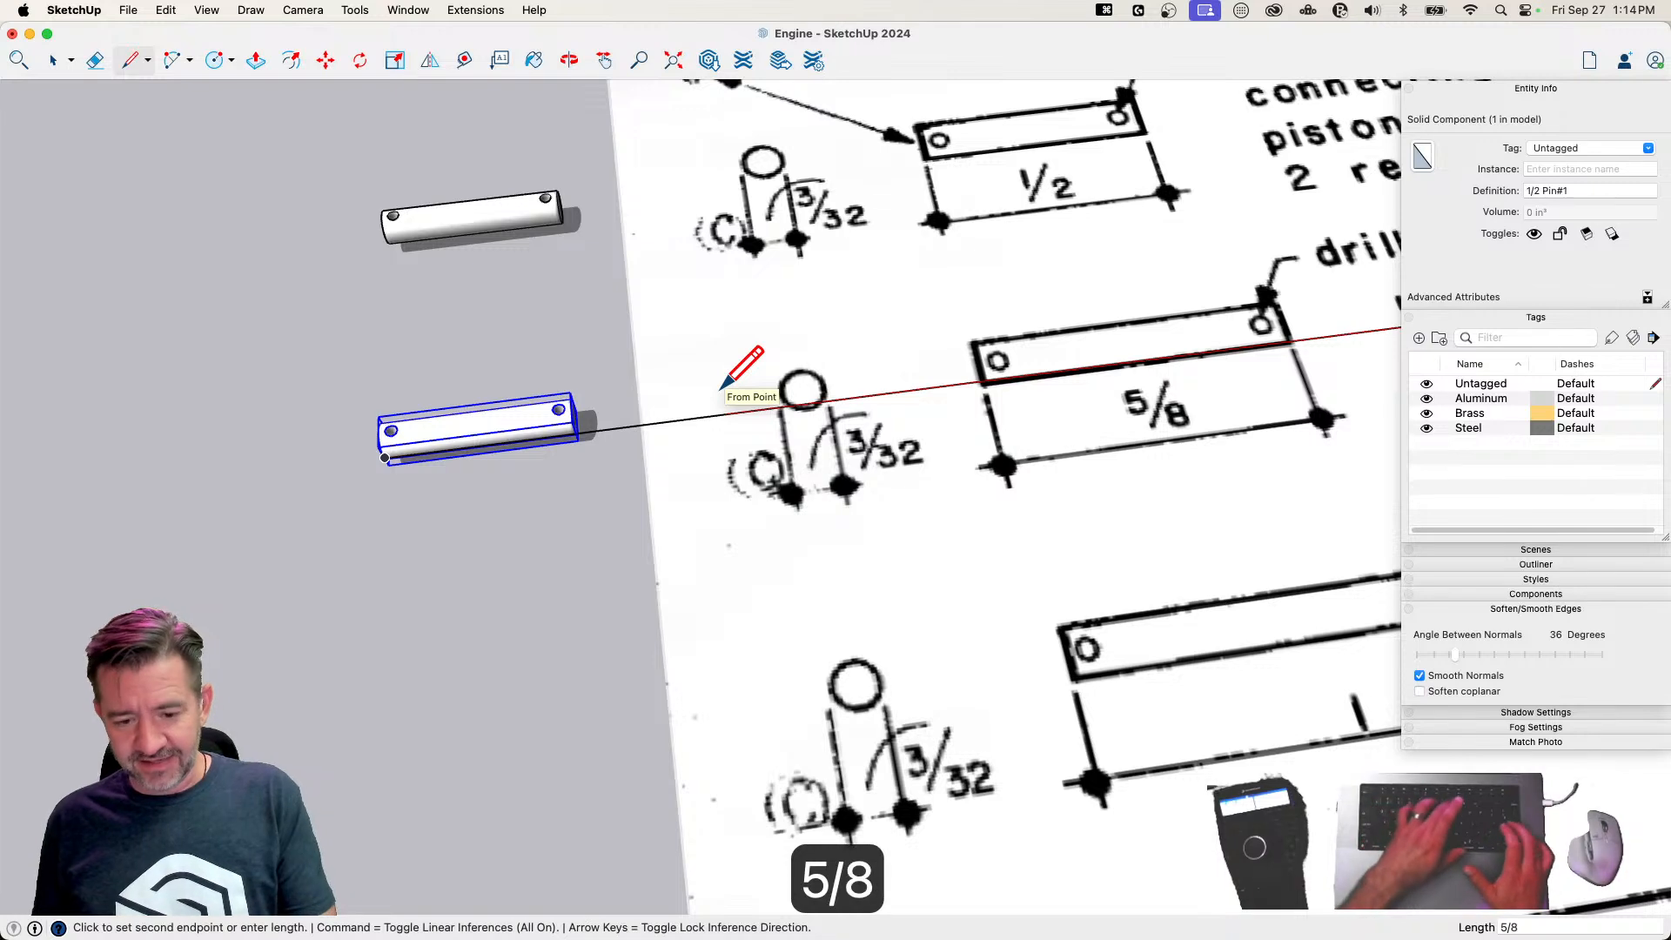
text(5/8)
key(Return)
key(e)
click(643, 441)
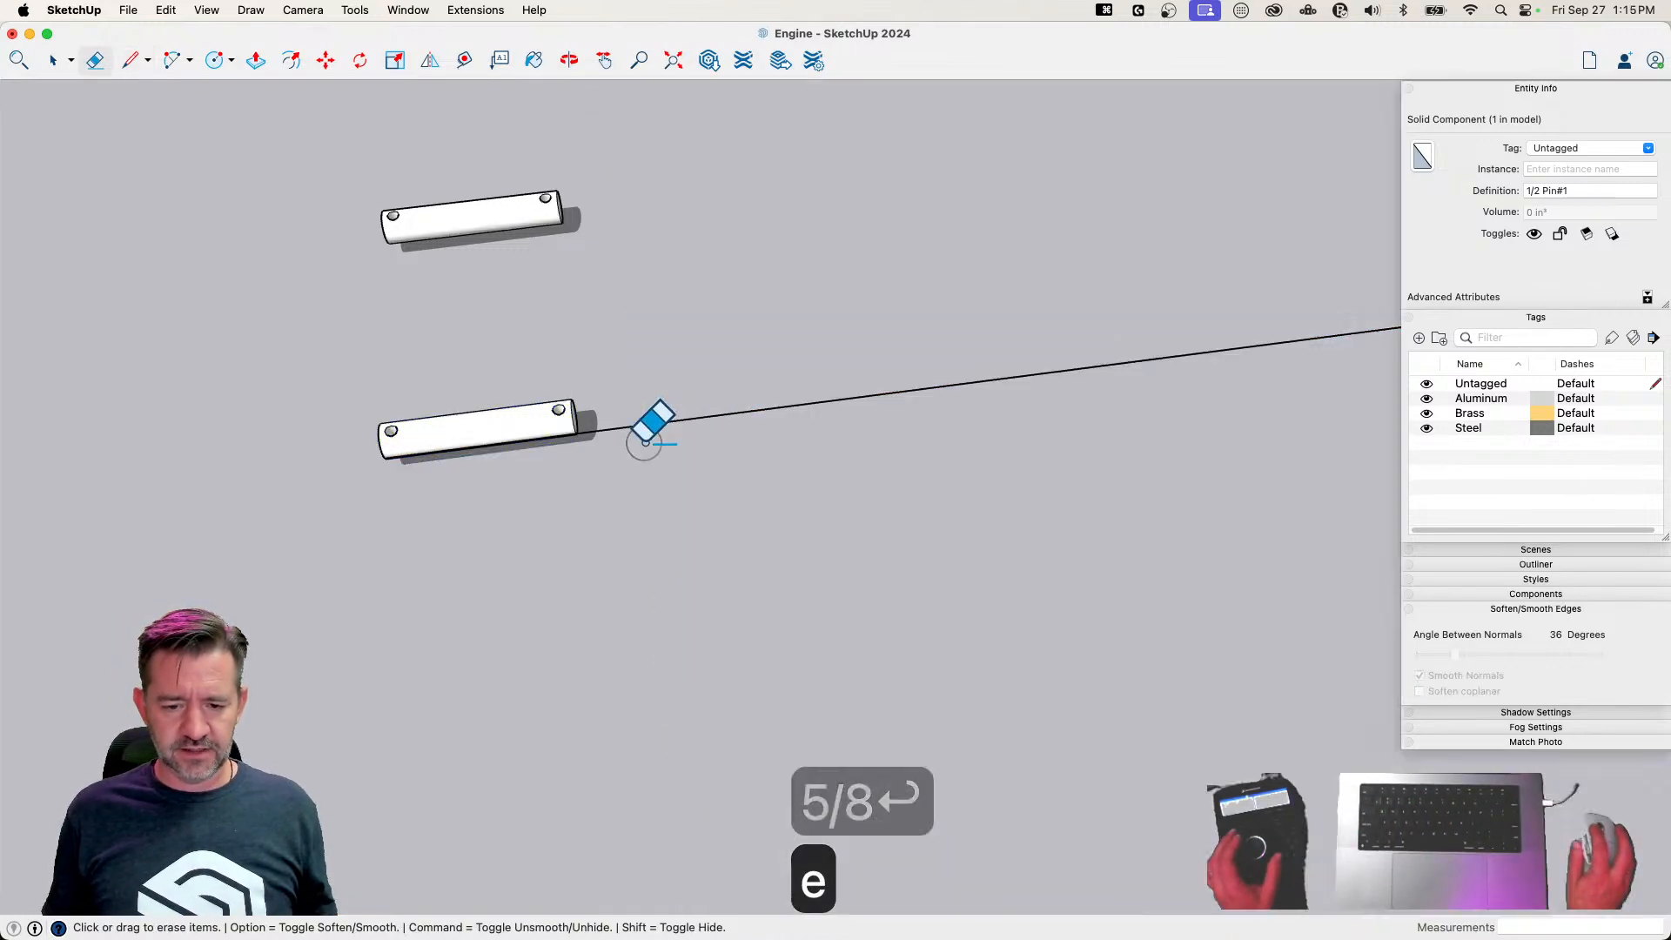
key(cmd+z)
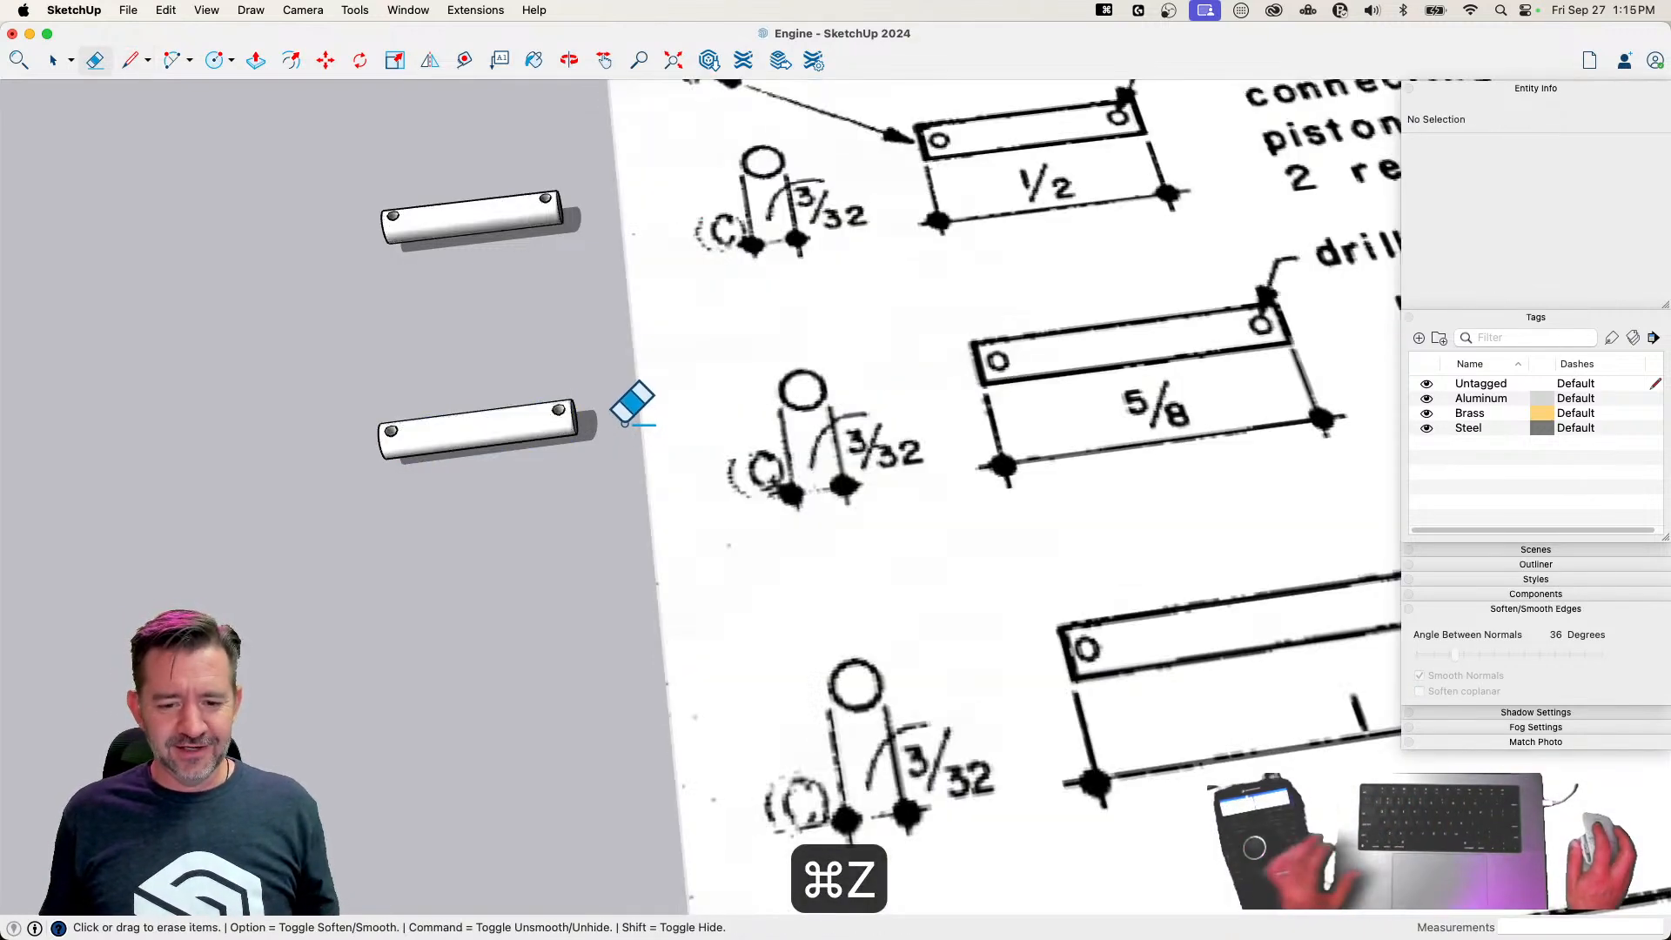
Draw a 5/8-inch reference line along the red axis from the left end of the second pin
key(space)
key(l)
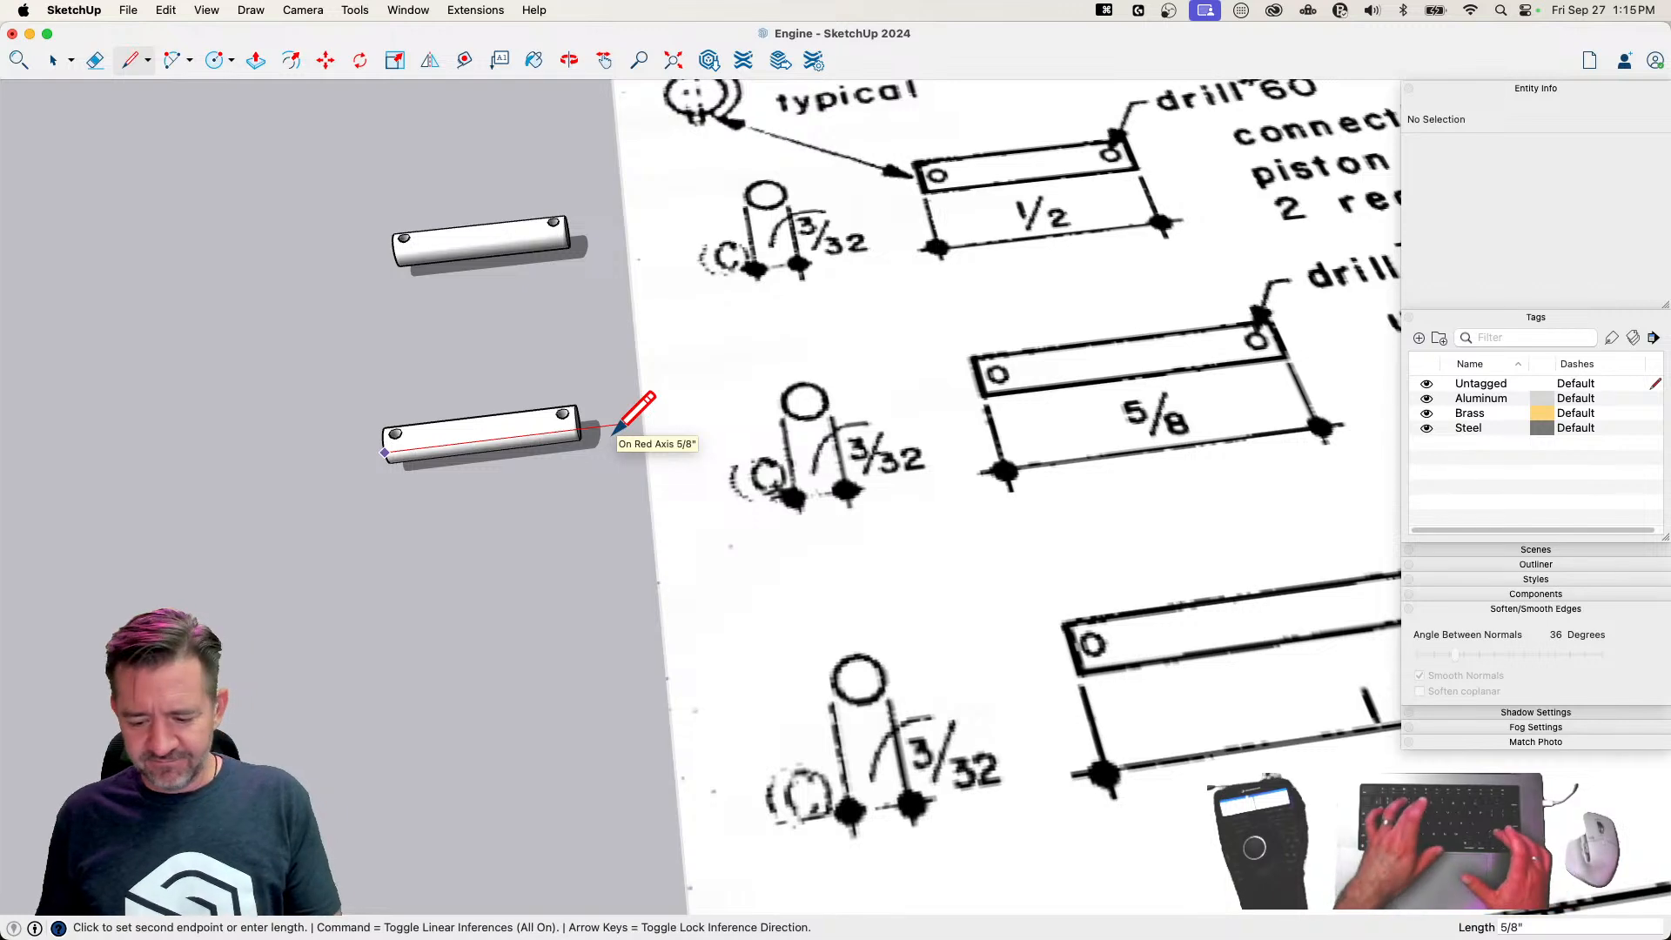
text(5/8)
key(Return)
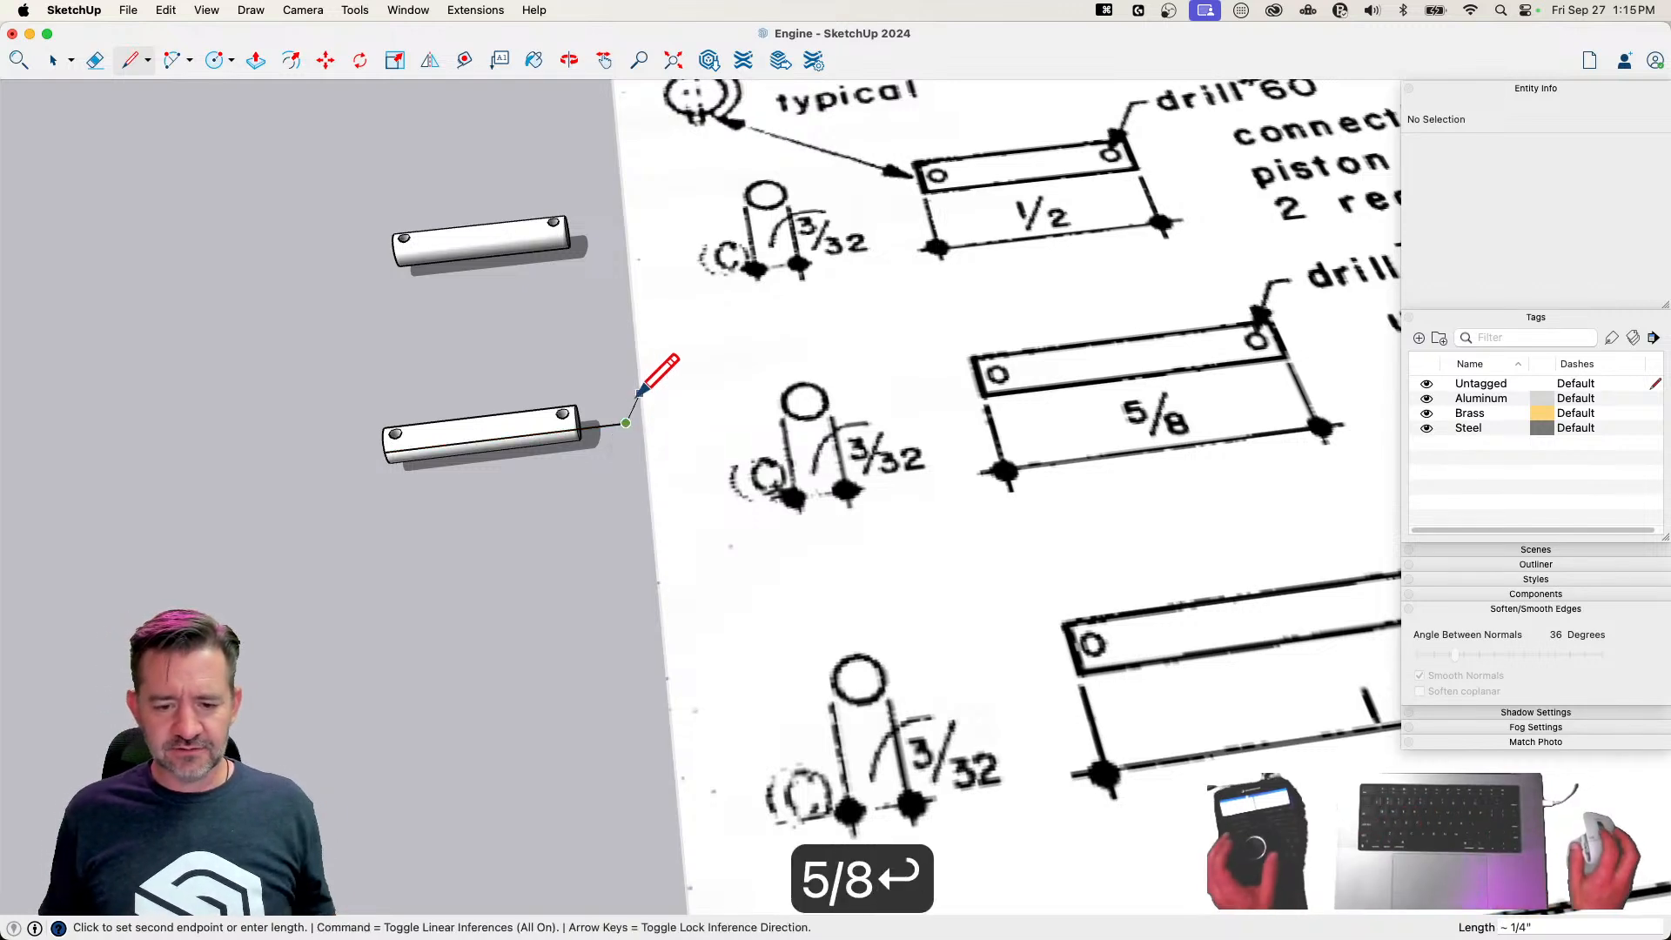
Lengthen the second pin by moving its right end and hole along the red axis to the reference line's end
key(space)
double_click(511, 329)
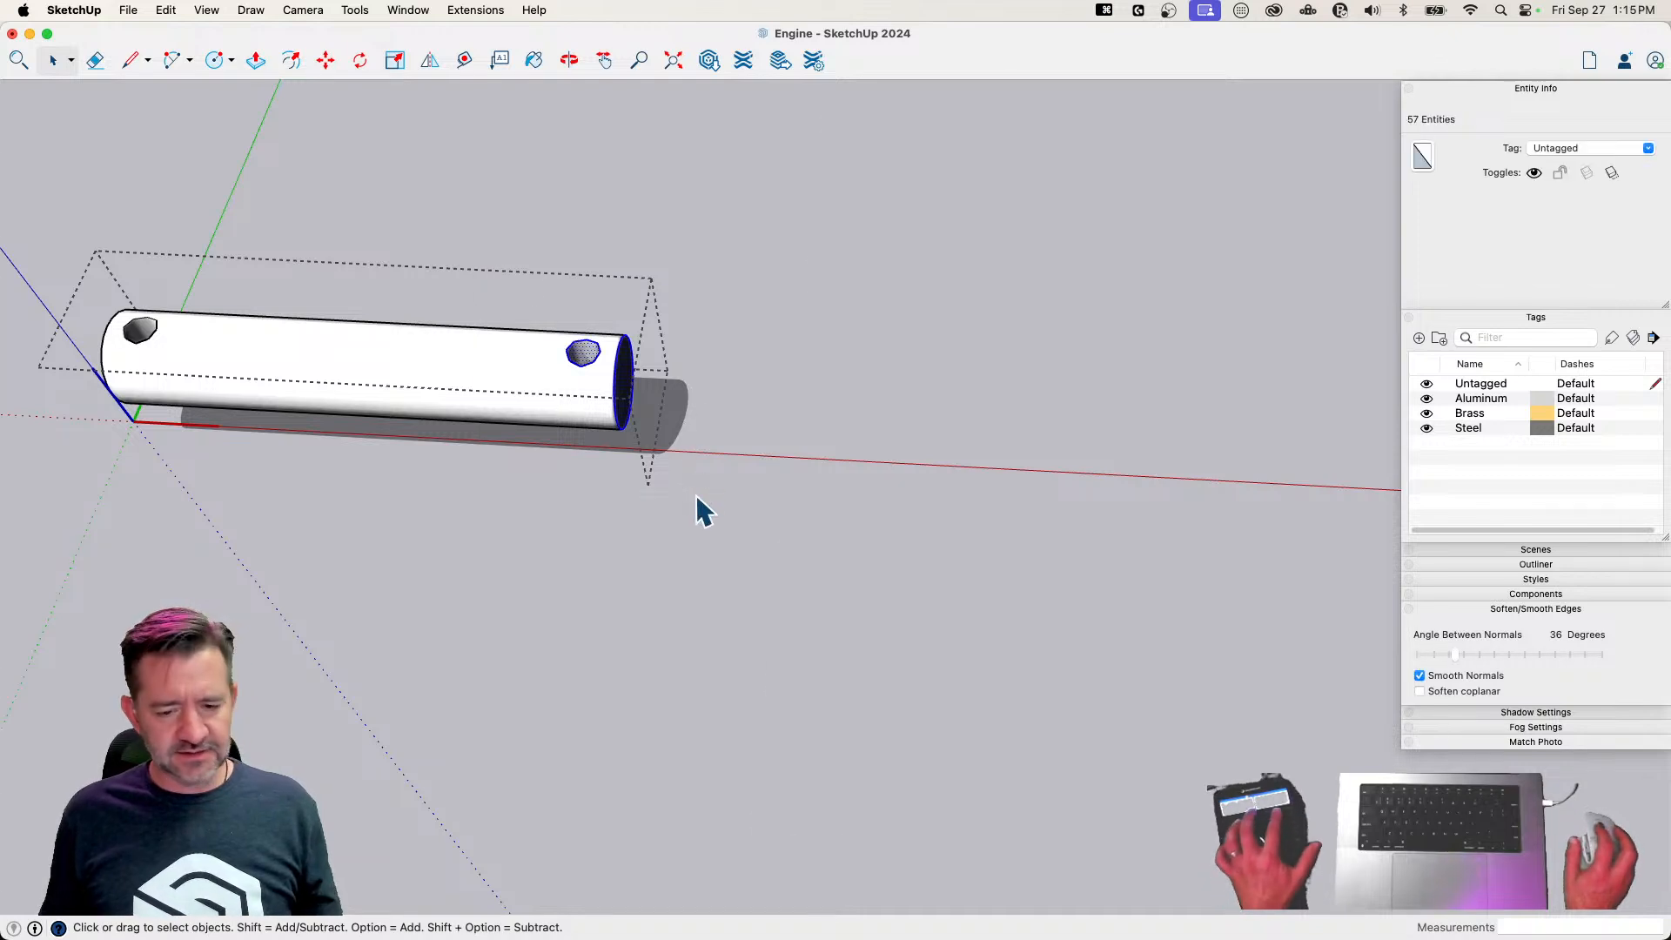
key(shift+q)
key(m)
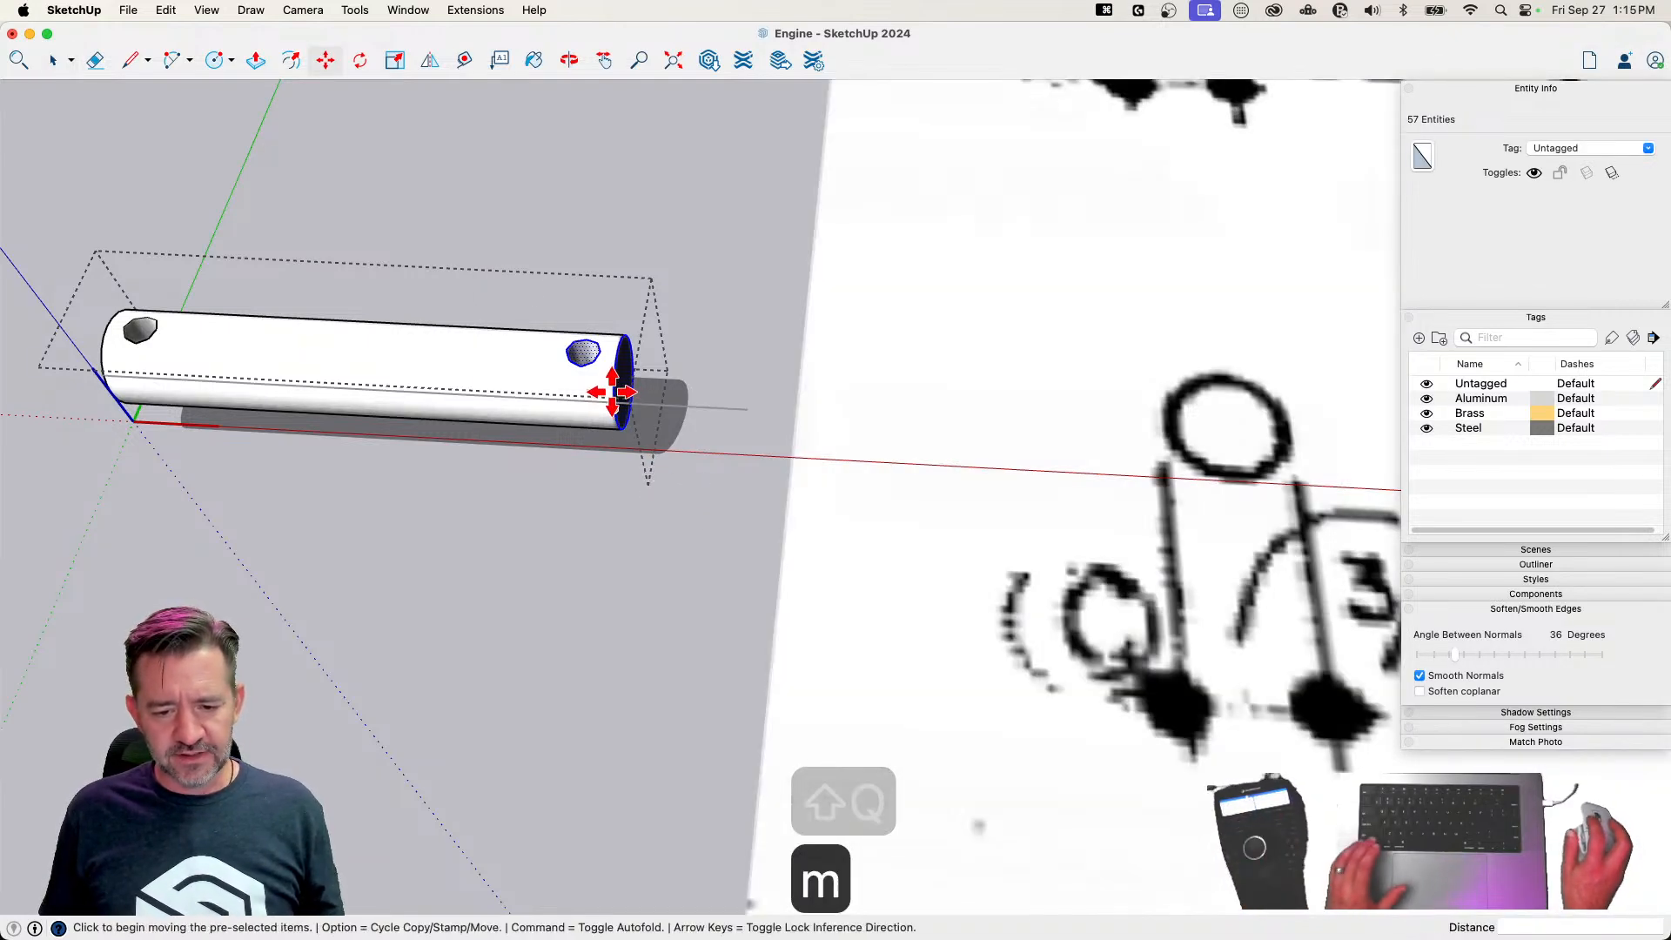
click(615, 397)
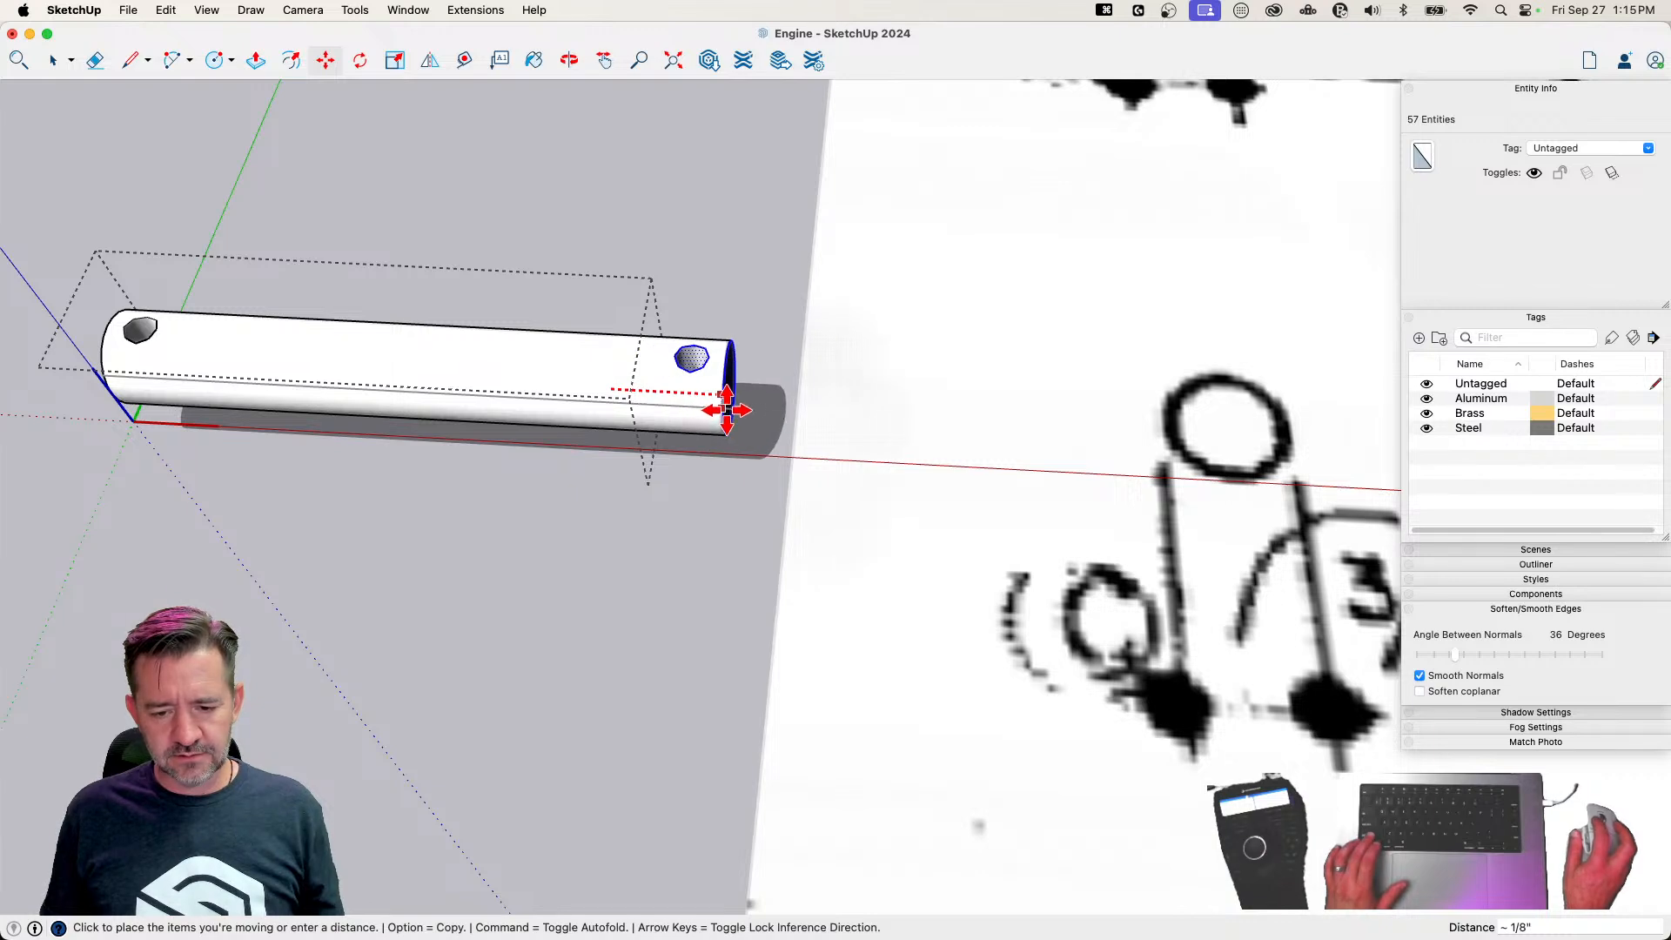
click(750, 401)
Close the second pin's component and erase the reference line
key(space)
click(612, 547)
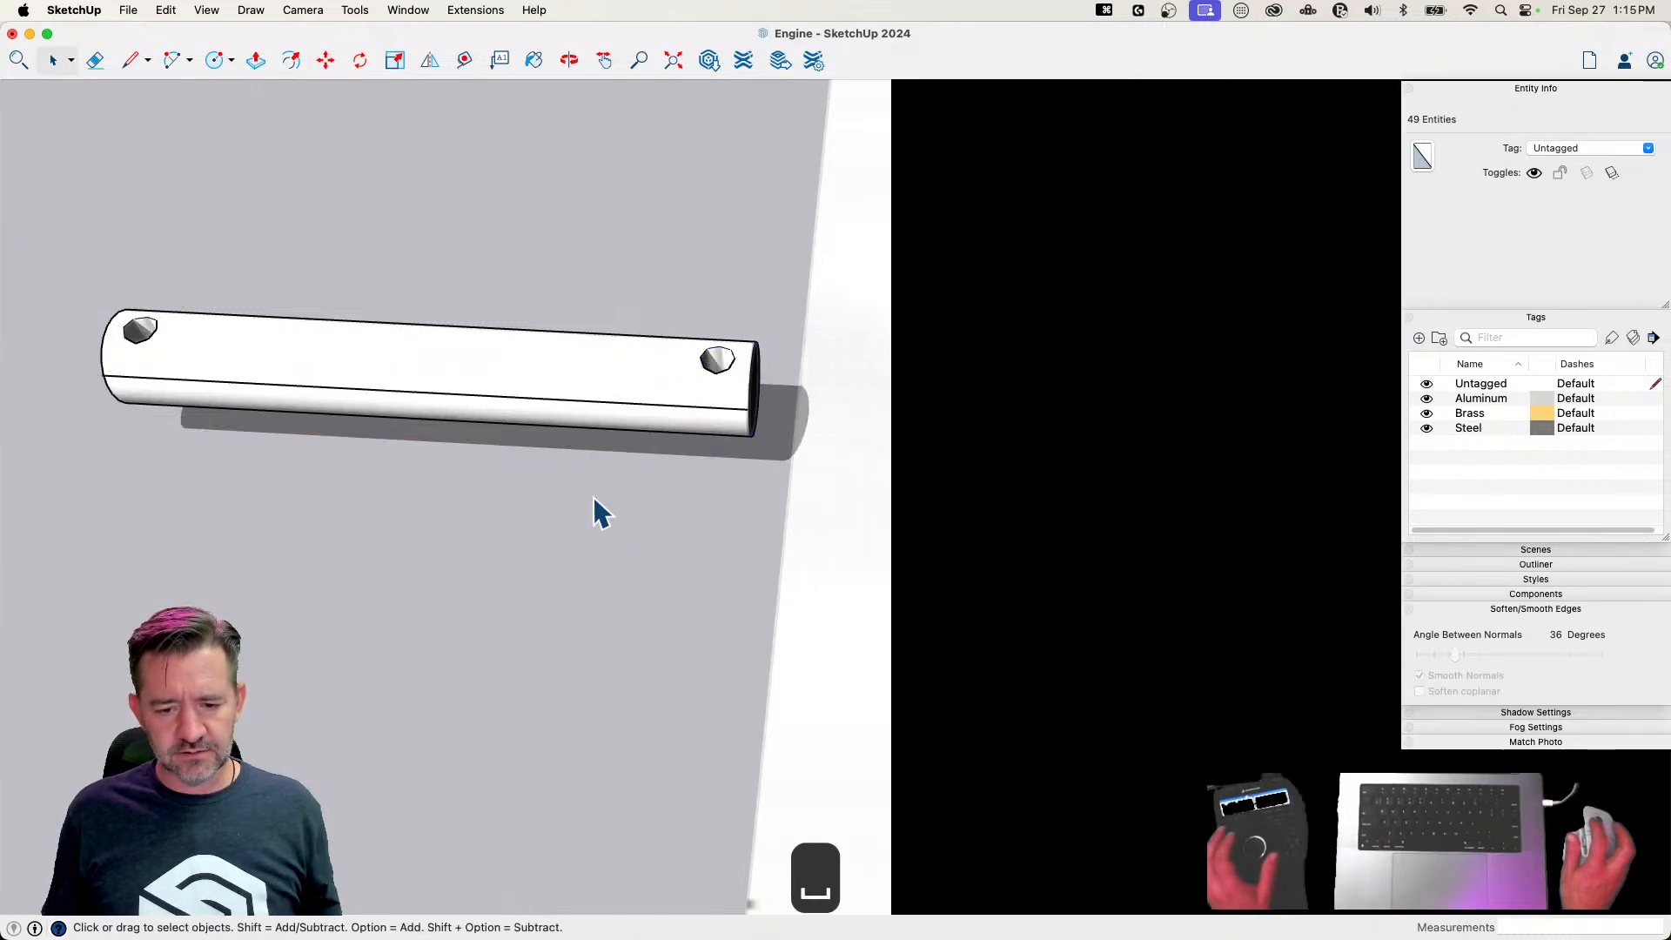
key(e)
key(space)
Copy the lengthened pin about 3/4 inch along the green axis, beside the 1-inch beam link in the drawing
scroll(500, 623, down, 10)
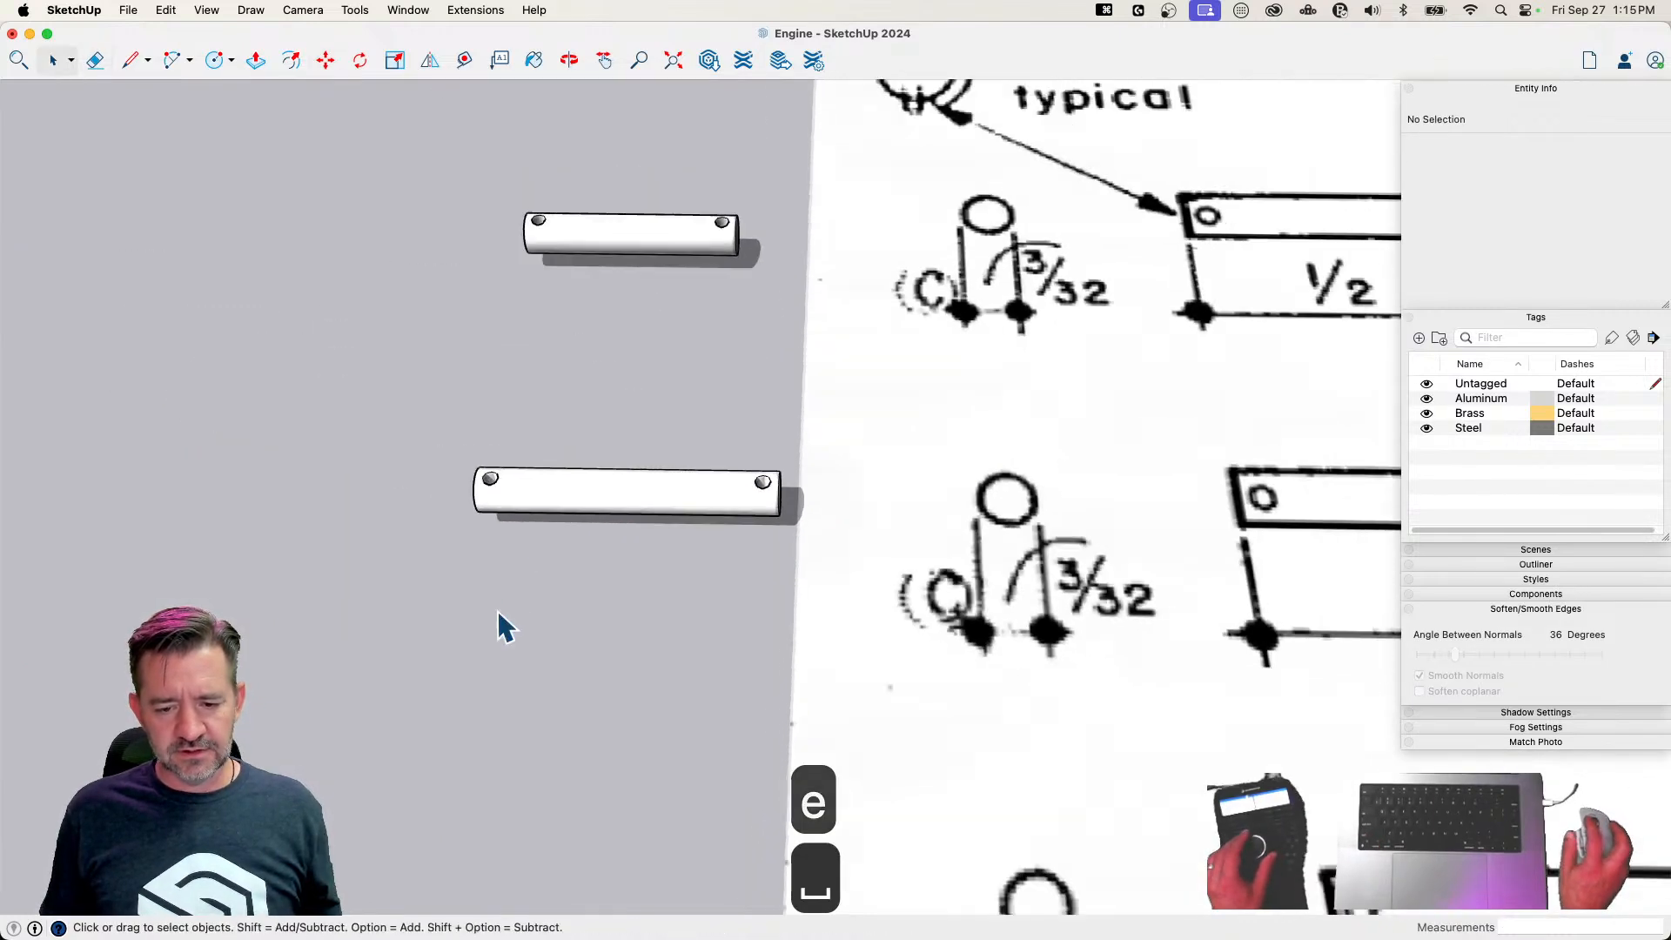
scroll(505, 609, up, 3)
click(620, 445)
scroll(574, 516, up, 3)
key(m)
key(alt)
click(521, 415)
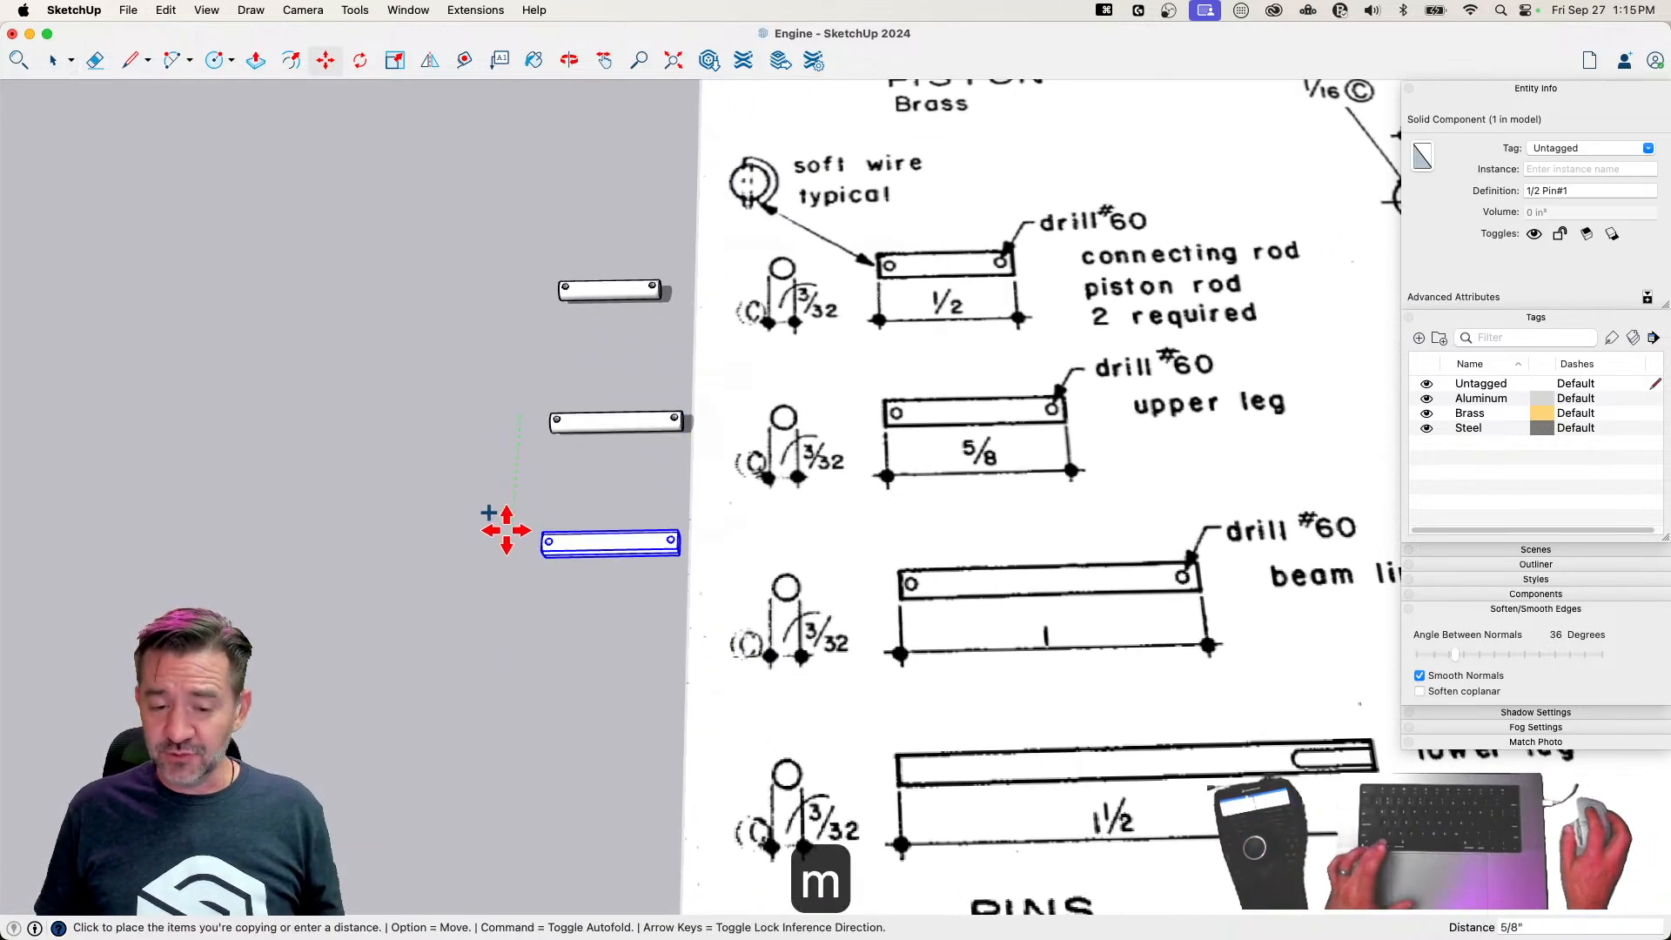
click(499, 563)
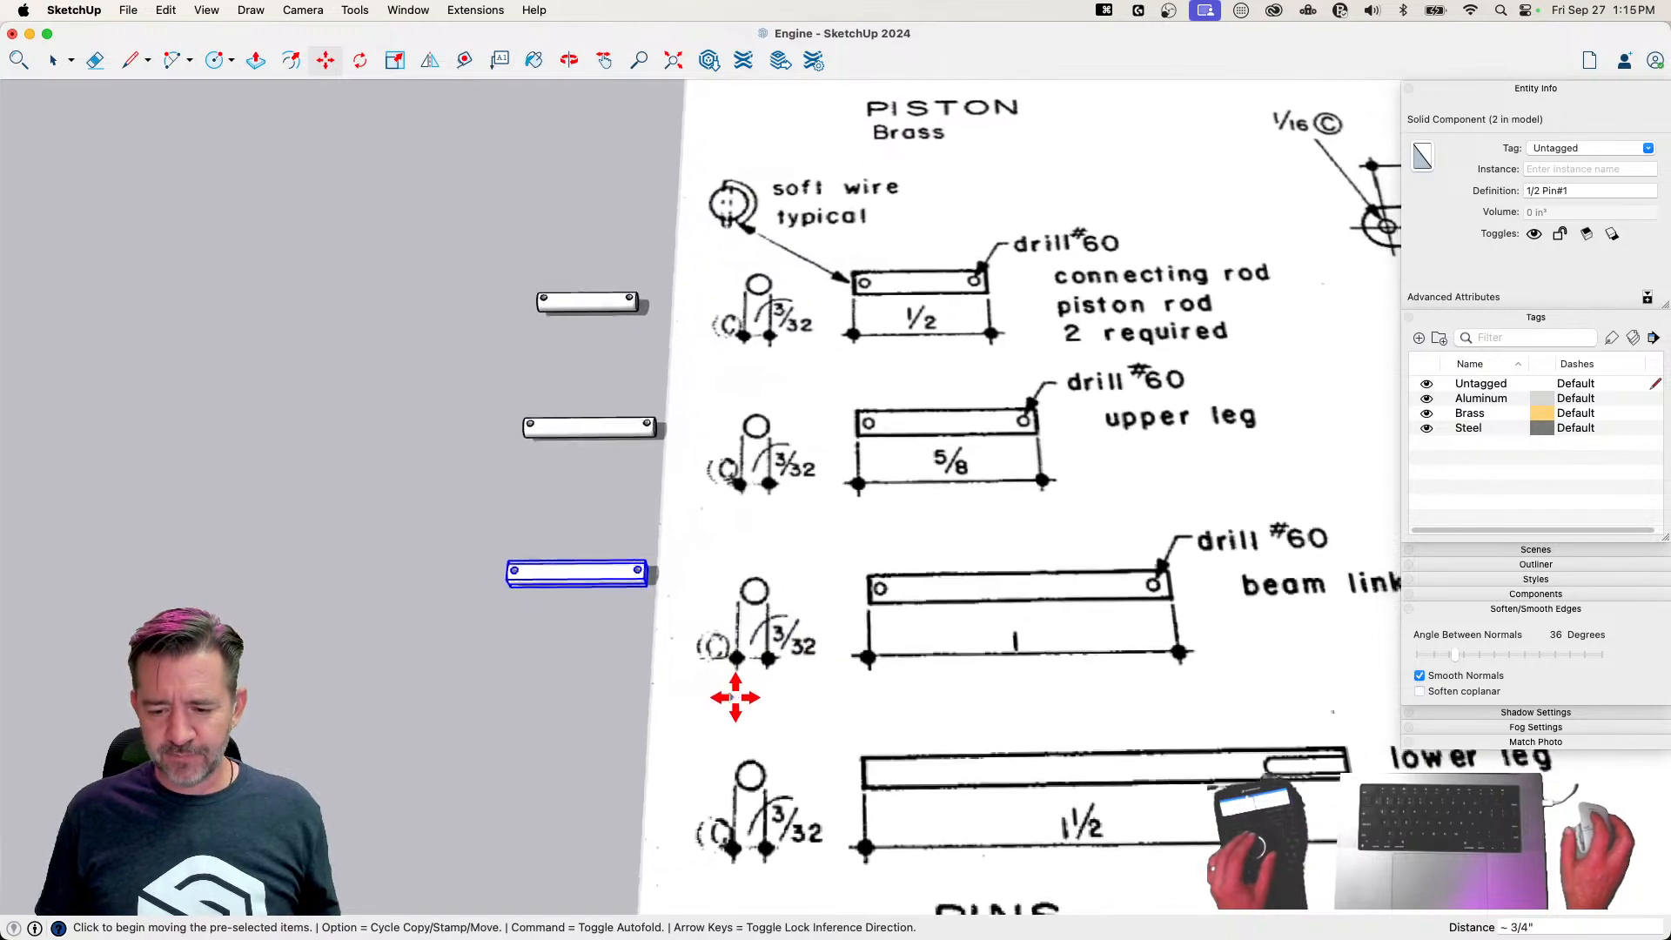
Make the copied third pin a unique component
key(space)
scroll(533, 597, up, 5)
right_click(548, 568)
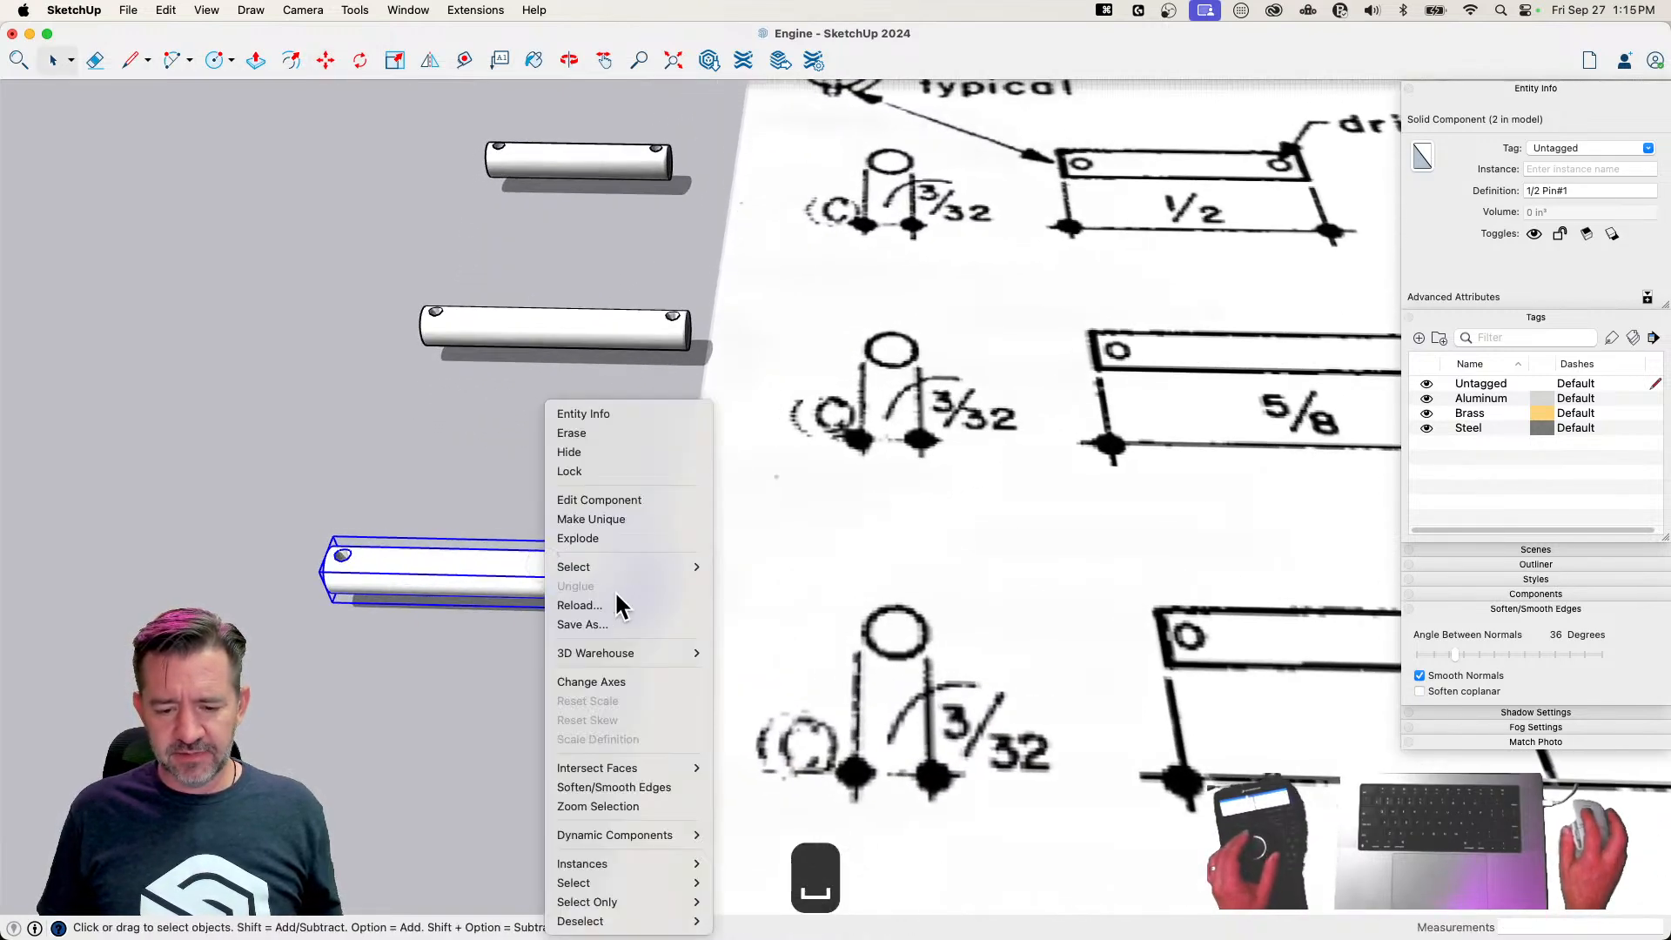
click(619, 520)
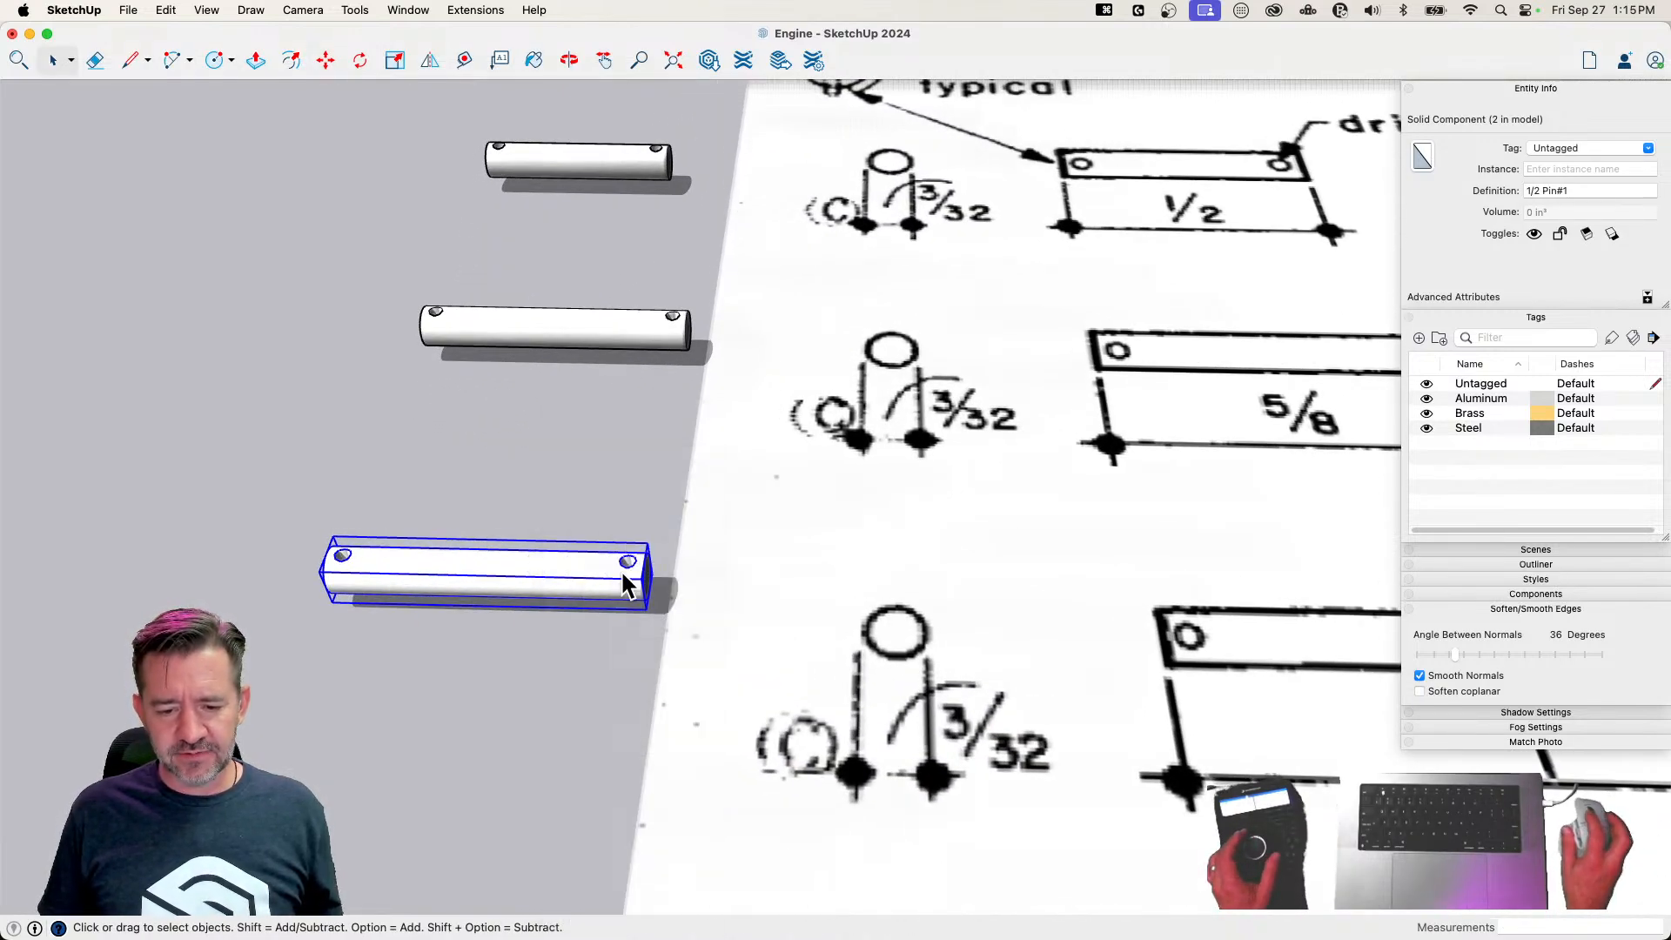
Rename the middle pin's component definition as 5/8 Pin
click(513, 352)
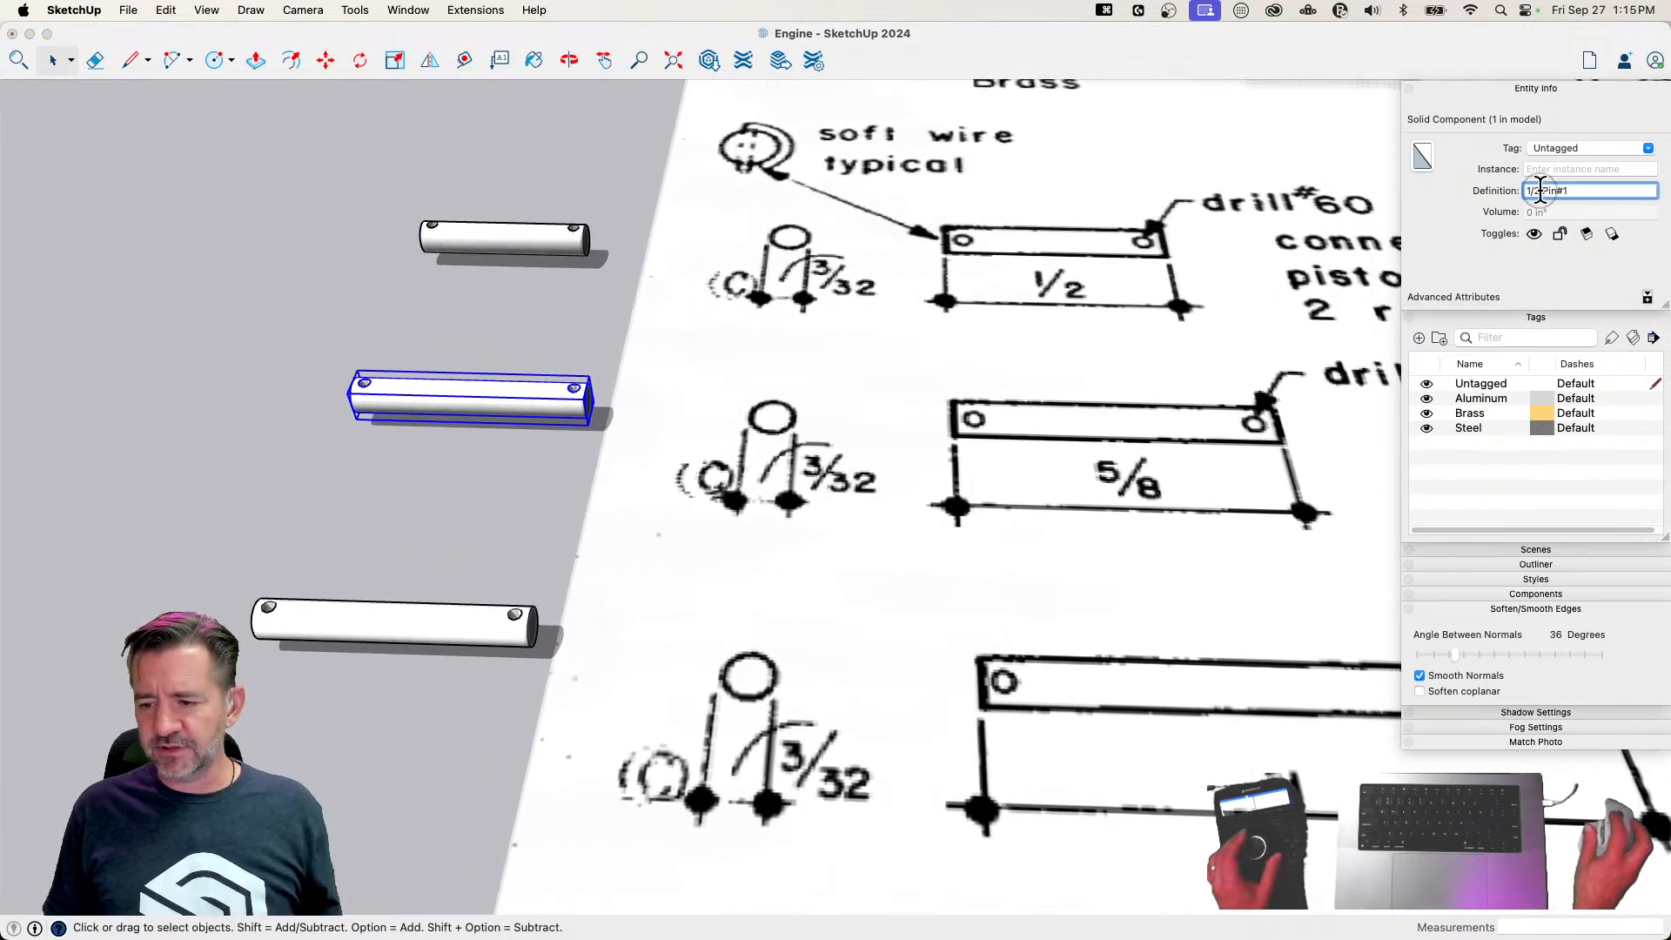
text(5/8)
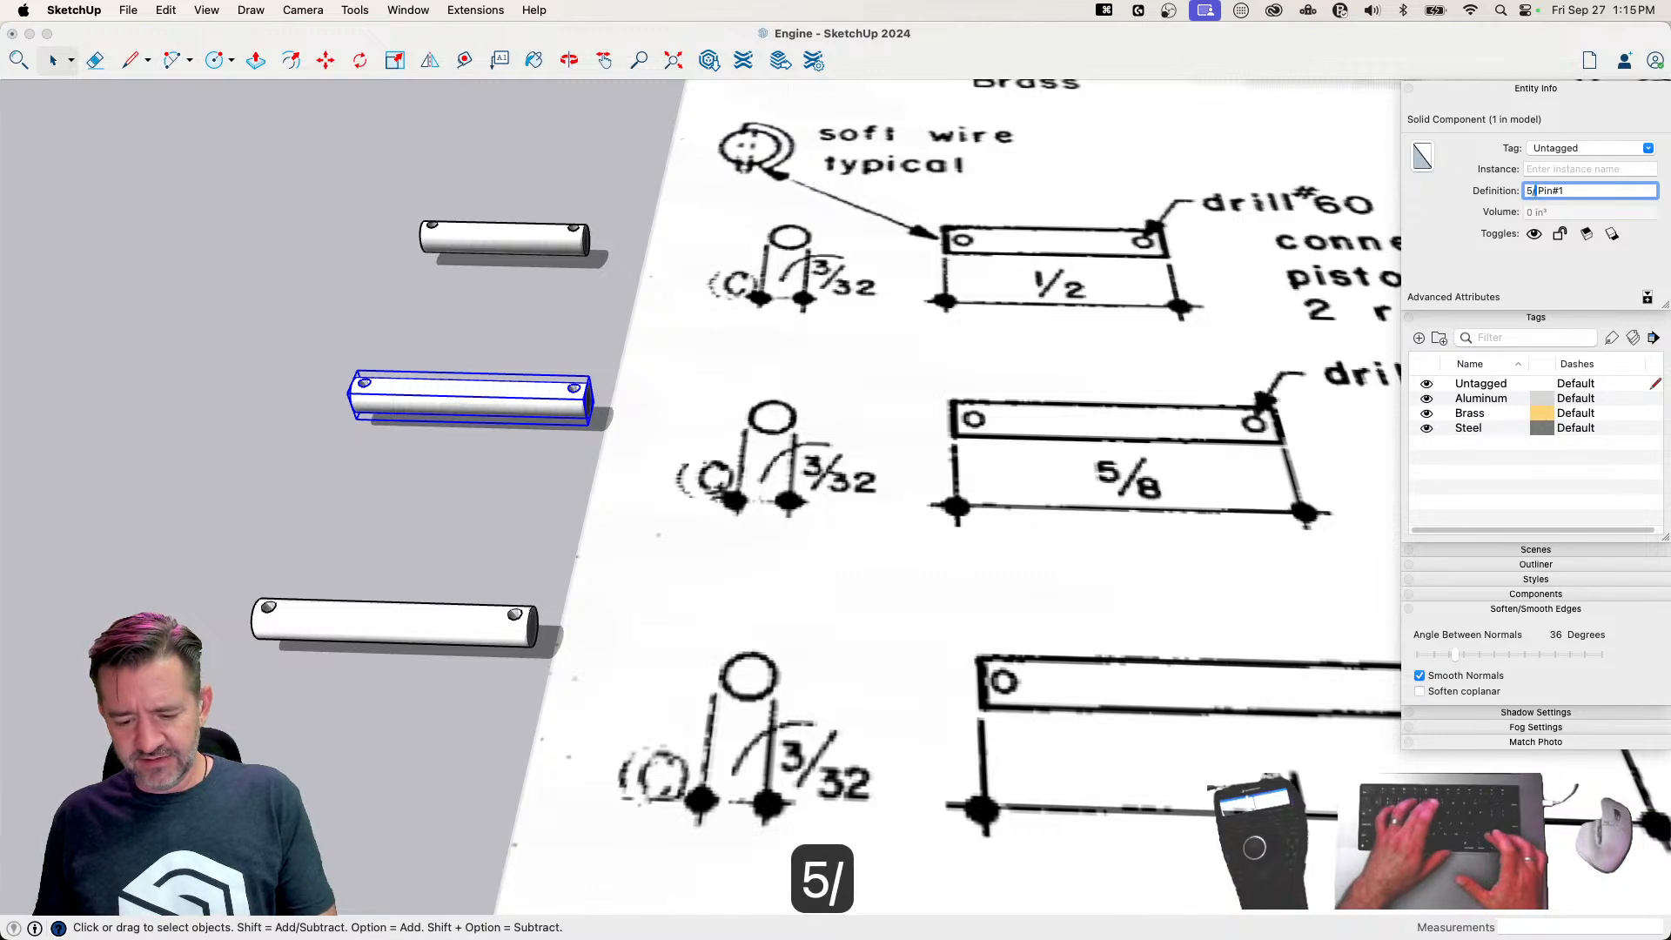
key(BackSpace)
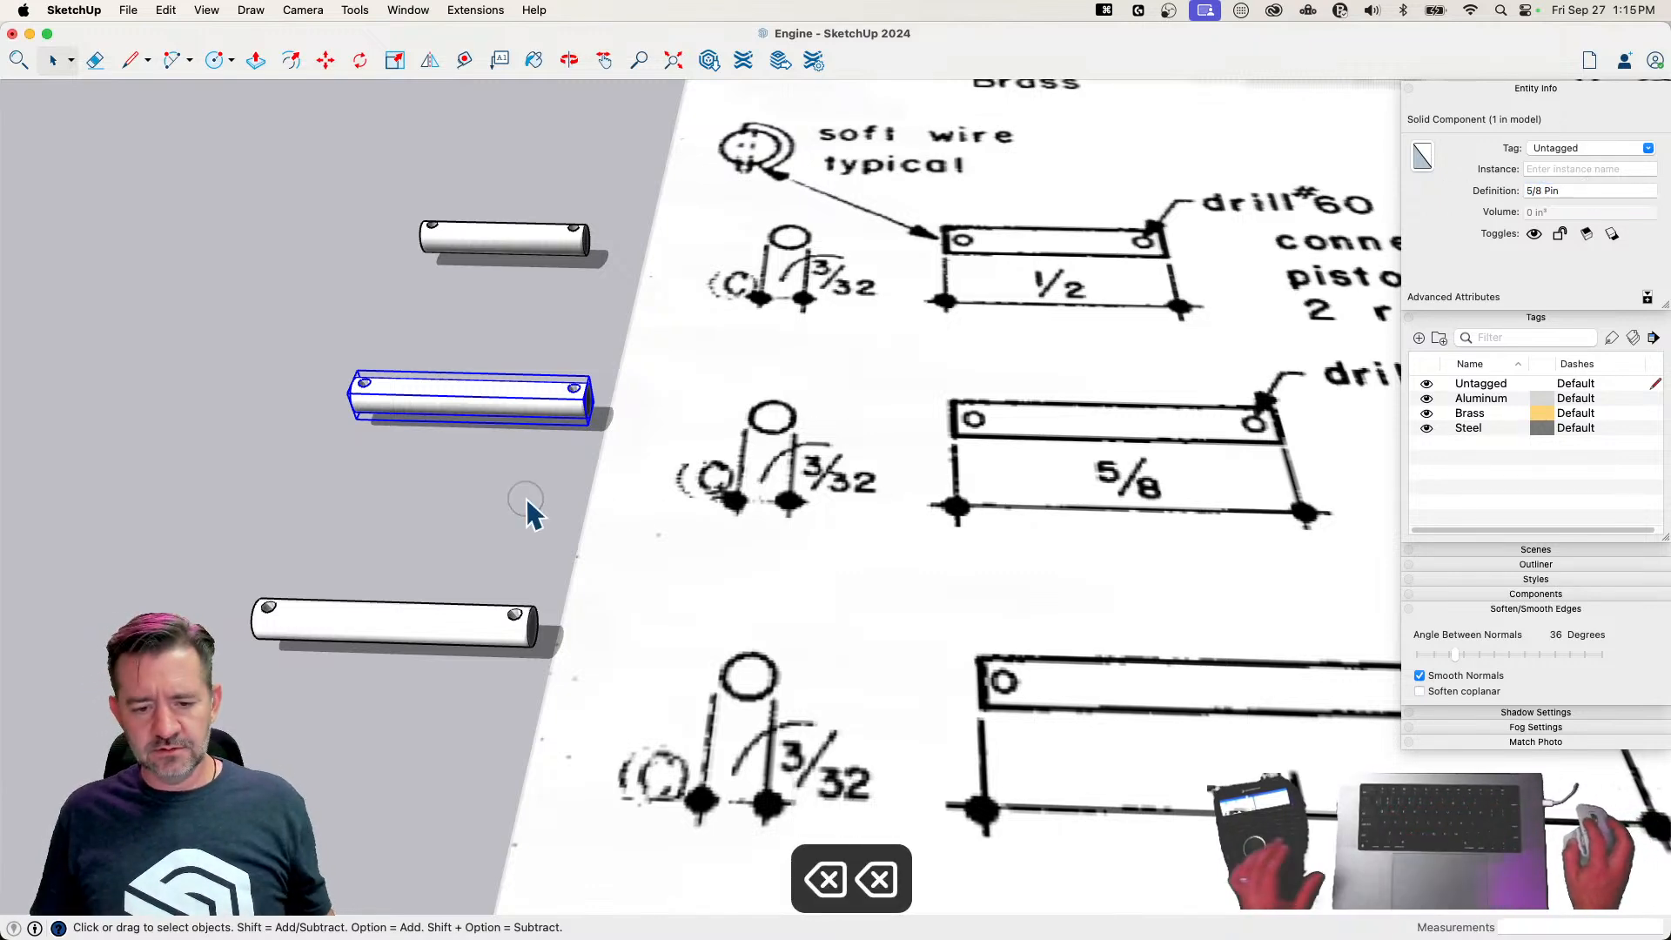
Draw a 1-inch reference line along the red axis from the left end of the third pin
click(253, 625)
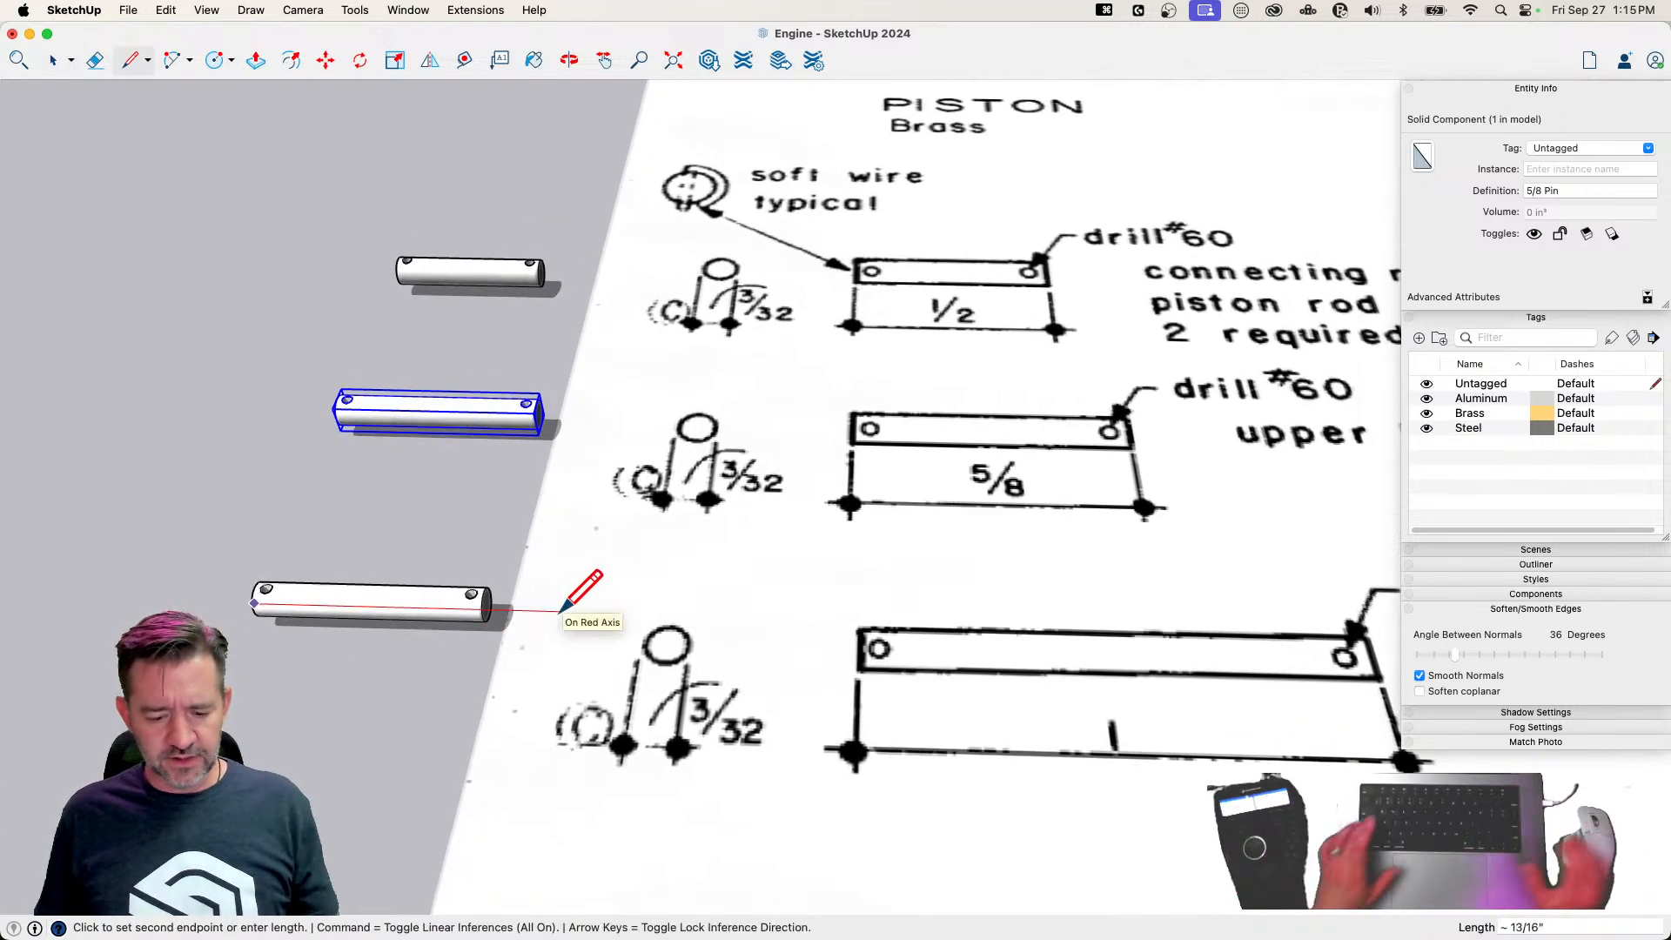
key(Return)
Try to lengthen the third pin by moving its right end to the reference line's end, undo the move and close the component
key(space)
click(388, 617)
drag(361, 535, 502, 703)
key(m)
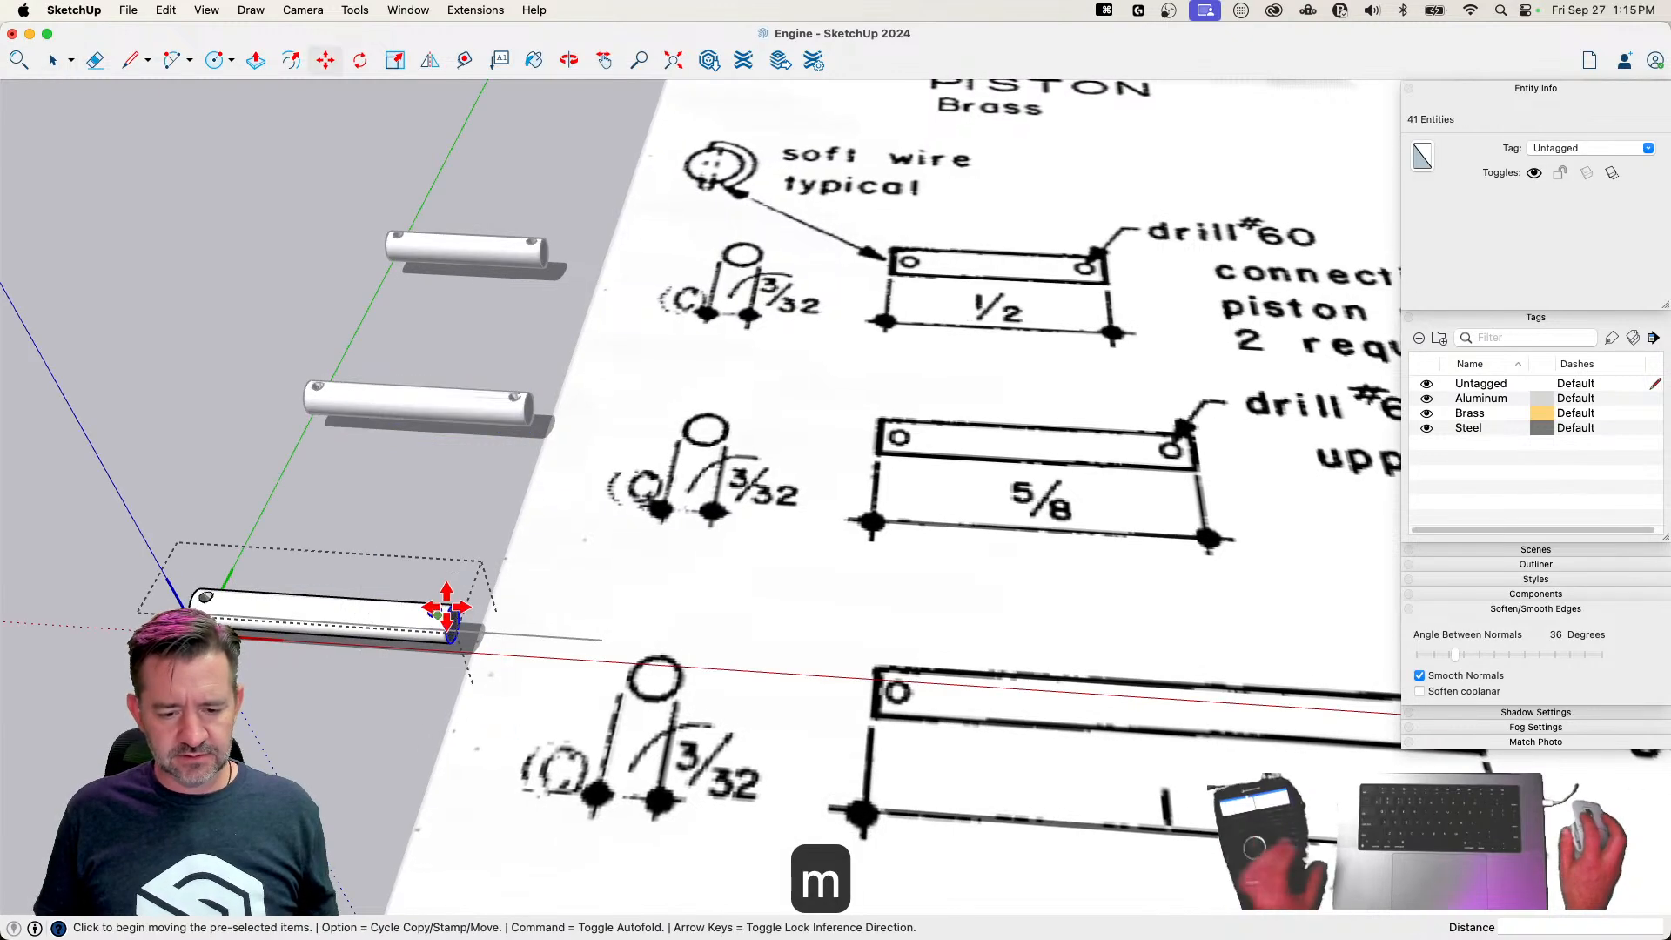
click(446, 616)
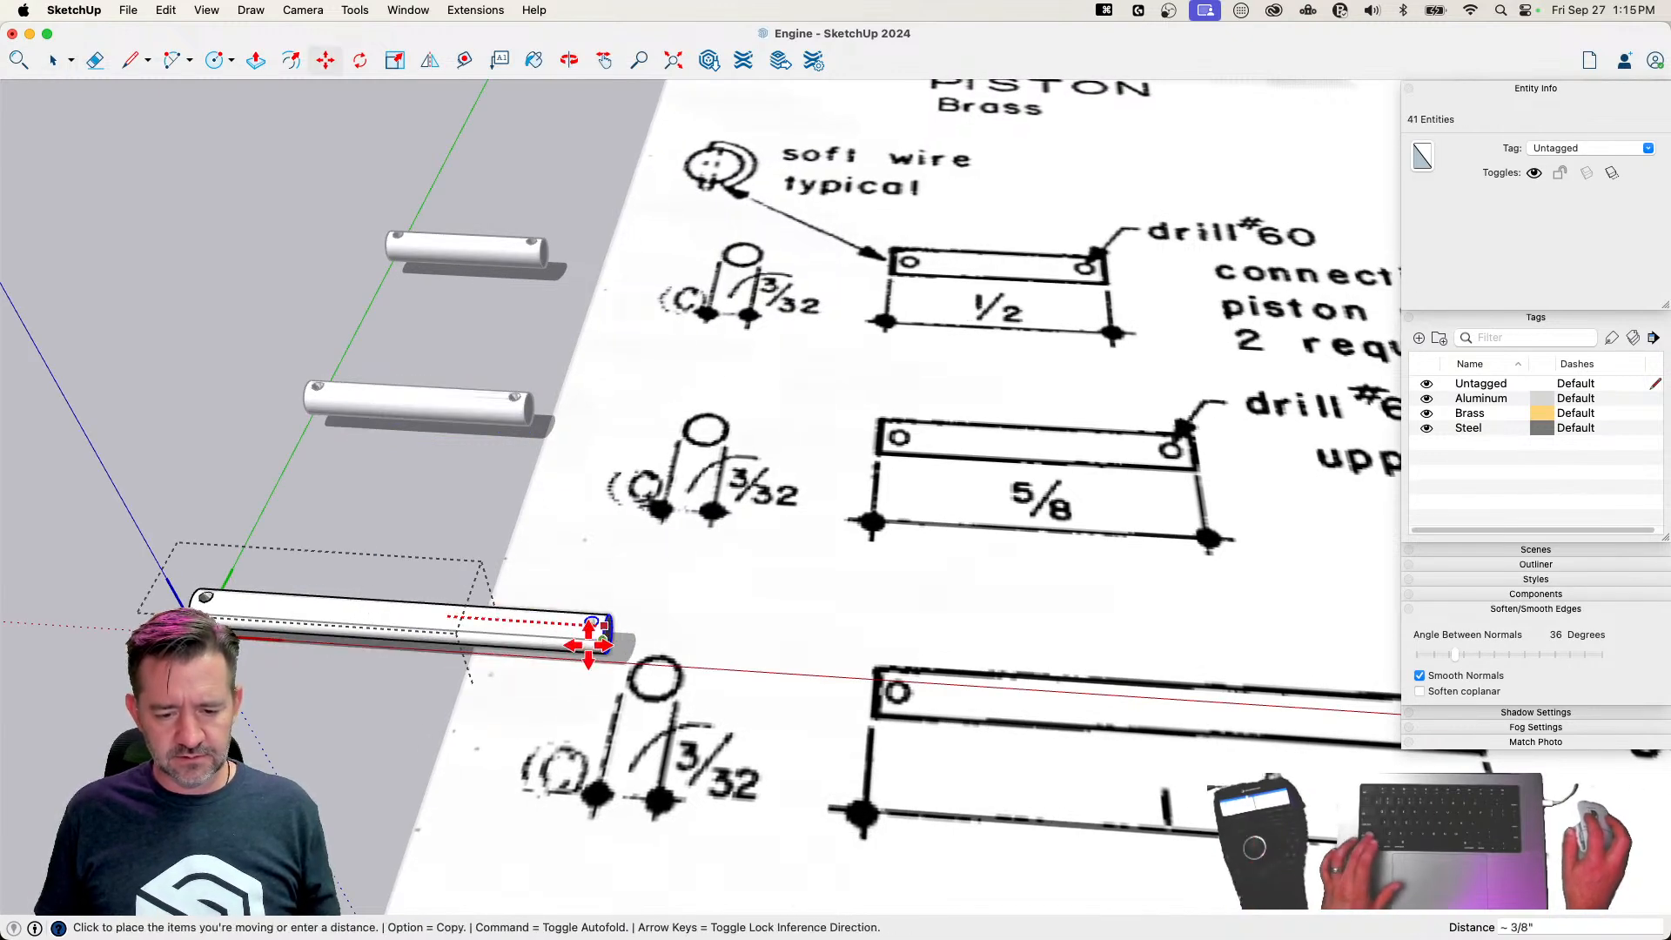
click(598, 644)
key(space)
scroll(523, 670, up, 4)
key(super+z)
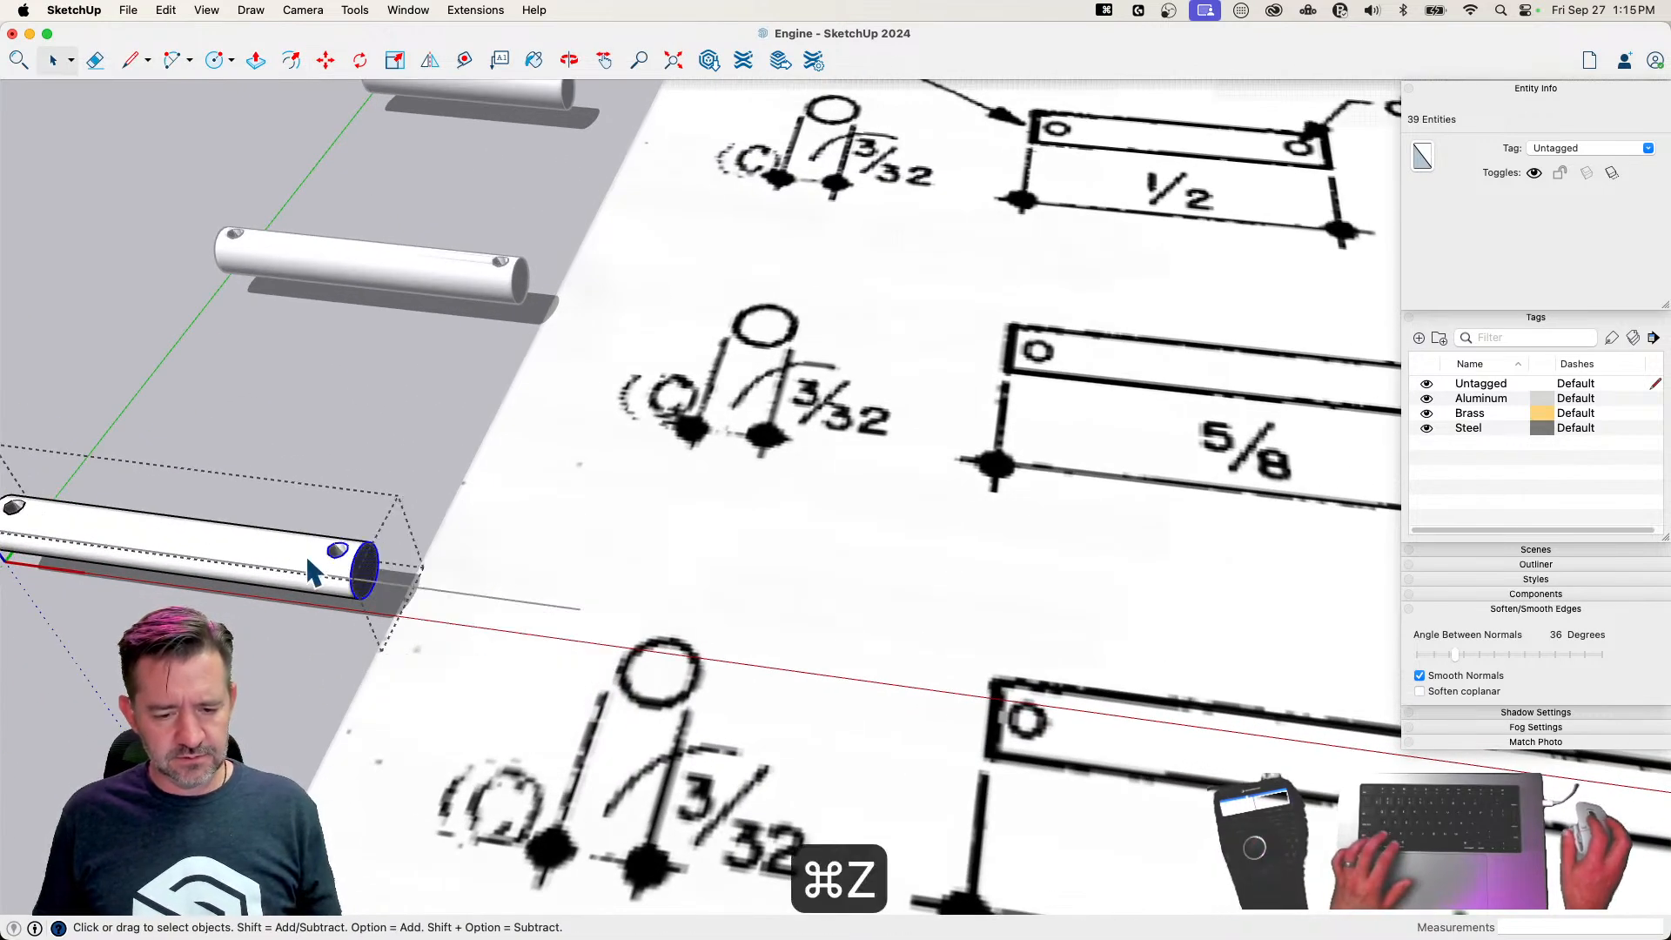
key(space)
click(299, 477)
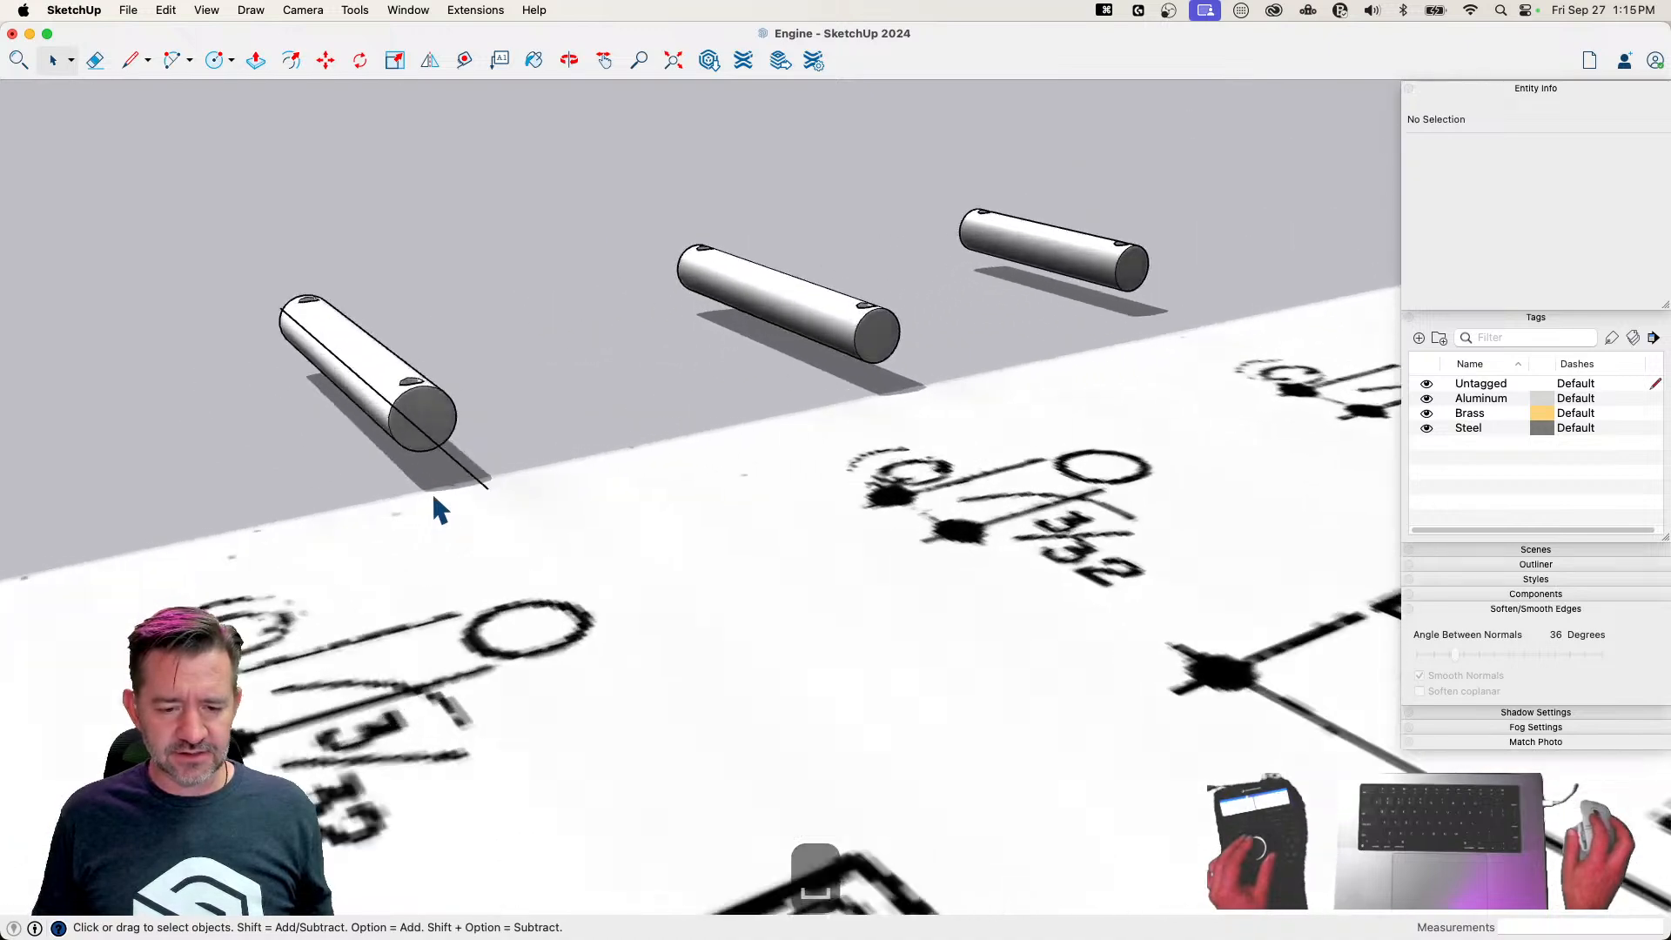
Reopen the third pin and move its right end and hole about 3/8 inch along the red axis to the reference line's end
drag(285, 529, 566, 780)
click(534, 687)
double_click(509, 590)
key(m)
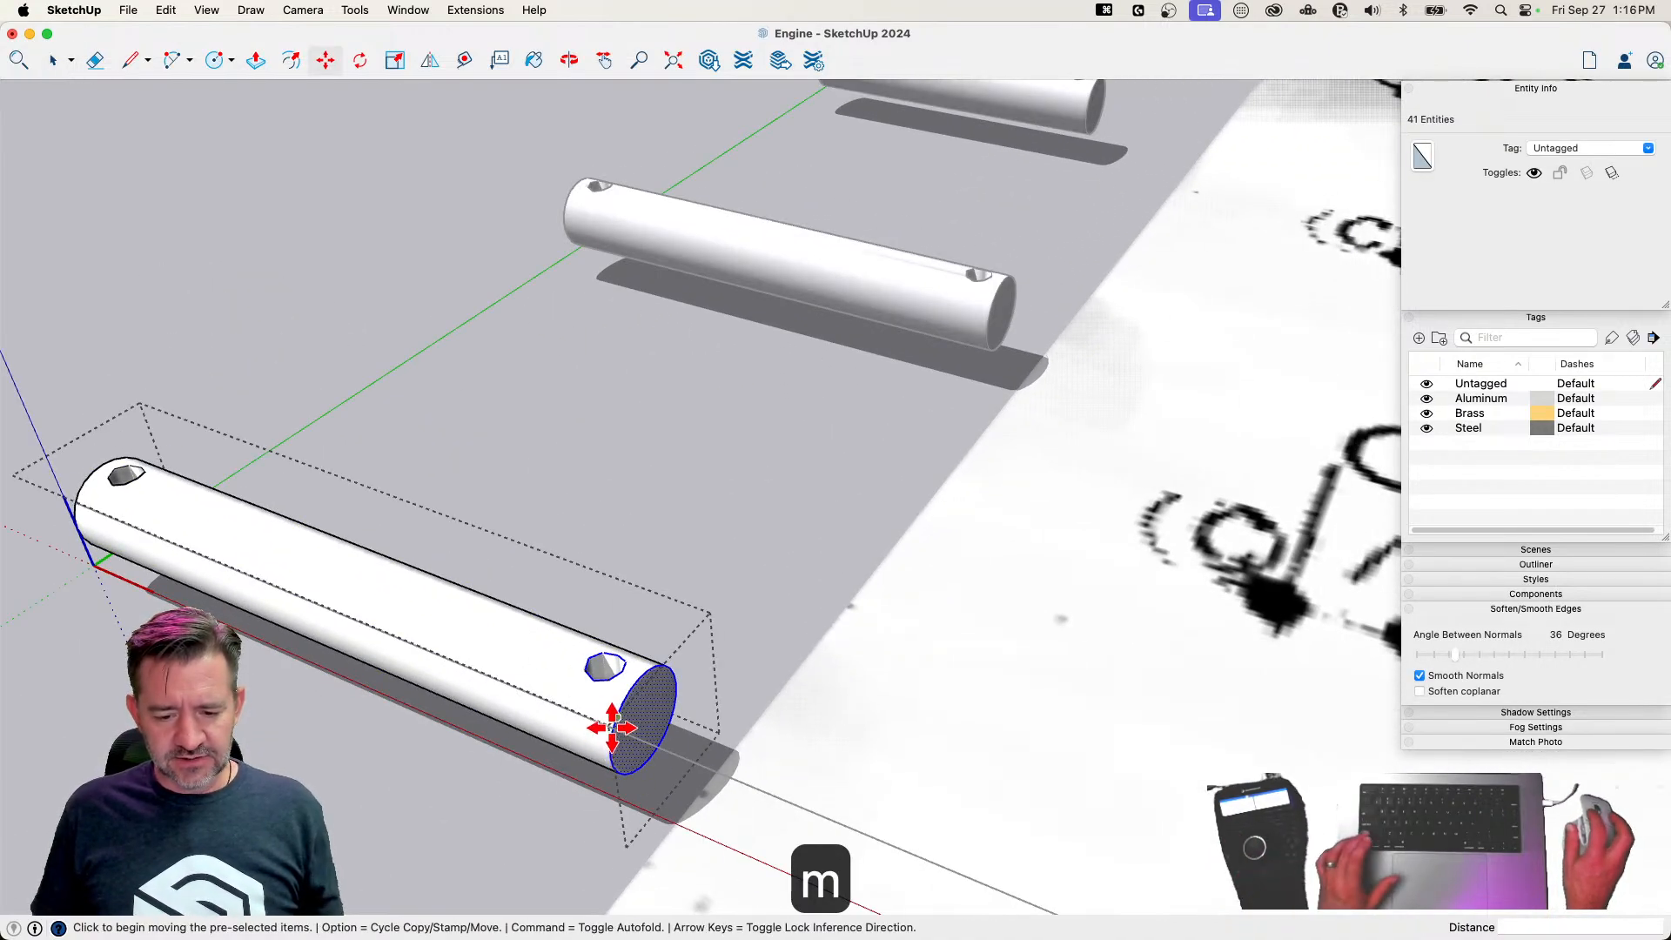
click(615, 723)
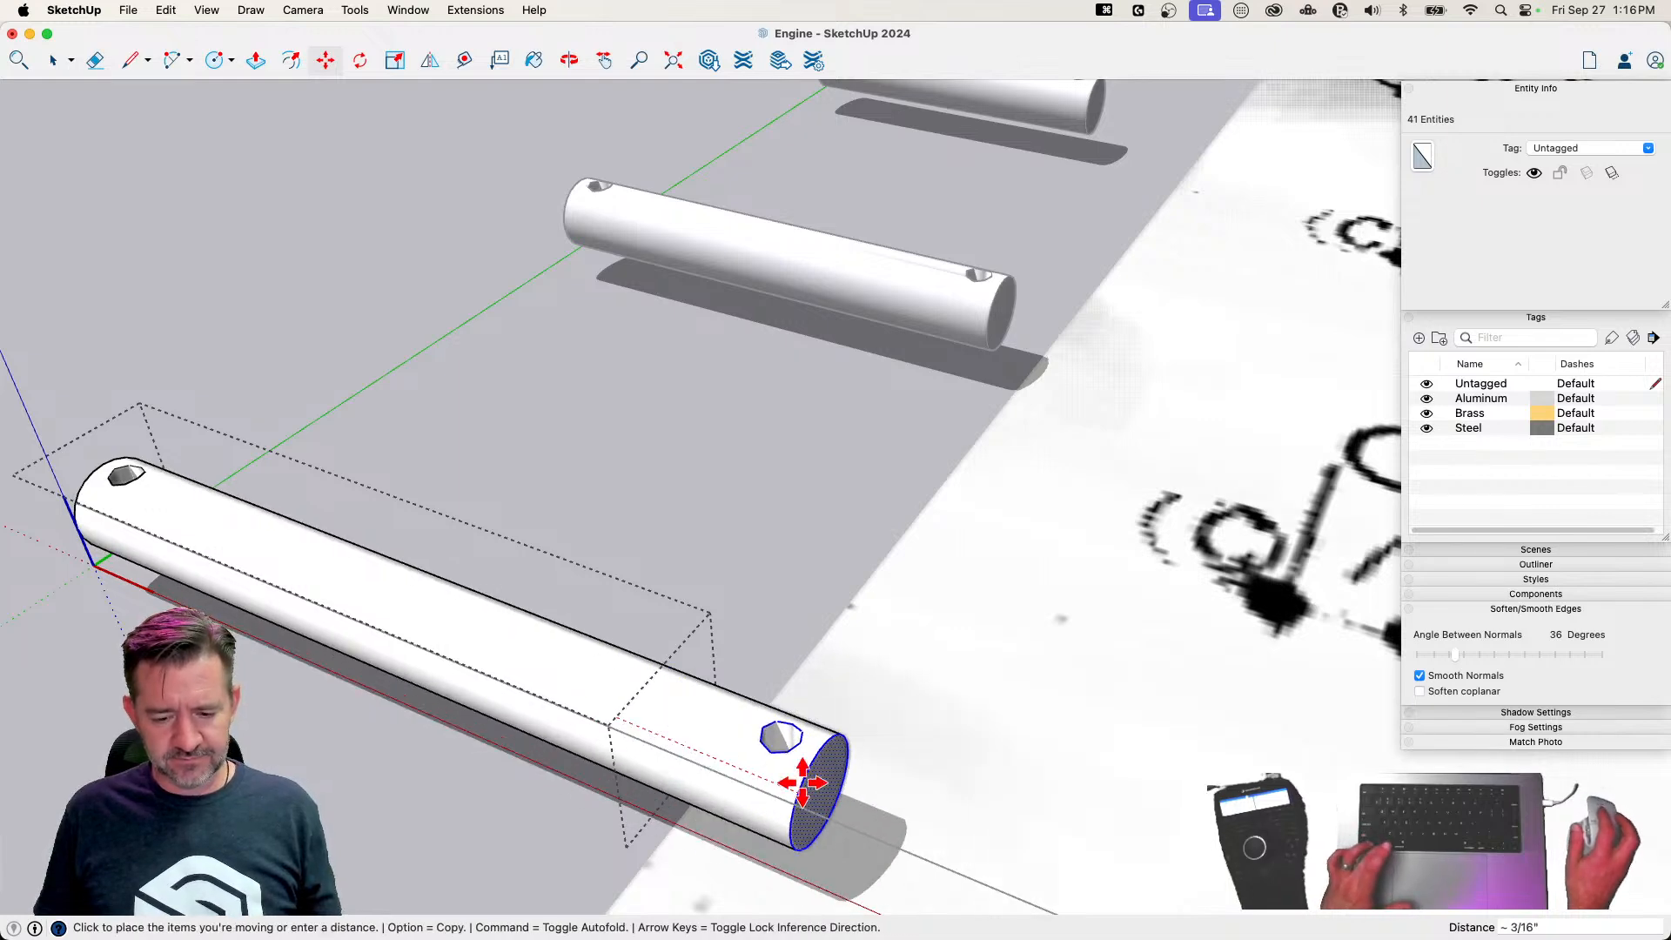
scroll(802, 784, down, 2)
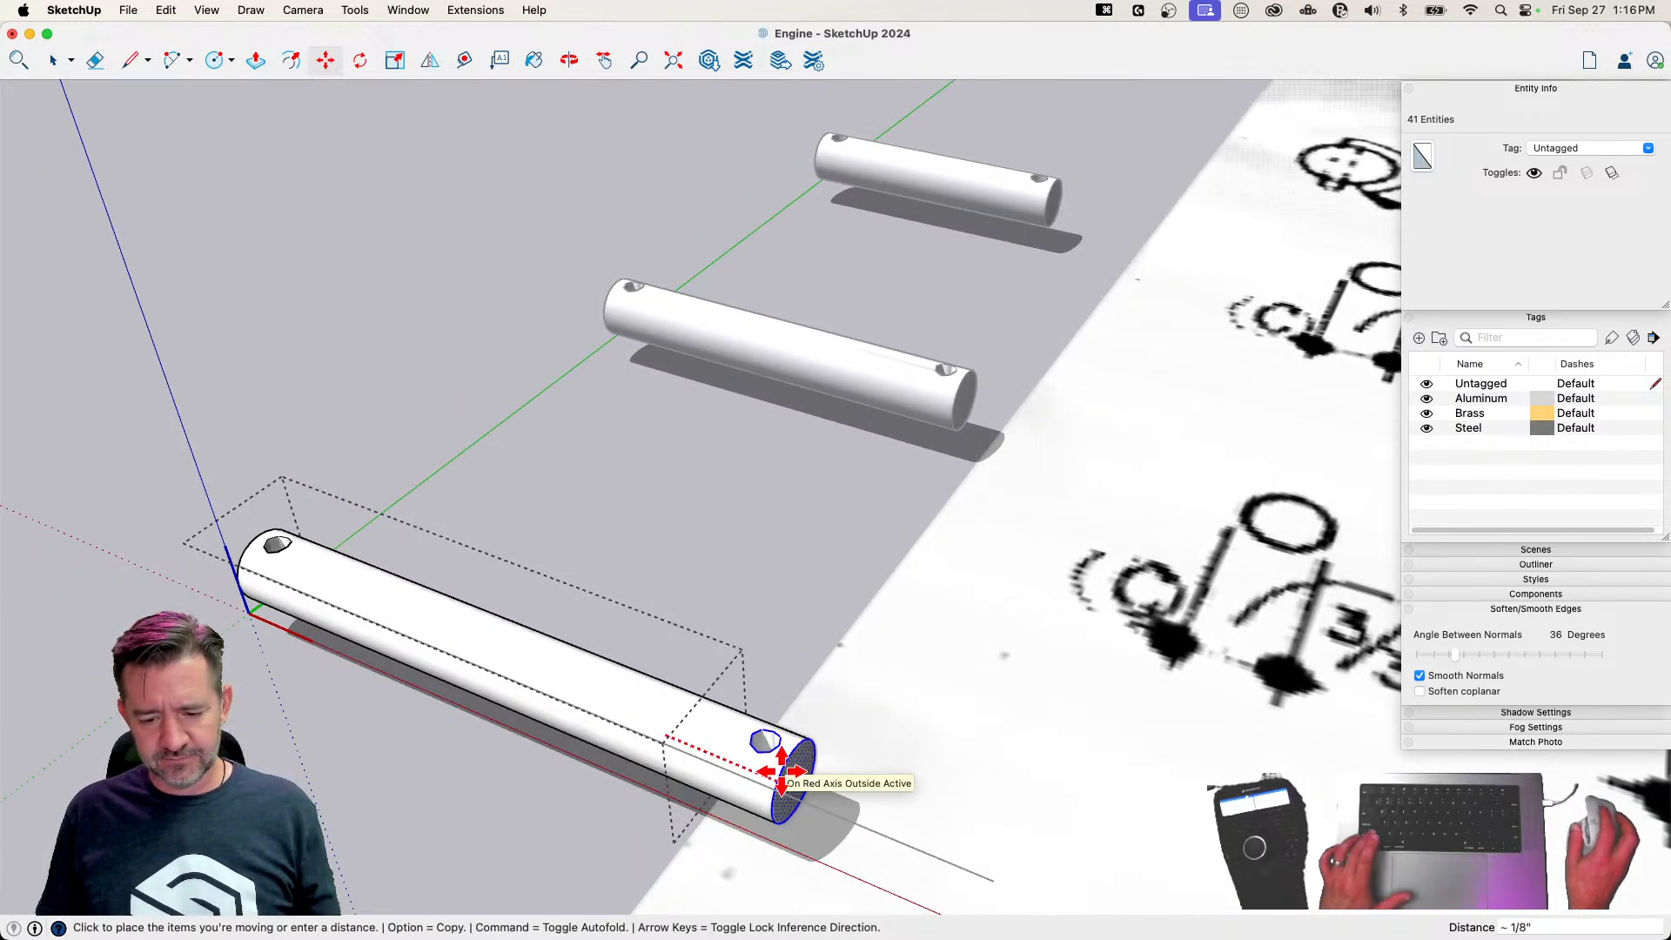
click(986, 881)
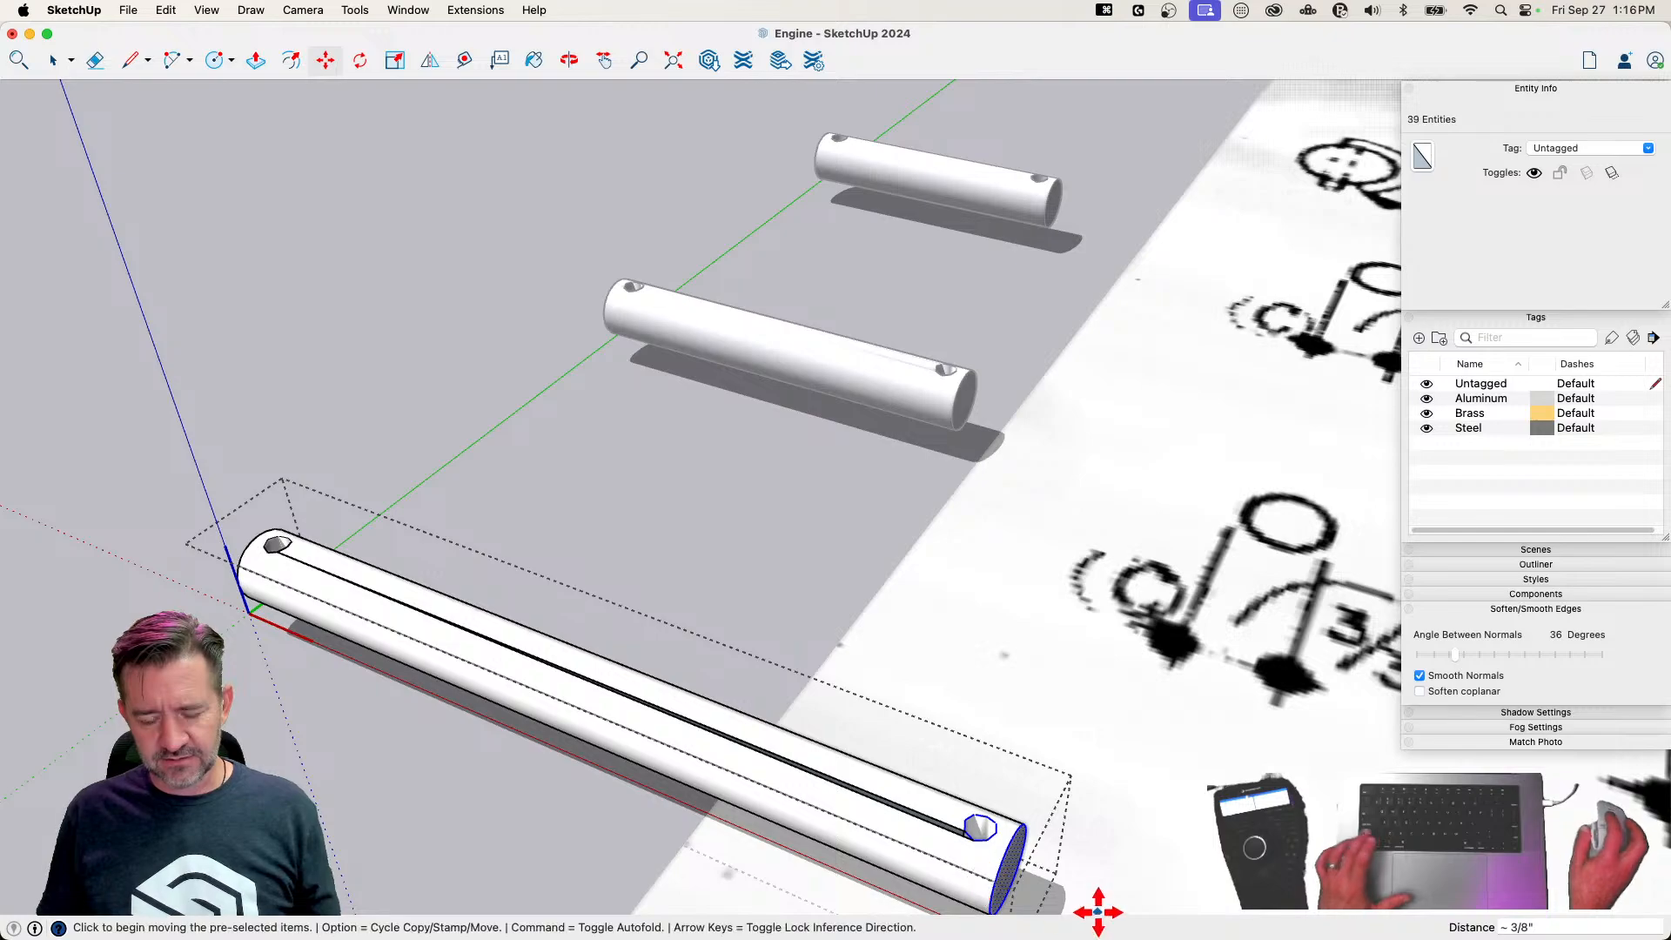
Draw edges along the open slit between the third pin's two holes, from hole corner to hole corner
scroll(1097, 901, up, 5)
scroll(918, 638, up, 10)
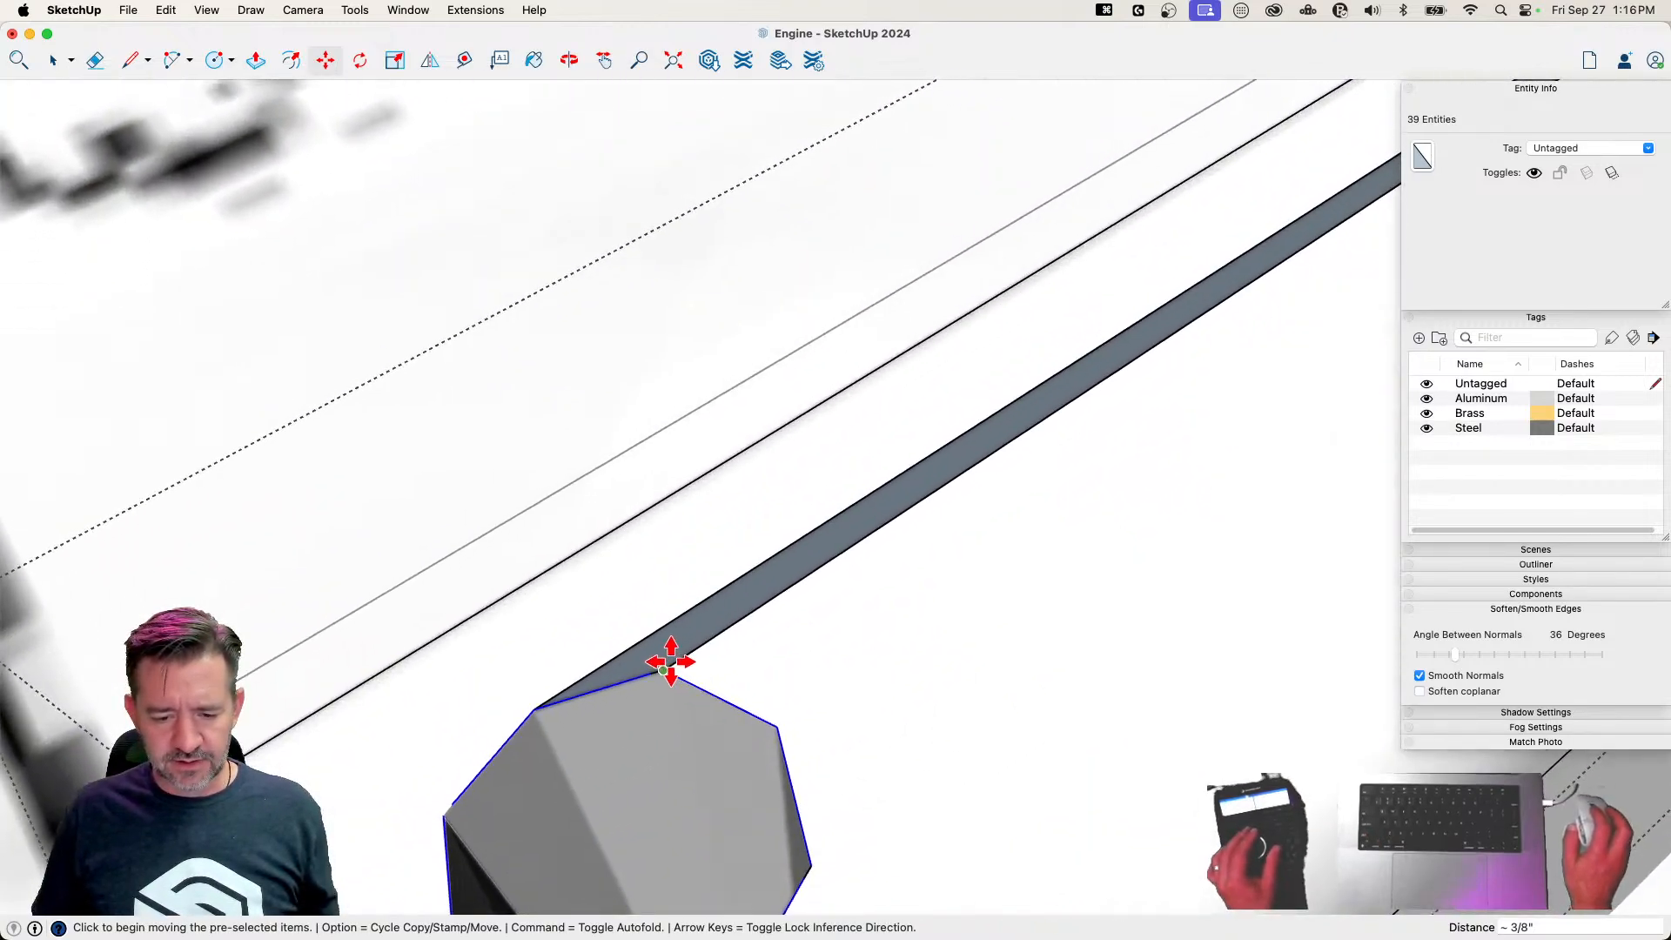
key(l)
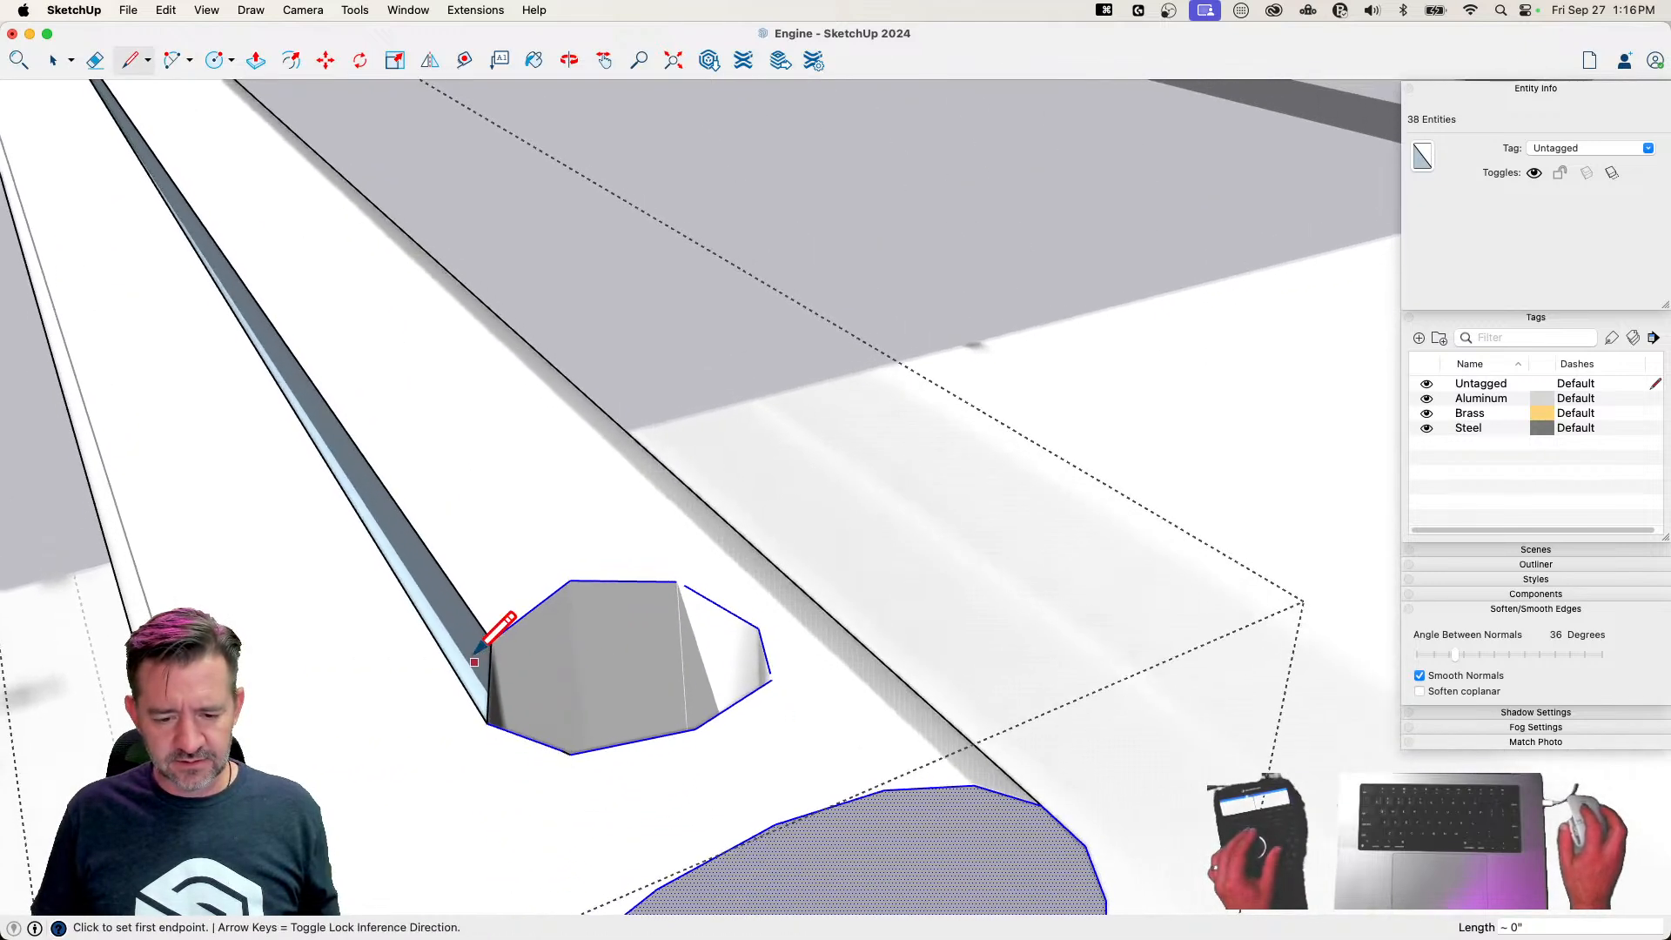
click(499, 633)
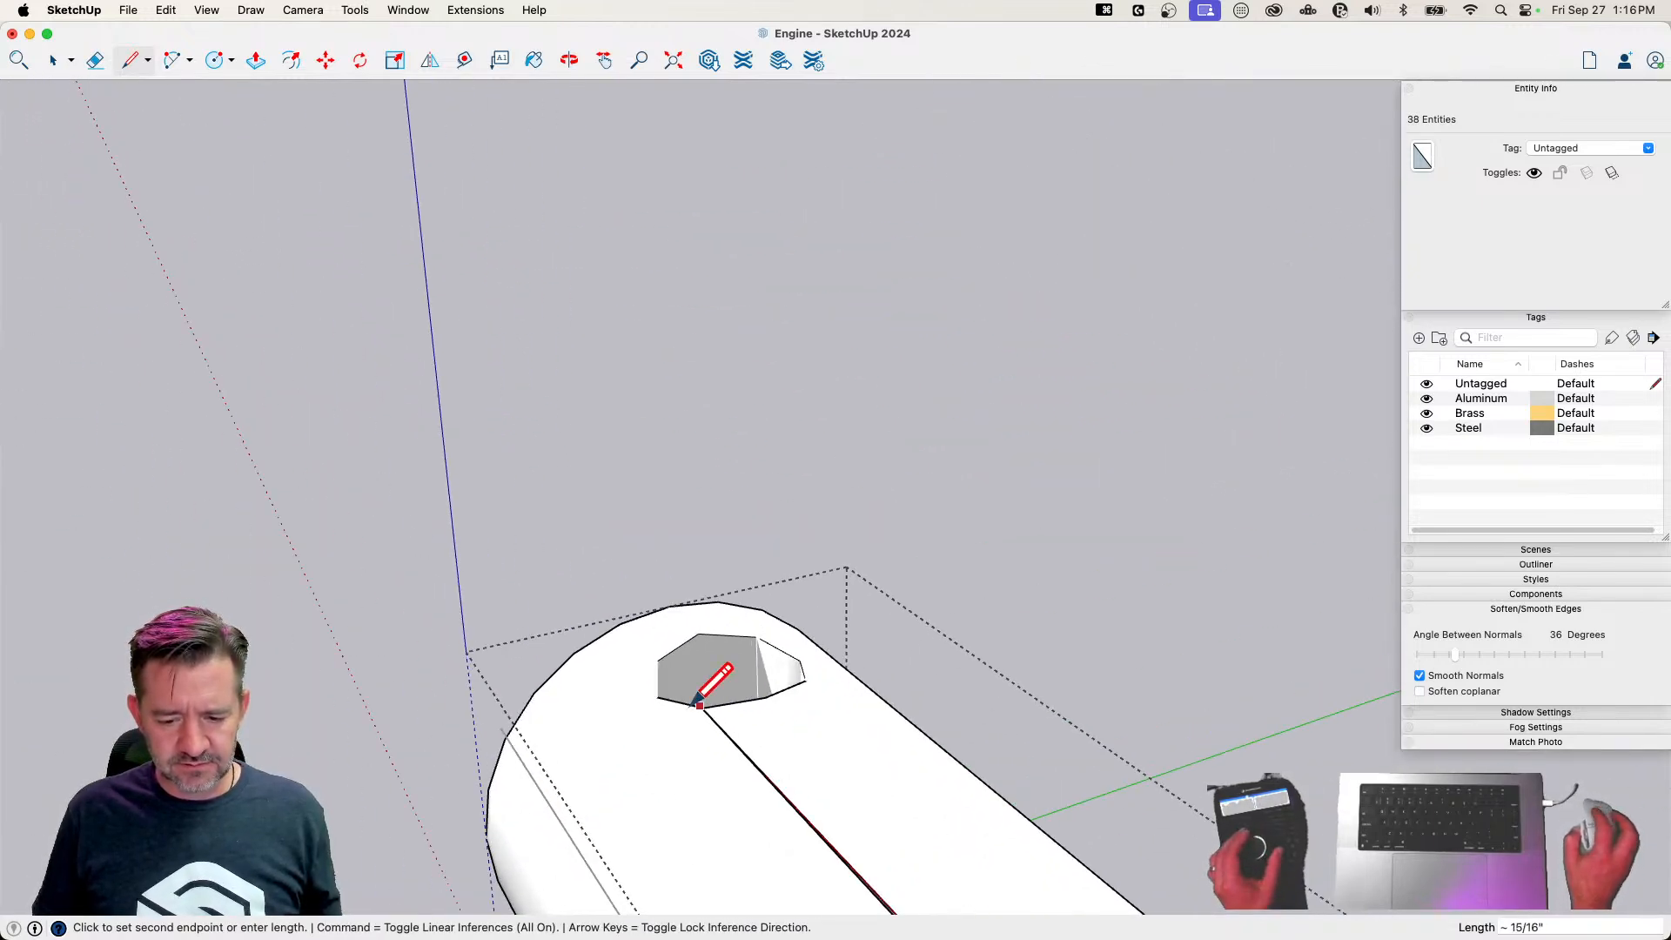
key(e)
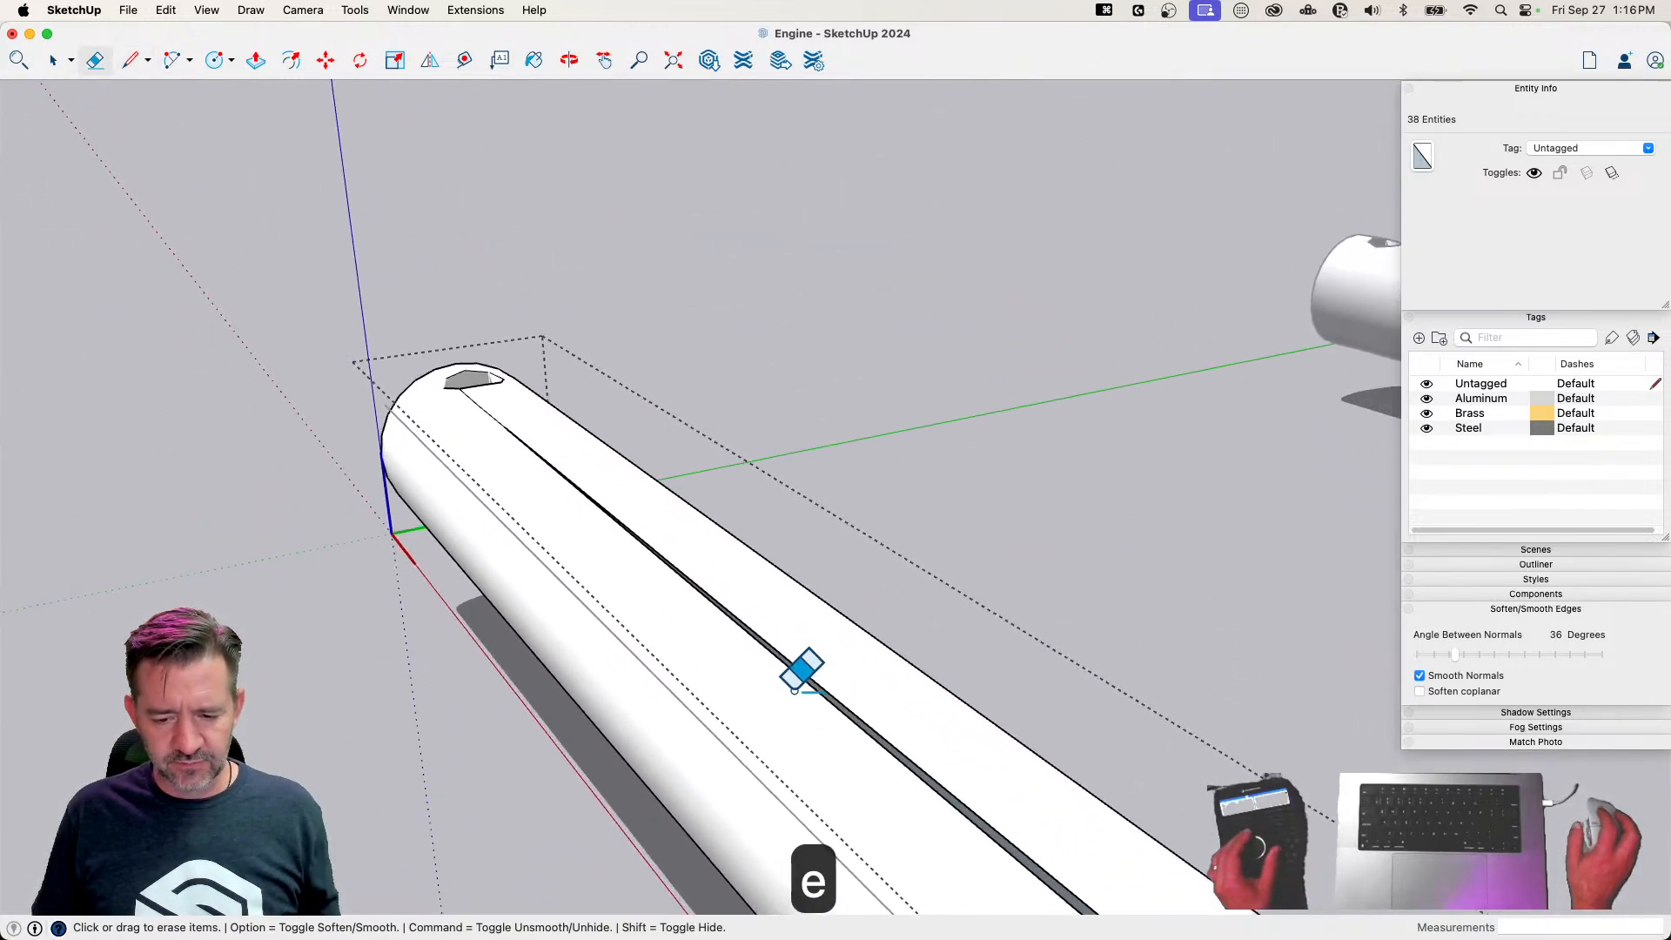
key(l)
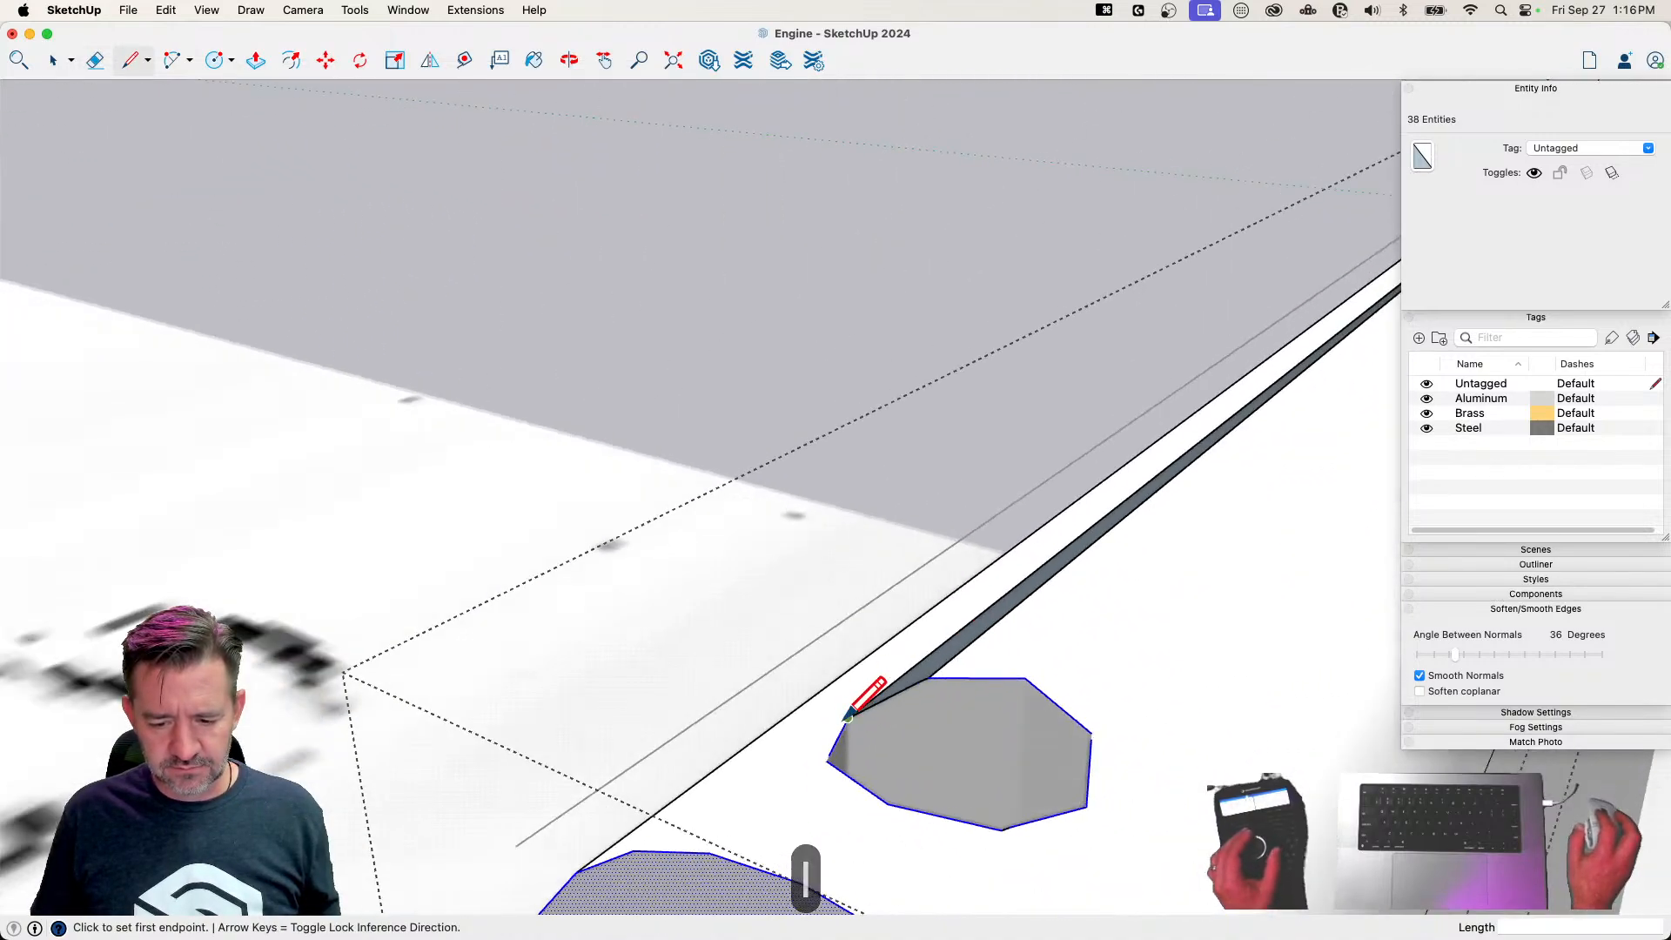
click(848, 716)
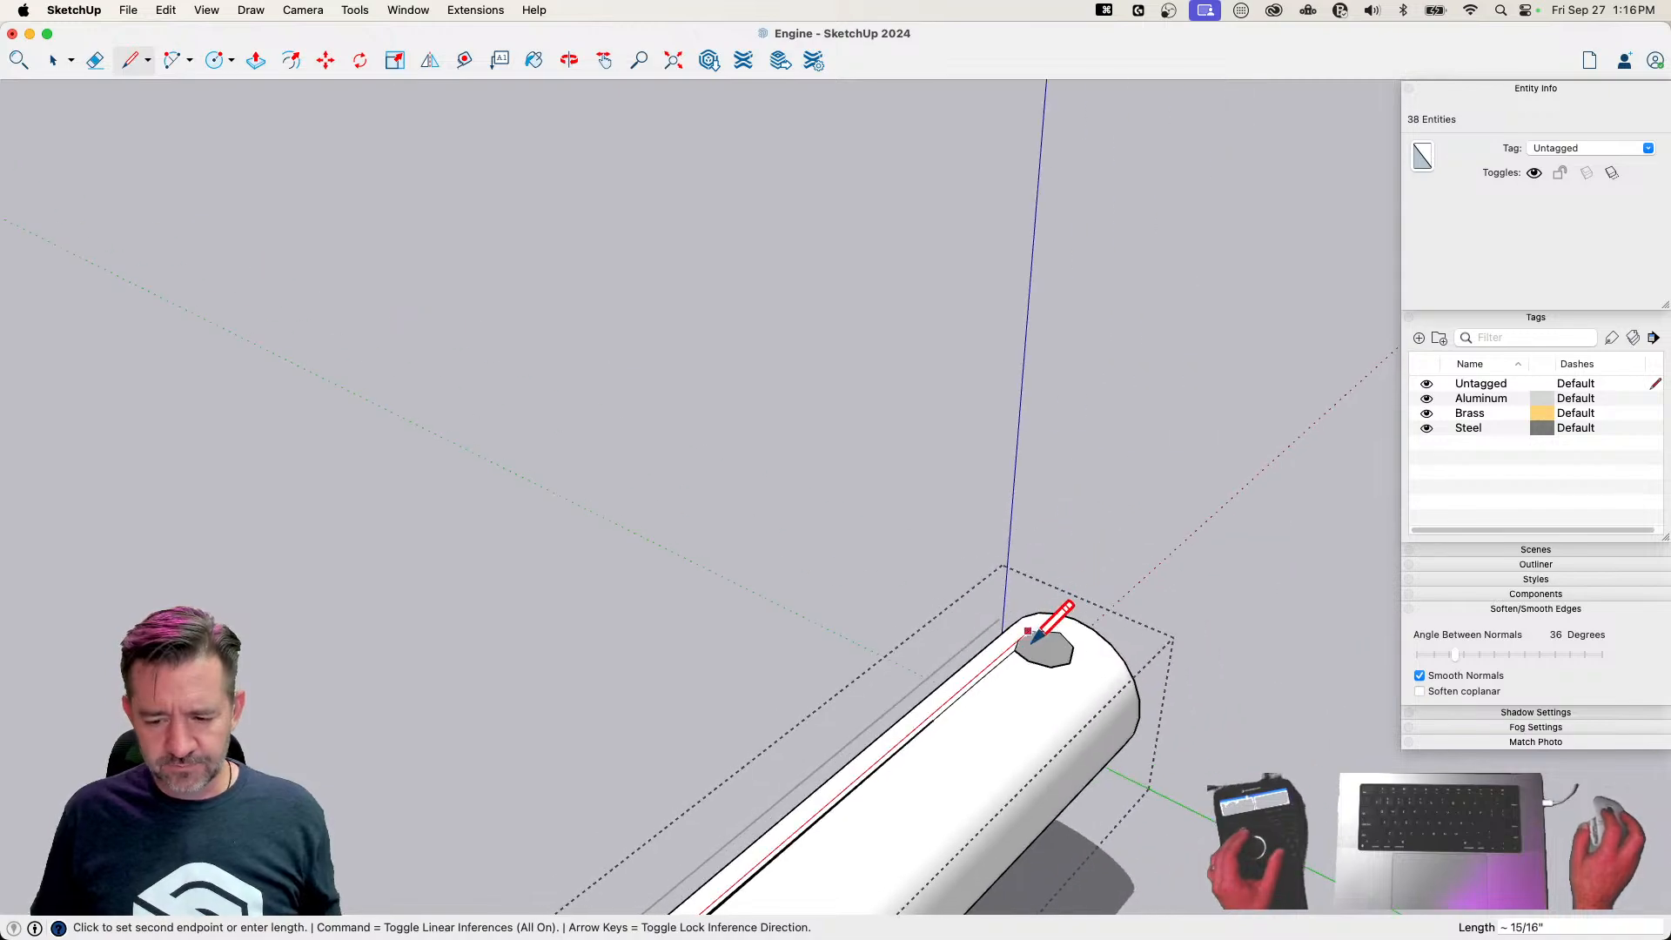
key(e)
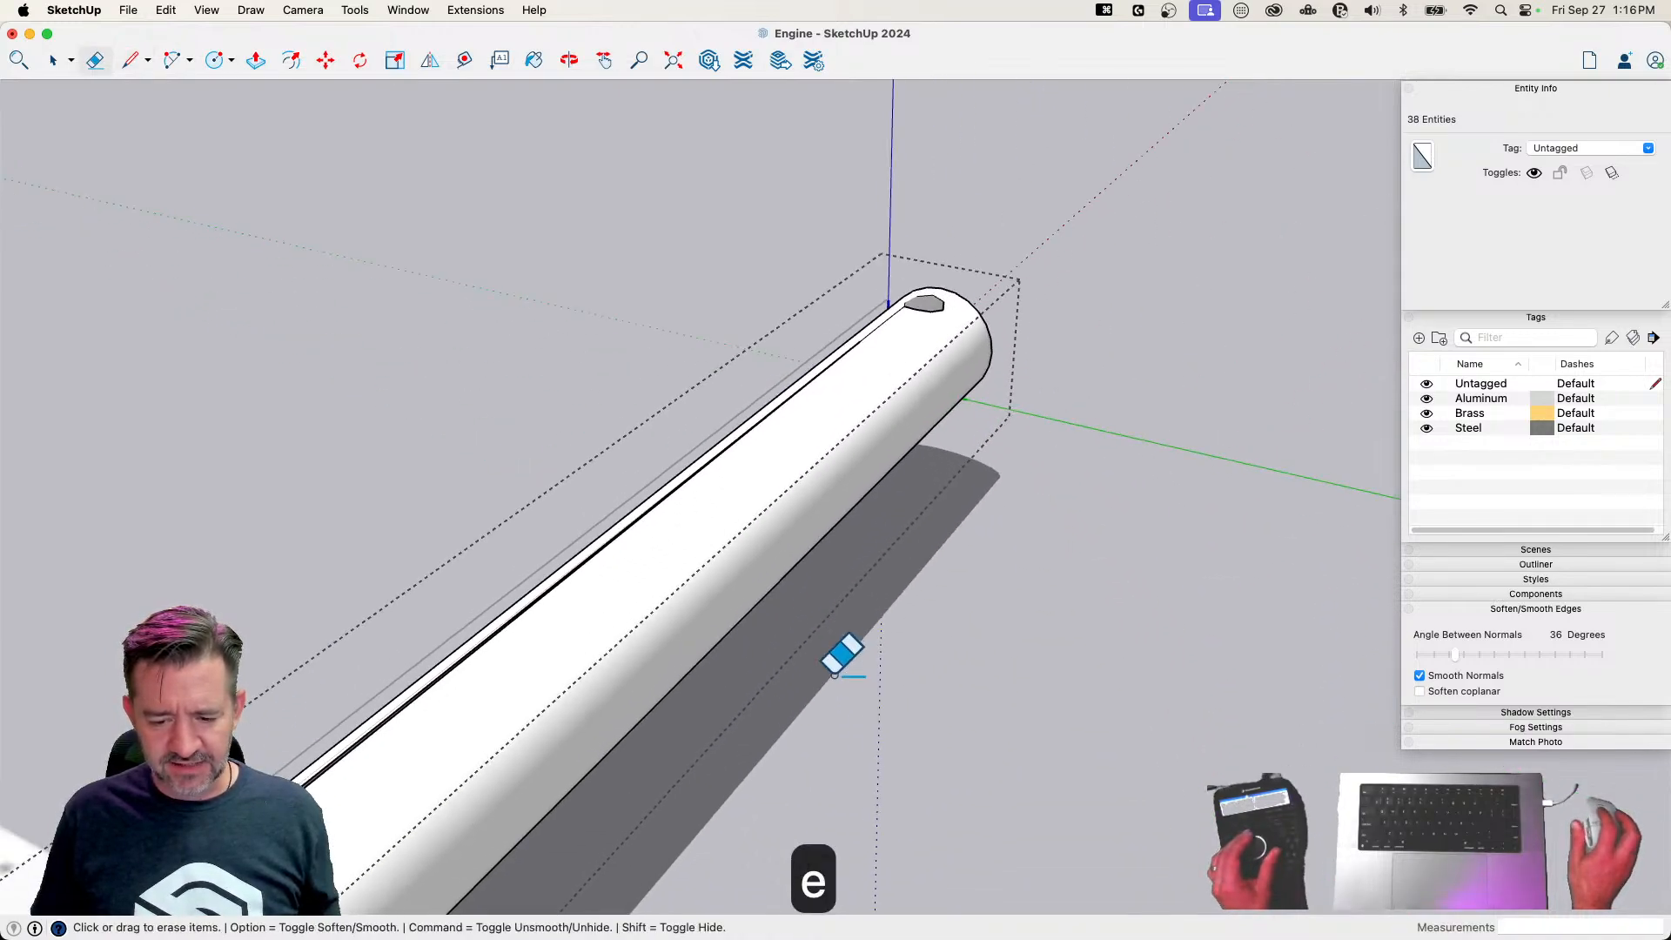
Move the slit's stray corner onto the adjacent corner of the third pin's right hole to close the gap
key(space)
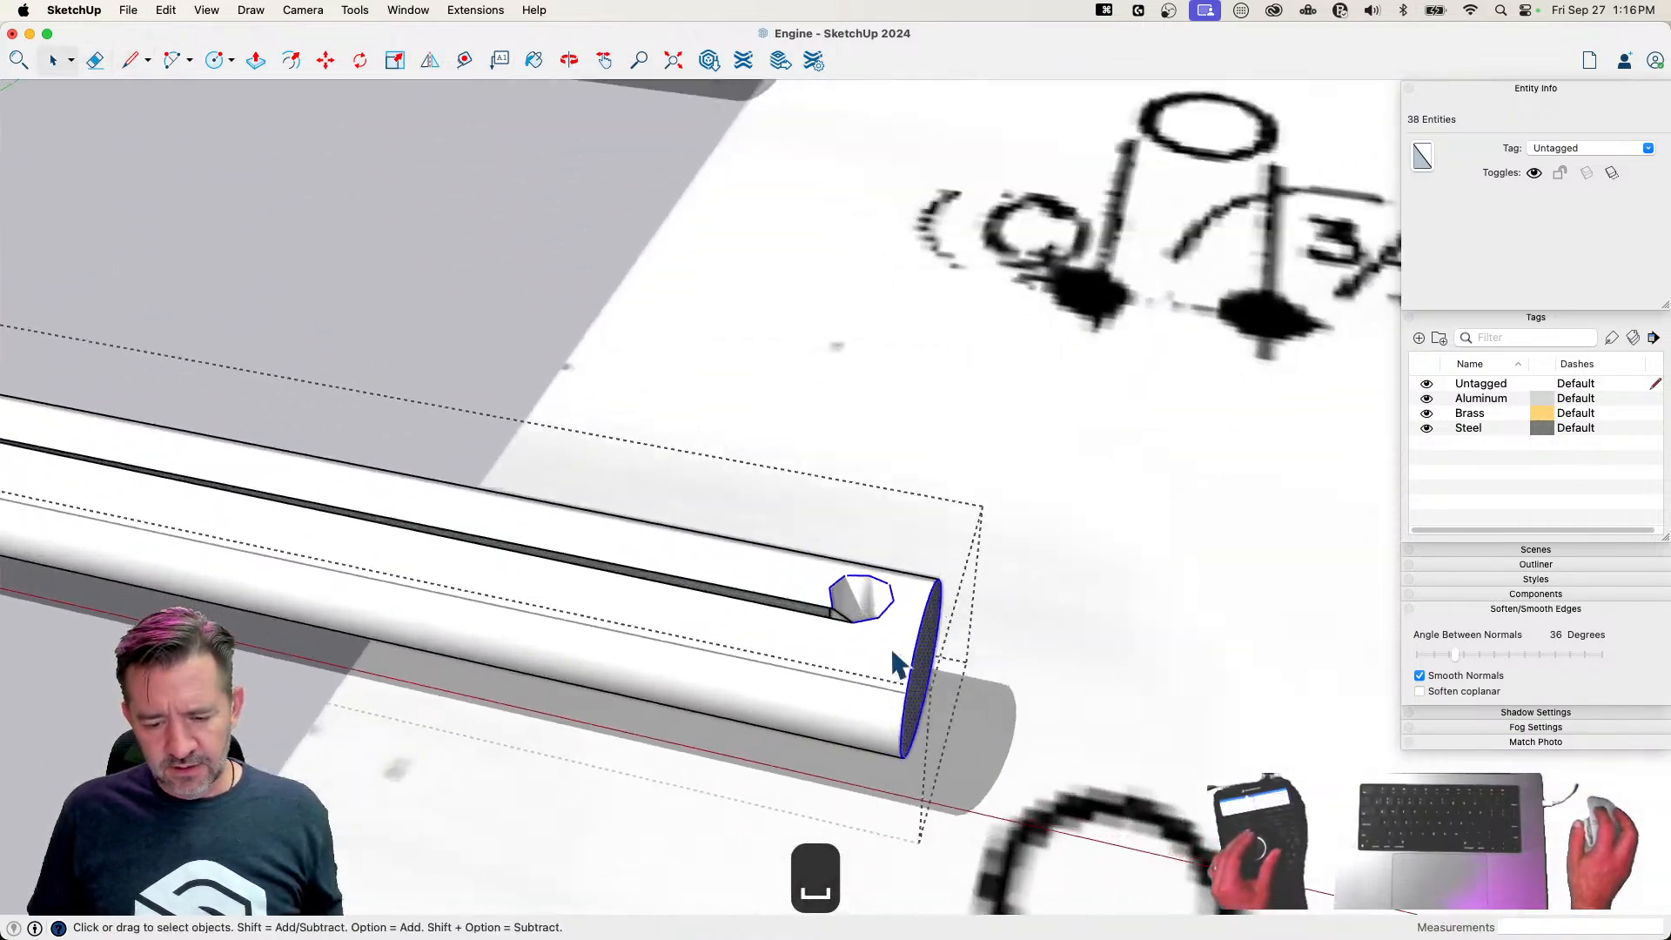
key(l)
key(e)
key(m)
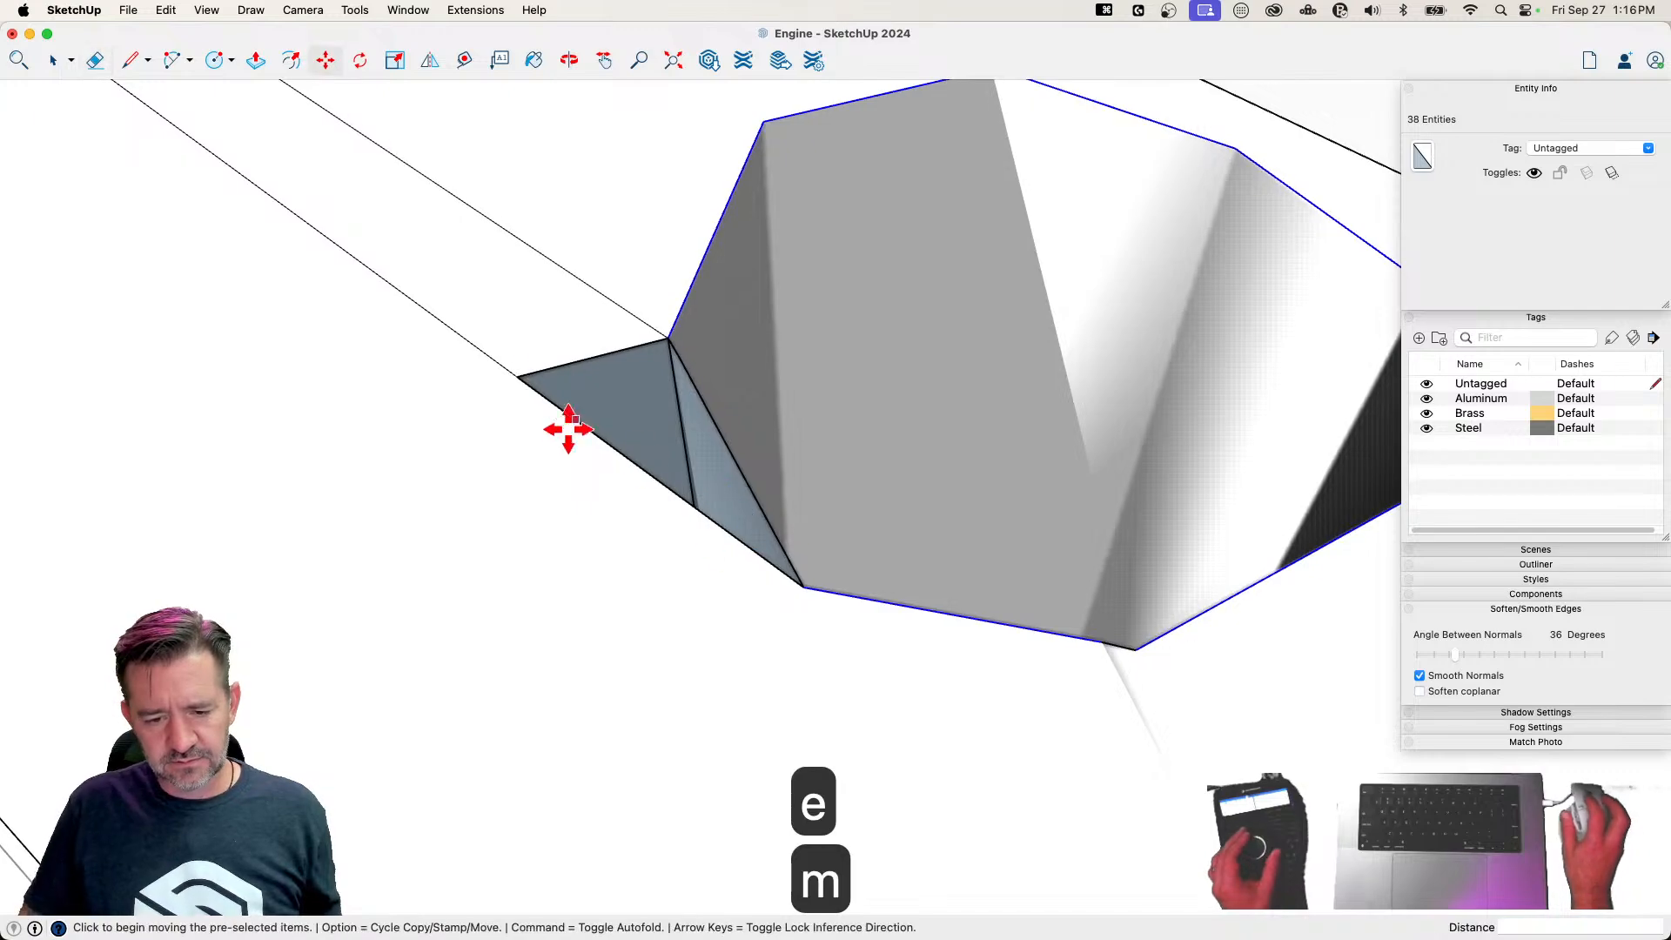
key(Escape)
click(516, 376)
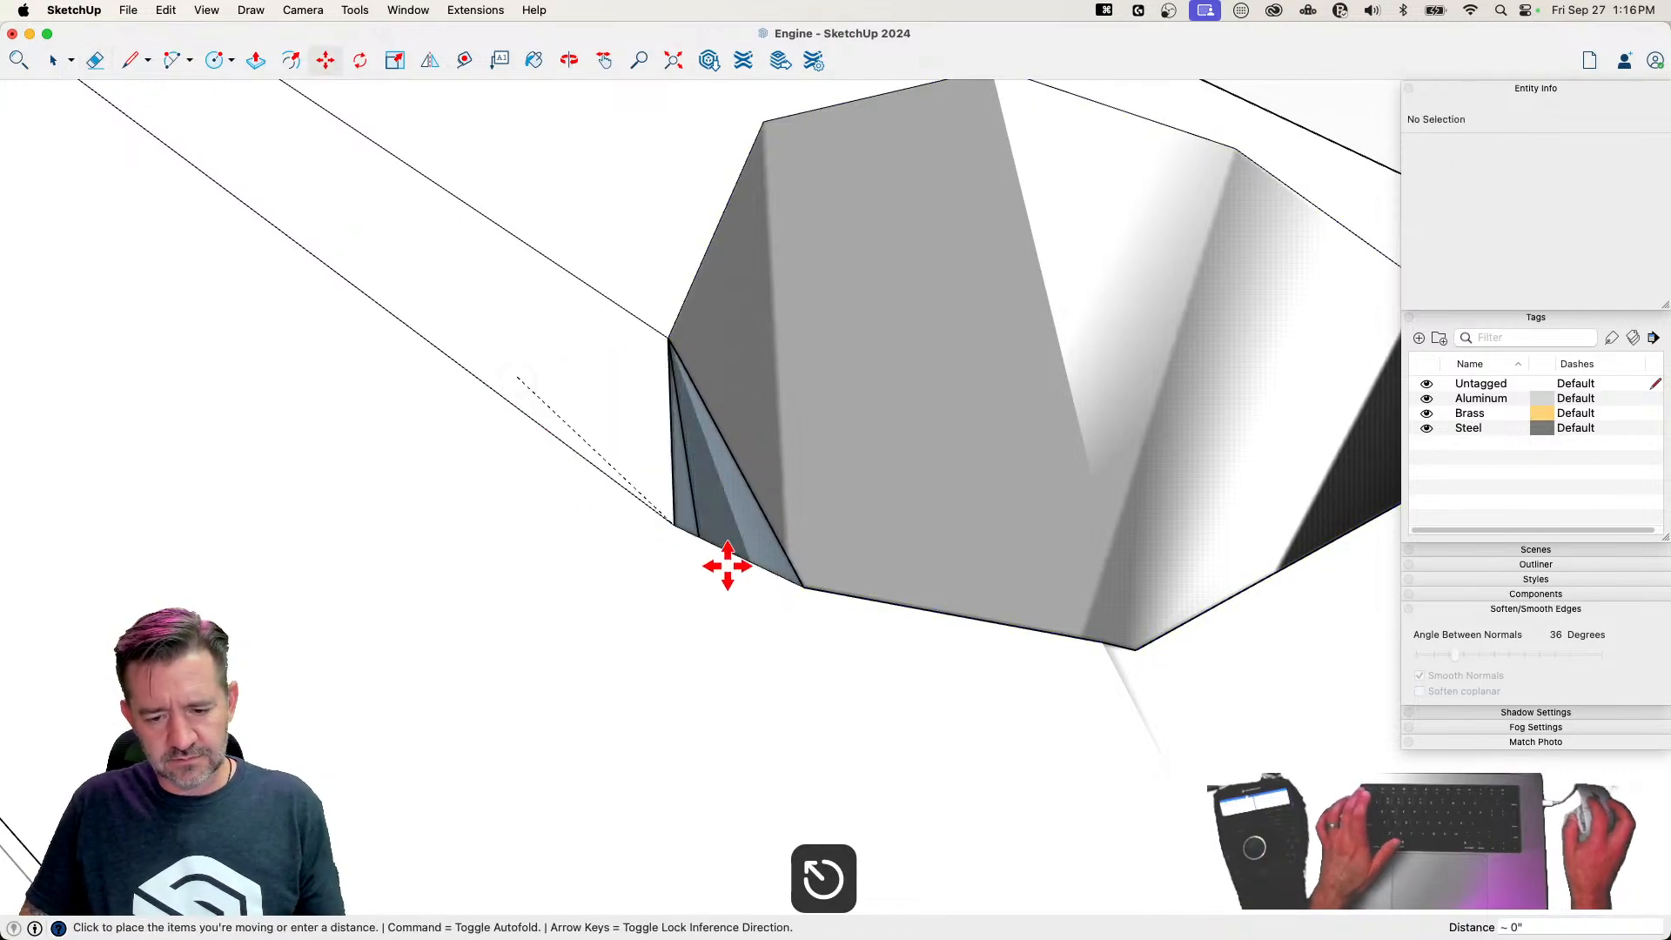
click(801, 582)
Soften the two edges running between the third pin's holes and erase the 1-inch reference line
key(e)
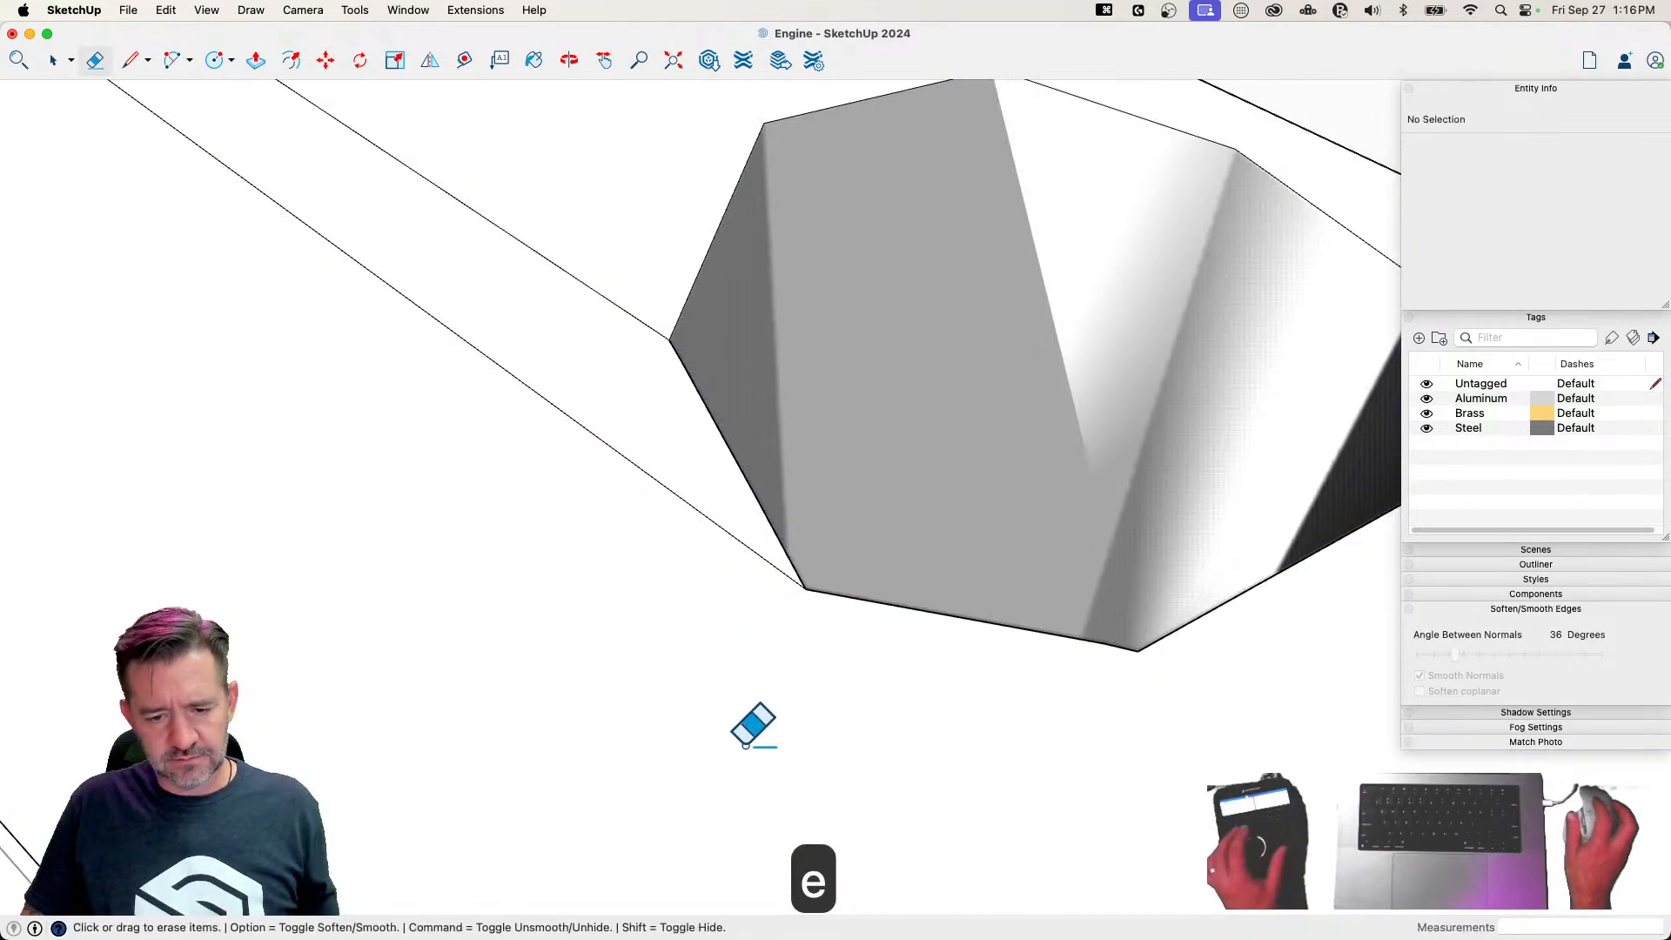
key(alt)
drag(626, 316, 612, 399)
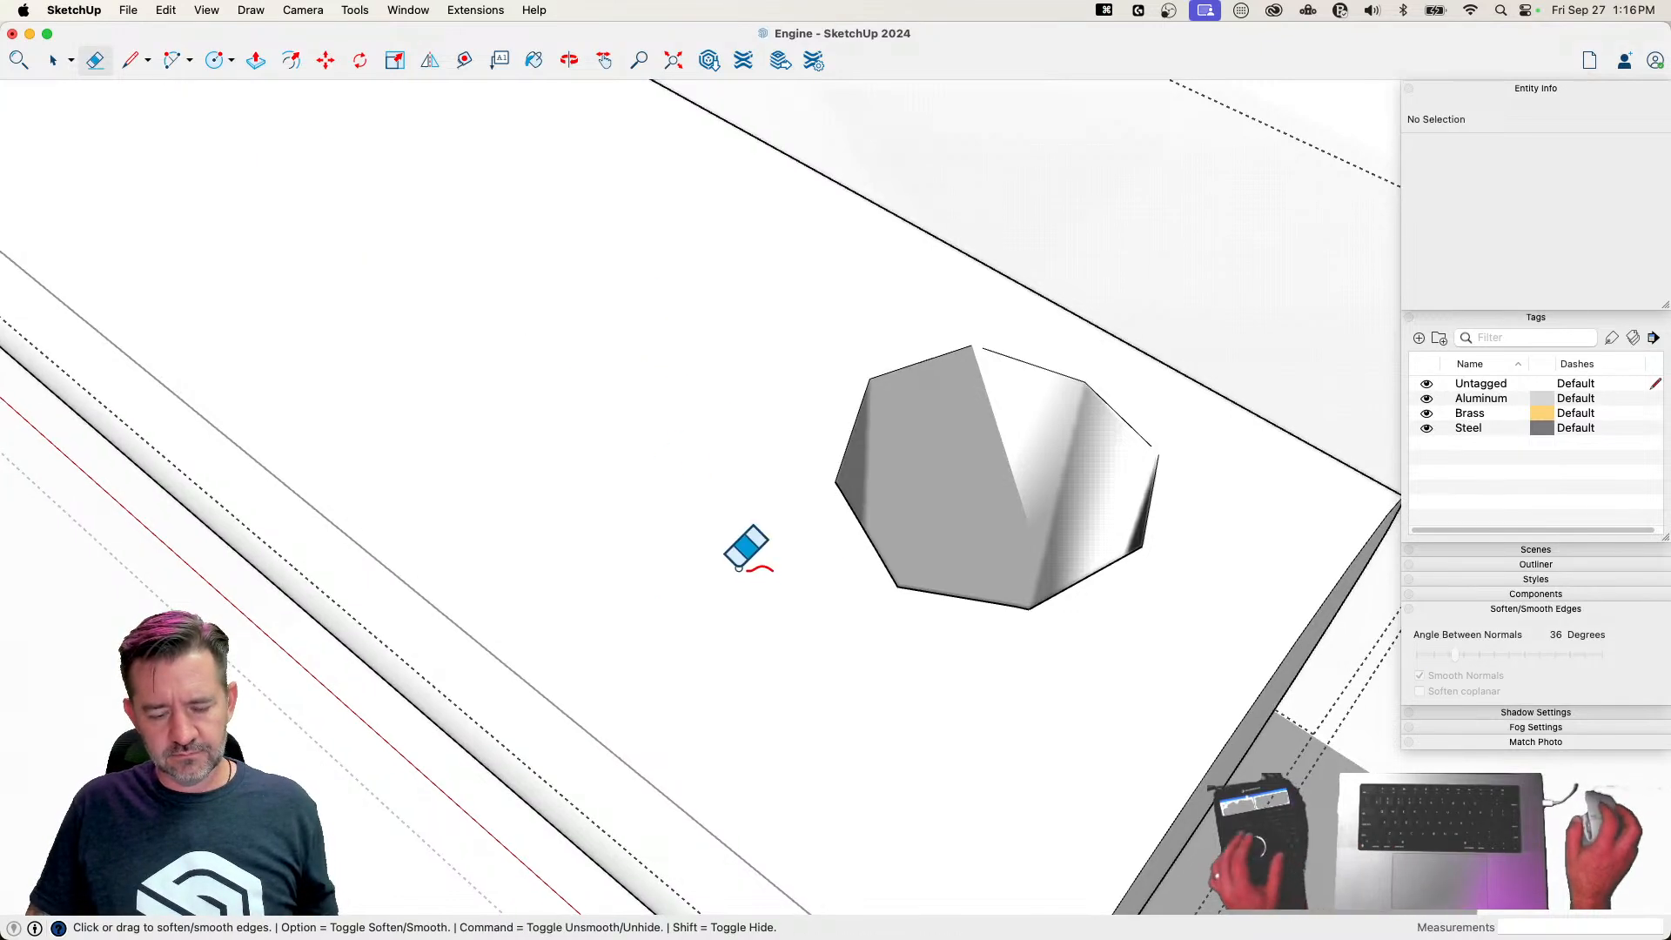
key(space)
key(e)
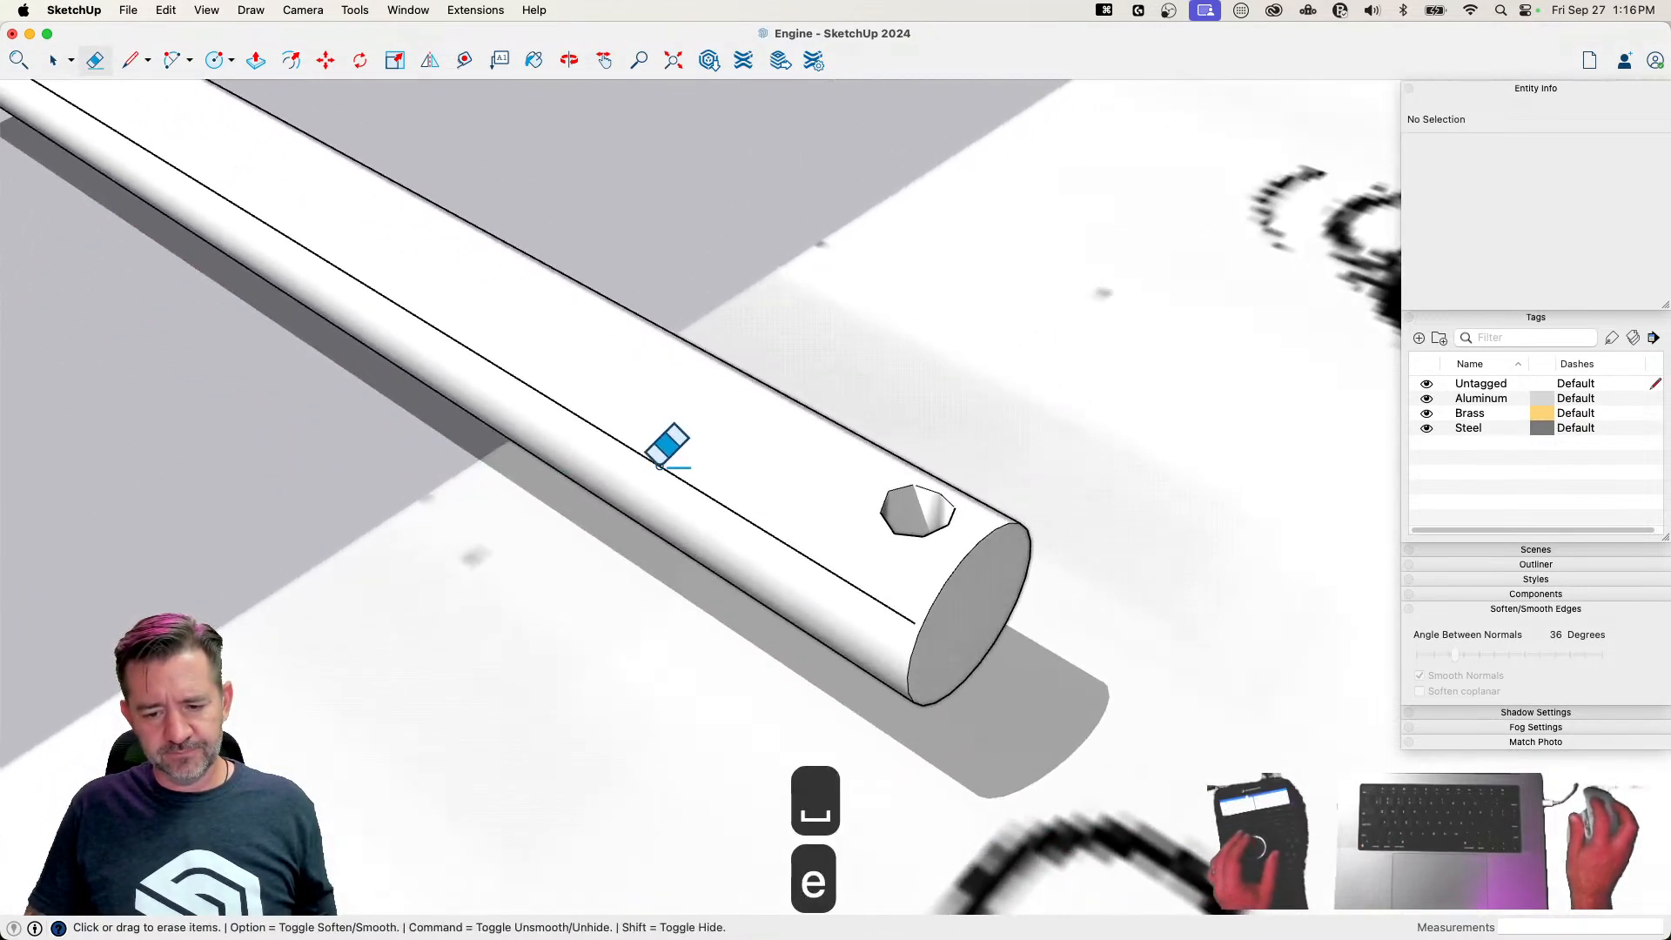
Rename the third pin's component definition as 1 Pin
key(space)
click(742, 508)
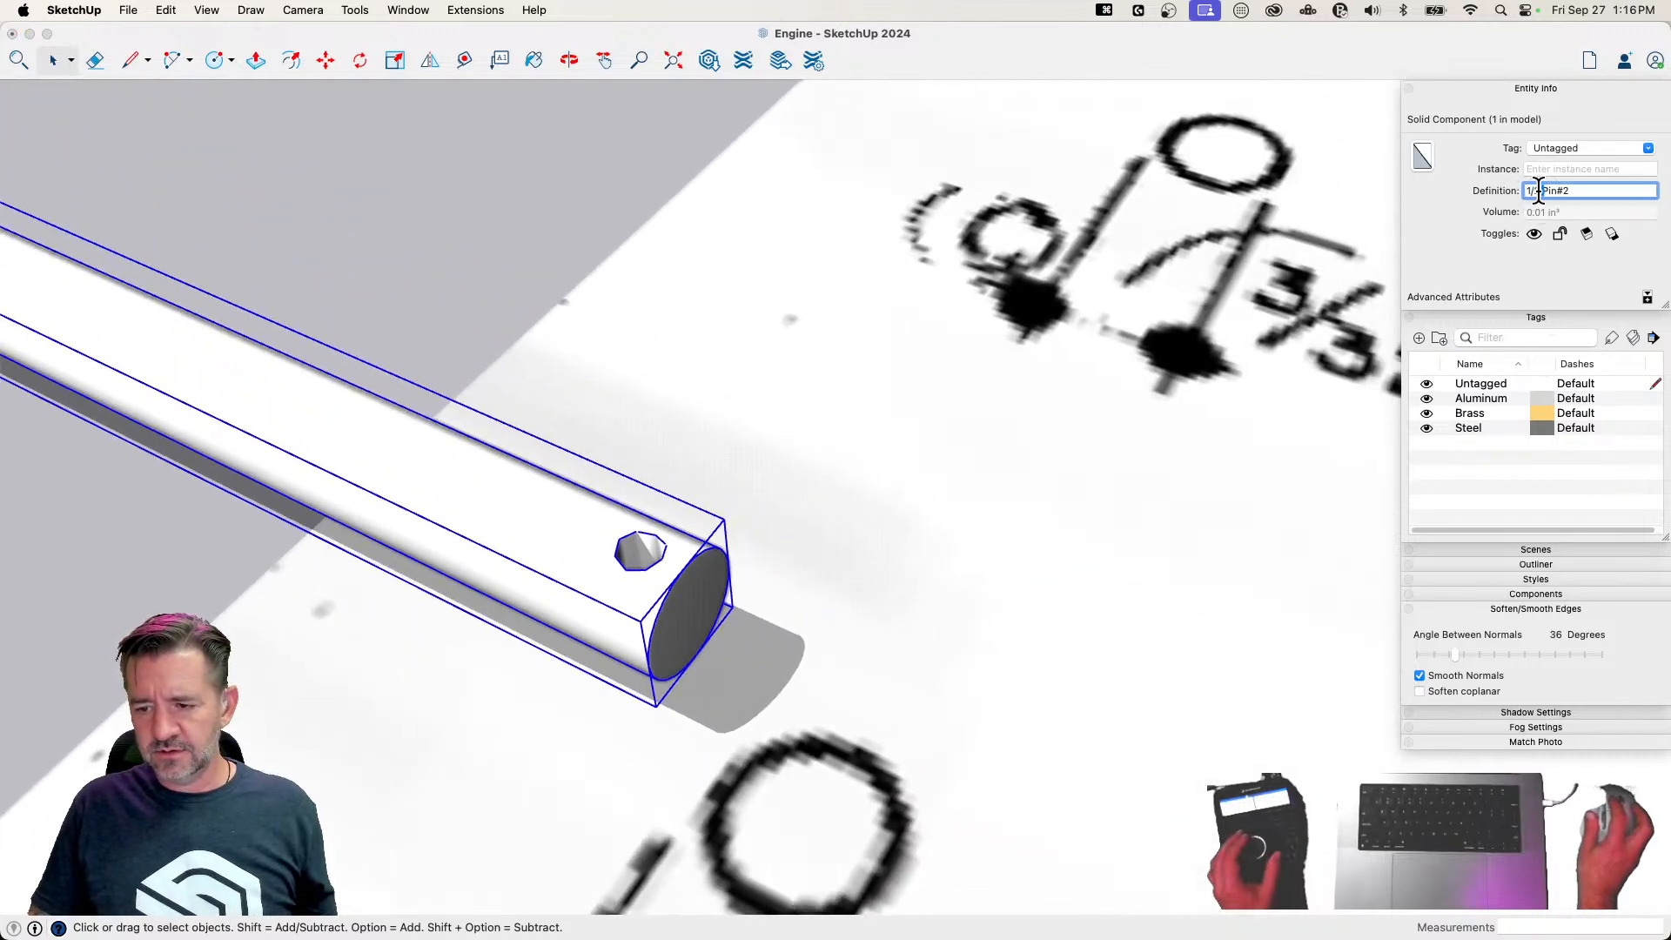
key(BackSpace)
key(BackSpace)
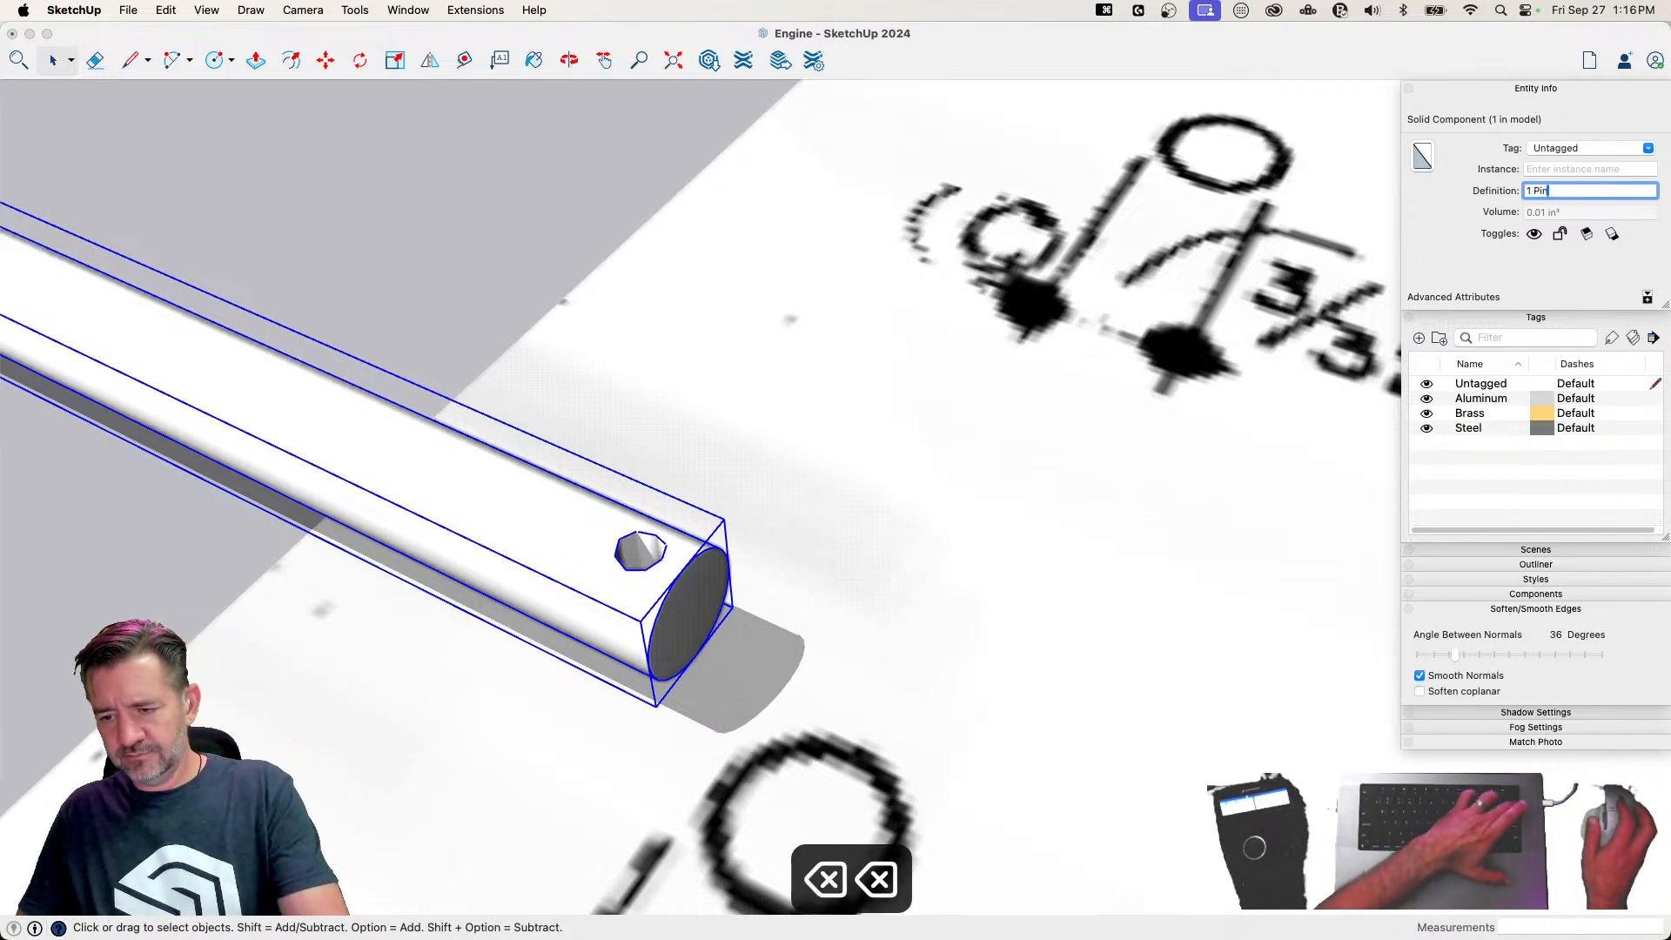
click(561, 668)
Copy the 1/2 Pin about 2 3/8 inches along the column to a spot below the 1-inch pin
key(space)
click(628, 677)
click(684, 243)
key(m)
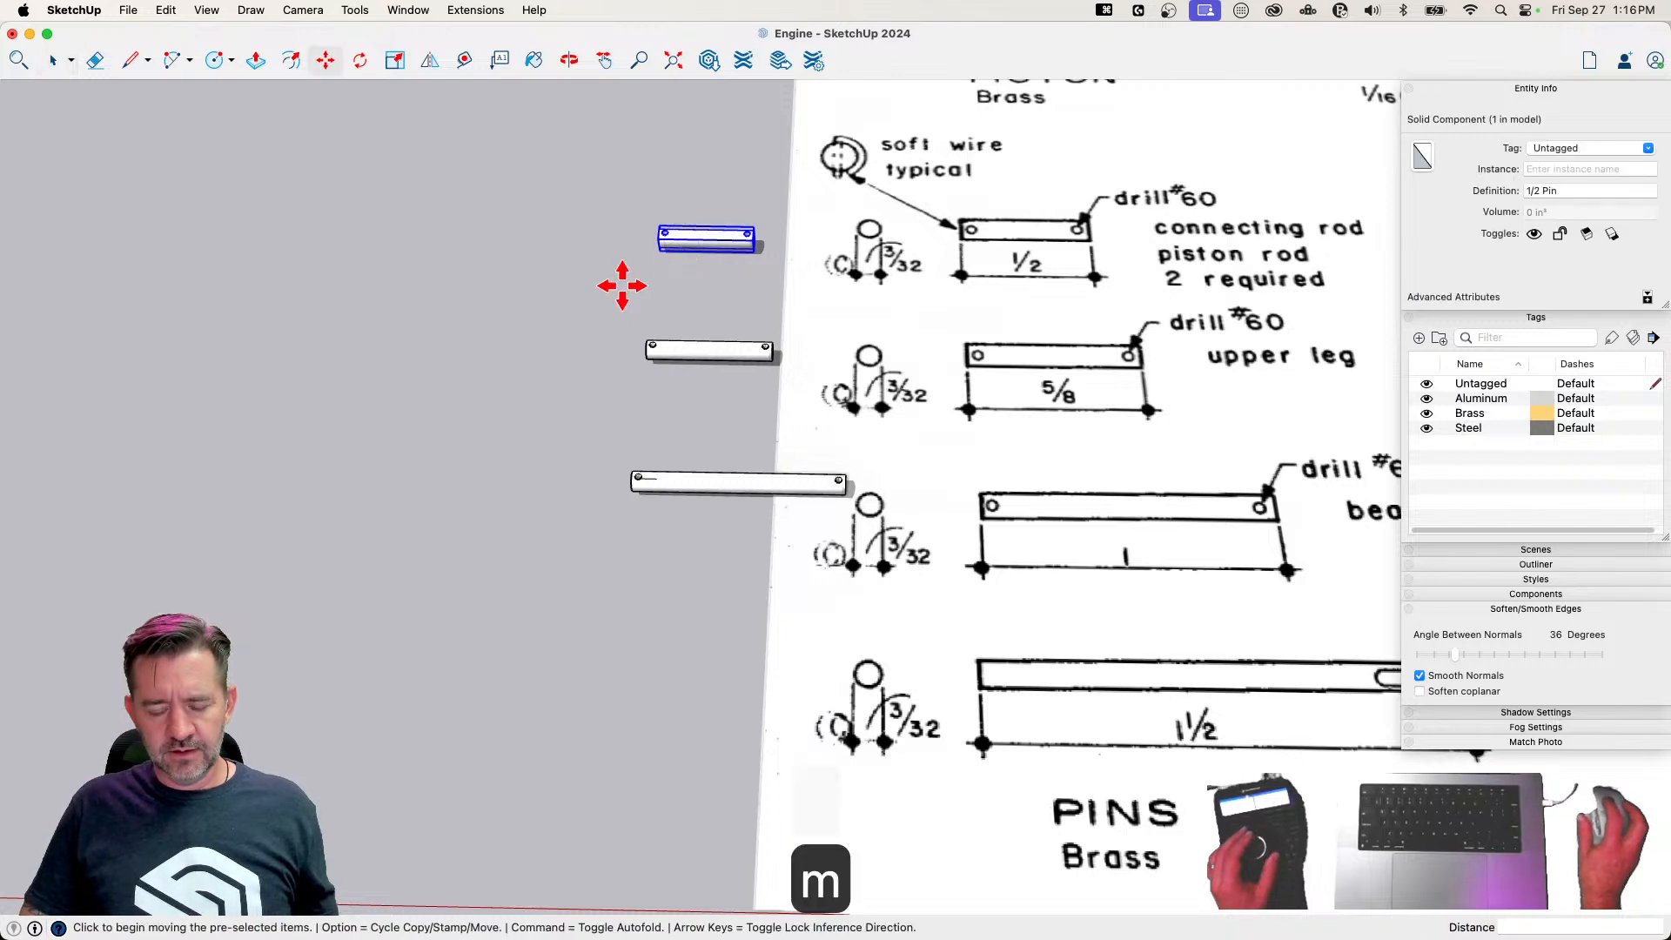
key(alt)
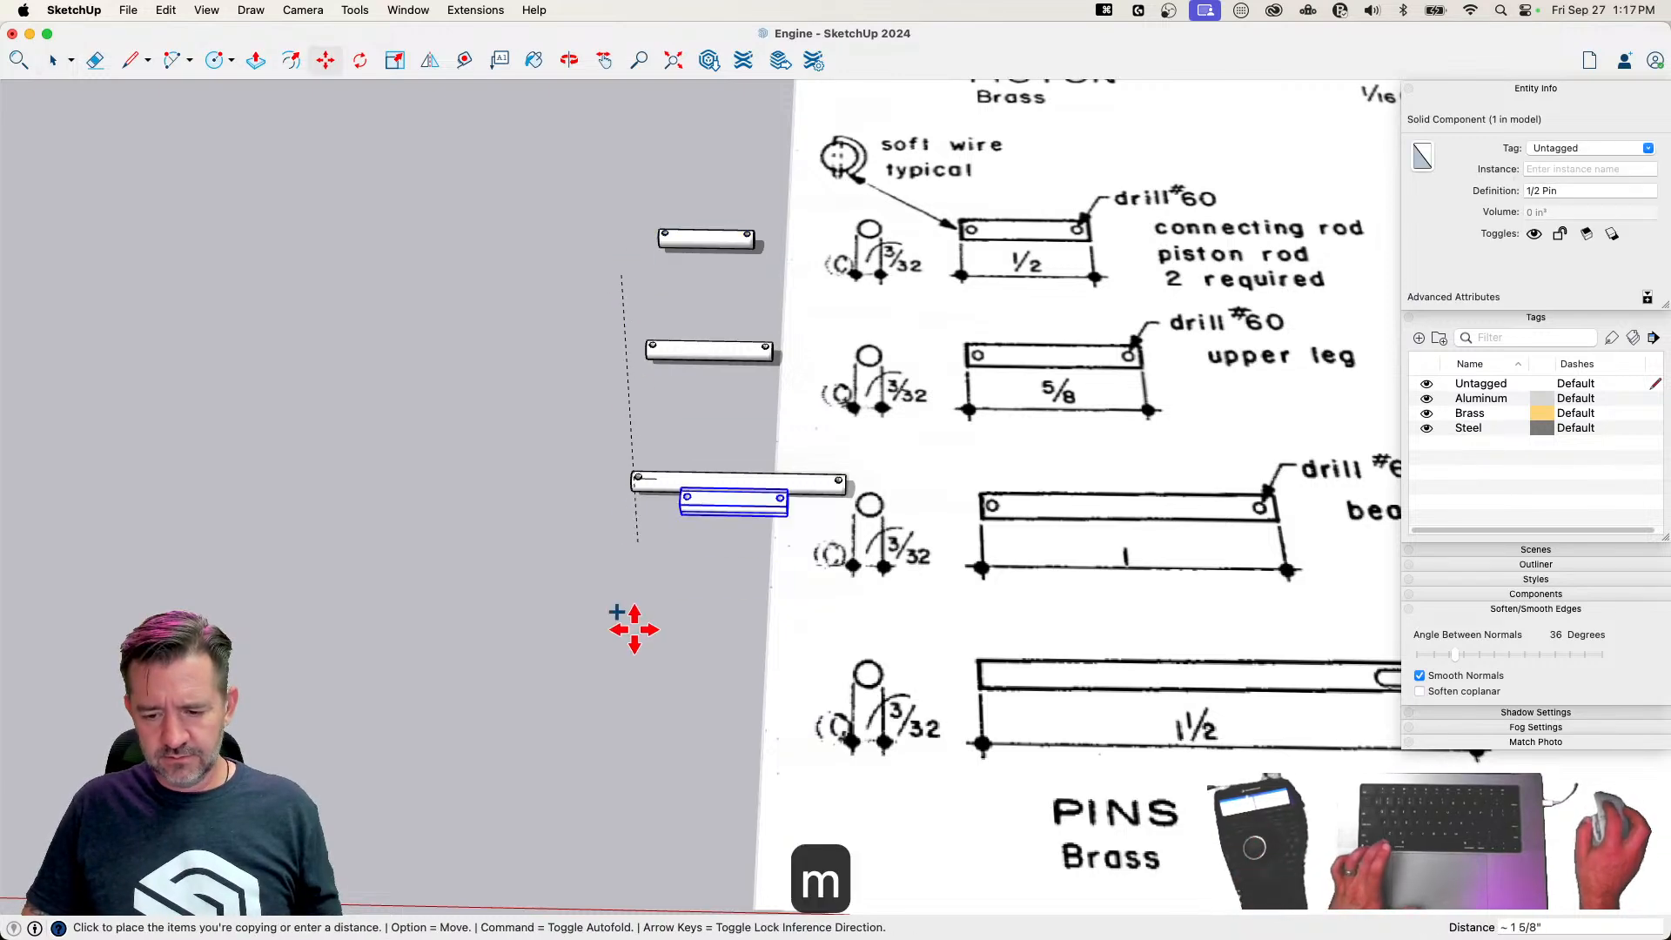
click(584, 700)
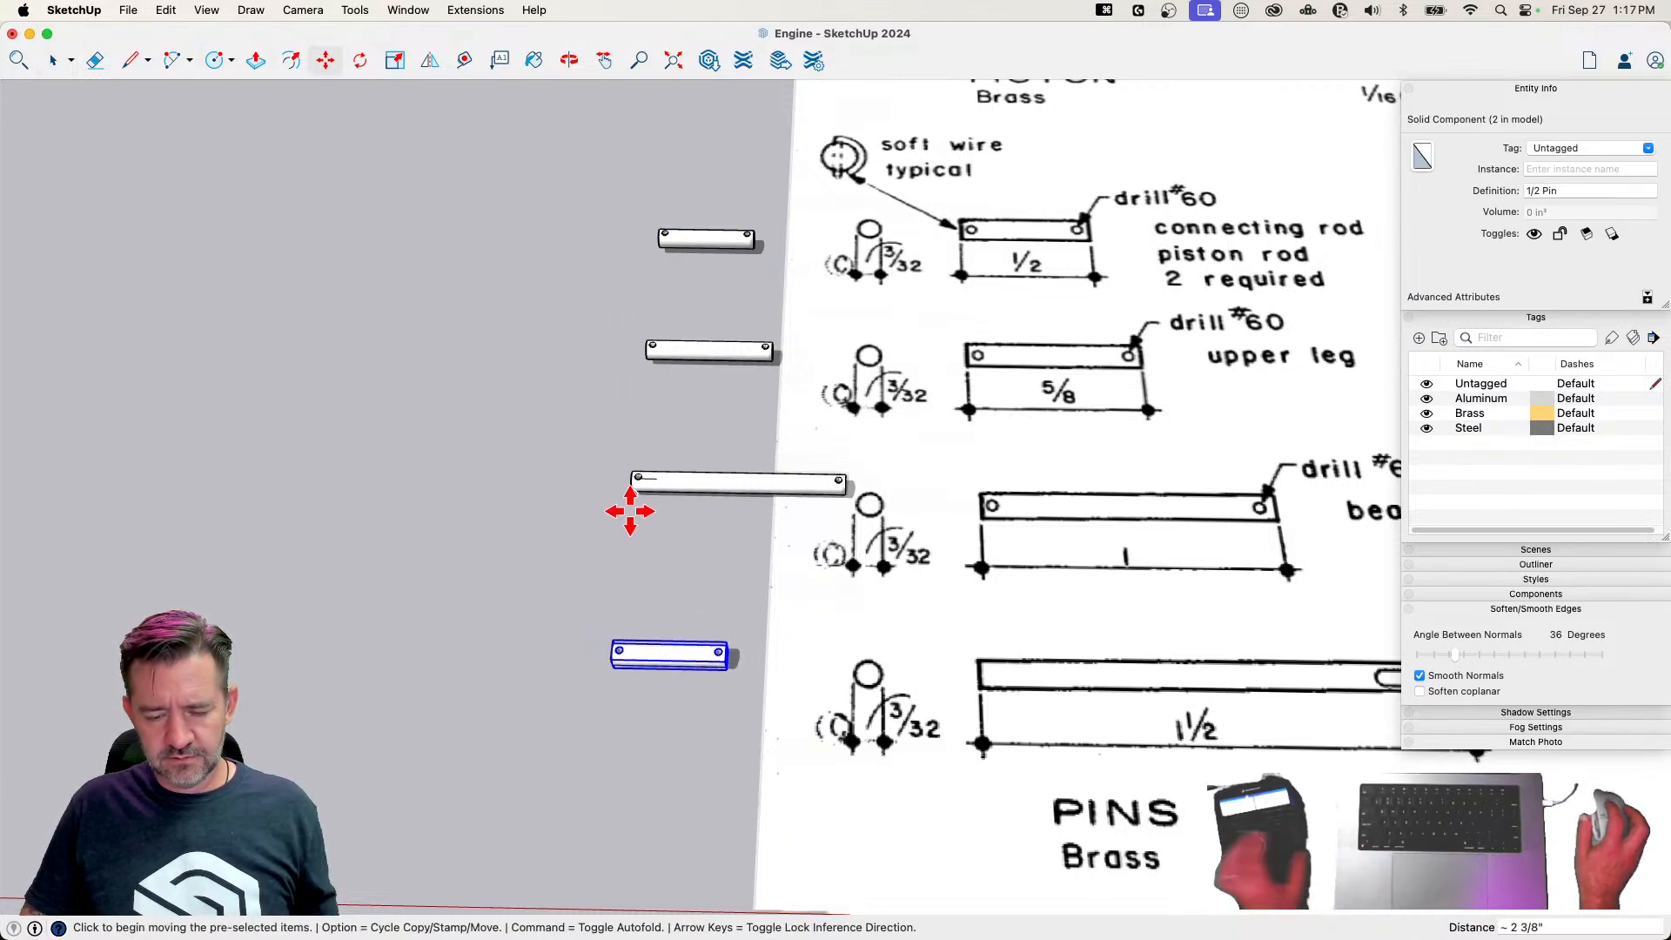
Erase the stray edge beside the left hole inside the 1-inch pin component
key(space)
scroll(645, 518, up, 10)
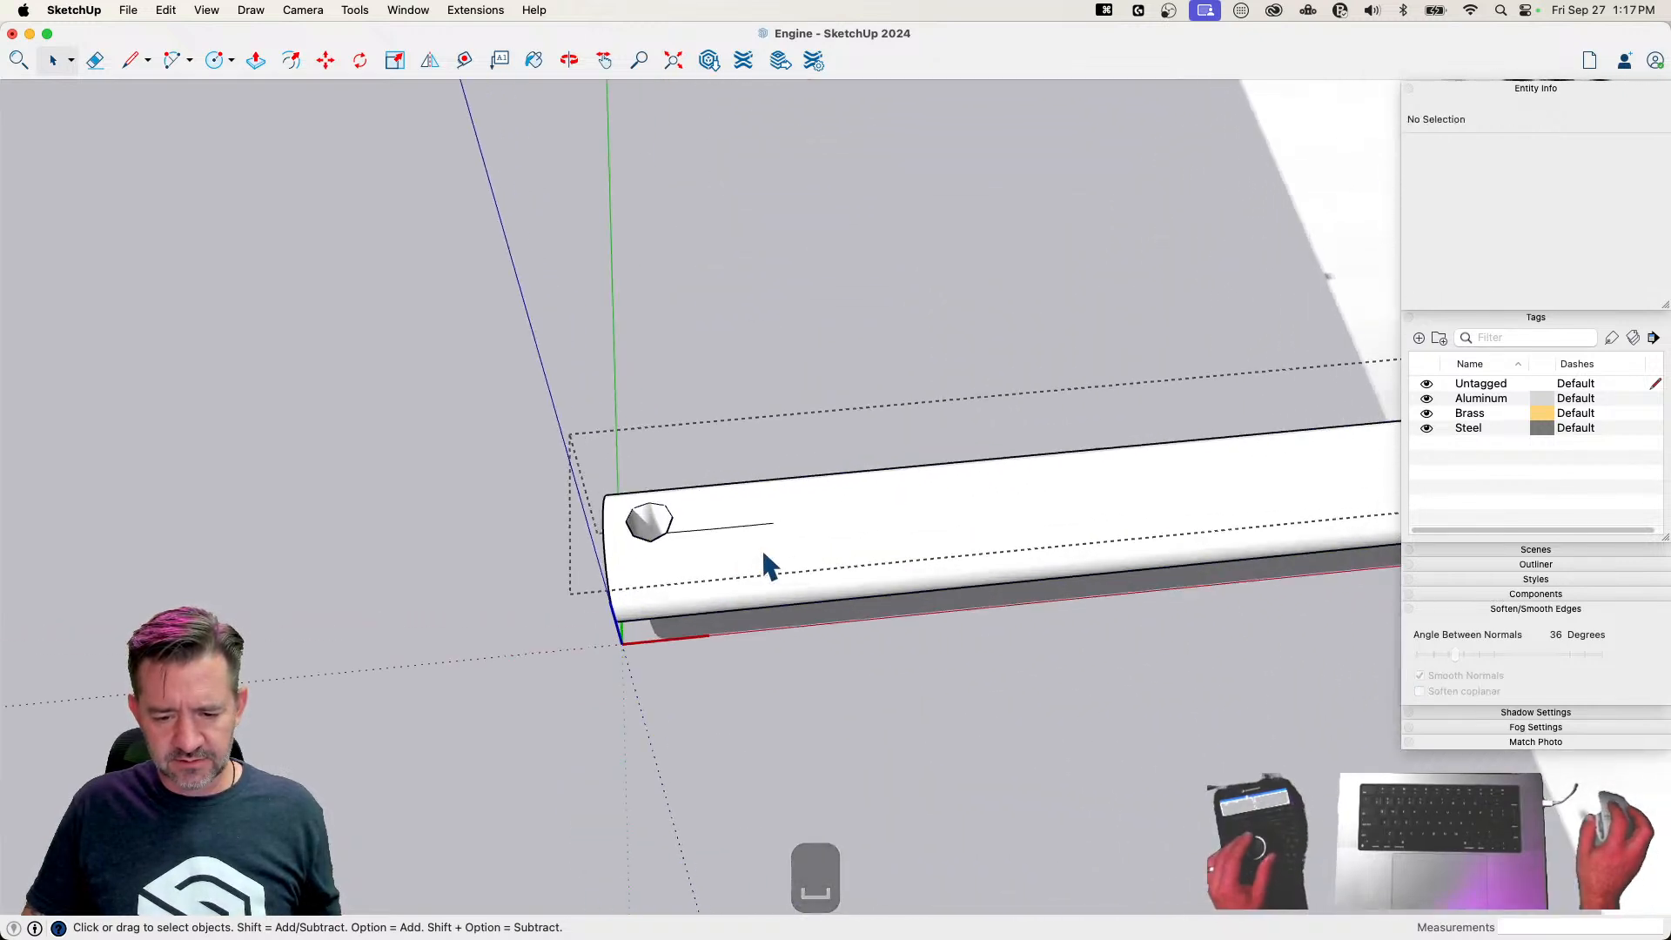
key(e)
key(space)
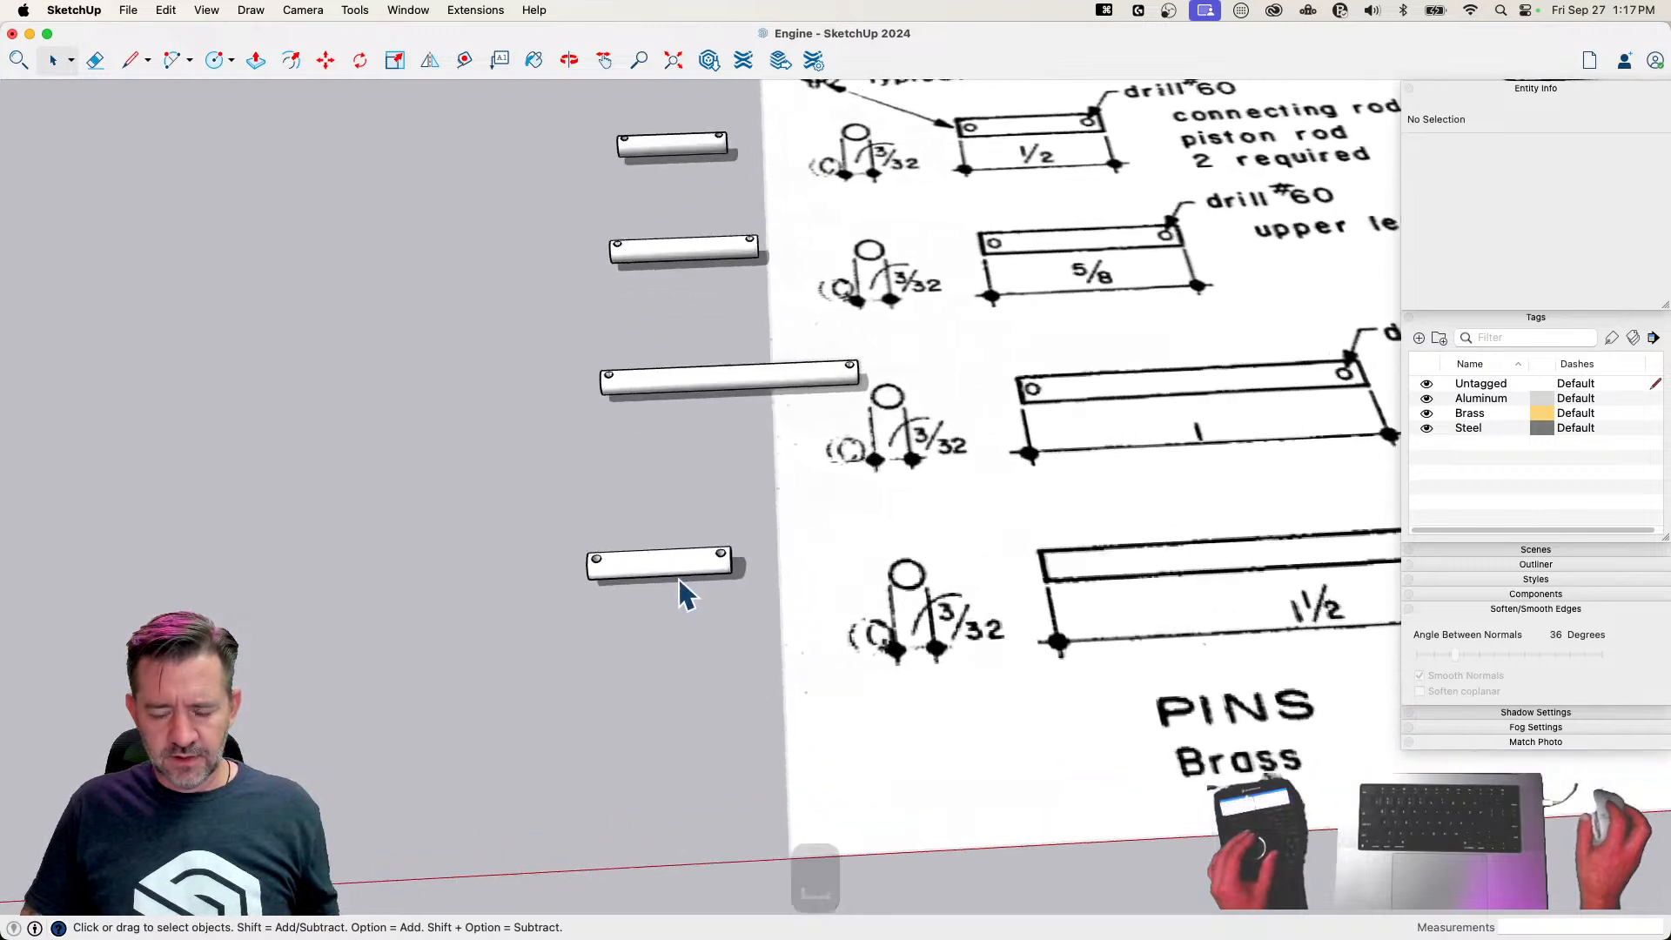
Draw a 1.5-inch reference line along the red axis from the left end of the copied pin
key(l)
click(485, 412)
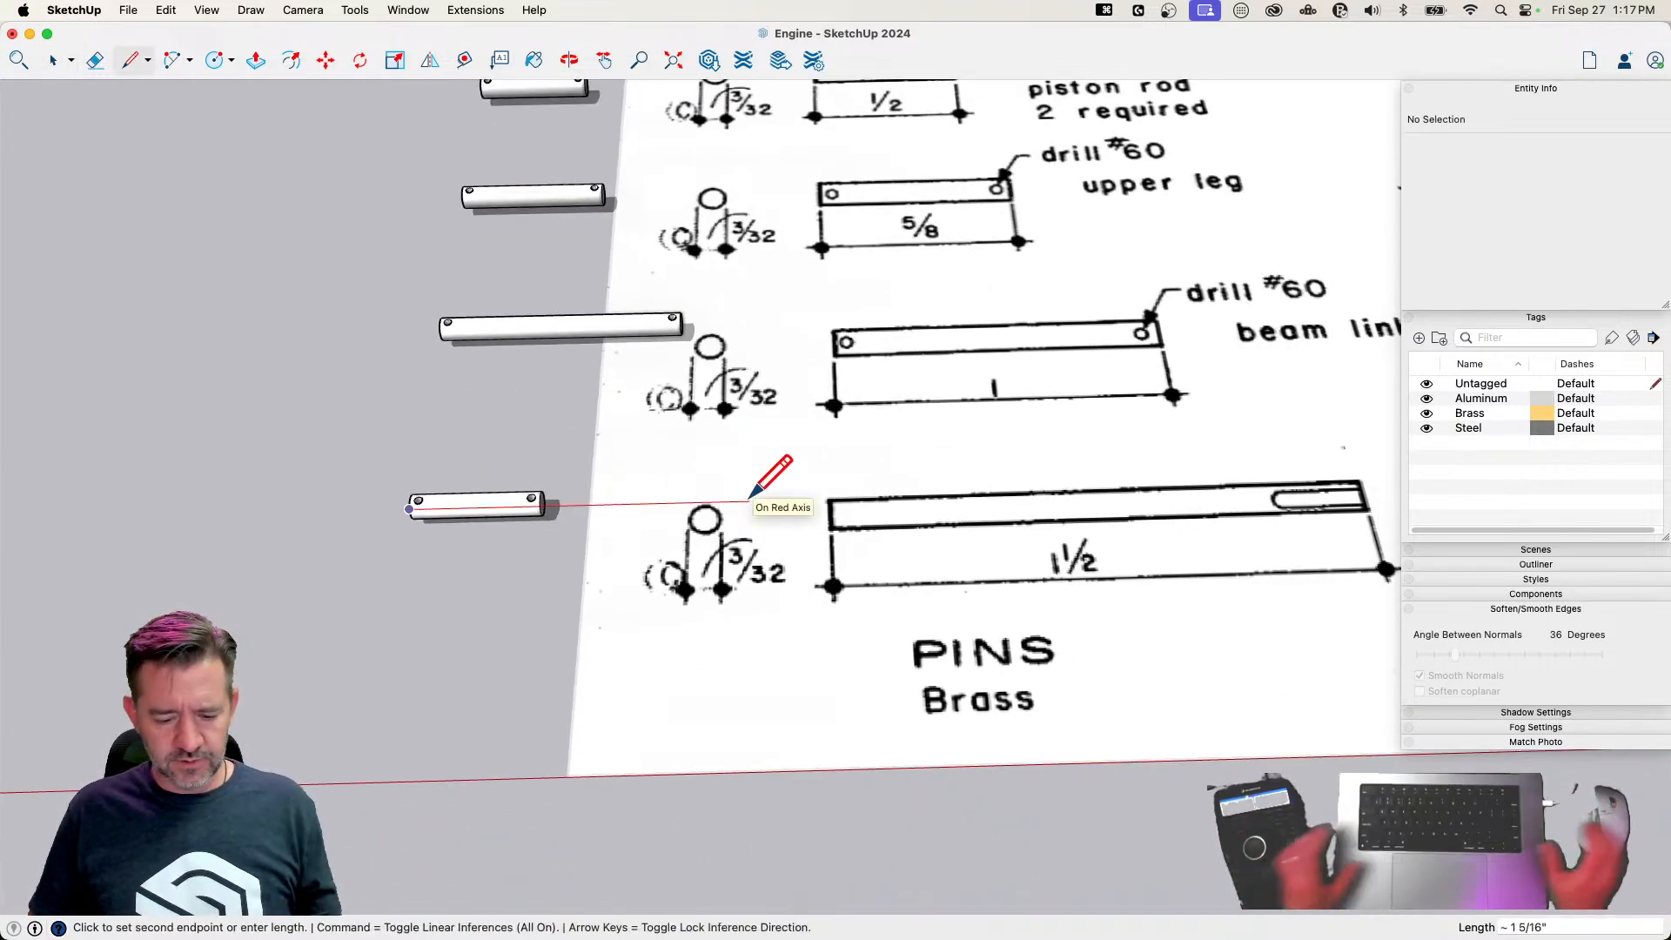
text(1.5)
key(Return)
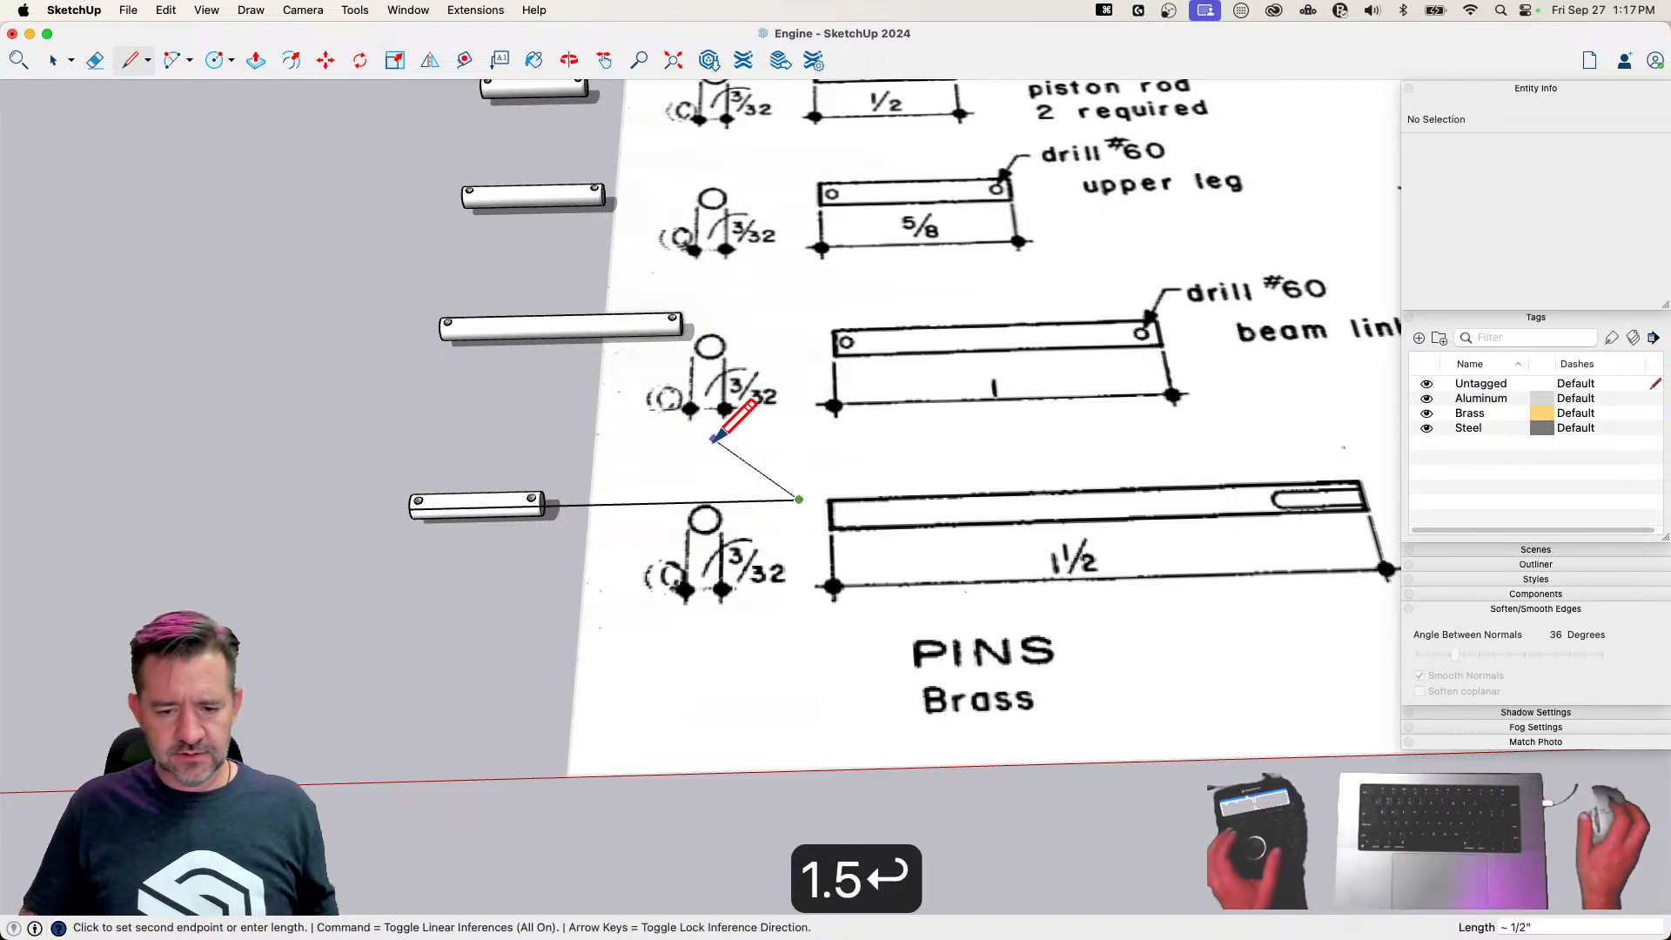
key(space)
Make the copied pin unique and name its definition 1 1/2 Pin
right_click(513, 509)
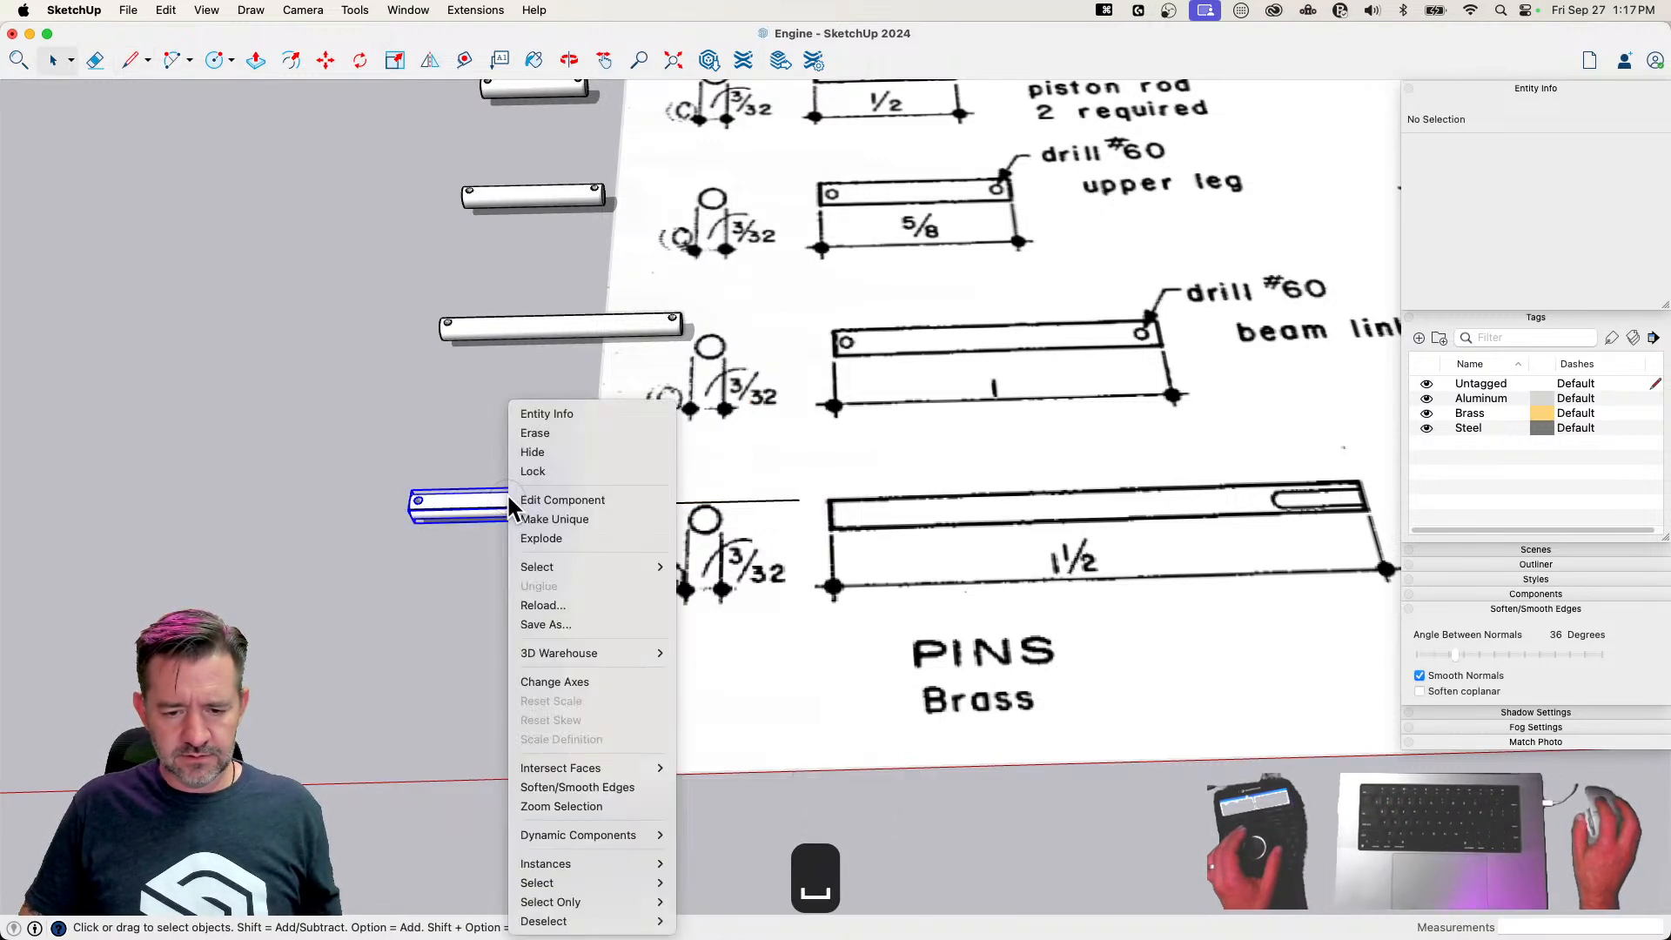
click(561, 519)
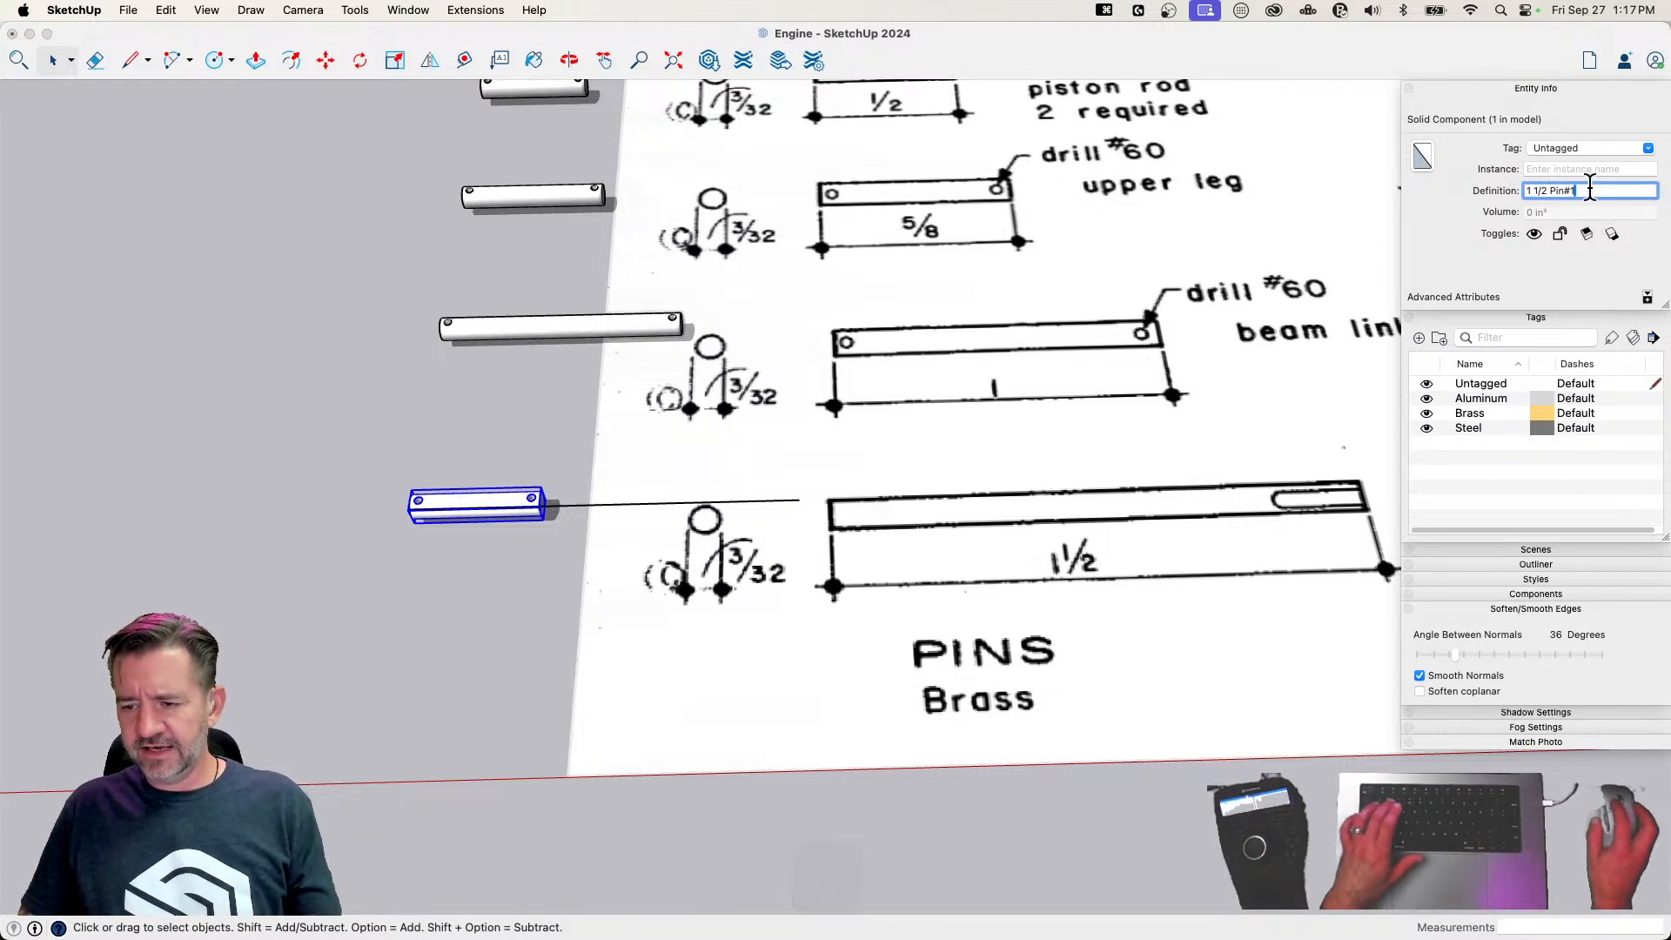
click(1638, 189)
key(BackSpace)
key(BackSpace)
key(Return)
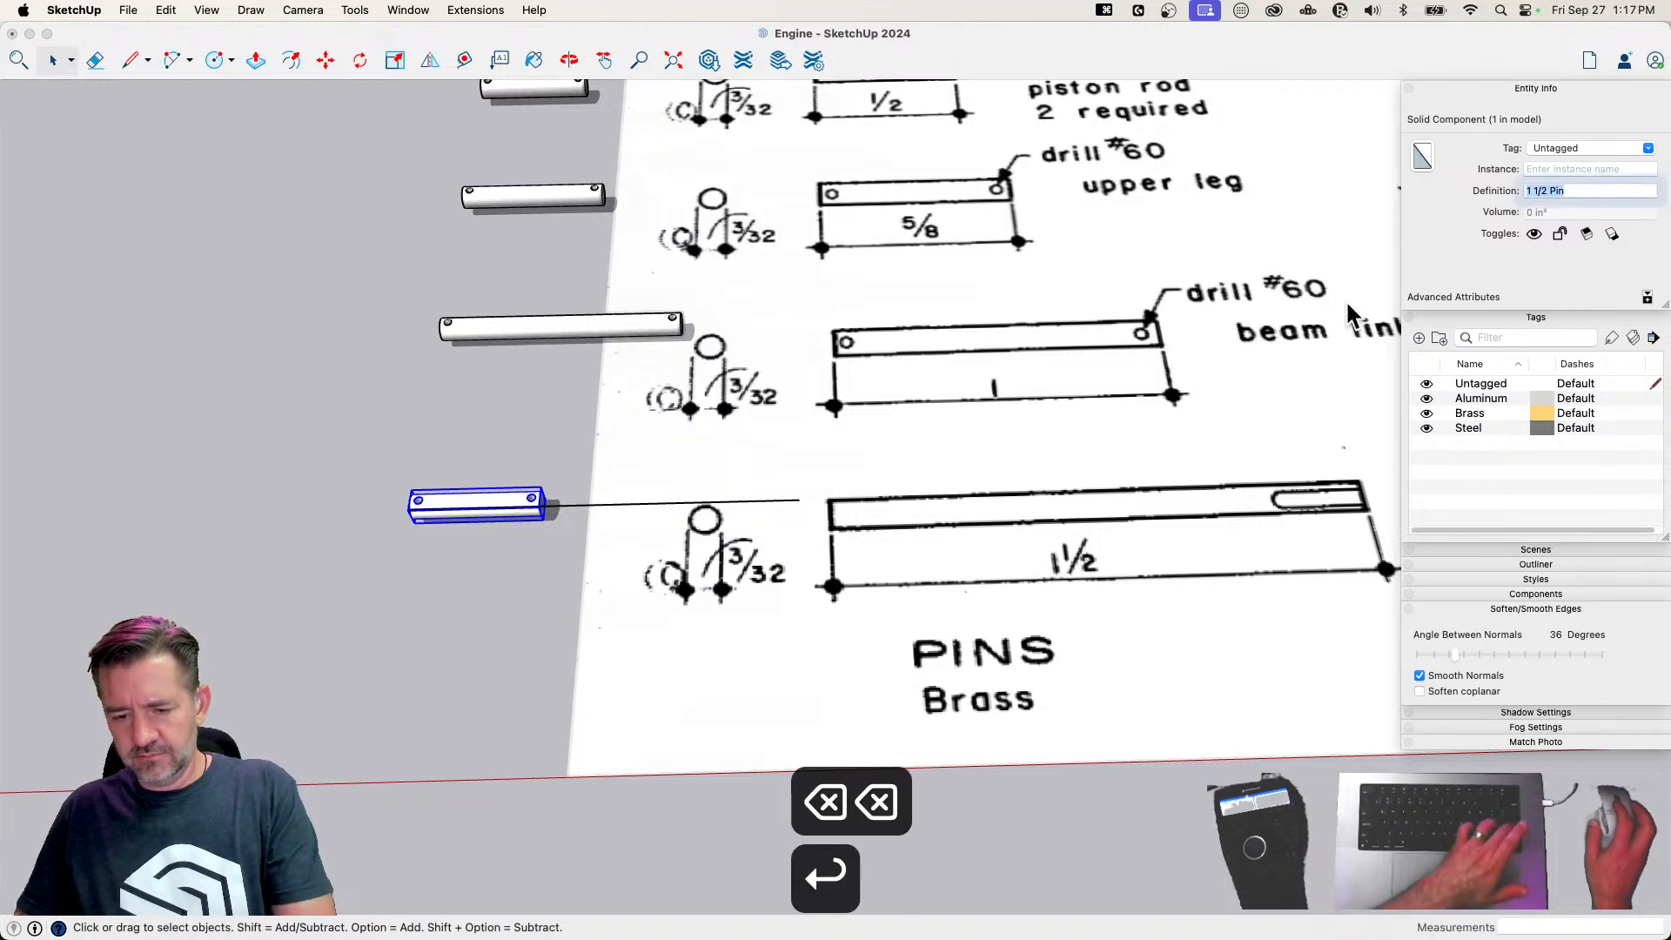
Open the fourth pin and move its right end and hole to the end of the 1.5-inch reference line
triple_click(513, 515)
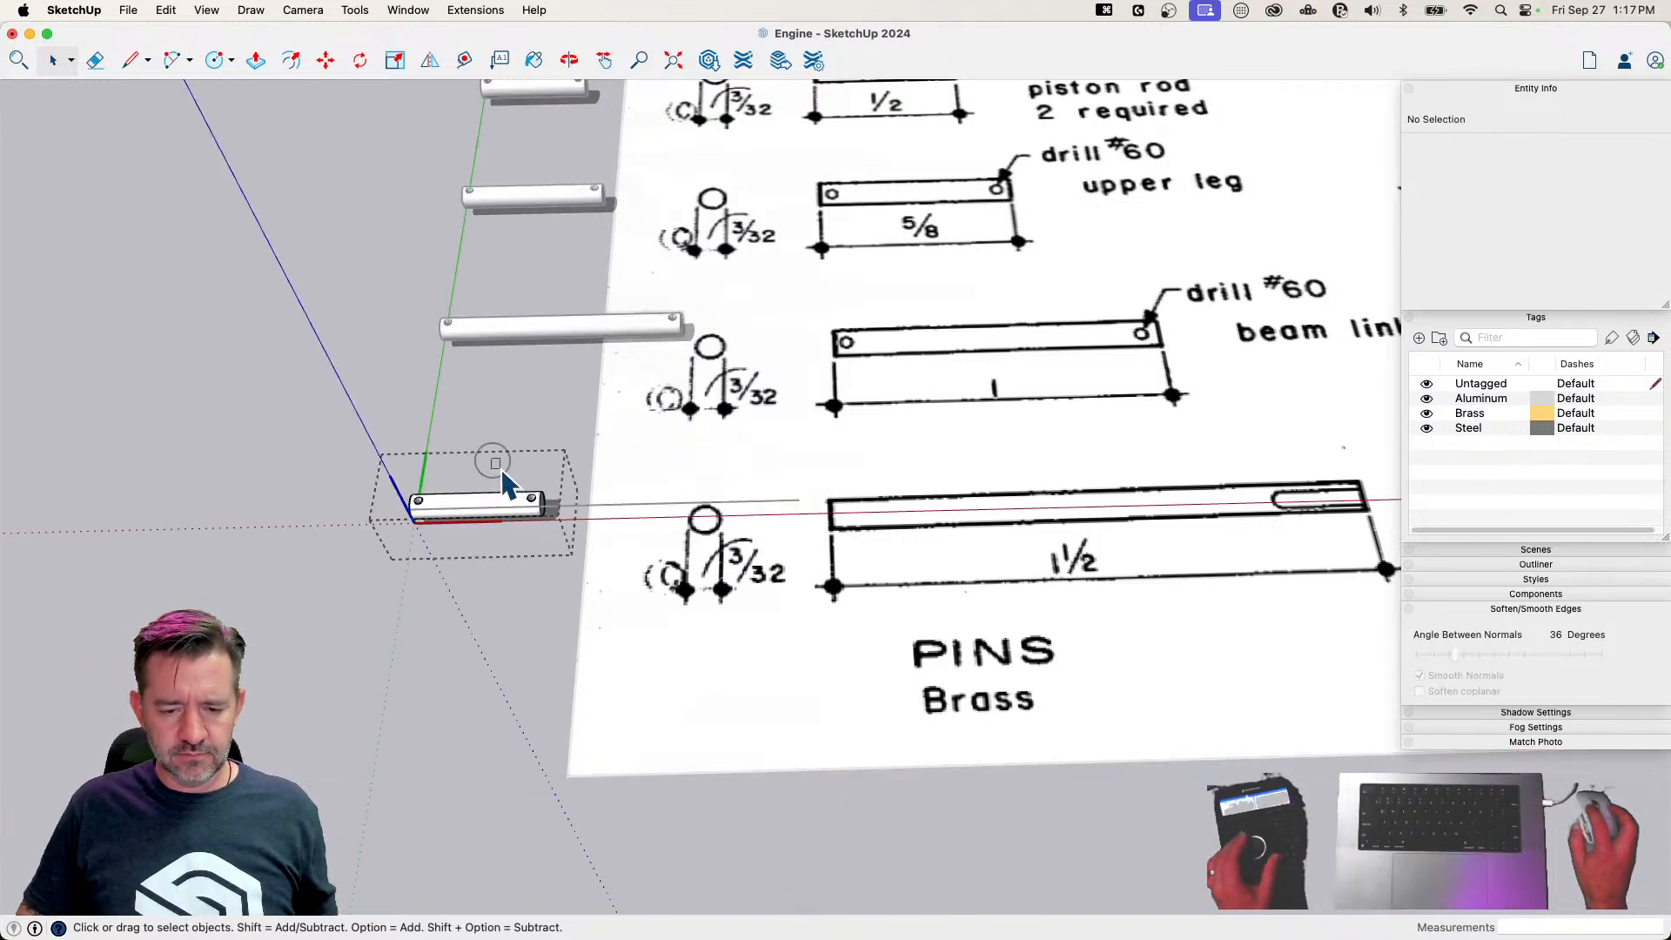
scroll(592, 554, up, 5)
key(m)
click(440, 444)
click(973, 435)
key(space)
Close the fourth pin's component and erase the leftover reference line
click(399, 604)
scroll(388, 464, up, 3)
scroll(388, 464, up, 2)
key(e)
key(space)
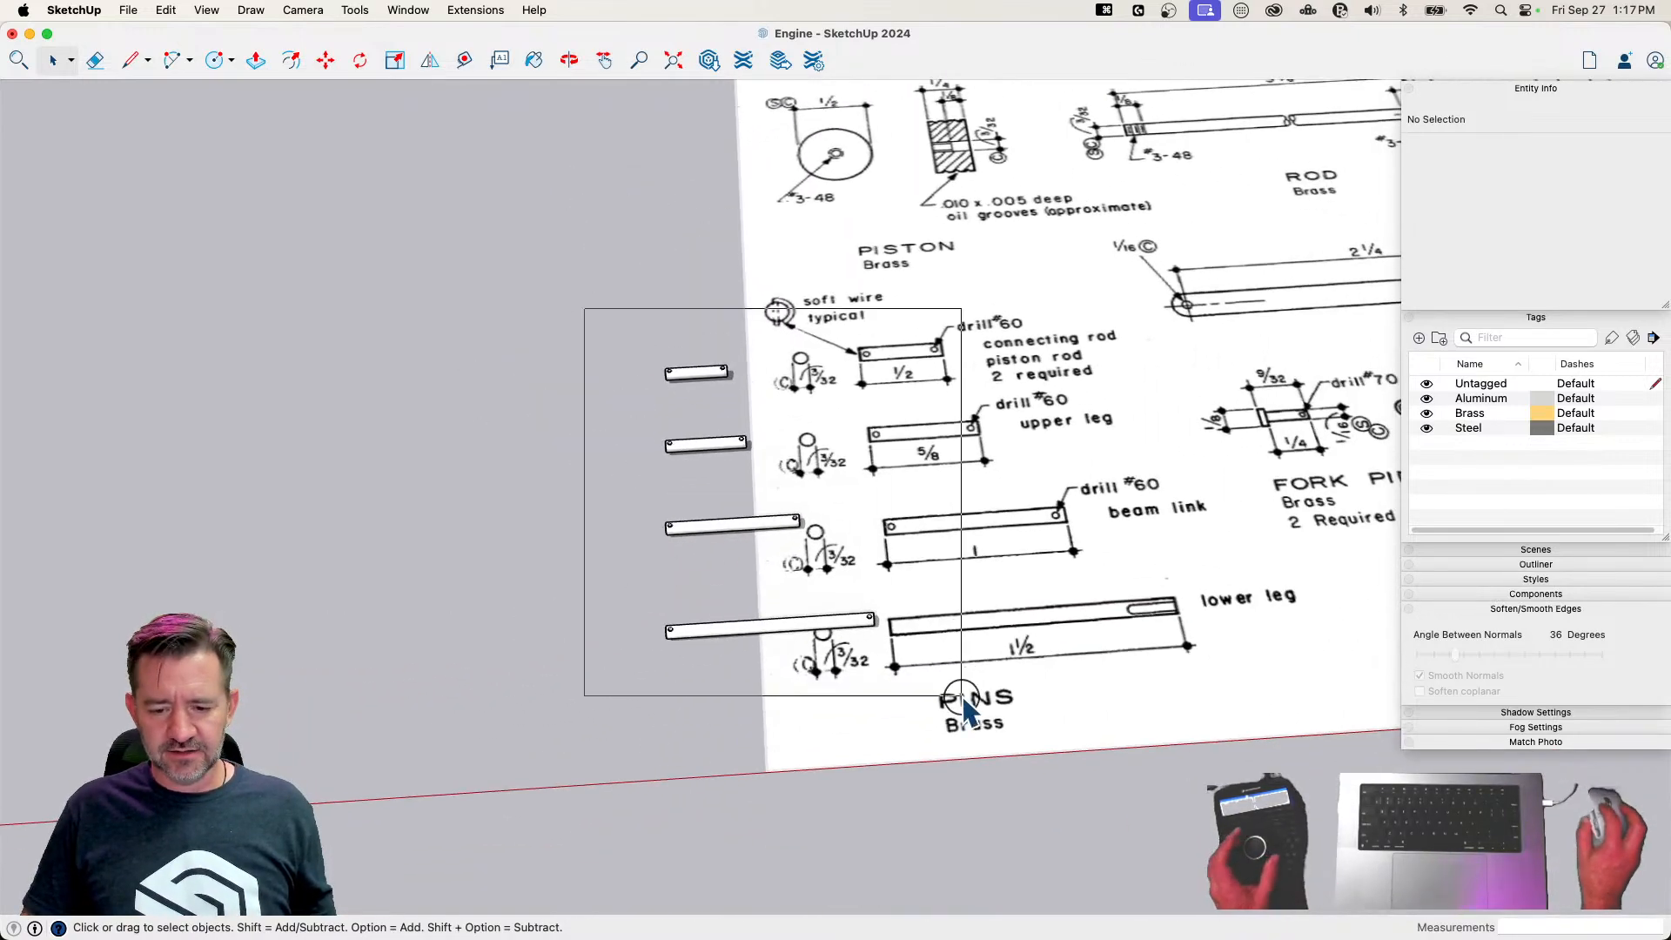
Move all four pins about 1' 9 7/8" to a spot beside the other modeled engine parts
drag(961, 695, 963, 697)
key(m)
click(931, 724)
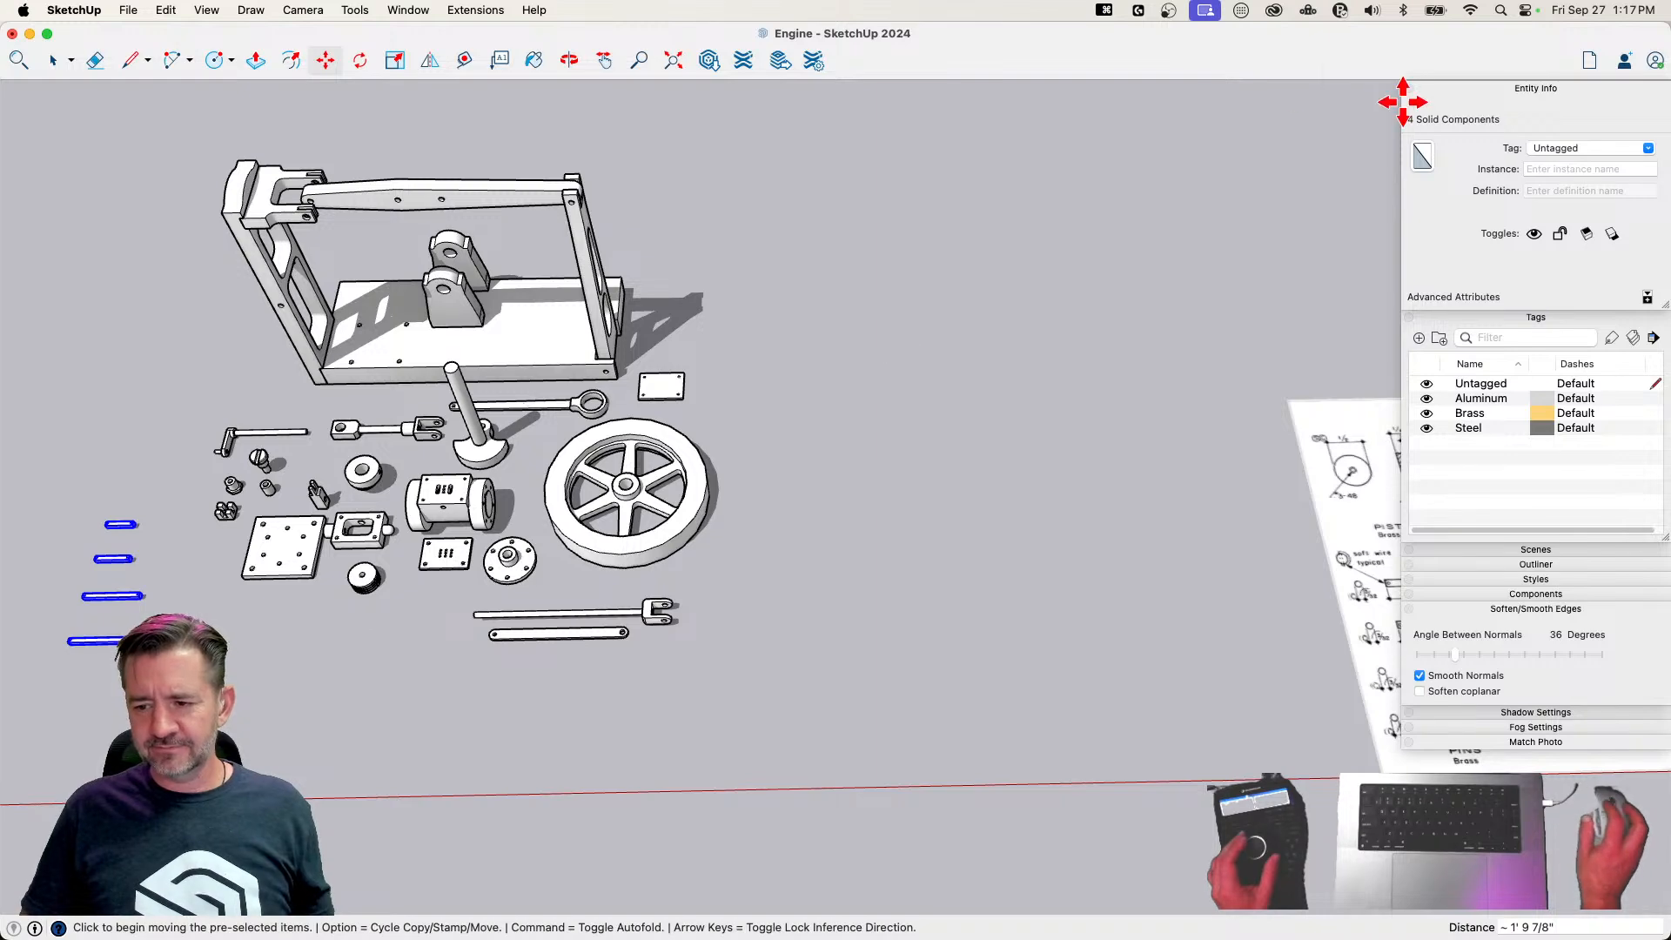
Assign the Brass tag to the four selected pins and clear the selection
click(1648, 149)
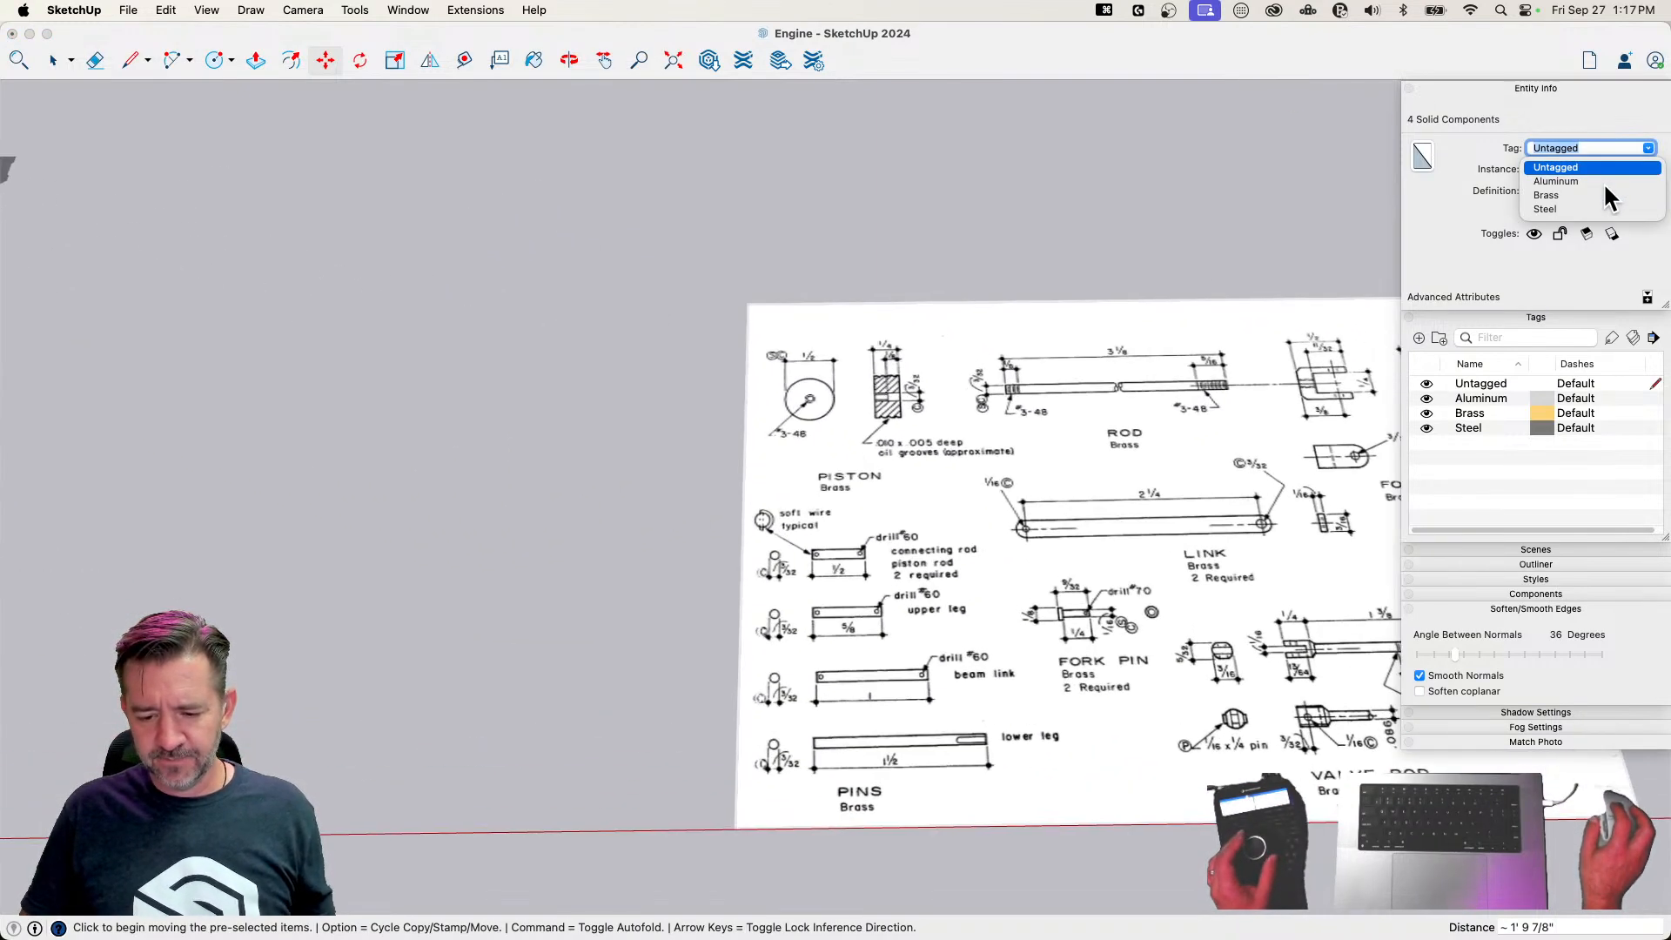
click(1545, 194)
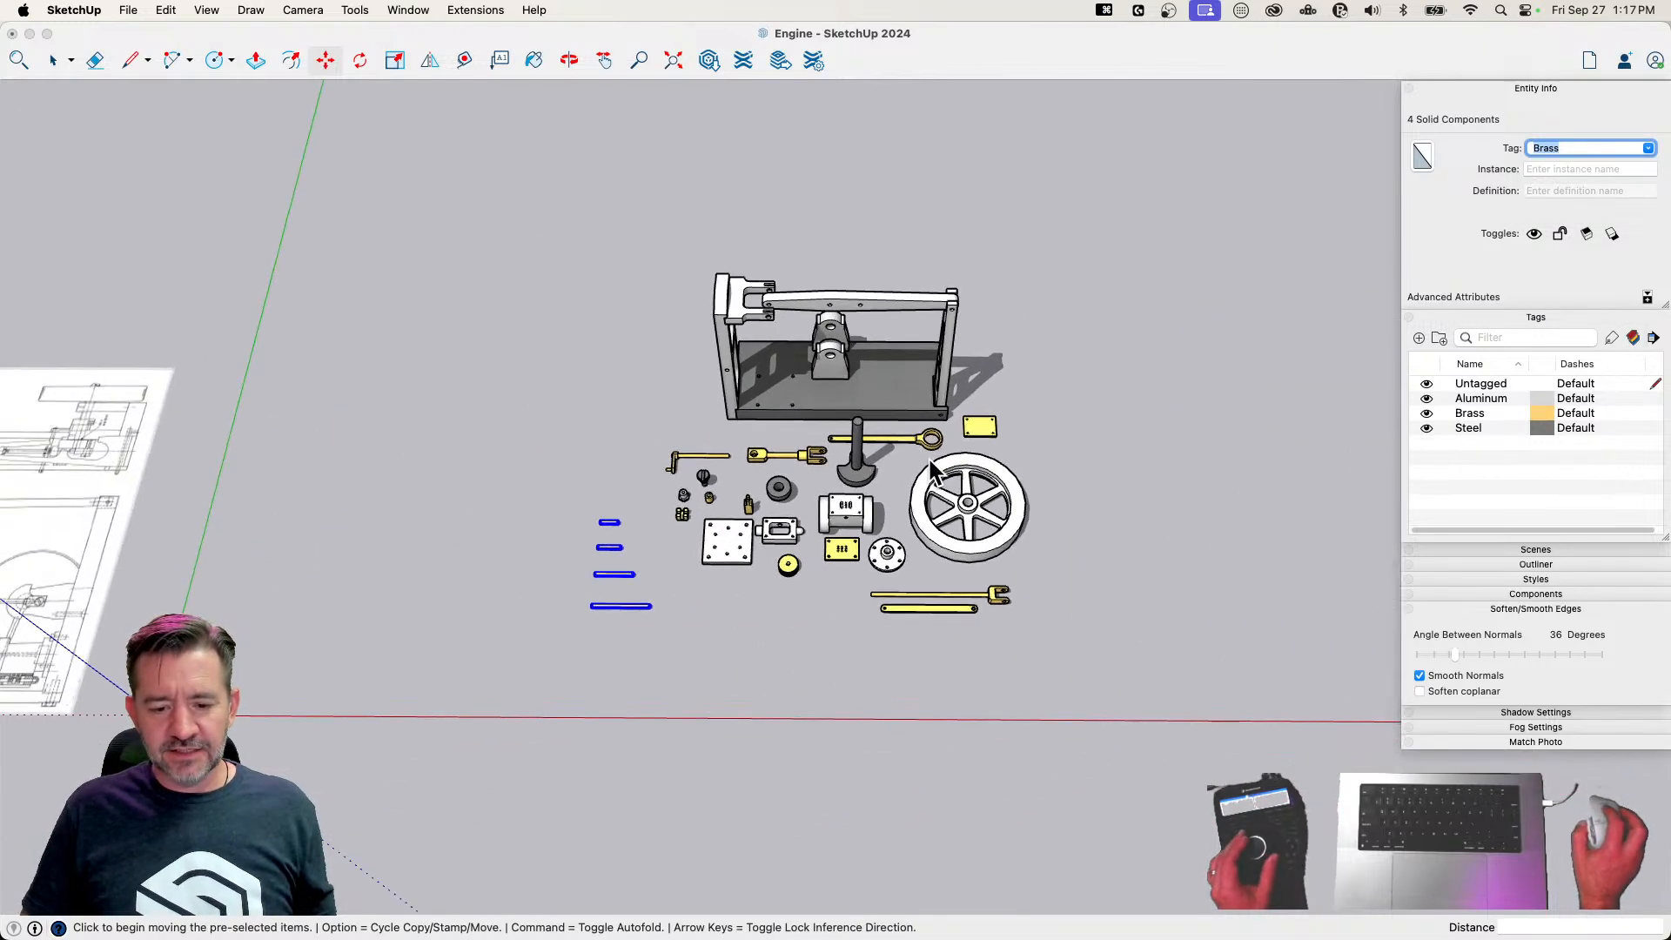
key(space)
click(1167, 530)
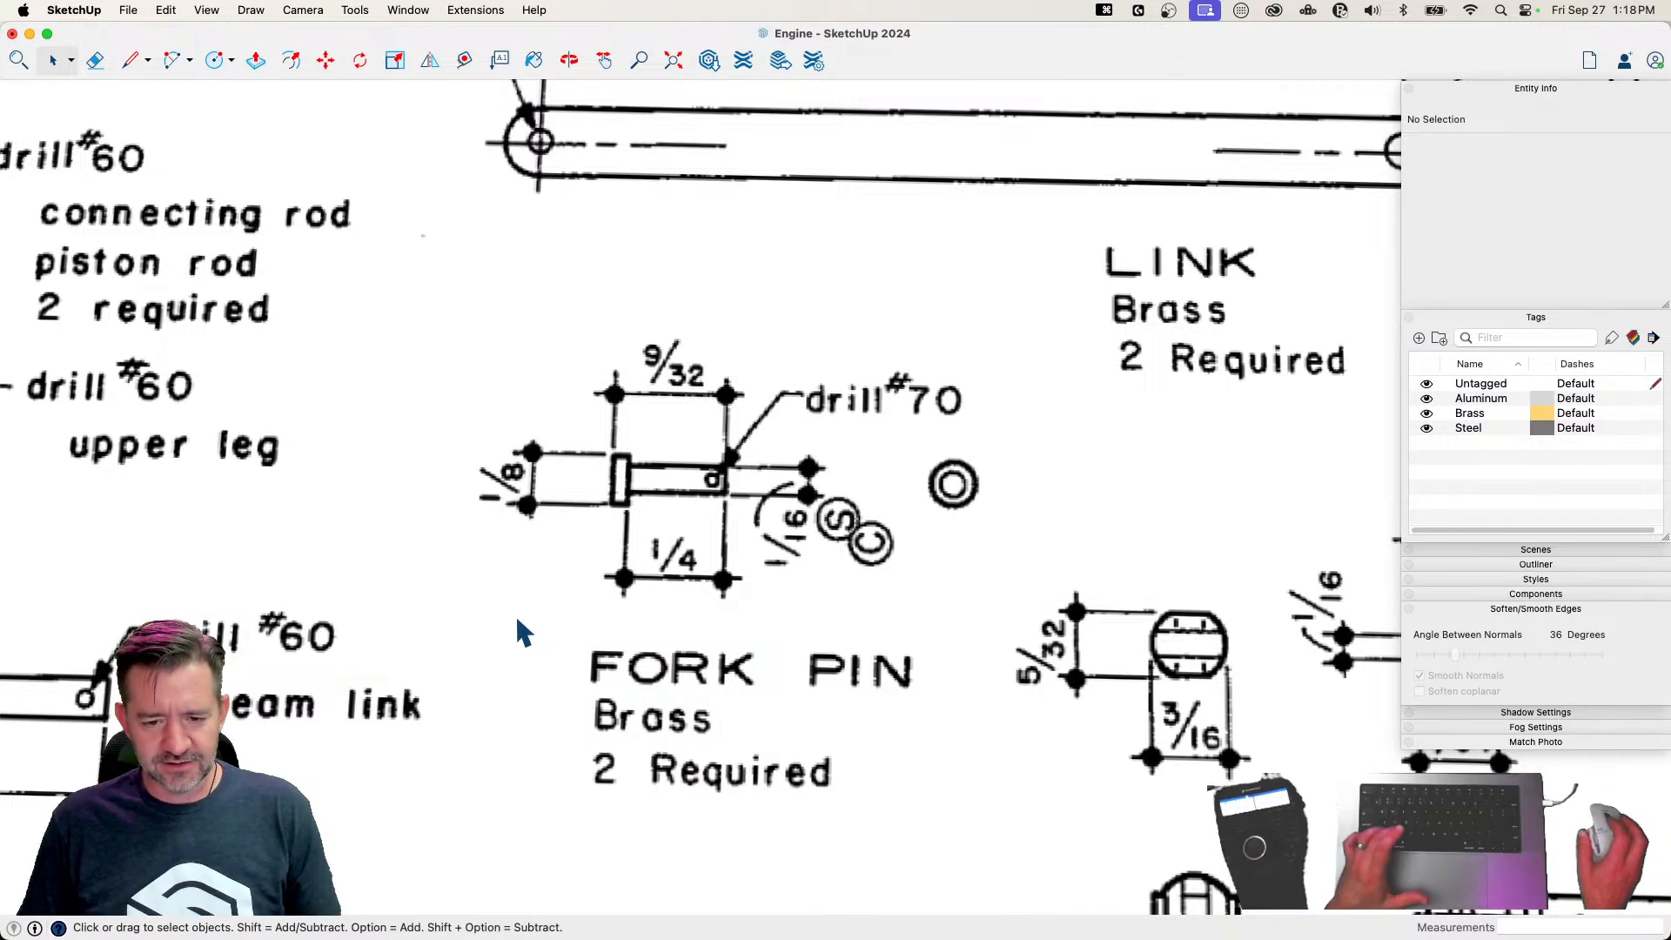
Draw a 24-sided circle with a 1/16-inch radius on the drawing sheet beside the fork pin
key(c)
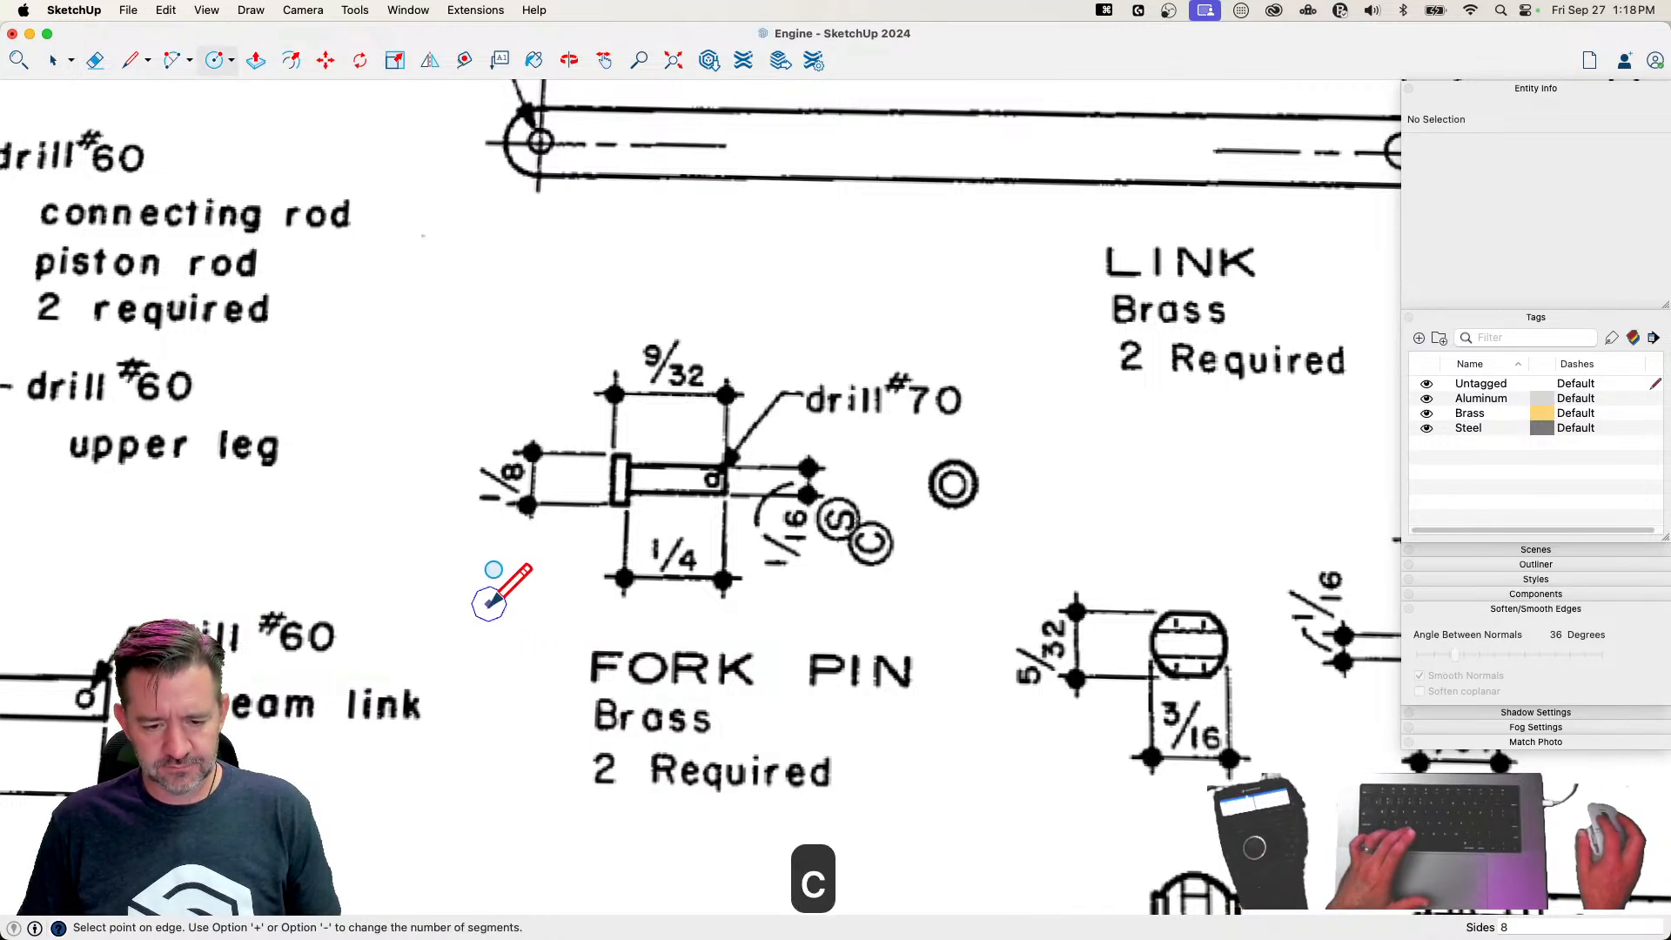
key(Escape)
text(24)
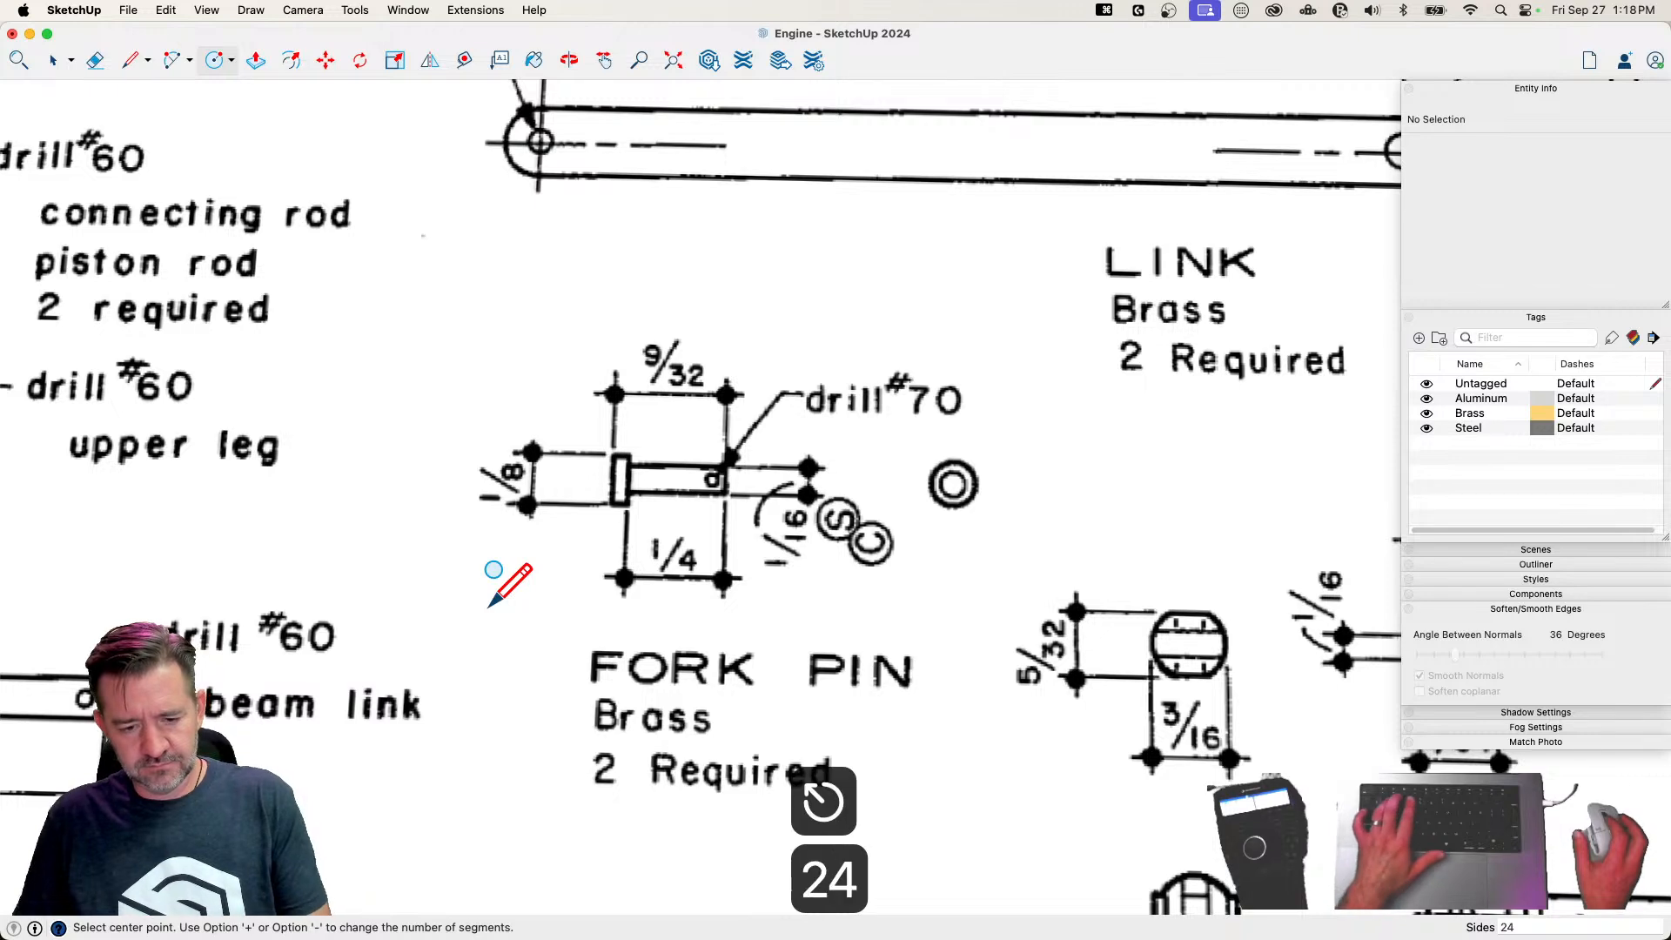
key(Return)
key(c)
click(504, 599)
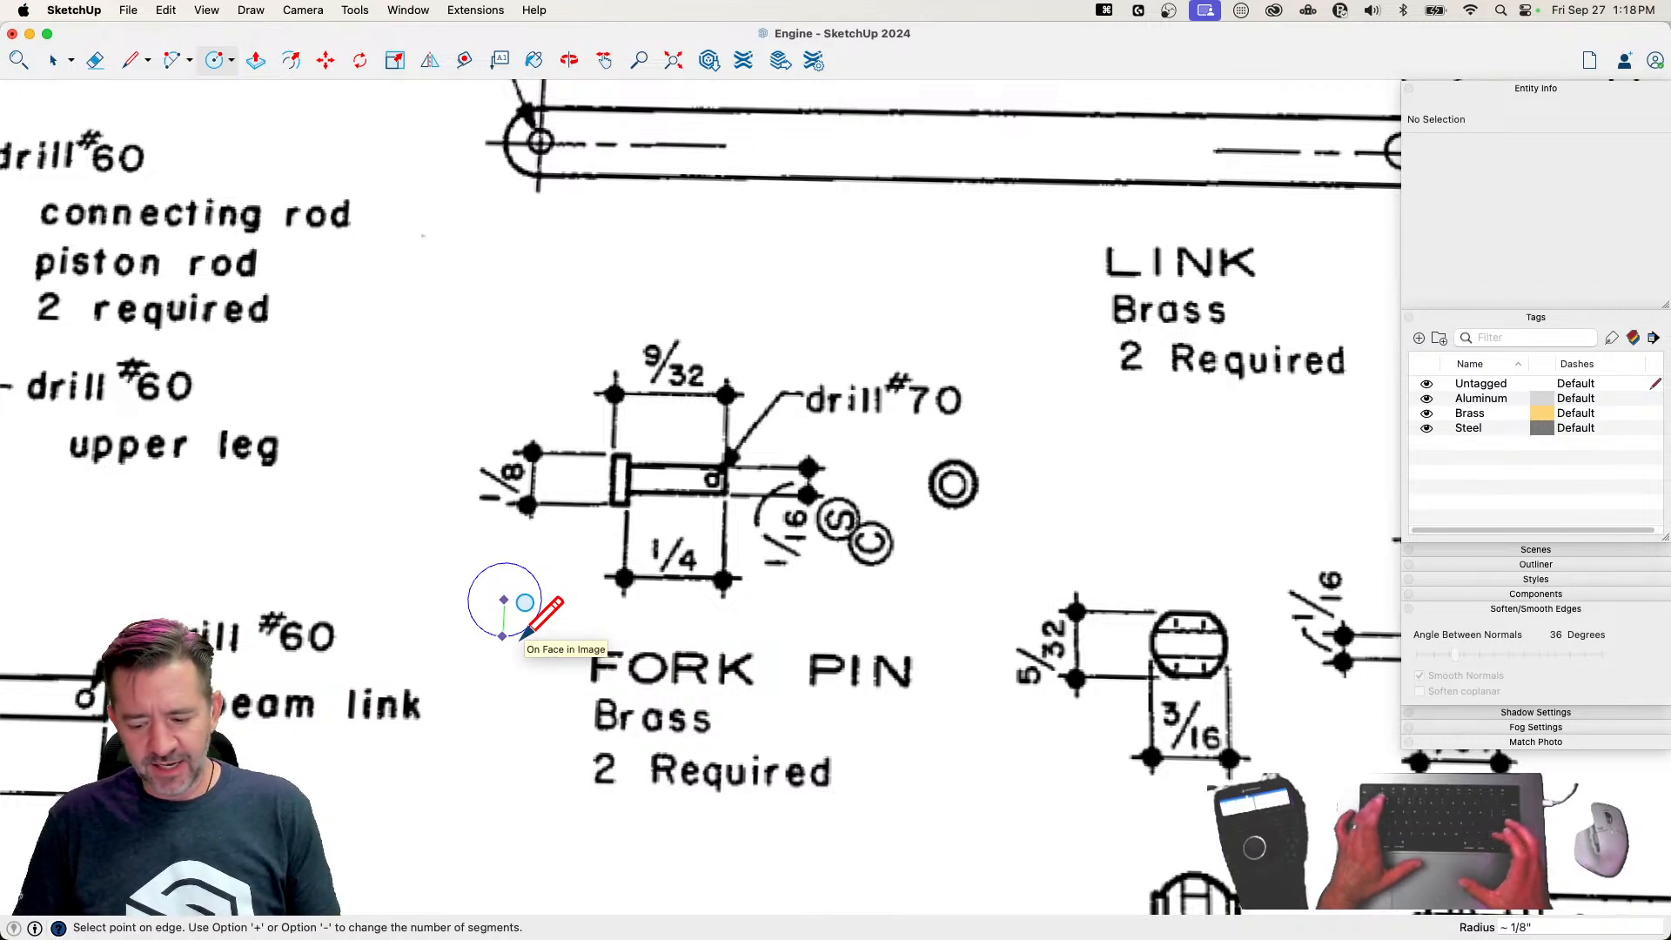
text(1/16)
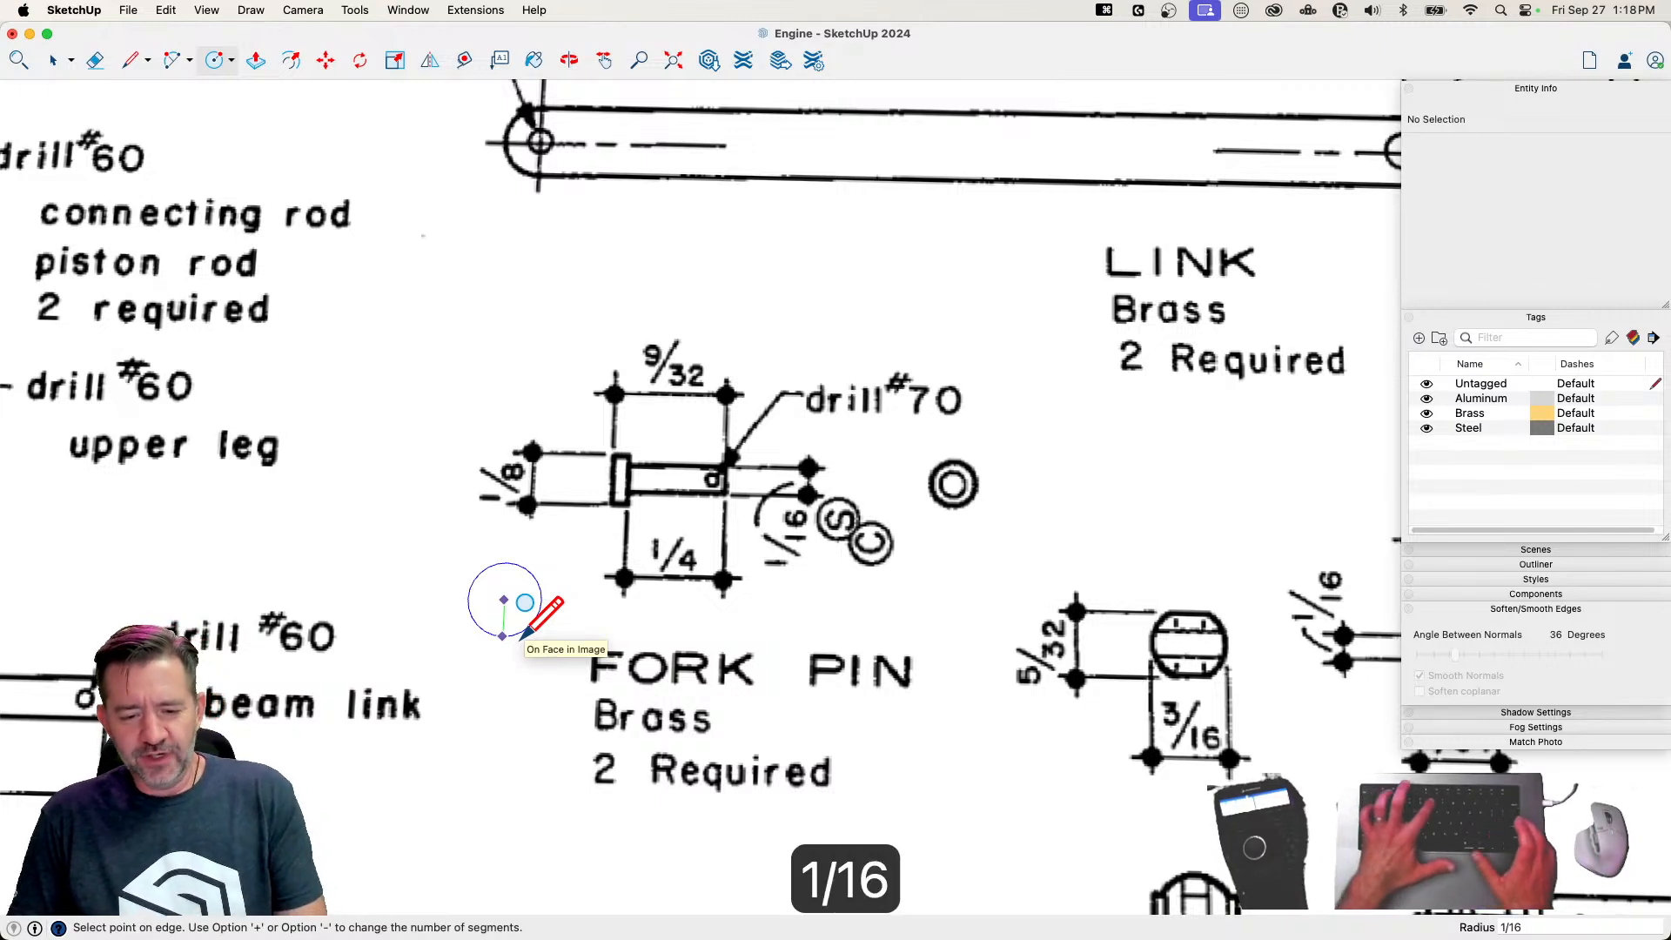
key(Return)
Extrude the circle 9/32 inch upward to form the fork pin's cylinder
scroll(515, 552, up, 5)
key(p)
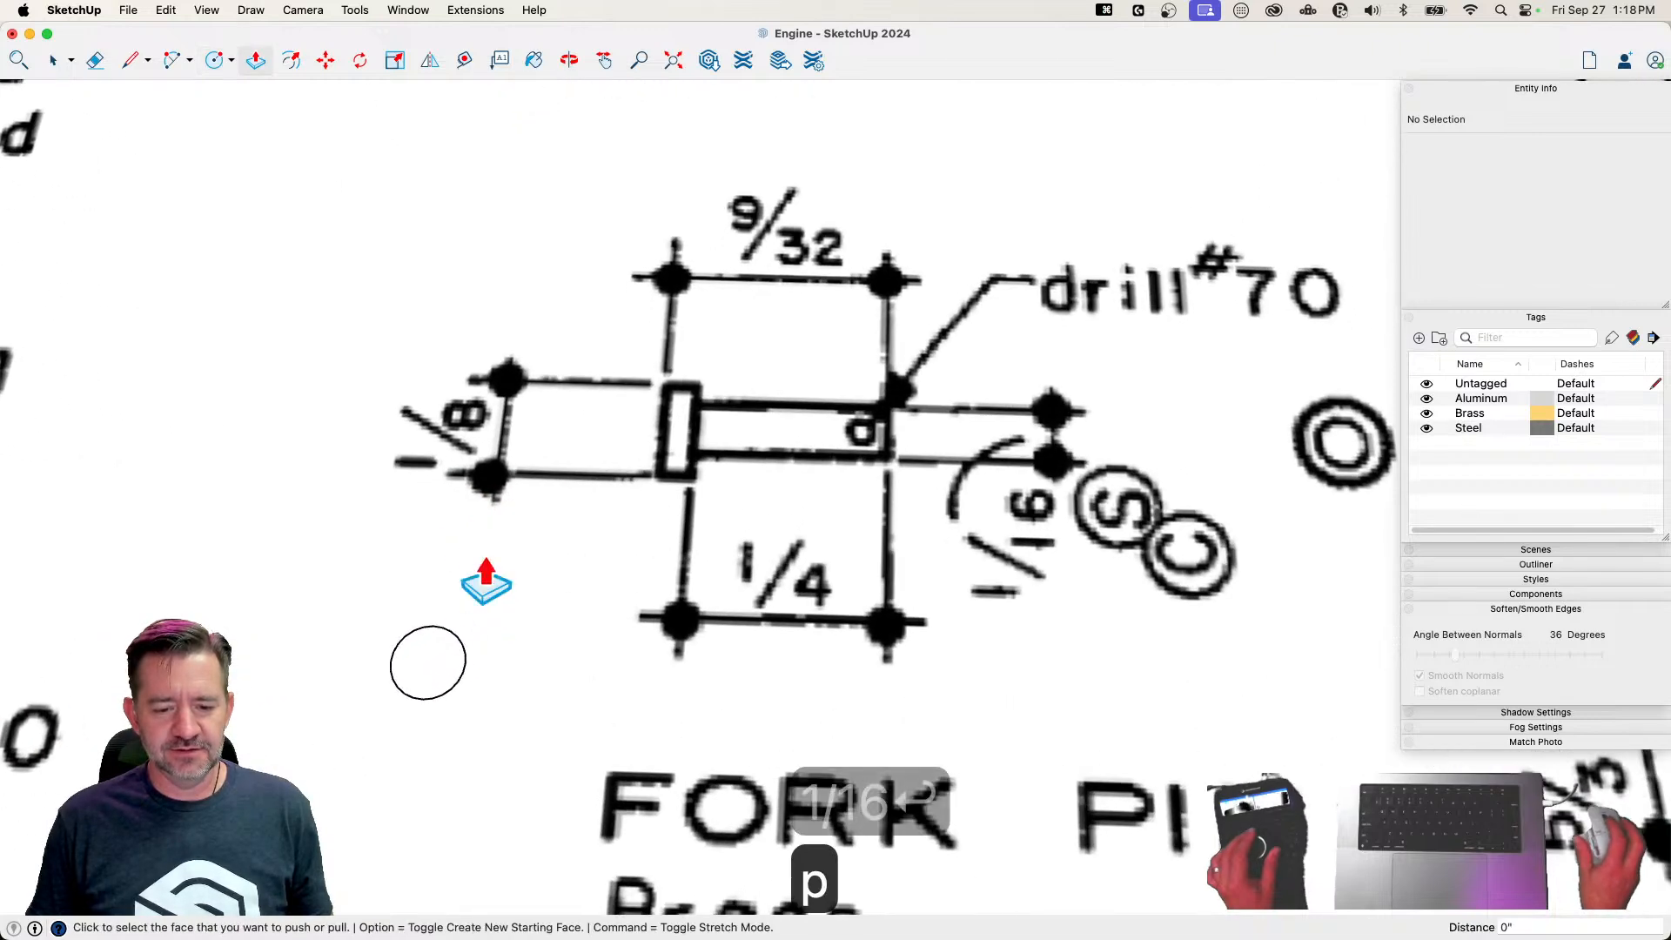
scroll(443, 729, down, 2)
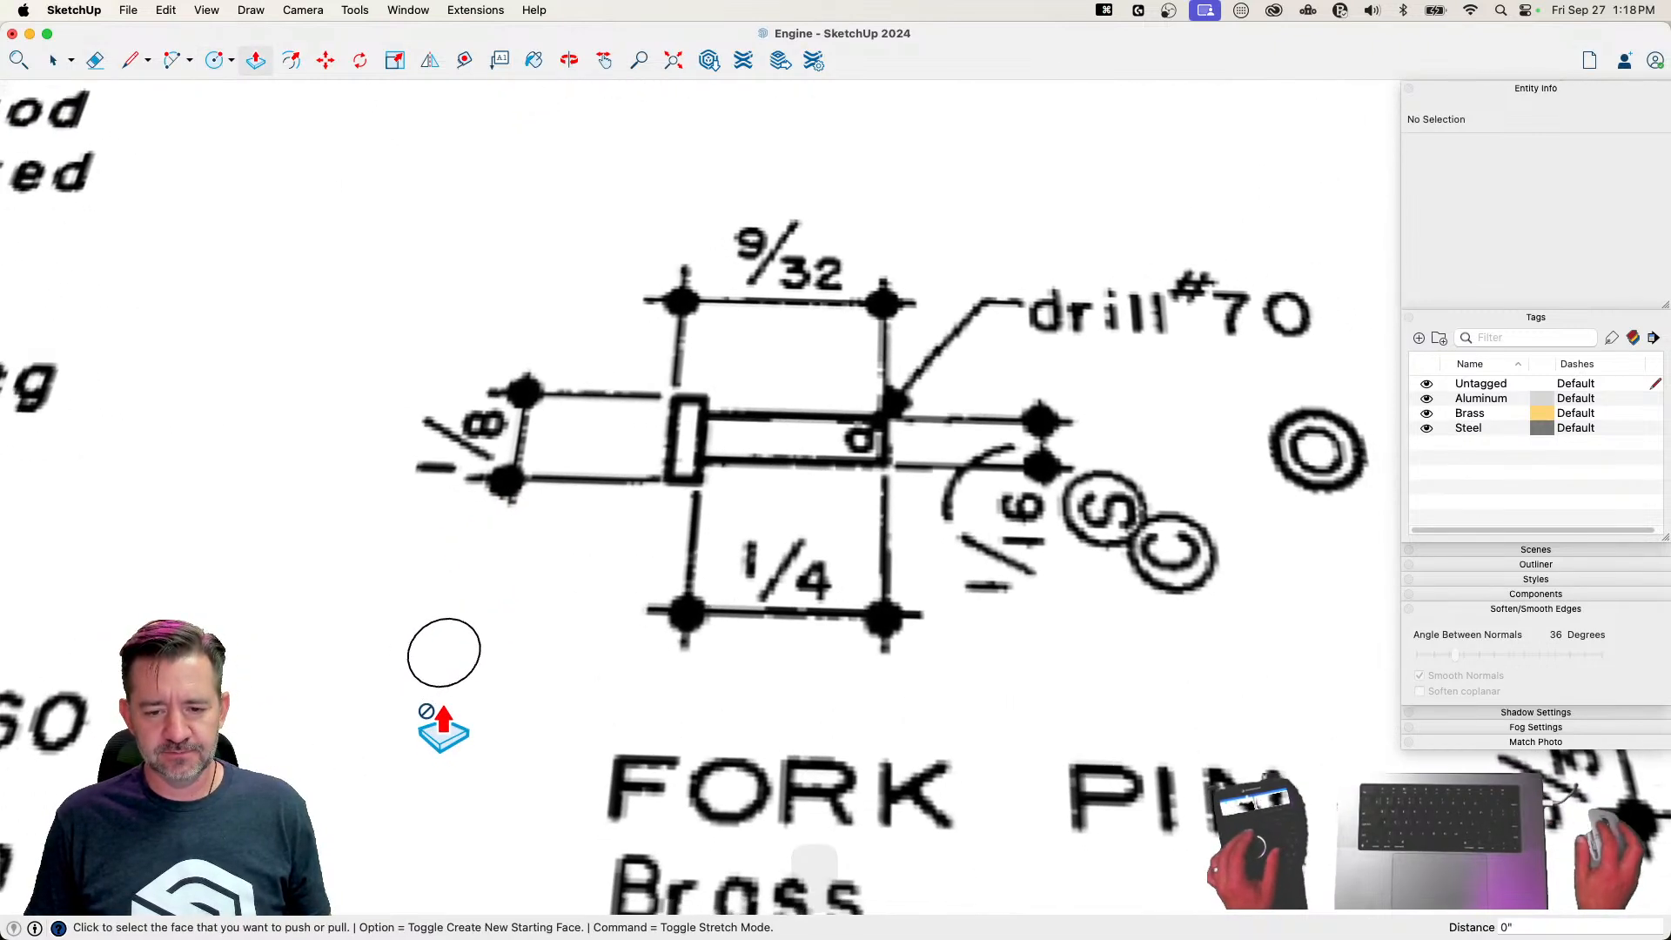
click(441, 670)
click(396, 622)
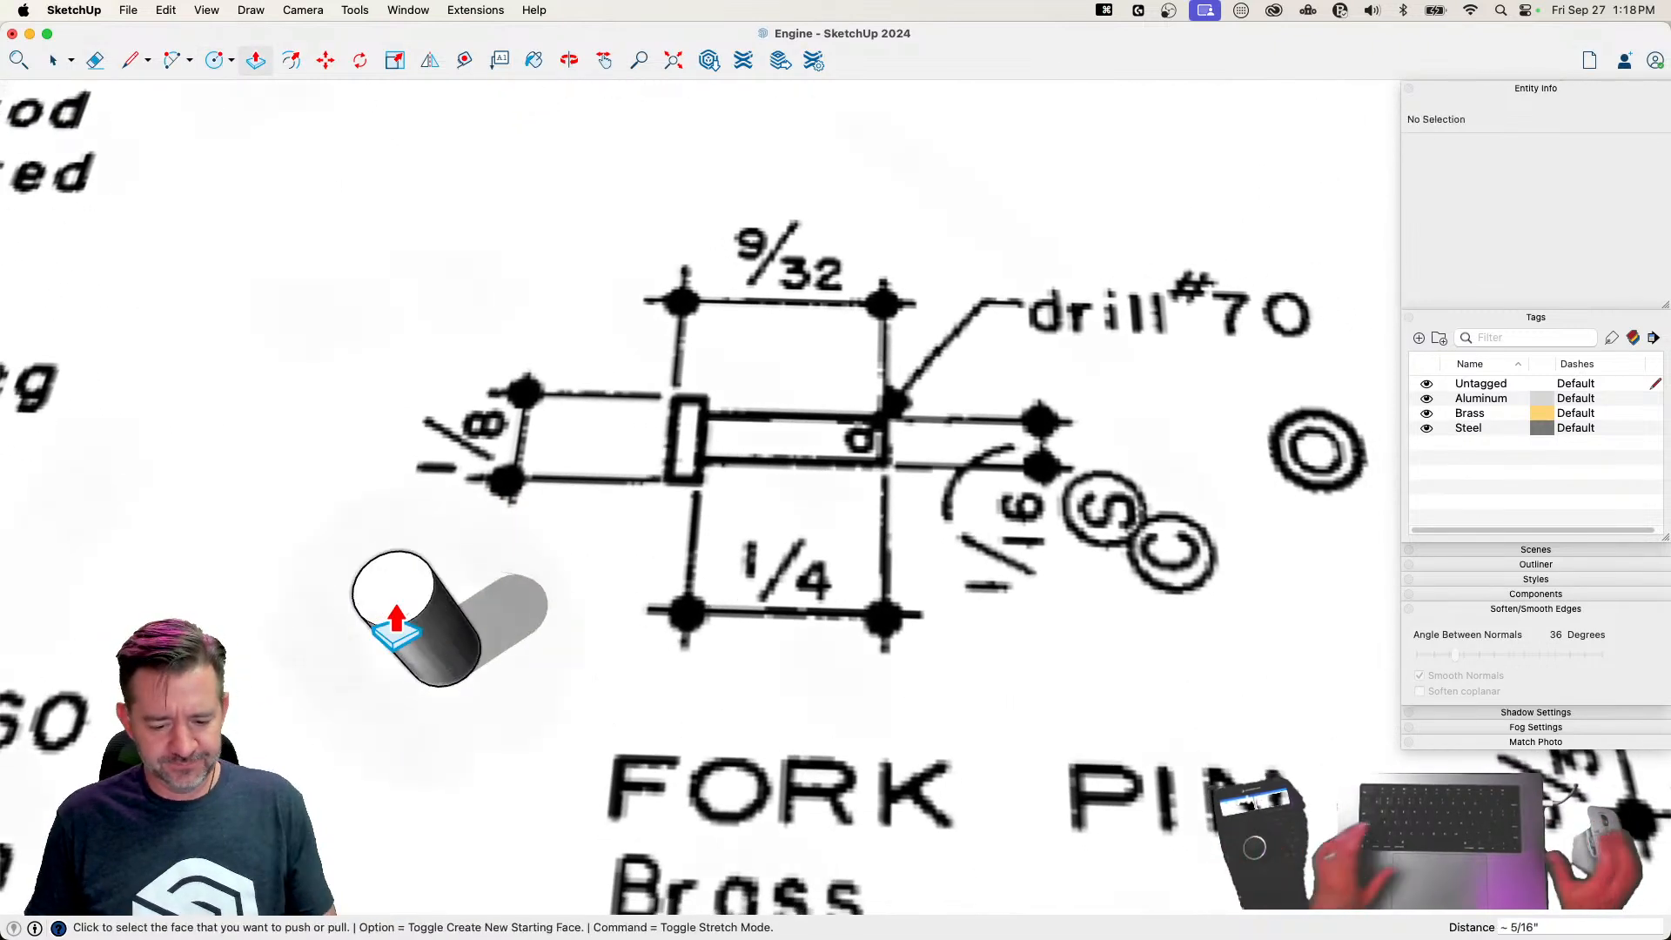
text(9/32)
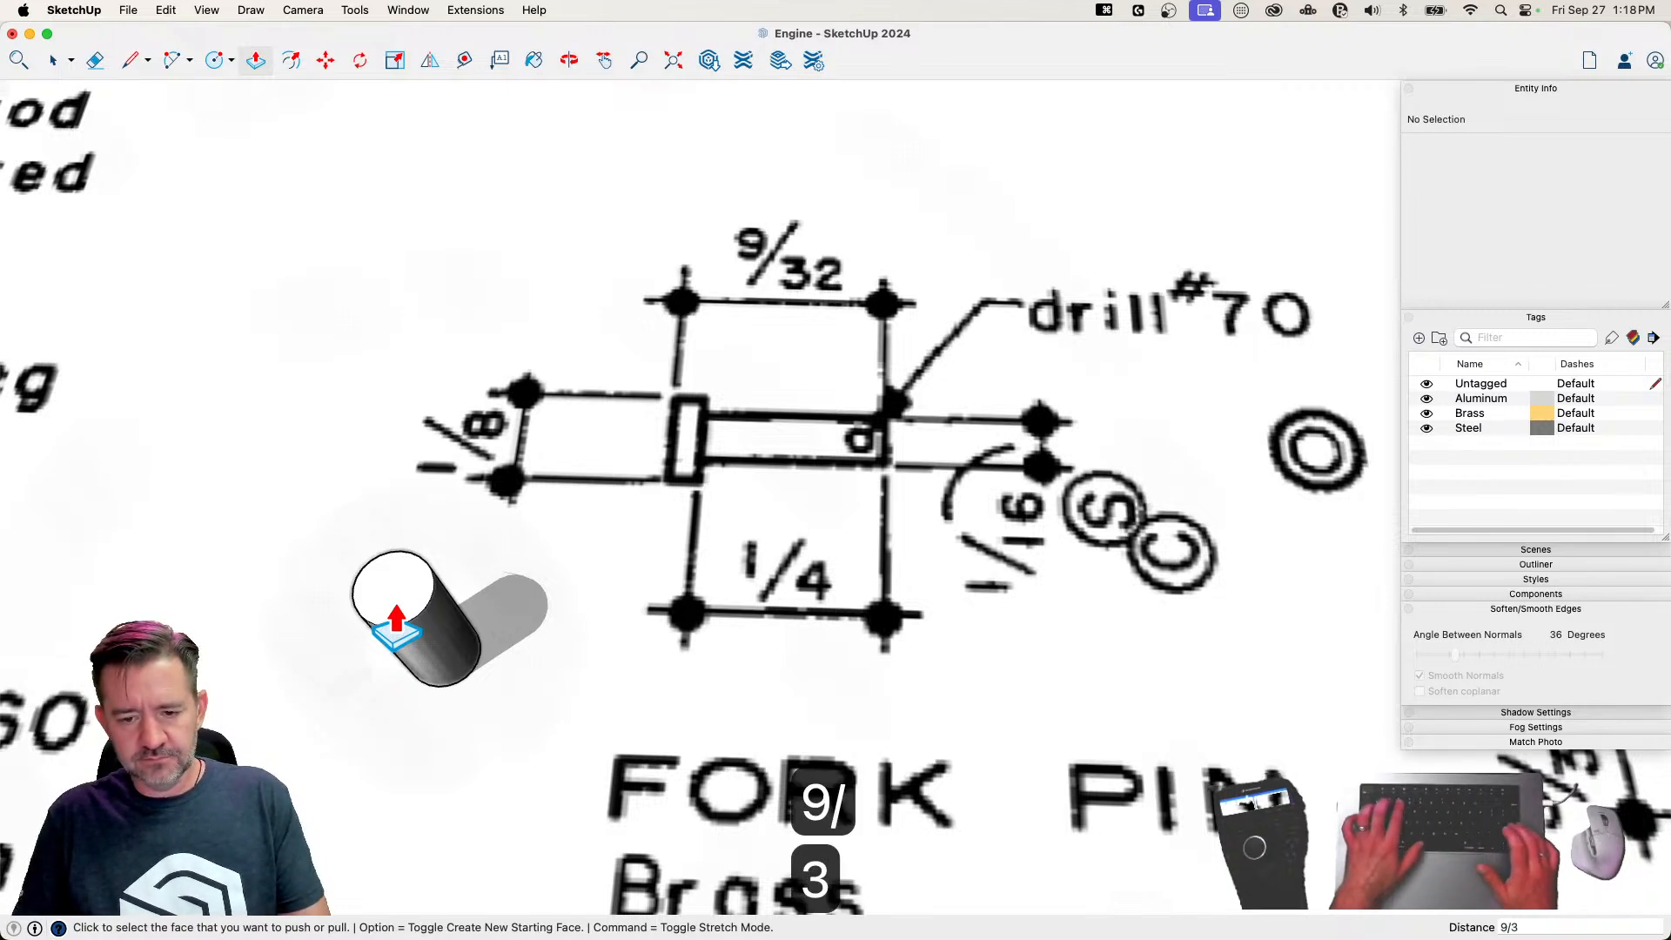
key(Return)
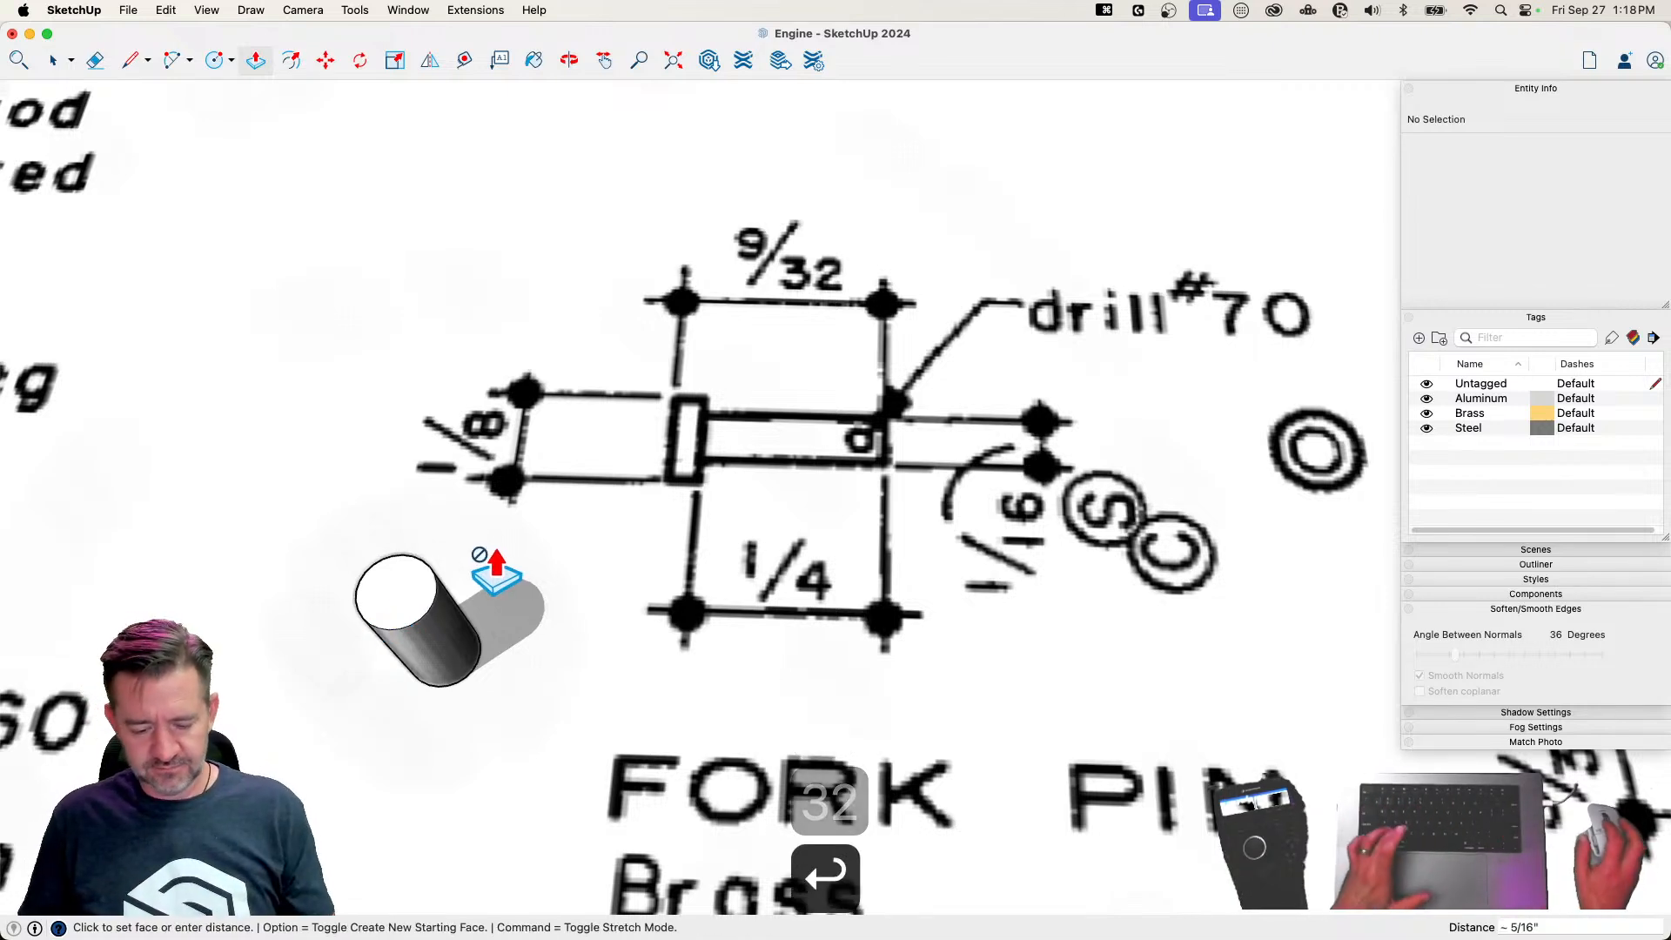
Draw a concentric circle with a 1/32-inch radius on the top face of the cylinder
key(c)
click(396, 591)
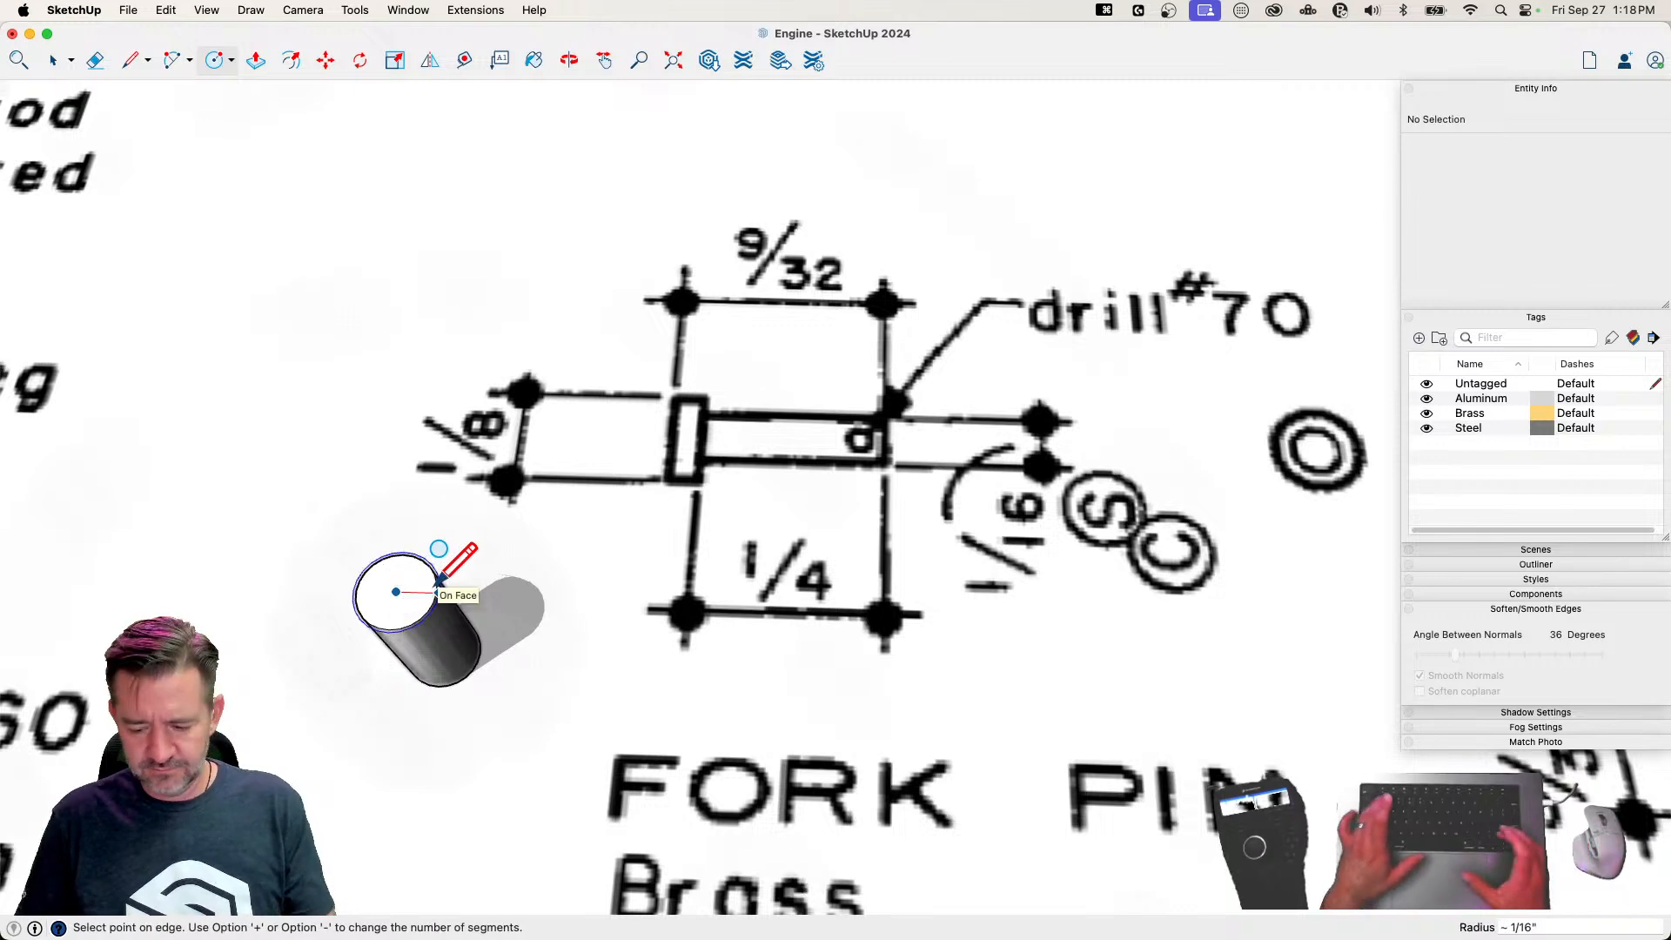
text(1/32)
key(Return)
Push the ring-shaped face around the inner circle down 1/4 inch to leave the fork pin's head, and save the model
scroll(418, 566, up, 2)
key(p)
click(422, 571)
click(436, 645)
text(1/4)
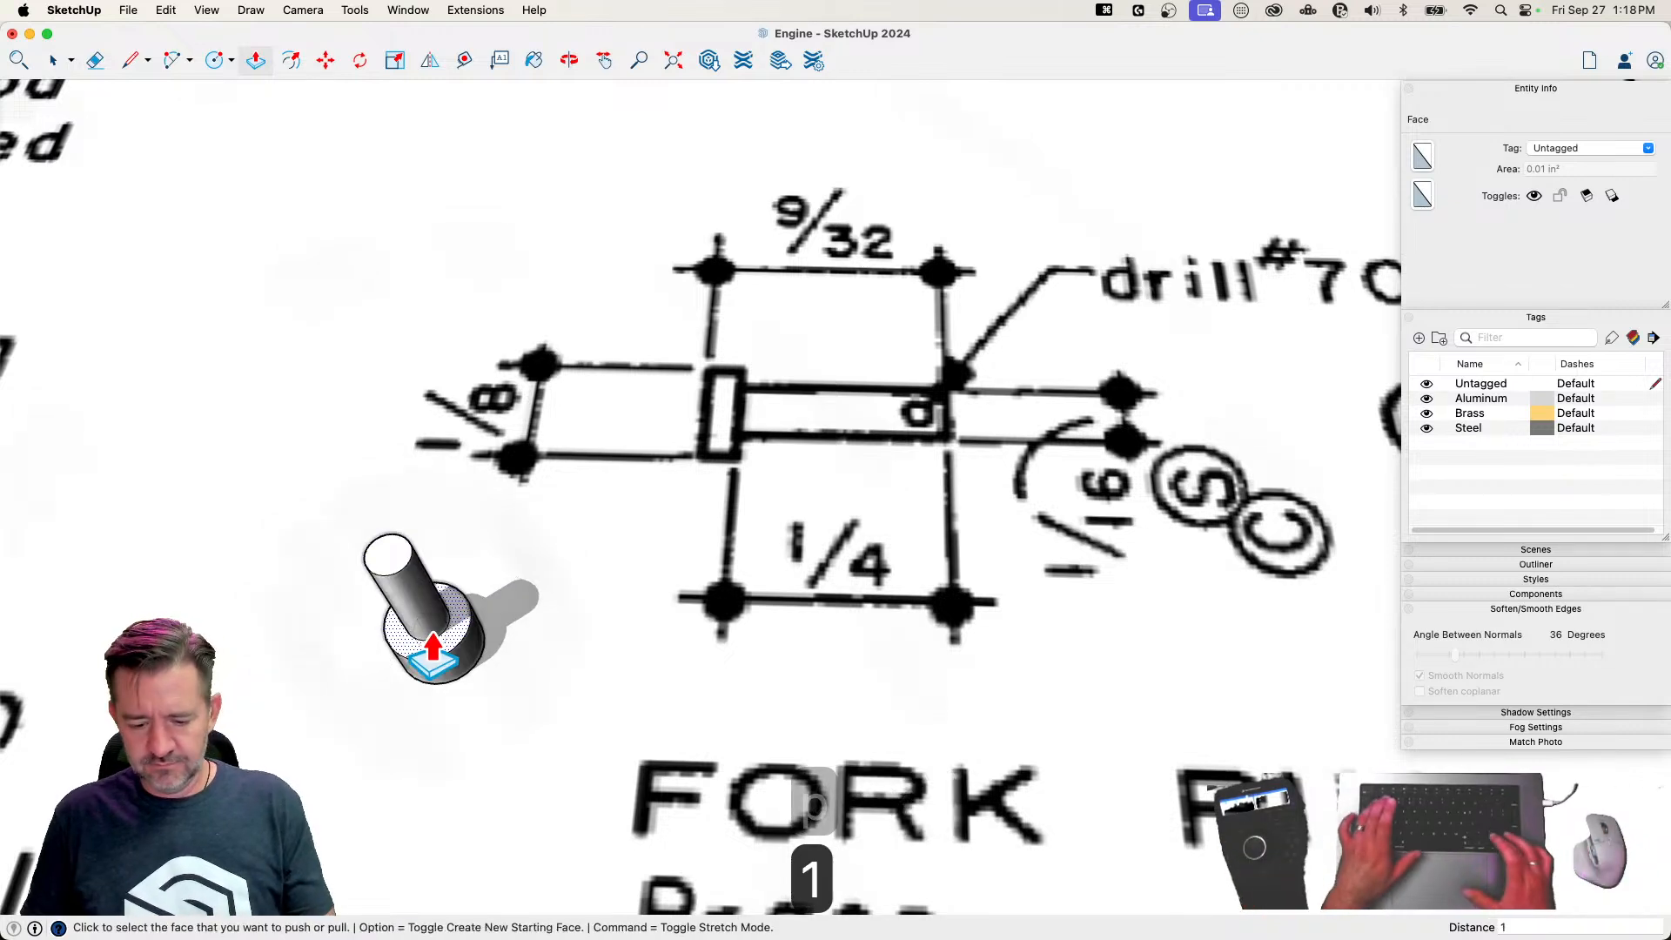
key(Return)
key(super+s)
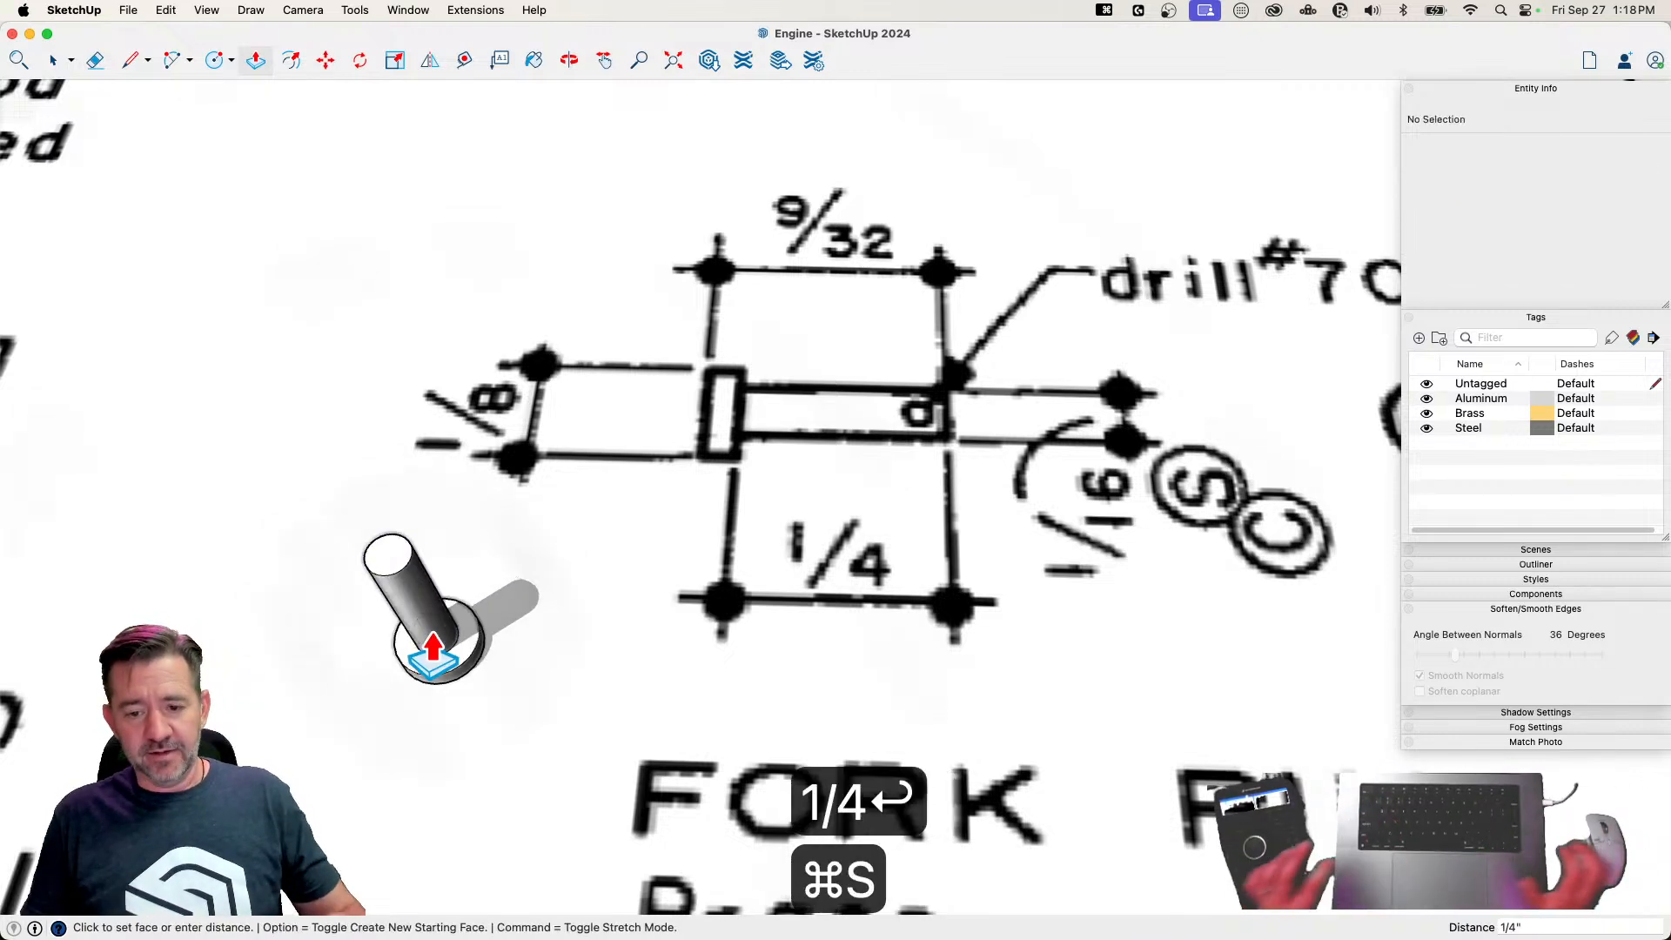
Select all the fork pin geometry and make it a component with the definition name Forn Pin
key(space)
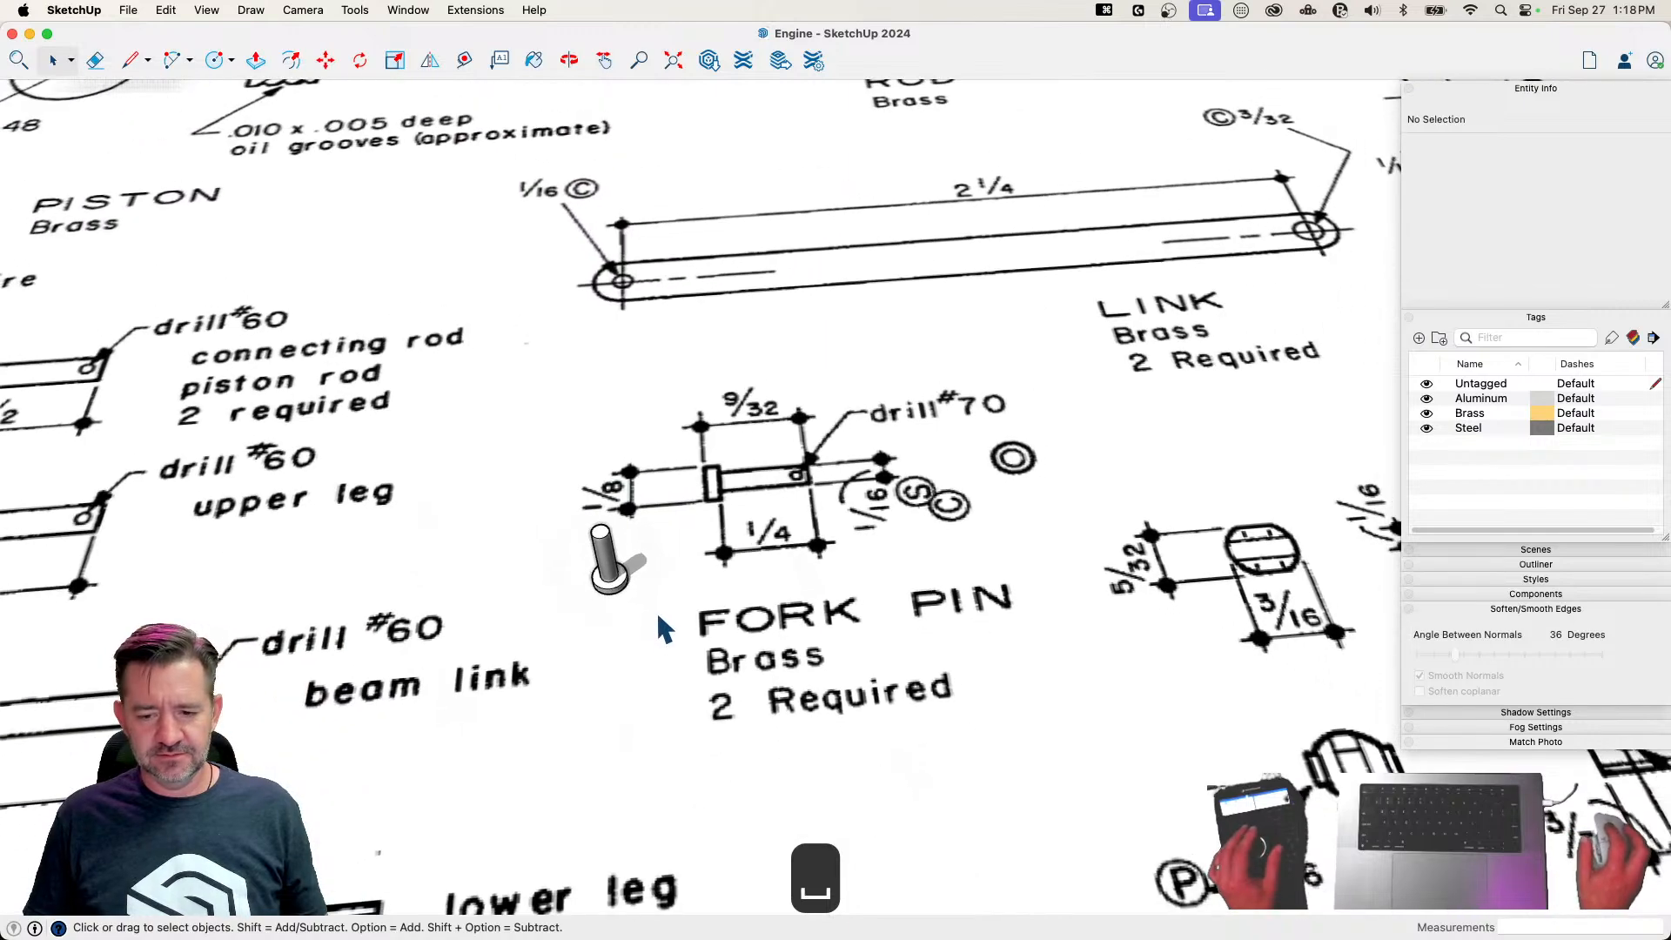
triple_click(612, 585)
right_click(612, 585)
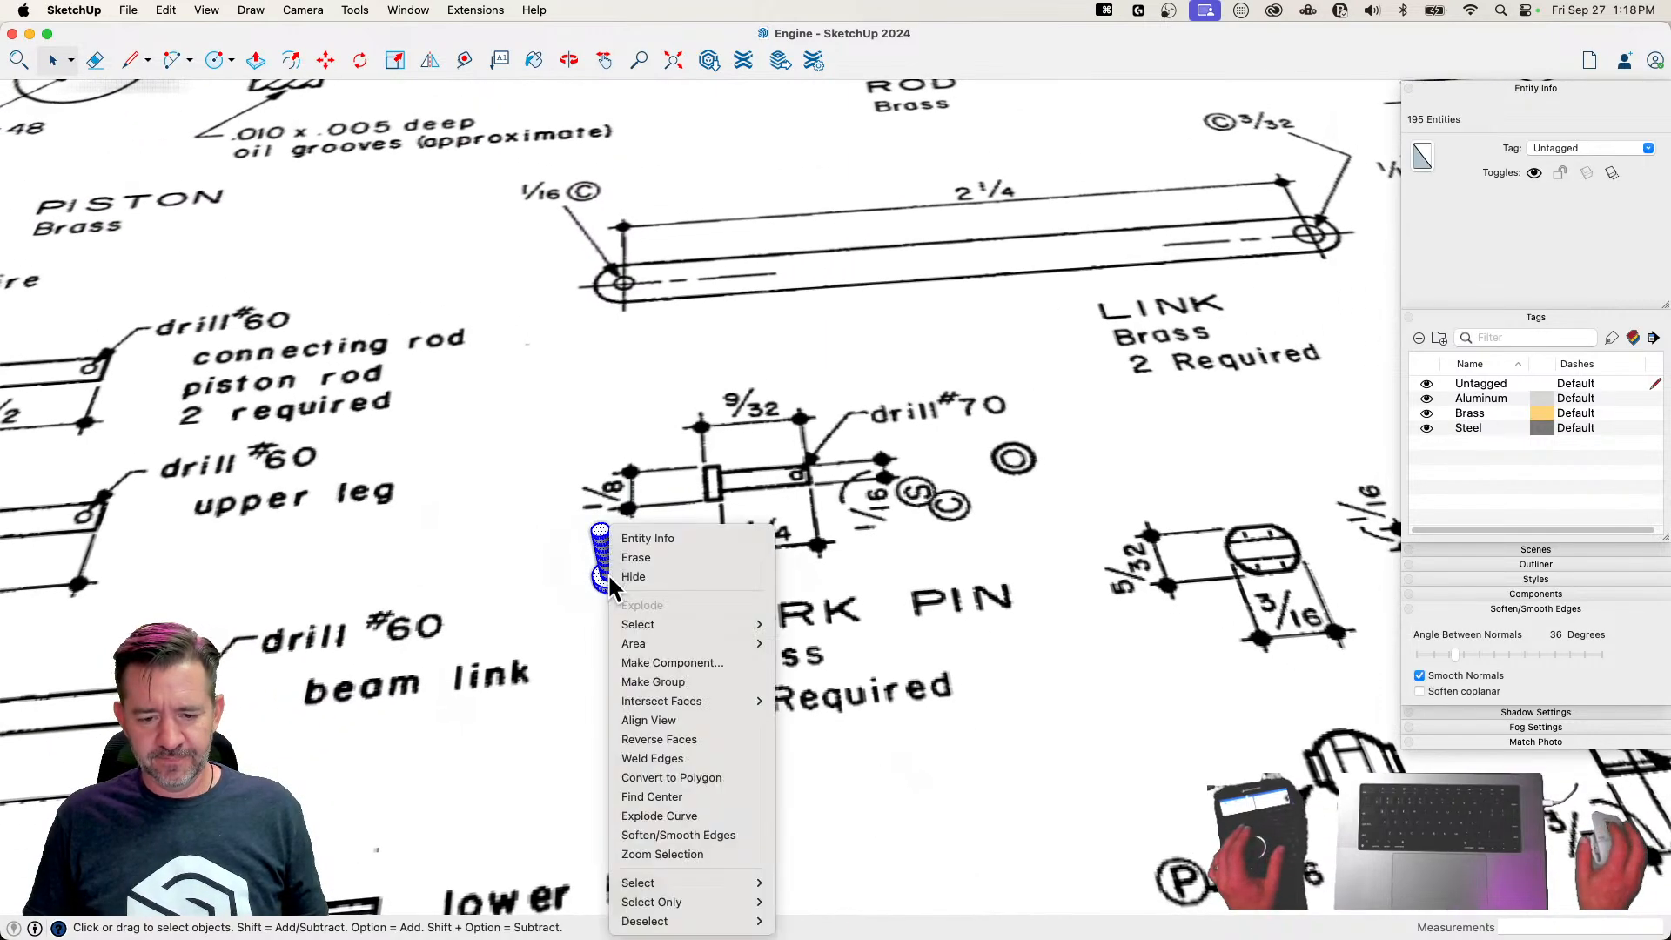
click(676, 662)
text(F)
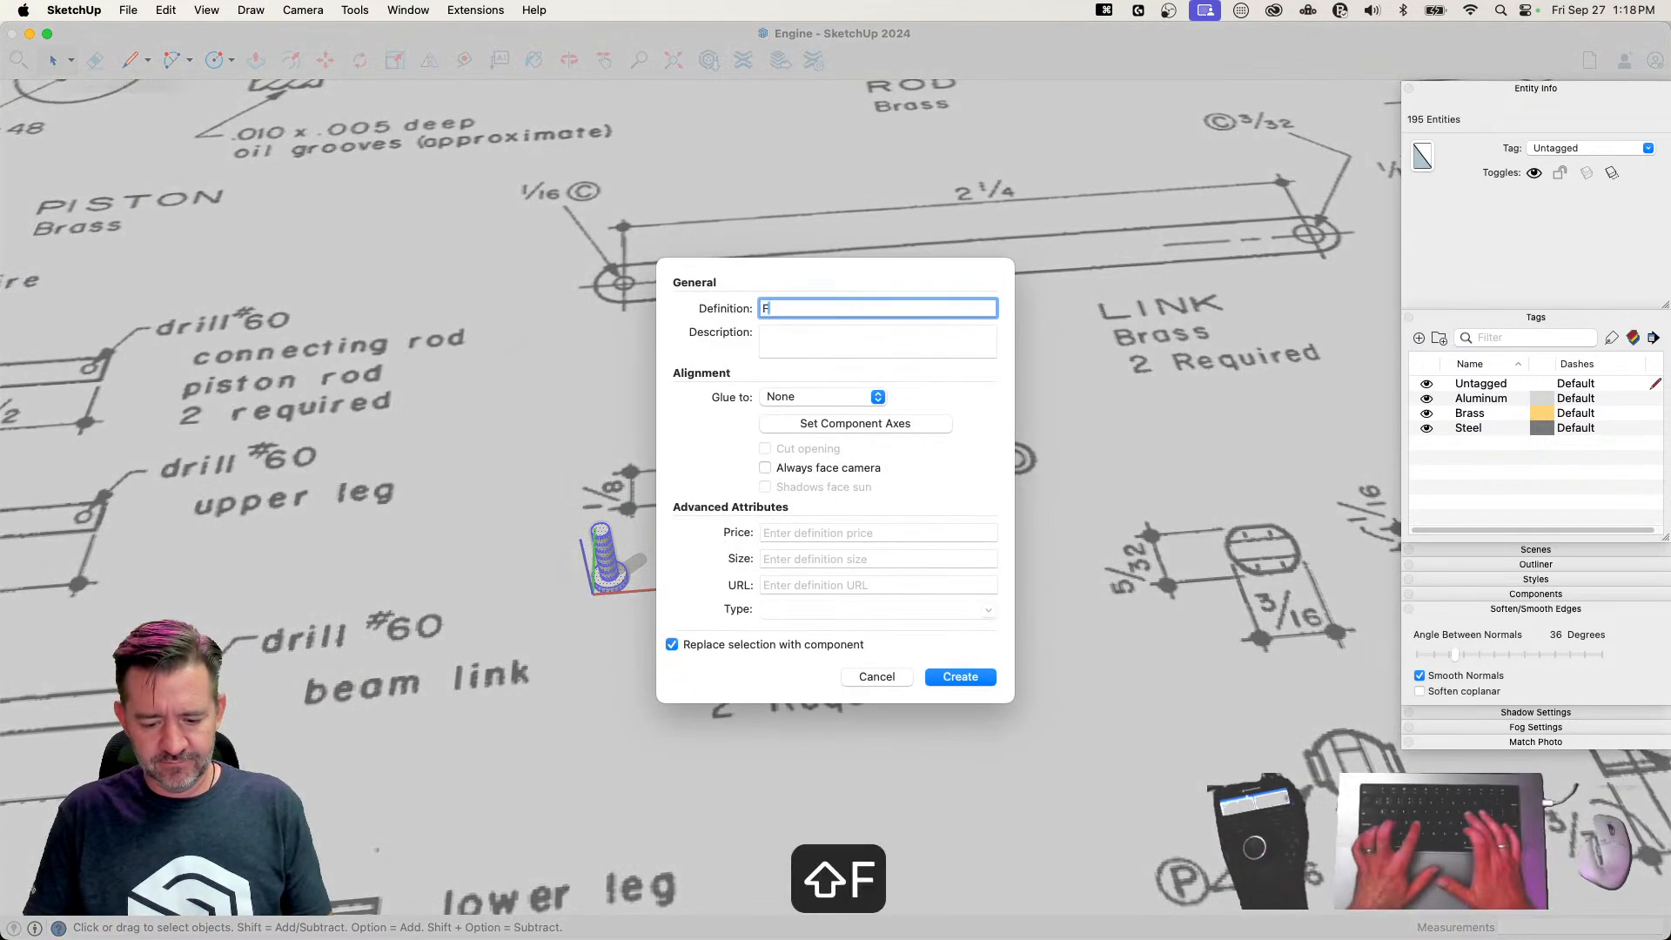
text(orn Pin)
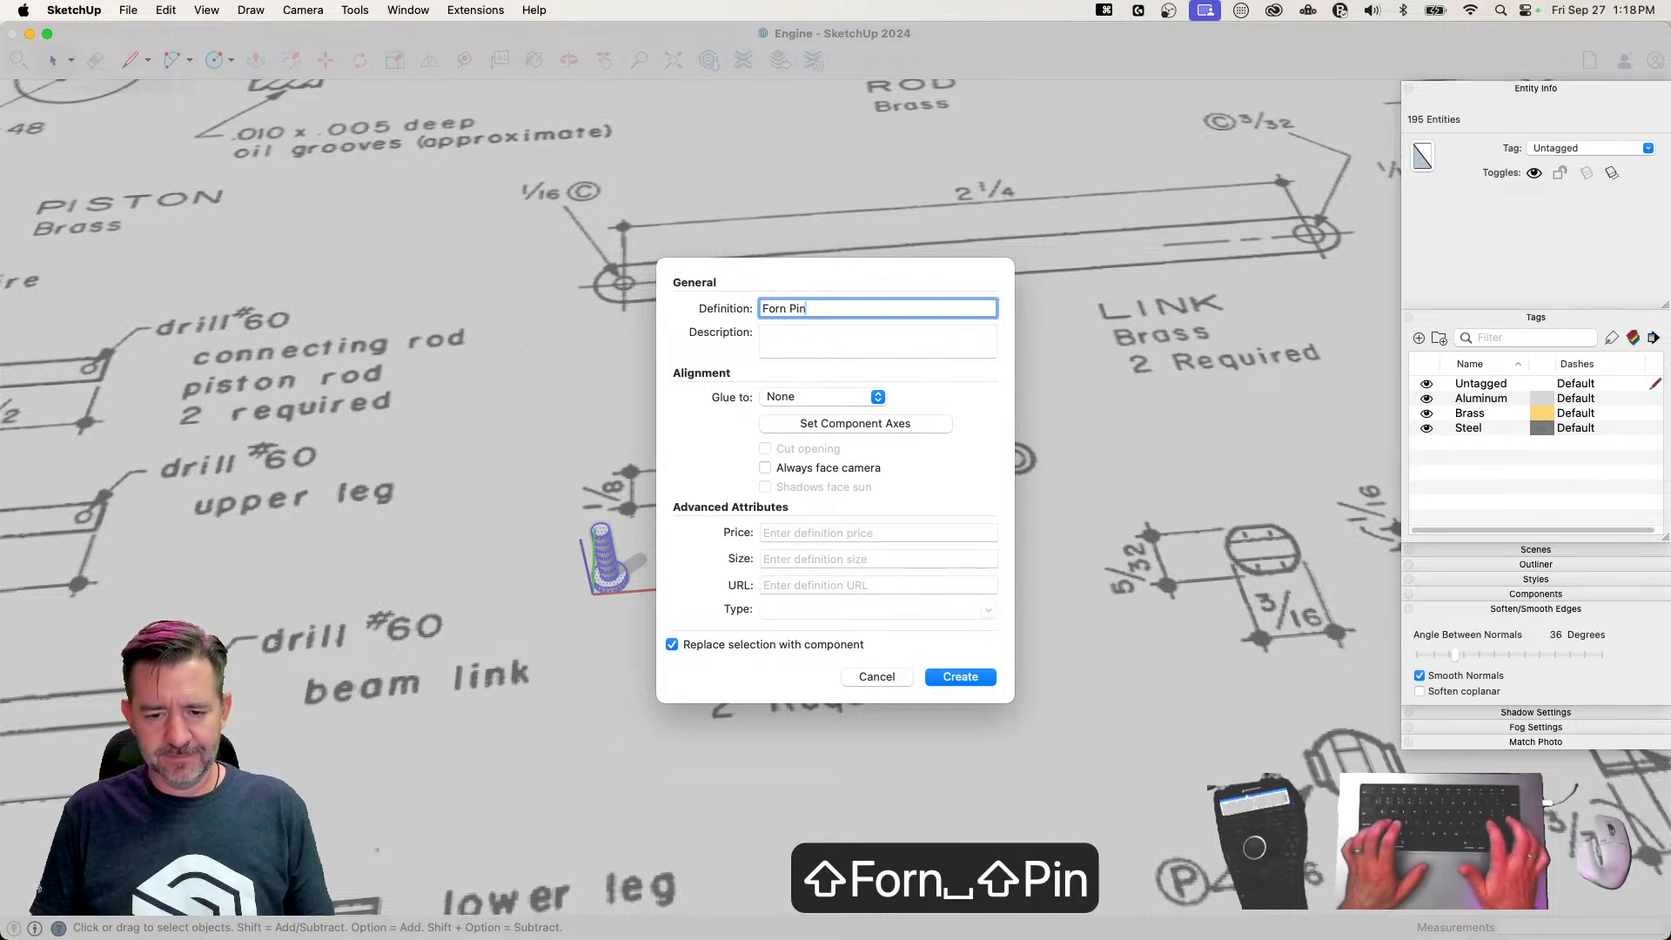
key(Return)
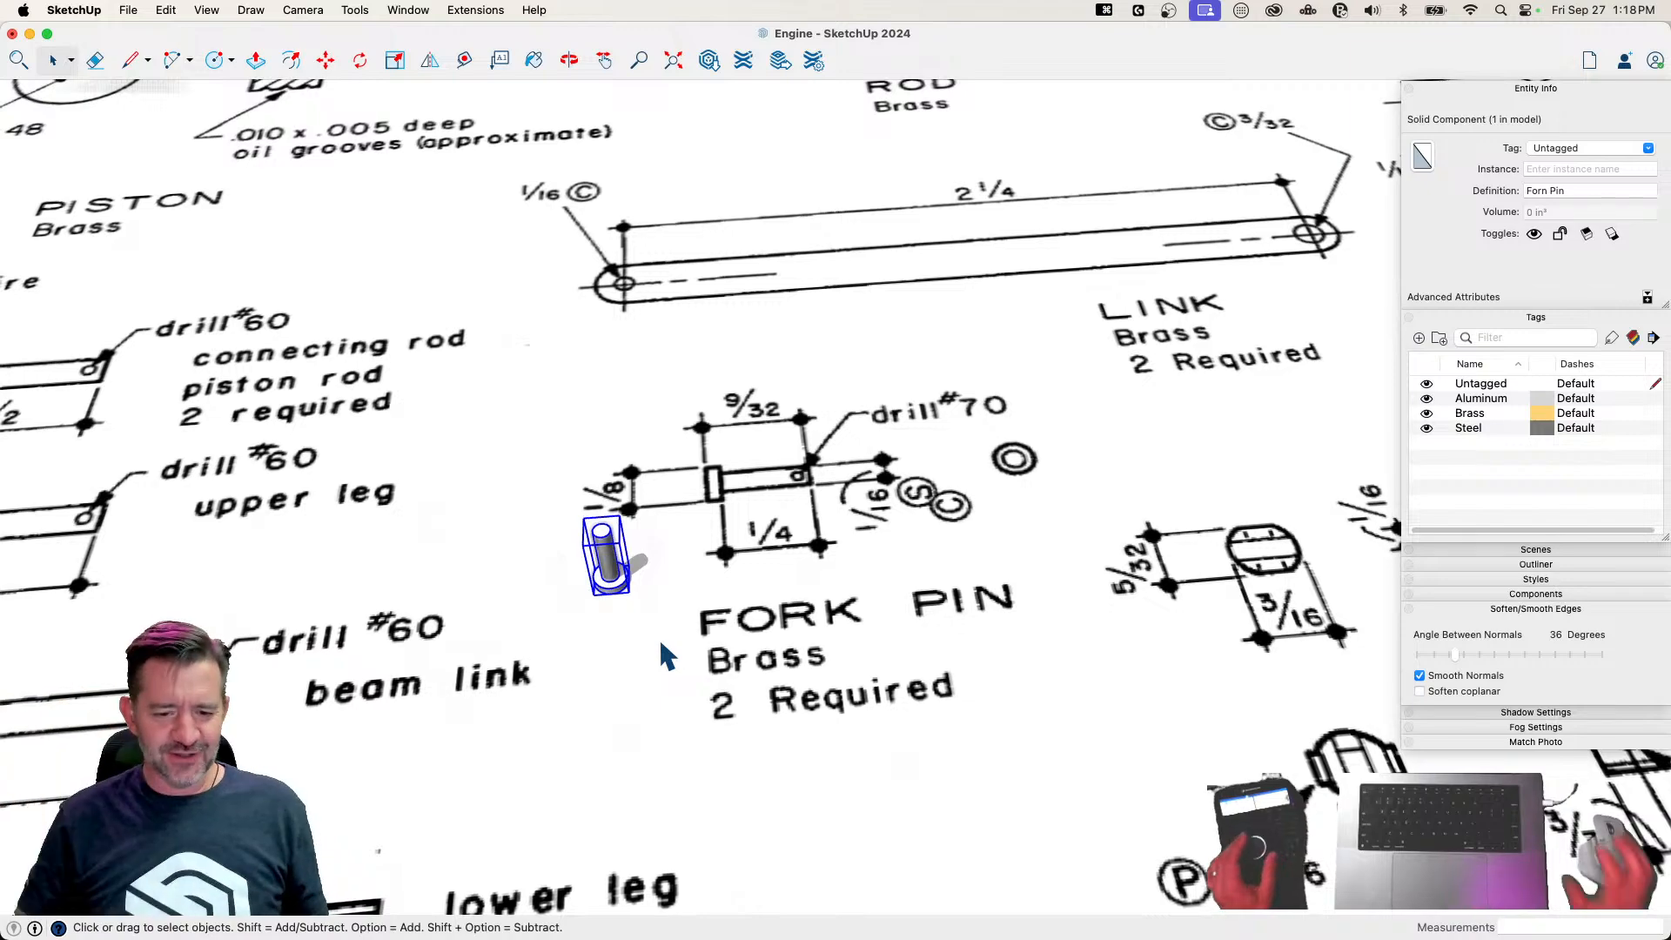
Assign the Brass tag to the fork pin component
scroll(649, 611, up, 8)
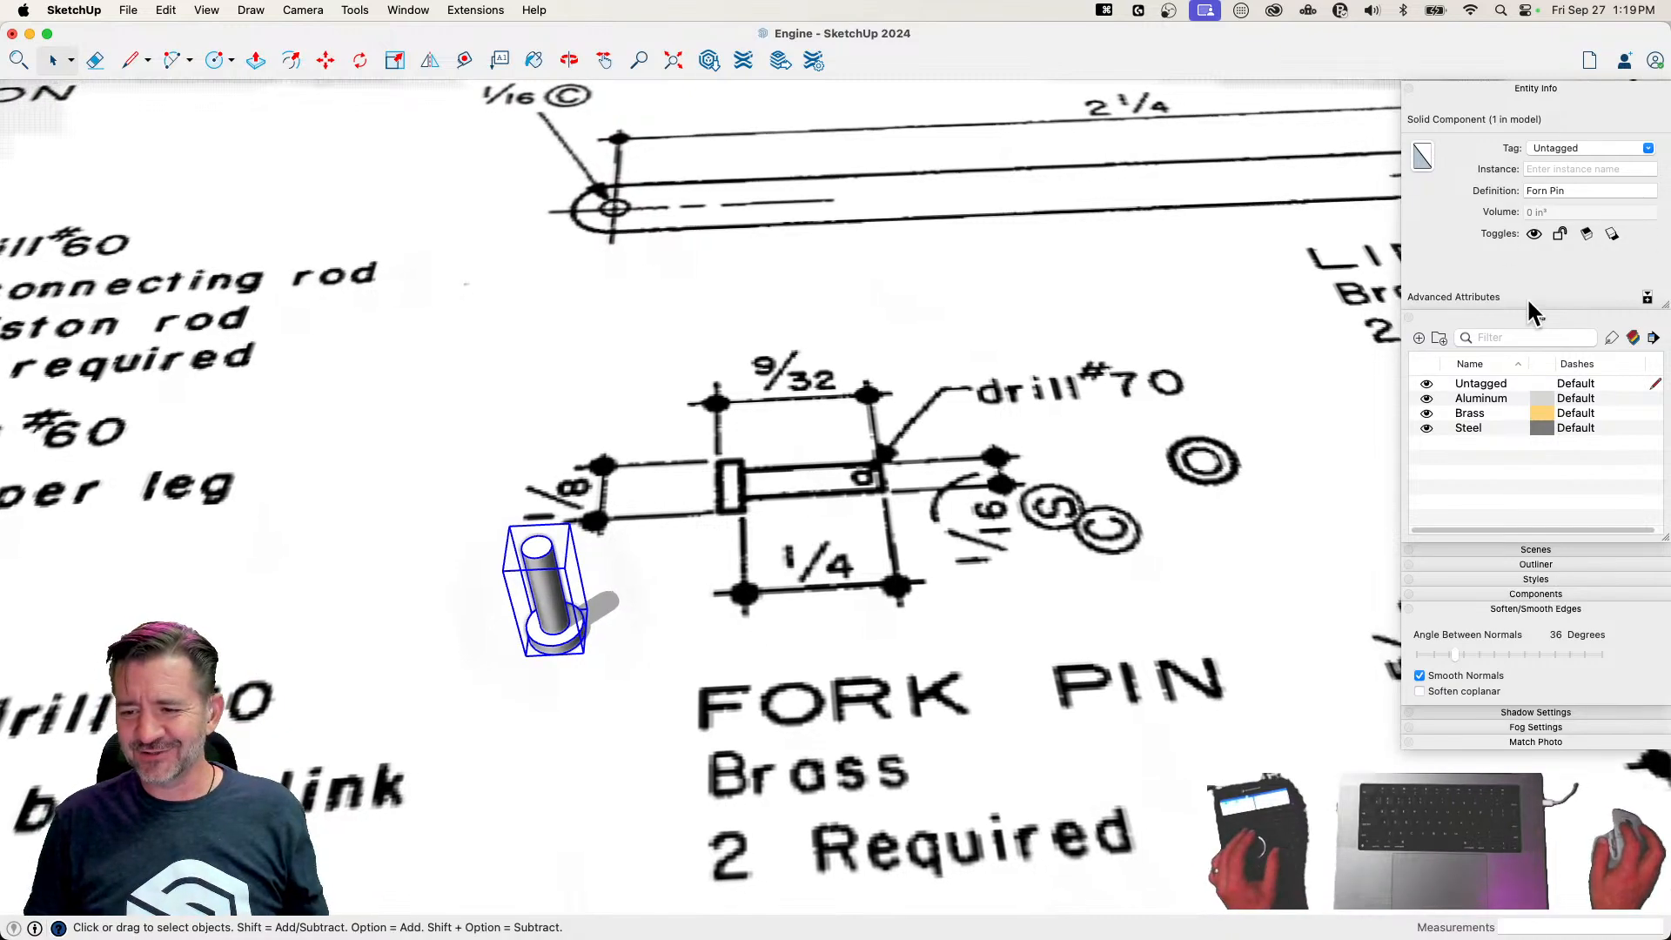
click(1648, 149)
click(1582, 194)
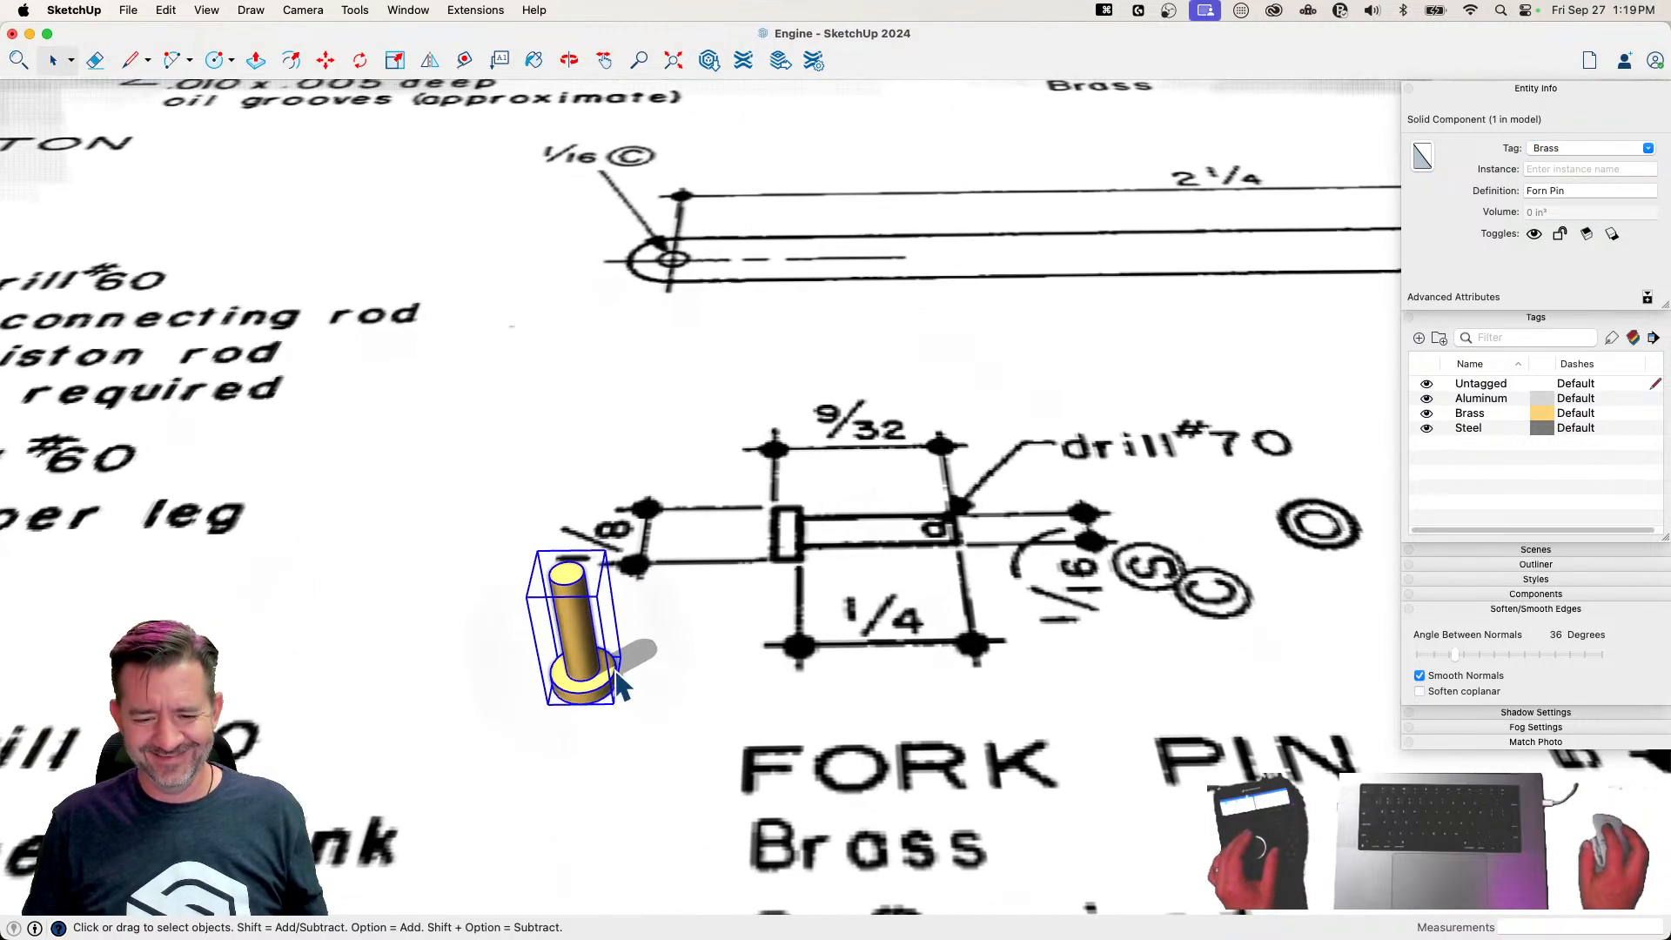
Move the fork pin about 1' 3 11/16" away from its drawing and deselect it
key(m)
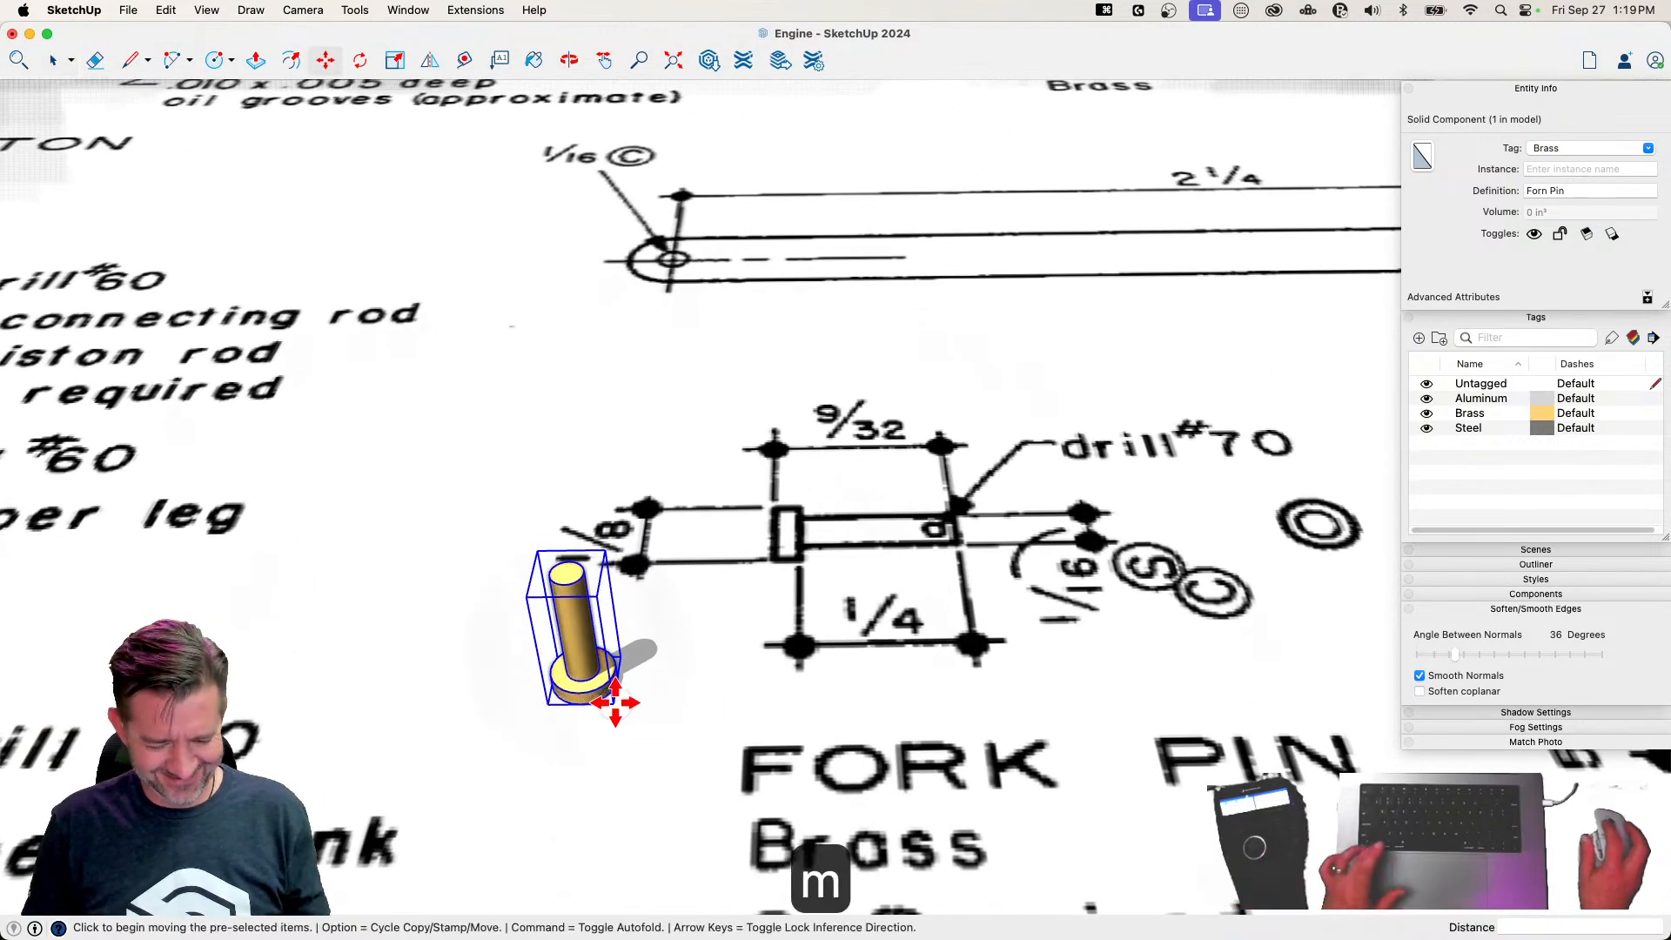
click(615, 702)
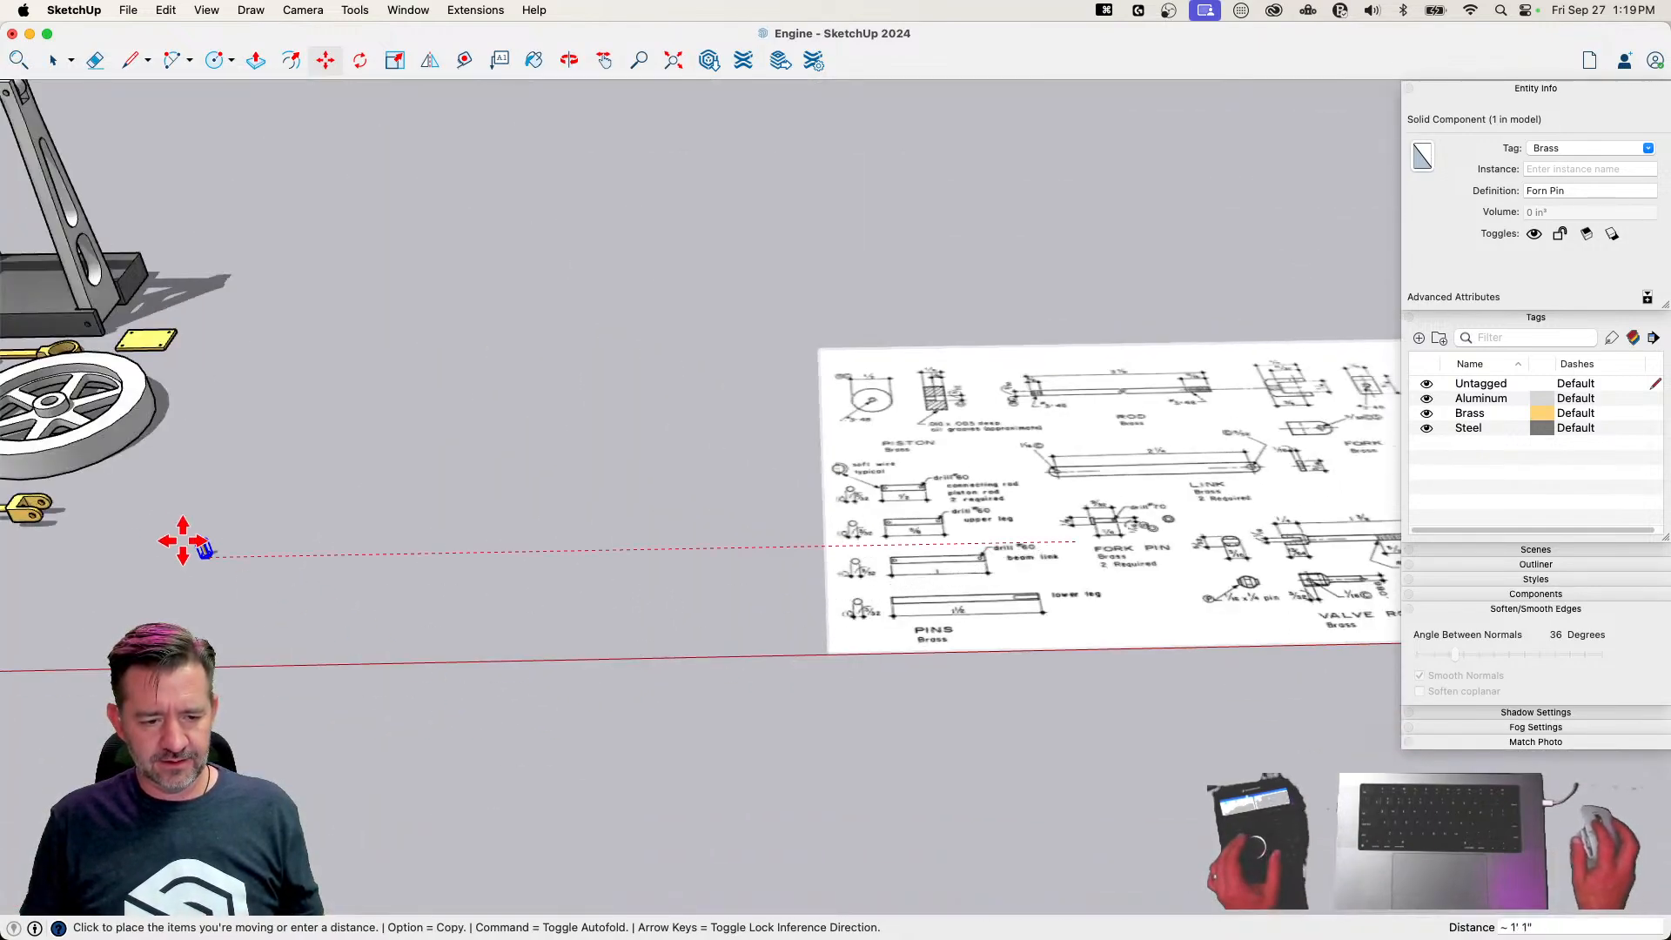
click(69, 495)
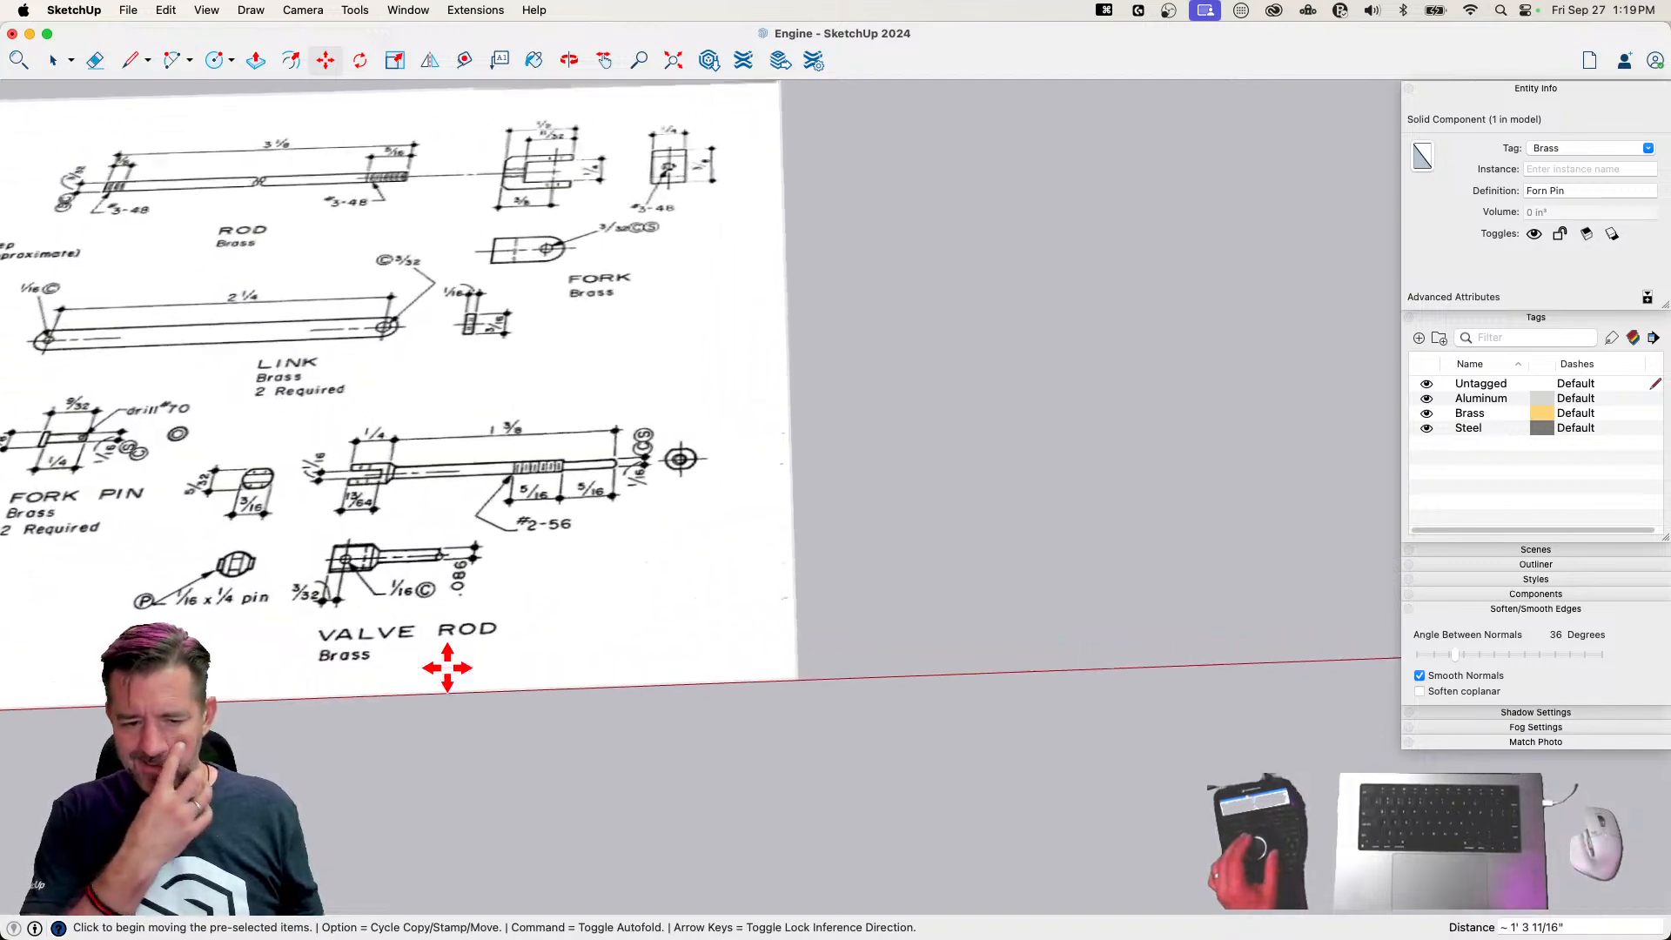
key(space)
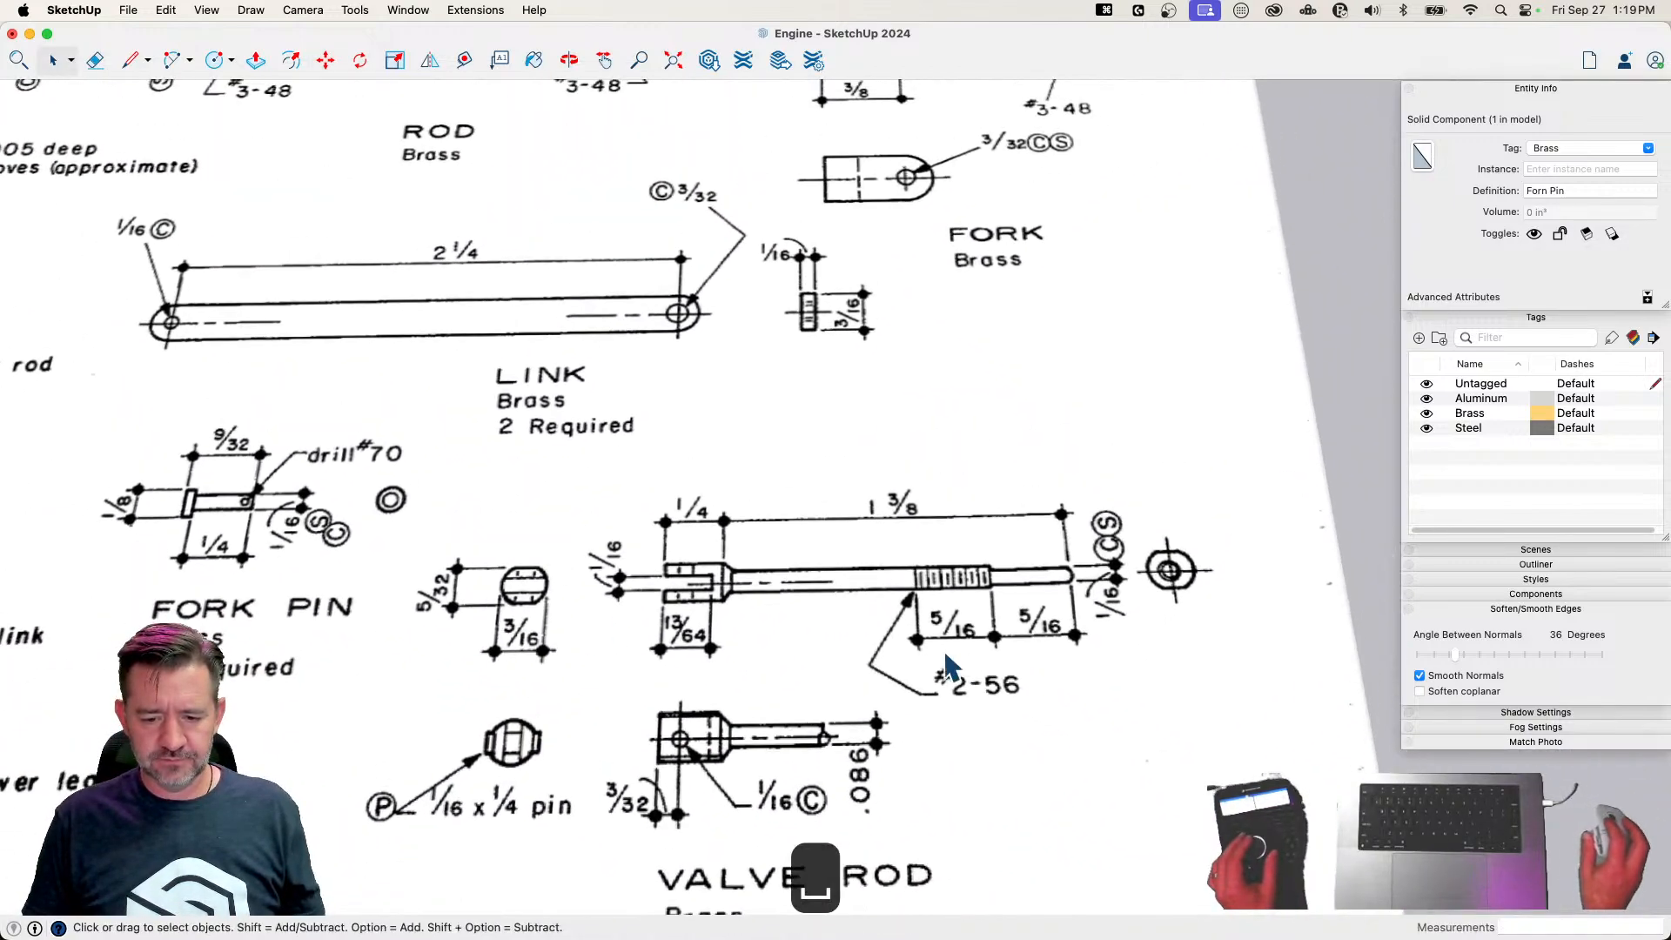
click(947, 666)
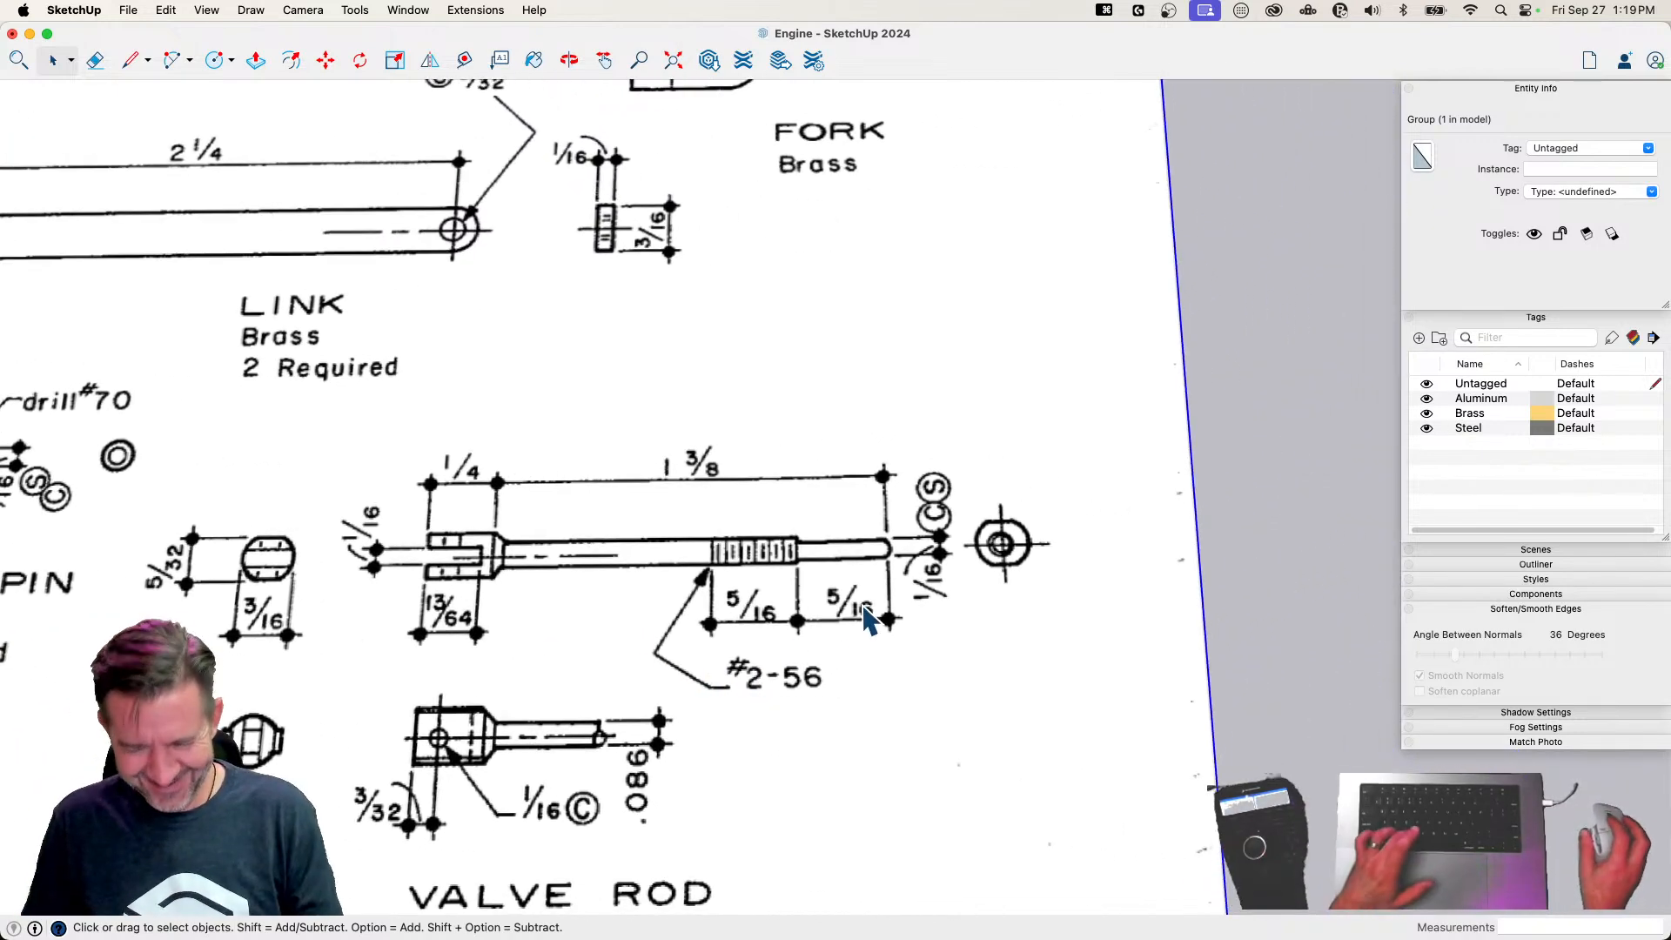
key(c)
click(982, 662)
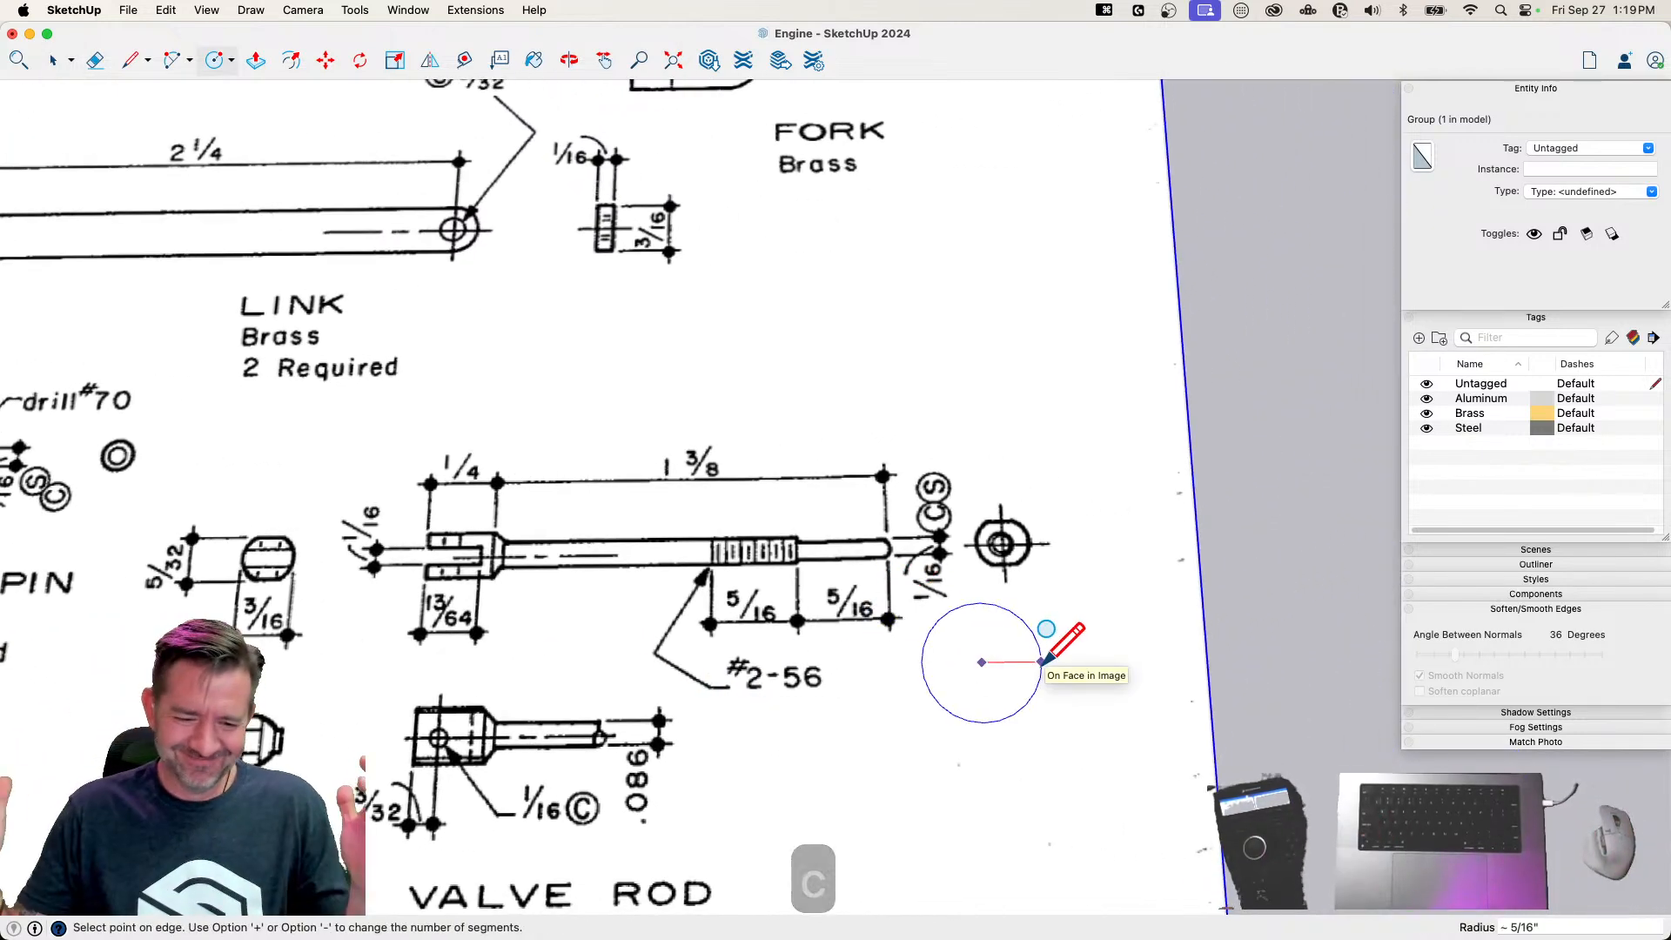
text(3/)
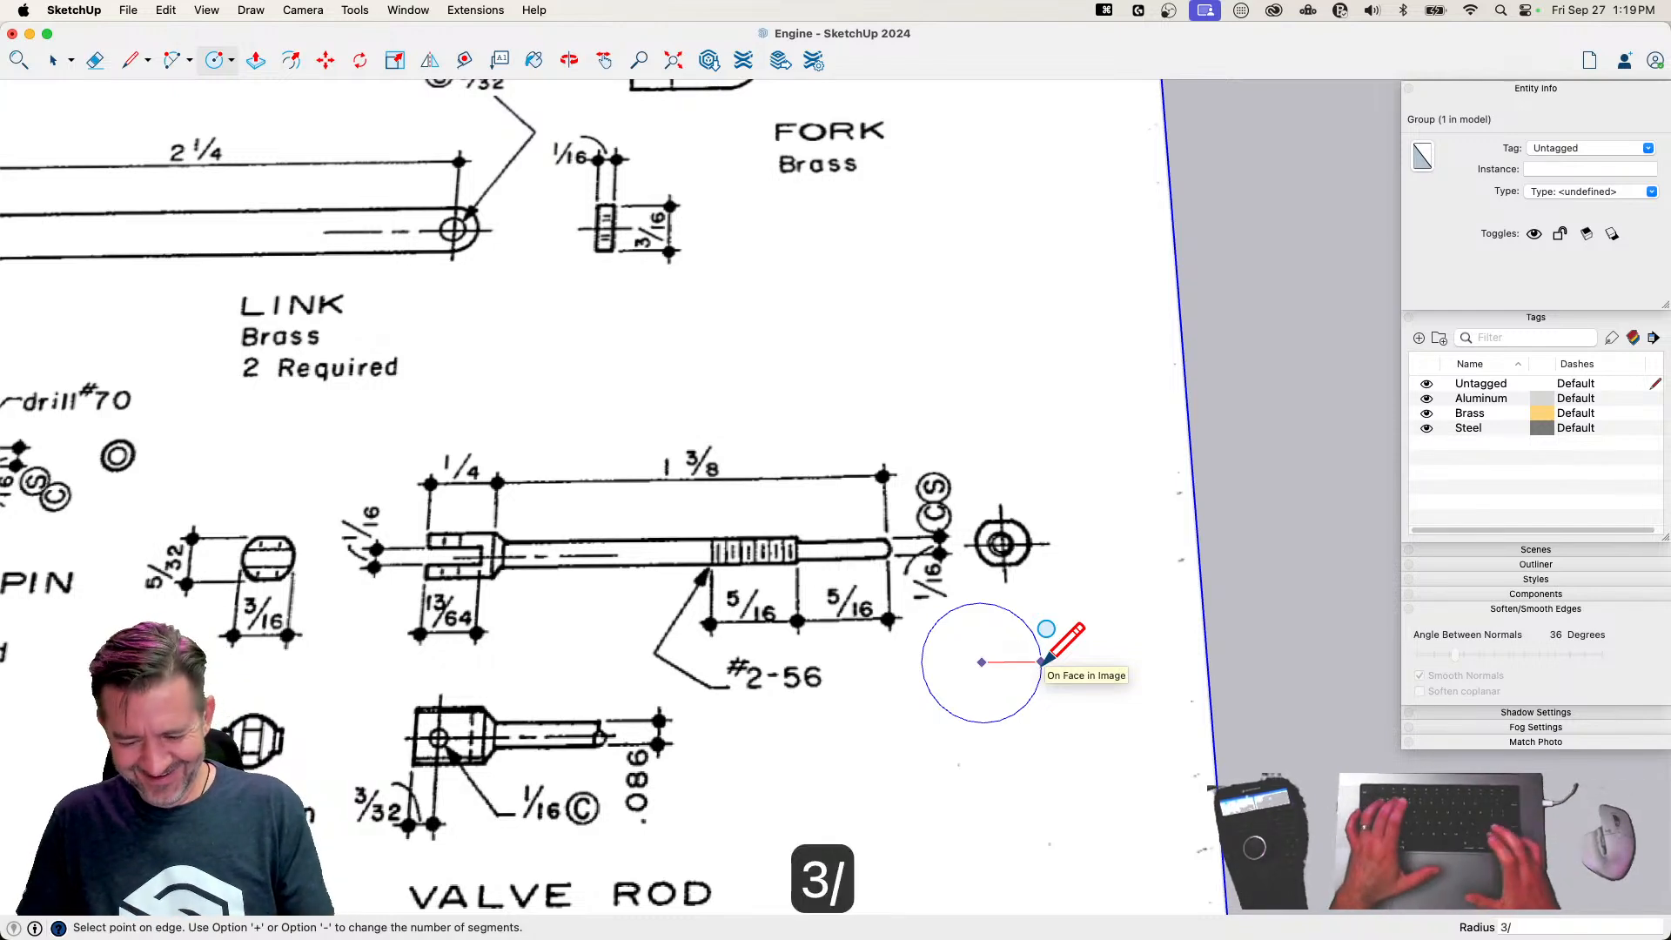
key(Return)
scroll(877, 675, up, 2)
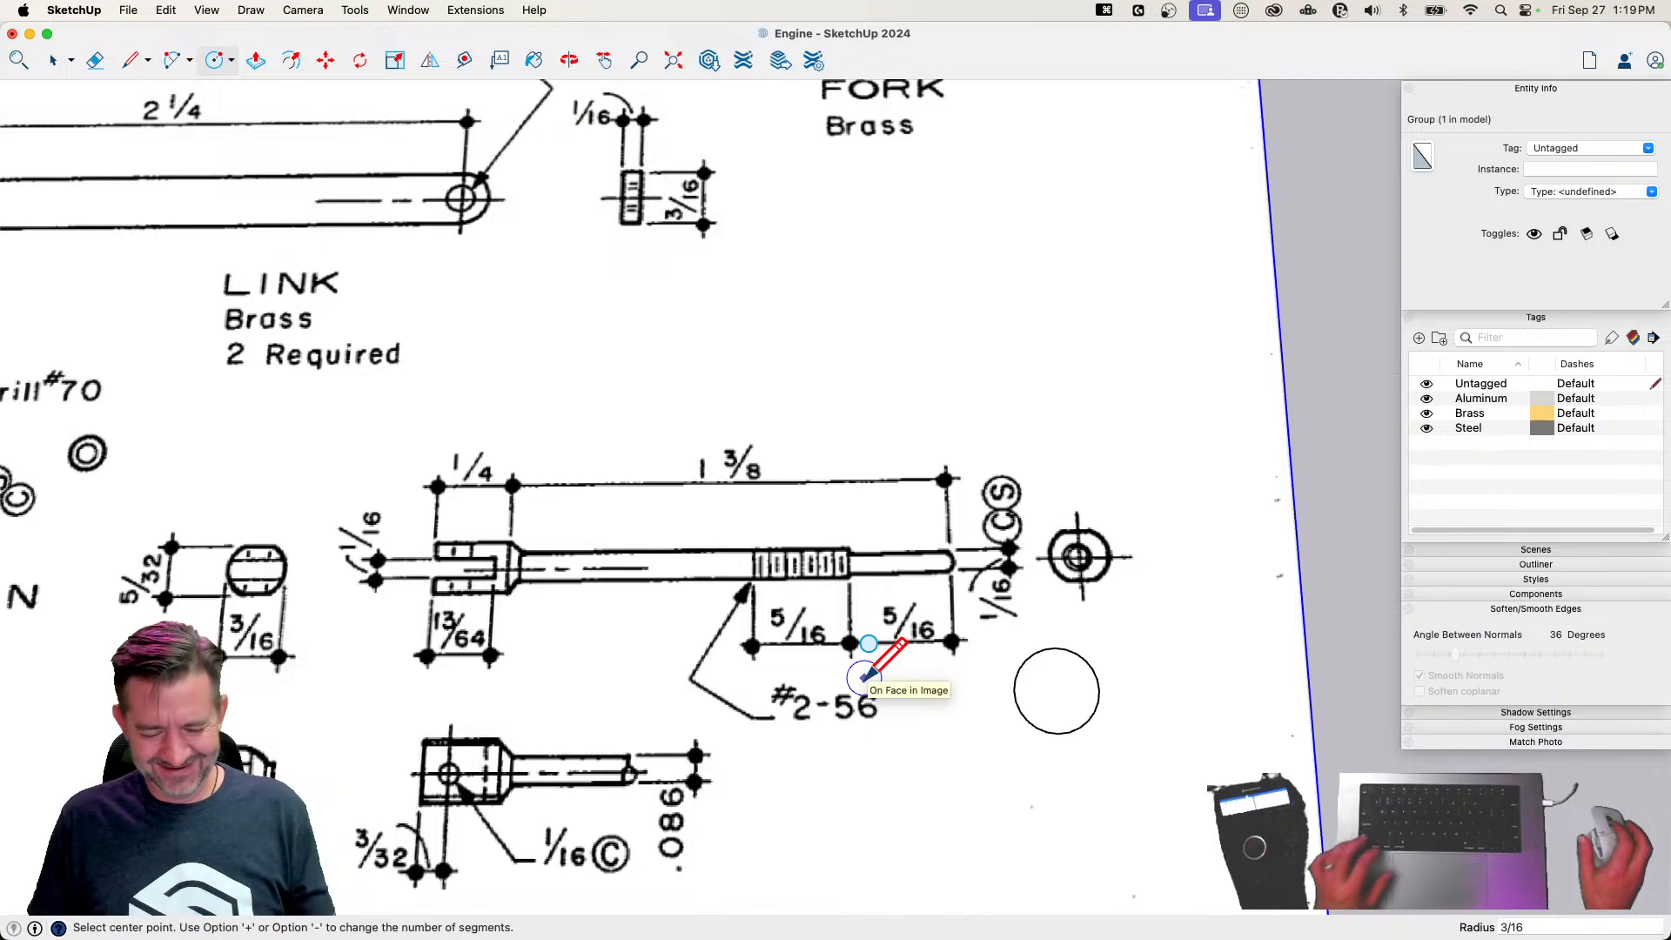
key(l)
click(1014, 692)
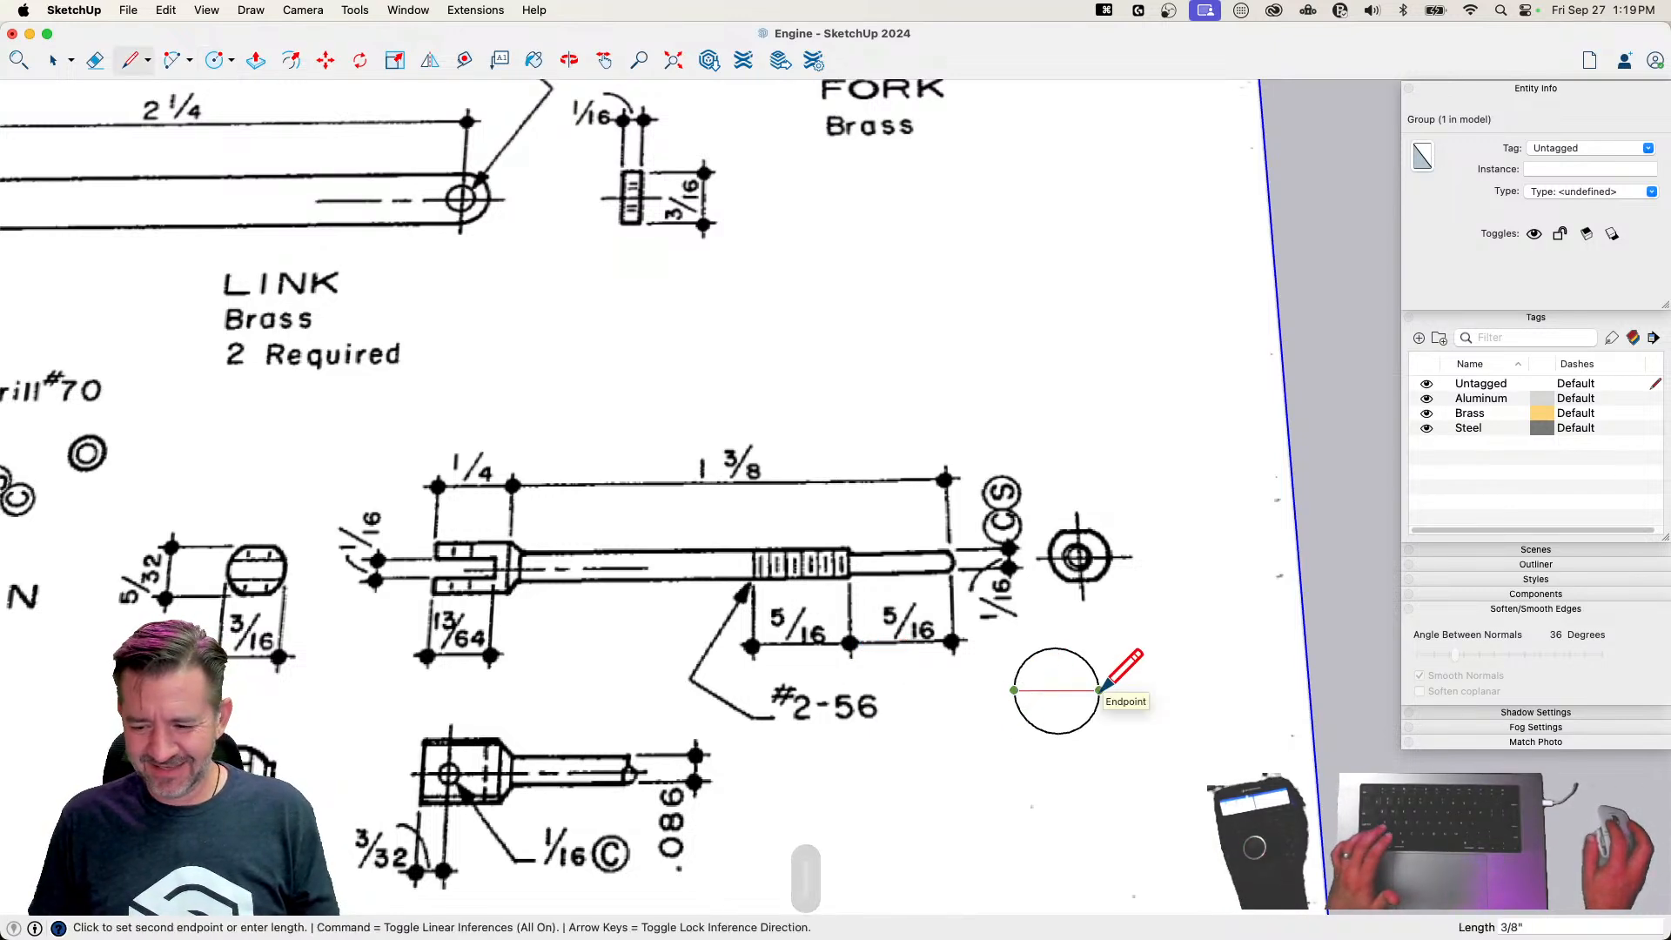
key(super+z)
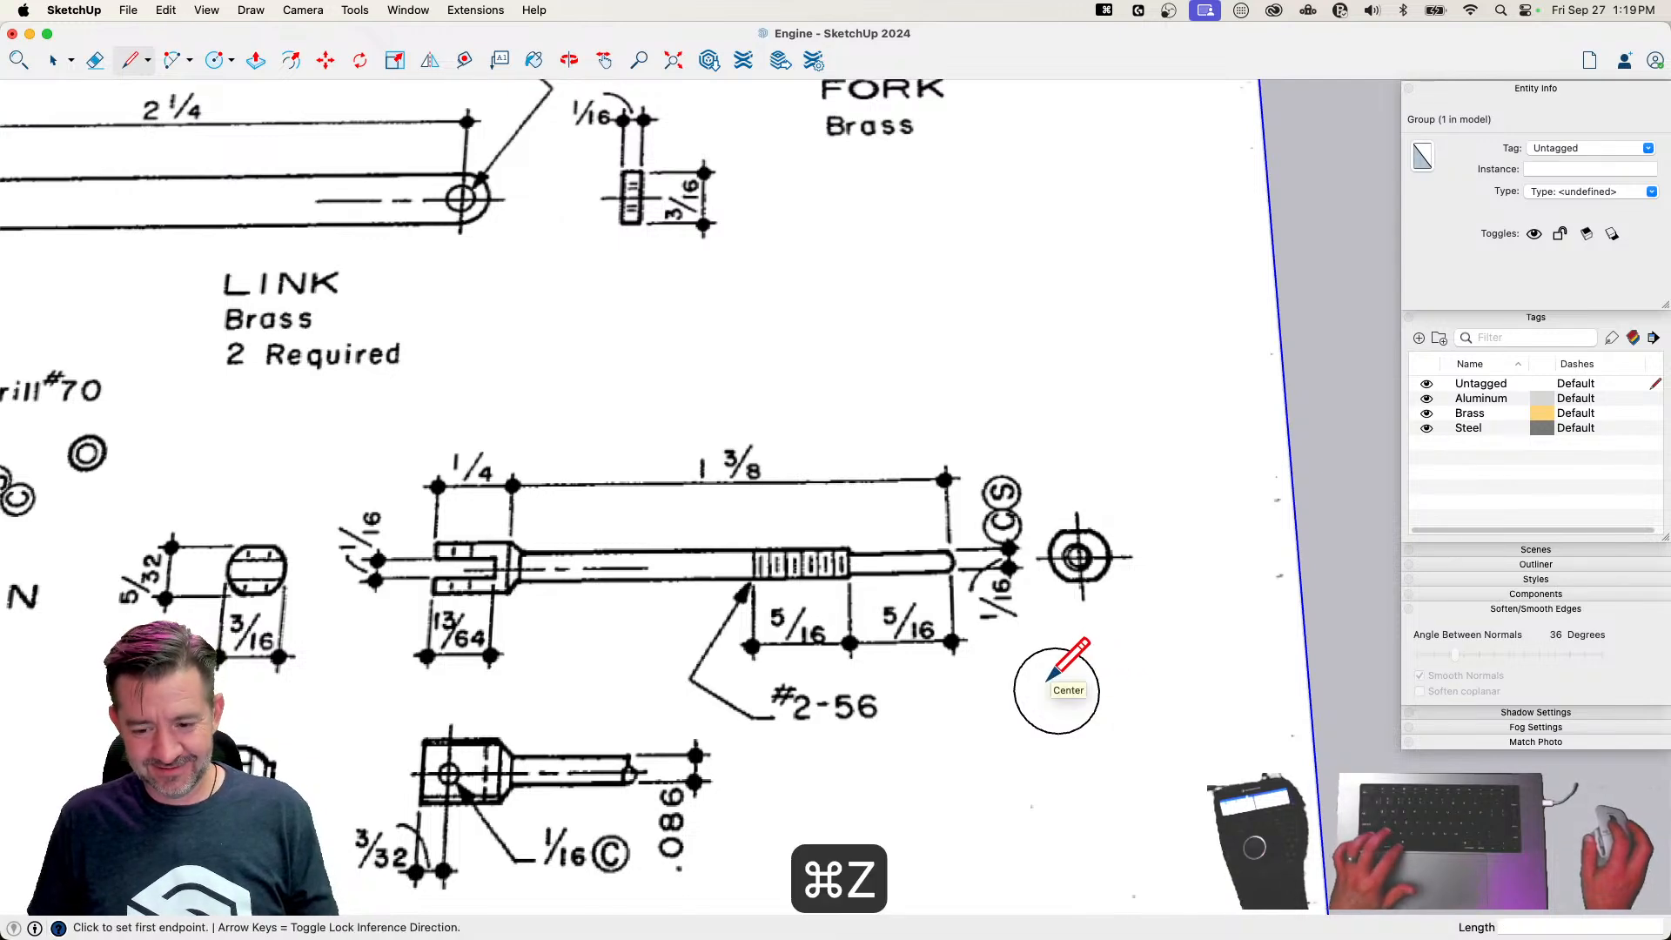
key(super+z)
key(c)
click(1036, 690)
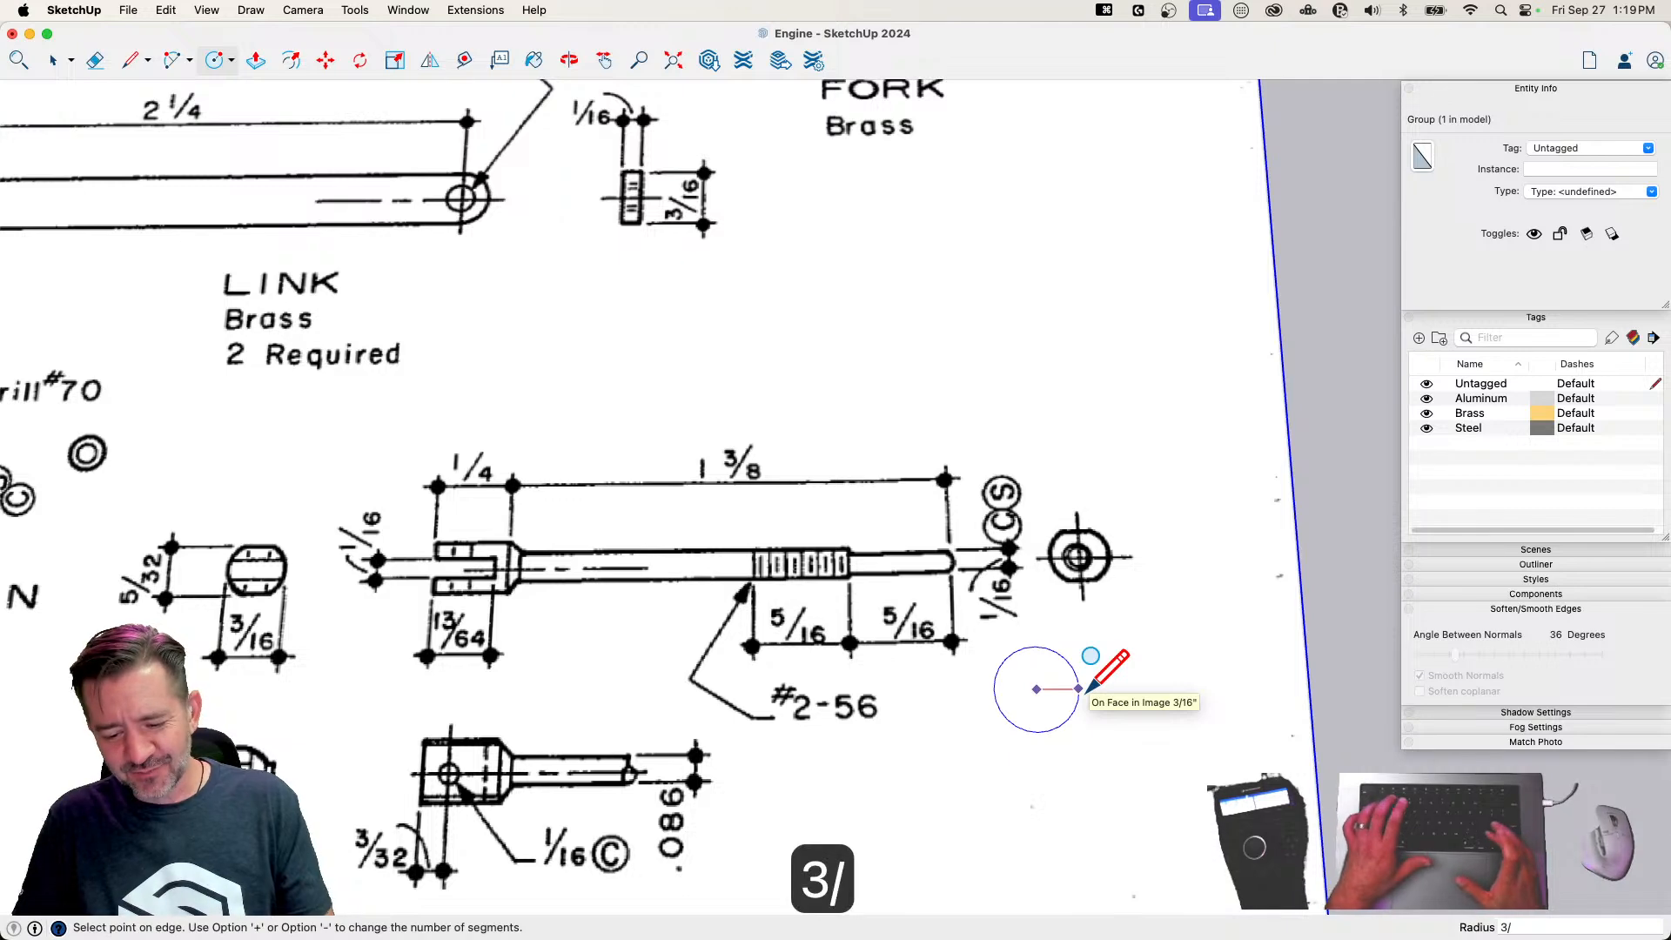
key(Return)
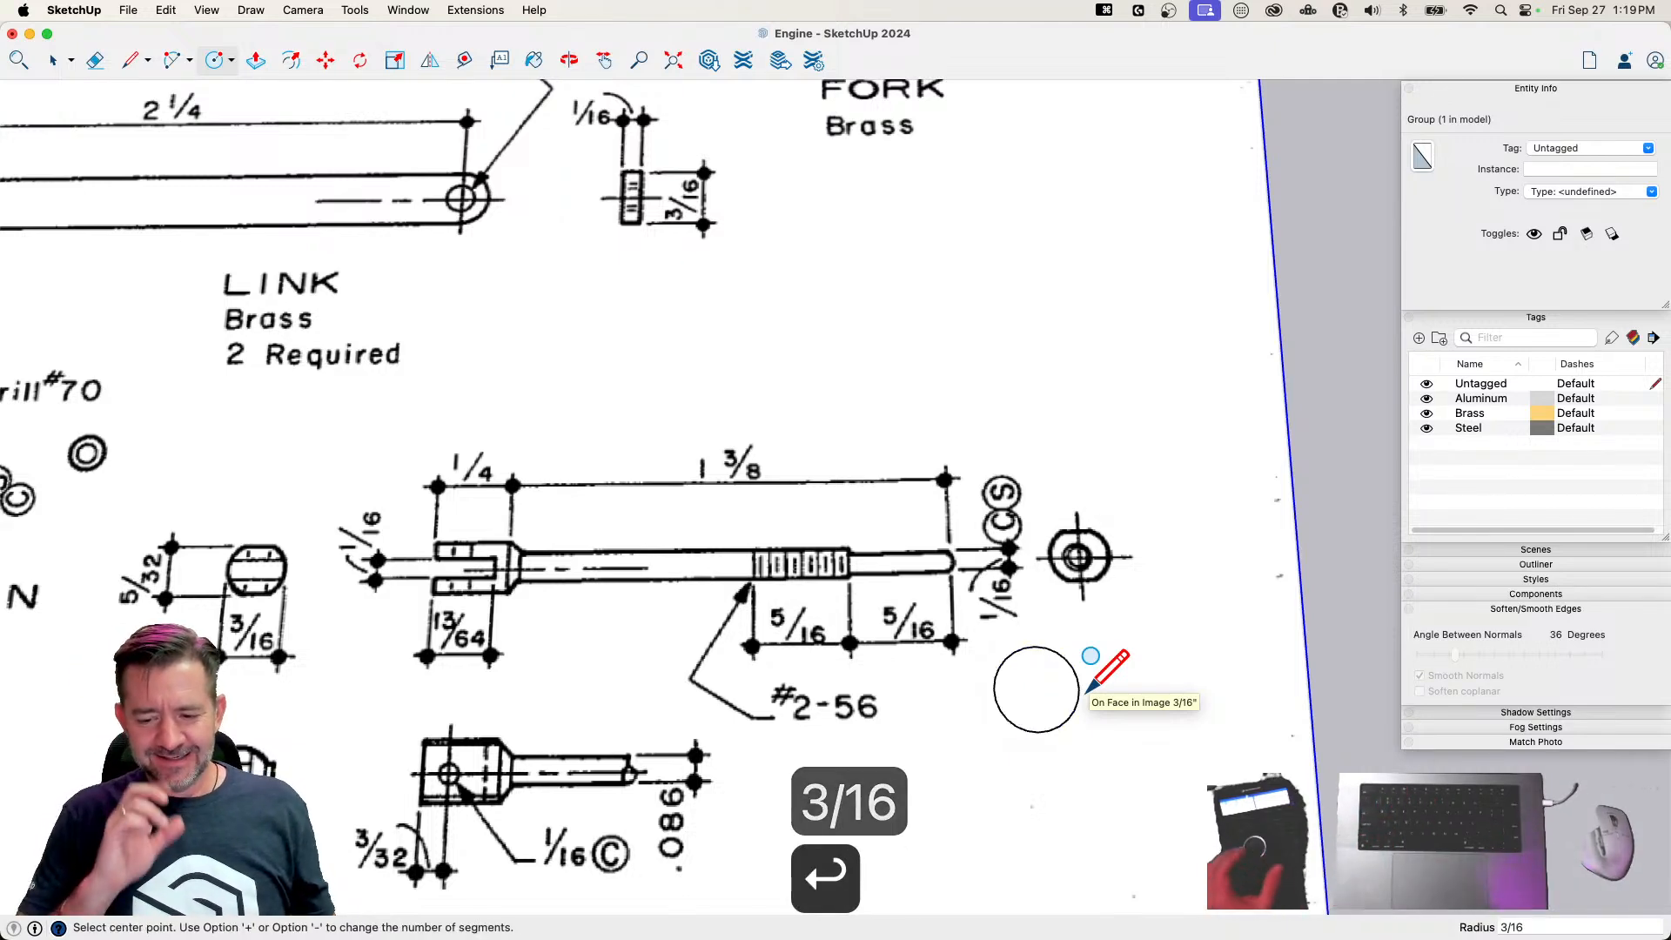
key(l)
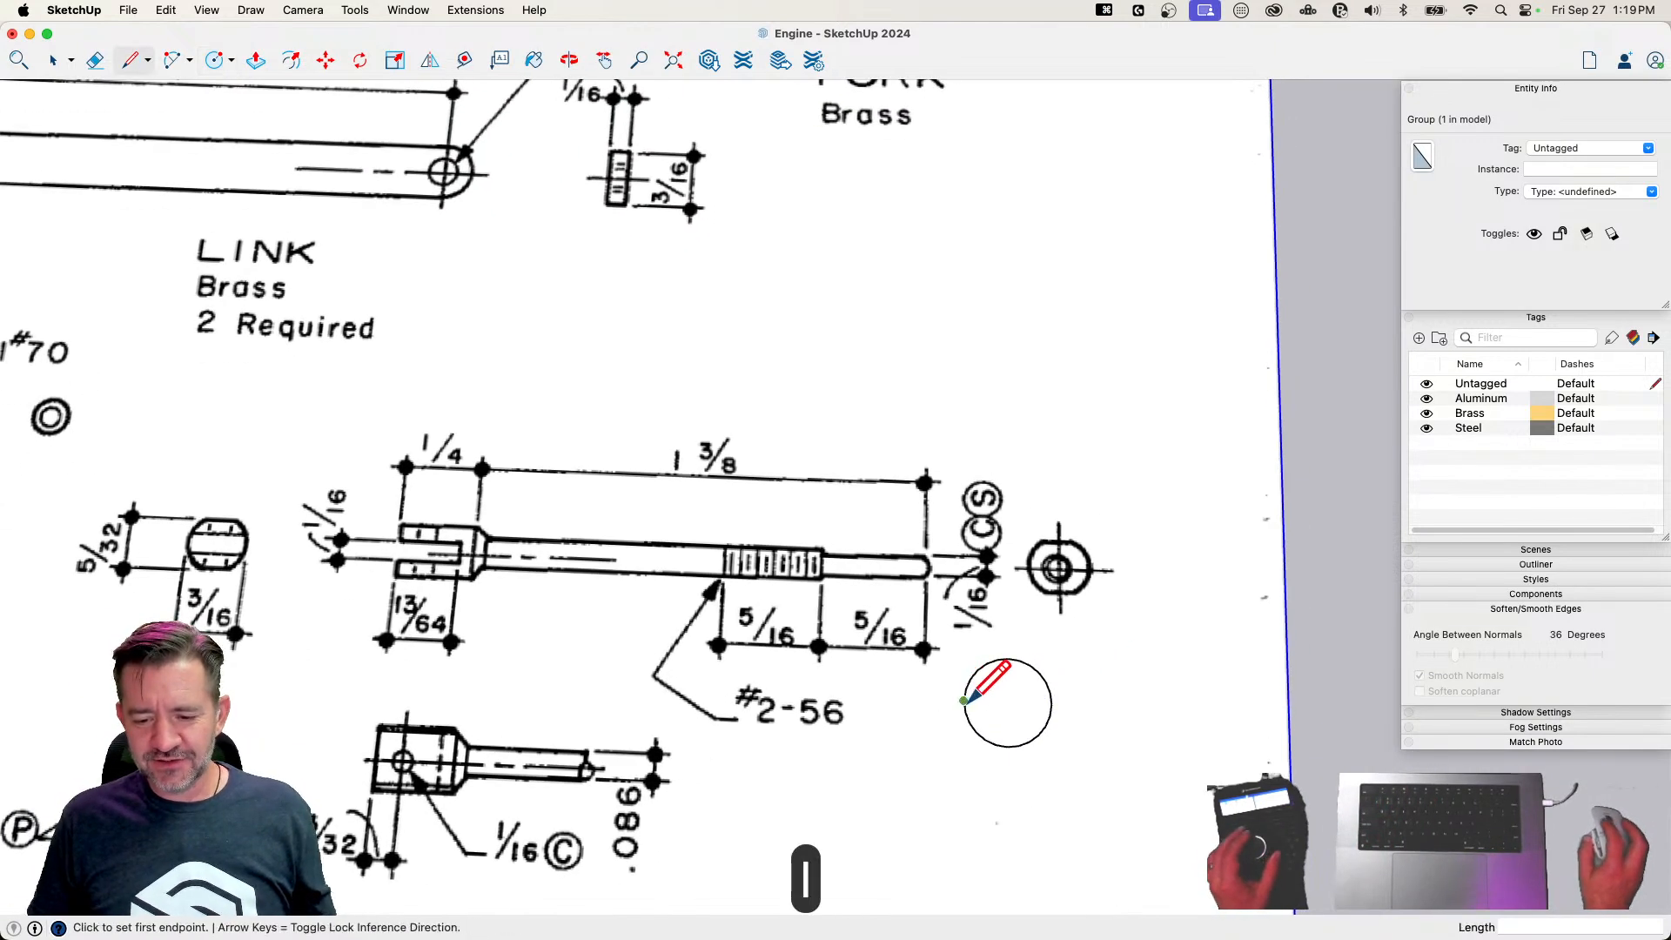
click(964, 699)
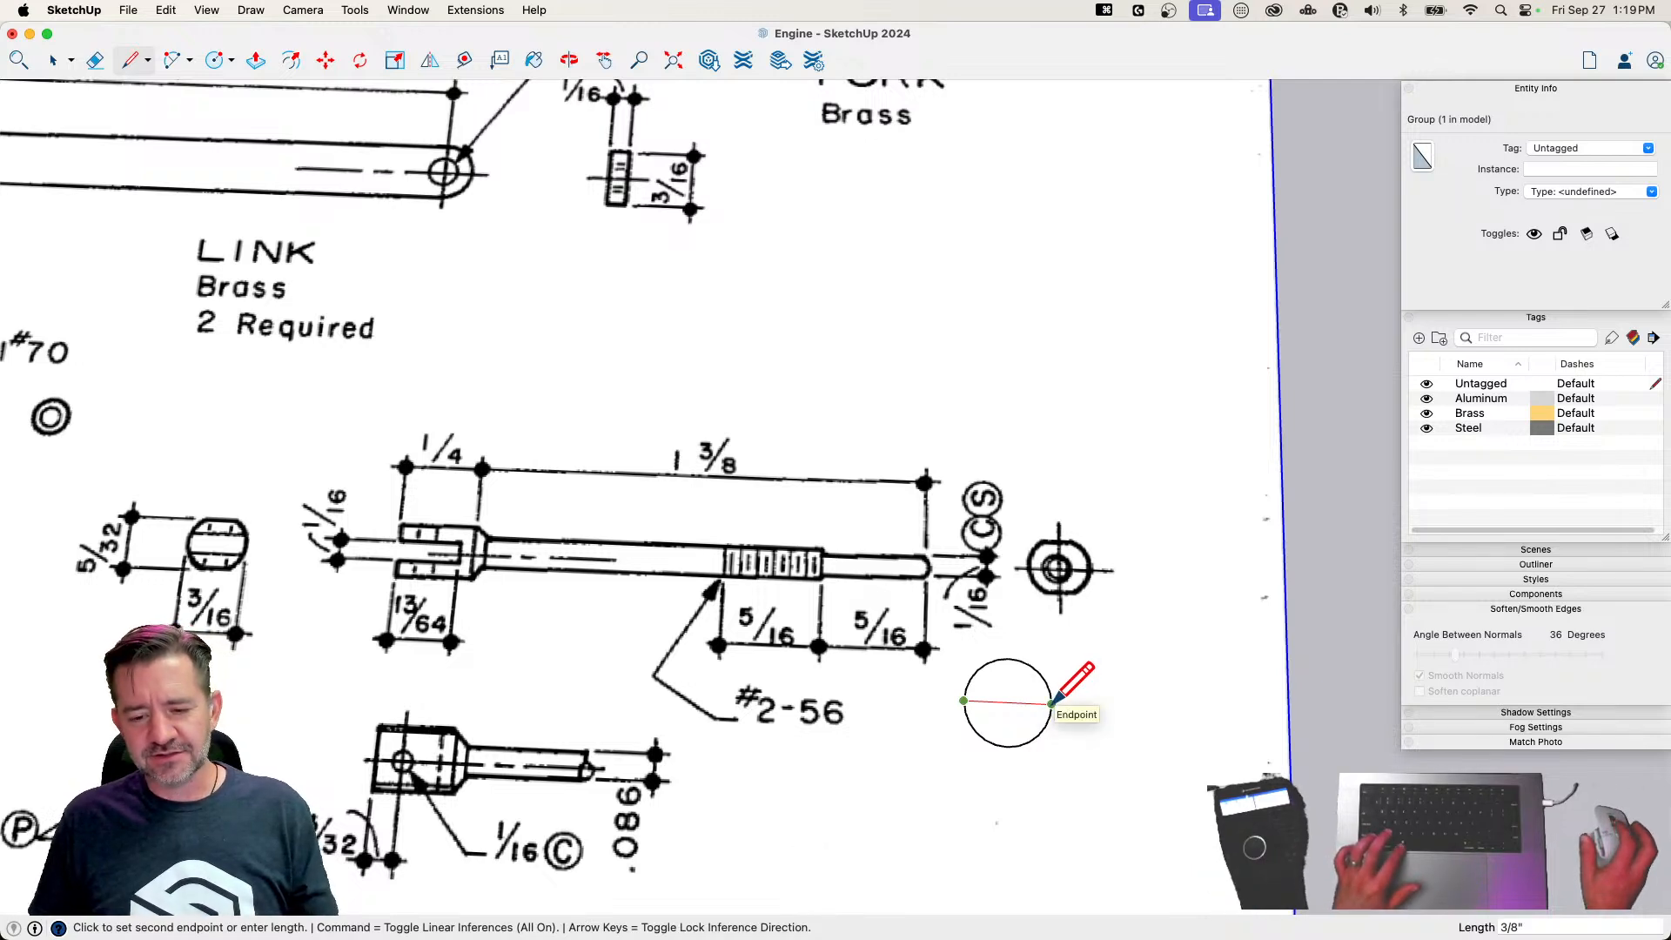
key(super+z)
key(super+z)
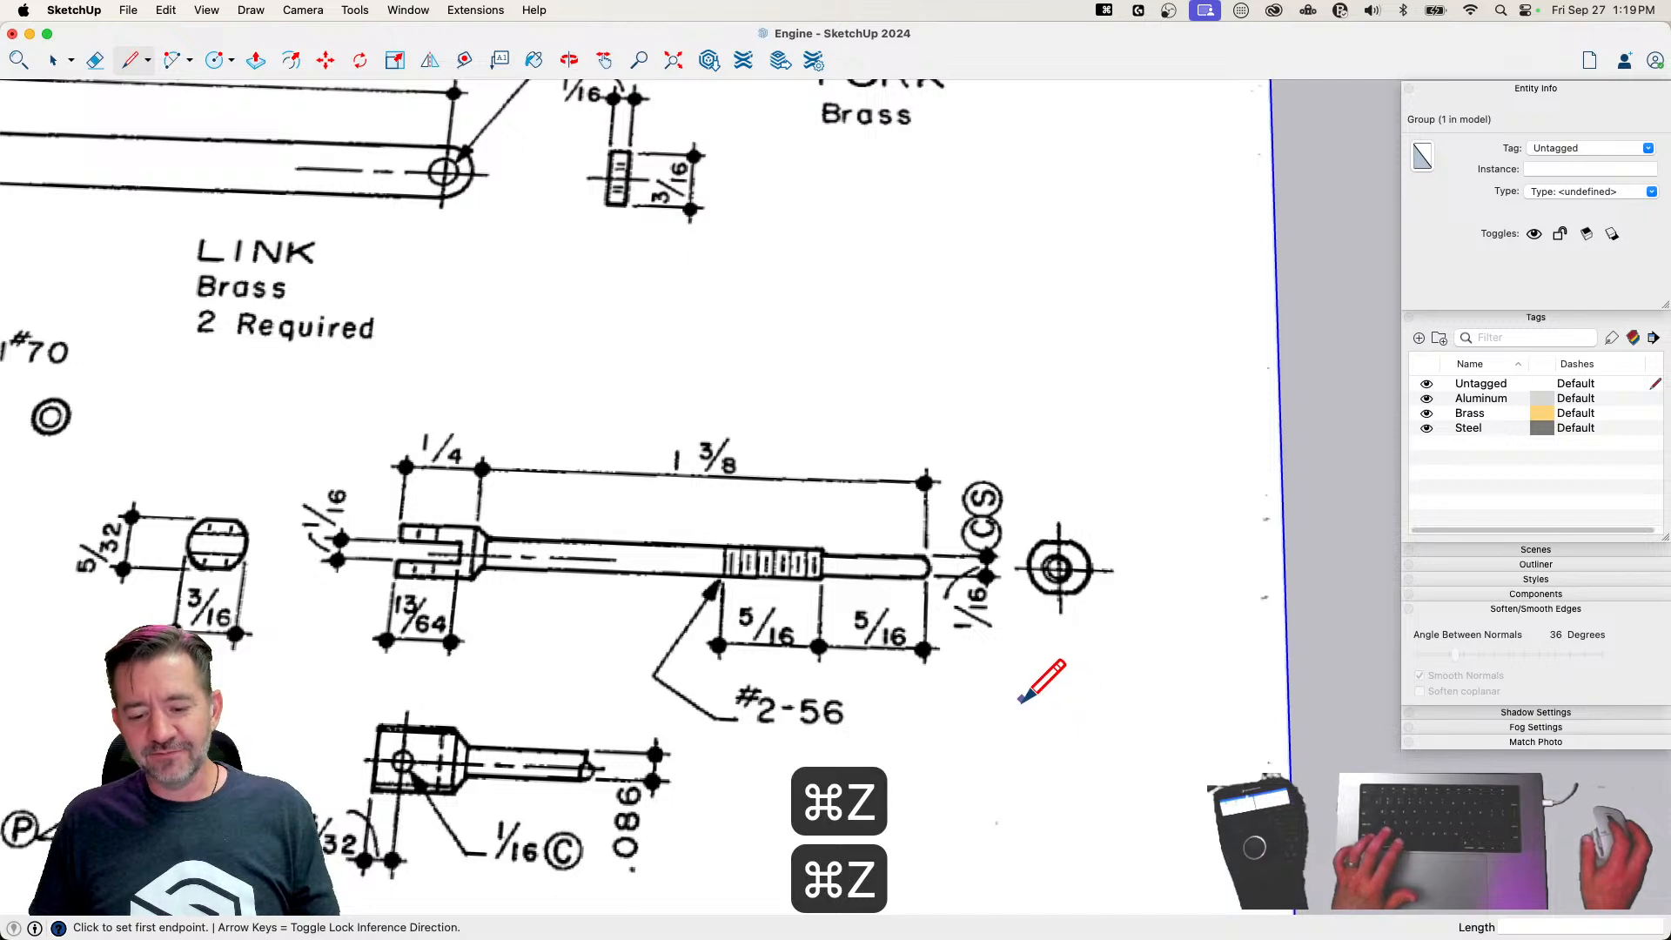
Draw a circle with a 3/32-inch radius on the drawing sheet below the valve rod's end view
key(c)
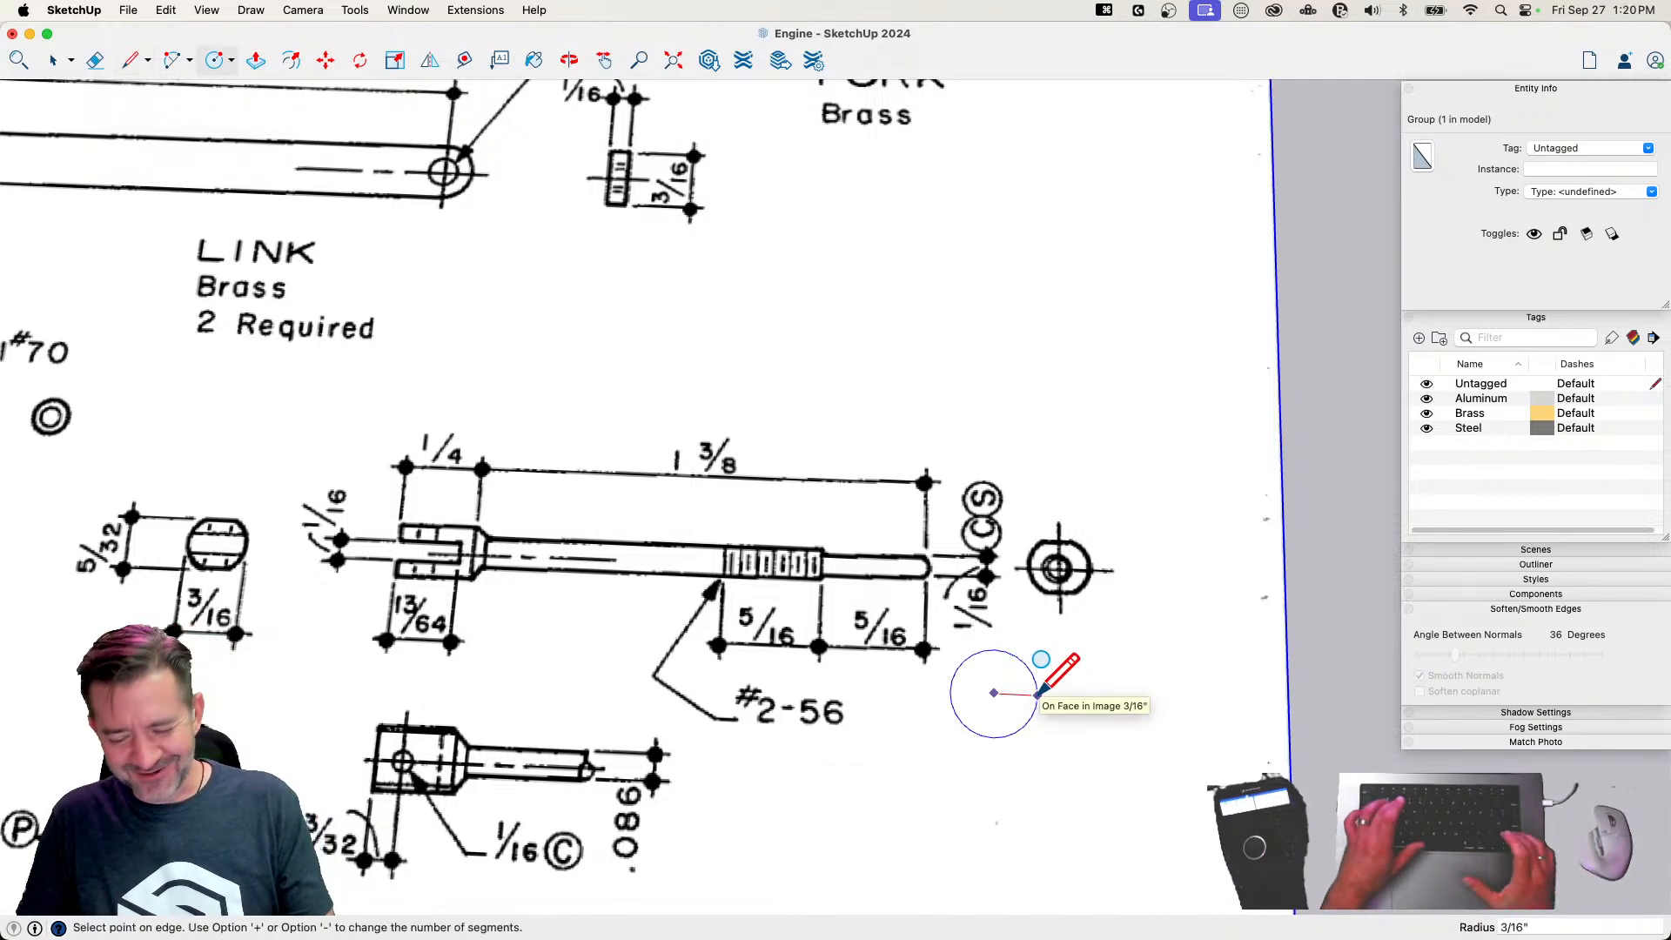
text(3/32)
key(Return)
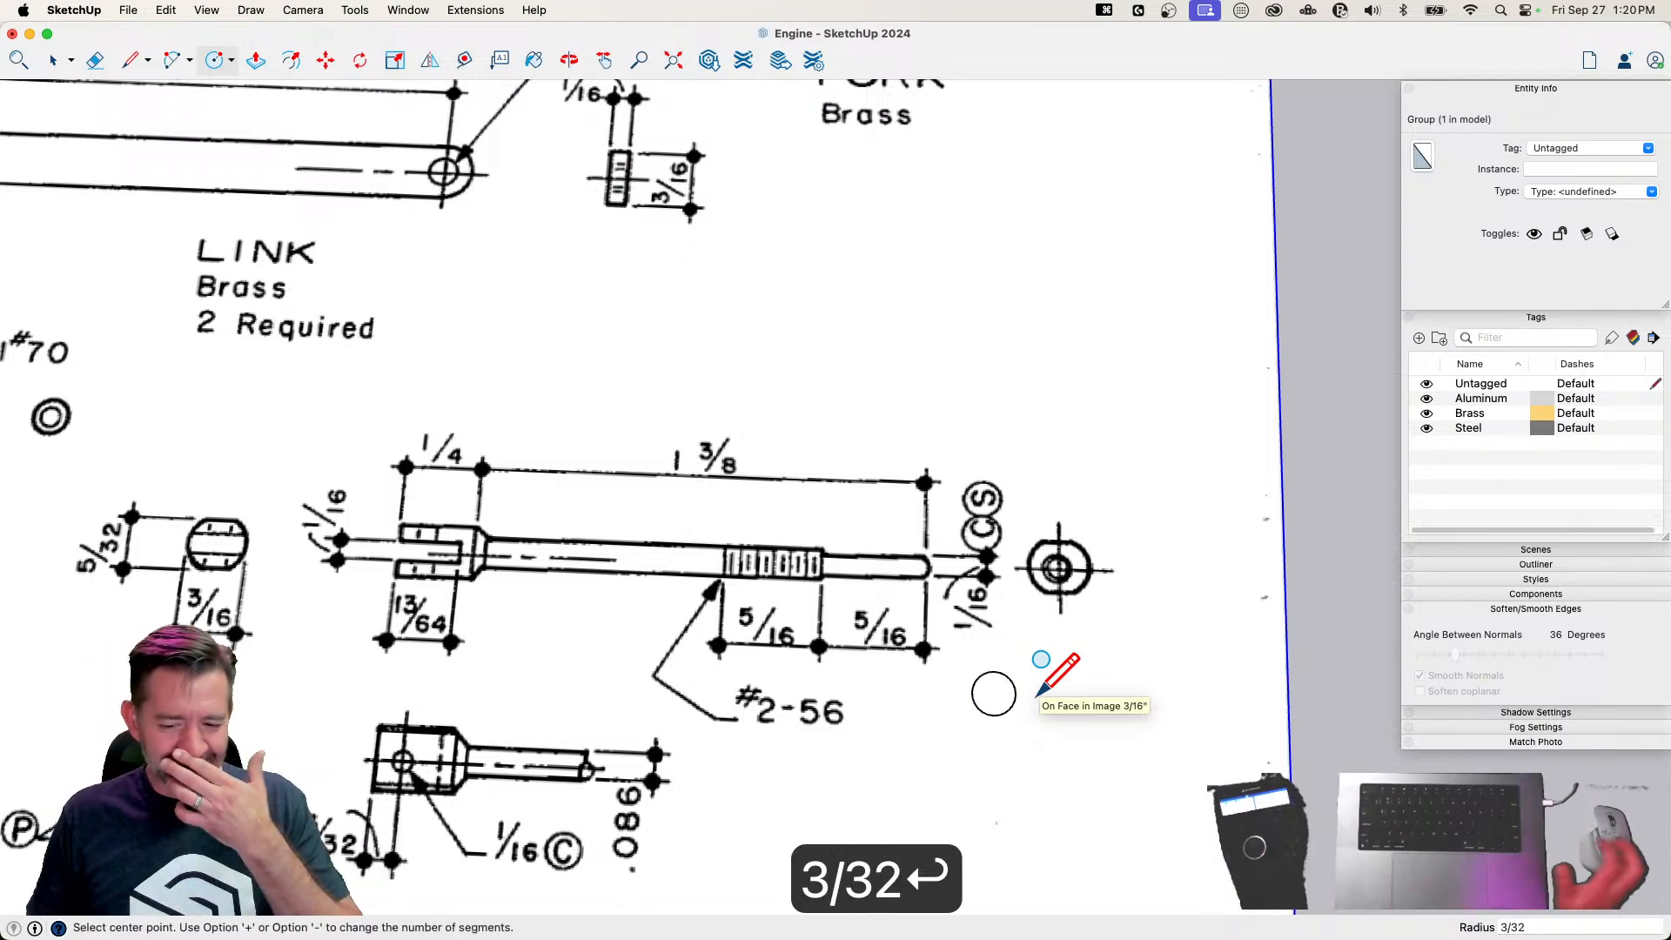
Draw a 5/64-inch line up from the circle's side edge point, then two parallel lines 5/32 inch apart across the circle
scroll(1073, 673, up, 5)
key(l)
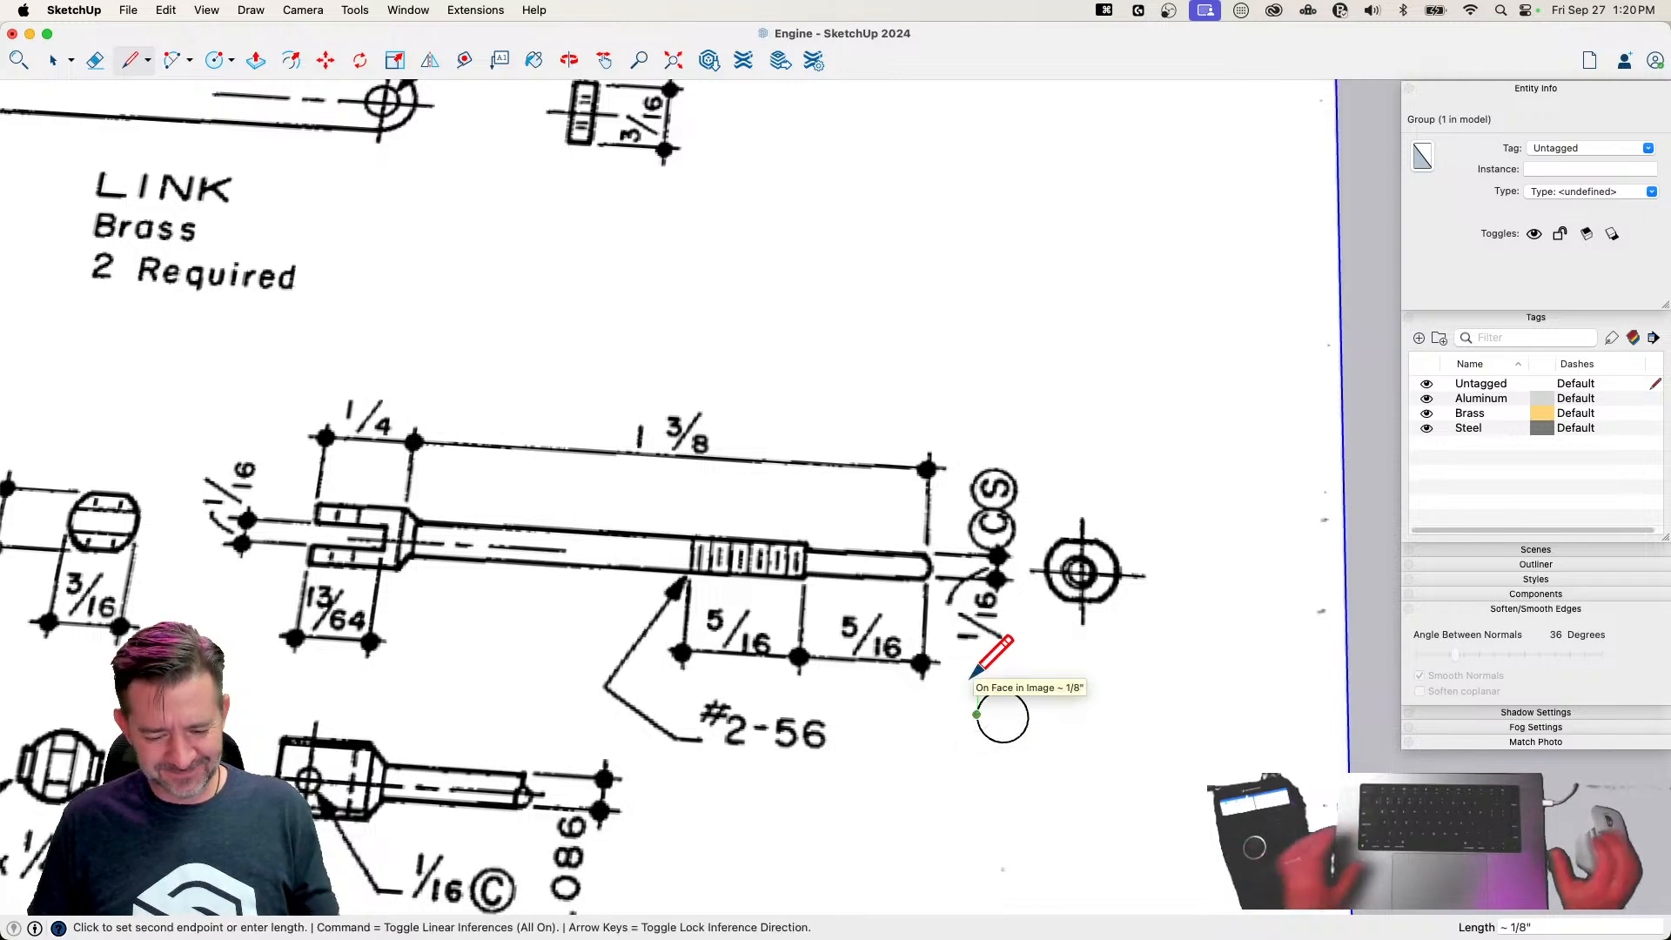
text(5/)
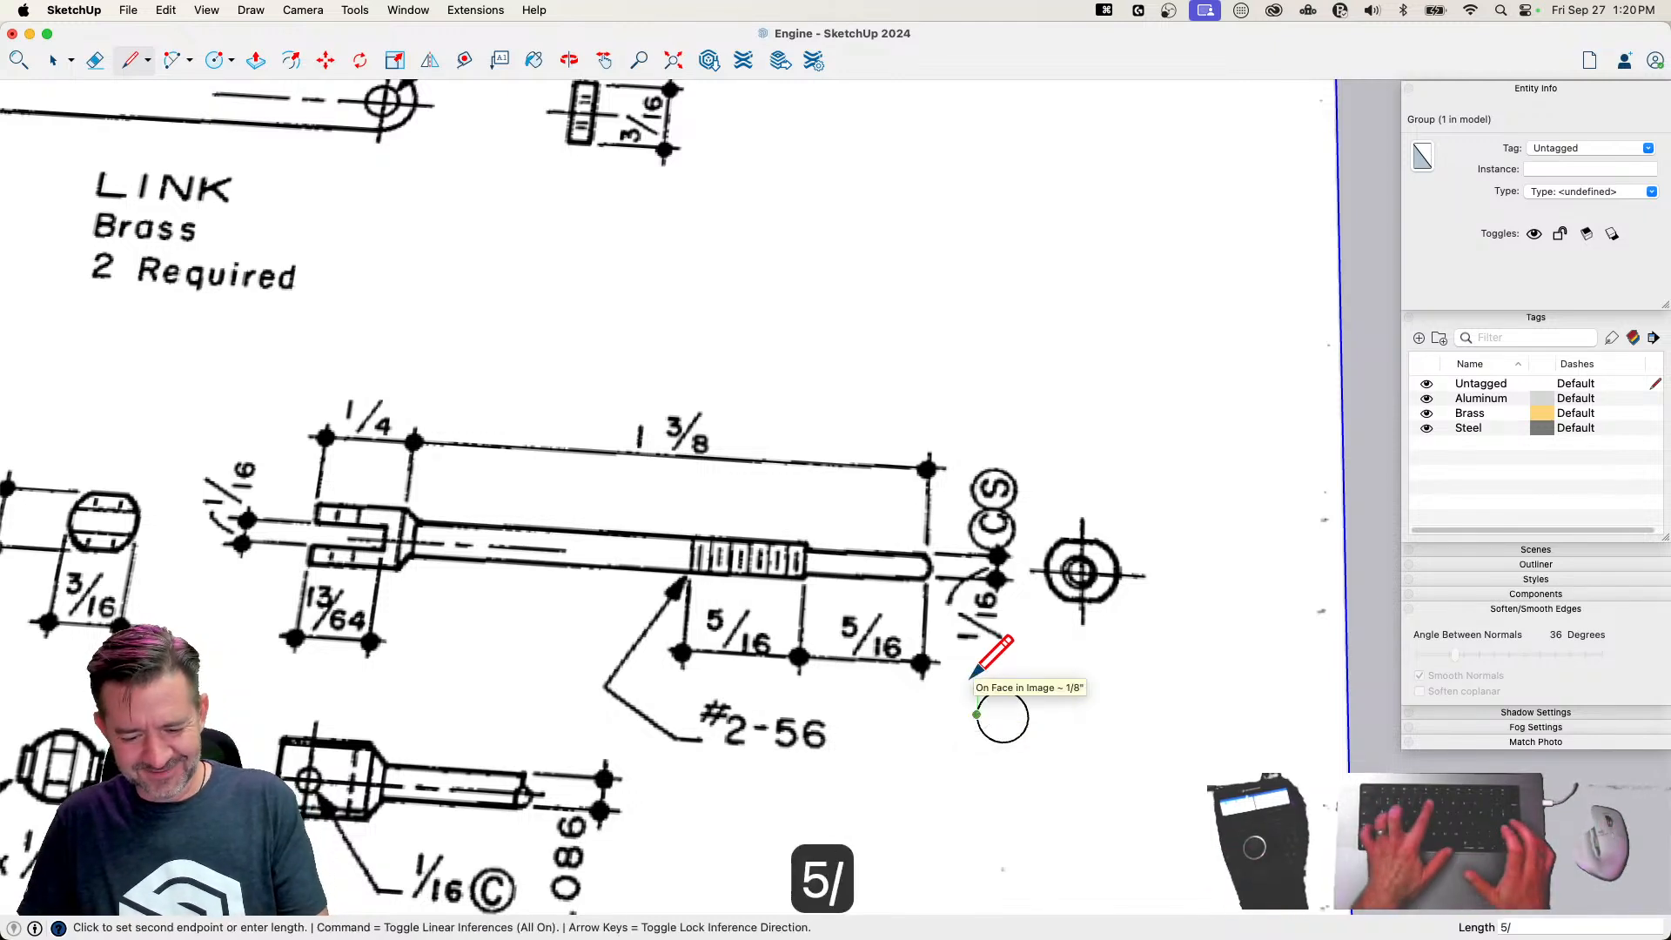
text(64)
key(Return)
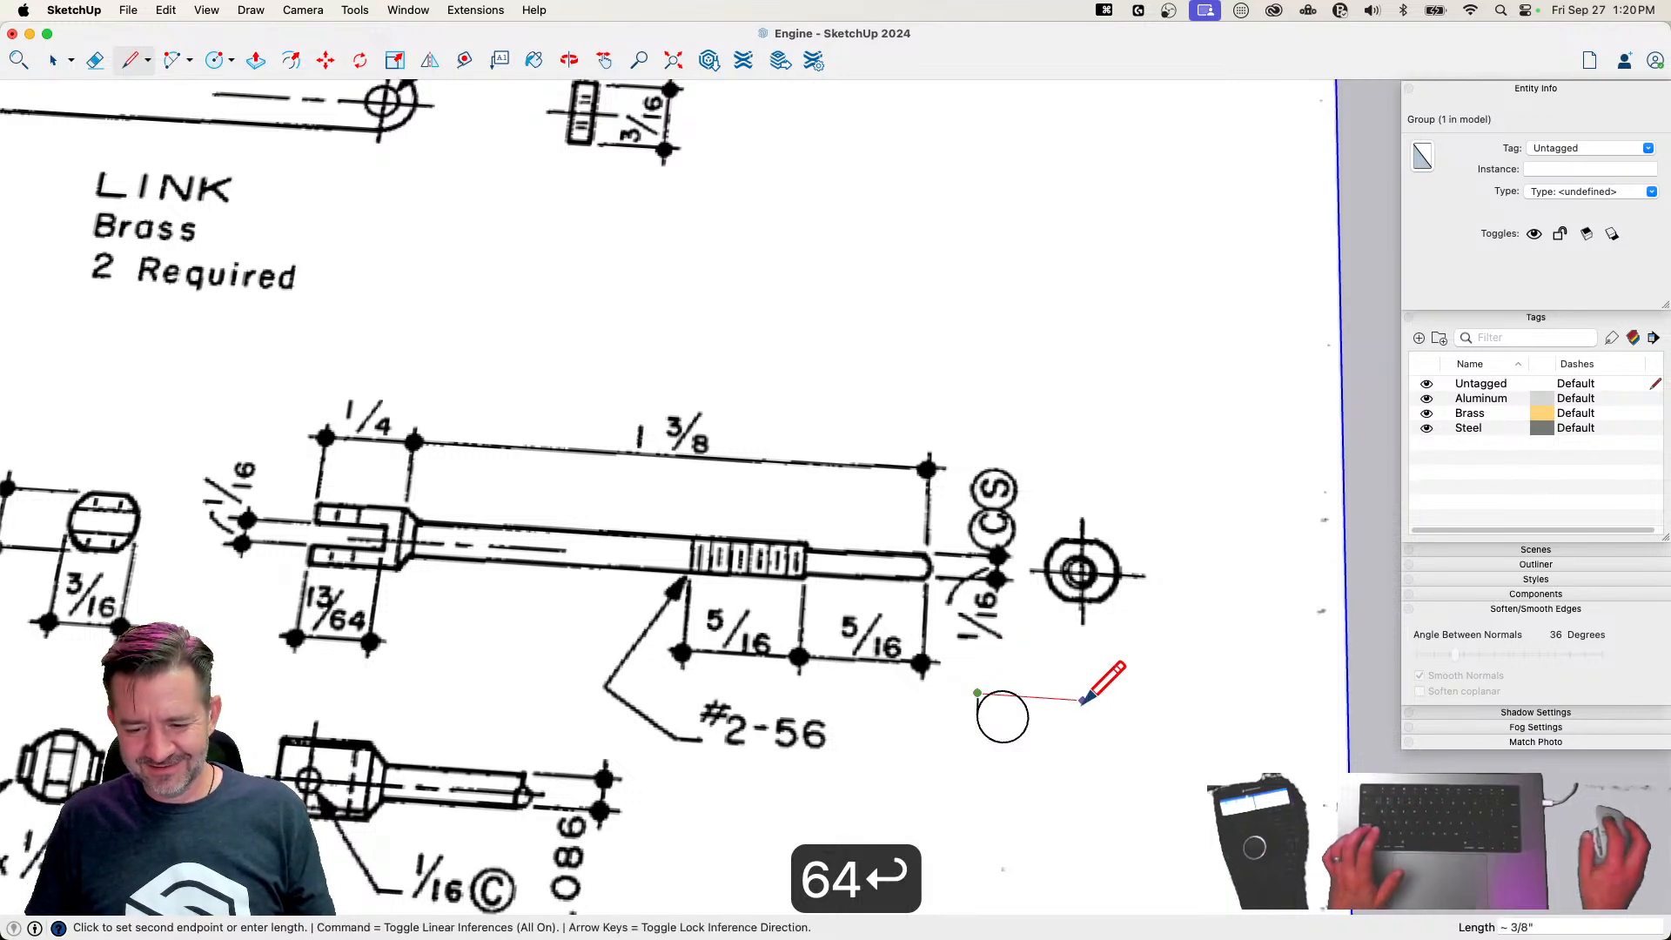
click(1082, 700)
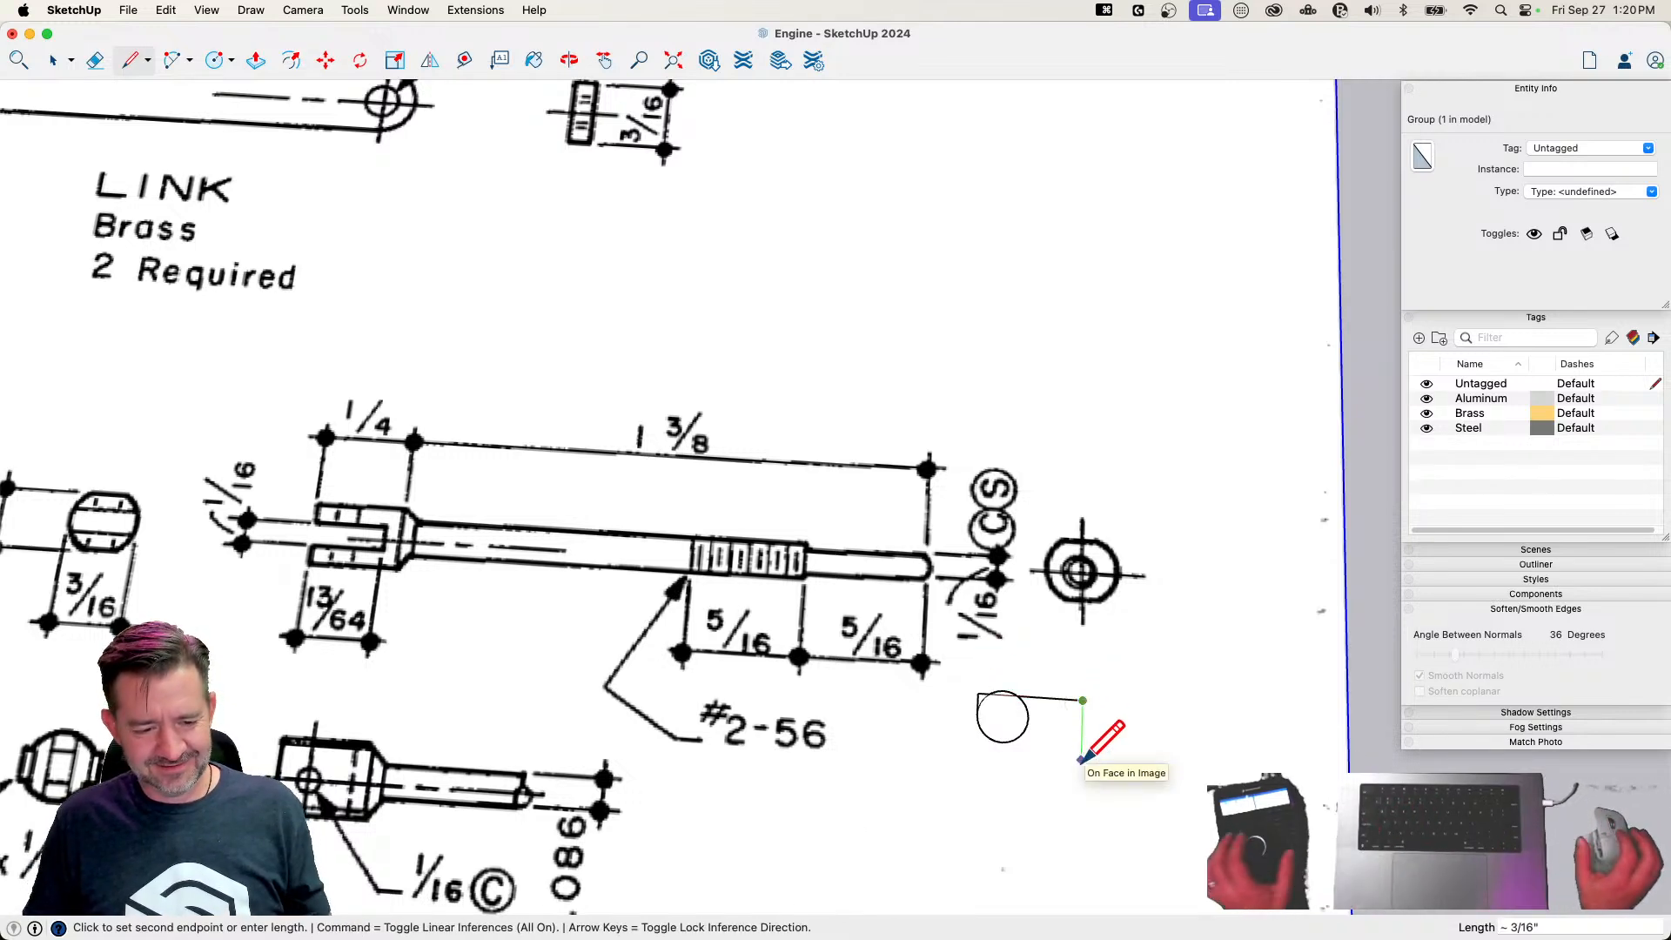
text(5/32)
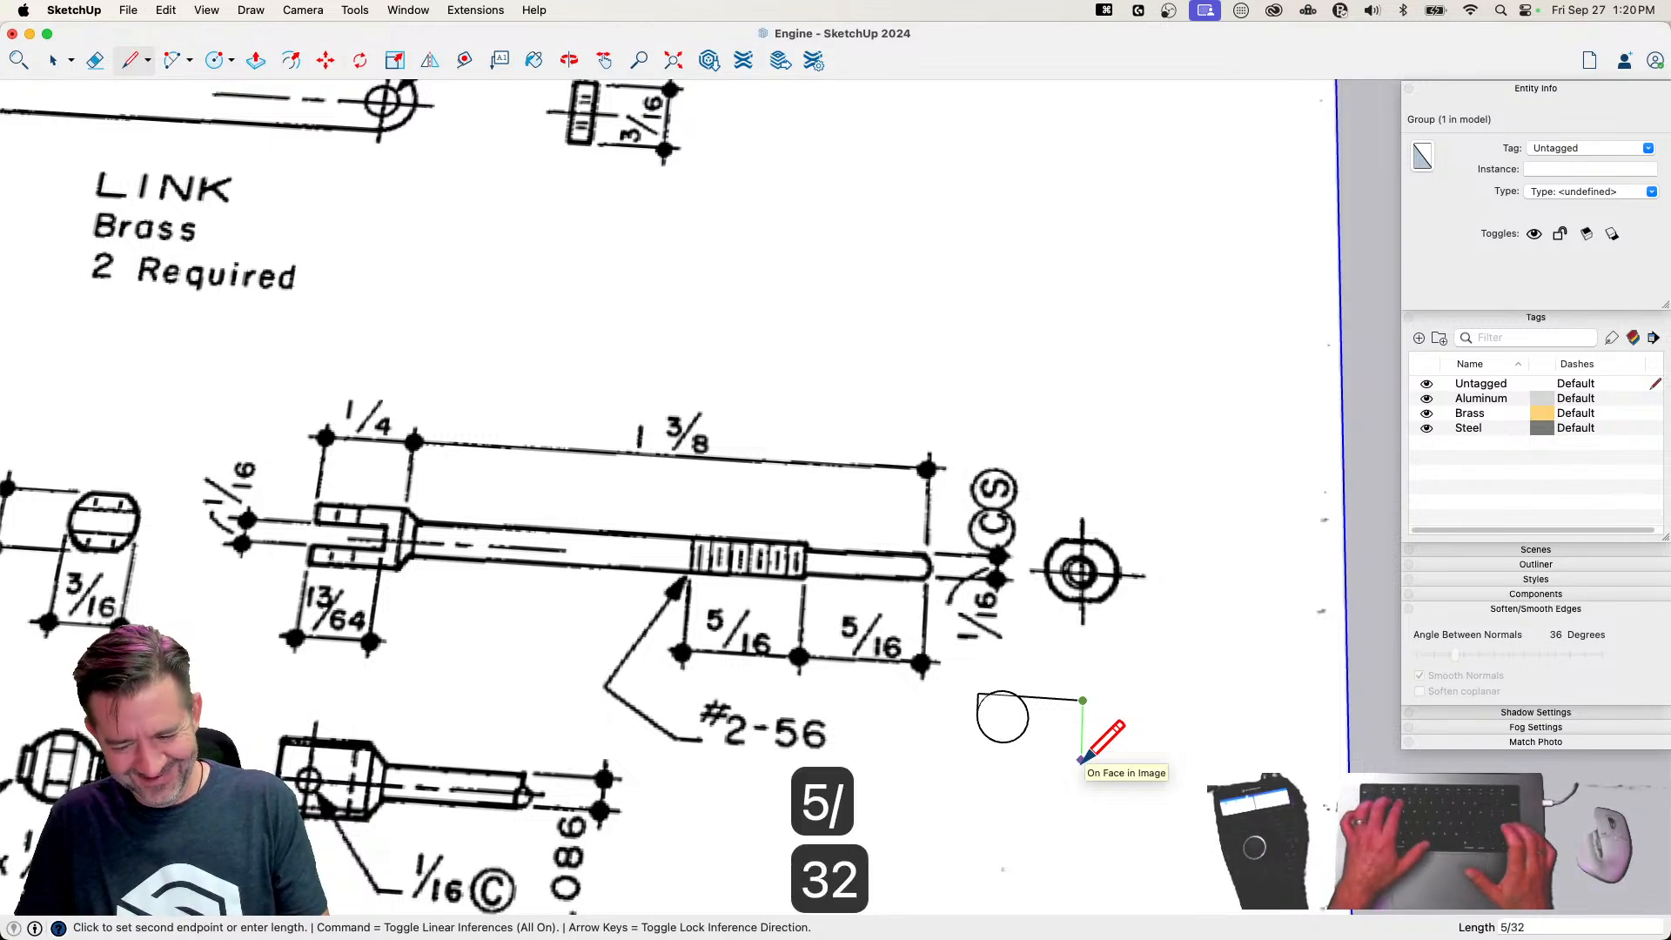
key(Return)
click(927, 734)
Erase the line ends outside the circle and the arcs beyond the two flats to leave the valve rod's flat-sided profile
key(e)
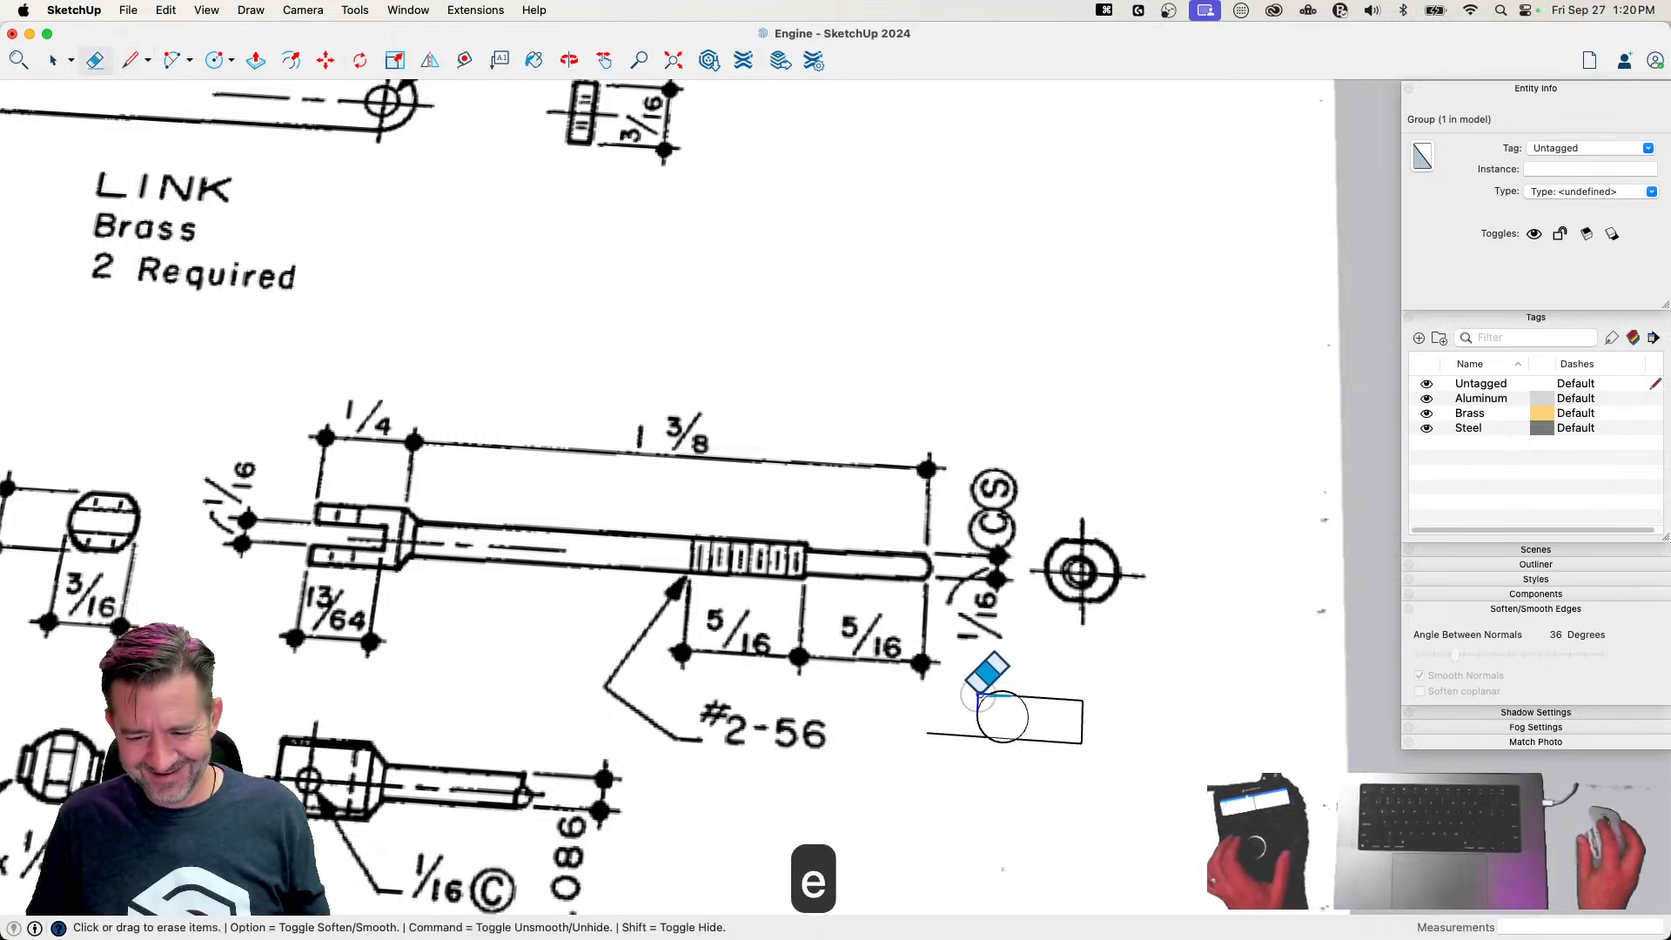
click(947, 734)
drag(1087, 691, 1076, 756)
scroll(1013, 764, up, 4)
scroll(1041, 720, up, 2)
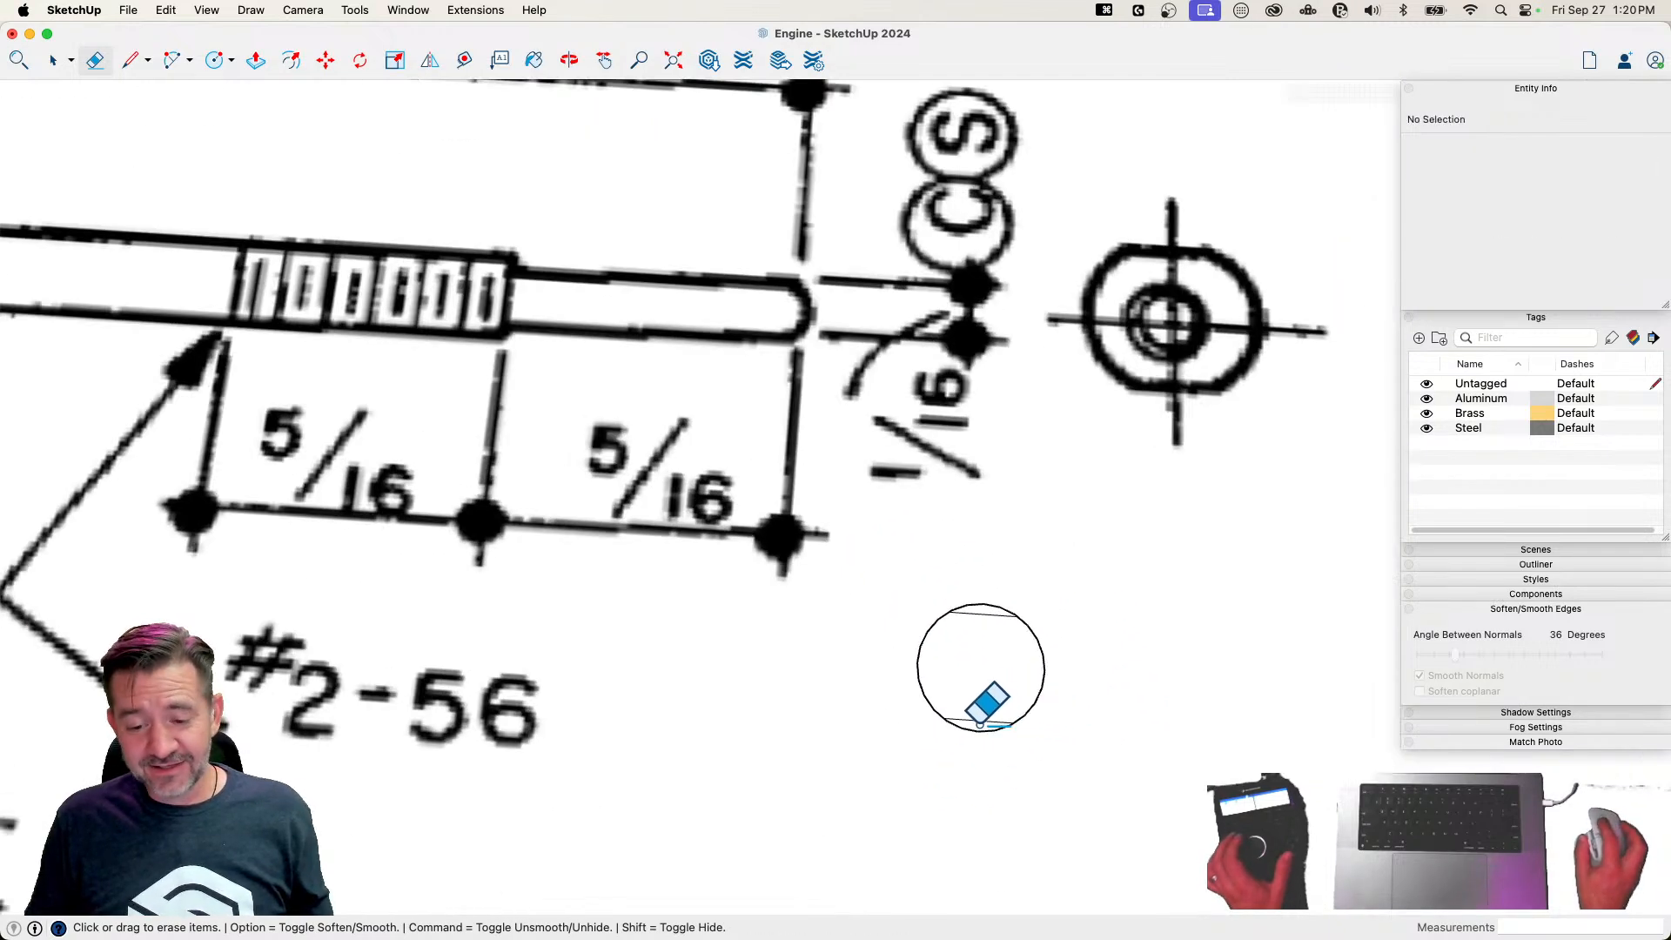
scroll(1143, 533, down, 6)
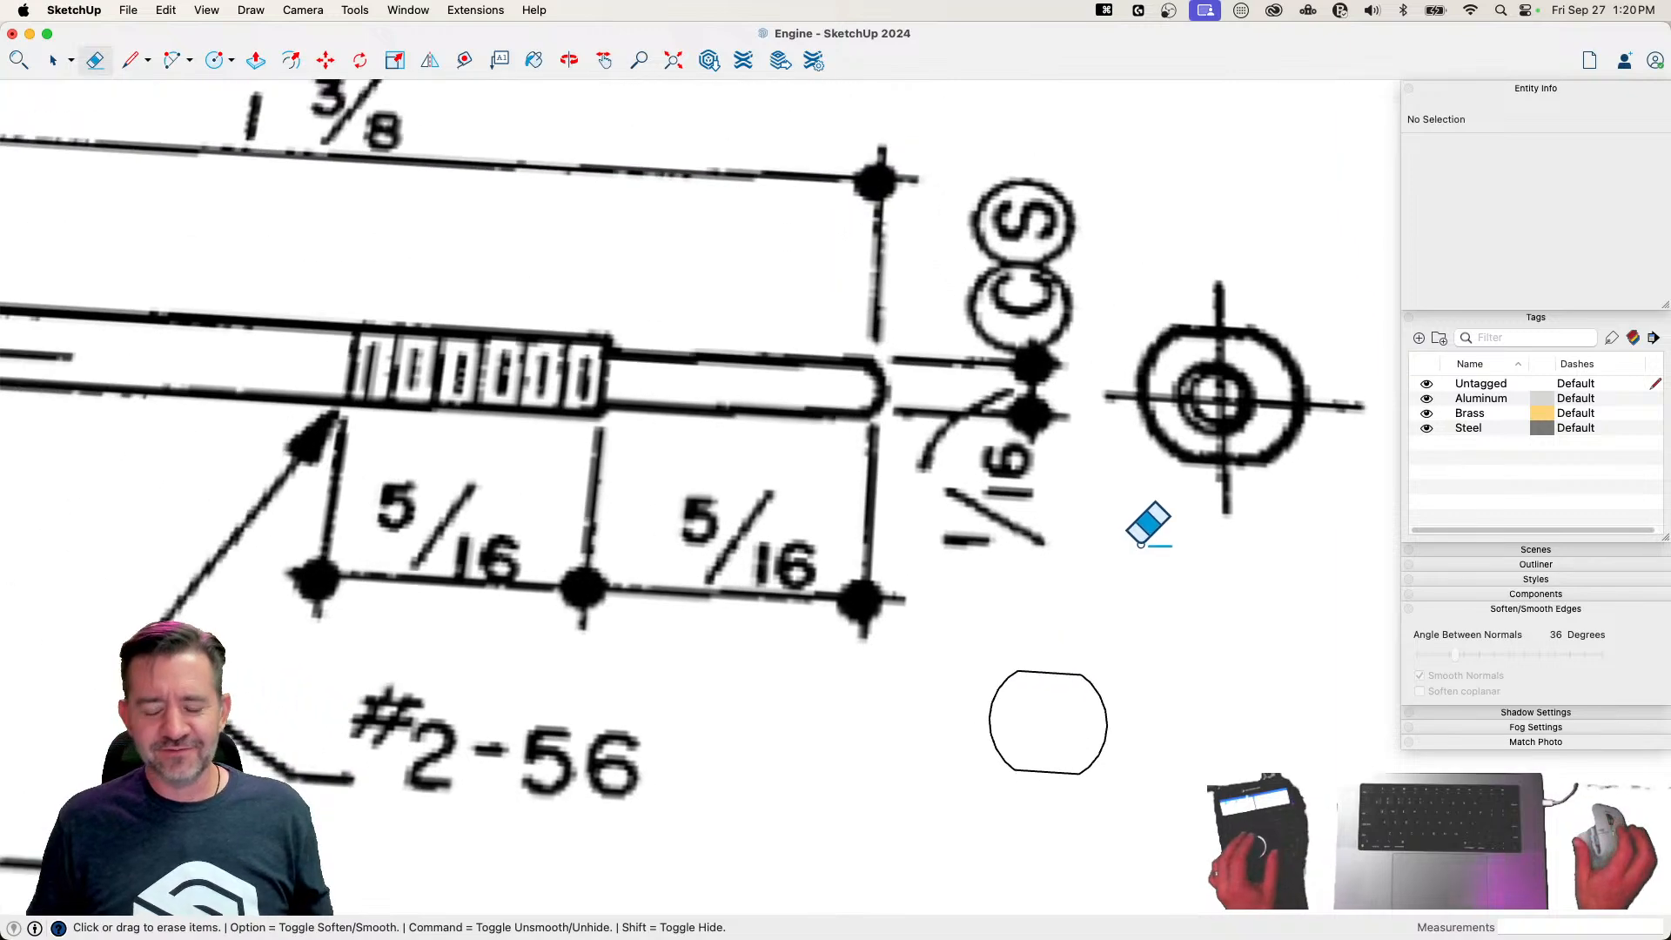
scroll(1141, 543, down, 1)
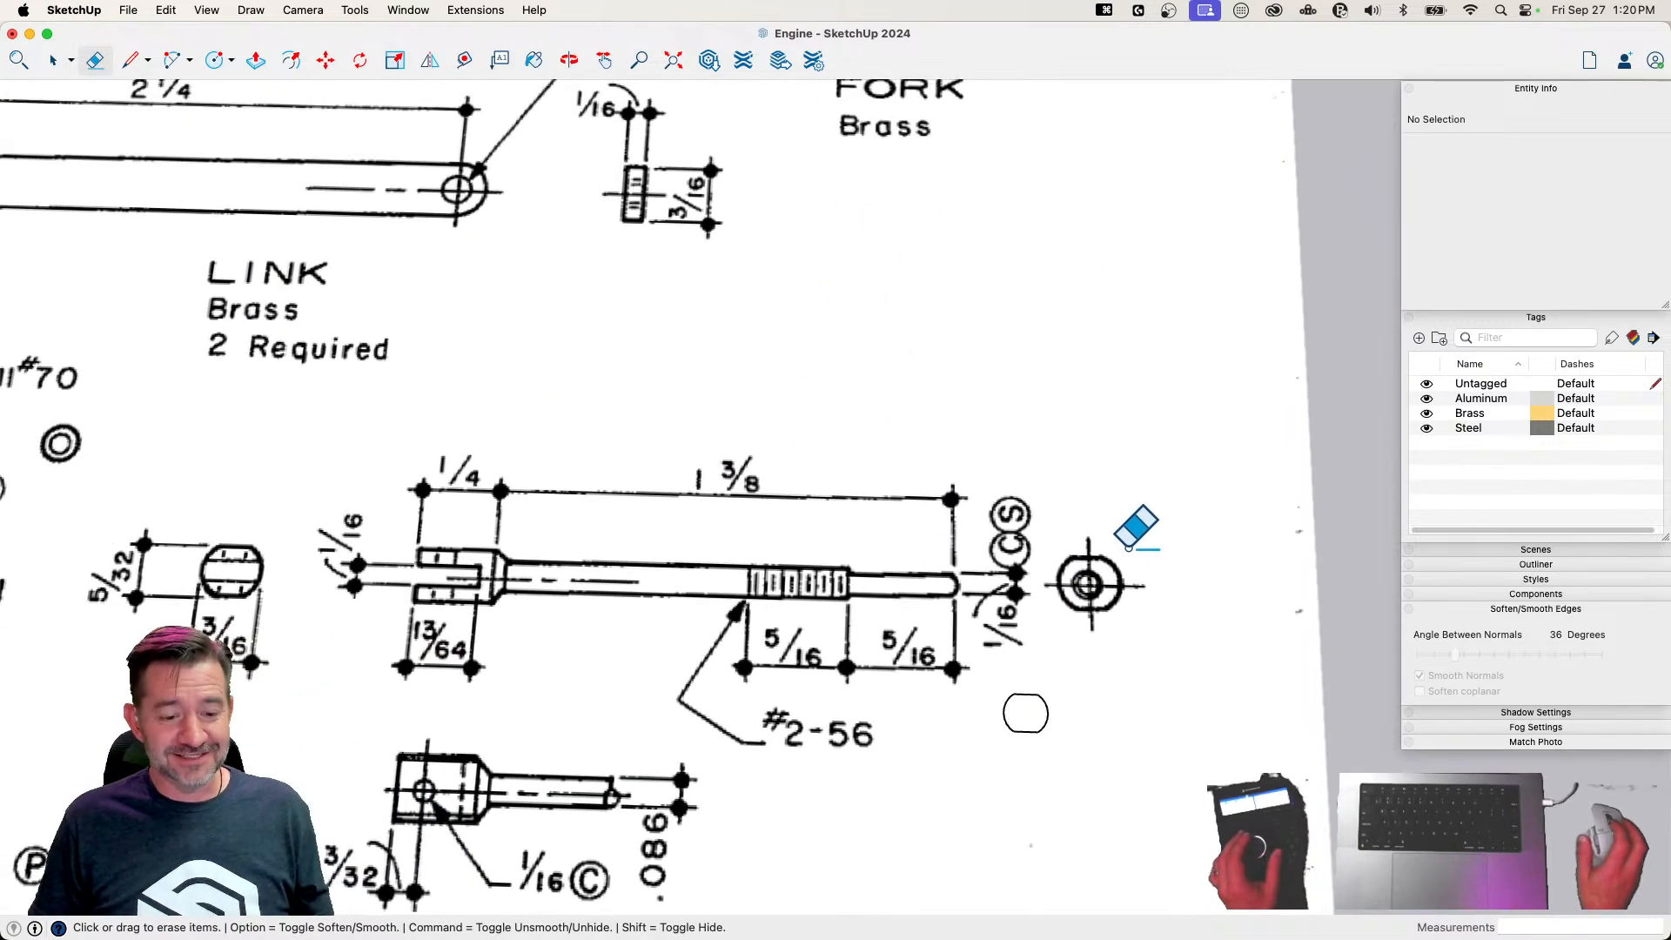
Extrude the valve rod's flat-sided profile 1/4 inch up from the drawing sheet
scroll(1099, 689, down, 1)
scroll(1052, 707, down, 1)
key(p)
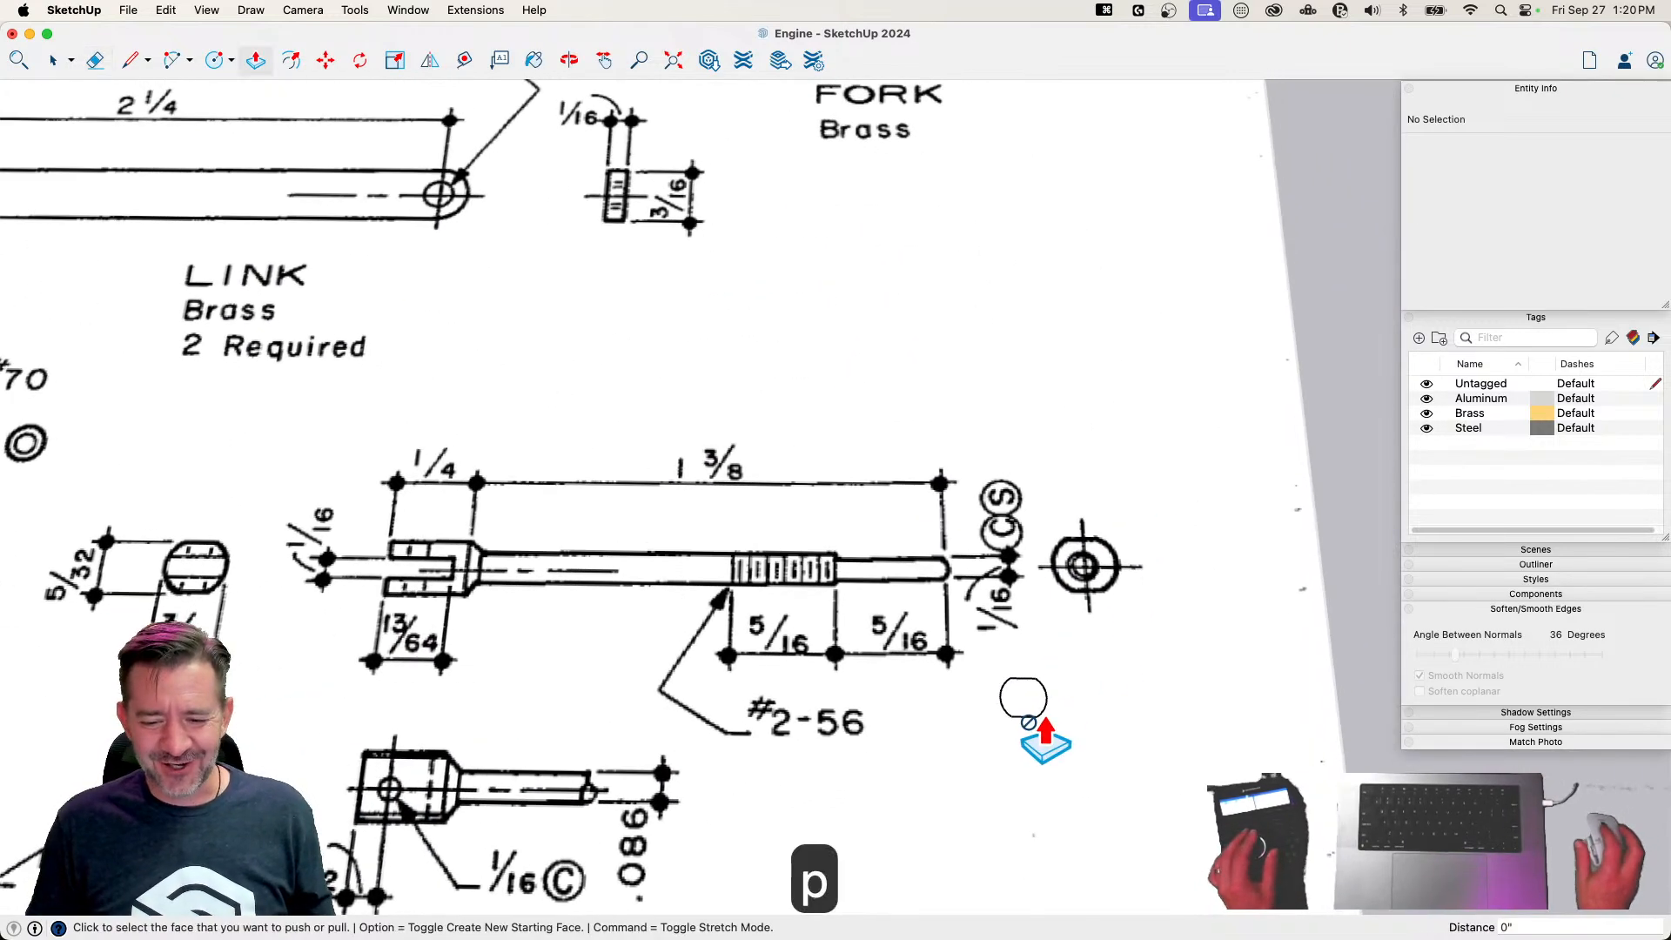
click(1024, 706)
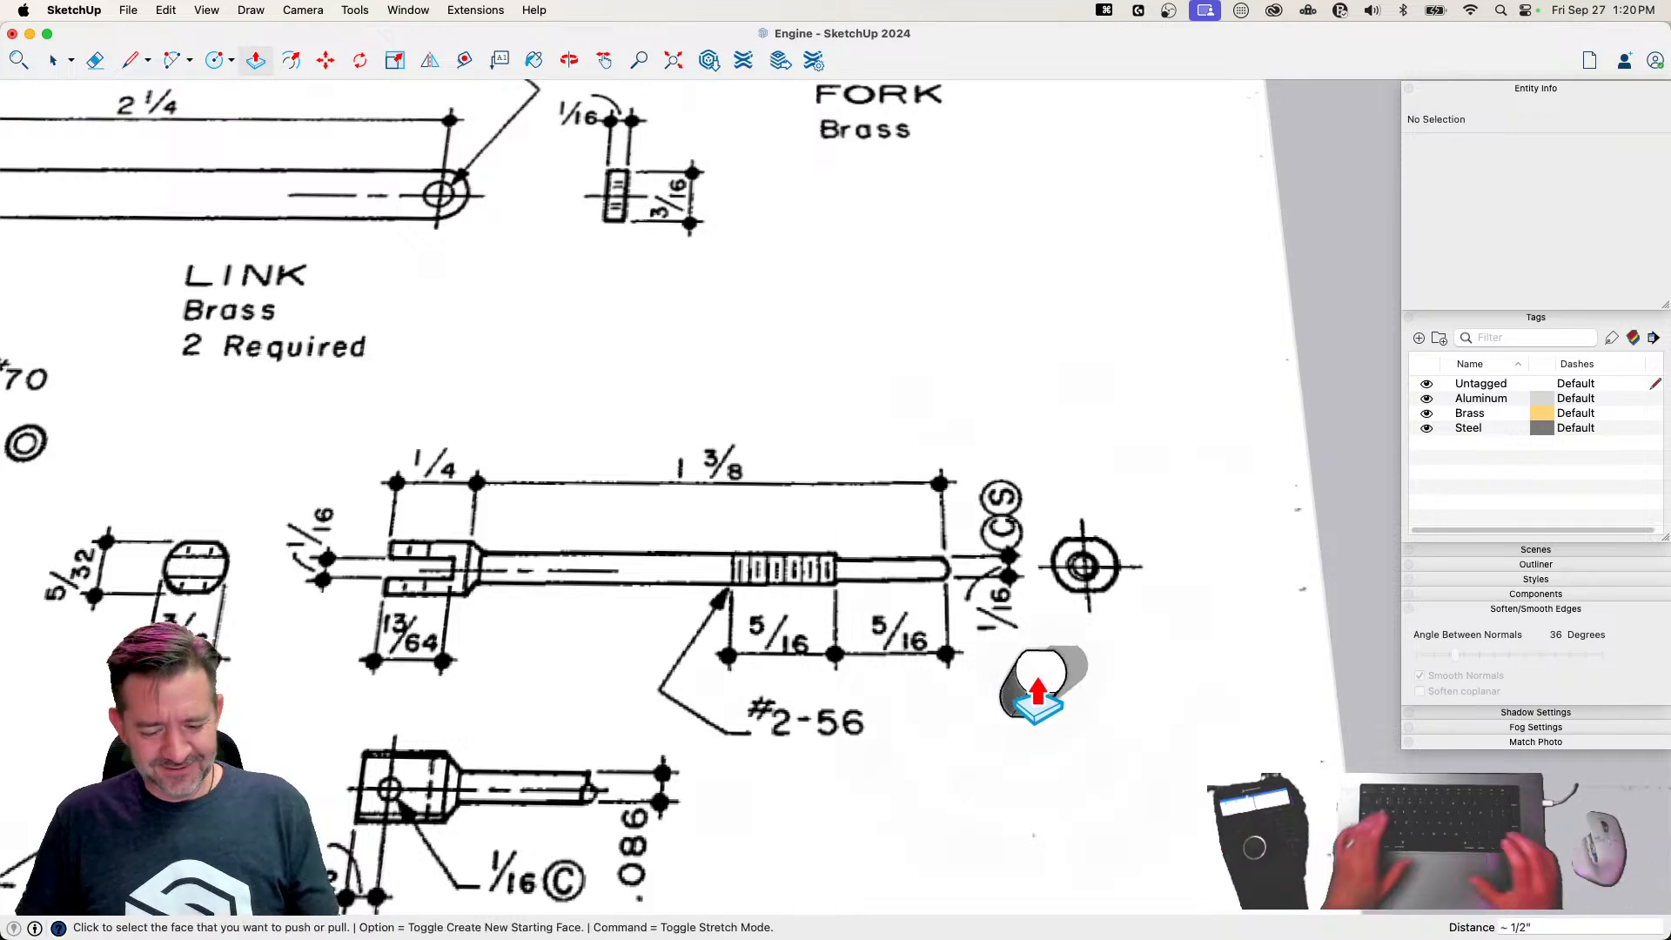
text(1/4)
key(Return)
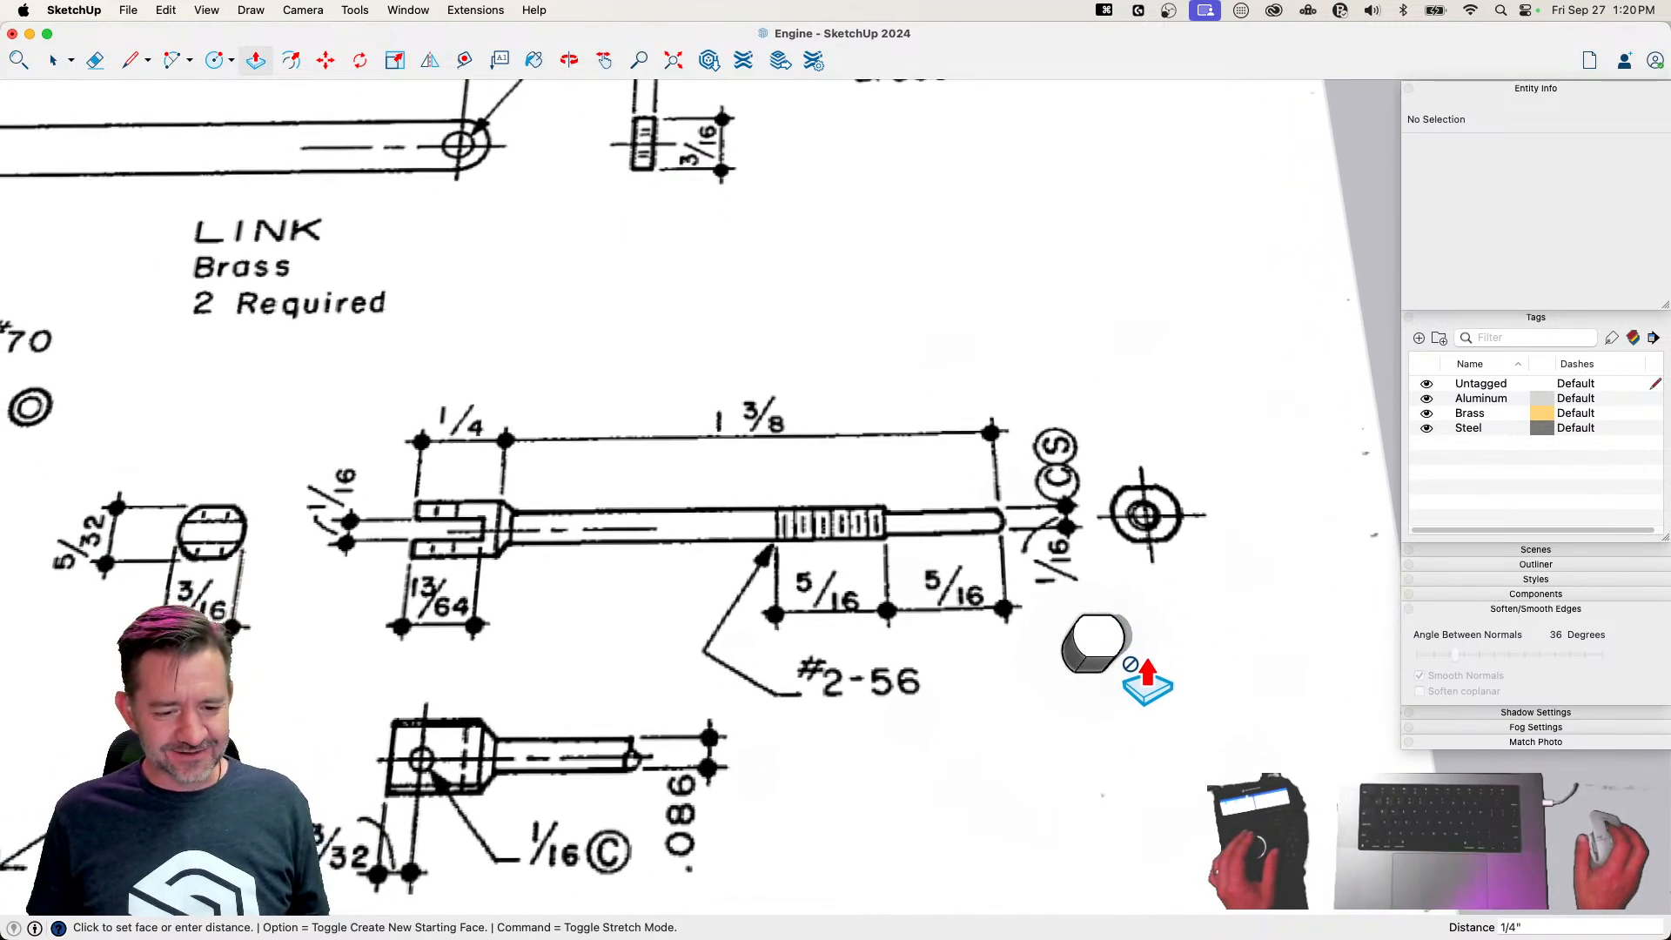
Draw two slot lines 1/16 inch apart across the top face, starting 1/32 inch off its centerline, and erase the surplus edges
key(l)
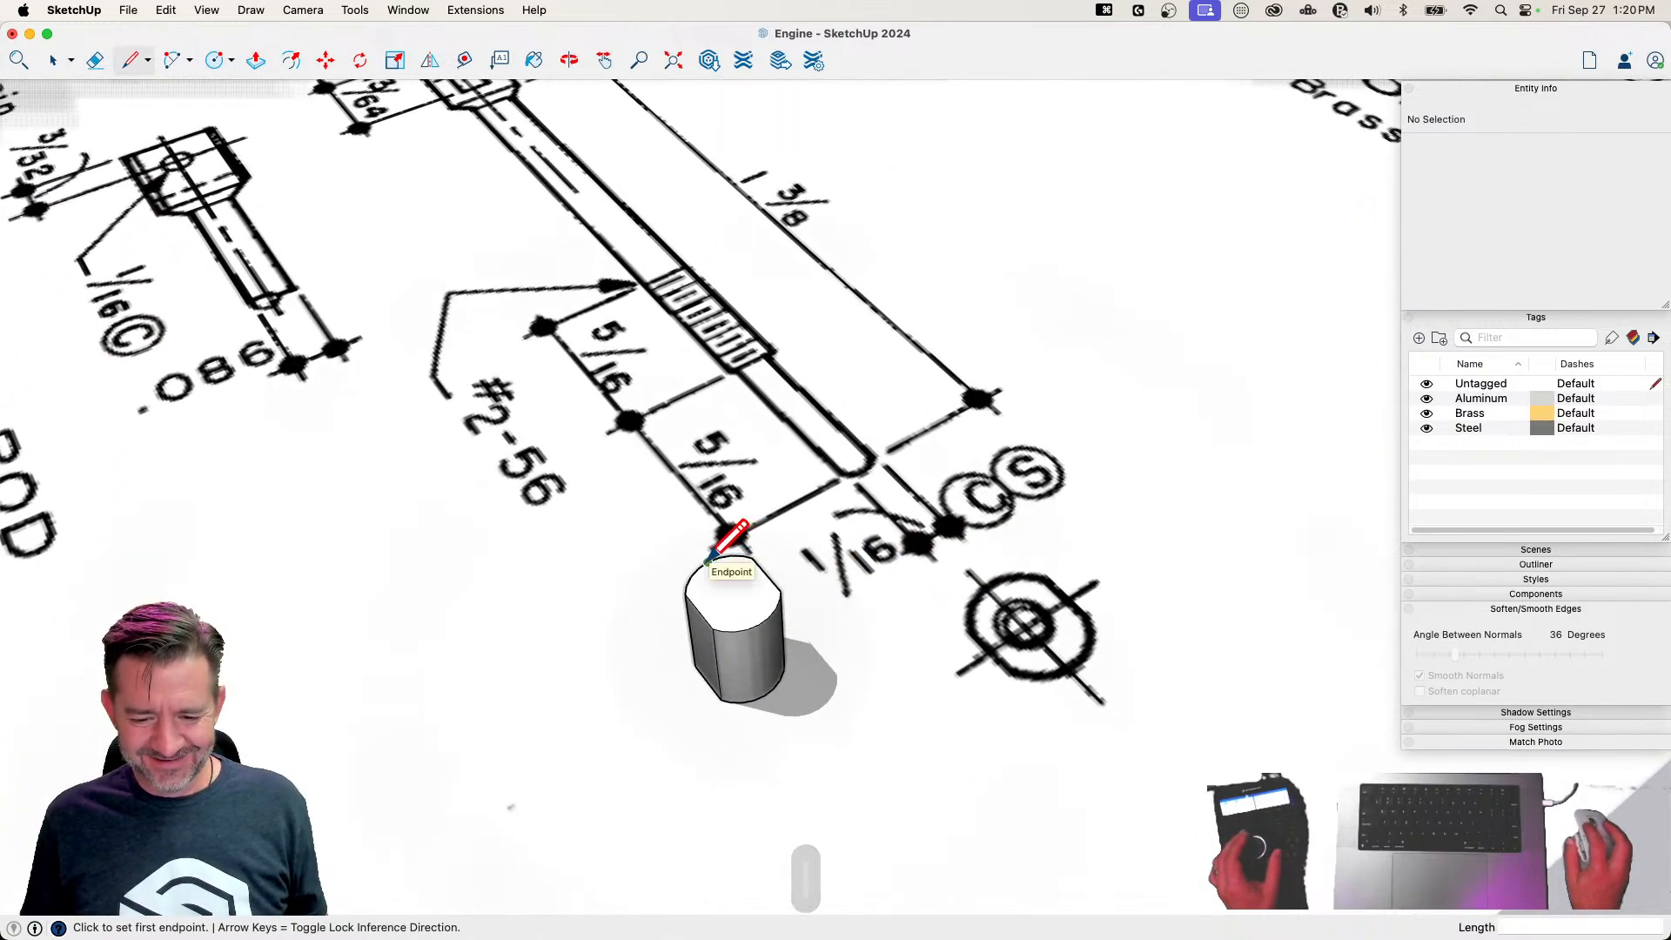
click(707, 561)
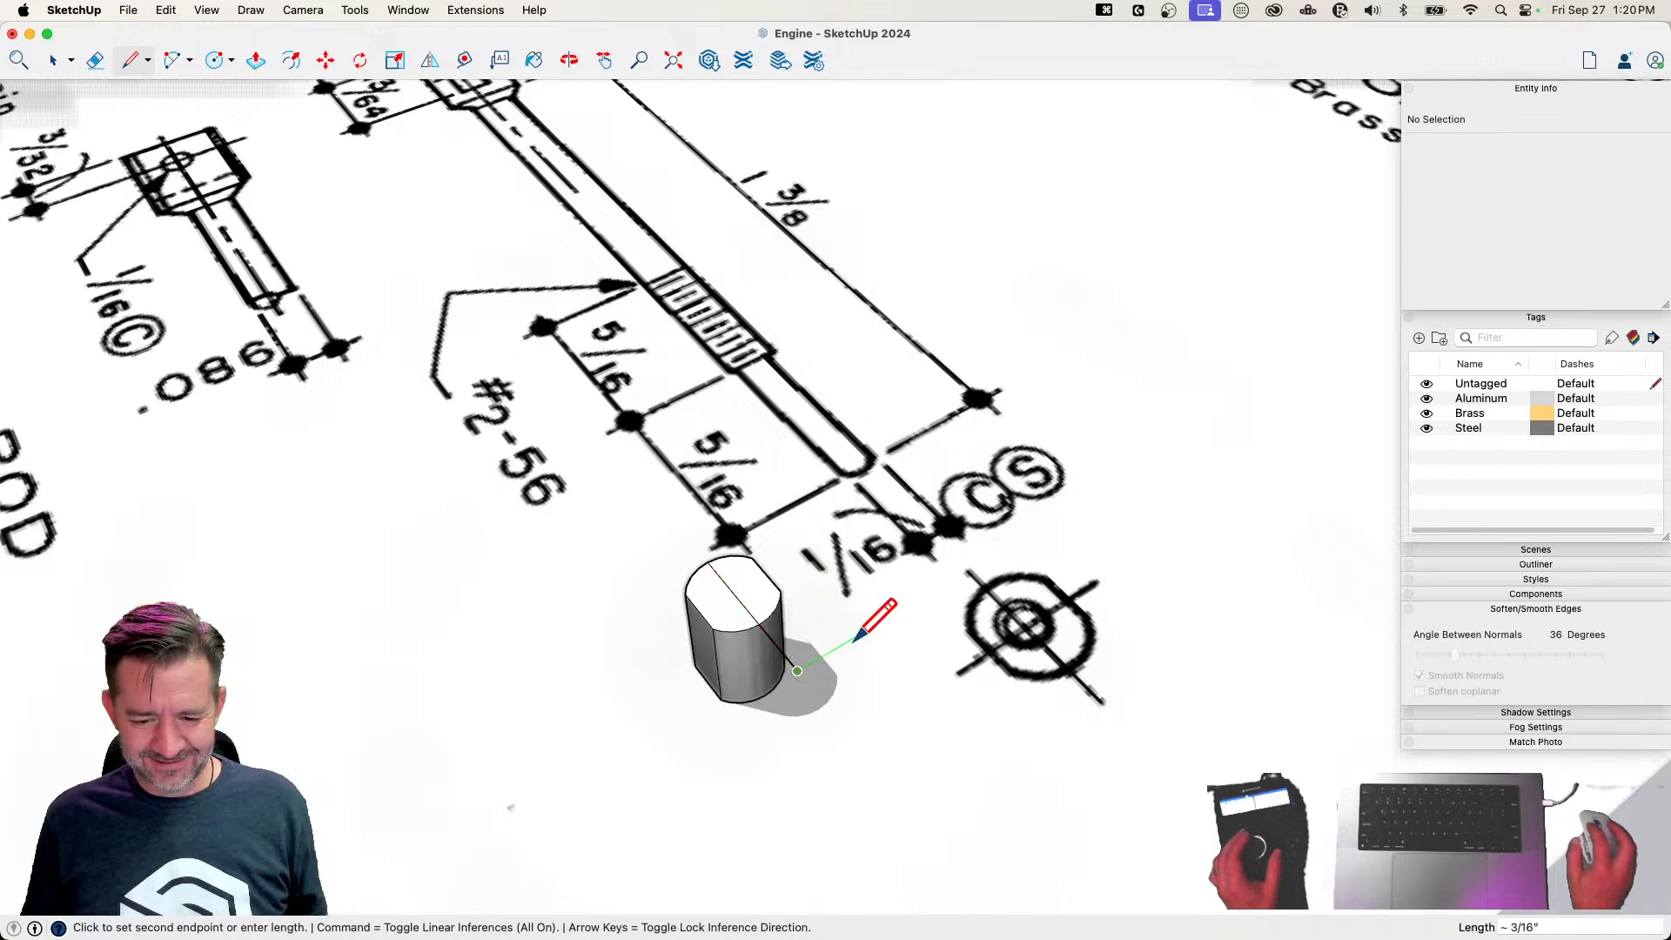
text(1/32)
key(Return)
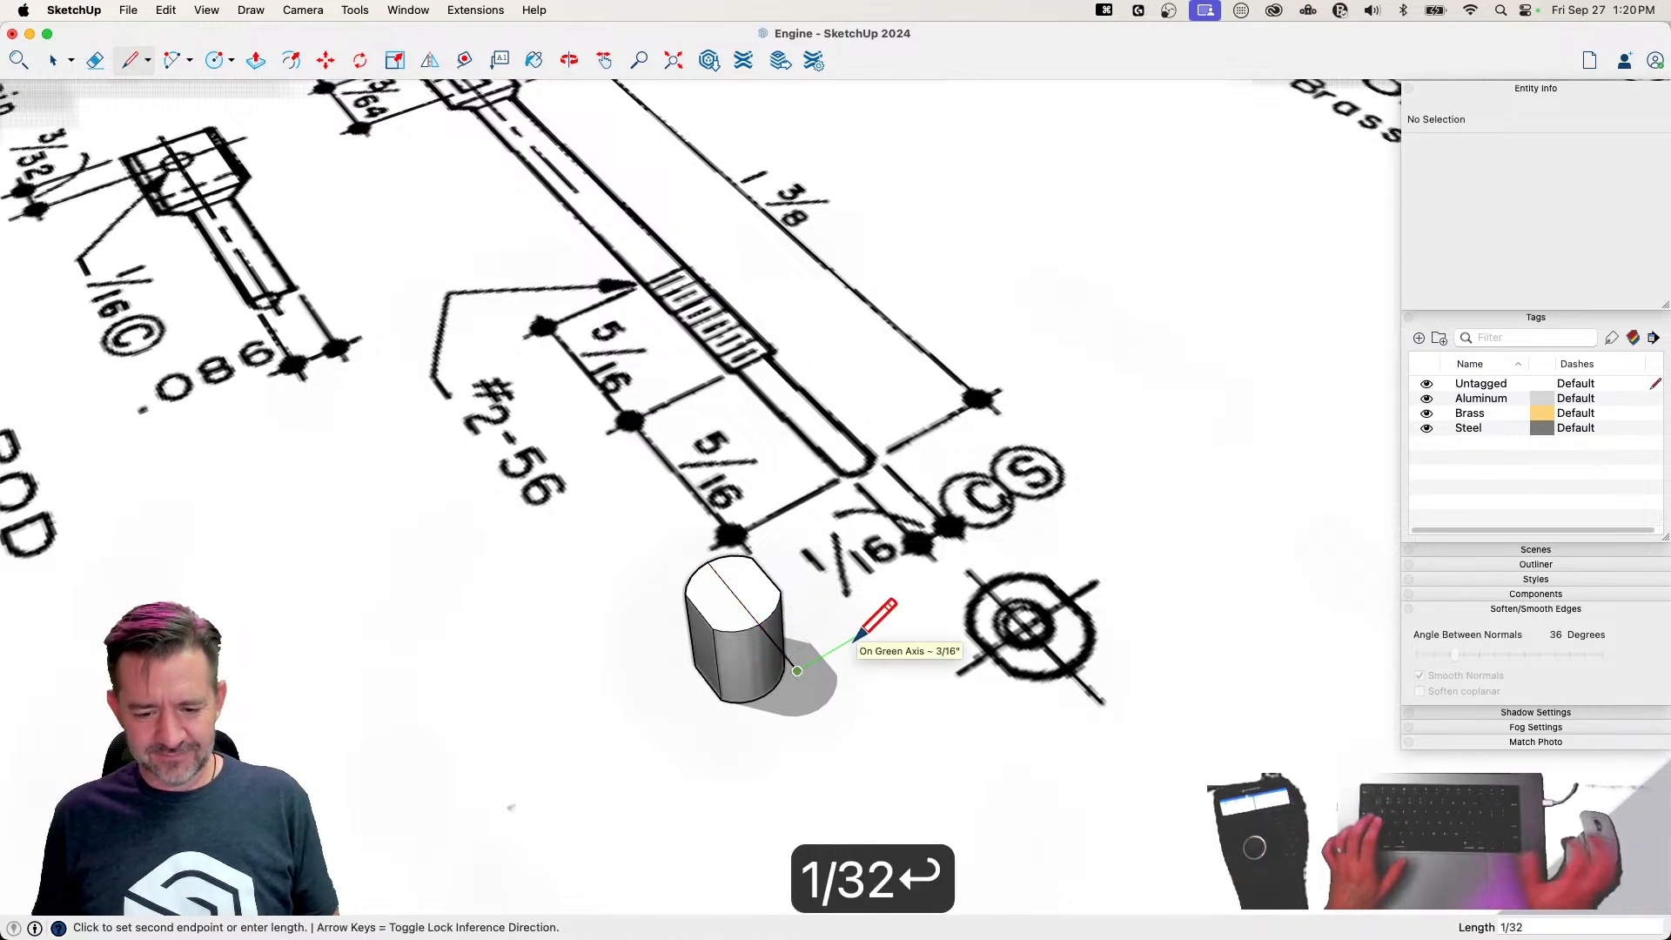
click(684, 527)
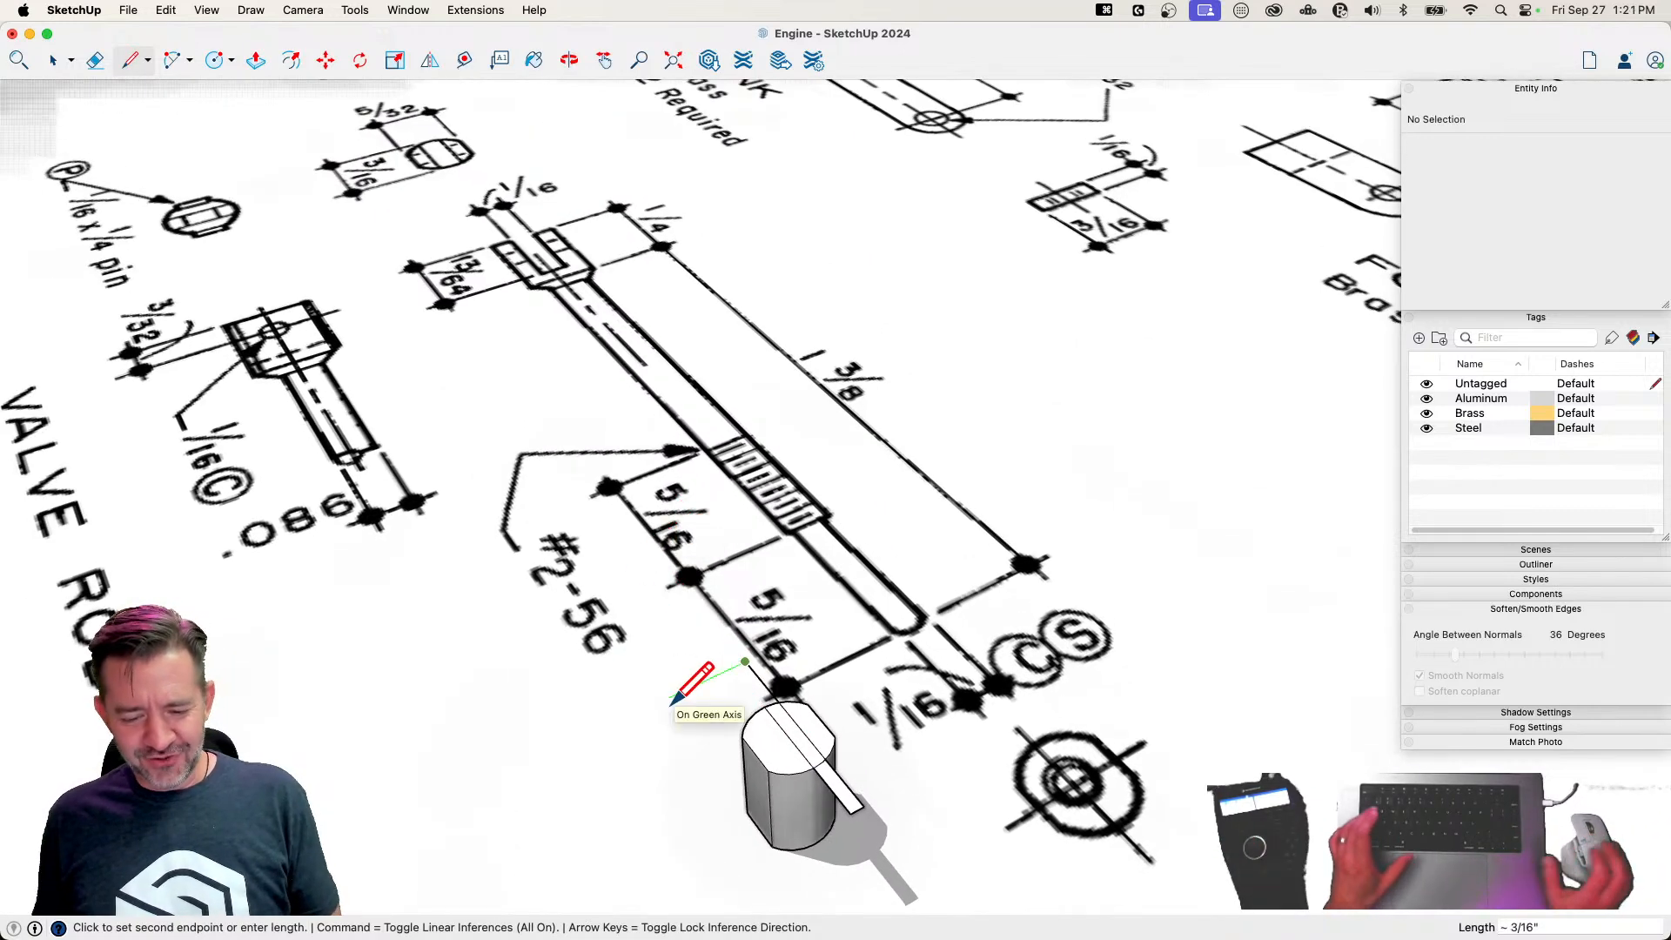
text(1/1)
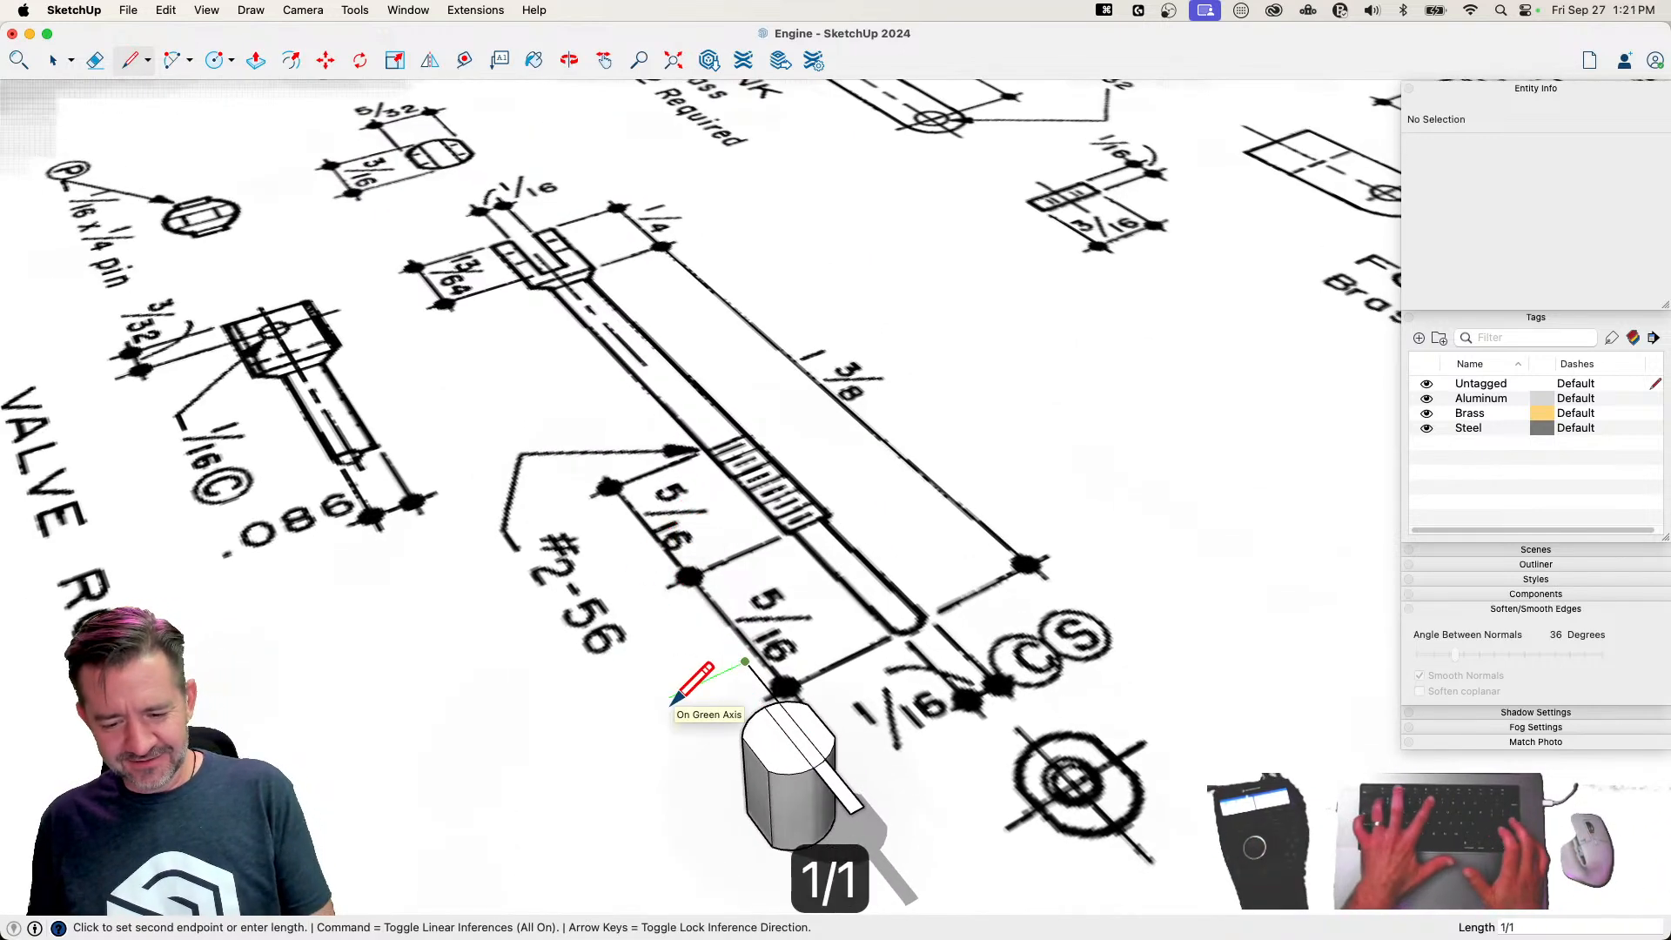
text(6)
key(Return)
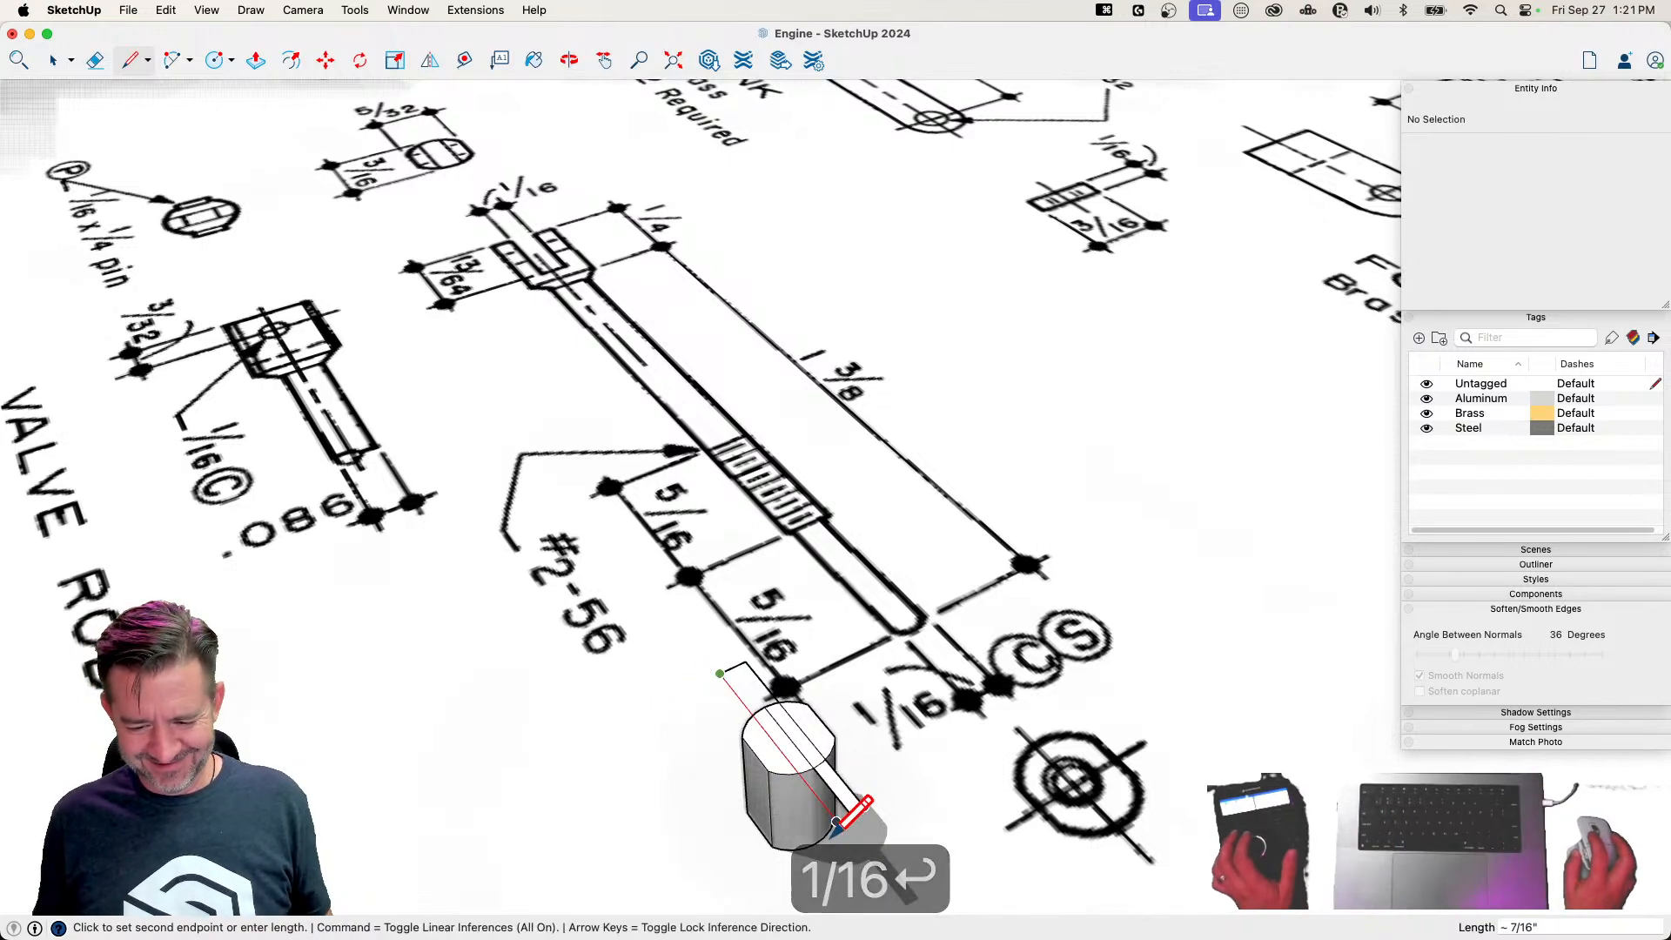
key(e)
mouse_move(845, 788)
mouse_down()
mouse_move(791, 746)
mouse_move(623, 705)
mouse_up()
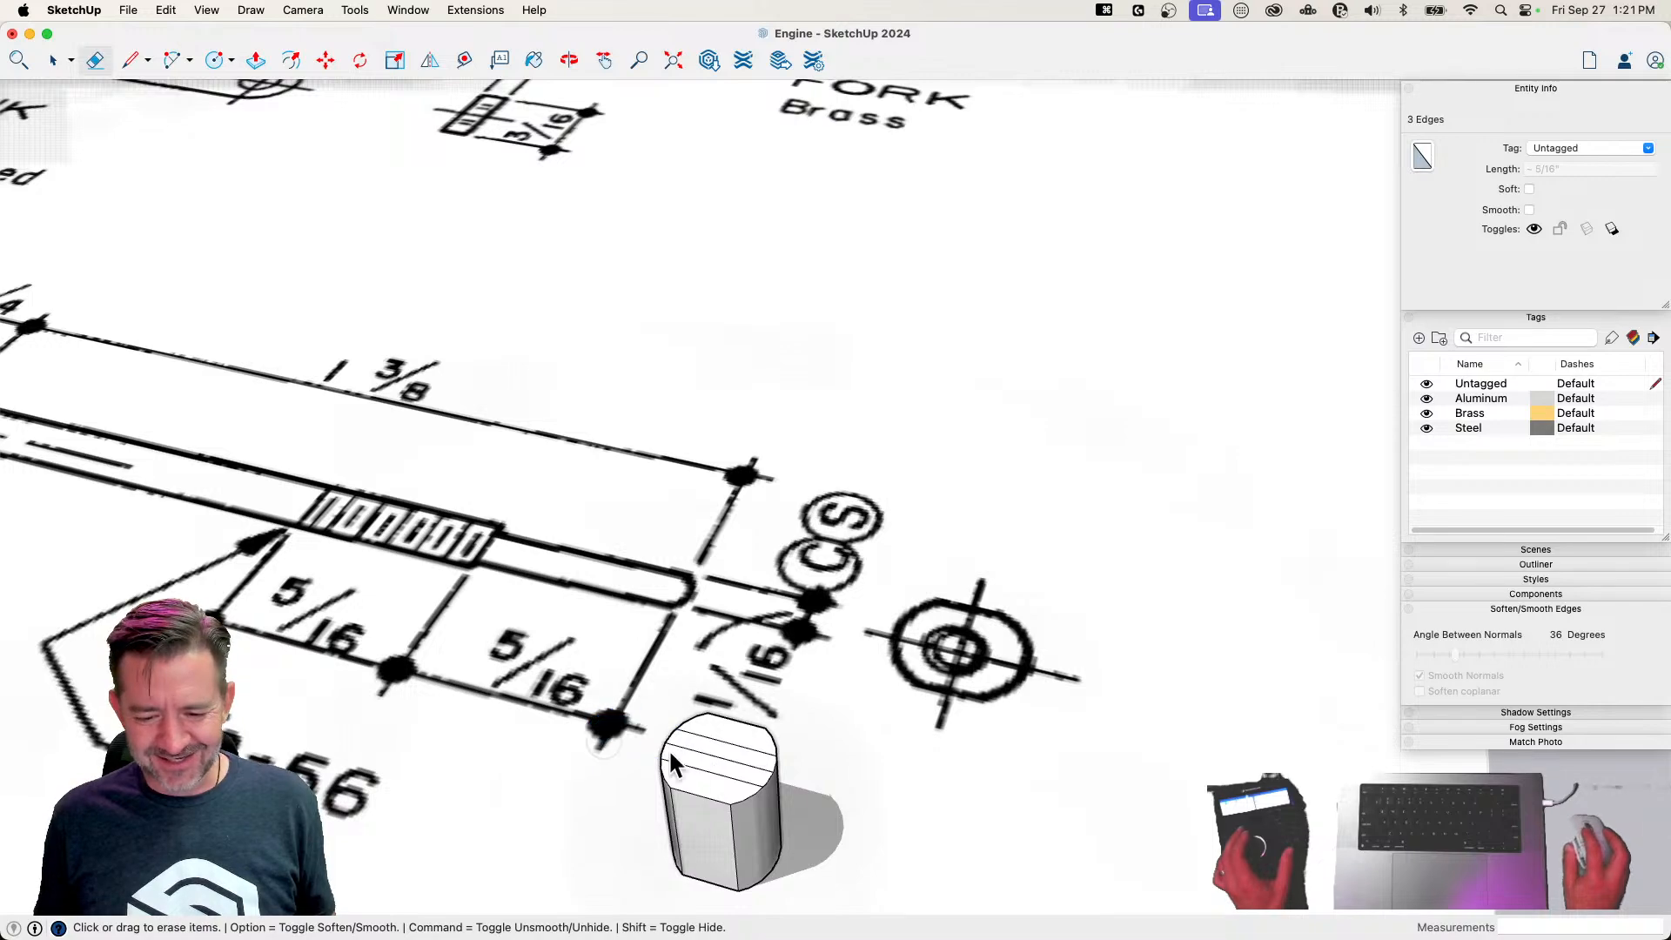
scroll(731, 738, down, 5)
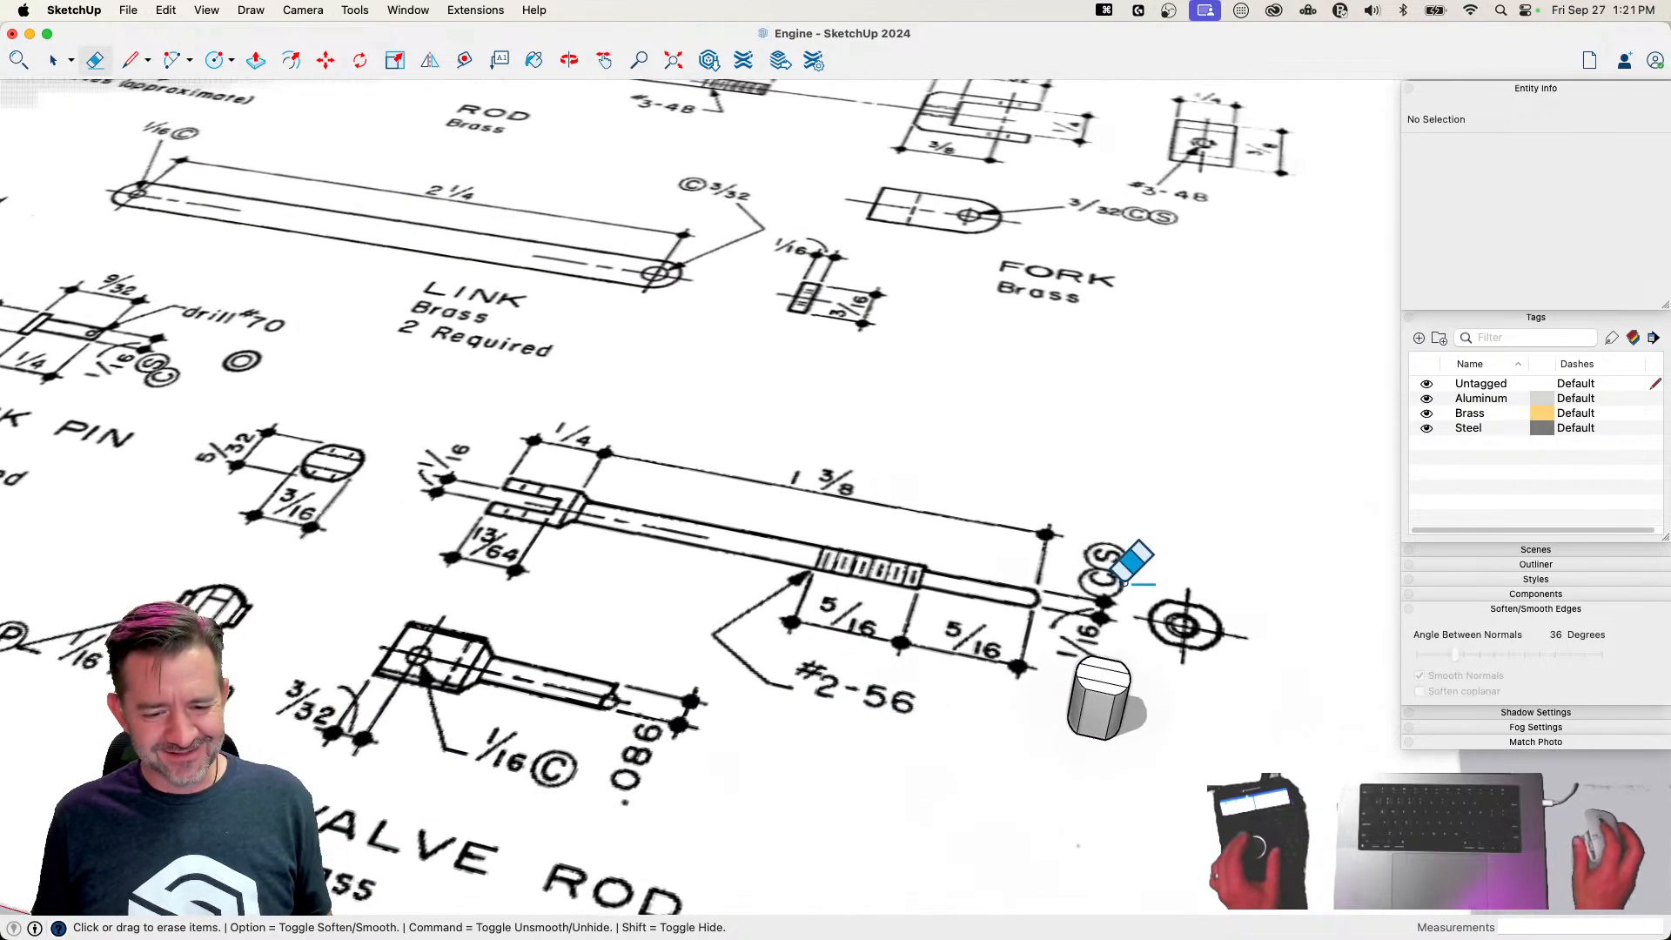
Push the middle strip of the top face down 13/64 inch to cut the fork slot, and save the model
key(p)
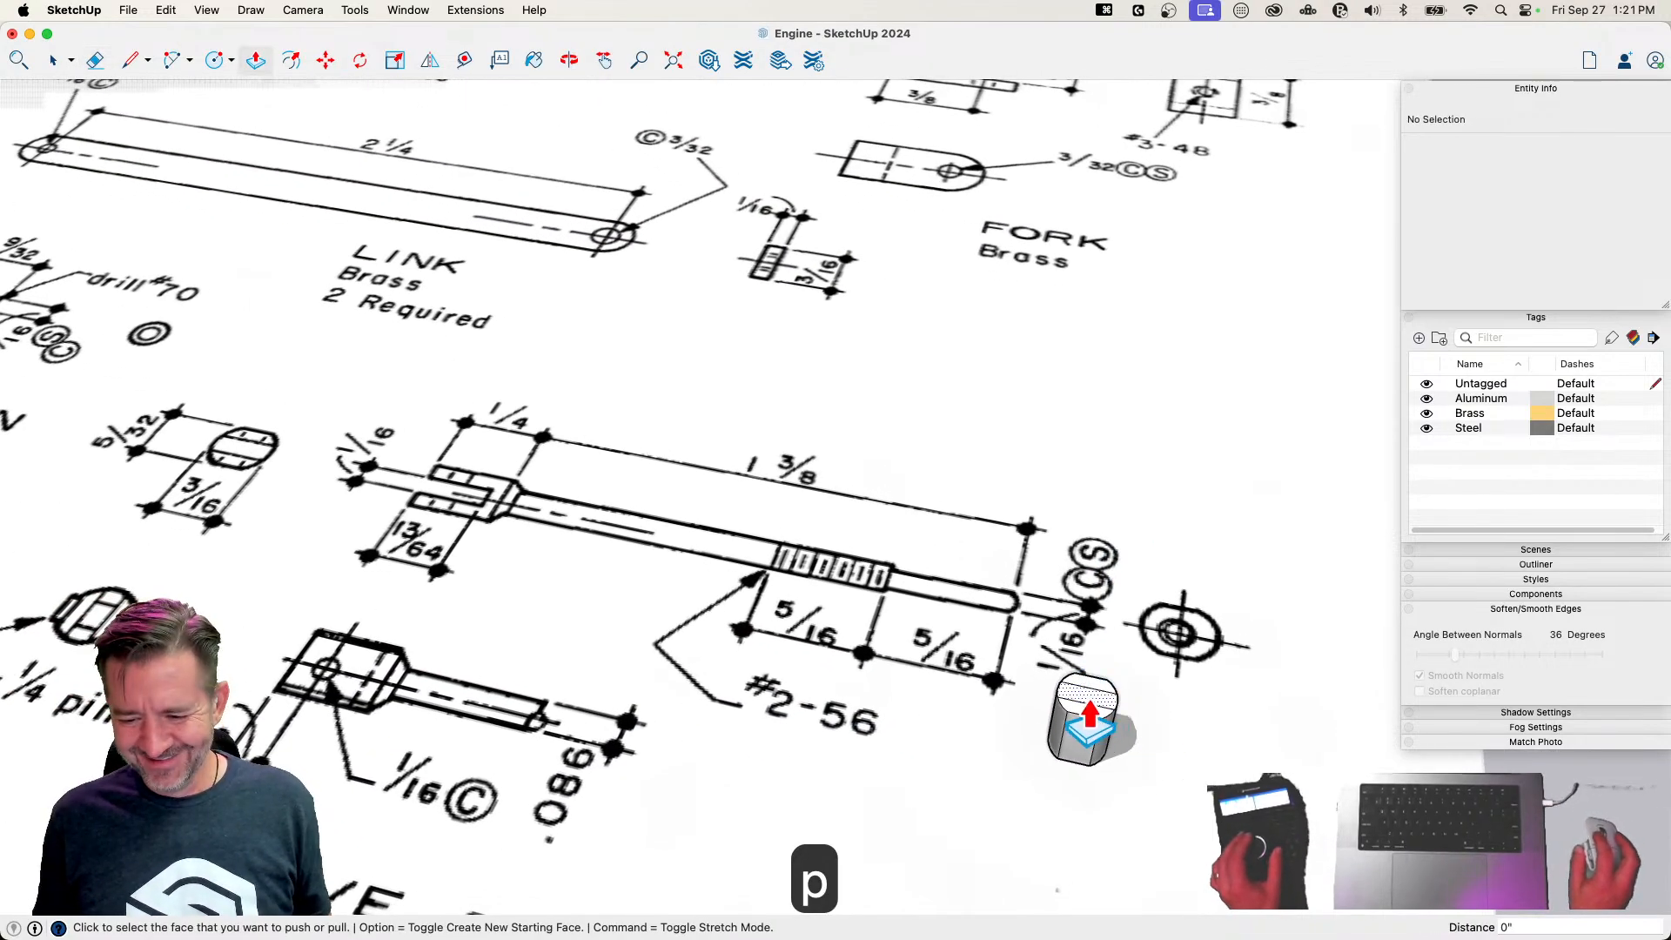
click(1089, 707)
text(13/64)
key(Return)
key(space)
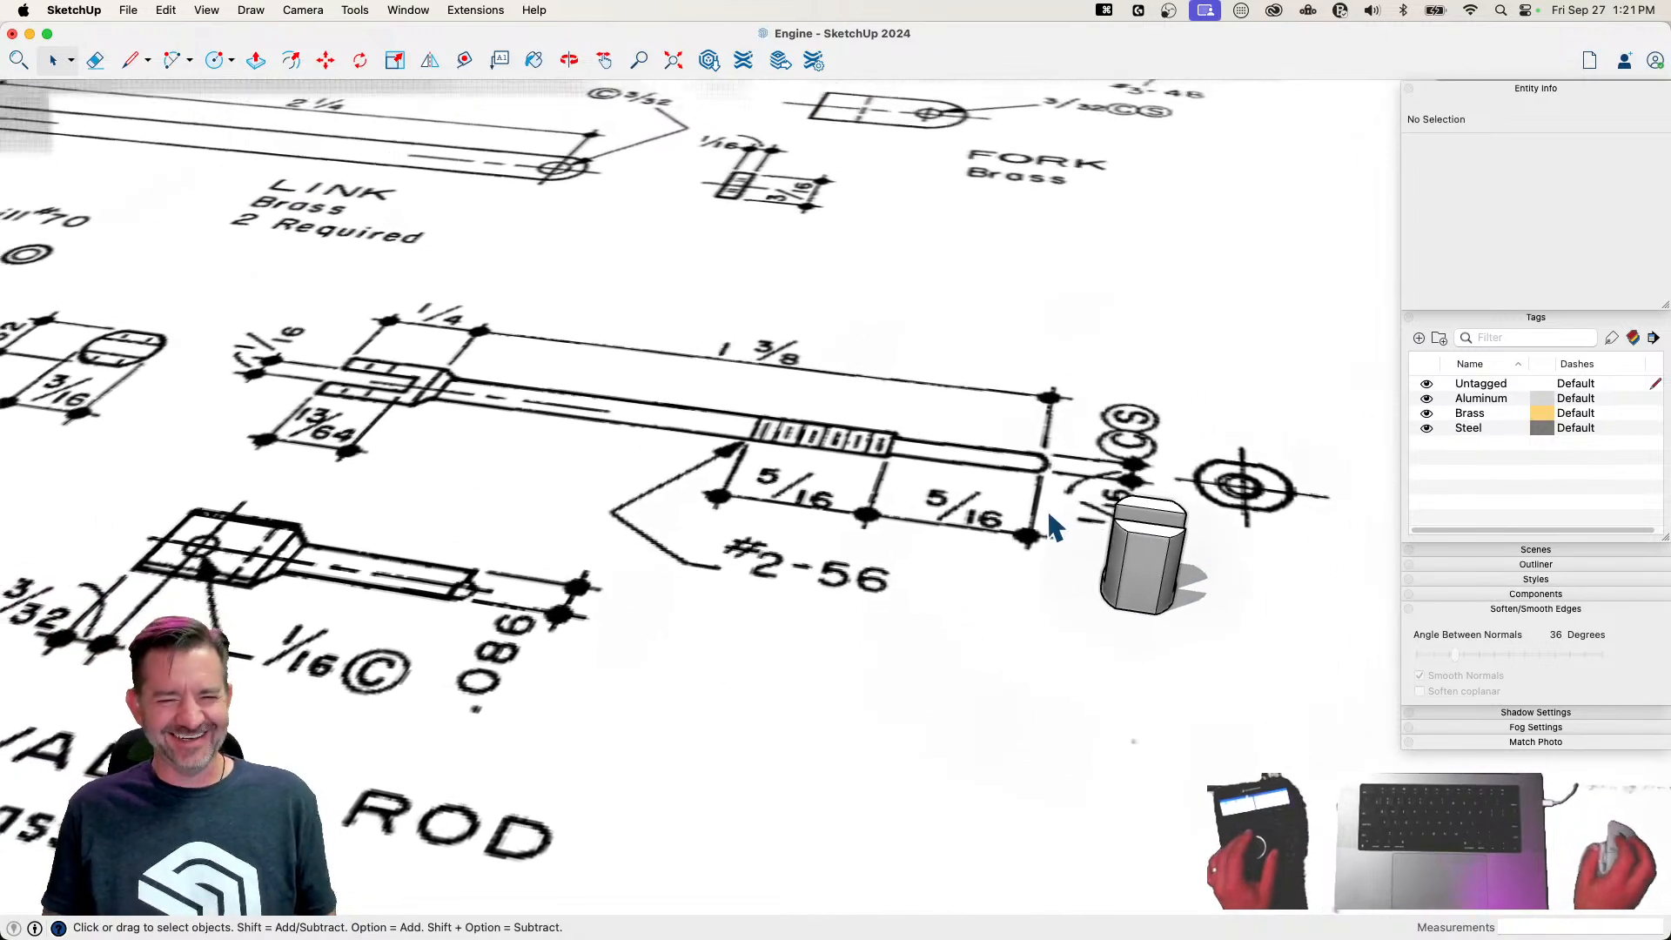
key(super+s)
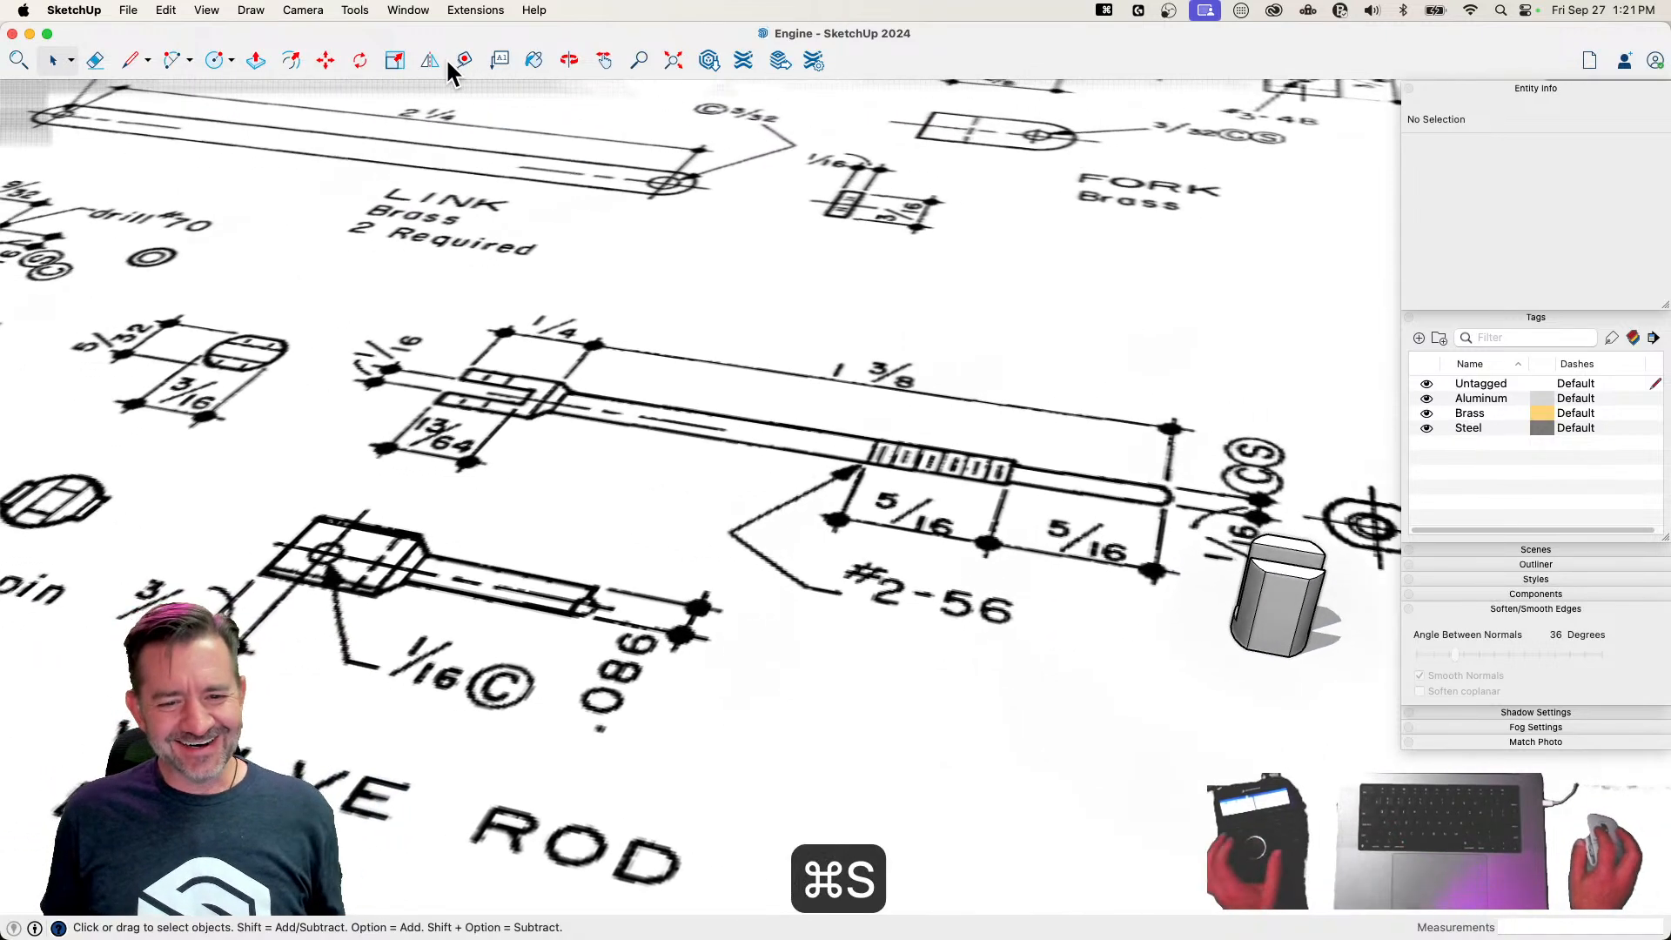
Place a guide 3/32 inch below the flat side's top edge and draw a circle with a 1/32-inch radius on it
click(465, 58)
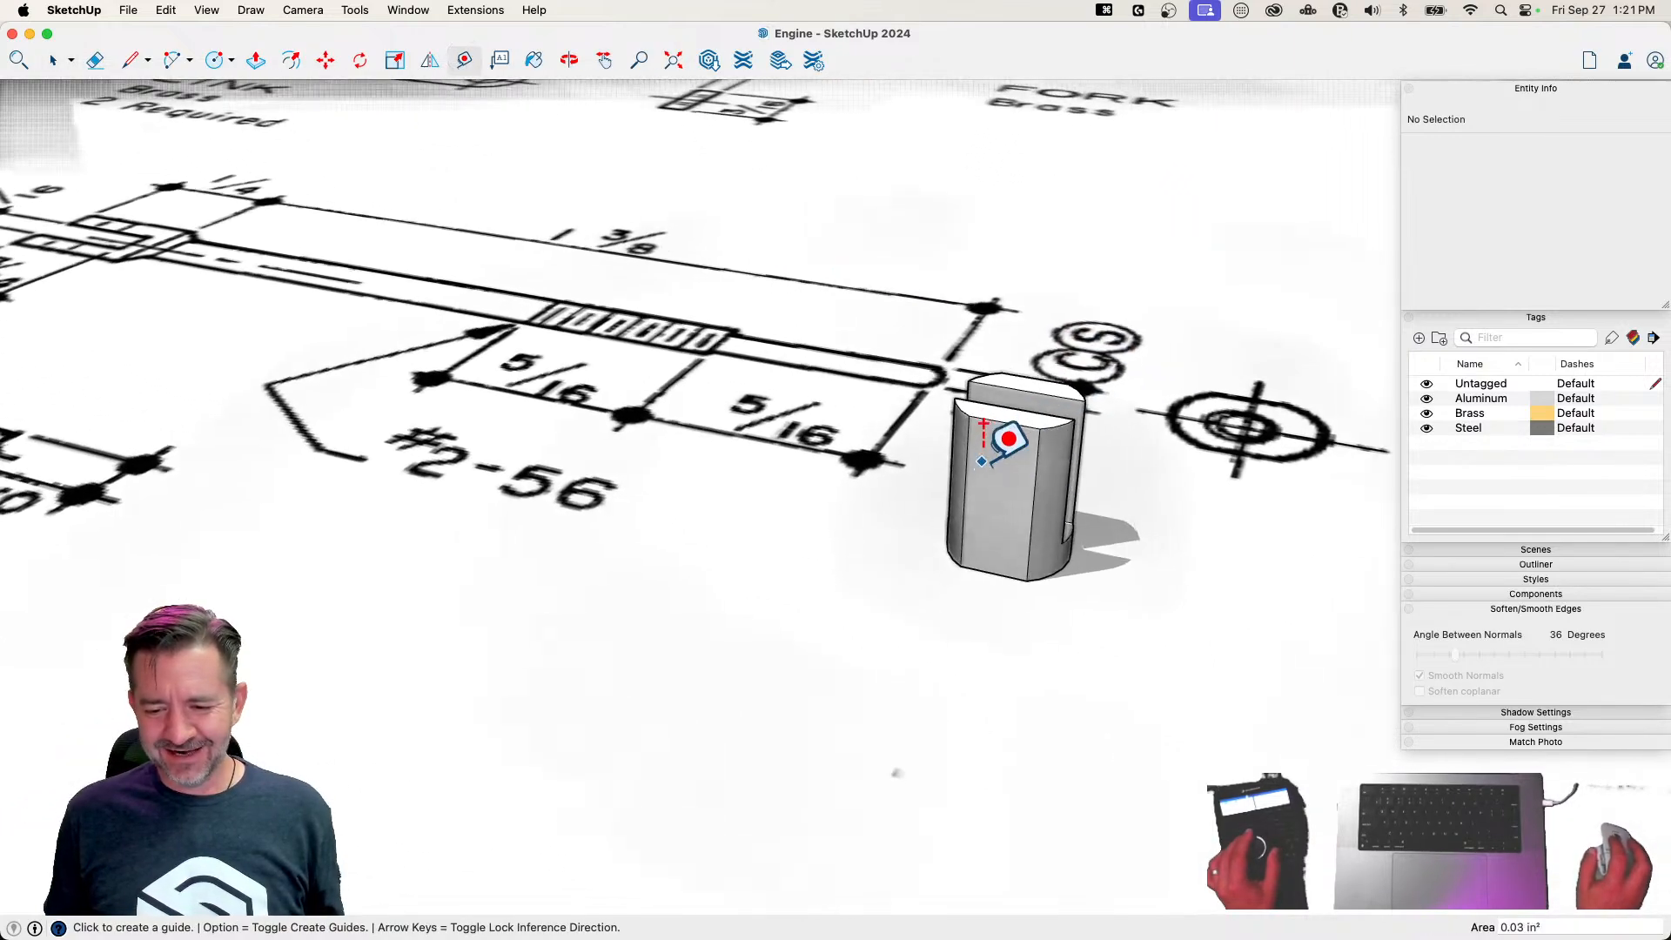
click(1008, 417)
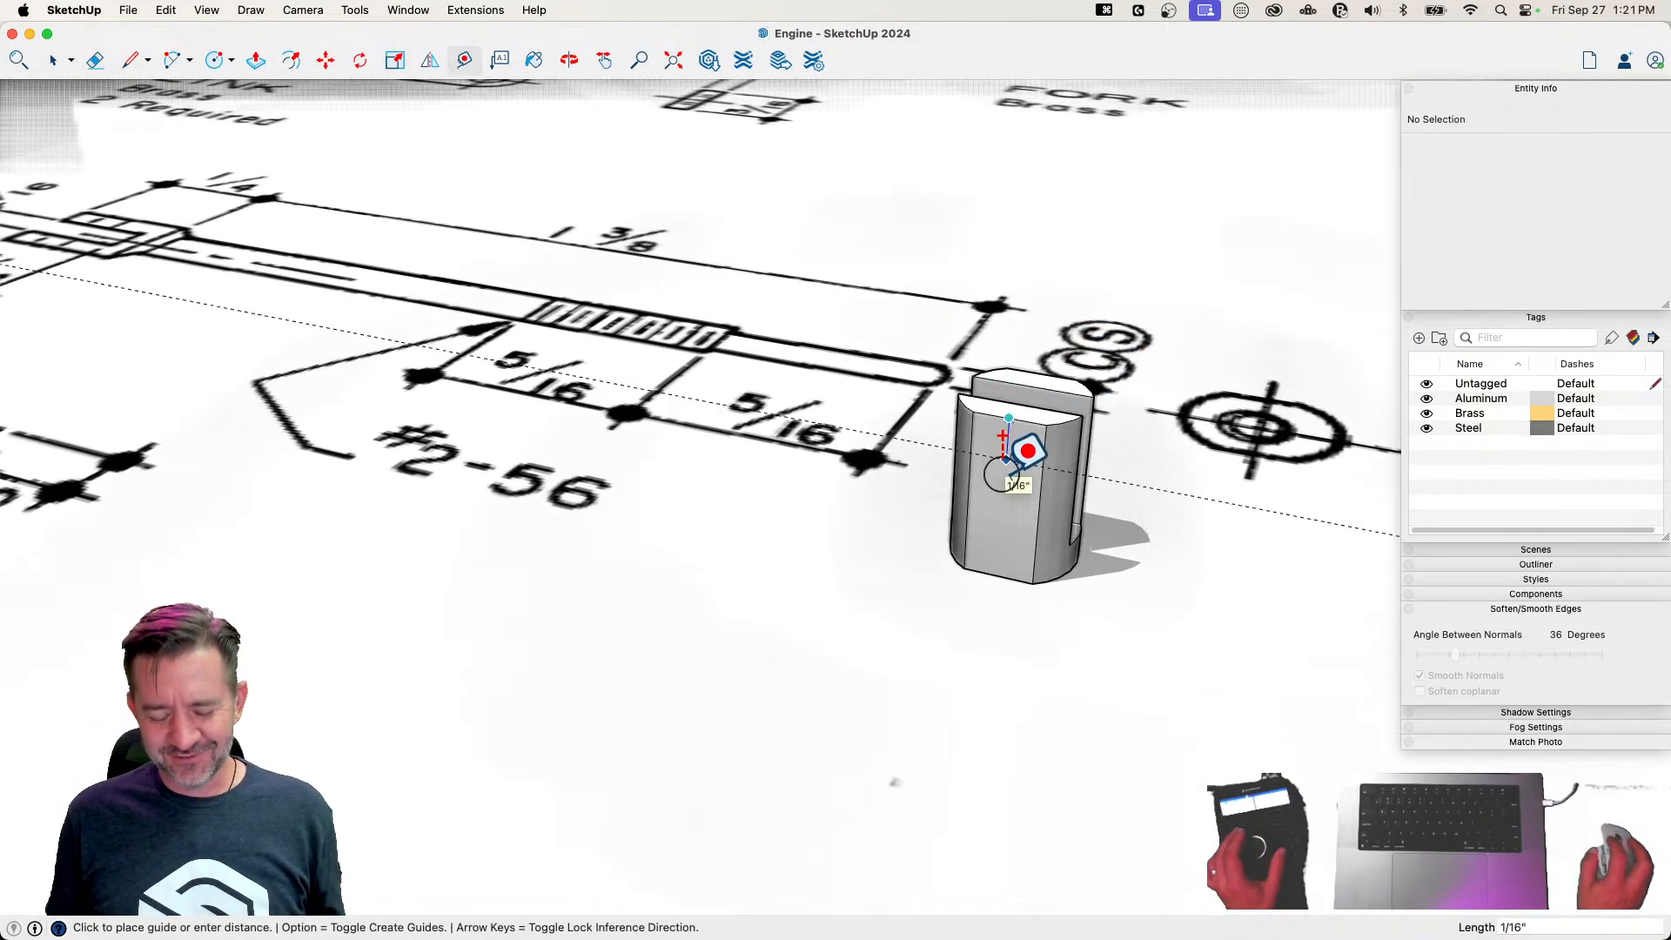
text(3/32)
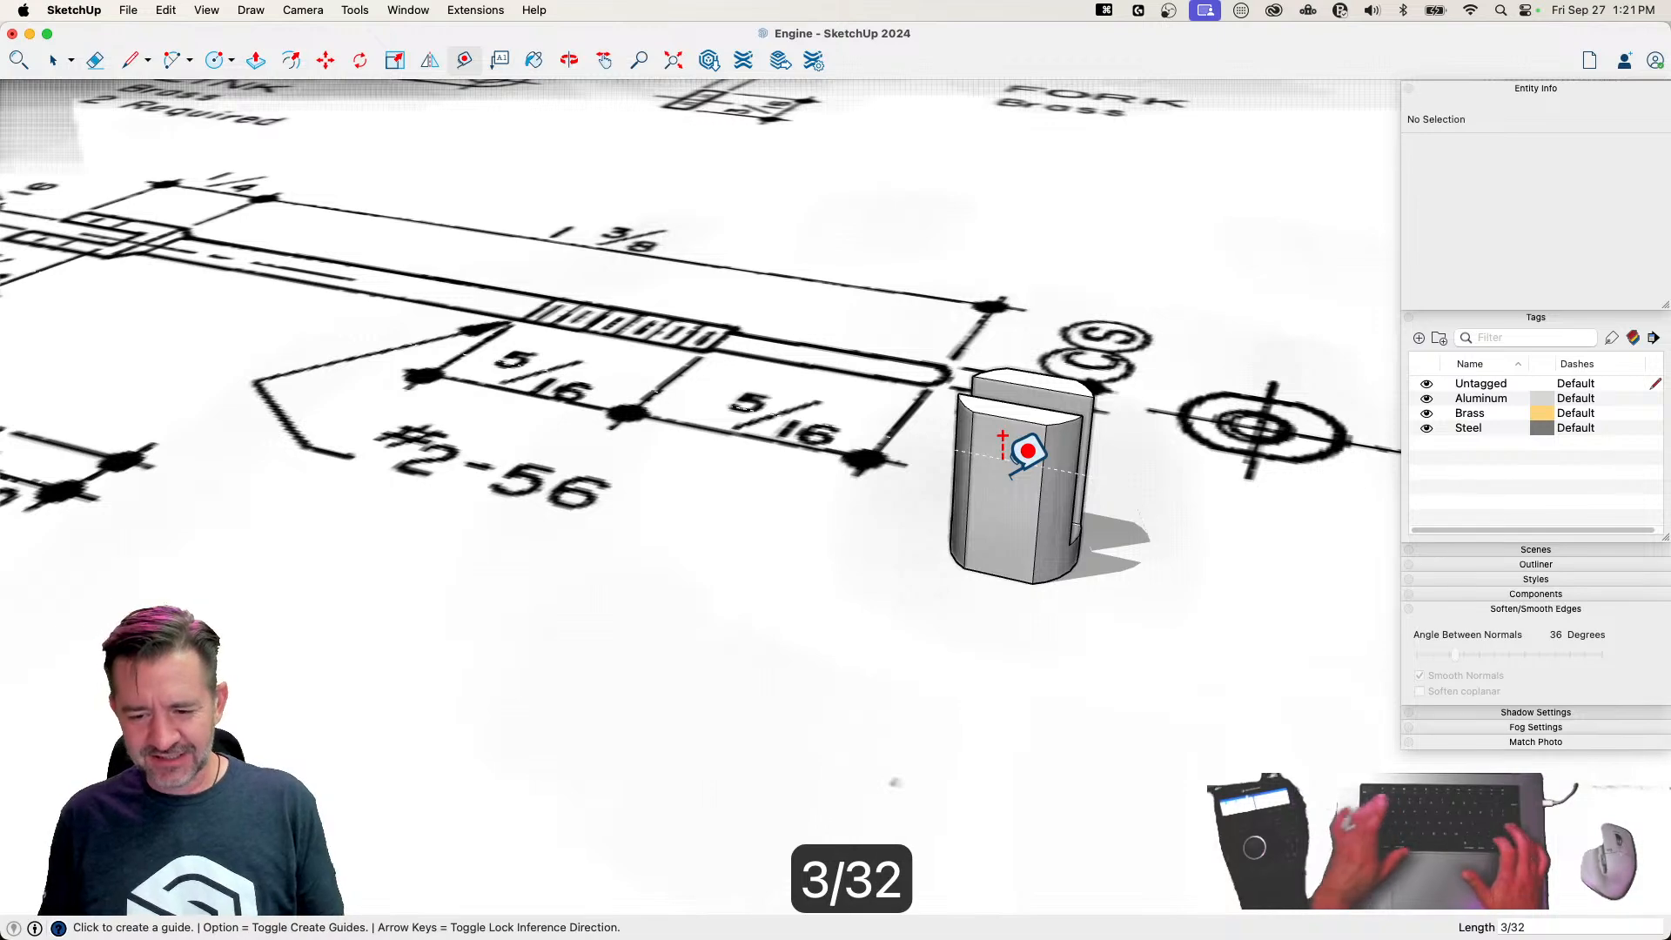
key(Return)
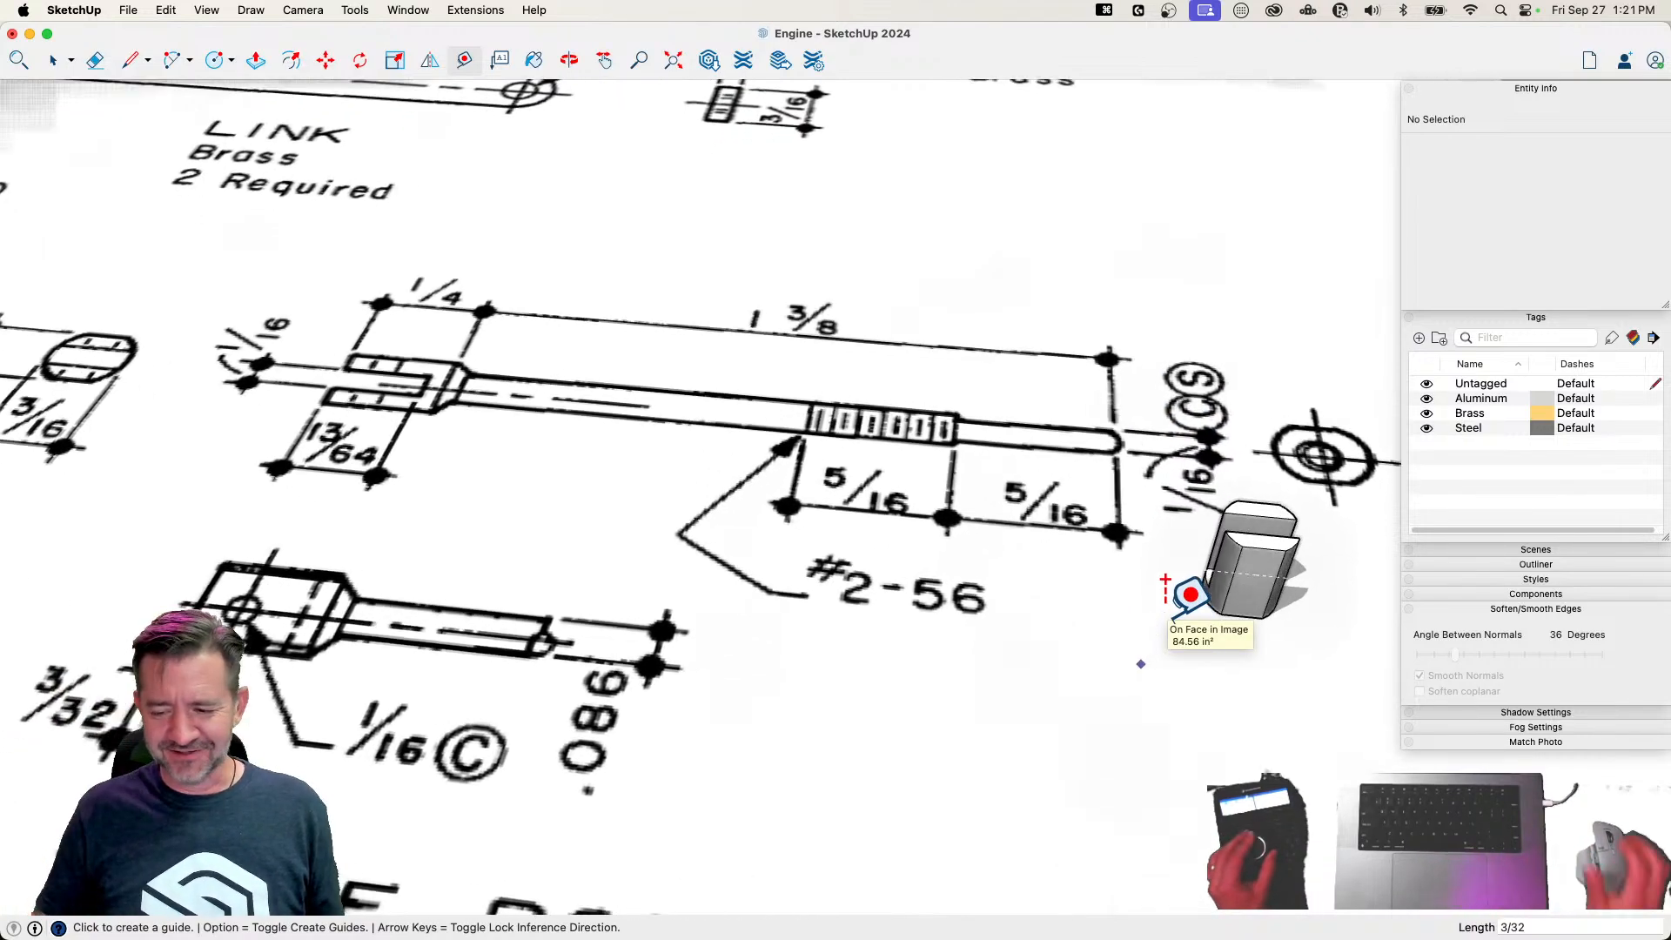
key(c)
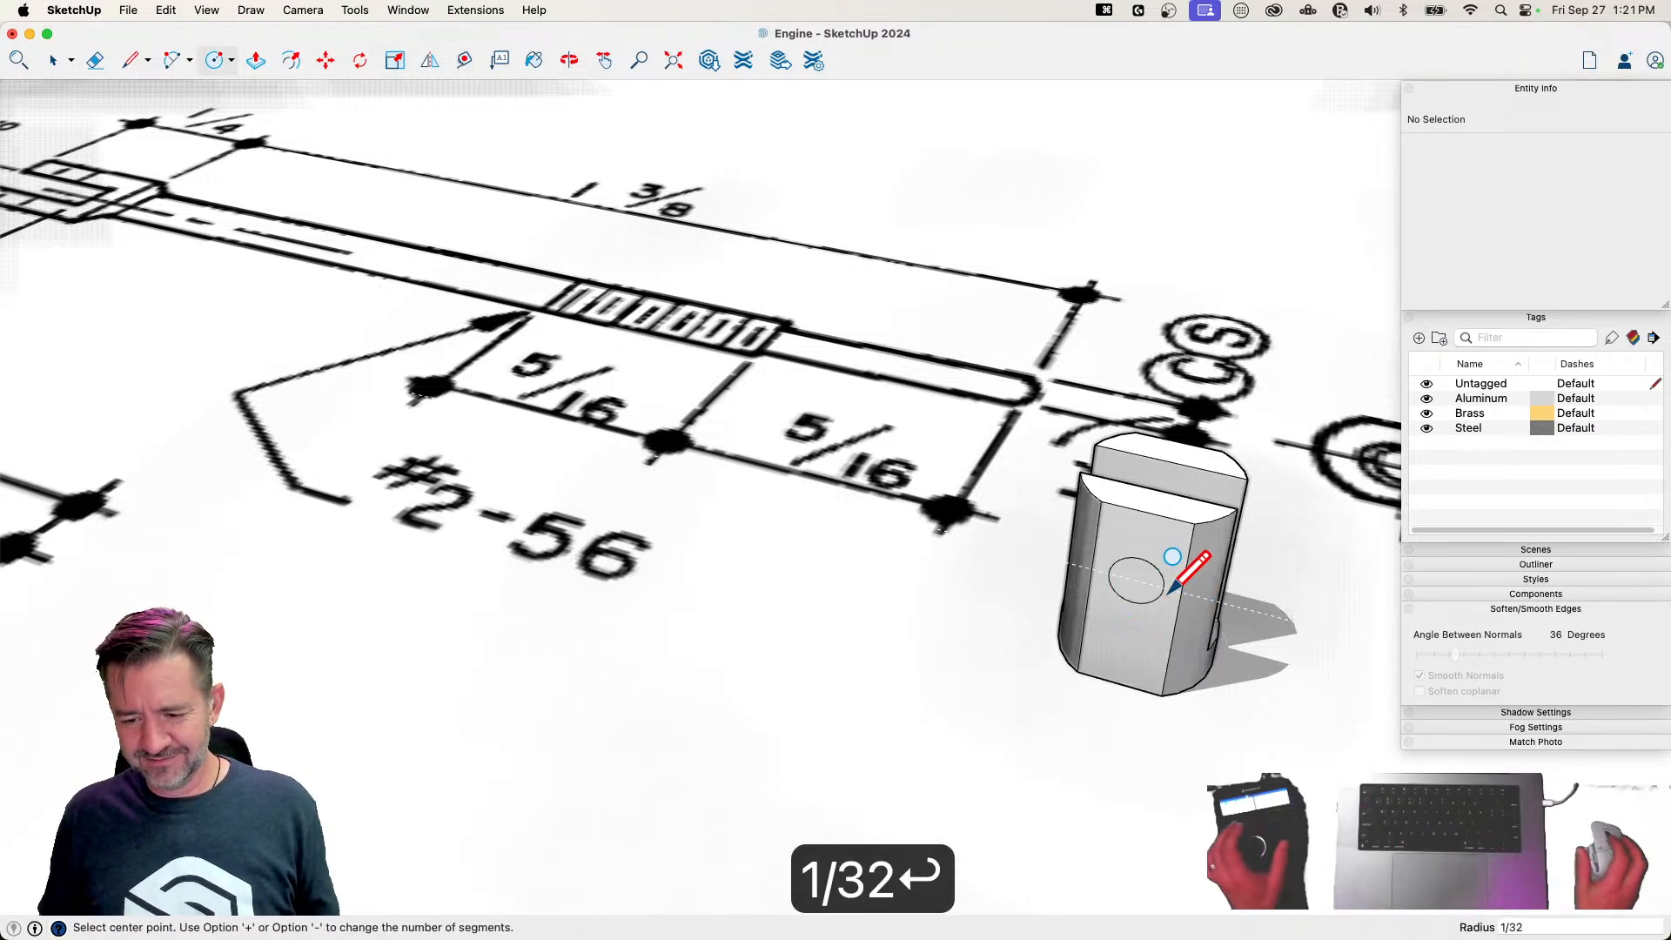
Copy the circular face from the outer flat onto the inner face of the opposite prong
key(space)
click(1144, 585)
key(m)
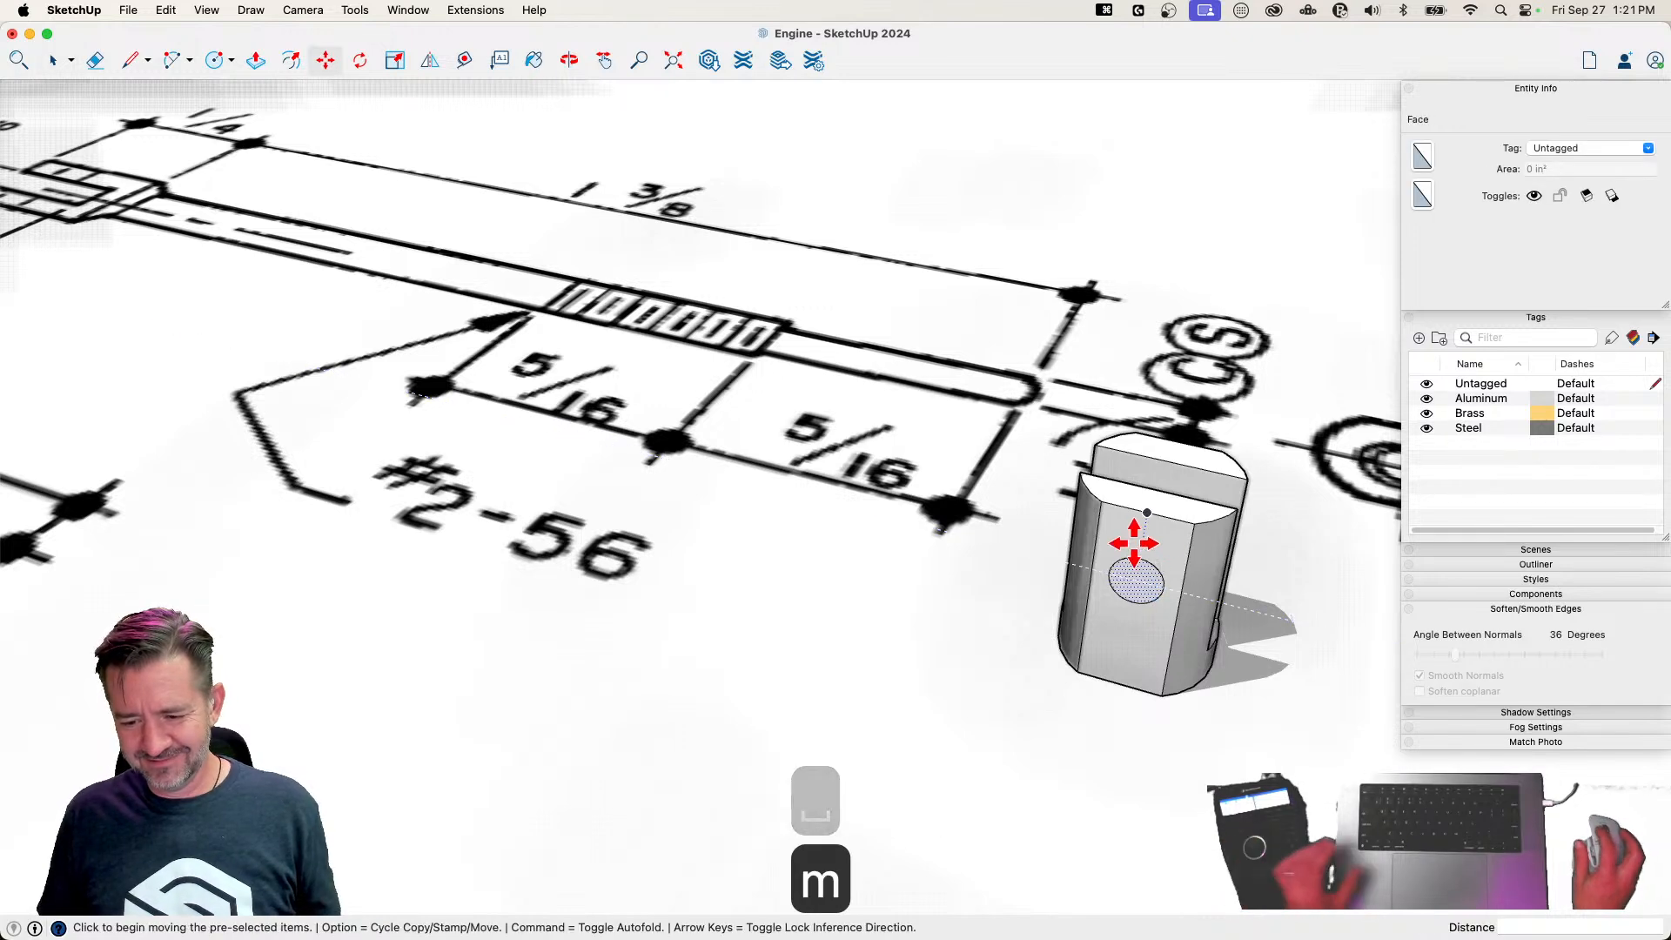
key(alt)
click(1194, 525)
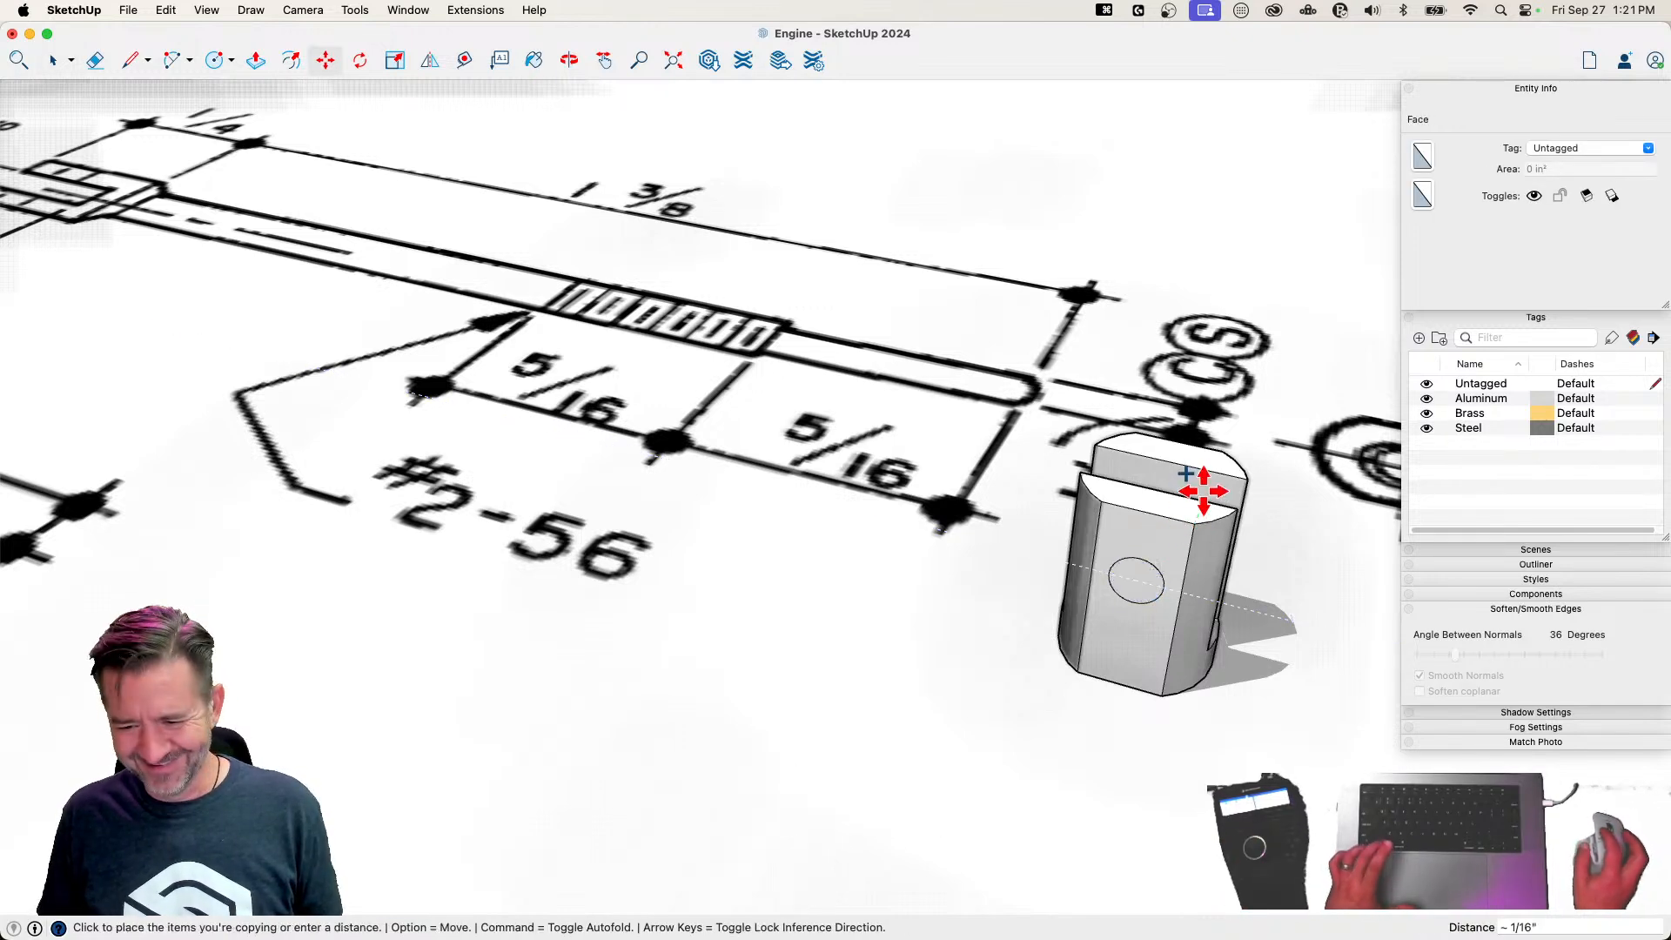
click(1219, 471)
Push both circles through their prongs to cut the pin holes and erase the guide line
key(p)
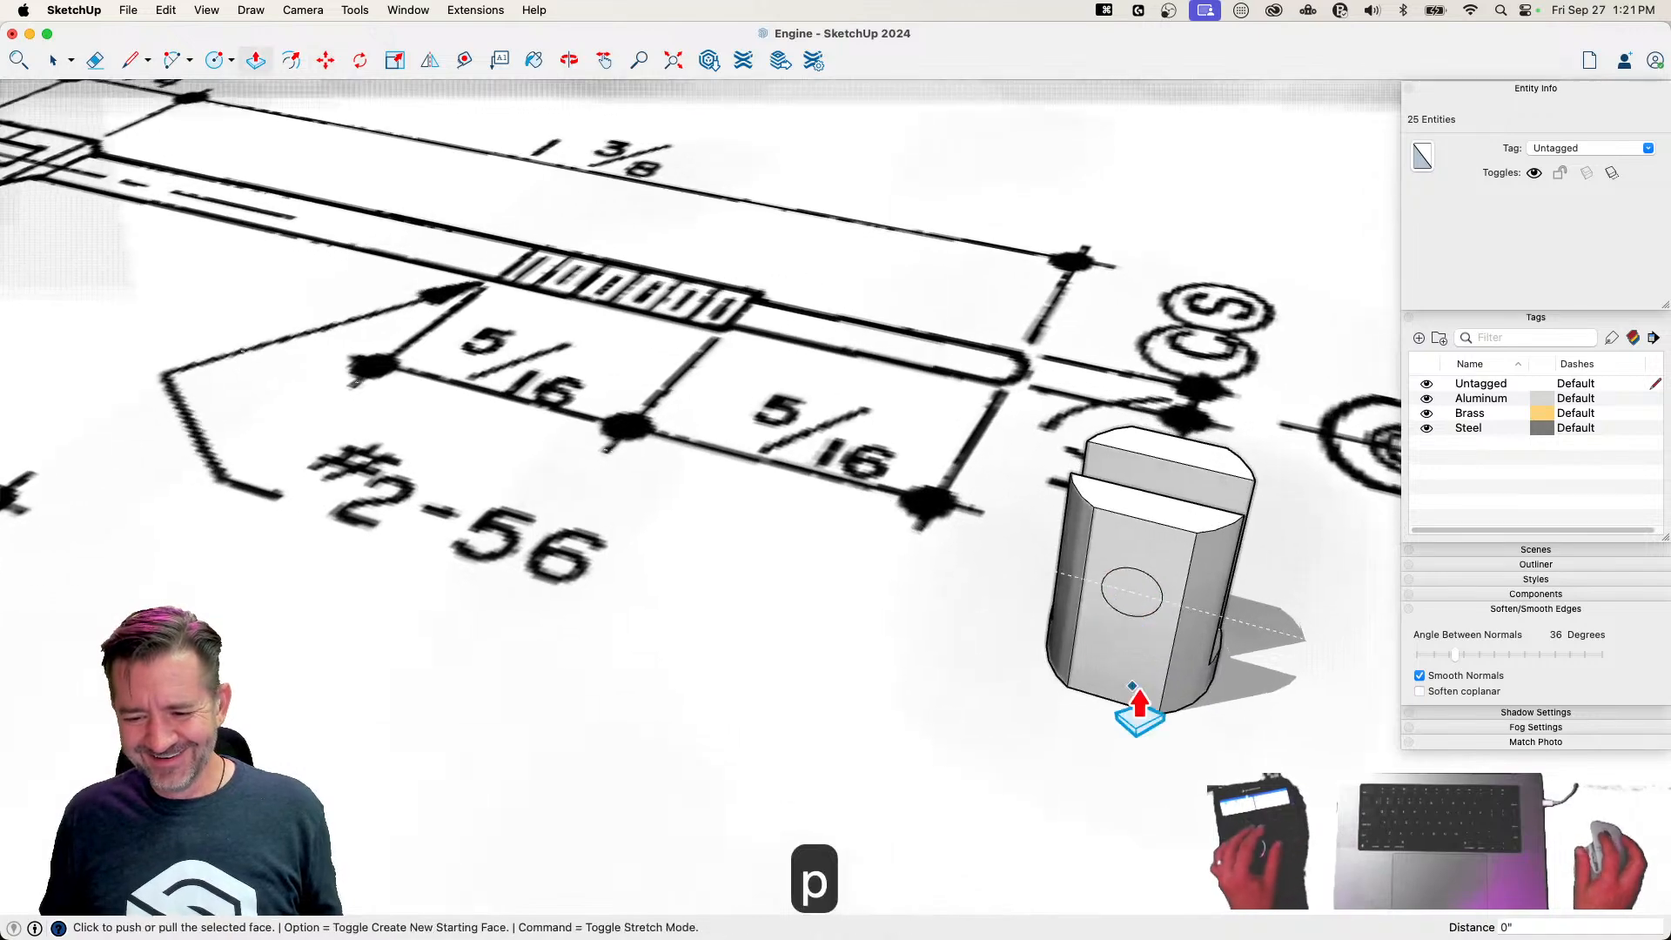
middle_drag(956, 646, 1016, 564)
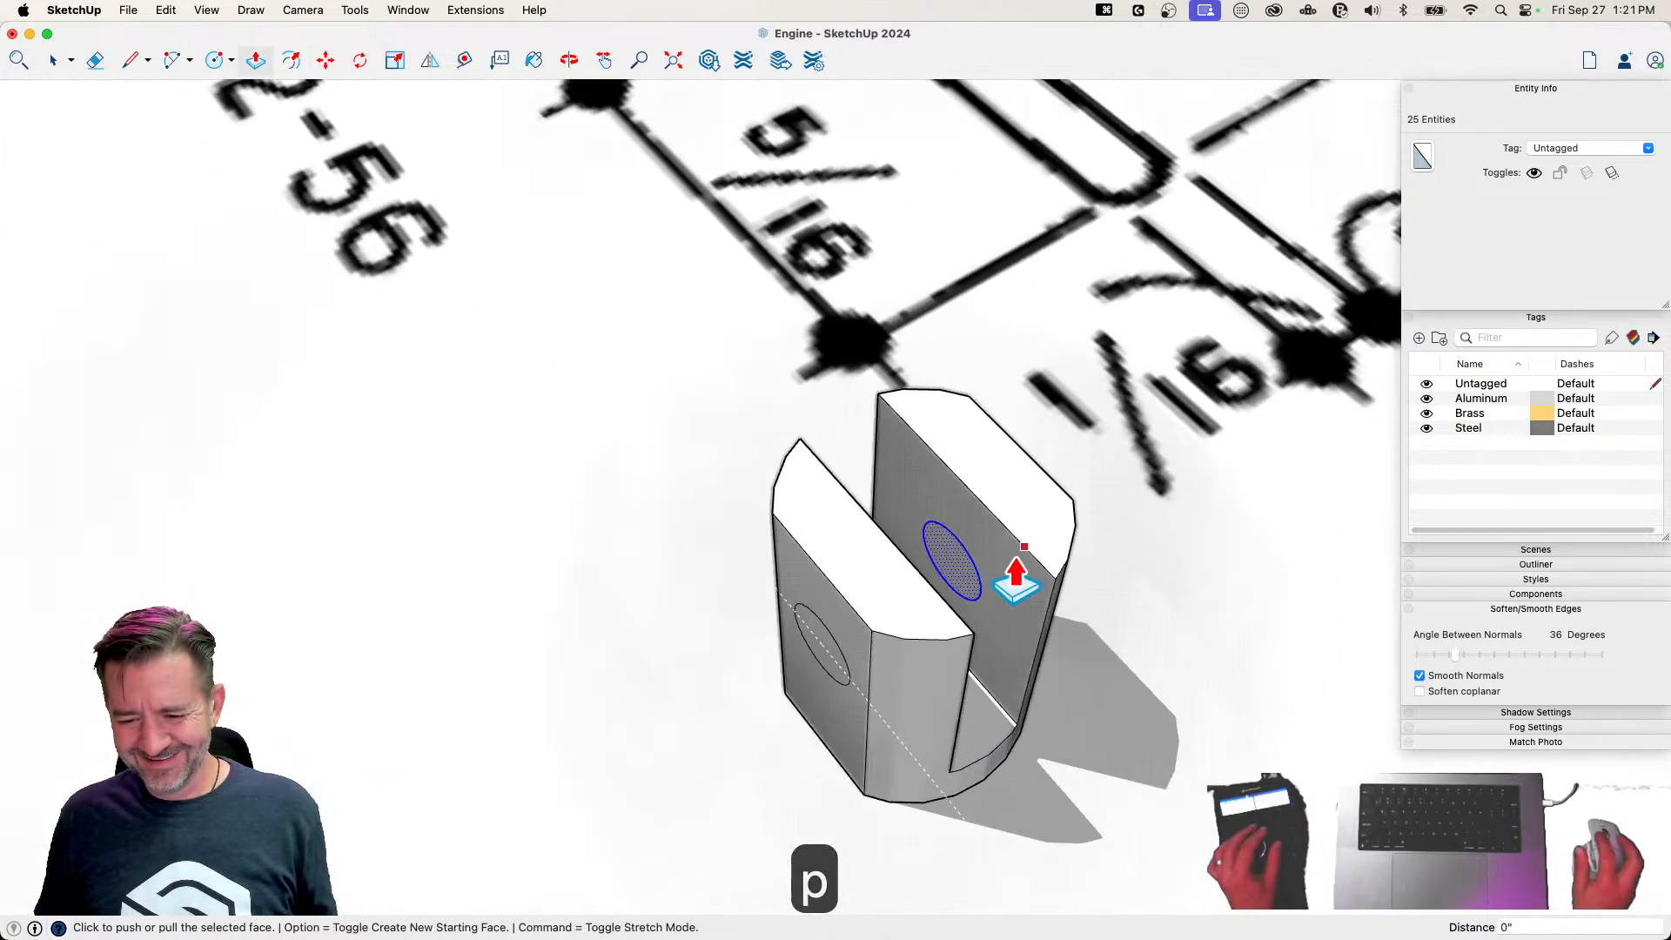
click(953, 570)
click(1074, 502)
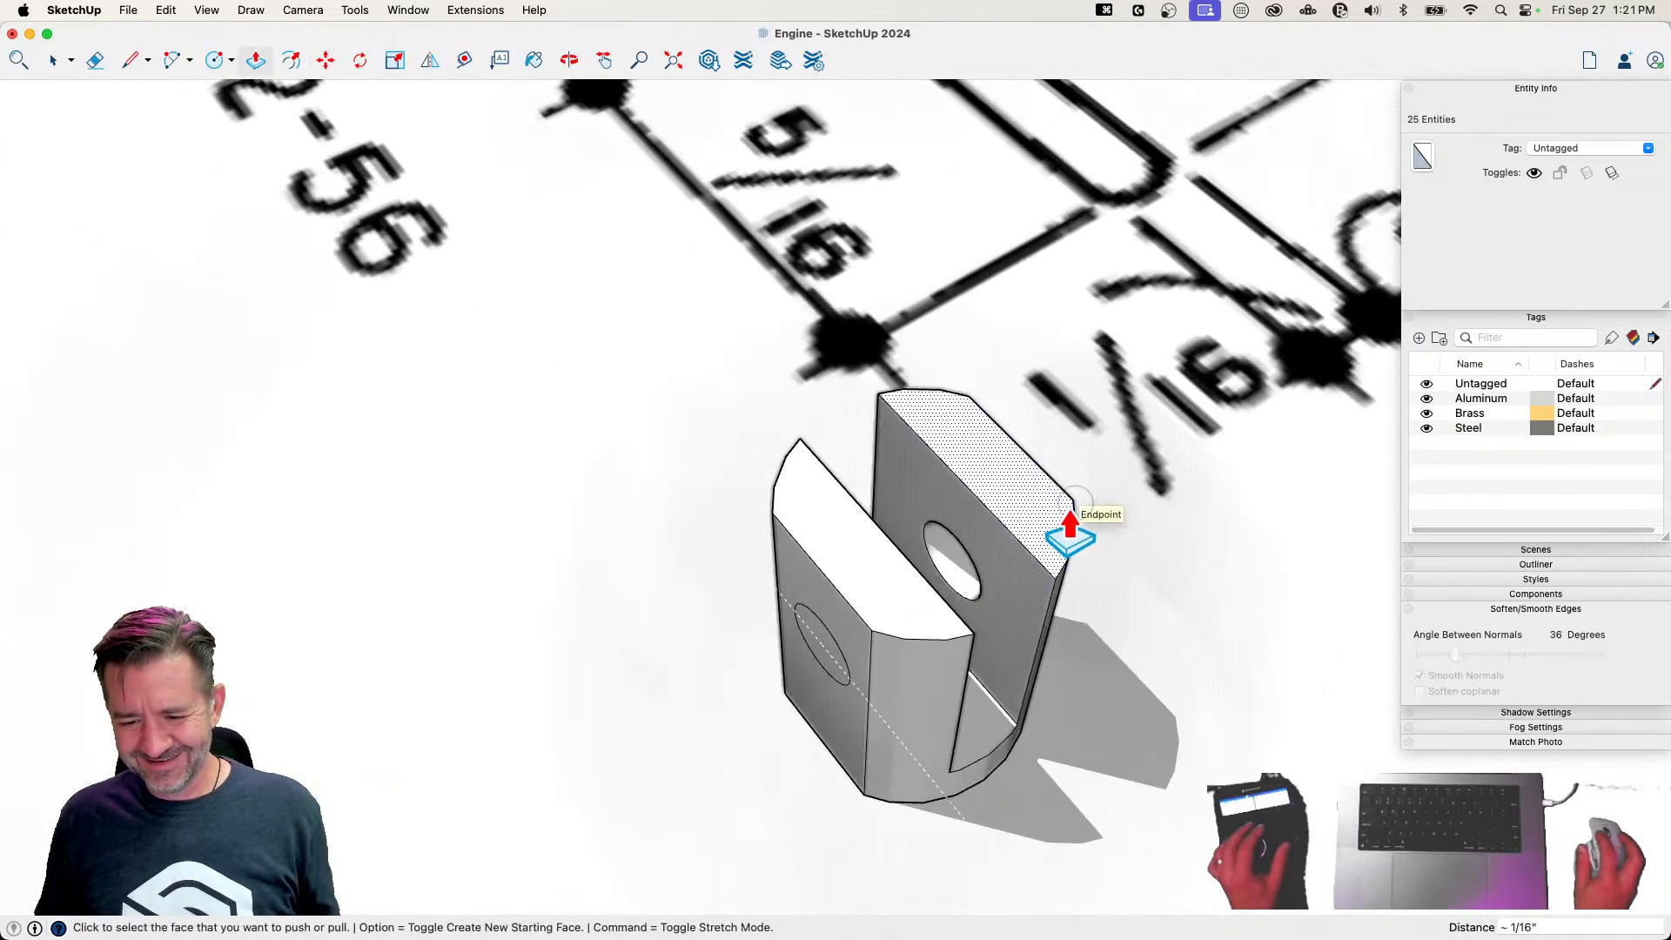
double_click(826, 666)
key(e)
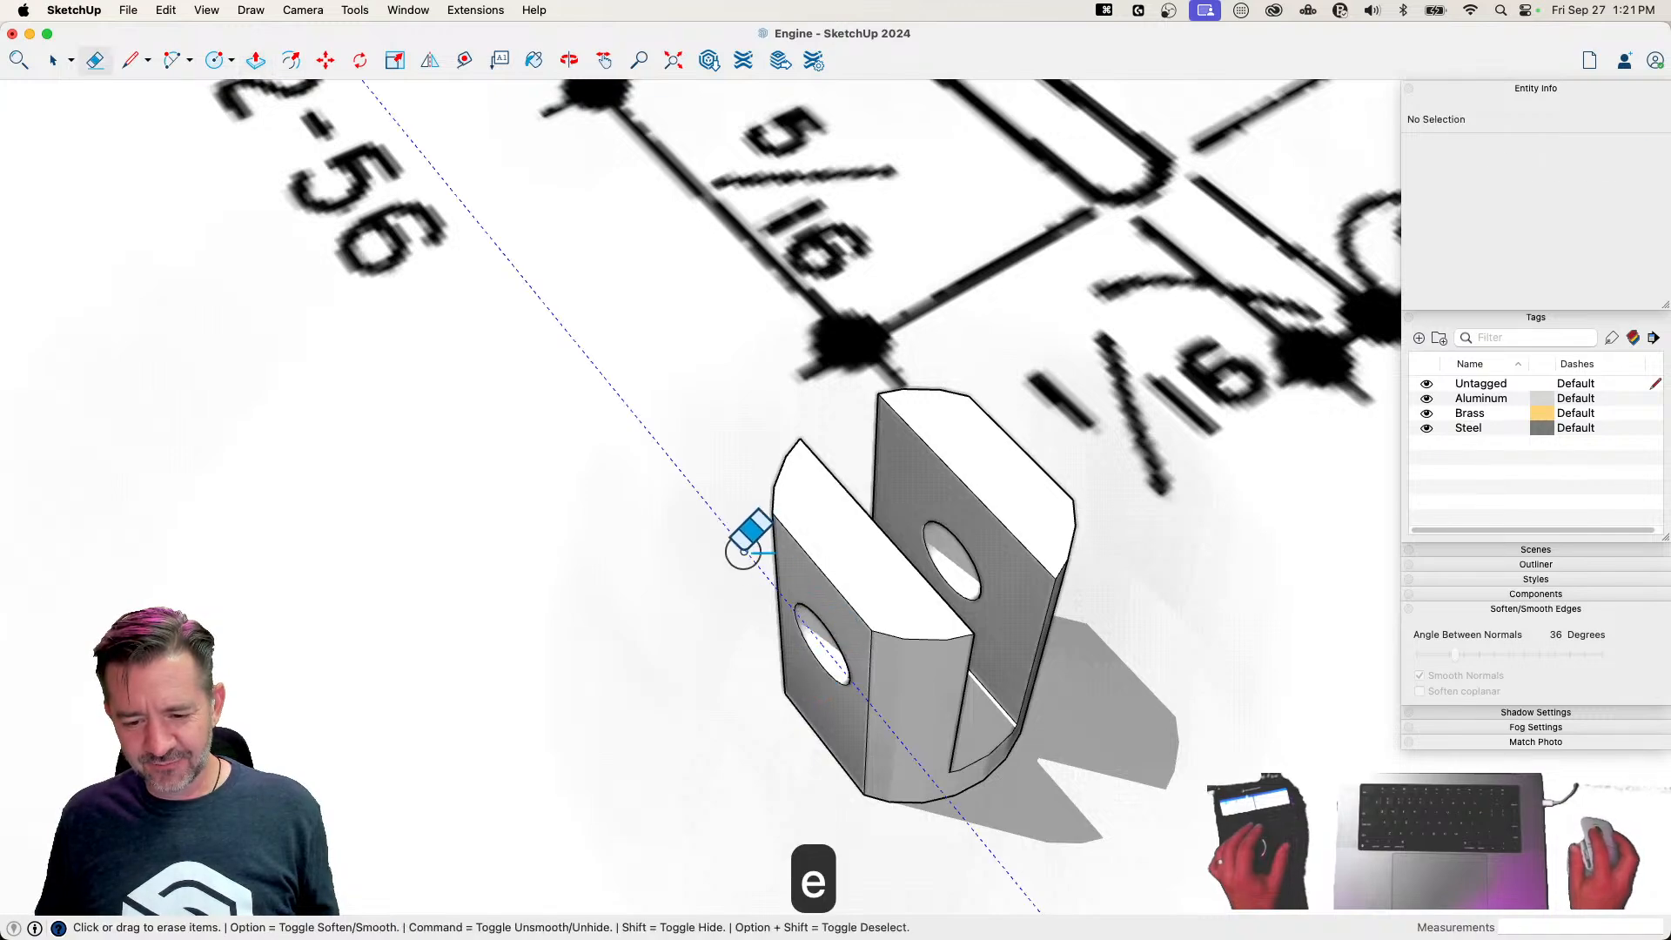
key(space)
Select the whole fork end and rotate it so it lies horizontally with its slot parallel to the sheet's red axis
scroll(1108, 740, down, 10)
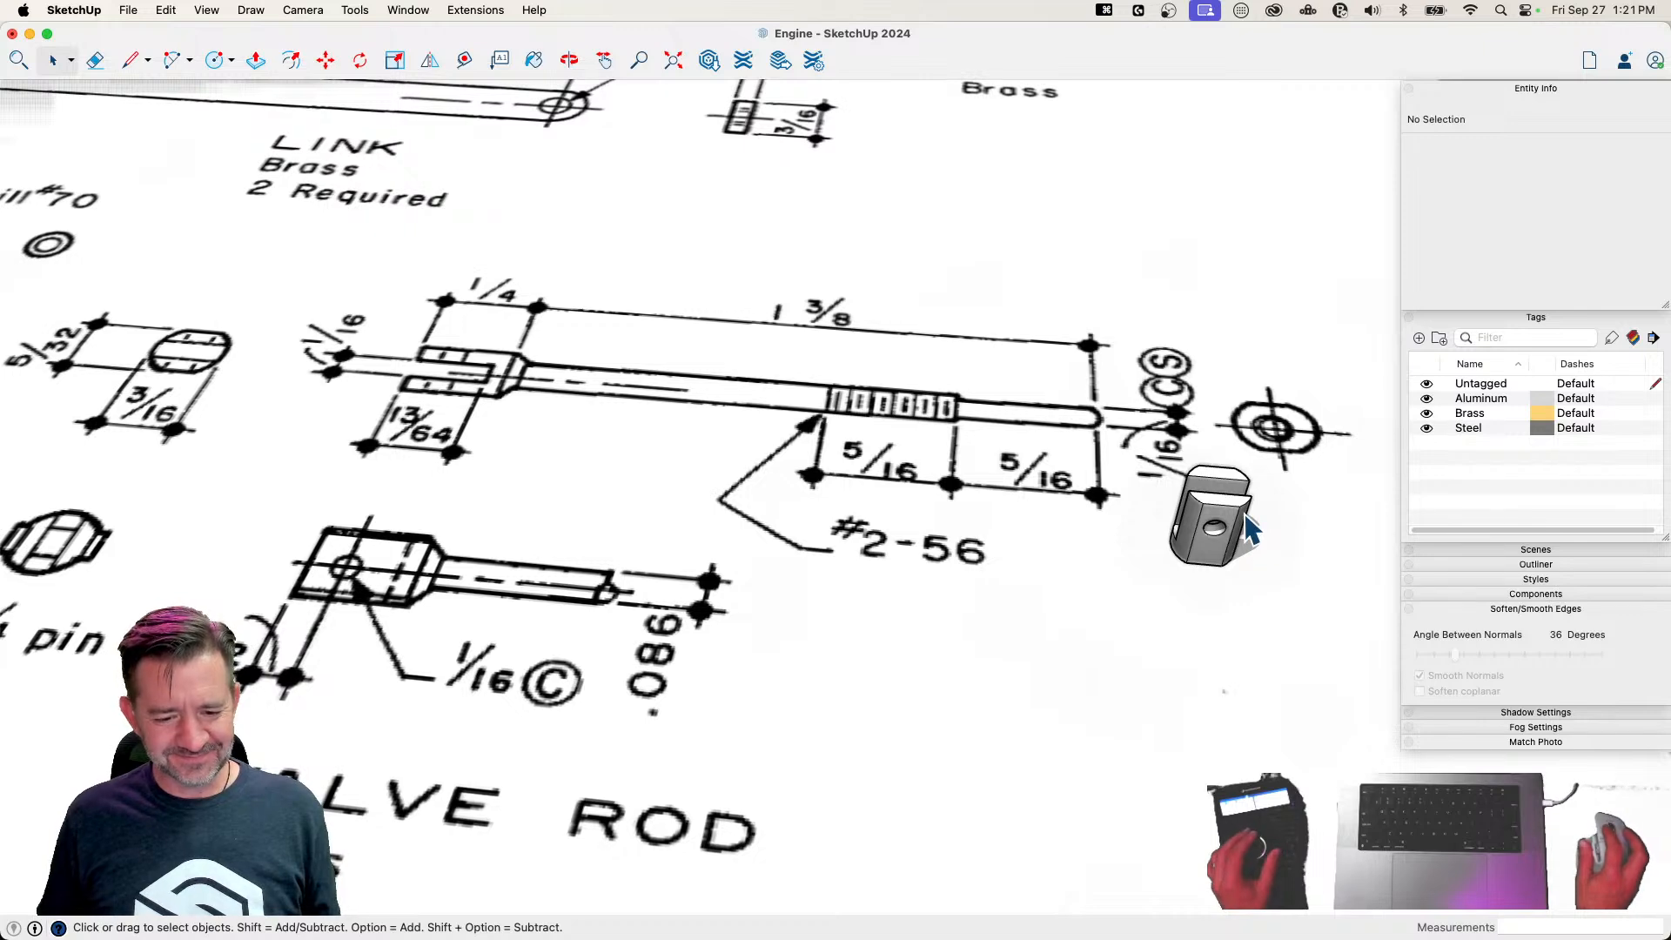
click(1218, 514)
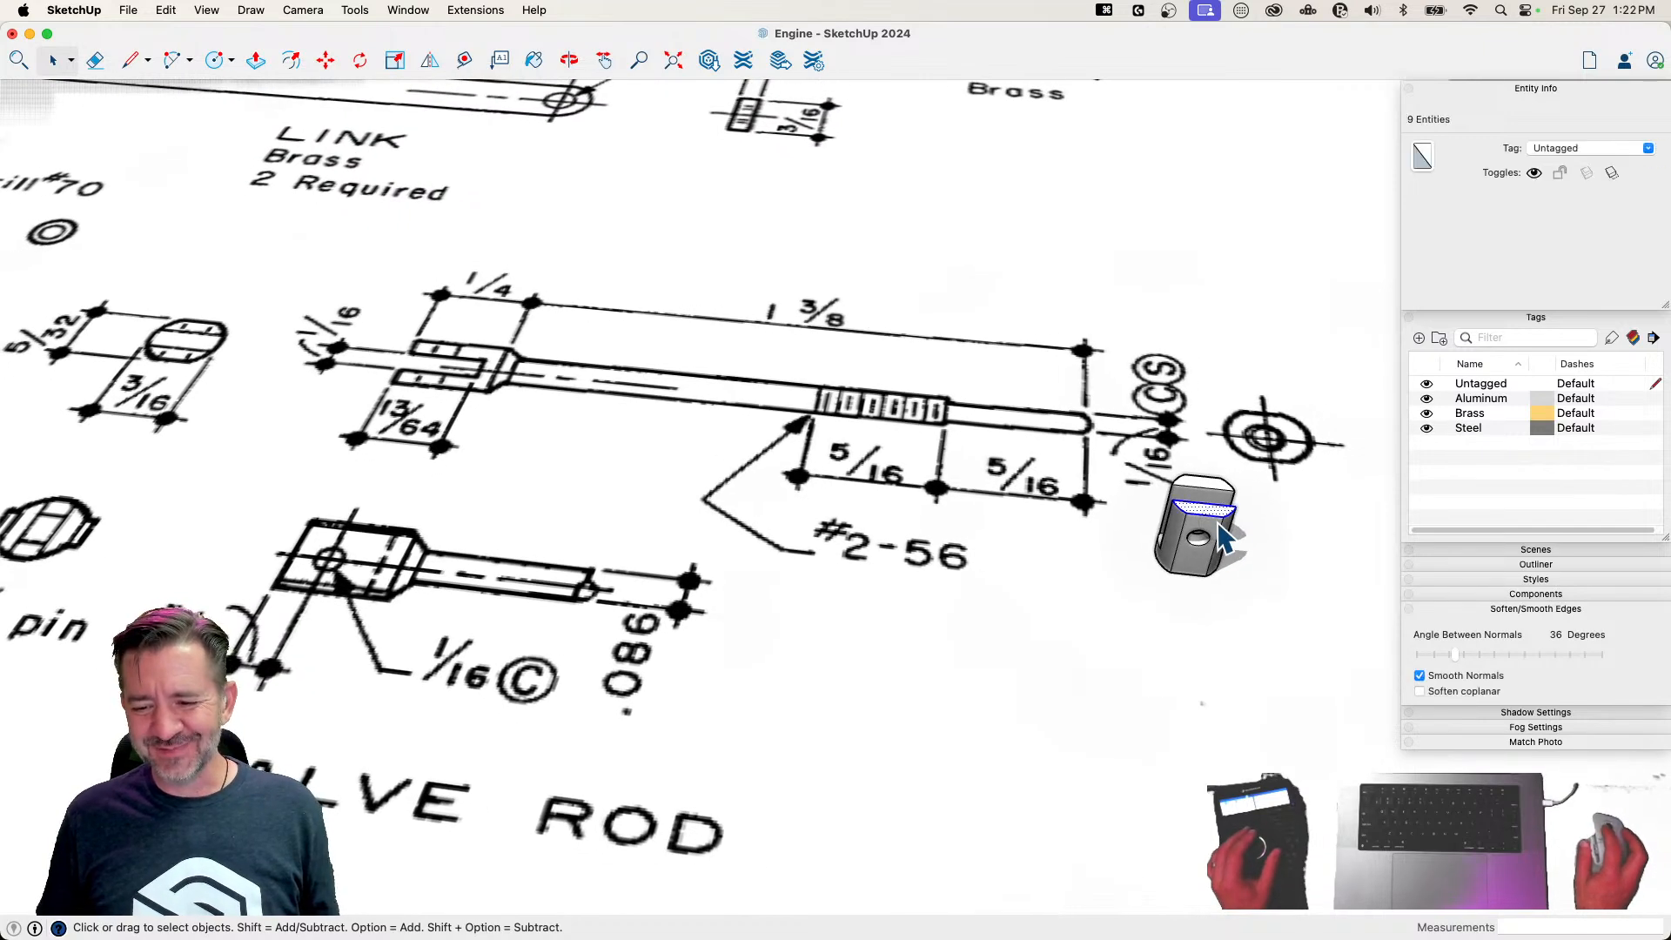
triple_click(1223, 536)
key(q)
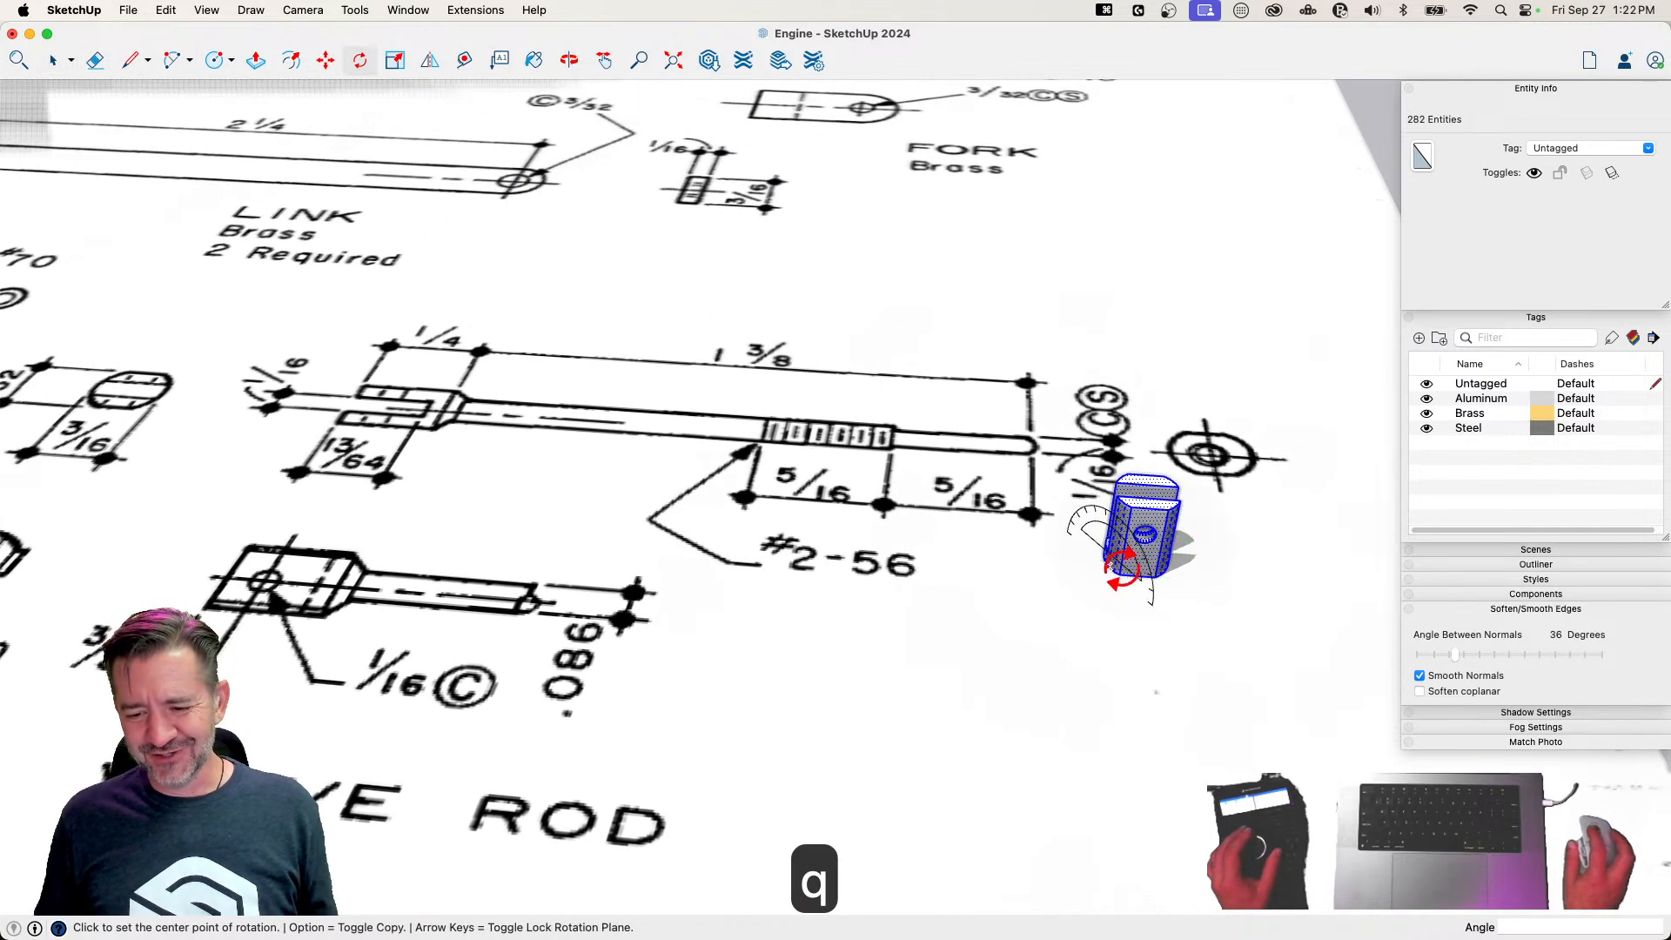
click(1191, 543)
key(space)
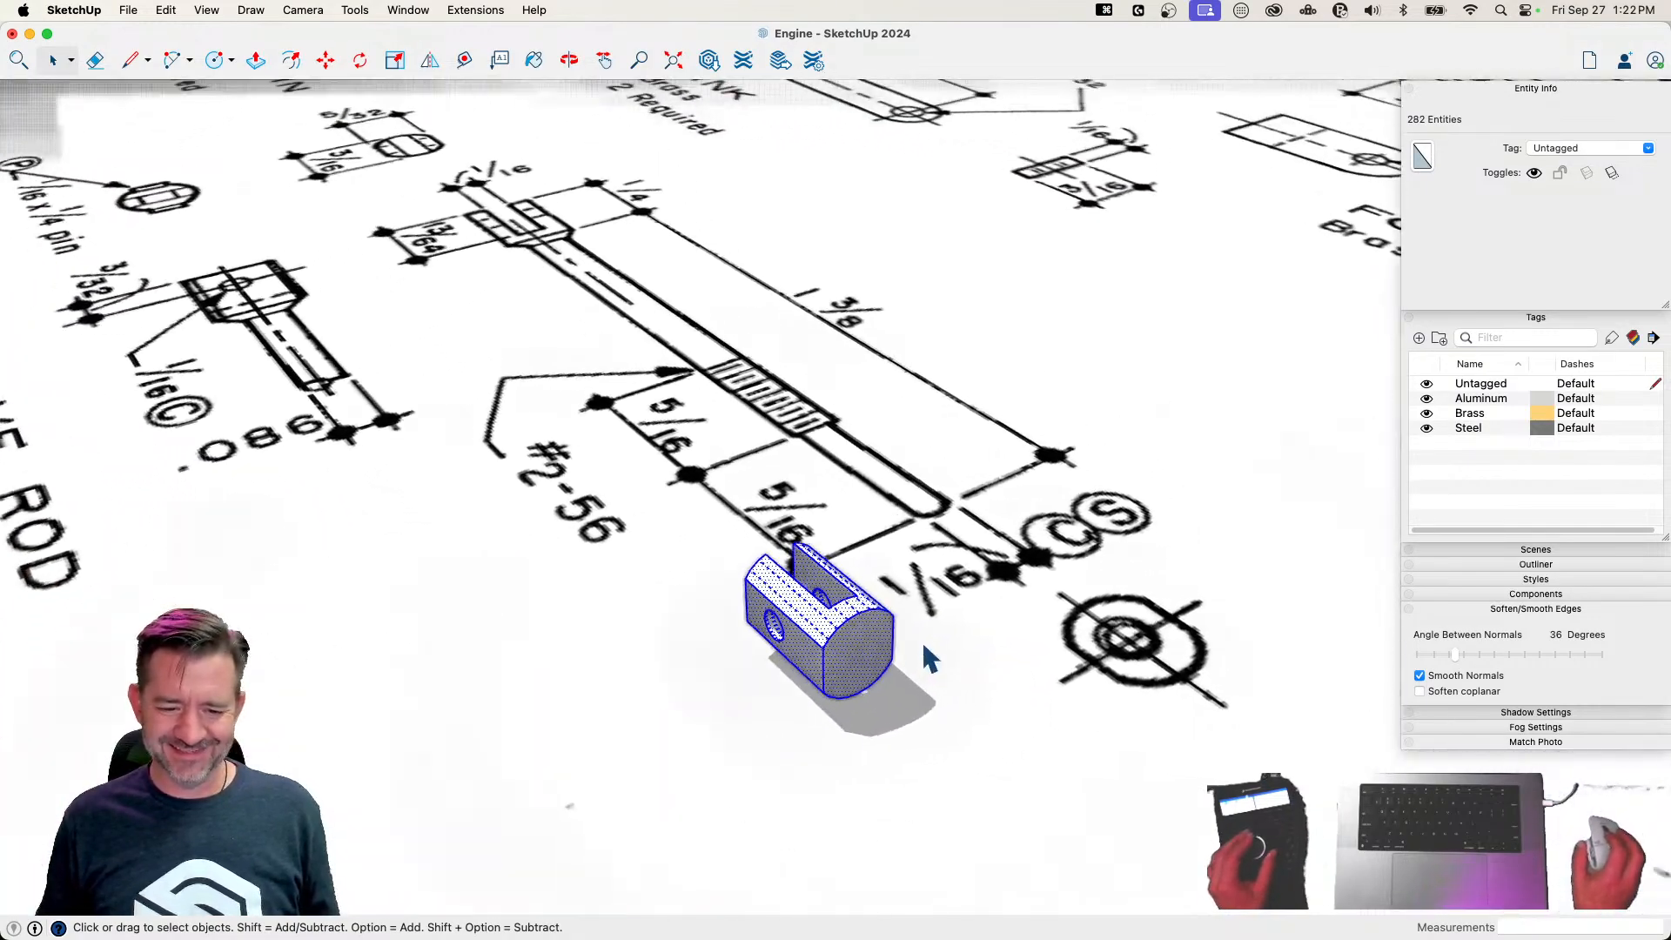
Draw a circle with a .043-inch radius at the center of the fork end's solid end face
key(c)
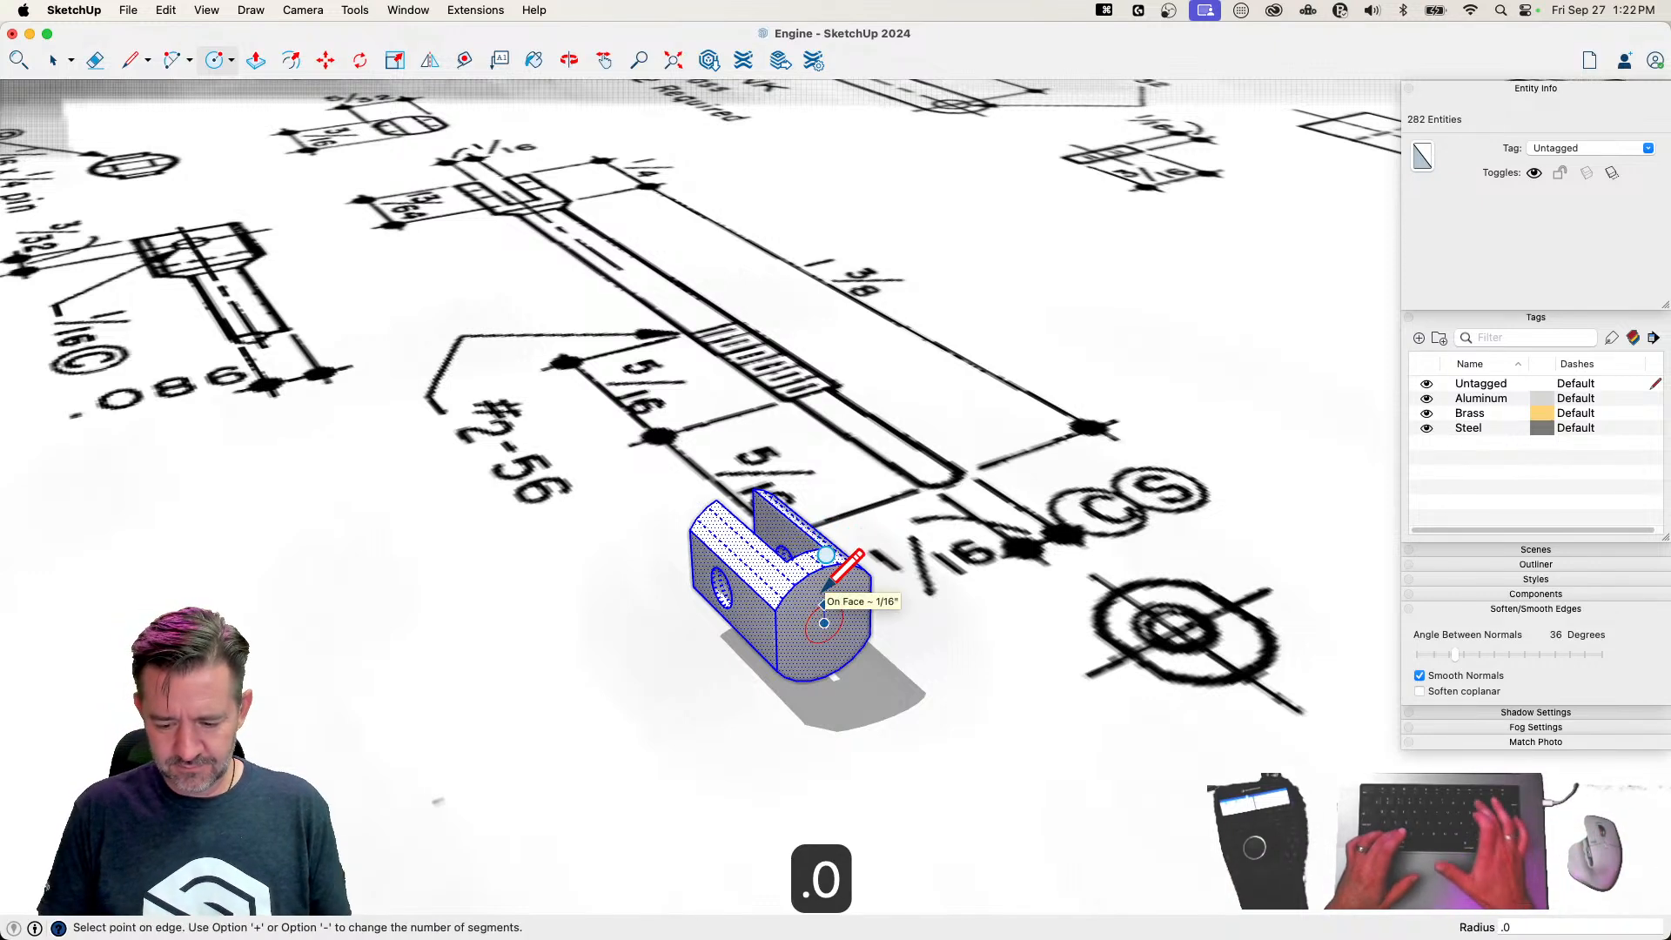
text(.0)
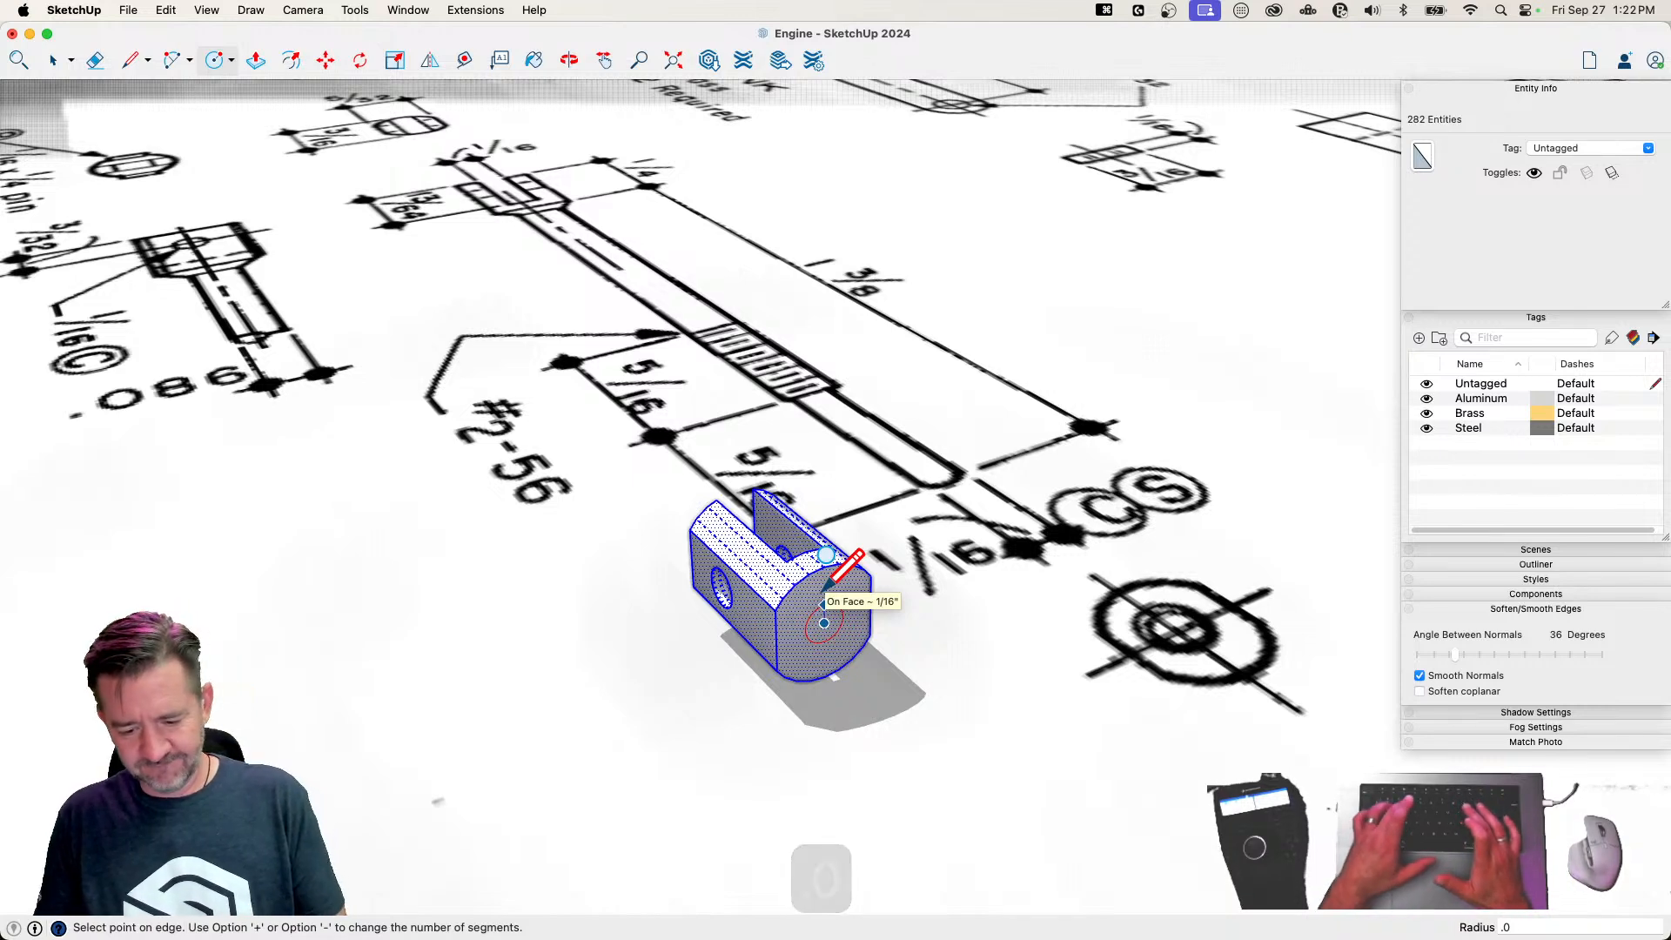
text(43)
key(Return)
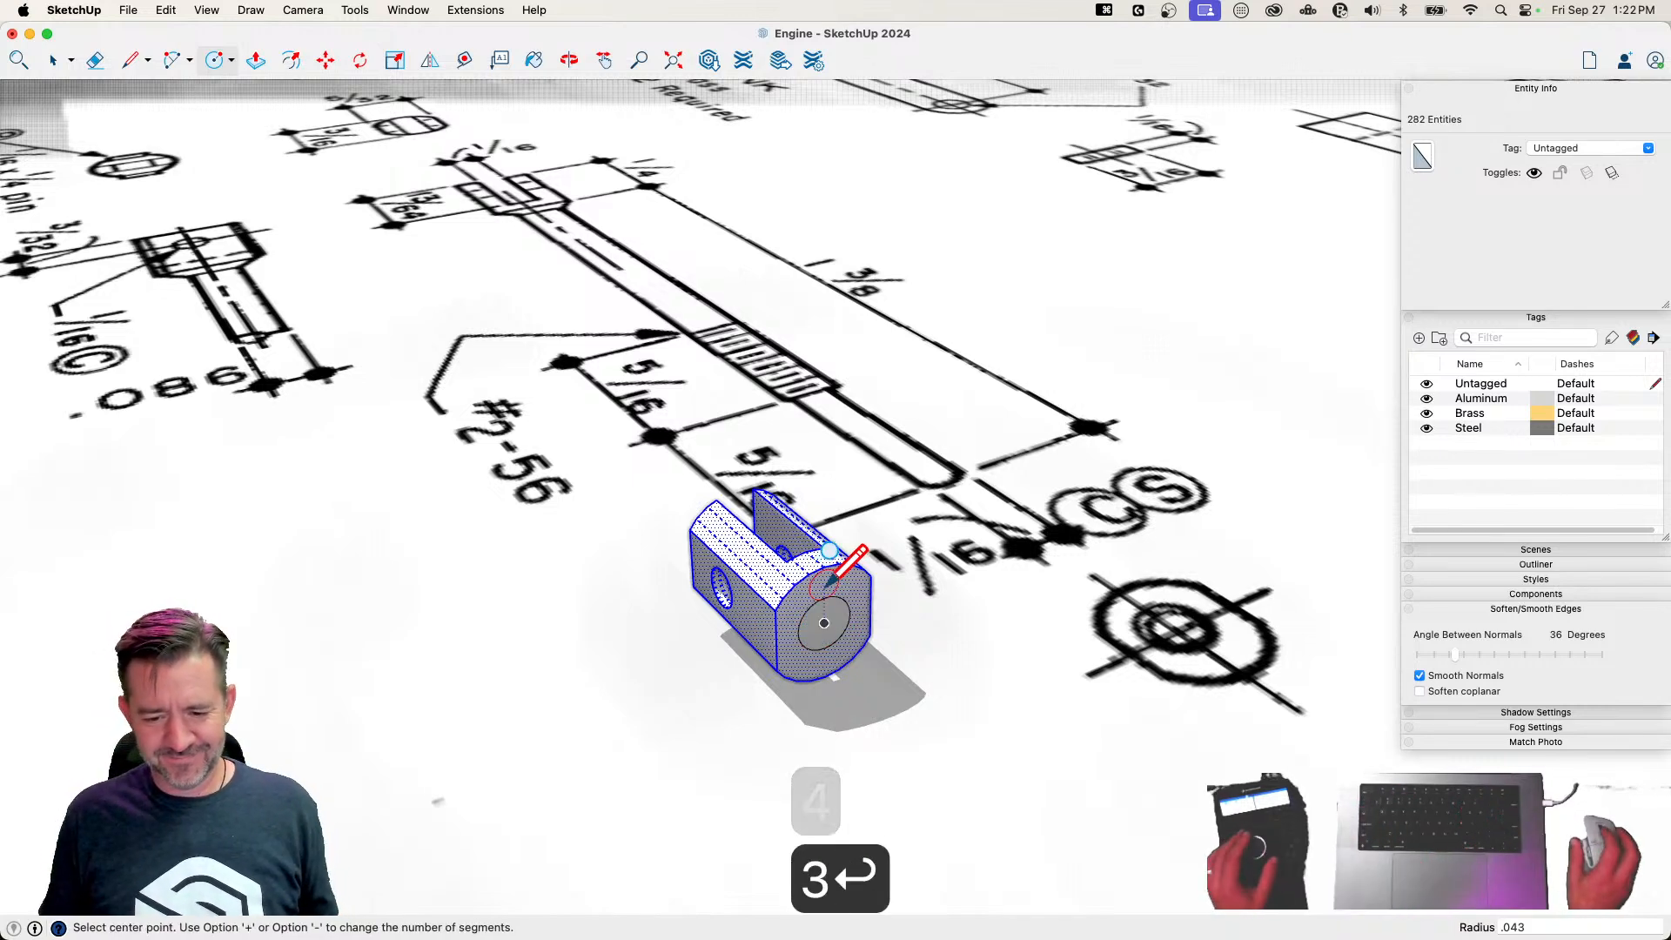
Extrude the circle on the end face 1 3/8 inches to form the valve rod's shaft
key(space)
click(829, 649)
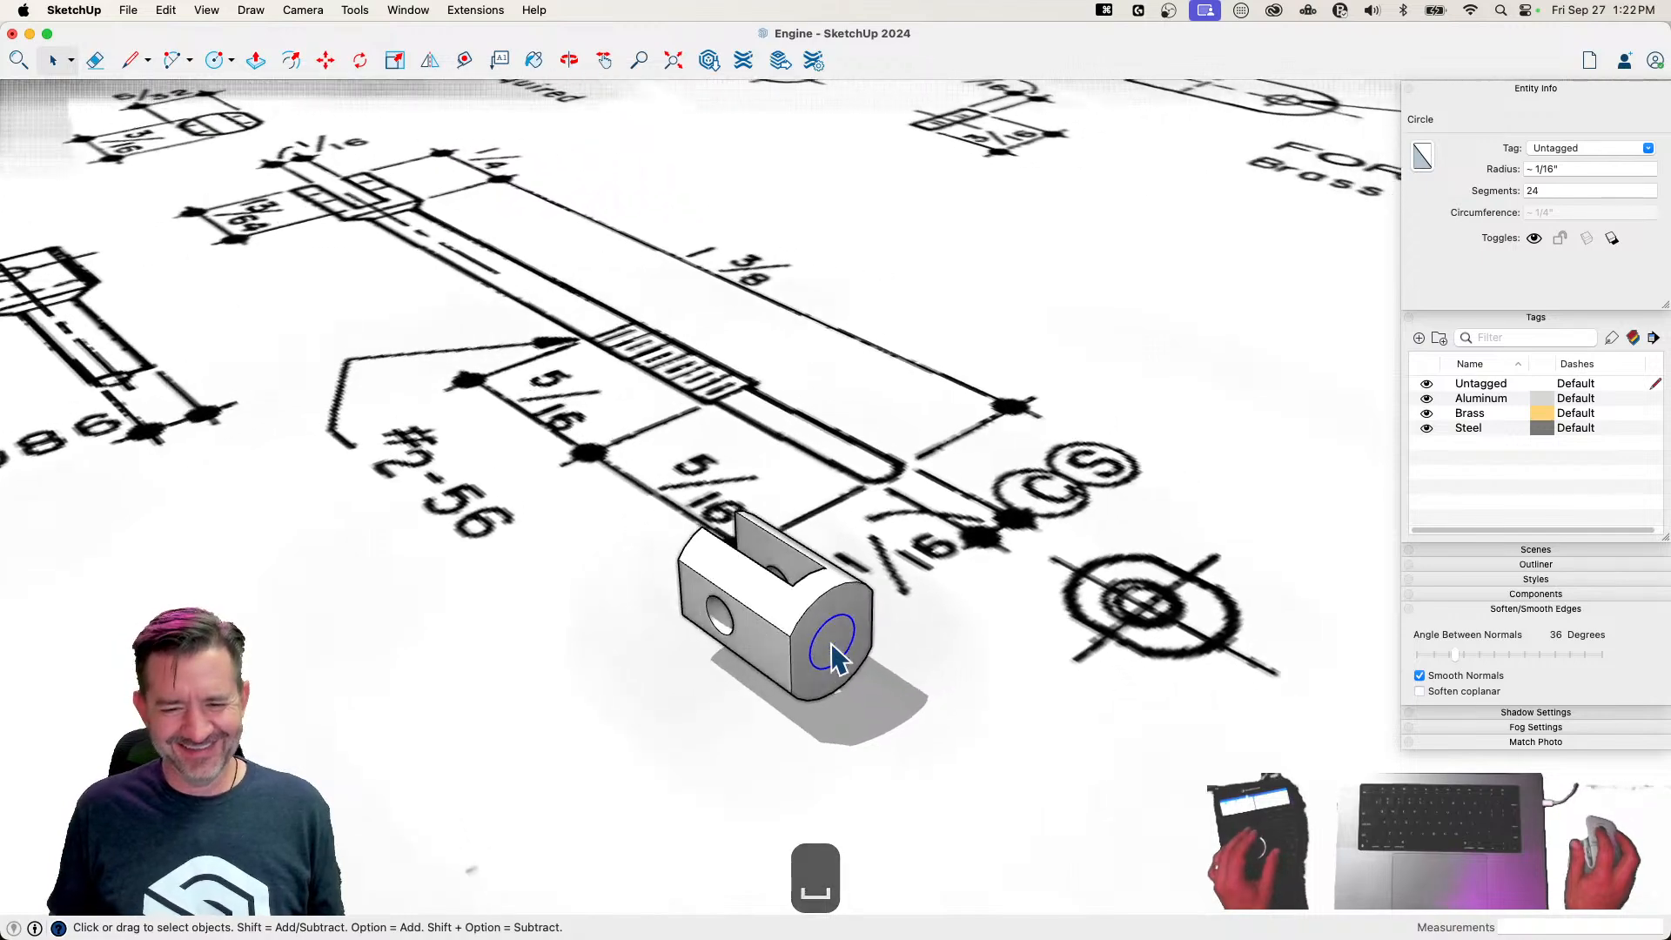
key(p)
click(849, 744)
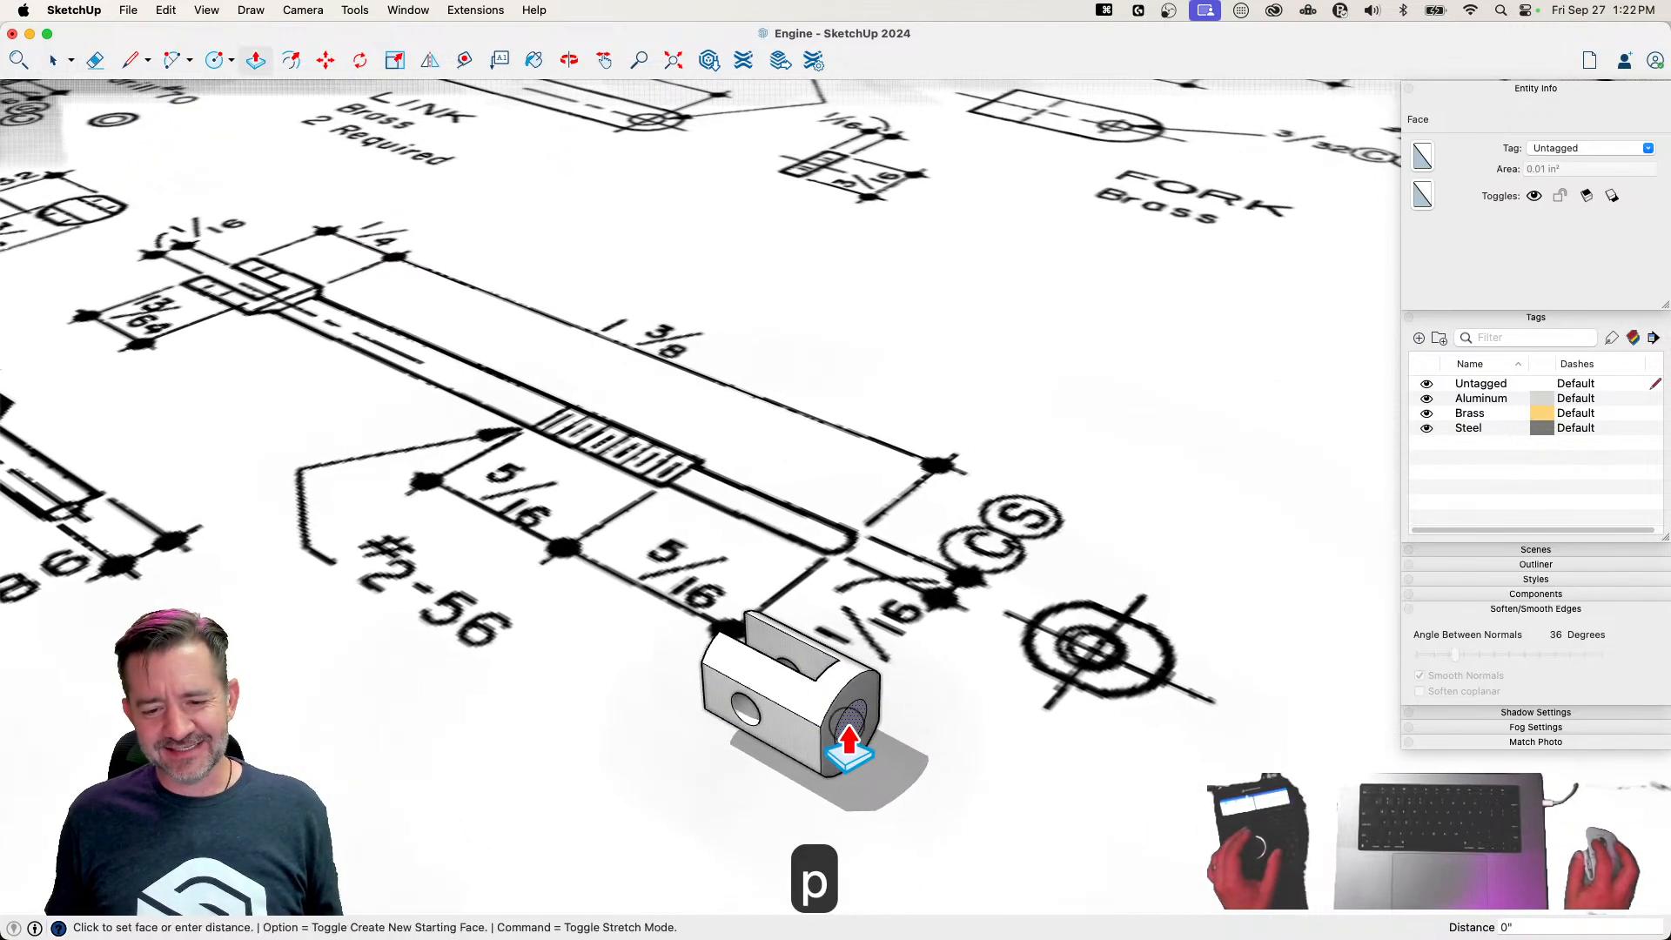
click(1021, 834)
text(1 3/8)
key(Return)
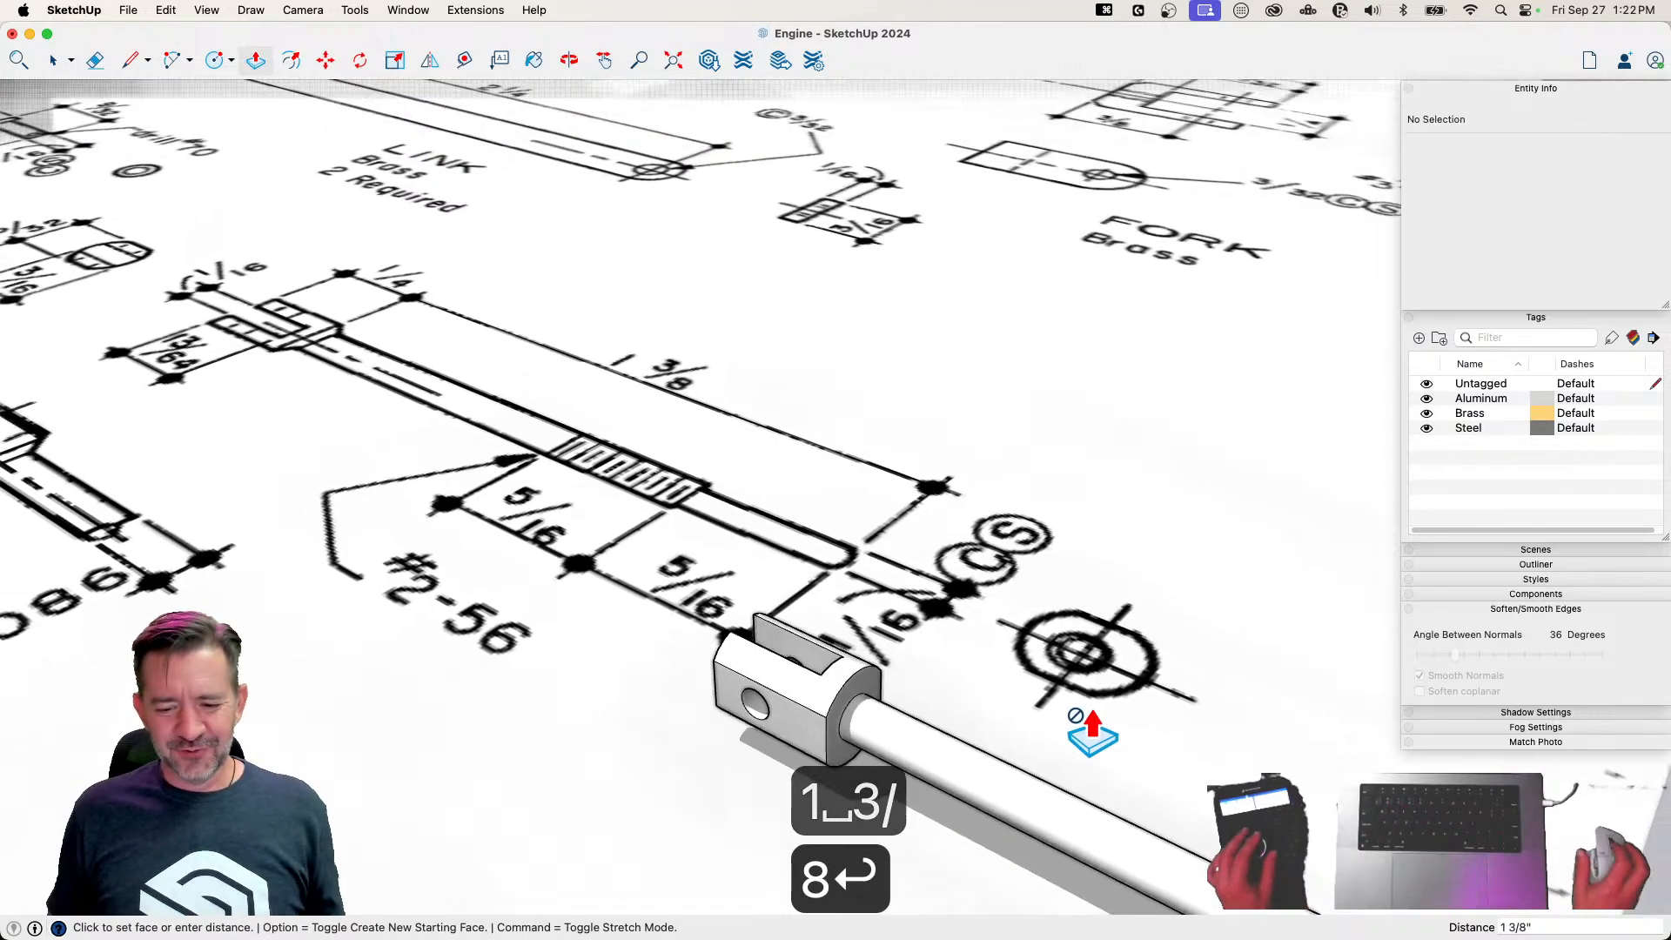
Draw a circle with a 1/32-inch radius at the center of the valve rod shaft's free end face
key(space)
scroll(874, 602, down, 5)
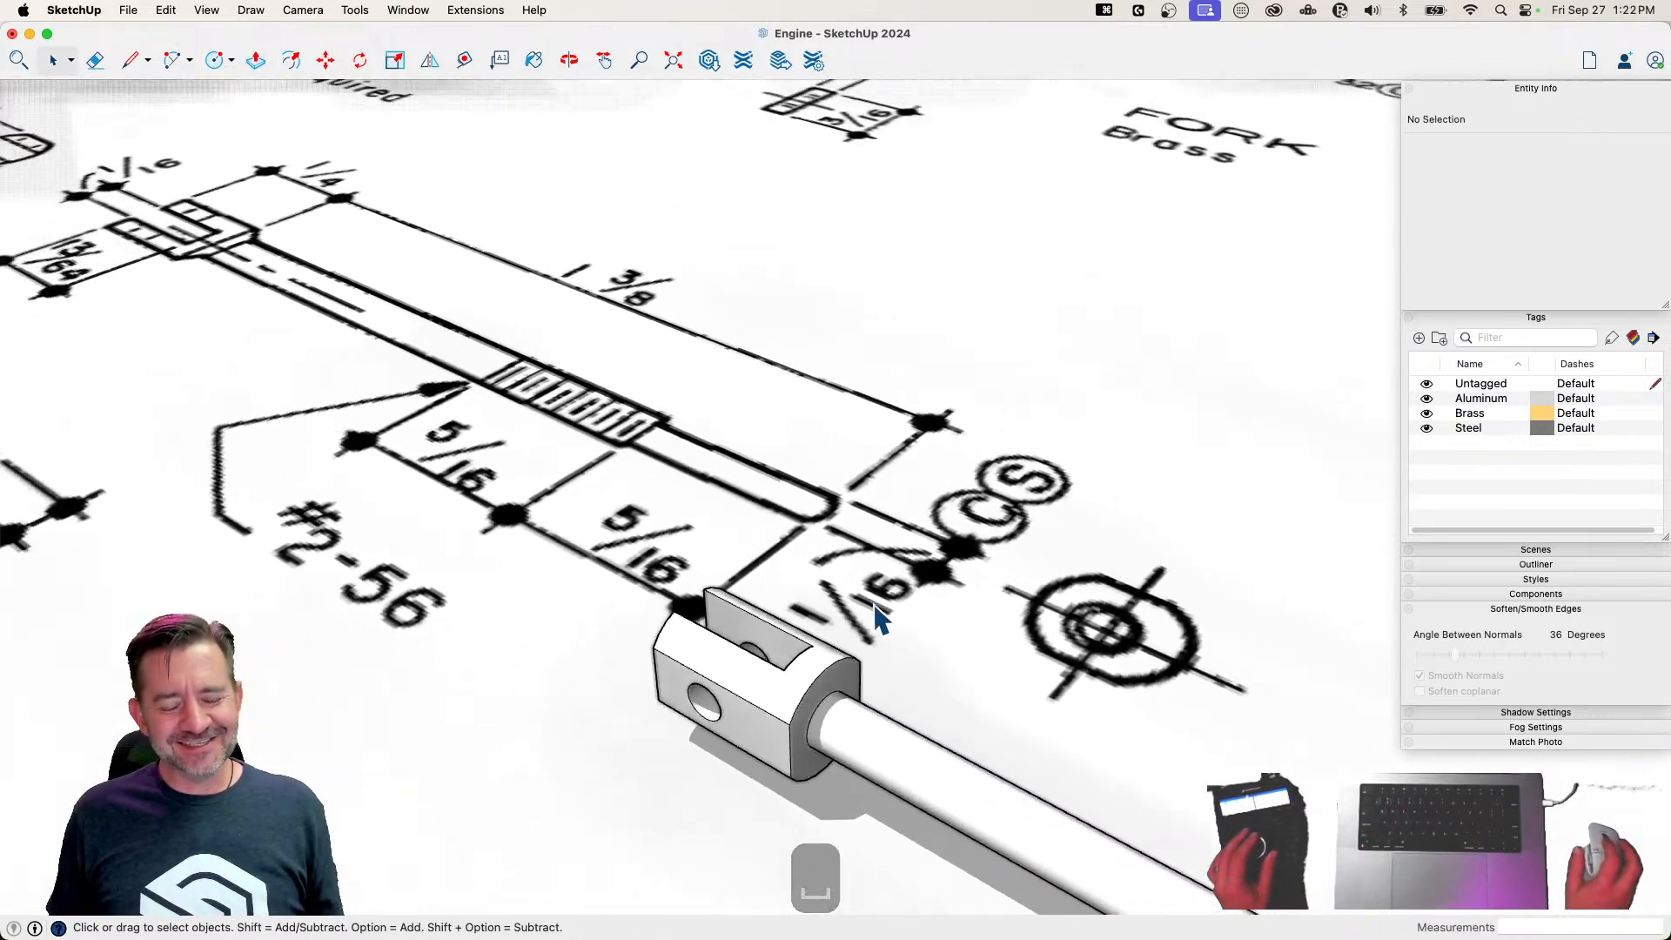
middle_drag(874, 607, 1081, 746)
scroll(1073, 724, up, 3)
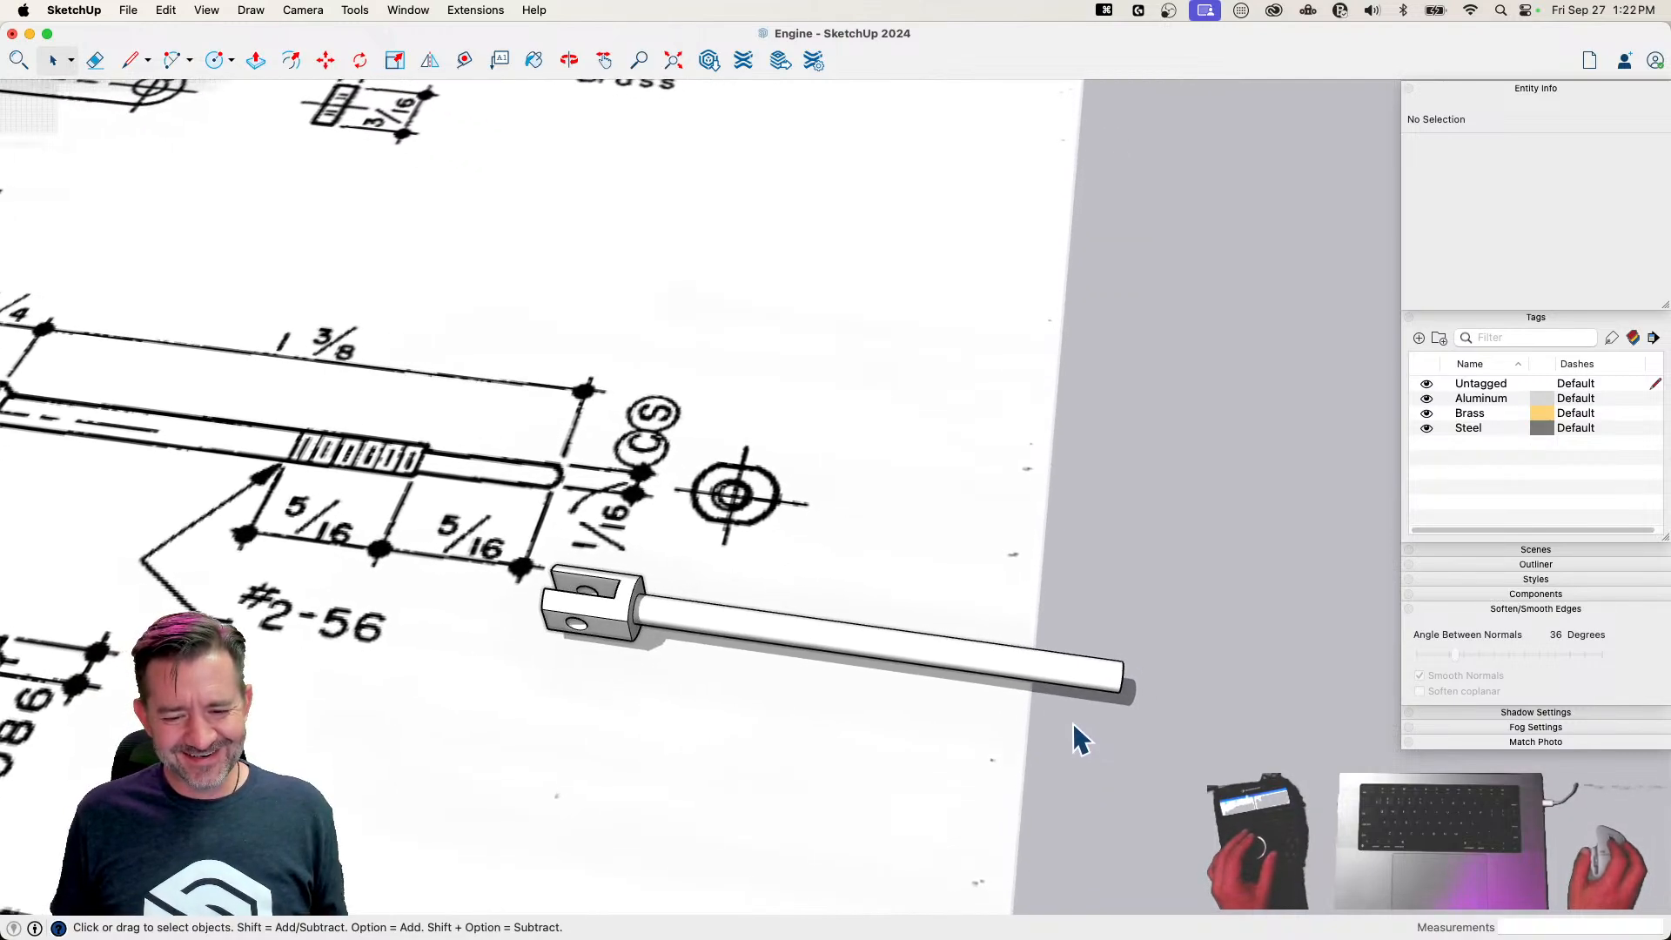
scroll(1075, 727, down, 2)
middle_drag(1075, 731, 636, 610)
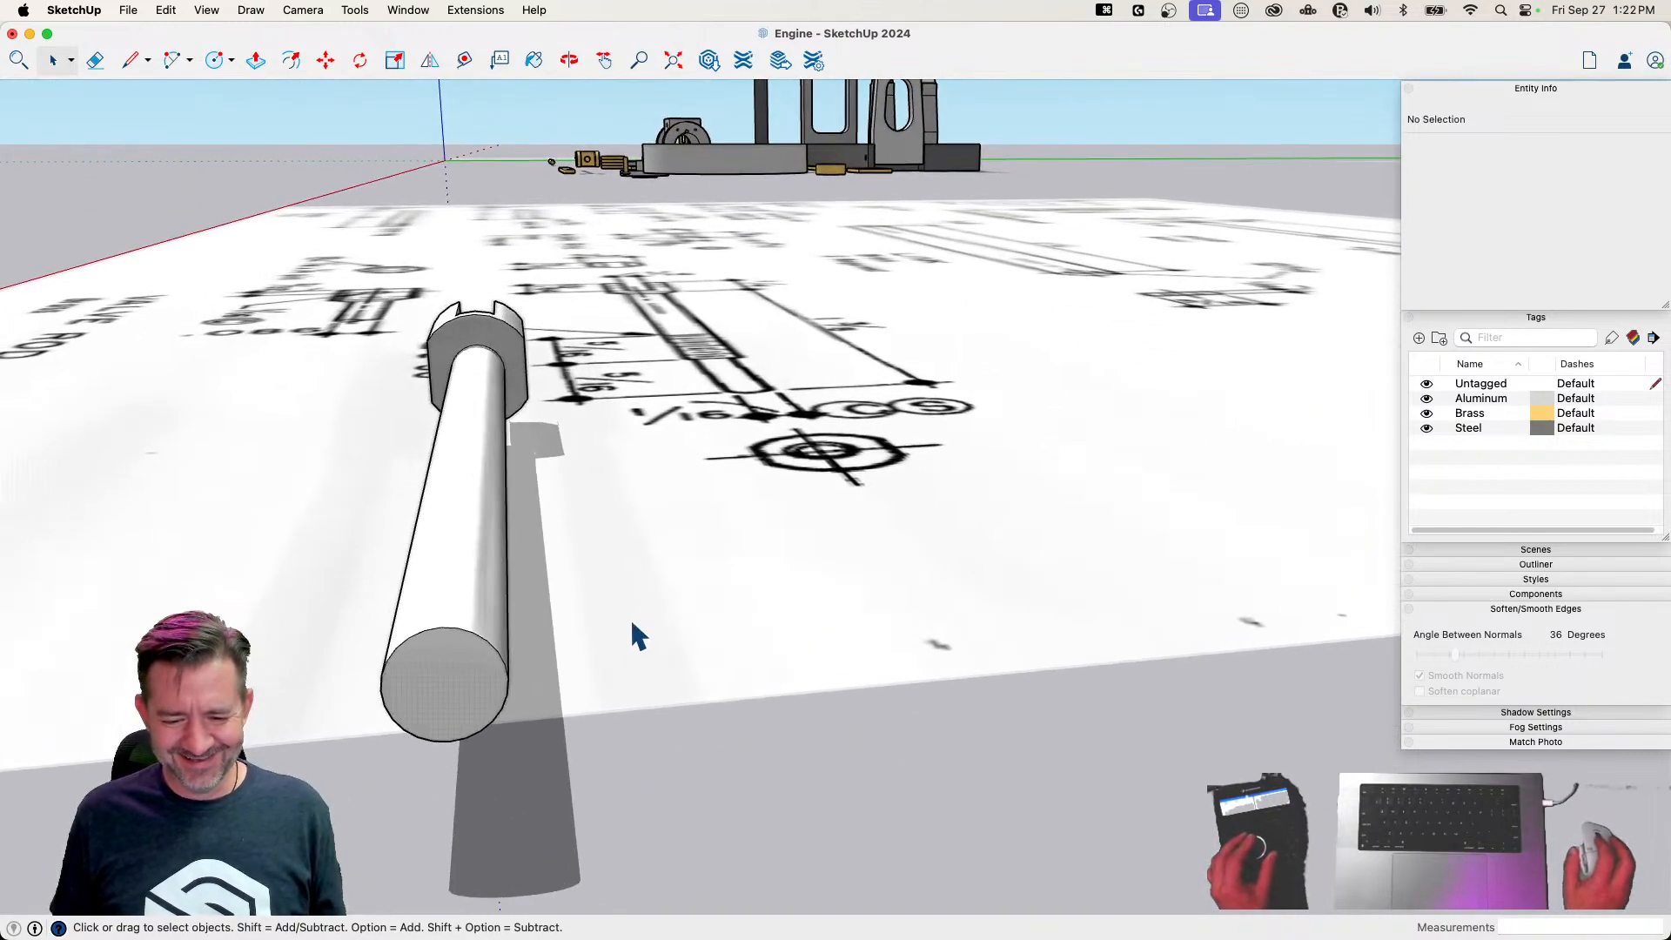
key(c)
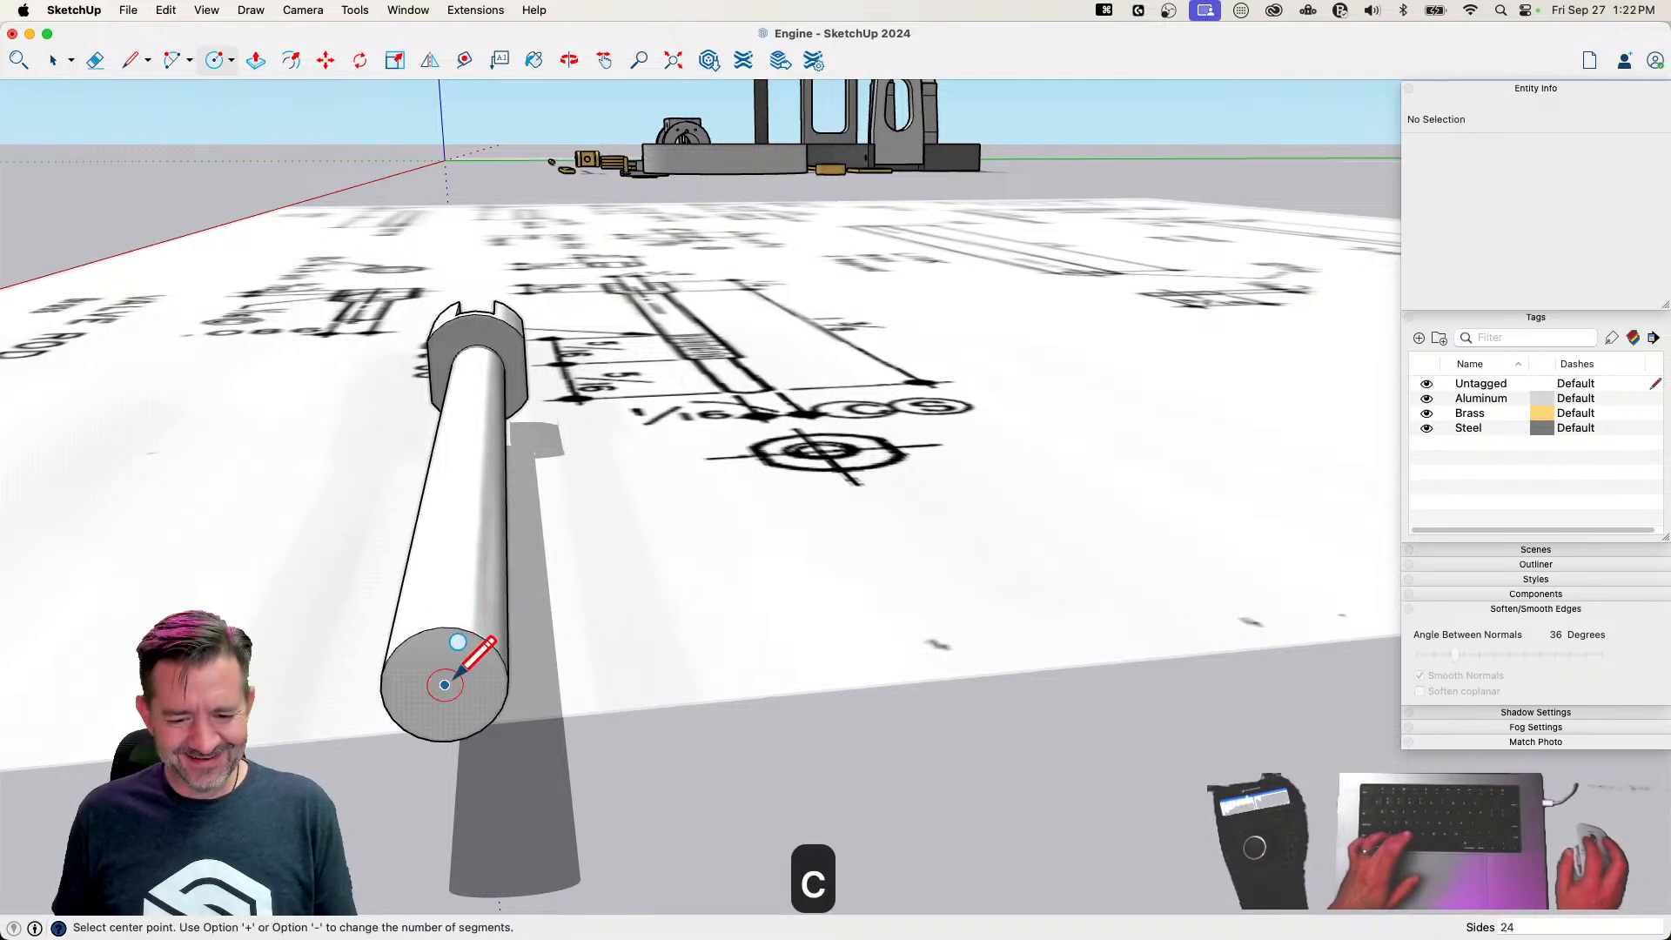
text(1/32)
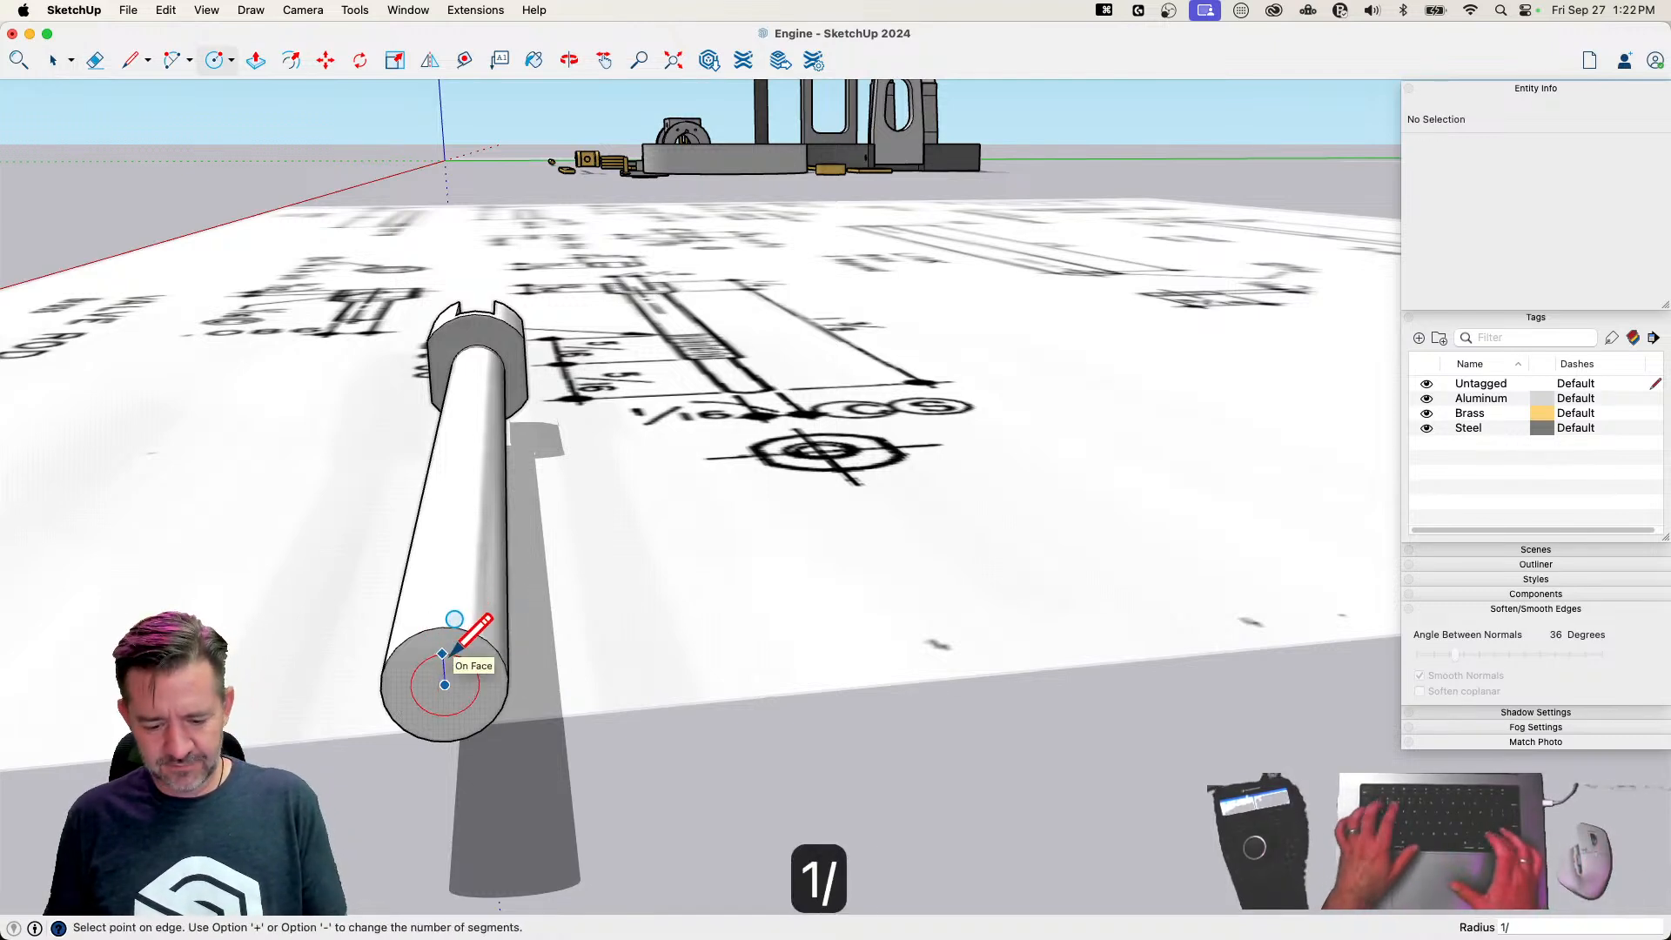
key(Return)
Extrude the inner circle on the shaft's end face 5/16 inch to form the thin tip of the valve rod
key(p)
middle_drag(444, 642, 661, 729)
click(645, 720)
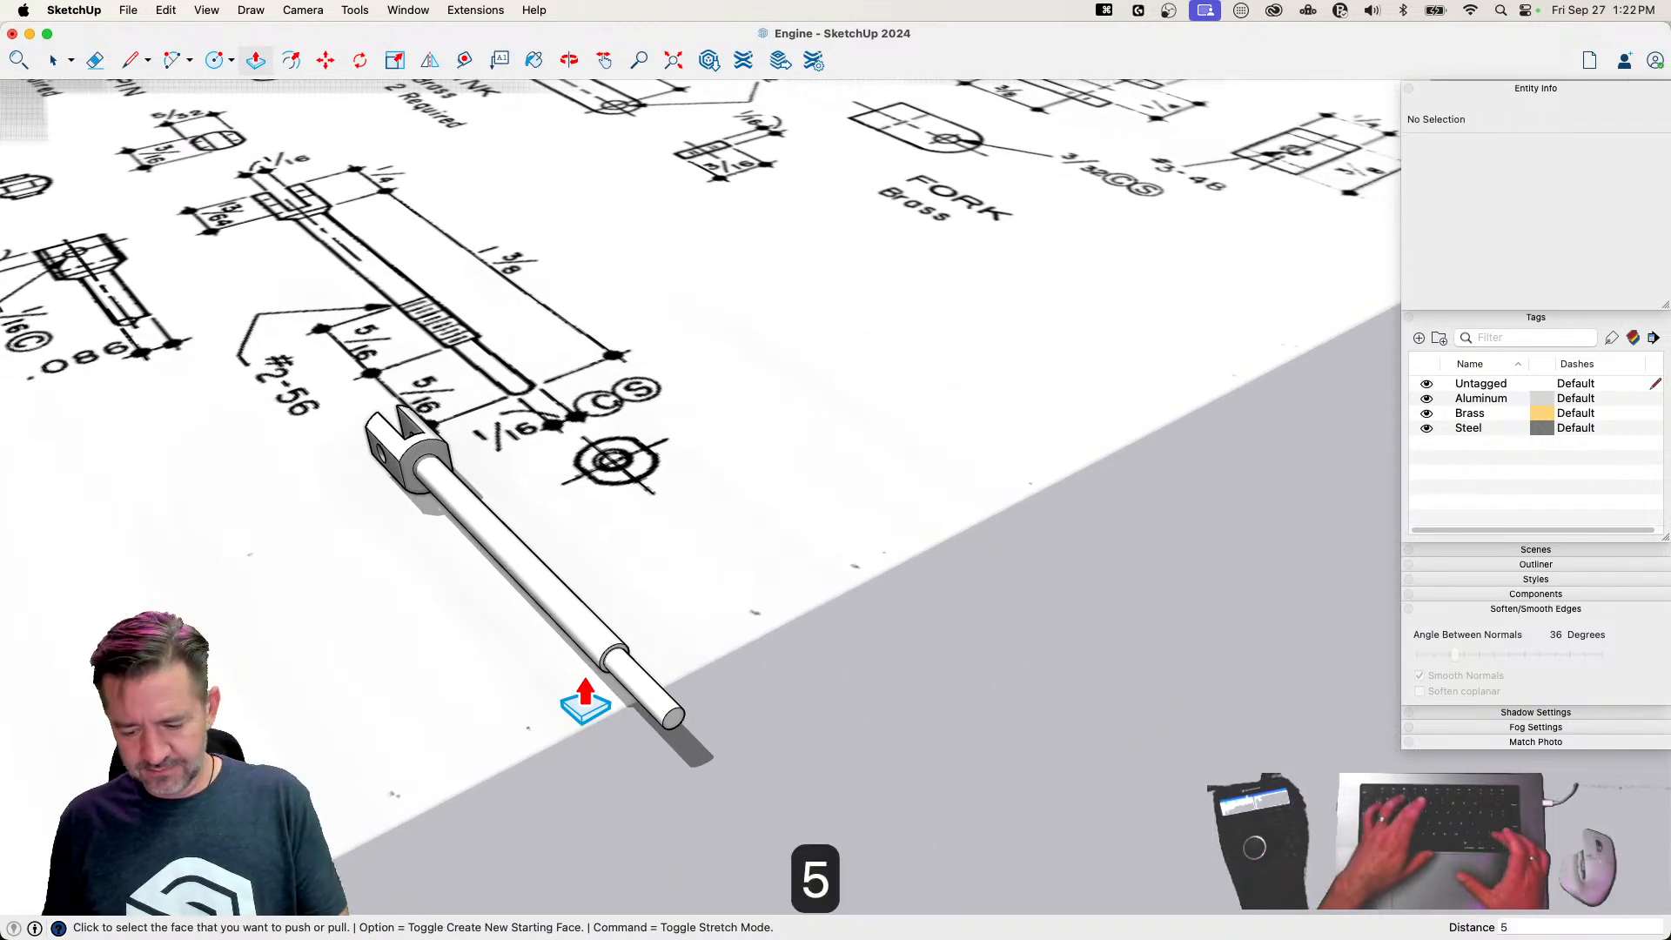
text(5/16)
key(Return)
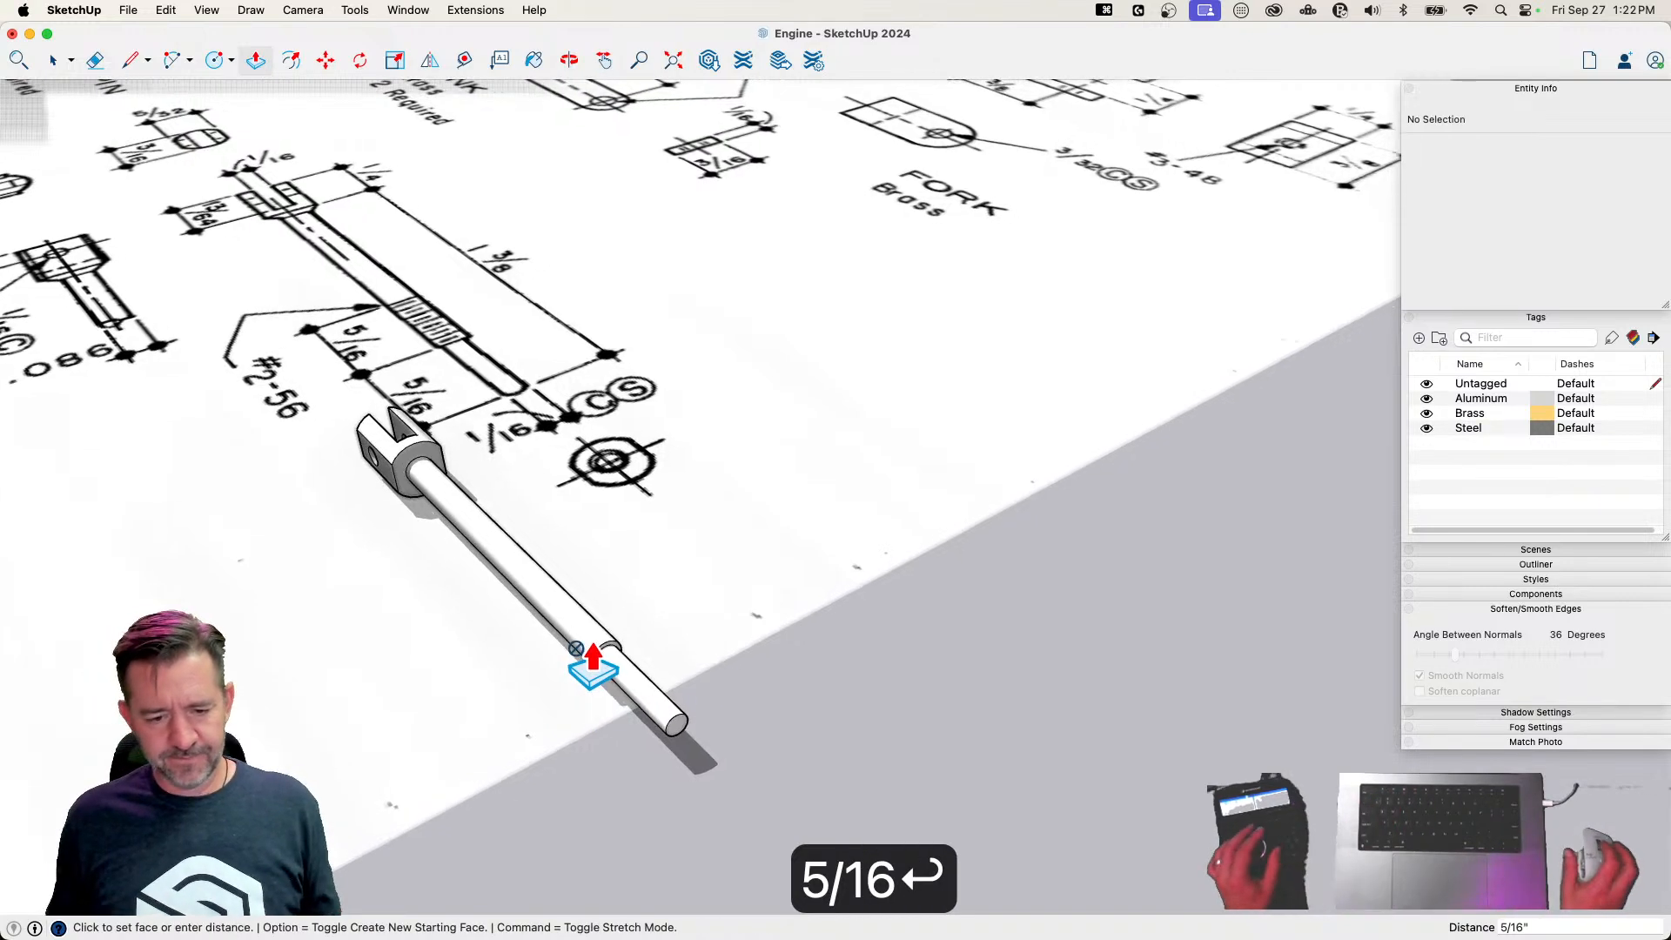
Make the whole rod a component named Valve Rod and assign it the Brass tag
key(space)
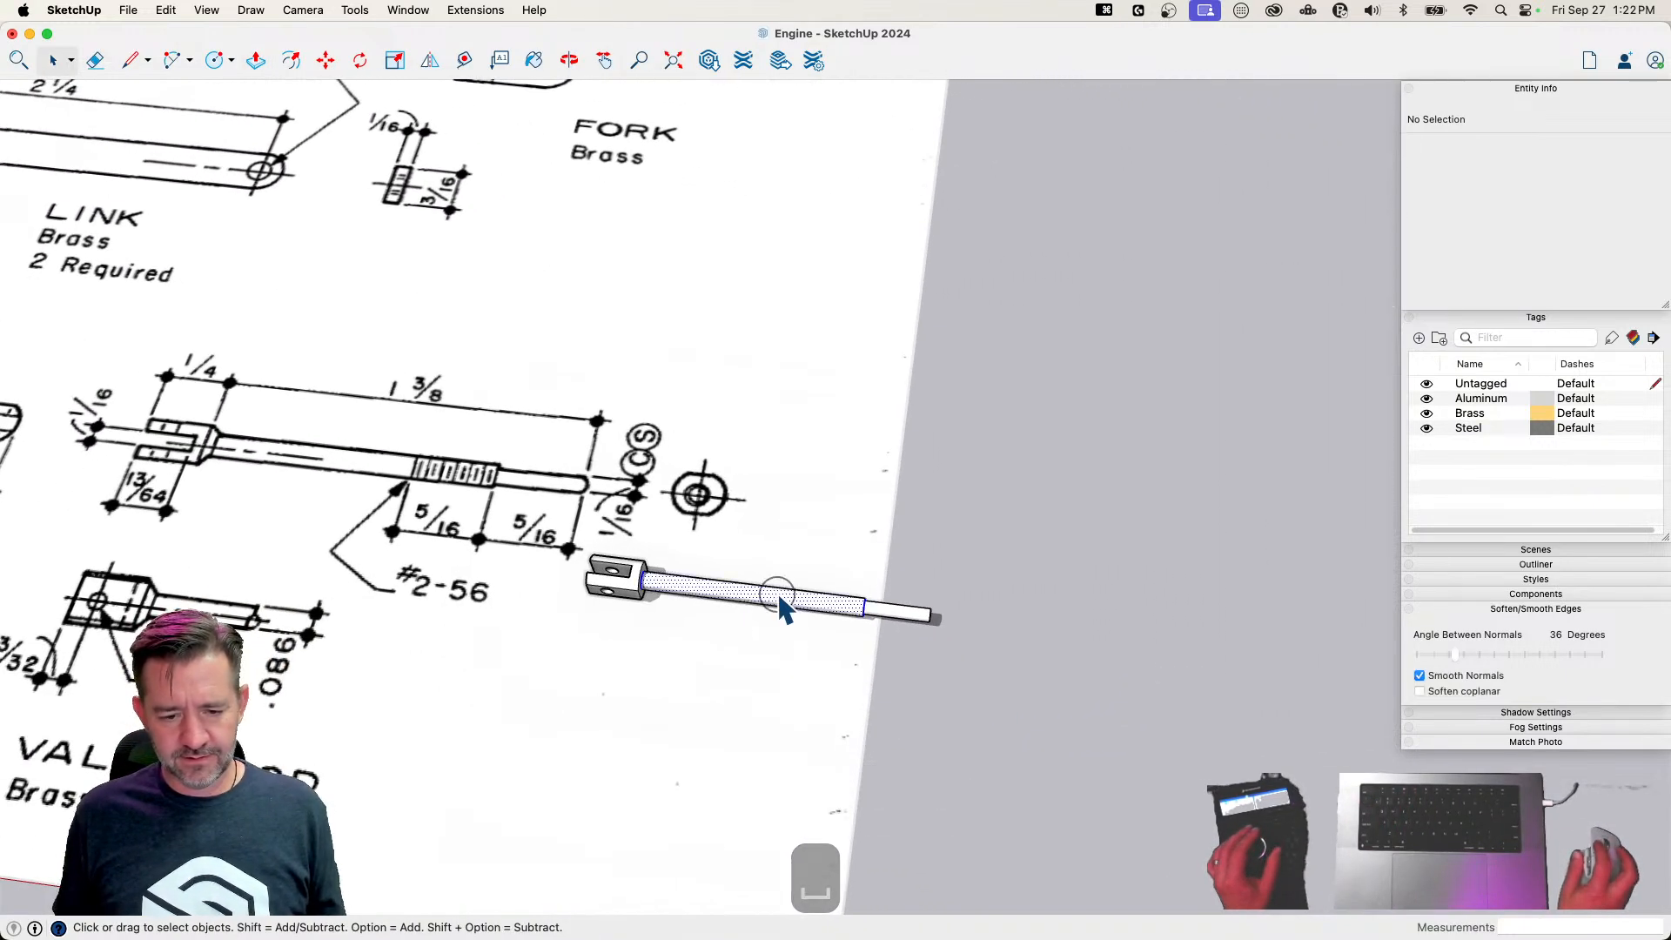
triple_click(780, 599)
right_click(782, 604)
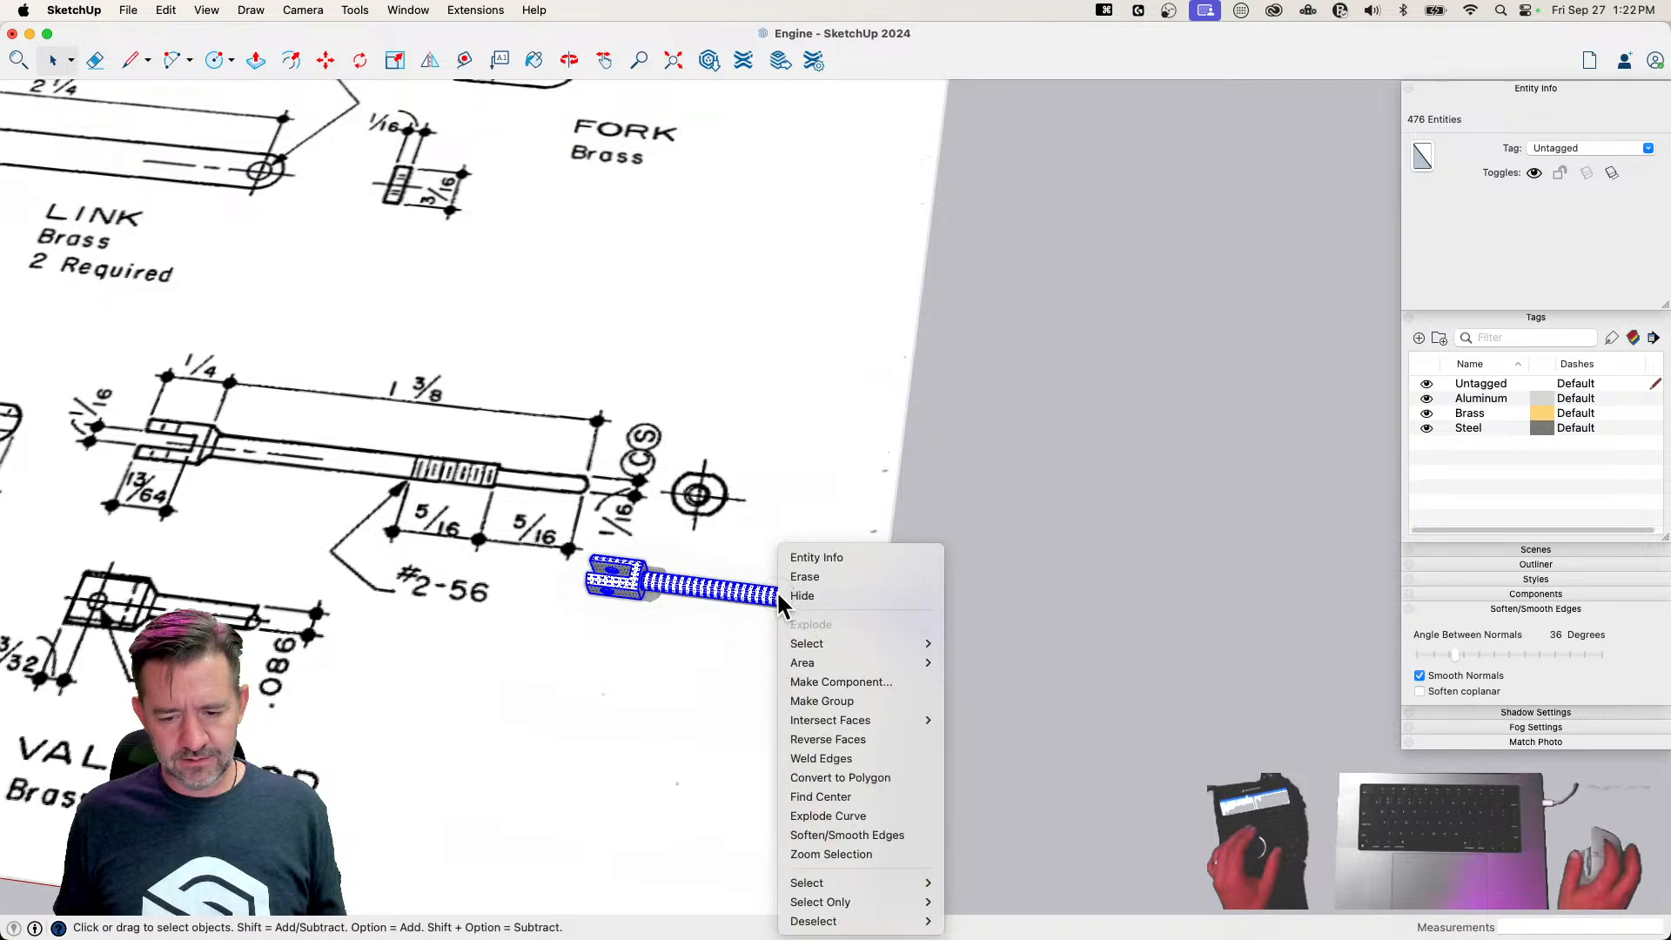
click(864, 681)
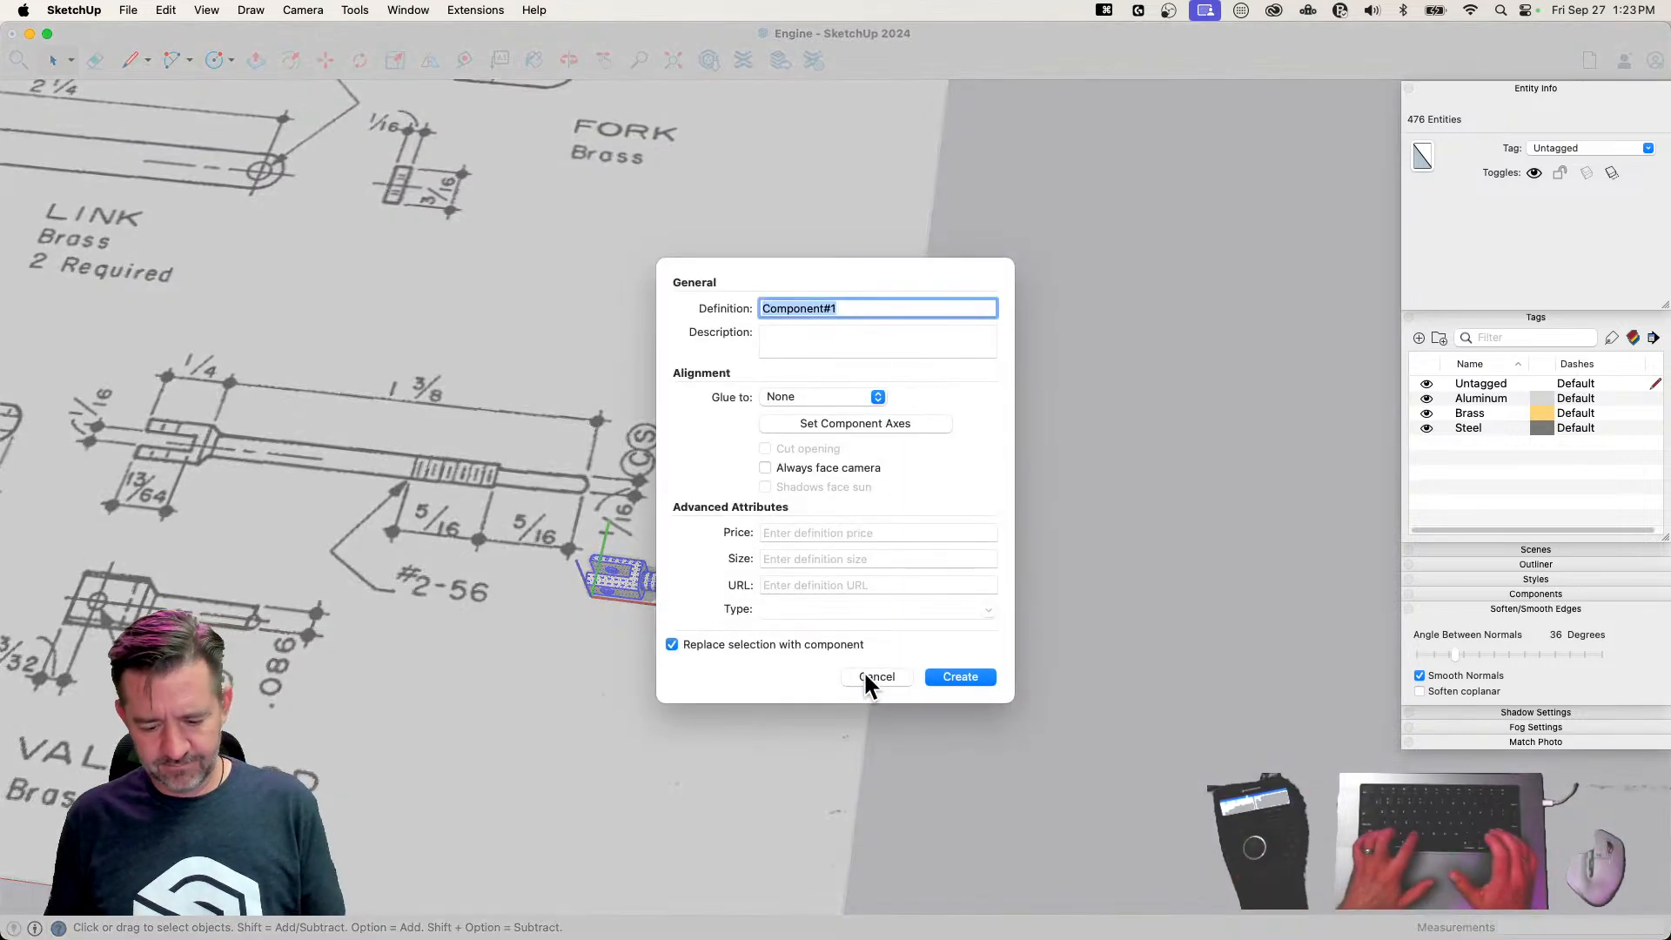
text(Valve Rod)
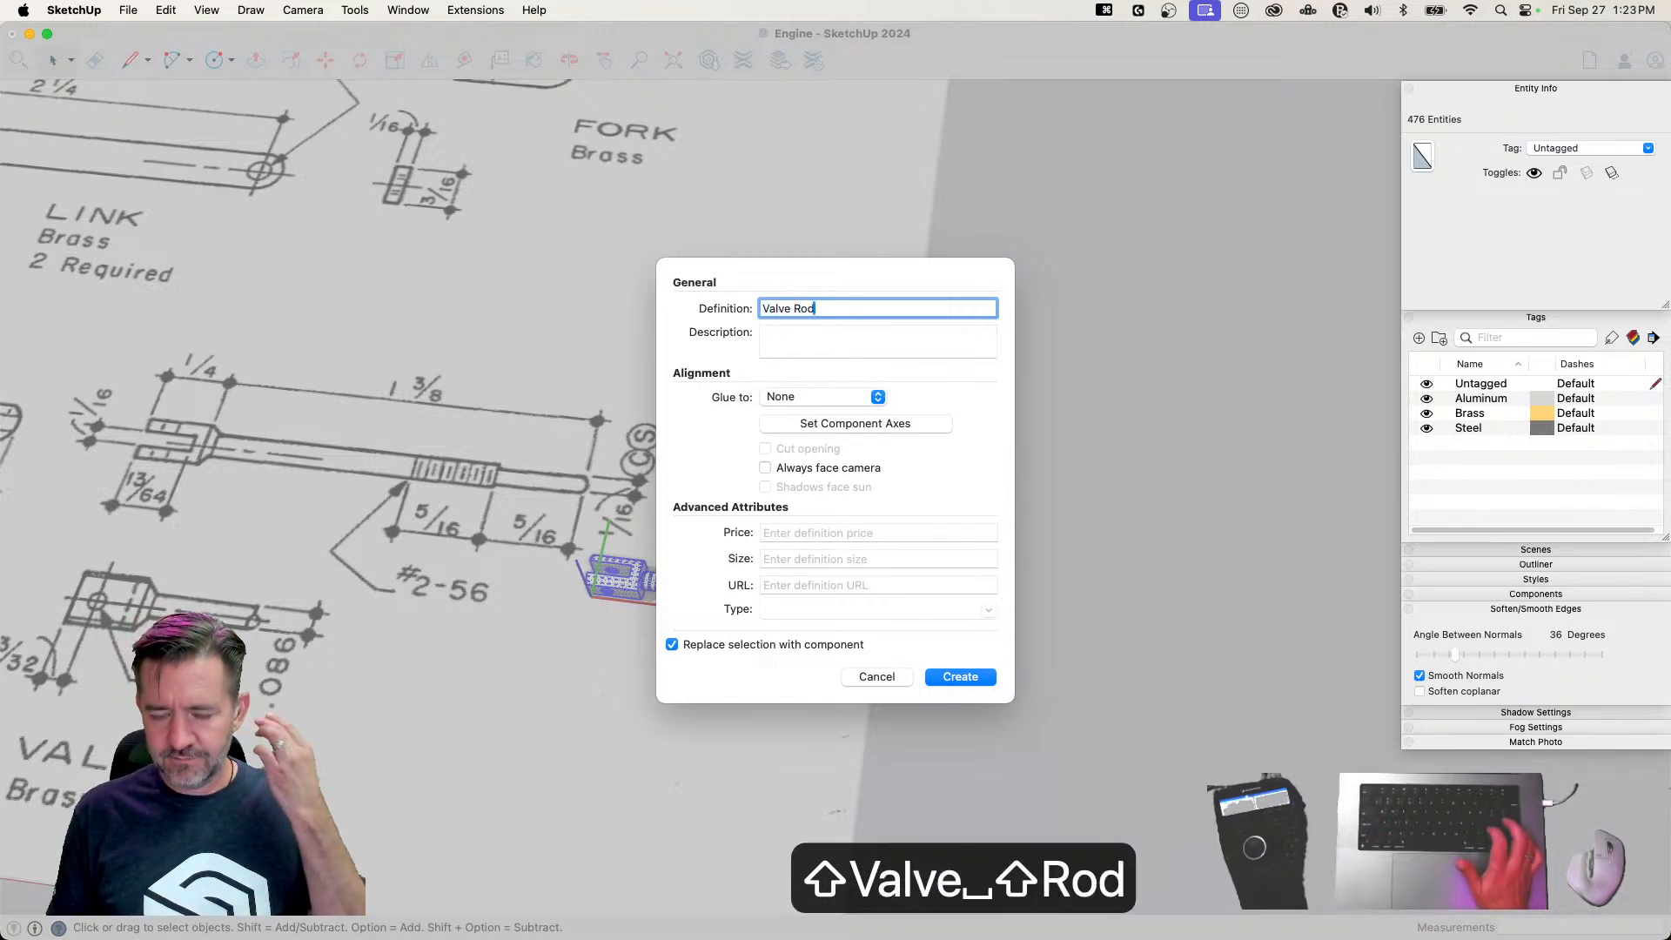
key(Return)
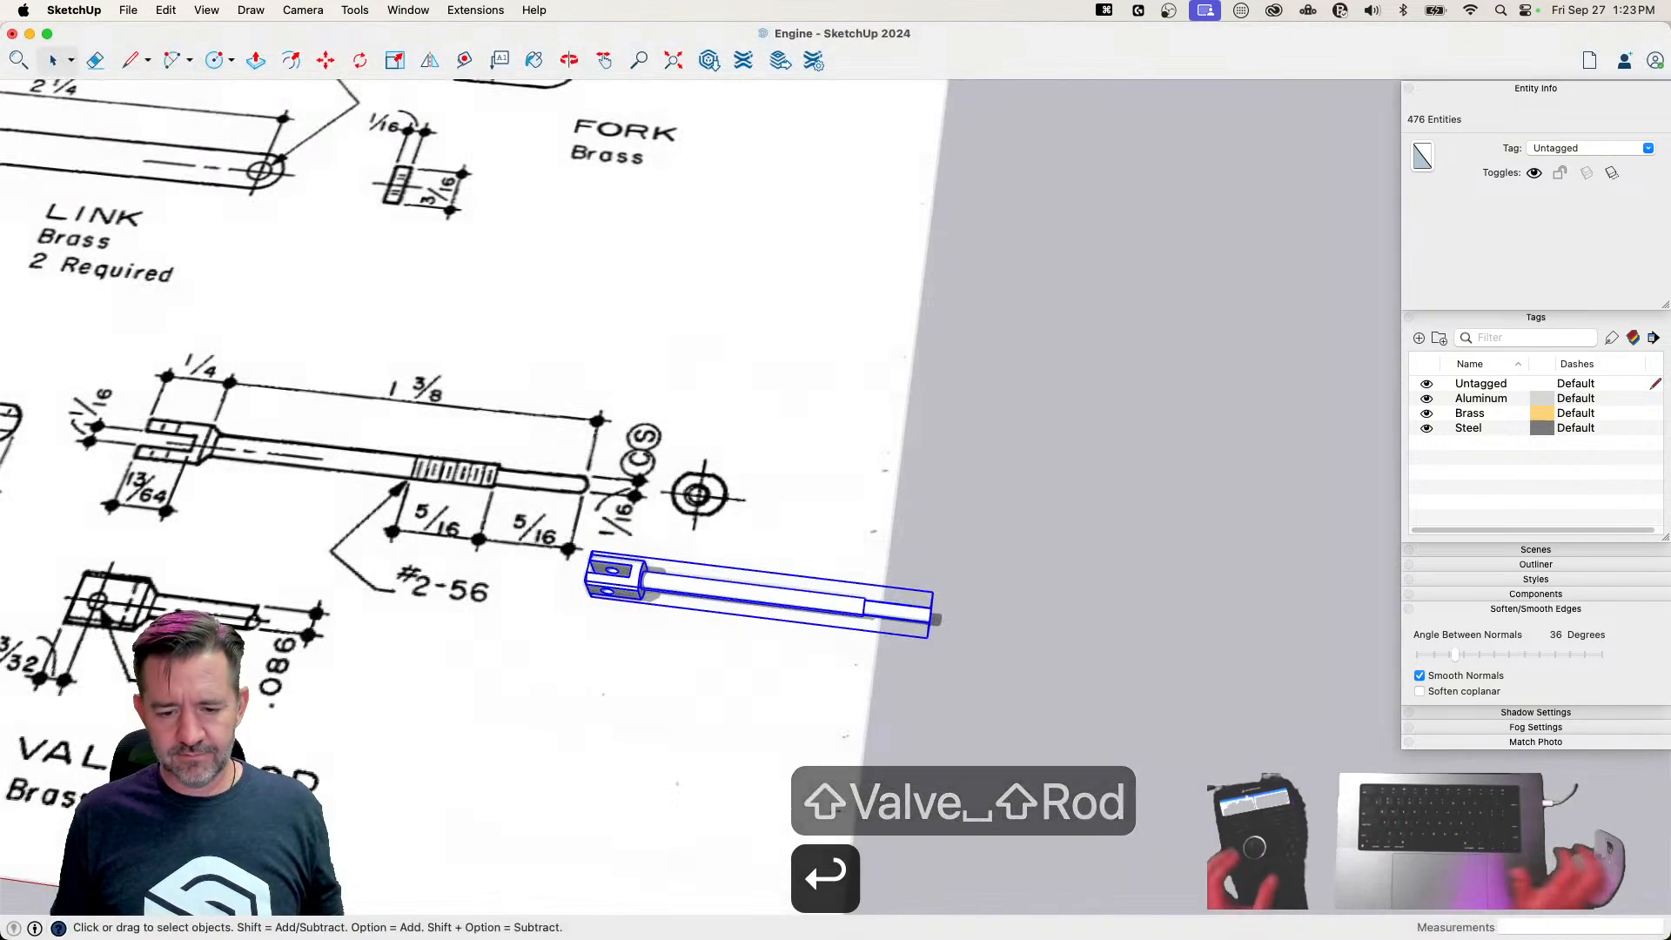
click(1649, 149)
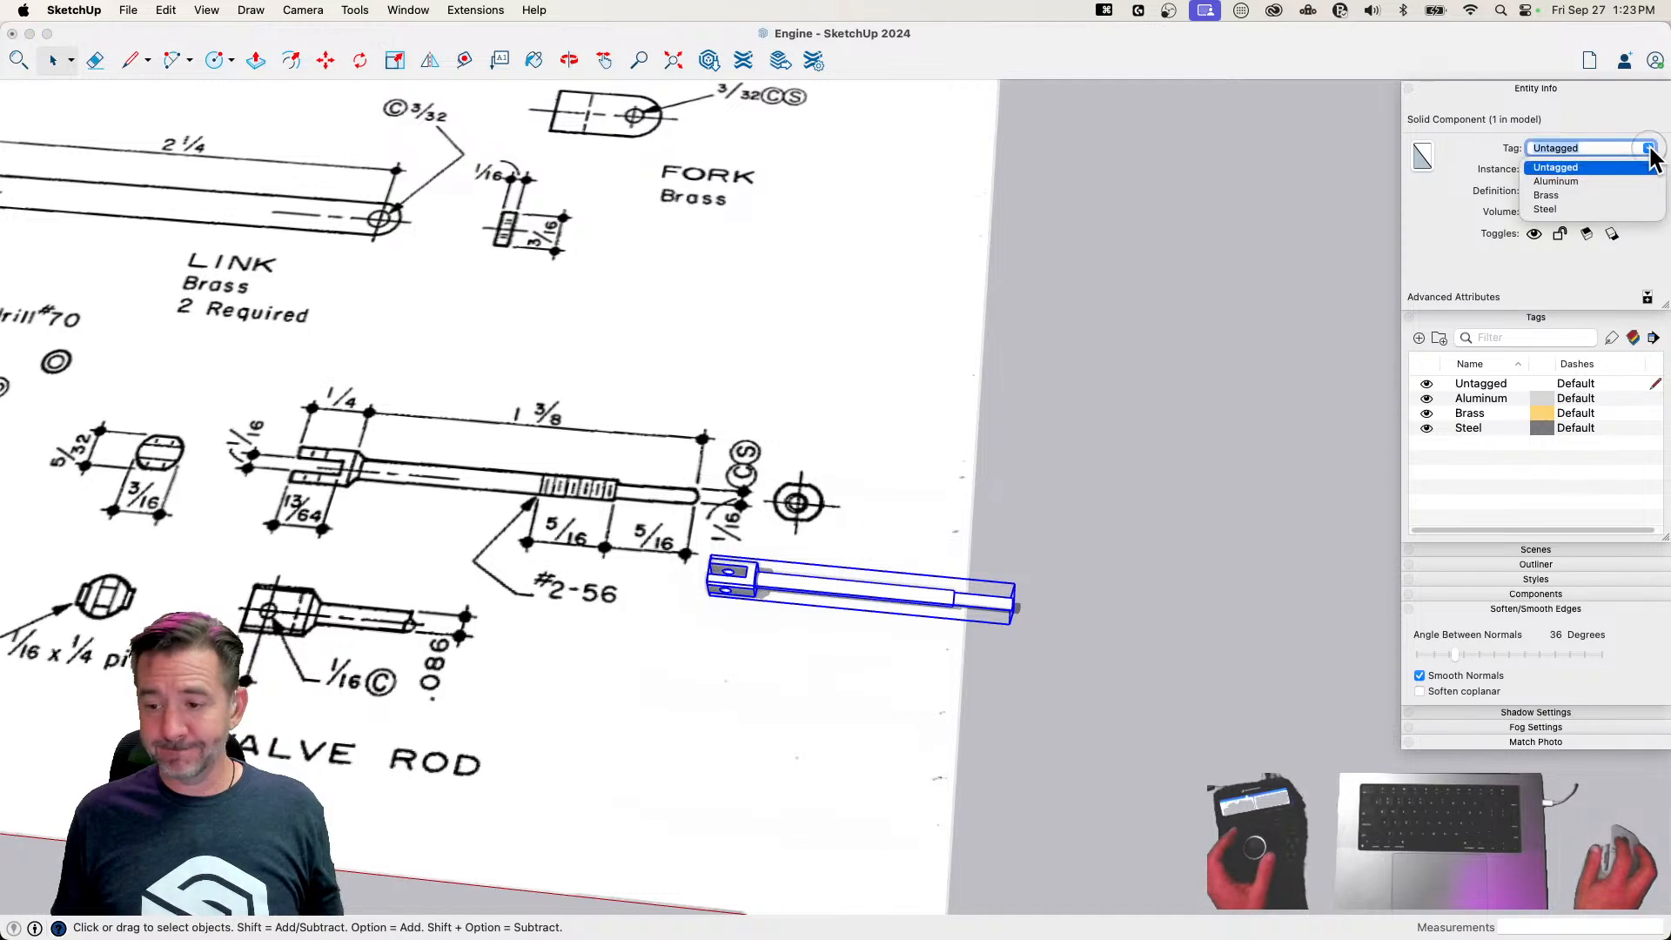
click(1545, 196)
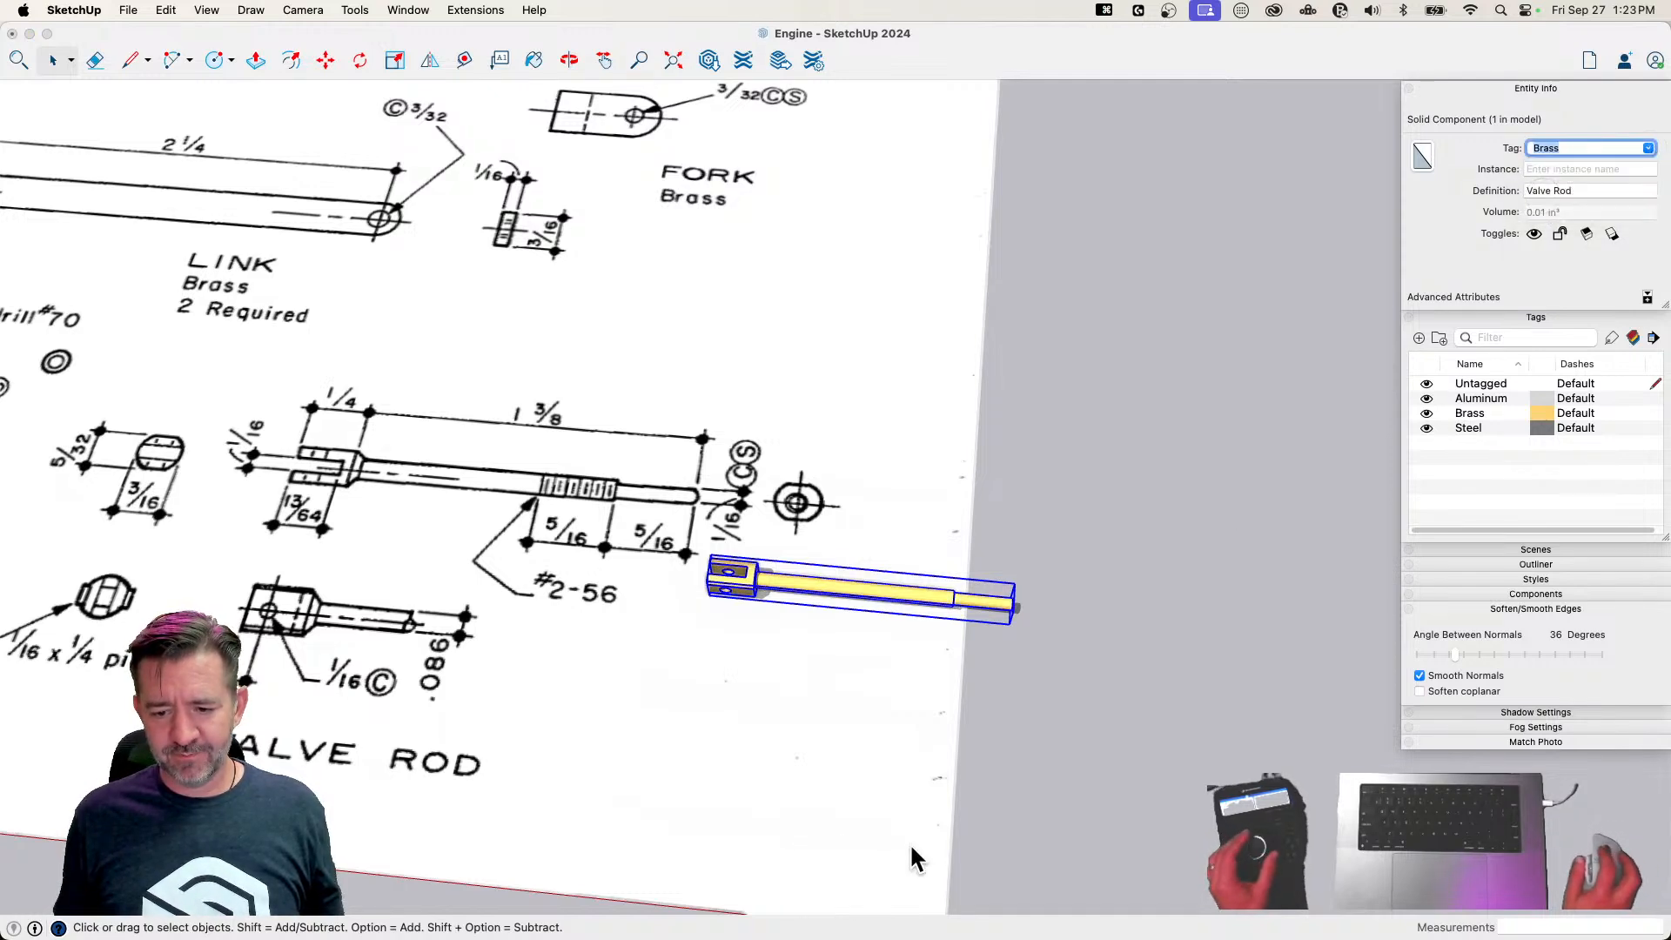
Move the Valve Rod from the drawing sheet to the finished parts laid out by the engine frame and save the model
click(1087, 676)
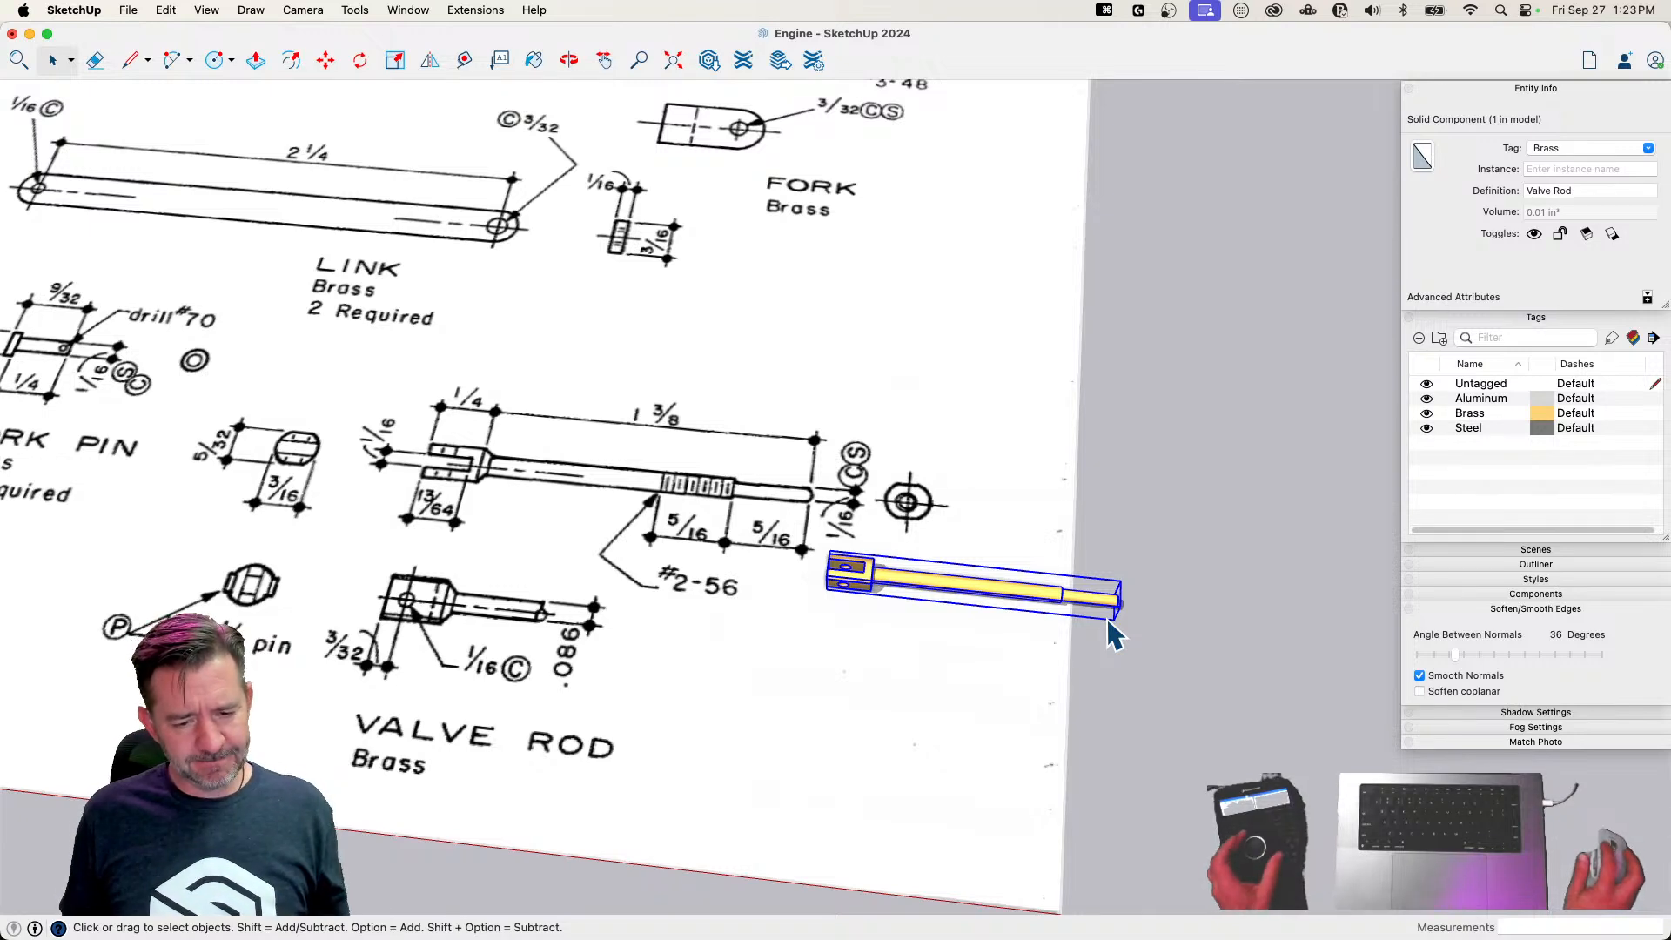
click(1113, 633)
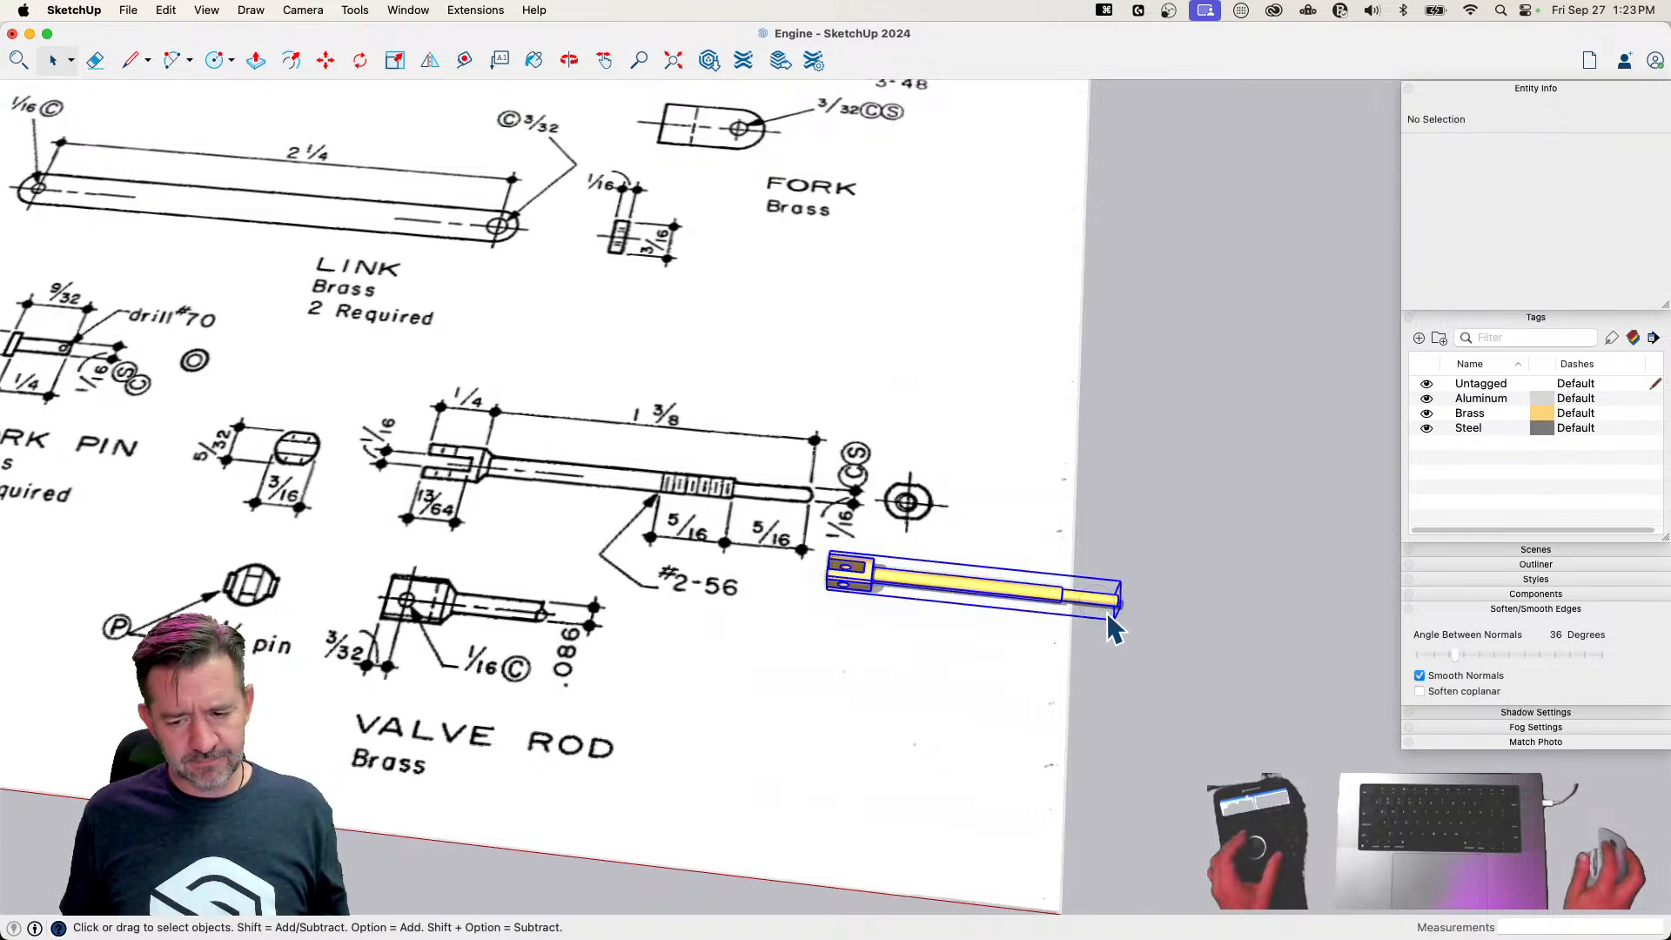
key(m)
click(1157, 655)
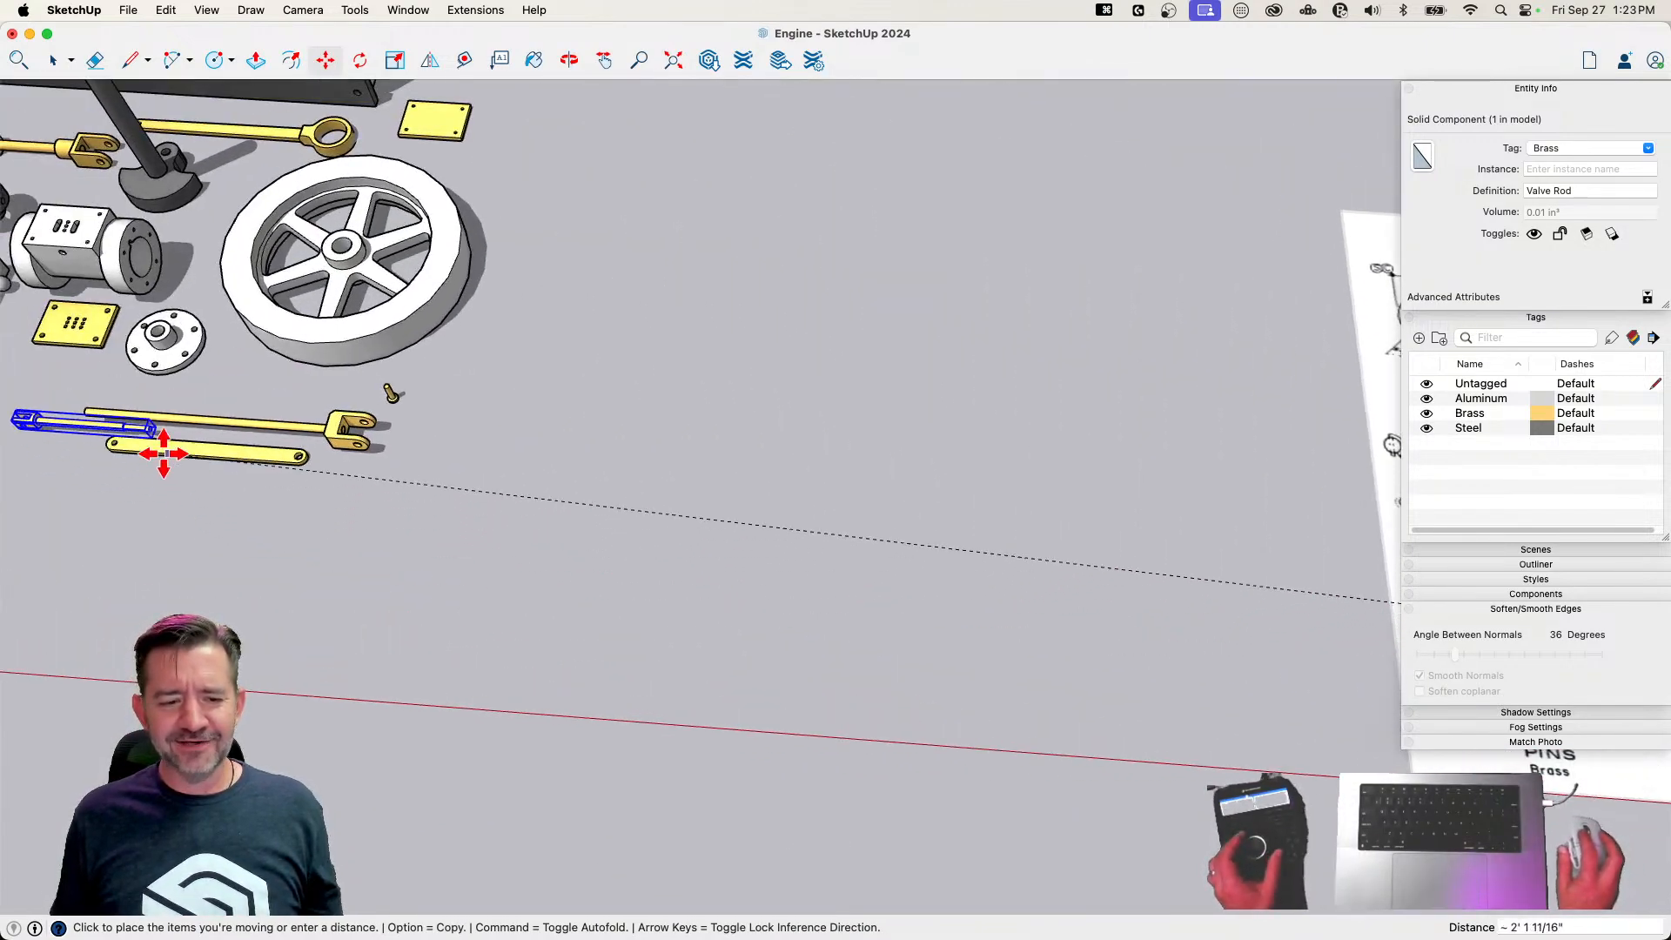
click(150, 399)
key(space)
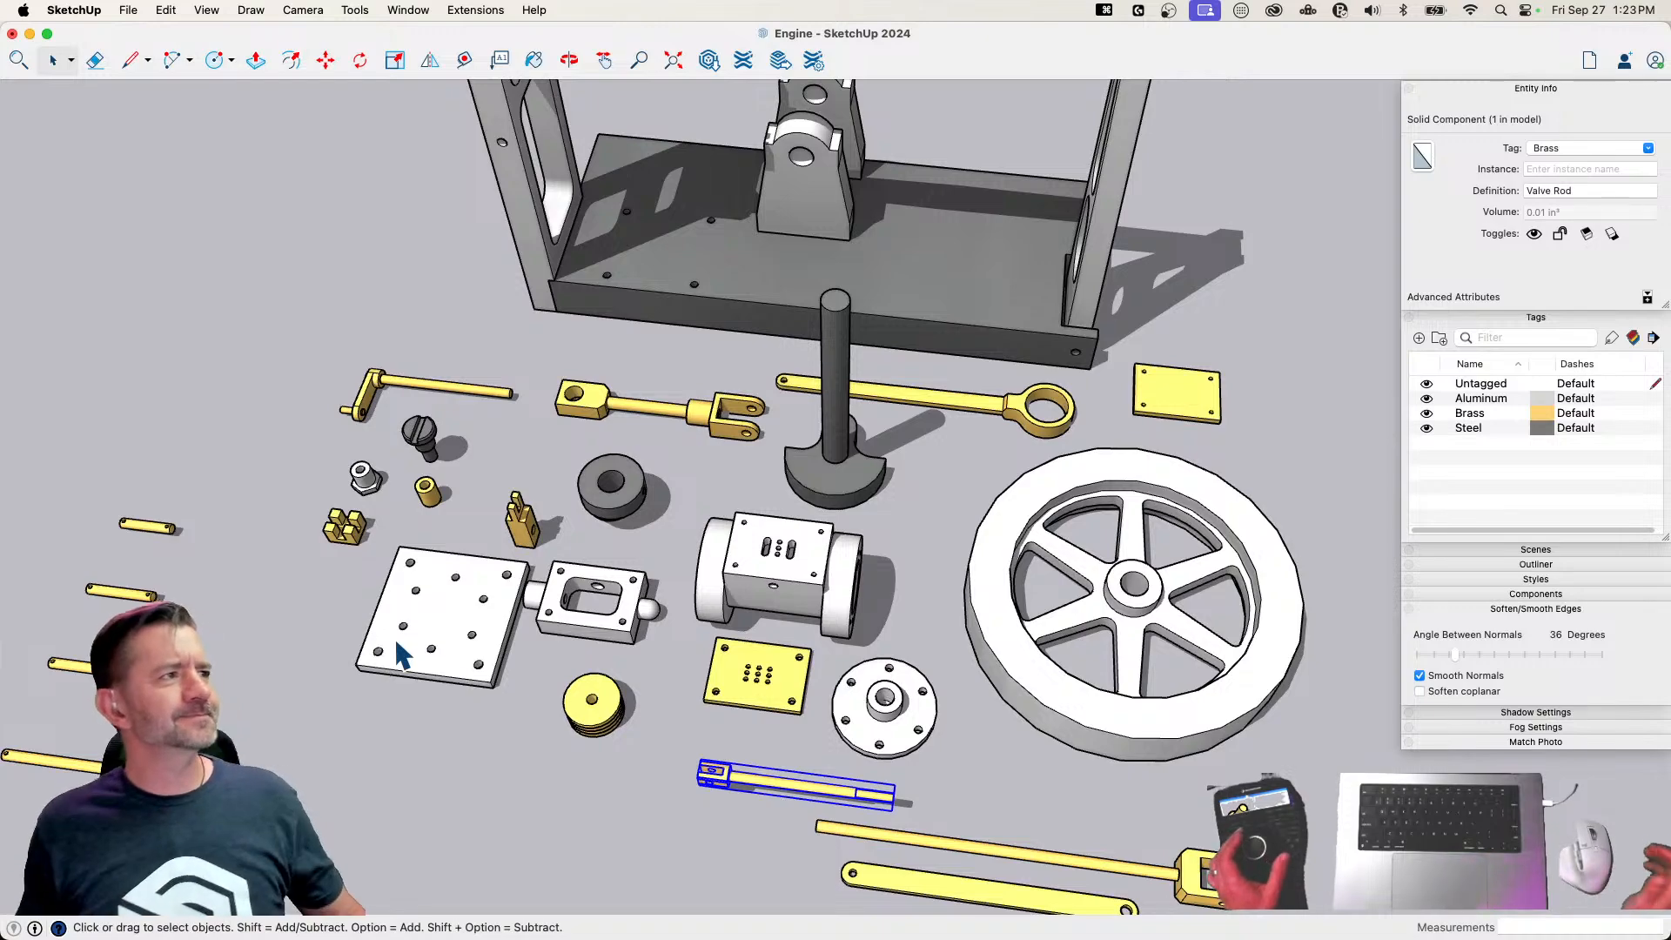
key(super+s)
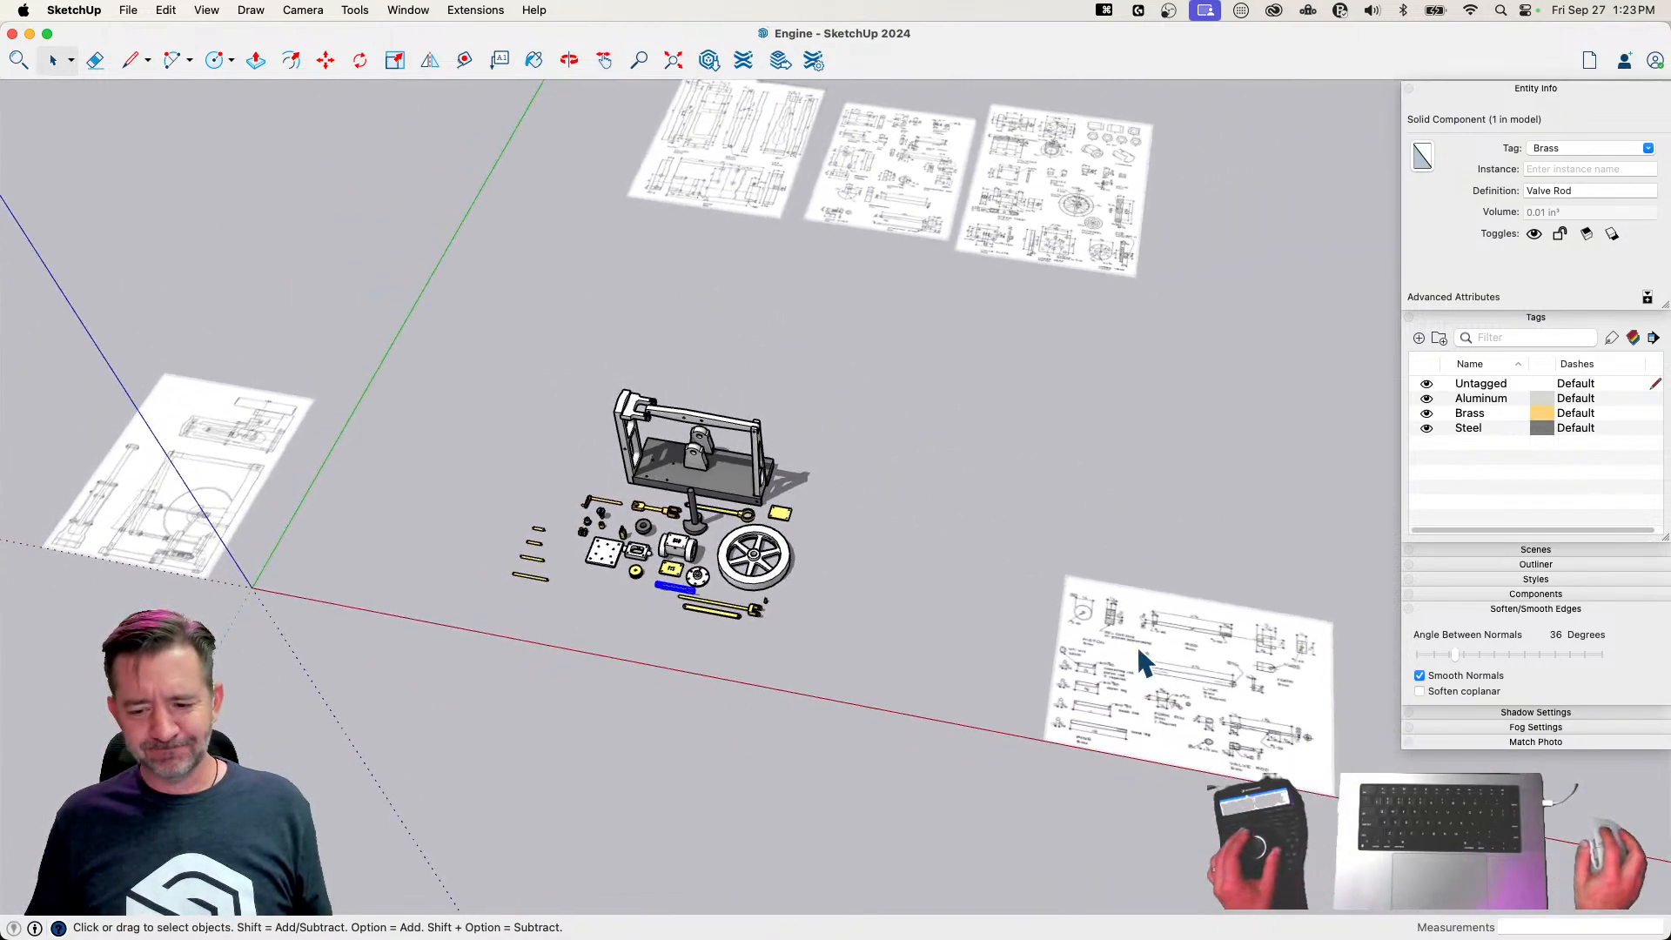
Move the Page 5 drawing image to the end of the row of other drawing sheets behind the engine
click(1138, 650)
double_click(1091, 667)
click(1091, 669)
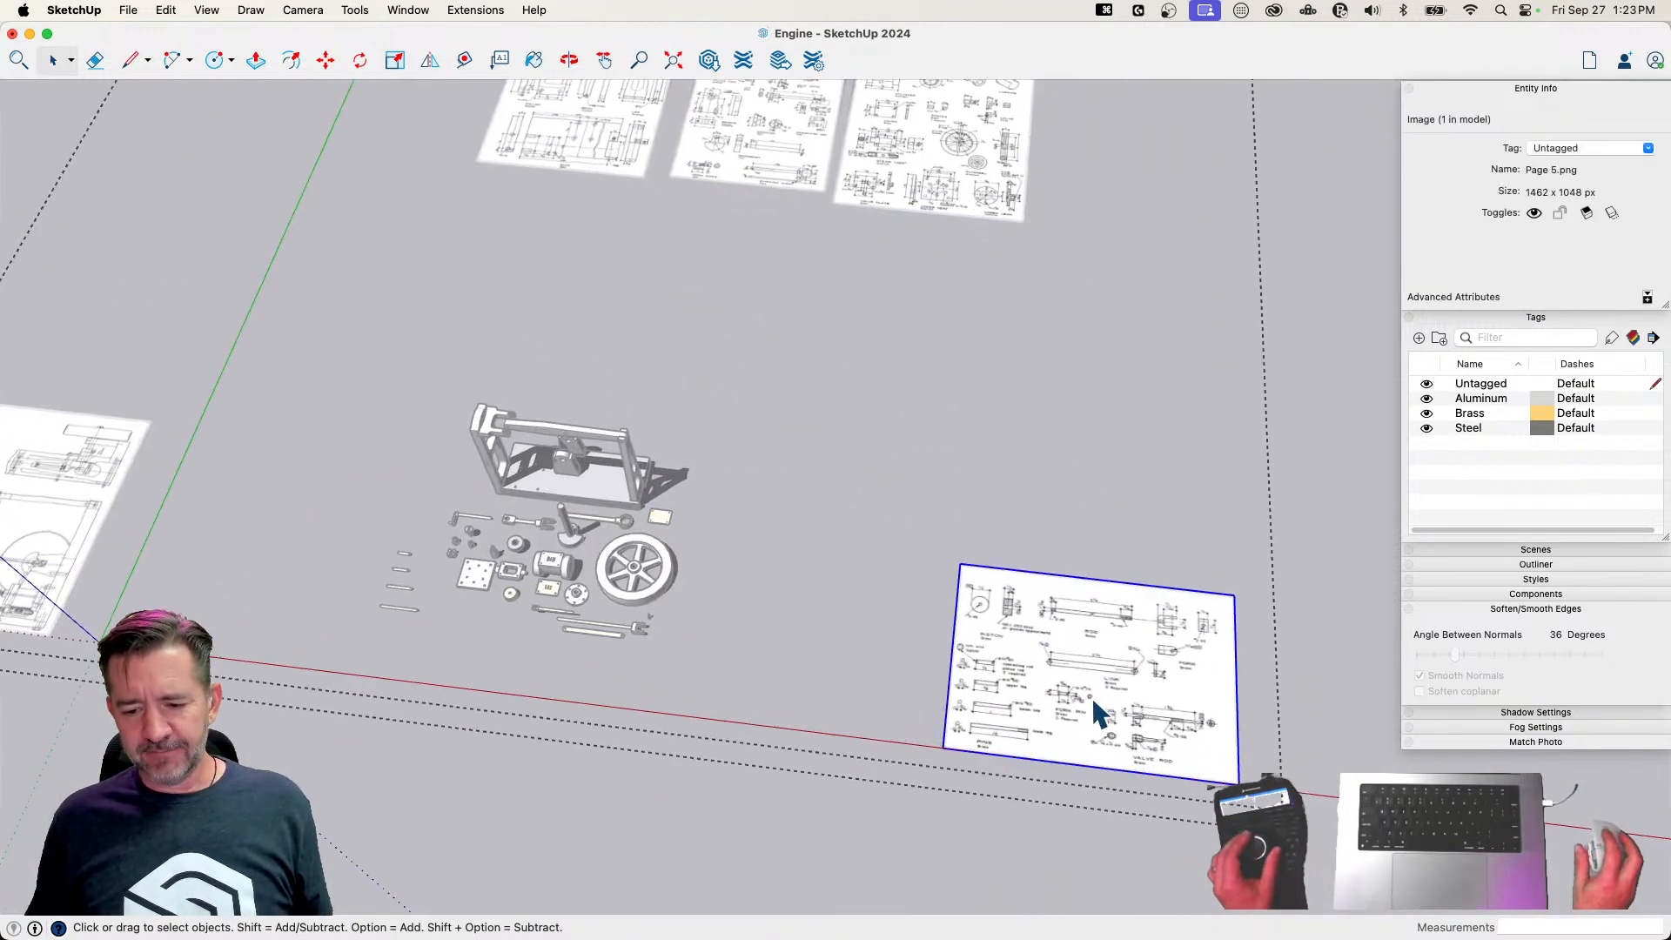
key(m)
click(1085, 709)
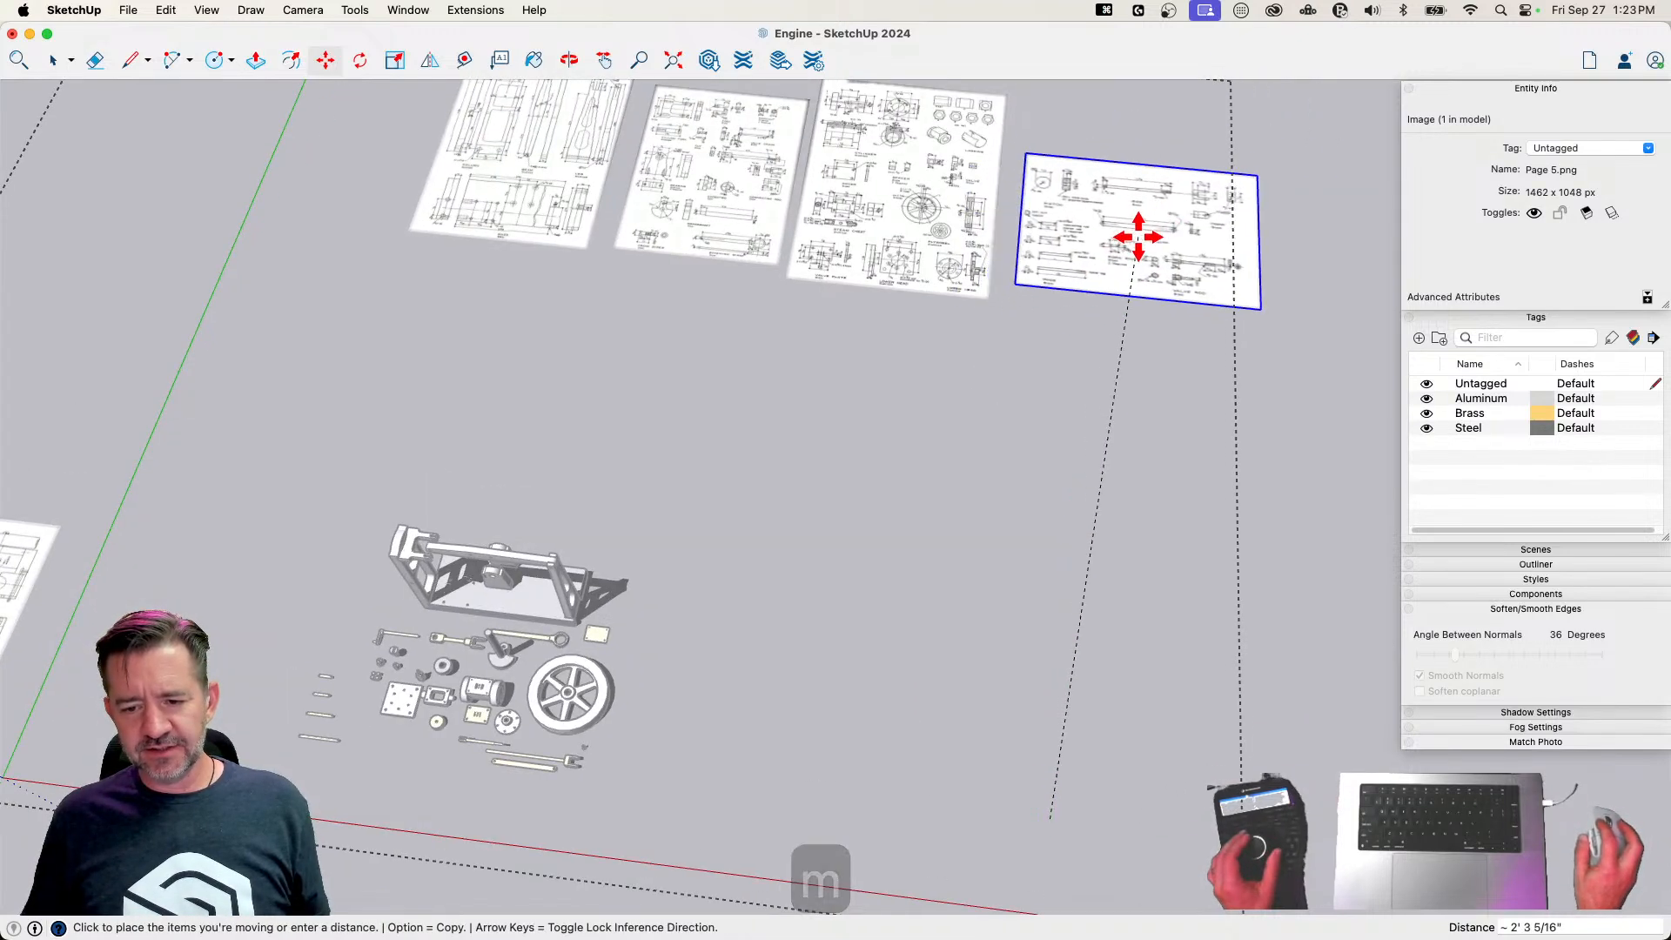
click(1138, 237)
key(space)
Move the Page 1 assembly drawing behind the engine frame and rotate it a quarter turn flat so its long side follows the red axis
click(712, 630)
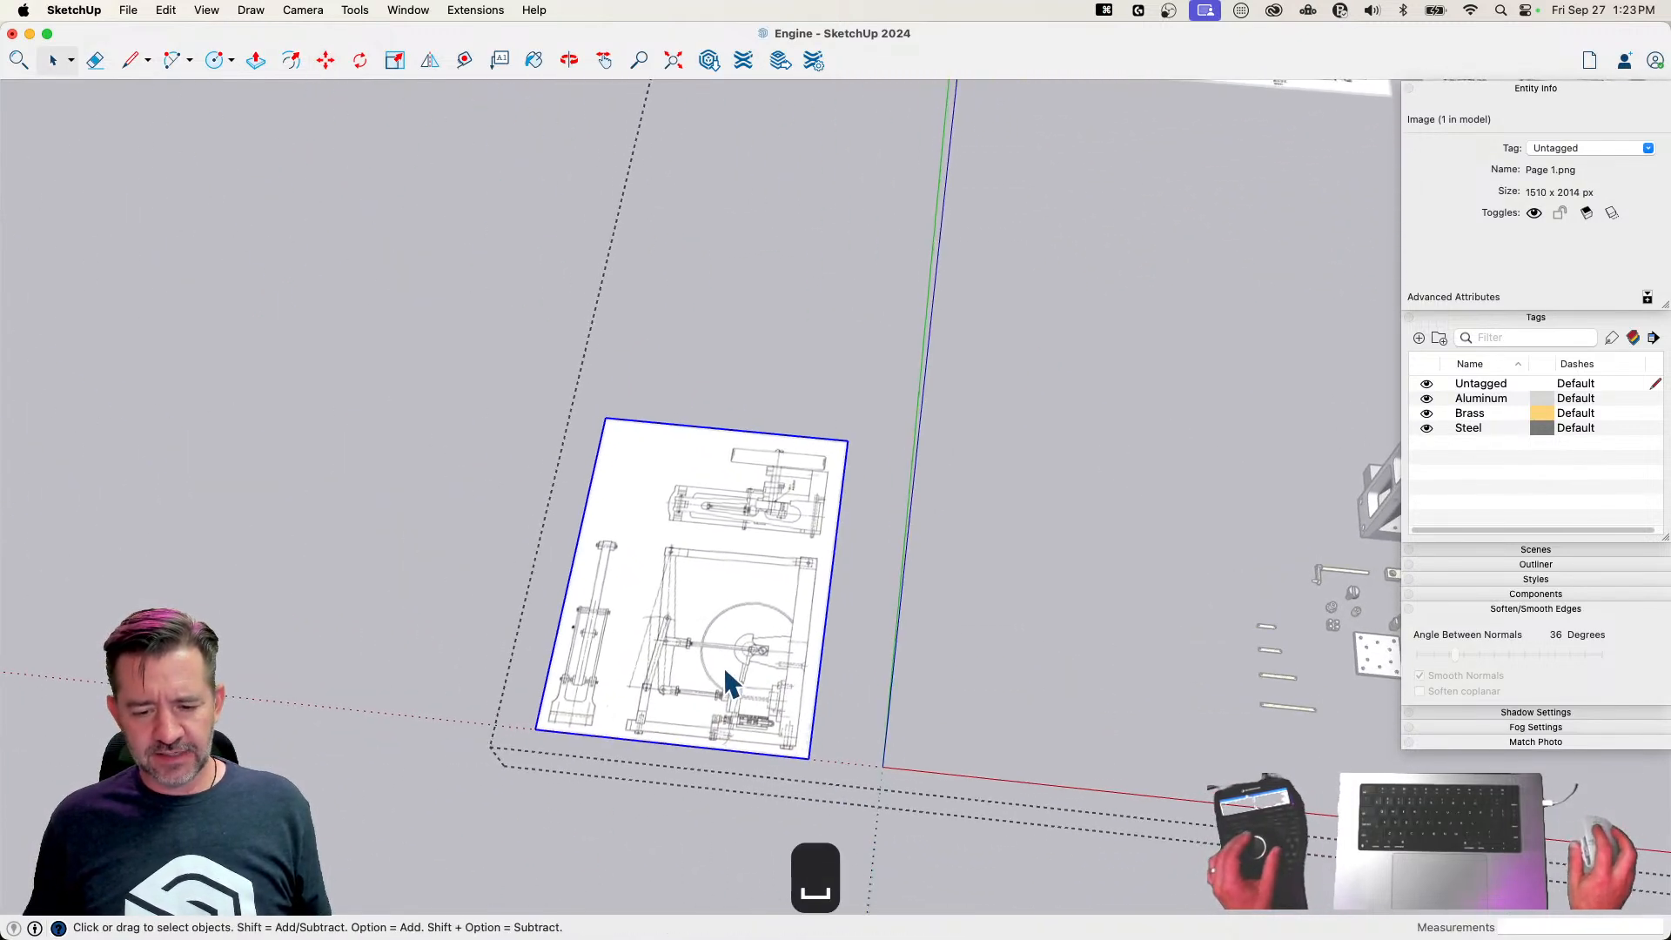
key(m)
click(727, 665)
click(1103, 408)
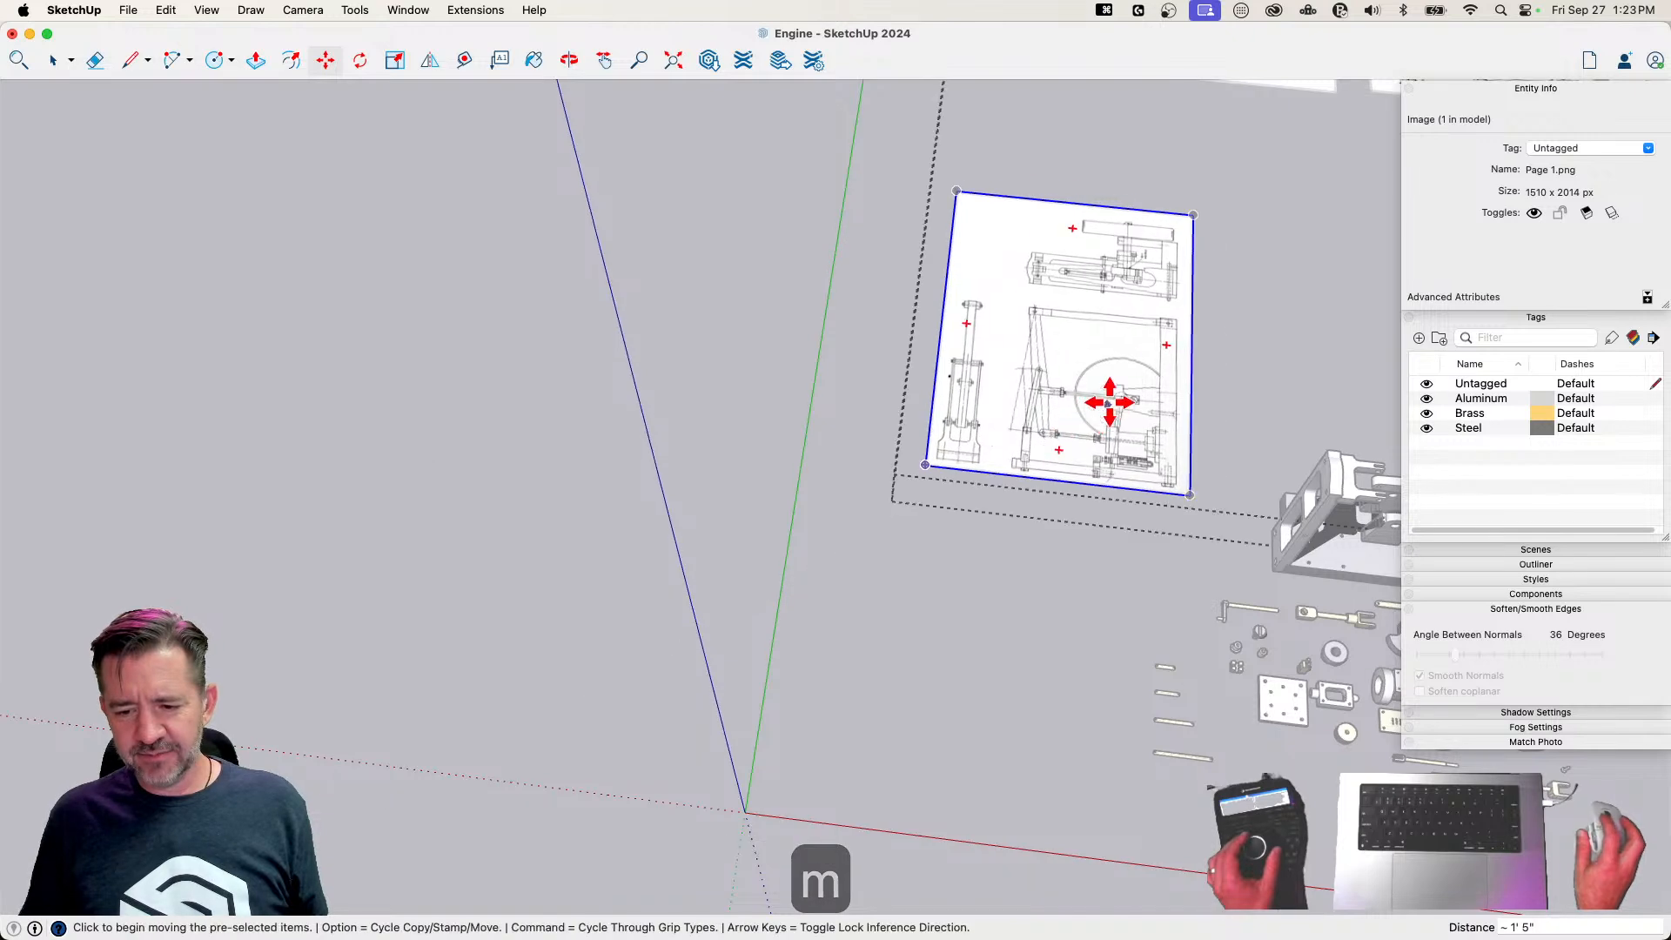
click(1088, 230)
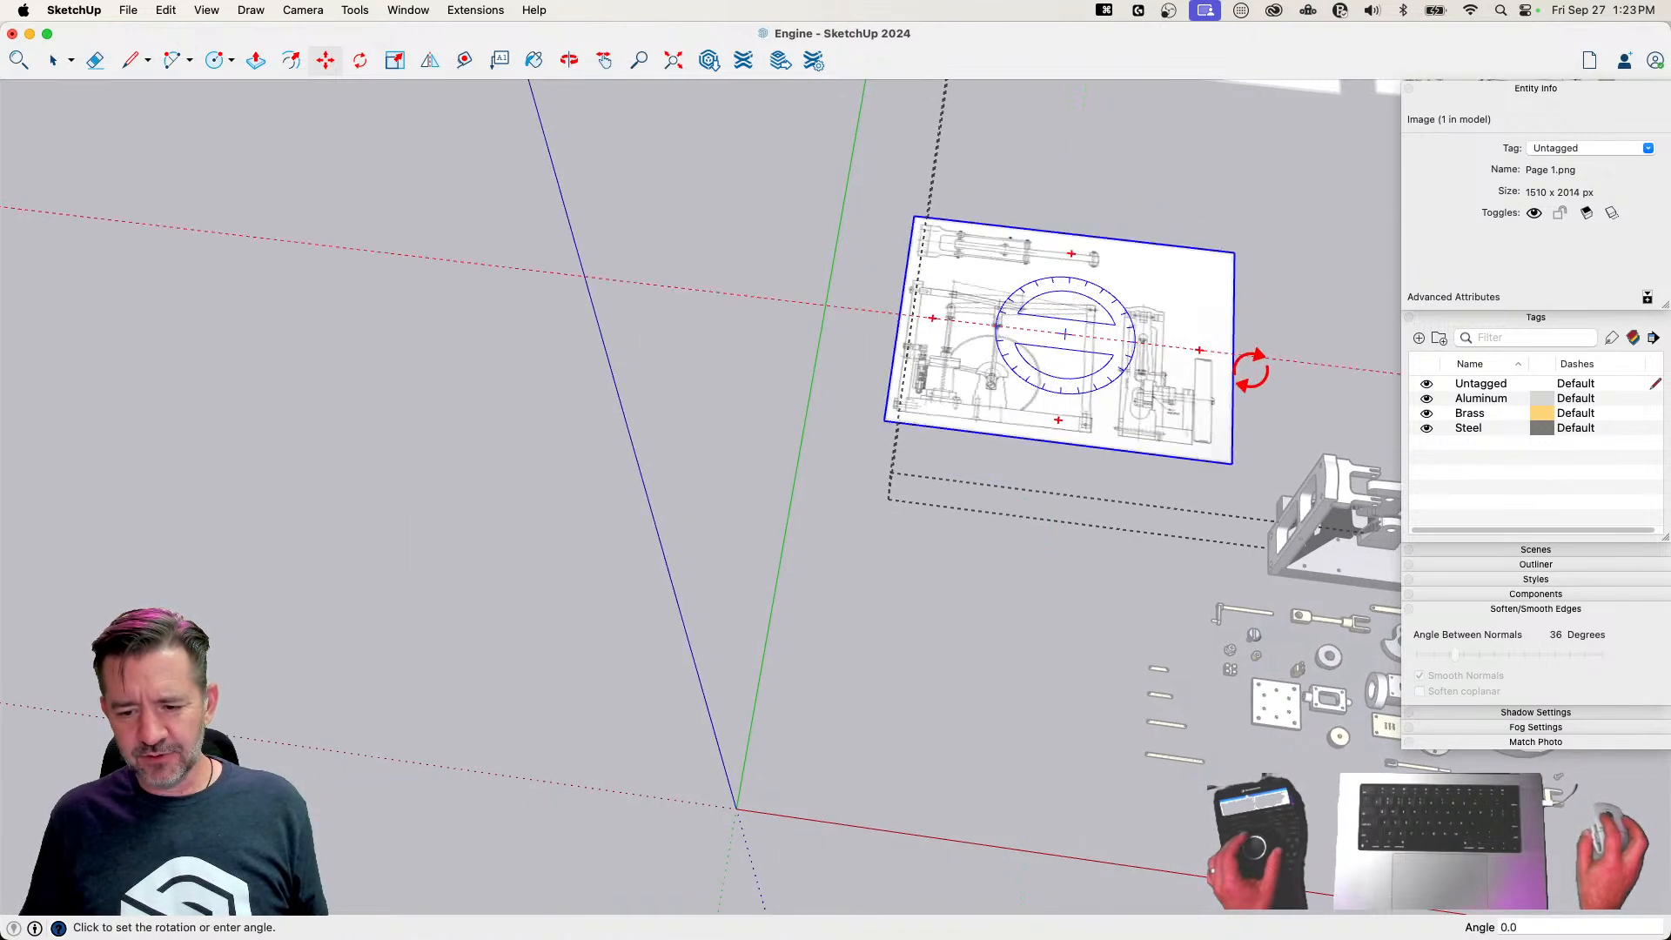
click(1257, 364)
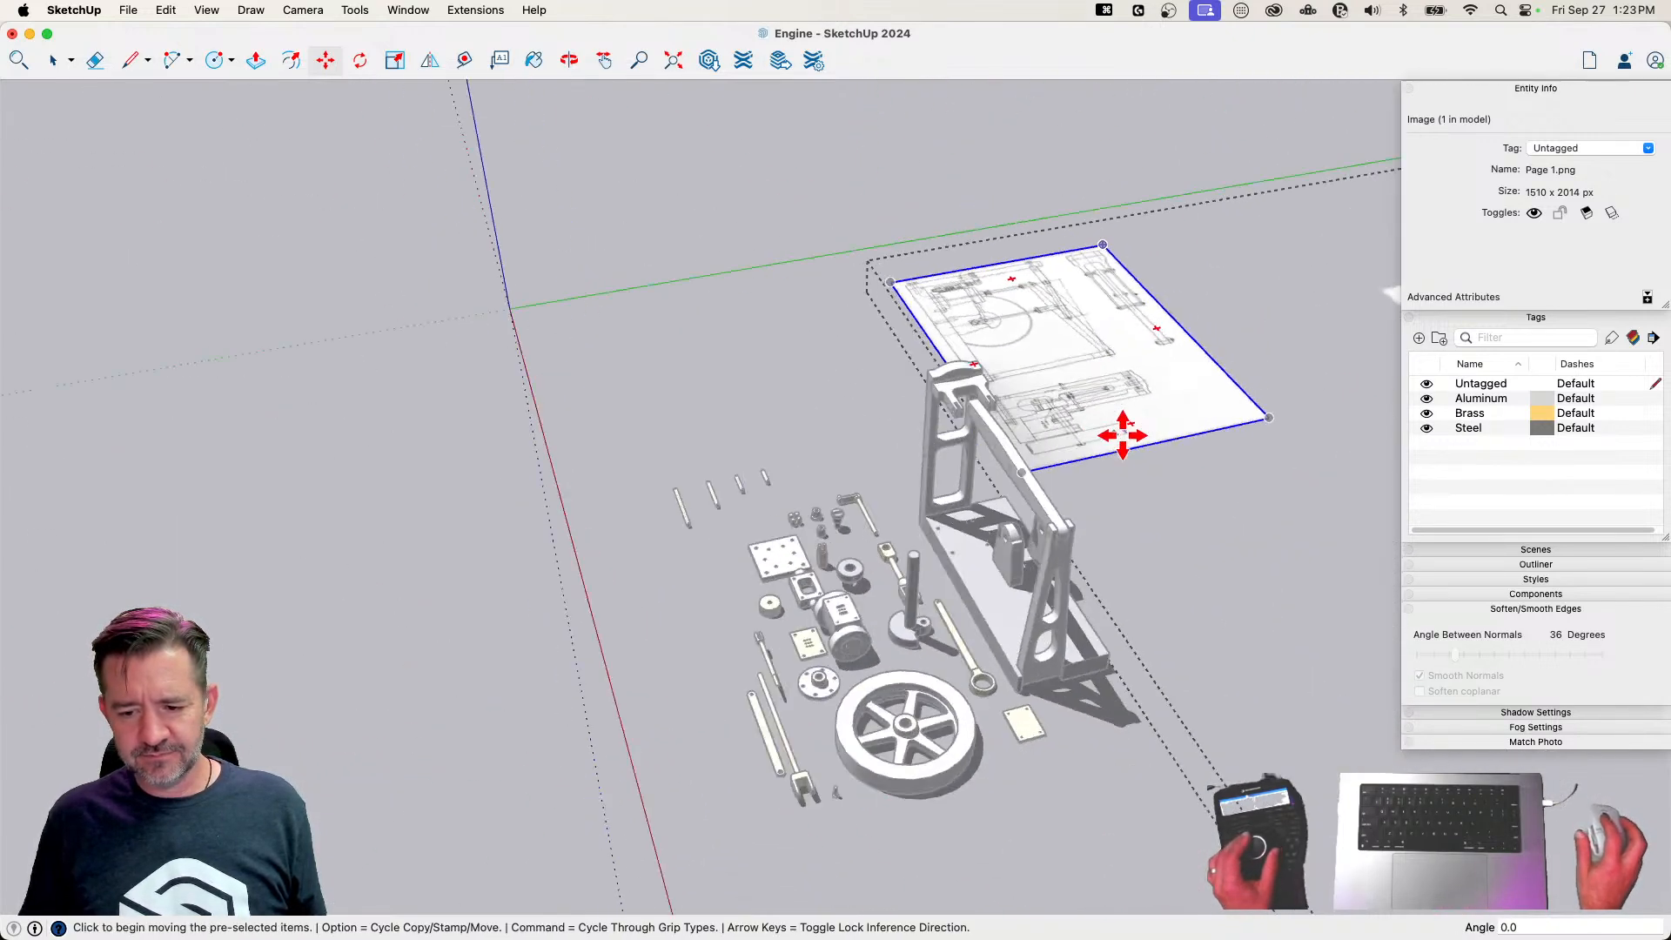
Rotate the Page 1 drawing about its lower edge, around the red axis, so it stands vertically beside the engine frame
key(q)
key(Right)
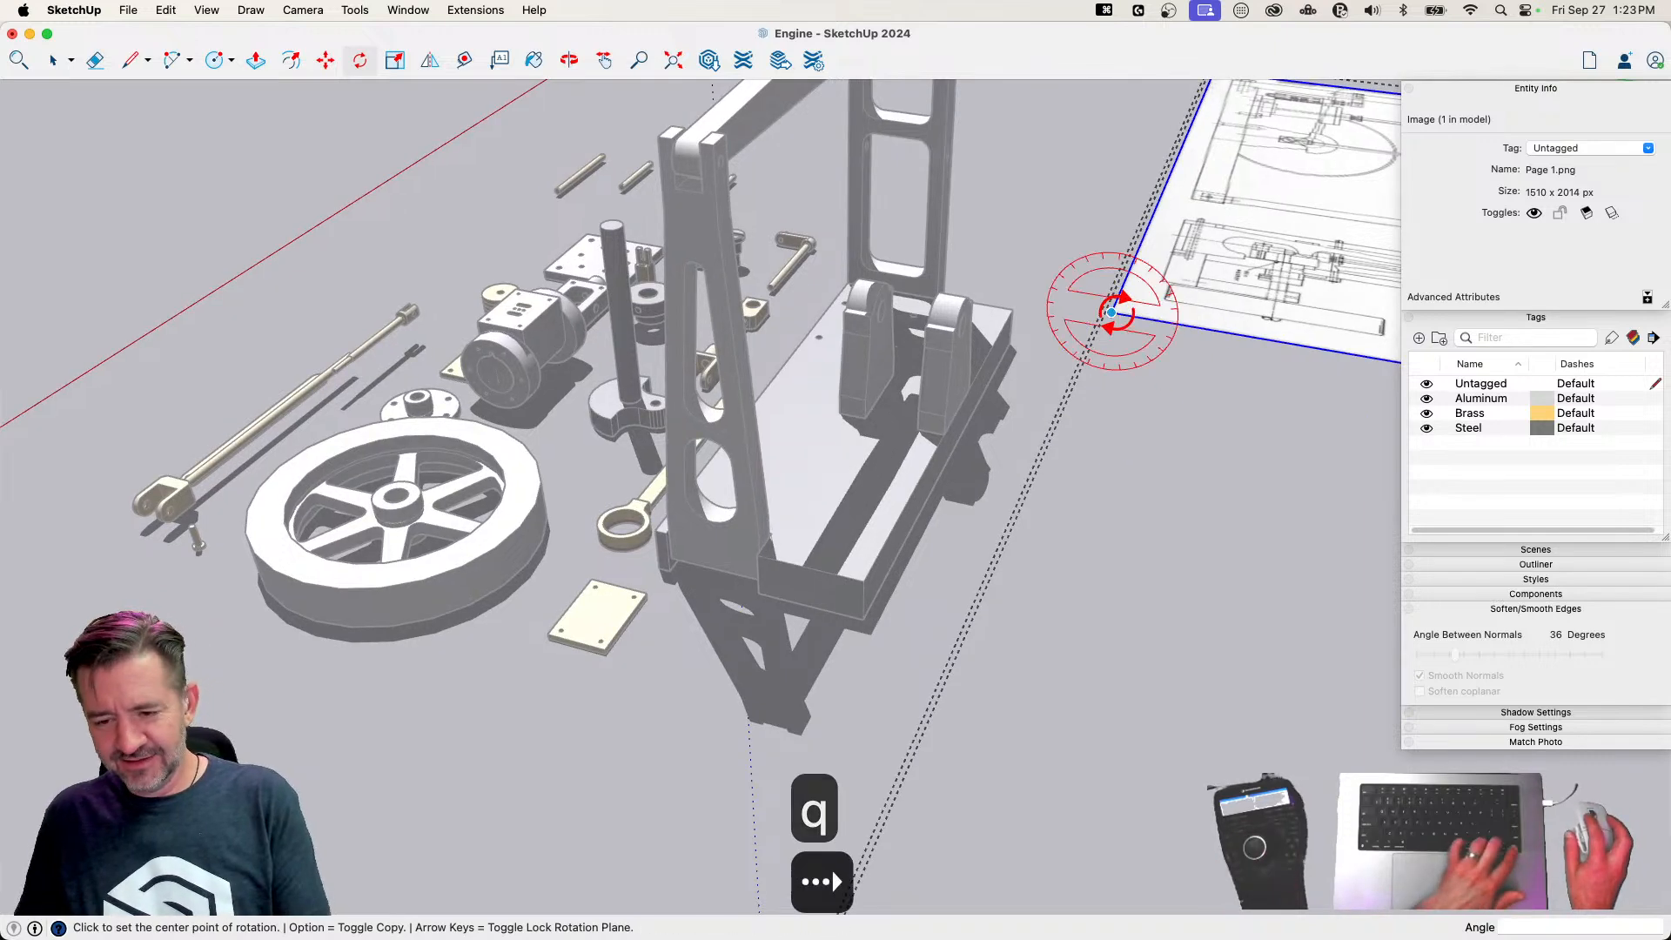
key(Left)
key(Right)
click(1154, 319)
click(1112, 278)
key(space)
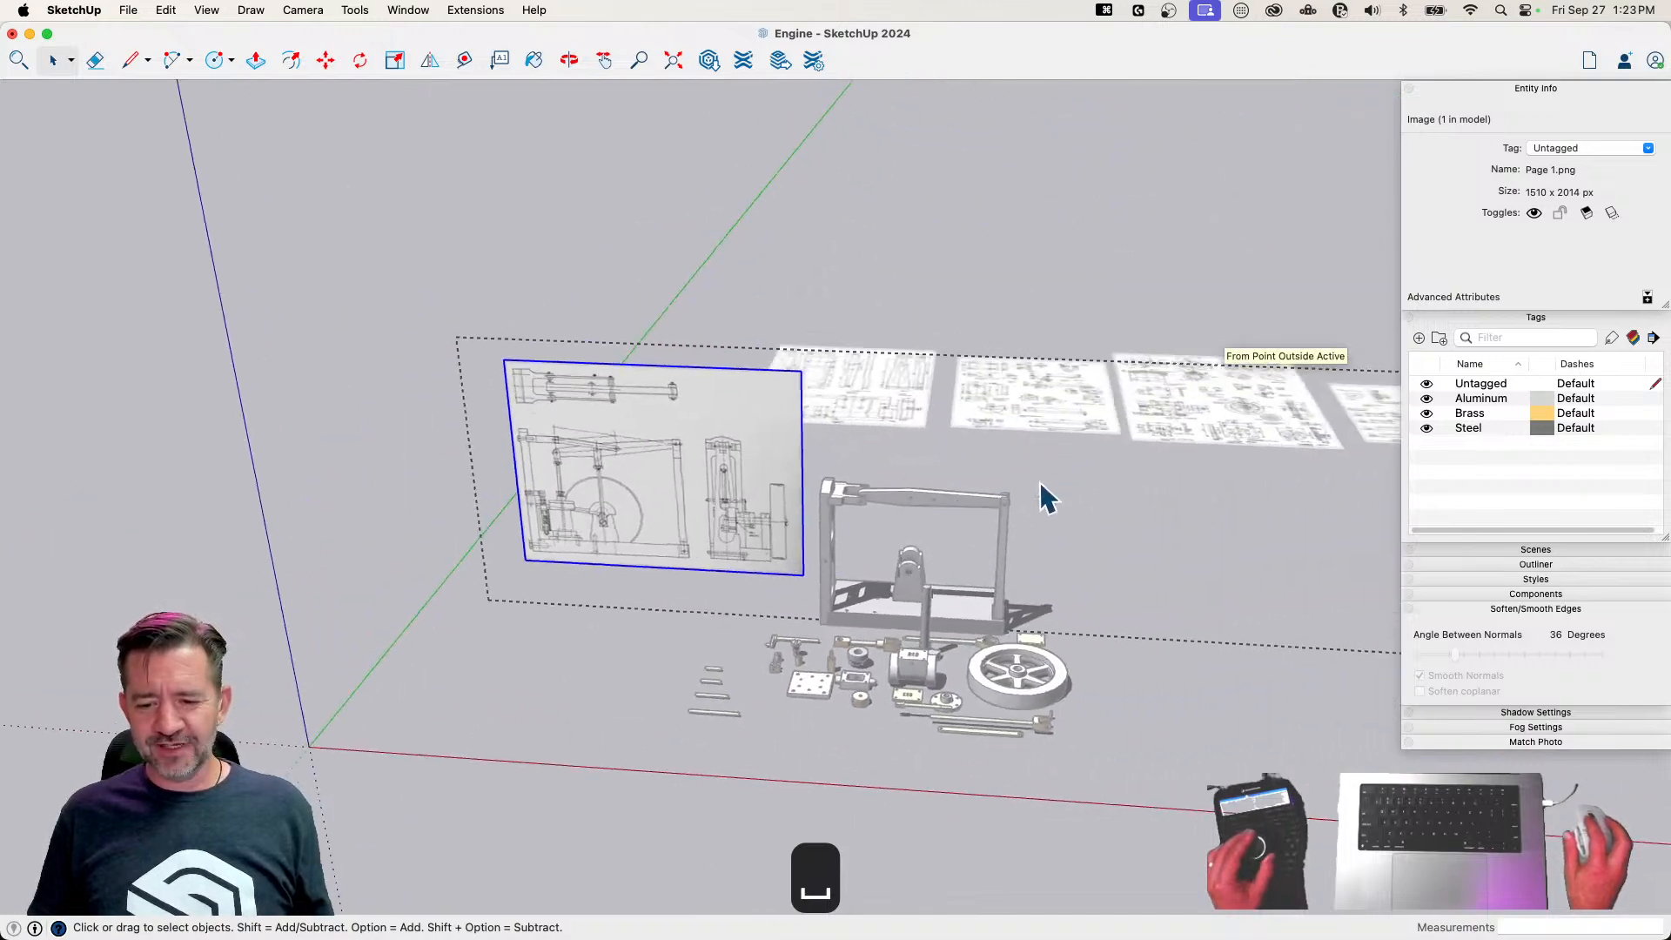
Rotate the Beam 15 degrees about its pivot hole in the column so its free end tilts down as in the assembly drawing
click(1227, 642)
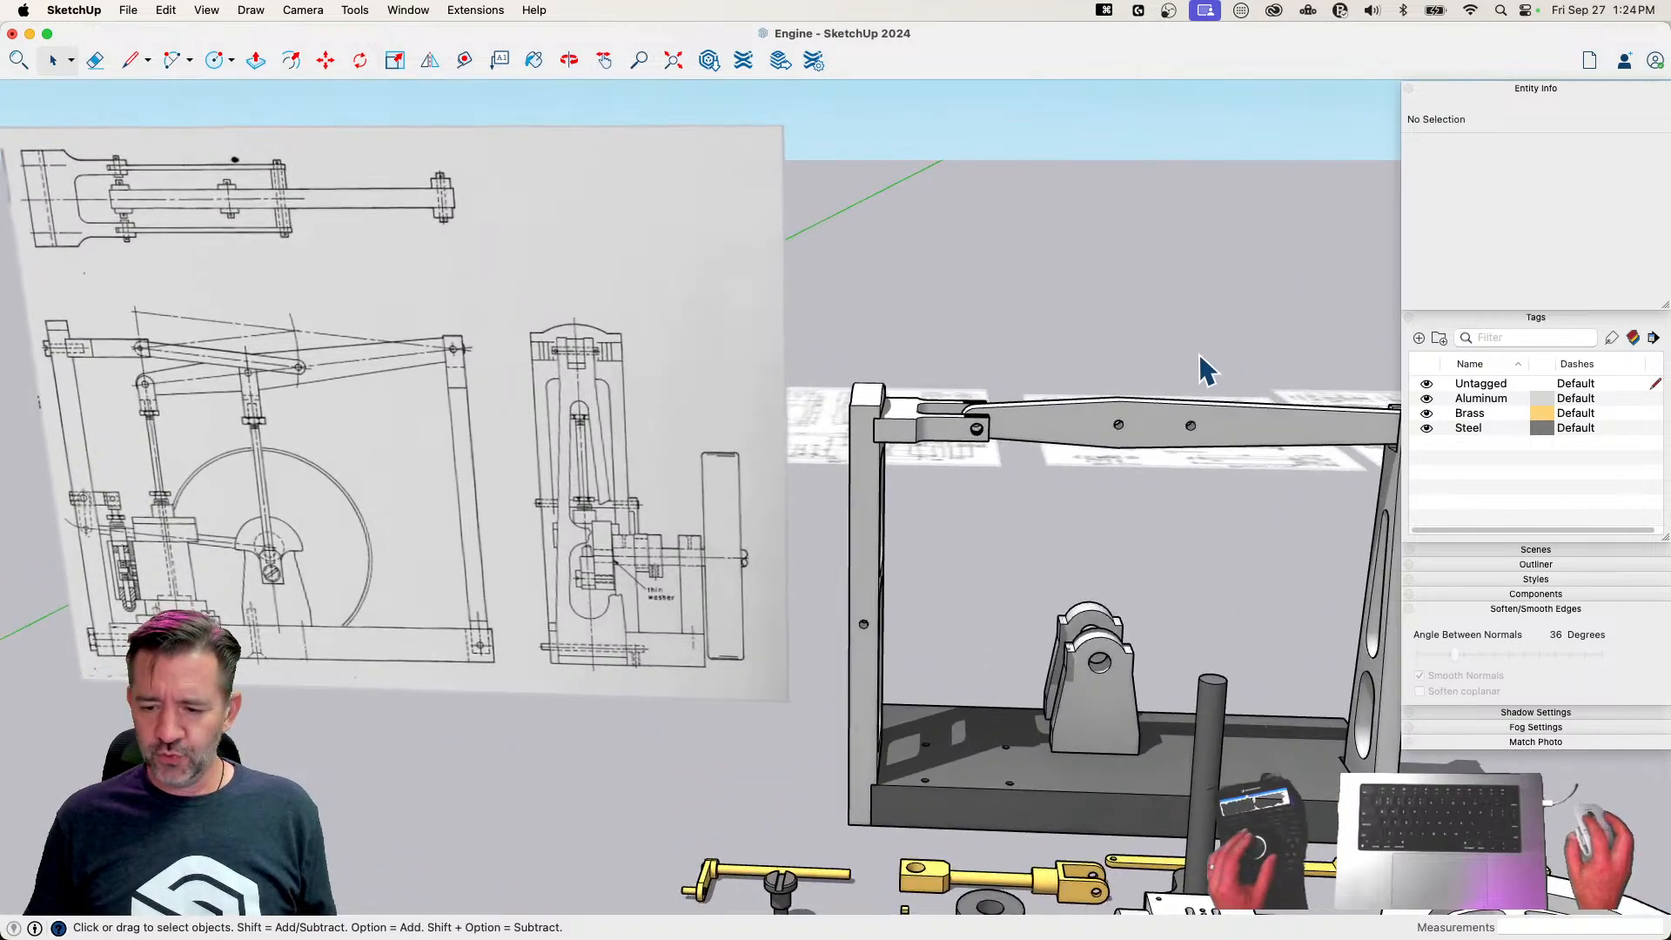
click(1198, 435)
key(q)
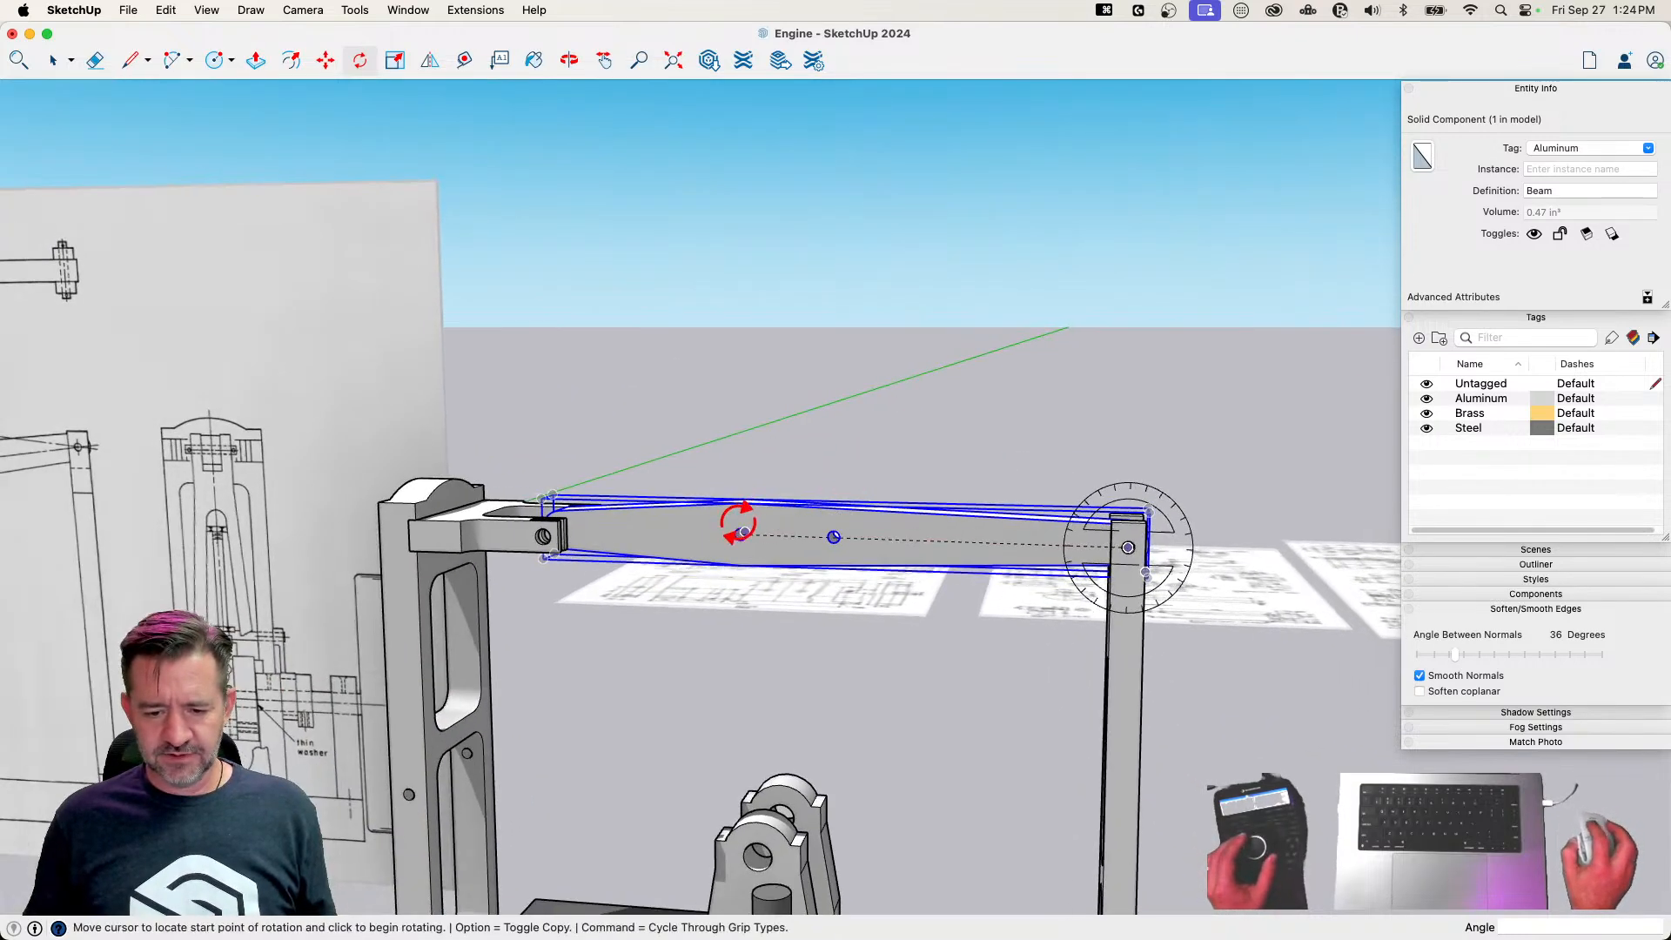
click(696, 632)
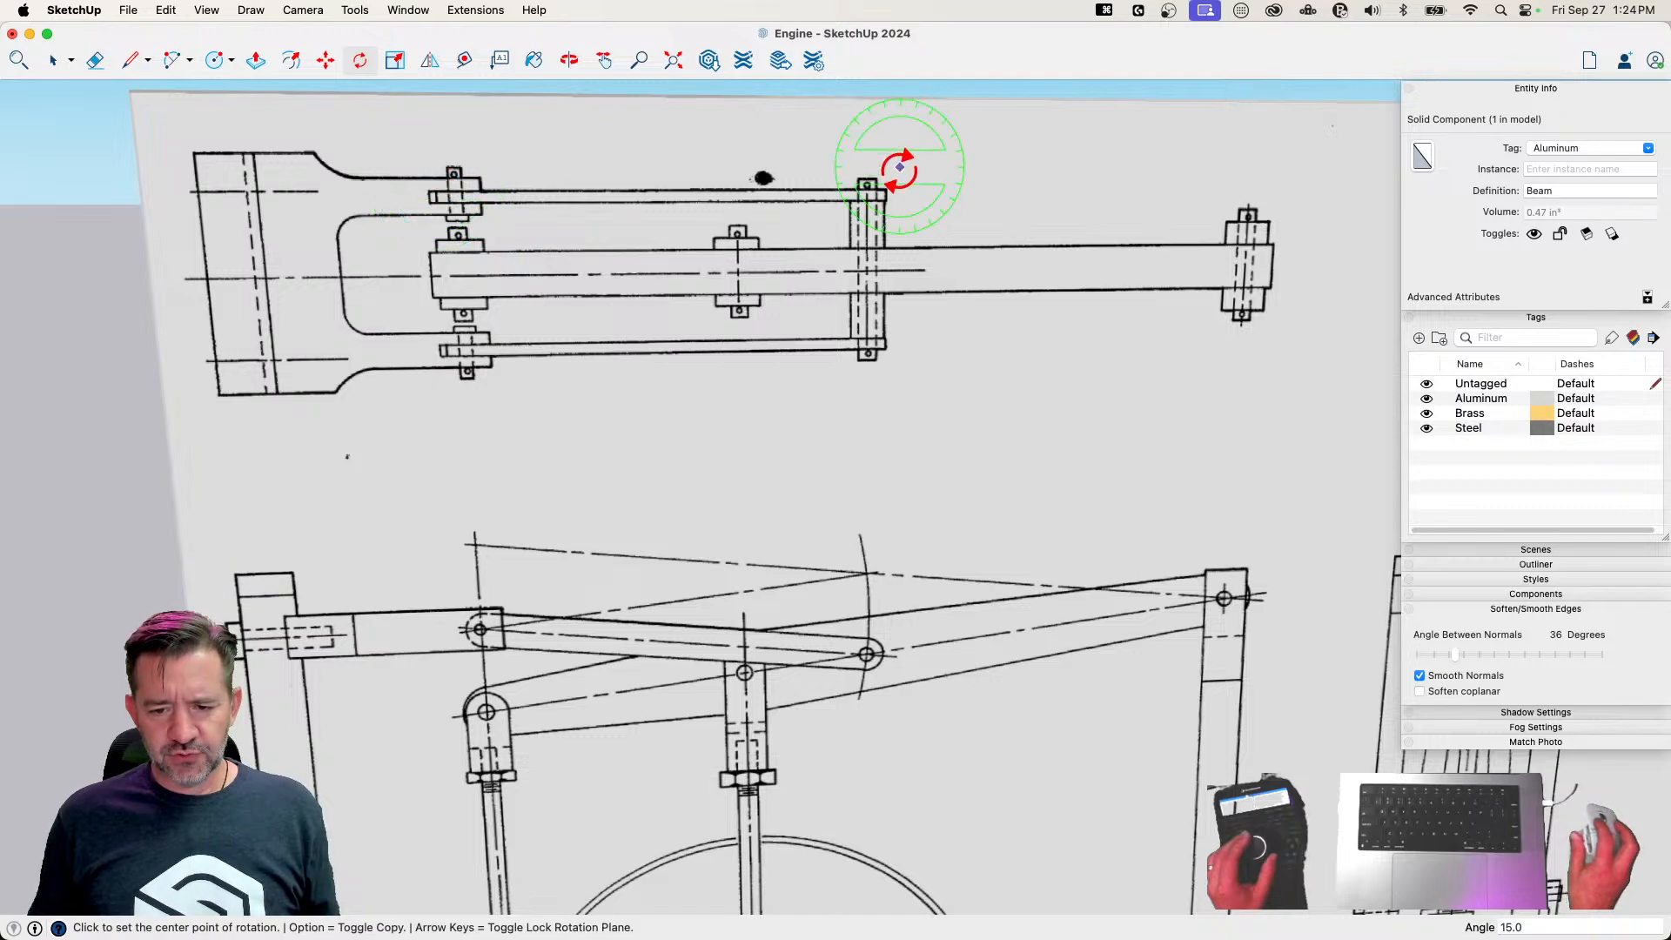
key(space)
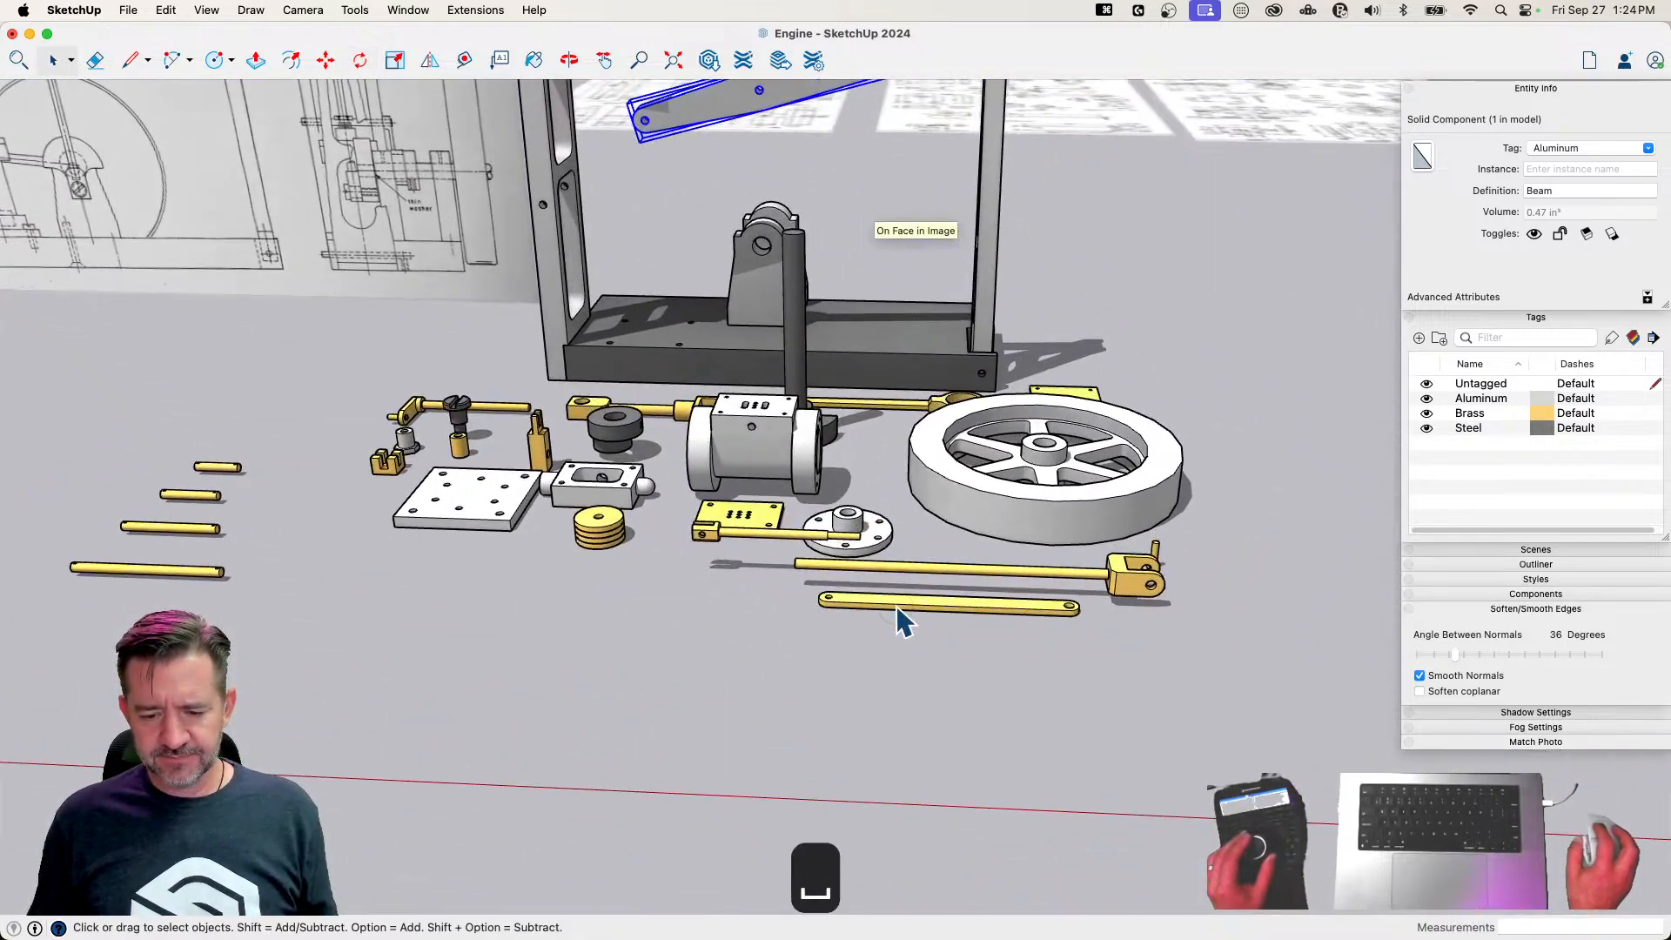
Turn the Link on edge and move it by its end hole to the pin hole of the Column Fork
click(897, 608)
key(m)
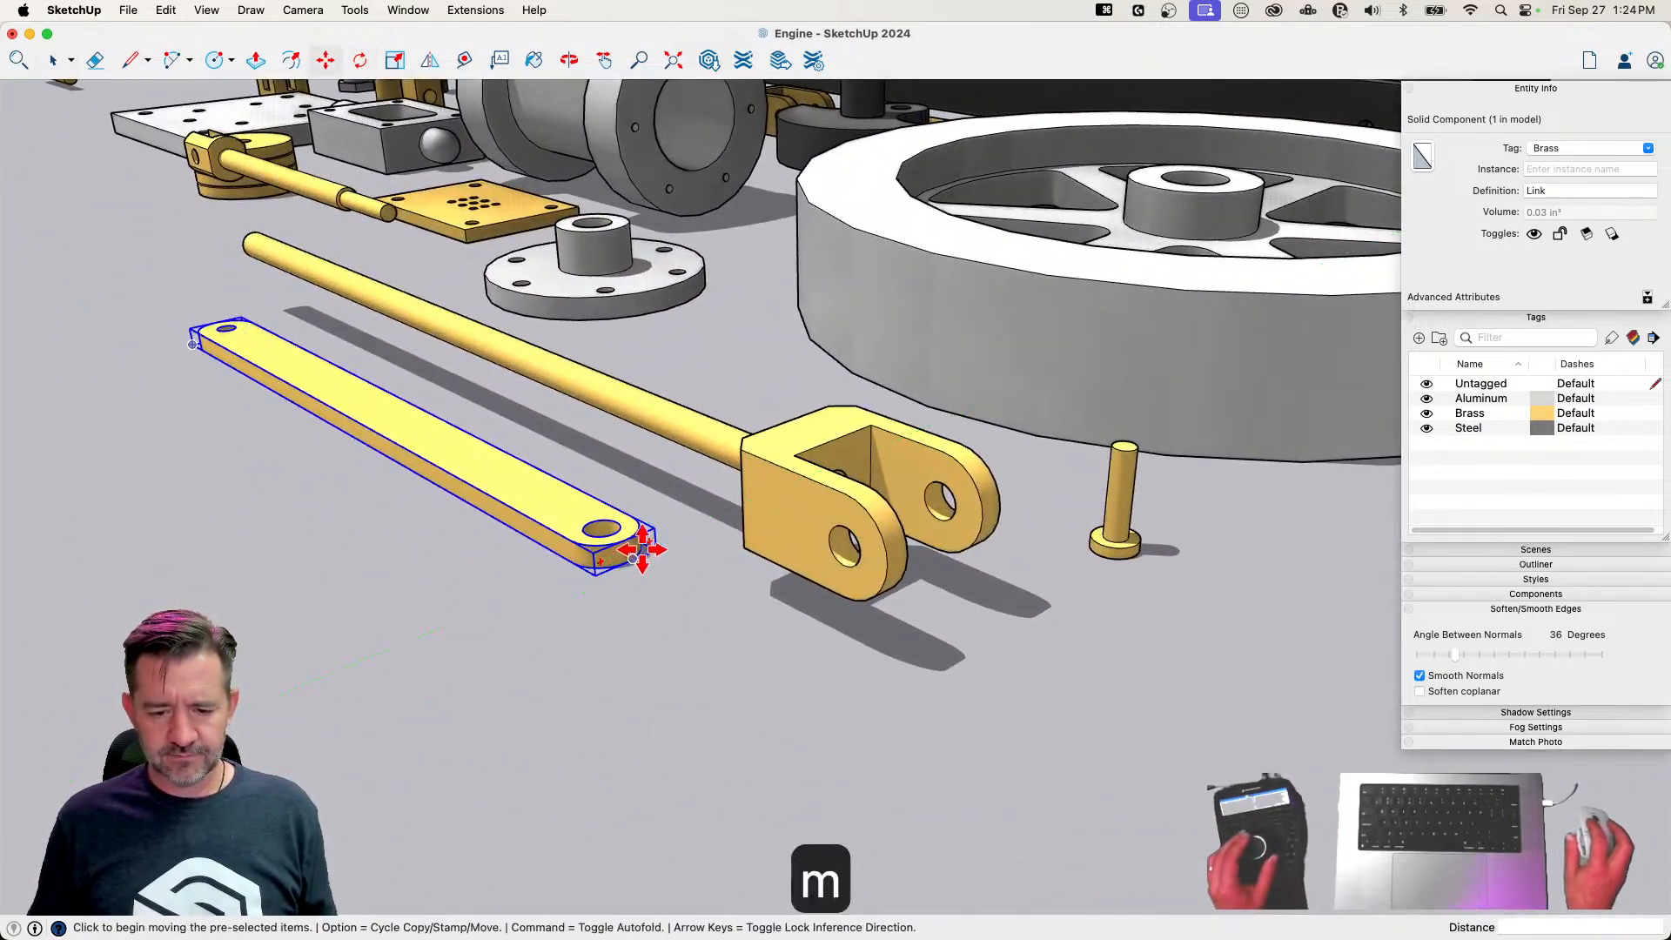
click(651, 541)
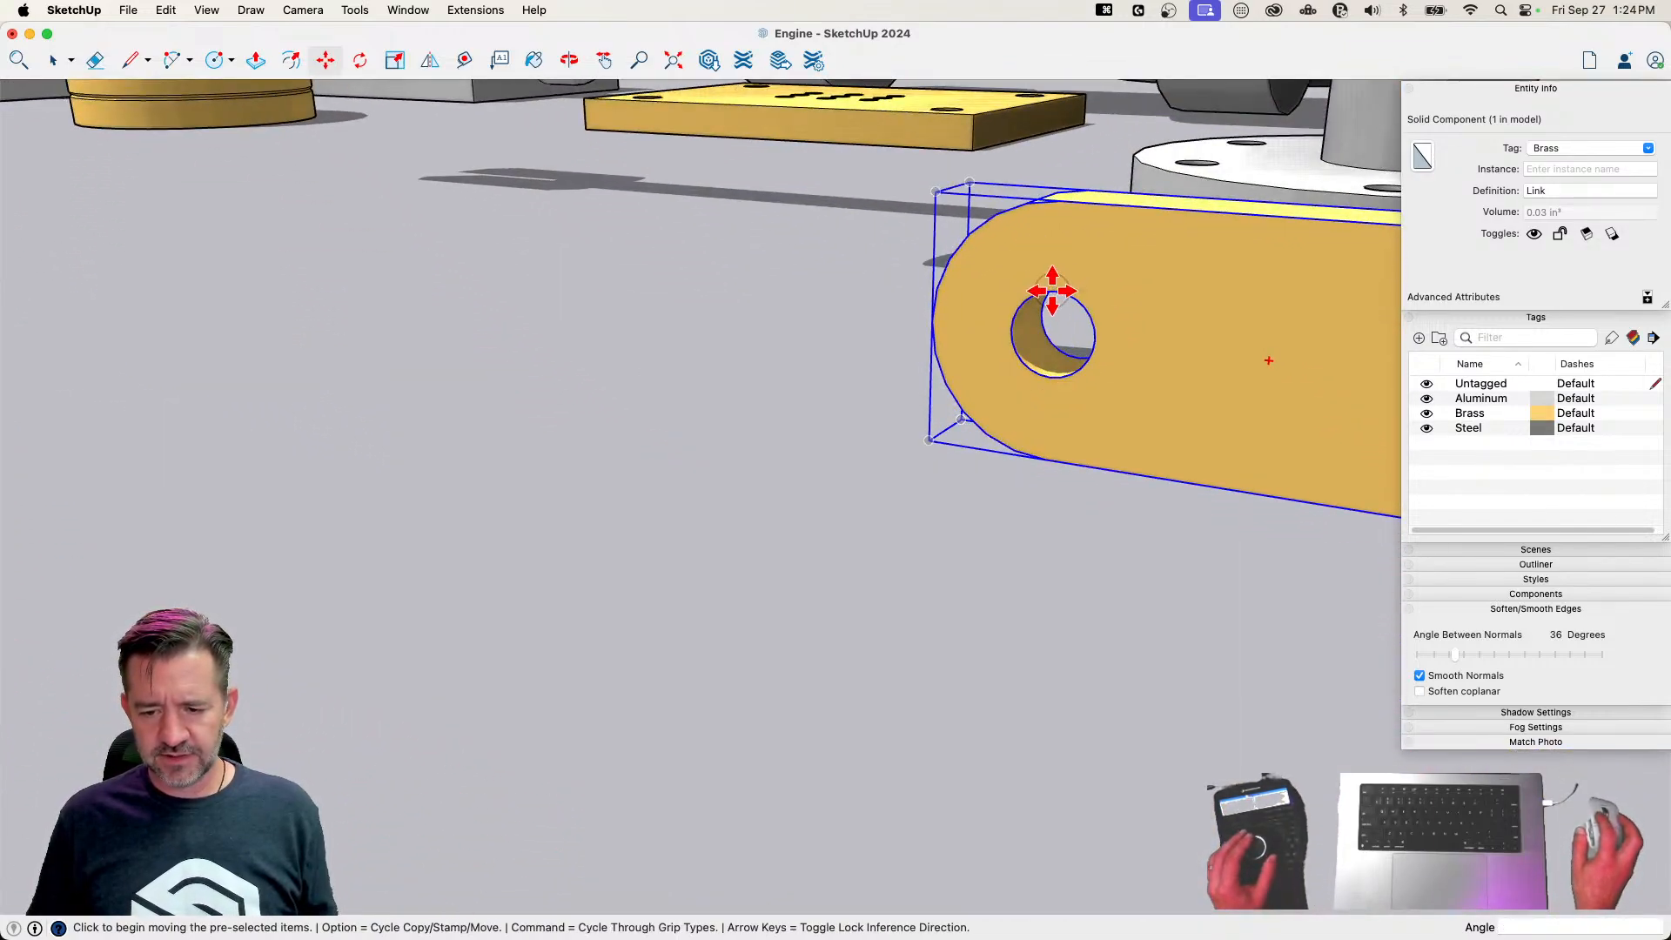
click(1052, 291)
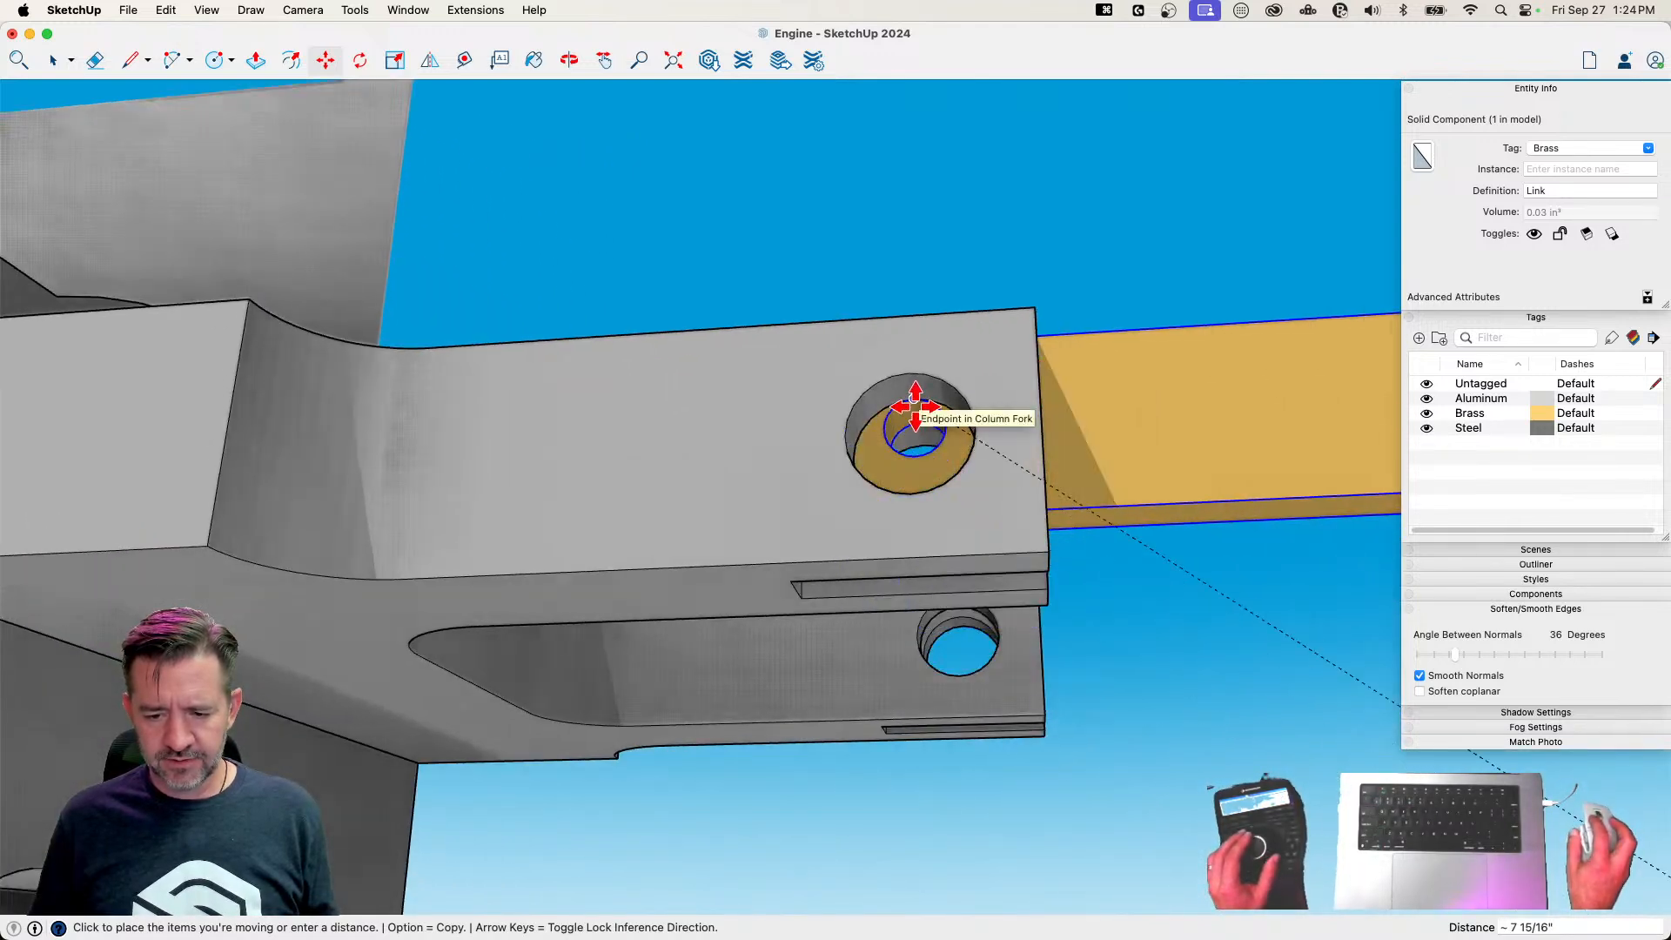
click(915, 406)
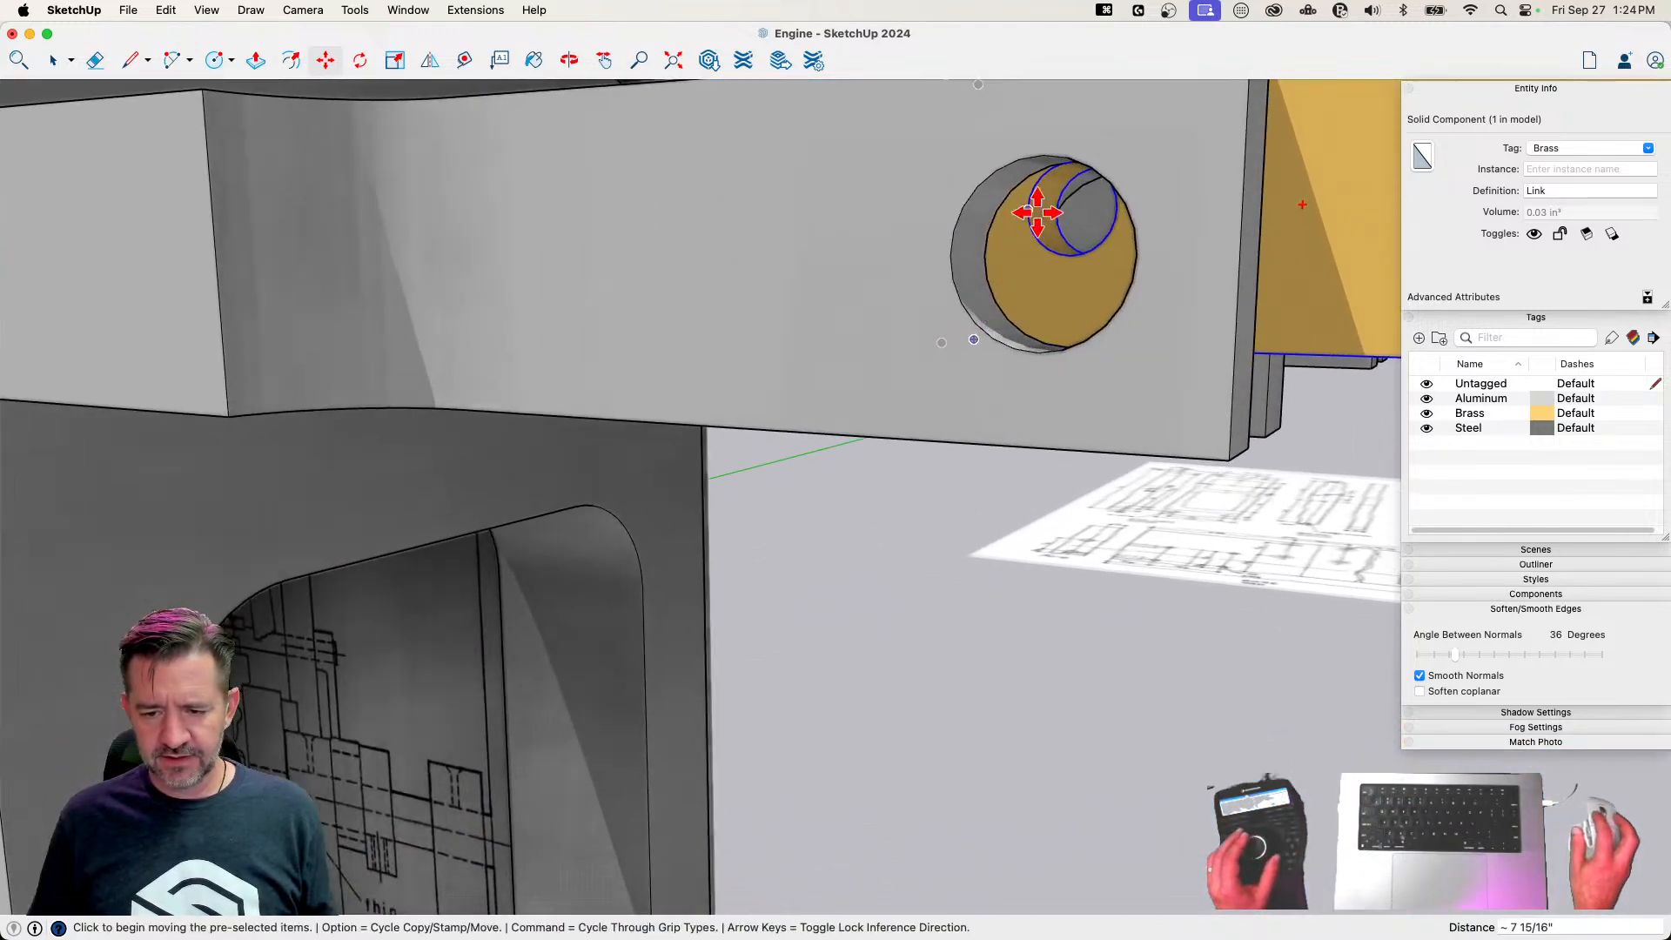
Lower the Link about 1/16" along the blue axis so its end hole is centred in the Column Fork's pin hole
click(1029, 210)
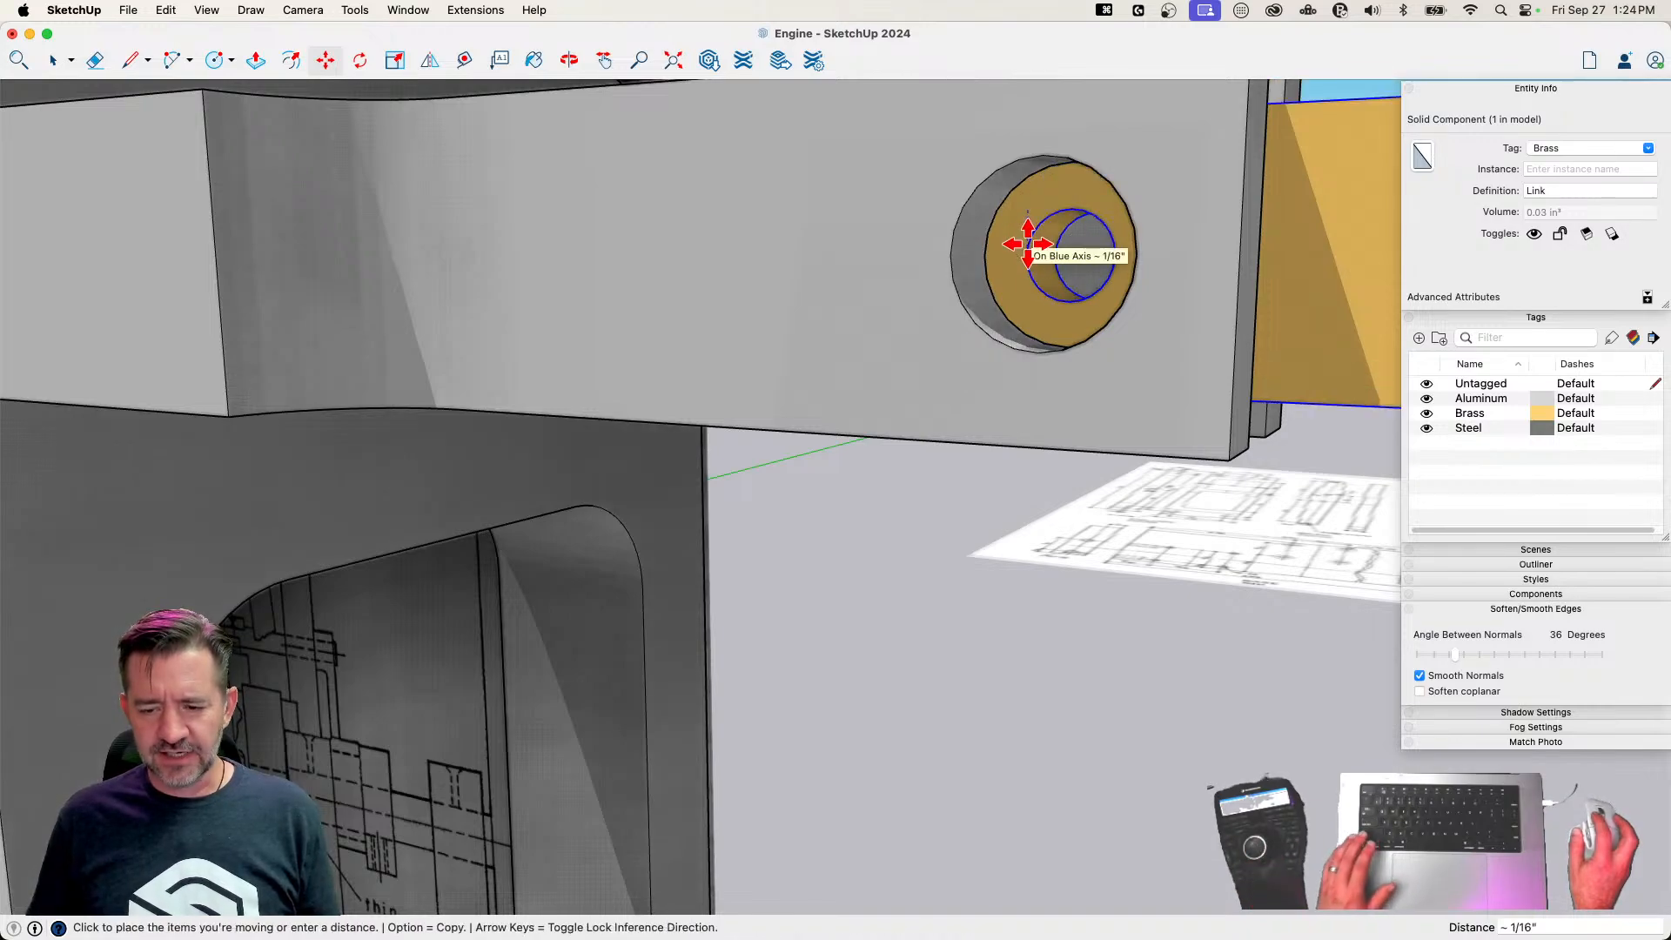
click(1028, 244)
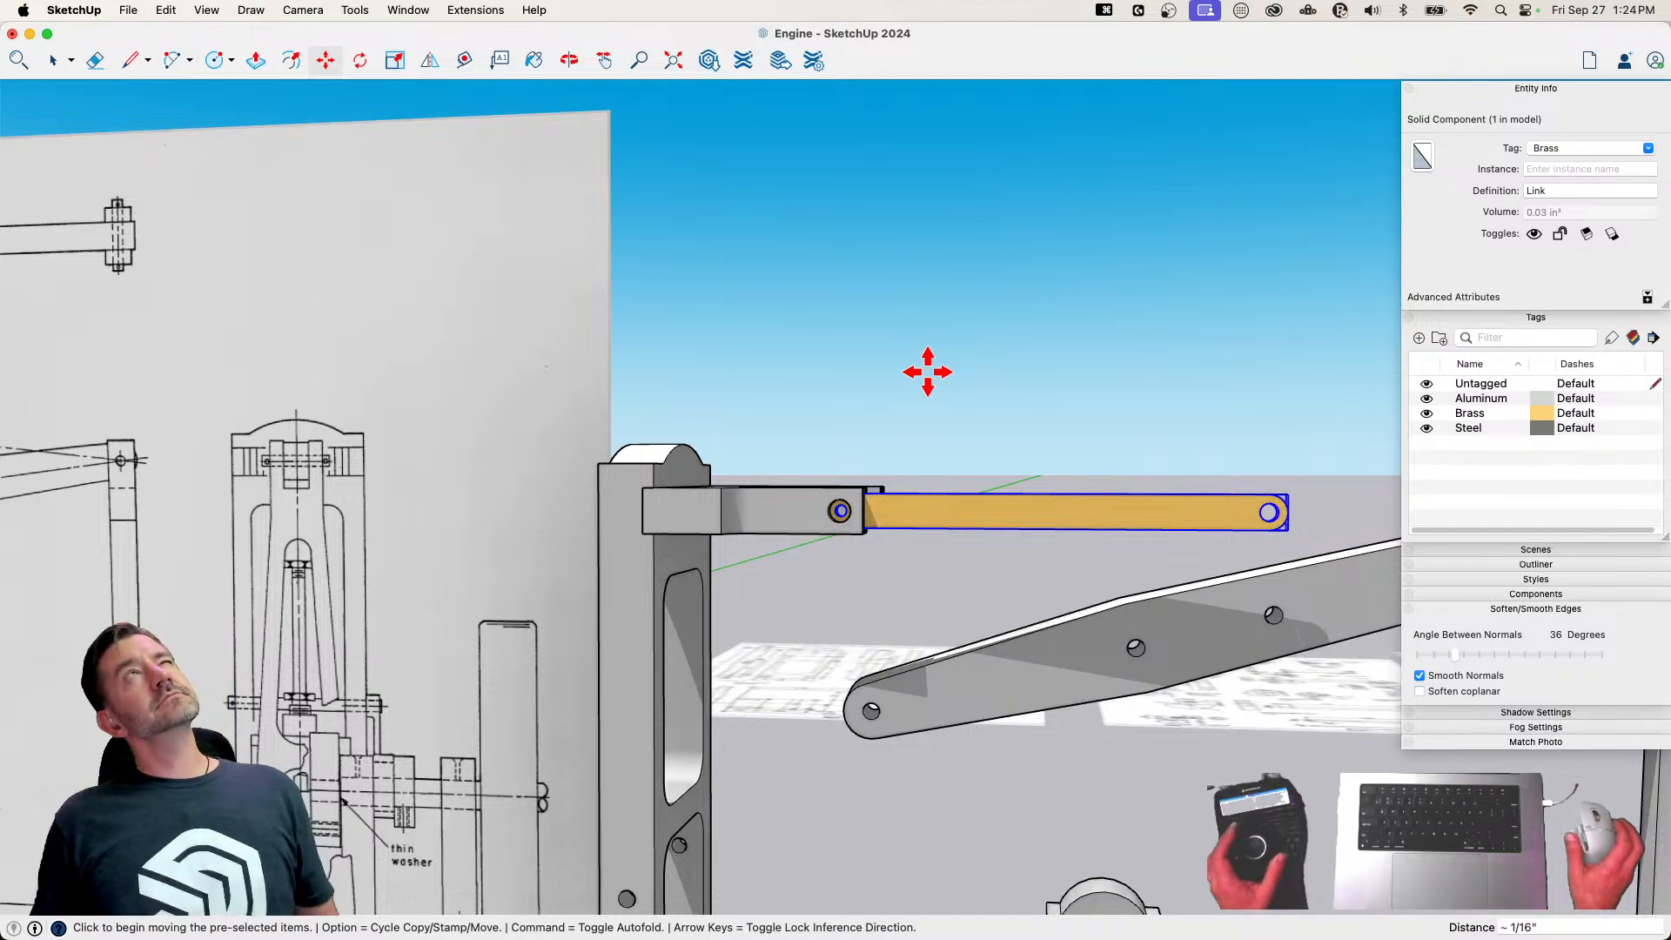
key(q)
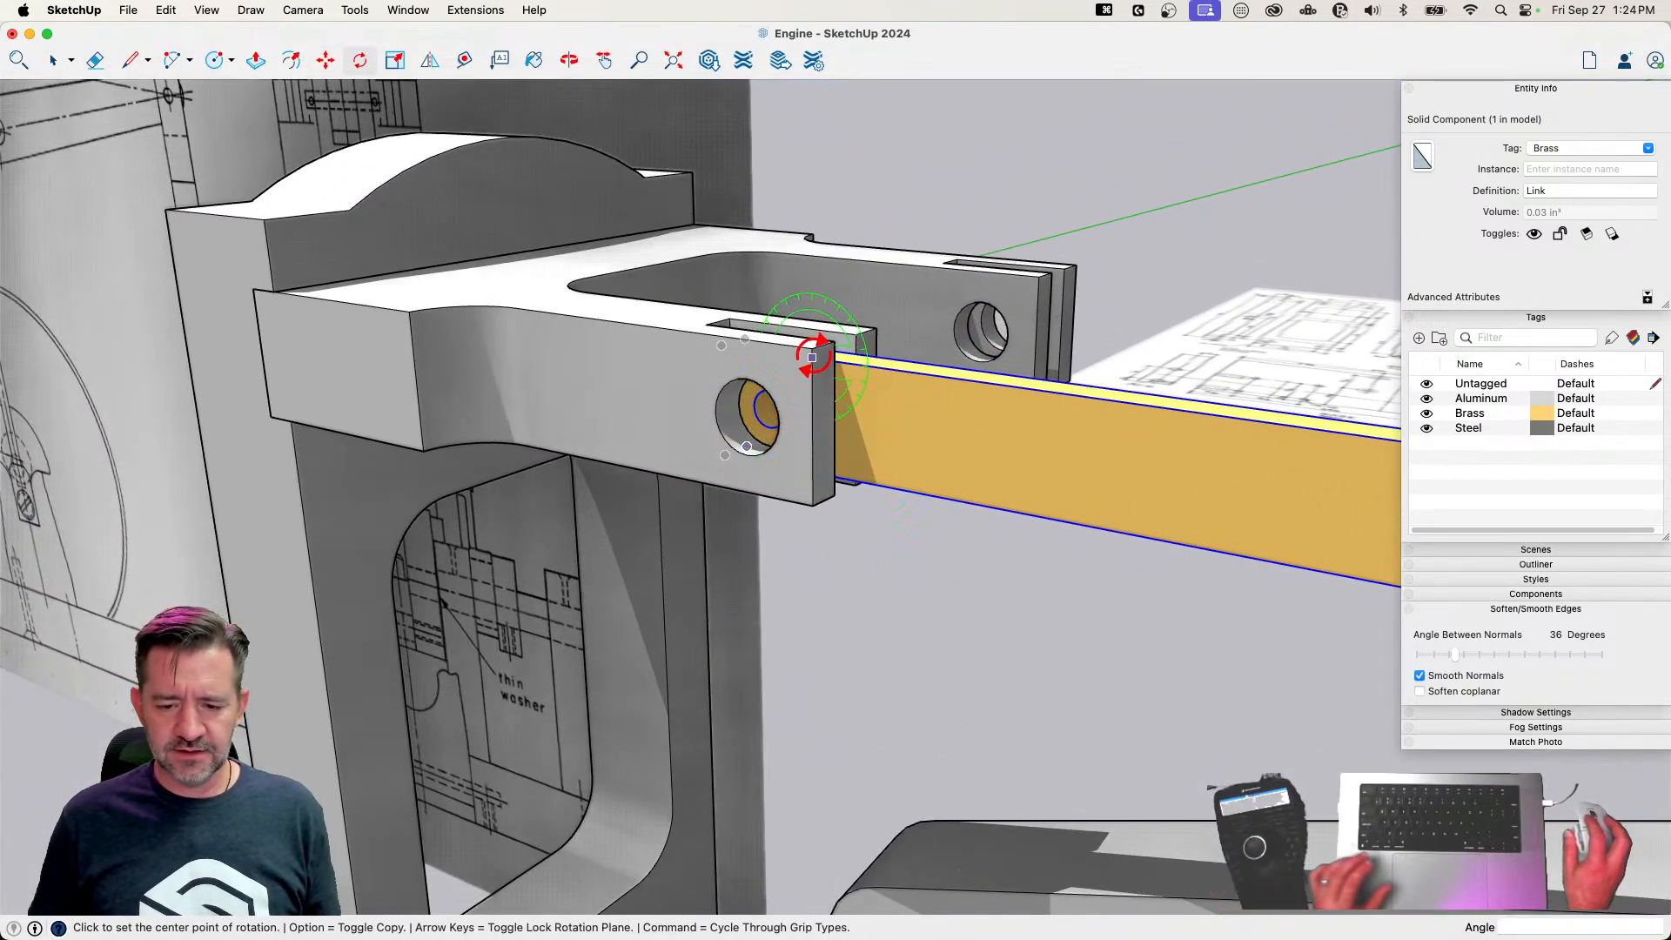
Copy the Link 13/16" across to the matching slot in the other arm of the Column Fork
key(m)
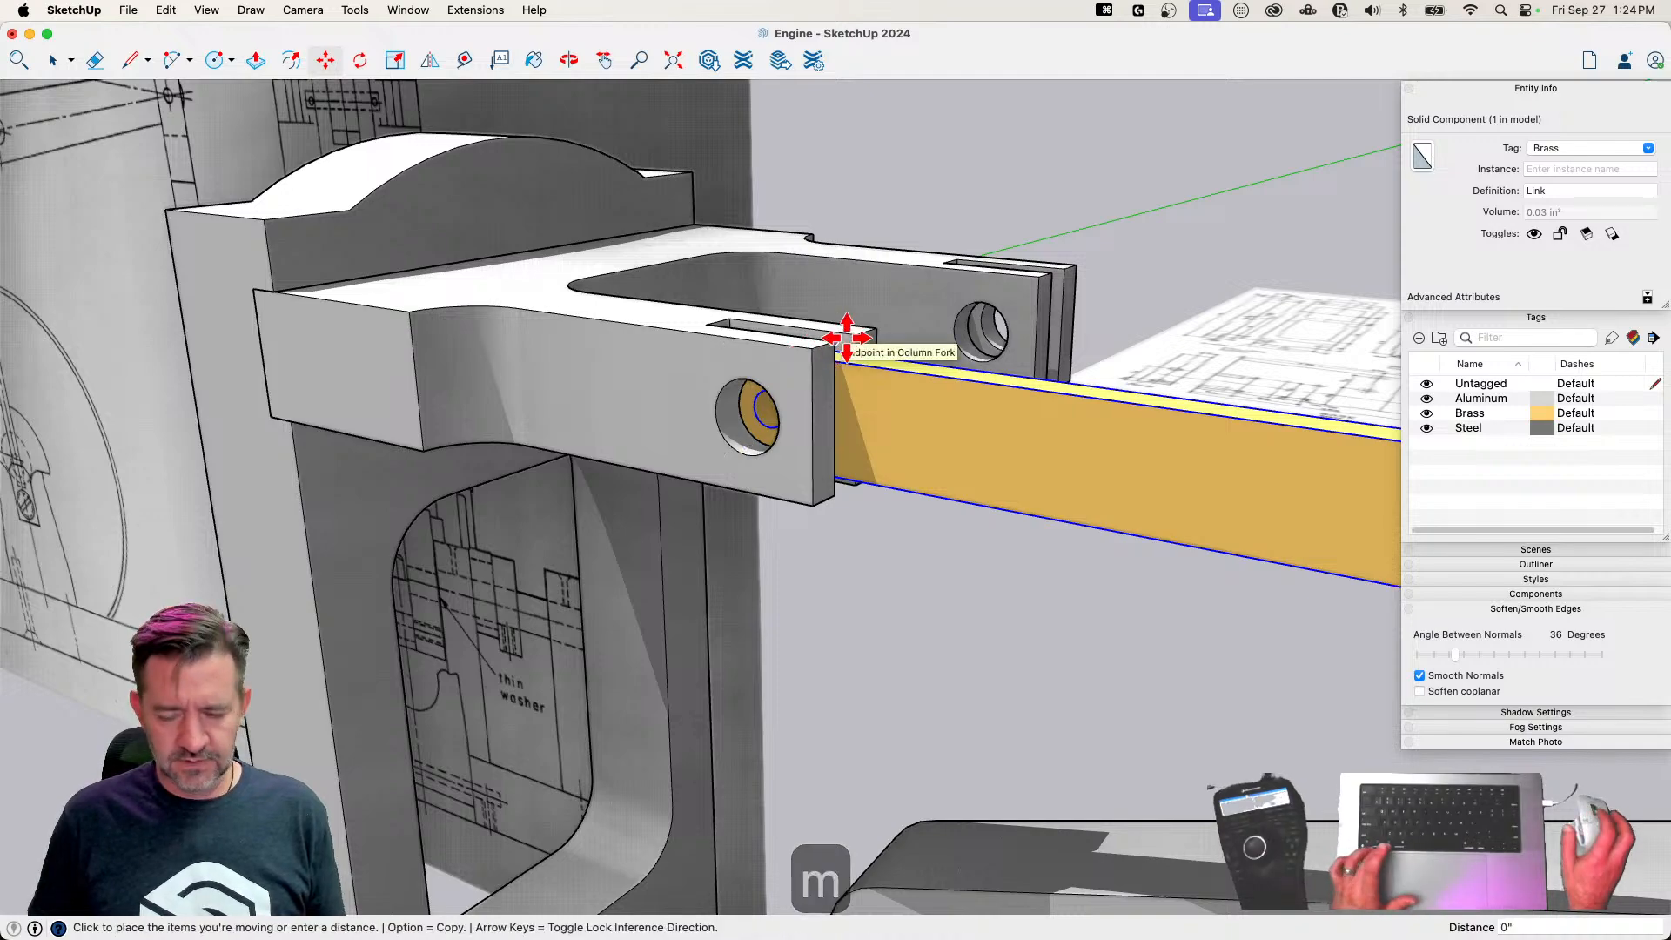
key(alt)
click(1048, 272)
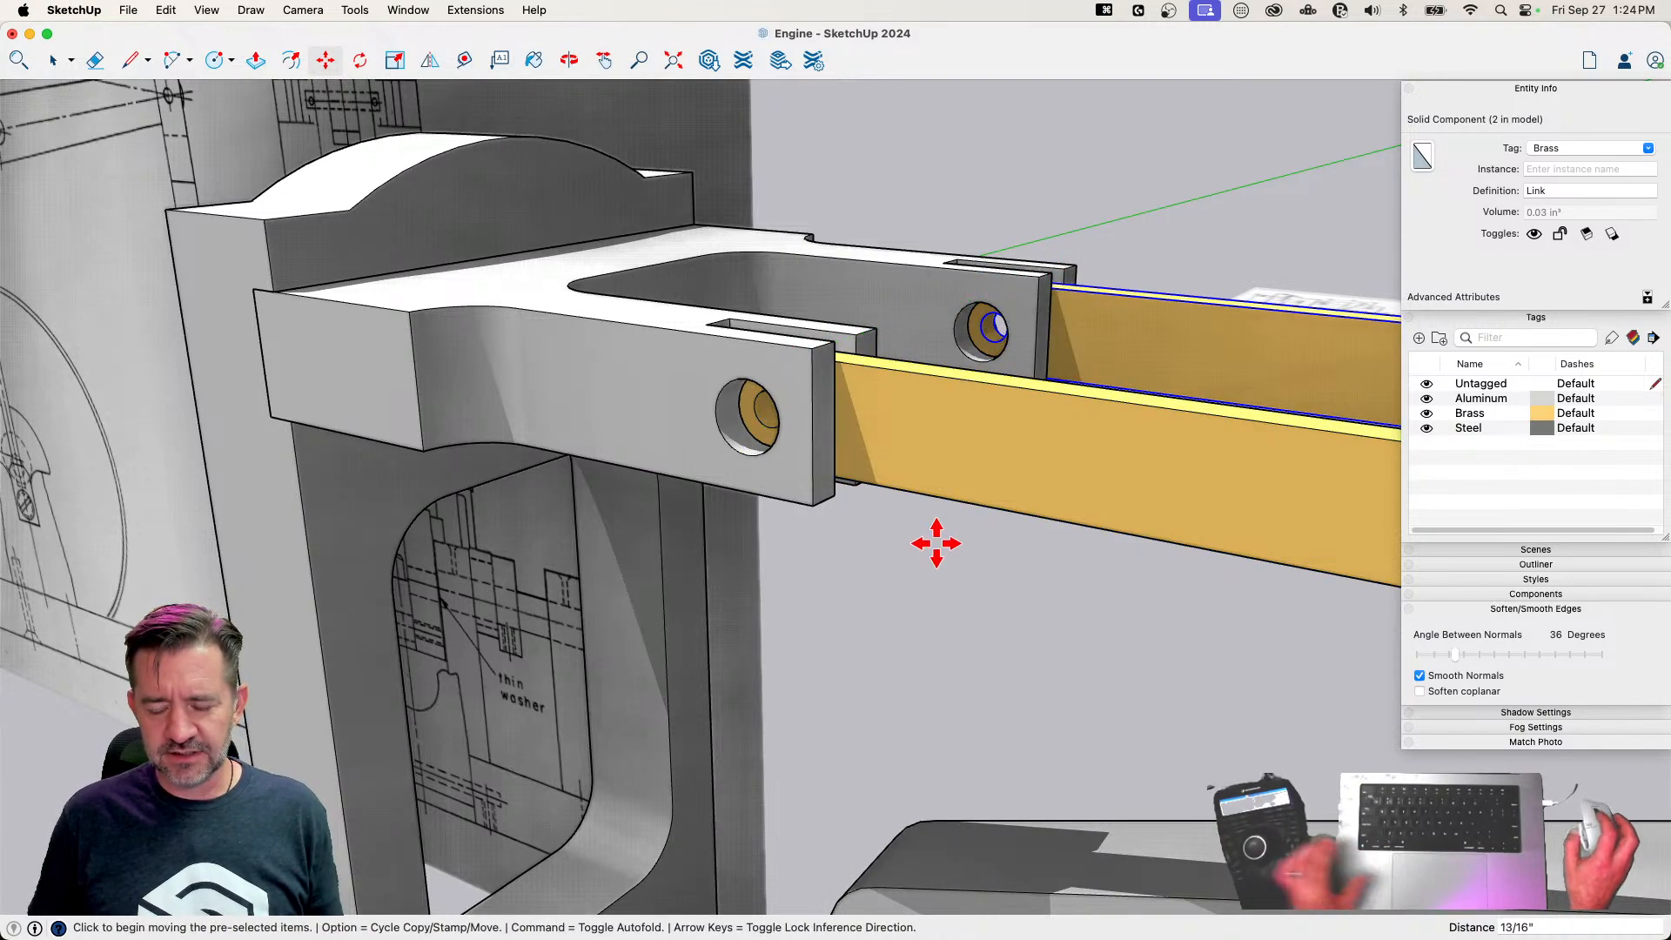
key(space)
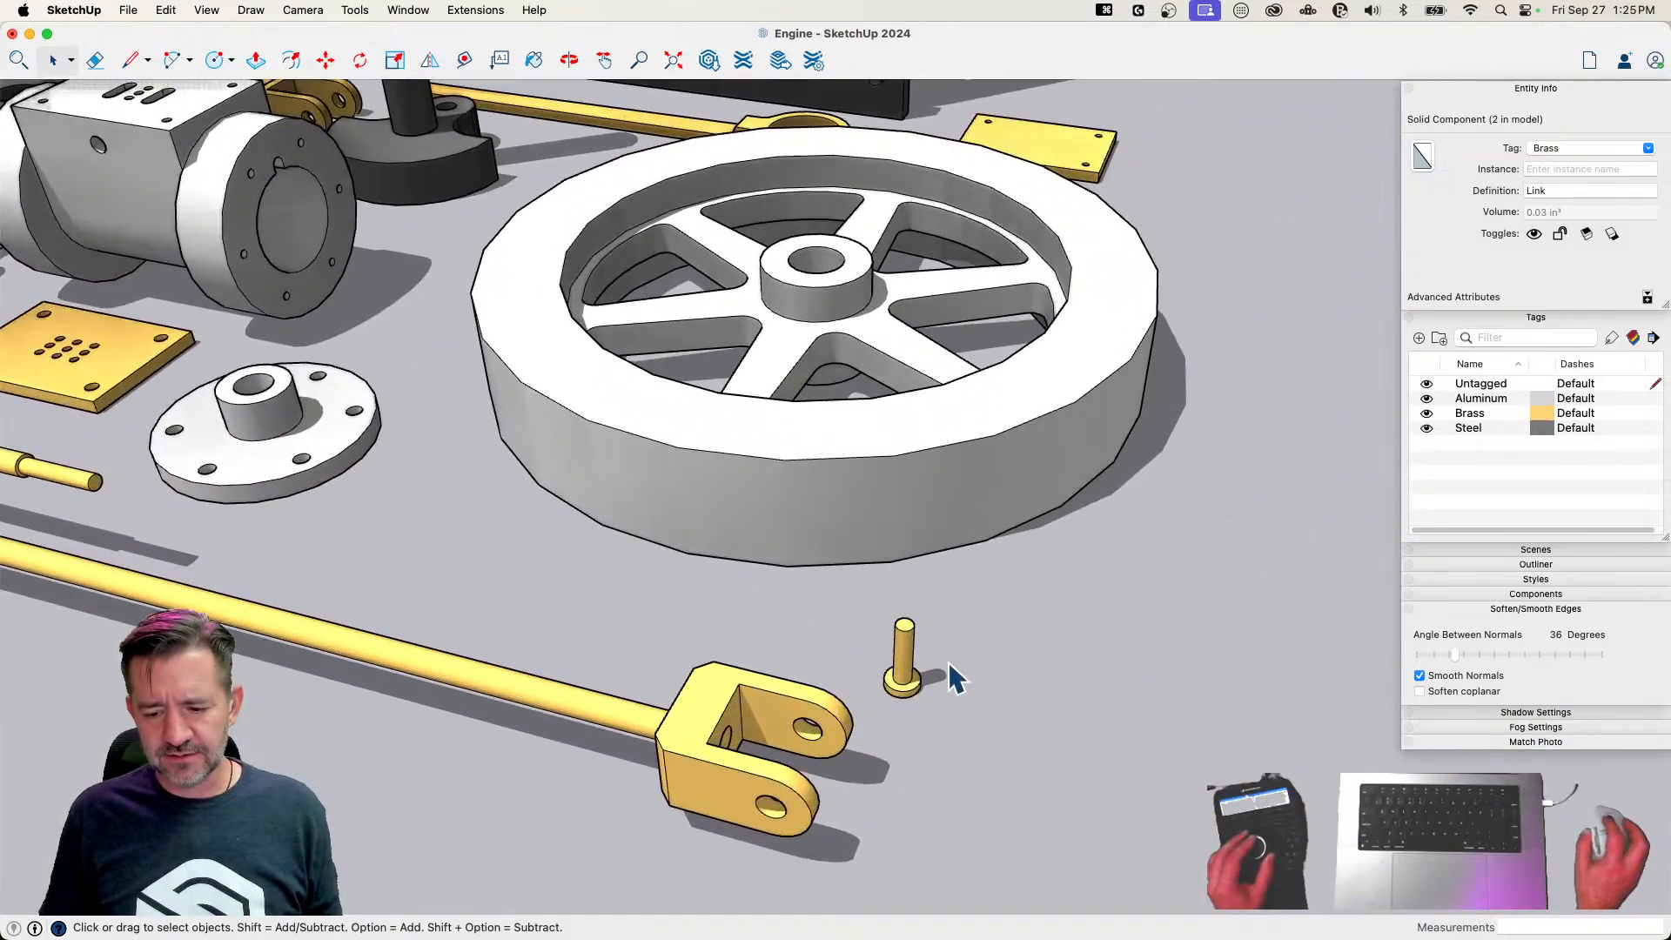
Rotate the brass Forn Pin beside the flywheel from upright to lying flat on its side
click(651, 659)
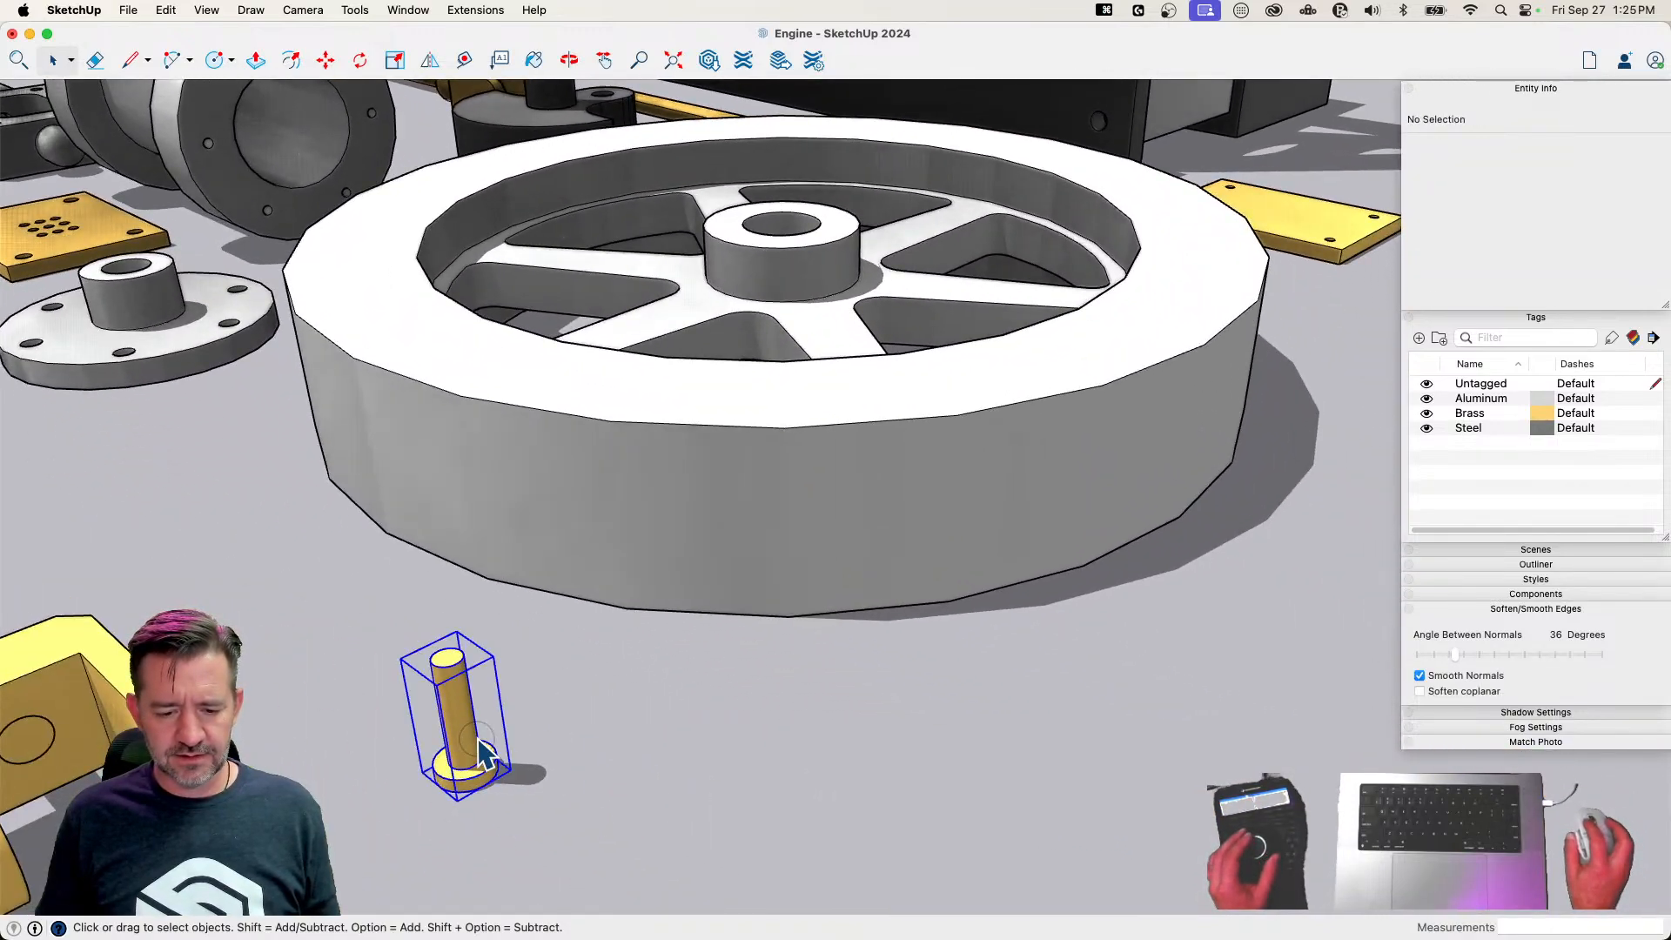
click(479, 740)
key(m)
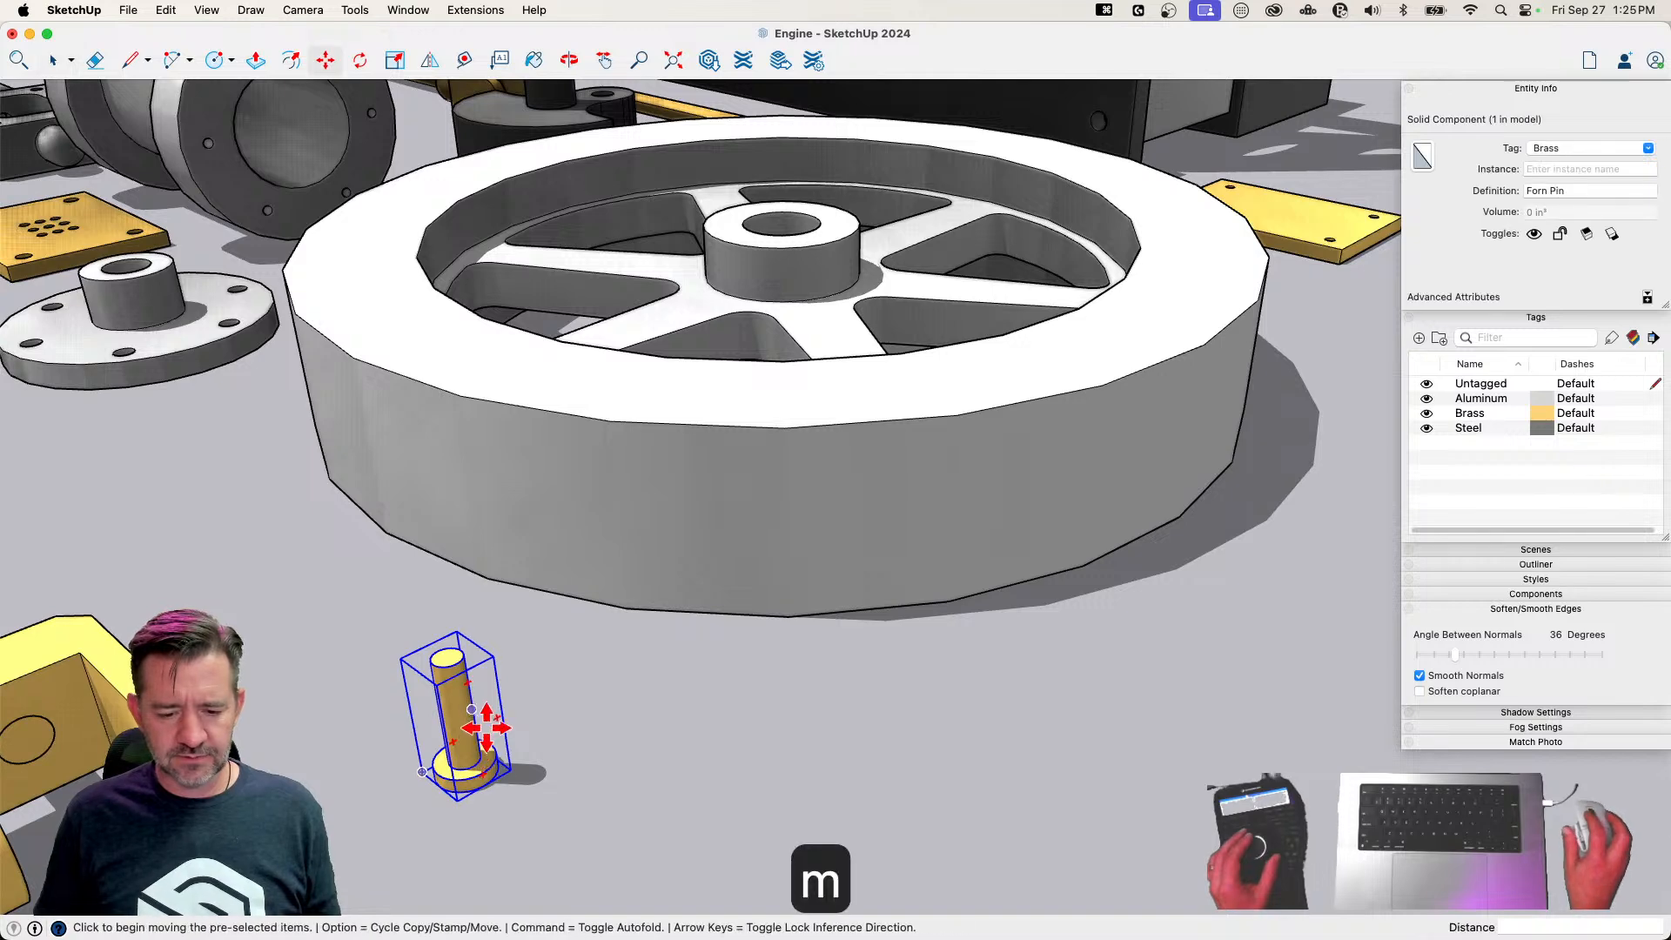
click(482, 784)
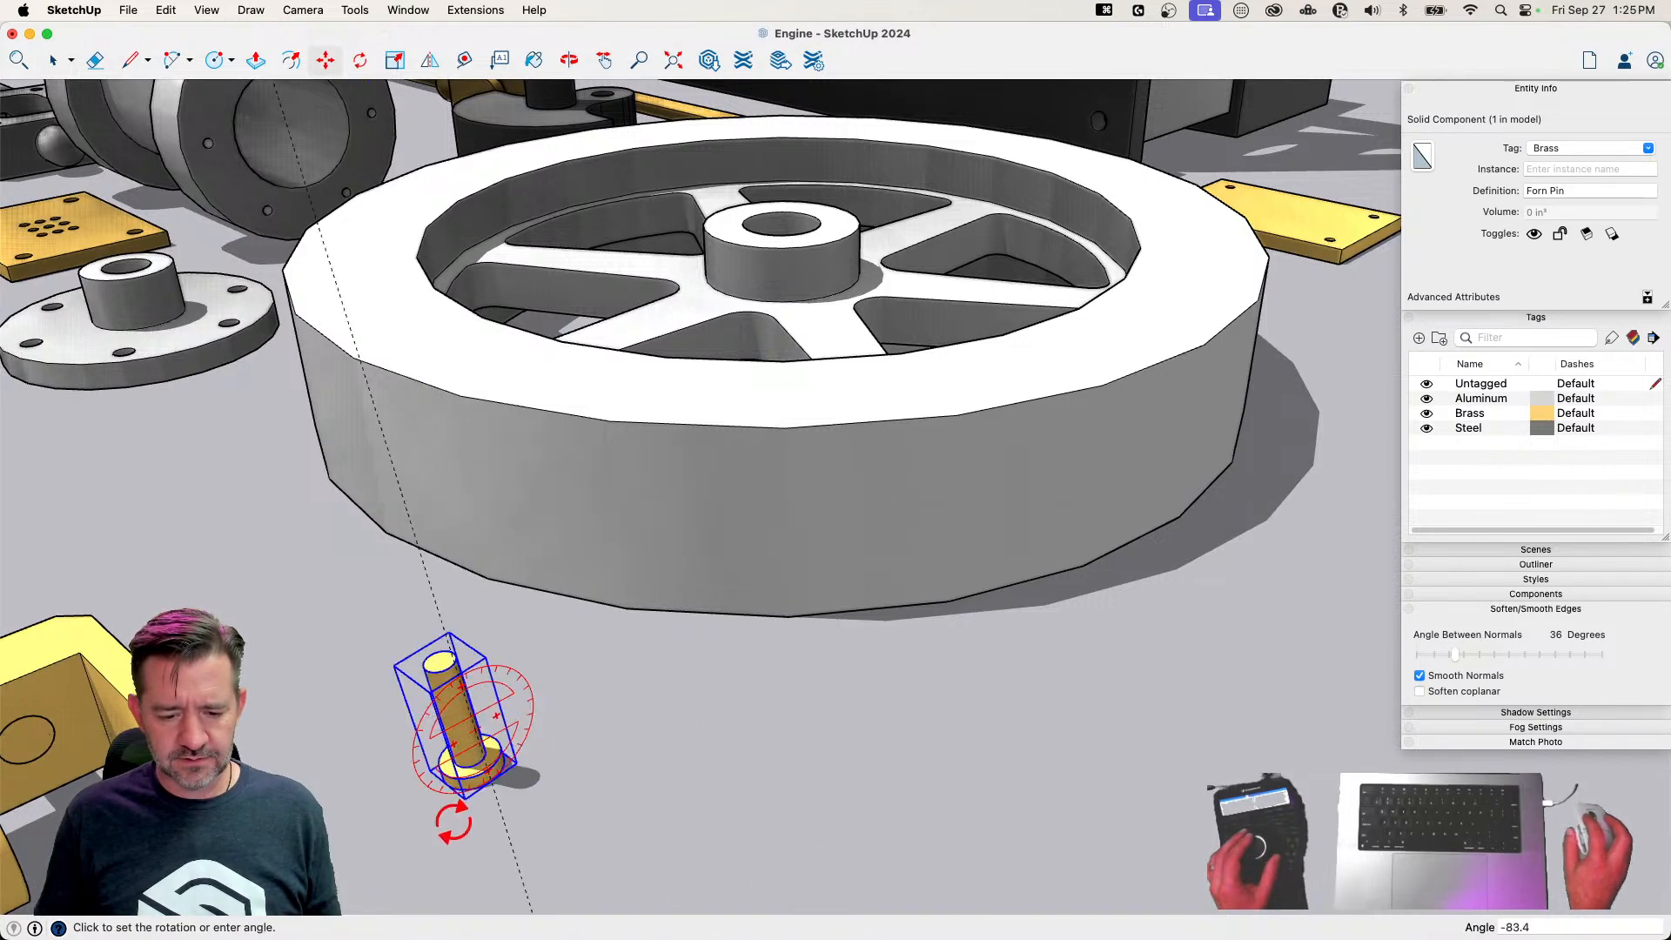
click(391, 778)
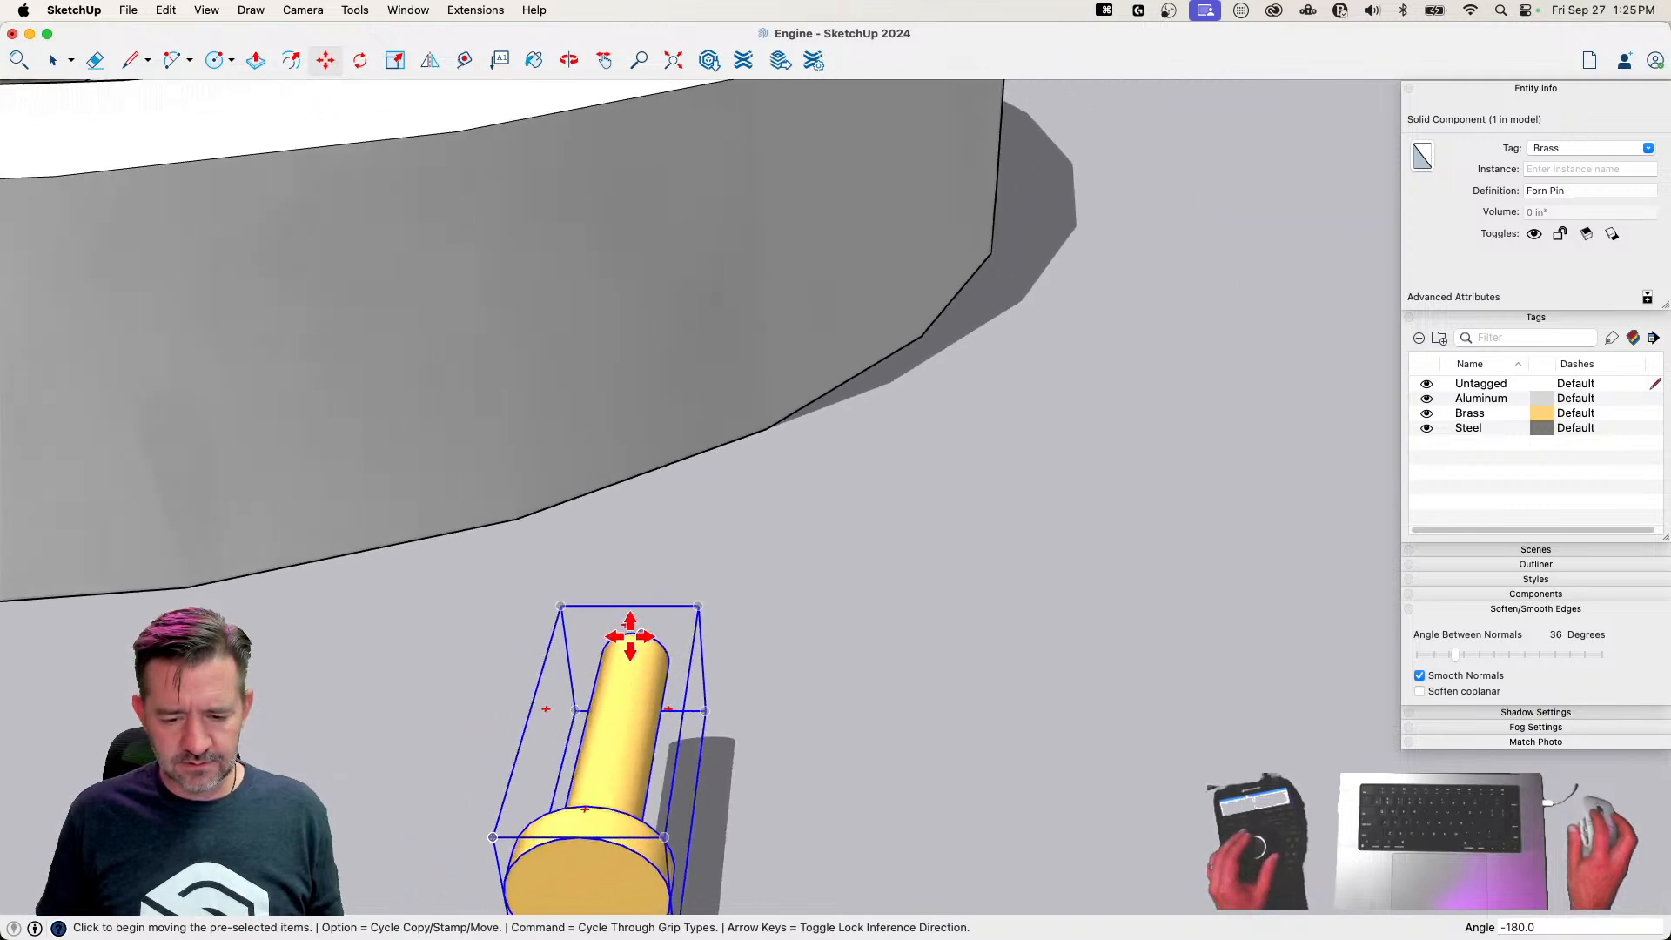
Move the Forn Pin by its shaft end to the Link's hole in one arm of the Column Fork
scroll(638, 641, up, 3)
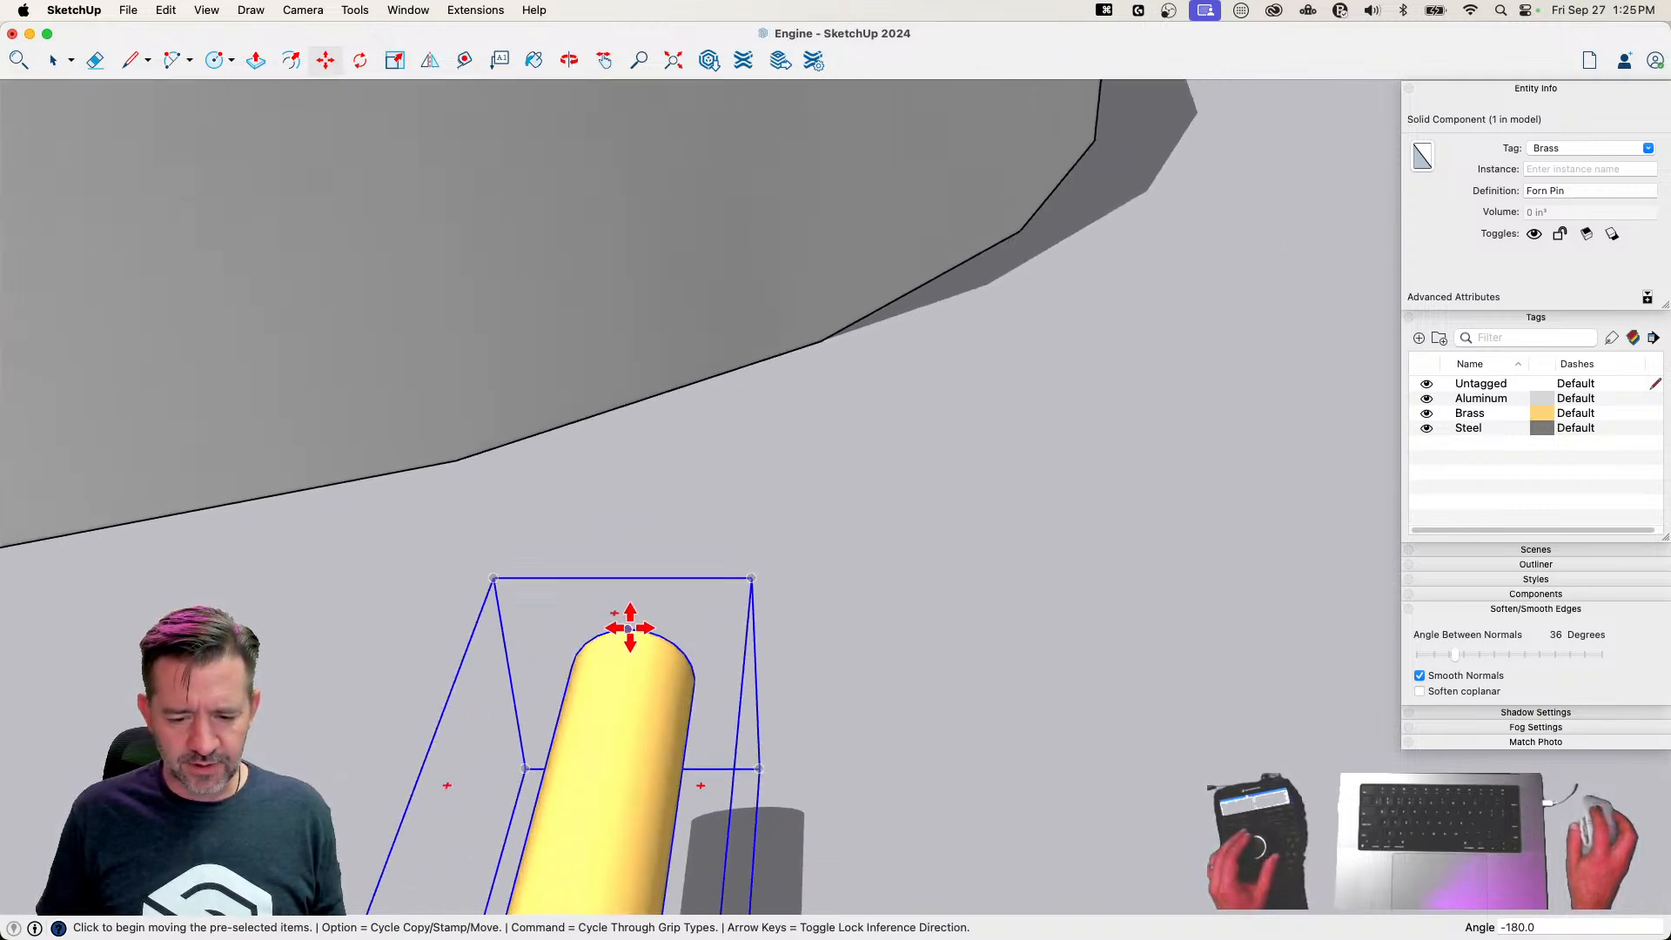
click(630, 628)
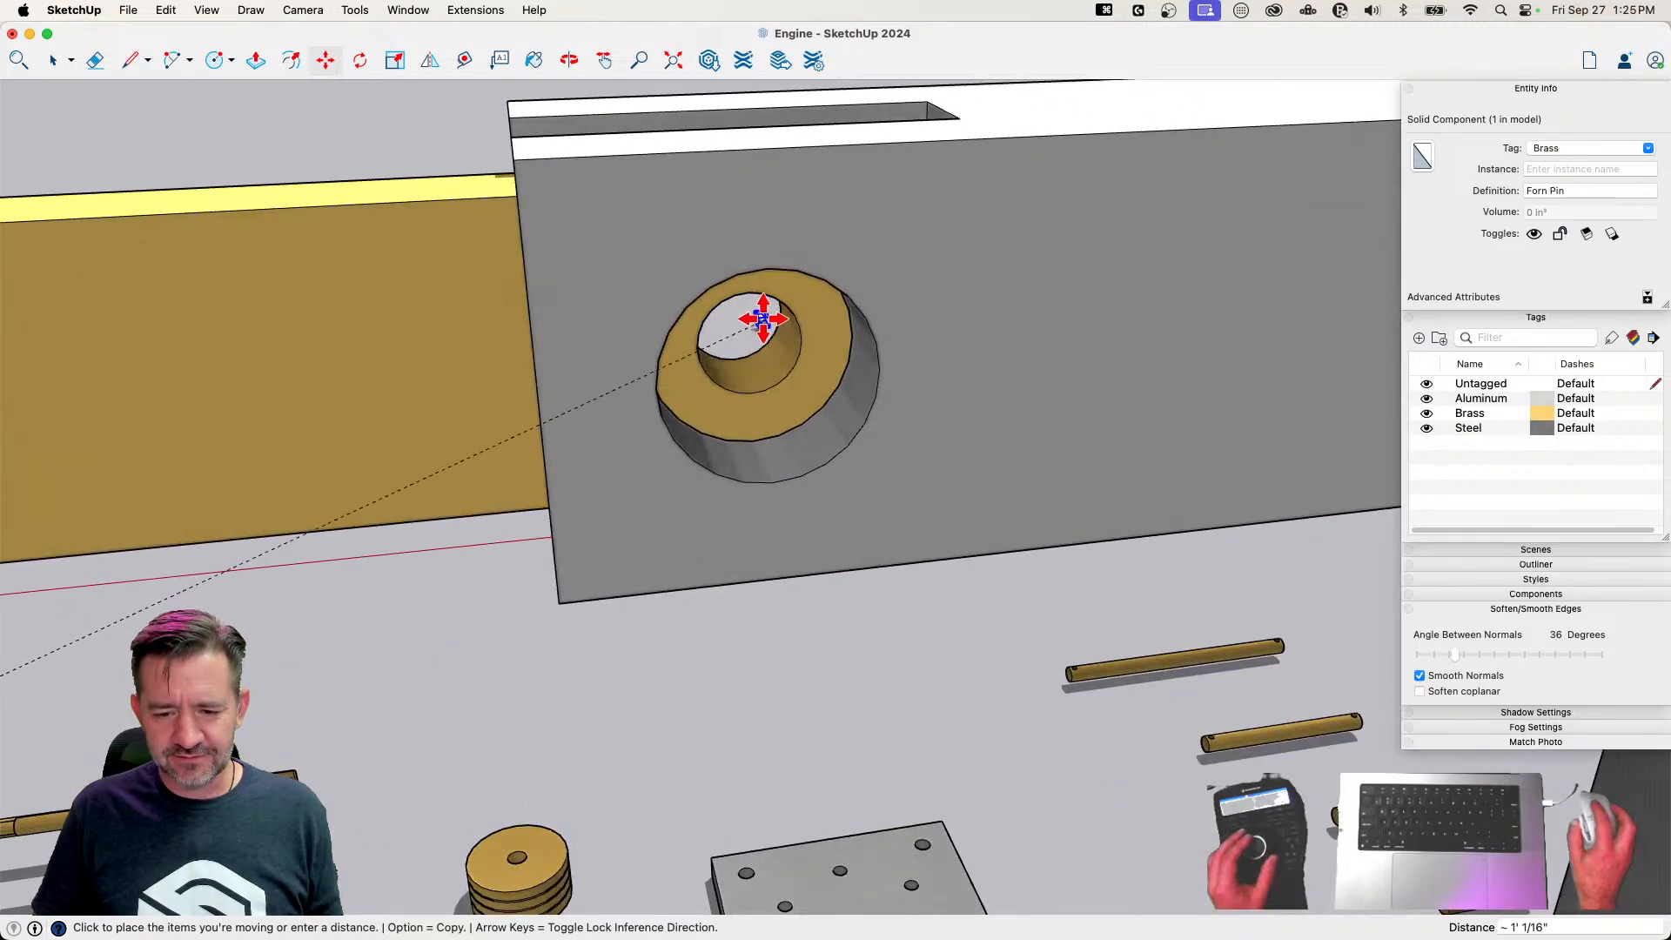
click(747, 302)
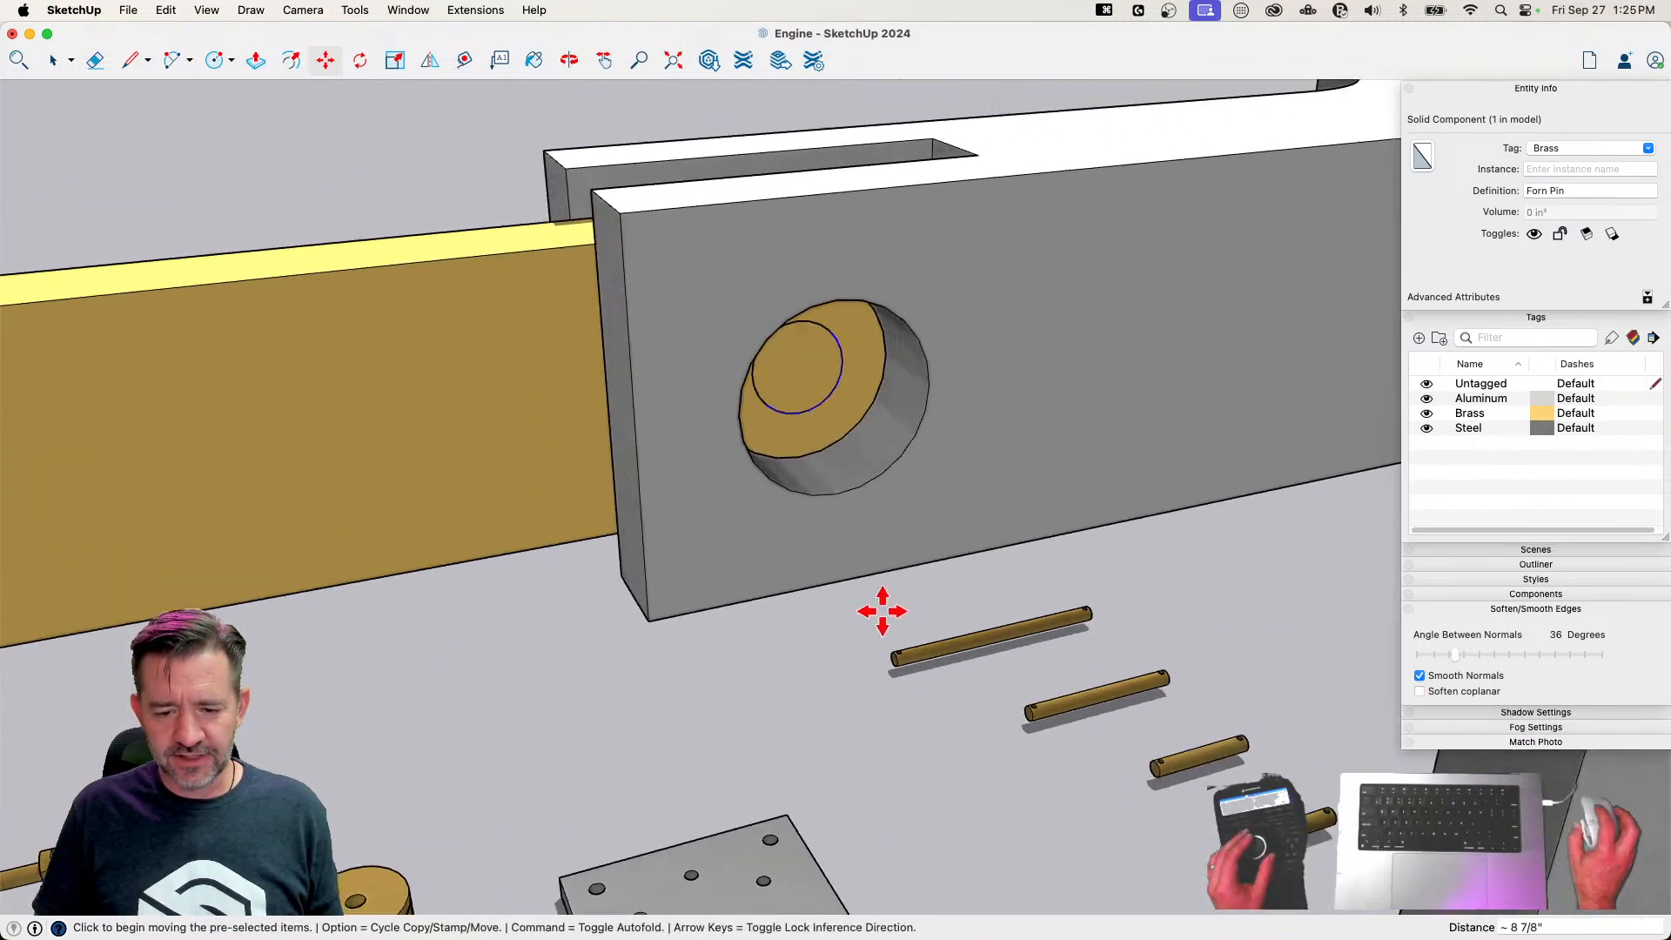
Slide the Forn Pin along the green axis through the Link until its head meets the fork arm's outer face
key(space)
key(m)
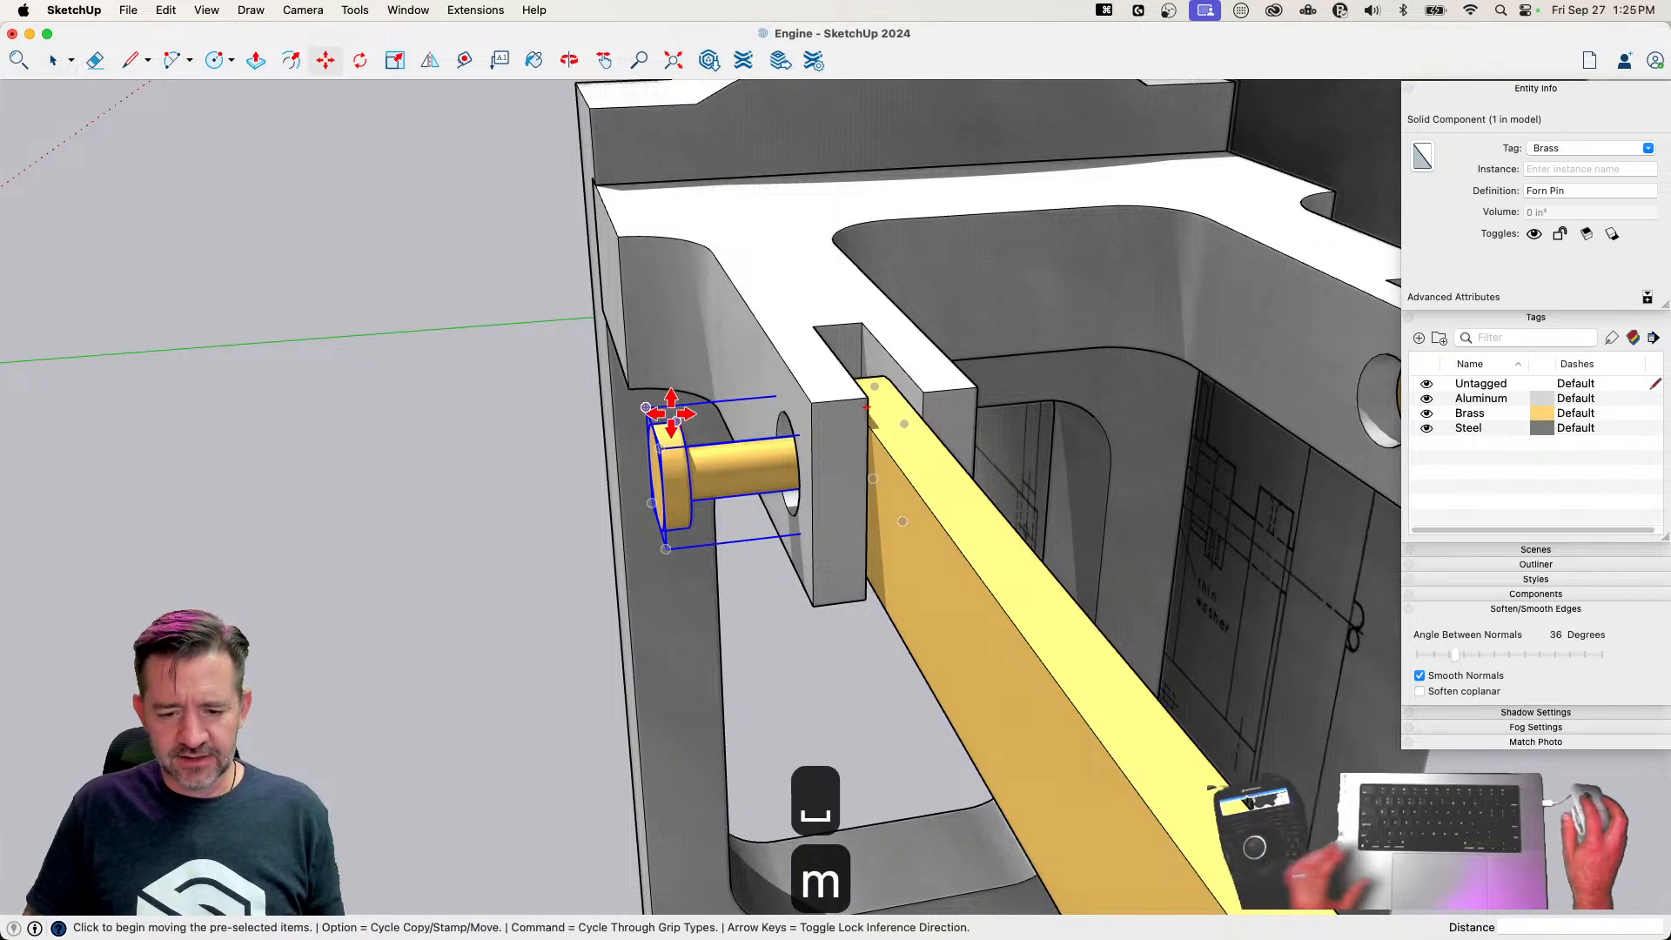
click(677, 420)
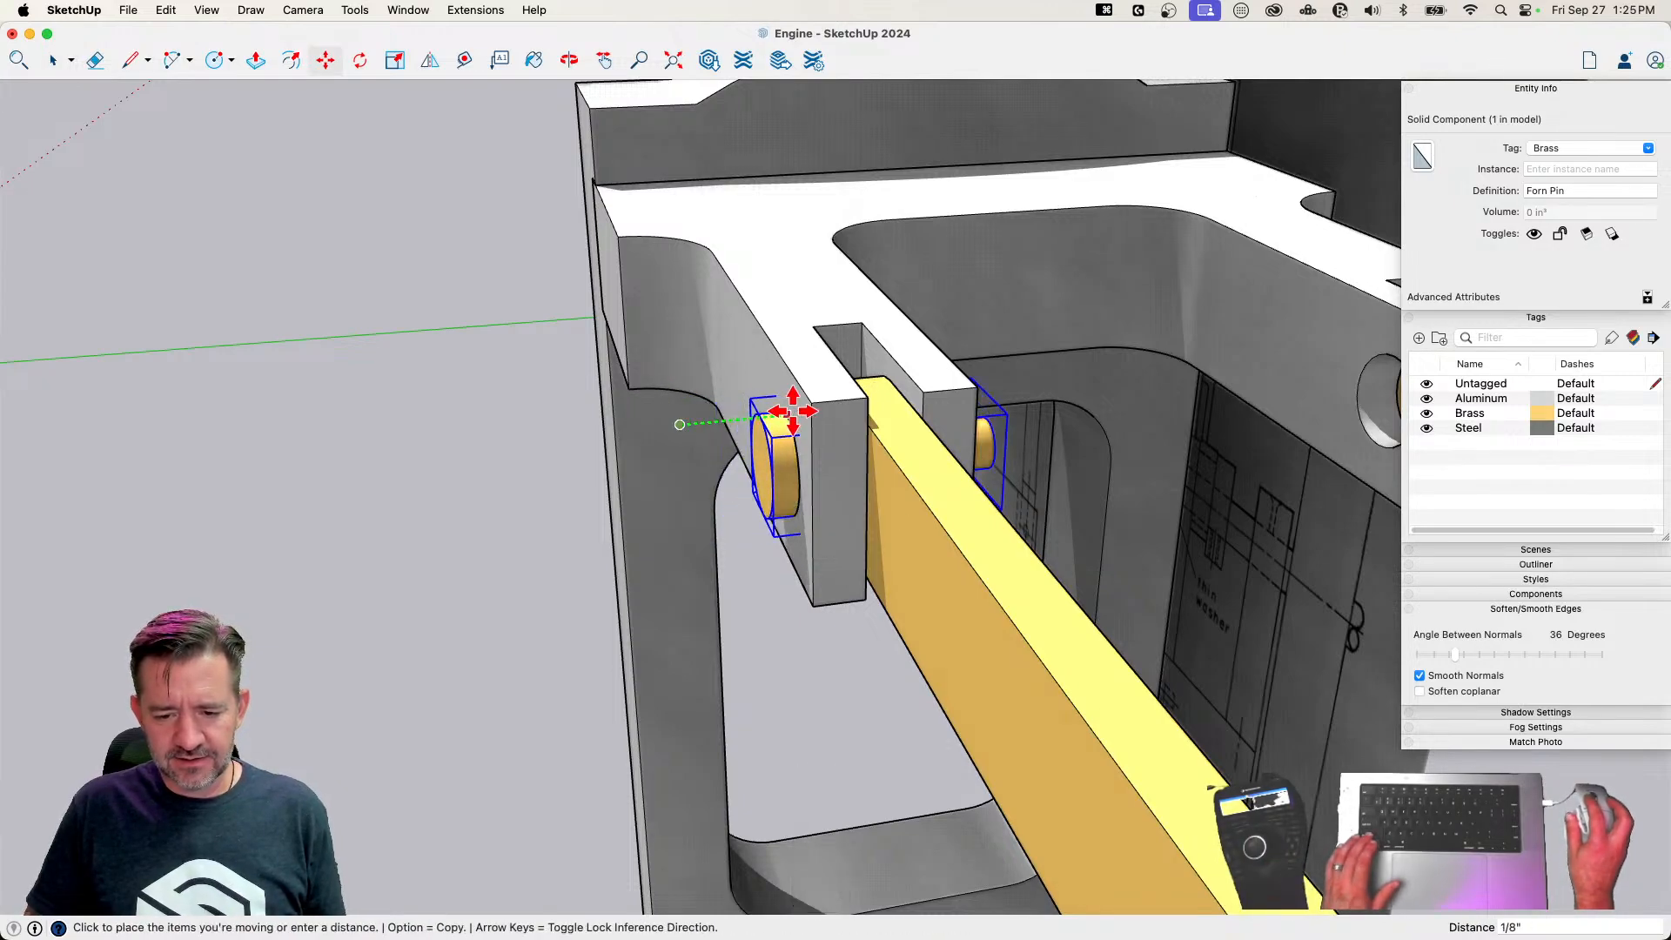
click(798, 412)
key(space)
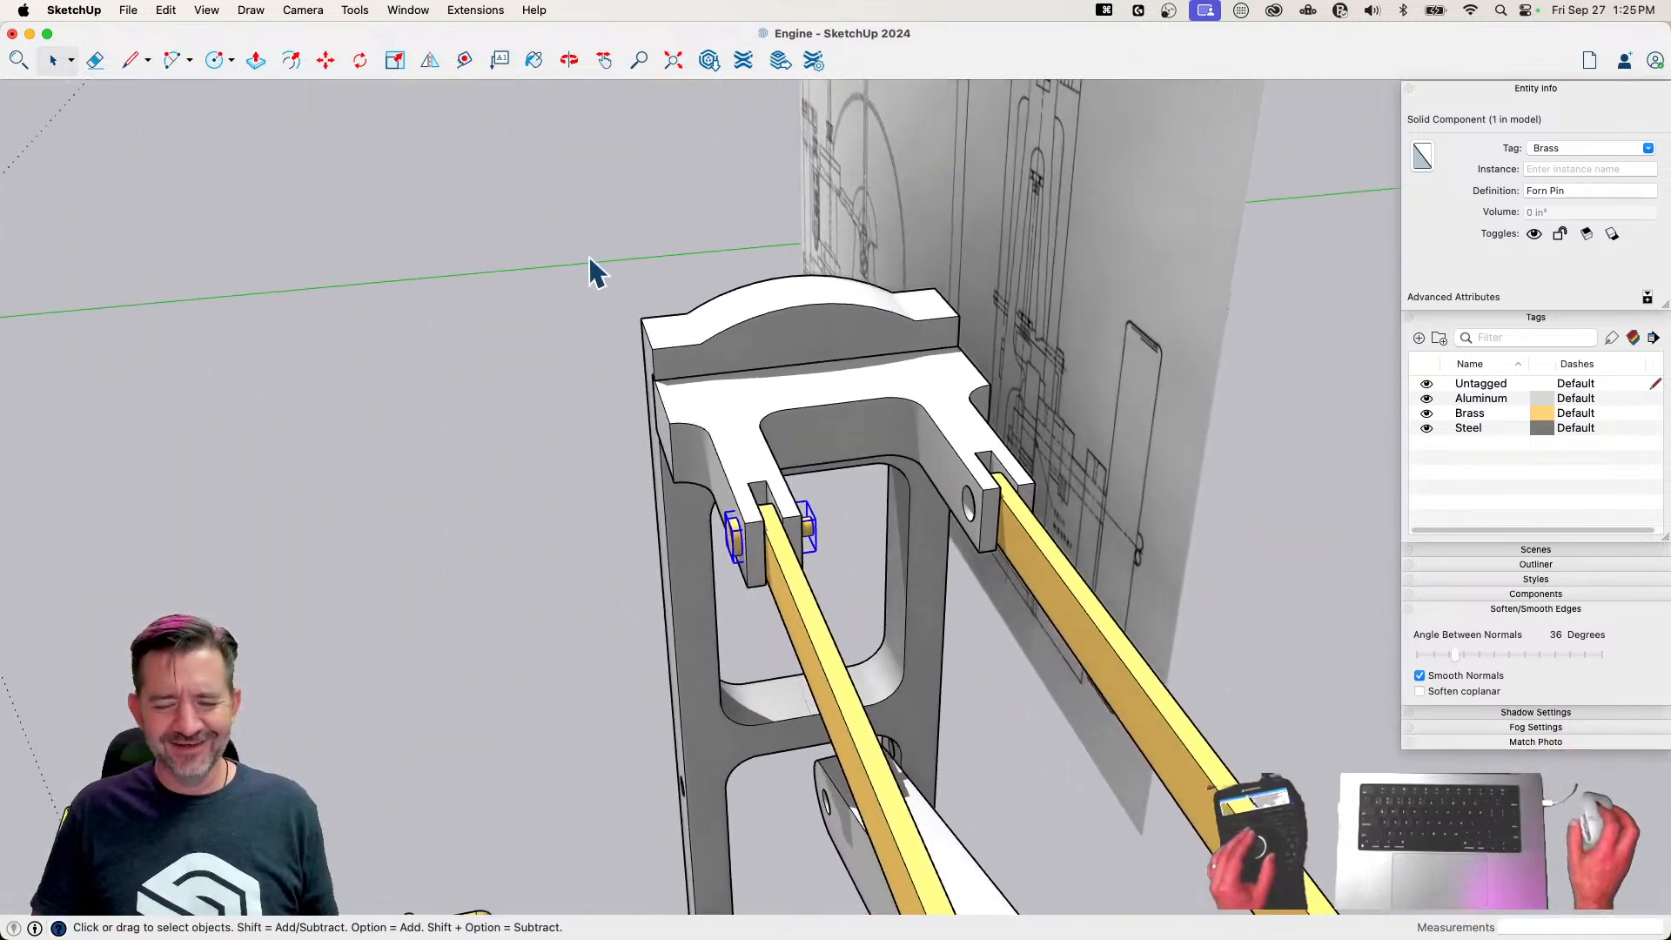
Create a flipped copy of the Forn Pin in the other arm of the Column Fork, then clear the selection
click(430, 61)
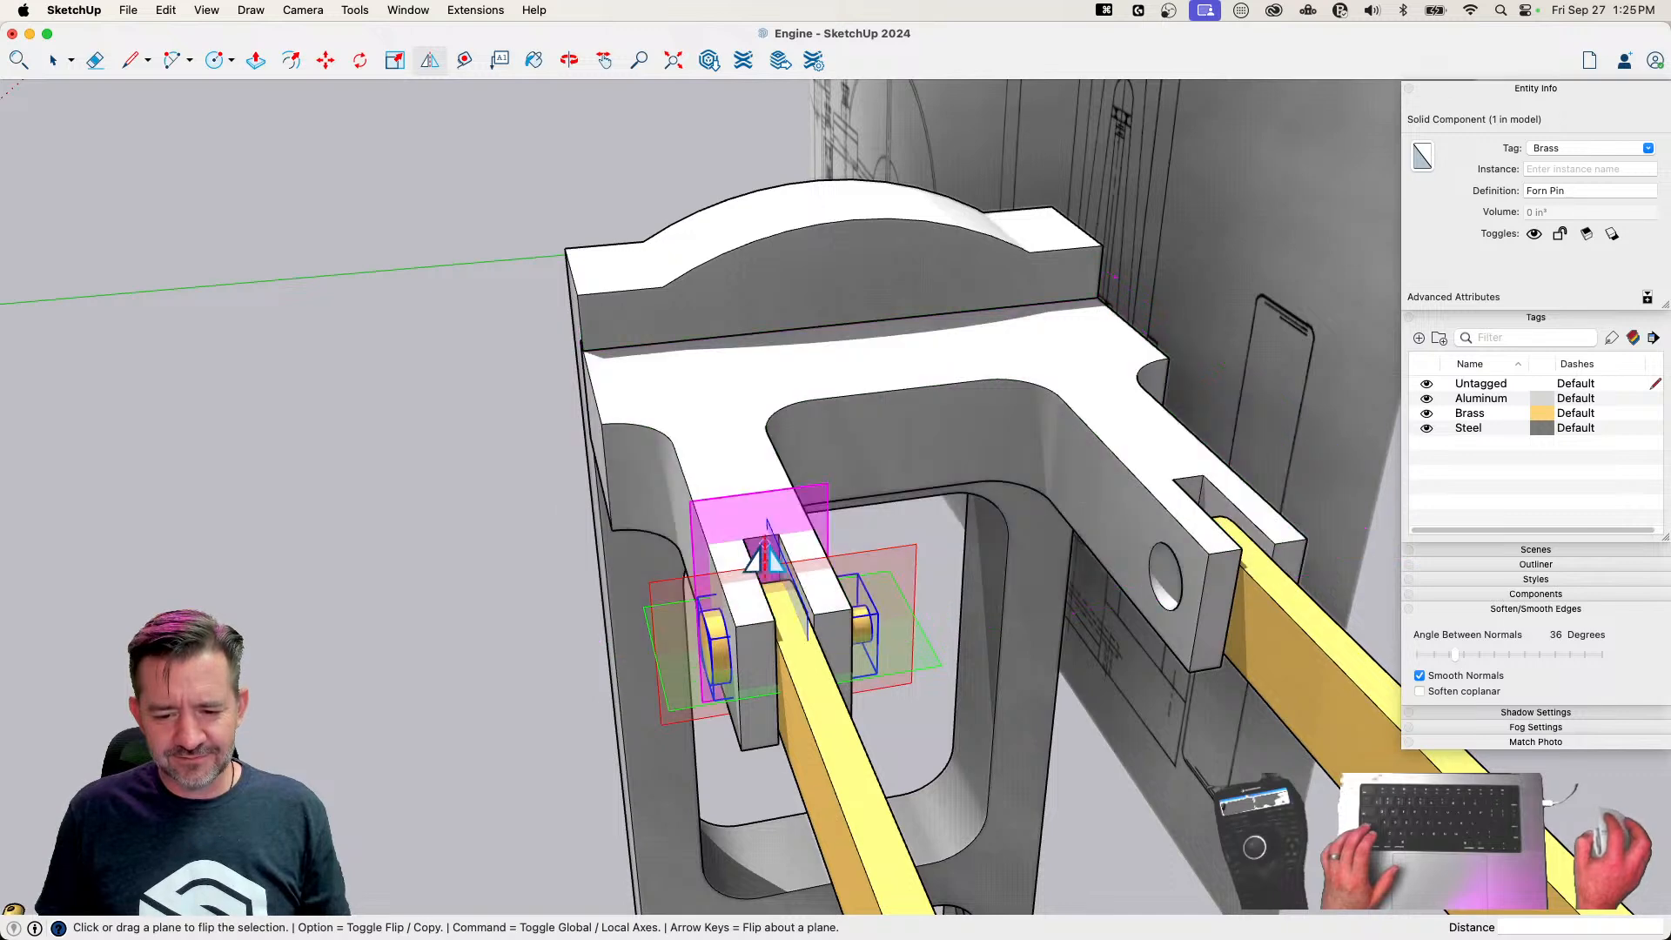
drag(786, 558, 898, 390)
key(alt)
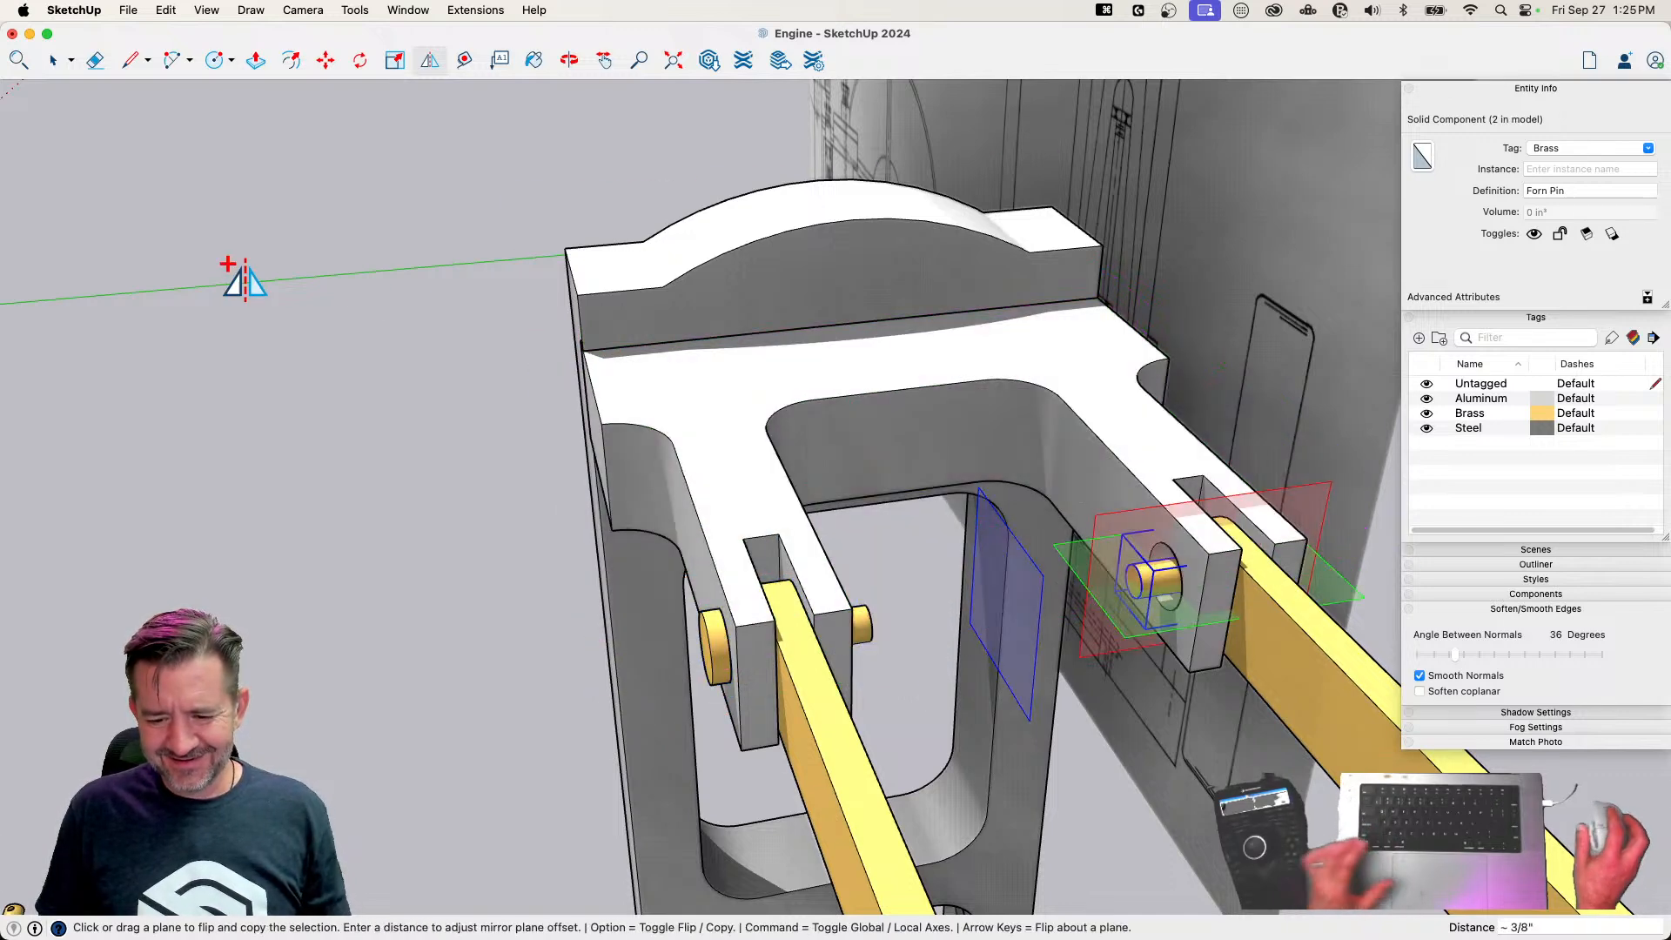
key(space)
click(249, 308)
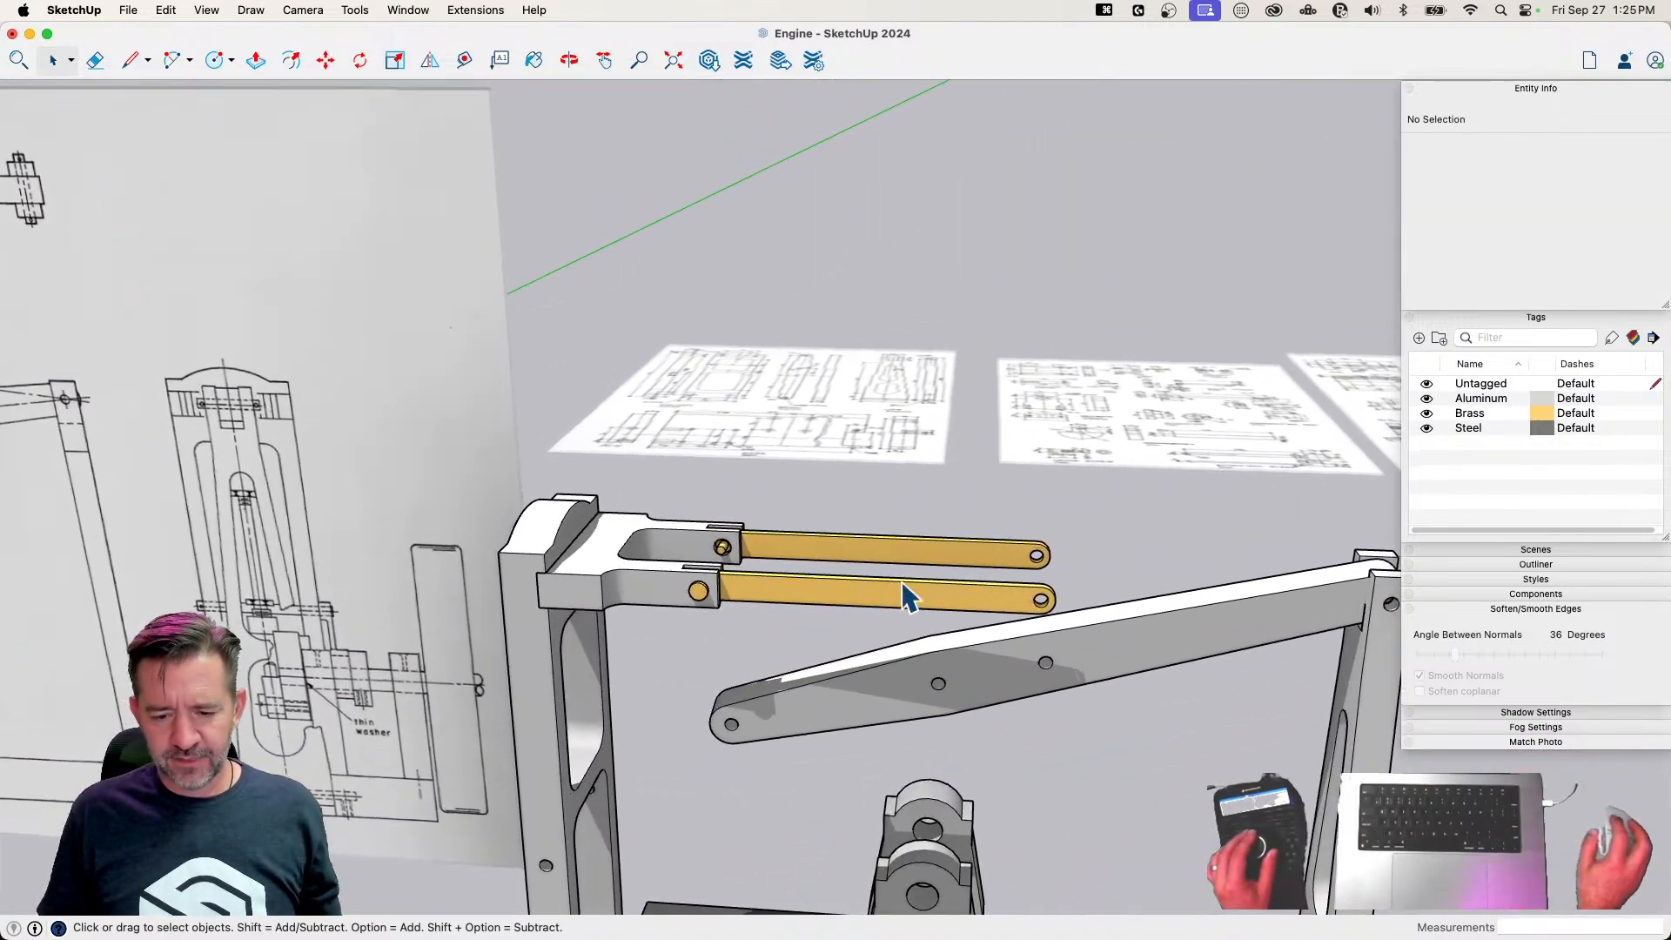
Select both Links and save the model
click(905, 599)
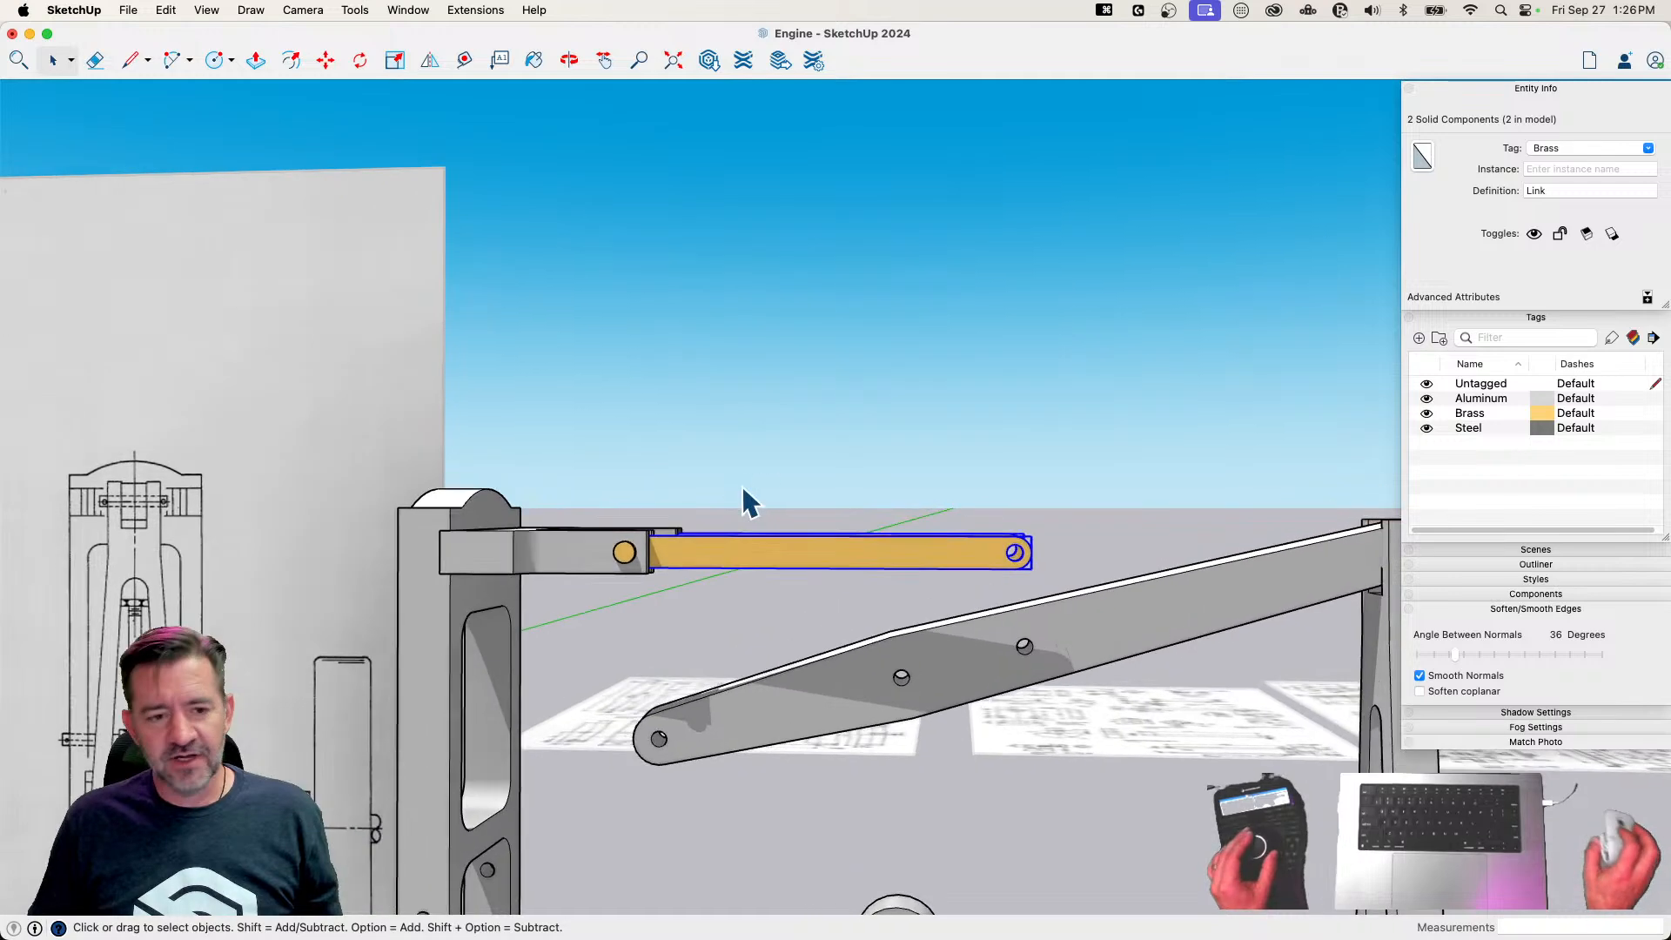
key(super+s)
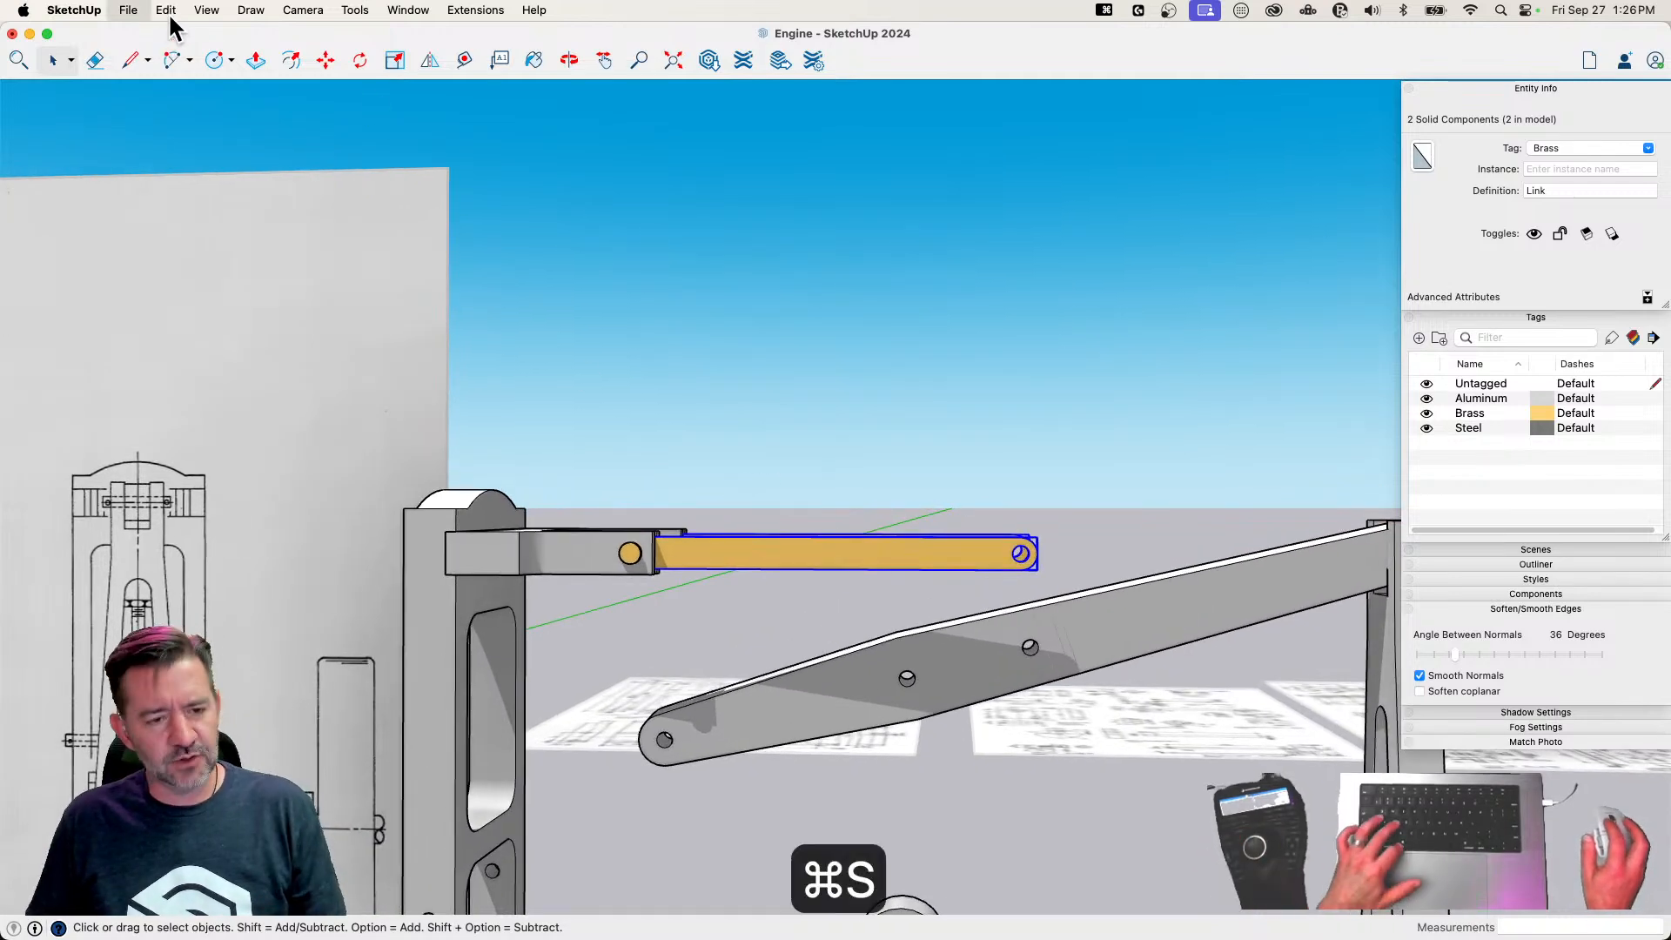
click(165, 11)
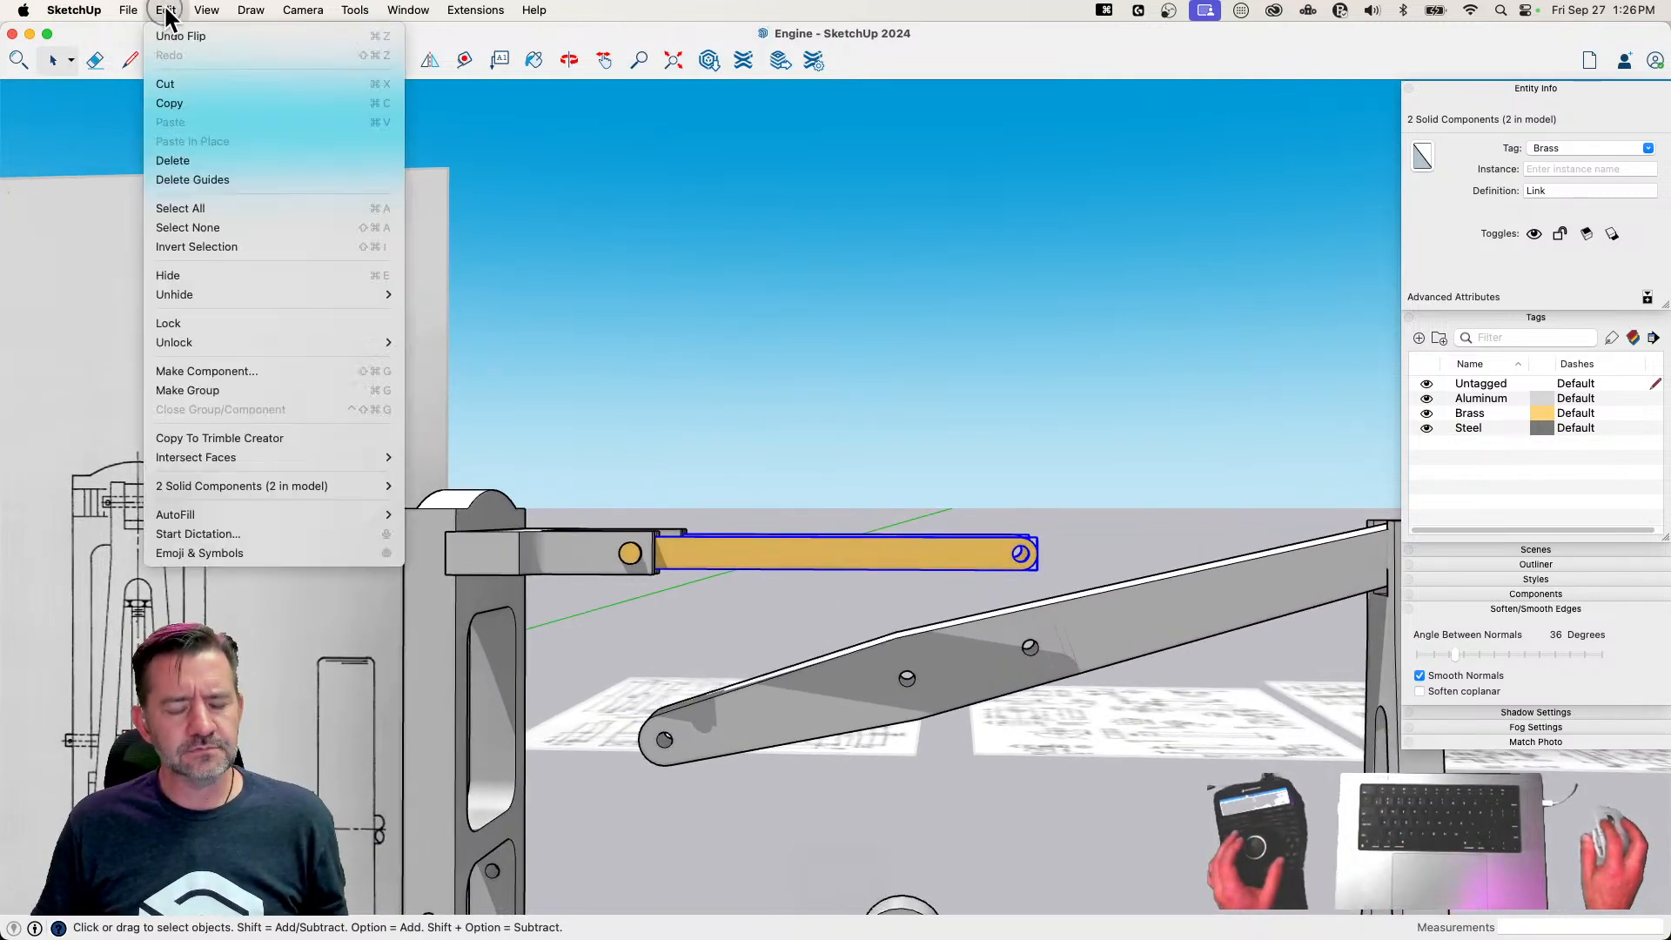
click(653, 279)
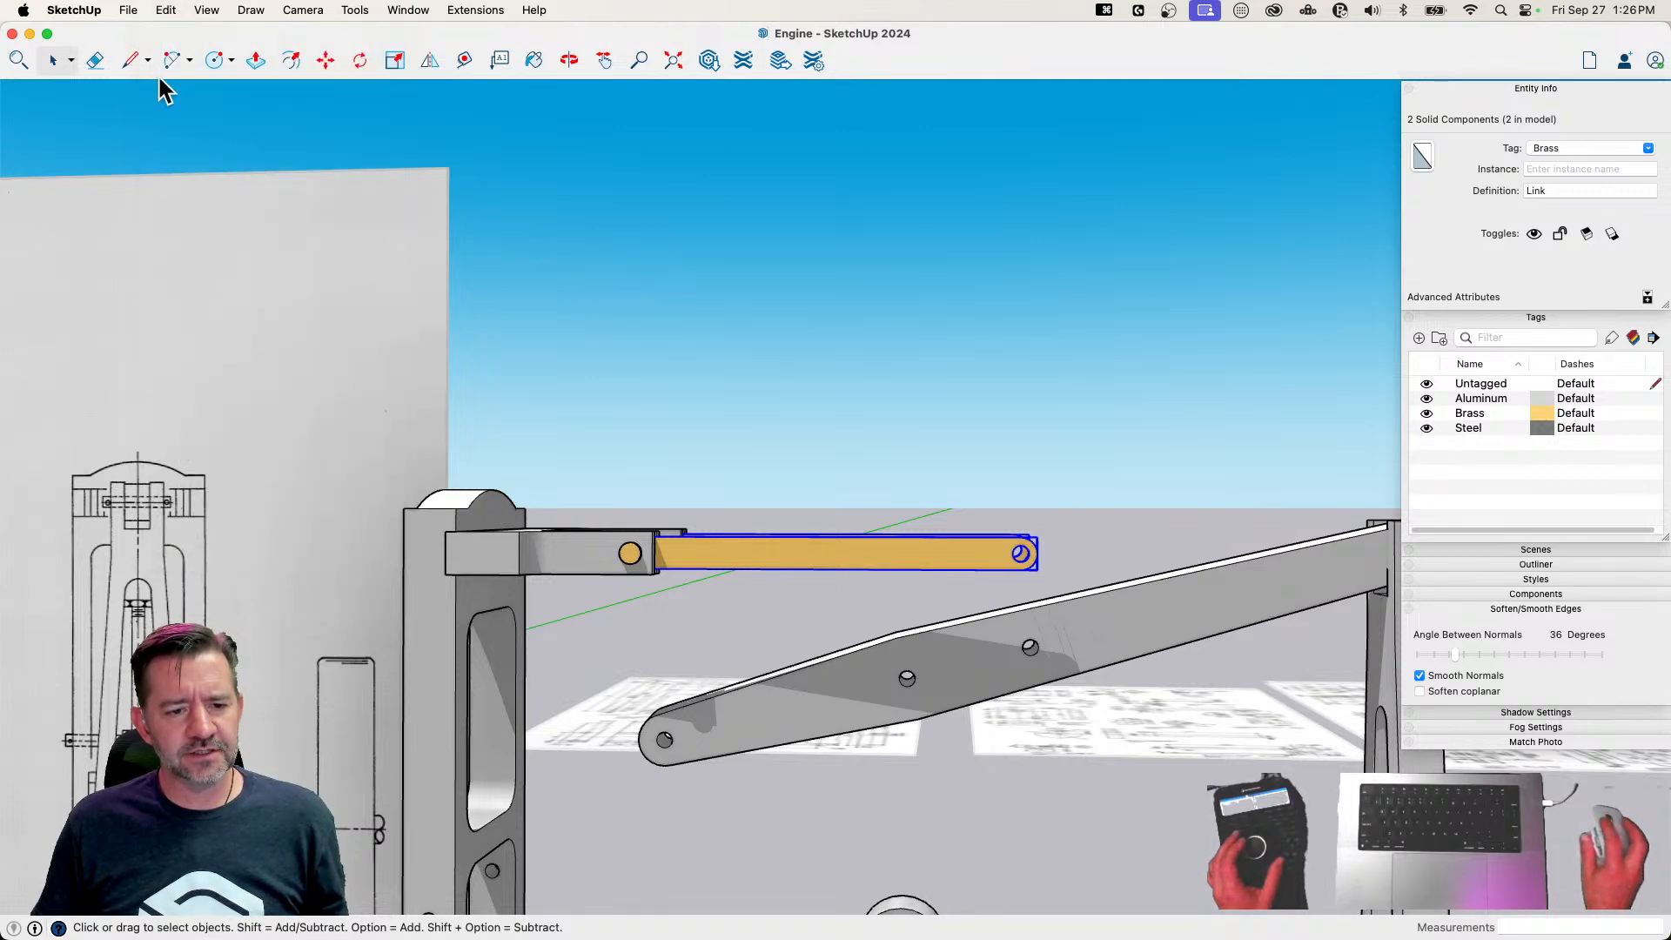
Draw a 58.2-degree arc centred on the fork pin, sweeping downward from the hole at the Link's free end
click(189, 61)
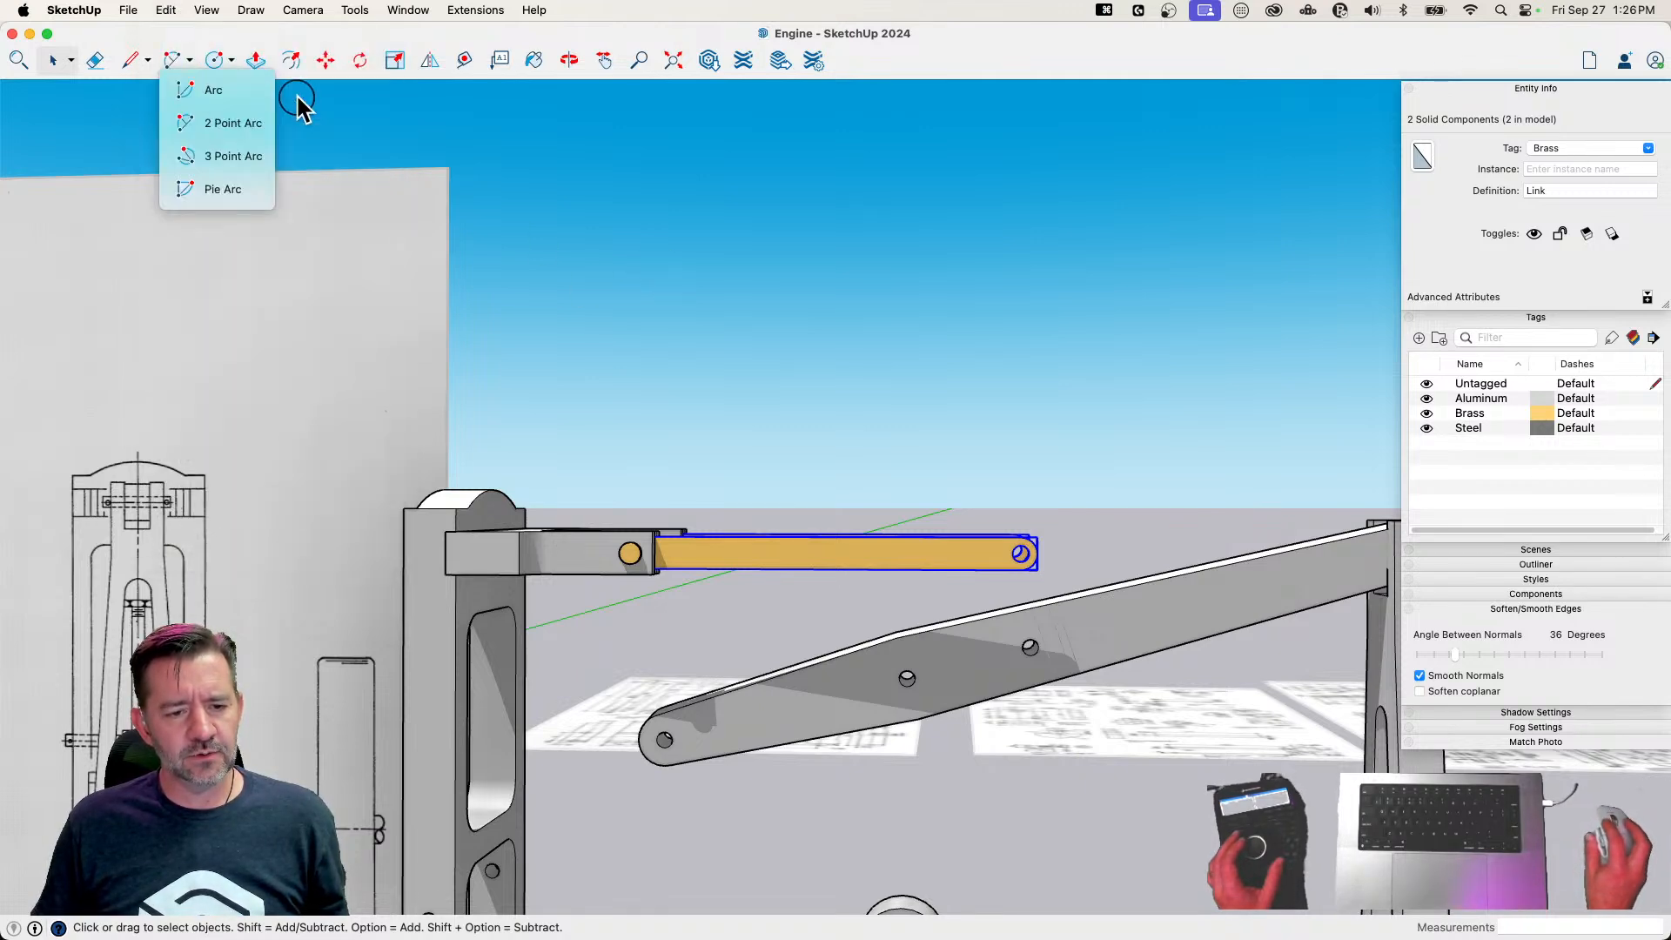
click(204, 87)
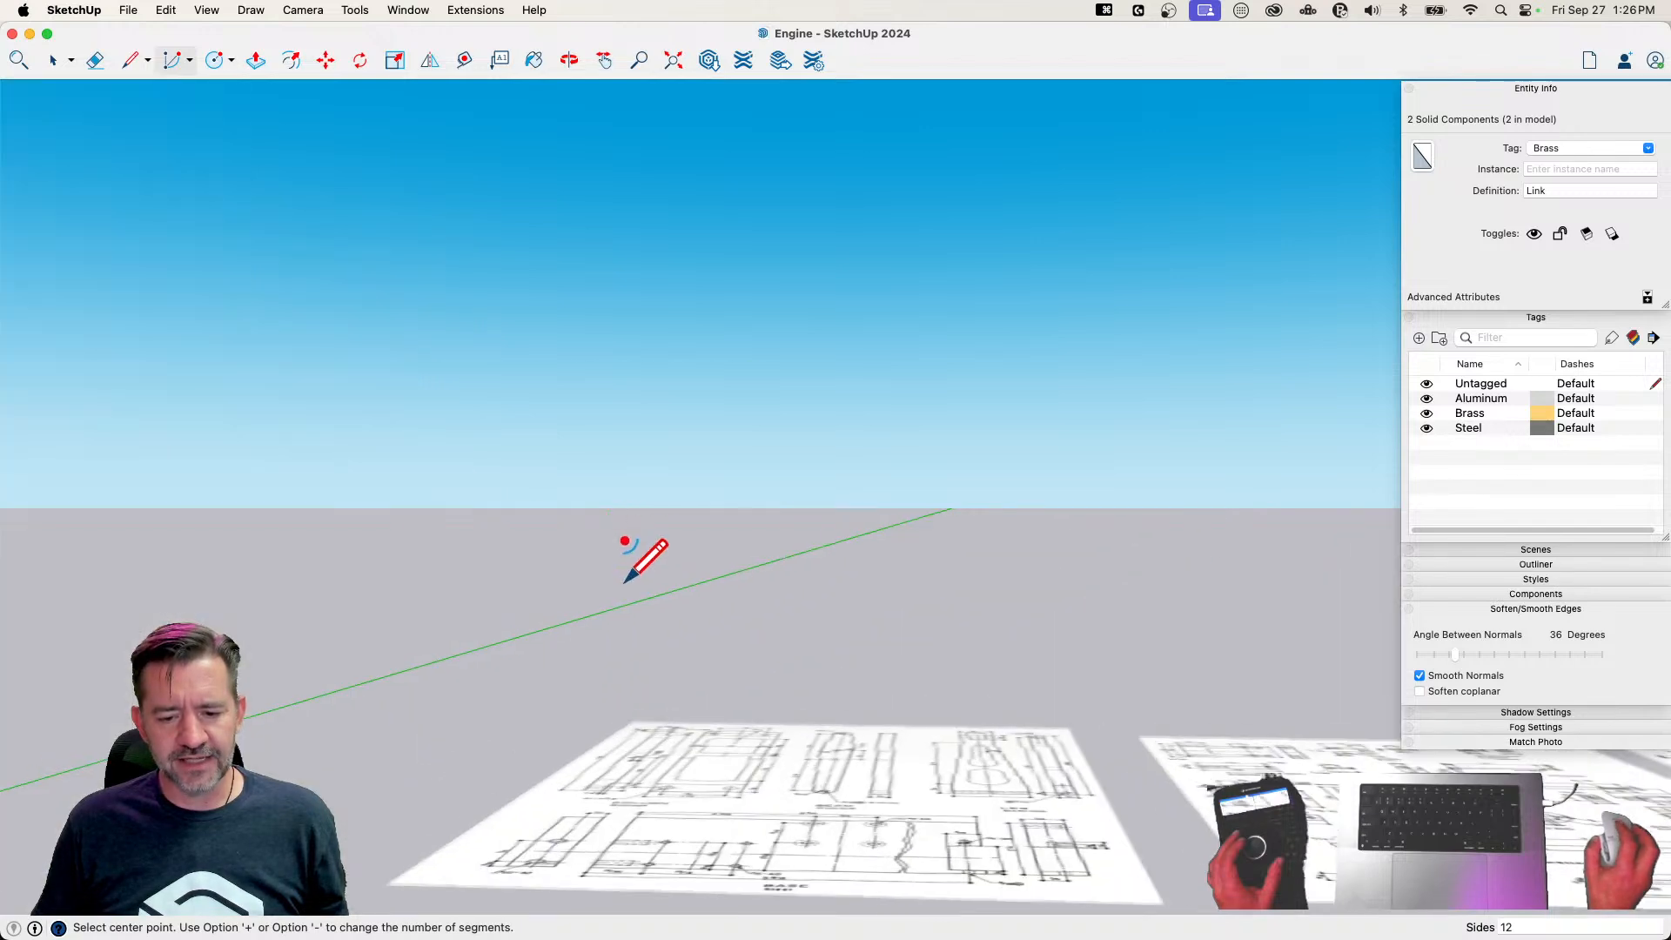
scroll(647, 493, down, 3)
scroll(638, 871, down, 3)
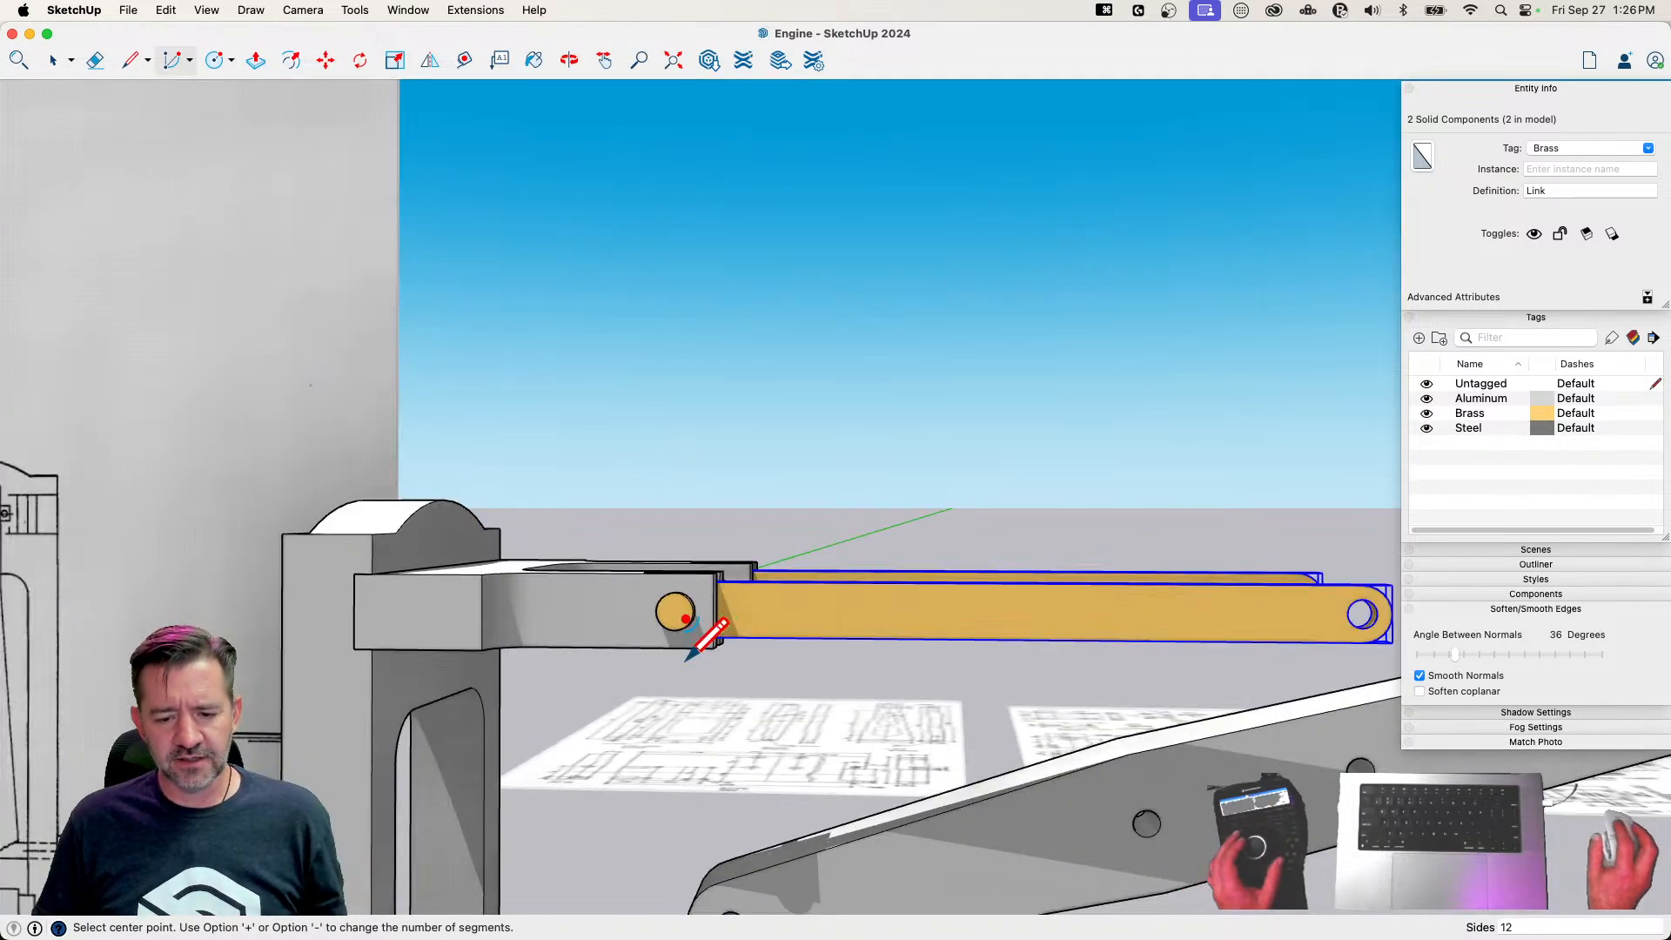
scroll(676, 601, up, 4)
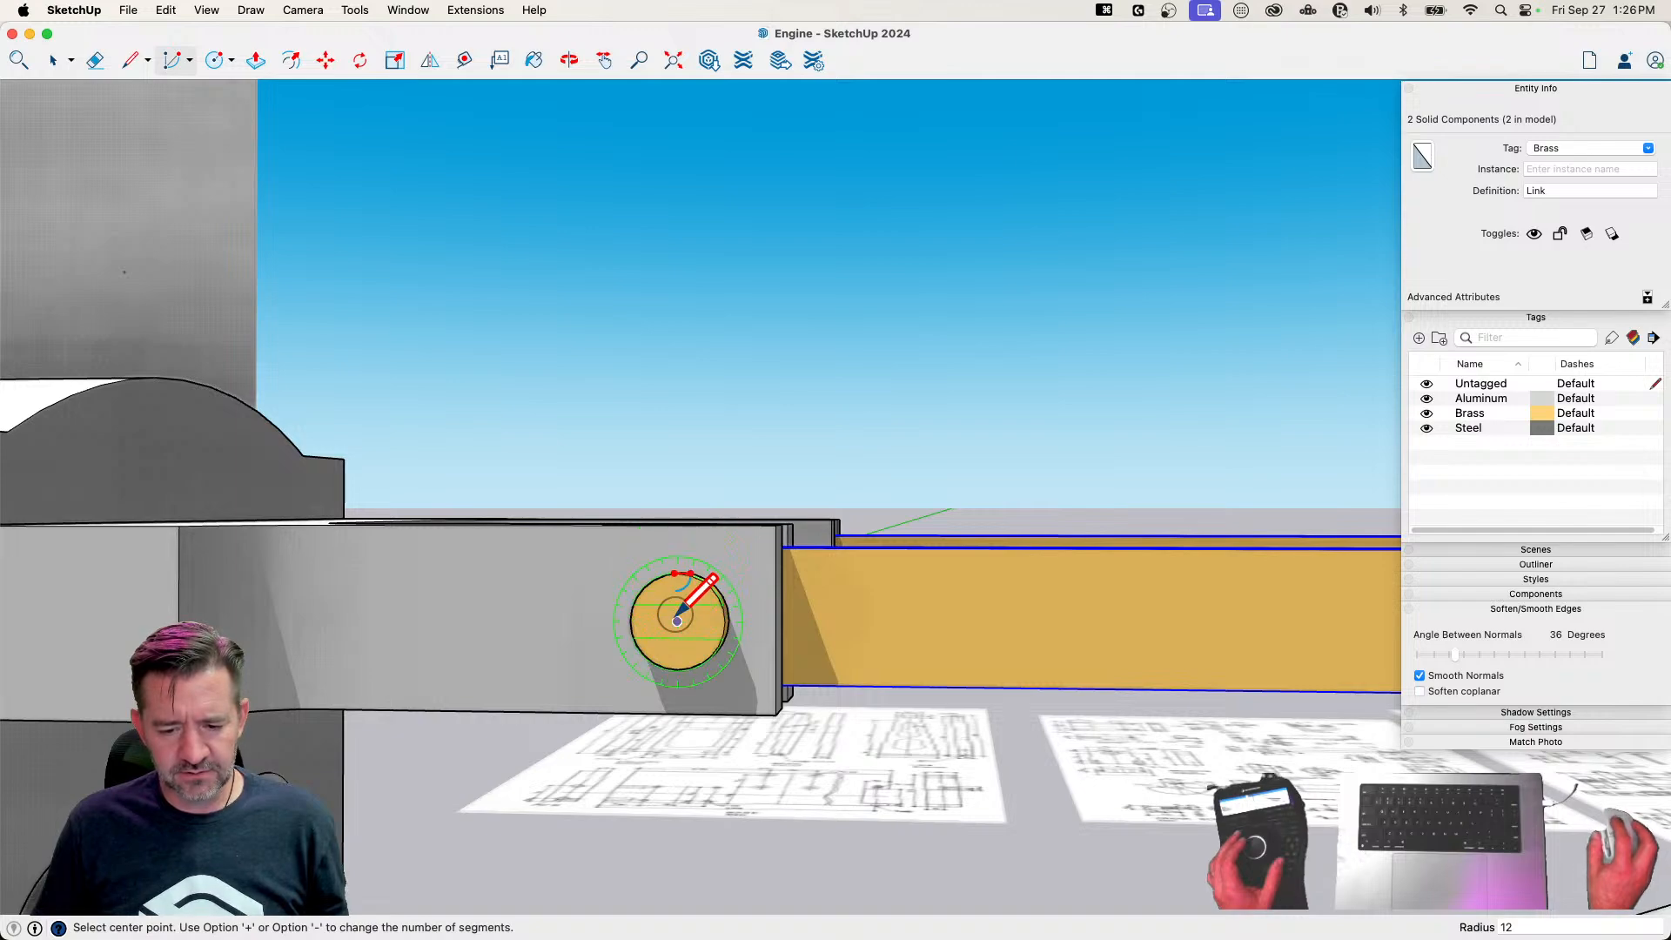
click(678, 619)
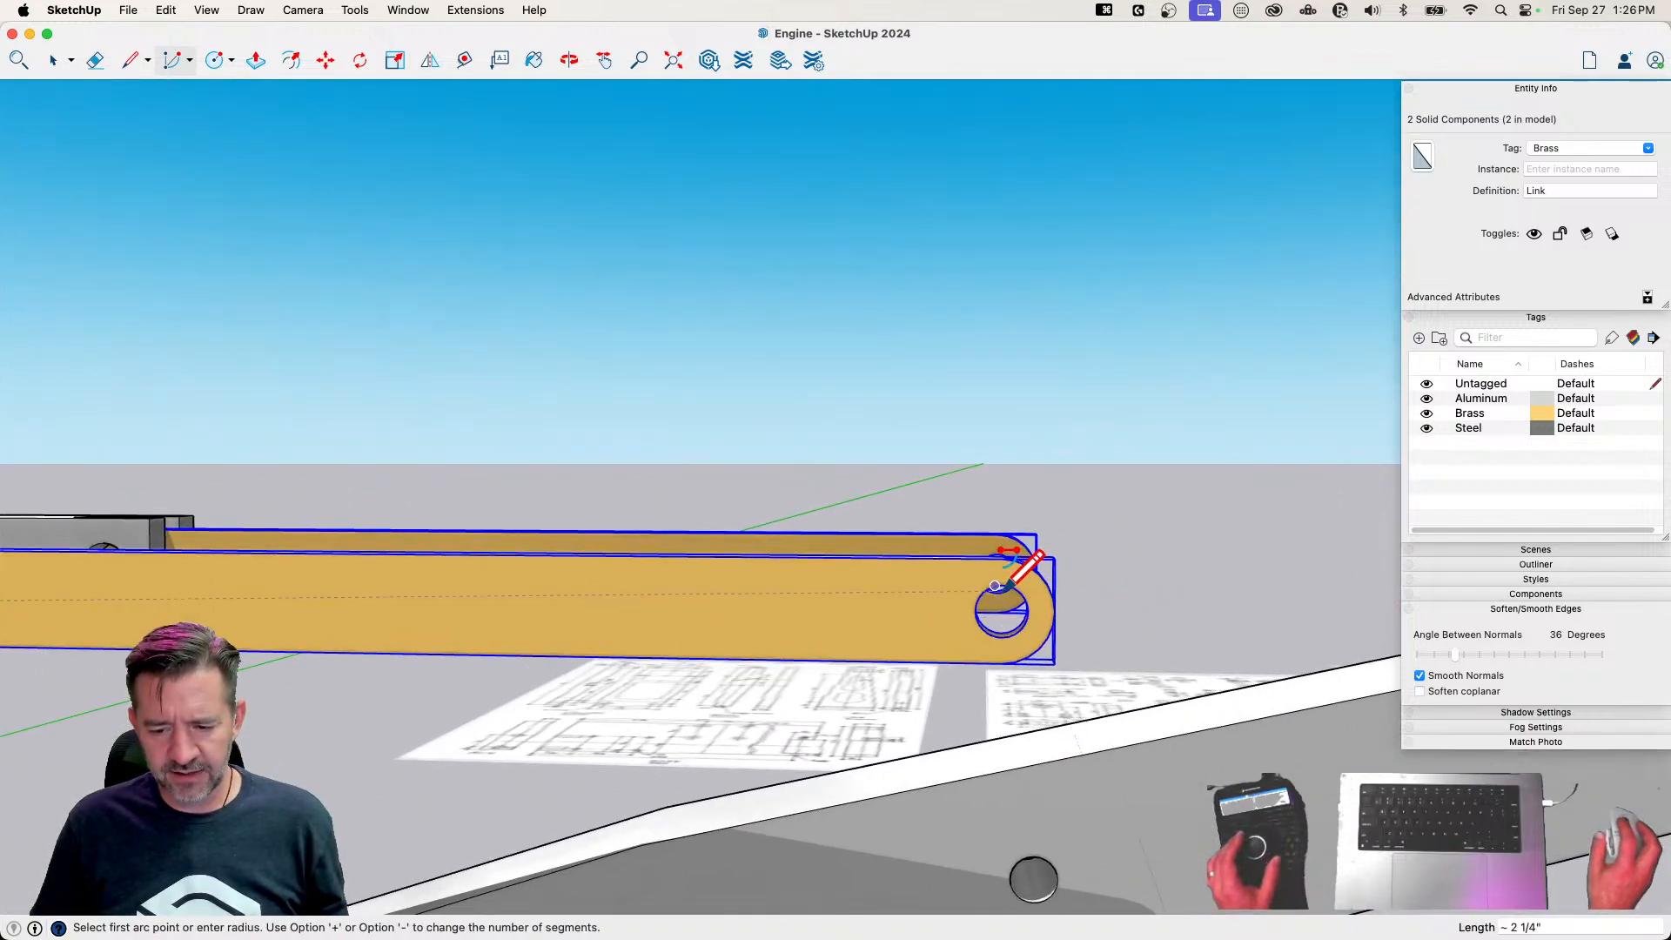
mouse_move(989, 590)
middle_down()
mouse_move(978, 615)
mouse_move(958, 591)
middle_up()
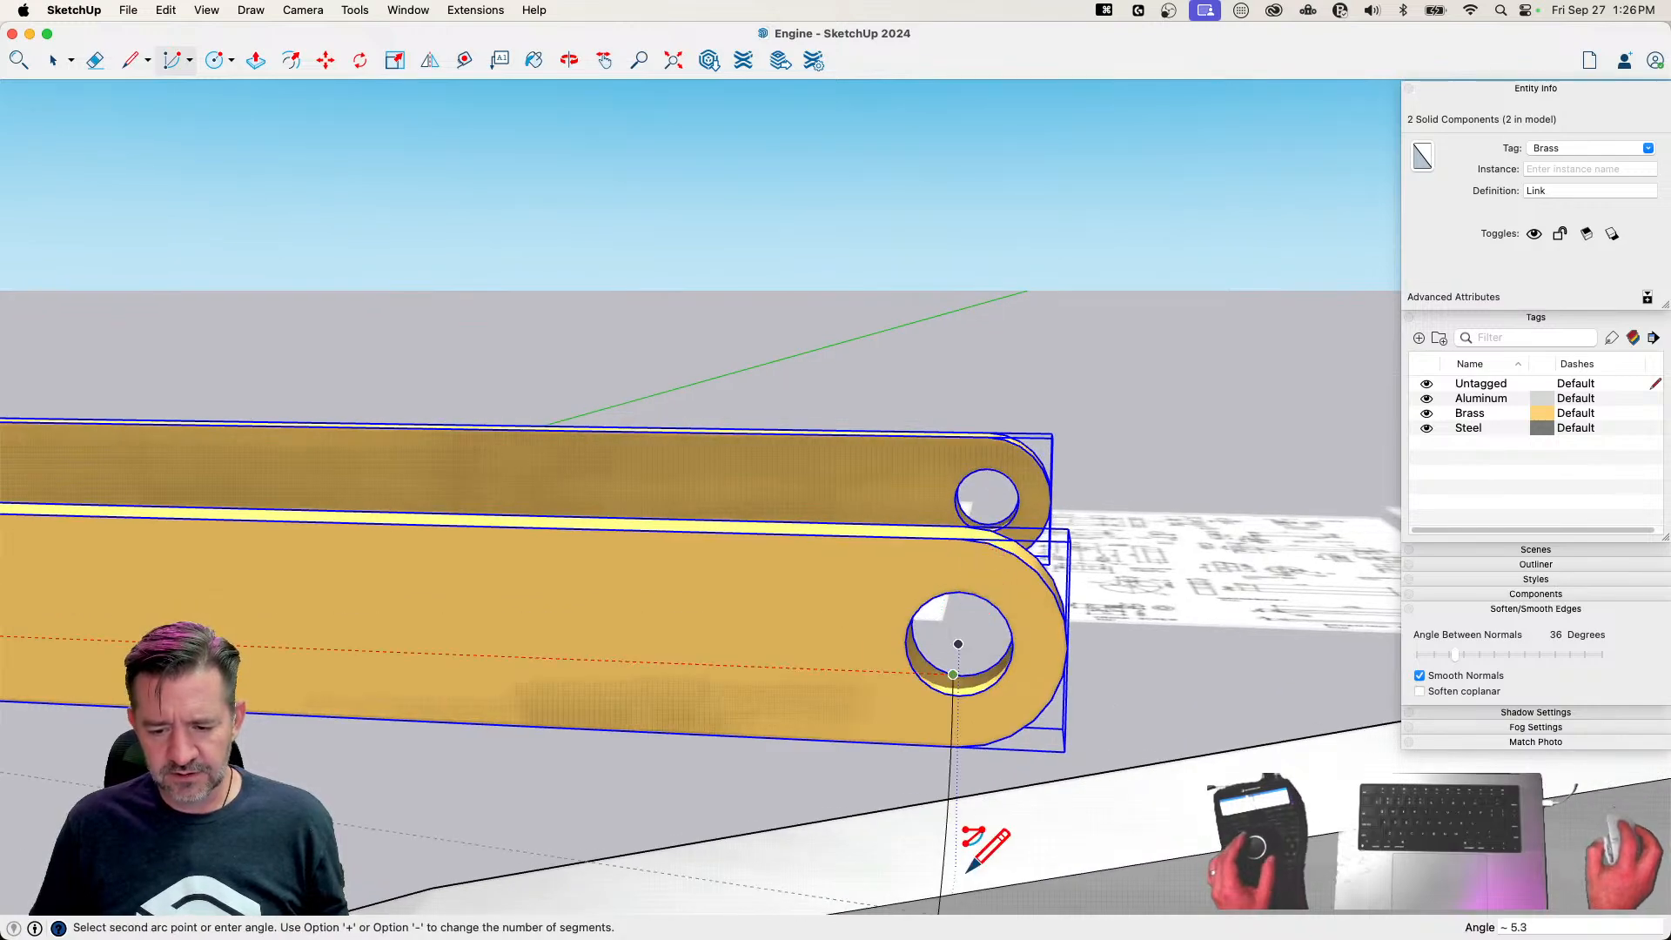
scroll(972, 865, down, 6)
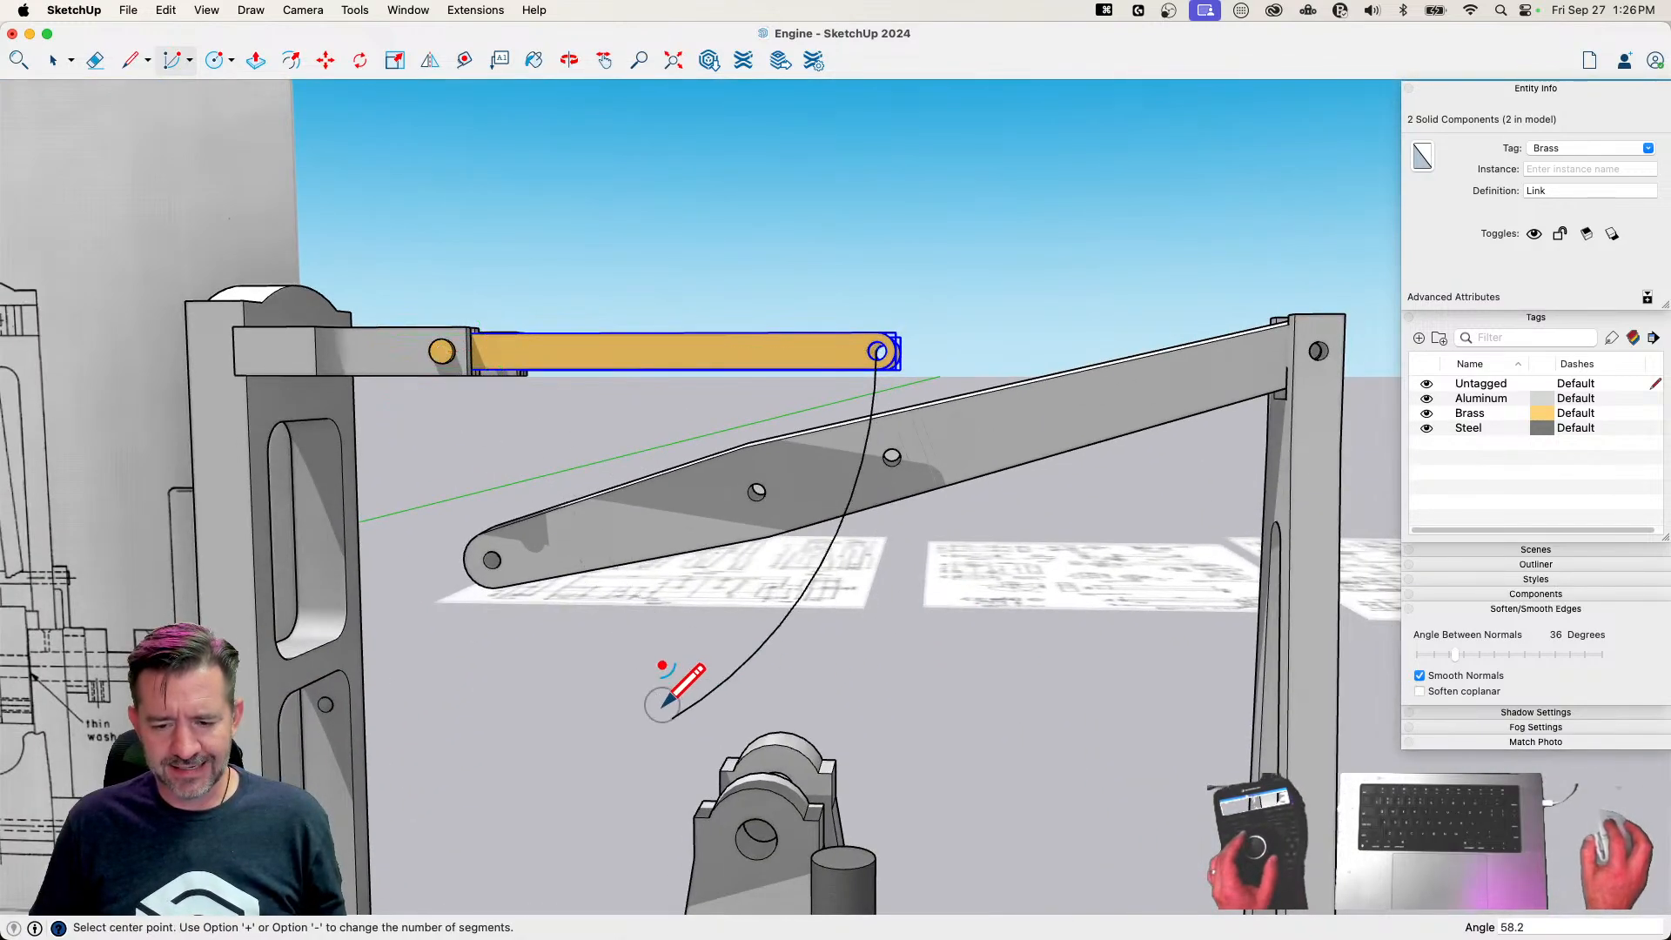
Draw a line along the red axis from the fork pin's centre to the far column, in line with the Beam's pivot hole
key(l)
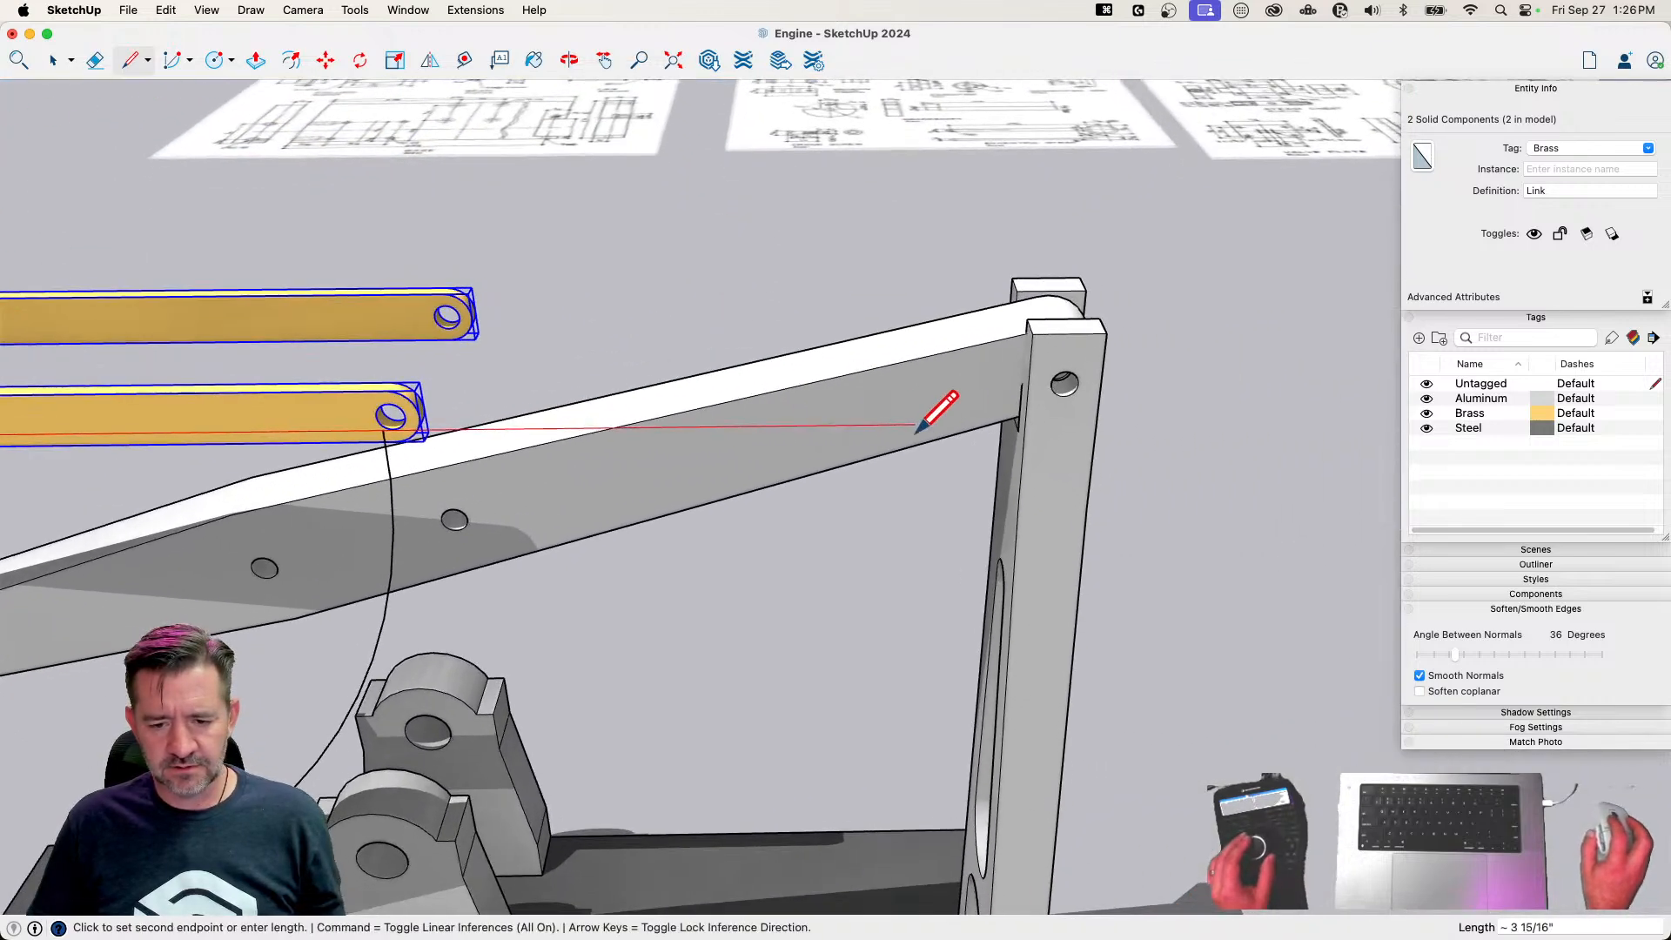
key(shift)
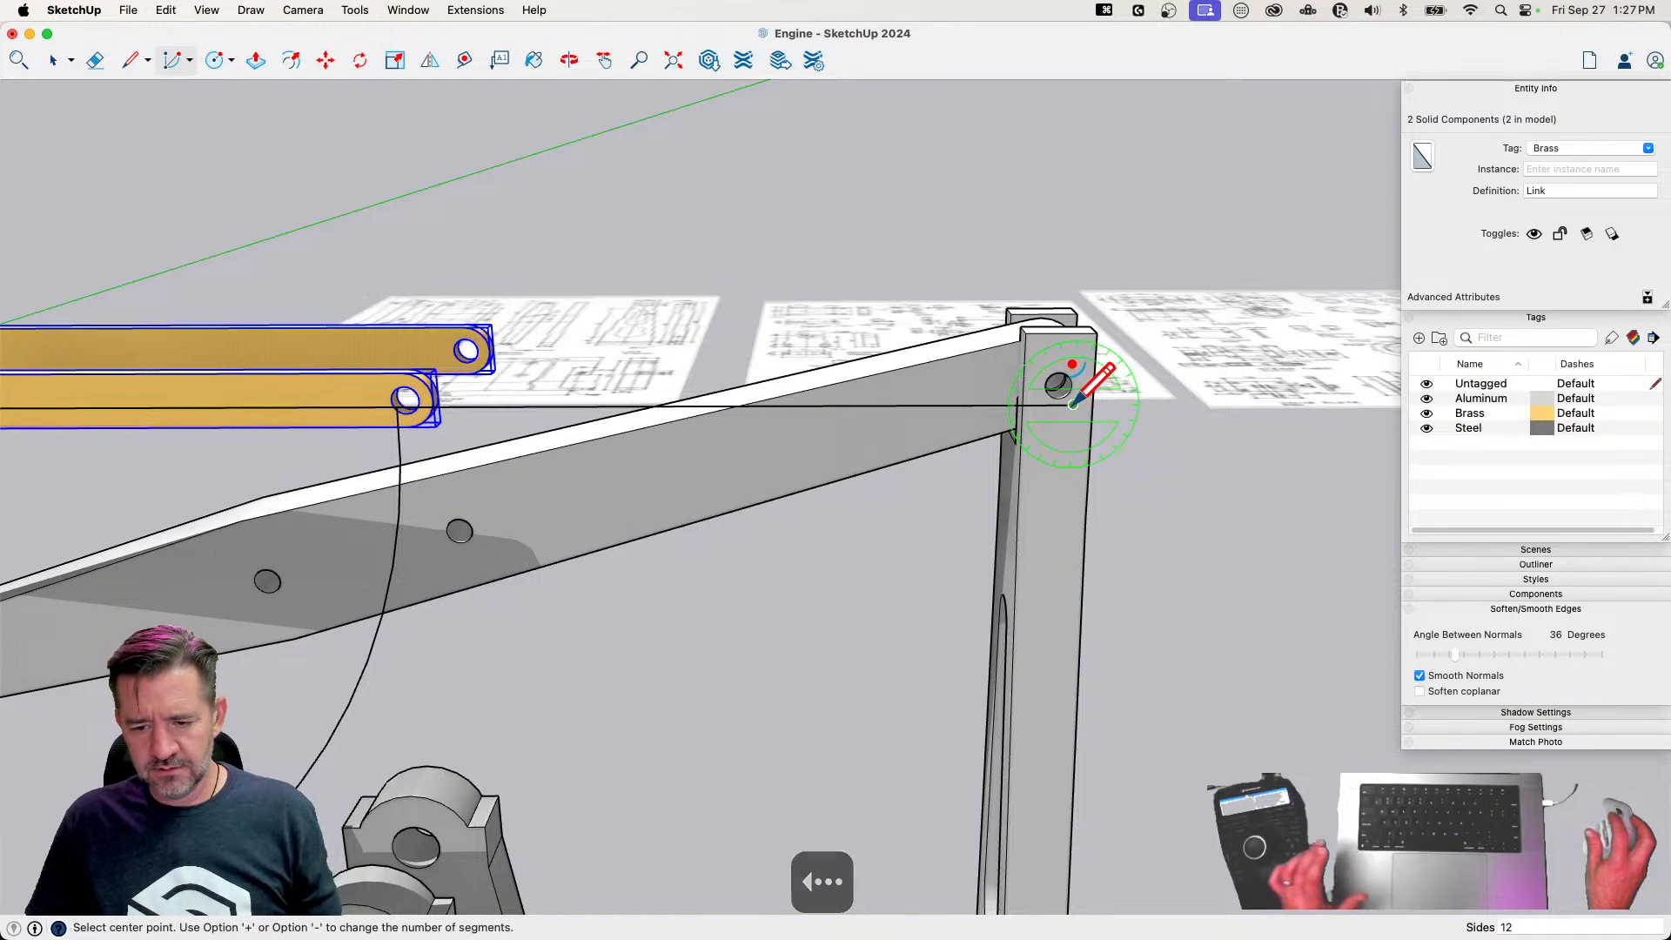
Draw a 20.6-degree arc centred on the Beam's pivot, sweeping downward from the Beam's middle hole across the Link's arc
scroll(535, 479, up, 5)
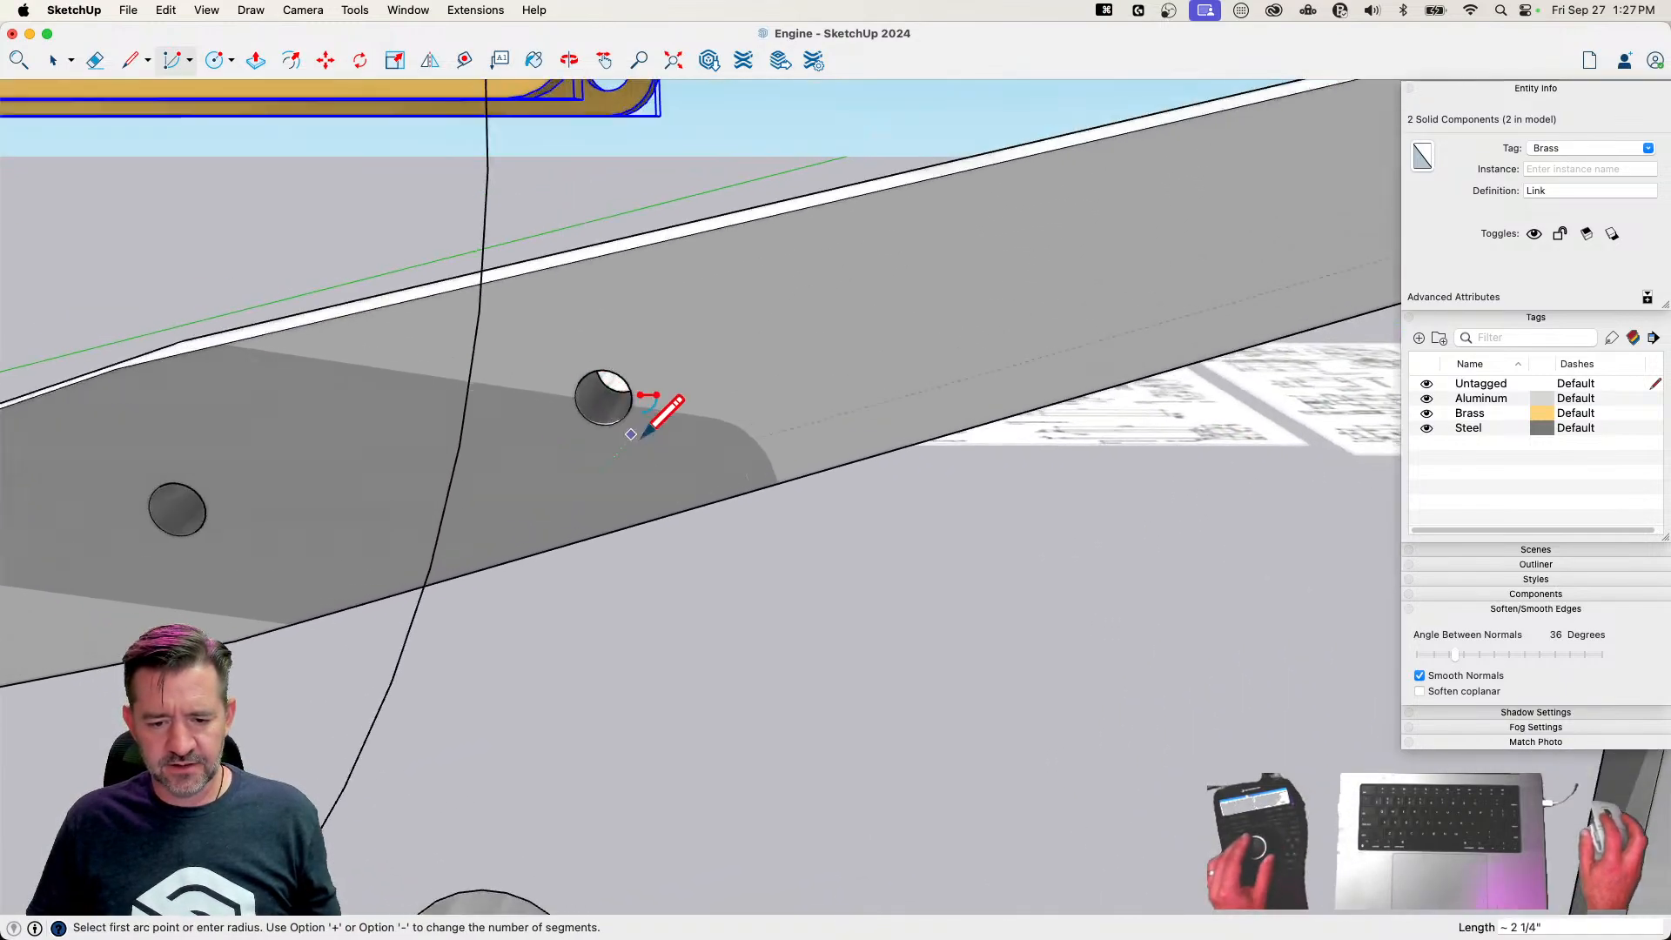
scroll(946, 443, down, 10)
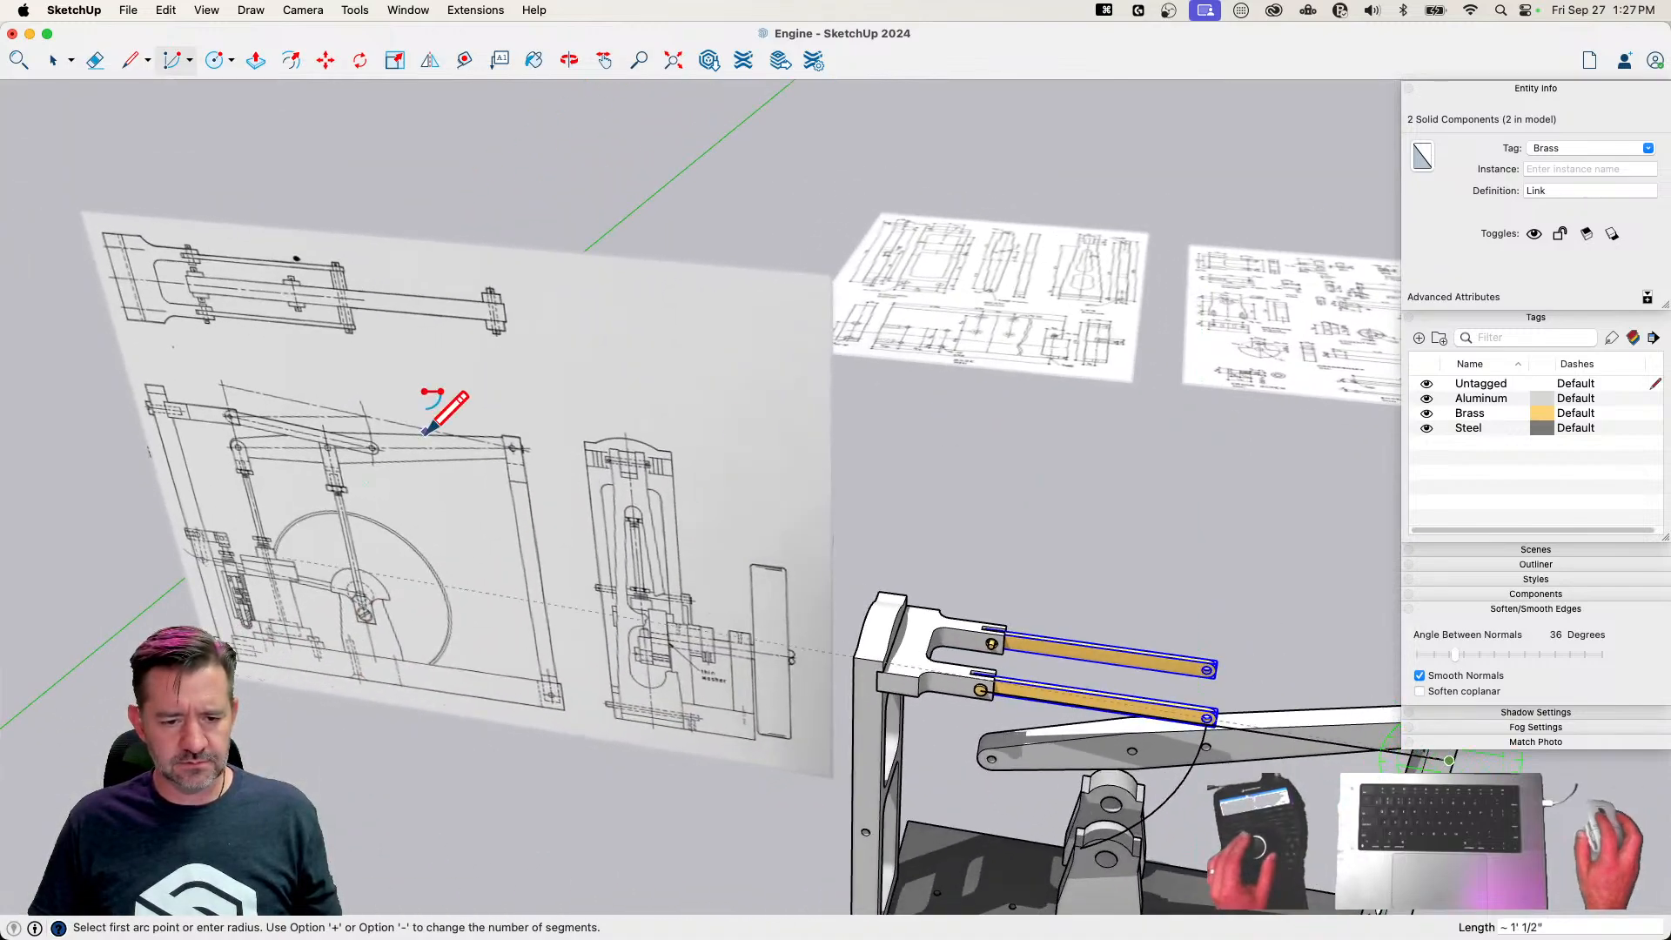
scroll(978, 592, up, 8)
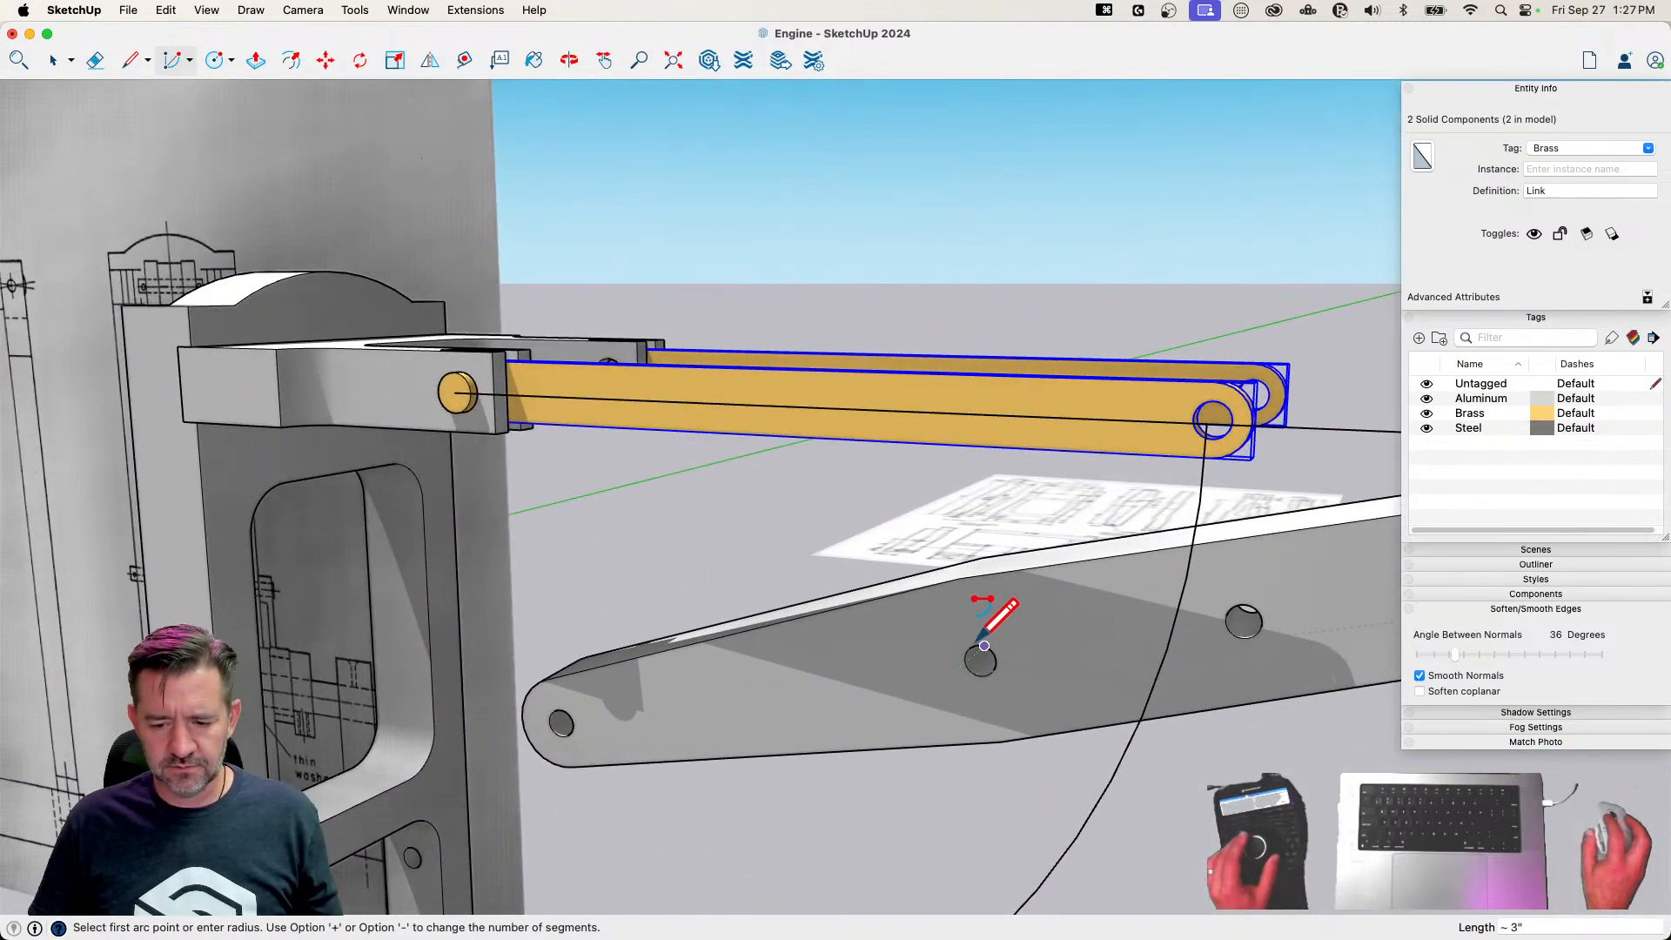
scroll(983, 645, up, 10)
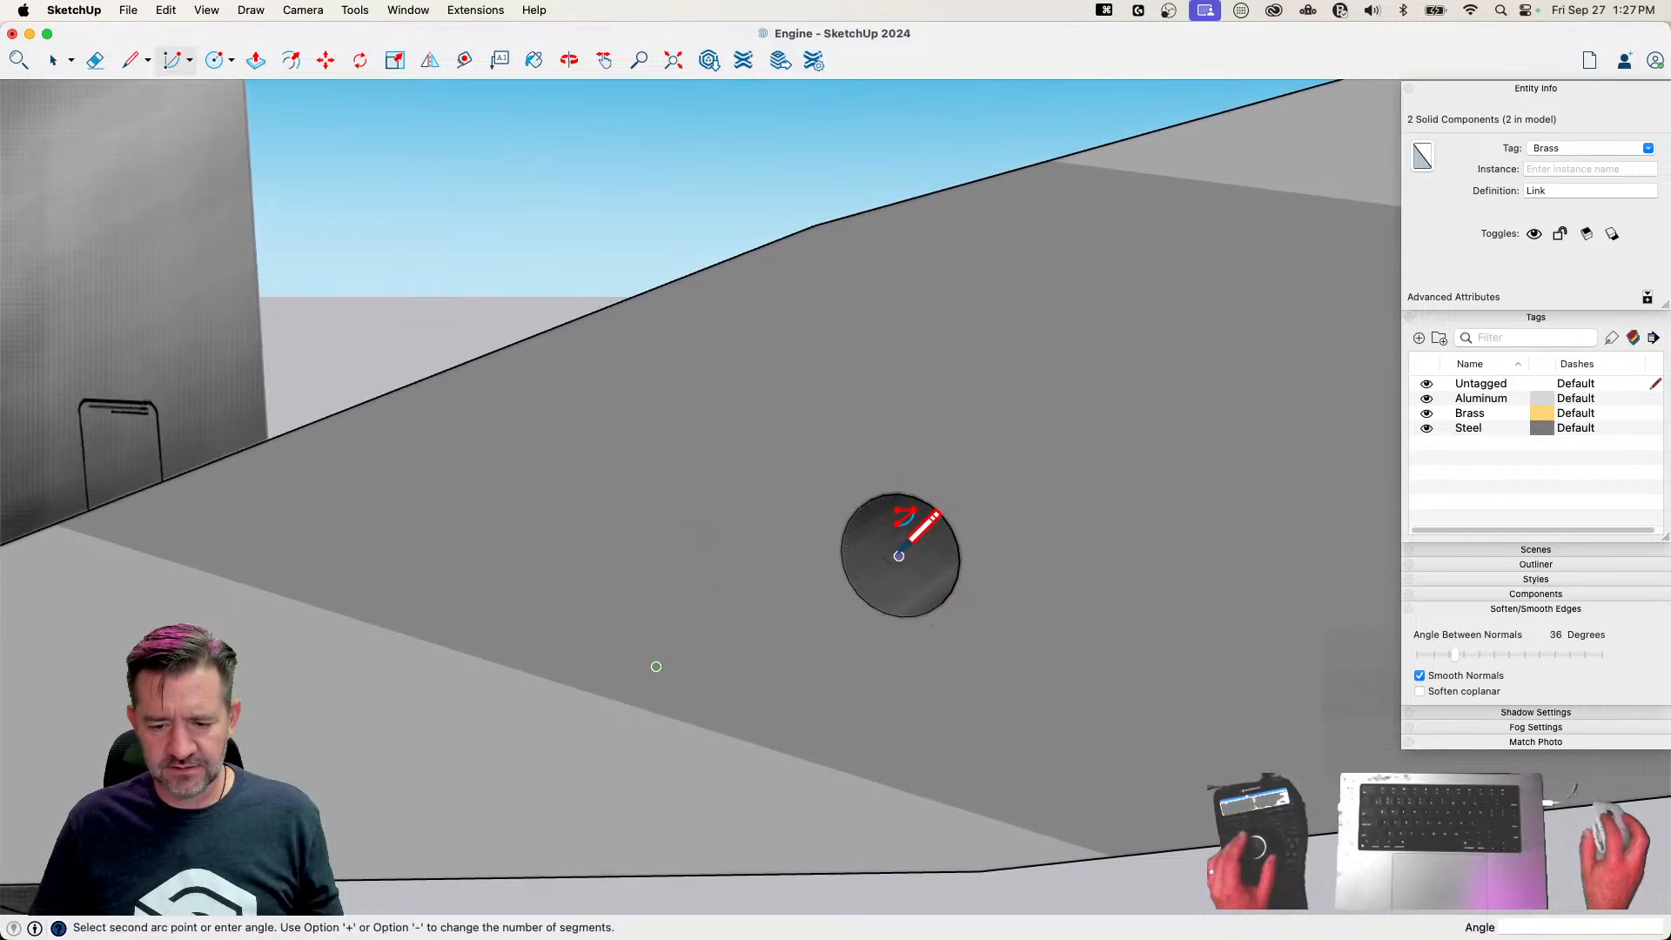
click(898, 546)
scroll(898, 545, down, 8)
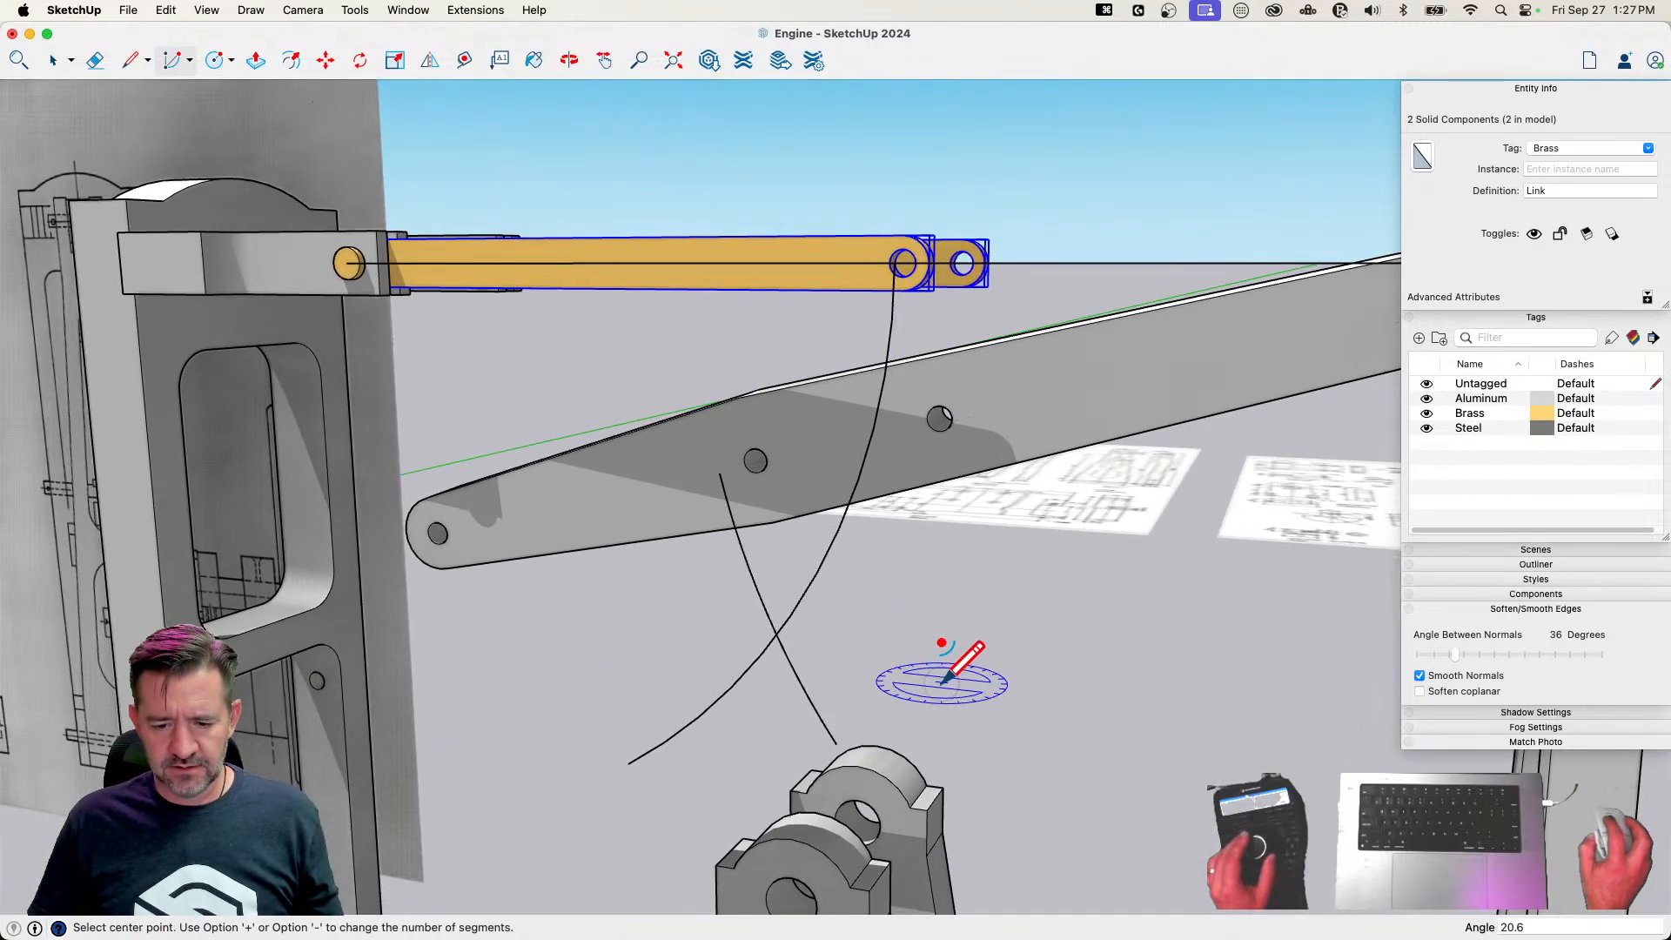
Draw a line along the green axis from the point where the Link and Beam arcs cross
key(space)
scroll(923, 588, up, 8)
key(l)
middle_drag(794, 431, 713, 589)
scroll(682, 563, up, 3)
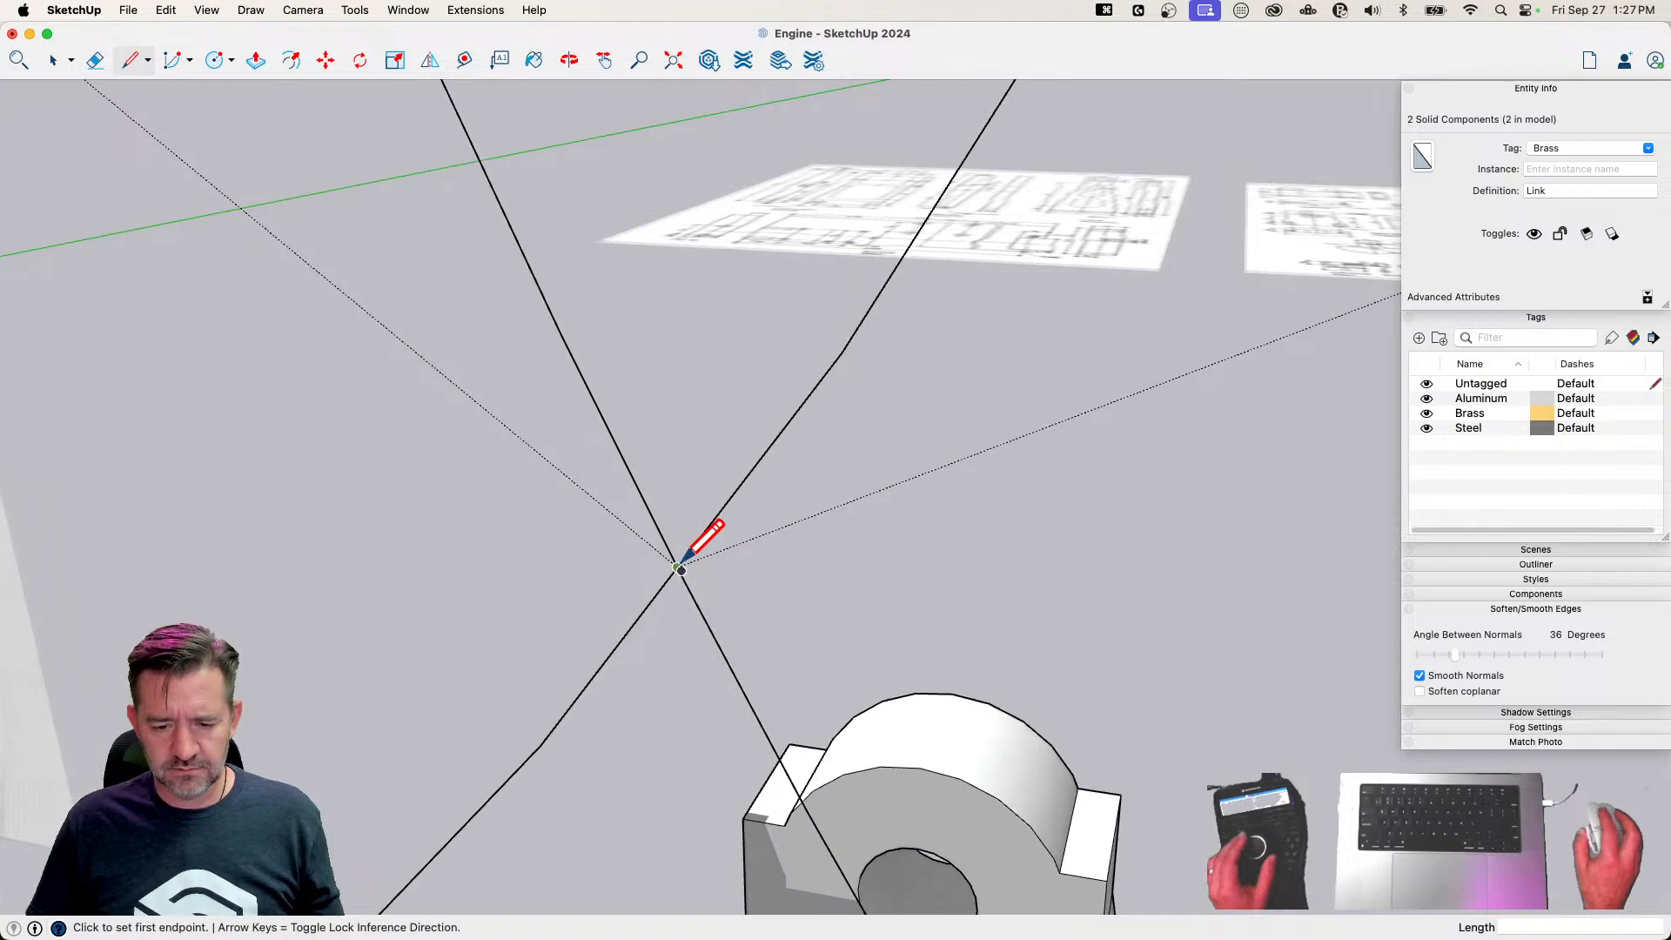
scroll(448, 713, down, 8)
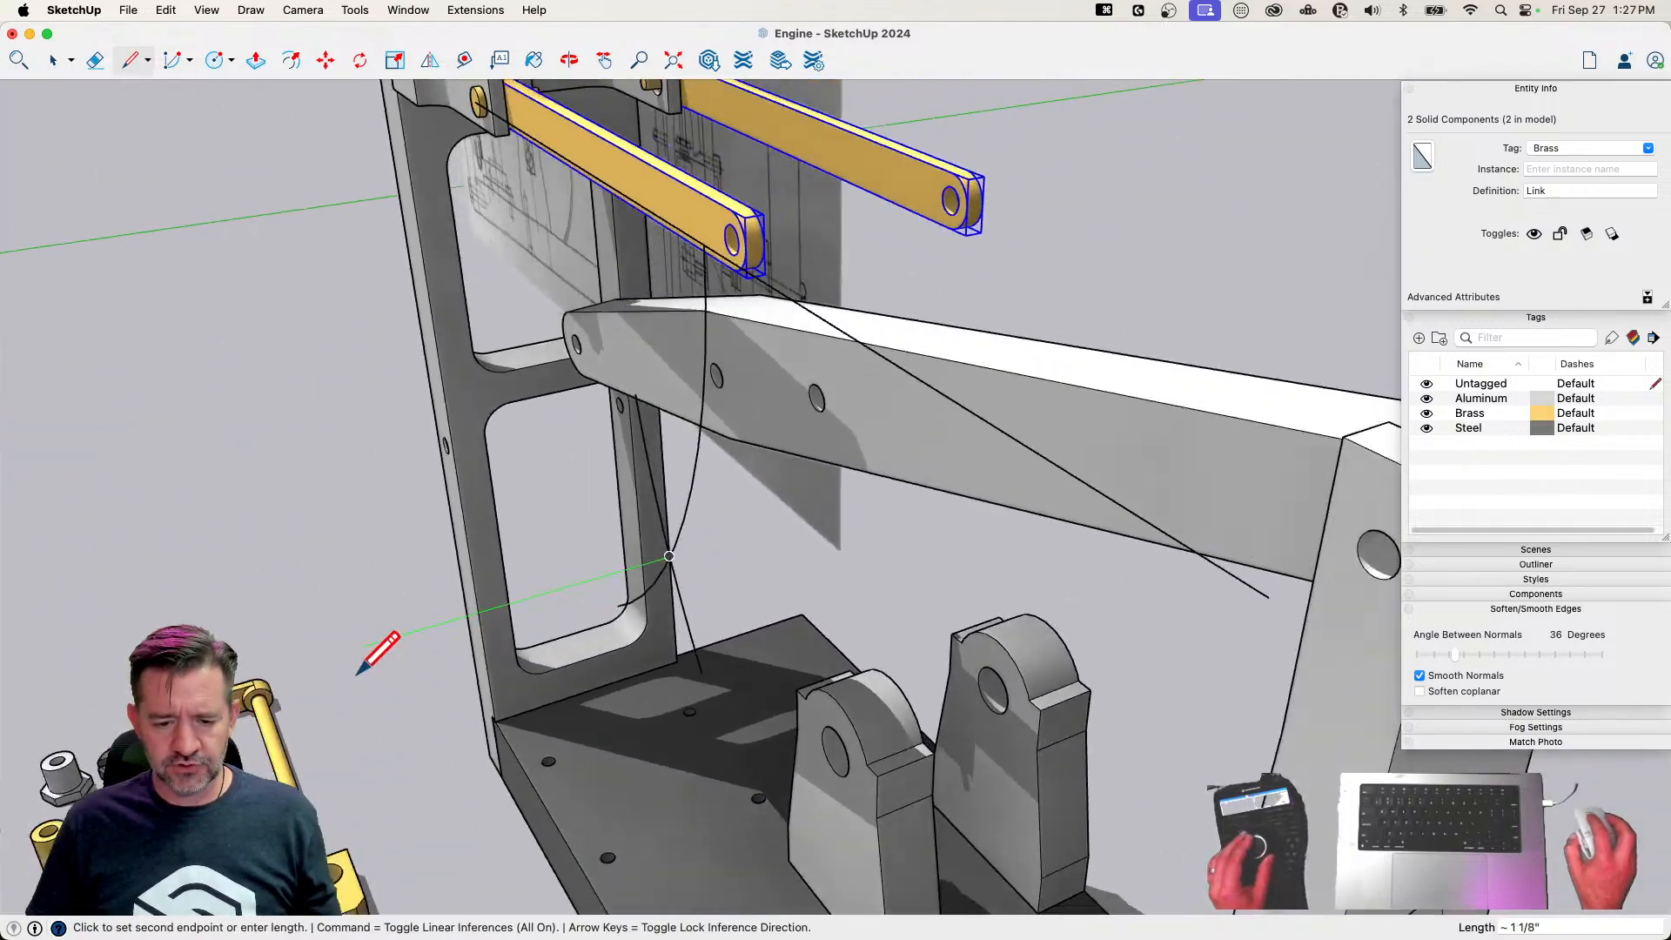
middle_drag(967, 604, 1075, 547)
key(e)
mouse_move(1213, 552)
middle_down()
mouse_move(917, 530)
mouse_move(954, 664)
mouse_move(1030, 580)
mouse_move(1048, 373)
middle_up()
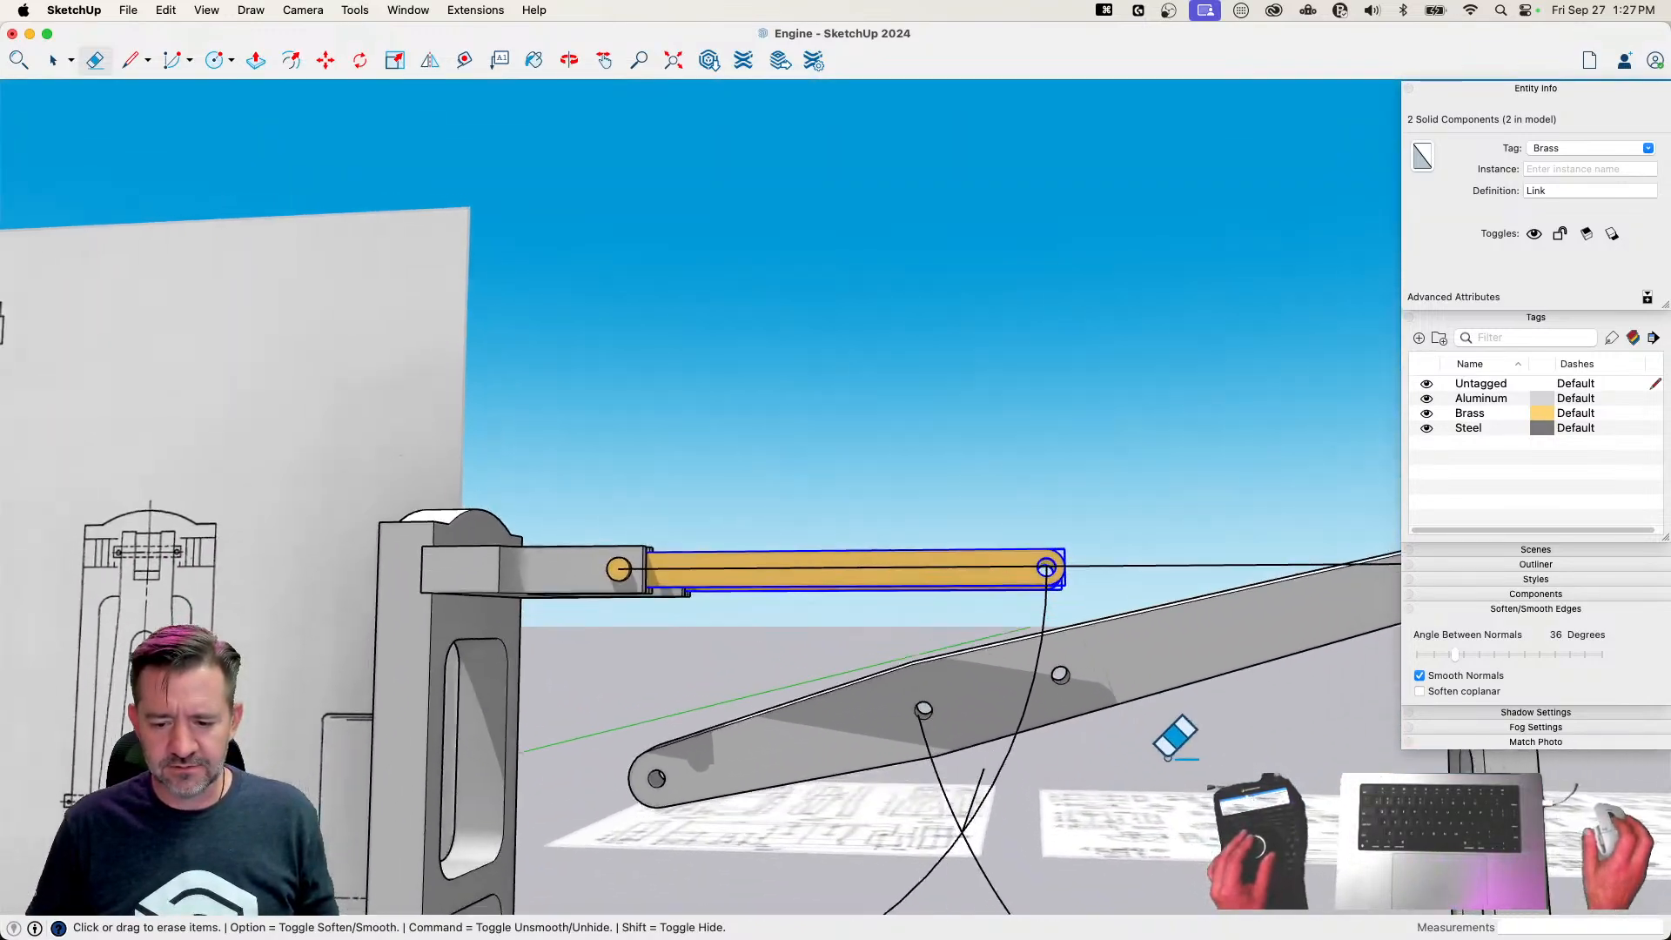
Rotate both Links about 36.4 degrees down around the fork pin so their free ends meet the crossing of the arcs
key(space)
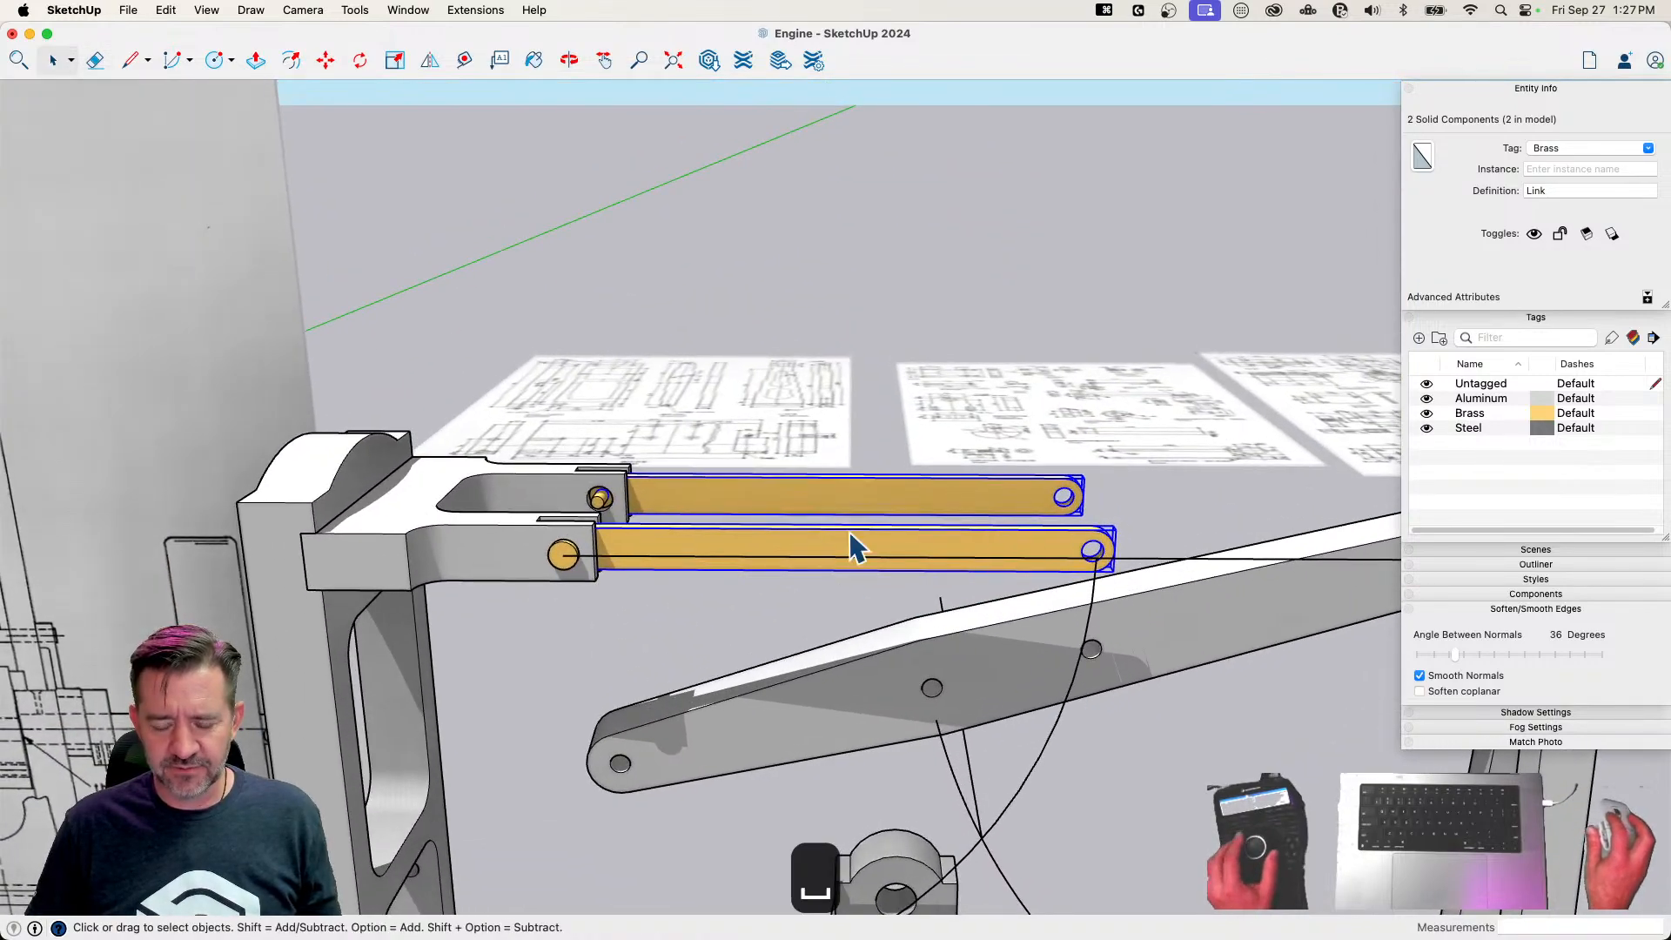
key(q)
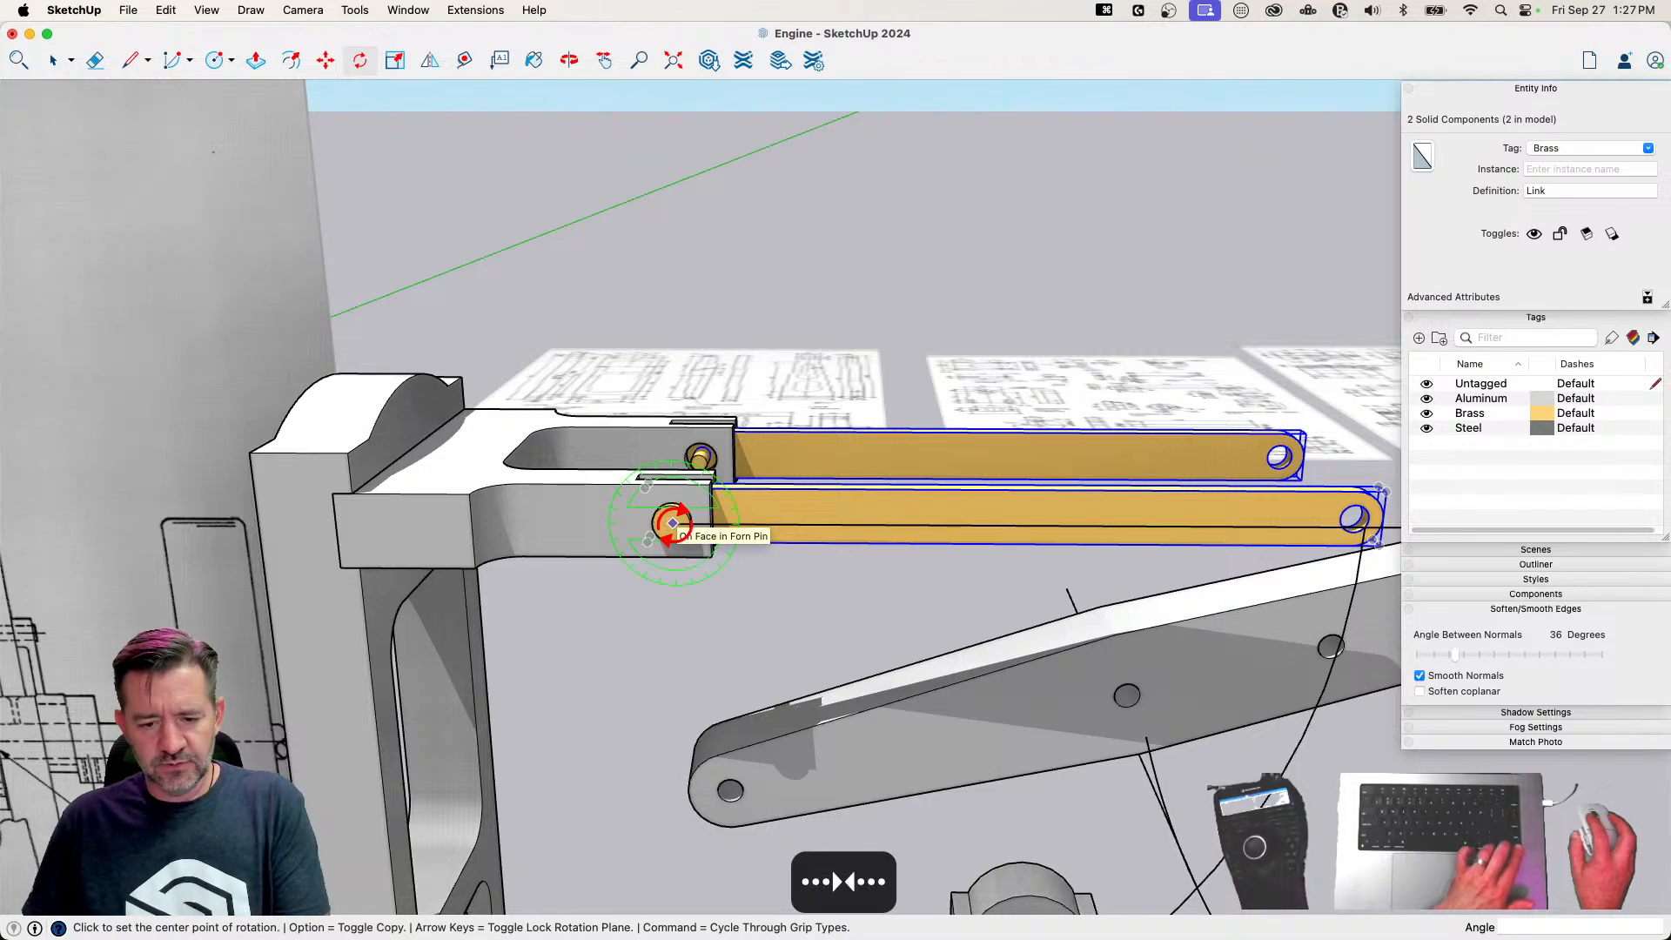
scroll(673, 525, up, 3)
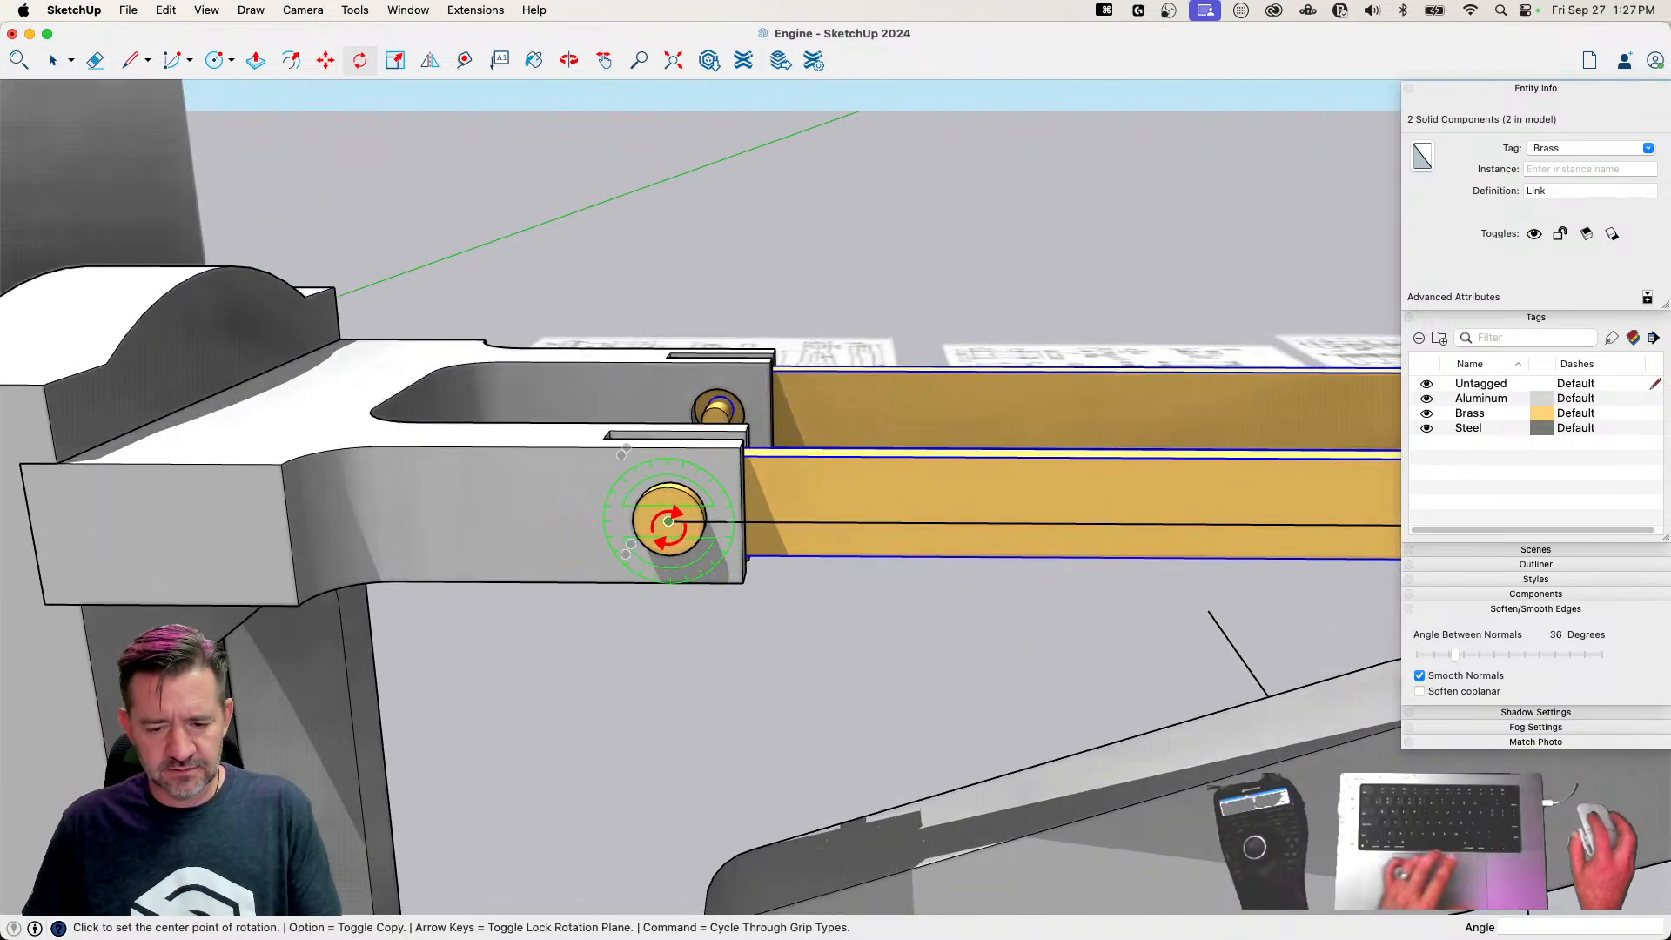
scroll(854, 522, down, 5)
scroll(1015, 414, up, 4)
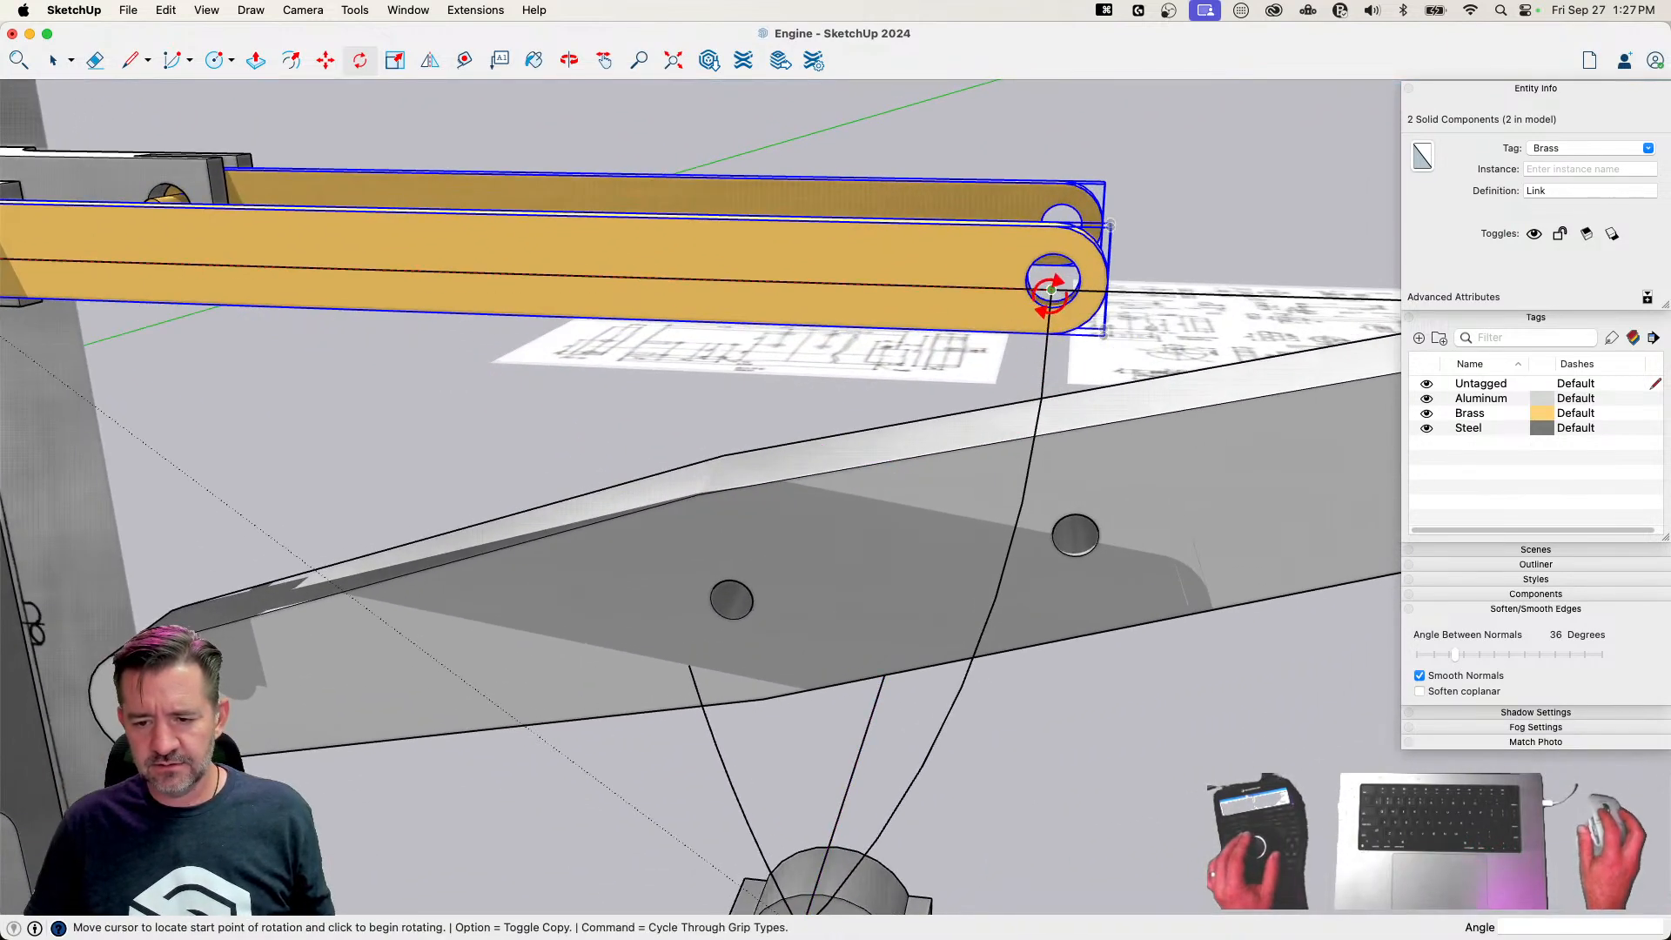
click(1052, 289)
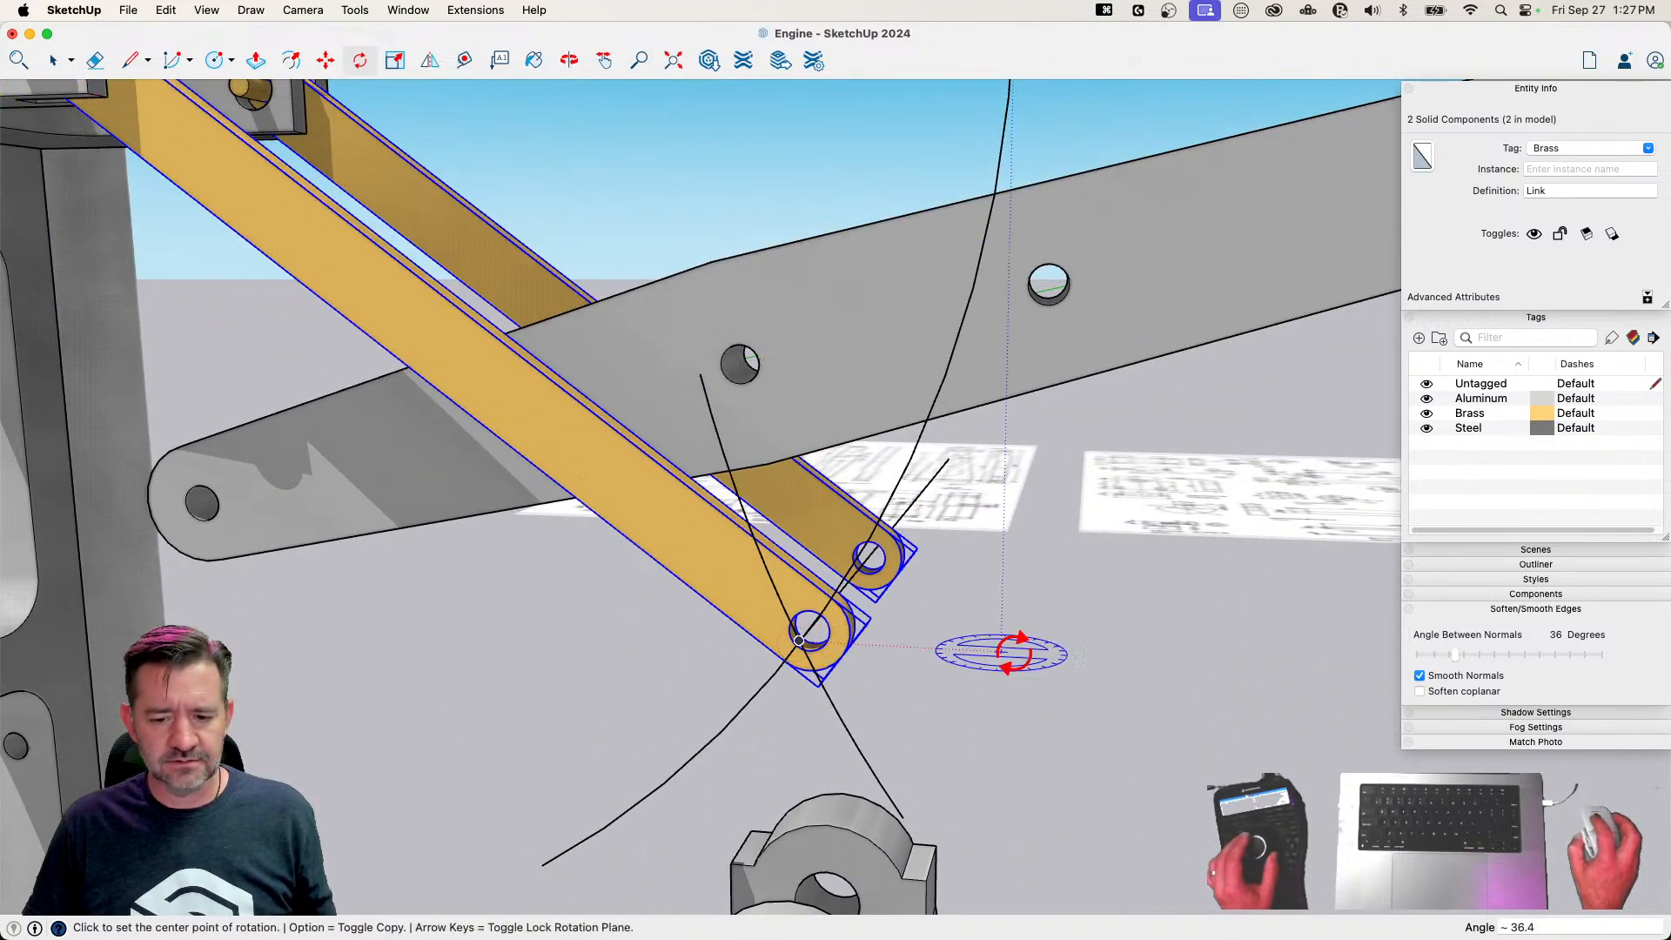
Compare the Links with the Page 1 drawing, then undo their rotation, the green-axis line and the Beam's arc, keeping the red-axis line
scroll(867, 648, down, 6)
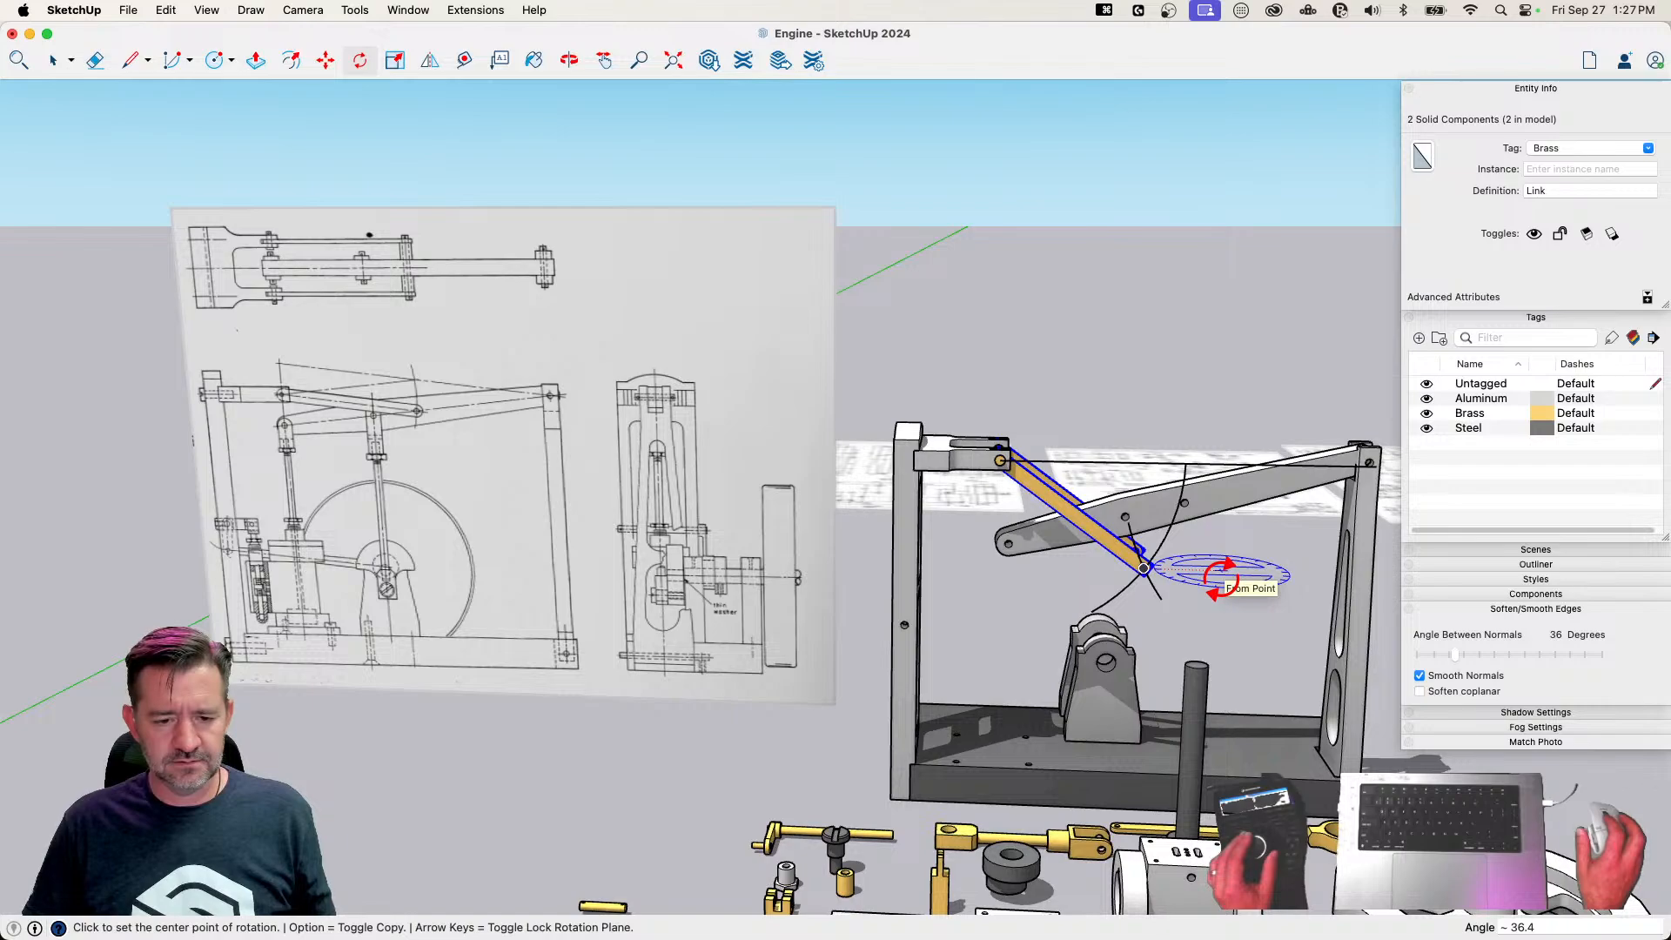
scroll(1184, 531, up, 6)
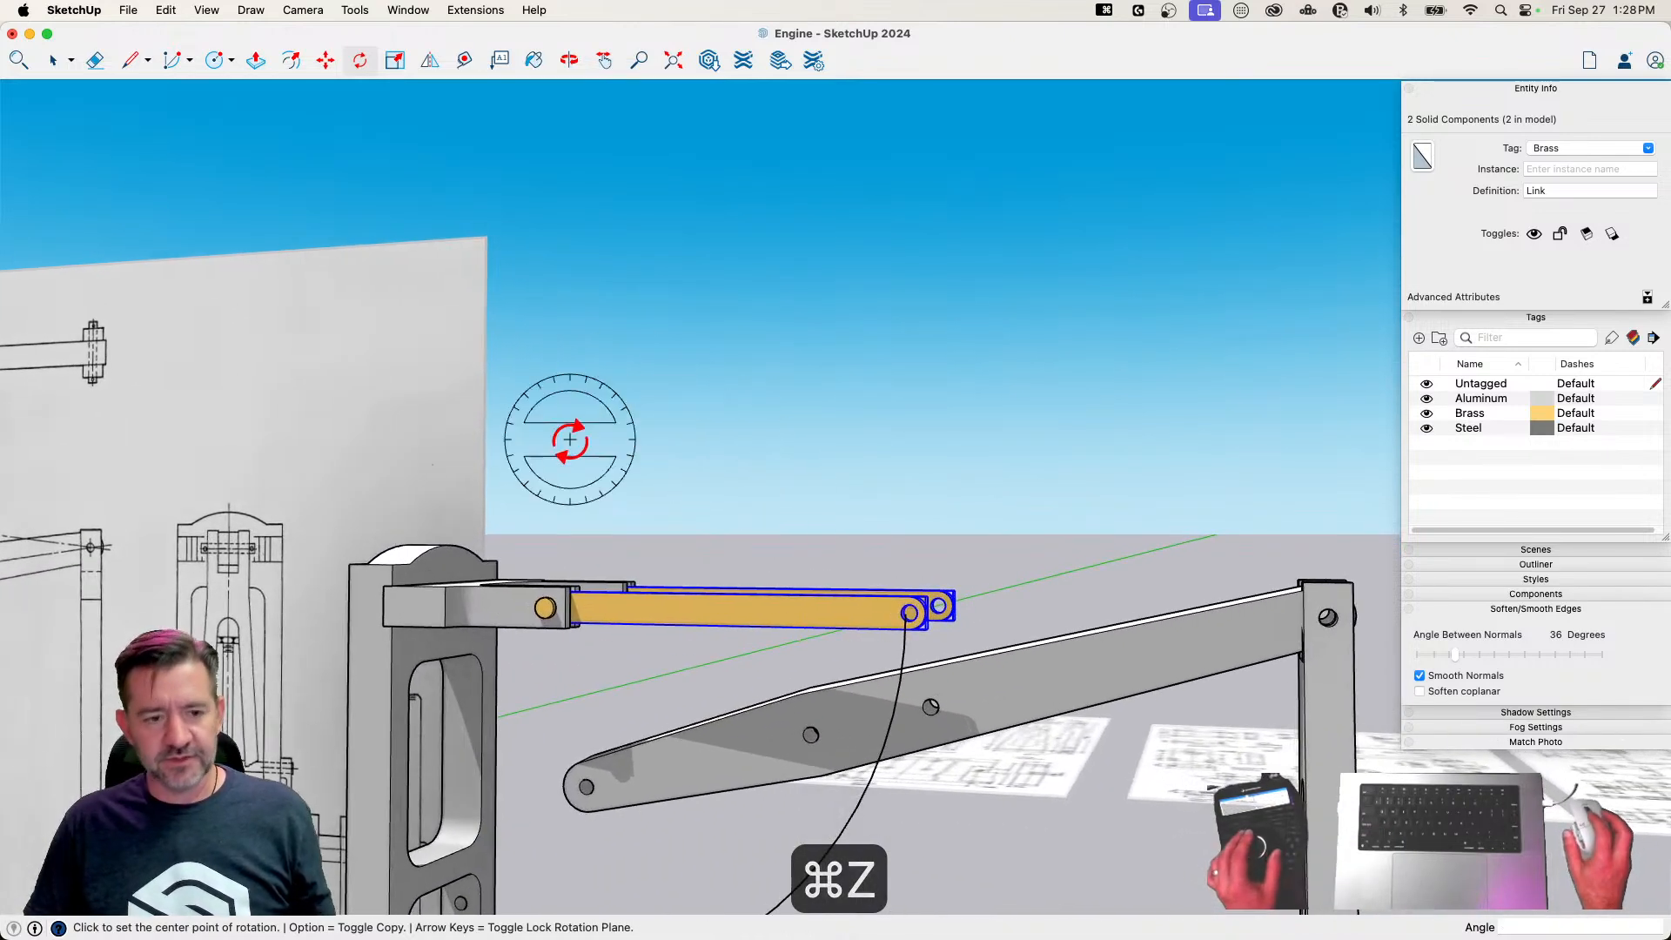
click(163, 11)
click(165, 52)
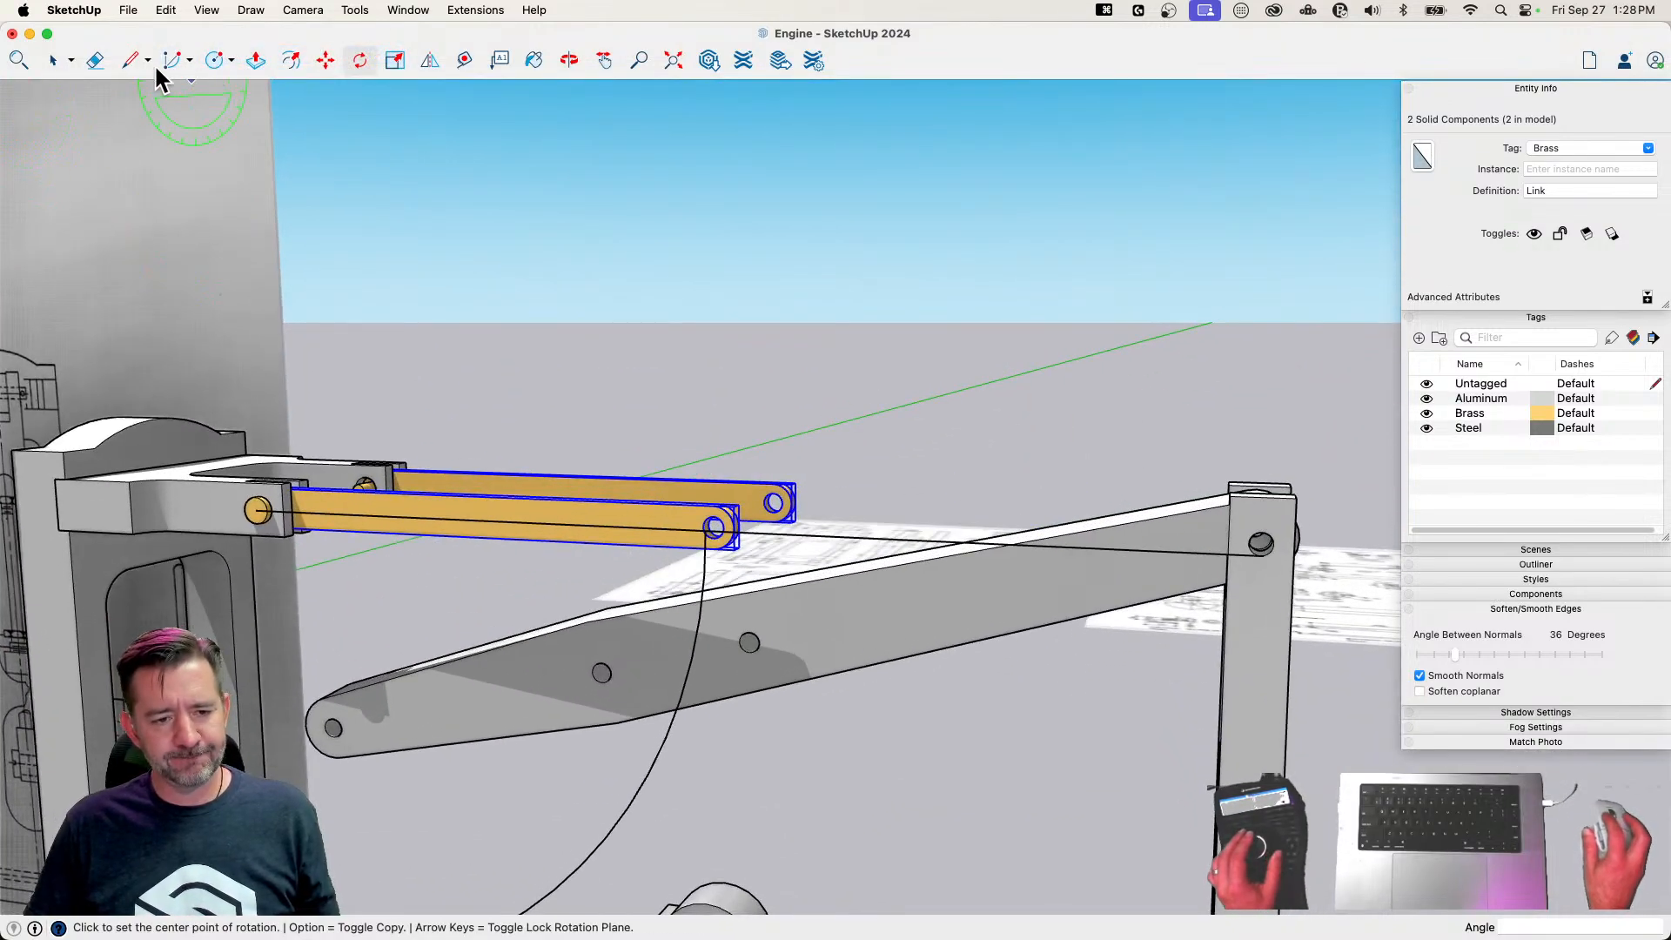
Draw an arc of about 21.7 degrees centred on the Beam's pivot, sweeping upward from the hole nearest the pivot past the Link's hole
click(170, 61)
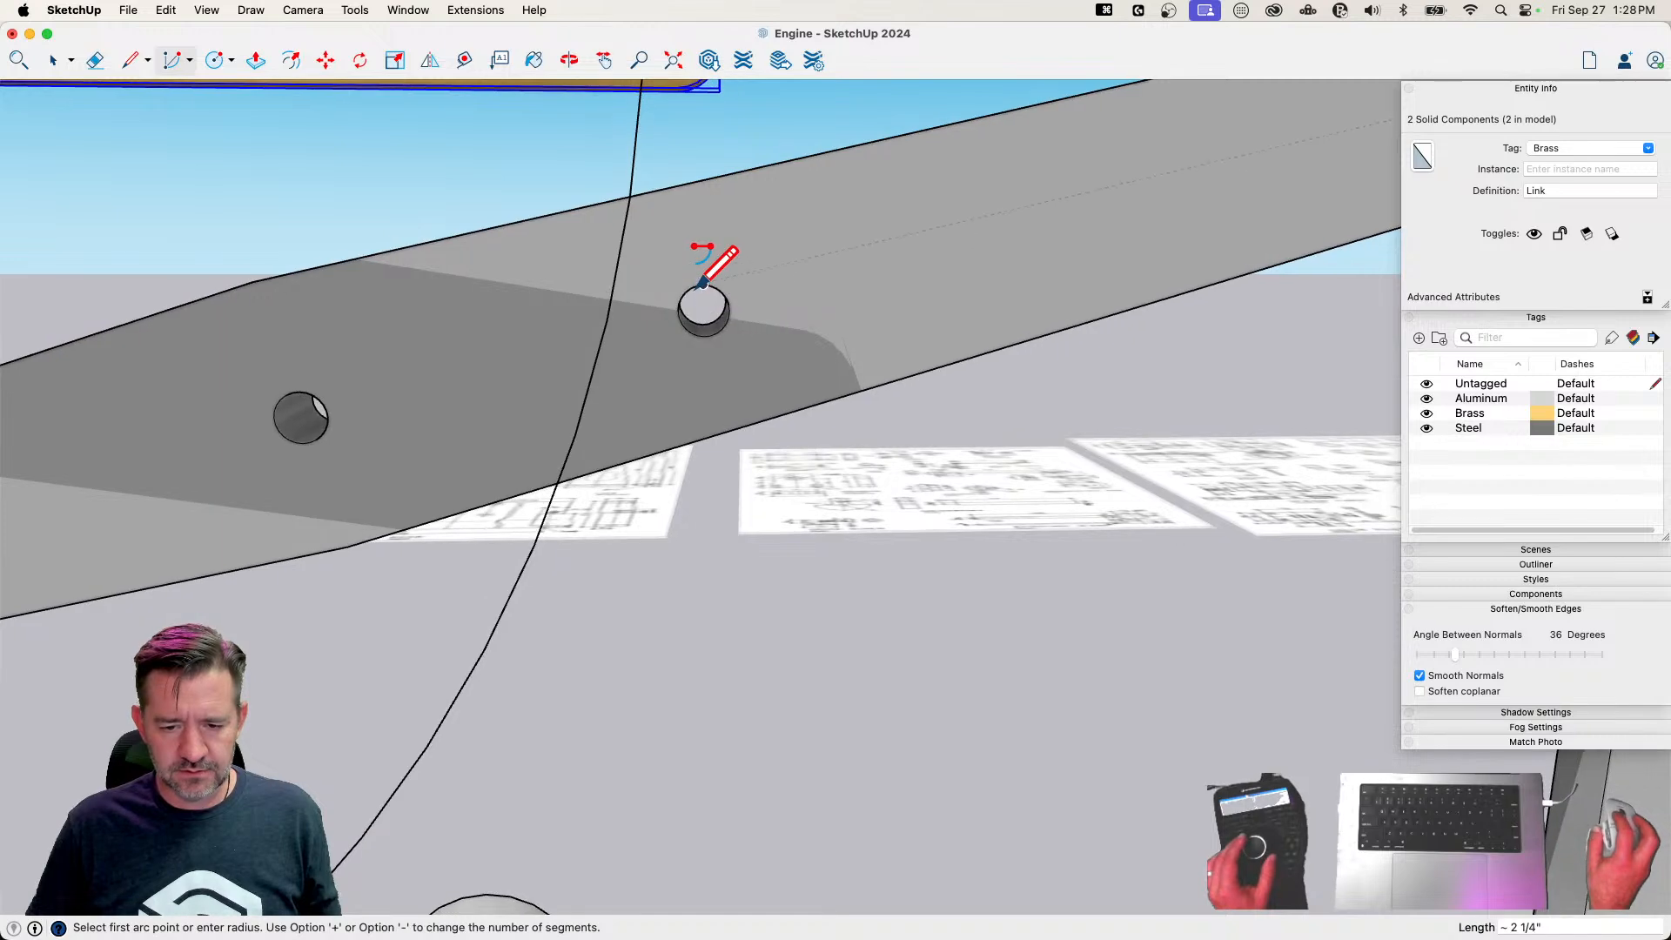
click(702, 301)
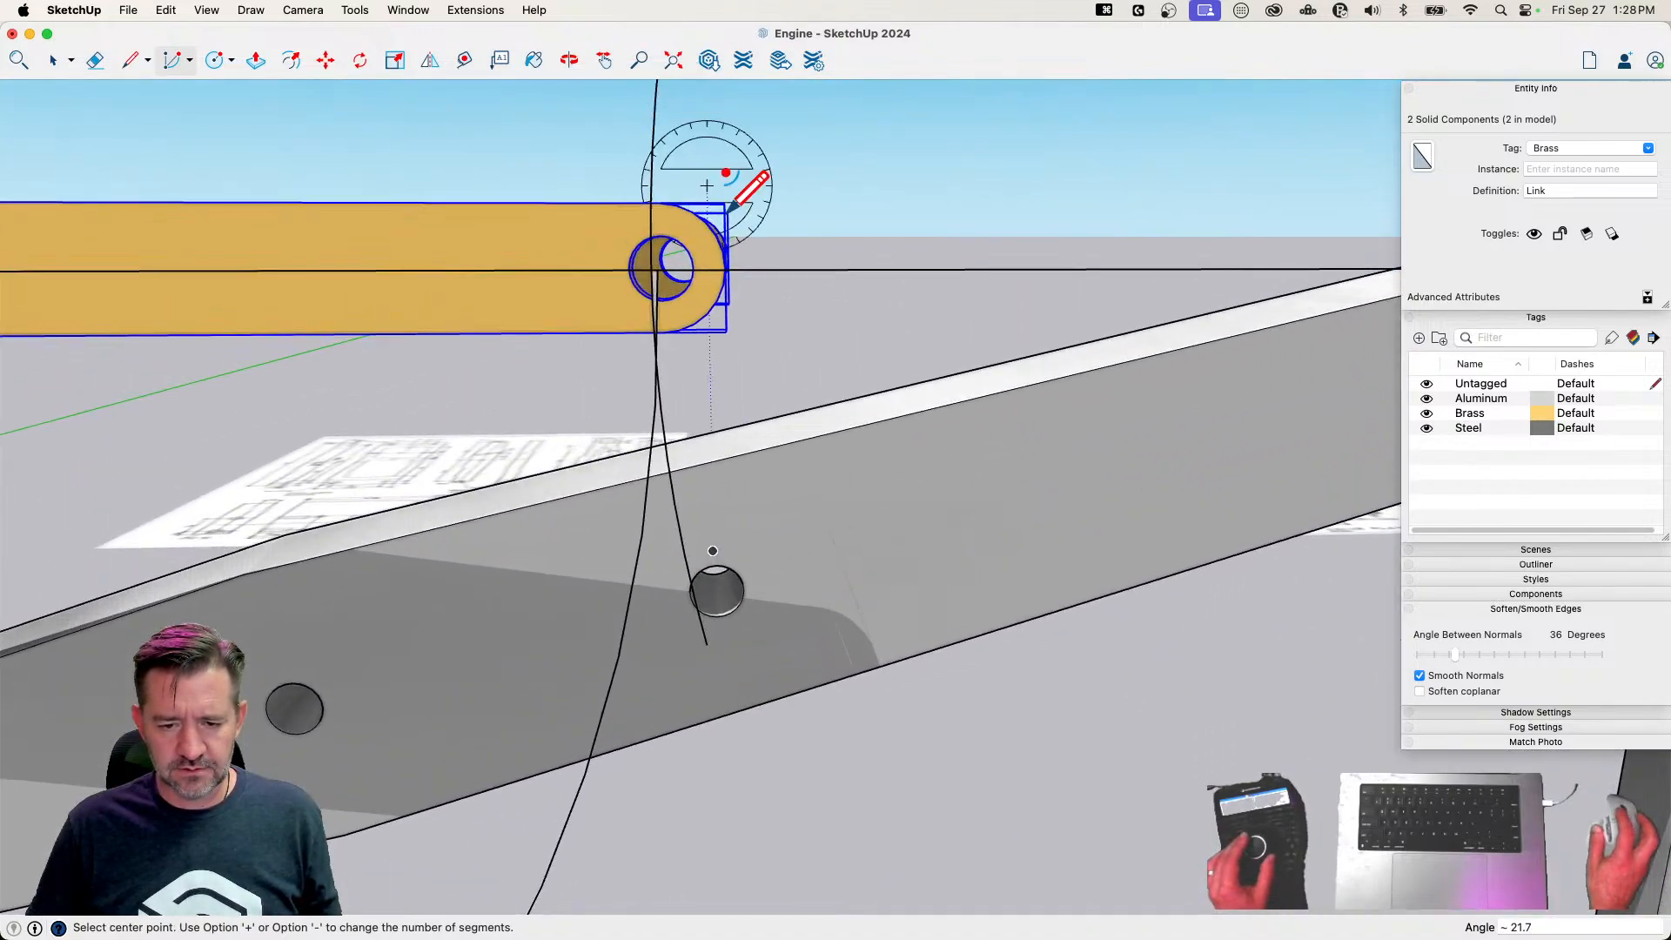
key(space)
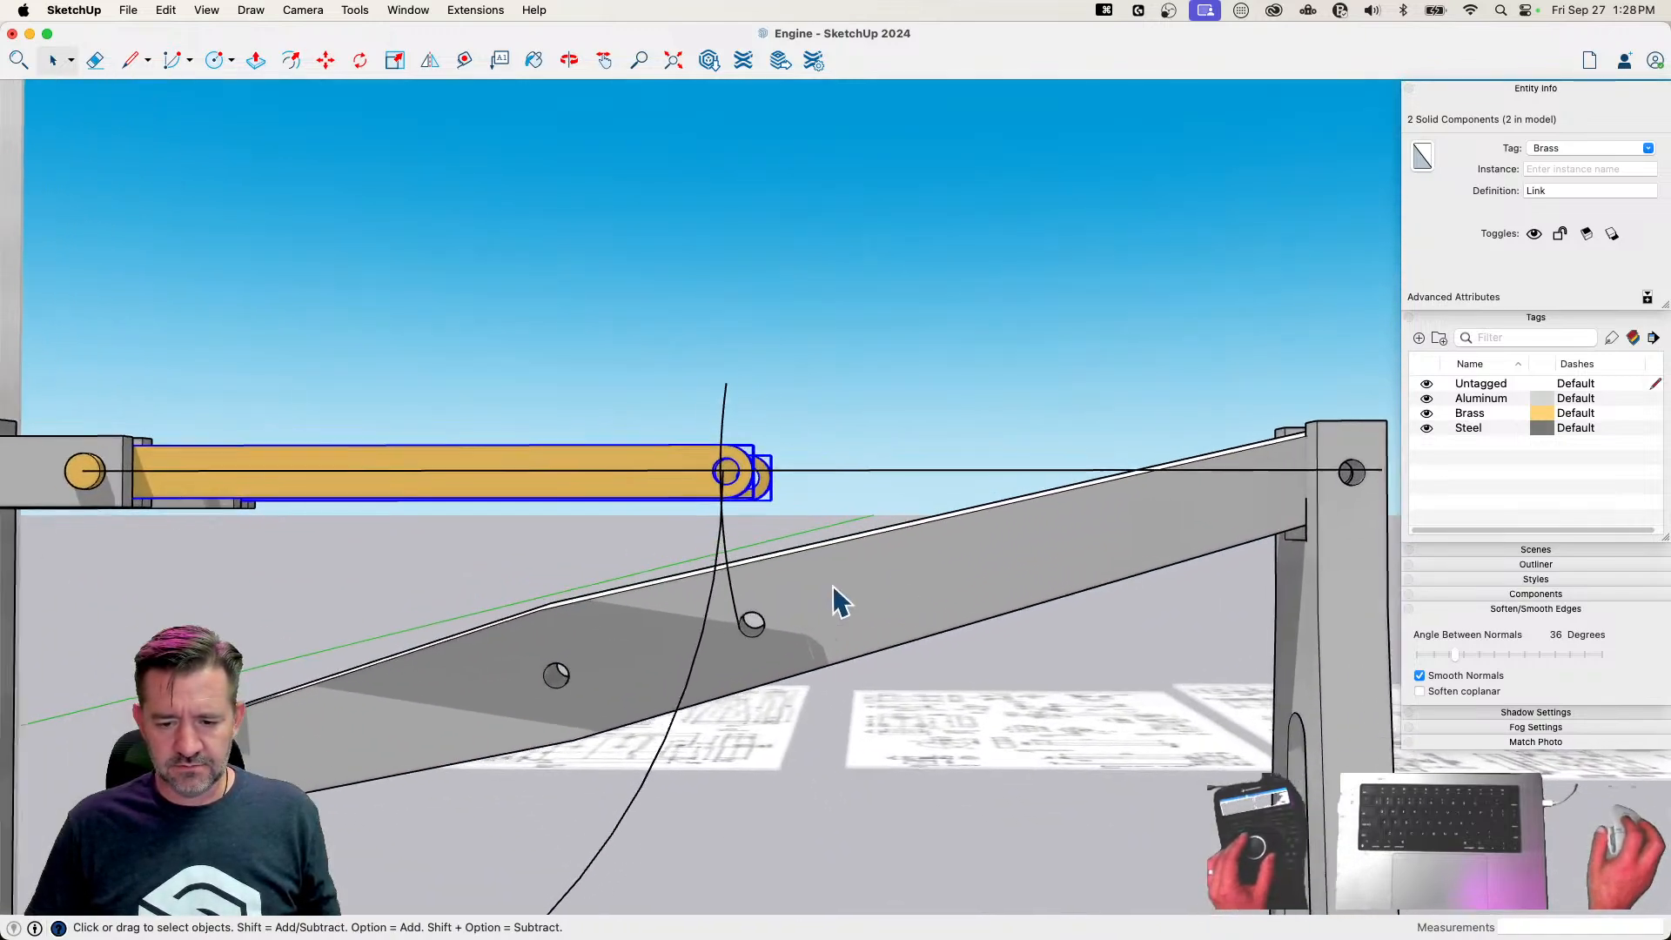
Rotate the Beam about 10.9 degrees upward around its pivot, bringing its arc's starting point to the crossing of the two arcs
click(1005, 540)
key(q)
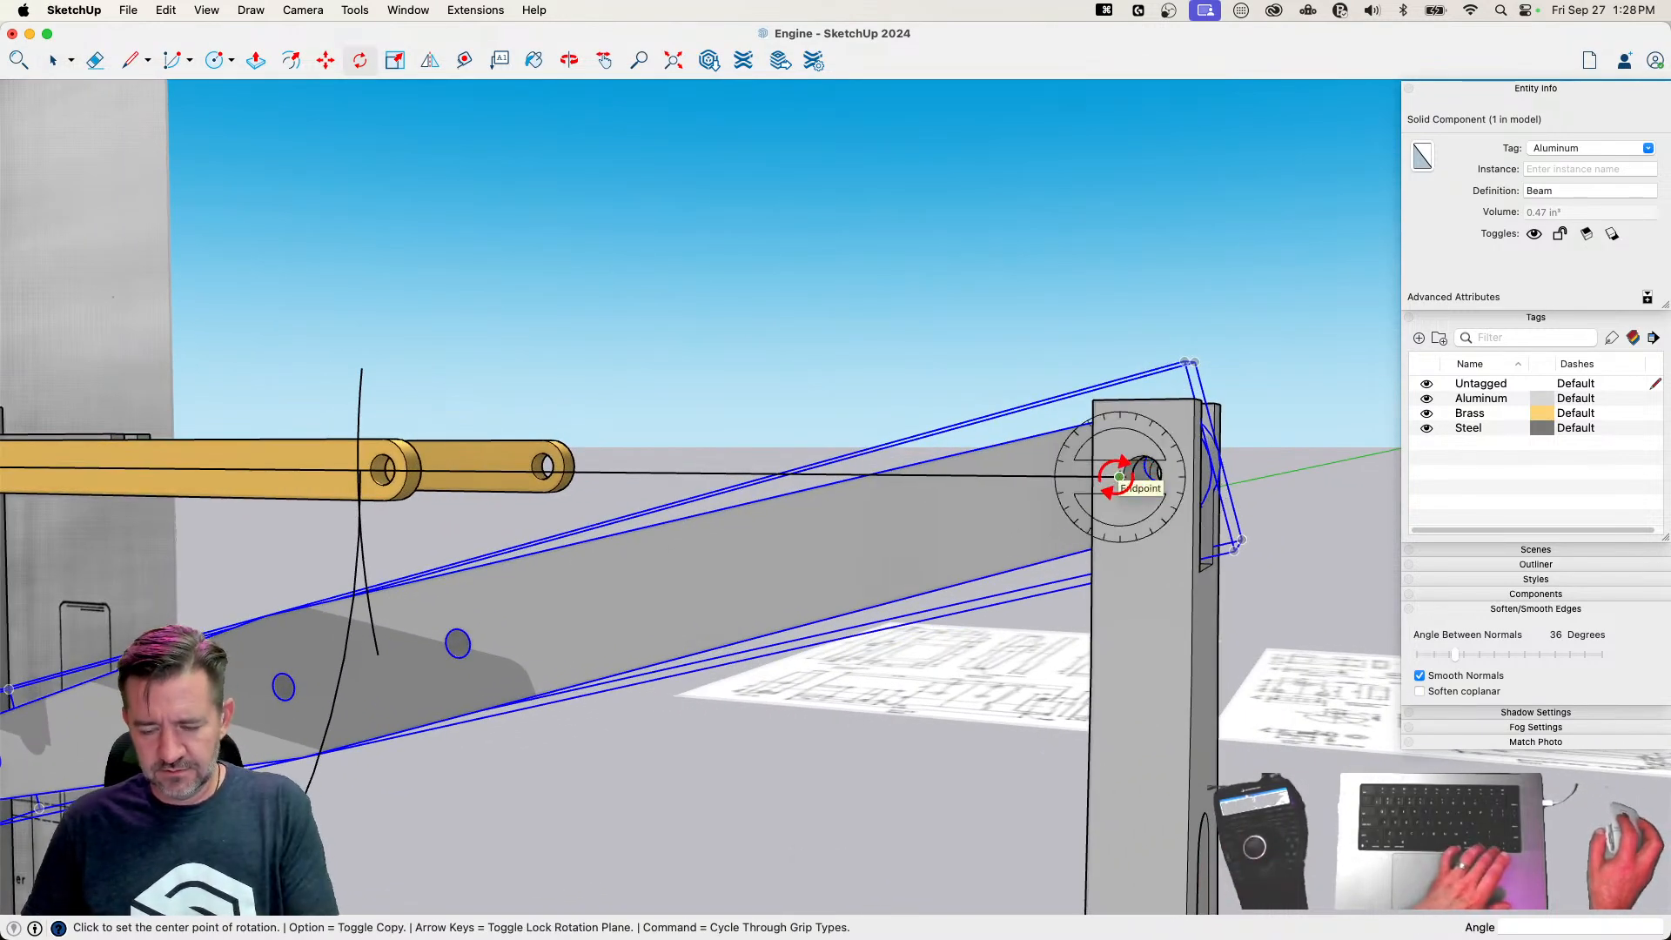
click(377, 653)
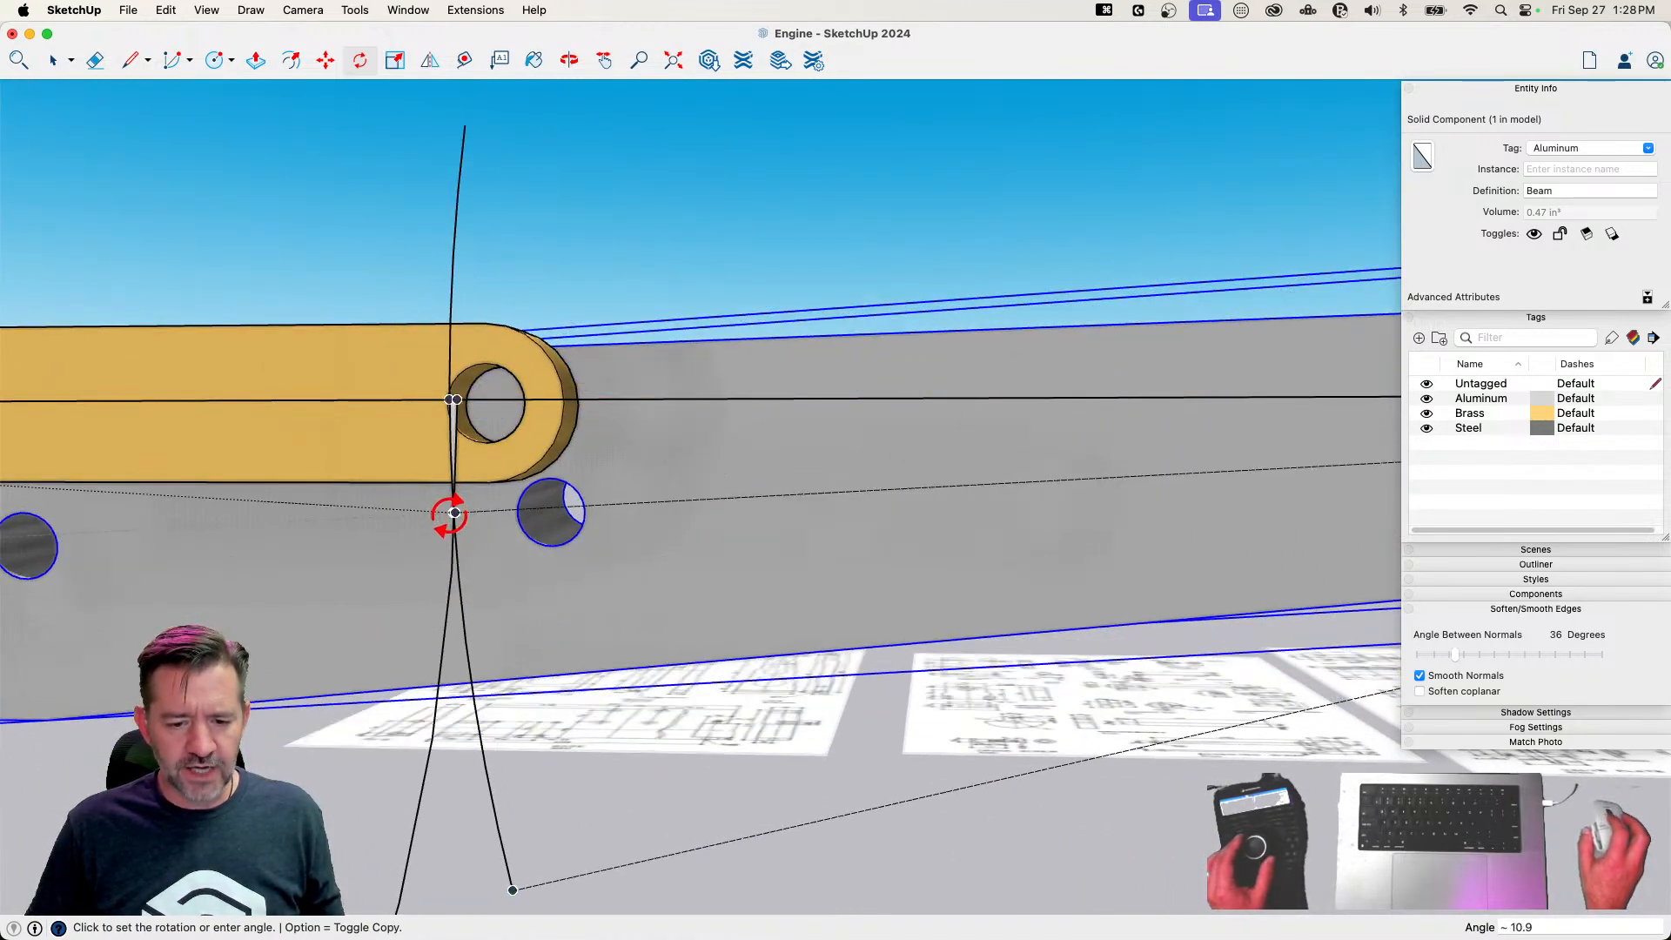
scroll(455, 513, up, 5)
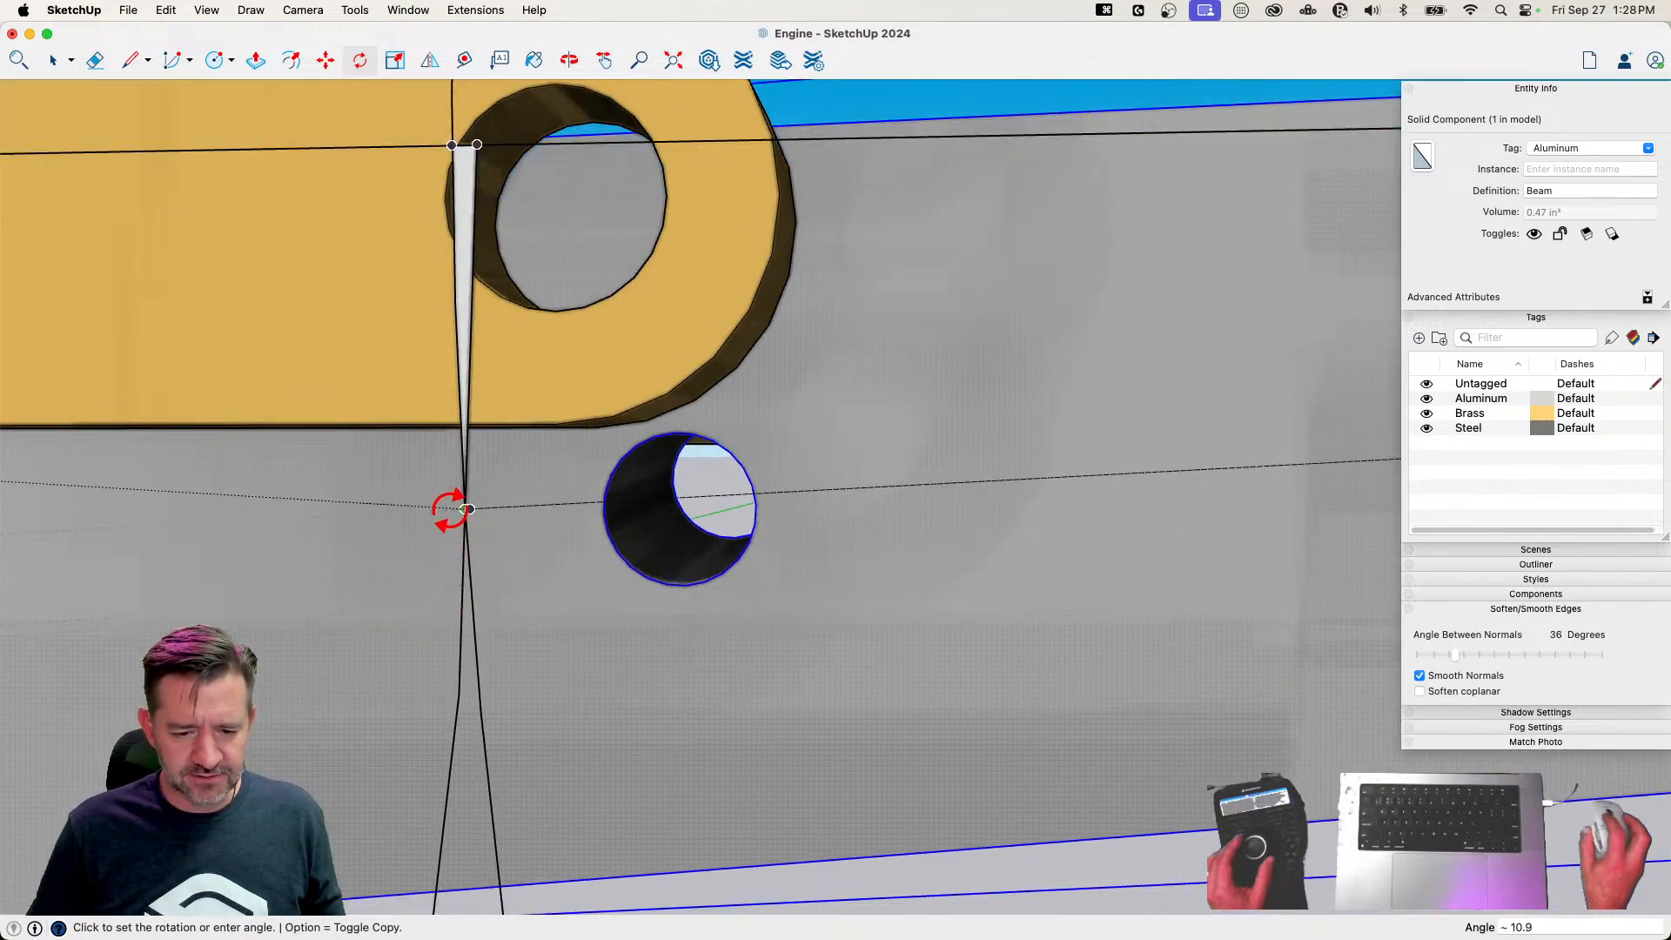
click(459, 512)
Rotate both Links down around the fork pin until their free-end holes line up with the Beam's hole at the arcs' crossing
key(space)
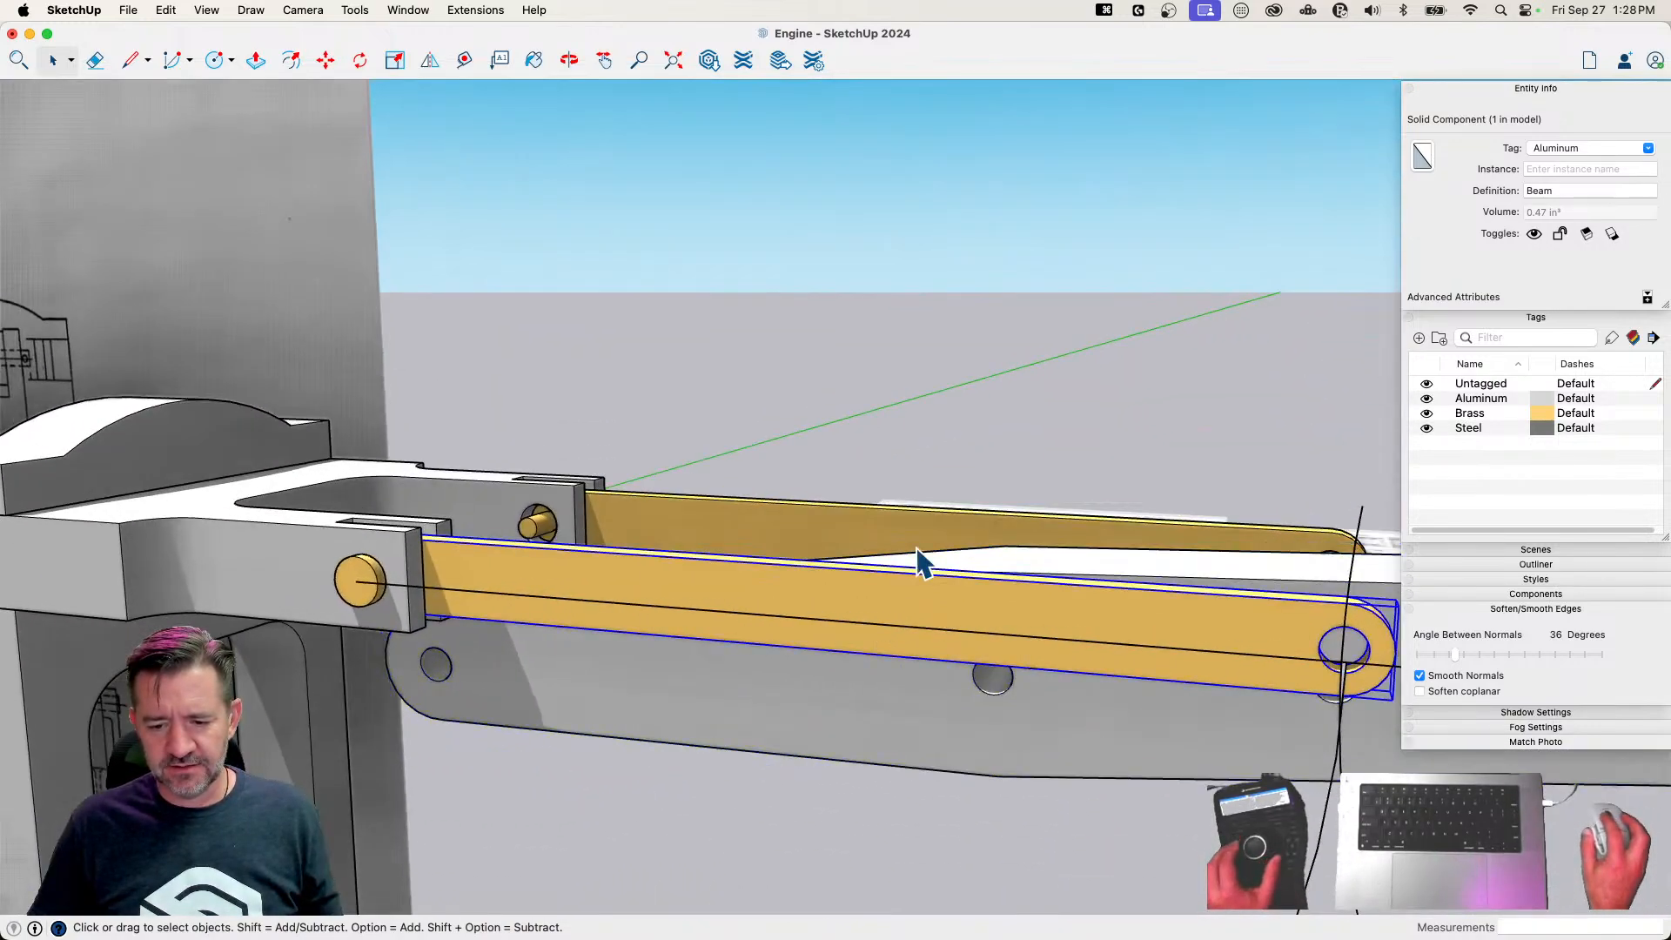
key(q)
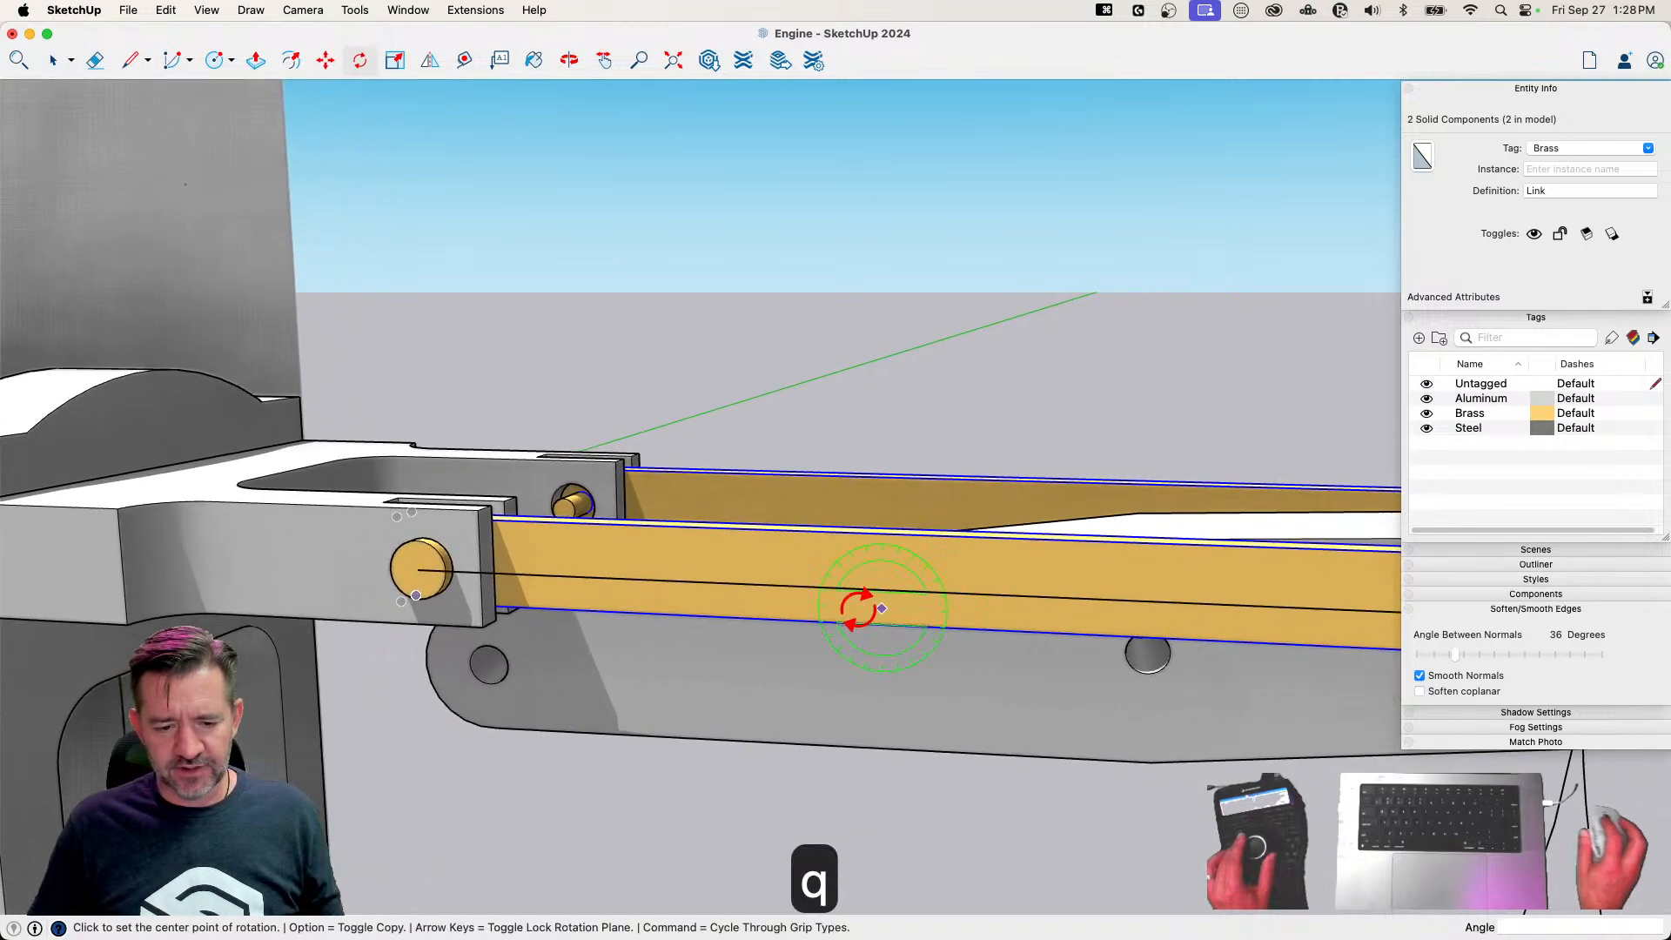
click(419, 569)
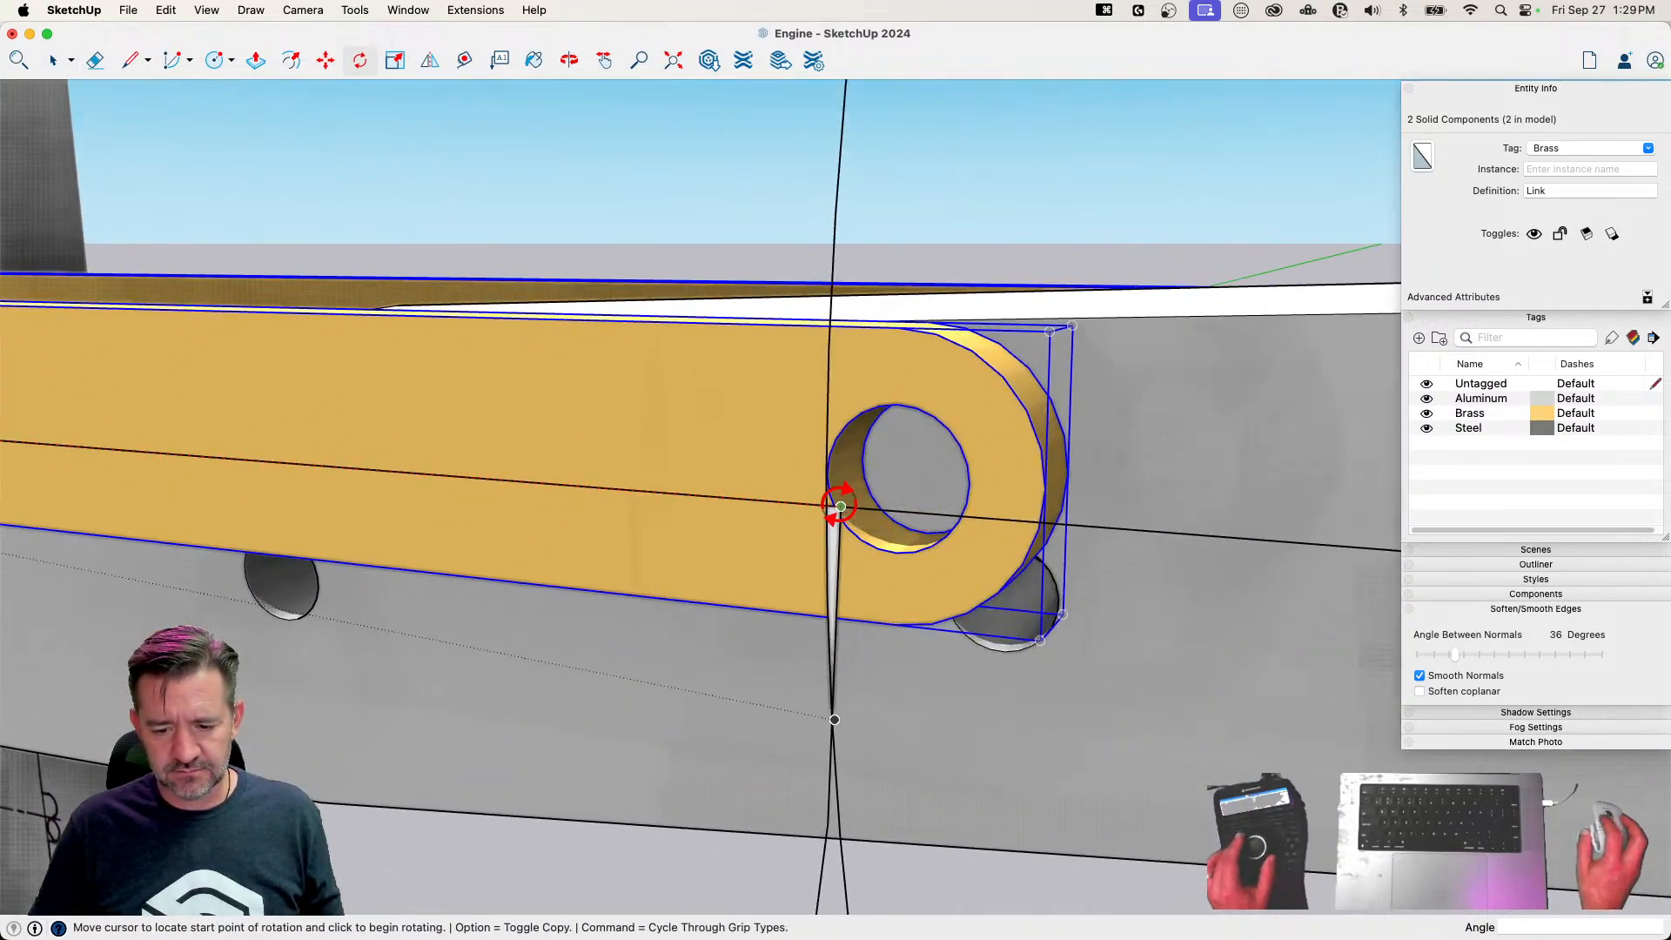
click(841, 506)
key(Escape)
key(space)
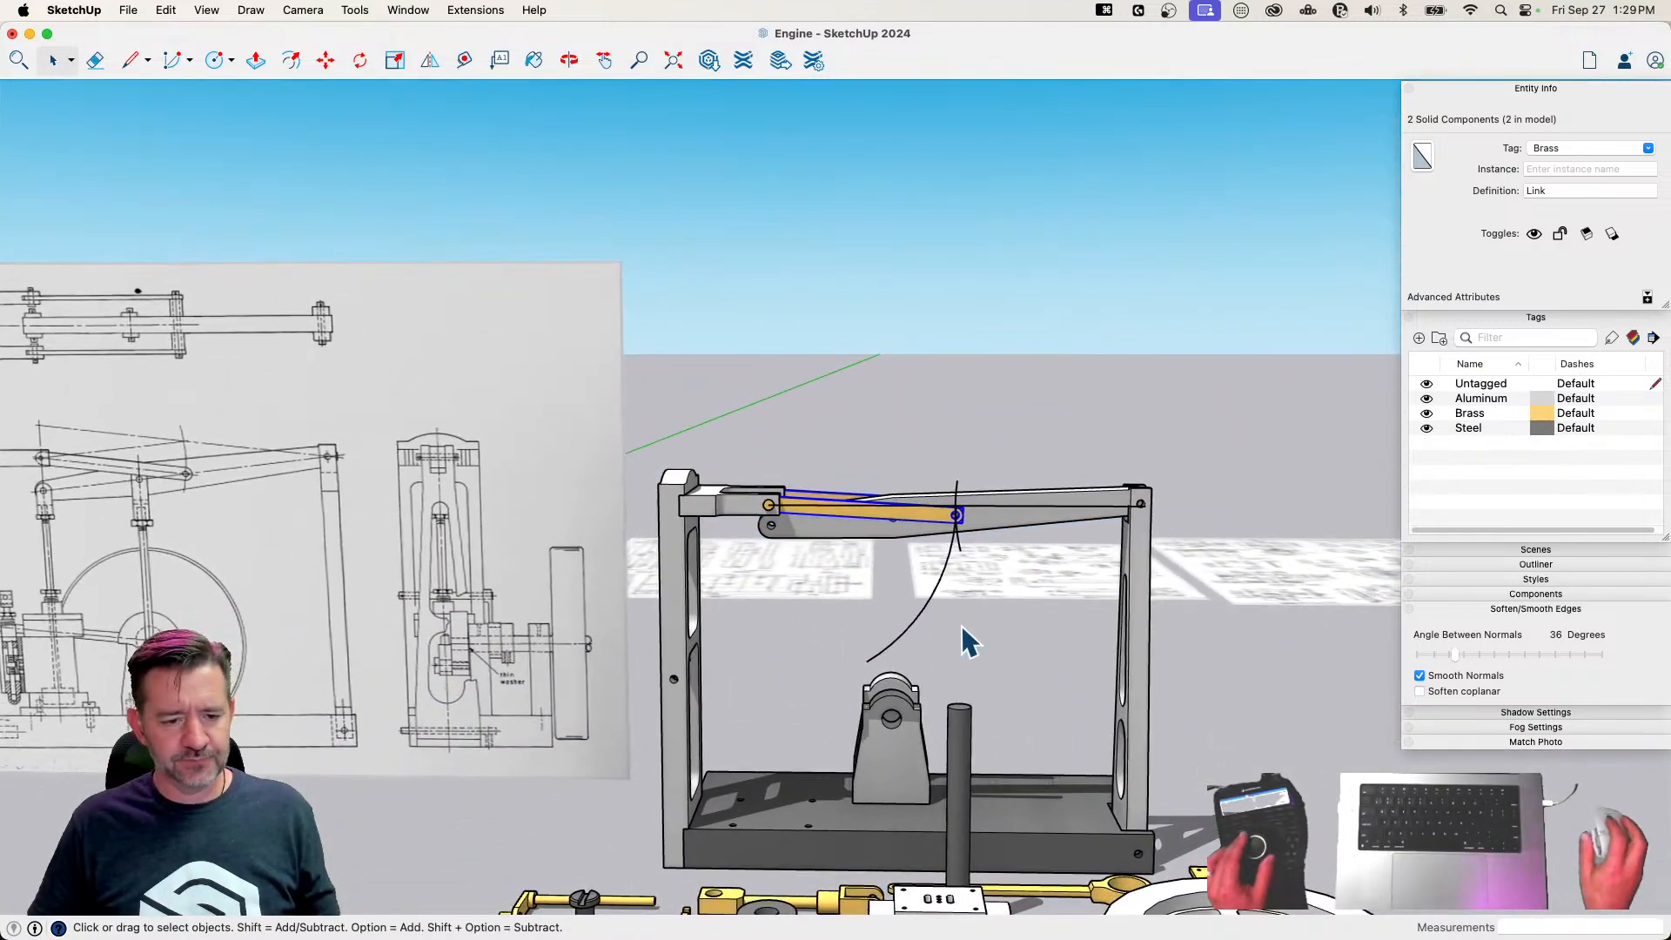
Erase the construction line and both arcs around the Links and Beam, undoing the accidental deletion of a Link
key(e)
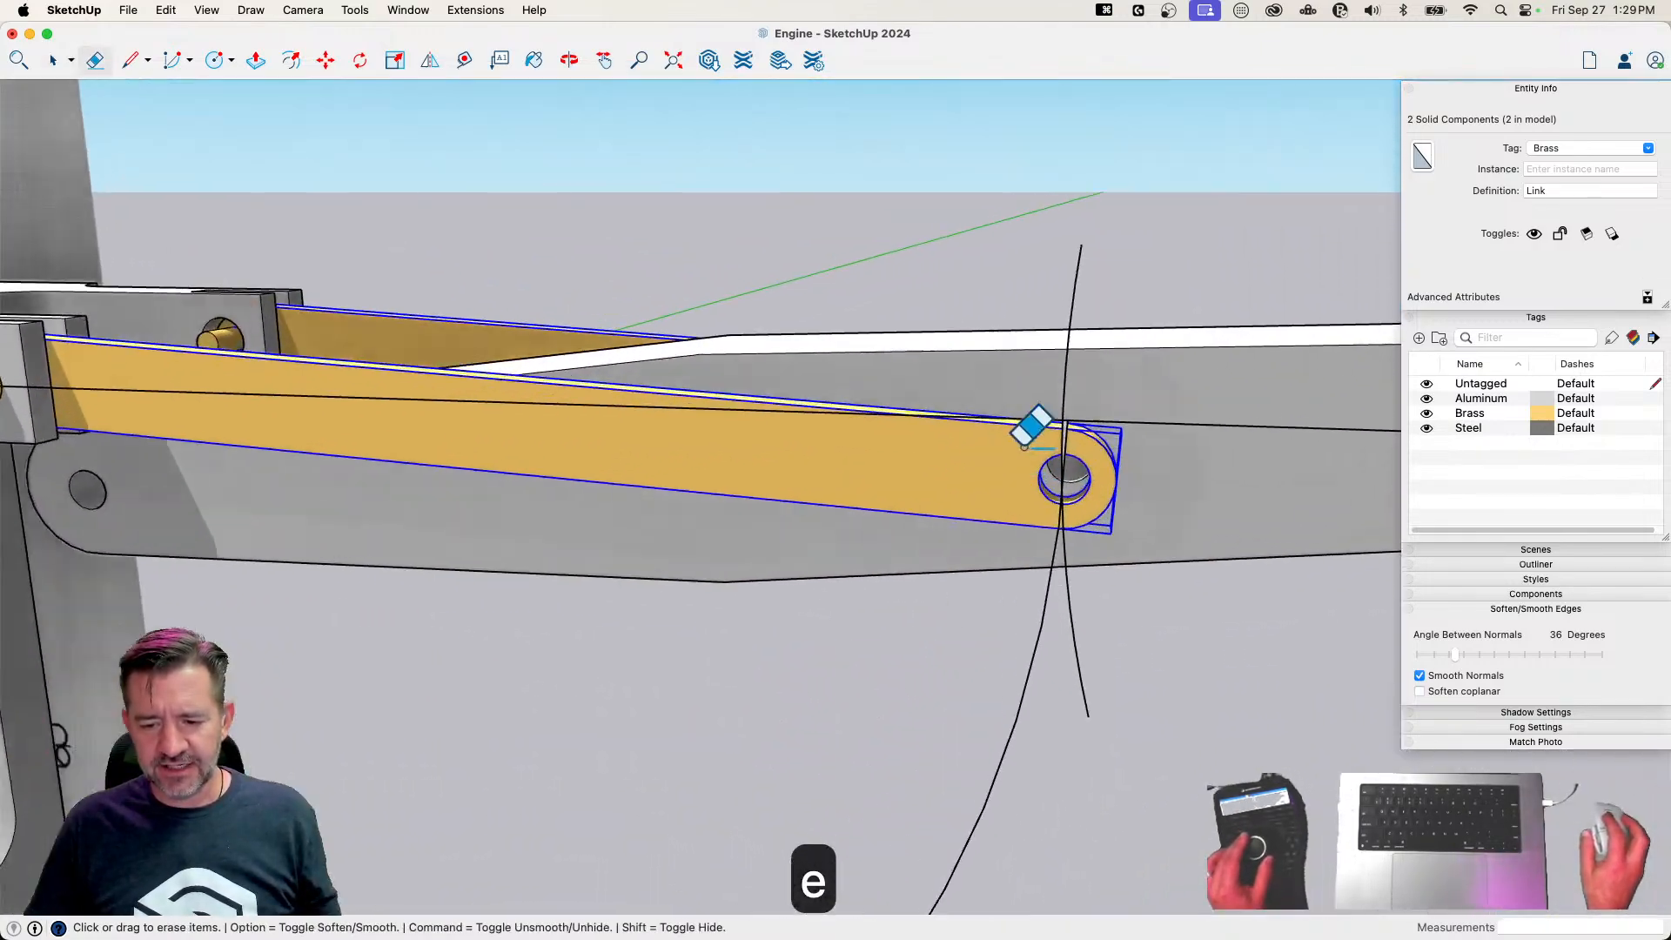
click(1045, 405)
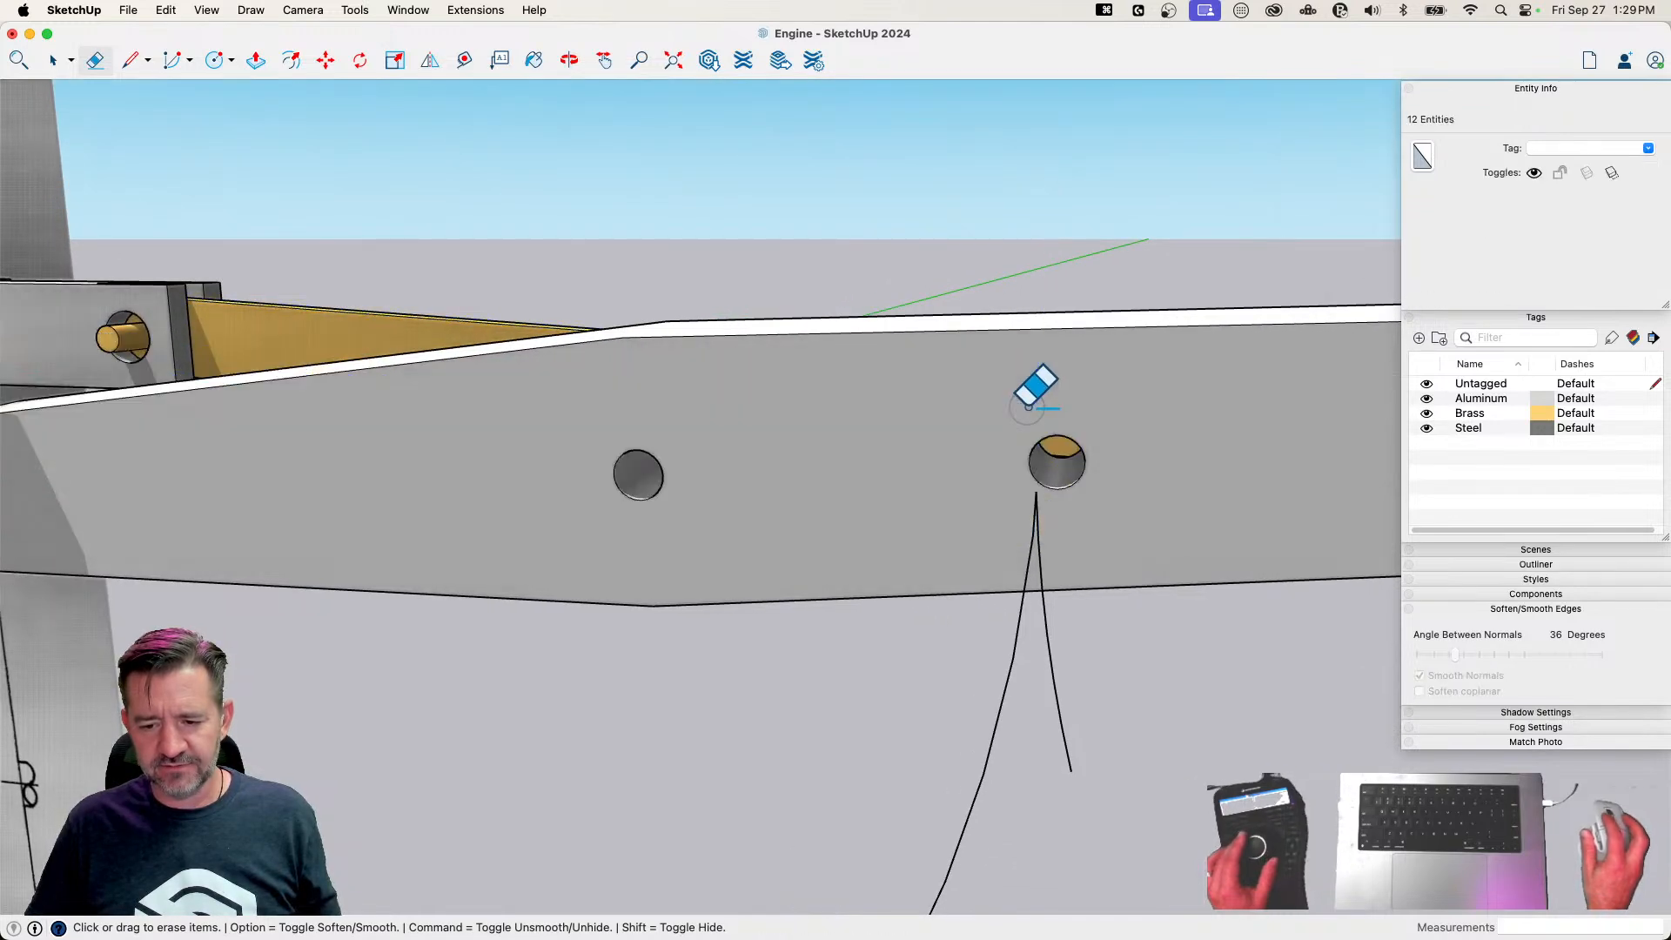
key(super+z)
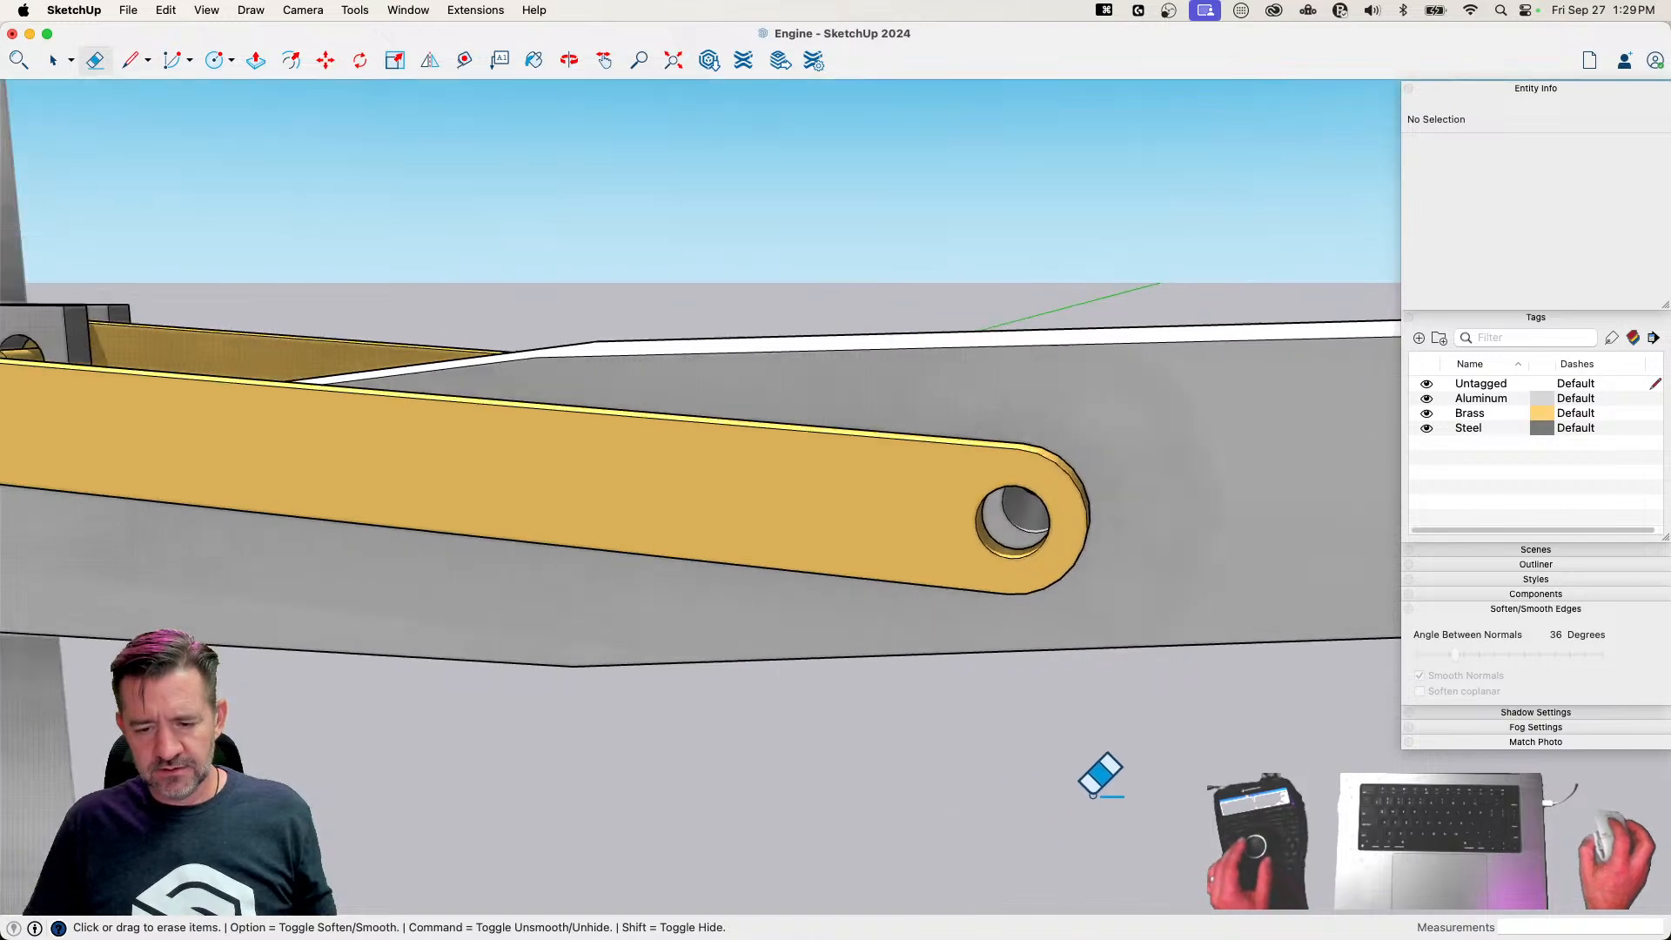
key(space)
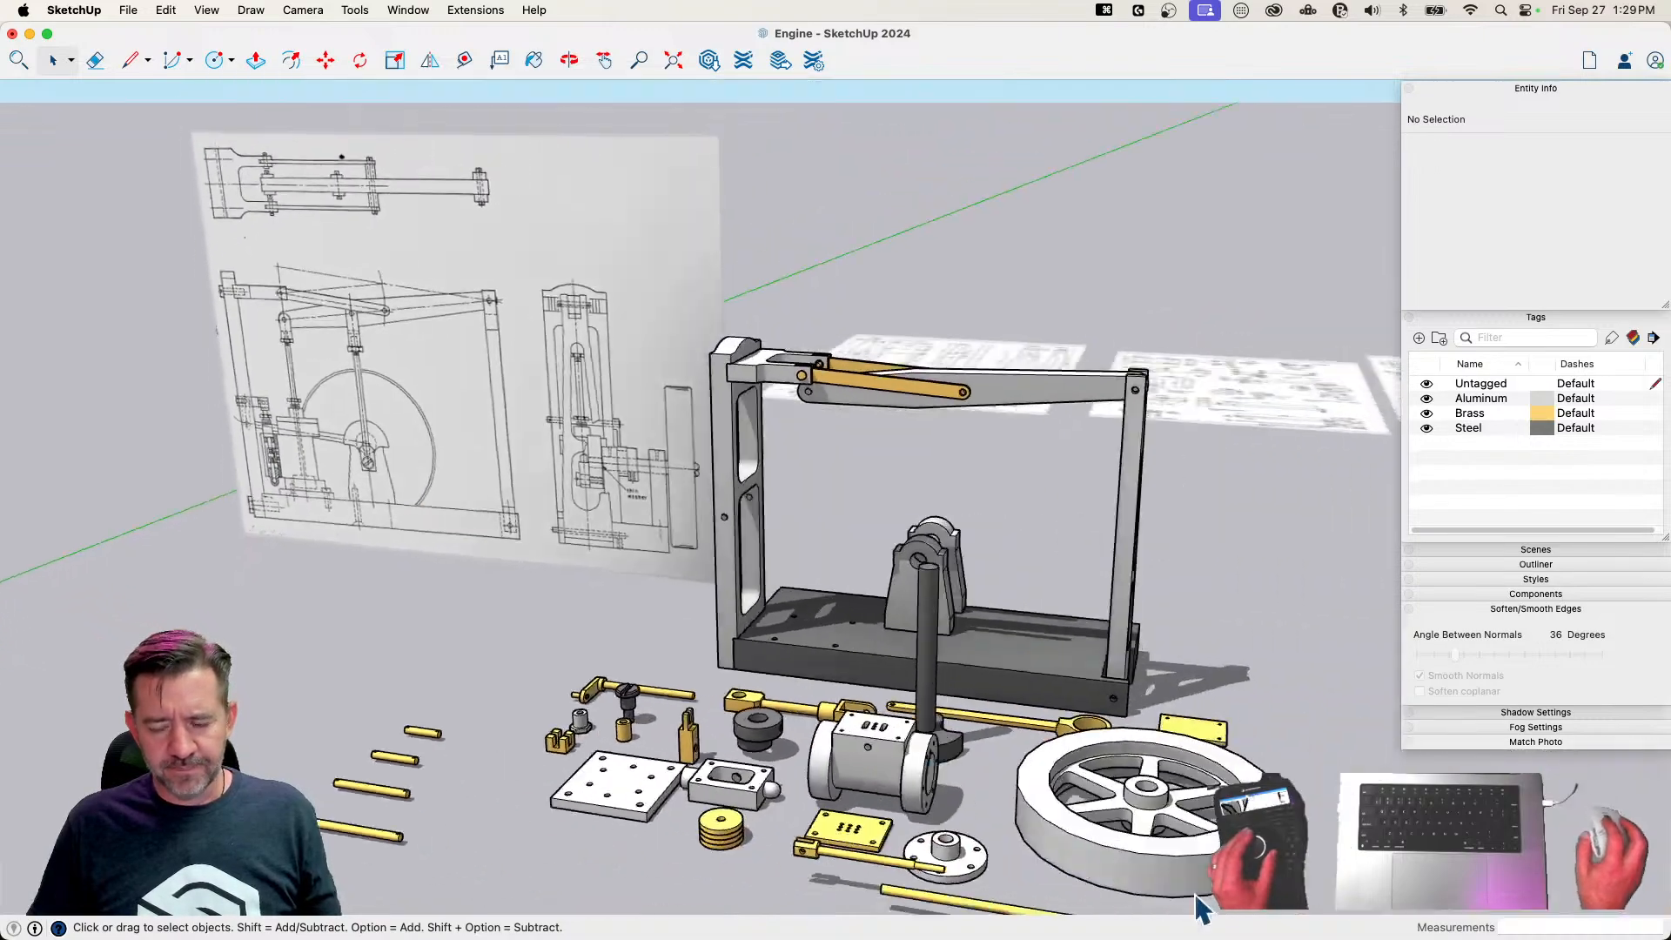
Rotate the Flywheel 90 degrees so it stands upright, matching its orientation in the Page 1 drawing
click(906, 896)
key(m)
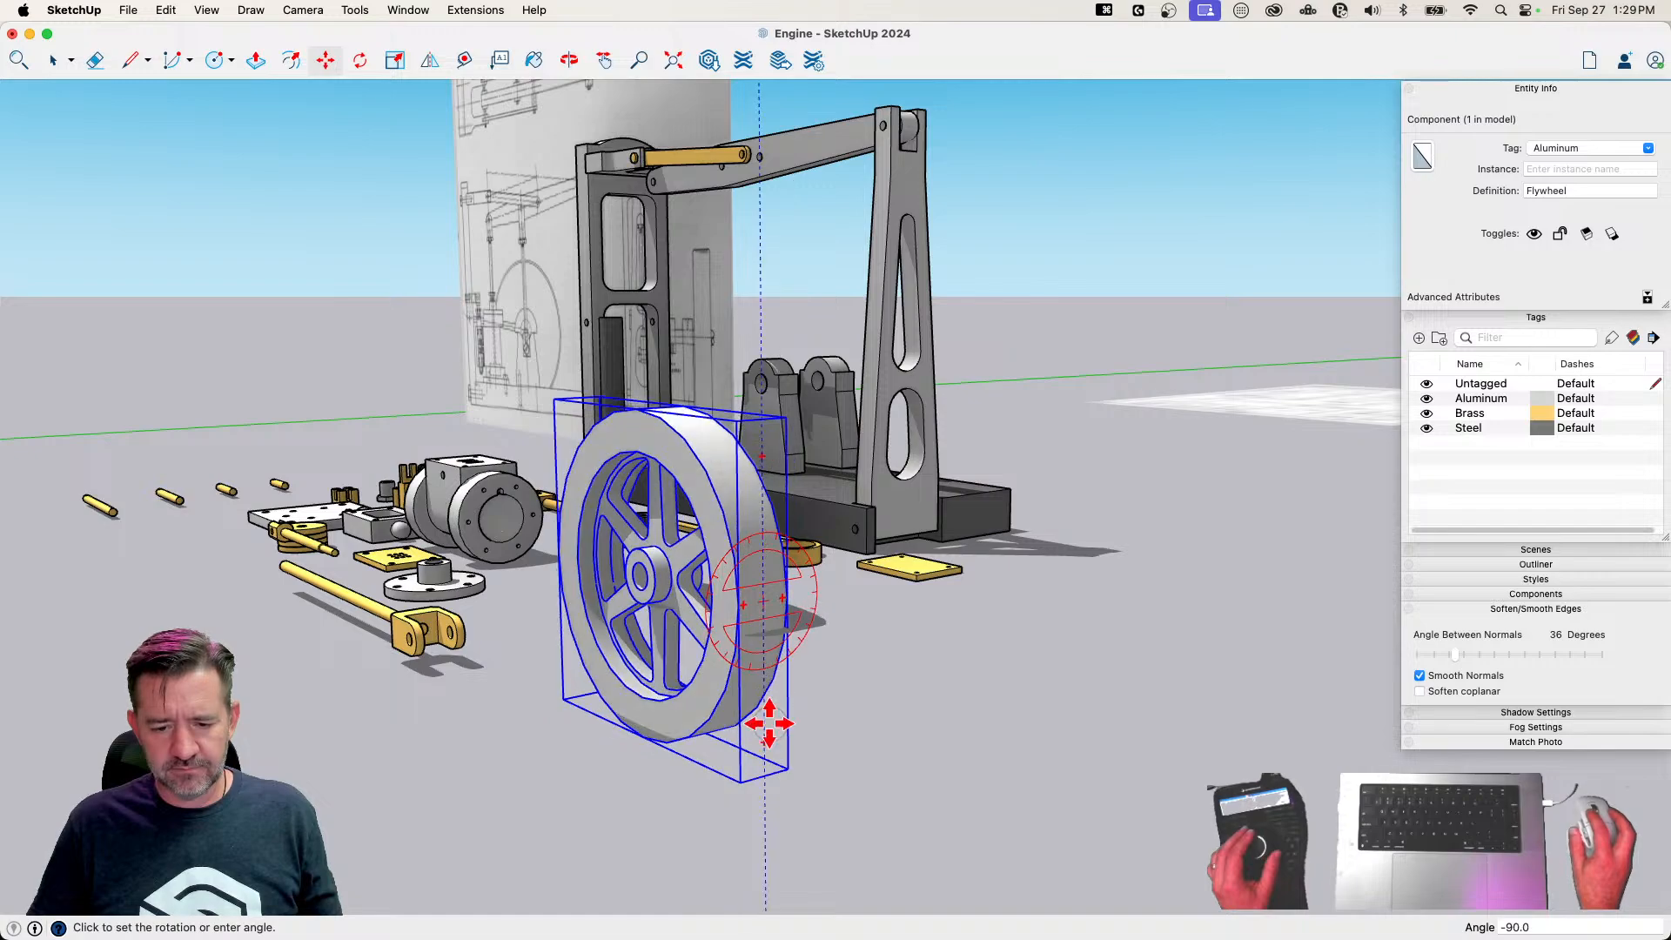
key(m)
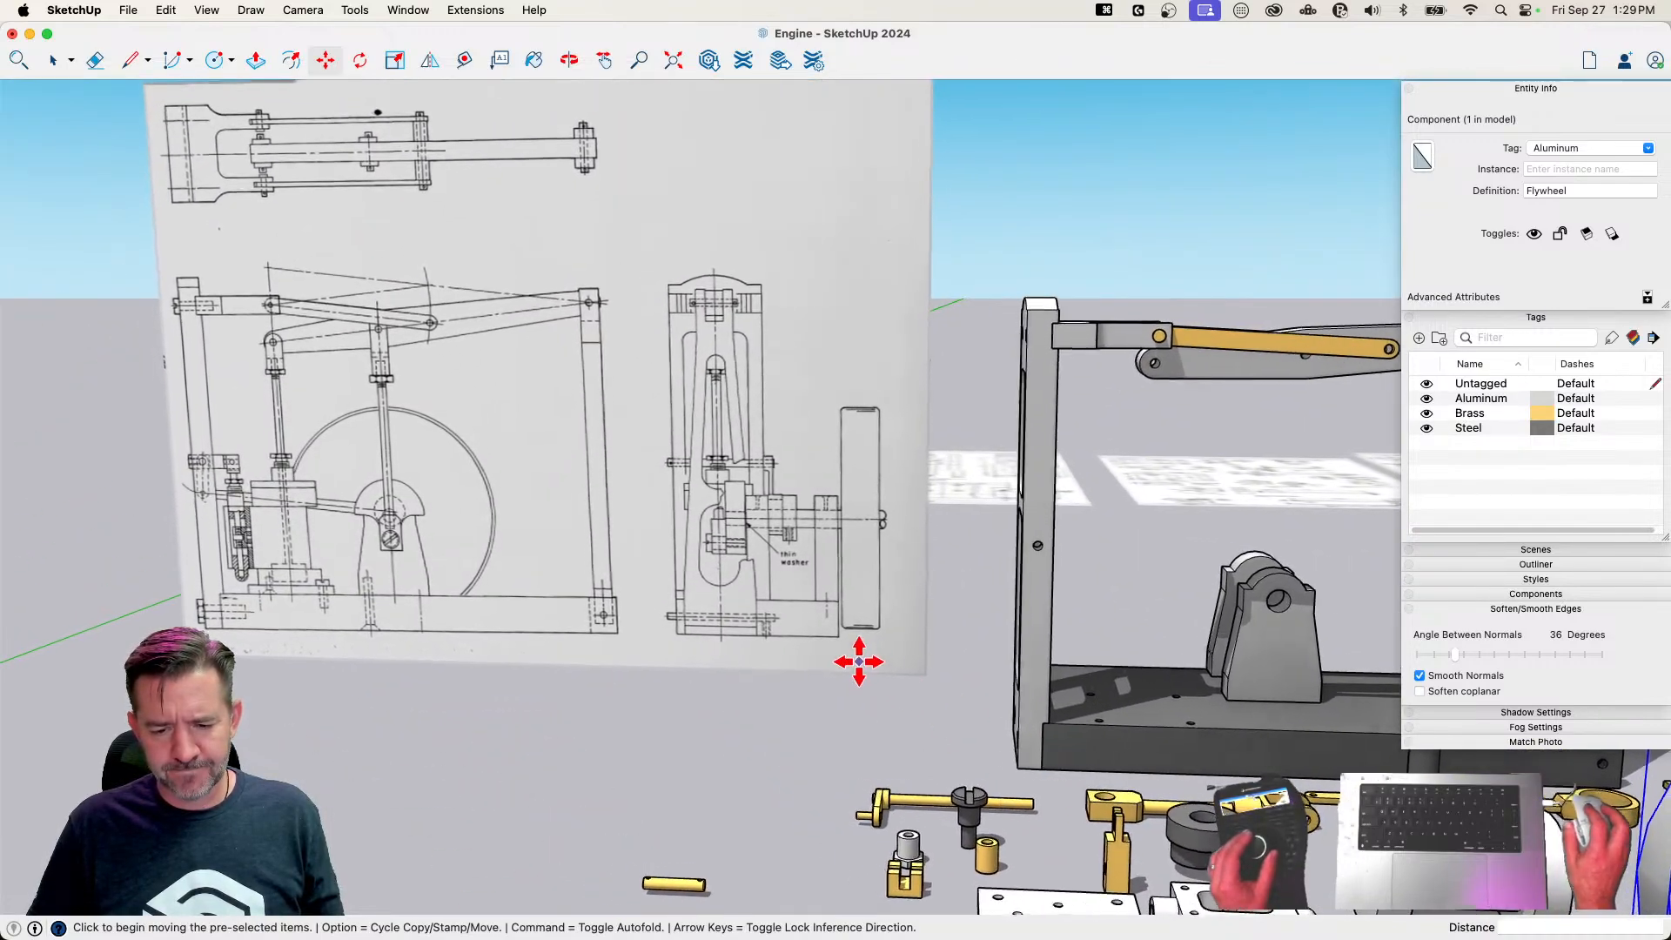
Move the Crankshaft to open ground in front of the other parts, turn its shaft horizontal, and clear the selection
key(space)
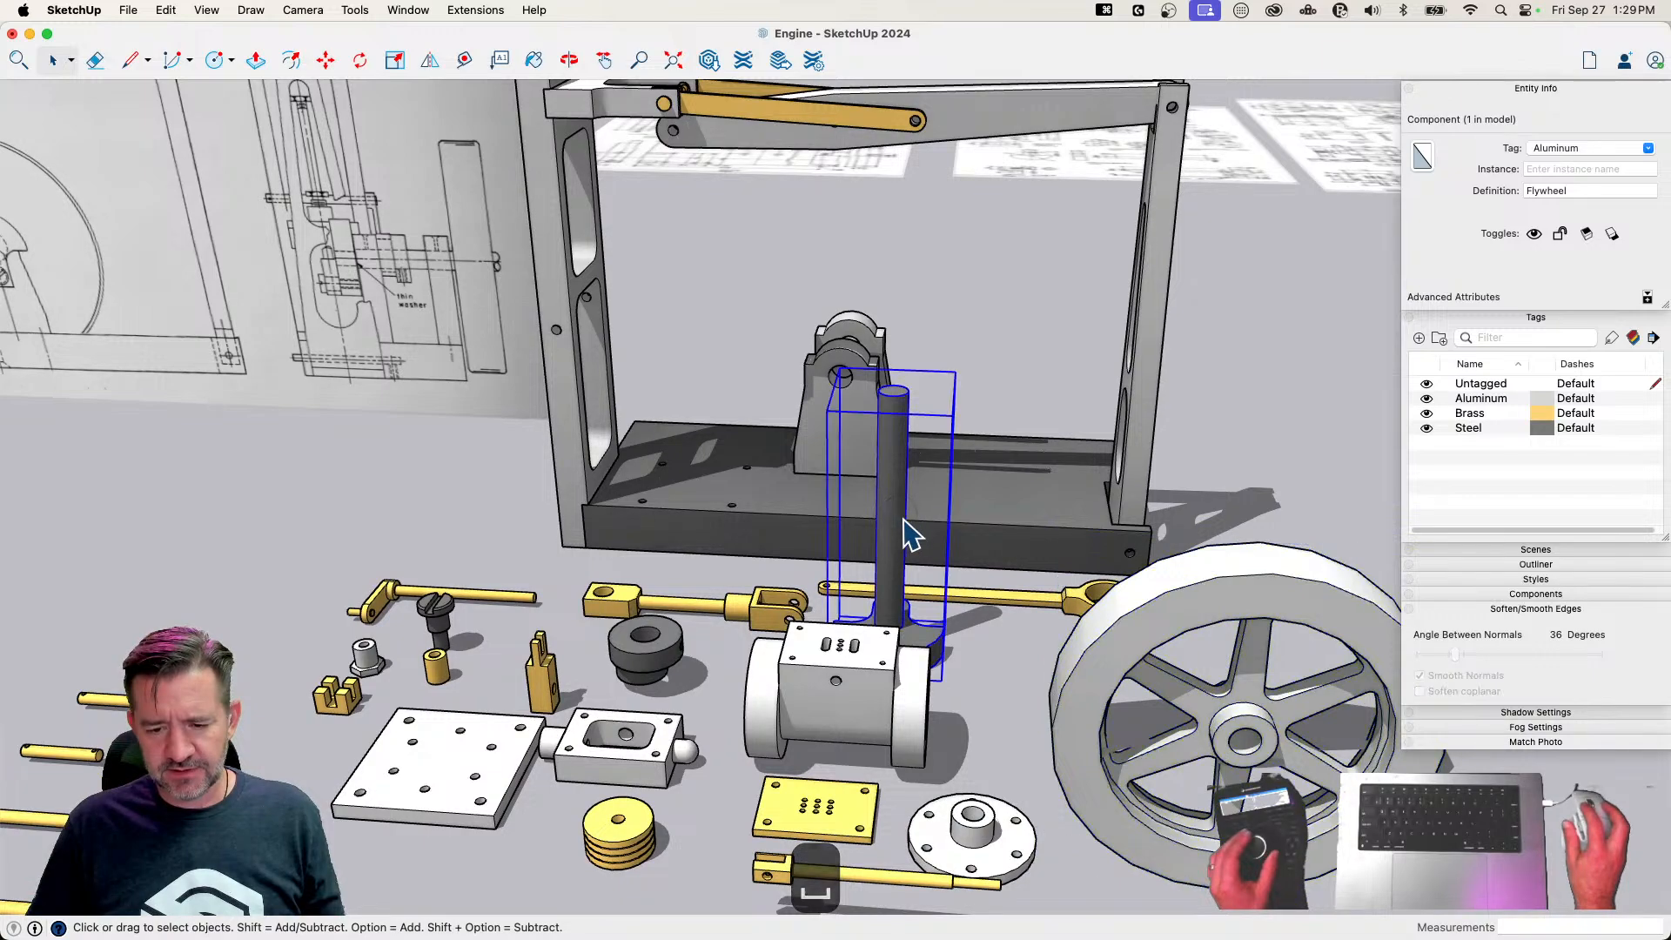
key(m)
click(953, 634)
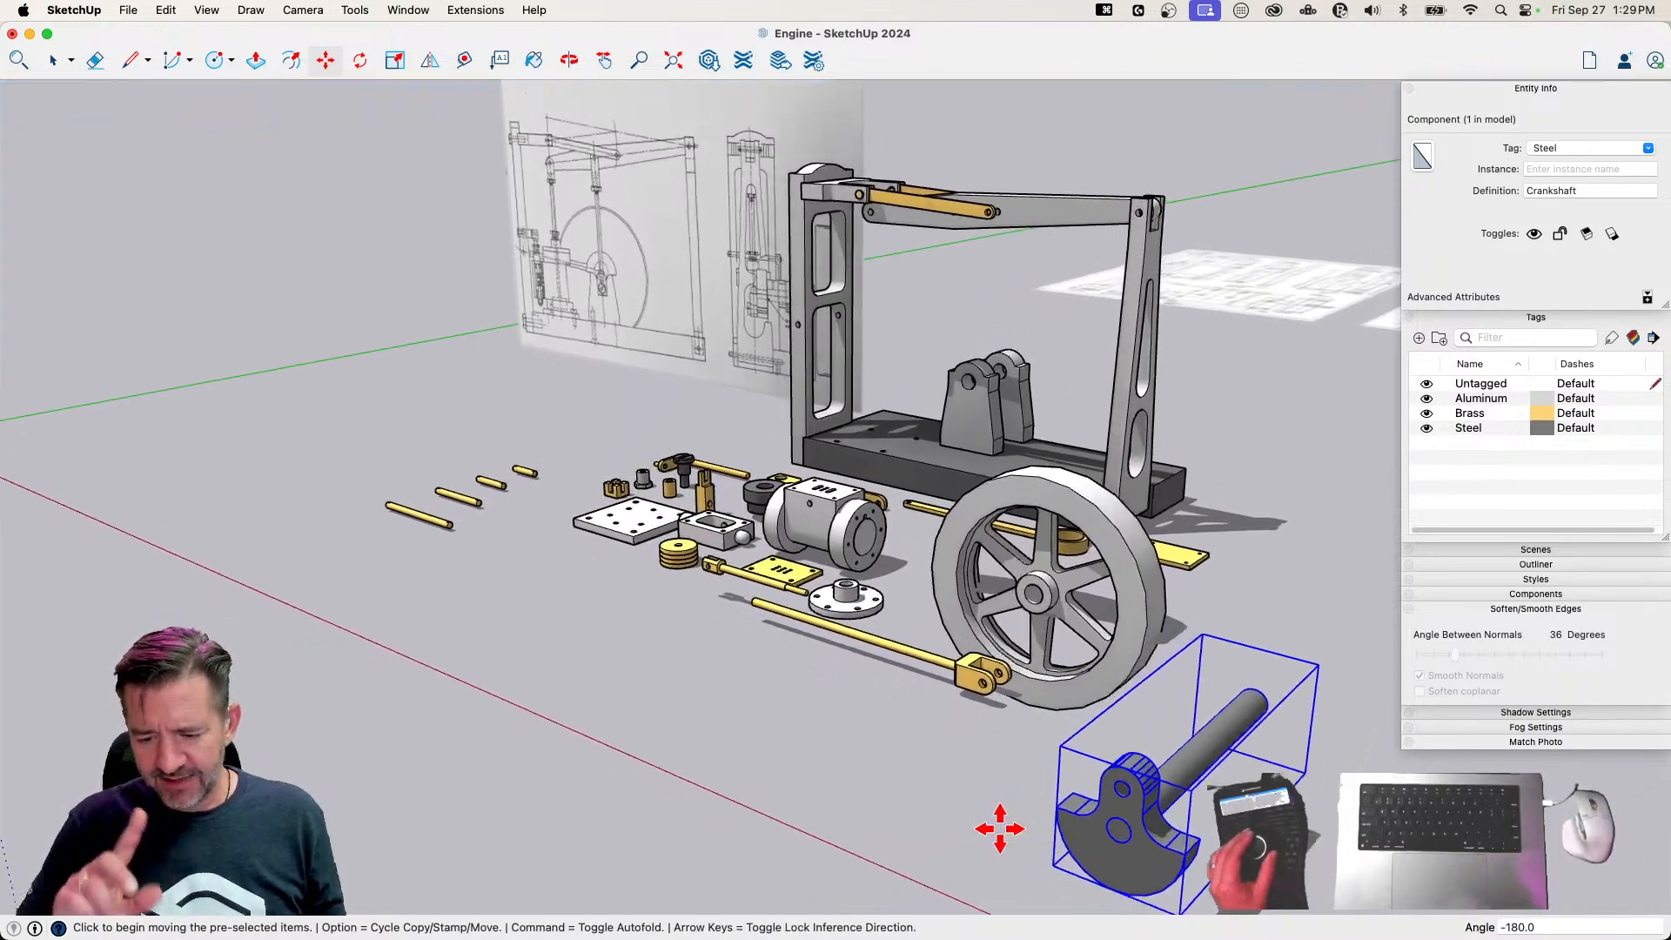
key(space)
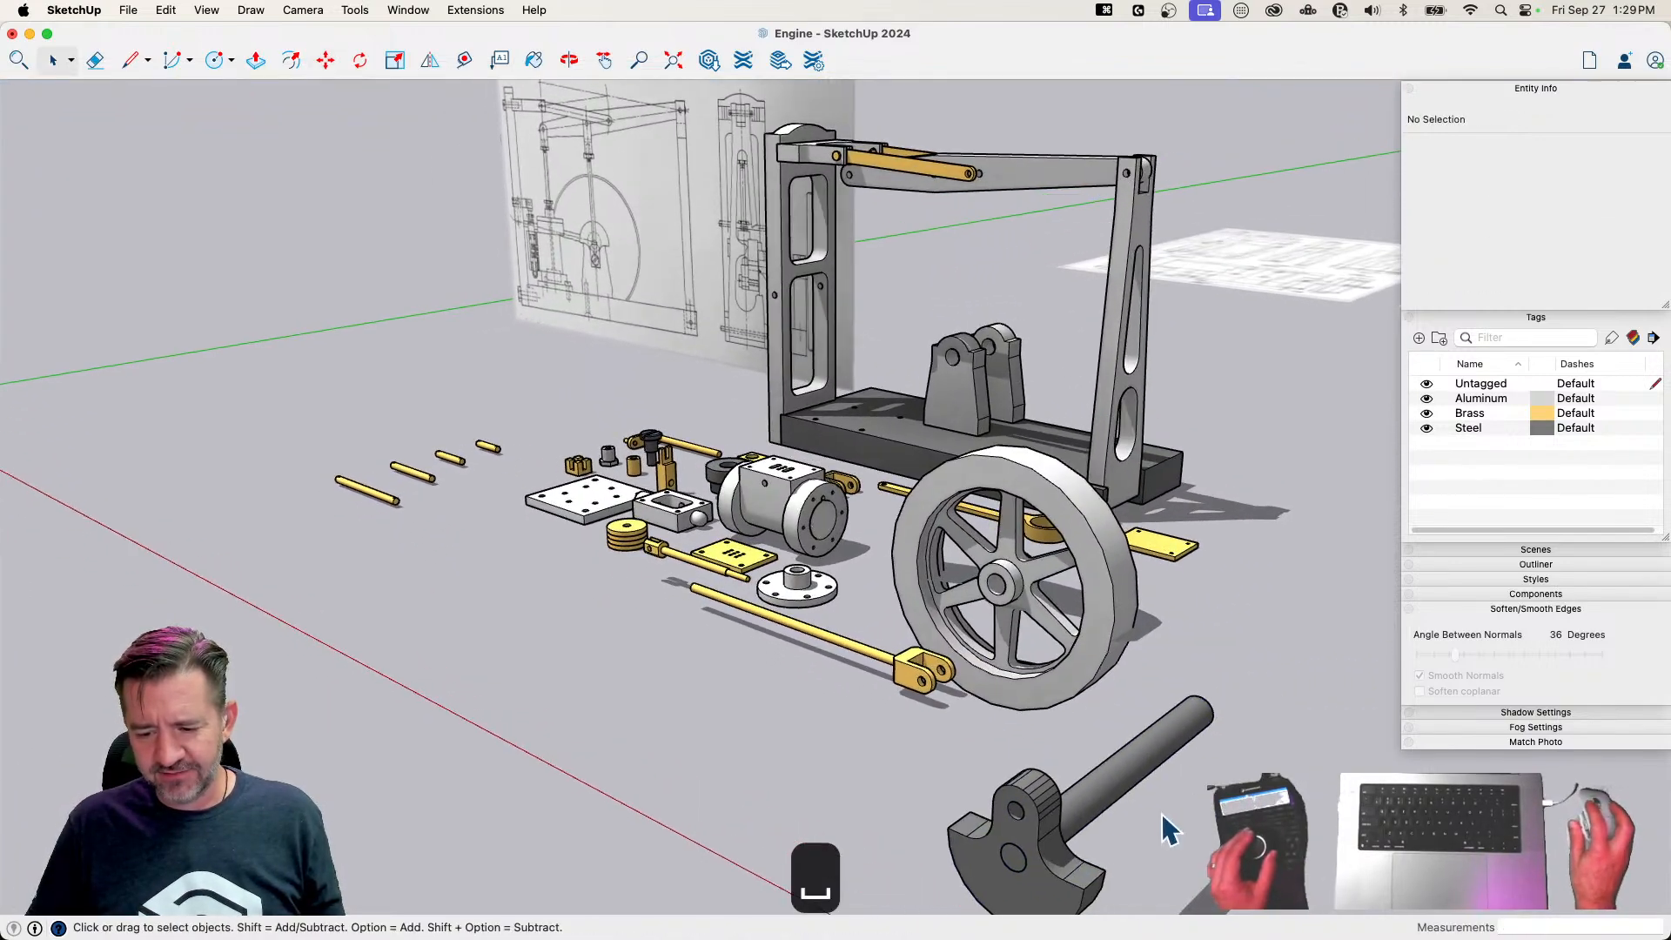
Soften the coplanar edges of the Crankshaft's counterweight geometry inside its component, and close the component
double_click(1060, 846)
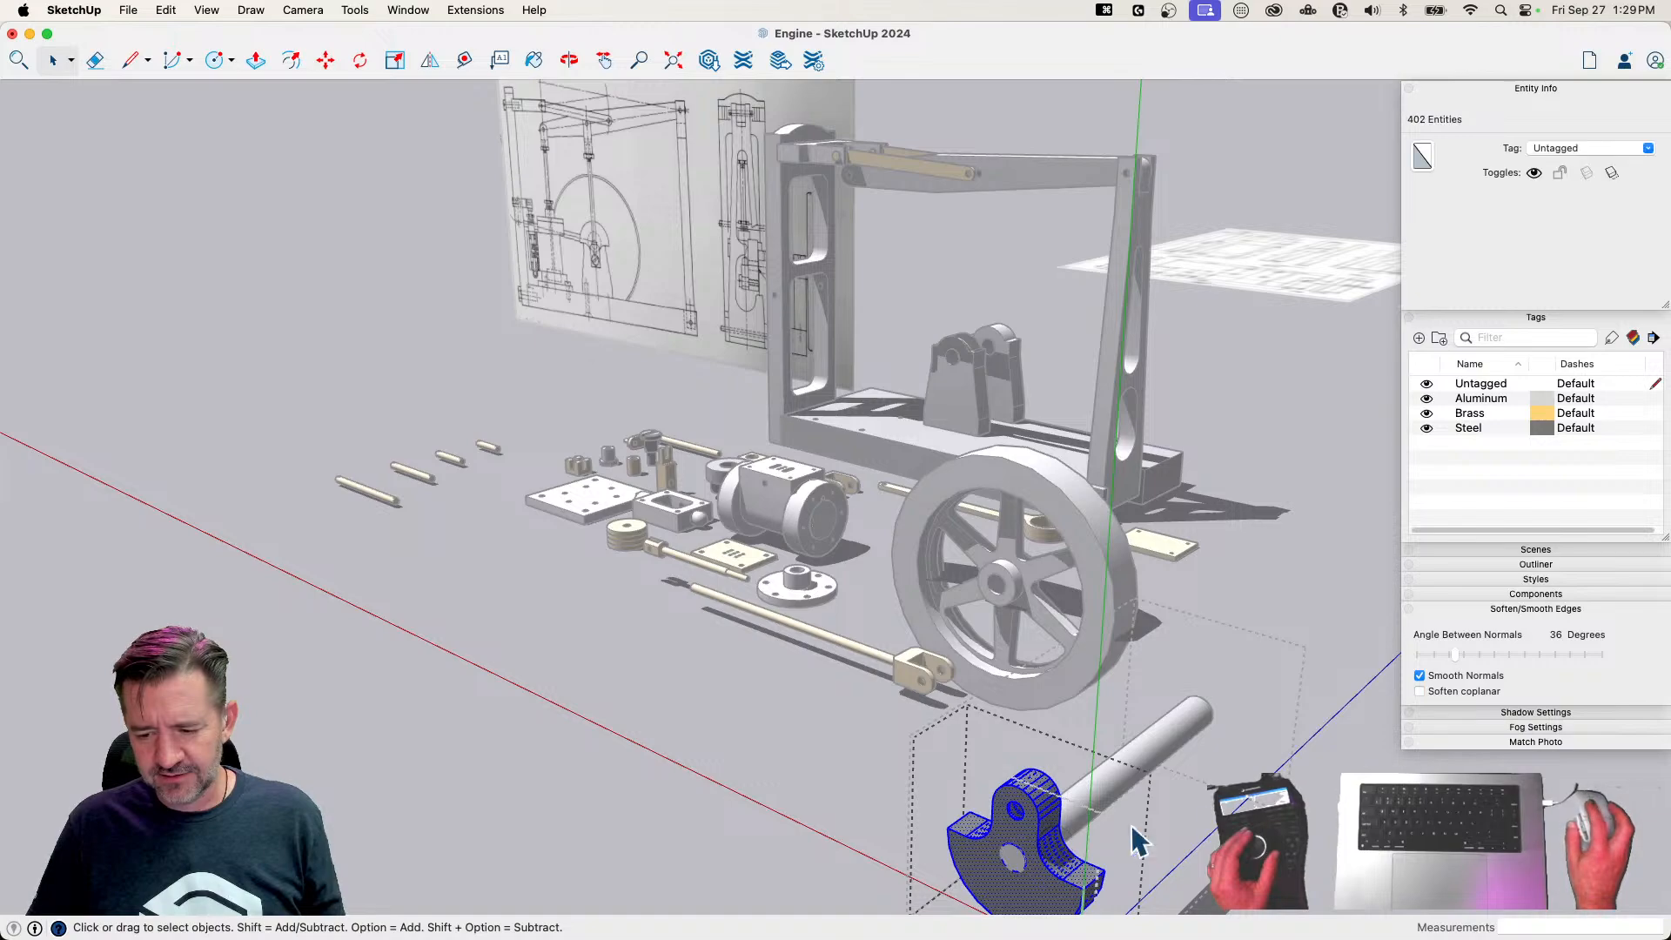
click(1420, 691)
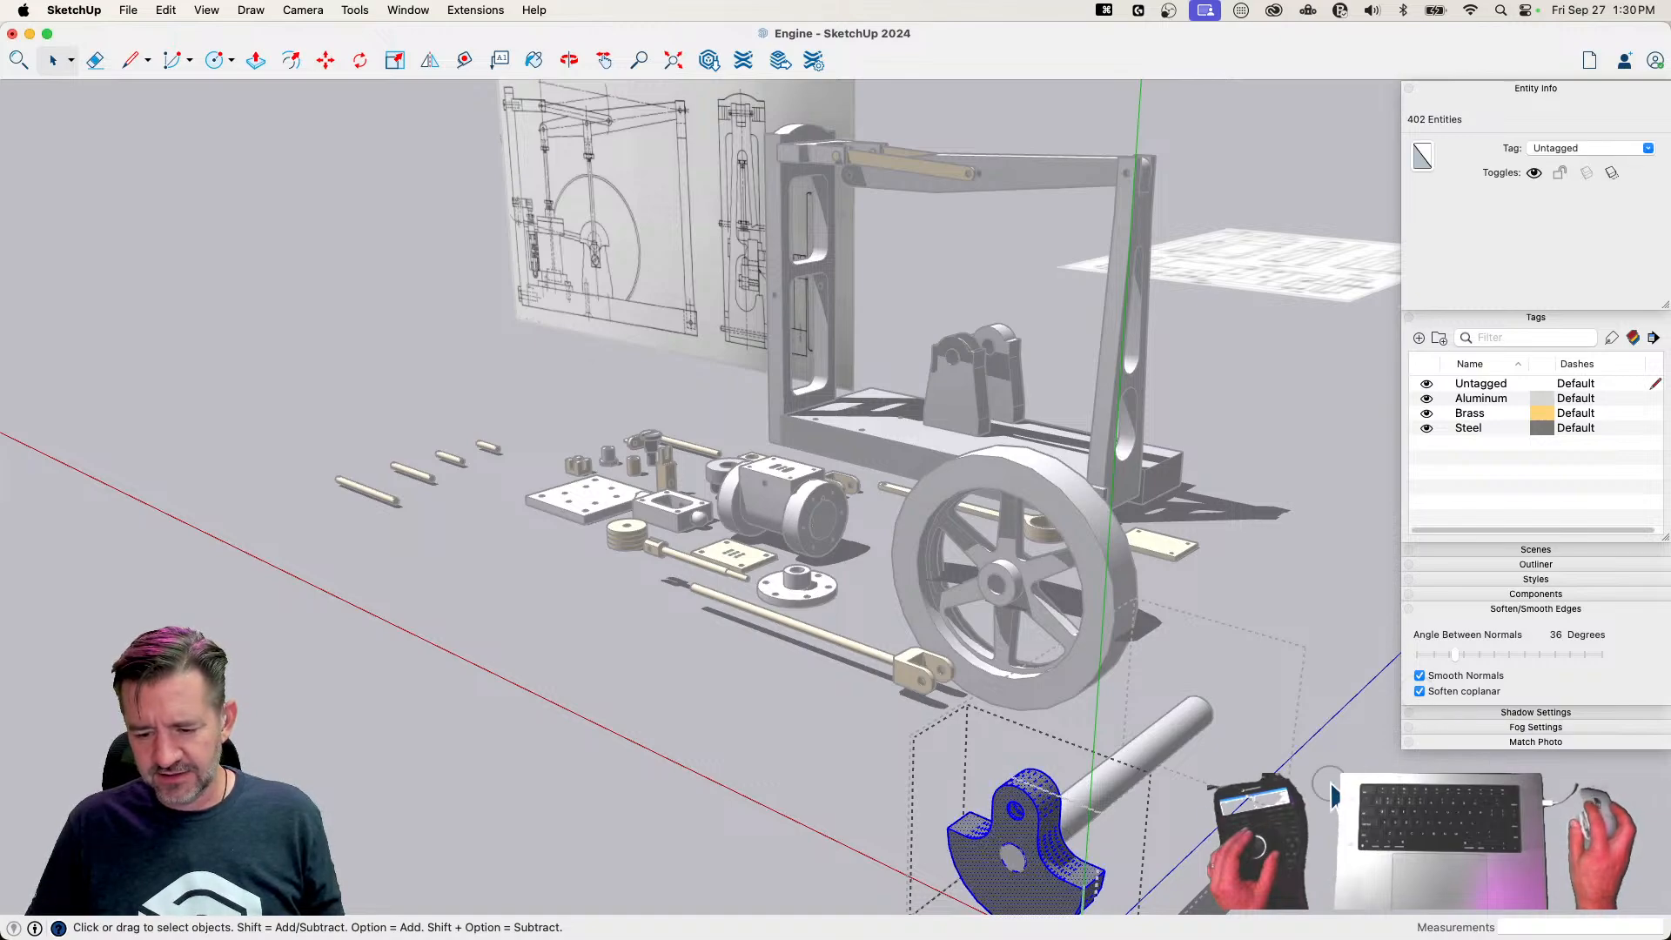
key(Escape)
key(Escape)
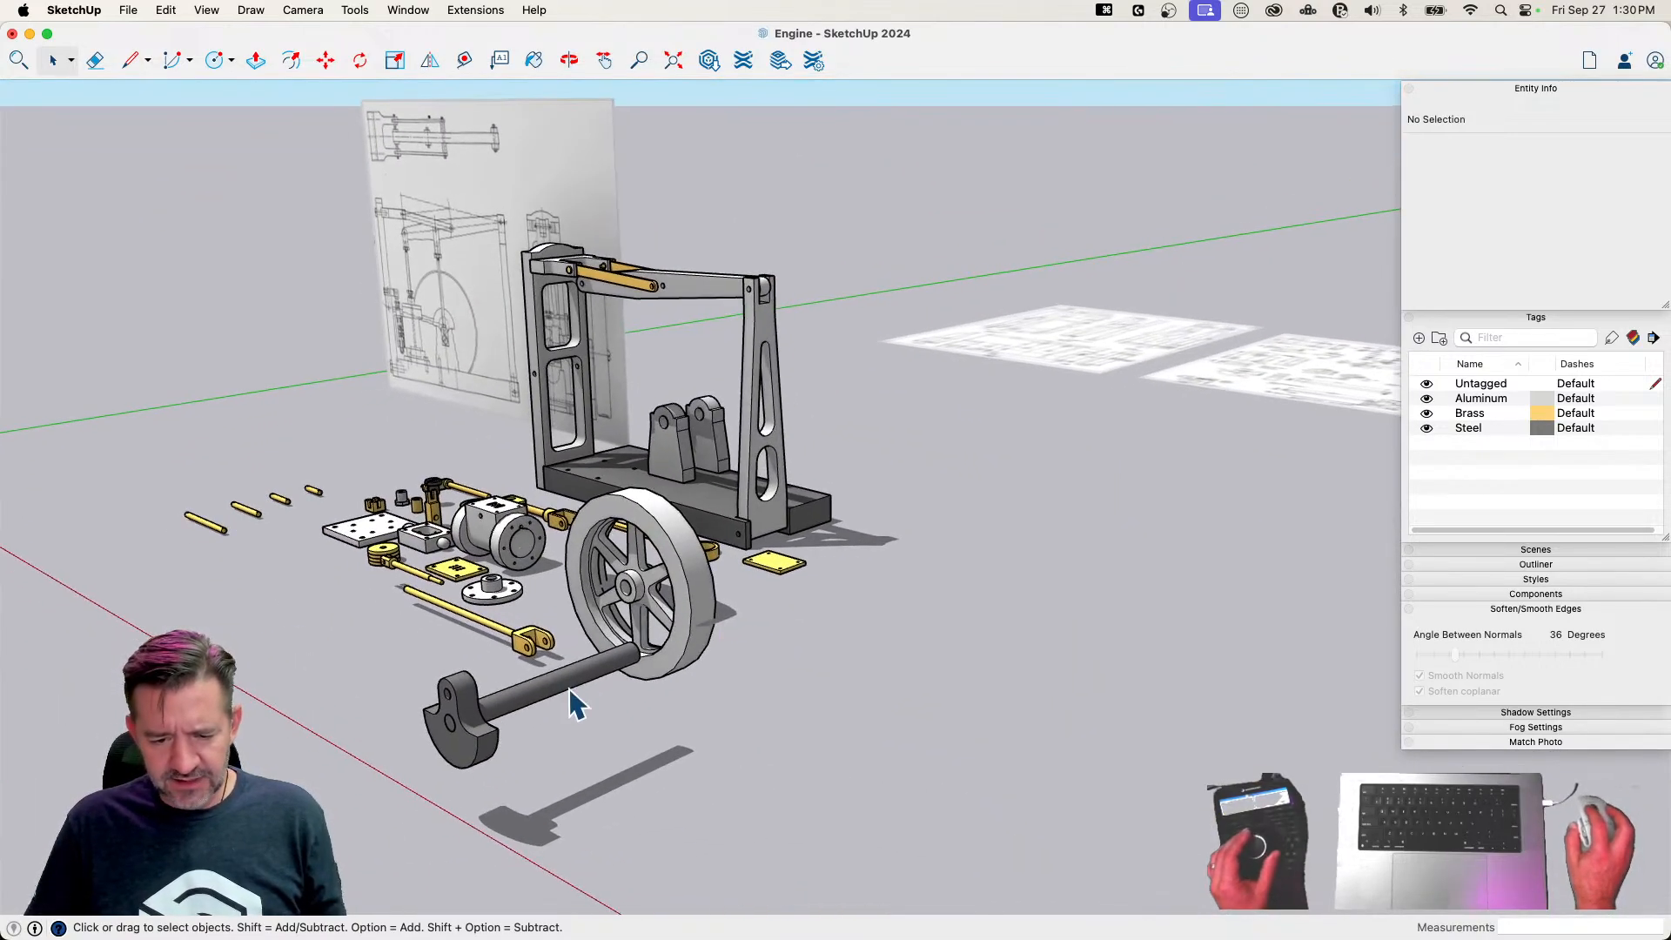
Move the Crankshaft by its shaft end into the bearing stands' holes and slide it about 15/16" farther through along its axis
click(593, 696)
key(m)
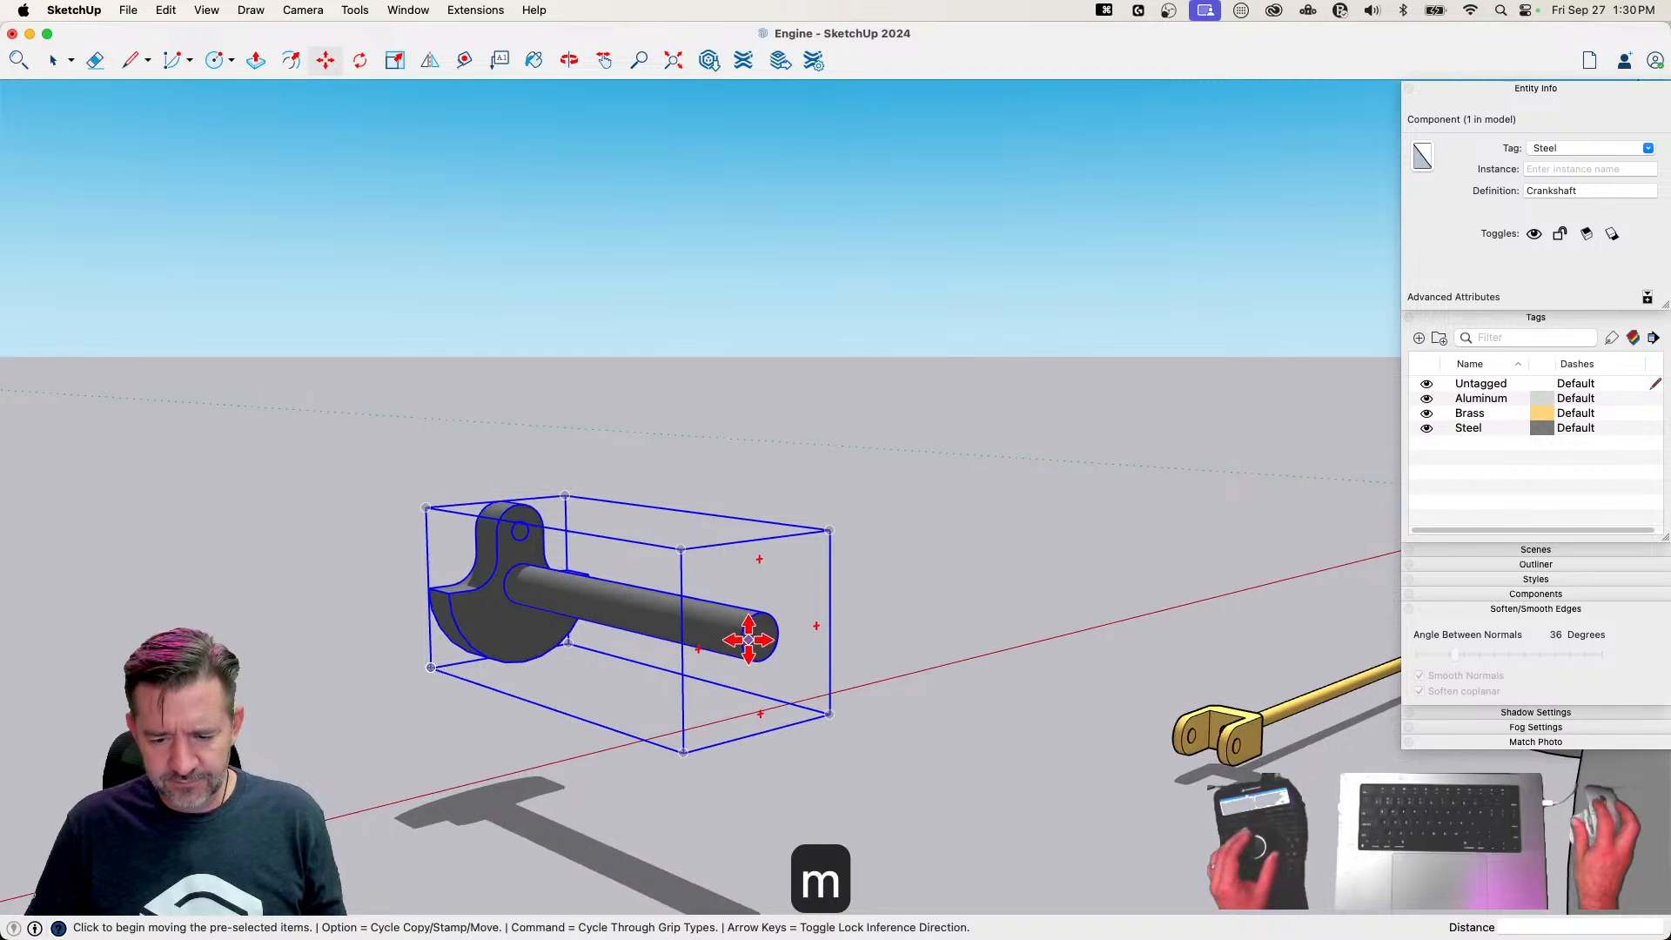
click(743, 635)
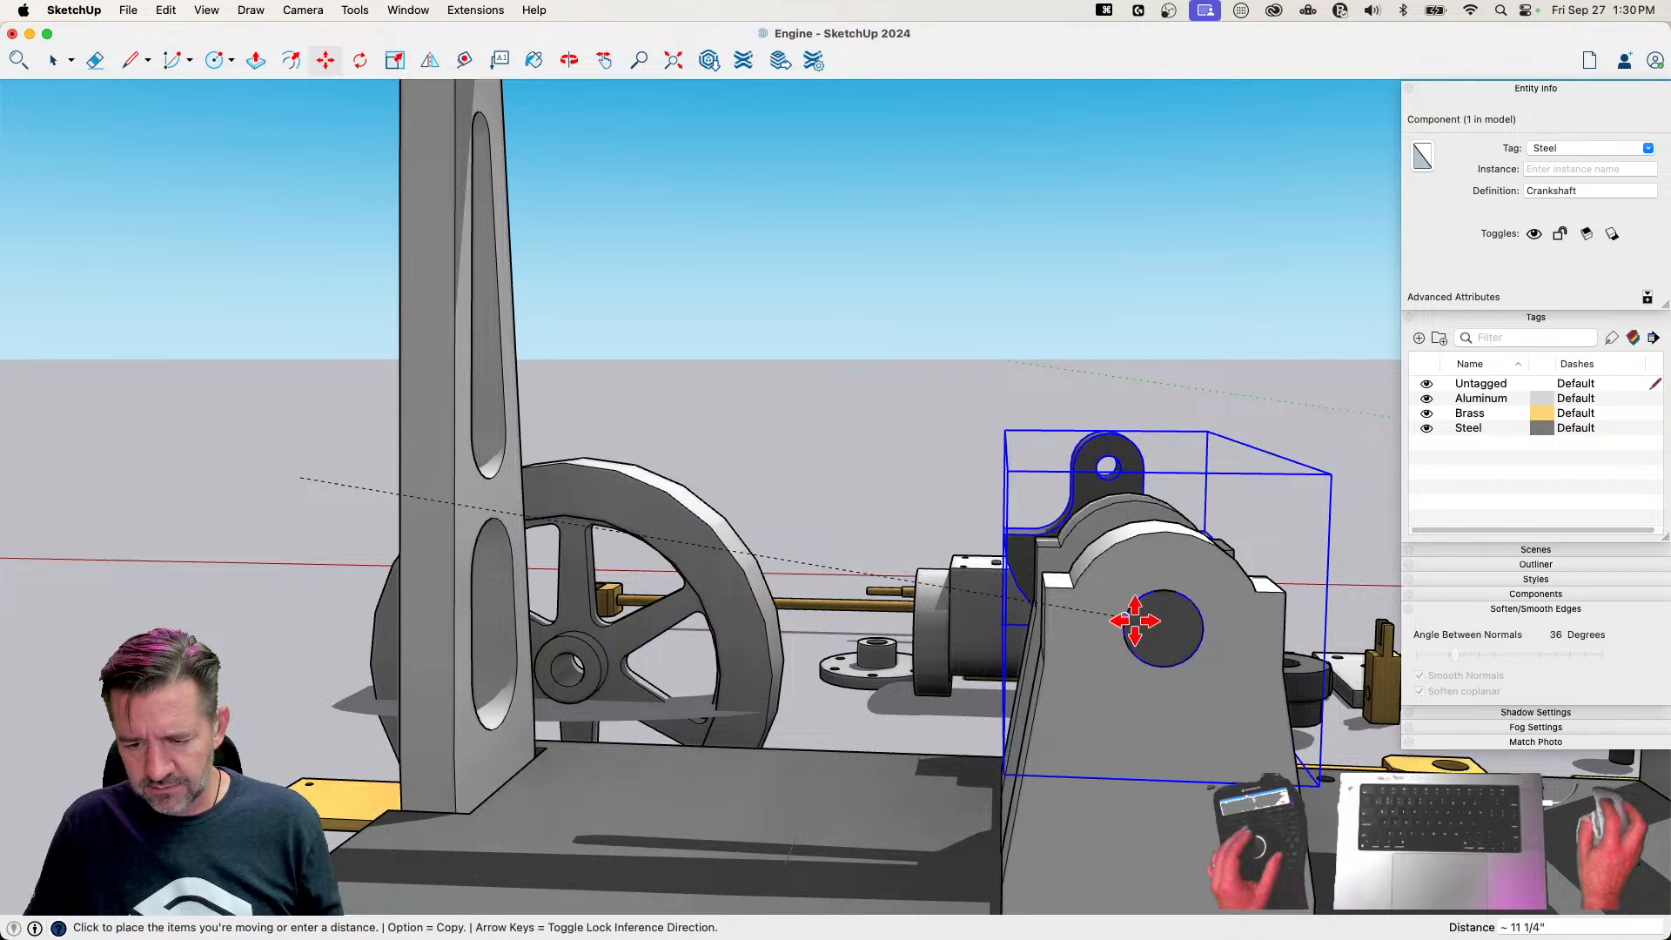
click(1134, 621)
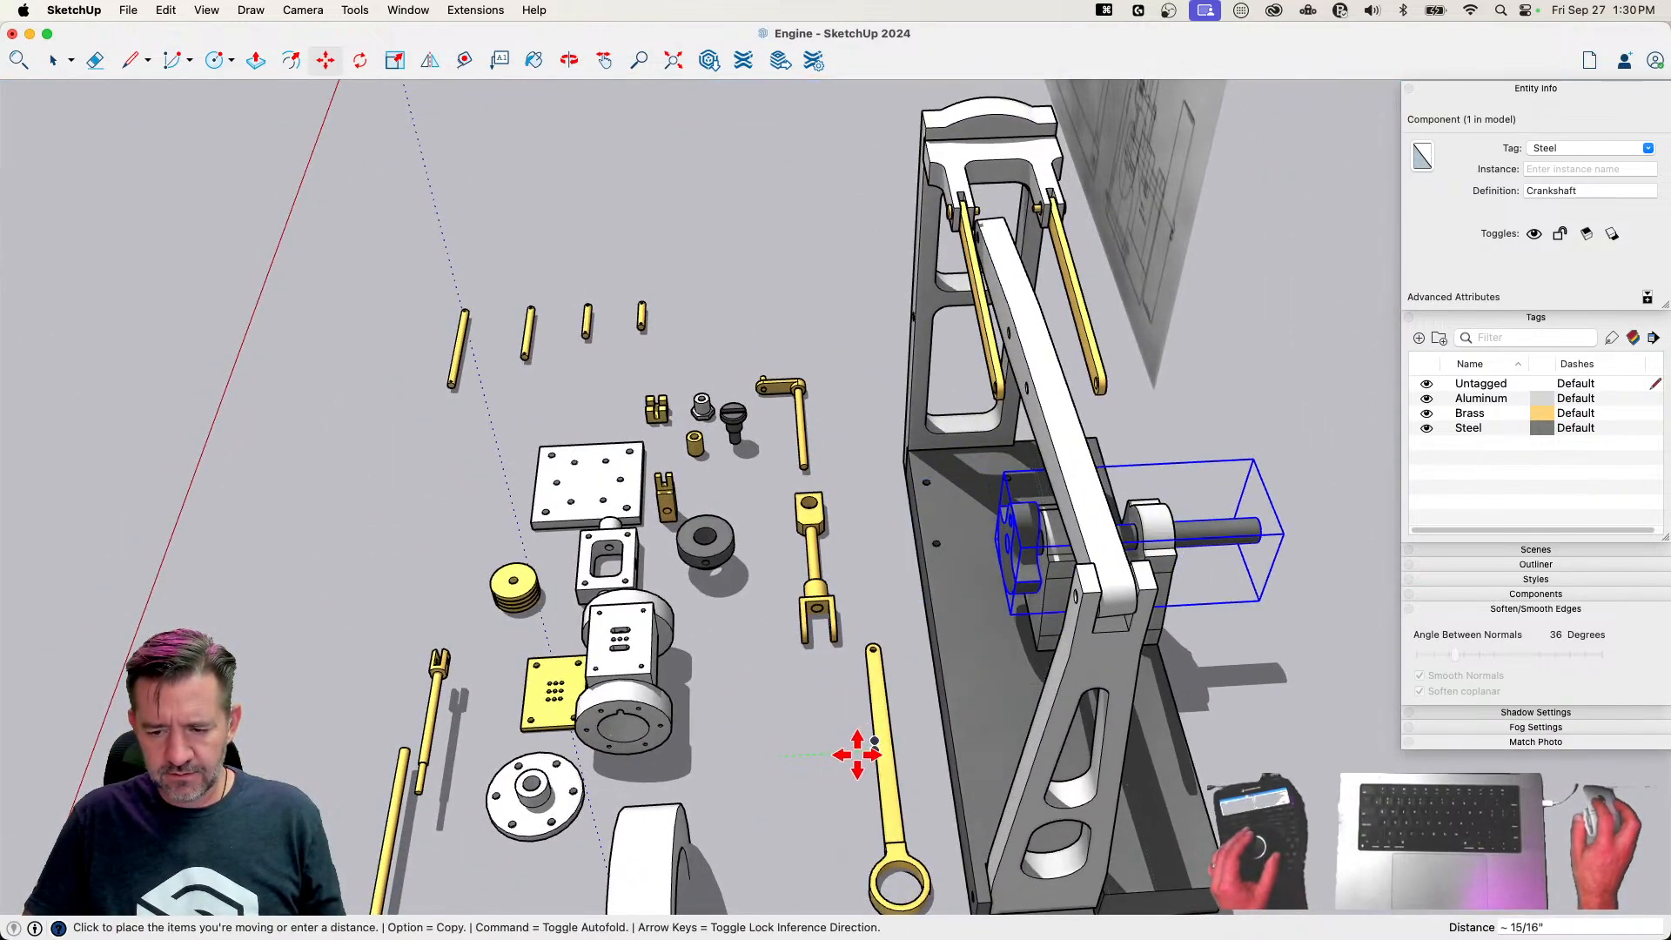
click(857, 755)
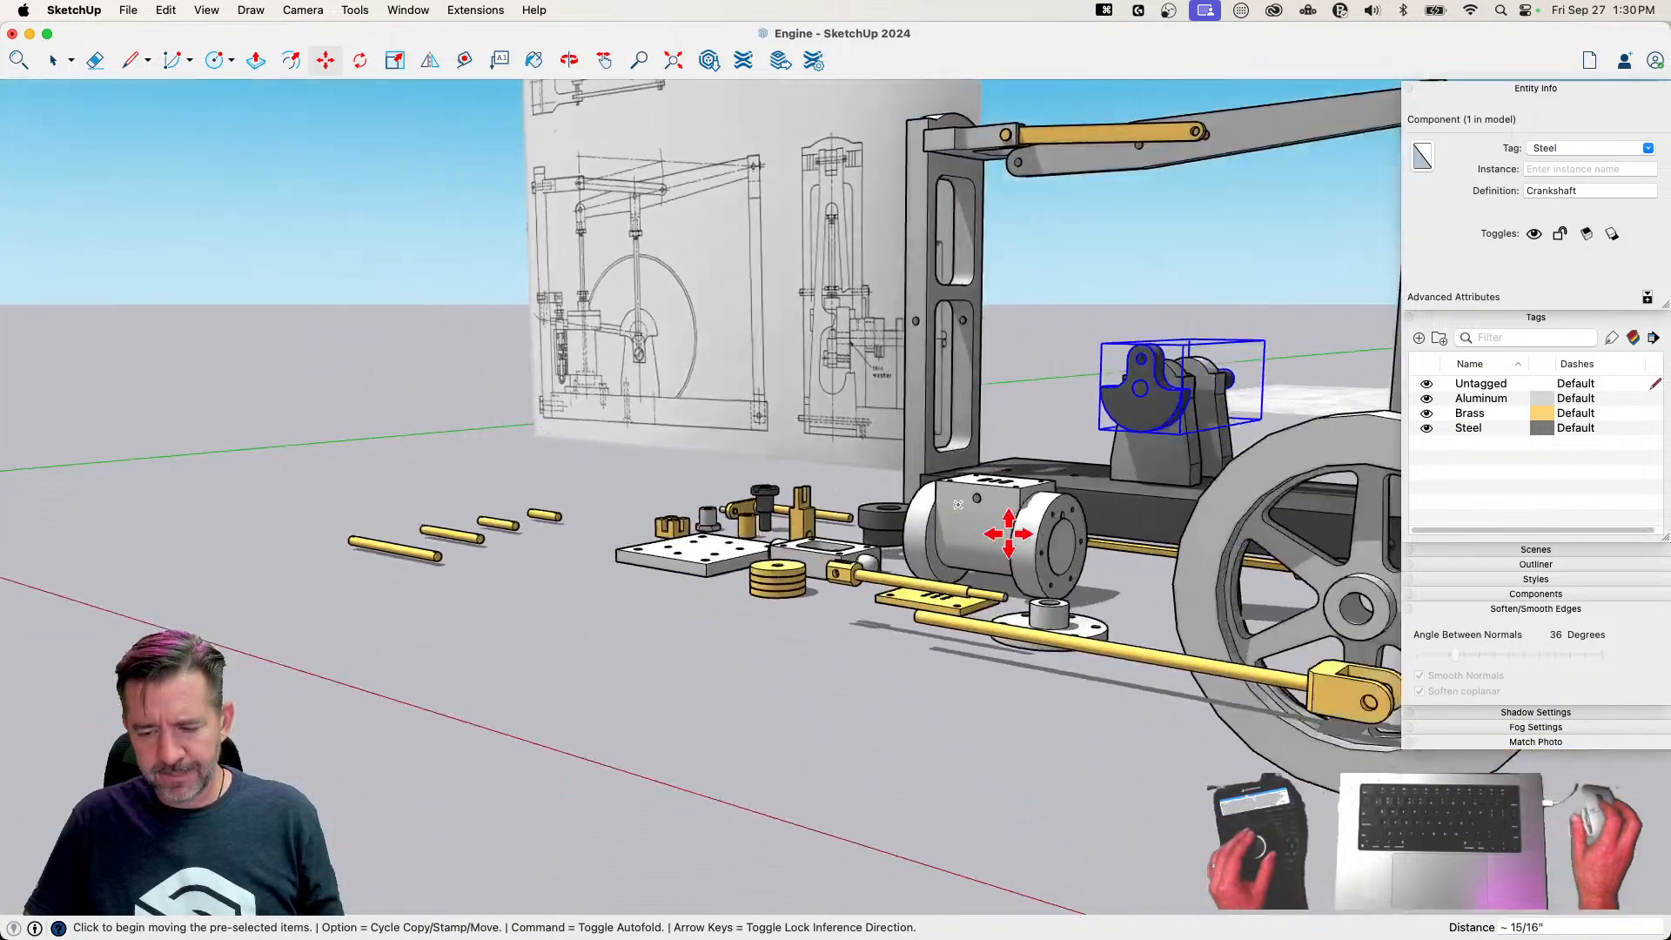
key(space)
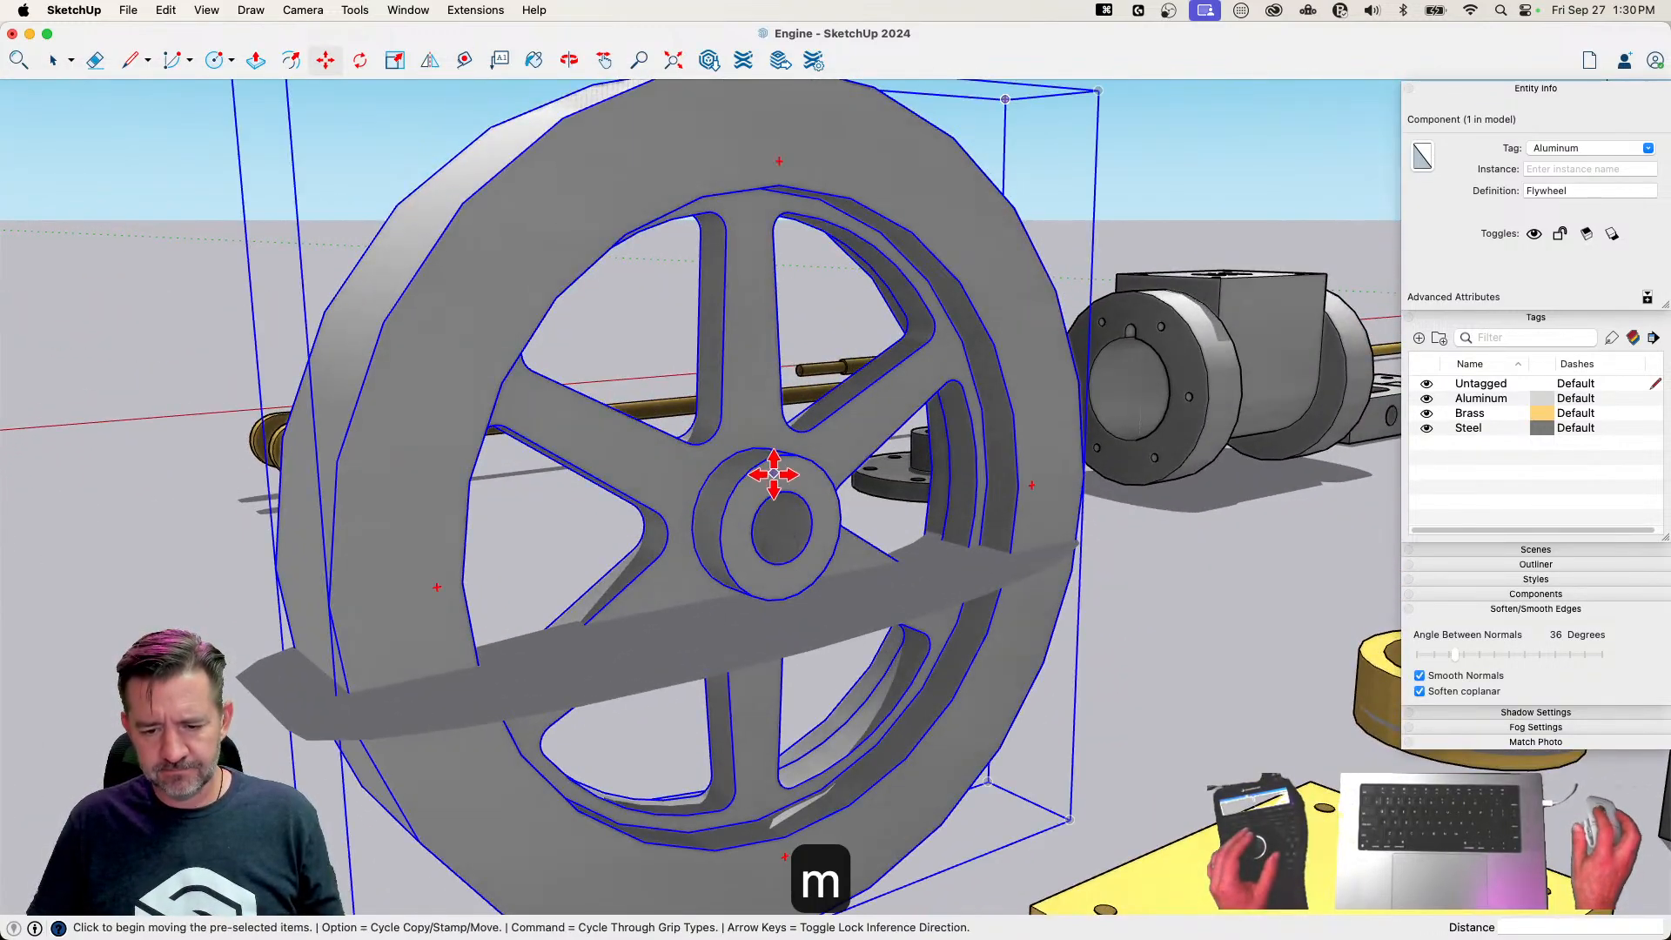
Move the Flywheel by its hub hole onto the Crankshaft's free end and slide it about 3/16" along the shaft
scroll(781, 495, up, 8)
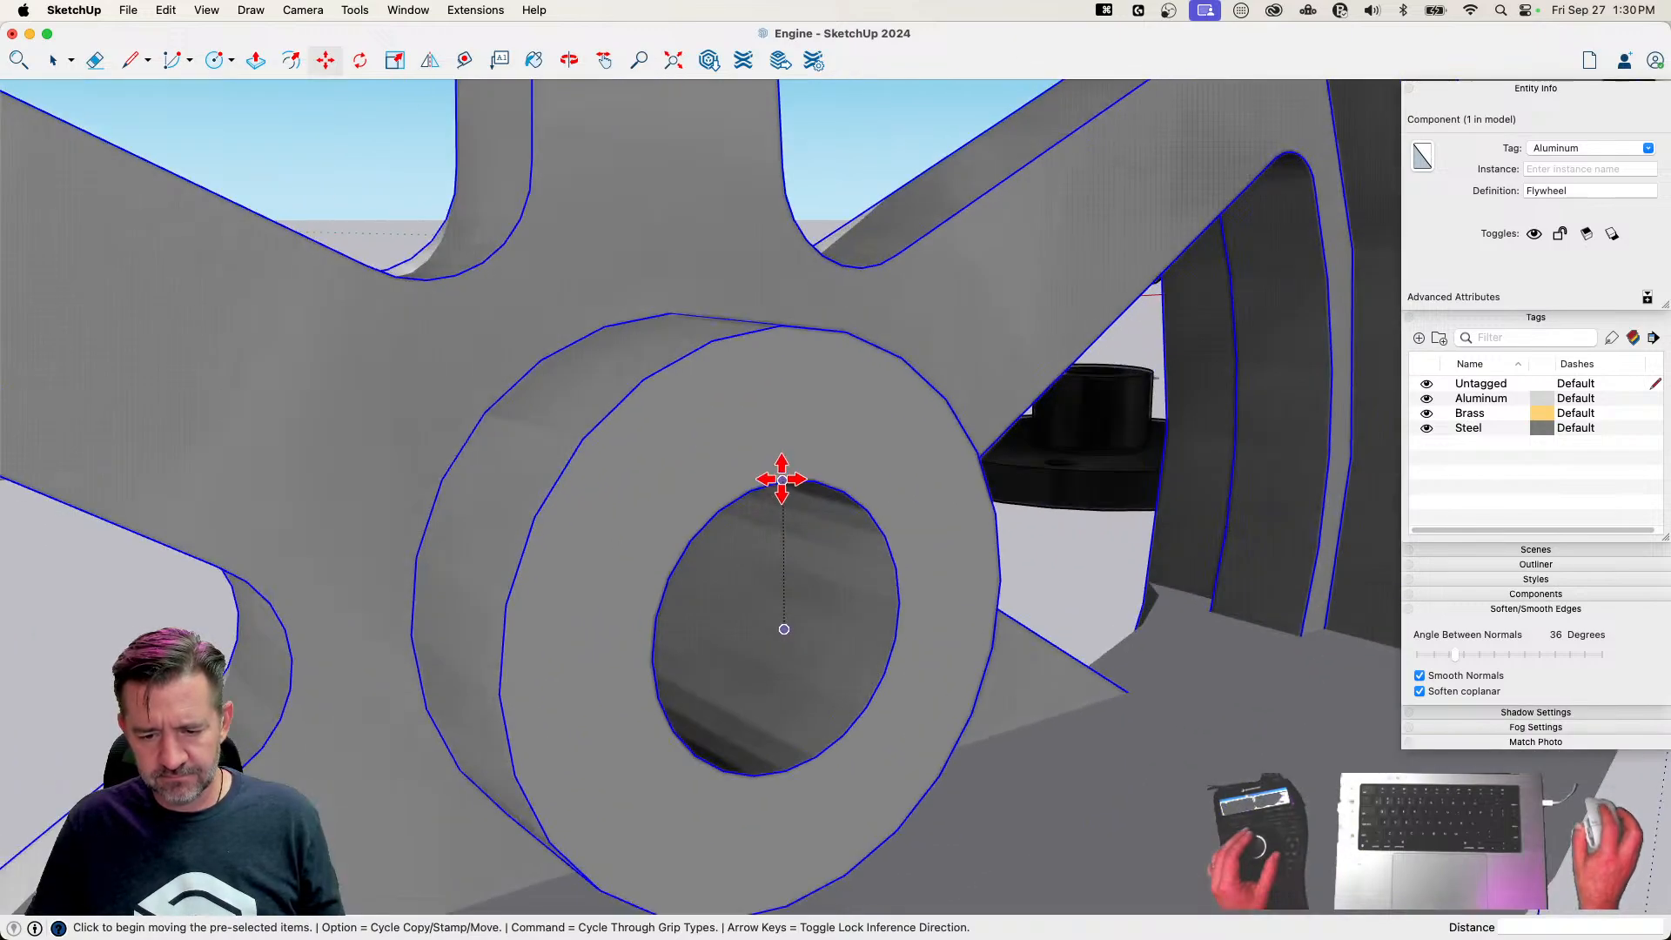
click(782, 479)
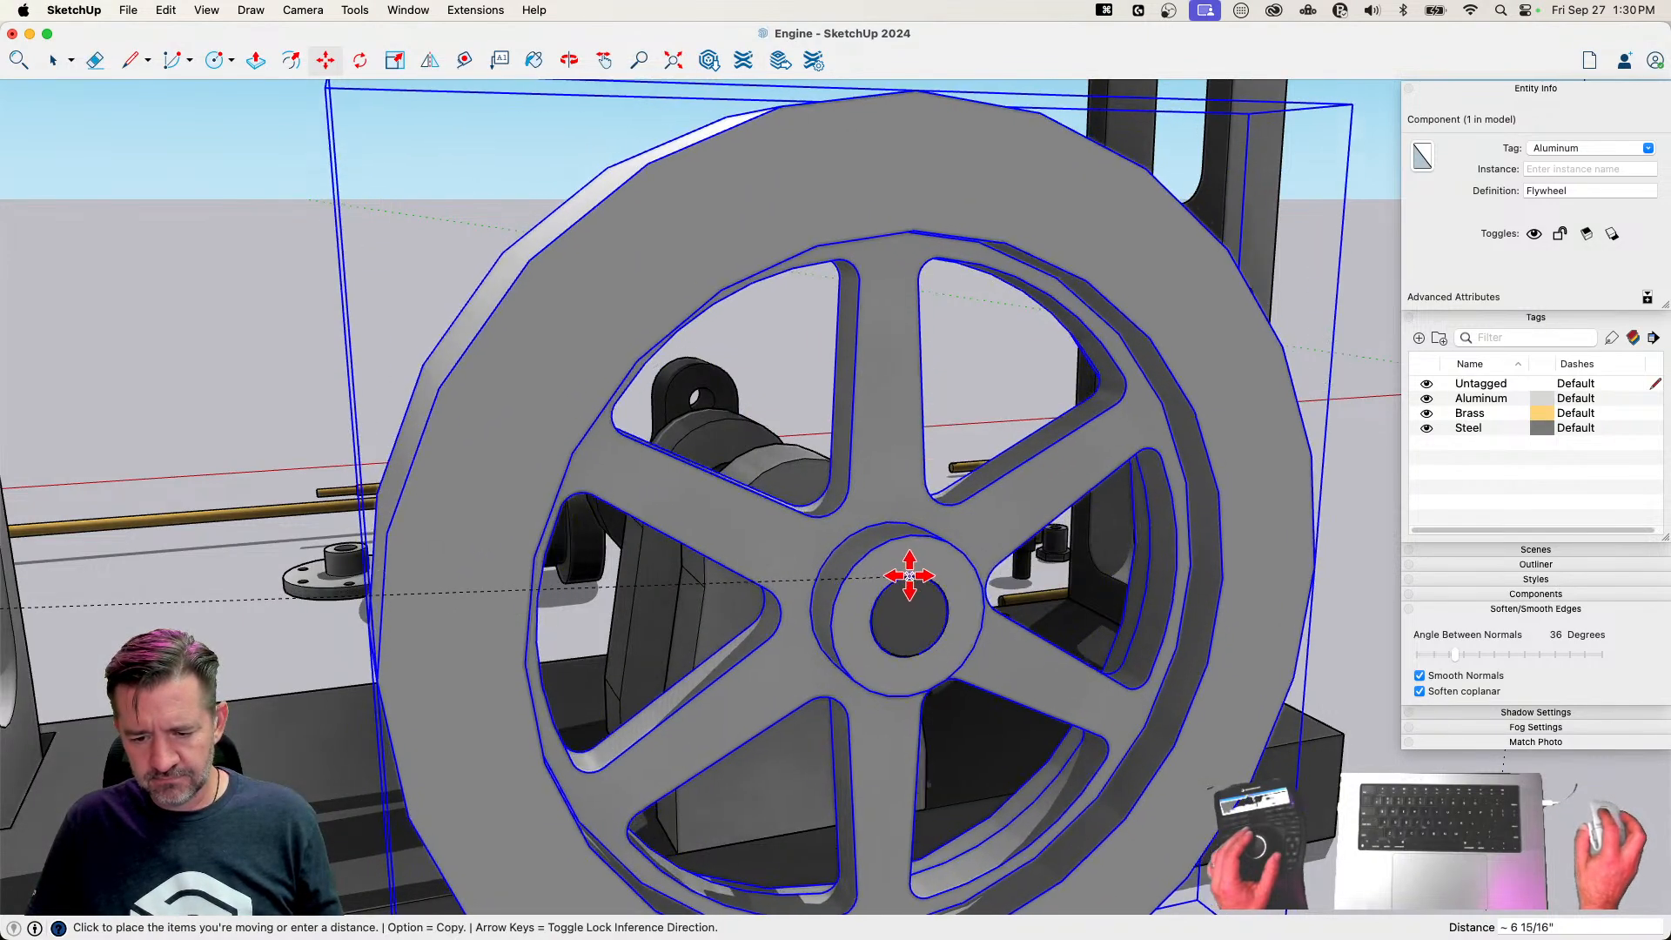
click(909, 575)
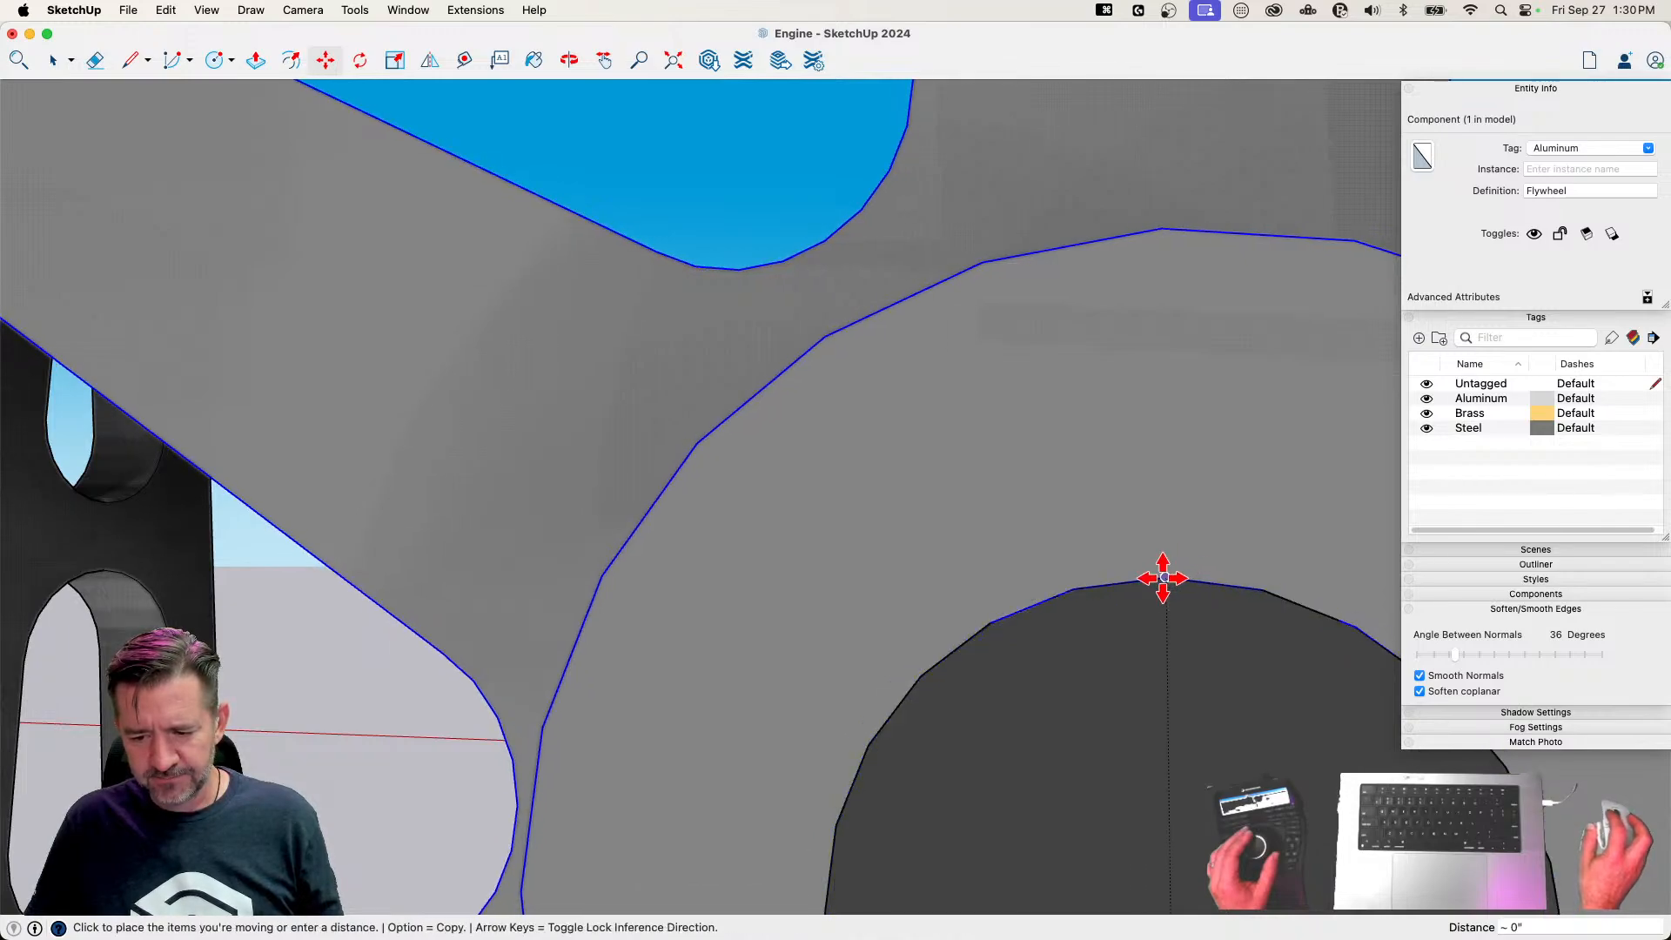
key(space)
key(m)
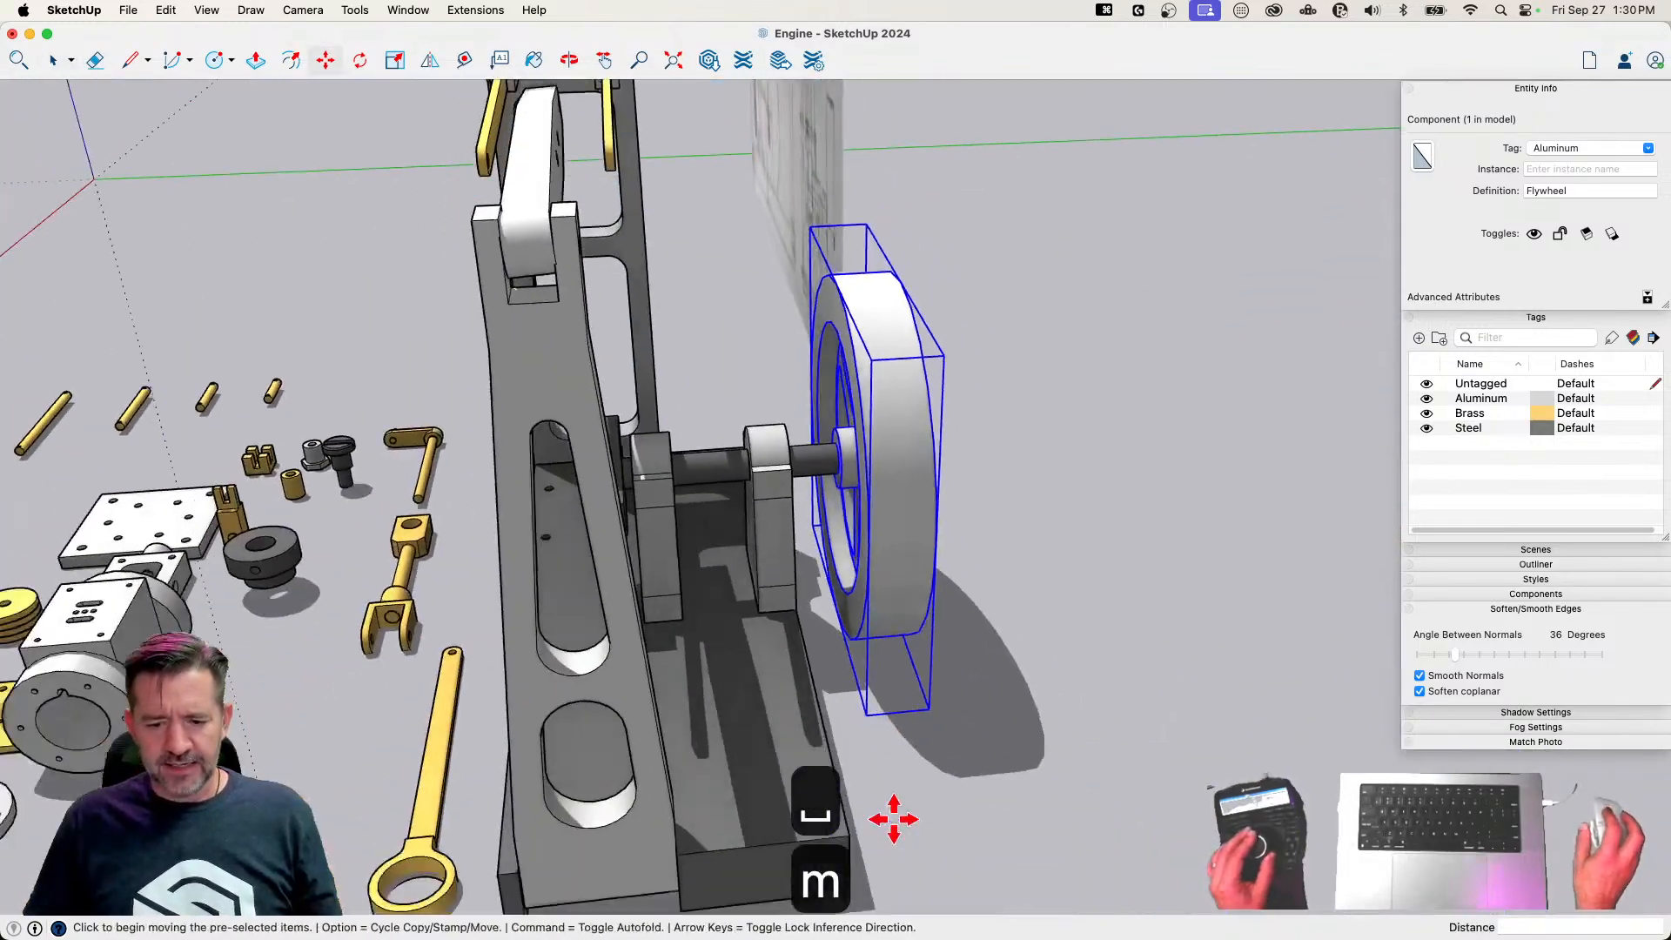
click(946, 779)
key(space)
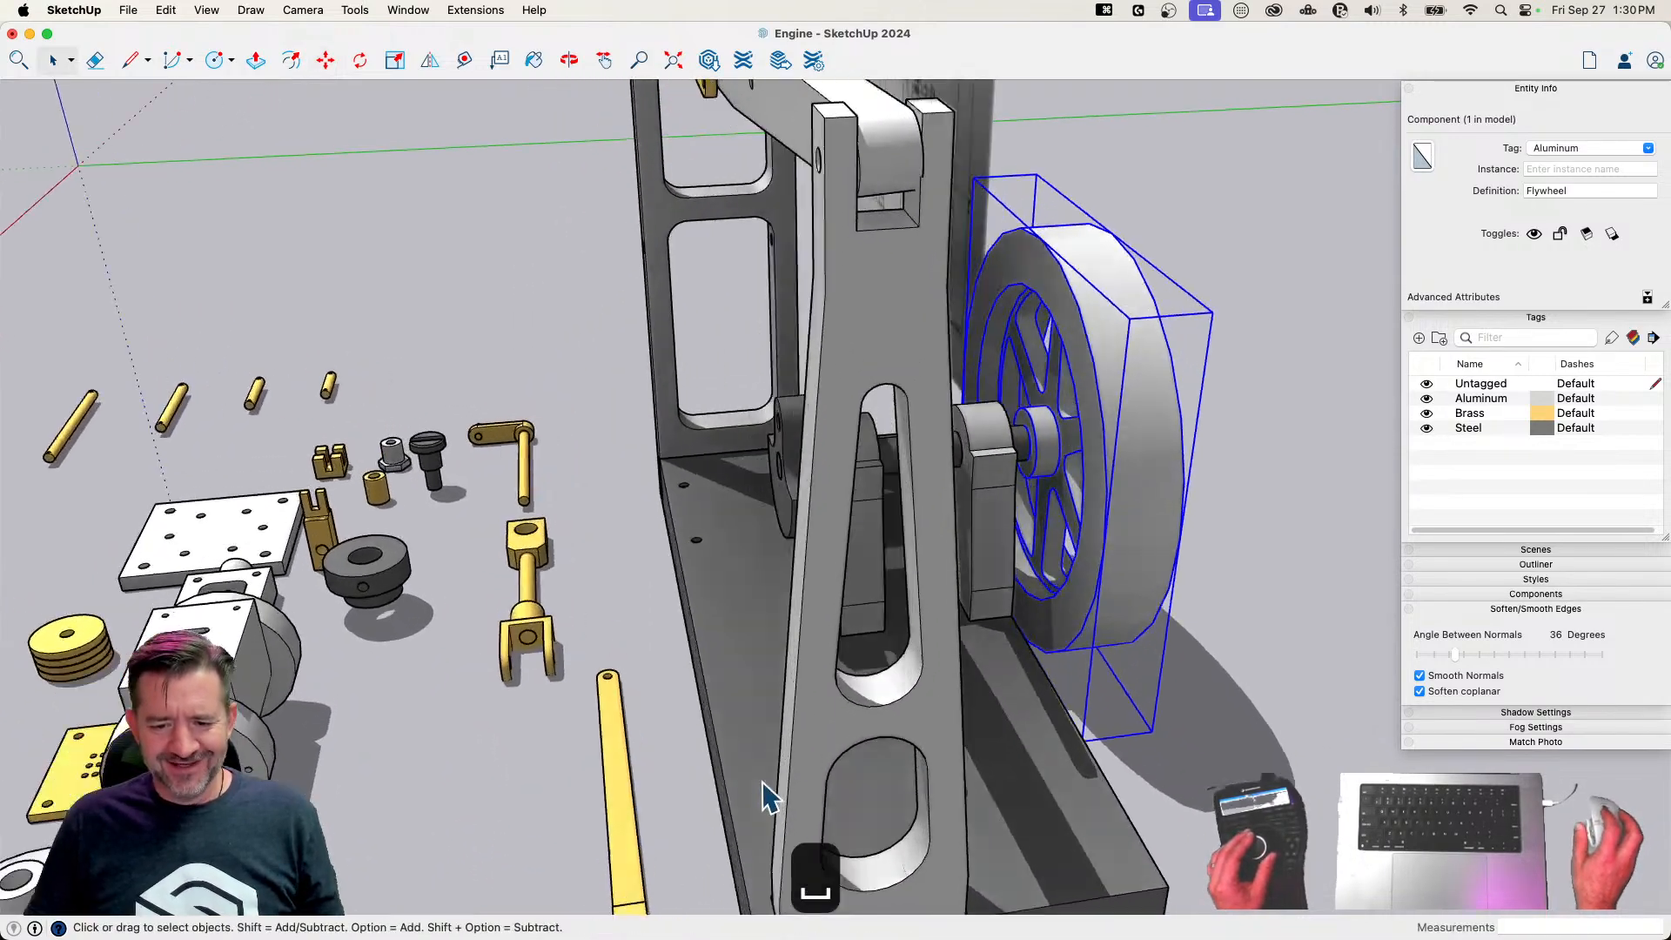
Slide the Crankshaft along its axis about 1/16" until its counterweight sits just short of the nearest bearing stand
click(824, 648)
key(m)
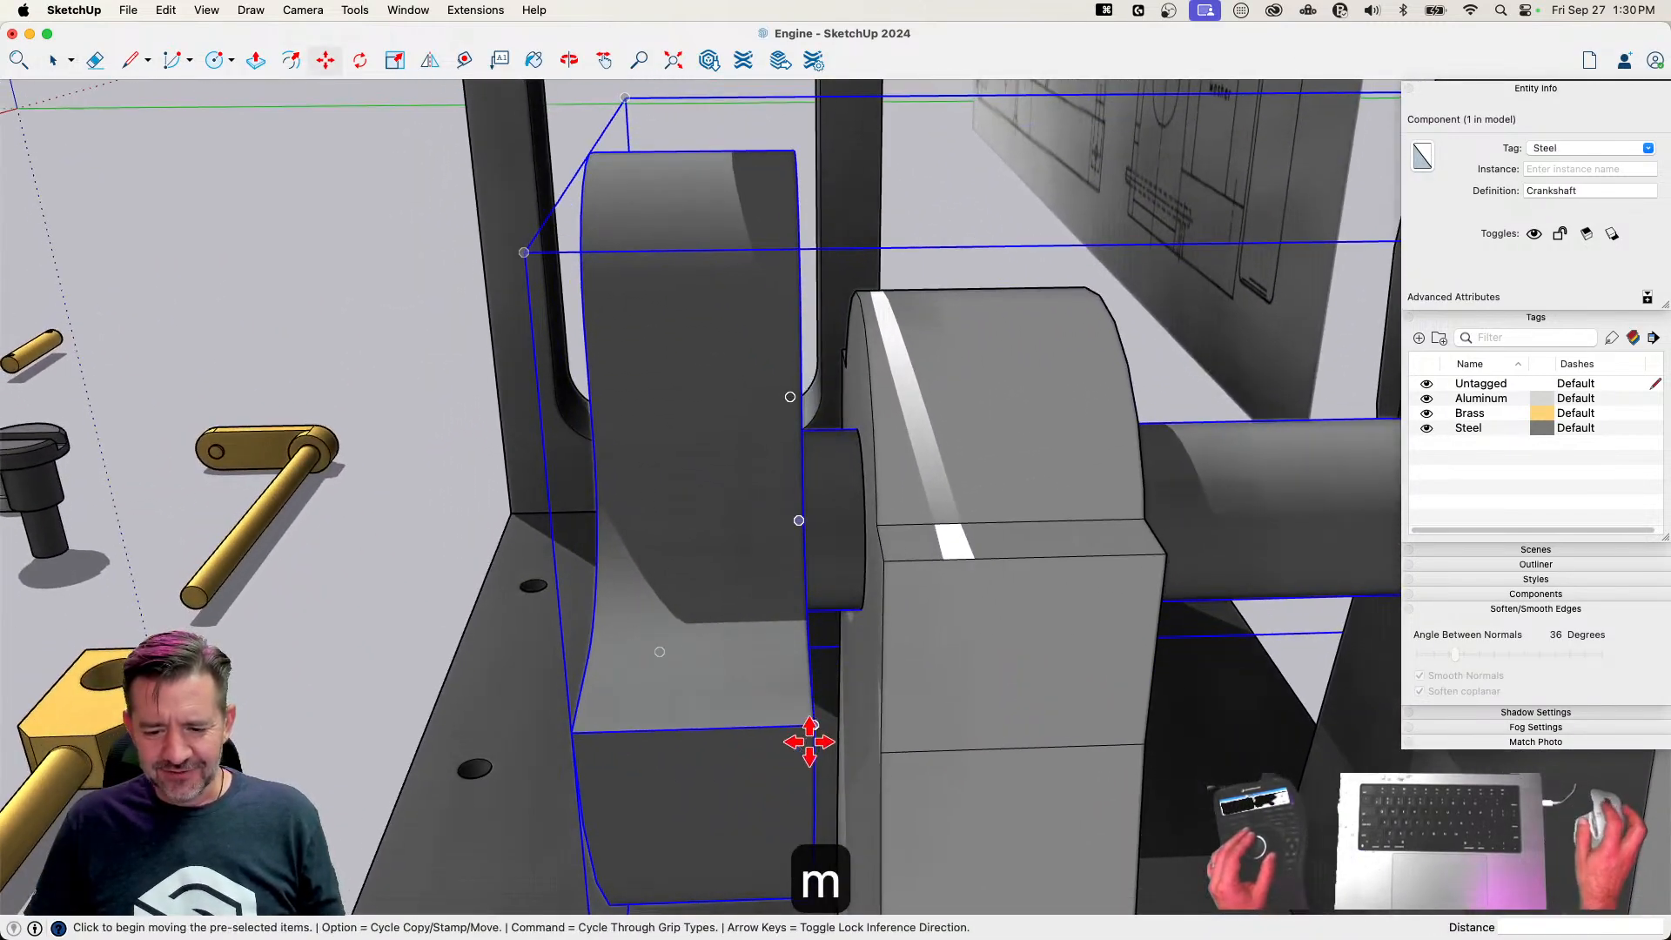
click(805, 667)
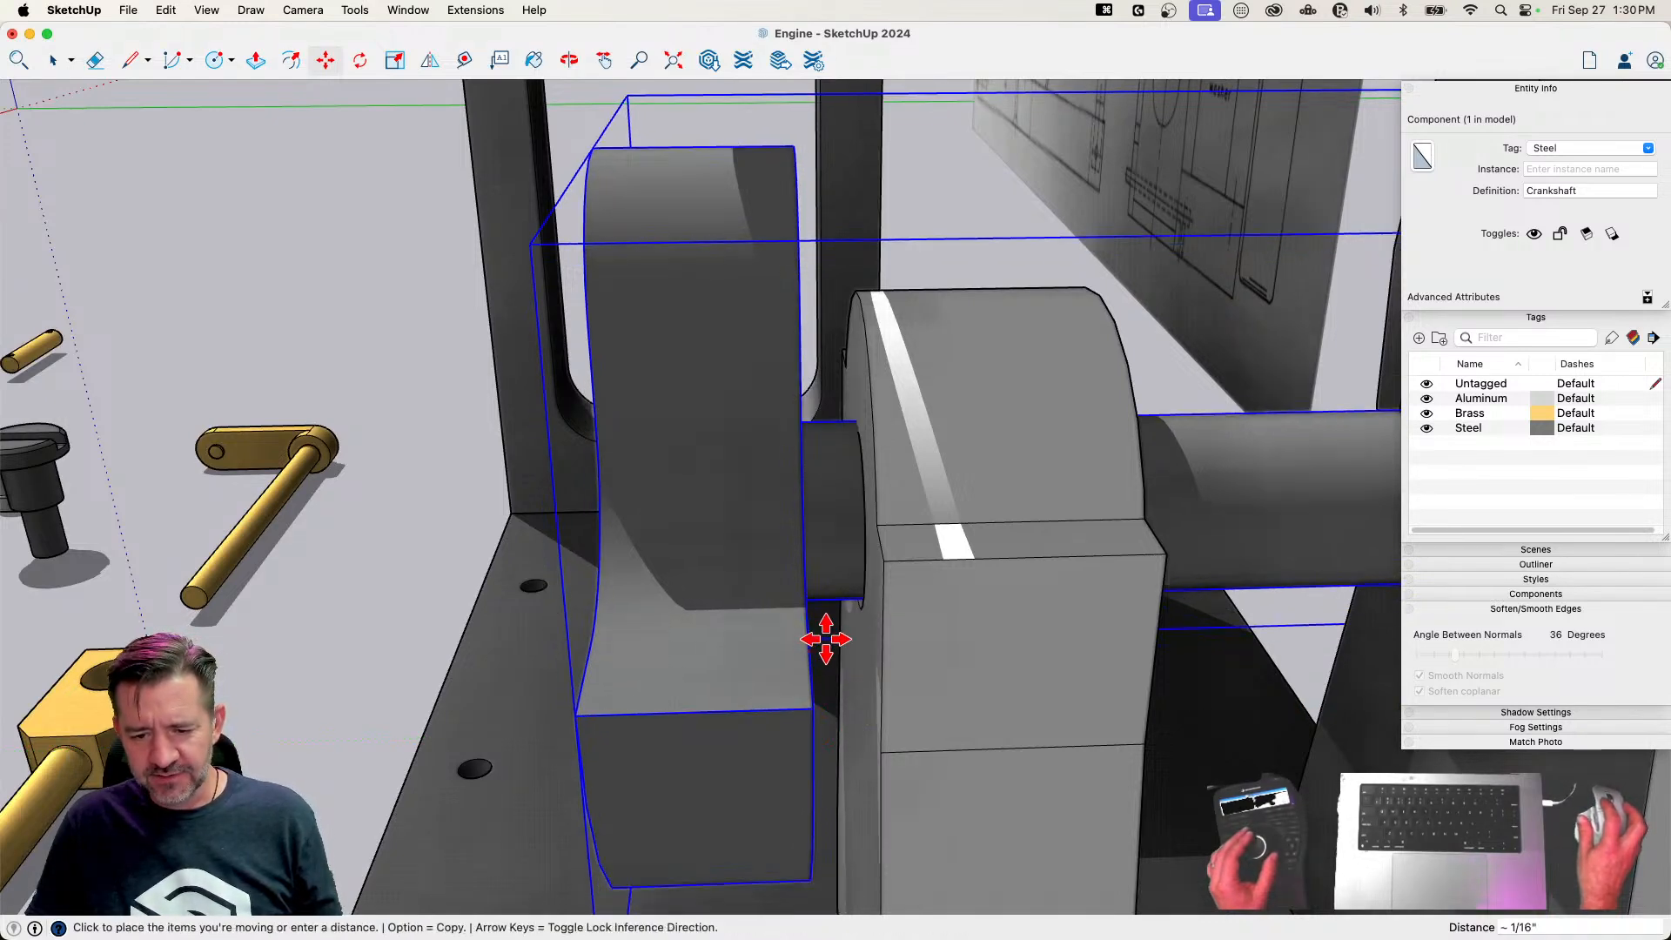
key(space)
key(m)
click(939, 575)
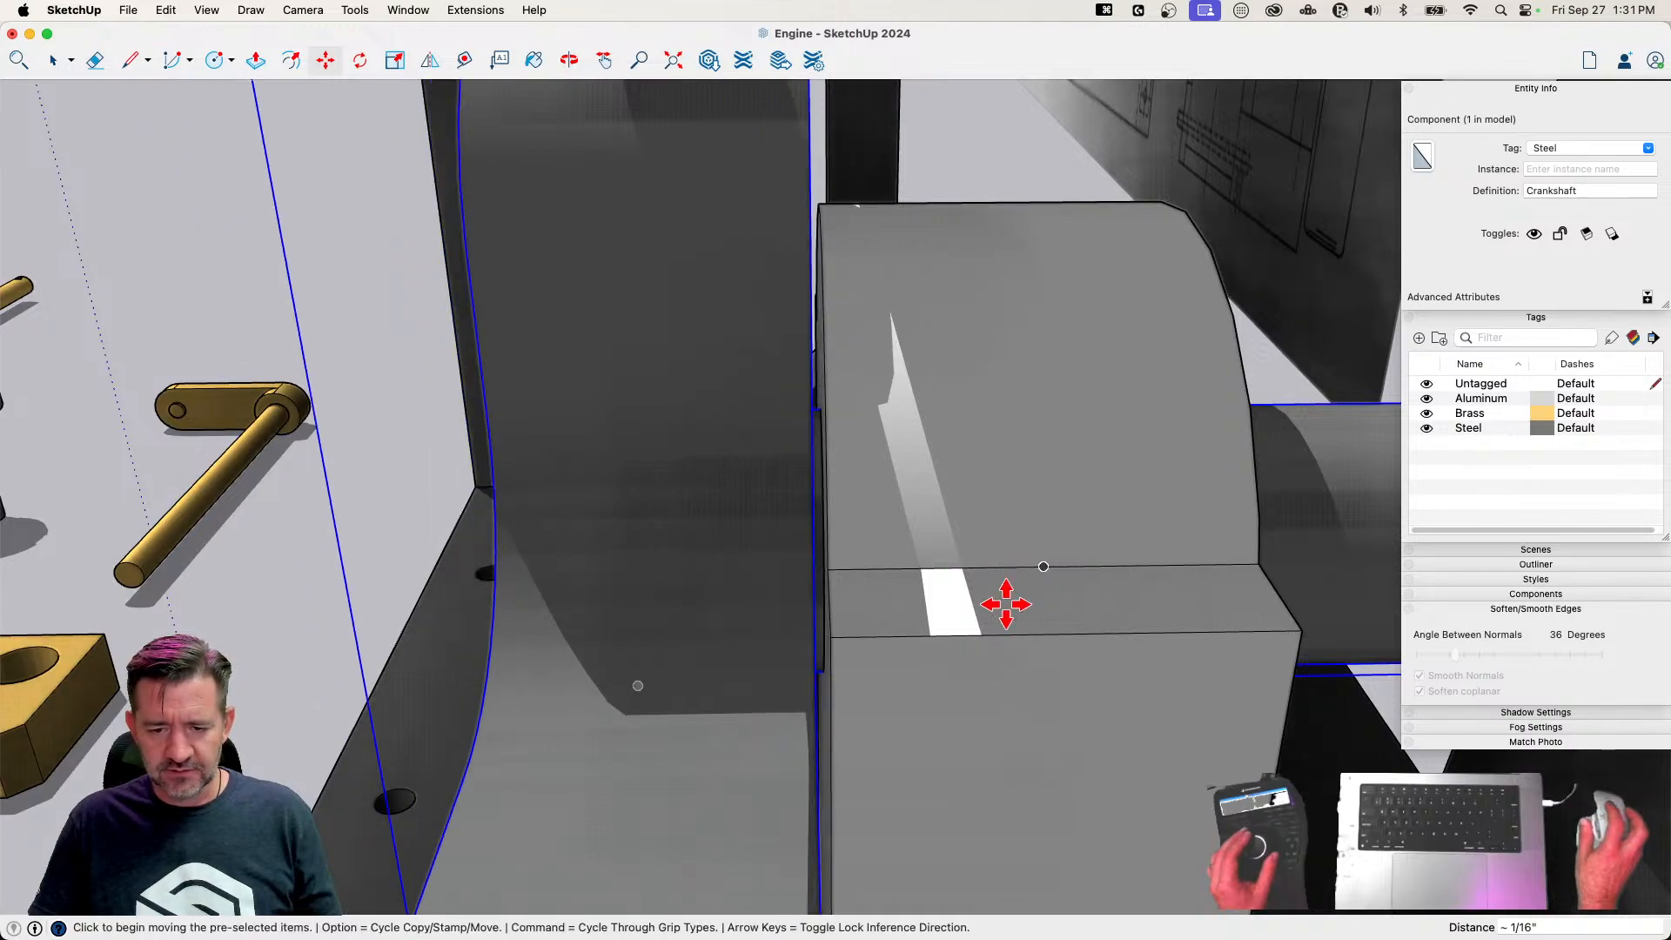
key(space)
key(space)
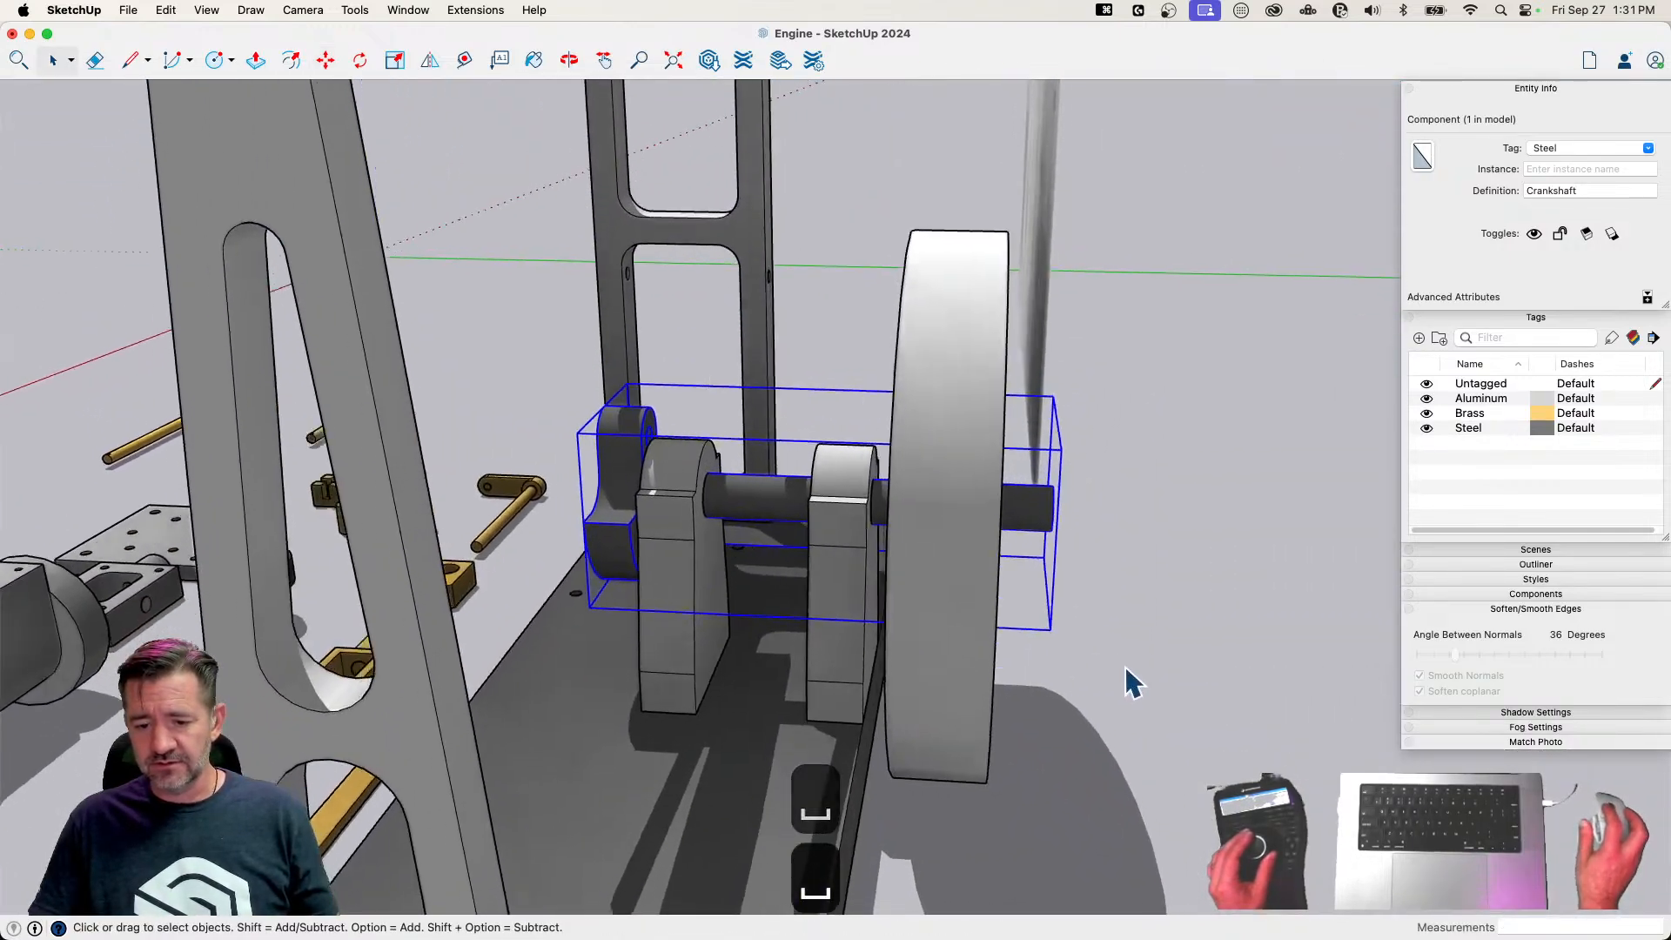
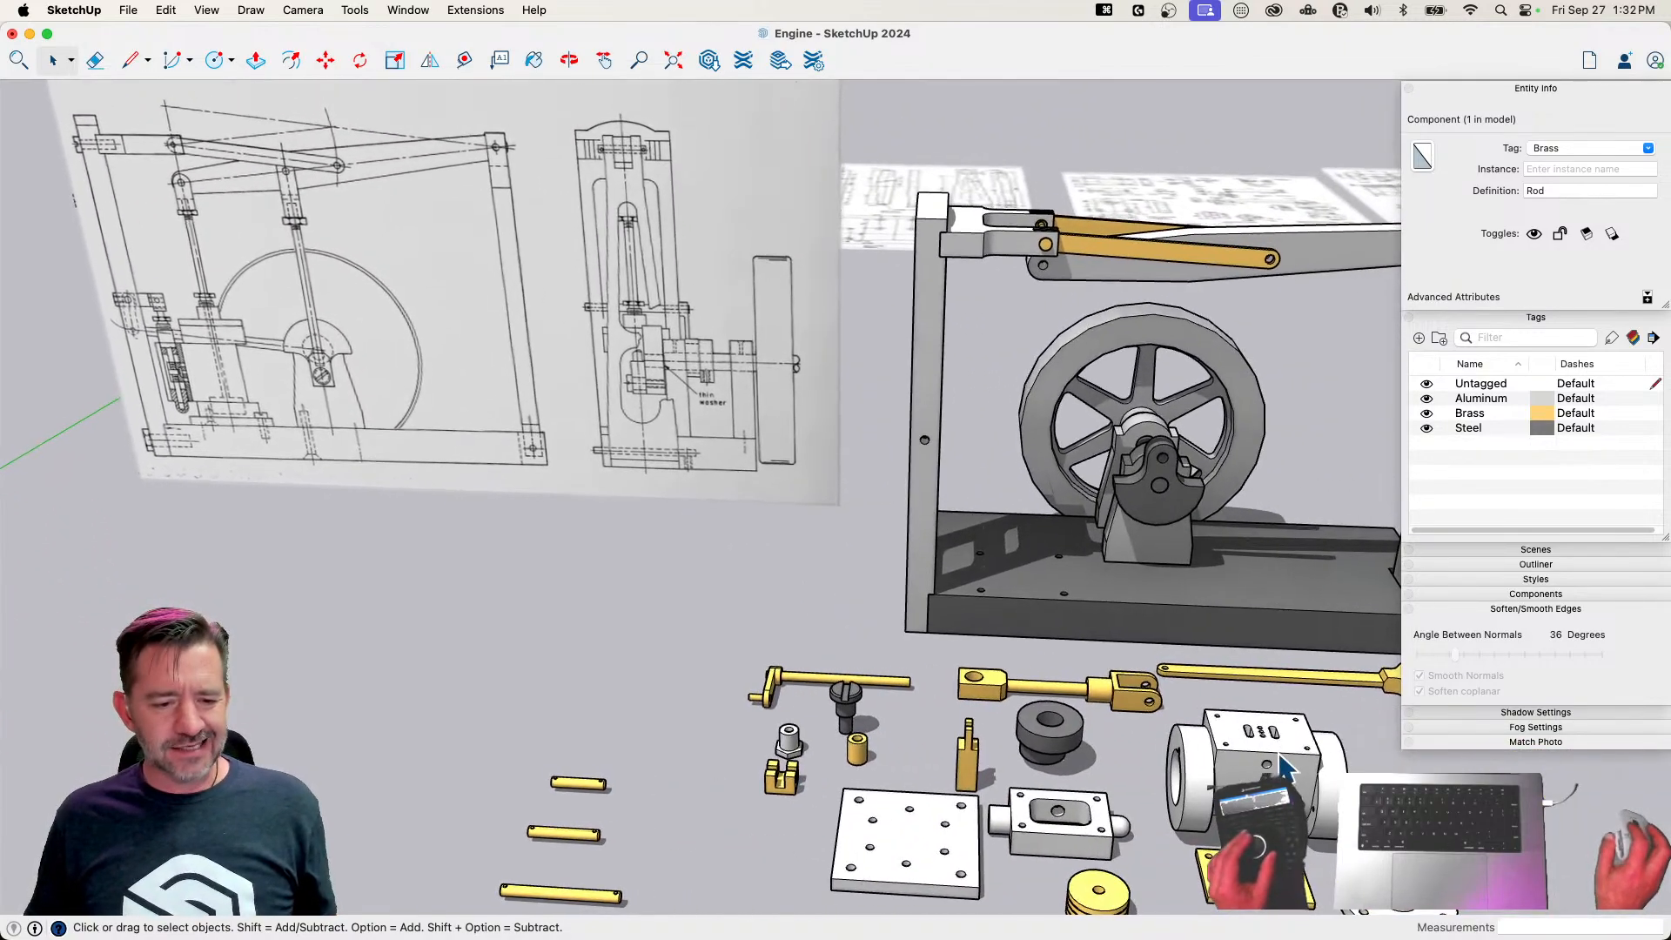
Rotate the Cylinder 90° so that it stands upright on the ground
click(1236, 766)
key(m)
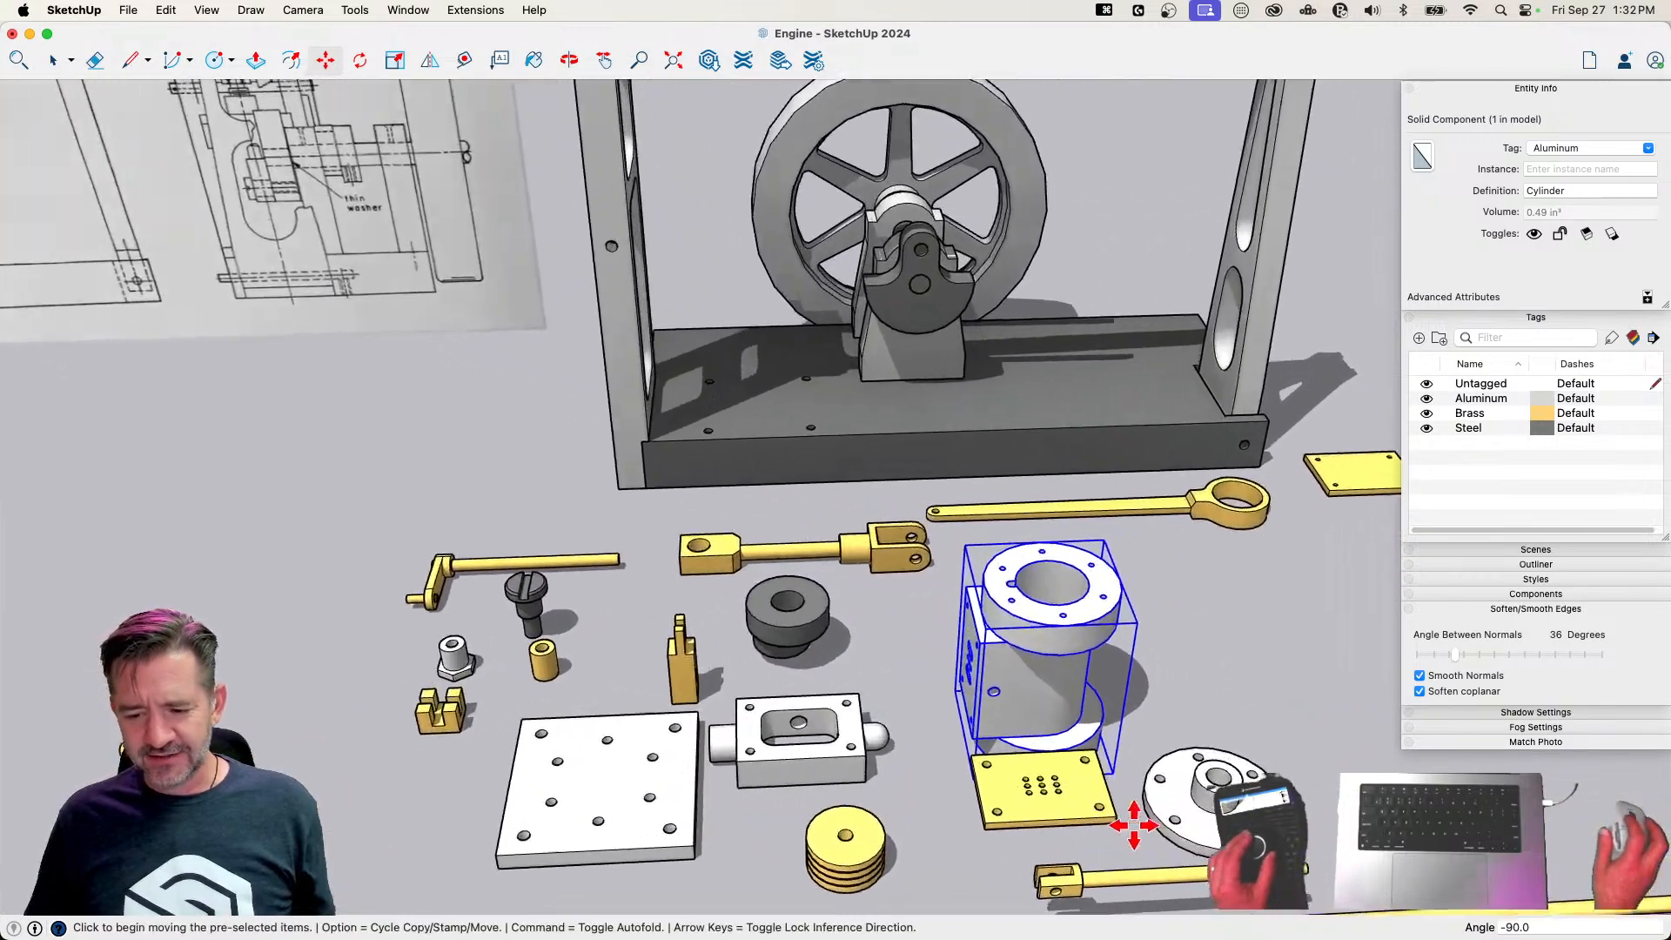
key(space)
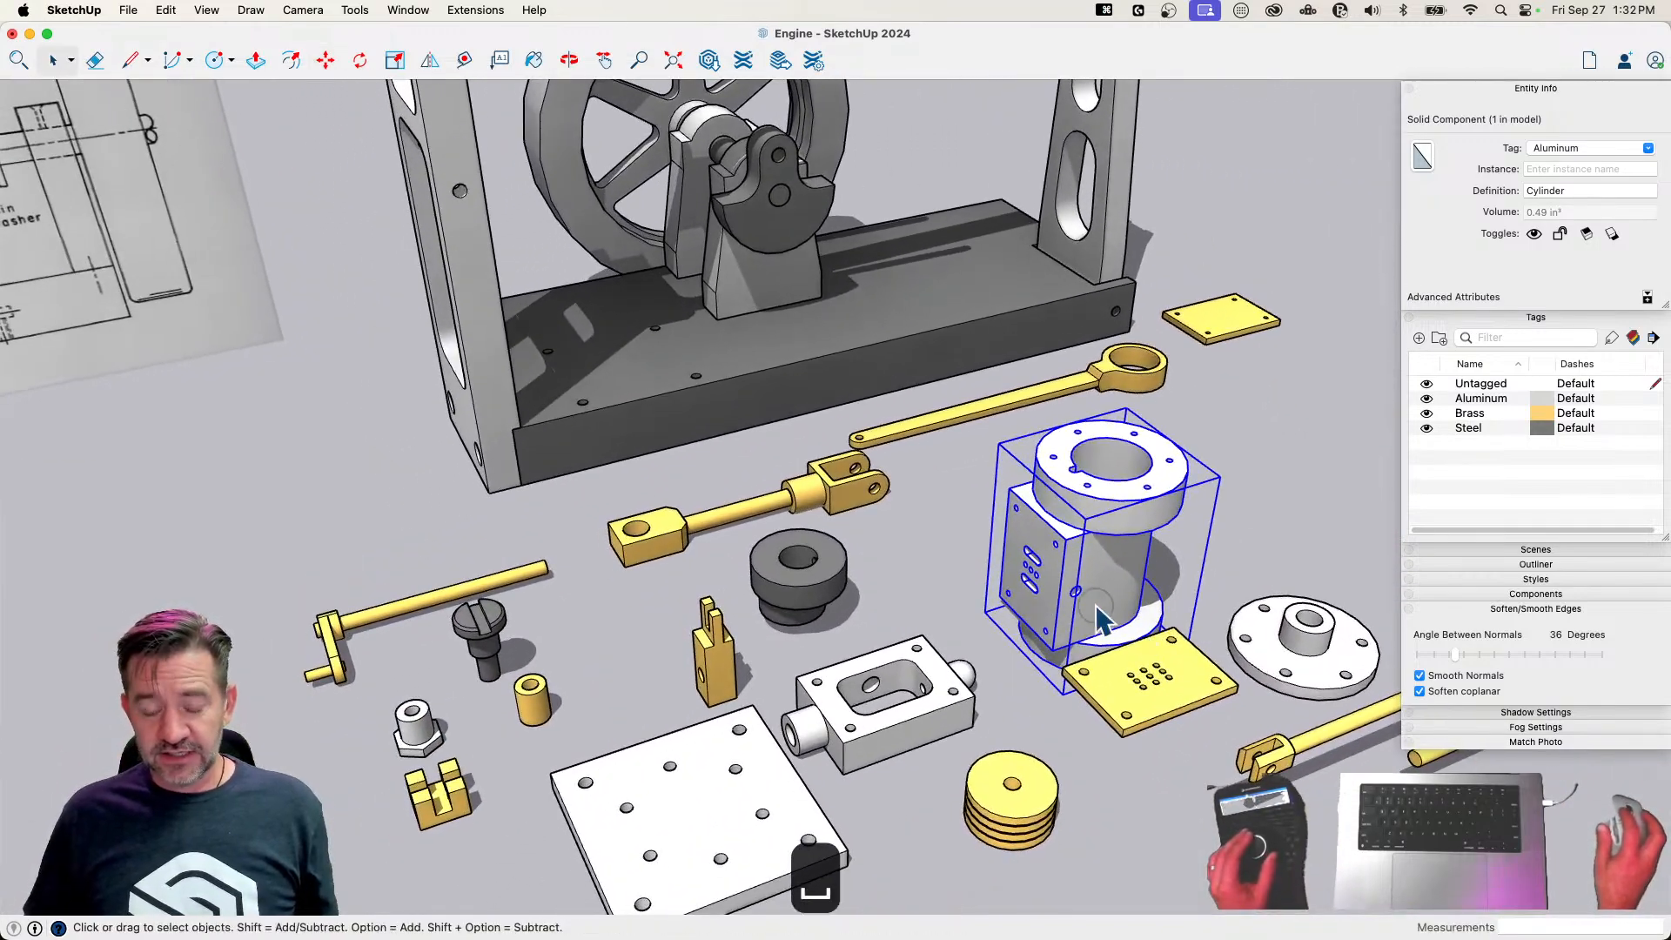
Move the upright Cylinder by its bottom corner about 10 13/16" to the open floor in front of the Page 1 drawing
key(m)
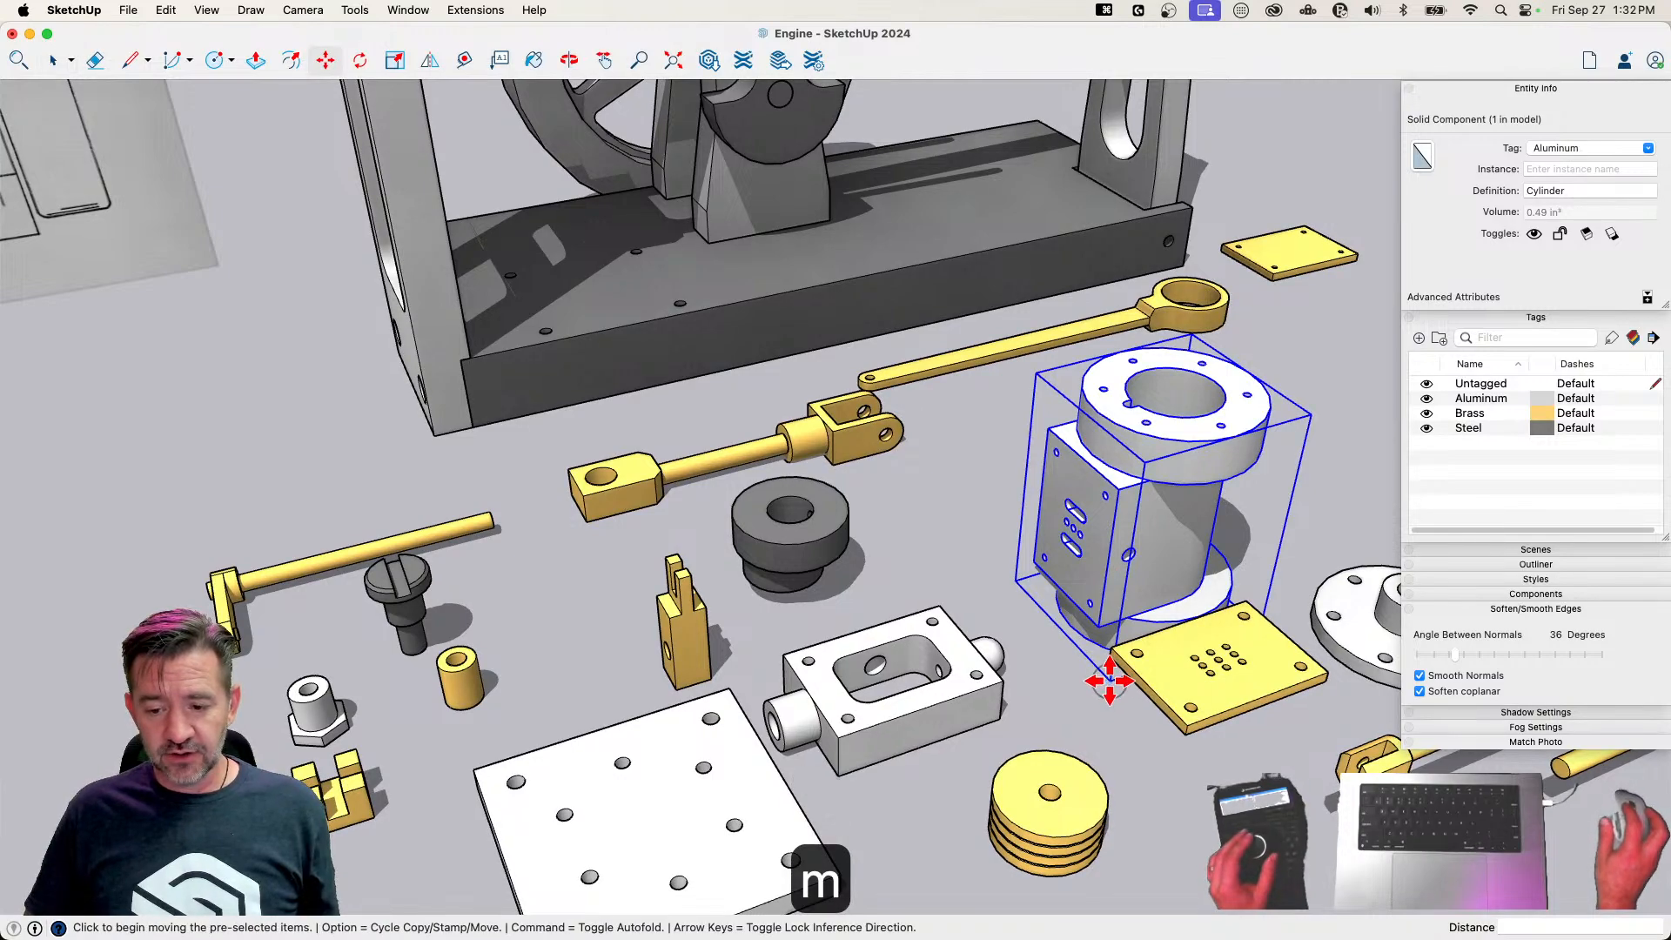
click(1109, 680)
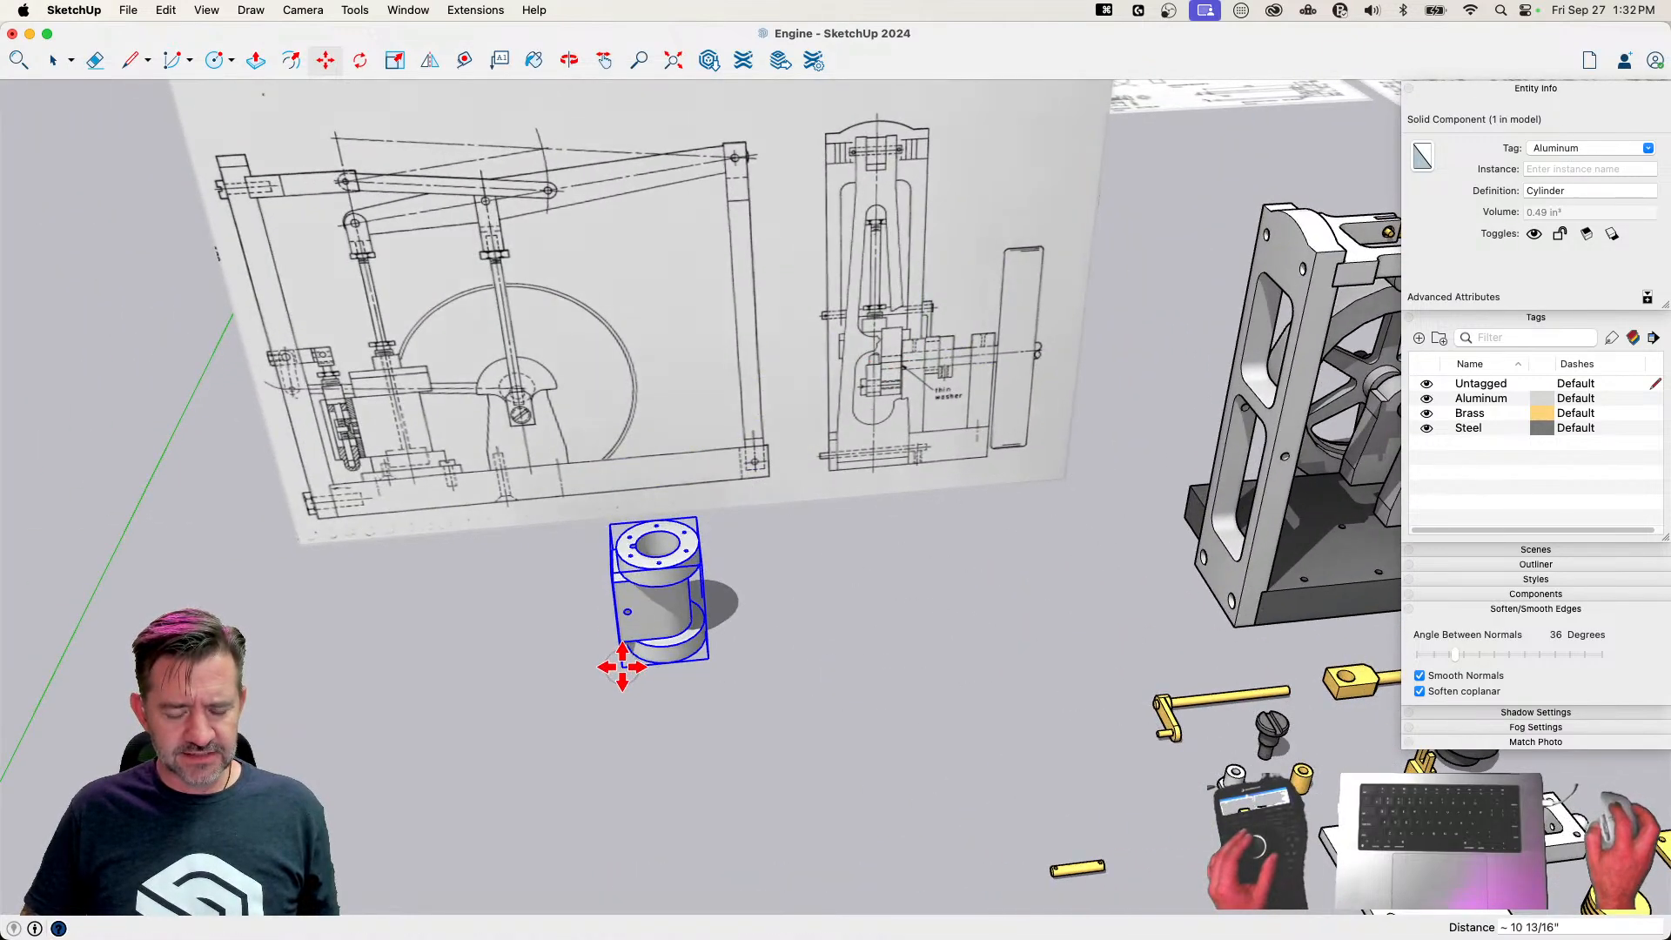
key(space)
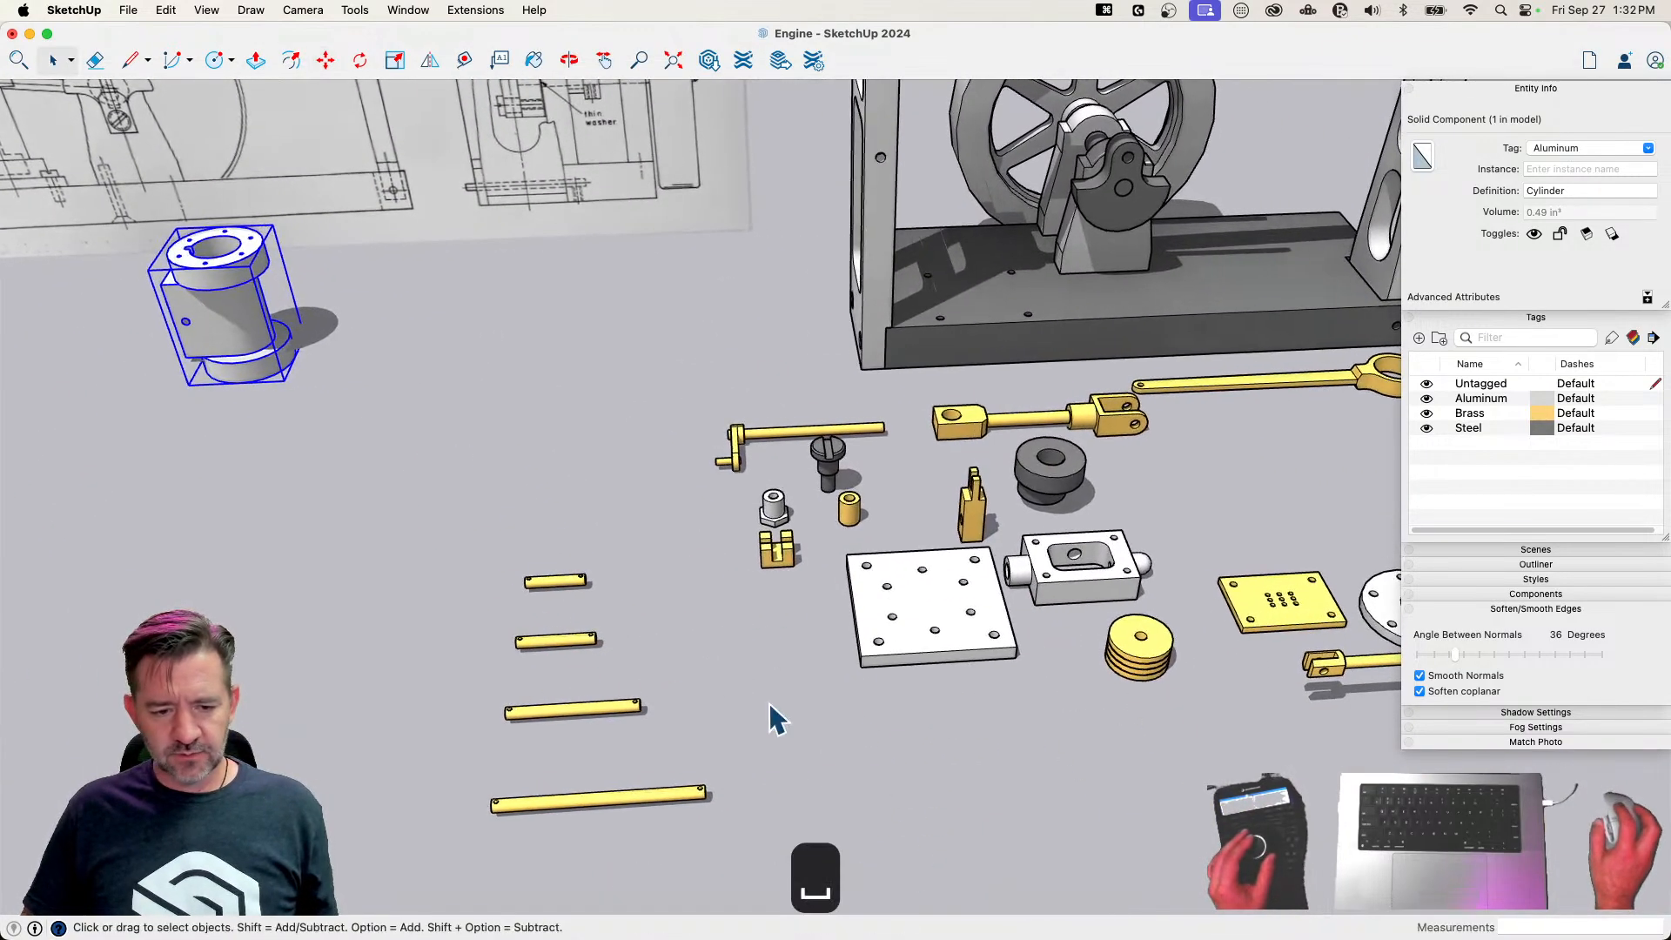
click(973, 653)
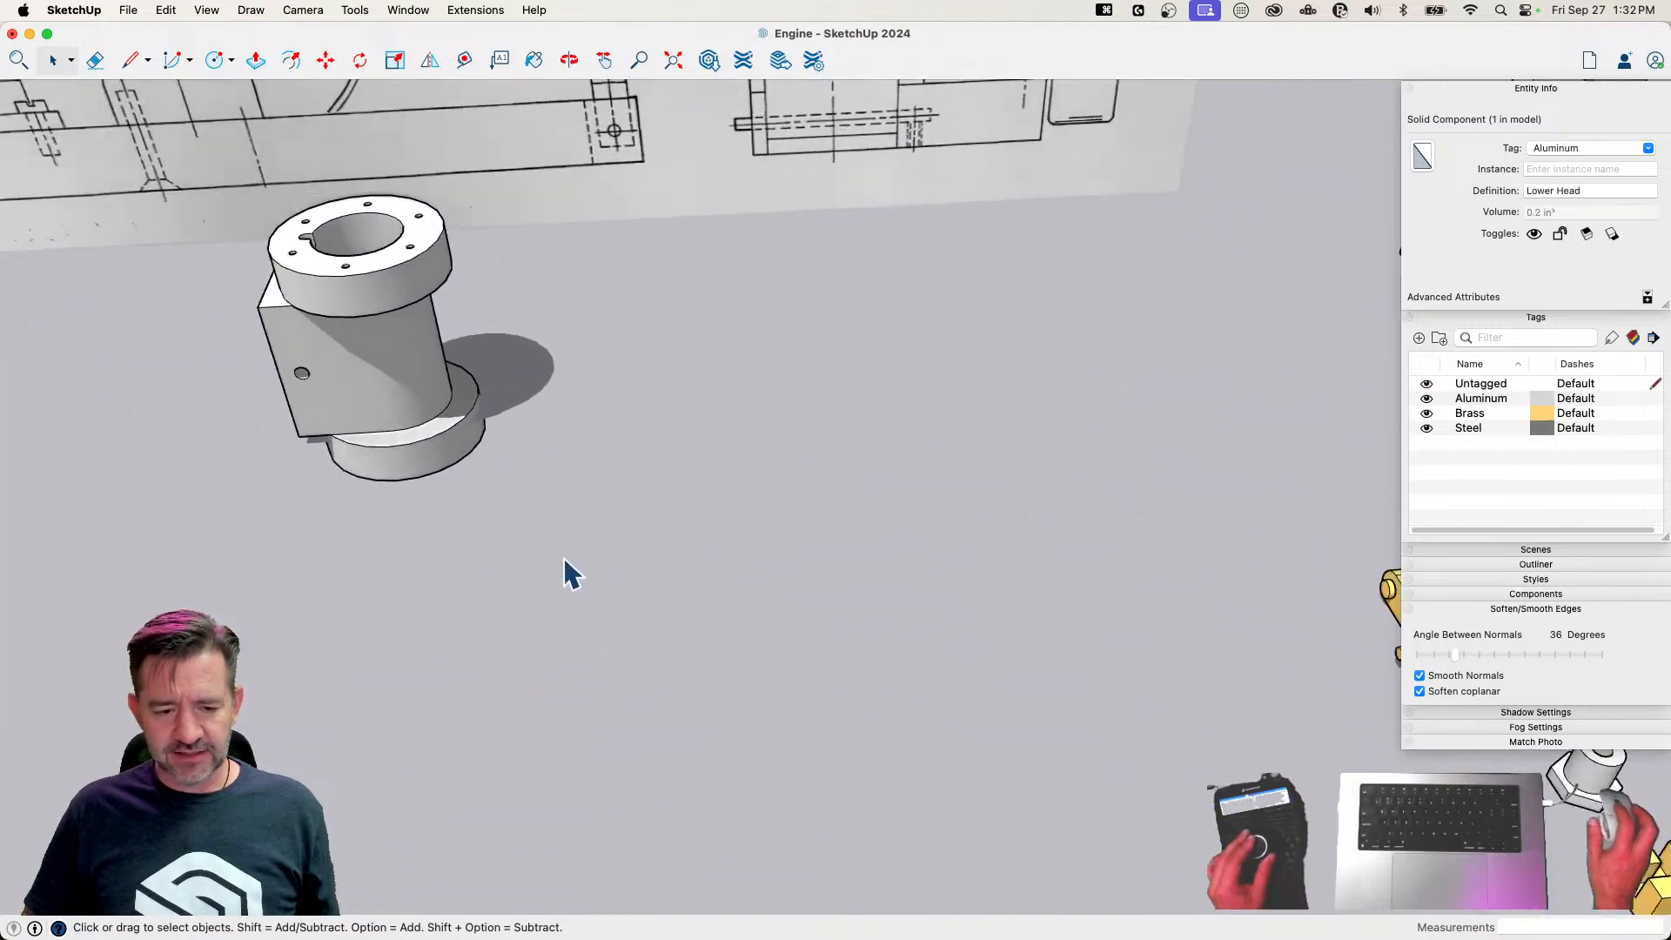
Move the Cylinder by its base edge about 8 7/16" onto the Lower Head plate, and shift it about 1/8" sideways to centre it
click(613, 508)
key(m)
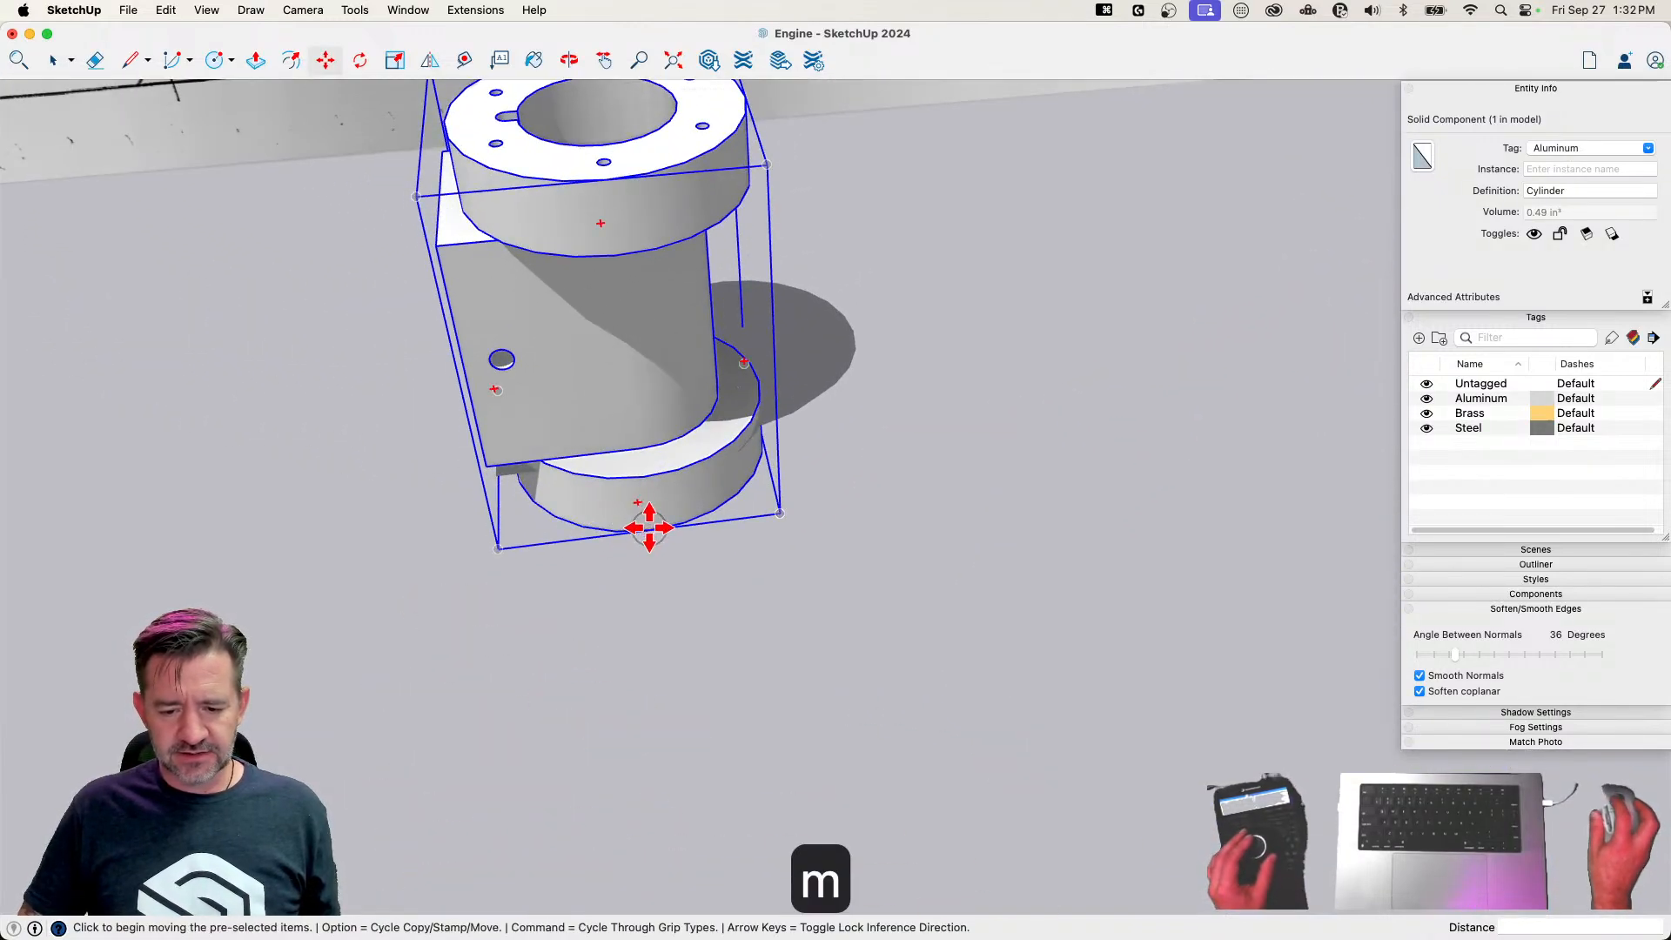
click(650, 527)
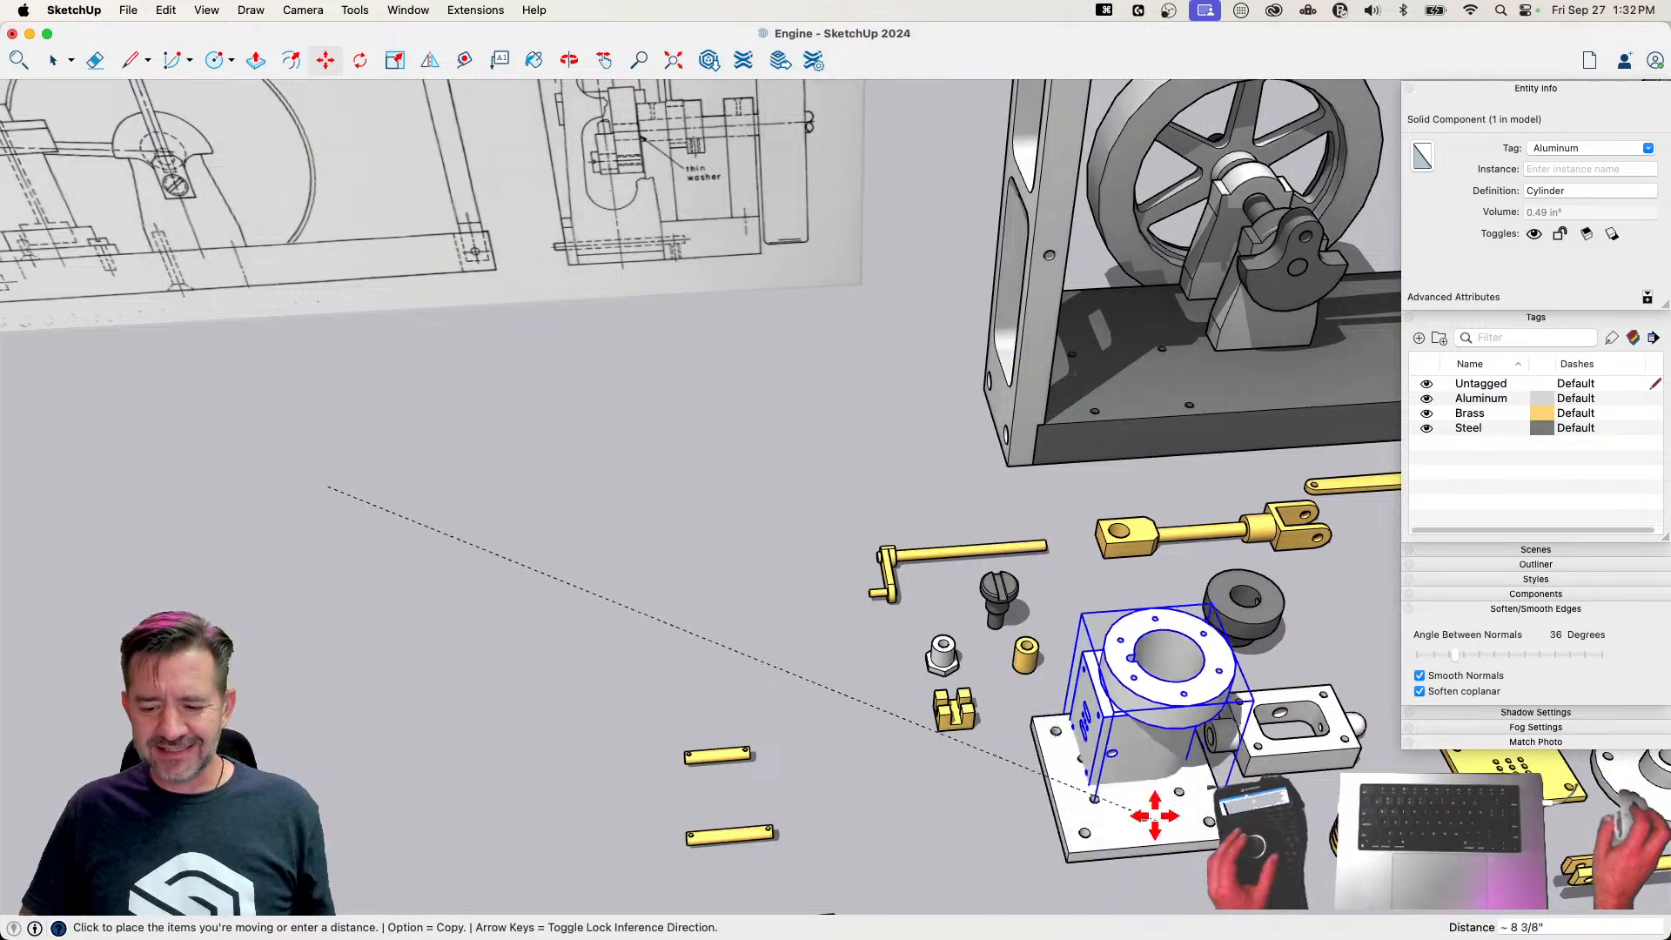
click(1149, 843)
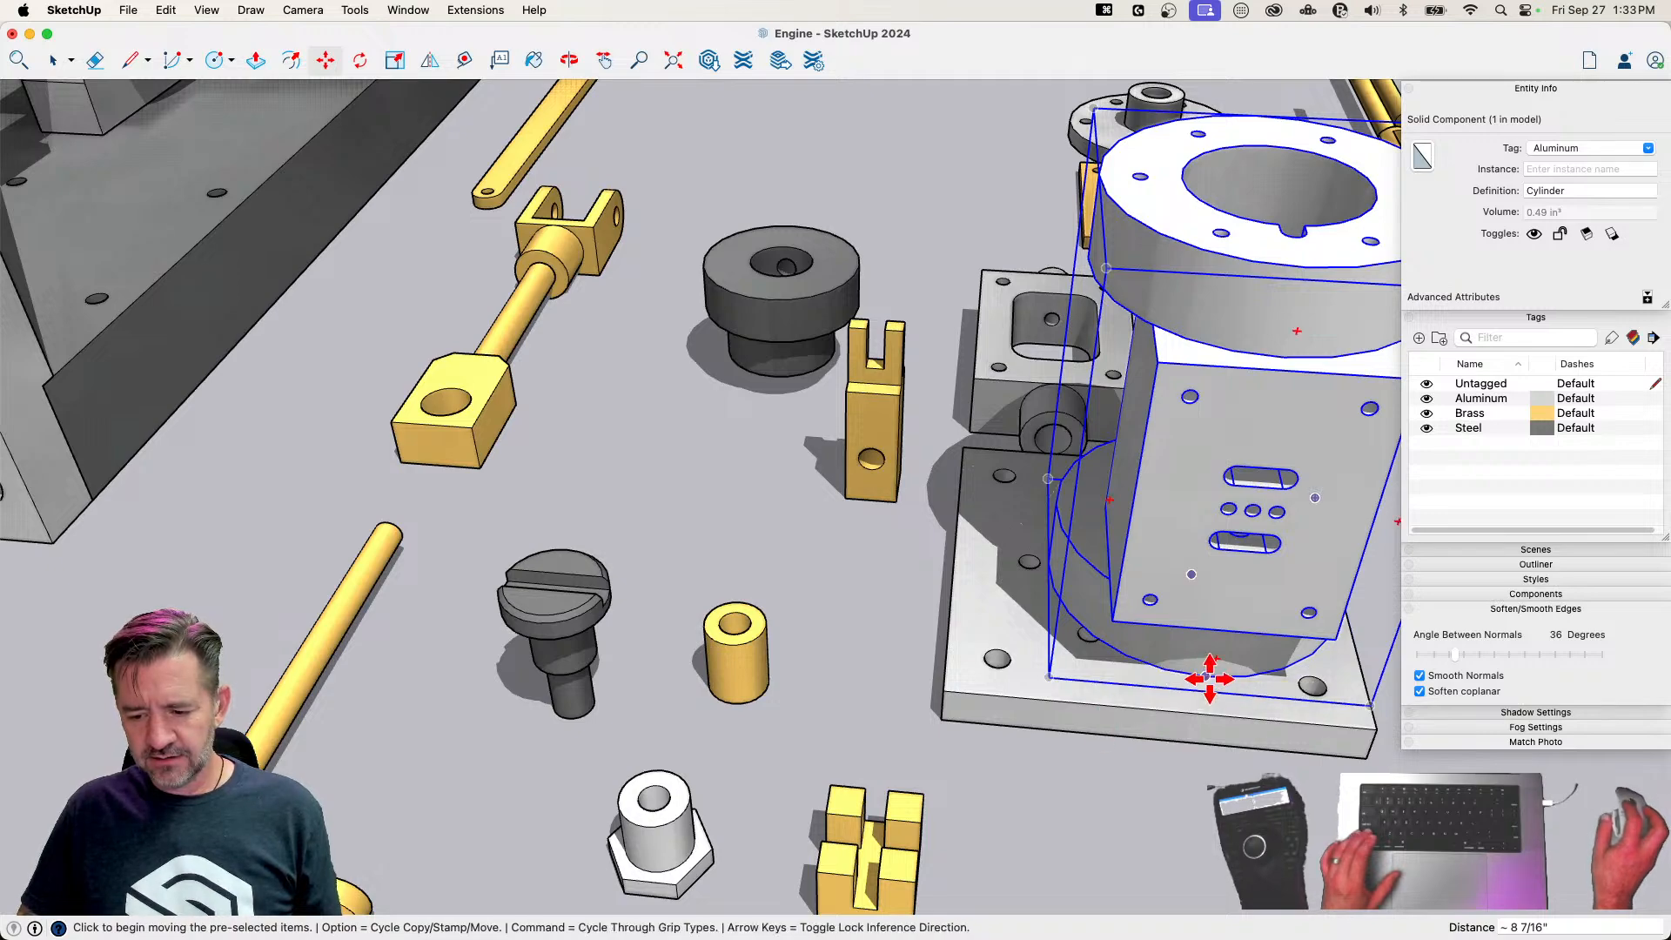
click(1209, 679)
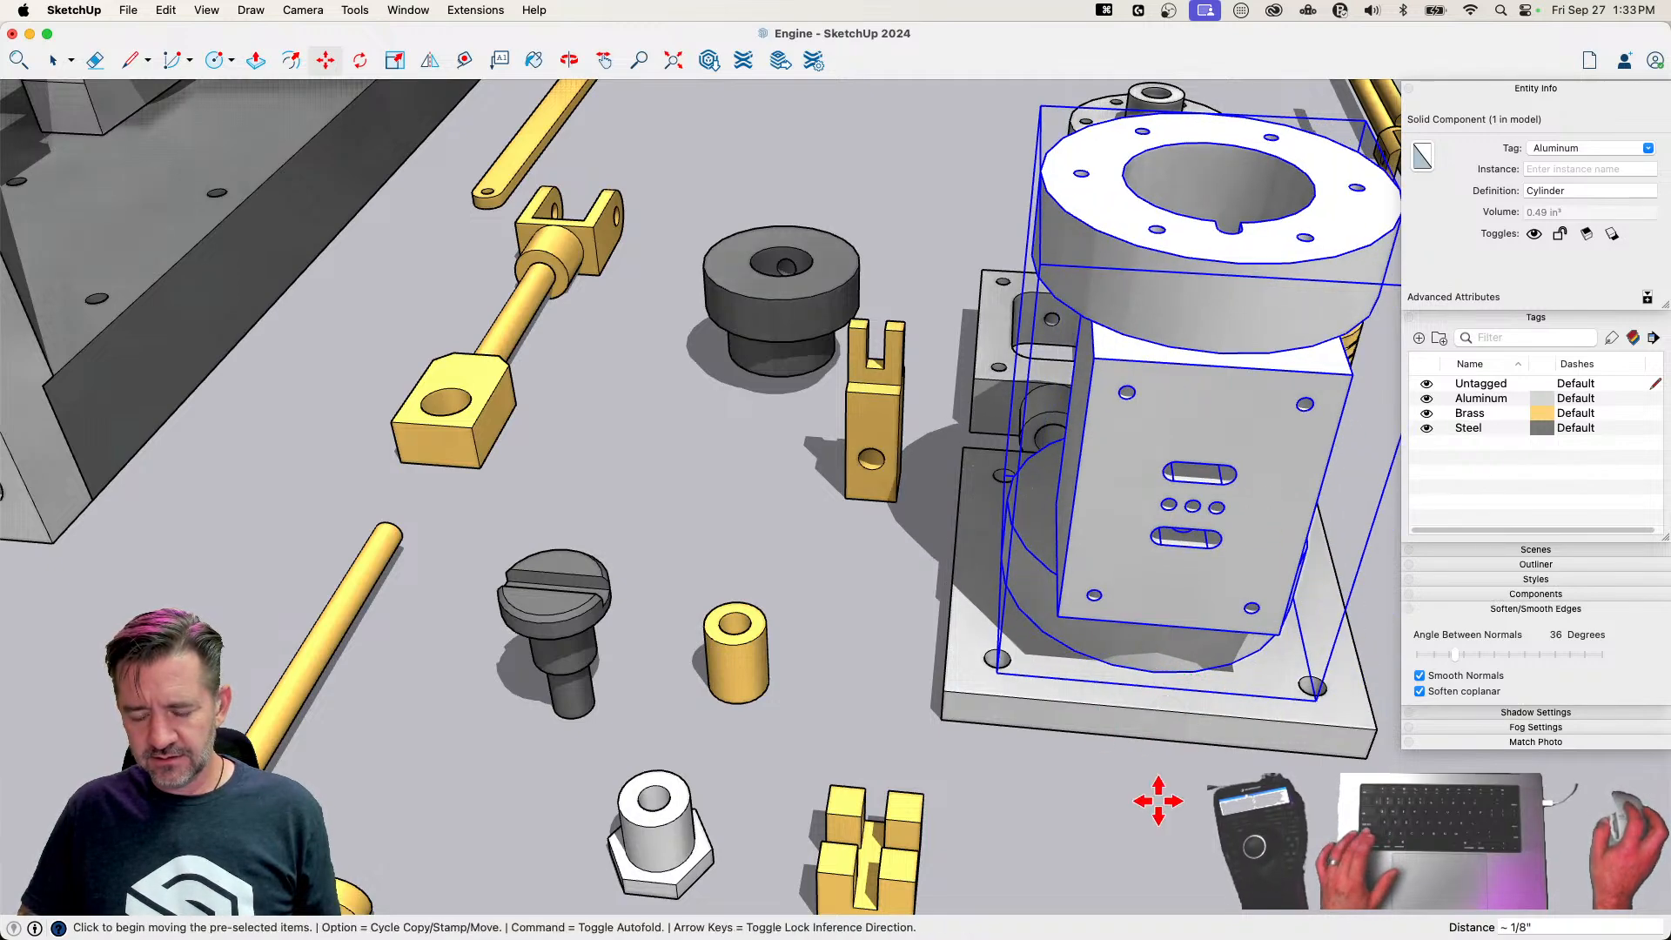
key(space)
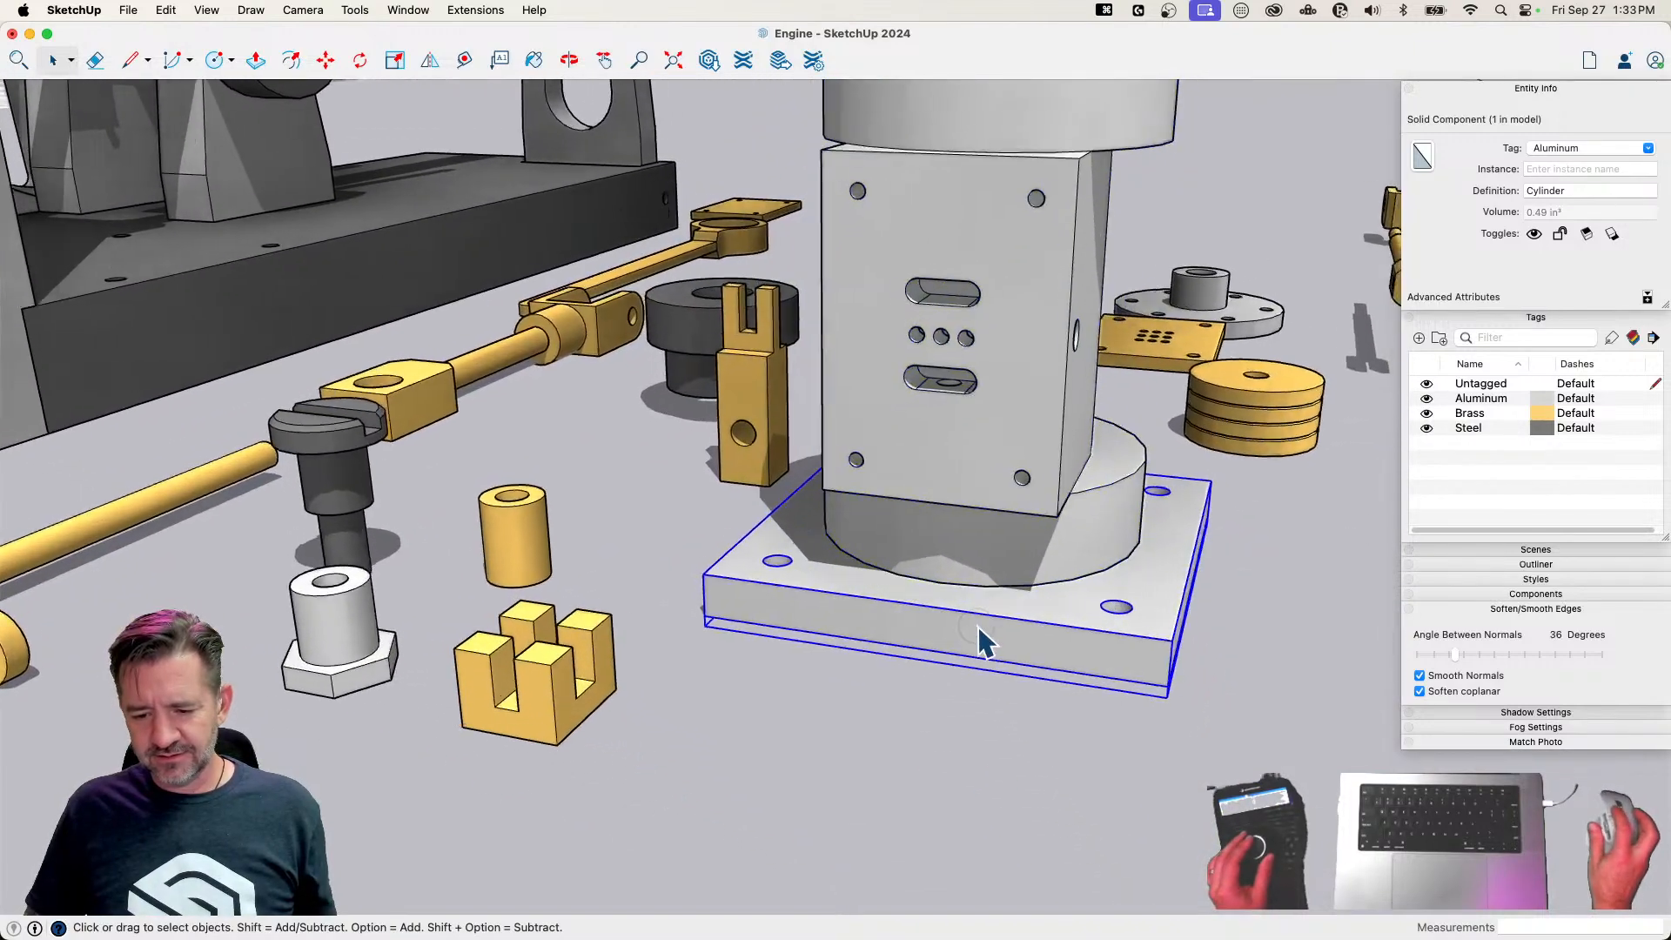
Flip the Lower Head 180° and move it along the vertical axis up against the Cylinder's base
click(1022, 651)
key(m)
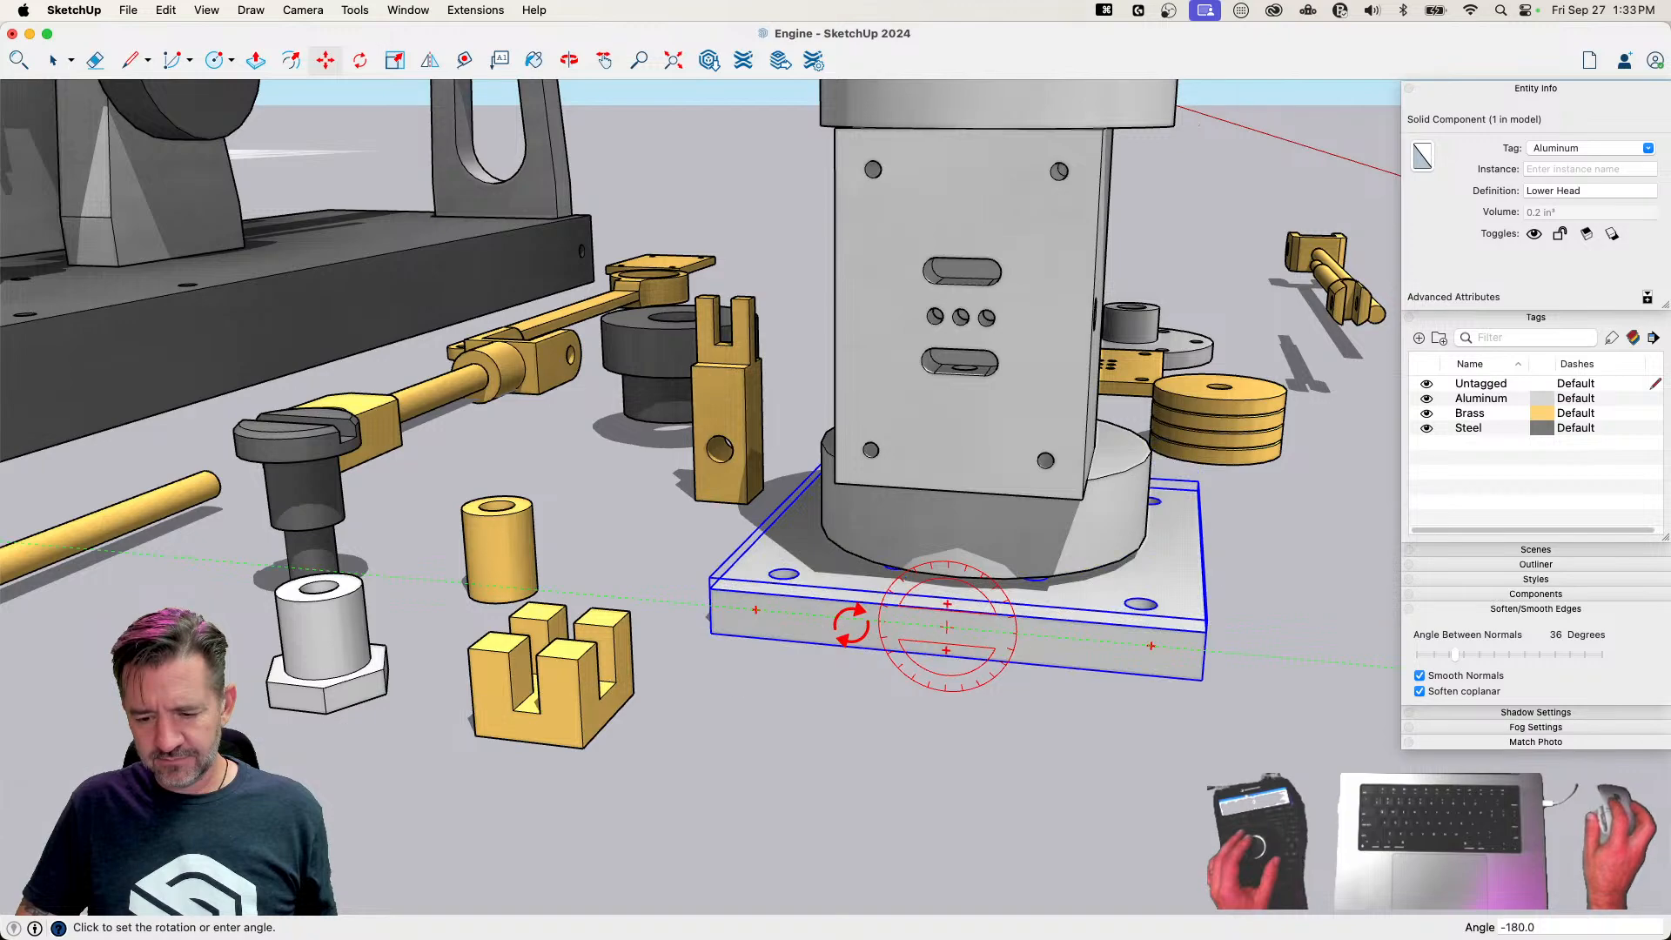
key(m)
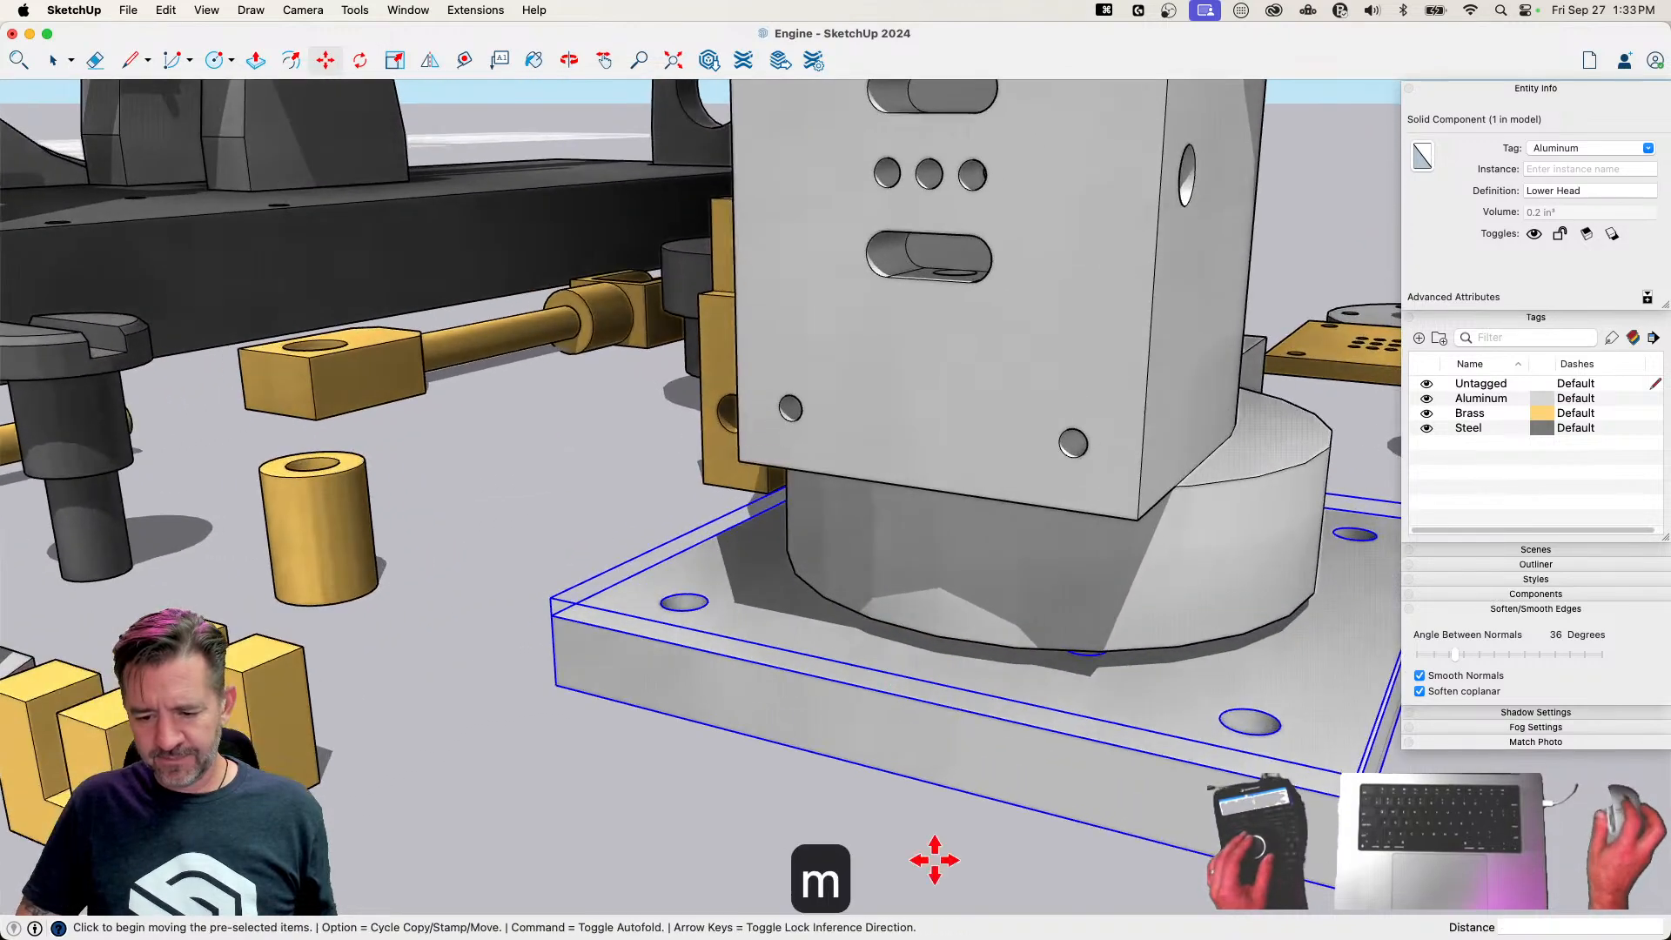
click(1158, 682)
key(Up)
key(space)
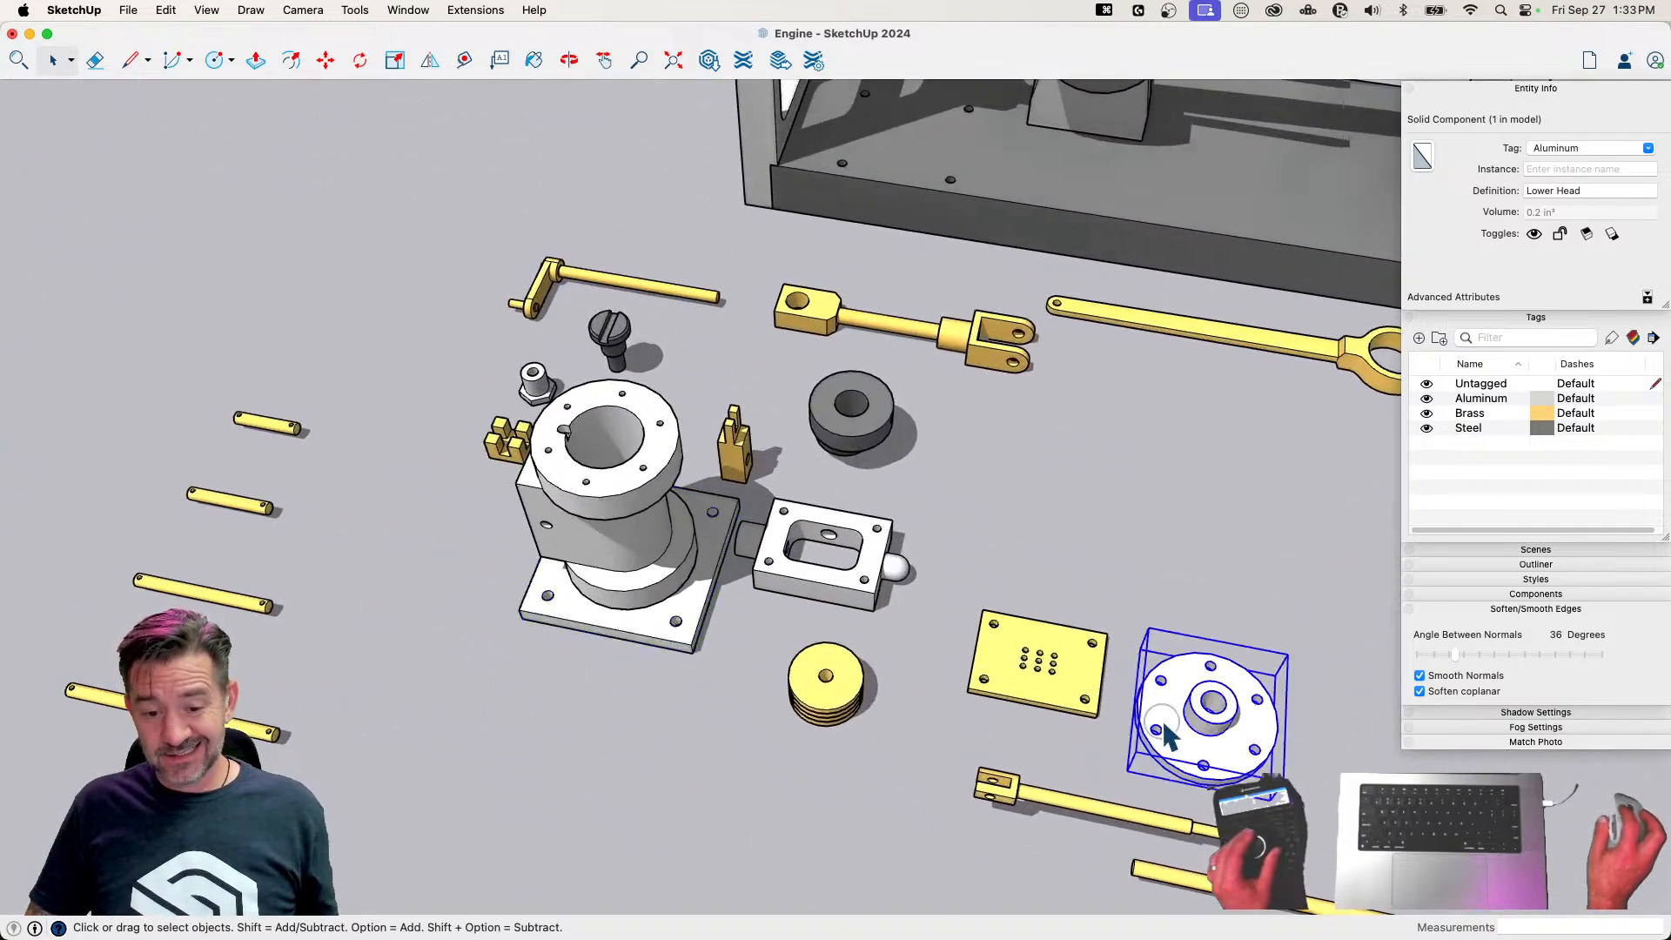
Move the Upper Head about 4 7/16" onto the Cylinder's top flange
click(1163, 718)
key(m)
click(1046, 620)
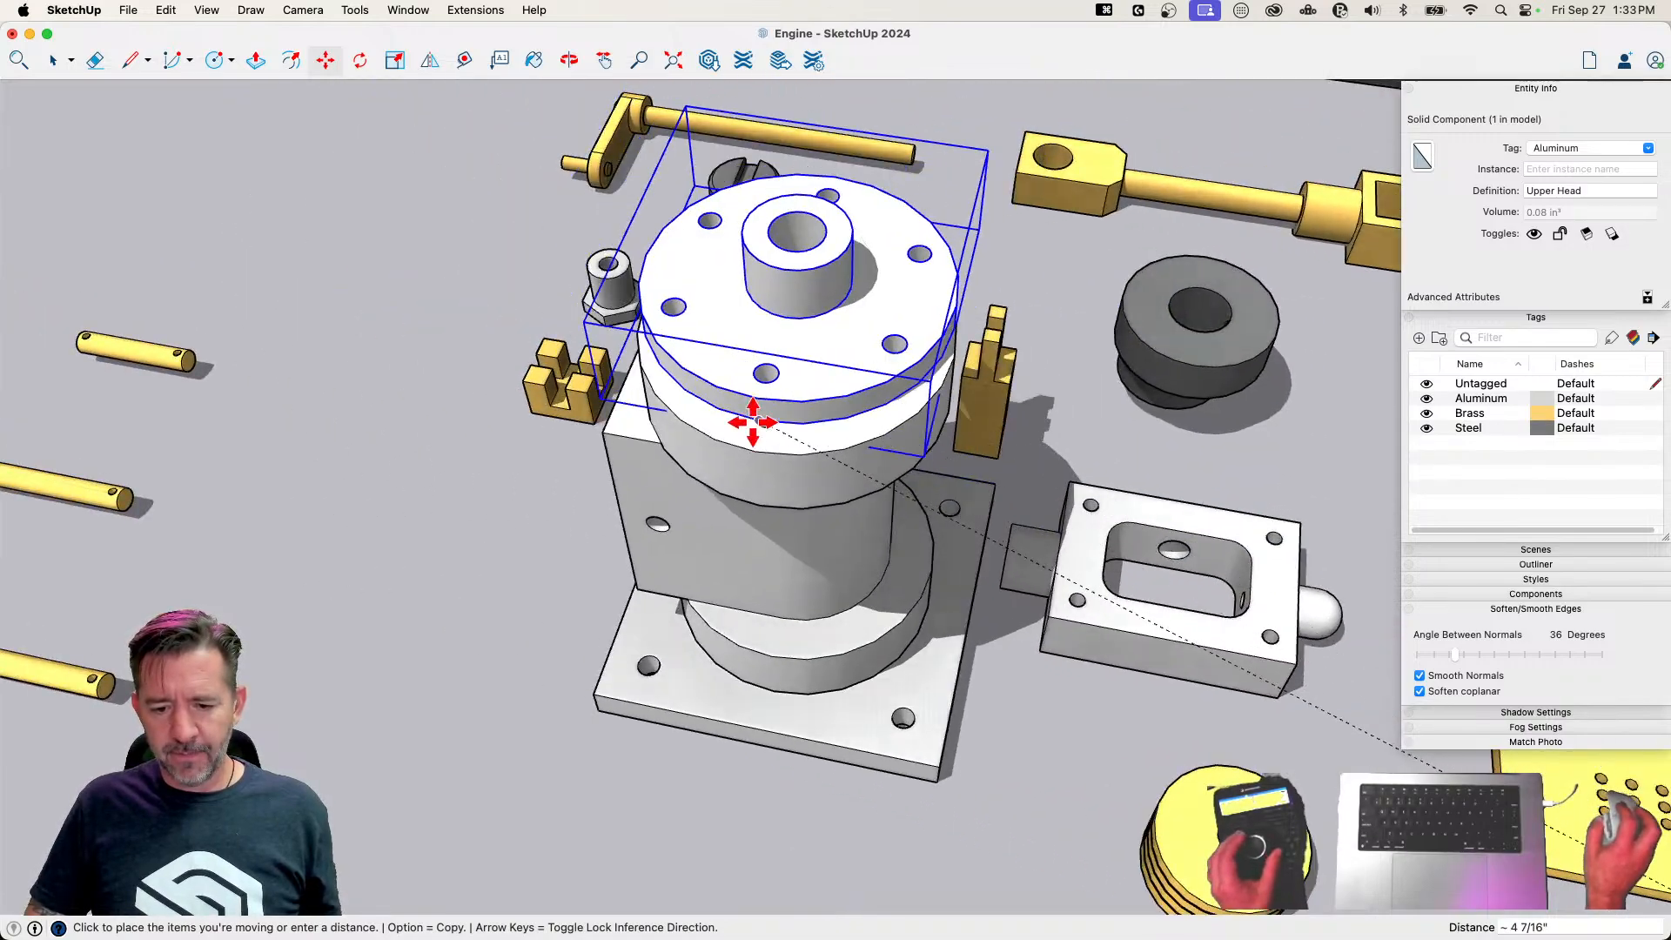
click(757, 447)
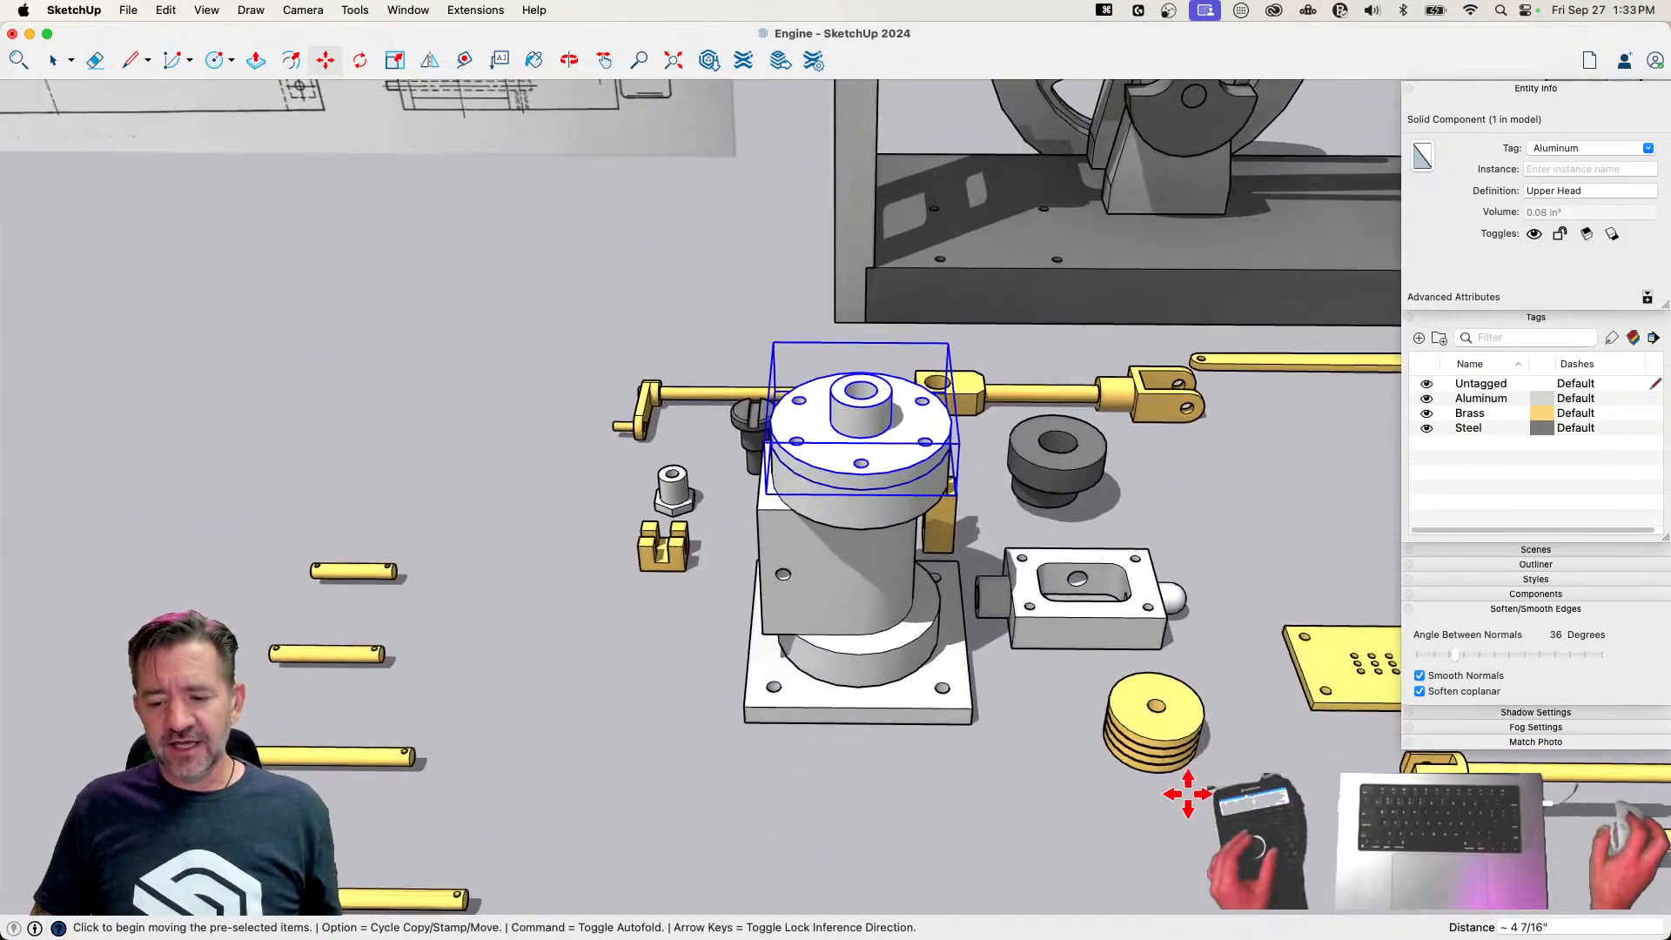
key(space)
Turn the Pack Nut hex side up, move it about 2 9/16" onto the Upper Head's hub, and shift it about 1/16" towards the bore's centre
click(1156, 738)
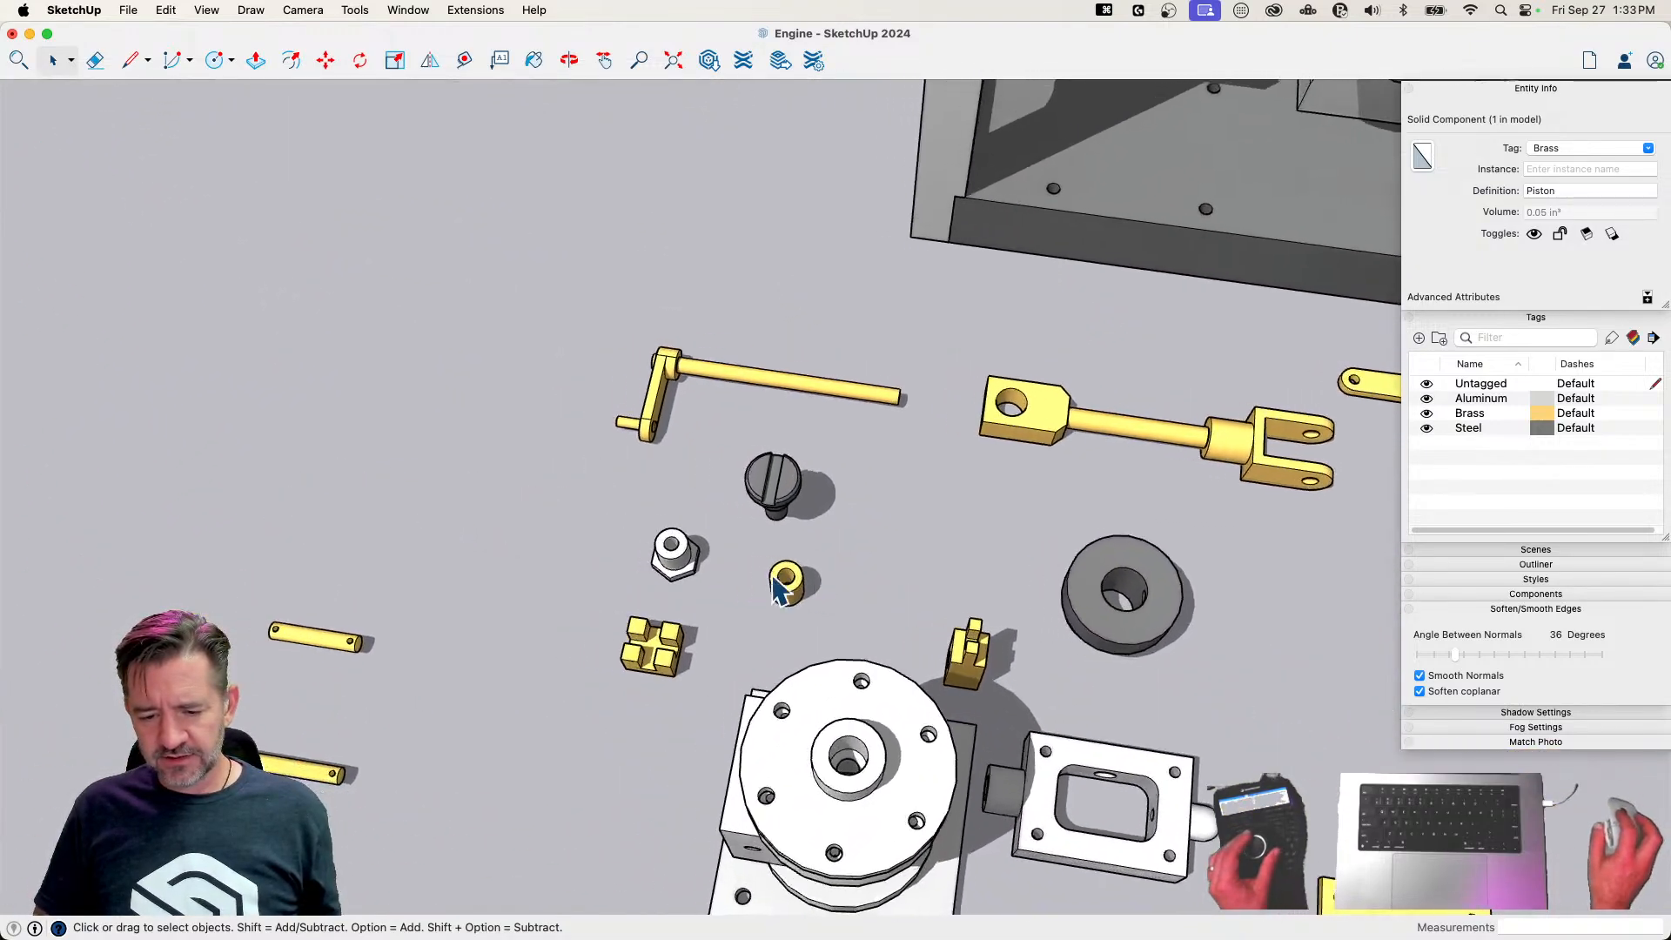
click(906, 535)
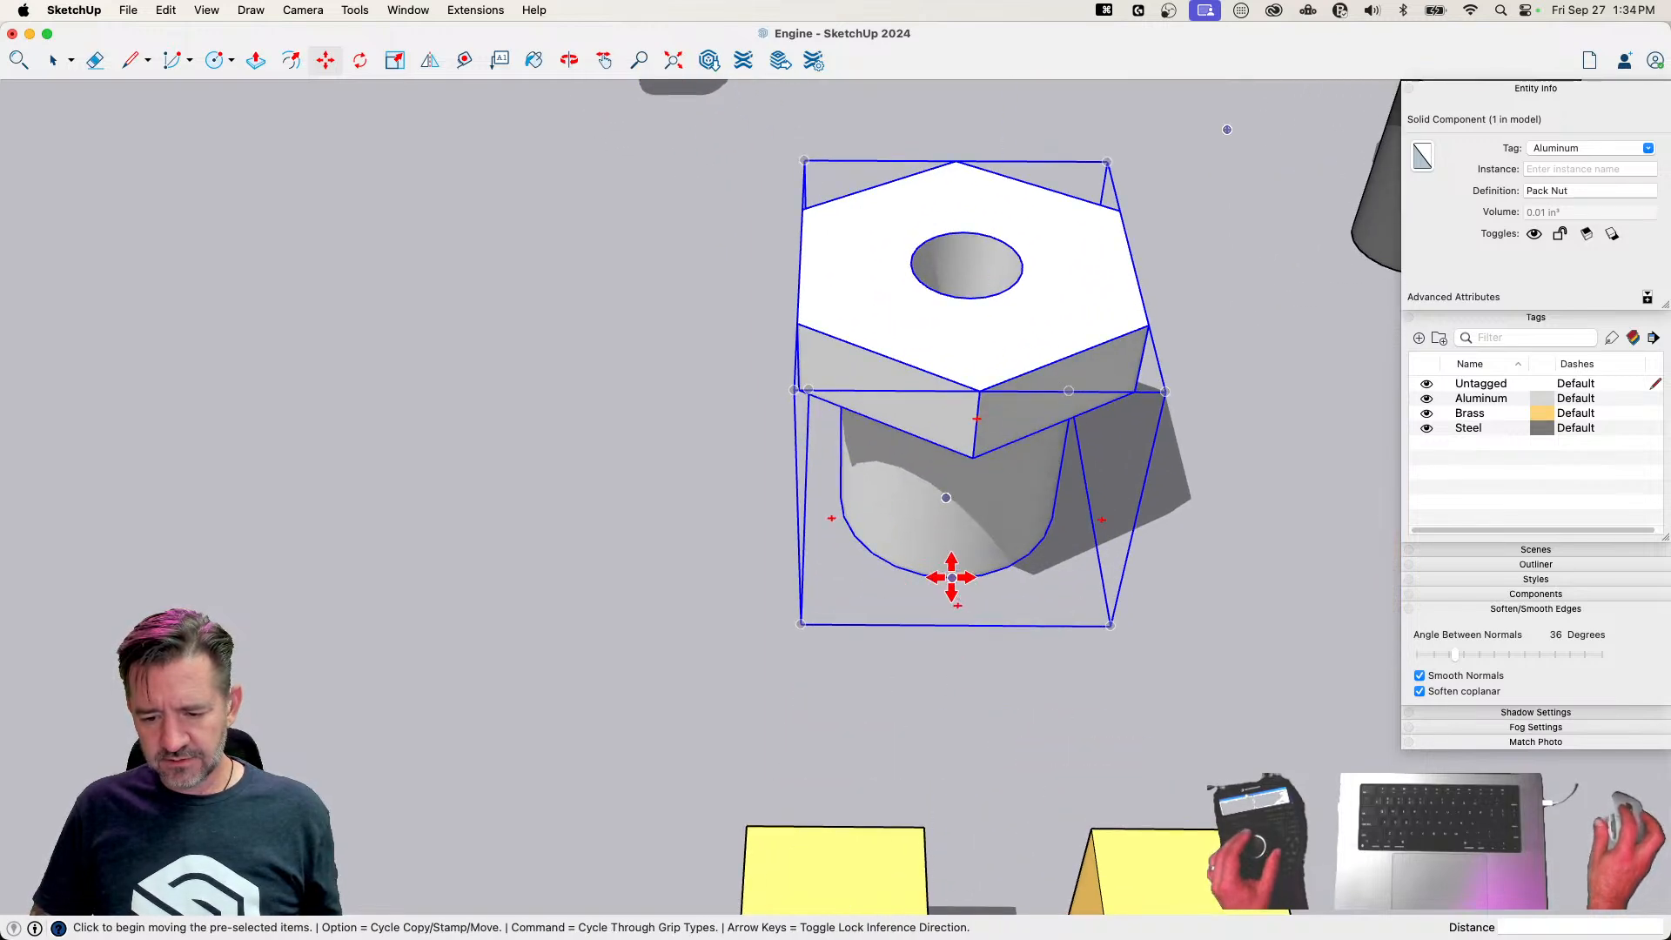
click(949, 580)
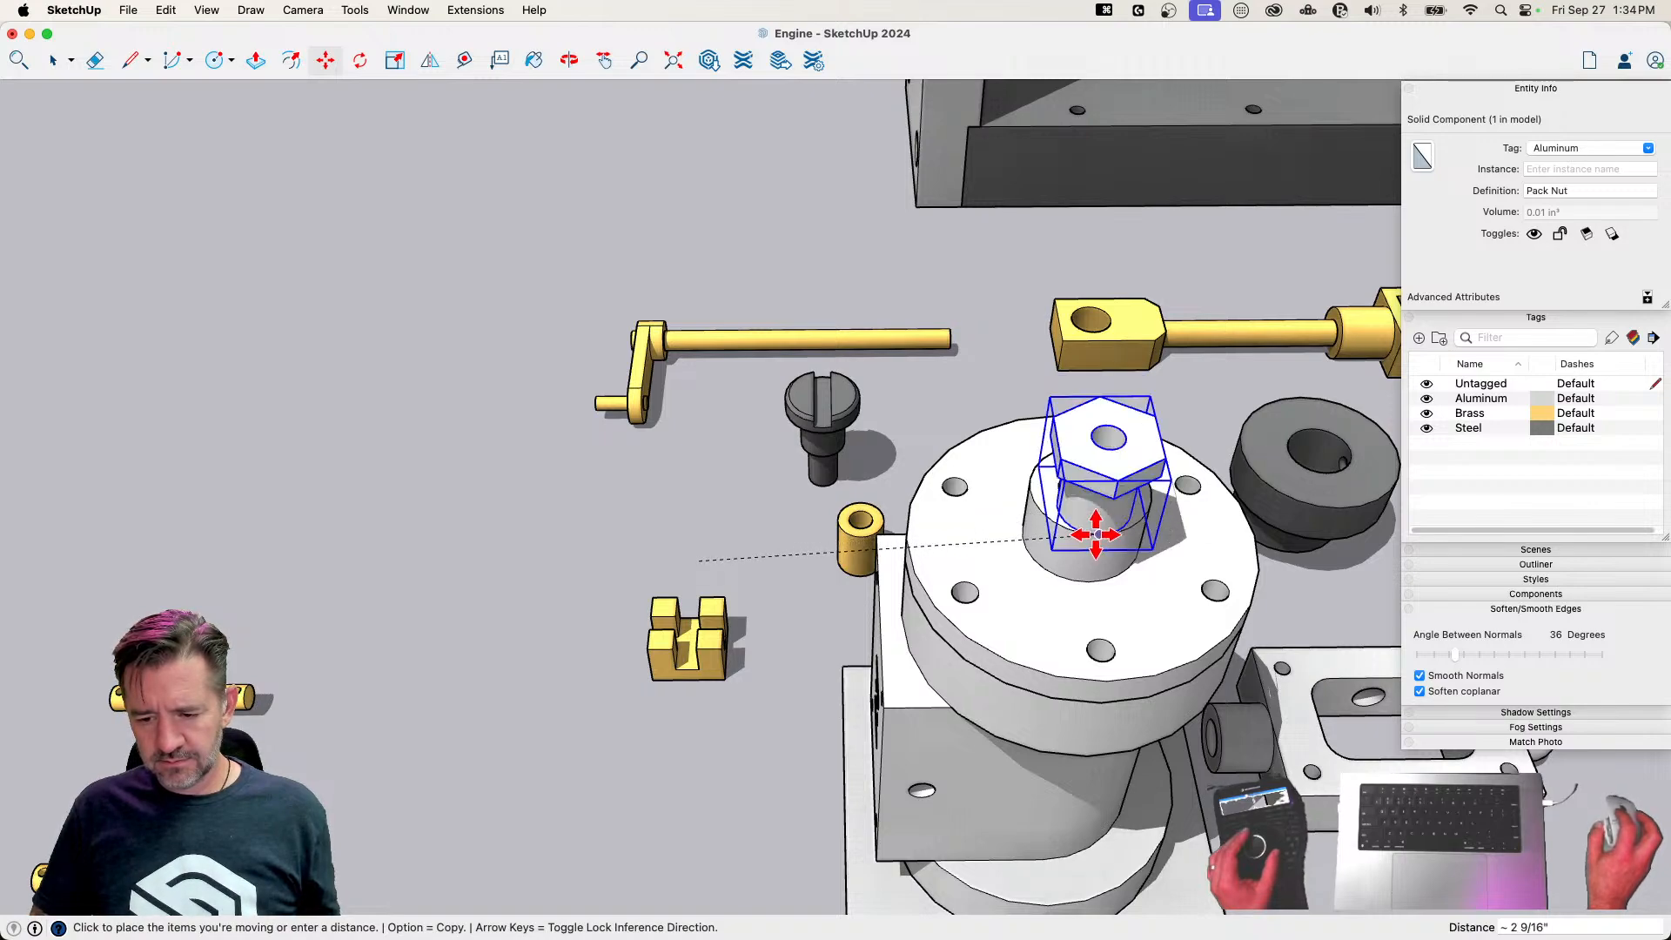
click(1097, 534)
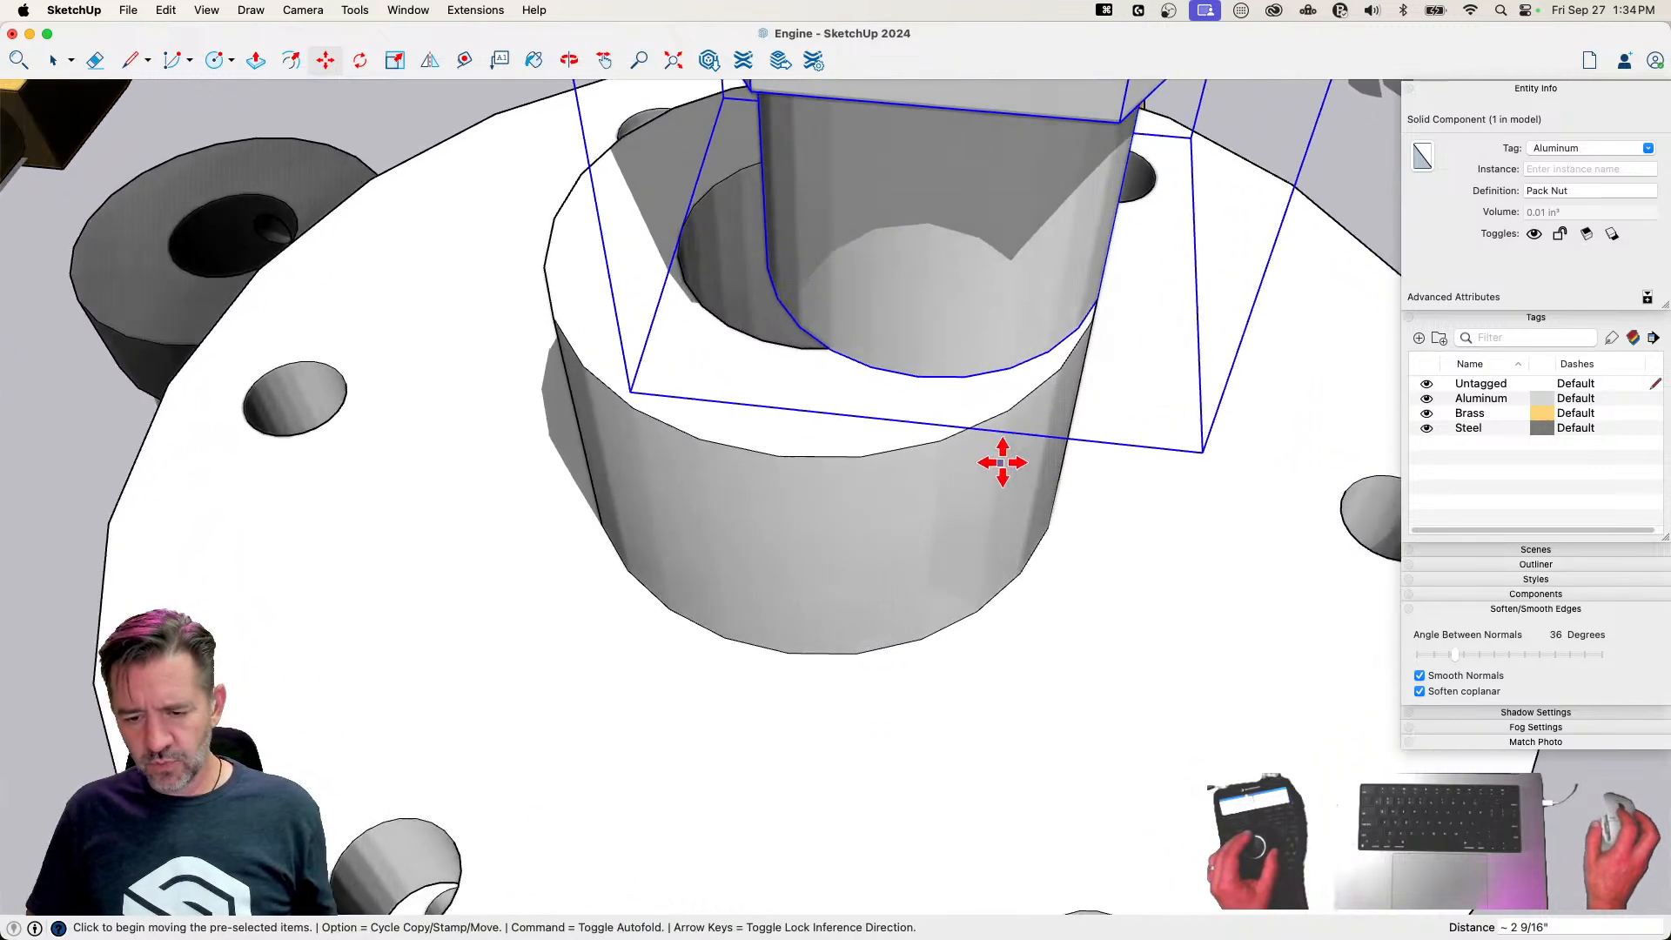
click(911, 378)
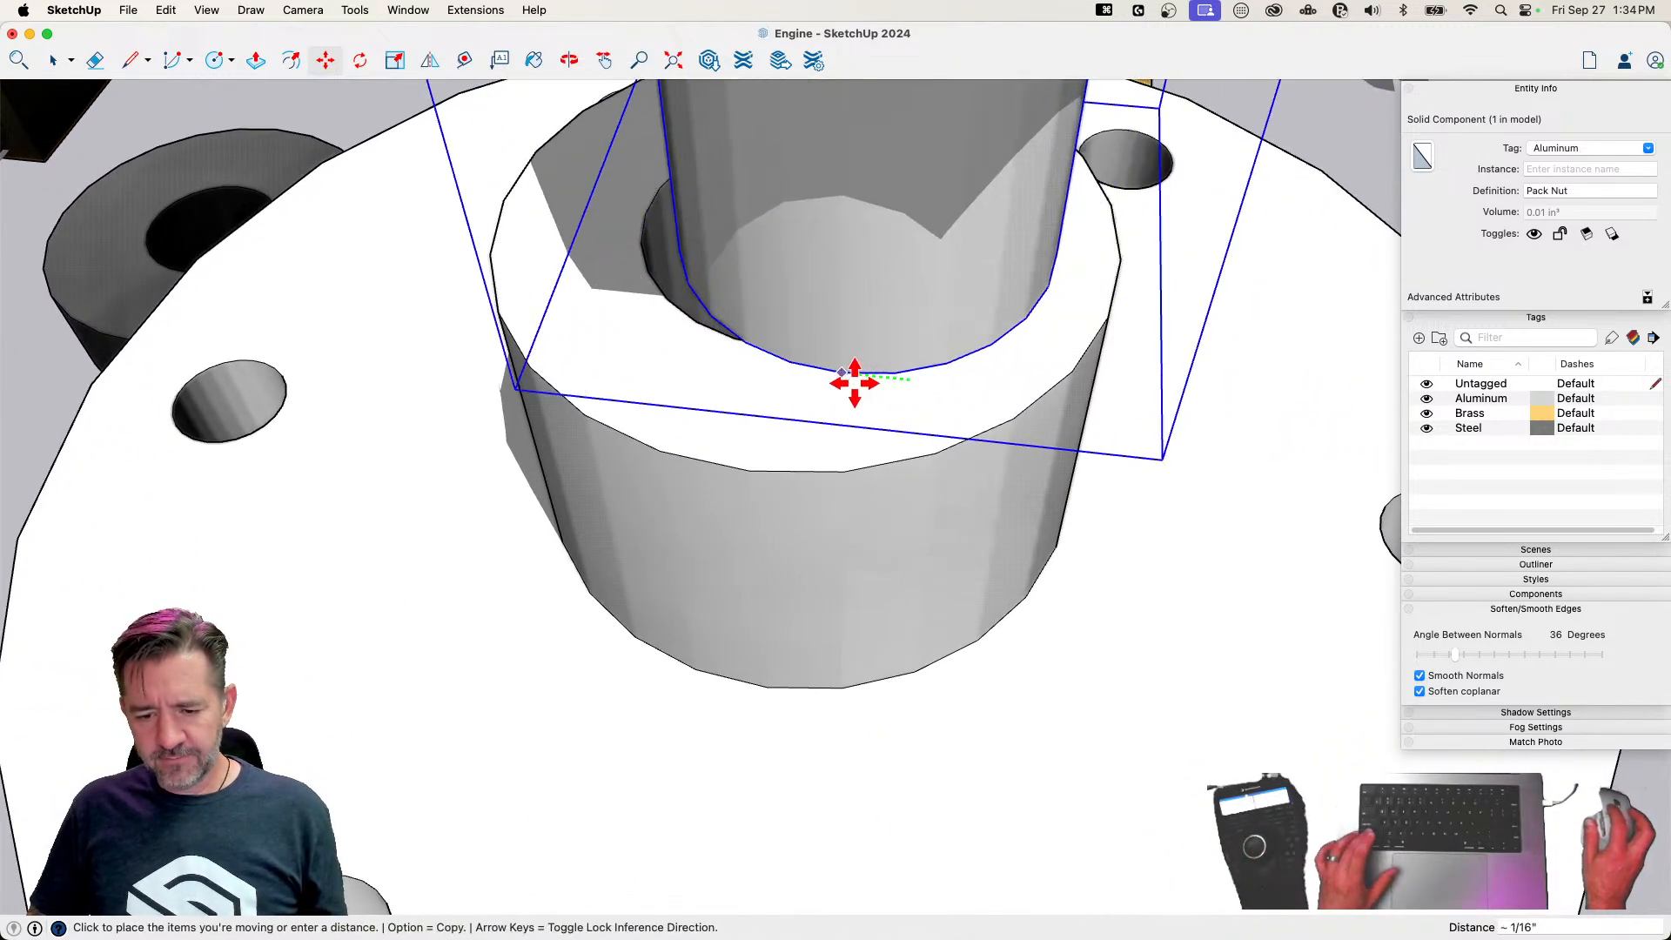
key(space)
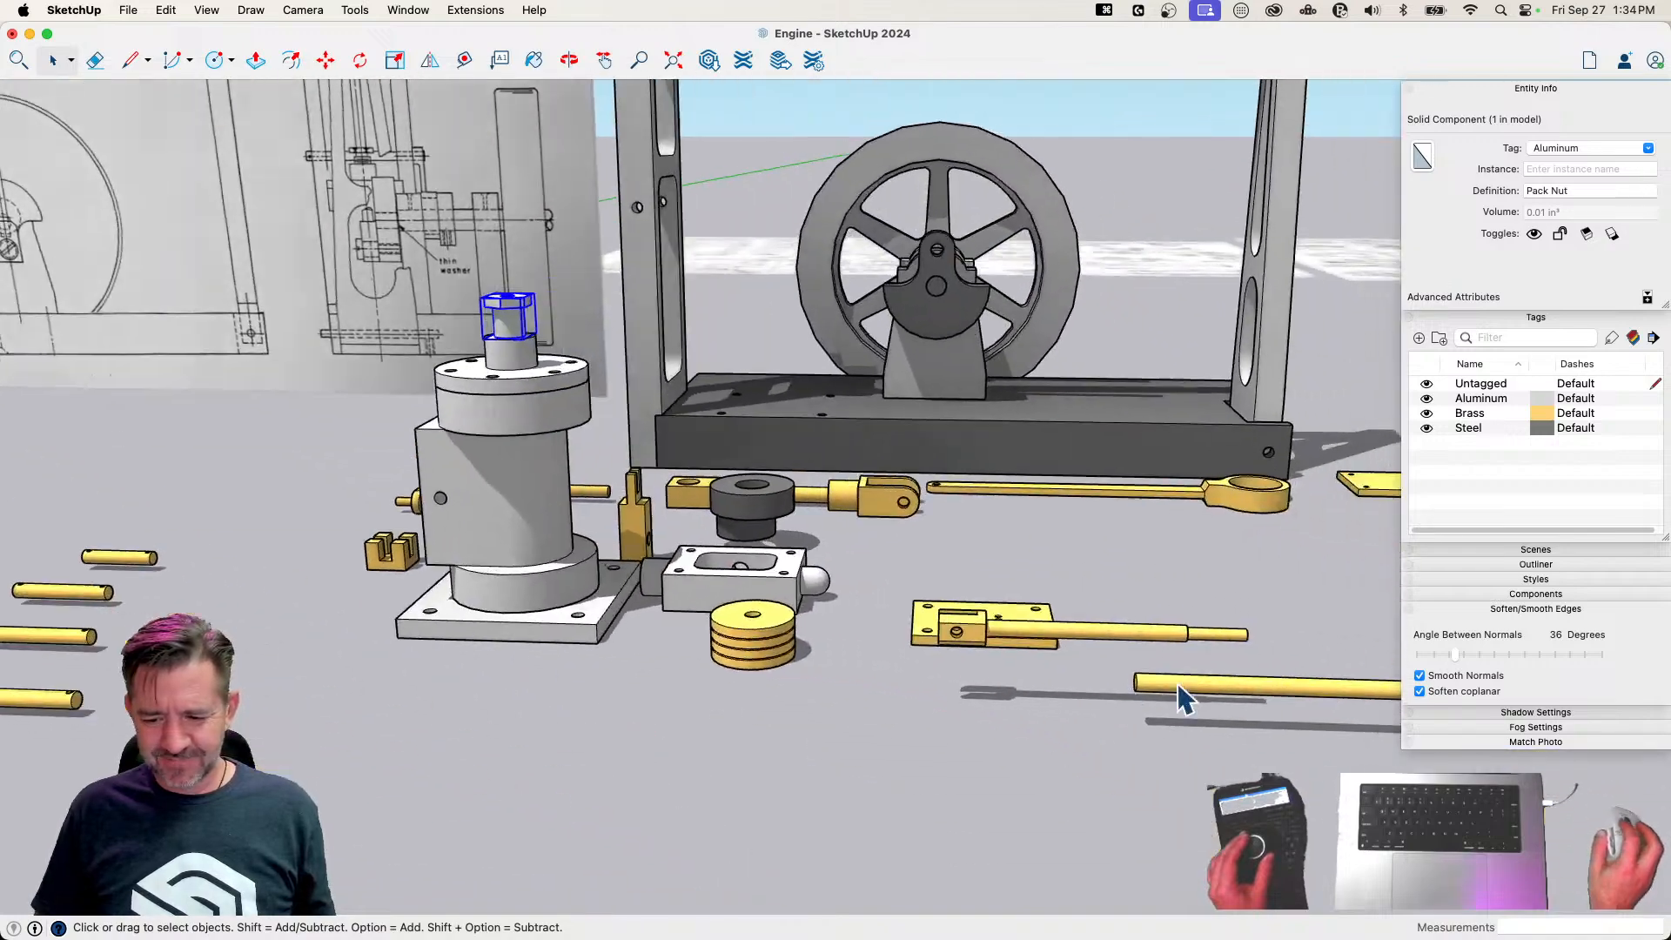
Rotate the Rod 90° to stand with its fork end up, and move it by its lower end into the Piston's centre hole
click(1133, 682)
key(m)
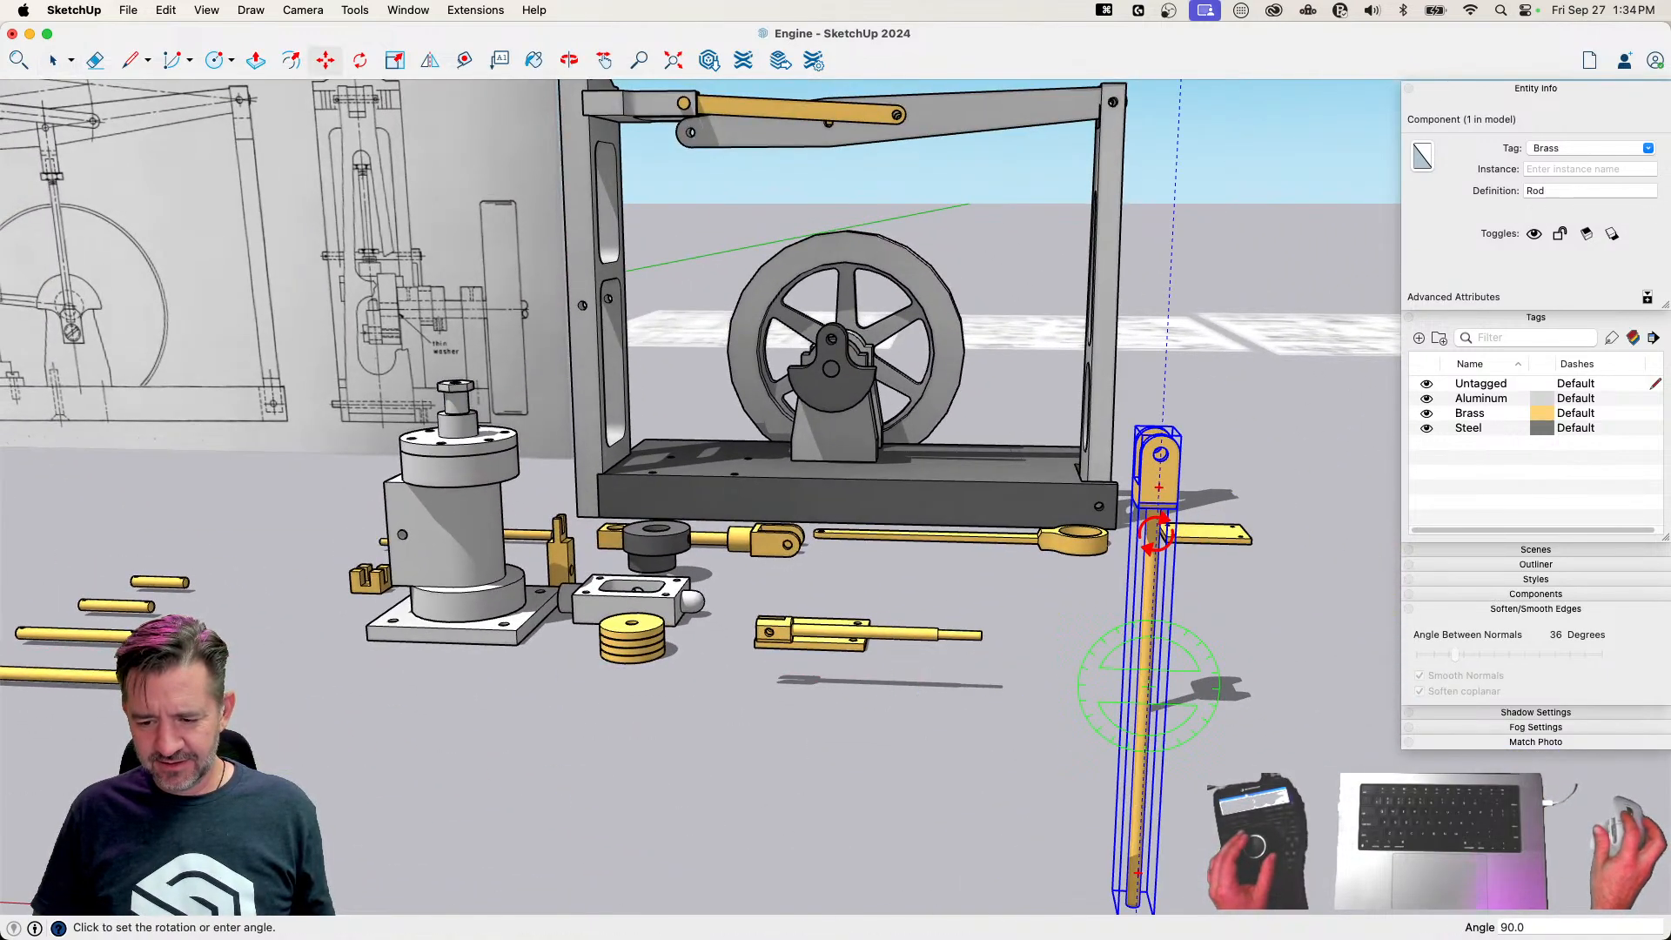
click(1154, 533)
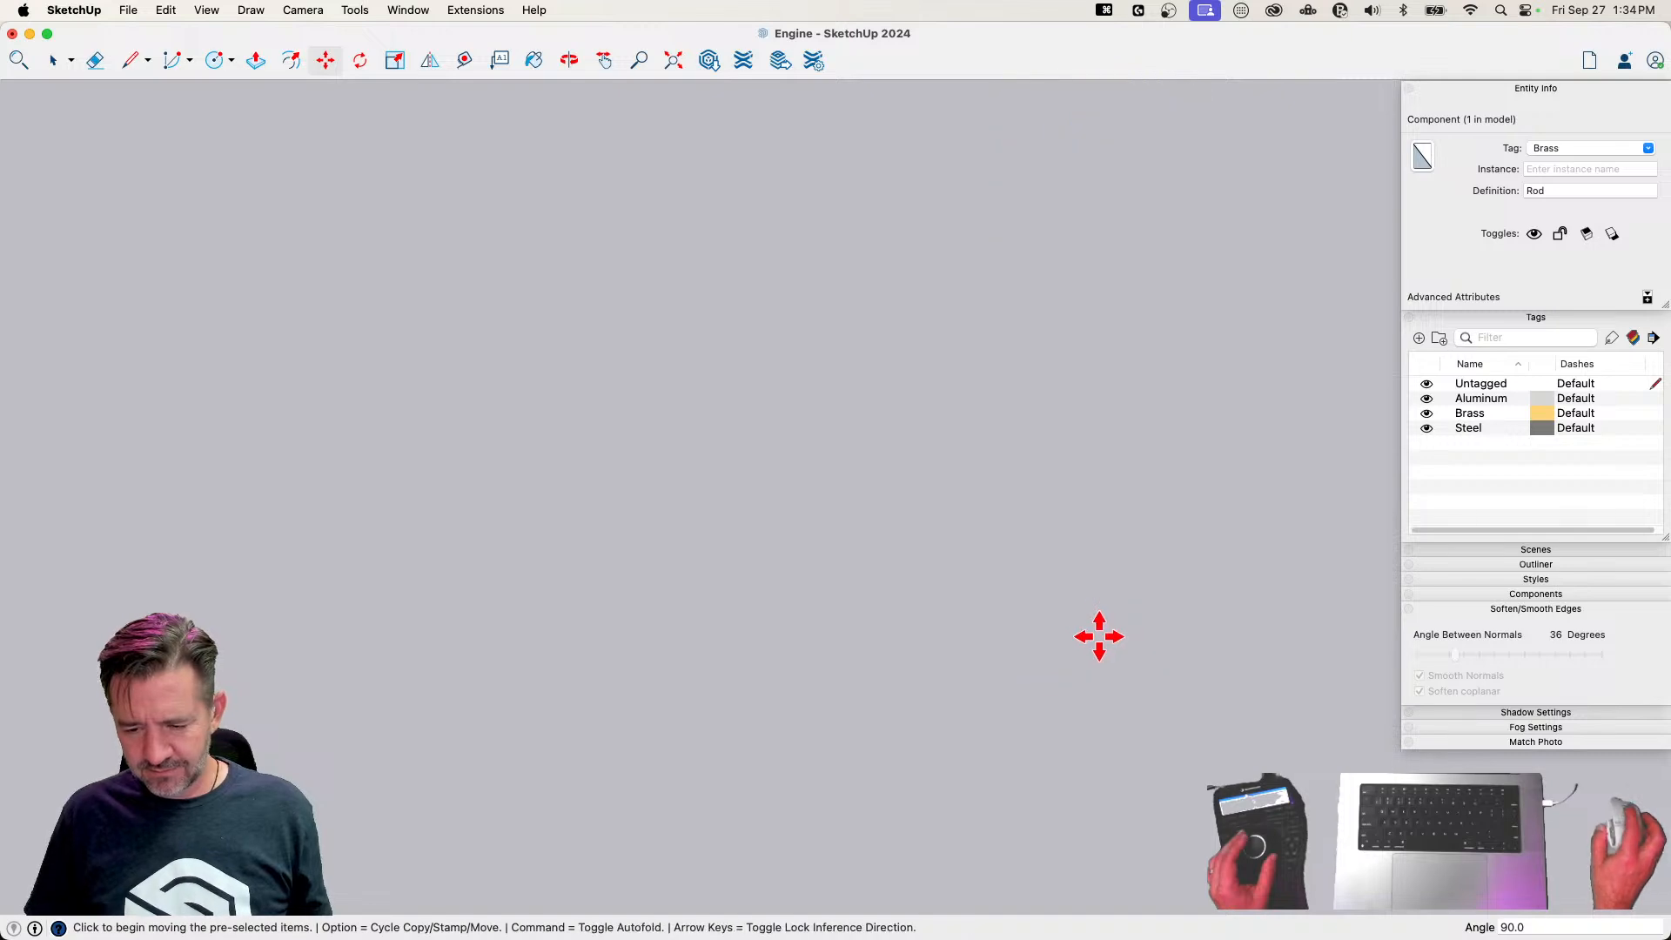
scroll(1051, 640, up, 3)
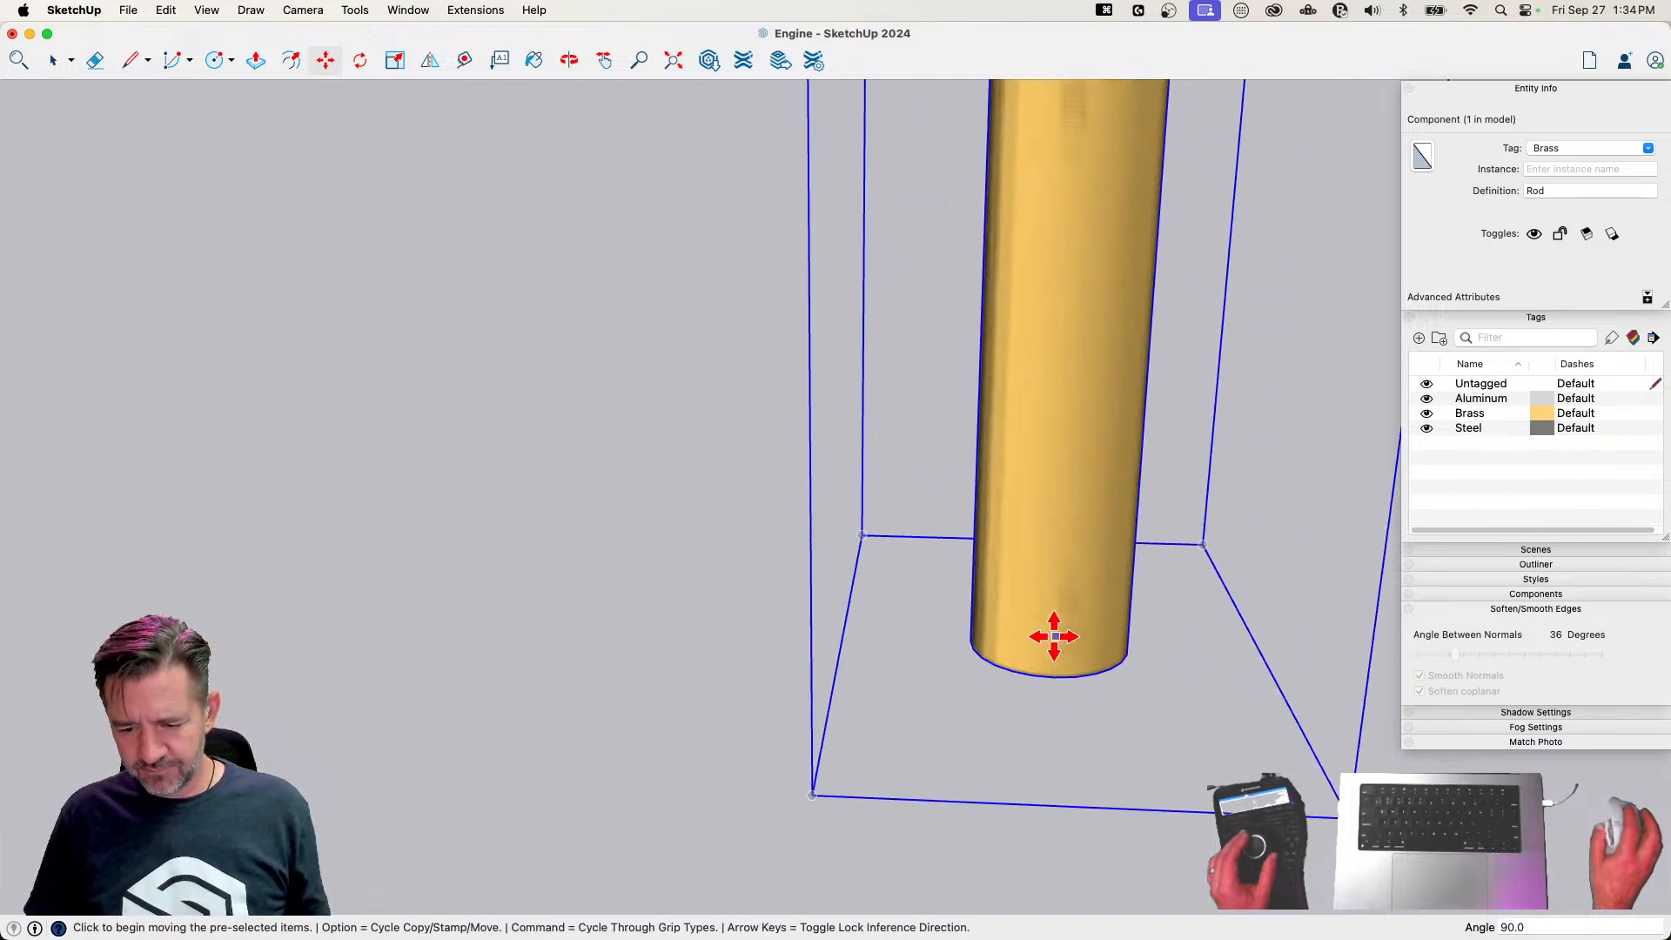
click(1054, 676)
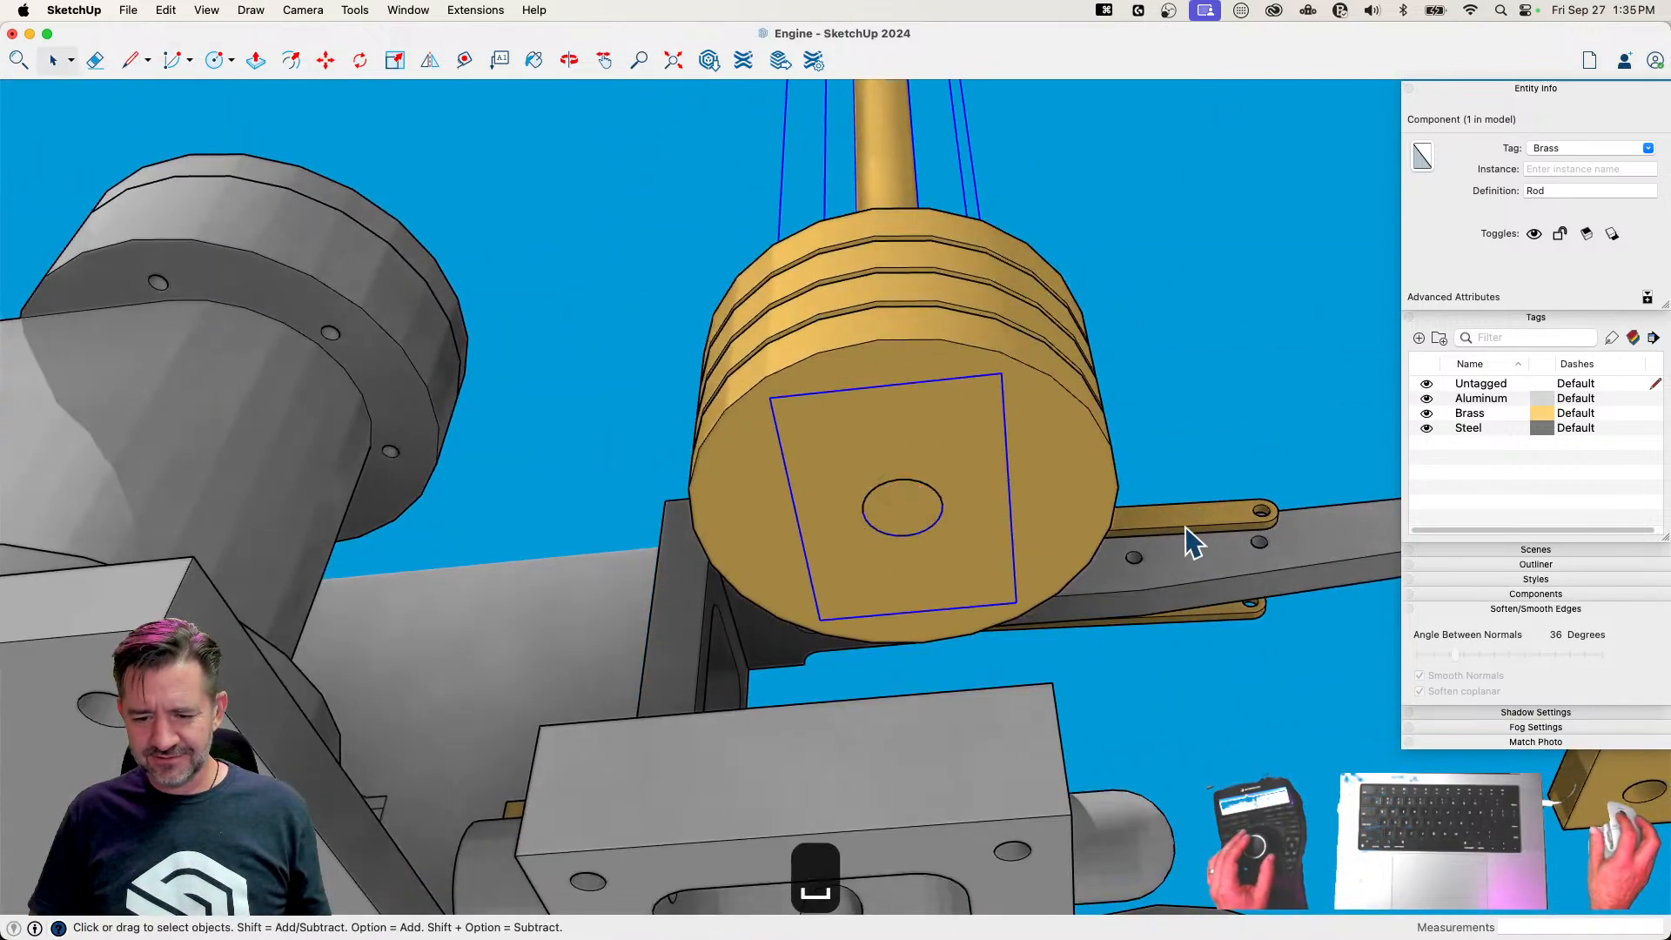
Move the Rod and Piston together about 1 3/4" into the Cylinder's bore, using X-ray display to place them
key(m)
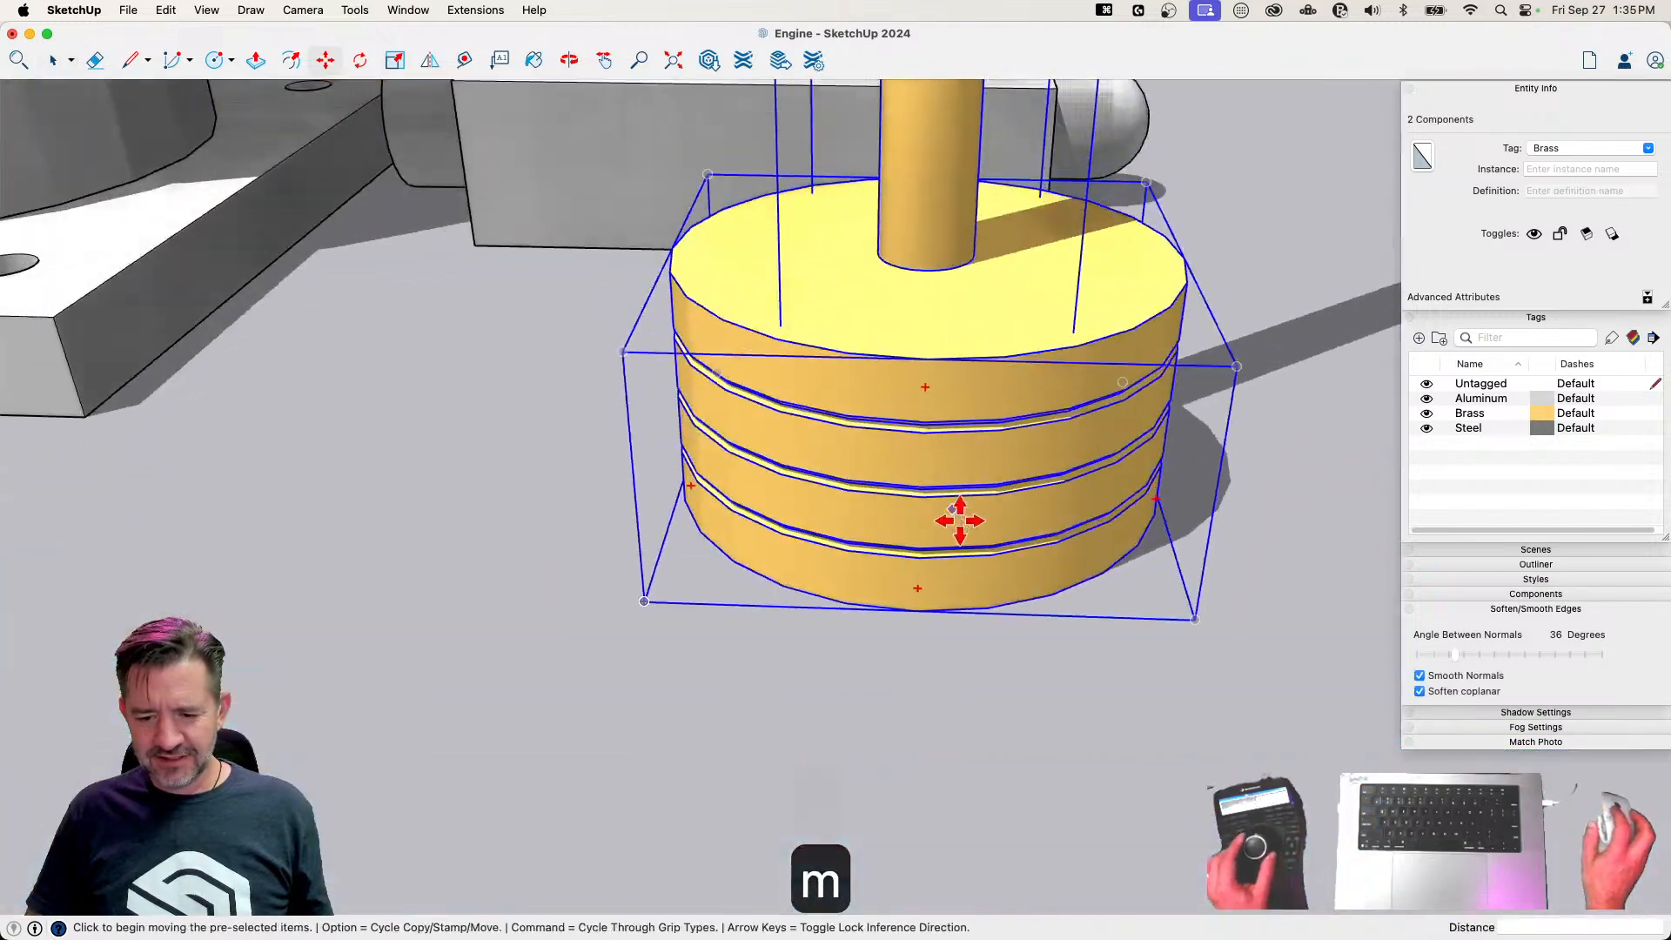
click(911, 619)
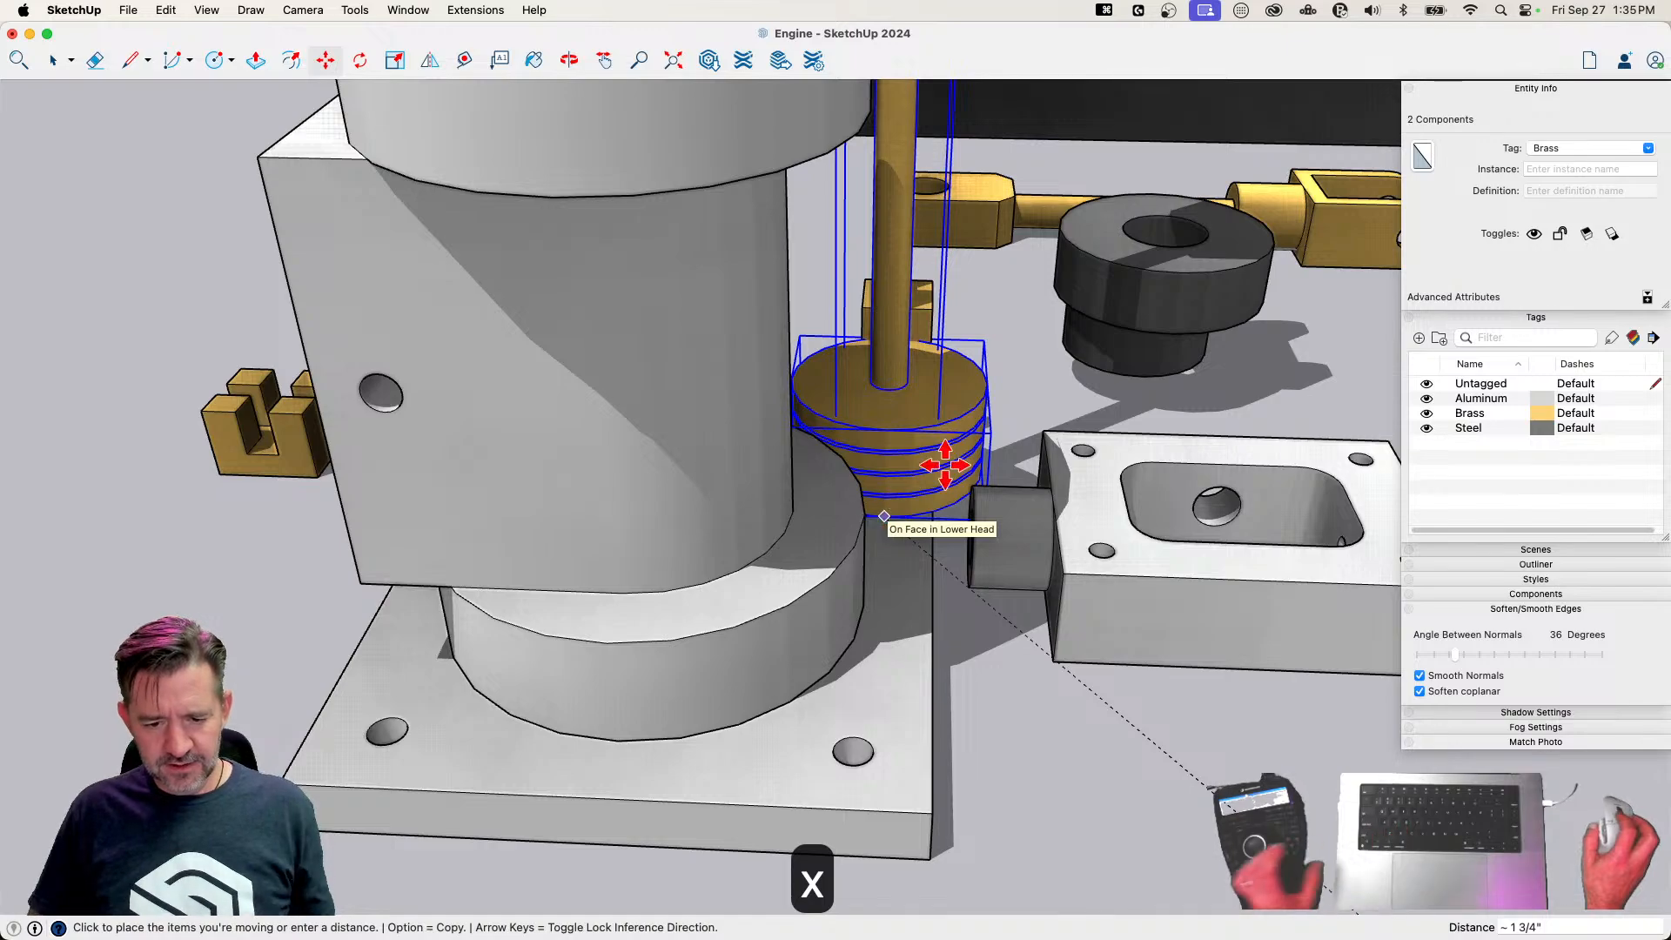
key(x)
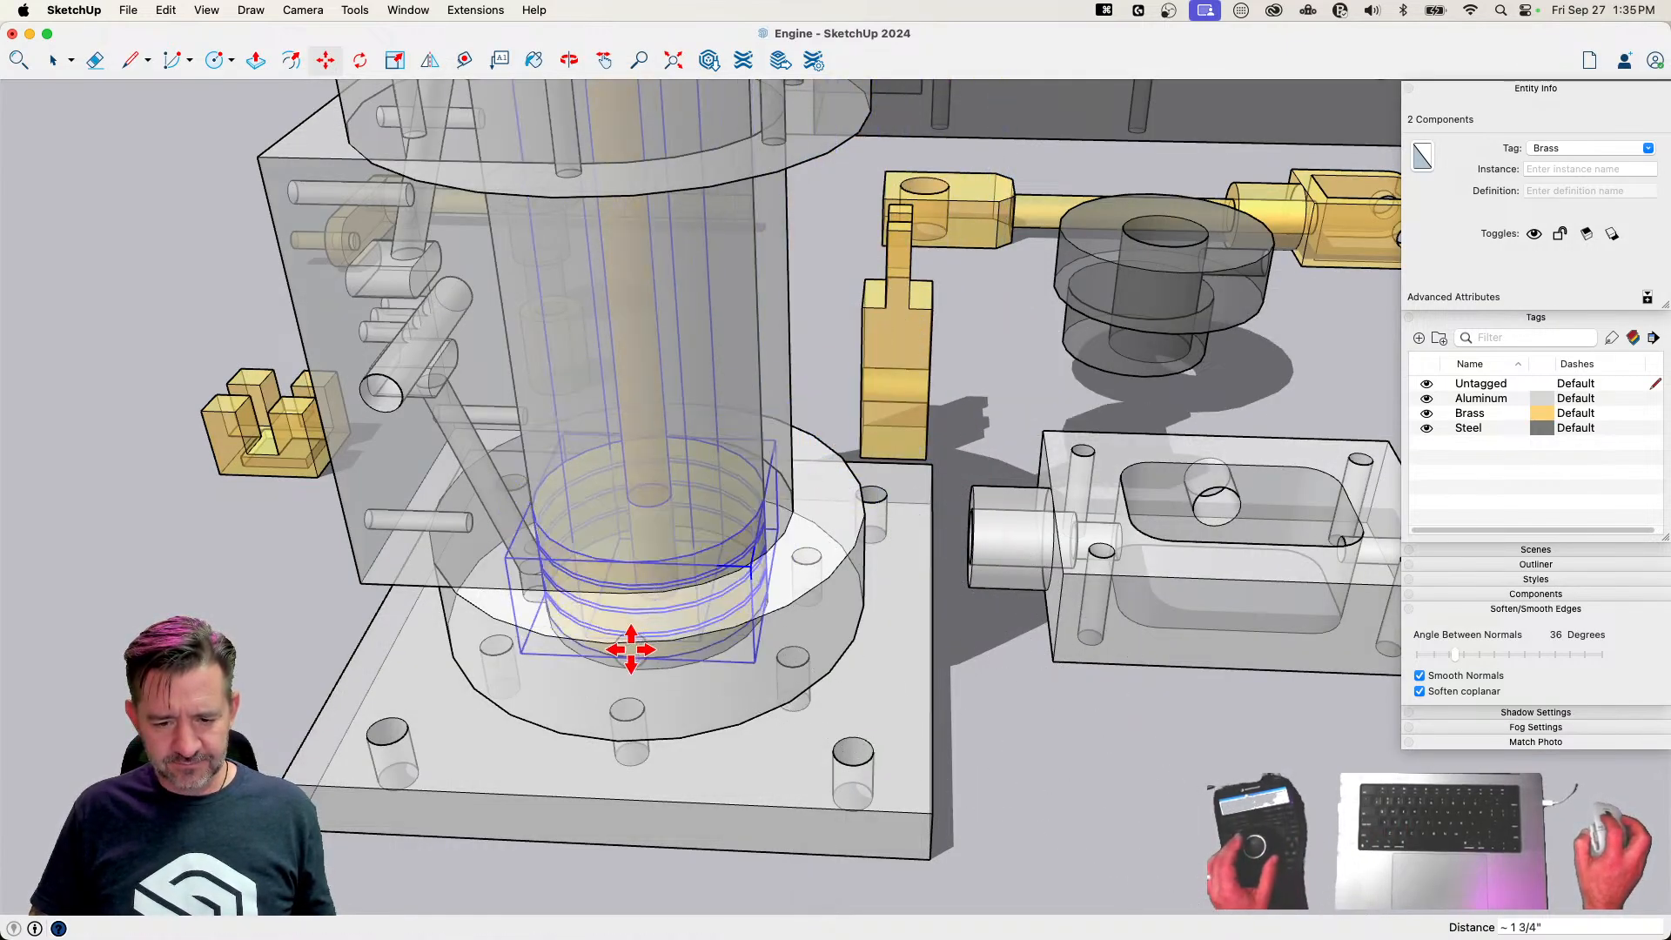
click(631, 649)
key(space)
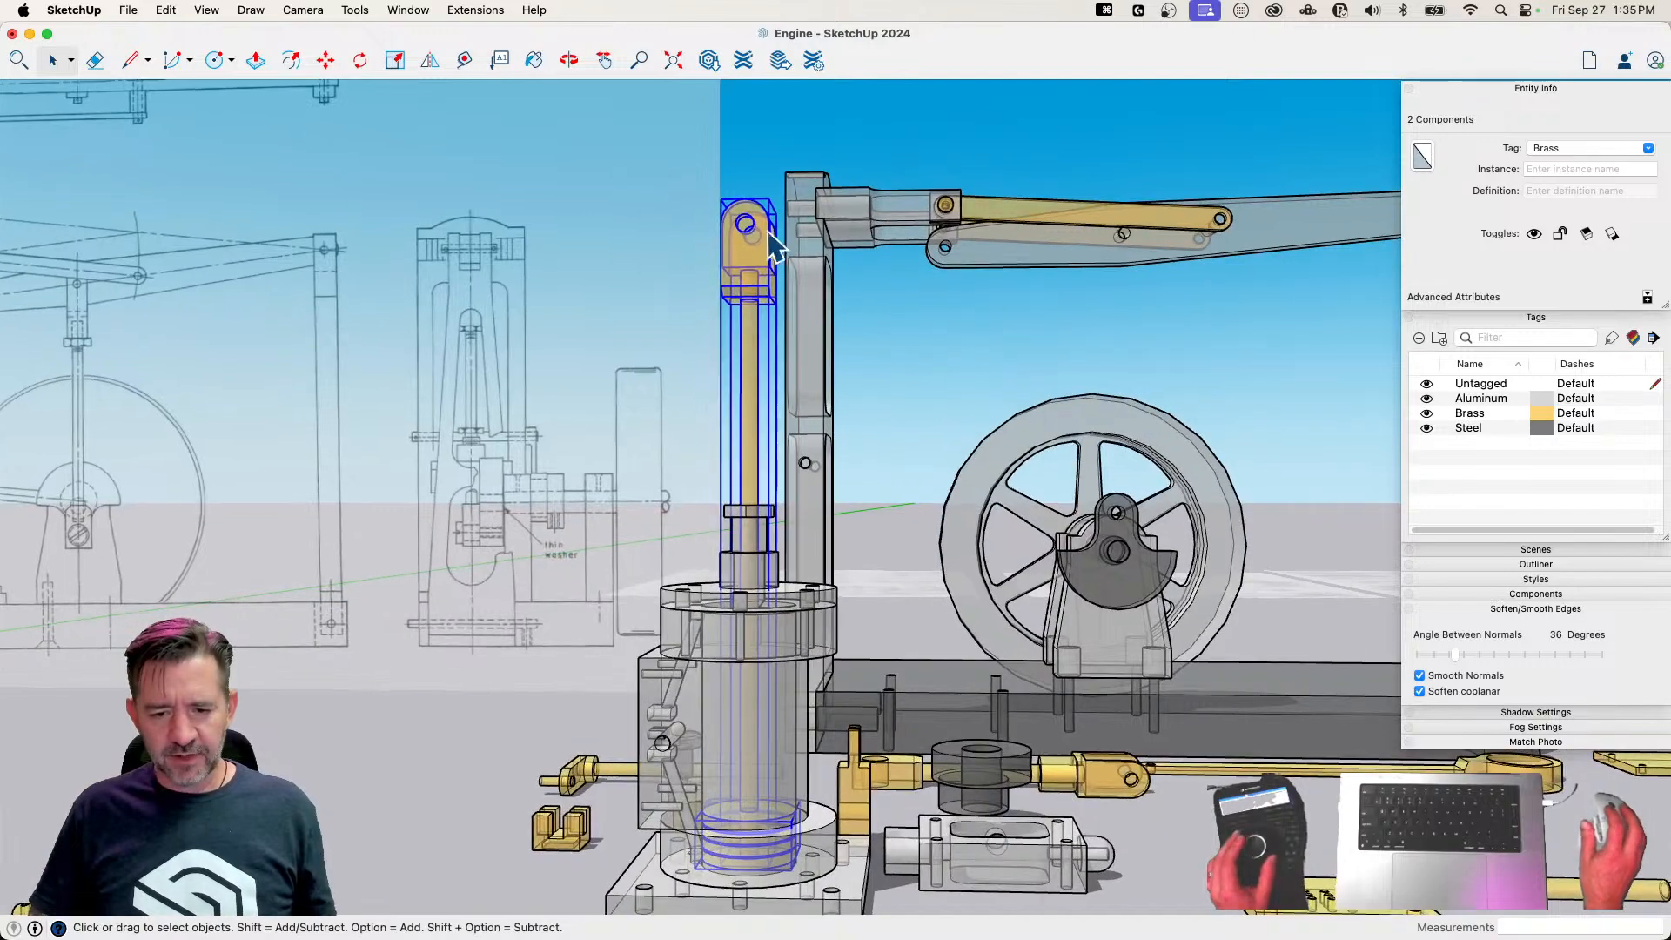
Group the Rod and Piston together and clear the selection
right_click(752, 242)
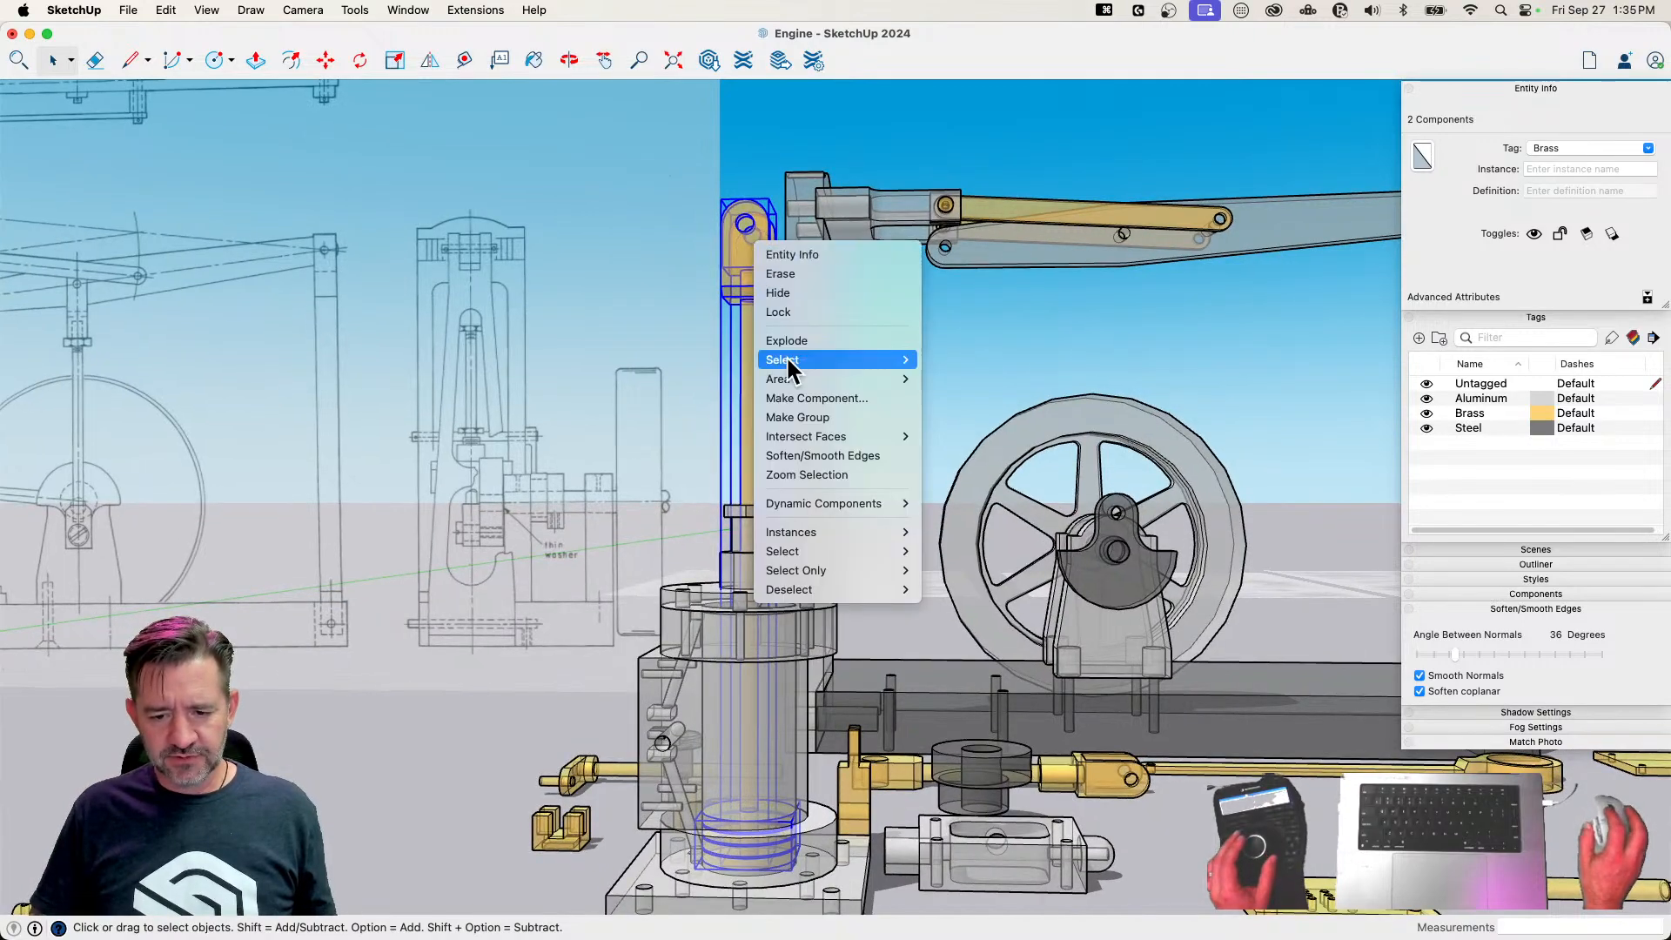
click(797, 417)
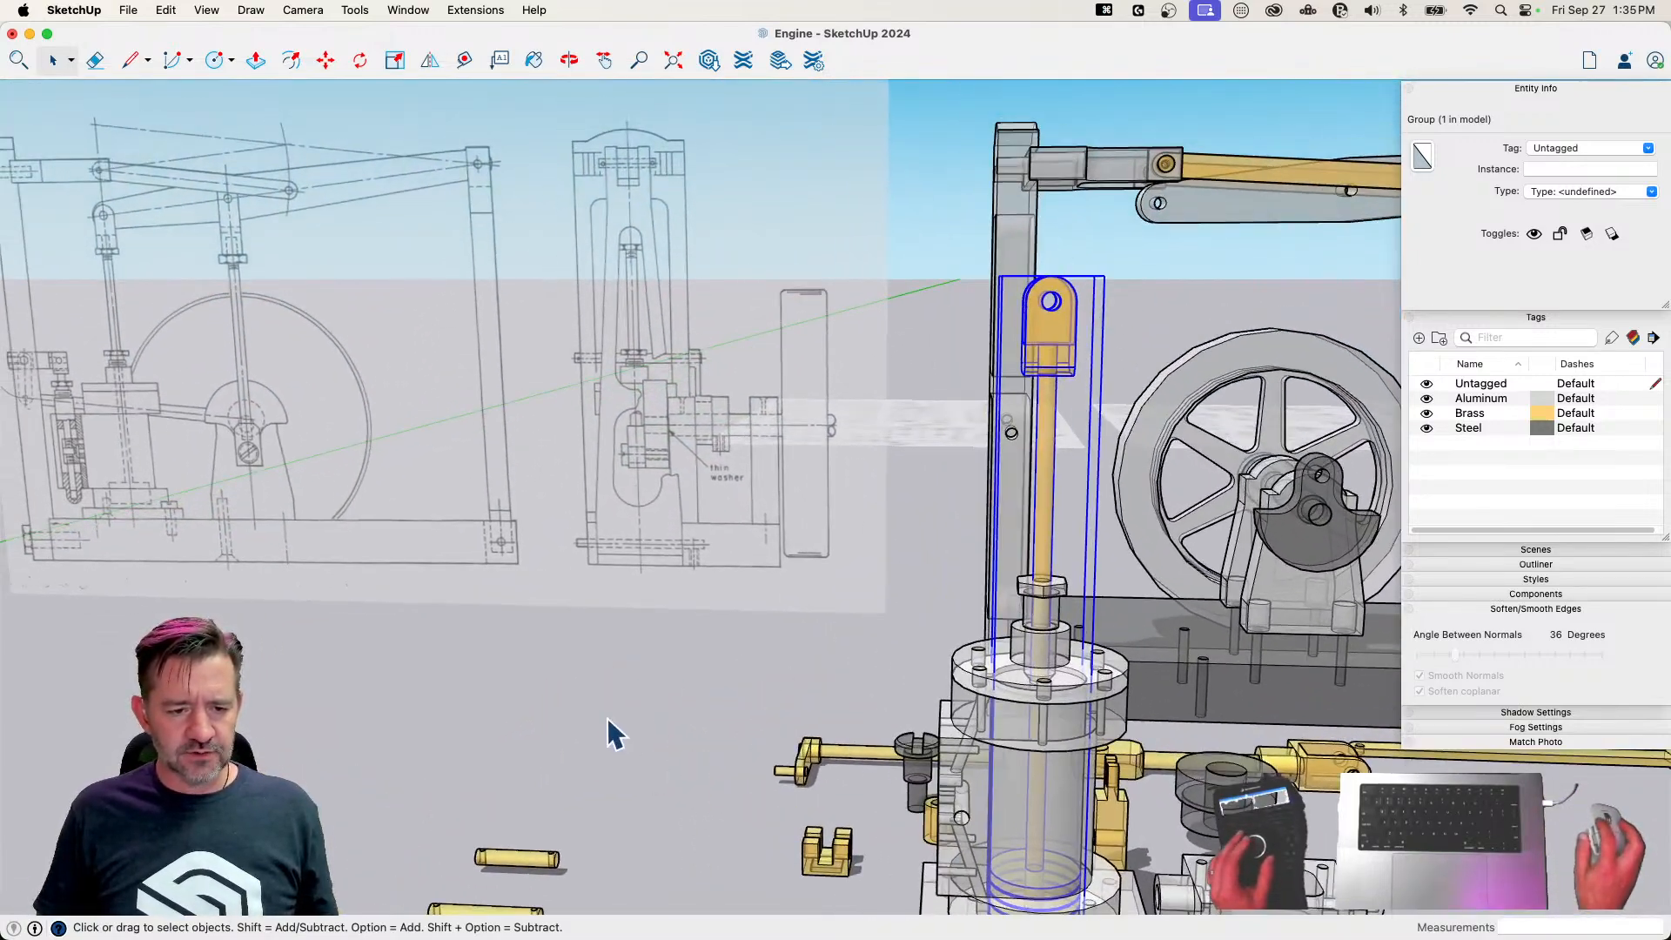
click(614, 735)
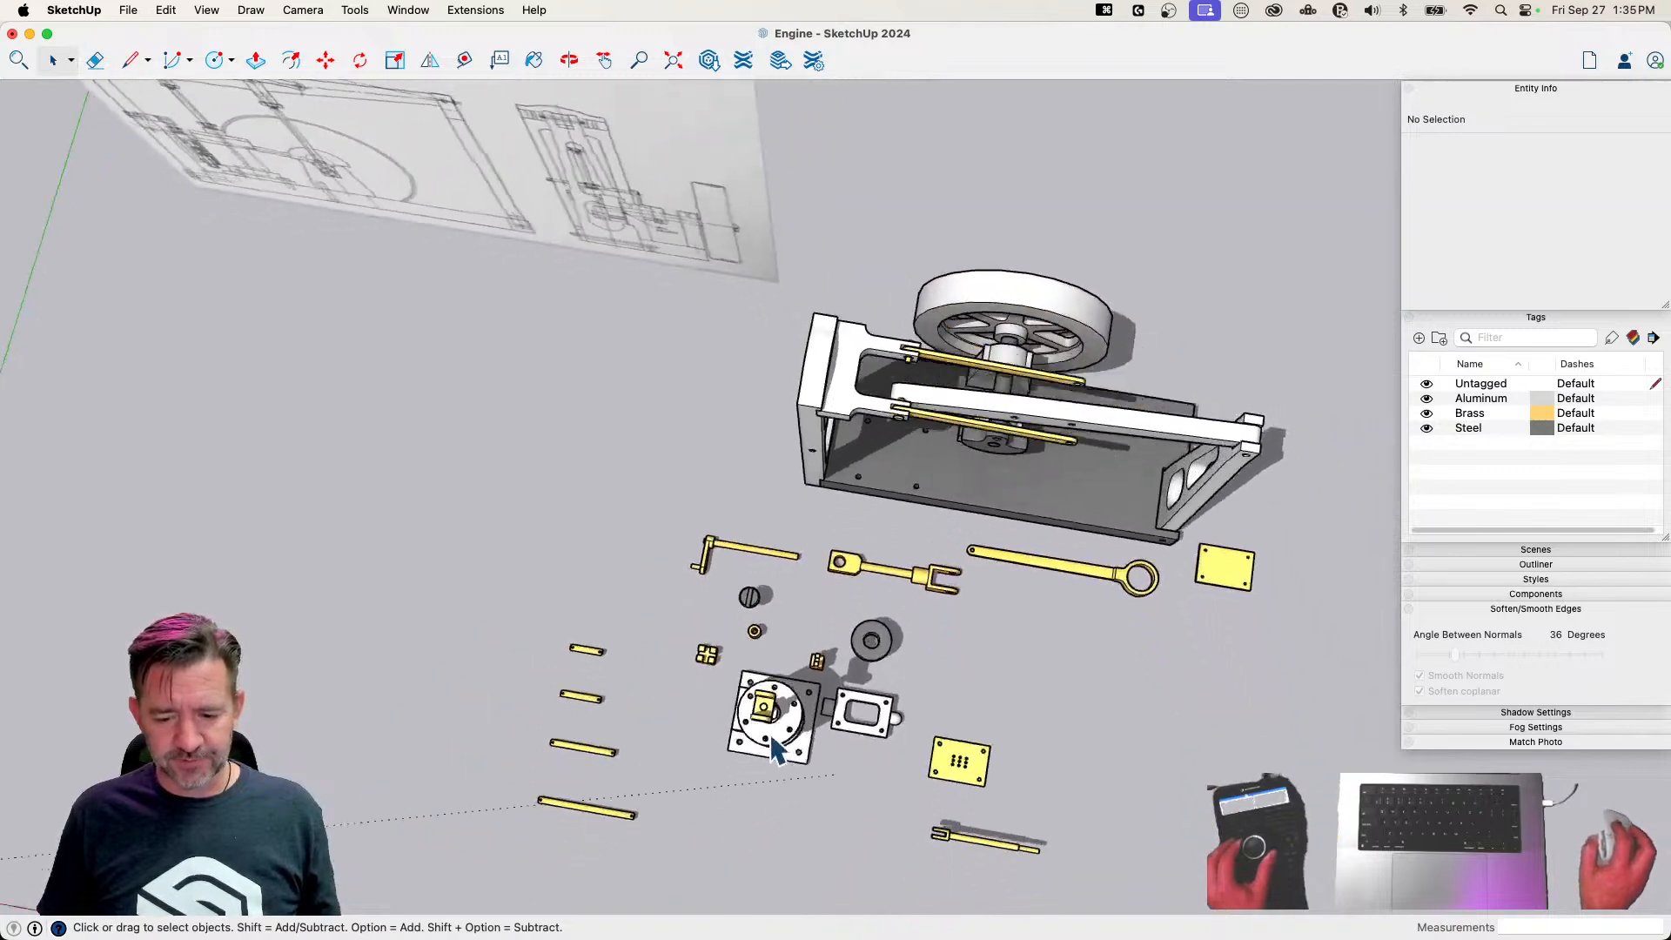
Select the complete cylinder assembly and move it about 4 9/16" by a Lower Head bolt hole onto the matching hole in the base
drag(757, 654, 851, 766)
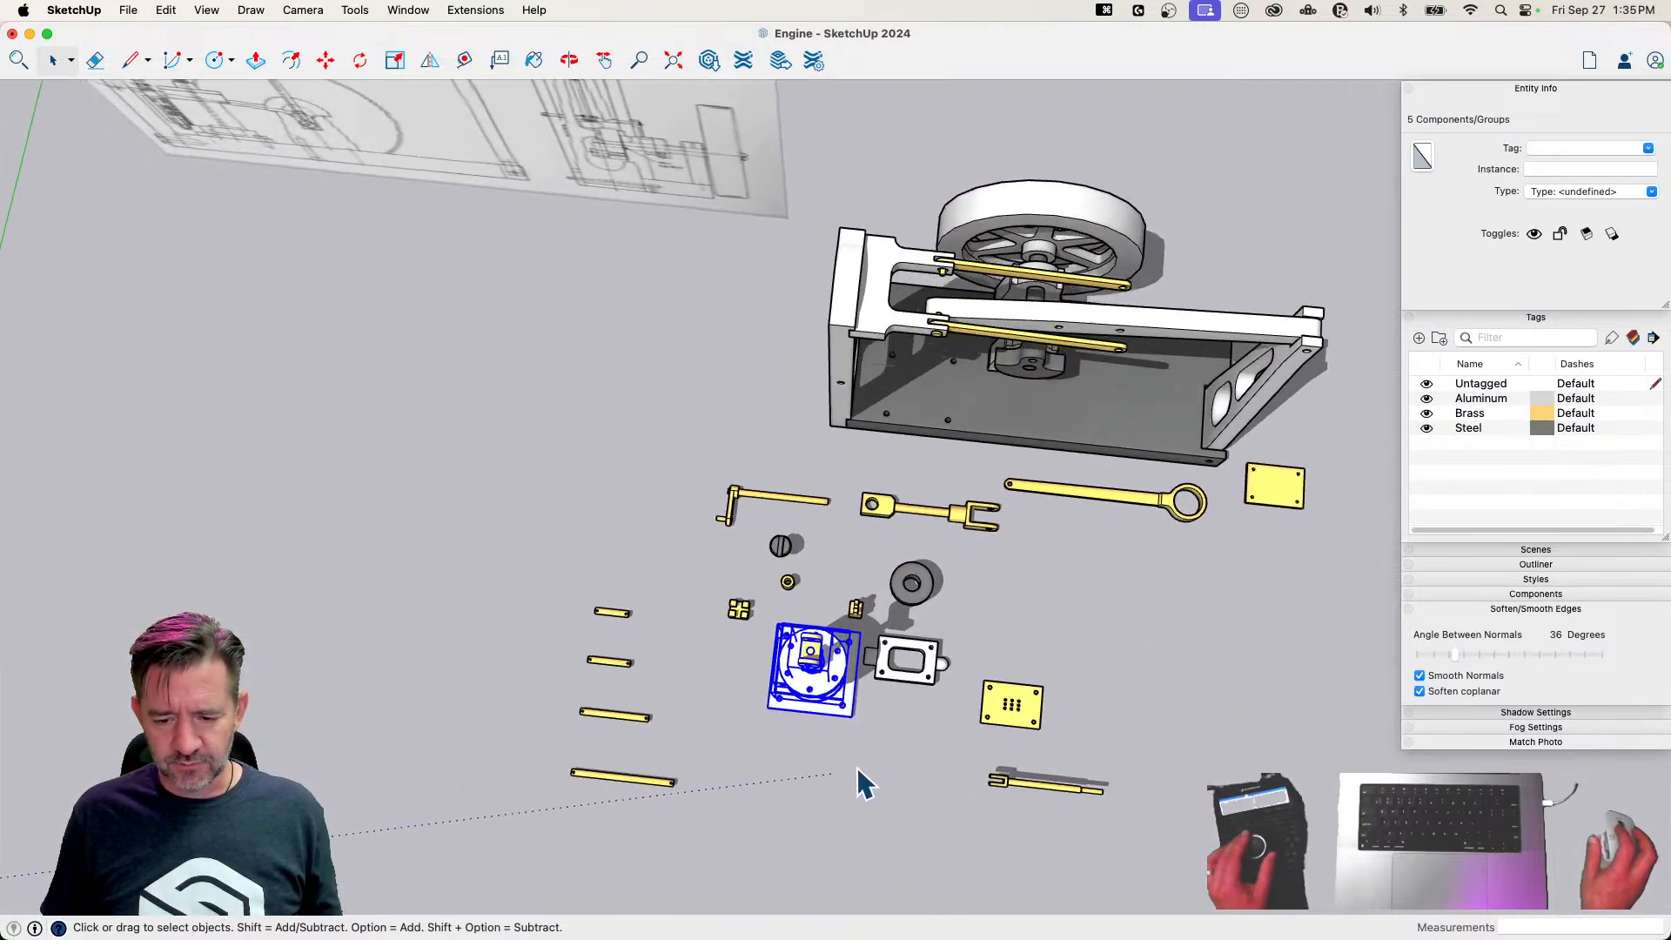
key(m)
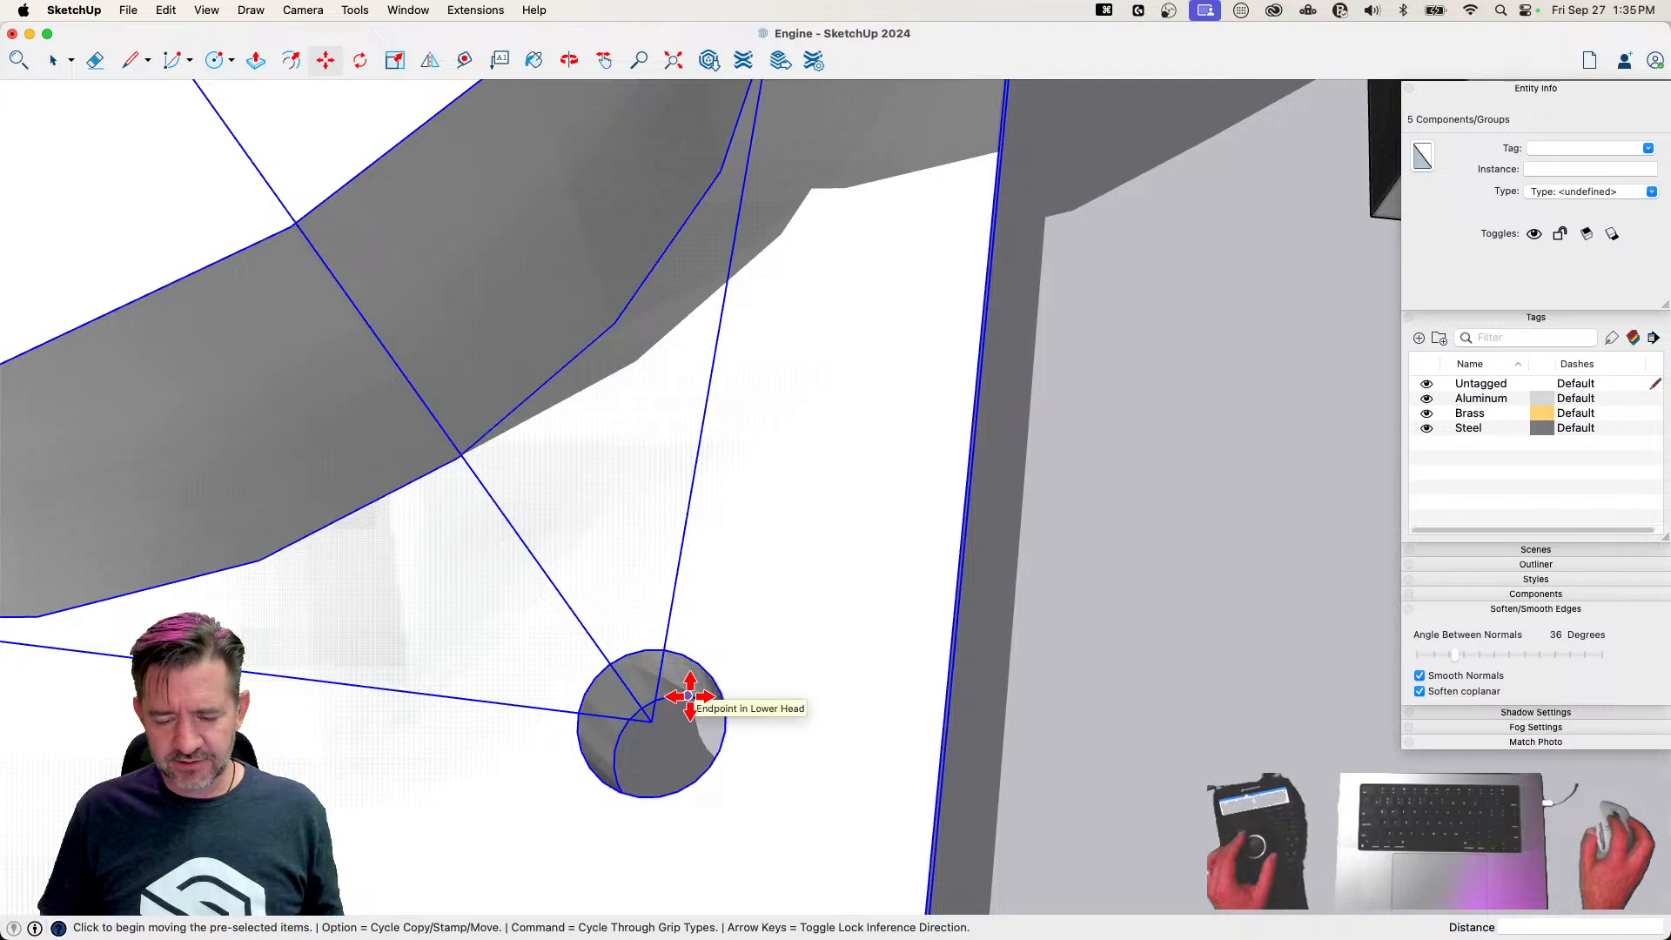
click(676, 755)
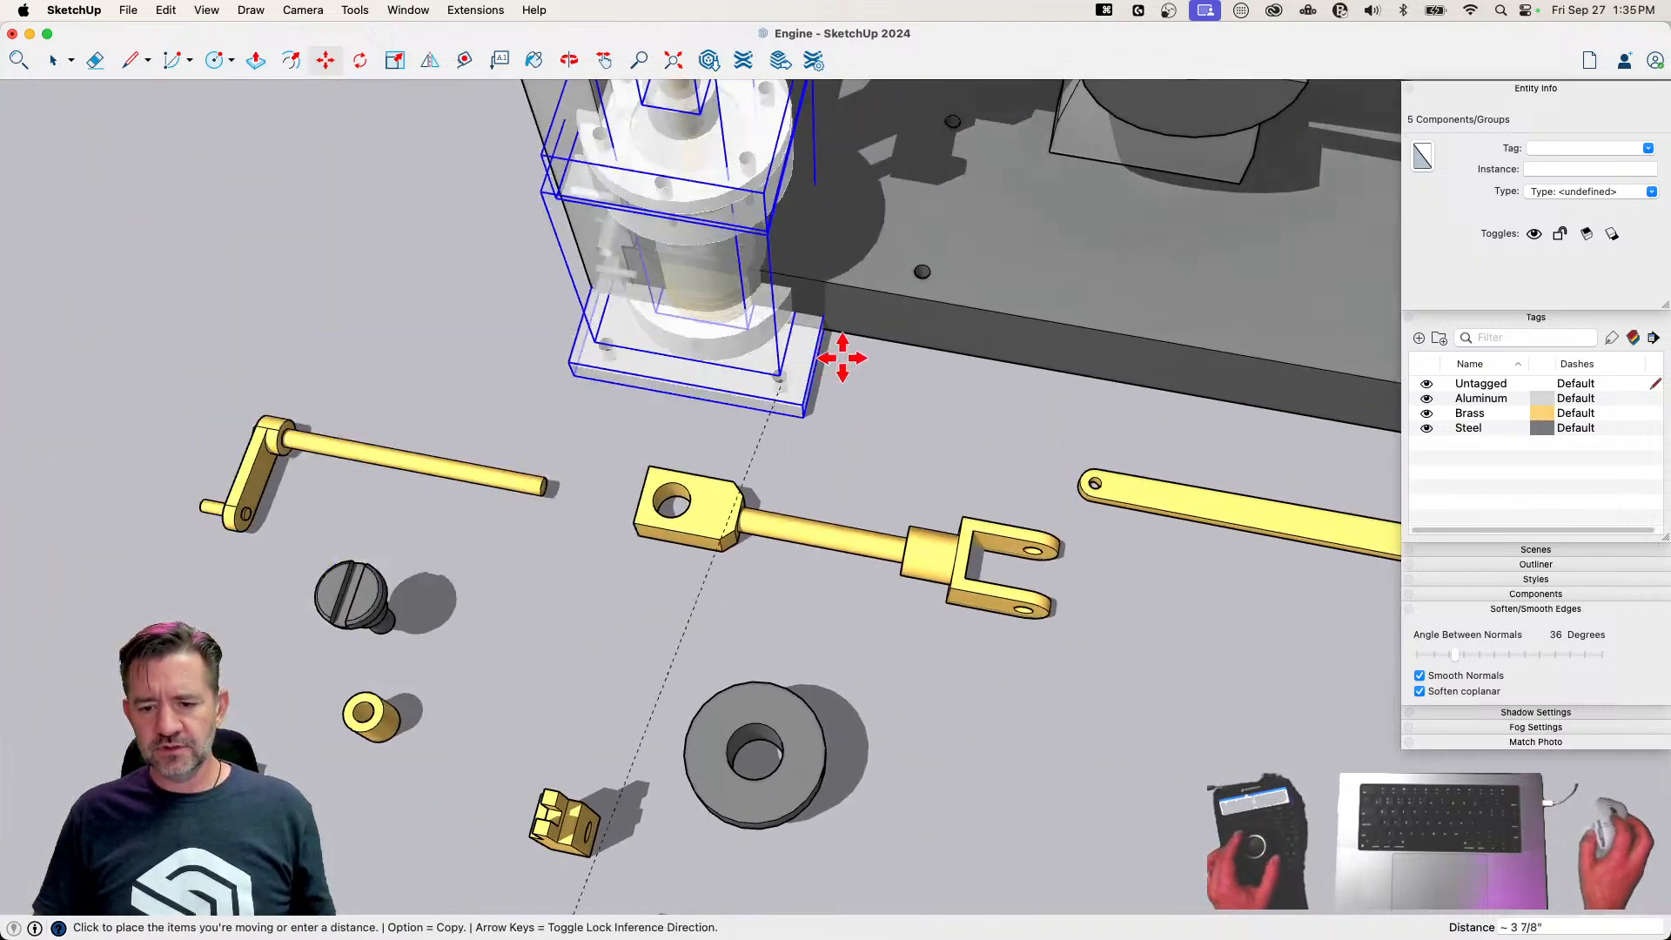
scroll(955, 281, up, 8)
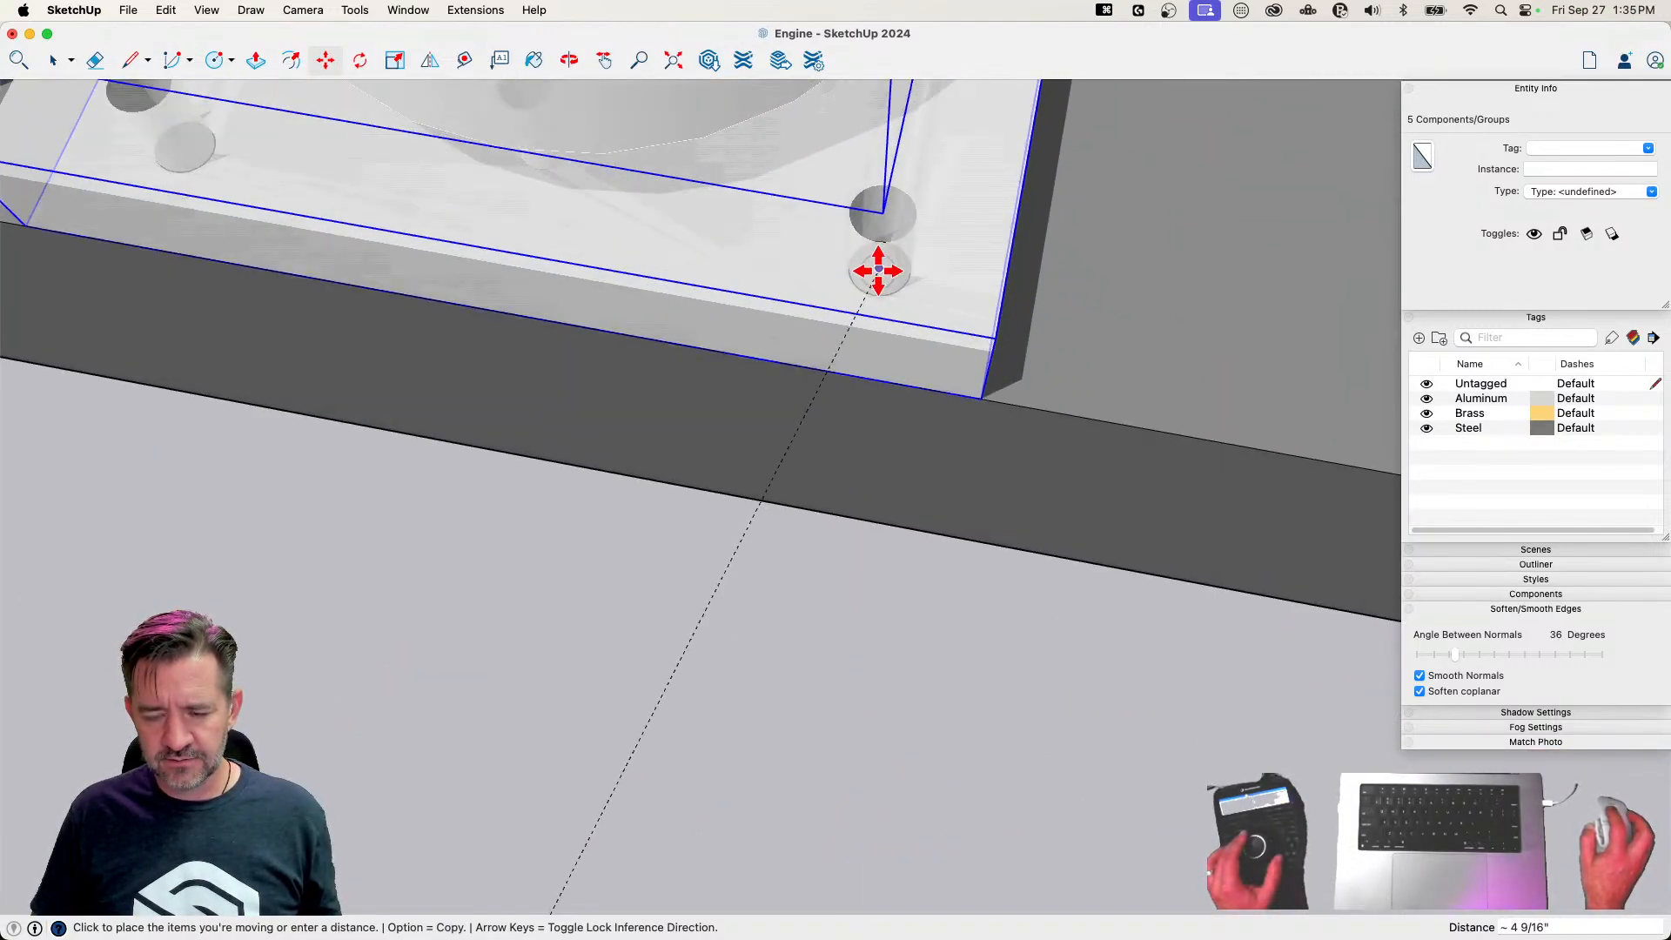
click(879, 271)
key(space)
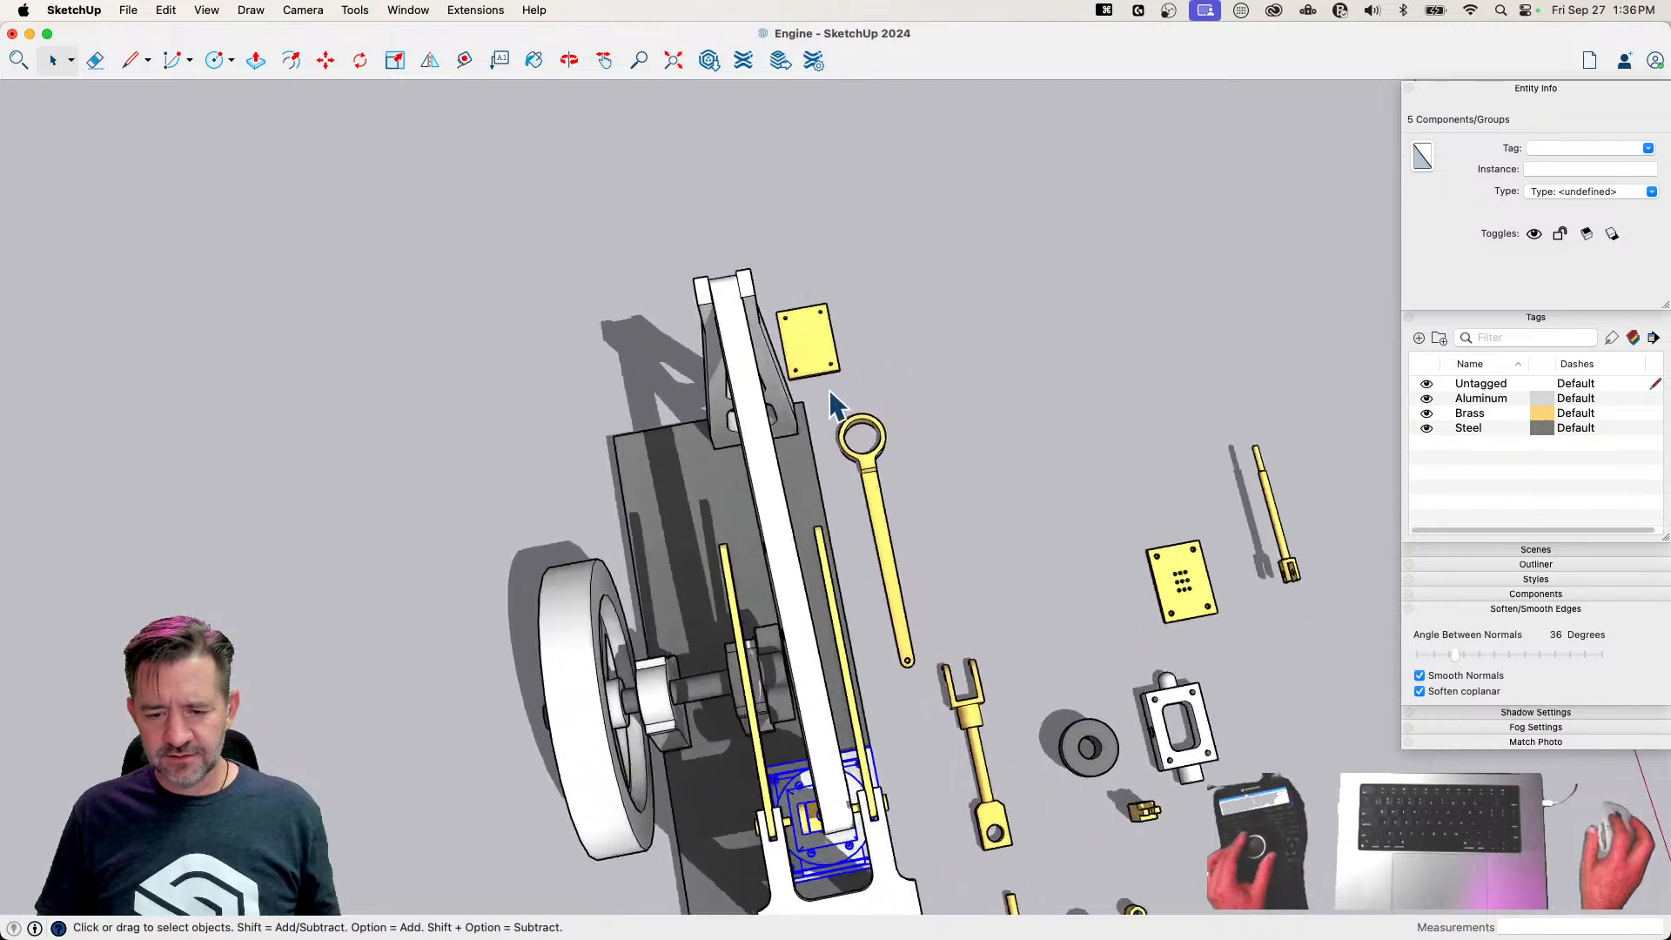
Select the Beam and turn it slightly about the vertical axis to line it up between the two support posts
click(750, 641)
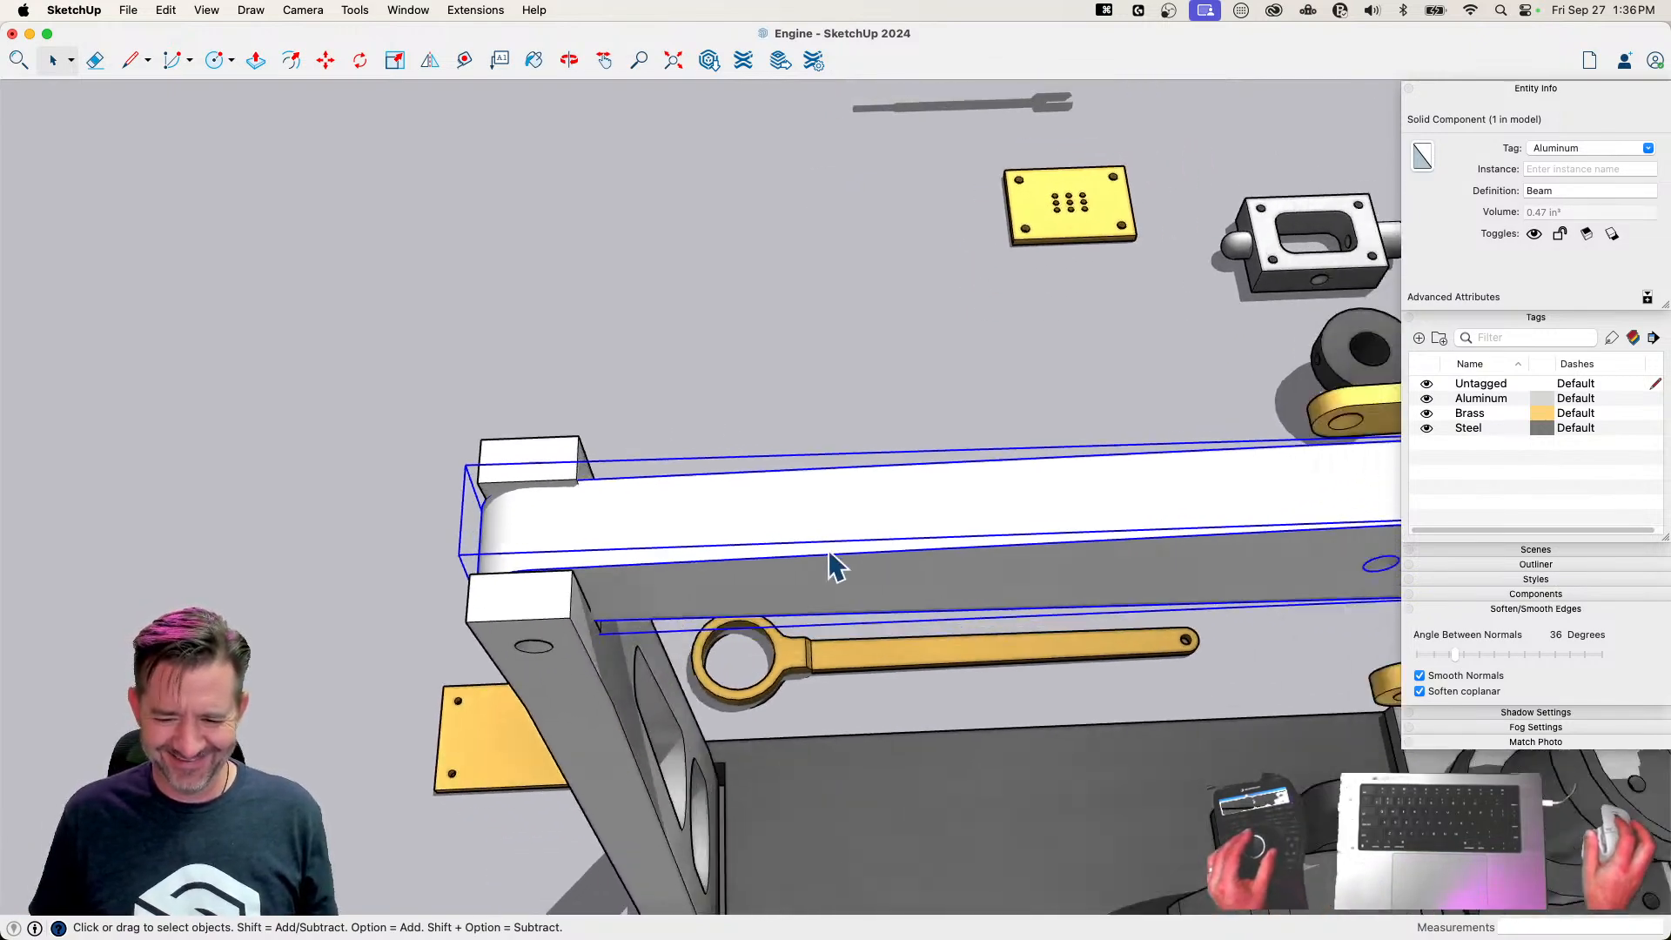
key(q)
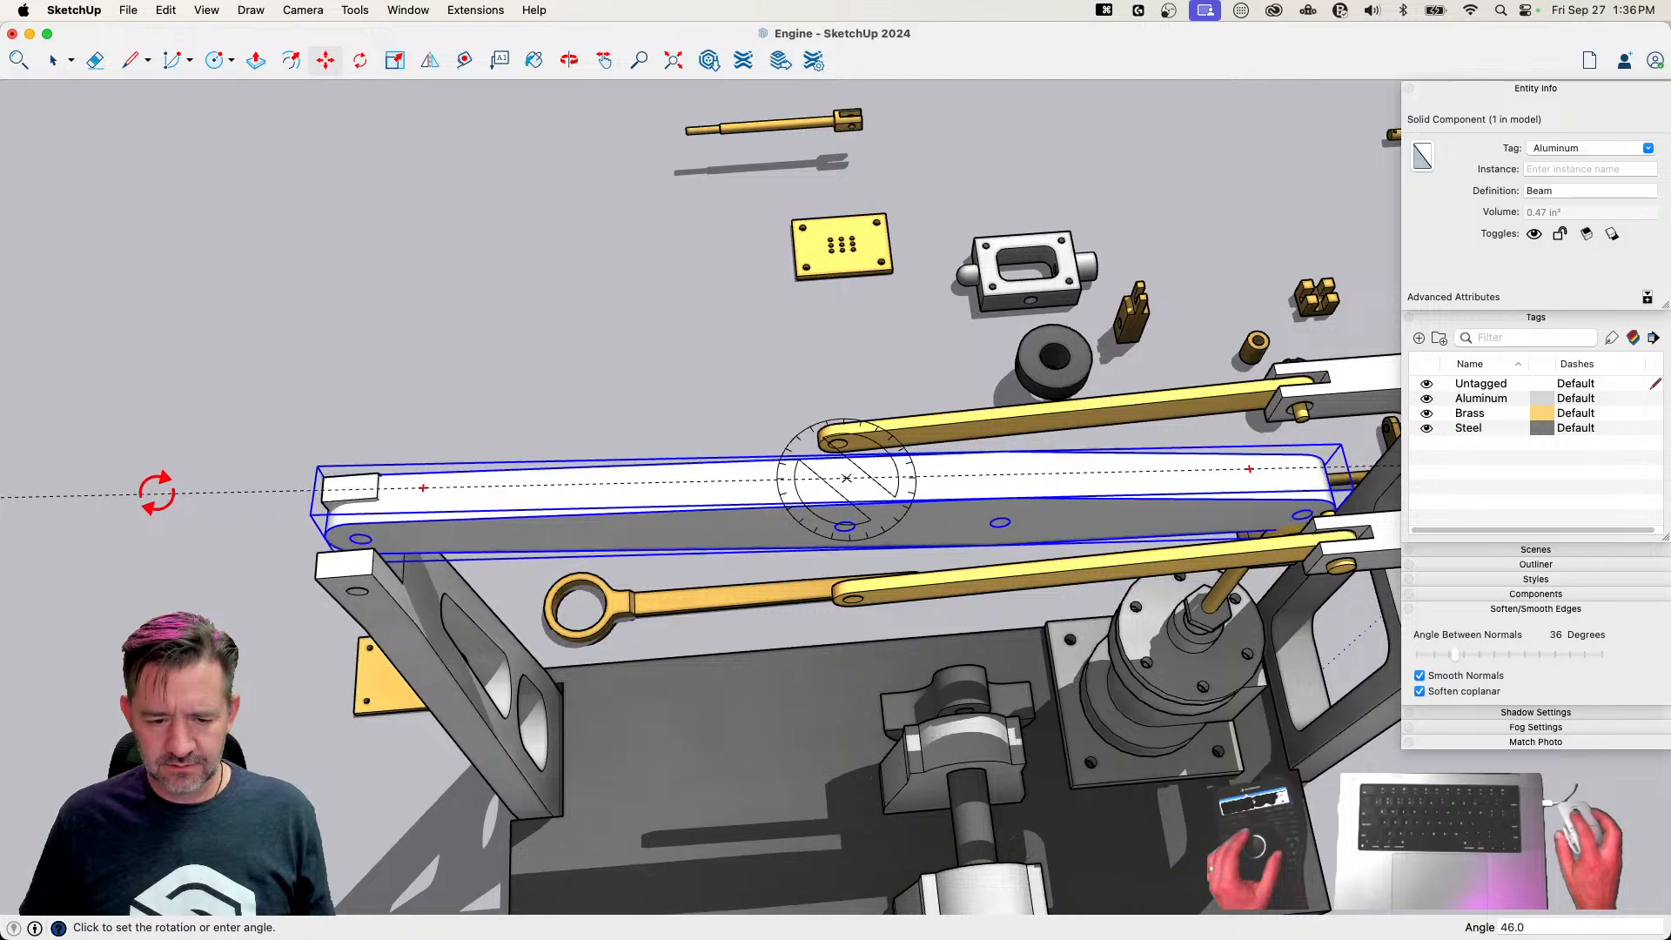
key(space)
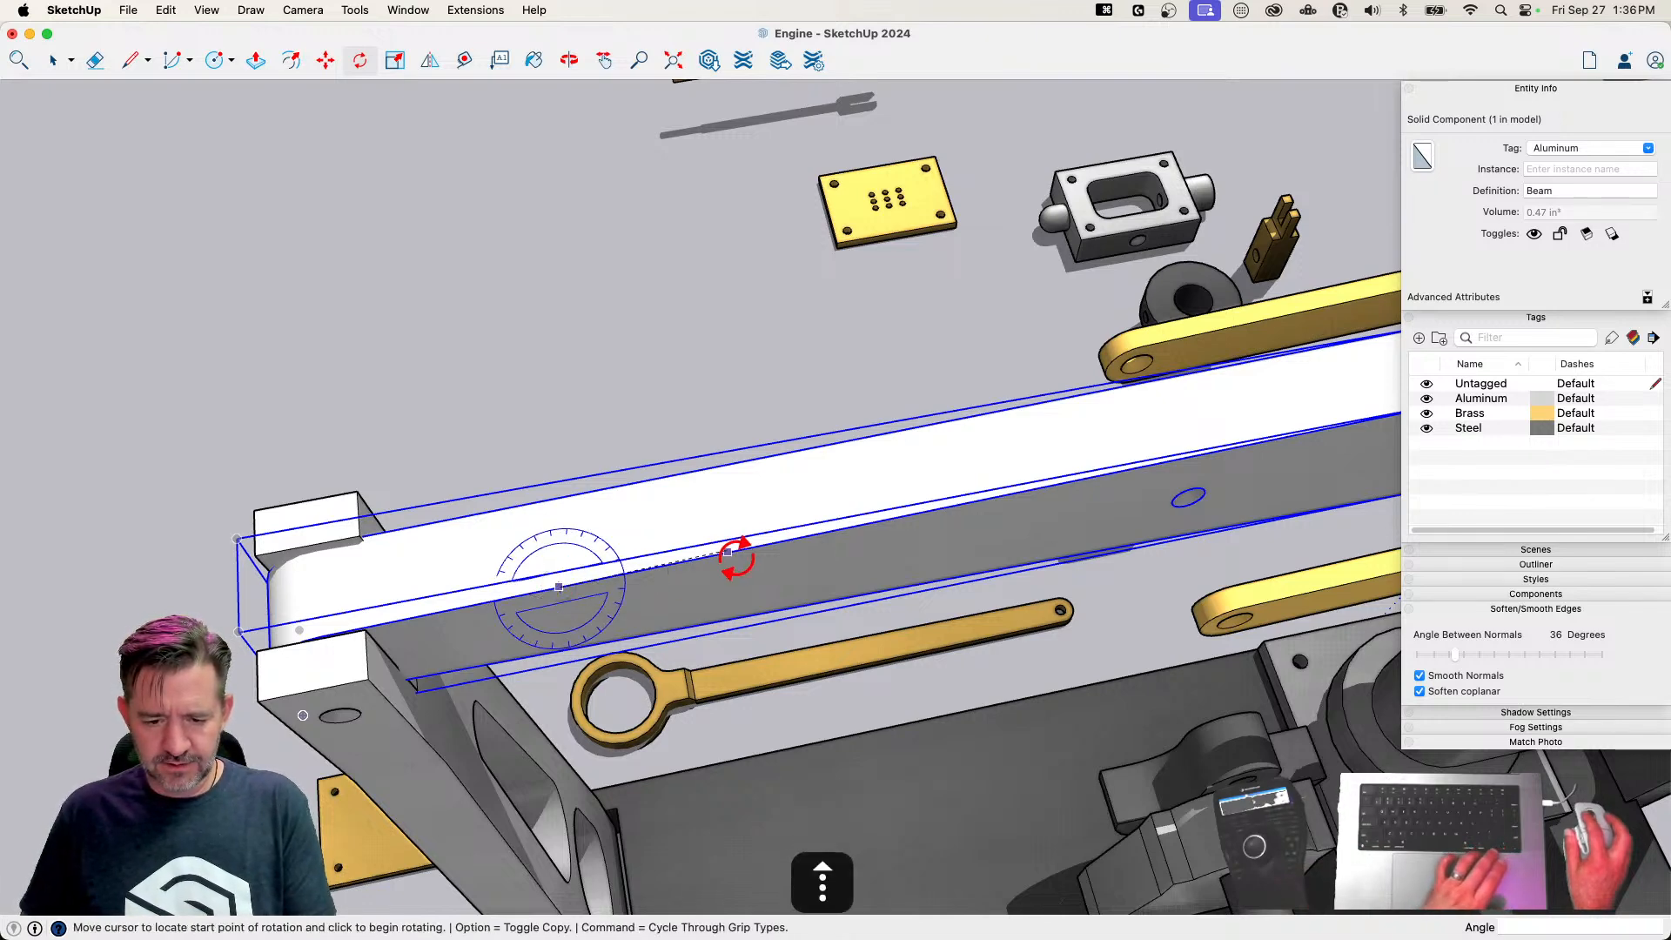
click(801, 537)
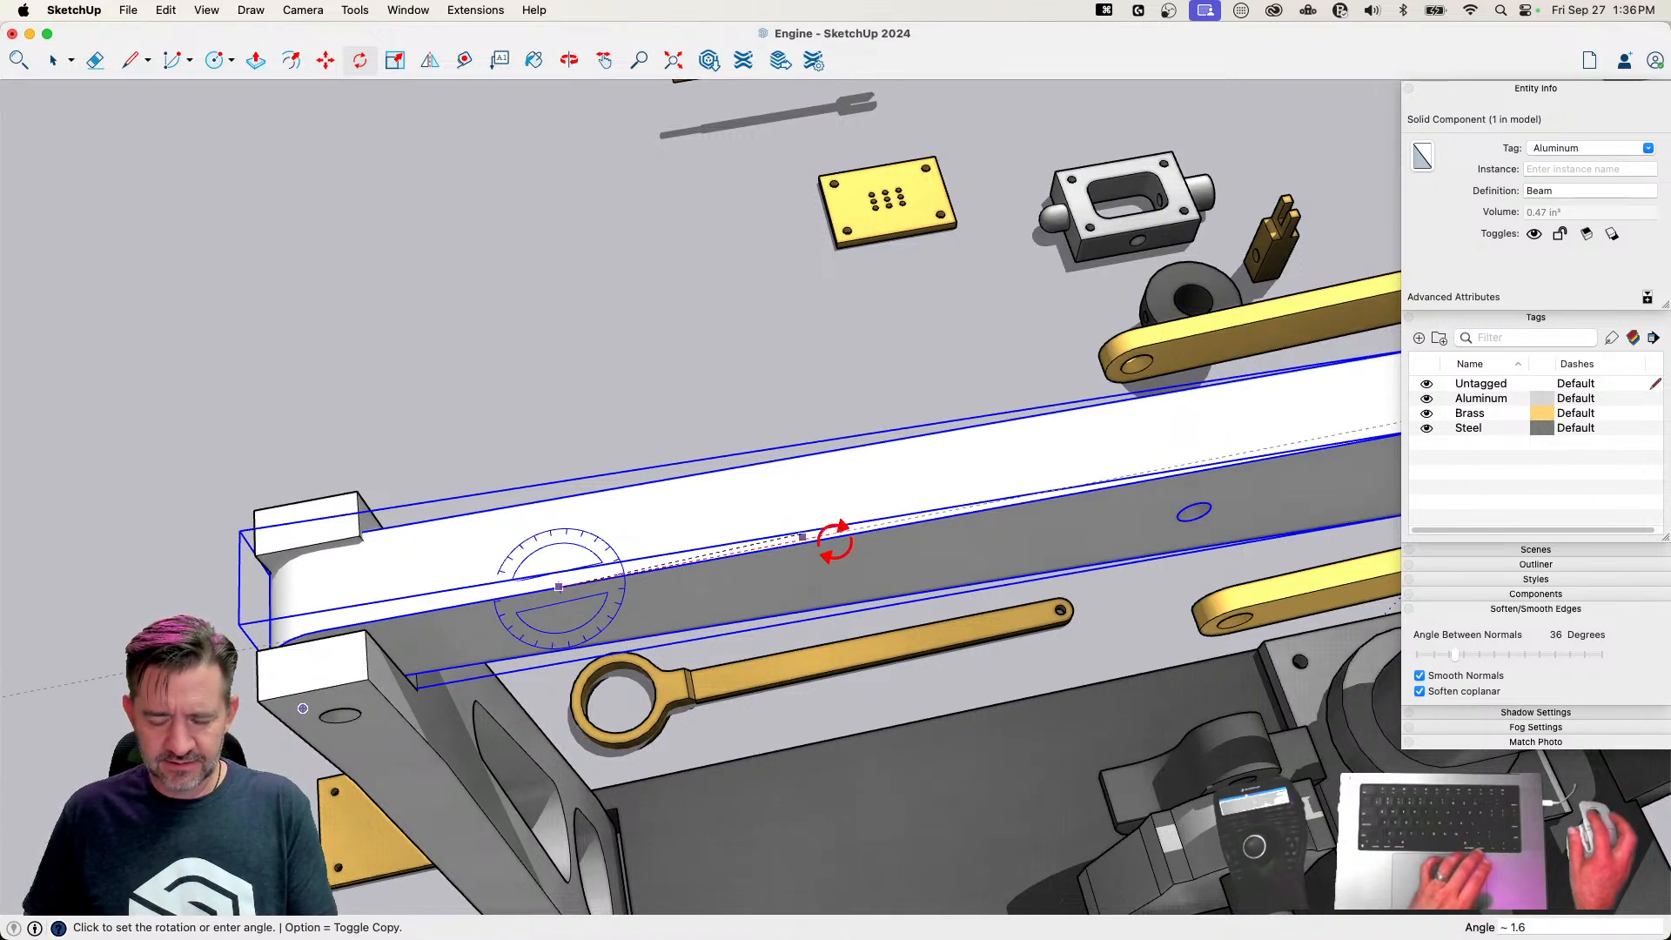
key(space)
Rotate the Beam slightly about its long axis to level its top face across the support posts
key(m)
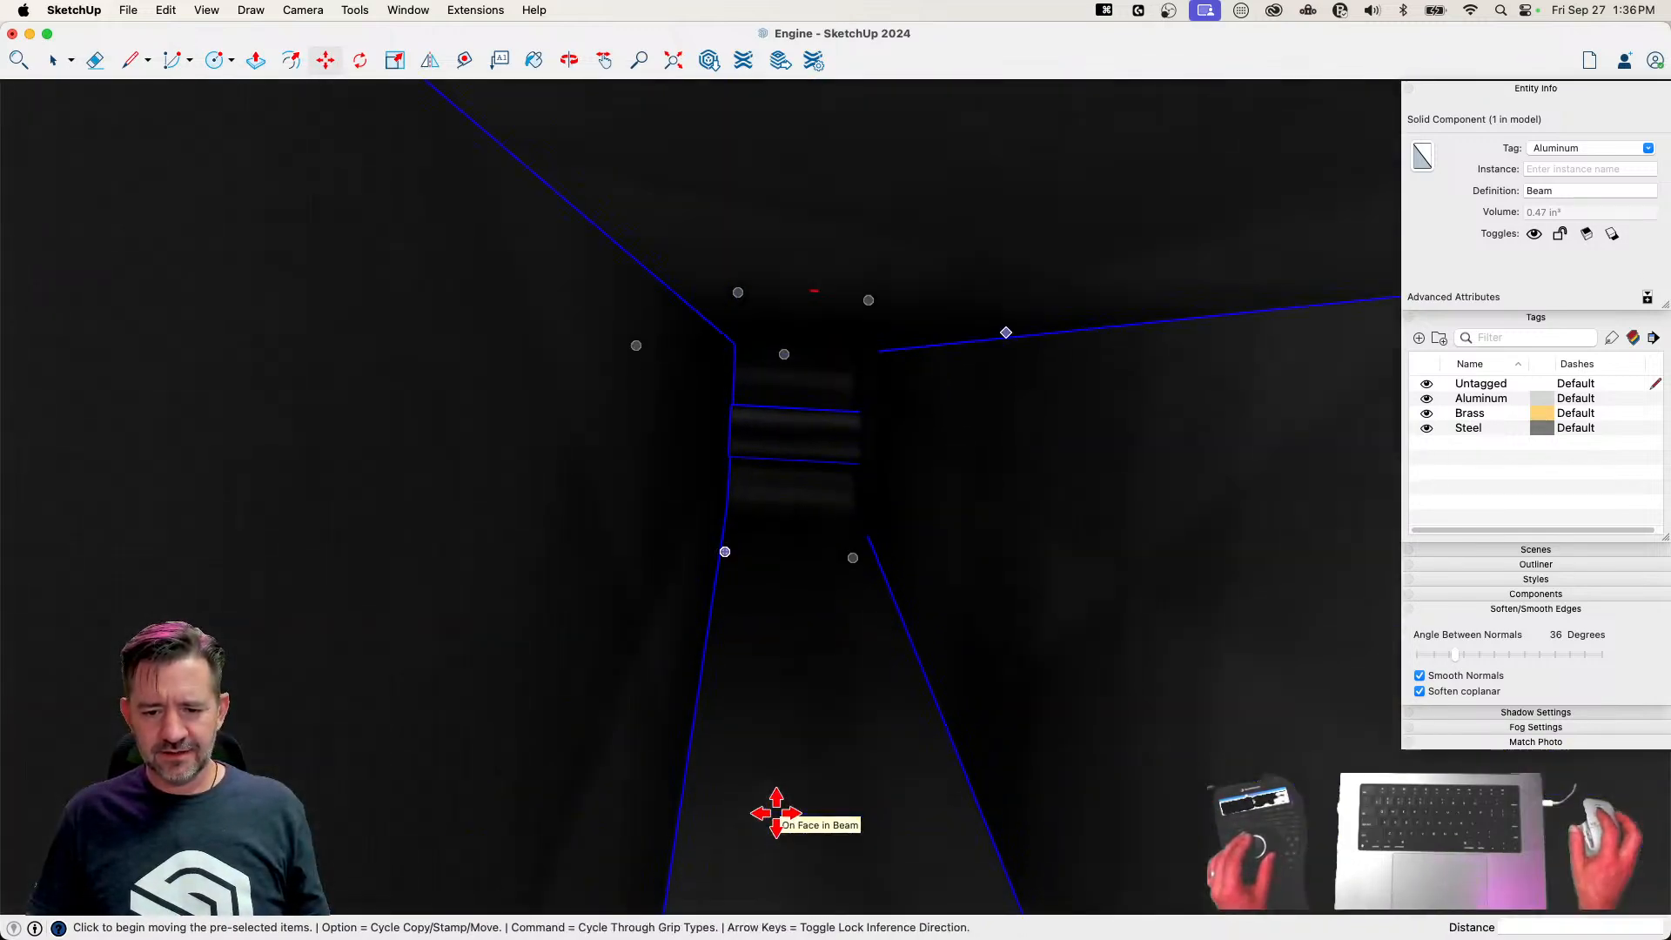
key(l)
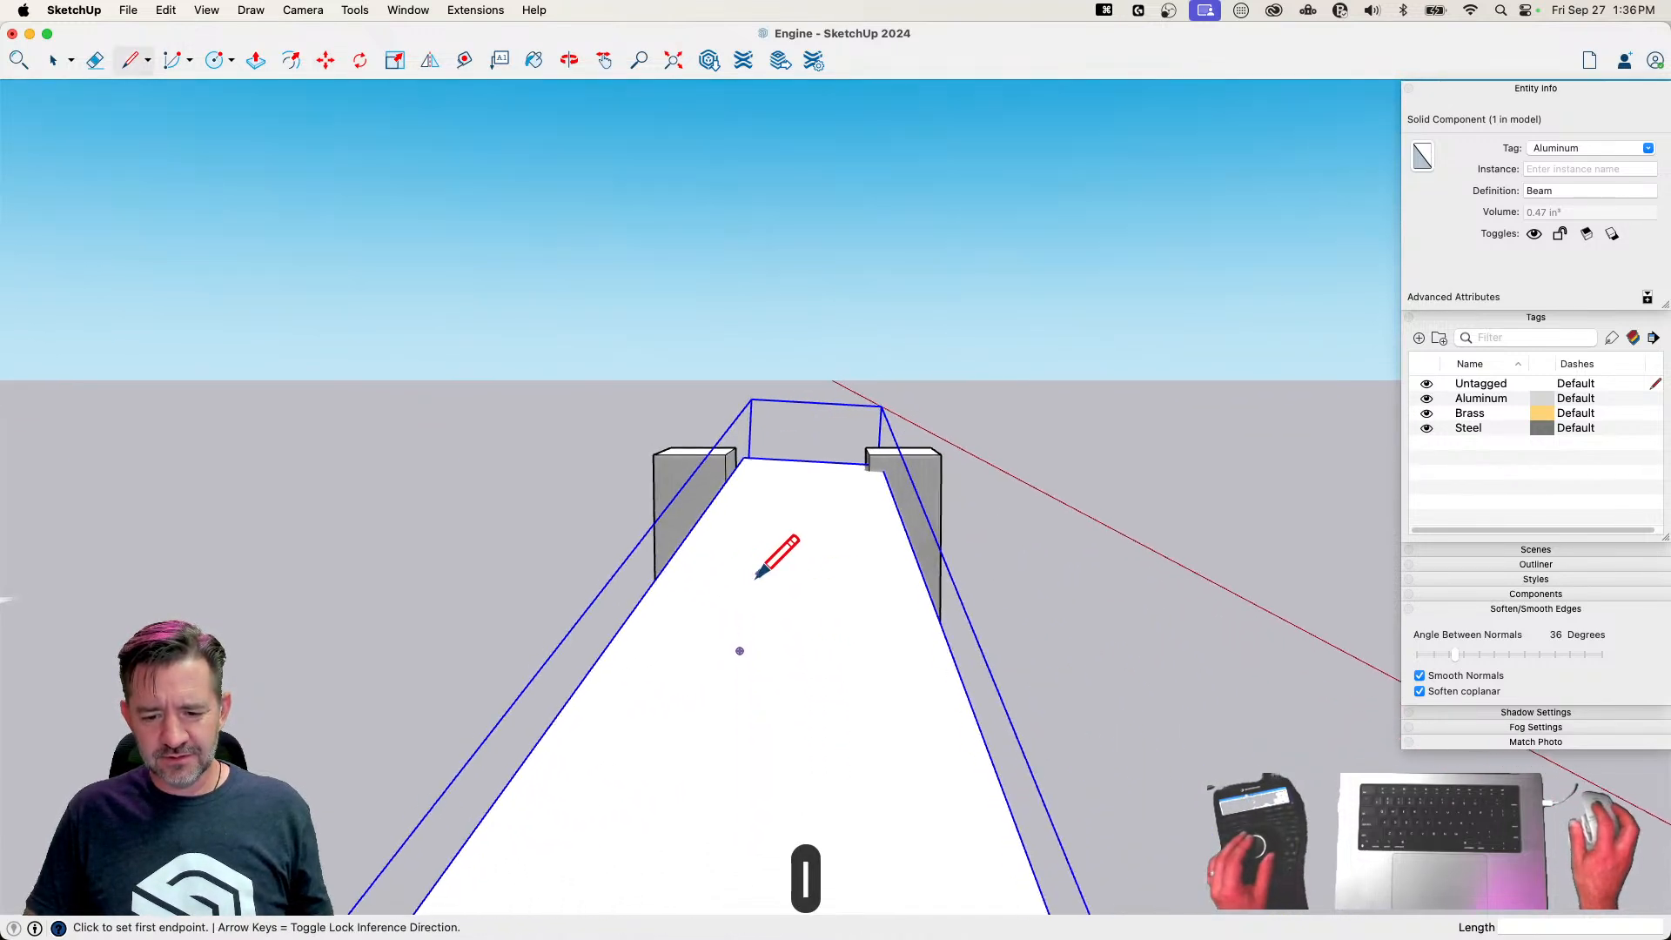
key(q)
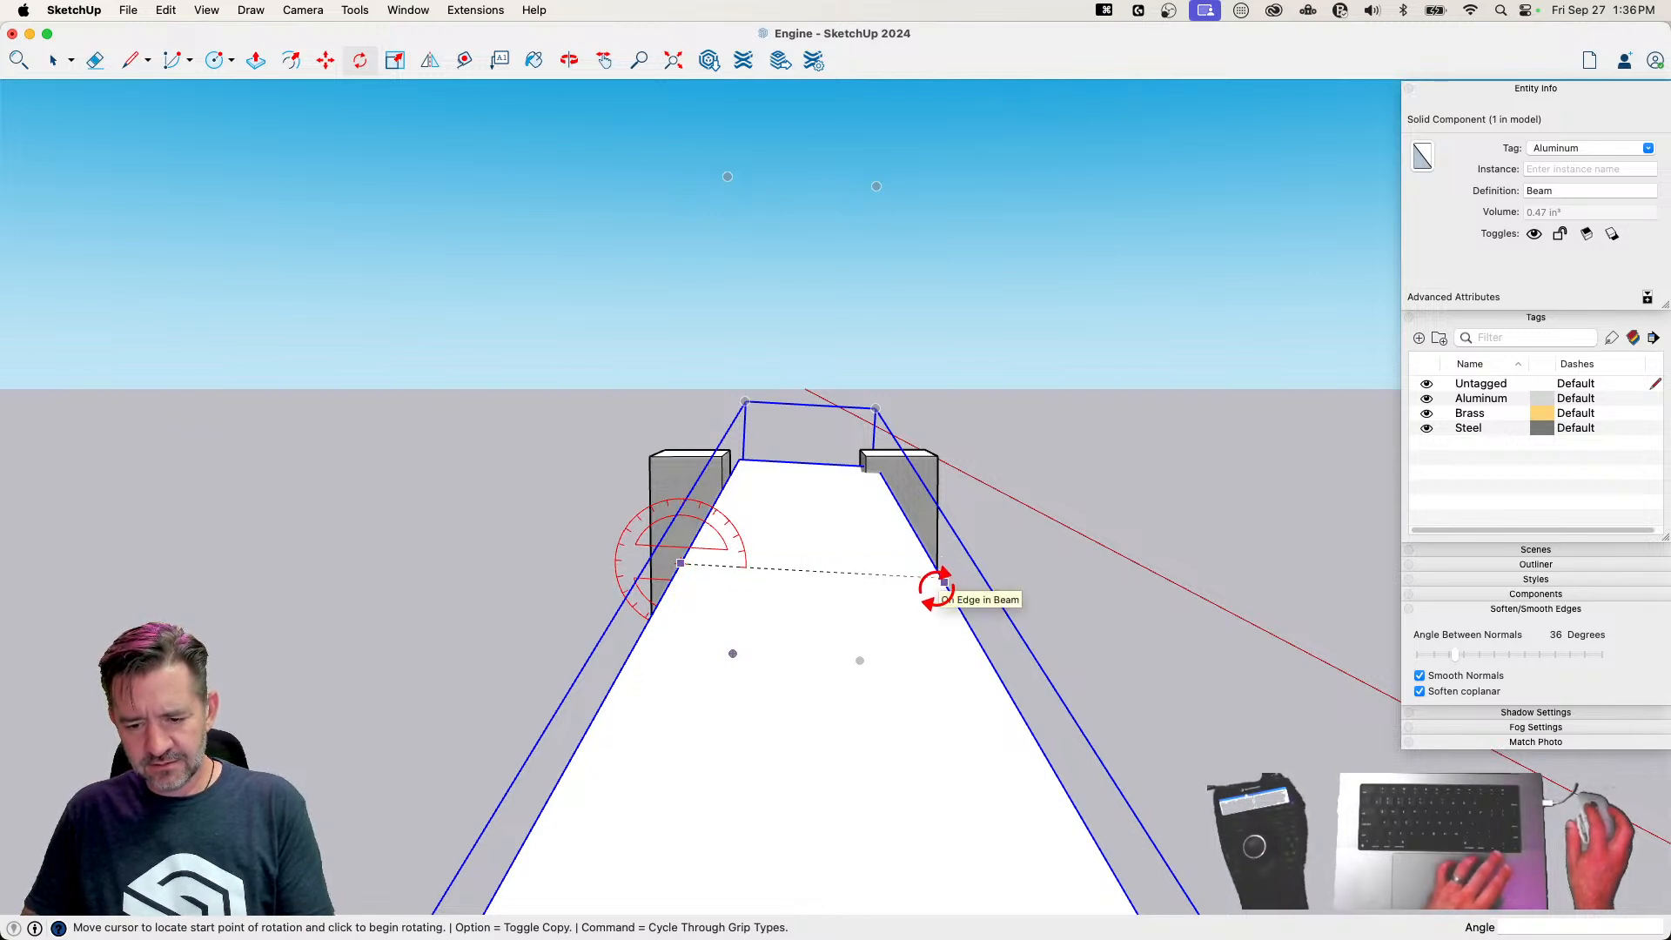
click(945, 582)
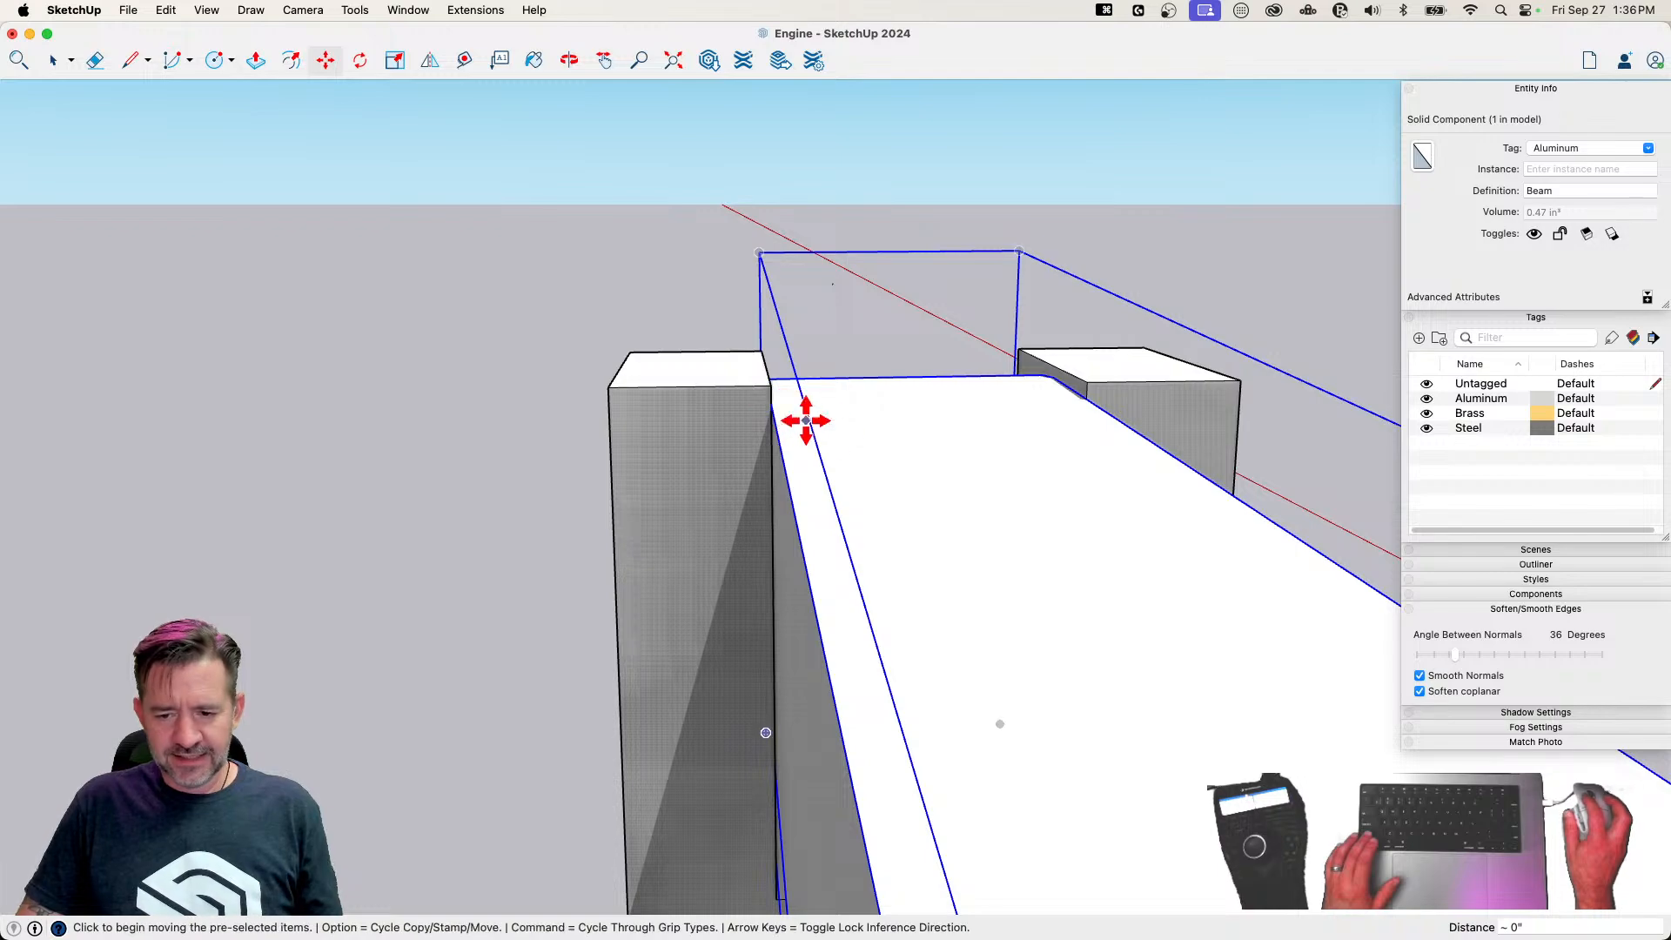
Move the Beam about 1/8" to match the posts' pivot holes and rotate it about 2.7° to meet the Rod fork's hole
key(space)
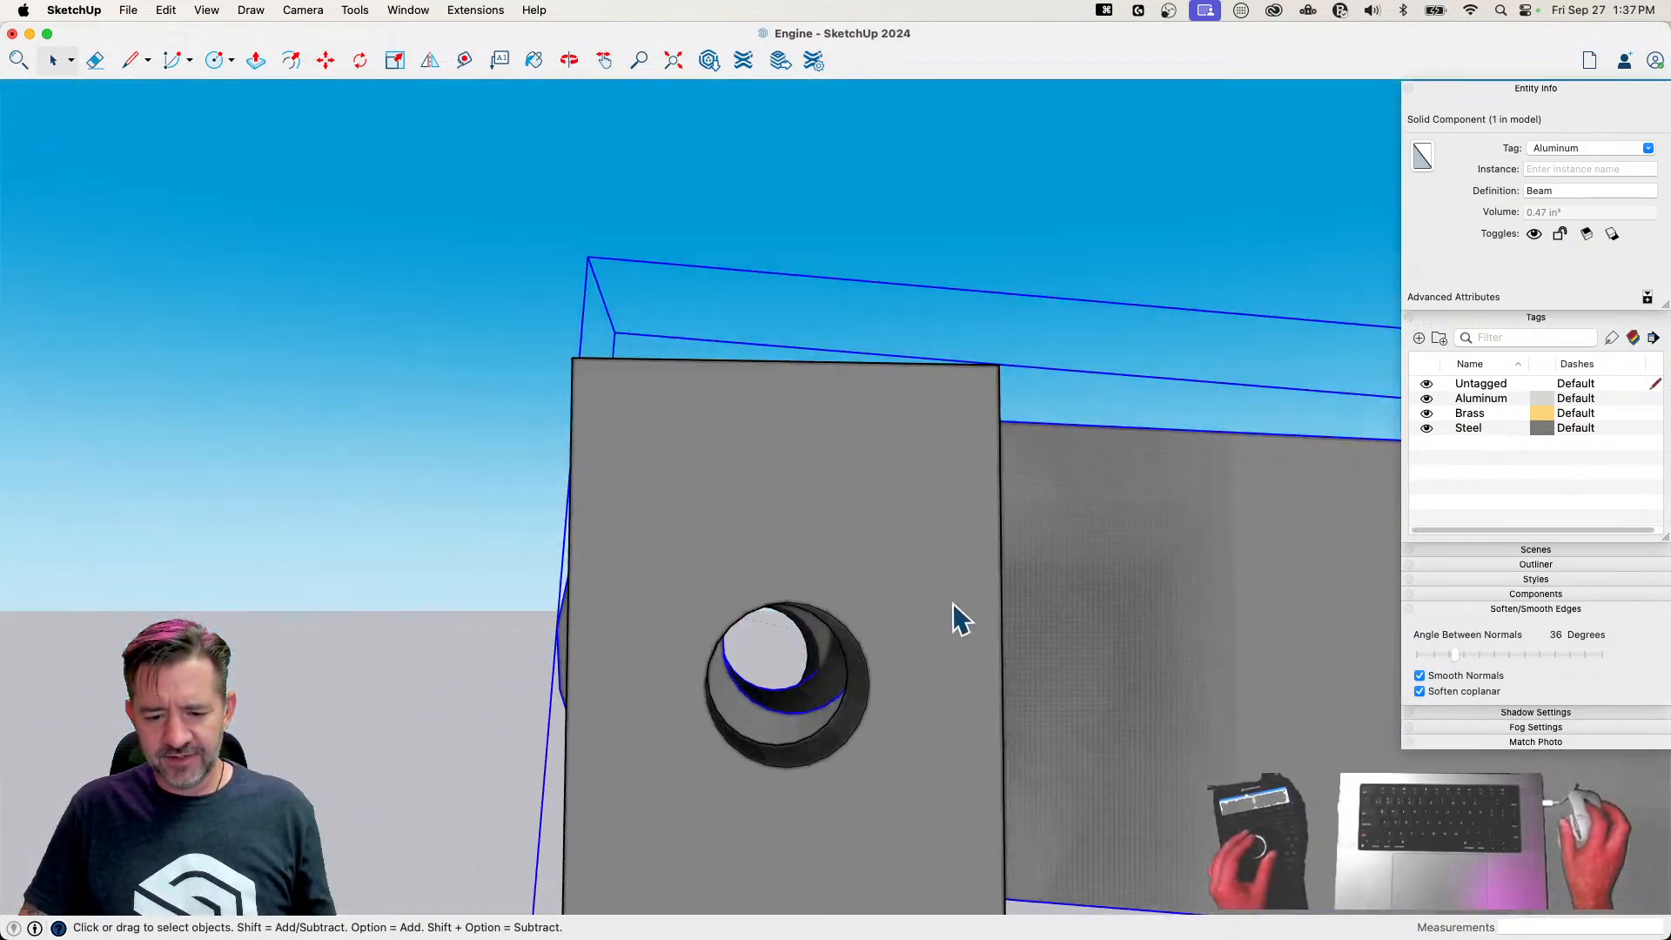
key(m)
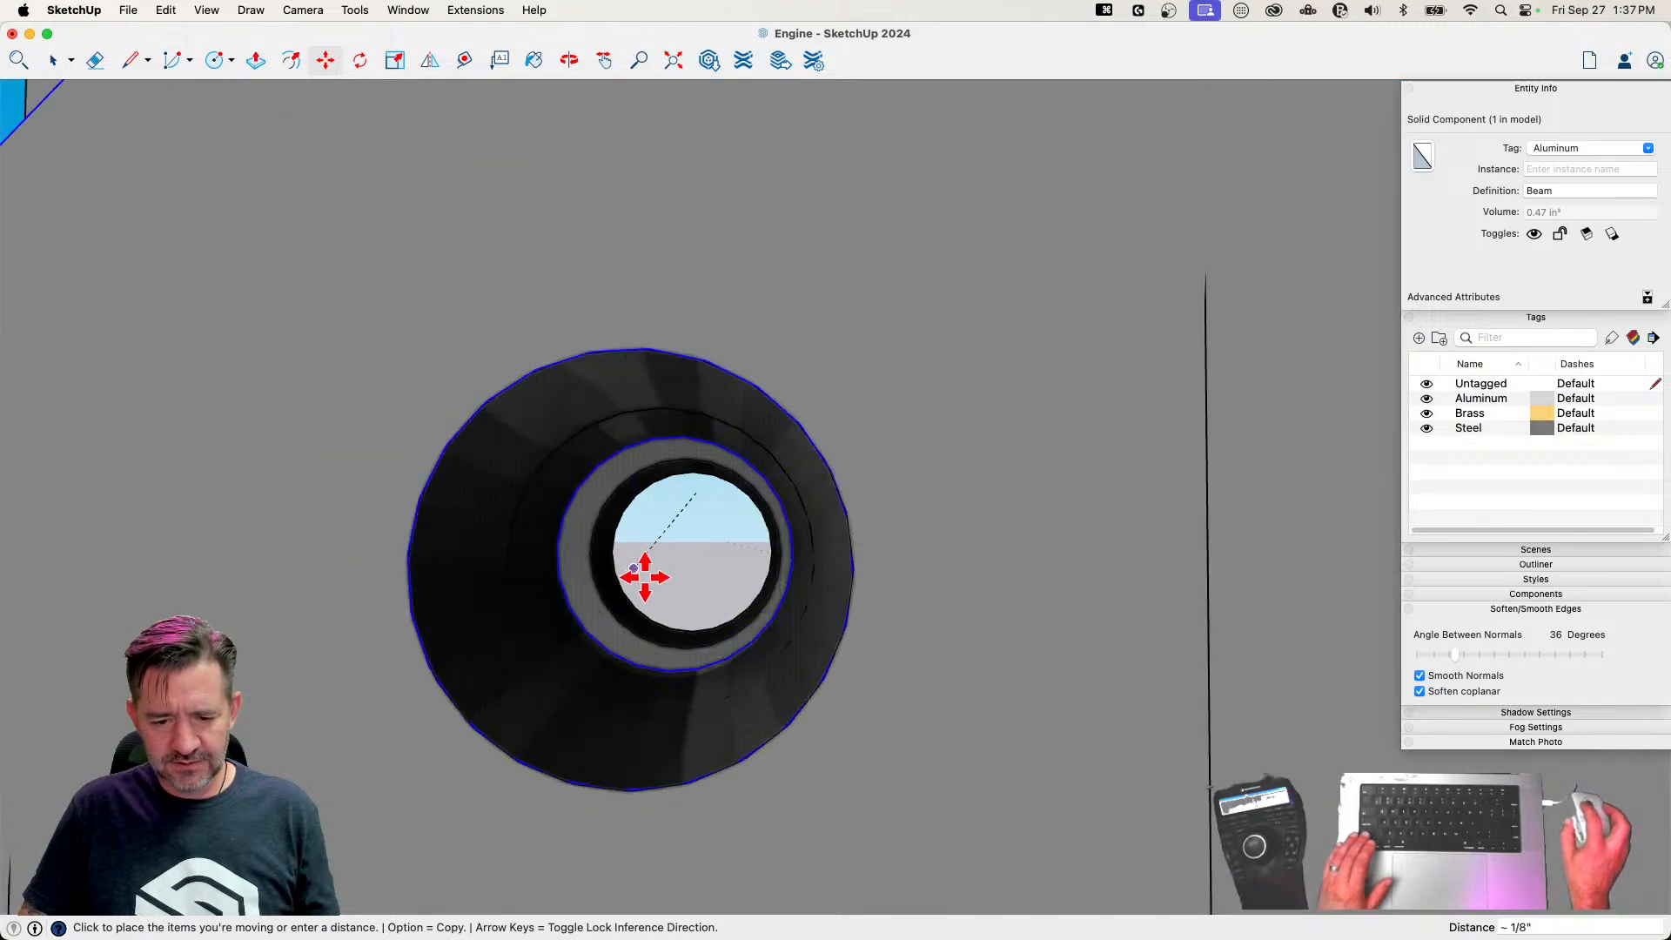
key(space)
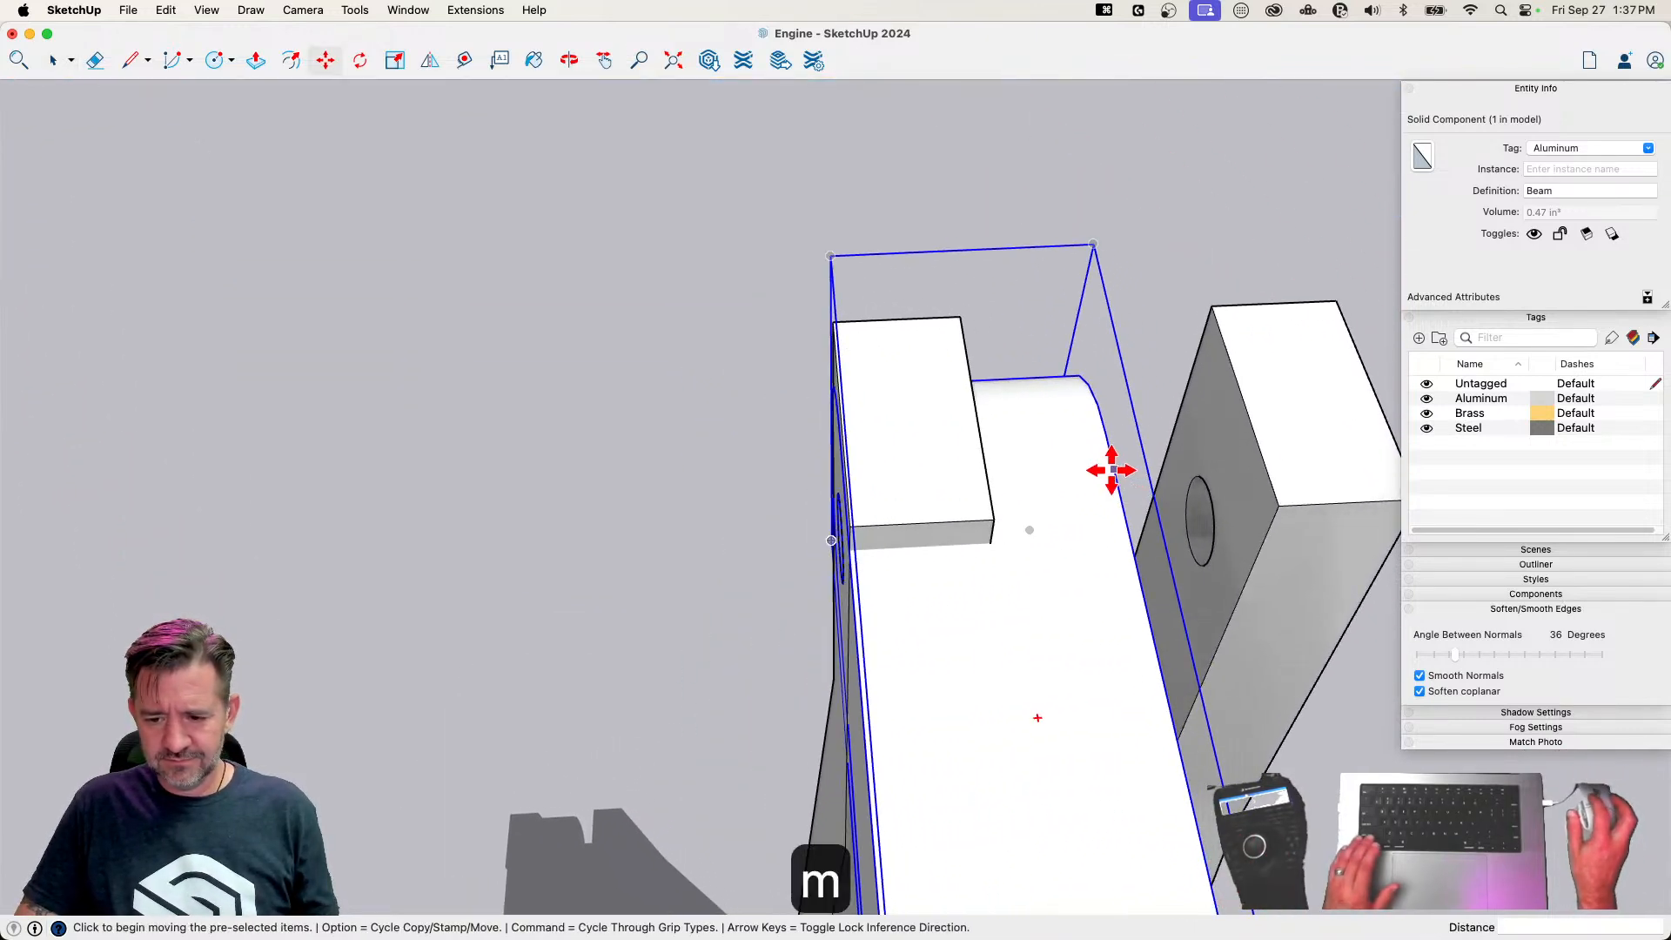
click(1114, 470)
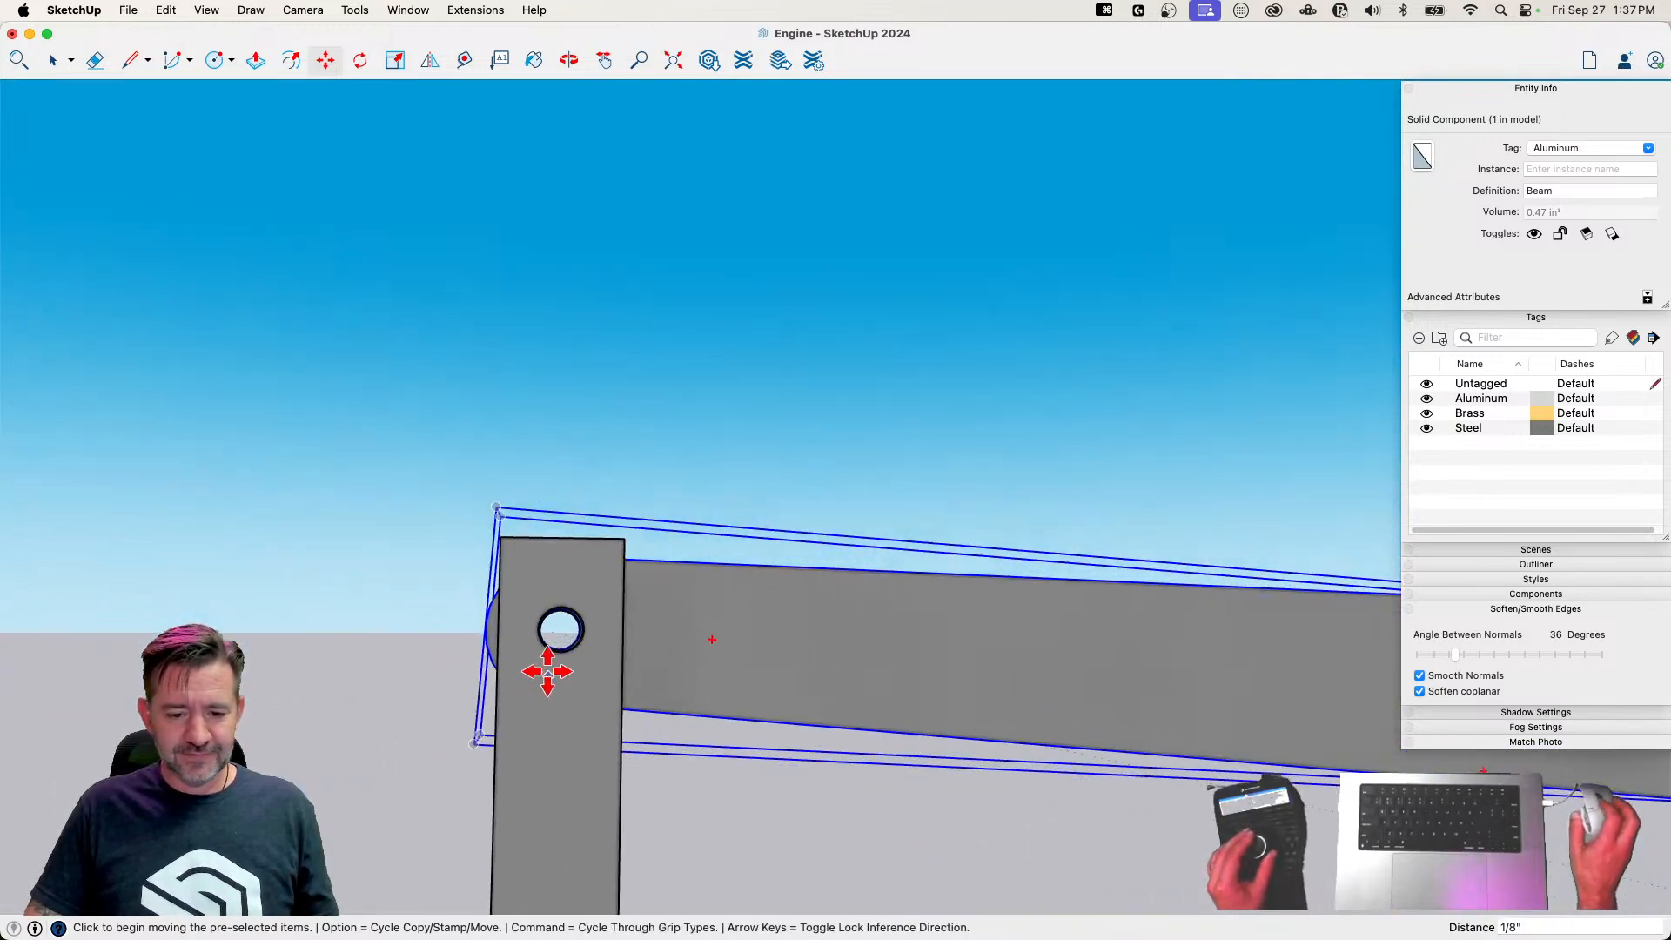
key(q)
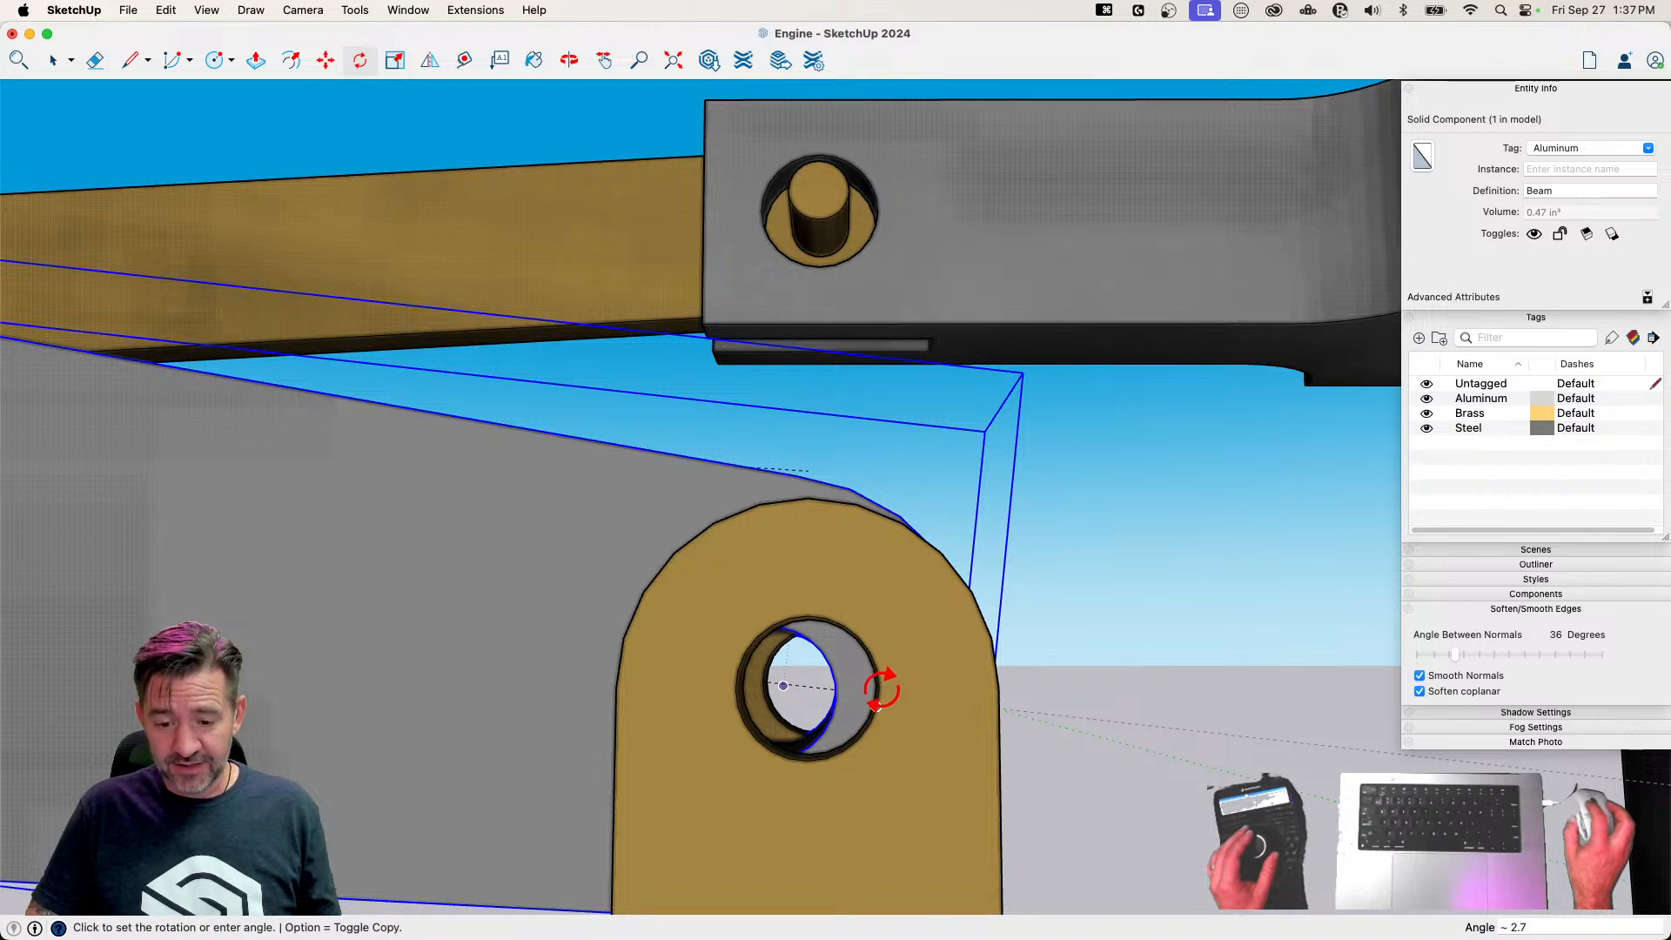
key(space)
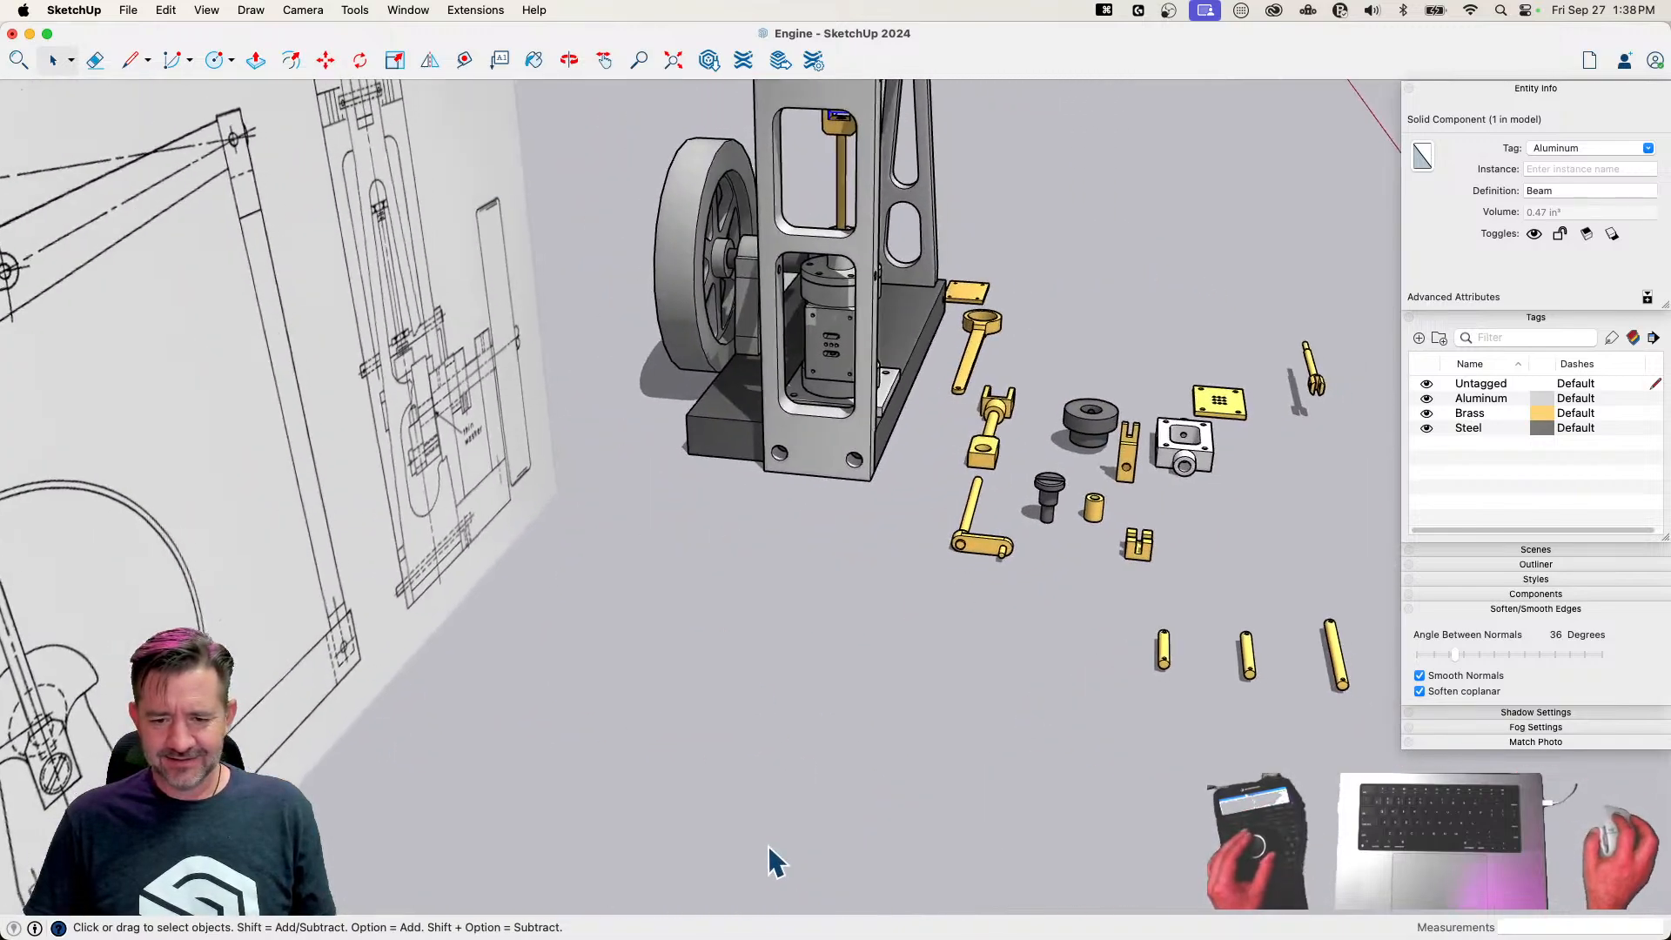
Rotate the 1 1/2 Pin 90° and place it through the end frame's side holes above the cylinder, adjusting it by 1/8"
click(975, 718)
key(m)
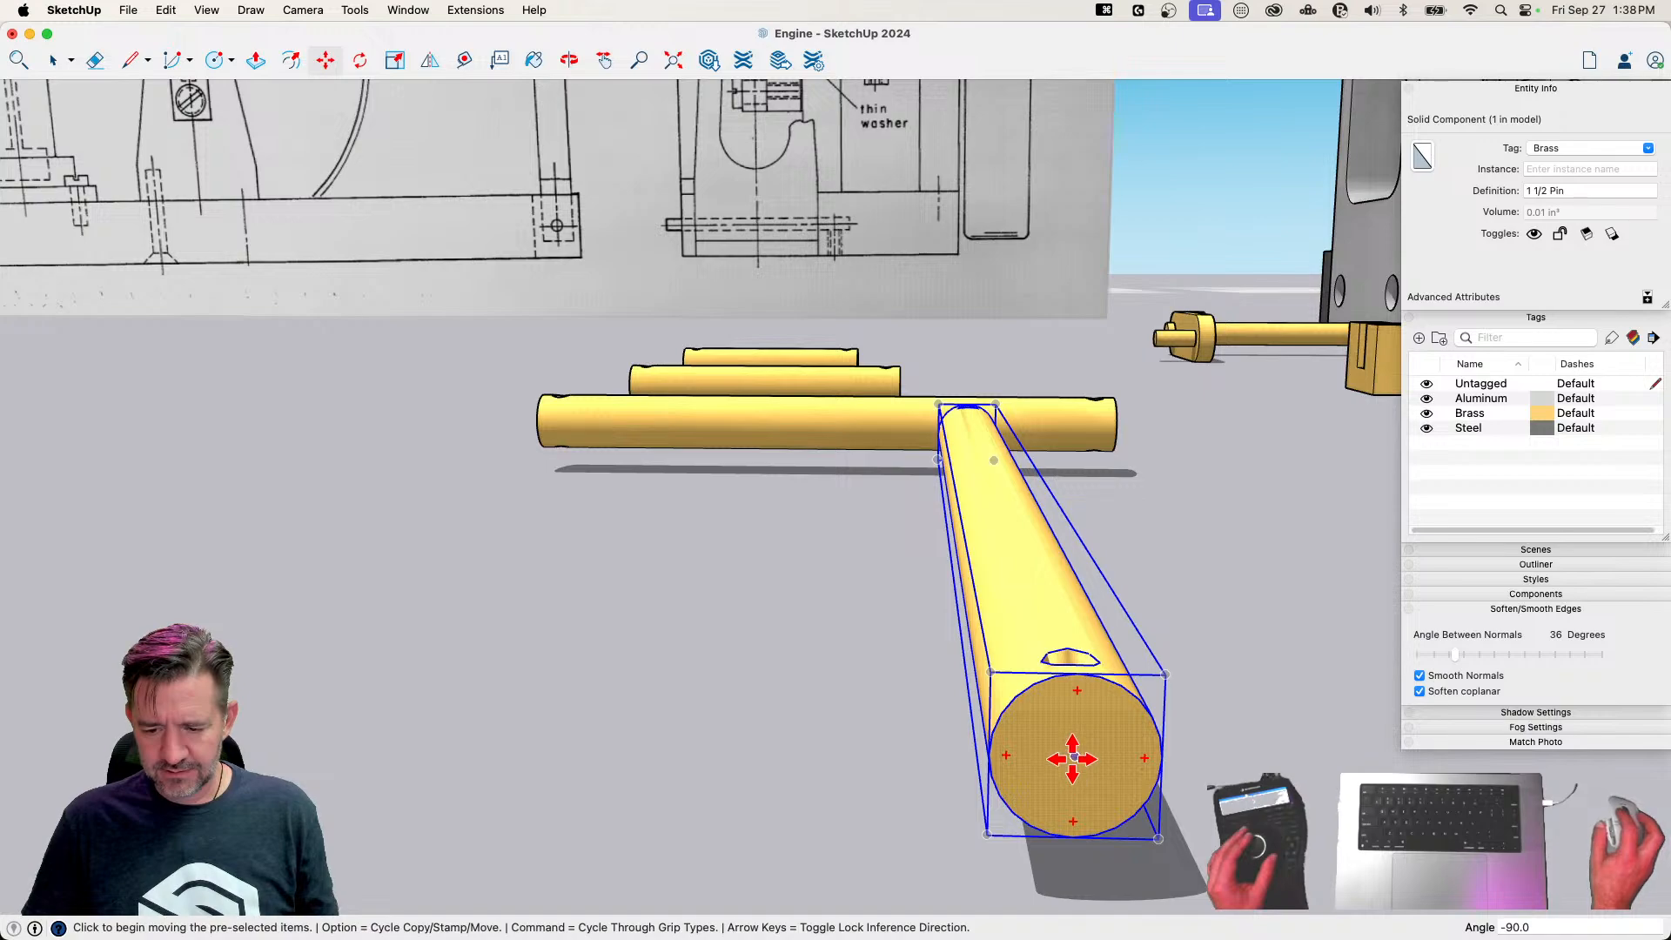
click(1073, 757)
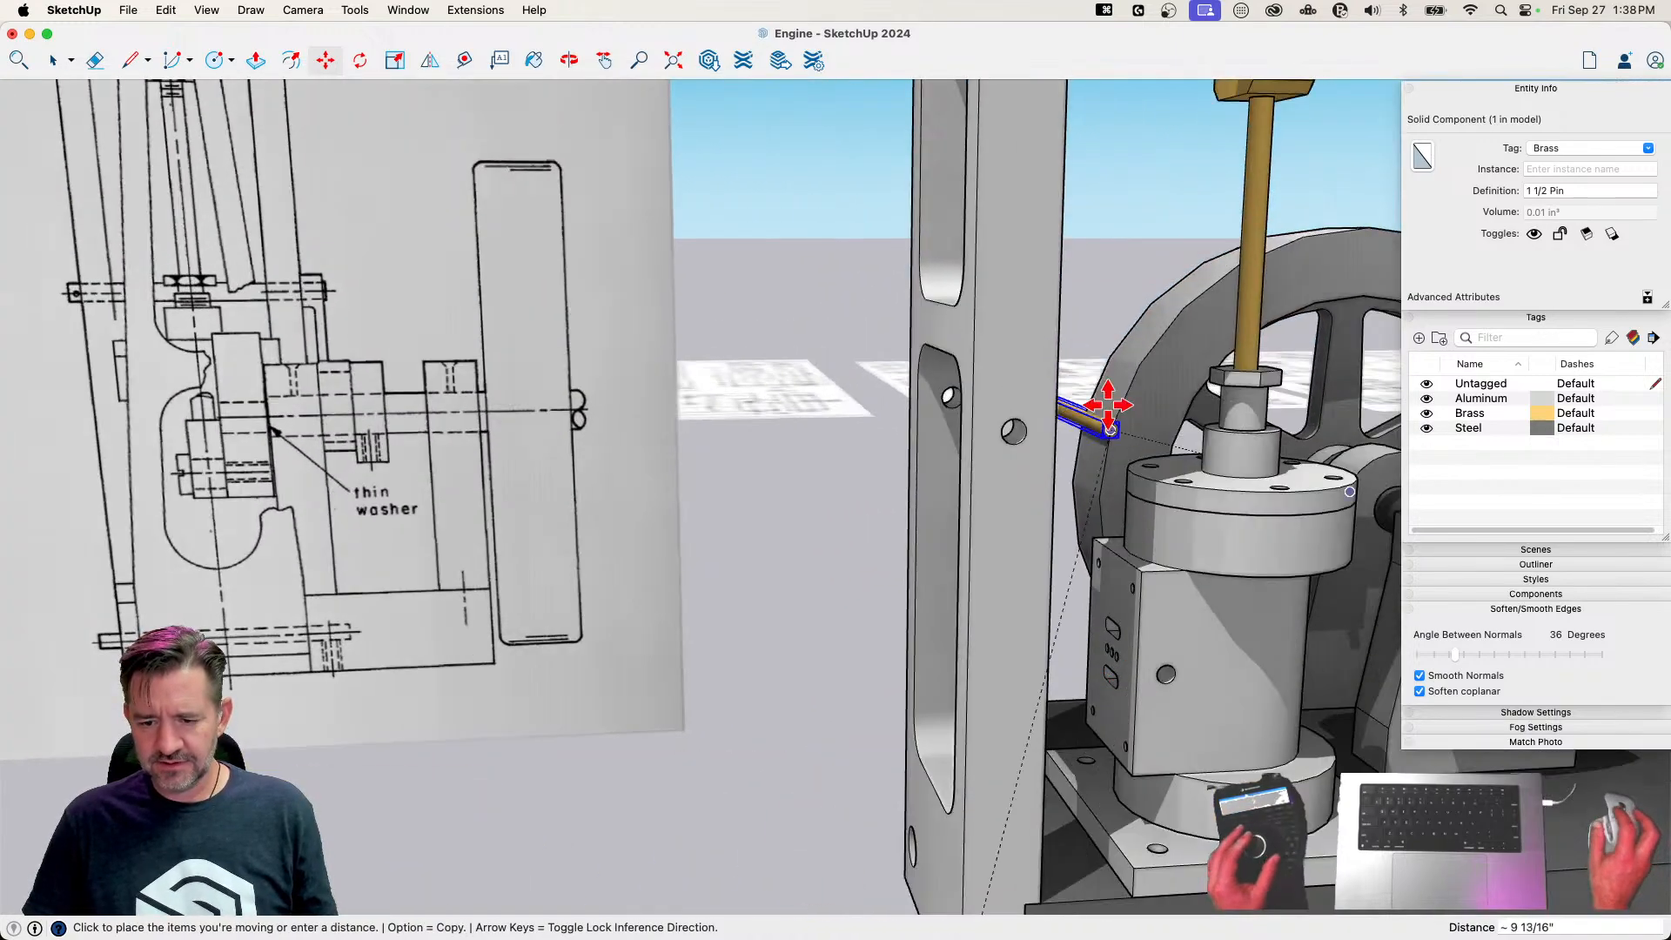
scroll(1013, 428, up, 5)
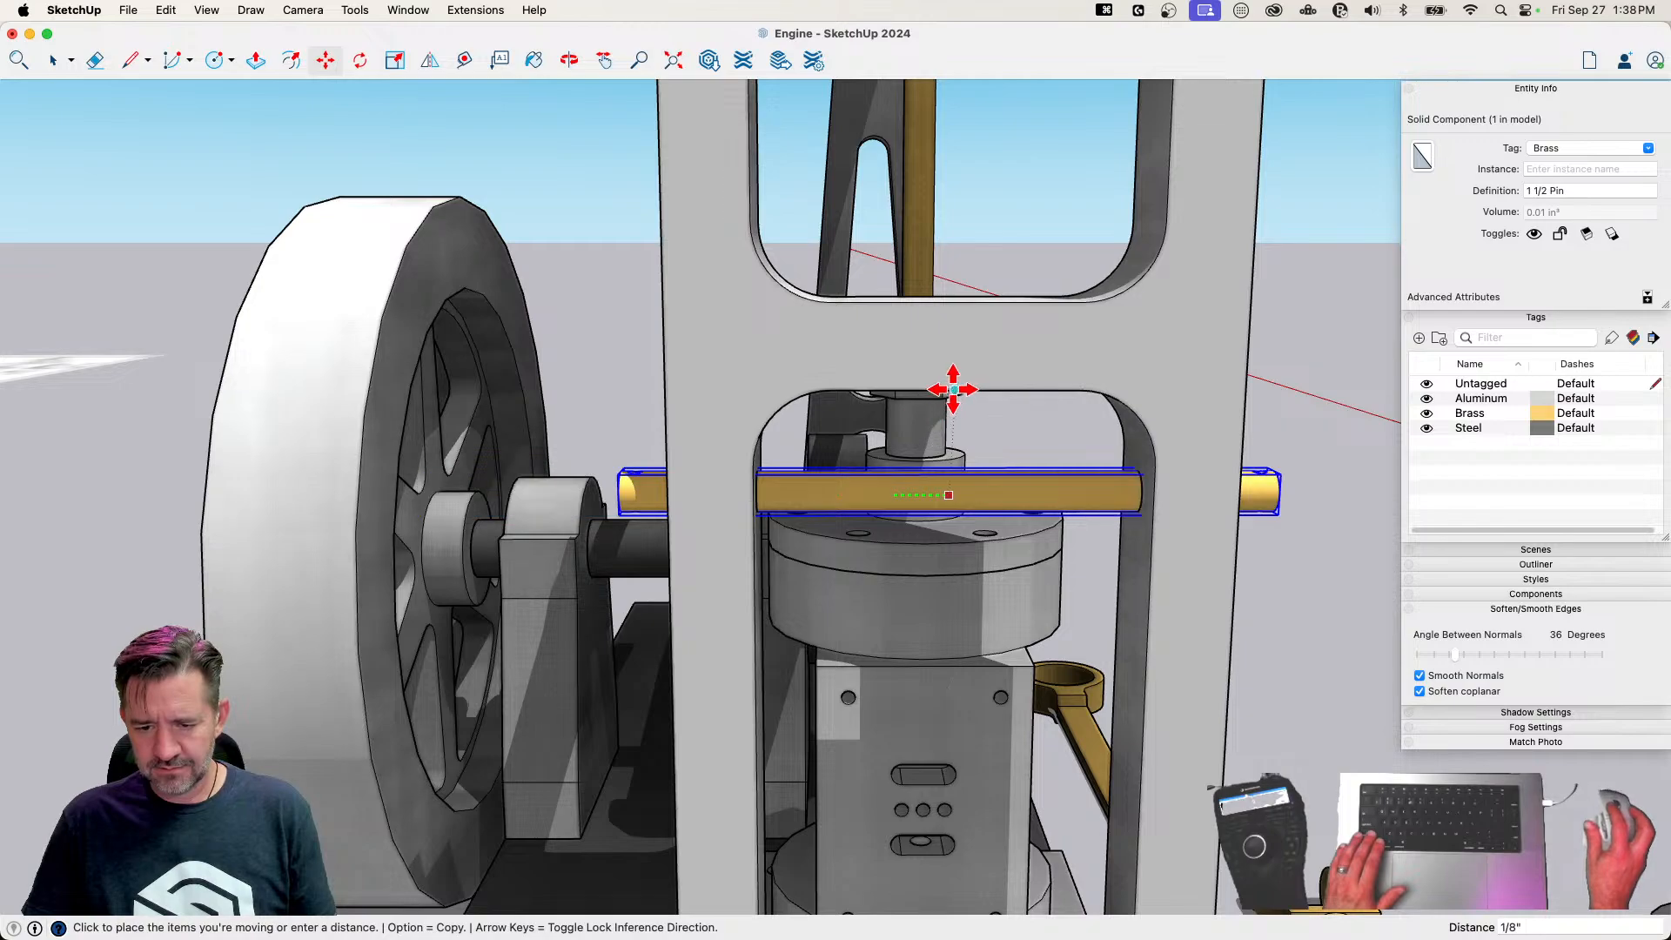
key(space)
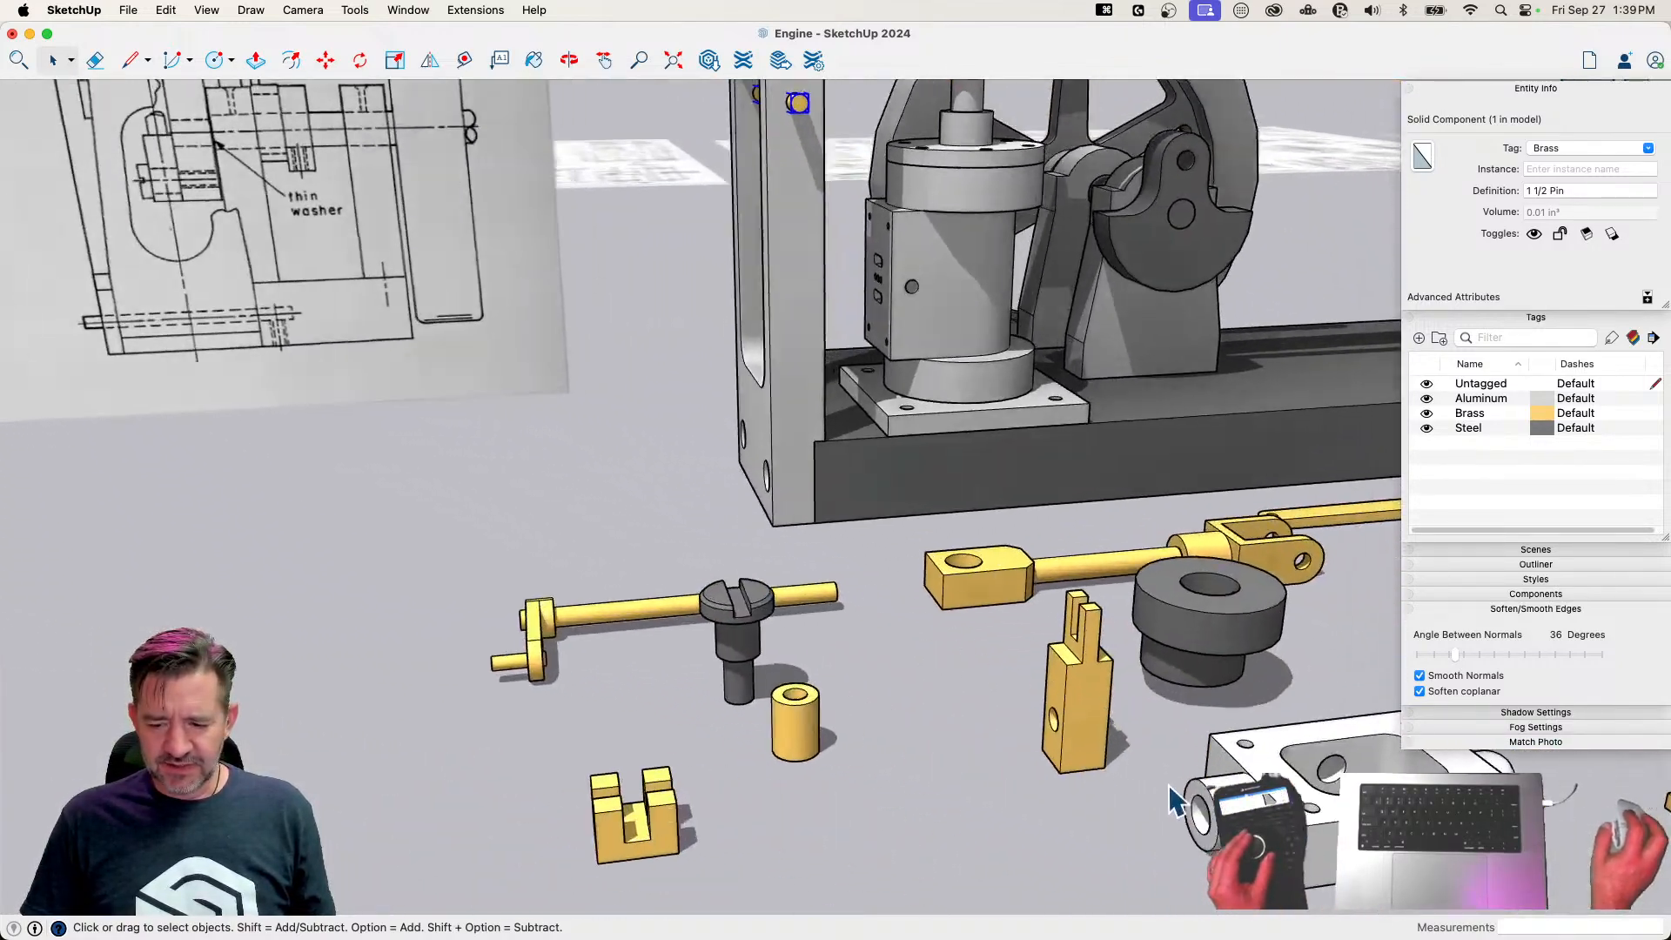
Move the Fork about 4 1/8" by its hole's edge onto the pin in the end frame
click(1080, 639)
key(m)
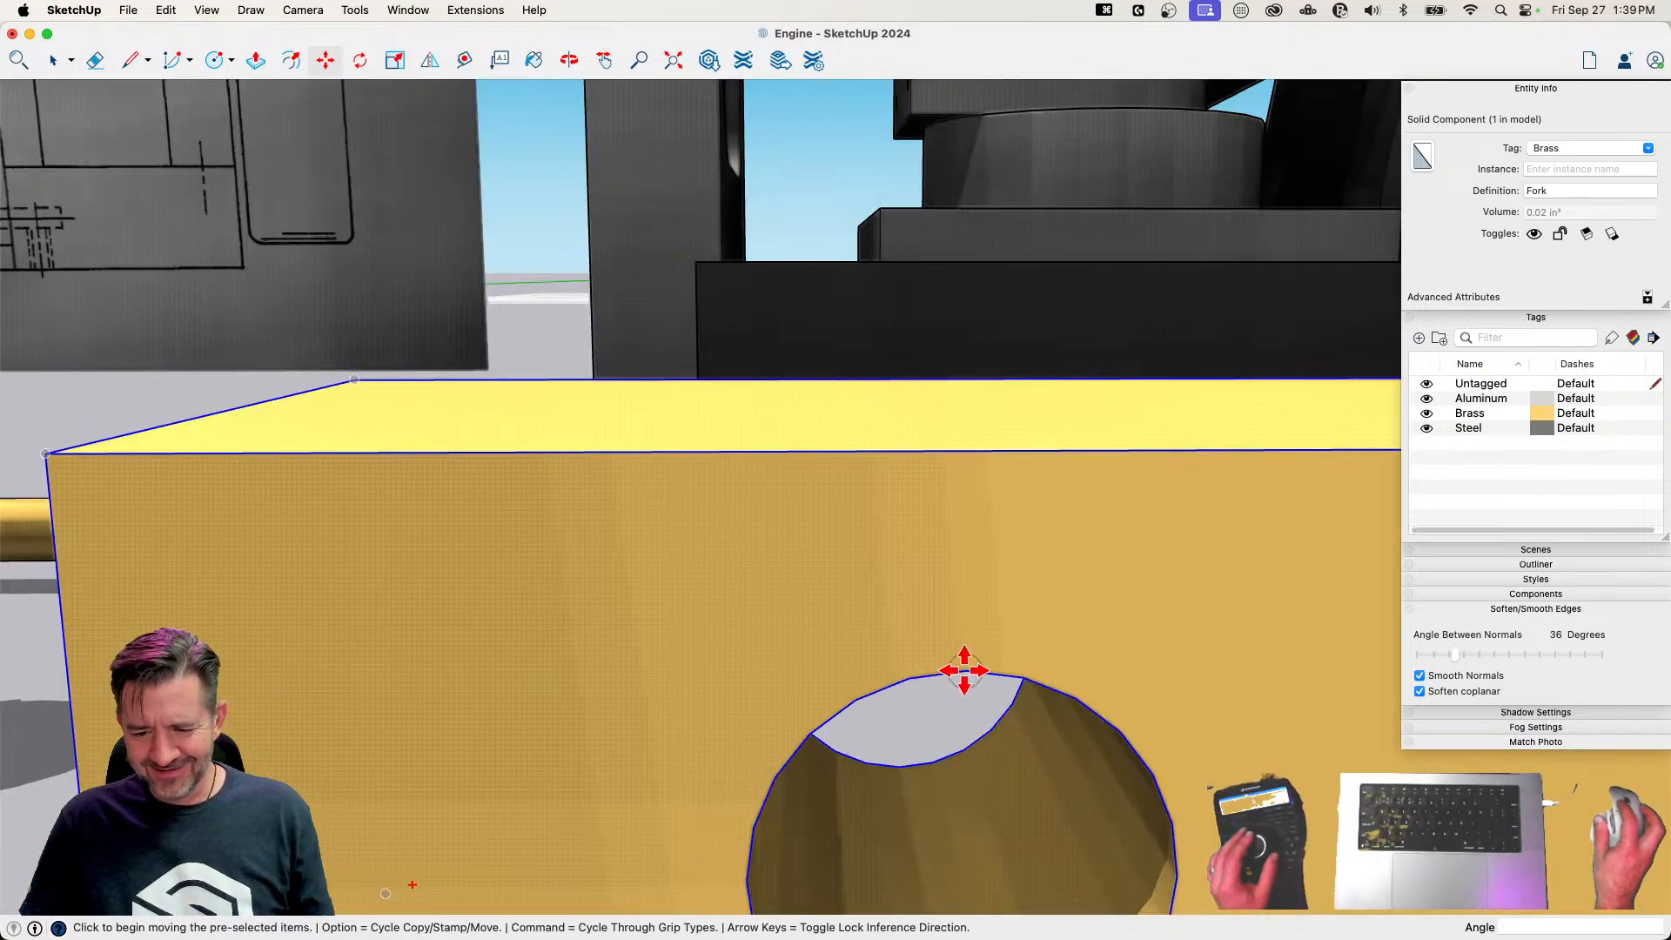
click(964, 670)
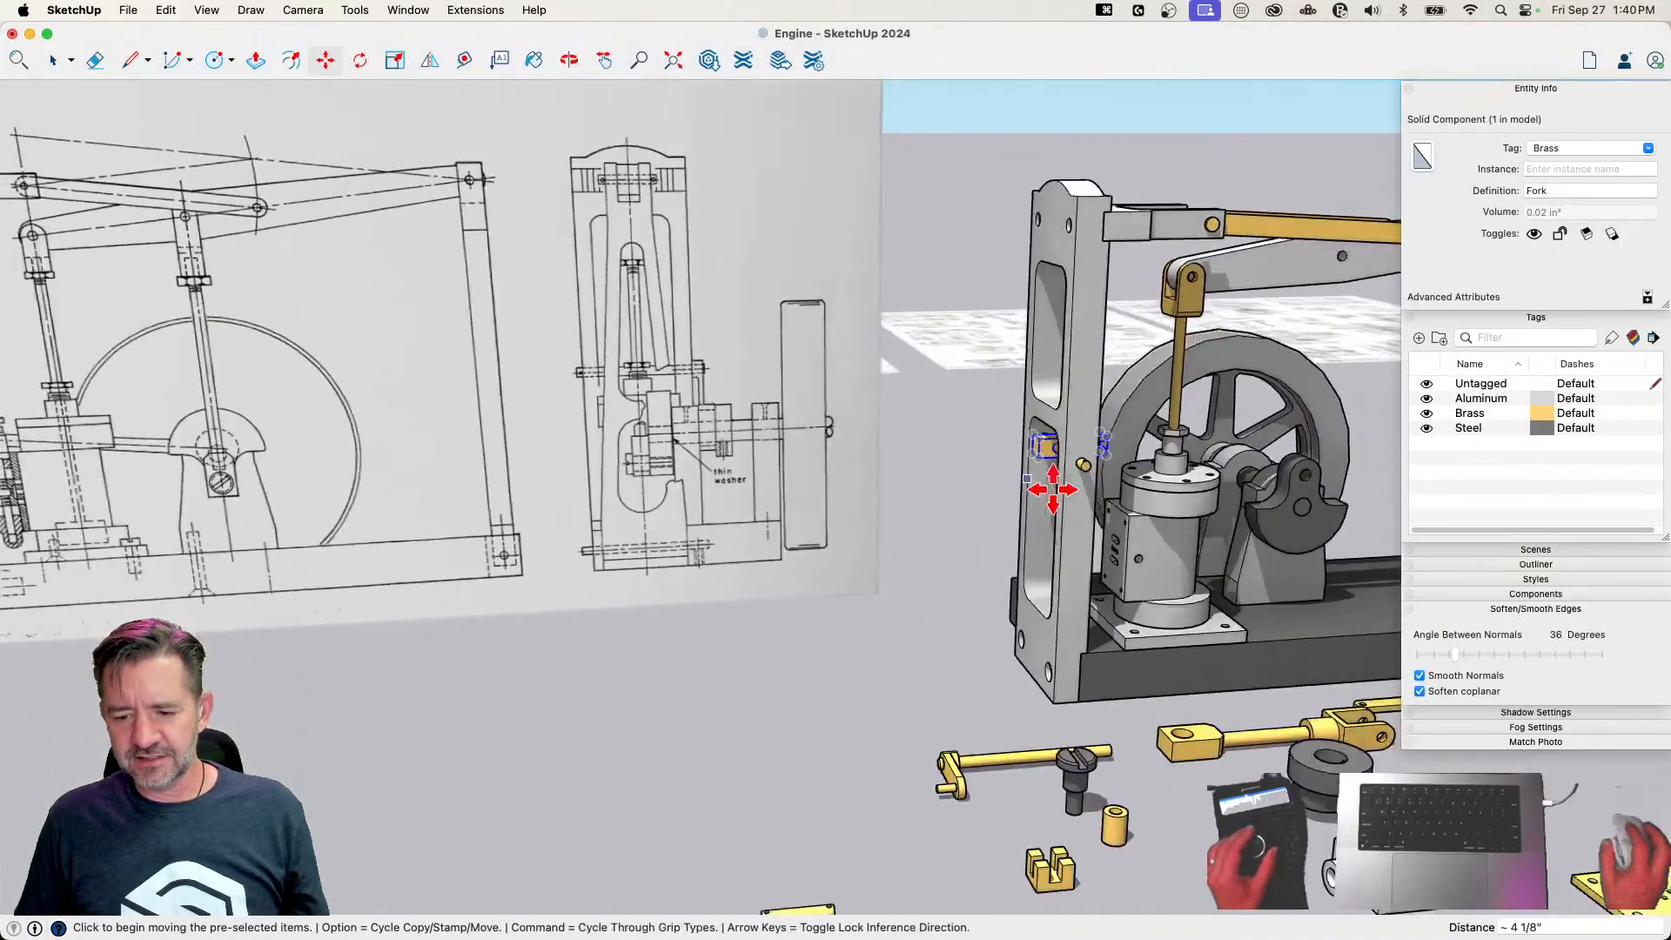
key(space)
Rotate the Steam Chest 90° to stand it on end
click(825, 564)
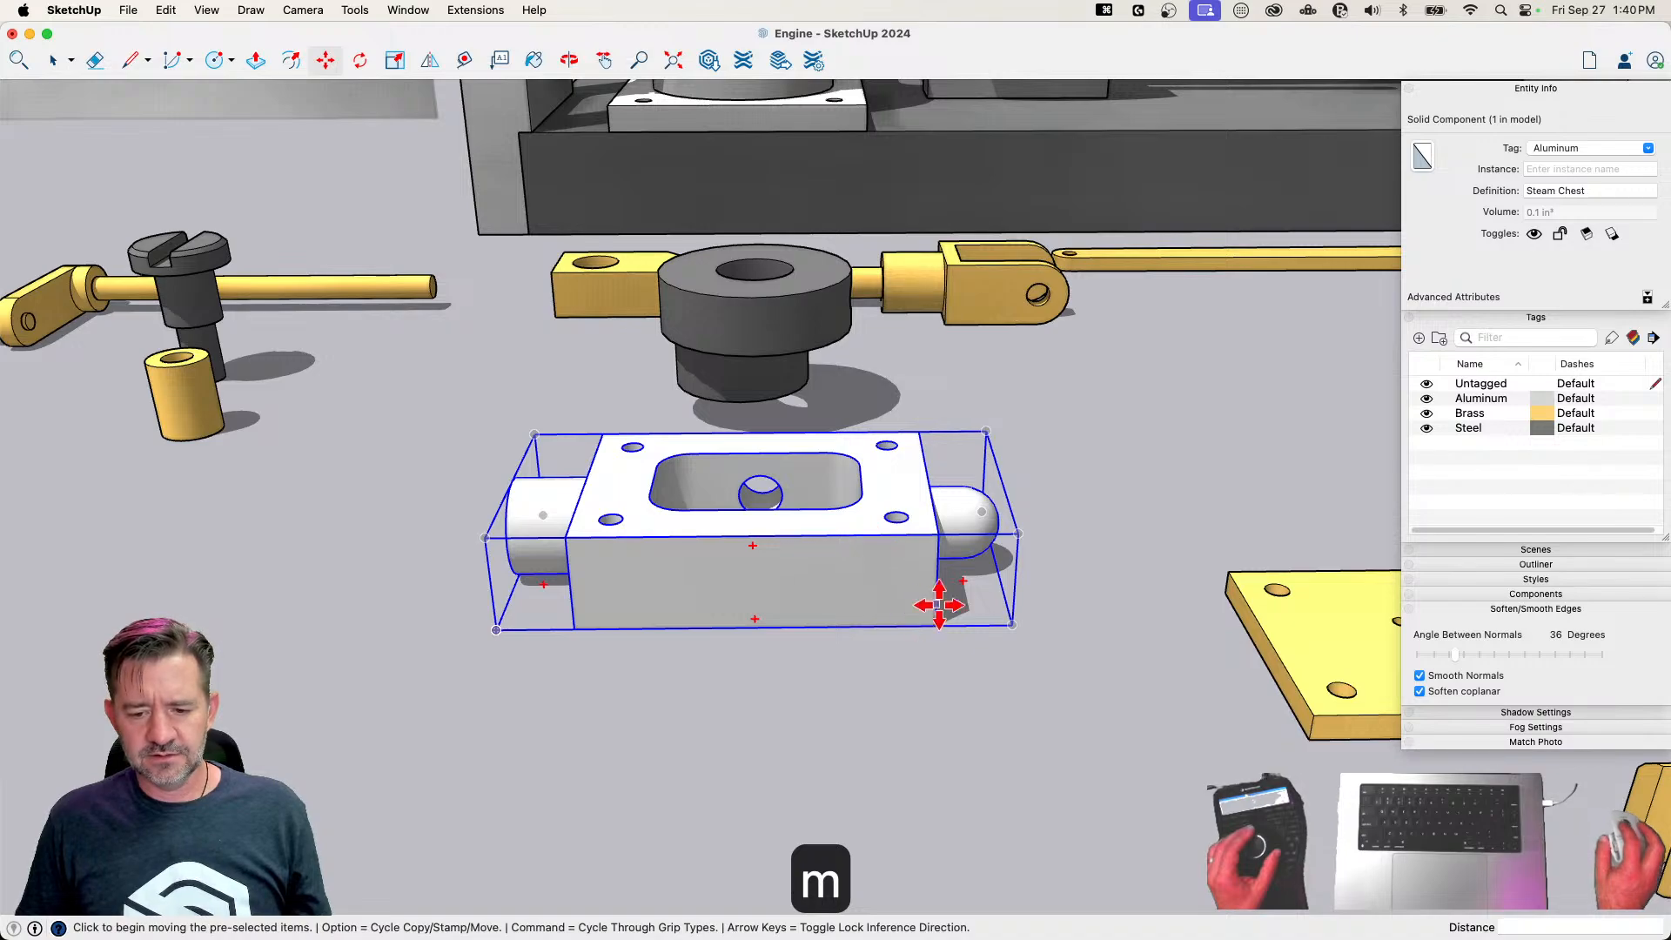
click(968, 582)
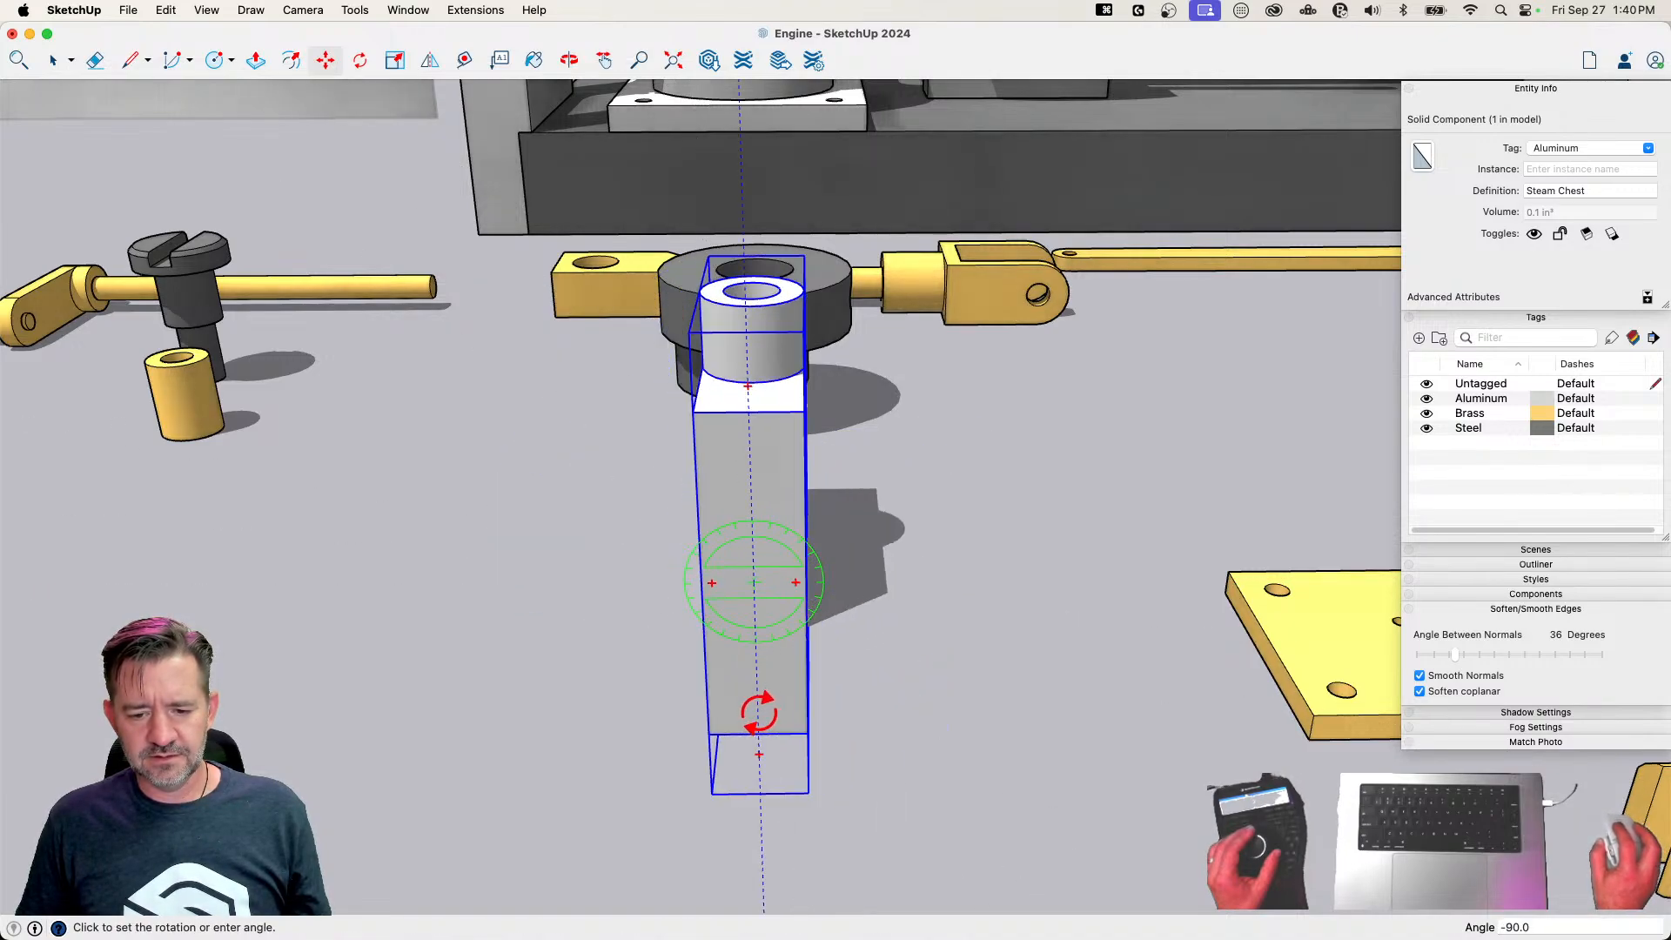
click(977, 649)
key(space)
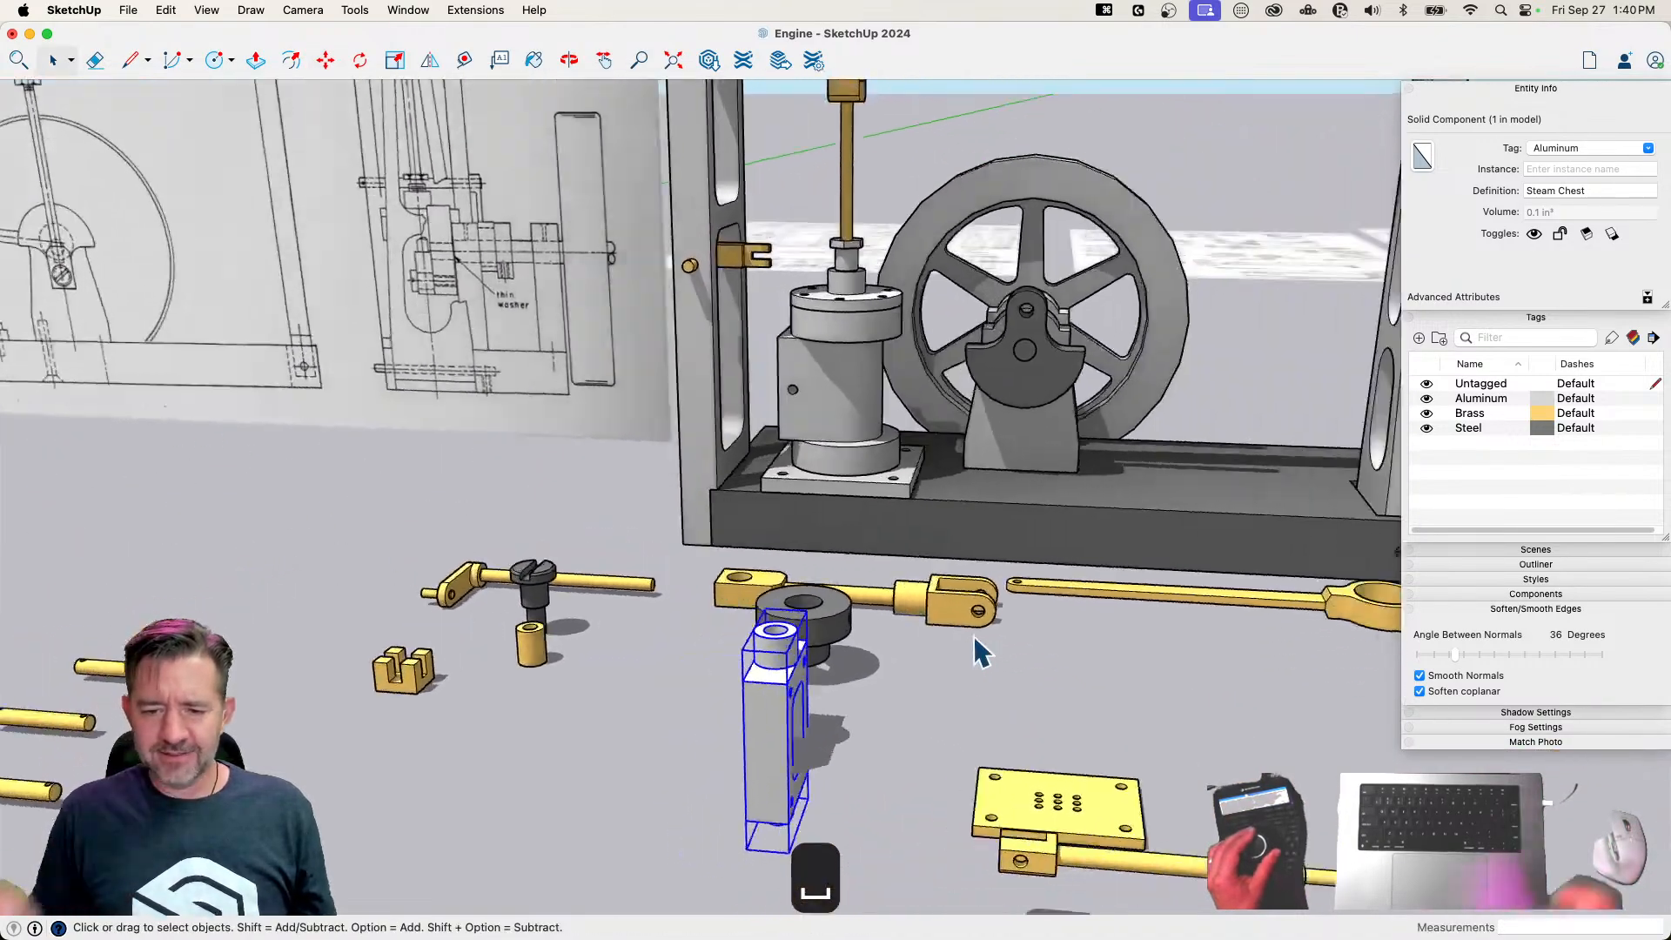
Move the Steam Chest about 4 3/8" by a corner bolt hole onto the matching hole in the Cylinder's port face
key(m)
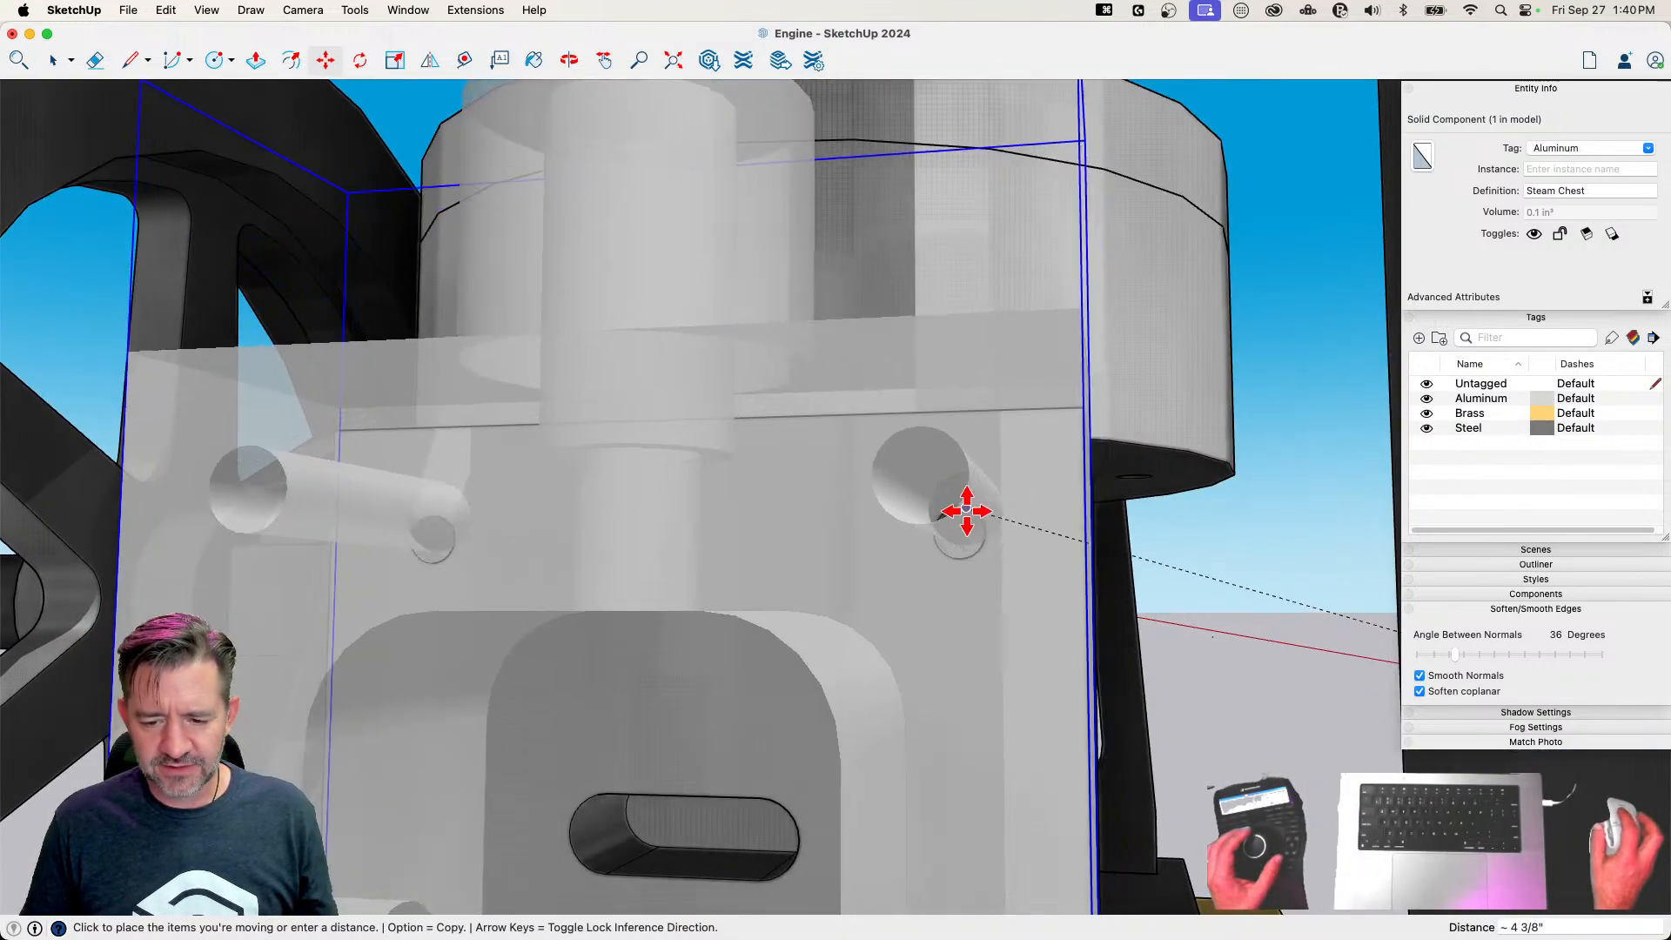
middle_drag(957, 535, 1003, 575)
scroll(993, 562, up, 4)
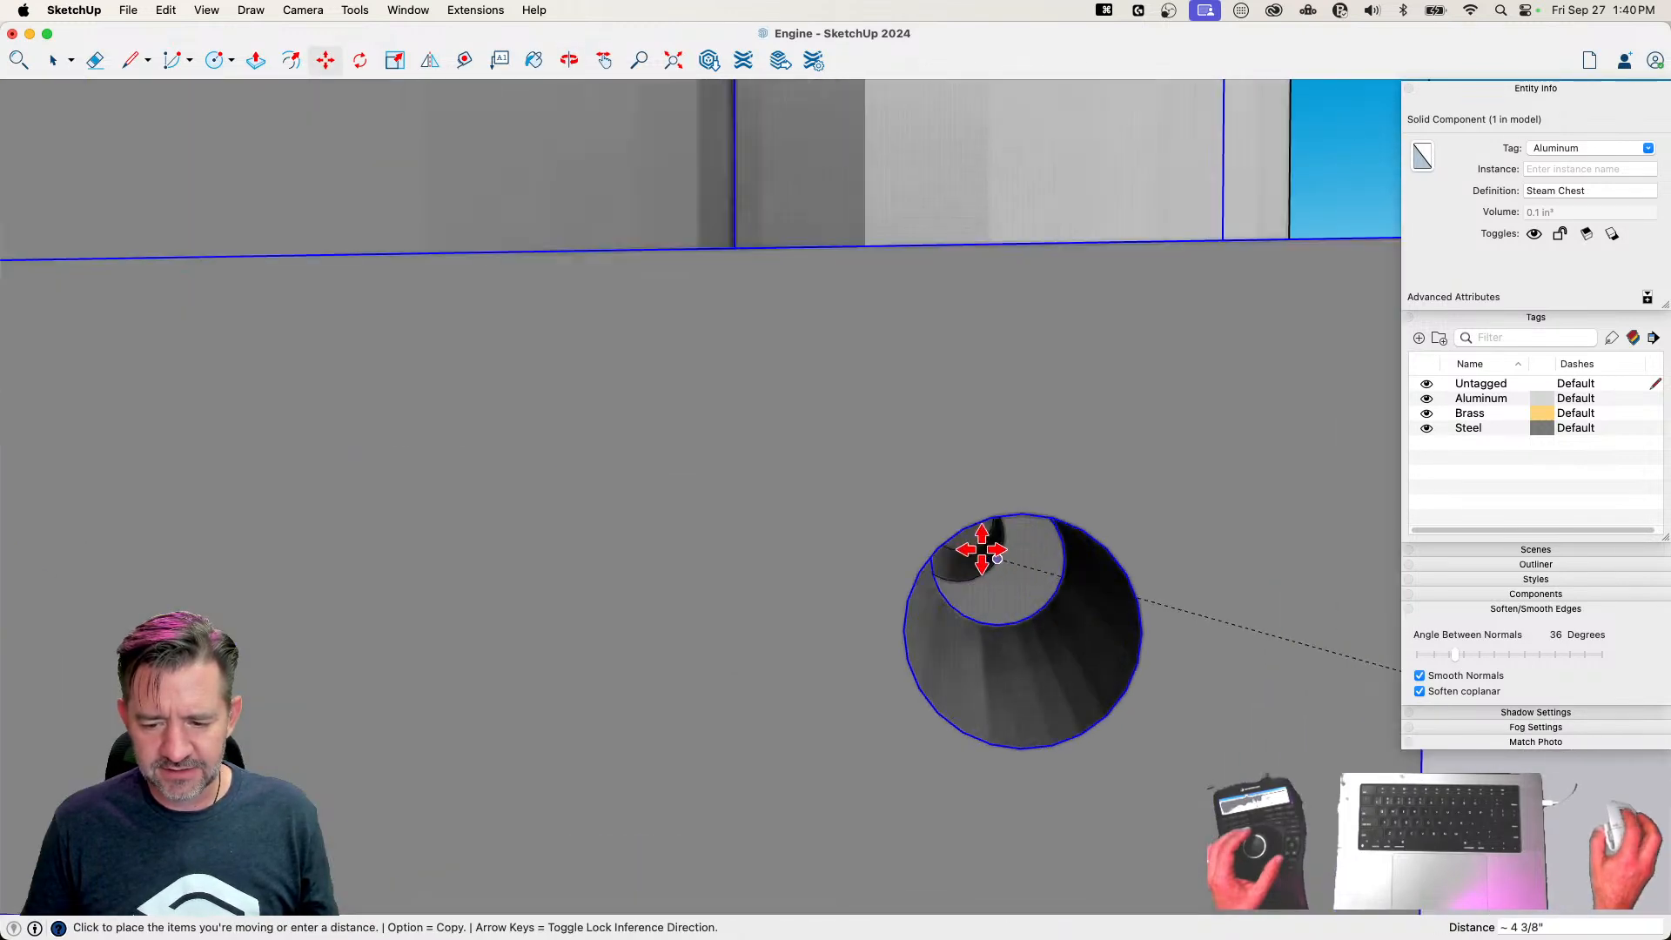
scroll(965, 587, up, 5)
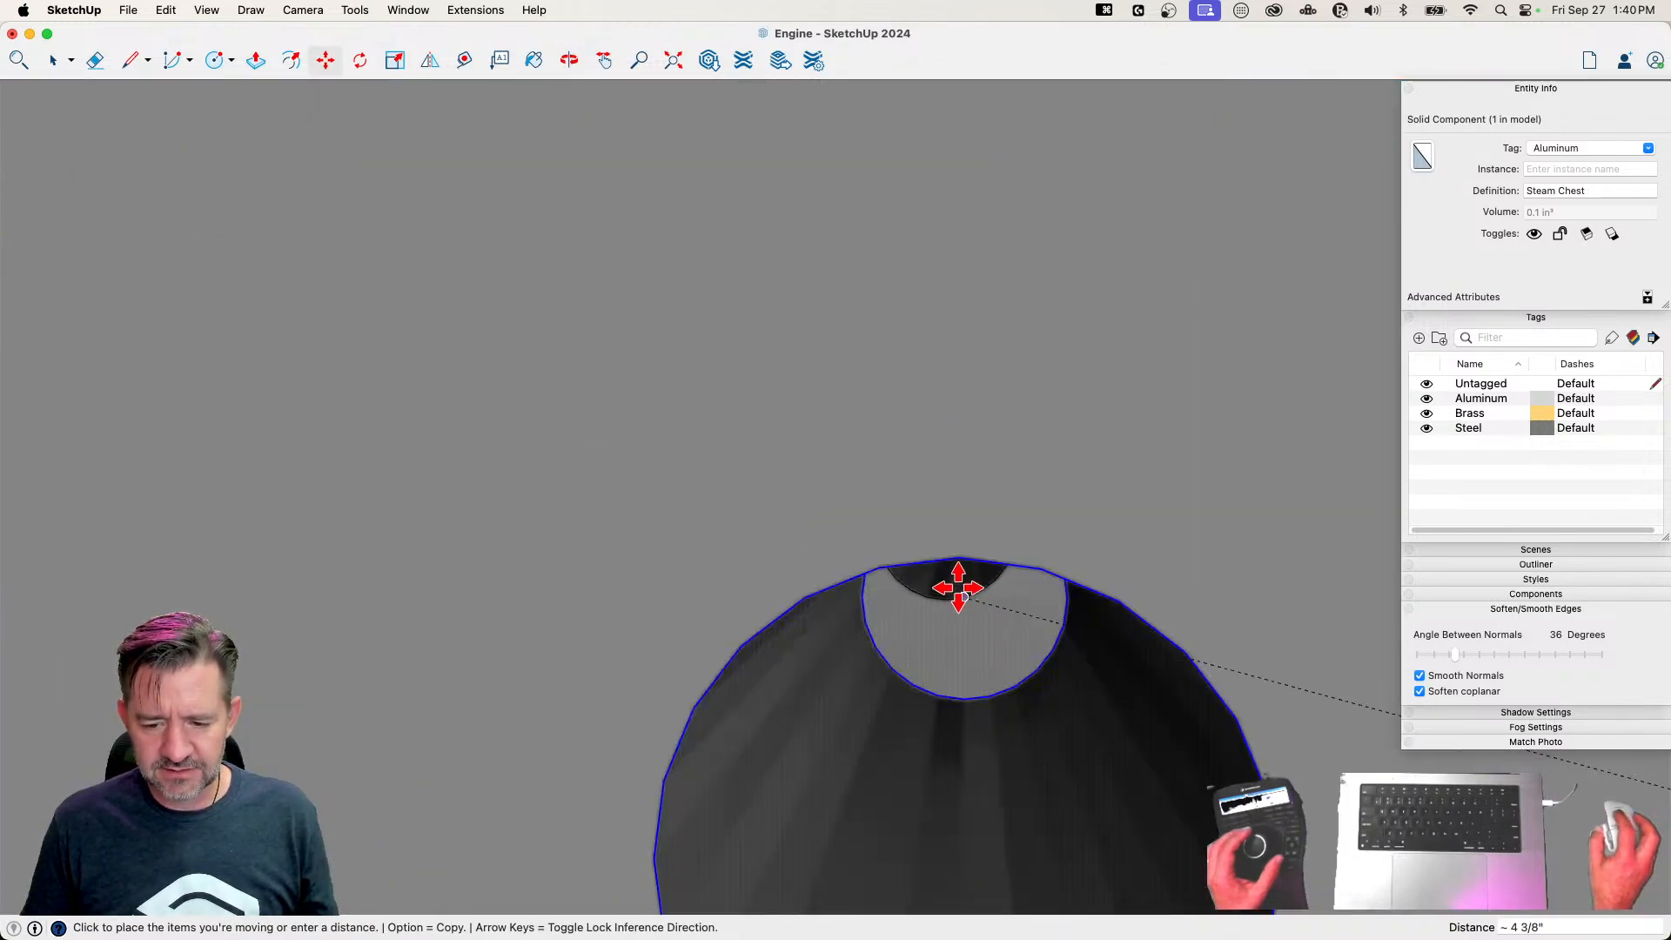
scroll(959, 589, down, 5)
middle_drag(952, 555, 950, 511)
scroll(949, 527, up, 5)
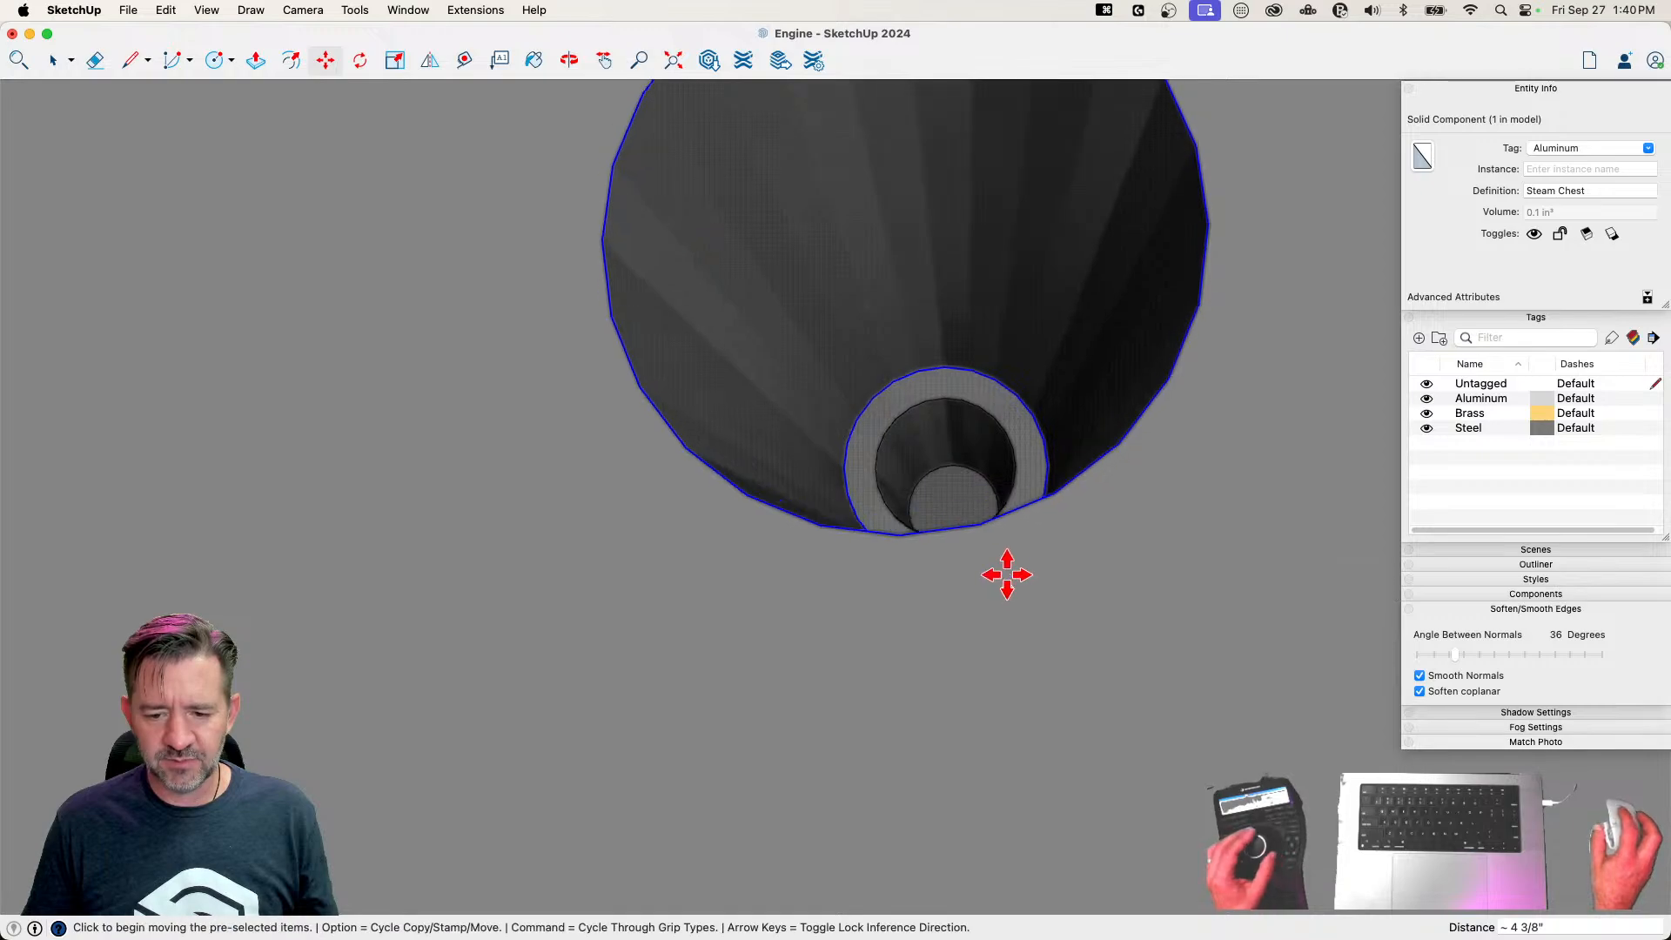
Rotate the Valve 90° to stand upright and move it about 4 3/16" into the Steam Chest on the Cylinder
key(space)
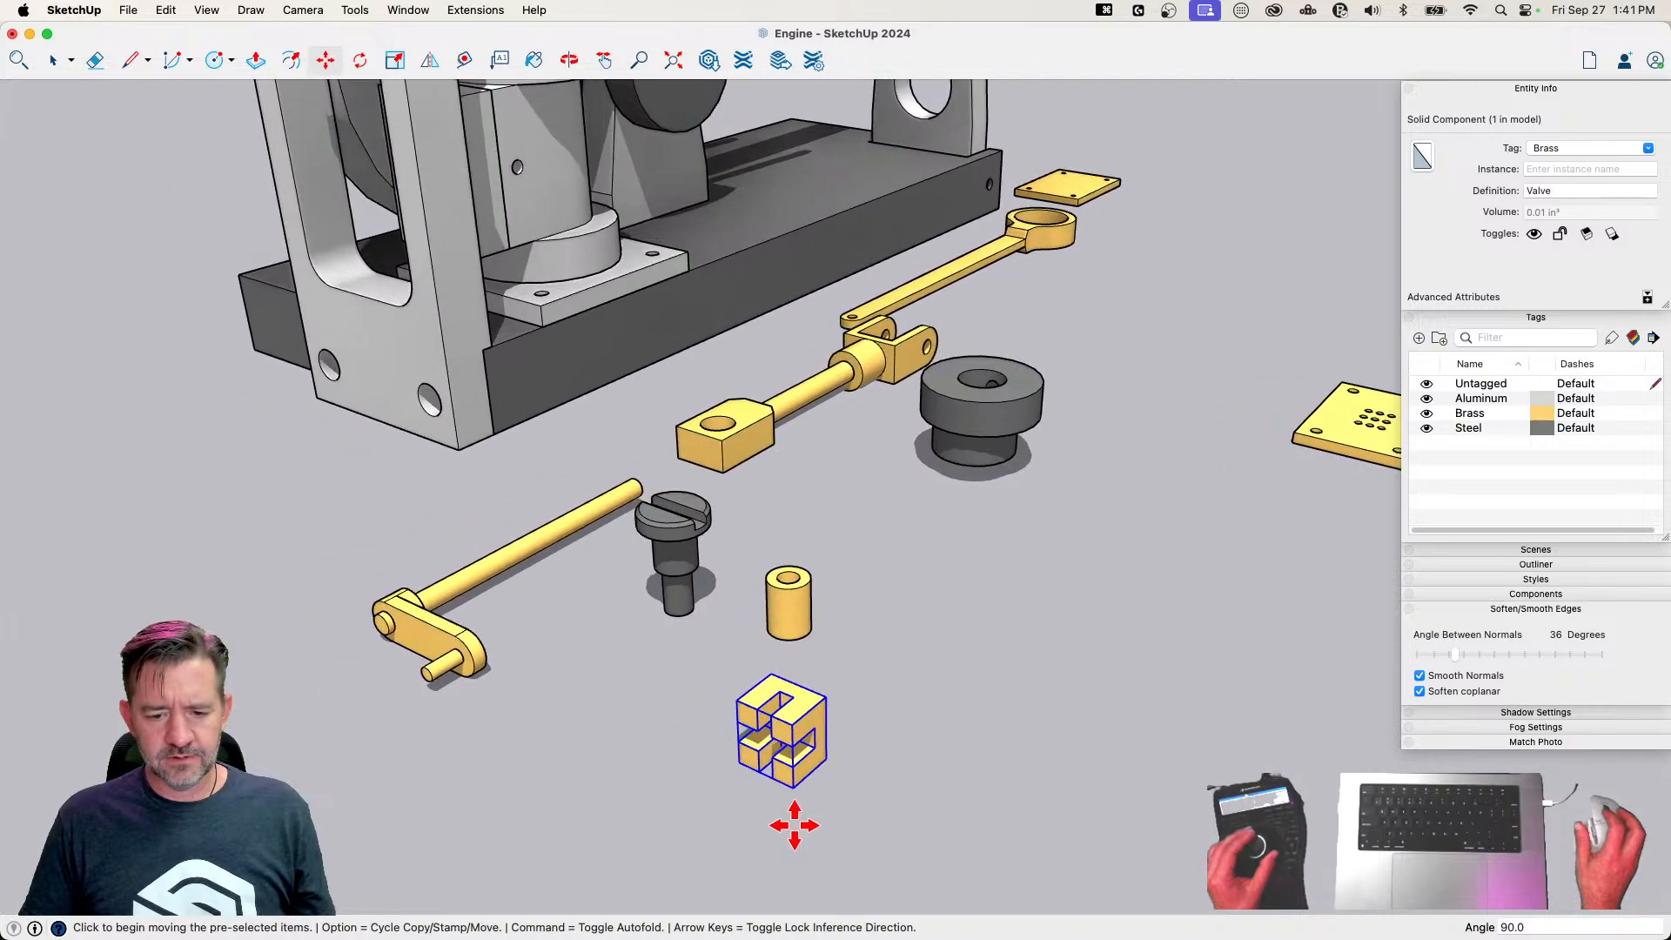
key(m)
click(759, 569)
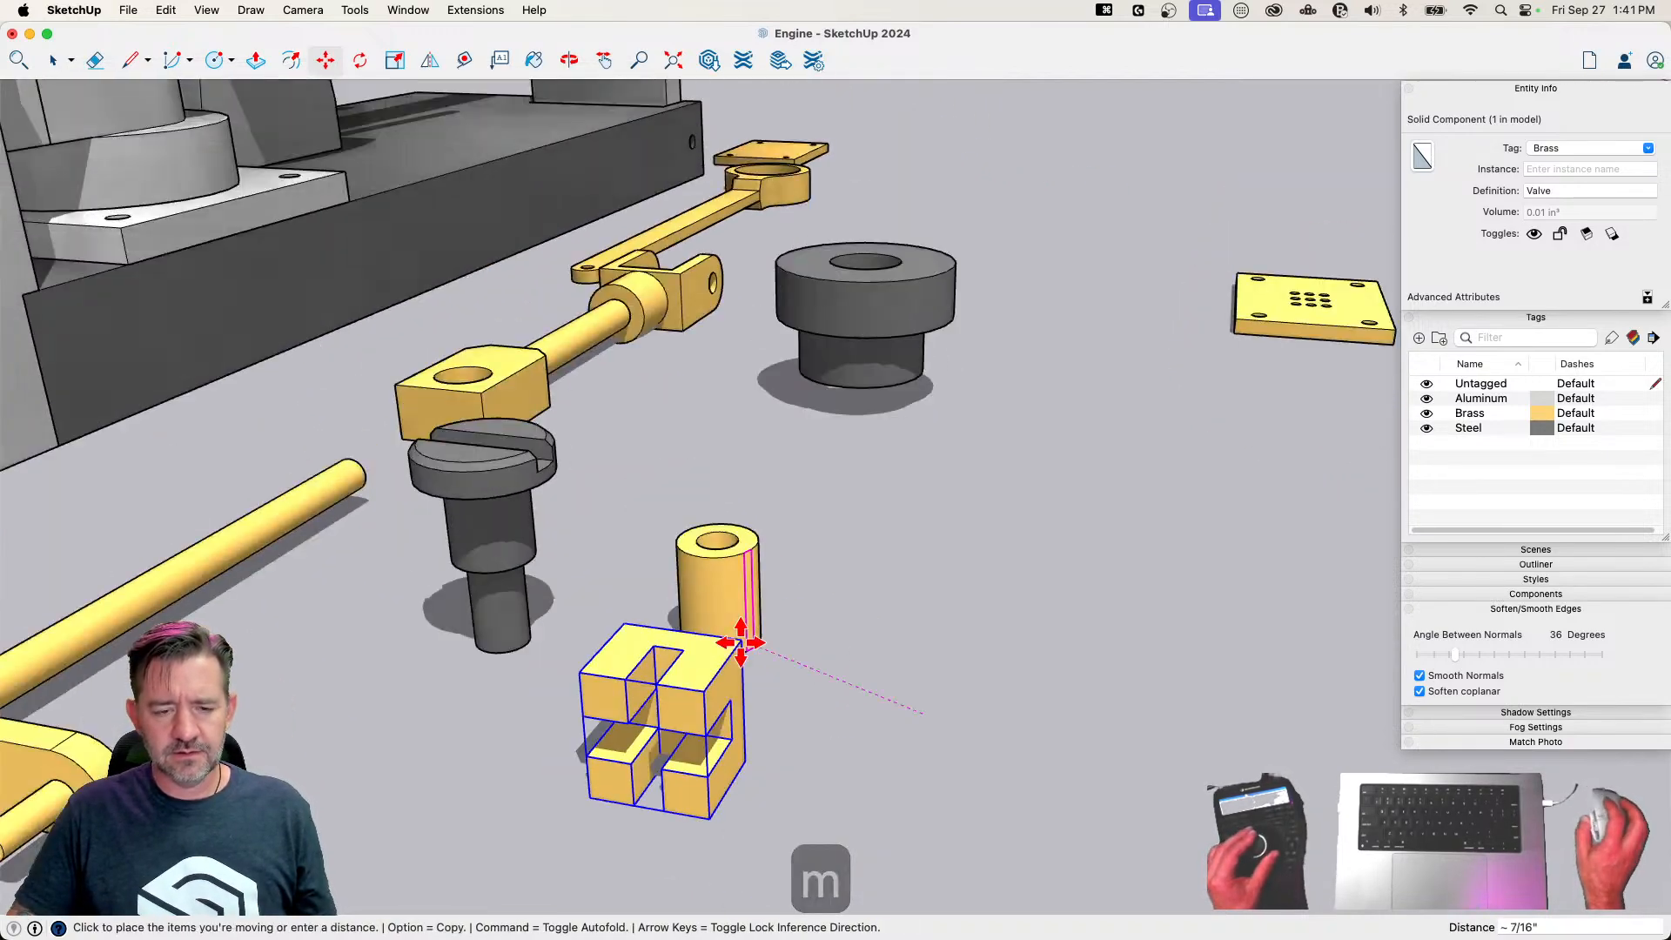
scroll(788, 557, up, 8)
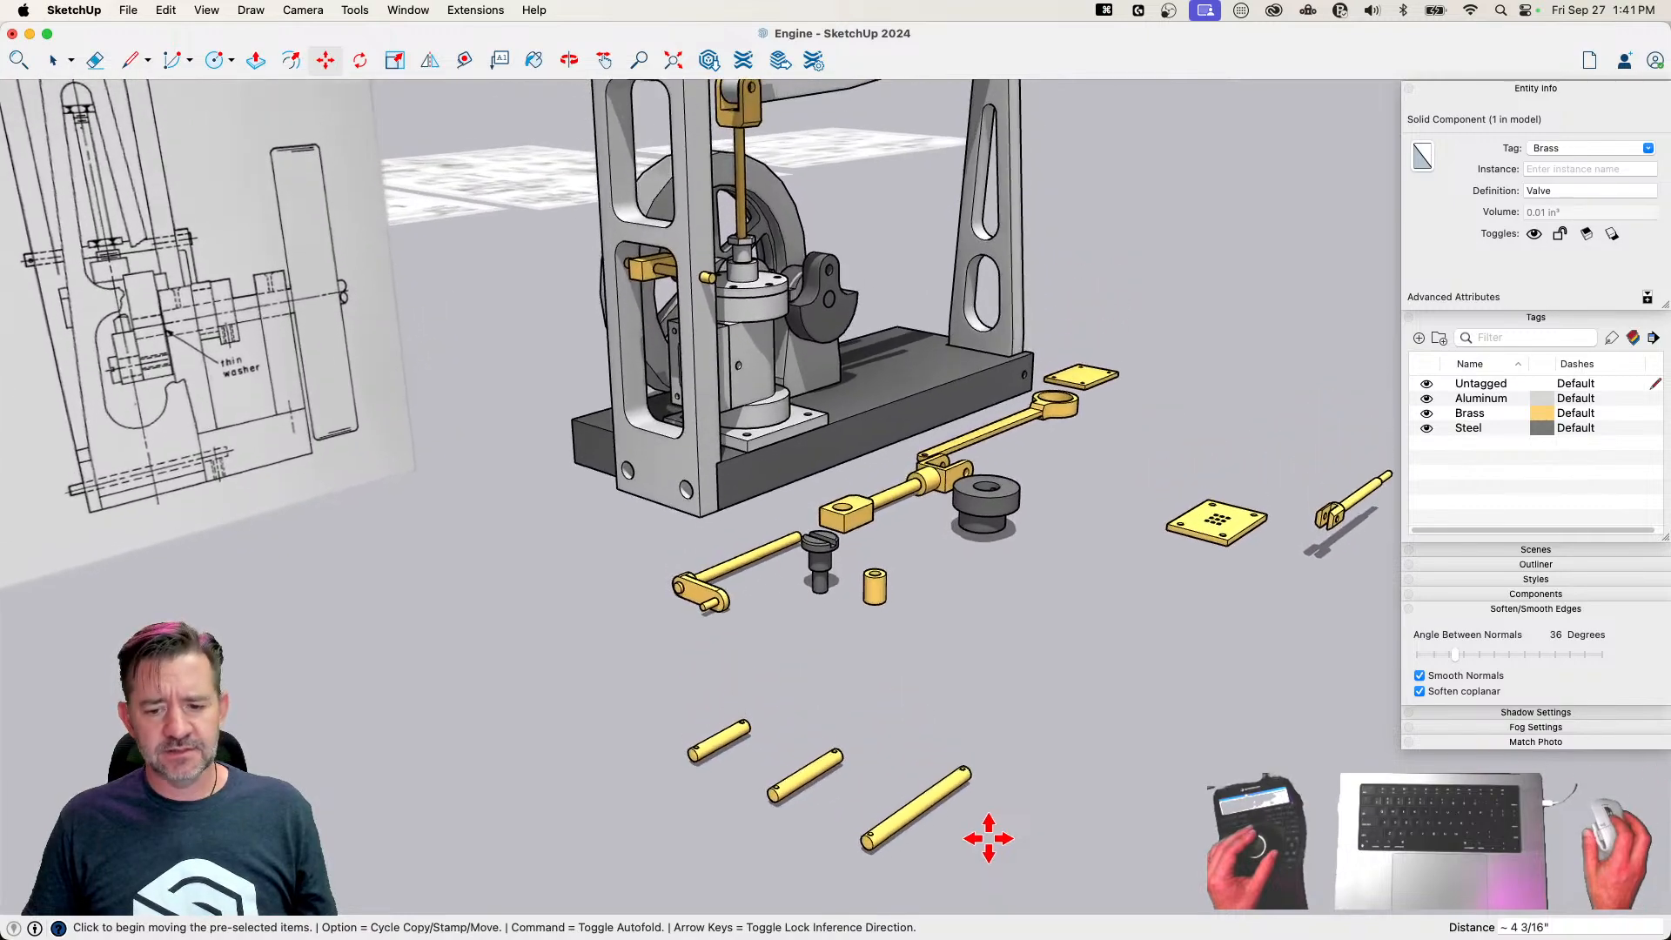
Rotate the Valve Rod 90° to stand upright and move it about 5 13/16" onto the hole inside the Steam Chest
key(space)
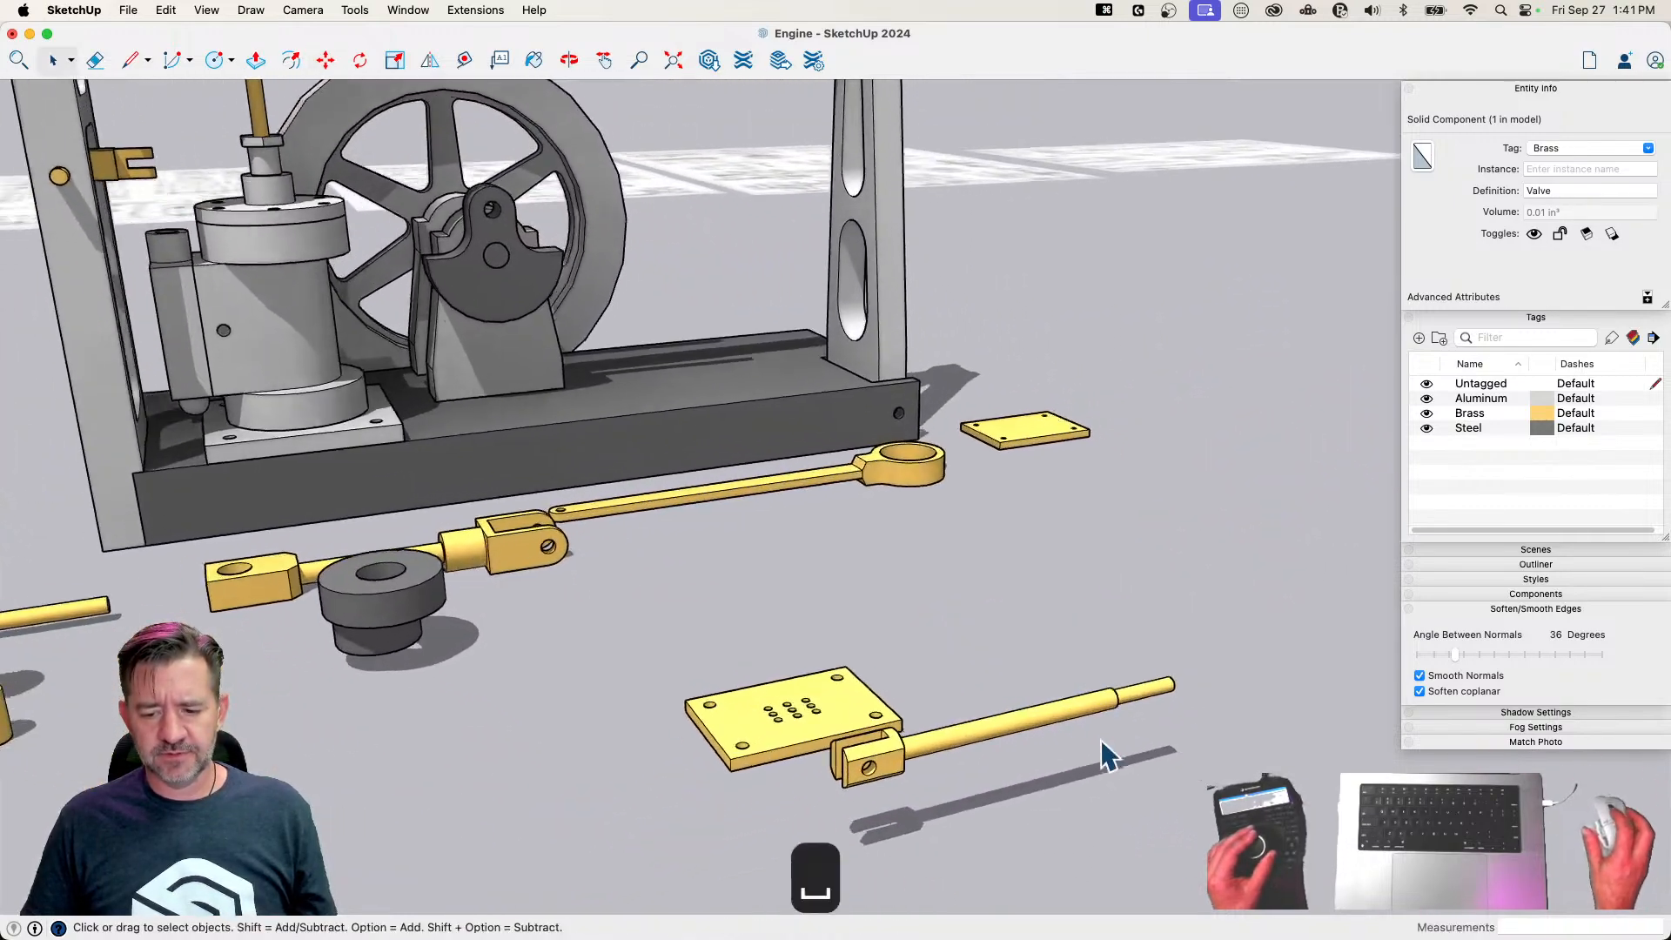
click(963, 755)
key(m)
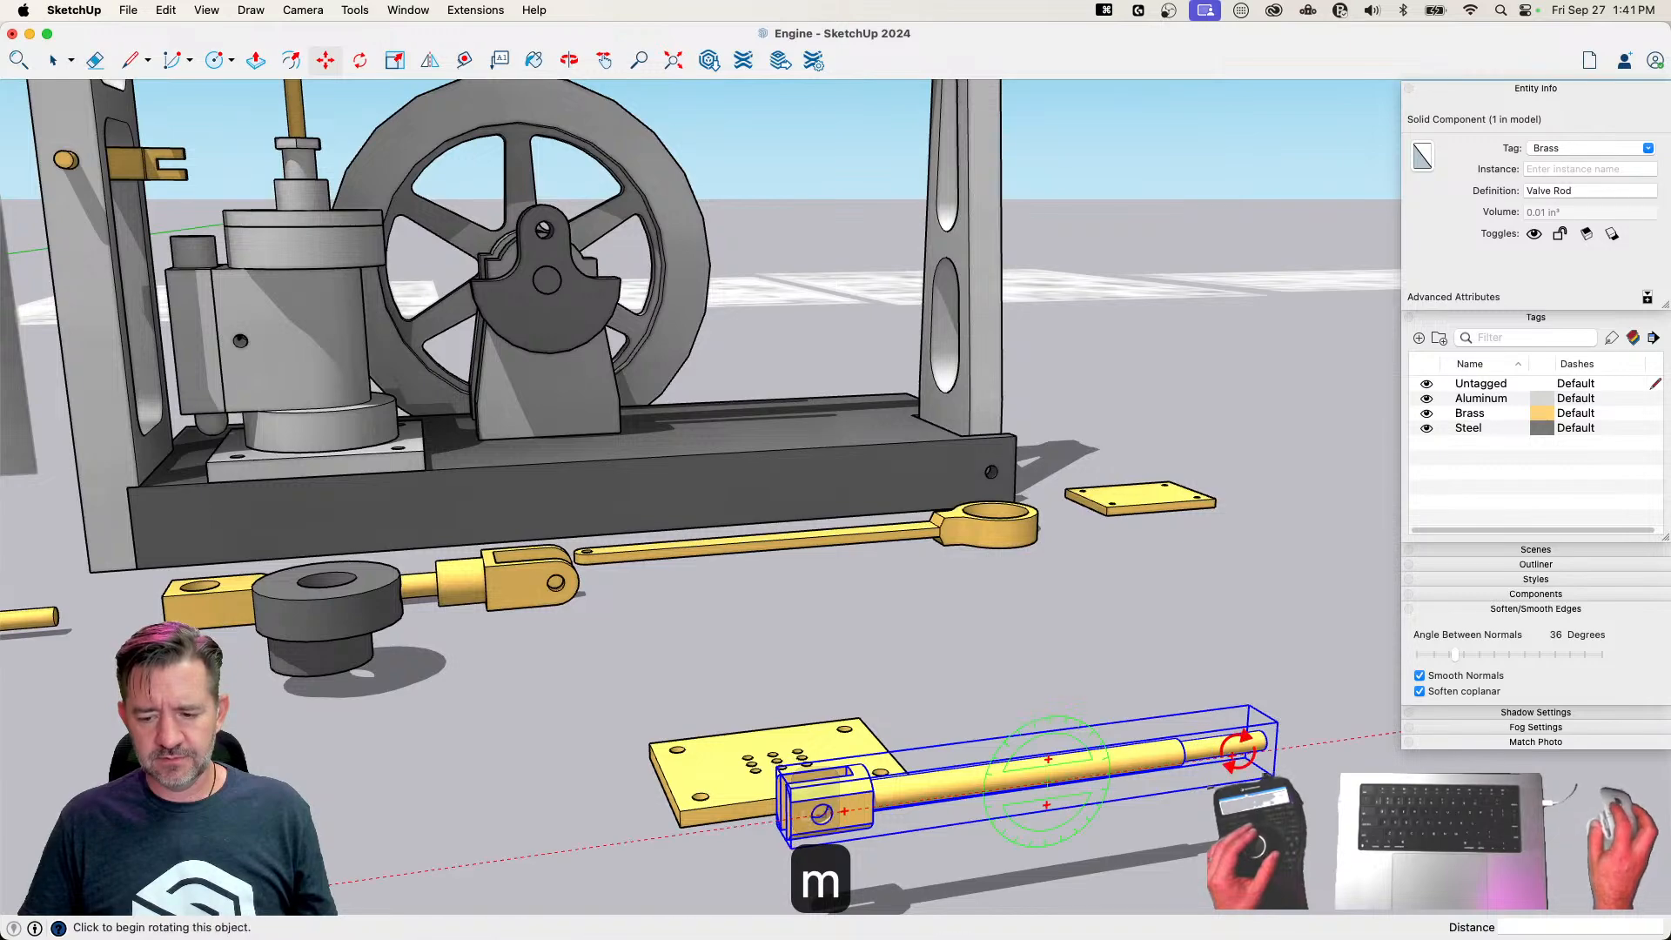
click(1236, 750)
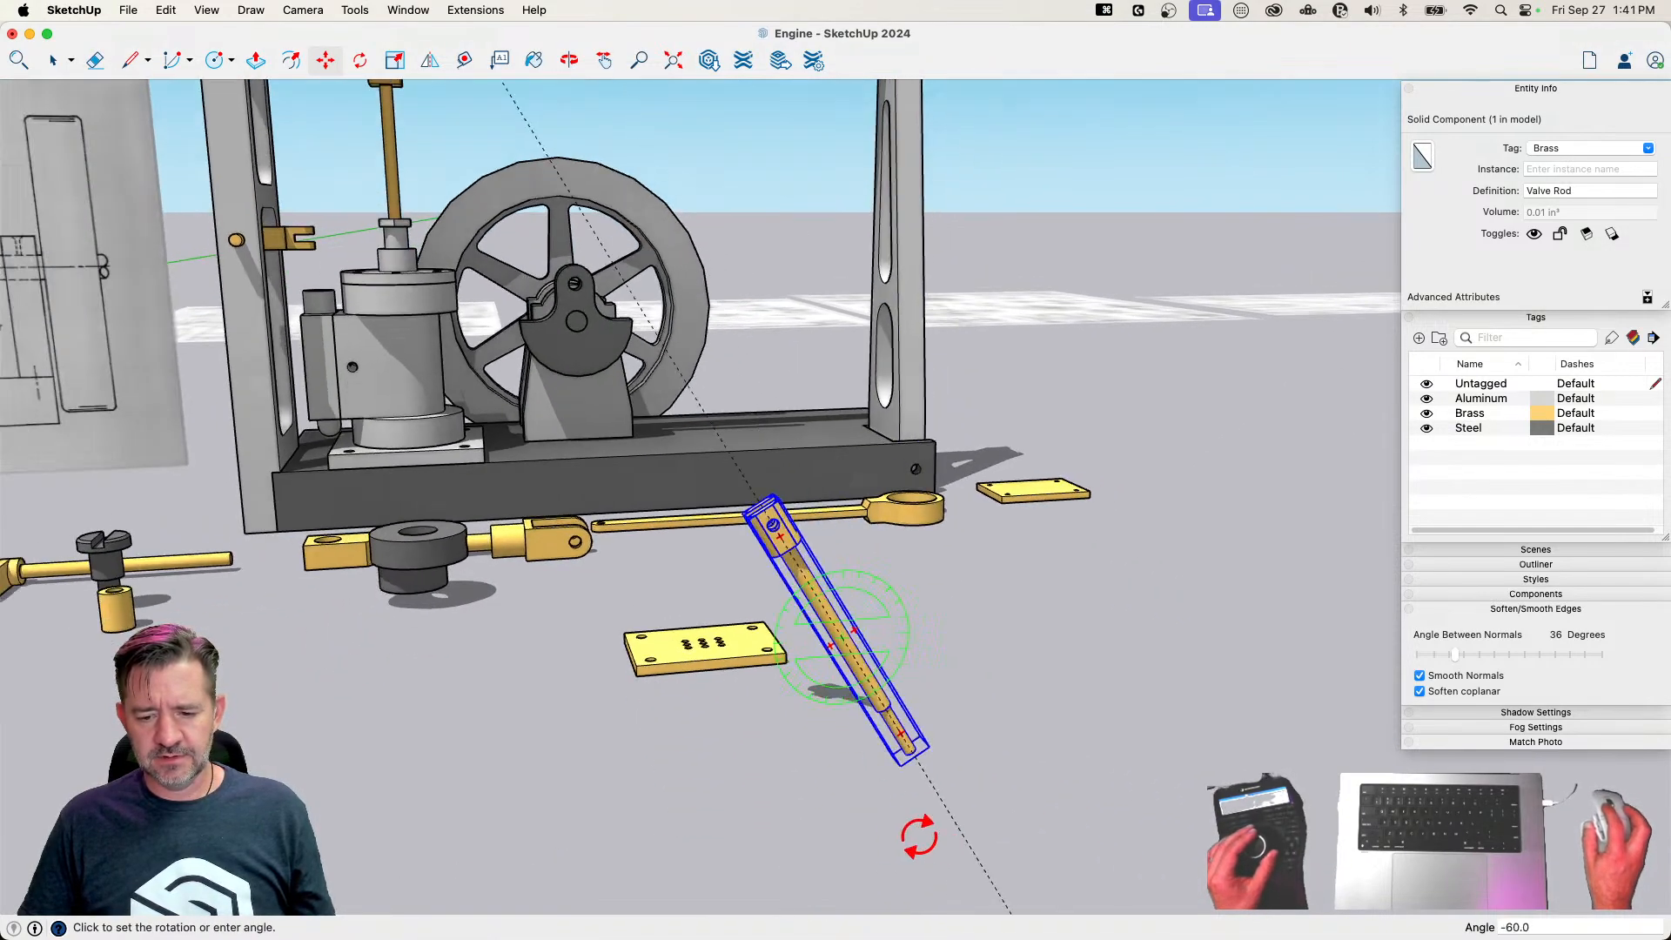
click(841, 833)
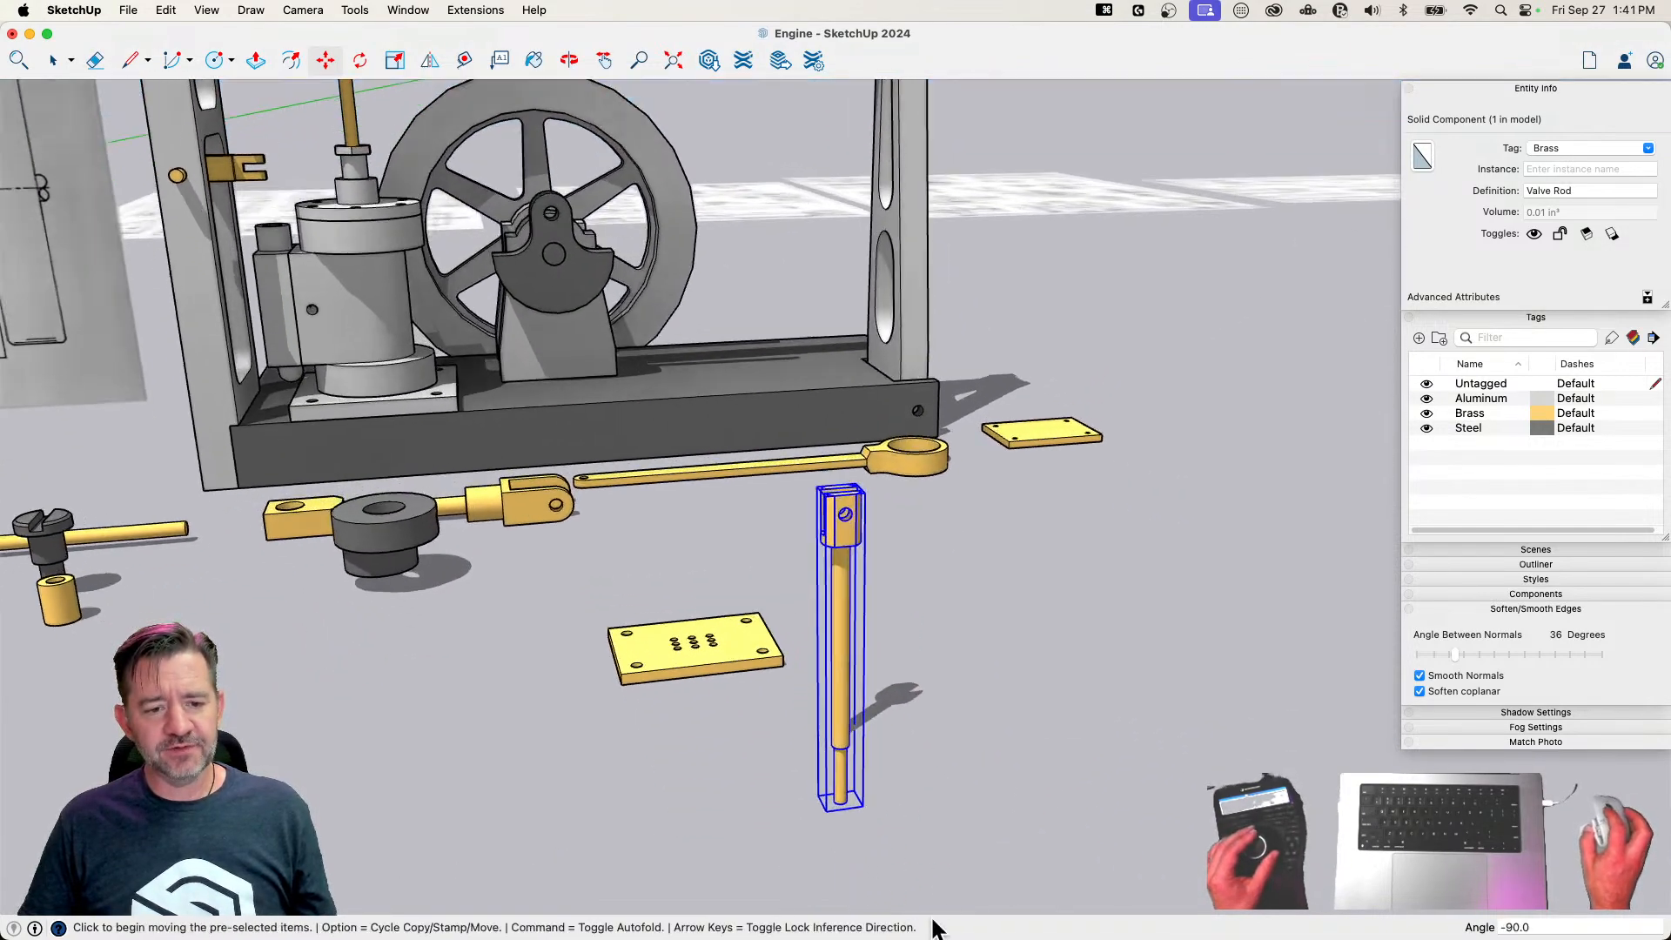
key(m)
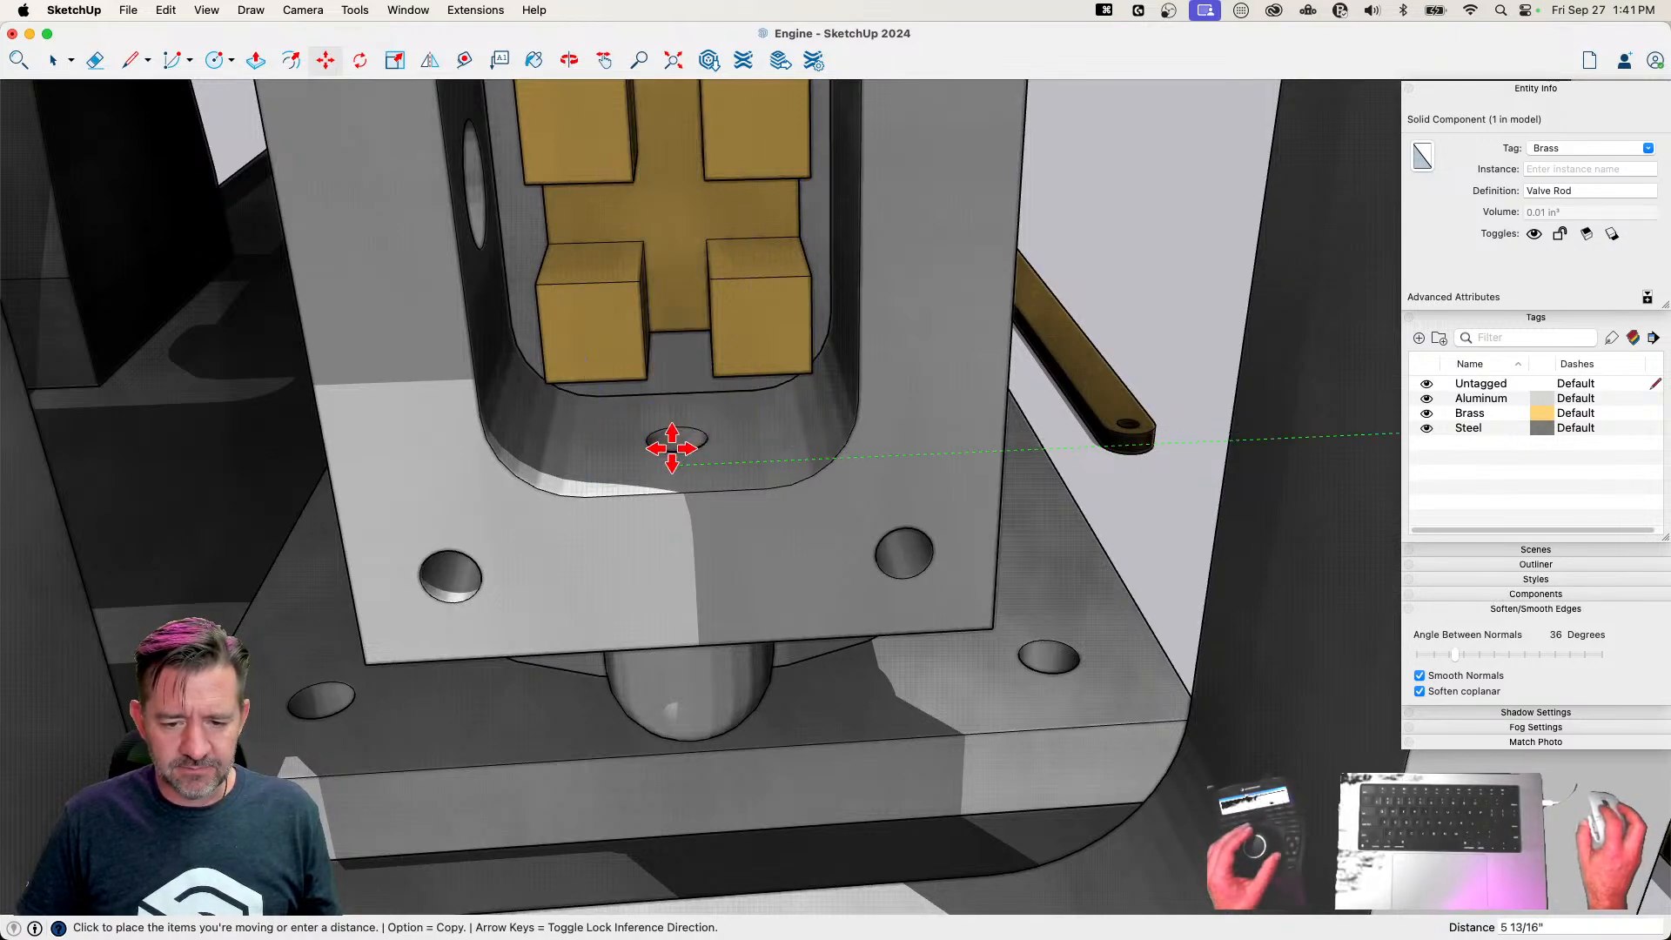
key(m)
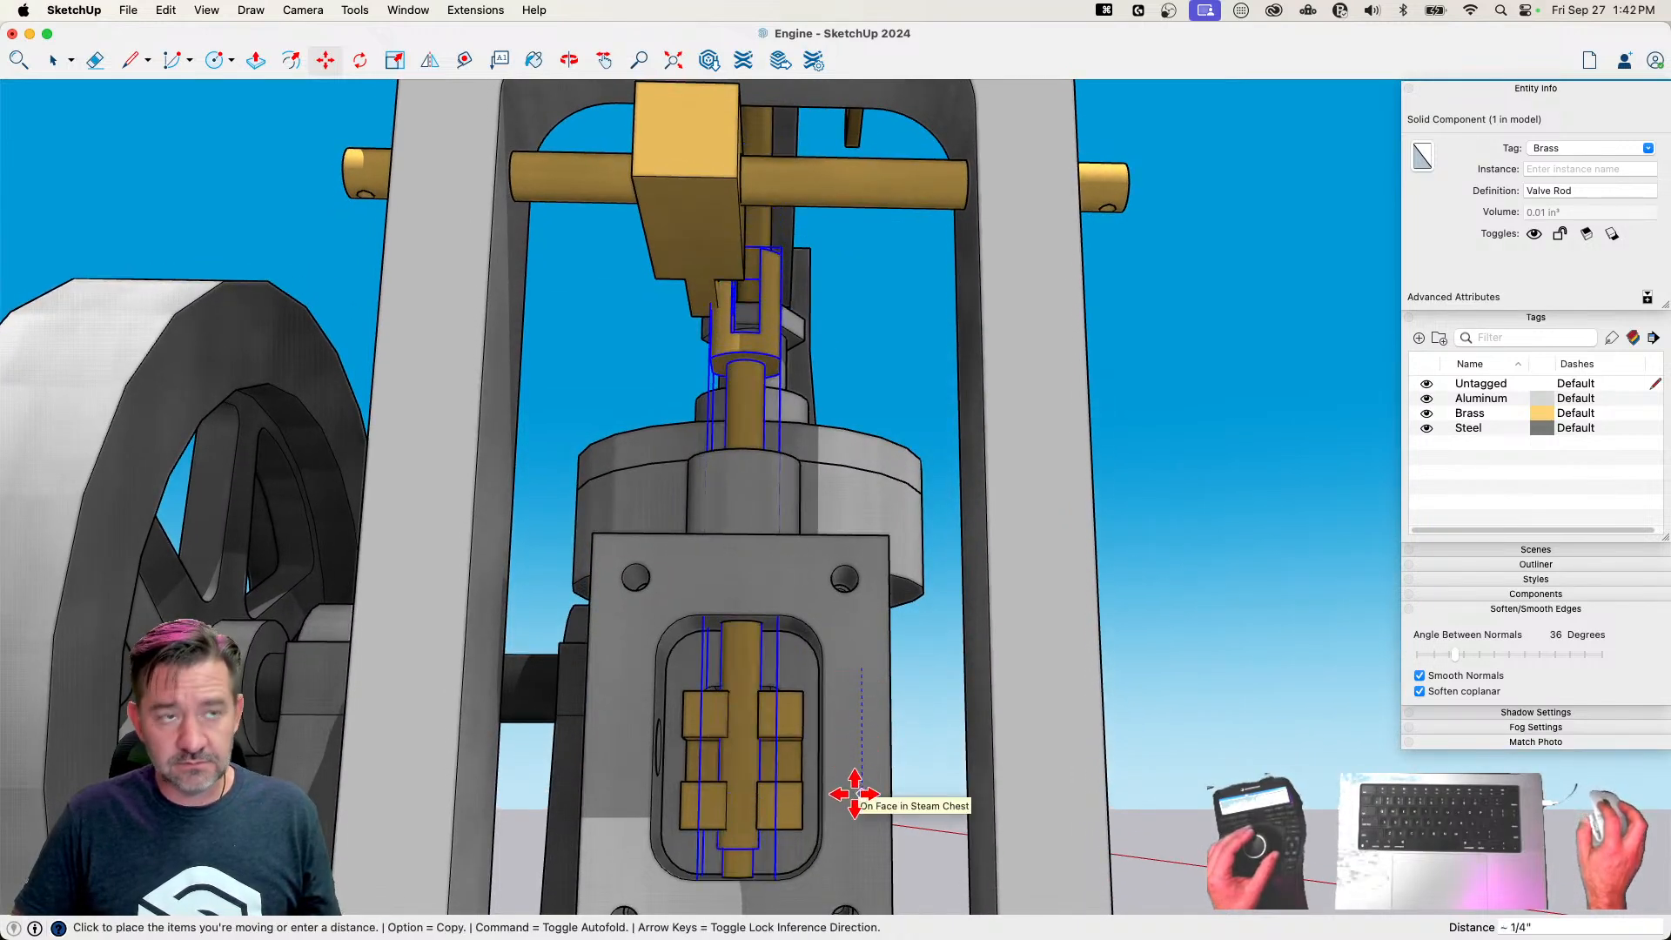
Reposition the Valve inside the Steam Chest so its central slot fits around the Valve Rod
key(space)
click(777, 788)
key(m)
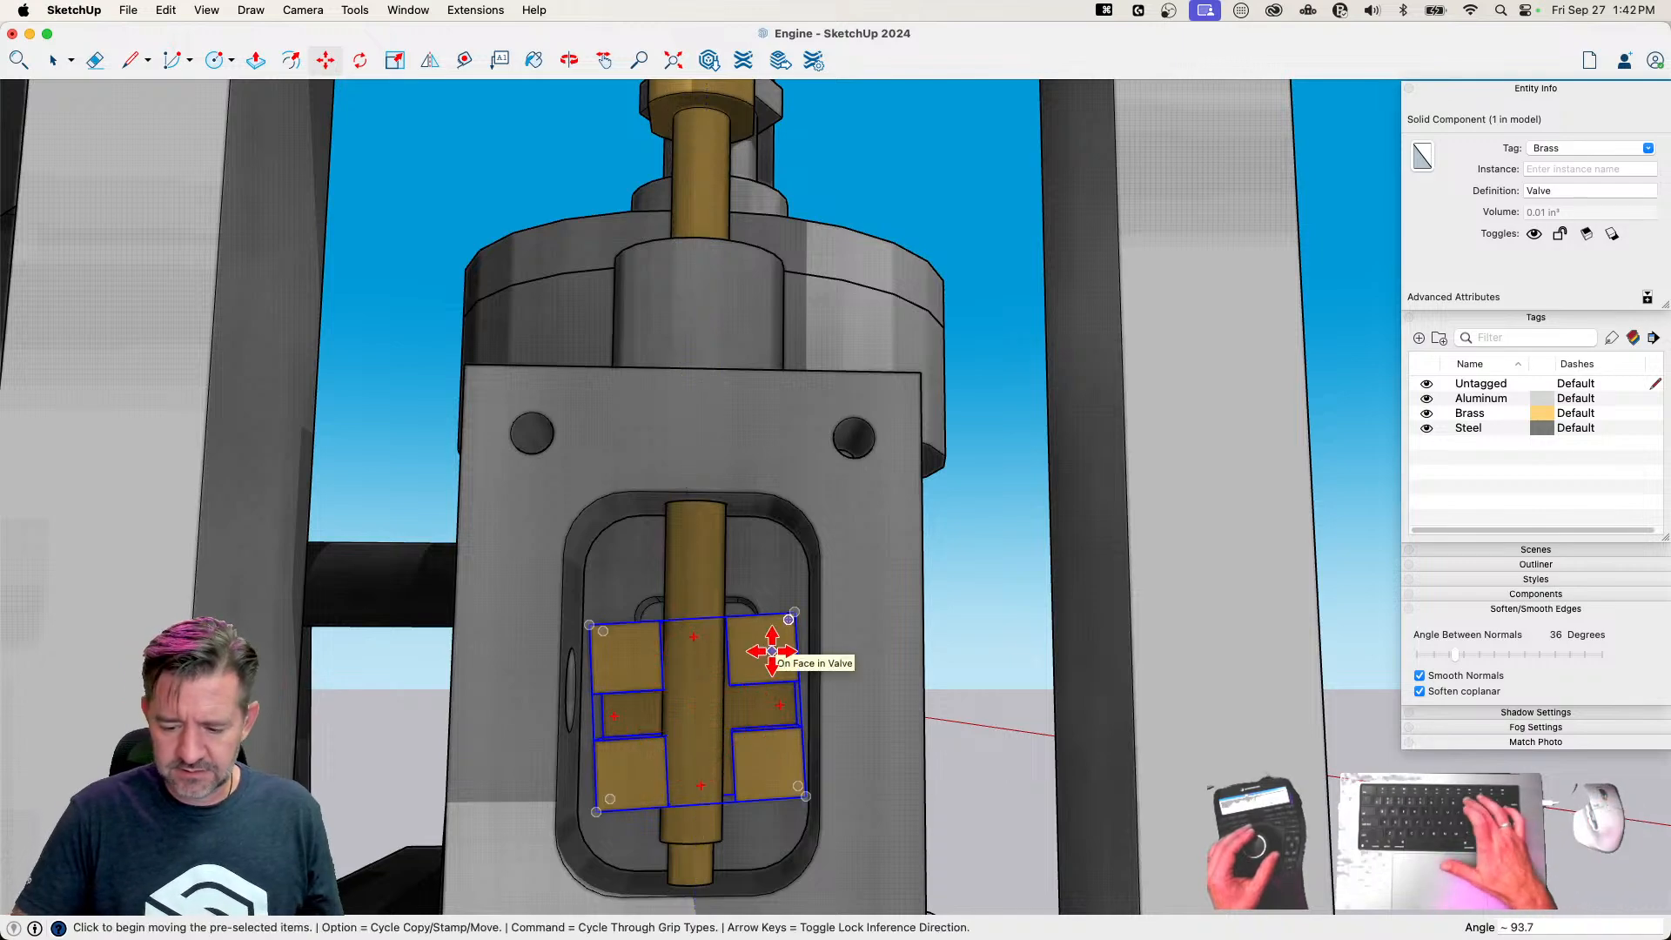
key(m)
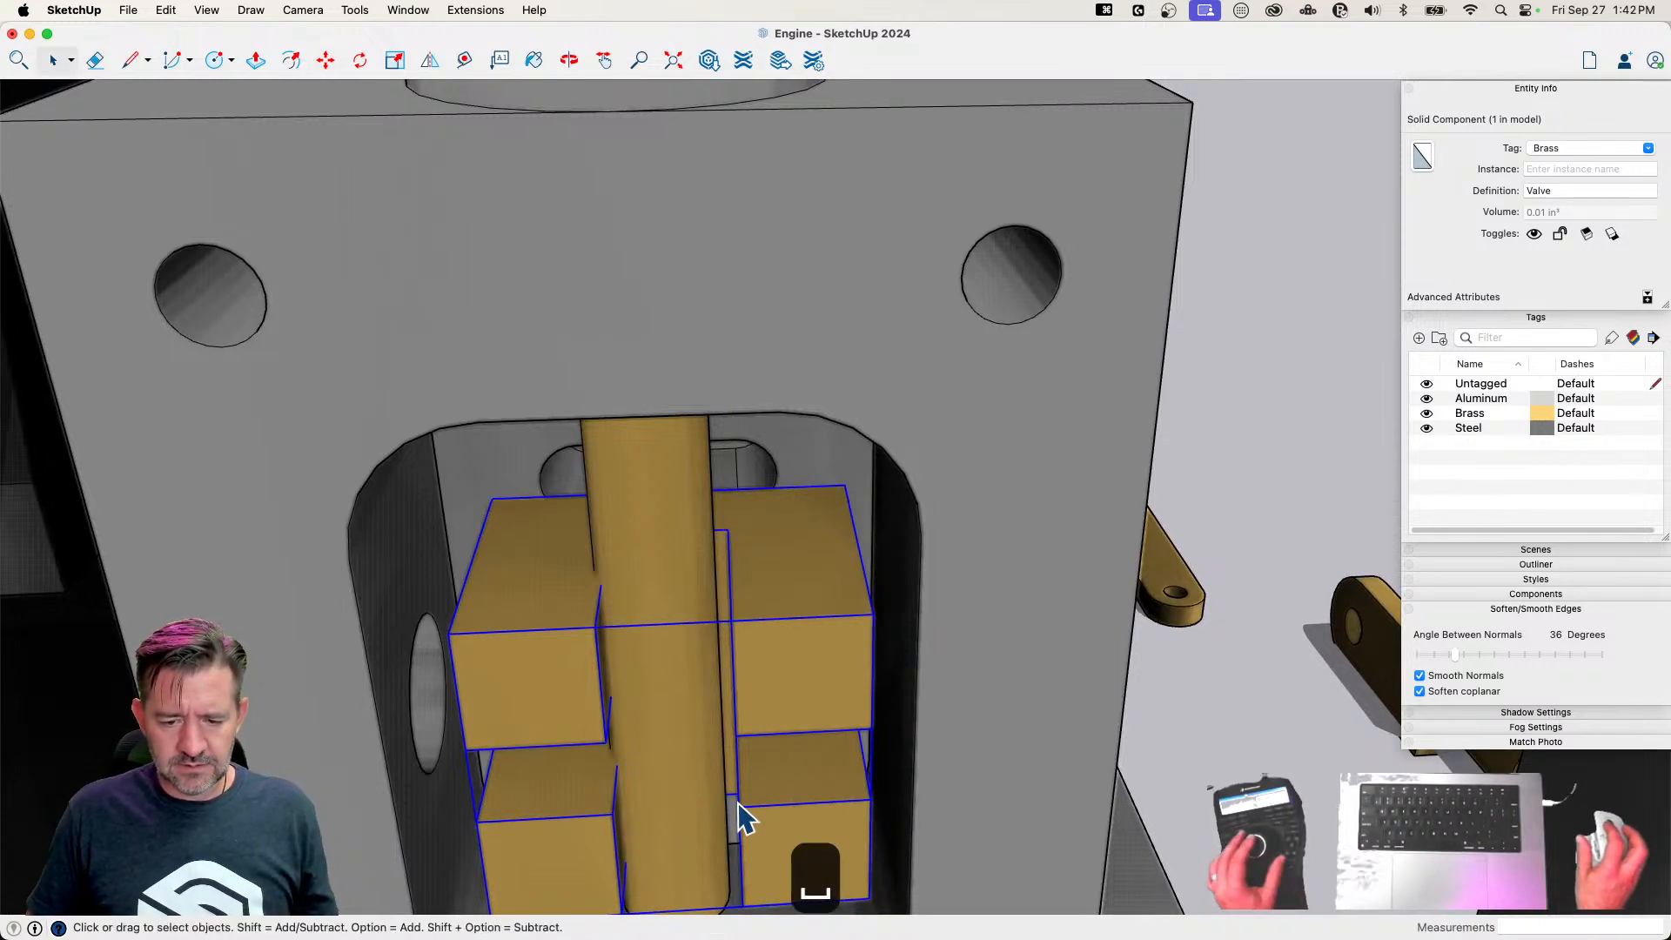
key(m)
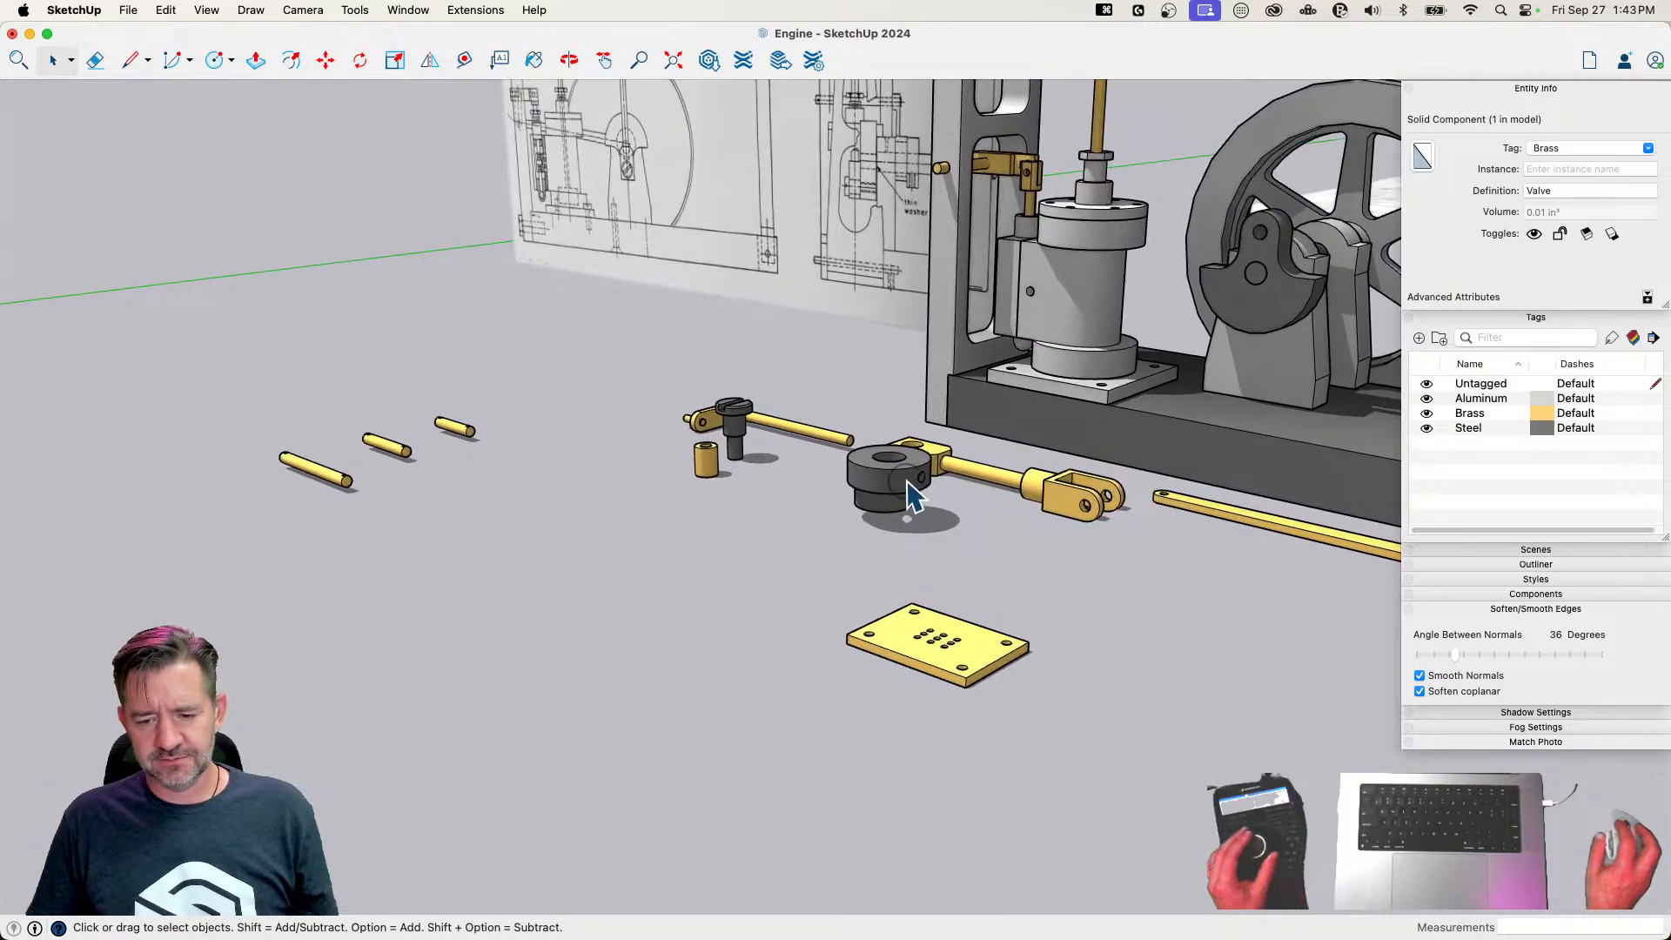
Rotate the Eccentric 90° and move it about 4 5/8" by its bore edge onto the crankshaft
click(910, 494)
key(m)
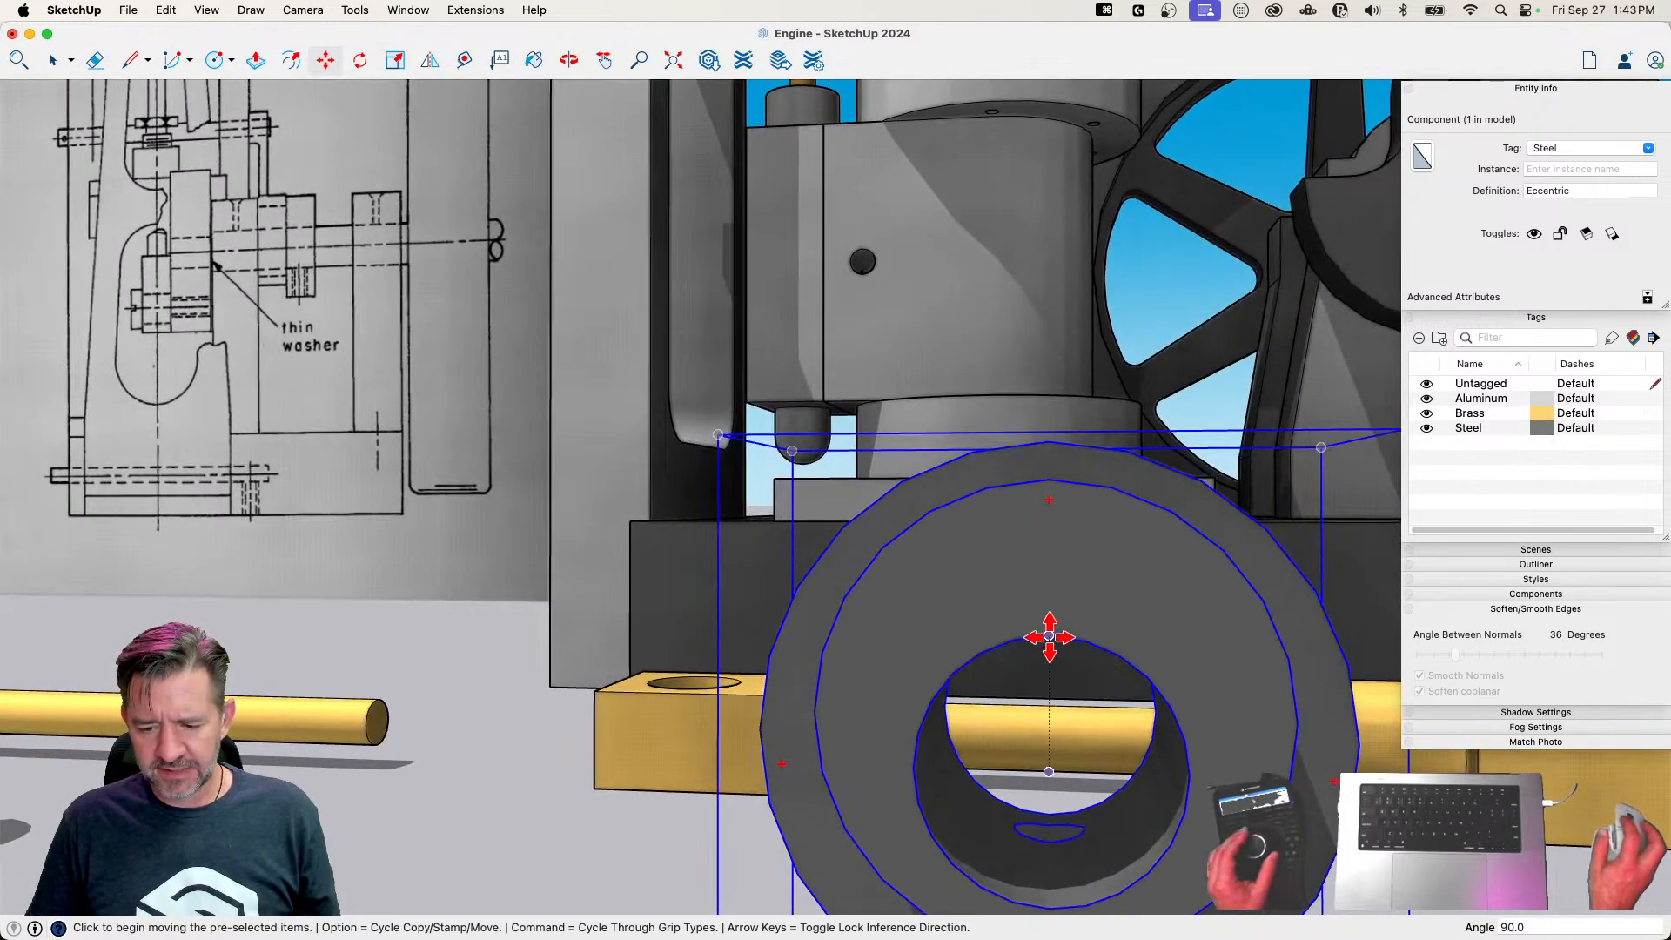
click(1049, 635)
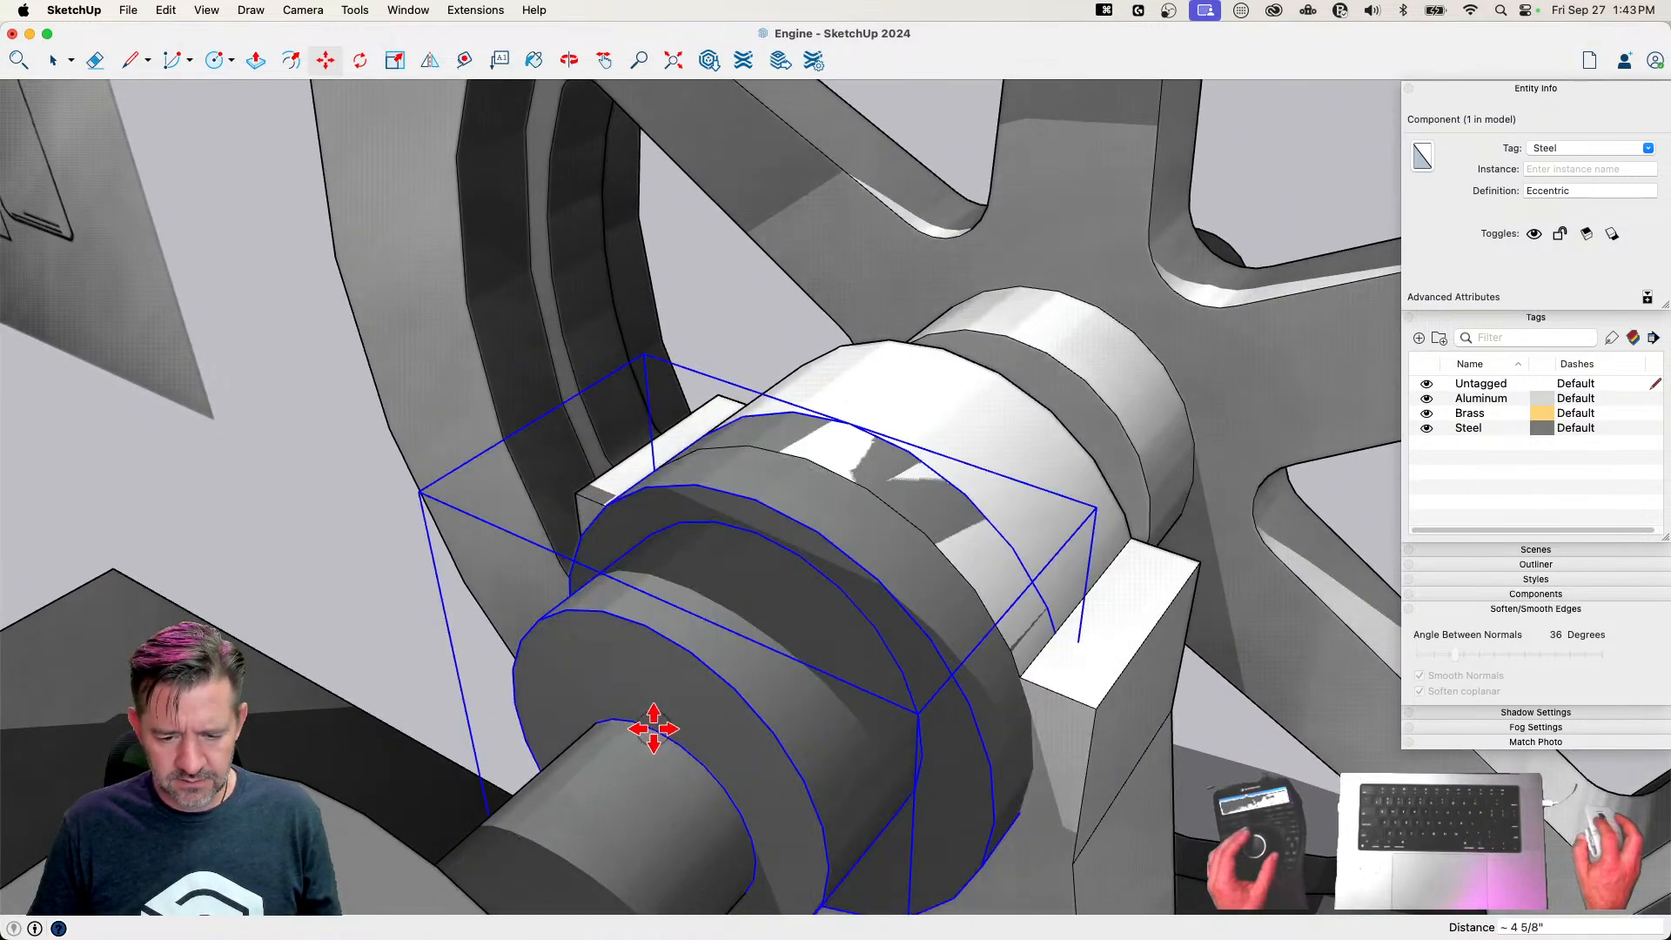
Shift the Eccentric about 3/8" along the crankshaft into the gap between the two bearings
key(m)
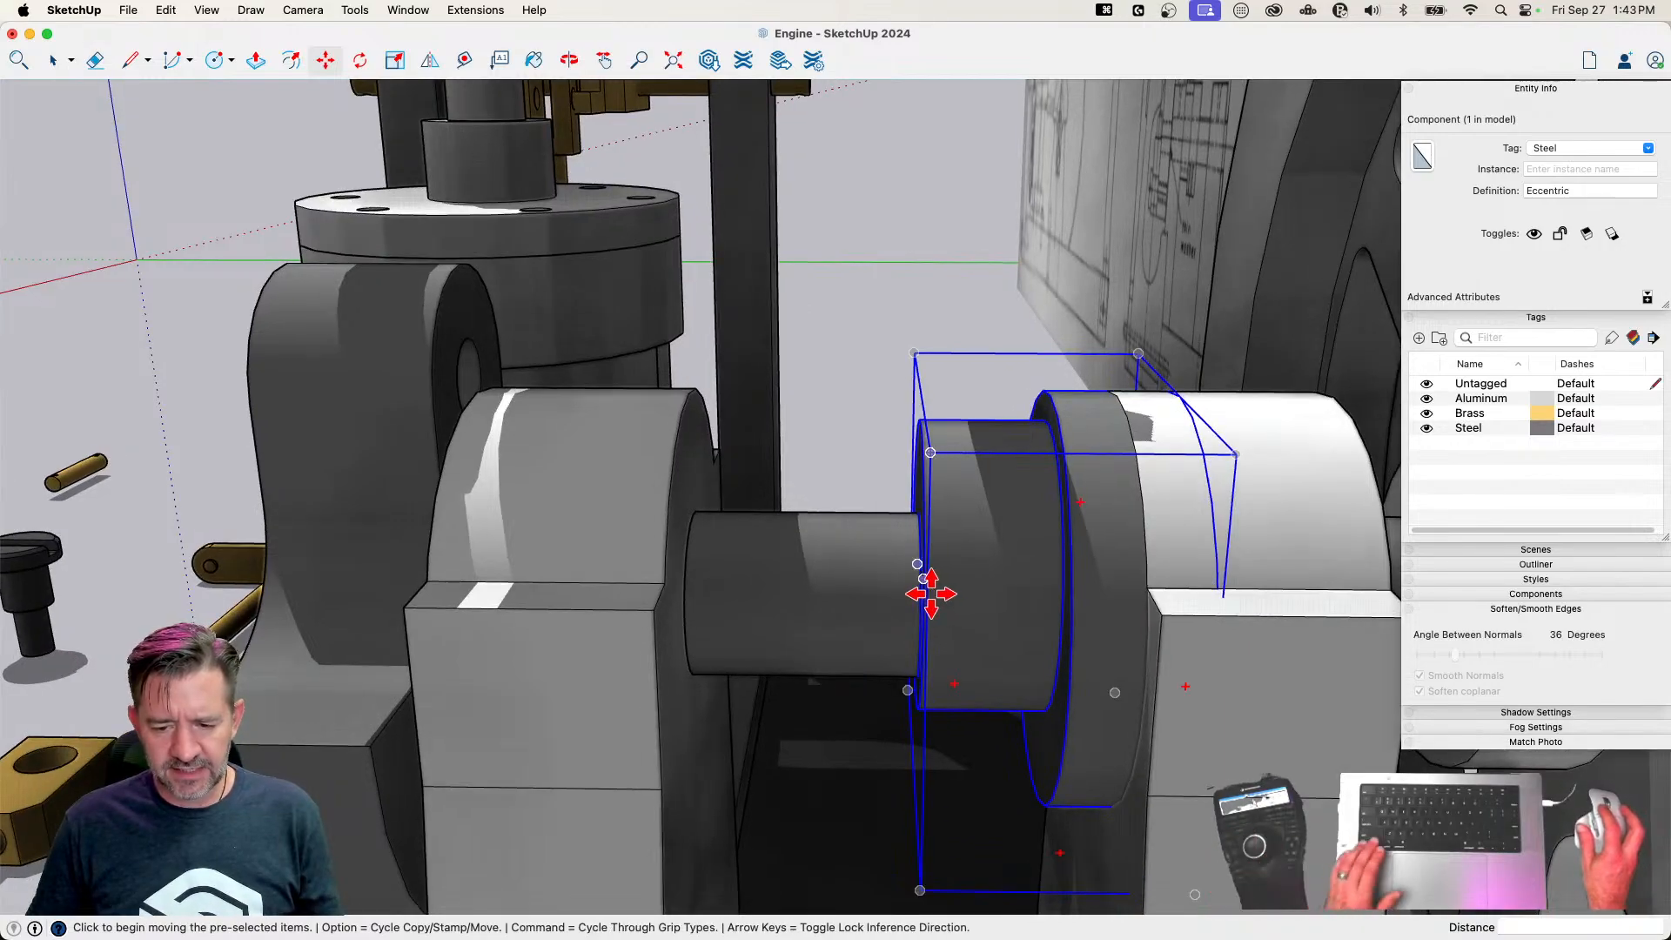
click(931, 594)
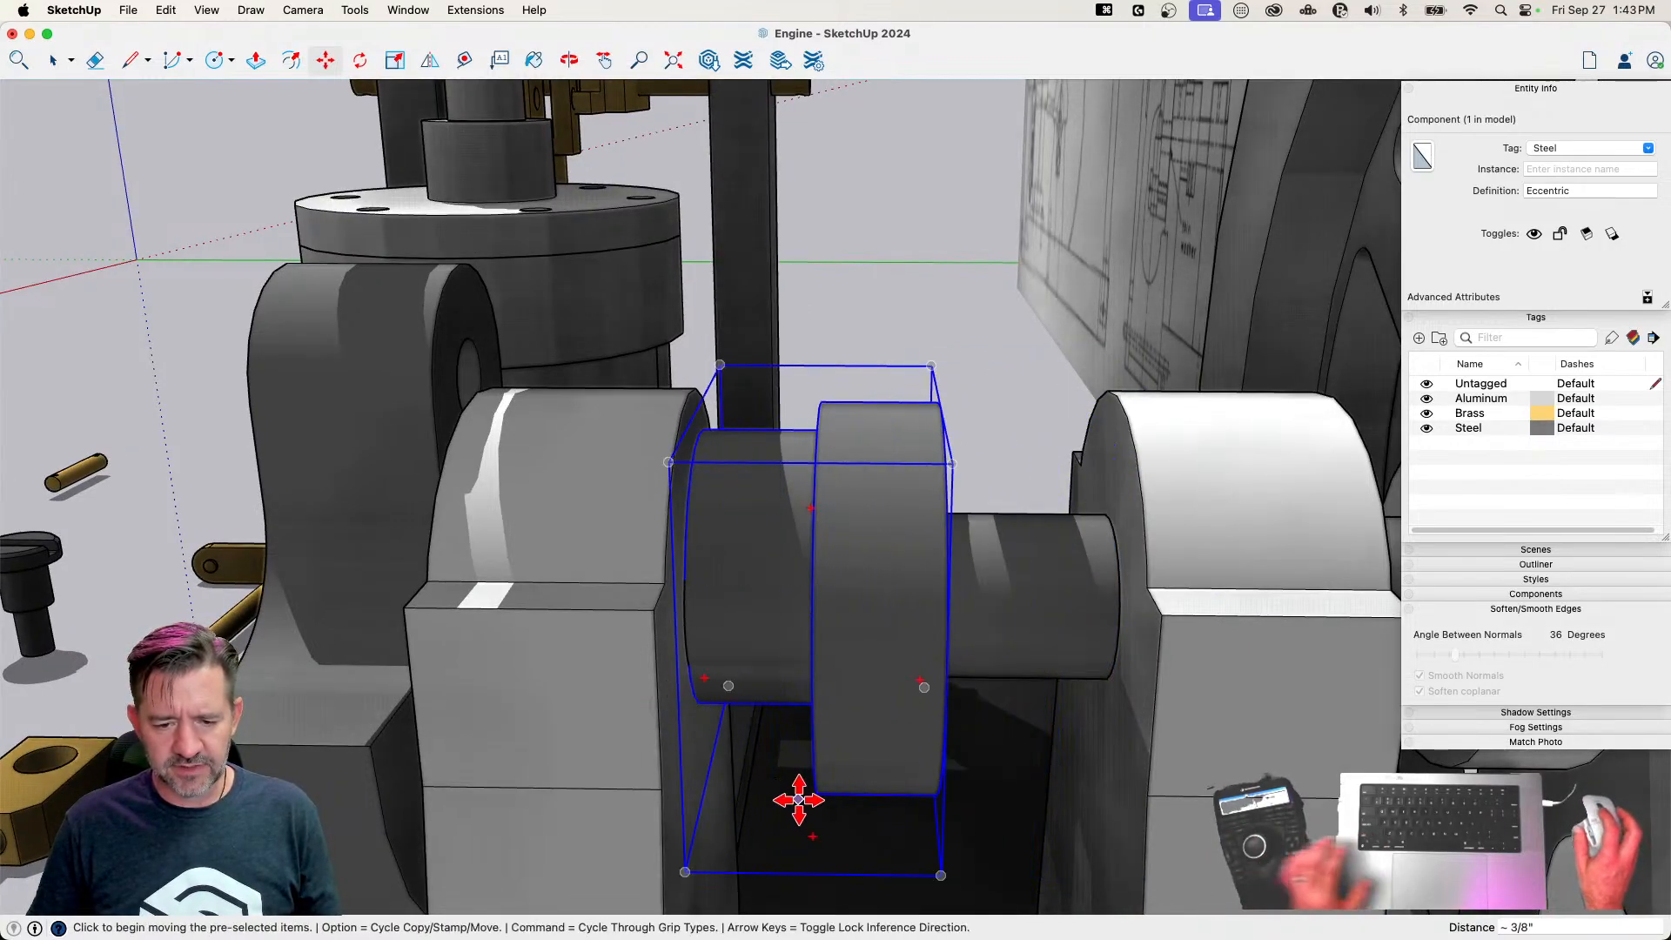
key(space)
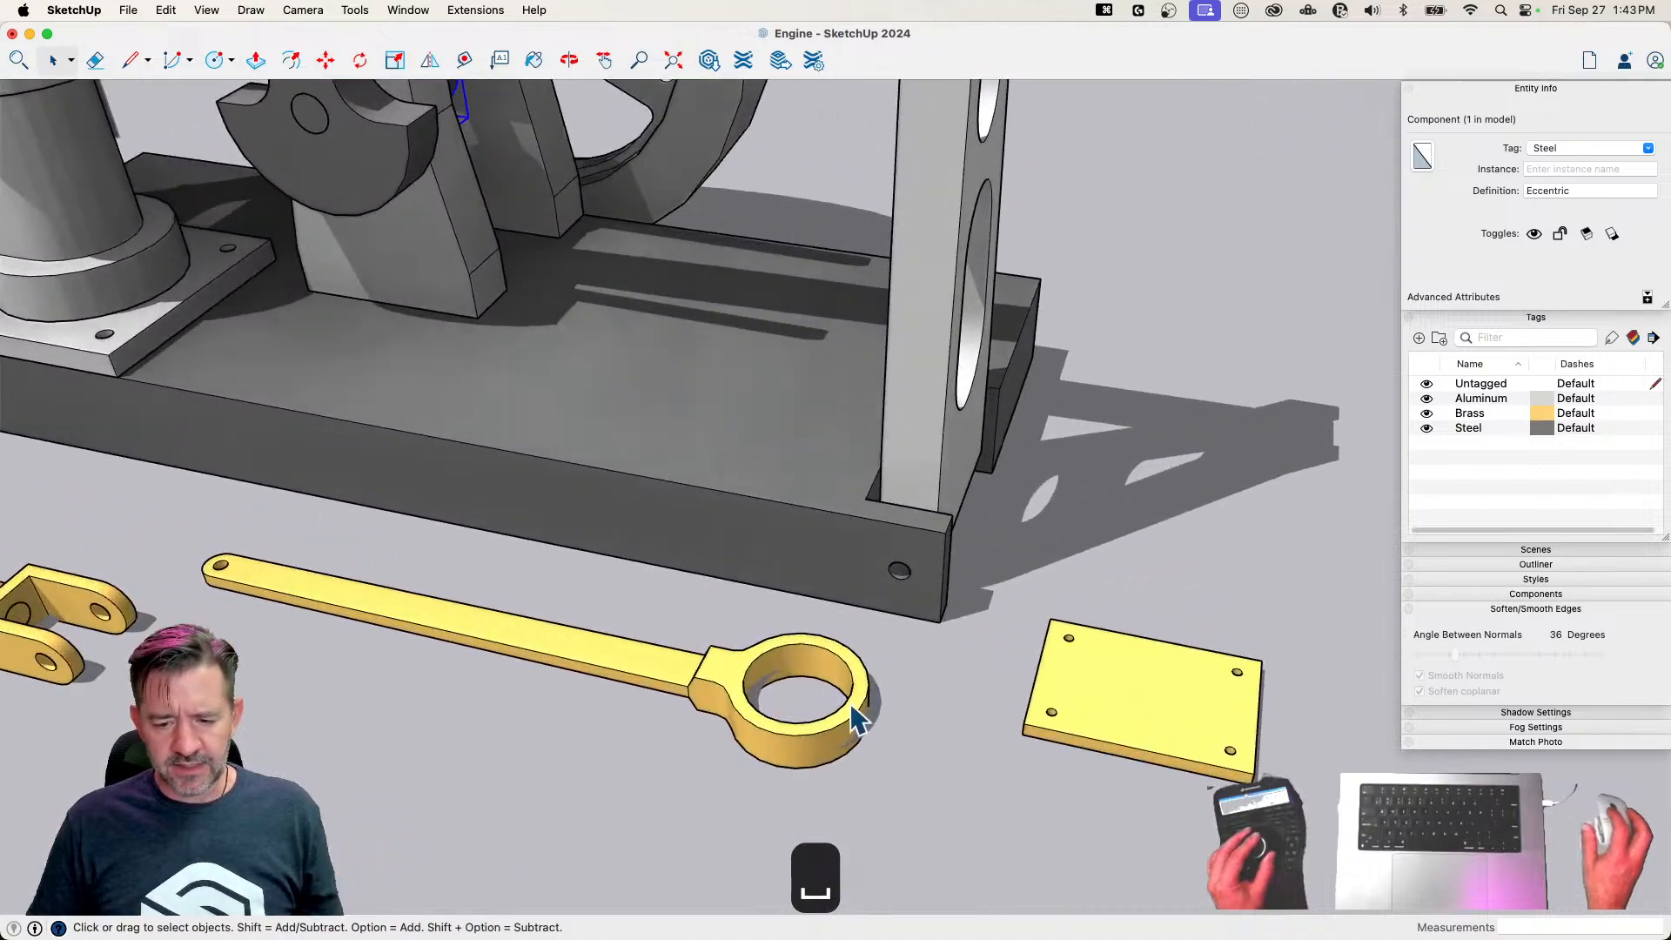
Rotate the Eccentric Strap 90° and move it about 3 7/8" by its ring's inner edge onto the Eccentric
click(858, 718)
key(m)
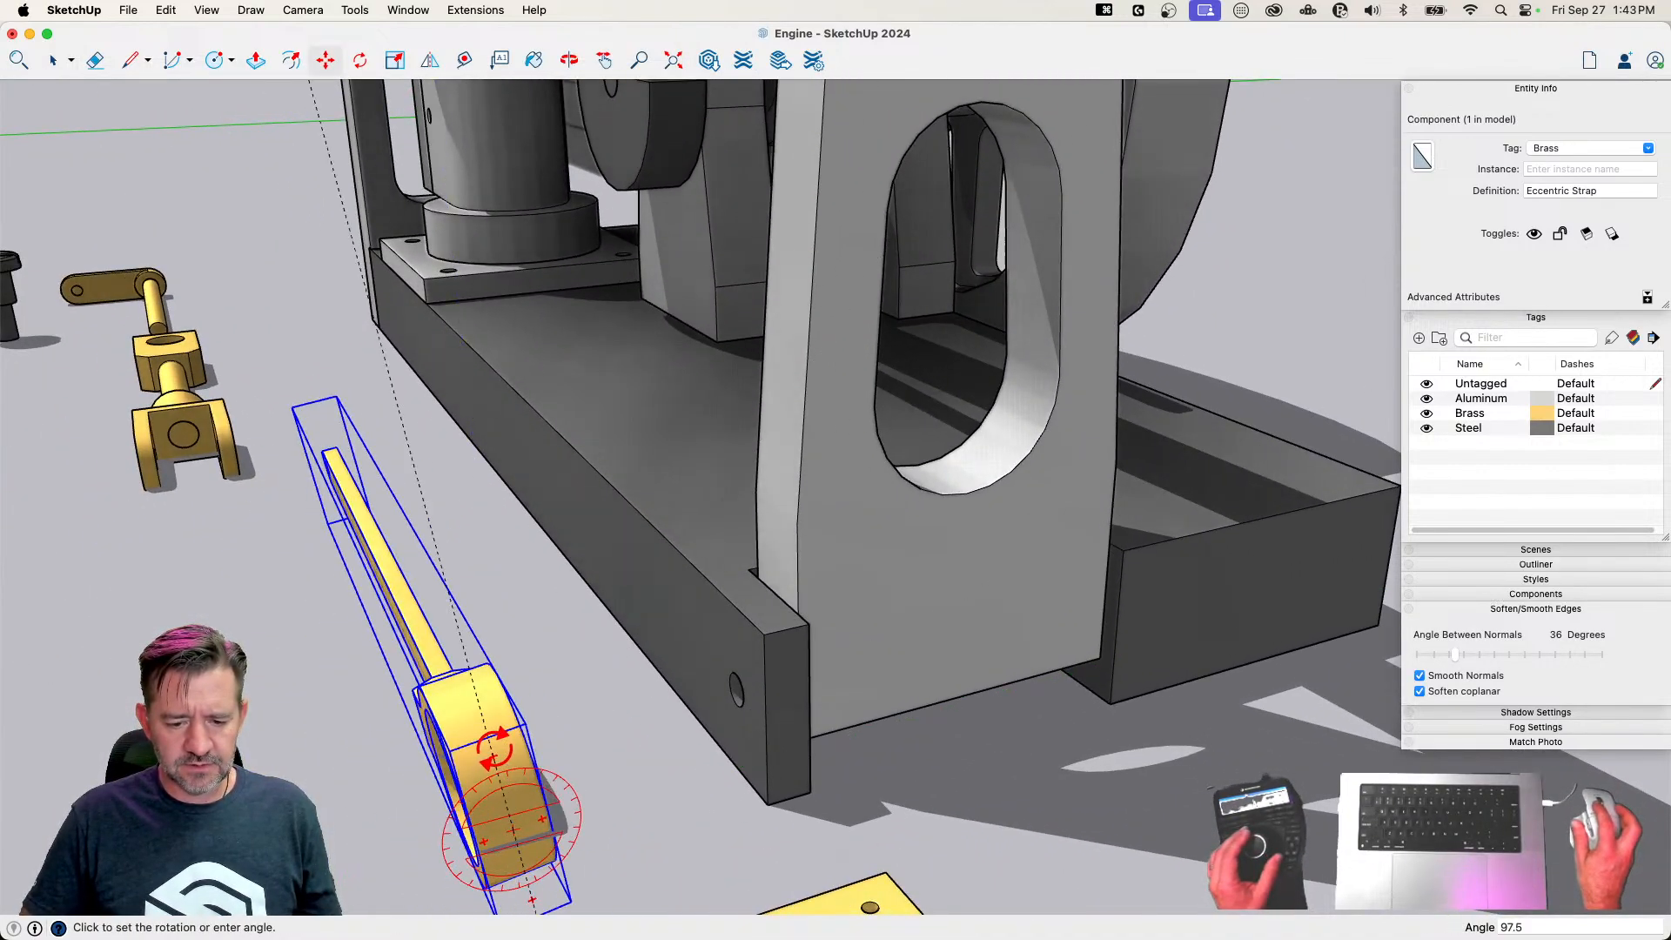
key(m)
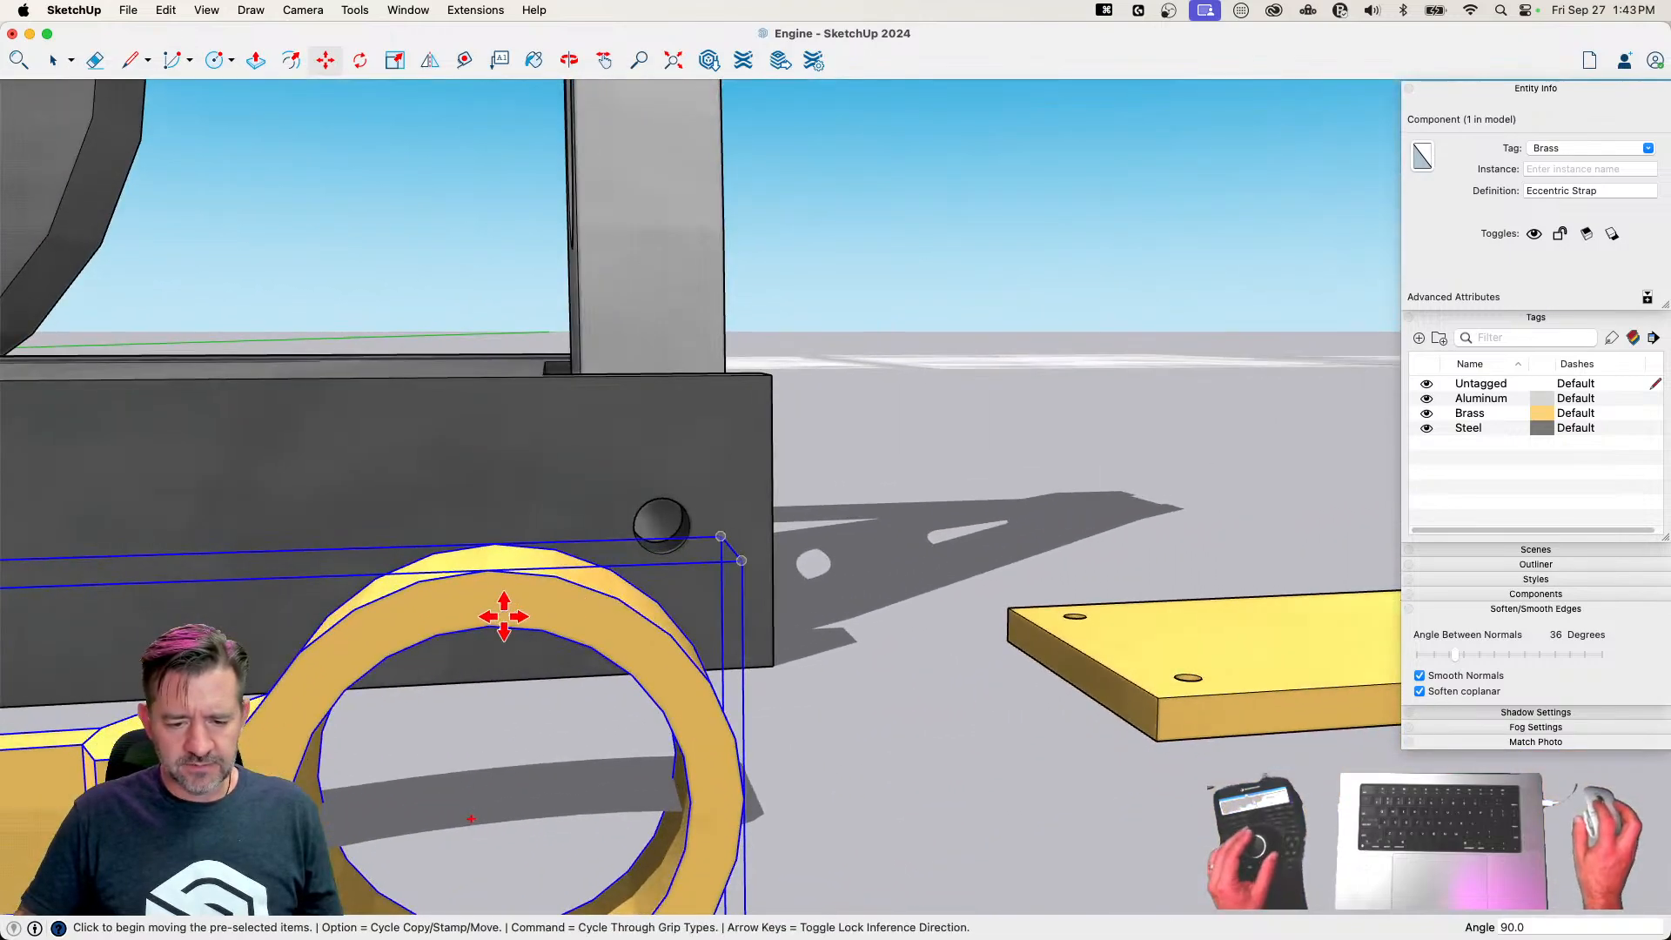
click(490, 627)
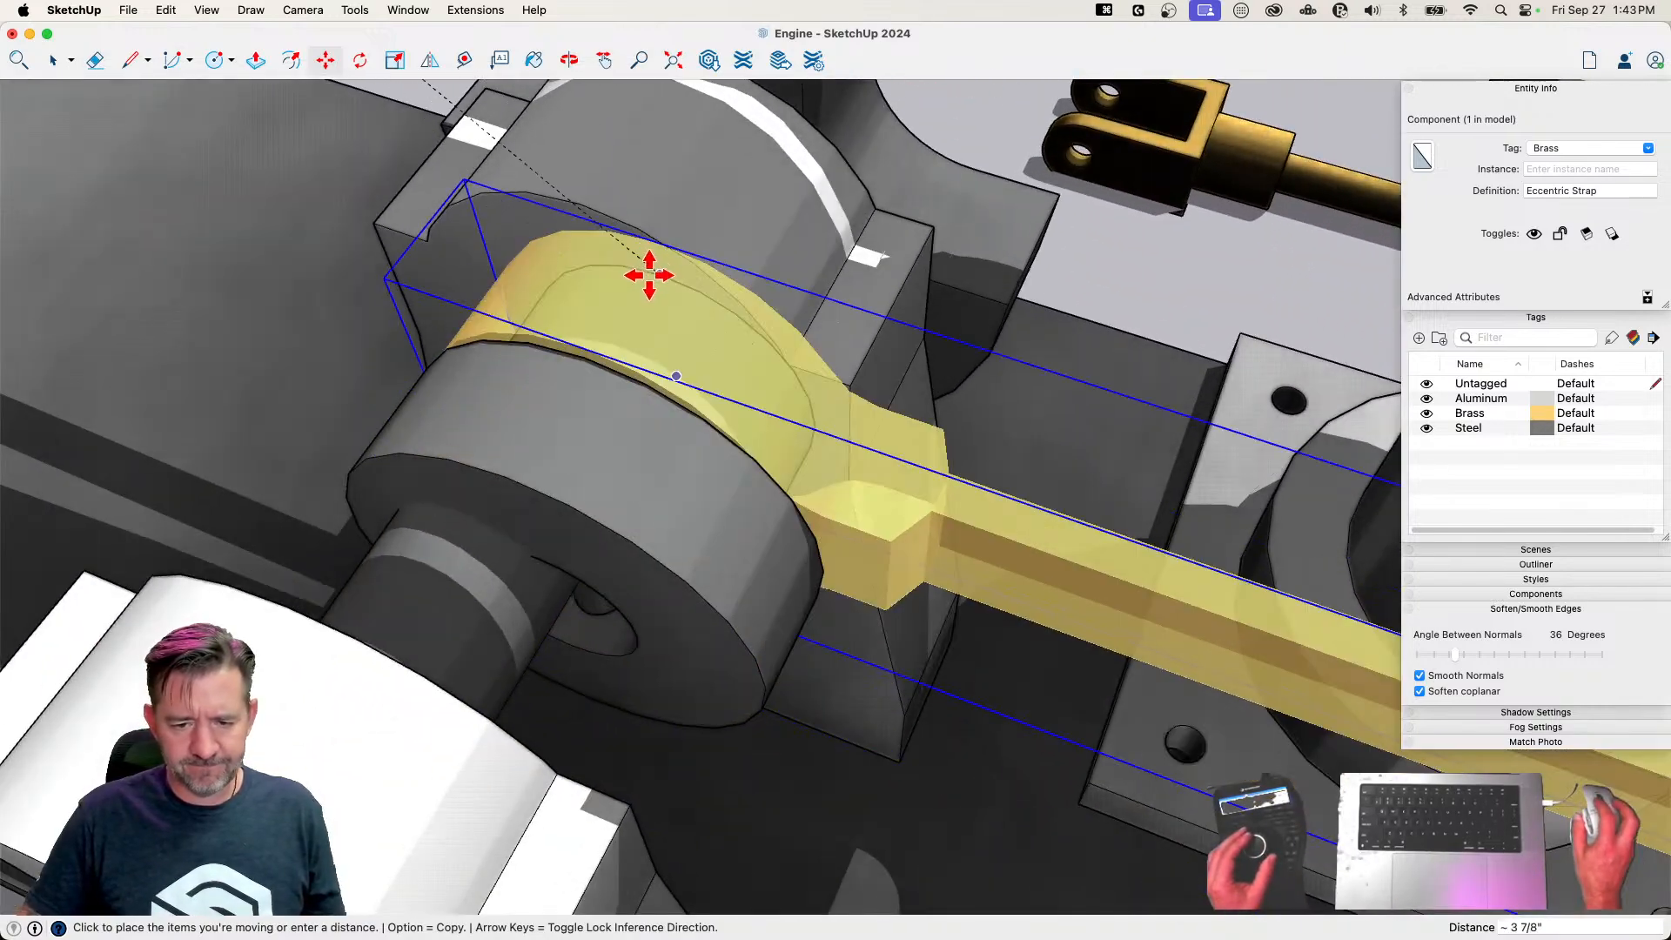
click(659, 276)
Move the pin out of the end frame and rotate the Valve Crank 90° so its arm hangs down
key(space)
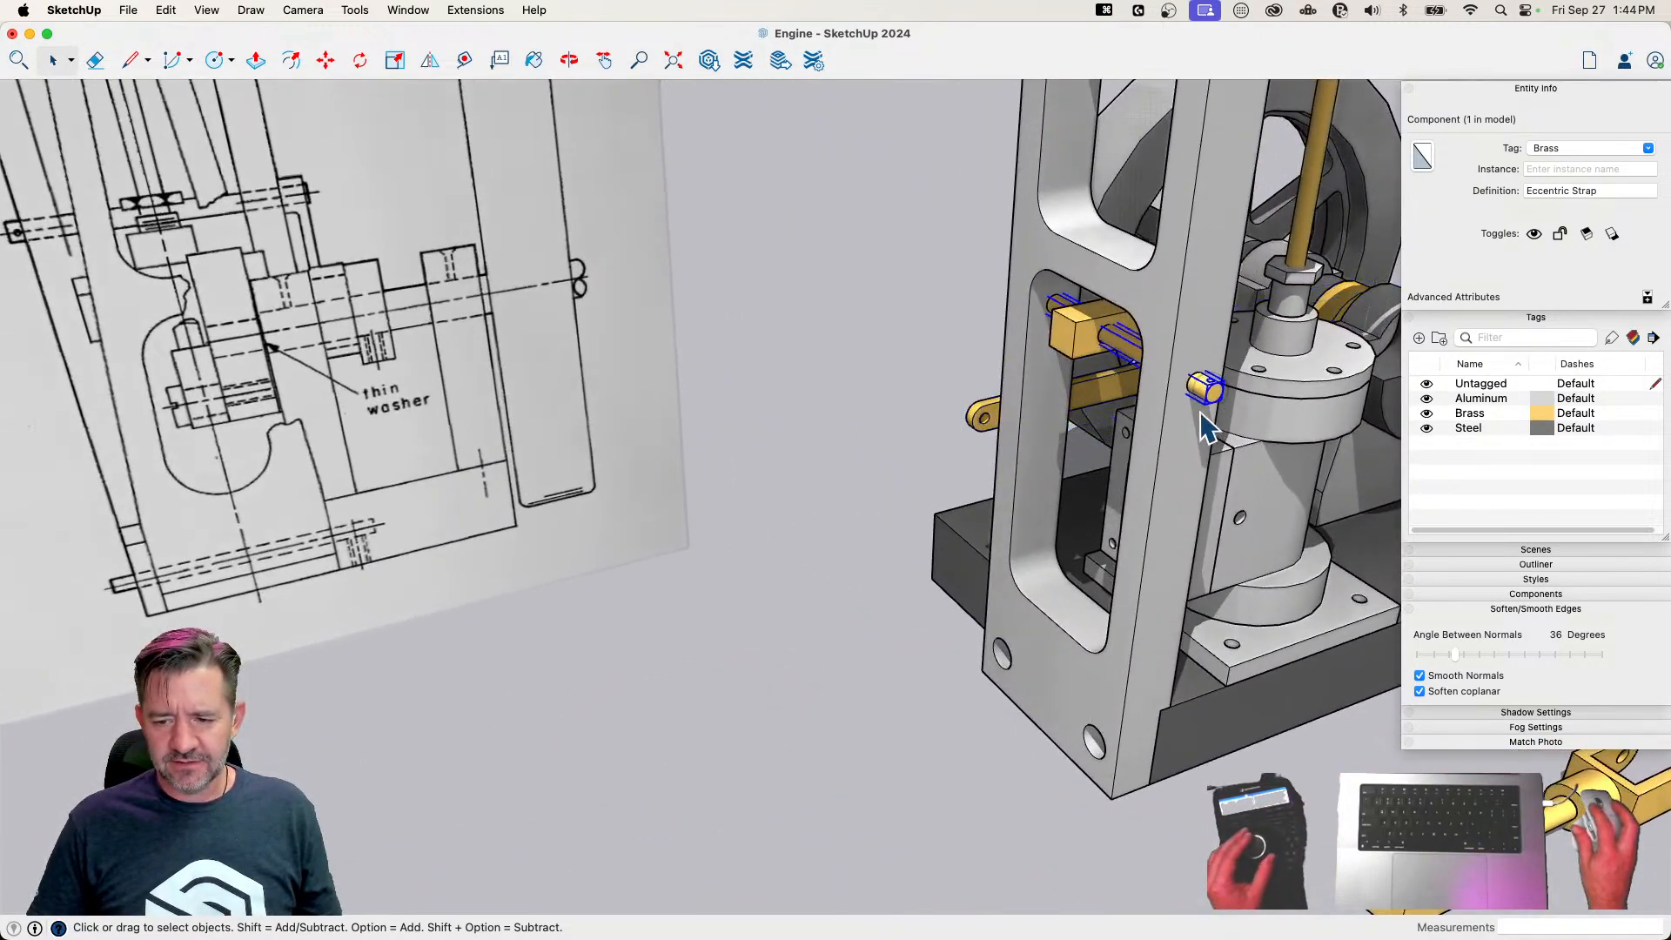
key(m)
click(1213, 415)
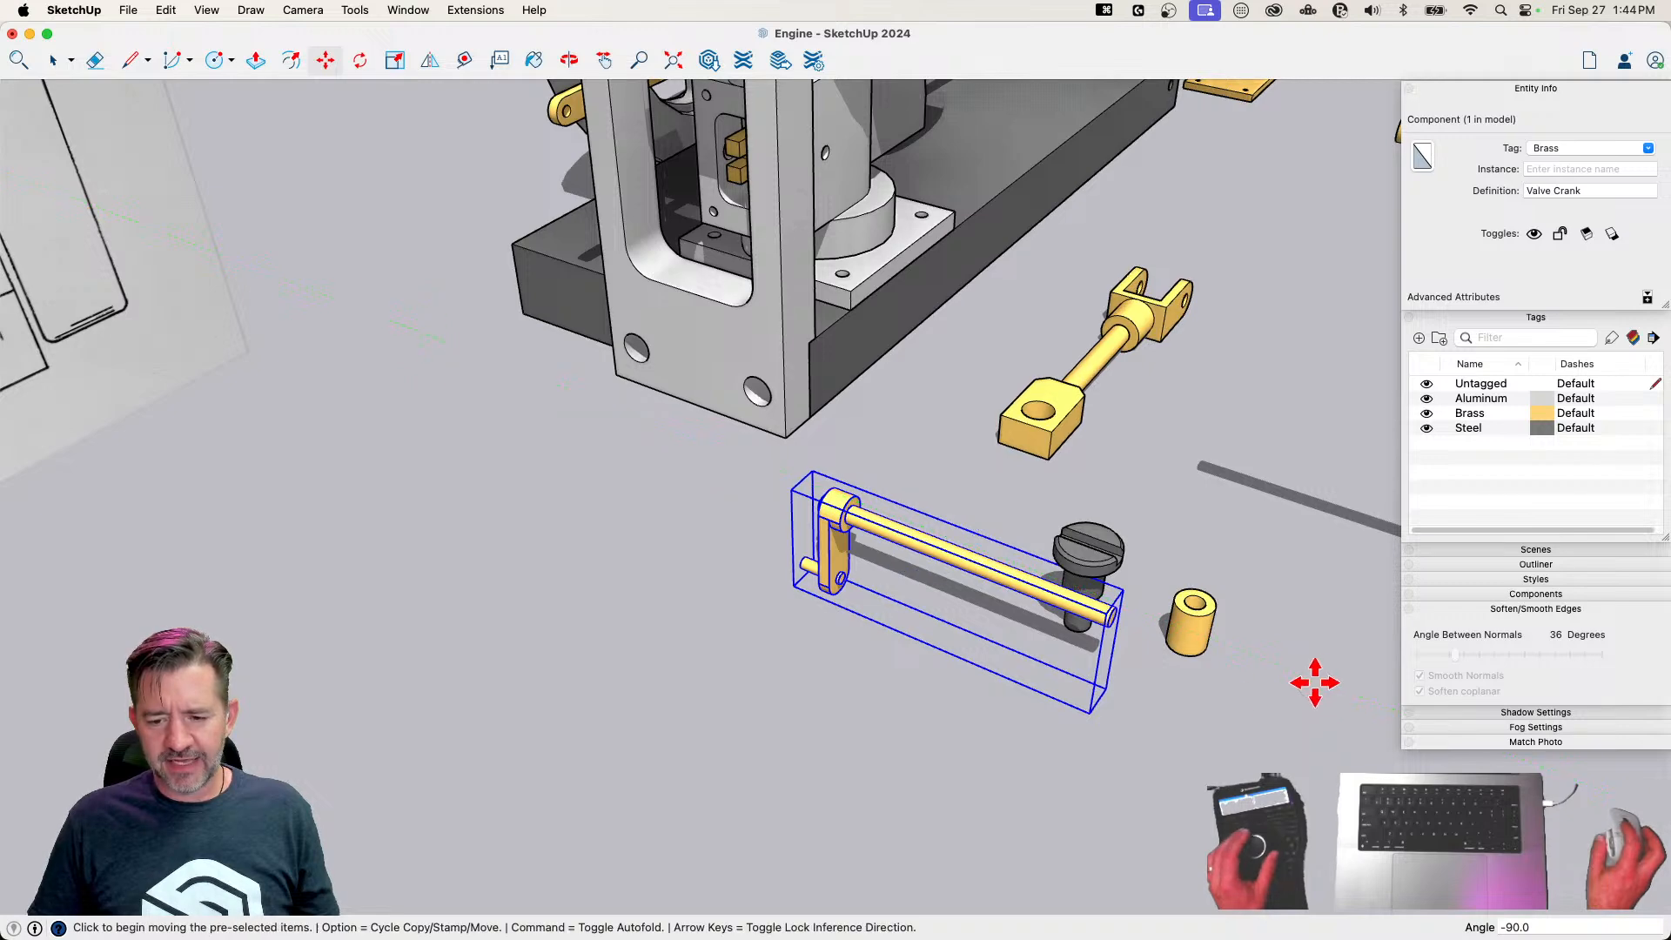
Move the Valve Crank about 3 3/16" by the edge of its shaft end into the hole in the end frame
key(m)
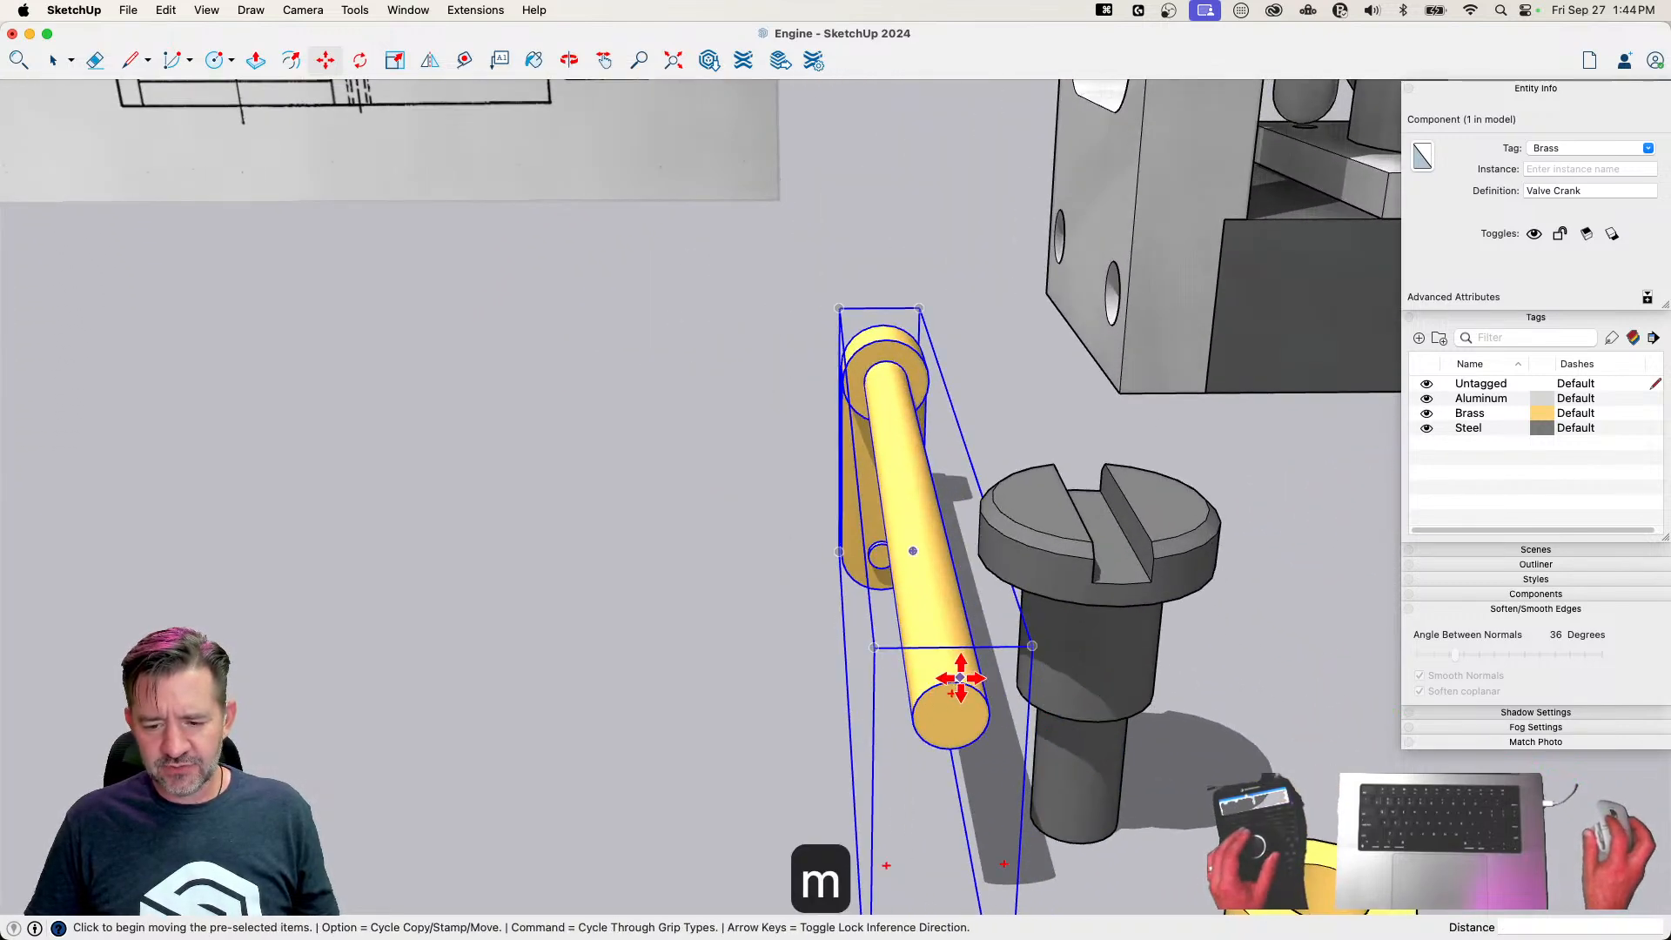
scroll(953, 683, up, 3)
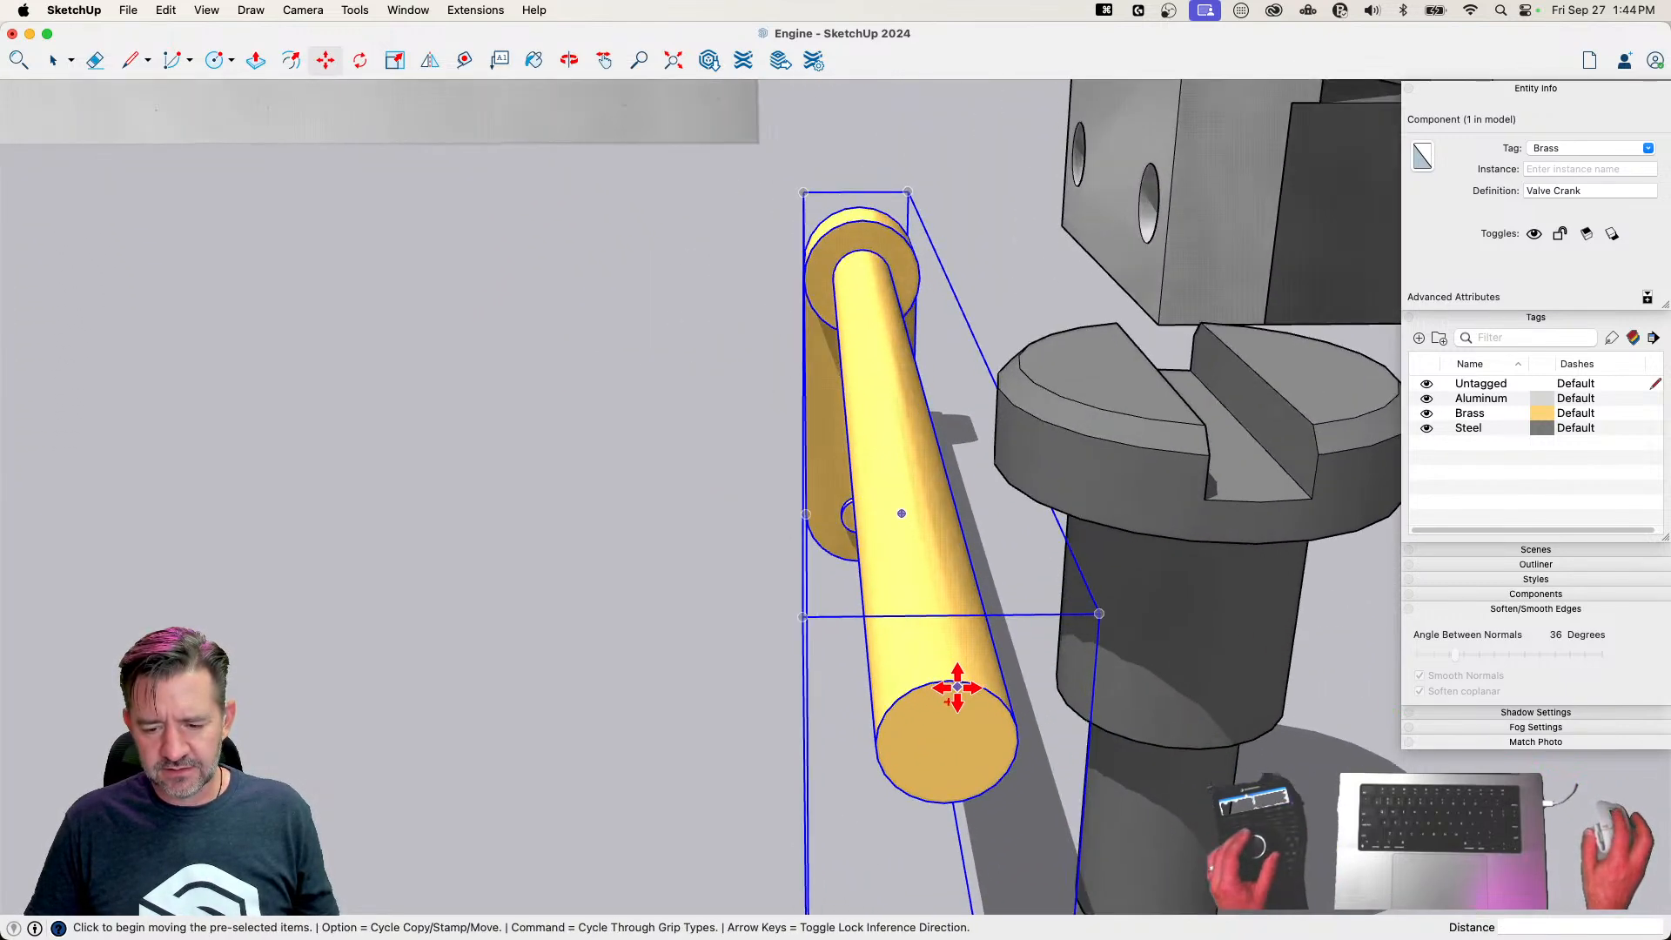
click(948, 683)
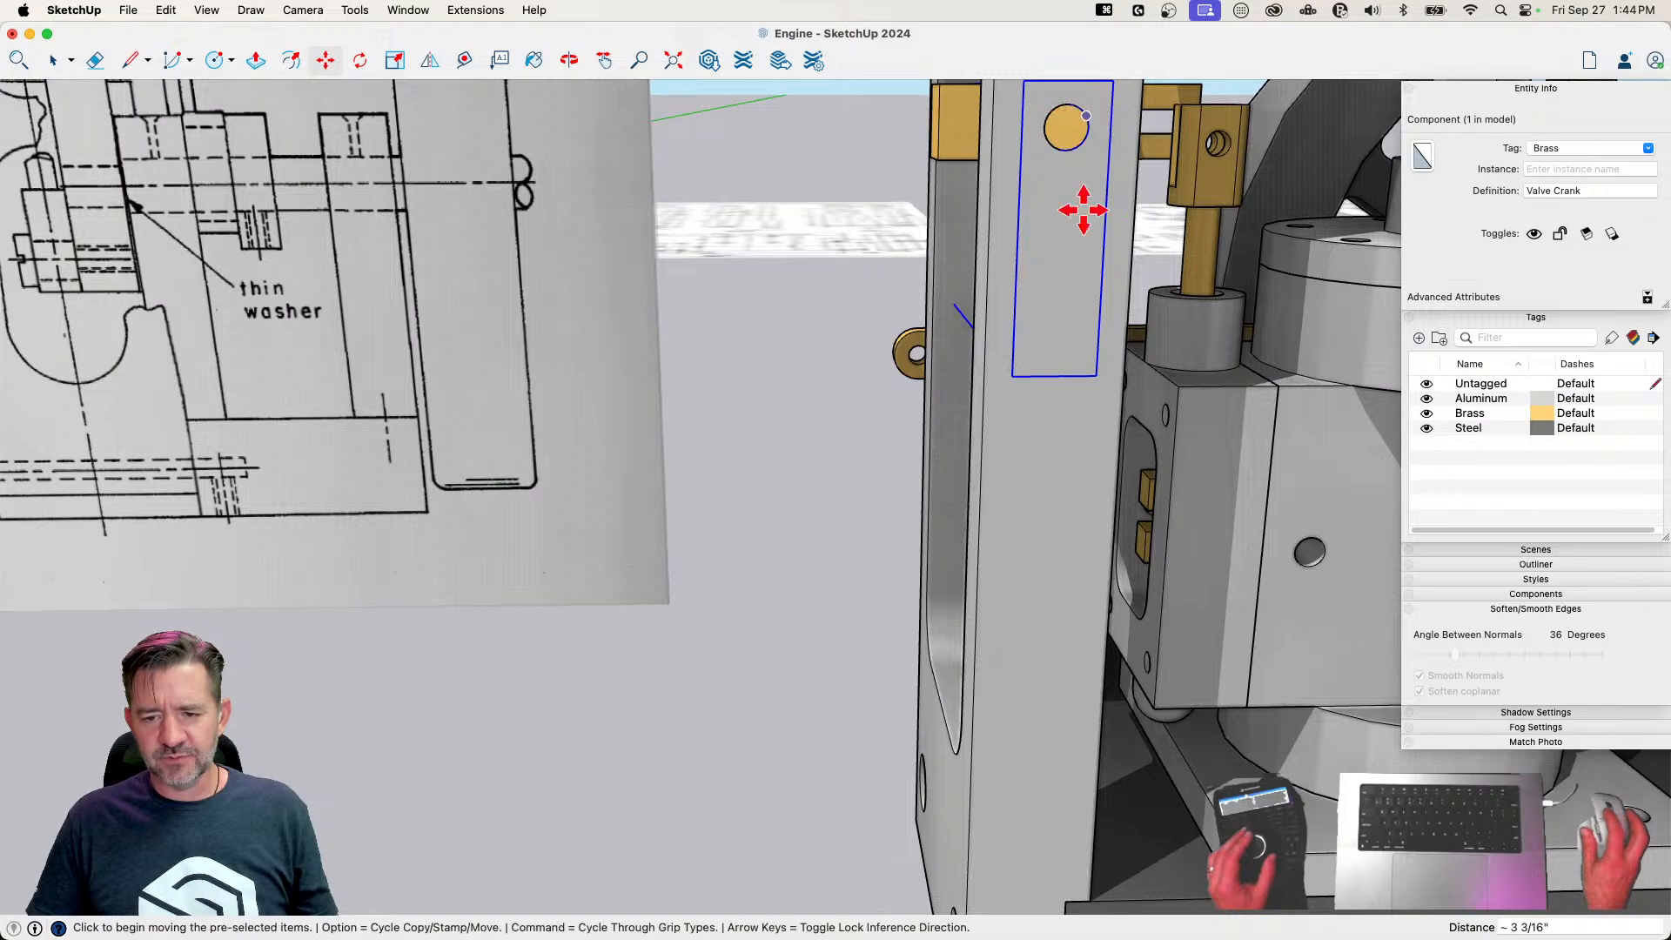
key(m)
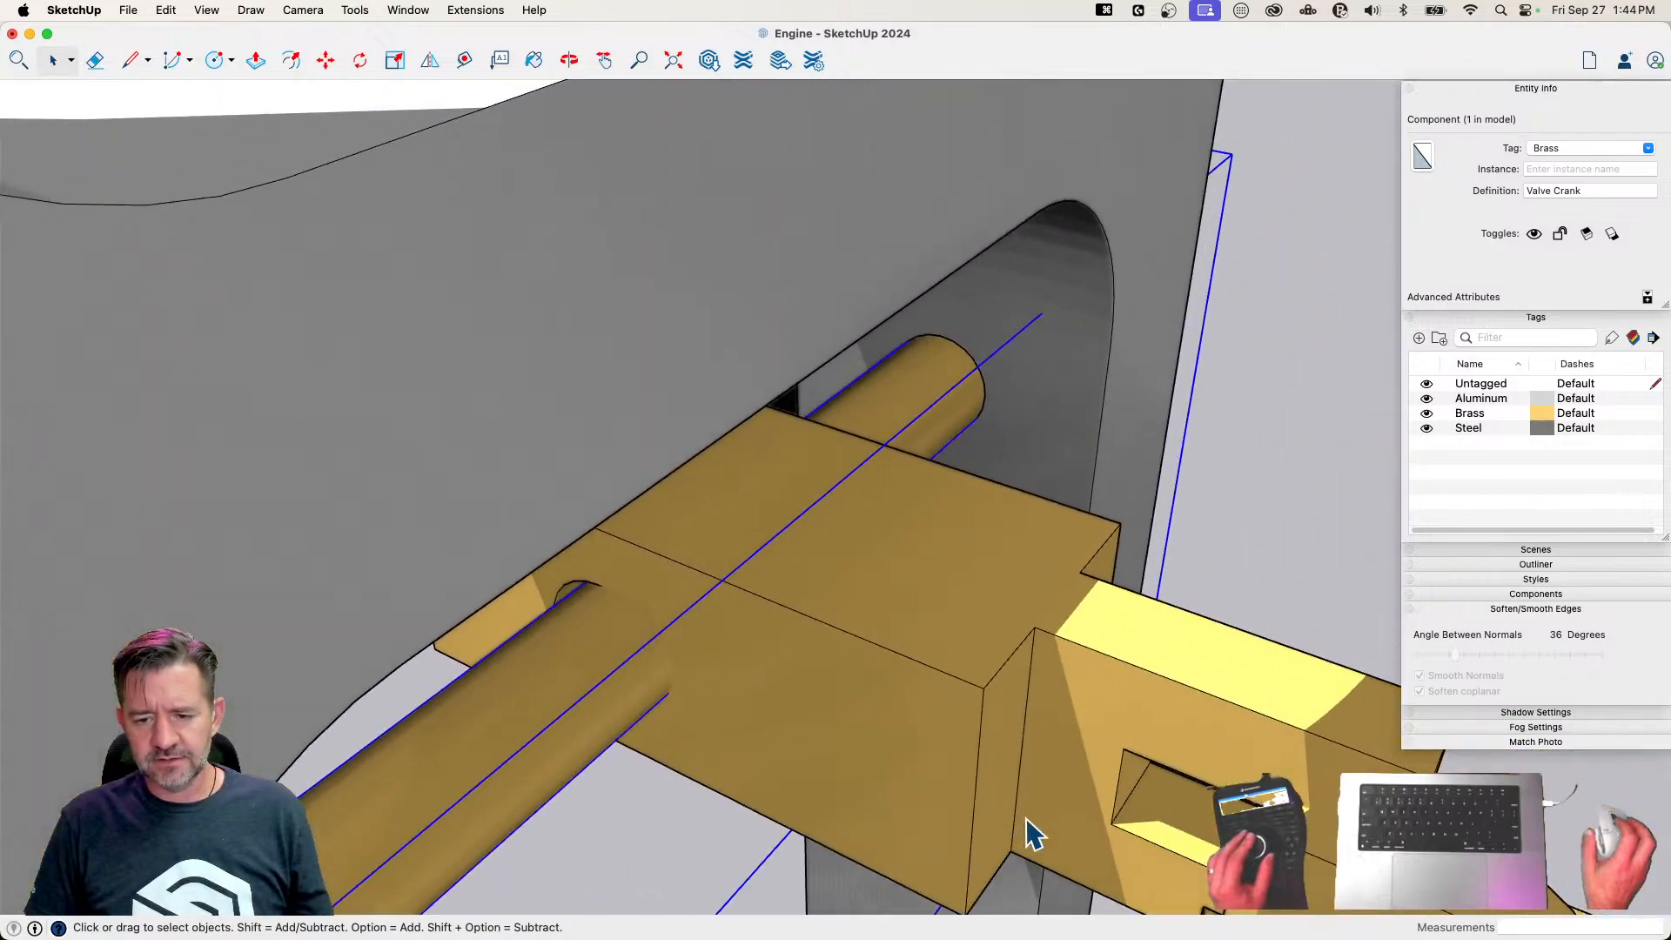
Move the Fork by its hole's edge onto the Valve Crank's shaft and line it up with the Valve Rod
key(space)
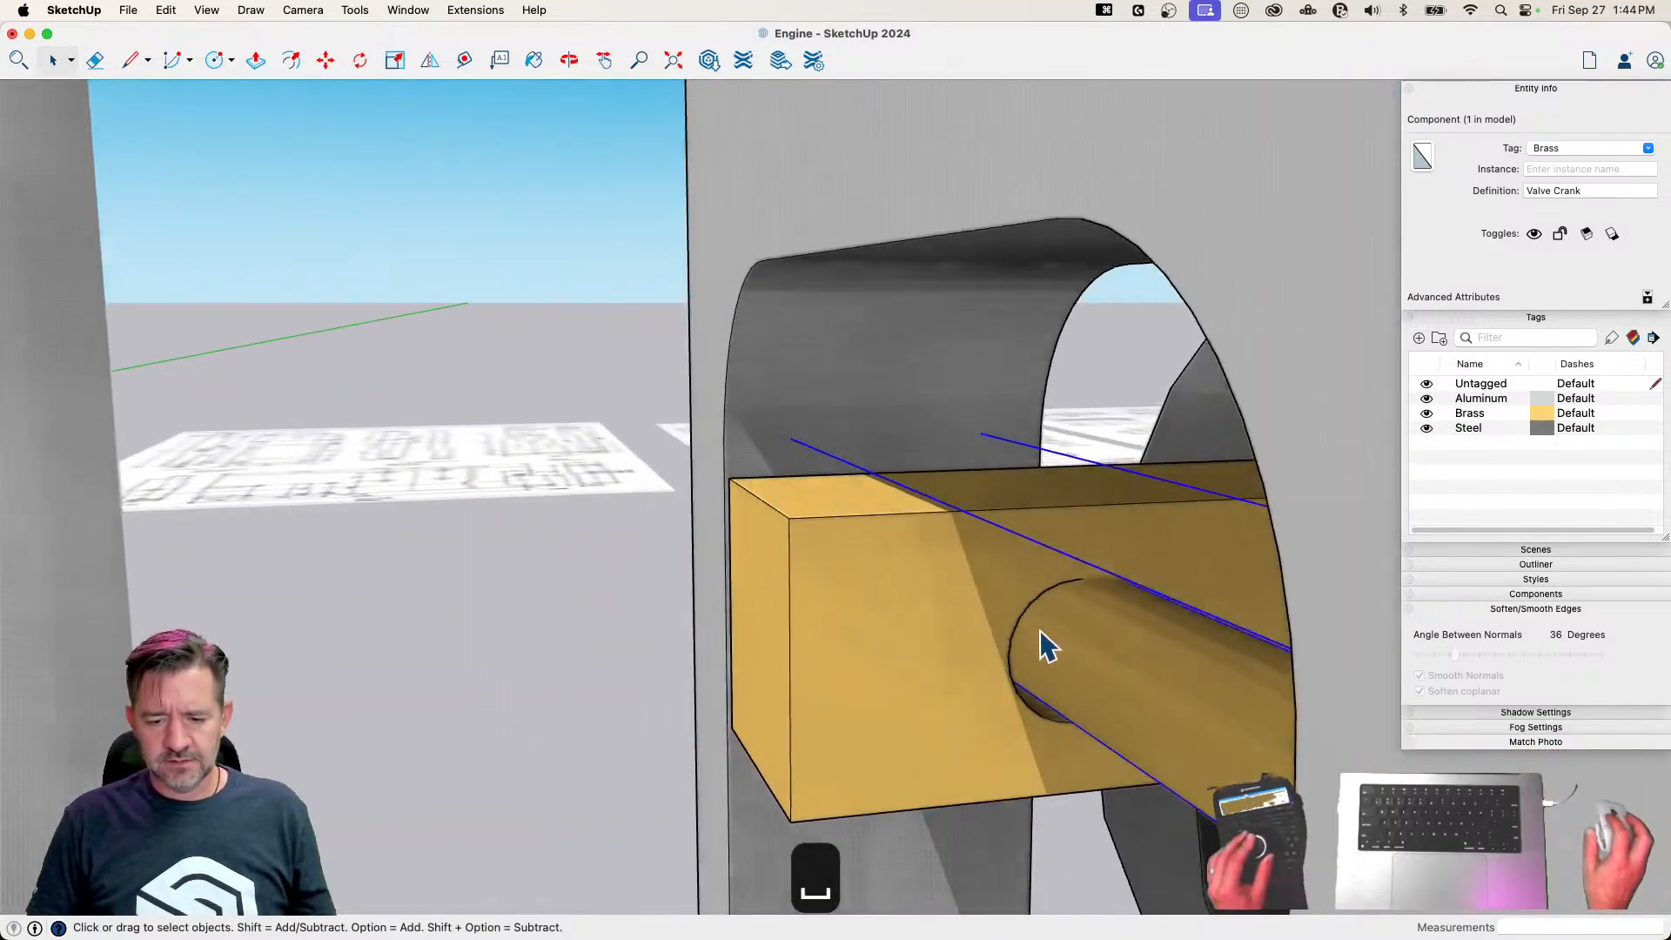
click(977, 554)
key(m)
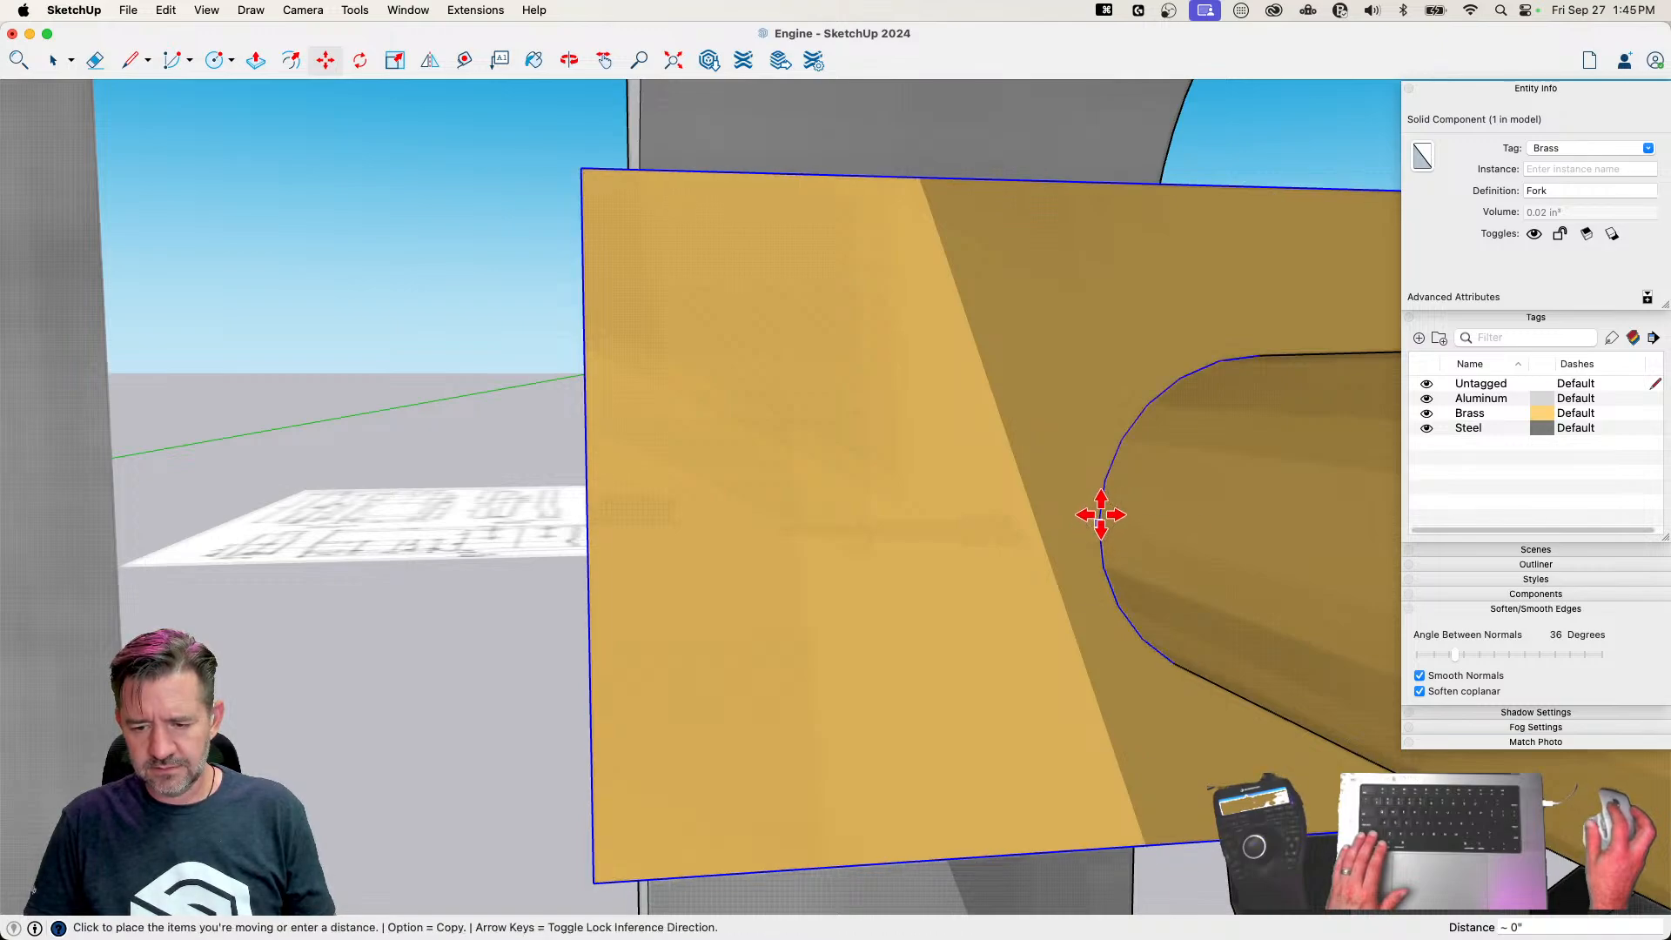
key(space)
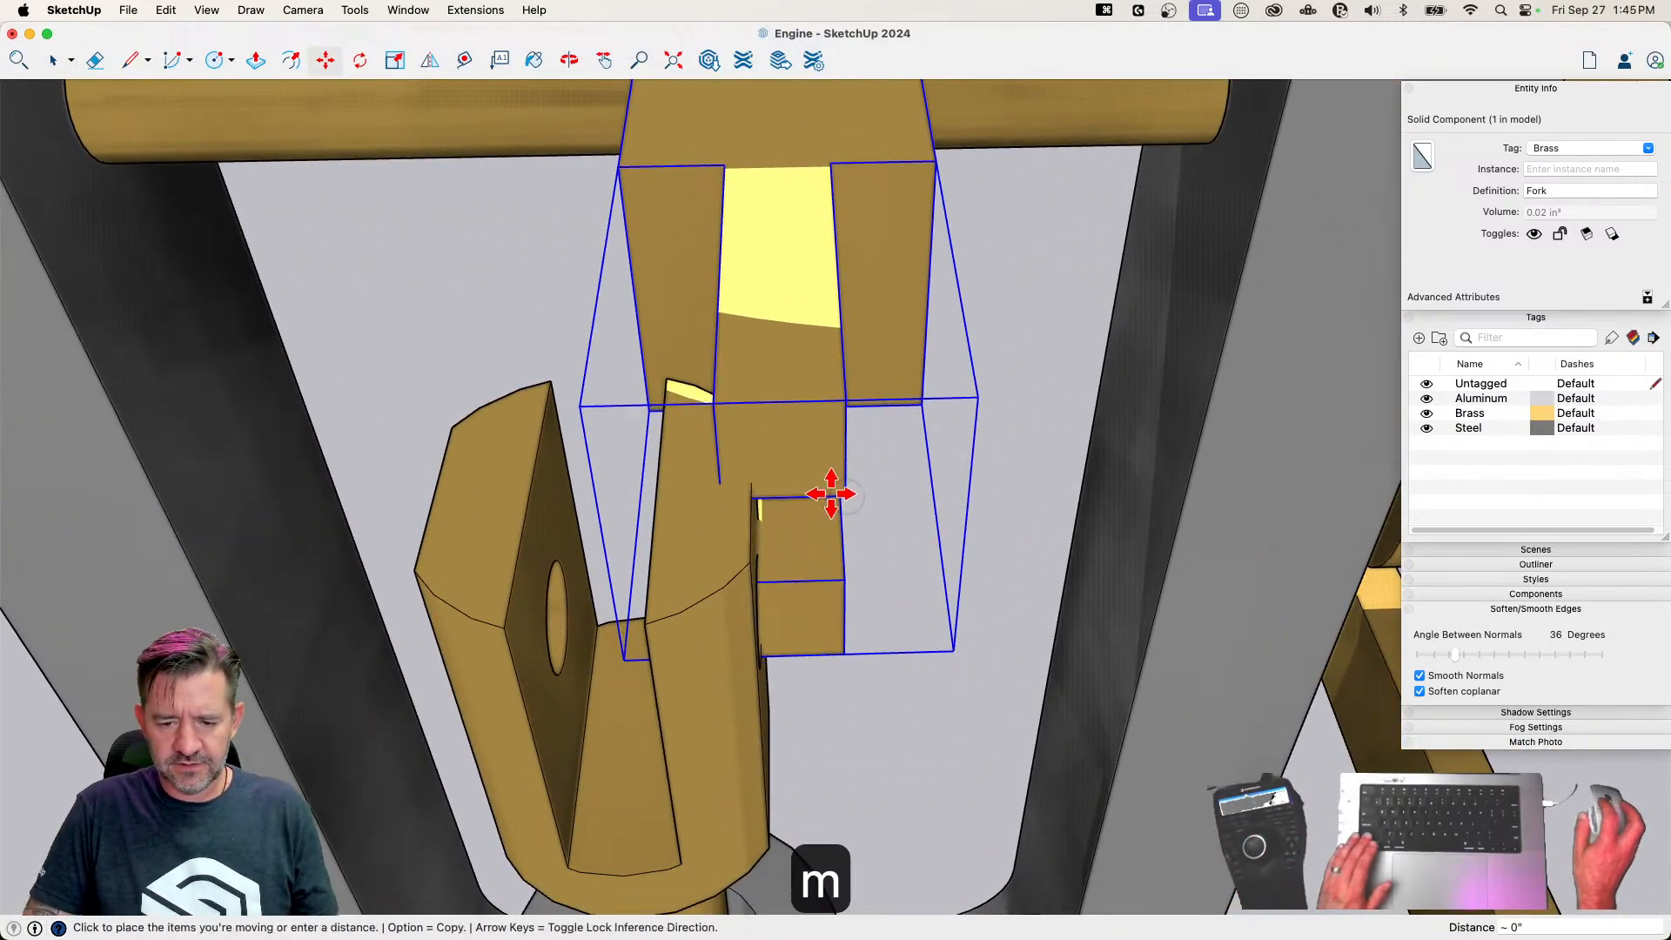
click(846, 496)
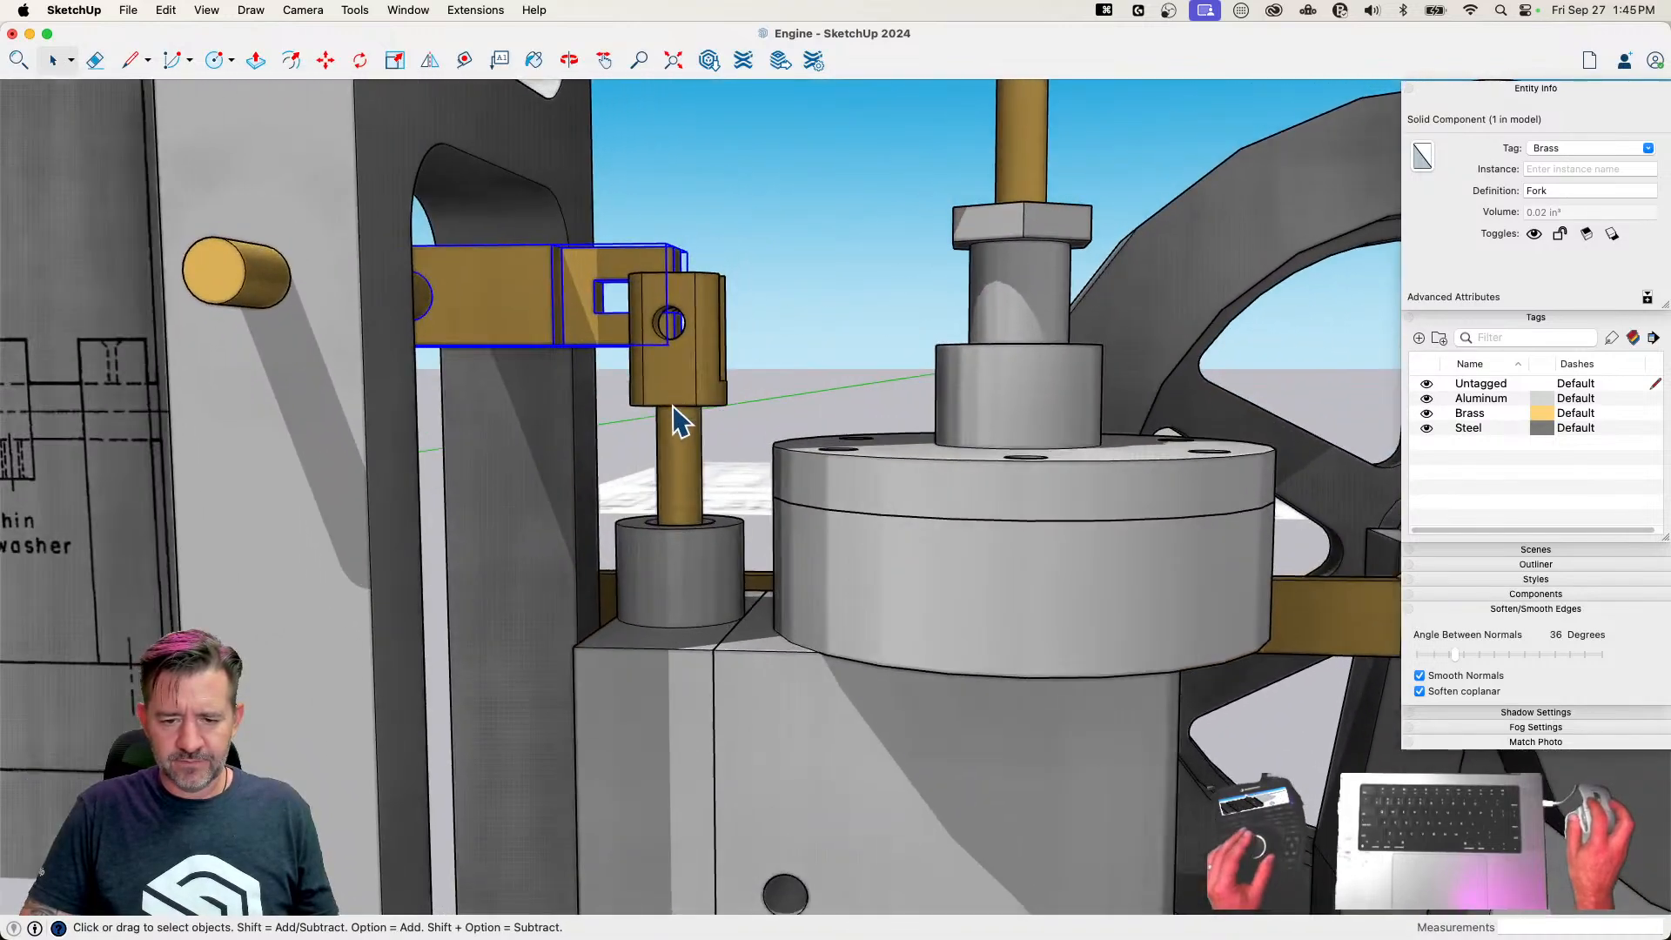
Move the Valve Rod and Valve together about 1/16" by the rod's pin hole edge to align with the Fork's hole
click(672, 409)
click(574, 644)
shift+click(572, 625)
key(m)
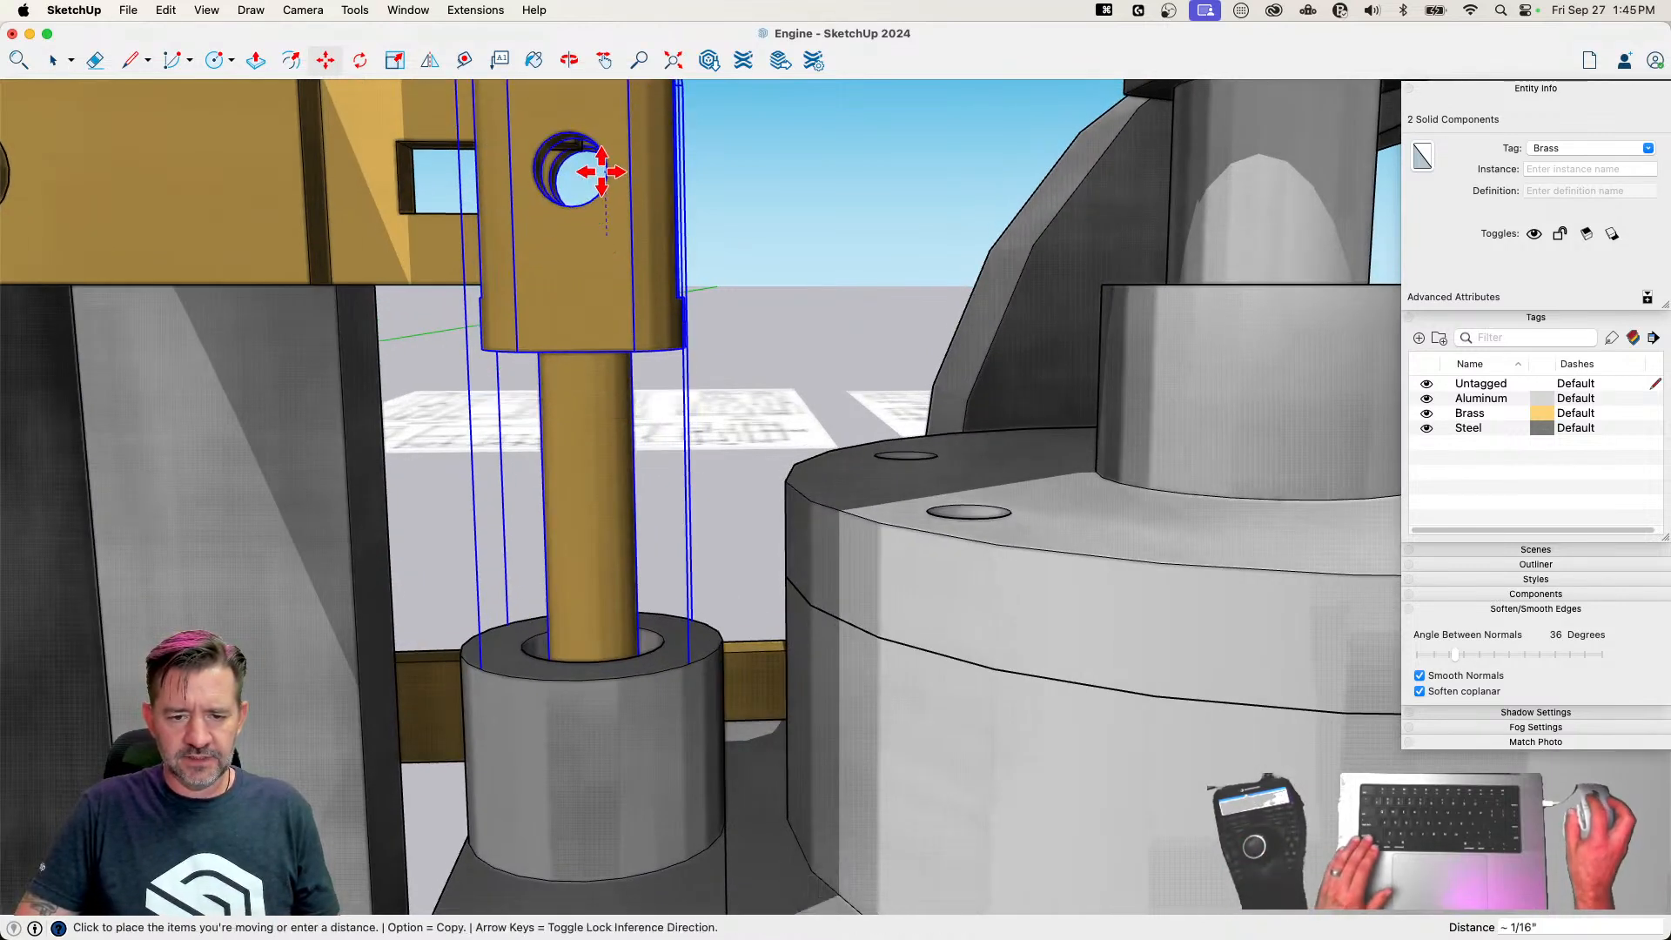
key(space)
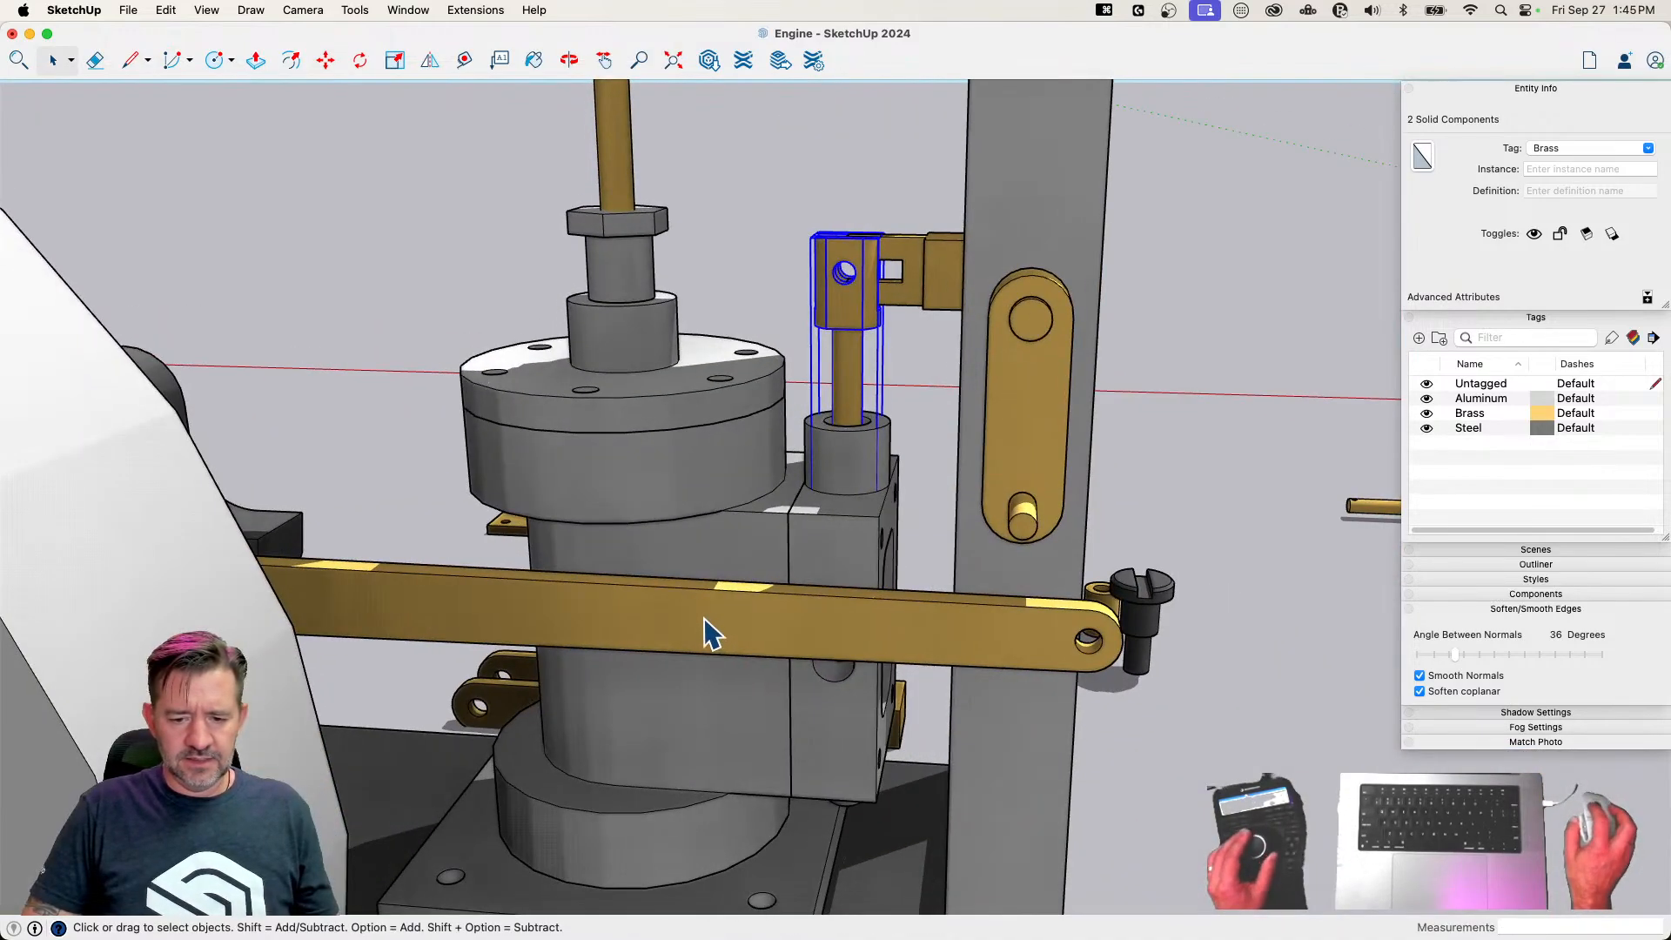
Move the Eccentric about 1/8" by the edge of its hole so it seats around the crankshaft
click(705, 621)
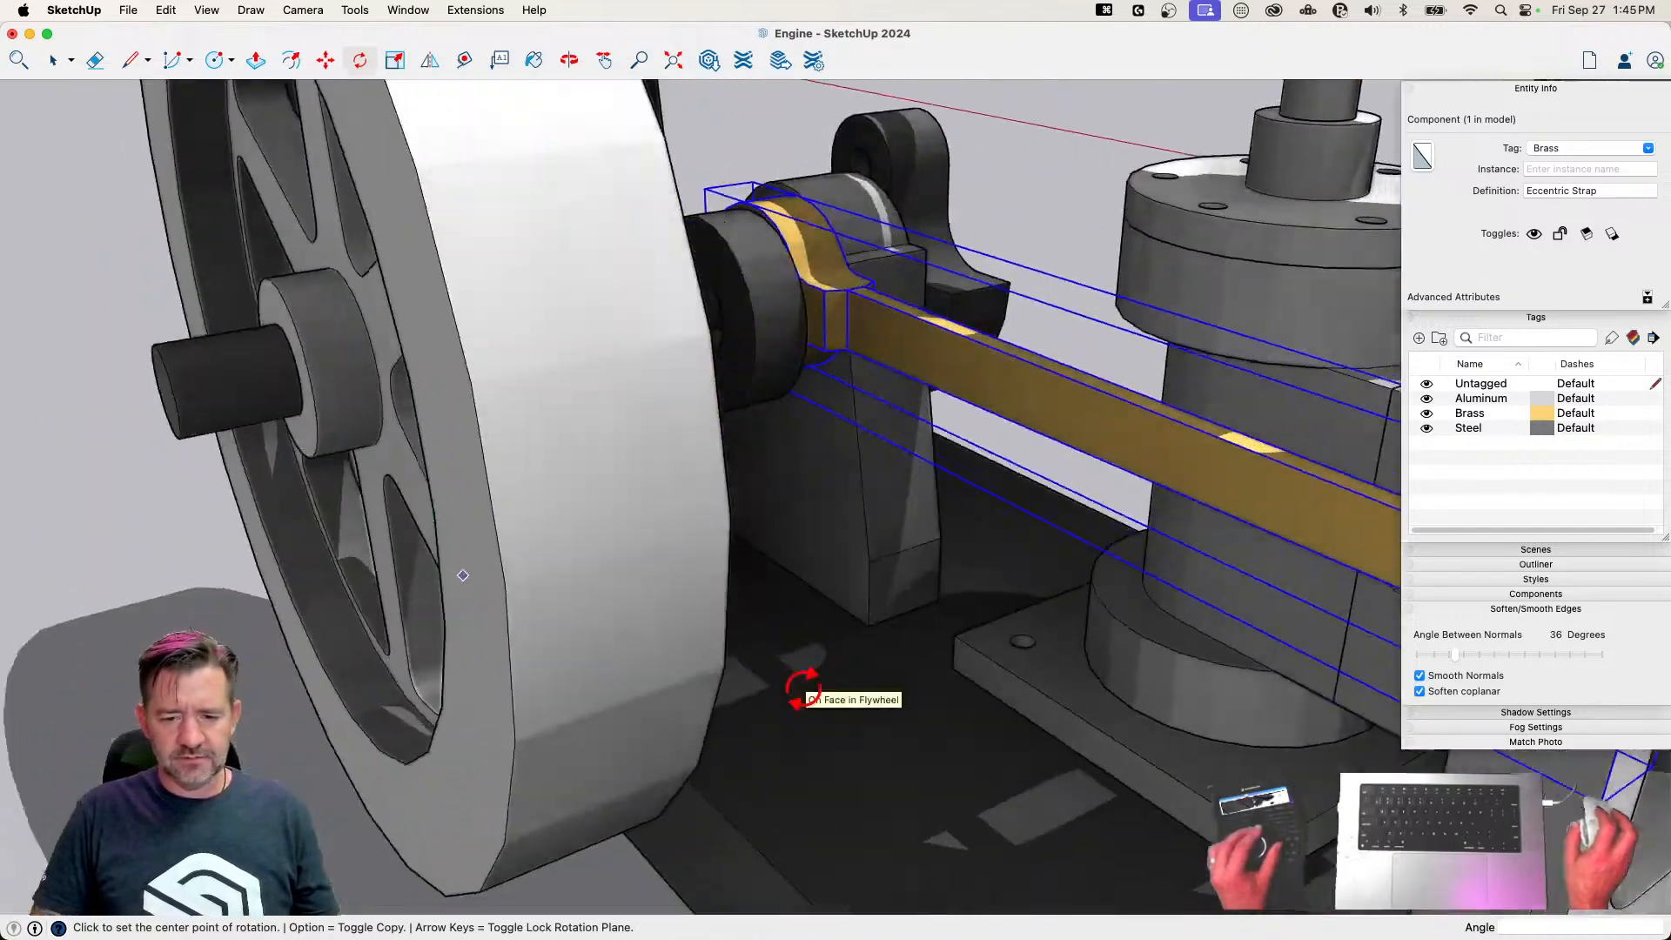
key(space)
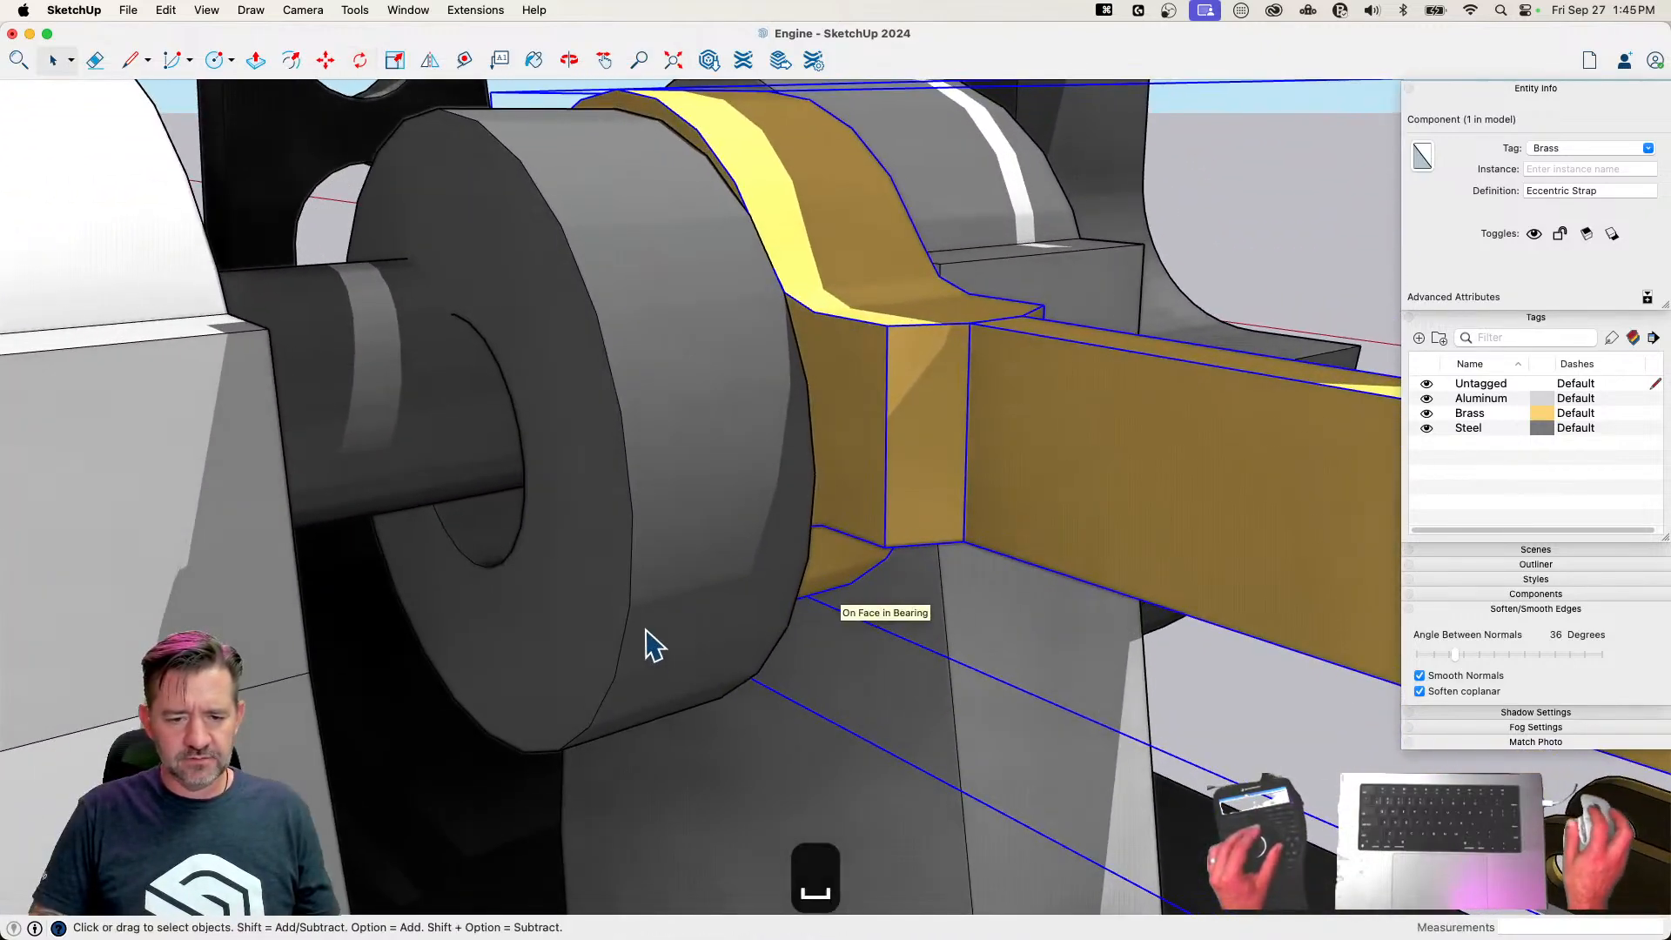
click(644, 645)
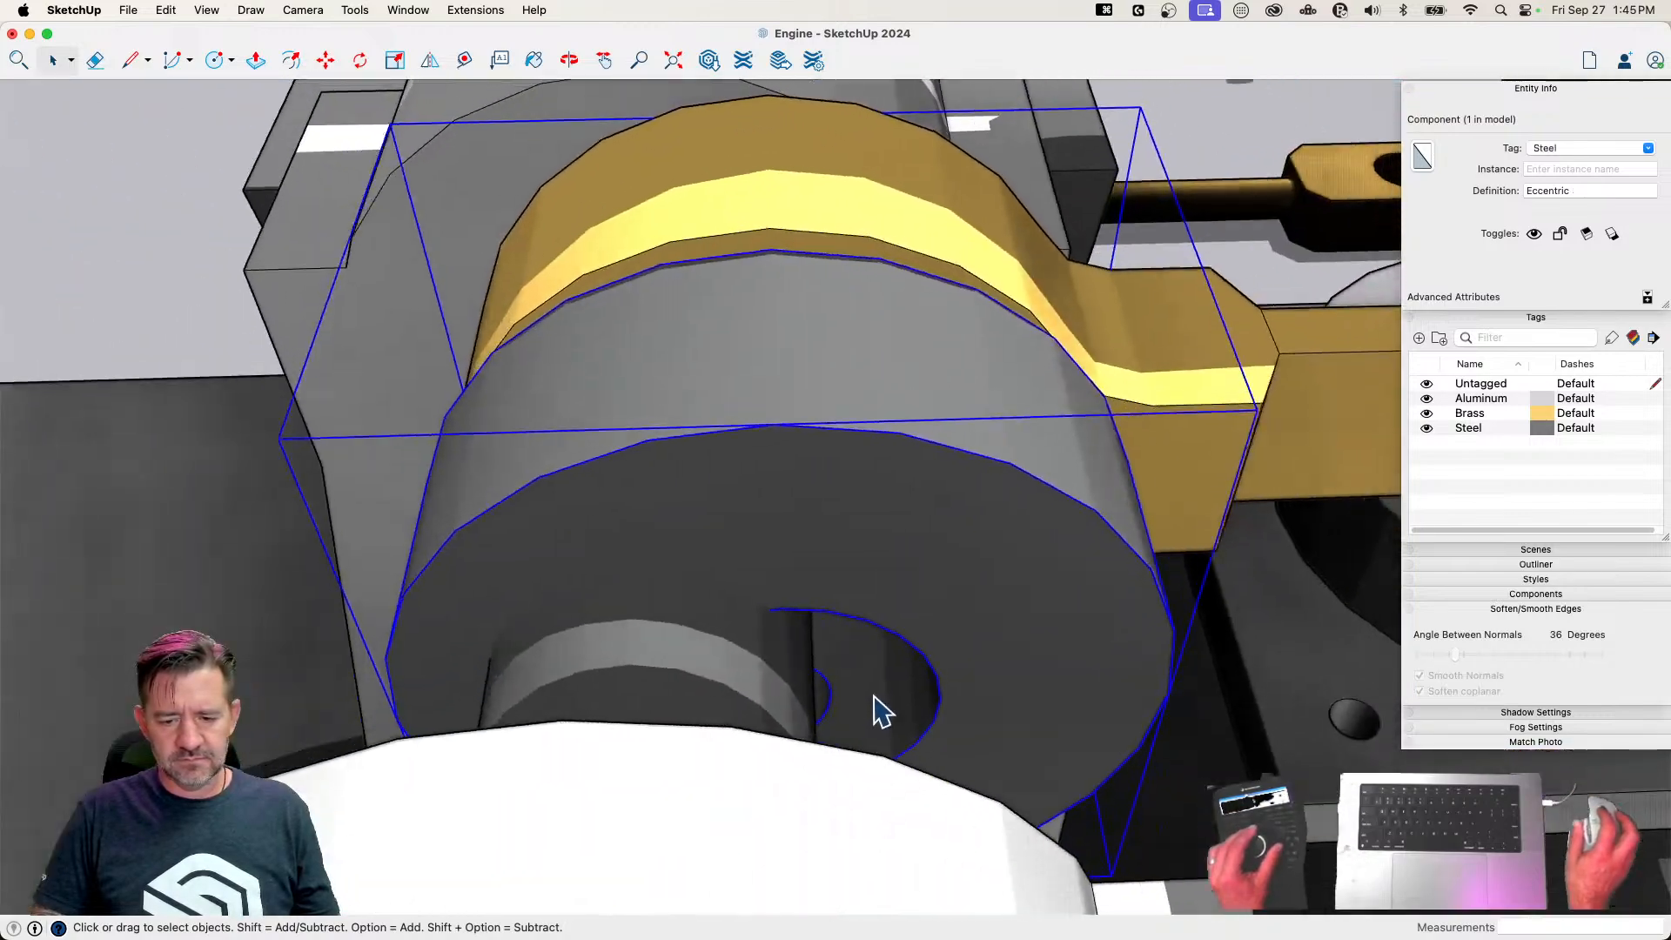
key(m)
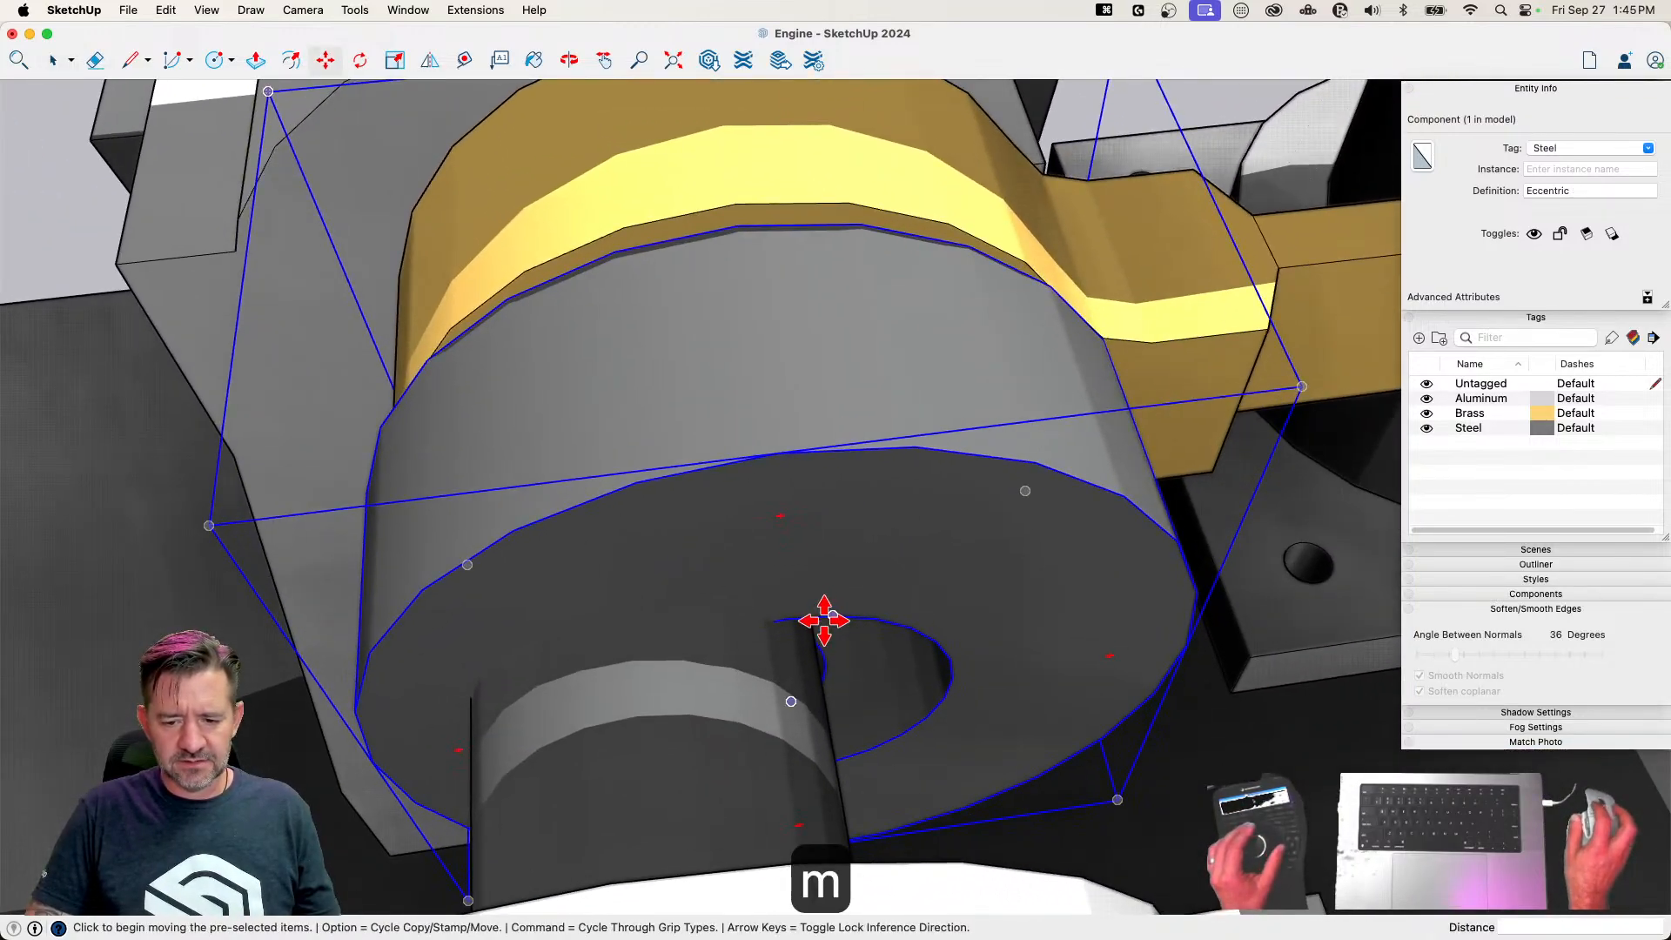
click(824, 619)
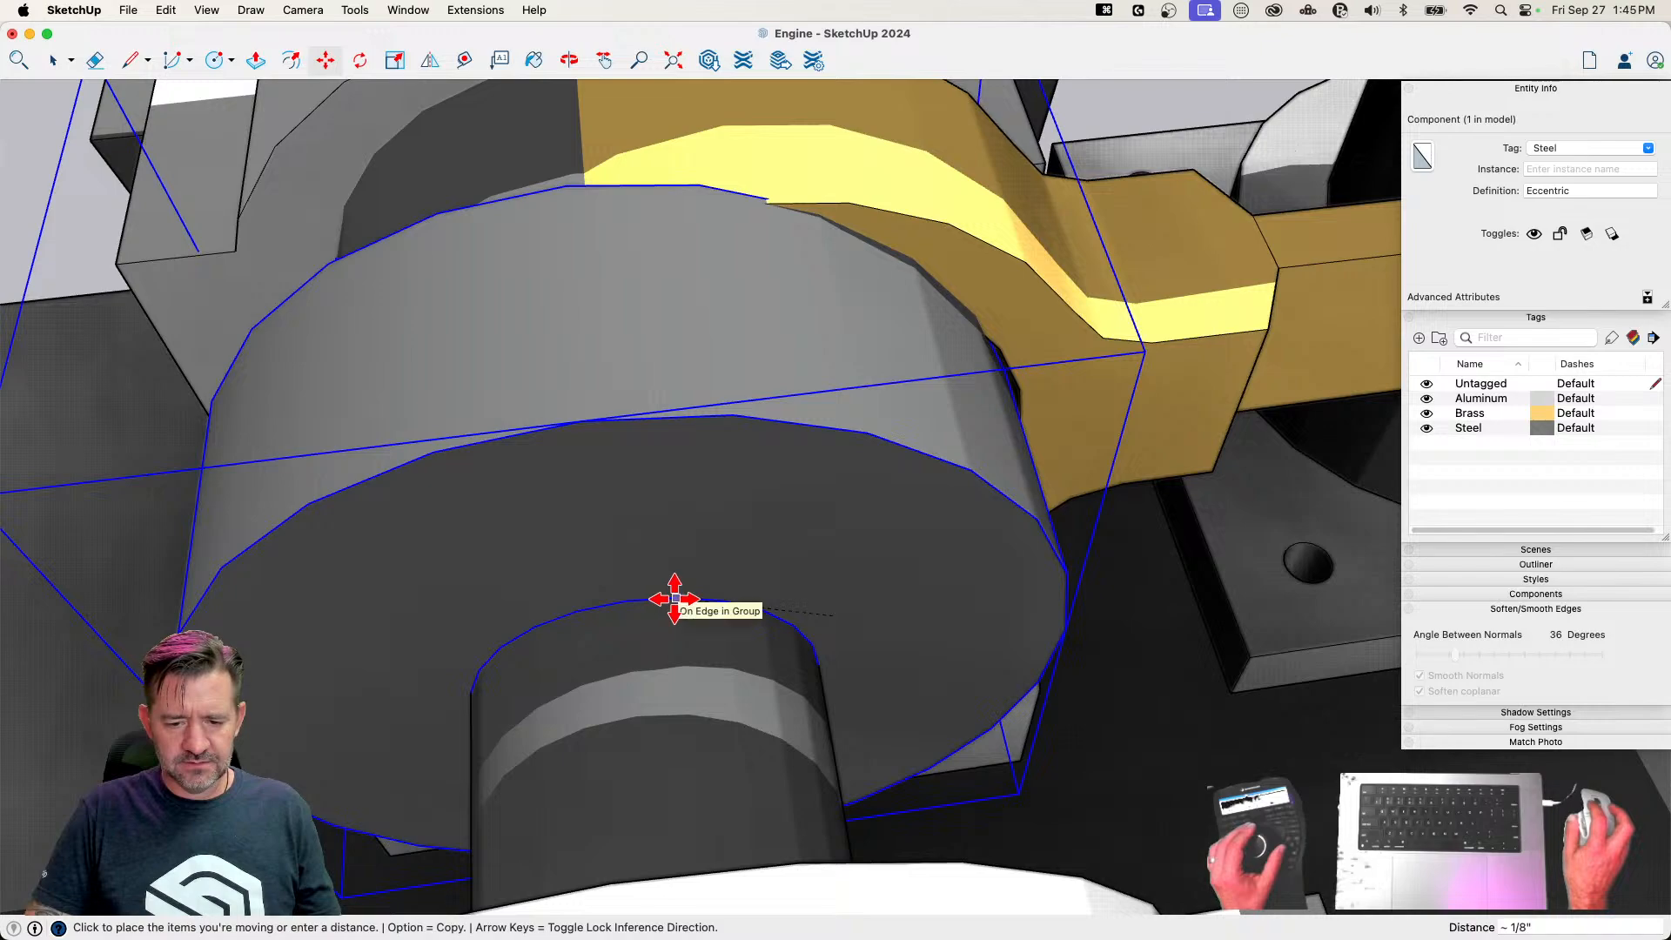
click(675, 598)
key(space)
key(m)
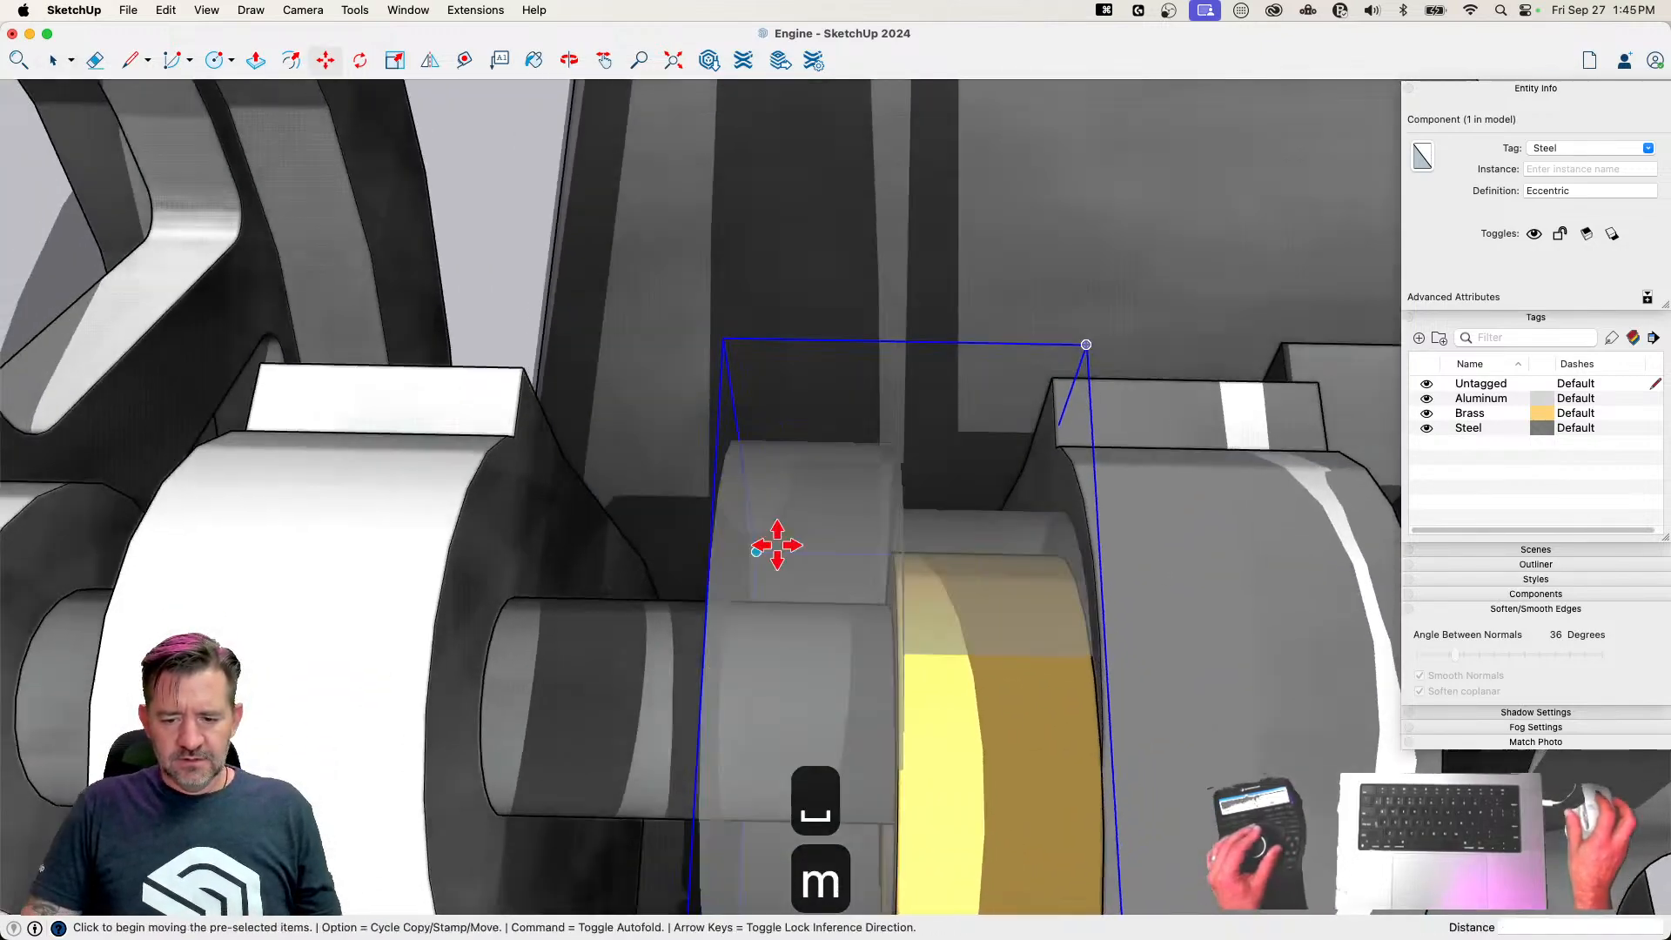
click(860, 591)
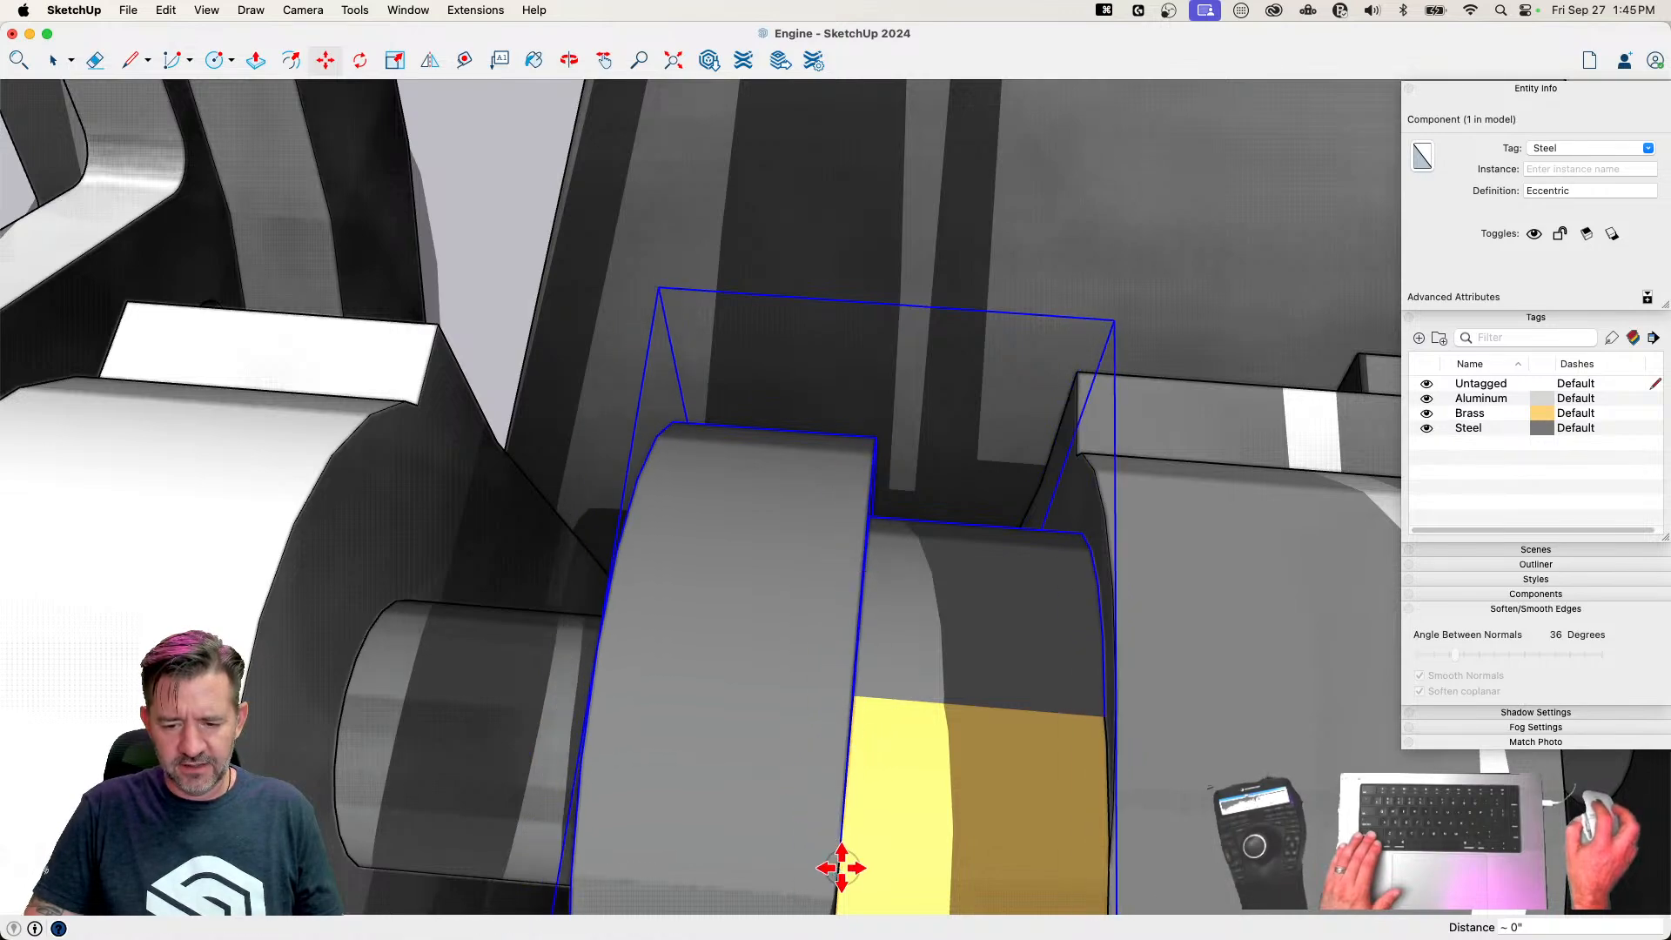
key(space)
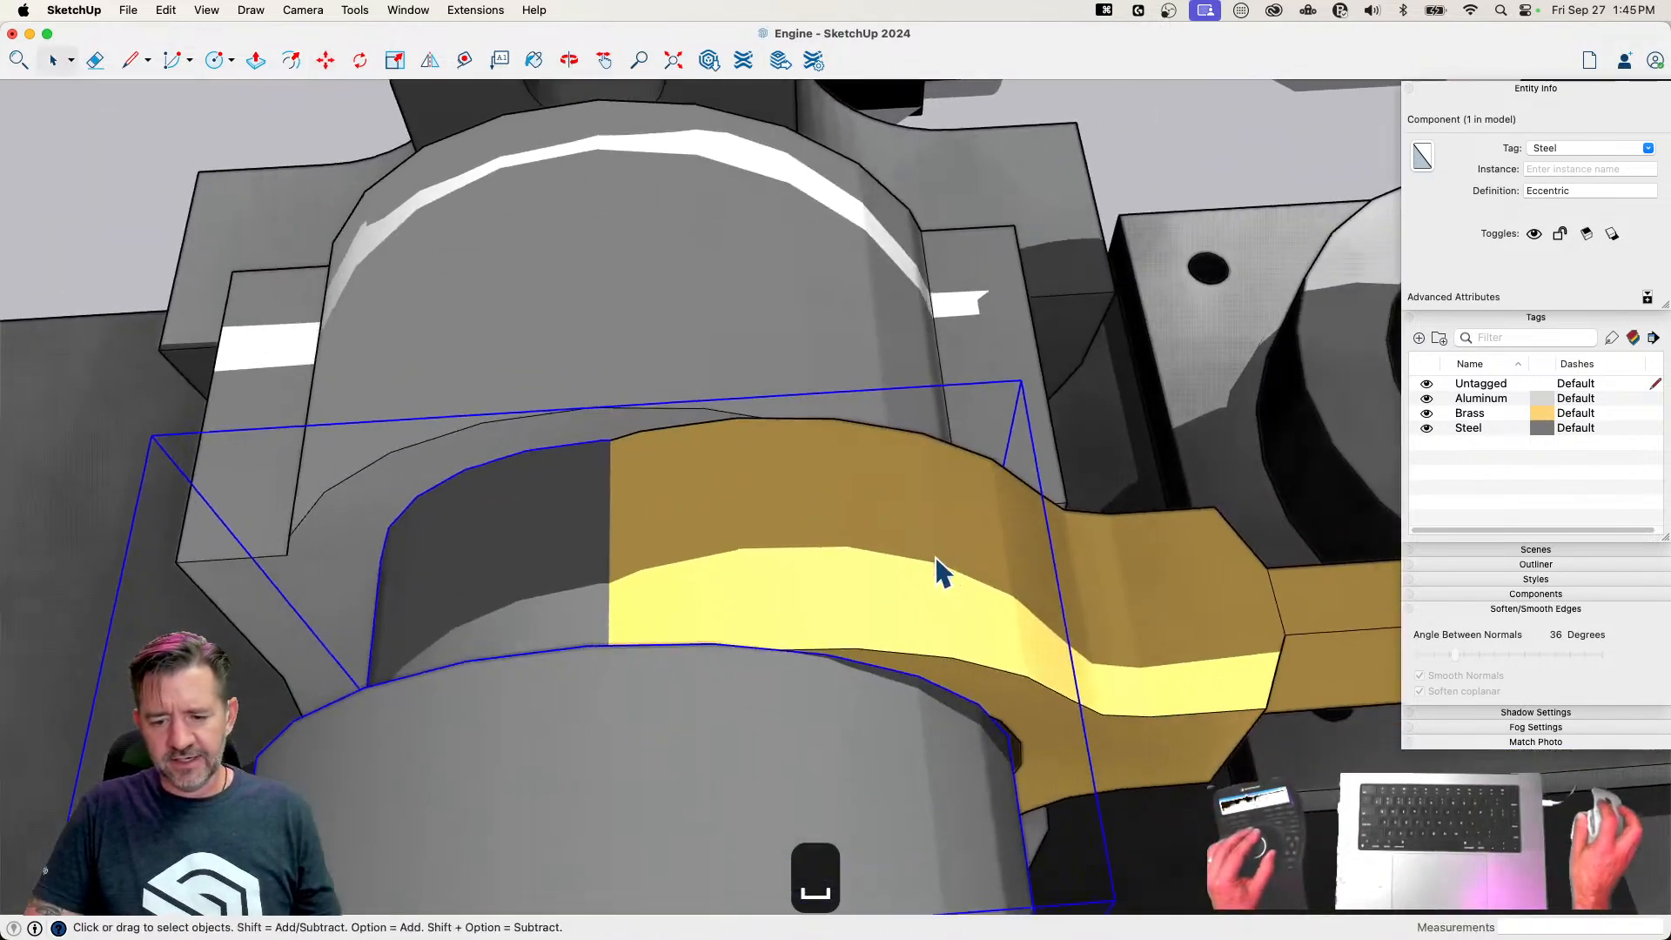
Move the Eccentric Strap 1/8" and a further 3/16" or so to fit its ring onto the Eccentric, using X-ray view to find the centers
click(910, 581)
key(m)
click(873, 589)
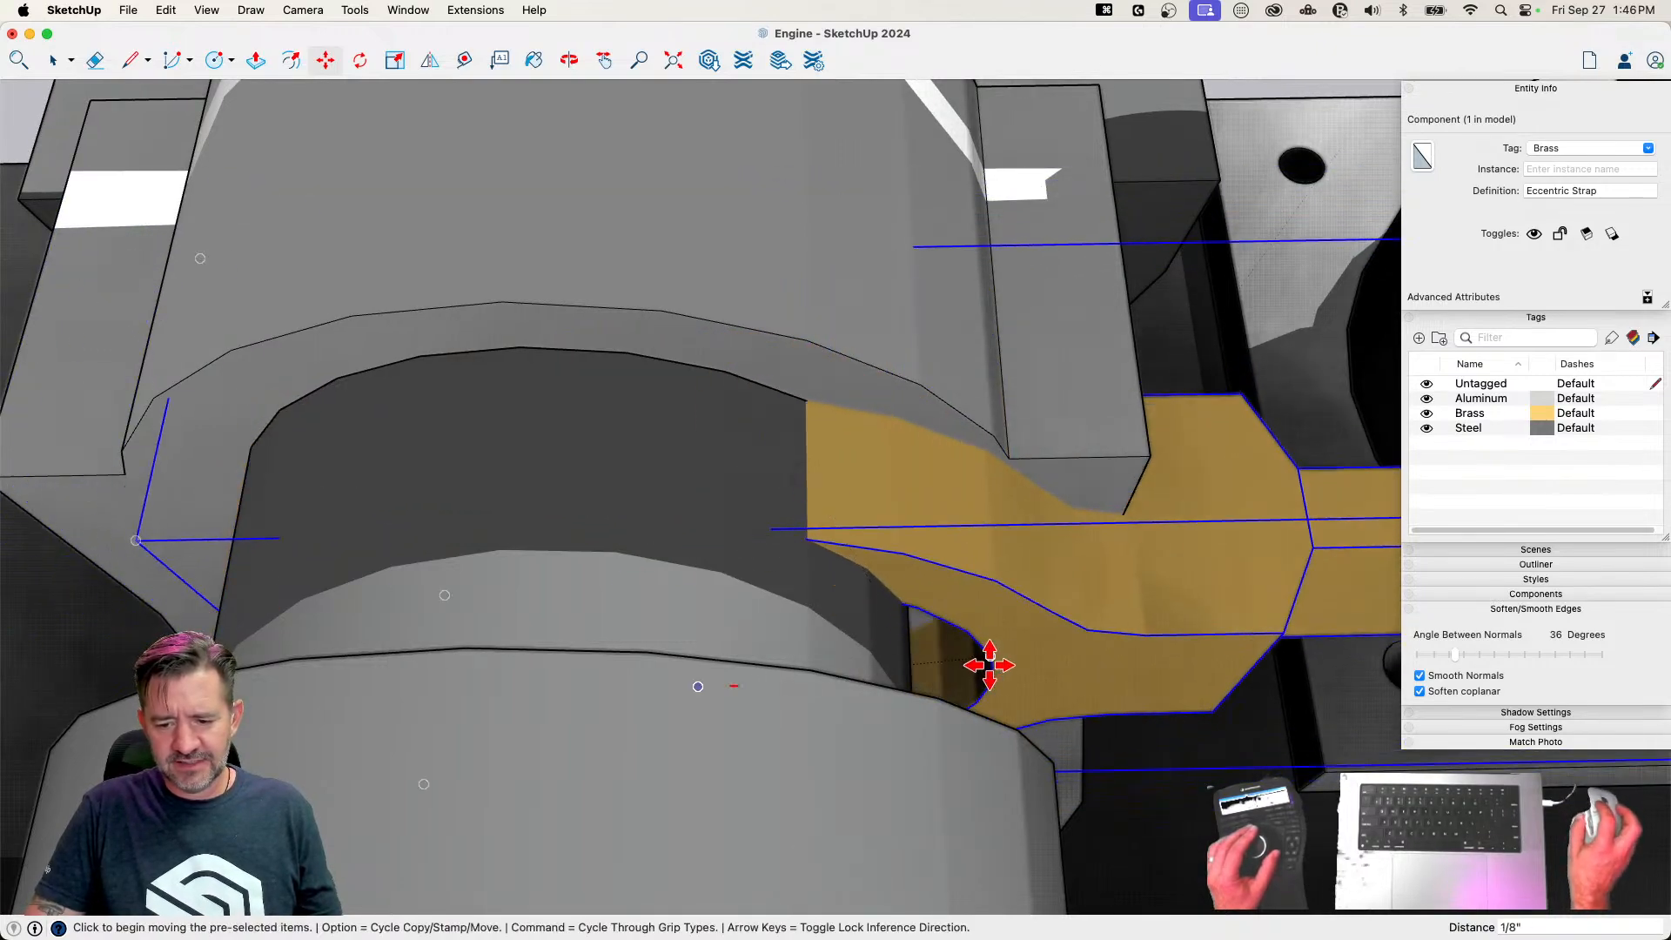
click(993, 676)
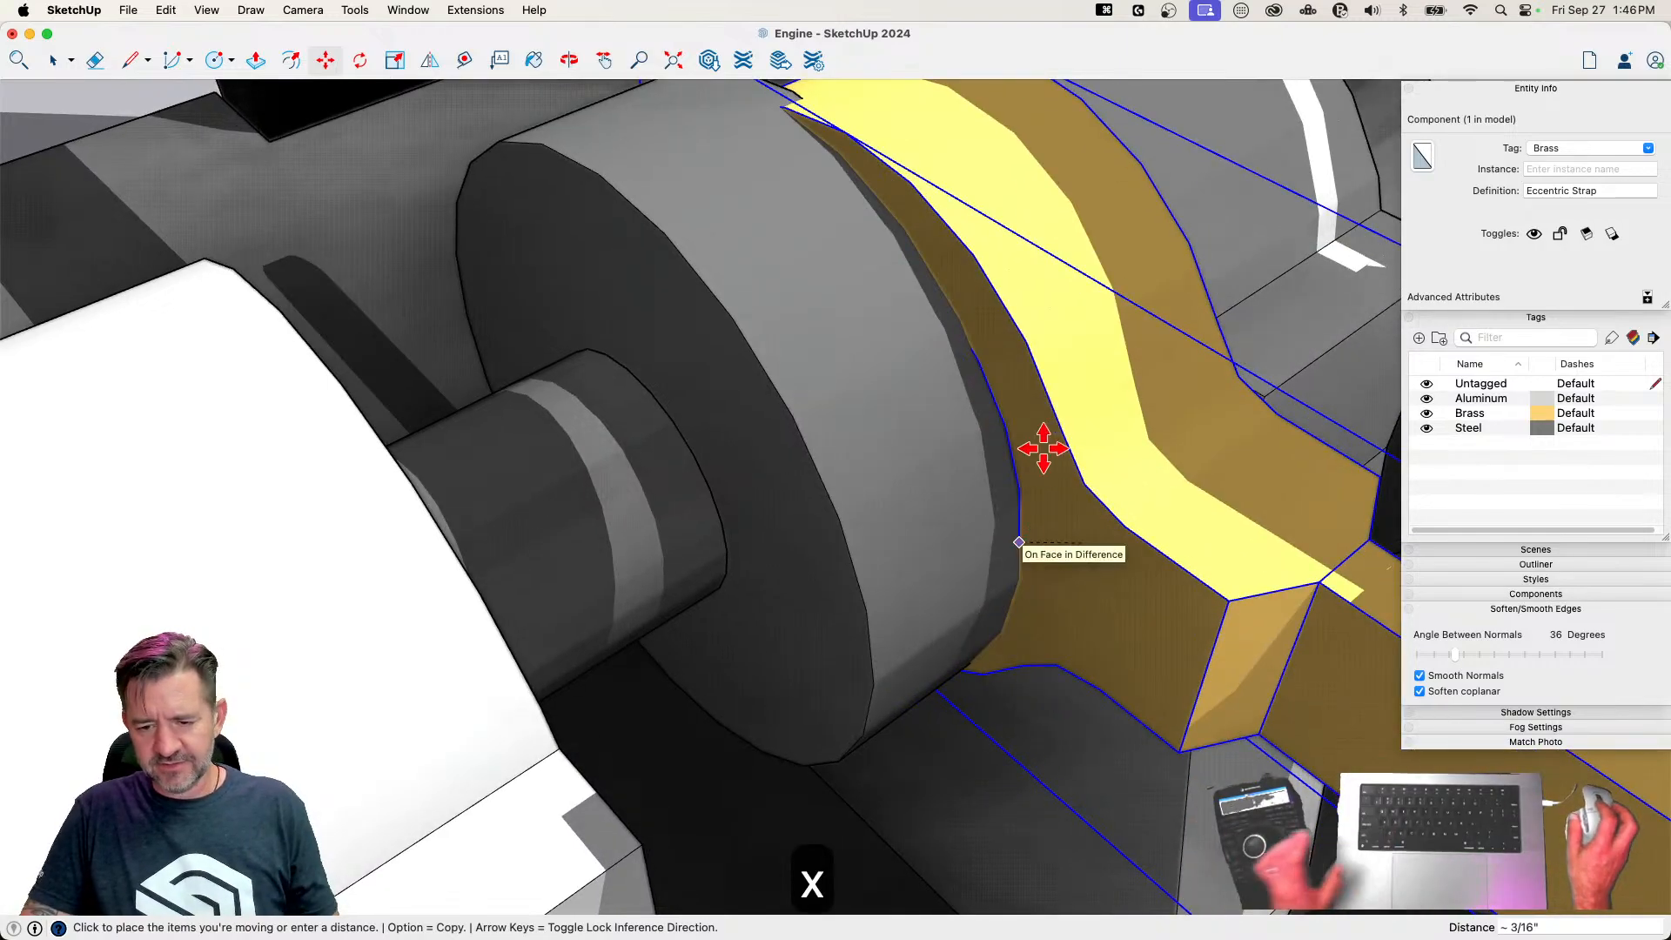
key(x)
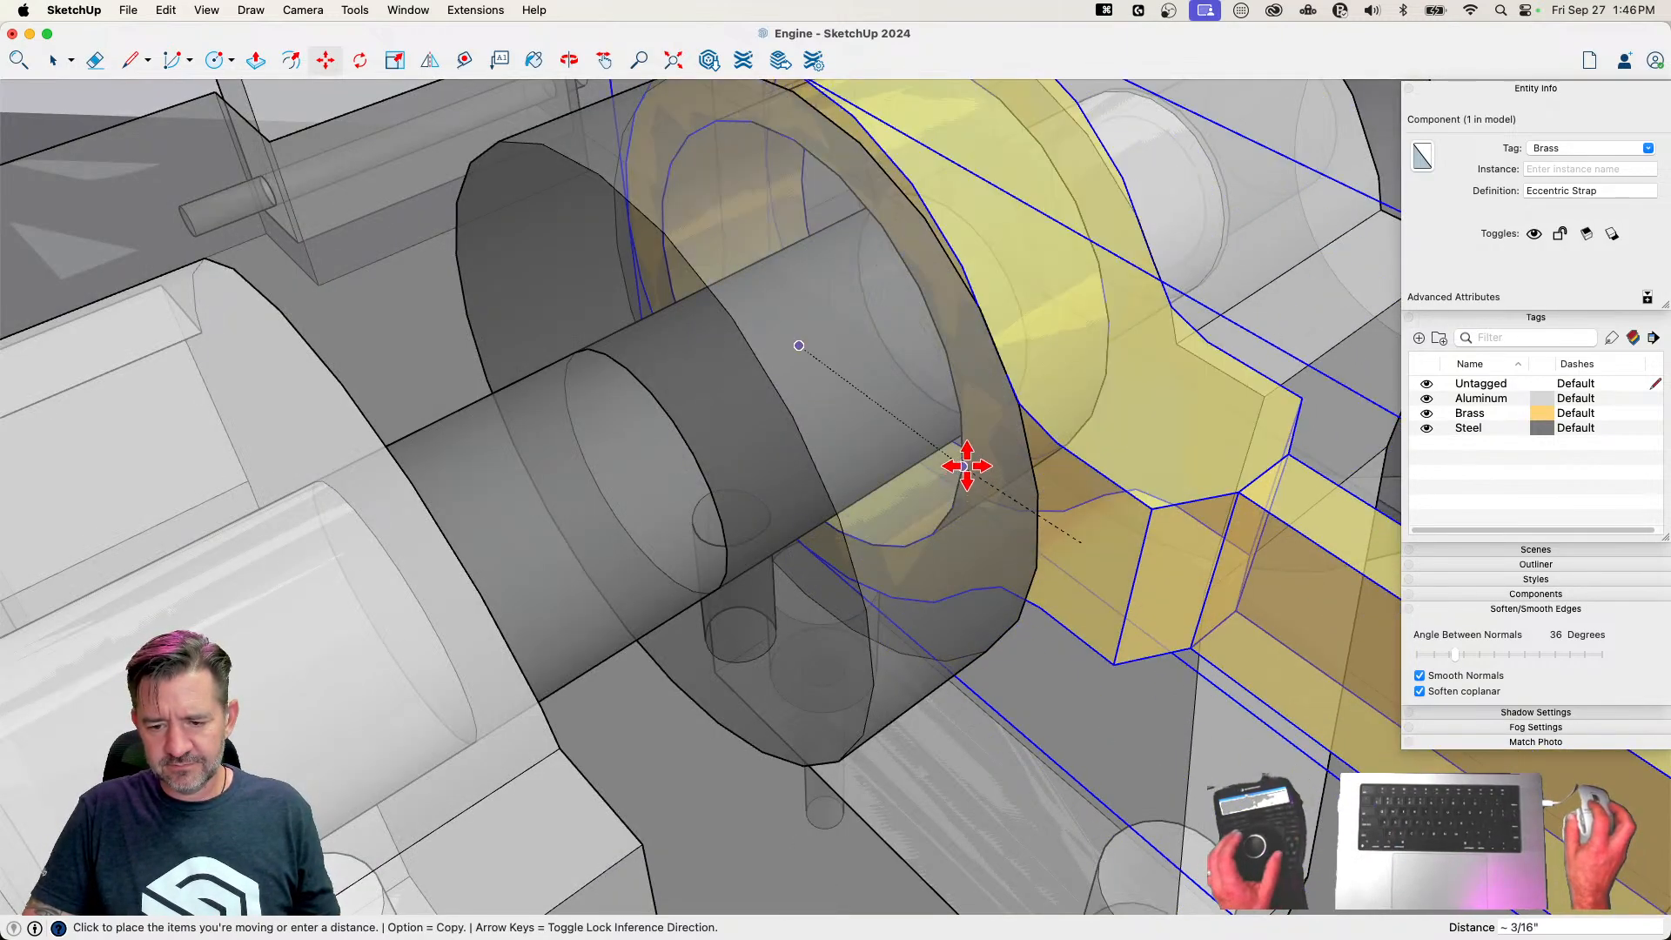
click(967, 466)
key(space)
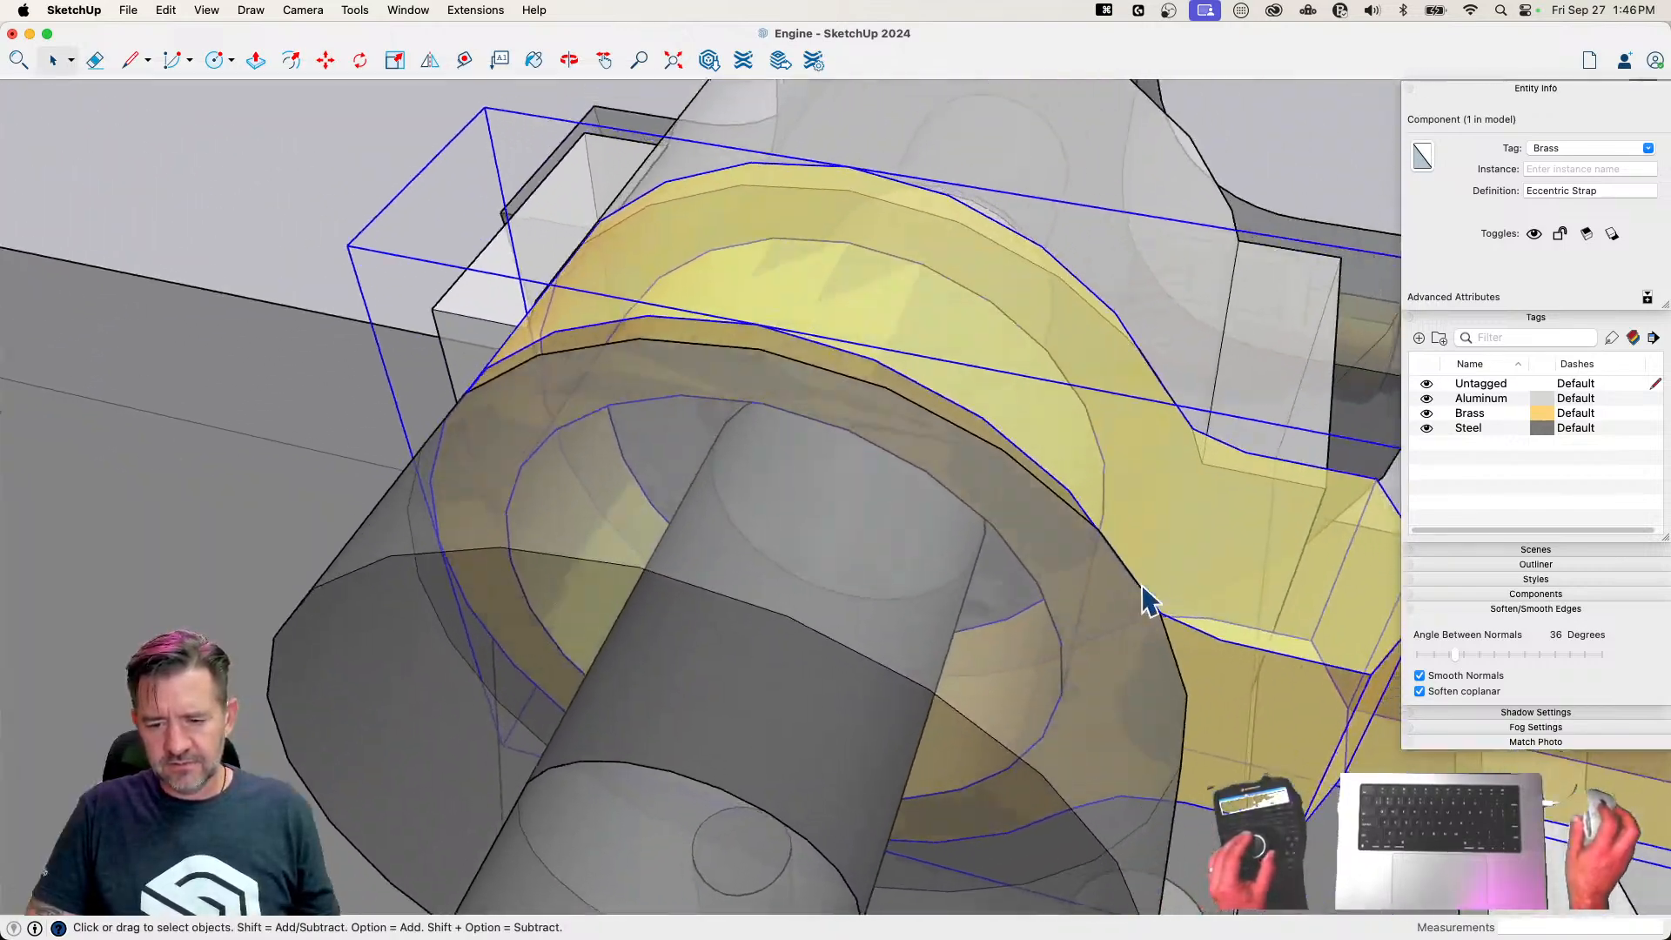
Rotate the Eccentric Strap about 6.9° around the Eccentric's center to raise its far hole toward the Valve Crank's pin
key(q)
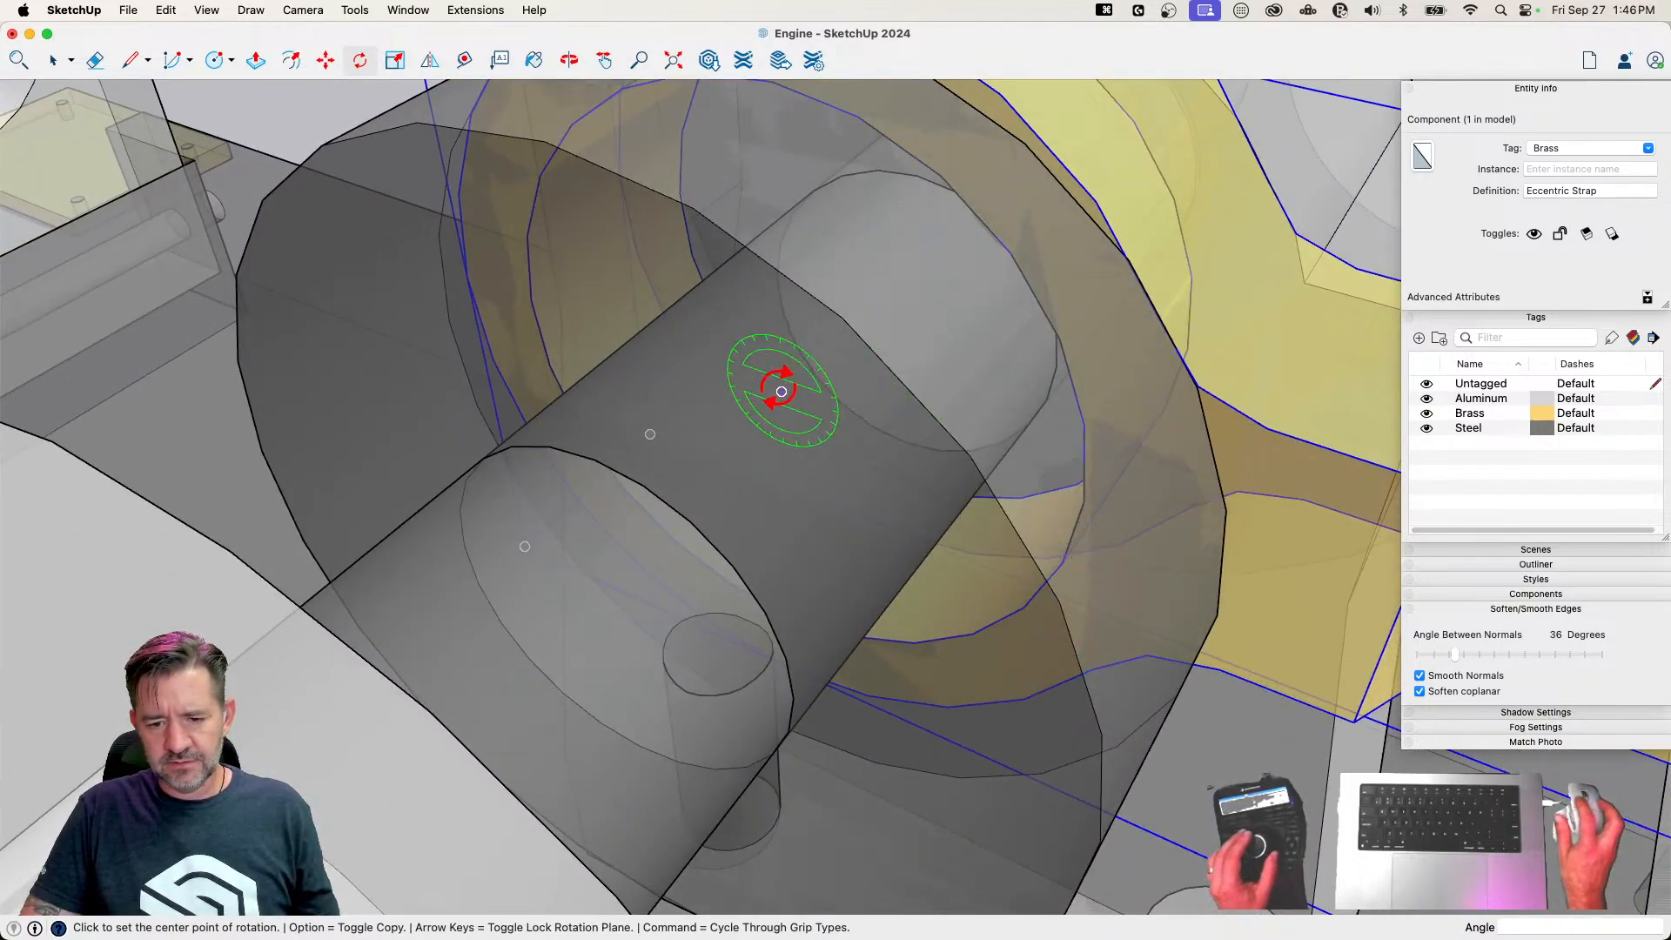
click(782, 391)
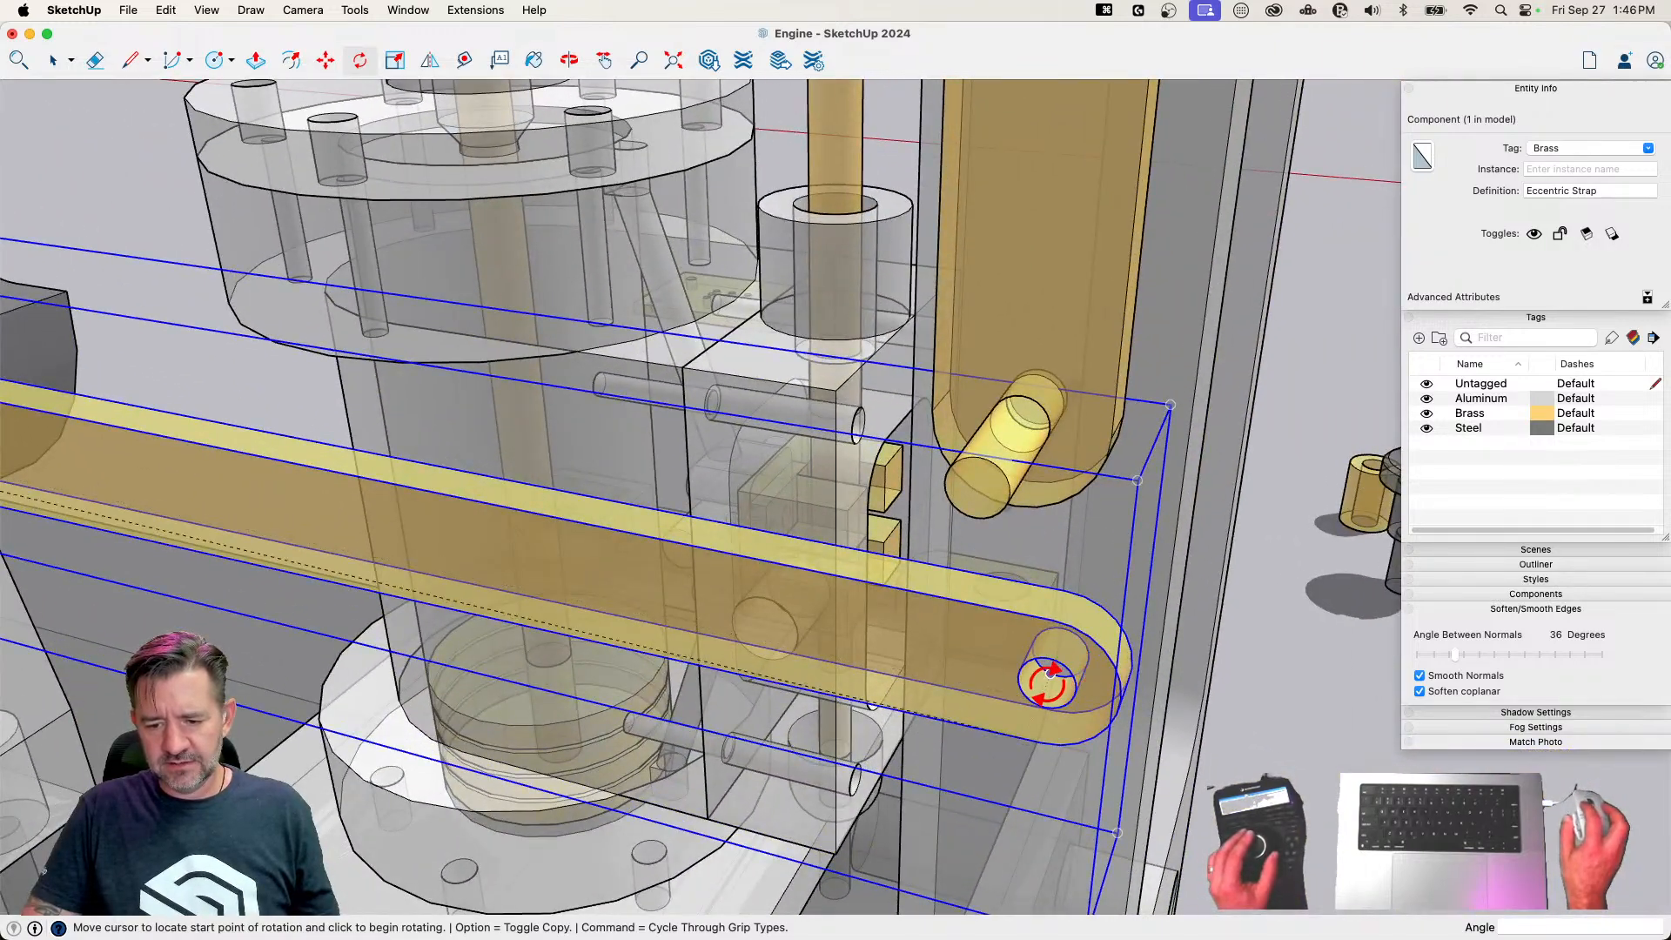
click(1050, 677)
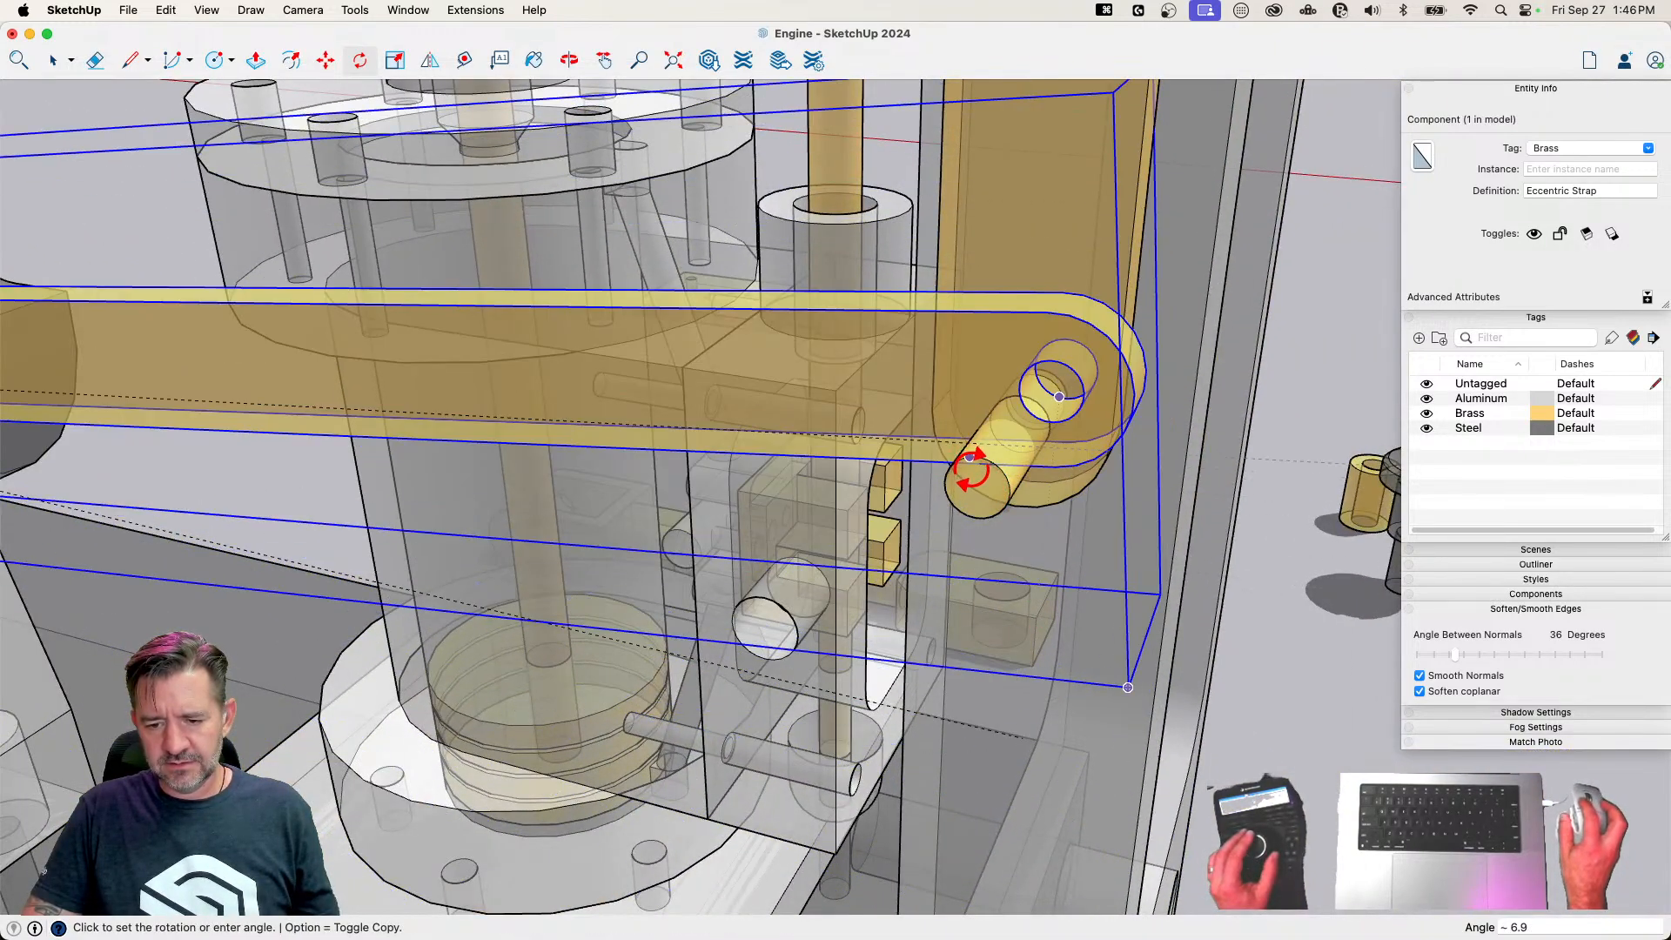
click(969, 457)
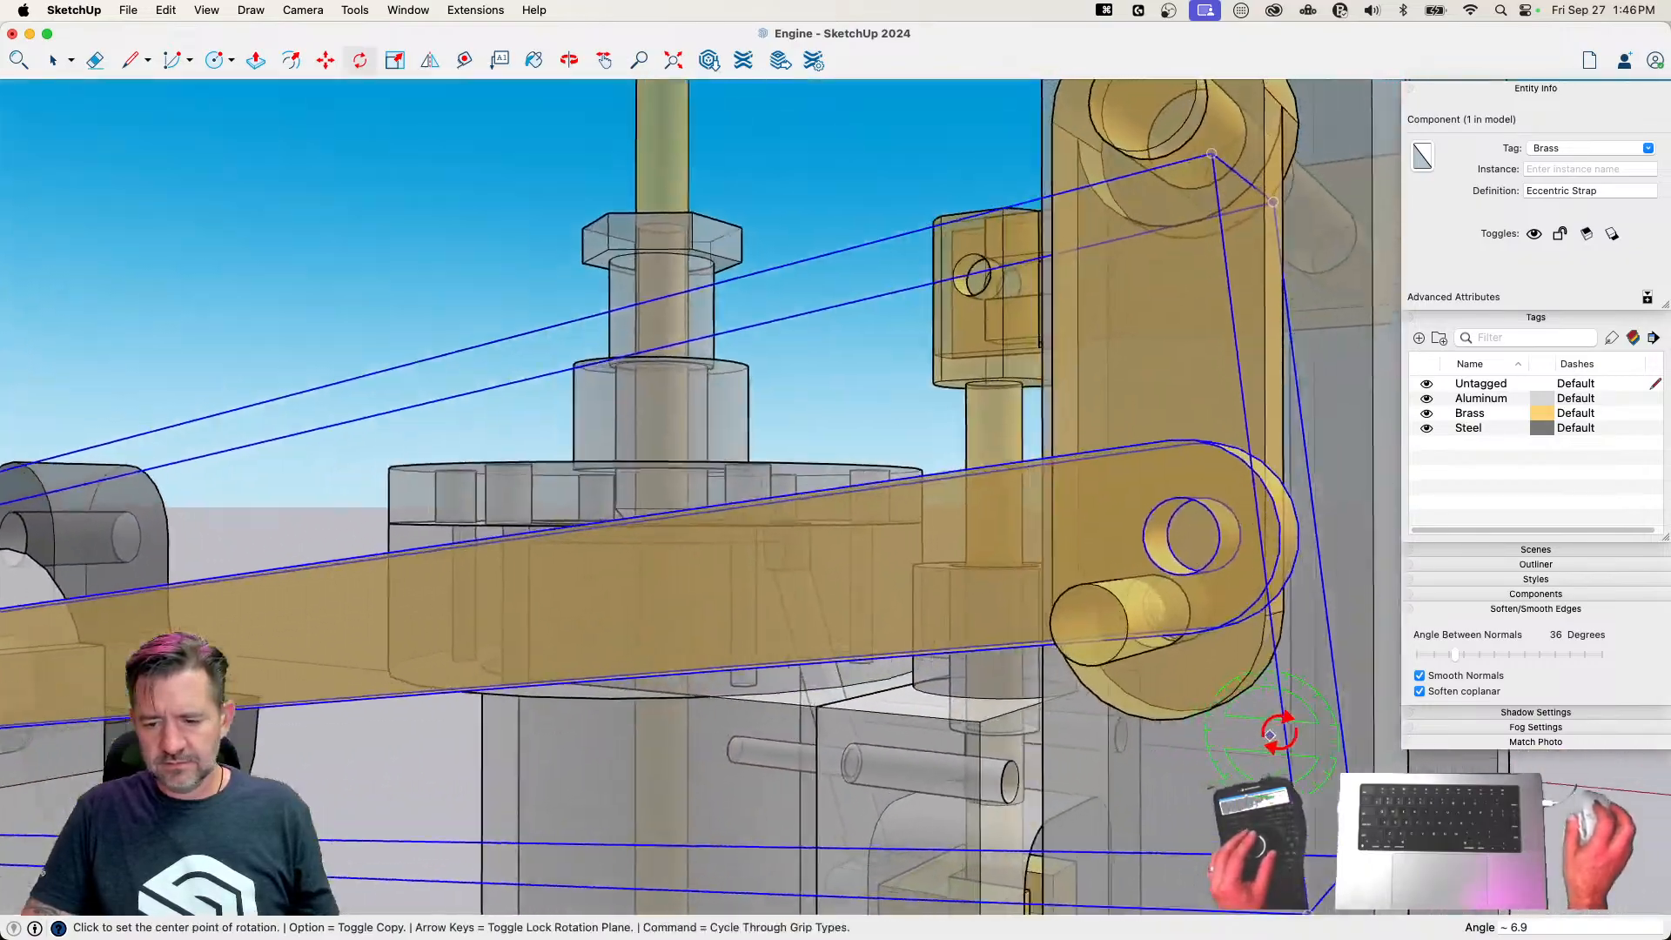
key(space)
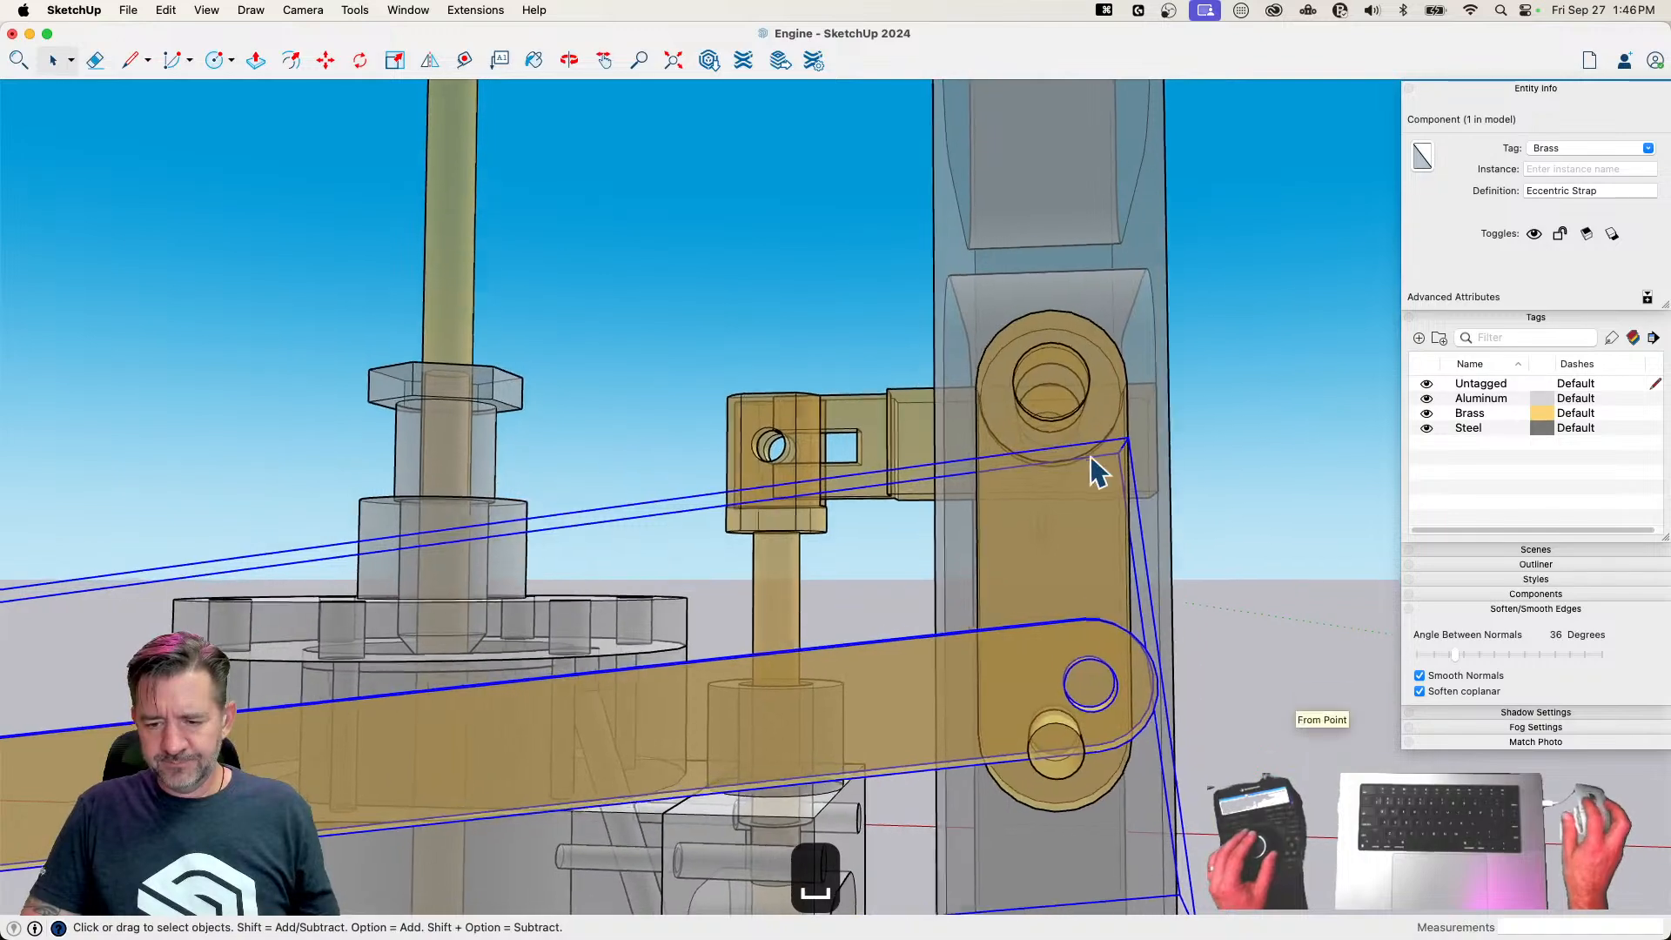
Swing the Valve Crank's pin toward the strap's hole and rotate the Eccentric Strap 1.3° around the Eccentric's center to meet it
key(q)
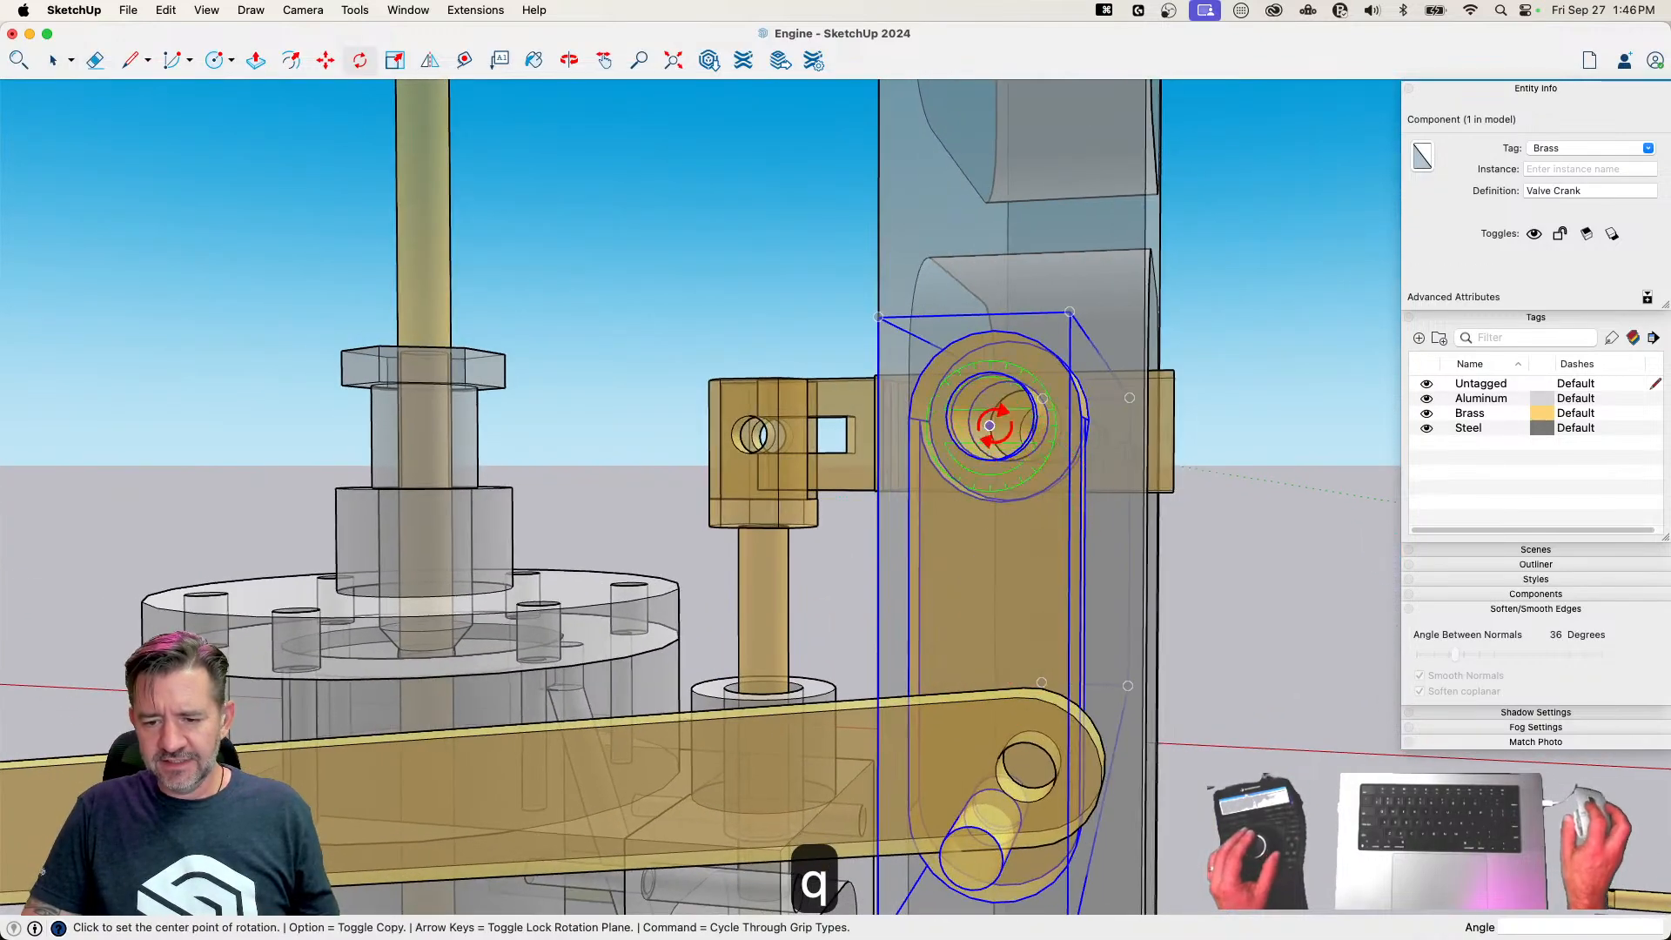
key(x)
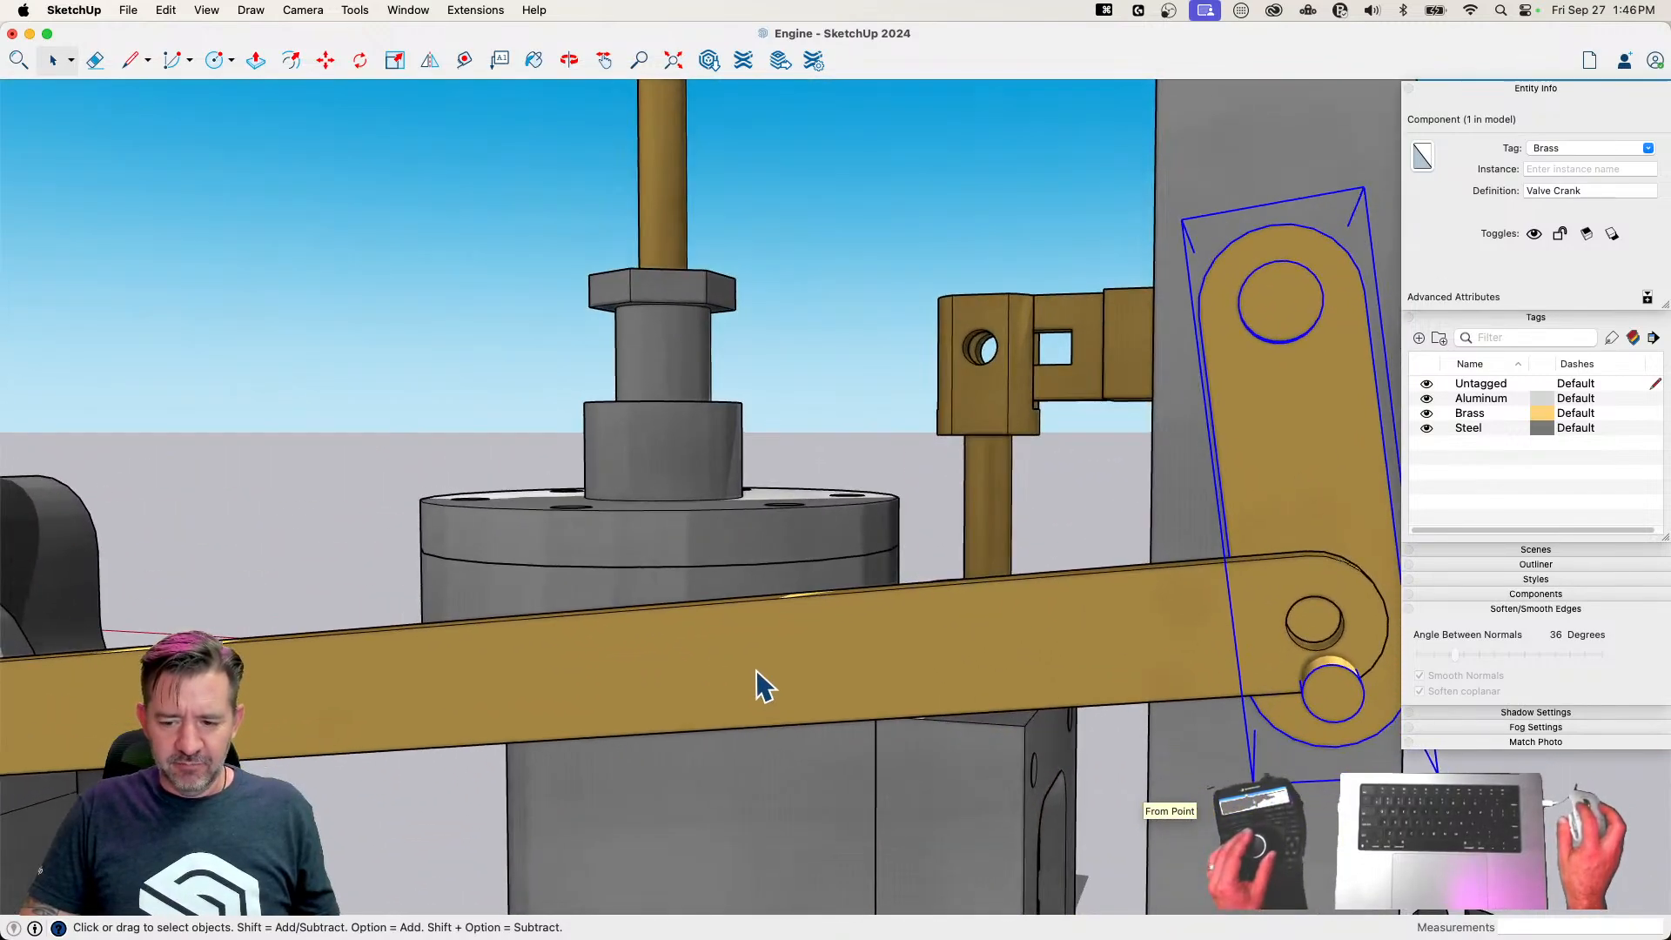
click(757, 684)
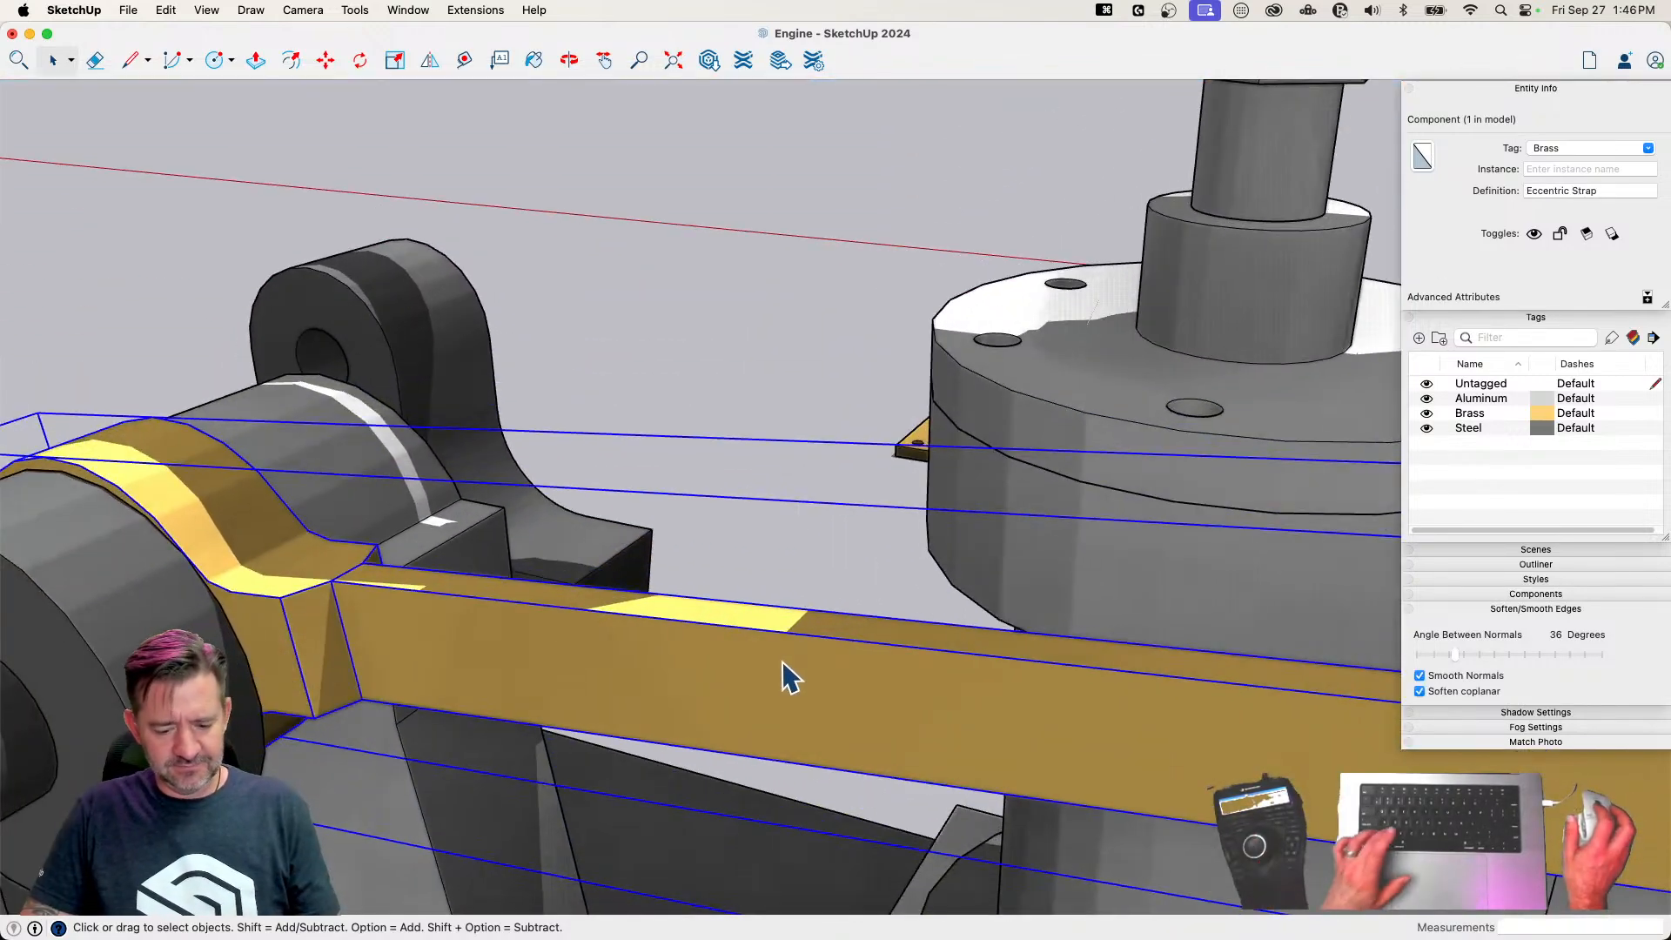
key(x)
key(q)
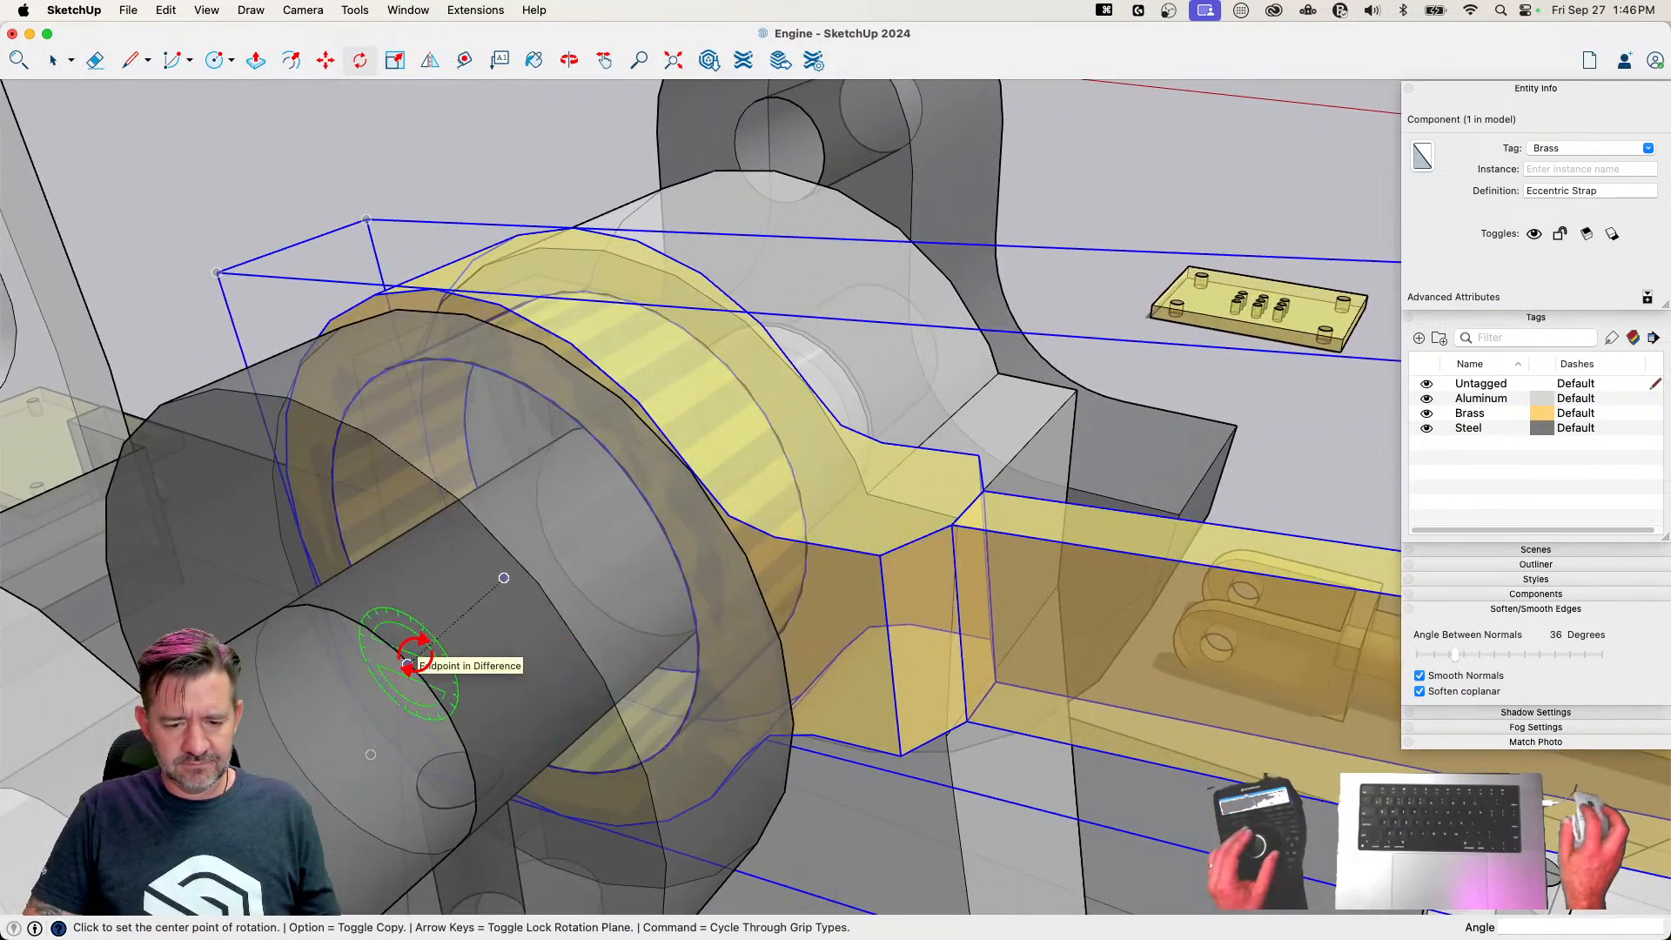
click(504, 577)
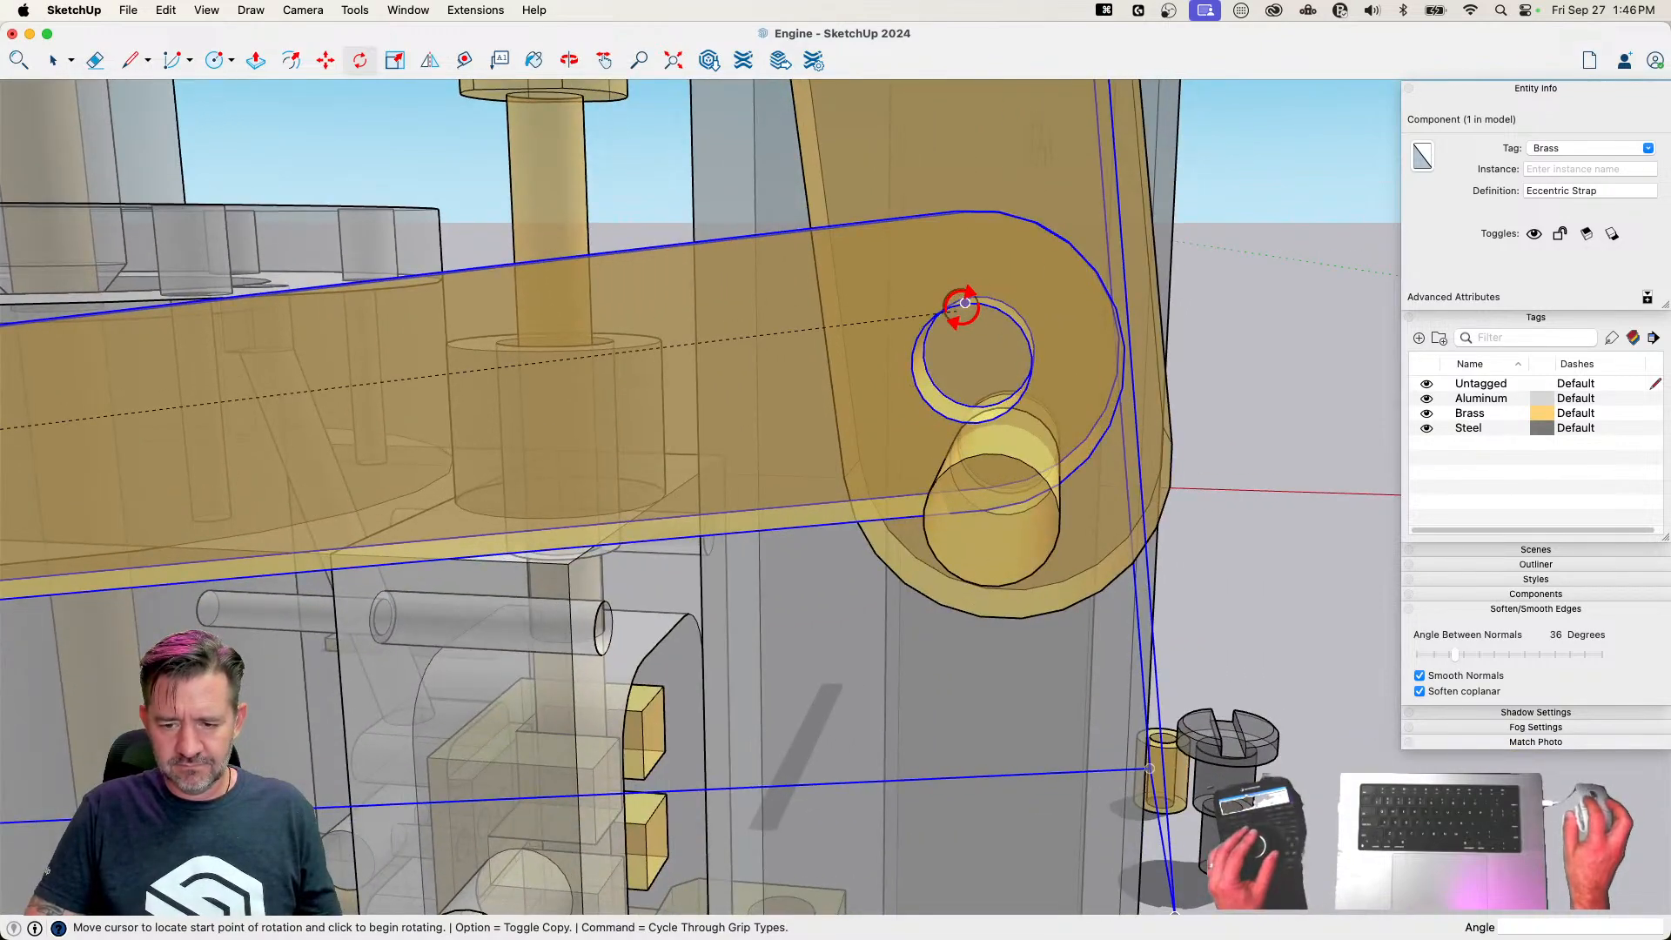
click(965, 303)
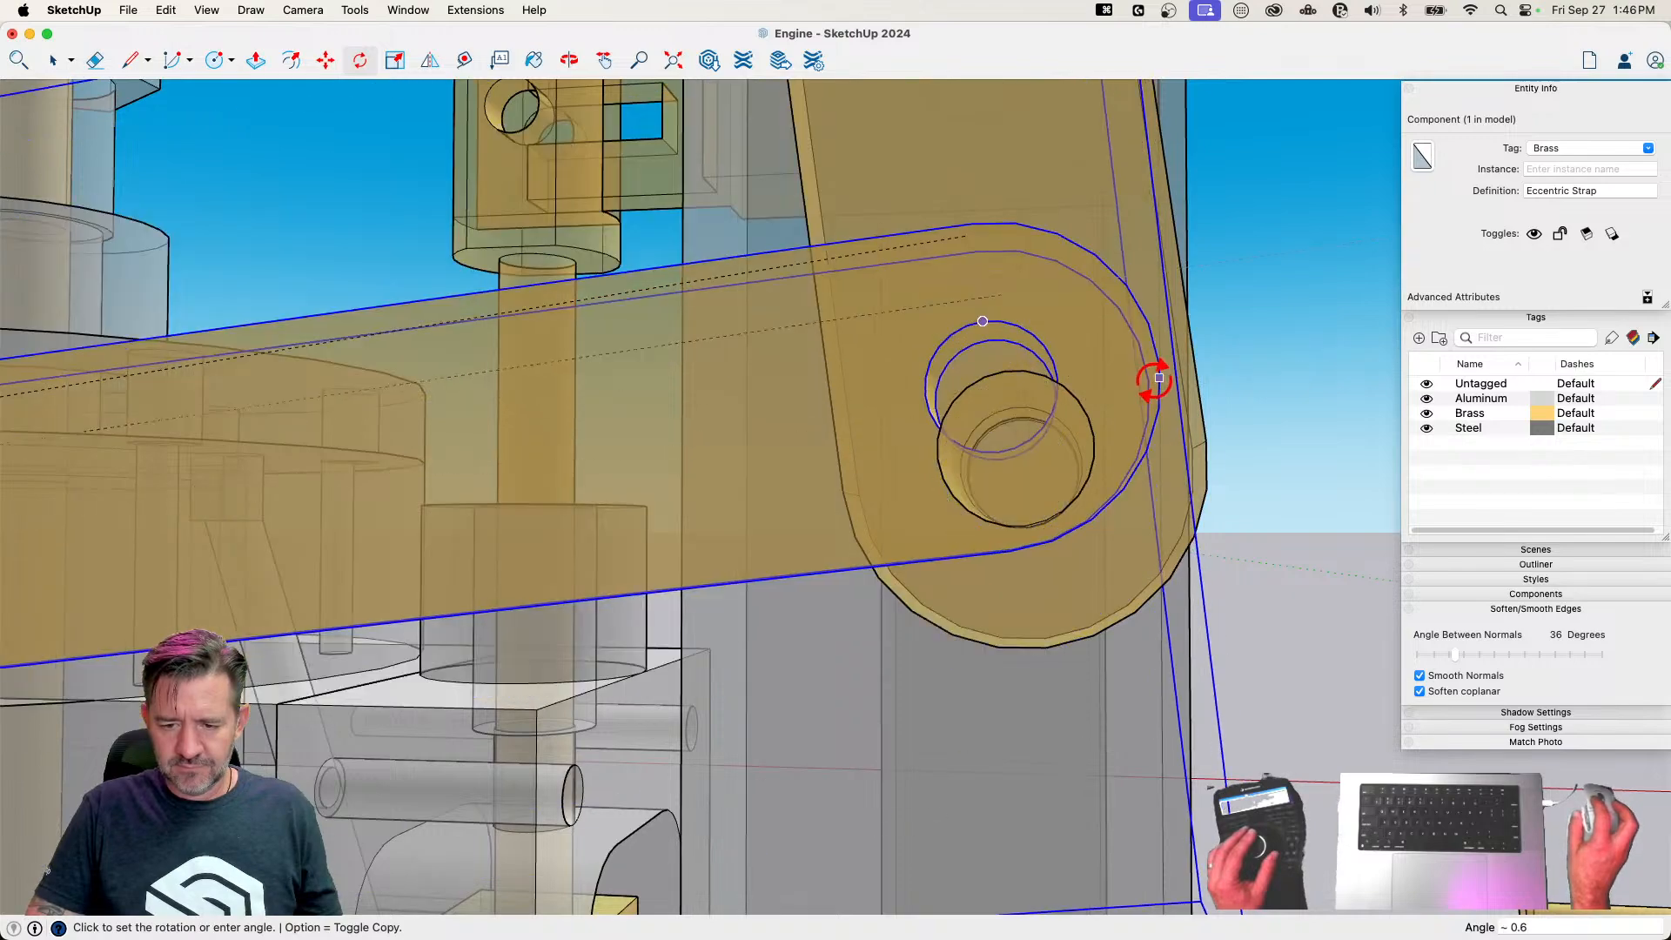
click(1371, 326)
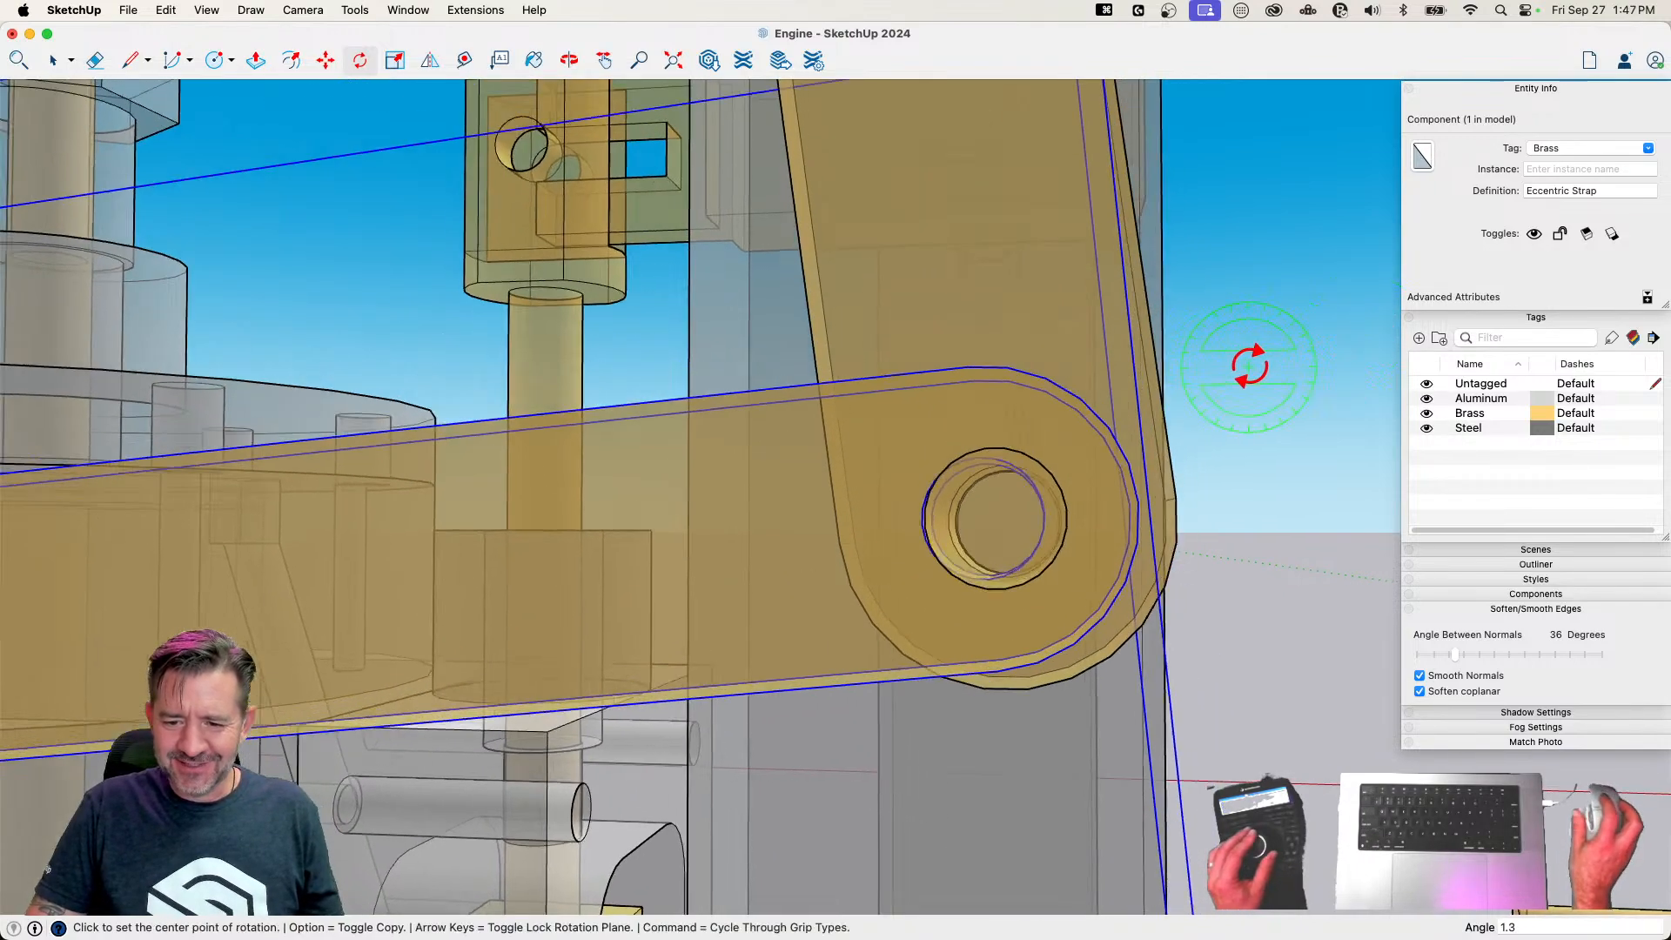
key(space)
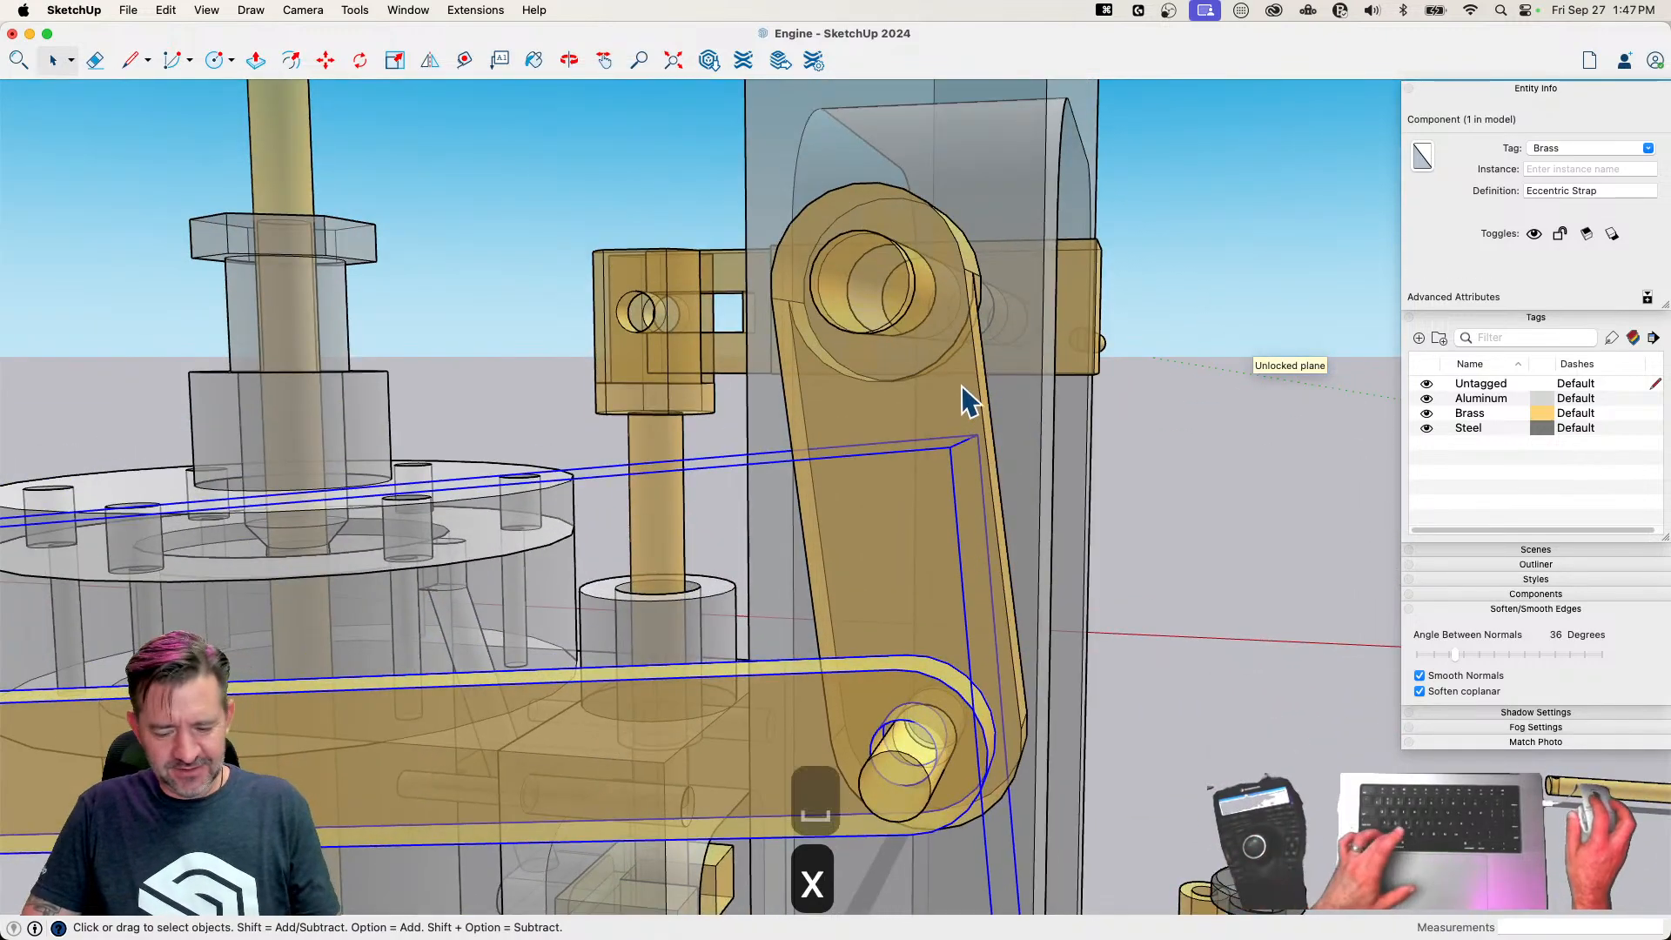
Rotate the Valve Crank slightly around its shaft's center to bring its pin in line with the Eccentric Strap's hole
key(x)
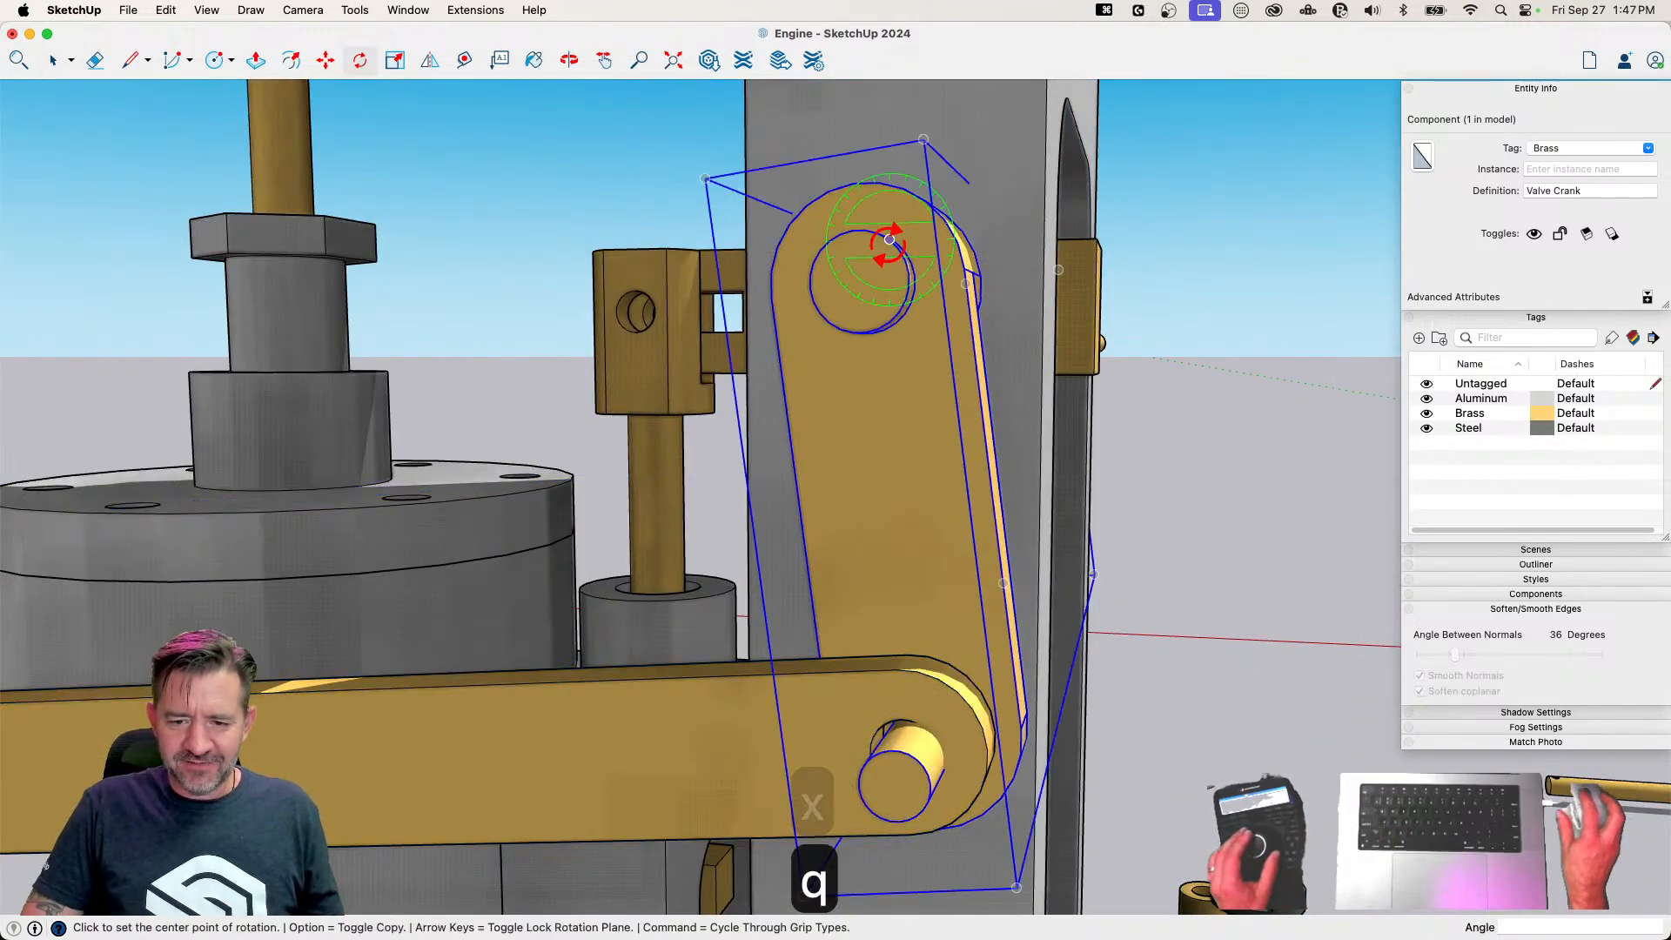
click(859, 280)
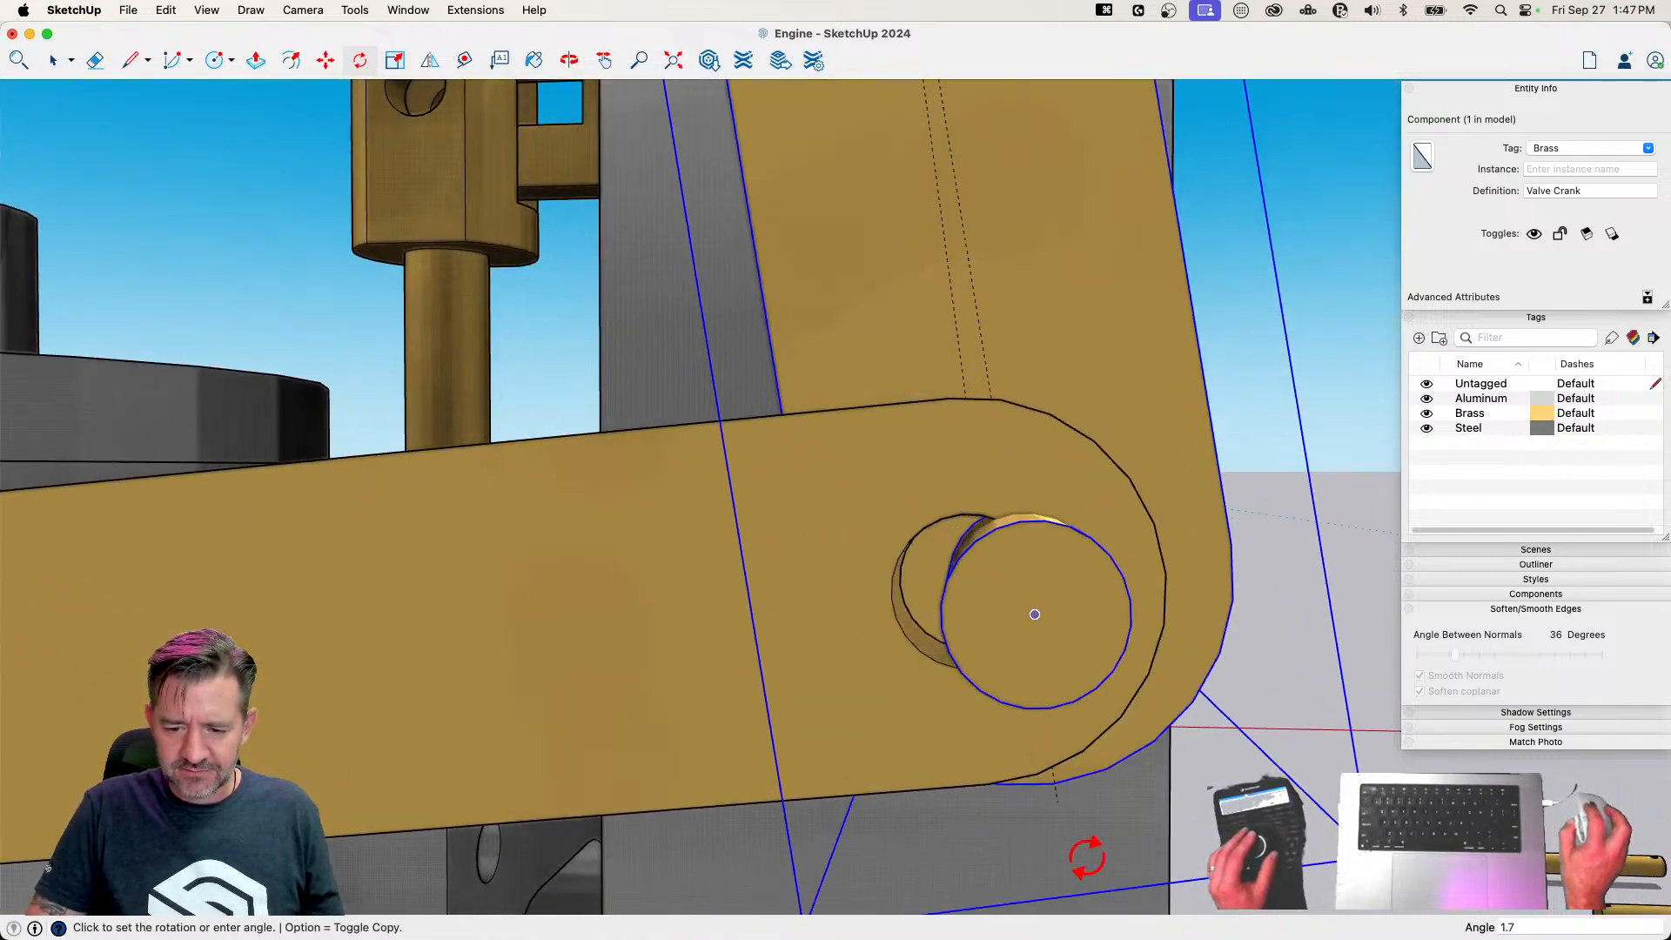
click(1010, 912)
key(space)
Fine-tune the Eccentric Strap's rotation around the Eccentric's center so its end hole fits over the Valve Crank's pin
click(753, 675)
key(q)
key(x)
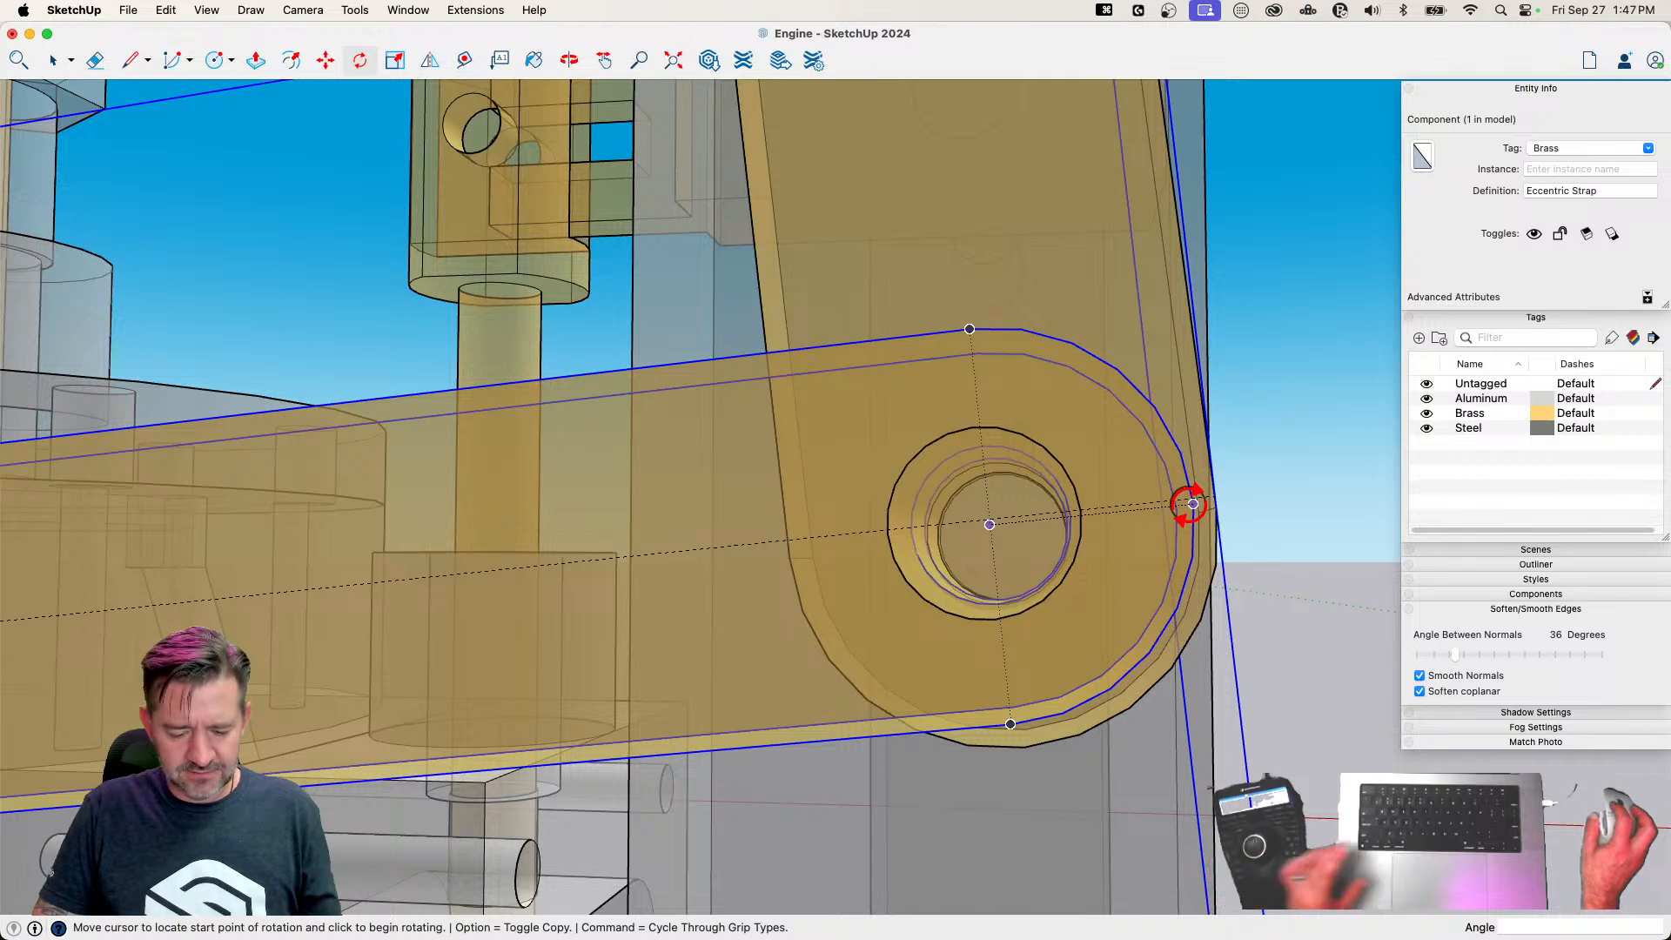
click(1193, 503)
key(x)
key(x)
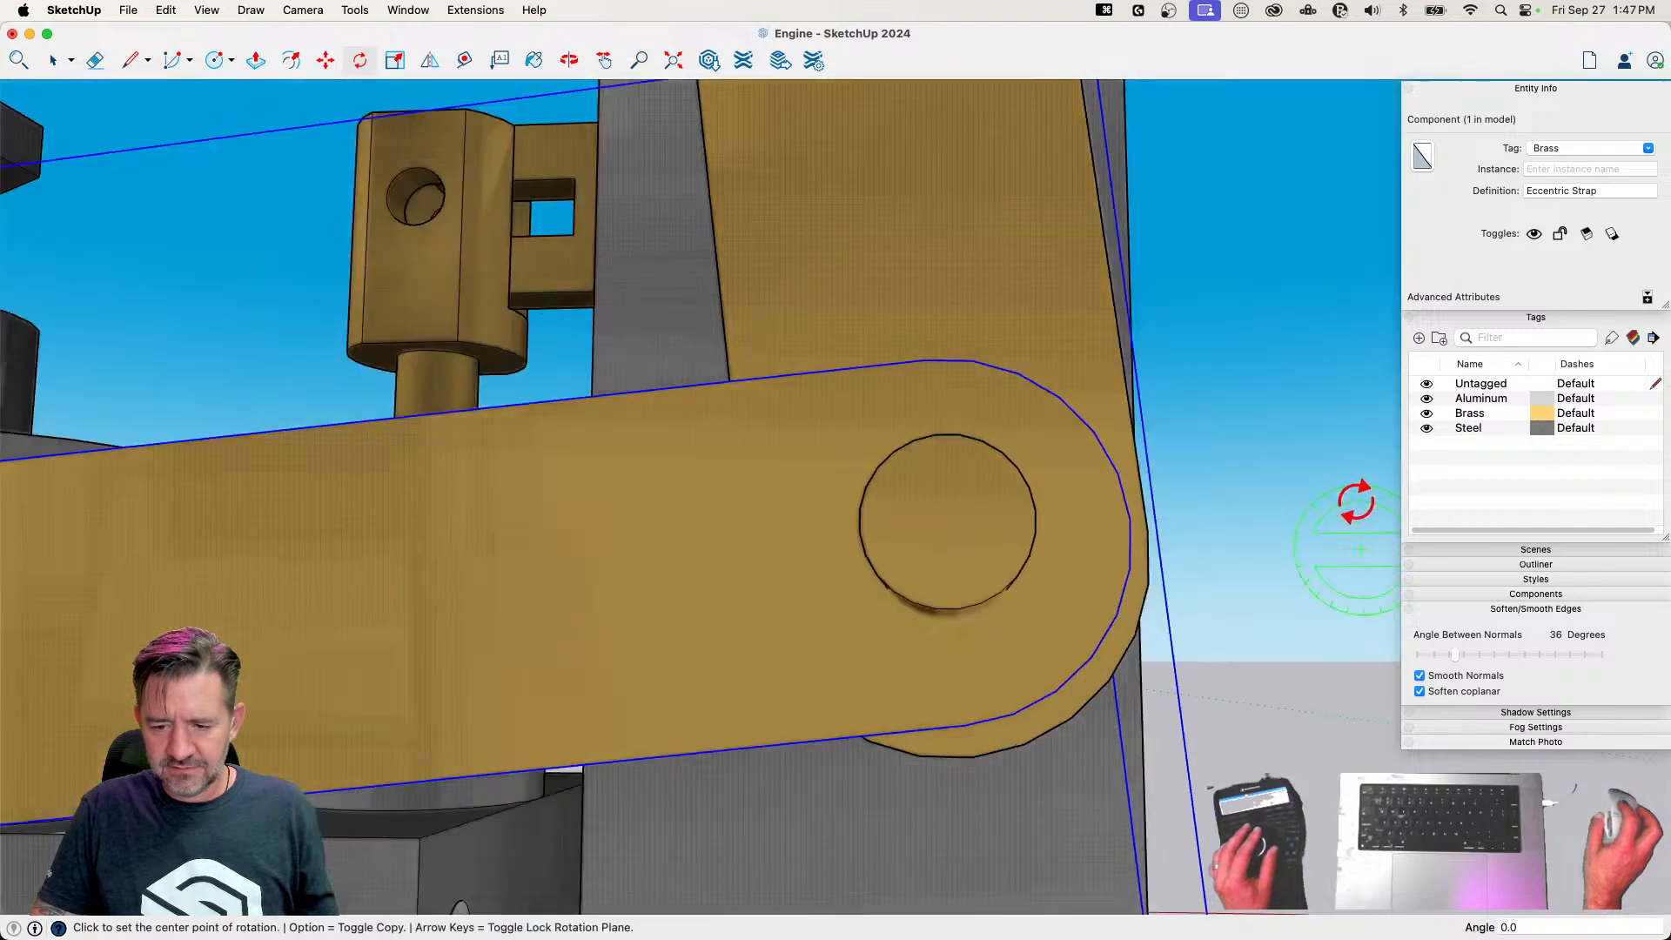
key(space)
click(1335, 523)
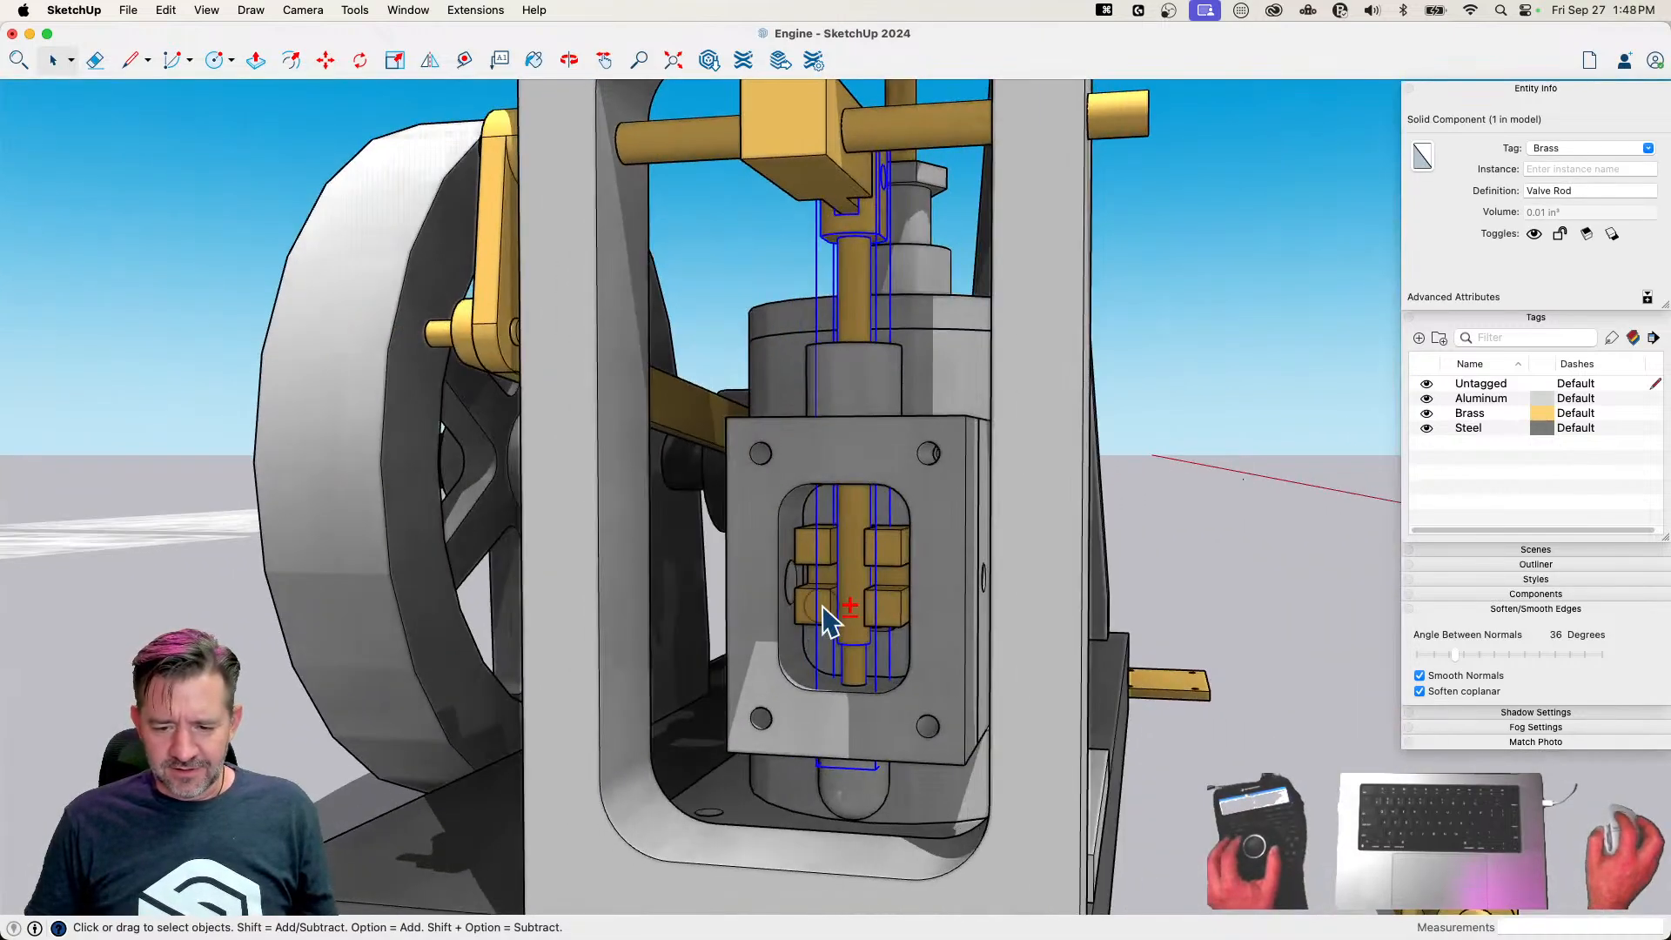
Move the Valve Rod, the Valve and the valve housing together away from the cylinder's side to leave a gap
shift+click(823, 608)
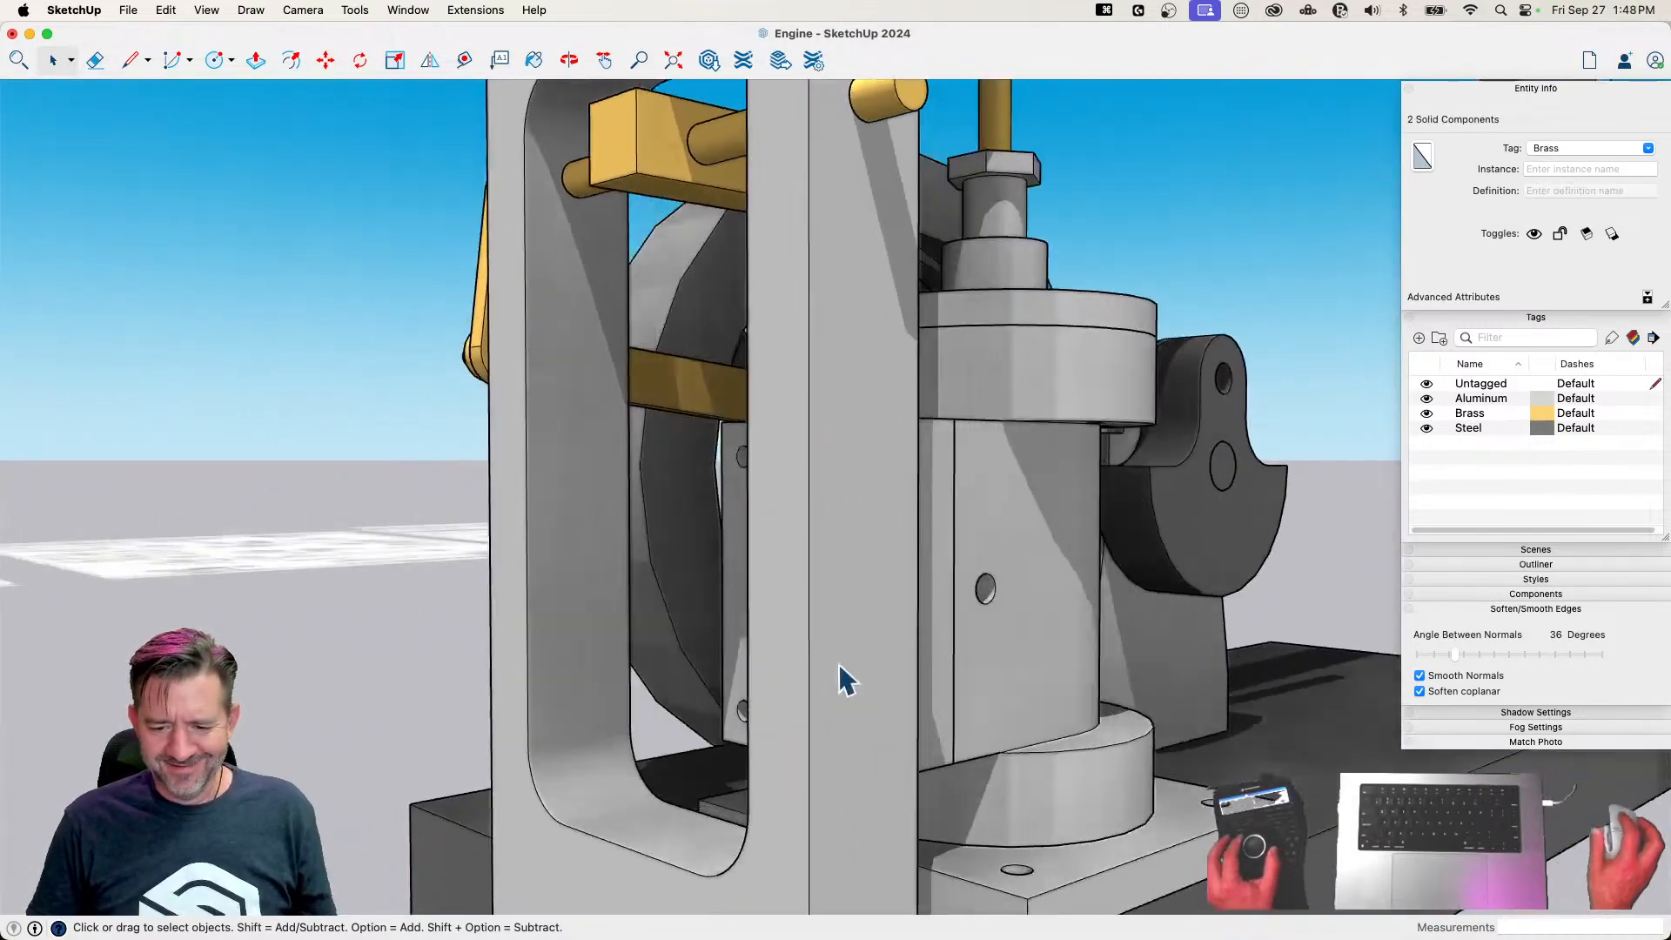
shift+click(846, 570)
key(m)
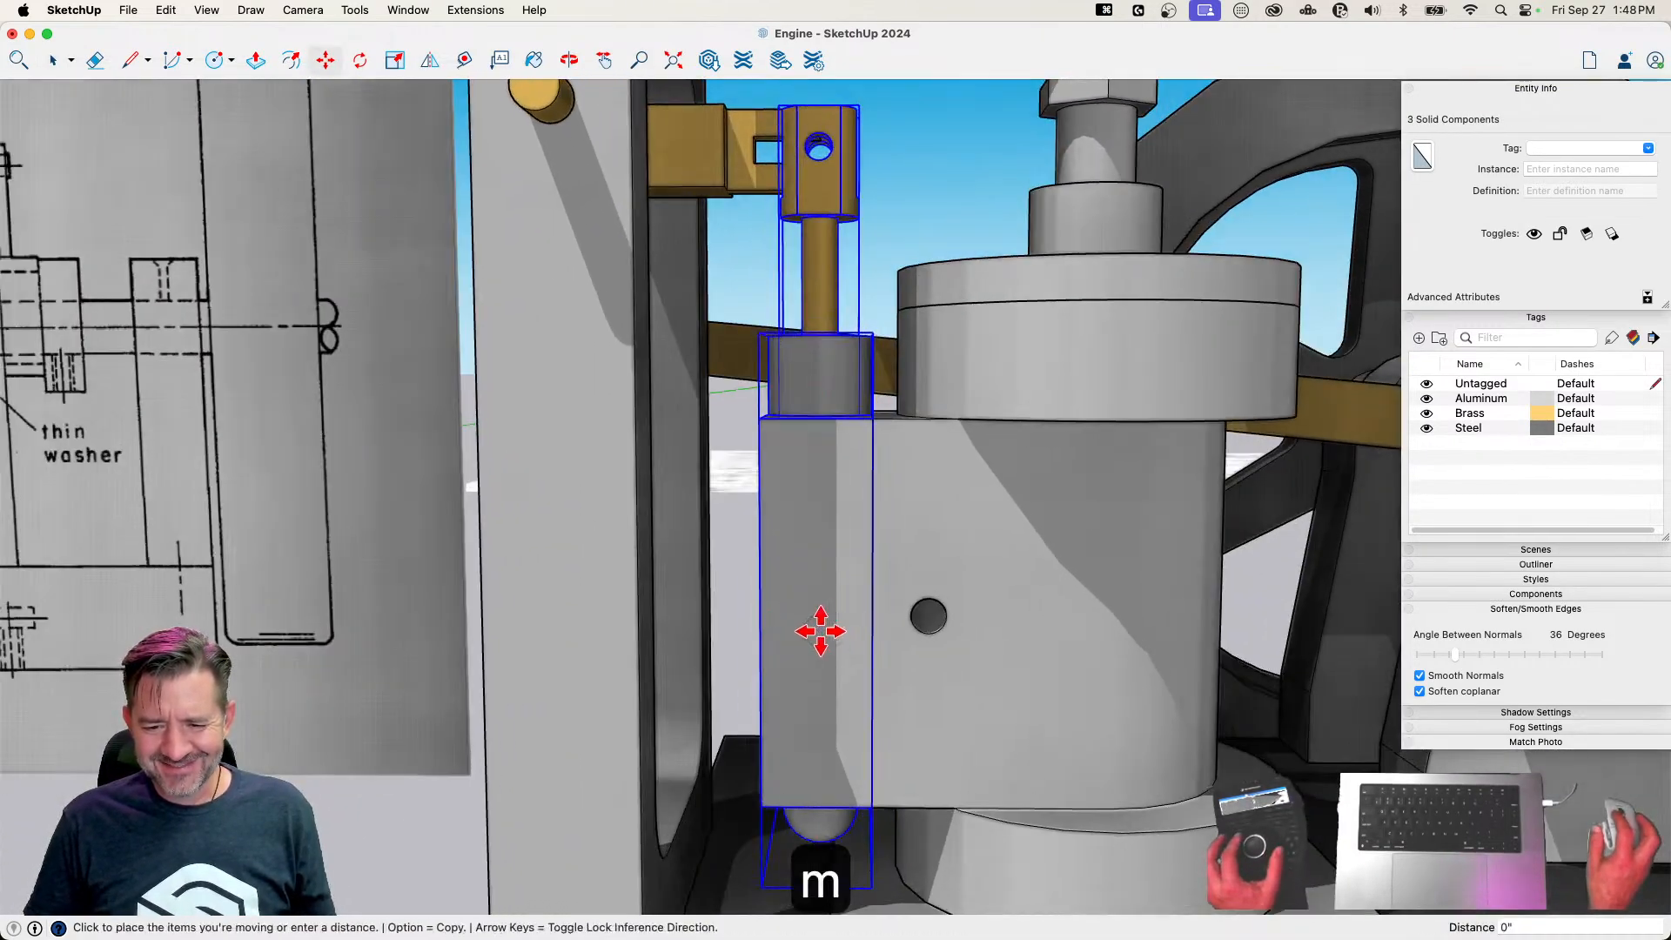
key(space)
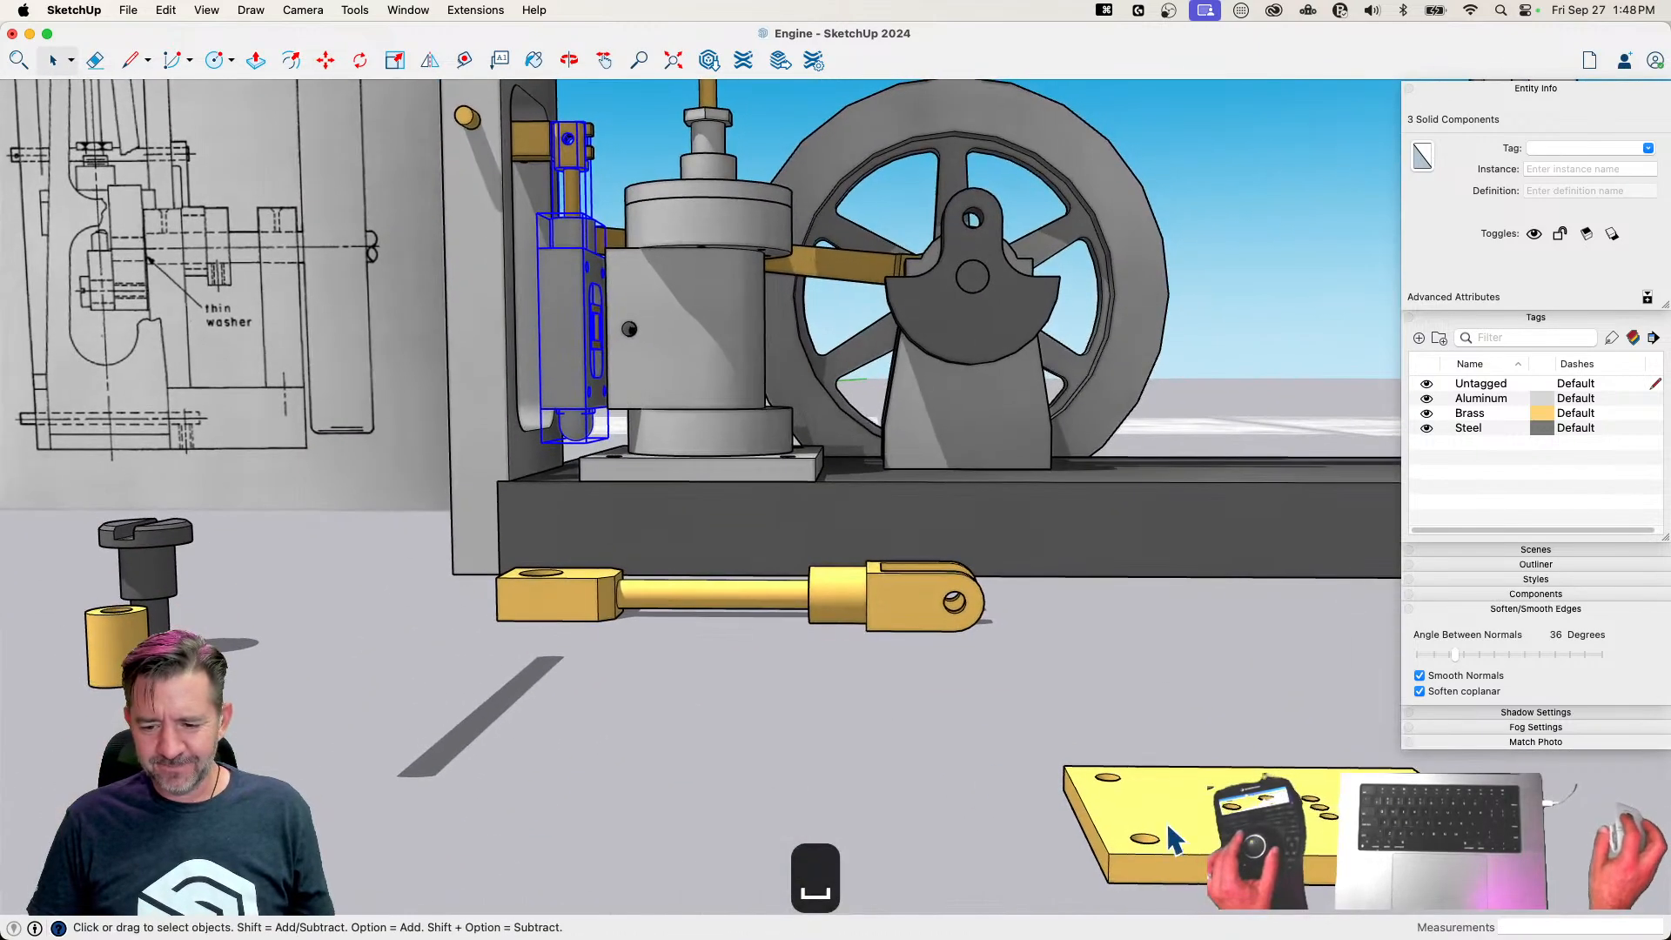
Rotate the Valve Plate 90° so it stands upright
click(1142, 814)
key(m)
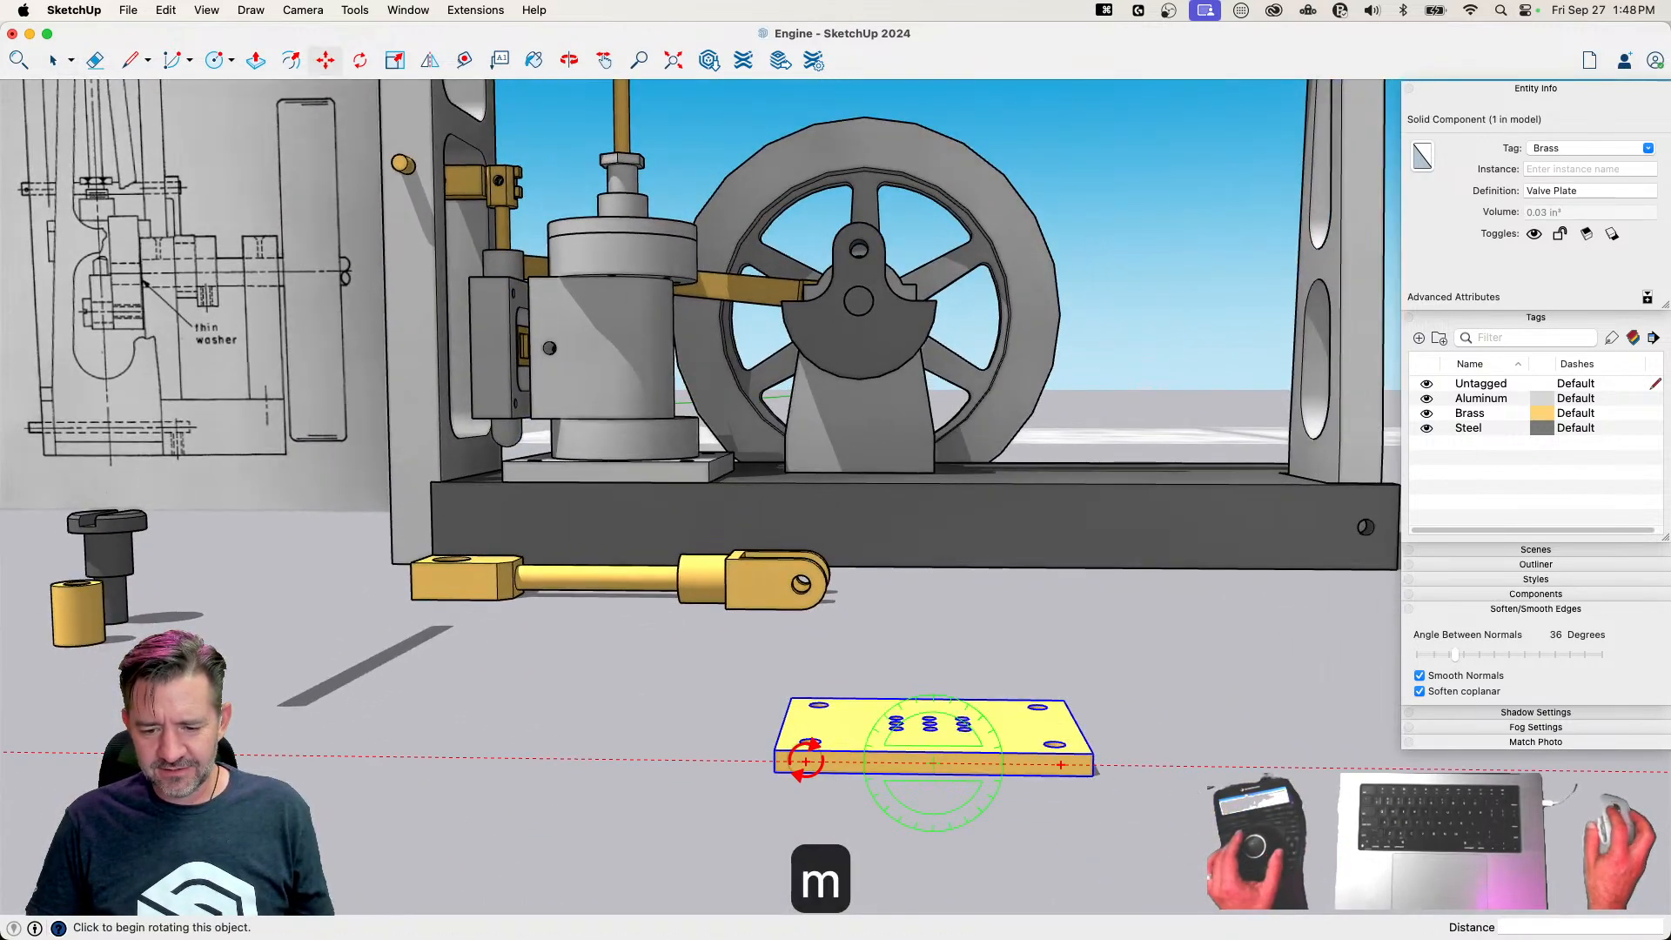
click(805, 760)
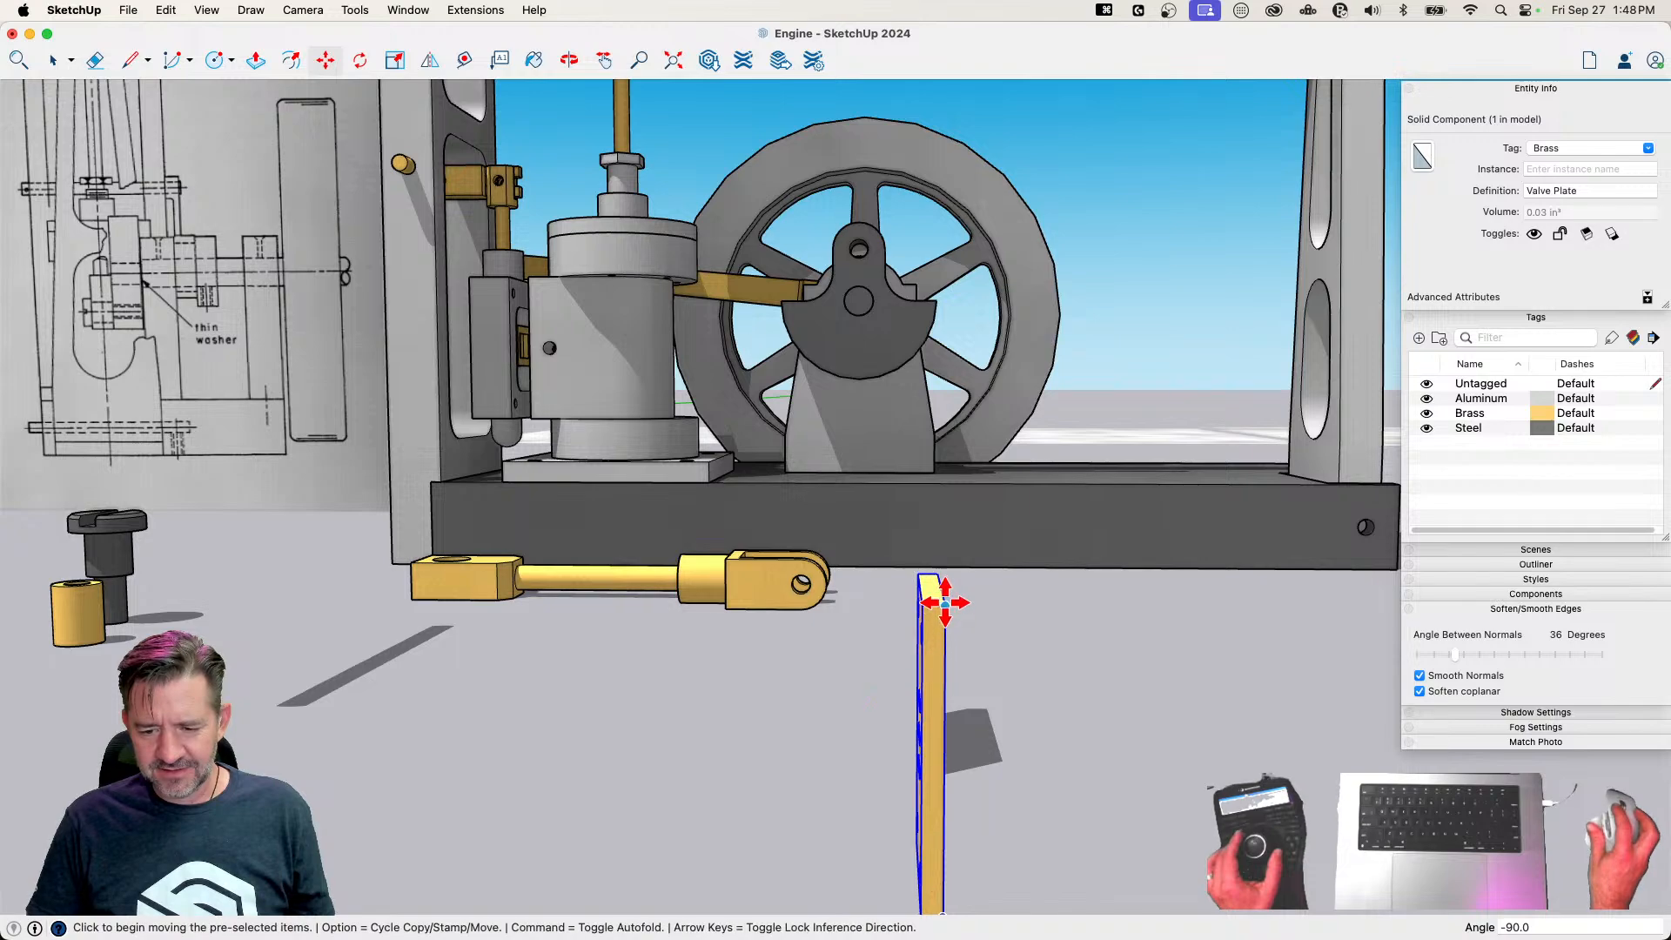
Place the Valve Plate against the cylinder's side, and move the Valve Rod, Valve and valve housing together flush against the plate
click(945, 602)
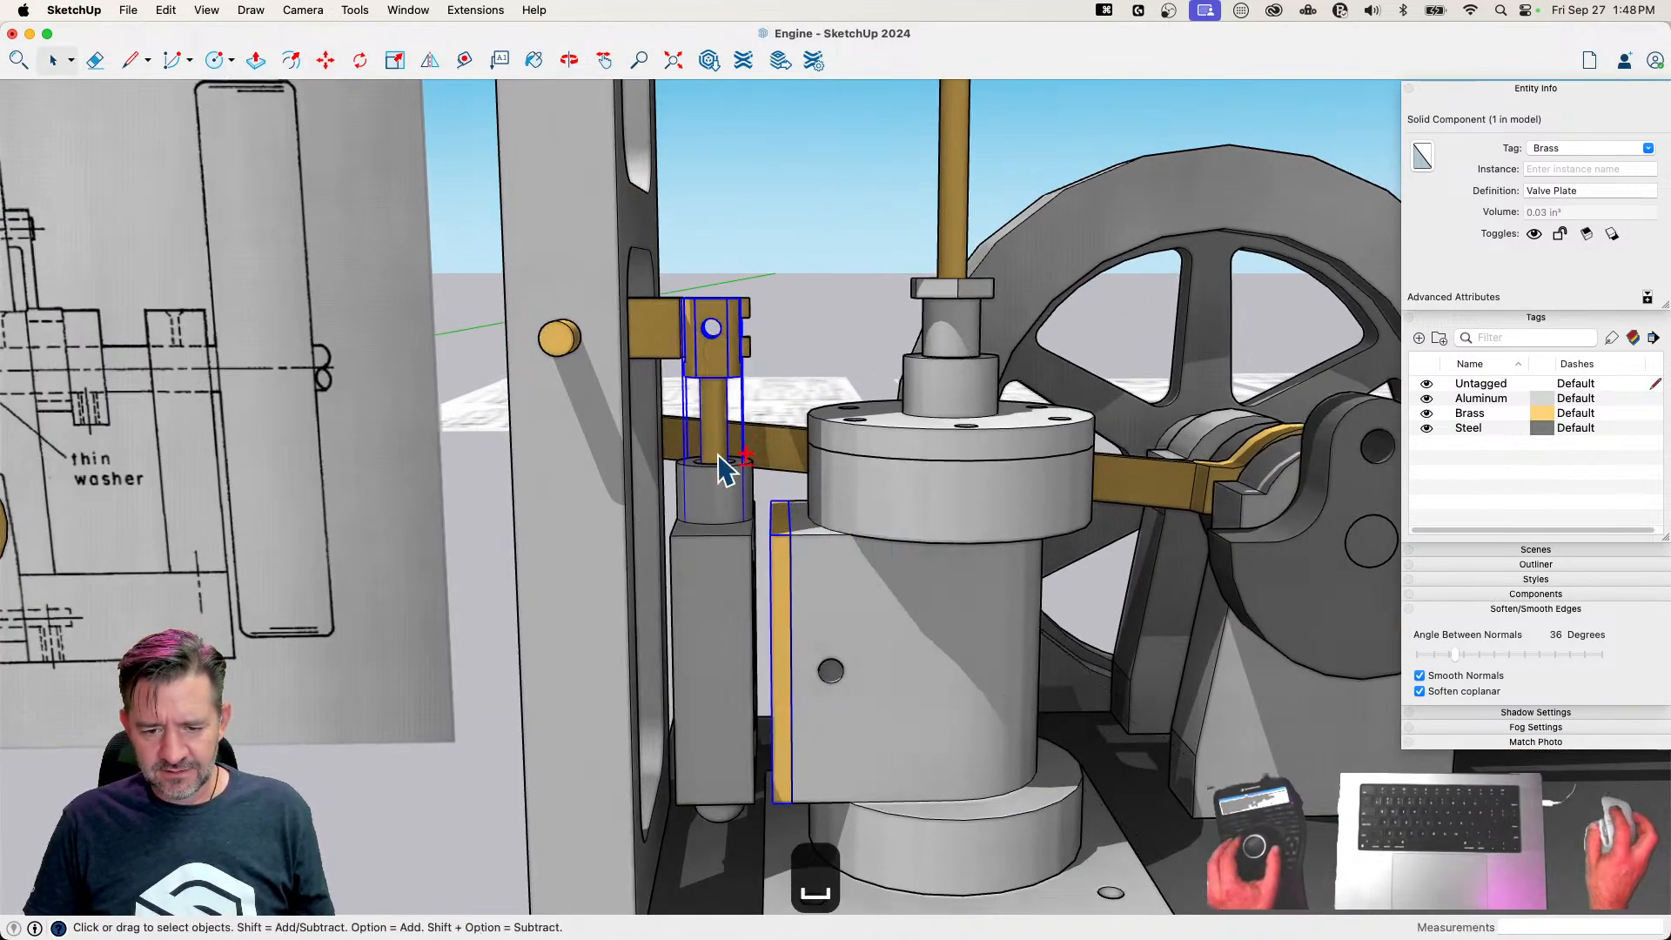
shift+click(712, 600)
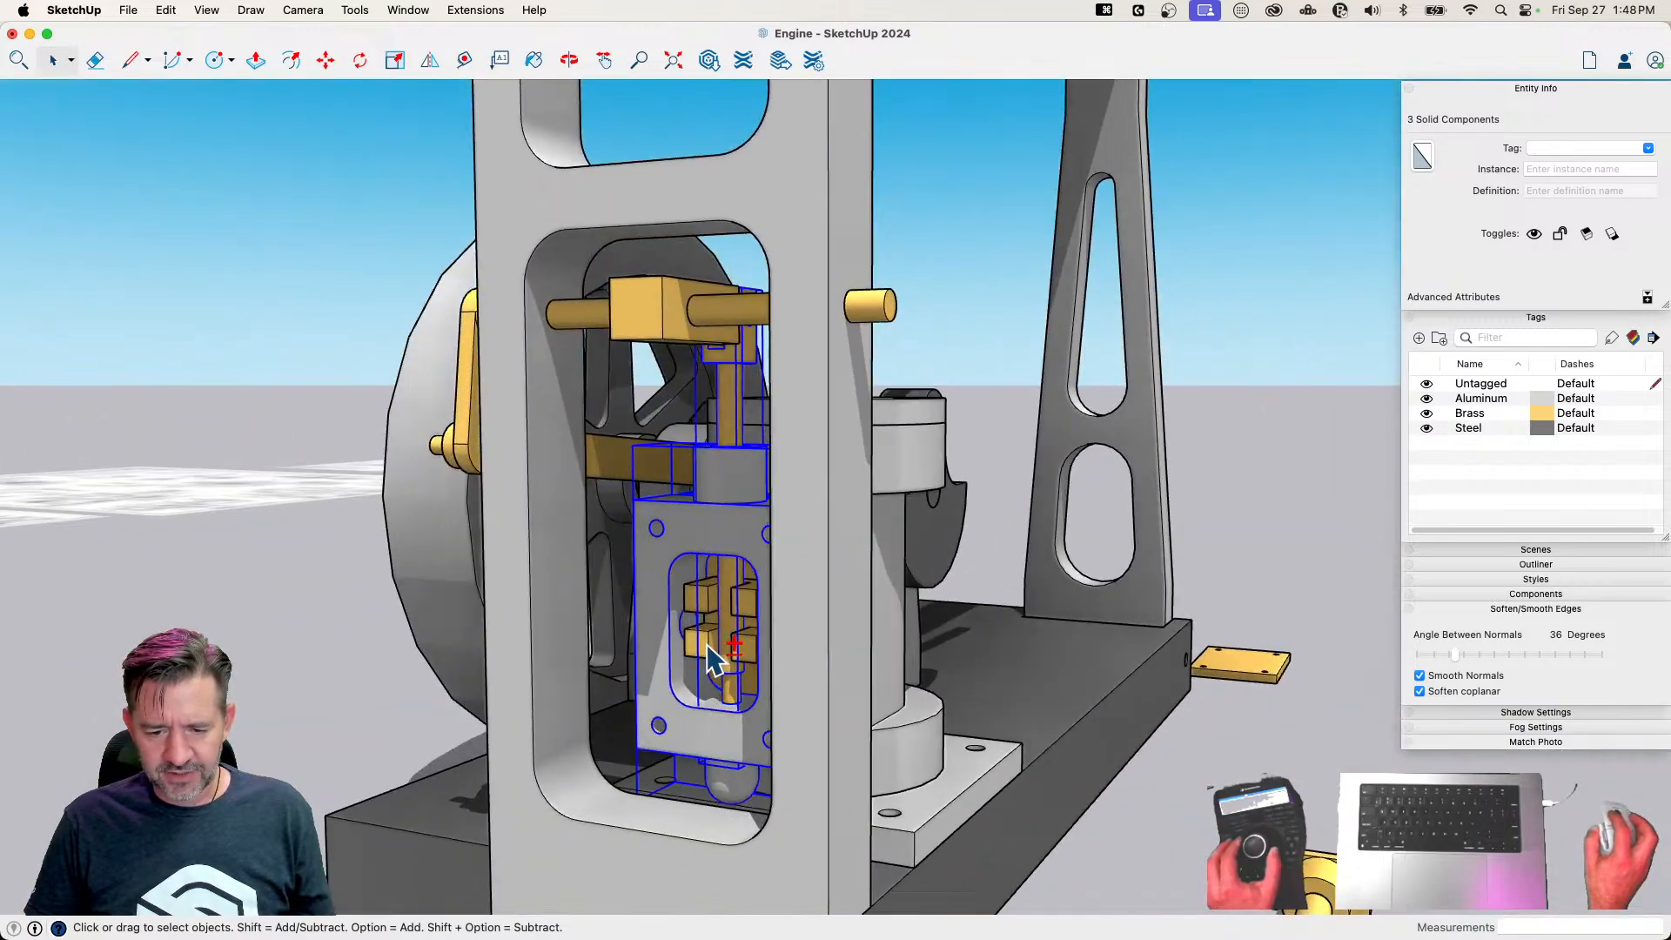
key(m)
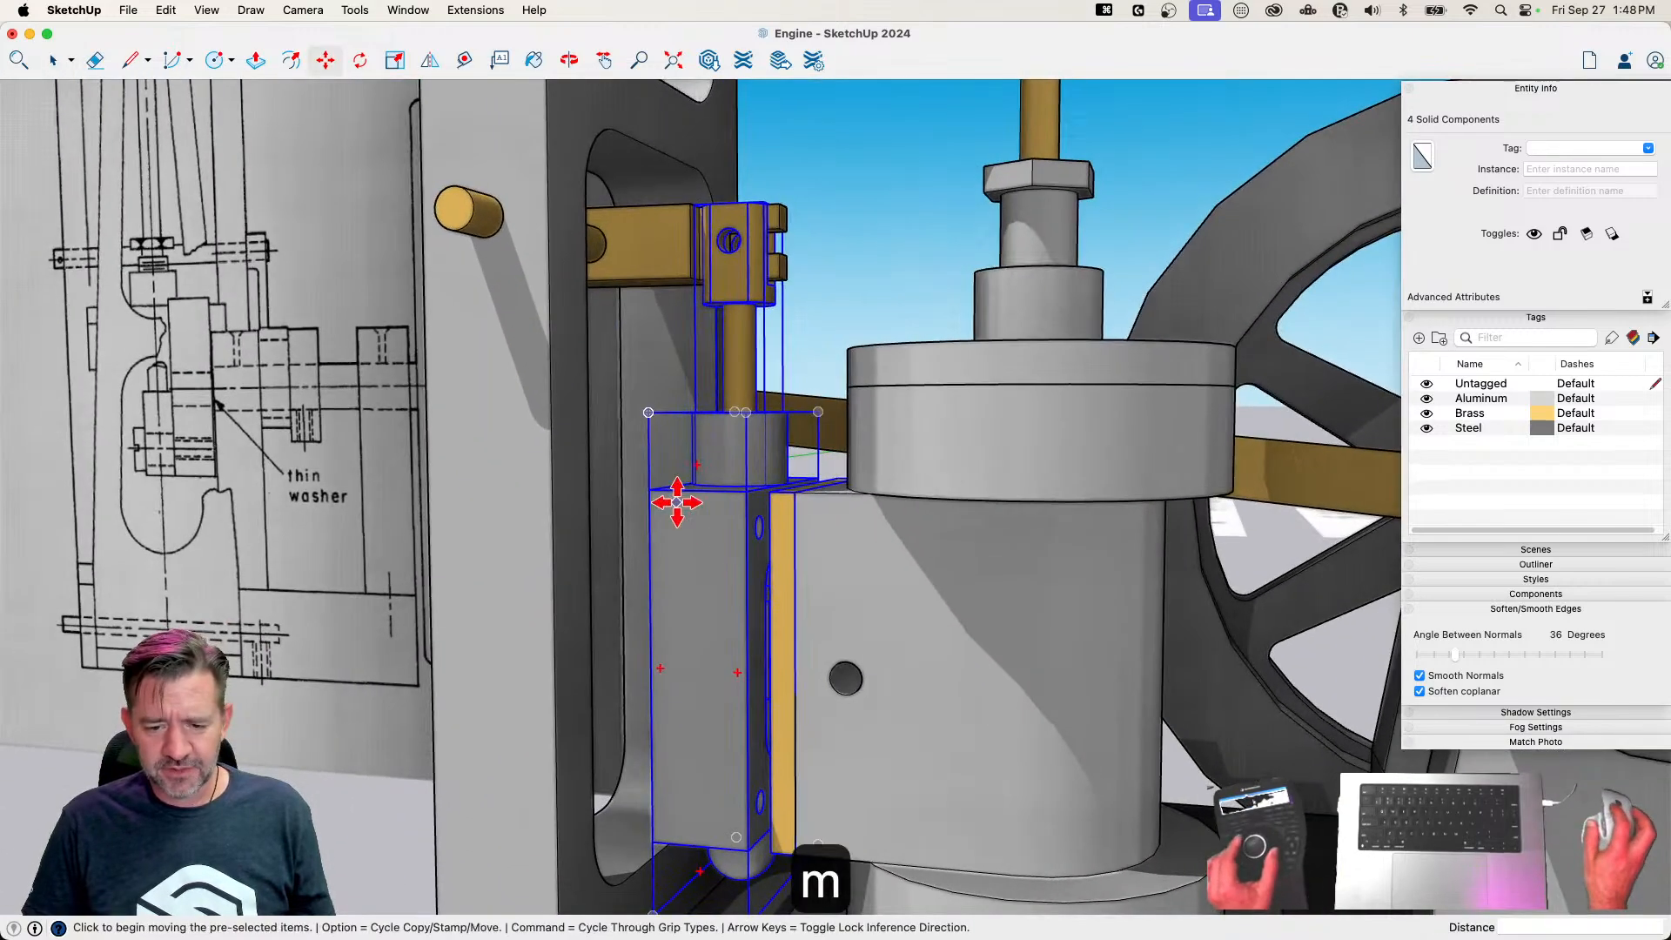
shift+click(788, 557)
key(m)
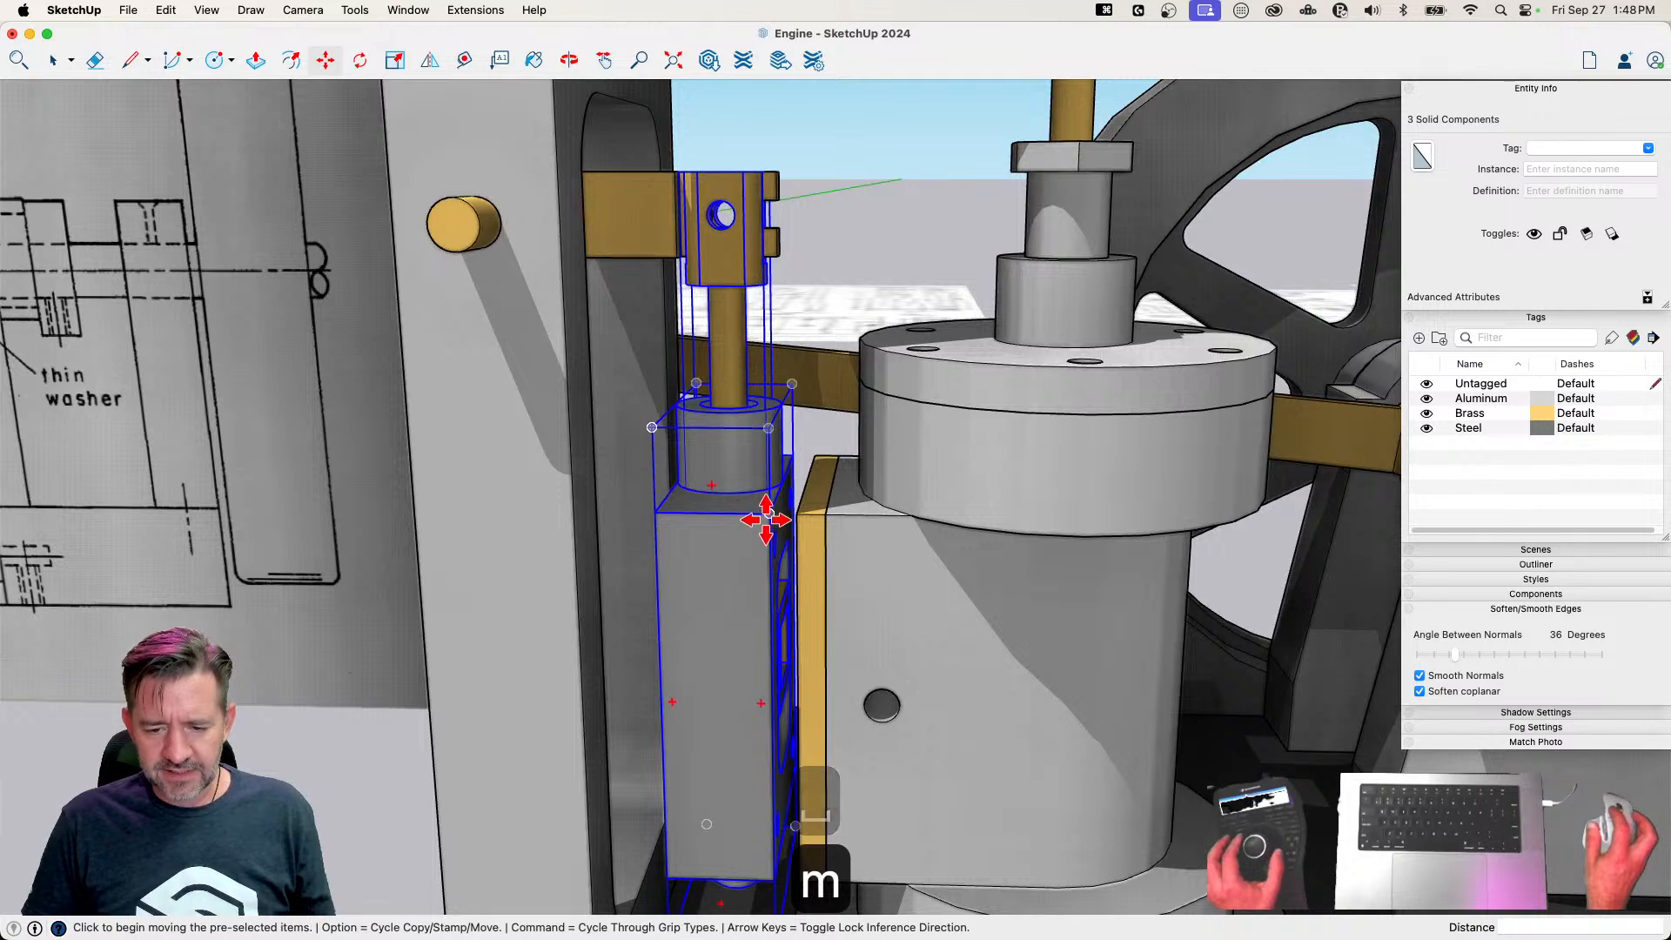
click(774, 515)
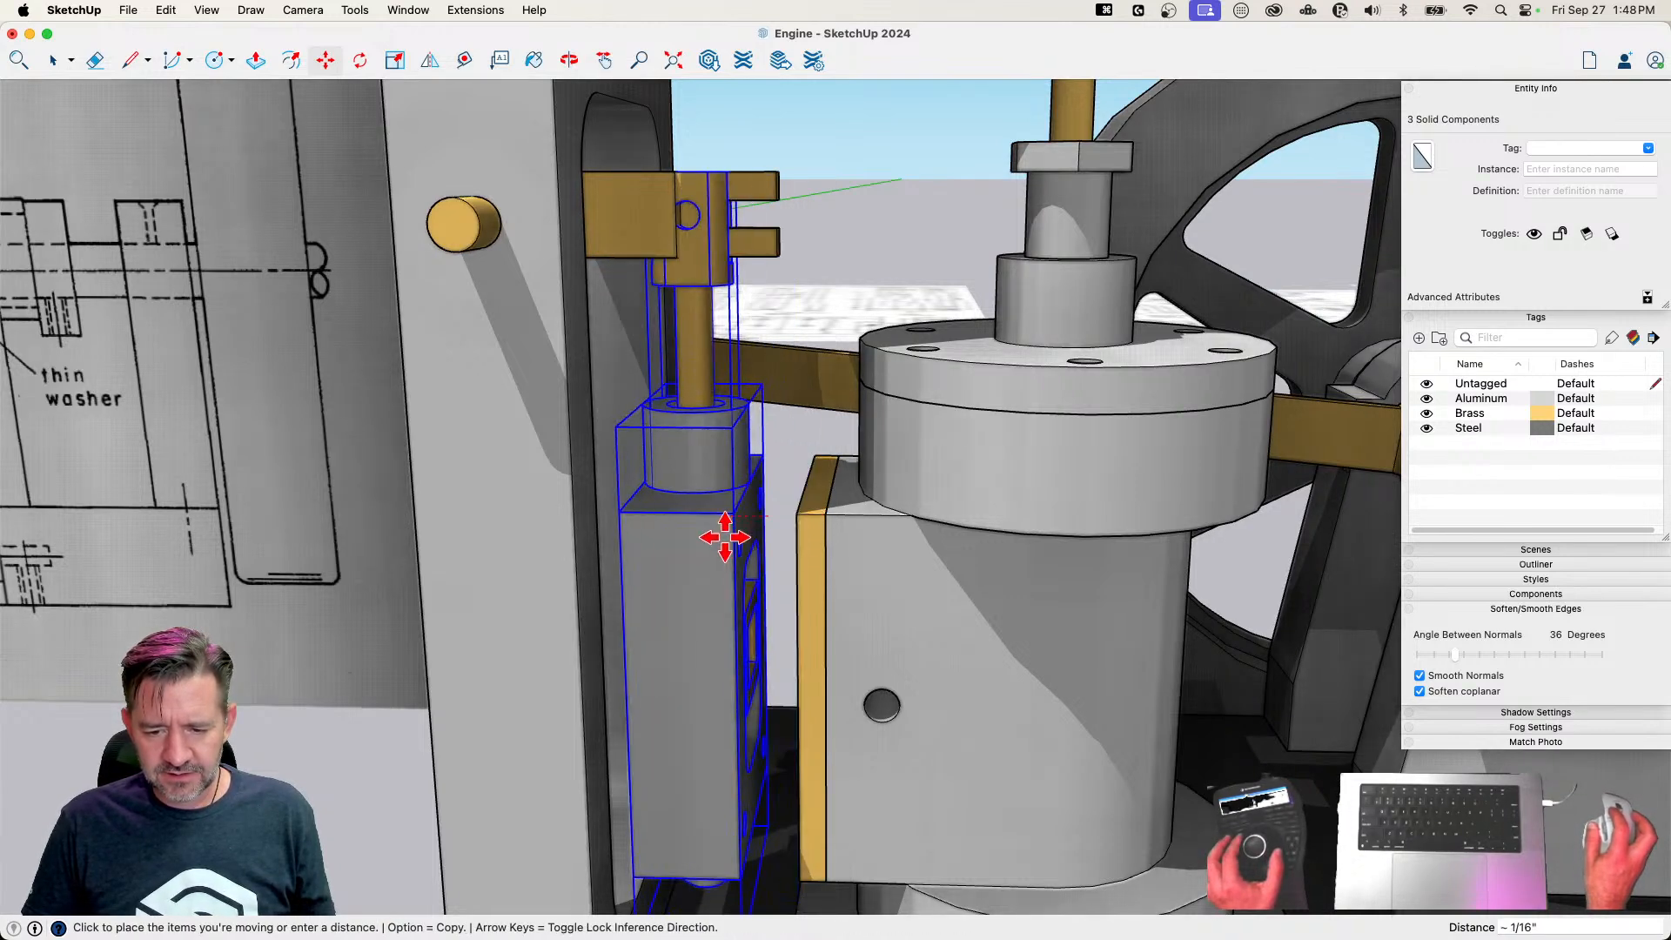
click(730, 515)
click(799, 515)
Rotate the Cover 90° upright and move it onto the outer face of the valve housing
key(space)
click(1171, 701)
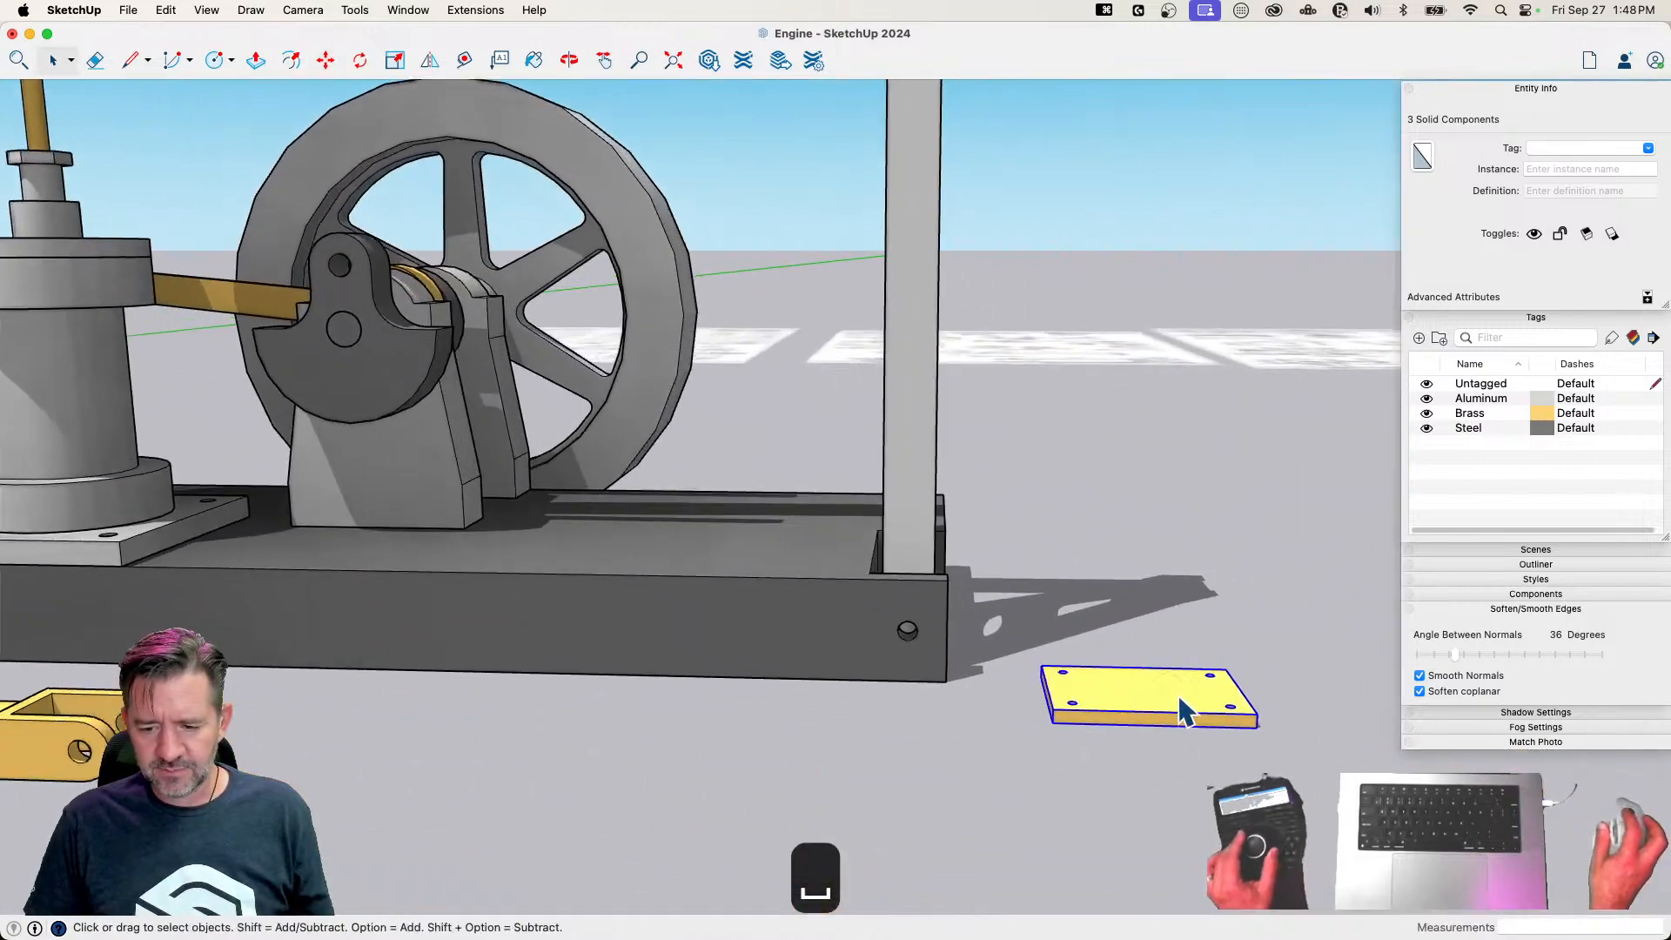
key(m)
click(1030, 772)
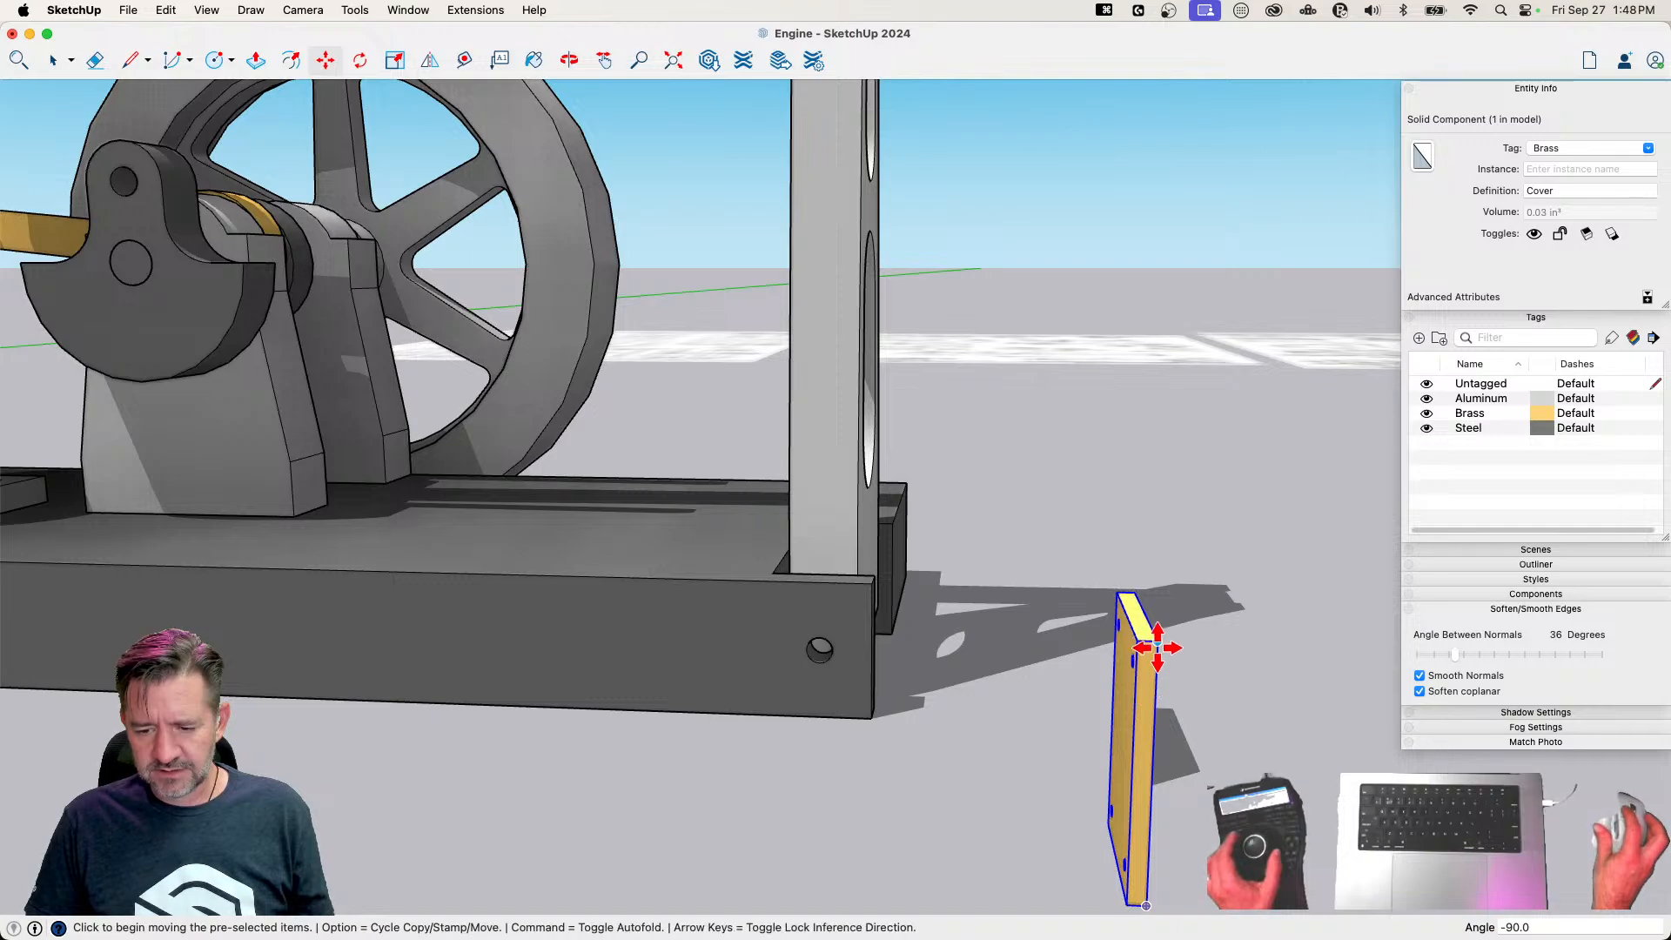
click(1158, 641)
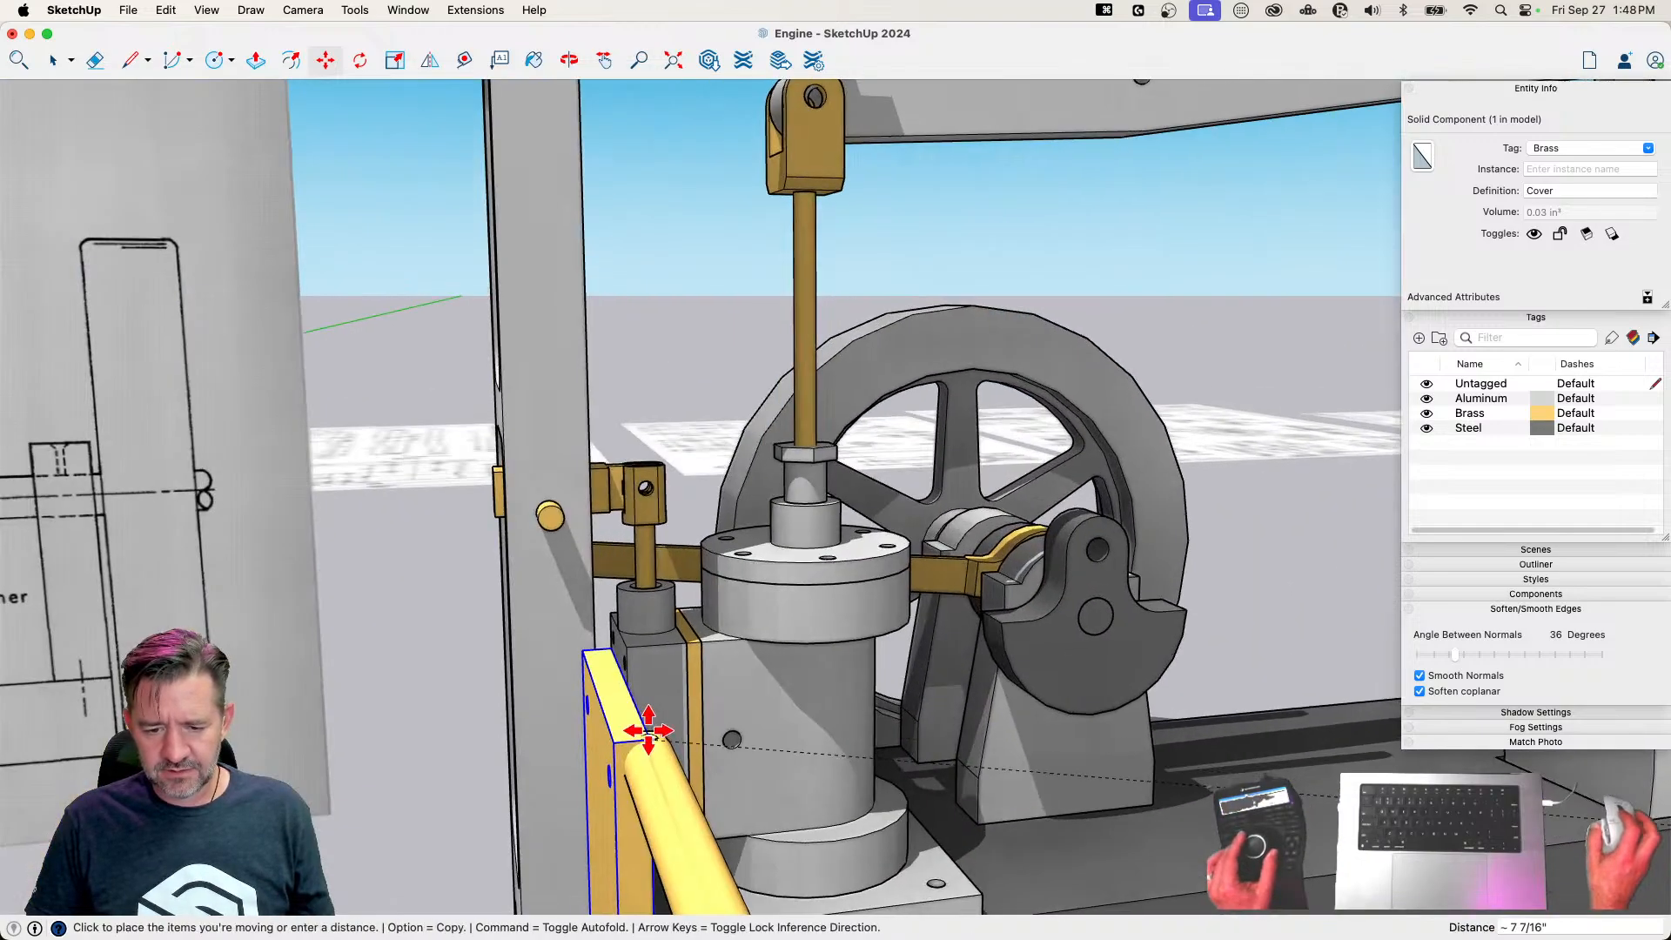
key(space)
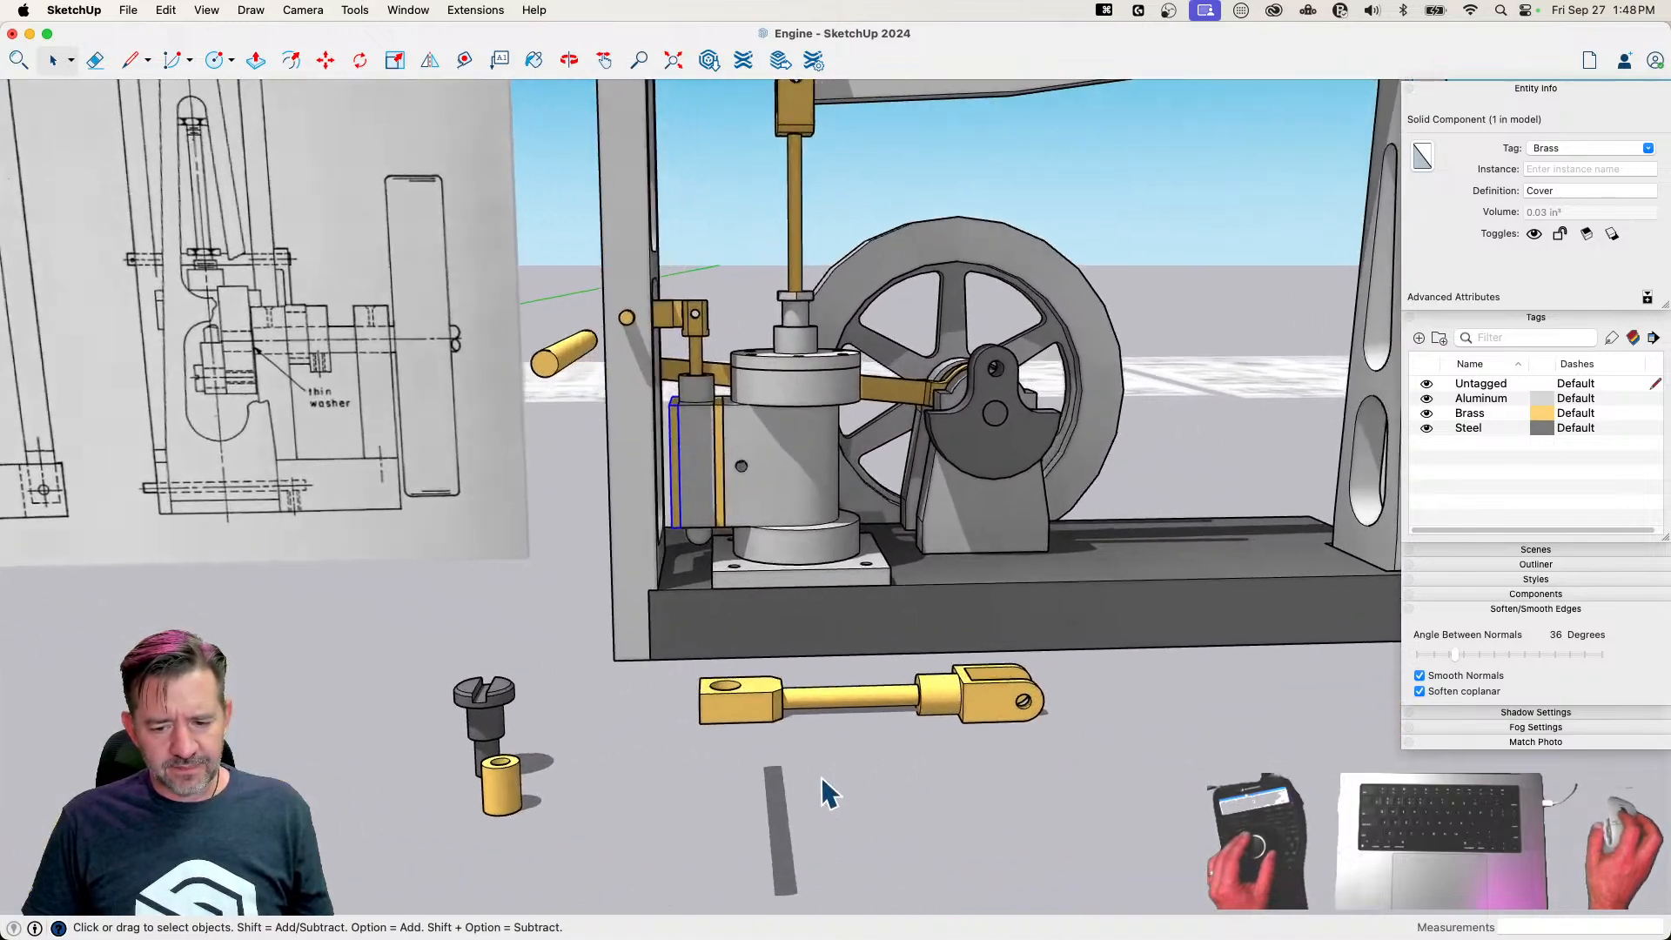
Rotate the Connecting Rod 90° upright and move it so its fork hole lines up with the beam's middle hole
click(791, 788)
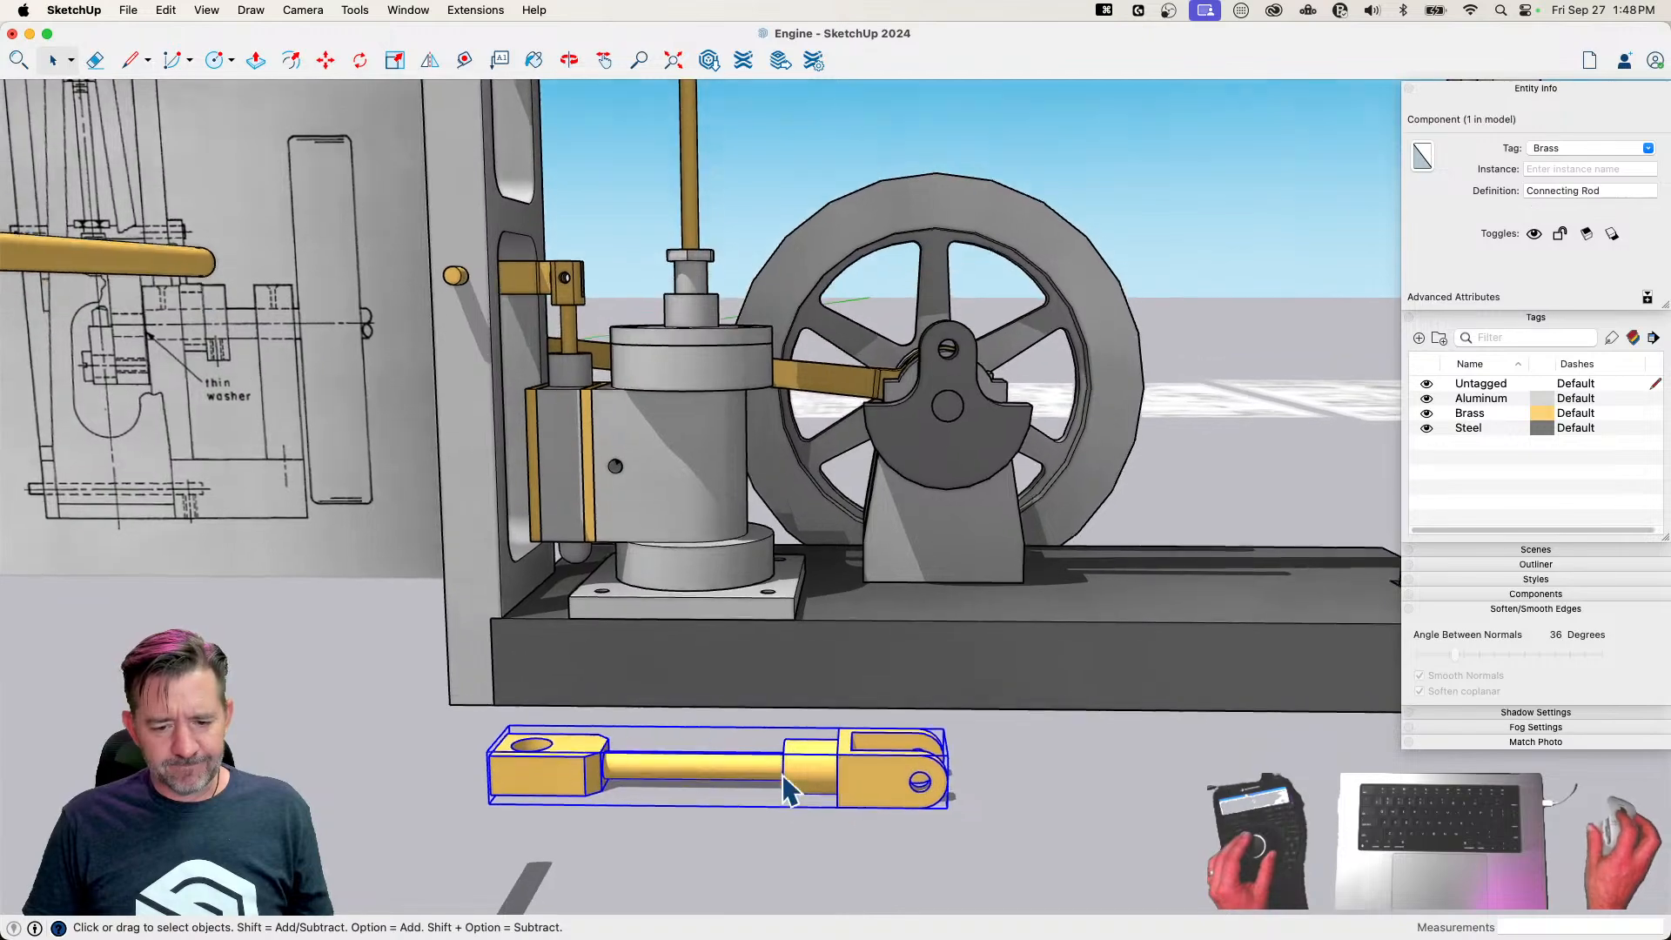
key(m)
click(529, 800)
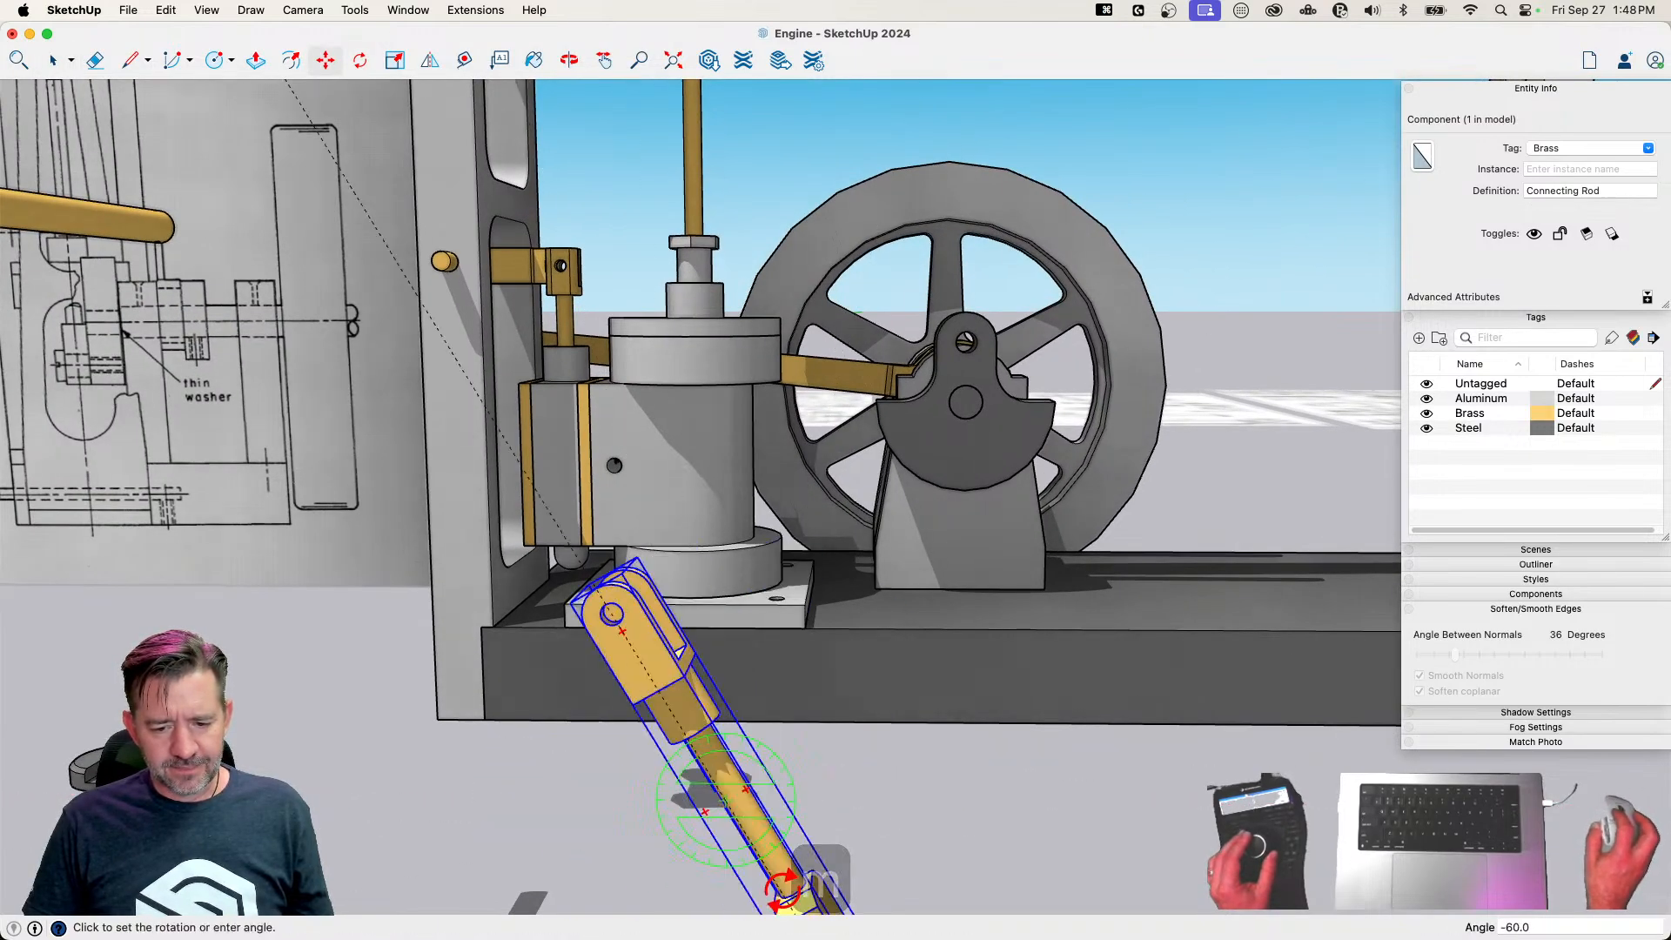
click(721, 884)
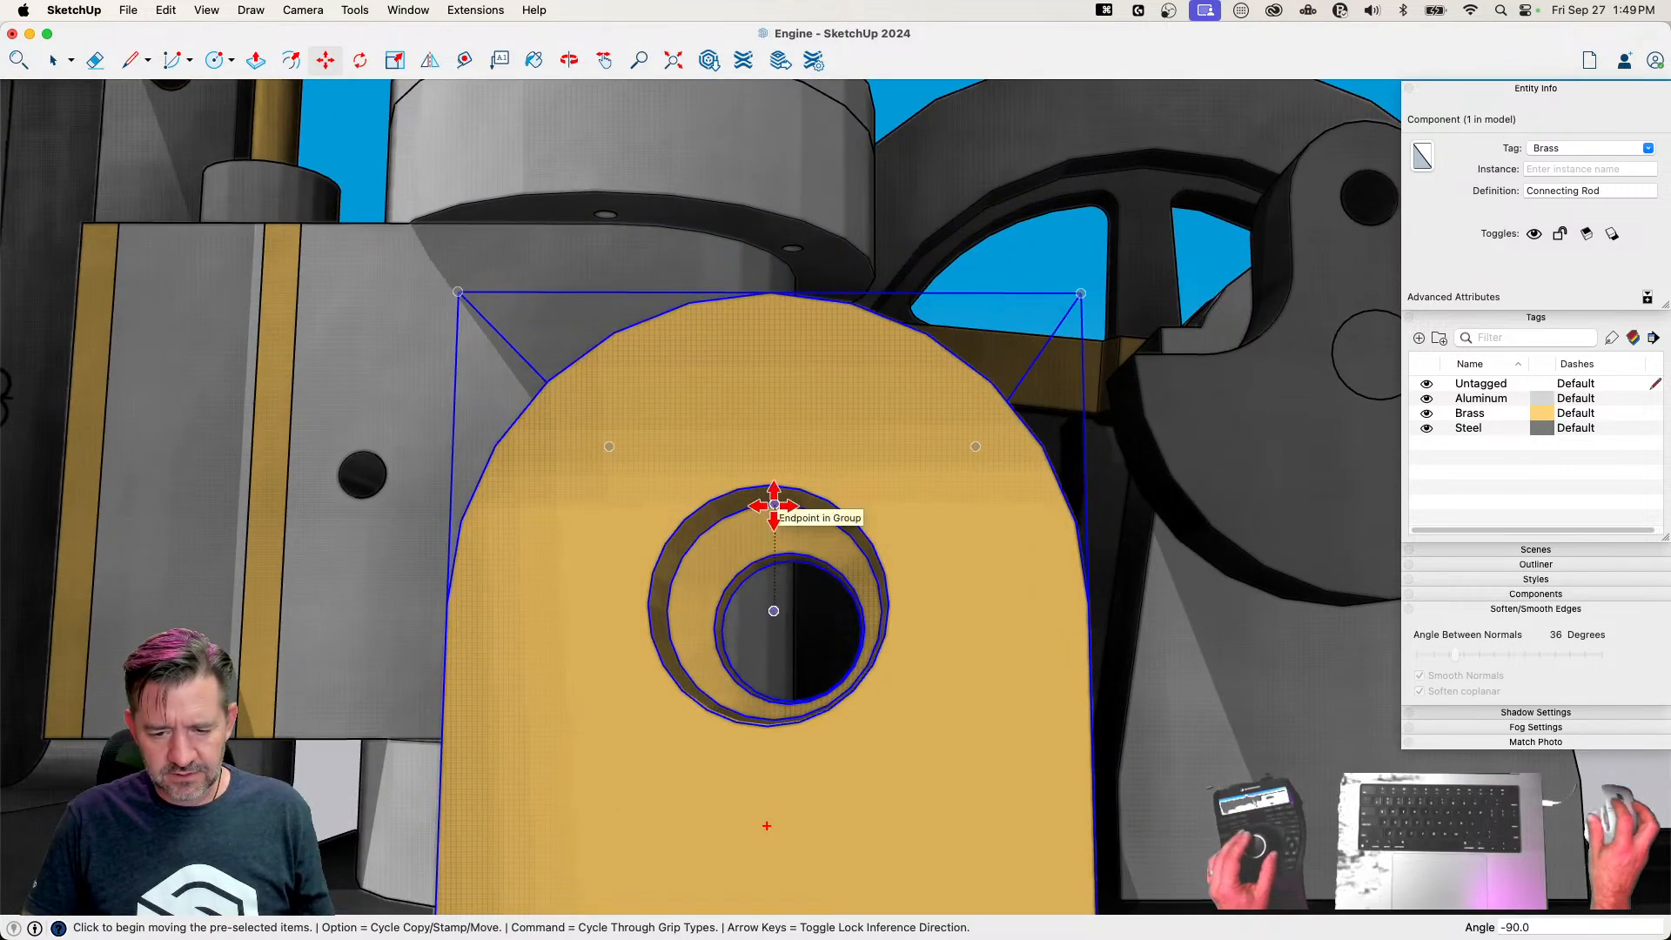
click(773, 613)
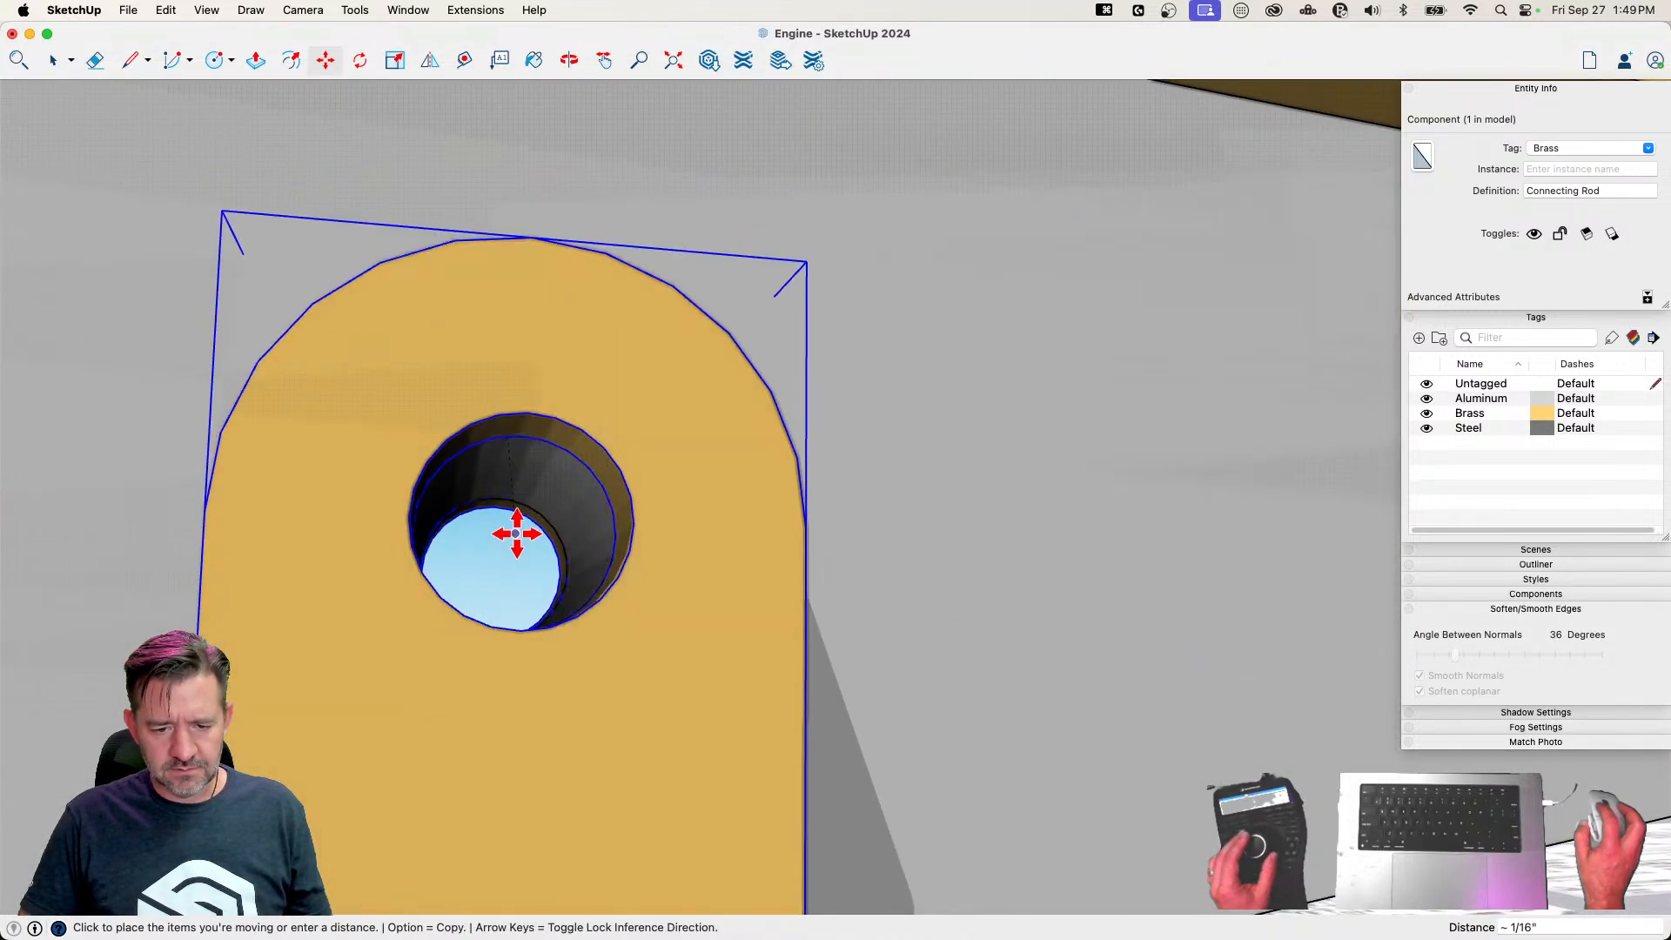
key(space)
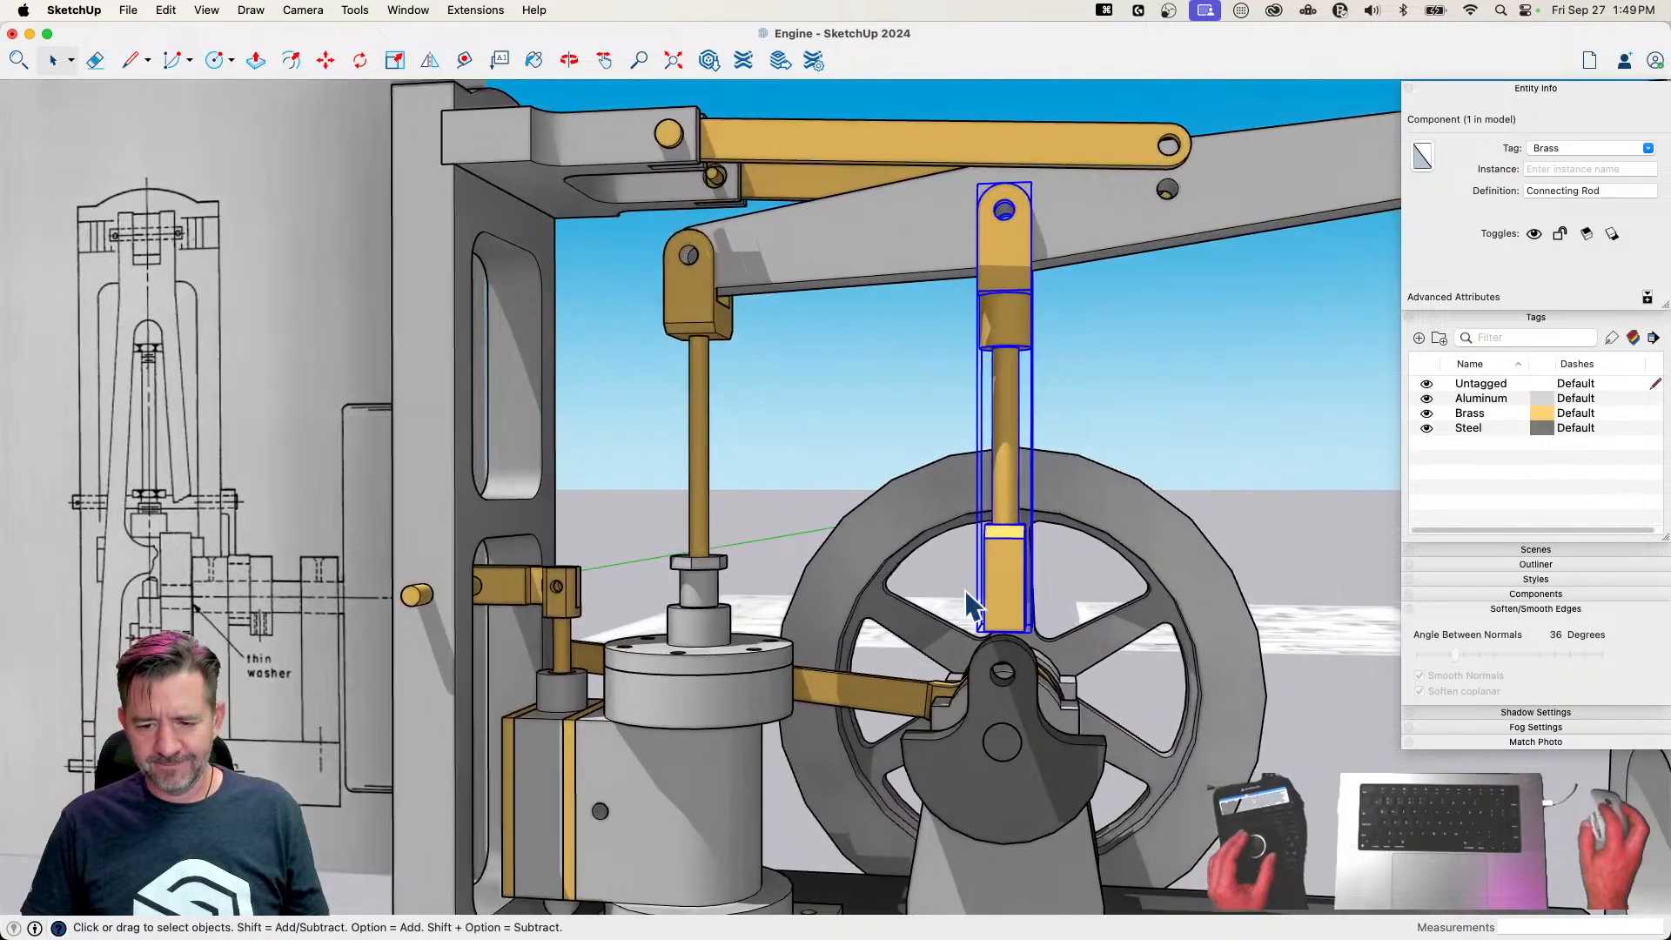
Try to rotate the Connecting Rod's lower end block about the rod's axis within the component, and undo the rotation
double_click(1017, 607)
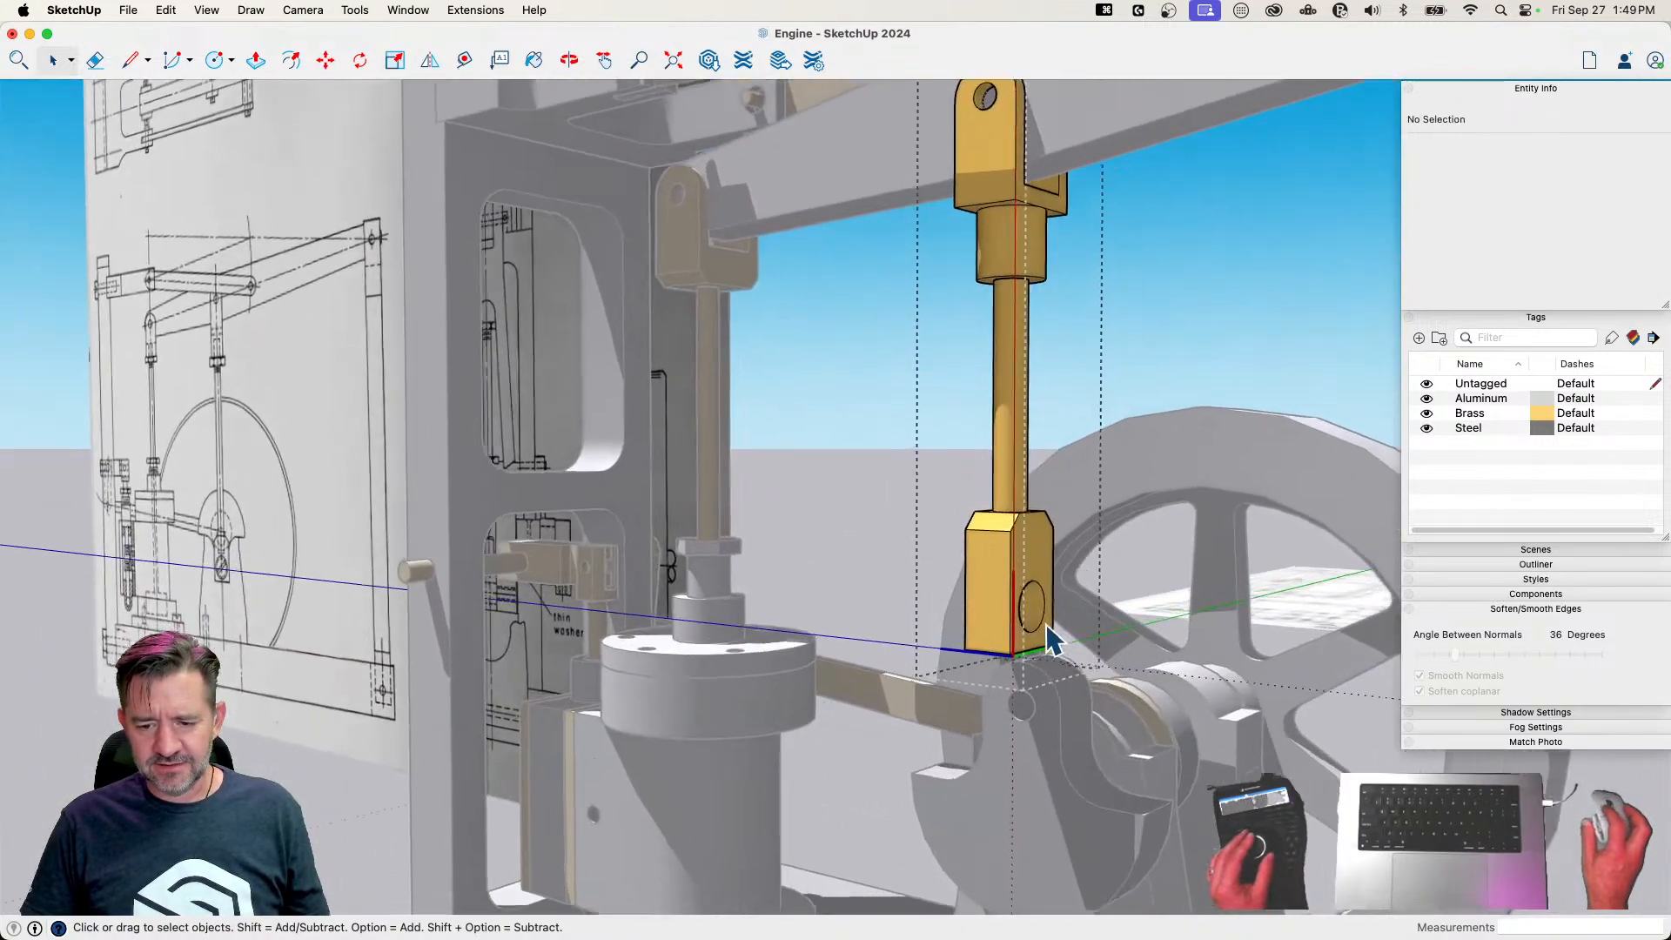
click(1049, 632)
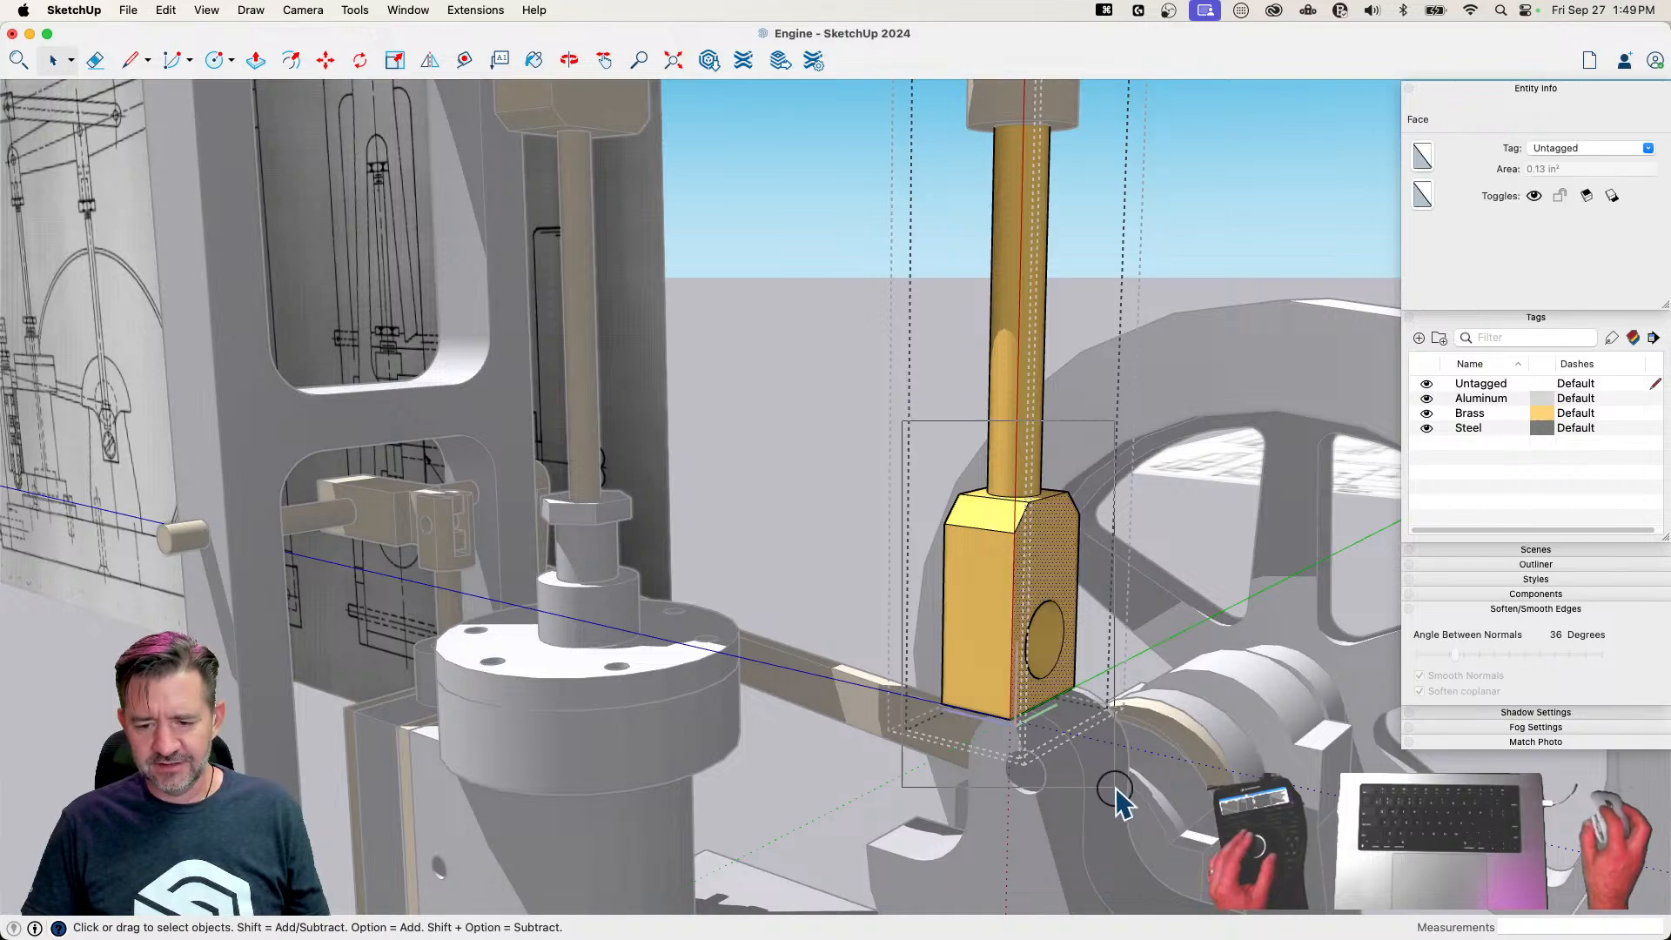
key(q)
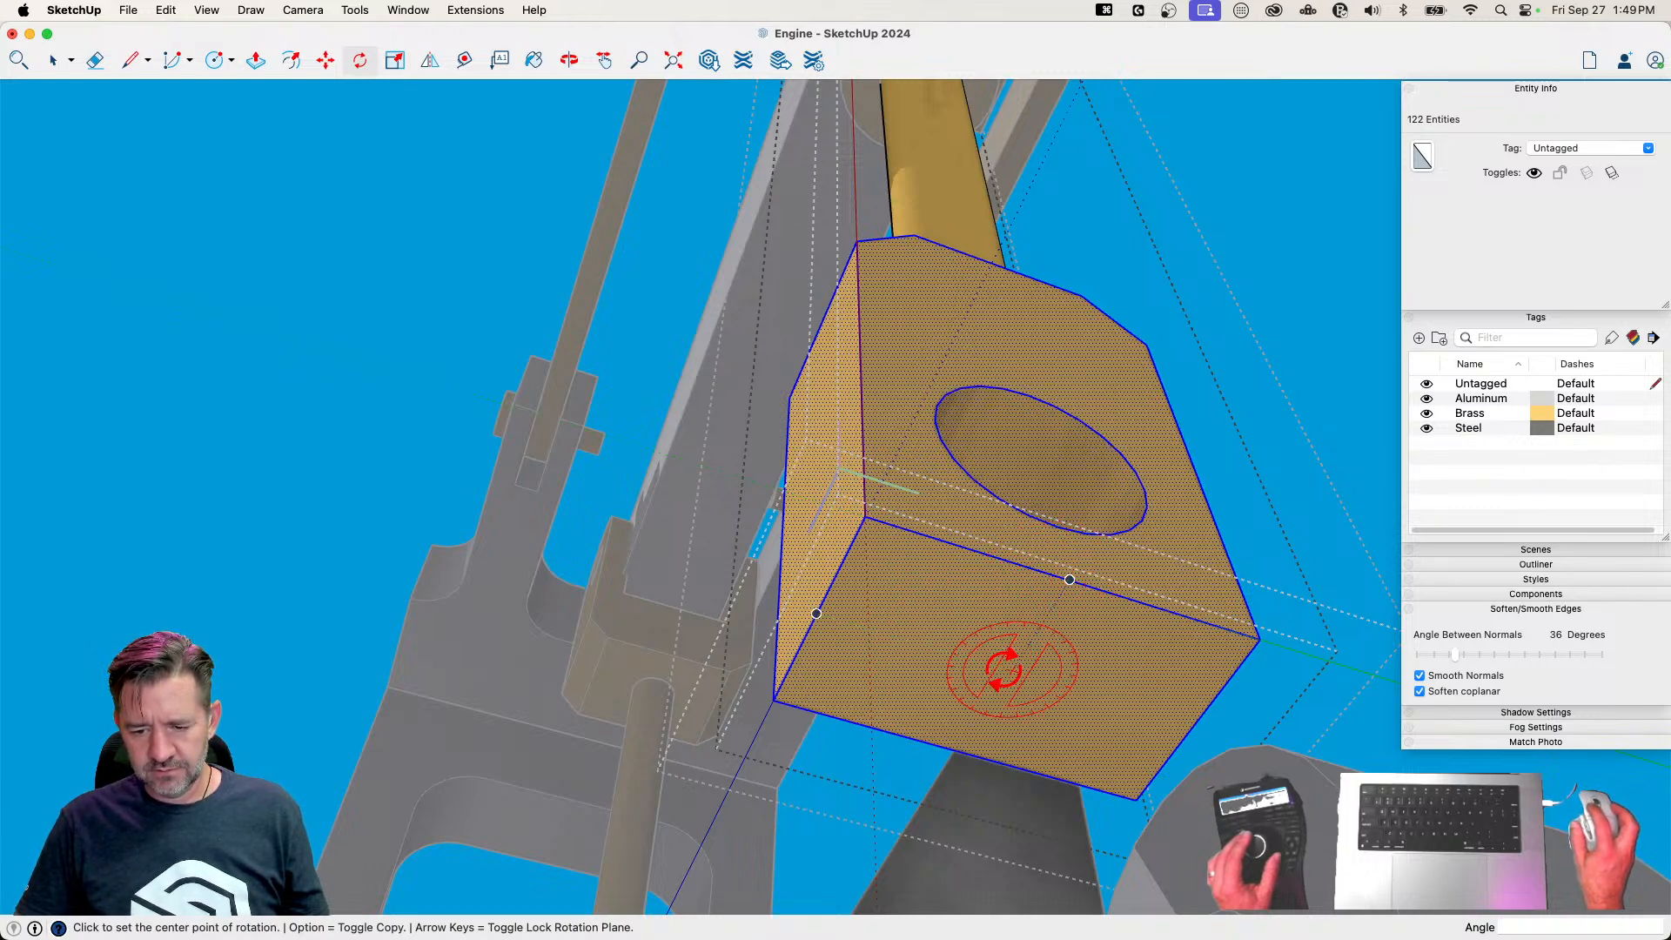
click(1039, 601)
key(space)
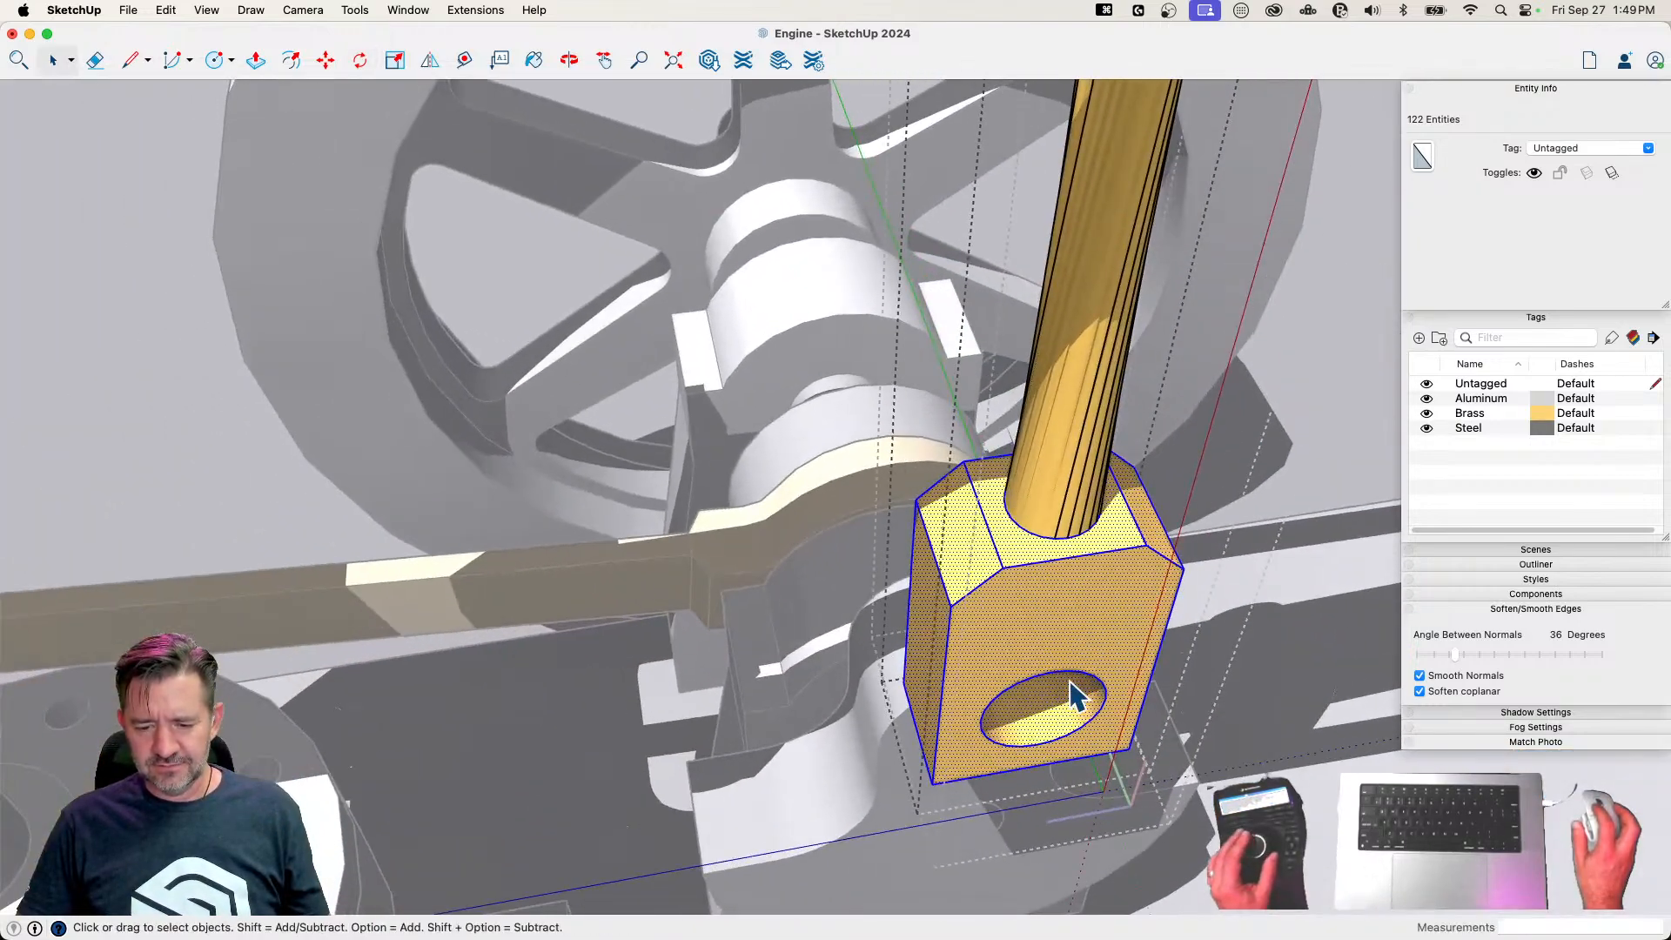
key(super+z)
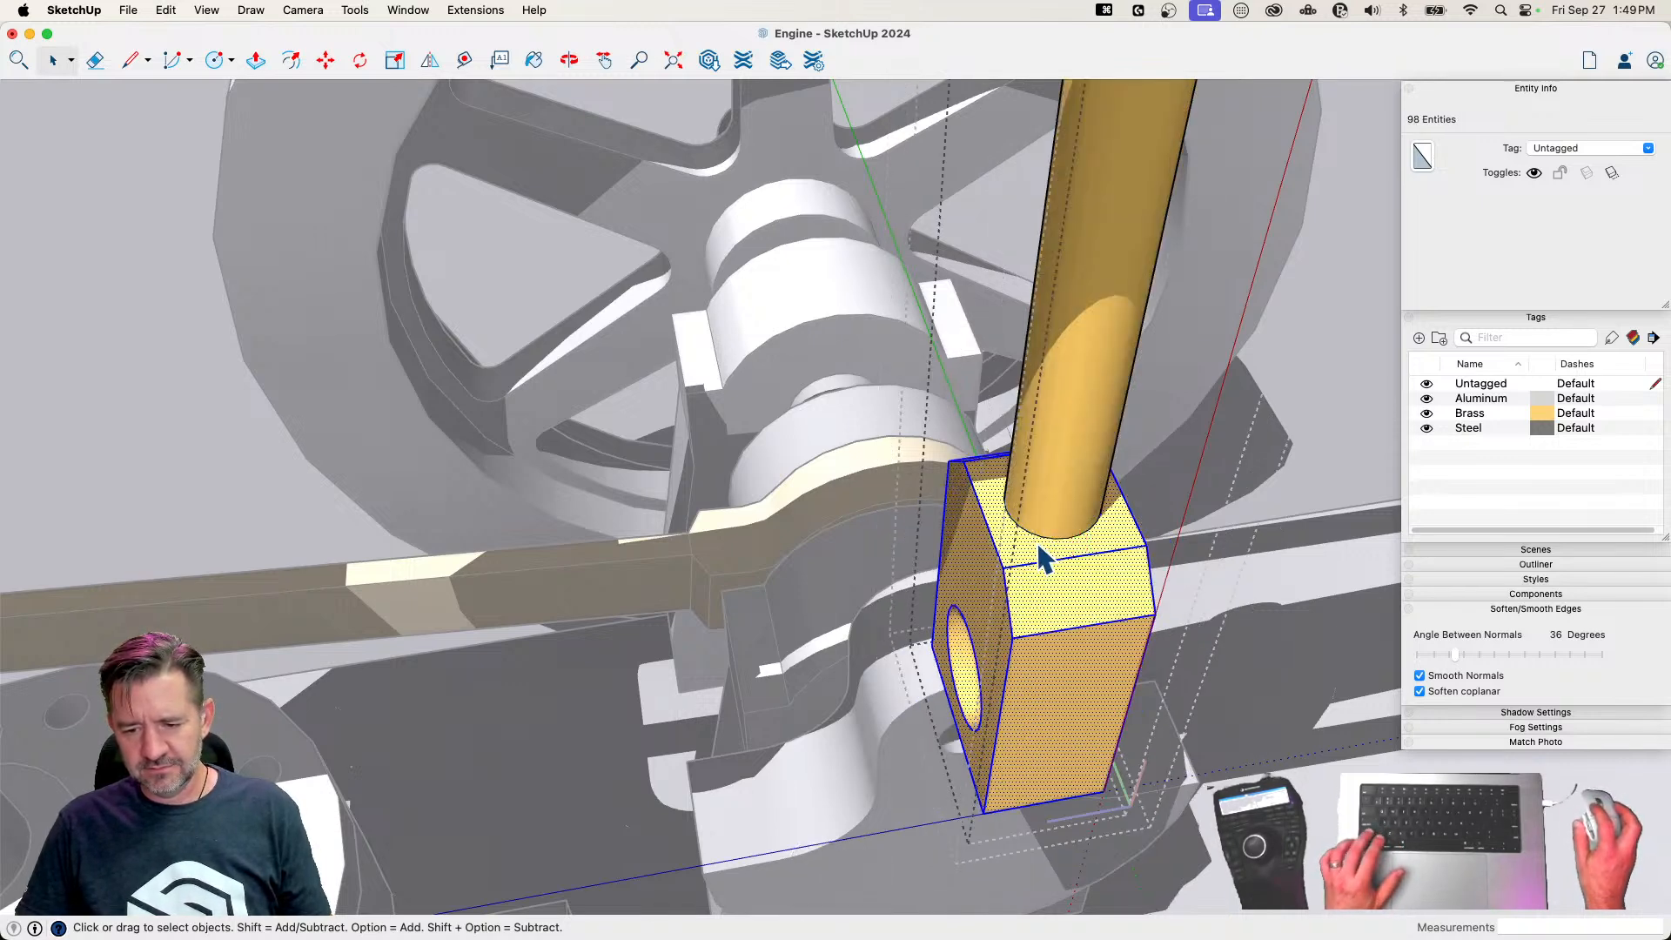
Delete the top face of the Connecting Rod's lower end block around the rod
click(1042, 555)
key(BackSpace)
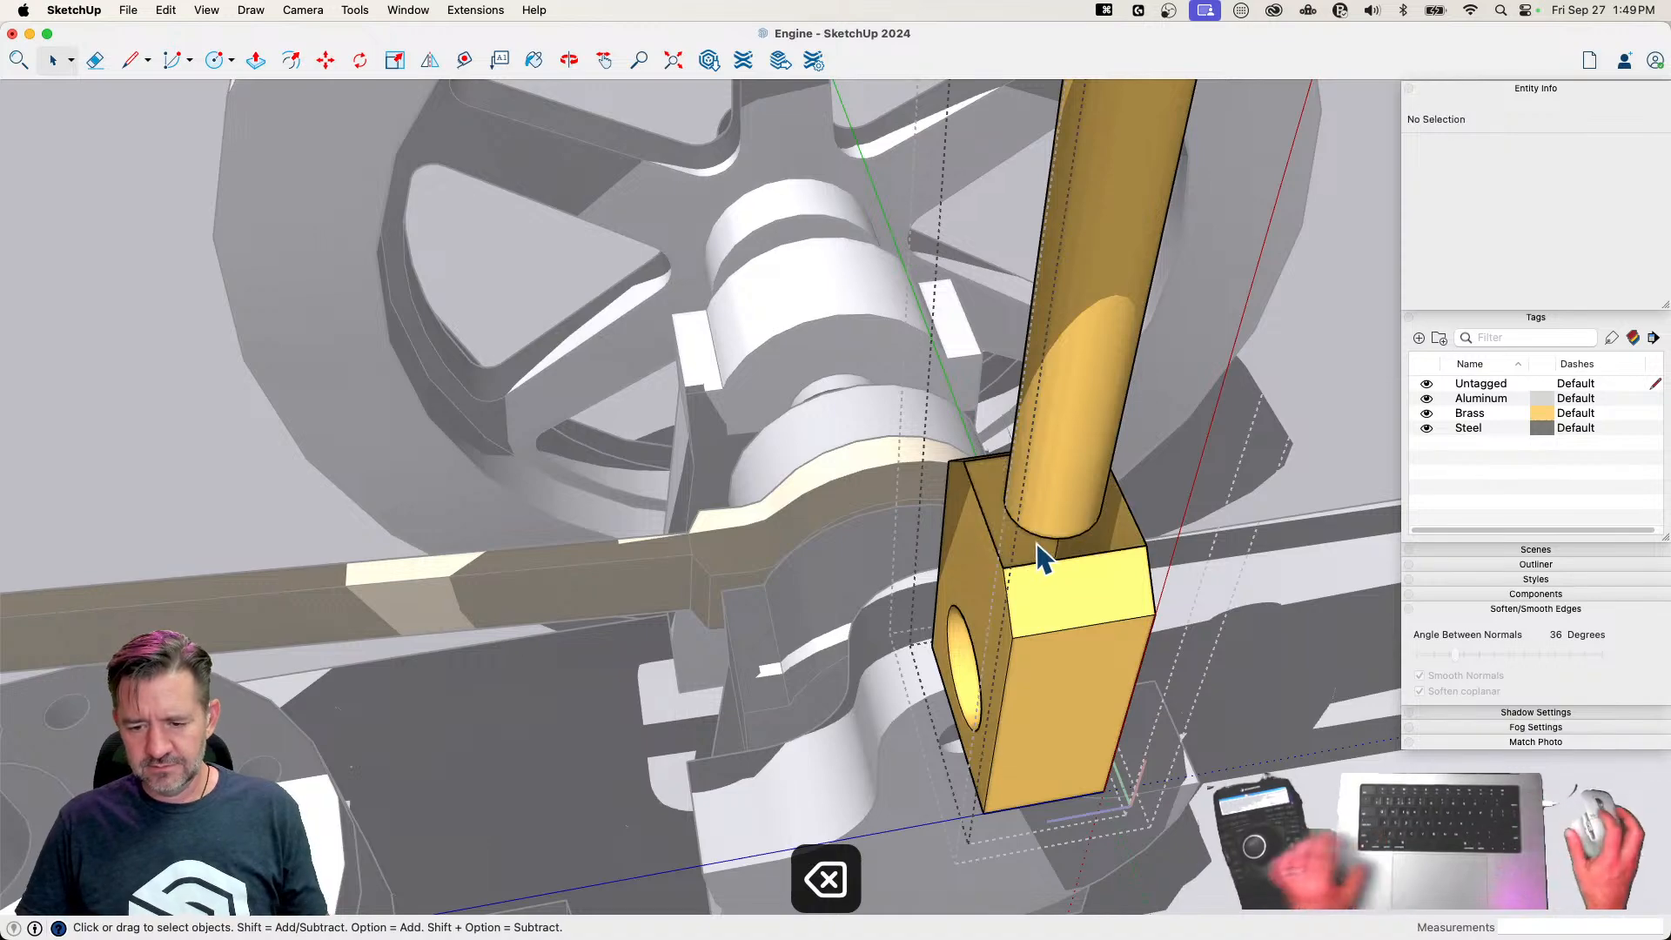
Try to rotate the opened end block 90° about the rod's axis, and undo that rotation
drag(801, 120, 1220, 664)
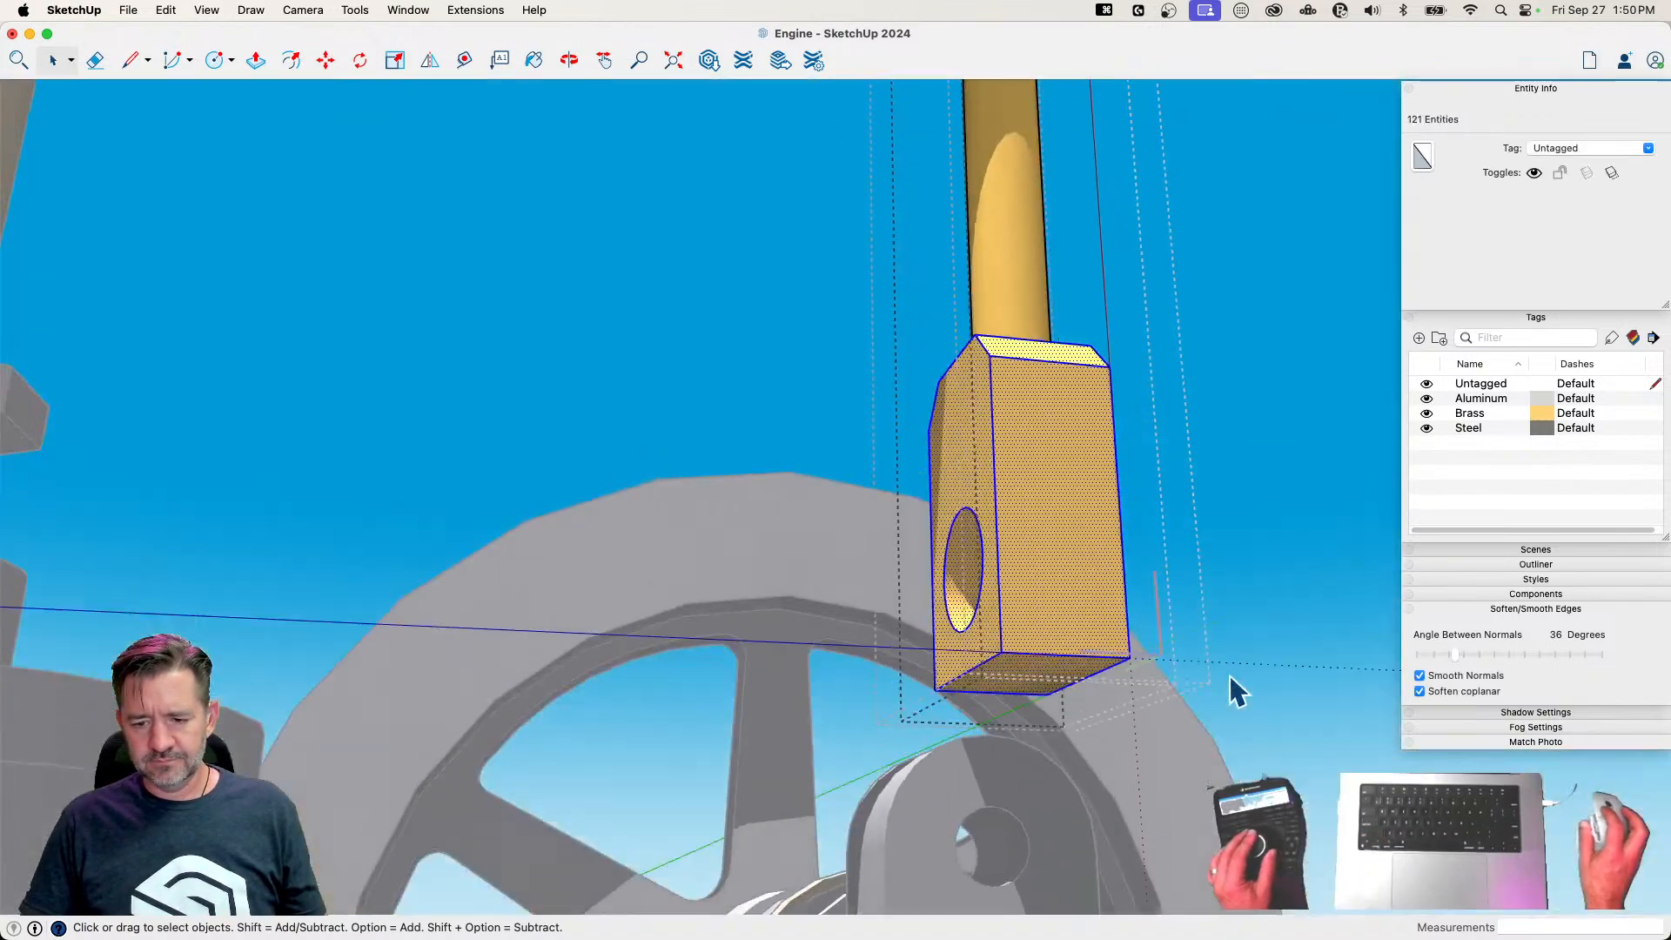
key(q)
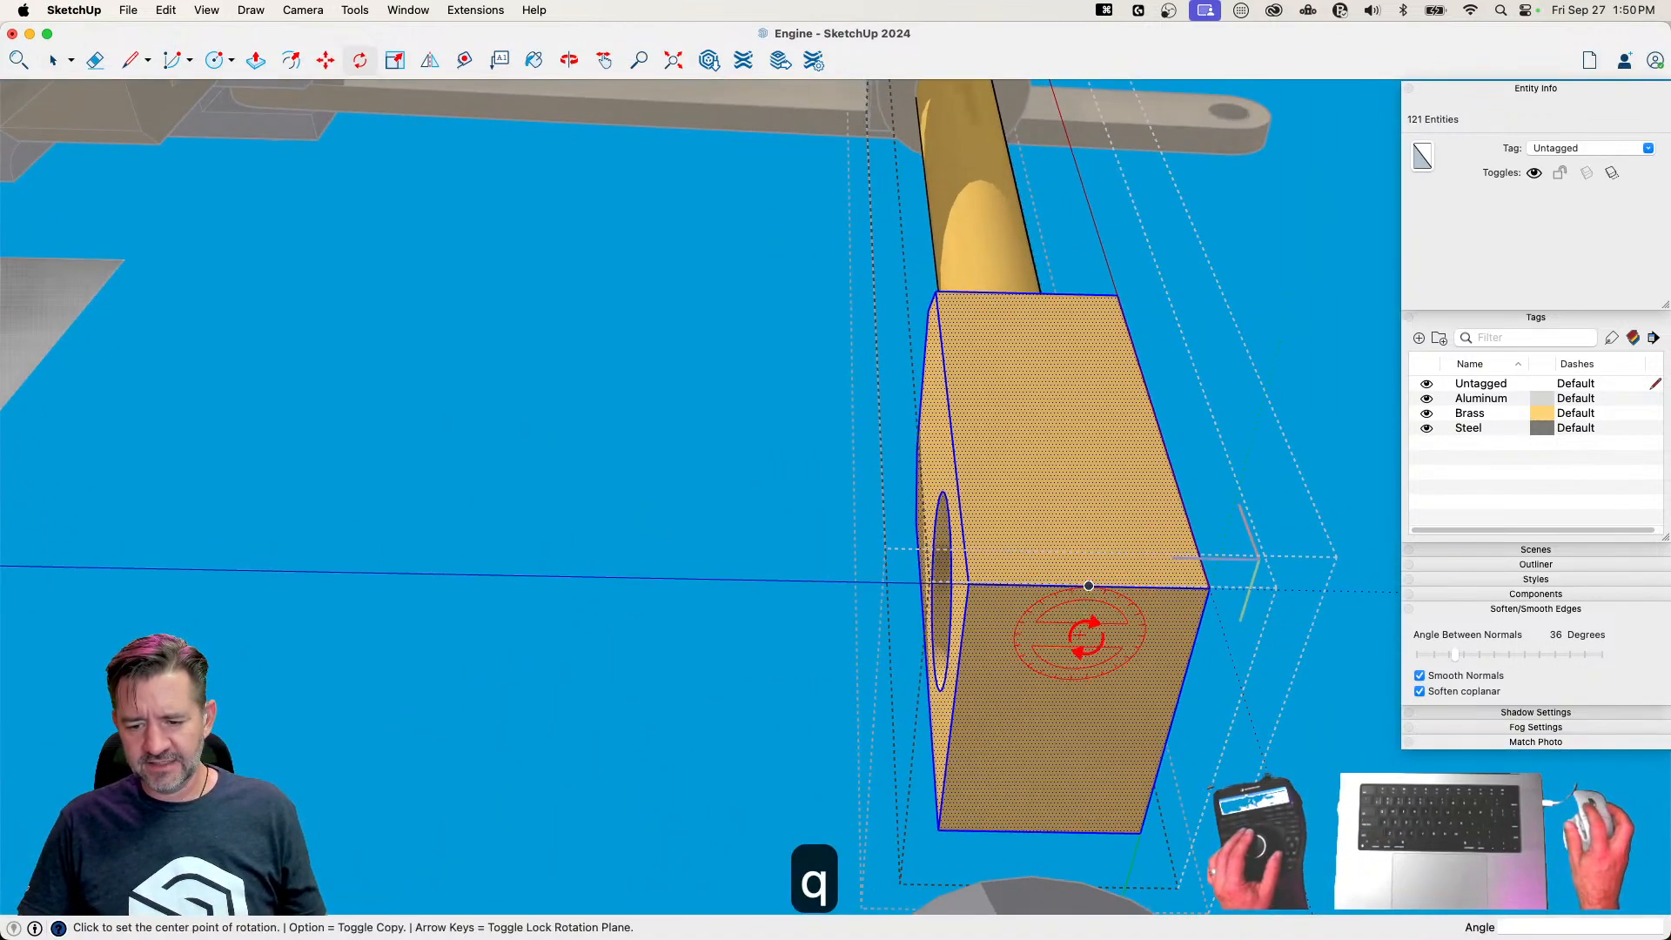
click(1171, 721)
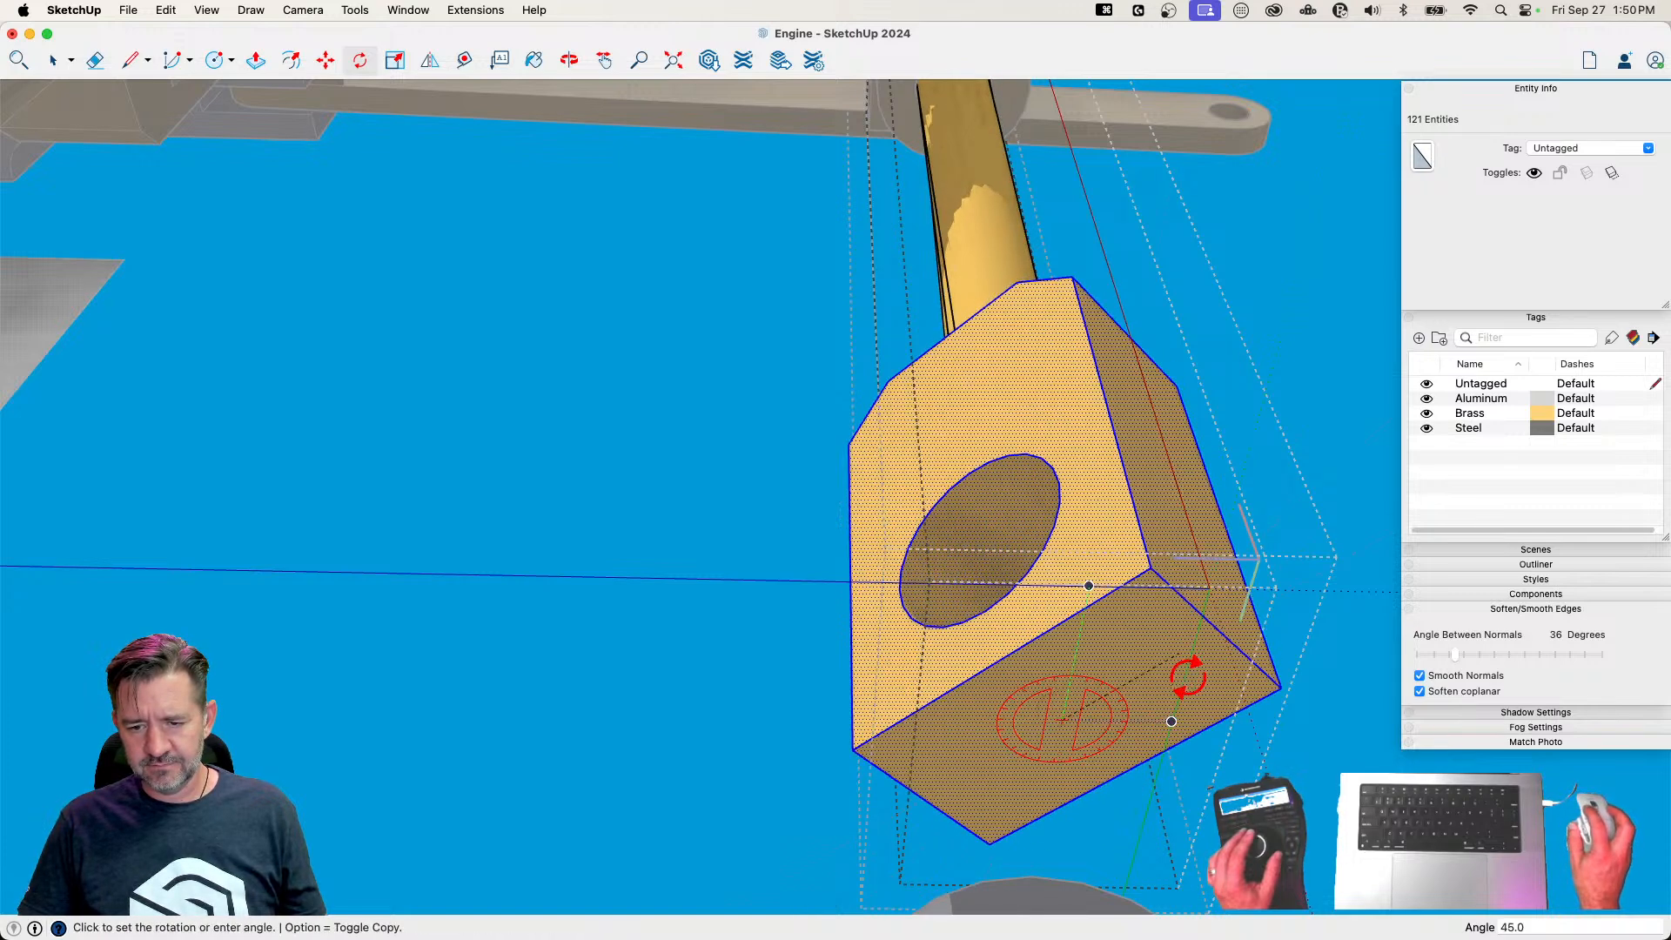
click(1195, 719)
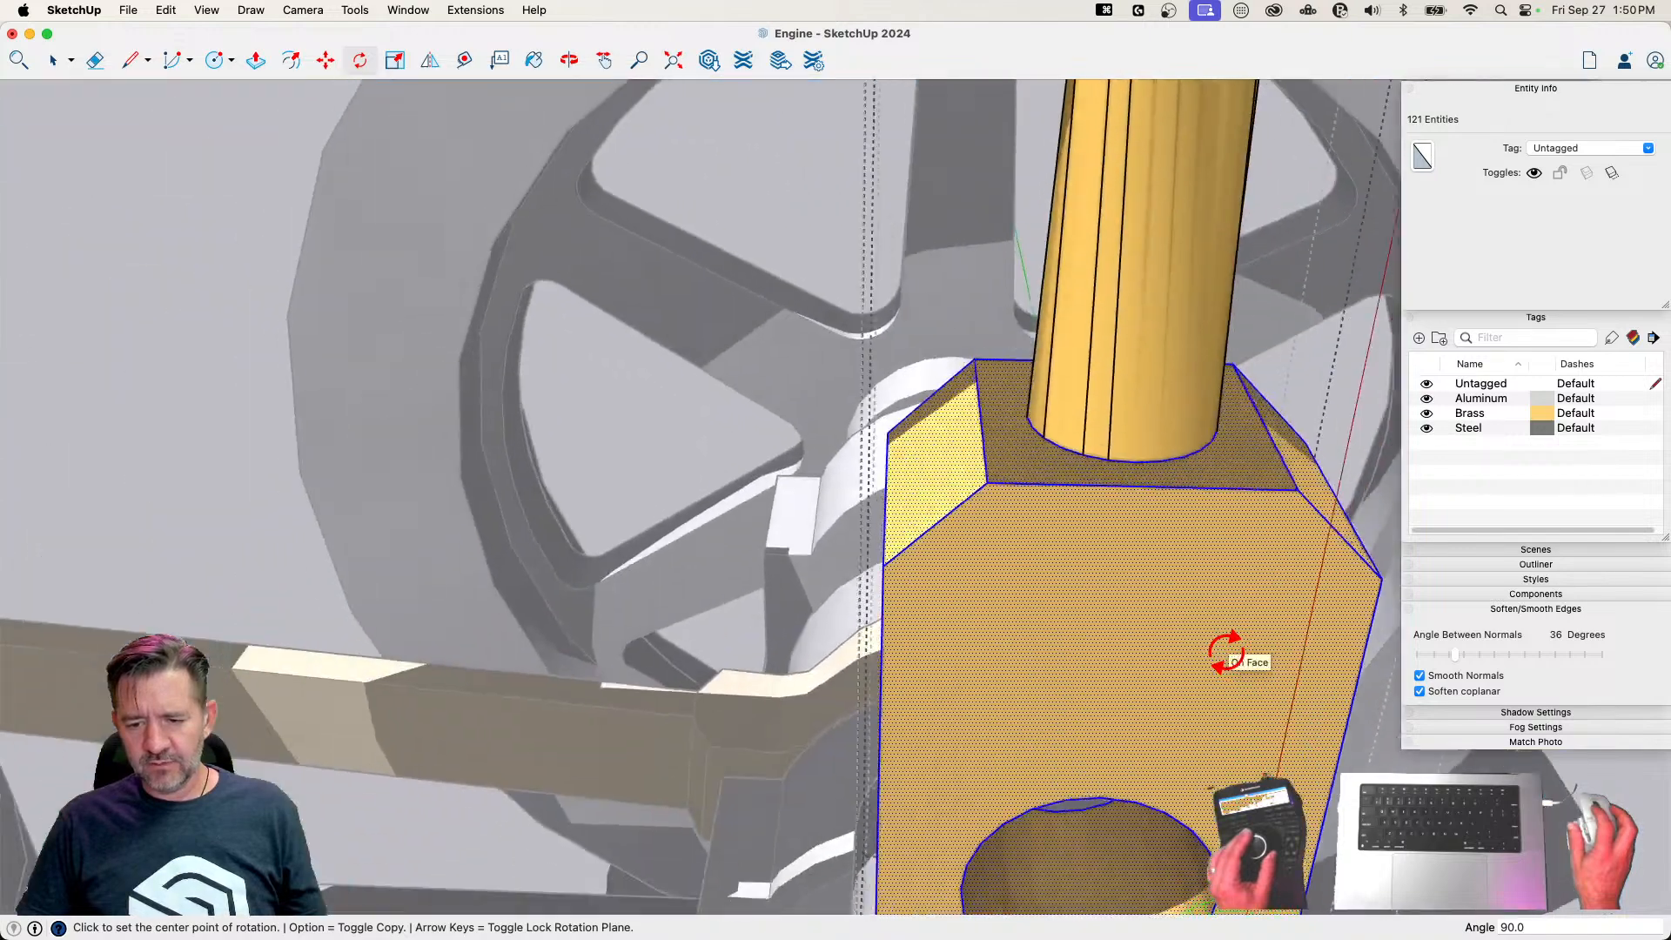
key(super+z)
key(space)
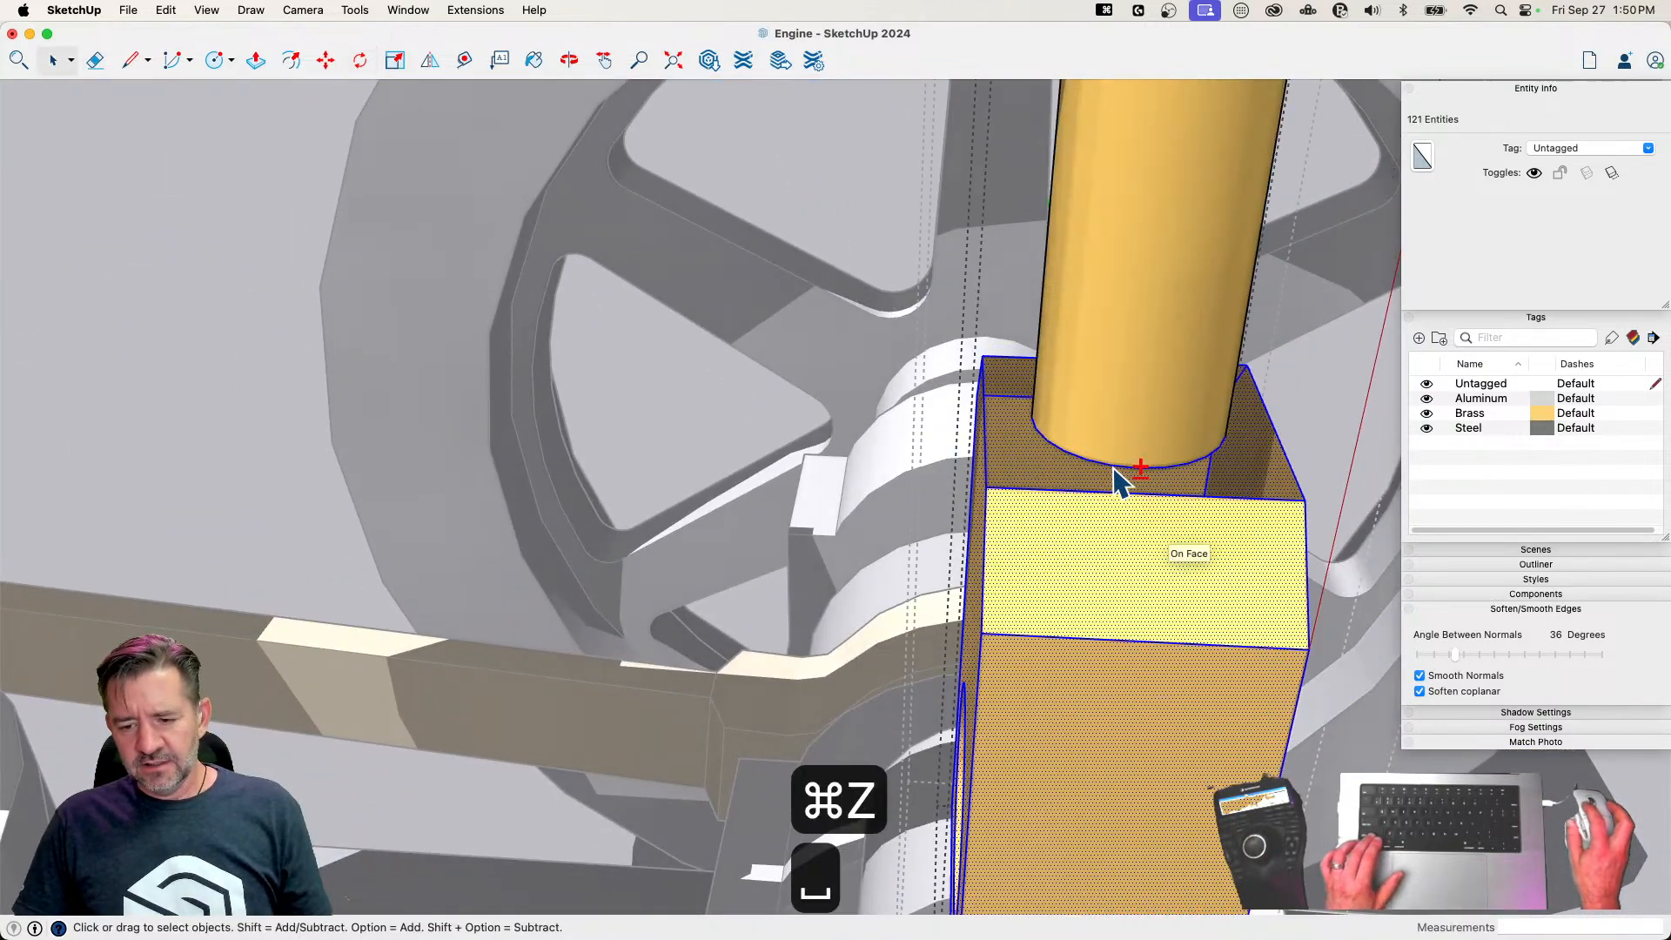
Rotate only the lower end block's geometry 90° about the rod's axis so its hole faces the crank
key(q)
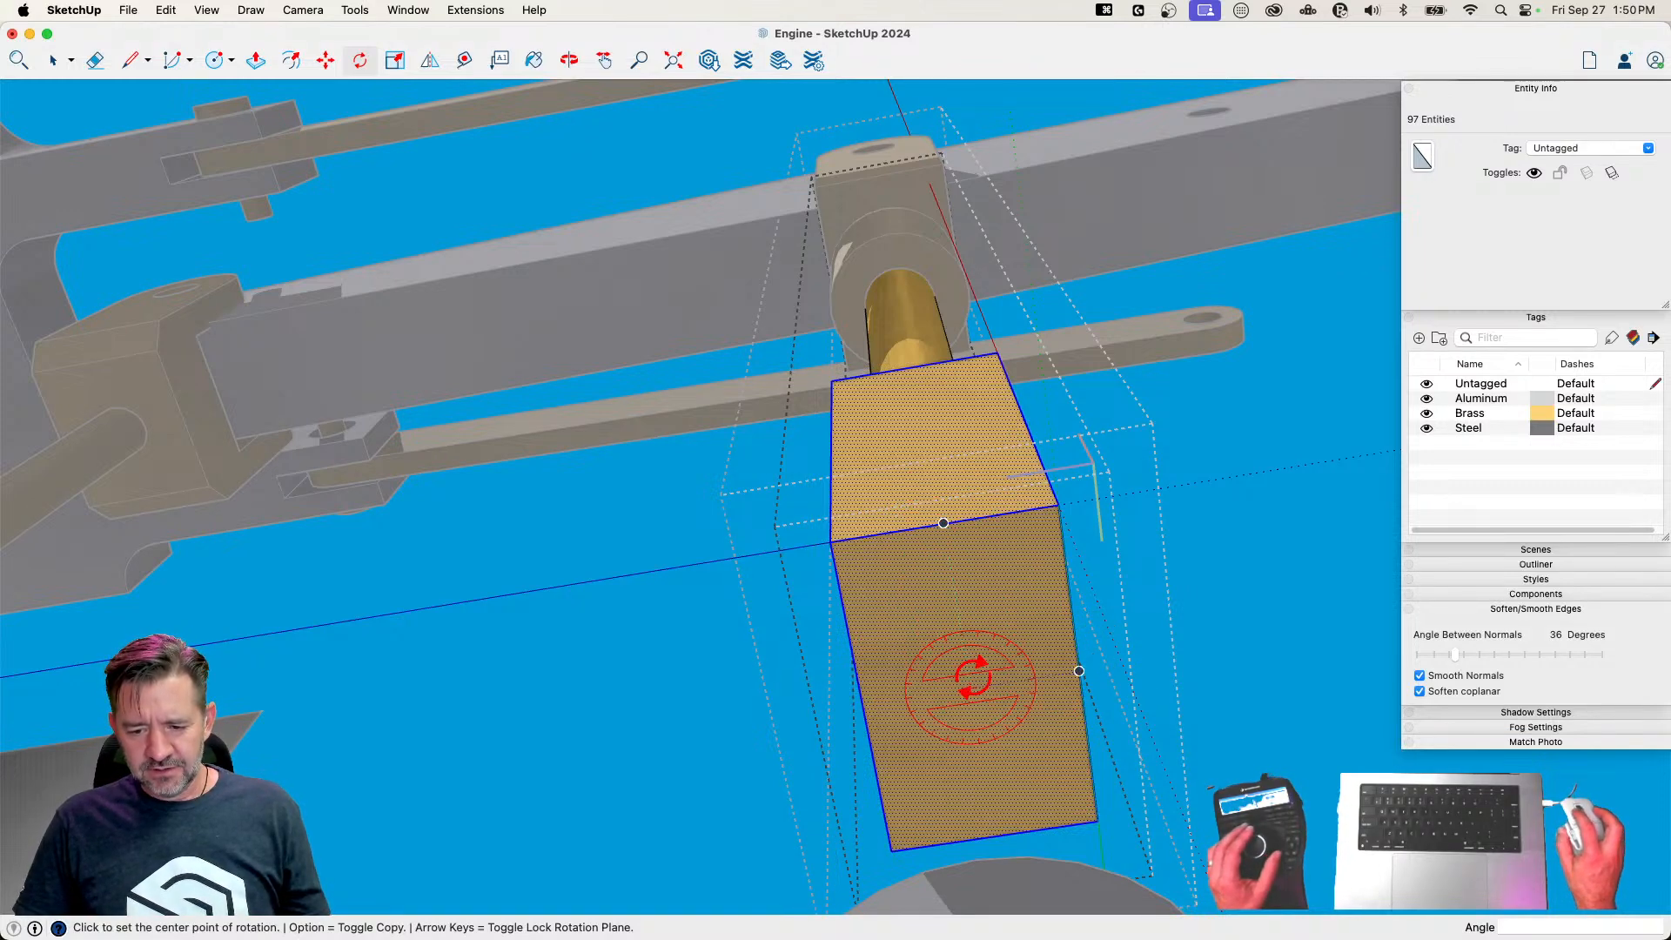
click(1045, 677)
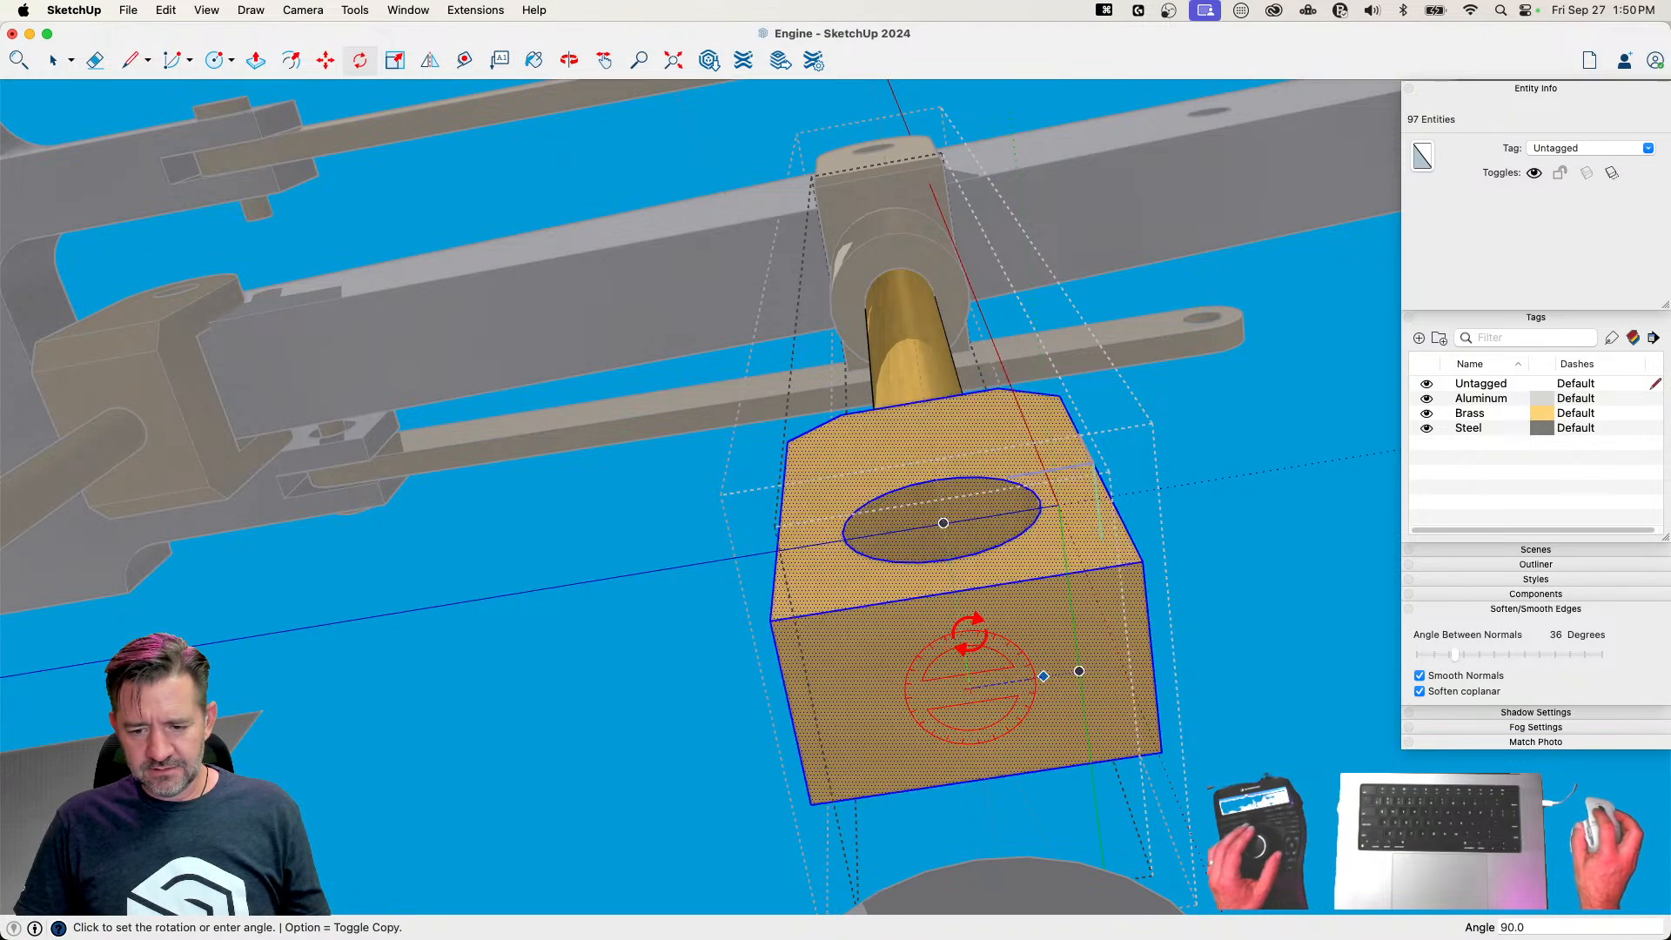
click(1079, 671)
Rebuild the end block's missing top face with lines to the rod's edge, erase the extra edges and leave the component
key(l)
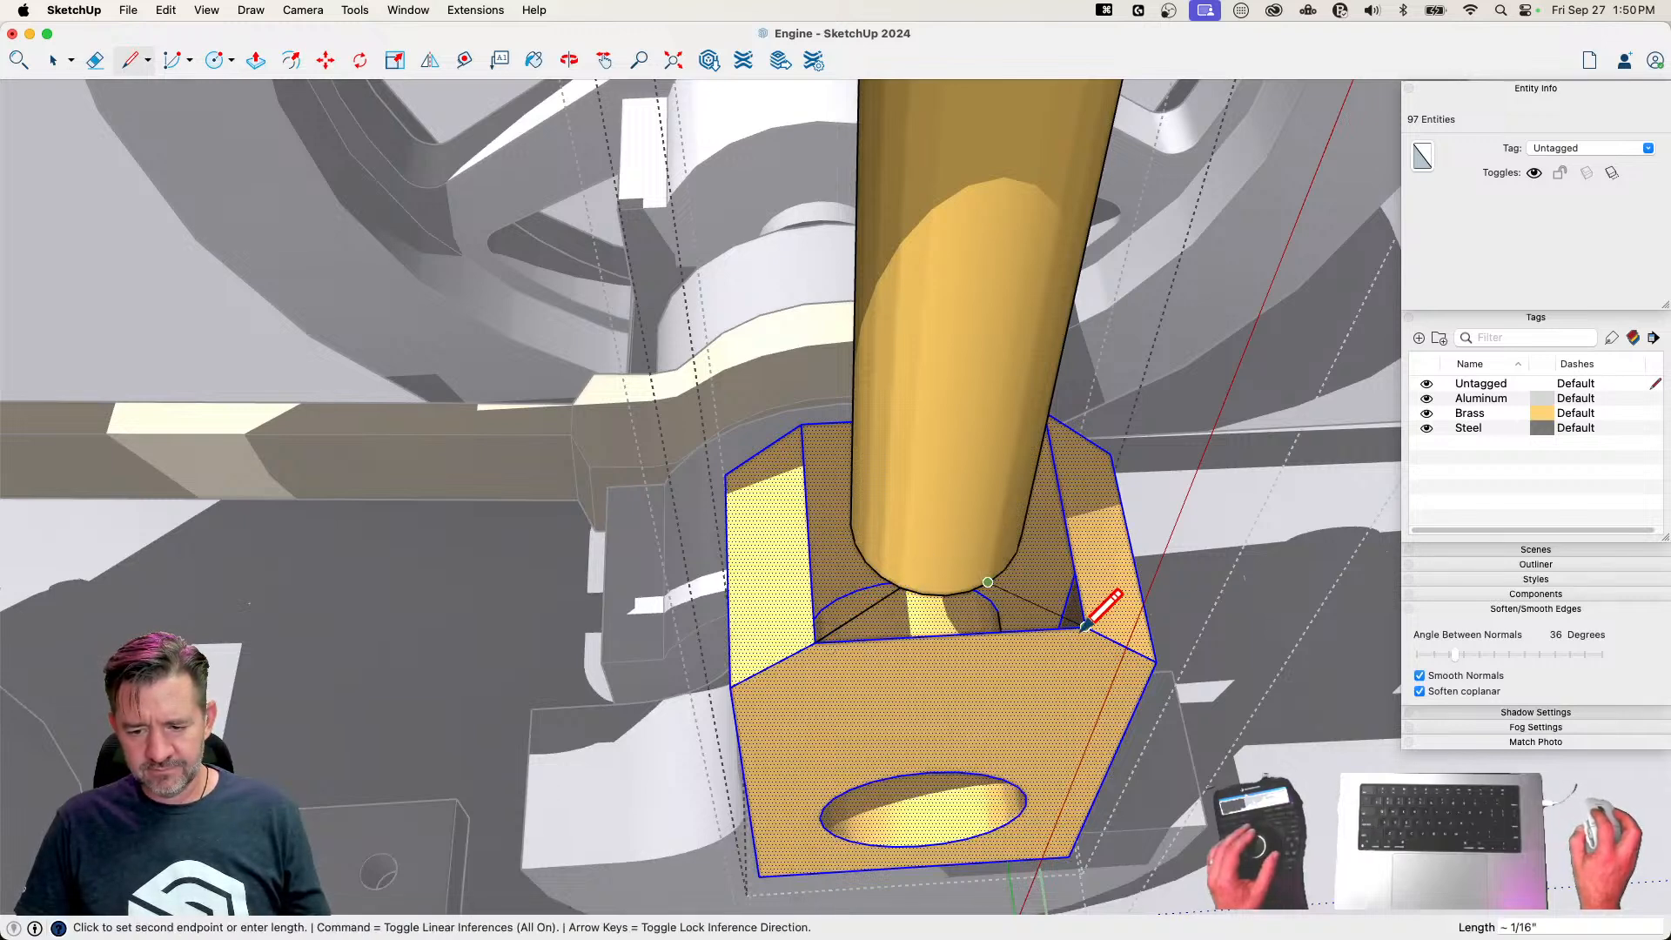
click(1086, 625)
key(e)
key(space)
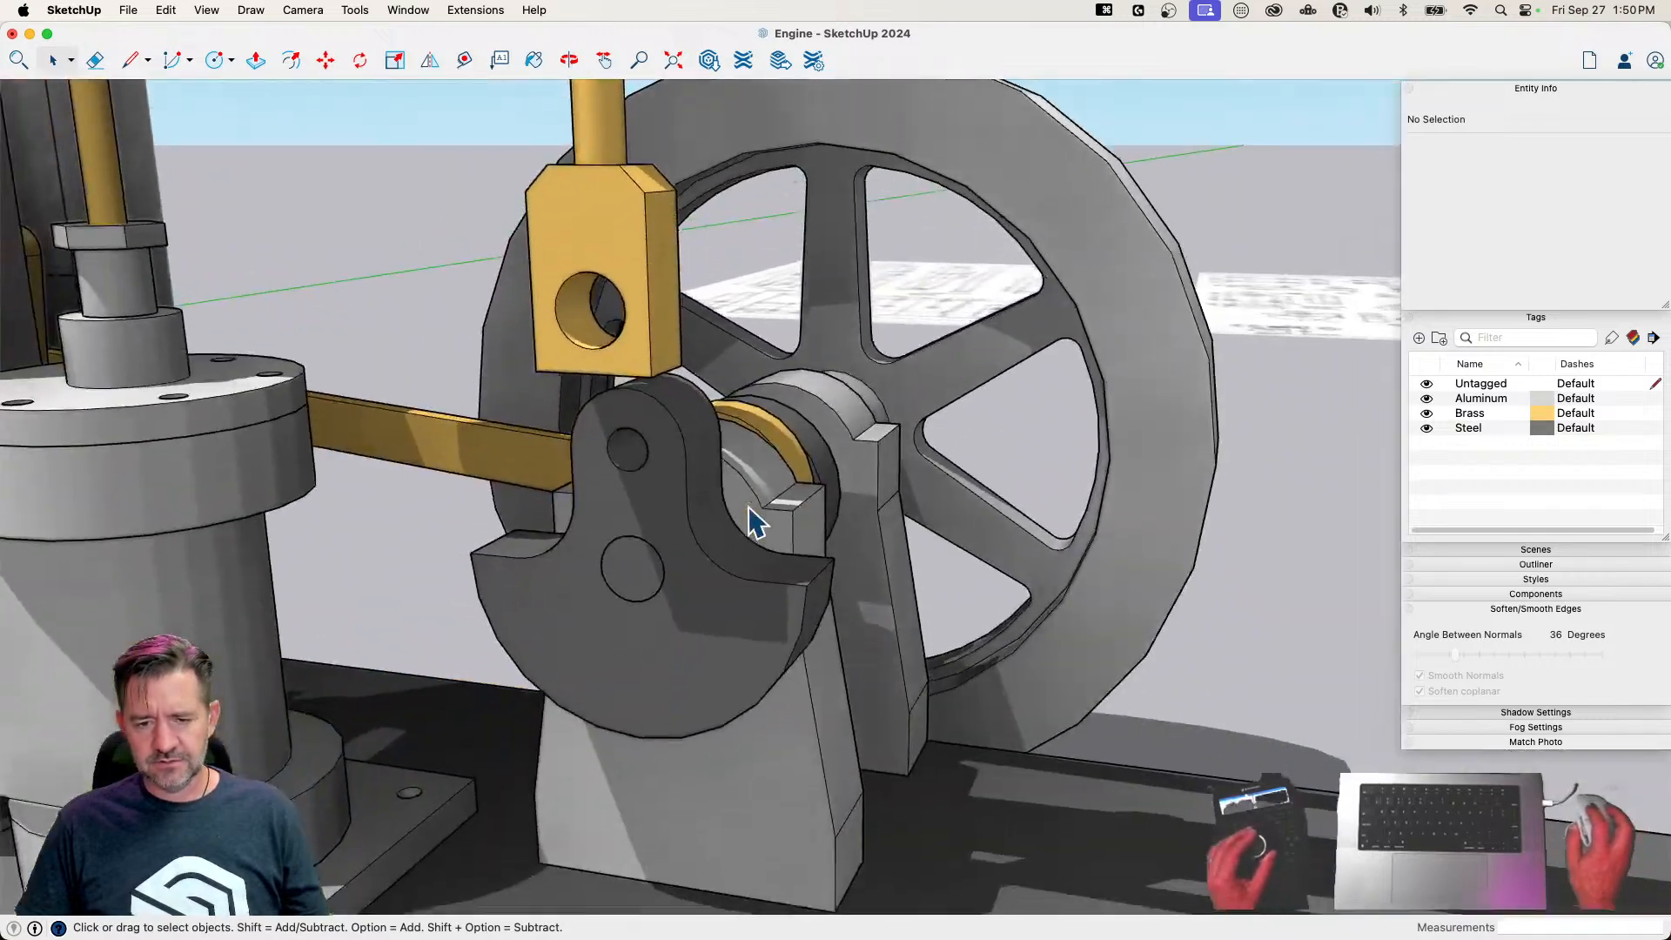
Check along a vertical line from the Connecting Rod's fork hole how its lower end lines up with the crank's hole
key(l)
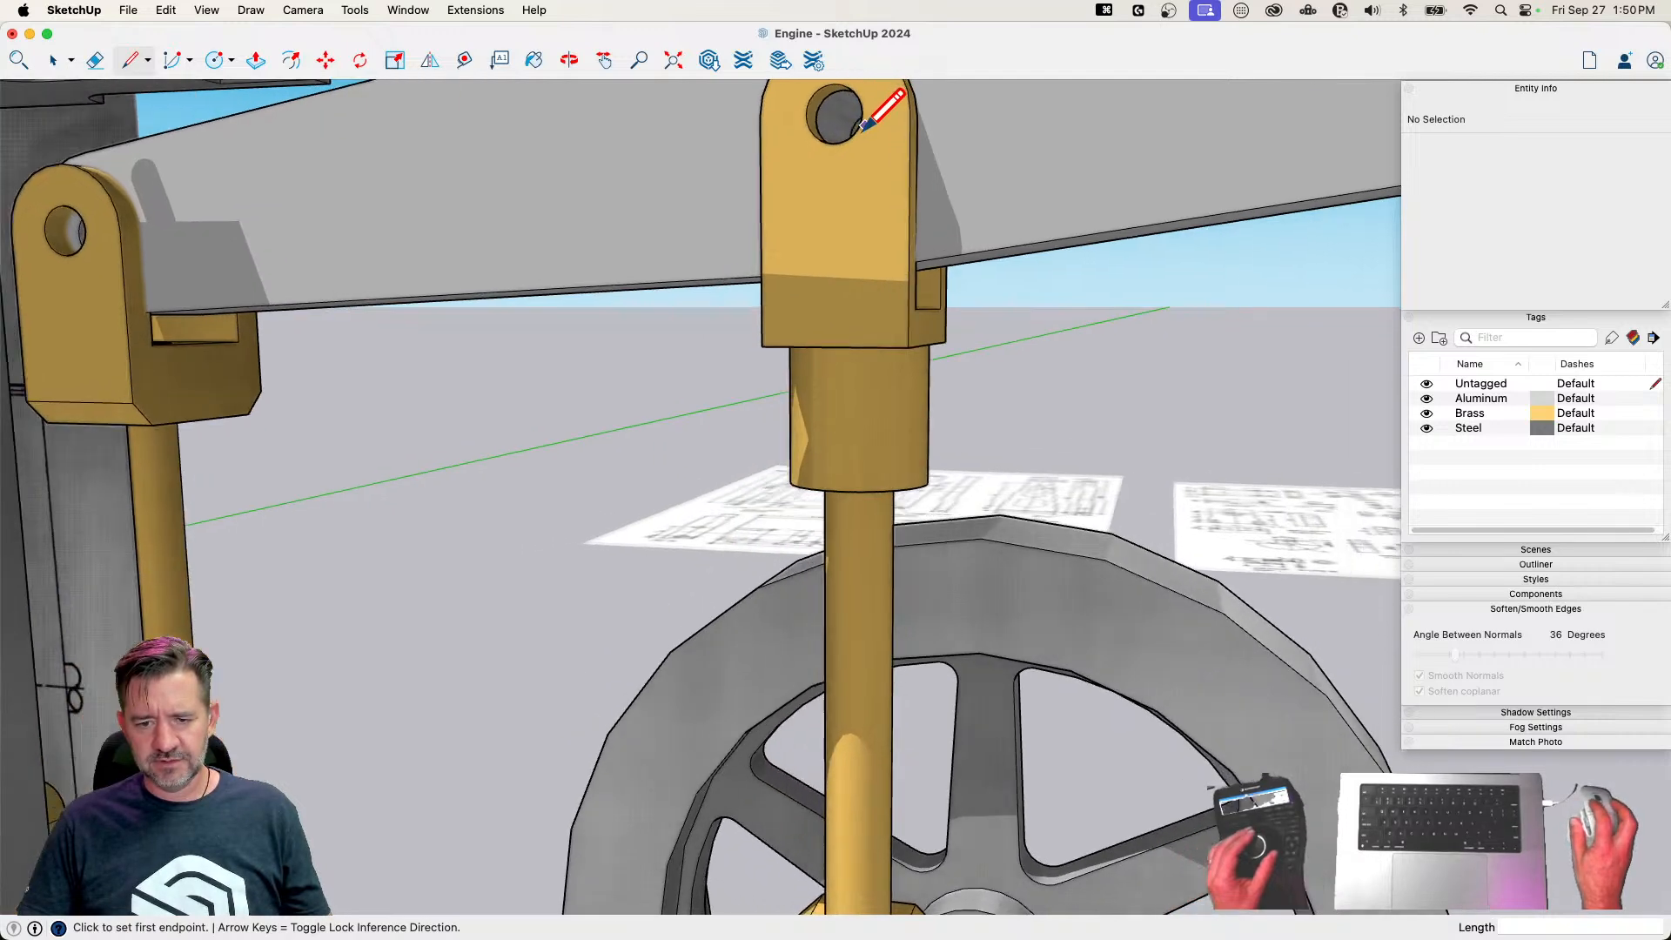
click(871, 115)
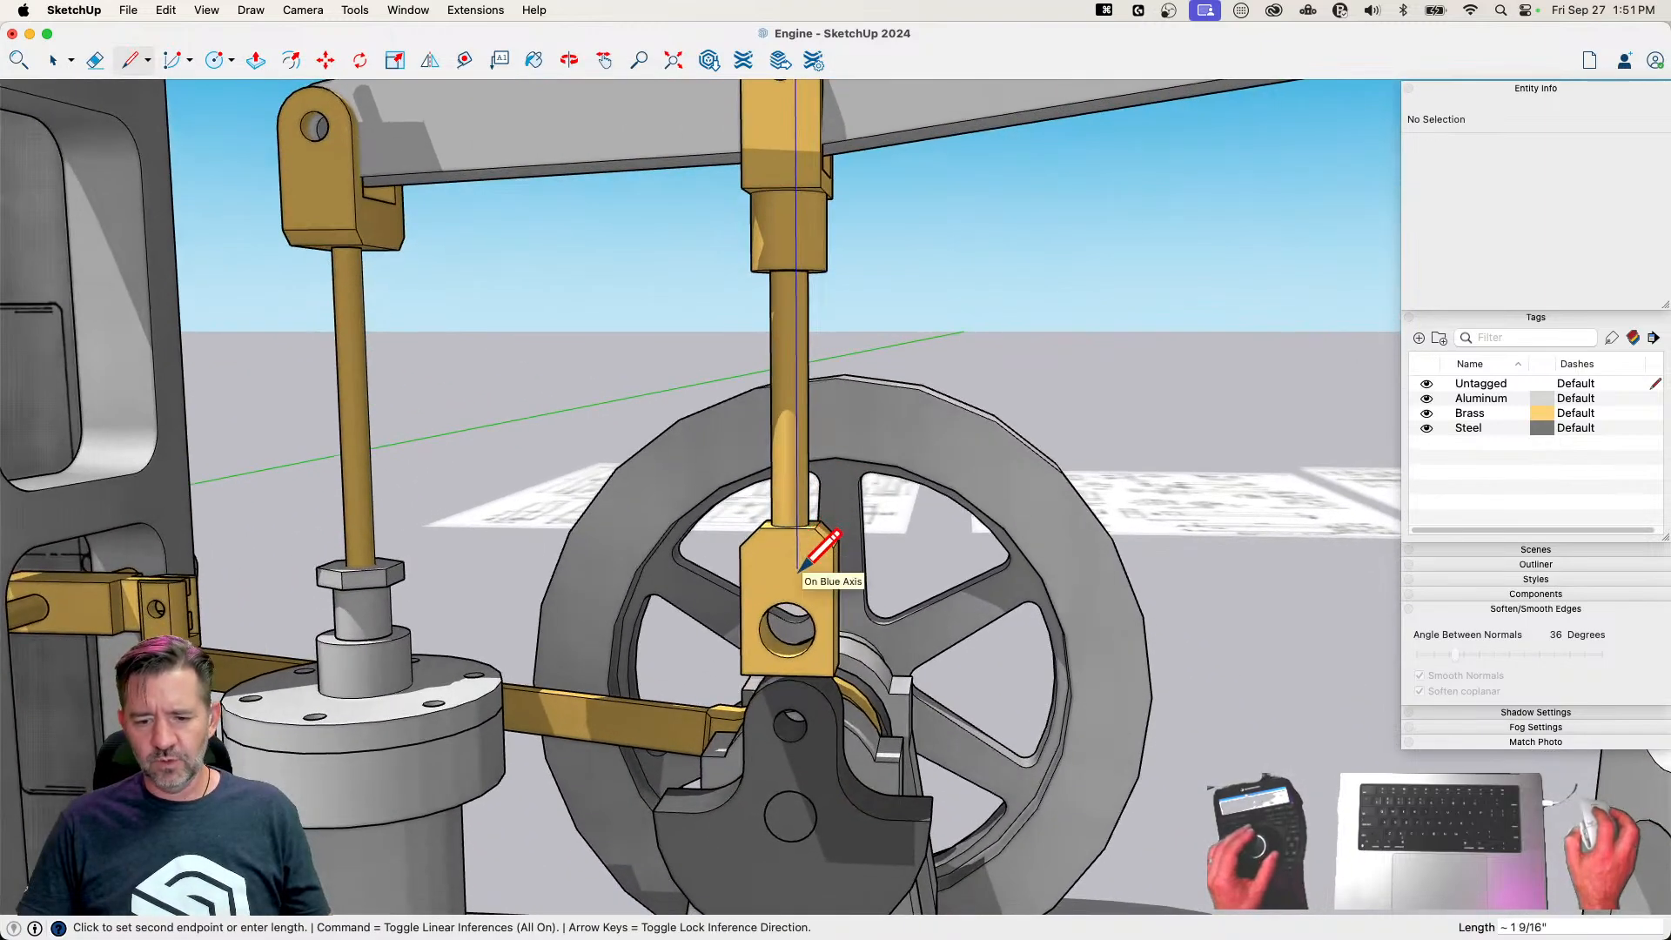
key(space)
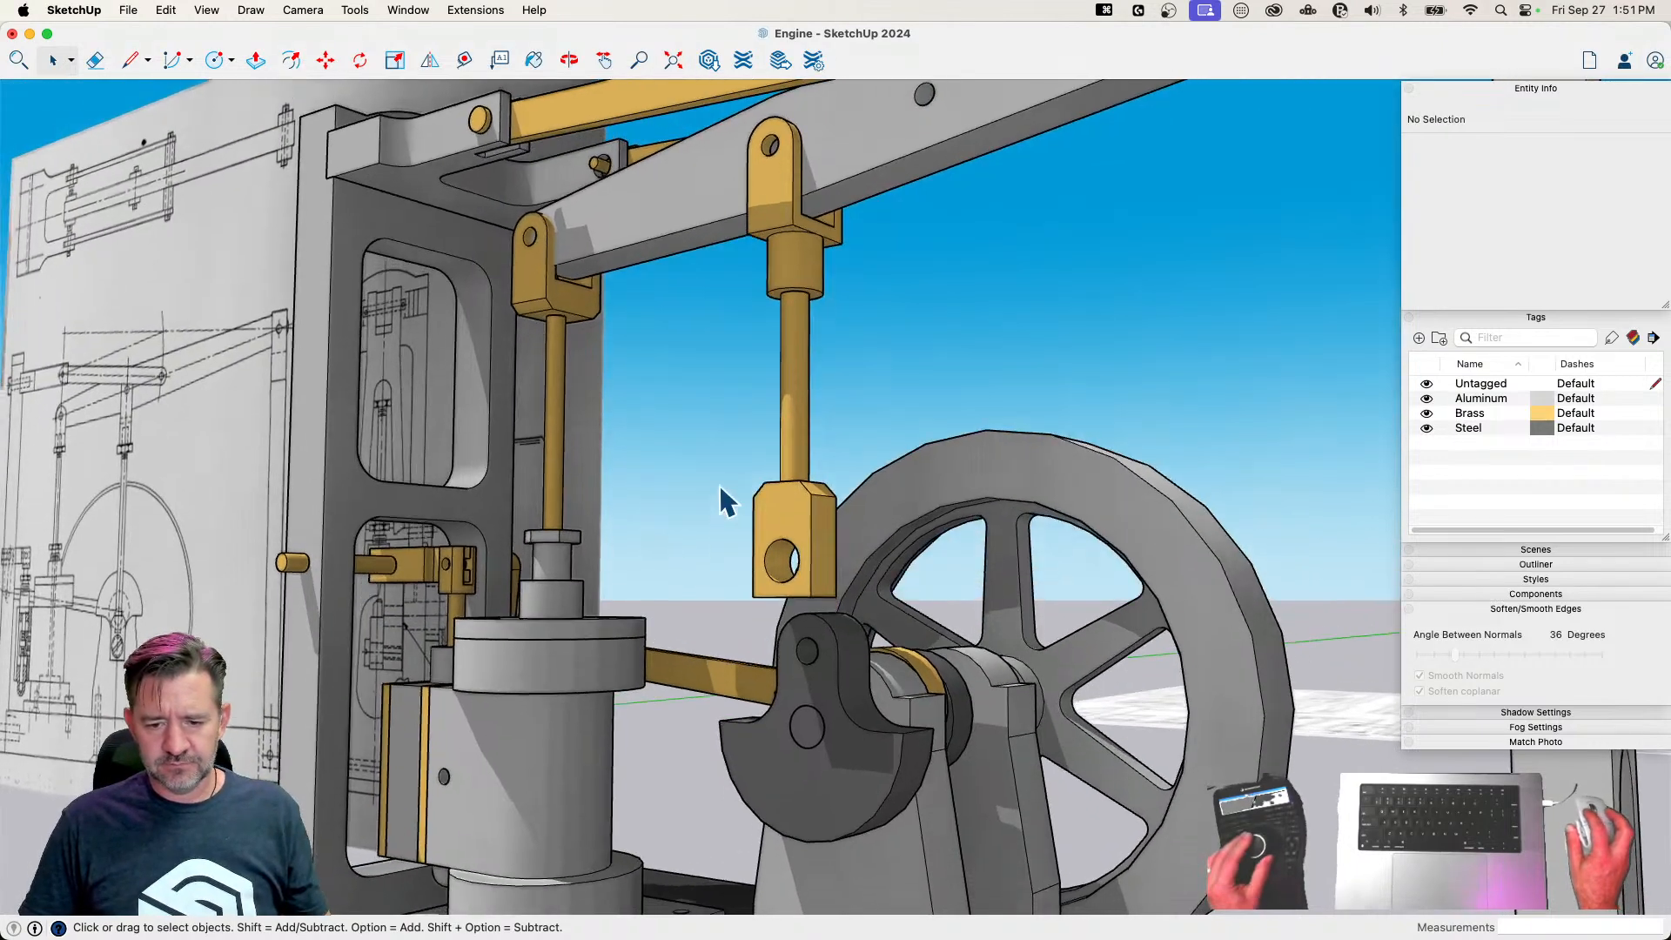
Lengthen the Connecting Rod by moving its lower end block 1" straight down within the component
double_click(801, 505)
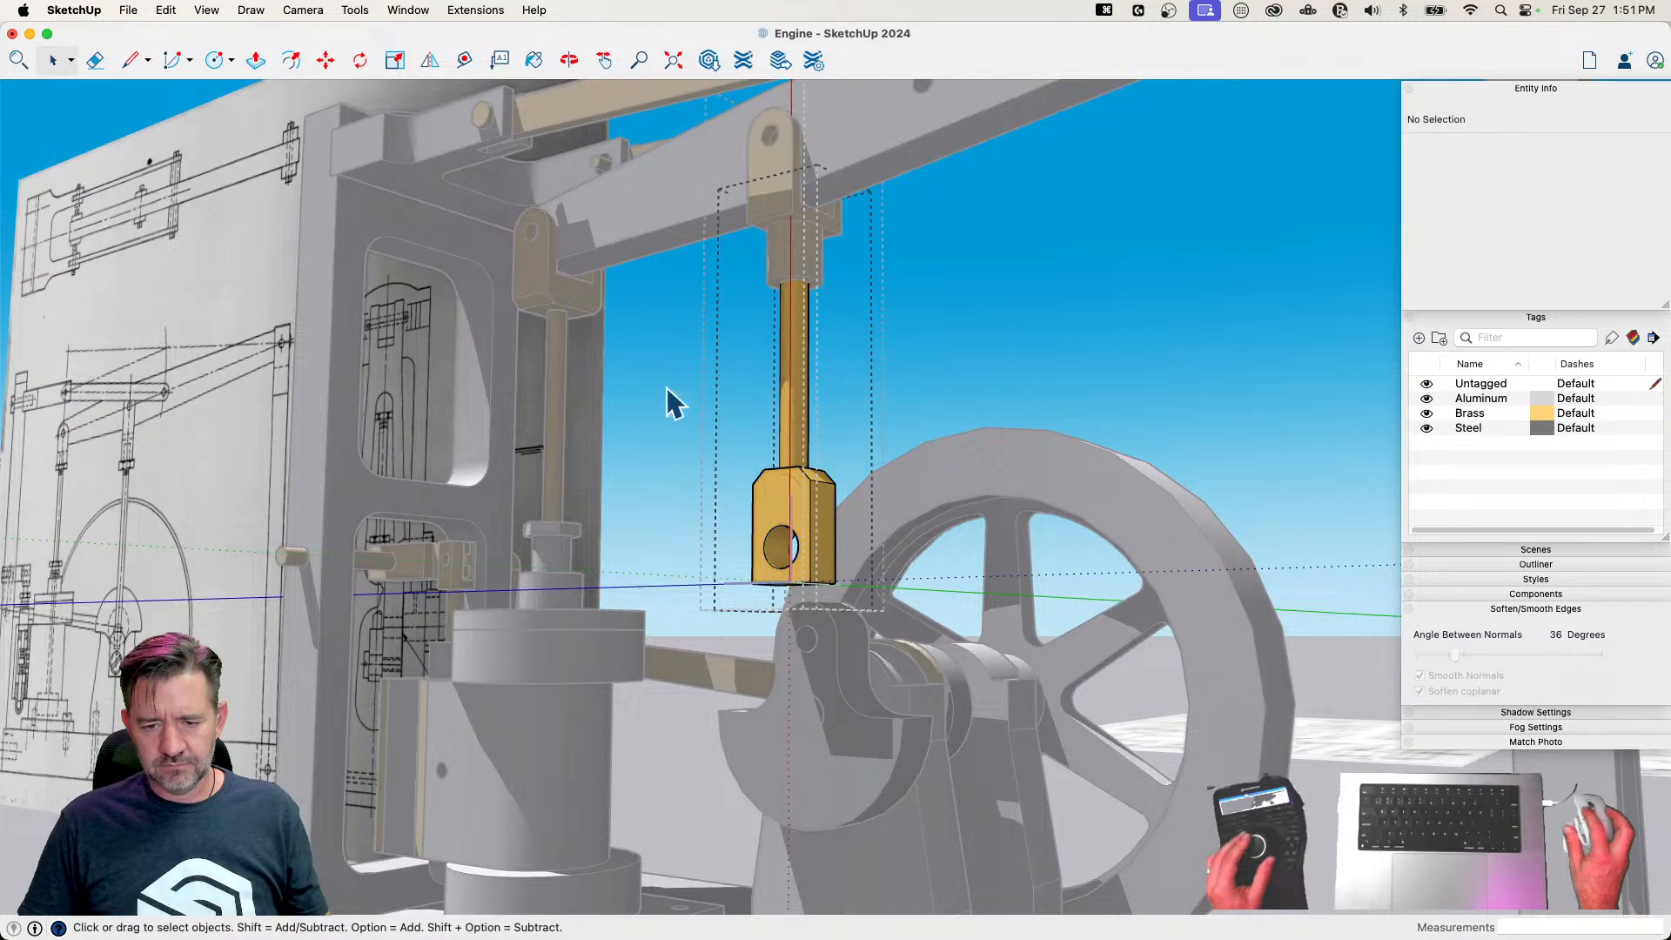
key(m)
click(789, 490)
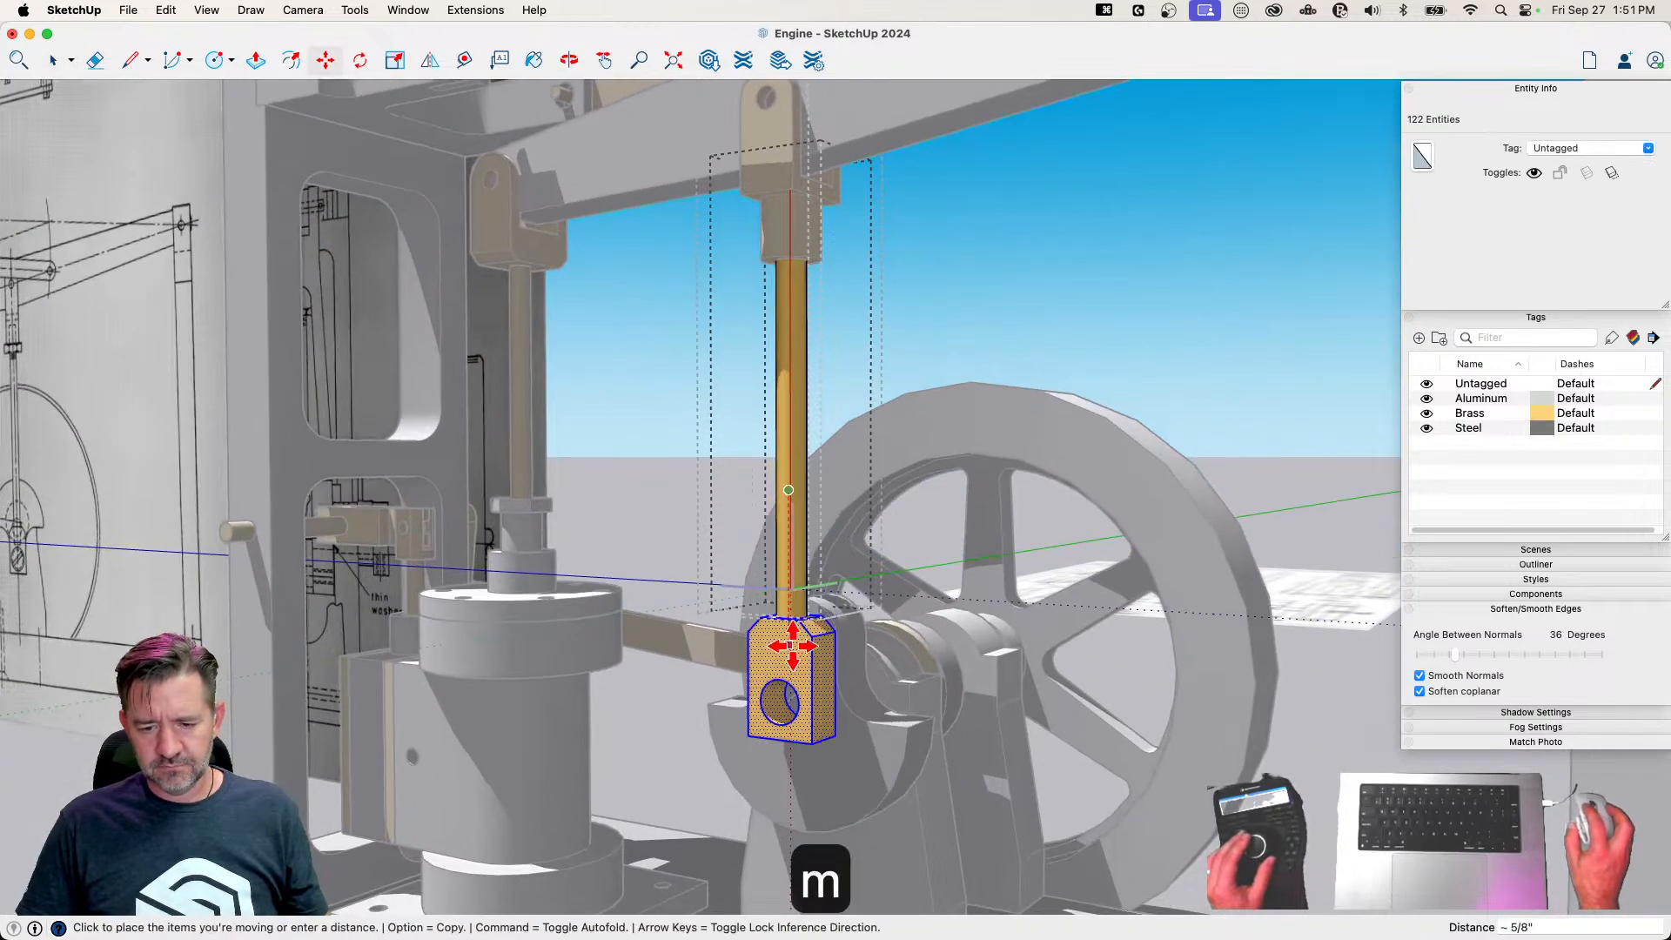
text(1)
key(Return)
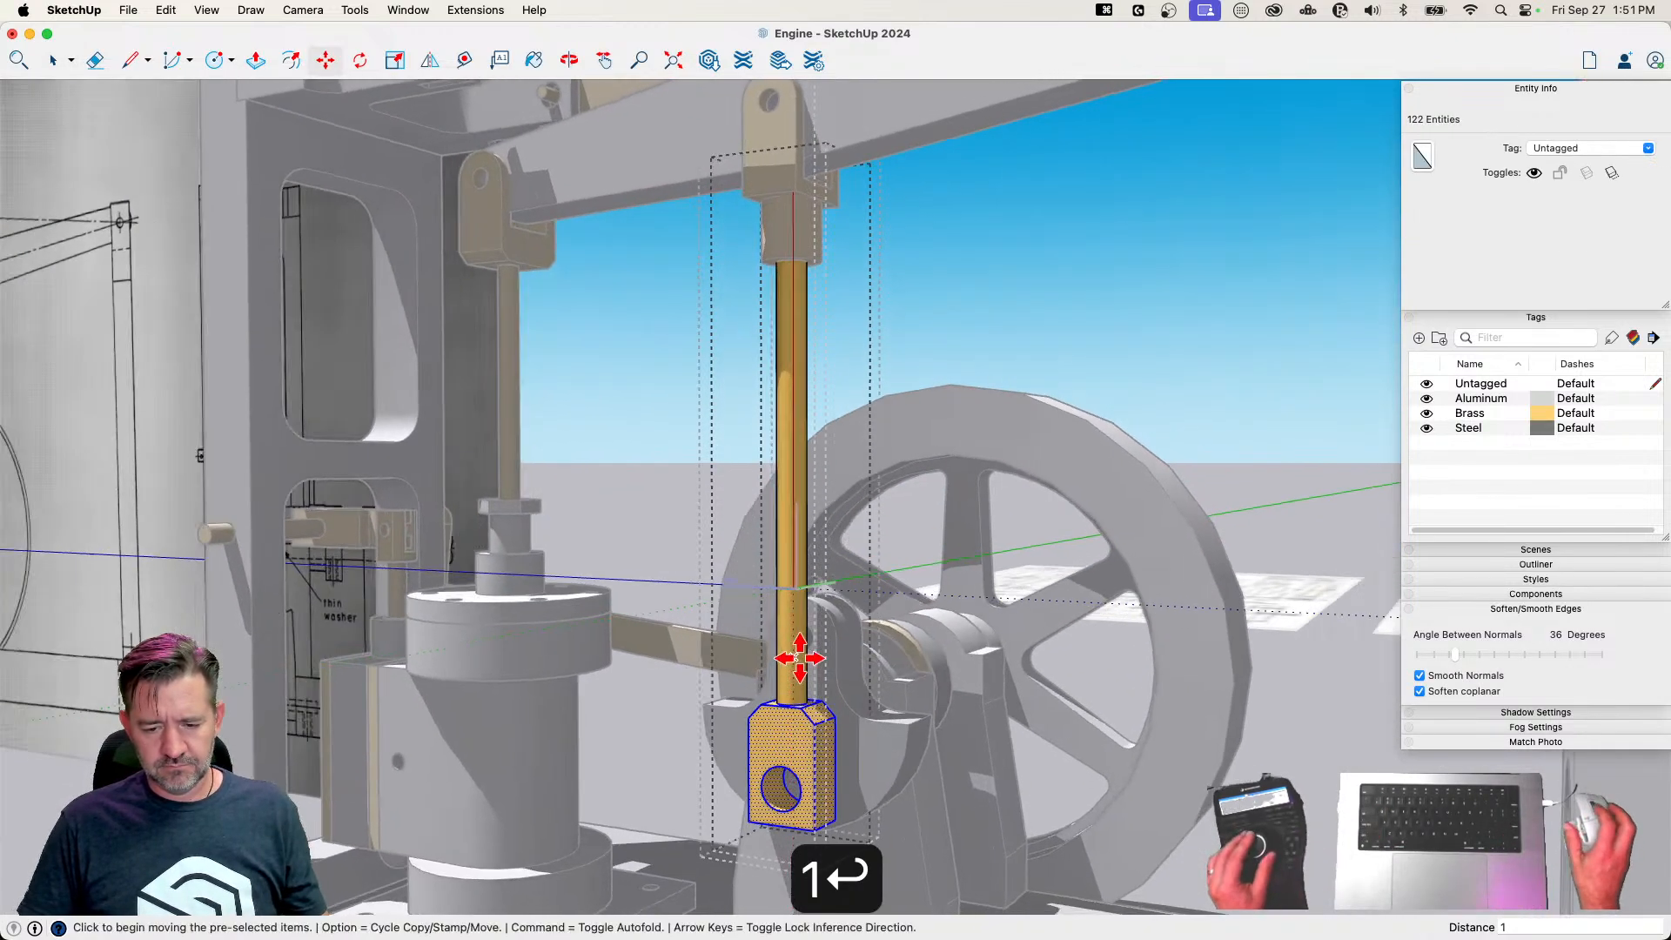
Leave the Connecting Rod component and rotate the Crankshaft half a turn about its axis, bringing its crank hole to the rod's lower hole
key(space)
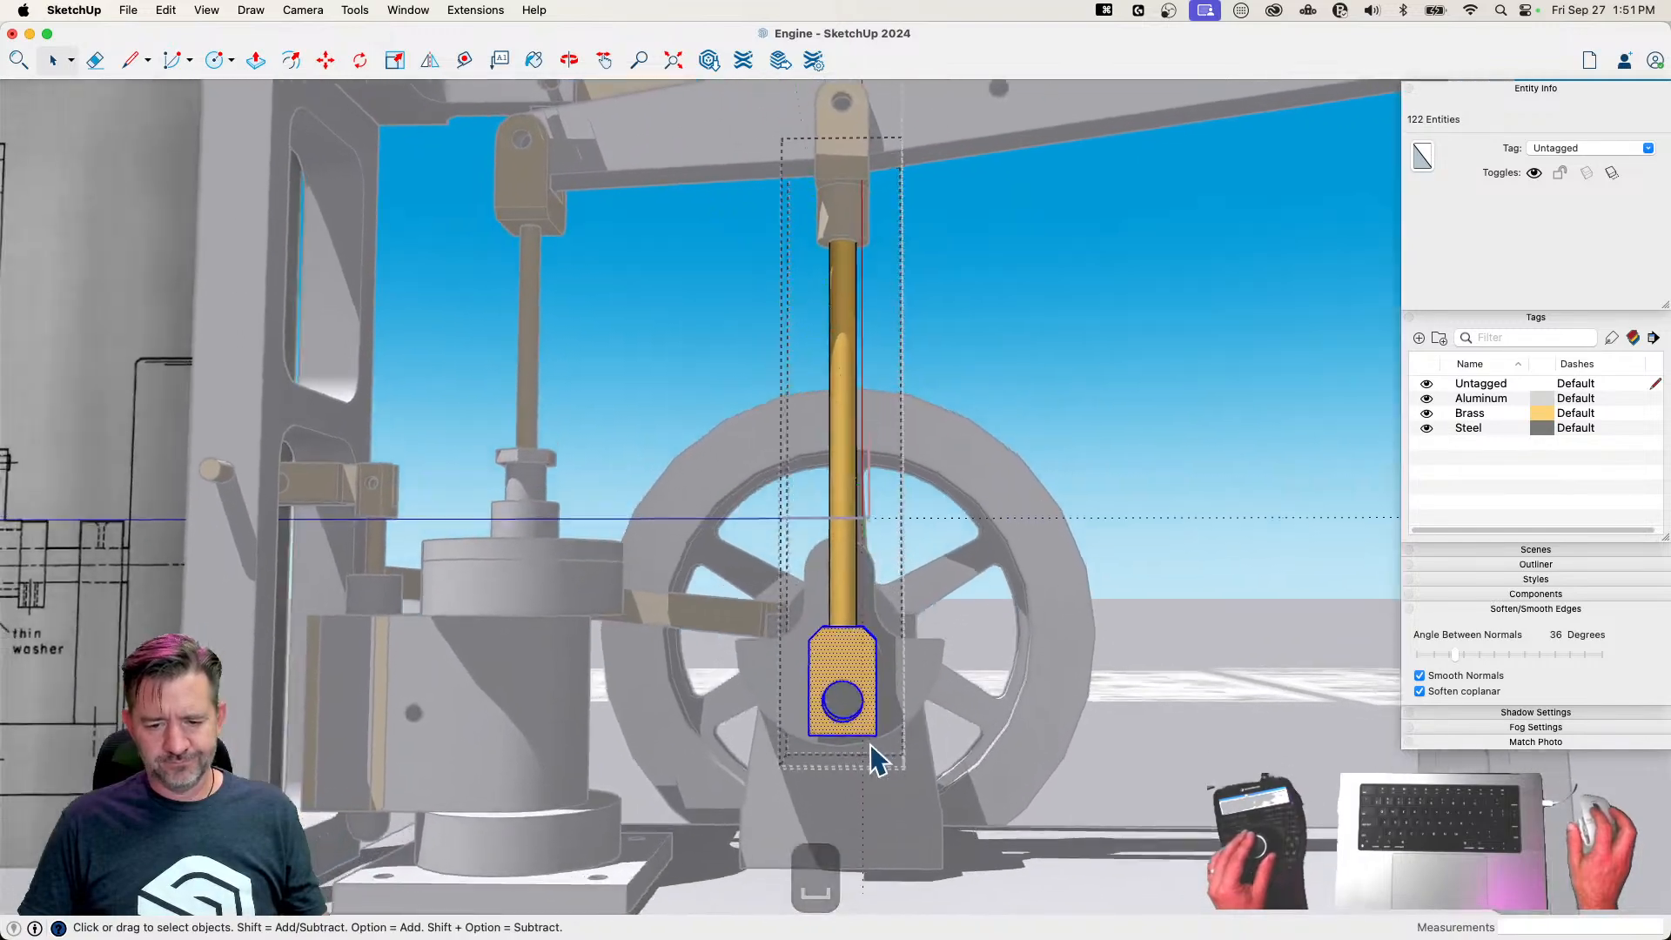
key(Escape)
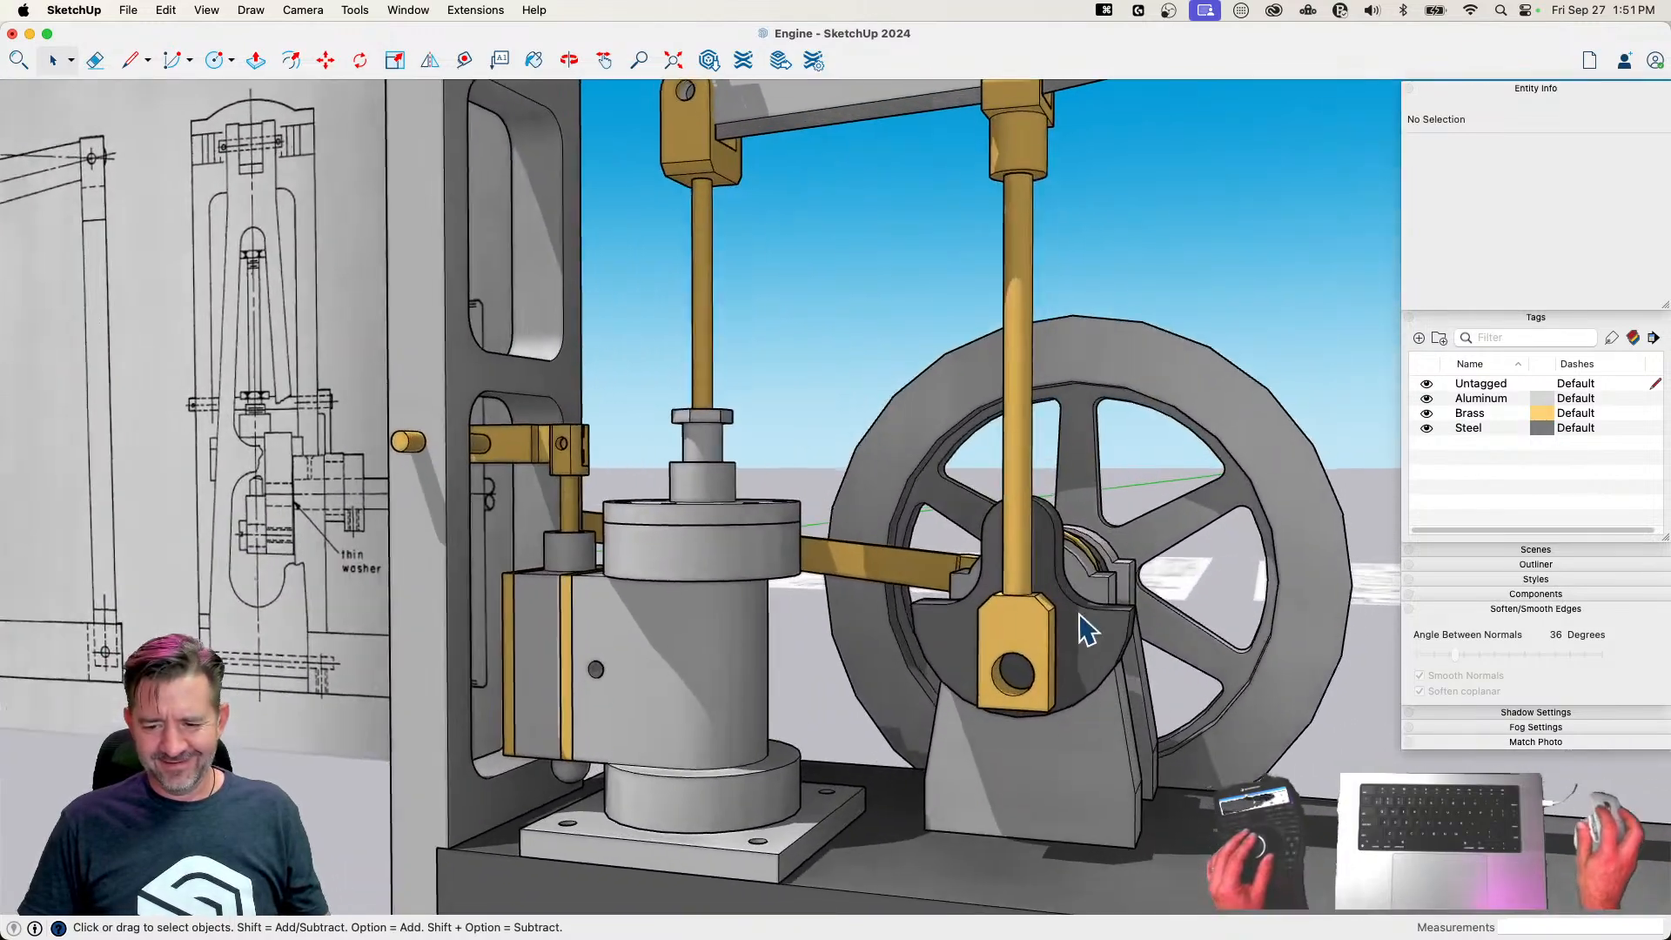
click(1082, 631)
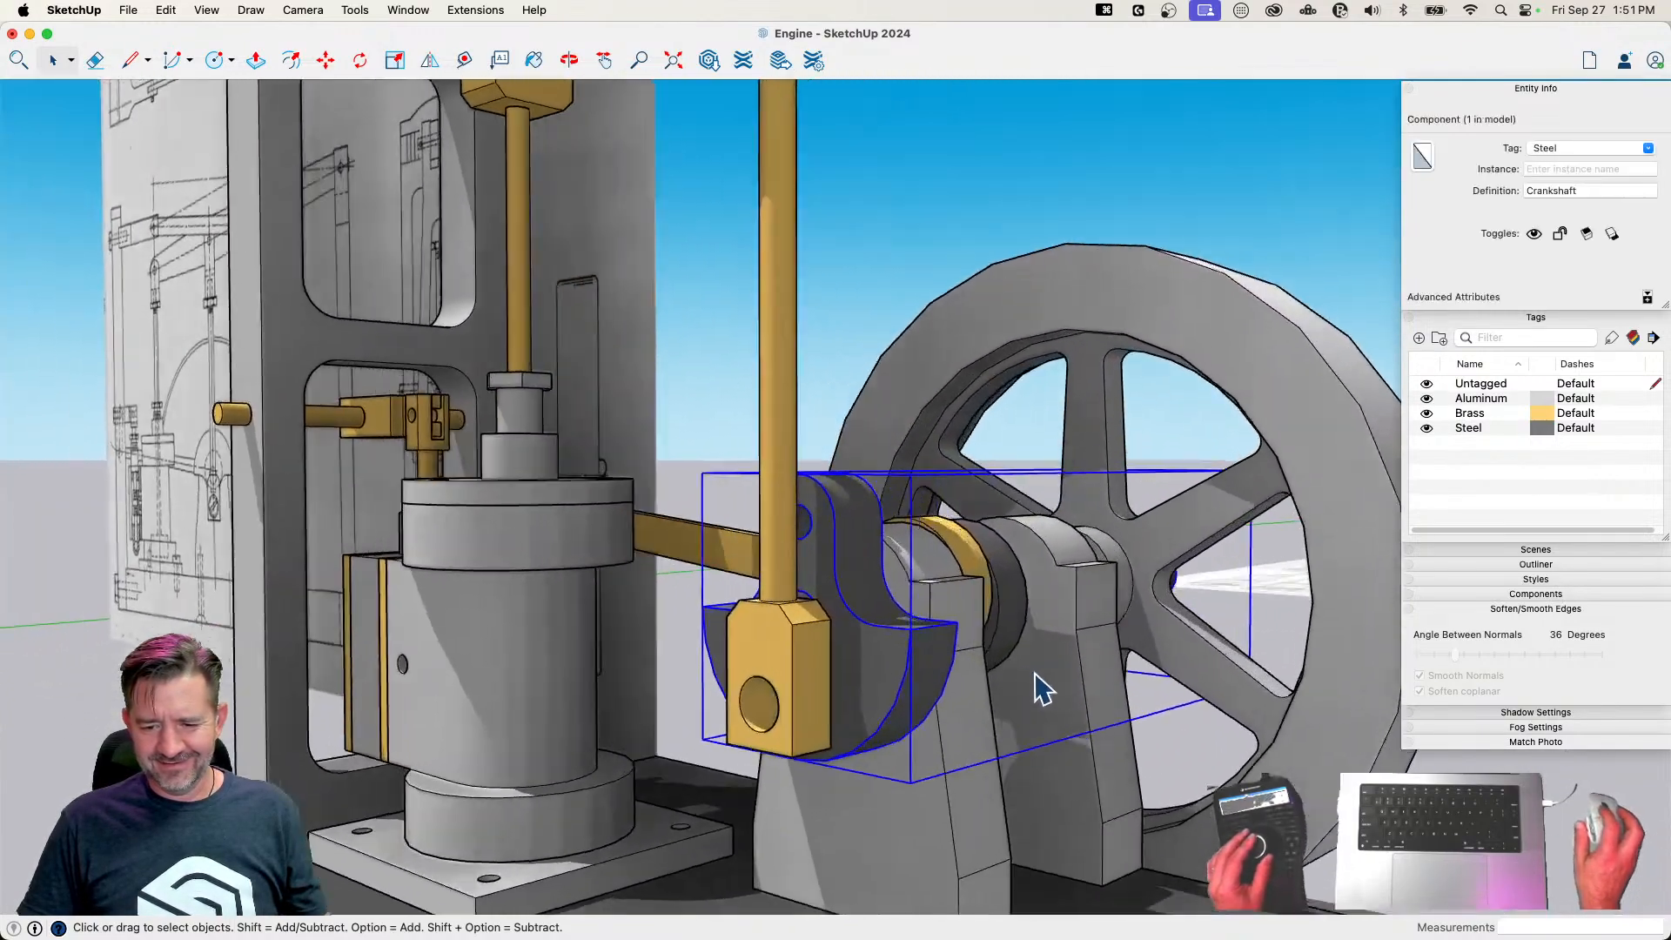
key(m)
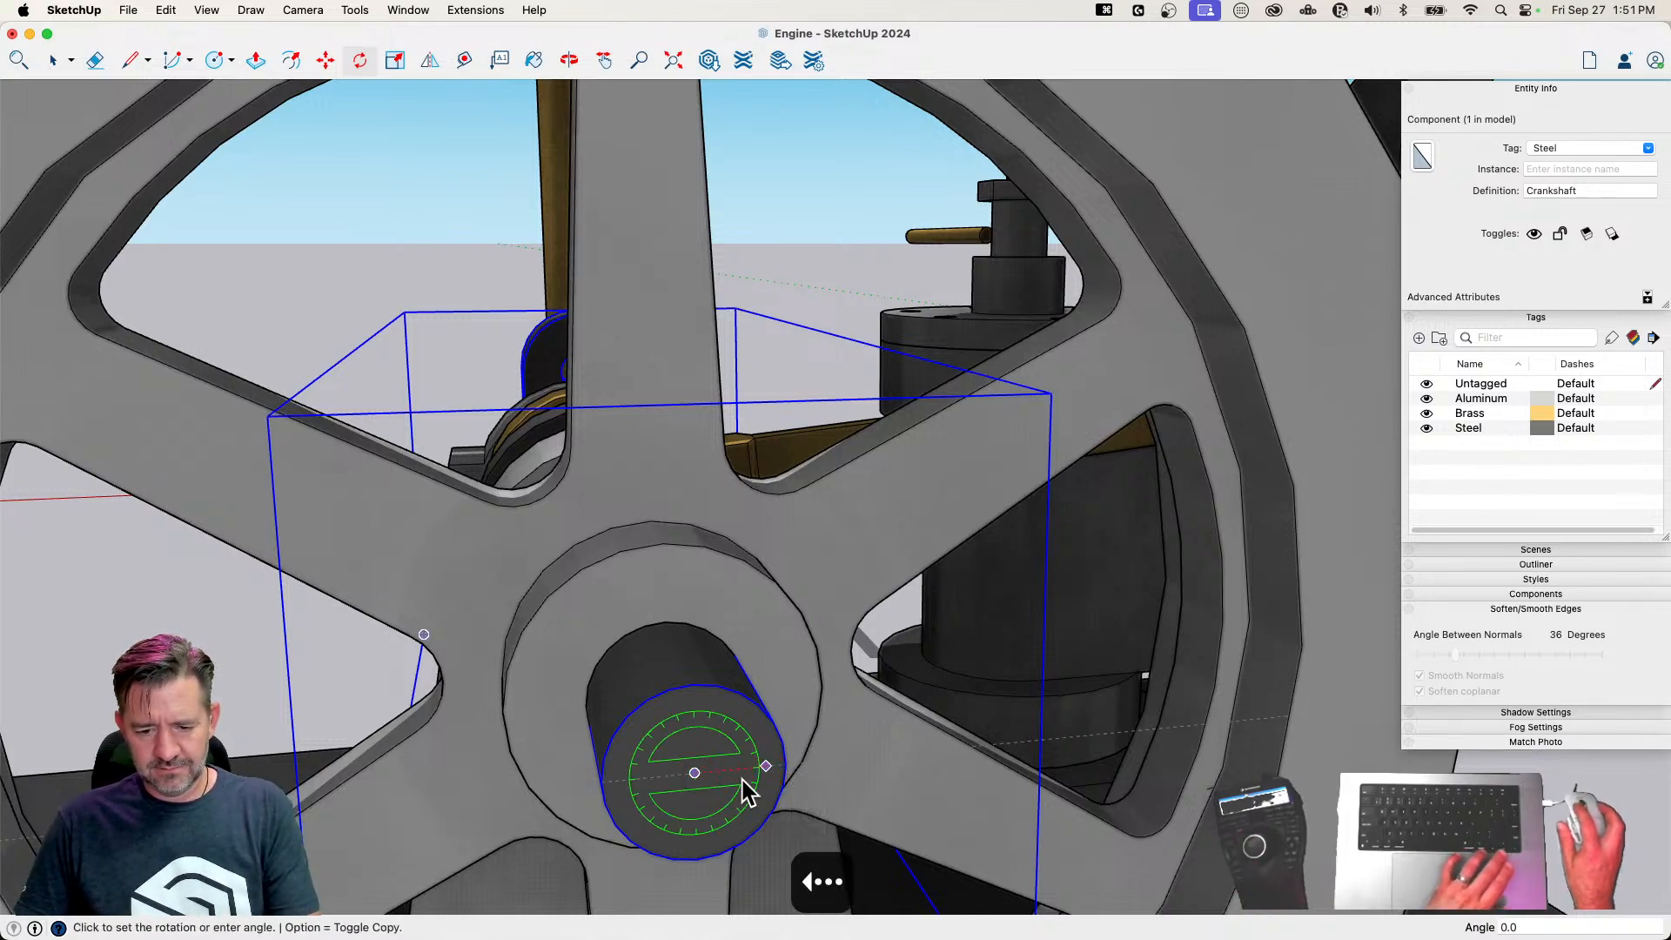
key(space)
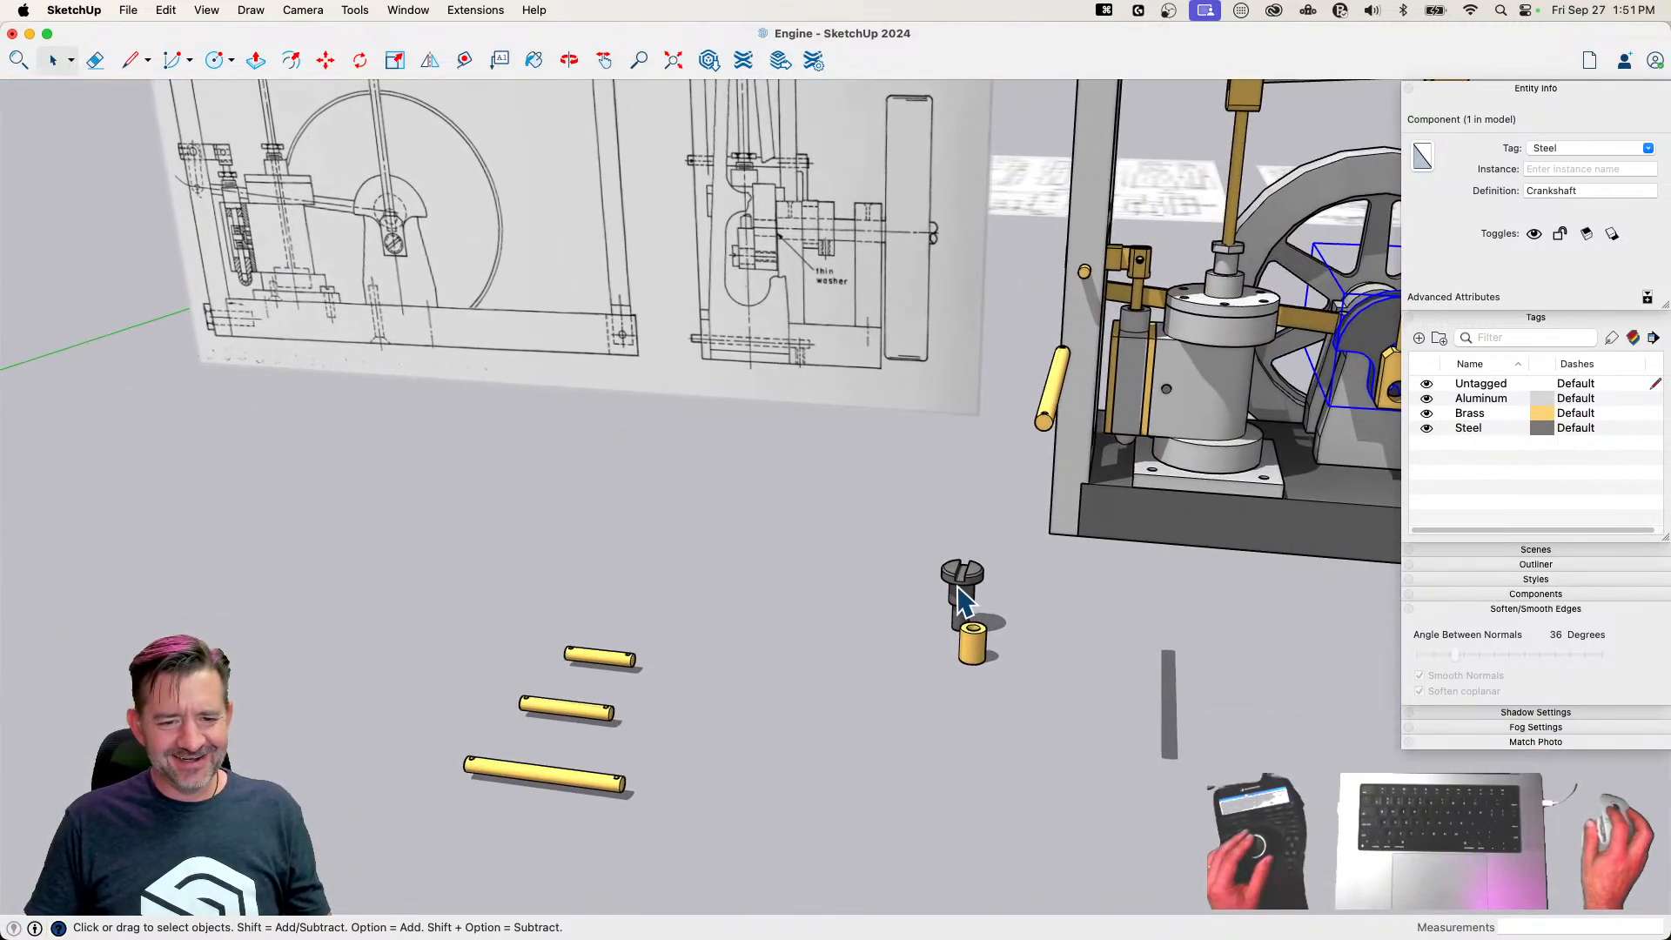
Turn the Crank Screw horizontal and move it into the hole in the Connecting Rod's lower end block
click(961, 599)
key(m)
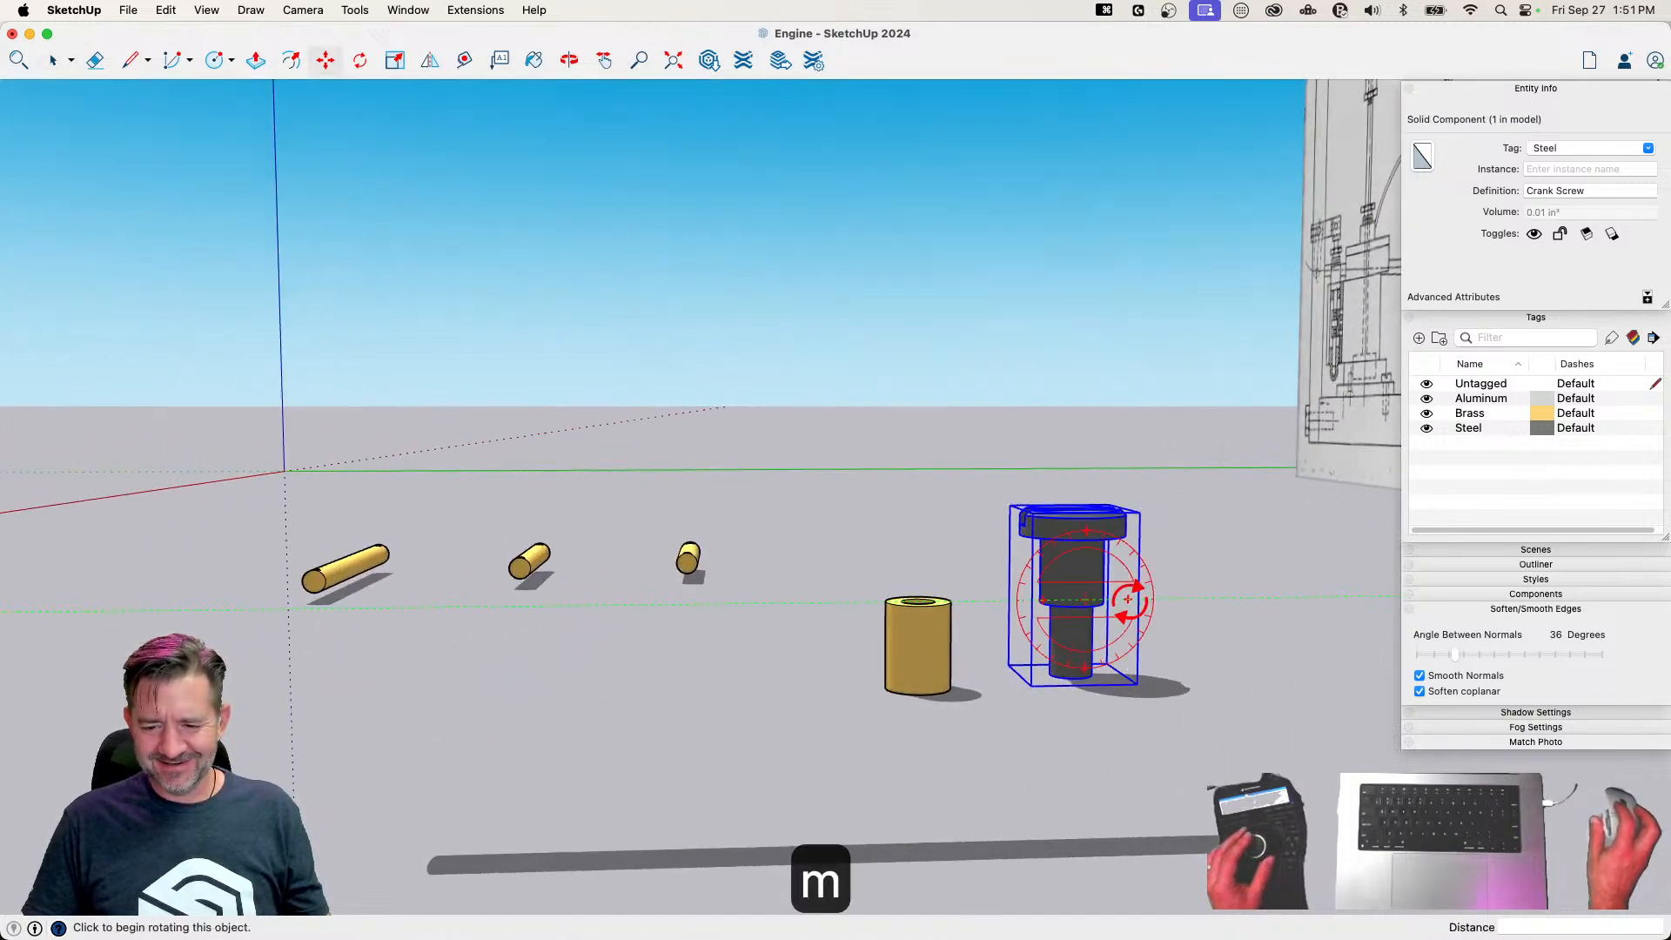
click(1088, 522)
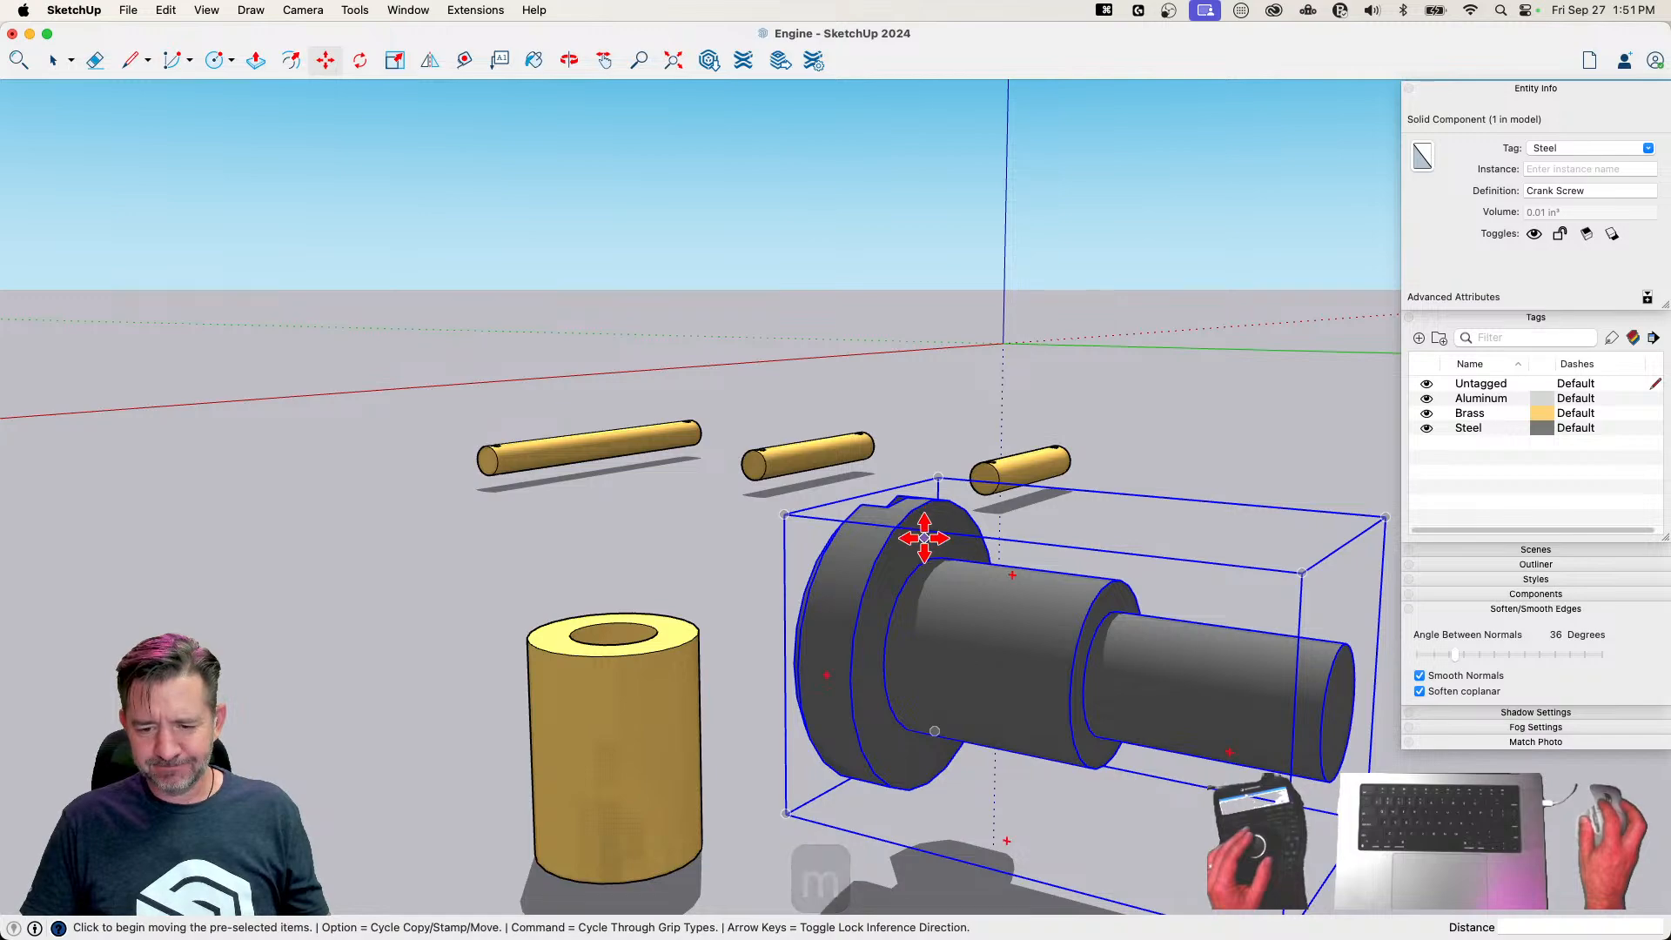
click(924, 538)
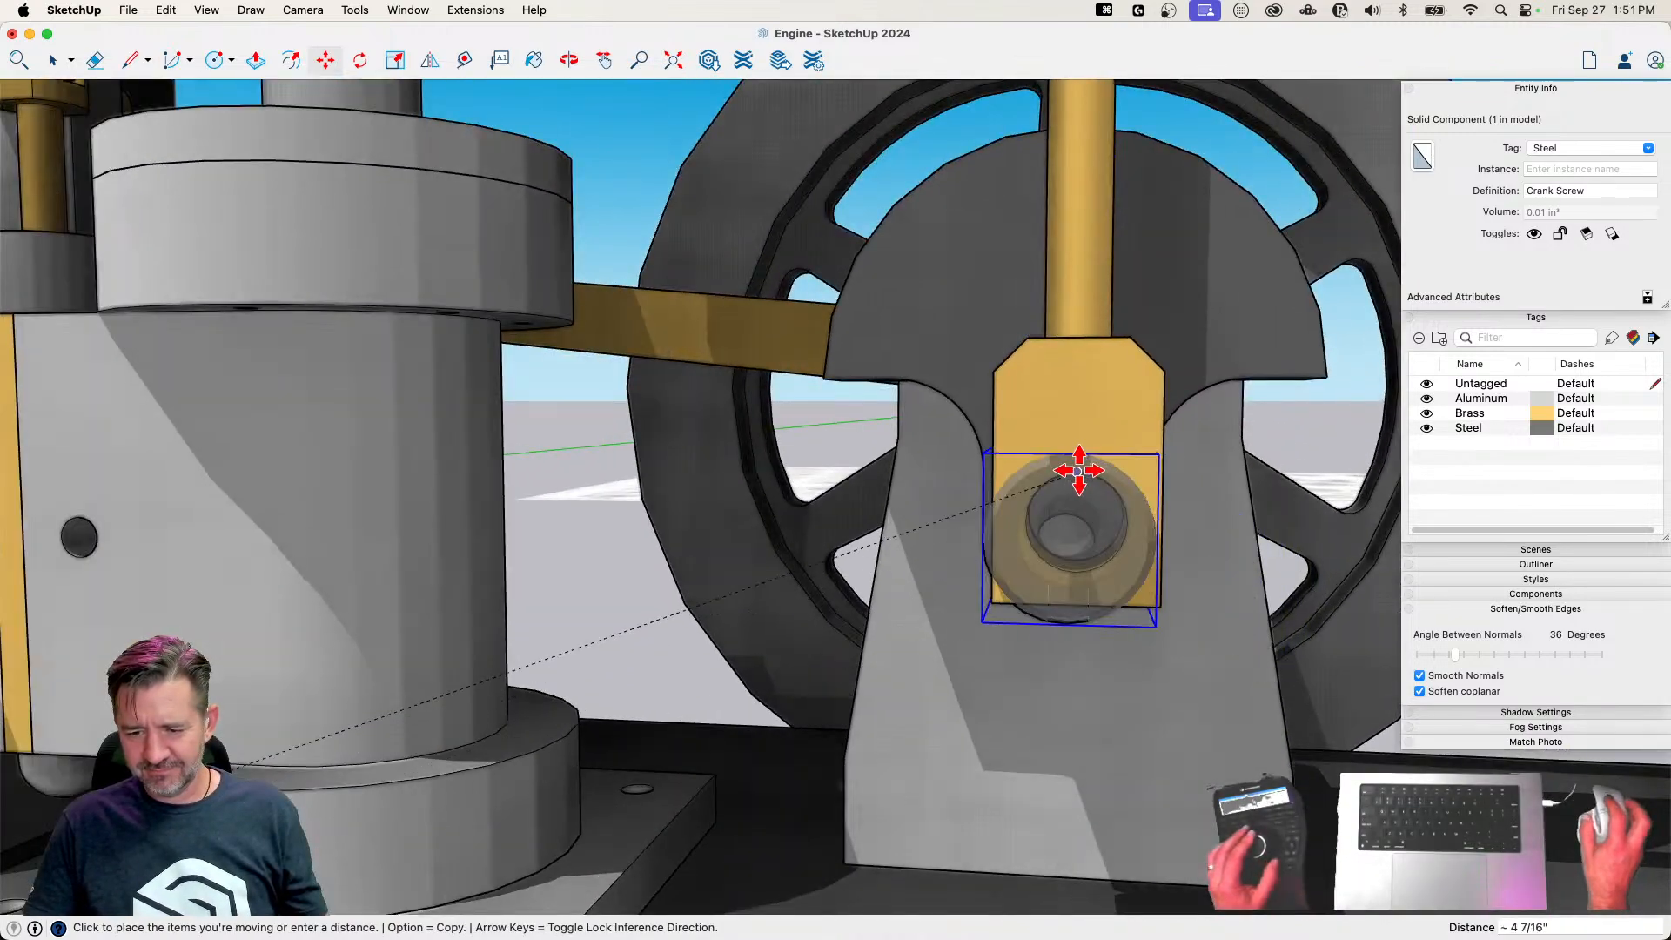
key(space)
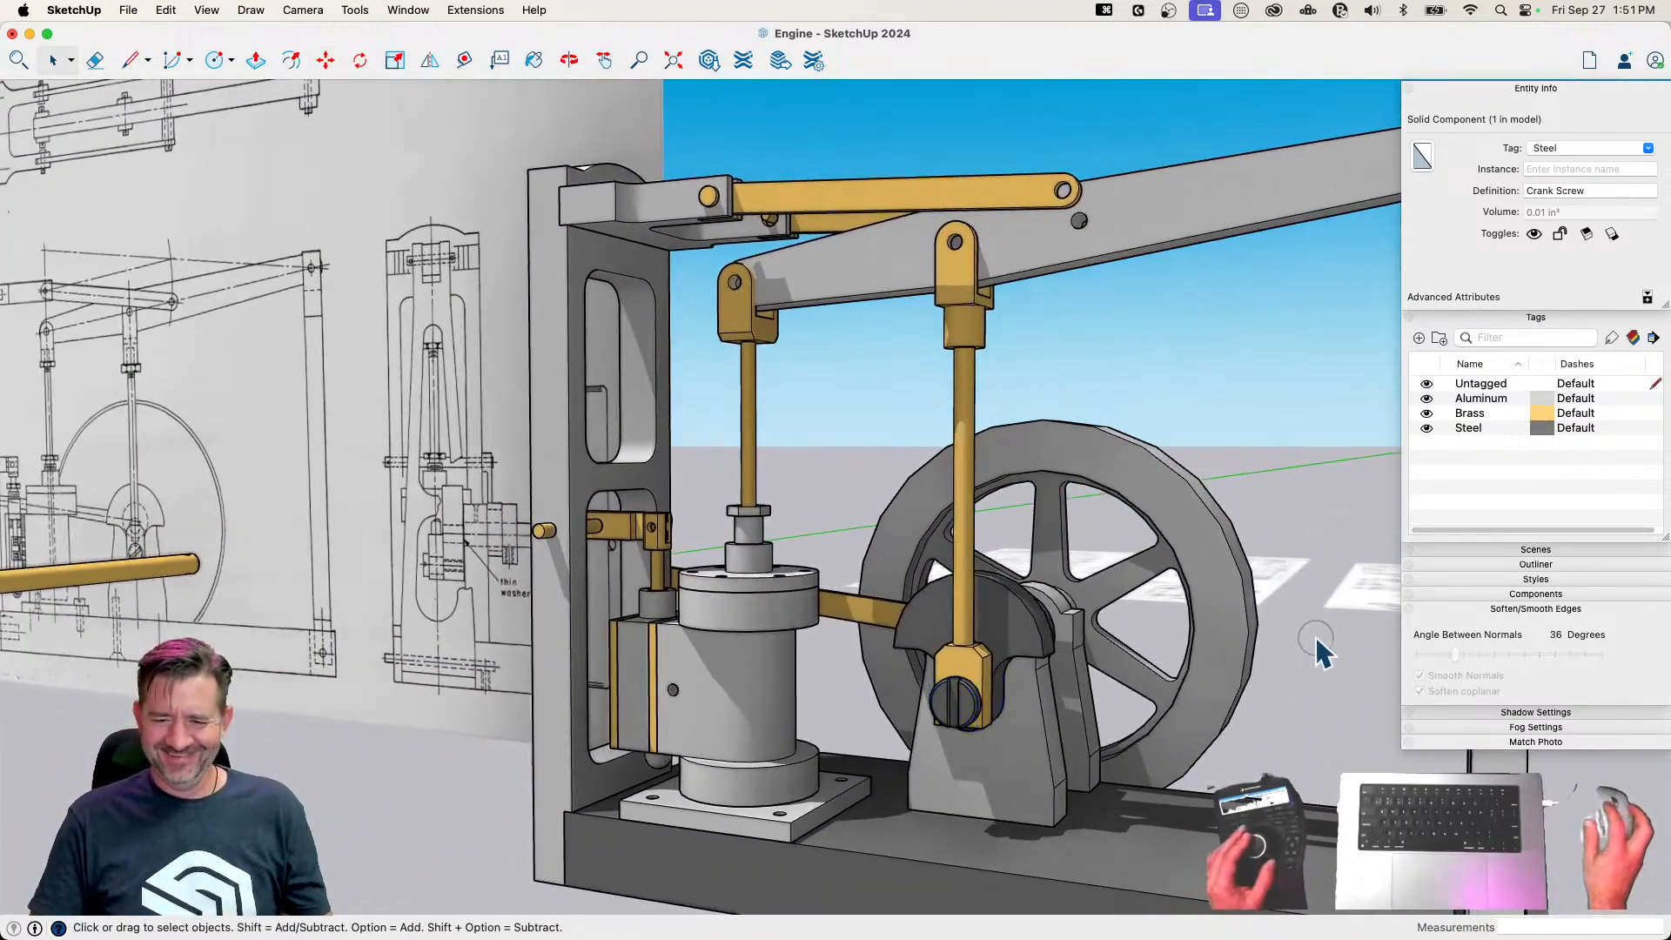
click(1317, 639)
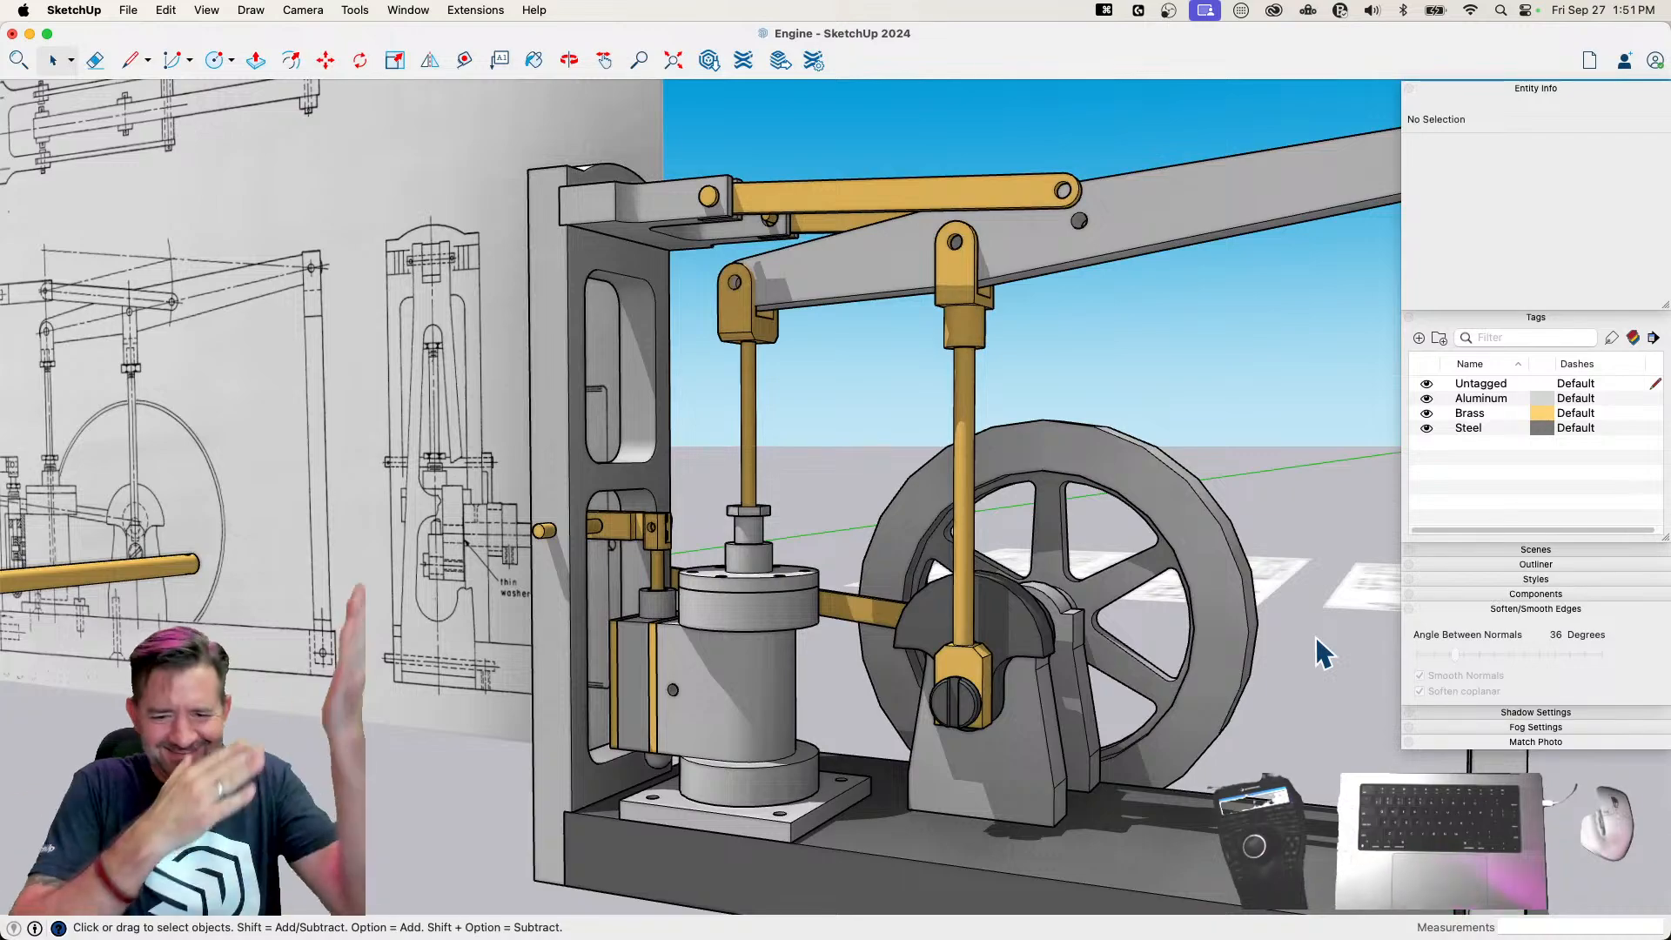
Rotate both Link components about 3.4° around their bracket pin so their free-end holes line up with the beam's hole
key(space)
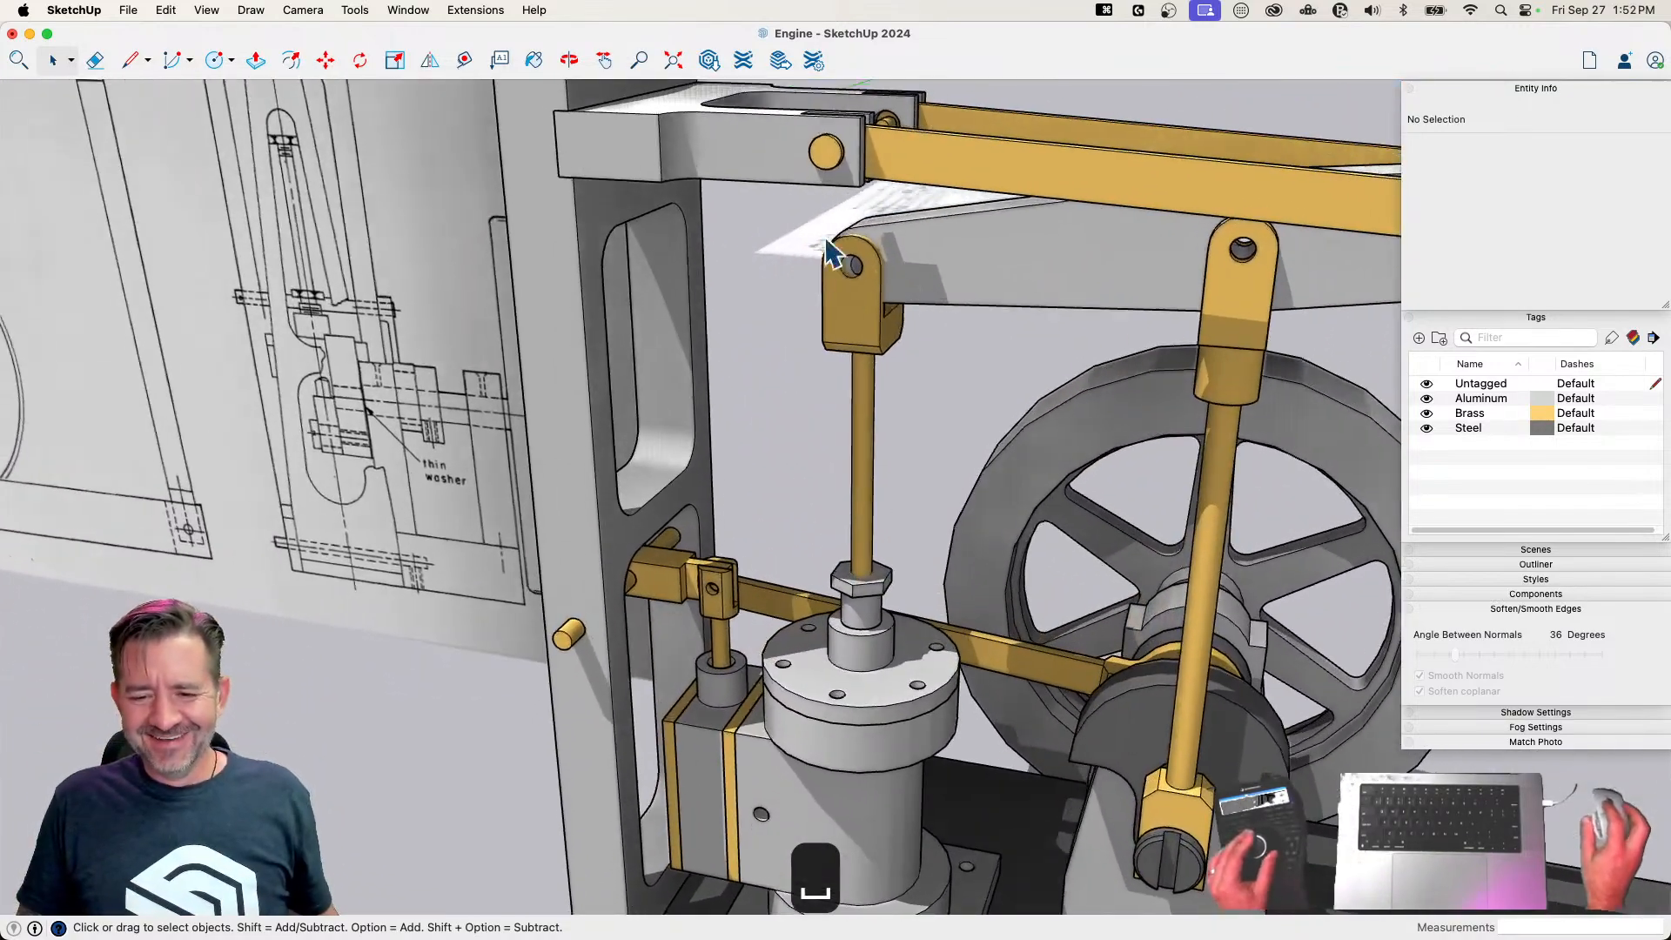
click(992, 135)
shift+click(993, 135)
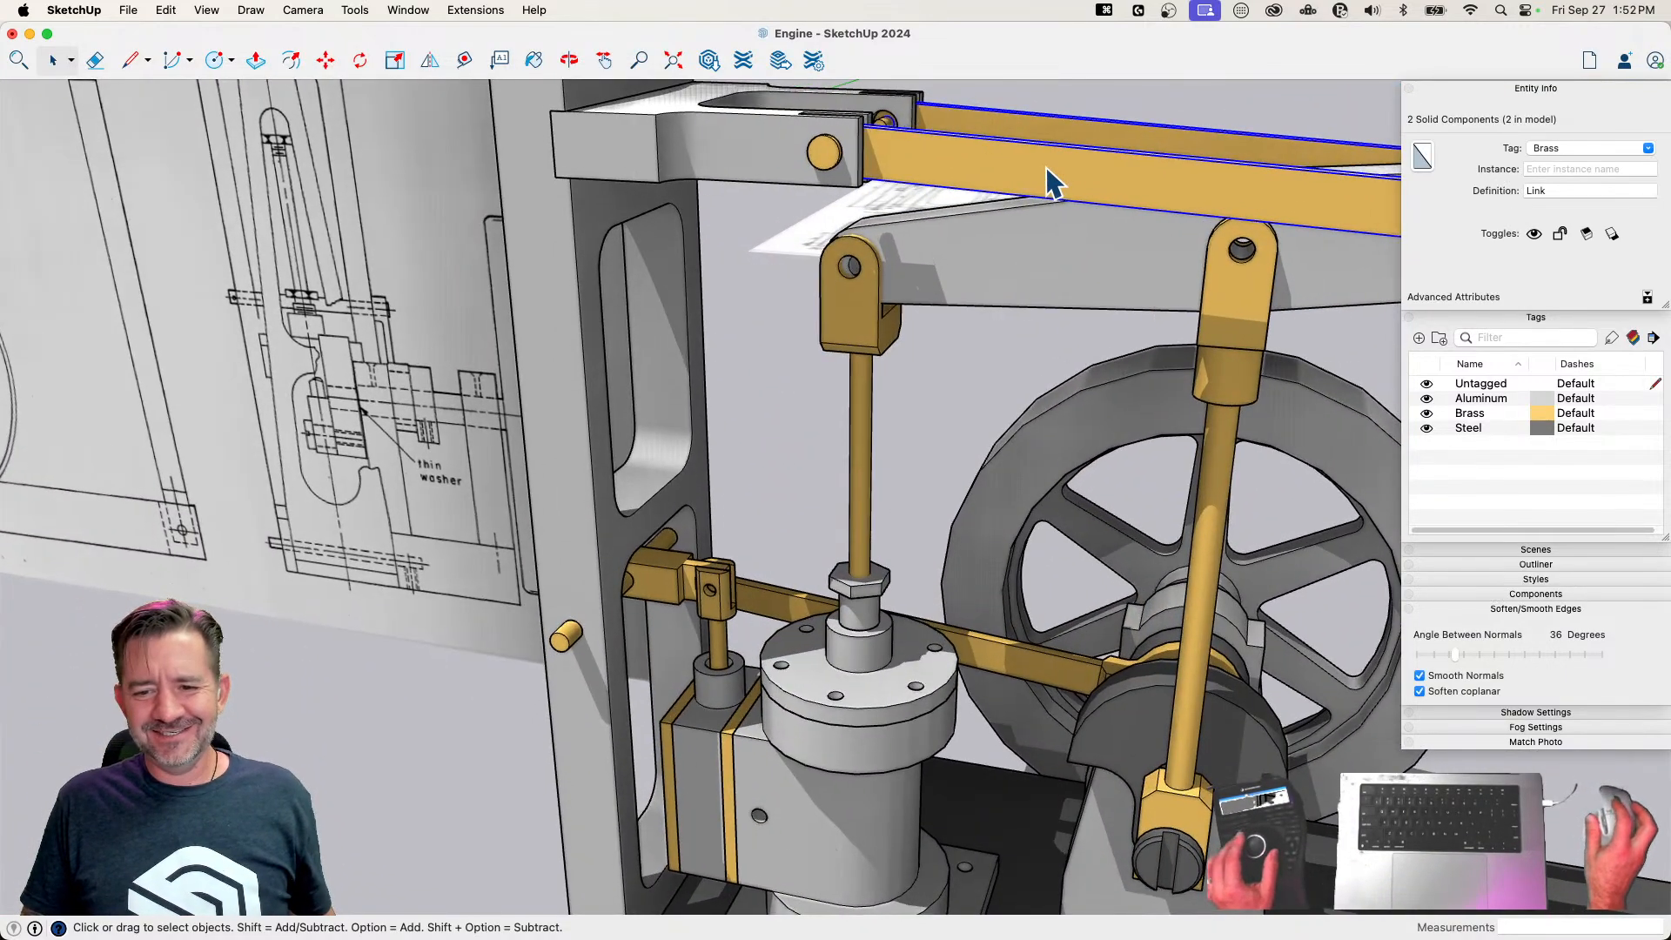
key(q)
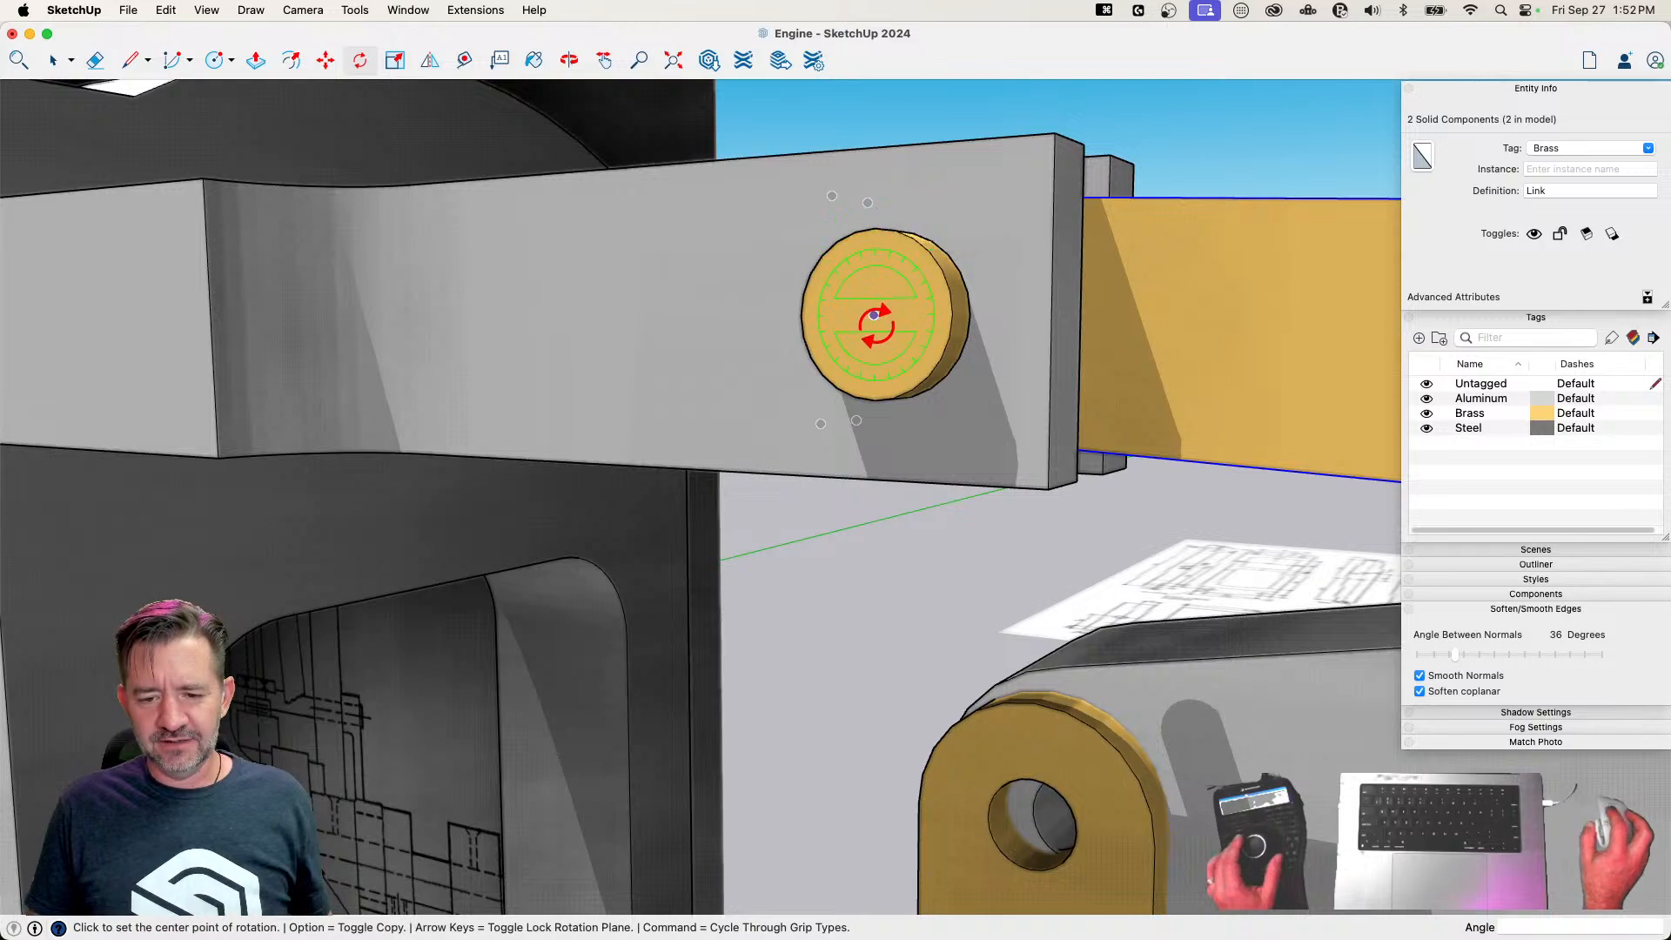
click(874, 315)
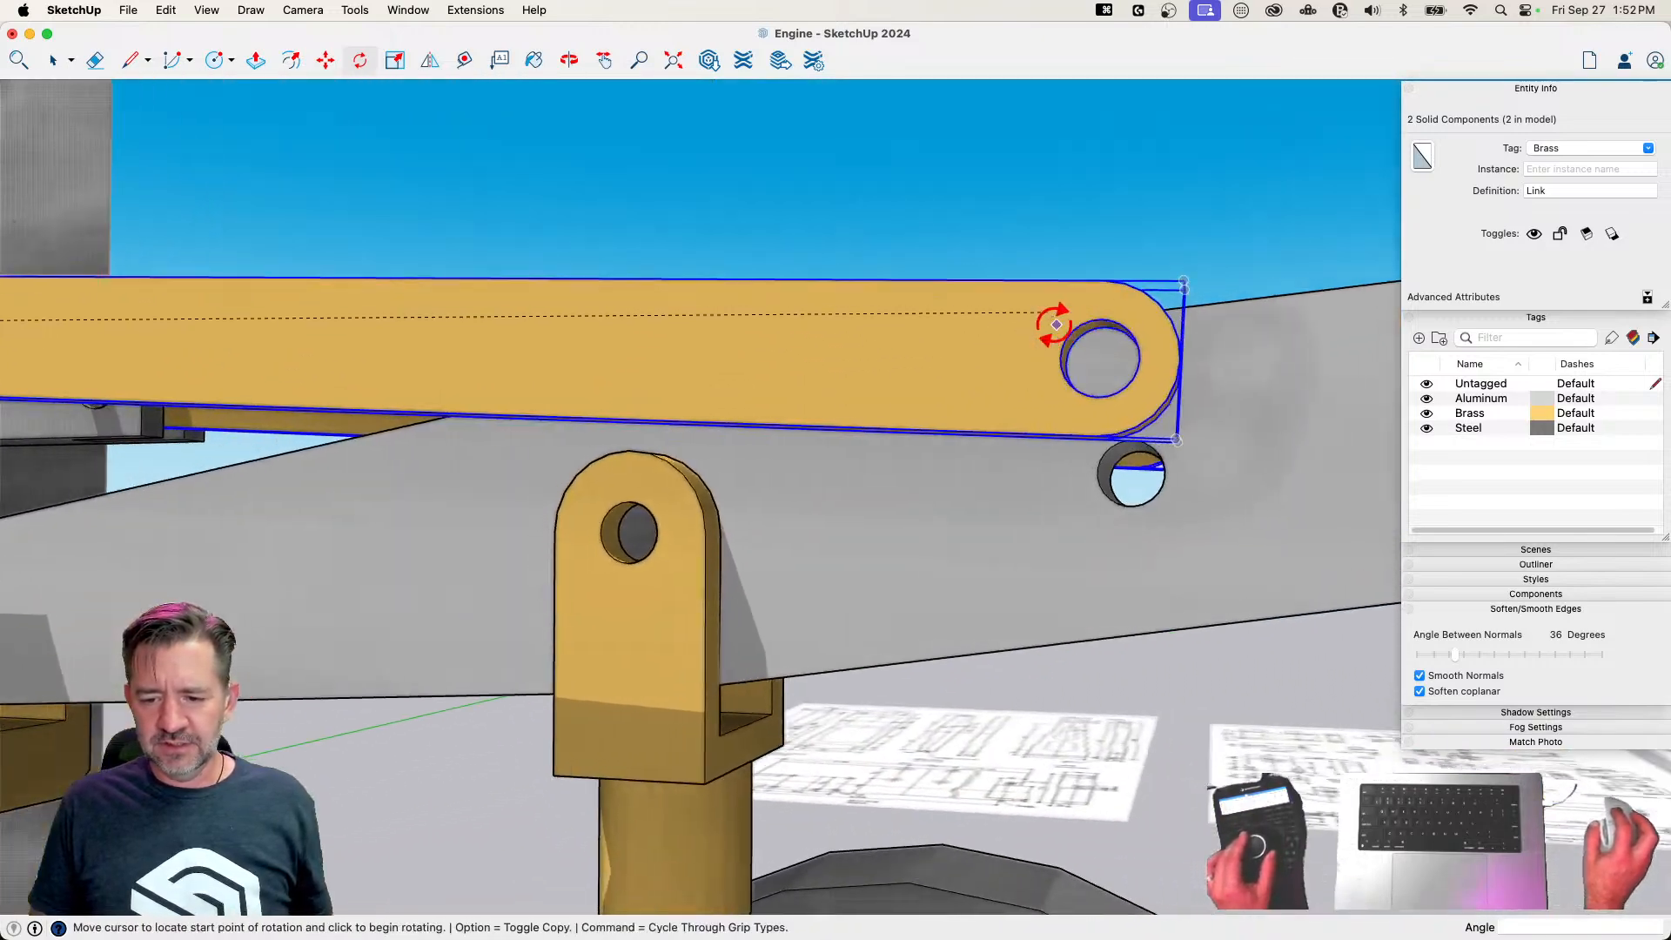
click(1015, 323)
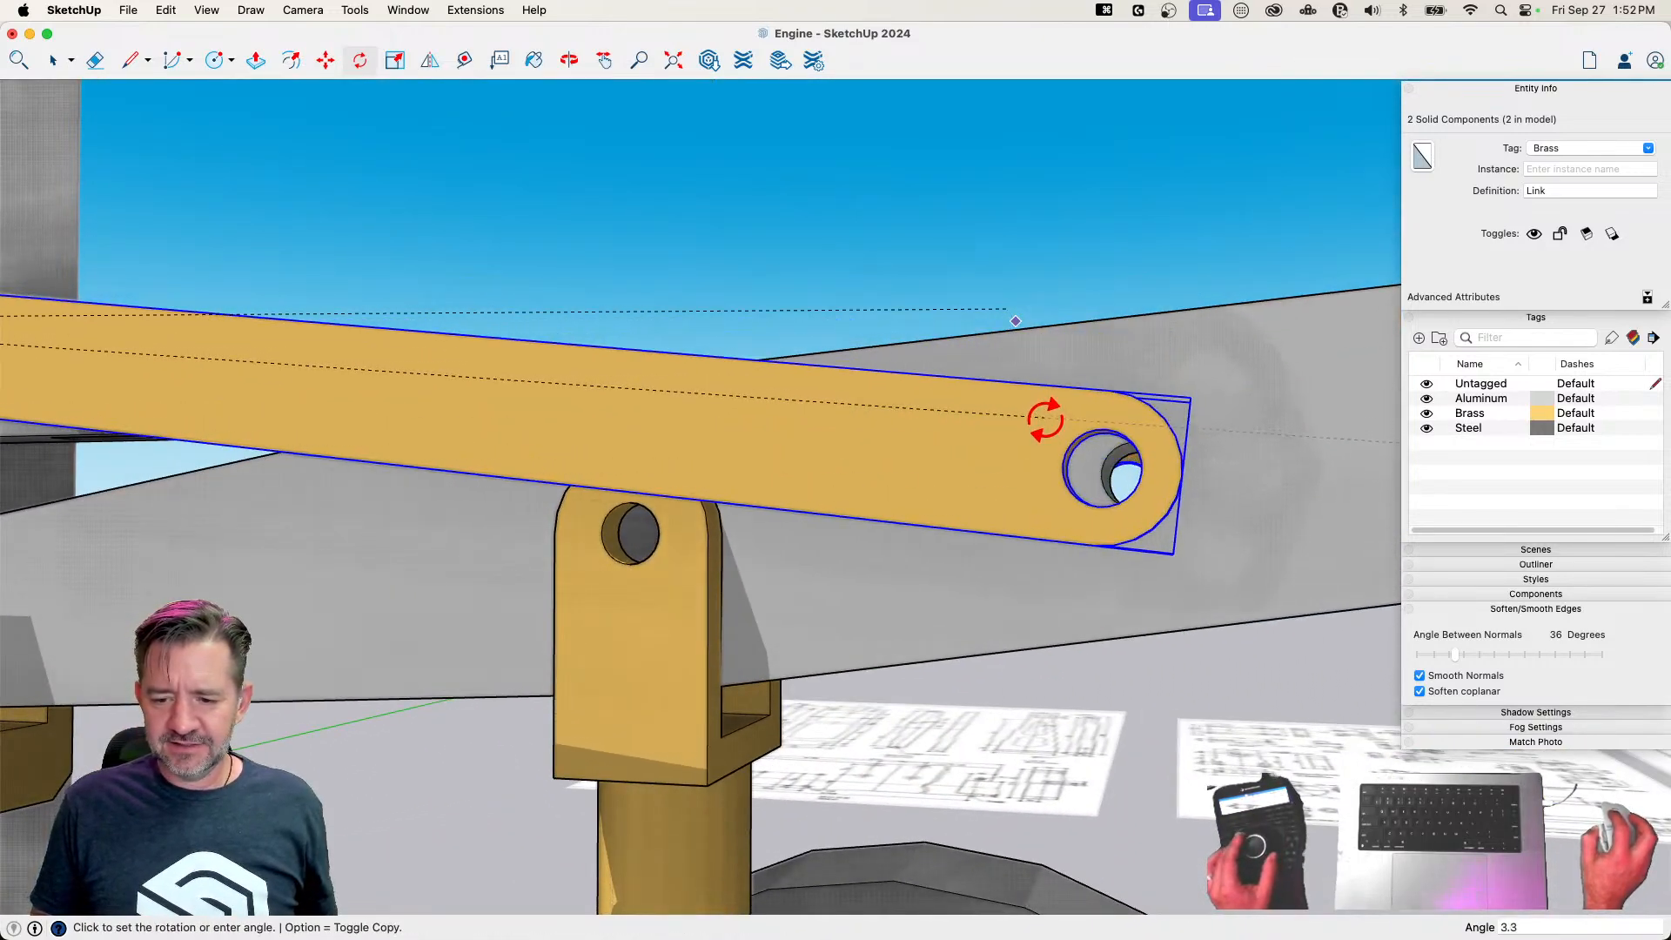
click(1045, 421)
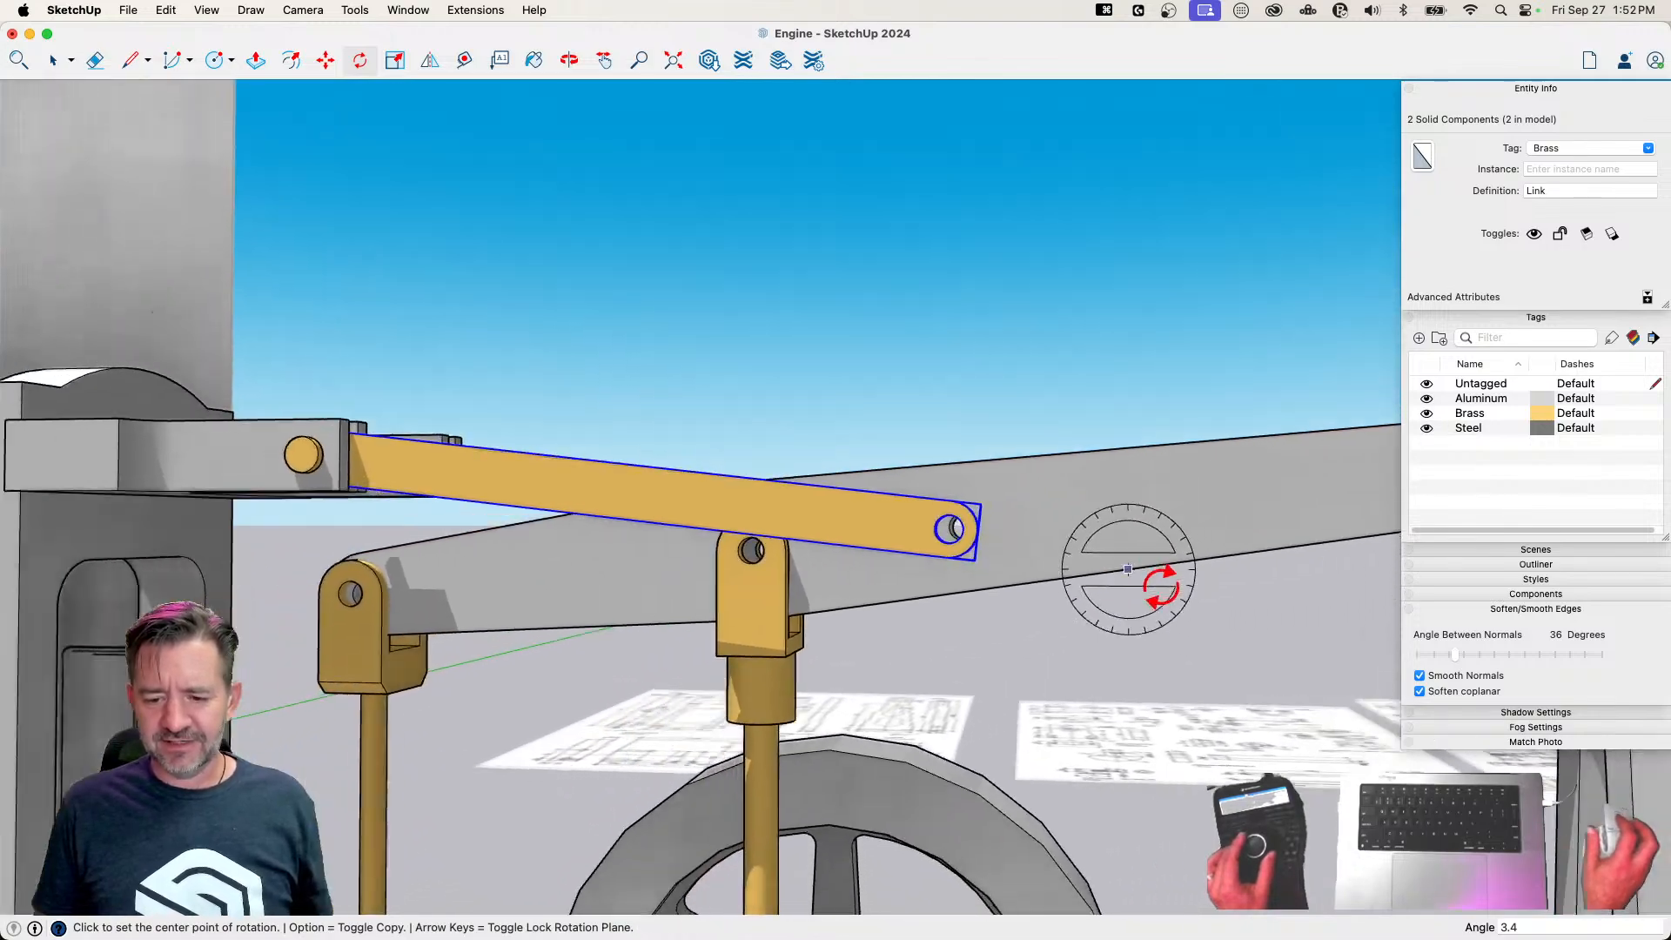
key(space)
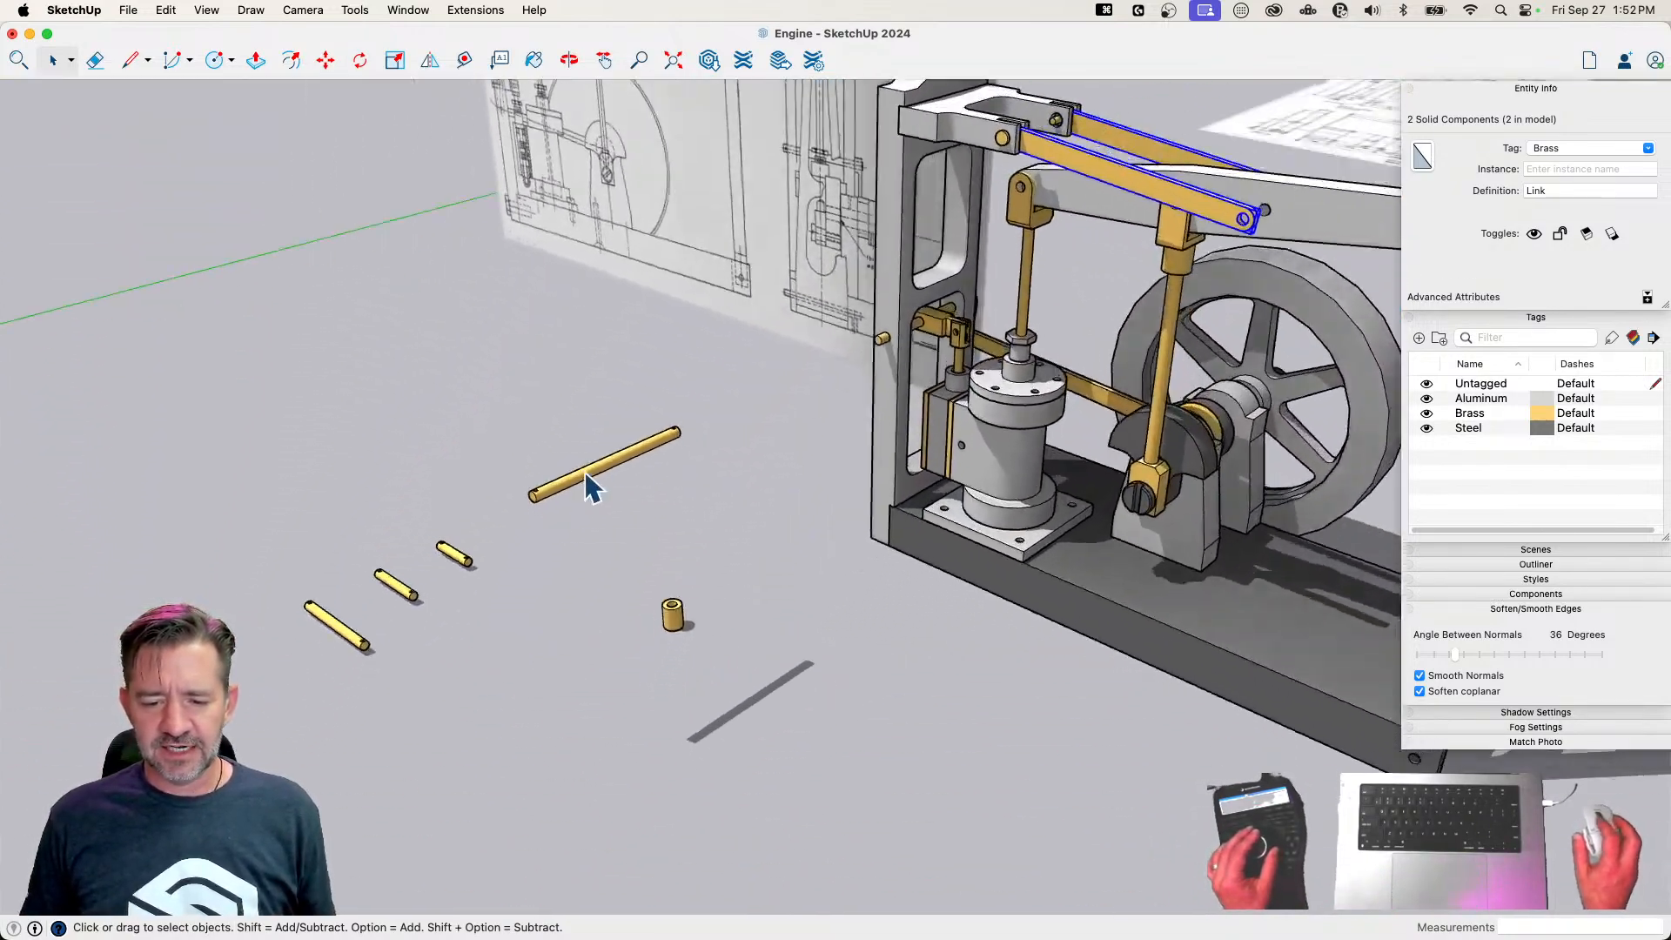
Move the 1 1/2 Pin into the Links' free-end holes and centre it across the beam
click(568, 477)
key(m)
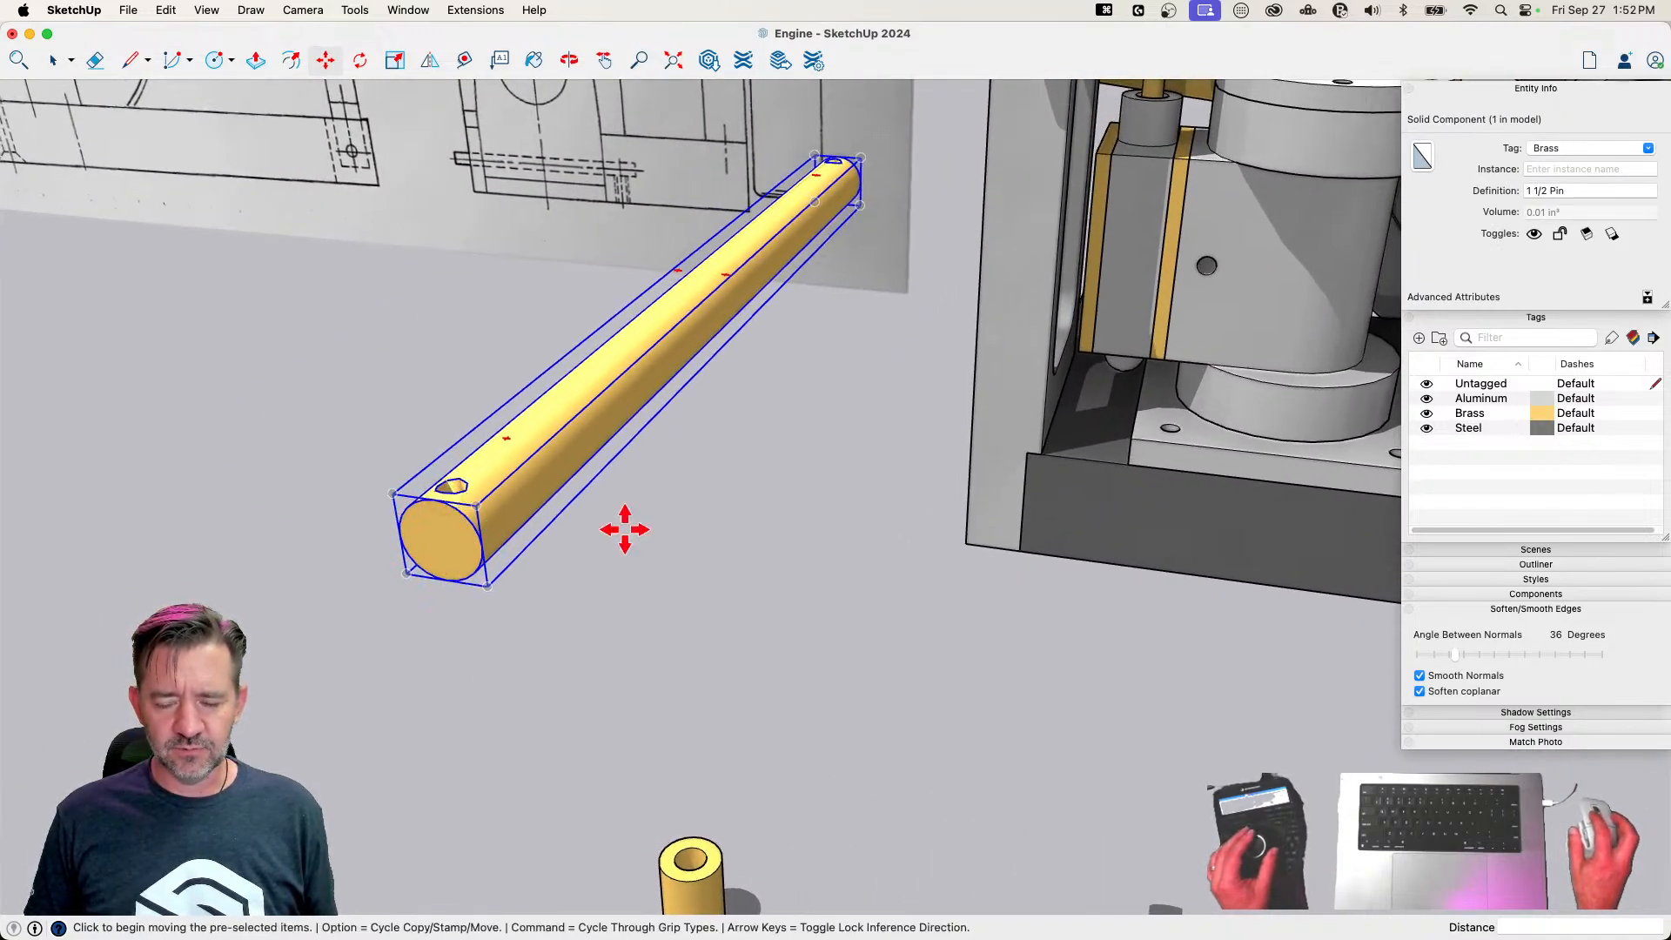
click(448, 497)
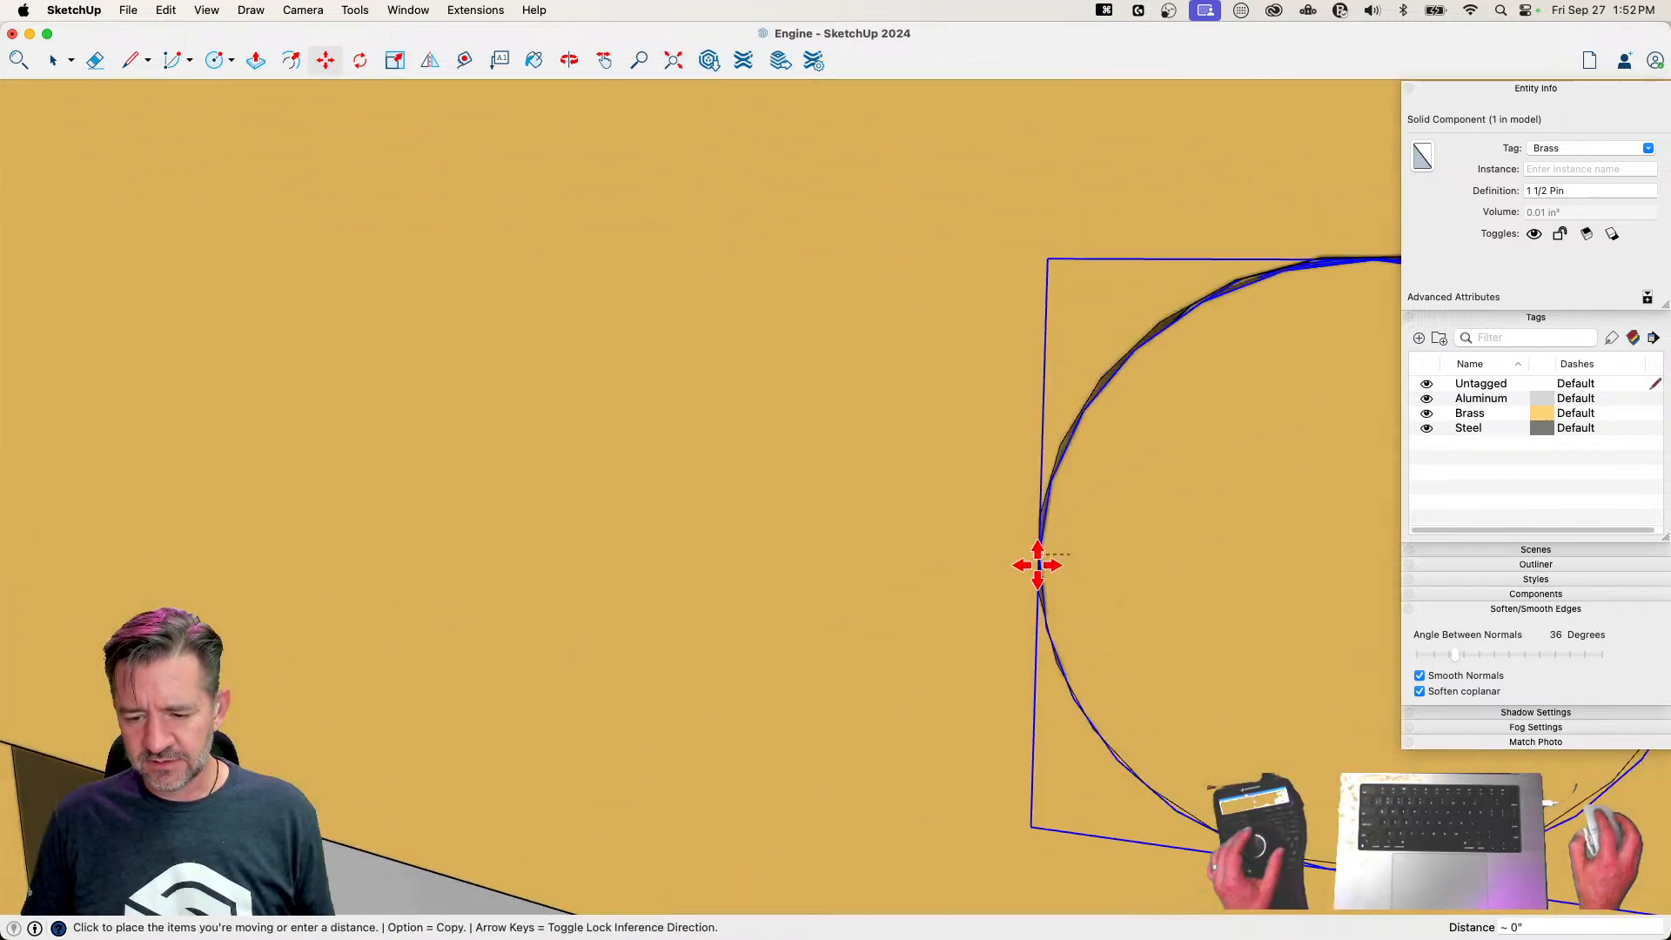
click(1035, 558)
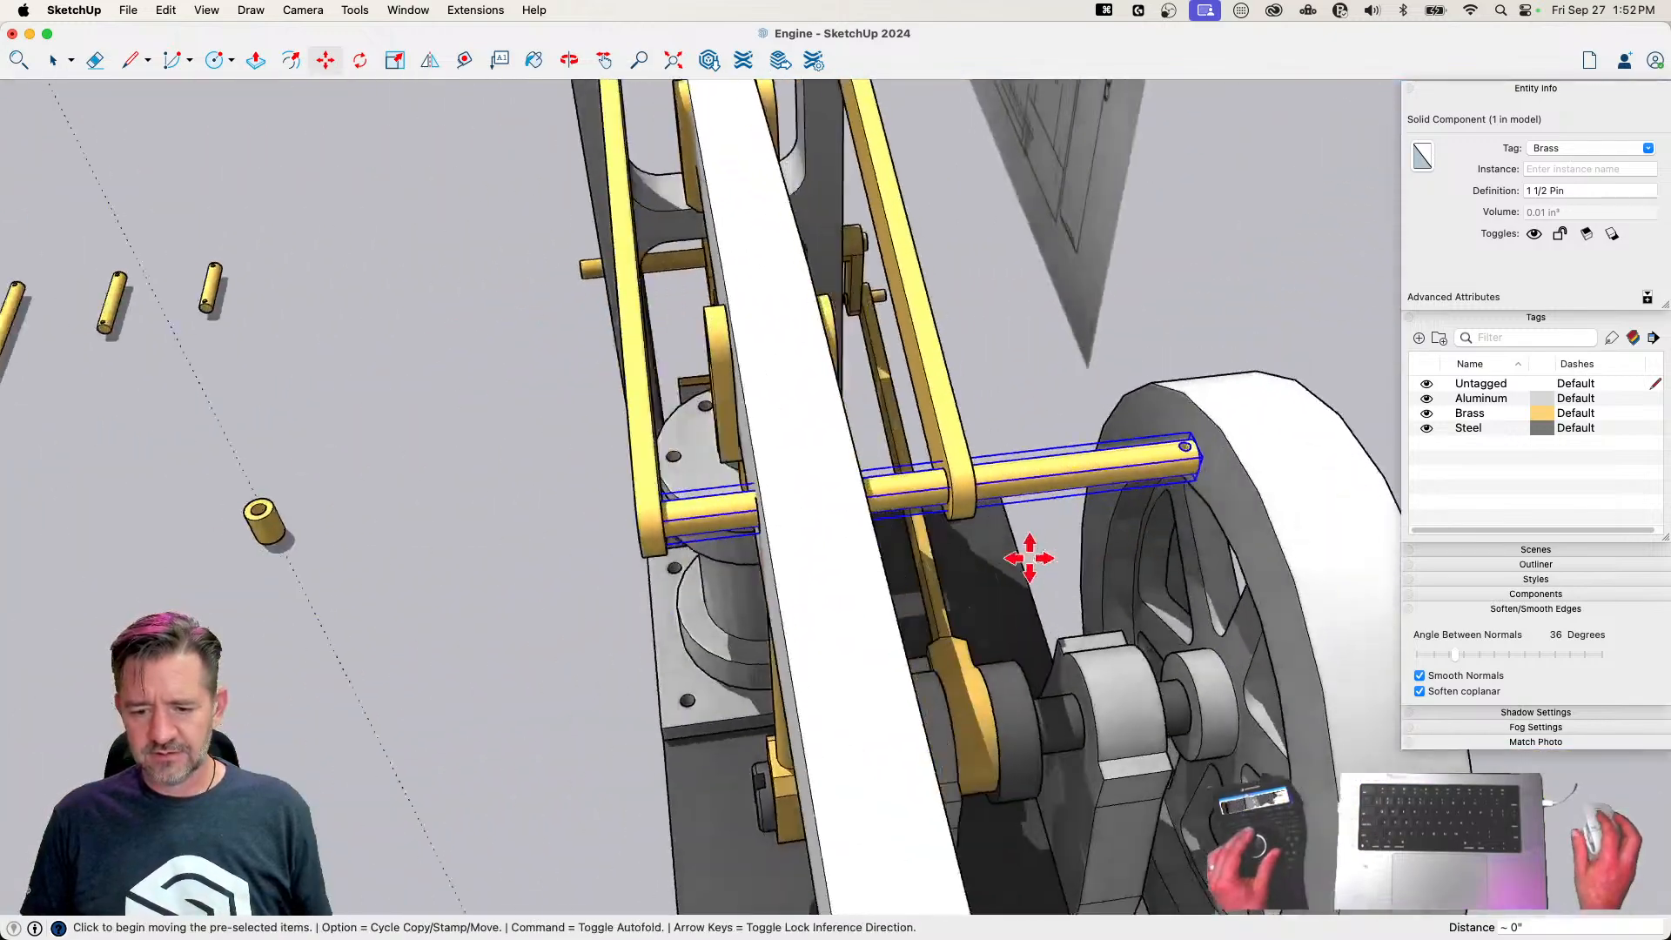
key(m)
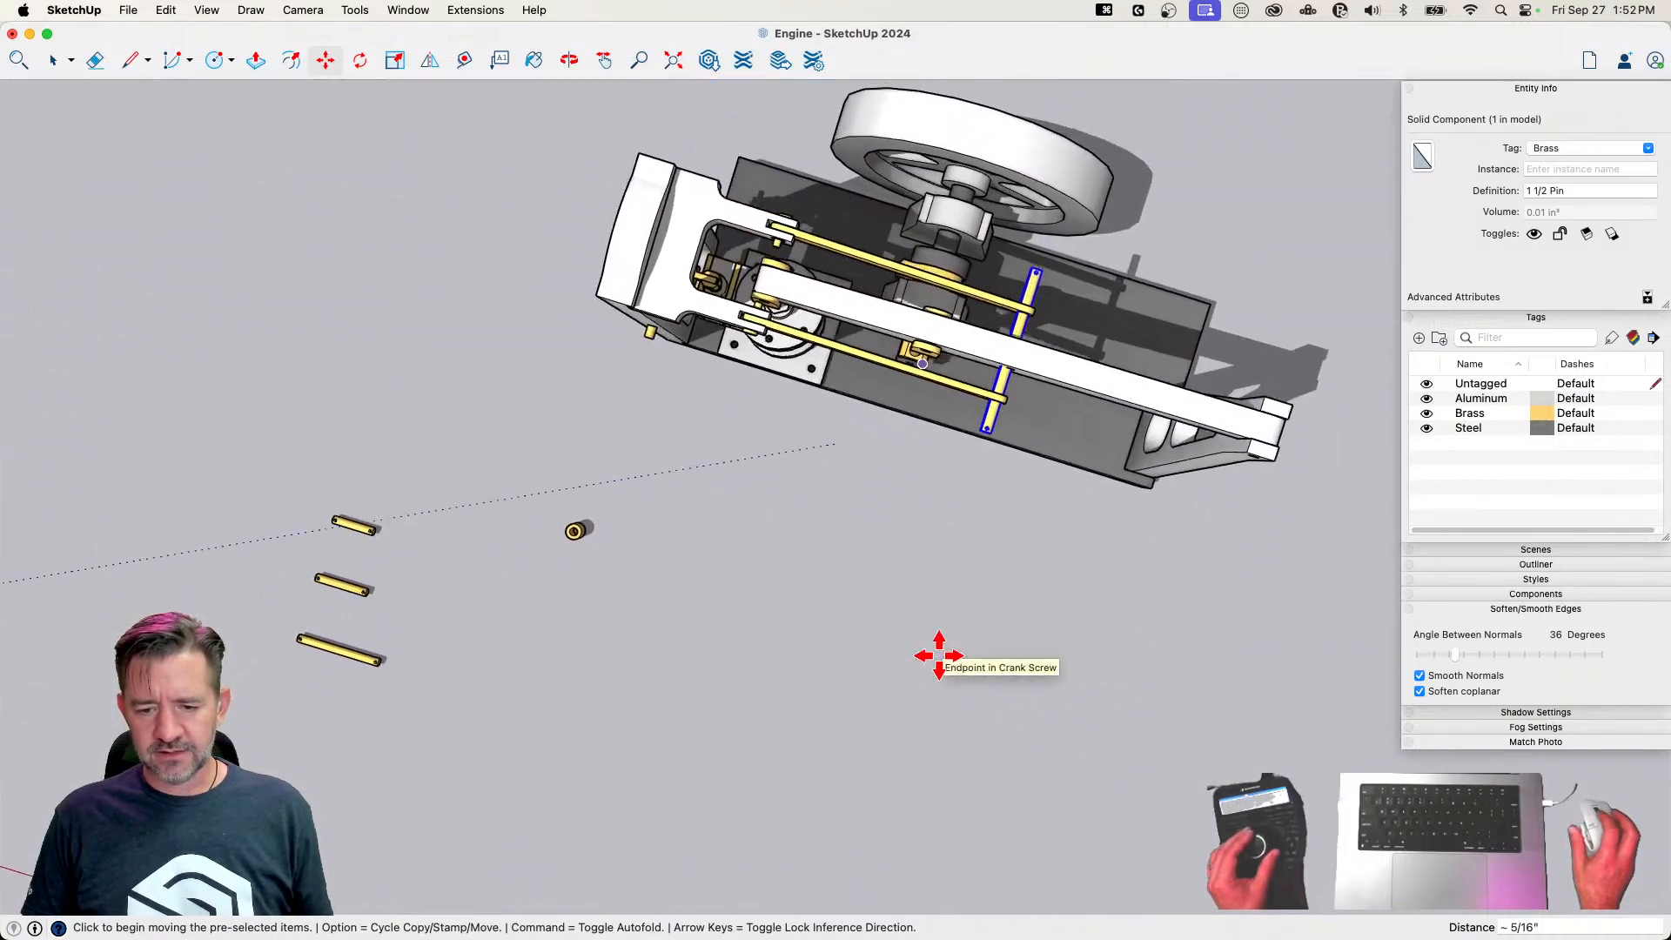
key(space)
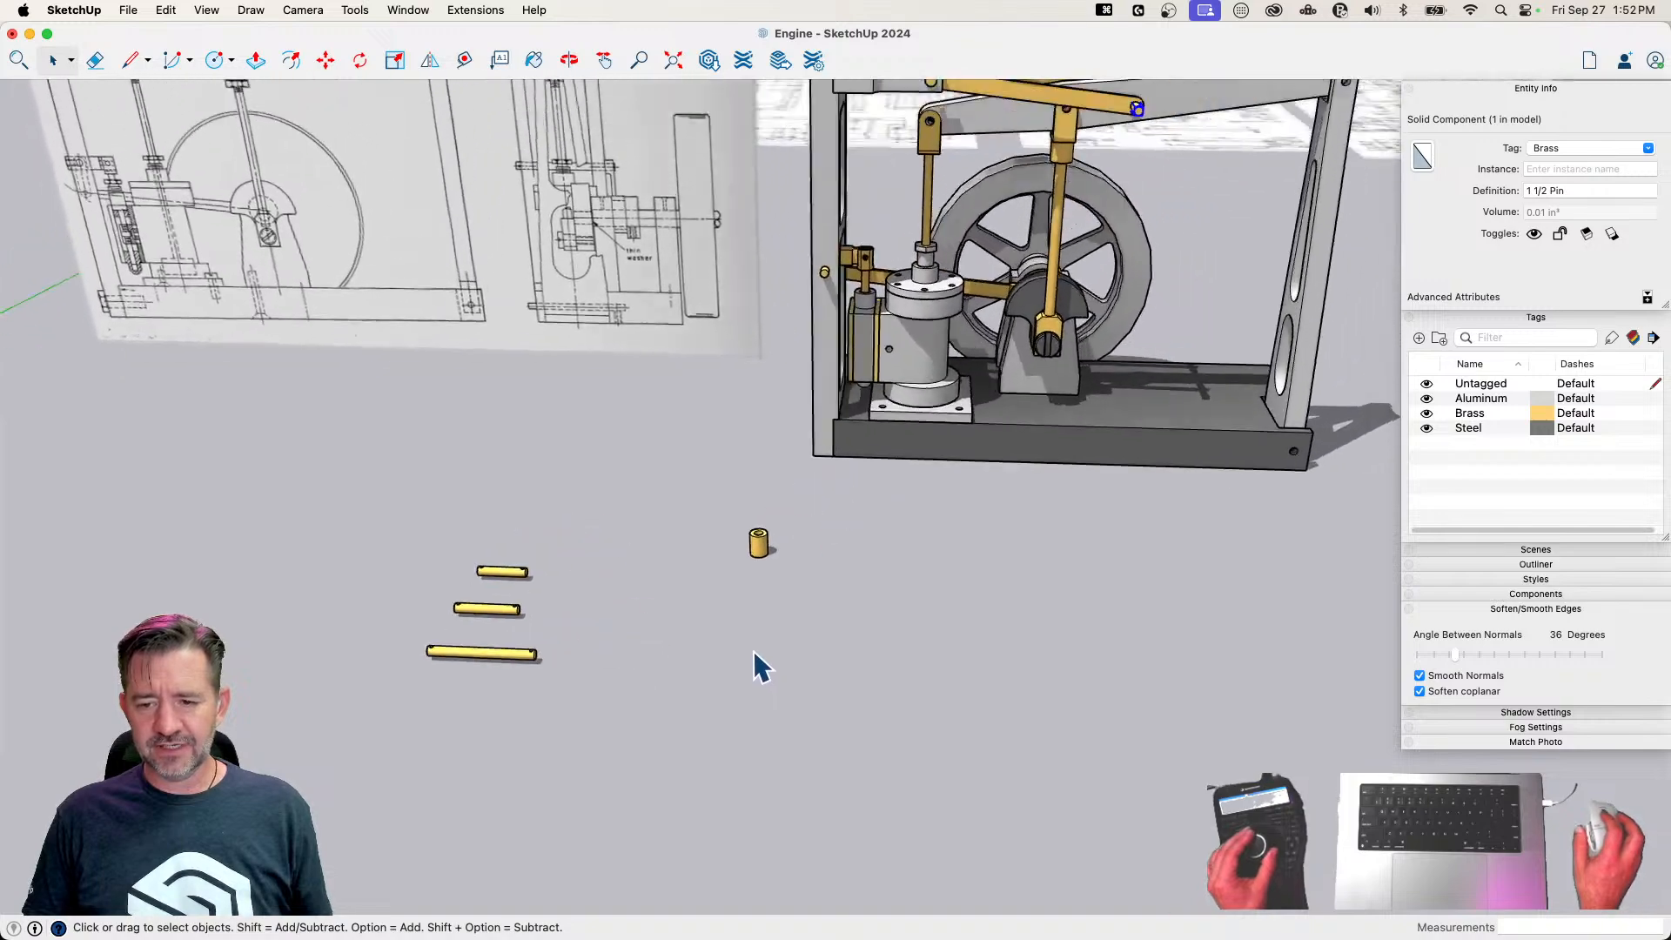
Turn the 5/8 Pin crosswise and move it to the hole in the piston rod's fork
click(585, 746)
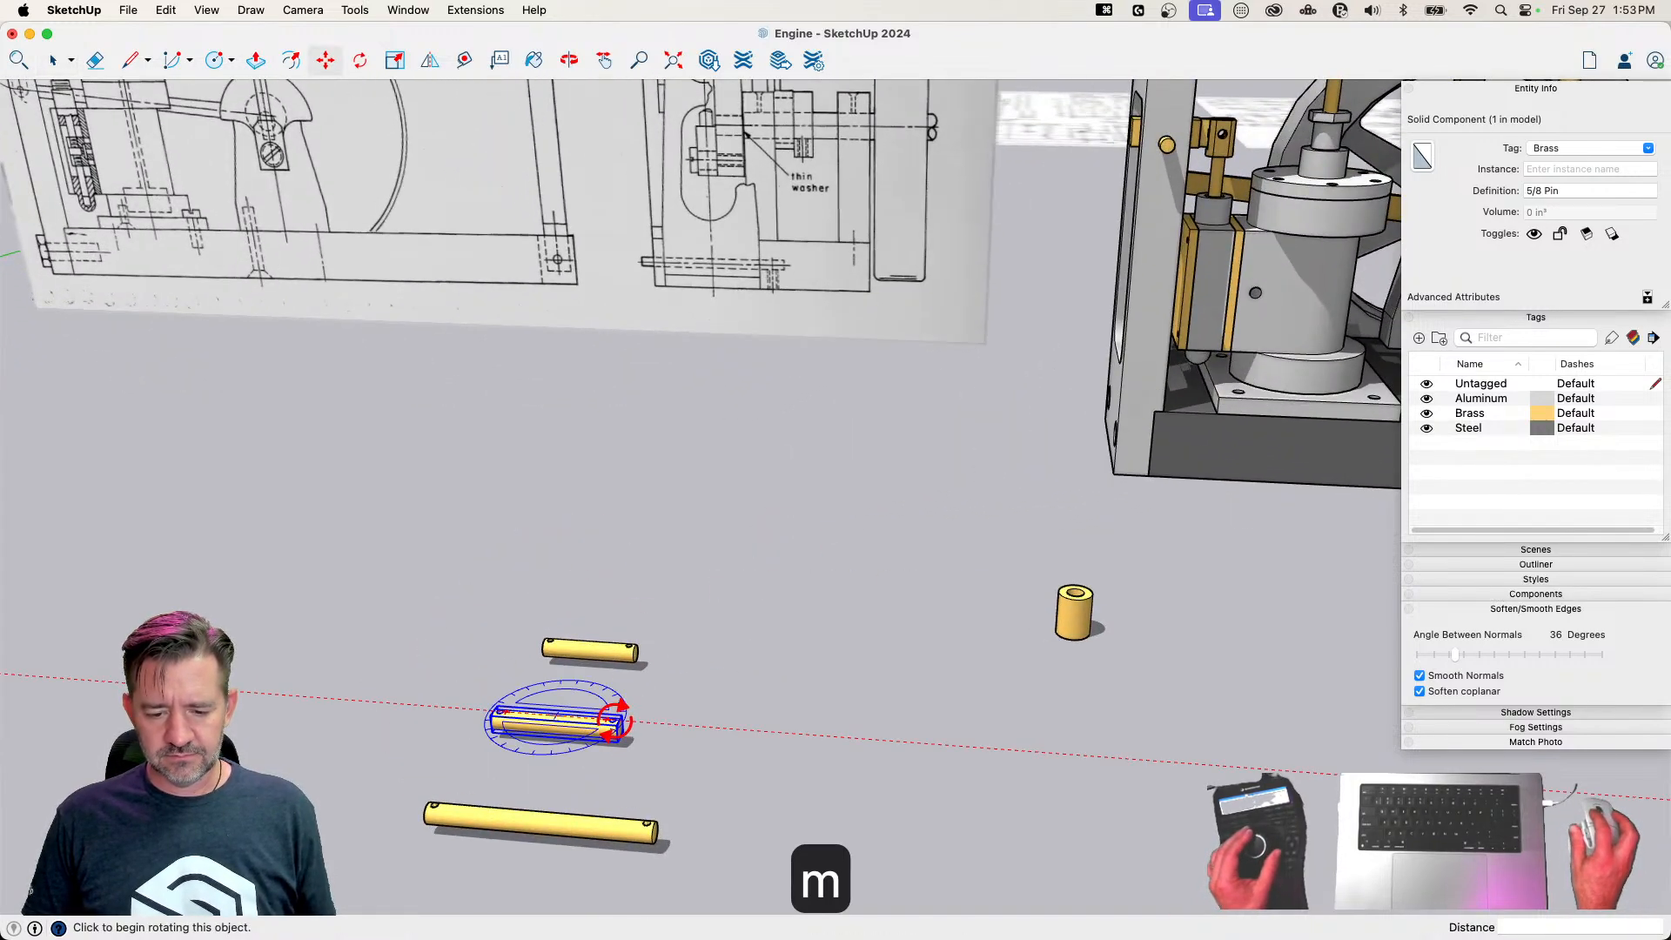
click(588, 655)
key(m)
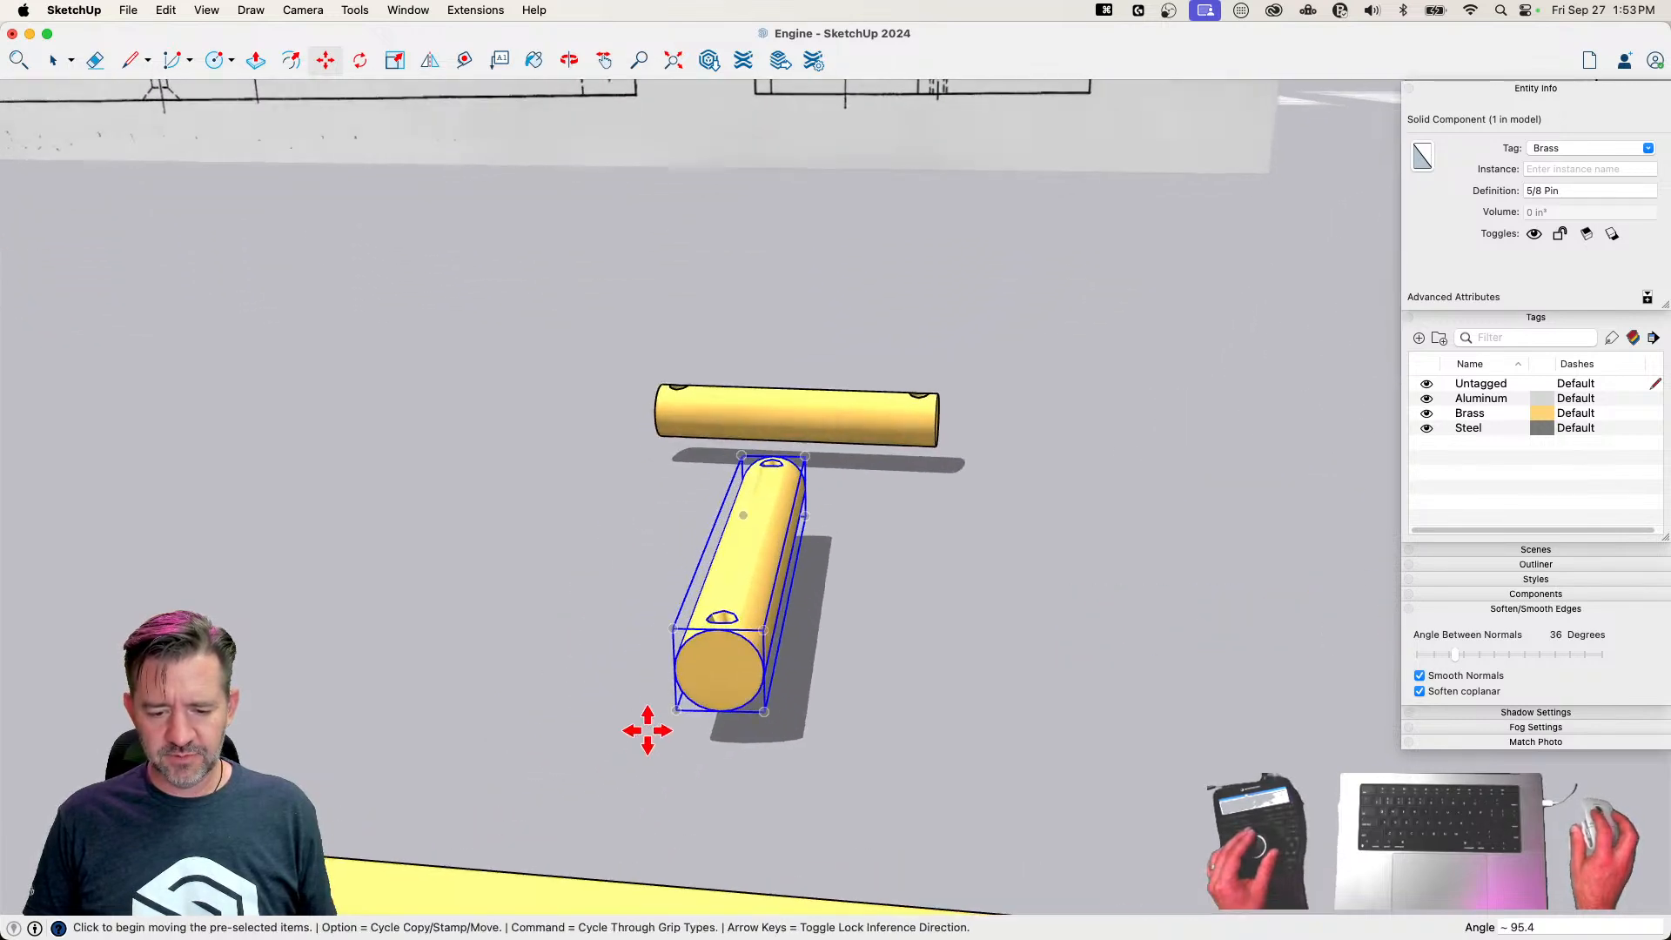
click(720, 631)
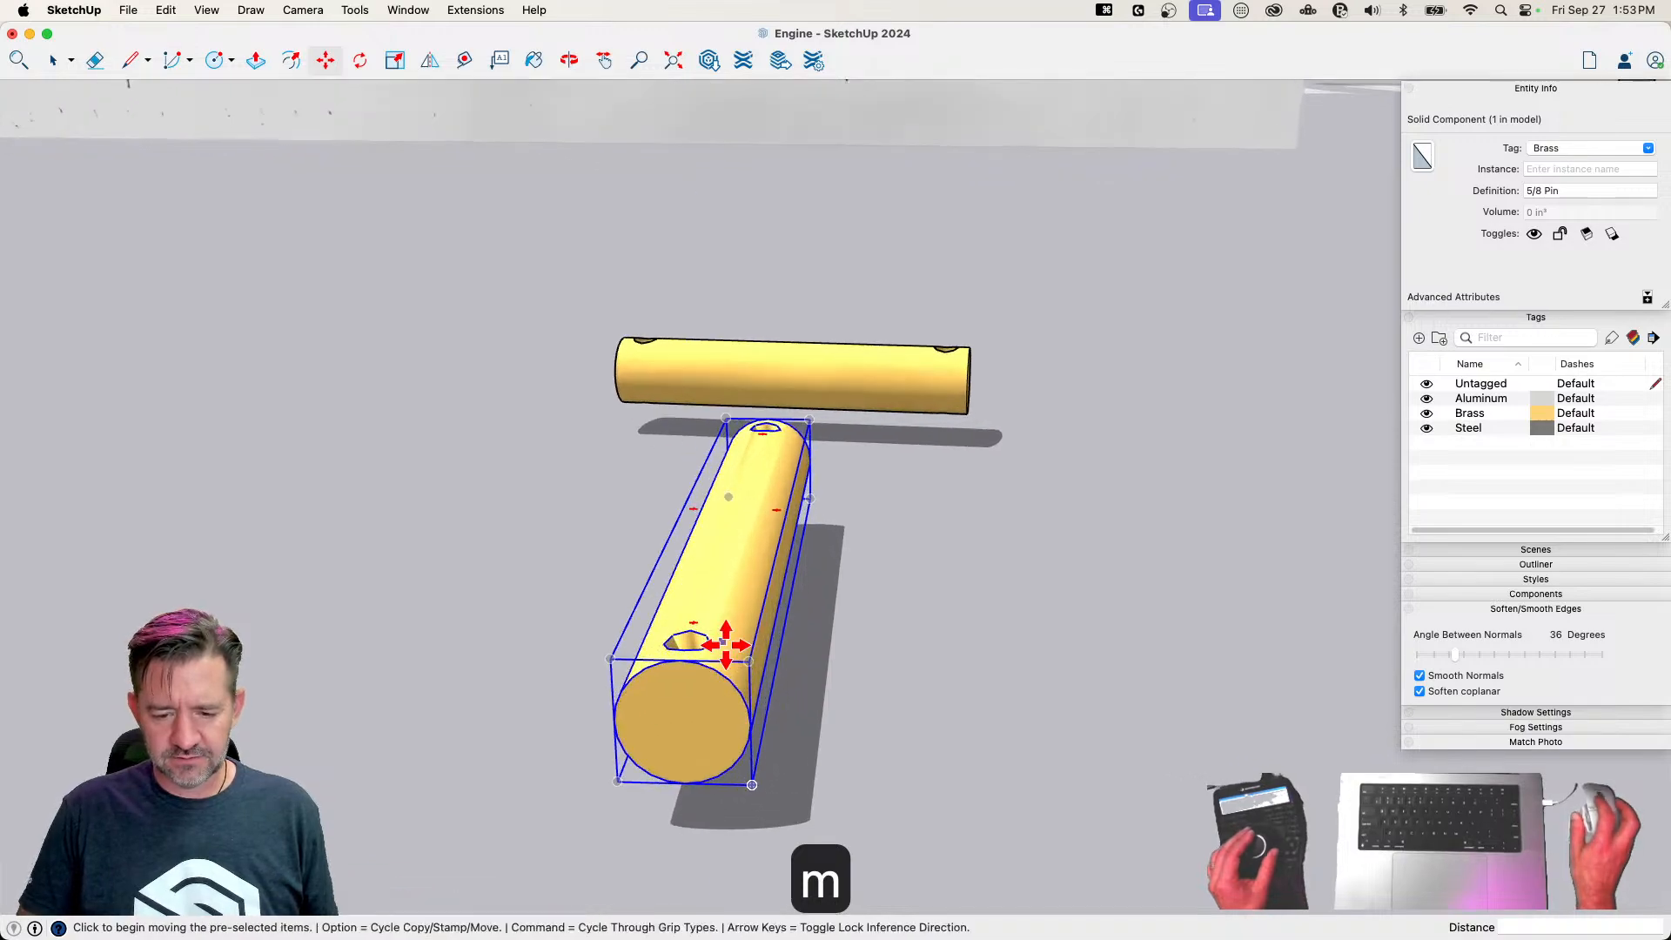
click(685, 661)
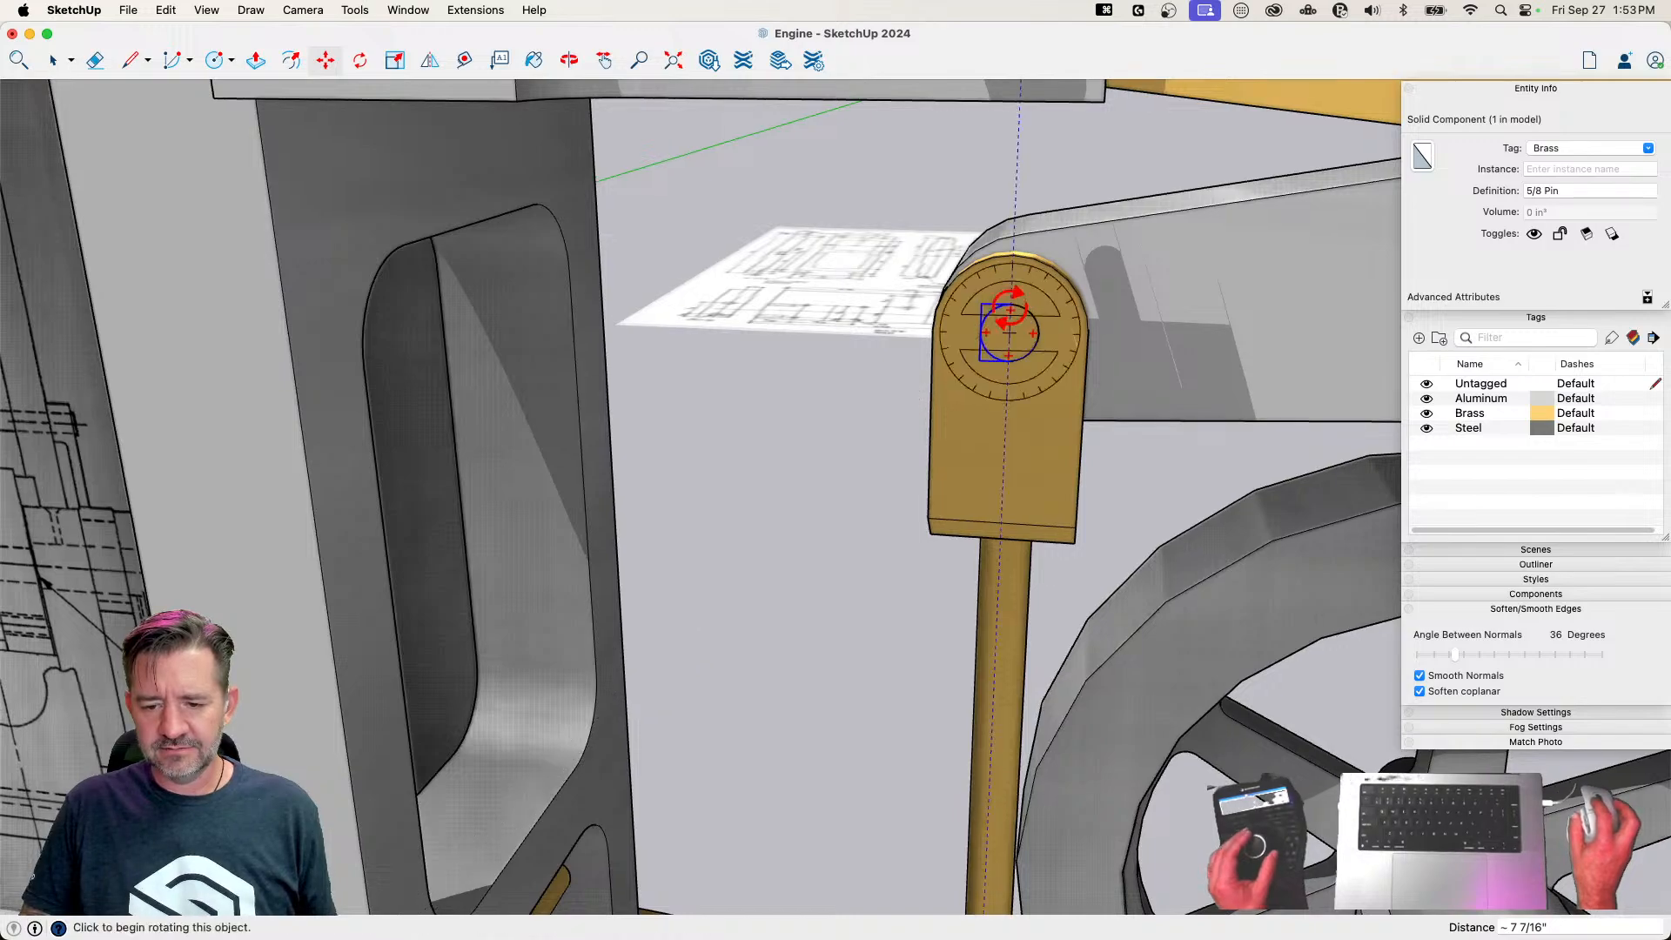
Rotate the 5/8 Pin square across the piston rod's fork and shift it into line with the hole
click(1007, 304)
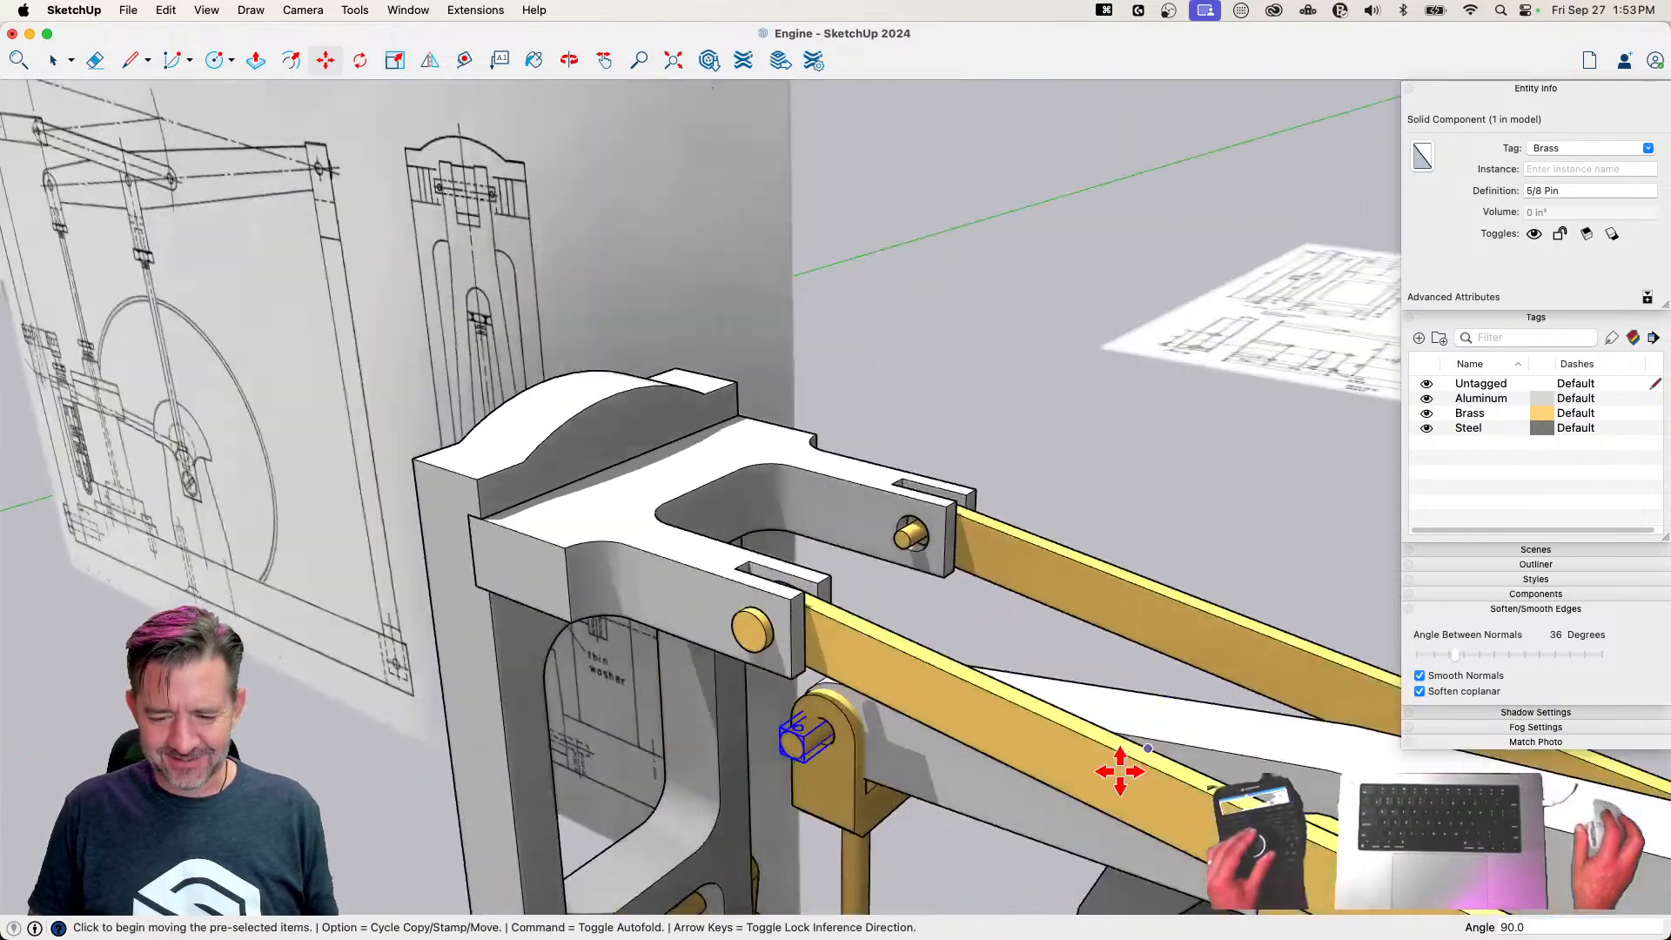
key(m)
click(836, 854)
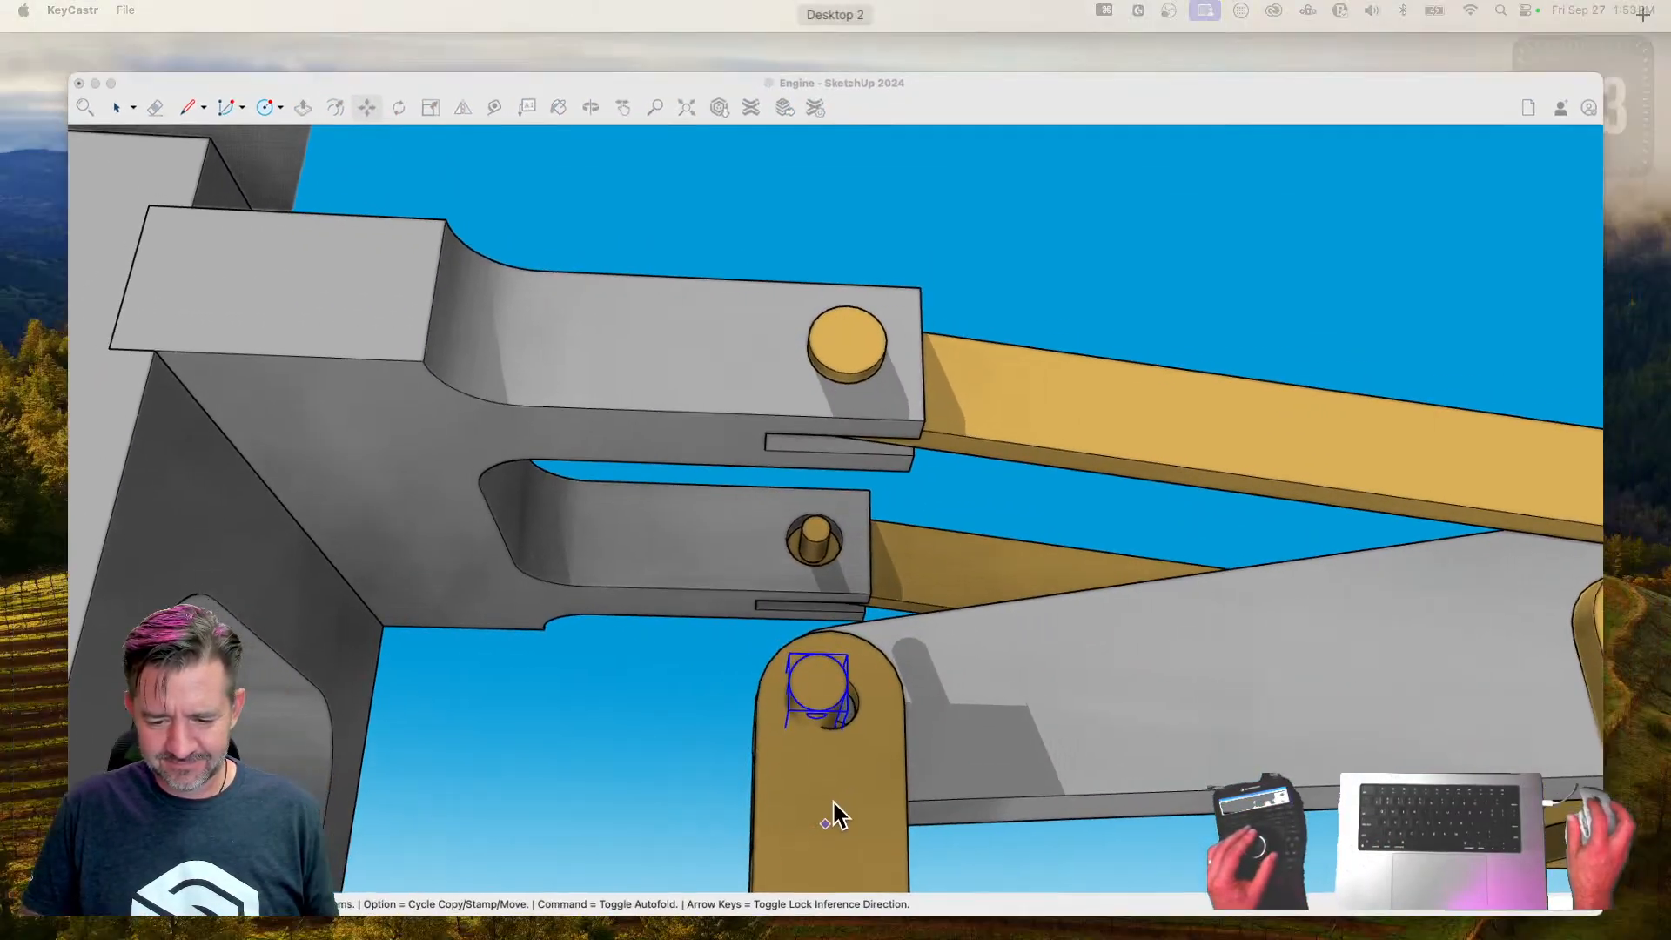
click(815, 799)
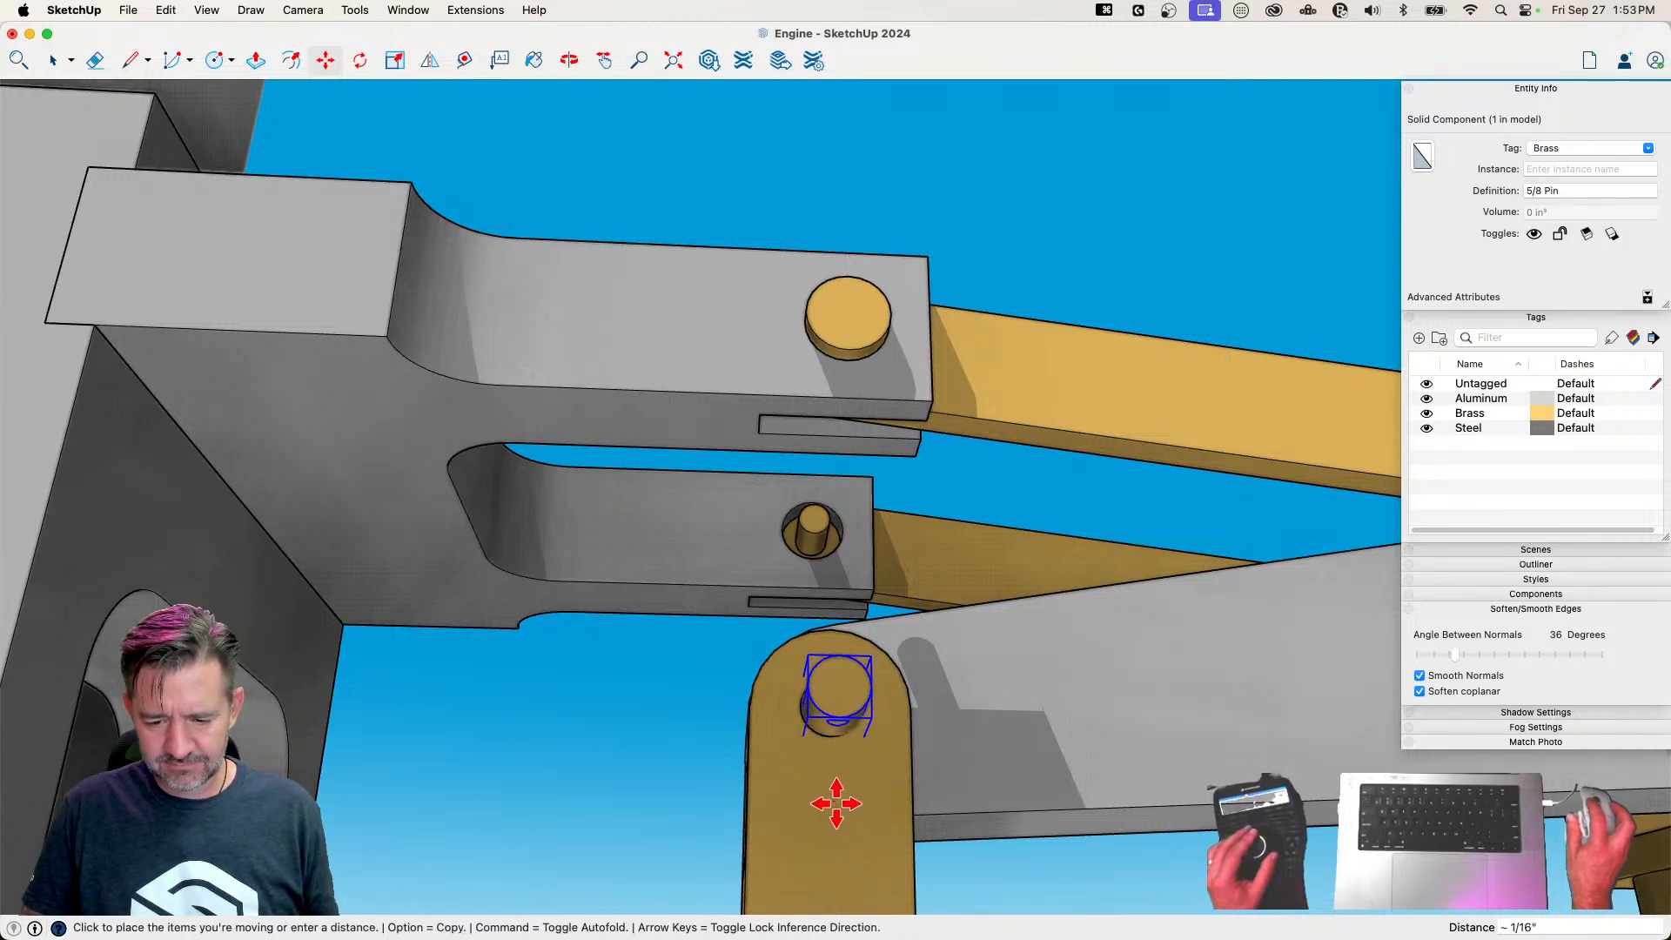
Copy the 5/8 Pin from the piston rod's fork to the hole in the Connecting Rod's fork
key(alt)
click(835, 803)
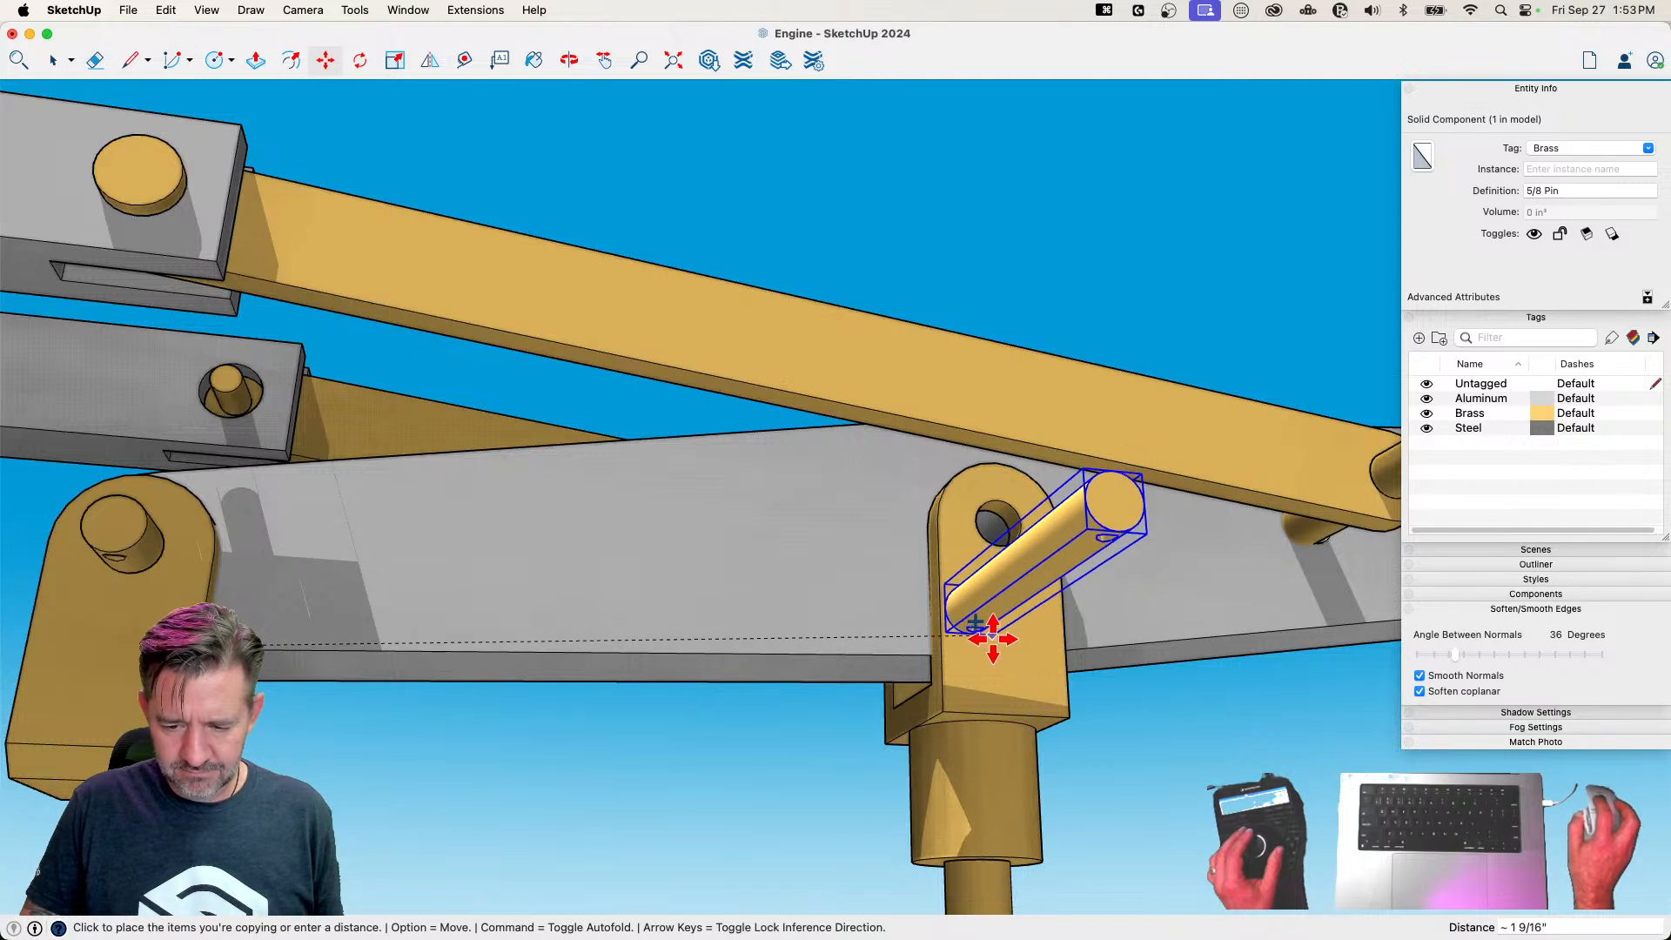
key(space)
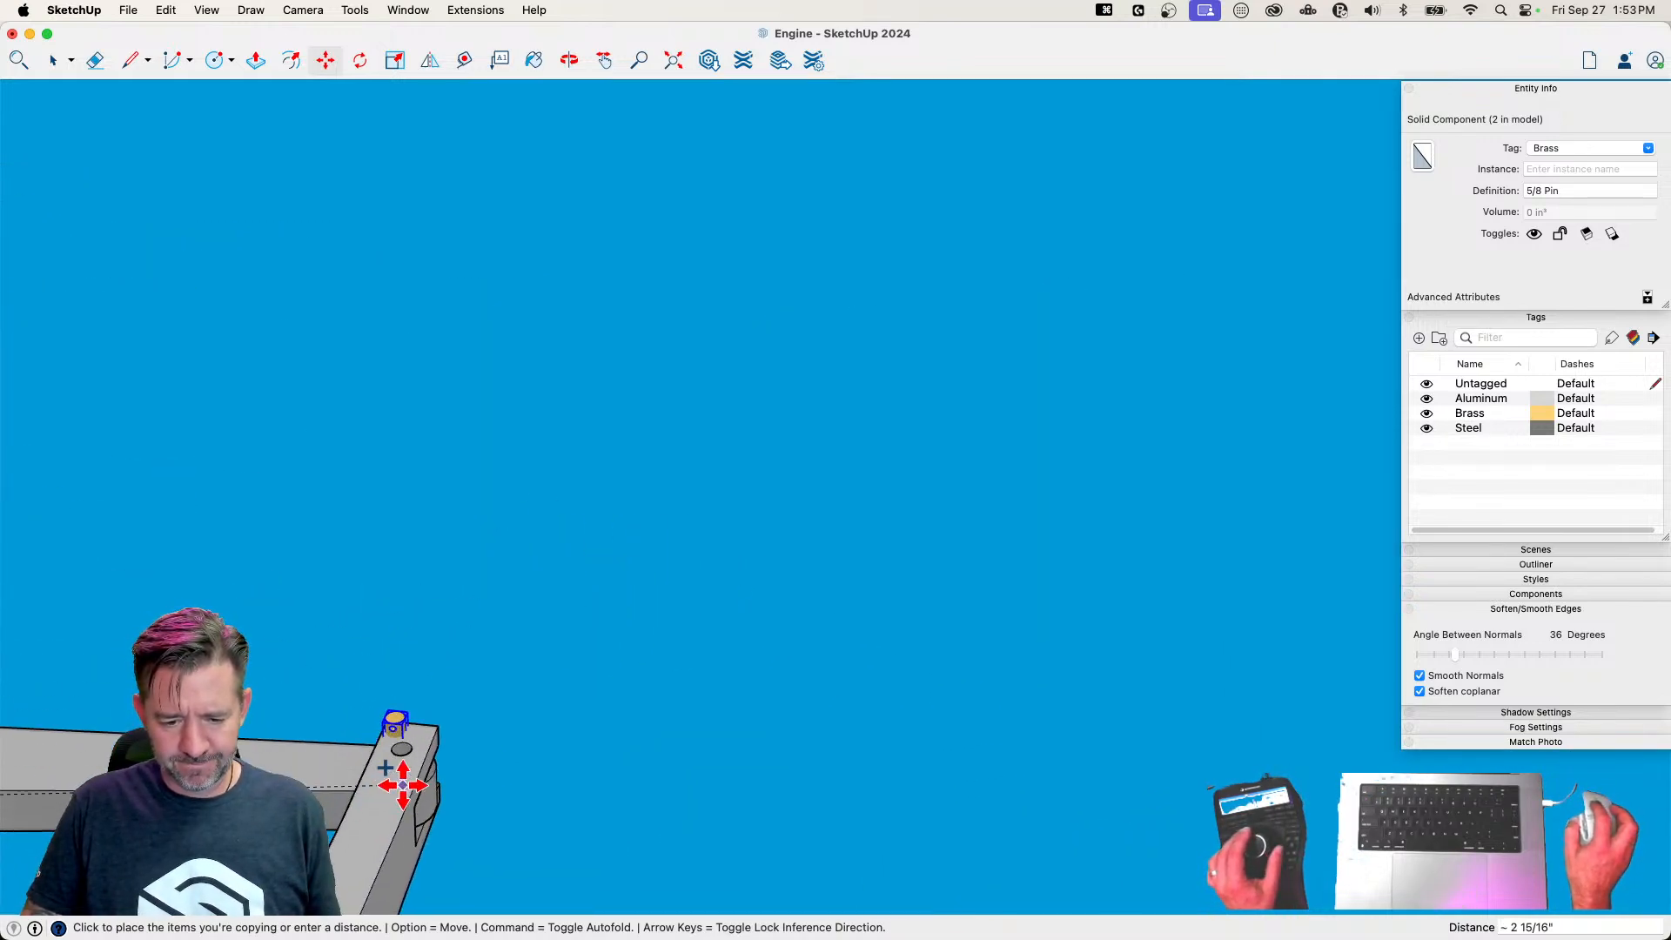
Try a copy of the 5/8 Pin in the hole at the beam's far end, then delete that copy
key(m)
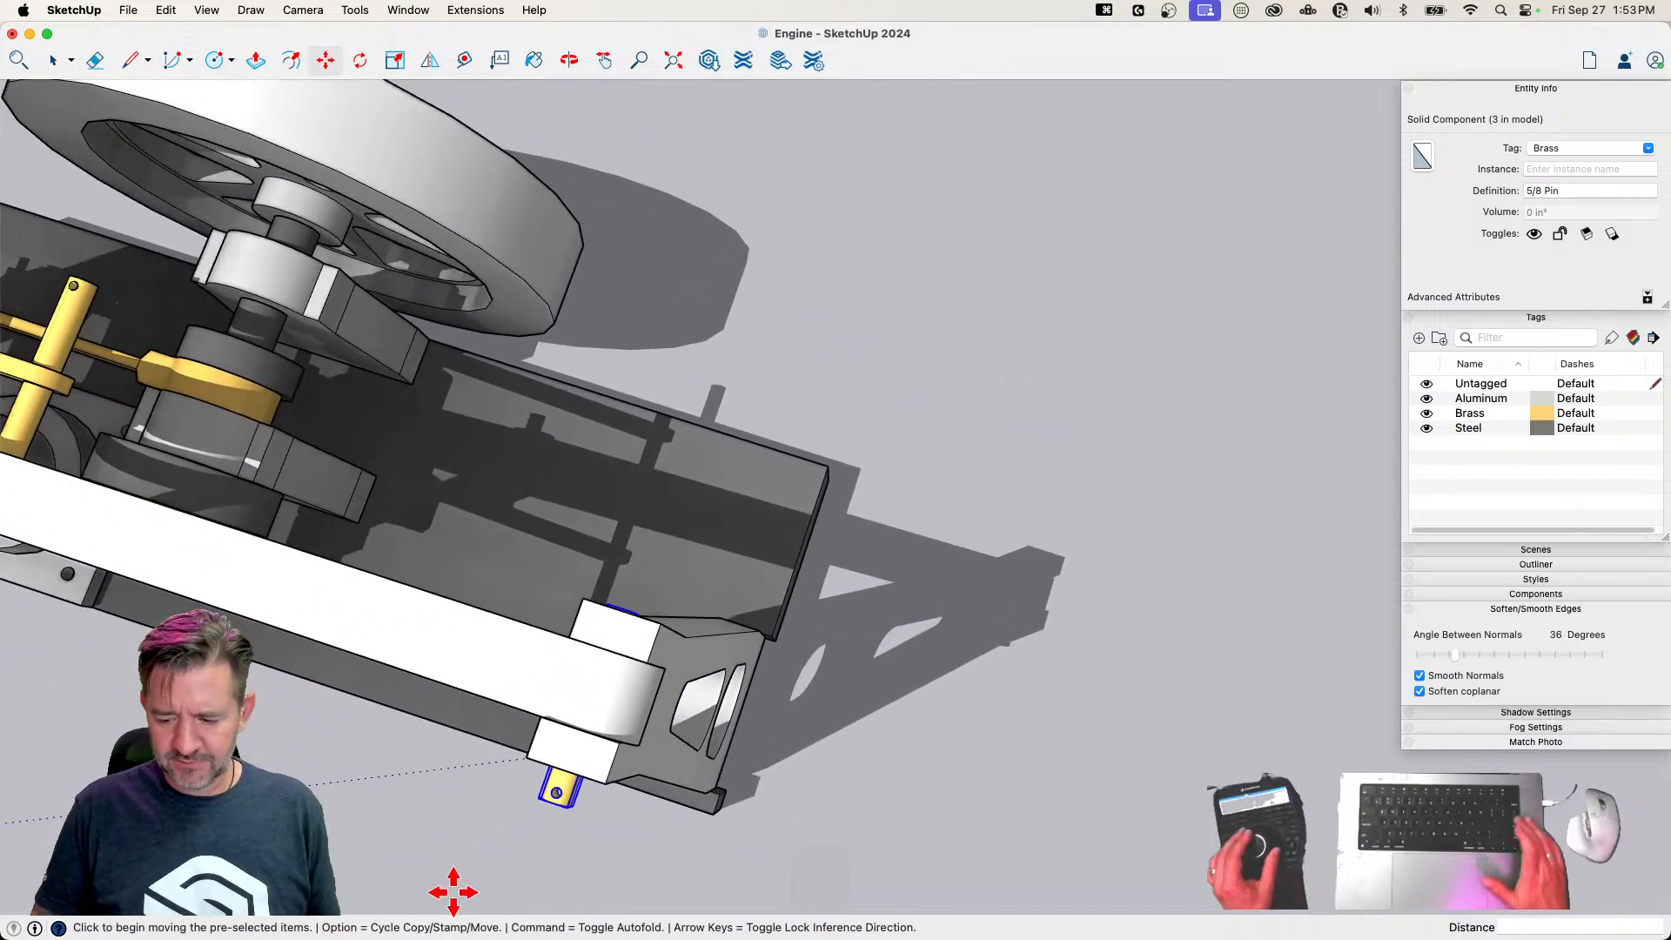
key(Delete)
key(space)
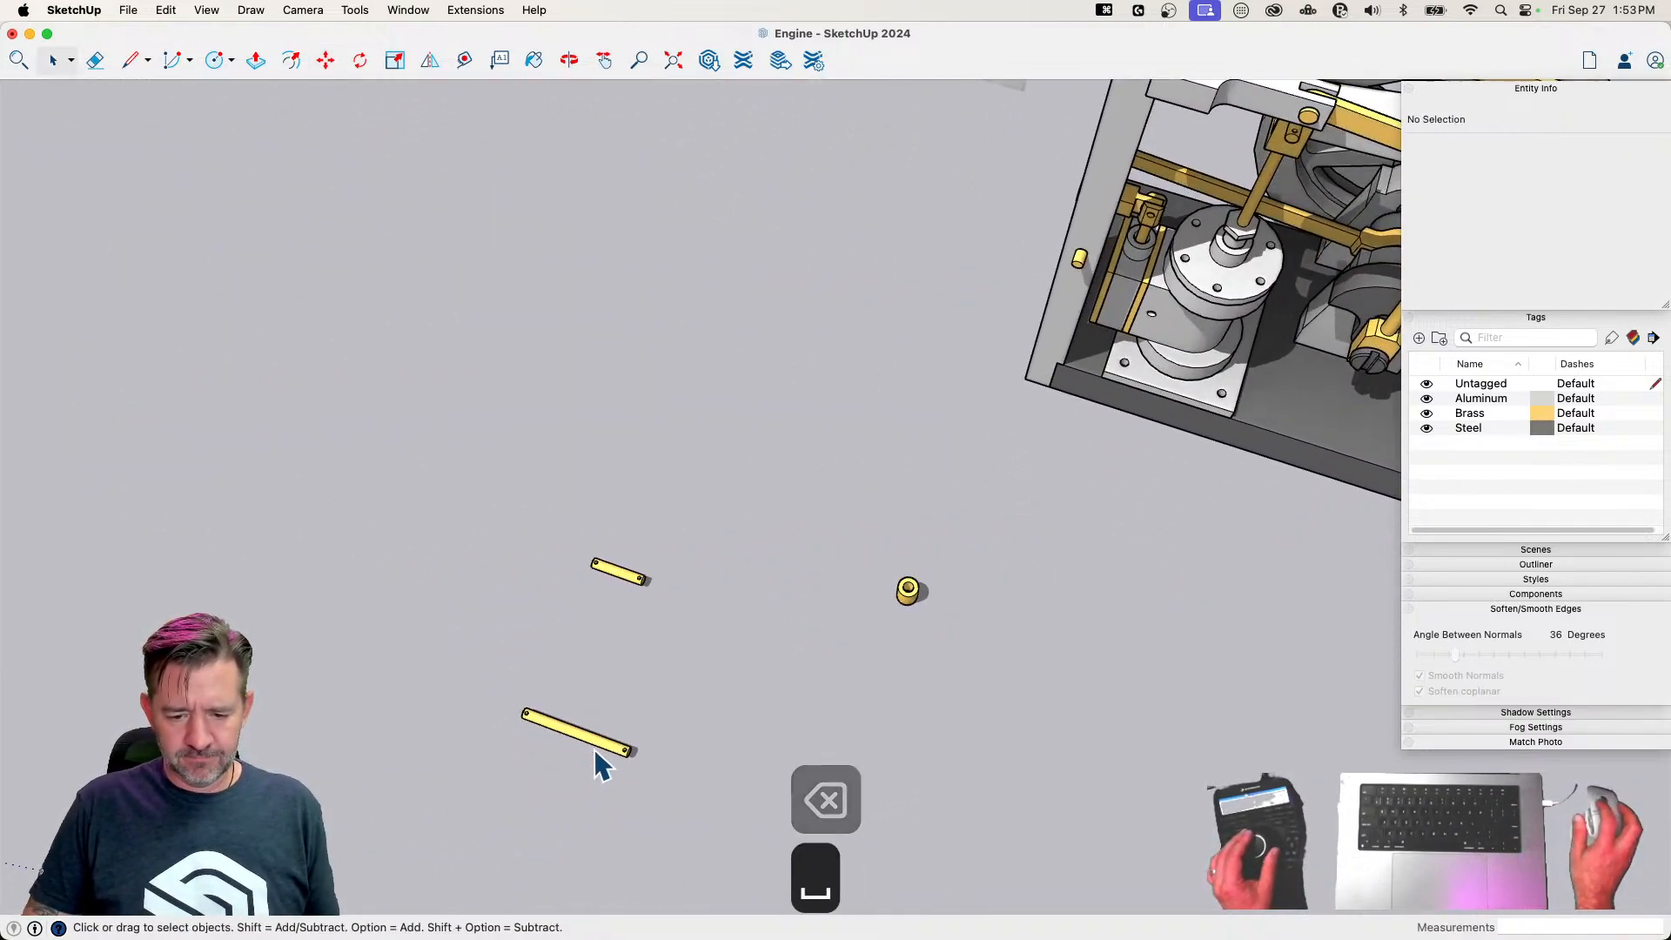
Rotate the 1 Pin 90 degrees flat on the ground, discarding the rotation that tilts it off the ground
click(601, 752)
key(m)
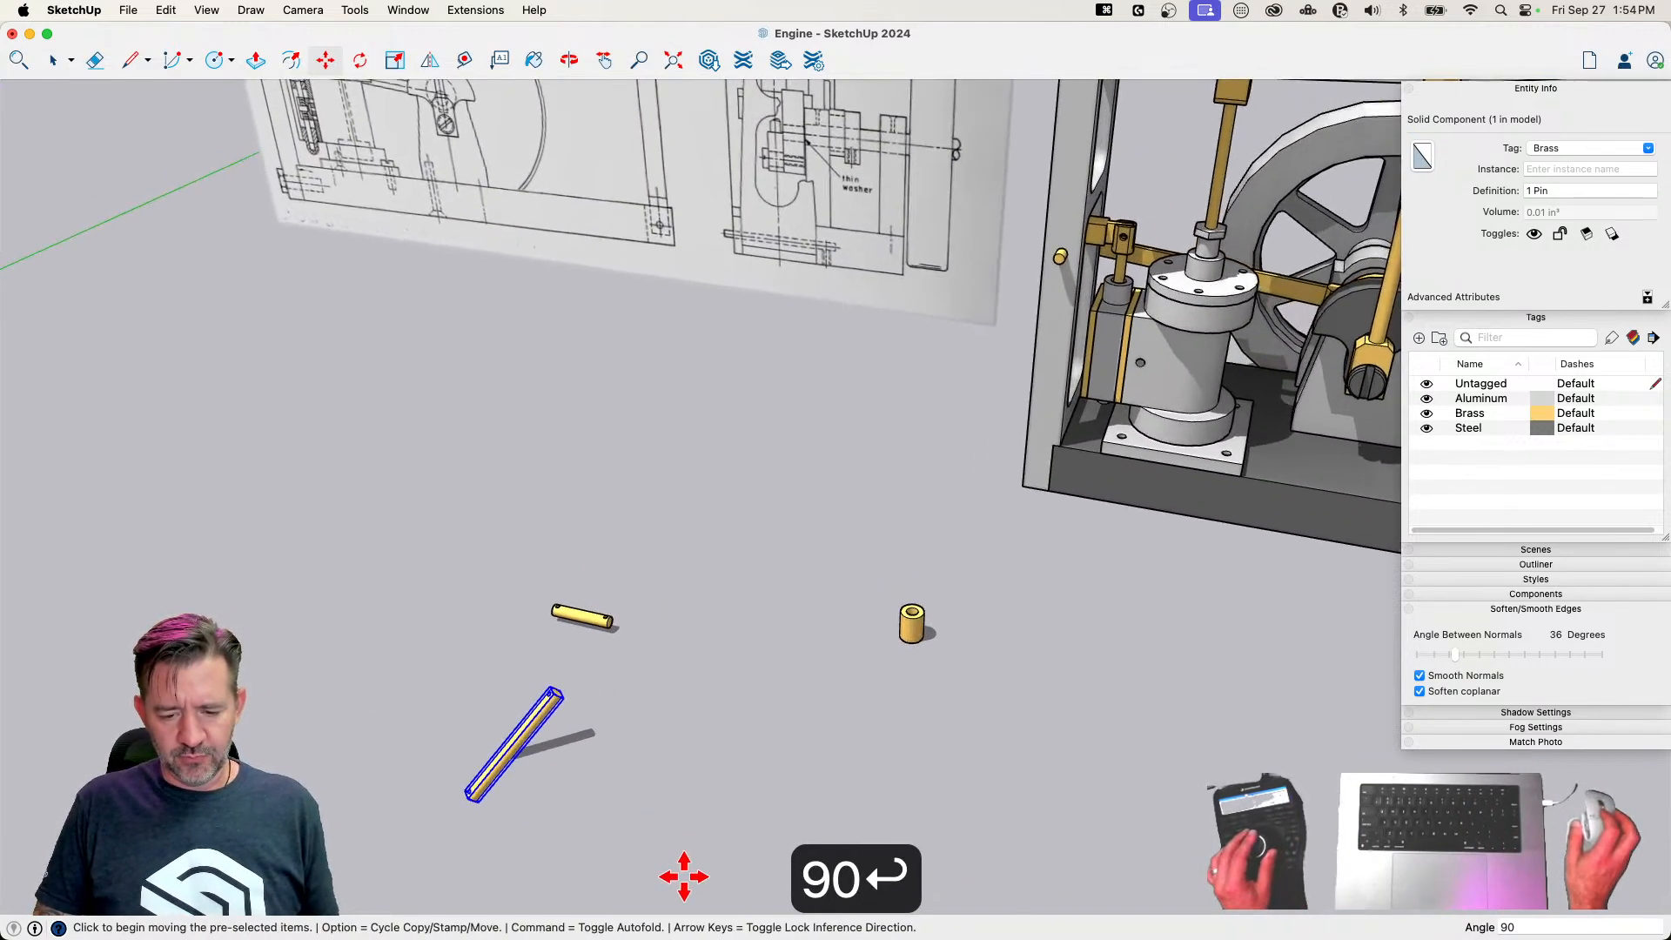
key(super+z)
key(q)
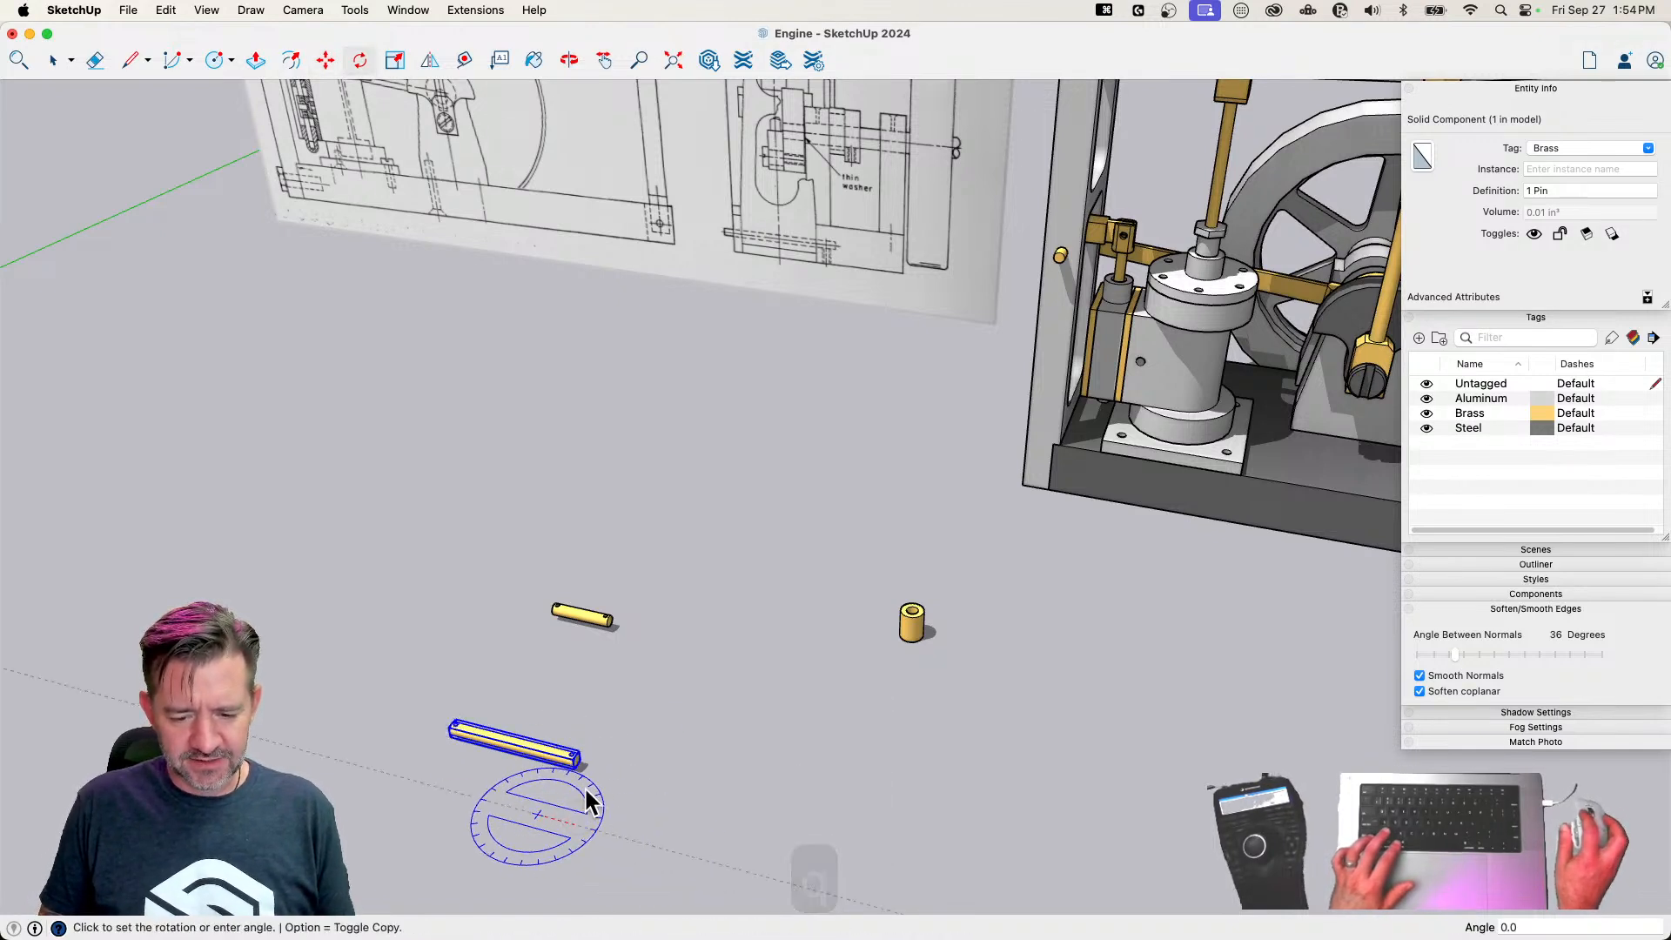
text(9)
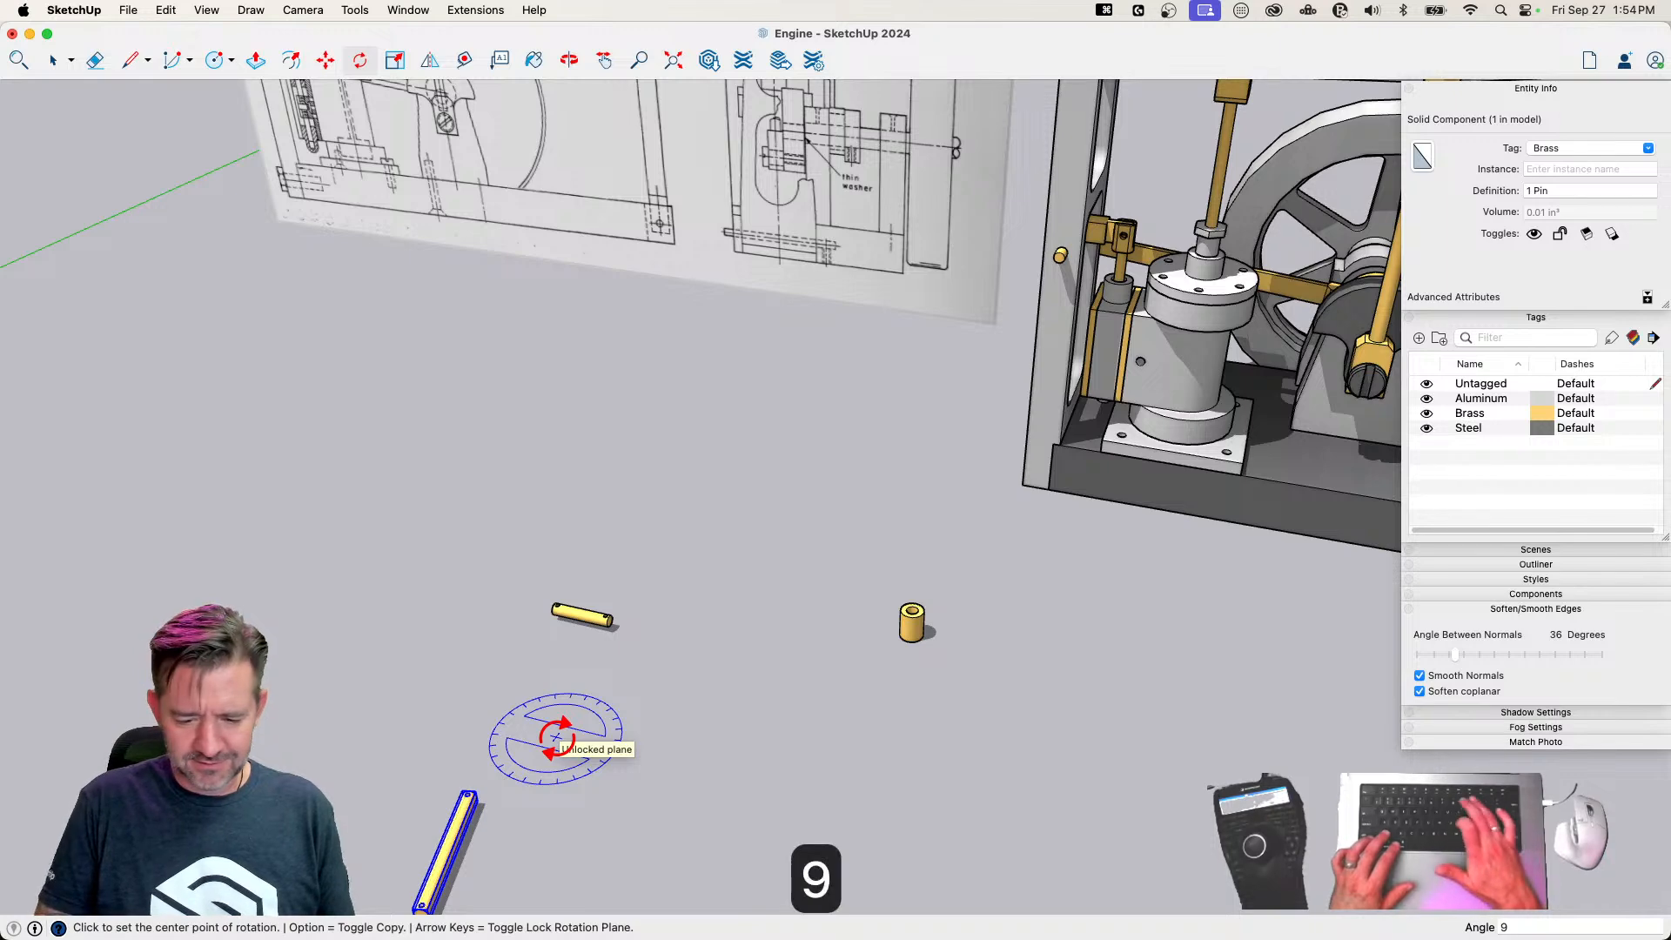
text(0)
key(Return)
Move the 1 Pin by its end centre into the hole through the end upright and beam, and shift it about 1/4" to centre it
key(m)
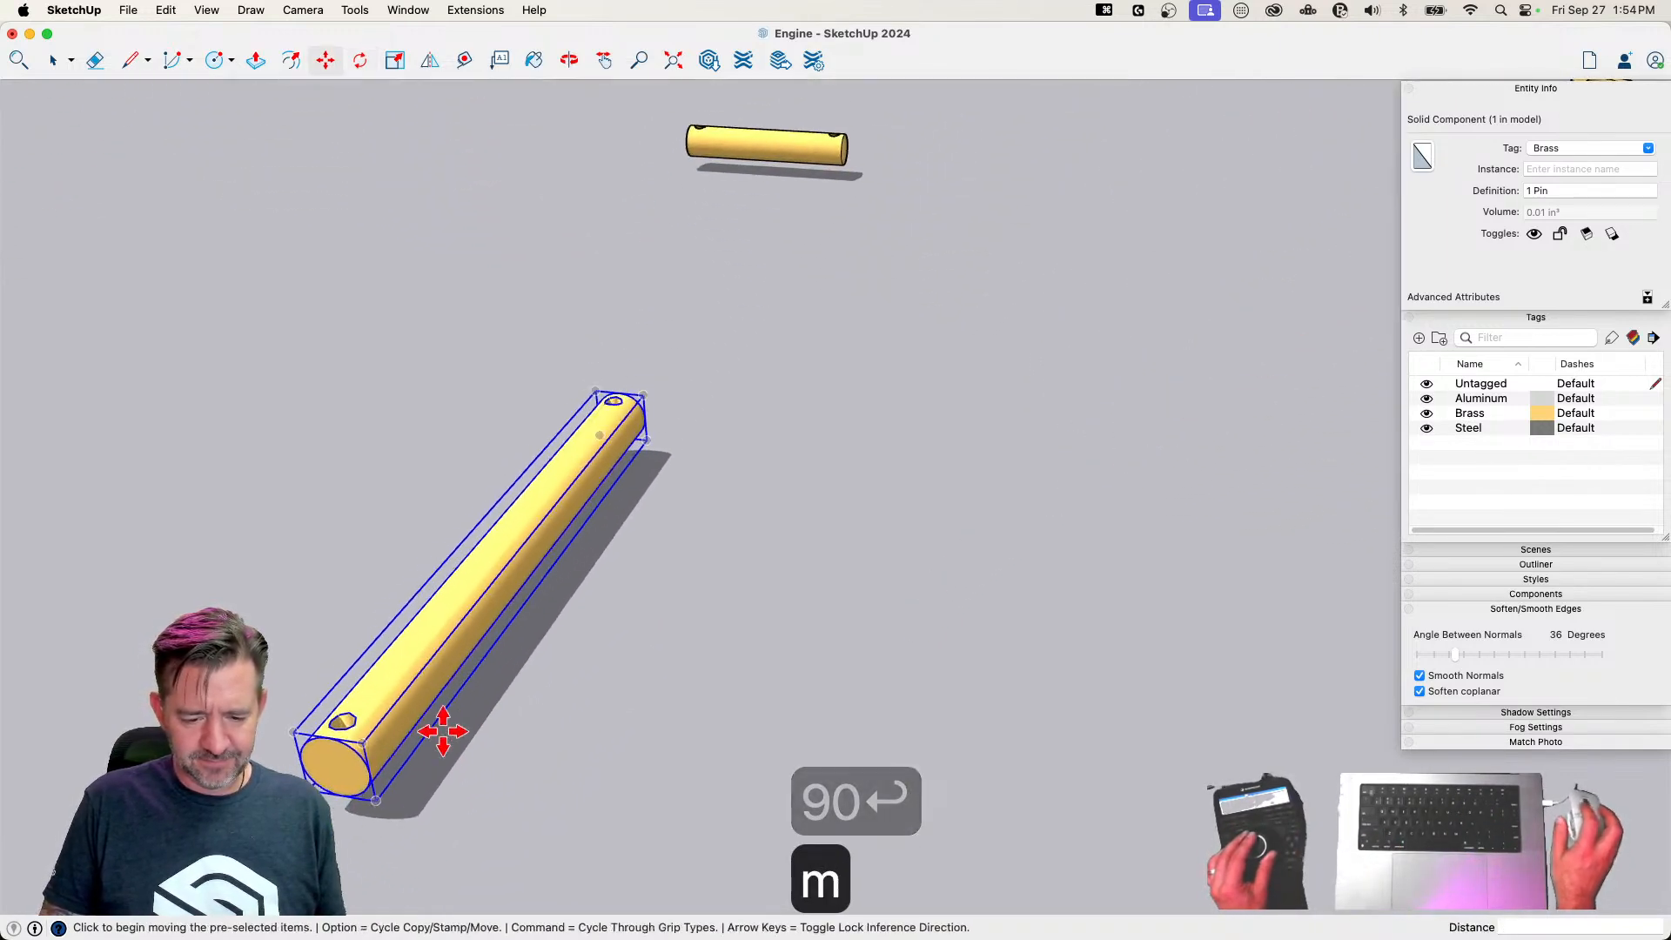
click(342, 797)
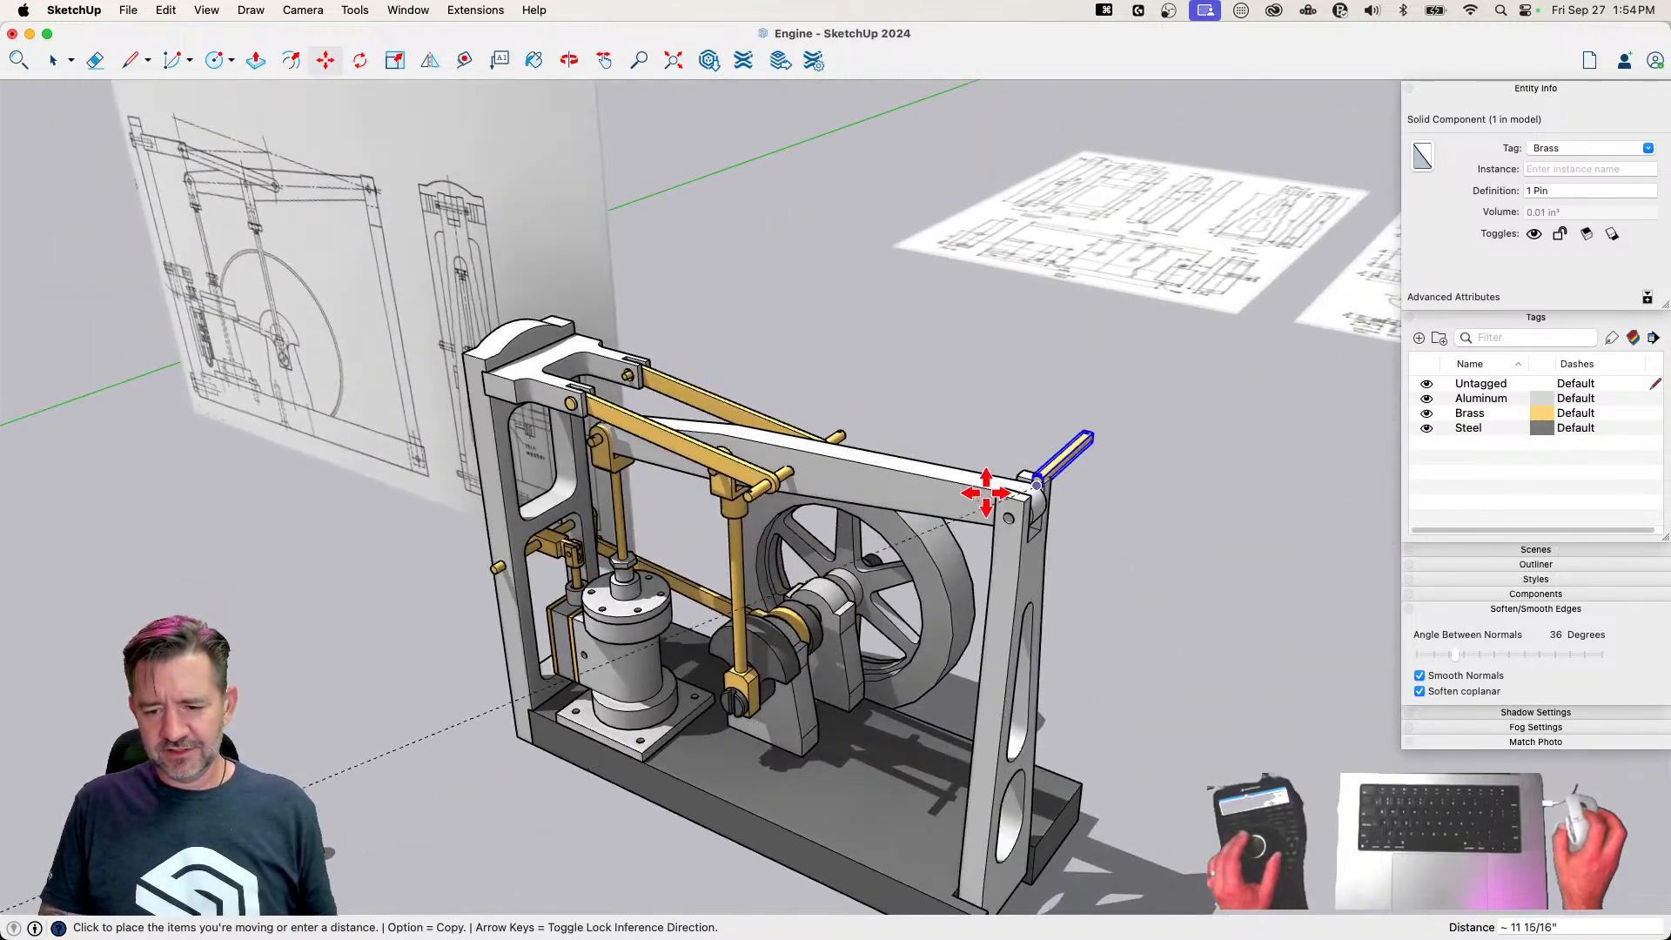
scroll(1014, 515, up, 5)
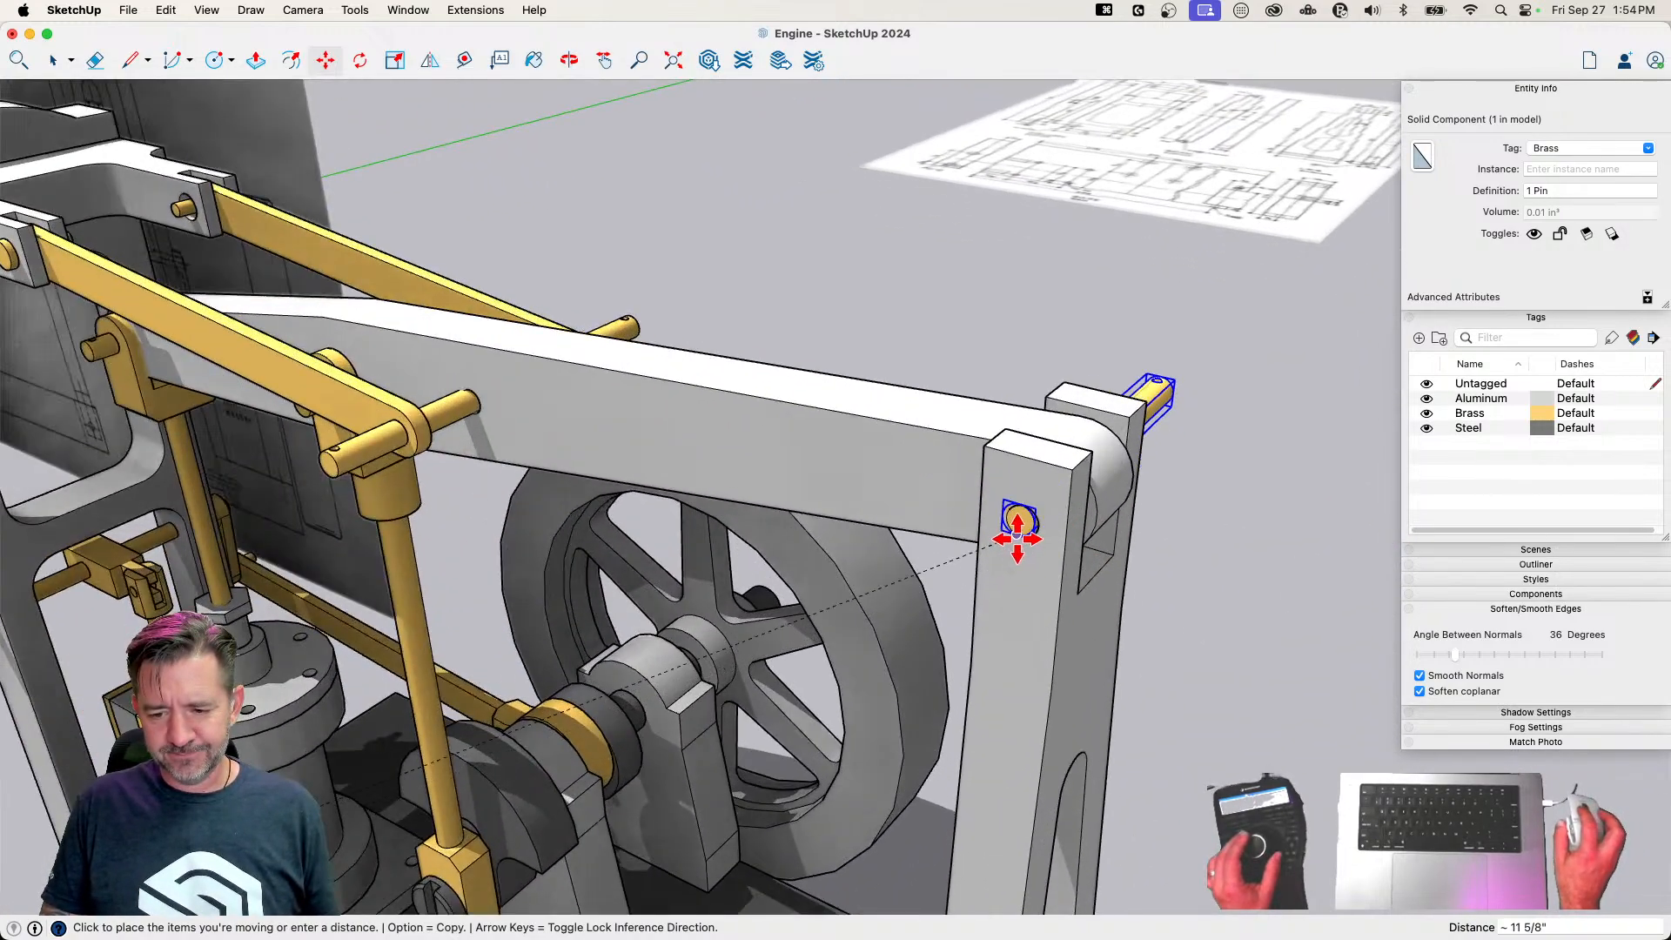
click(1021, 521)
key(m)
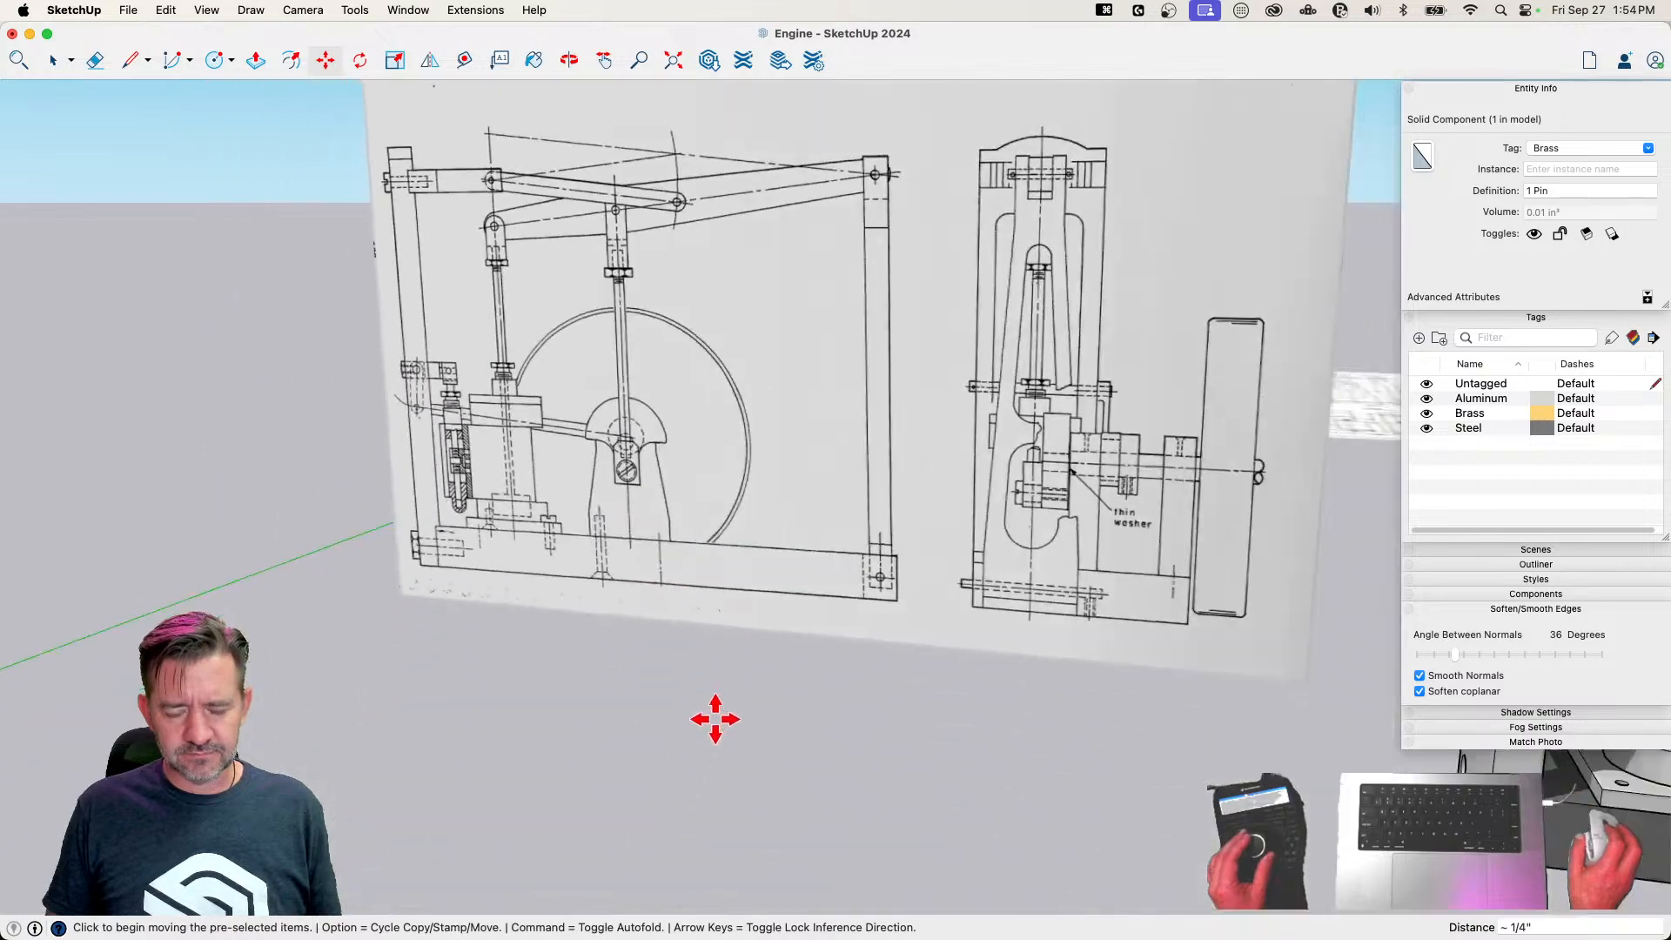
Move the leftover brass pin and bushing together away from the engine, out beside the upright Page 1 drawing
key(space)
drag(529, 688, 531, 689)
key(m)
click(743, 682)
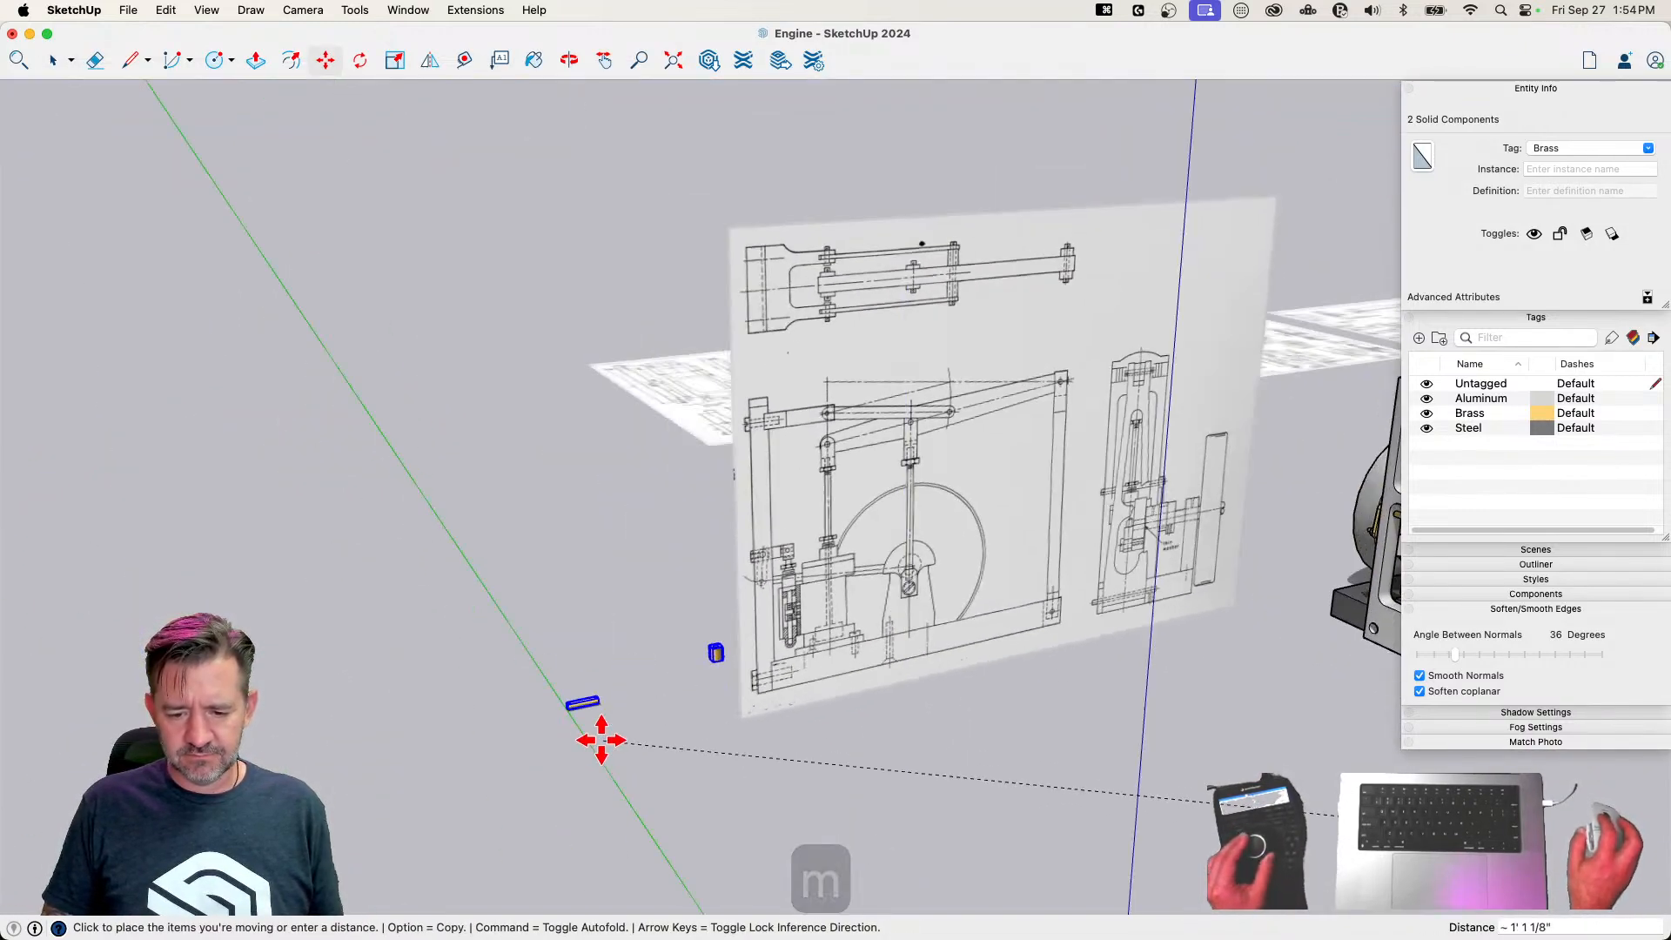
key(space)
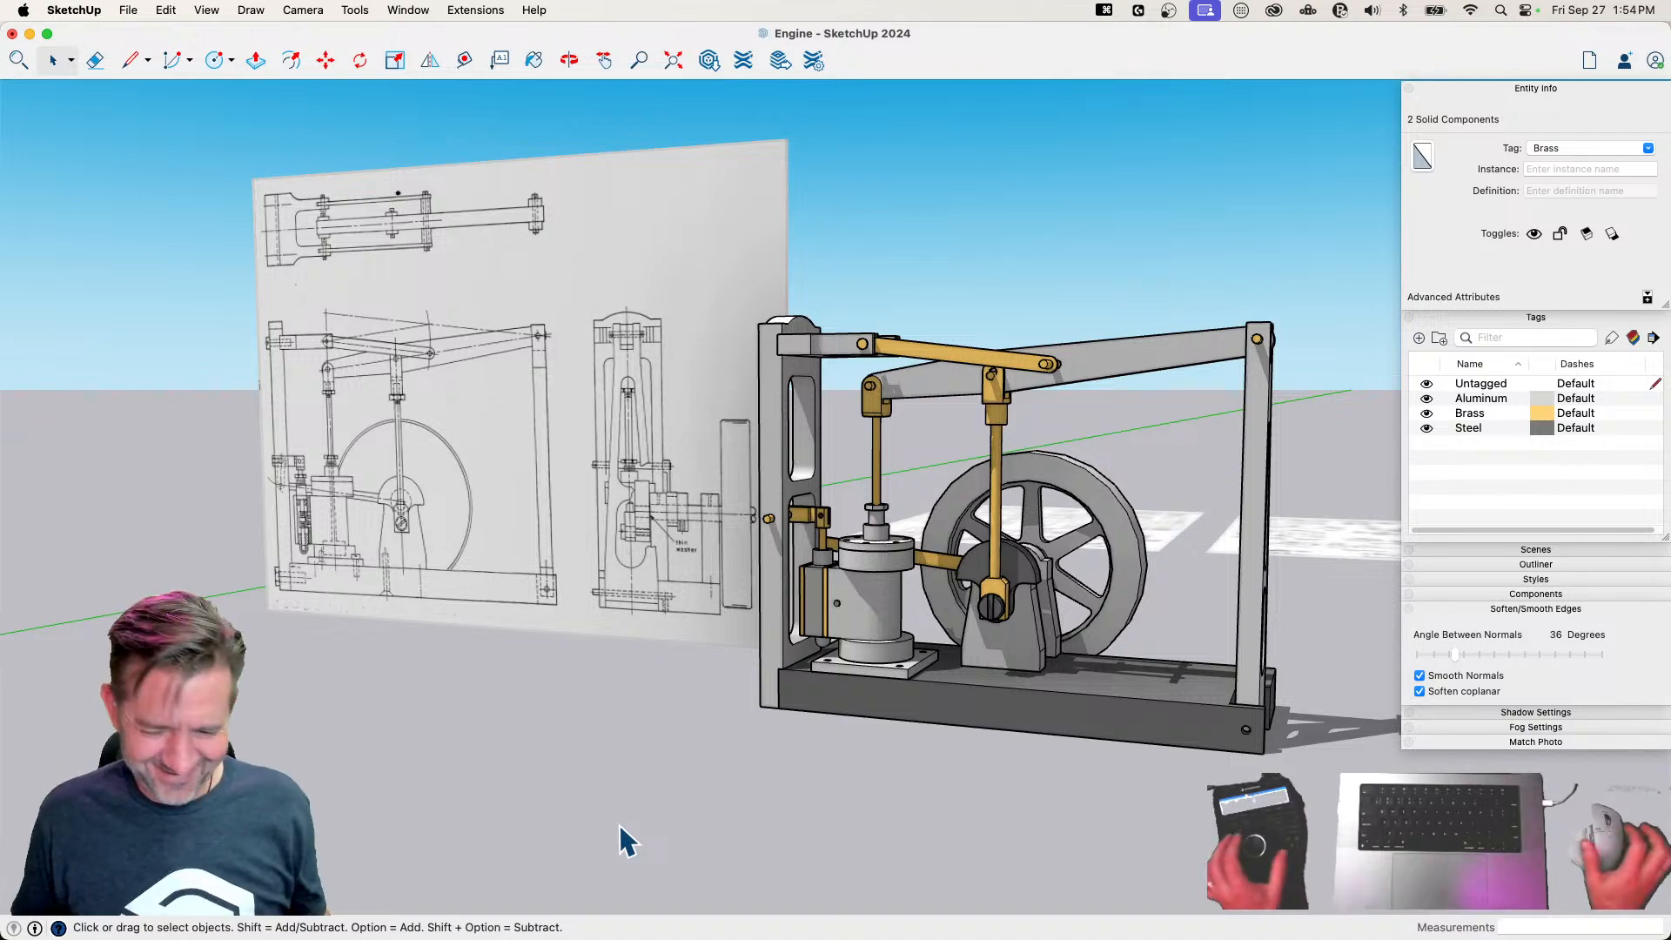
Raise the 5/8 Pin in the Connecting Rod's fork about 1/16" so it lines up with the hole, and clear the selection
key(space)
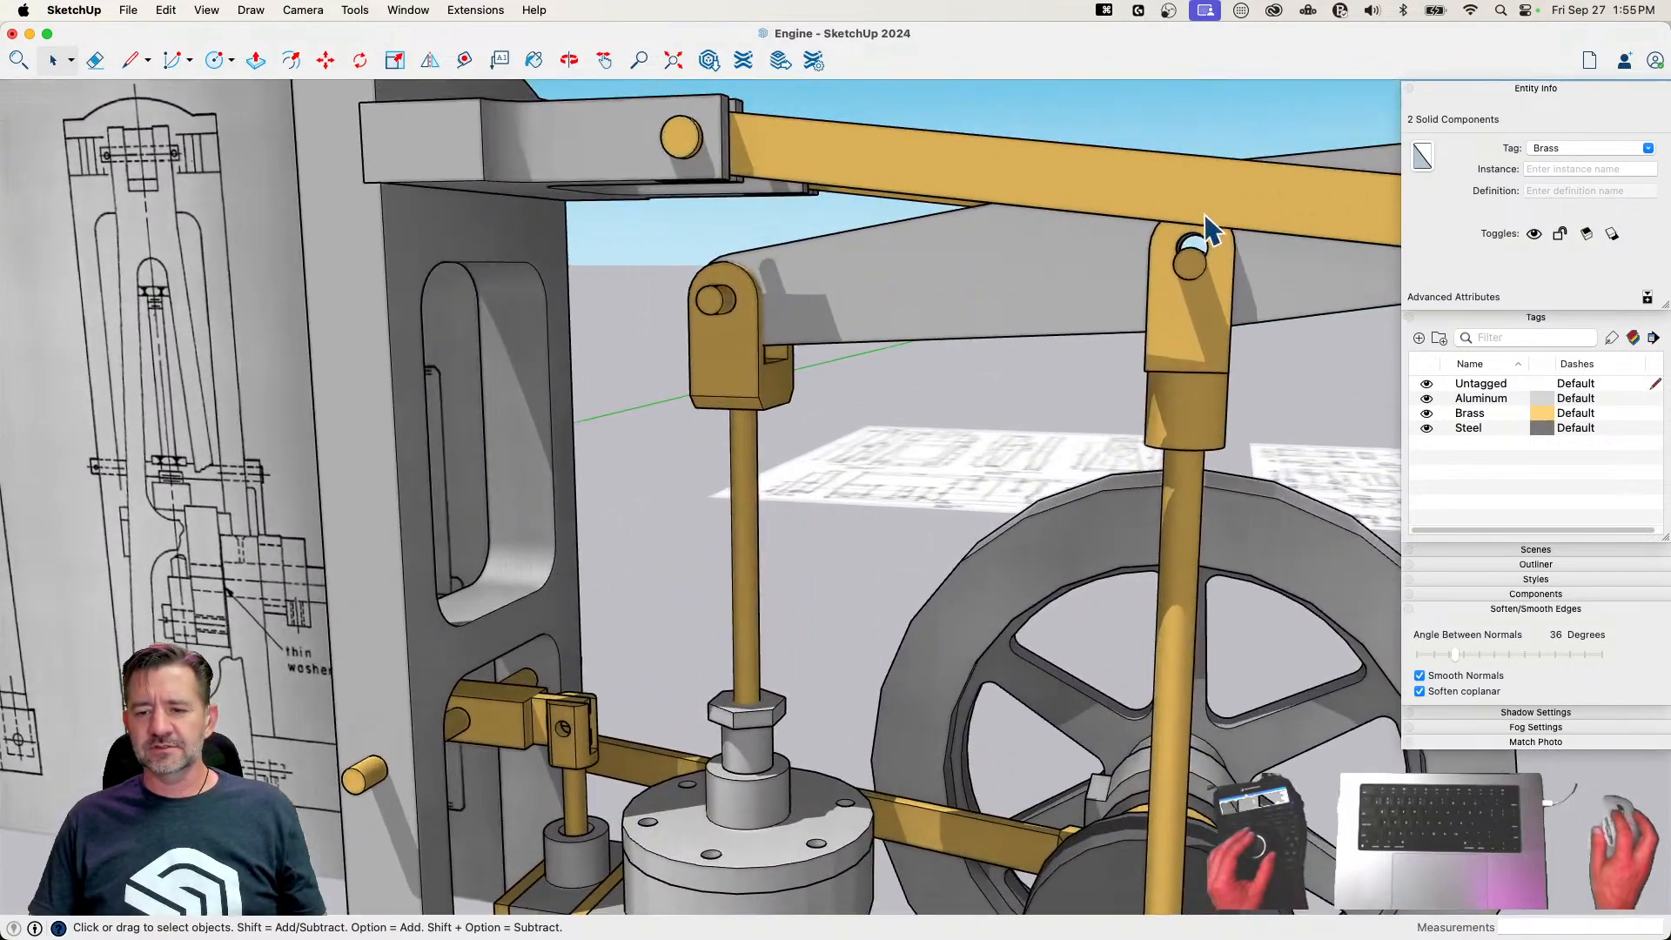
key(m)
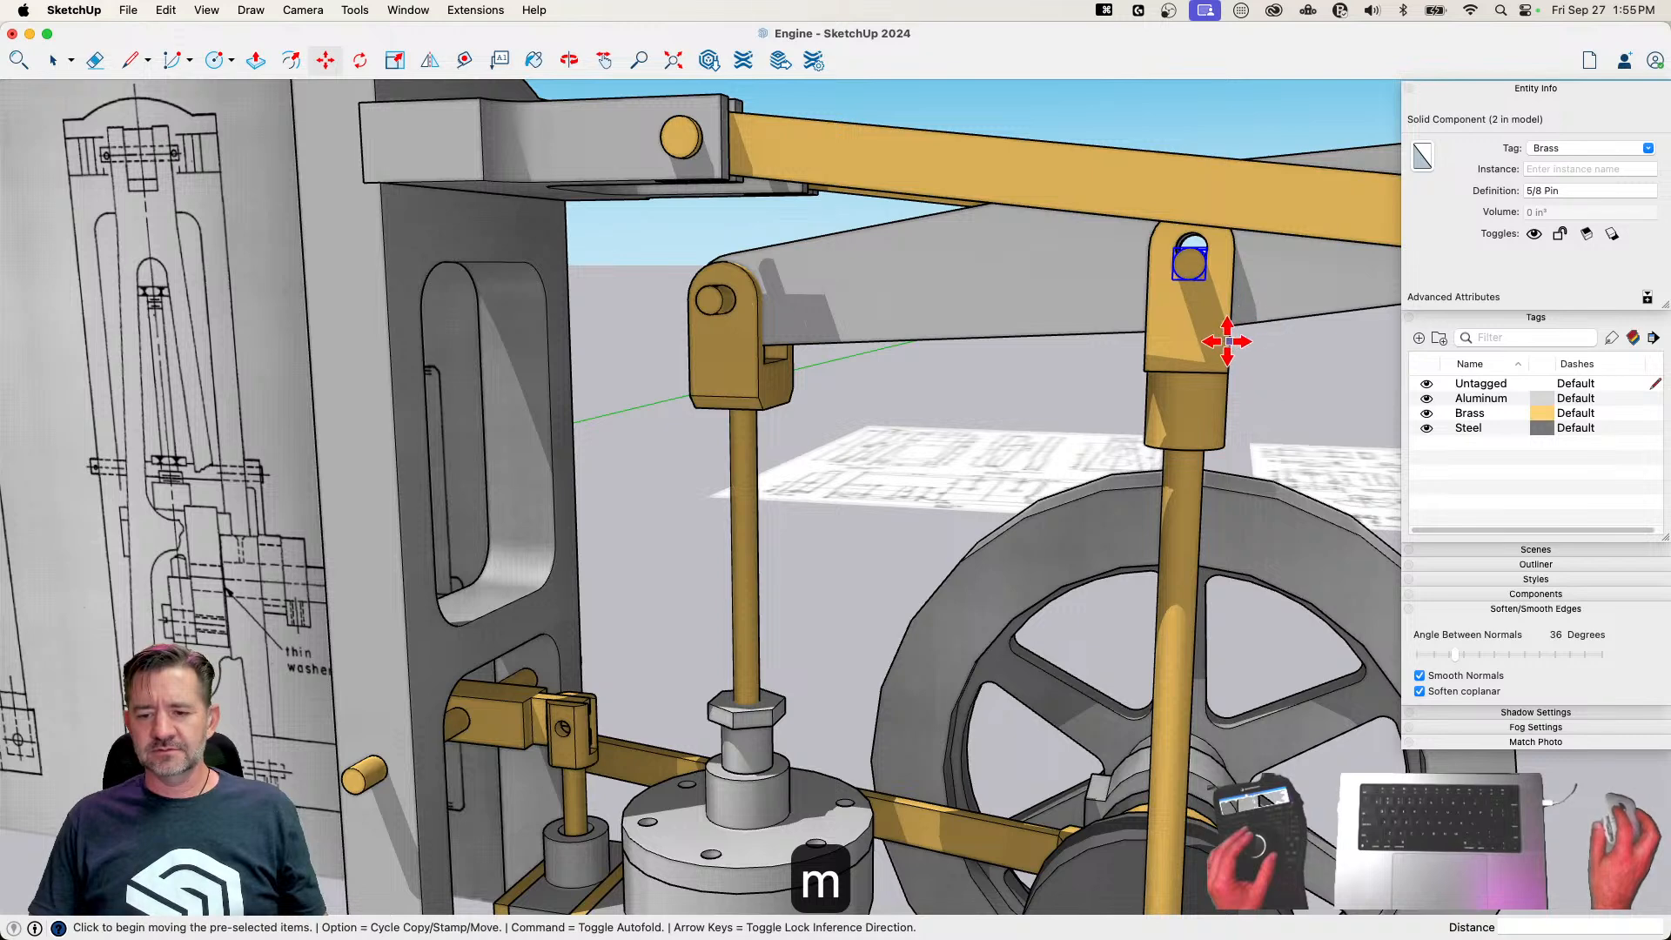
click(1228, 342)
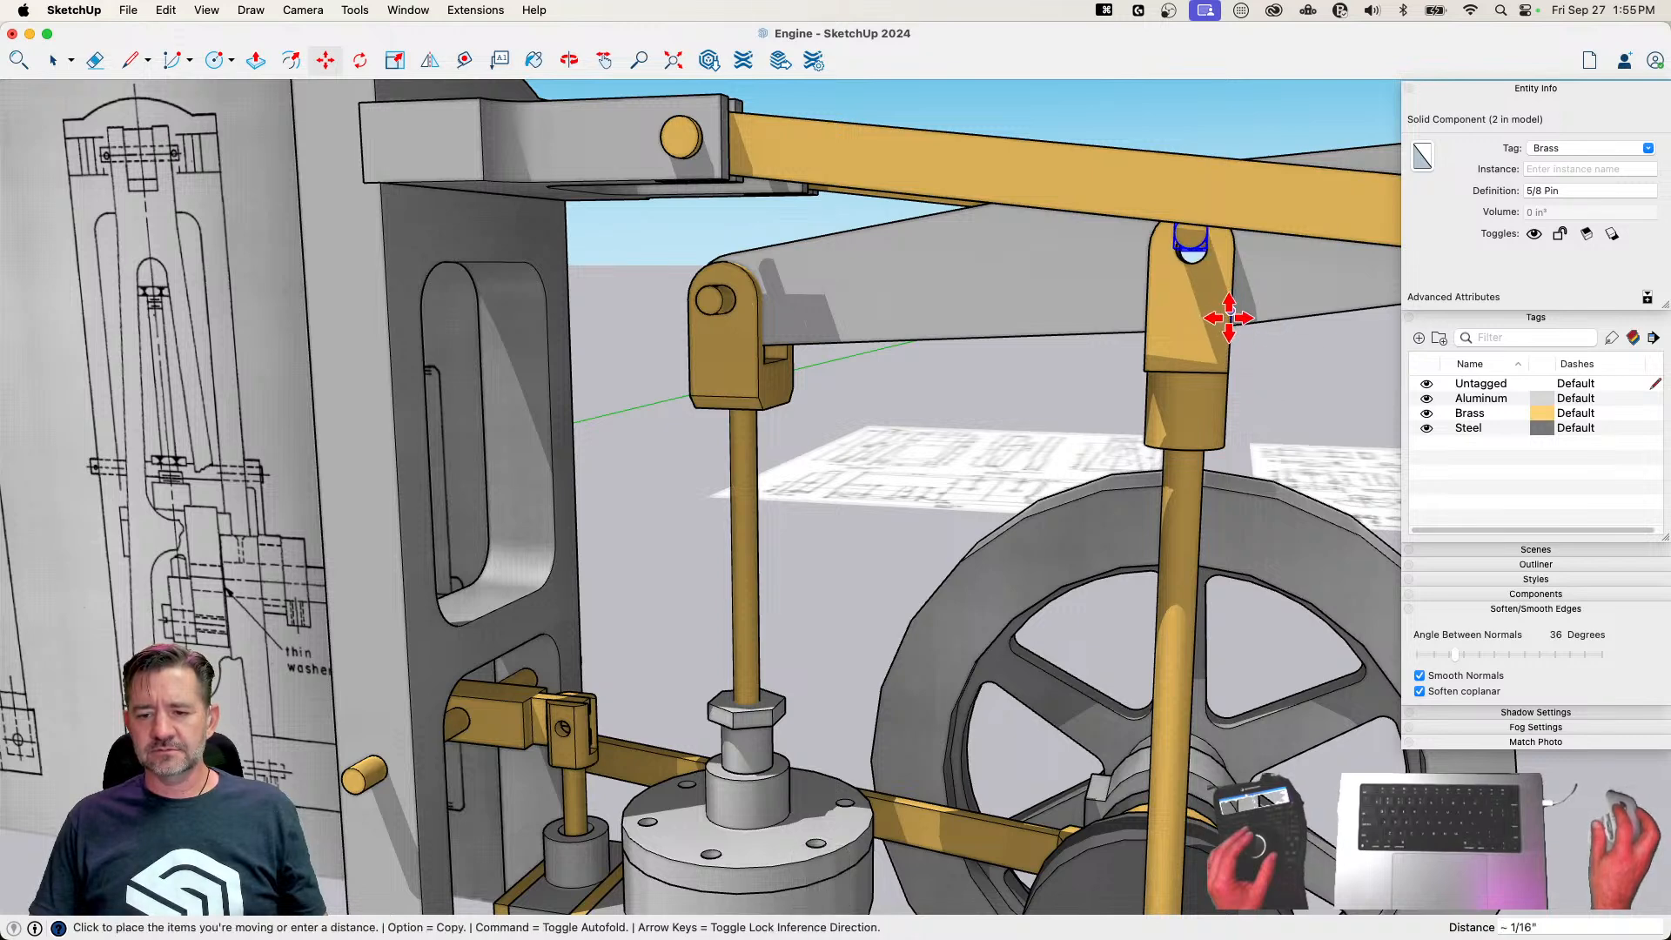
scroll(1229, 318, up, 5)
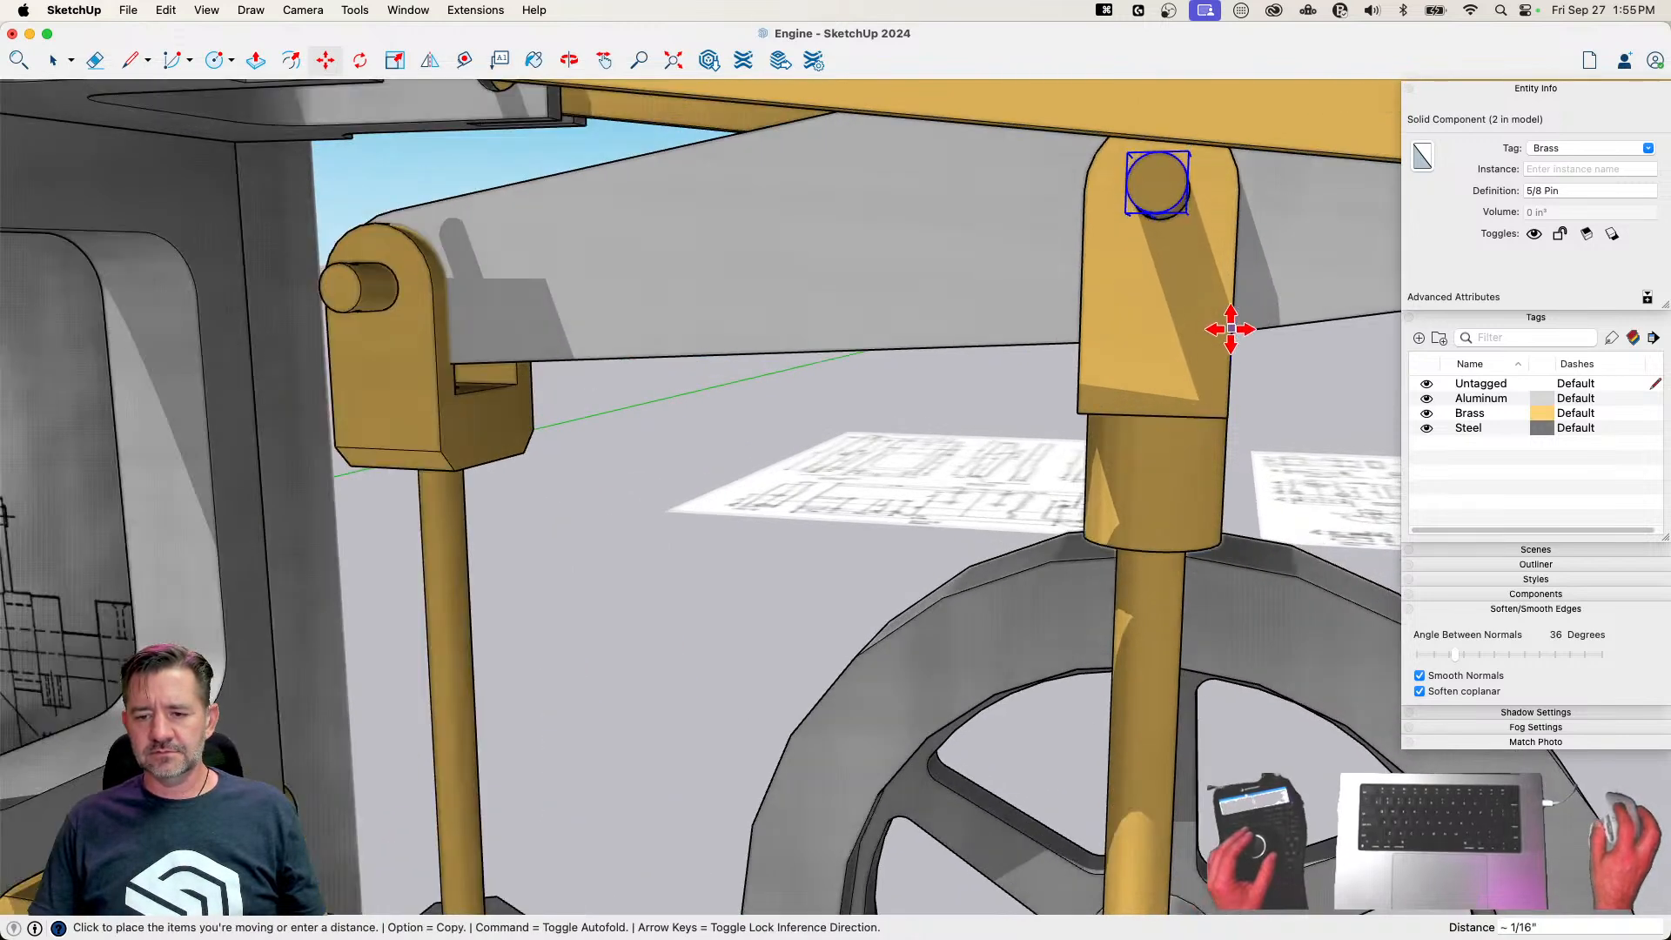
key(space)
scroll(1194, 392, down, 10)
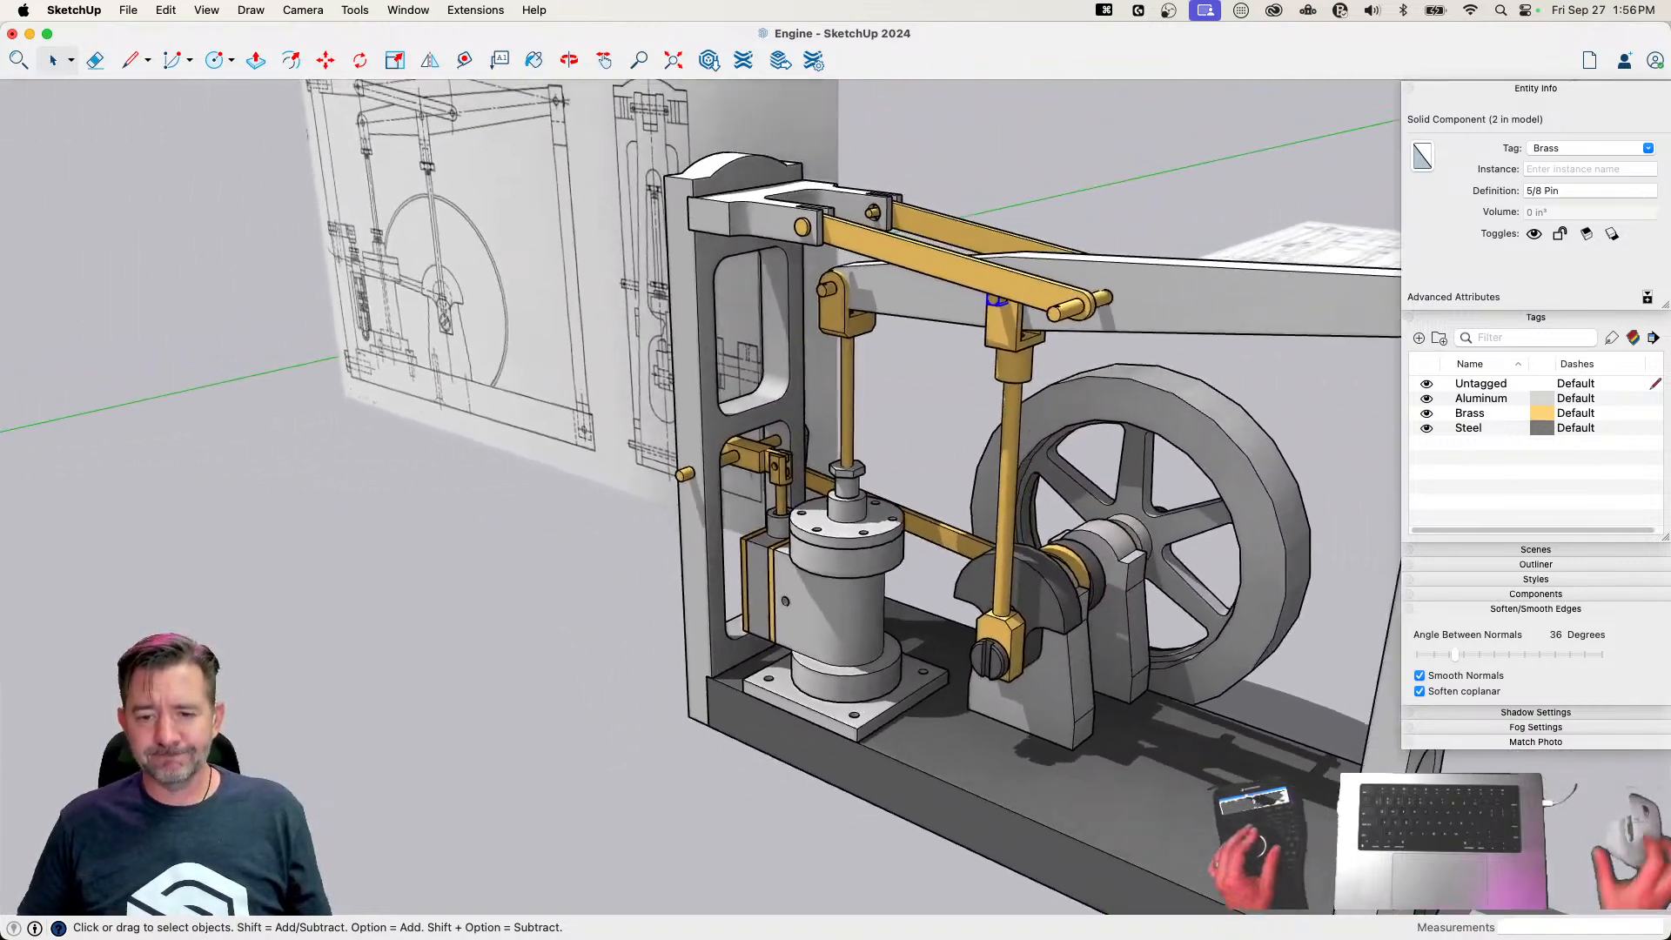
click(583, 488)
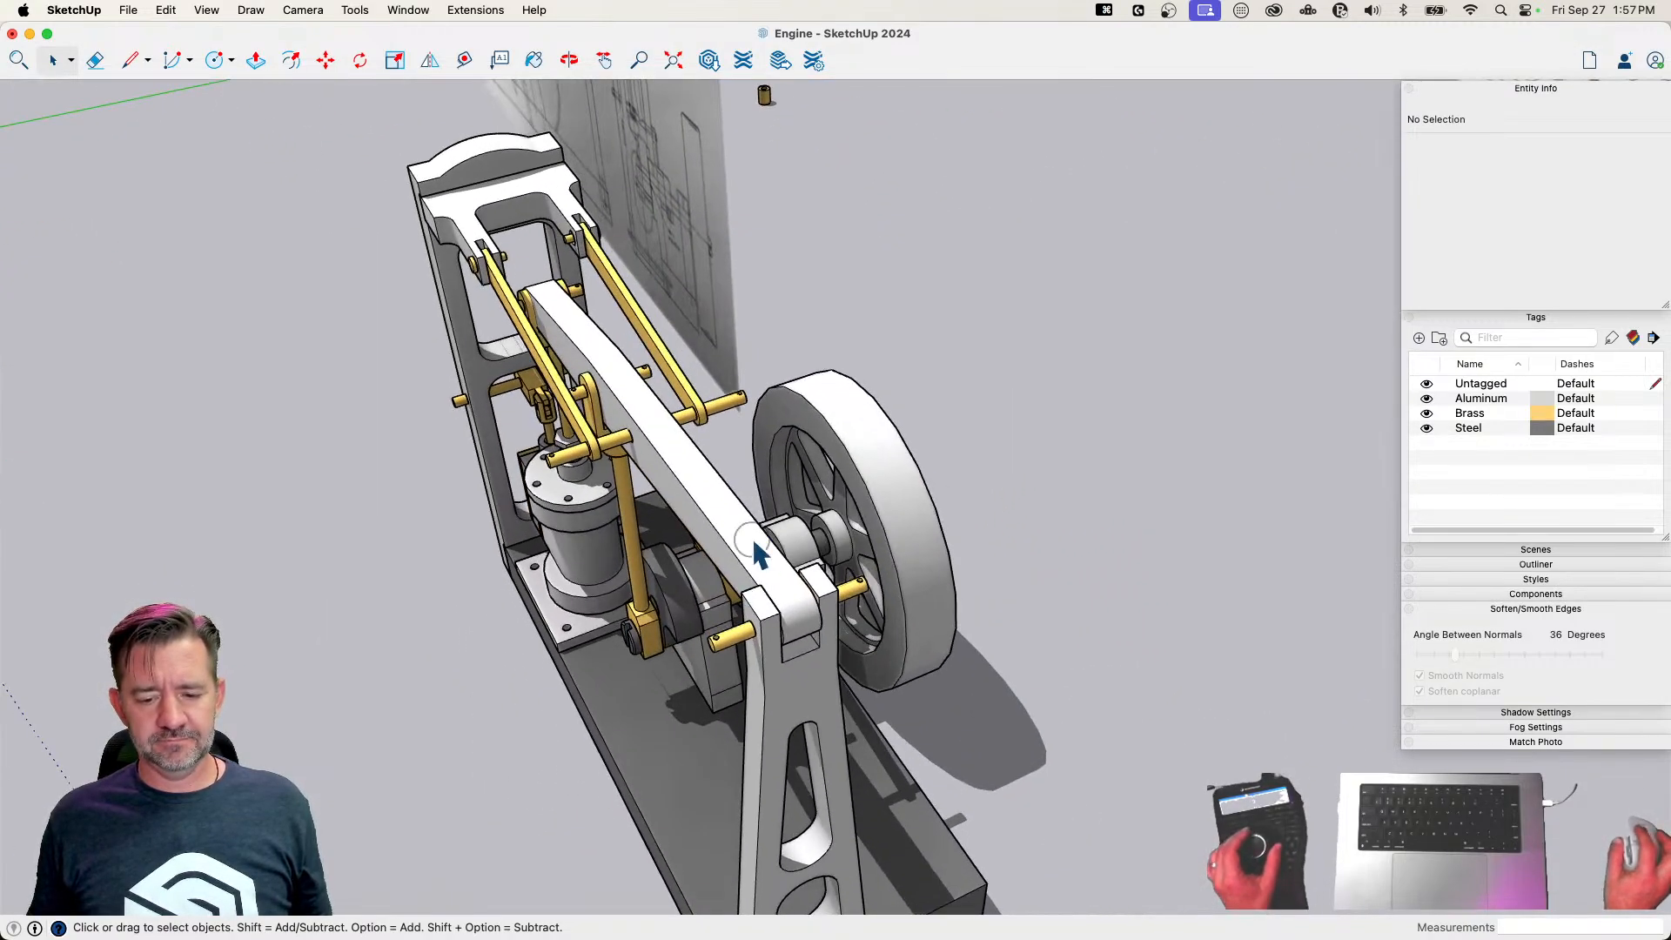
Rotate the Beam slightly in the horizontal plane about its upright end to centre its other end in the piston rod's fork, checking in X-ray view
click(756, 553)
key(q)
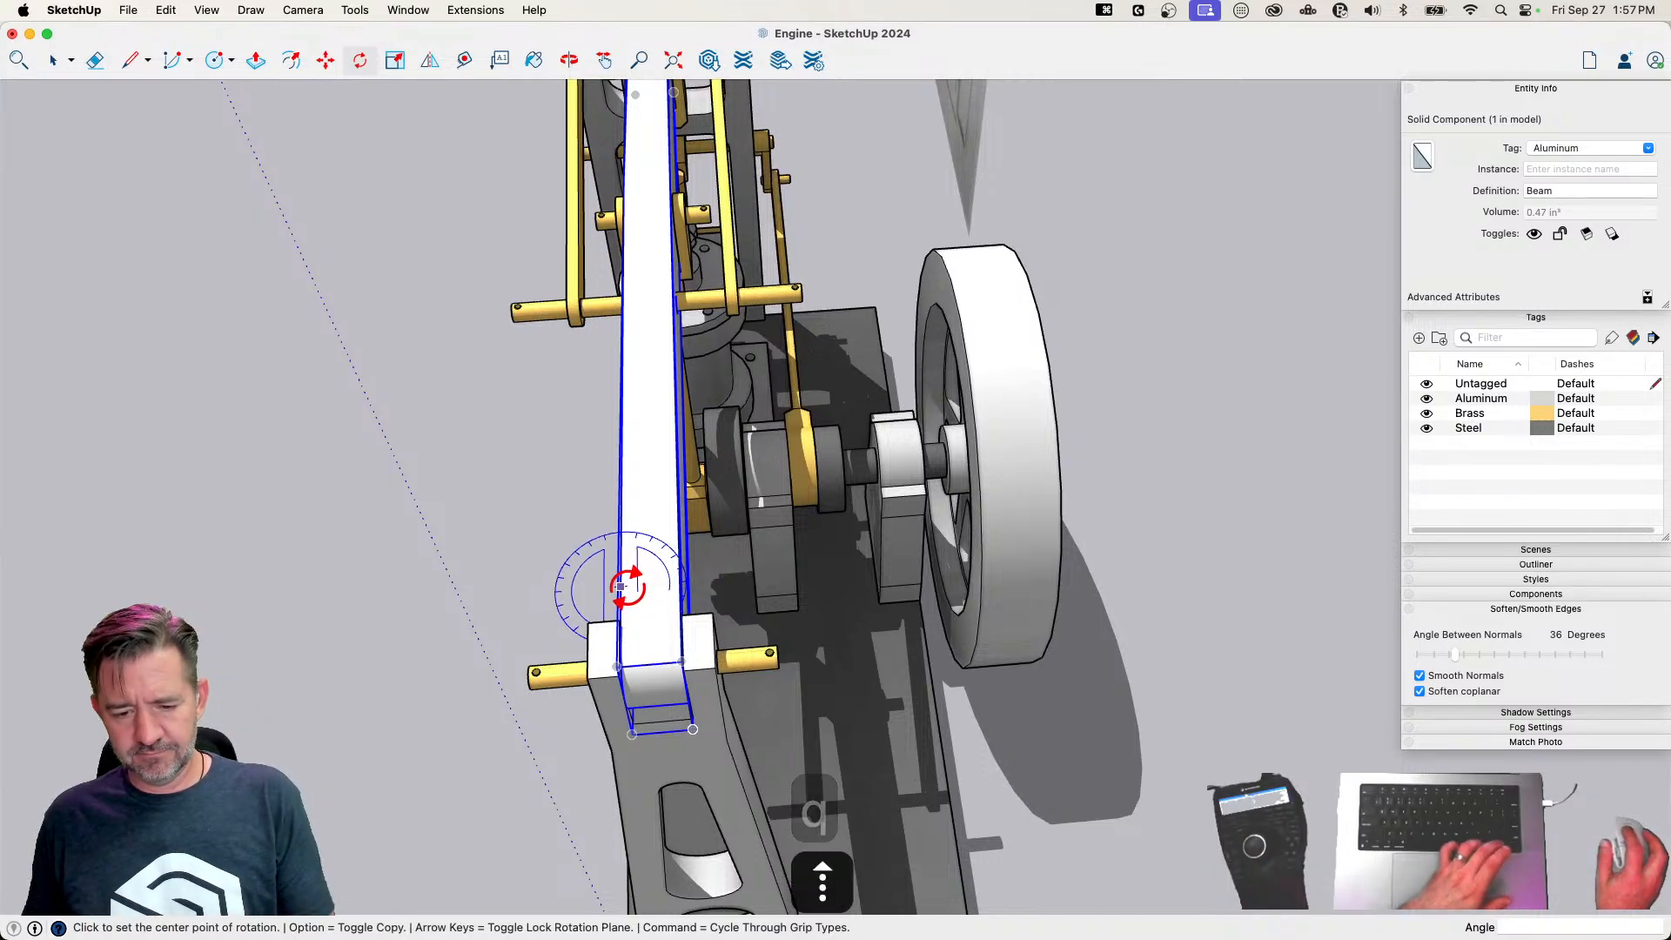
click(622, 589)
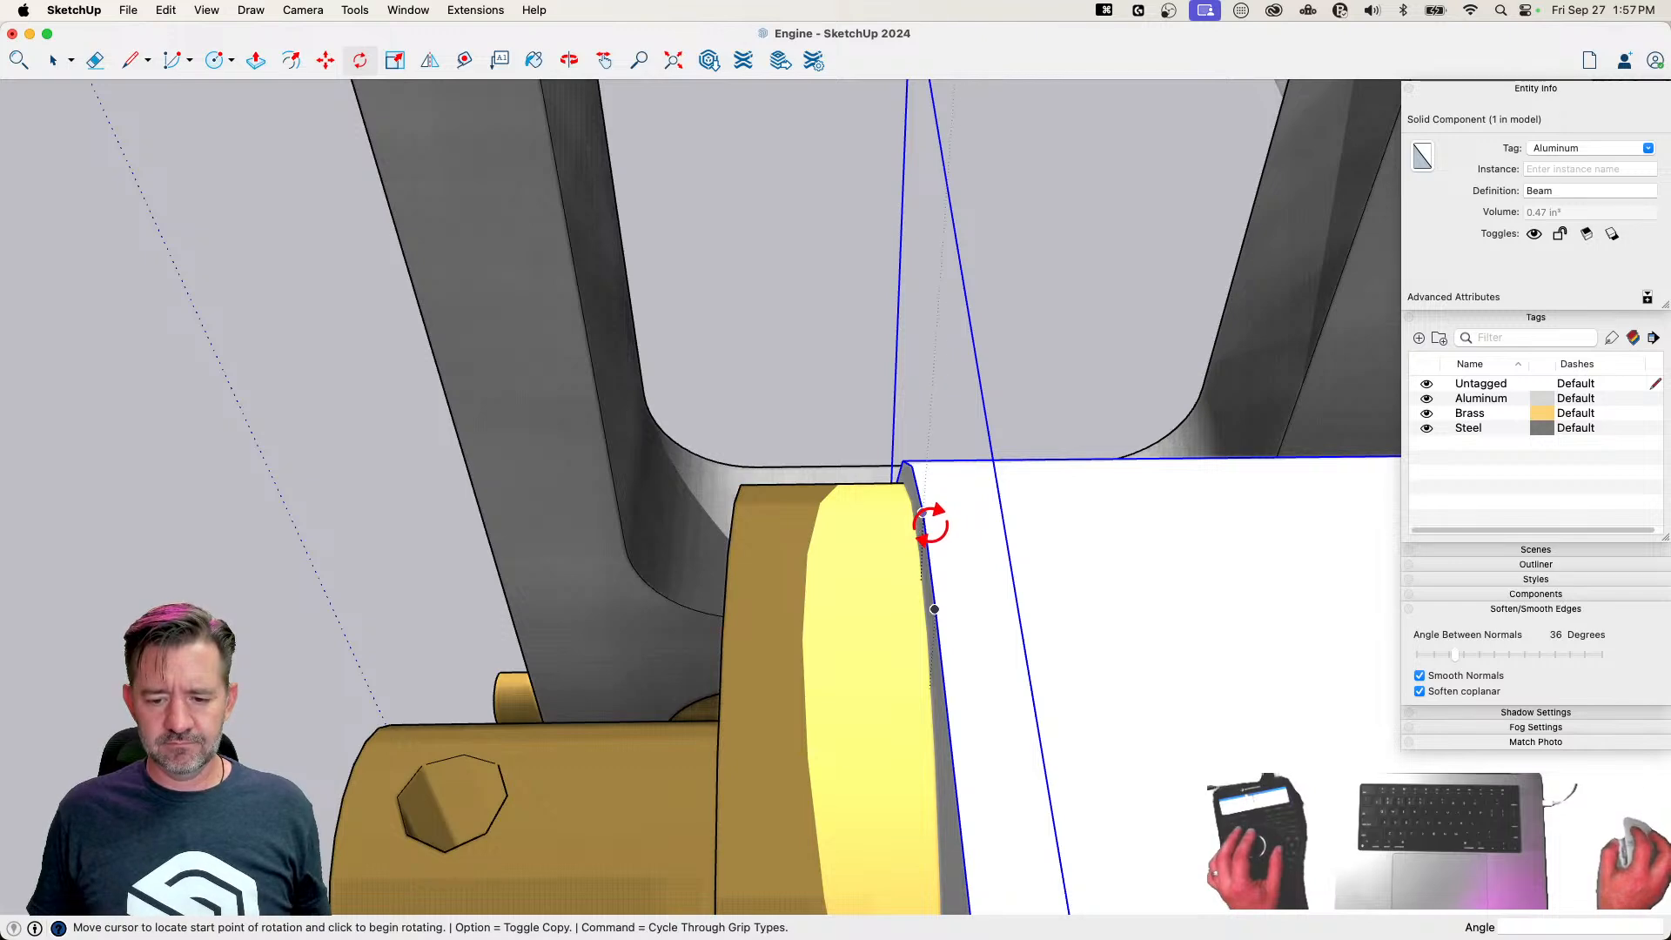
click(928, 519)
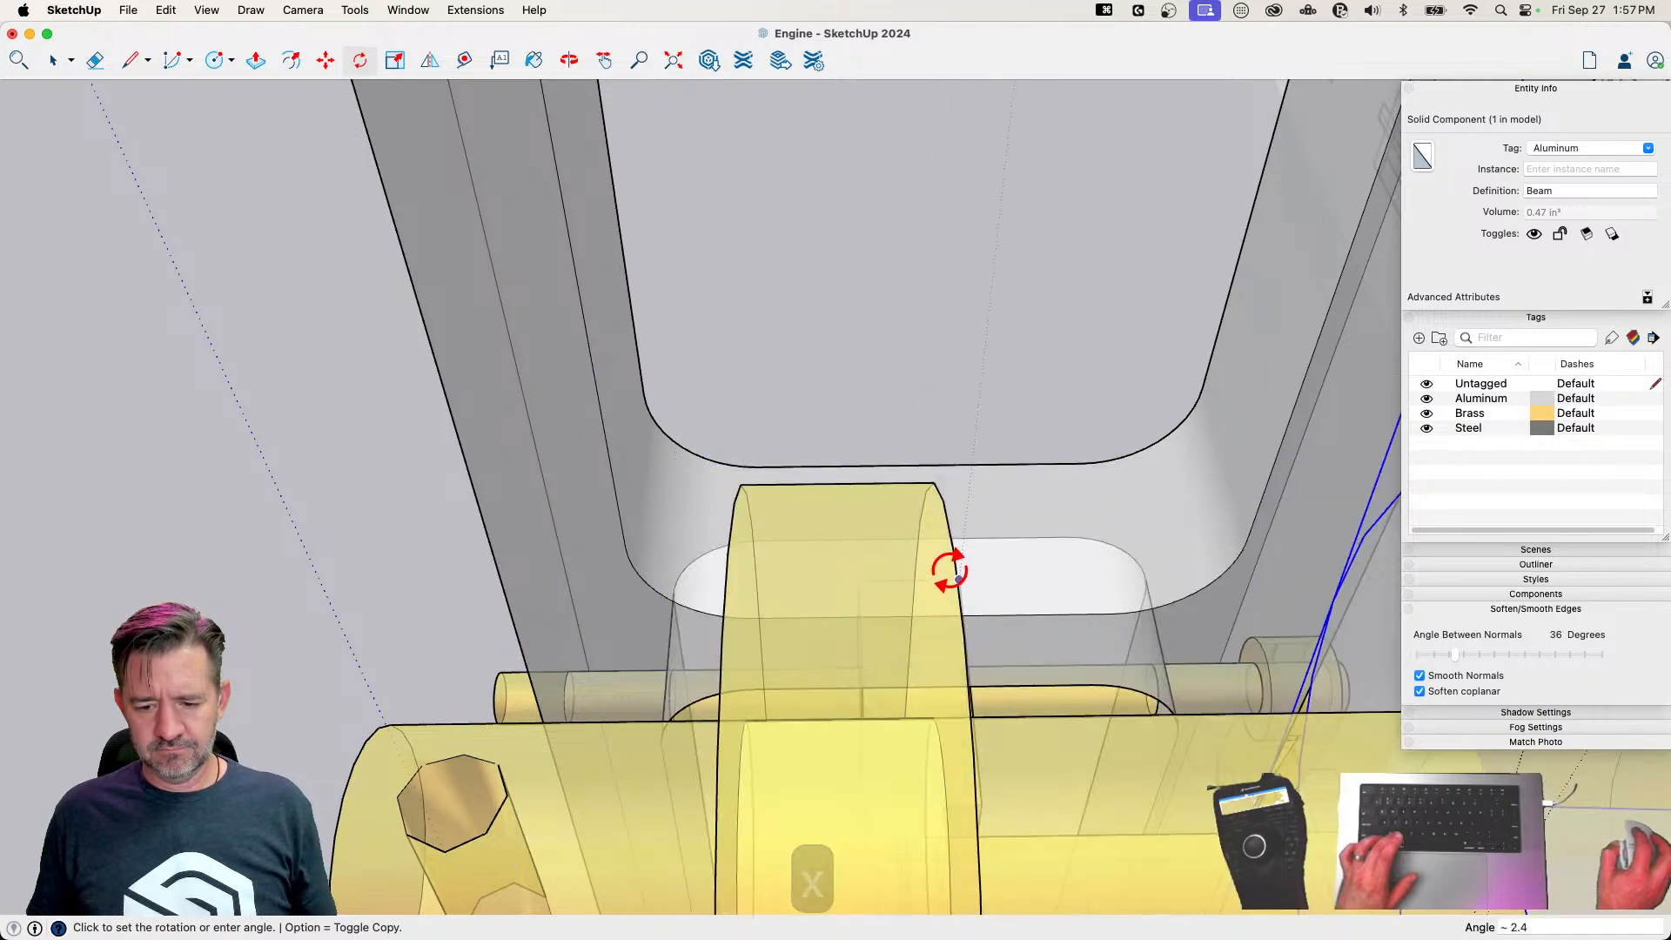
click(946, 537)
key(space)
click(965, 276)
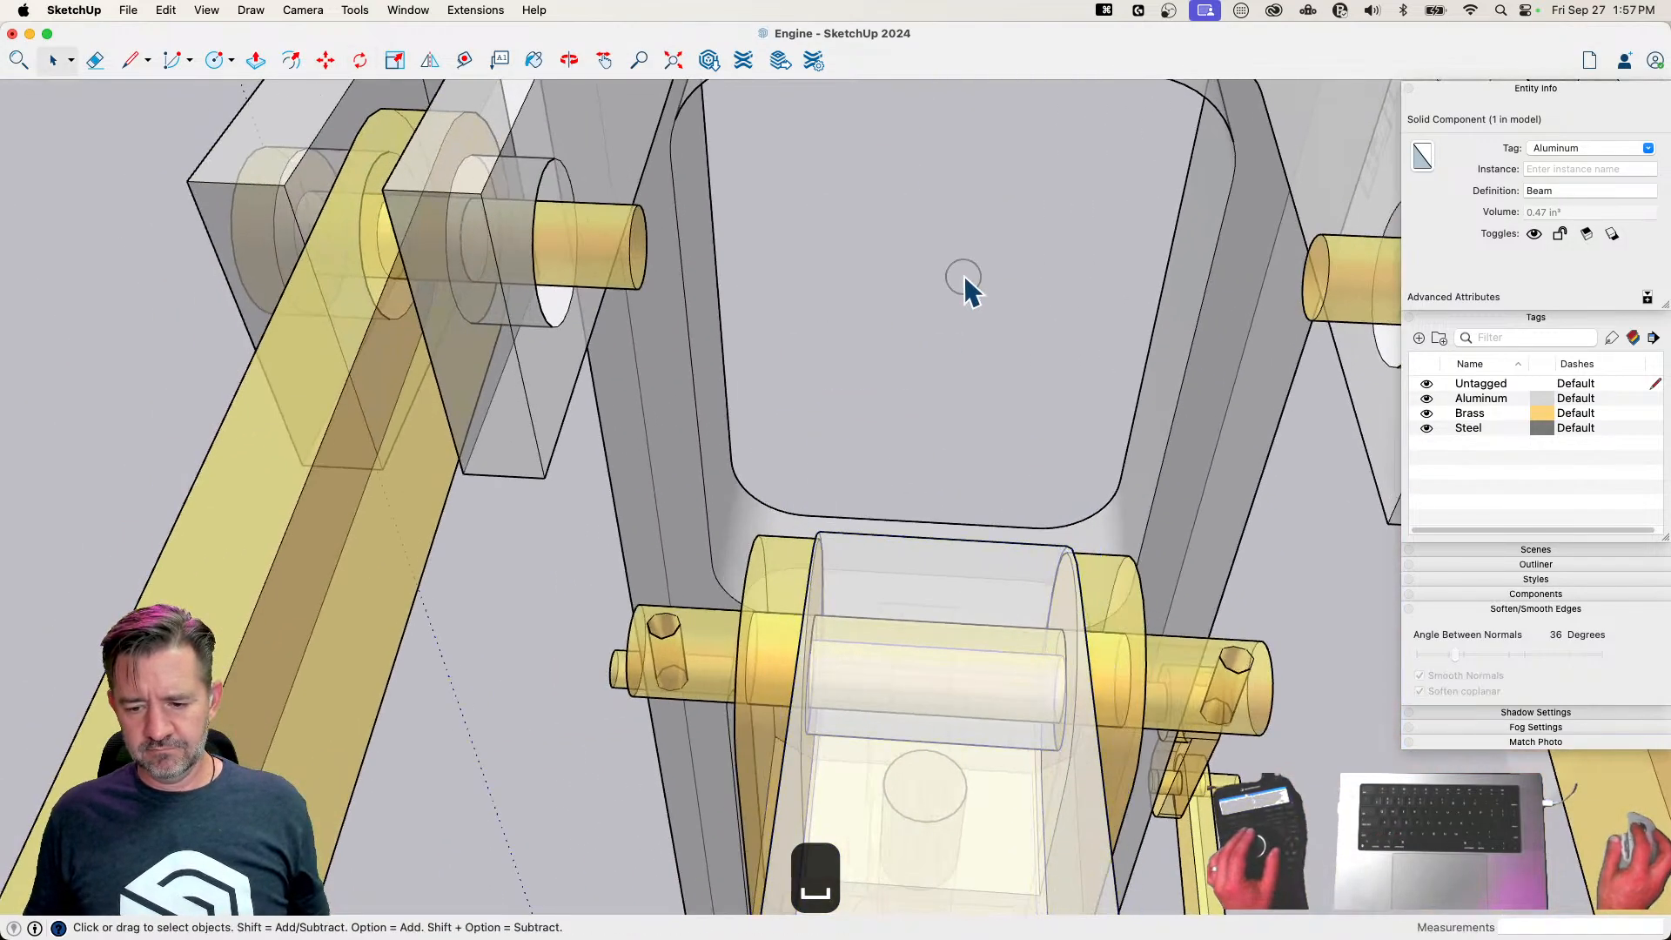
key(x)
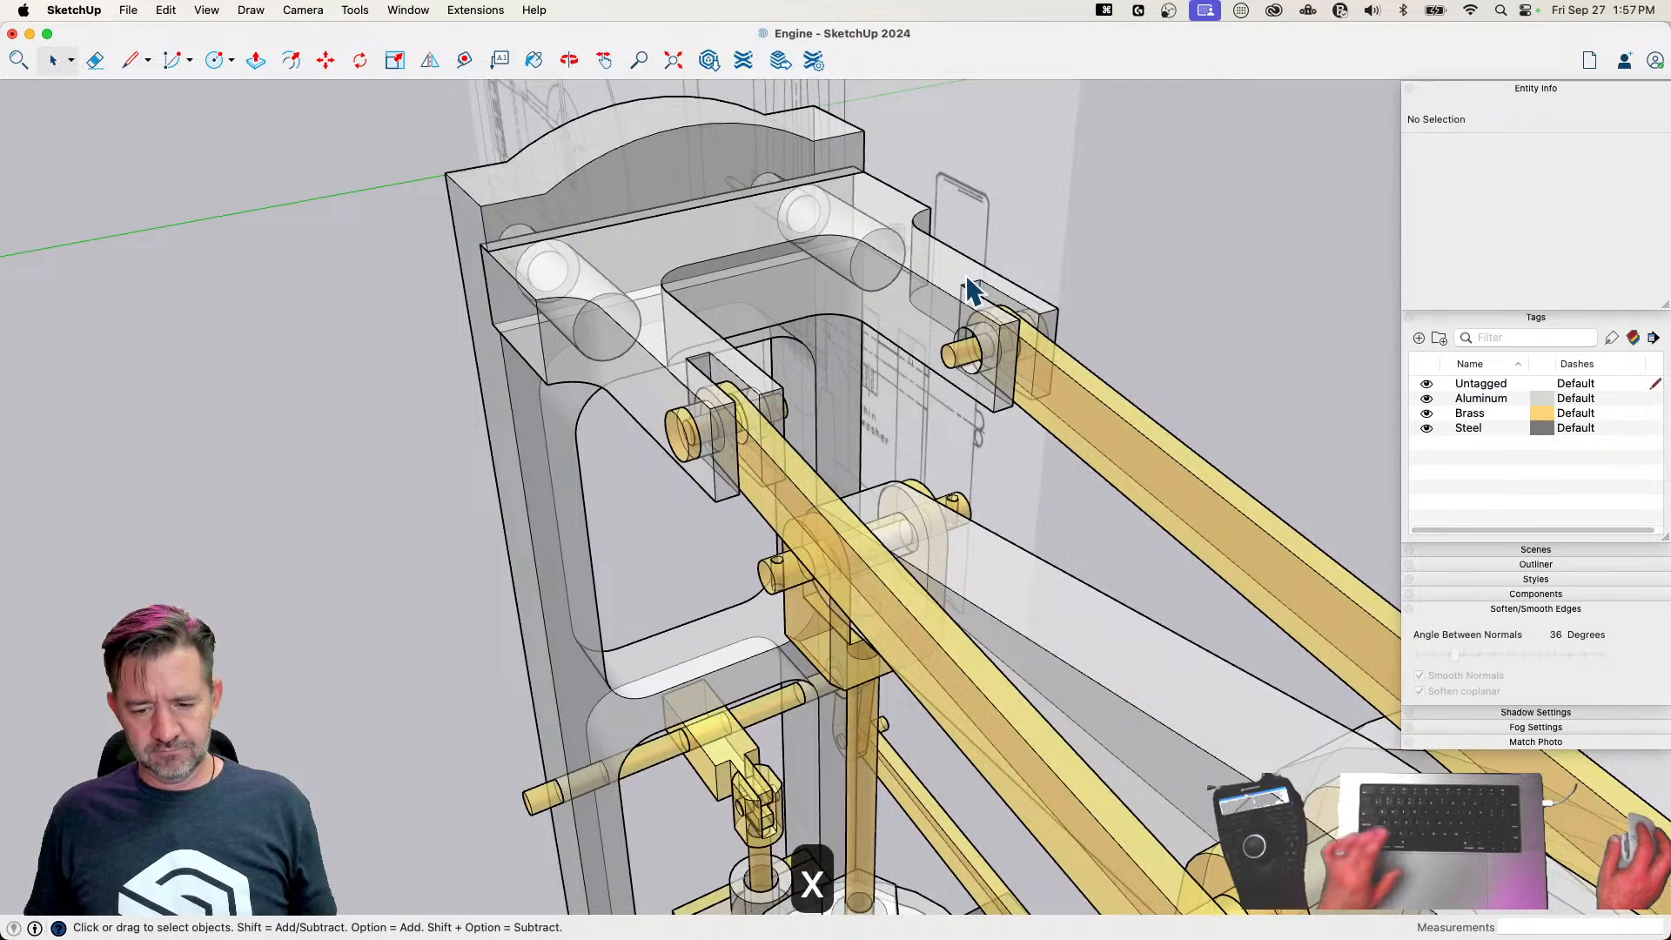